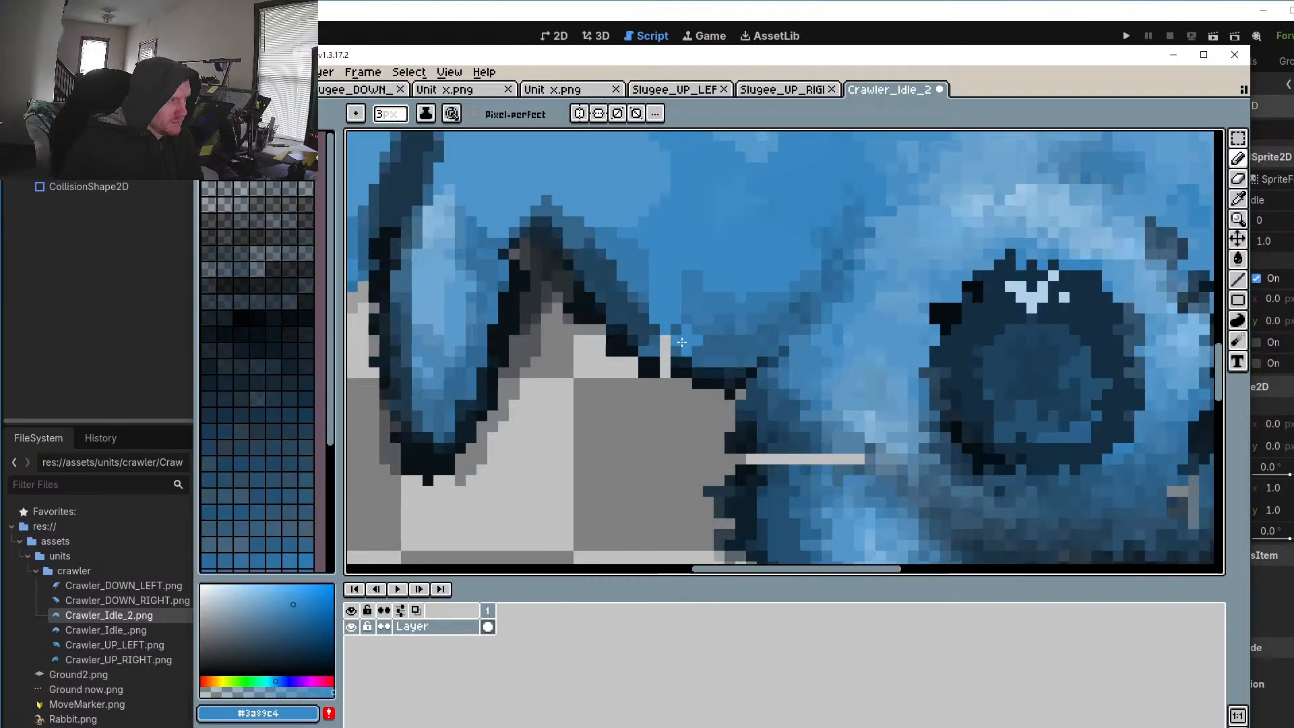
Step: Sample the darker blue near the belly's lower edge, paint over the transparent gap there, and save the Crawler_Idle_2 sprite
{"action": "scroll", "coordinate": [686, 327], "scroll_direction": "up", "scroll_amount": 1}
{"action": "key", "text": "o"}
{"action": "left_click", "coordinate": [718, 332]}
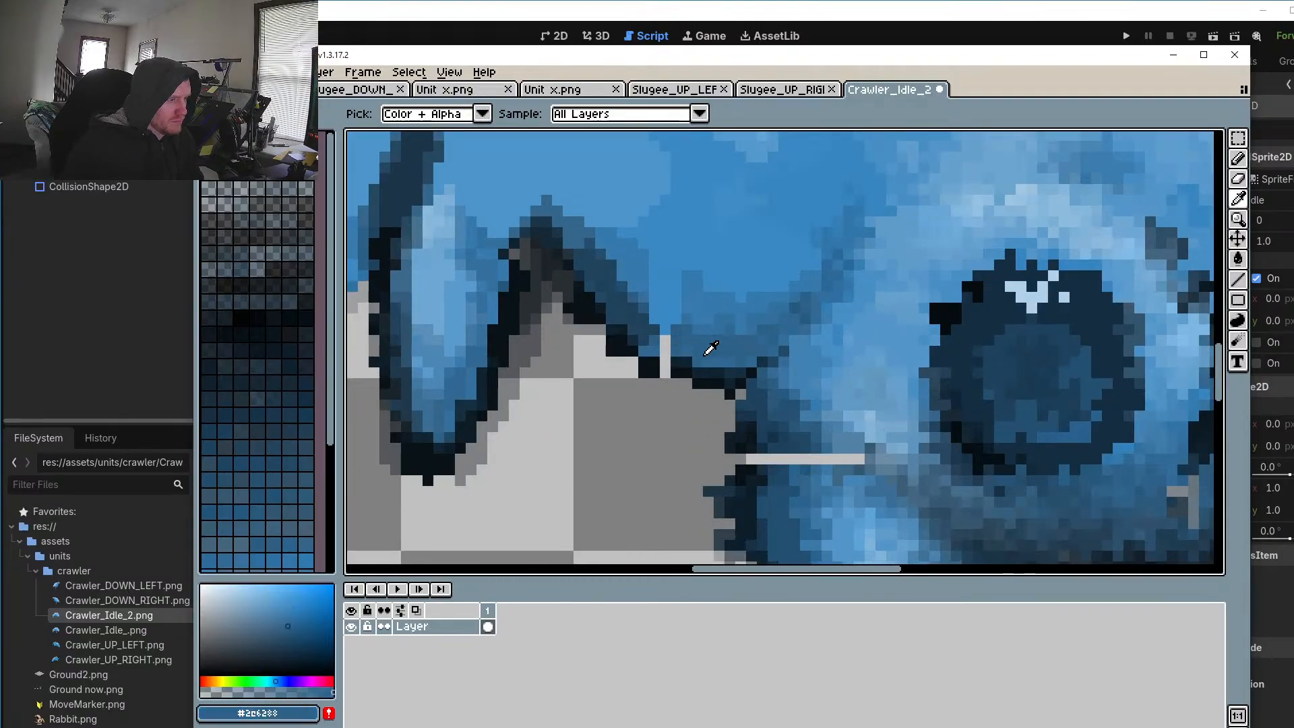
{"action": "key", "text": "b"}
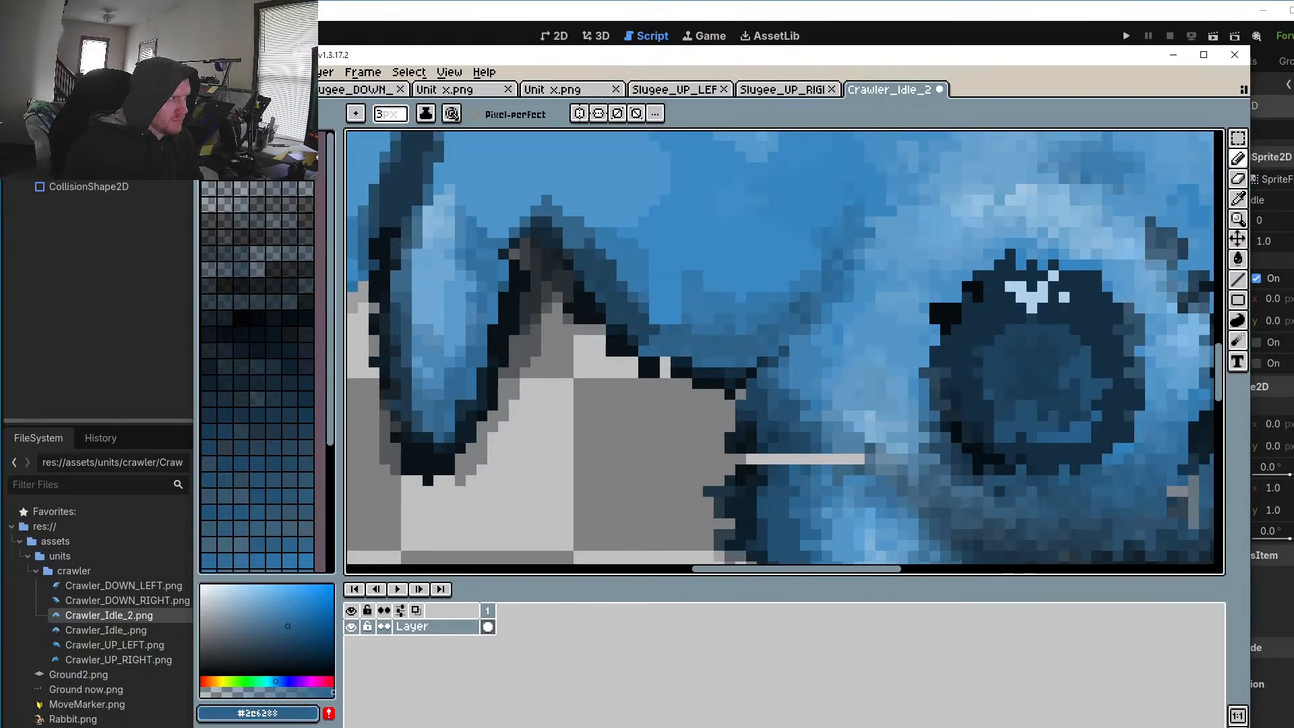
{"action": "left_click", "coordinate": [208, 72]}
{"action": "left_click", "coordinate": [226, 141]}
Step: Switch to Godot, run the project to check the crawler sprite in the enlarged game view, and close the game
{"action": "left_click", "coordinate": [493, 20]}
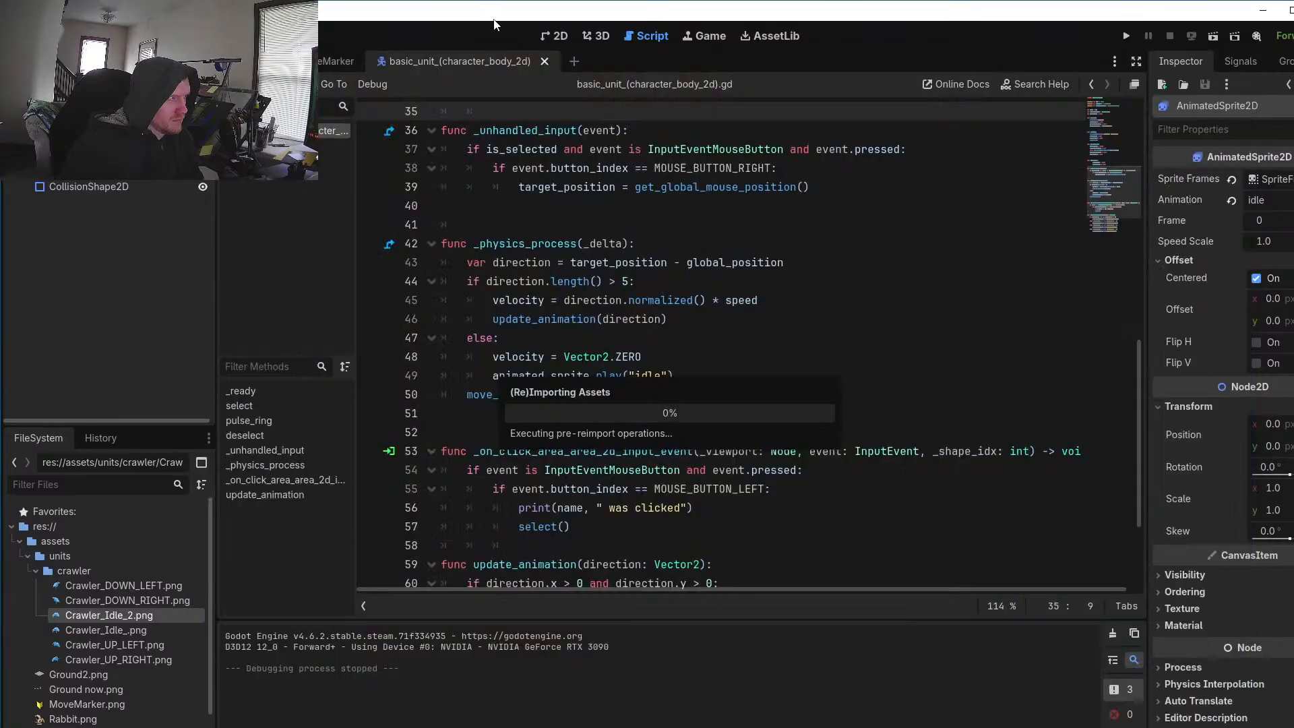
{"action": "left_click", "coordinate": [1128, 35]}
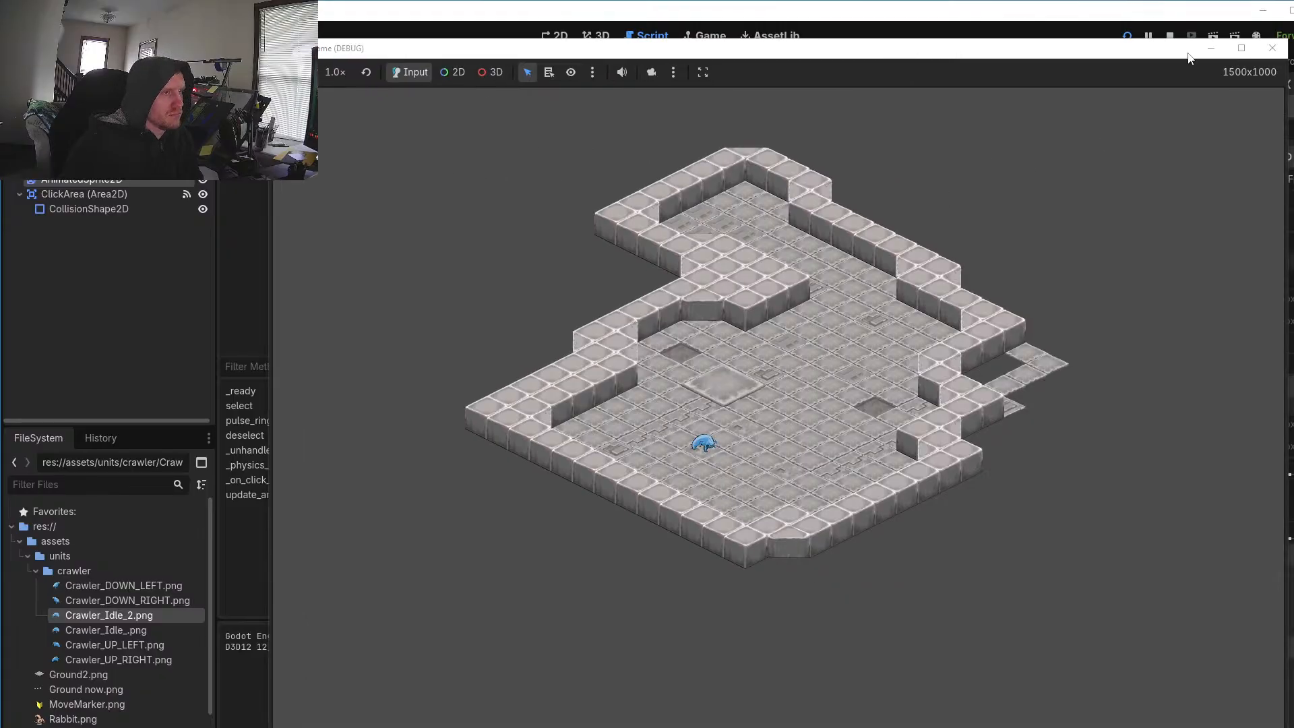
{"action": "left_click_drag", "start_coordinate": [901, 48], "coordinate": [821, 47]}
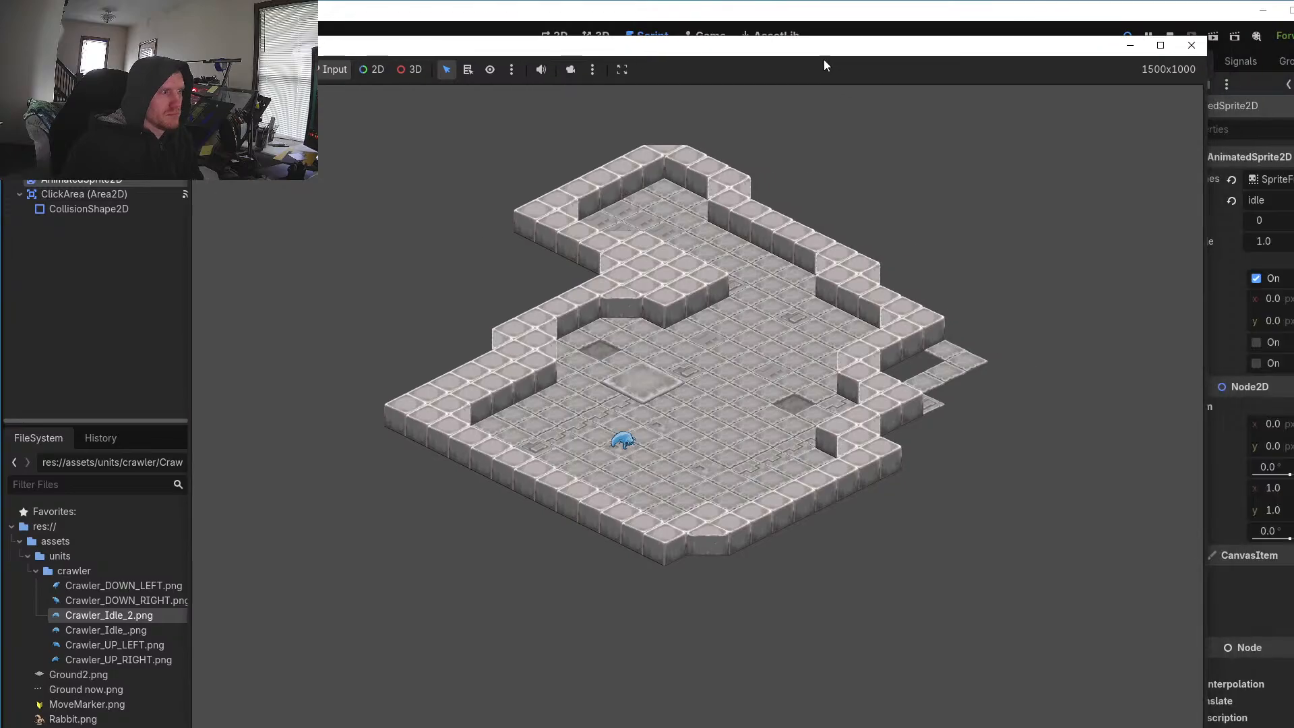
{"action": "left_click", "coordinate": [570, 73]}
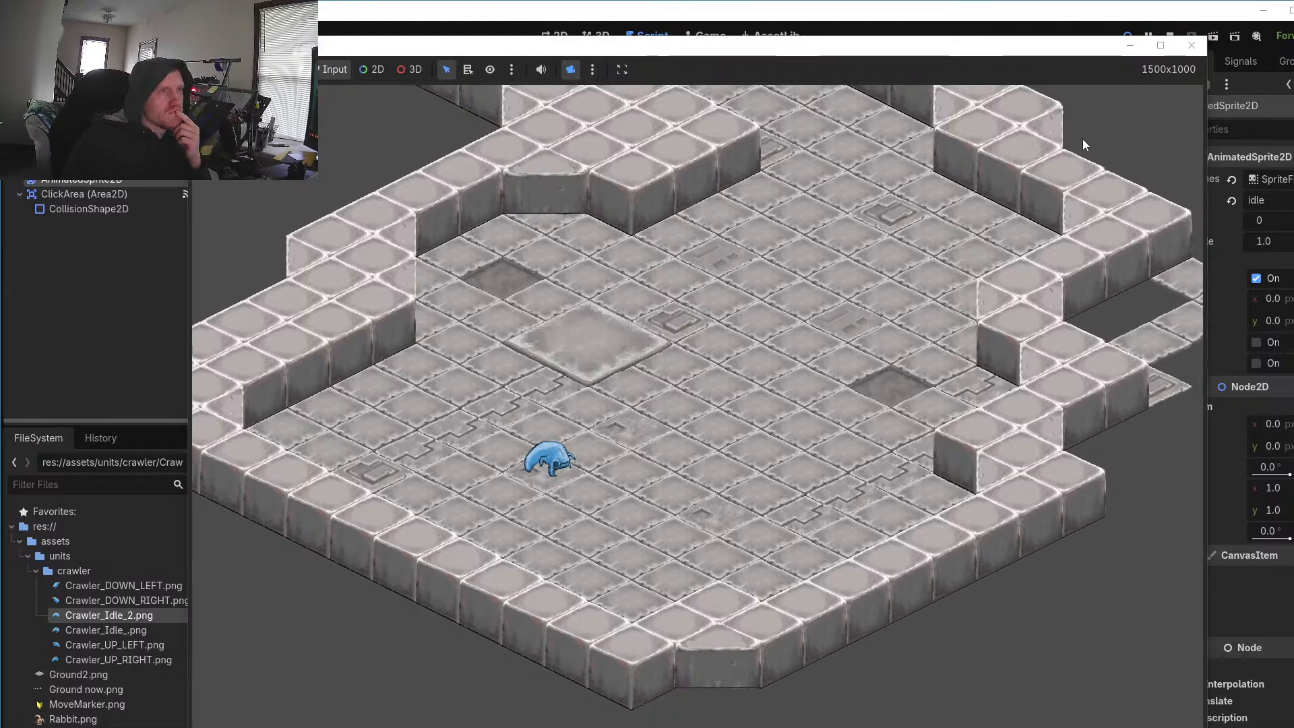
{"action": "left_click", "coordinate": [1191, 45]}
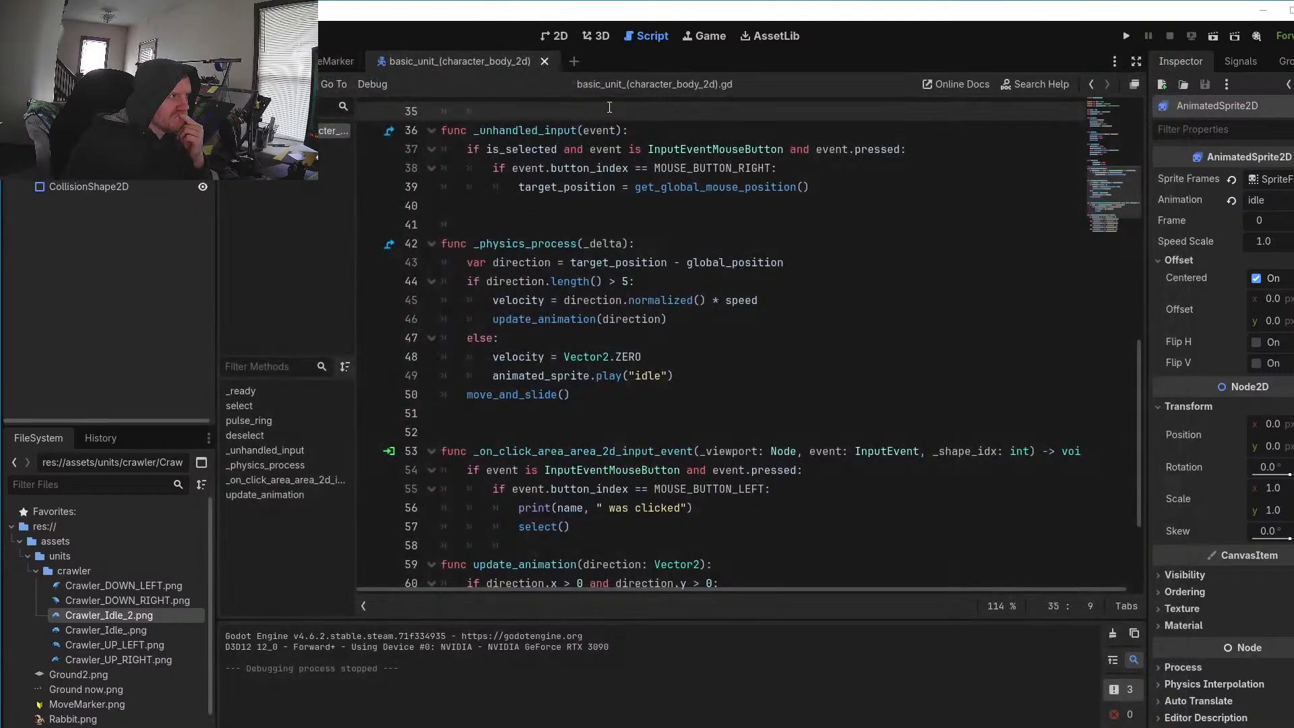
Step: Examine the crawler unit close up on the floor tiles in the main scene's 2D view
{"action": "left_click", "coordinate": [556, 38]}
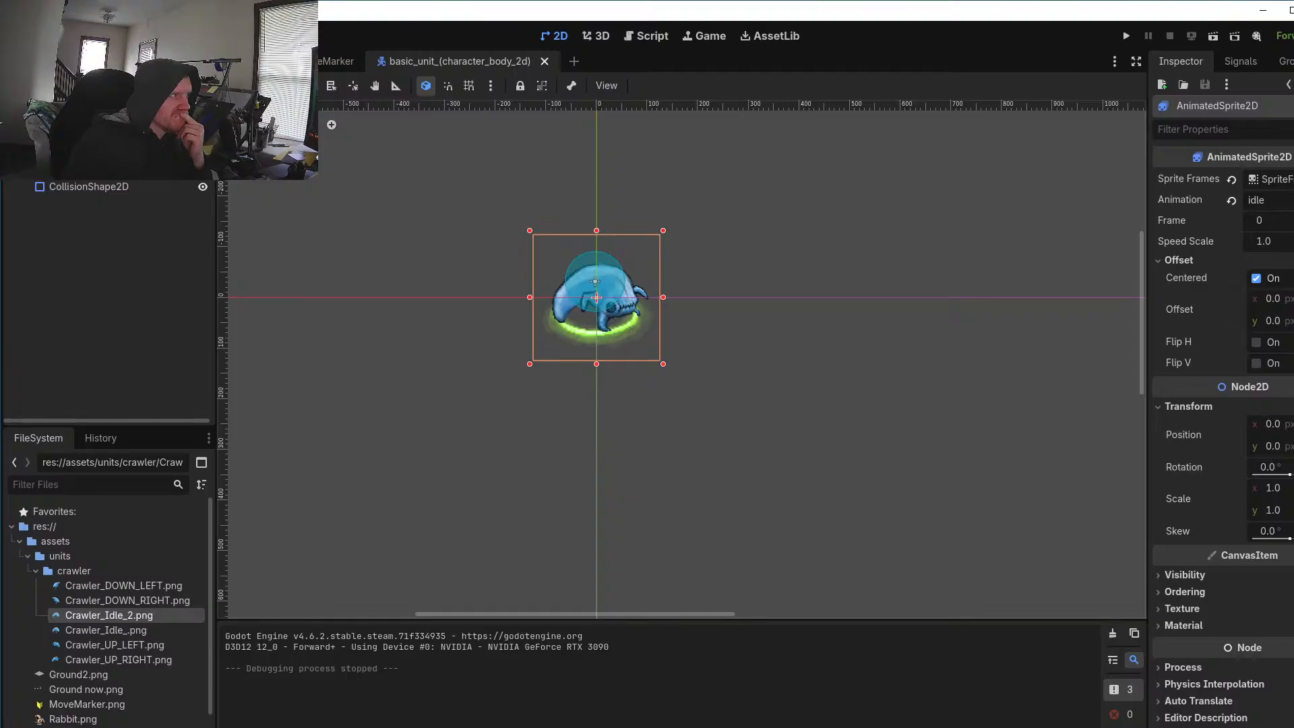
{"action": "left_click", "coordinate": [249, 62]}
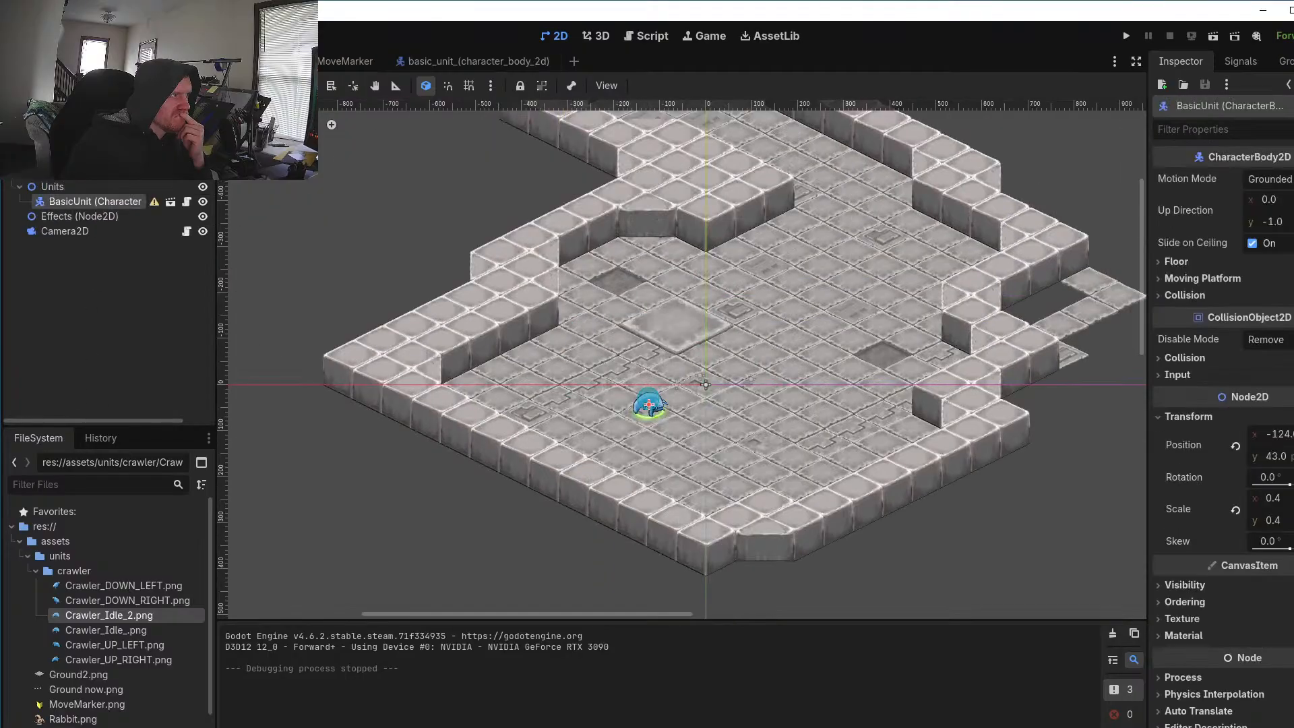
{"action": "scroll", "coordinate": [603, 367], "scroll_direction": "up", "scroll_amount": 14}
{"action": "scroll", "coordinate": [723, 317], "scroll_direction": "up", "scroll_amount": 3}
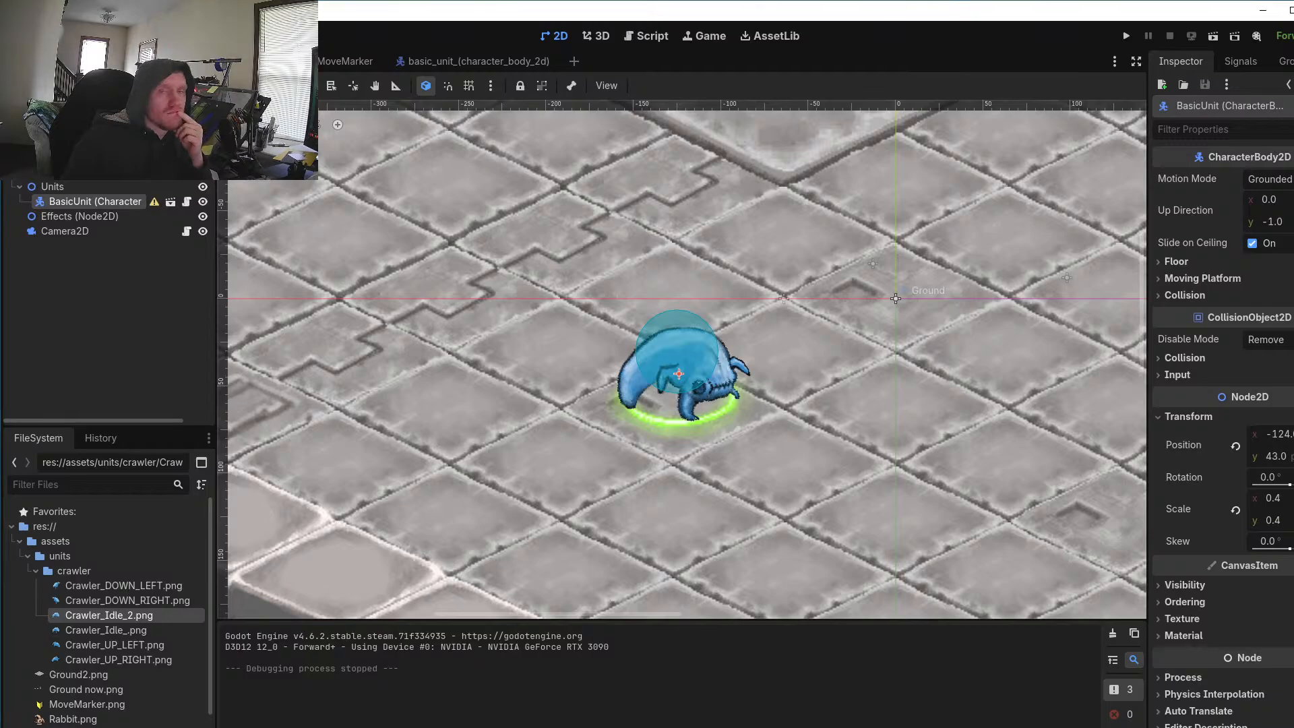
Step: Switch back to Aseprite and fill the transparent horizontal gap across the upper leg with sampled blue #5282a5, using a 1 px brush
{"action": "key", "text": "alt+Tab"}
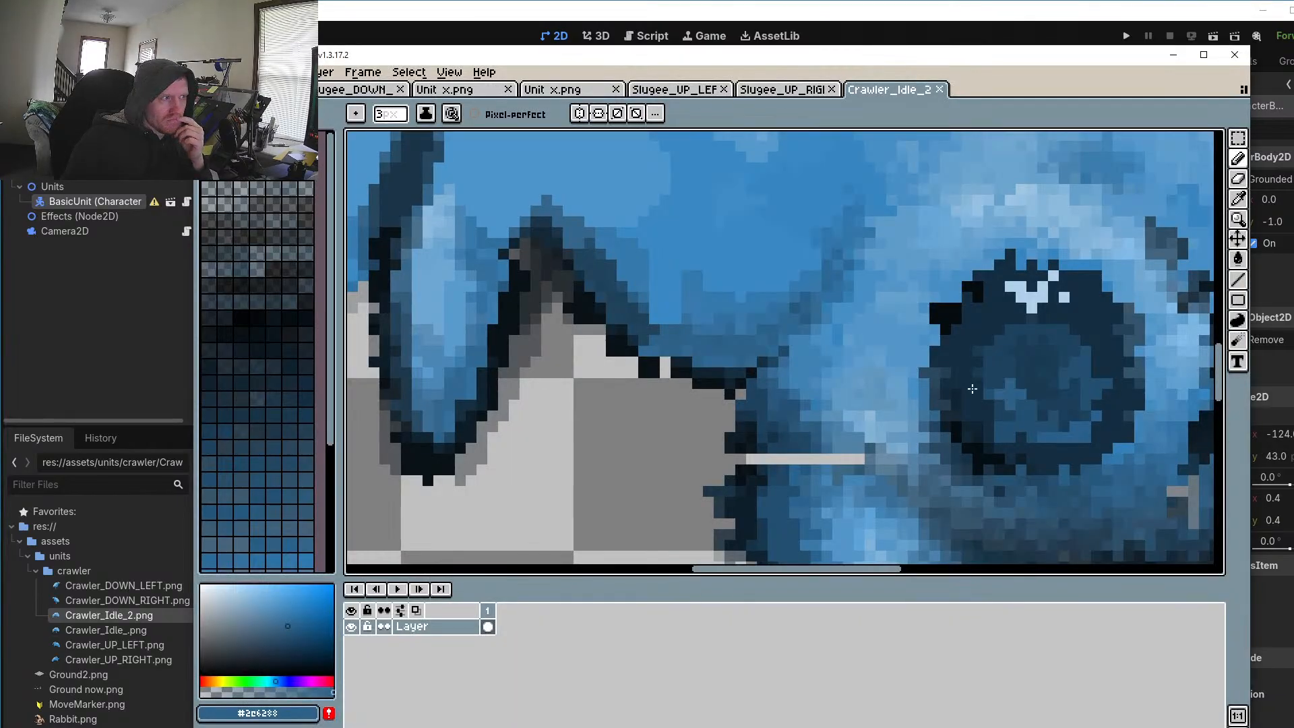
{"action": "scroll", "coordinate": [774, 391], "scroll_direction": "down", "scroll_amount": 3}
{"action": "scroll", "coordinate": [820, 430], "scroll_direction": "up", "scroll_amount": 4}
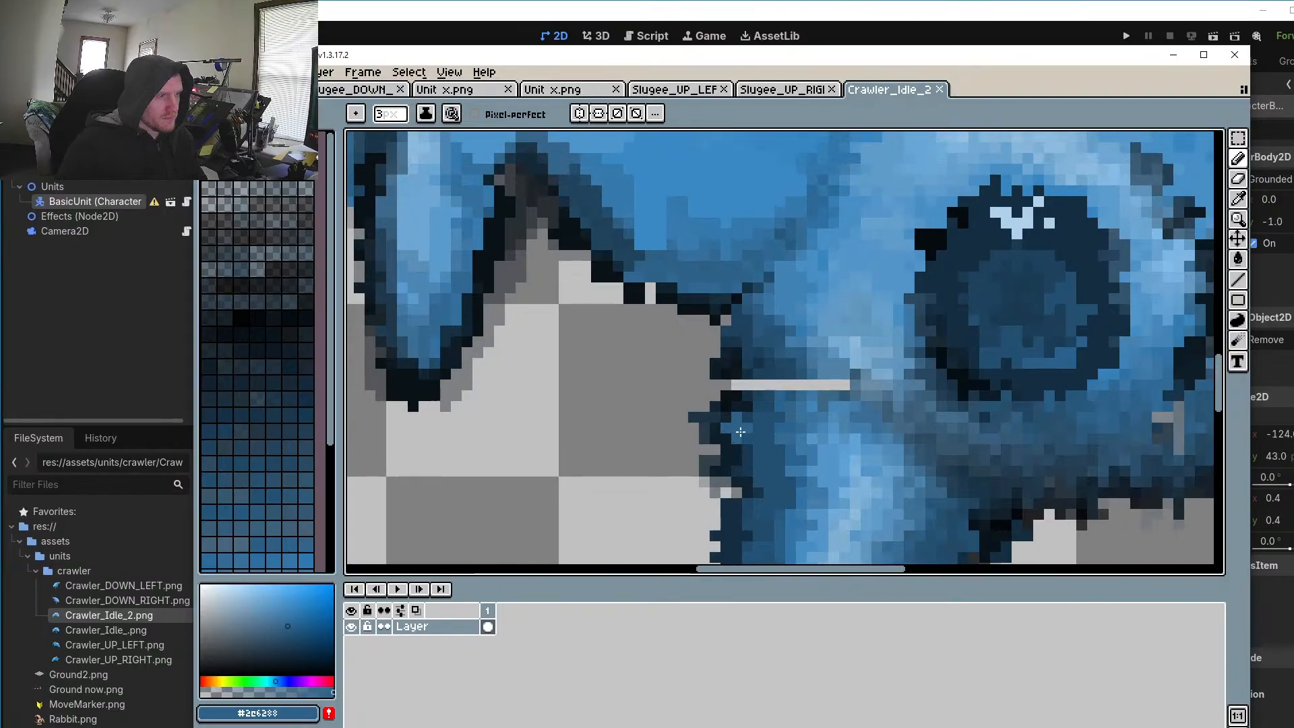
{"action": "scroll", "coordinate": [834, 378], "scroll_direction": "up", "scroll_amount": 2}
{"action": "left_click", "coordinate": [841, 382], "text": "alt"}
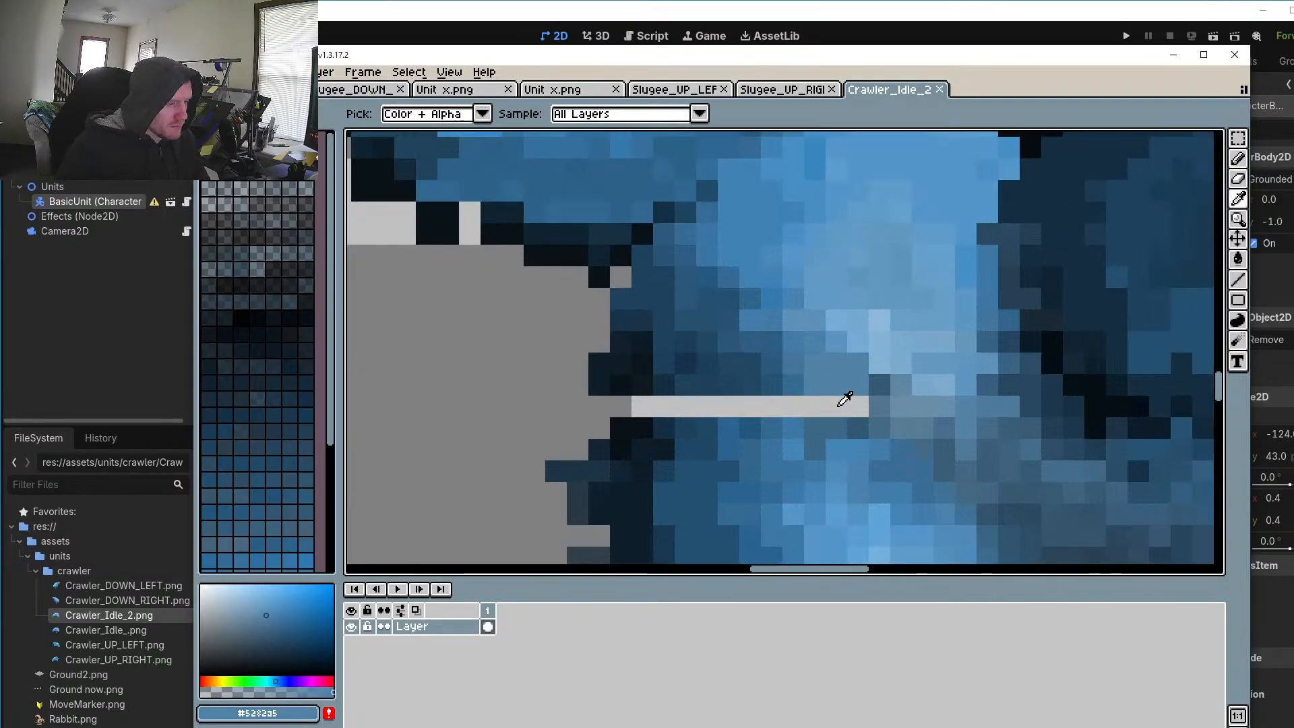
{"action": "key", "text": "minus"}
{"action": "key", "text": "minus"}
{"action": "left_click_drag", "start_coordinate": [859, 406], "coordinate": [656, 414]}
Step: Close the outline gap at the leg's edge with sampled #091218, and patch the pixels where leg meets belly with #152e41
{"action": "key", "text": "alt"}
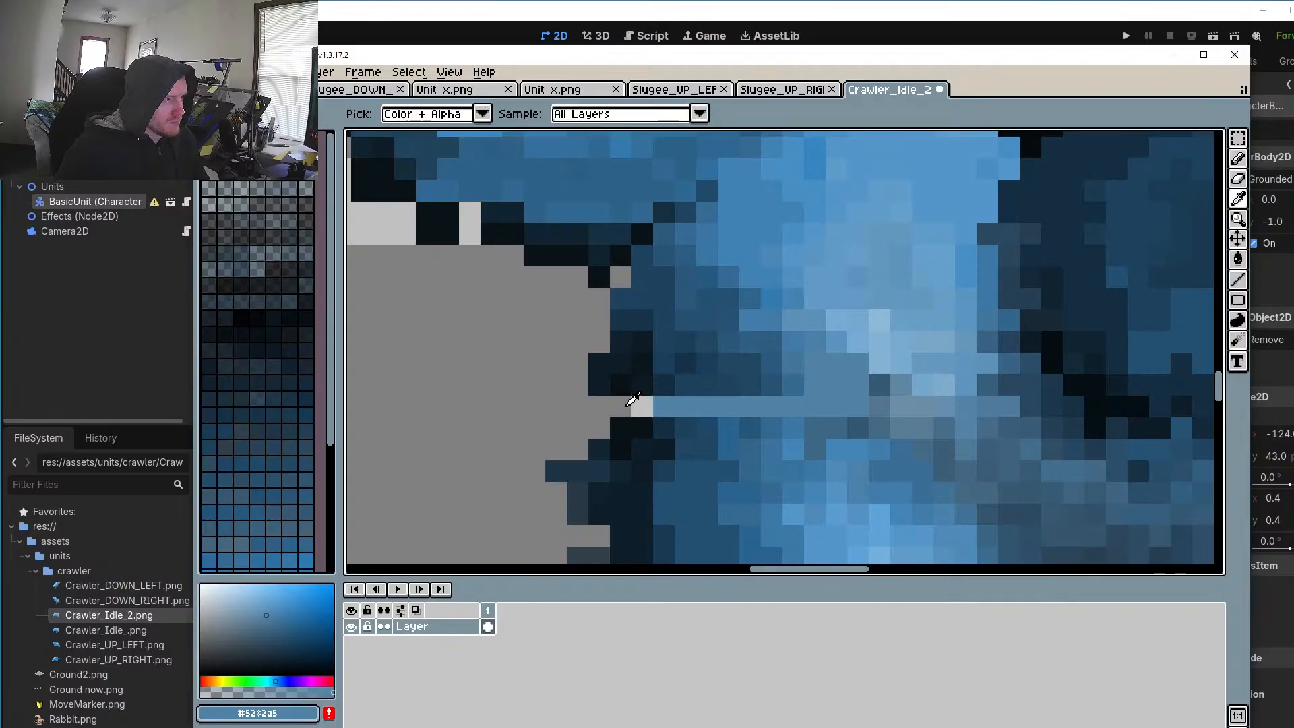
{"action": "left_click", "coordinate": [625, 379], "text": "alt"}
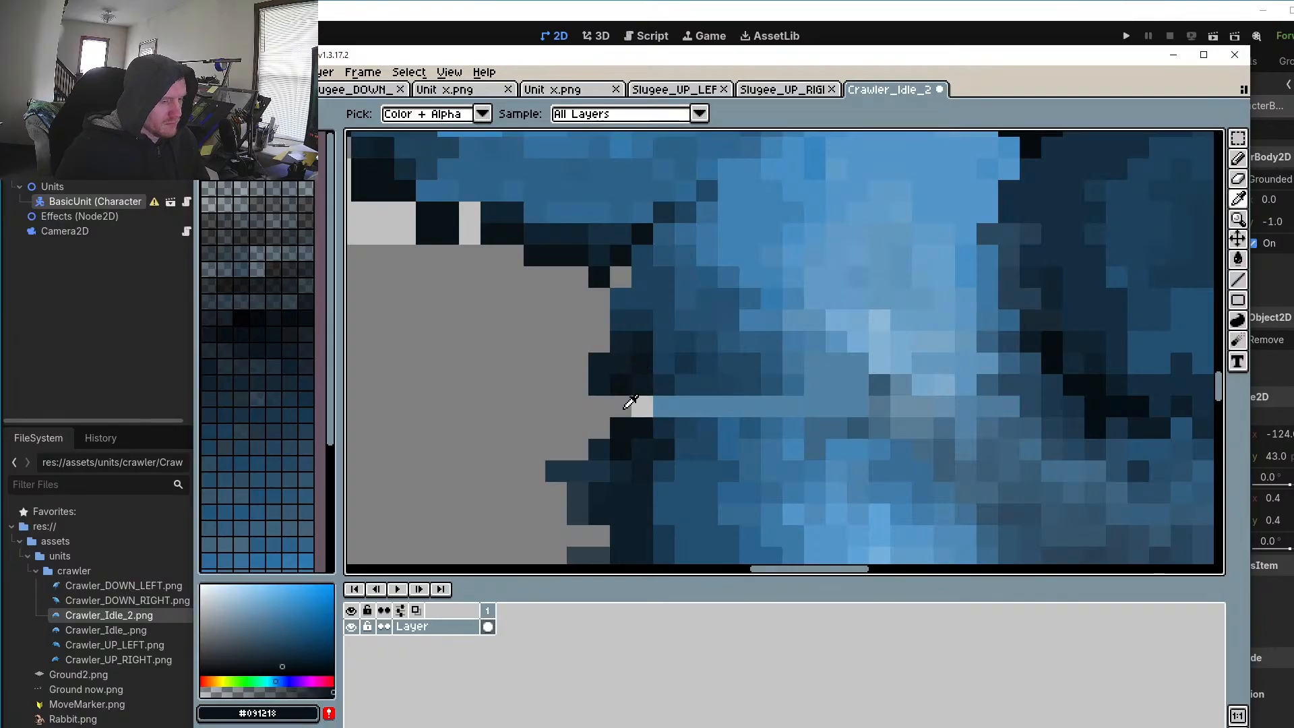
{"action": "mouse_move", "coordinate": [615, 405]}
{"action": "left_mouse_down"}
{"action": "mouse_move", "coordinate": [600, 407]}
{"action": "mouse_move", "coordinate": [637, 406]}
{"action": "left_mouse_up"}
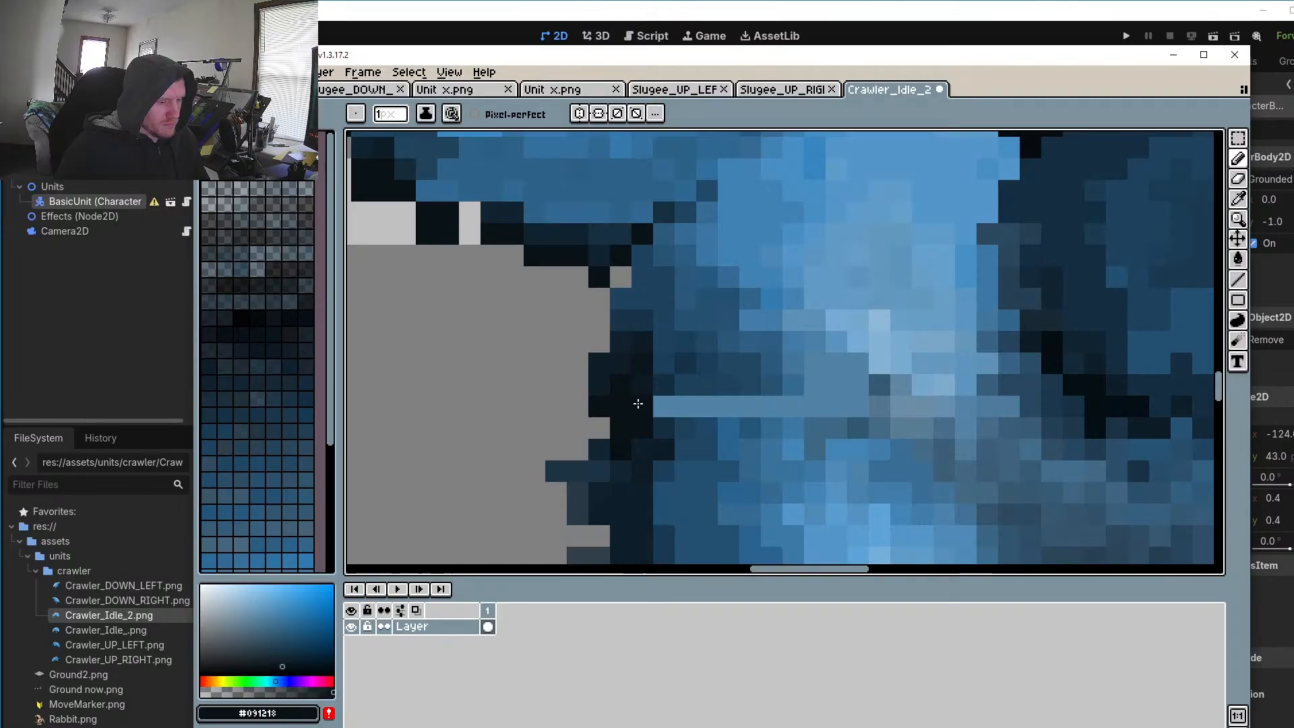
{"action": "left_click", "coordinate": [655, 375], "text": "alt"}
{"action": "mouse_move", "coordinate": [664, 320]}
{"action": "left_mouse_down"}
{"action": "mouse_move", "coordinate": [650, 260]}
{"action": "mouse_move", "coordinate": [620, 277]}
{"action": "left_mouse_up"}
{"action": "left_click", "coordinate": [644, 256]}
{"action": "scroll", "coordinate": [695, 342], "scroll_direction": "down", "scroll_amount": 5}
{"action": "scroll", "coordinate": [695, 342], "scroll_direction": "down", "scroll_amount": 4}
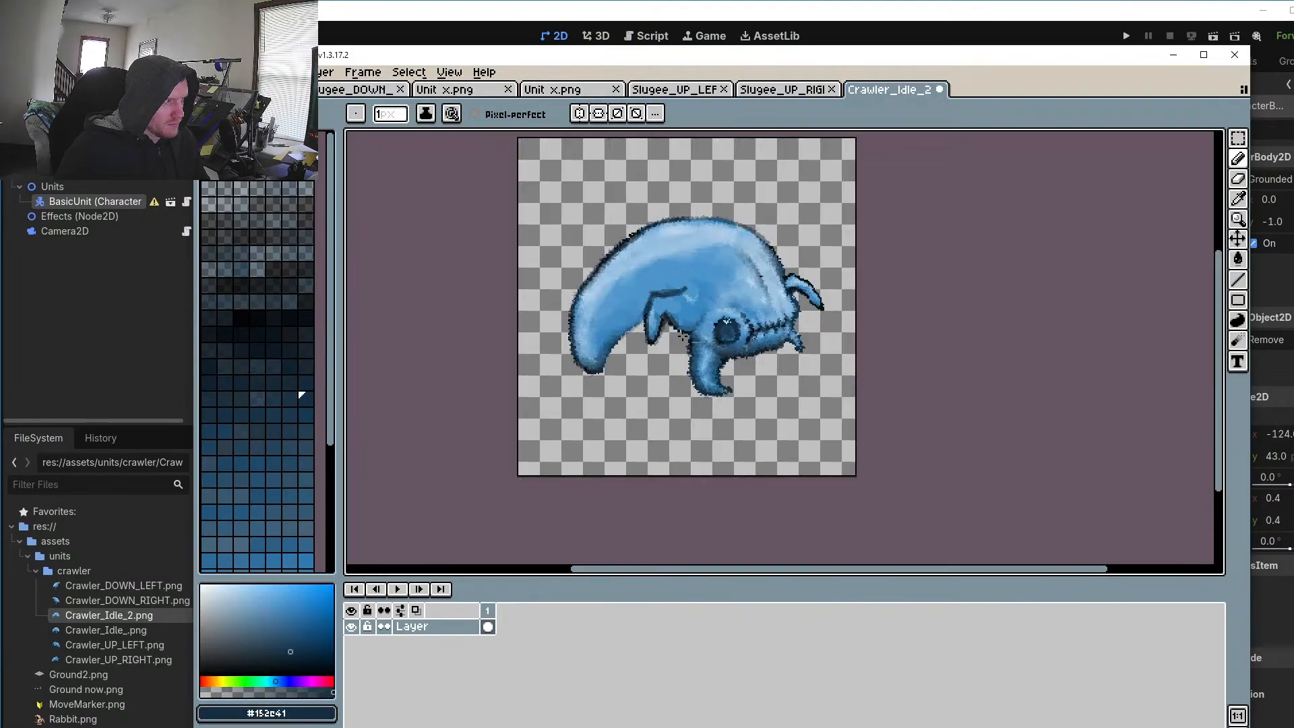
Step: Smooth the shading on the belly's lower edge beside the small arm with a sampled dark blue
{"action": "scroll", "coordinate": [906, 409], "scroll_direction": "up", "scroll_amount": 8}
{"action": "left_click", "coordinate": [923, 411], "text": "alt"}
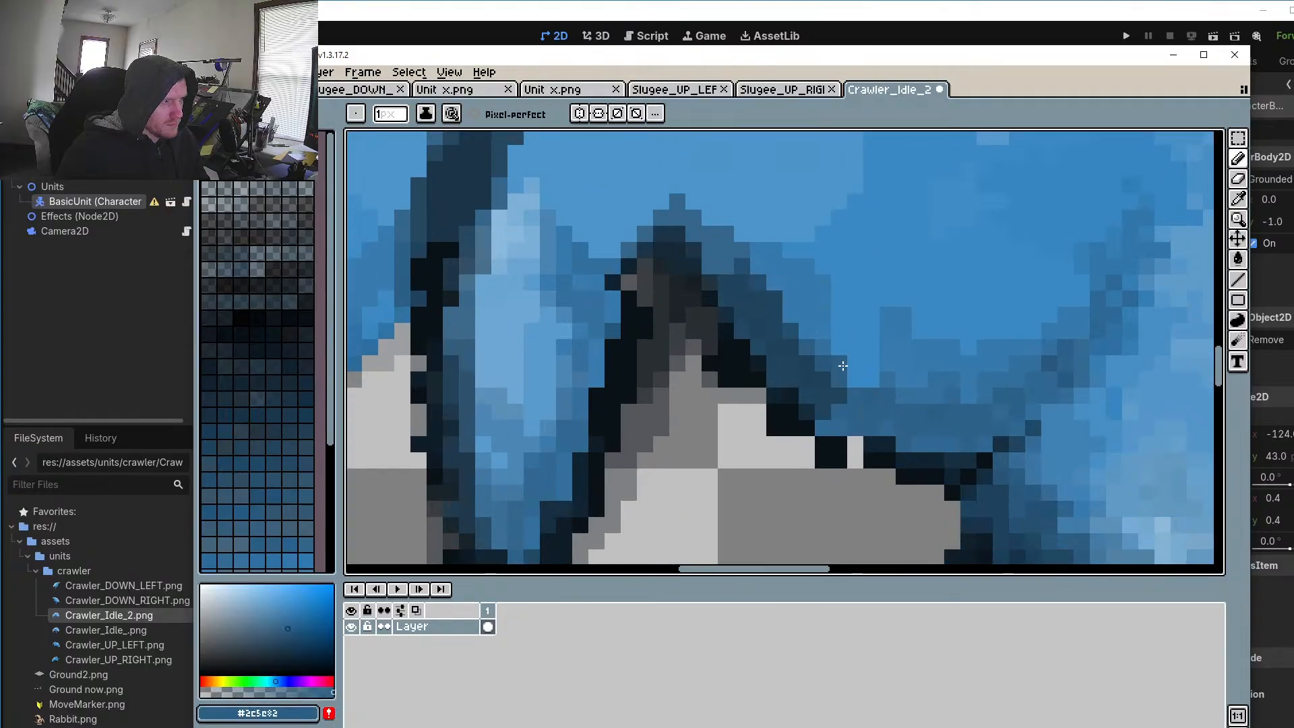
{"action": "left_click_drag", "start_coordinate": [843, 365], "coordinate": [860, 400]}
{"action": "scroll", "coordinate": [670, 404], "scroll_direction": "down", "scroll_amount": 5}
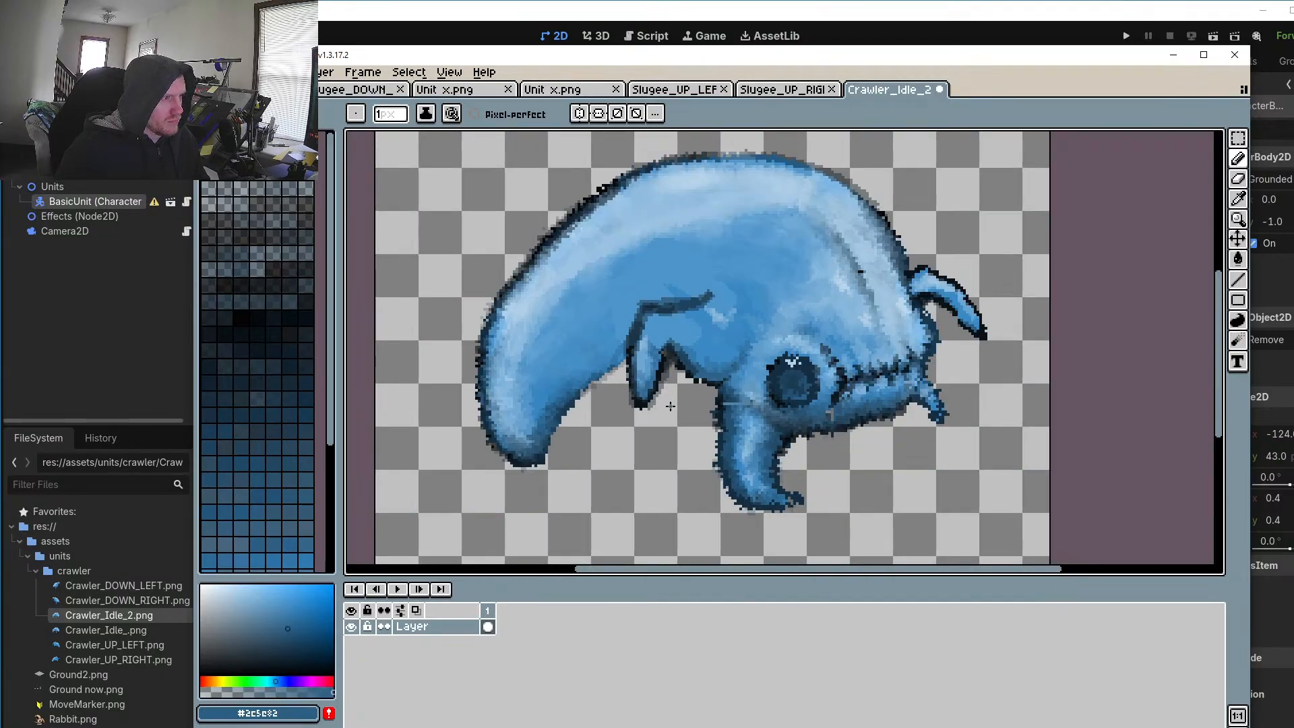
{"action": "left_click_drag", "start_coordinate": [669, 406], "coordinate": [642, 394]}
{"action": "scroll", "coordinate": [643, 387], "scroll_direction": "down", "scroll_amount": 3}
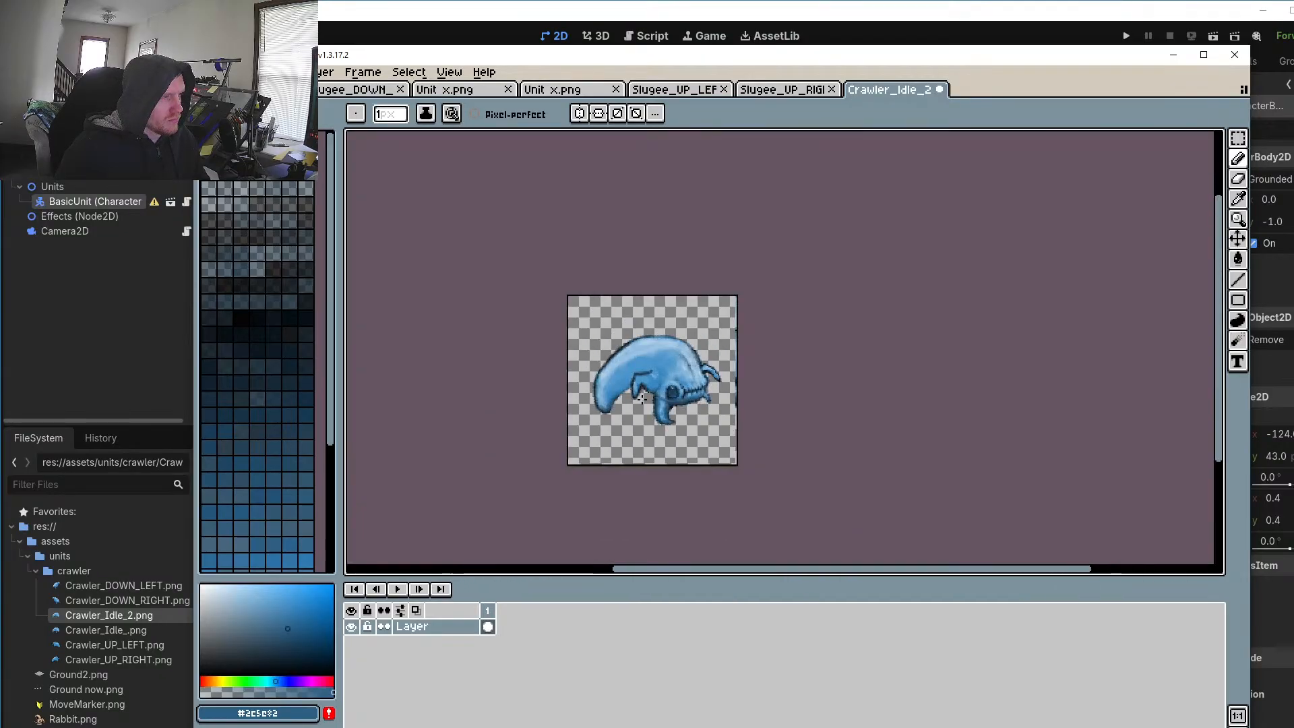
{"action": "scroll", "coordinate": [646, 328], "scroll_direction": "up", "scroll_amount": 3}
{"action": "left_click_drag", "start_coordinate": [664, 326], "coordinate": [681, 265]}
{"action": "left_click_drag", "start_coordinate": [722, 409], "coordinate": [739, 336]}
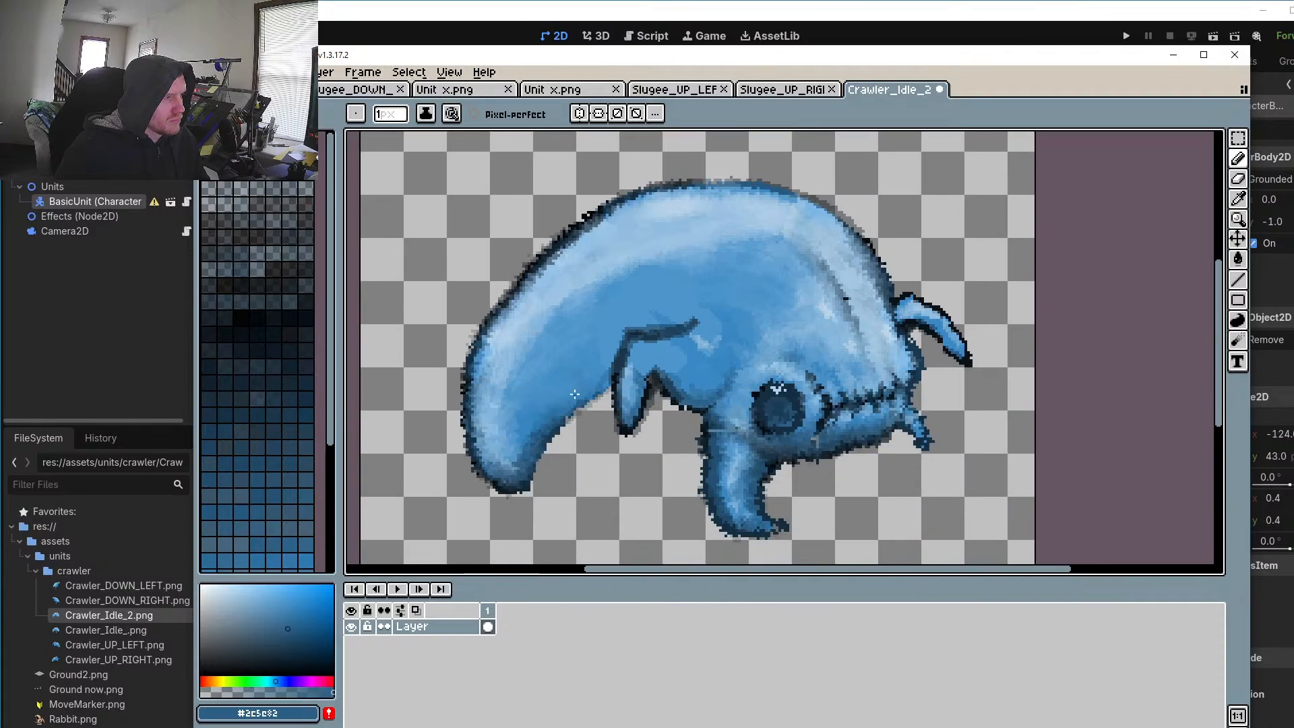
Step: Recolour the outer end of the light strip across the upper leg with sampled dark blue #295372
{"action": "scroll", "coordinate": [739, 283], "scroll_direction": "up", "scroll_amount": 6}
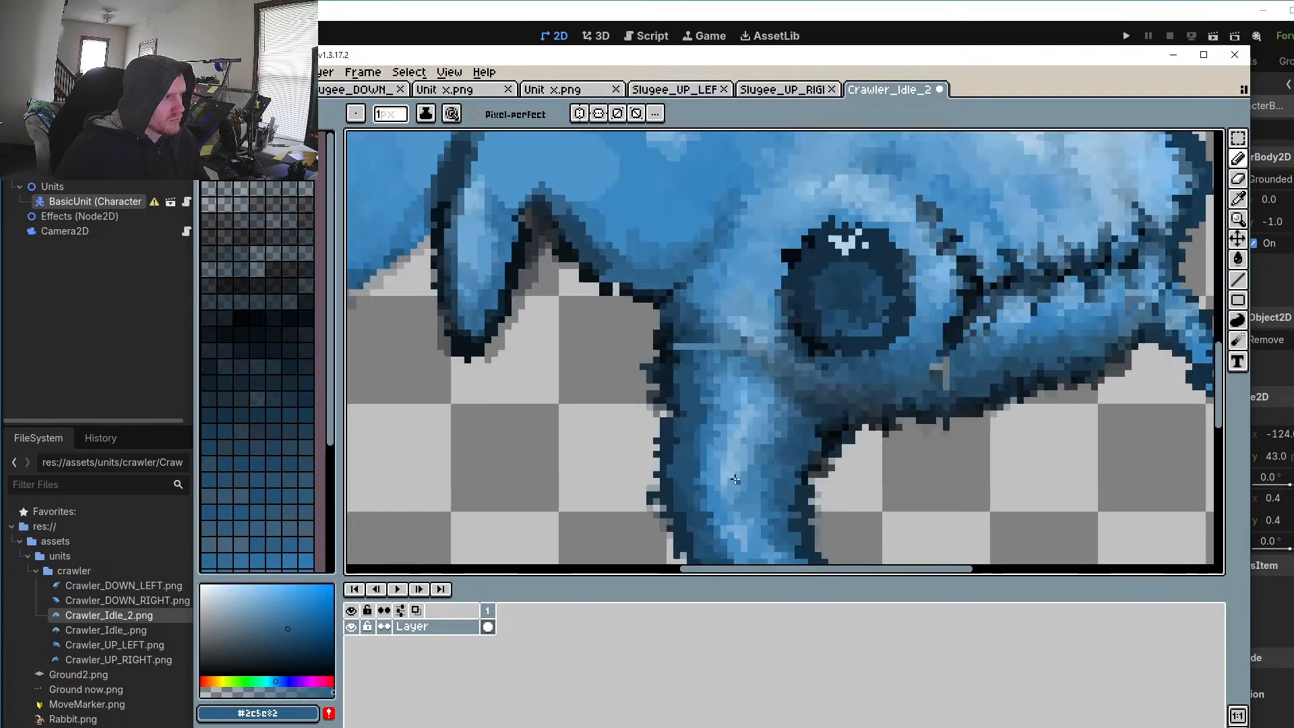
{"action": "key", "text": "o"}
{"action": "left_click", "coordinate": [667, 412], "text": "alt"}
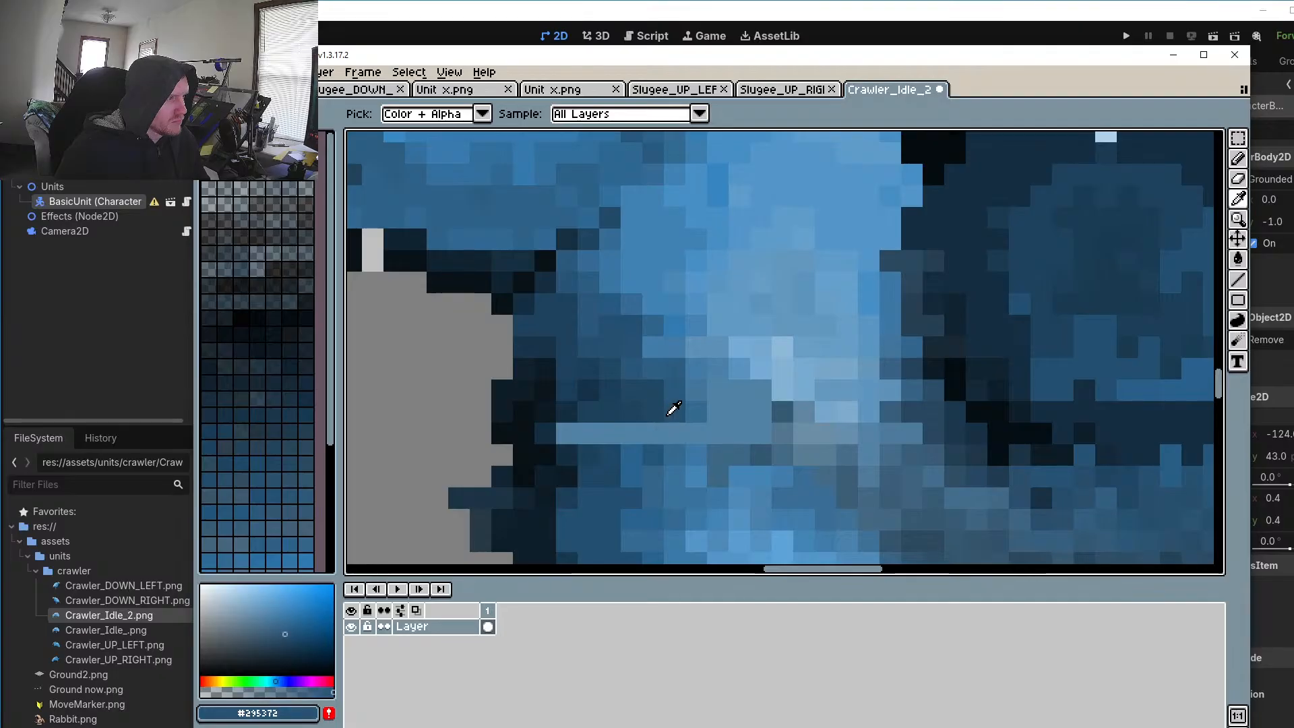
{"action": "left_click_drag", "start_coordinate": [570, 432], "coordinate": [627, 432]}
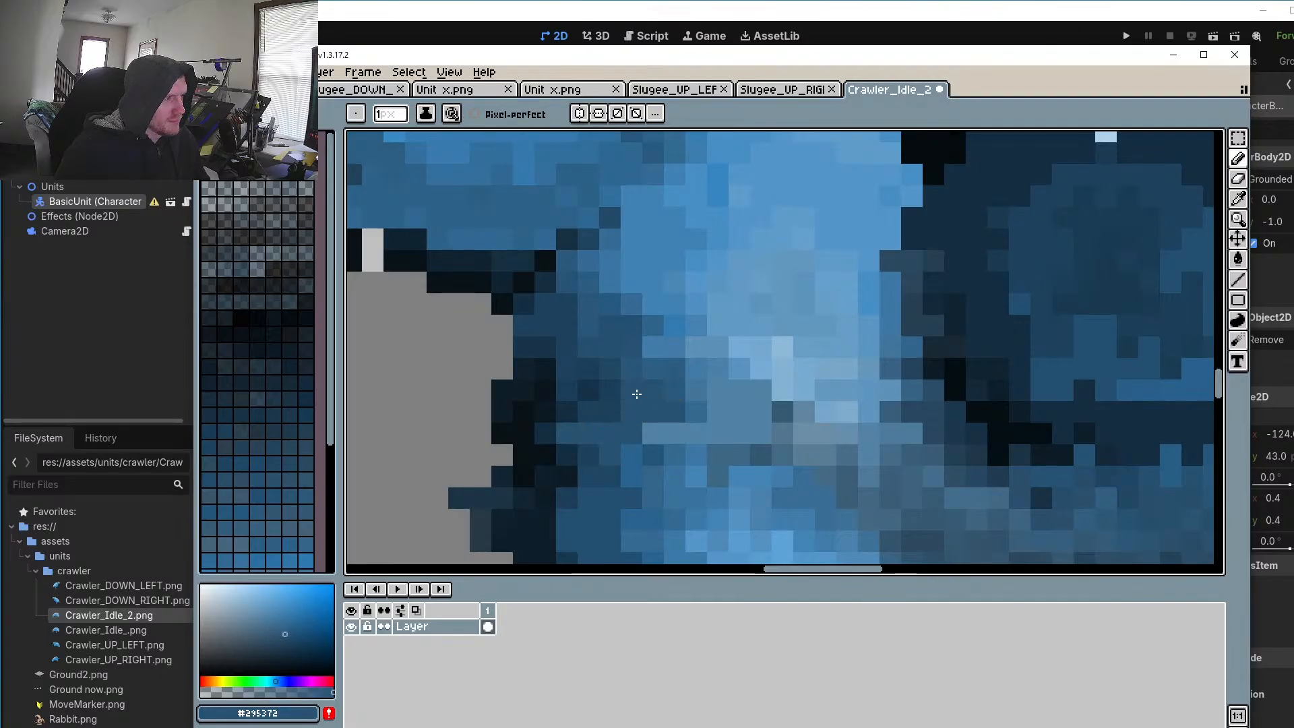
{"action": "scroll", "coordinate": [636, 395], "scroll_direction": "down", "scroll_amount": 3}
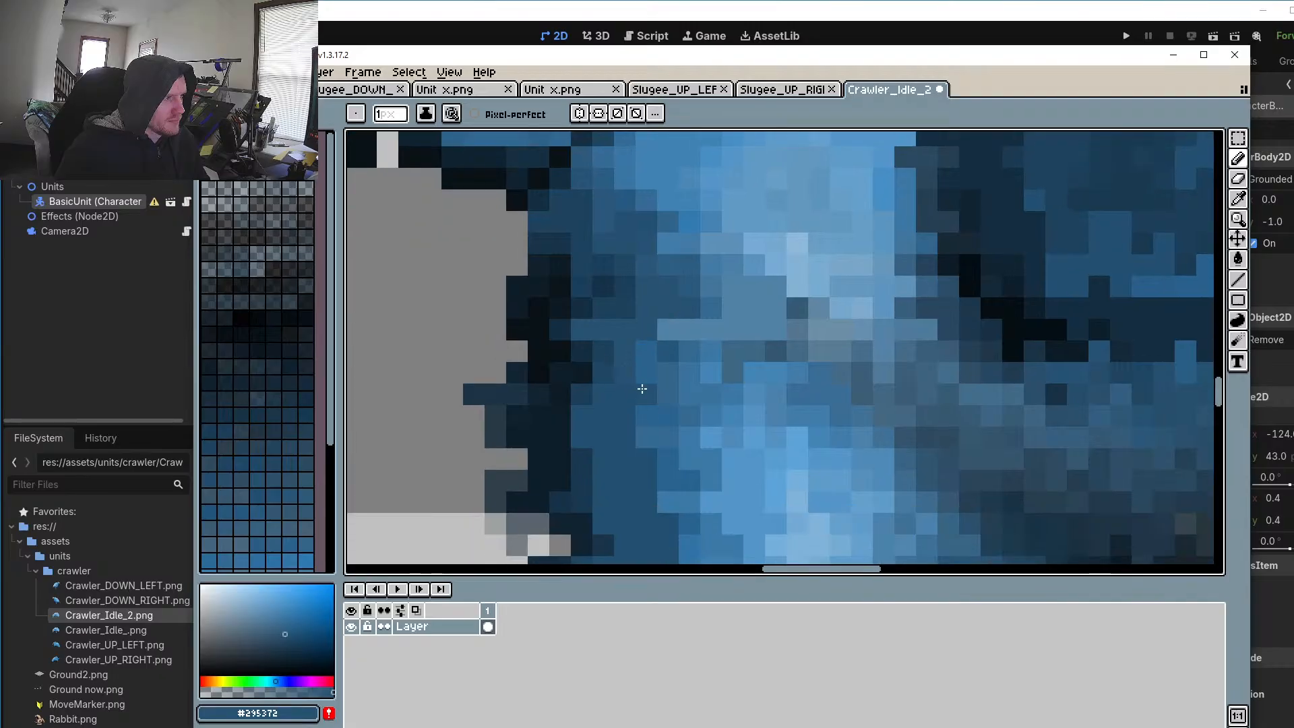
Step: Repaint the rest of the strip across the upper leg with sampled lighter blues, adding highlight pixels in #75a9d0
{"action": "left_click", "coordinate": [770, 333], "text": "alt"}
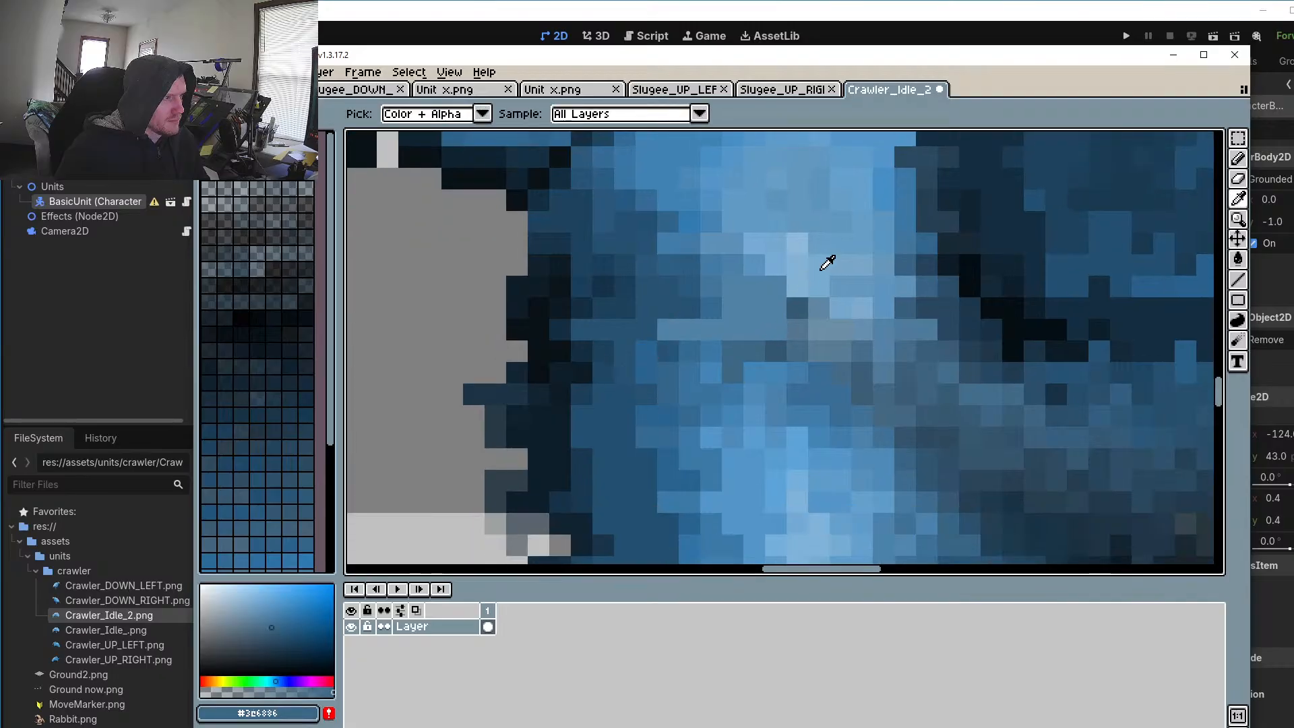
{"action": "left_click", "coordinate": [865, 263], "text": "alt"}
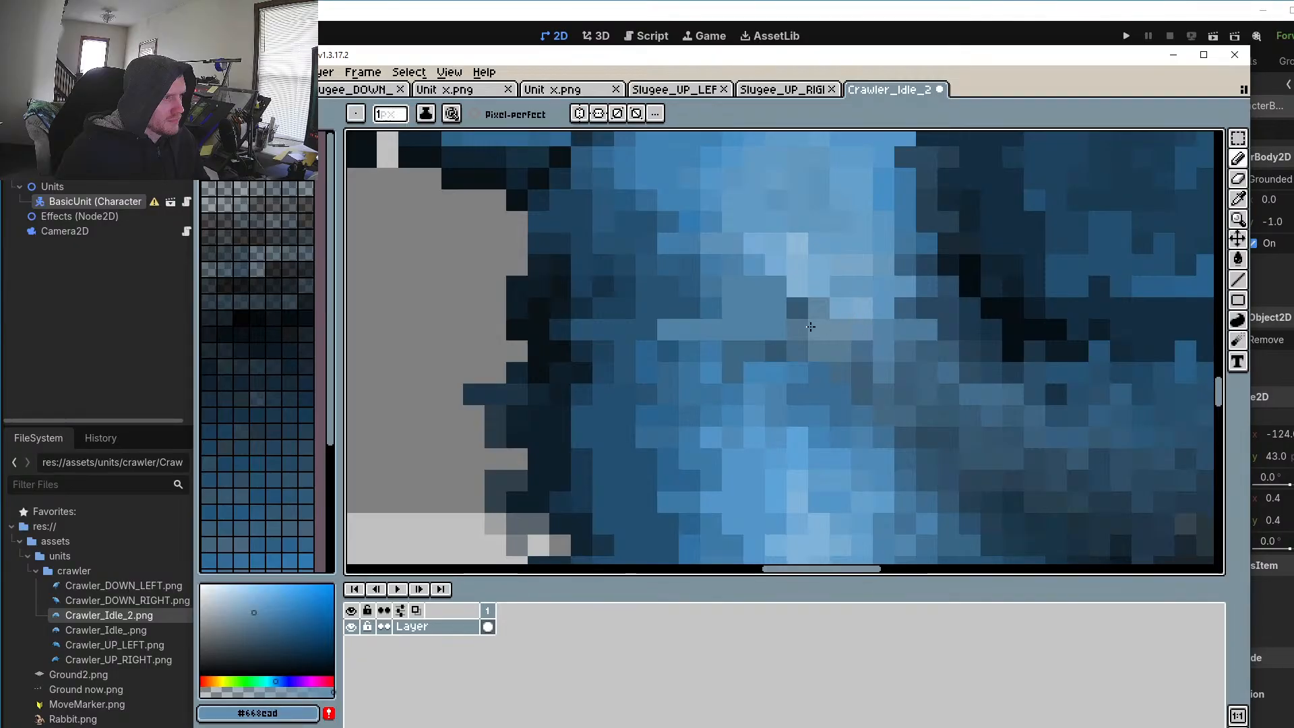
{"action": "mouse_move", "coordinate": [810, 327]}
{"action": "left_mouse_down"}
{"action": "mouse_move", "coordinate": [779, 317]}
{"action": "mouse_move", "coordinate": [774, 289]}
{"action": "mouse_move", "coordinate": [752, 291]}
{"action": "mouse_move", "coordinate": [739, 346]}
{"action": "mouse_move", "coordinate": [765, 317]}
{"action": "mouse_move", "coordinate": [743, 308]}
{"action": "mouse_move", "coordinate": [732, 279]}
{"action": "mouse_move", "coordinate": [779, 270]}
{"action": "mouse_move", "coordinate": [759, 353]}
{"action": "mouse_move", "coordinate": [756, 277]}
{"action": "mouse_move", "coordinate": [721, 326]}
{"action": "mouse_move", "coordinate": [690, 337]}
{"action": "mouse_move", "coordinate": [645, 330]}
{"action": "left_mouse_up"}
{"action": "left_click", "coordinate": [786, 250], "text": "alt"}
{"action": "left_click_drag", "start_coordinate": [787, 356], "coordinate": [778, 372]}
{"action": "scroll", "coordinate": [840, 427], "scroll_direction": "down", "scroll_amount": 4}
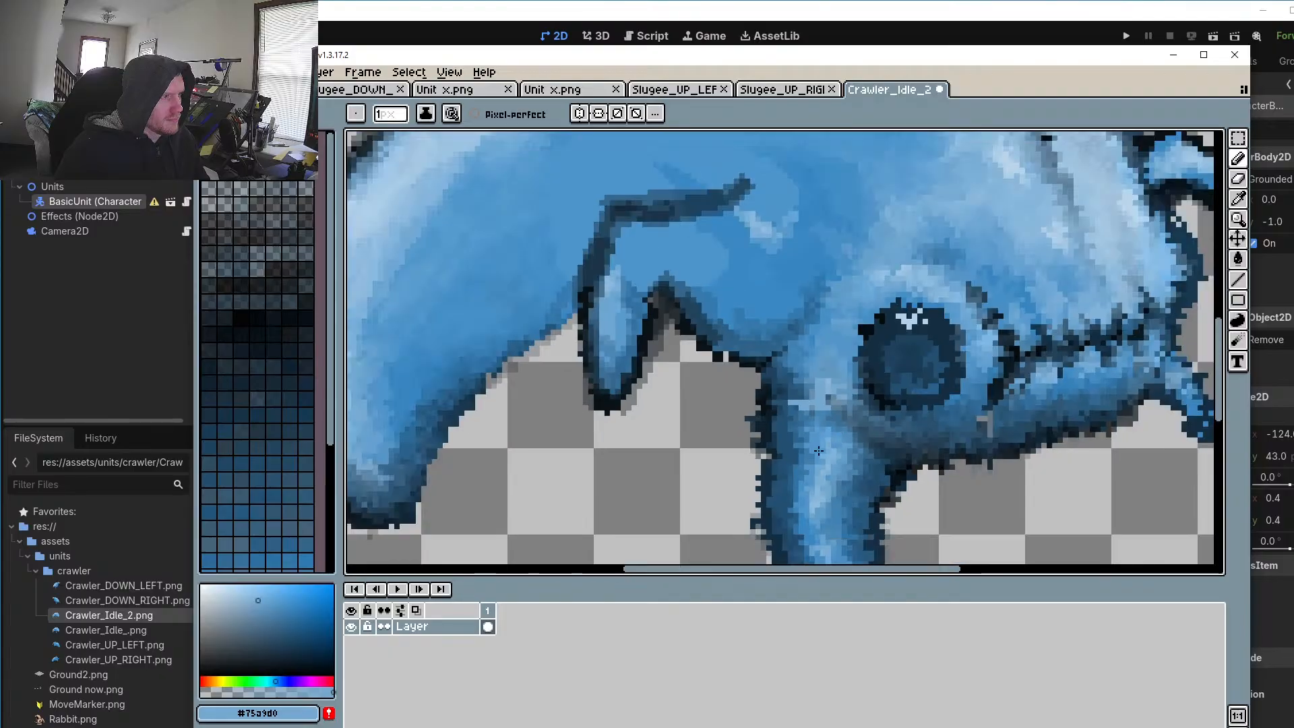
Step: Tone down the outer part of the upper leg's highlight with sampled mid blue #43759a
{"action": "scroll", "coordinate": [818, 451], "scroll_direction": "up", "scroll_amount": 6}
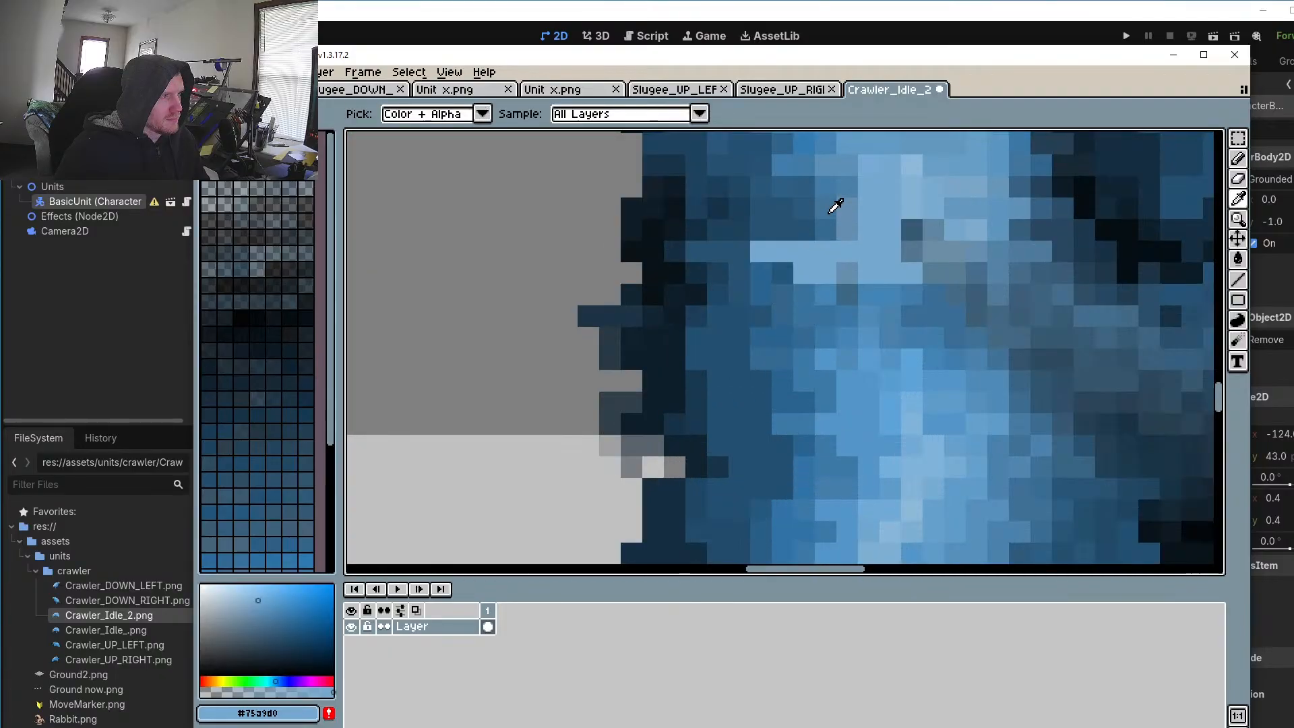
{"action": "left_click", "coordinate": [835, 206], "text": "alt"}
{"action": "mouse_move", "coordinate": [815, 250]}
{"action": "left_mouse_down"}
{"action": "mouse_move", "coordinate": [773, 257]}
{"action": "mouse_move", "coordinate": [826, 269]}
{"action": "mouse_move", "coordinate": [848, 241]}
{"action": "left_mouse_up"}
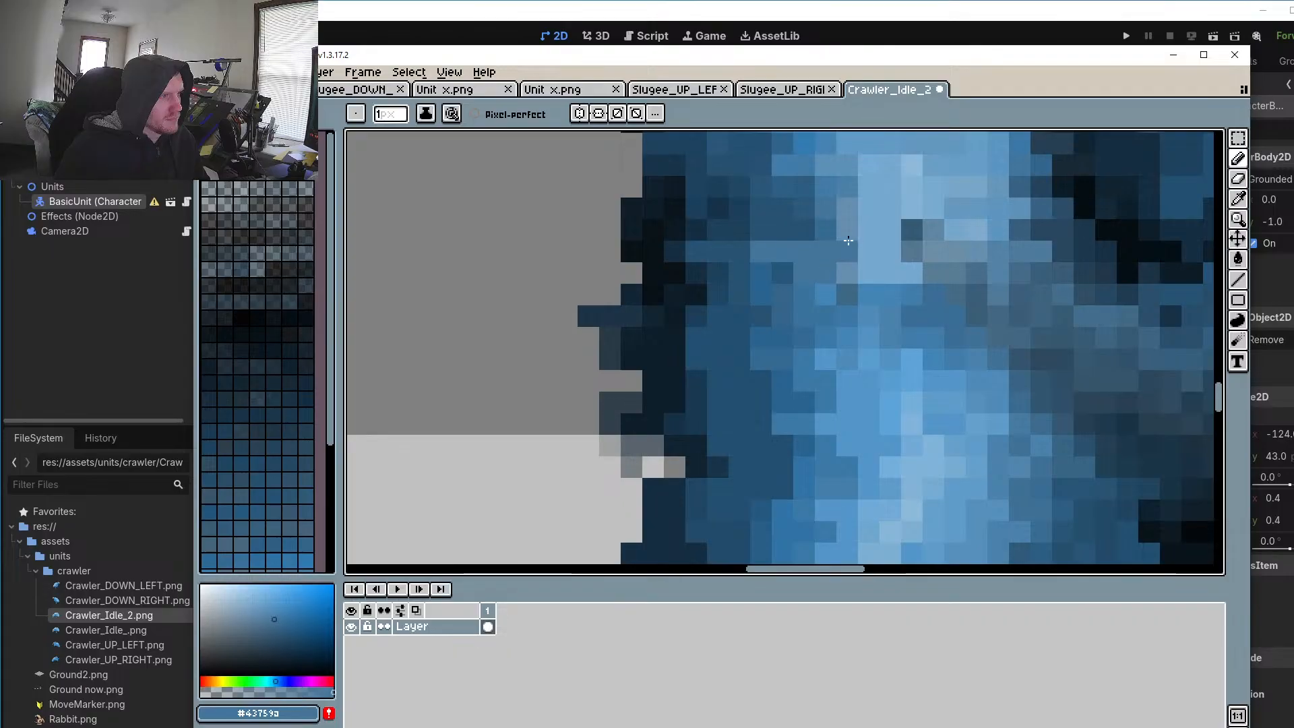
{"action": "scroll", "coordinate": [812, 313], "scroll_direction": "down", "scroll_amount": 4}
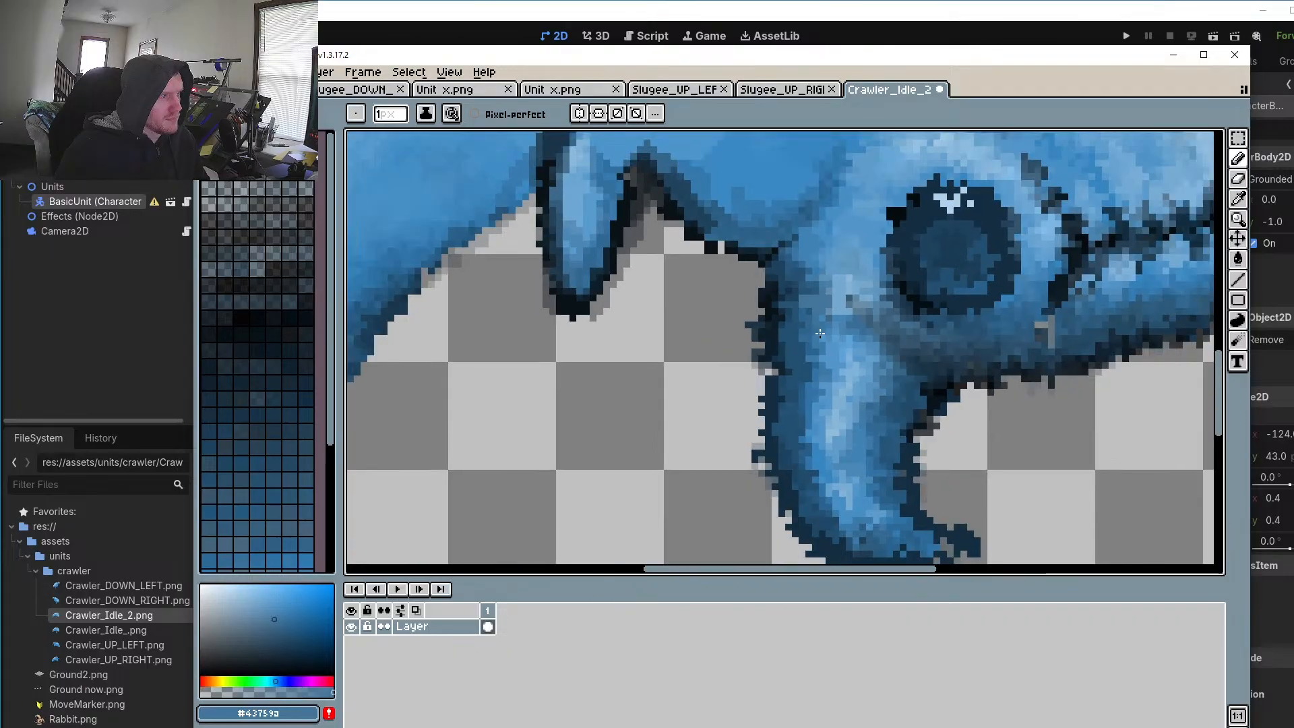
{"action": "scroll", "coordinate": [810, 323], "scroll_direction": "up", "scroll_amount": 4}
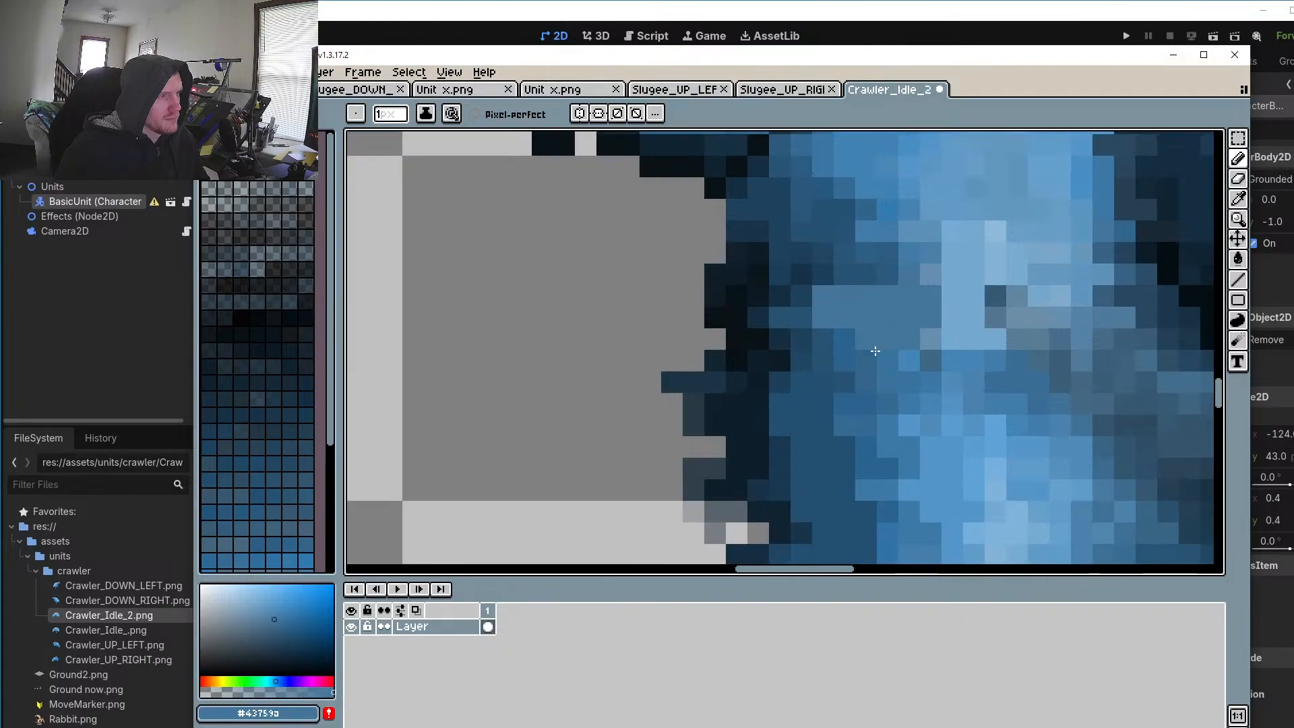
{"action": "scroll", "coordinate": [874, 351], "scroll_direction": "down", "scroll_amount": 4}
{"action": "scroll", "coordinate": [819, 365], "scroll_direction": "up", "scroll_amount": 4}
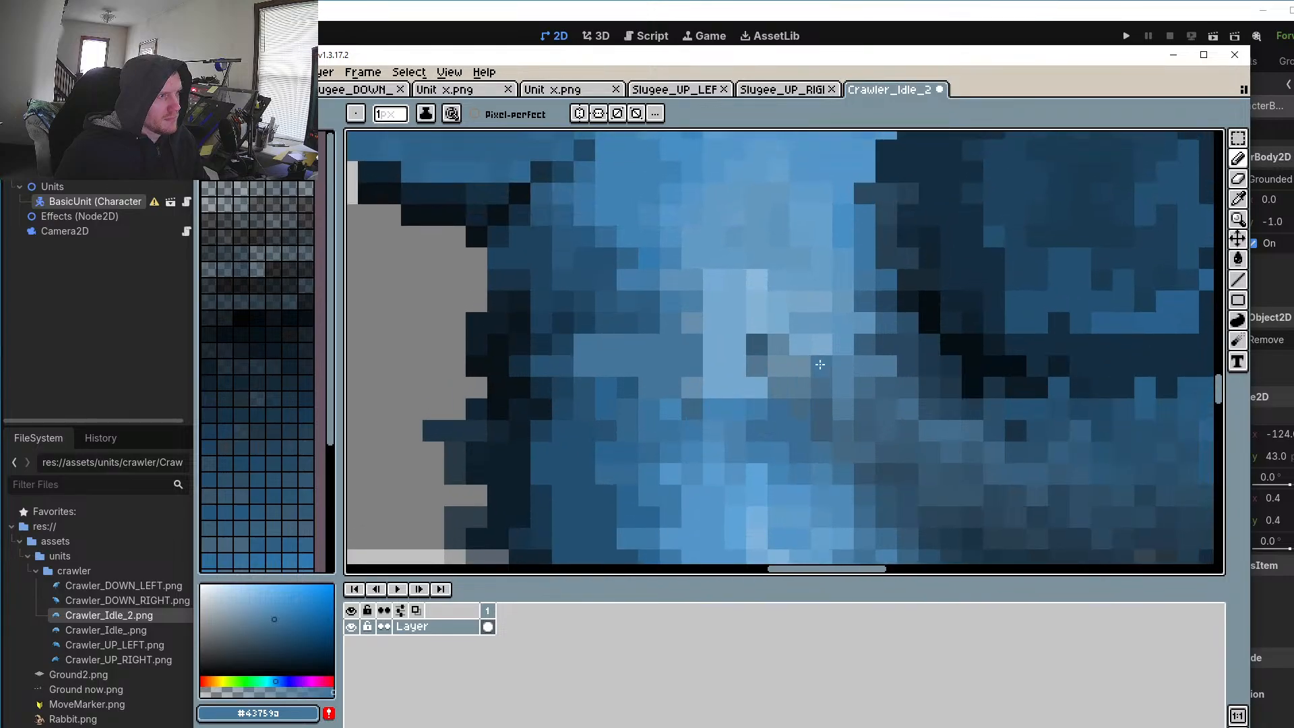
Step: Sample the greyish blue beside the eye and paint it diagonally through the bright highlight on the upper leg
{"action": "key", "text": "o"}
{"action": "left_click", "coordinate": [871, 353]}
{"action": "key", "text": "b"}
{"action": "mouse_move", "coordinate": [741, 300]}
{"action": "left_mouse_down"}
{"action": "mouse_move", "coordinate": [707, 292]}
{"action": "mouse_move", "coordinate": [807, 345]}
{"action": "mouse_move", "coordinate": [812, 378]}
{"action": "left_mouse_up"}
{"action": "scroll", "coordinate": [812, 378], "scroll_direction": "down", "scroll_amount": 4}
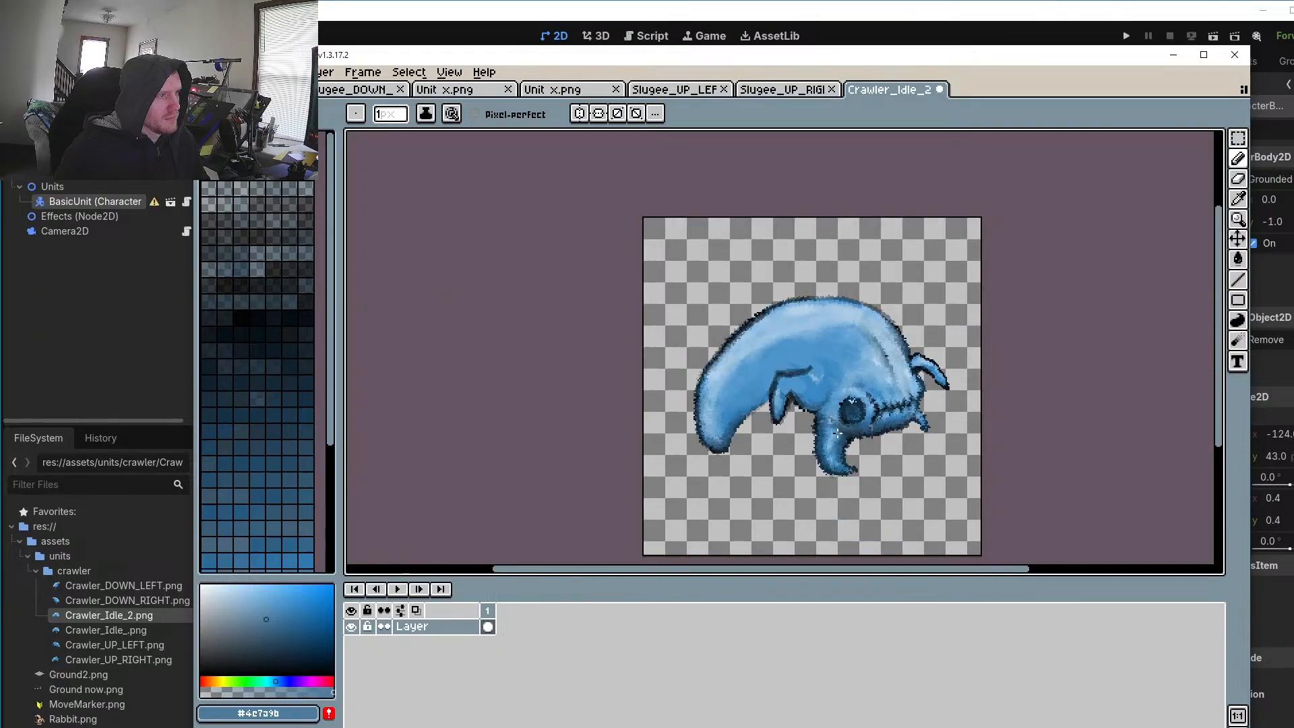
Step: Blend the upper leg's shading with sampled light blue #5f96bf and undo the last stroke
{"action": "scroll", "coordinate": [710, 230], "scroll_direction": "up", "scroll_amount": 4}
{"action": "mouse_move", "coordinate": [692, 266]}
{"action": "left_mouse_down"}
{"action": "mouse_move", "coordinate": [736, 268]}
{"action": "mouse_move", "coordinate": [829, 326]}
{"action": "mouse_move", "coordinate": [725, 290]}
{"action": "mouse_move", "coordinate": [754, 323]}
{"action": "mouse_move", "coordinate": [648, 273]}
{"action": "left_mouse_up"}
{"action": "key", "text": "o"}
{"action": "left_click", "coordinate": [846, 260]}
{"action": "key", "text": "b"}
{"action": "key", "text": "ctrl+z"}
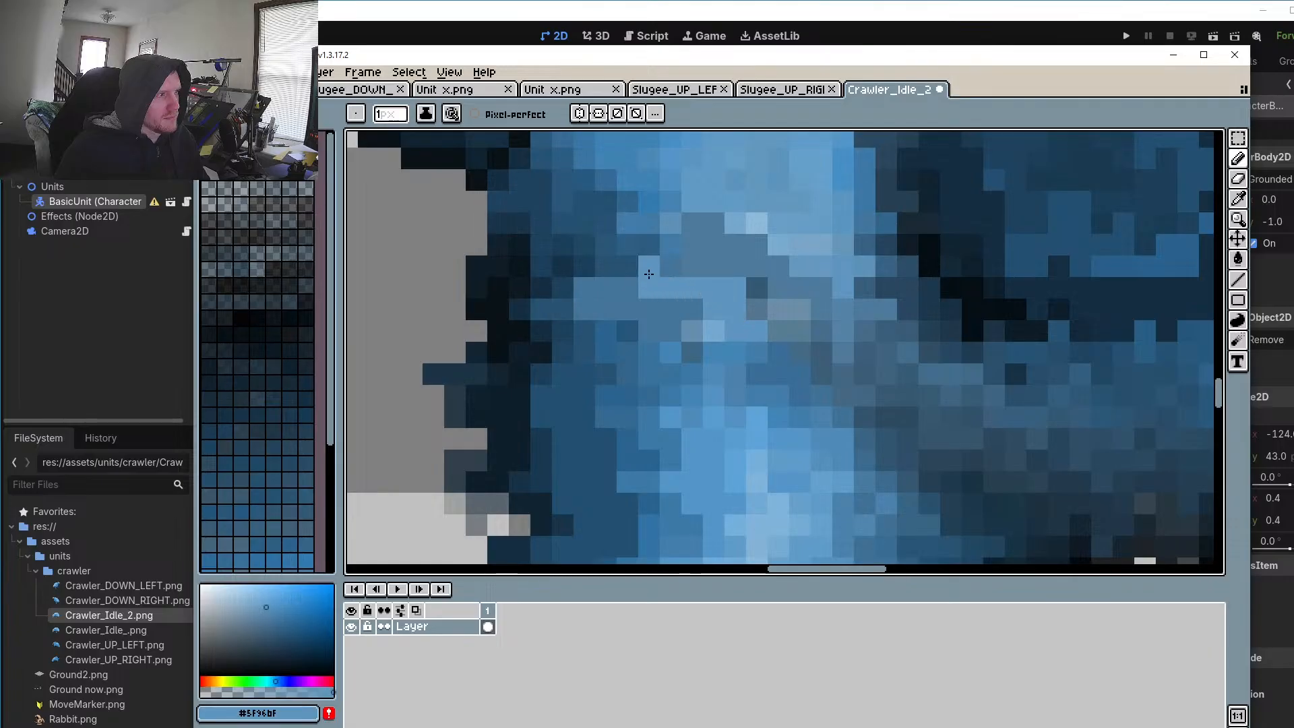
Step: Sample a light blue from the upper leg's highlight and check how the repainted leg looks on the whole sprite
{"action": "scroll", "coordinate": [626, 270], "scroll_direction": "down", "scroll_amount": 6}
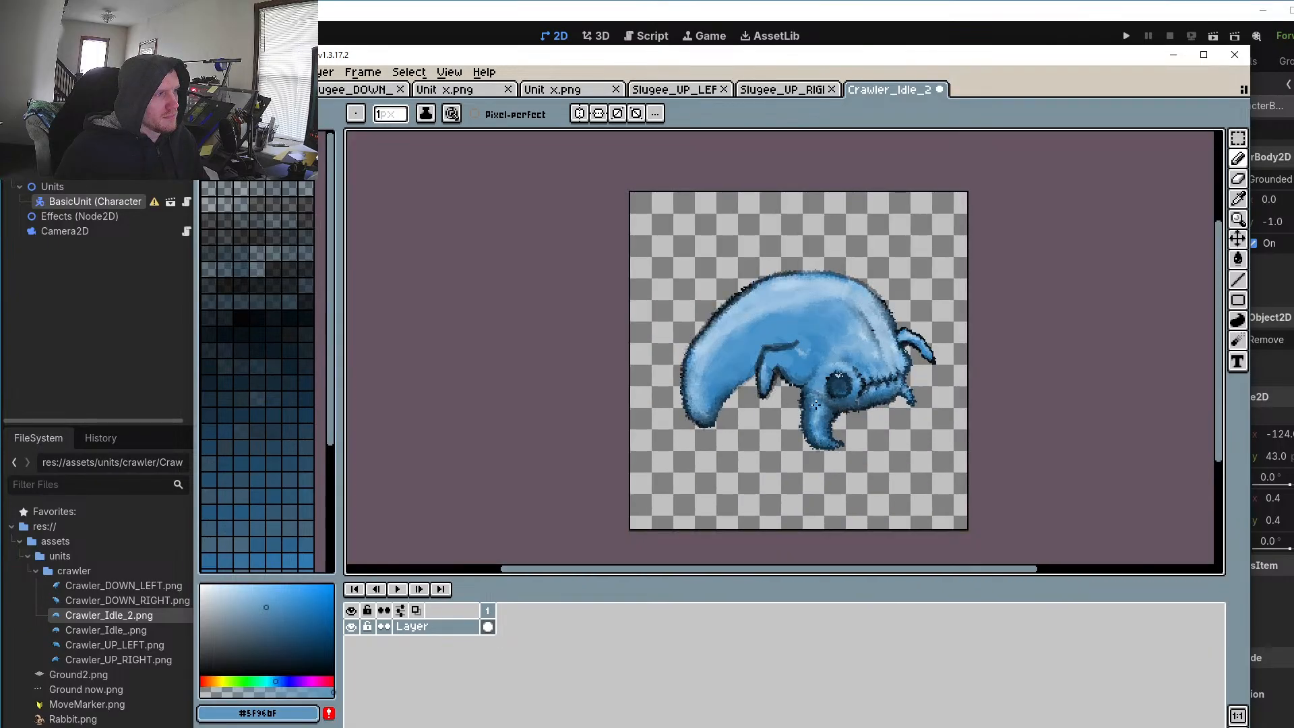
{"action": "scroll", "coordinate": [814, 403], "scroll_direction": "up", "scroll_amount": 5}
{"action": "key", "text": "o"}
{"action": "left_click", "coordinate": [819, 285]}
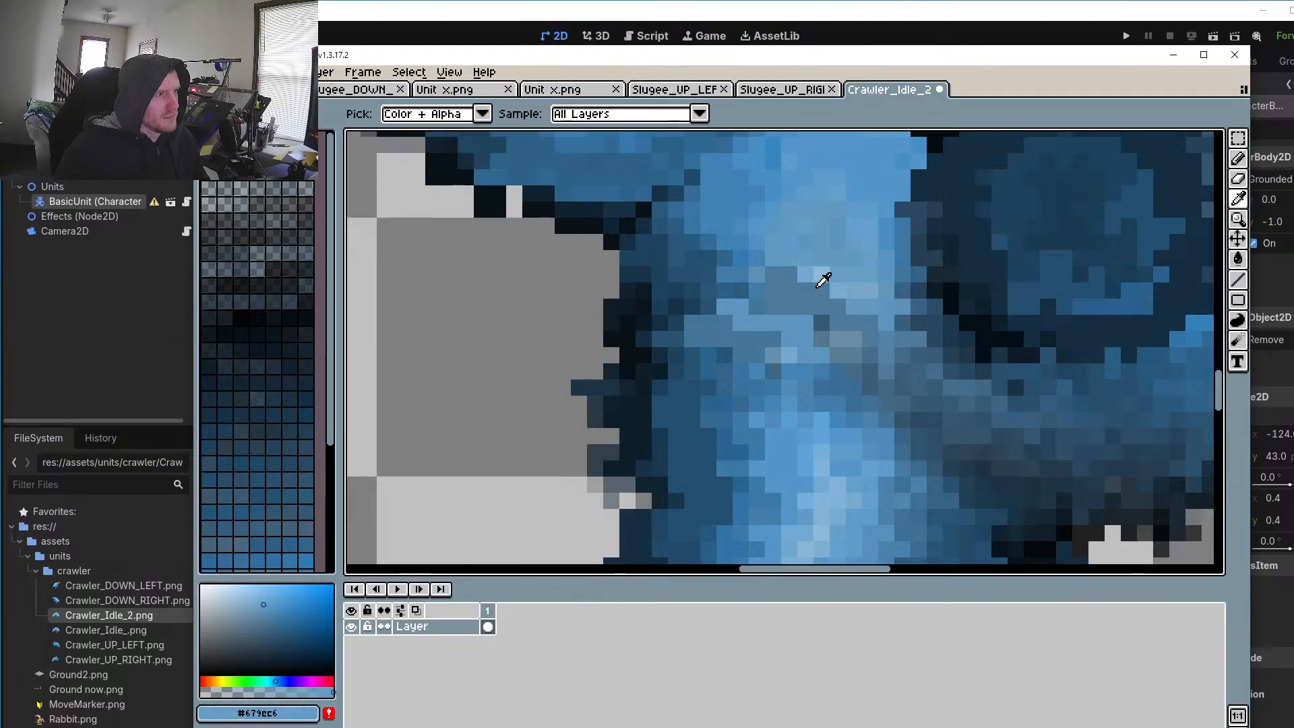
{"action": "key", "text": "p"}
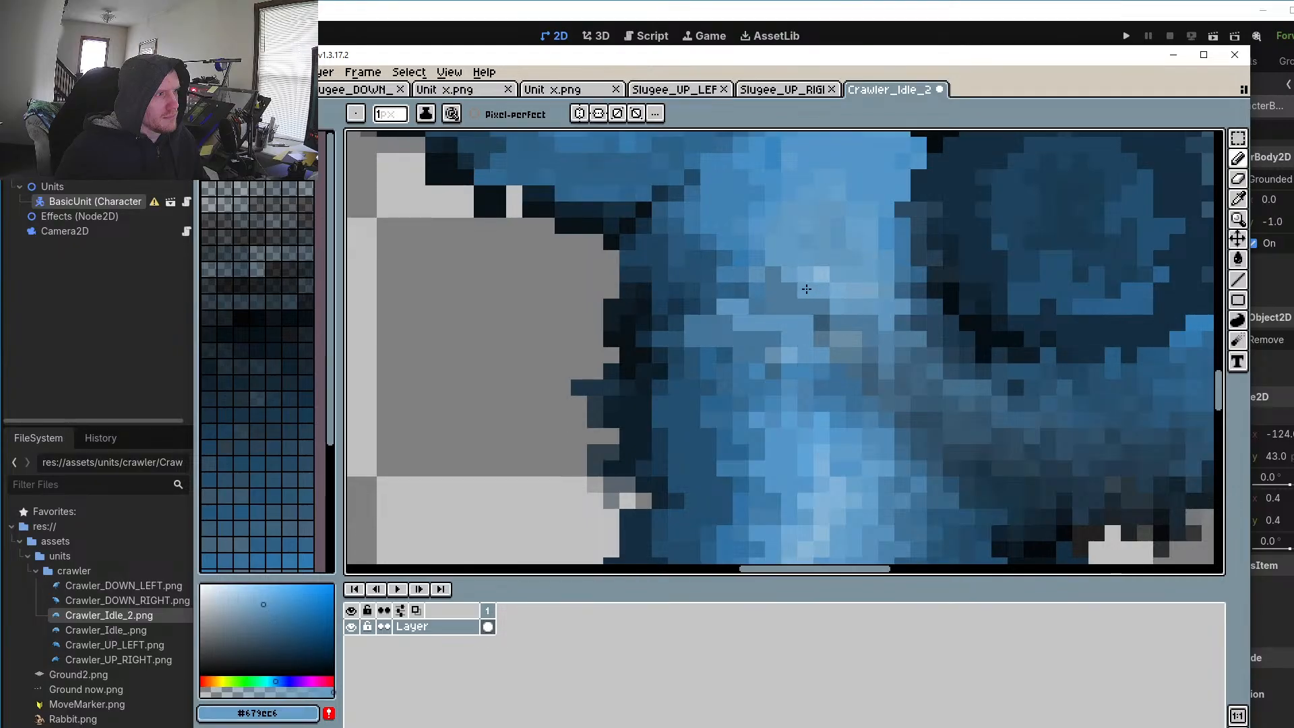
{"action": "scroll", "coordinate": [771, 275], "scroll_direction": "down", "scroll_amount": 5}
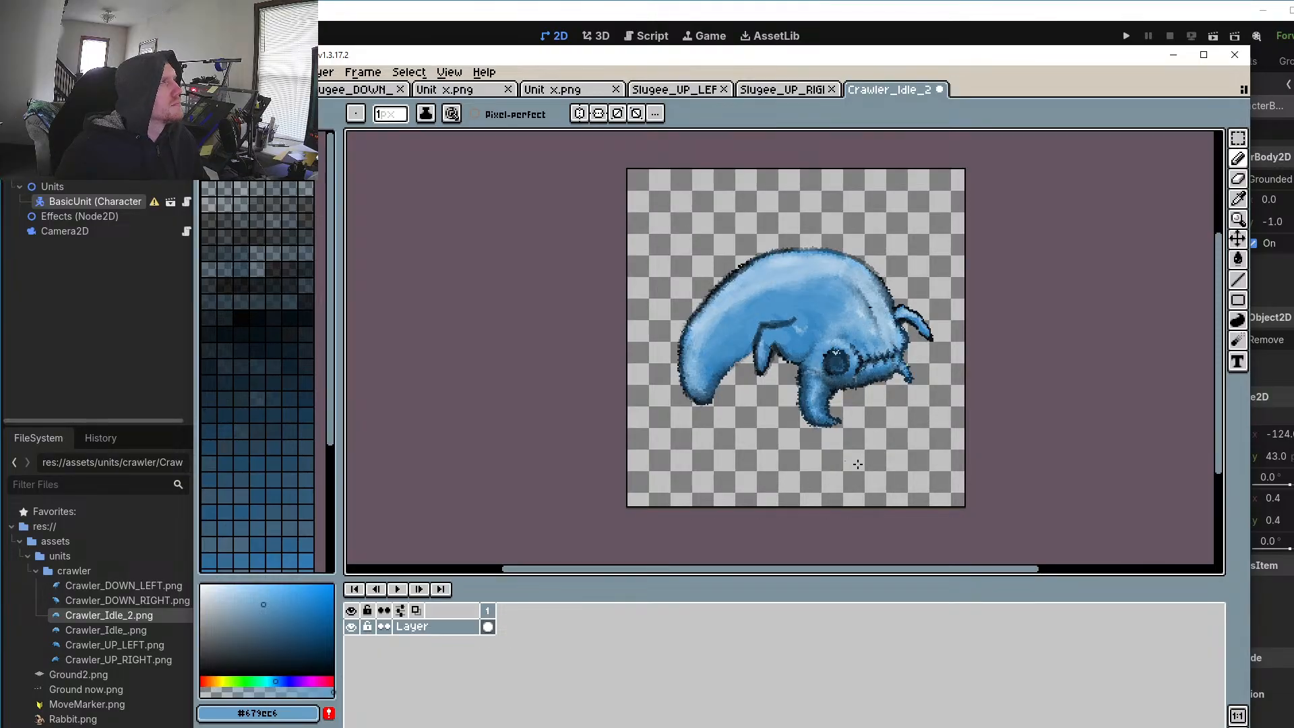
{"action": "scroll", "coordinate": [777, 422], "scroll_direction": "up", "scroll_amount": 1}
{"action": "scroll", "coordinate": [794, 435], "scroll_direction": "down", "scroll_amount": 1}
Step: Sample transparency beside the front foot and erase the stray dark pixels above and below the claw tip
{"action": "scroll", "coordinate": [795, 434], "scroll_direction": "up", "scroll_amount": 7}
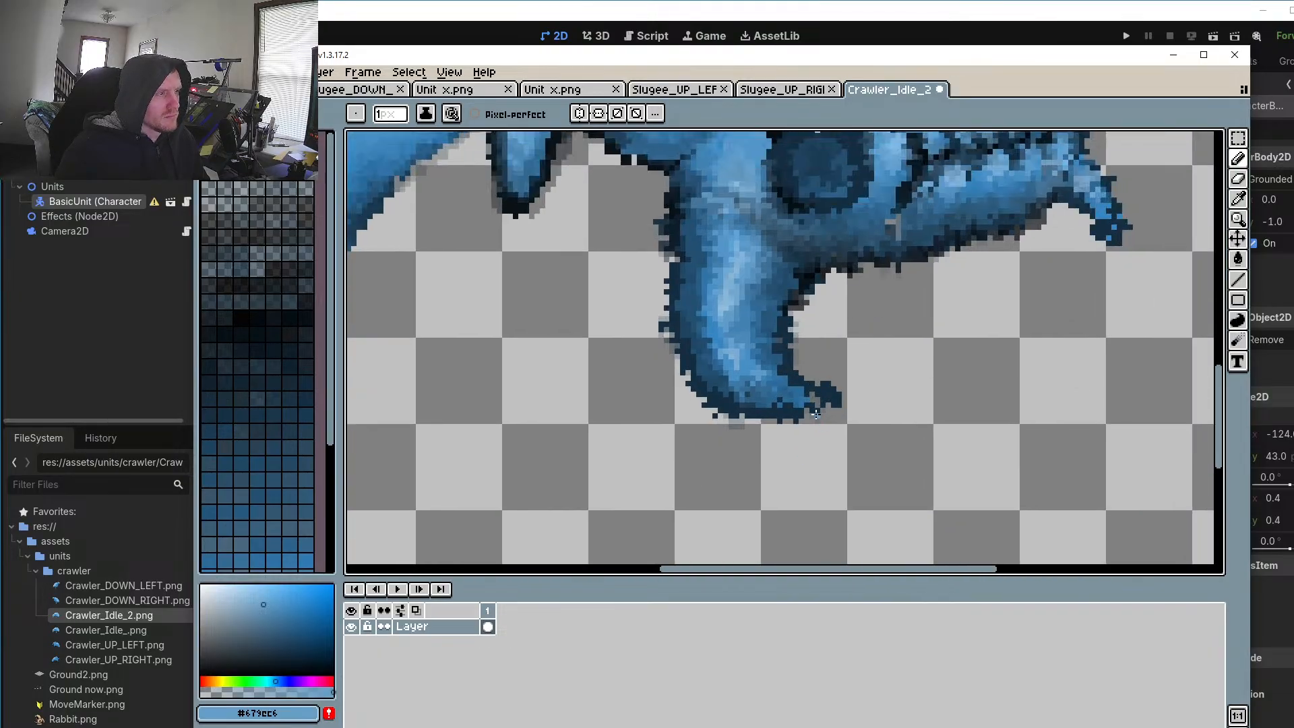
{"action": "scroll", "coordinate": [823, 403], "scroll_direction": "up", "scroll_amount": 1}
{"action": "left_click", "coordinate": [864, 225], "text": "alt"}
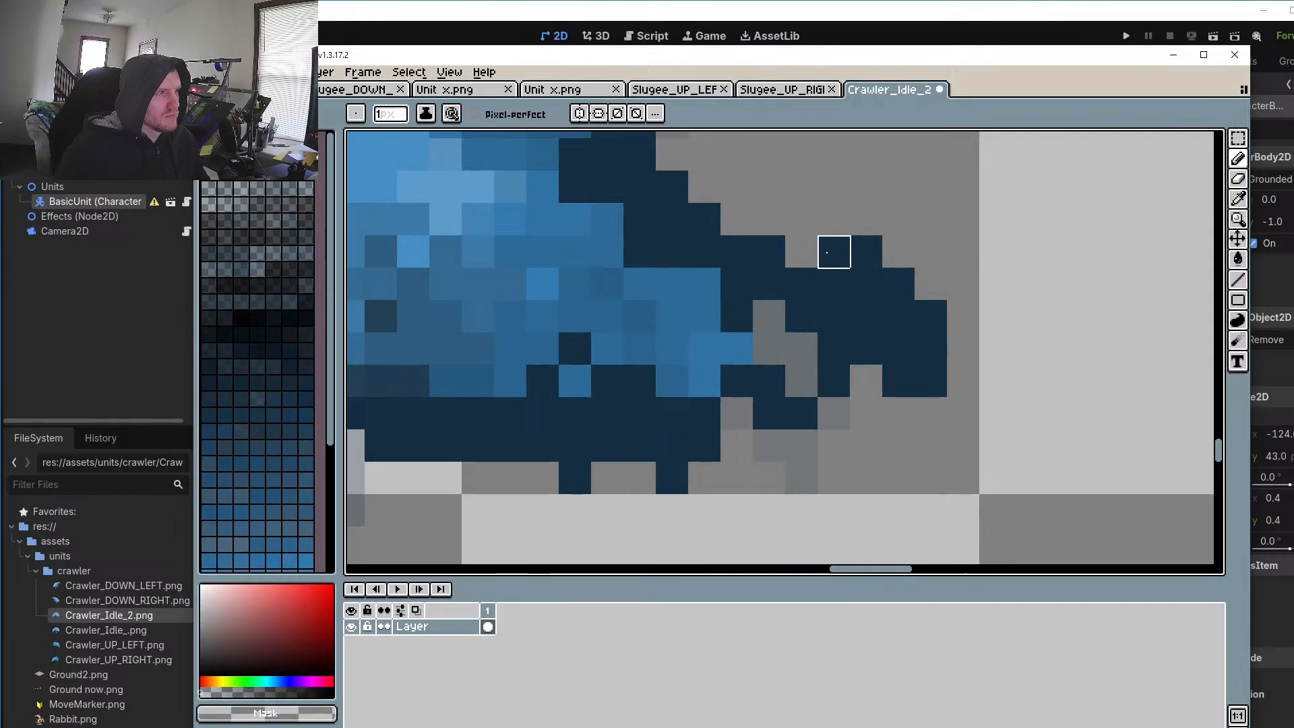
{"action": "left_click", "coordinate": [835, 250]}
{"action": "left_click", "coordinate": [866, 252]}
{"action": "left_click", "coordinate": [930, 381]}
{"action": "left_click", "coordinate": [898, 381]}
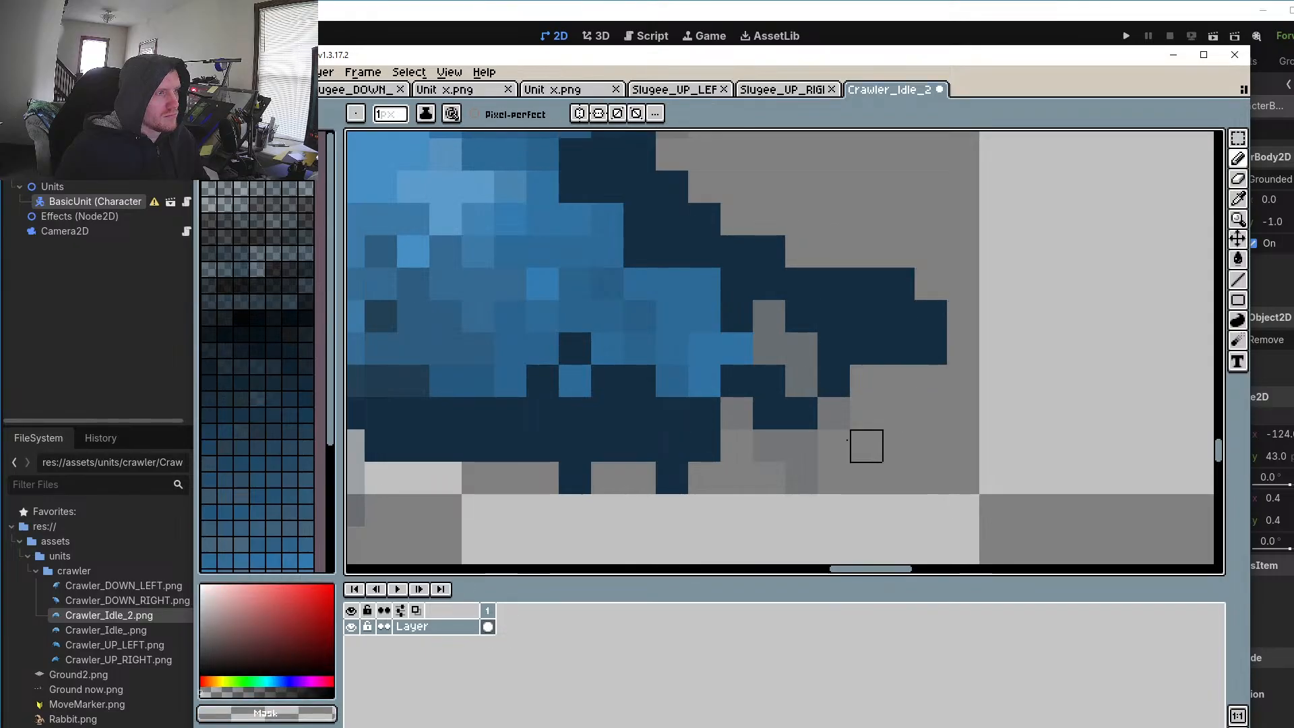
Step: Erase the semi-transparent smudges and the stray dark pixel along the underside of the front foot
{"action": "left_click", "coordinate": [801, 446]}
{"action": "left_click", "coordinate": [769, 445]}
{"action": "left_click_drag", "start_coordinate": [634, 478], "coordinate": [877, 456]}
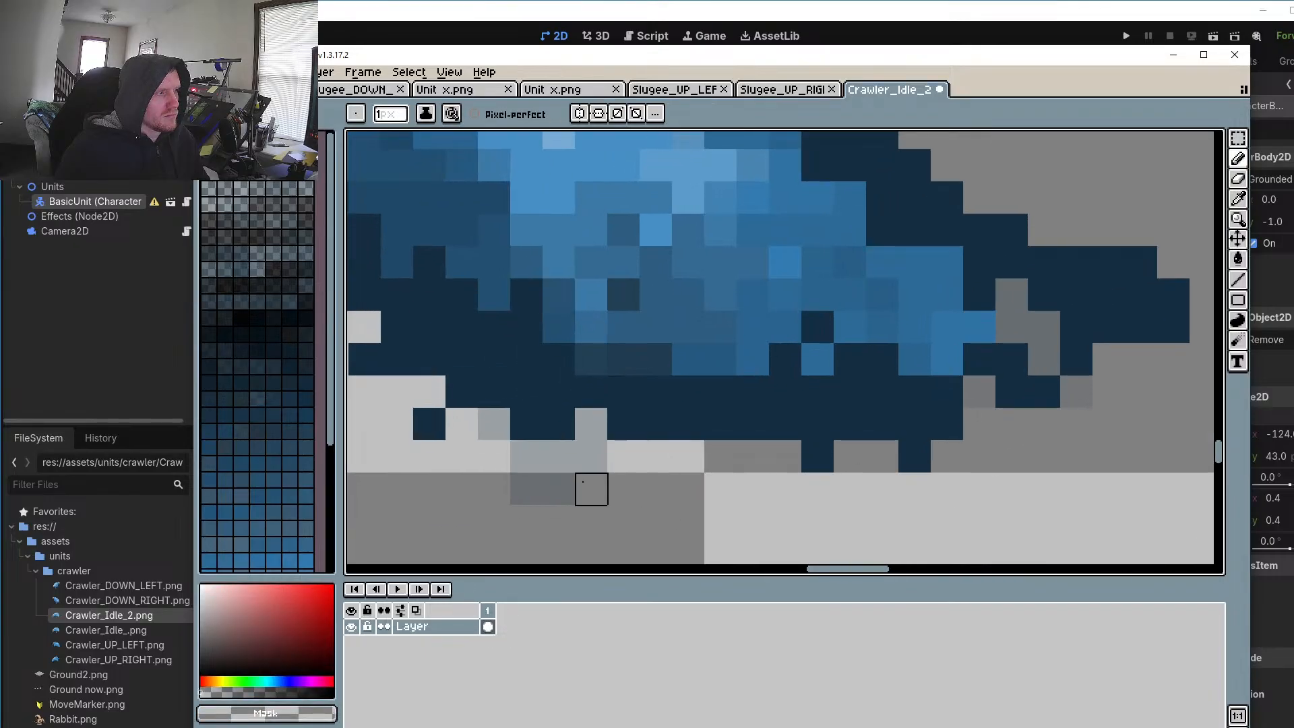
{"action": "left_click_drag", "start_coordinate": [591, 487], "coordinate": [497, 488]}
{"action": "left_click", "coordinate": [430, 424]}
Step: Save the edited sprite as a new file named Crawler_Idle_3.png in the crawler folder
{"action": "scroll", "coordinate": [429, 424], "scroll_direction": "down", "scroll_amount": 6}
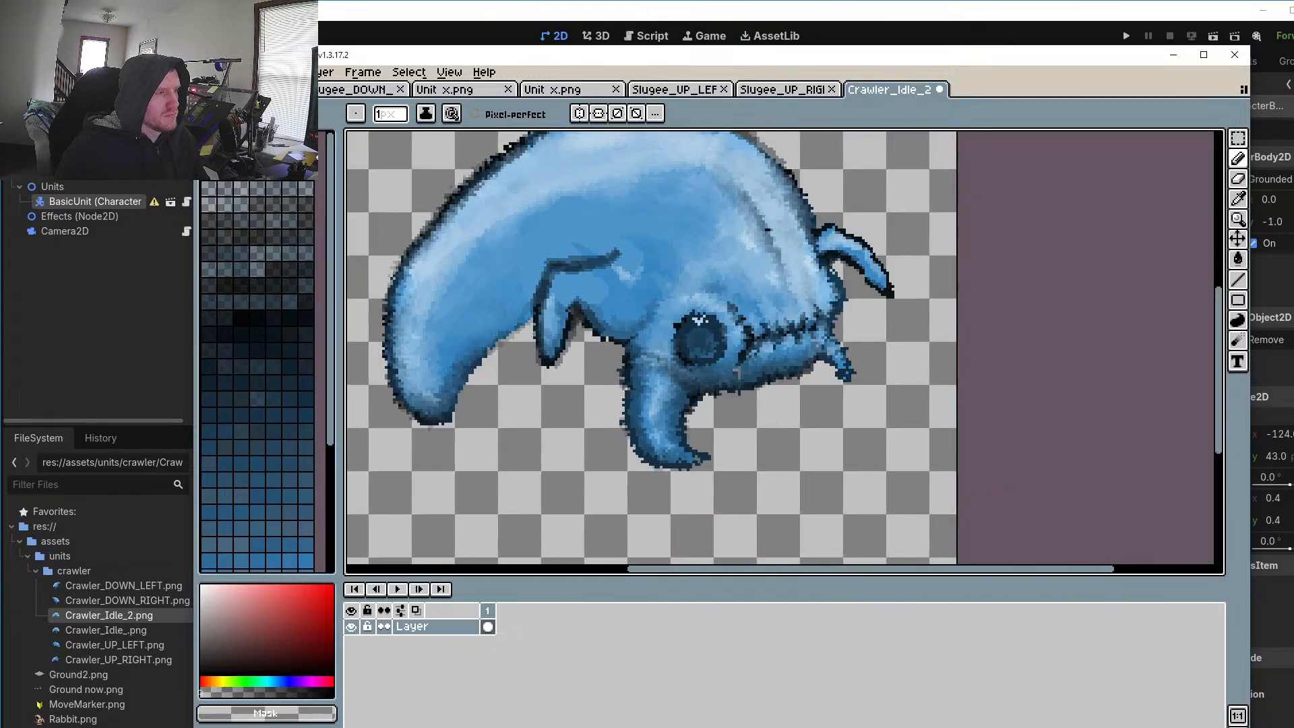
{"action": "scroll", "coordinate": [610, 238], "scroll_direction": "down", "scroll_amount": 5}
{"action": "scroll", "coordinate": [621, 314], "scroll_direction": "up", "scroll_amount": 6}
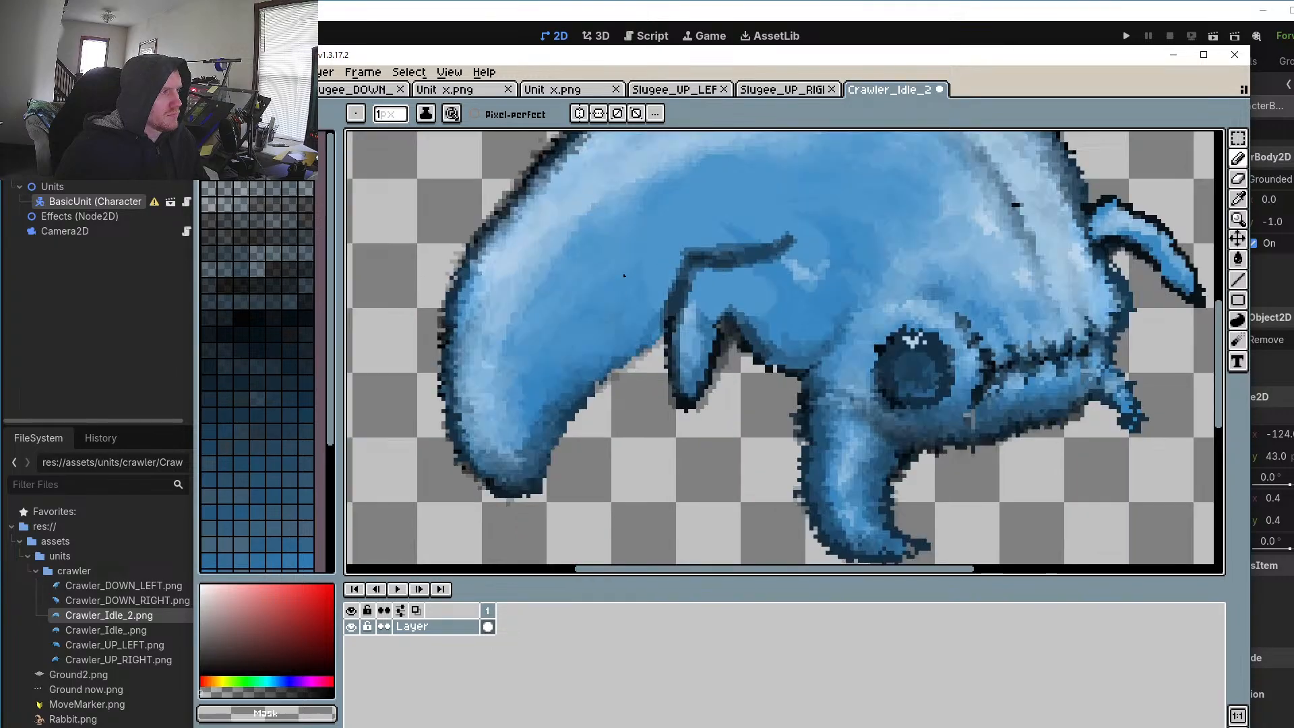
{"action": "left_click_drag", "start_coordinate": [677, 291], "coordinate": [642, 301]}
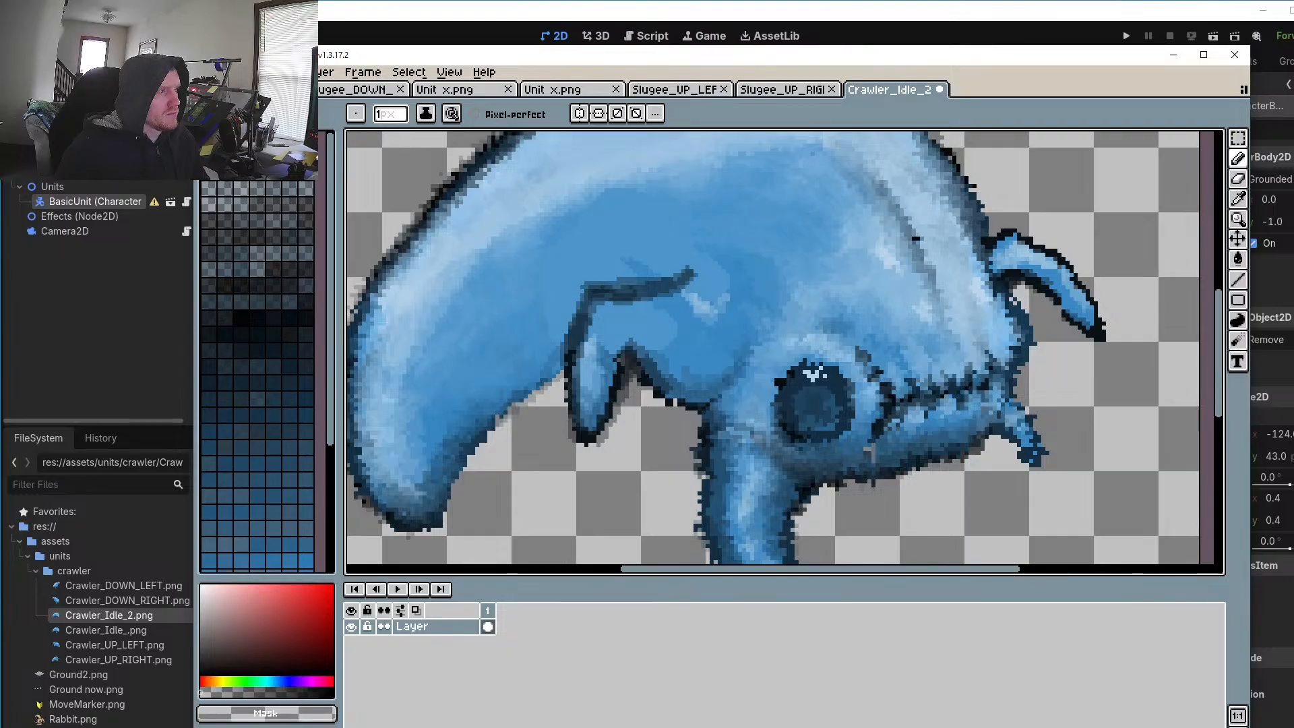
{"action": "left_click", "coordinate": [209, 72]}
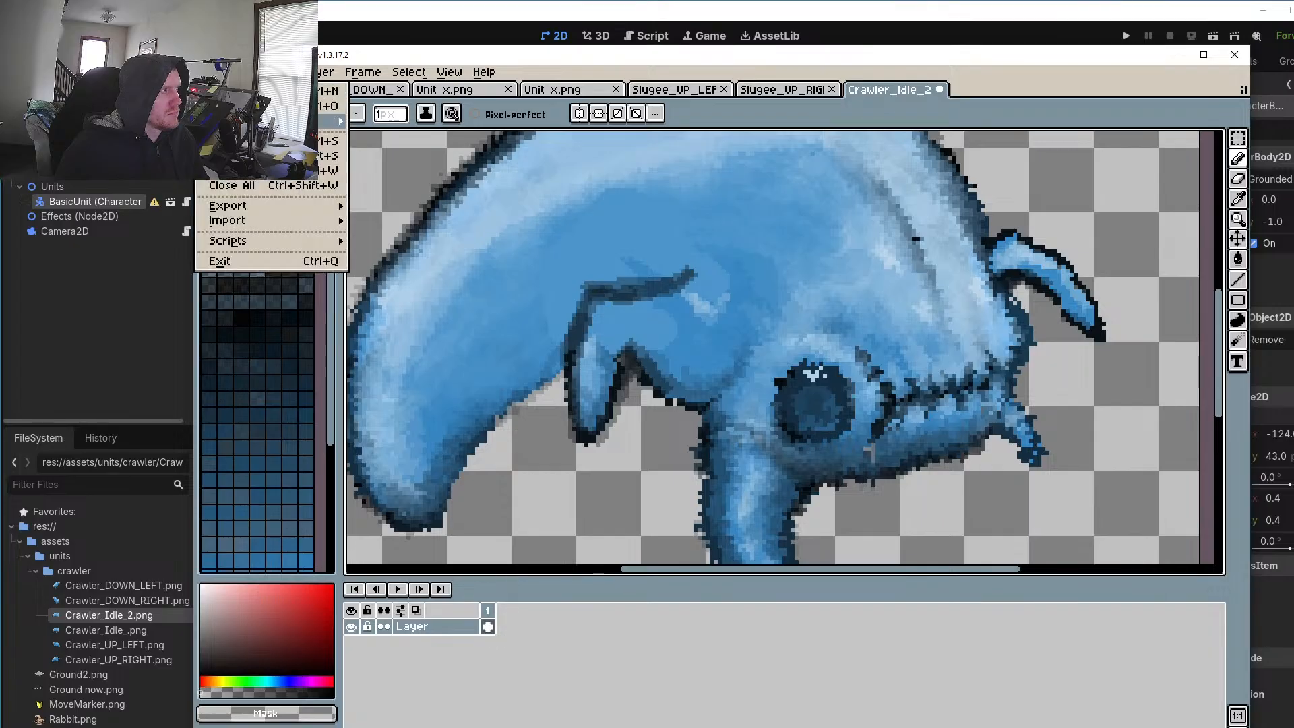
{"action": "key", "text": "Return"}
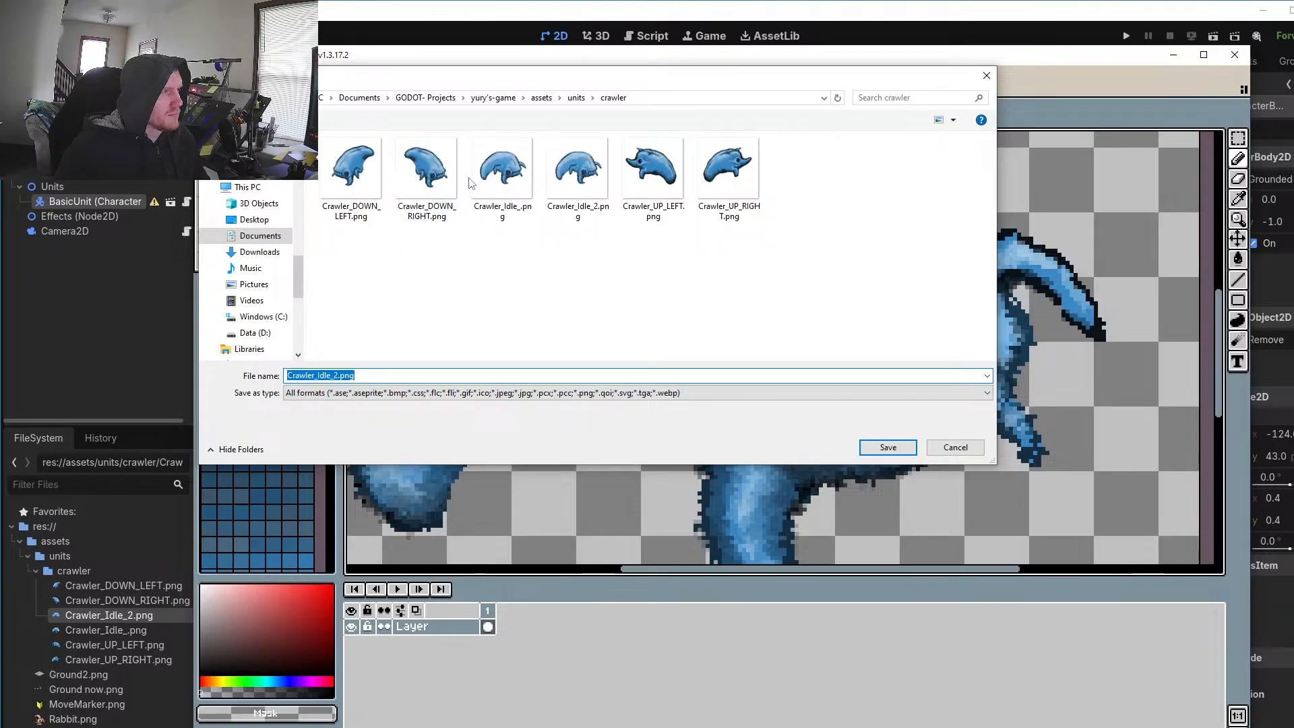
{"action": "left_click", "coordinate": [569, 174]}
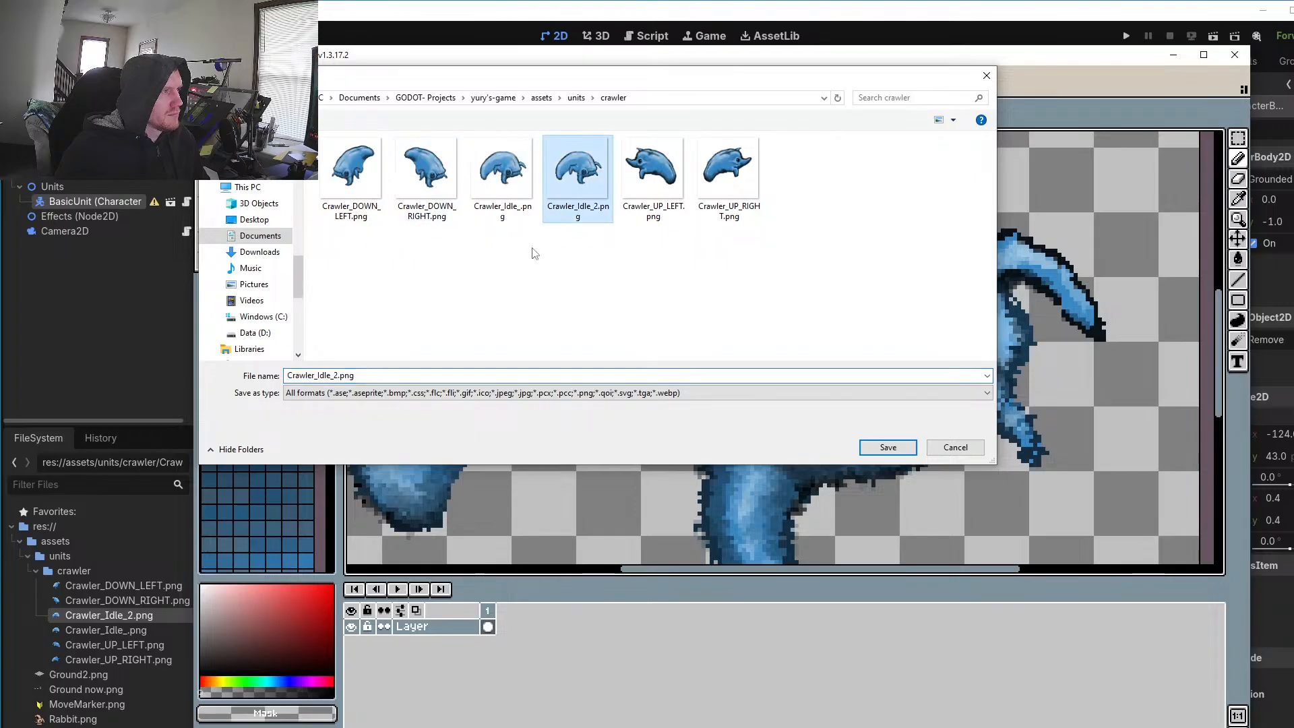
{"action": "left_click", "coordinate": [330, 376]}
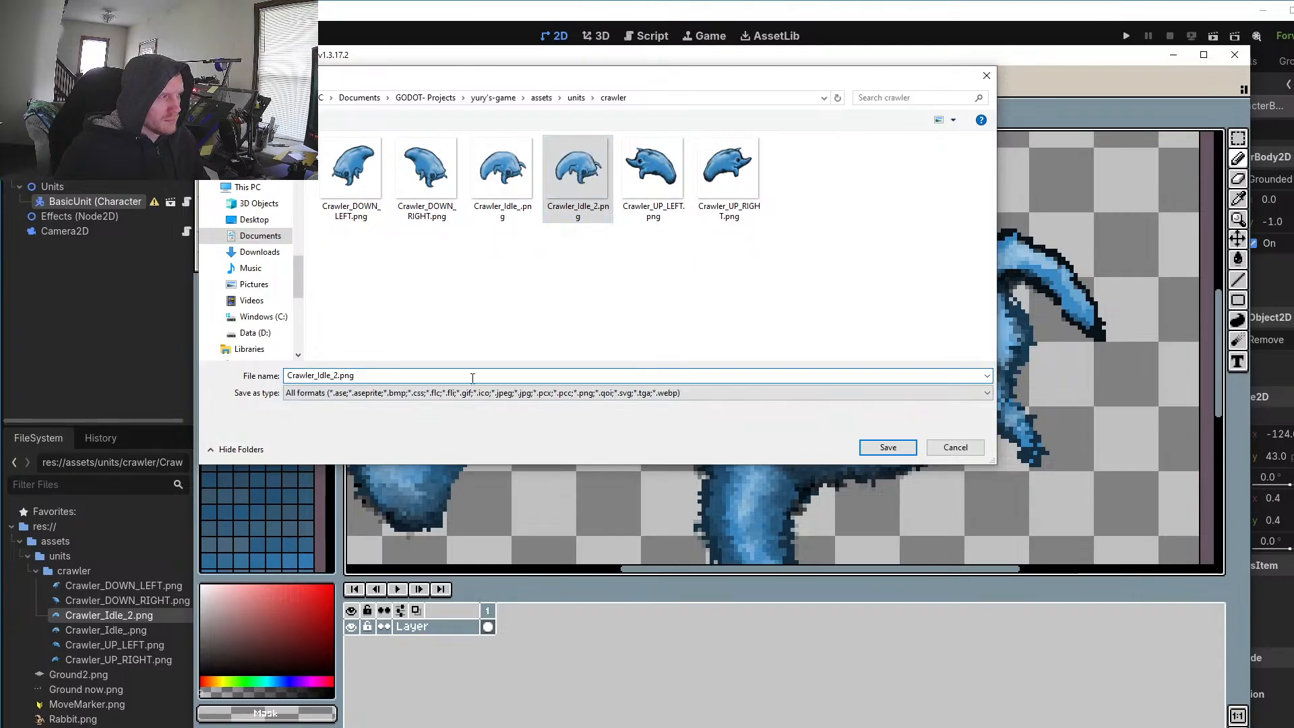
{"action": "key", "text": "BackSpace"}
{"action": "type", "text": "3"}
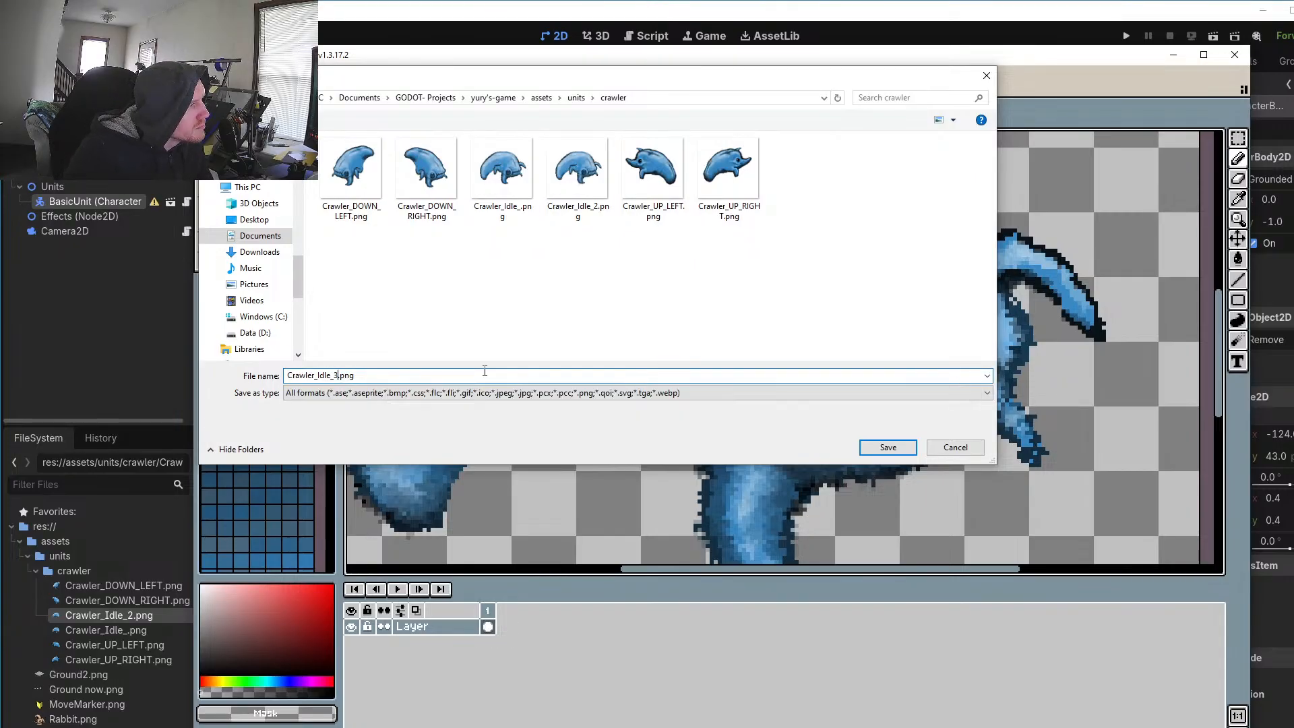
{"action": "left_click", "coordinate": [889, 449]}
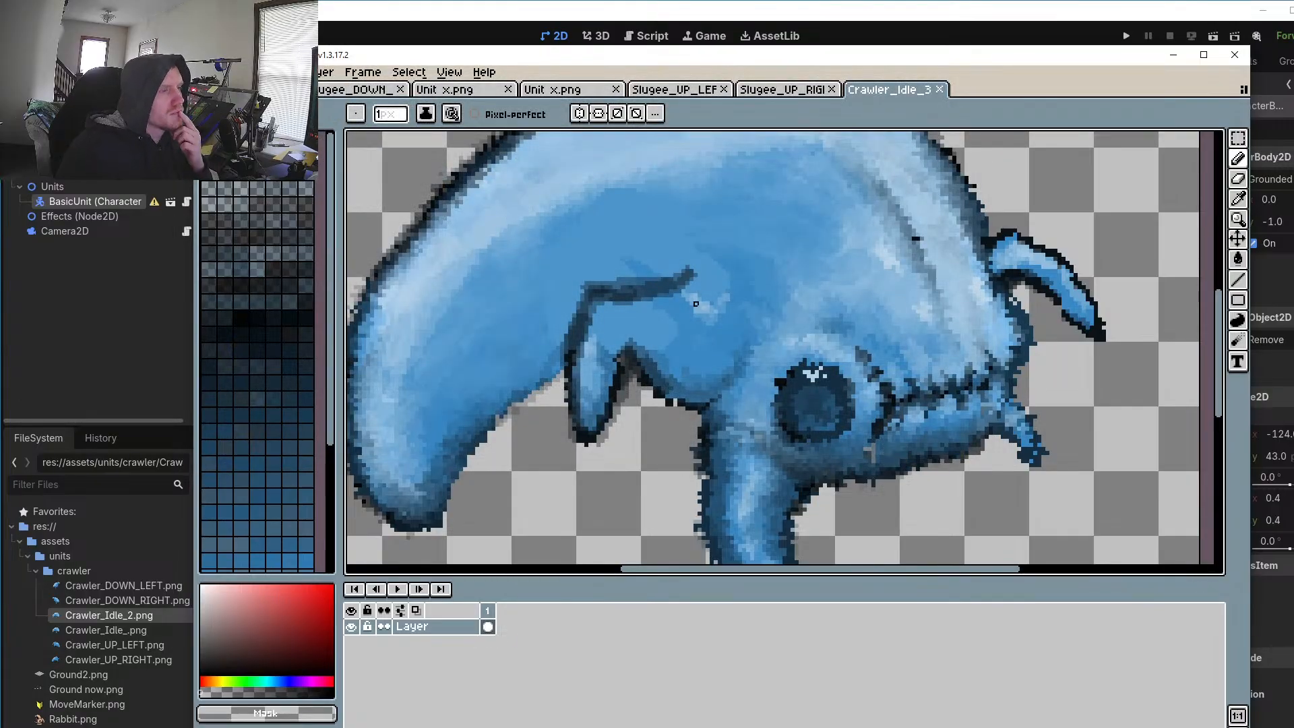
Step: Sample the outline blue #34668a and extend the peak of the notch between the small limb and the belly
{"action": "left_click_drag", "start_coordinate": [708, 307], "coordinate": [720, 314]}
{"action": "scroll", "coordinate": [719, 314], "scroll_direction": "up", "scroll_amount": 3}
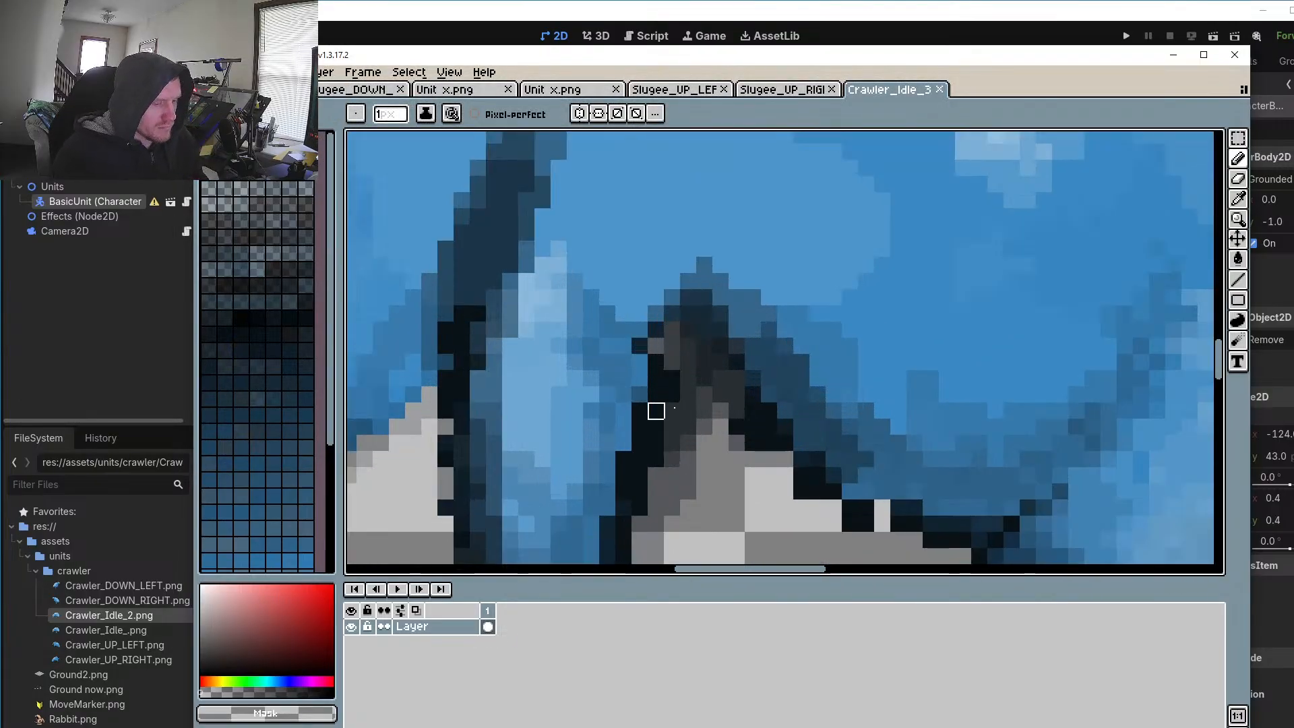
{"action": "key", "text": "o"}
{"action": "left_click", "coordinate": [749, 317]}
{"action": "key", "text": "p"}
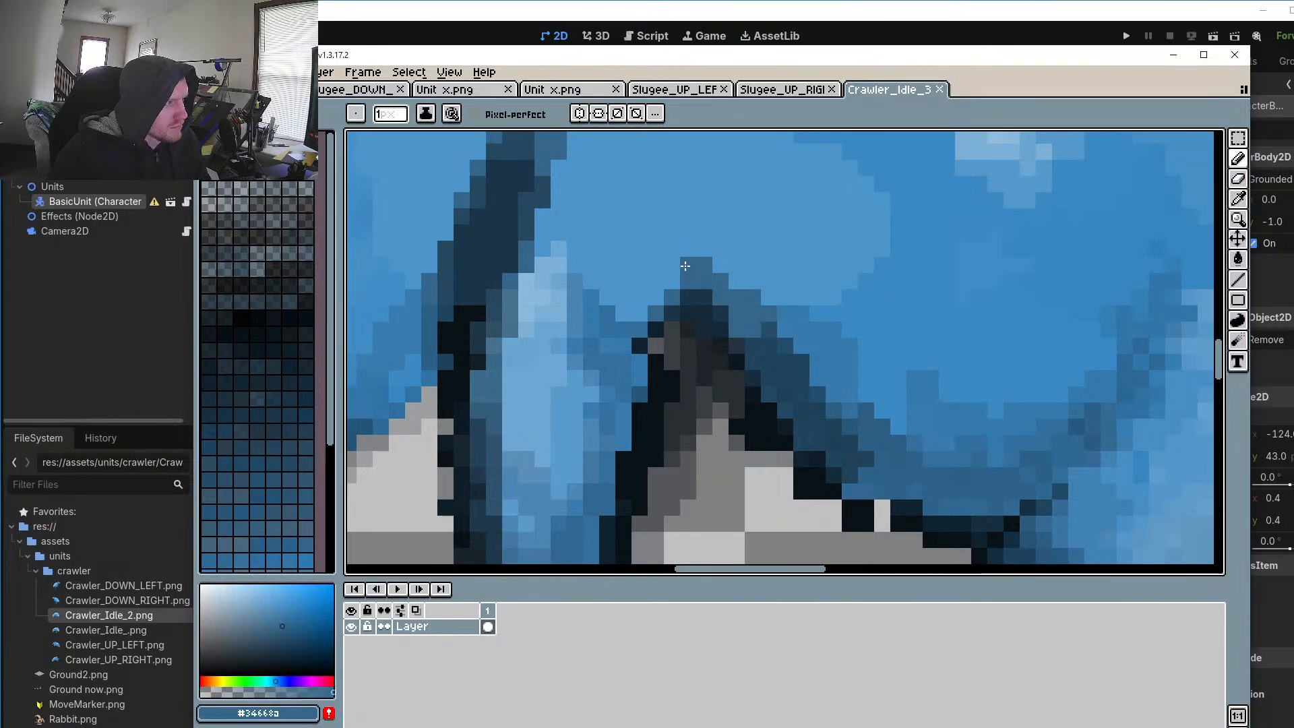
{"action": "left_click", "coordinate": [687, 265]}
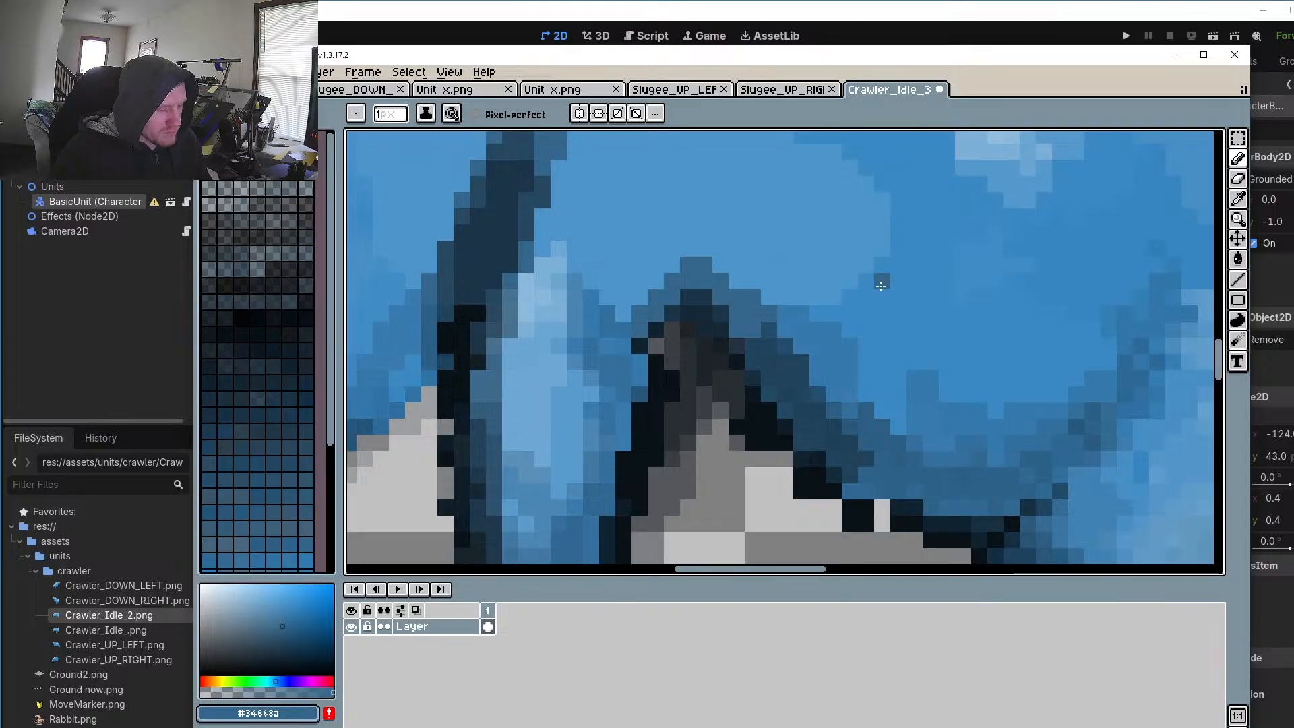
Step: Sample #357aad and soften the outer edge of the notch's peak with a row of these lighter pixels
{"action": "key", "text": "o"}
{"action": "left_click", "coordinate": [818, 303]}
{"action": "key", "text": "p"}
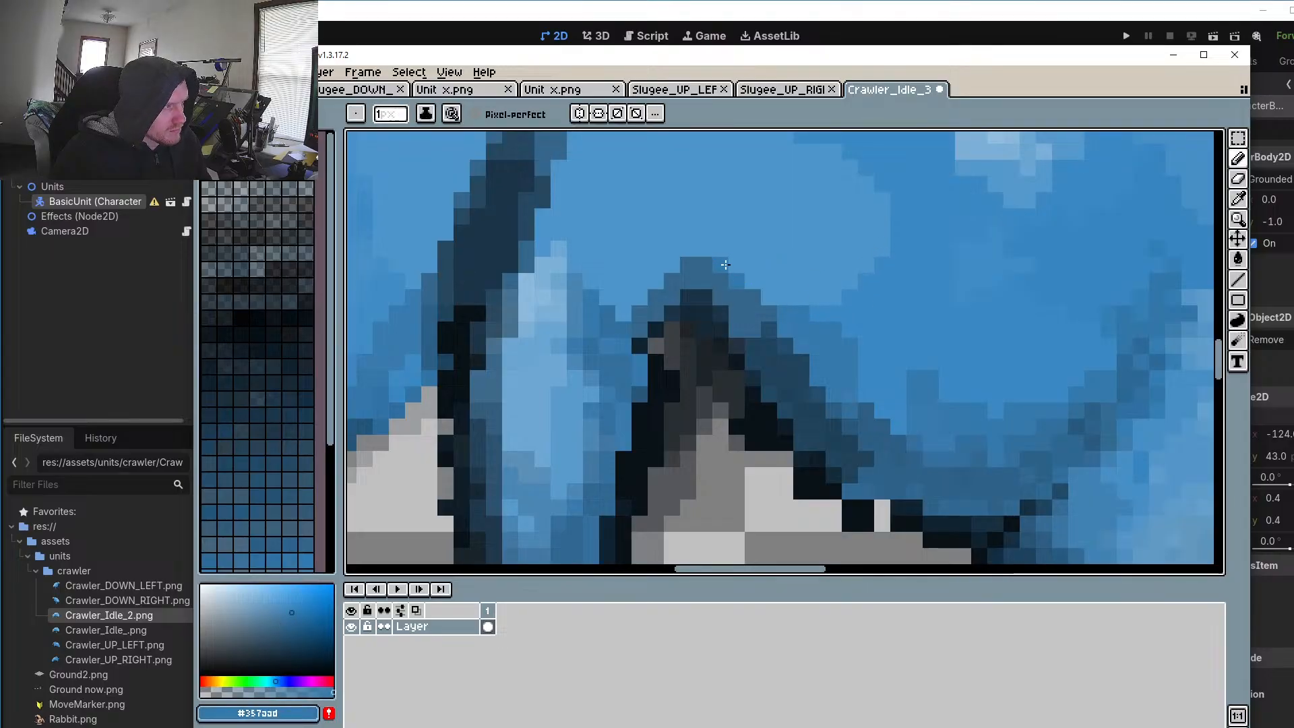
{"action": "left_click", "coordinate": [672, 262]}
{"action": "left_click", "coordinate": [655, 275]}
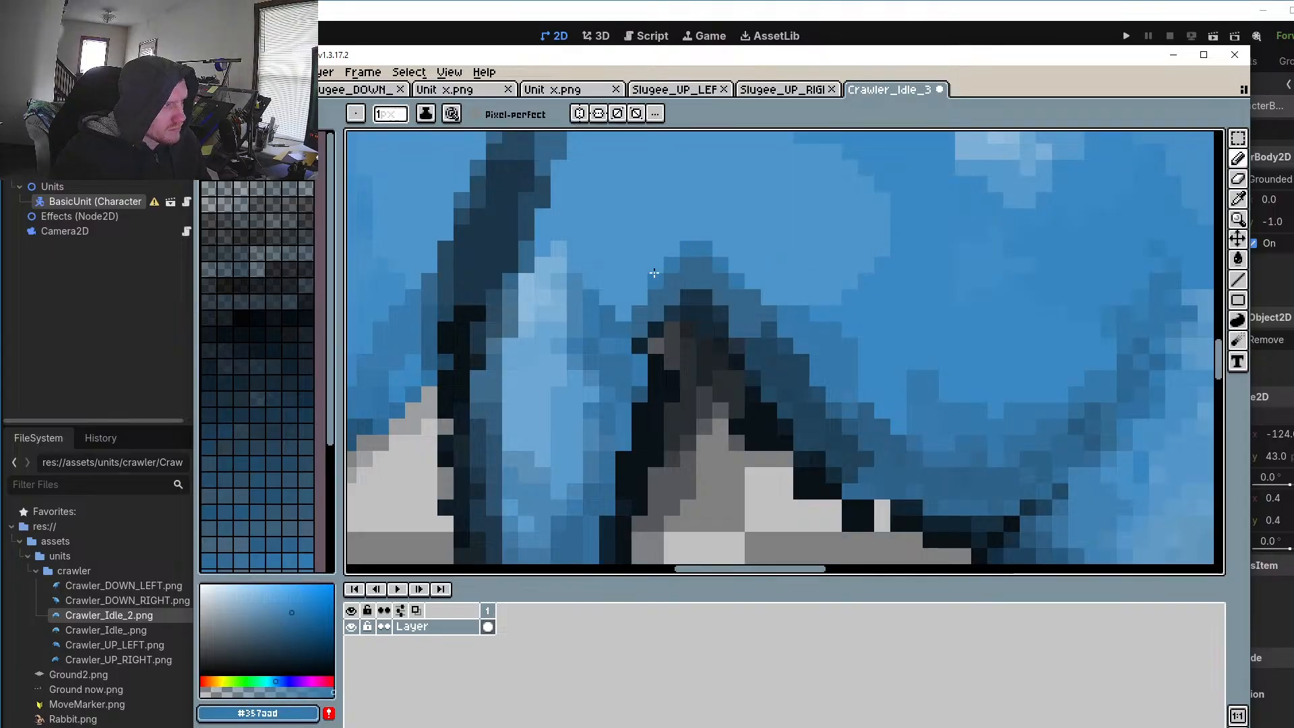
{"action": "left_click", "coordinate": [640, 295]}
{"action": "scroll", "coordinate": [625, 307], "scroll_direction": "down", "scroll_amount": 5}
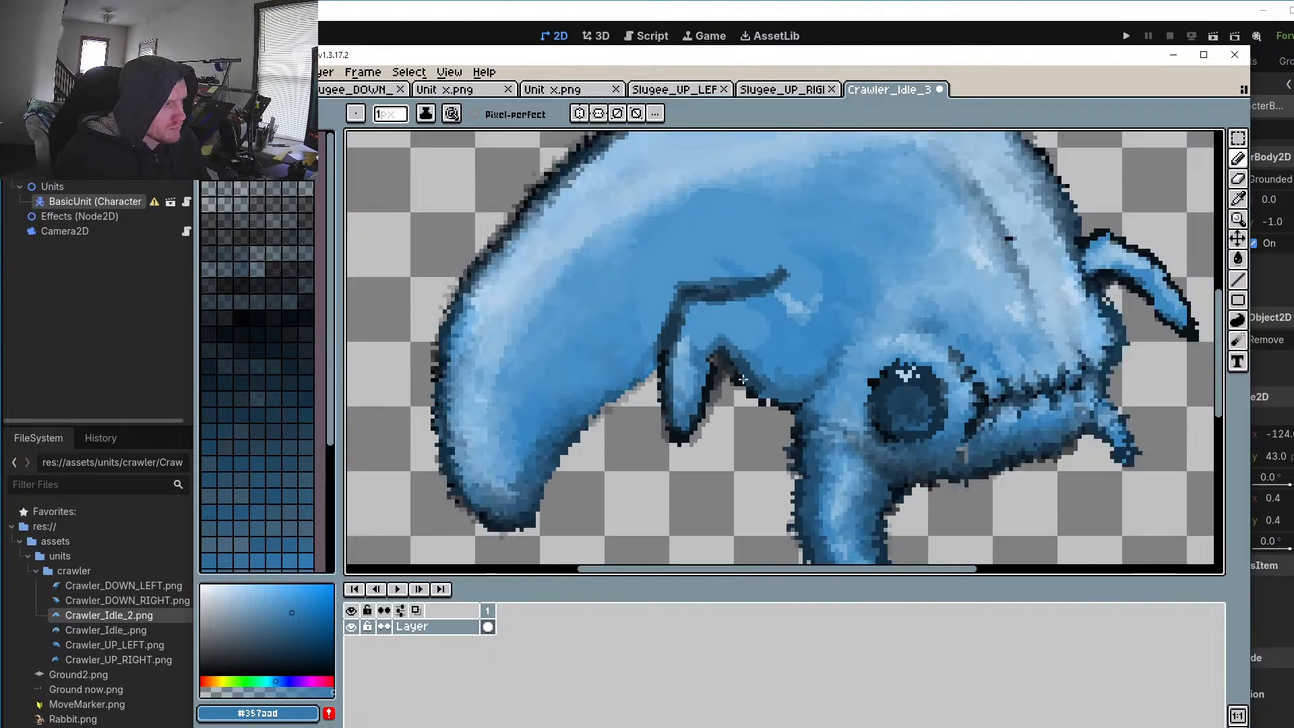
{"action": "scroll", "coordinate": [689, 402], "scroll_direction": "up", "scroll_amount": 3}
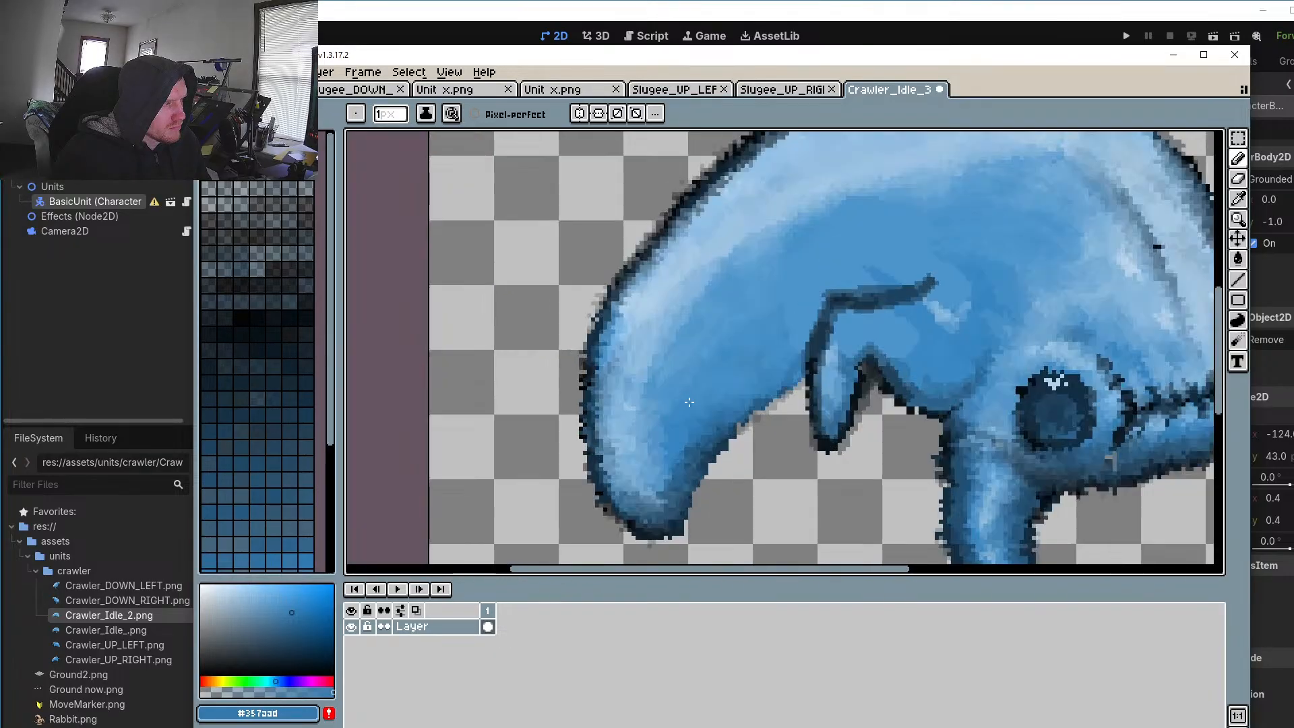
{"action": "left_click", "coordinate": [1238, 138]}
{"action": "mouse_move", "coordinate": [543, 225]}
{"action": "left_mouse_down"}
{"action": "mouse_move", "coordinate": [721, 419]}
{"action": "mouse_move", "coordinate": [774, 519]}
{"action": "mouse_move", "coordinate": [762, 519]}
{"action": "left_mouse_up"}
{"action": "left_click", "coordinate": [879, 455]}
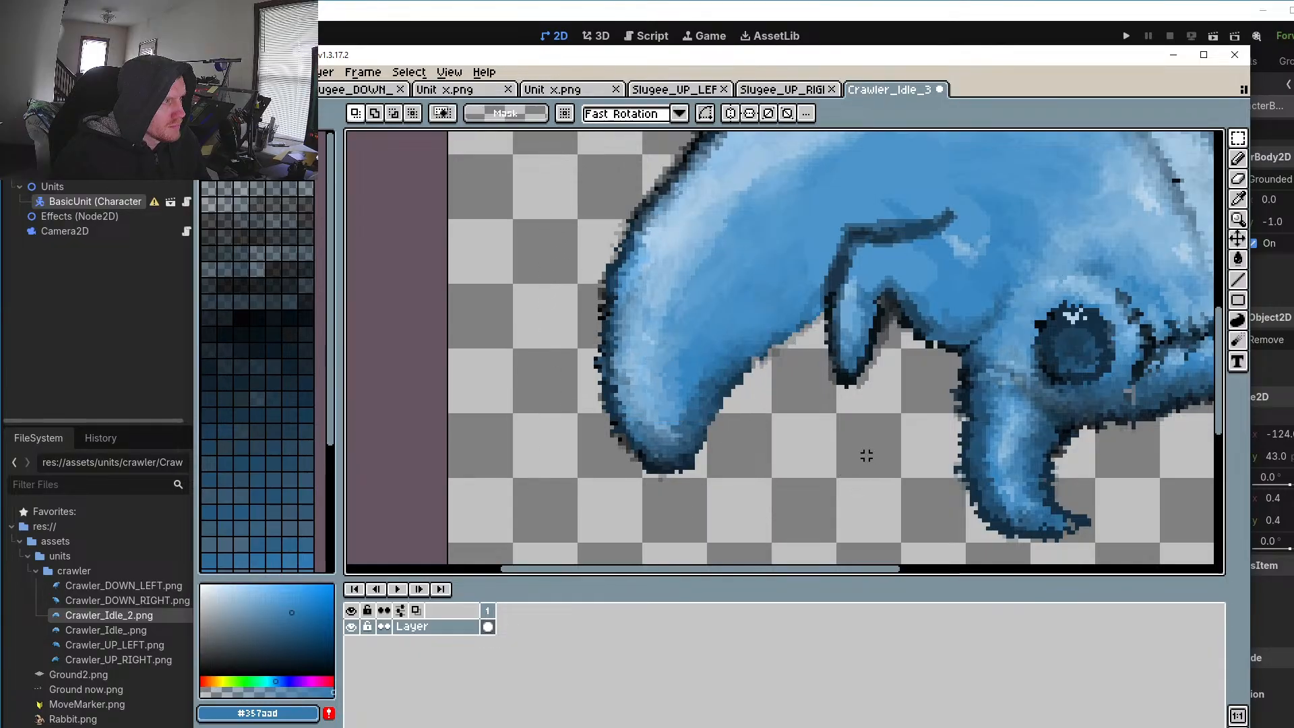
Step: Select the front leg below the eye, rotate it 3°, and shift it two pixels right and one pixel down
{"action": "left_click_drag", "start_coordinate": [856, 452], "coordinate": [804, 459]}
{"action": "left_click_drag", "start_coordinate": [1012, 417], "coordinate": [802, 378]}
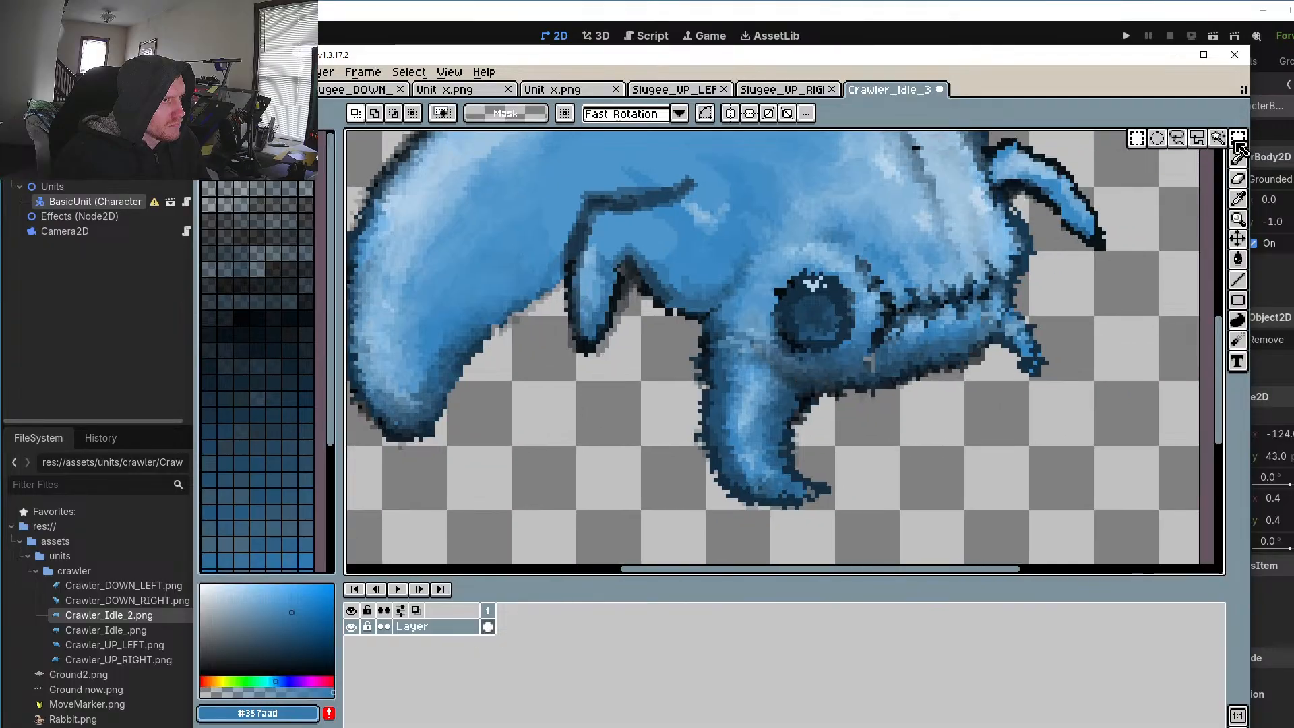
{"action": "left_click_drag", "start_coordinate": [661, 342], "coordinate": [818, 528]}
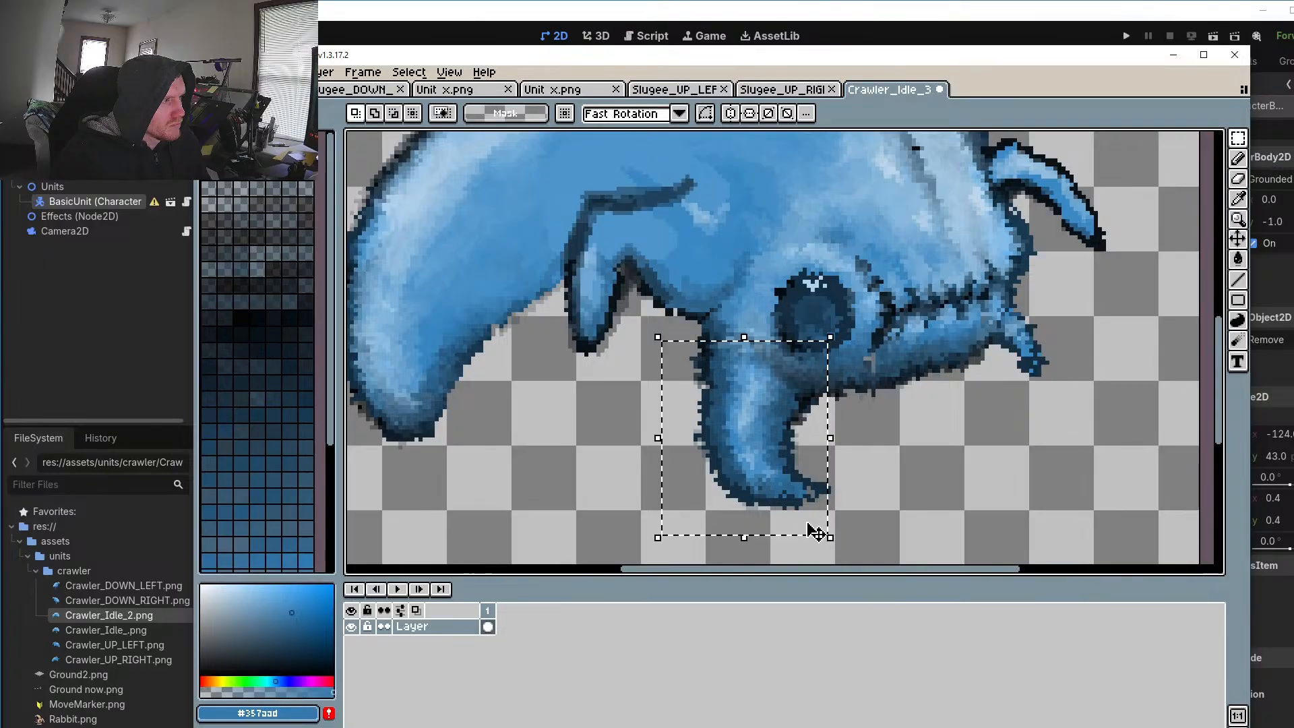
{"action": "left_click", "coordinate": [621, 467]}
{"action": "left_click_drag", "start_coordinate": [692, 370], "coordinate": [864, 552]}
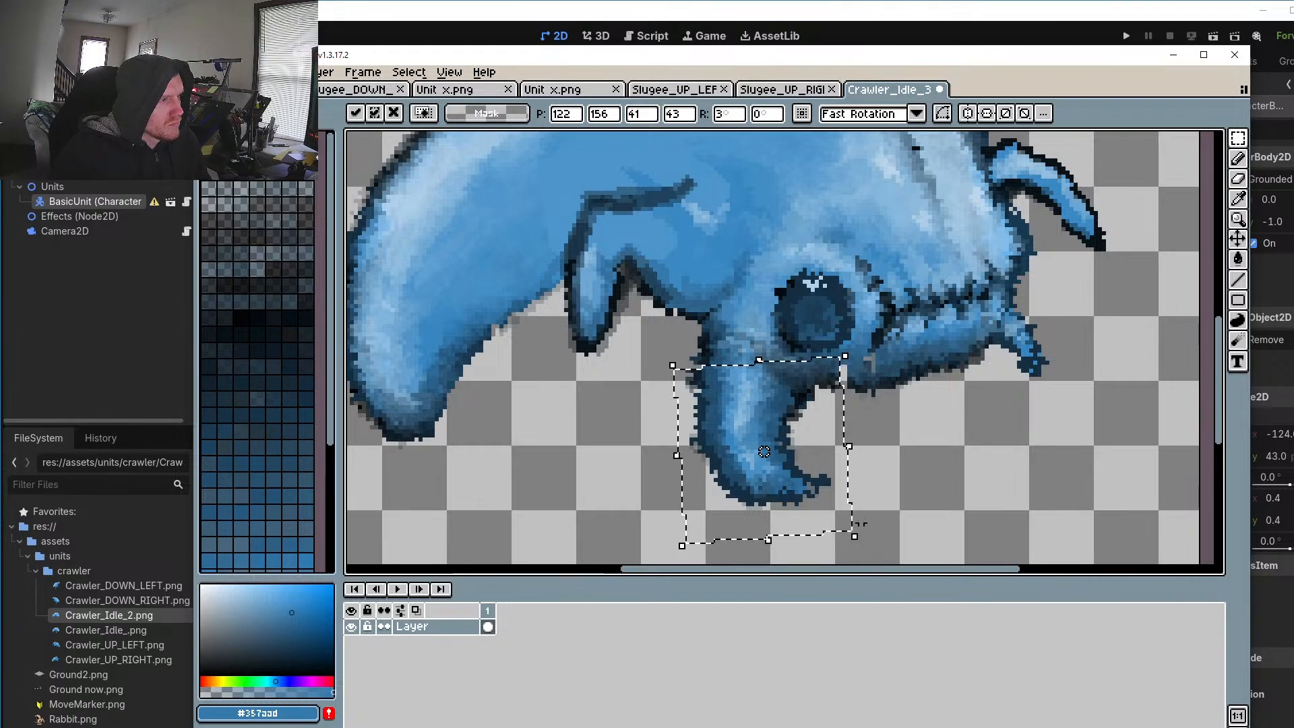
{"action": "key", "text": "Right"}
{"action": "key", "text": "Right"}
{"action": "key", "text": "Down"}
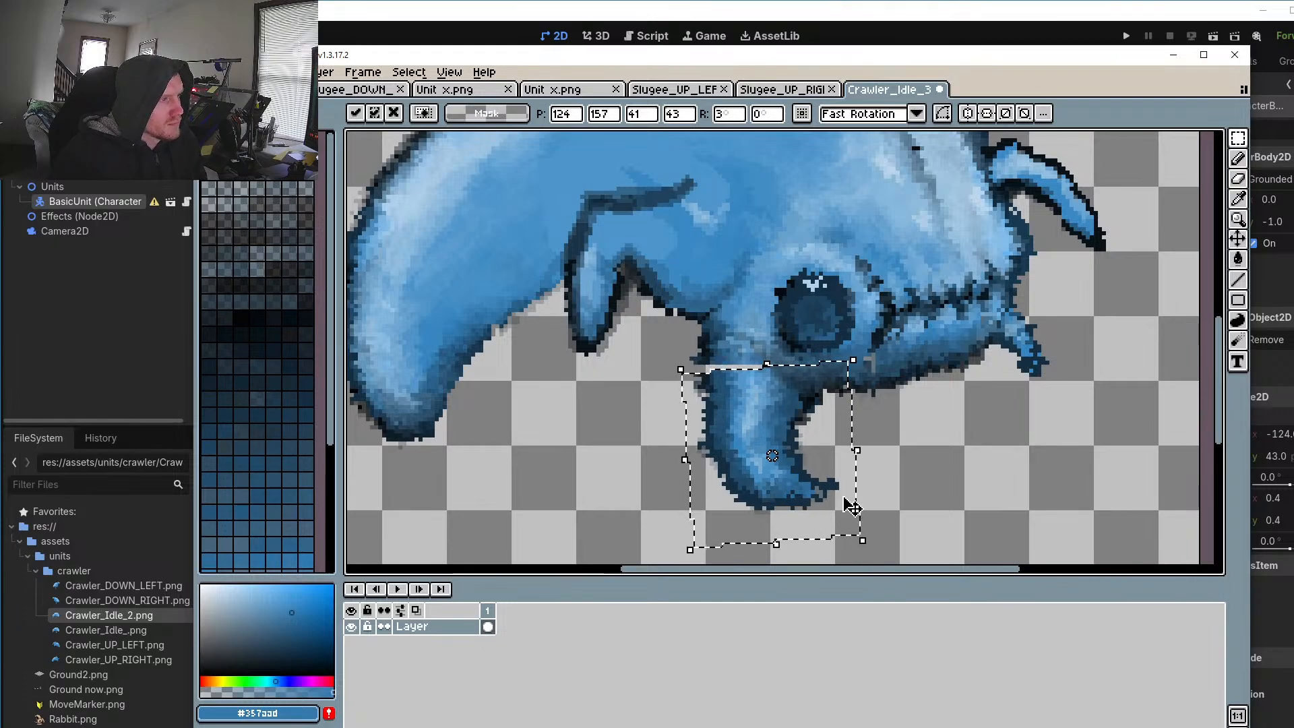
{"action": "left_click", "coordinate": [1127, 399]}
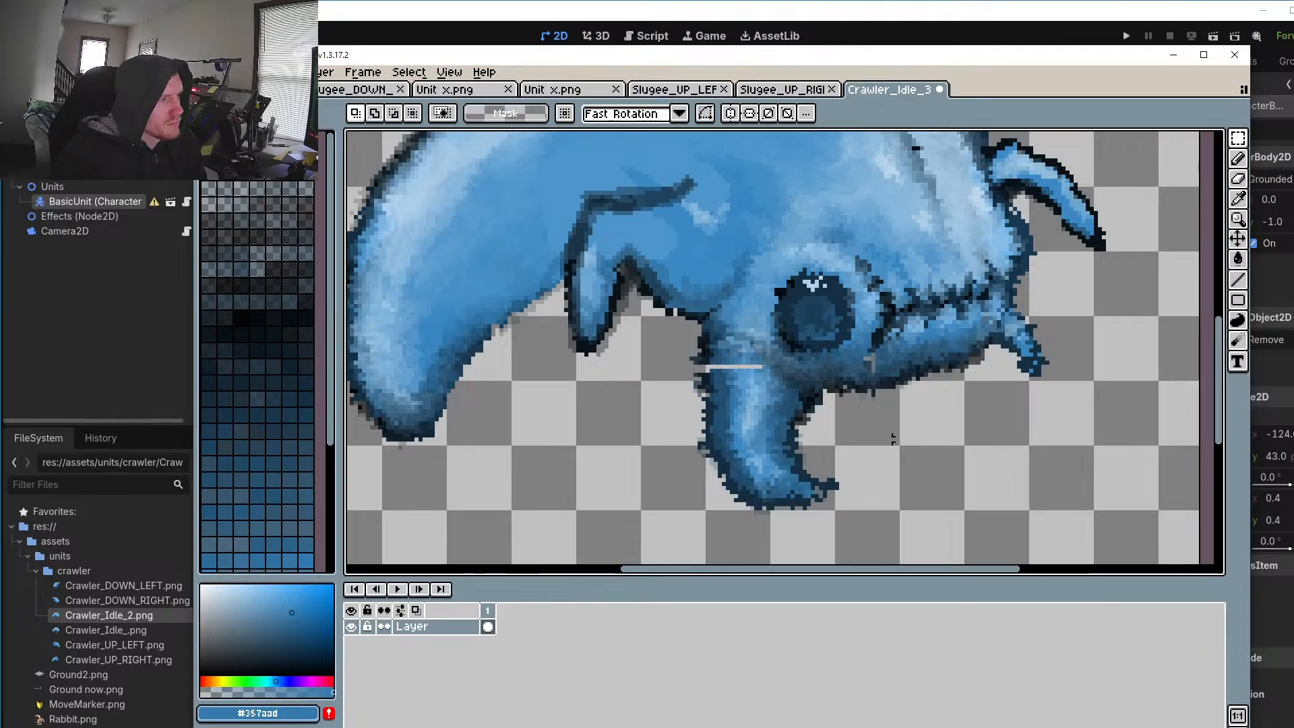
Step: Restore the front leg's selection, shrink it to 43 by 45 pixels, and deselect it
{"action": "key", "text": "ctrl+z"}
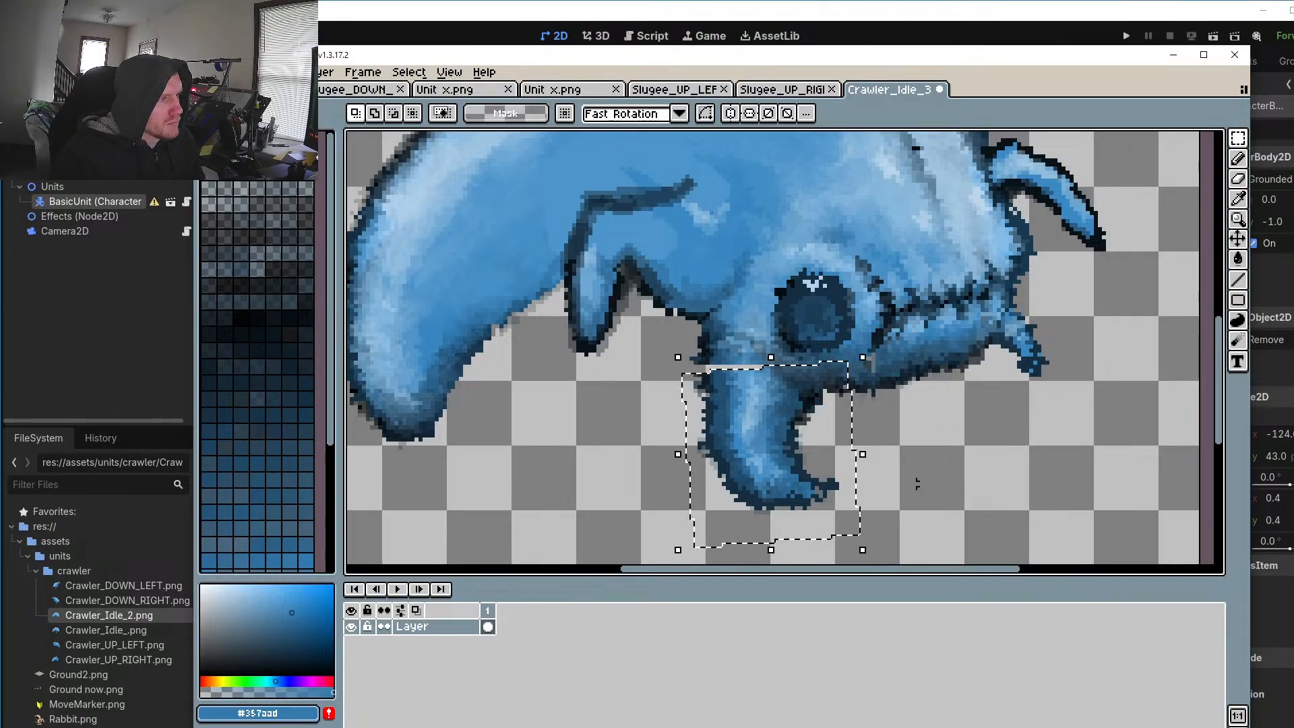
{"action": "left_click_drag", "start_coordinate": [772, 554], "coordinate": [773, 549]}
{"action": "left_click_drag", "start_coordinate": [862, 453], "coordinate": [857, 459]}
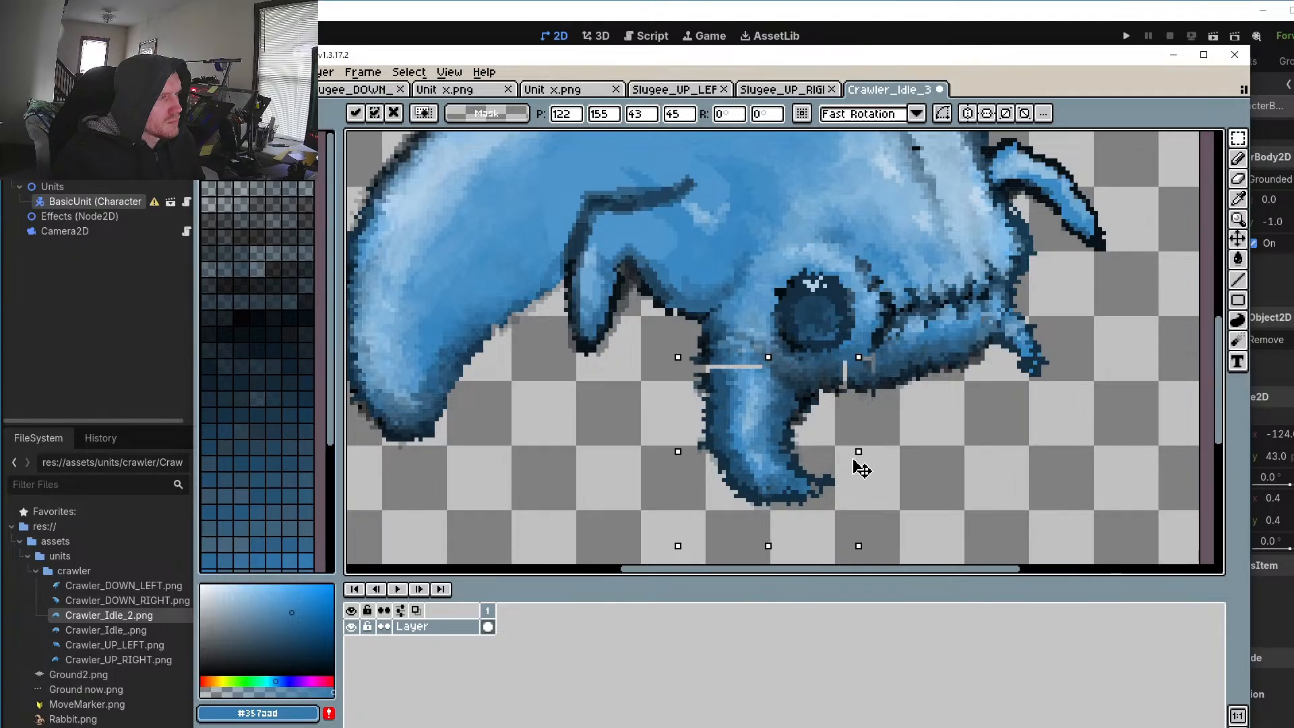
{"action": "left_click", "coordinate": [1070, 423]}
Step: Select the small appendage below the mouth corner, rotate it slightly, and shift it a little down and toward the body
{"action": "left_click_drag", "start_coordinate": [1059, 422], "coordinate": [993, 305]}
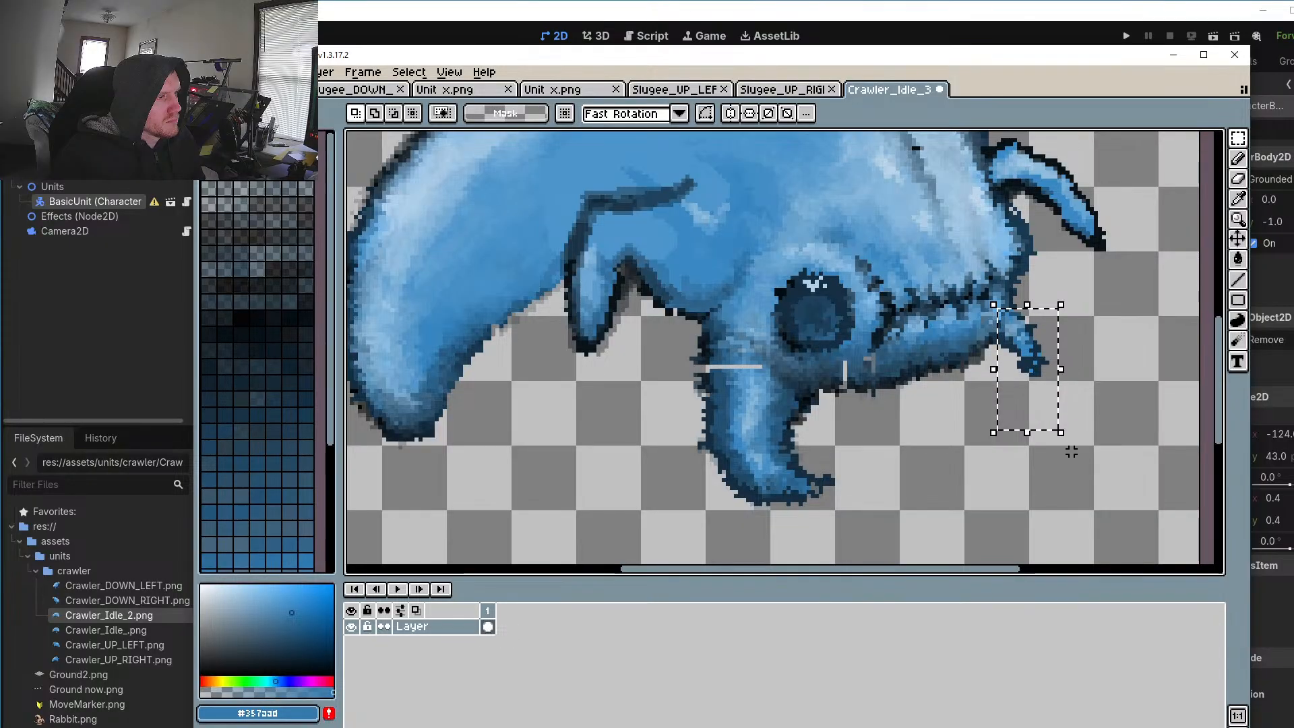
{"action": "left_click_drag", "start_coordinate": [1069, 442], "coordinate": [1069, 453]}
{"action": "left_click_drag", "start_coordinate": [1030, 369], "coordinate": [1025, 378]}
{"action": "left_click", "coordinate": [1078, 350]}
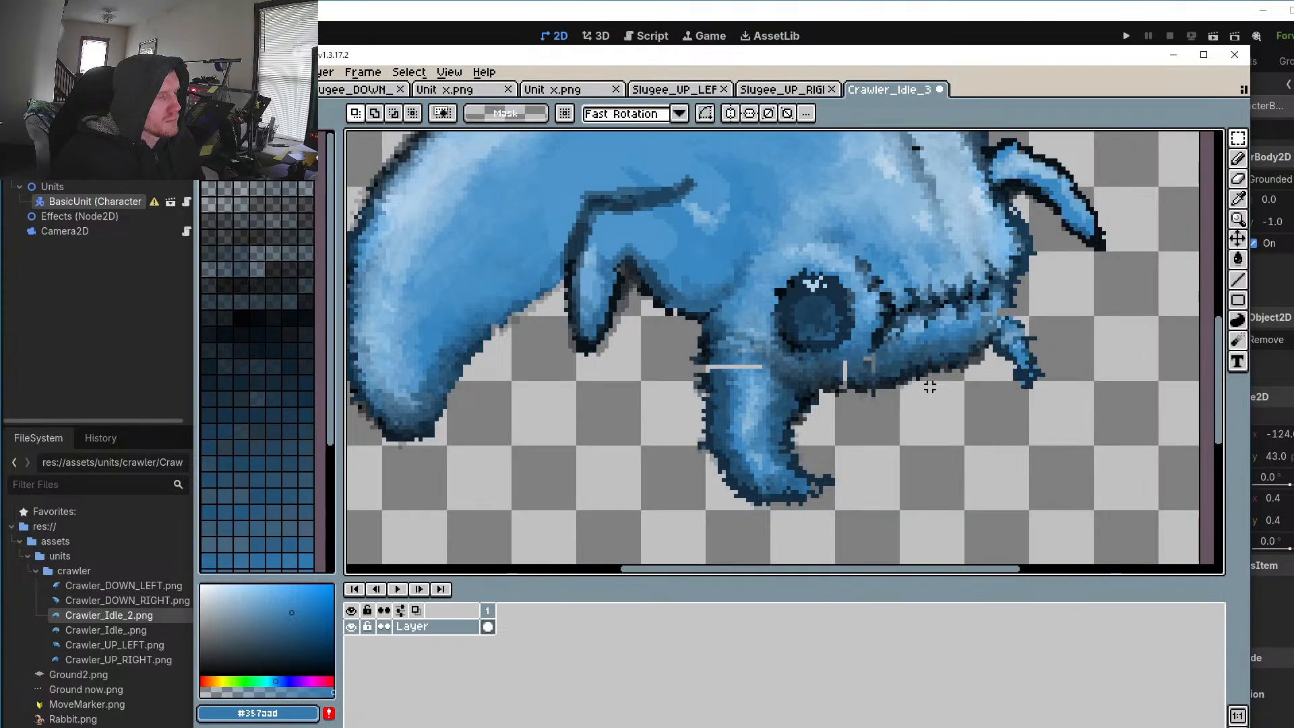
{"action": "scroll", "coordinate": [929, 387], "scroll_direction": "up", "scroll_amount": 2}
{"action": "scroll", "coordinate": [693, 376], "scroll_direction": "up", "scroll_amount": 5}
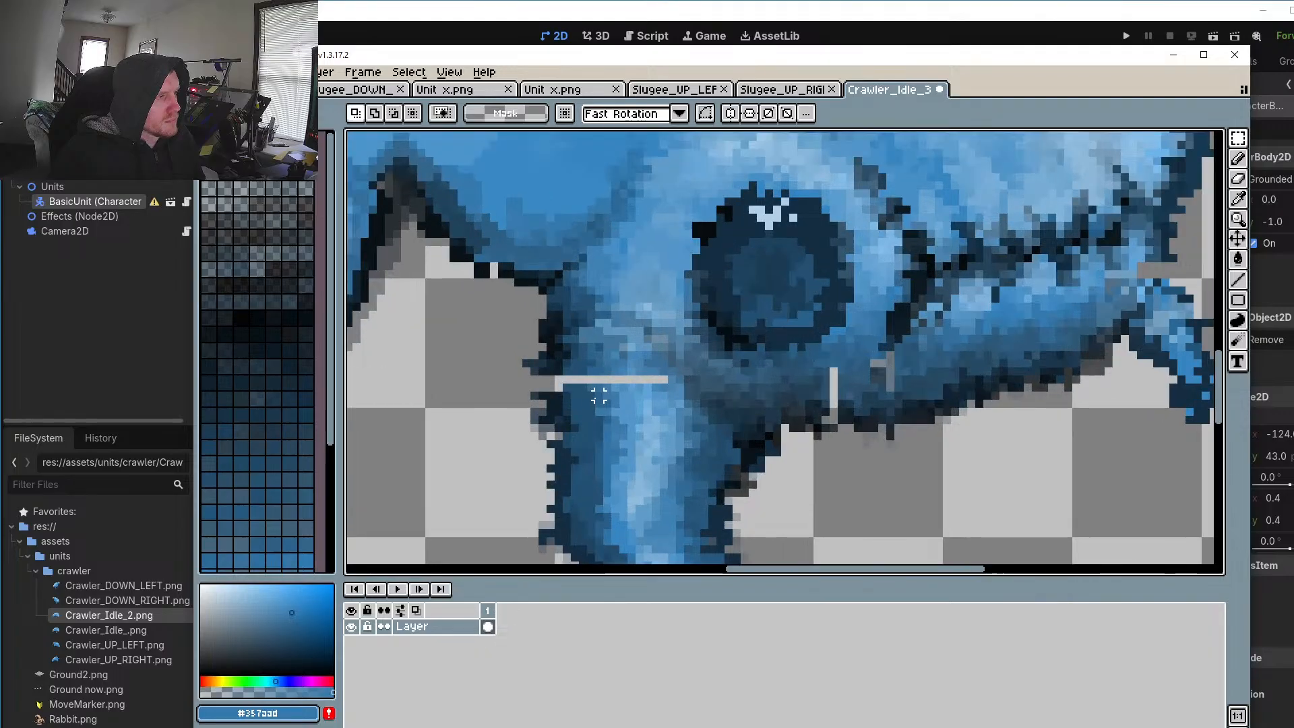
Step: Sample #5ea4d8 from the front leg and fill the transparent gap across its upper part with the pencil
{"action": "key", "text": "o"}
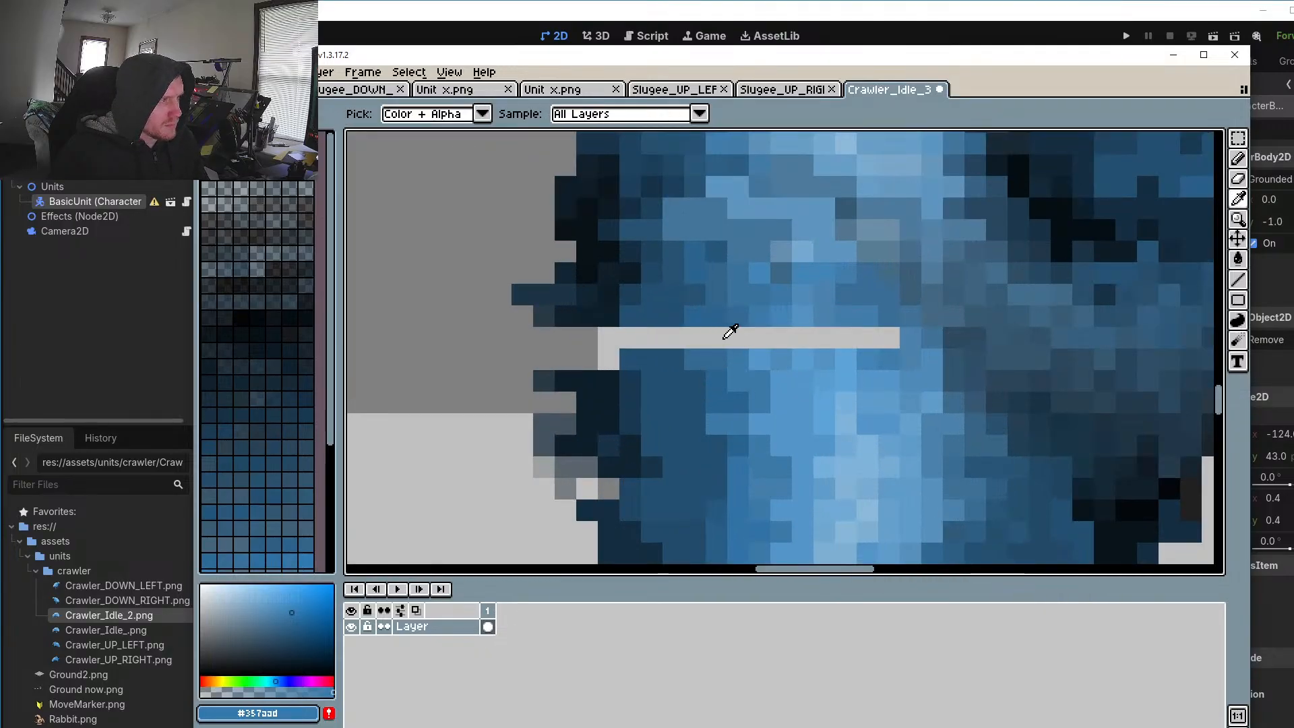
{"action": "left_click", "coordinate": [846, 357]}
{"action": "key", "text": "b"}
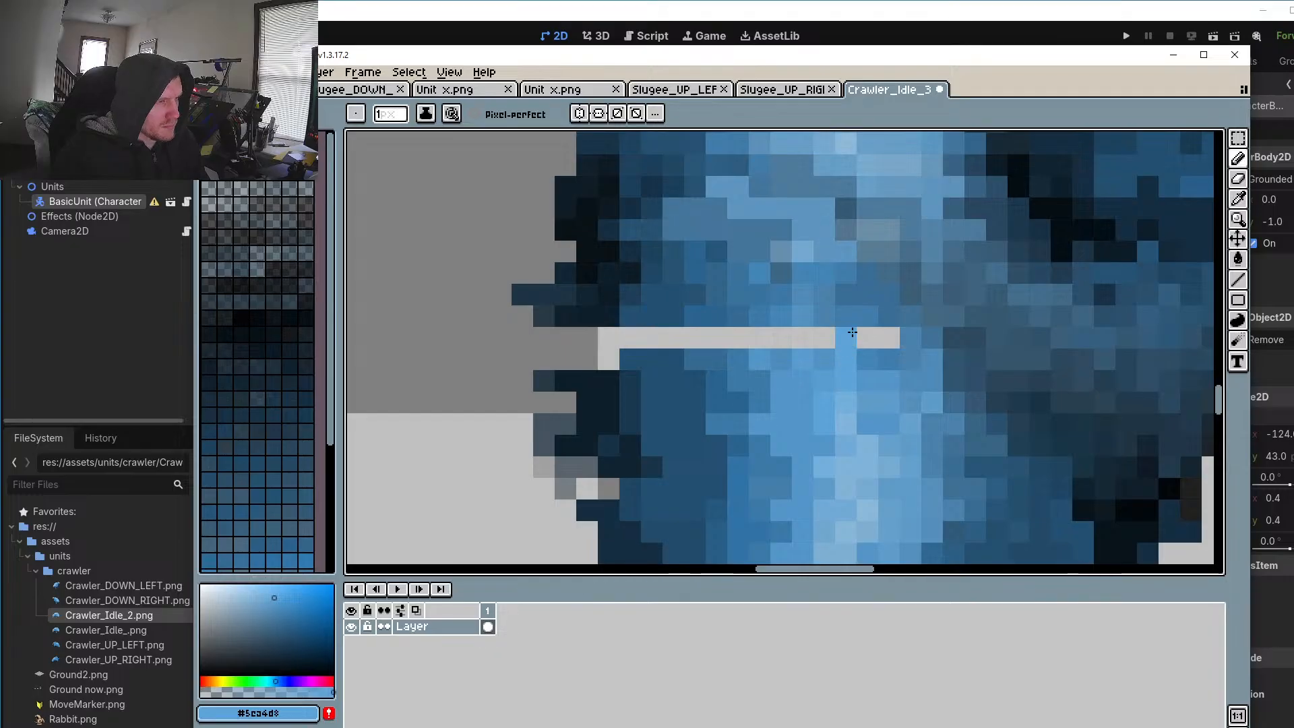
{"action": "mouse_move", "coordinate": [873, 338]}
{"action": "left_mouse_down"}
{"action": "mouse_move", "coordinate": [671, 347]}
{"action": "mouse_move", "coordinate": [785, 351]}
{"action": "mouse_move", "coordinate": [901, 332]}
{"action": "mouse_move", "coordinate": [604, 342]}
{"action": "mouse_move", "coordinate": [586, 363]}
{"action": "mouse_move", "coordinate": [586, 337]}
{"action": "left_mouse_up"}
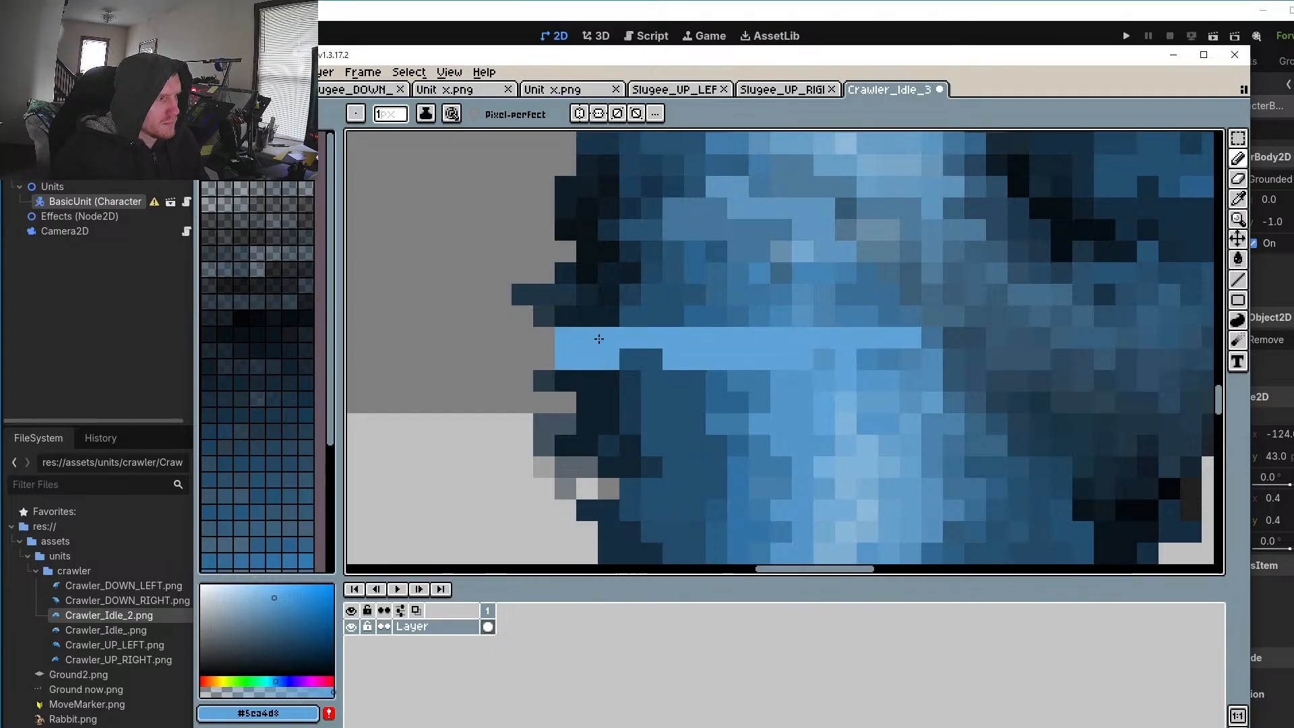
Step: Darken the outer end of the filled strip with semi-transparent #0f1f2b and clear stray pixels along the leg's outline
{"action": "key", "text": "o"}
{"action": "left_click", "coordinate": [615, 269]}
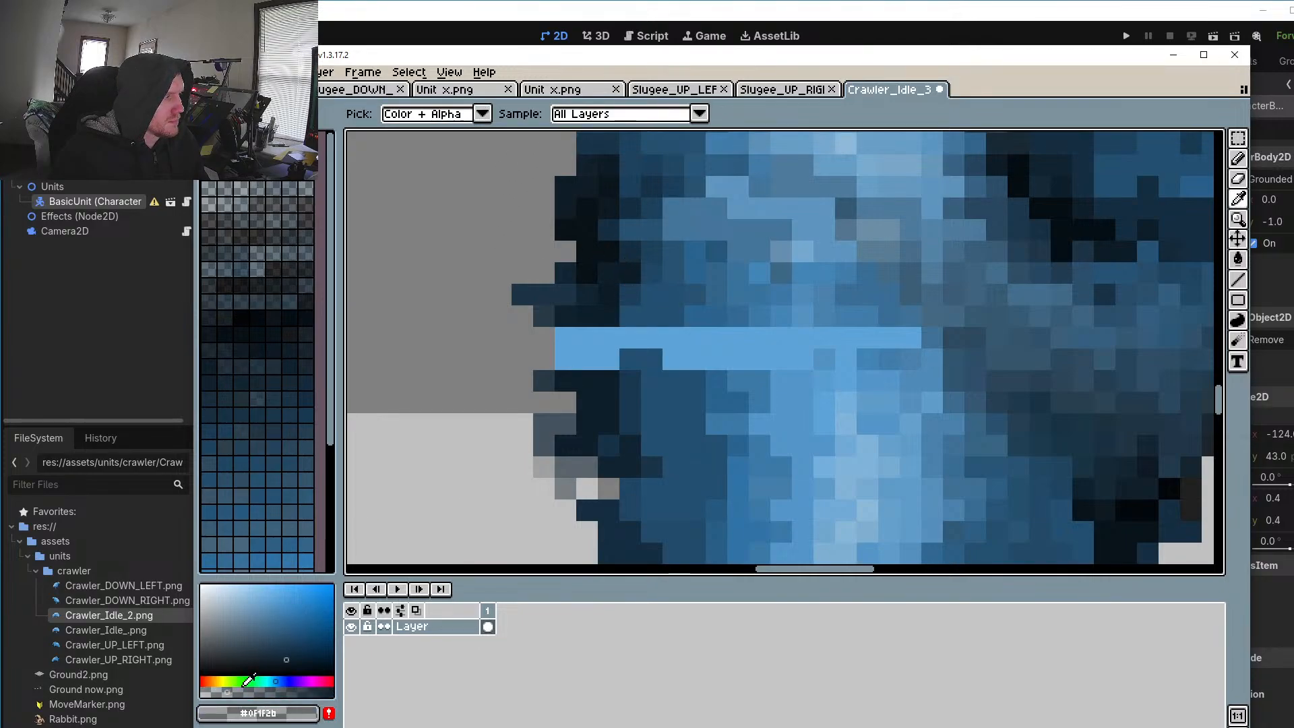
{"action": "key", "text": "b"}
{"action": "mouse_move", "coordinate": [584, 360]}
{"action": "left_mouse_down"}
{"action": "mouse_move", "coordinate": [578, 334]}
{"action": "mouse_move", "coordinate": [558, 347]}
{"action": "mouse_move", "coordinate": [569, 367]}
{"action": "mouse_move", "coordinate": [567, 342]}
{"action": "mouse_move", "coordinate": [605, 354]}
{"action": "left_mouse_up"}
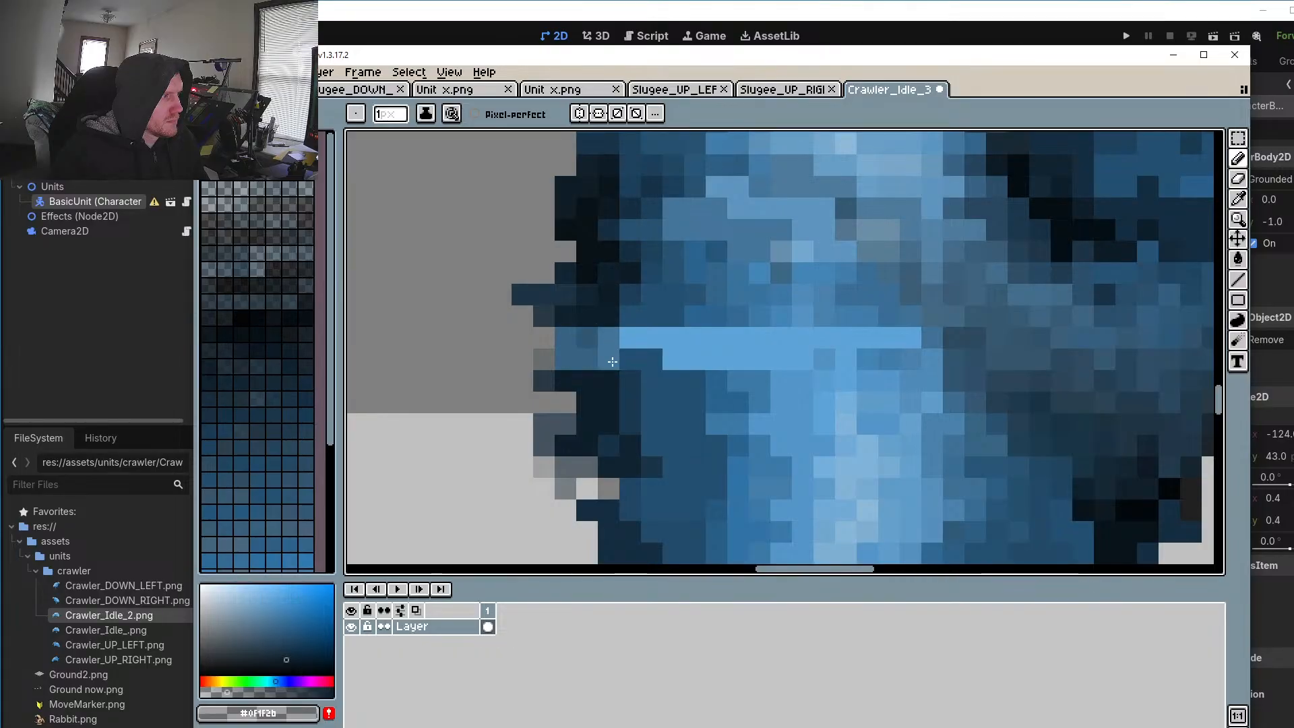
{"action": "left_click", "coordinate": [455, 220], "text": "alt"}
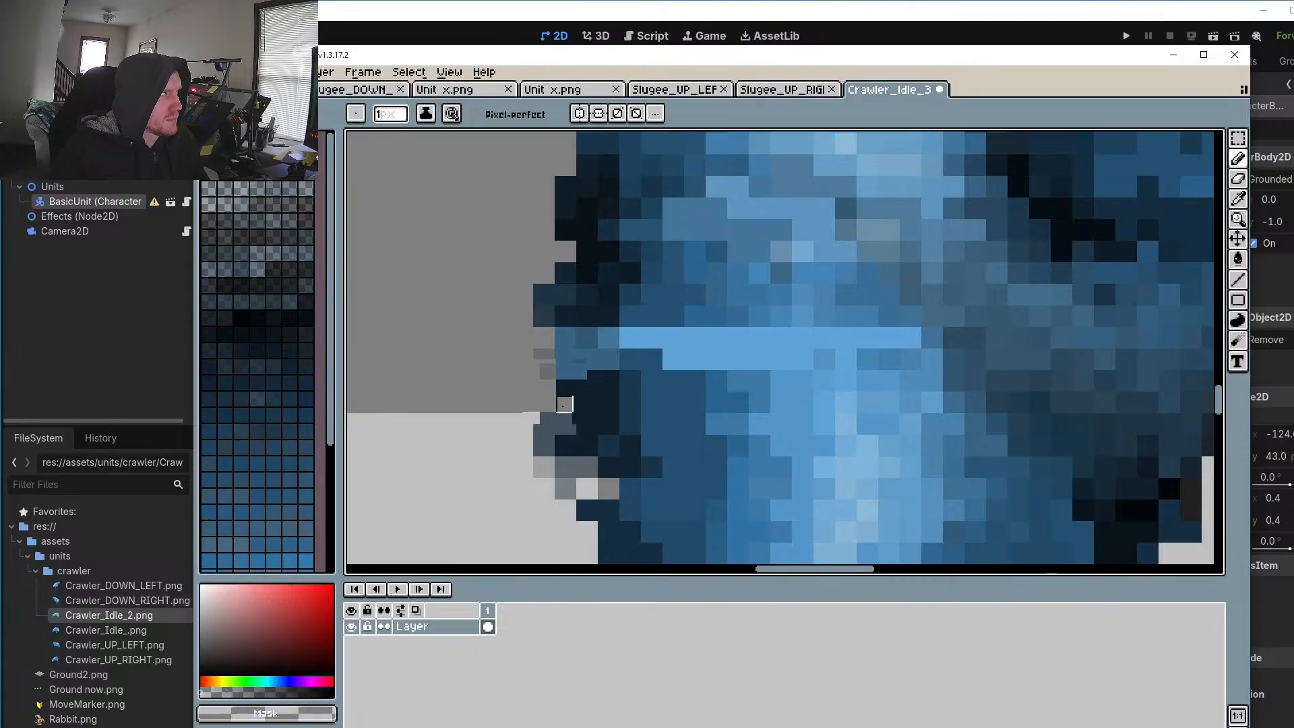
Step: Sample #5496c8 from the front leg and blend the middle of the filled strip with it
{"action": "scroll", "coordinate": [547, 411], "scroll_direction": "down", "scroll_amount": 5}
{"action": "scroll", "coordinate": [552, 423], "scroll_direction": "up", "scroll_amount": 3}
{"action": "scroll", "coordinate": [688, 431], "scroll_direction": "up", "scroll_amount": 4}
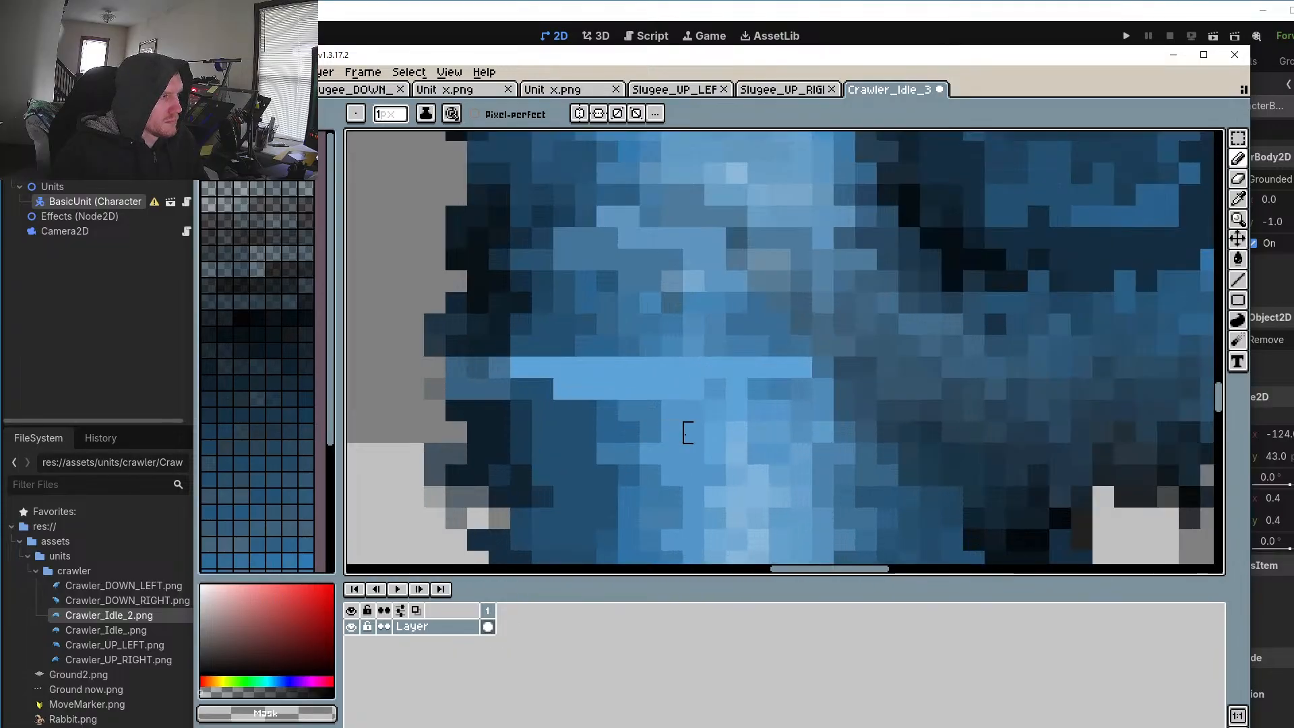
{"action": "left_click", "coordinate": [687, 405], "text": "alt"}
{"action": "mouse_move", "coordinate": [674, 343]}
{"action": "left_mouse_down"}
{"action": "mouse_move", "coordinate": [672, 313]}
{"action": "mouse_move", "coordinate": [703, 302]}
{"action": "left_mouse_up"}
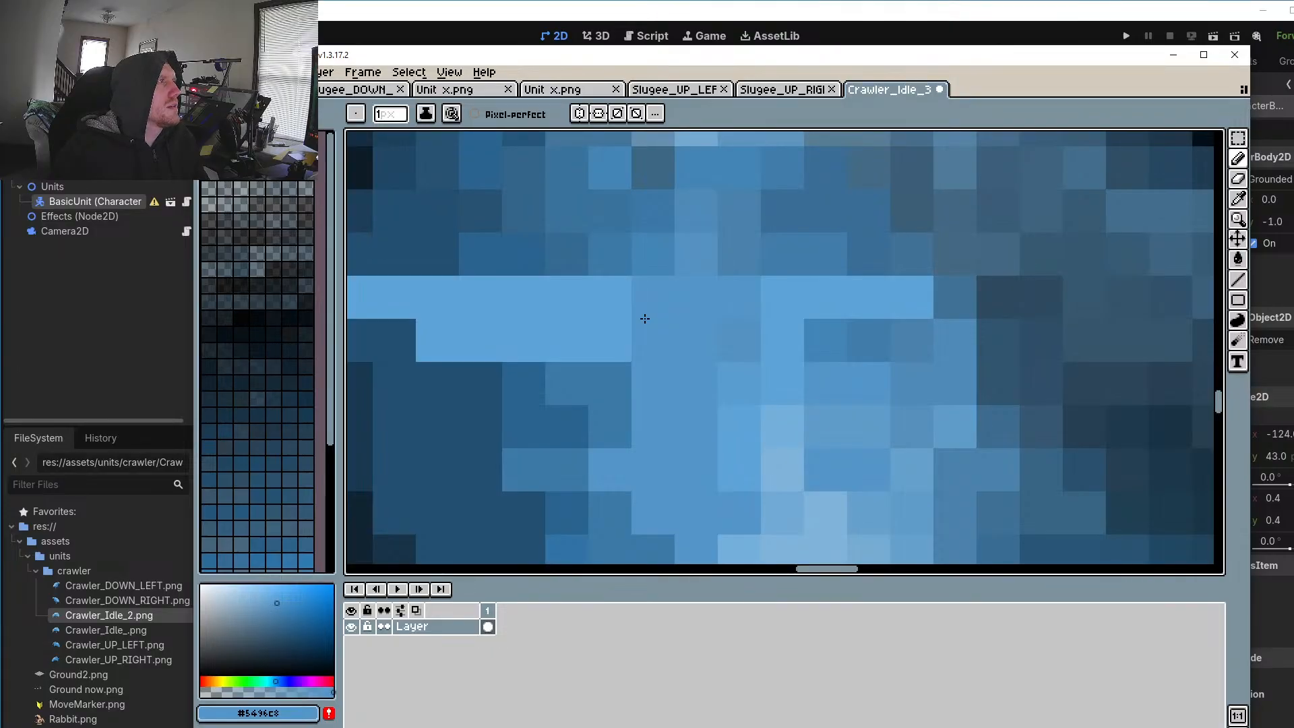
{"action": "mouse_move", "coordinate": [635, 309]}
{"action": "left_mouse_down"}
{"action": "mouse_move", "coordinate": [596, 345]}
{"action": "mouse_move", "coordinate": [572, 331]}
{"action": "mouse_move", "coordinate": [566, 298]}
{"action": "left_mouse_up"}
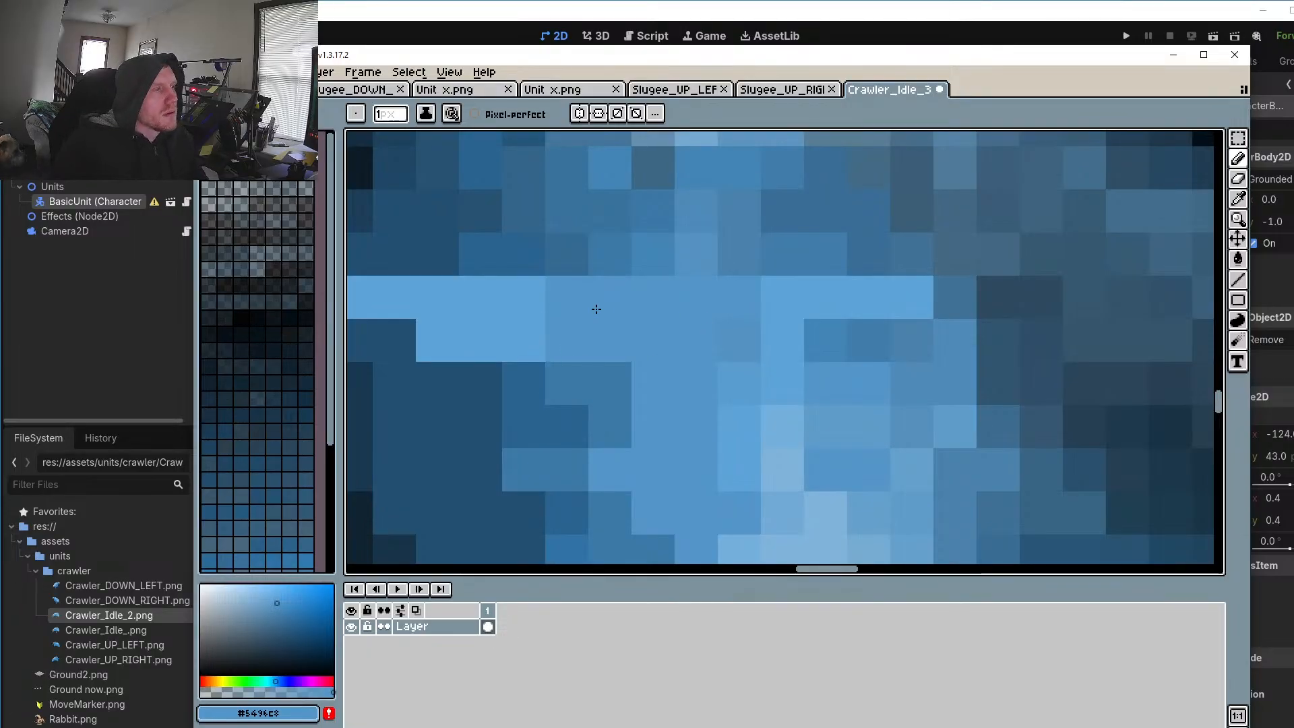
{"action": "left_click_drag", "start_coordinate": [595, 310], "coordinate": [523, 326]}
{"action": "scroll", "coordinate": [658, 456], "scroll_direction": "down", "scroll_amount": 5}
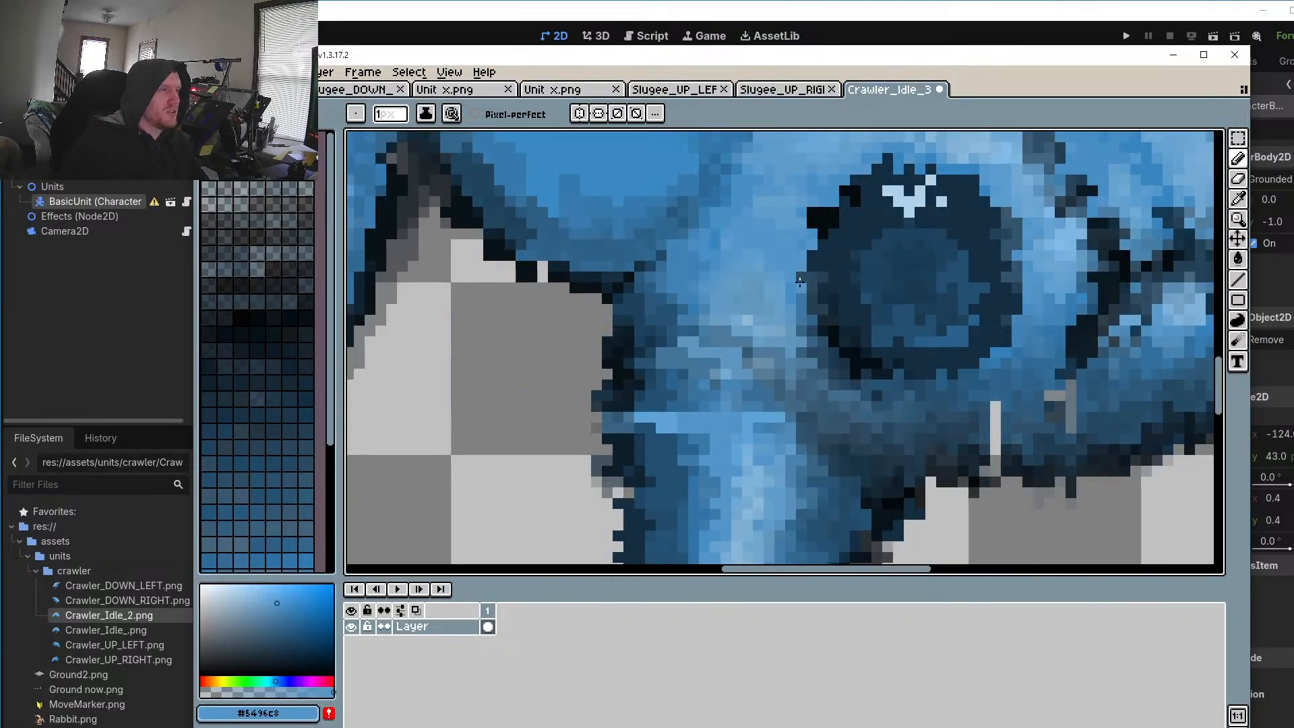
Step: Sample the leg's dark blue #234f71 and cover the bright pixels of the strip's outer part
{"action": "scroll", "coordinate": [667, 450], "scroll_direction": "up", "scroll_amount": 5}
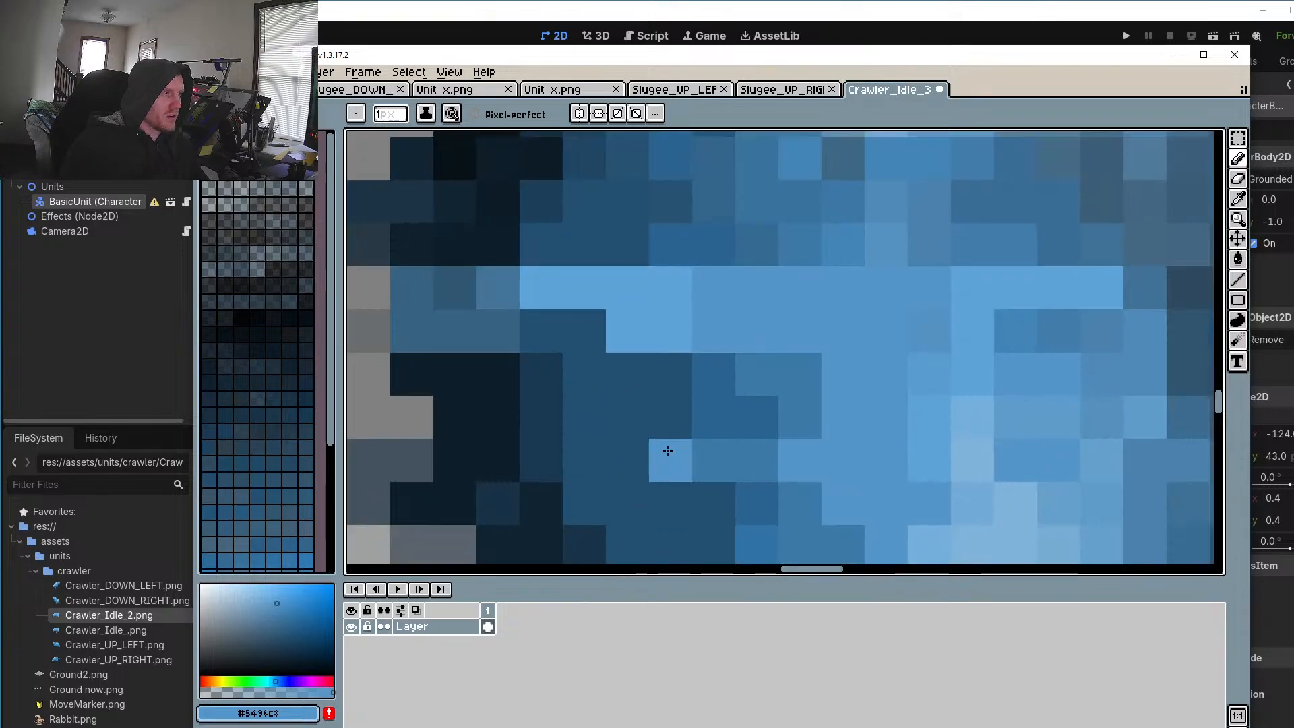
{"action": "left_click", "coordinate": [653, 370], "text": "alt"}
{"action": "mouse_move", "coordinate": [539, 286]}
{"action": "left_mouse_down"}
{"action": "mouse_move", "coordinate": [581, 285]}
{"action": "mouse_move", "coordinate": [628, 329]}
{"action": "mouse_move", "coordinate": [628, 276]}
{"action": "left_mouse_up"}
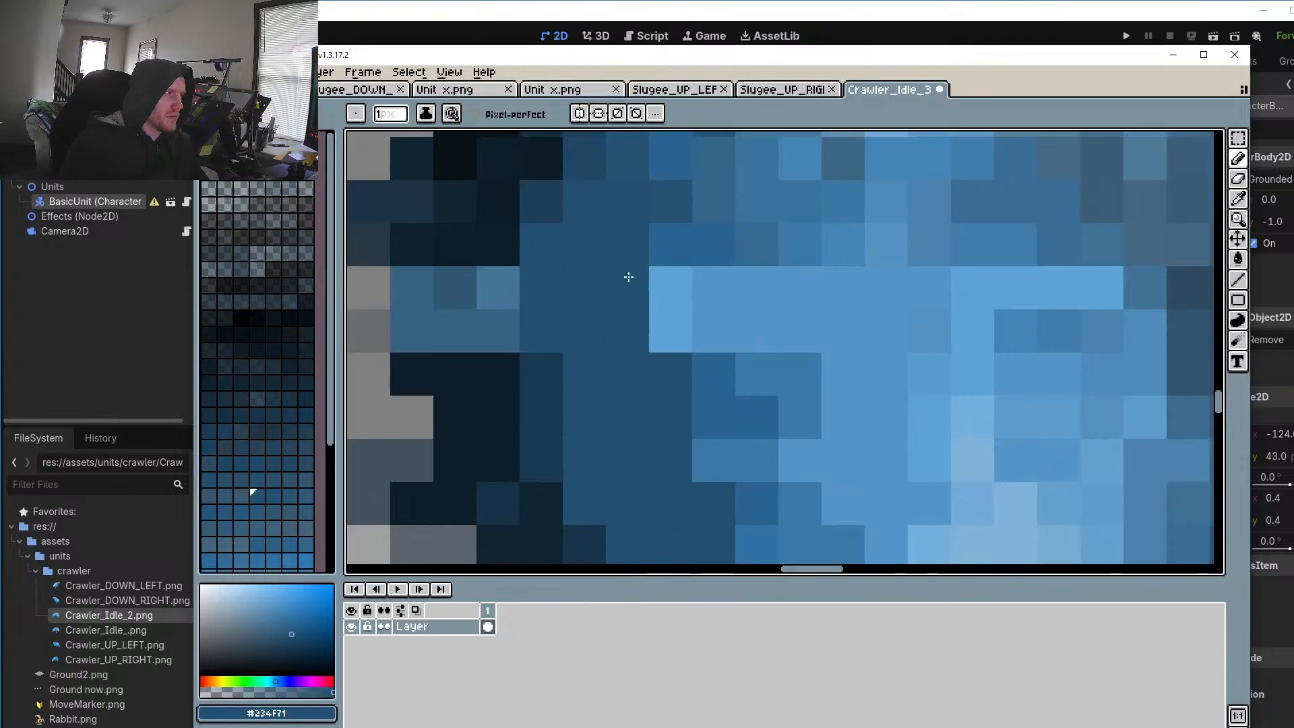
{"action": "scroll", "coordinate": [497, 301], "scroll_direction": "down", "scroll_amount": 1}
{"action": "scroll", "coordinate": [497, 302], "scroll_direction": "up", "scroll_amount": 1}
Step: Sample the outline color #0f1f2b and rebuild the dark outline at the strip's outer end
{"action": "left_click", "coordinate": [514, 250], "text": "alt"}
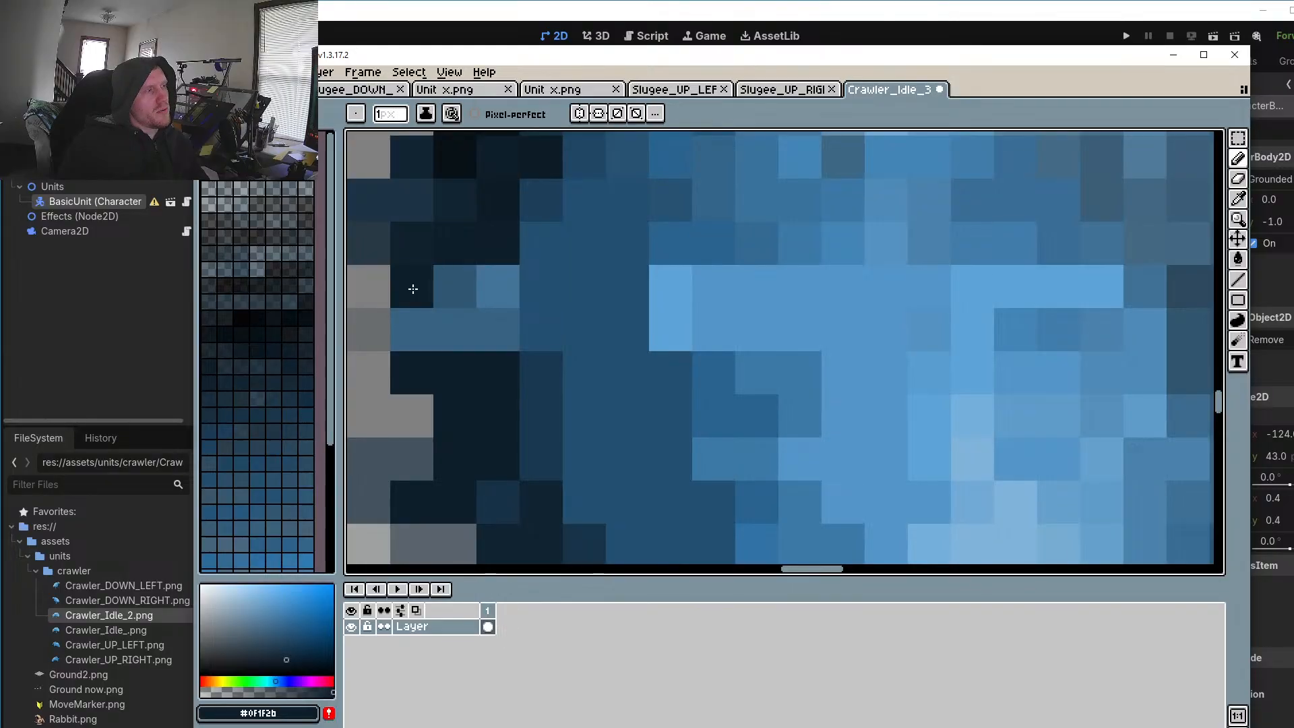
{"action": "mouse_move", "coordinate": [413, 288]}
{"action": "left_mouse_down"}
{"action": "mouse_move", "coordinate": [416, 326]}
{"action": "mouse_move", "coordinate": [452, 316]}
{"action": "mouse_move", "coordinate": [449, 295]}
{"action": "mouse_move", "coordinate": [418, 306]}
{"action": "mouse_move", "coordinate": [588, 316]}
{"action": "left_mouse_up"}
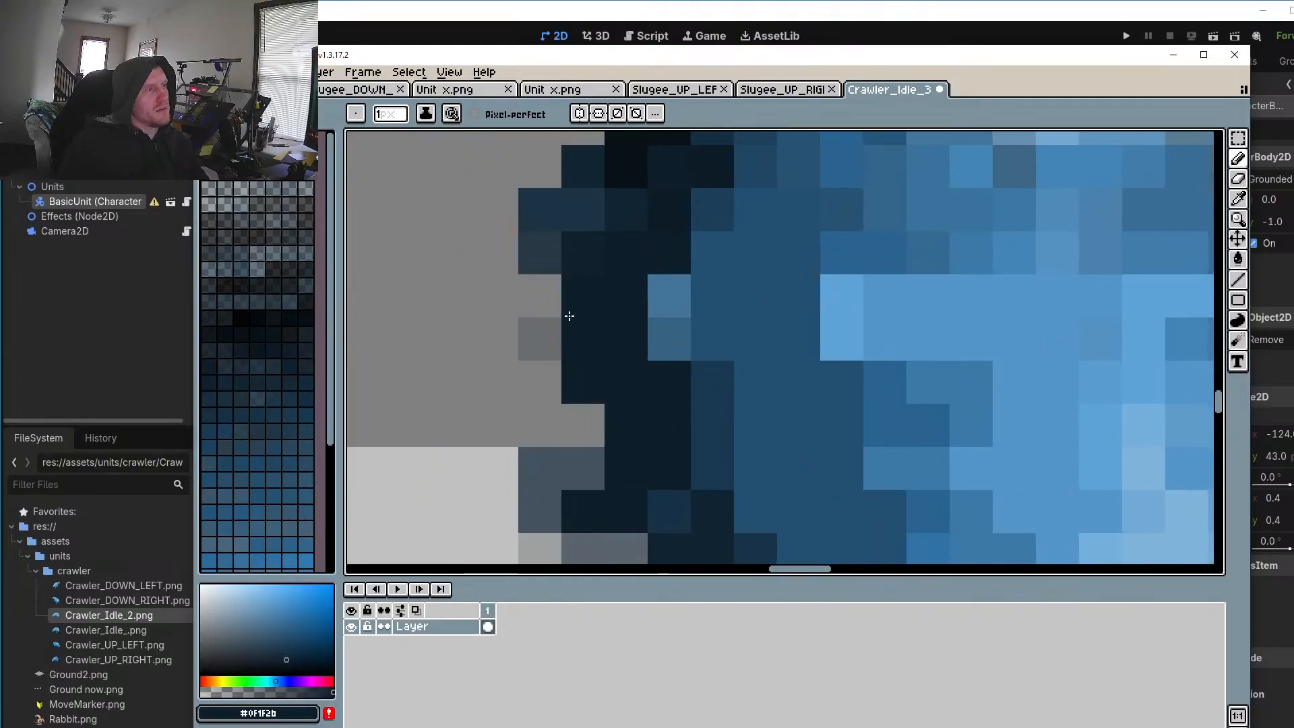
{"action": "scroll", "coordinate": [569, 316], "scroll_direction": "down", "scroll_amount": 5}
{"action": "scroll", "coordinate": [774, 356], "scroll_direction": "up", "scroll_amount": 4}
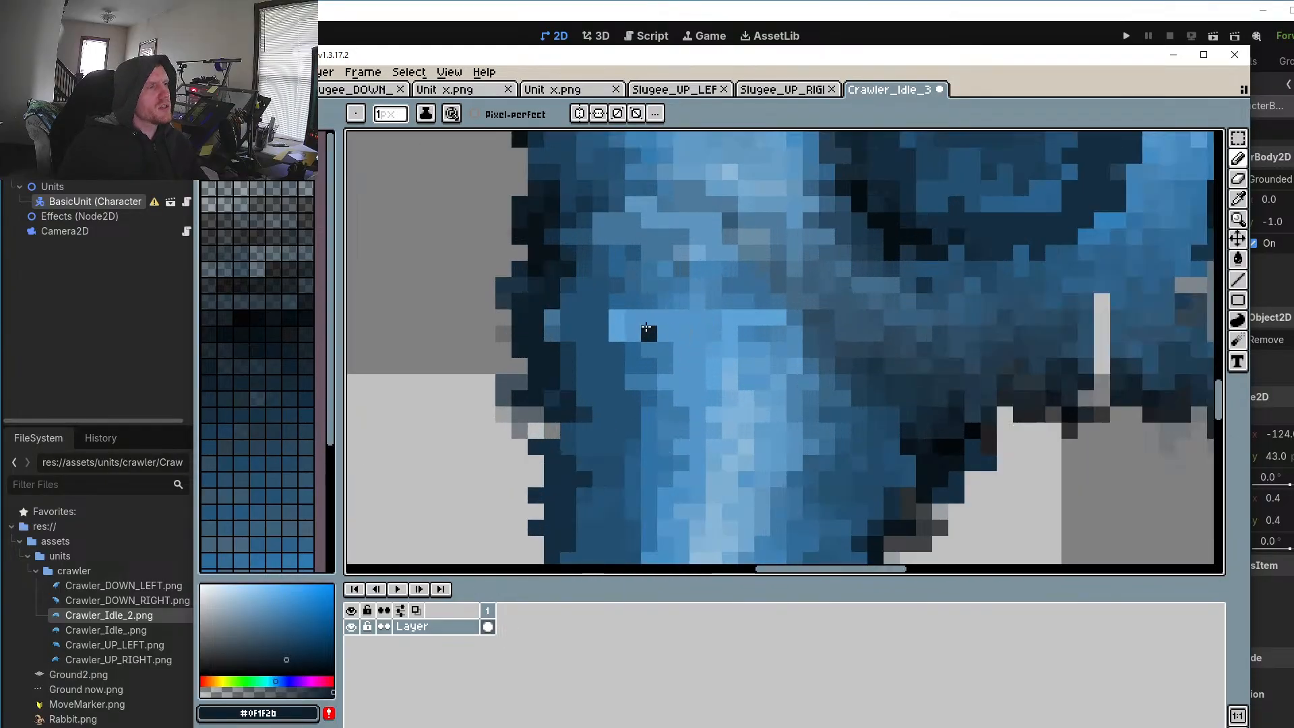
Step: Sample #2a648f and tone down the bright pixels at both ends of the filled strip
{"action": "left_click", "coordinate": [621, 306], "text": "alt"}
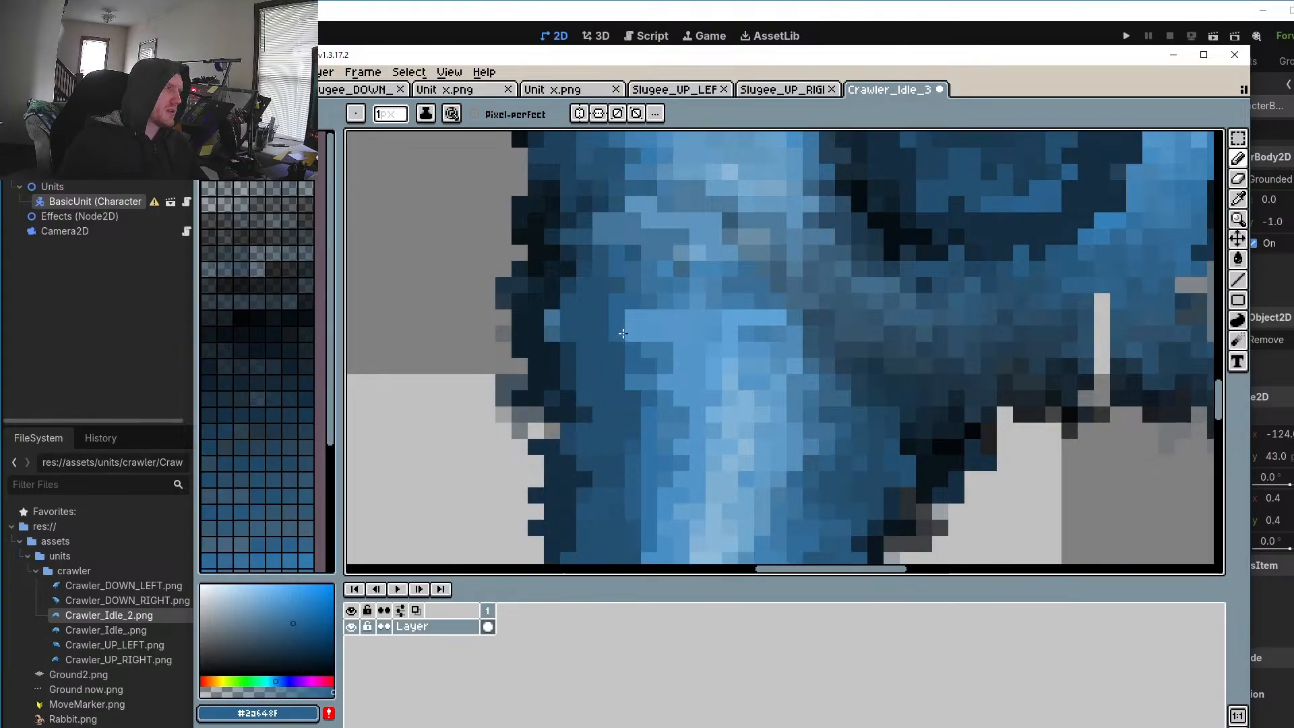
{"action": "left_click", "coordinate": [778, 318]}
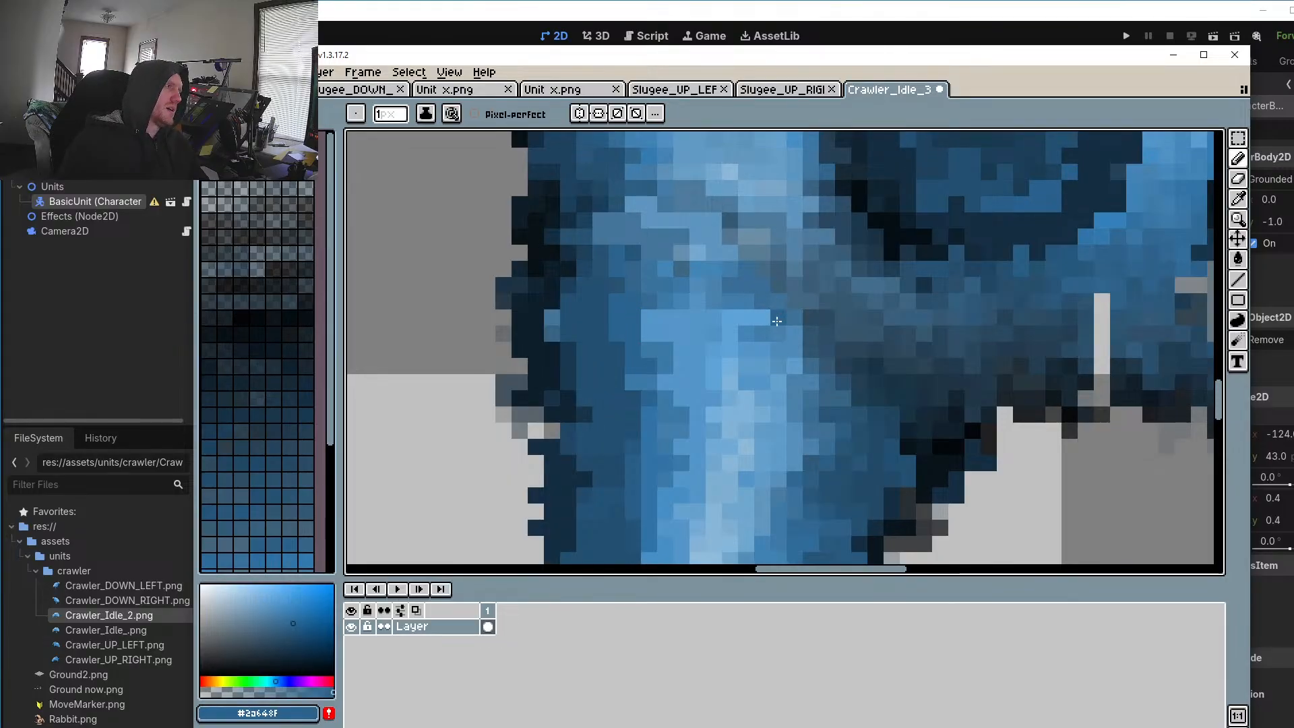
{"action": "scroll", "coordinate": [792, 316], "scroll_direction": "down", "scroll_amount": 4}
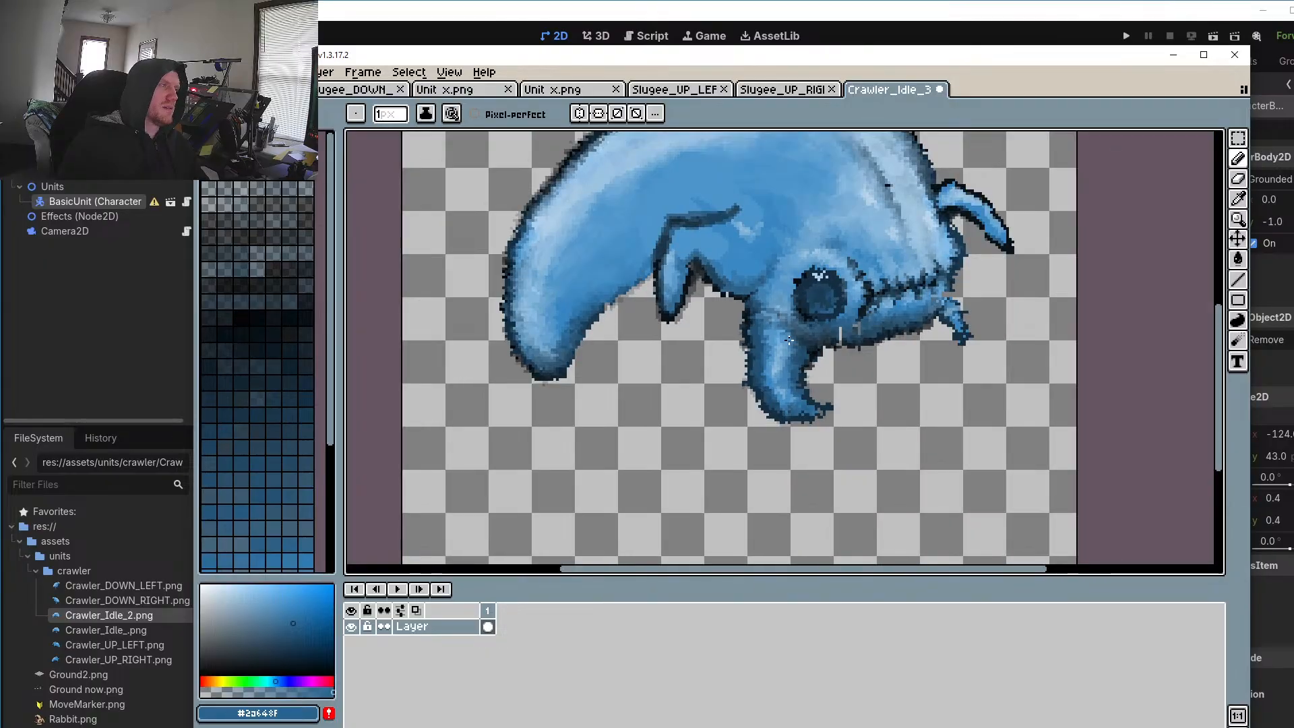
Step: Sample #1c3f5b and shade the front leg's outer edge beside the outline, up to where the leg meets the belly
{"action": "scroll", "coordinate": [801, 382], "scroll_direction": "up", "scroll_amount": 4}
{"action": "scroll", "coordinate": [801, 382], "scroll_direction": "up", "scroll_amount": 2}
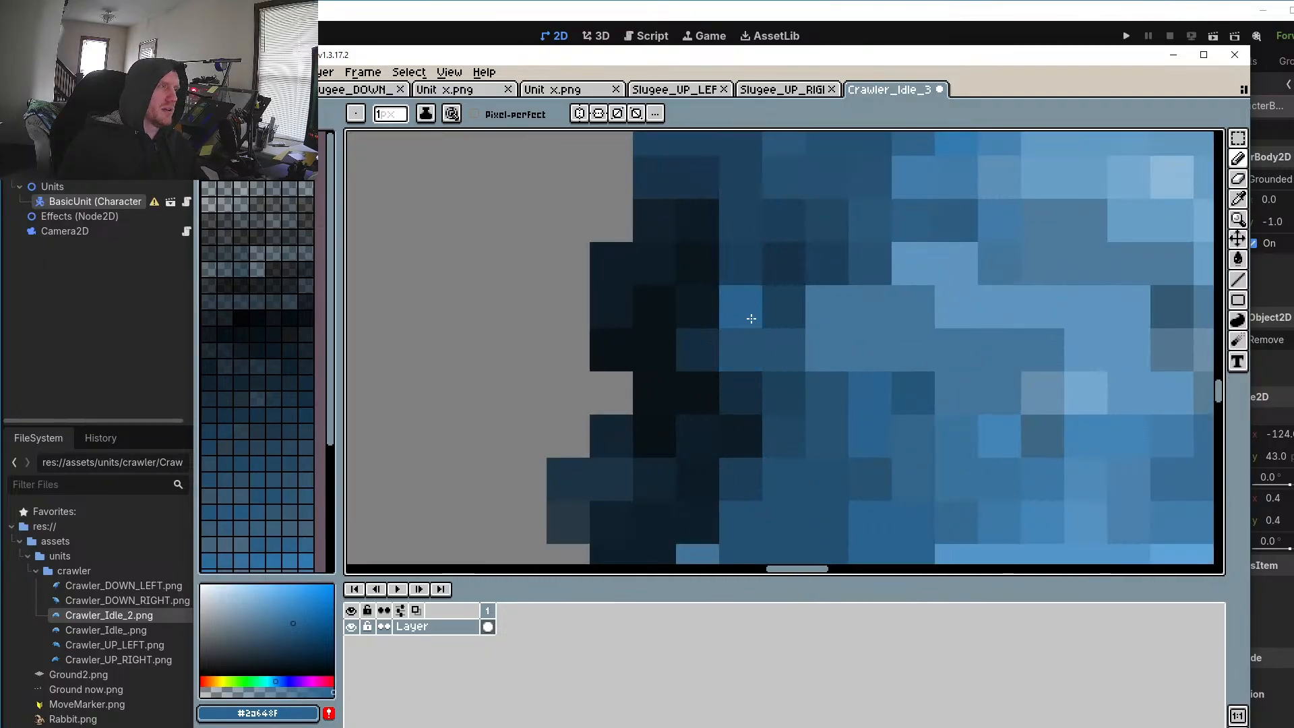
{"action": "left_click", "coordinate": [743, 335], "text": "alt"}
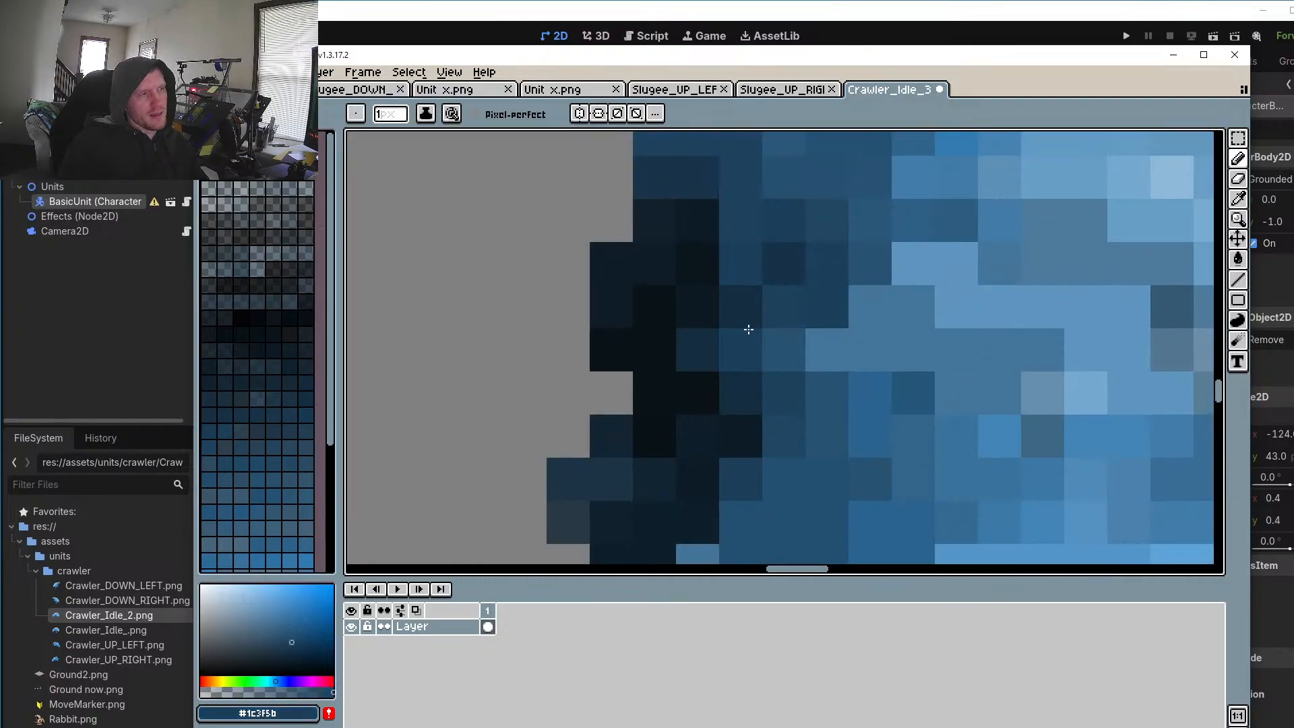
{"action": "scroll", "coordinate": [809, 341], "scroll_direction": "down", "scroll_amount": 2}
{"action": "mouse_move", "coordinate": [756, 470]}
{"action": "left_mouse_down"}
{"action": "mouse_move", "coordinate": [744, 510]}
{"action": "mouse_move", "coordinate": [721, 508]}
{"action": "mouse_move", "coordinate": [746, 479]}
{"action": "mouse_move", "coordinate": [753, 513]}
{"action": "left_mouse_up"}
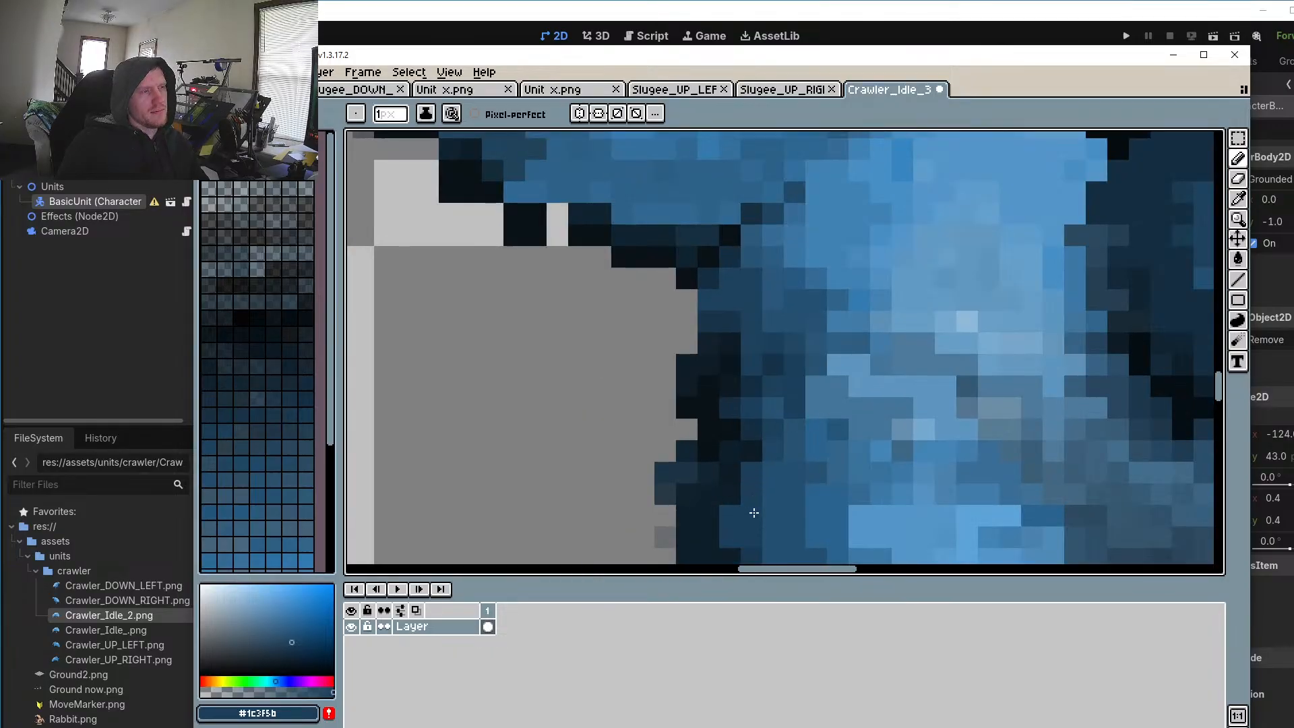
{"action": "left_click_drag", "start_coordinate": [730, 213], "coordinate": [708, 213]}
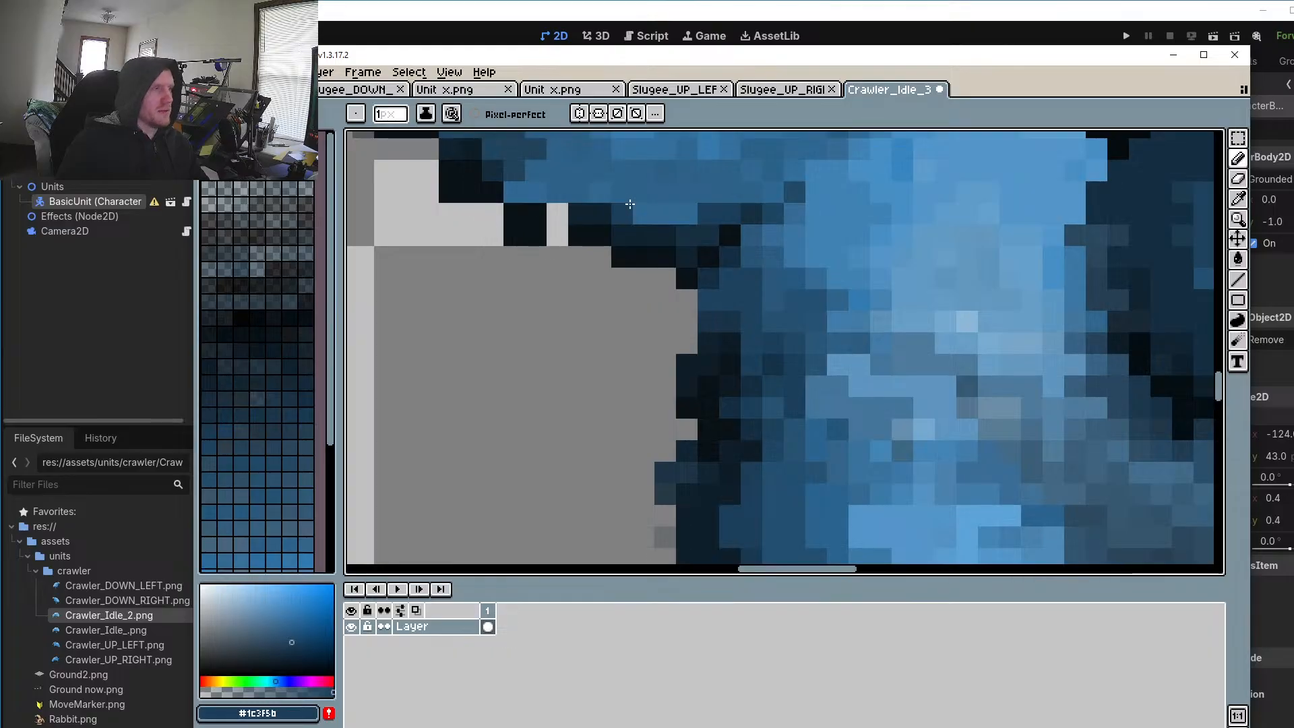
Step: Reduce the opacity of #1c3f5b, shade the belly's bottom edge, and fill the small gap in its outline
{"action": "key", "text": "o"}
{"action": "left_click", "coordinate": [697, 196]}
{"action": "left_click", "coordinate": [709, 213]}
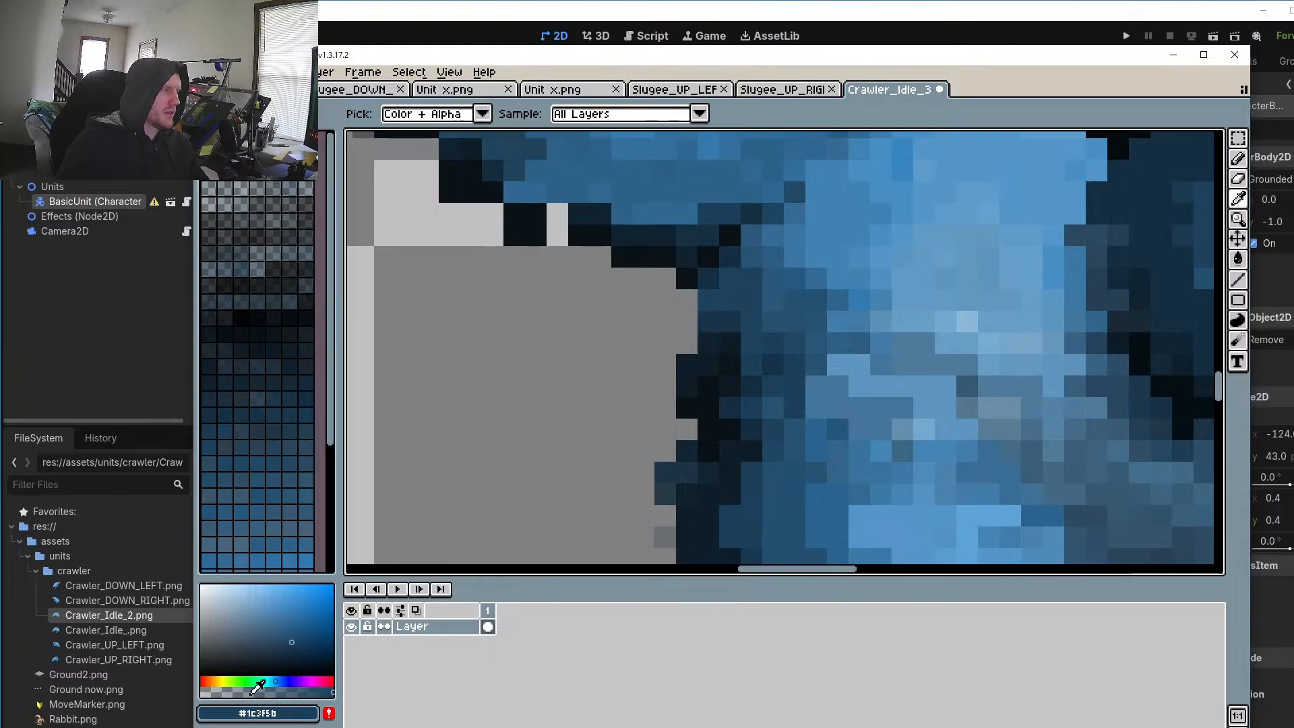
{"action": "key", "text": "b"}
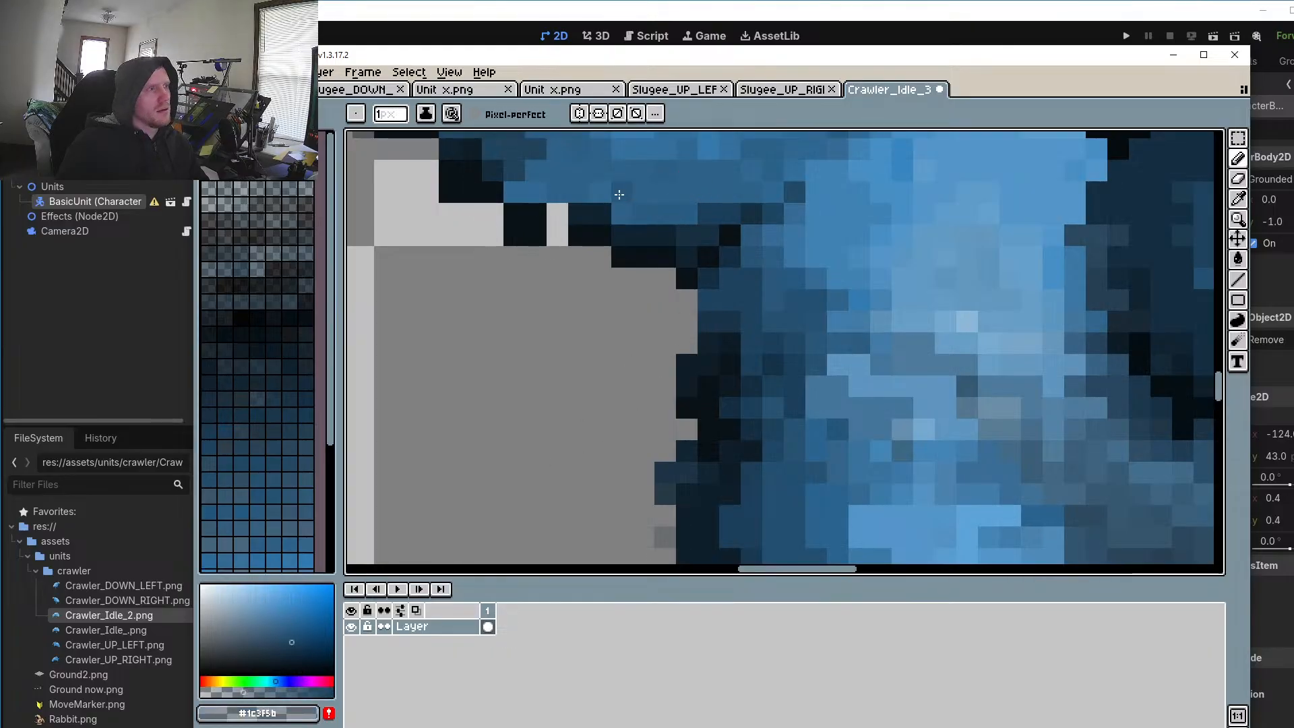
{"action": "left_click_drag", "start_coordinate": [610, 194], "coordinate": [537, 193]}
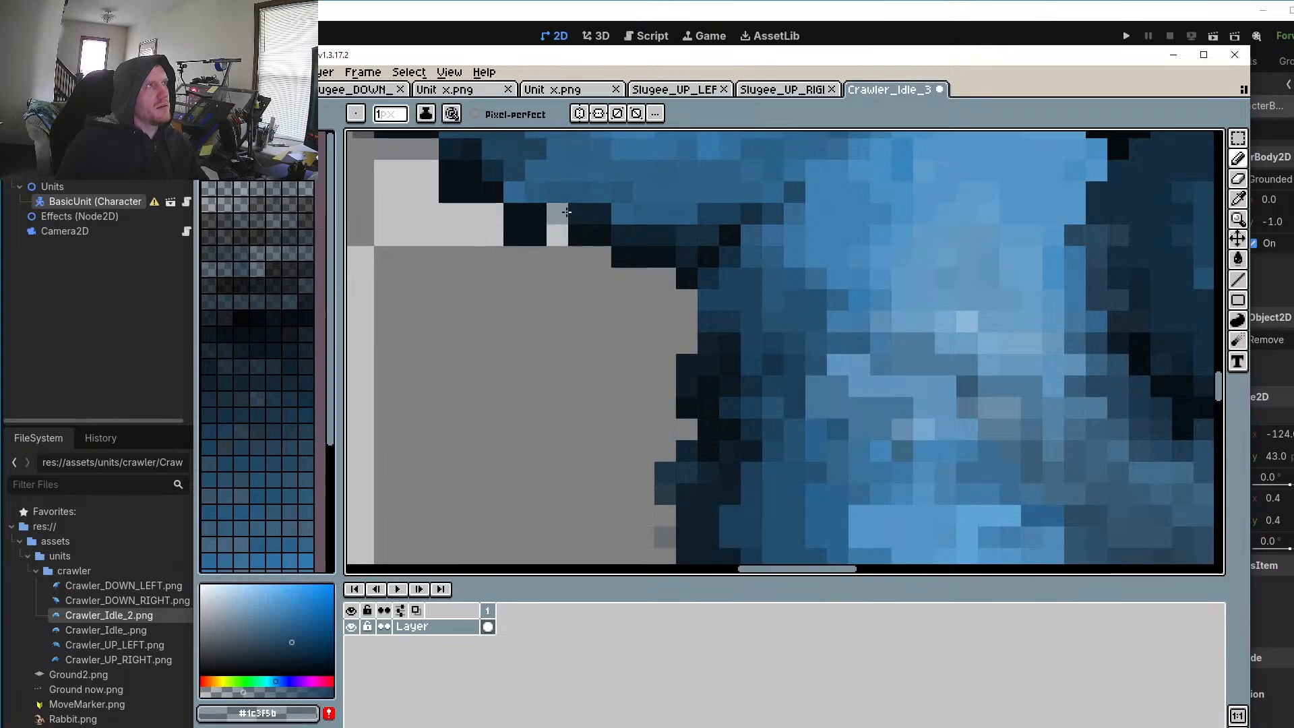
{"action": "left_click", "coordinate": [550, 221]}
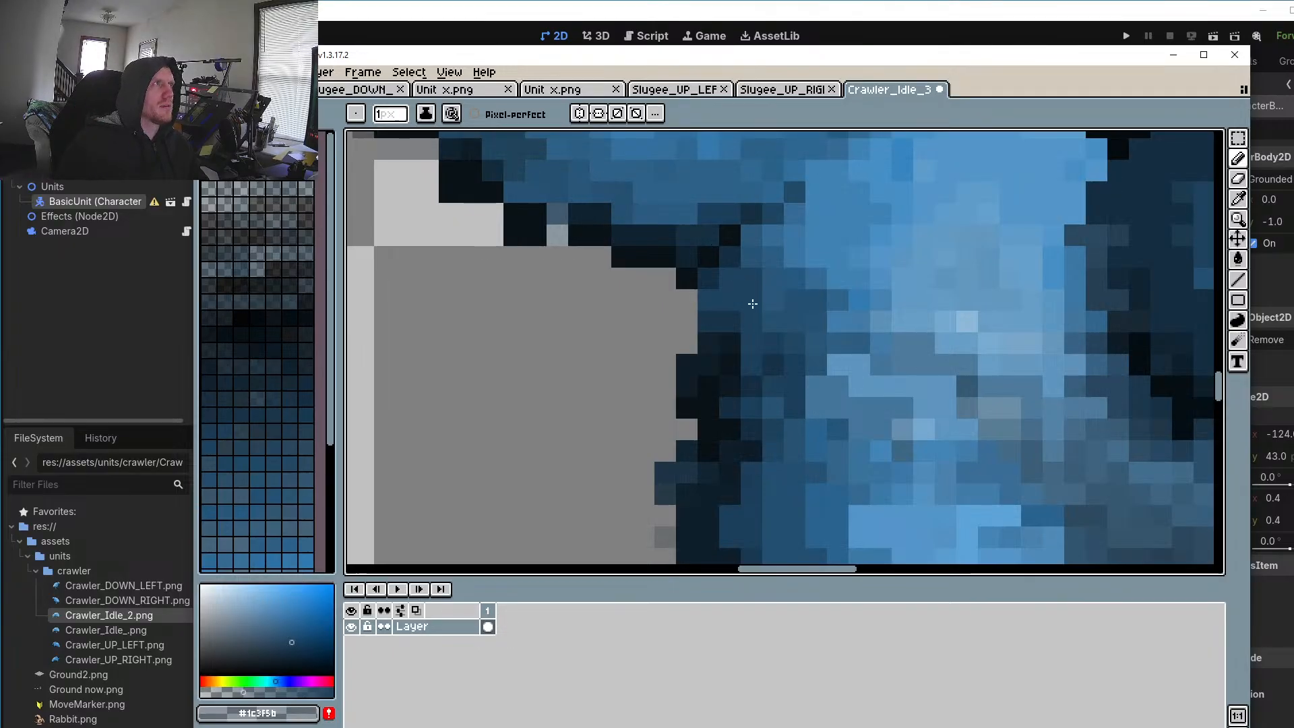
Step: Deepen the shading along the belly's lower contour beside the notch with semi-transparent #1c3f5b strokes
{"action": "scroll", "coordinate": [571, 313], "scroll_direction": "up", "scroll_amount": 3}
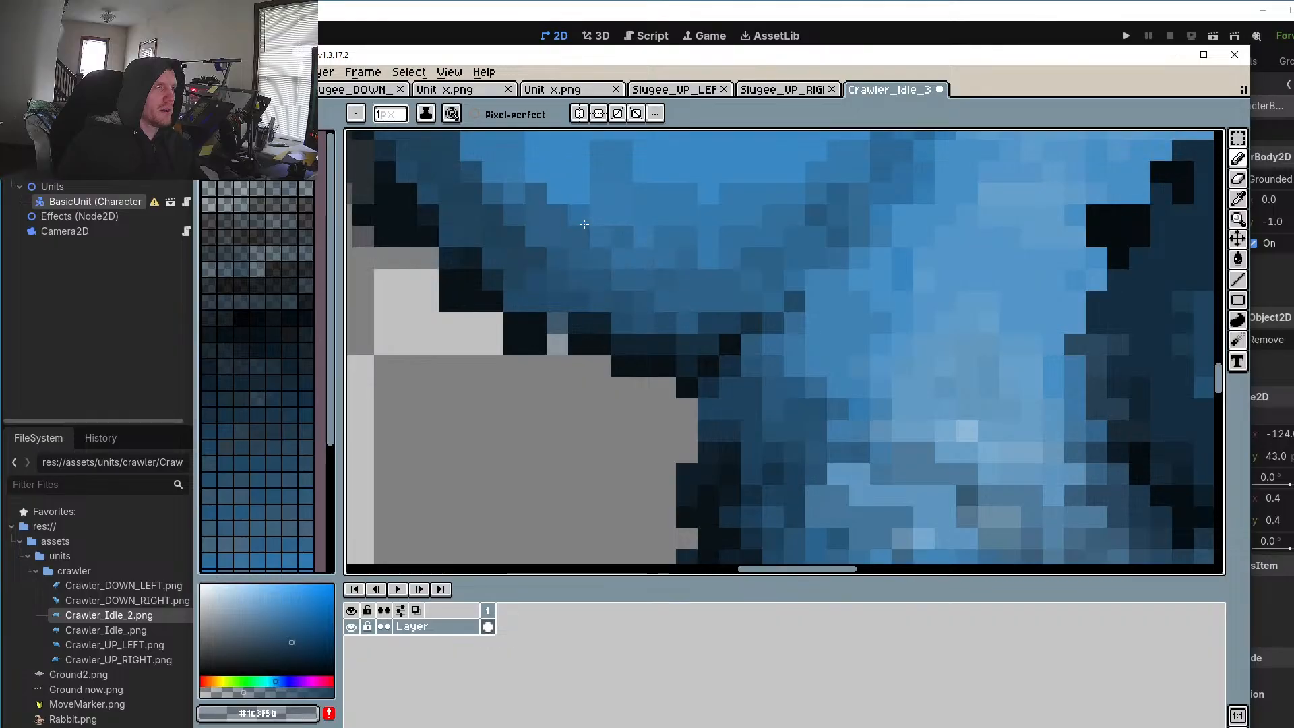
{"action": "mouse_move", "coordinate": [571, 206]}
{"action": "left_mouse_down"}
{"action": "mouse_move", "coordinate": [536, 174]}
{"action": "mouse_move", "coordinate": [514, 174]}
{"action": "mouse_move", "coordinate": [553, 176]}
{"action": "left_mouse_up"}
{"action": "left_click_drag", "start_coordinate": [475, 169], "coordinate": [472, 151]}
{"action": "scroll", "coordinate": [491, 237], "scroll_direction": "down", "scroll_amount": 3}
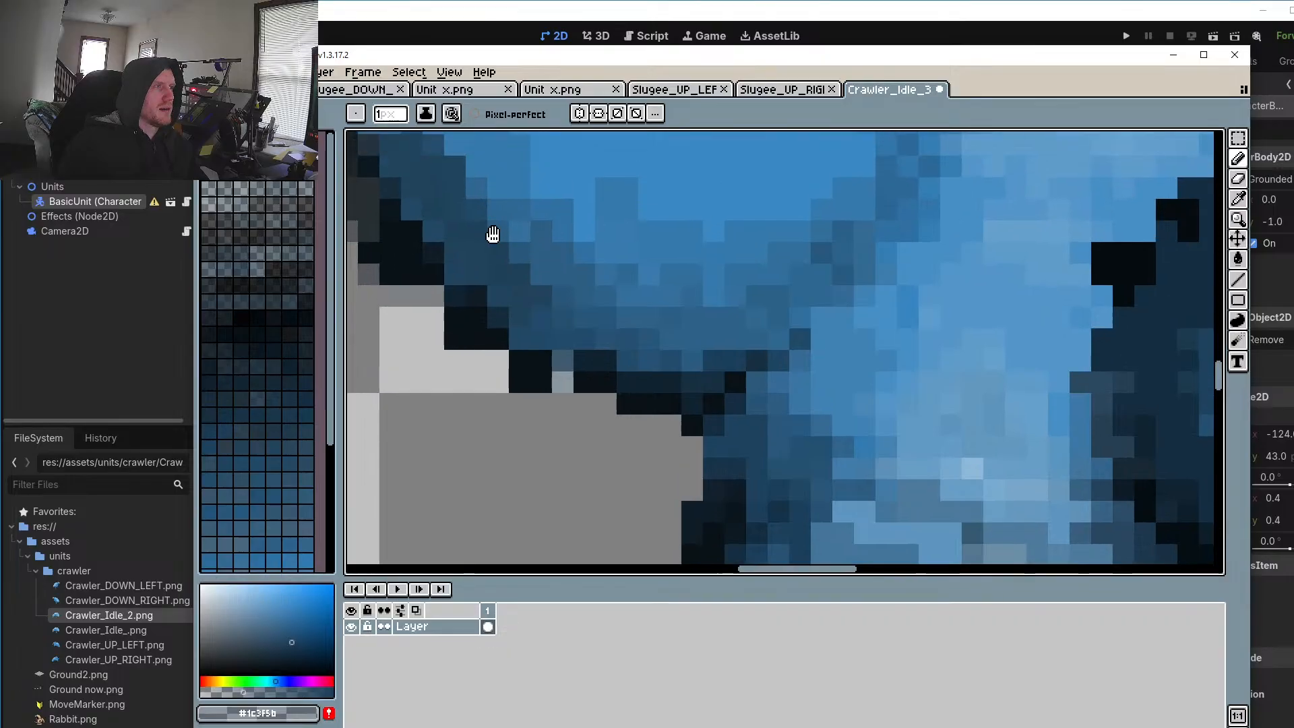
{"action": "scroll", "coordinate": [659, 406], "scroll_direction": "down", "scroll_amount": 3}
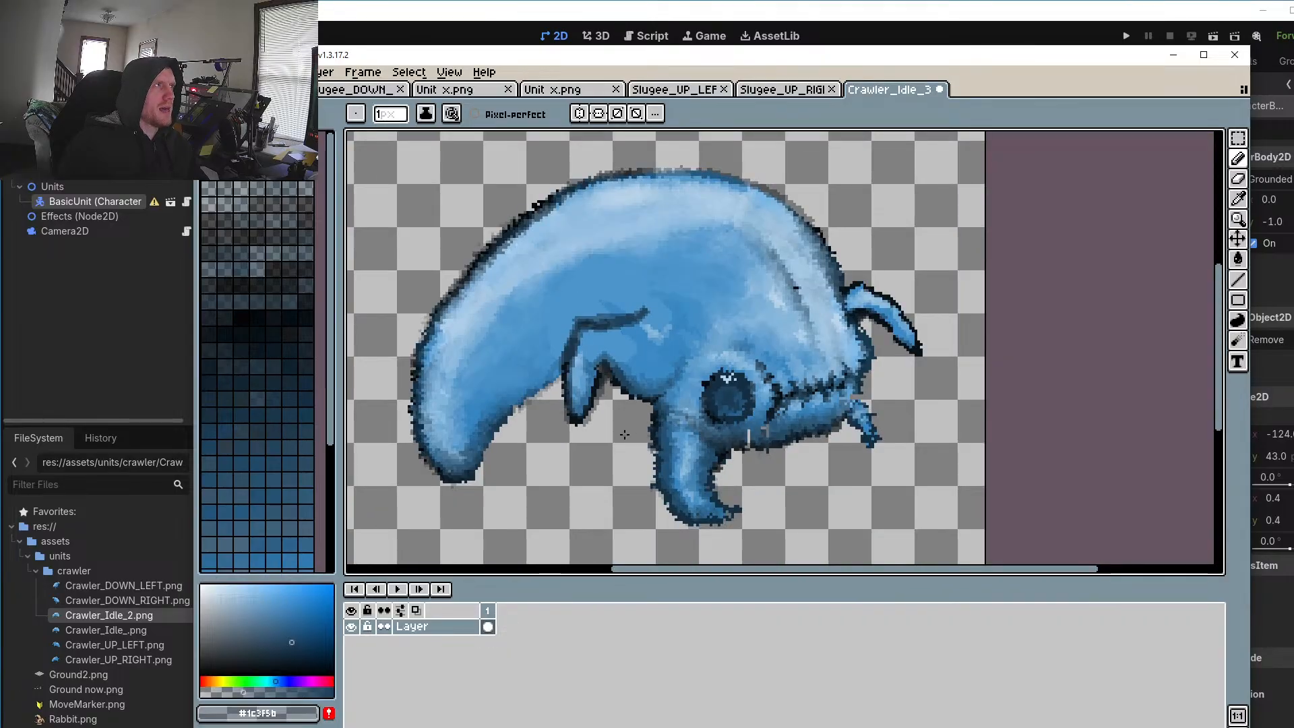
{"action": "scroll", "coordinate": [623, 435], "scroll_direction": "up", "scroll_amount": 5}
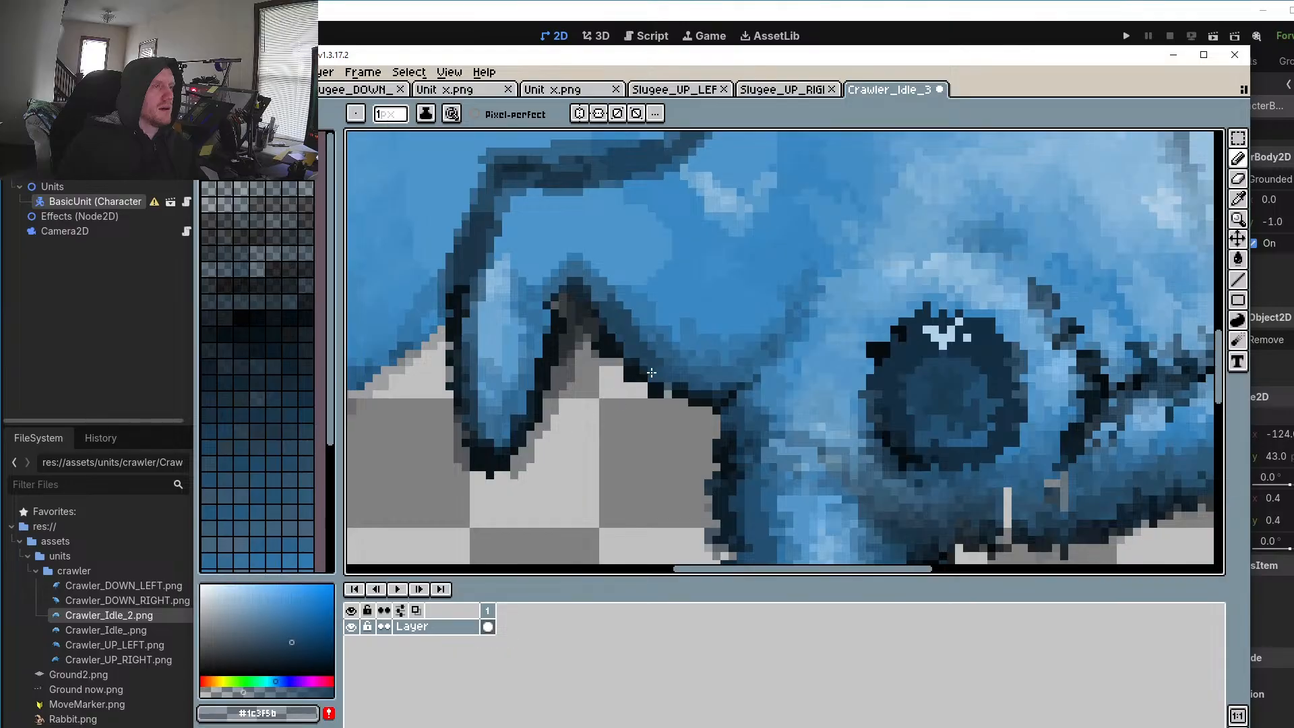
{"action": "left_click_drag", "start_coordinate": [651, 372], "coordinate": [597, 257]}
Step: Sample #3786c1 from the front leg, reduce its opacity, and blend lighter pixels into the dark shading on both sides of the highlight
{"action": "scroll", "coordinate": [781, 388], "scroll_direction": "down", "scroll_amount": 3}
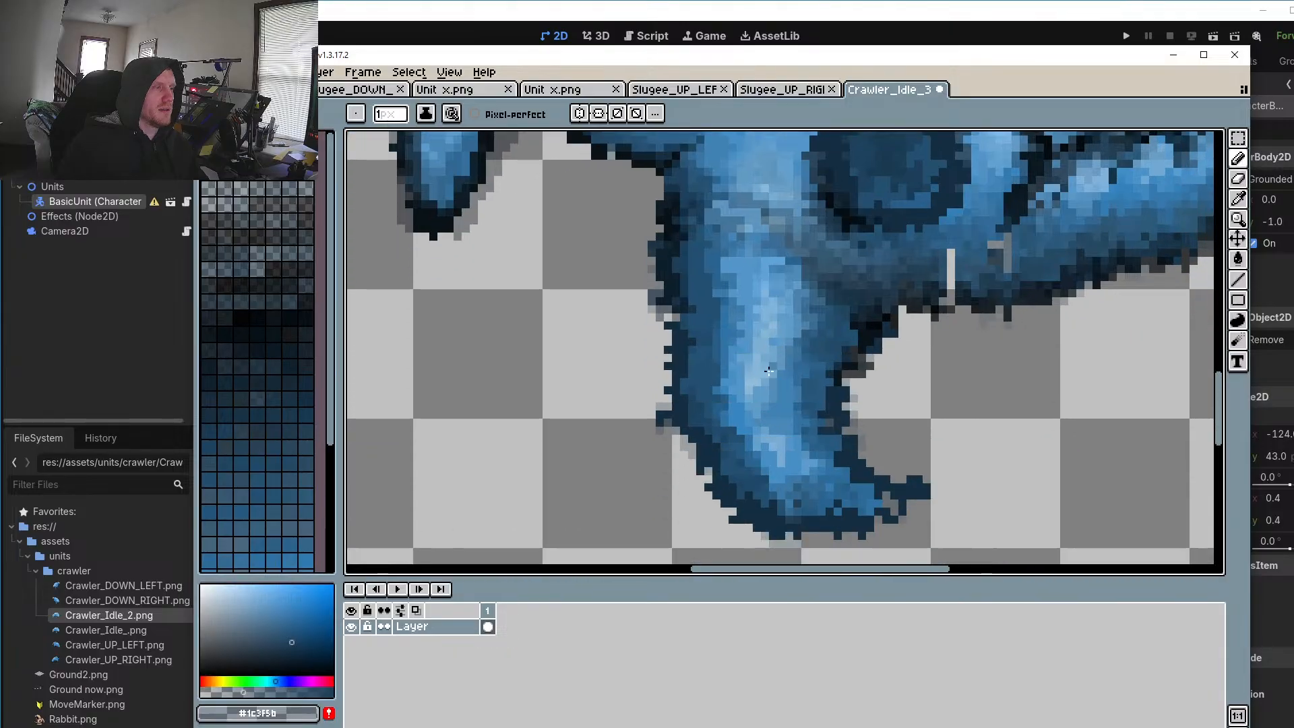
{"action": "scroll", "coordinate": [712, 346], "scroll_direction": "up", "scroll_amount": 2}
{"action": "scroll", "coordinate": [711, 337], "scroll_direction": "down", "scroll_amount": 2}
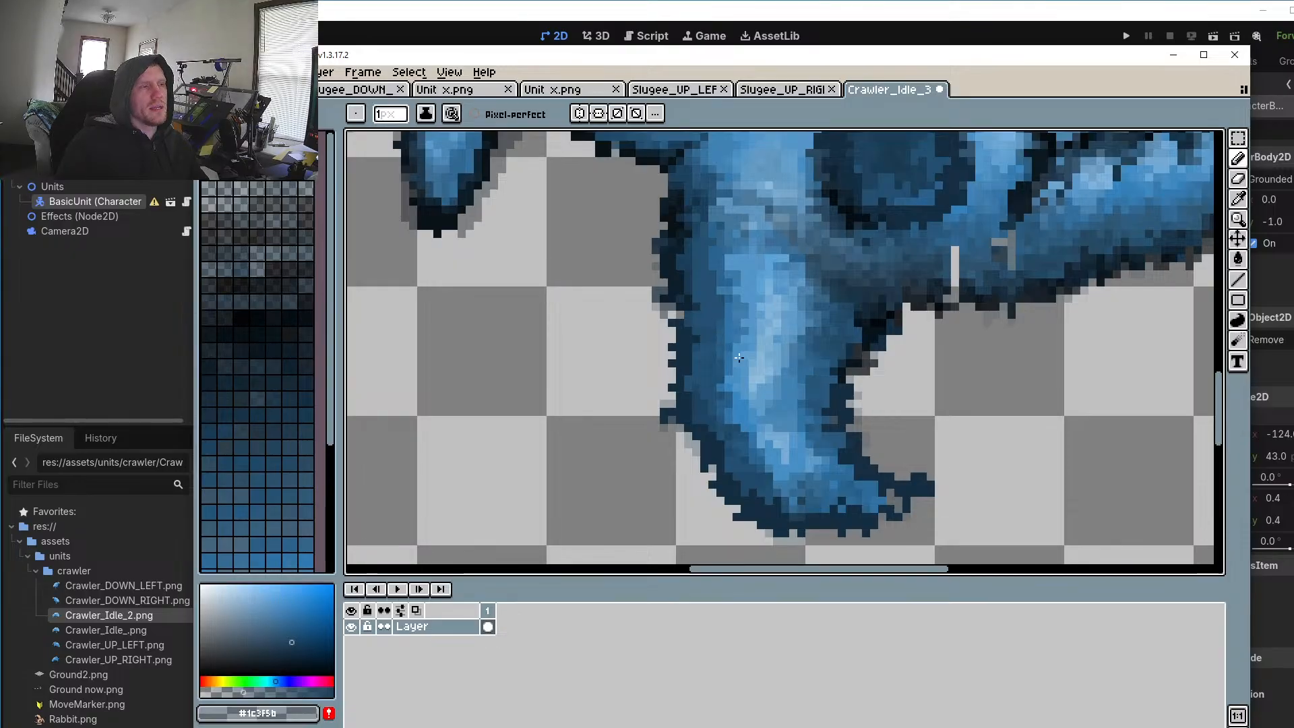
{"action": "scroll", "coordinate": [722, 388], "scroll_direction": "up", "scroll_amount": 5}
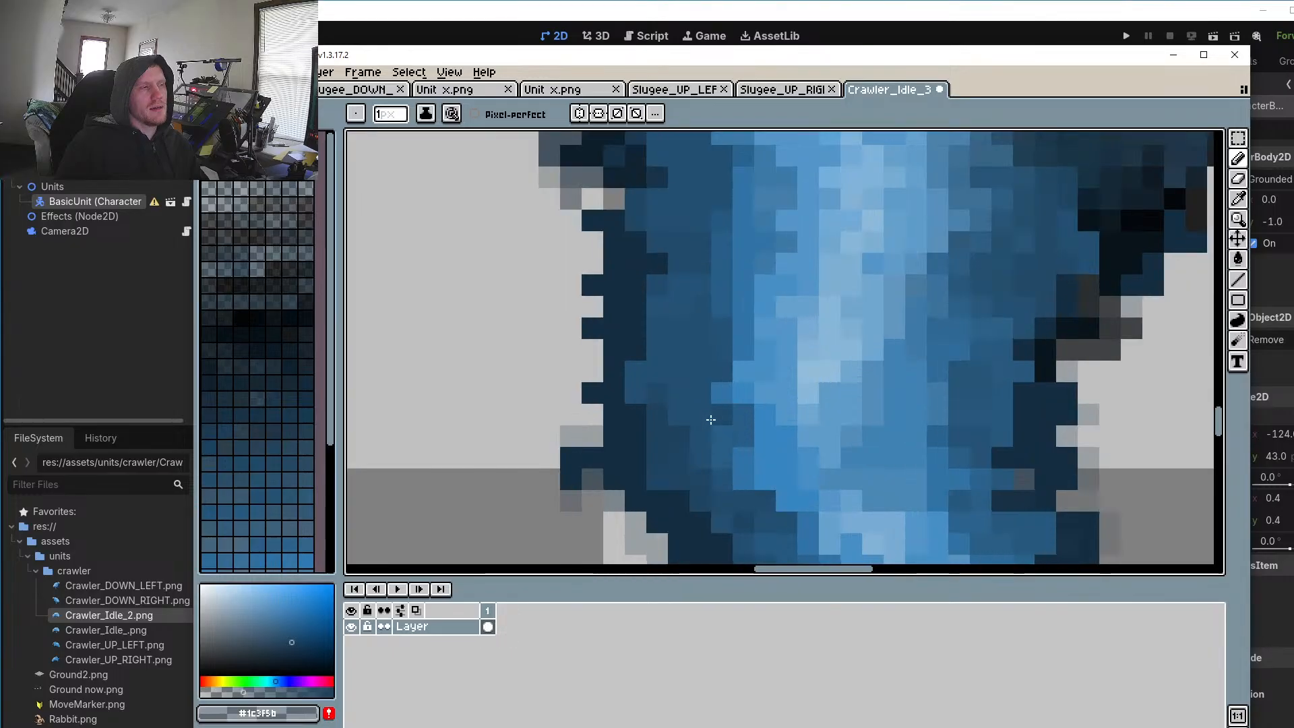
{"action": "key", "text": "o"}
{"action": "left_click", "coordinate": [756, 394]}
{"action": "left_click", "coordinate": [742, 393]}
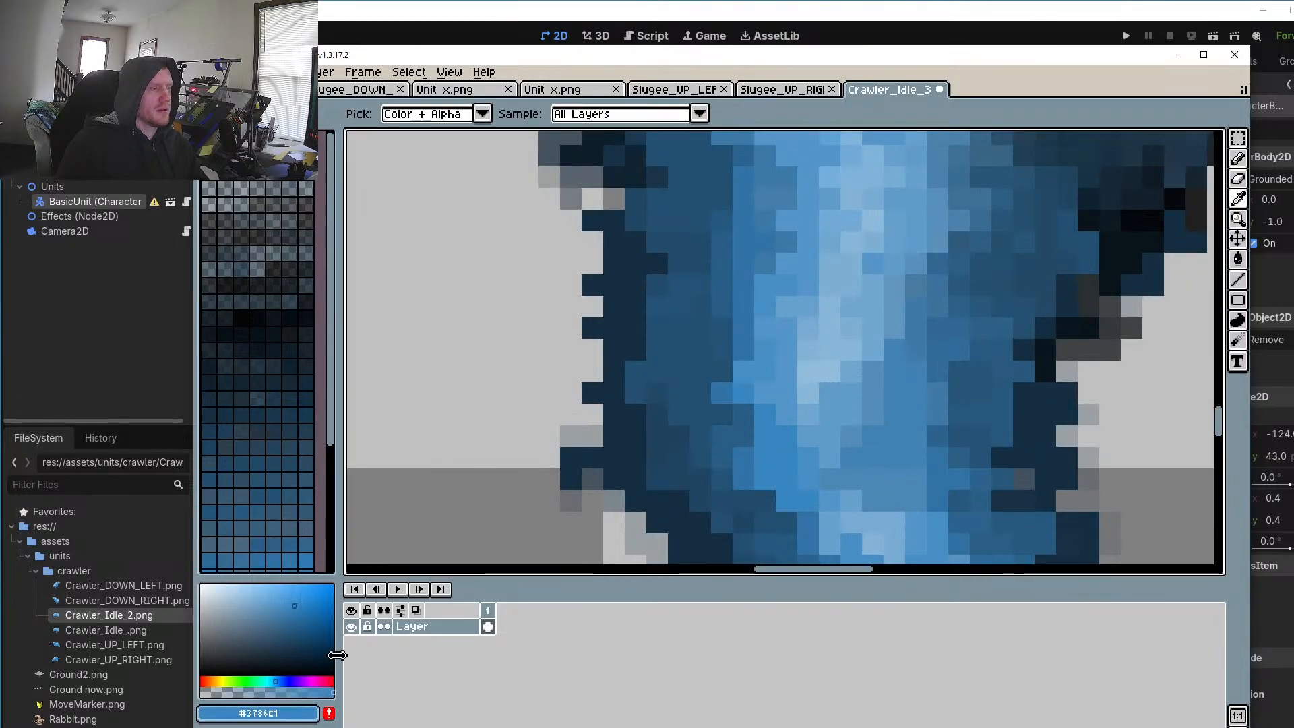
{"action": "left_click", "coordinate": [250, 692]}
{"action": "key", "text": "b"}
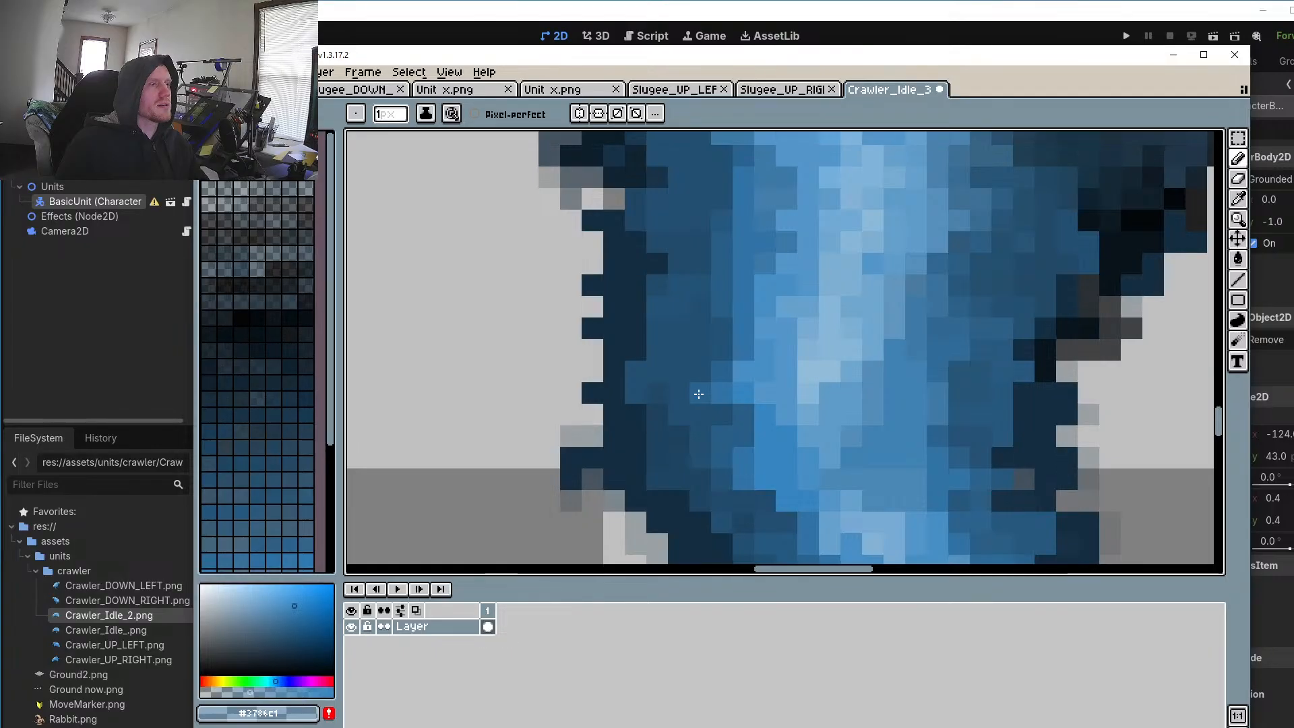
{"action": "left_click", "coordinate": [698, 393]}
{"action": "left_click", "coordinate": [708, 372]}
{"action": "left_click", "coordinate": [682, 395]}
{"action": "left_click", "coordinate": [661, 408]}
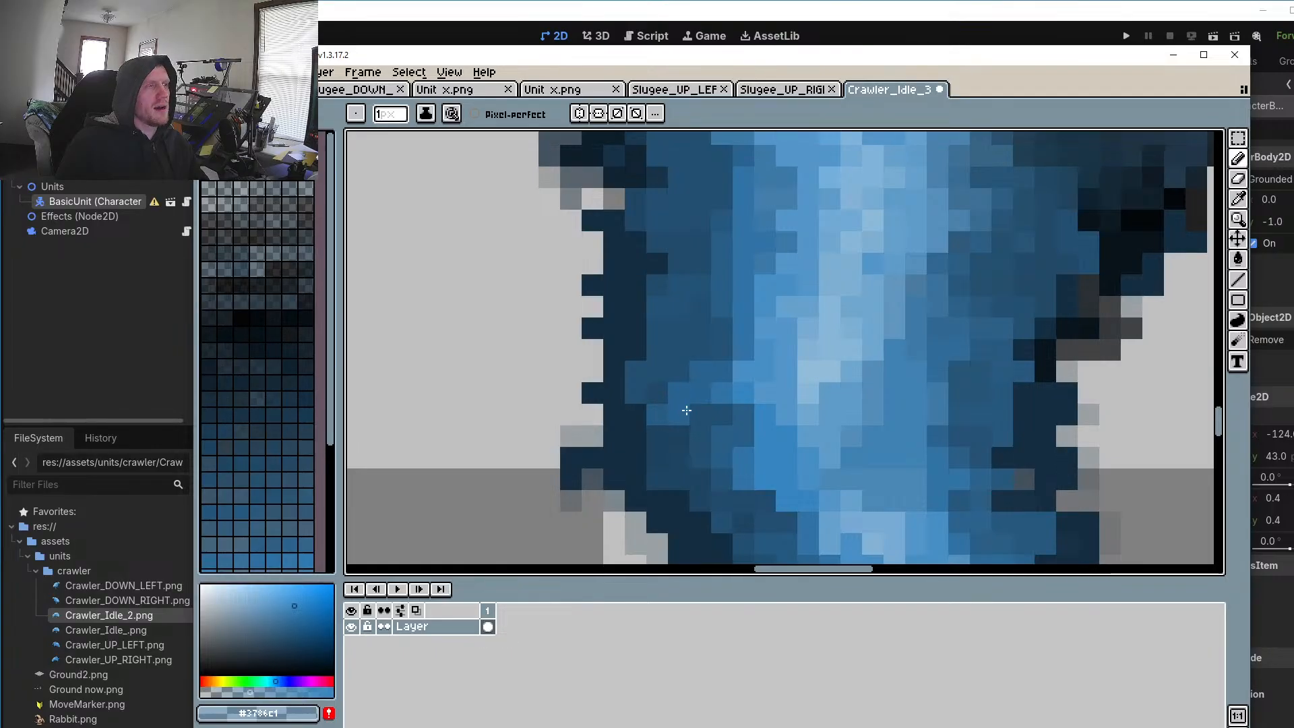
{"action": "left_click", "coordinate": [685, 410]}
{"action": "left_click", "coordinate": [721, 374]}
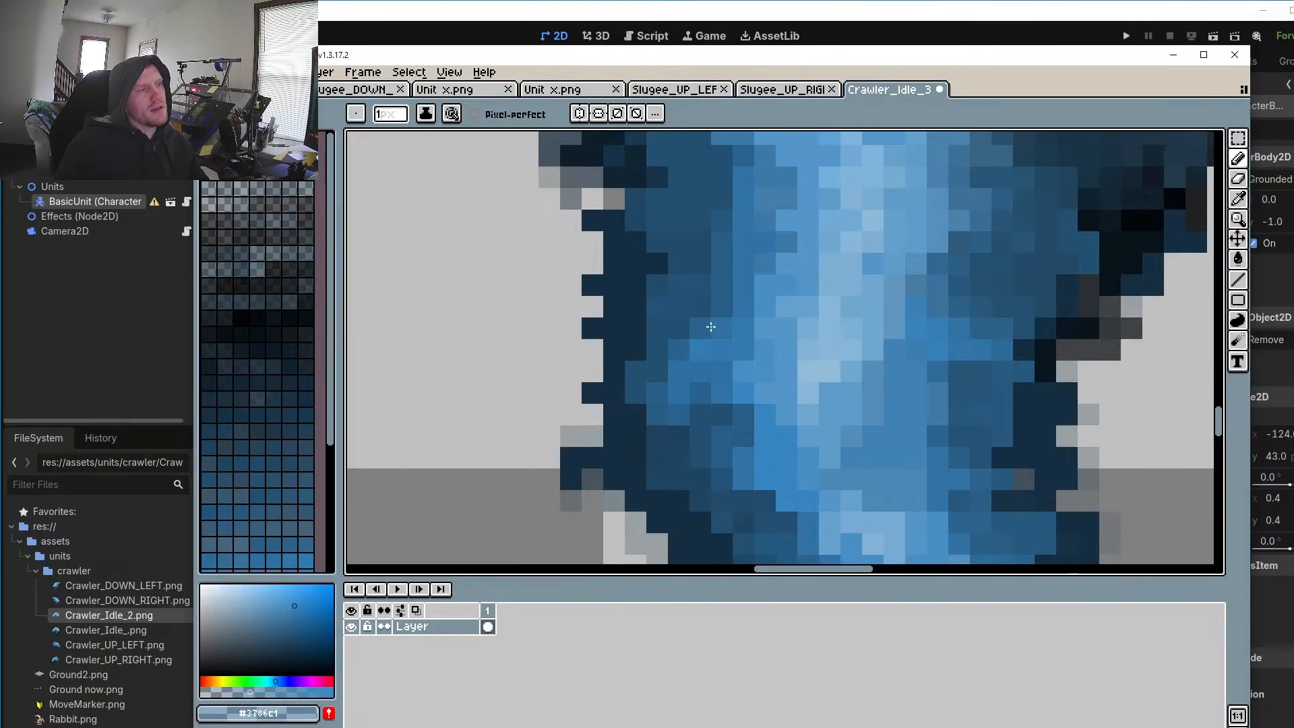
{"action": "mouse_move", "coordinate": [969, 343]}
{"action": "left_mouse_down"}
{"action": "mouse_move", "coordinate": [1001, 350]}
{"action": "mouse_move", "coordinate": [938, 367]}
{"action": "left_mouse_up"}
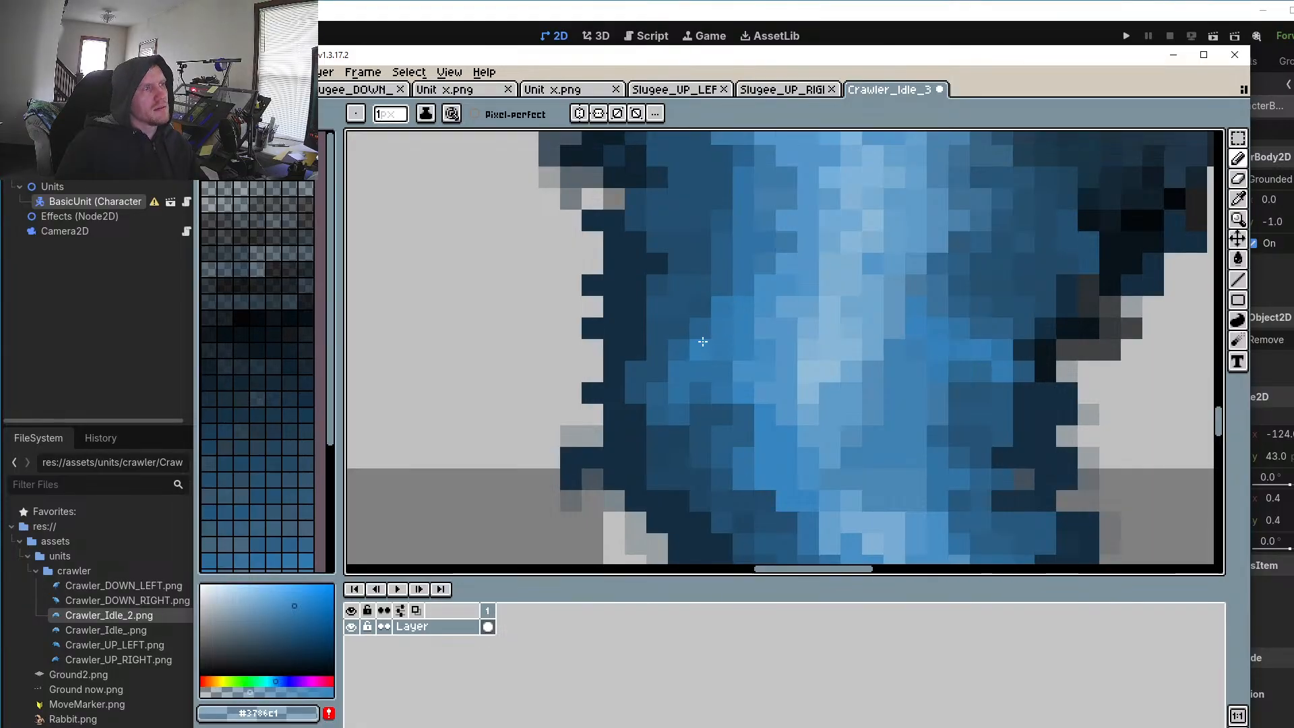
Step: Fill the gap above the small limb beside the mouth with sampled #152e41, #2c536f and #4980a9 pixels
{"action": "scroll", "coordinate": [730, 416], "scroll_direction": "down", "scroll_amount": 5}
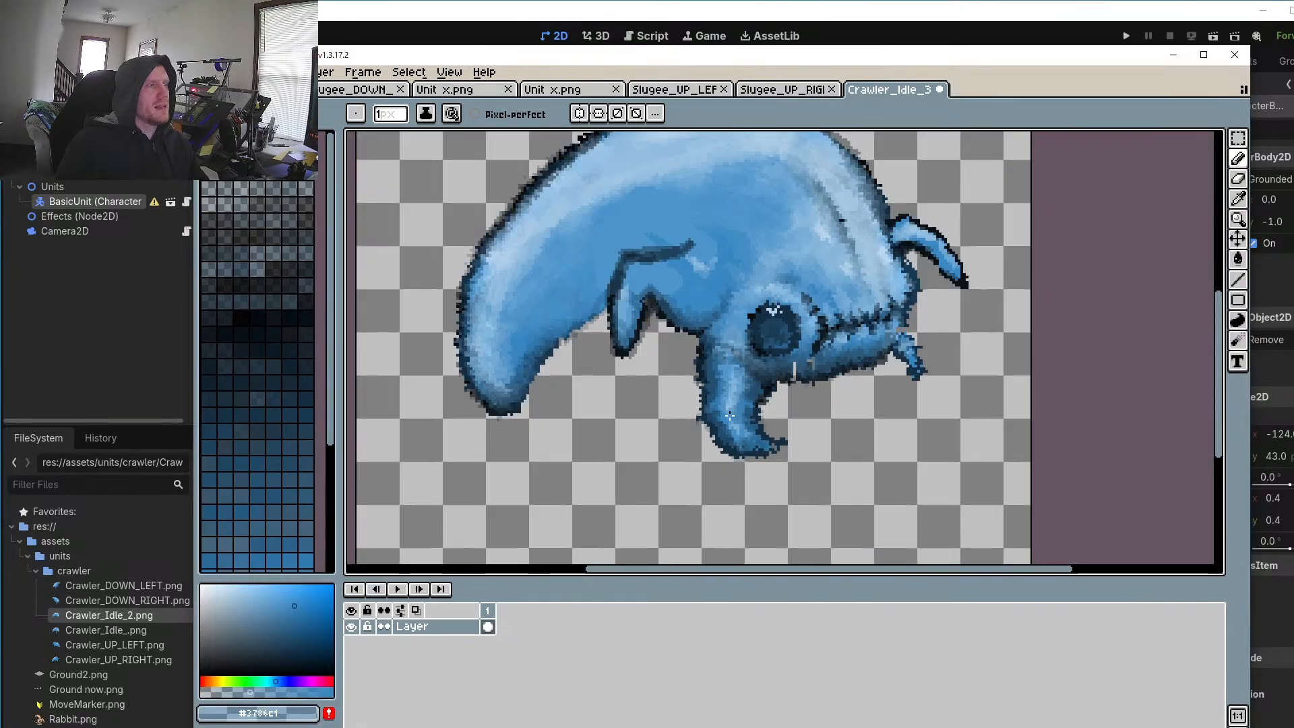
{"action": "scroll", "coordinate": [729, 416], "scroll_direction": "down", "scroll_amount": 2}
{"action": "scroll", "coordinate": [797, 371], "scroll_direction": "up", "scroll_amount": 4}
{"action": "scroll", "coordinate": [706, 429], "scroll_direction": "up", "scroll_amount": 3}
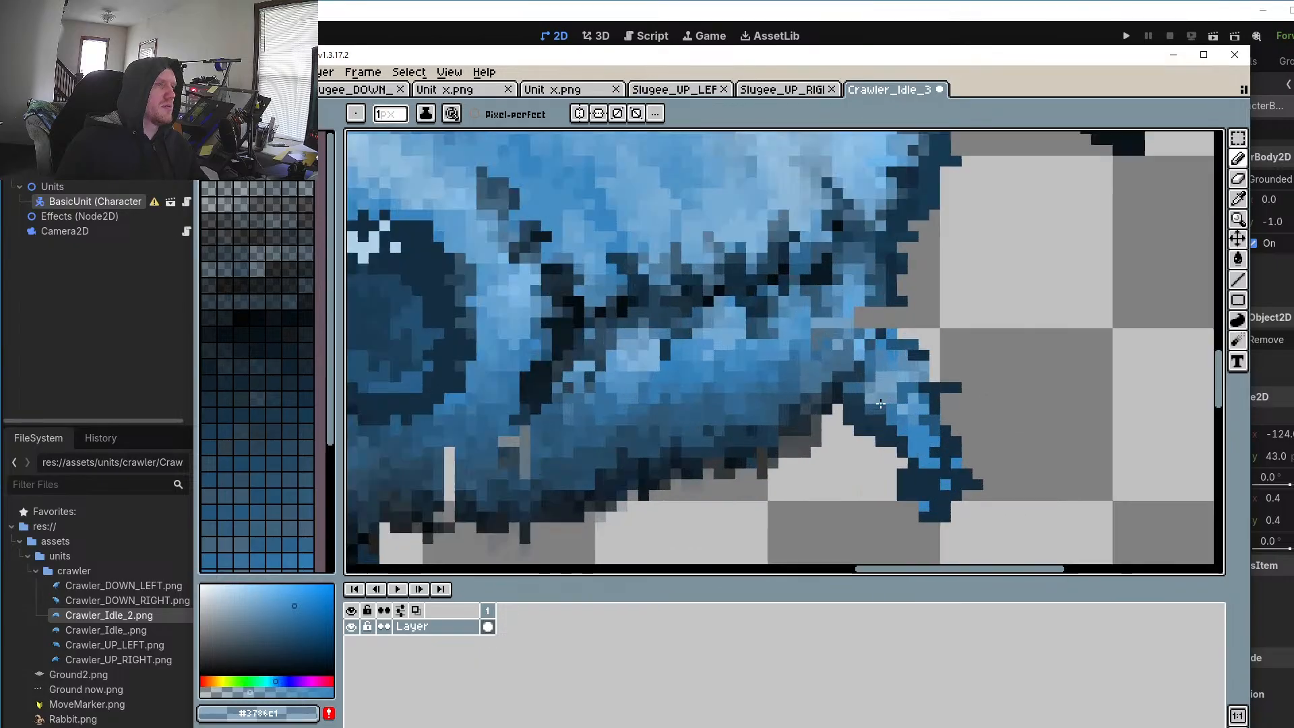
{"action": "left_click", "coordinate": [880, 269], "text": "alt"}
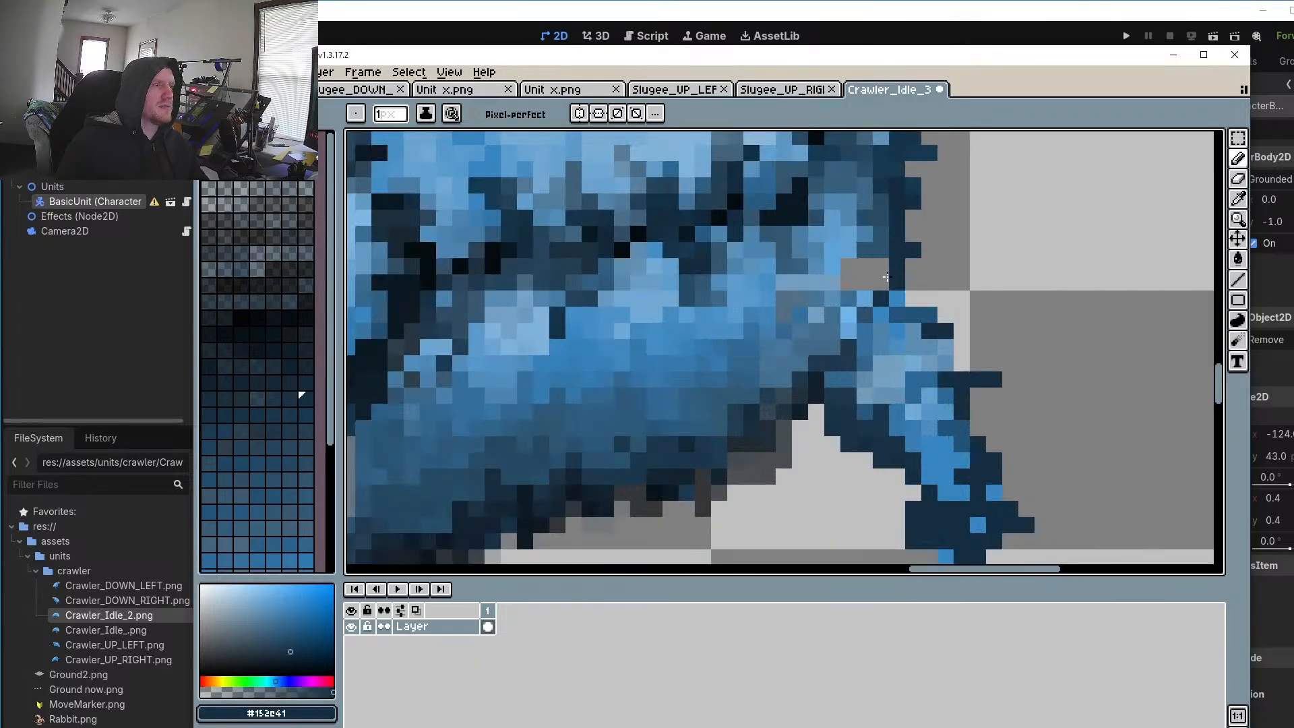
{"action": "left_click", "coordinate": [867, 243], "text": "alt"}
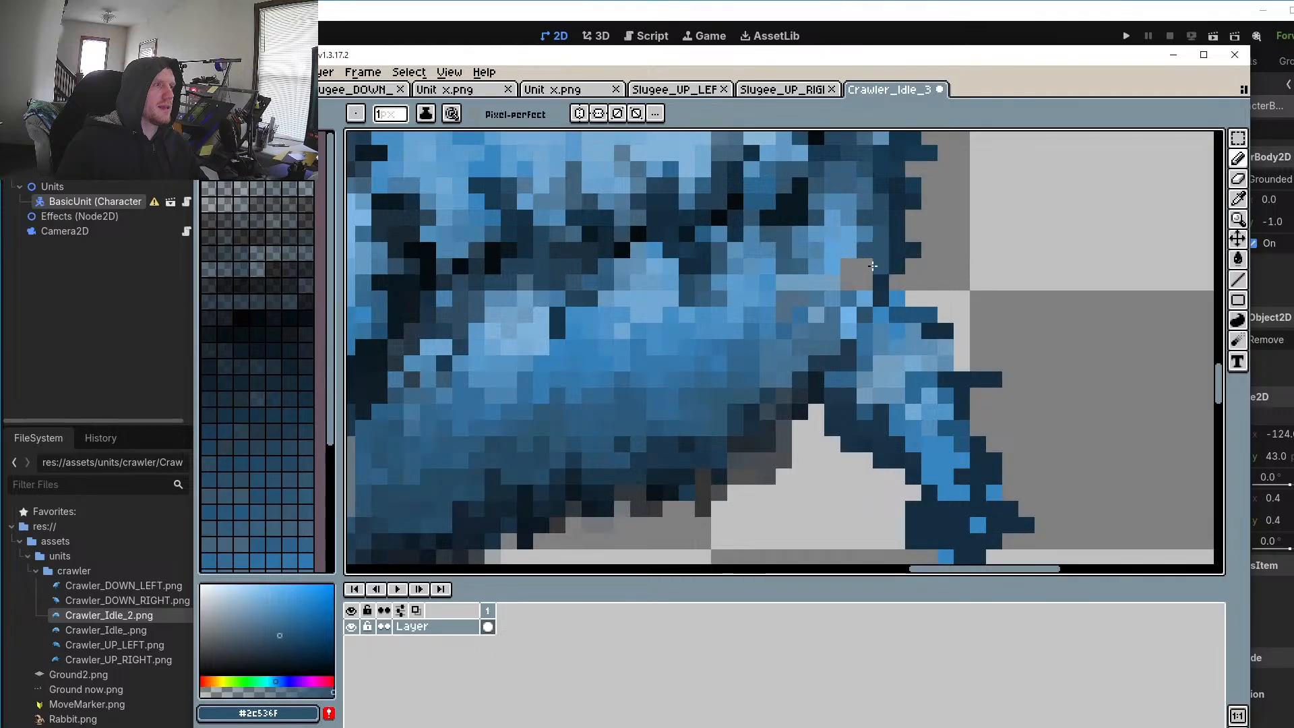
{"action": "left_click", "coordinate": [868, 235], "text": "alt"}
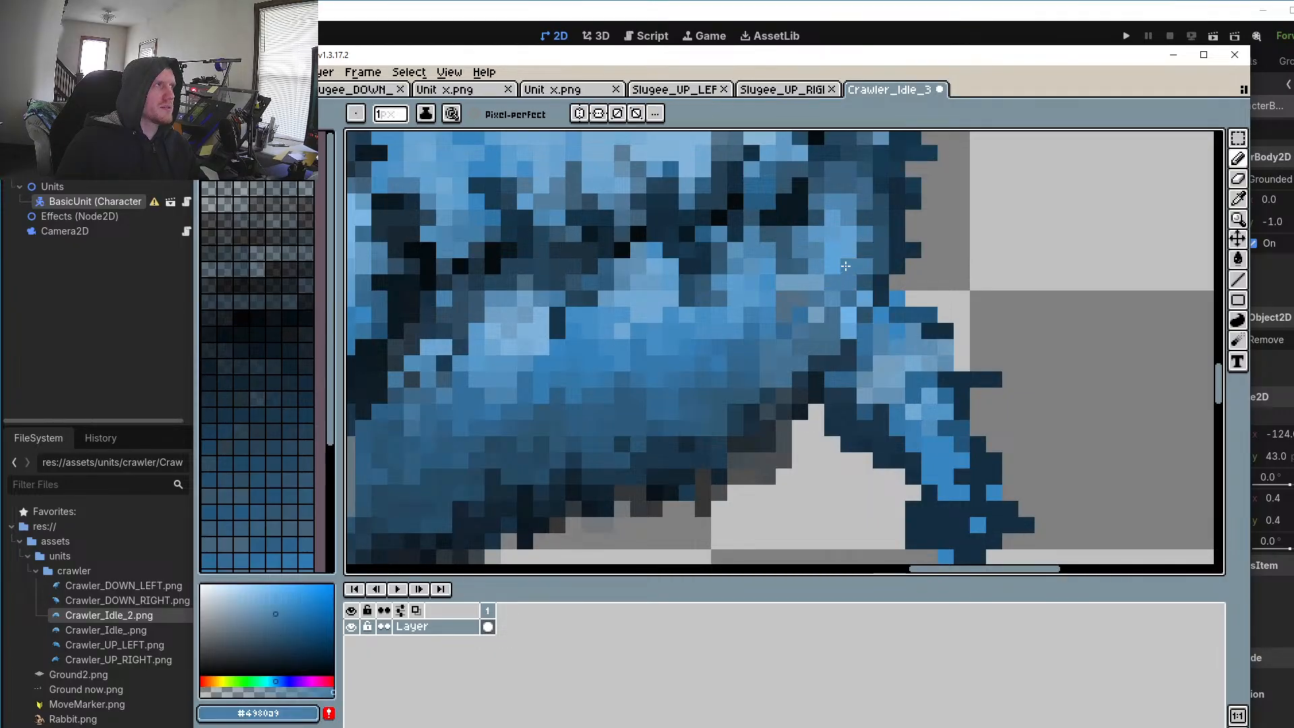
Step: Fill the two vertical gaps in the jaw below the eye, using sampled #2d5a7b and #2b5a7c
{"action": "scroll", "coordinate": [633, 377], "scroll_direction": "down", "scroll_amount": 3}
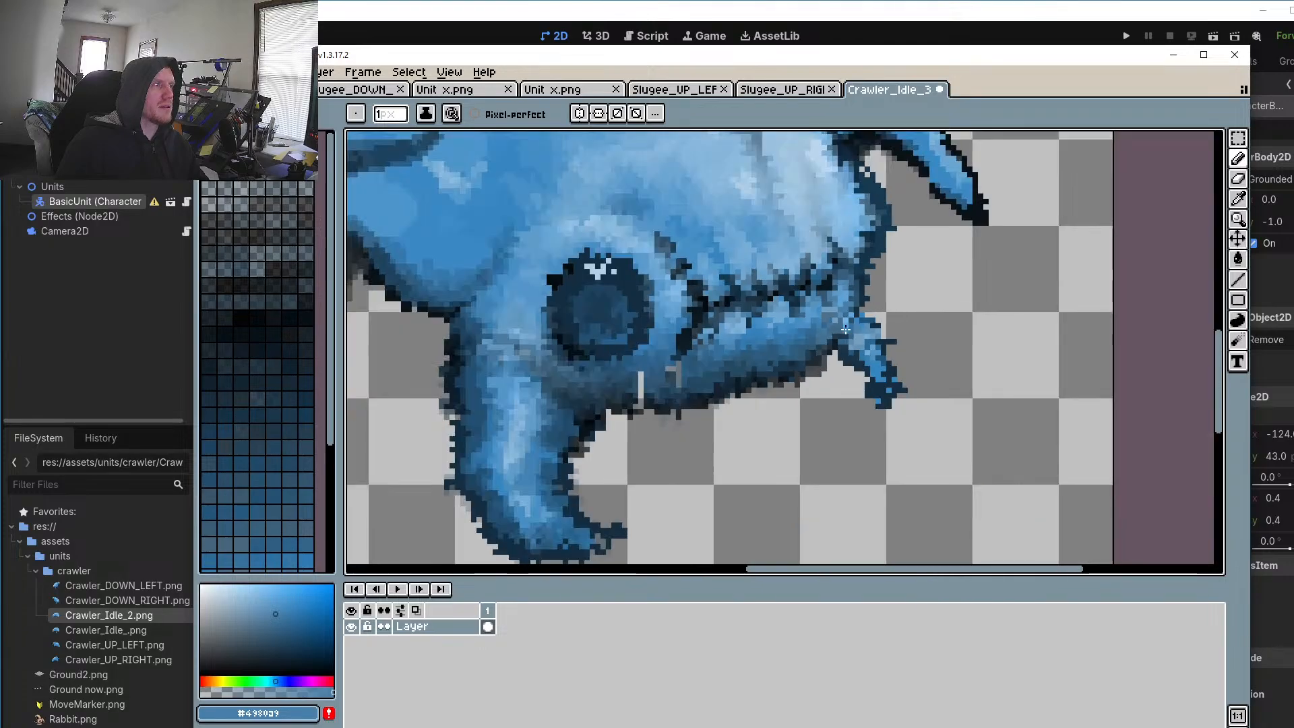
{"action": "scroll", "coordinate": [714, 380], "scroll_direction": "up", "scroll_amount": 5}
{"action": "key", "text": "alt"}
{"action": "left_click", "coordinate": [725, 378], "text": "alt"}
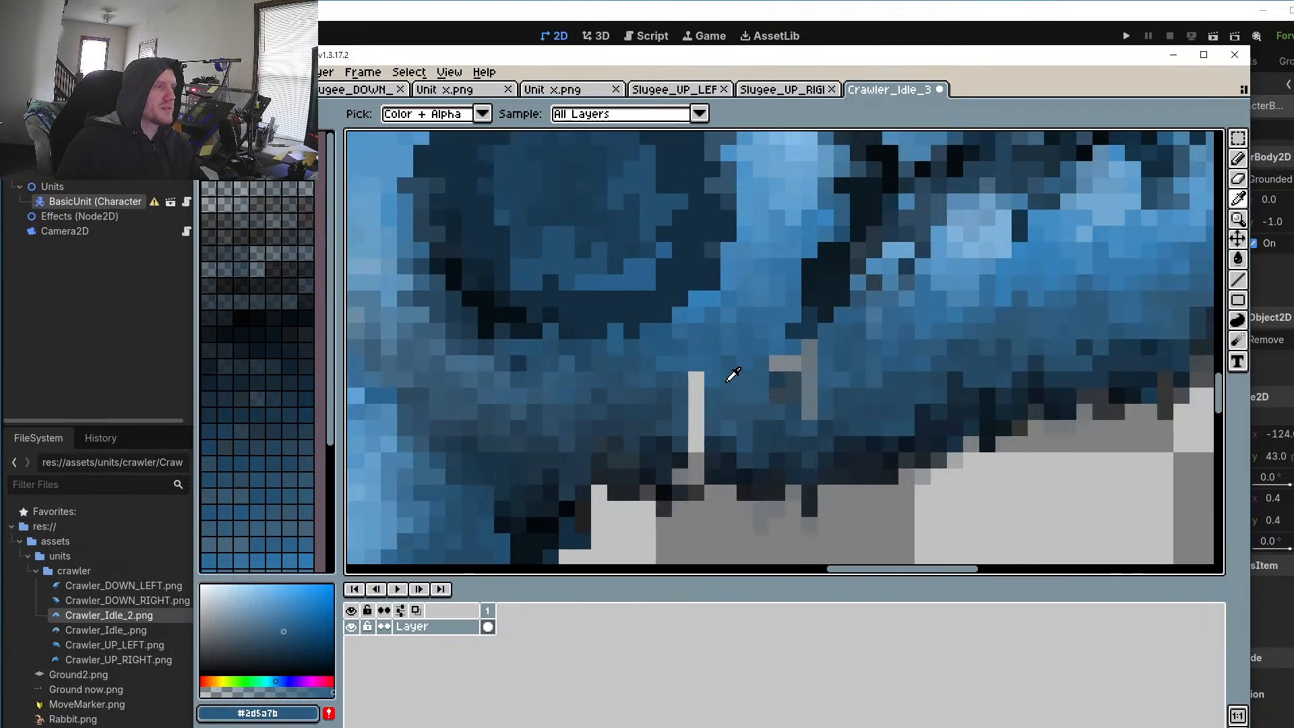
{"action": "left_click_drag", "start_coordinate": [696, 374], "coordinate": [696, 476]}
{"action": "left_click", "coordinate": [825, 345], "text": "alt"}
{"action": "mouse_move", "coordinate": [810, 346]}
{"action": "left_mouse_down"}
{"action": "mouse_move", "coordinate": [812, 377]}
{"action": "mouse_move", "coordinate": [783, 369]}
{"action": "mouse_move", "coordinate": [778, 383]}
{"action": "mouse_move", "coordinate": [813, 402]}
{"action": "left_mouse_up"}
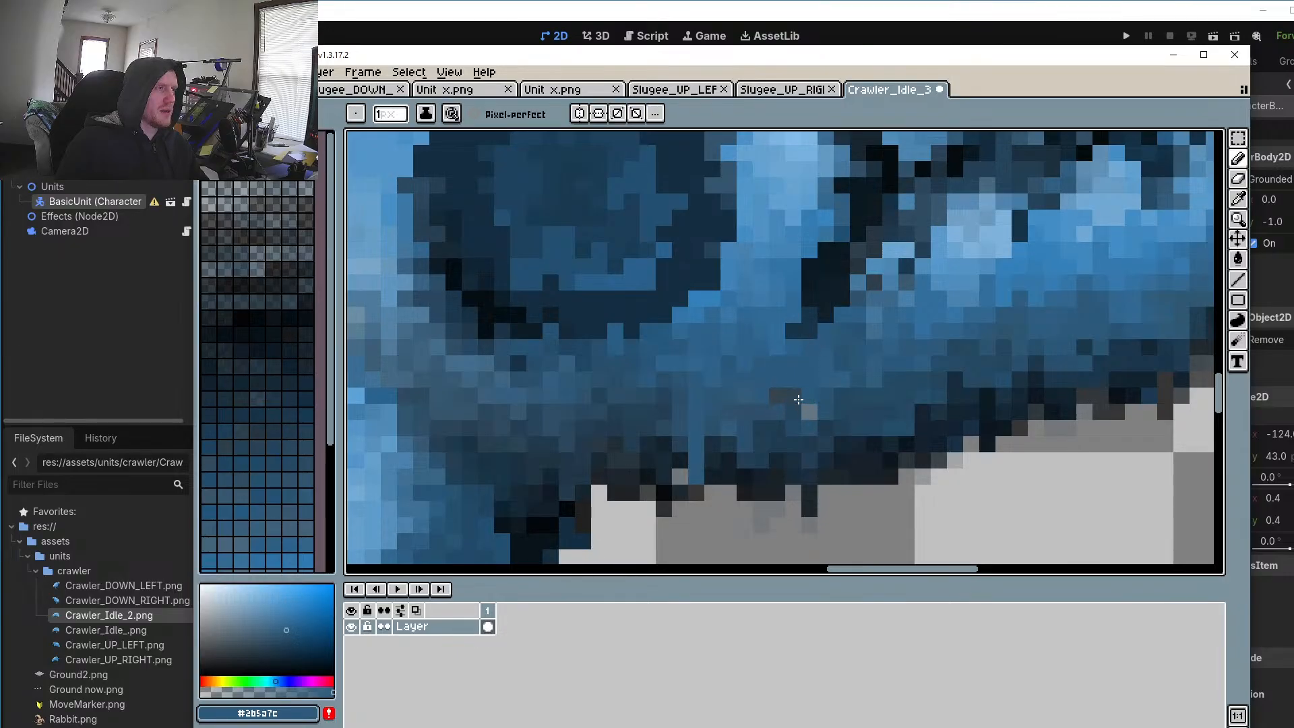
{"action": "left_click", "coordinate": [808, 411]}
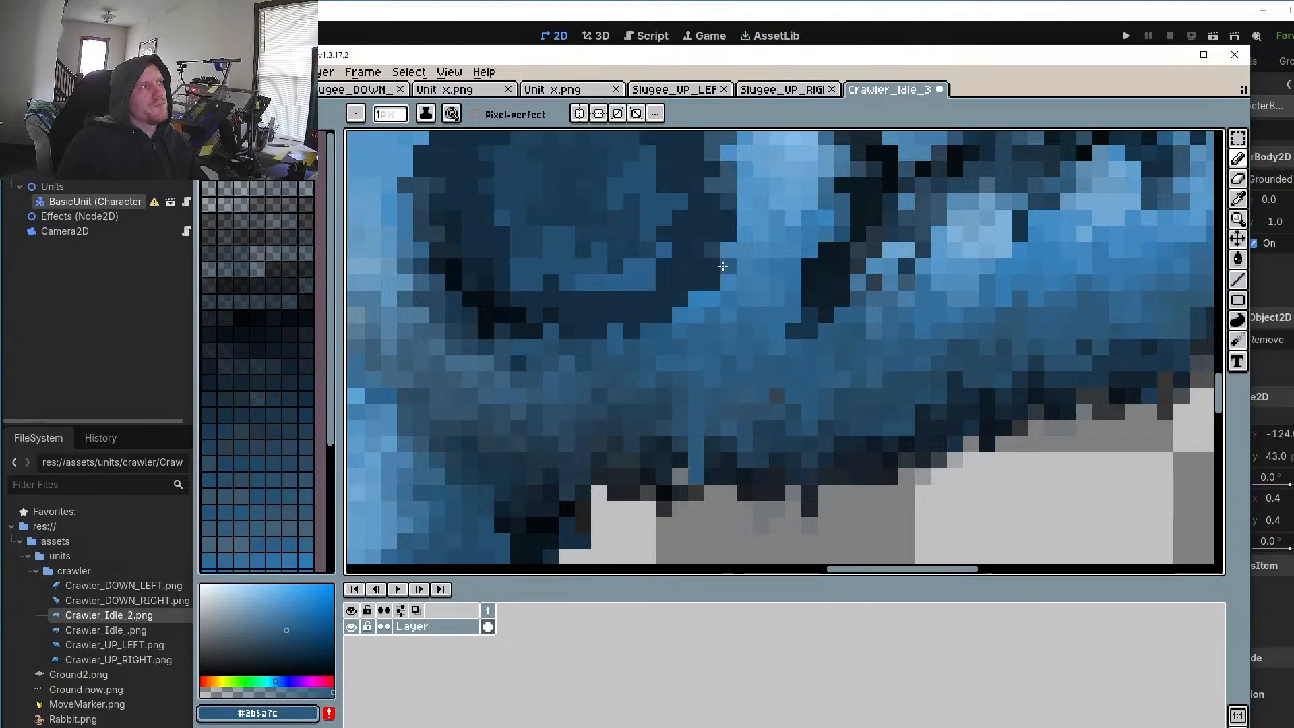
Step: Sample #1f3e51 and darken the lower end of the filled jaw strip to blend it with the surrounding shading
{"action": "scroll", "coordinate": [723, 266], "scroll_direction": "down", "scroll_amount": 5}
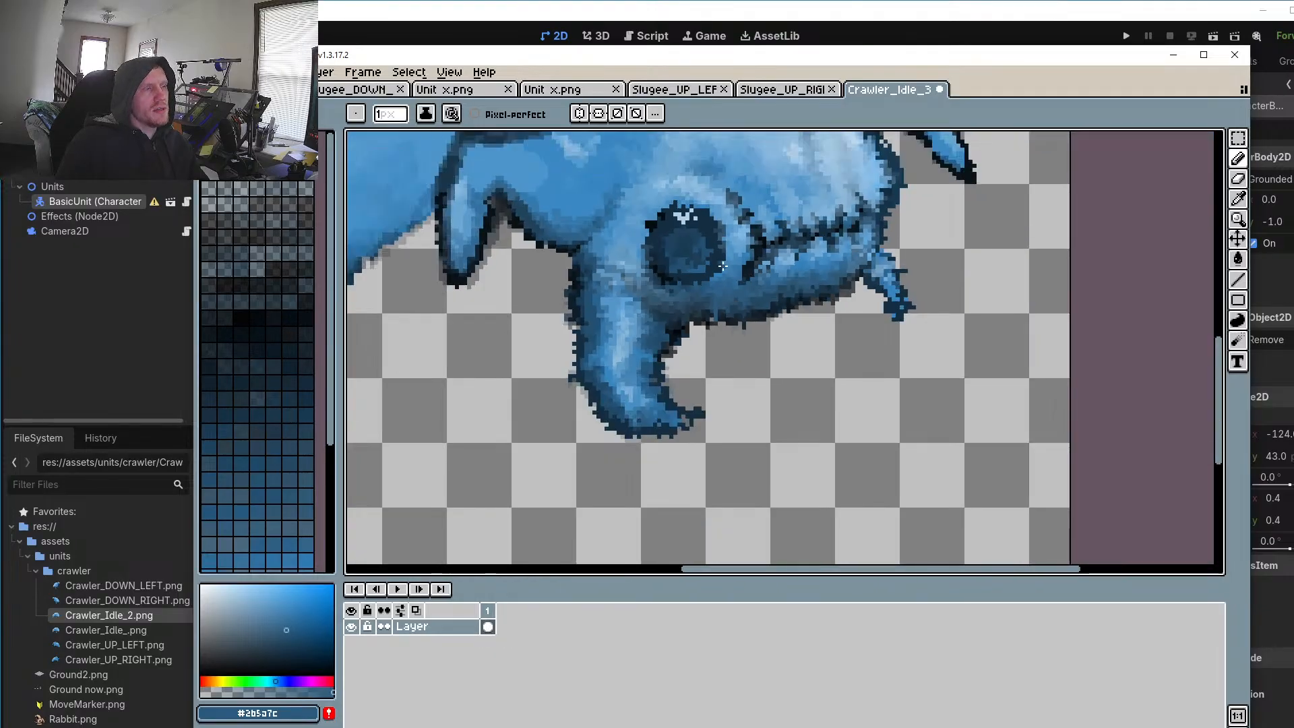
{"action": "scroll", "coordinate": [674, 323], "scroll_direction": "up", "scroll_amount": 7}
{"action": "key", "text": "o"}
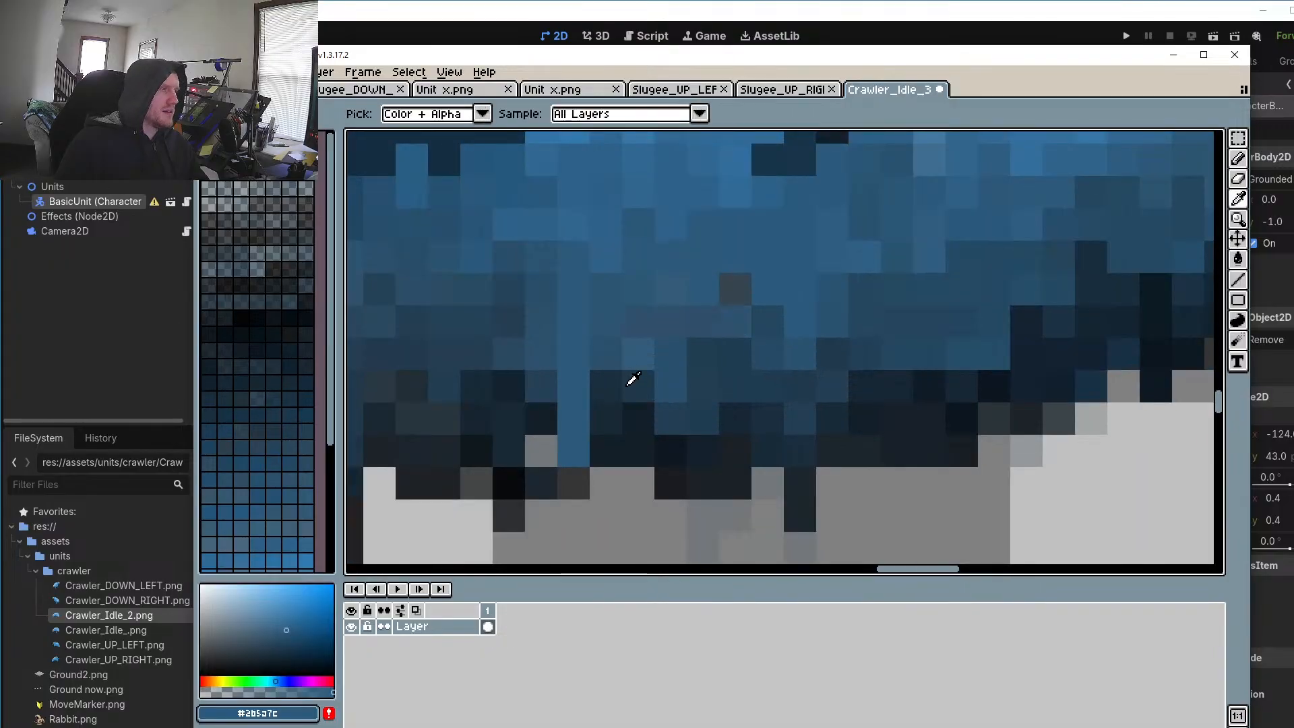
{"action": "left_click", "coordinate": [678, 337]}
{"action": "left_click", "coordinate": [548, 428]}
{"action": "key", "text": "b"}
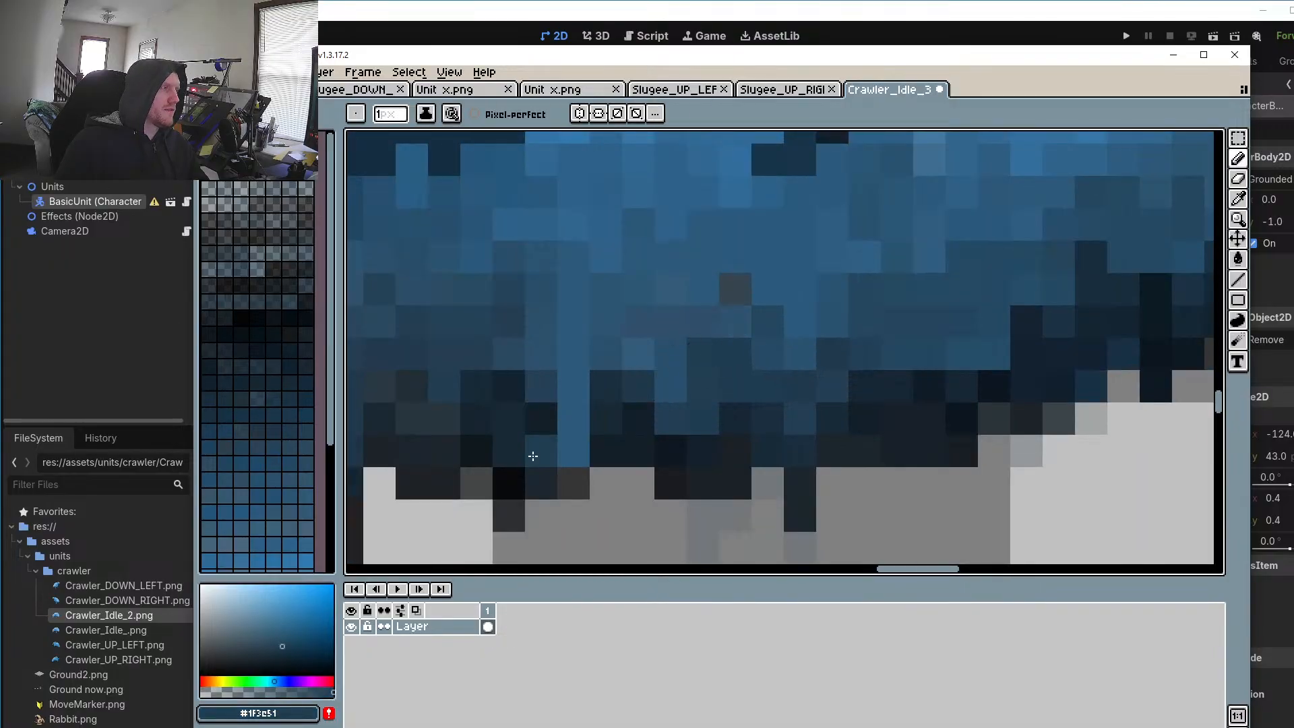
{"action": "left_click", "coordinate": [593, 419]}
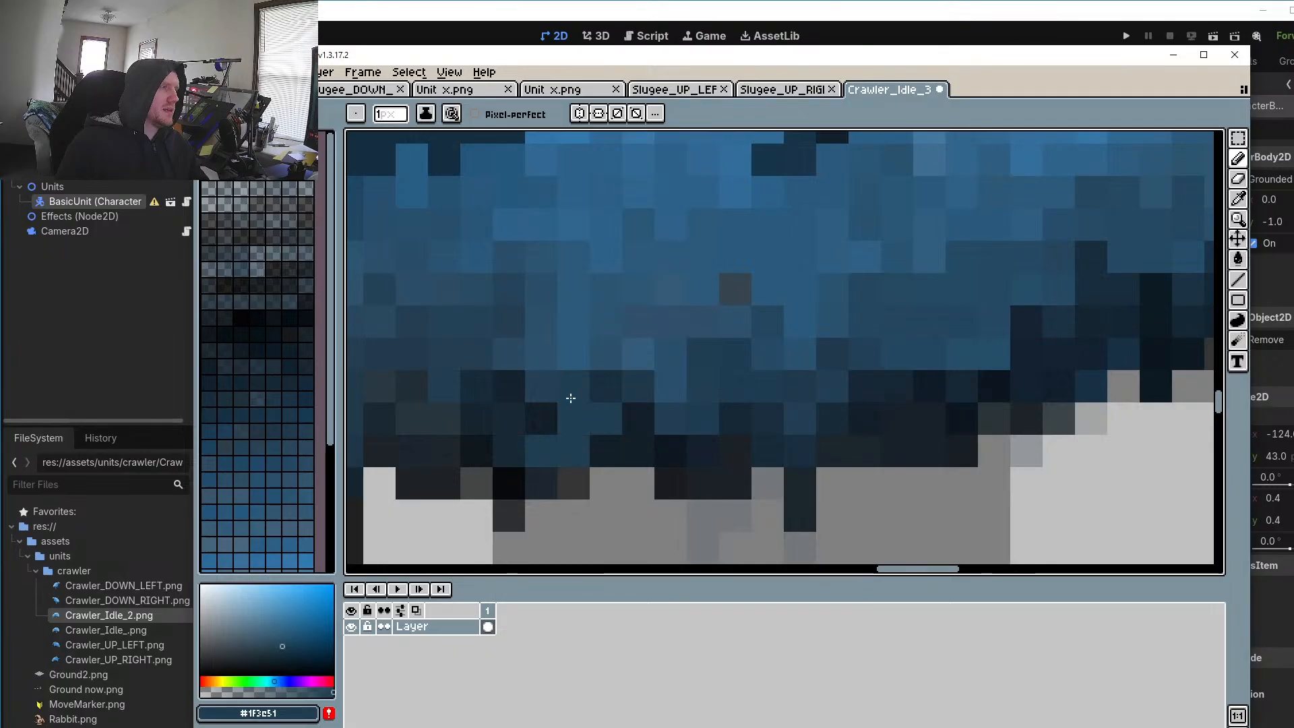
Step: Sample the transparent background and erase the stray pixels hanging below the jaw's lower edge
{"action": "scroll", "coordinate": [742, 431], "scroll_direction": "down", "scroll_amount": 3}
{"action": "key", "text": "o"}
{"action": "left_click", "coordinate": [781, 497], "text": "alt"}
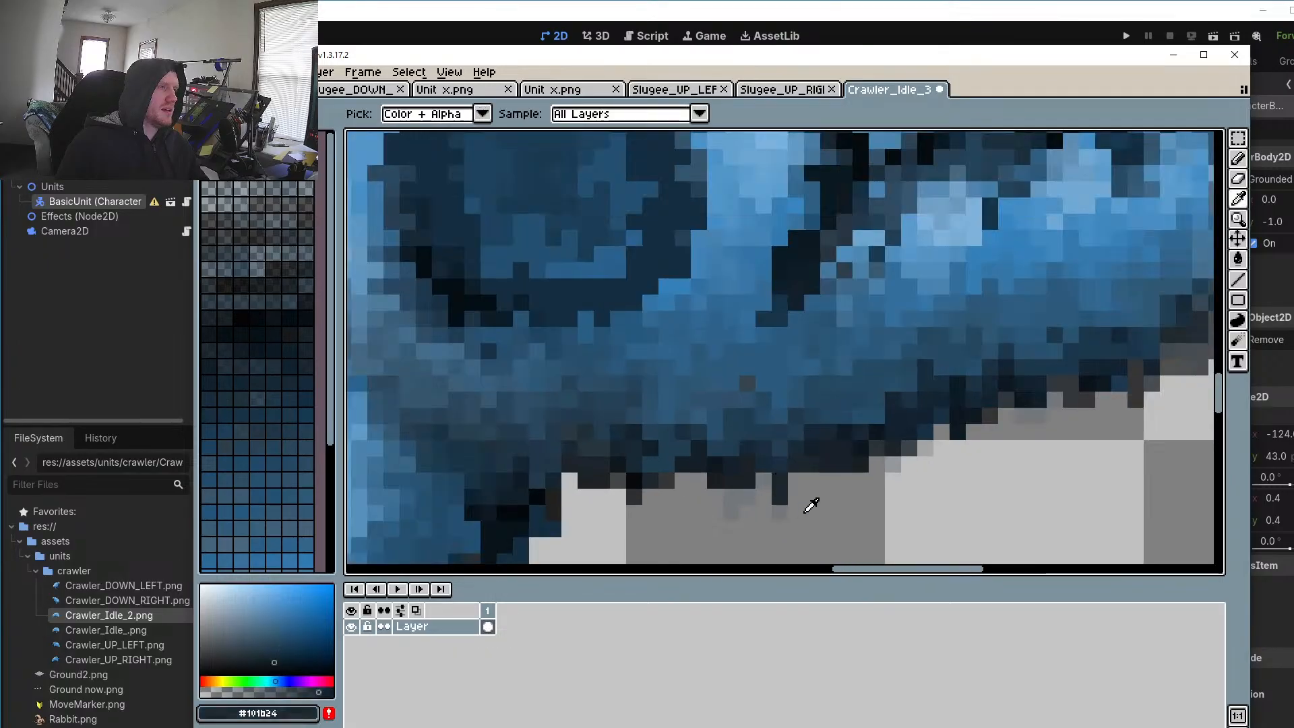
{"action": "left_click", "coordinate": [807, 509], "text": "alt"}
{"action": "left_click", "coordinate": [780, 514]}
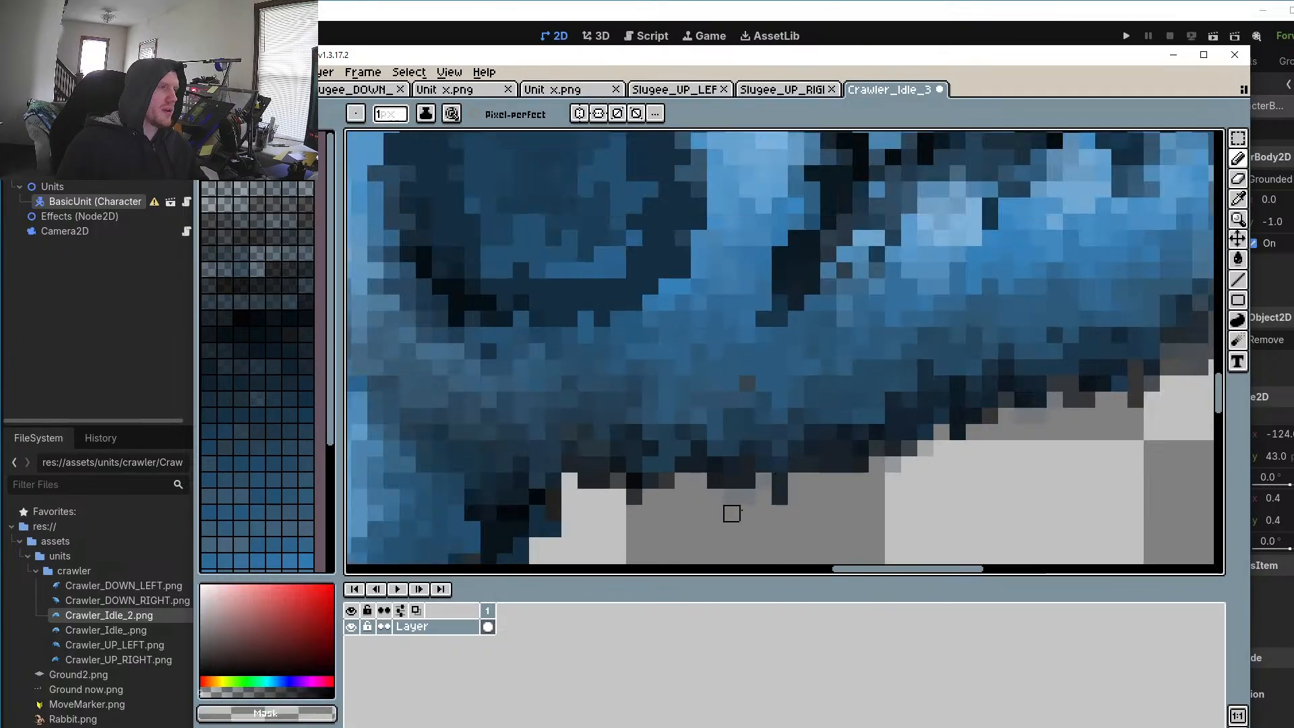
{"action": "left_click_drag", "start_coordinate": [779, 499], "coordinate": [775, 479]}
Step: Erase the stray outline pixels around the small limb beside the mouth, trimming the spikes at its tip and outer edge
{"action": "scroll", "coordinate": [1085, 532], "scroll_direction": "down", "scroll_amount": 1}
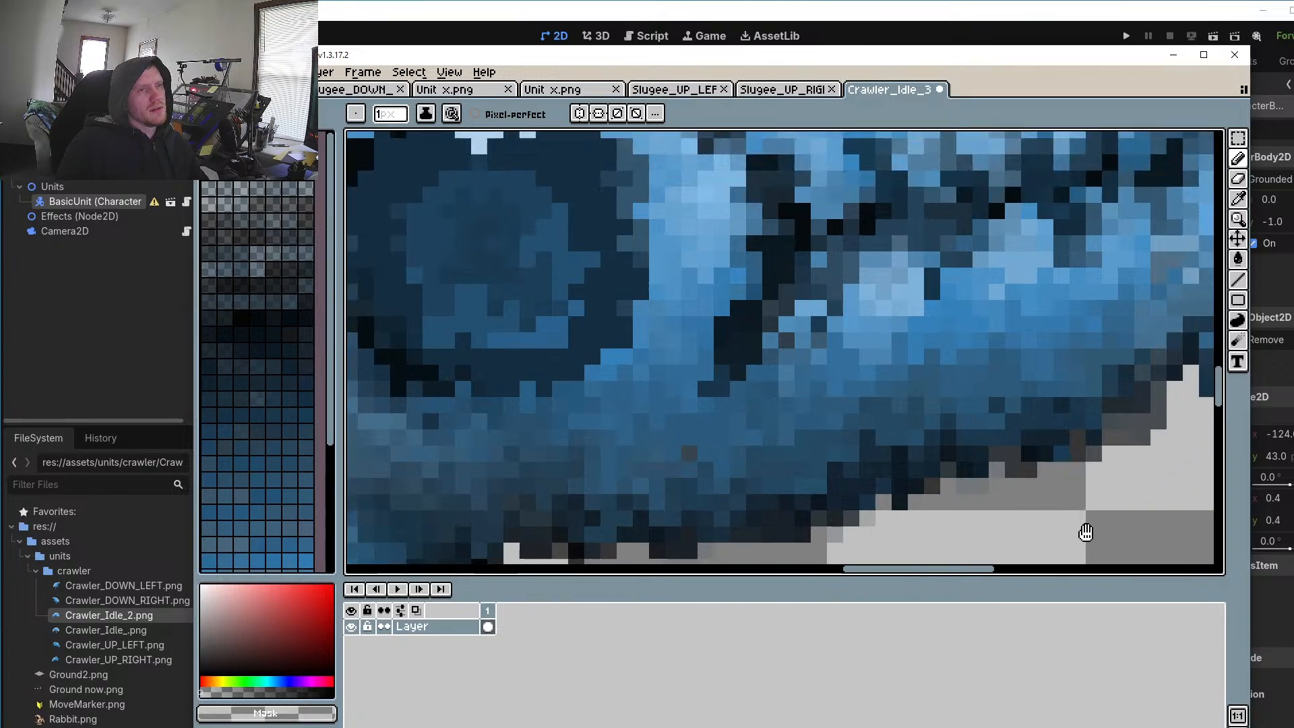
{"action": "scroll", "coordinate": [1037, 427], "scroll_direction": "up", "scroll_amount": 1}
{"action": "left_click_drag", "start_coordinate": [1084, 472], "coordinate": [938, 419]}
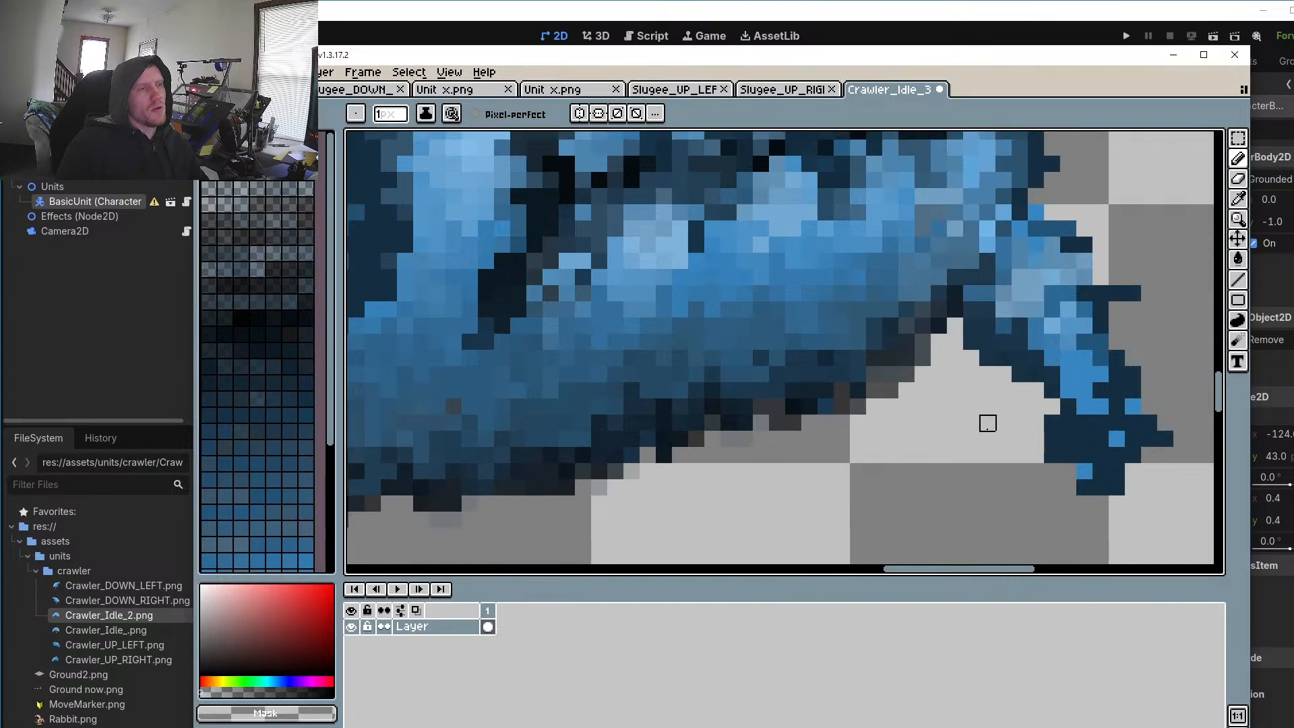
{"action": "left_click_drag", "start_coordinate": [1052, 418], "coordinate": [1068, 471]}
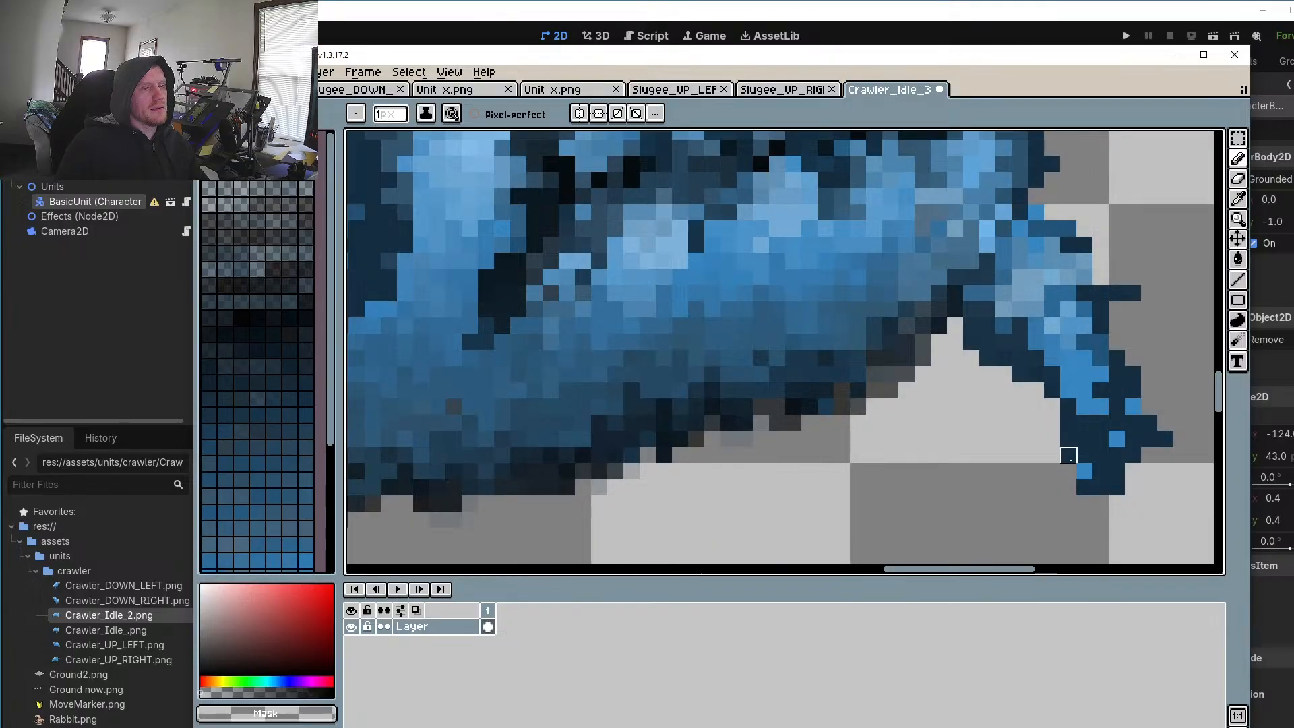
{"action": "left_click", "coordinate": [1068, 455]}
{"action": "left_click", "coordinate": [1084, 487]}
{"action": "left_click_drag", "start_coordinate": [1149, 438], "coordinate": [1166, 440]}
{"action": "left_click", "coordinate": [1149, 423]}
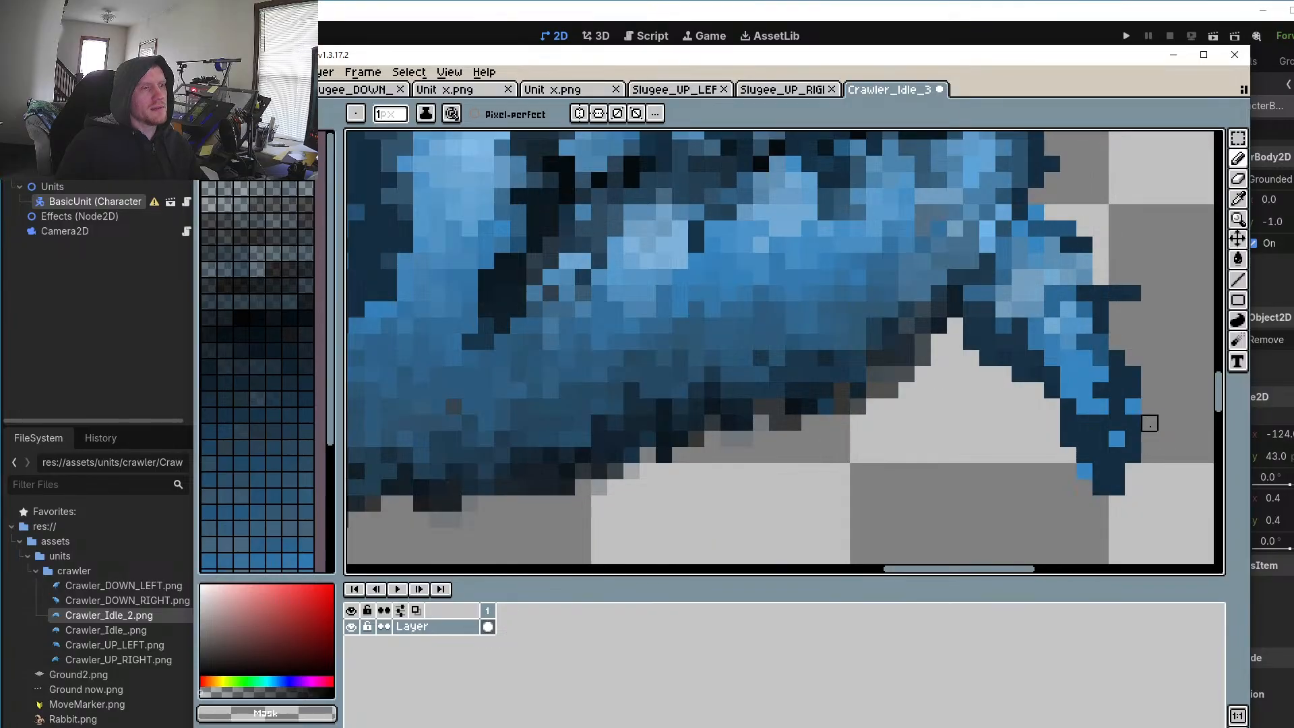
{"action": "left_click_drag", "start_coordinate": [1147, 293], "coordinate": [1116, 293]}
{"action": "left_click", "coordinate": [1068, 229]}
Step: View the whole crawler and save the Crawler_Idle_3 sprite
{"action": "scroll", "coordinate": [1056, 238], "scroll_direction": "down", "scroll_amount": 3}
{"action": "scroll", "coordinate": [1055, 245], "scroll_direction": "down", "scroll_amount": 4}
{"action": "left_click_drag", "start_coordinate": [997, 315], "coordinate": [999, 388]}
{"action": "left_click_drag", "start_coordinate": [910, 373], "coordinate": [730, 398]}
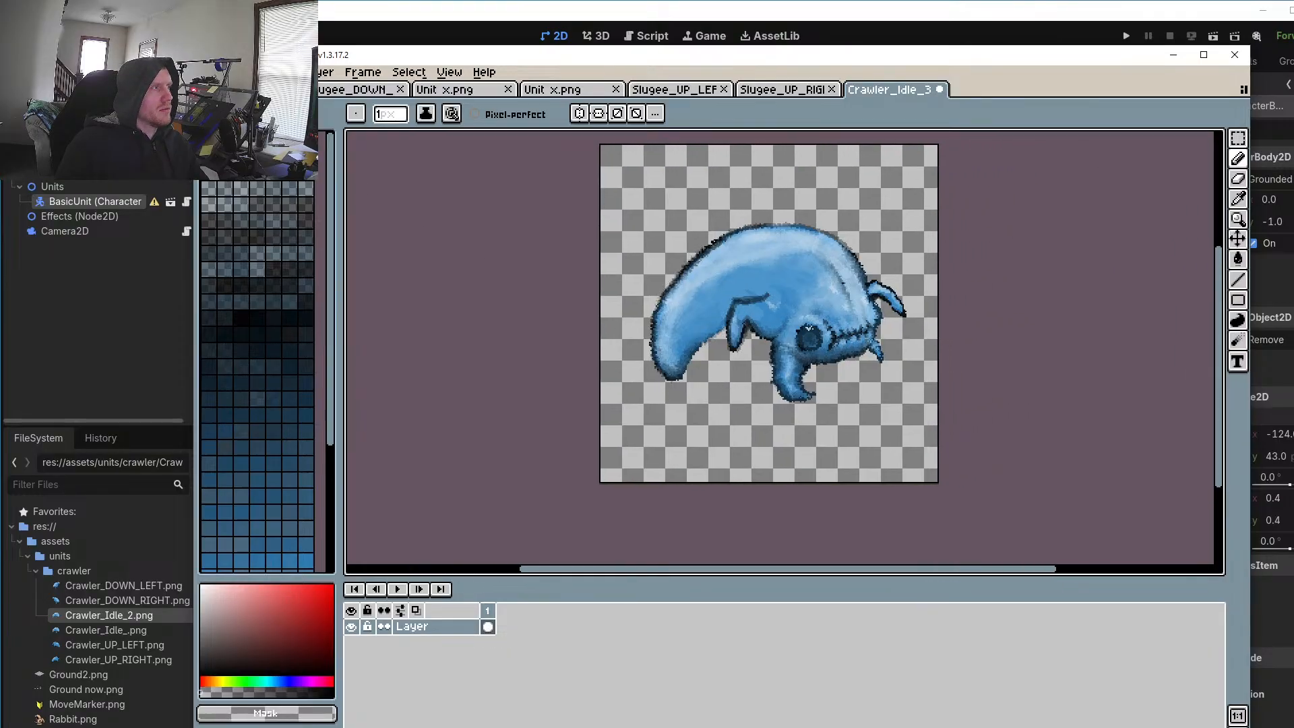
{"action": "left_click", "coordinate": [209, 73]}
{"action": "left_click", "coordinate": [230, 140]}
Step: Switch to Godot, open the basic_unit_(character_body_2d) scene, and add Crawler_Idle_3.png as the last frame of the idle animation
{"action": "left_click", "coordinate": [422, 32]}
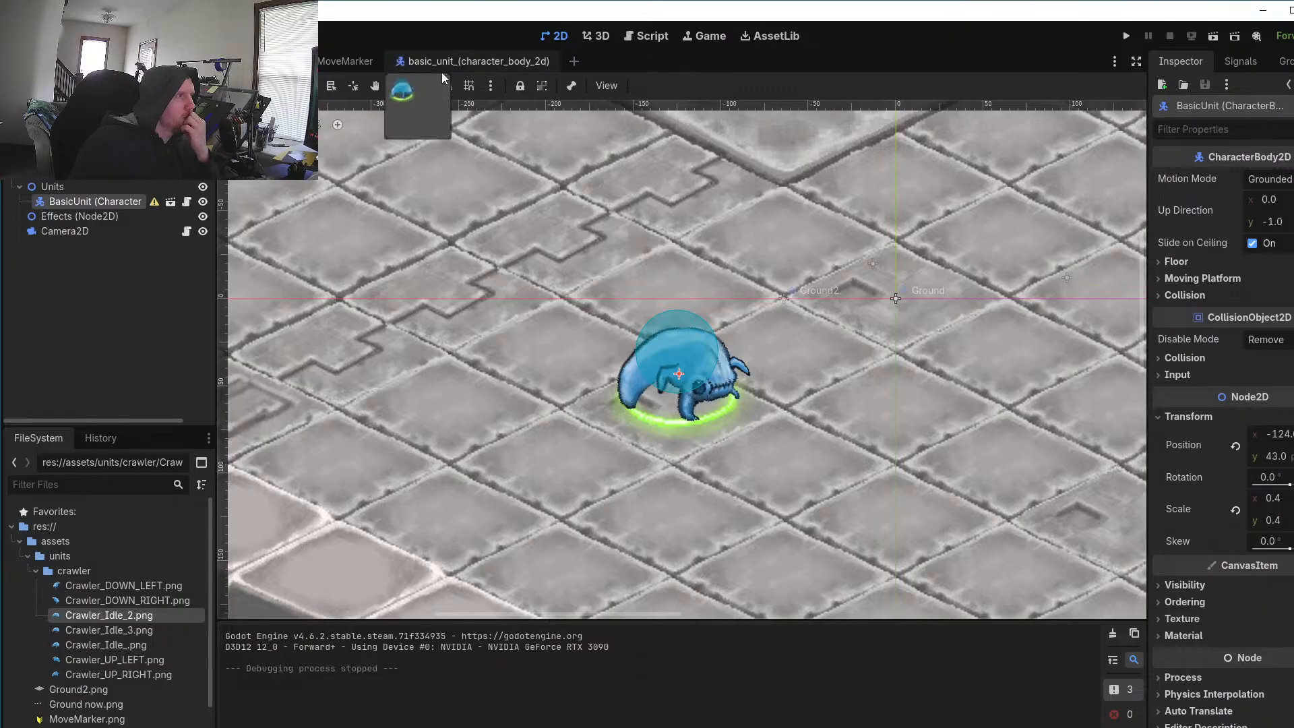
{"action": "left_click", "coordinate": [414, 64]}
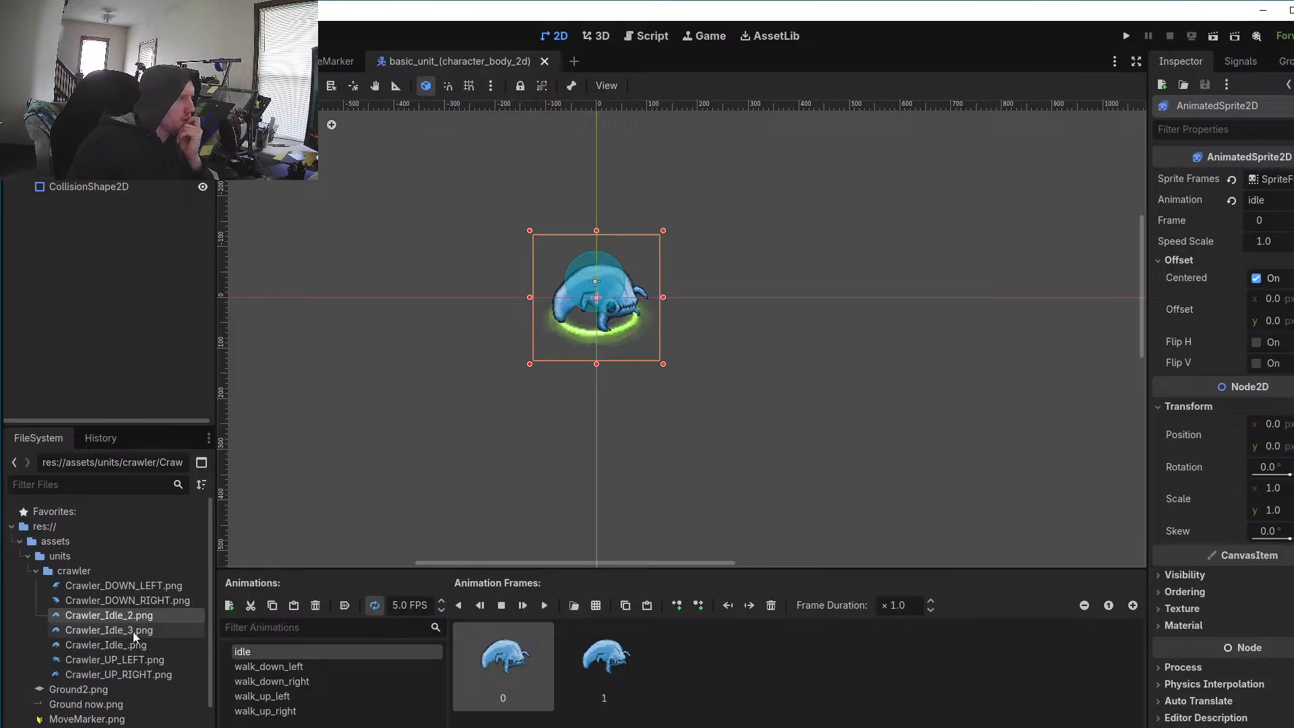
{"action": "mouse_move", "coordinate": [132, 632]}
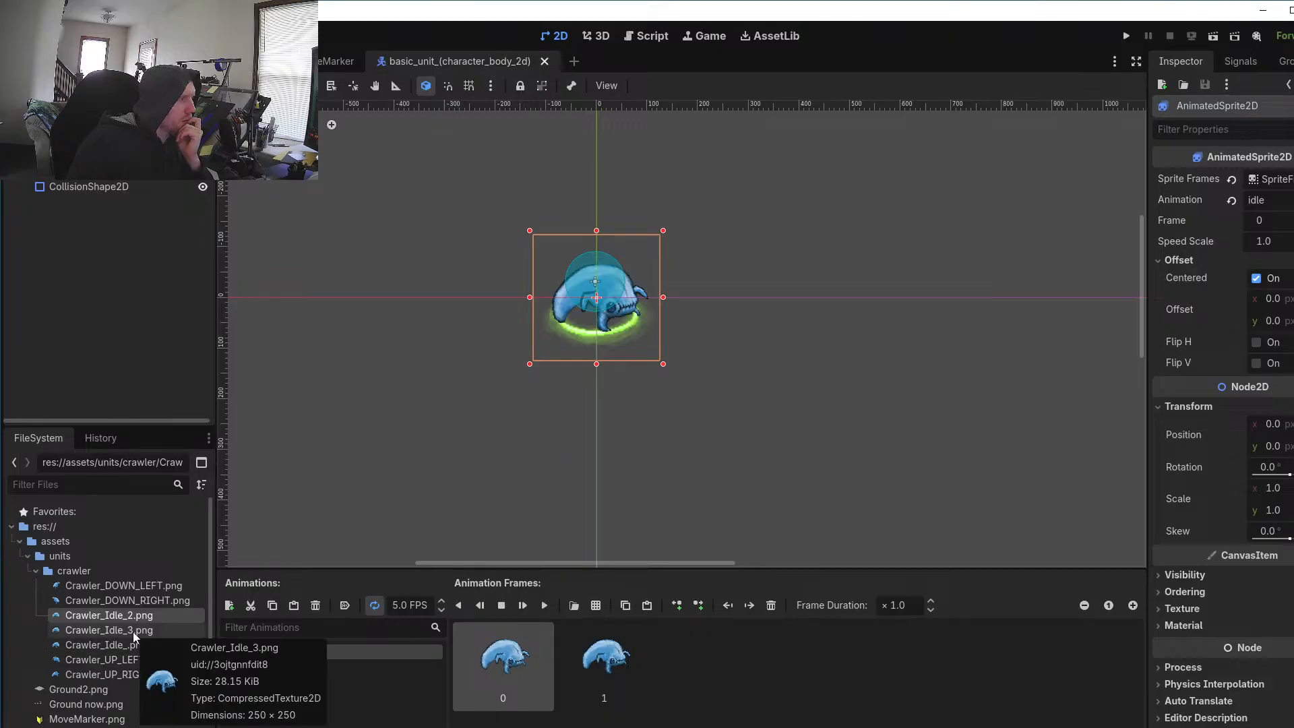
{"action": "left_click_drag", "start_coordinate": [132, 632], "coordinate": [685, 677]}
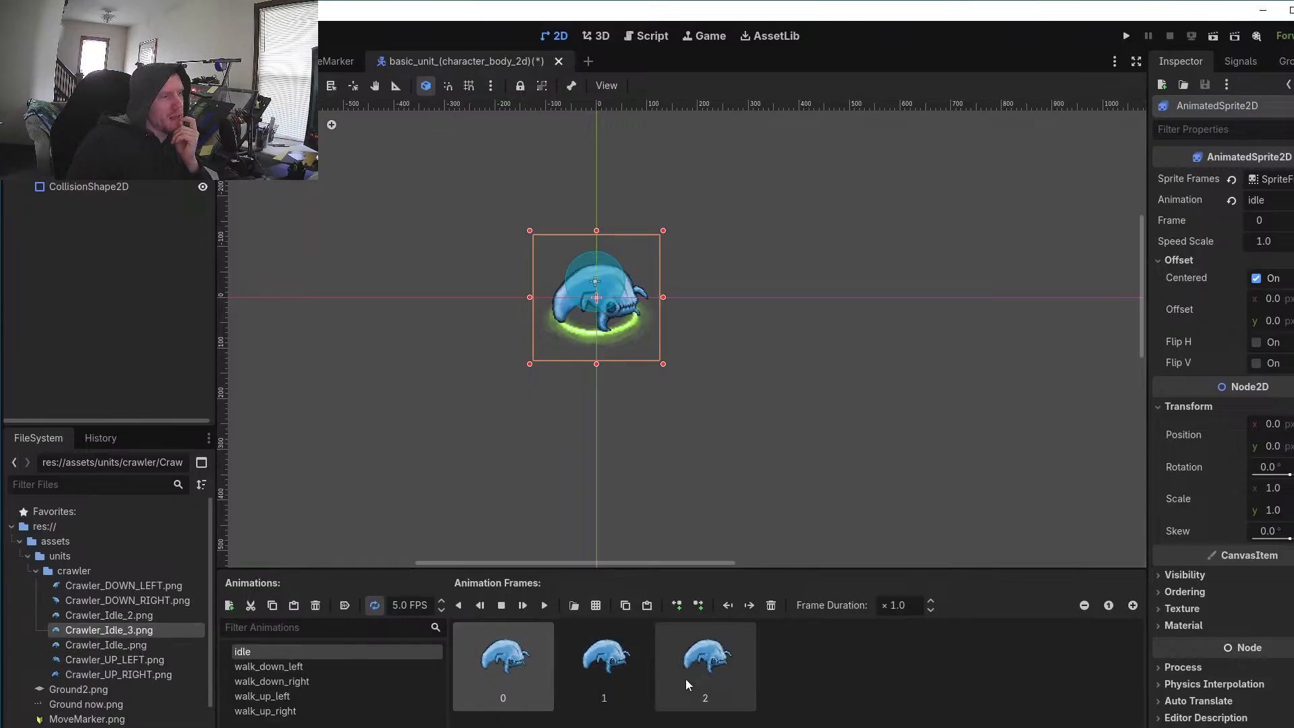
Step: Run the game, move its window into full view, and override the game camera to examine the crawler's idle animation
{"action": "left_click", "coordinate": [1125, 36]}
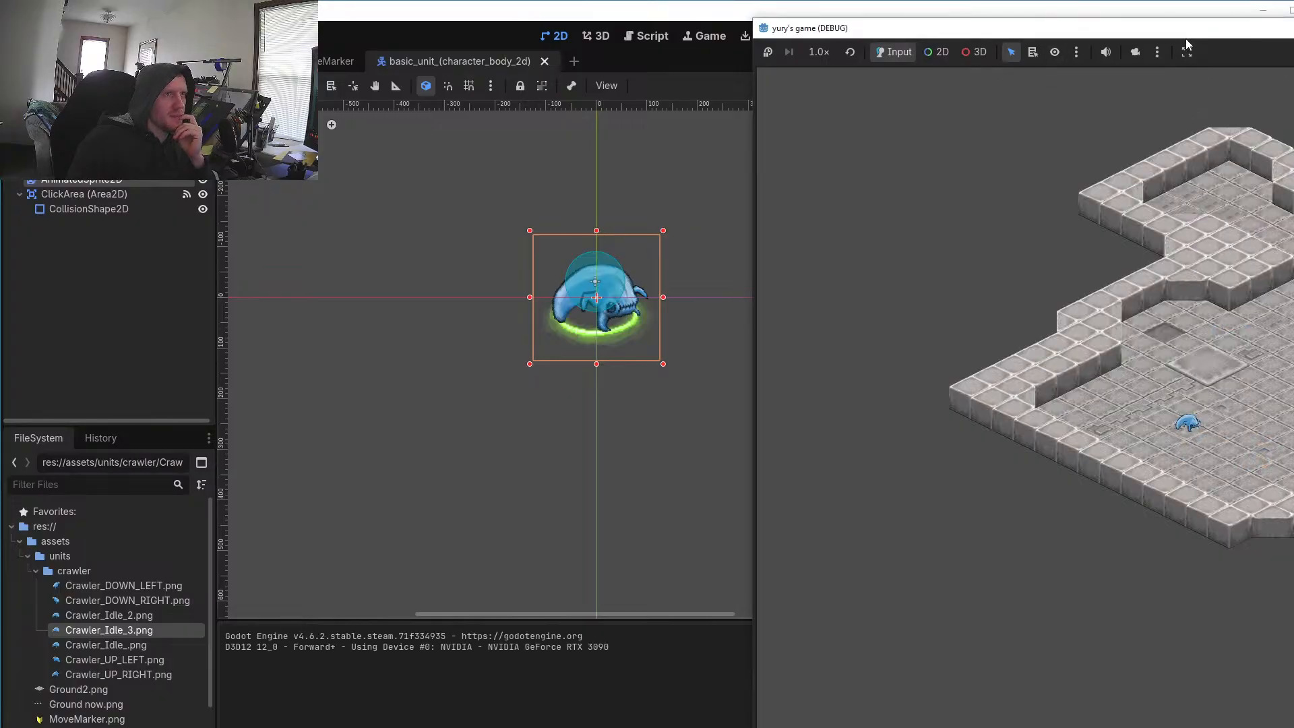
{"action": "left_click_drag", "start_coordinate": [1181, 39], "coordinate": [746, 56]}
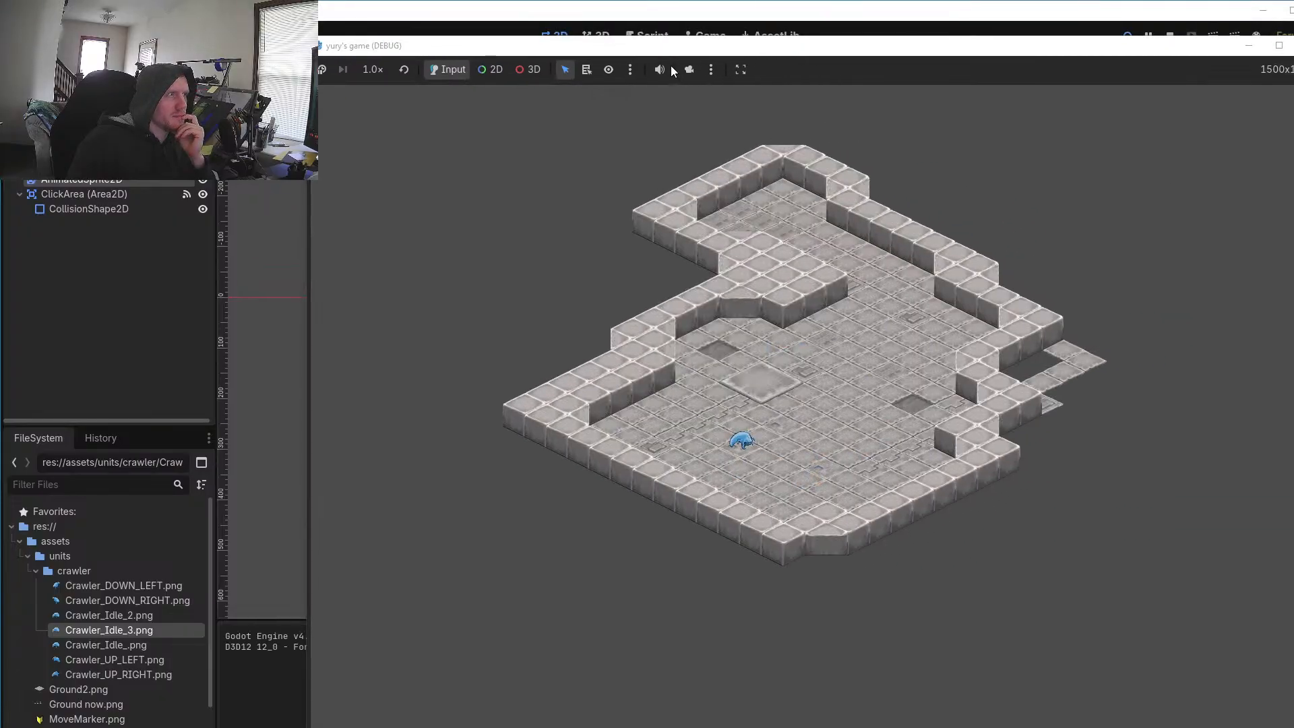
{"action": "left_click", "coordinate": [660, 70]}
{"action": "left_click", "coordinate": [688, 70]}
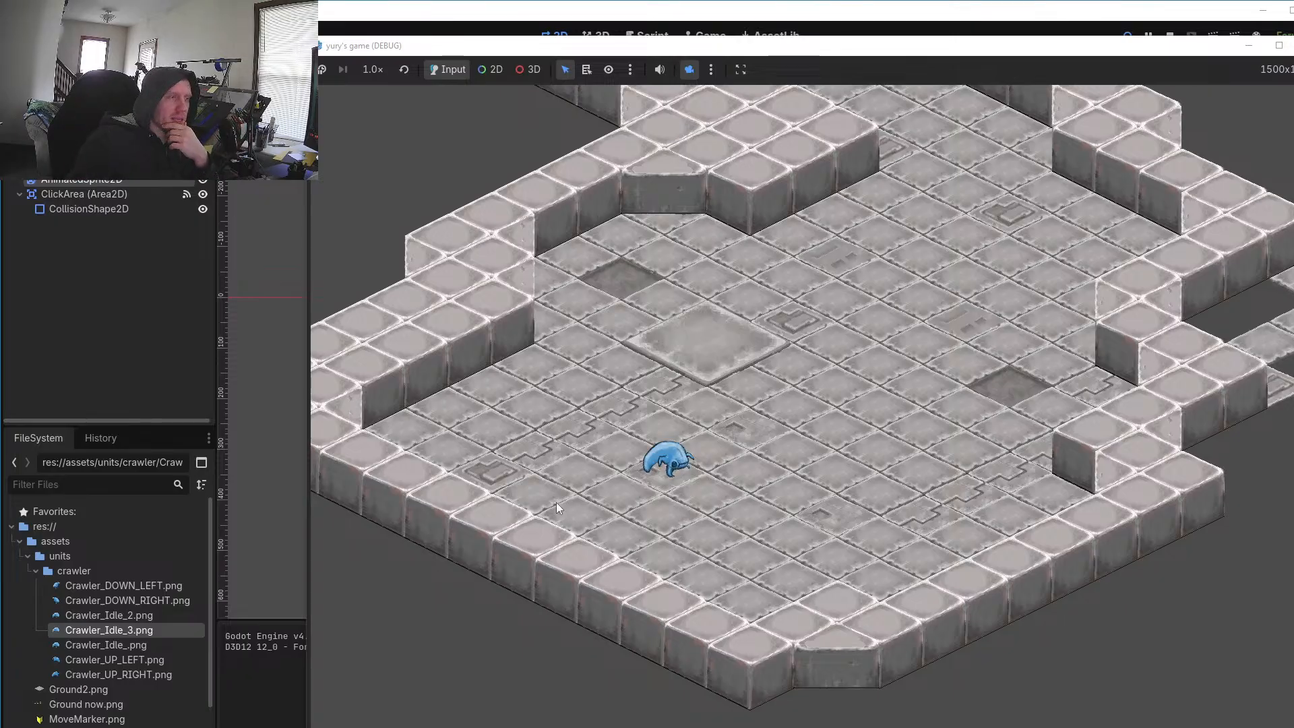
Step: Select the crawler in the running game and send it to several floor tiles around the room's centre to check its movement
{"action": "left_click", "coordinate": [667, 462]}
{"action": "right_click", "coordinate": [742, 418]}
{"action": "right_click", "coordinate": [609, 398]}
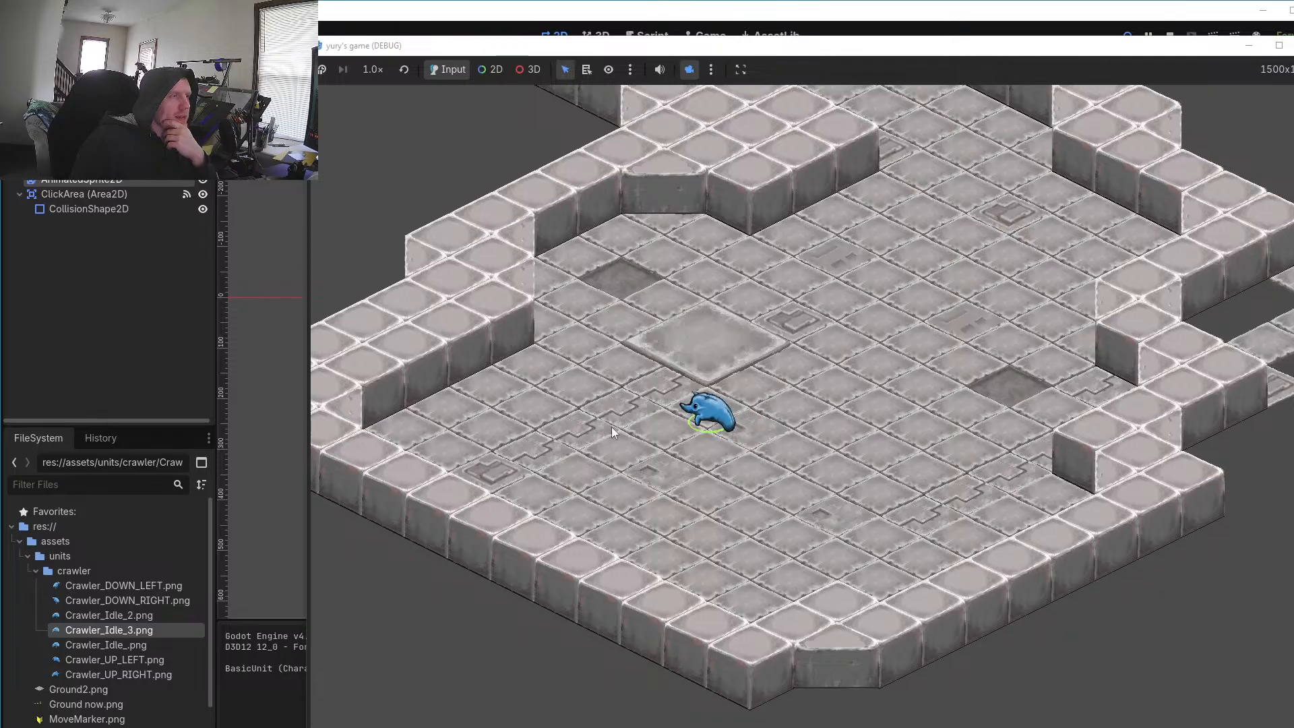
{"action": "right_click", "coordinate": [552, 476]}
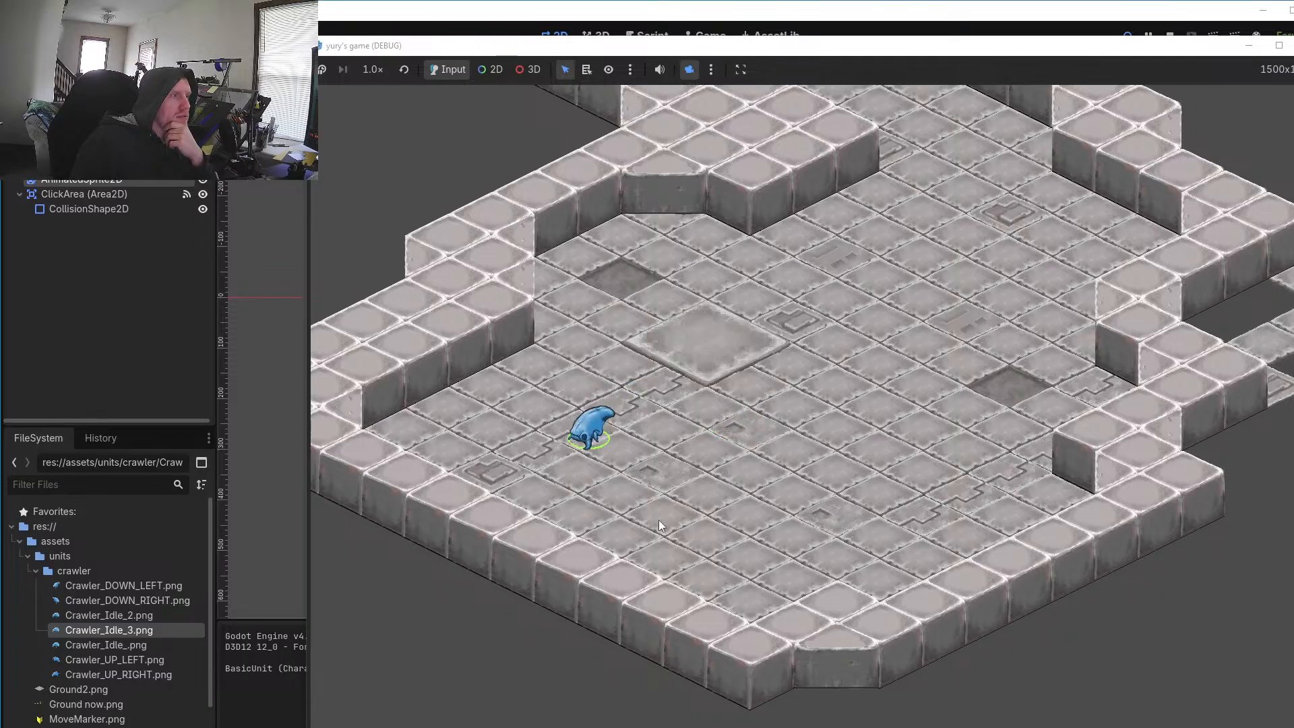
{"action": "right_click", "coordinate": [697, 535]}
{"action": "right_click", "coordinate": [717, 438]}
{"action": "right_click", "coordinate": [616, 390]}
{"action": "right_click", "coordinate": [701, 443]}
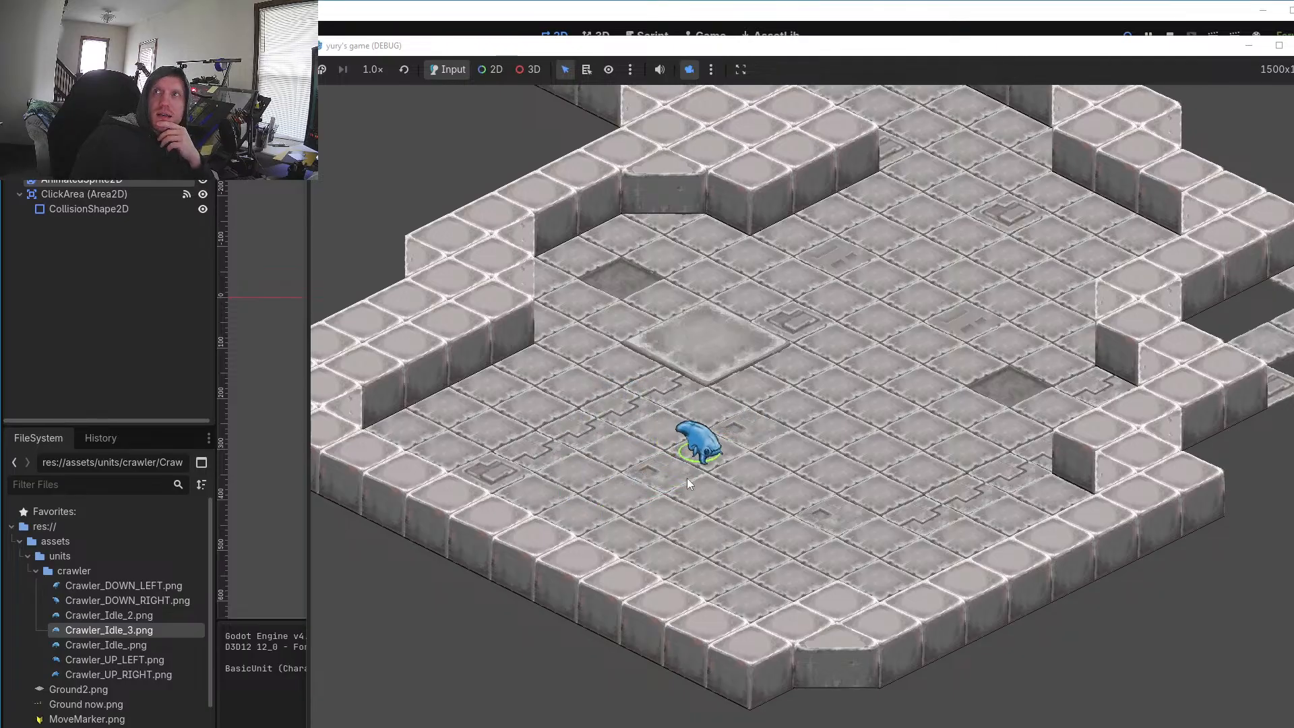
Step: Reselect the crawler several times and send it to two tiles nearer the room's front corner to examine its idle animation
{"action": "left_click", "coordinate": [712, 449]}
{"action": "left_click", "coordinate": [710, 448]}
{"action": "left_click", "coordinate": [710, 448]}
{"action": "left_click", "coordinate": [709, 448]}
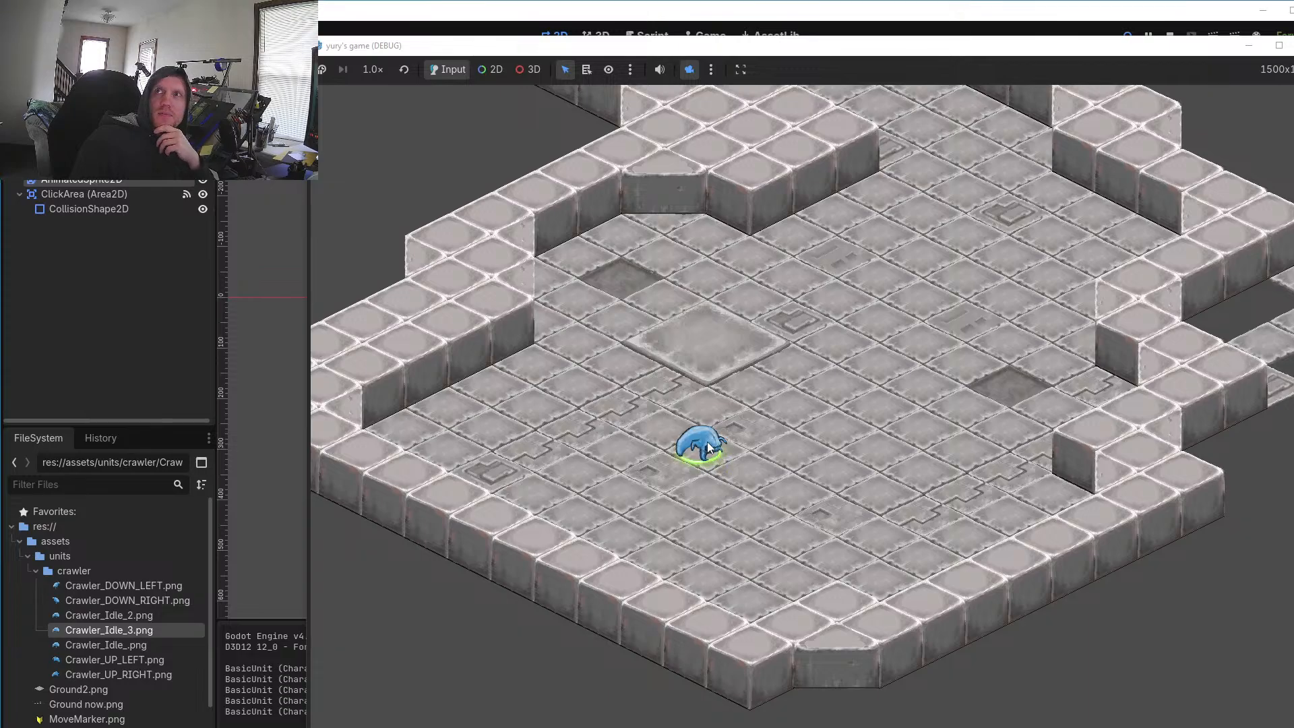
{"action": "left_click", "coordinate": [709, 447]}
{"action": "right_click", "coordinate": [692, 515]}
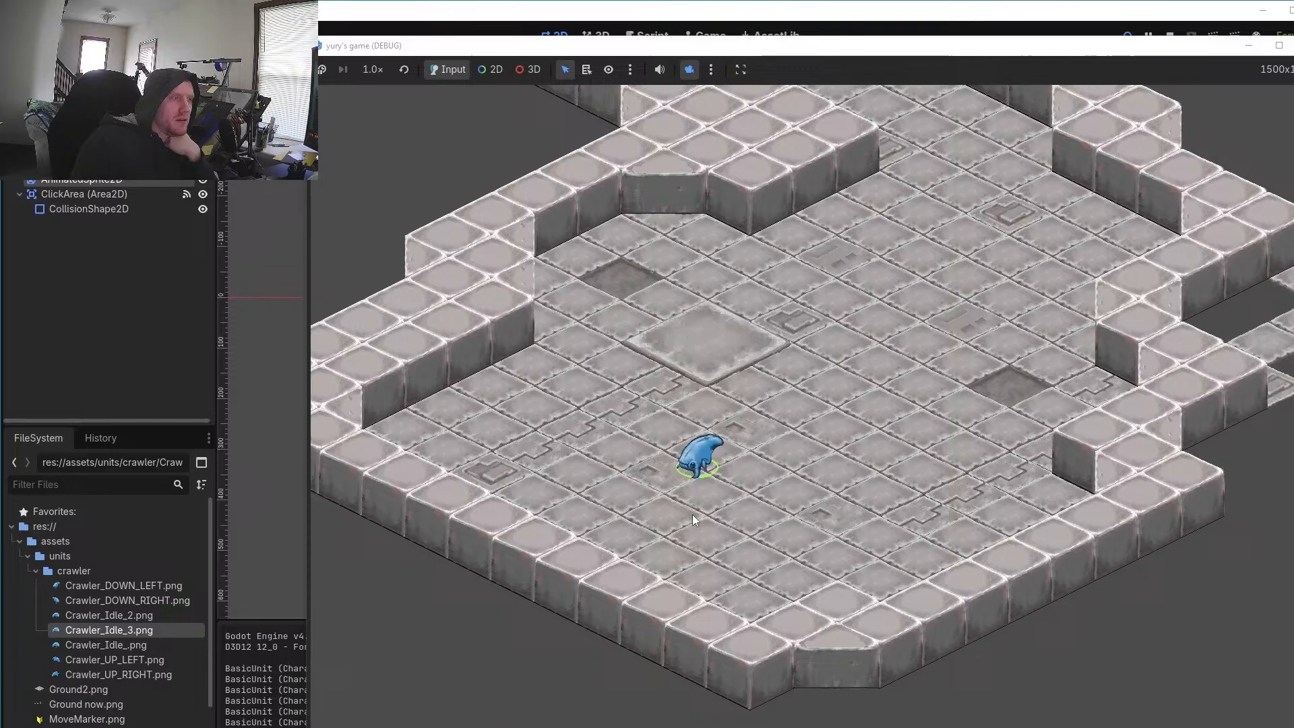
{"action": "right_click", "coordinate": [778, 515]}
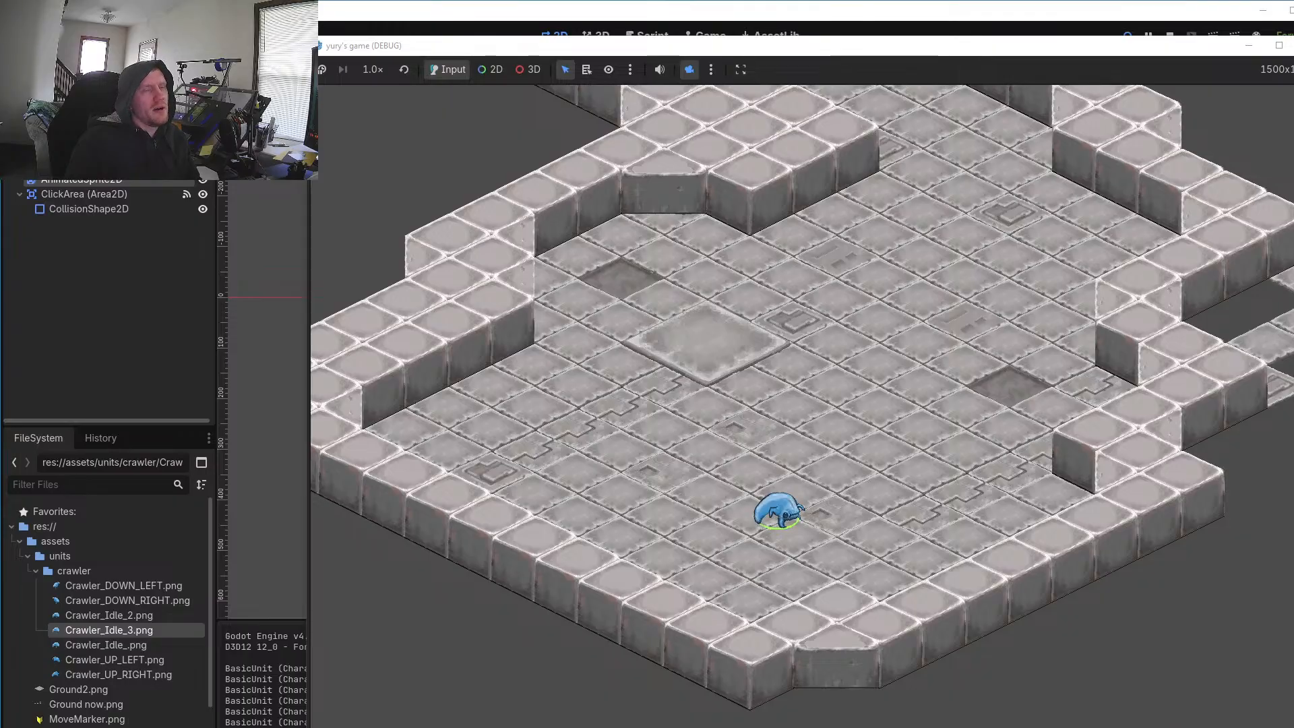
Step: Close the running game and return to the crawler in the basic_unit scene
{"action": "left_click_drag", "start_coordinate": [1222, 54], "coordinate": [1197, 54]}
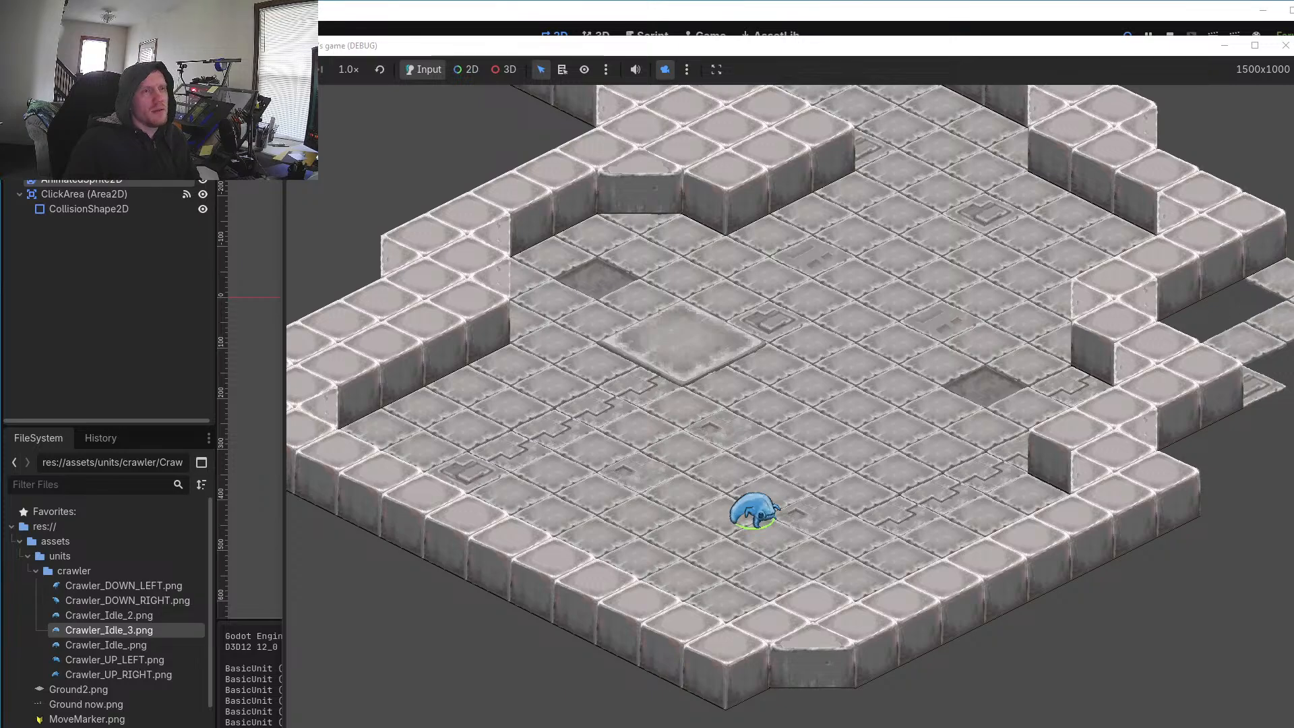
{"action": "left_click", "coordinate": [1284, 46]}
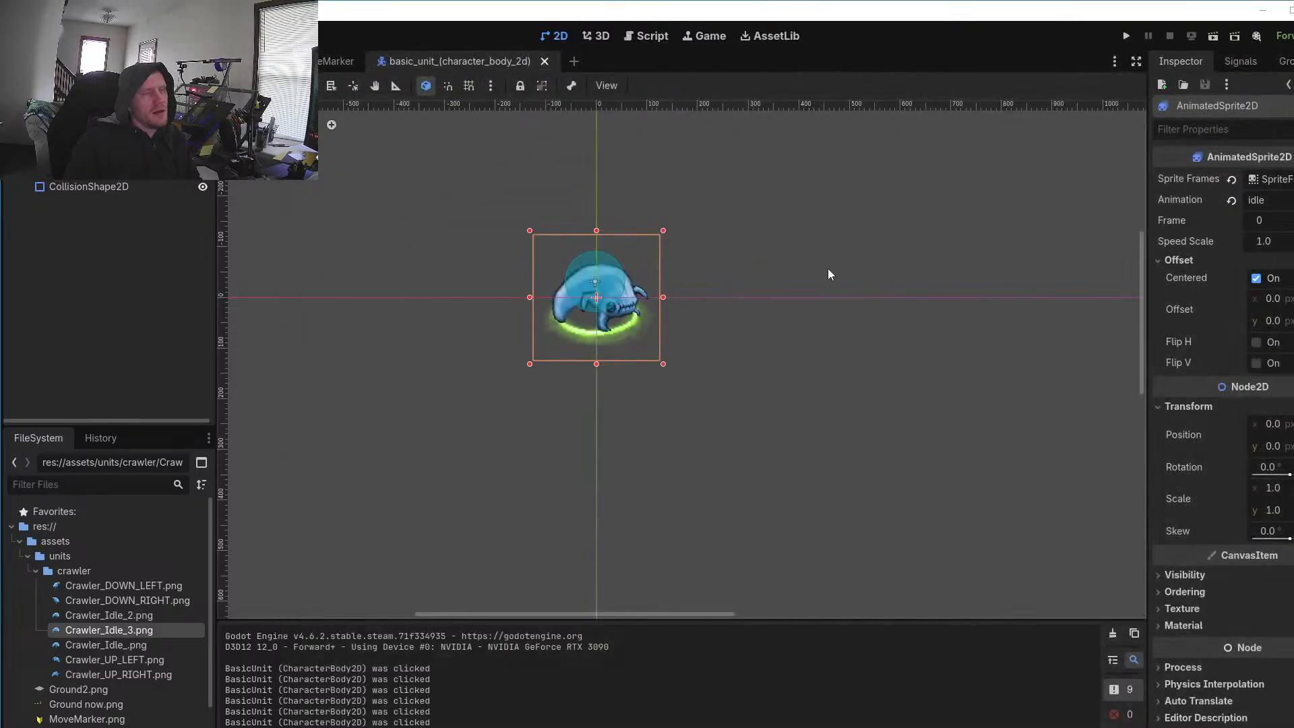
{"action": "left_click_drag", "start_coordinate": [806, 330], "coordinate": [850, 376]}
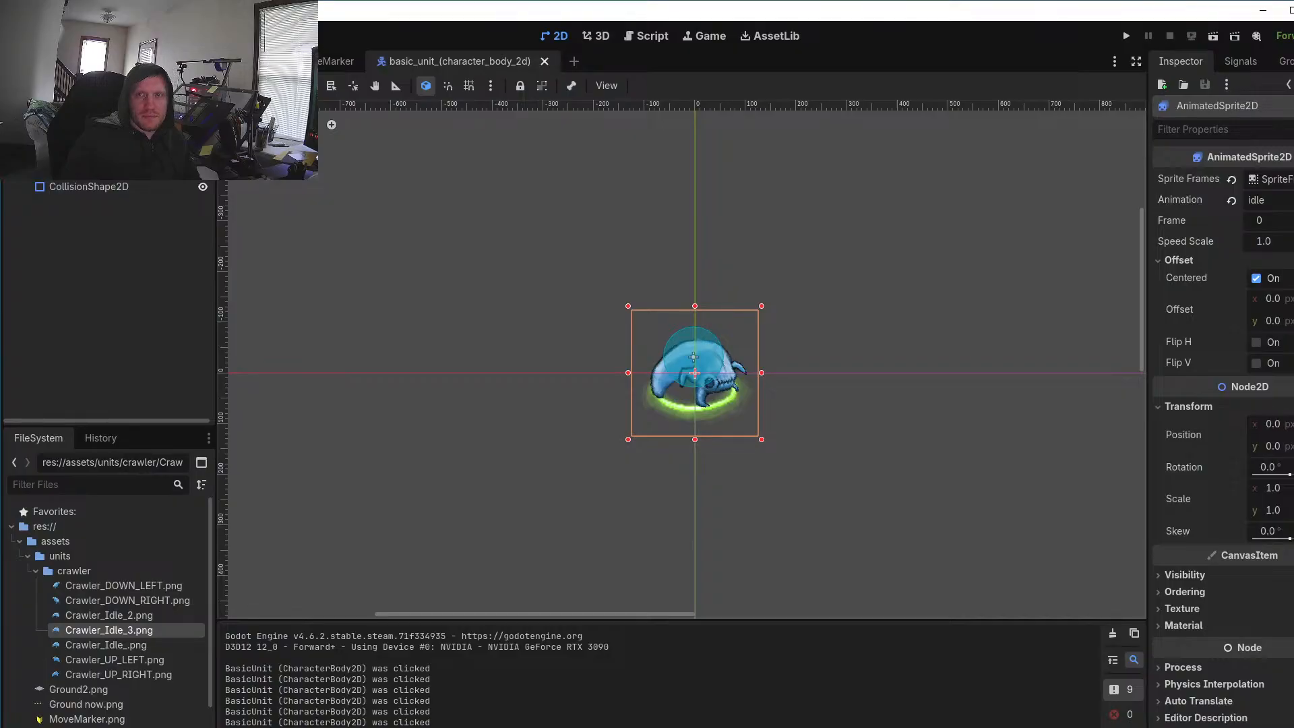
Step: Switch to Aseprite and enlarge its window to show more of the Crawler_Idle_3 sprite
{"action": "key", "text": "alt+Tab"}
{"action": "scroll", "coordinate": [730, 295], "scroll_direction": "up", "scroll_amount": 5}
{"action": "left_click_drag", "start_coordinate": [766, 292], "coordinate": [708, 271]}
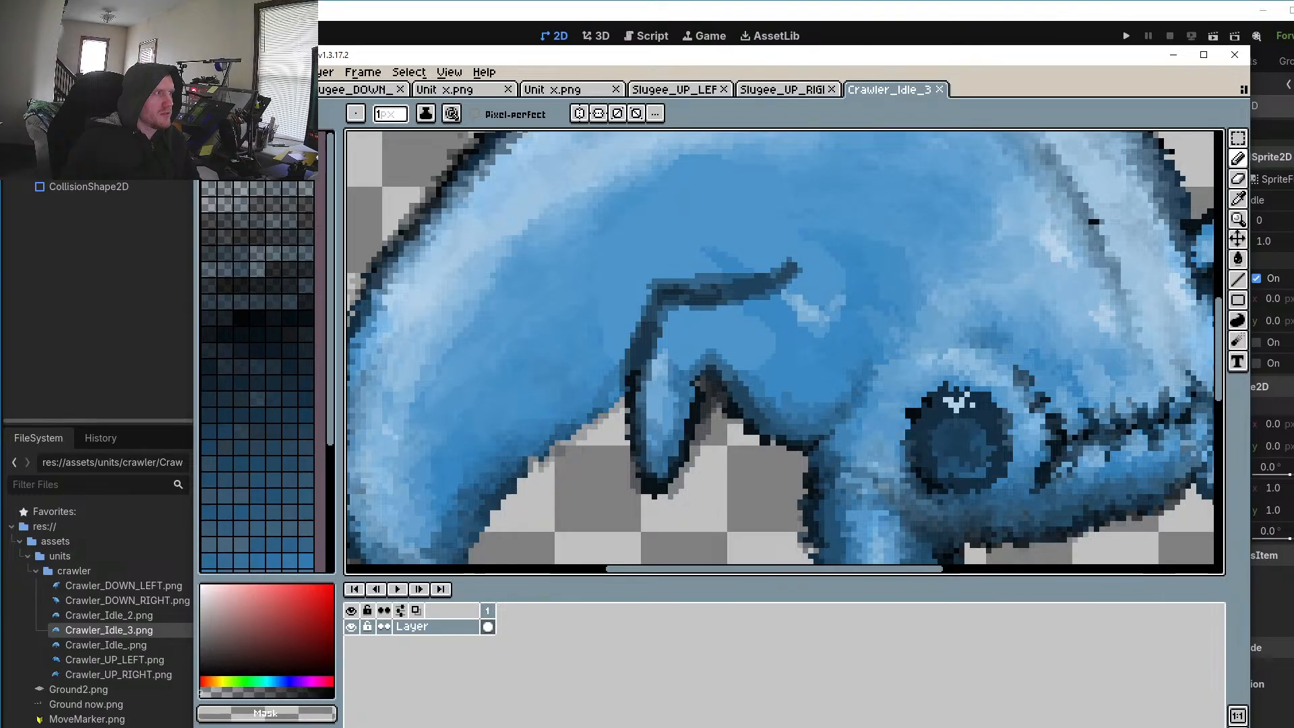
{"action": "left_click_drag", "start_coordinate": [194, 45], "coordinate": [16, 31]}
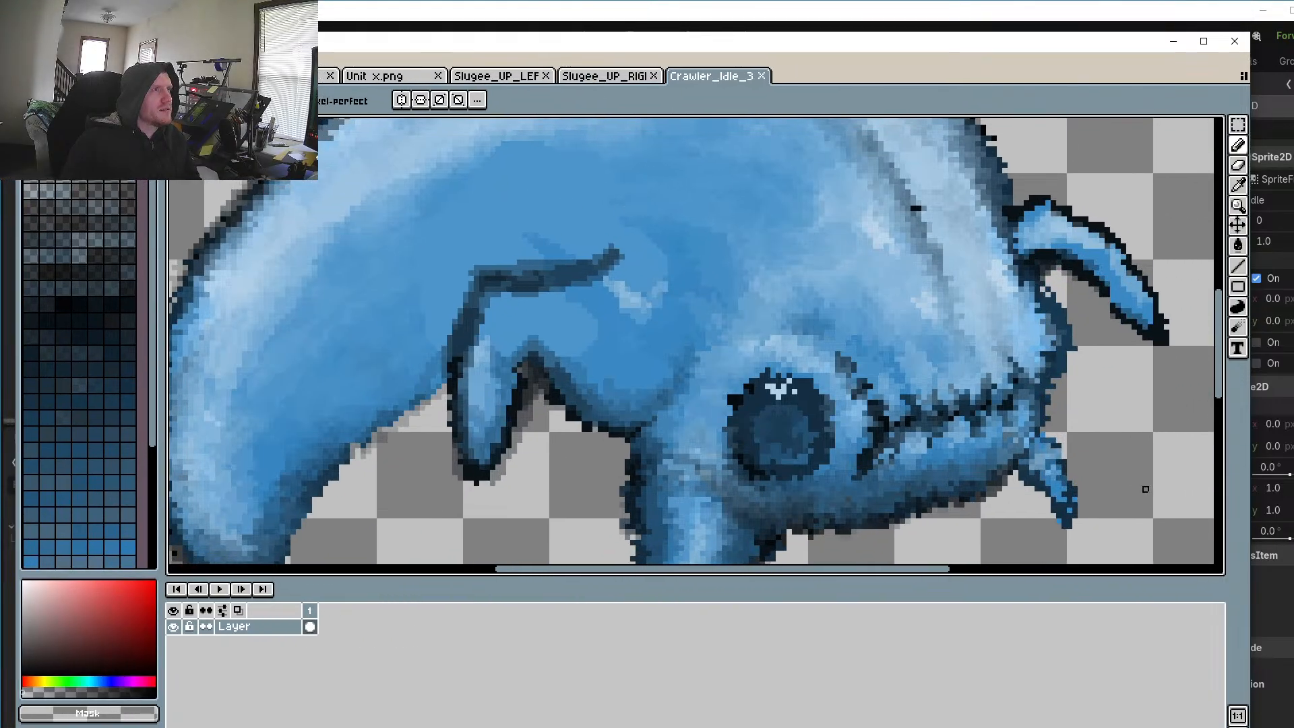
{"action": "left_click_drag", "start_coordinate": [1250, 727], "coordinate": [1293, 727]}
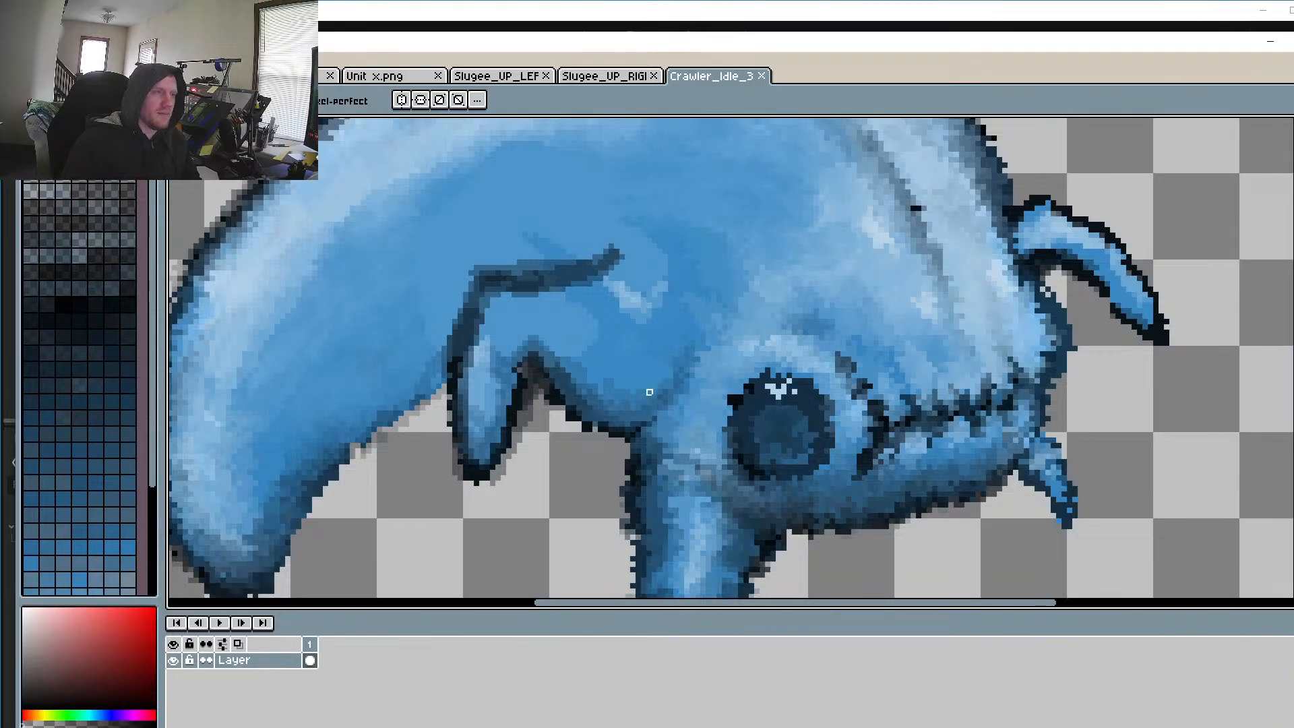
Step: Sample the blue above the notch beside the small belly limb and paint over the stray dark pixels on the limb's inner edge
{"action": "scroll", "coordinate": [645, 392], "scroll_direction": "down", "scroll_amount": 2}
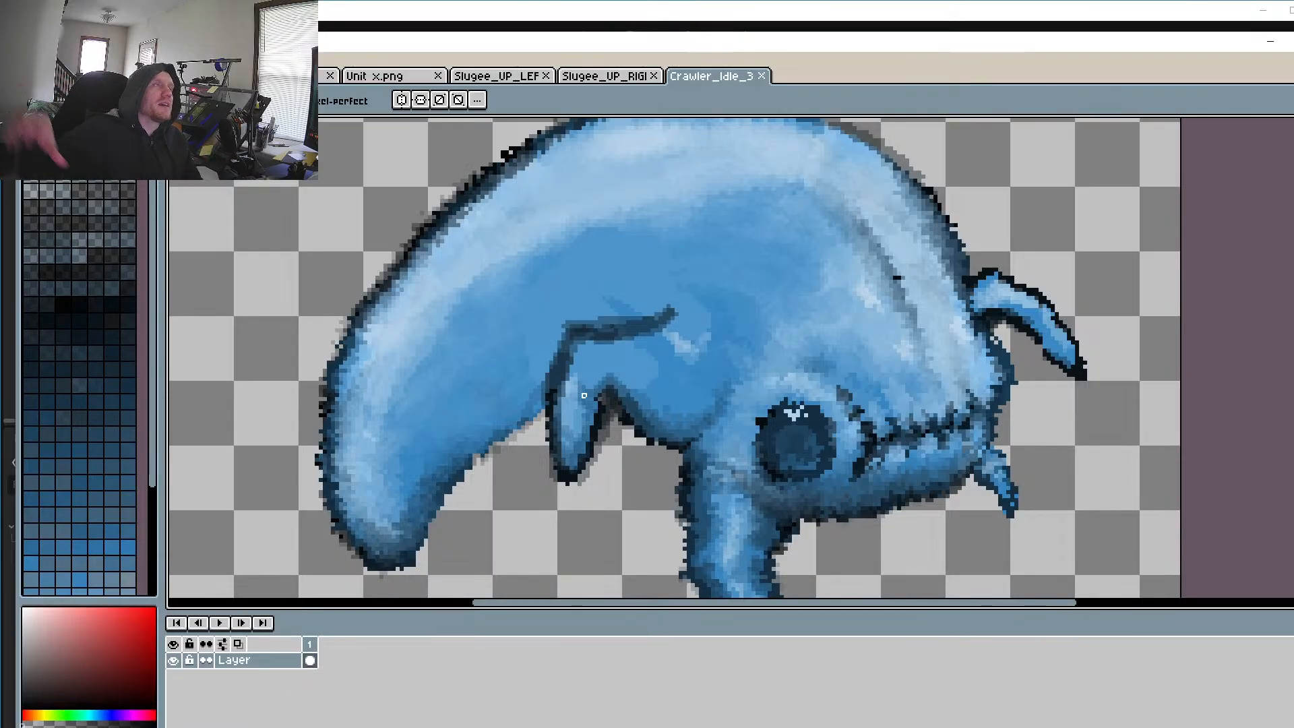
{"action": "scroll", "coordinate": [584, 394], "scroll_direction": "up", "scroll_amount": 3}
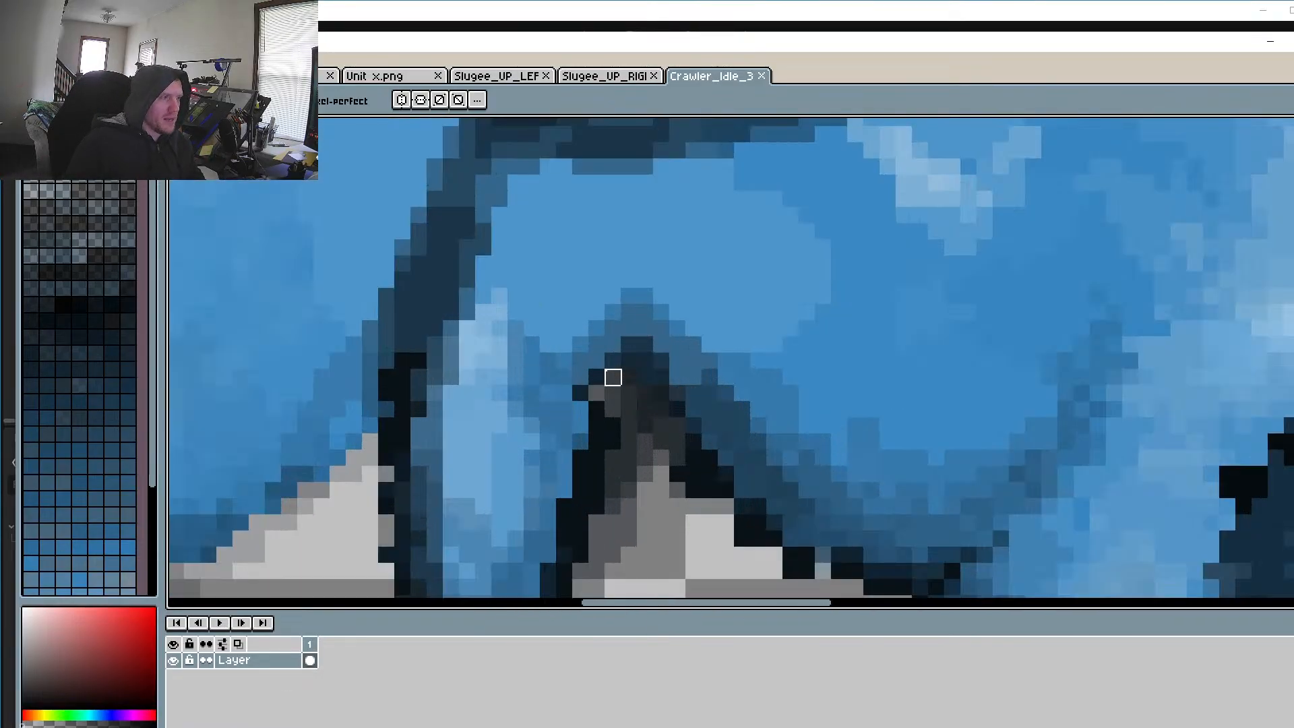
{"action": "key", "text": "i"}
{"action": "left_click", "coordinate": [605, 349]}
{"action": "key", "text": "b"}
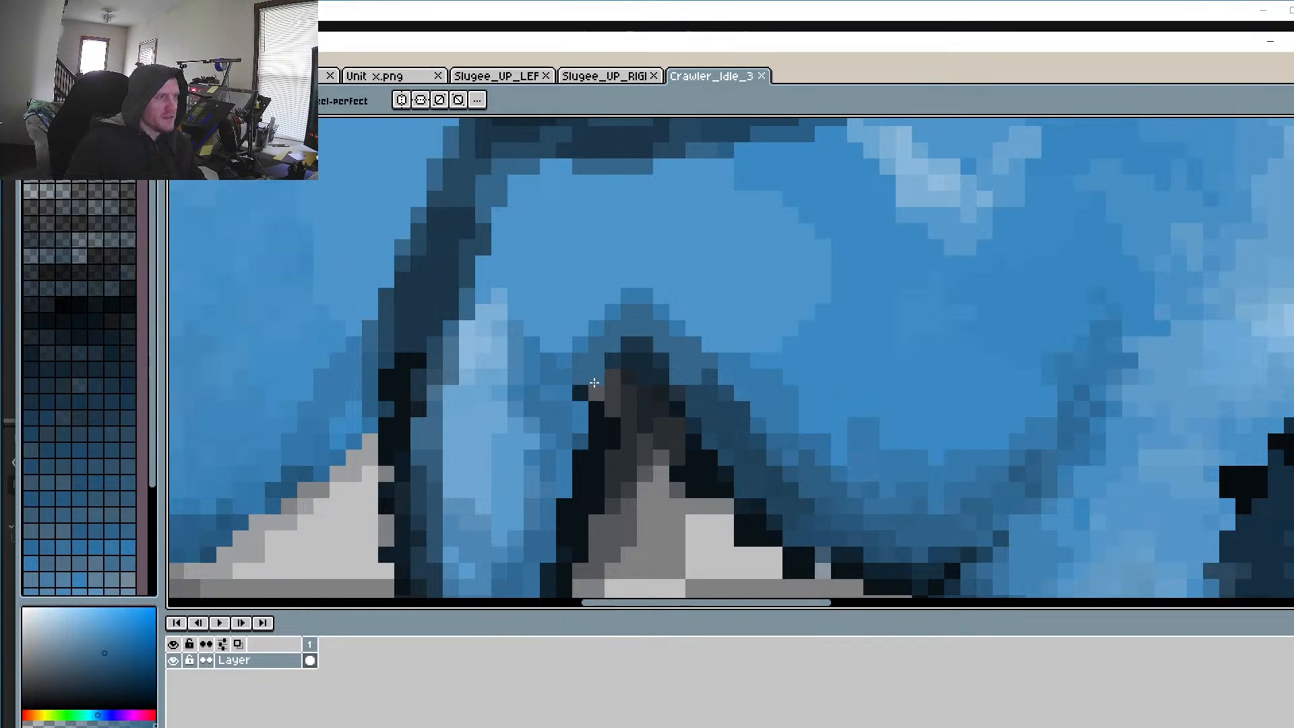
{"action": "left_click", "coordinate": [587, 389]}
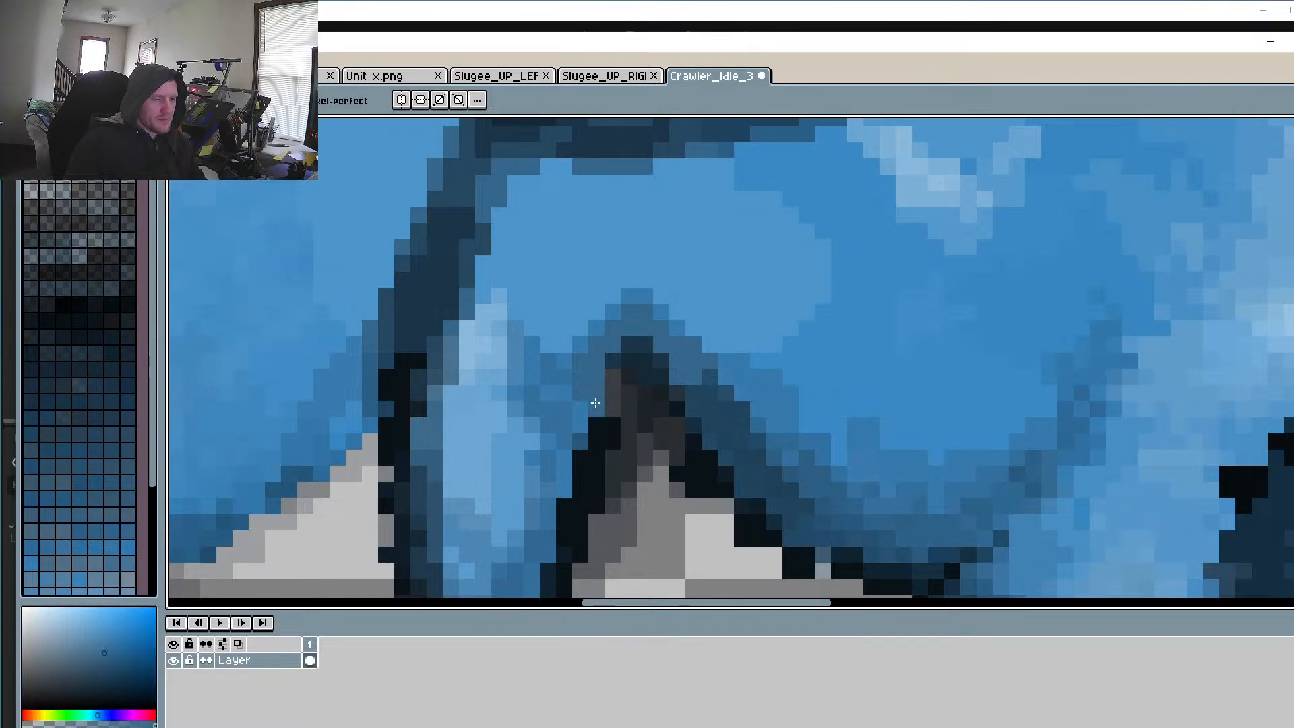
{"action": "left_click", "coordinate": [626, 388]}
Step: Sample the dark blue at the notch's peak and touch up the shading there and along the small limb's inner edge
{"action": "key", "text": "i"}
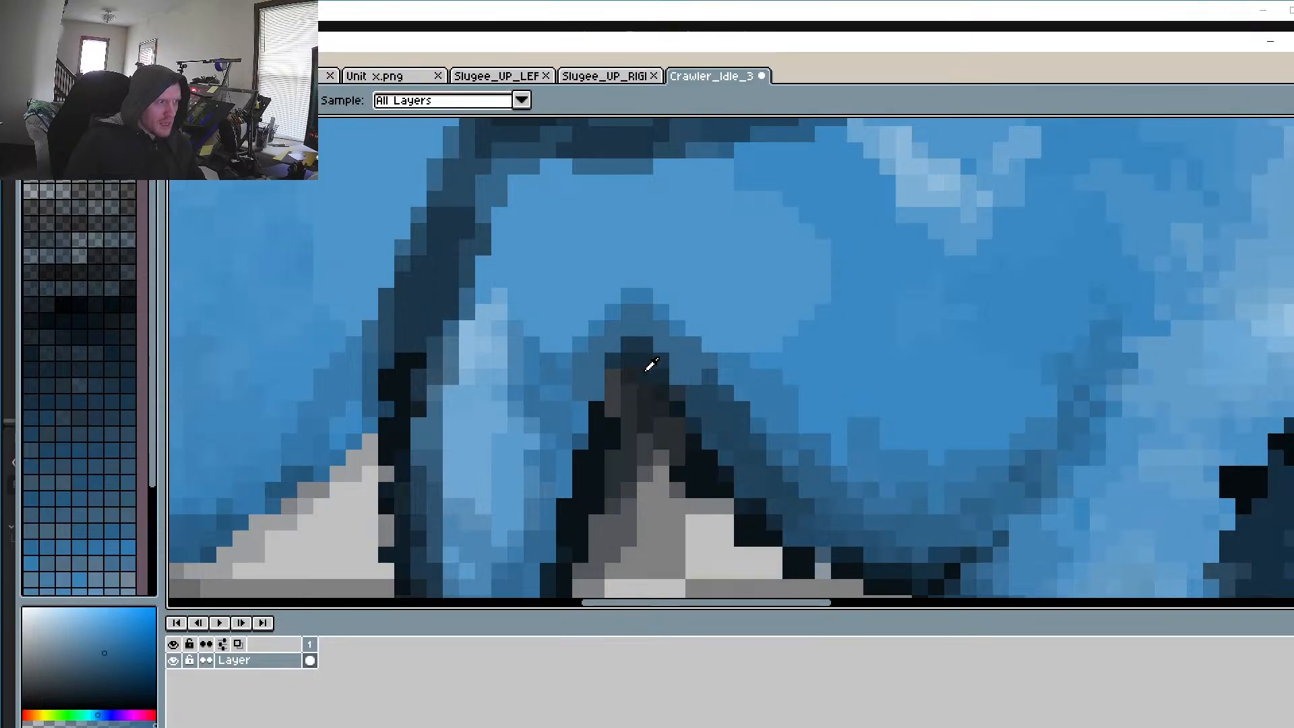
{"action": "left_click", "coordinate": [645, 370]}
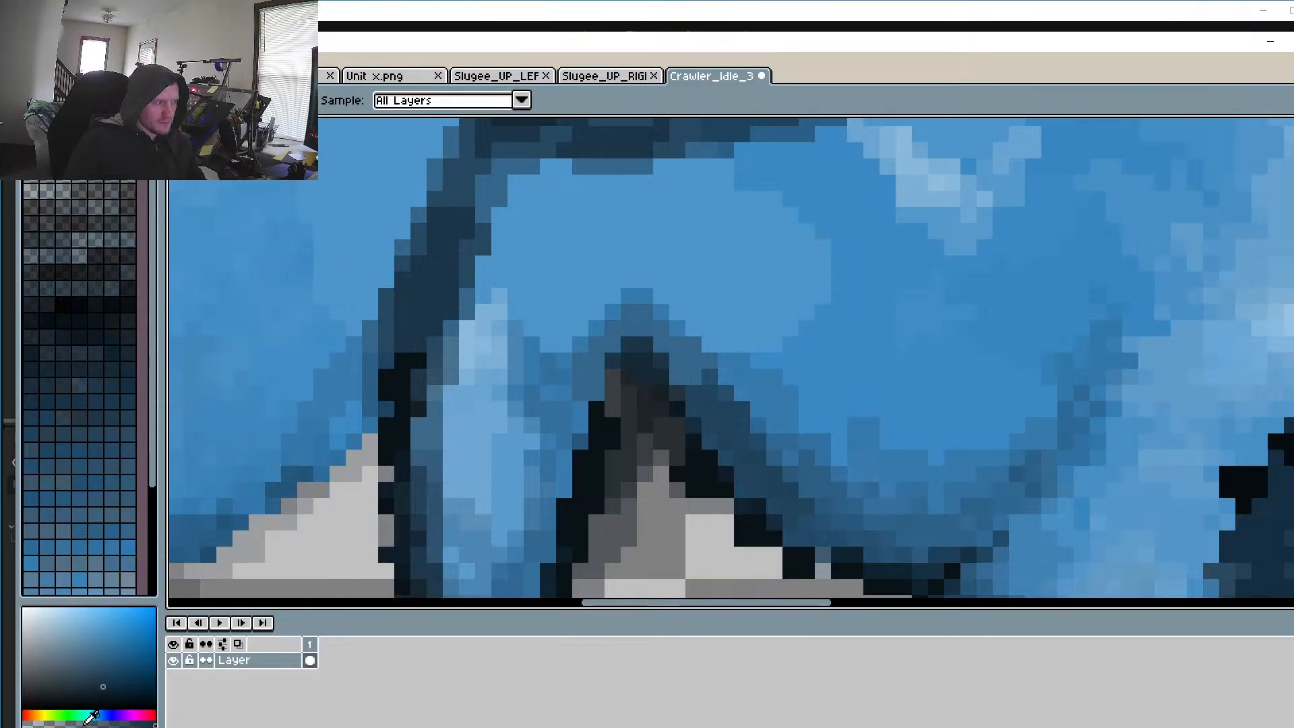
{"action": "key", "text": "b"}
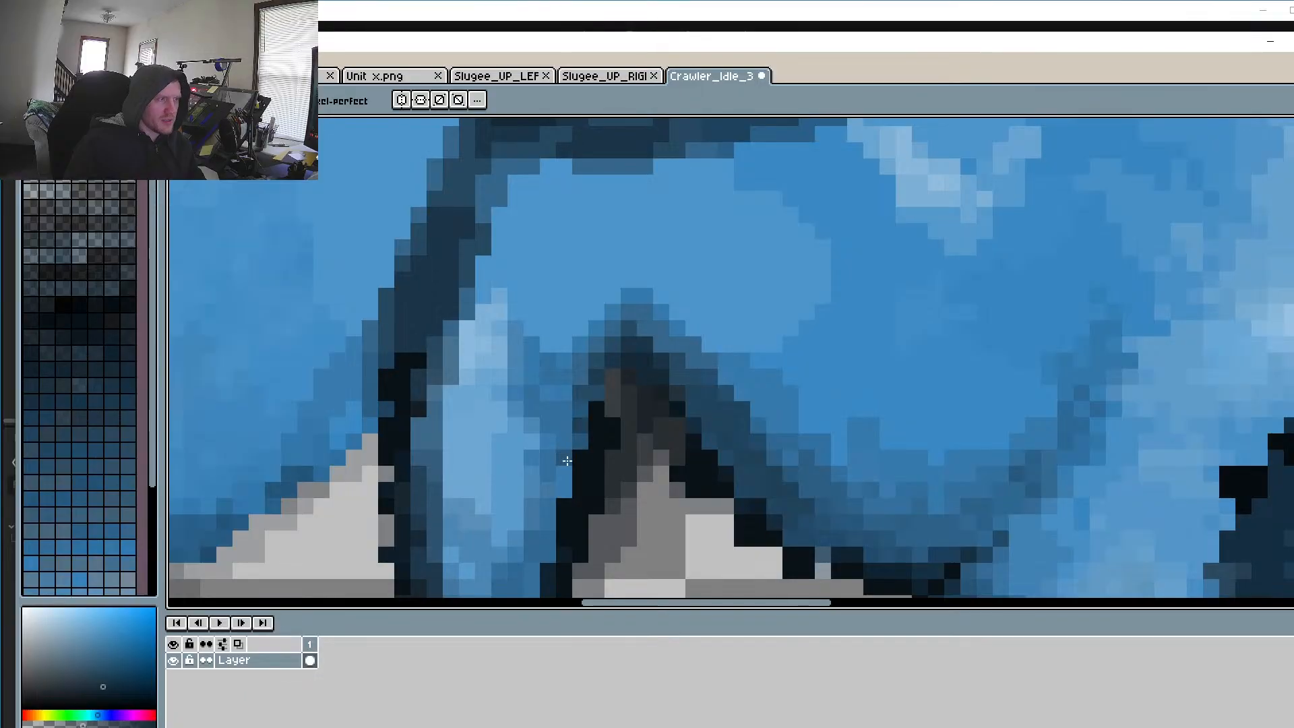
{"action": "mouse_move", "coordinate": [567, 461]}
{"action": "left_mouse_down"}
{"action": "mouse_move", "coordinate": [541, 541]}
{"action": "mouse_move", "coordinate": [542, 440]}
{"action": "left_mouse_up"}
{"action": "left_click_drag", "start_coordinate": [544, 432], "coordinate": [495, 561]}
Step: Paint the protruding pixels at the outer corner of the limb's outline with the sampled body blue, and save Crawler_Idle_3
{"action": "scroll", "coordinate": [474, 524], "scroll_direction": "down", "scroll_amount": 5}
{"action": "left_click_drag", "start_coordinate": [461, 450], "coordinate": [567, 378]}
{"action": "scroll", "coordinate": [603, 260], "scroll_direction": "up", "scroll_amount": 4}
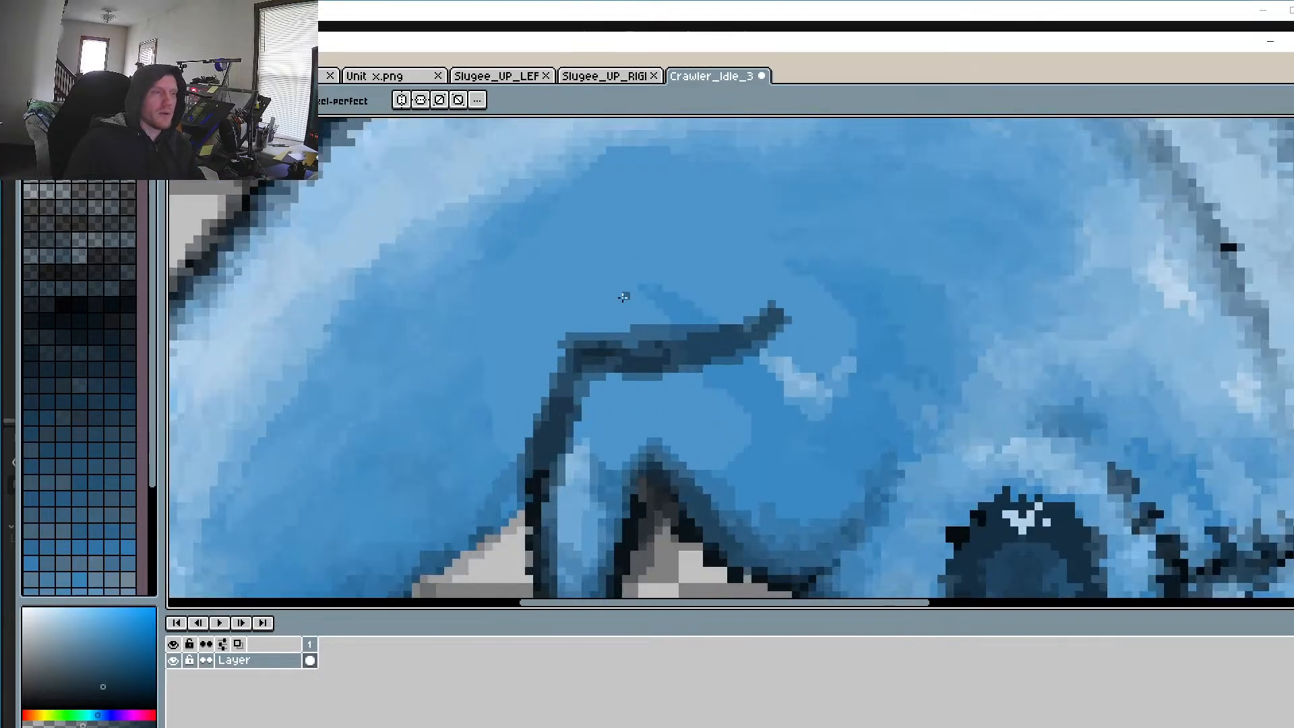
{"action": "key", "text": "i"}
{"action": "left_click", "coordinate": [639, 326]}
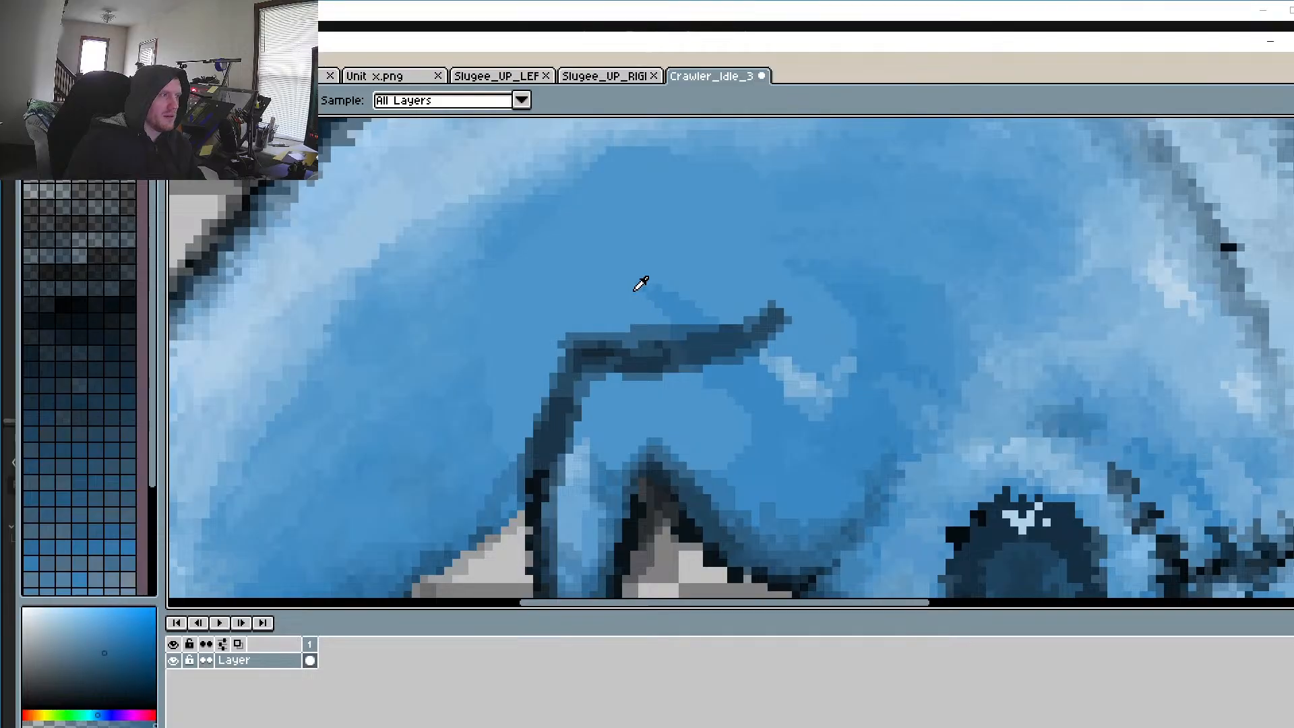
{"action": "key", "text": "b"}
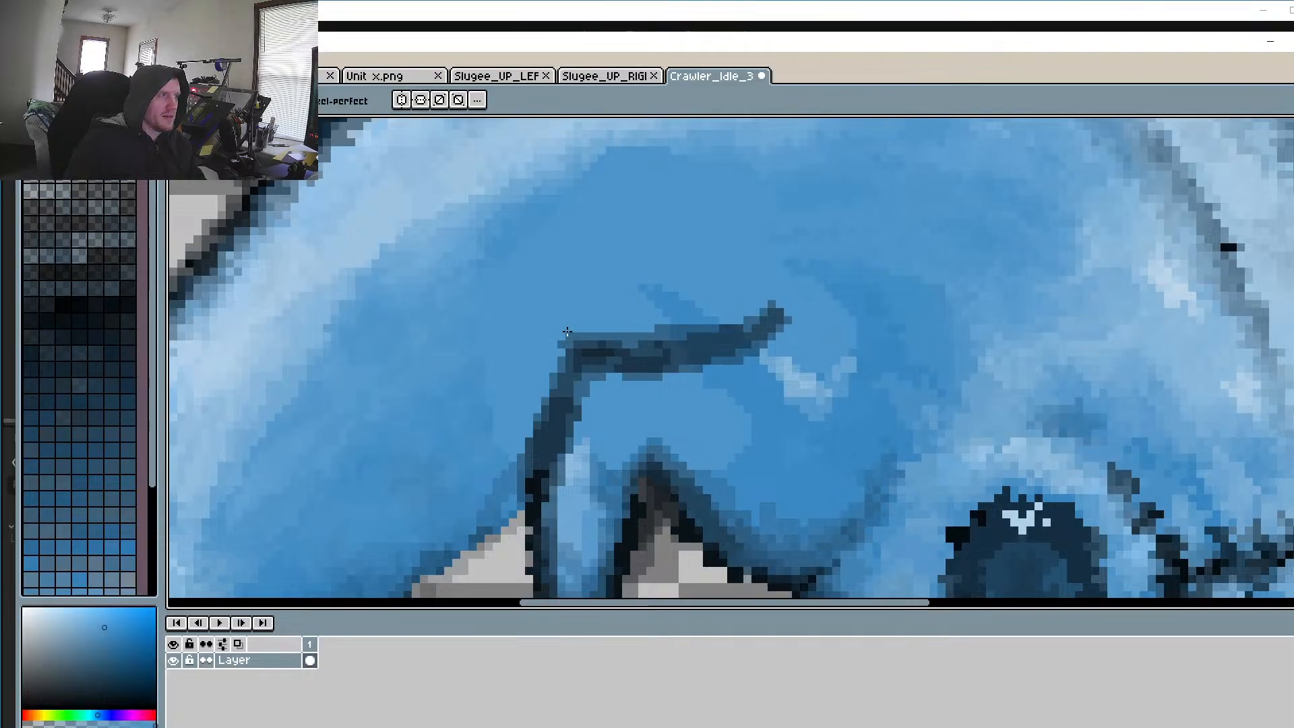
{"action": "mouse_move", "coordinate": [564, 340]}
{"action": "left_mouse_down"}
{"action": "mouse_move", "coordinate": [598, 336]}
{"action": "mouse_move", "coordinate": [563, 349]}
{"action": "left_mouse_up"}
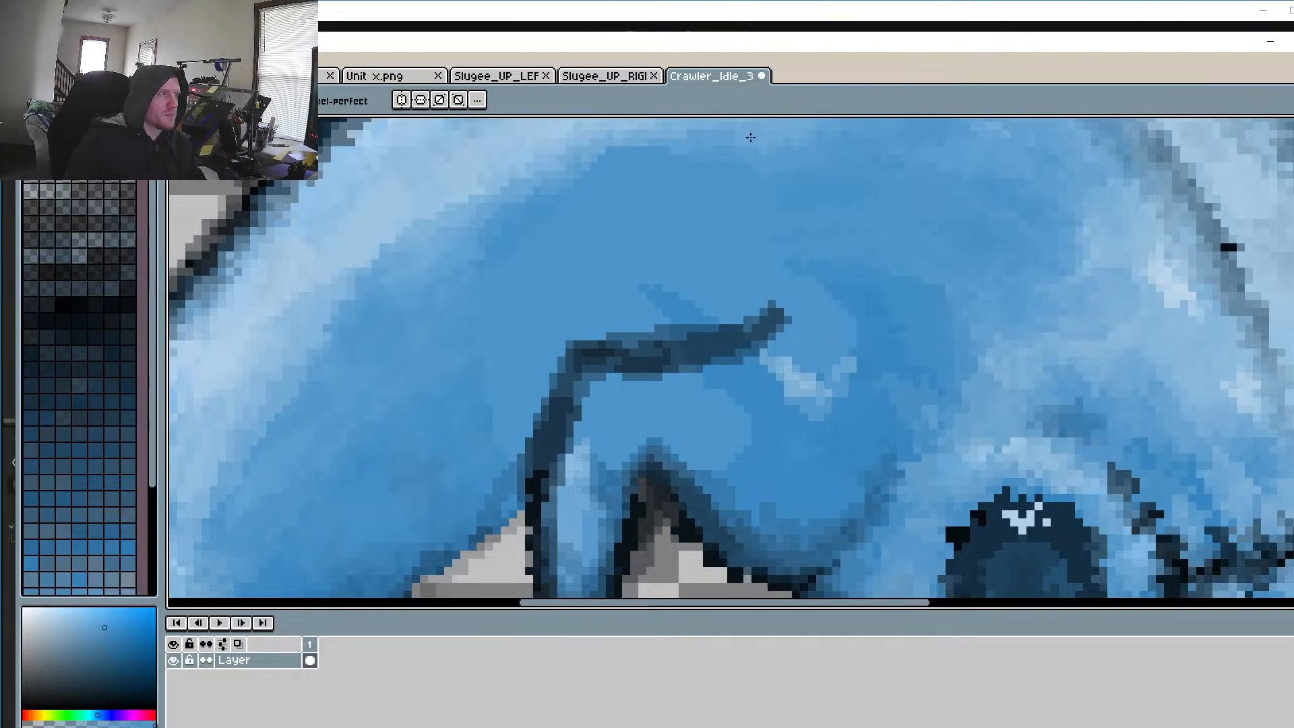
{"action": "left_click", "coordinate": [31, 59]}
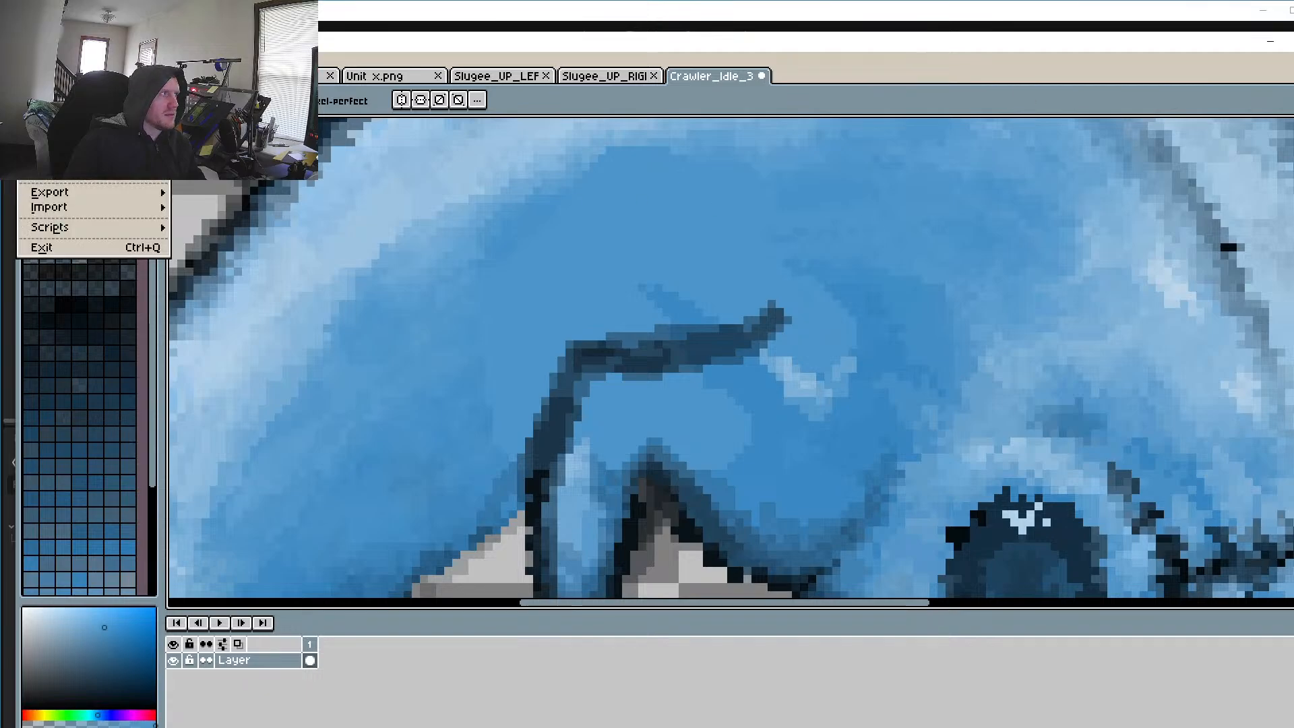
{"action": "left_click", "coordinate": [41, 122]}
Step: Switch to Godot and run the game with its audio muted and the game camera overridden
{"action": "key", "text": "alt+Tab"}
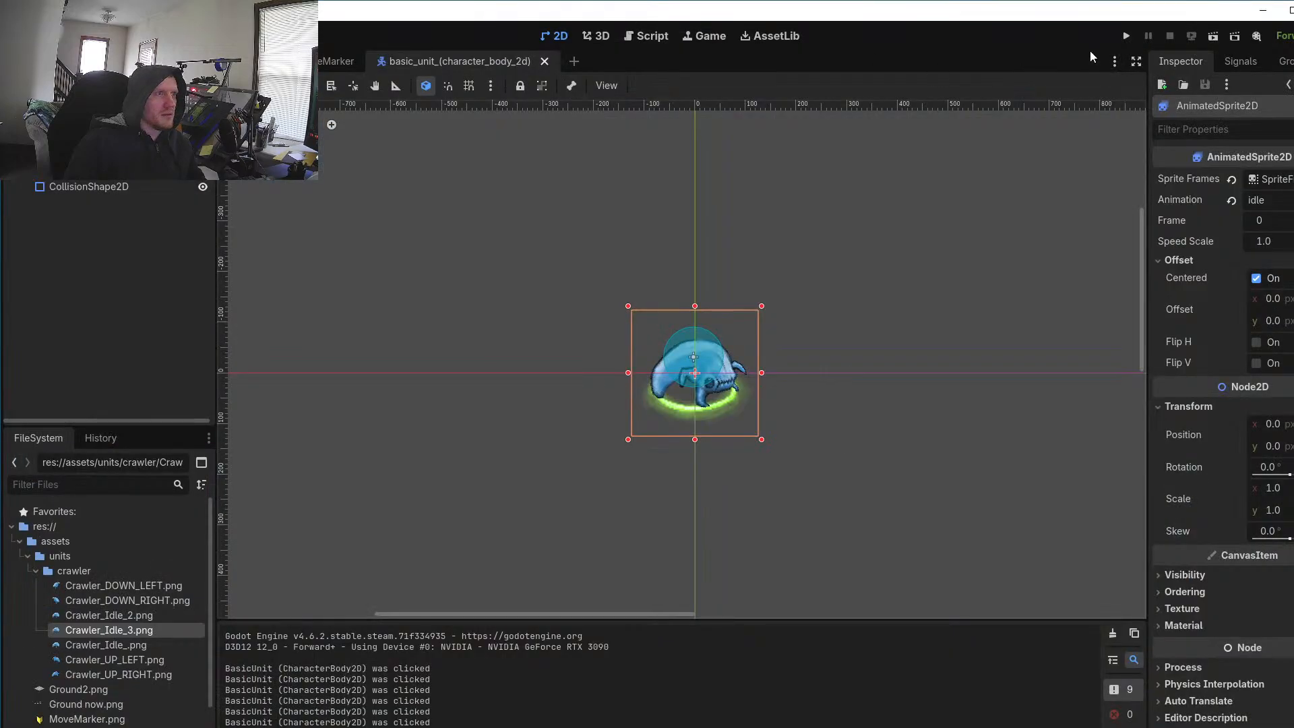
{"action": "left_click", "coordinate": [1126, 35]}
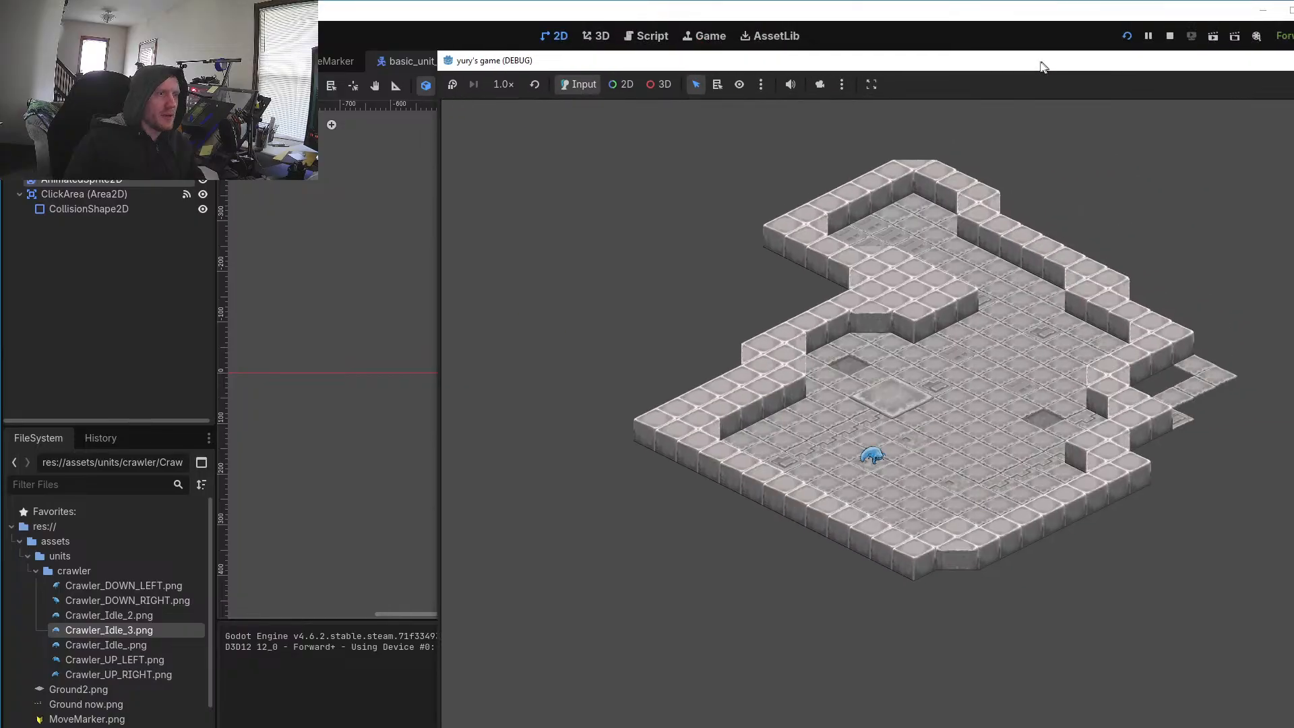
{"action": "left_click", "coordinate": [734, 95]}
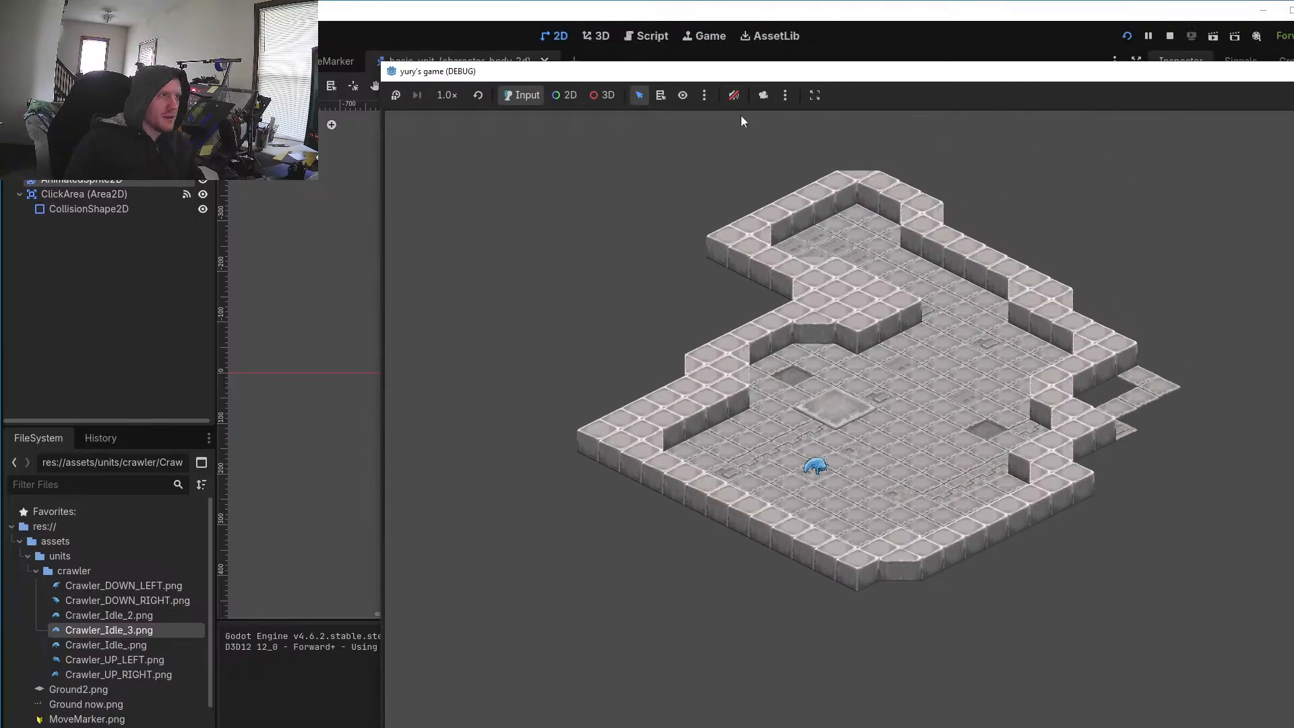
{"action": "left_click", "coordinate": [763, 95]}
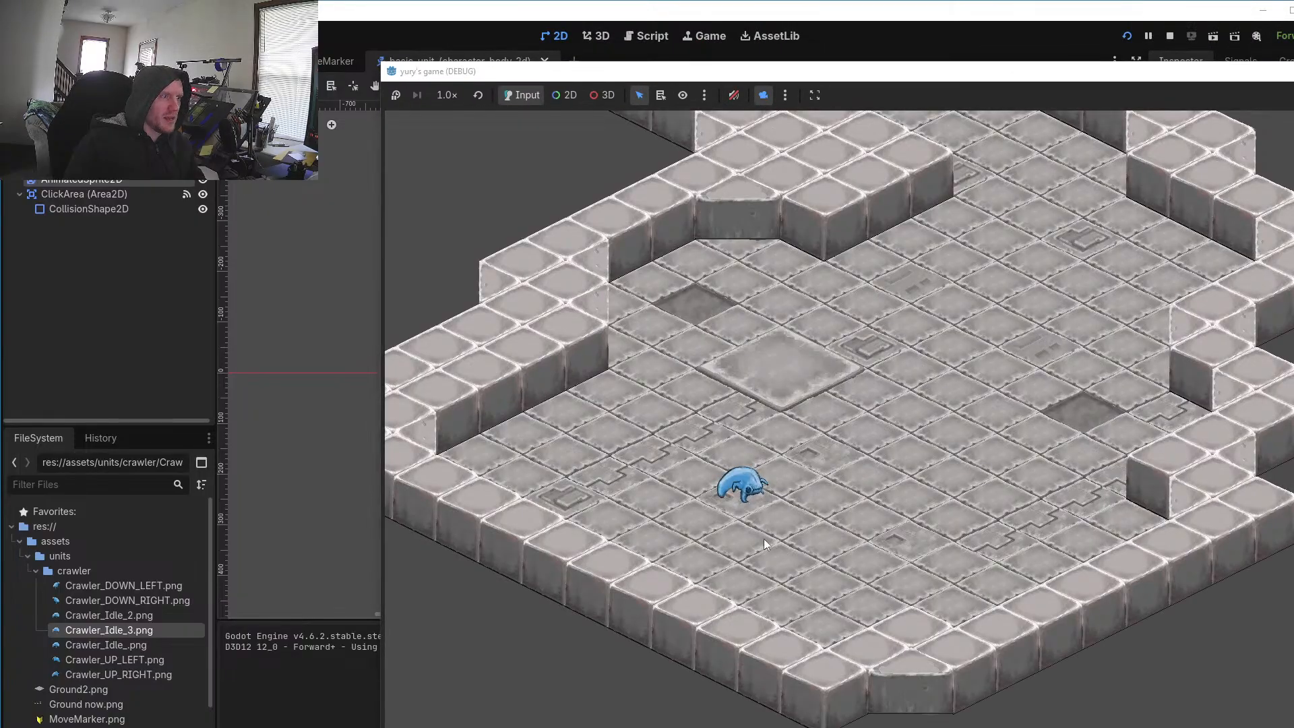
Step: Select the crawler and send it to several neighbouring tiles to examine the revised idle animation and its movement
{"action": "left_click", "coordinate": [745, 492]}
{"action": "left_click", "coordinate": [790, 515]}
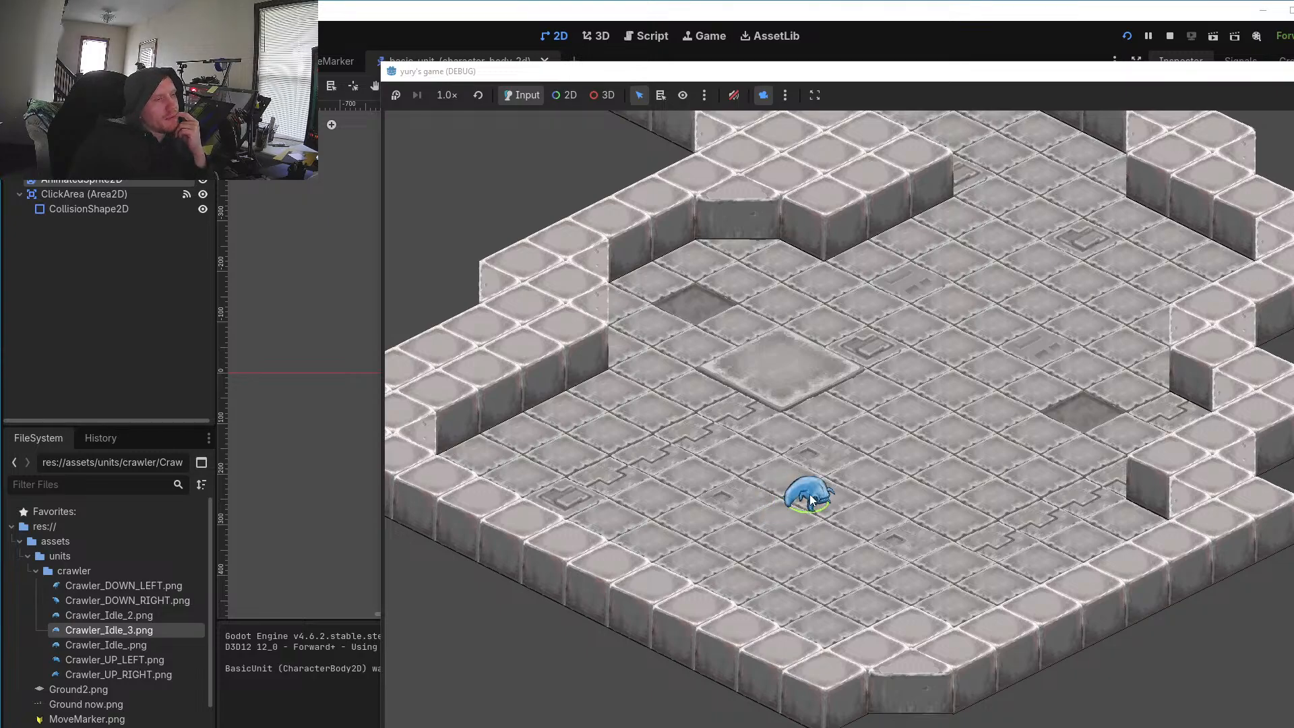
{"action": "left_click", "coordinate": [809, 495]}
{"action": "left_click", "coordinate": [754, 523]}
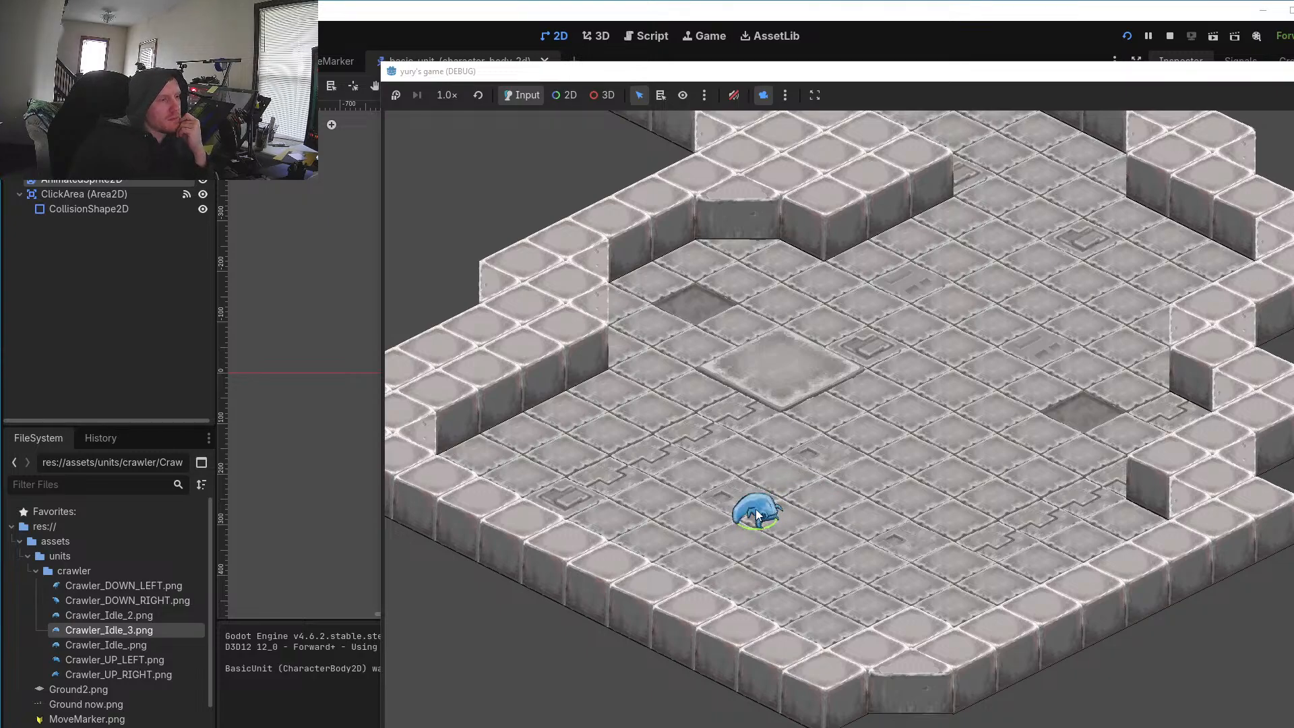
{"action": "left_click", "coordinate": [783, 503]}
{"action": "left_click", "coordinate": [809, 537]}
{"action": "left_click", "coordinate": [775, 556]}
{"action": "left_click", "coordinate": [765, 520]}
{"action": "left_click", "coordinate": [786, 495]}
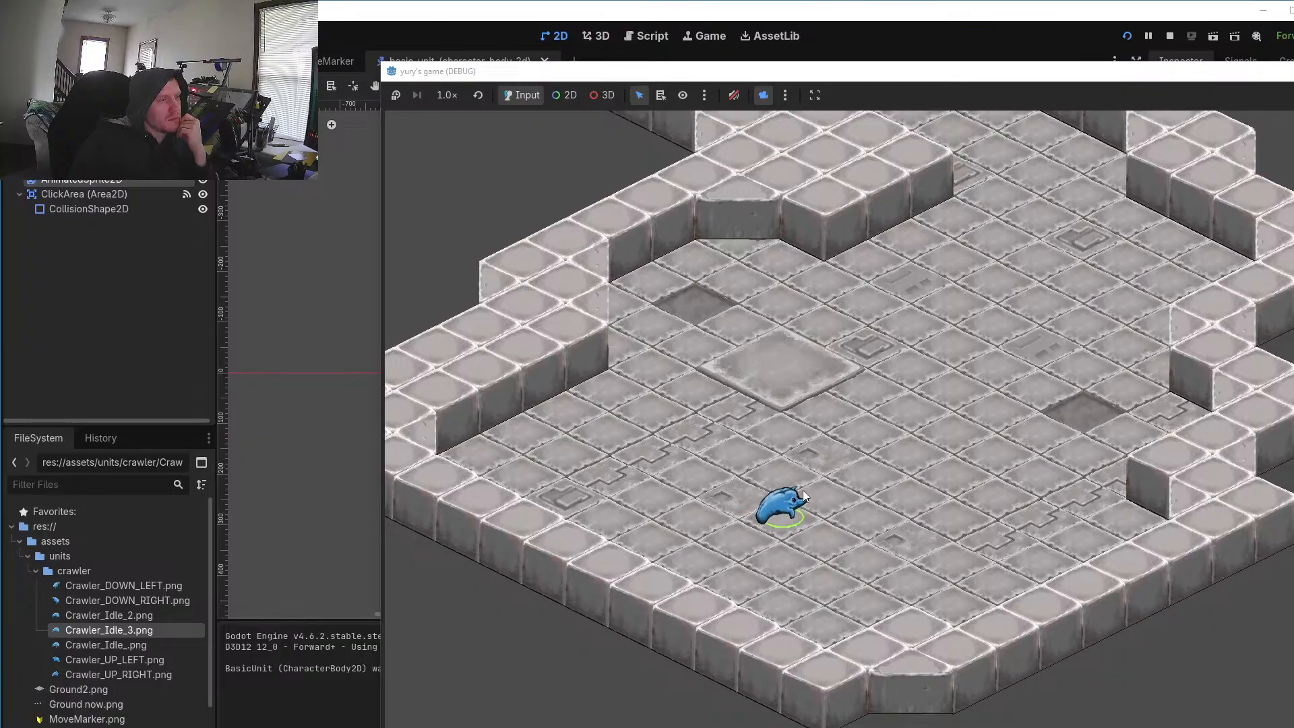
{"action": "left_click", "coordinate": [816, 535]}
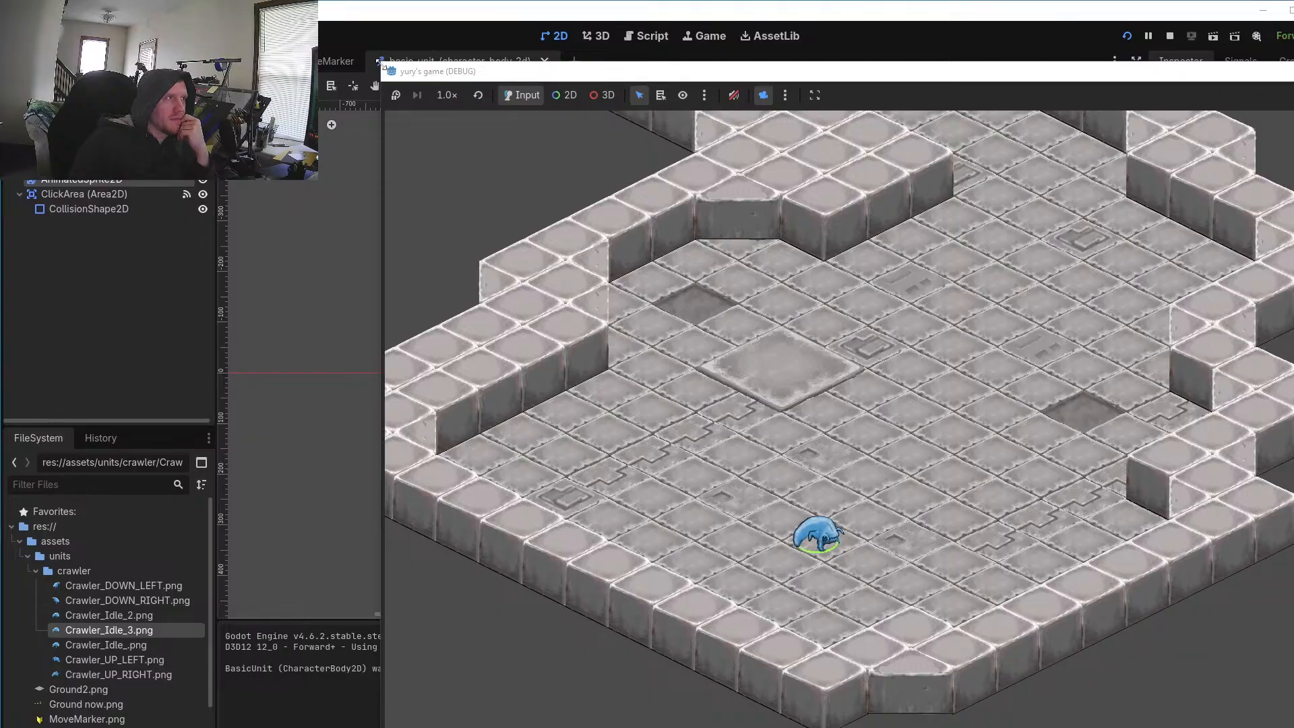
Step: Resize the game window to 1467x978, move it into full view, and send the crawler to another tile
{"action": "mouse_move", "coordinate": [382, 63]}
{"action": "left_mouse_down"}
{"action": "mouse_move", "coordinate": [290, 42]}
{"action": "mouse_move", "coordinate": [266, 22]}
{"action": "mouse_move", "coordinate": [312, 57]}
{"action": "mouse_move", "coordinate": [380, 78]}
{"action": "left_mouse_up"}
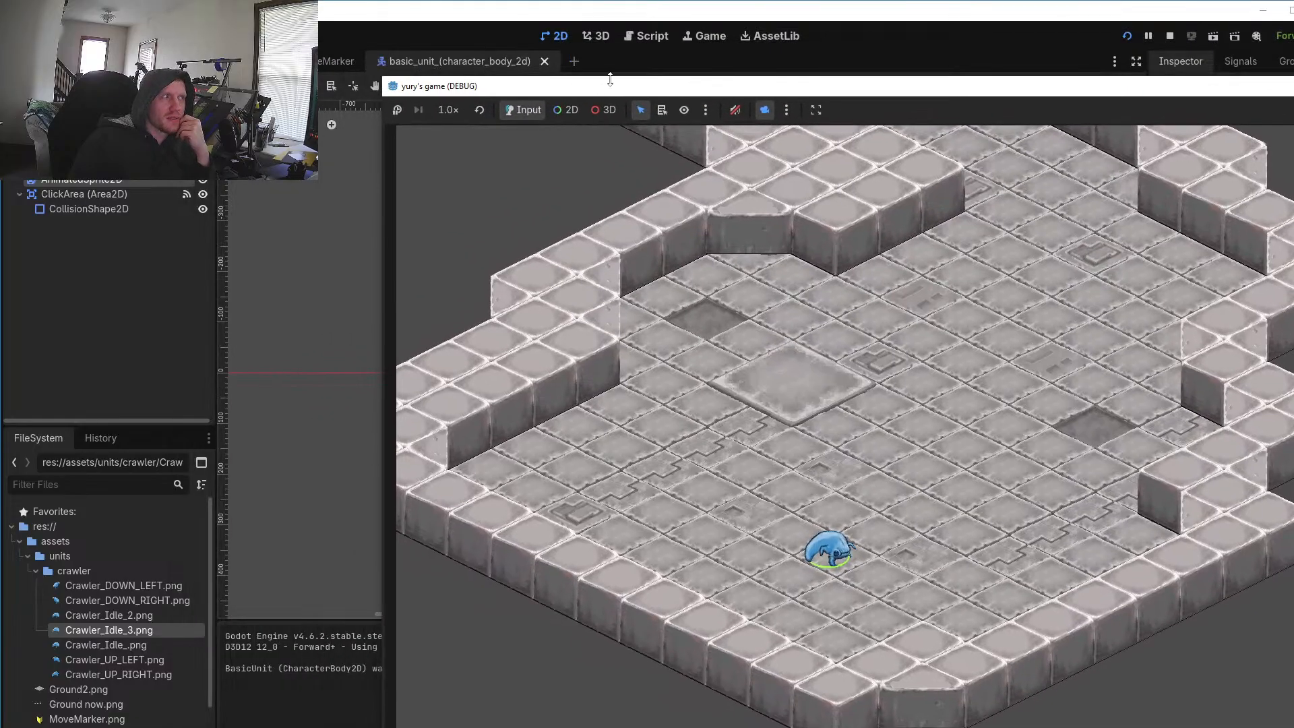
{"action": "left_click_drag", "start_coordinate": [569, 91], "coordinate": [472, 54]}
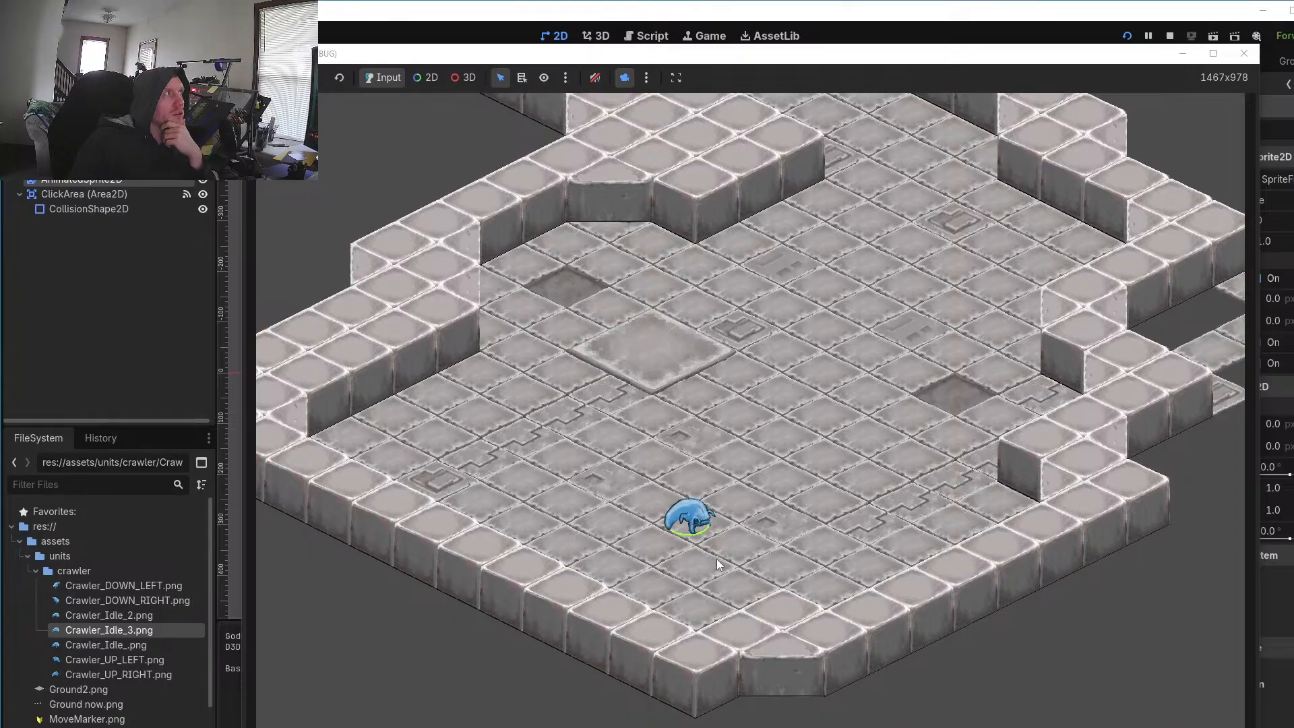
{"action": "left_click", "coordinate": [759, 483]}
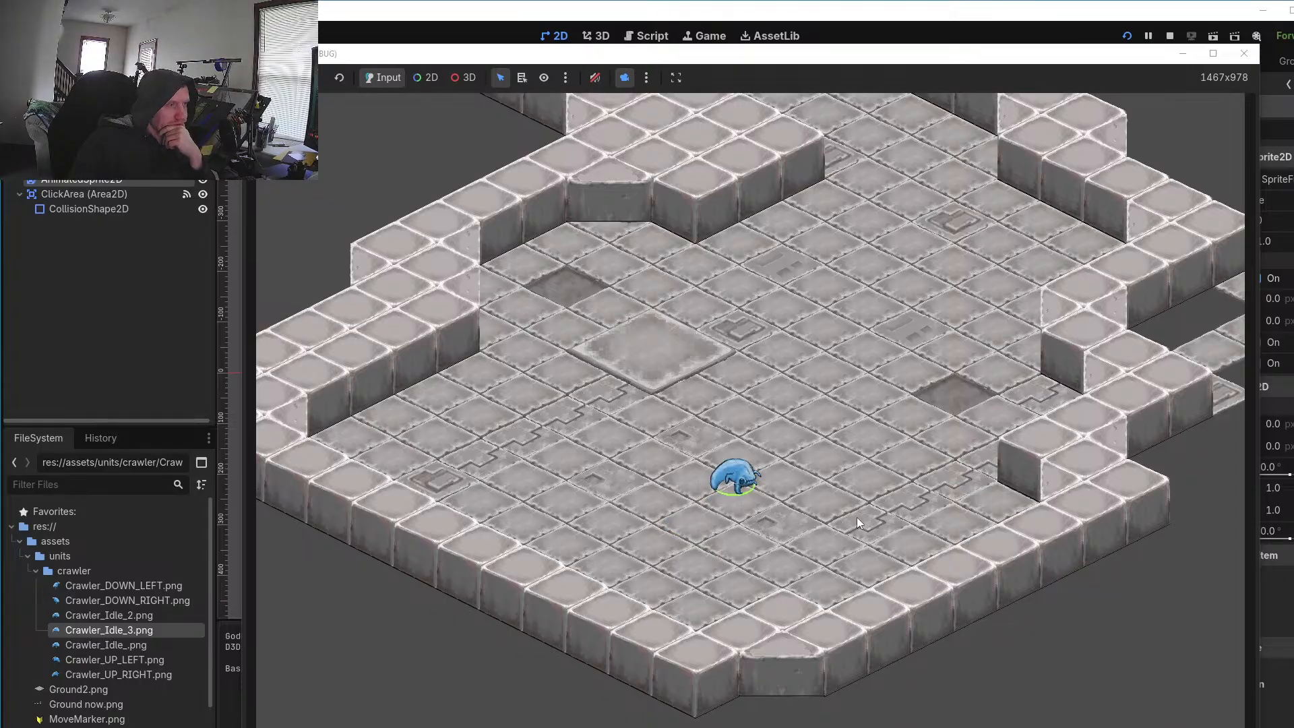
Step: Send the crawler to a series of tiles across the floor to examine its idle animation and directional movement
{"action": "left_click", "coordinate": [856, 551]}
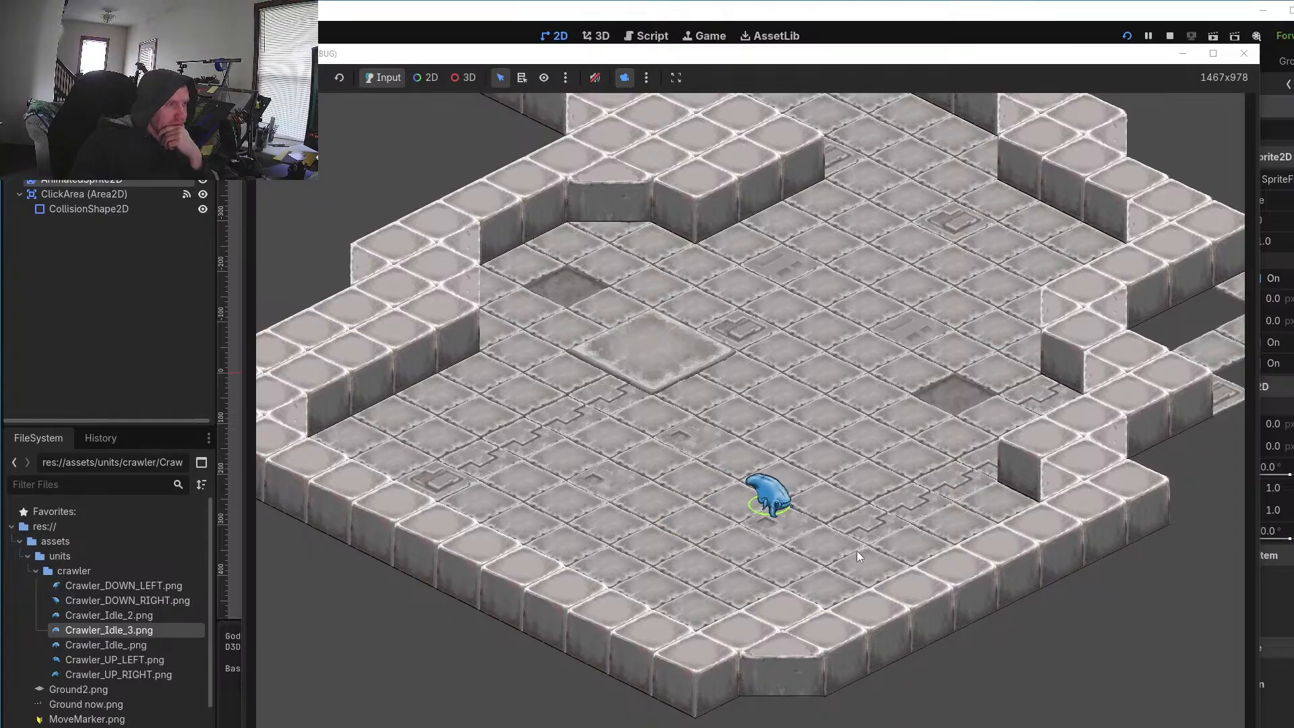
{"action": "left_click", "coordinate": [770, 568]}
{"action": "left_click", "coordinate": [723, 503]}
{"action": "left_click", "coordinate": [773, 351]}
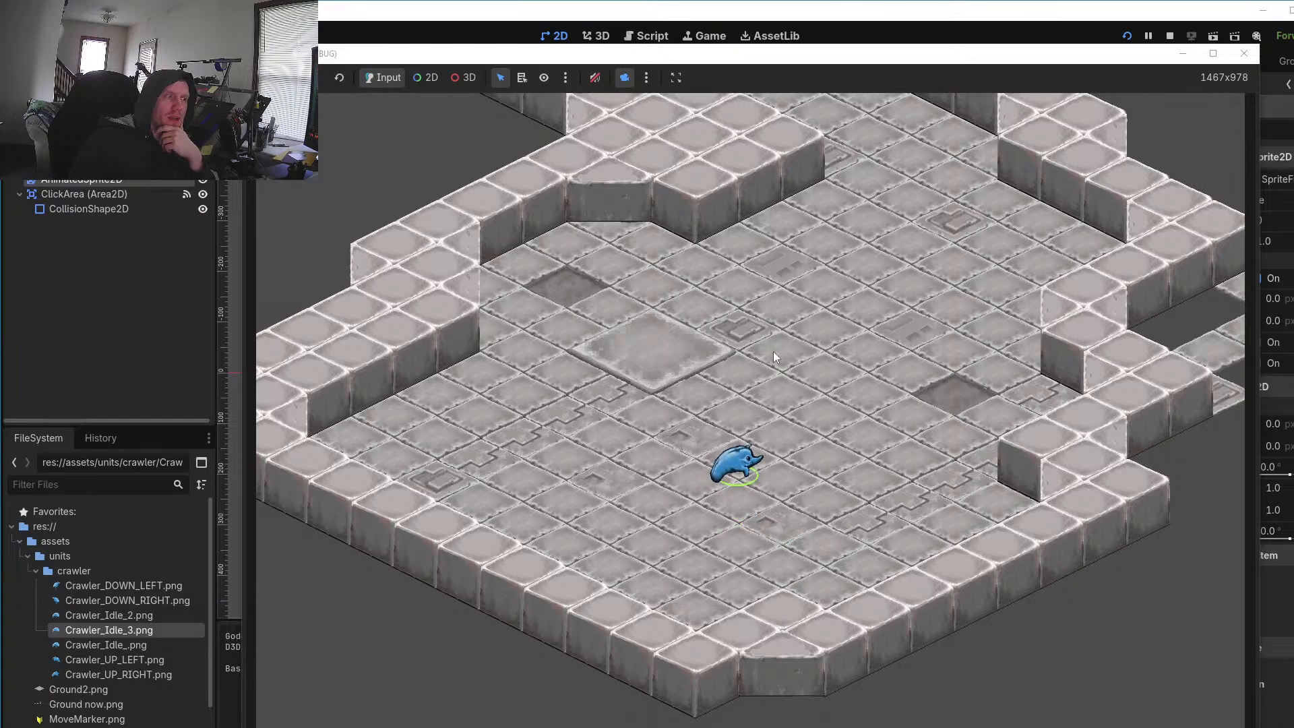
{"action": "left_click", "coordinate": [745, 285]}
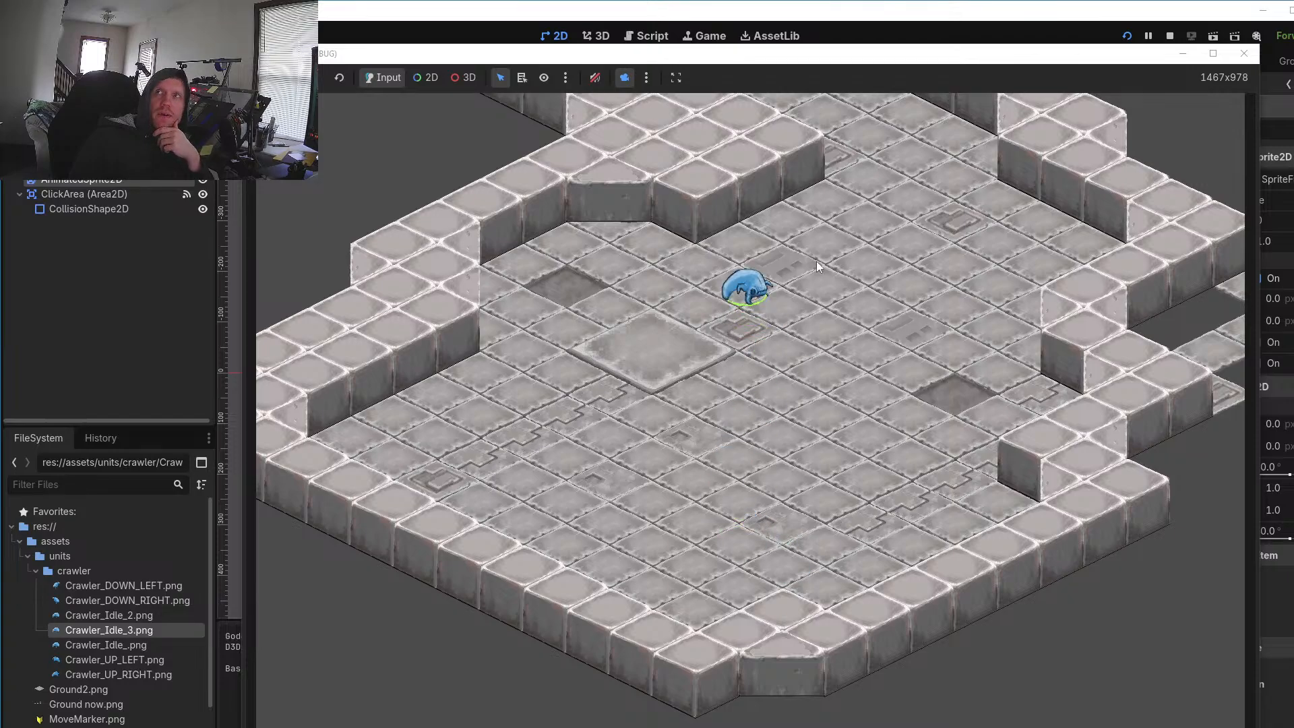
{"action": "left_click", "coordinate": [897, 319]}
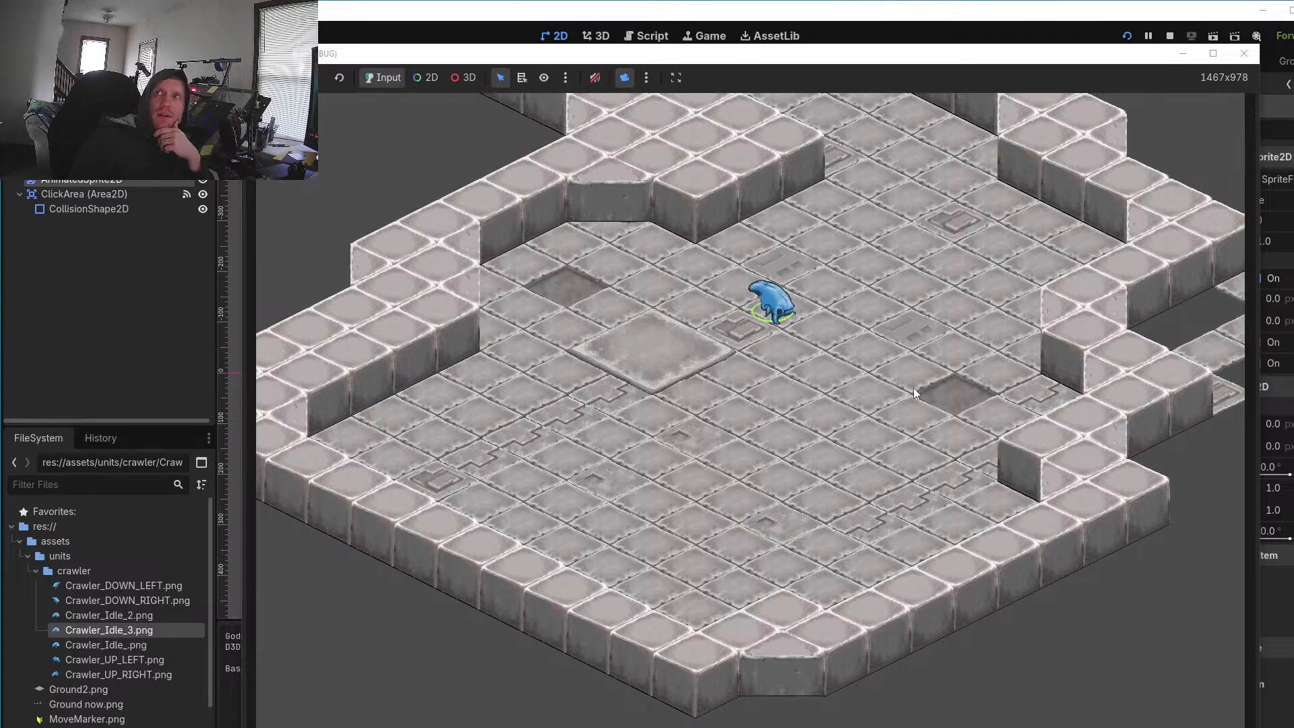
{"action": "left_click", "coordinate": [633, 383]}
{"action": "left_click", "coordinate": [846, 328]}
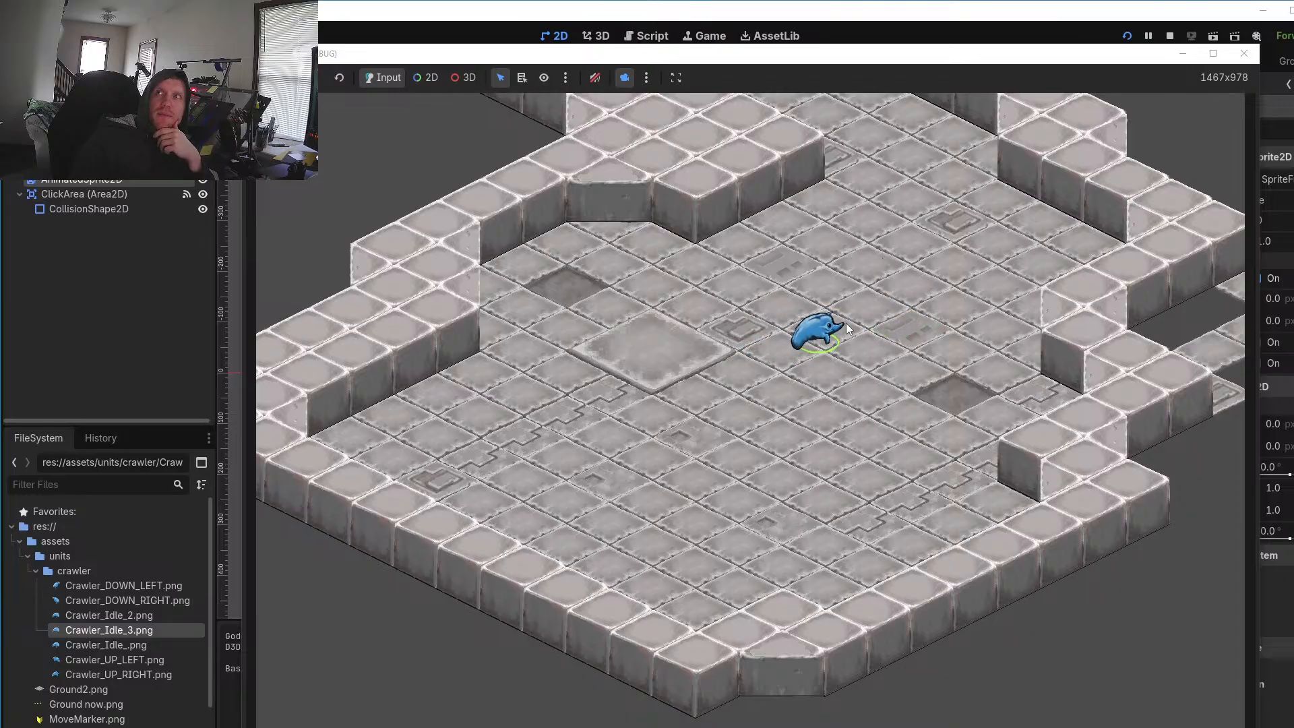
{"action": "left_click", "coordinate": [677, 491]}
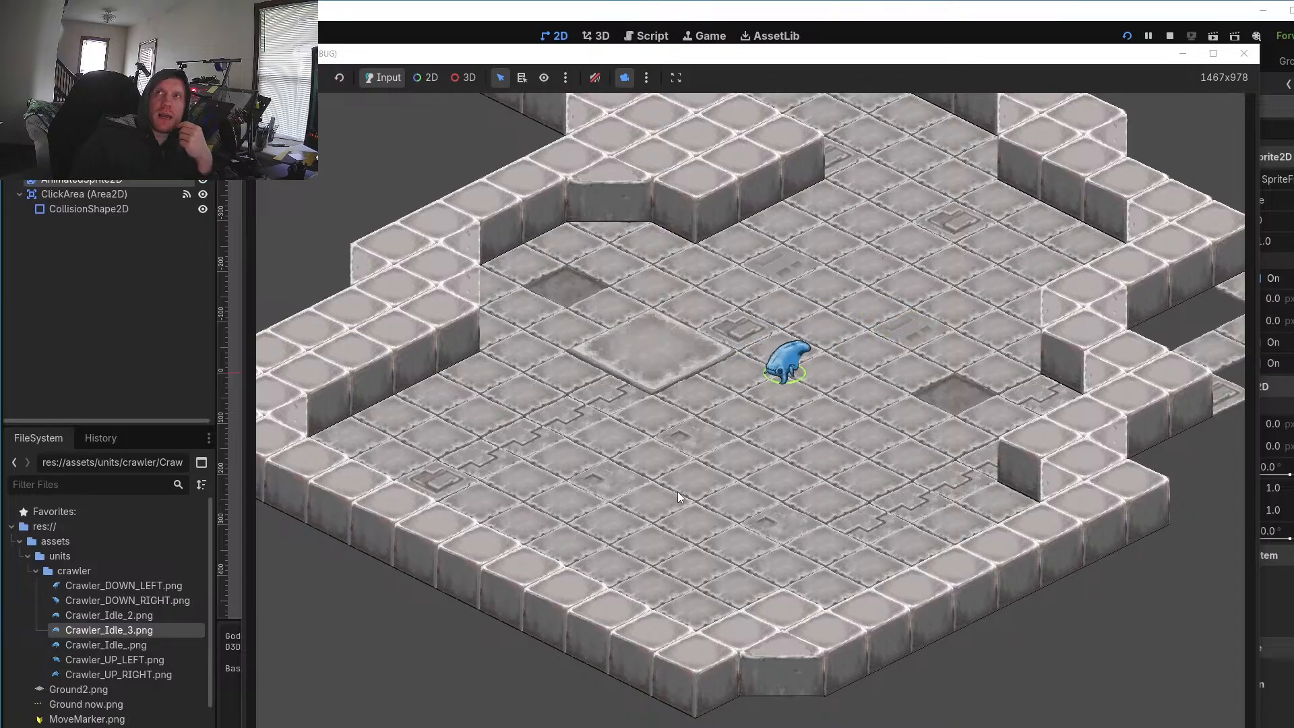
{"action": "left_click", "coordinate": [785, 501]}
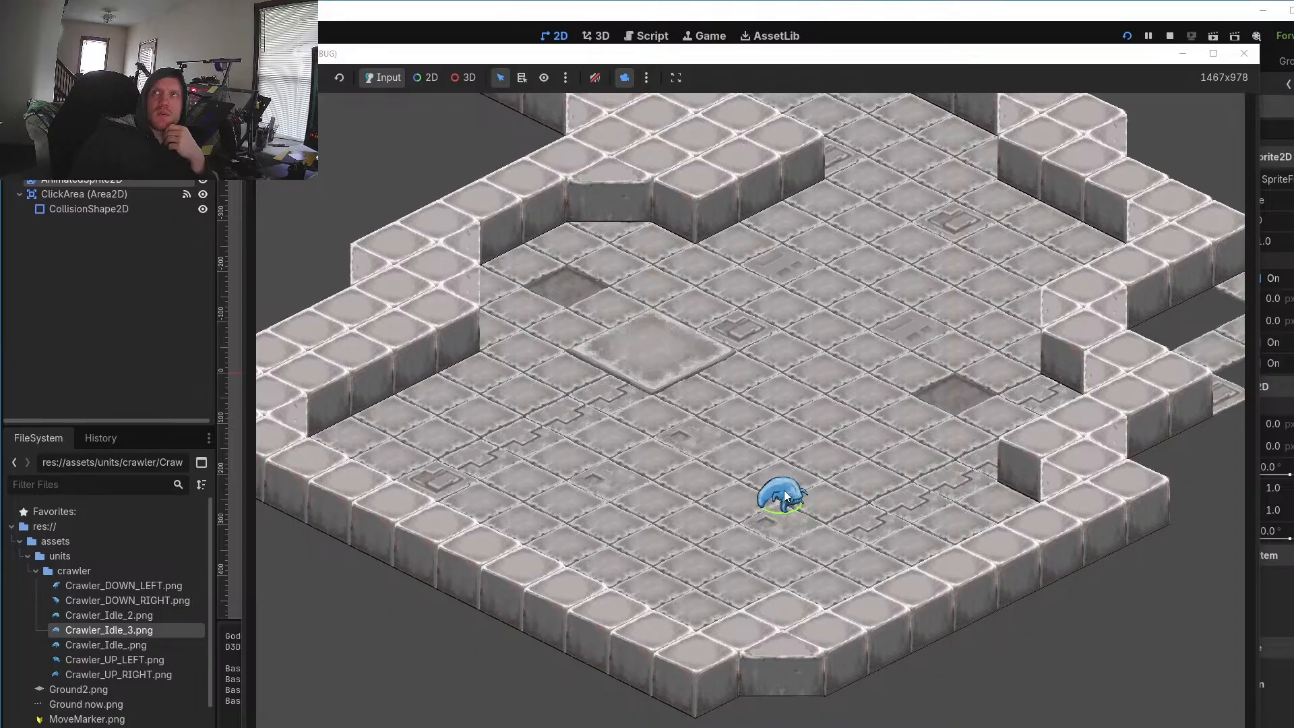
{"action": "left_click", "coordinate": [665, 516]}
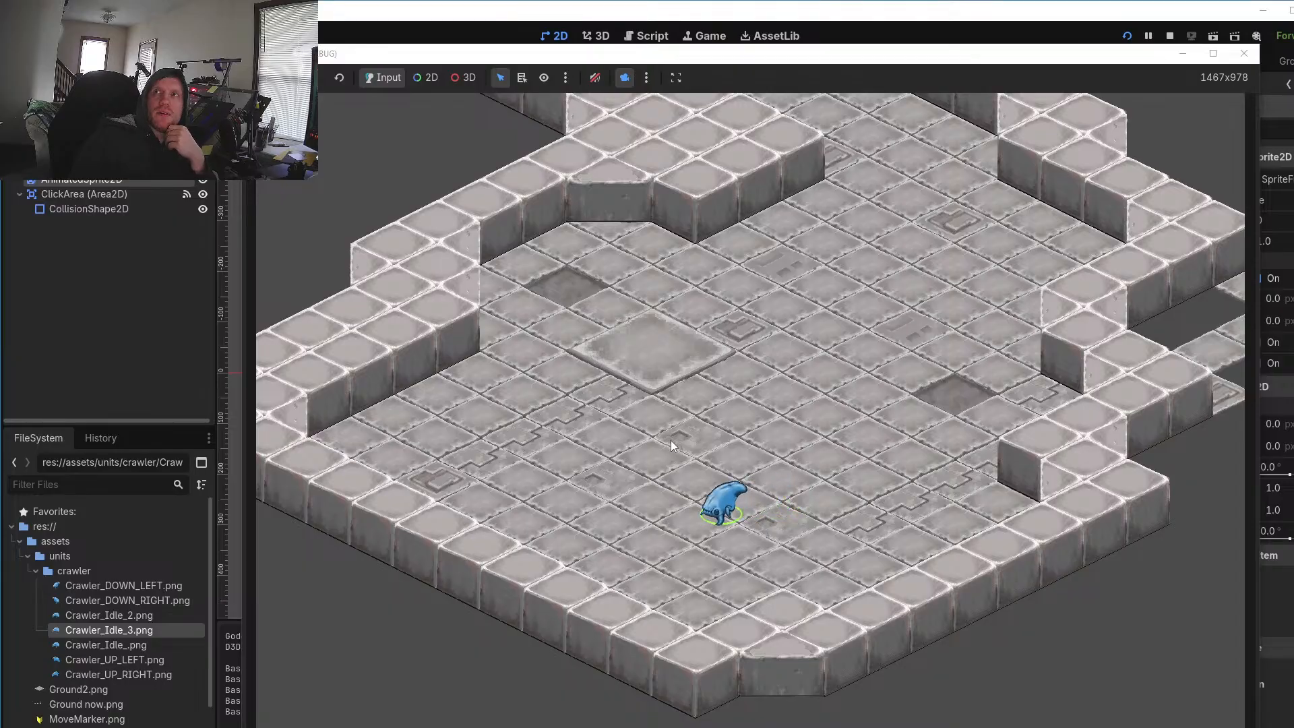
{"action": "left_click", "coordinate": [666, 438]}
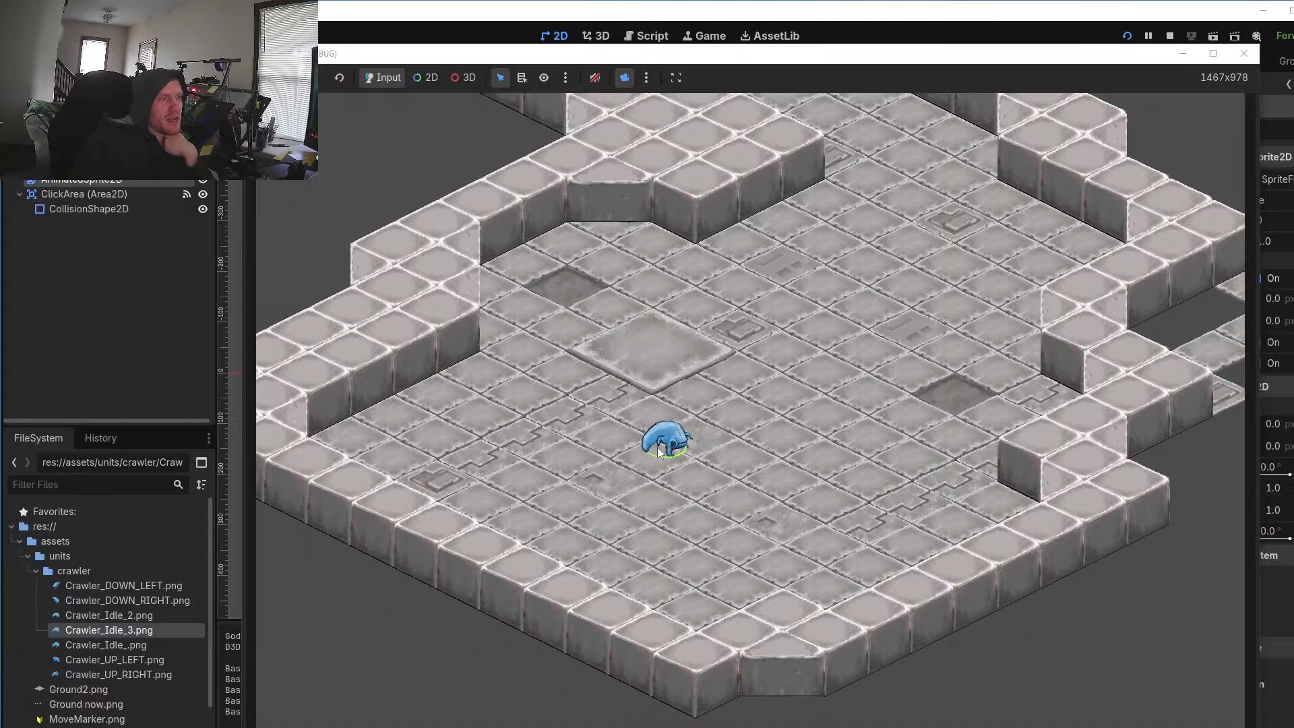
{"action": "right_click", "coordinate": [746, 415]}
{"action": "right_click", "coordinate": [673, 350]}
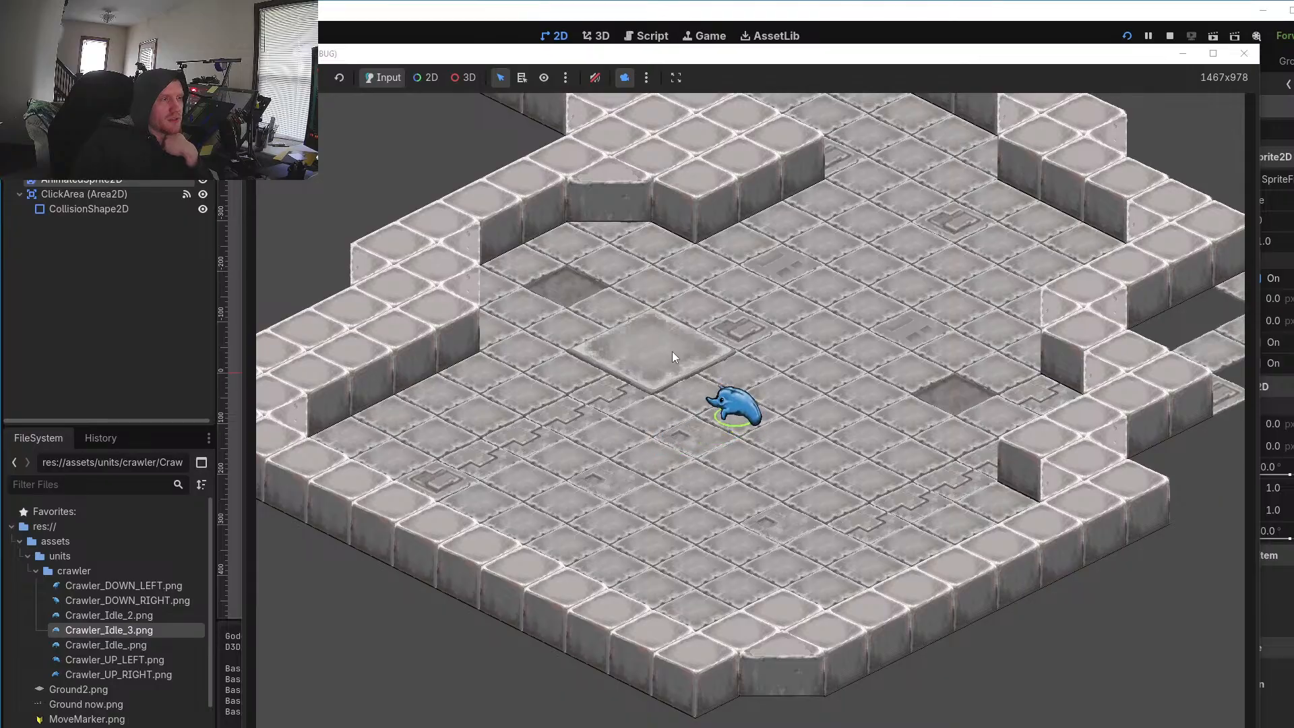
{"action": "right_click", "coordinate": [613, 444]}
{"action": "right_click", "coordinate": [806, 484]}
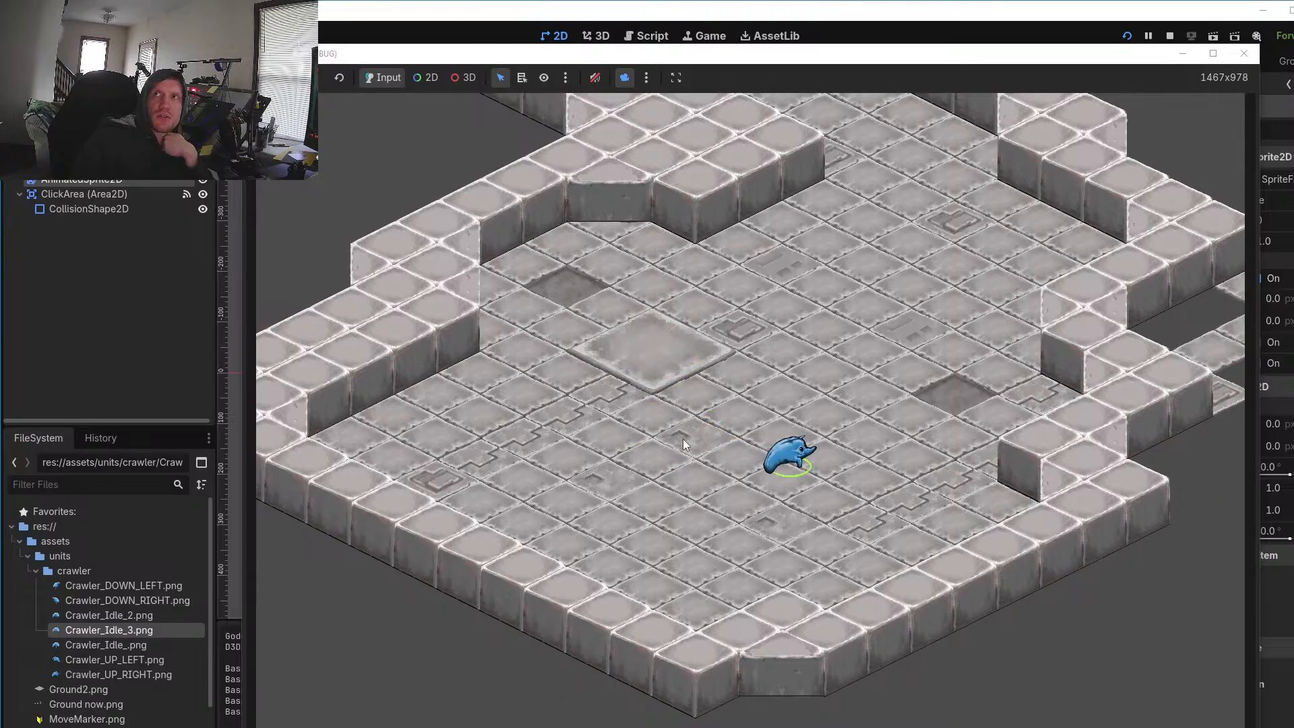
{"action": "right_click", "coordinate": [669, 442]}
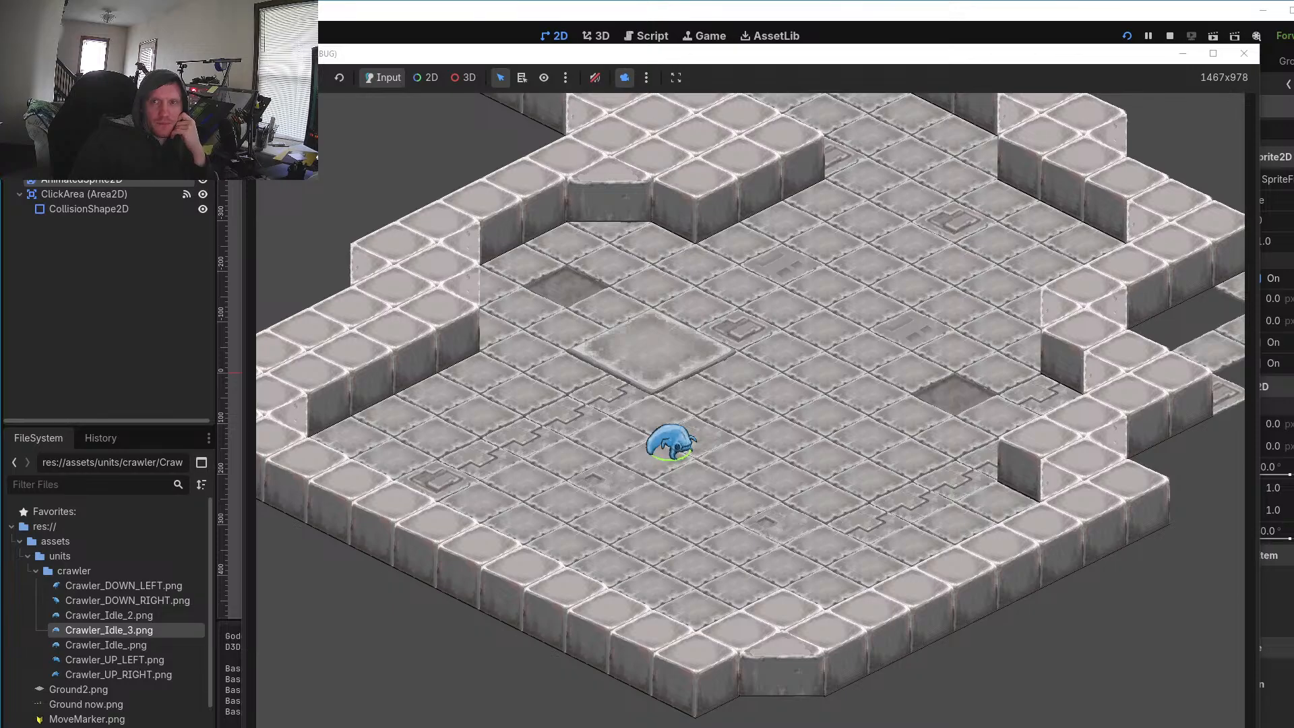
Step: Switch to Aseprite, sample the near-black outline of the small limb in Crawler_Idle_3, and lower the Pencil colour's opacity
{"action": "key", "text": "alt+Tab"}
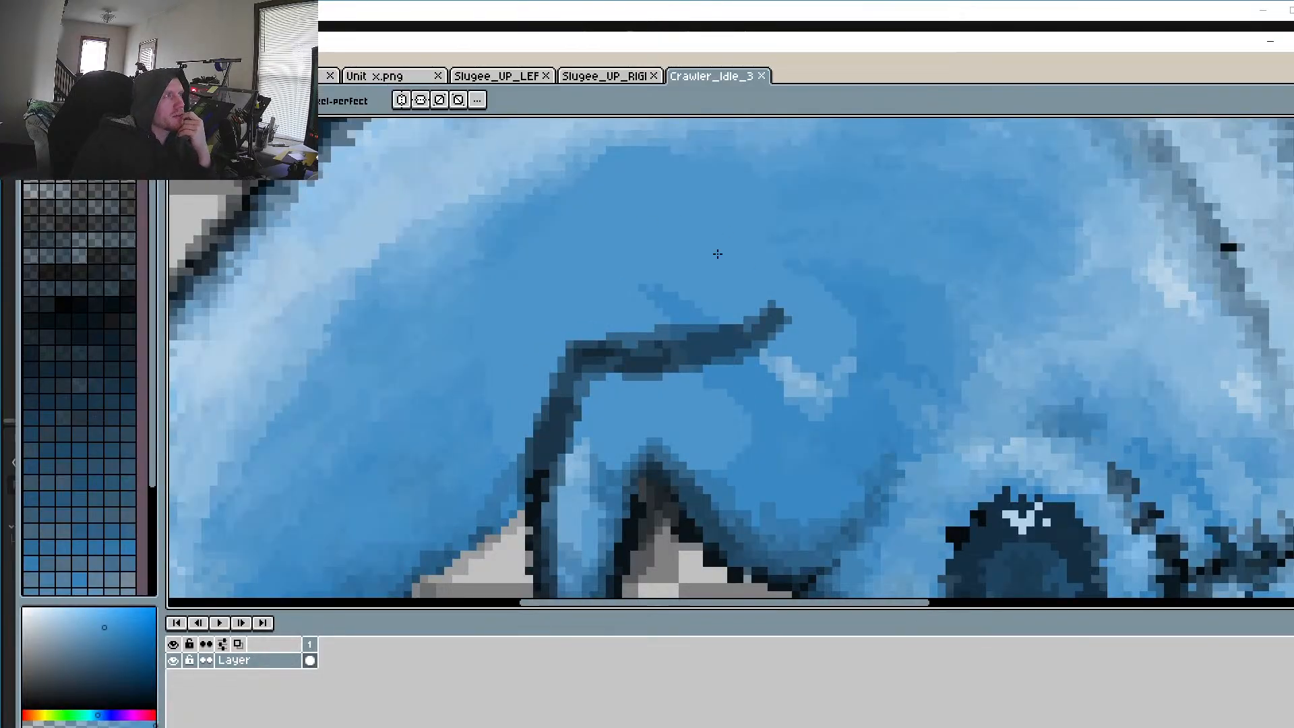
{"action": "left_click_drag", "start_coordinate": [751, 268], "coordinate": [705, 259]}
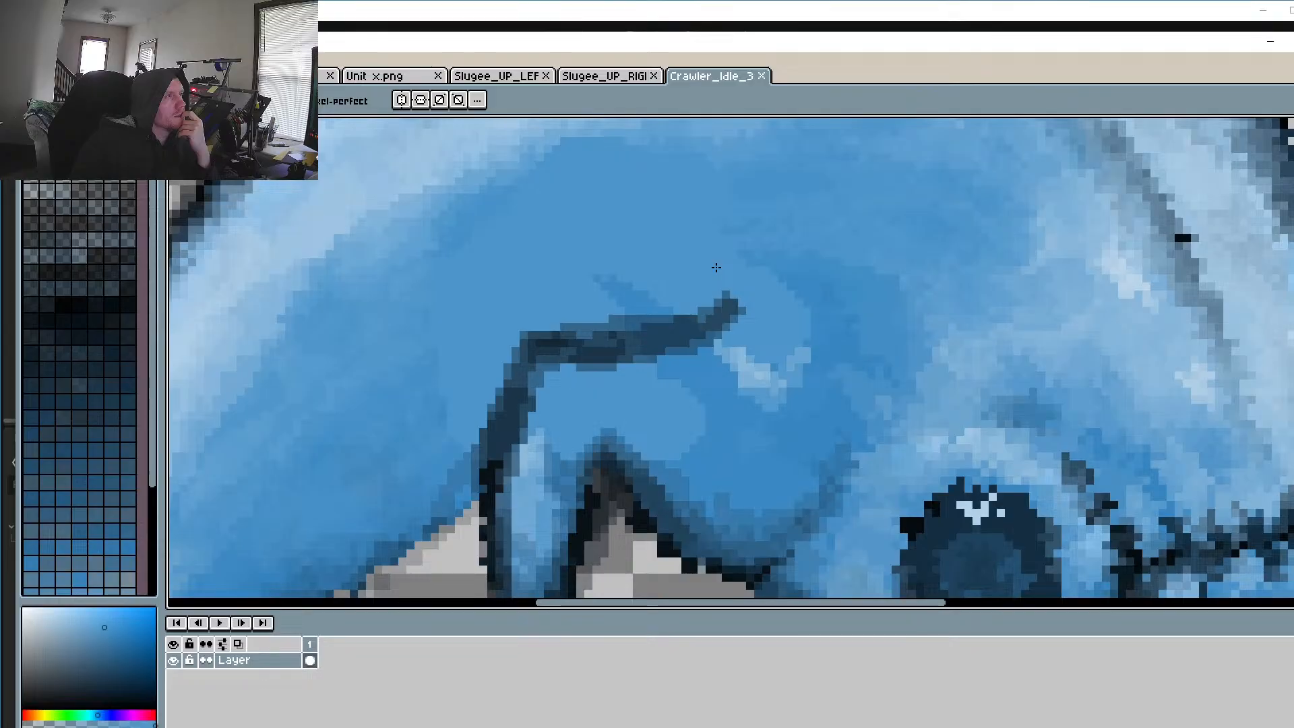
{"action": "scroll", "coordinate": [717, 268], "scroll_direction": "down", "scroll_amount": 2}
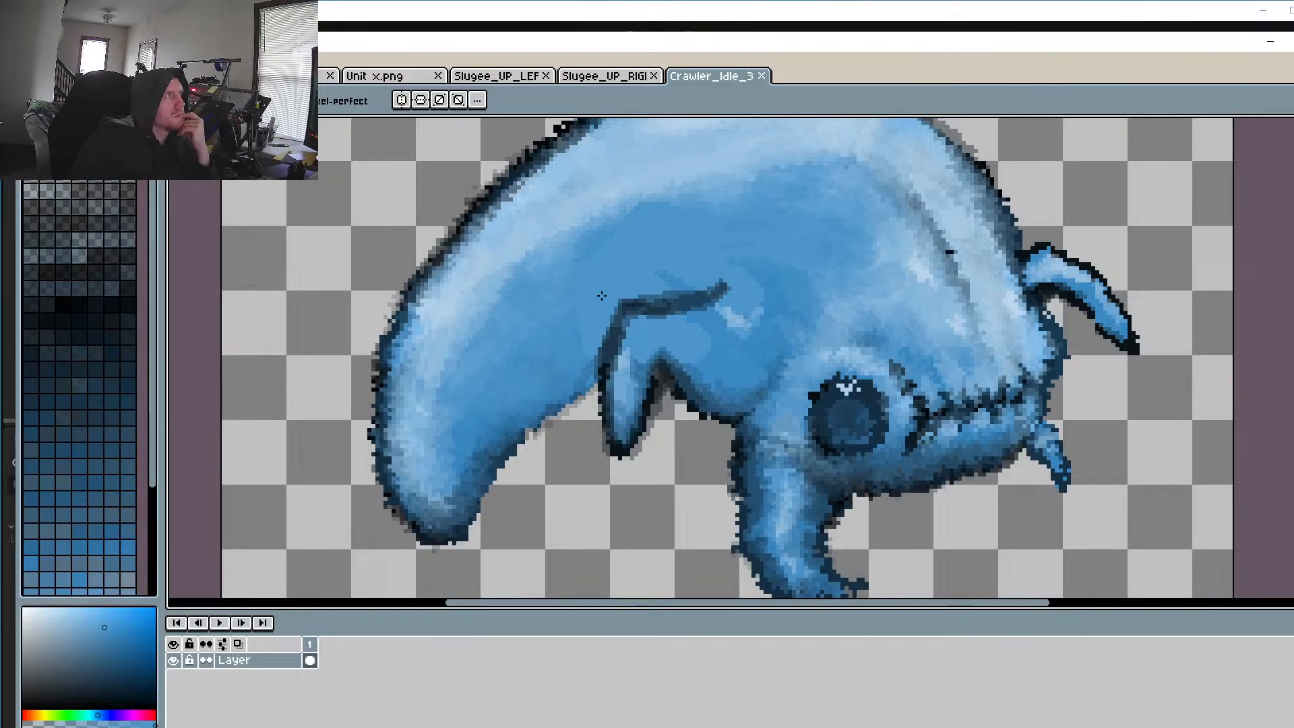
{"action": "scroll", "coordinate": [601, 295], "scroll_direction": "down", "scroll_amount": 1}
{"action": "scroll", "coordinate": [653, 371], "scroll_direction": "up", "scroll_amount": 2}
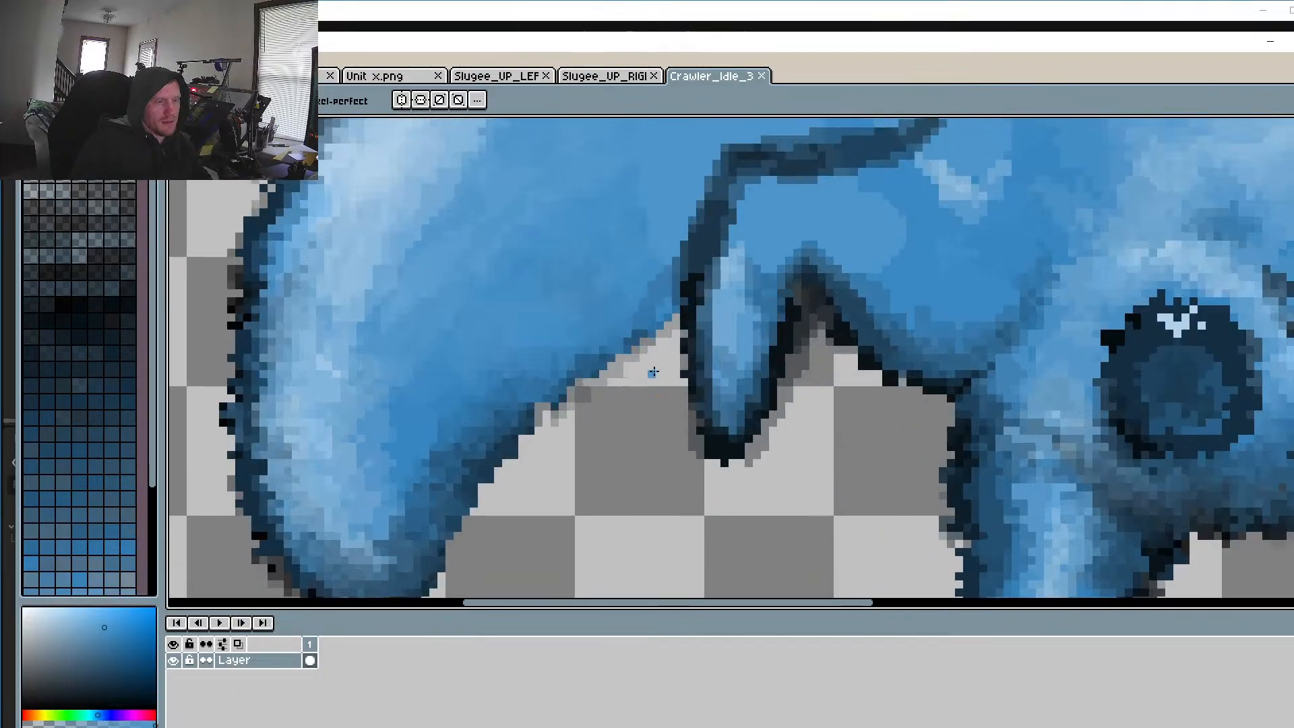
{"action": "scroll", "coordinate": [653, 372], "scroll_direction": "up", "scroll_amount": 1}
{"action": "key", "text": "i"}
{"action": "left_click", "coordinate": [700, 298]}
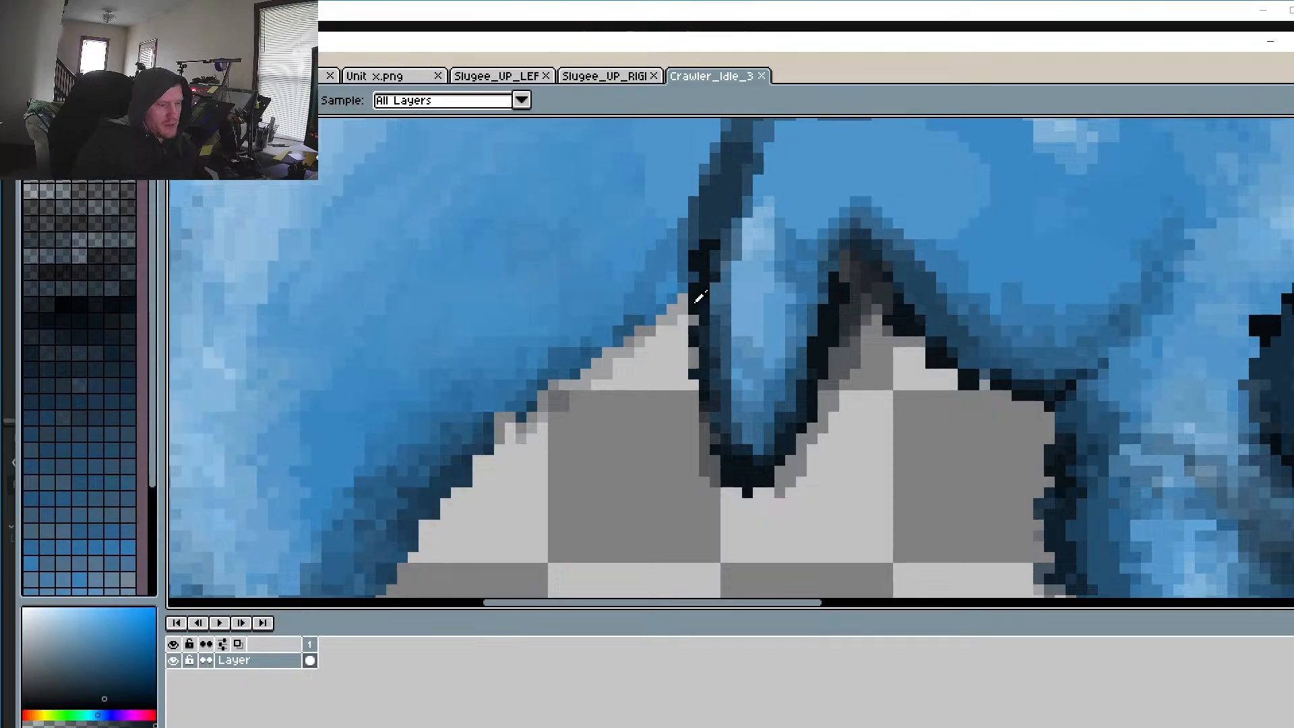
{"action": "key", "text": "b"}
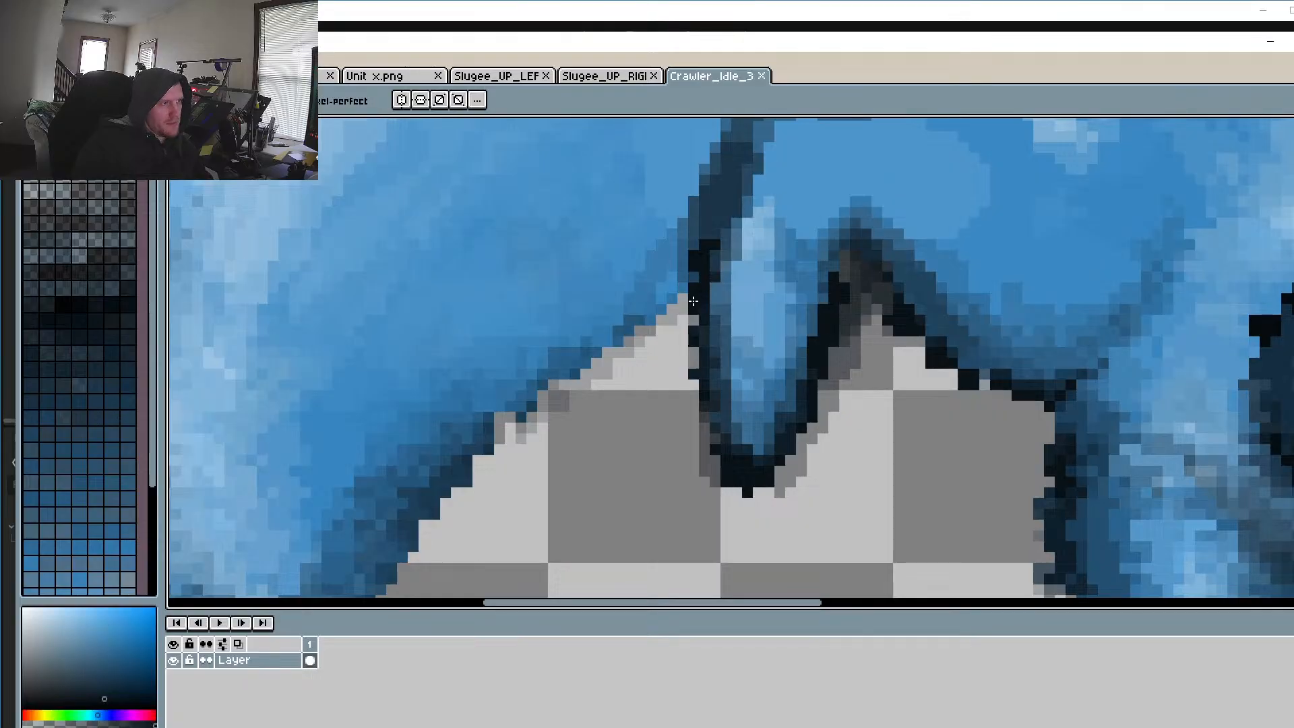
{"action": "left_click", "coordinate": [49, 725]}
Step: Darken the body's lower edge from the small limb toward the tail with translucent dark pixels and strokes
{"action": "scroll", "coordinate": [676, 396], "scroll_direction": "up", "scroll_amount": 1}
{"action": "left_click", "coordinate": [666, 179]}
{"action": "left_click", "coordinate": [644, 181]}
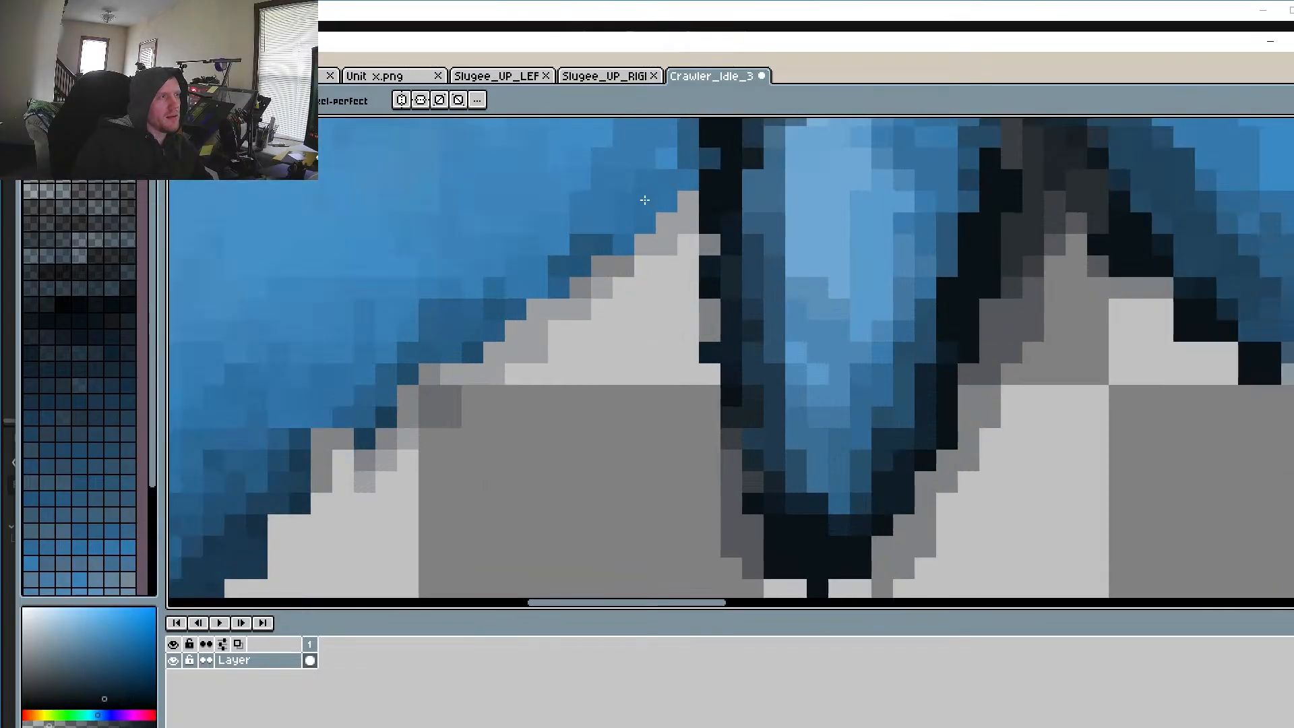
{"action": "left_click", "coordinate": [666, 158]}
{"action": "left_click", "coordinate": [688, 157]}
{"action": "left_click", "coordinate": [644, 200]}
{"action": "left_click", "coordinate": [602, 222]}
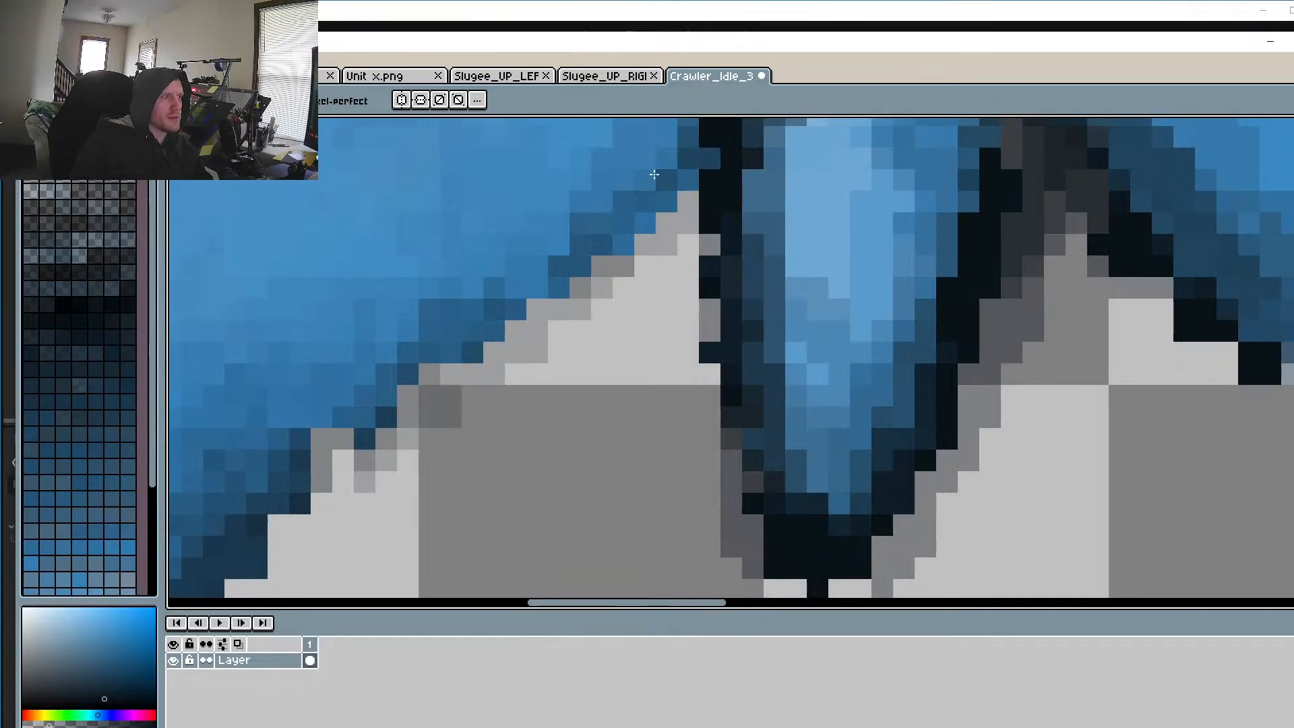
{"action": "left_click_drag", "start_coordinate": [654, 174], "coordinate": [537, 245]}
{"action": "left_click_drag", "start_coordinate": [645, 159], "coordinate": [429, 330]}
{"action": "left_click_drag", "start_coordinate": [580, 243], "coordinate": [452, 310]}
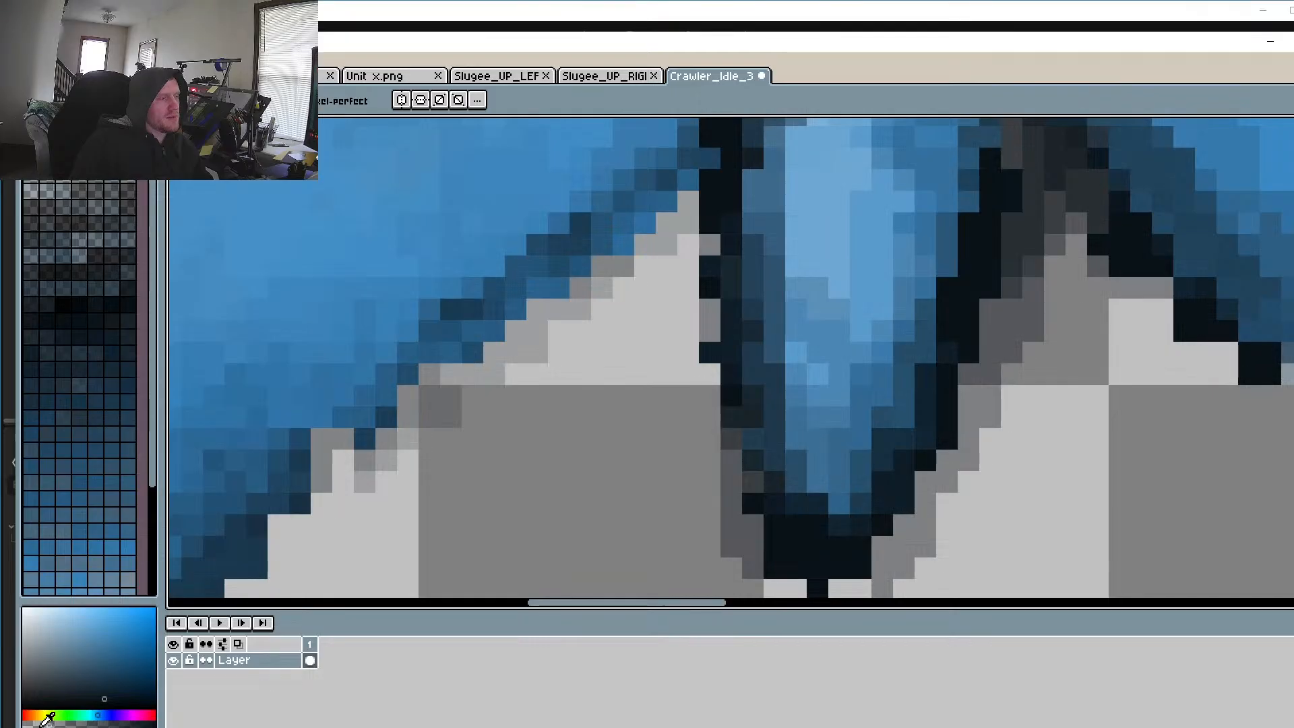
Step: Reduce the colour's opacity further and widen the shadow inward along the underside of the tail with soft overlapping strokes
{"action": "left_click_drag", "start_coordinate": [546, 216], "coordinate": [465, 279]}
{"action": "left_click_drag", "start_coordinate": [634, 128], "coordinate": [553, 208]}
{"action": "left_click_drag", "start_coordinate": [586, 128], "coordinate": [425, 253]}
{"action": "left_click_drag", "start_coordinate": [482, 192], "coordinate": [195, 458]}
{"action": "mouse_move", "coordinate": [546, 216]}
{"action": "left_mouse_down"}
{"action": "mouse_move", "coordinate": [485, 273]}
{"action": "mouse_move", "coordinate": [357, 337]}
{"action": "left_mouse_up"}
{"action": "left_click_drag", "start_coordinate": [411, 303], "coordinate": [253, 444]}
Step: Blend faint shading into the body alongside the outer outline of the small limb
{"action": "scroll", "coordinate": [472, 371], "scroll_direction": "up", "scroll_amount": 3}
{"action": "mouse_move", "coordinate": [680, 259]}
{"action": "left_mouse_down"}
{"action": "mouse_move", "coordinate": [579, 371]}
{"action": "mouse_move", "coordinate": [615, 298]}
{"action": "left_mouse_up"}
{"action": "scroll", "coordinate": [630, 317], "scroll_direction": "down", "scroll_amount": 1}
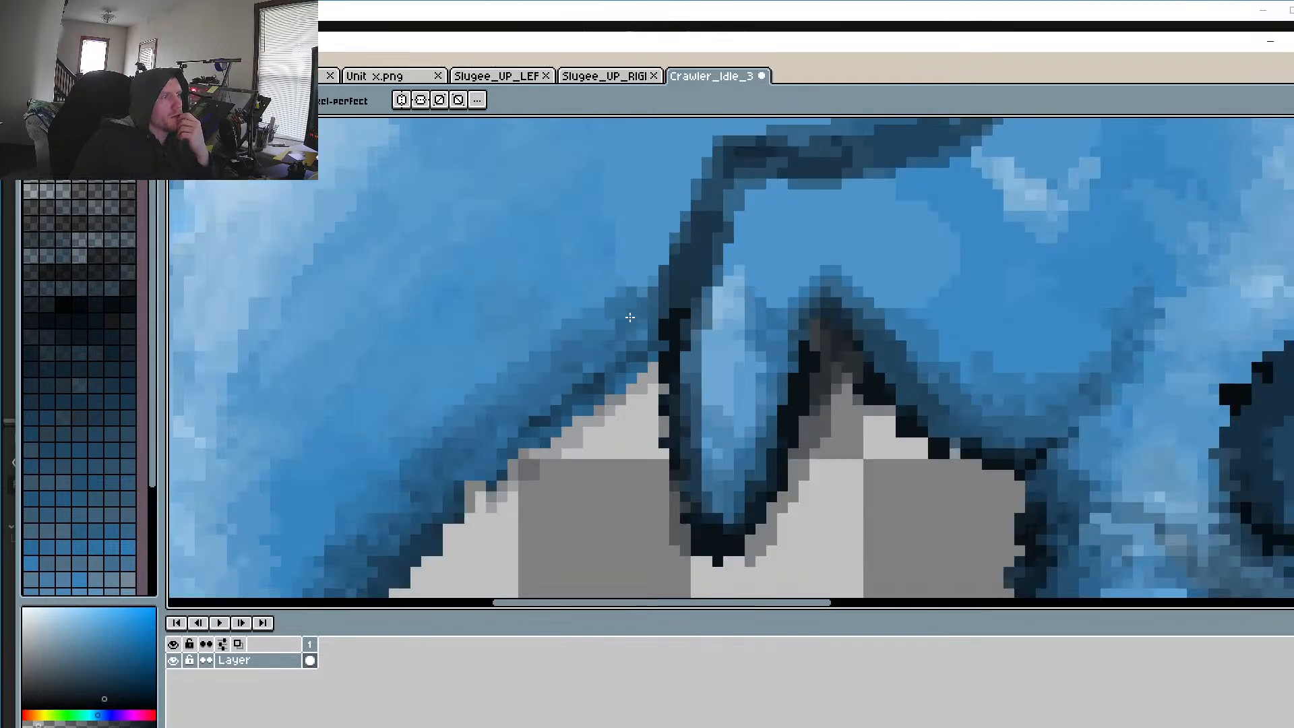
{"action": "scroll", "coordinate": [629, 317], "scroll_direction": "down", "scroll_amount": 5}
{"action": "scroll", "coordinate": [640, 378], "scroll_direction": "up", "scroll_amount": 6}
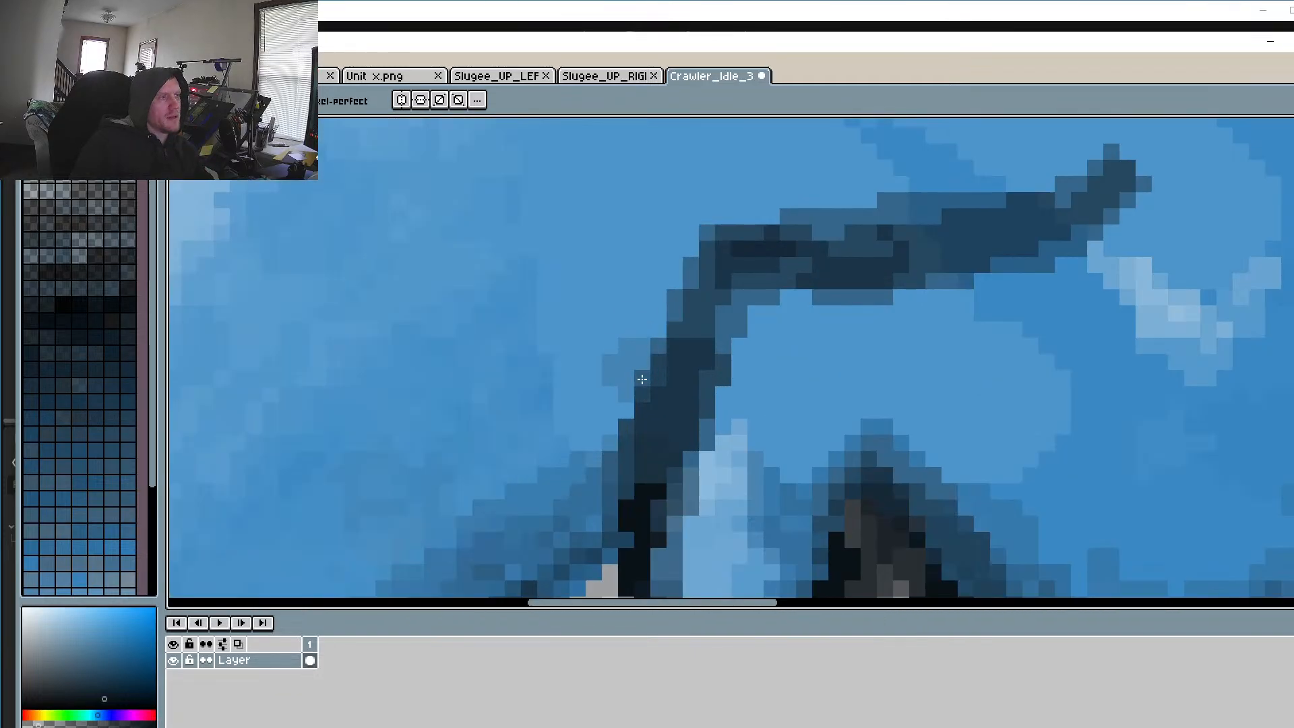
{"action": "left_click_drag", "start_coordinate": [641, 380], "coordinate": [623, 435]}
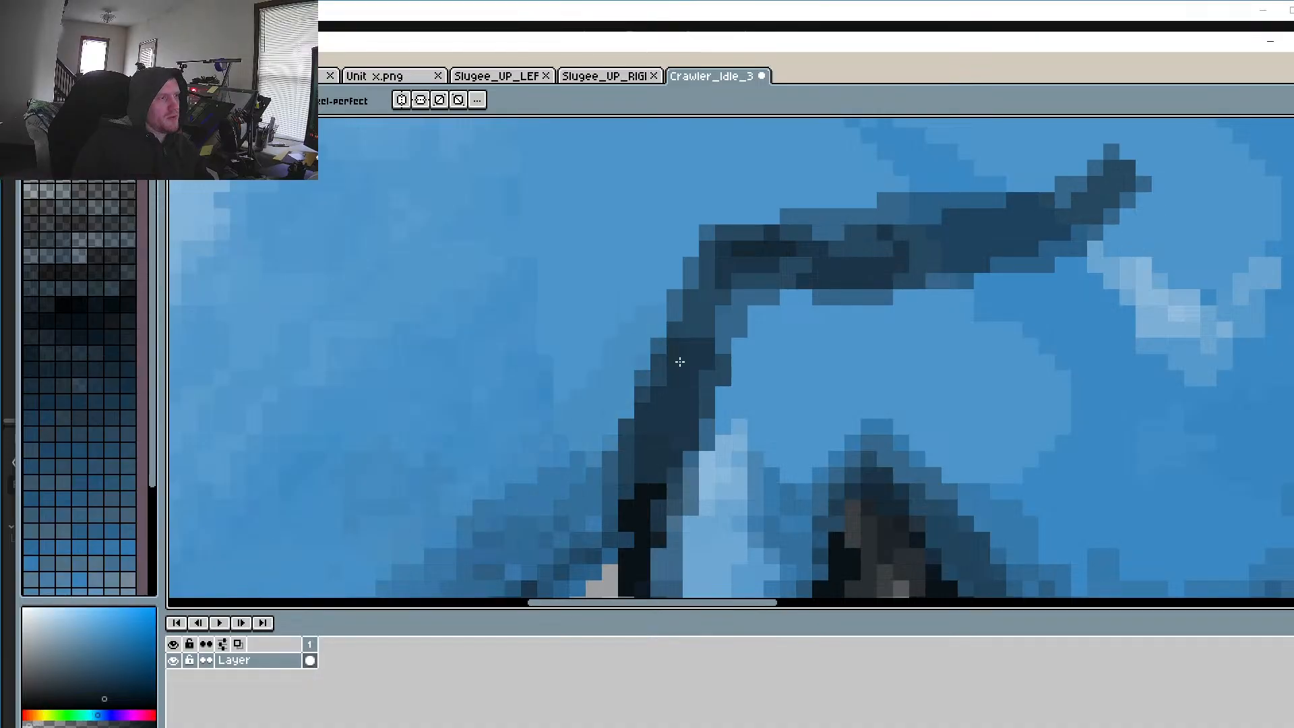
Step: Sample the transparent background and erase the stray pixels protruding from the front leg's outer edge
{"action": "scroll", "coordinate": [675, 378], "scroll_direction": "down", "scroll_amount": 4}
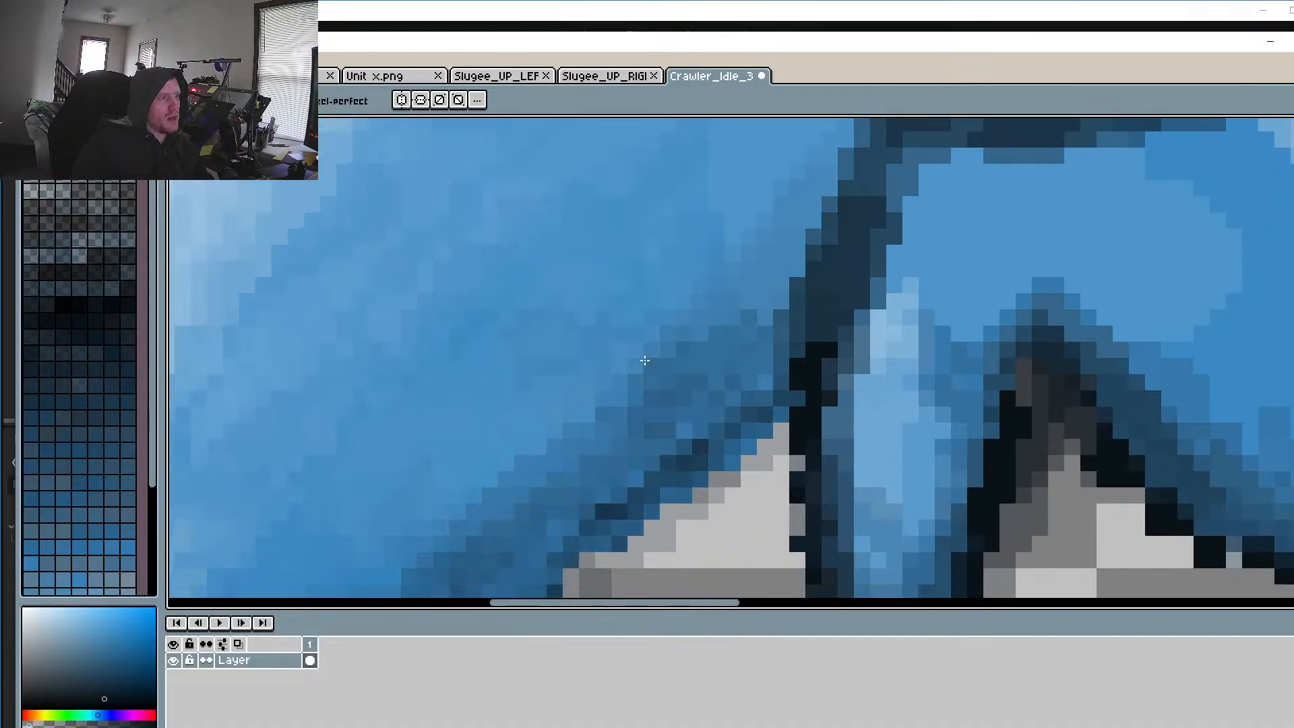
{"action": "scroll", "coordinate": [604, 522], "scroll_direction": "down", "scroll_amount": 2}
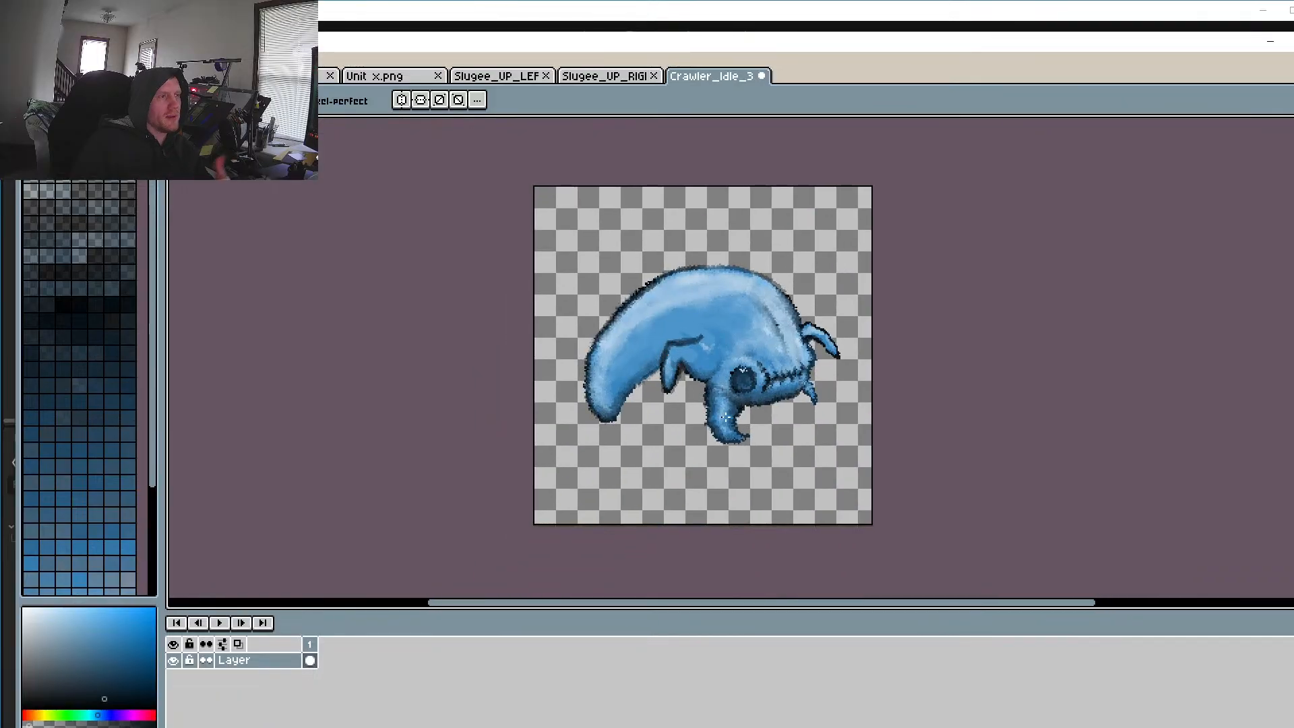
{"action": "scroll", "coordinate": [713, 357], "scroll_direction": "up", "scroll_amount": 4}
{"action": "scroll", "coordinate": [643, 384], "scroll_direction": "up", "scroll_amount": 1}
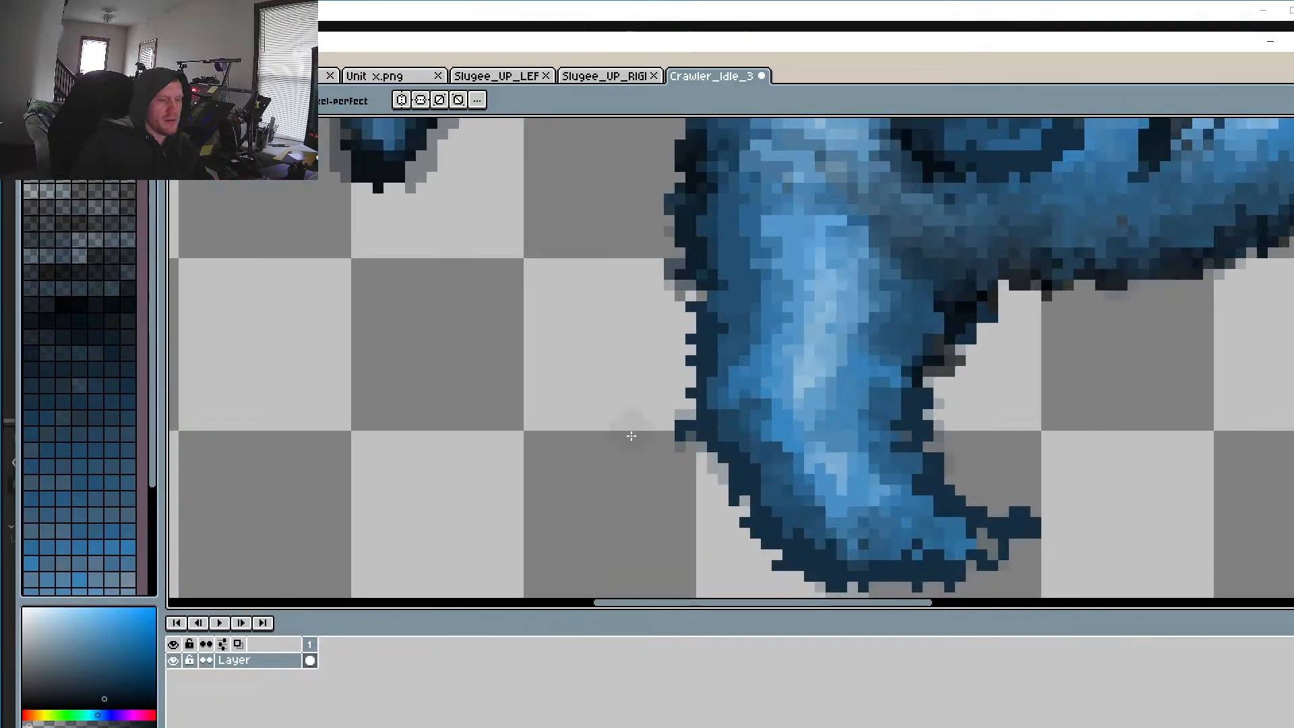
{"action": "key", "text": "i"}
{"action": "left_click", "coordinate": [630, 407]}
{"action": "key", "text": "b"}
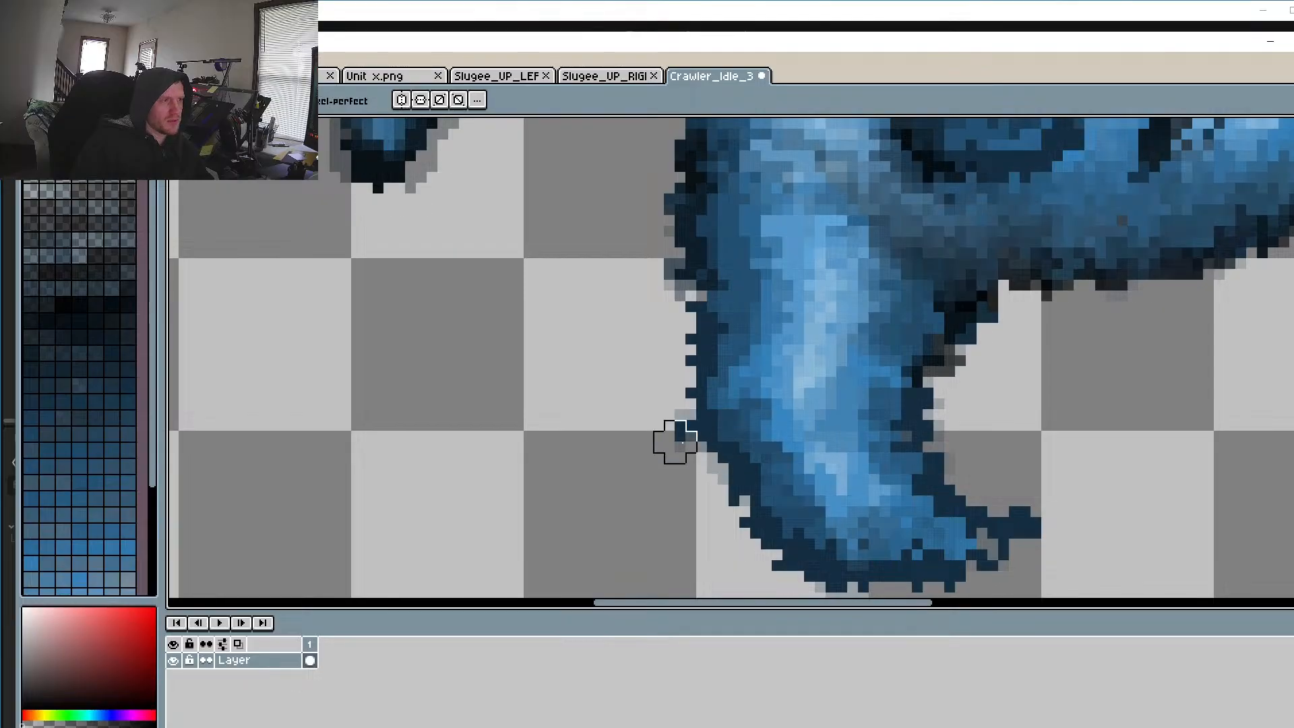
{"action": "scroll", "coordinate": [659, 396], "scroll_direction": "up", "scroll_amount": 3}
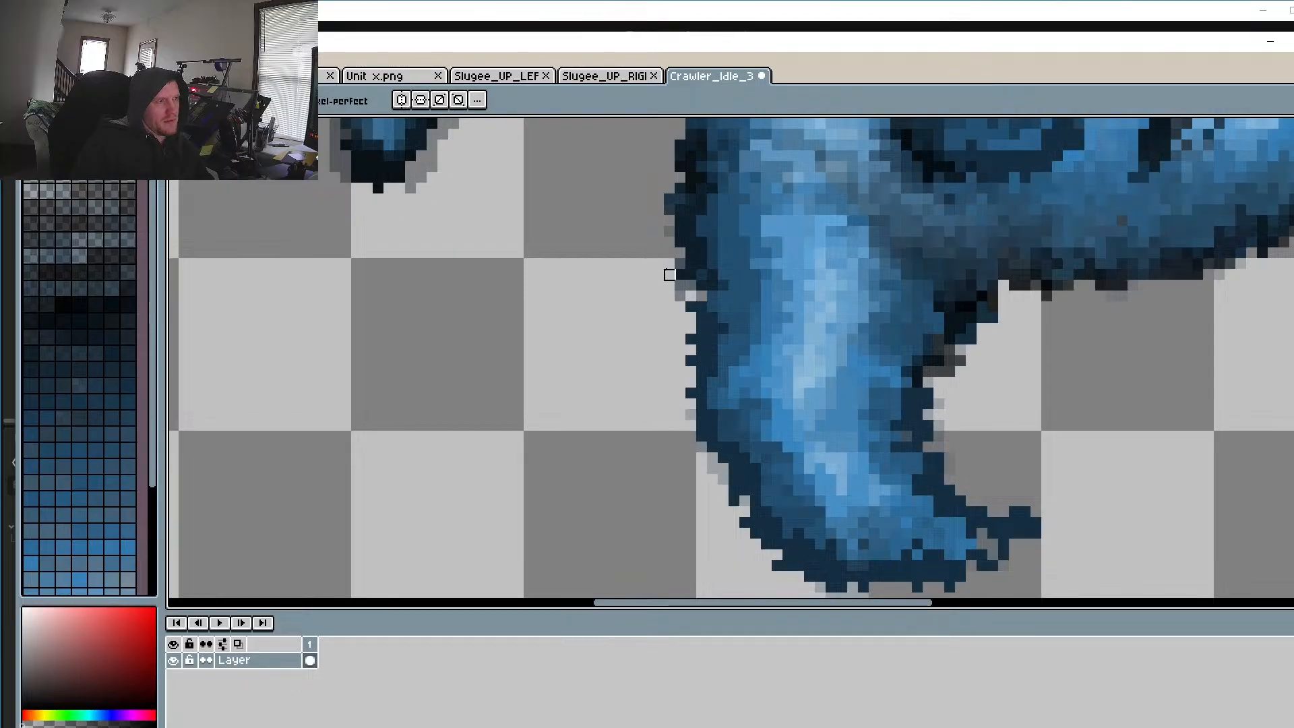
{"action": "scroll", "coordinate": [669, 274], "scroll_direction": "up", "scroll_amount": 2}
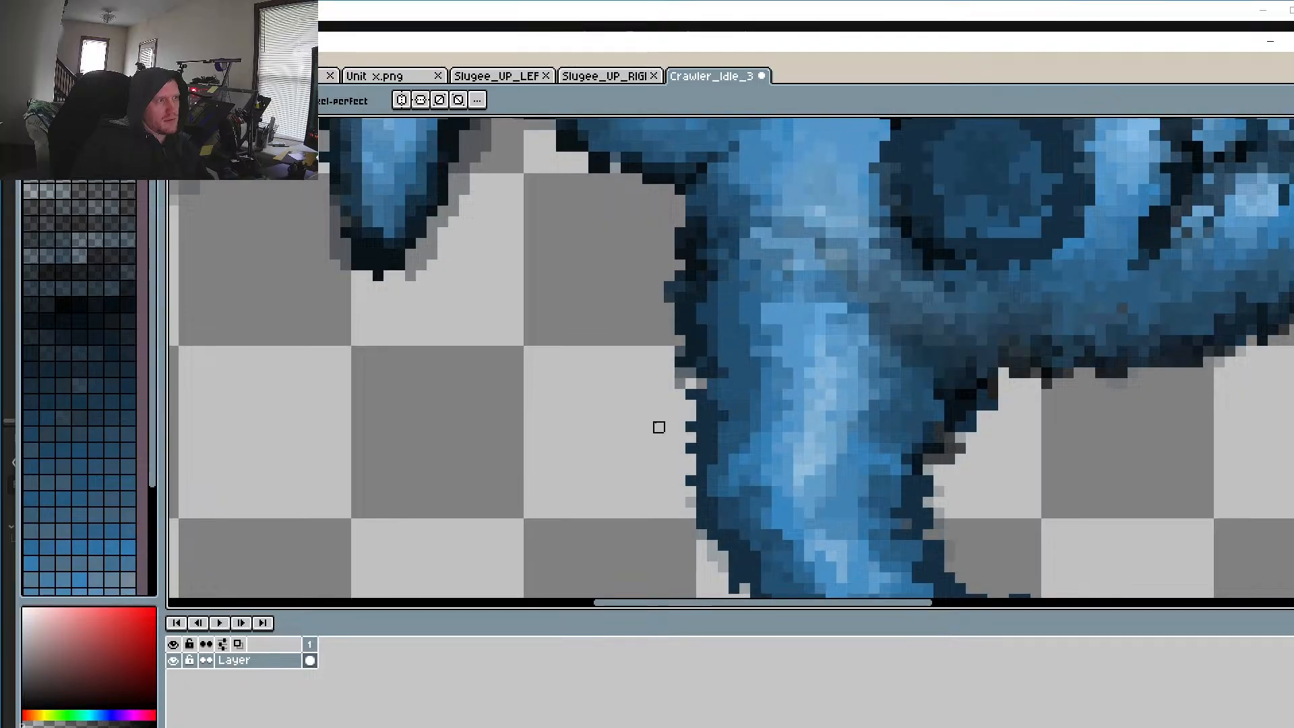
{"action": "scroll", "coordinate": [695, 395], "scroll_direction": "down", "scroll_amount": 1}
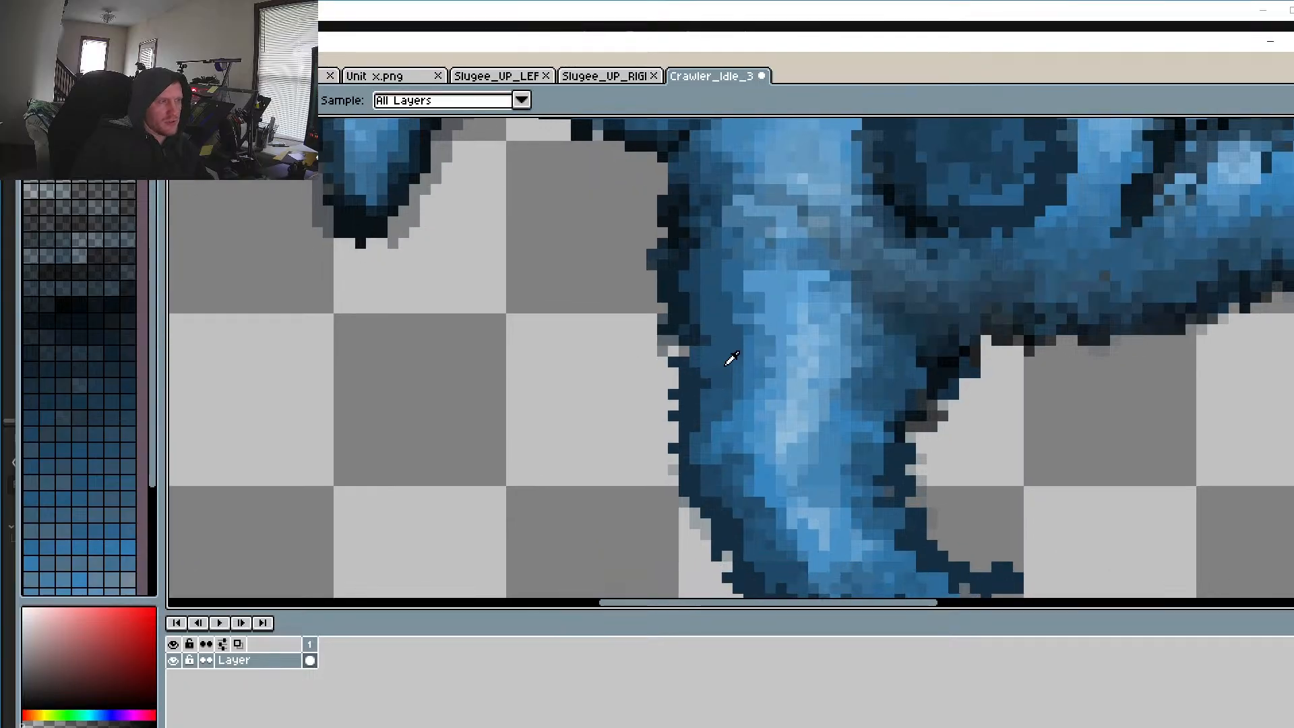
Step: Fill the gap in the front leg's outer edge and rebuild its outline downward with sampled near-black and dark blue pixels
{"action": "left_click", "coordinate": [721, 343], "text": "alt"}
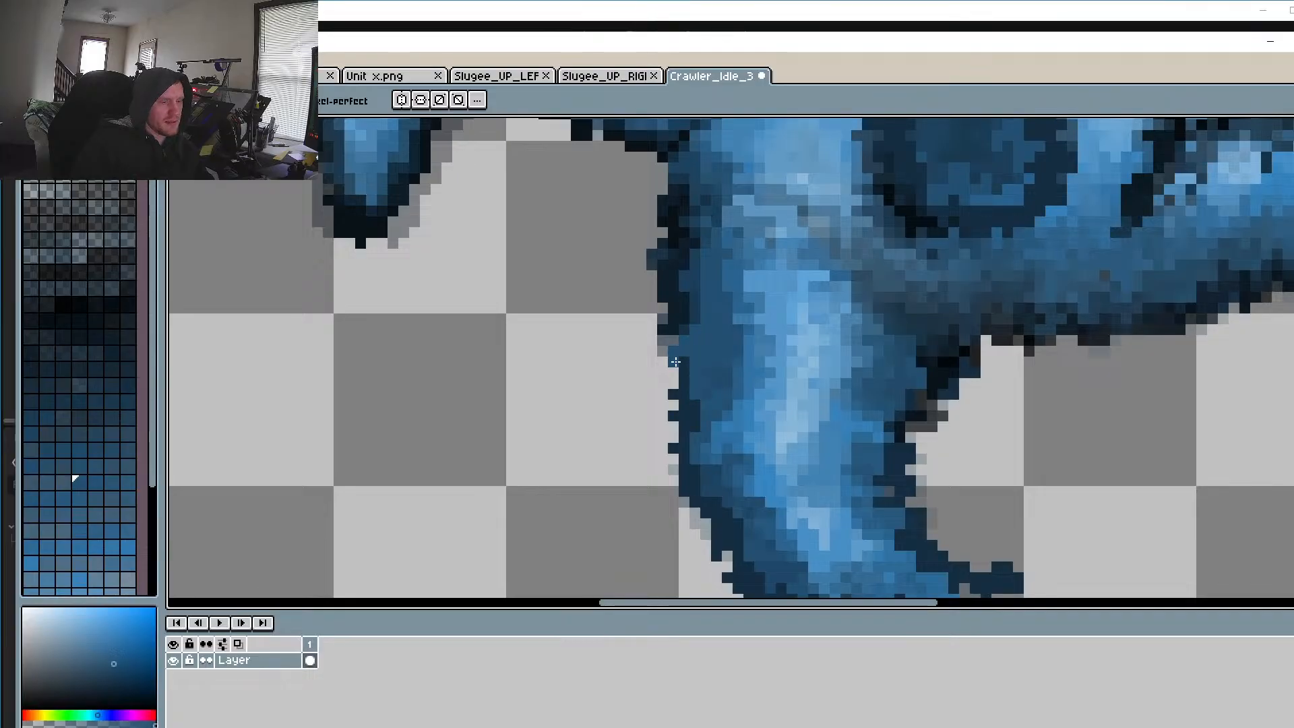
{"action": "scroll", "coordinate": [675, 362], "scroll_direction": "up", "scroll_amount": 2}
{"action": "left_click", "coordinate": [693, 265], "text": "alt"}
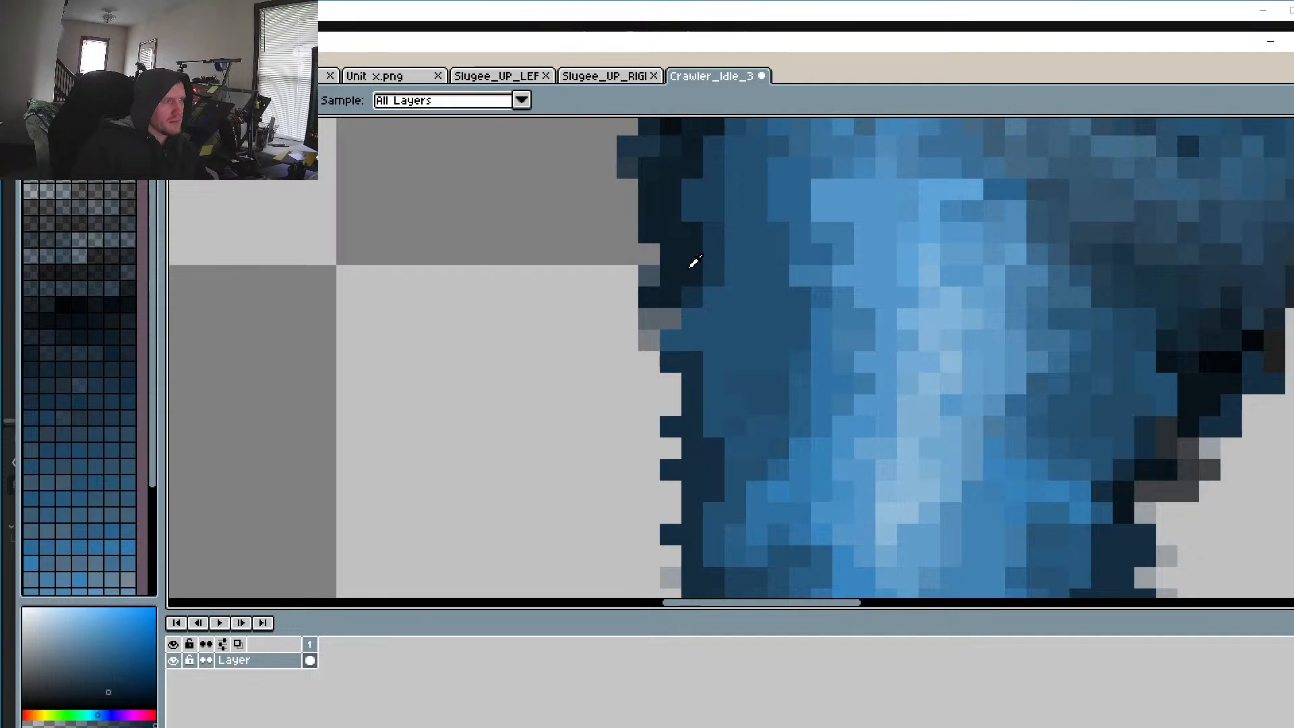
{"action": "left_click_drag", "start_coordinate": [648, 315], "coordinate": [659, 364]}
{"action": "left_click", "coordinate": [668, 381]}
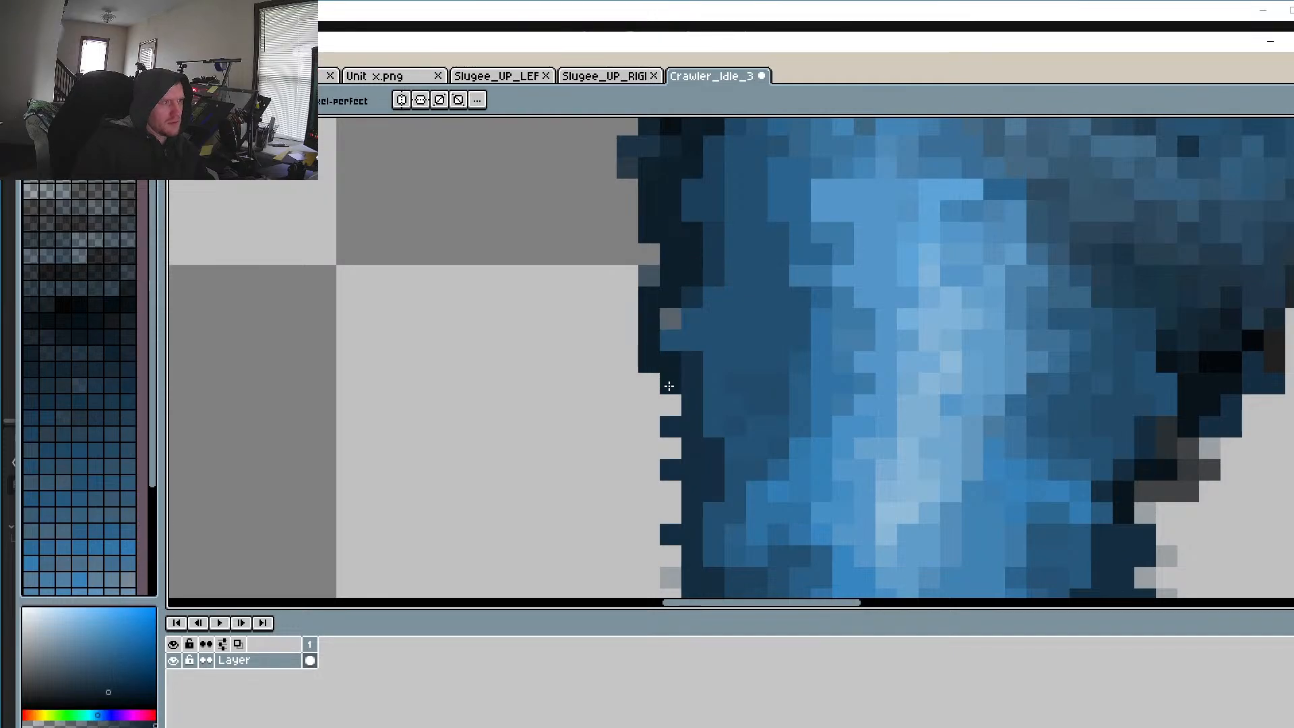
{"action": "left_click", "coordinate": [692, 391], "text": "alt"}
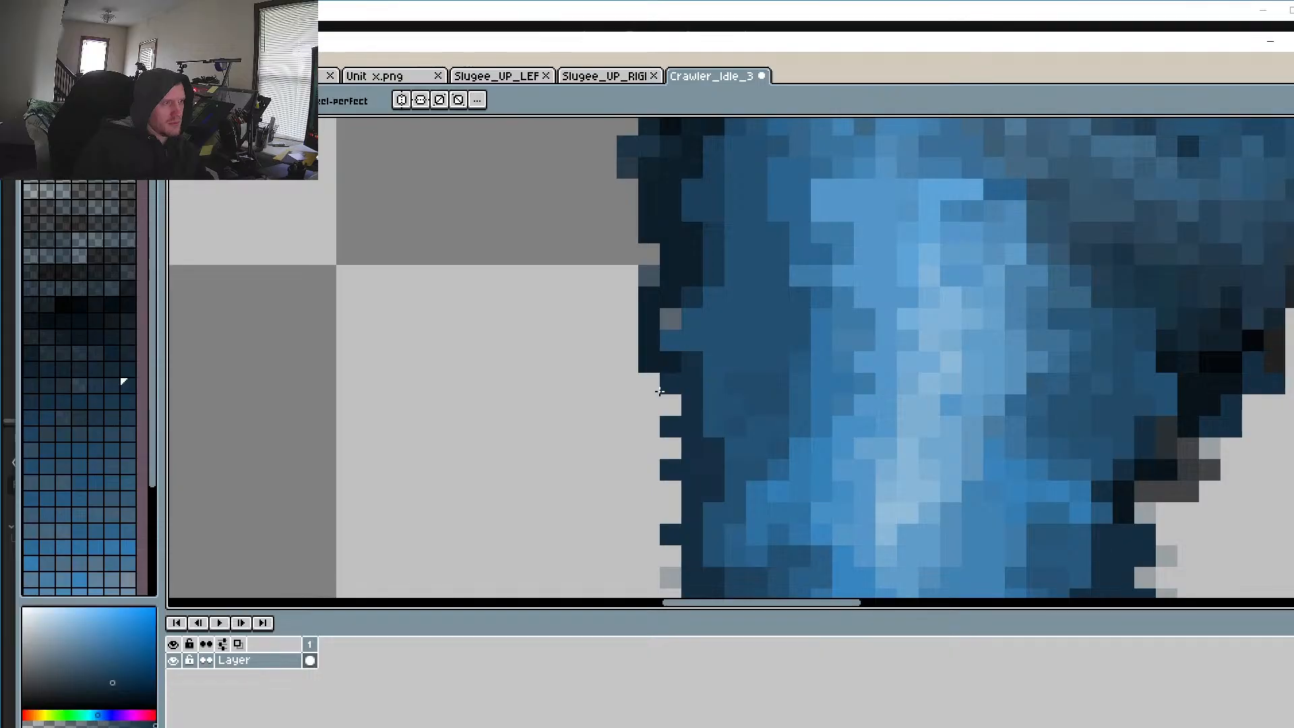
{"action": "mouse_move", "coordinate": [662, 387]}
{"action": "left_mouse_down"}
{"action": "mouse_move", "coordinate": [666, 423]}
{"action": "mouse_move", "coordinate": [671, 518]}
{"action": "left_mouse_up"}
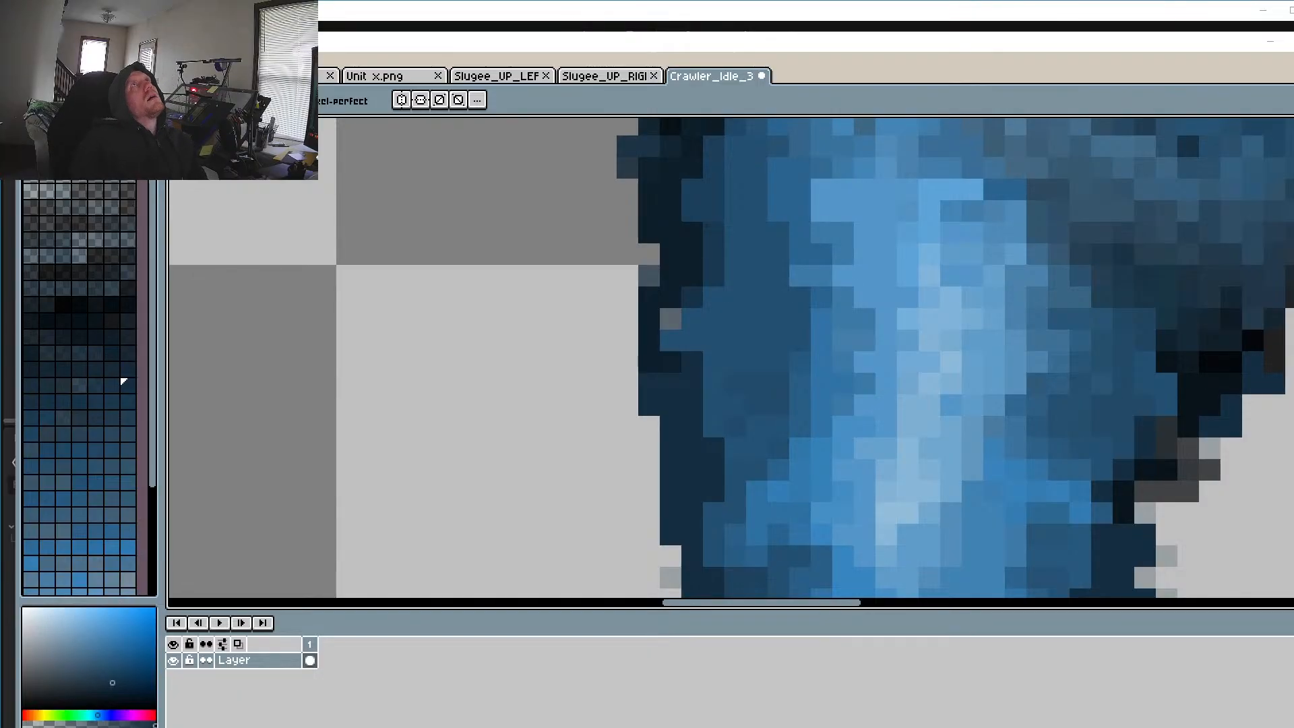
Step: Cover the grey gap pixel inside the front leg's outer outline and paint a darker blue shading band alongside that outline
{"action": "left_click_drag", "start_coordinate": [585, 314], "coordinate": [612, 396]}
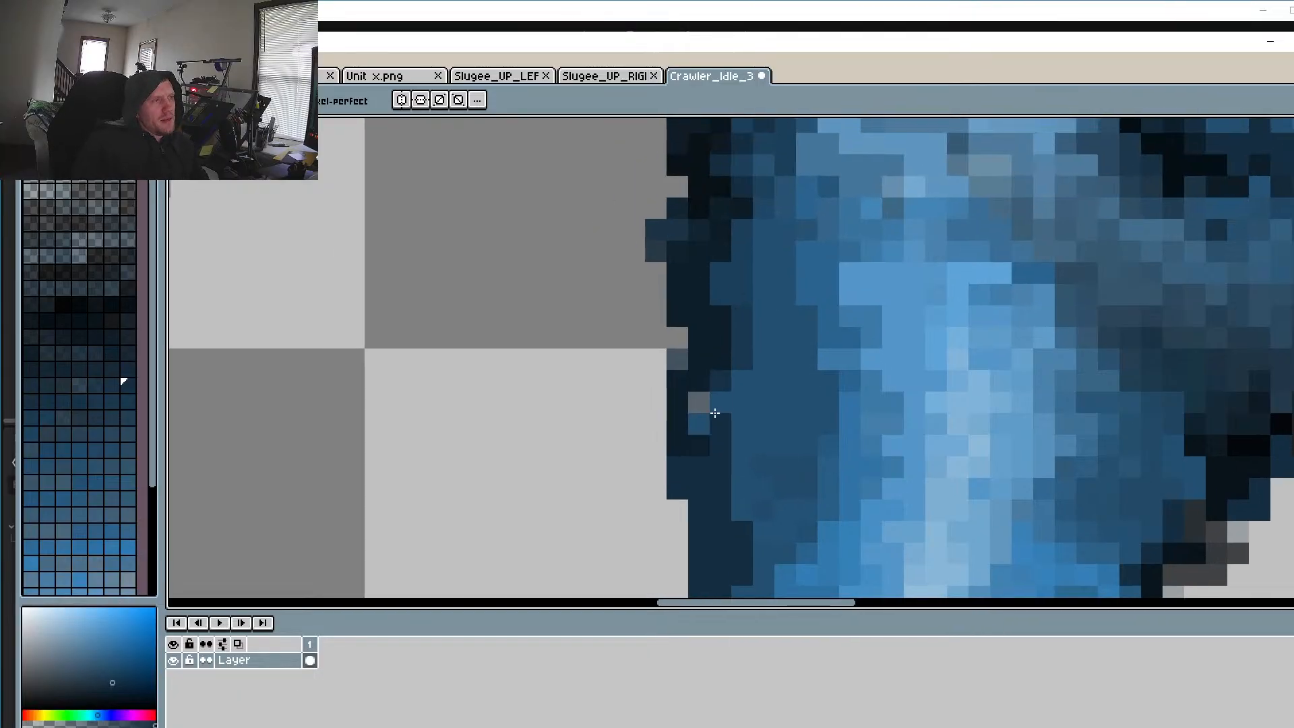
{"action": "left_click", "coordinate": [742, 413], "text": "alt"}
{"action": "left_click", "coordinate": [694, 404]}
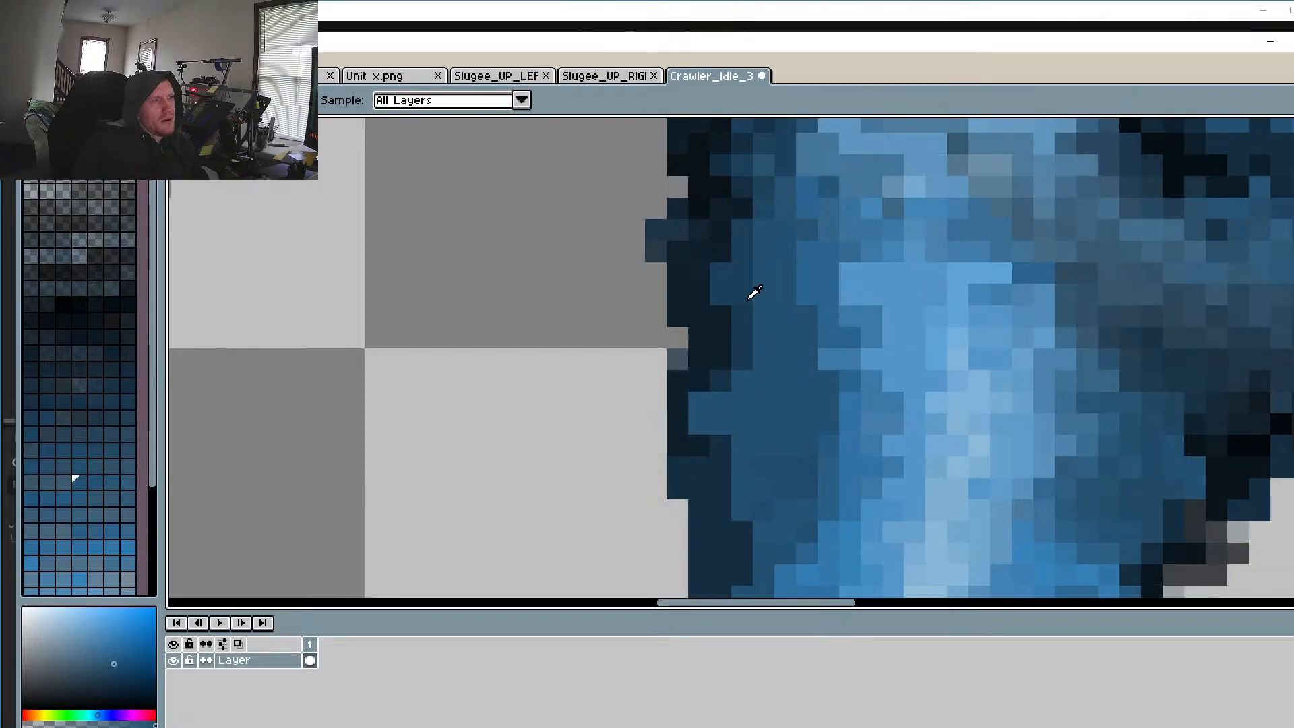
{"action": "left_click", "coordinate": [742, 278], "text": "alt"}
{"action": "mouse_move", "coordinate": [696, 404]}
{"action": "left_mouse_down"}
{"action": "mouse_move", "coordinate": [710, 430]}
{"action": "mouse_move", "coordinate": [721, 404]}
{"action": "mouse_move", "coordinate": [742, 533]}
{"action": "left_mouse_up"}
{"action": "left_click_drag", "start_coordinate": [726, 490], "coordinate": [748, 372]}
{"action": "left_click_drag", "start_coordinate": [761, 443], "coordinate": [760, 523]}
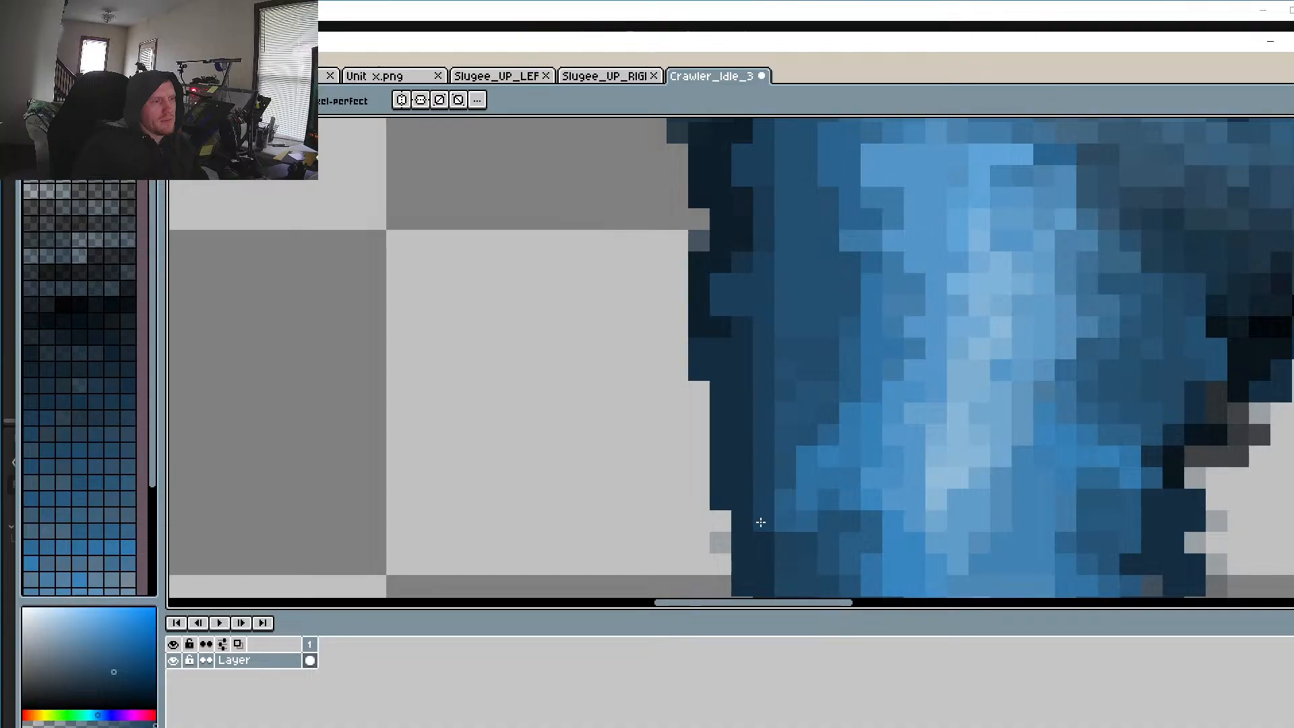
{"action": "scroll", "coordinate": [752, 509], "scroll_direction": "down", "scroll_amount": 3}
{"action": "scroll", "coordinate": [752, 509], "scroll_direction": "up", "scroll_amount": 3}
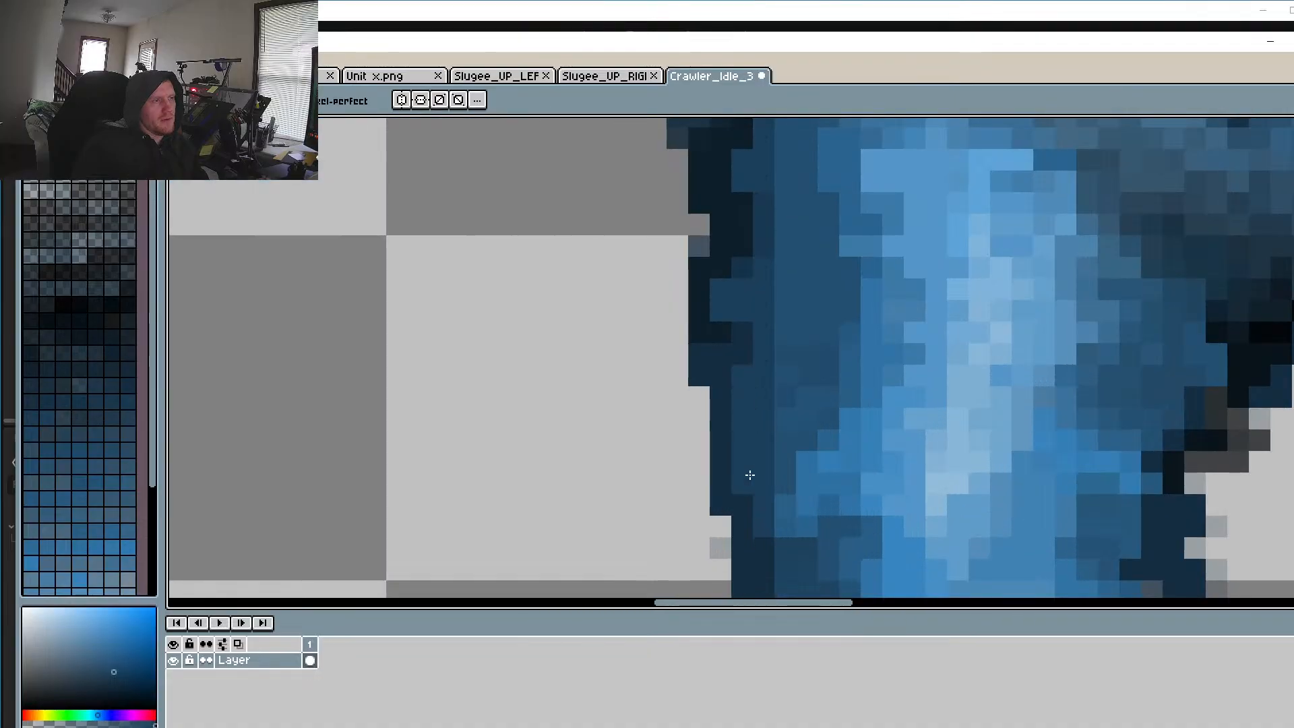
Step: Sample the leg's mid-blue and paint over the lighter pixels beside the new shading band
{"action": "left_click", "coordinate": [817, 362], "text": "alt"}
{"action": "left_click", "coordinate": [782, 524]}
{"action": "mouse_move", "coordinate": [783, 530]}
{"action": "left_mouse_down"}
{"action": "mouse_move", "coordinate": [805, 518]}
{"action": "mouse_move", "coordinate": [804, 479]}
{"action": "left_mouse_up"}
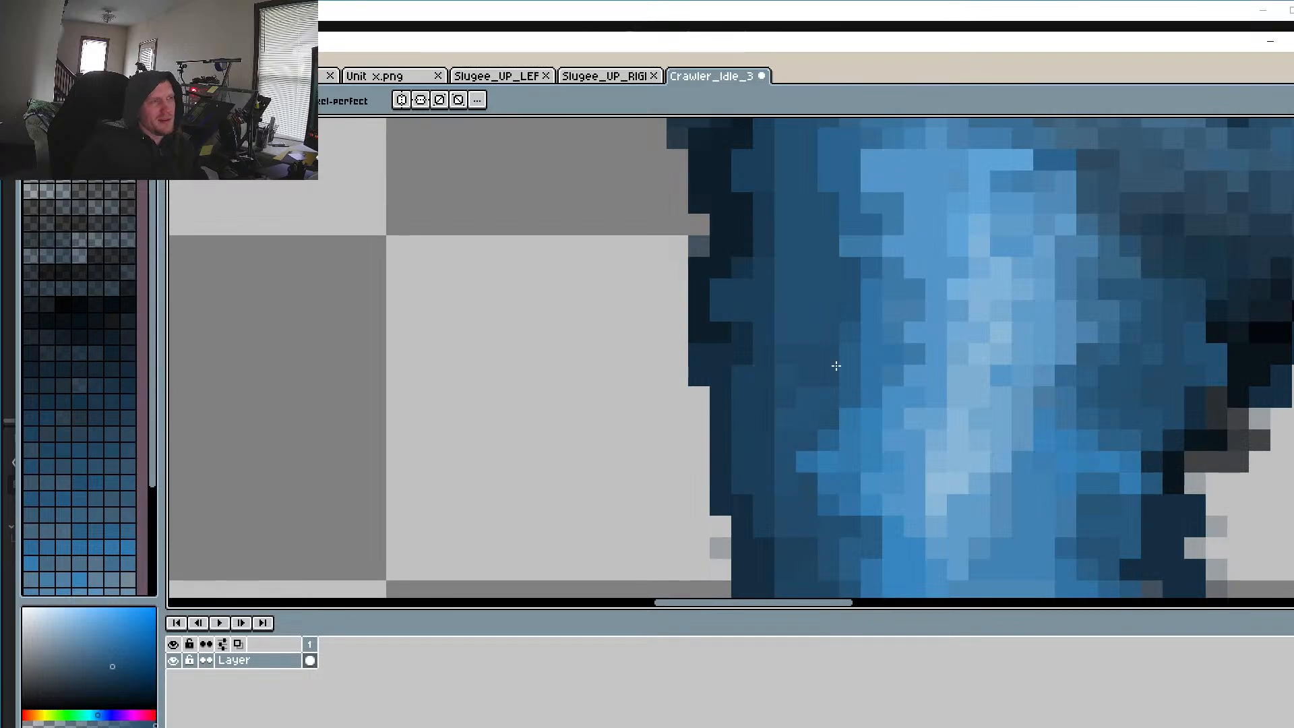
Step: Sample a dark blue from the upper front leg and extend the outline's shading inward along its outer side
{"action": "scroll", "coordinate": [836, 365], "scroll_direction": "up", "scroll_amount": 2}
{"action": "key", "text": "alt"}
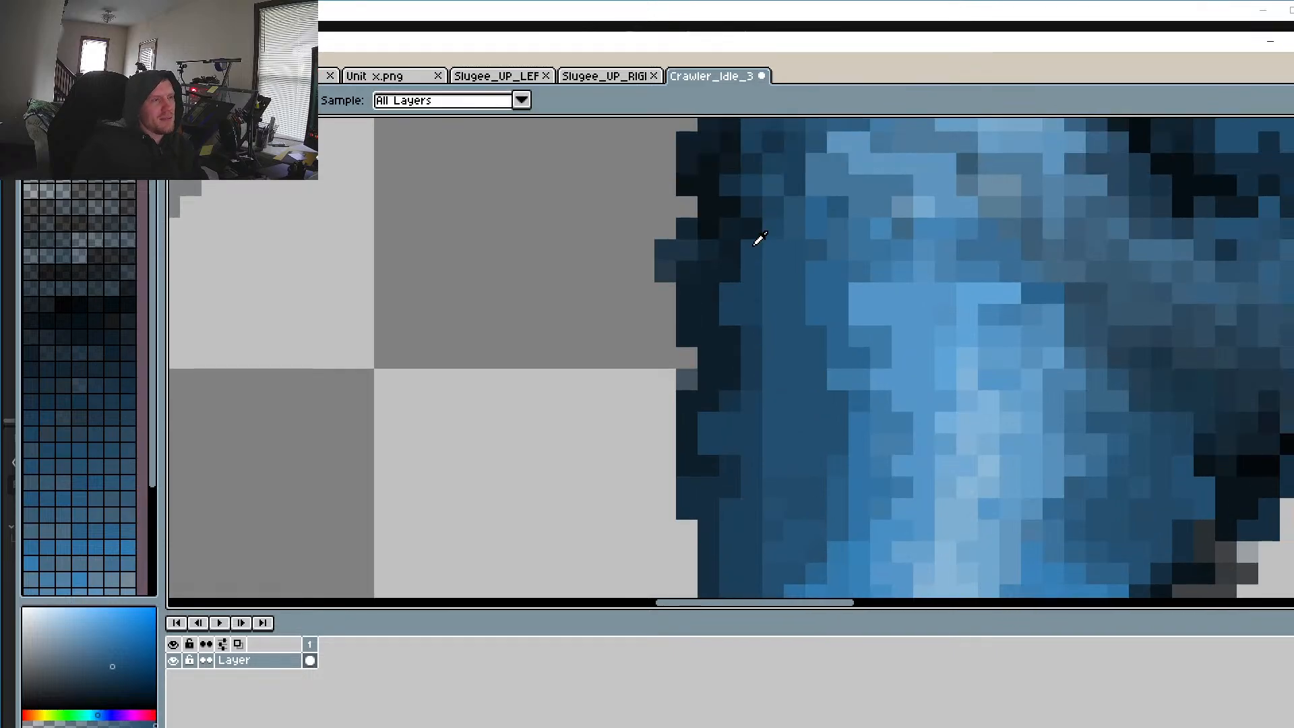
{"action": "left_click", "coordinate": [762, 193], "text": "alt"}
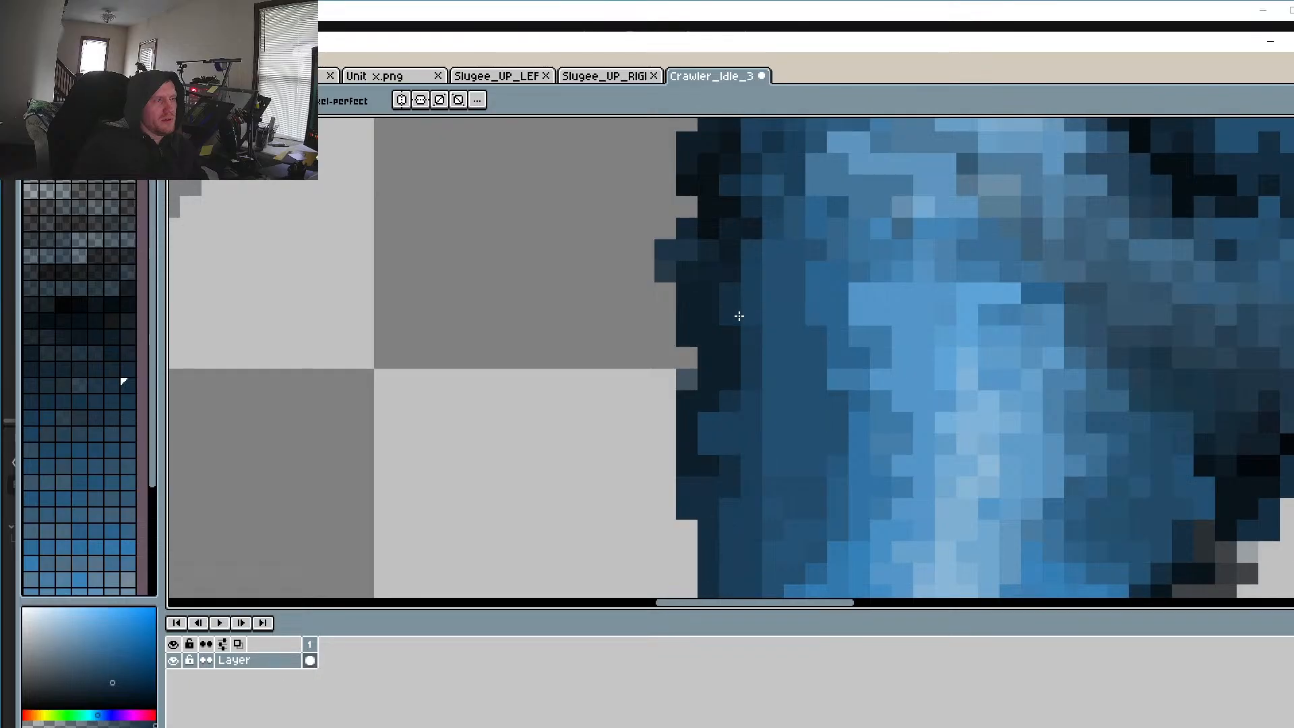
{"action": "left_click_drag", "start_coordinate": [748, 238], "coordinate": [754, 283]}
{"action": "mouse_move", "coordinate": [748, 416]}
{"action": "left_mouse_down"}
{"action": "mouse_move", "coordinate": [705, 427]}
{"action": "mouse_move", "coordinate": [725, 441]}
{"action": "left_mouse_up"}
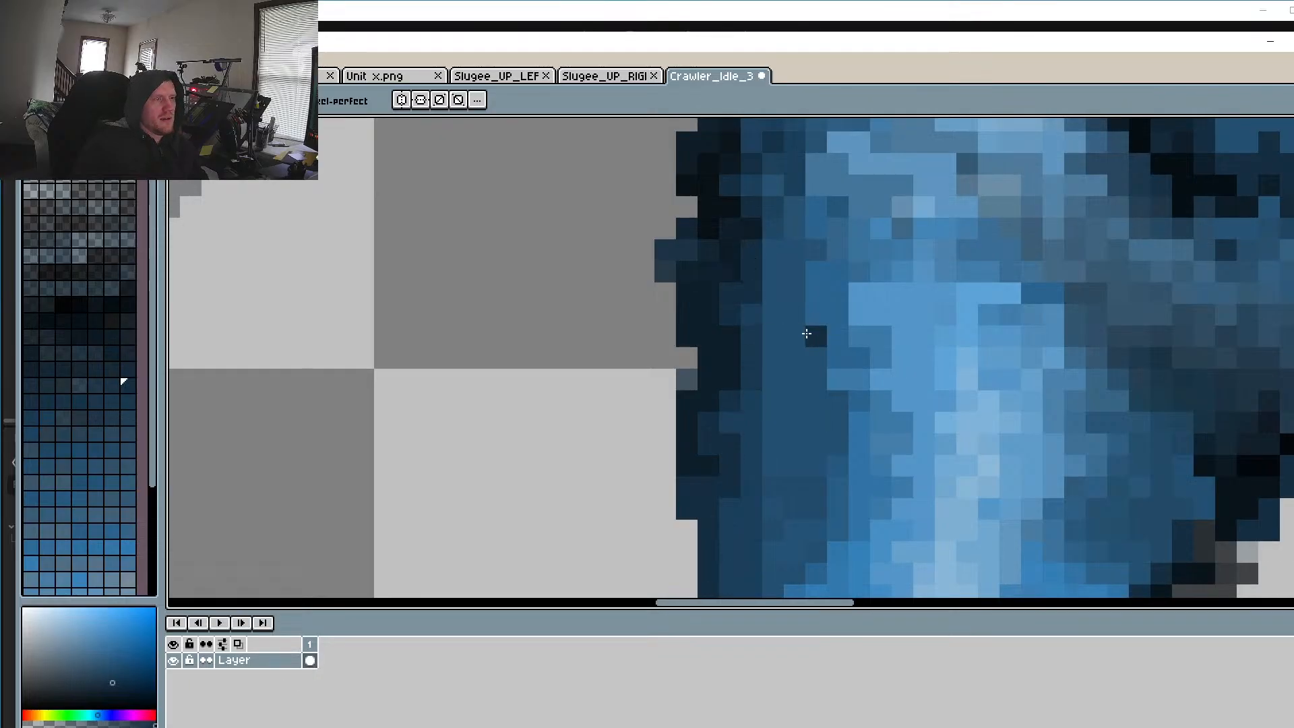
Step: Sample the near-black outline colour and close the gaps in the outline where the body's underside meets the front leg
{"action": "left_click", "coordinate": [815, 328], "text": "alt"}
{"action": "scroll", "coordinate": [818, 263], "scroll_direction": "up", "scroll_amount": 3}
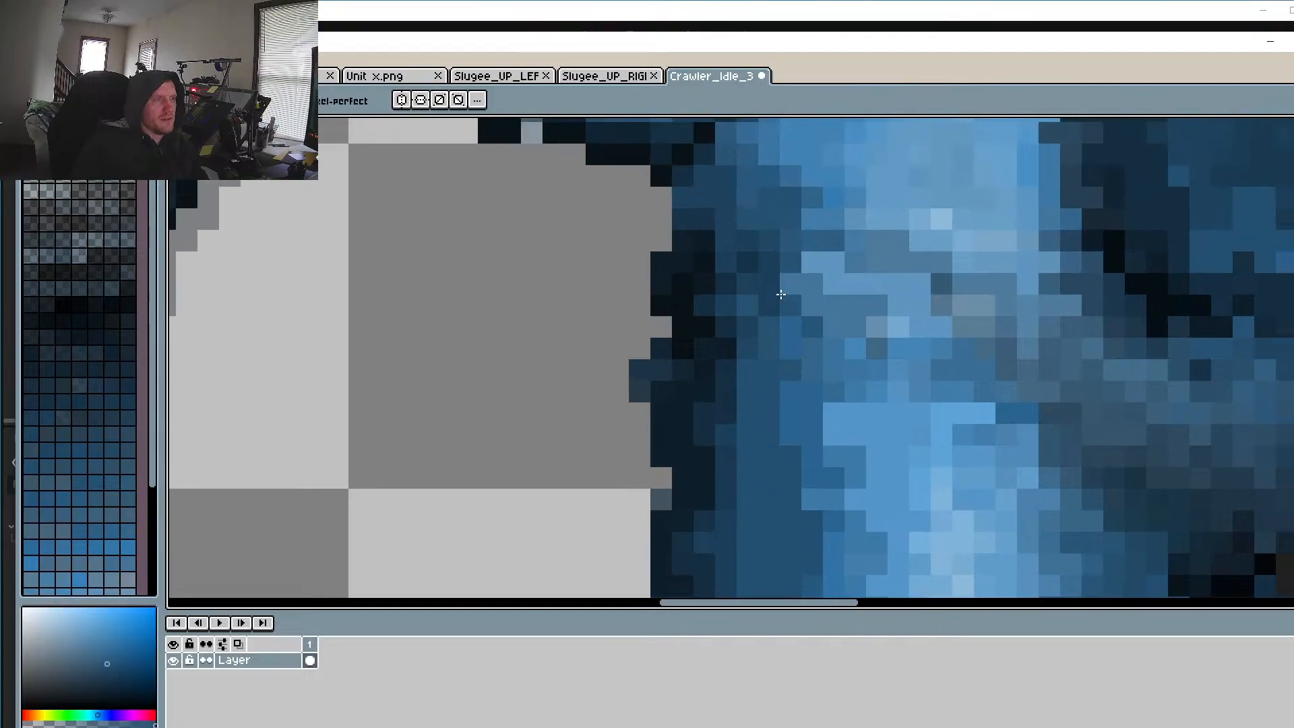
{"action": "scroll", "coordinate": [812, 294], "scroll_direction": "up", "scroll_amount": 1}
{"action": "scroll", "coordinate": [812, 294], "scroll_direction": "up", "scroll_amount": 1}
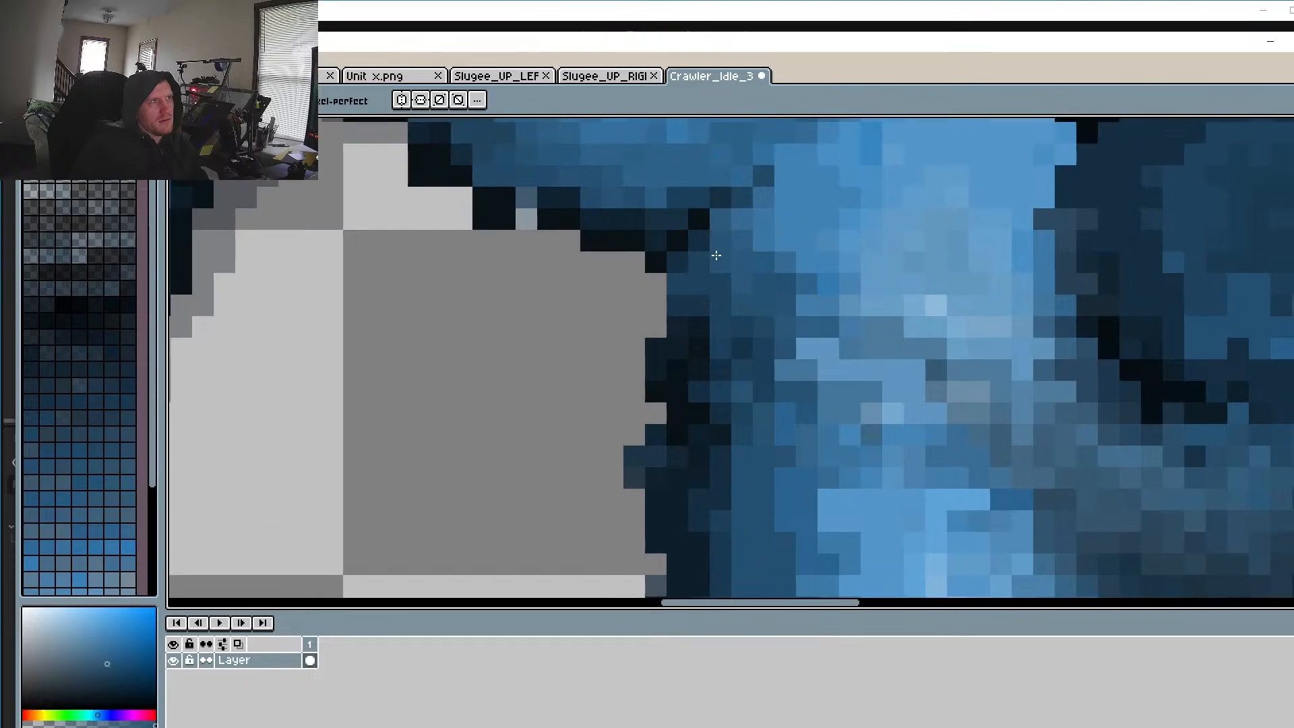
{"action": "scroll", "coordinate": [716, 255], "scroll_direction": "down", "scroll_amount": 3}
{"action": "scroll", "coordinate": [674, 256], "scroll_direction": "up", "scroll_amount": 3}
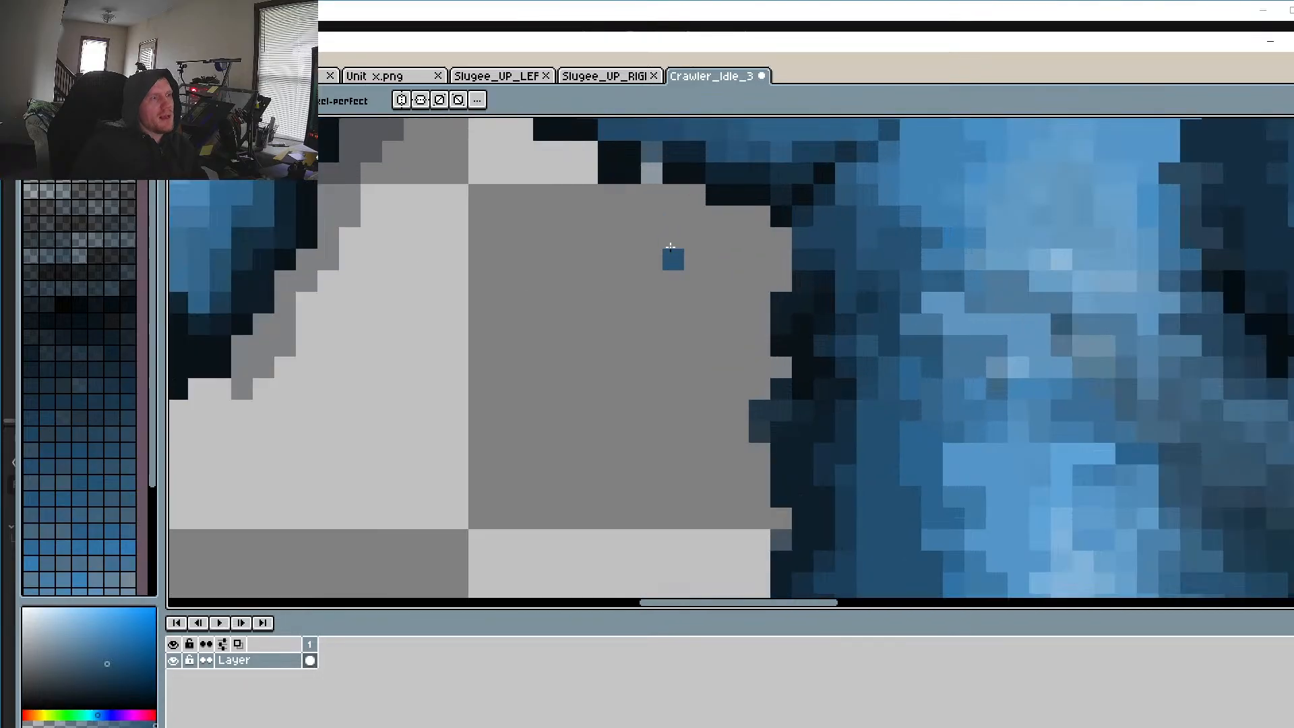
{"action": "left_click", "coordinate": [652, 172], "text": "alt"}
{"action": "left_click", "coordinate": [758, 218]}
{"action": "left_click", "coordinate": [780, 245]}
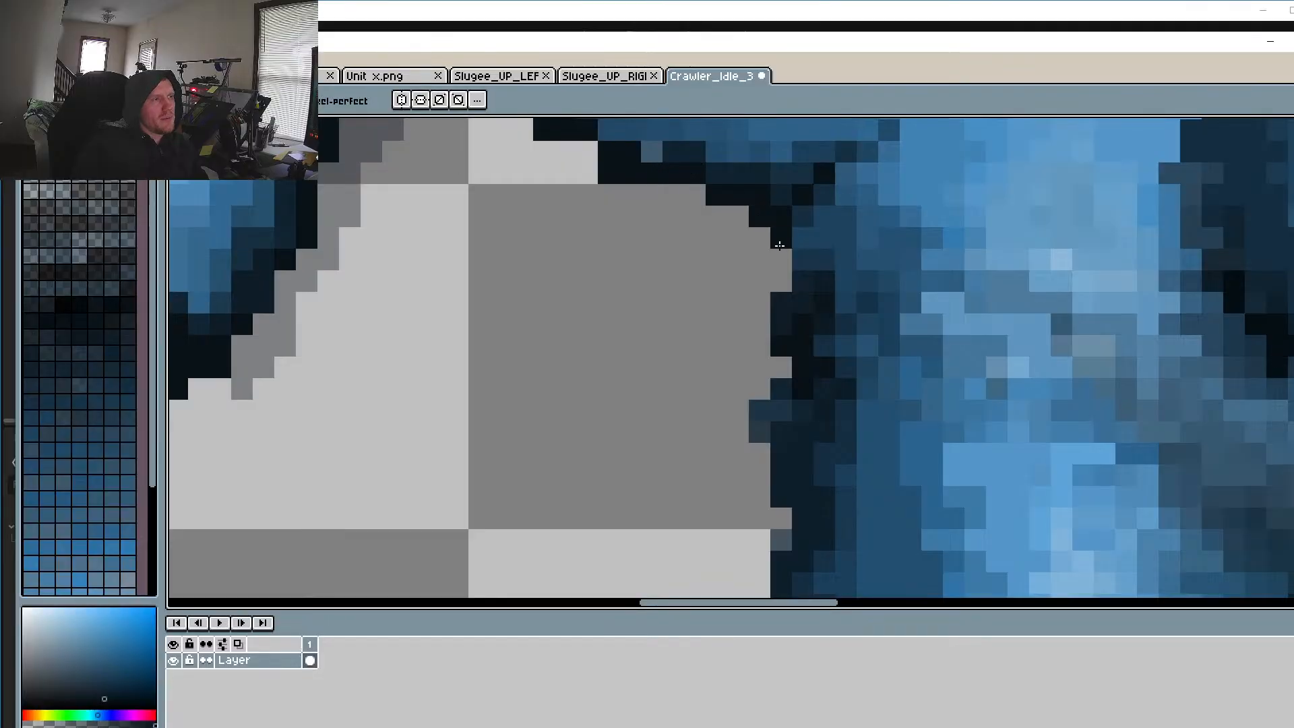
{"action": "left_click", "coordinate": [782, 263]}
{"action": "left_click", "coordinate": [694, 195]}
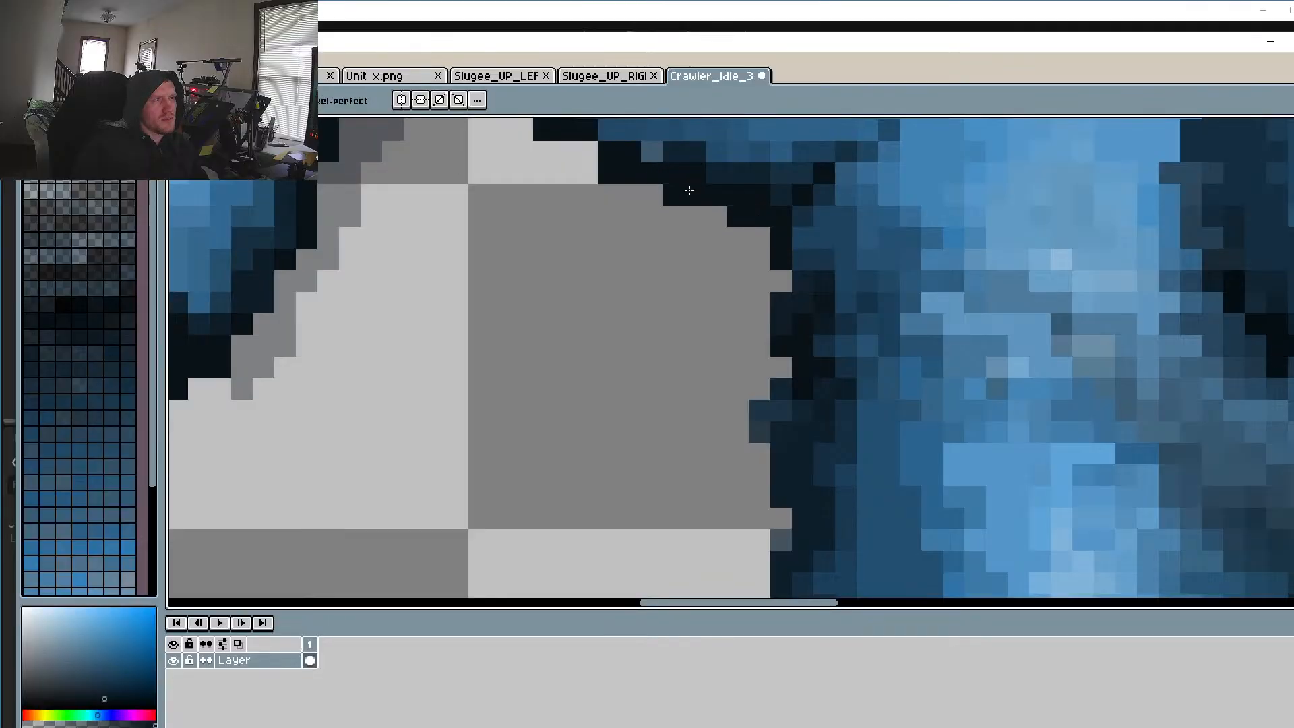
{"action": "left_click", "coordinate": [738, 326]}
Step: Thin the black outline on the small limb's inner side by painting its blue-facing pixels with sampled darker blue
{"action": "scroll", "coordinate": [747, 349], "scroll_direction": "down", "scroll_amount": 4}
{"action": "scroll", "coordinate": [747, 349], "scroll_direction": "down", "scroll_amount": 2}
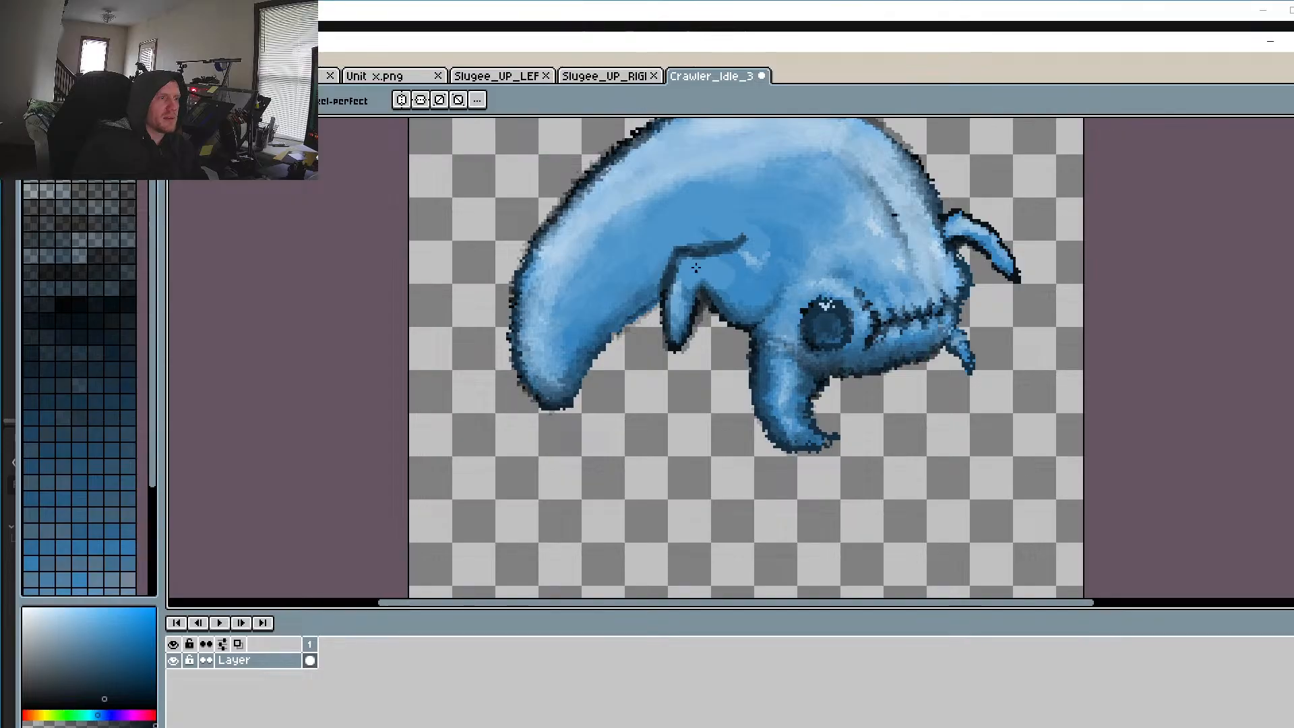
{"action": "scroll", "coordinate": [696, 269], "scroll_direction": "down", "scroll_amount": 1}
{"action": "scroll", "coordinate": [696, 349], "scroll_direction": "up", "scroll_amount": 4}
{"action": "scroll", "coordinate": [696, 349], "scroll_direction": "up", "scroll_amount": 2}
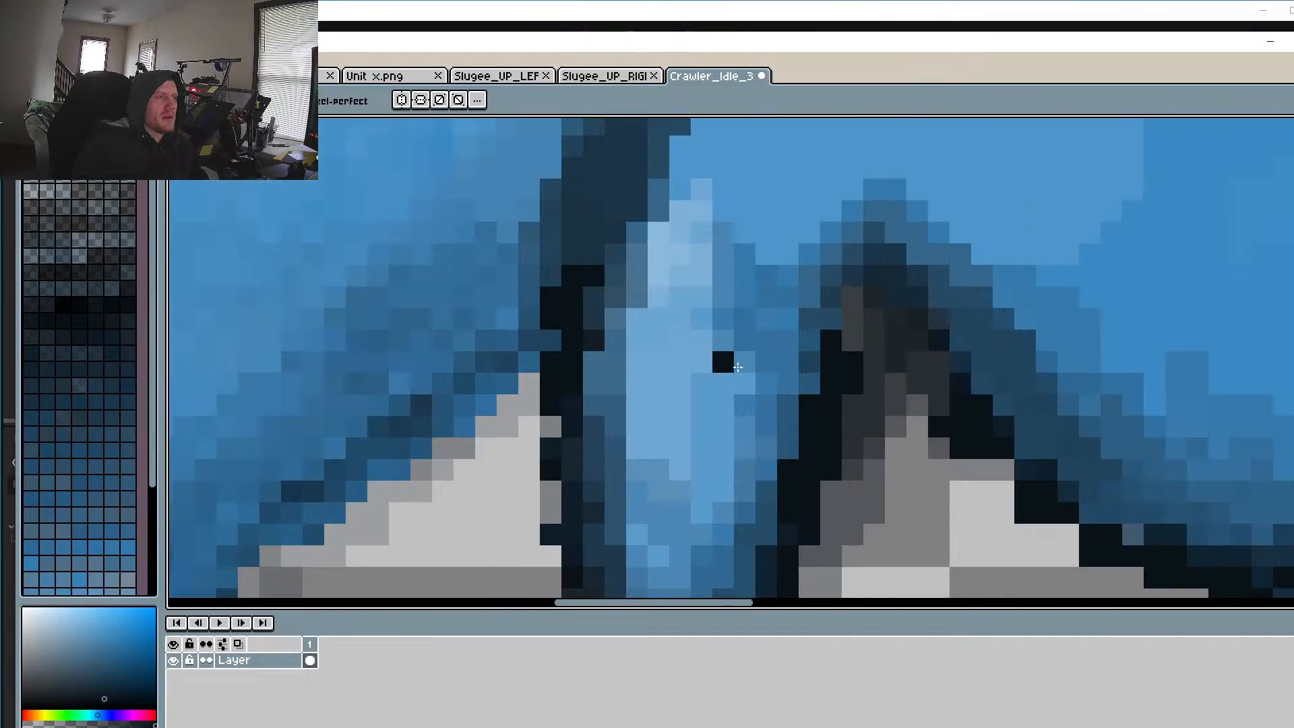
{"action": "left_click", "coordinate": [814, 313], "text": "alt"}
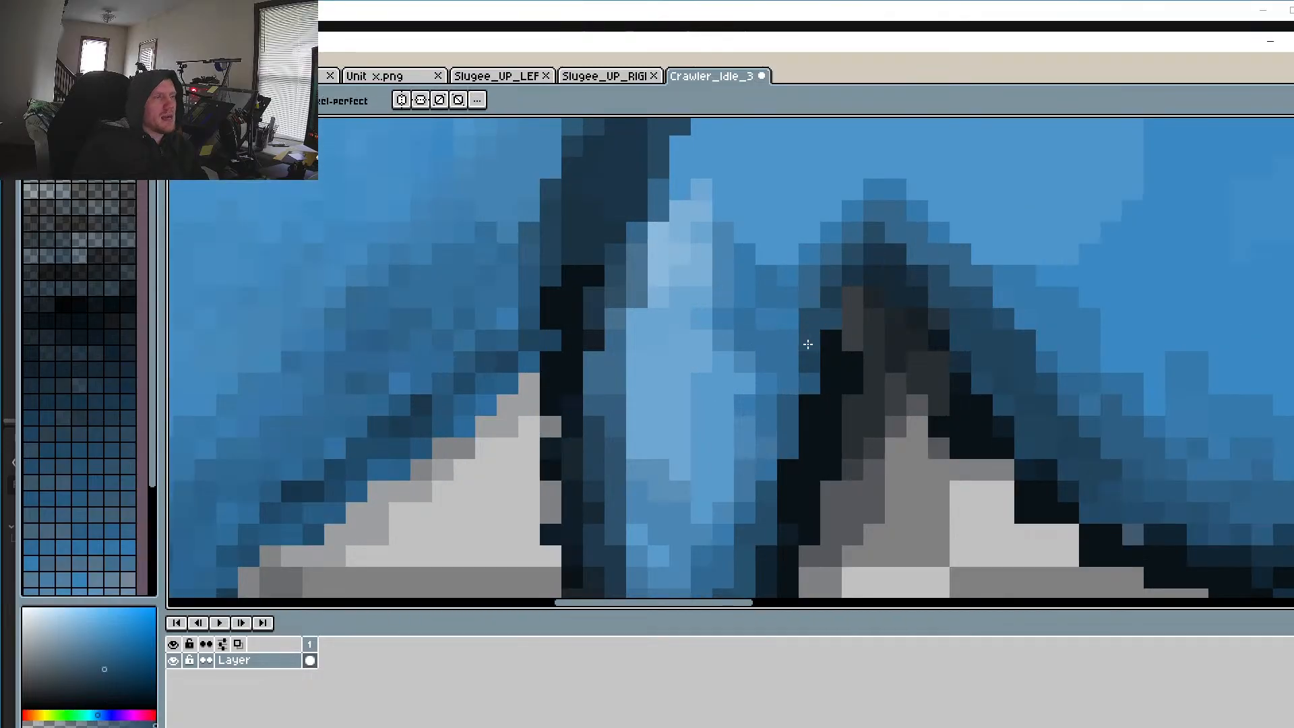
{"action": "key", "text": "alt"}
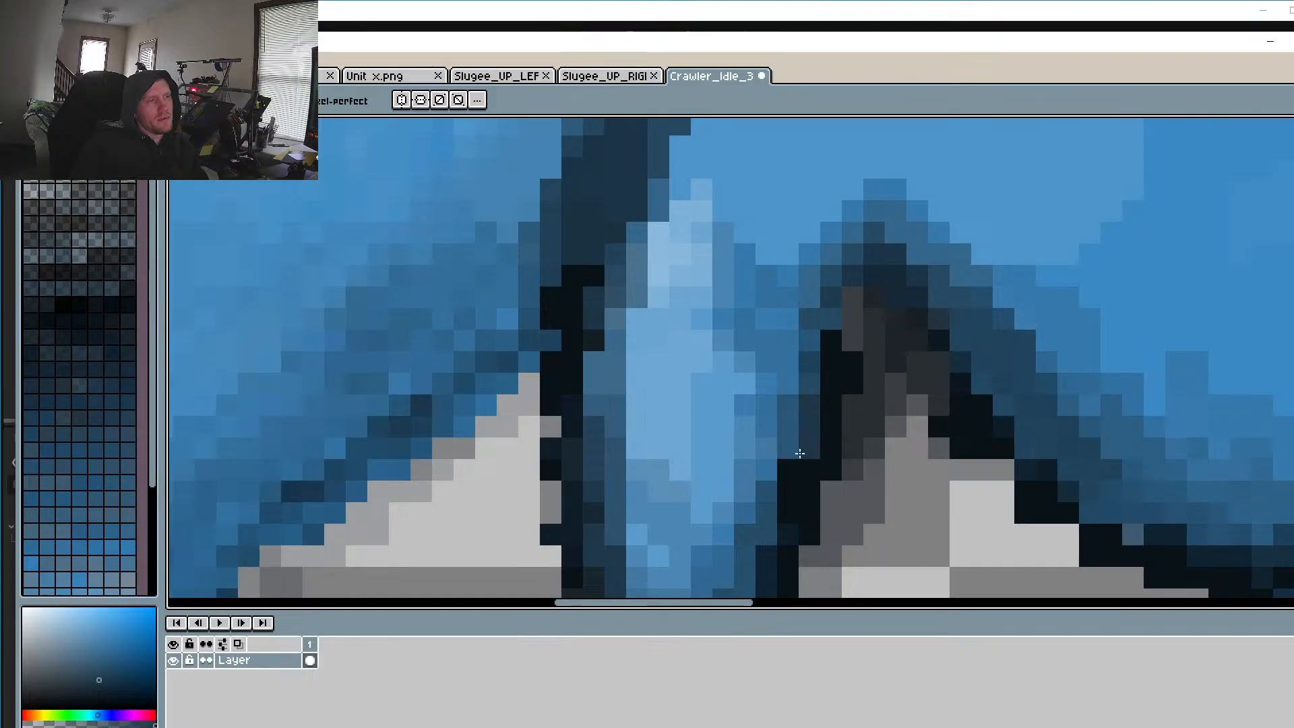
{"action": "left_click", "coordinate": [794, 462]}
{"action": "left_click", "coordinate": [786, 485]}
Step: Soften the black outline pixels at the small limb's outer edge and along the adjacent body edge with the same dark blue
{"action": "left_click", "coordinate": [968, 382]}
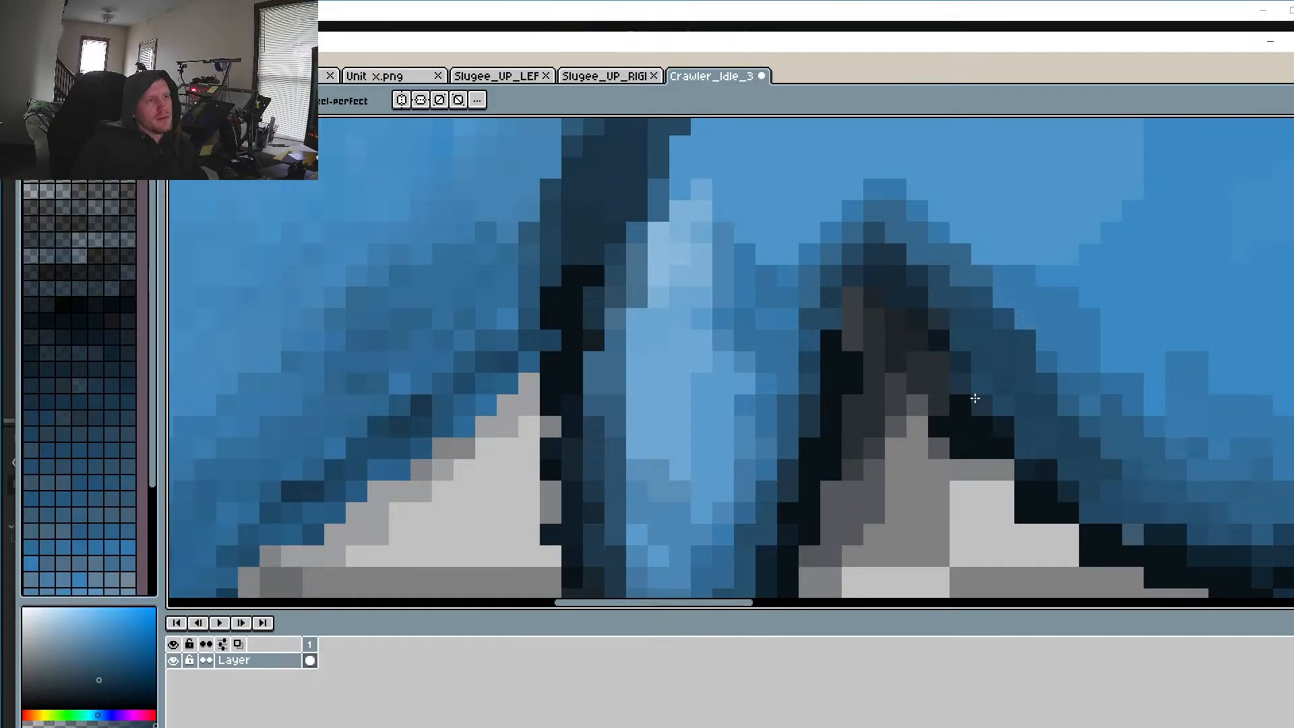
{"action": "scroll", "coordinate": [581, 378], "scroll_direction": "left", "scroll_amount": 2}
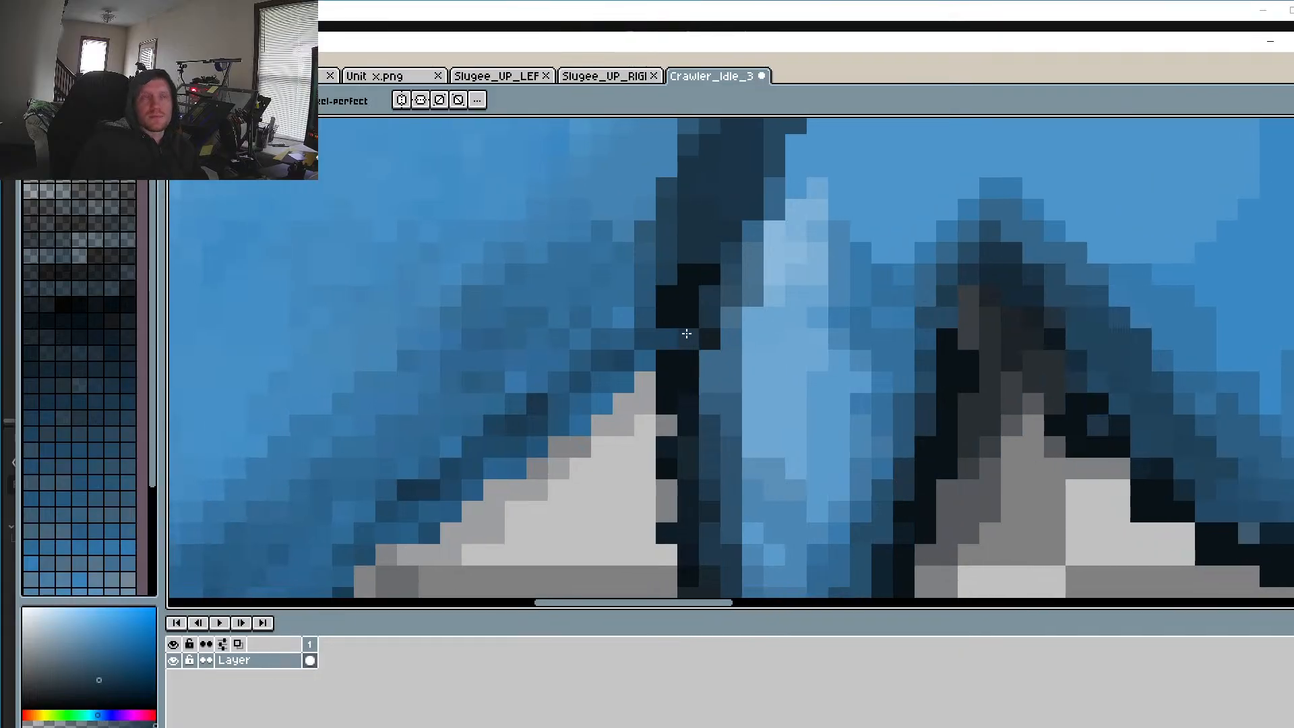
{"action": "left_click", "coordinate": [709, 276]}
{"action": "left_click", "coordinate": [710, 338]}
{"action": "left_click", "coordinate": [1097, 445]}
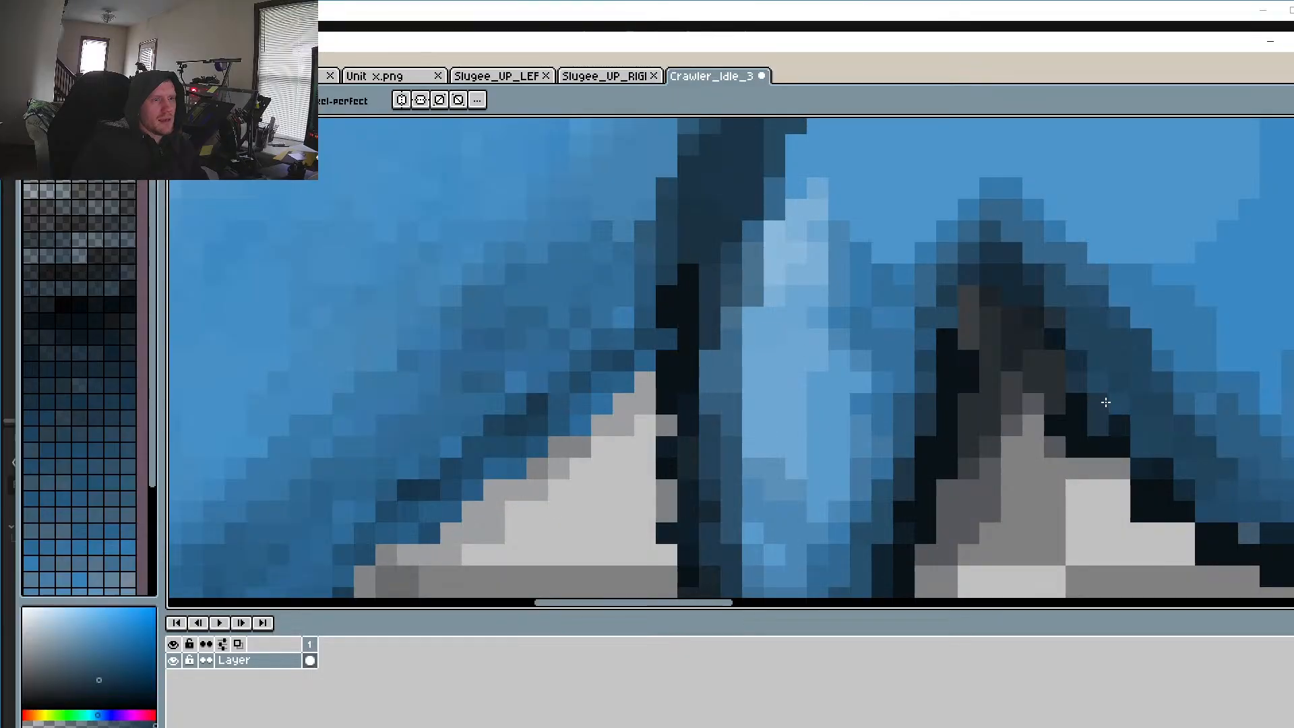
{"action": "left_click", "coordinate": [1120, 427]}
{"action": "left_click", "coordinate": [1162, 471]}
{"action": "scroll", "coordinate": [817, 404], "scroll_direction": "down", "scroll_amount": 4}
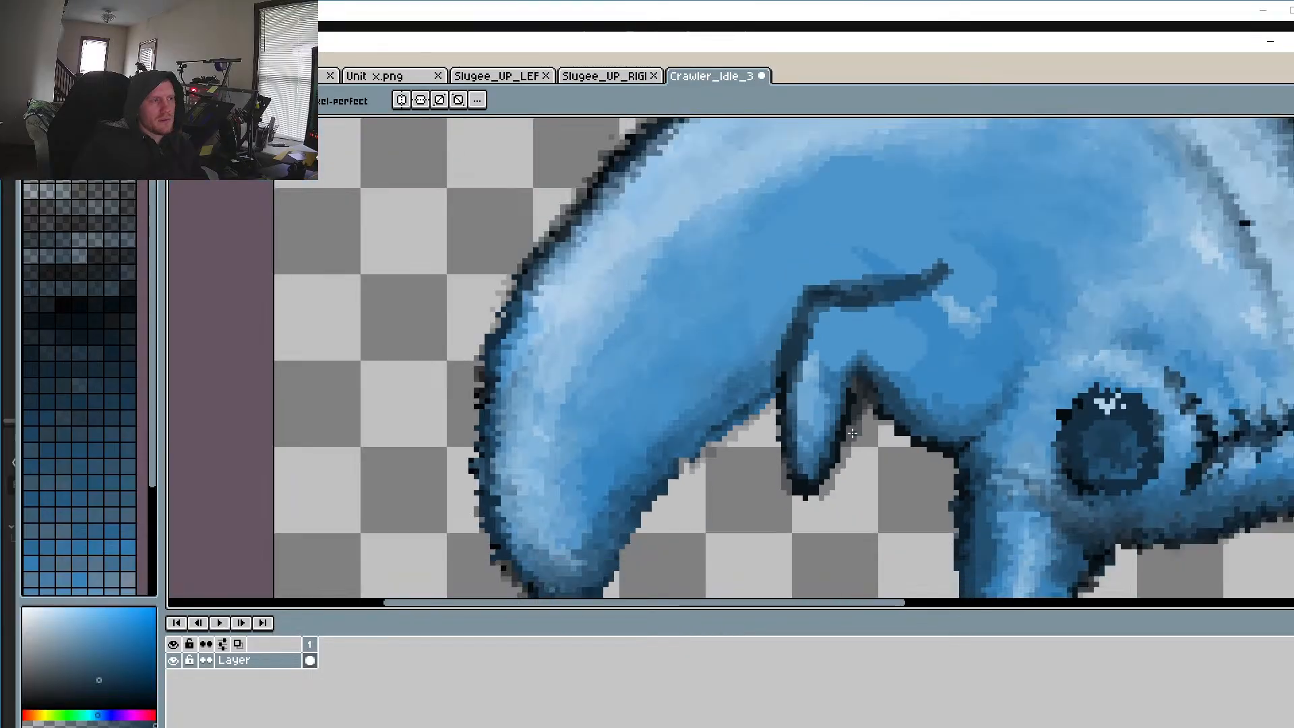
Step: Blend the black pixels at the base of the upper head horn into the body's edge with a sampled dark blue
{"action": "scroll", "coordinate": [852, 433], "scroll_direction": "down", "scroll_amount": 3}
{"action": "scroll", "coordinate": [1057, 391], "scroll_direction": "up", "scroll_amount": 2}
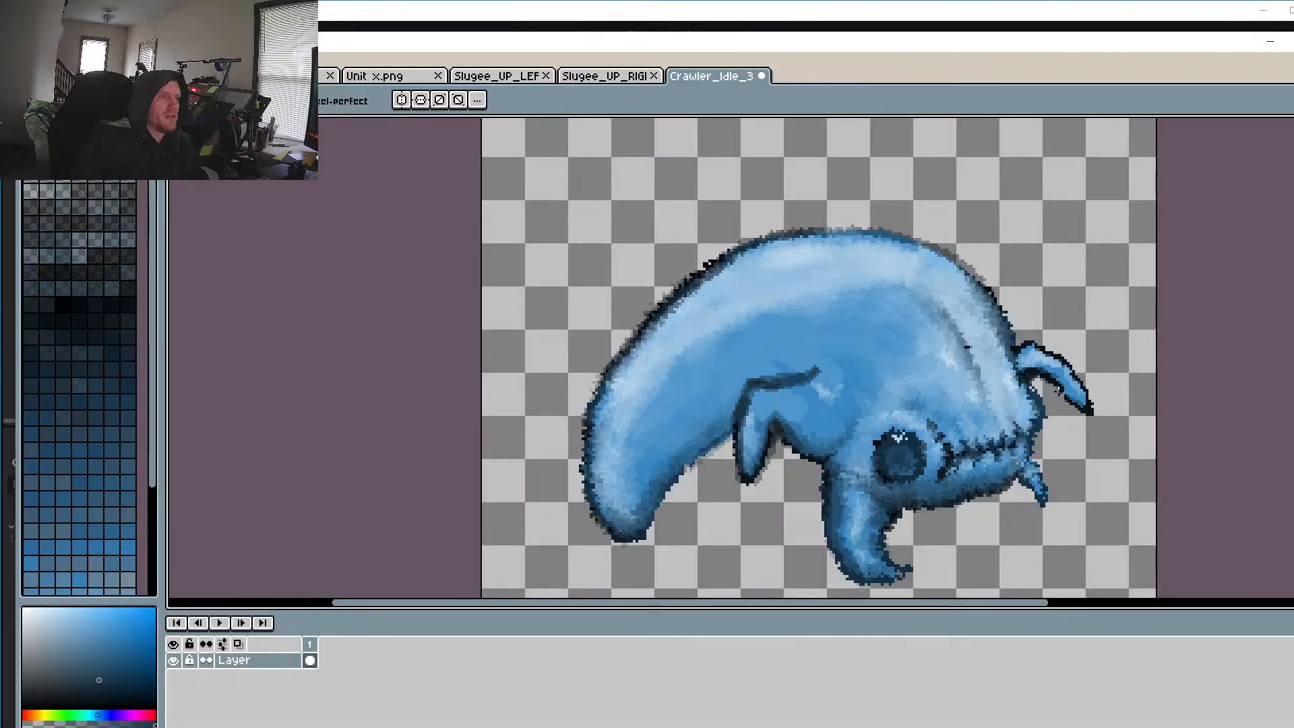
{"action": "scroll", "coordinate": [1048, 387], "scroll_direction": "up", "scroll_amount": 4}
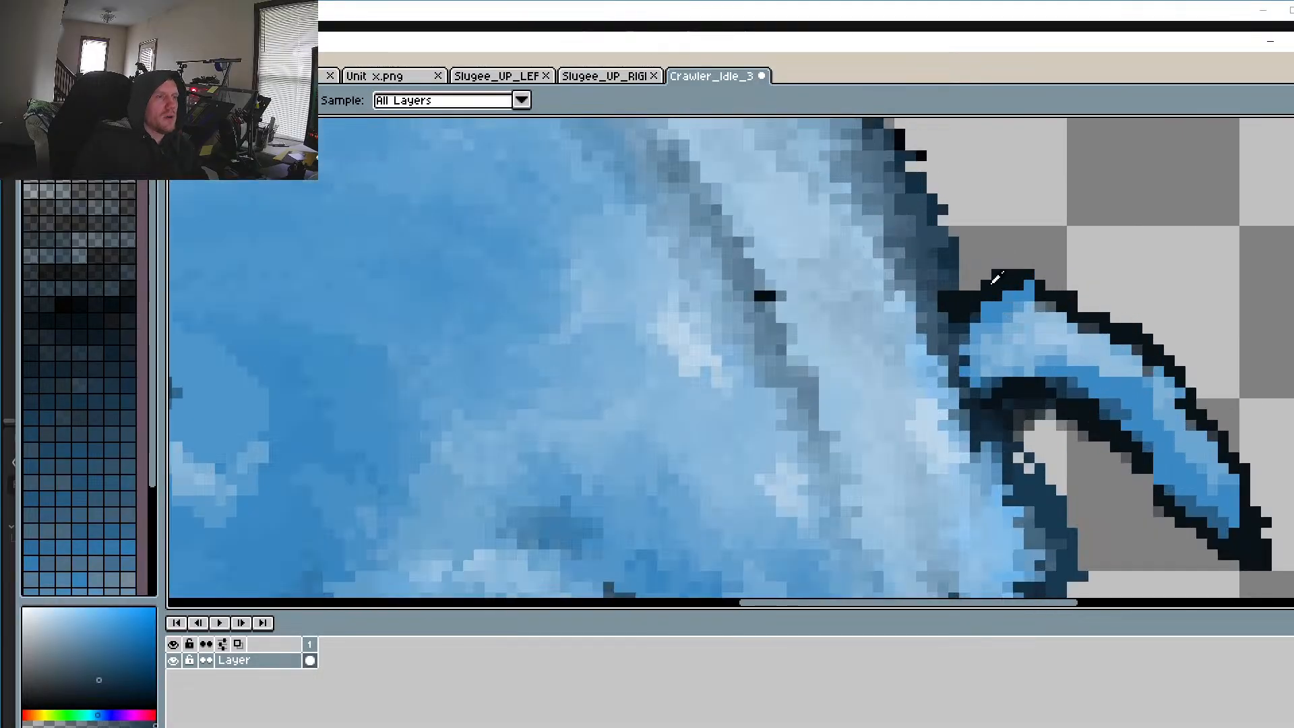
{"action": "left_click", "coordinate": [964, 322], "text": "alt"}
{"action": "scroll", "coordinate": [964, 322], "scroll_direction": "up", "scroll_amount": 2}
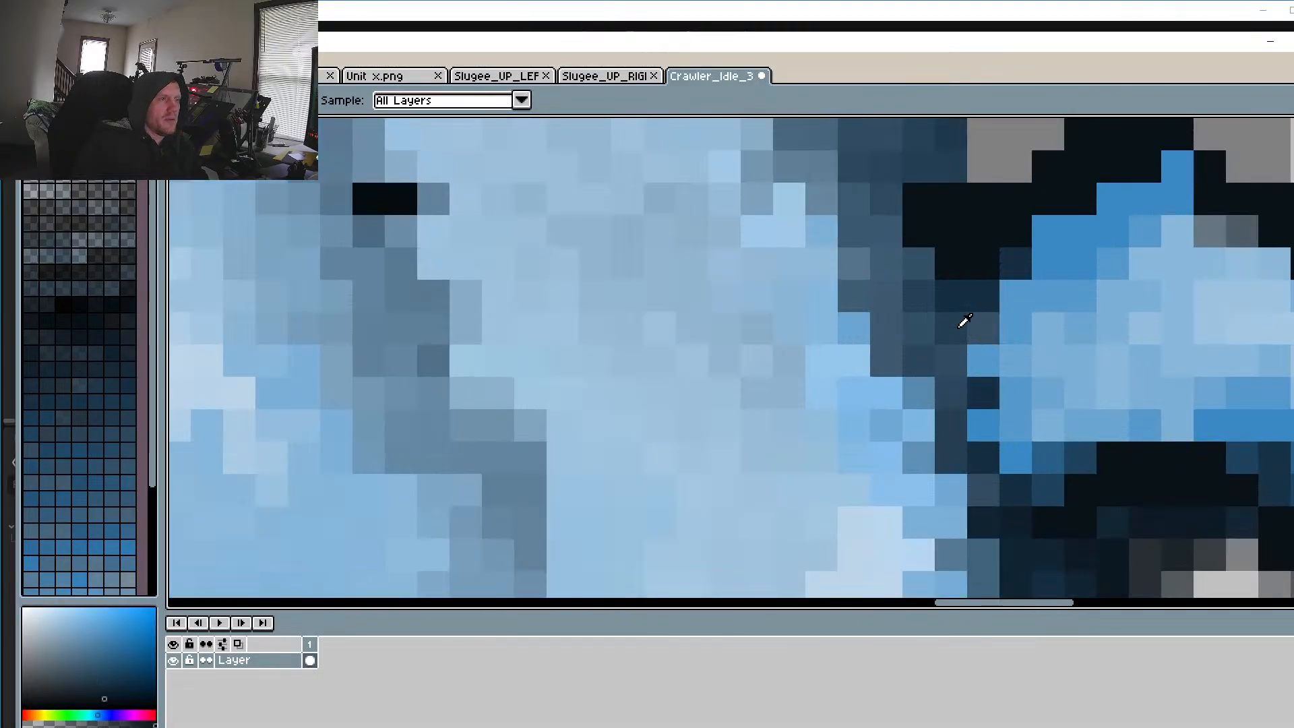
{"action": "left_click", "coordinate": [950, 150], "text": "alt"}
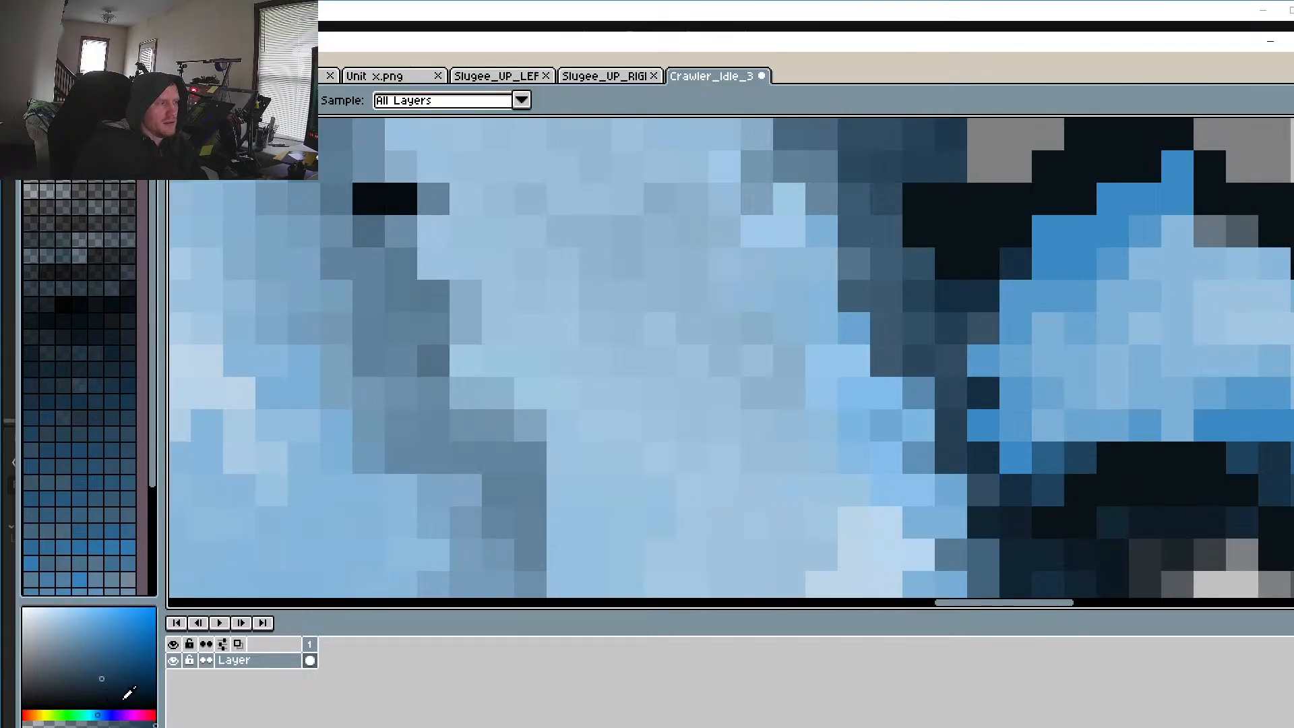
{"action": "mouse_move", "coordinate": [946, 198]}
{"action": "left_mouse_down"}
{"action": "mouse_move", "coordinate": [912, 234]}
{"action": "mouse_move", "coordinate": [948, 242]}
{"action": "mouse_move", "coordinate": [946, 214]}
{"action": "mouse_move", "coordinate": [982, 256]}
{"action": "left_mouse_up"}
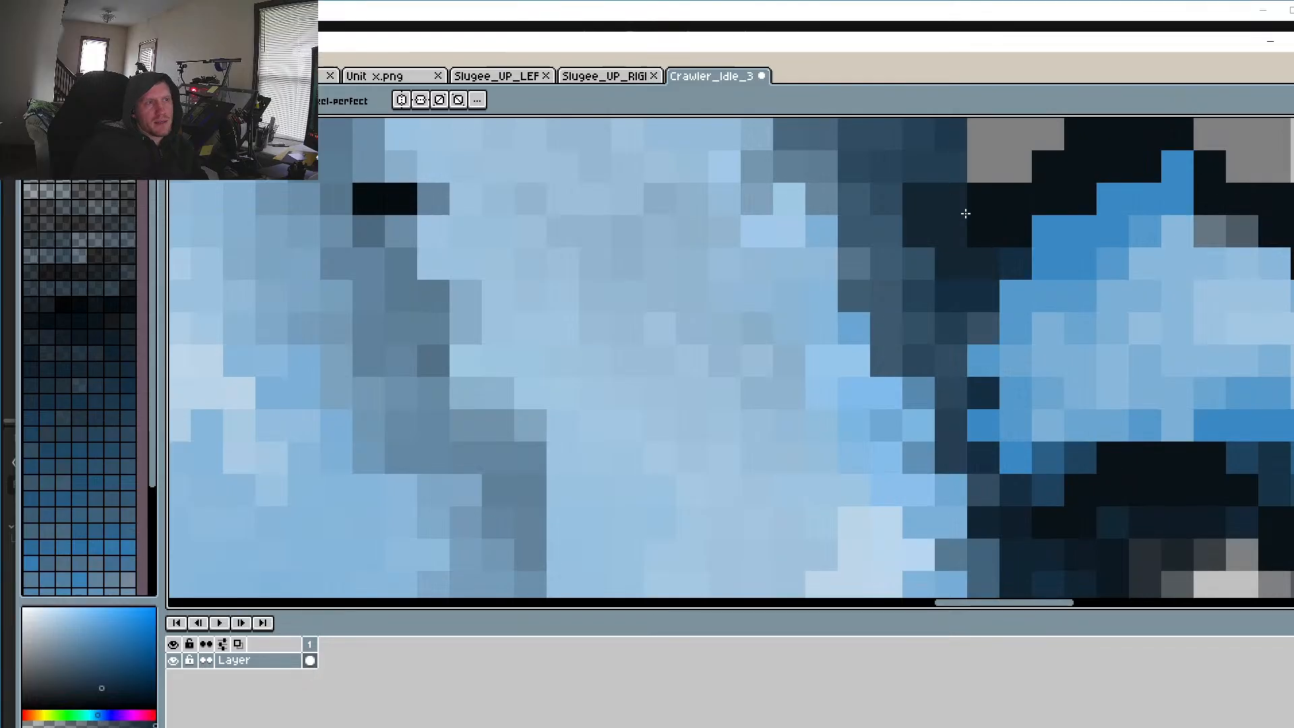
Step: Sample the body's mid blue and paint along the upper edge of the dark crease above the small limb to thin it and taper its tip
{"action": "scroll", "coordinate": [965, 214], "scroll_direction": "down", "scroll_amount": 3}
{"action": "scroll", "coordinate": [950, 222], "scroll_direction": "up", "scroll_amount": 2}
{"action": "scroll", "coordinate": [925, 305], "scroll_direction": "down", "scroll_amount": 2}
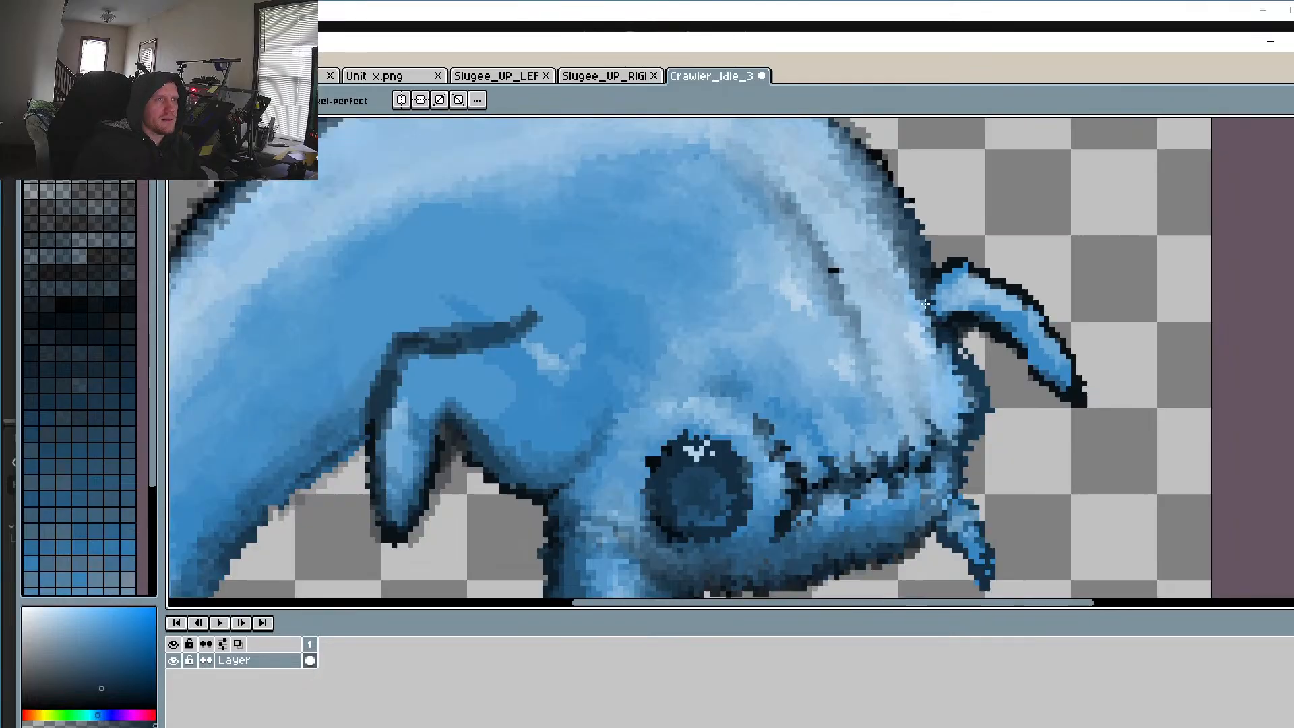
{"action": "scroll", "coordinate": [924, 304], "scroll_direction": "down", "scroll_amount": 4}
{"action": "scroll", "coordinate": [957, 364], "scroll_direction": "up", "scroll_amount": 4}
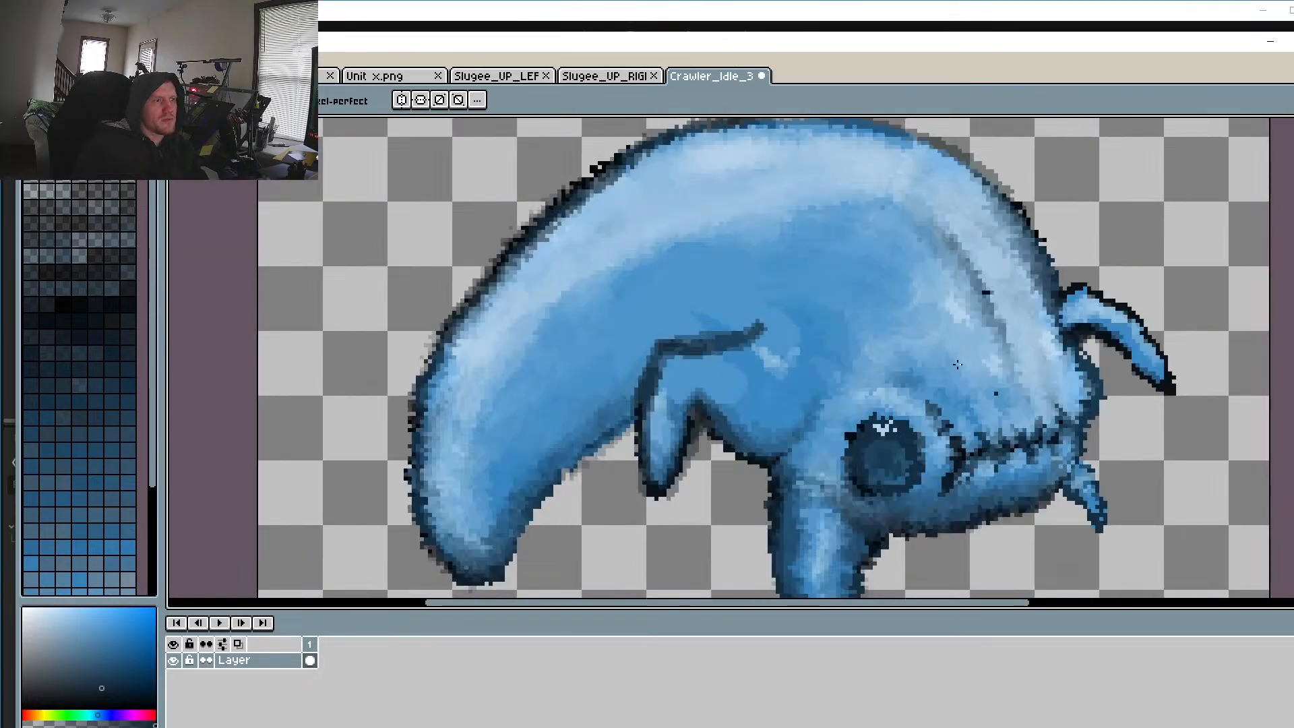
{"action": "scroll", "coordinate": [847, 353], "scroll_direction": "down", "scroll_amount": 1}
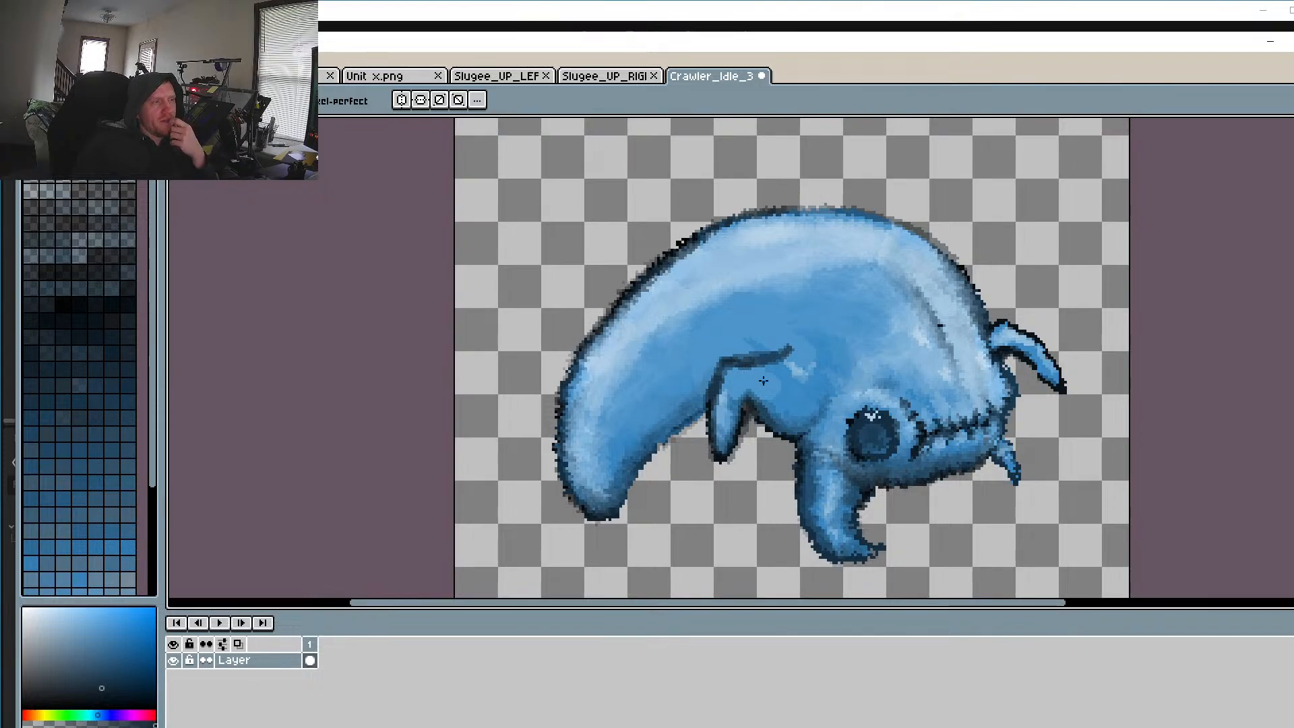
{"action": "scroll", "coordinate": [762, 381], "scroll_direction": "up", "scroll_amount": 1}
{"action": "left_click", "coordinate": [759, 334], "text": "alt"}
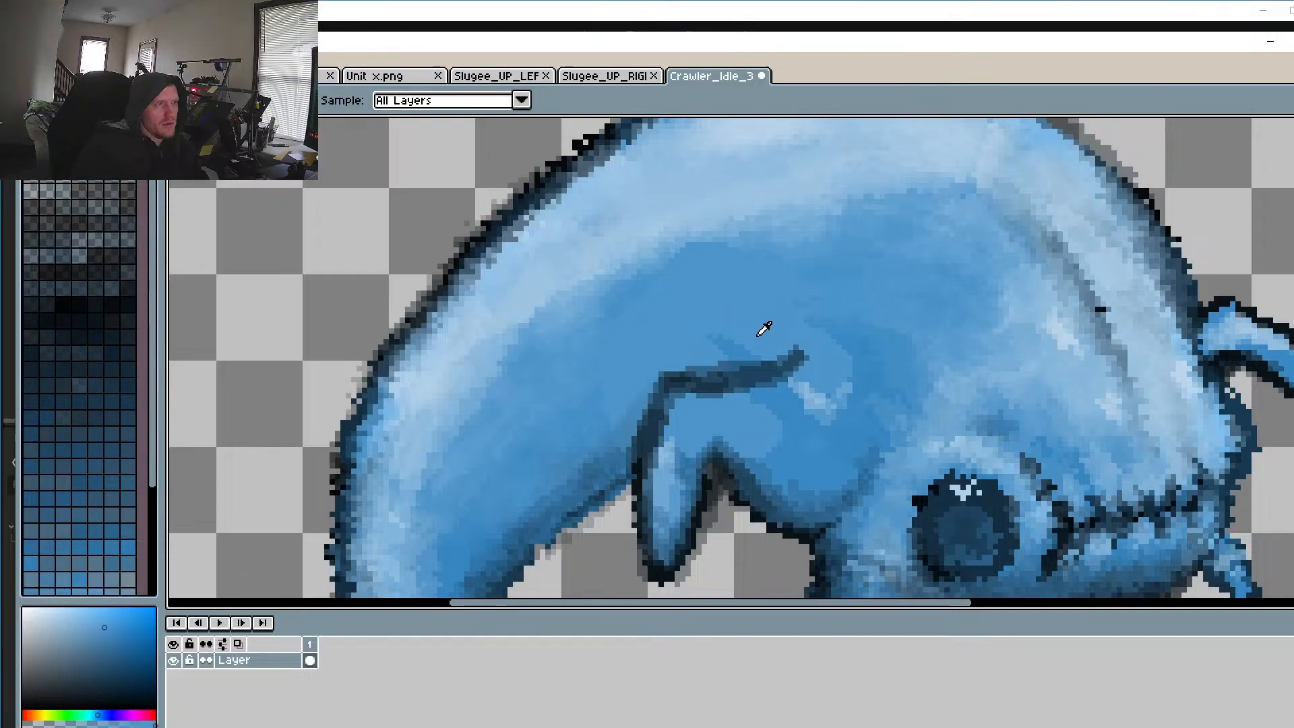
{"action": "scroll", "coordinate": [765, 330], "scroll_direction": "up", "scroll_amount": 1}
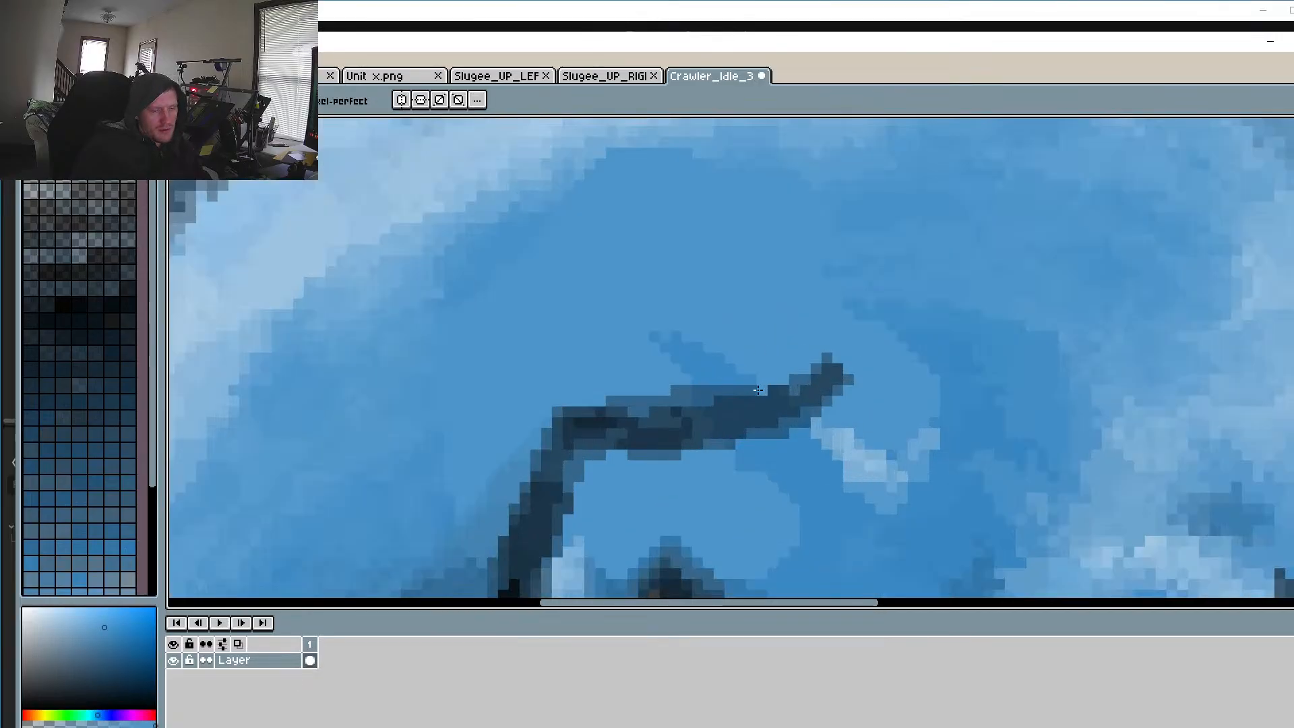
{"action": "mouse_move", "coordinate": [758, 389]}
{"action": "left_mouse_down"}
{"action": "mouse_move", "coordinate": [694, 399]}
{"action": "mouse_move", "coordinate": [721, 382]}
{"action": "mouse_move", "coordinate": [612, 409]}
{"action": "mouse_move", "coordinate": [665, 314]}
{"action": "left_mouse_up"}
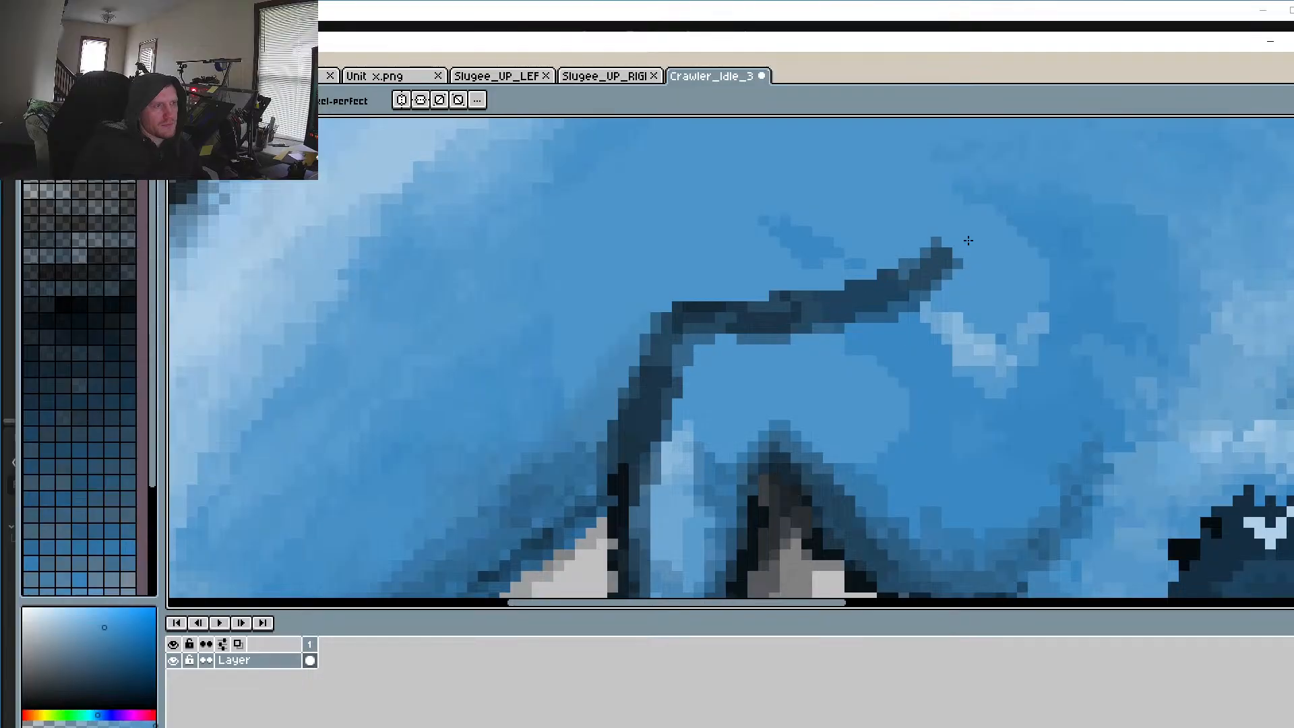
{"action": "left_click_drag", "start_coordinate": [942, 236], "coordinate": [882, 274]}
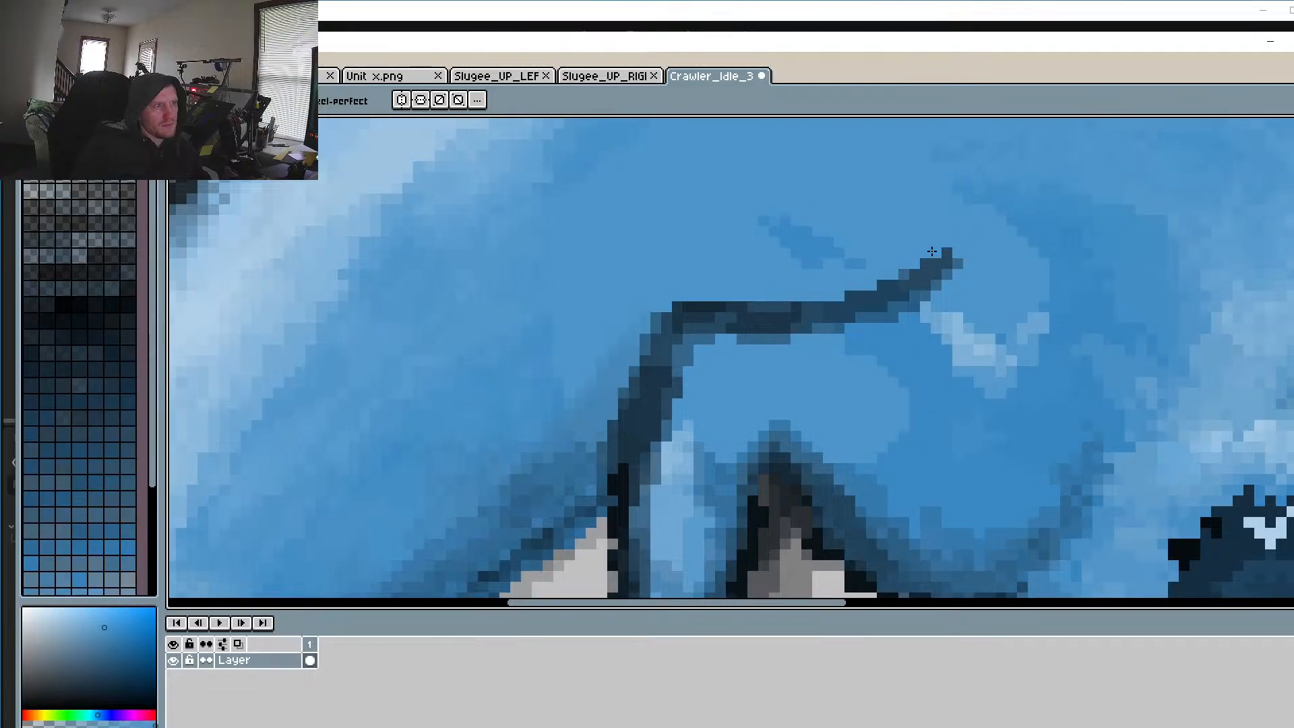
{"action": "left_click_drag", "start_coordinate": [932, 252], "coordinate": [903, 272]}
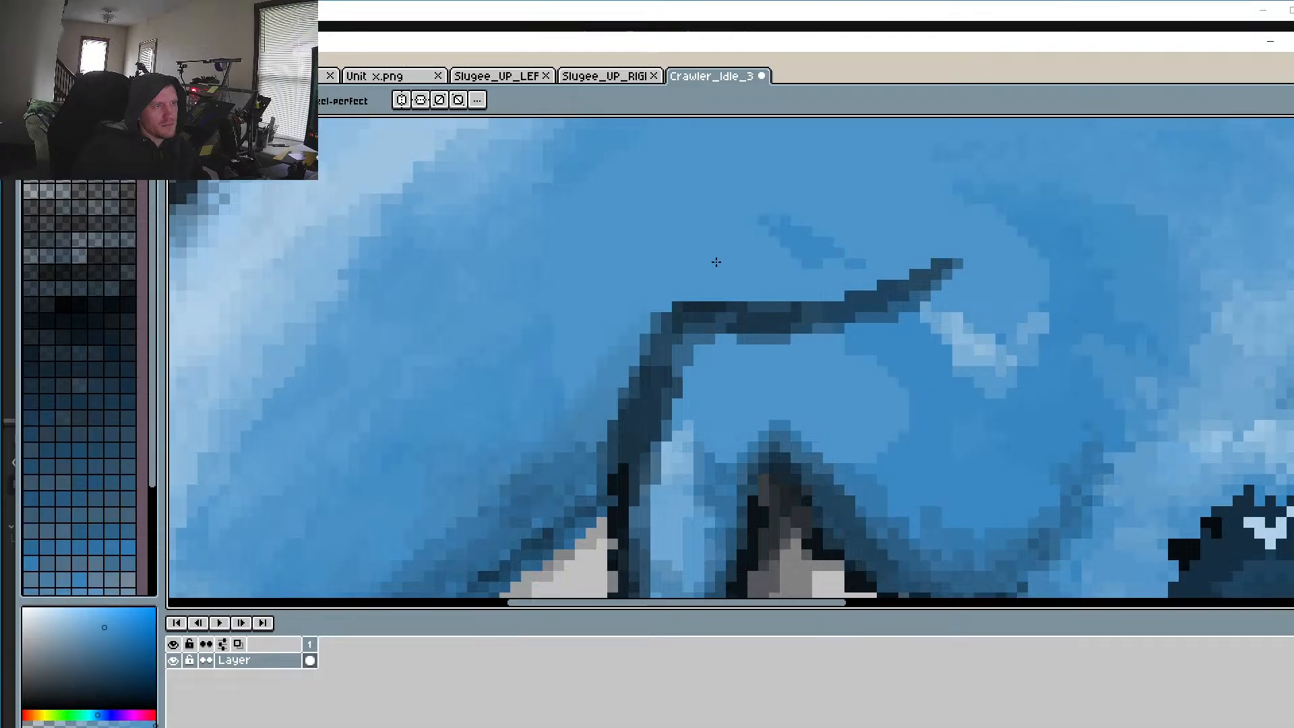
Step: Save the Crawler_Idle_3 sprite
{"action": "scroll", "coordinate": [717, 261], "scroll_direction": "down", "scroll_amount": 3}
{"action": "left_click_drag", "start_coordinate": [699, 342], "coordinate": [646, 373]}
{"action": "left_click", "coordinate": [29, 59]}
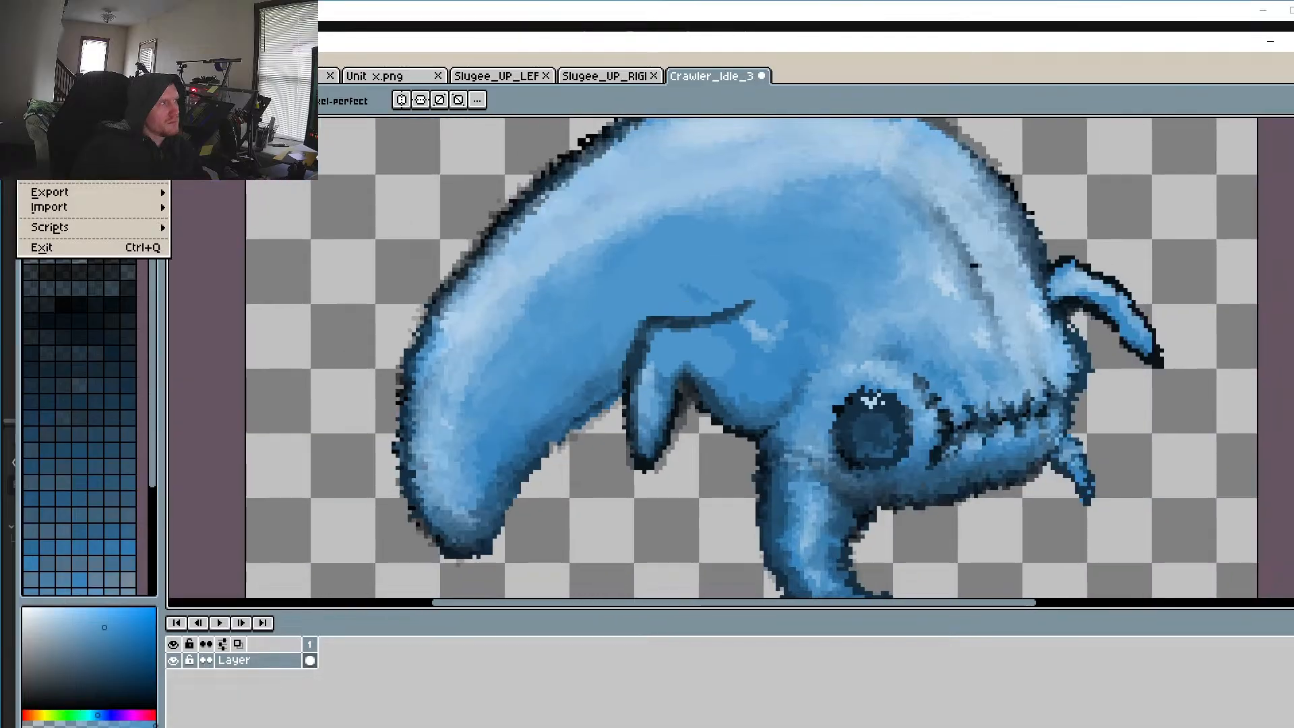
{"action": "left_click", "coordinate": [41, 127]}
Step: Sample the dark navy edge colour and fill the notches in the outline along the tail's underside
{"action": "left_click_drag", "start_coordinate": [474, 411], "coordinate": [509, 374]}
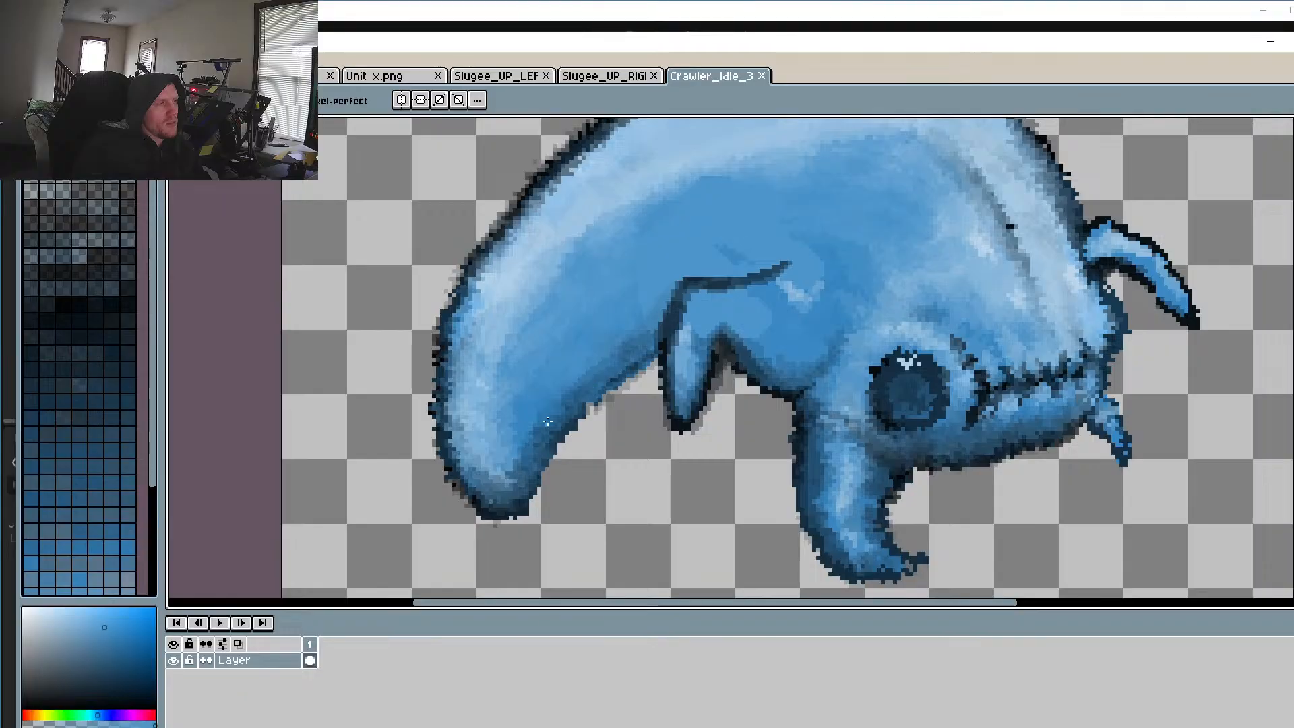
{"action": "scroll", "coordinate": [574, 428], "scroll_direction": "up", "scroll_amount": 5}
{"action": "scroll", "coordinate": [620, 438], "scroll_direction": "up", "scroll_amount": 1}
{"action": "left_click", "coordinate": [569, 390], "text": "alt"}
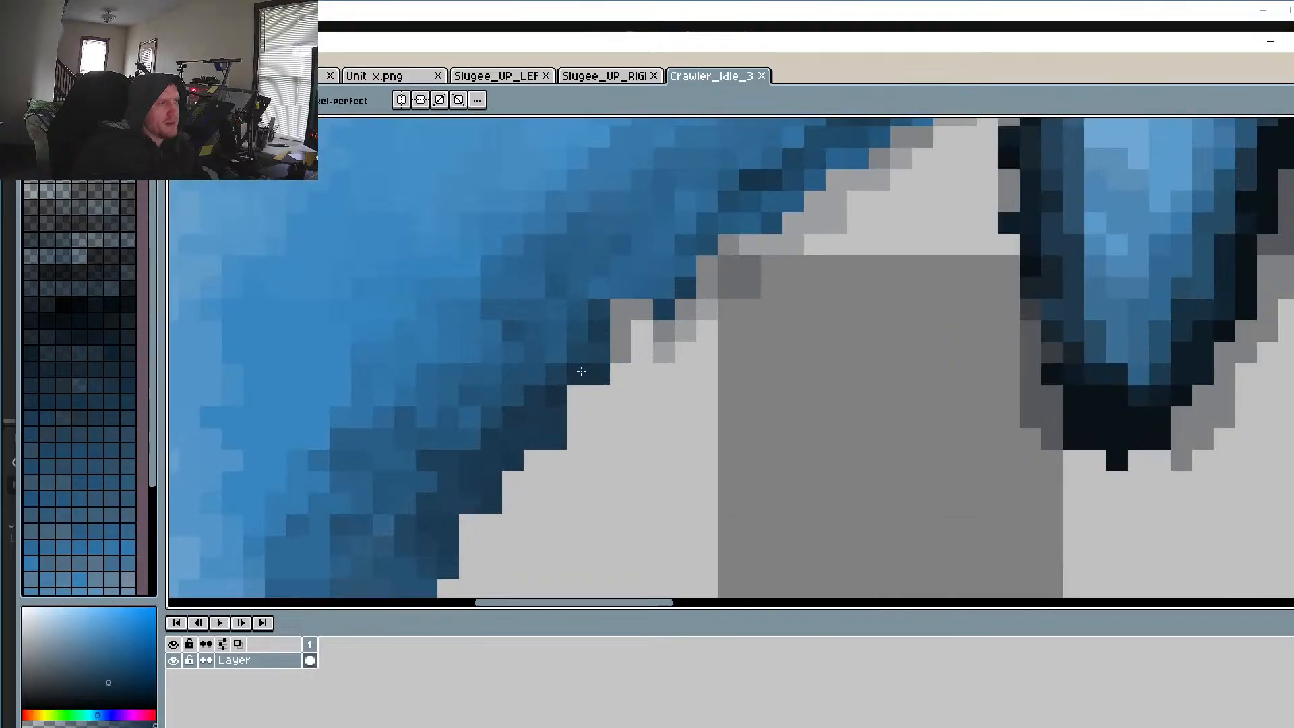
{"action": "left_click", "coordinate": [578, 389]}
{"action": "left_click", "coordinate": [620, 331]}
{"action": "left_click", "coordinate": [641, 310]}
{"action": "left_click", "coordinate": [620, 310]}
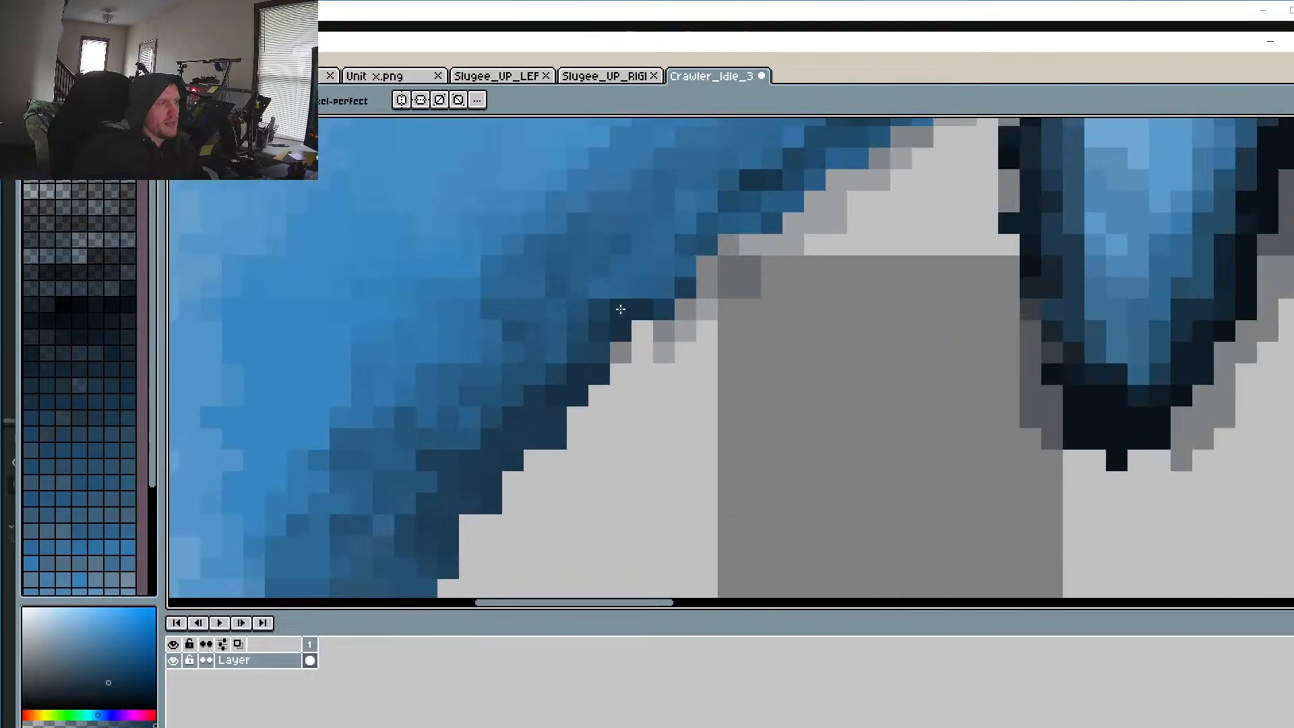
{"action": "left_click", "coordinate": [685, 265]}
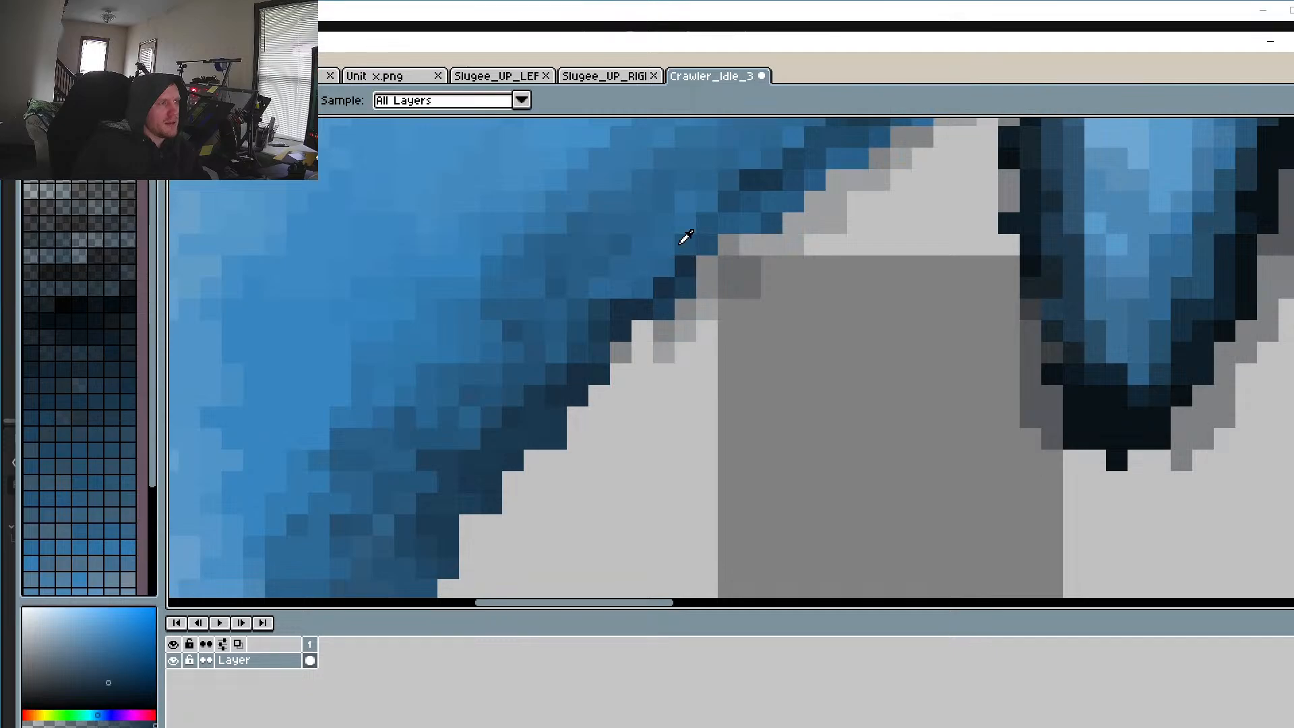
Step: Sample medium-dark blues and add shading pixels just inside the navy outline on the tail's underside
{"action": "left_click", "coordinate": [441, 479], "text": "alt"}
{"action": "left_click", "coordinate": [552, 352]}
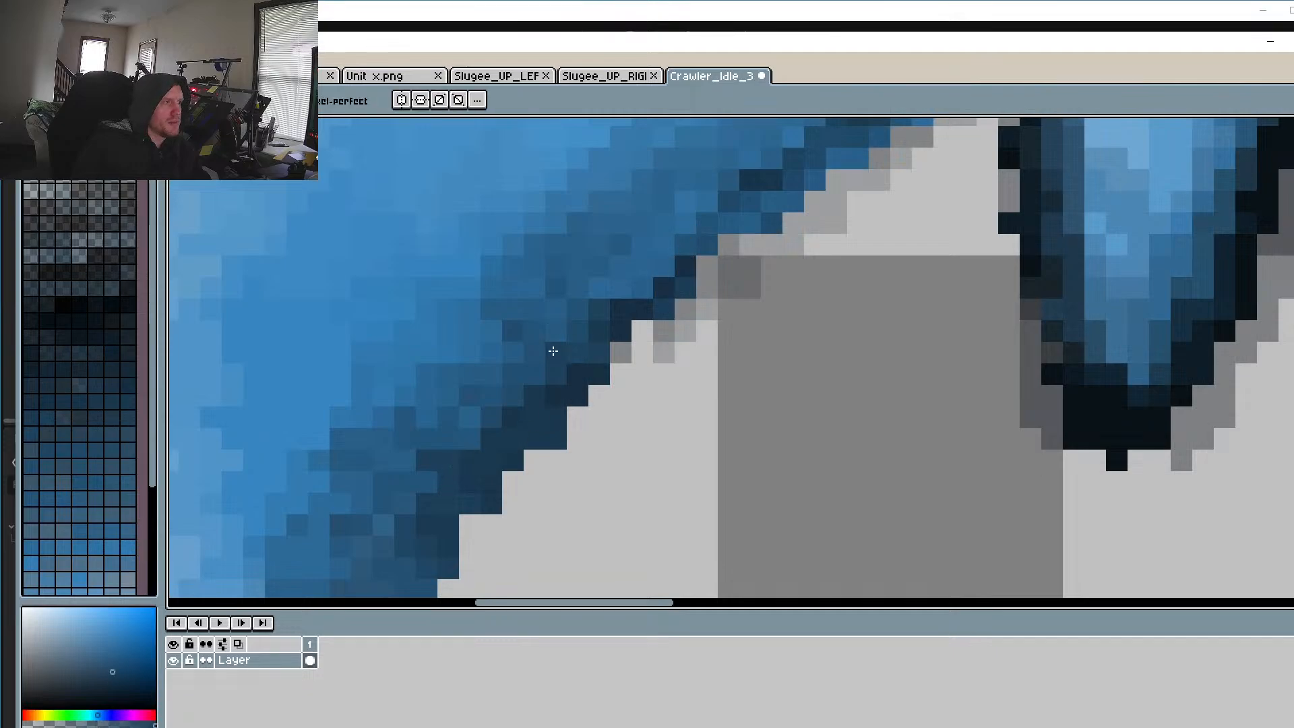
{"action": "left_click", "coordinate": [552, 334]}
{"action": "left_click", "coordinate": [632, 289]}
{"action": "left_click", "coordinate": [621, 289]}
{"action": "left_click", "coordinate": [642, 266]}
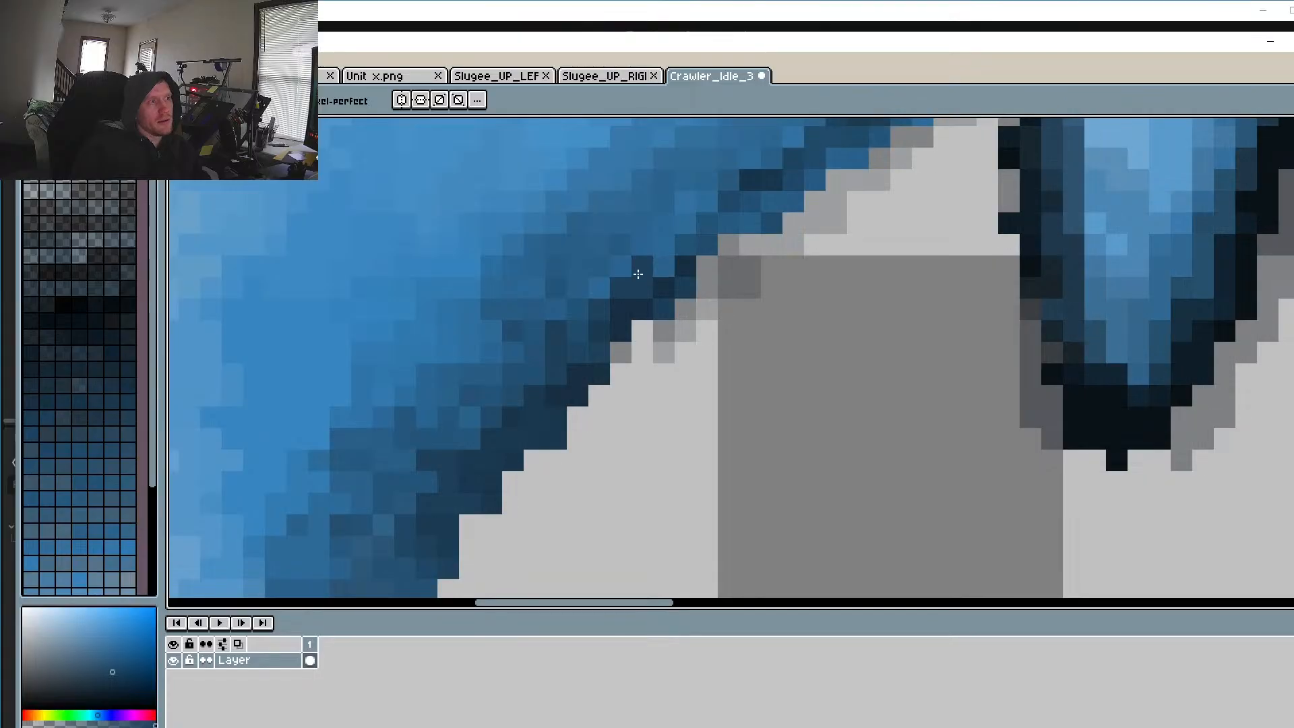
{"action": "left_click_drag", "start_coordinate": [664, 287], "coordinate": [641, 370]}
{"action": "left_click", "coordinate": [706, 279], "text": "alt"}
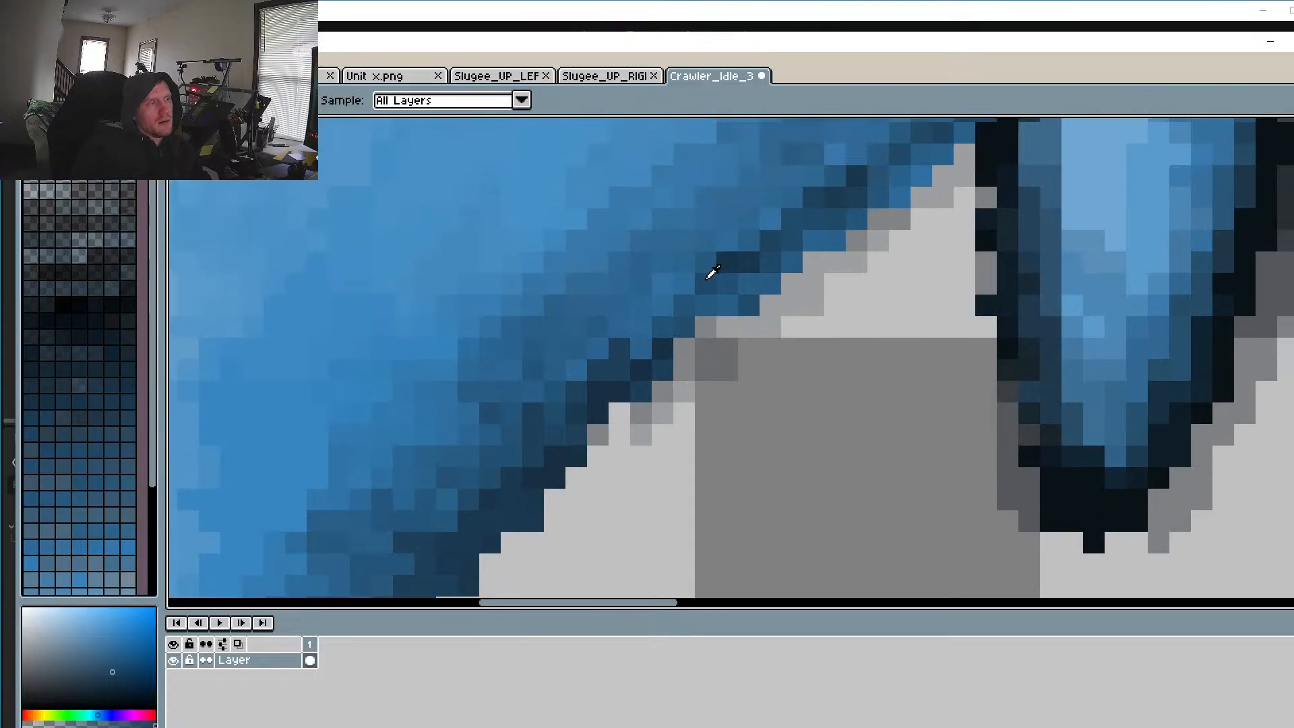
{"action": "left_click", "coordinate": [642, 330]}
{"action": "left_click", "coordinate": [638, 348]}
{"action": "left_click", "coordinate": [621, 328]}
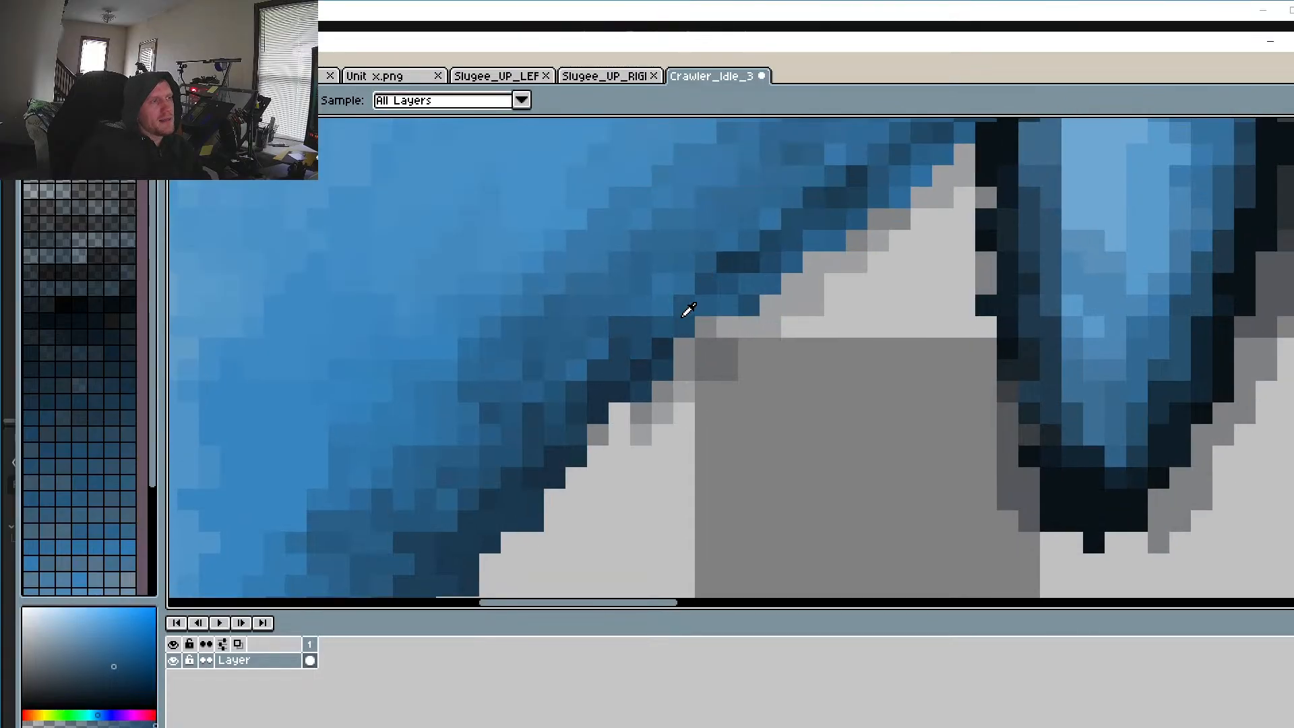
Step: Extend the underside shading toward the small limb with further sampled blues, softening the dark patch near the edge
{"action": "left_click", "coordinate": [682, 306], "text": "alt"}
{"action": "left_click", "coordinate": [656, 307]}
{"action": "left_click", "coordinate": [644, 307]}
{"action": "left_click", "coordinate": [664, 289]}
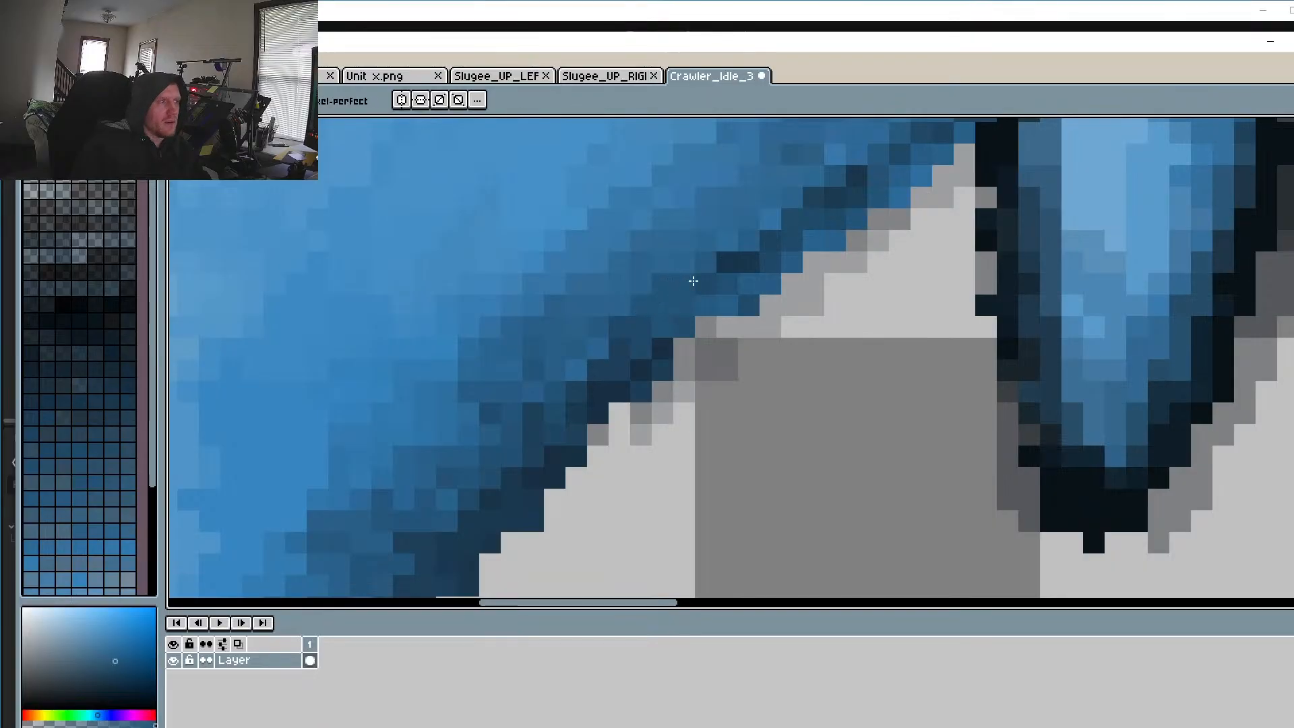
{"action": "left_click", "coordinate": [697, 282]}
{"action": "left_click", "coordinate": [683, 291]}
{"action": "left_click", "coordinate": [685, 268]}
{"action": "left_click_drag", "start_coordinate": [770, 269], "coordinate": [699, 385]}
{"action": "left_click", "coordinate": [685, 355], "text": "alt"}
{"action": "left_click", "coordinate": [658, 353]}
{"action": "left_click", "coordinate": [701, 330]}
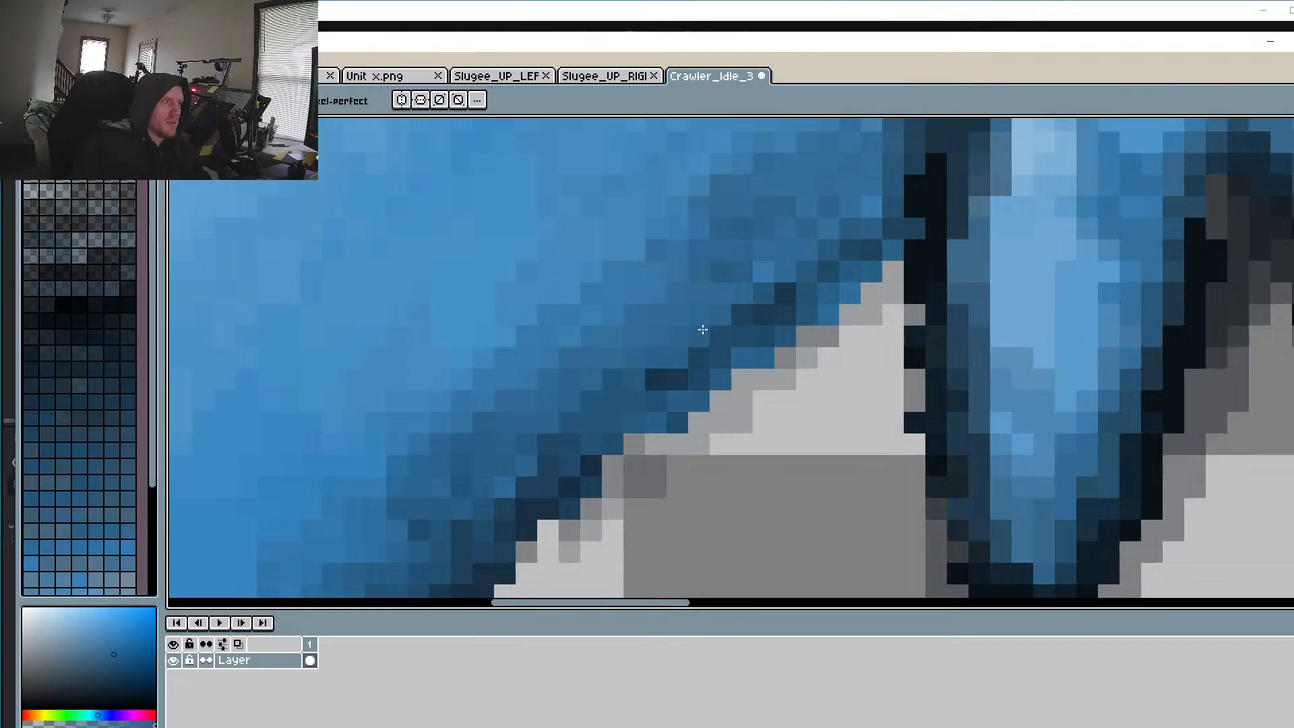
{"action": "left_click", "coordinate": [663, 381]}
Step: Sample the dark navy again and paint a darker outline along the underside up to the small limb
{"action": "left_click_drag", "start_coordinate": [771, 312], "coordinate": [880, 97]}
{"action": "left_click", "coordinate": [639, 294], "text": "alt"}
{"action": "left_click_drag", "start_coordinate": [700, 275], "coordinate": [641, 402]}
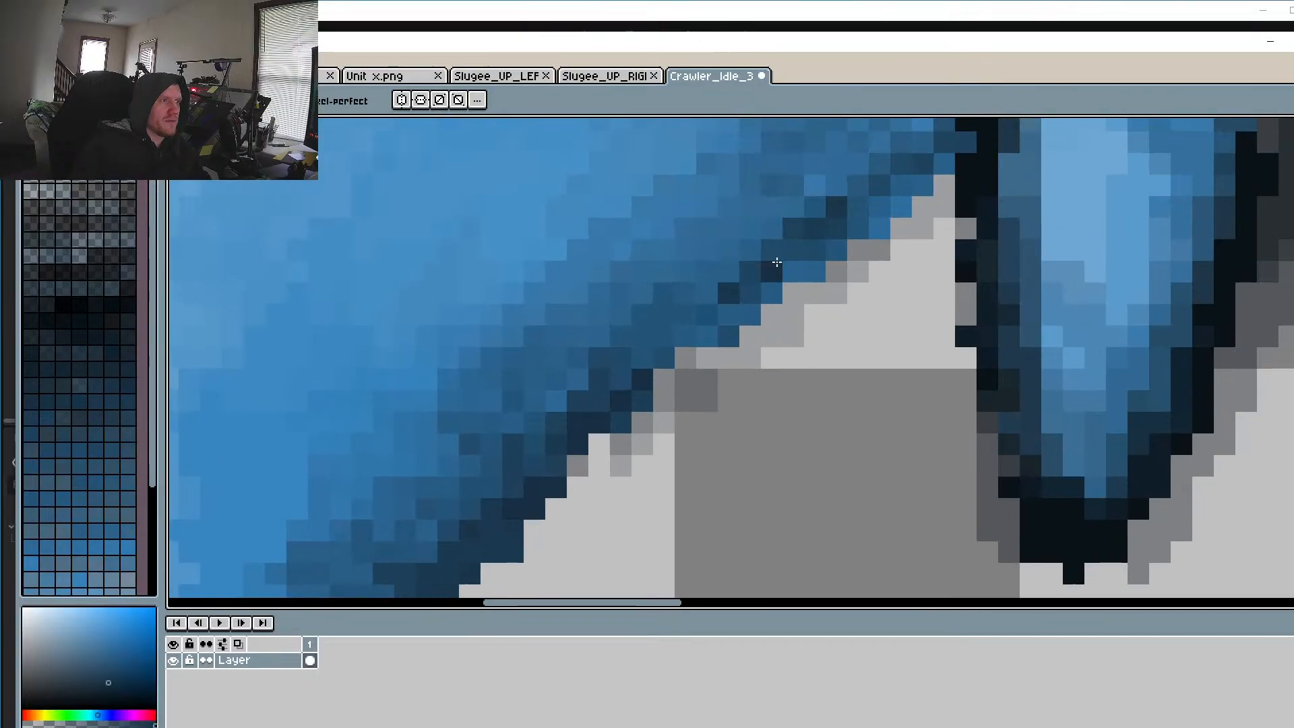
{"action": "left_click", "coordinate": [773, 251]}
{"action": "left_click", "coordinate": [793, 248]}
{"action": "left_click", "coordinate": [763, 272]}
{"action": "left_click", "coordinate": [870, 183]}
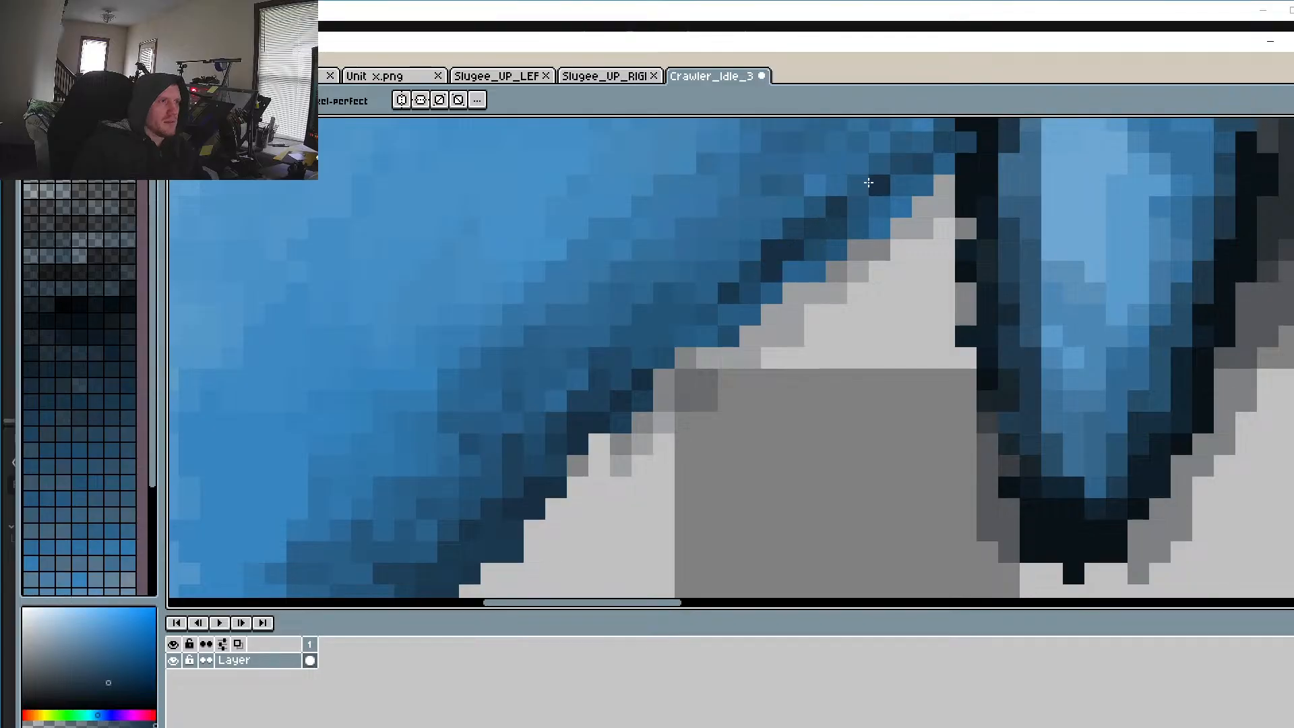
{"action": "left_click", "coordinate": [894, 164]}
{"action": "left_click", "coordinate": [890, 179]}
{"action": "left_click", "coordinate": [863, 203]}
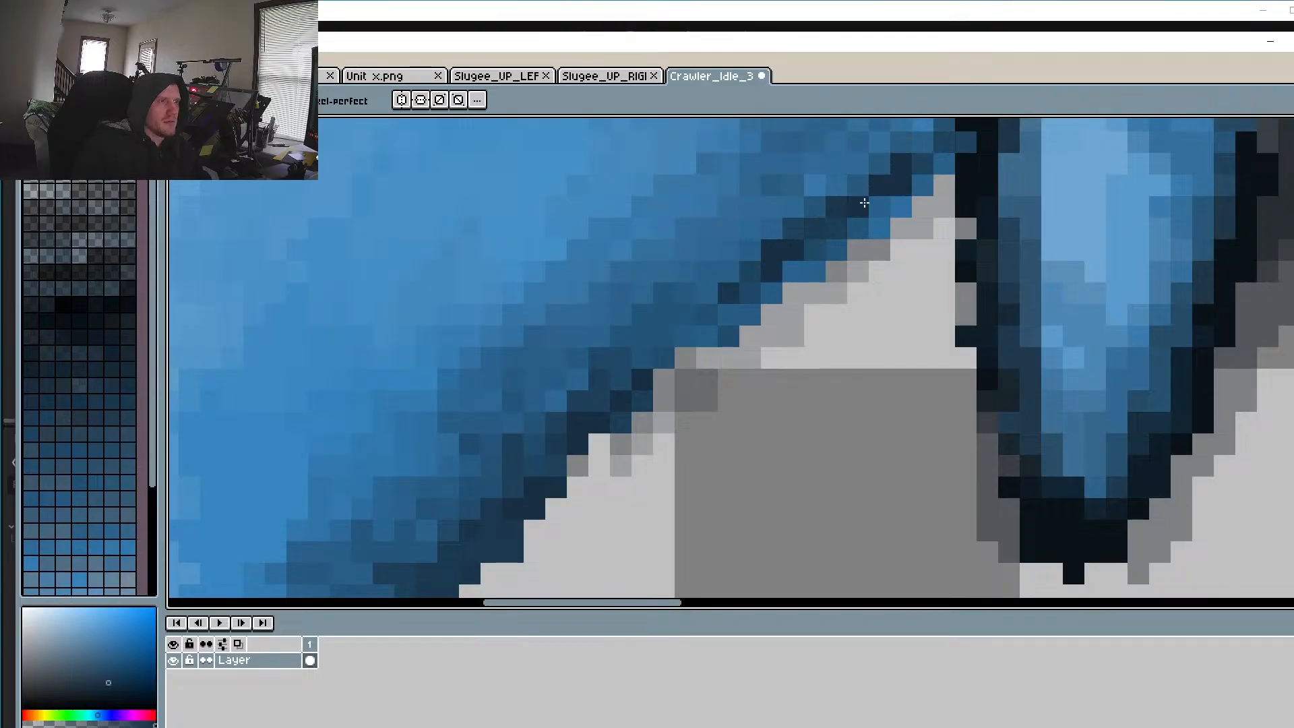
{"action": "left_click_drag", "start_coordinate": [669, 351], "coordinate": [677, 335]}
{"action": "left_click", "coordinate": [650, 356]}
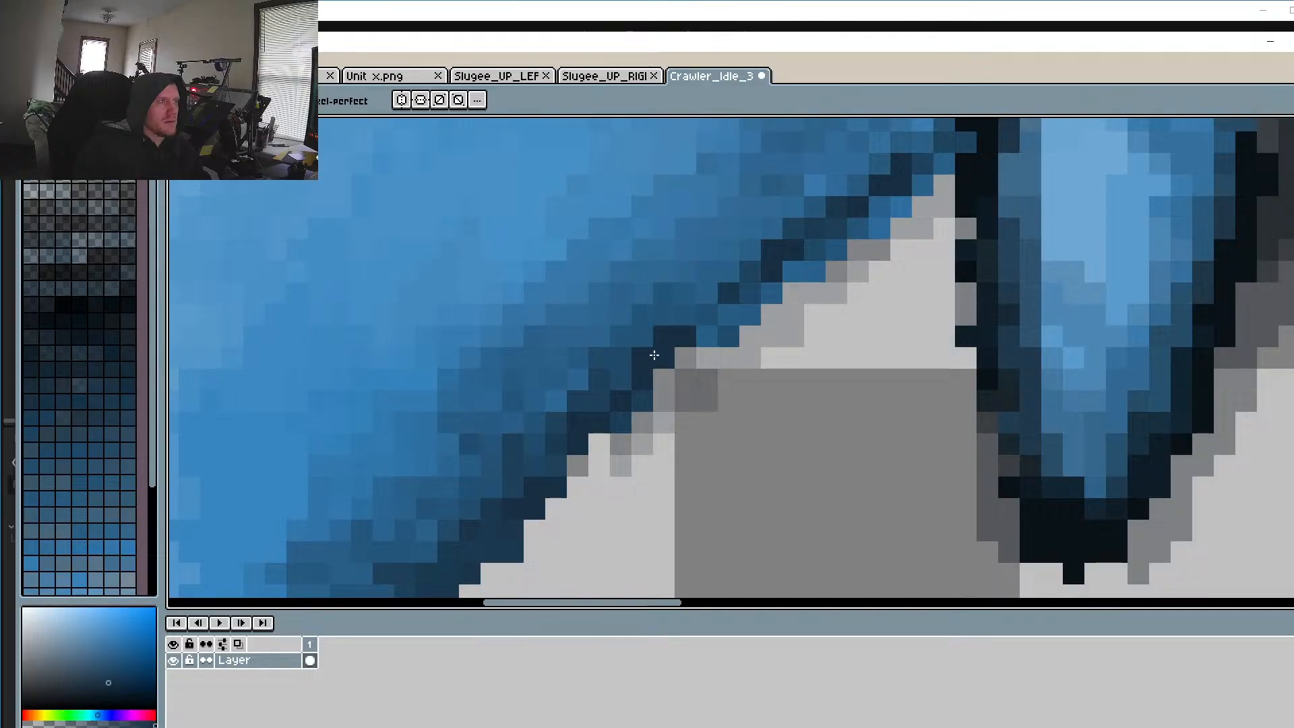
Step: Sample a dark blue and paint a transition band just above the navy underside outline near the small limb
{"action": "left_click_drag", "start_coordinate": [793, 293], "coordinate": [749, 364]}
{"action": "left_click", "coordinate": [705, 342], "text": "alt"}
{"action": "left_click", "coordinate": [599, 407]}
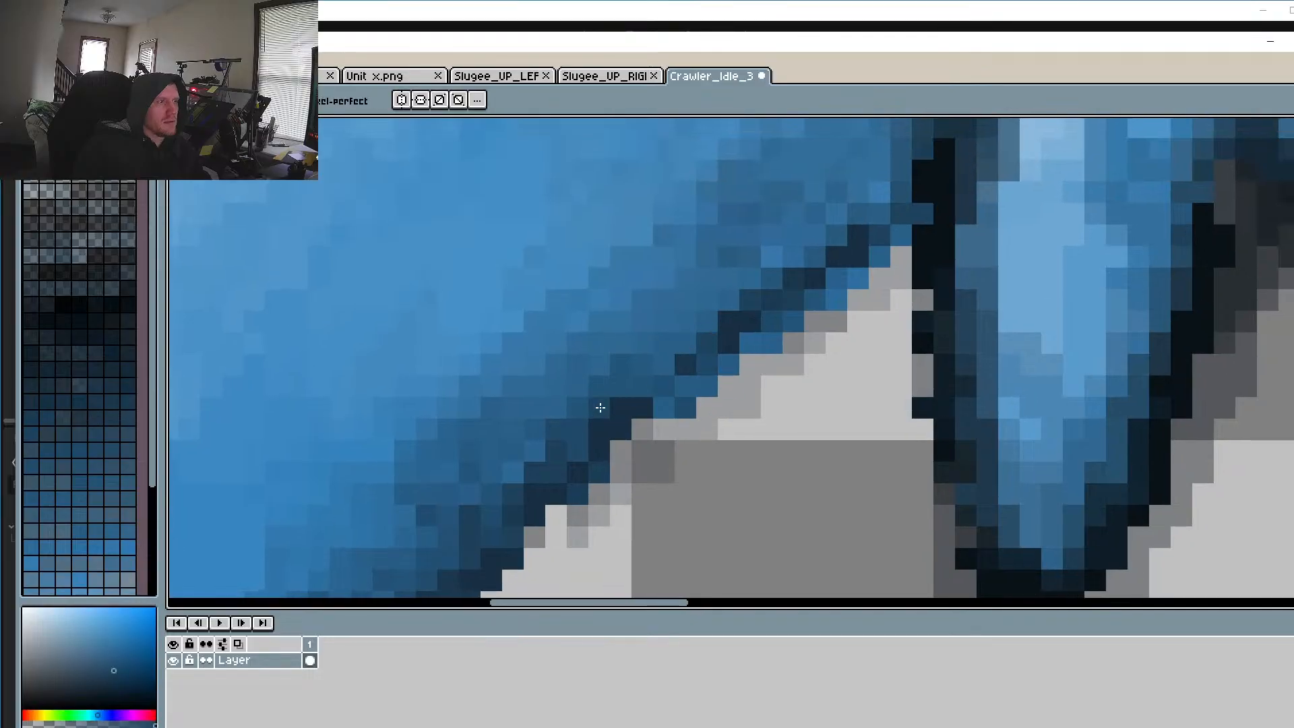
{"action": "left_click", "coordinate": [639, 376]}
{"action": "left_click_drag", "start_coordinate": [814, 263], "coordinate": [785, 303]}
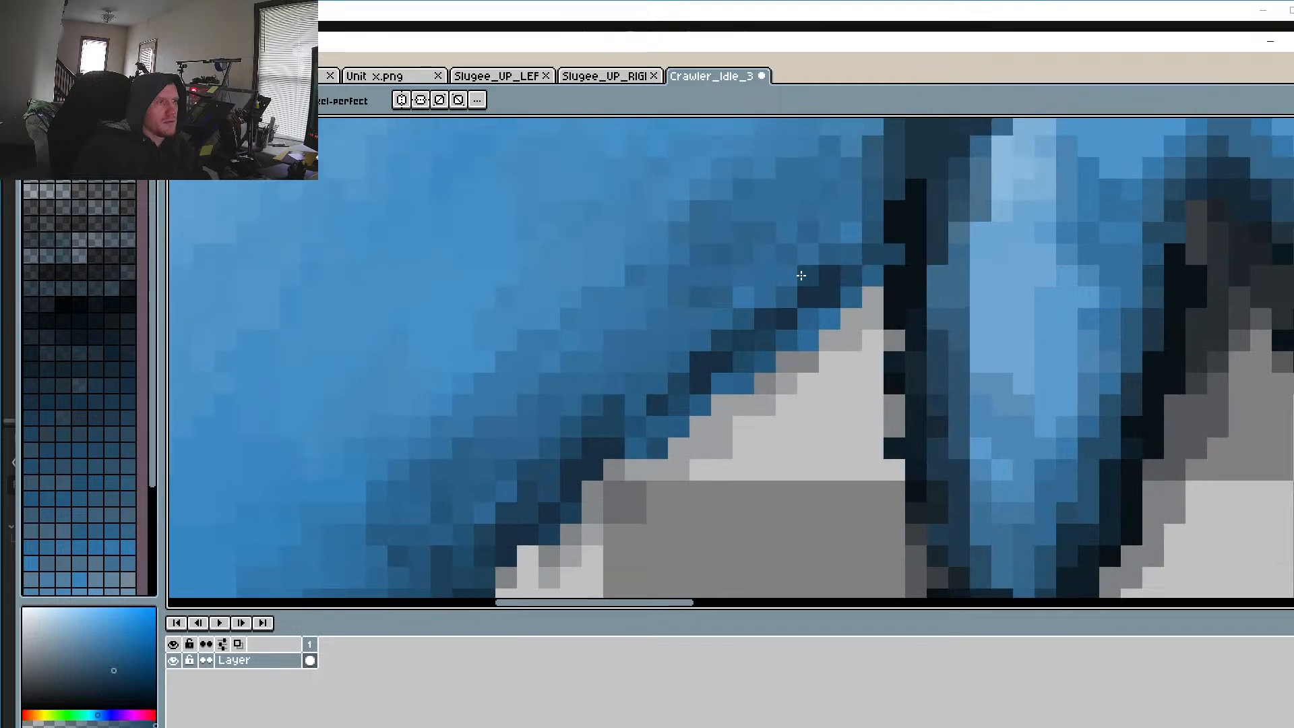
{"action": "left_click", "coordinate": [782, 275]}
{"action": "left_click", "coordinate": [767, 277]}
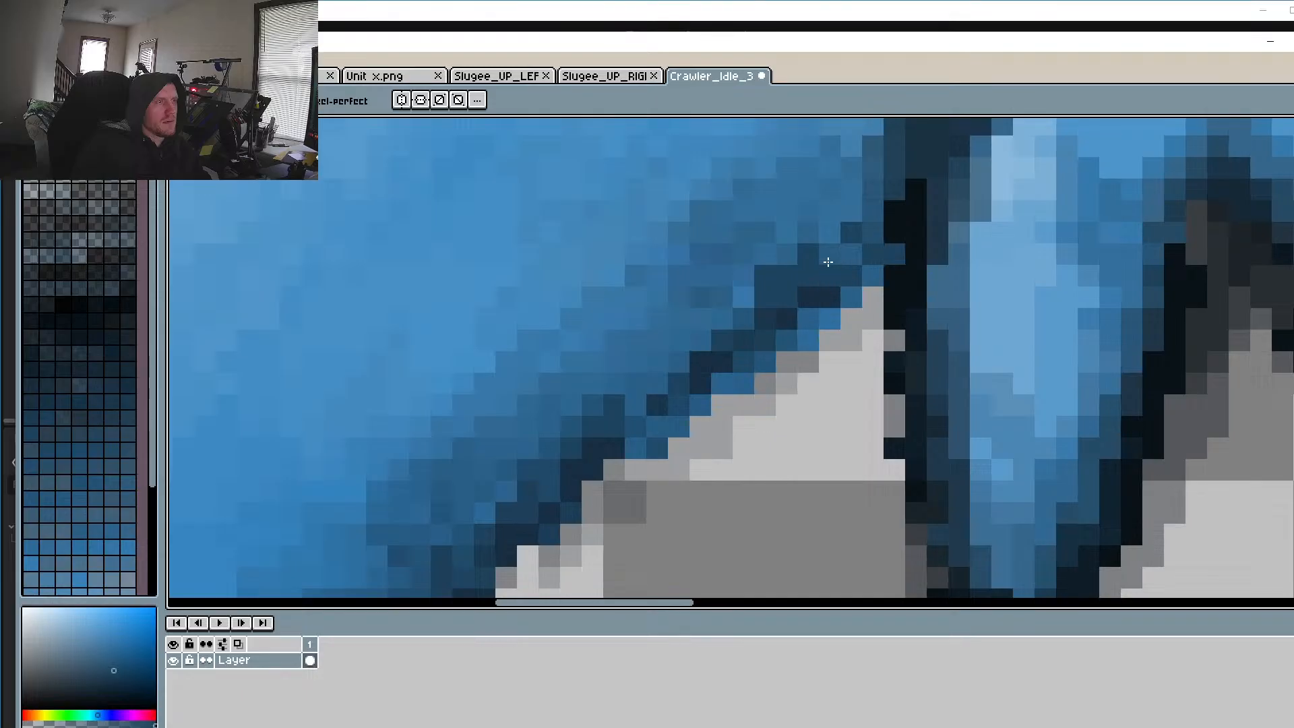
Step: Sample nearby mid blues and blend the stray lighter pixels above the underside outline beside the small limb
{"action": "key", "text": "i"}
{"action": "left_click", "coordinate": [854, 217]}
{"action": "key", "text": "b"}
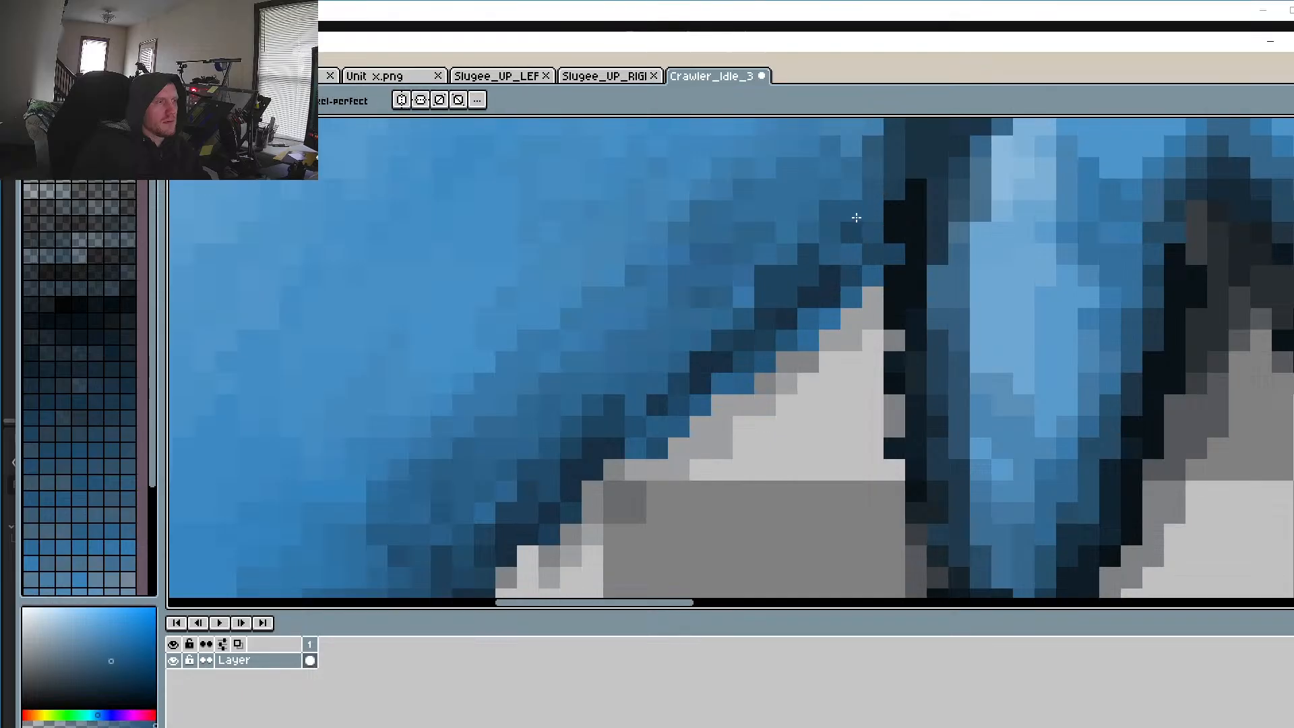
{"action": "key", "text": "i"}
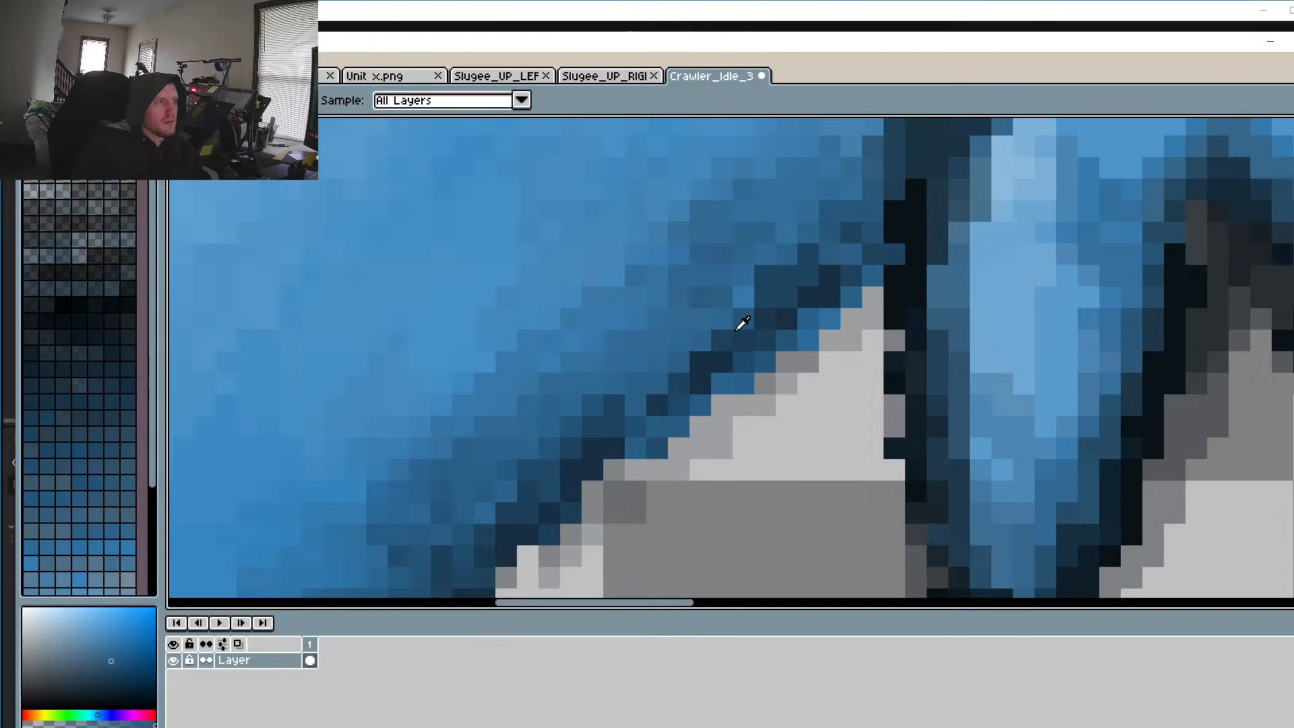
{"action": "left_click", "coordinate": [731, 297]}
{"action": "key", "text": "b"}
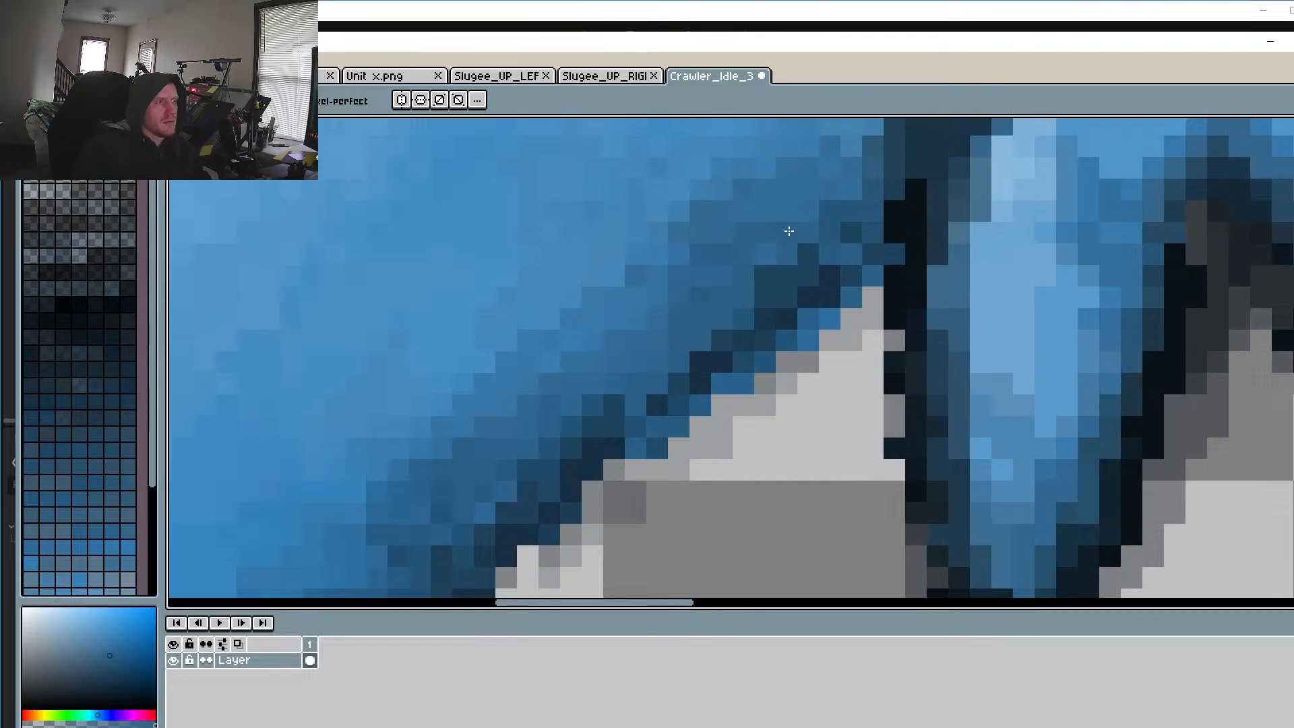
{"action": "left_click_drag", "start_coordinate": [786, 231], "coordinate": [719, 290]}
Step: Sample the transparent background and erase the stray grey and protruding dark pixels to round off the tail tip's lower edge
{"action": "scroll", "coordinate": [719, 290], "scroll_direction": "down", "scroll_amount": 3}
{"action": "left_click_drag", "start_coordinate": [492, 403], "coordinate": [563, 328]}
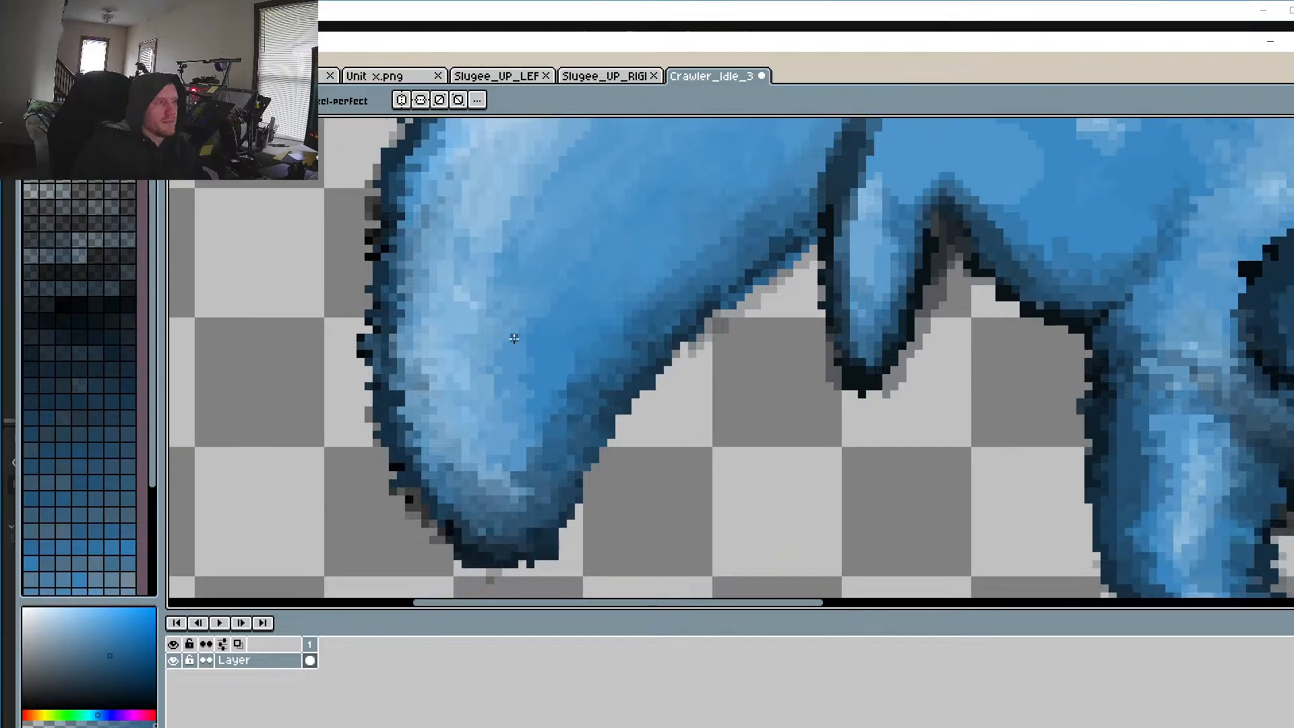
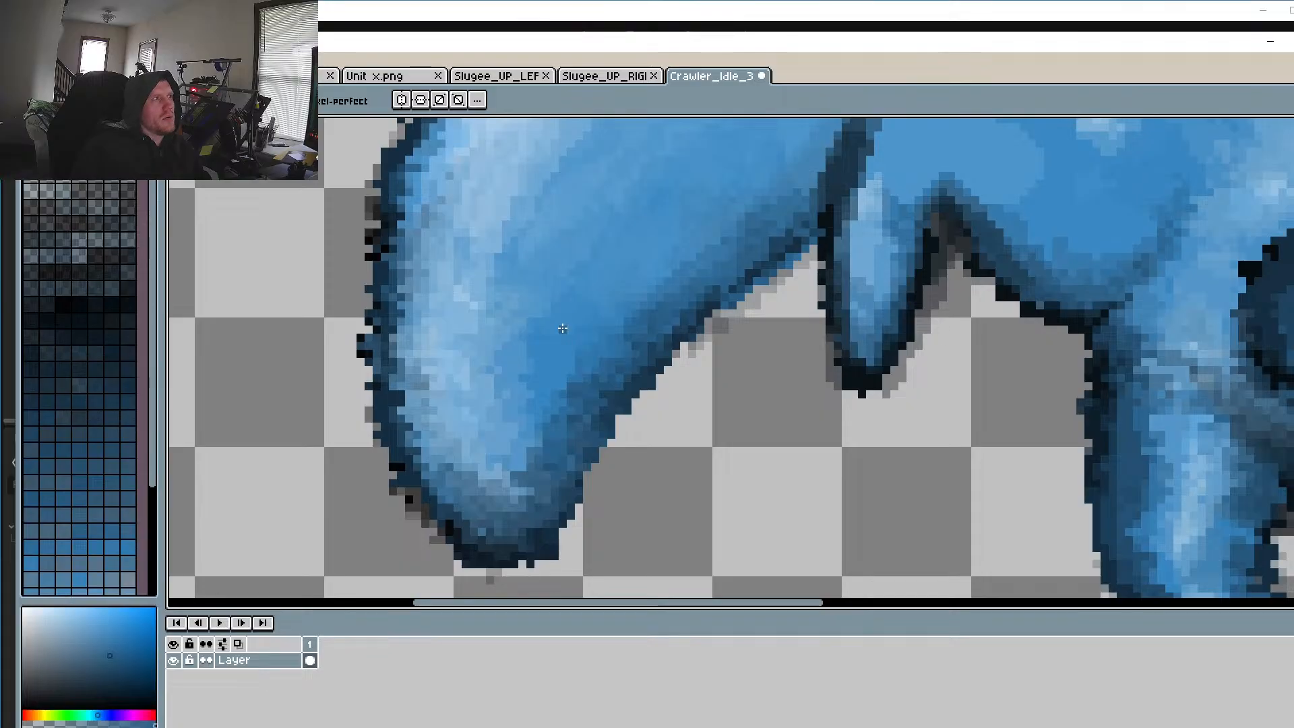
{"action": "left_click_drag", "start_coordinate": [645, 323], "coordinate": [667, 257]}
{"action": "scroll", "coordinate": [584, 495], "scroll_direction": "up", "scroll_amount": 3}
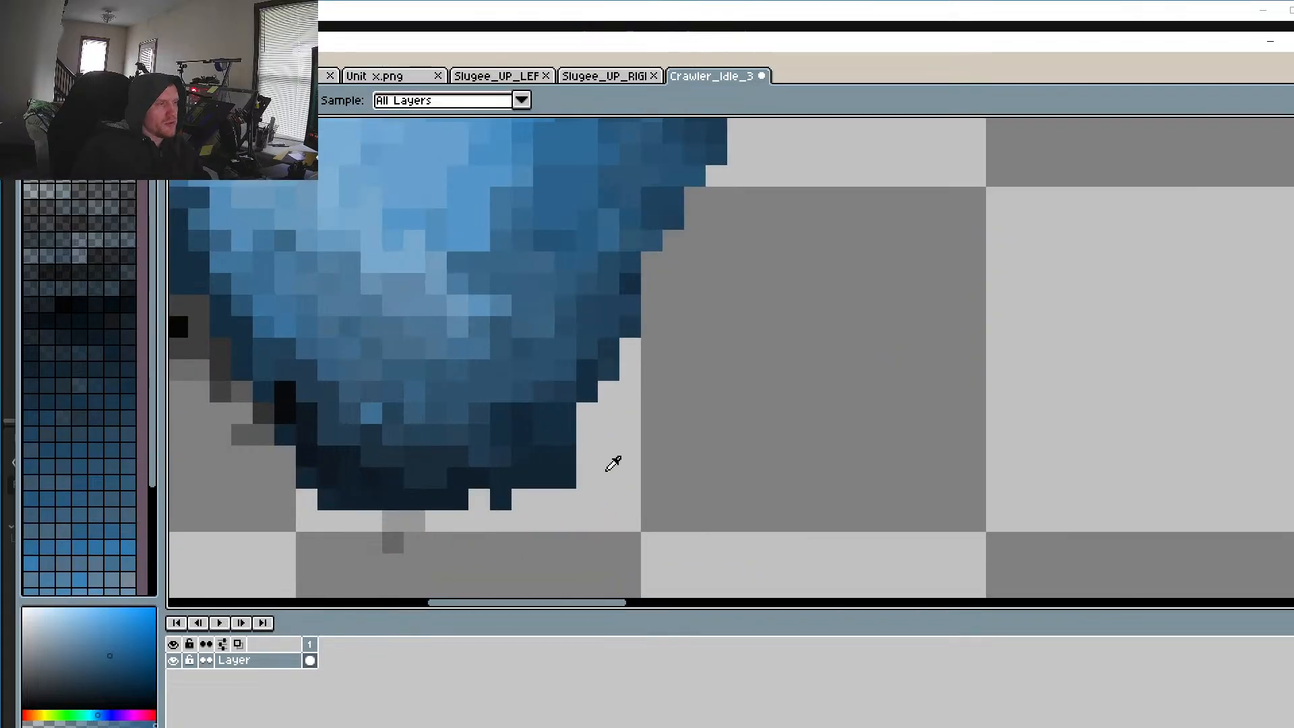
{"action": "left_click", "coordinate": [609, 464], "text": "alt"}
{"action": "left_click", "coordinate": [566, 477]}
{"action": "left_click", "coordinate": [501, 499]}
{"action": "left_click_drag", "start_coordinate": [393, 542], "coordinate": [415, 520]}
{"action": "left_click", "coordinate": [544, 478]}
{"action": "left_click", "coordinate": [566, 457]}
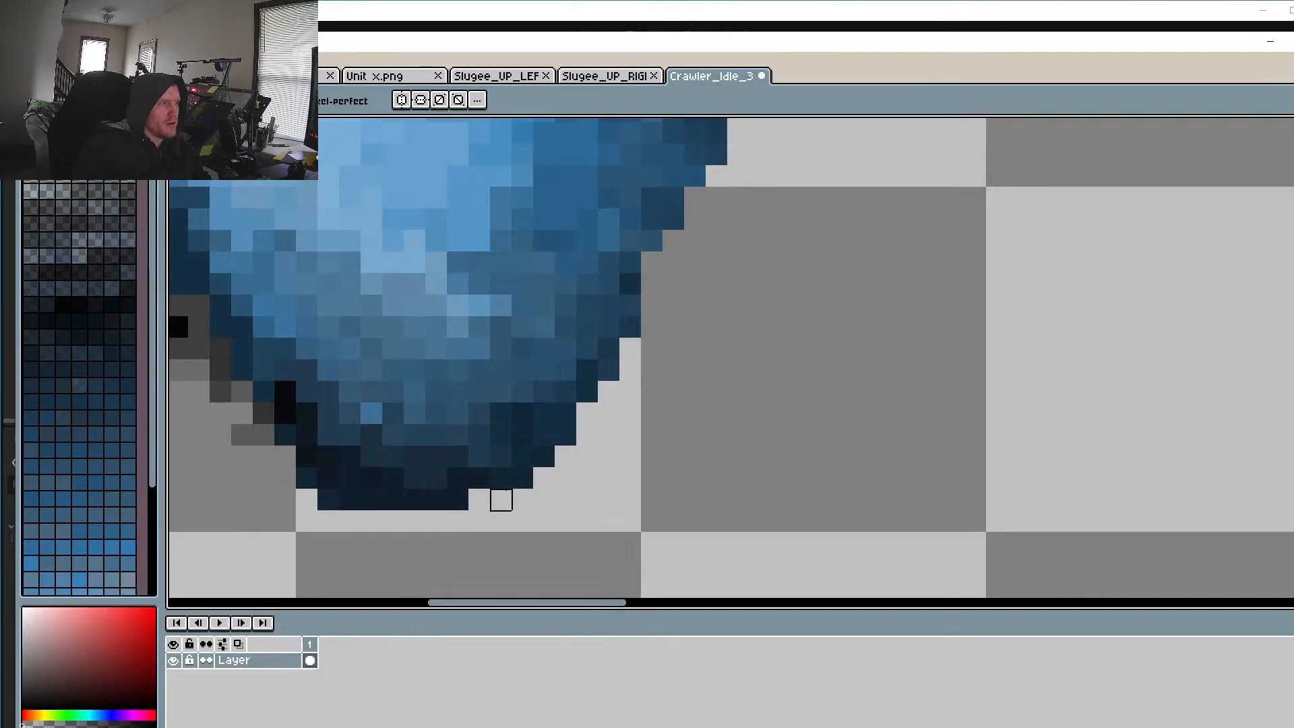
Step: Erase the stray grey pixels along the outer edge of the tail just above its tip
{"action": "scroll", "coordinate": [499, 499], "scroll_direction": "left", "scroll_amount": 3}
{"action": "left_click", "coordinate": [476, 429]}
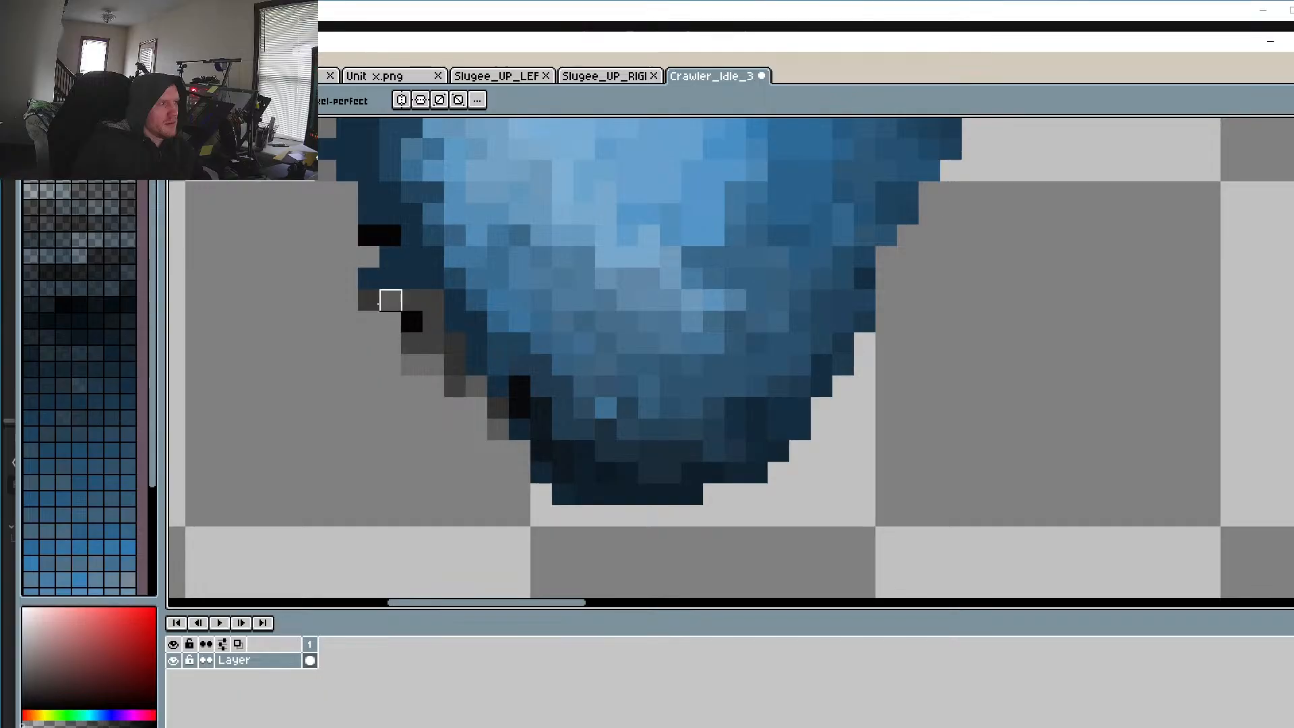
{"action": "left_click", "coordinate": [368, 299]}
{"action": "left_click_drag", "start_coordinate": [412, 320], "coordinate": [630, 587]}
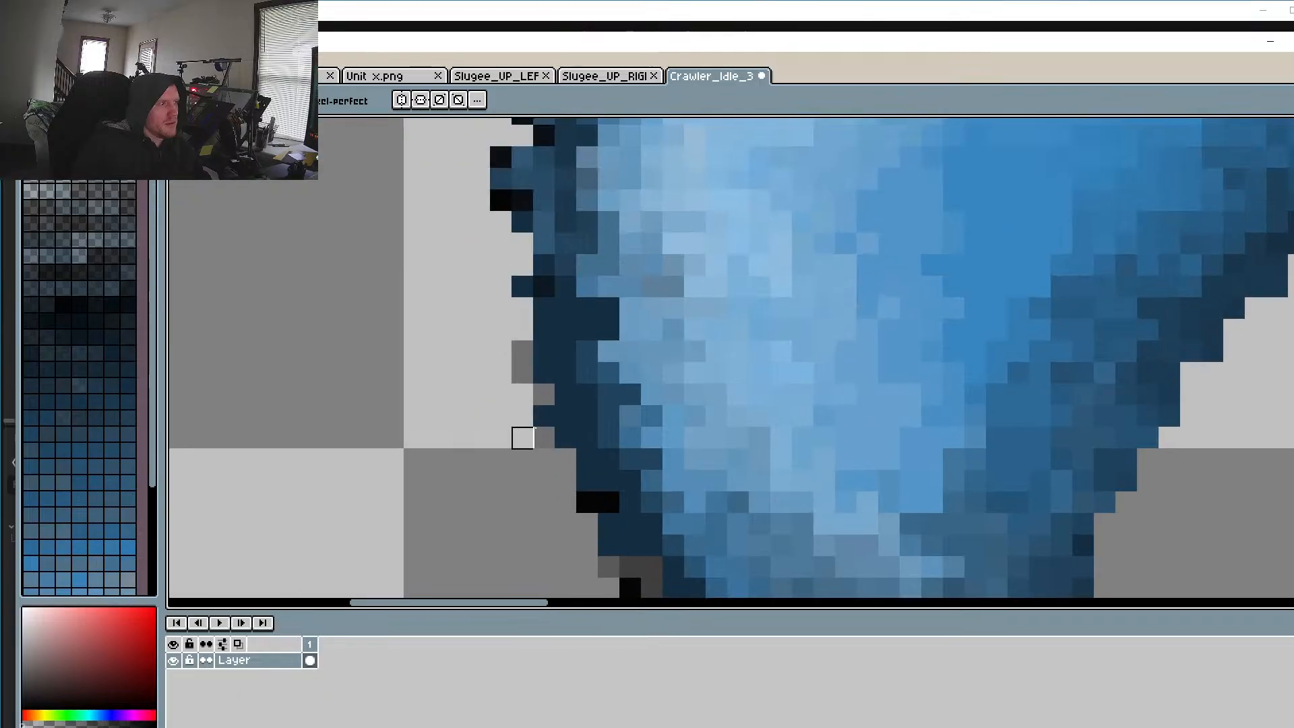
{"action": "left_click", "coordinate": [544, 438]}
{"action": "left_click", "coordinate": [522, 372]}
Step: Erase the protruding black and grey pixels farther up the tail's outer edge
{"action": "scroll", "coordinate": [501, 329], "scroll_direction": "up", "scroll_amount": 2}
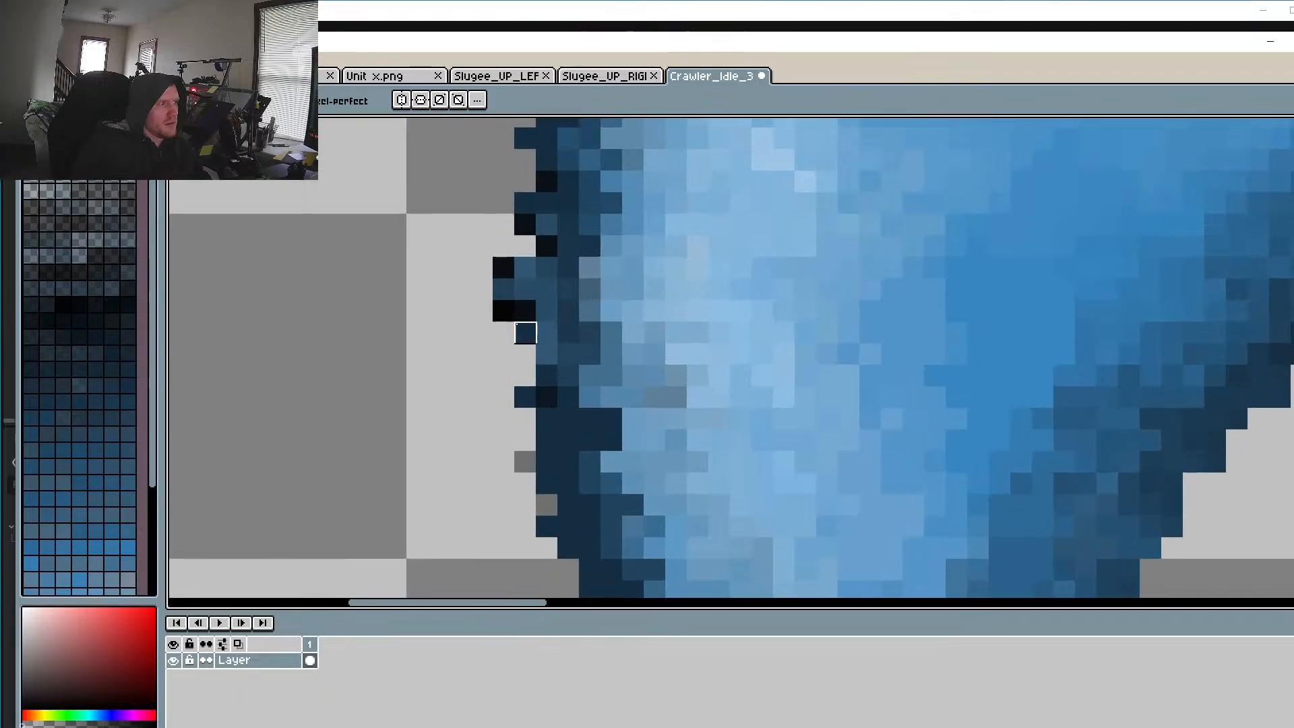
{"action": "left_click", "coordinate": [502, 267]}
{"action": "left_click", "coordinate": [502, 289]}
{"action": "left_click", "coordinate": [503, 310]}
{"action": "left_click_drag", "start_coordinate": [504, 267], "coordinate": [542, 551]}
{"action": "left_click_drag", "start_coordinate": [563, 338], "coordinate": [540, 496]}
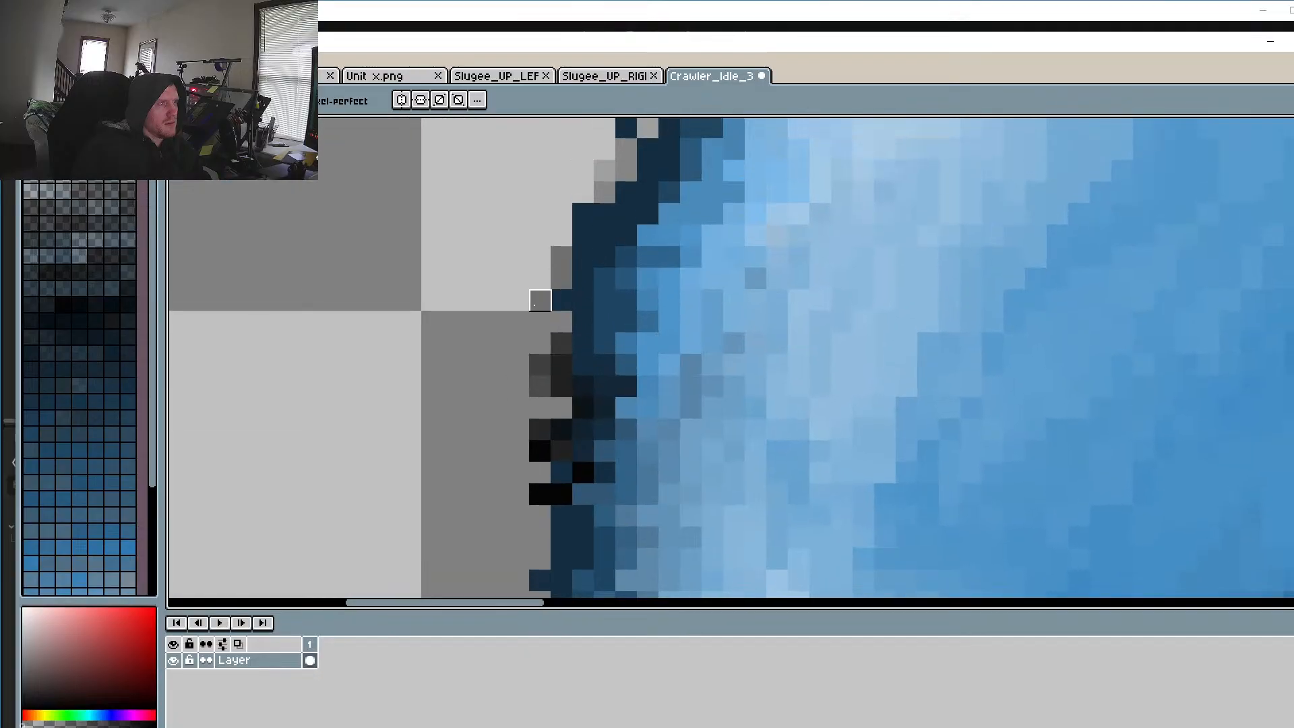
{"action": "left_click", "coordinate": [537, 303]}
{"action": "left_click_drag", "start_coordinate": [605, 302], "coordinate": [517, 462]}
Step: Sample the dark navy outline color and fill the gaps in the outline on the tail's outer curve
{"action": "scroll", "coordinate": [582, 289], "scroll_direction": "down", "scroll_amount": 2}
{"action": "scroll", "coordinate": [559, 279], "scroll_direction": "up", "scroll_amount": 2}
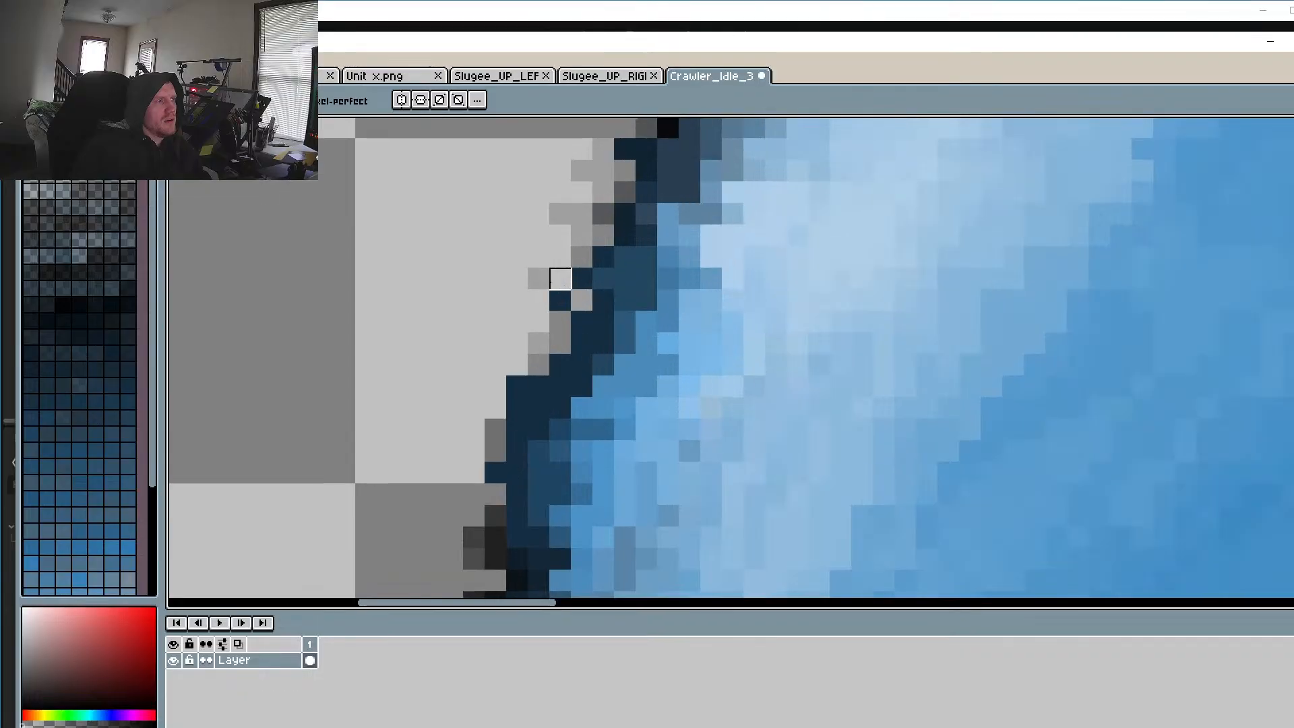
{"action": "scroll", "coordinate": [563, 283], "scroll_direction": "down", "scroll_amount": 5}
{"action": "scroll", "coordinate": [645, 434], "scroll_direction": "up", "scroll_amount": 4}
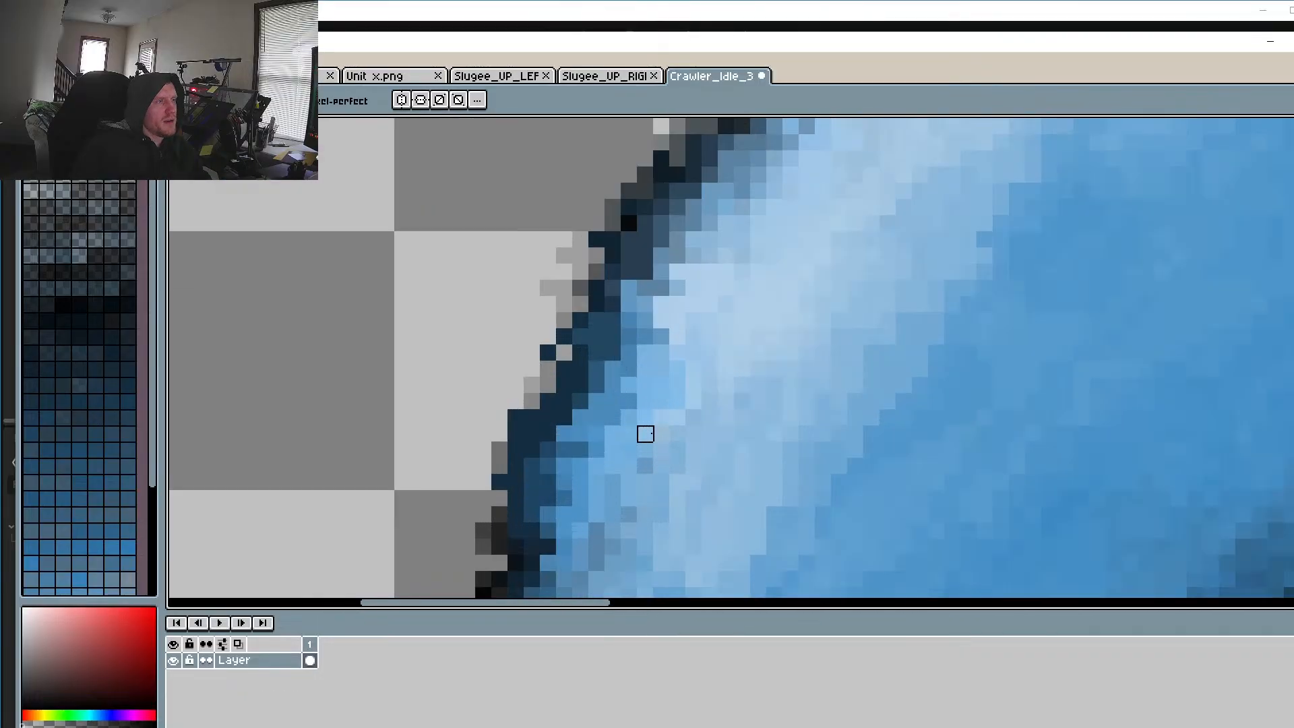
{"action": "scroll", "coordinate": [609, 382], "scroll_direction": "up", "scroll_amount": 3}
{"action": "left_click", "coordinate": [531, 308], "text": "alt"}
{"action": "left_click", "coordinate": [485, 298]}
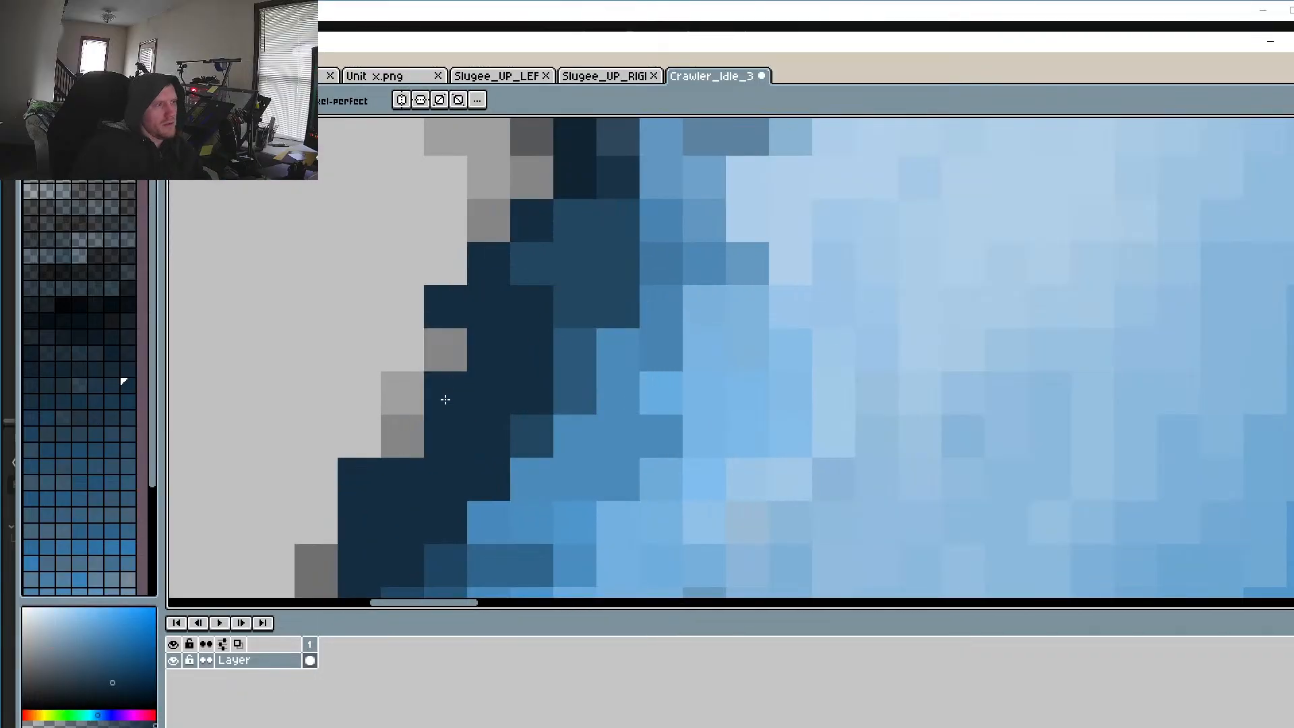
{"action": "left_click", "coordinate": [448, 350]}
{"action": "left_click", "coordinate": [485, 229]}
{"action": "left_click", "coordinate": [531, 181]}
Step: Paint navy over the grey notches farther up the tail's outer curve to make the outline continuous
{"action": "left_click_drag", "start_coordinate": [532, 182], "coordinate": [519, 364]}
{"action": "left_click", "coordinate": [525, 291]}
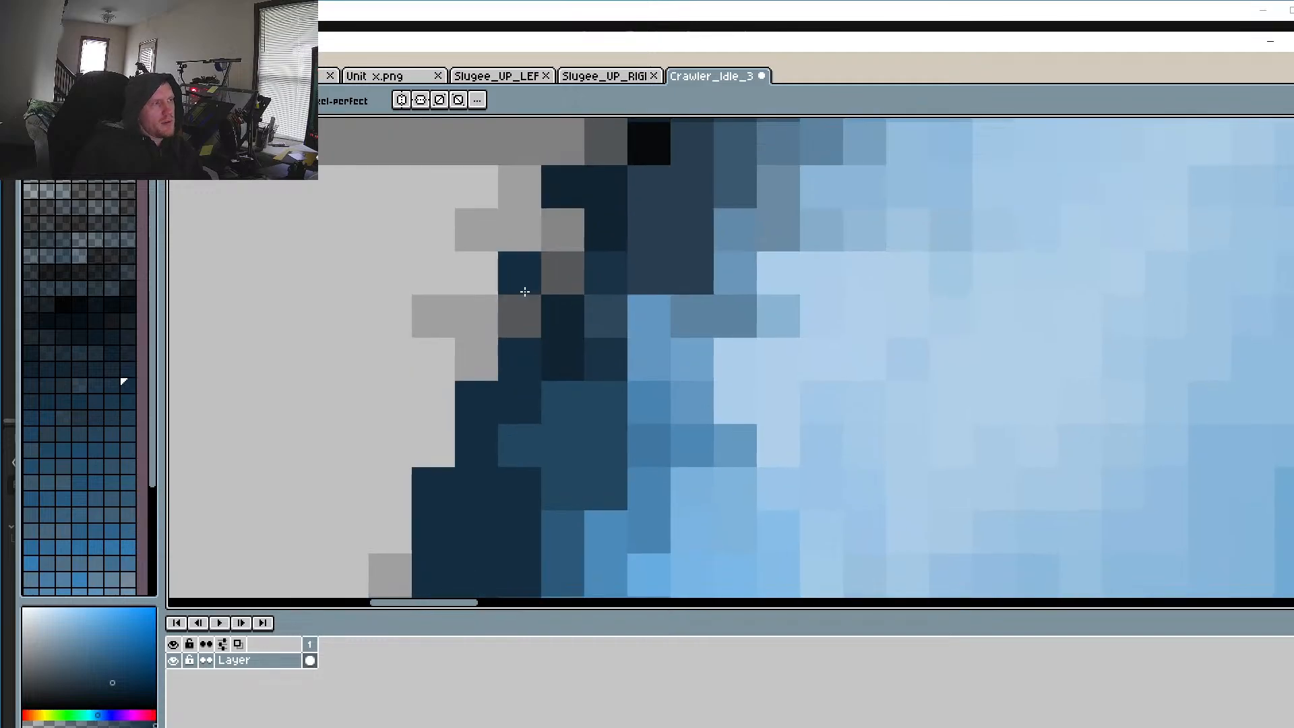
{"action": "left_click", "coordinate": [524, 317]}
{"action": "left_click", "coordinate": [484, 347]}
{"action": "left_click", "coordinate": [483, 325]}
{"action": "left_click", "coordinate": [554, 237]}
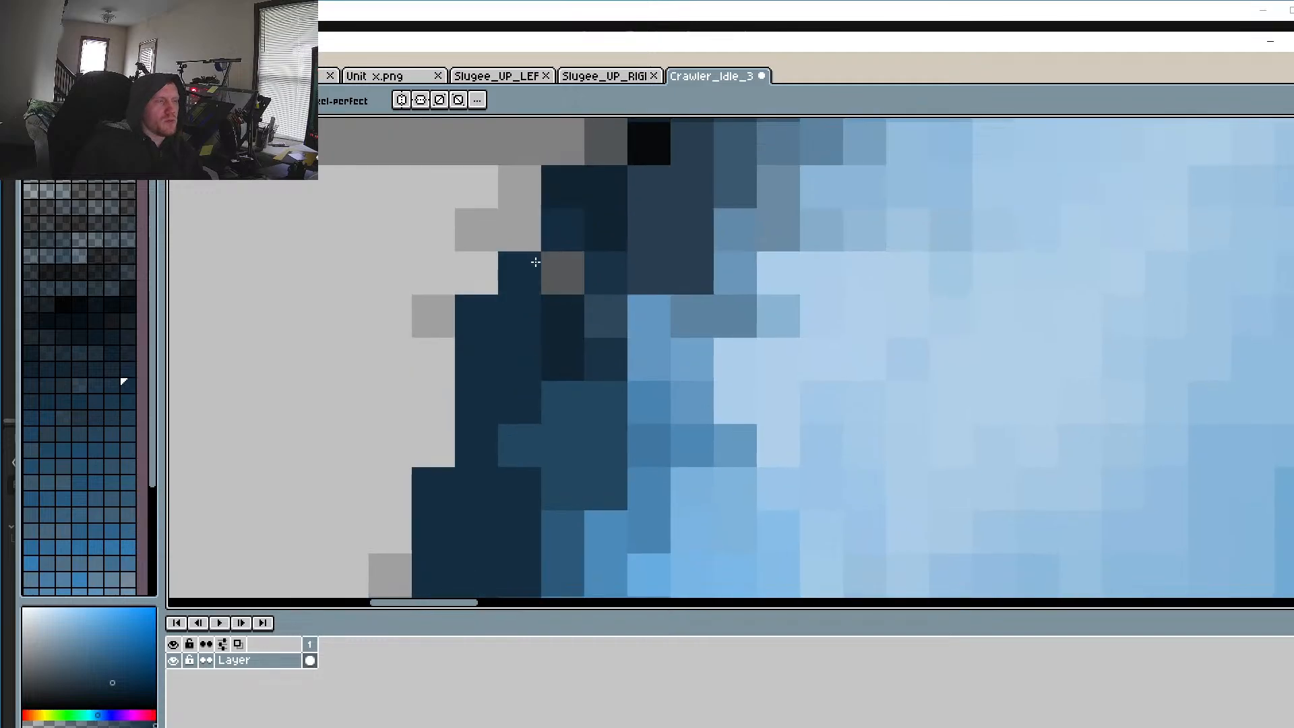
Step: Sample a mid blue and a dark slate blue and paint transition pixels just inside the tail's upper outer outline
{"action": "scroll", "coordinate": [536, 262], "scroll_direction": "down", "scroll_amount": 5}
{"action": "scroll", "coordinate": [536, 263], "scroll_direction": "up", "scroll_amount": 4}
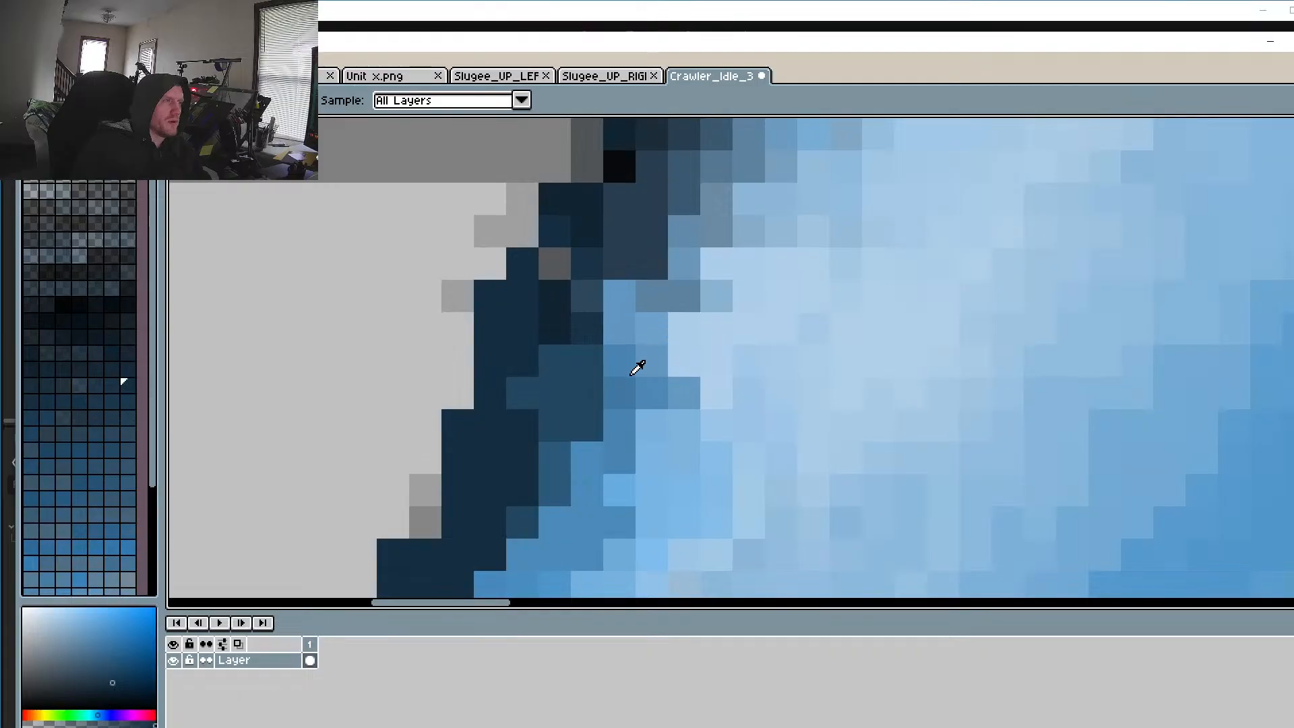
{"action": "left_click", "coordinate": [637, 367], "text": "alt"}
{"action": "left_click", "coordinate": [522, 459]}
{"action": "left_click_drag", "start_coordinate": [519, 486], "coordinate": [528, 402]}
{"action": "left_click", "coordinate": [590, 326], "text": "alt"}
{"action": "left_click", "coordinate": [531, 371]}
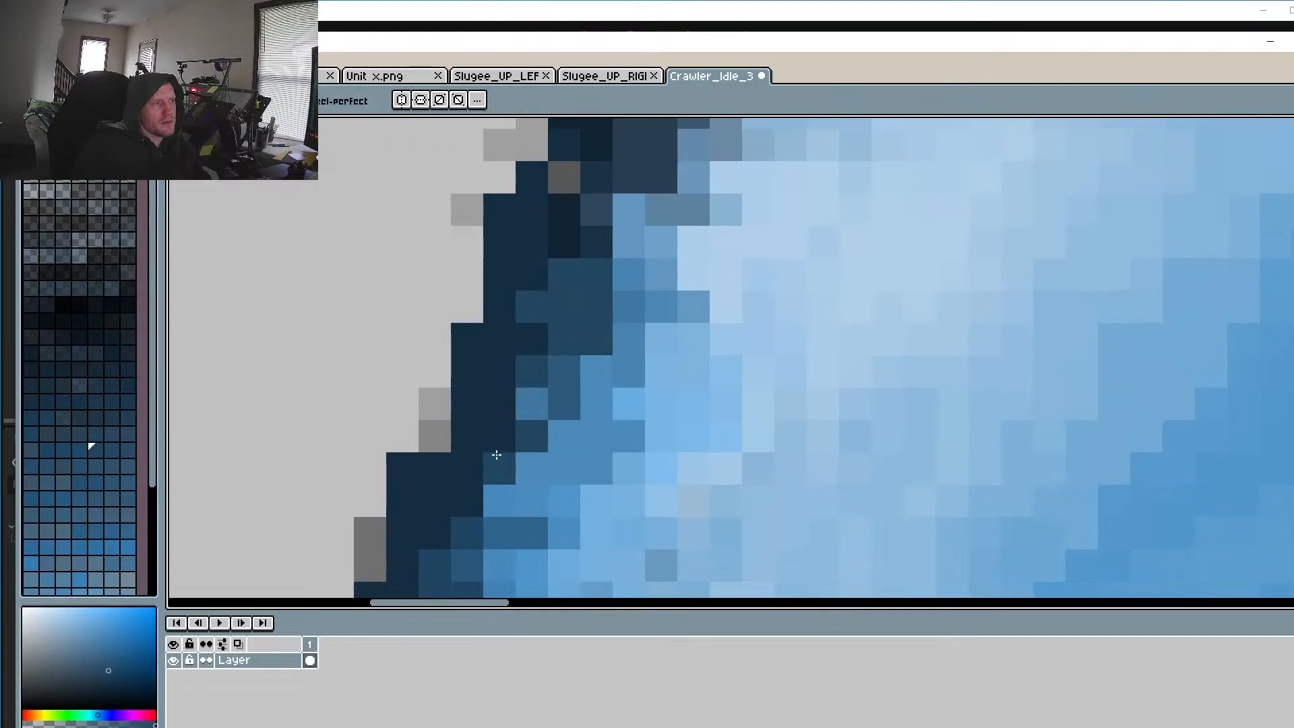
{"action": "left_click", "coordinate": [472, 490]}
{"action": "left_click", "coordinate": [500, 435]}
Step: Paint dark slate blue transition pixels inside the outline midway down the tail's outer edge
{"action": "scroll", "coordinate": [558, 384], "scroll_direction": "down", "scroll_amount": 4}
{"action": "left_click_drag", "start_coordinate": [554, 431], "coordinate": [573, 293]}
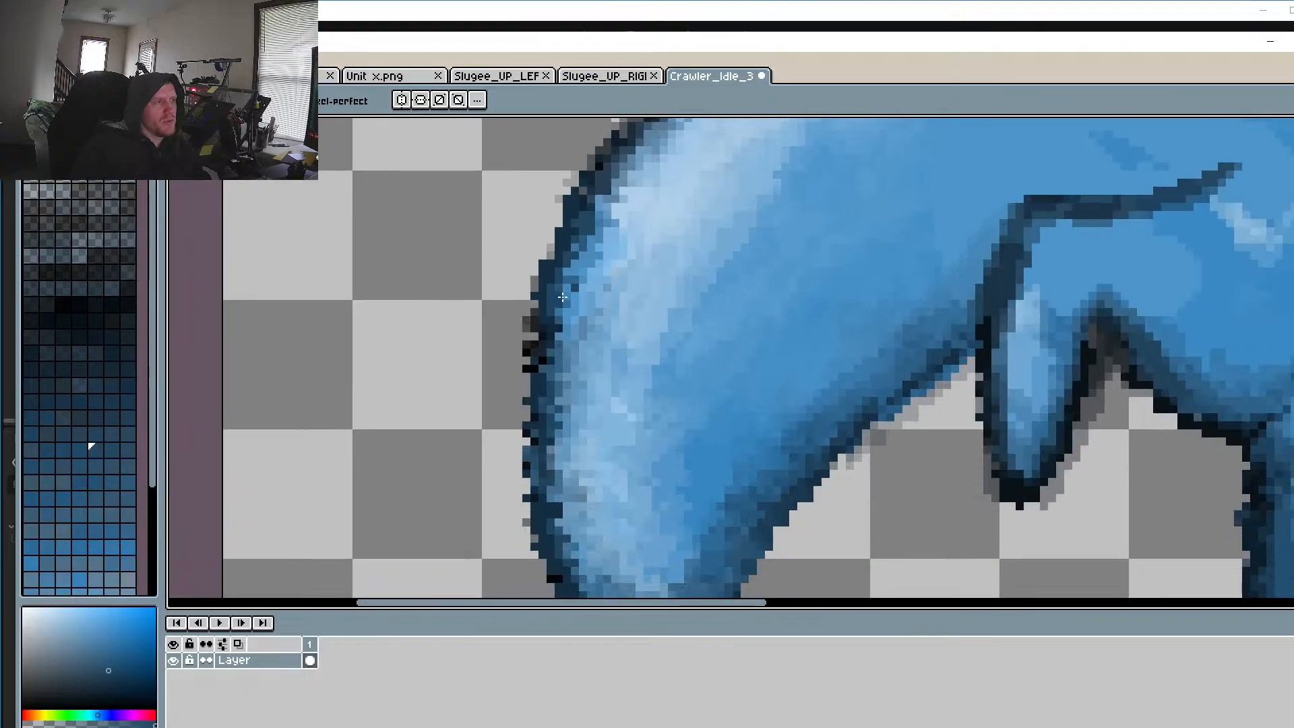
{"action": "scroll", "coordinate": [558, 459], "scroll_direction": "up", "scroll_amount": 1}
{"action": "left_click_drag", "start_coordinate": [558, 459], "coordinate": [573, 387]}
{"action": "scroll", "coordinate": [568, 455], "scroll_direction": "up", "scroll_amount": 3}
{"action": "left_click", "coordinate": [551, 402]}
{"action": "left_click", "coordinate": [555, 371]}
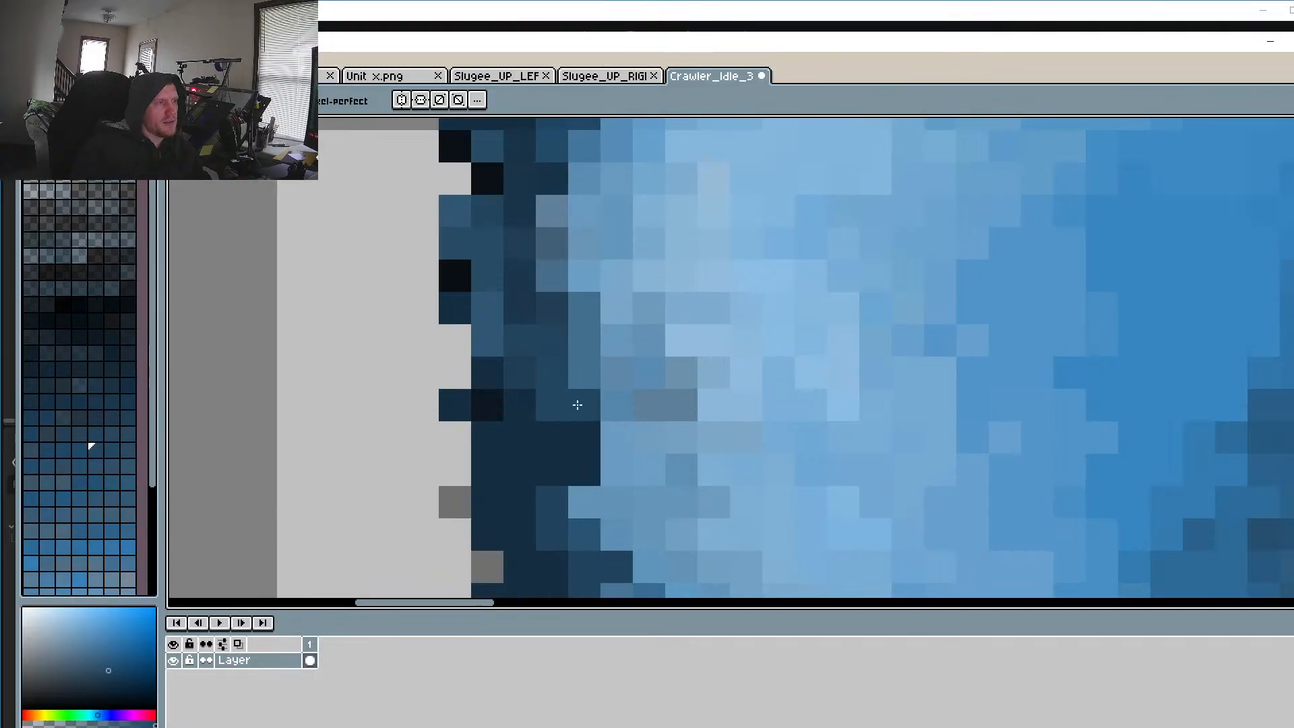
{"action": "left_click", "coordinate": [584, 471]}
{"action": "left_click", "coordinate": [583, 437]}
Step: Continue the dark slate blue transition band inside the outer outline down toward the tail tip
{"action": "left_click_drag", "start_coordinate": [642, 565], "coordinate": [553, 338]}
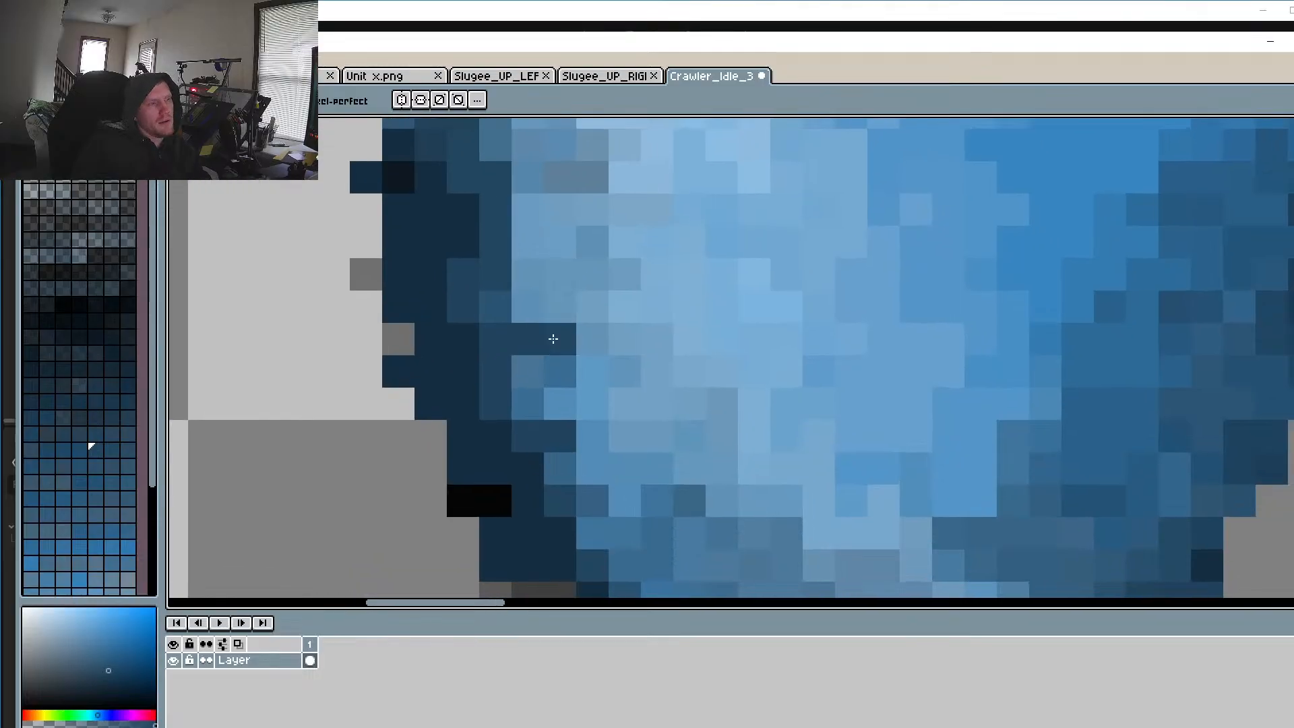
{"action": "left_click", "coordinate": [595, 532]}
{"action": "left_click", "coordinate": [584, 461]}
{"action": "left_click_drag", "start_coordinate": [603, 573], "coordinate": [543, 371]}
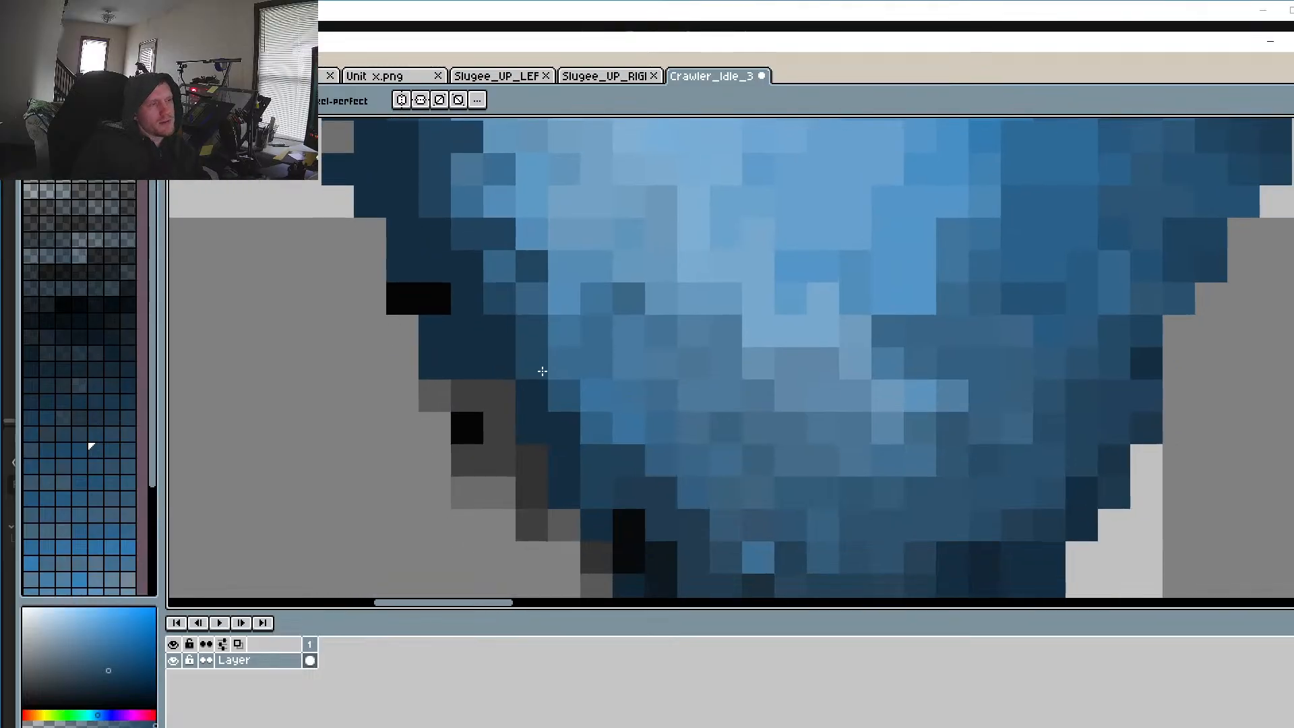
{"action": "left_click", "coordinate": [569, 367]}
{"action": "left_click", "coordinate": [592, 393]}
{"action": "left_click", "coordinate": [629, 433]}
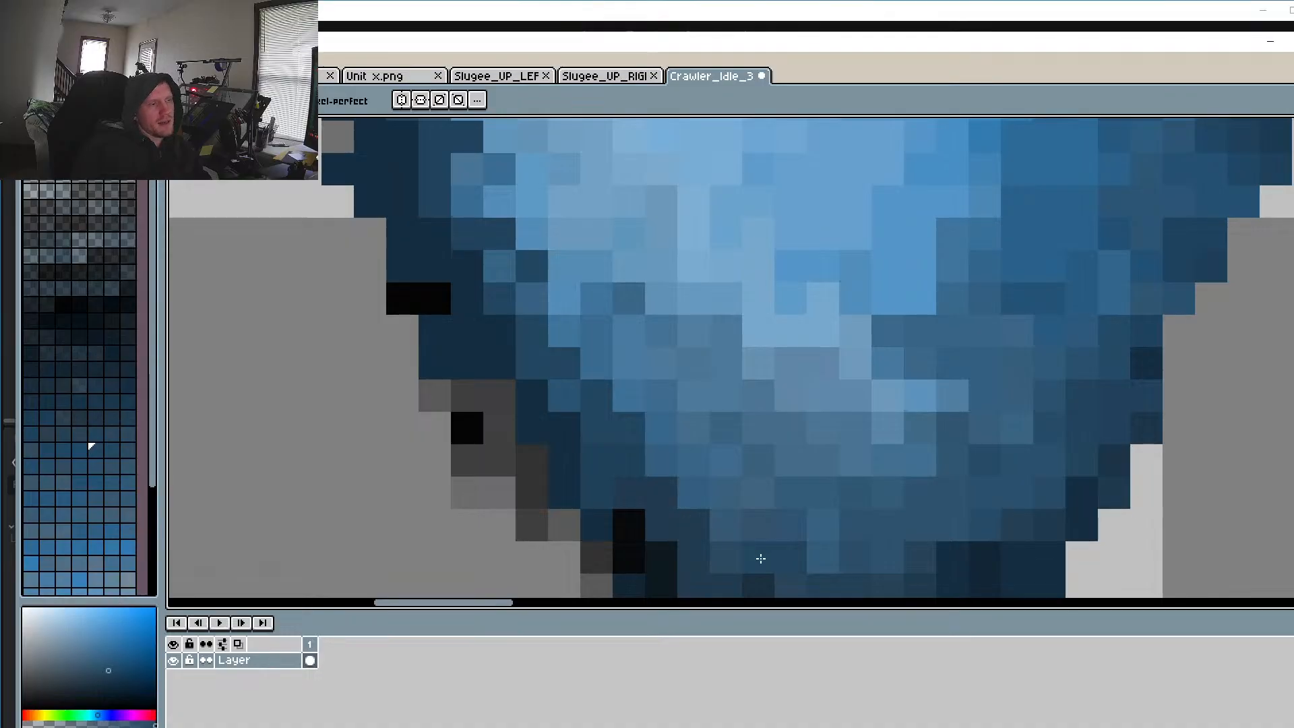
Step: Paint dark slate blue over the uneven pixels inside the outline around the bottom of the tail tip
{"action": "left_click", "coordinate": [725, 523]}
{"action": "left_click", "coordinate": [691, 495]}
{"action": "left_click_drag", "start_coordinate": [691, 496], "coordinate": [567, 289]}
{"action": "left_click", "coordinate": [734, 413]}
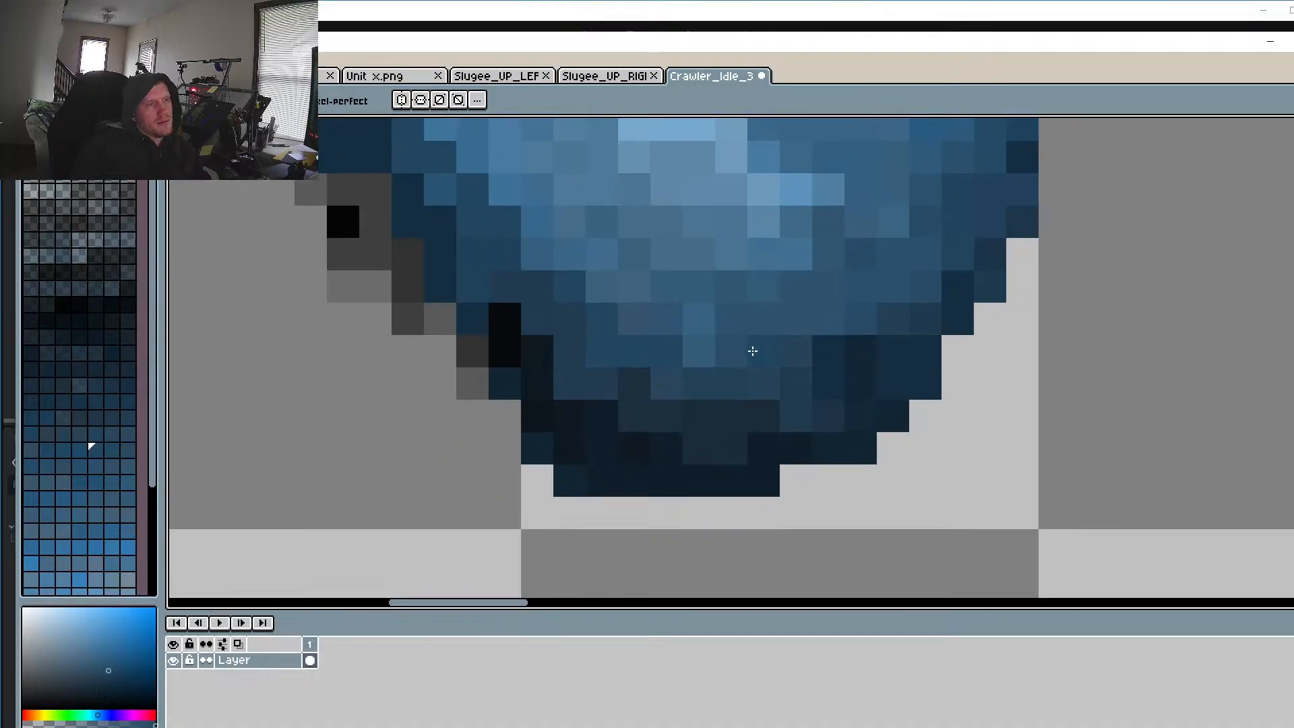
{"action": "left_click", "coordinate": [898, 286]}
{"action": "left_click", "coordinate": [934, 263]}
{"action": "left_click_drag", "start_coordinate": [929, 305], "coordinate": [851, 354]}
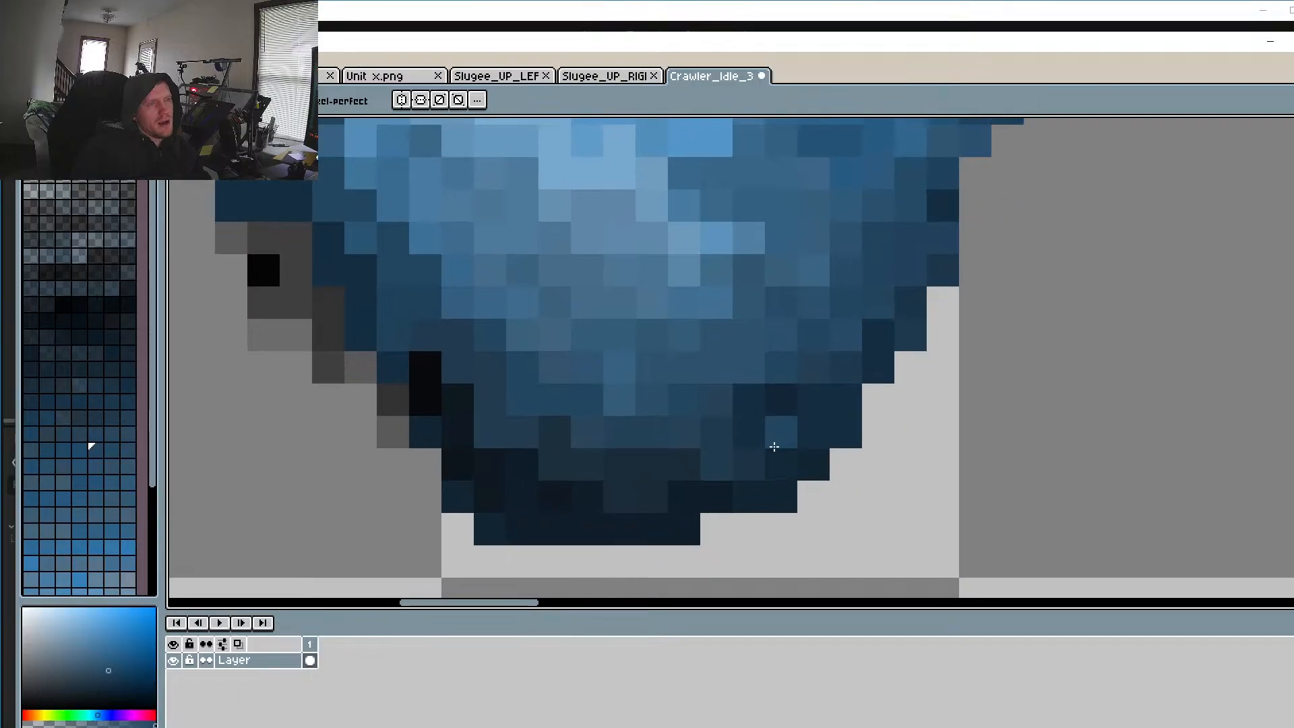
Step: Sample a near-black from the tail tip and place stepped outline pixels up the tip's inner edge
{"action": "left_click", "coordinate": [563, 488], "text": "alt"}
{"action": "left_click", "coordinate": [950, 255]}
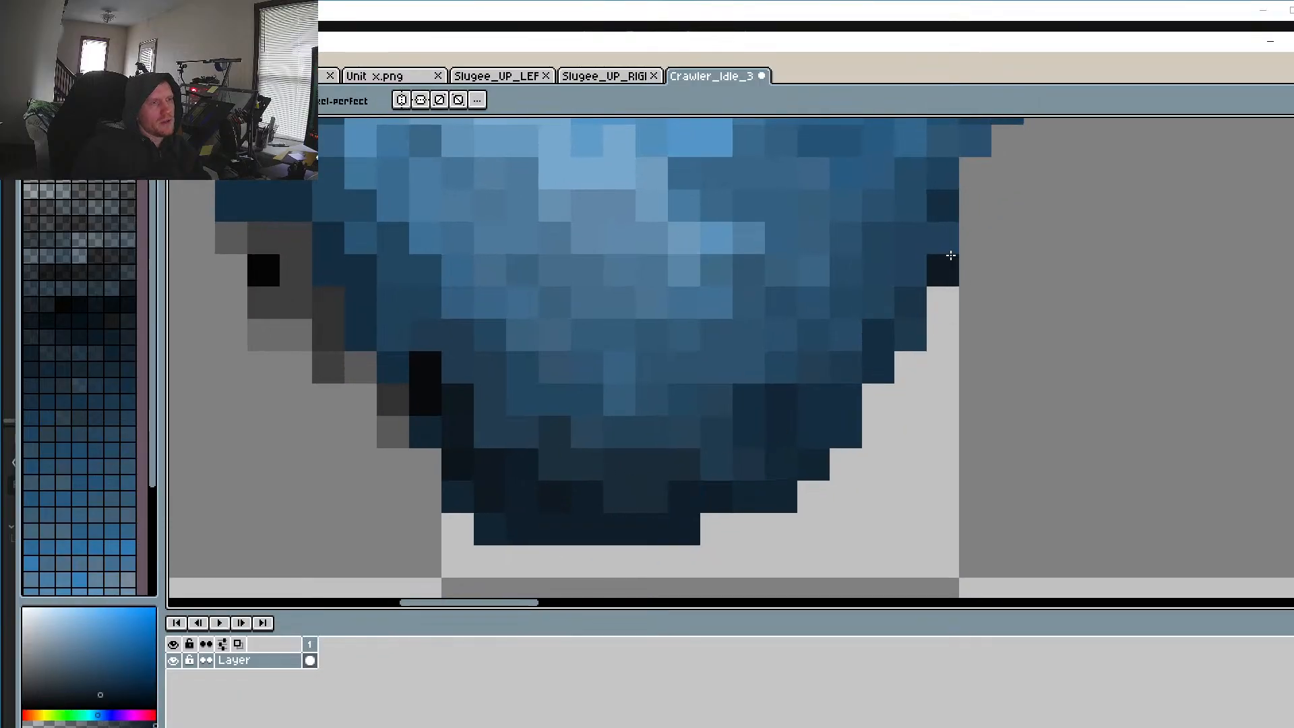
{"action": "key", "text": "ctrl+z"}
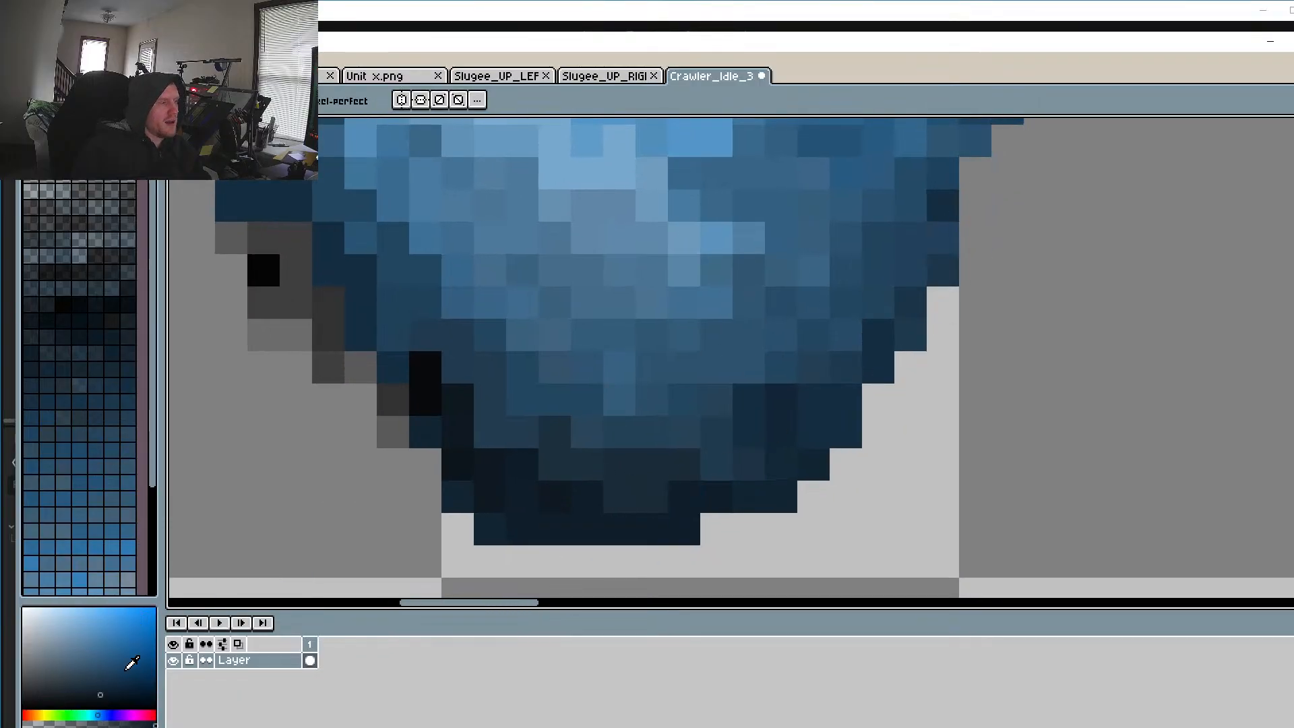
{"action": "left_click", "coordinate": [966, 188]}
{"action": "left_click", "coordinate": [968, 202]}
{"action": "left_click_drag", "start_coordinate": [967, 202], "coordinate": [867, 369]}
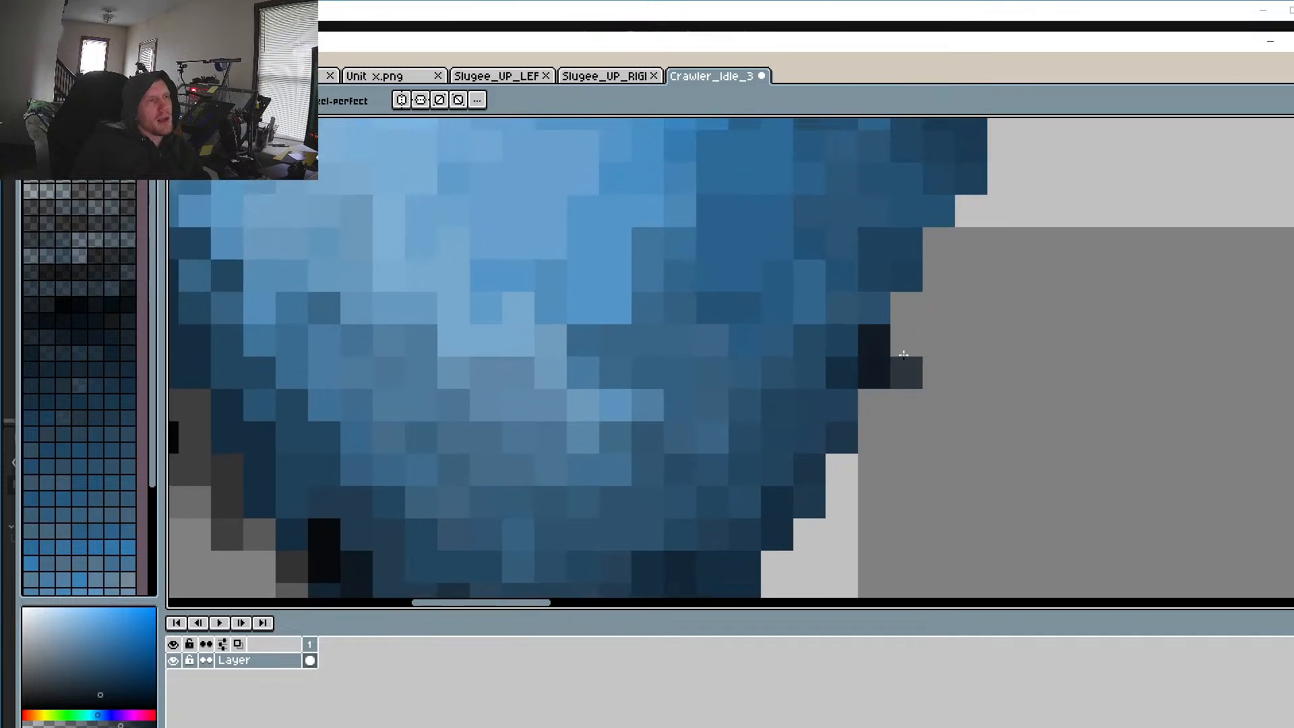
{"action": "left_click", "coordinate": [905, 307]}
{"action": "left_click", "coordinate": [936, 241]}
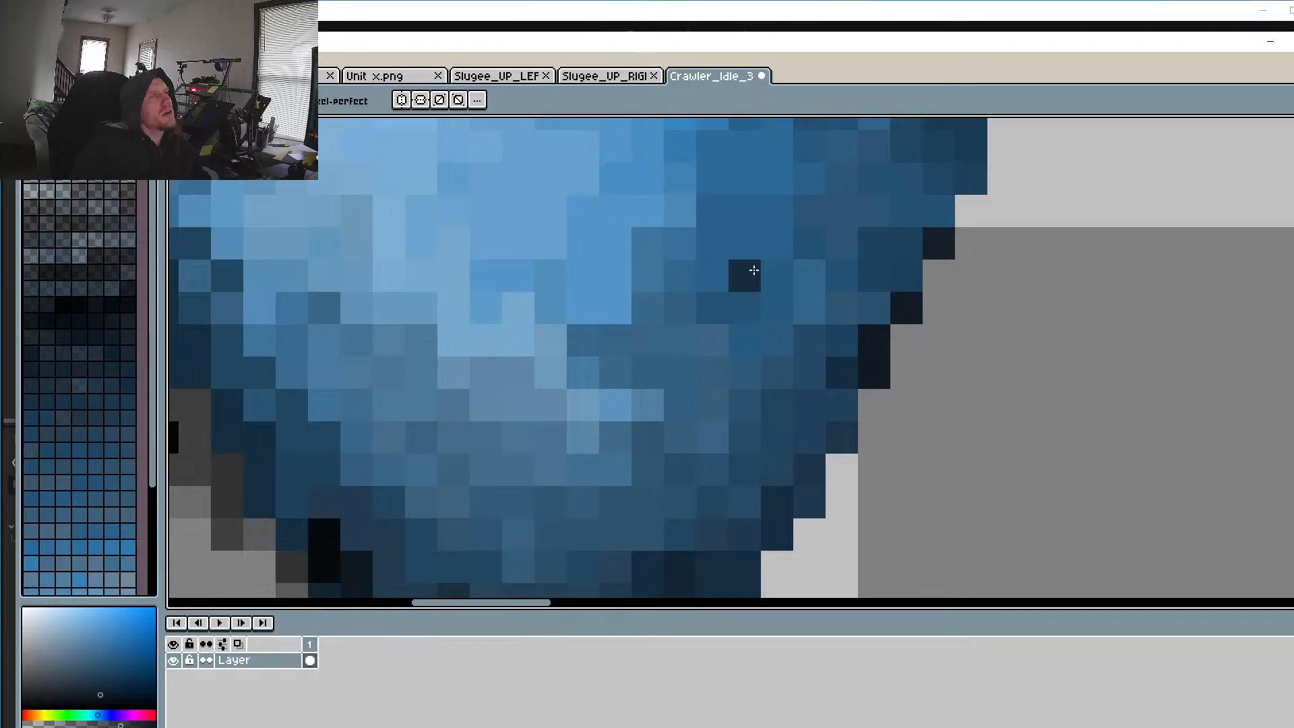
Step: Continue the near-black stepped outline along the tail's underside toward the small limb
{"action": "left_click_drag", "start_coordinate": [912, 277], "coordinate": [847, 331]}
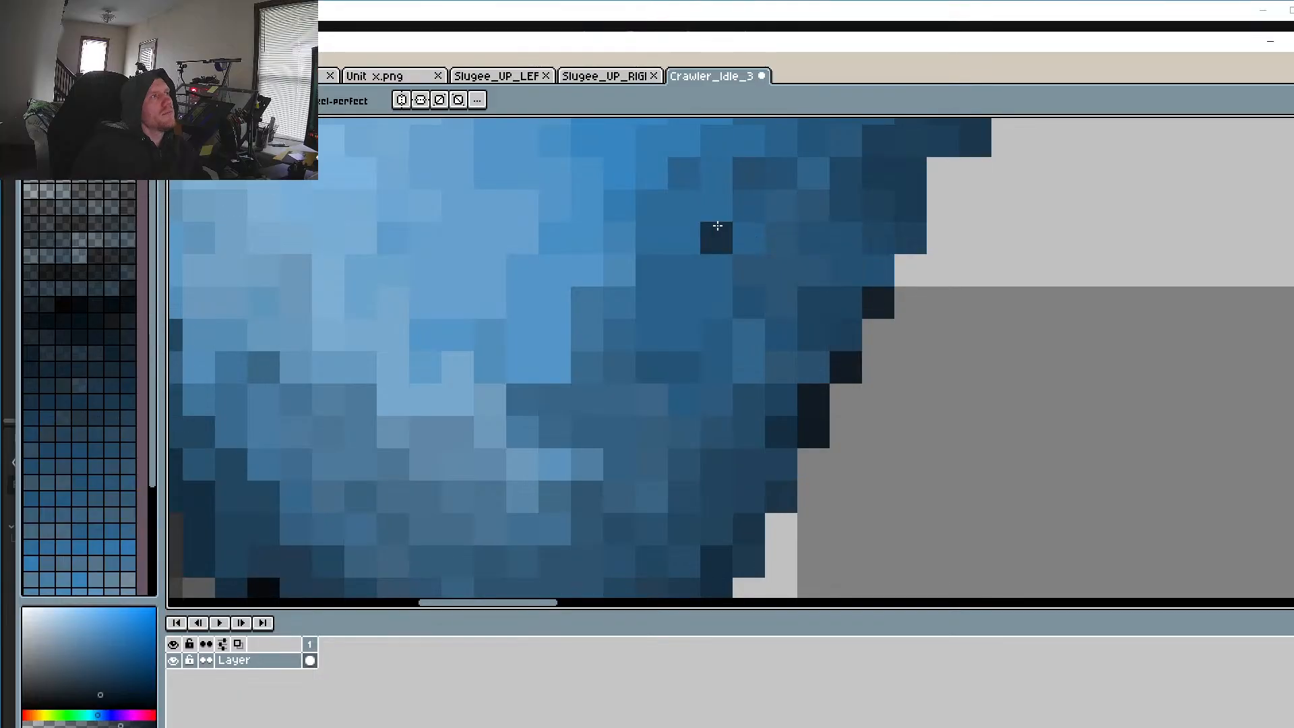
{"action": "left_click_drag", "start_coordinate": [717, 226], "coordinate": [736, 279]}
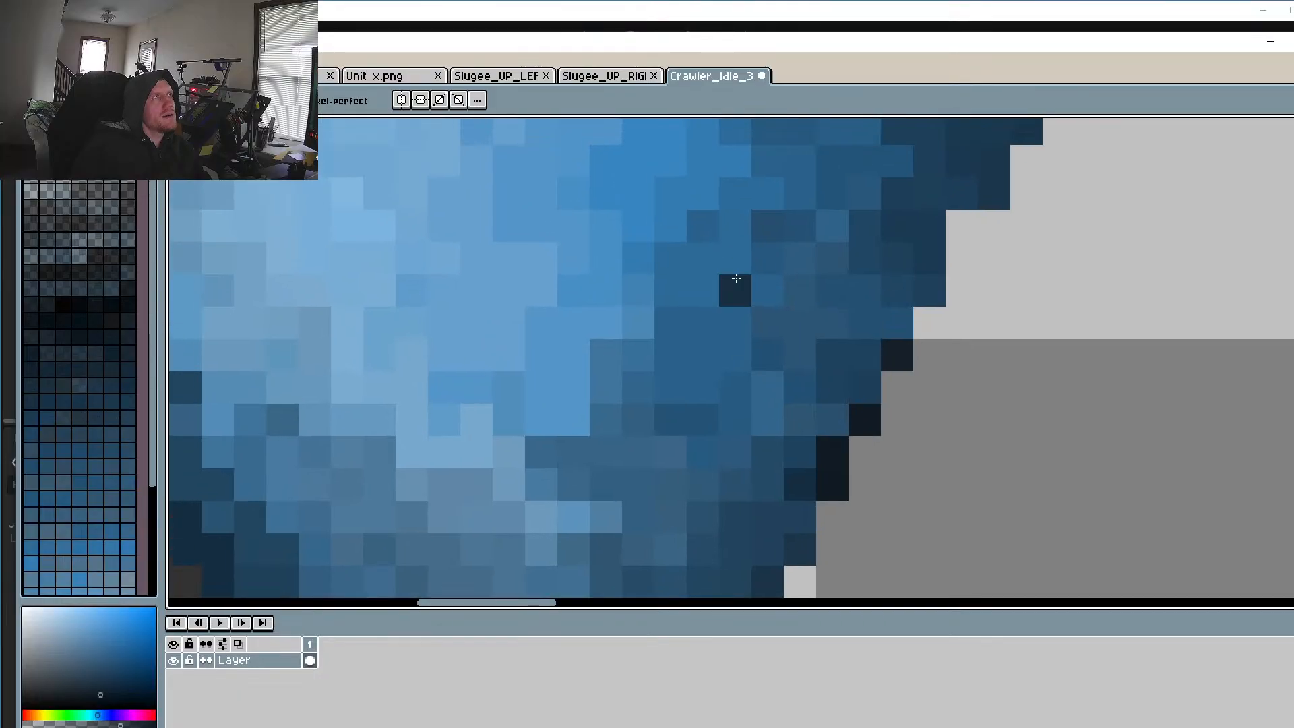
{"action": "scroll", "coordinate": [737, 279], "scroll_direction": "down", "scroll_amount": 4}
{"action": "scroll", "coordinate": [719, 355], "scroll_direction": "up", "scroll_amount": 4}
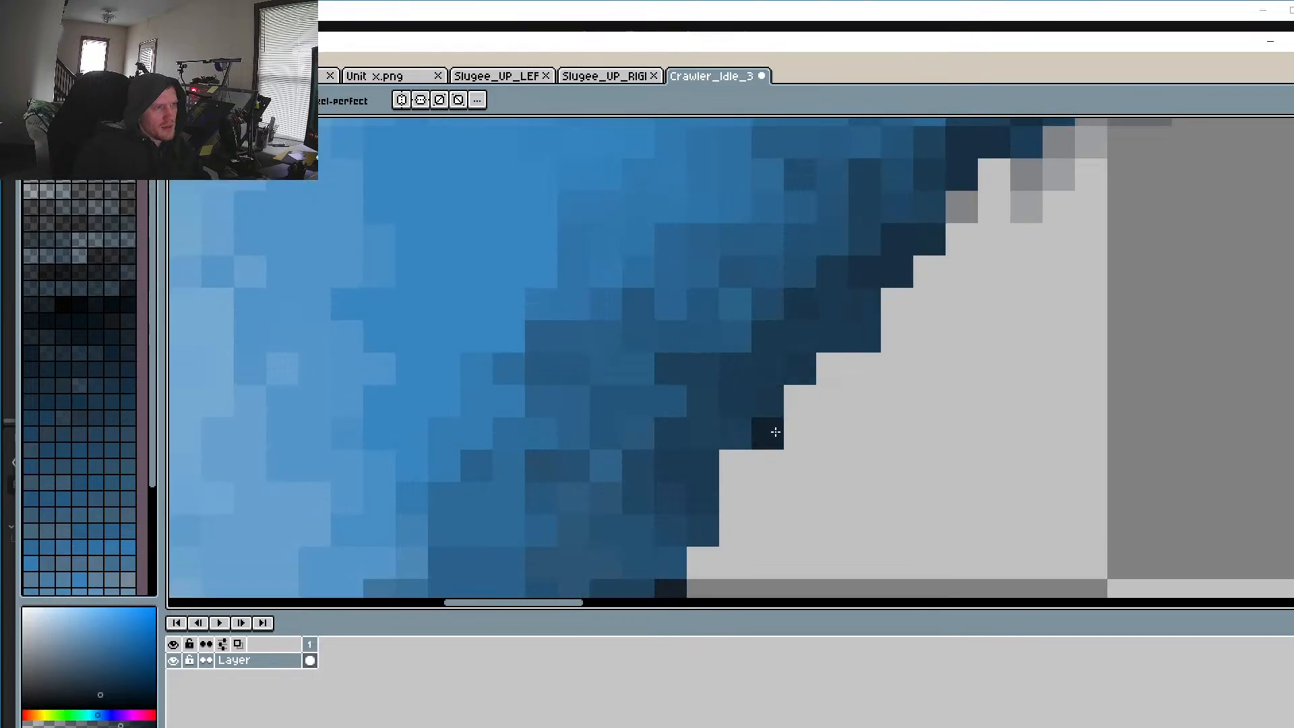
{"action": "left_click", "coordinate": [771, 434]}
{"action": "left_click", "coordinate": [795, 397]}
{"action": "left_click", "coordinate": [825, 369]}
{"action": "left_click", "coordinate": [825, 370]}
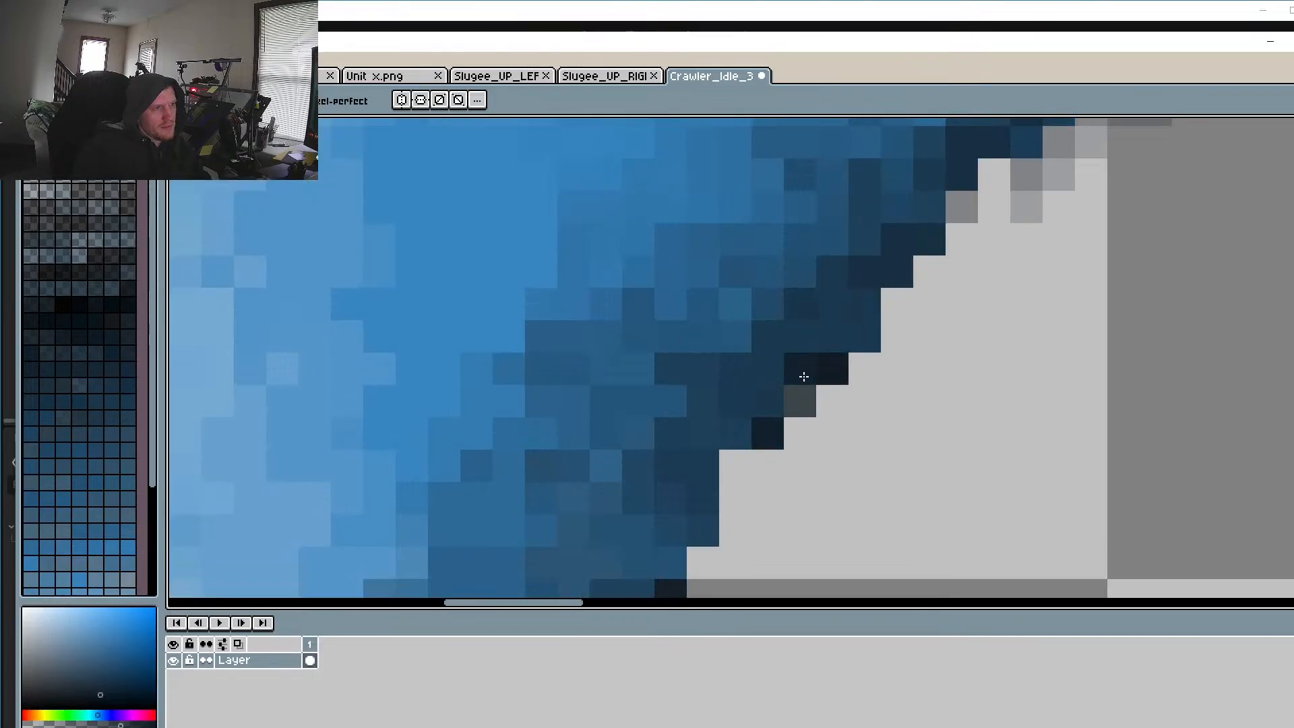
{"action": "left_click", "coordinate": [802, 398]}
{"action": "left_click", "coordinate": [862, 336]}
{"action": "left_click", "coordinate": [734, 465]}
{"action": "left_click", "coordinate": [734, 466]}
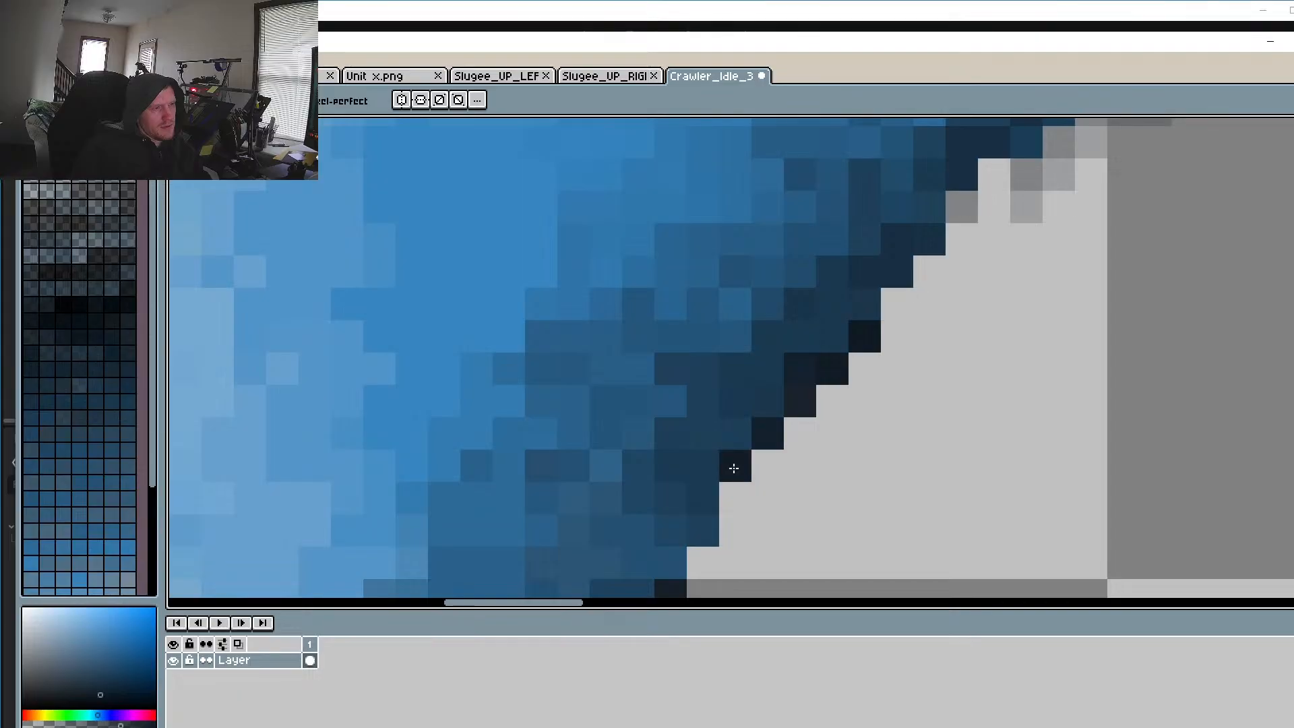
Step: Sample the light blue highlight and paint over the ragged grey fringe inside the outline of the upper back
{"action": "scroll", "coordinate": [754, 333], "scroll_direction": "down", "scroll_amount": 3}
{"action": "scroll", "coordinate": [693, 420], "scroll_direction": "up", "scroll_amount": 2}
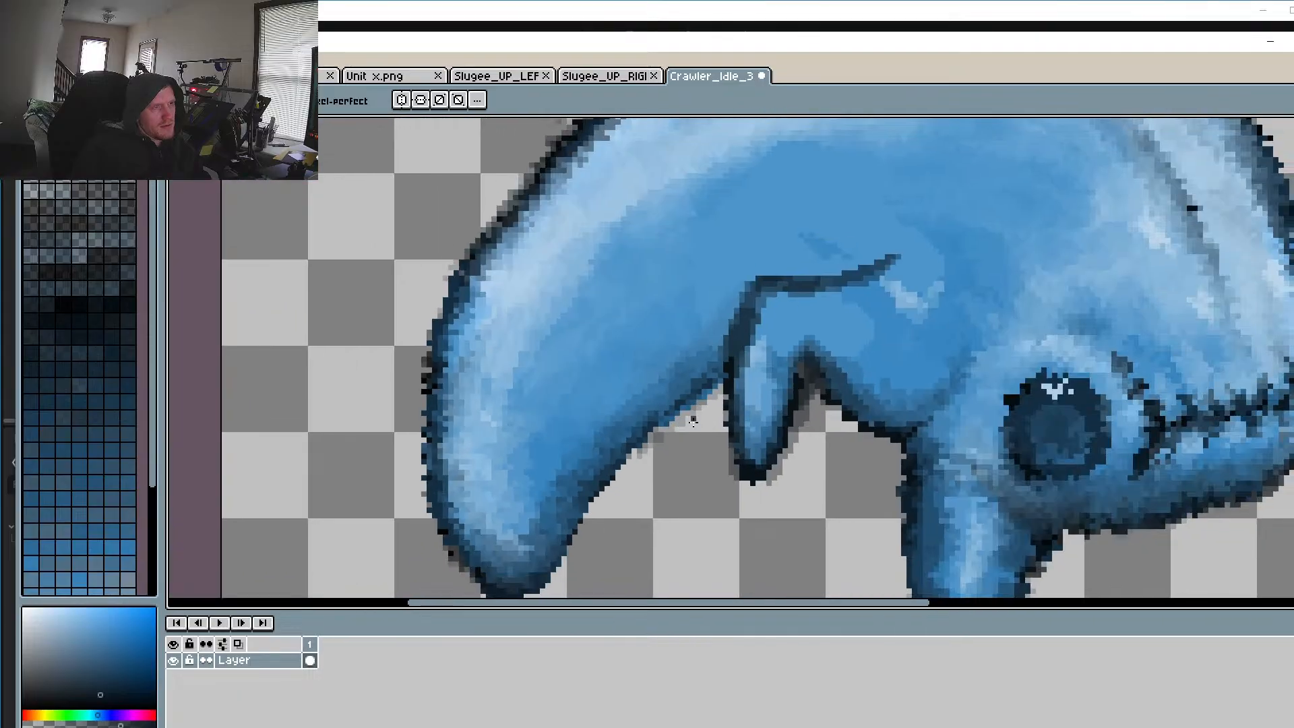
{"action": "scroll", "coordinate": [692, 421], "scroll_direction": "down", "scroll_amount": 3}
{"action": "left_click_drag", "start_coordinate": [713, 341], "coordinate": [681, 331]}
{"action": "scroll", "coordinate": [681, 331], "scroll_direction": "up", "scroll_amount": 6}
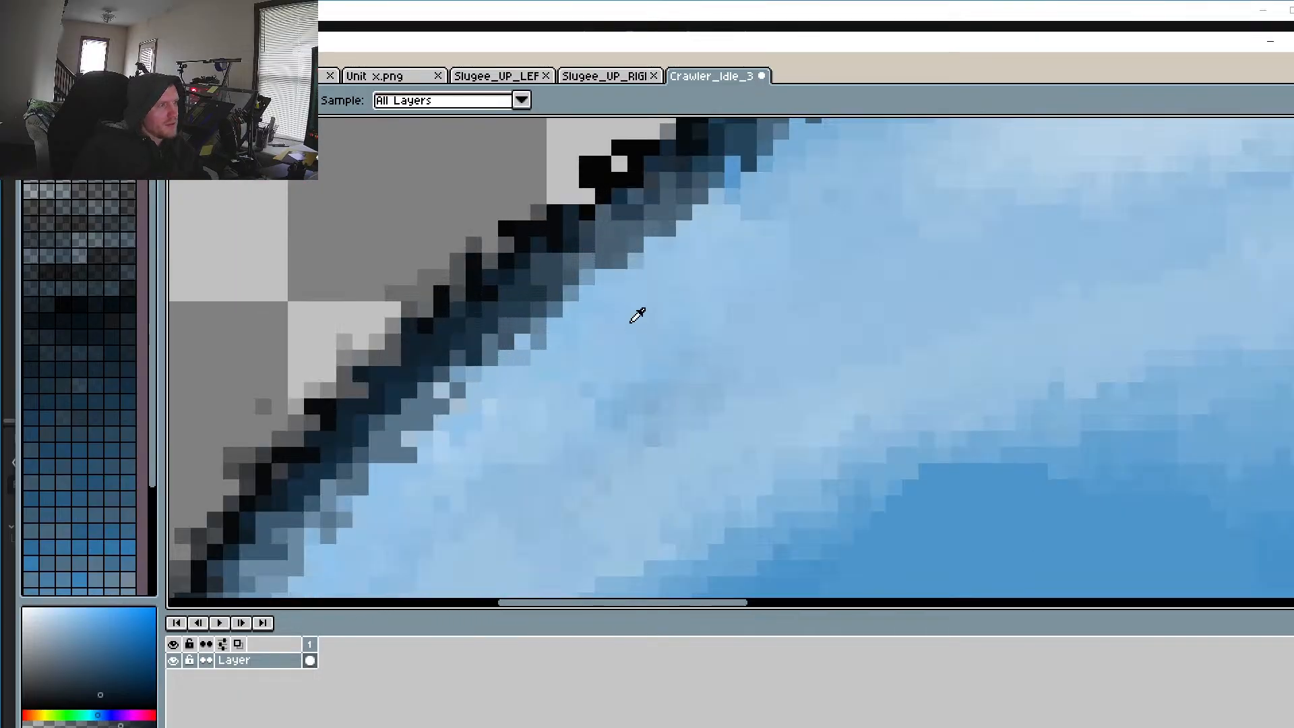
{"action": "left_click", "coordinate": [636, 314], "text": "alt"}
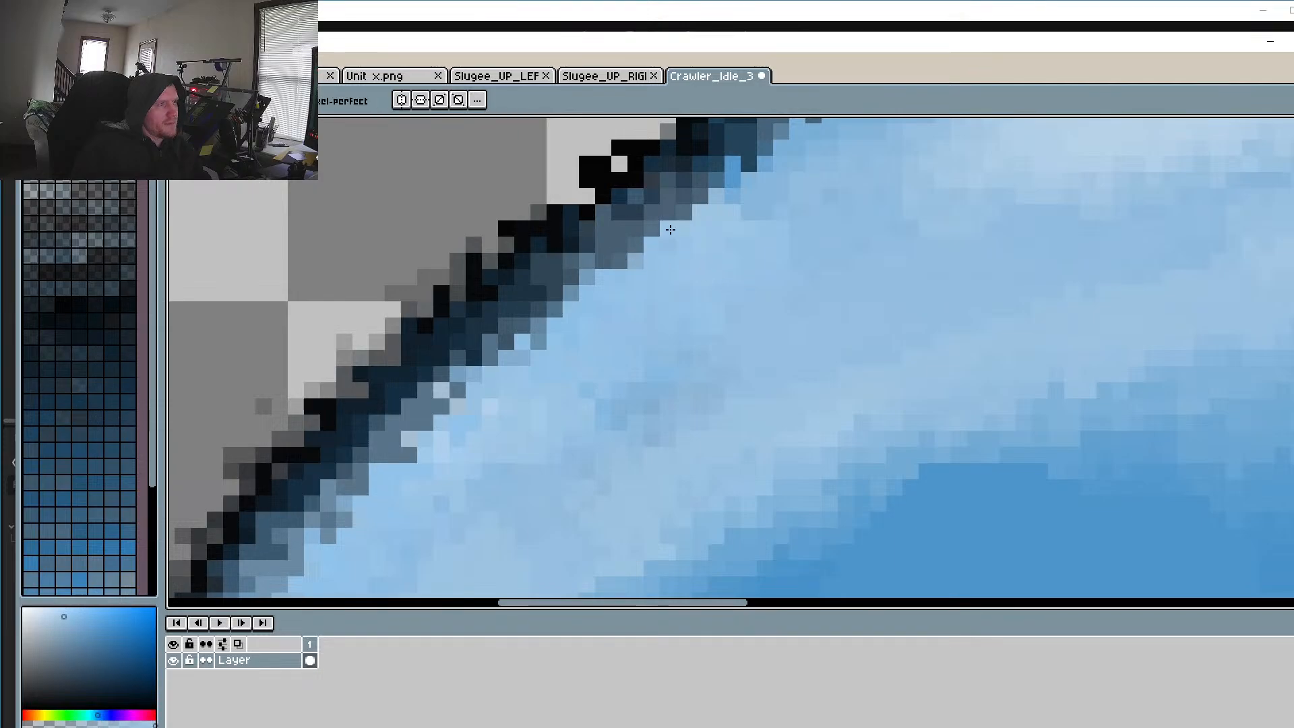
{"action": "mouse_move", "coordinate": [654, 230]}
{"action": "left_mouse_down"}
{"action": "mouse_move", "coordinate": [614, 280]}
{"action": "mouse_move", "coordinate": [555, 311]}
{"action": "mouse_move", "coordinate": [626, 252]}
{"action": "mouse_move", "coordinate": [481, 354]}
{"action": "mouse_move", "coordinate": [533, 346]}
{"action": "mouse_move", "coordinate": [382, 470]}
{"action": "mouse_move", "coordinate": [457, 380]}
{"action": "mouse_move", "coordinate": [408, 420]}
{"action": "mouse_move", "coordinate": [321, 541]}
{"action": "left_mouse_up"}
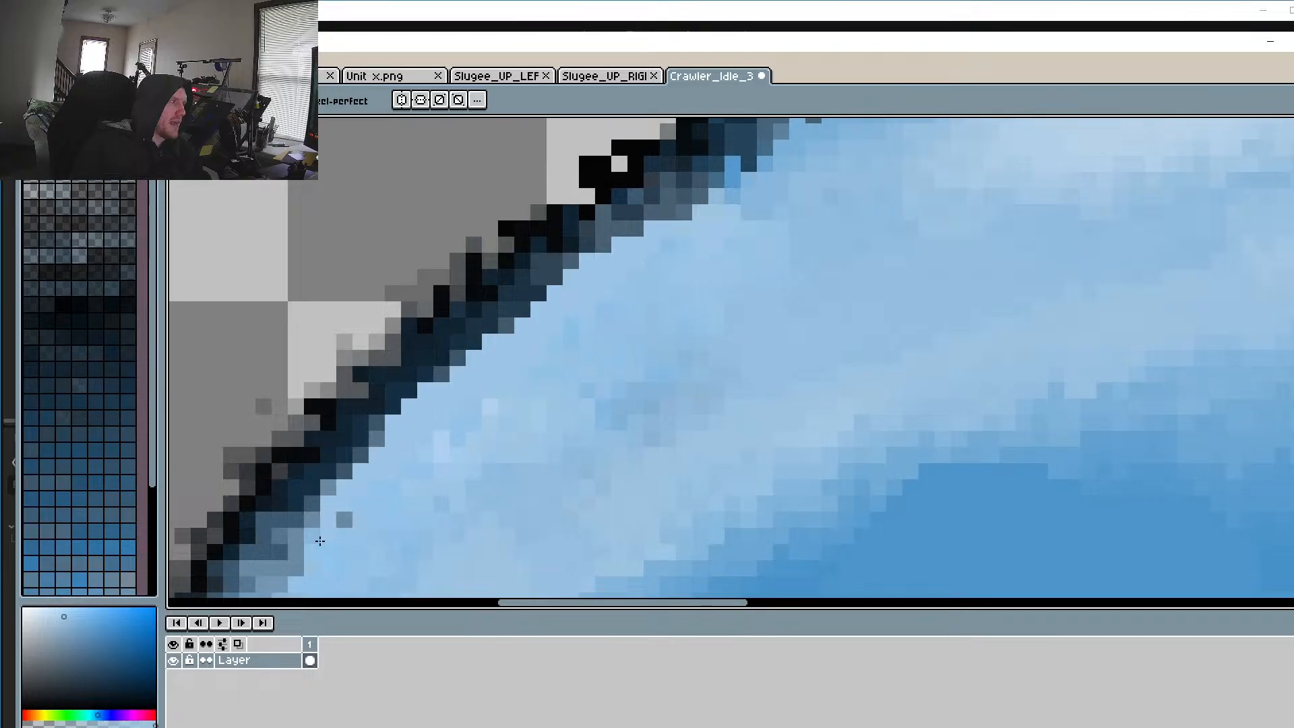
Step: Smooth the inner edge of the outline from the back down the tail with the light blue
{"action": "mouse_move", "coordinate": [768, 195]}
{"action": "left_mouse_down"}
{"action": "mouse_move", "coordinate": [701, 294]}
{"action": "mouse_move", "coordinate": [596, 311]}
{"action": "mouse_move", "coordinate": [743, 226]}
{"action": "left_mouse_up"}
{"action": "scroll", "coordinate": [743, 225], "scroll_direction": "down", "scroll_amount": 3}
{"action": "scroll", "coordinate": [671, 397], "scroll_direction": "up", "scroll_amount": 3}
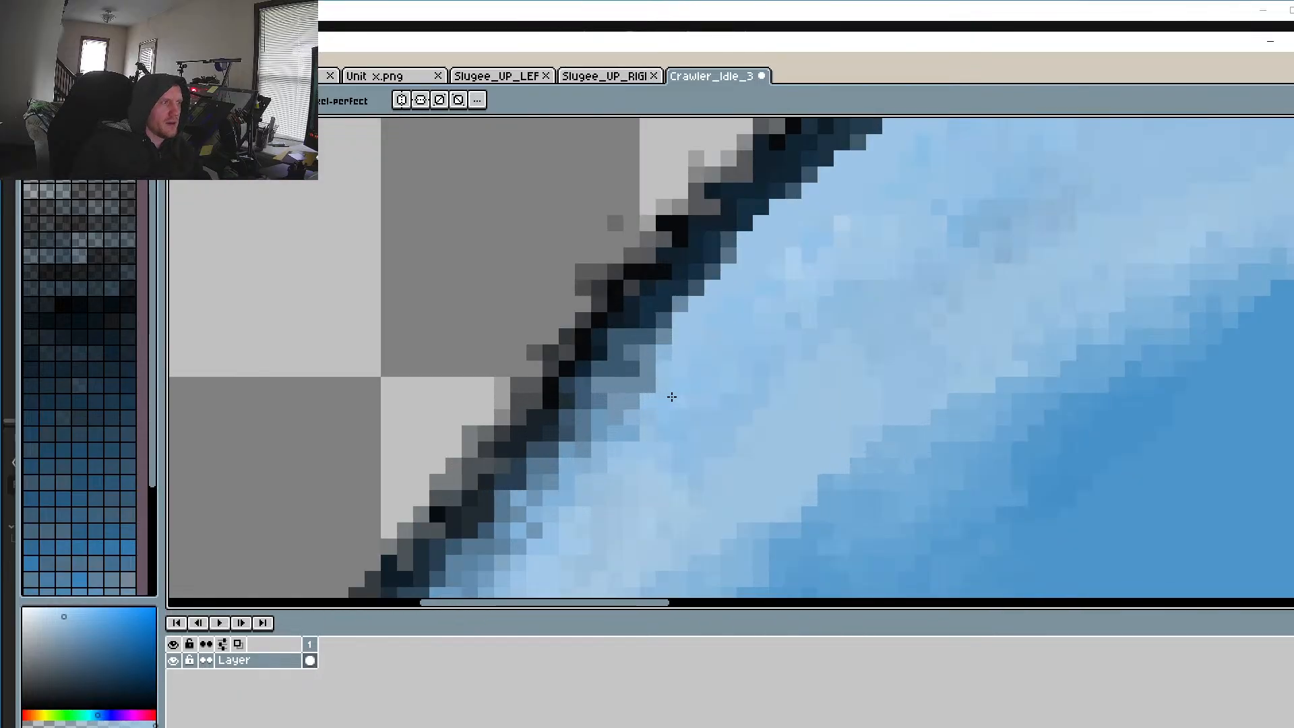
{"action": "mouse_move", "coordinate": [659, 376]}
{"action": "left_mouse_down"}
{"action": "mouse_move", "coordinate": [596, 439]}
{"action": "mouse_move", "coordinate": [645, 407]}
{"action": "mouse_move", "coordinate": [502, 578]}
{"action": "left_mouse_up"}
{"action": "mouse_move", "coordinate": [564, 482]}
{"action": "left_mouse_down"}
{"action": "mouse_move", "coordinate": [643, 378]}
{"action": "mouse_move", "coordinate": [552, 485]}
{"action": "mouse_move", "coordinate": [603, 462]}
{"action": "left_mouse_up"}
{"action": "scroll", "coordinate": [603, 461], "scroll_direction": "down", "scroll_amount": 3}
{"action": "scroll", "coordinate": [635, 365], "scroll_direction": "up", "scroll_amount": 3}
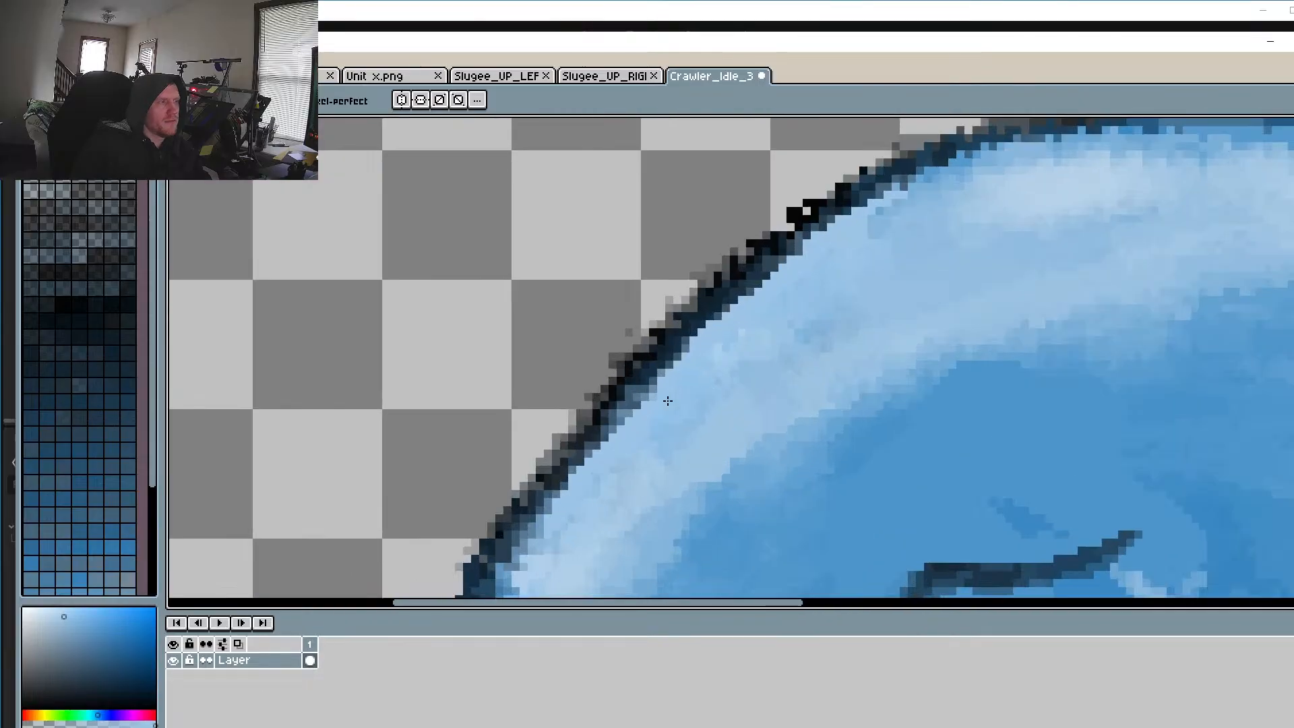
{"action": "mouse_move", "coordinate": [635, 366]}
{"action": "left_mouse_down"}
{"action": "mouse_move", "coordinate": [517, 503]}
{"action": "mouse_move", "coordinate": [653, 326]}
{"action": "mouse_move", "coordinate": [499, 507]}
{"action": "left_mouse_up"}
{"action": "scroll", "coordinate": [762, 435], "scroll_direction": "down", "scroll_amount": 4}
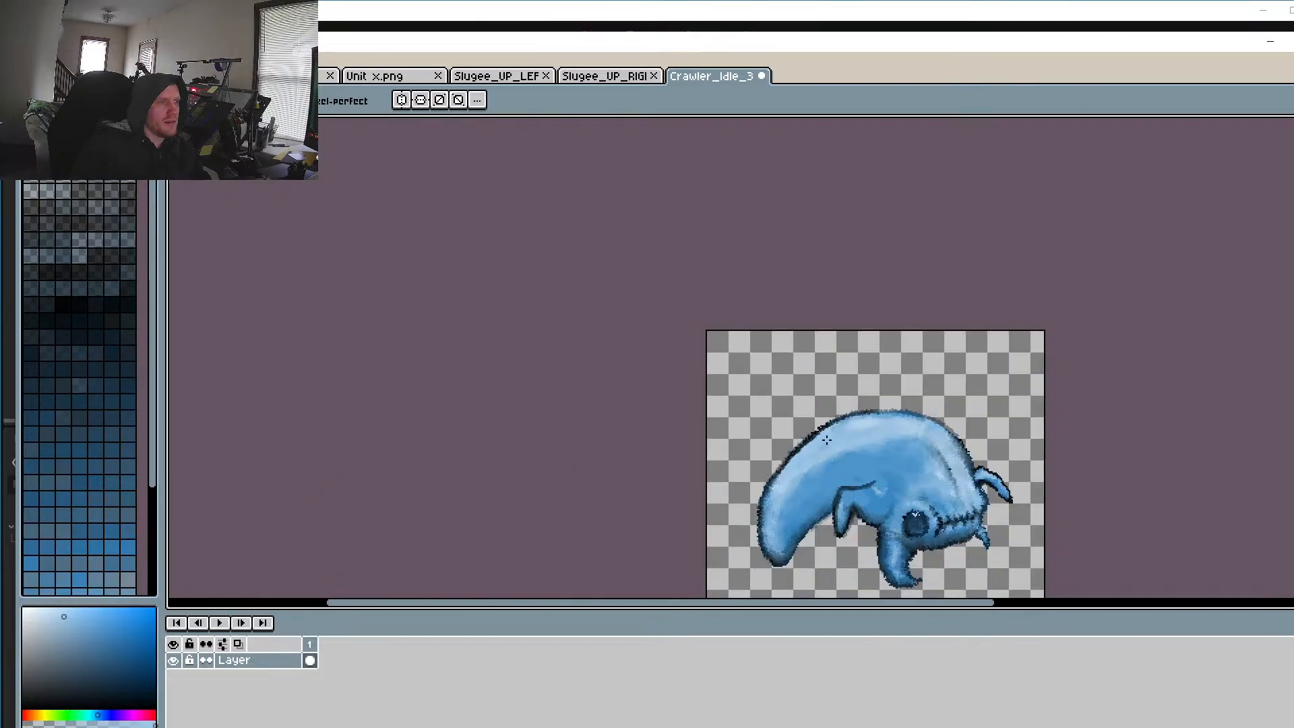
{"action": "scroll", "coordinate": [821, 426], "scroll_direction": "up", "scroll_amount": 2}
{"action": "scroll", "coordinate": [820, 425], "scroll_direction": "up", "scroll_amount": 3}
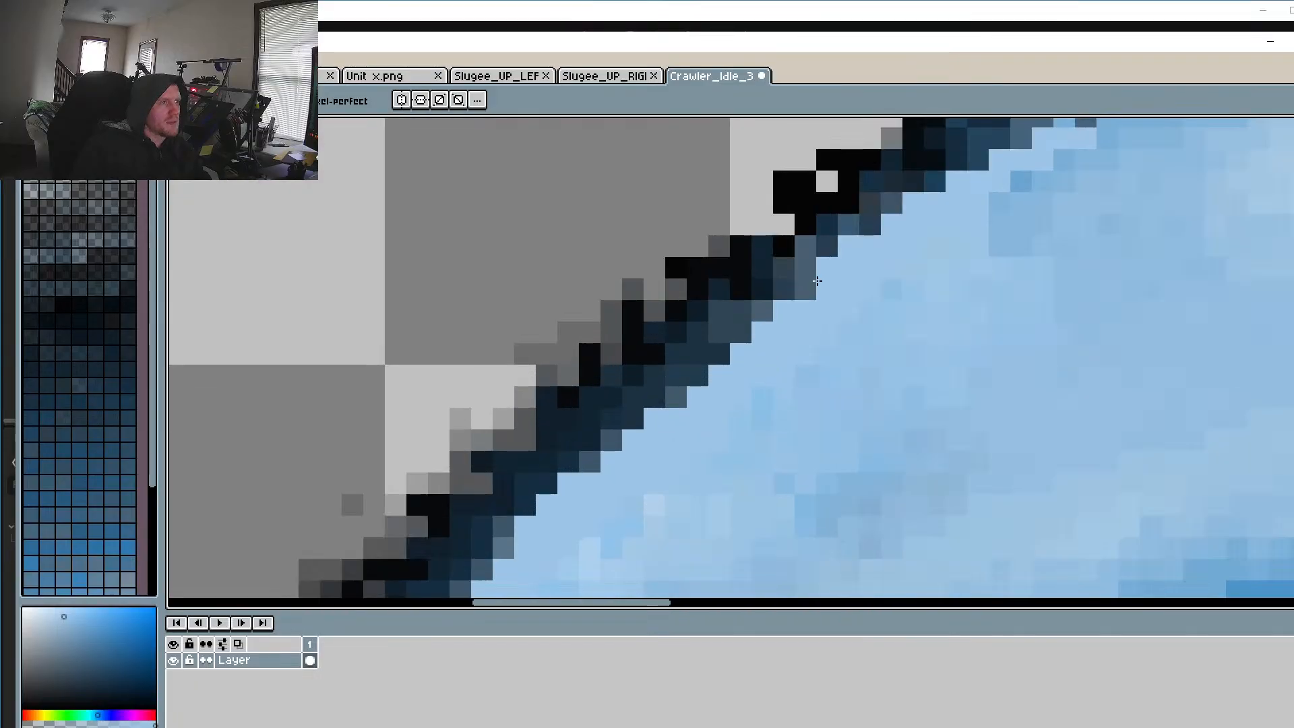
Step: Paint light blue over the remaining ragged grey pixels inside the outline along the crawler's upper back
{"action": "left_click_drag", "start_coordinate": [809, 288], "coordinate": [495, 551]}
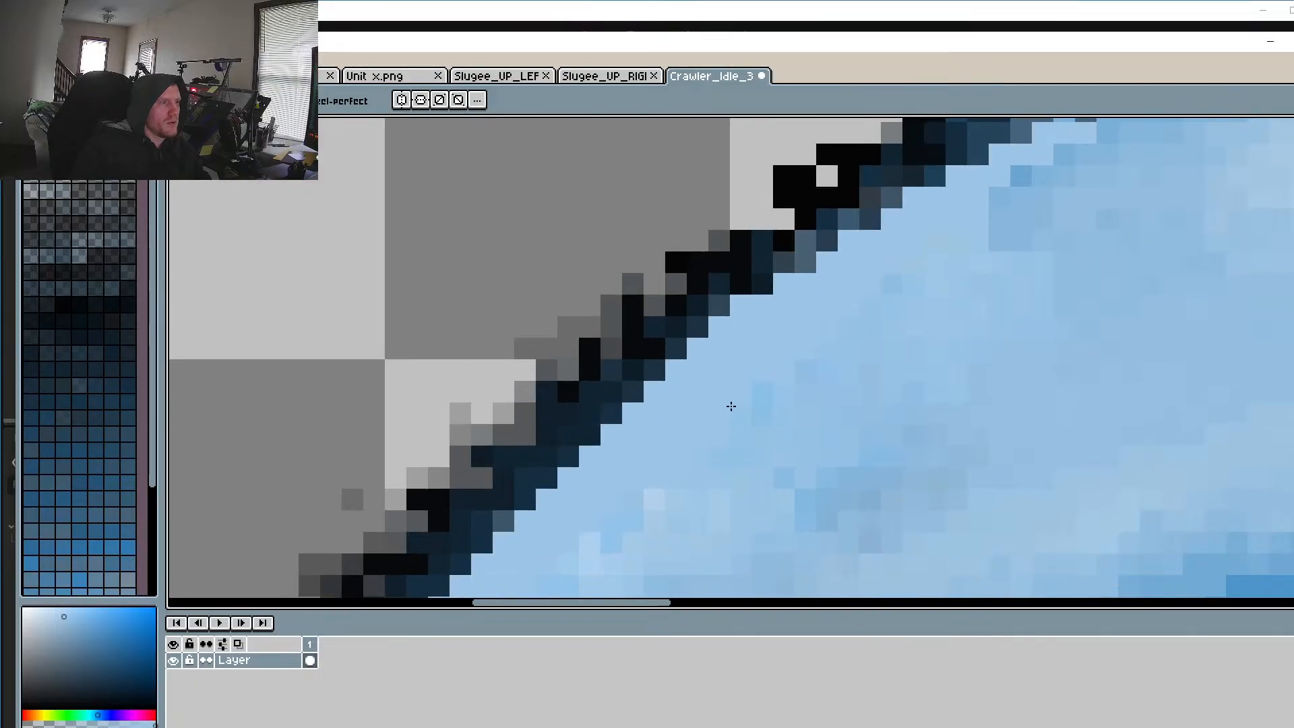
{"action": "left_click_drag", "start_coordinate": [829, 203], "coordinate": [639, 393]}
{"action": "left_click_drag", "start_coordinate": [965, 261], "coordinate": [914, 296]}
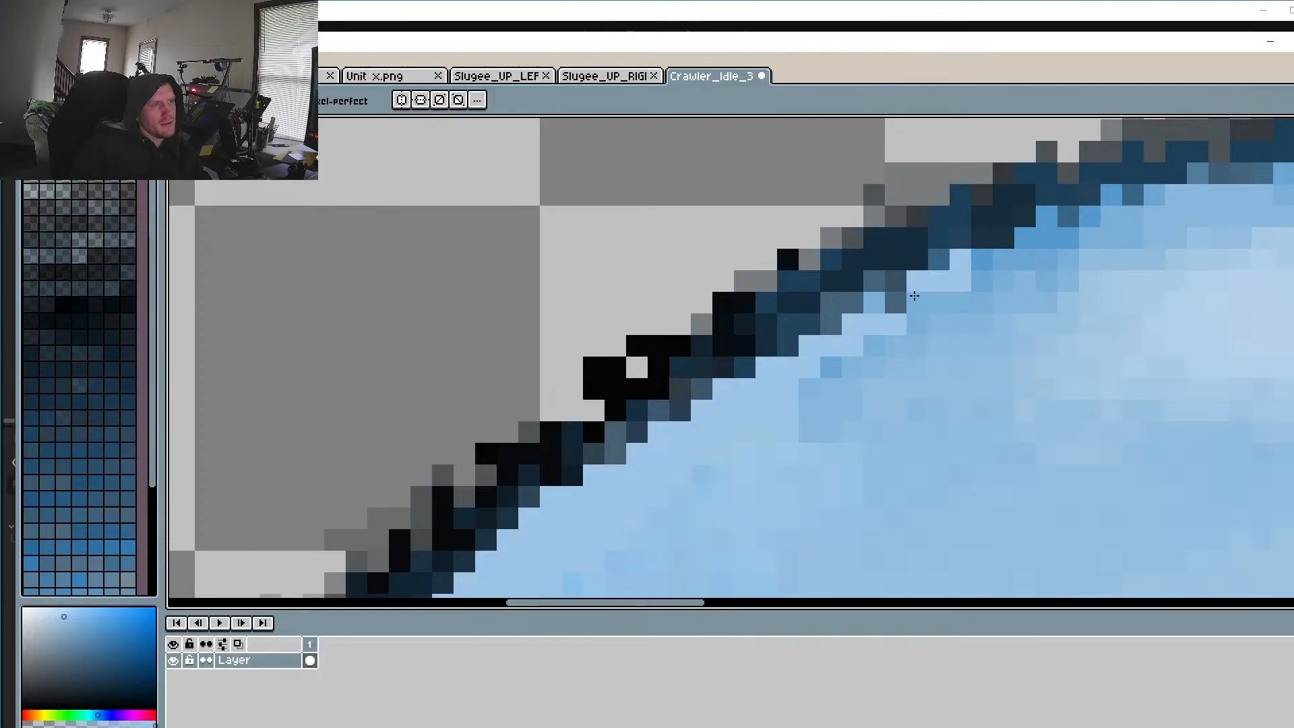
{"action": "scroll", "coordinate": [904, 384], "scroll_direction": "down", "scroll_amount": 4}
{"action": "scroll", "coordinate": [960, 397], "scroll_direction": "up", "scroll_amount": 7}
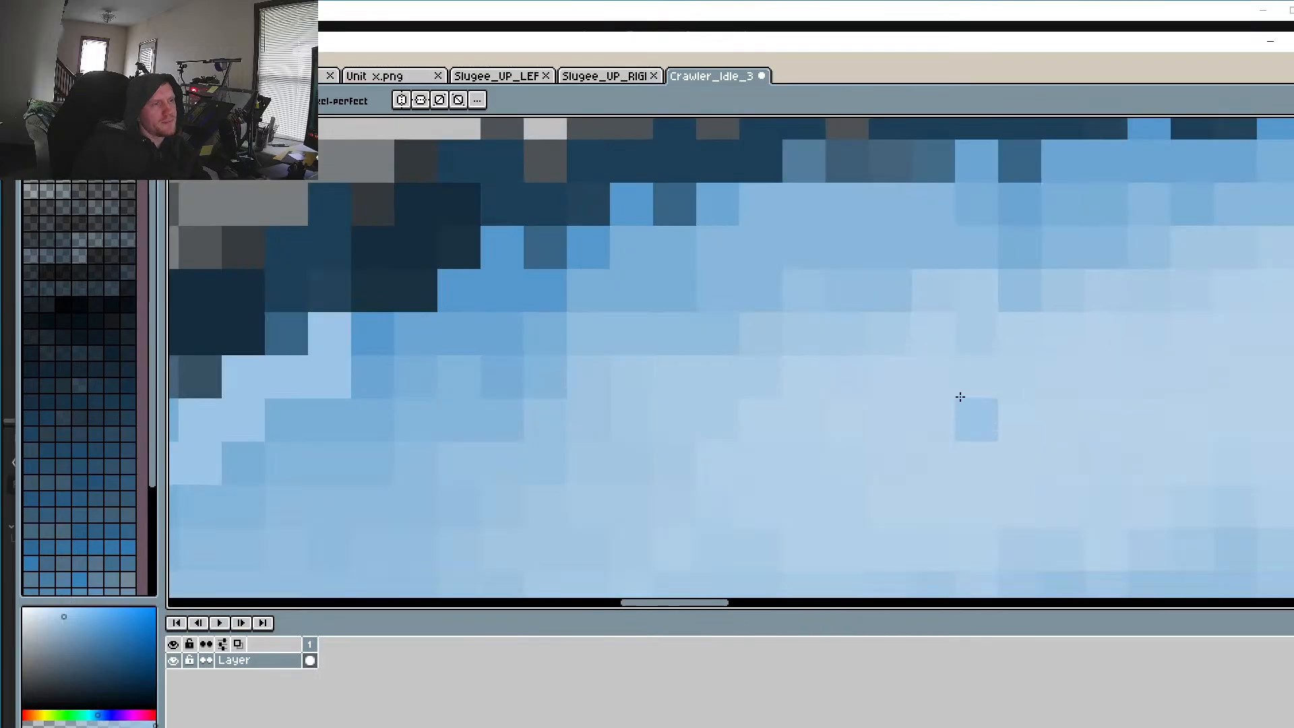
{"action": "scroll", "coordinate": [960, 397], "scroll_direction": "down", "scroll_amount": 2}
Step: Sample a paler blue from the highlight on the crawler's upper back as the brush colour
{"action": "key", "text": "i"}
{"action": "scroll", "coordinate": [514, 389], "scroll_direction": "down", "scroll_amount": 2}
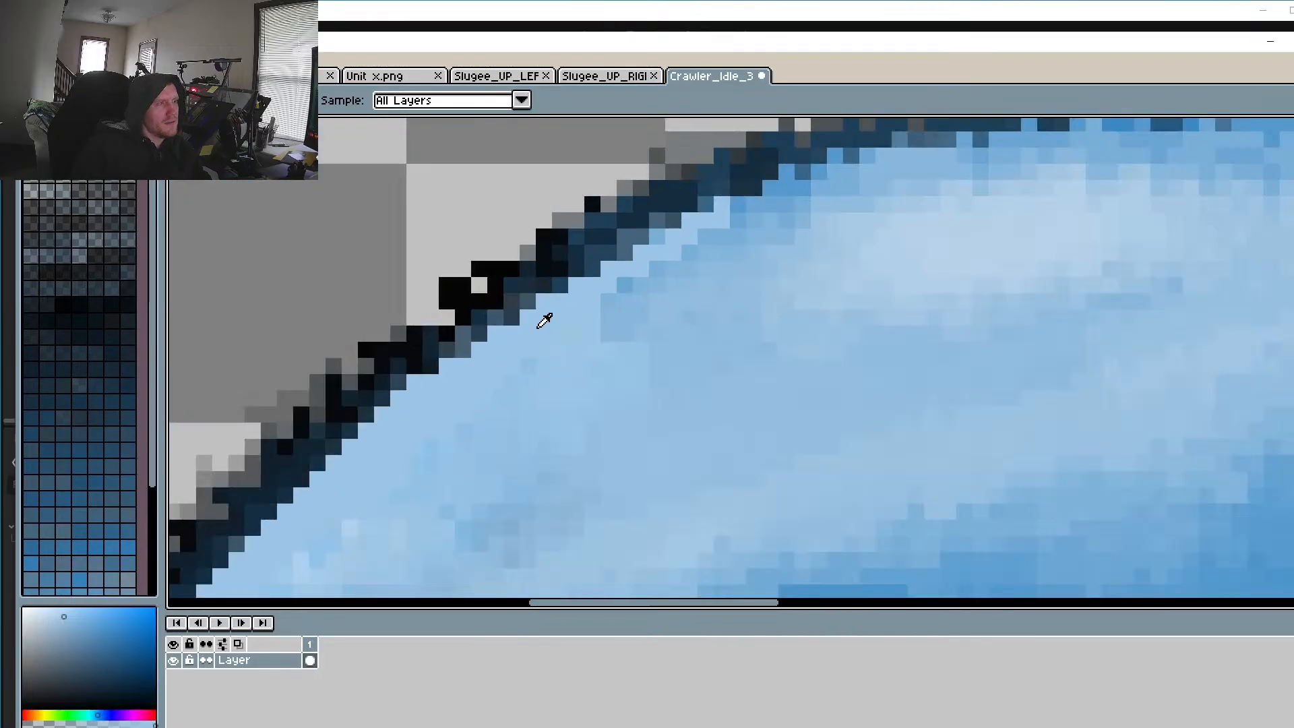
{"action": "left_click_drag", "start_coordinate": [577, 283], "coordinate": [358, 347]}
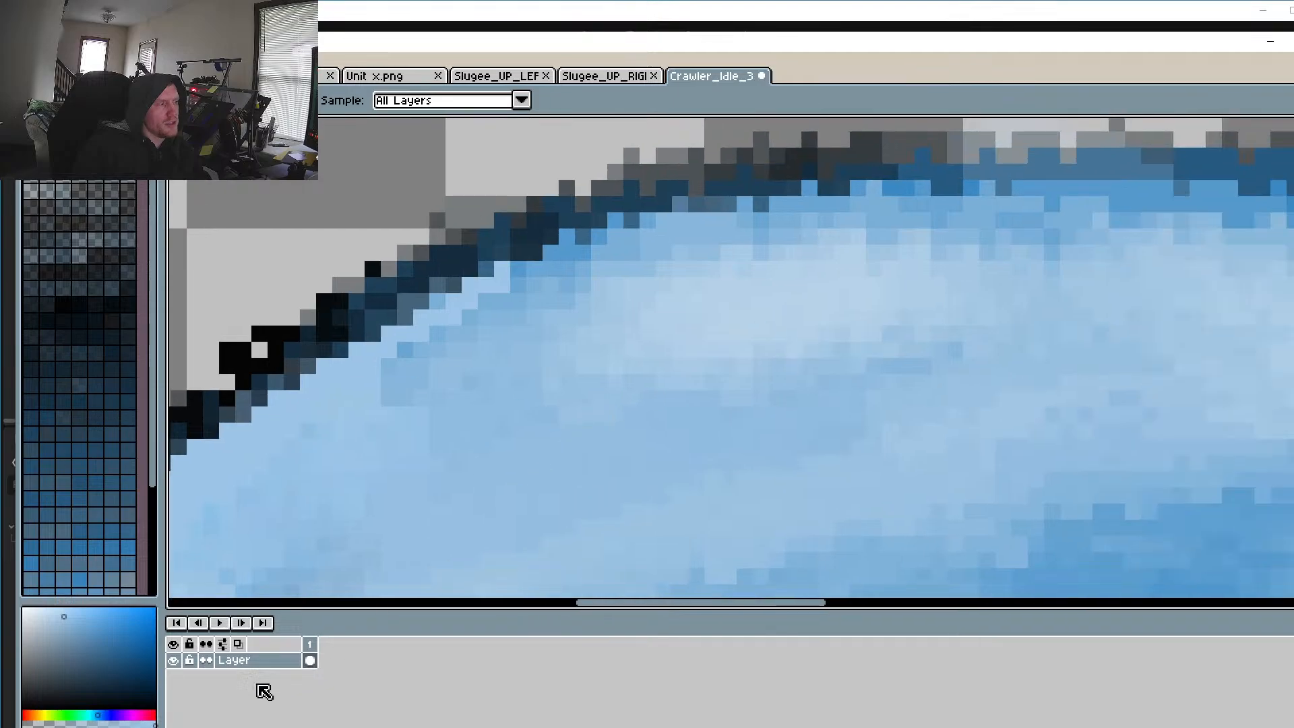
{"action": "left_click", "coordinate": [47, 610]}
{"action": "mouse_move", "coordinate": [799, 314]}
{"action": "left_mouse_down"}
{"action": "mouse_move", "coordinate": [704, 331]}
{"action": "mouse_move", "coordinate": [725, 350]}
{"action": "left_mouse_up"}
{"action": "key", "text": "b"}
{"action": "scroll", "coordinate": [719, 356], "scroll_direction": "down", "scroll_amount": 4}
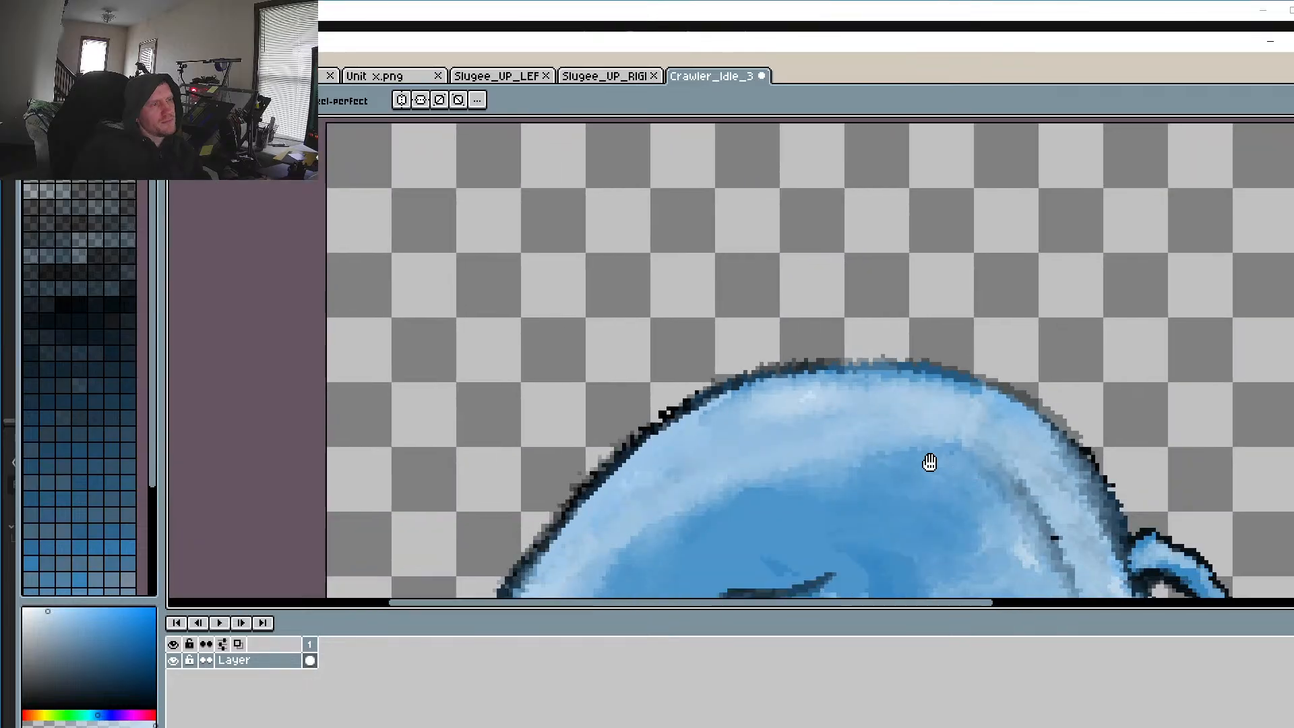
{"action": "left_click_drag", "start_coordinate": [930, 462], "coordinate": [680, 272]}
{"action": "scroll", "coordinate": [681, 272], "scroll_direction": "down", "scroll_amount": 1}
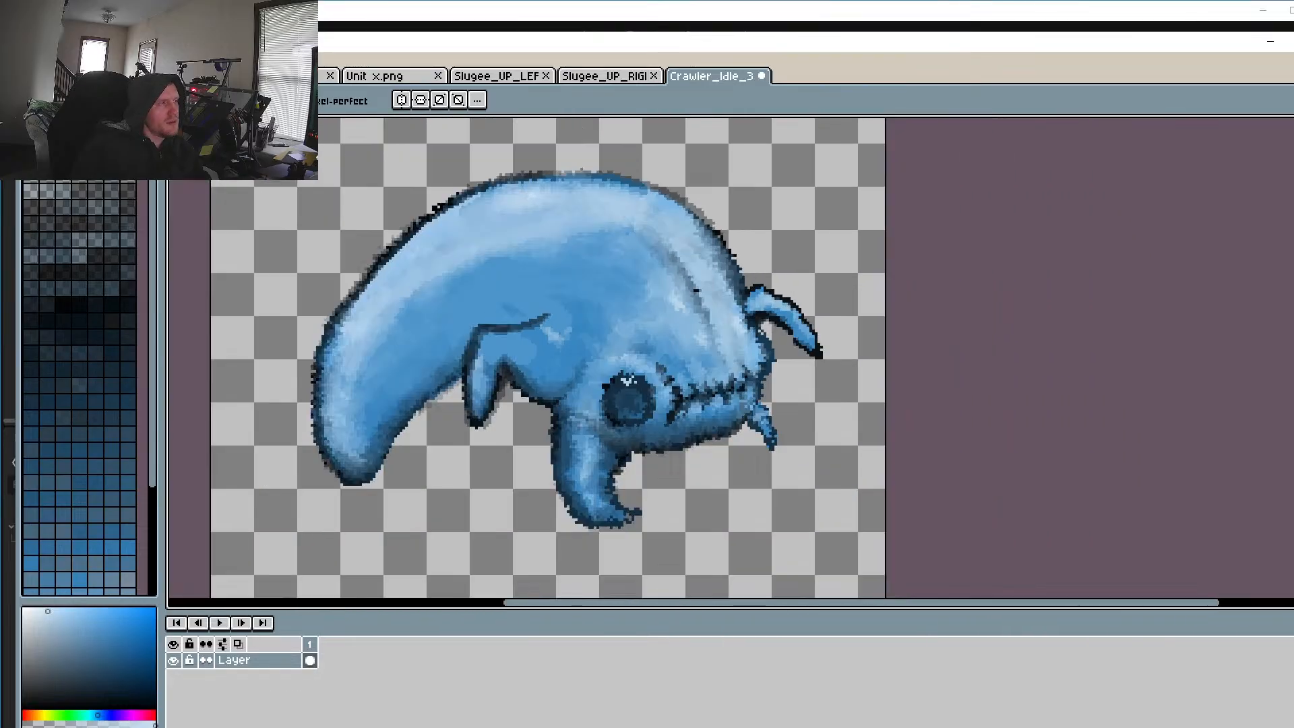
Step: Save Crawler_Idle_3 and rerun the project in Godot to inspect the crawler's idle animation up close, closing the game when done
{"action": "left_click", "coordinate": [29, 60]}
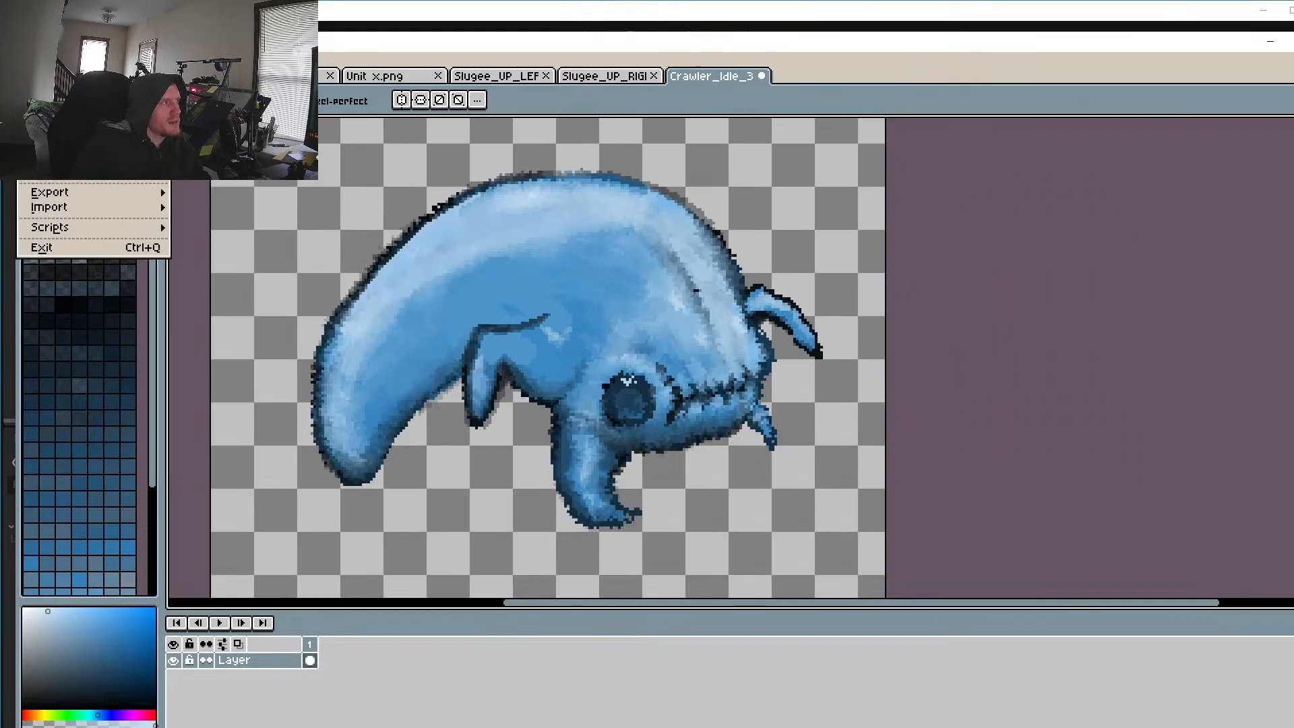
{"action": "key", "text": "ctrl+s"}
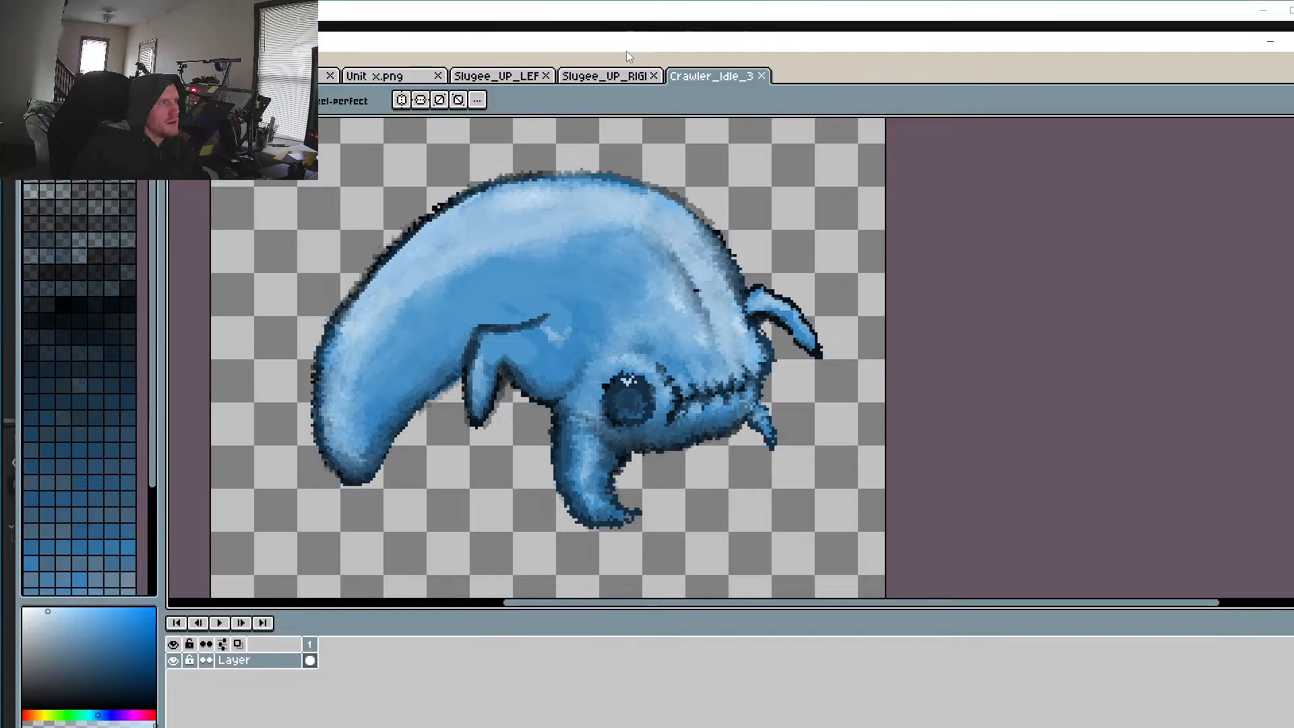
{"action": "left_click", "coordinate": [683, 27]}
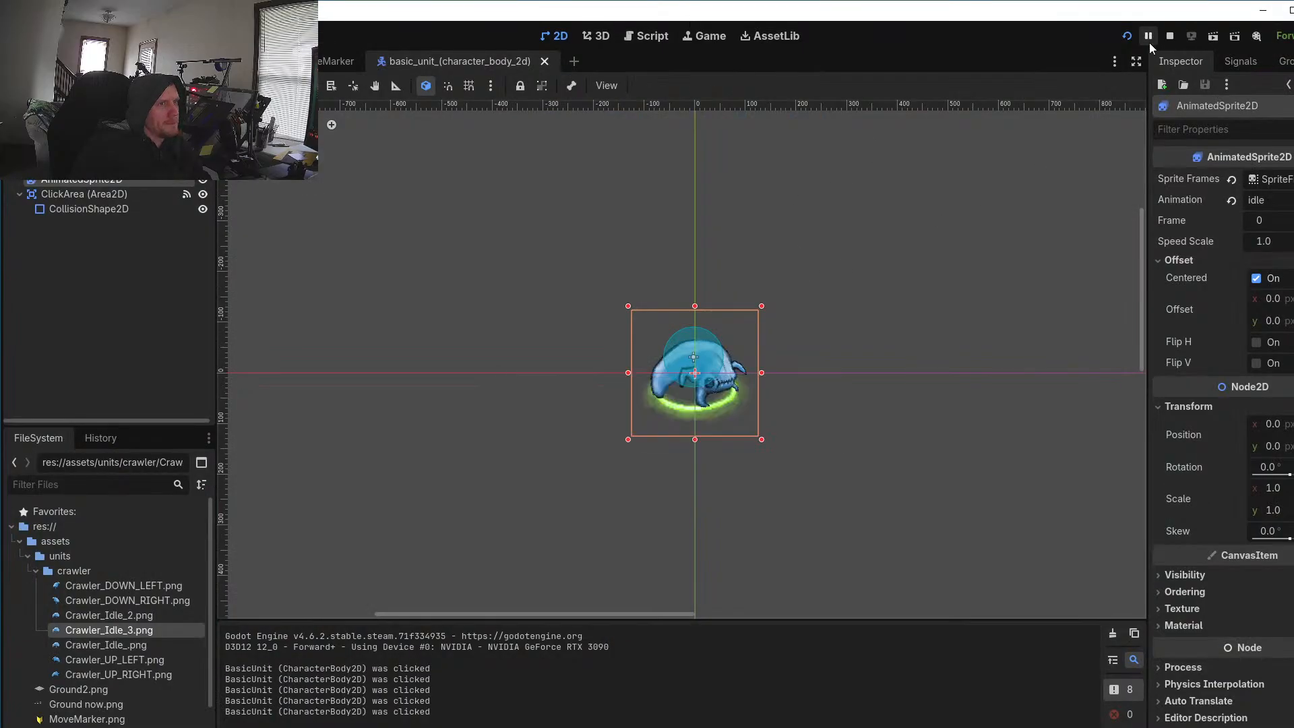
{"action": "left_click", "coordinate": [1126, 37]}
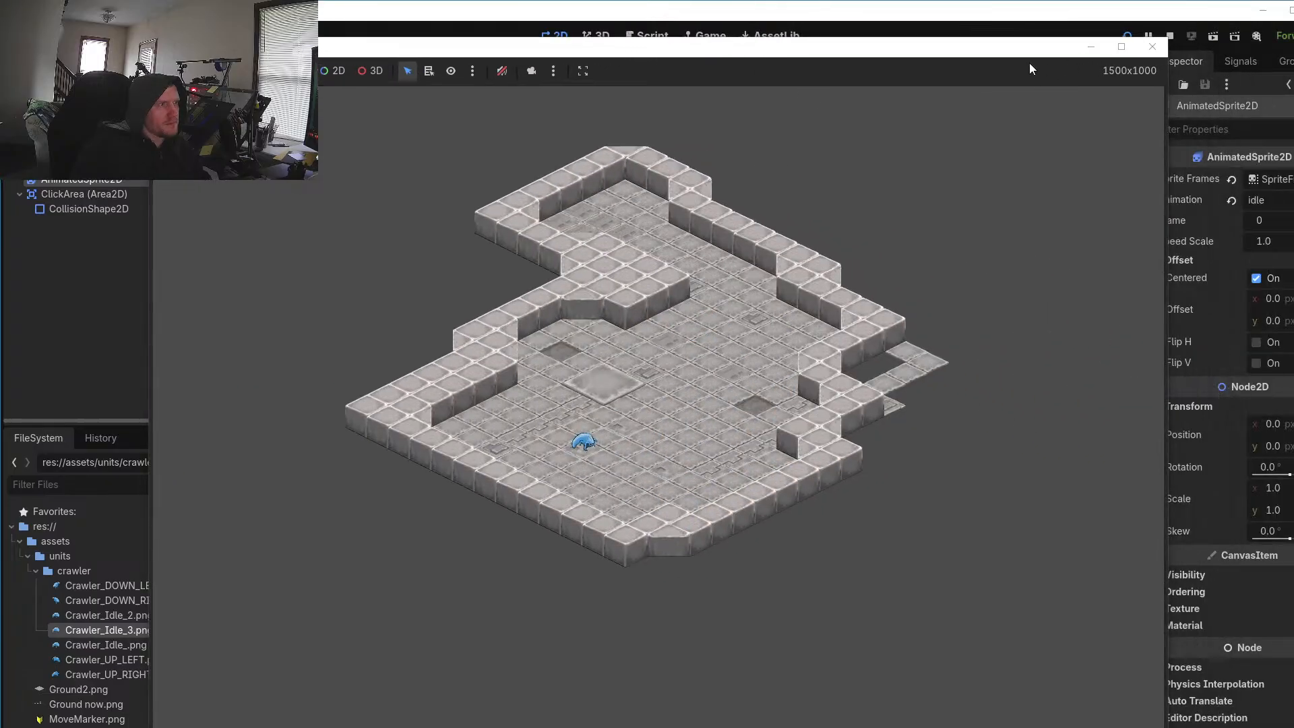
{"action": "left_click", "coordinate": [534, 73]}
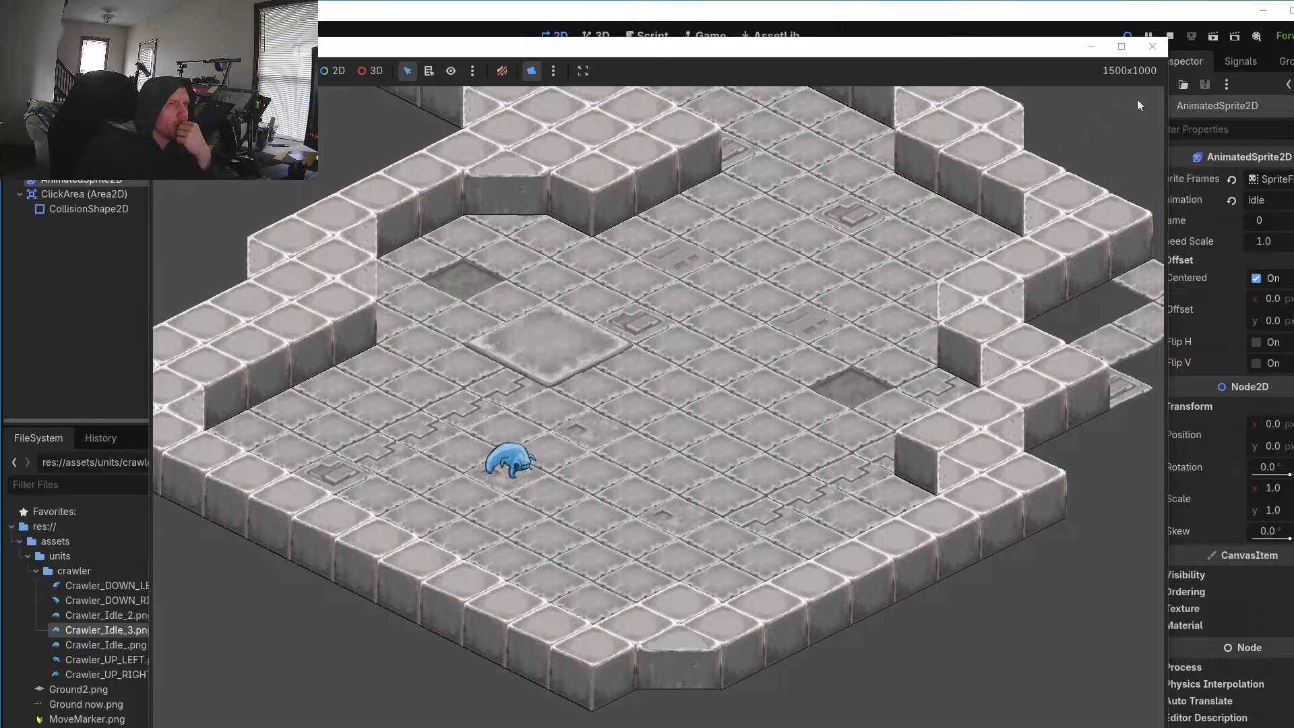
{"action": "left_click", "coordinate": [1152, 47]}
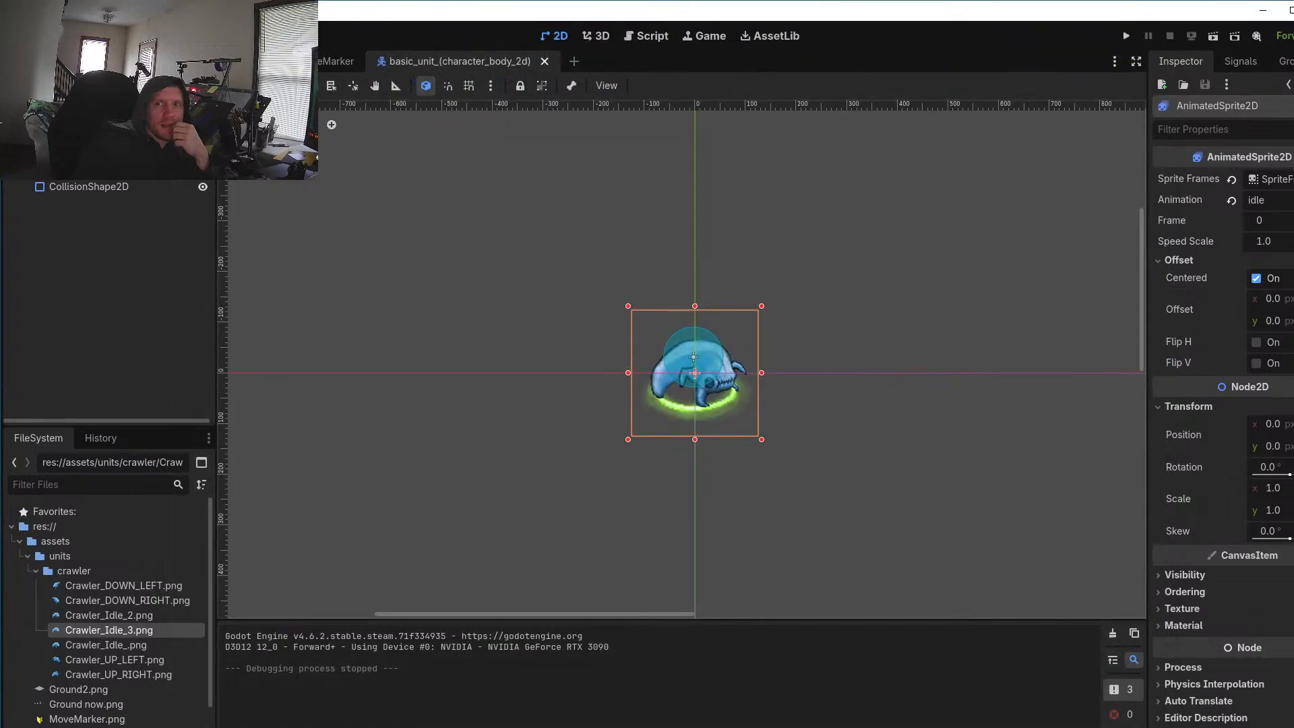
Step: Switch back to Aseprite and compare the crawler frame with the Slugee up-right sprite
{"action": "key", "text": "alt+Tab"}
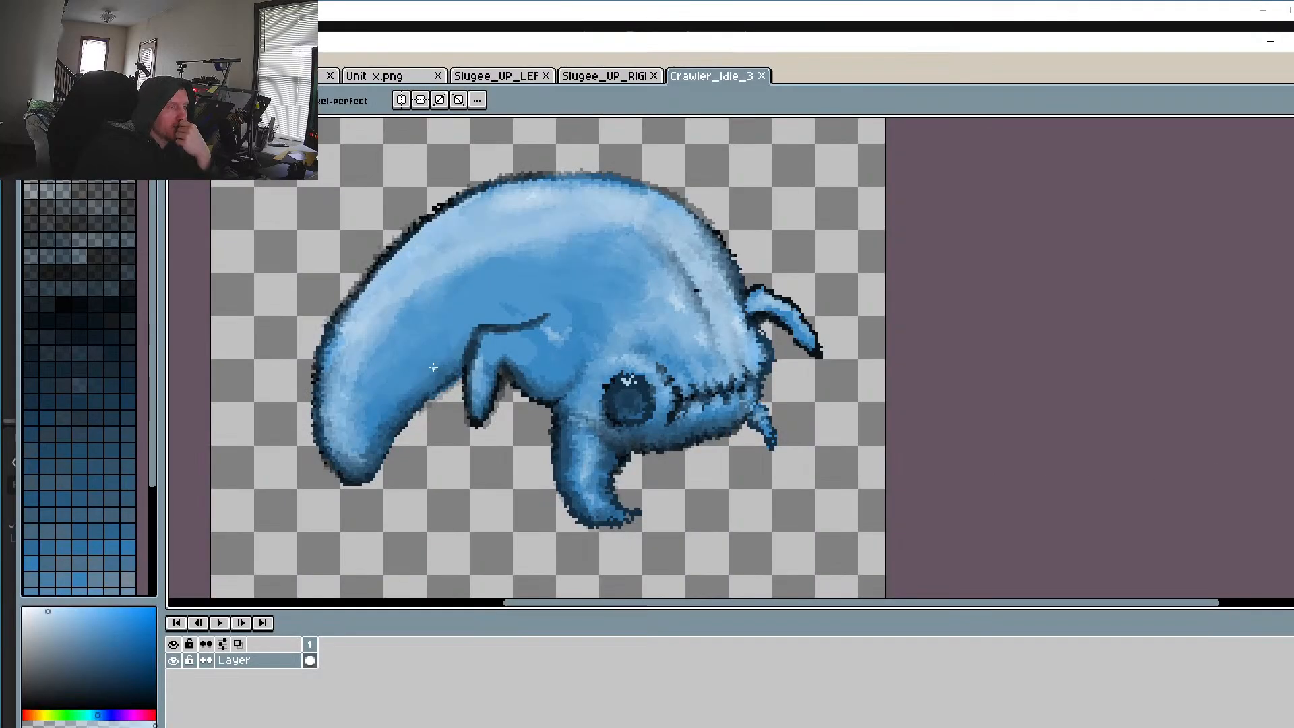
{"action": "left_click", "coordinate": [609, 76]}
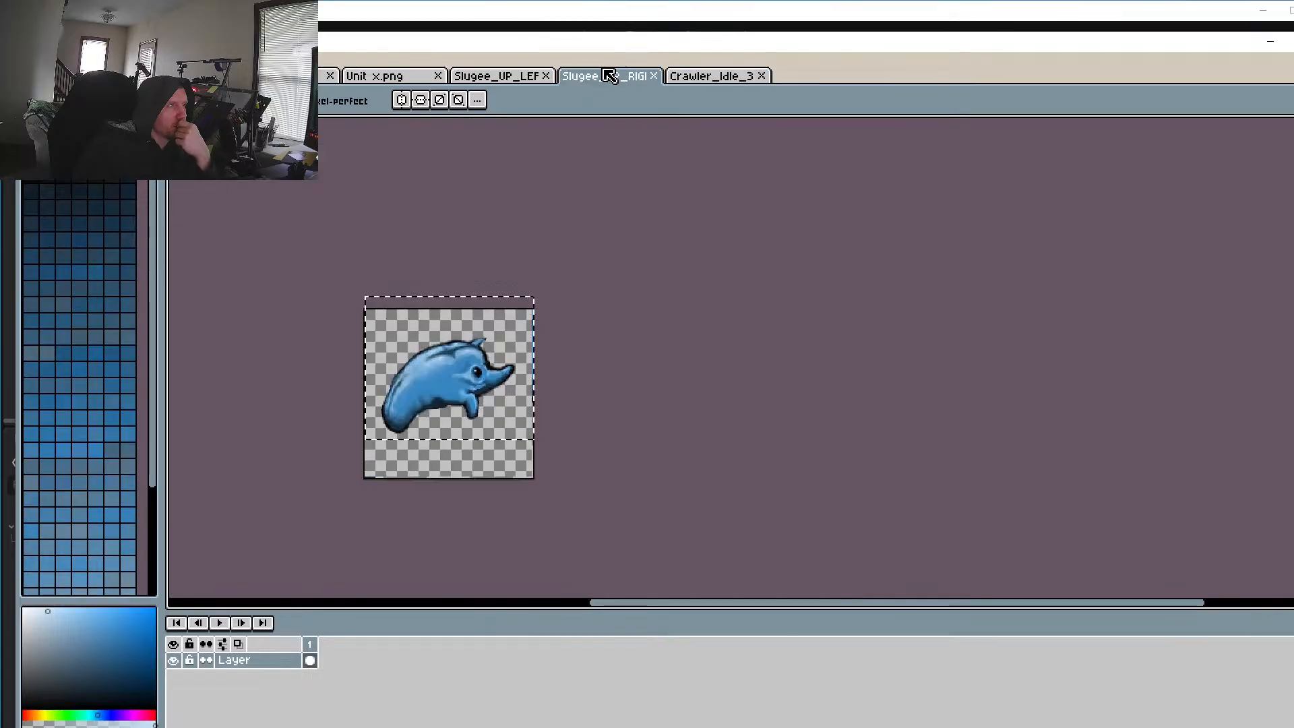
{"action": "left_click", "coordinate": [713, 77]}
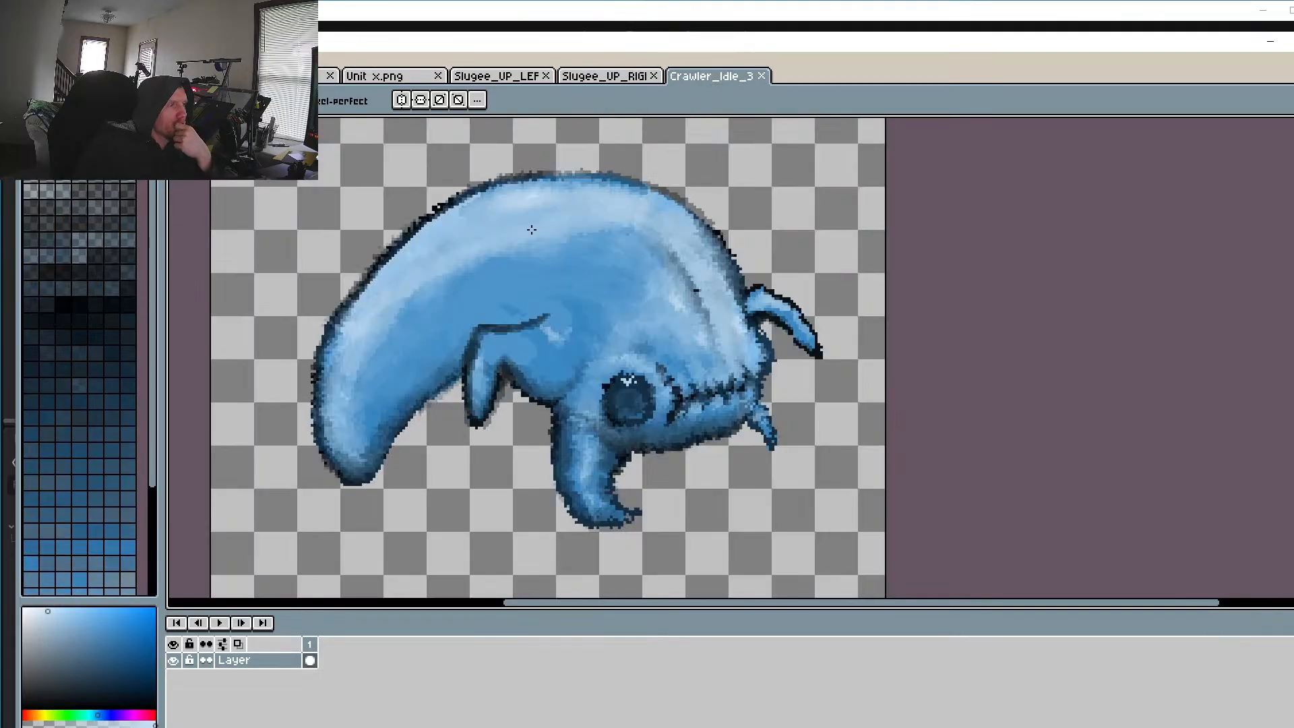
Step: Sample the transparent background and clear the stray grey and blue pixels along the tail's underside beside the small limb
{"action": "scroll", "coordinate": [406, 391], "scroll_direction": "up", "scroll_amount": 3}
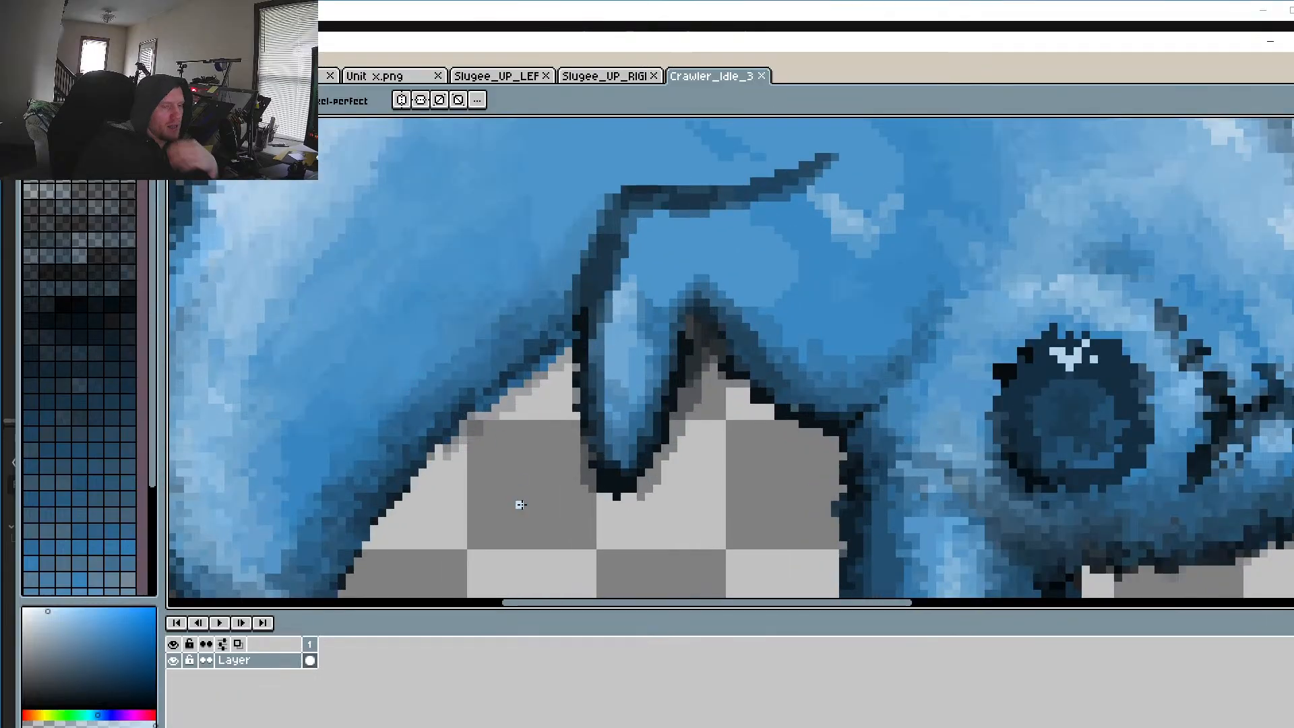
{"action": "left_click_drag", "start_coordinate": [533, 488], "coordinate": [598, 472]}
{"action": "left_click", "coordinate": [573, 451], "text": "alt"}
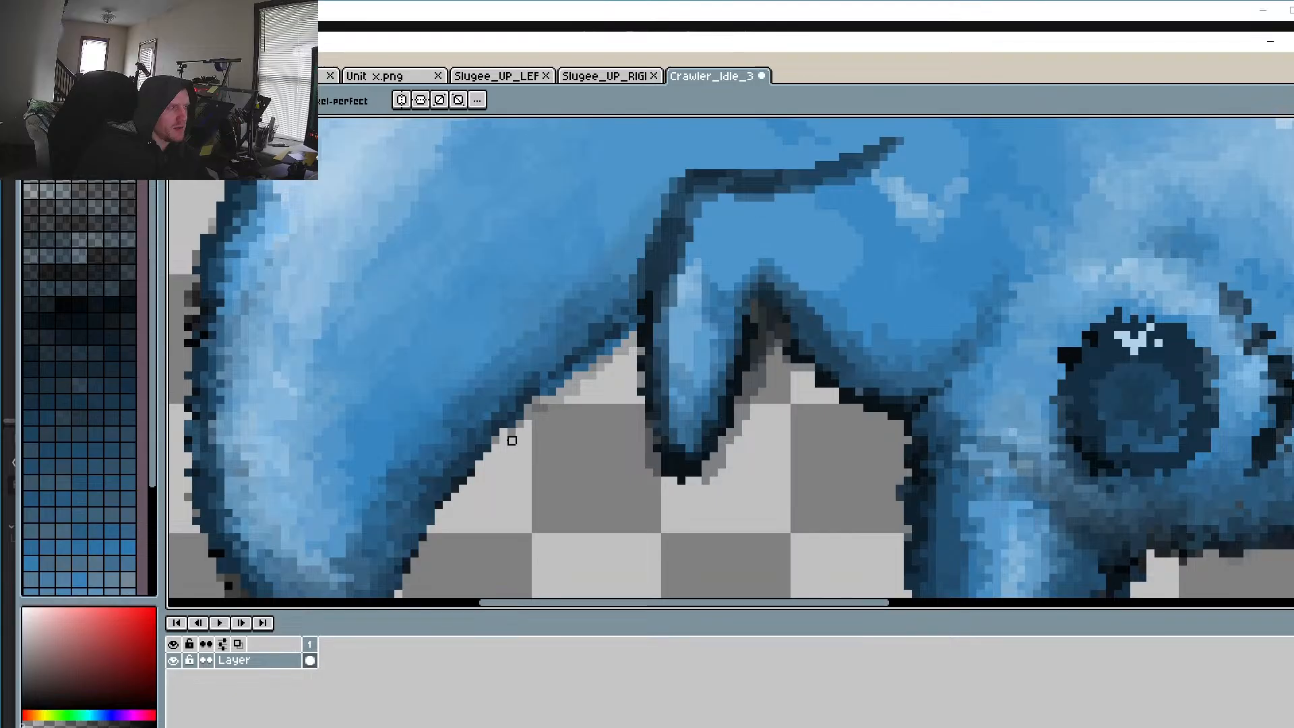
{"action": "scroll", "coordinate": [511, 440], "scroll_direction": "up", "scroll_amount": 4}
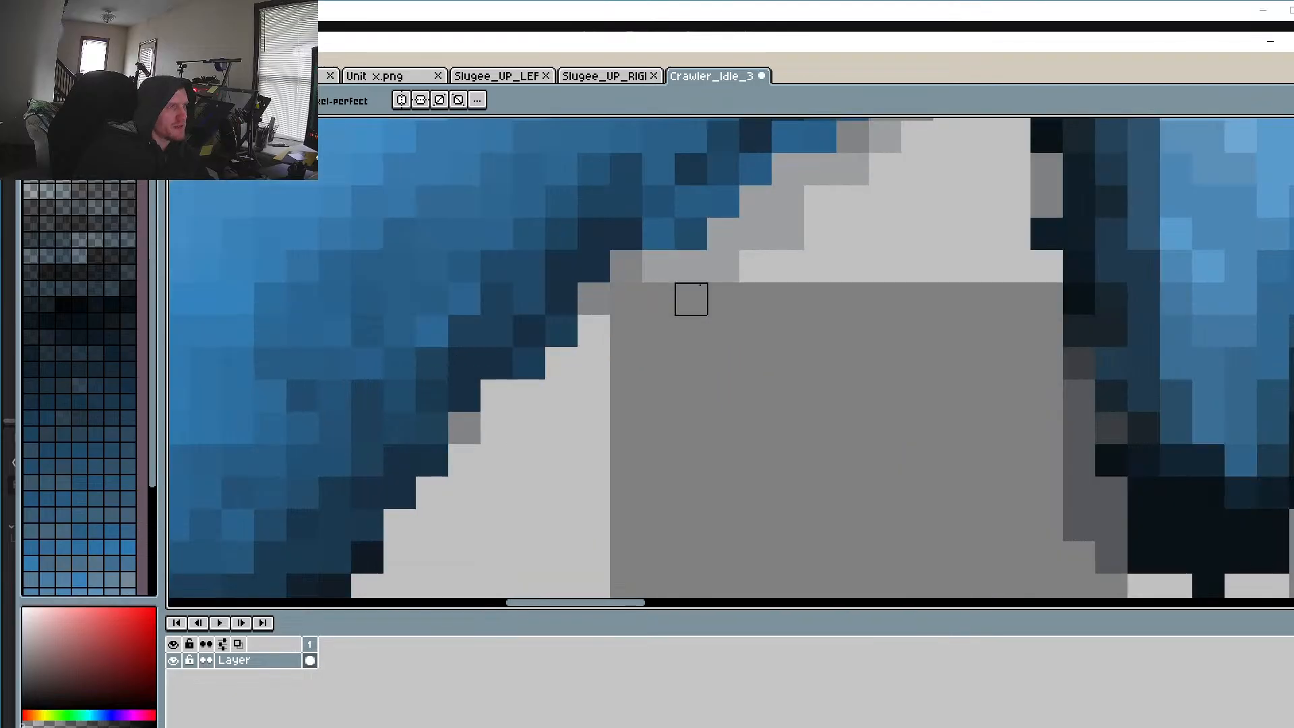
{"action": "scroll", "coordinate": [852, 167], "scroll_direction": "down", "scroll_amount": 4}
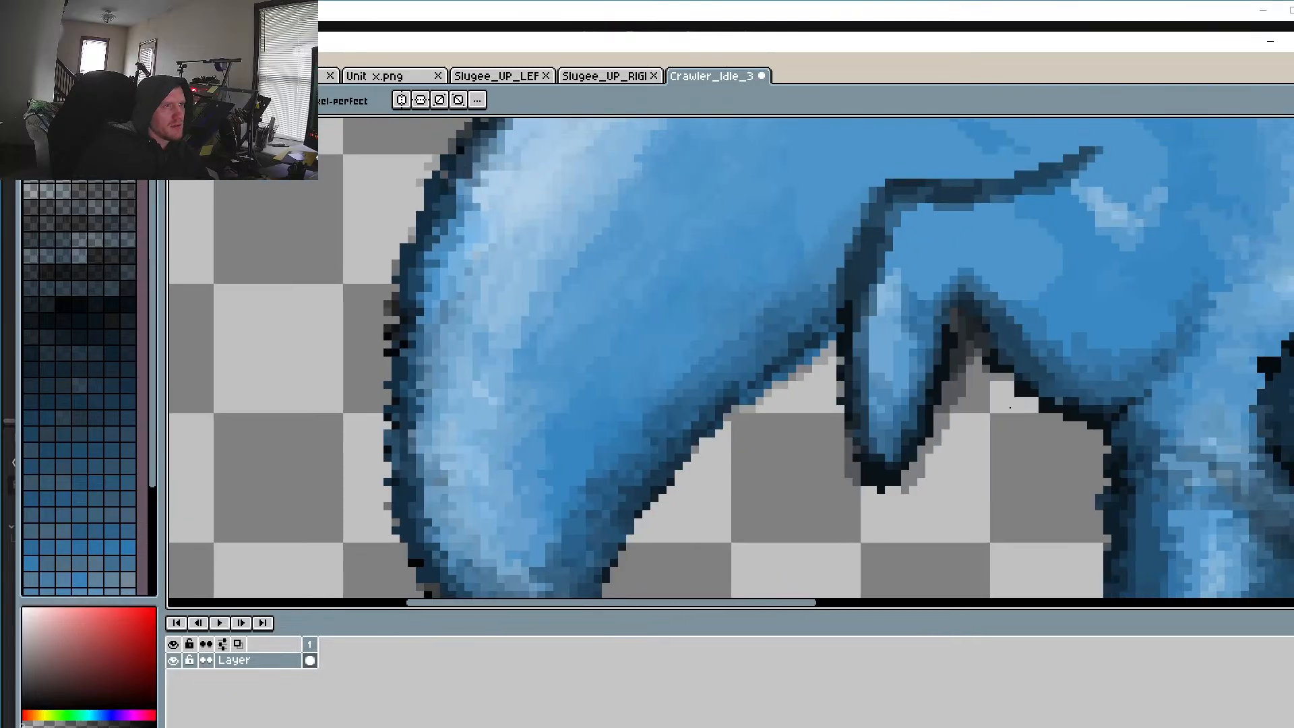
{"action": "scroll", "coordinate": [1009, 407], "scroll_direction": "down", "scroll_amount": 3}
{"action": "scroll", "coordinate": [952, 427], "scroll_direction": "up", "scroll_amount": 3}
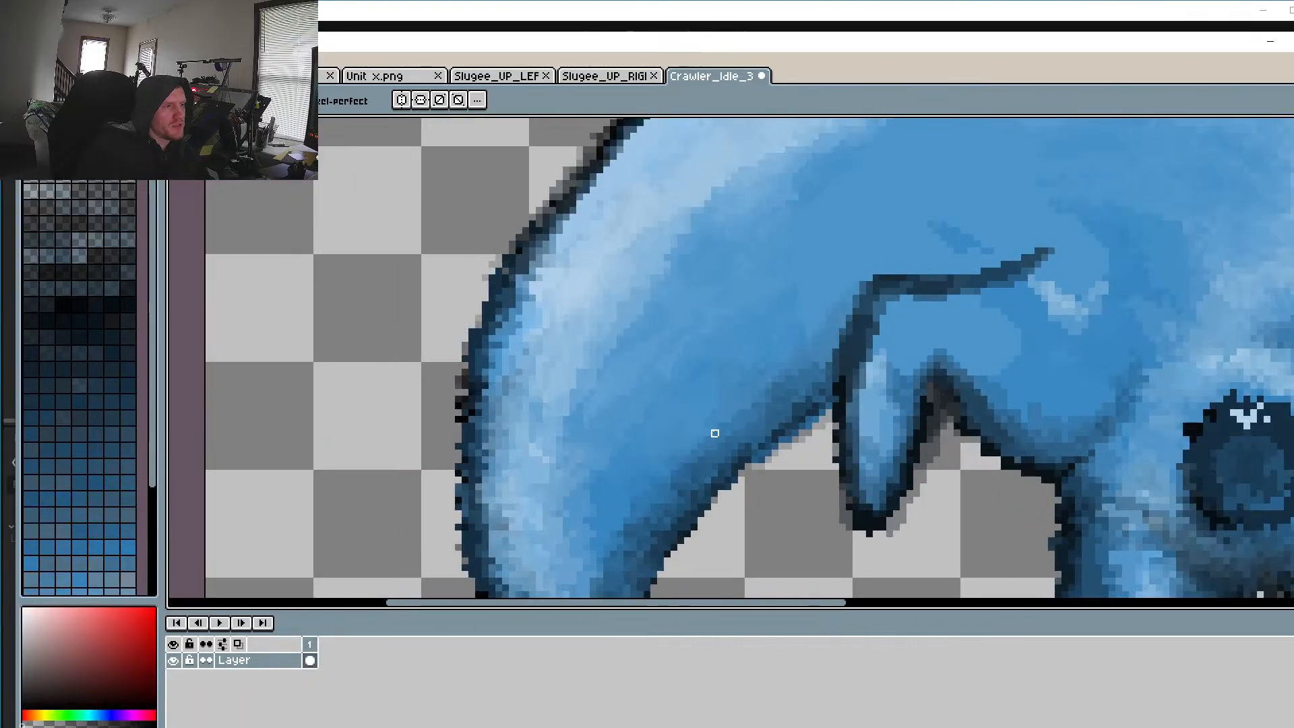
{"action": "scroll", "coordinate": [722, 433], "scroll_direction": "up", "scroll_amount": 3}
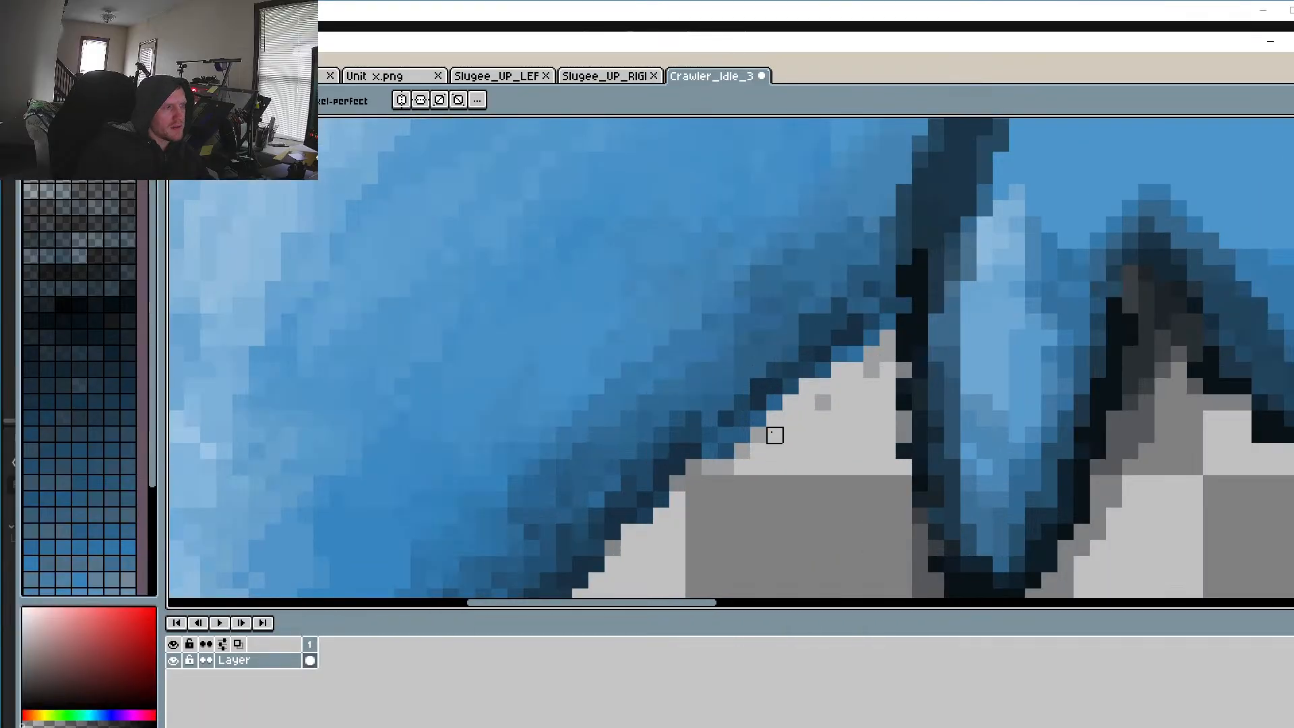
{"action": "mouse_move", "coordinate": [774, 434]}
{"action": "left_mouse_down"}
{"action": "mouse_move", "coordinate": [726, 468]}
{"action": "mouse_move", "coordinate": [742, 435]}
{"action": "mouse_move", "coordinate": [806, 386]}
{"action": "mouse_move", "coordinate": [823, 403]}
{"action": "mouse_move", "coordinate": [855, 354]}
{"action": "mouse_move", "coordinate": [871, 353]}
{"action": "mouse_move", "coordinate": [872, 386]}
{"action": "mouse_move", "coordinate": [823, 371]}
{"action": "mouse_move", "coordinate": [710, 452]}
{"action": "left_mouse_up"}
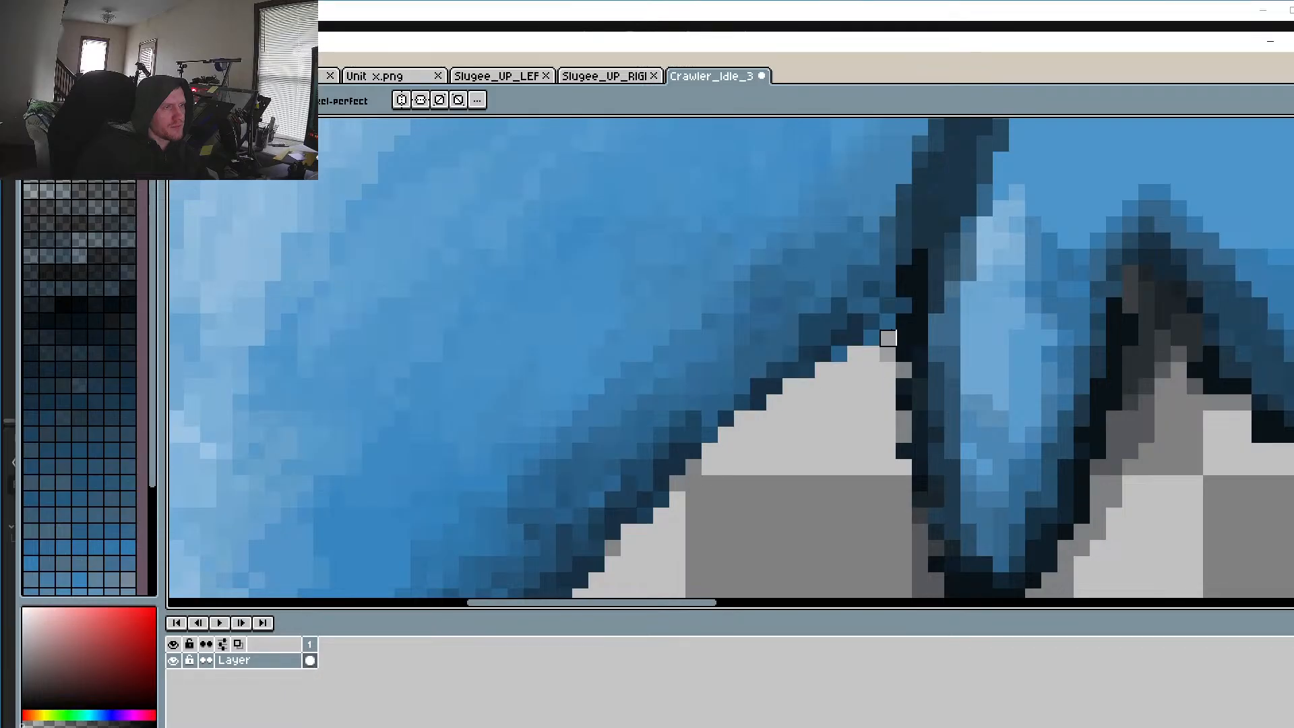
{"action": "scroll", "coordinate": [871, 339], "scroll_direction": "down", "scroll_amount": 6}
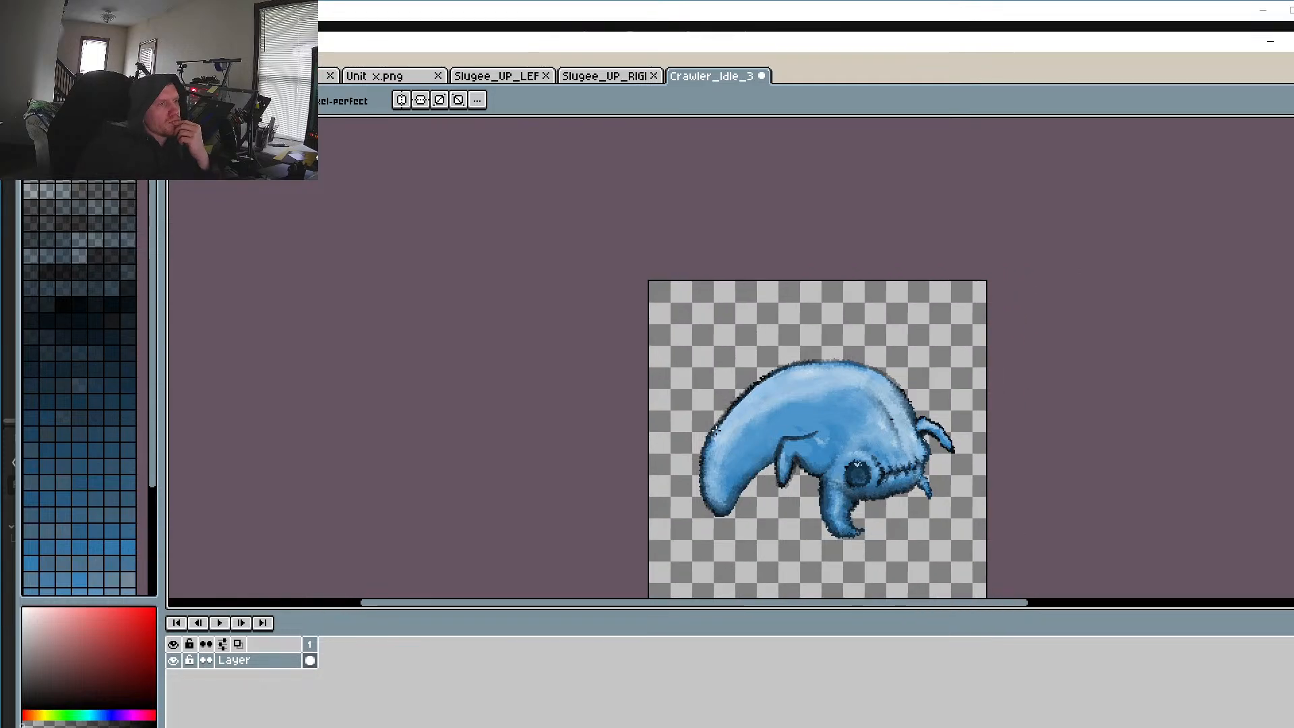
Step: Sample a light blue from the back of the head and paint over the grey shading inside the outline above the horn
{"action": "scroll", "coordinate": [769, 333], "scroll_direction": "up", "scroll_amount": 5}
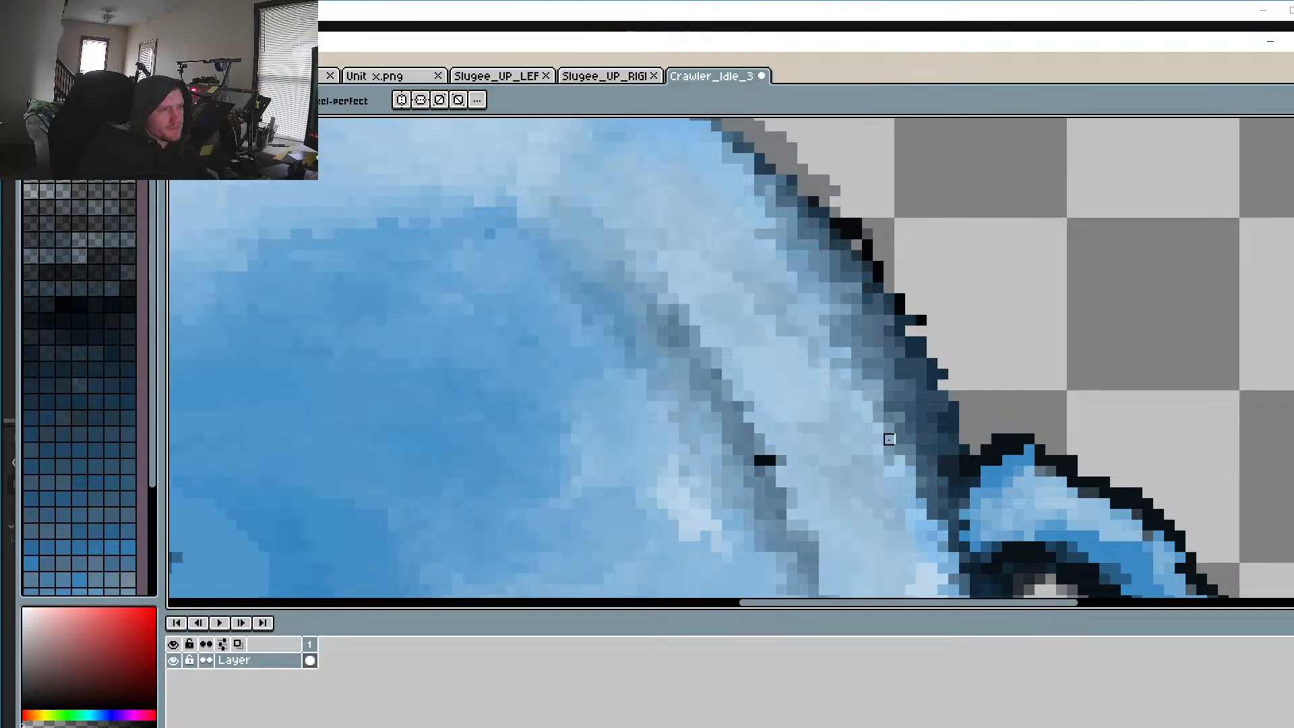
{"action": "key", "text": "i"}
{"action": "left_click", "coordinate": [791, 259]}
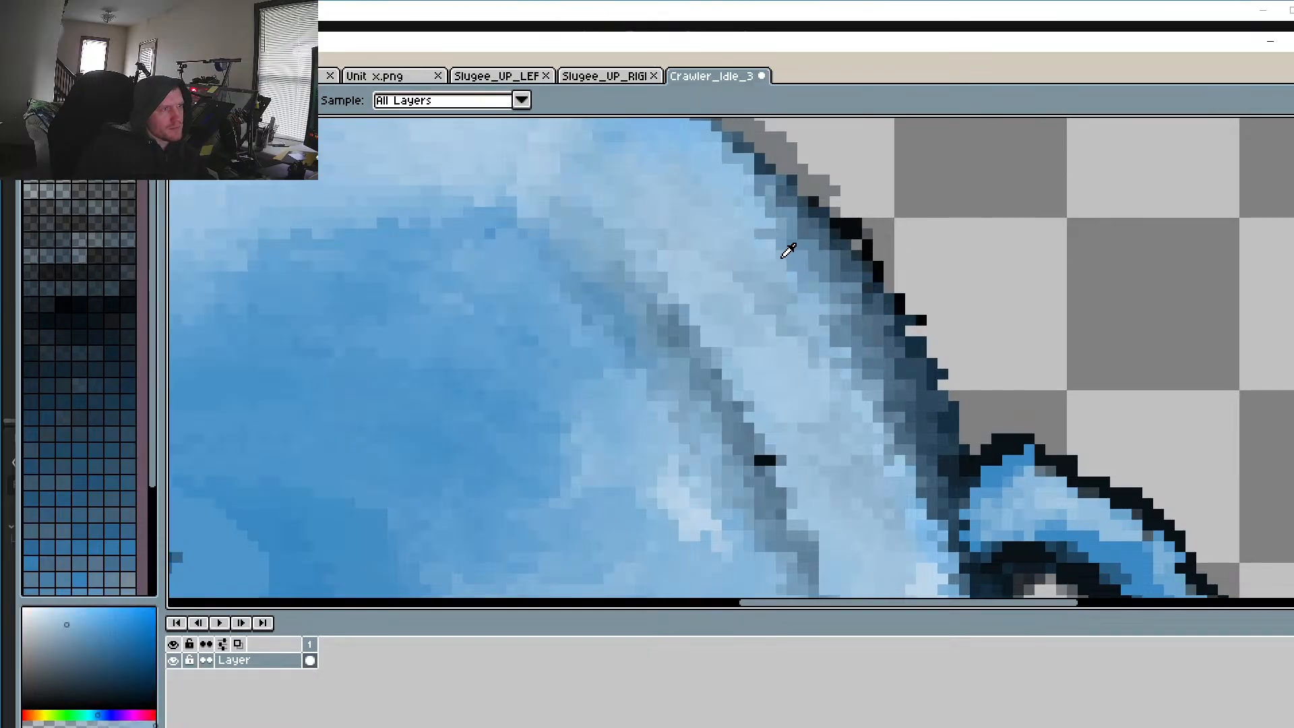
{"action": "key", "text": "b"}
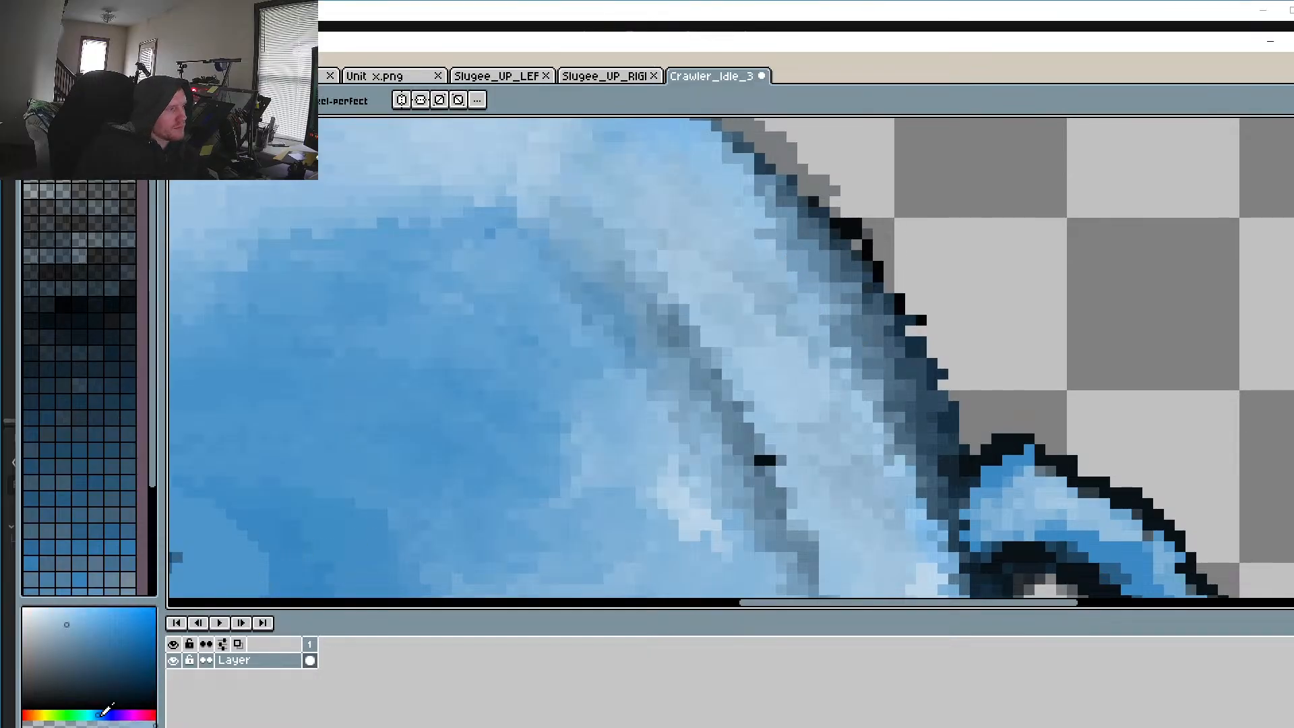
{"action": "mouse_move", "coordinate": [825, 358]}
{"action": "left_mouse_down"}
{"action": "mouse_move", "coordinate": [896, 438]}
{"action": "mouse_move", "coordinate": [901, 493]}
{"action": "left_mouse_up"}
{"action": "mouse_move", "coordinate": [888, 396]}
{"action": "left_mouse_down"}
{"action": "mouse_move", "coordinate": [933, 519]}
{"action": "mouse_move", "coordinate": [923, 425]}
{"action": "mouse_move", "coordinate": [847, 339]}
{"action": "left_mouse_up"}
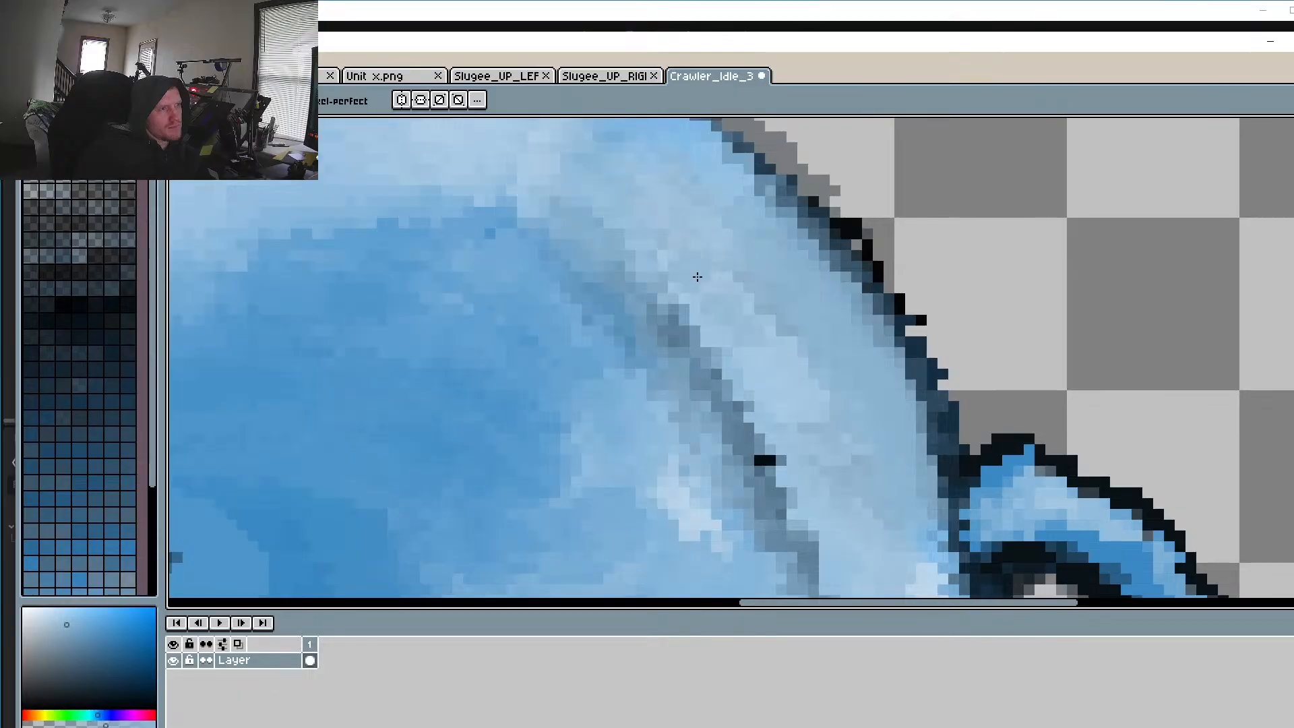
Step: Sample a paler blue from the highlight band and blend it around the grey crease on the head
{"action": "left_click", "coordinate": [778, 380], "text": "alt"}
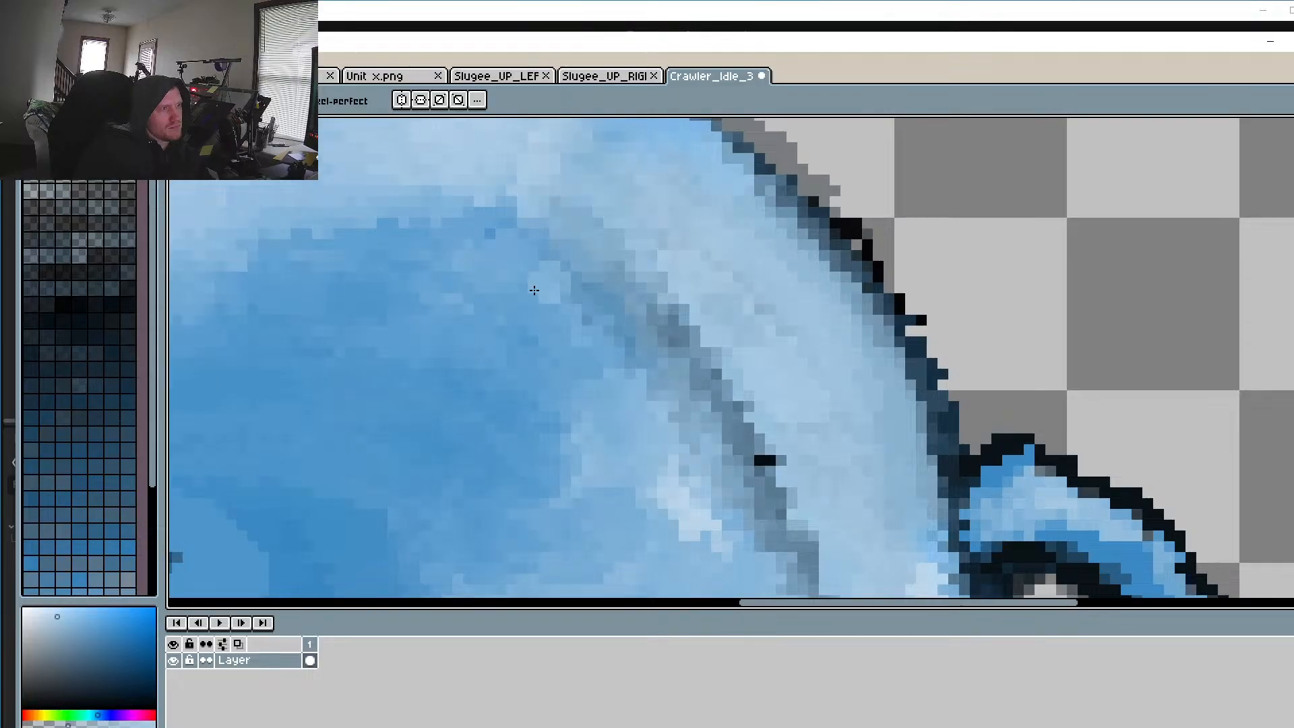
{"action": "left_click_drag", "start_coordinate": [664, 408], "coordinate": [528, 329]}
{"action": "scroll", "coordinate": [462, 273], "scroll_direction": "down", "scroll_amount": 1}
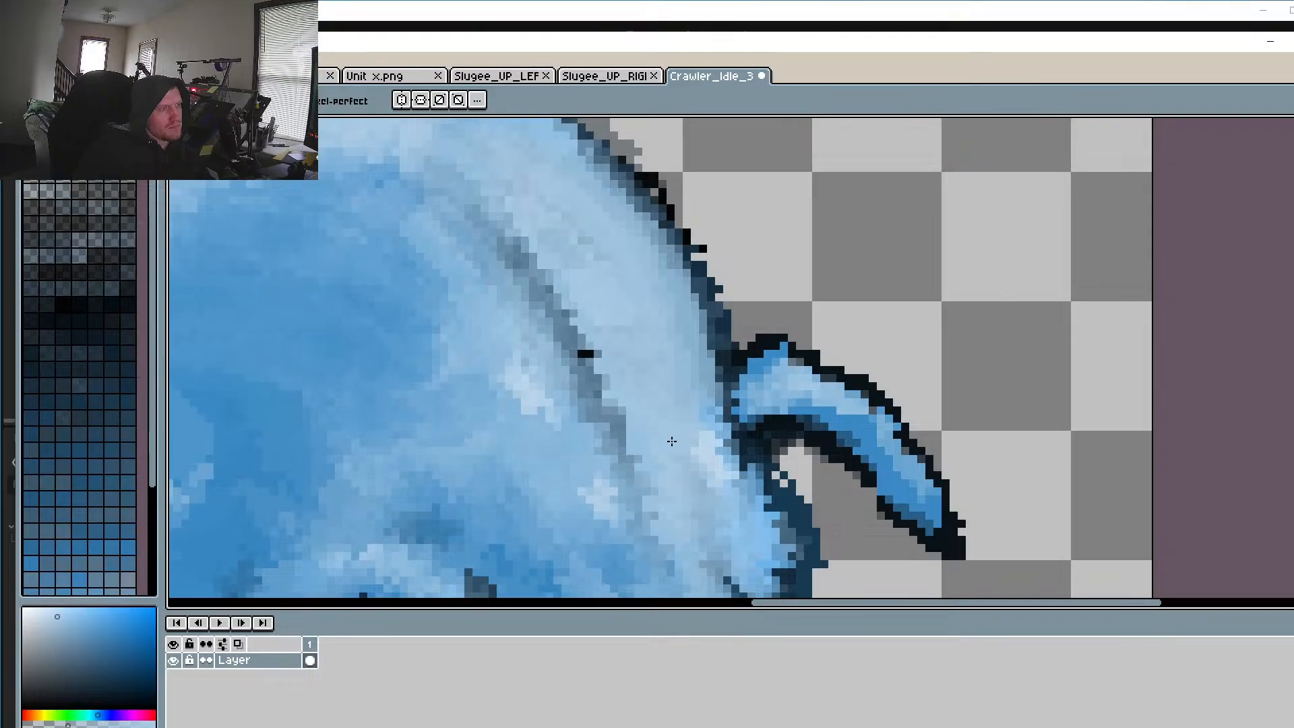
Step: Sample the soft blue beside the crease and paint over its lower part to thin the grey line above the mouth
{"action": "key", "text": "i"}
{"action": "left_click", "coordinate": [596, 443]}
{"action": "key", "text": "b"}
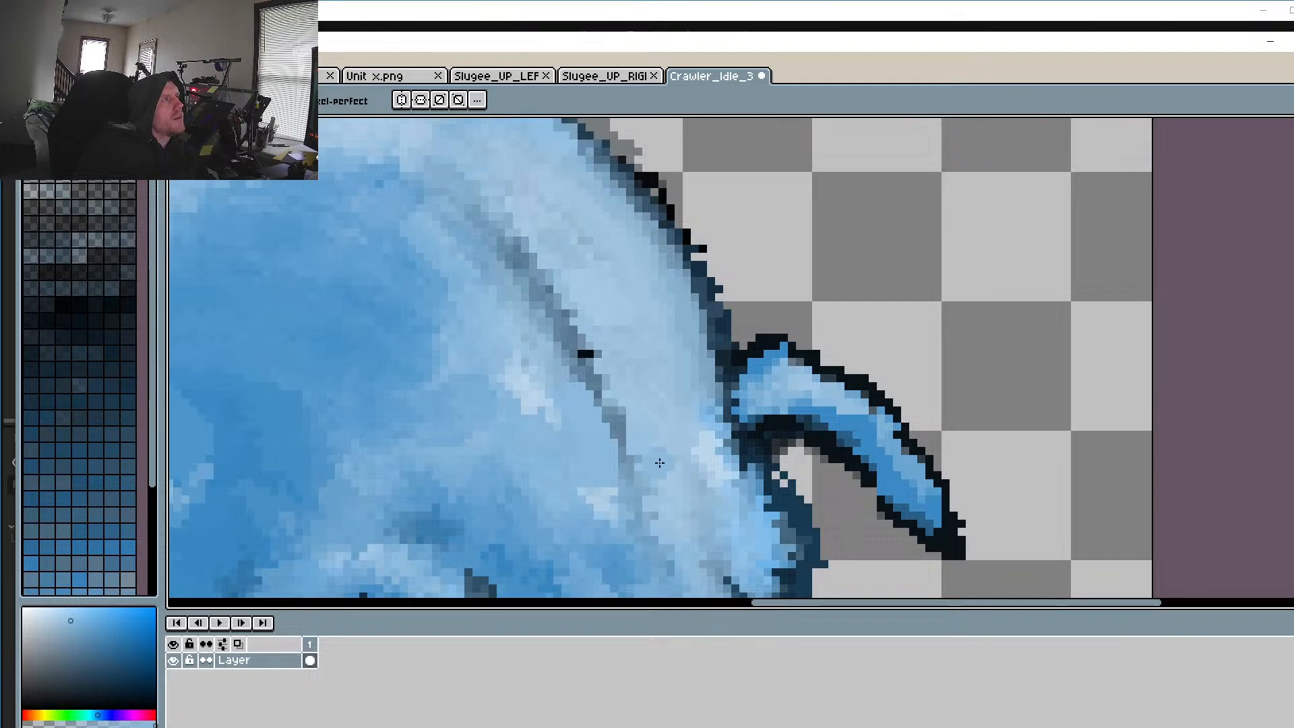
{"action": "left_click_drag", "start_coordinate": [646, 462], "coordinate": [687, 437]}
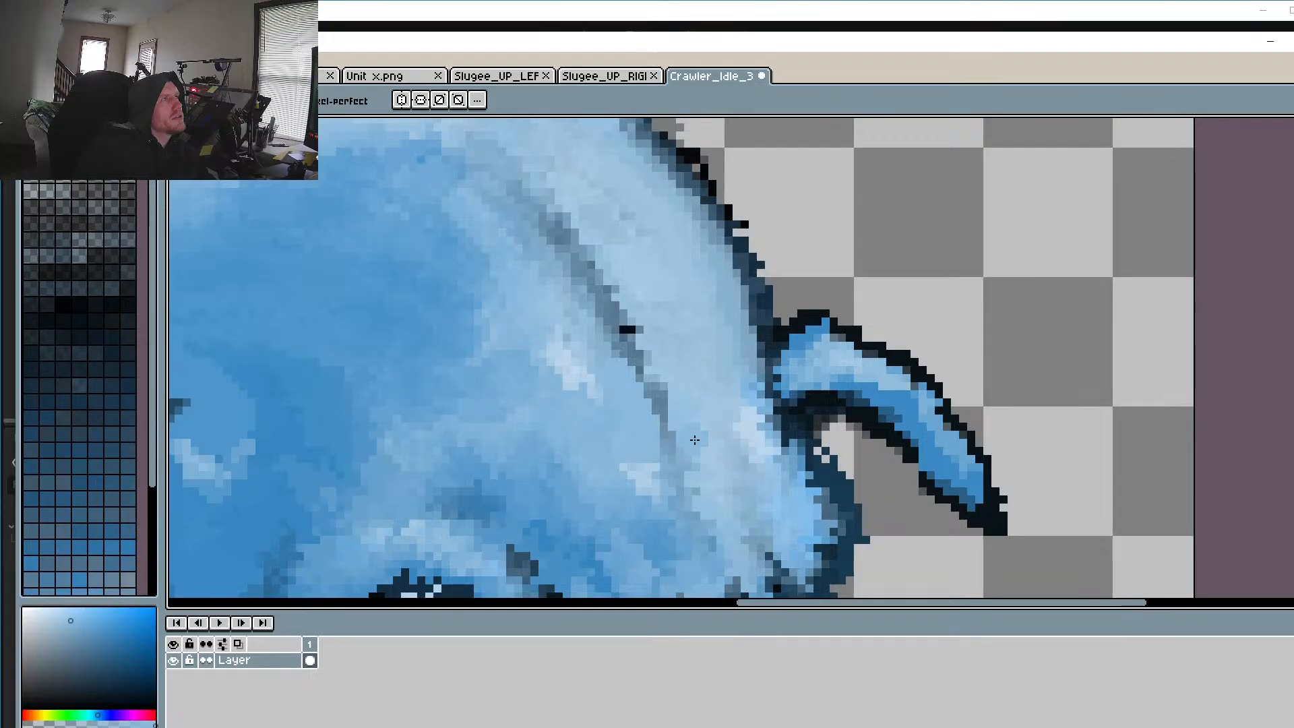
{"action": "left_click_drag", "start_coordinate": [667, 431], "coordinate": [702, 349]}
{"action": "scroll", "coordinate": [686, 389], "scroll_direction": "down", "scroll_amount": 3}
{"action": "scroll", "coordinate": [641, 389], "scroll_direction": "up", "scroll_amount": 2}
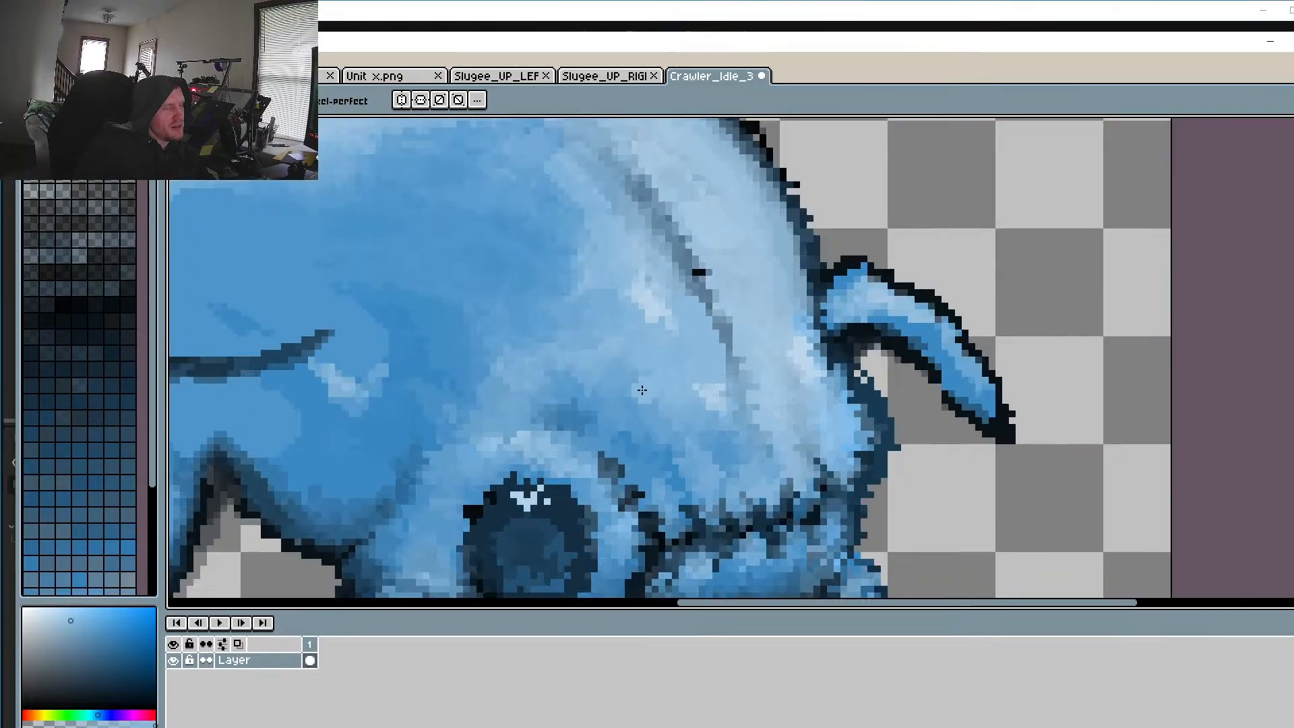
Step: Save the edited Crawler_Idle_3 sprite
{"action": "scroll", "coordinate": [642, 390], "scroll_direction": "up", "scroll_amount": 3}
{"action": "scroll", "coordinate": [650, 439], "scroll_direction": "down", "scroll_amount": 6}
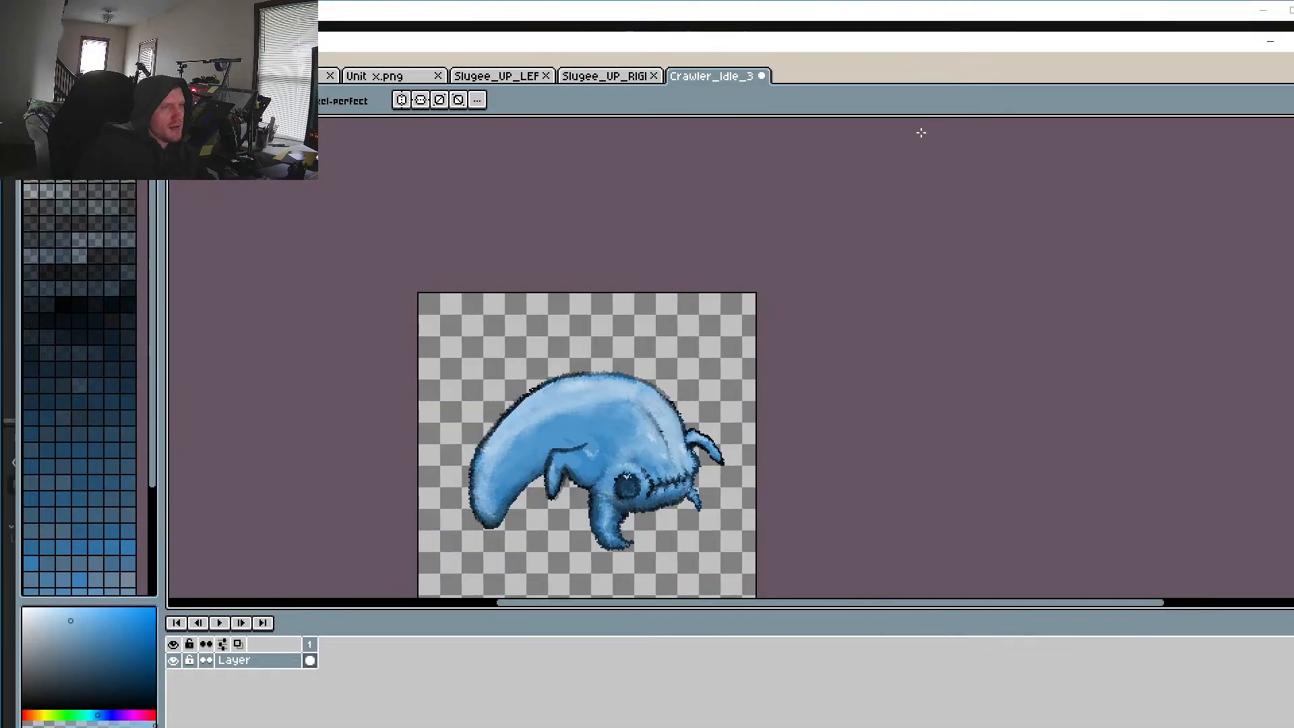
{"action": "left_click", "coordinate": [29, 59]}
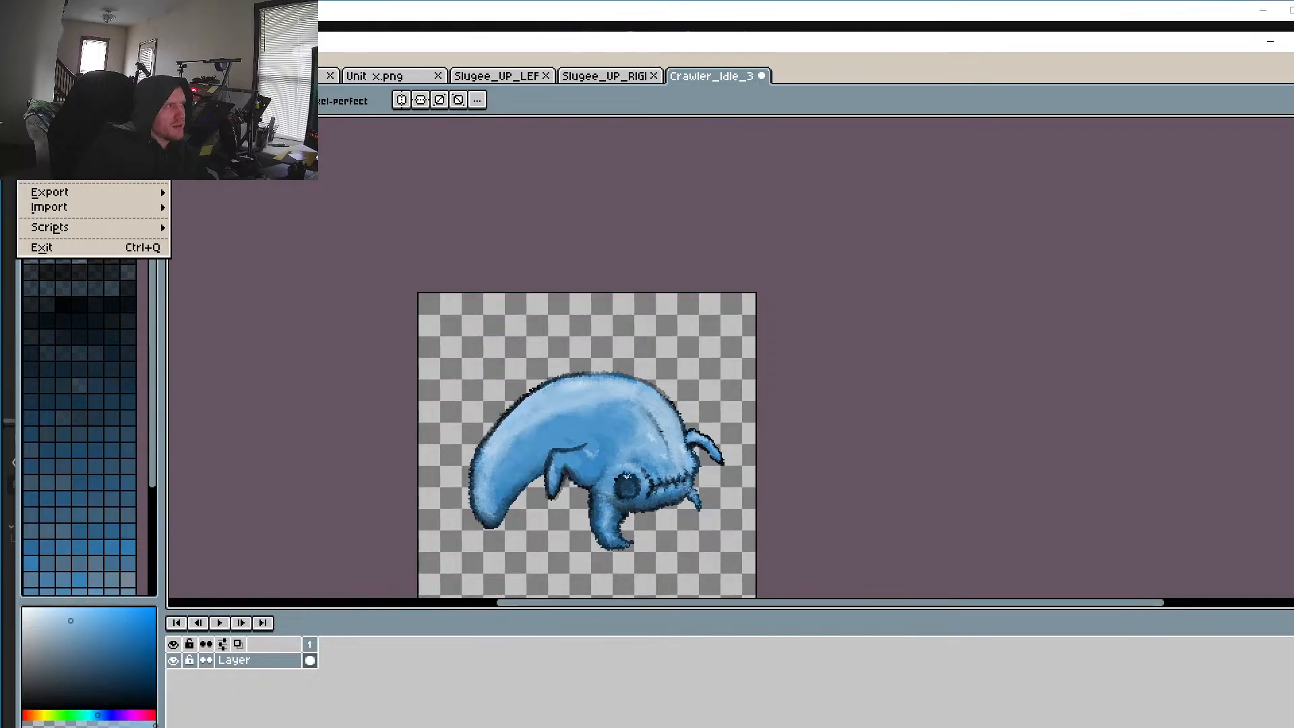
{"action": "left_click", "coordinate": [44, 127]}
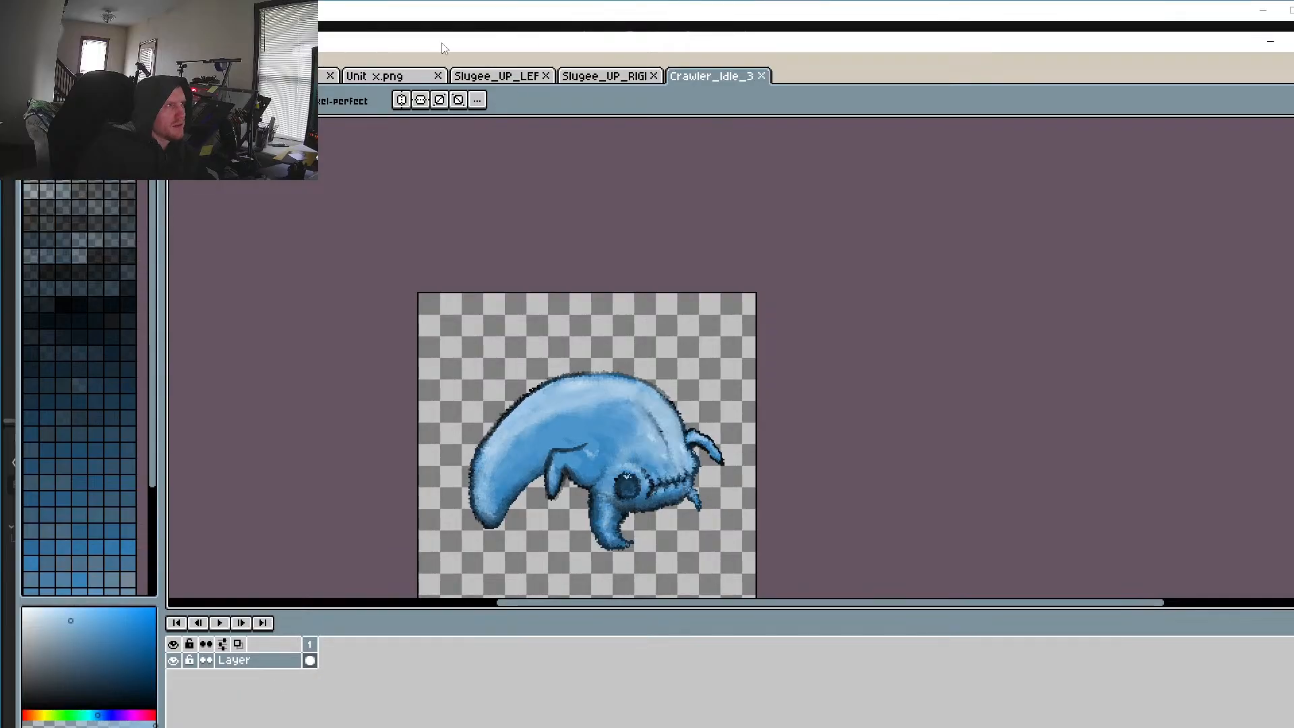
Step: Switch to Godot, run the game with the camera override on, and examine the crawler's idle animation up close before closing it
{"action": "left_click", "coordinate": [493, 15]}
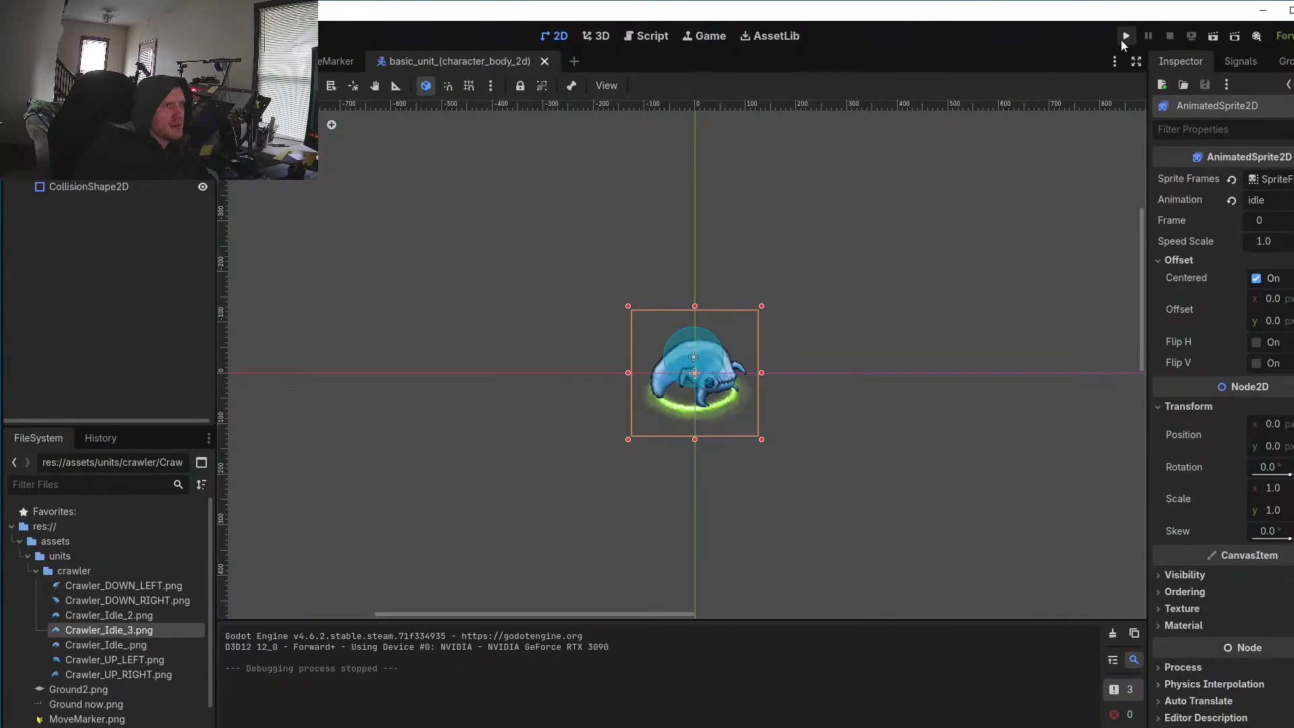
{"action": "left_click", "coordinate": [1124, 37]}
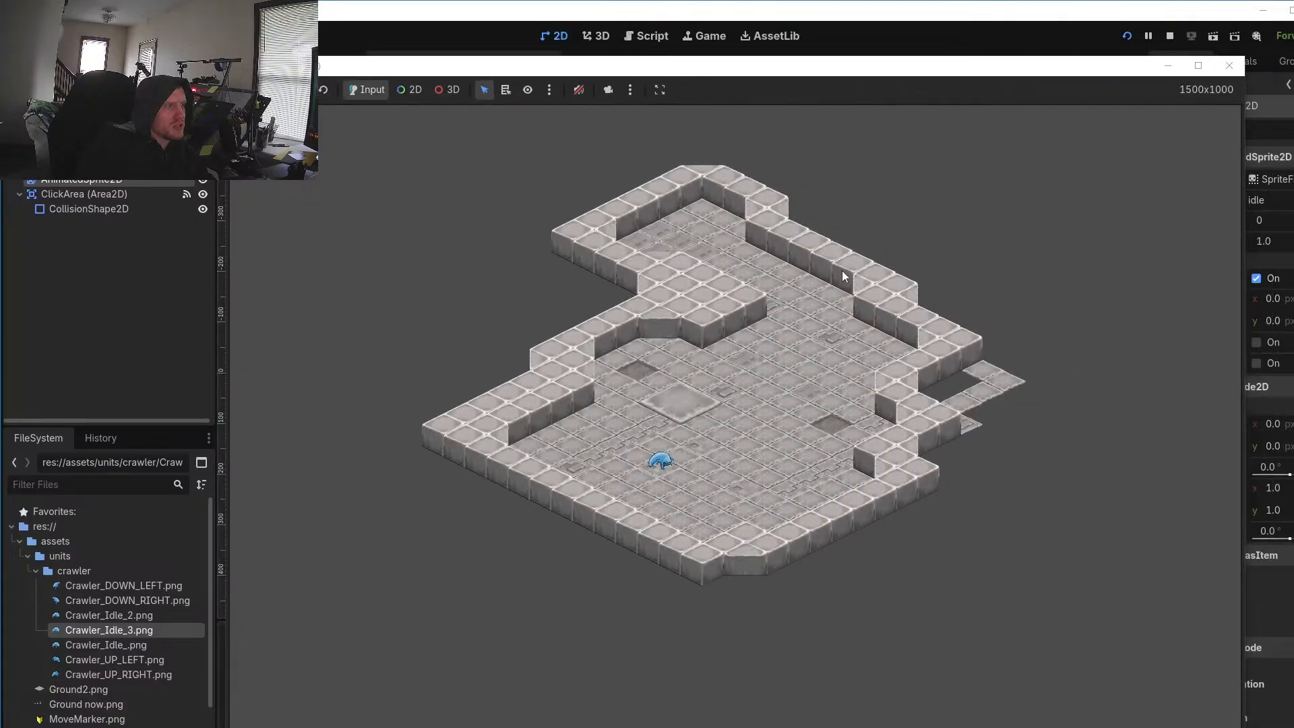
{"action": "left_click", "coordinate": [607, 89]}
{"action": "scroll", "coordinate": [735, 440], "scroll_direction": "up", "scroll_amount": 5}
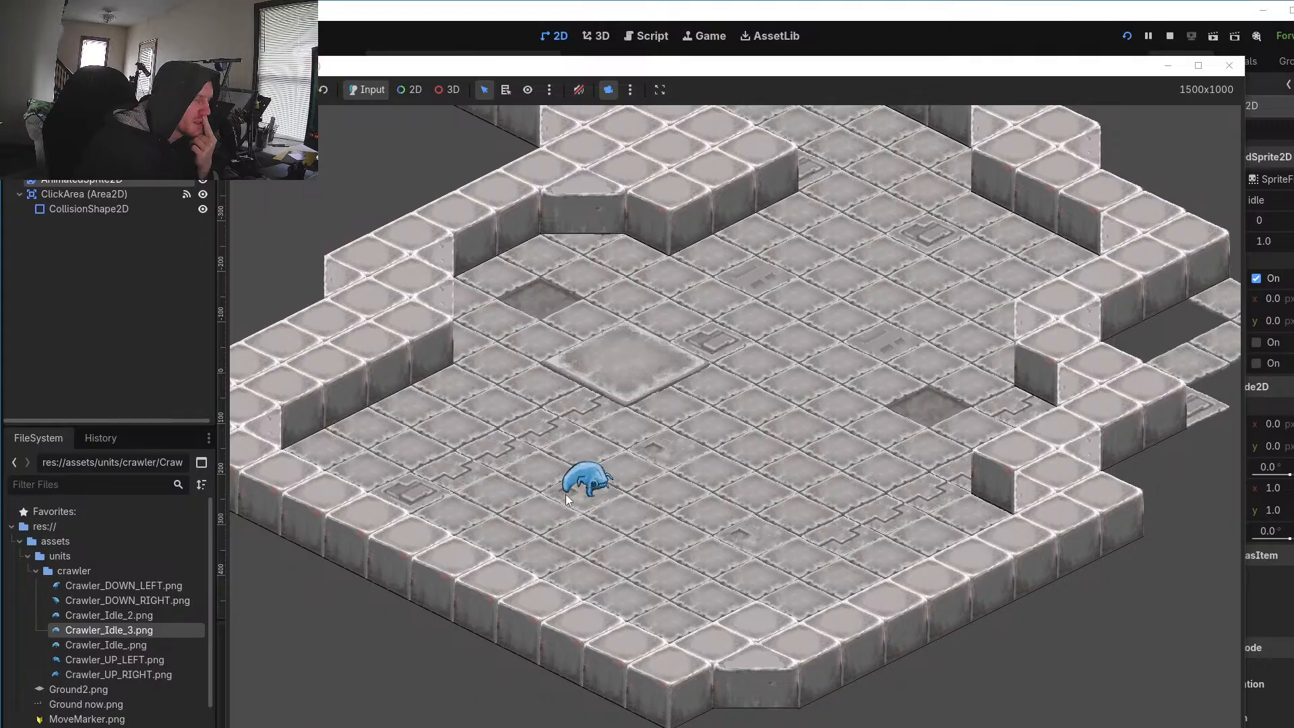
{"action": "left_click", "coordinate": [1229, 65]}
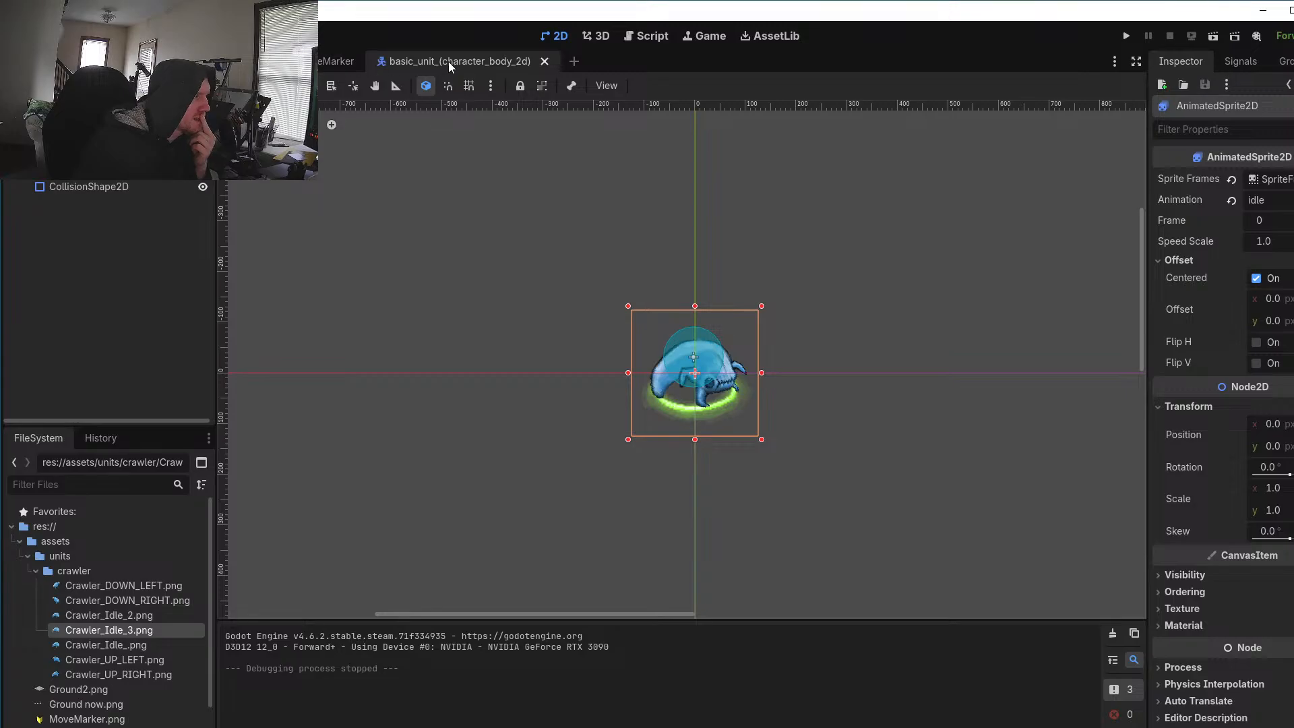
Step: Open the AnimatedSprite2D's animation frames and set the idle animation speed to 2 FPS
{"action": "left_click", "coordinate": [91, 175]}
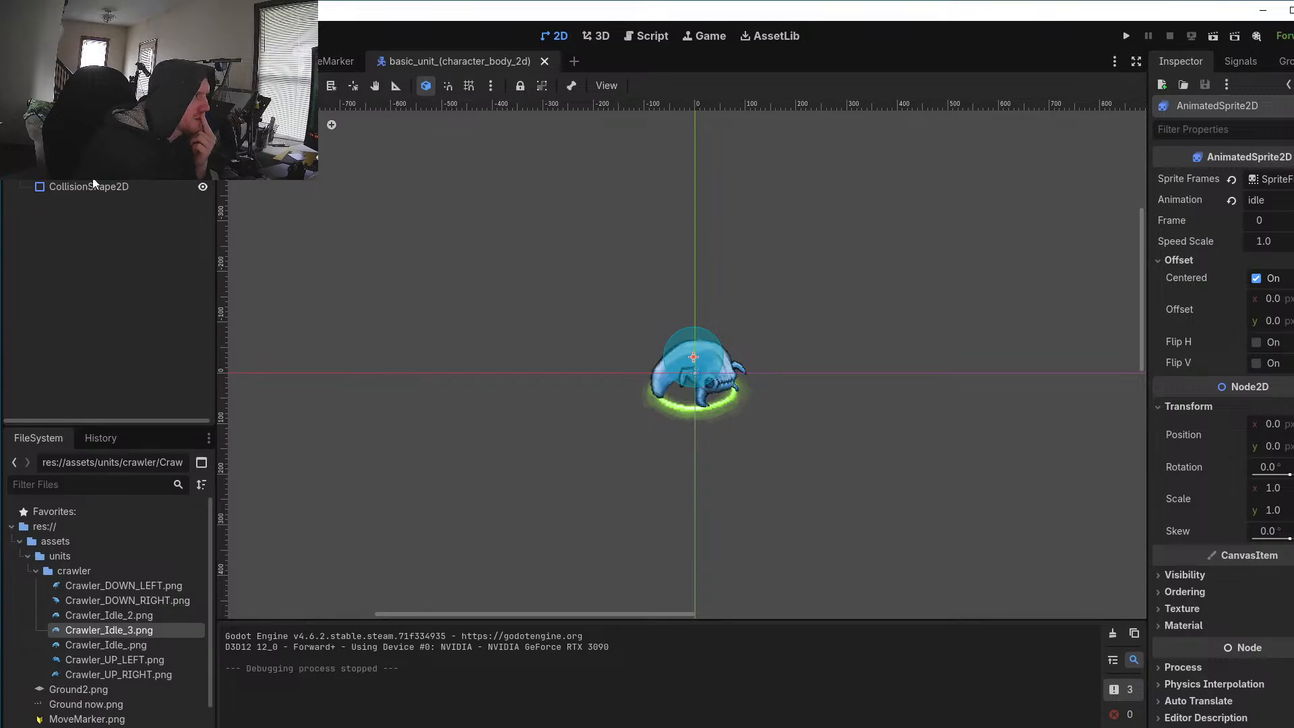
{"action": "left_click", "coordinate": [89, 142]}
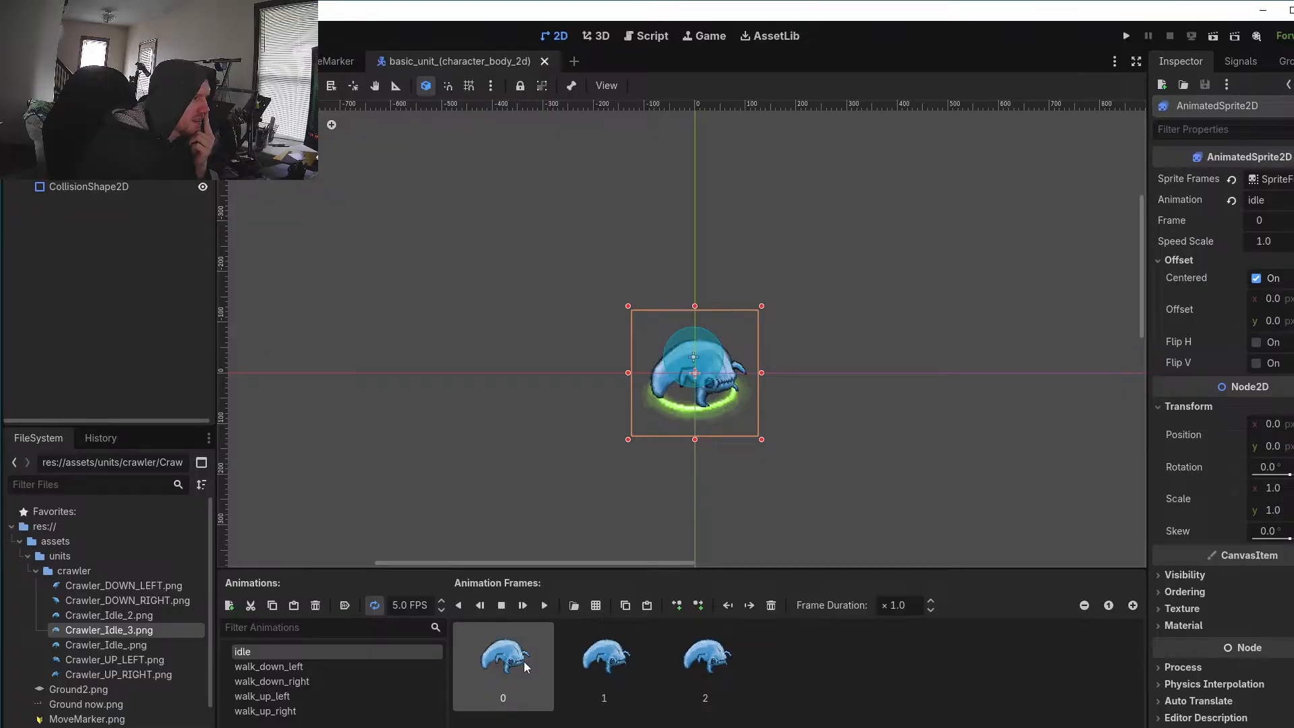
{"action": "left_click", "coordinate": [442, 609]}
{"action": "left_click", "coordinate": [441, 610]}
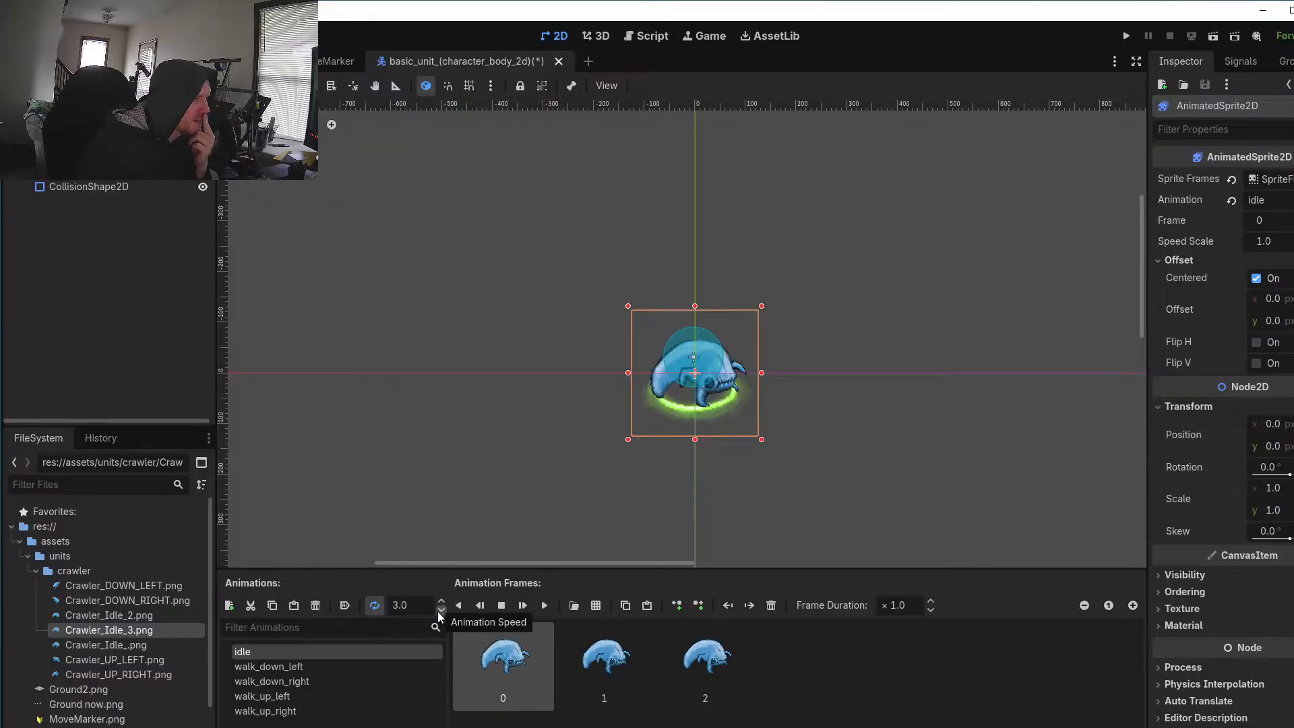
{"action": "left_click", "coordinate": [440, 612]}
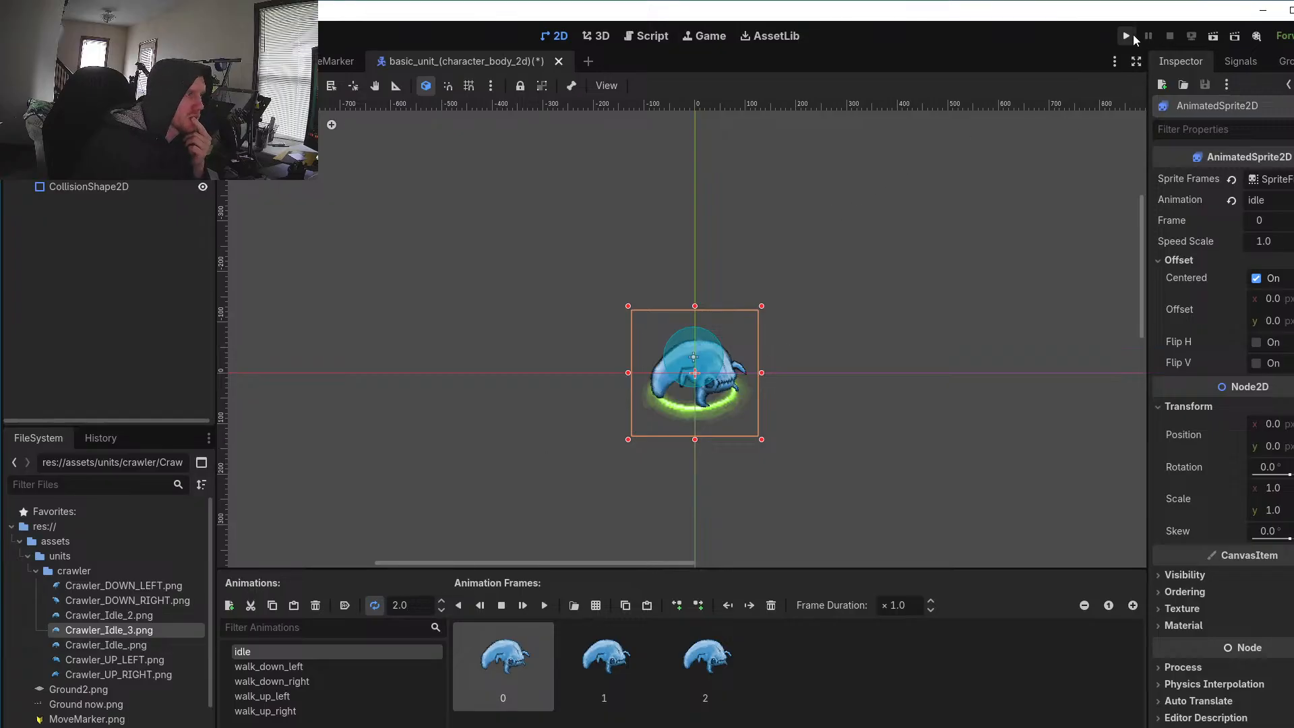
Step: Run the game again, examine the slower idle animation with the camera override on, and close the game window
{"action": "left_click", "coordinate": [1133, 35]}
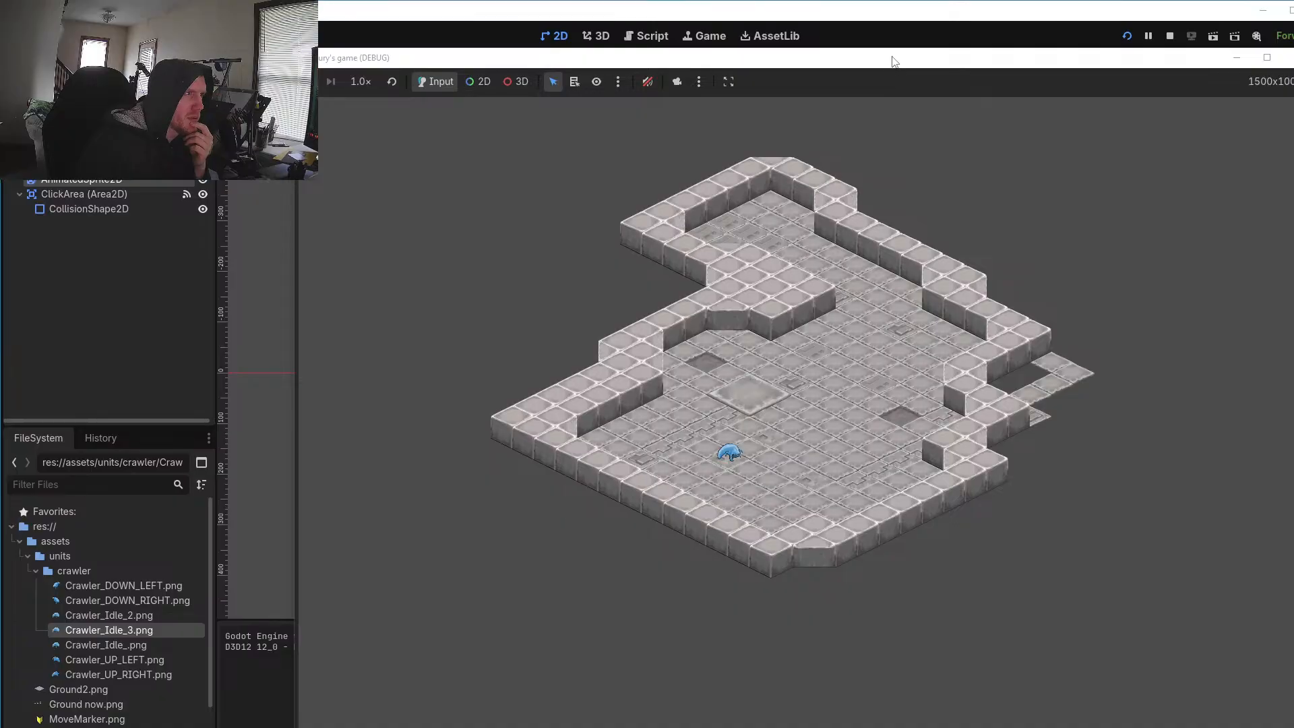
{"action": "left_click_drag", "start_coordinate": [893, 61], "coordinate": [772, 56]}
{"action": "left_click", "coordinate": [557, 76]}
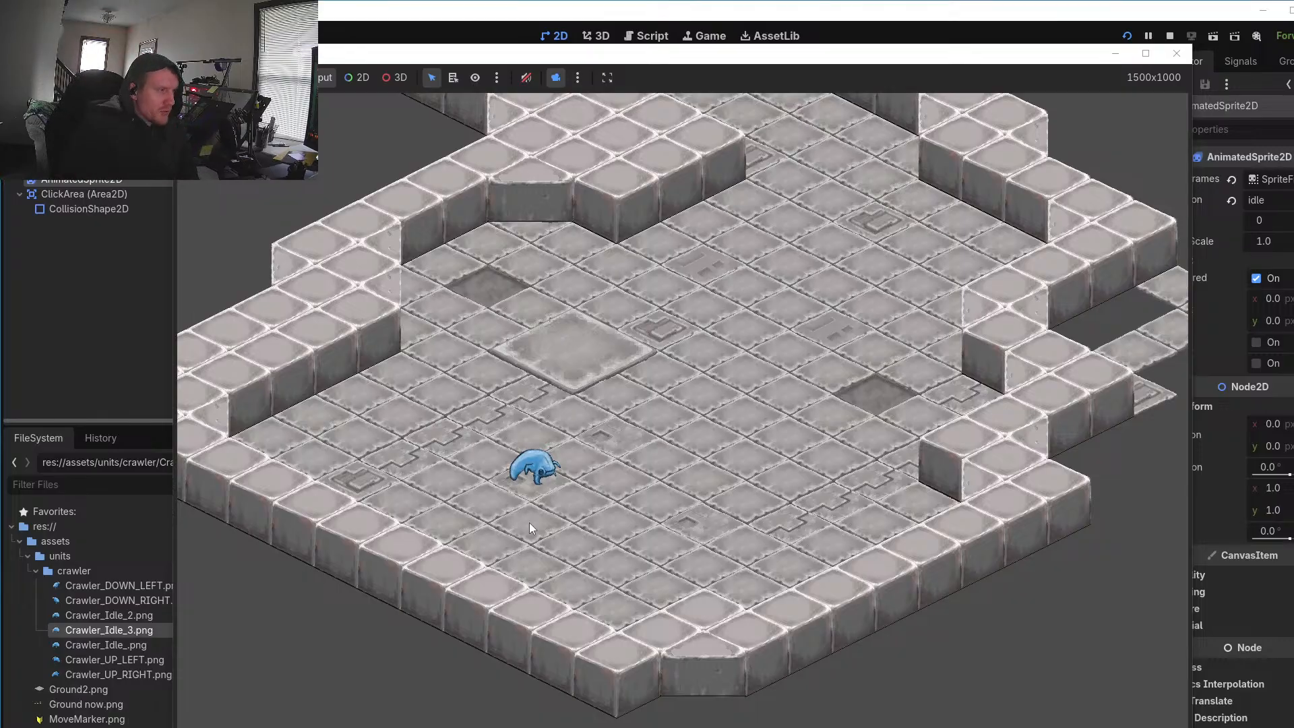
{"action": "left_click", "coordinate": [1176, 54]}
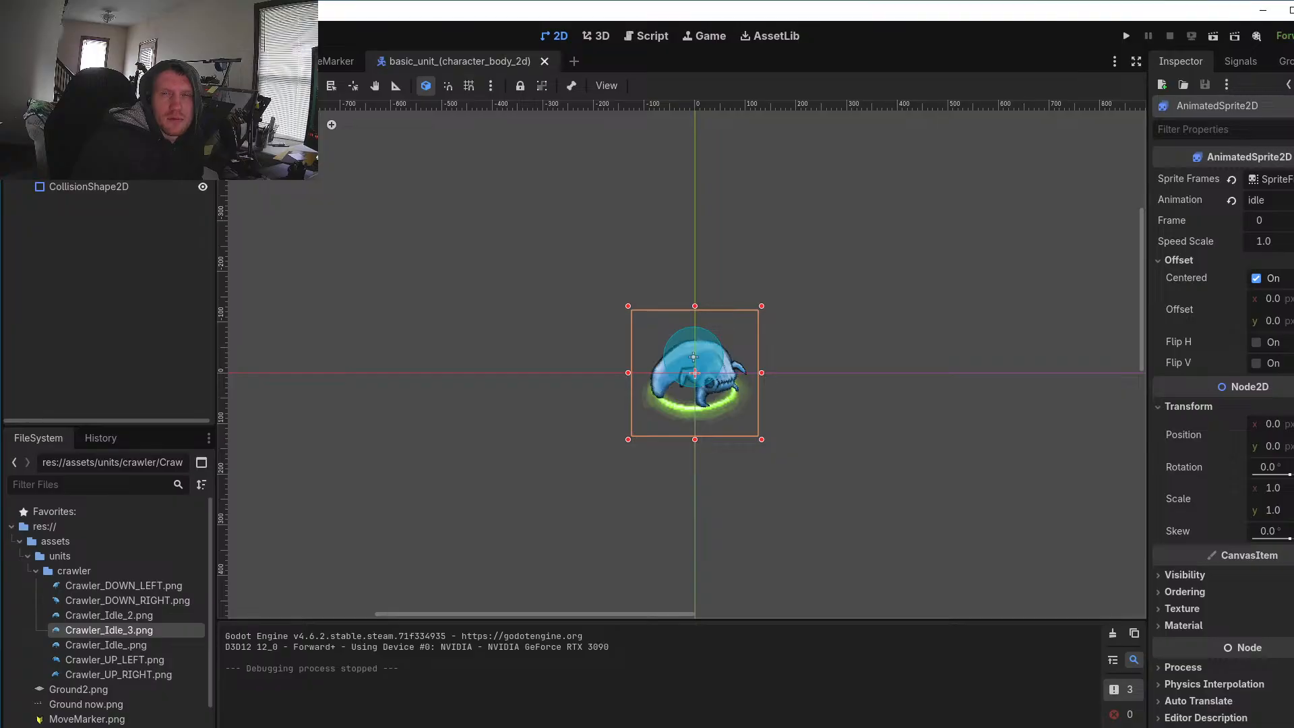
Step: Switch to Aseprite and open Crawler_Idle_2.png on its own, without loading the numbered files as an animation
{"action": "key", "text": "alt+Tab"}
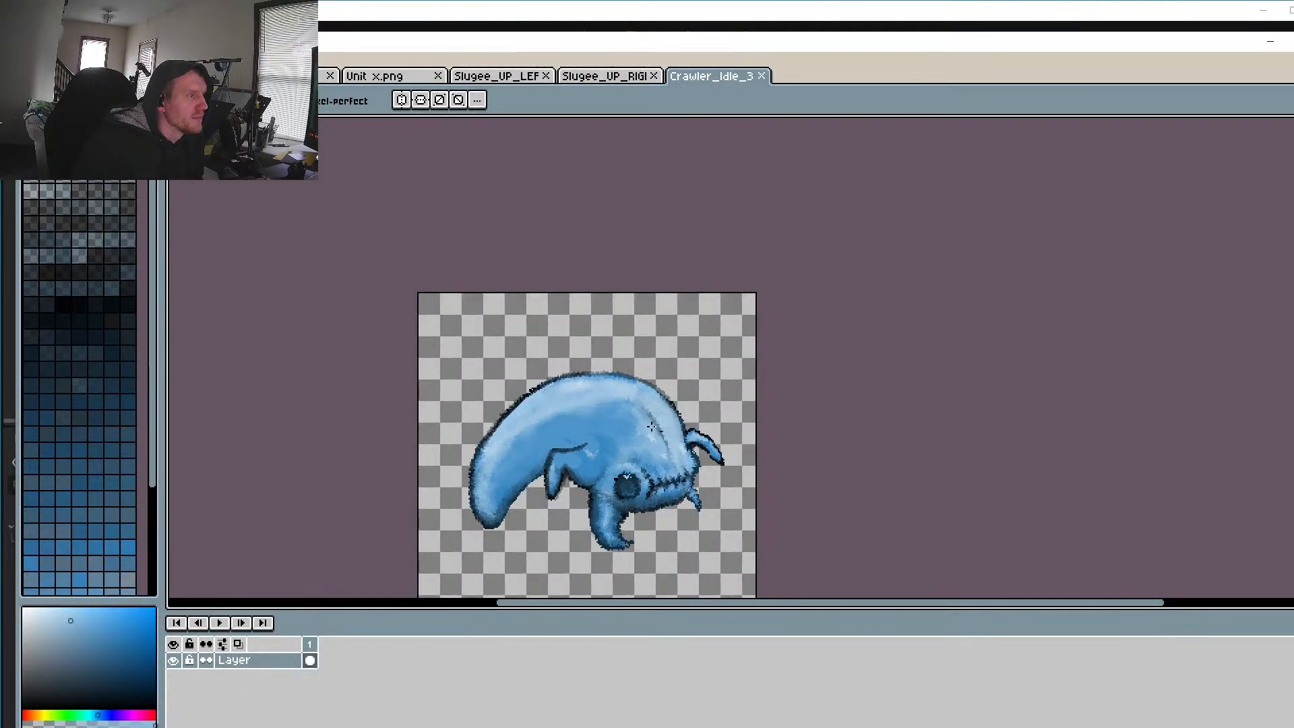
{"action": "scroll", "coordinate": [698, 462], "scroll_direction": "up", "scroll_amount": 2}
{"action": "scroll", "coordinate": [698, 463], "scroll_direction": "down", "scroll_amount": 2}
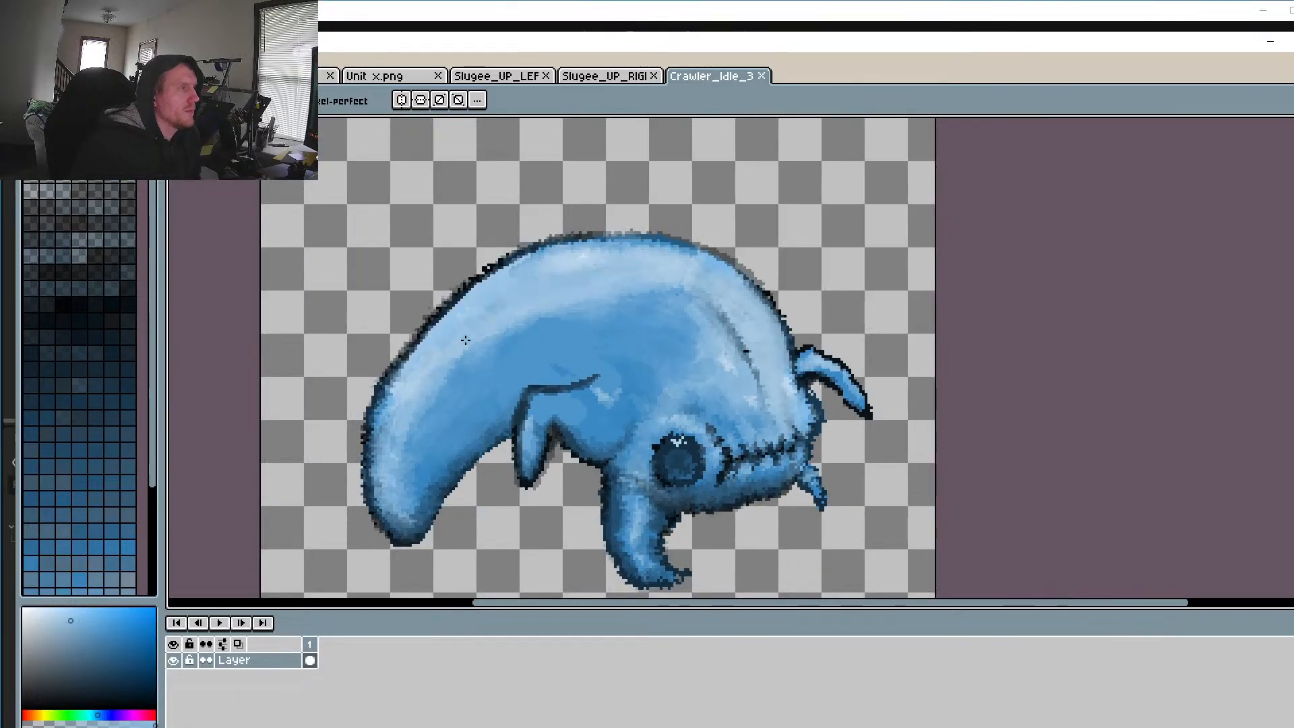
{"action": "scroll", "coordinate": [698, 463], "scroll_direction": "up", "scroll_amount": 1}
{"action": "left_click", "coordinate": [27, 61]}
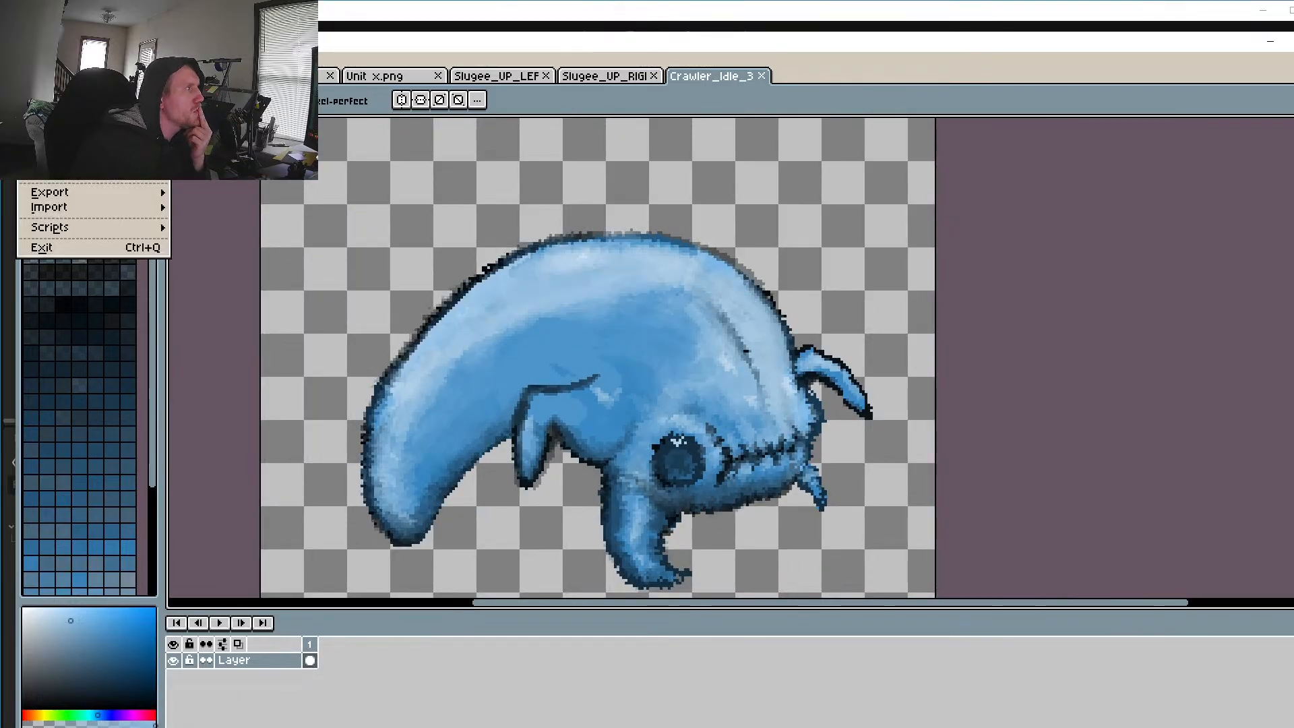
{"action": "mouse_move", "coordinate": [87, 107]}
{"action": "left_click", "coordinate": [47, 92]}
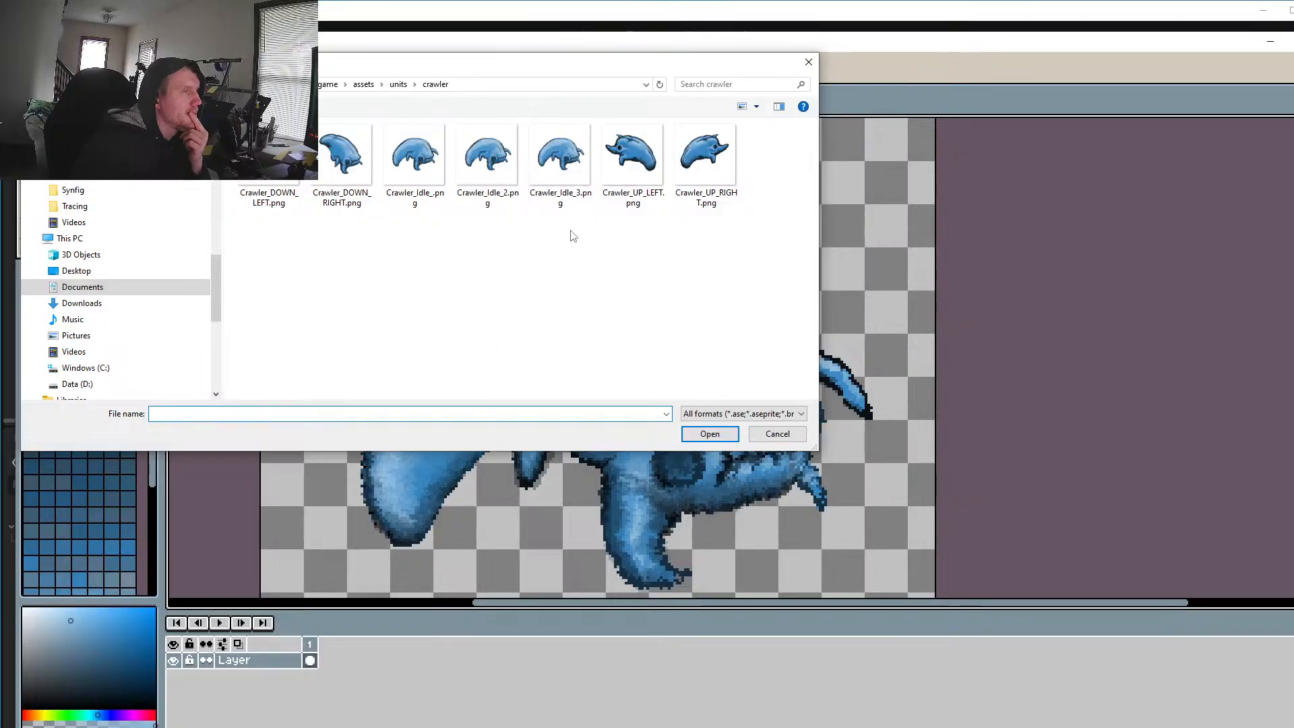
{"action": "left_click", "coordinate": [502, 178]}
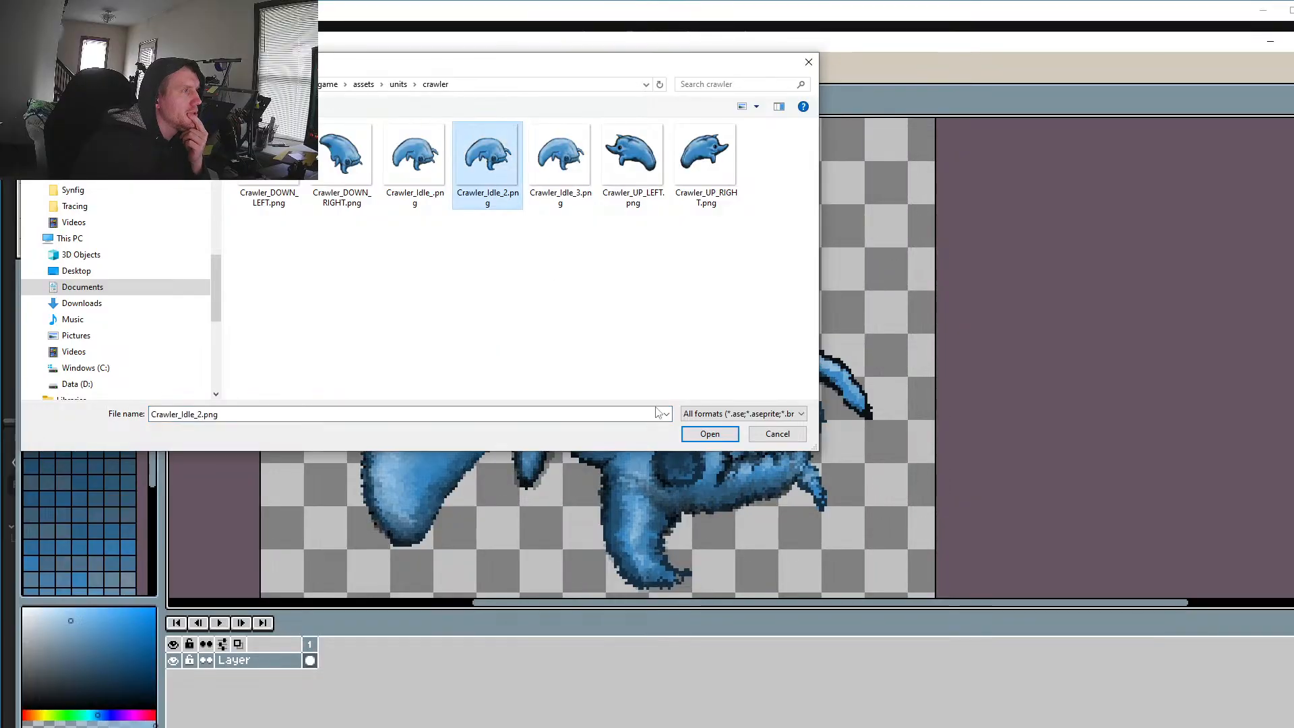
{"action": "left_click", "coordinate": [708, 434]}
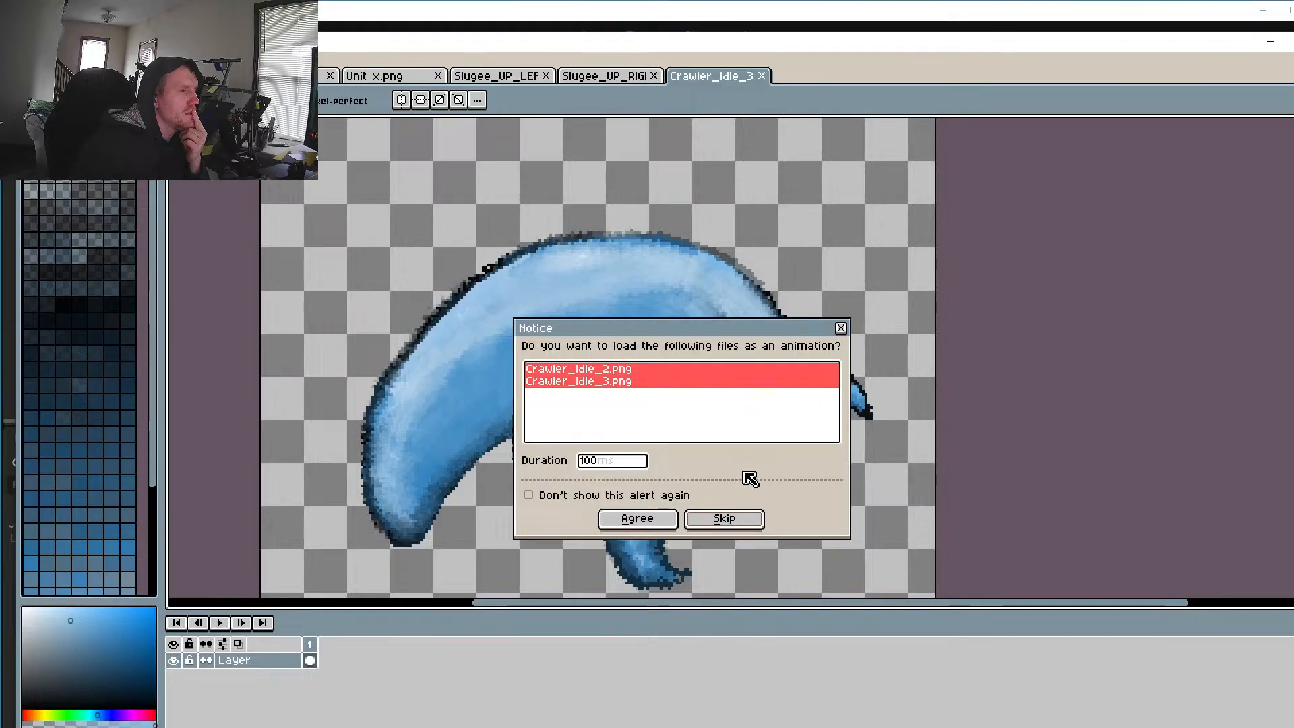
{"action": "left_click", "coordinate": [742, 520]}
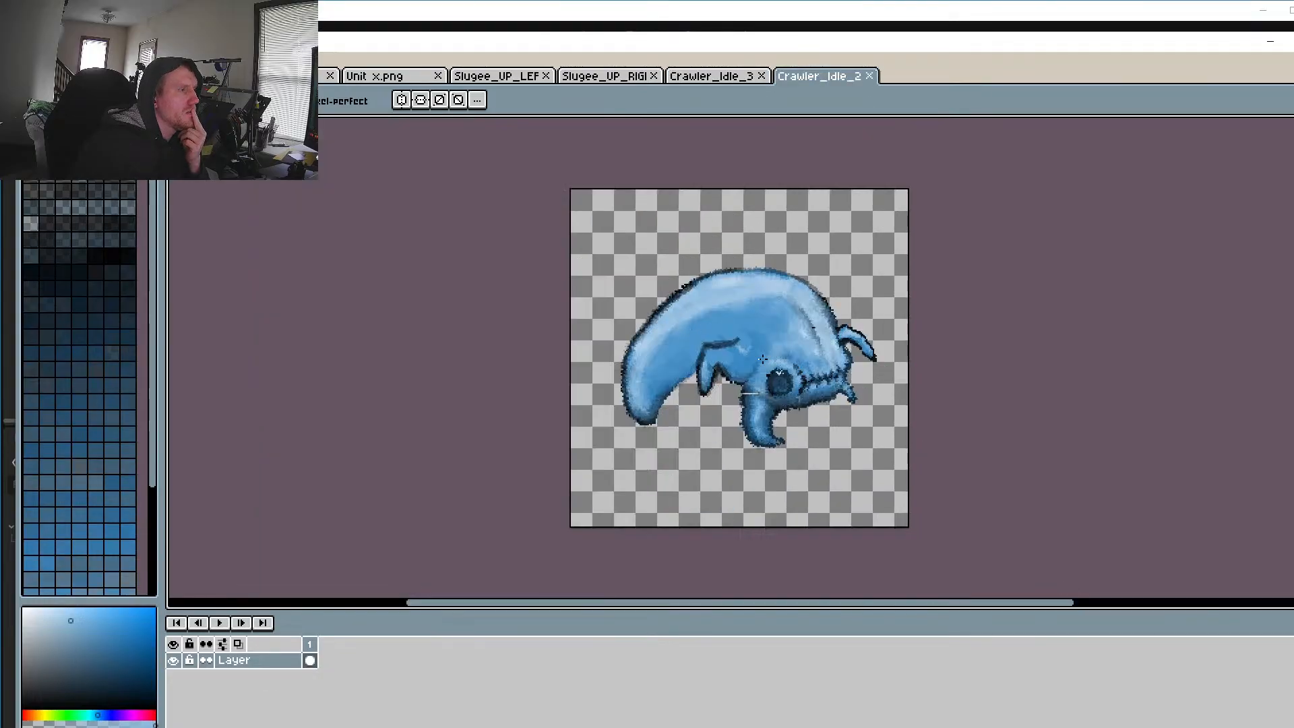
Step: Sample the greyish blue beside the pale horizontal gap at the top of the front leg and paint the gap over
{"action": "scroll", "coordinate": [763, 360], "scroll_direction": "up", "scroll_amount": 5}
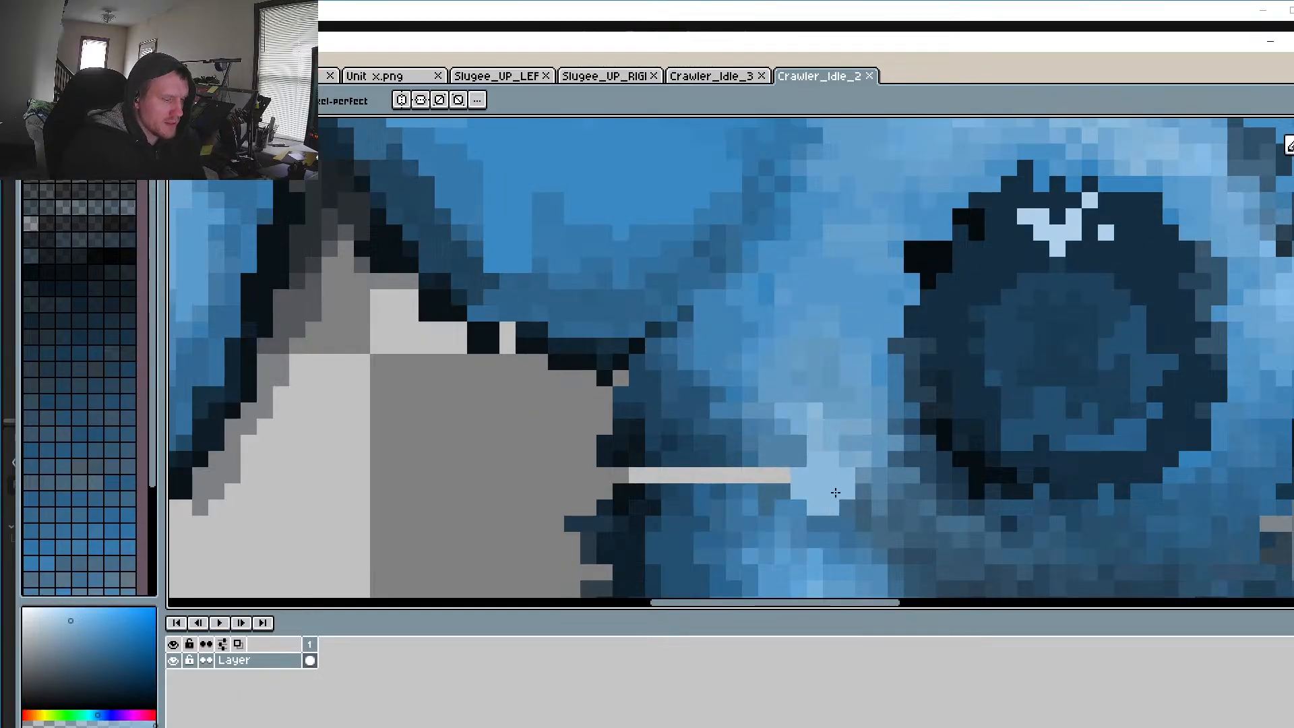
{"action": "left_click", "coordinate": [800, 458], "text": "alt"}
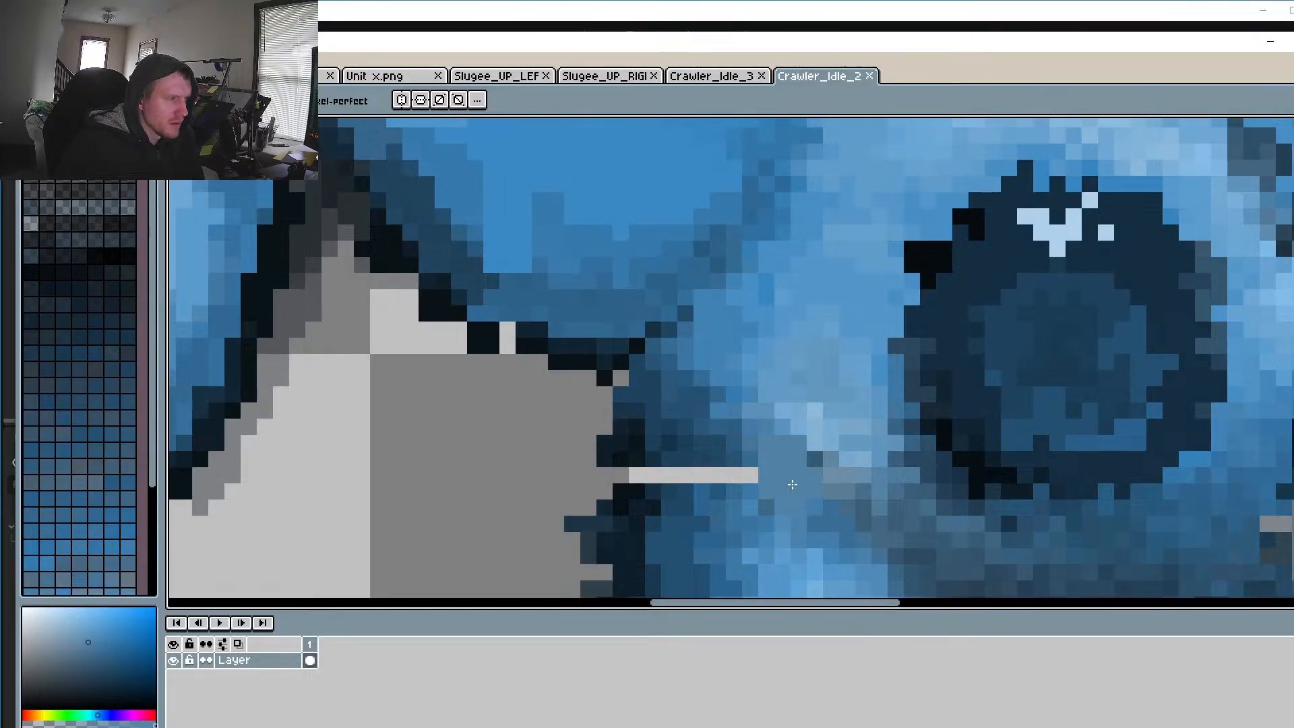
{"action": "key", "text": "ctrl+z"}
{"action": "mouse_move", "coordinate": [796, 468]}
{"action": "left_mouse_down"}
{"action": "mouse_move", "coordinate": [630, 474]}
{"action": "mouse_move", "coordinate": [657, 473]}
{"action": "left_mouse_up"}
Step: Sample the near-black outline colour and close the break in the front leg's outline at the end of the filled gap
{"action": "key", "text": "alt"}
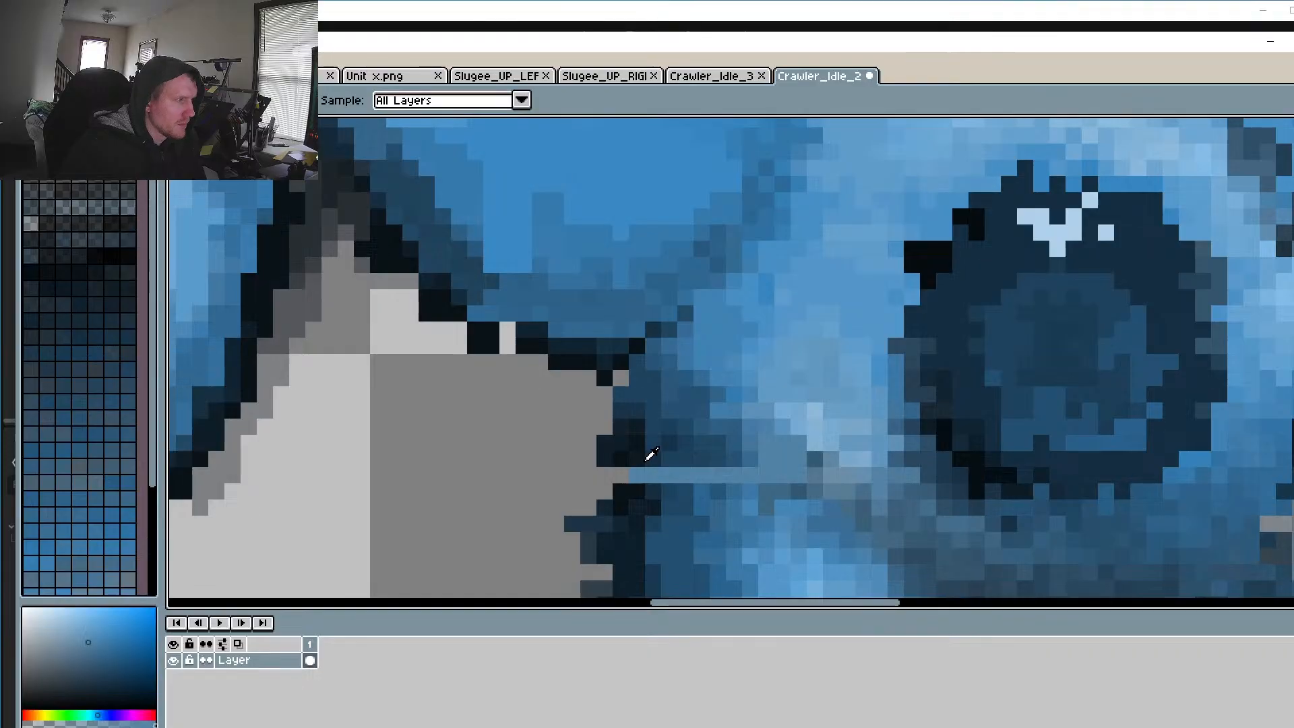
{"action": "left_click", "coordinate": [641, 452], "text": "alt"}
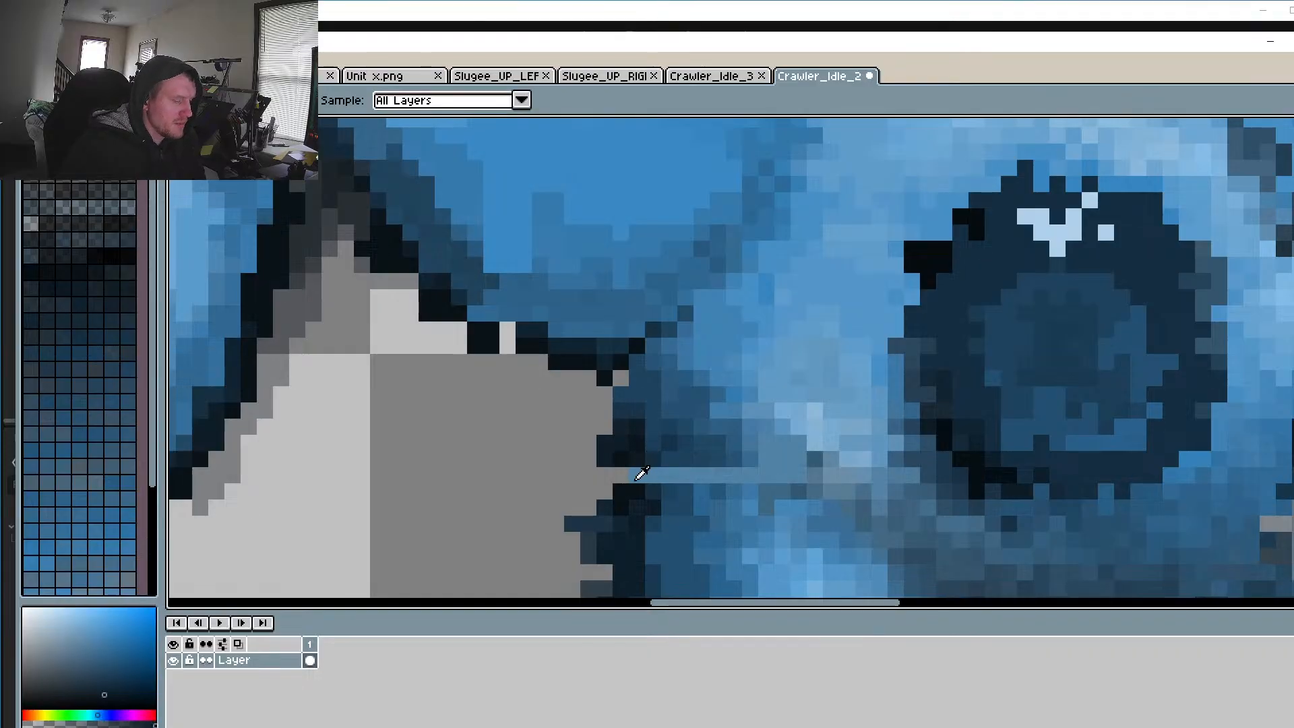
{"action": "left_click", "coordinate": [620, 475]}
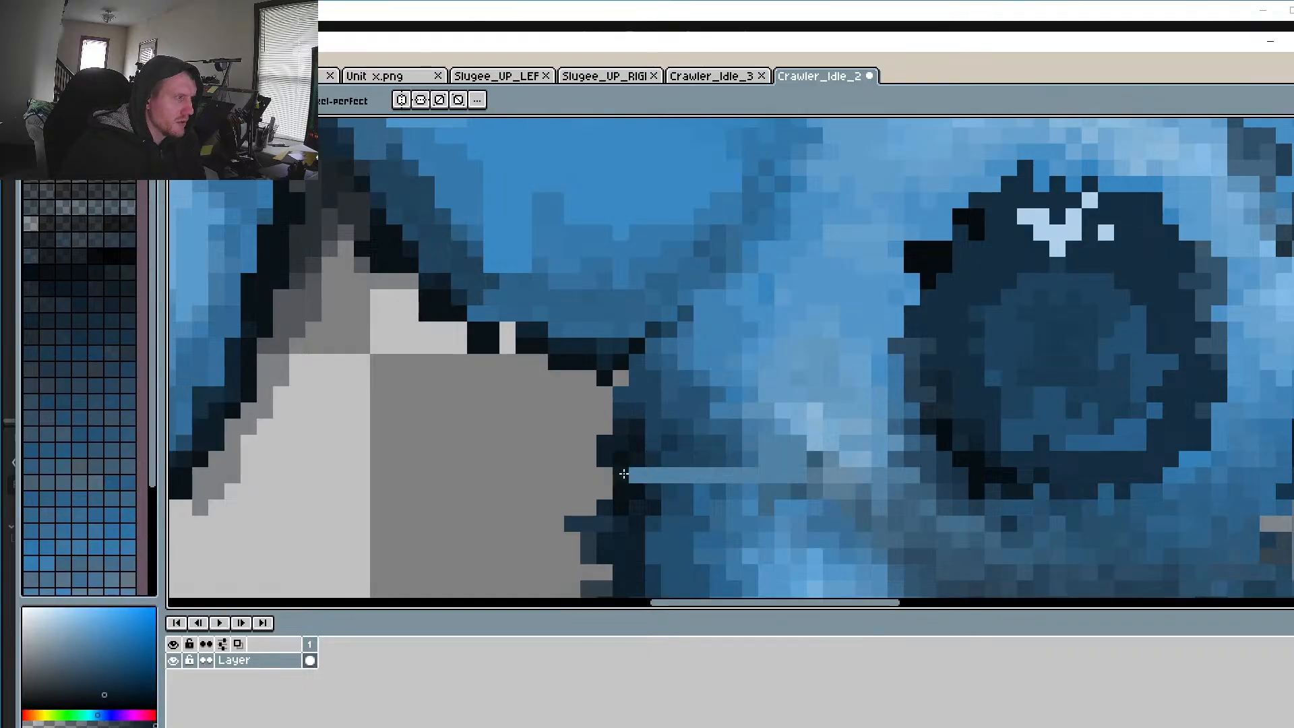
{"action": "left_click_drag", "start_coordinate": [608, 491], "coordinate": [604, 474]}
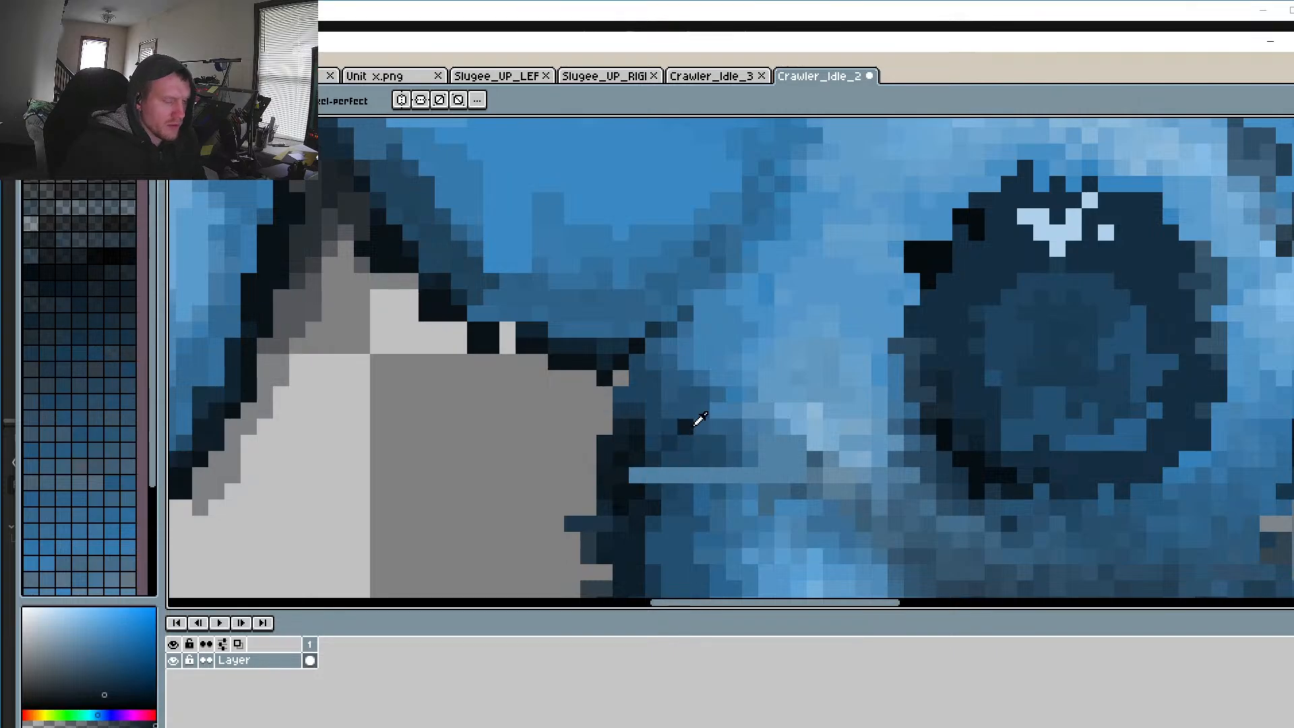
Step: Sample the dark and mid blues above the filled streak and paint over it to blend it into the leg's shading
{"action": "key", "text": "alt"}
{"action": "left_click", "coordinate": [680, 458], "text": "alt"}
{"action": "left_click_drag", "start_coordinate": [644, 474], "coordinate": [697, 471]}
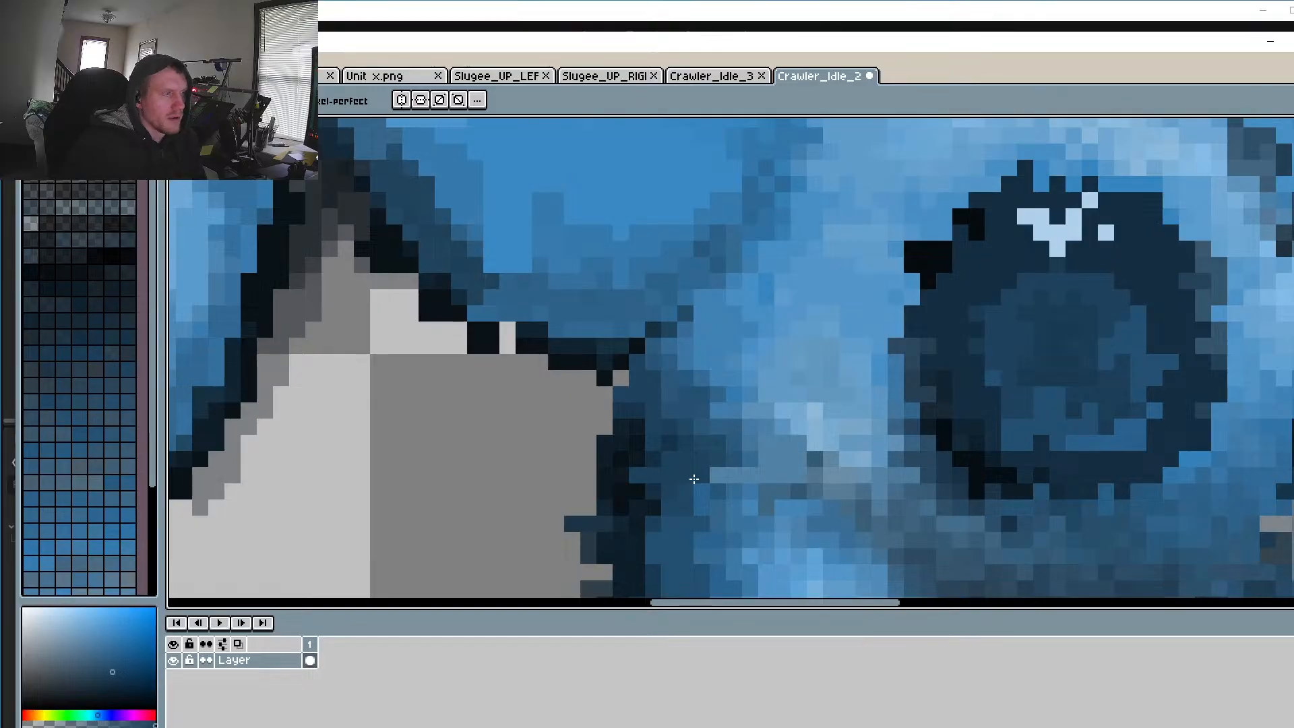
{"action": "key", "text": "alt"}
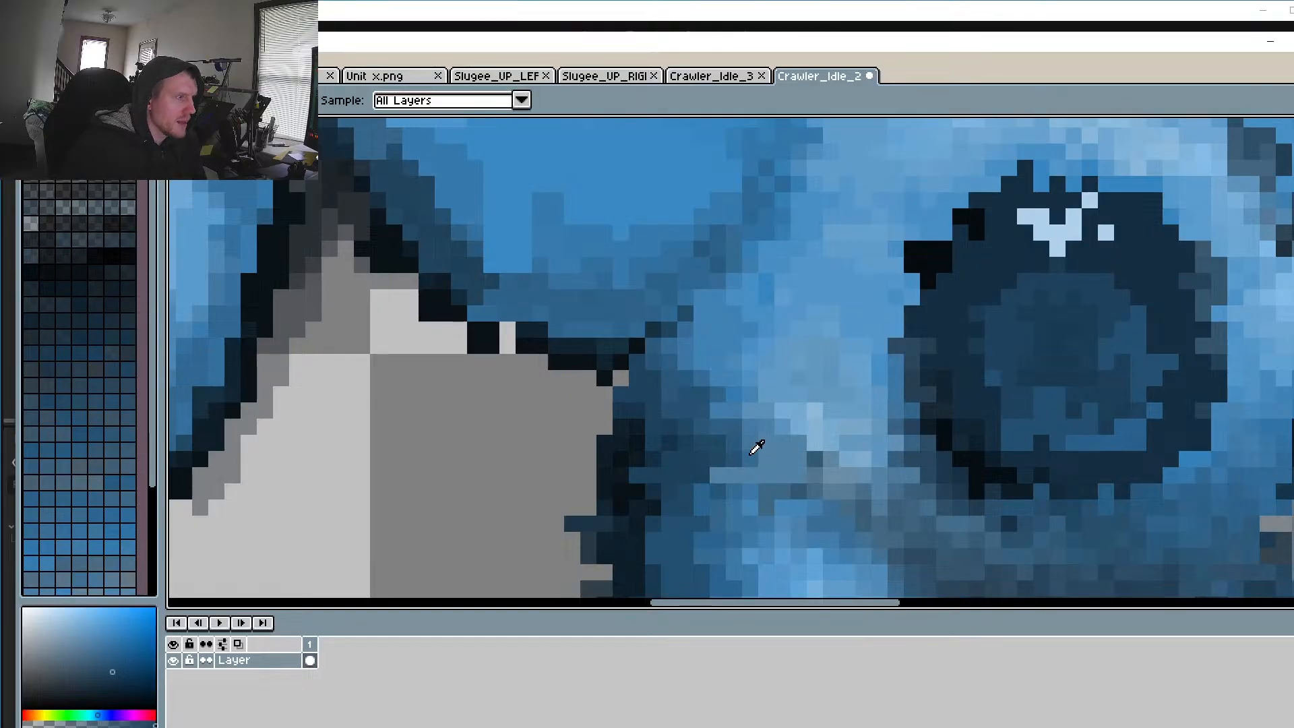
{"action": "left_click", "coordinate": [756, 445], "text": "alt"}
{"action": "left_click_drag", "start_coordinate": [715, 479], "coordinate": [744, 479]}
Step: Sample the transparent background and clear the stray blue and grey pixels along the outer edge of the front leg
{"action": "left_click_drag", "start_coordinate": [668, 508], "coordinate": [703, 372]}
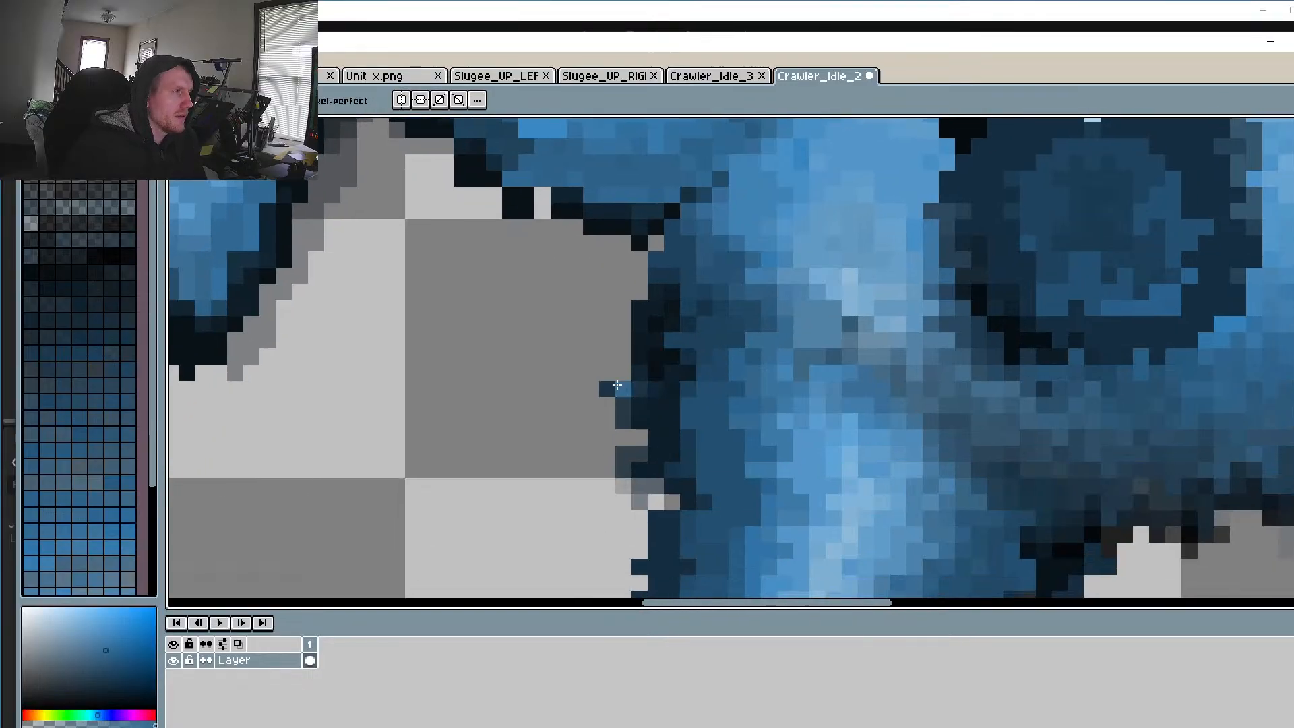
{"action": "left_click", "coordinate": [609, 360], "text": "alt"}
{"action": "left_click", "coordinate": [606, 389]}
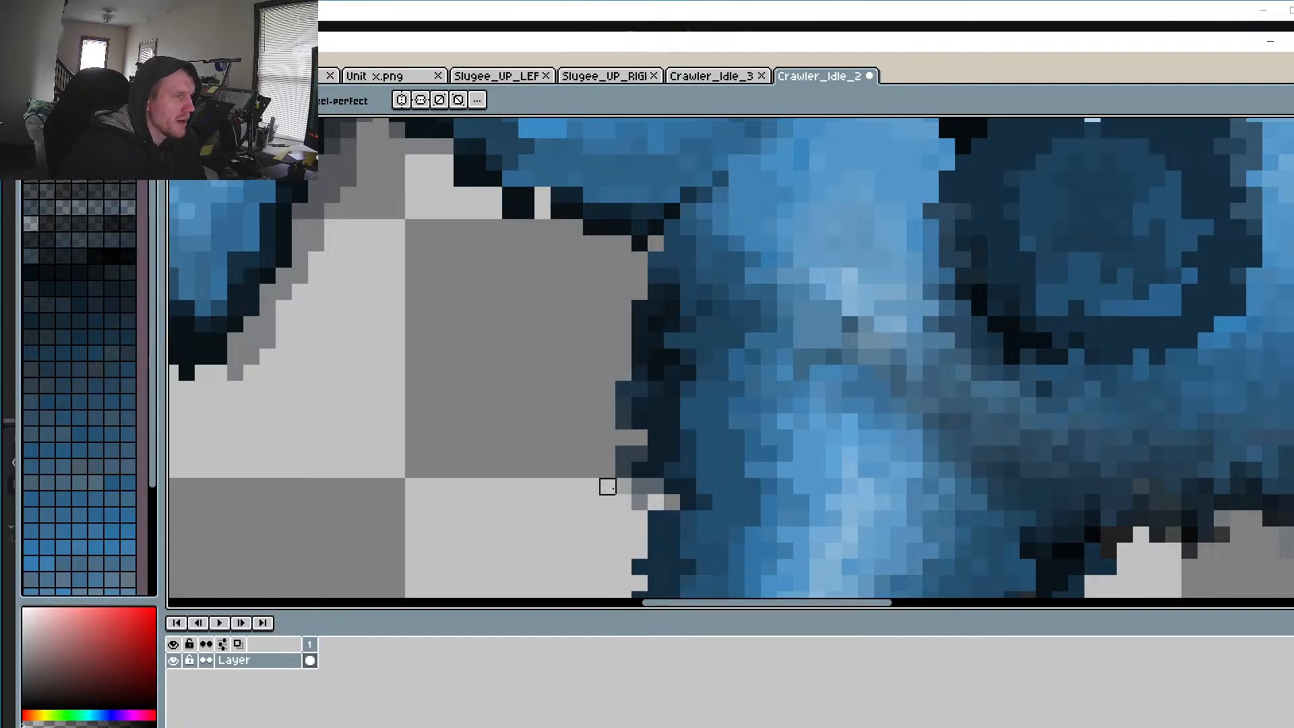
{"action": "mouse_move", "coordinate": [624, 454]}
{"action": "left_mouse_down"}
{"action": "mouse_move", "coordinate": [620, 384]}
{"action": "mouse_move", "coordinate": [626, 439]}
{"action": "left_mouse_up"}
{"action": "scroll", "coordinate": [587, 394], "scroll_direction": "down", "scroll_amount": 3}
{"action": "scroll", "coordinate": [597, 407], "scroll_direction": "down", "scroll_amount": 3}
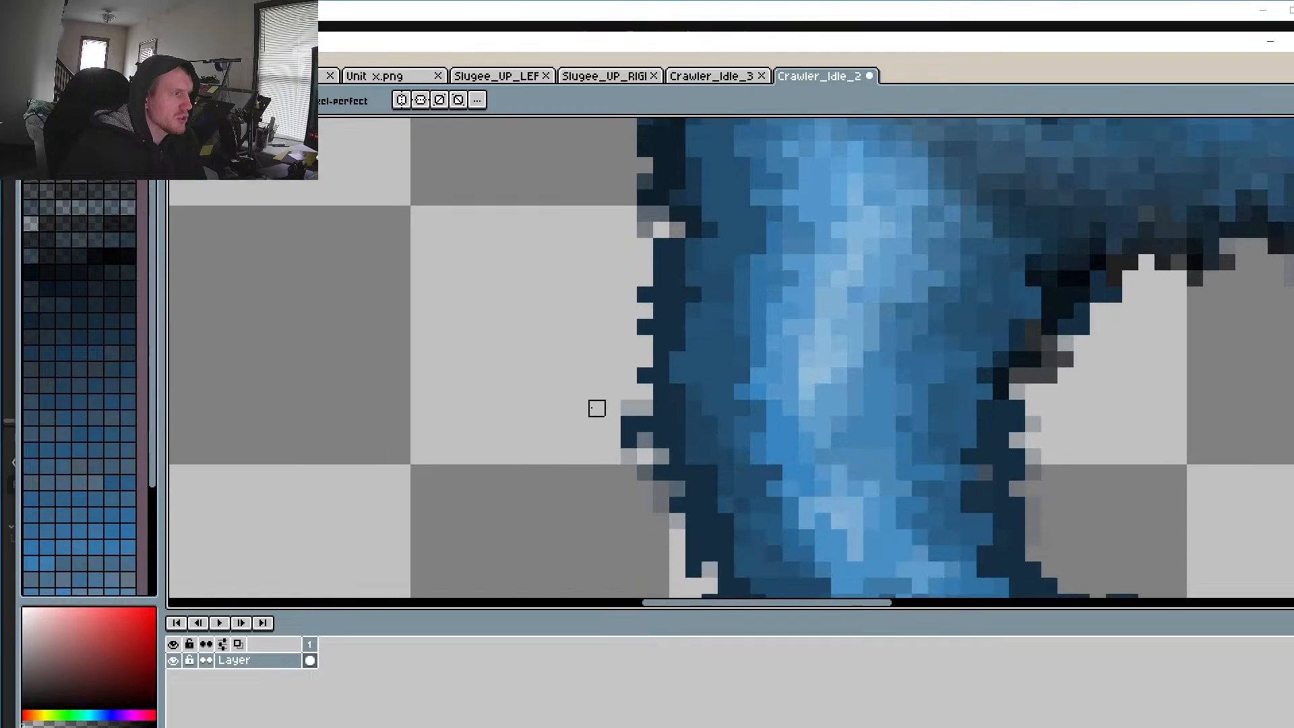
{"action": "left_click_drag", "start_coordinate": [628, 472], "coordinate": [629, 404]}
Step: Clear the stray semi-transparent pixels beneath the front foot and under its toe tip
{"action": "scroll", "coordinate": [609, 485], "scroll_direction": "down", "scroll_amount": 4}
{"action": "left_click", "coordinate": [744, 516]}
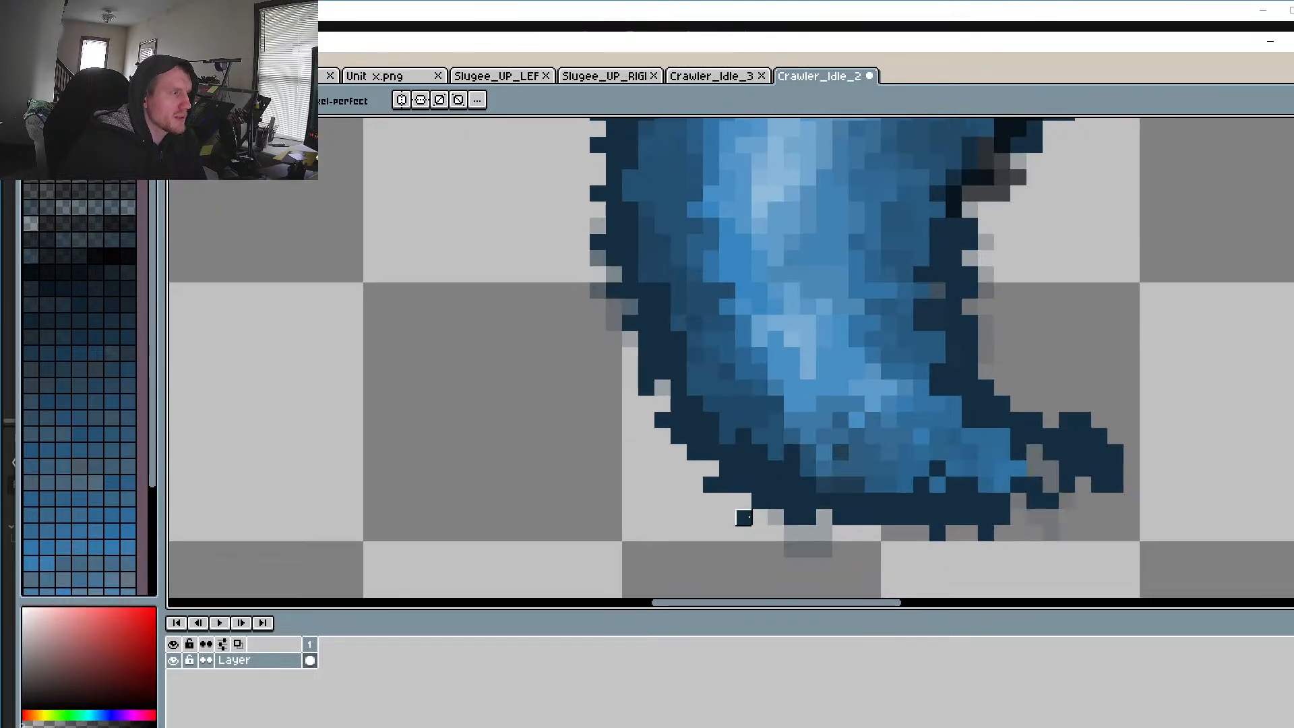
{"action": "left_click_drag", "start_coordinate": [775, 548], "coordinate": [873, 549]}
{"action": "left_click_drag", "start_coordinate": [1031, 528], "coordinate": [1112, 496]}
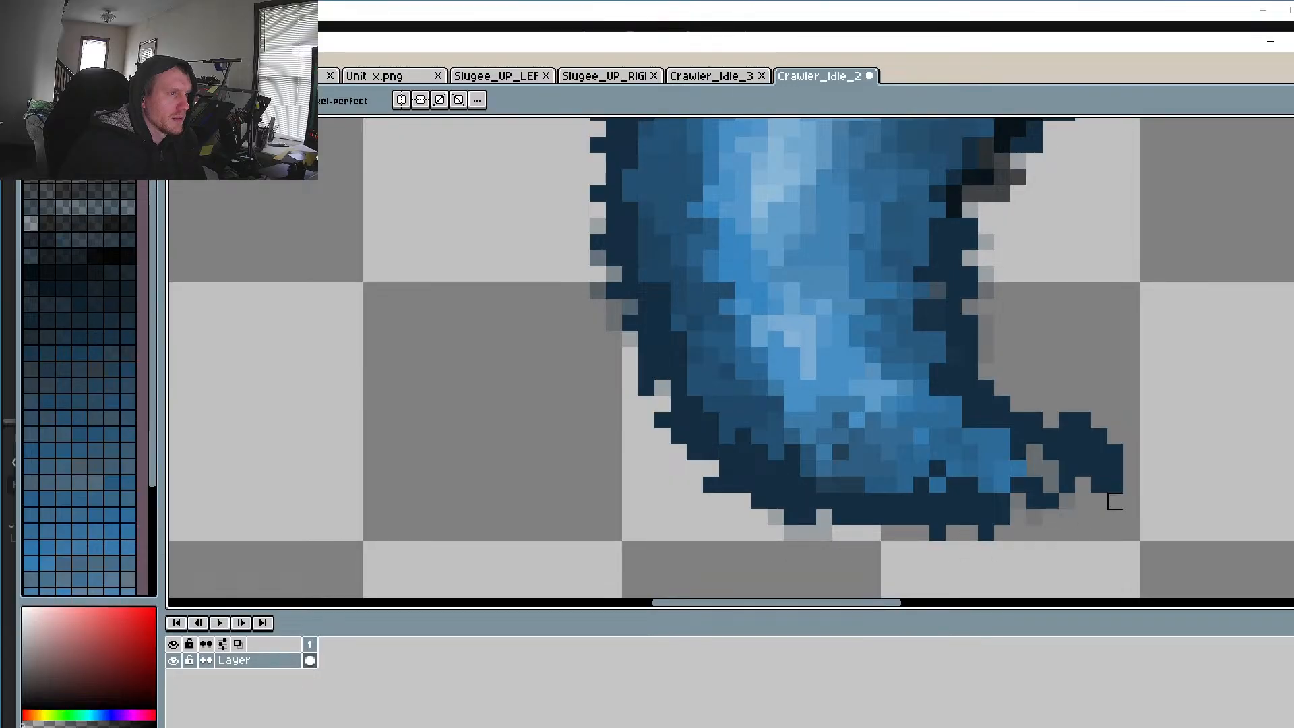
Step: Fill the gap in the toe tip with sampled mid blue, and clear the stray dark pixels along the foot's underside and outer edge
{"action": "left_click", "coordinate": [1009, 449], "text": "alt"}
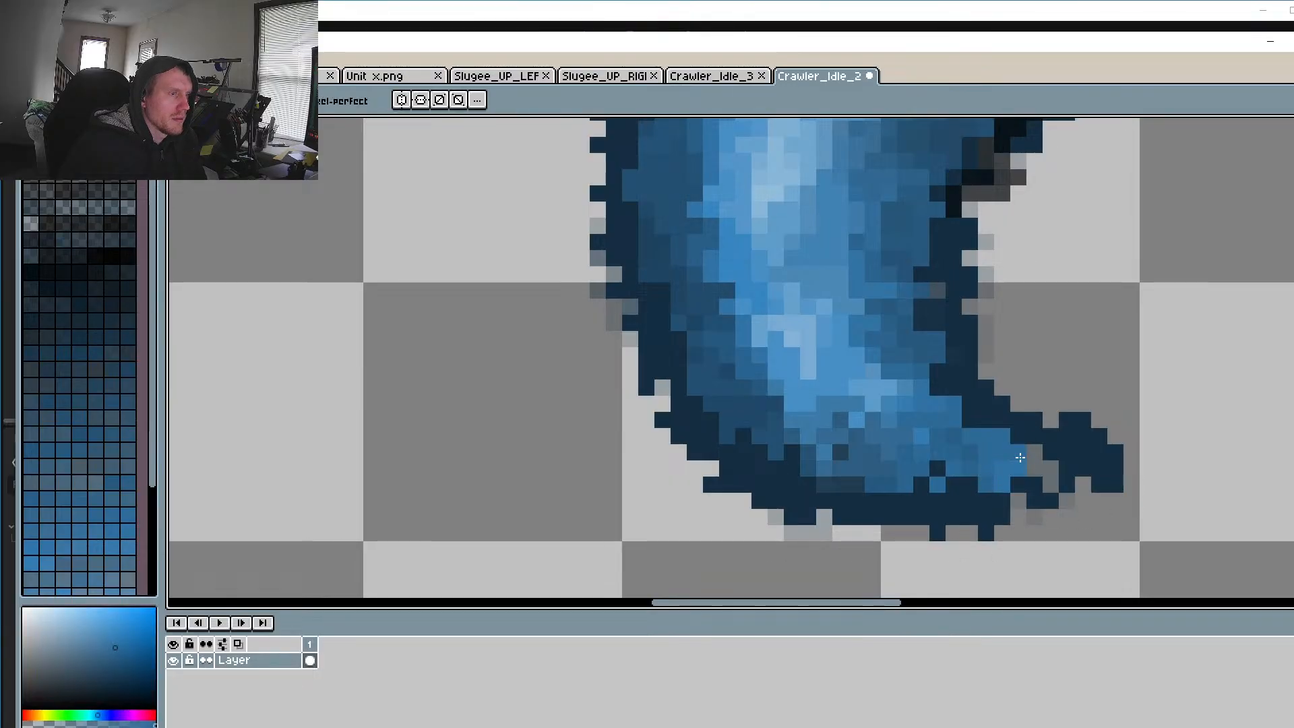
{"action": "mouse_move", "coordinate": [1025, 456]}
{"action": "left_mouse_down"}
{"action": "mouse_move", "coordinate": [1049, 478]}
{"action": "mouse_move", "coordinate": [1085, 454]}
{"action": "left_mouse_up"}
{"action": "left_click", "coordinate": [1122, 482], "text": "alt"}
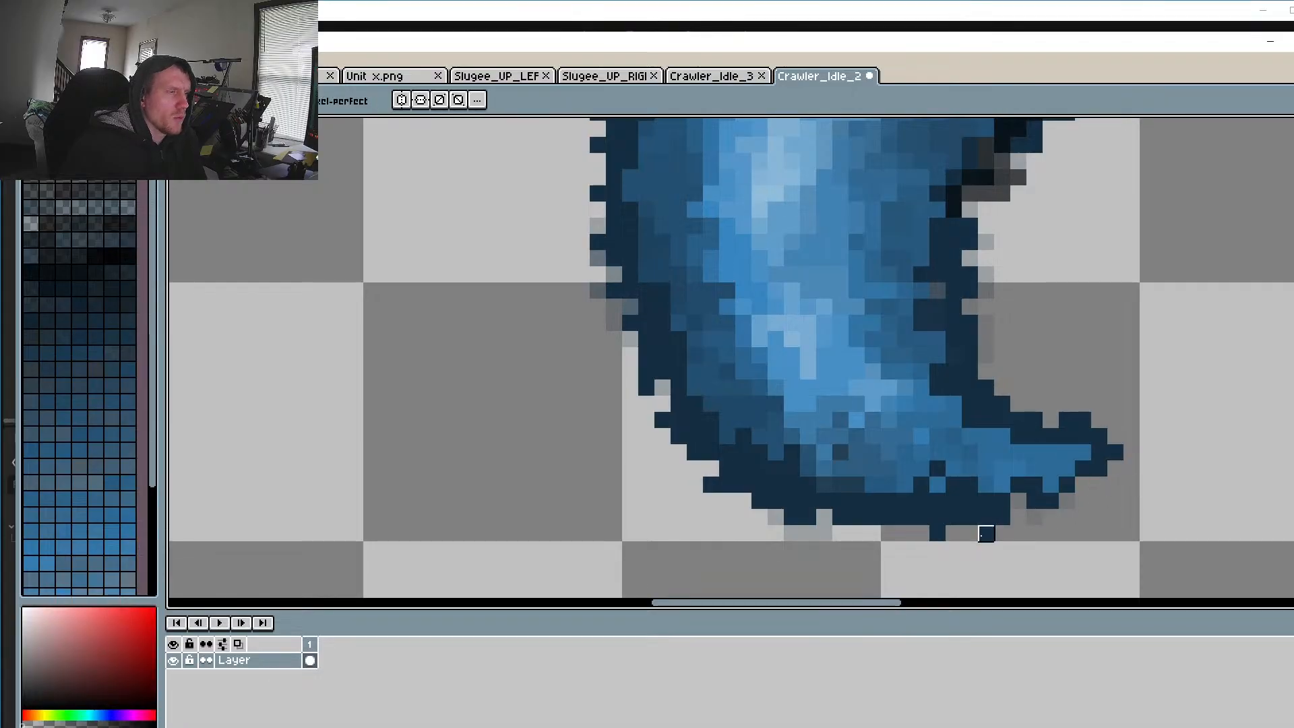
{"action": "mouse_move", "coordinate": [873, 550]}
{"action": "left_mouse_down"}
{"action": "mouse_move", "coordinate": [808, 549]}
{"action": "mouse_move", "coordinate": [788, 528]}
{"action": "left_mouse_up"}
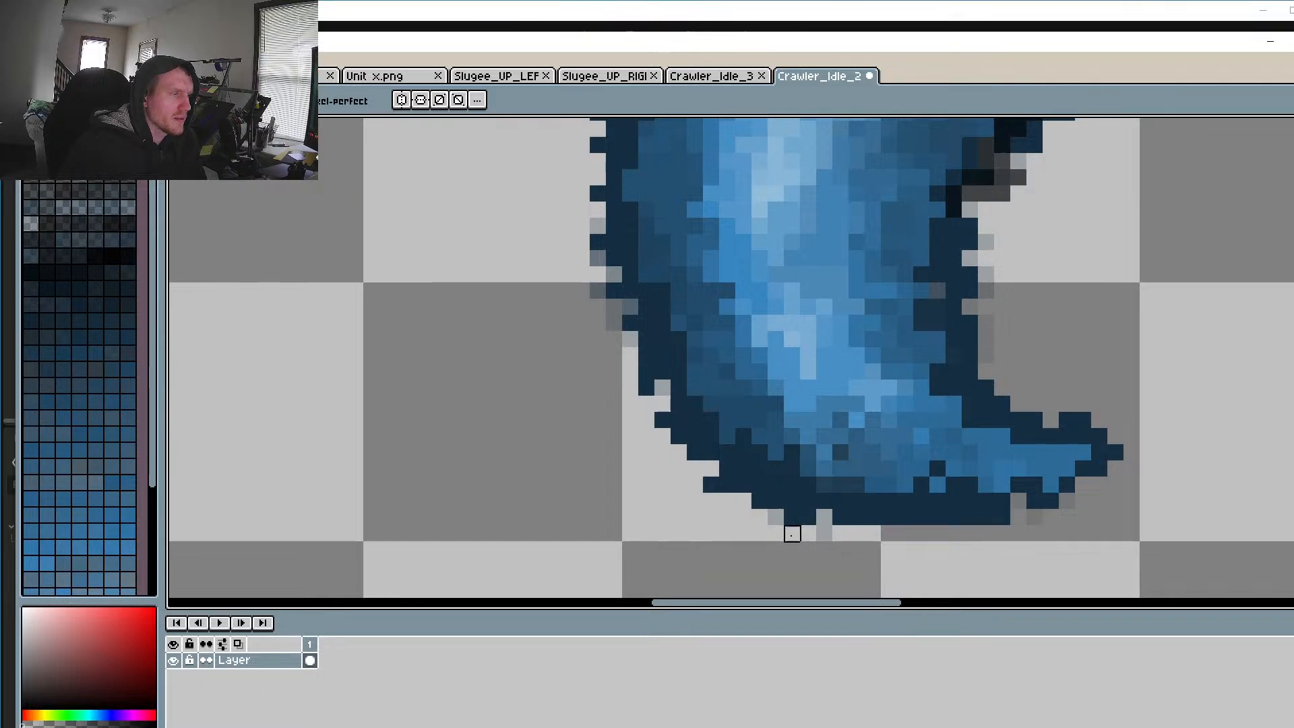
{"action": "left_click", "coordinate": [662, 419]}
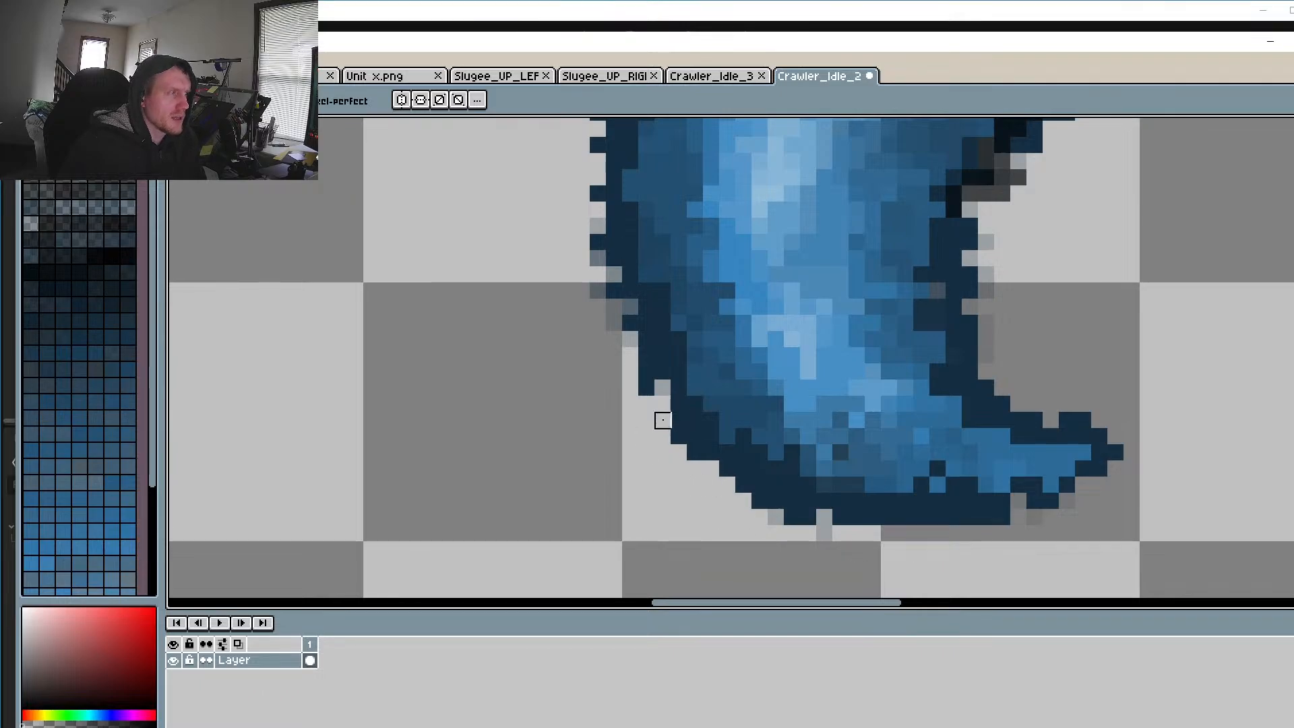
Step: Fill the notches in the front leg's outer outline with sampled navy, and smooth the outline's inner edge with a sampled dark blue
{"action": "left_click", "coordinate": [658, 394], "text": "alt"}
{"action": "left_click", "coordinate": [629, 309]}
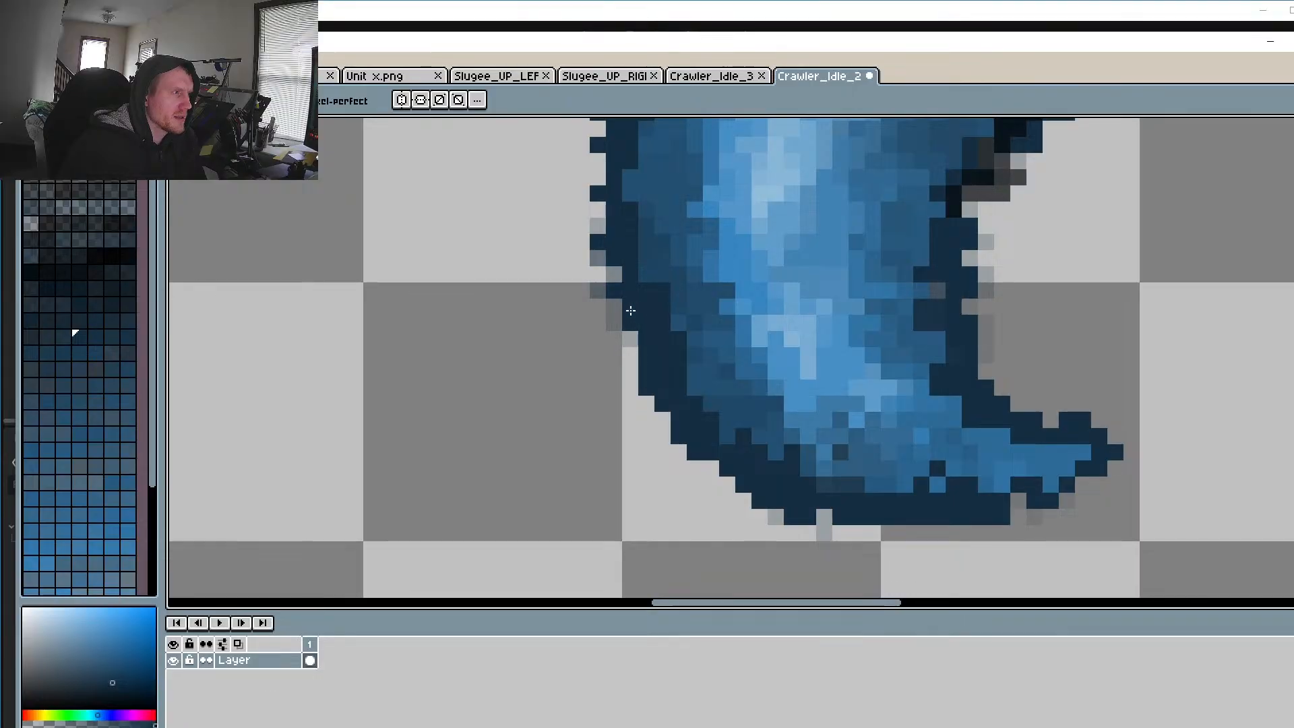
{"action": "left_click", "coordinate": [618, 308]}
{"action": "left_click", "coordinate": [633, 334]}
{"action": "left_click", "coordinate": [615, 275]}
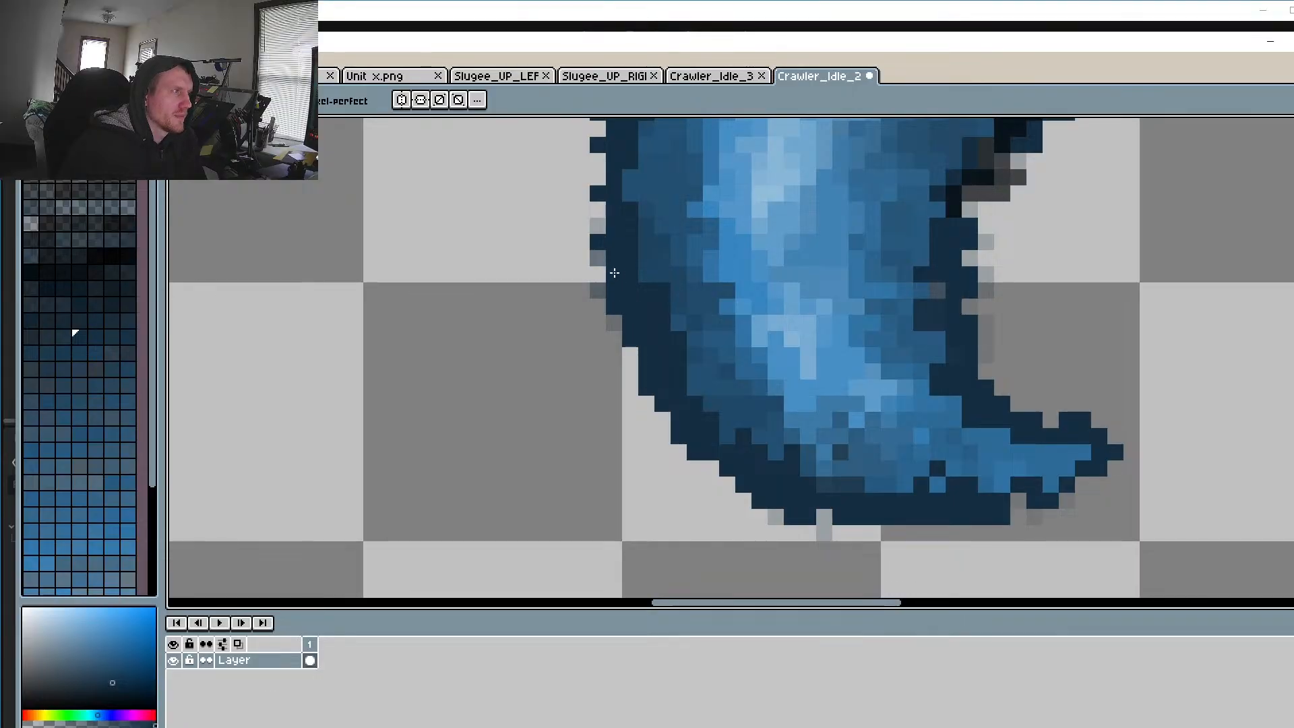
{"action": "left_click", "coordinate": [667, 269], "text": "alt"}
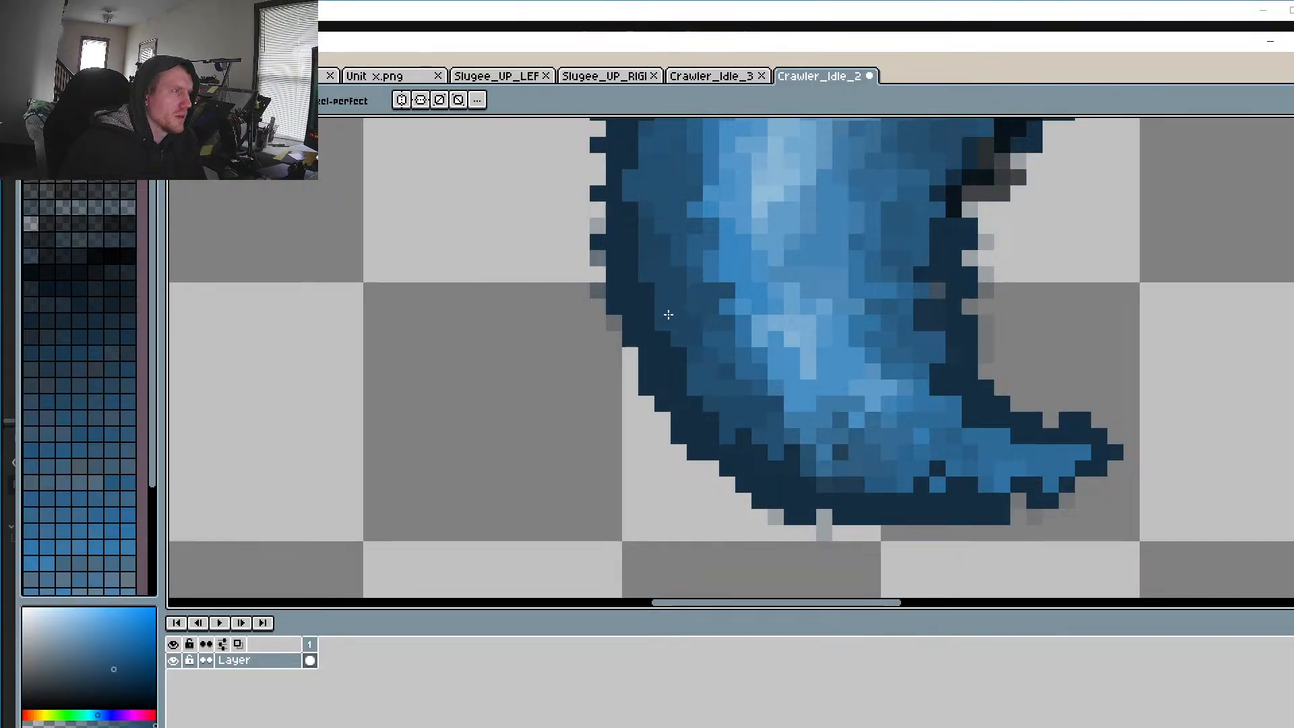
{"action": "left_click_drag", "start_coordinate": [663, 339], "coordinate": [679, 357]}
Step: Sample the light blue of the lower leg highlight and extend the highlight diagonally down towards the toe
{"action": "left_click_drag", "start_coordinate": [801, 368], "coordinate": [836, 413]}
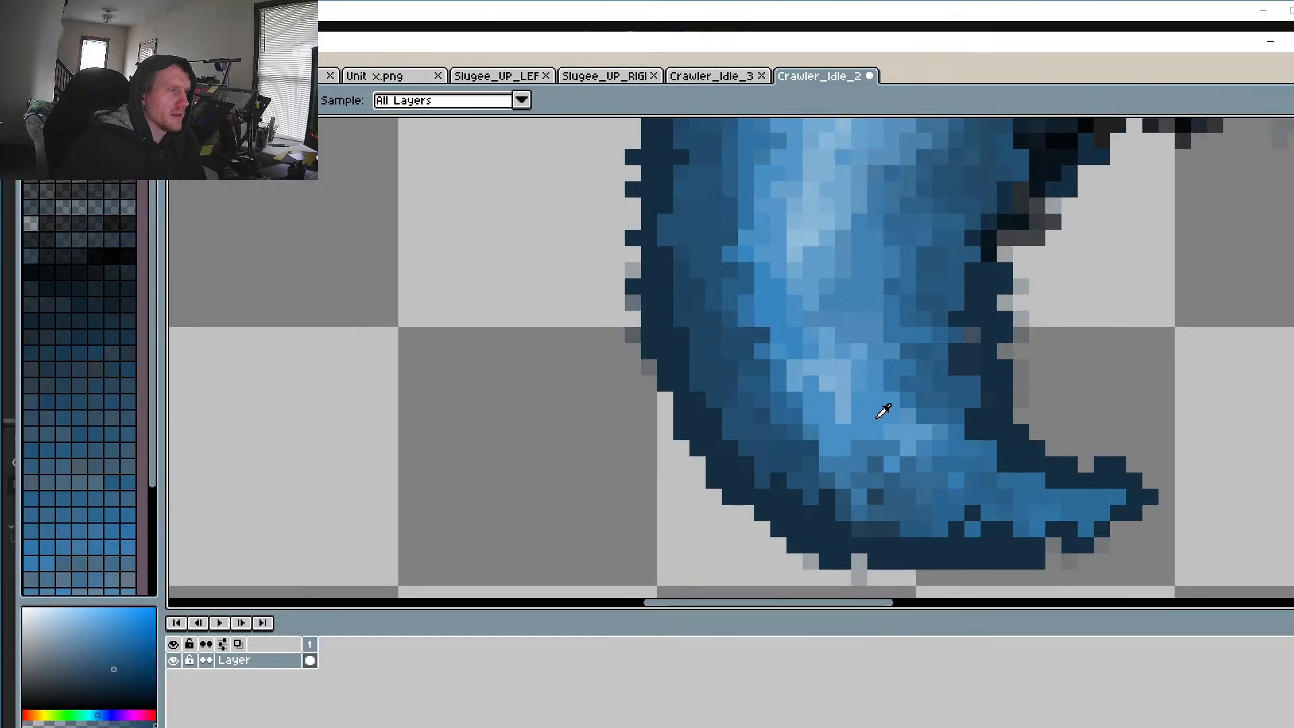
{"action": "left_click", "coordinate": [877, 418], "text": "alt"}
{"action": "left_click", "coordinate": [912, 432], "text": "alt"}
{"action": "left_click_drag", "start_coordinate": [924, 461], "coordinate": [971, 477]}
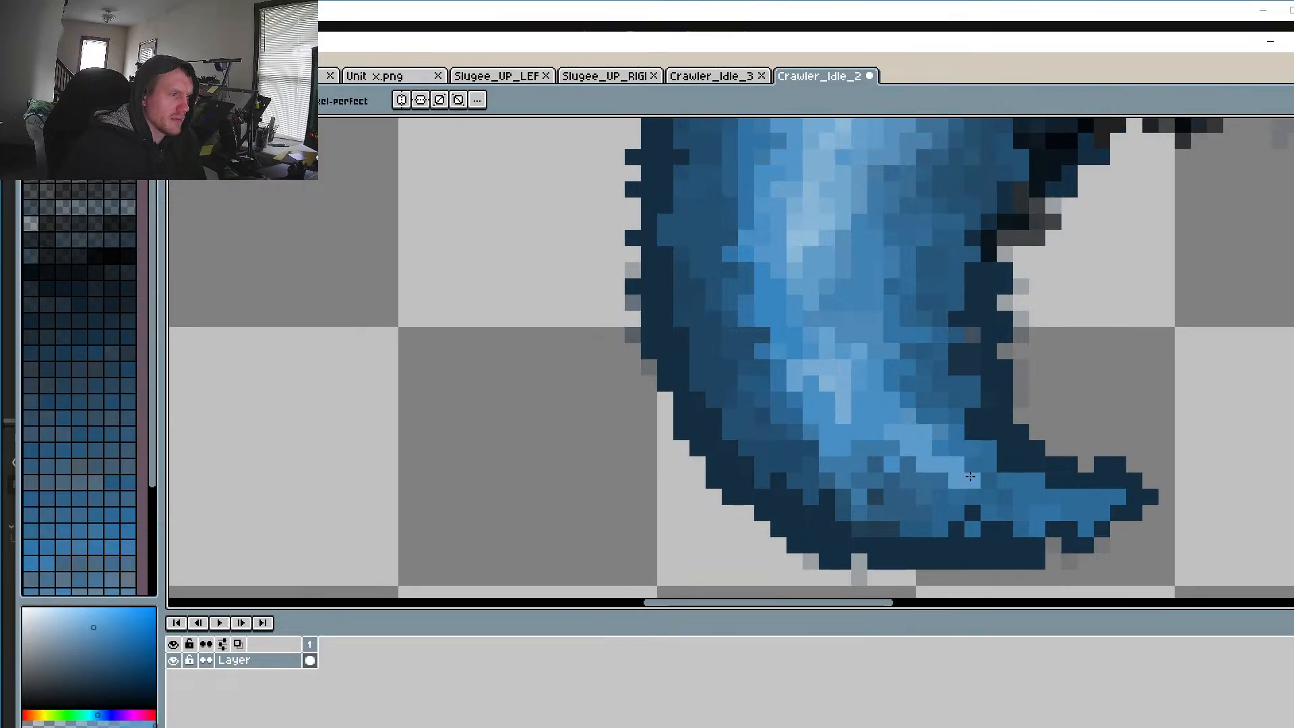
{"action": "left_click", "coordinate": [989, 481]}
{"action": "left_click", "coordinate": [1002, 497]}
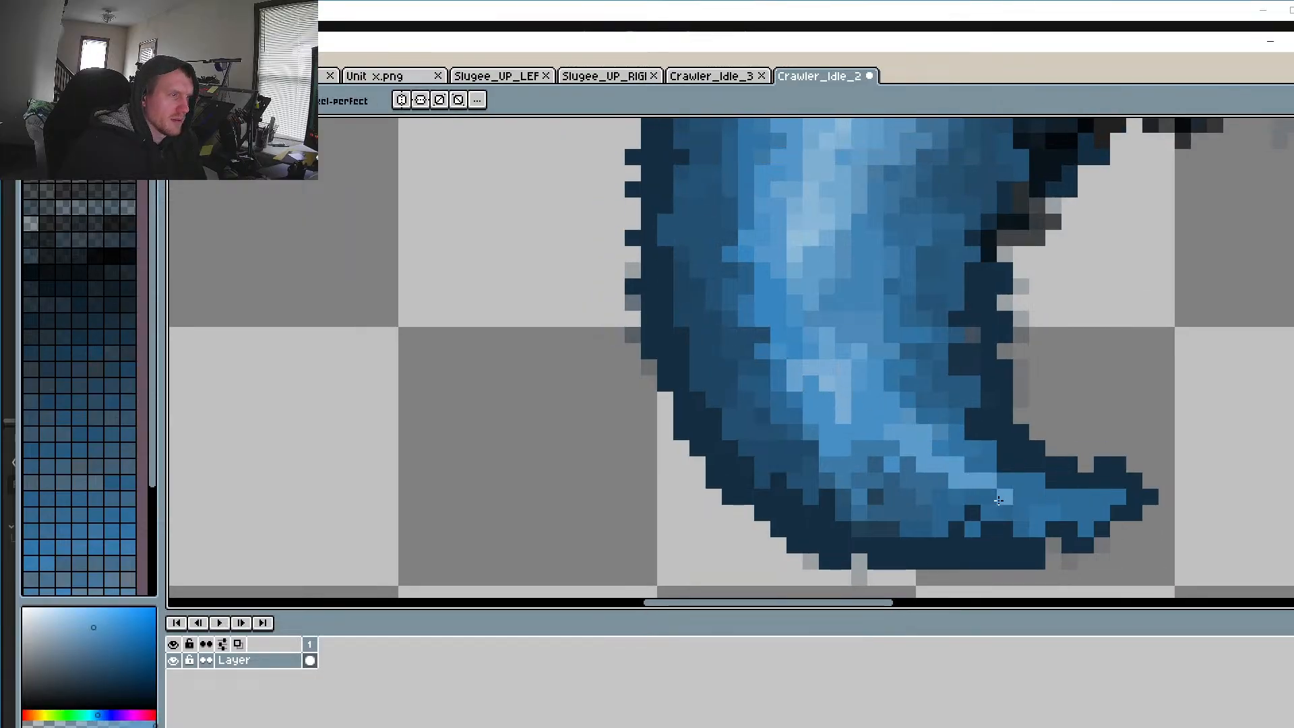
Step: Sample a mid and a darker blue and paint over the dark notches beside the inner outline and the specks above the sole
{"action": "left_click", "coordinate": [884, 328], "text": "alt"}
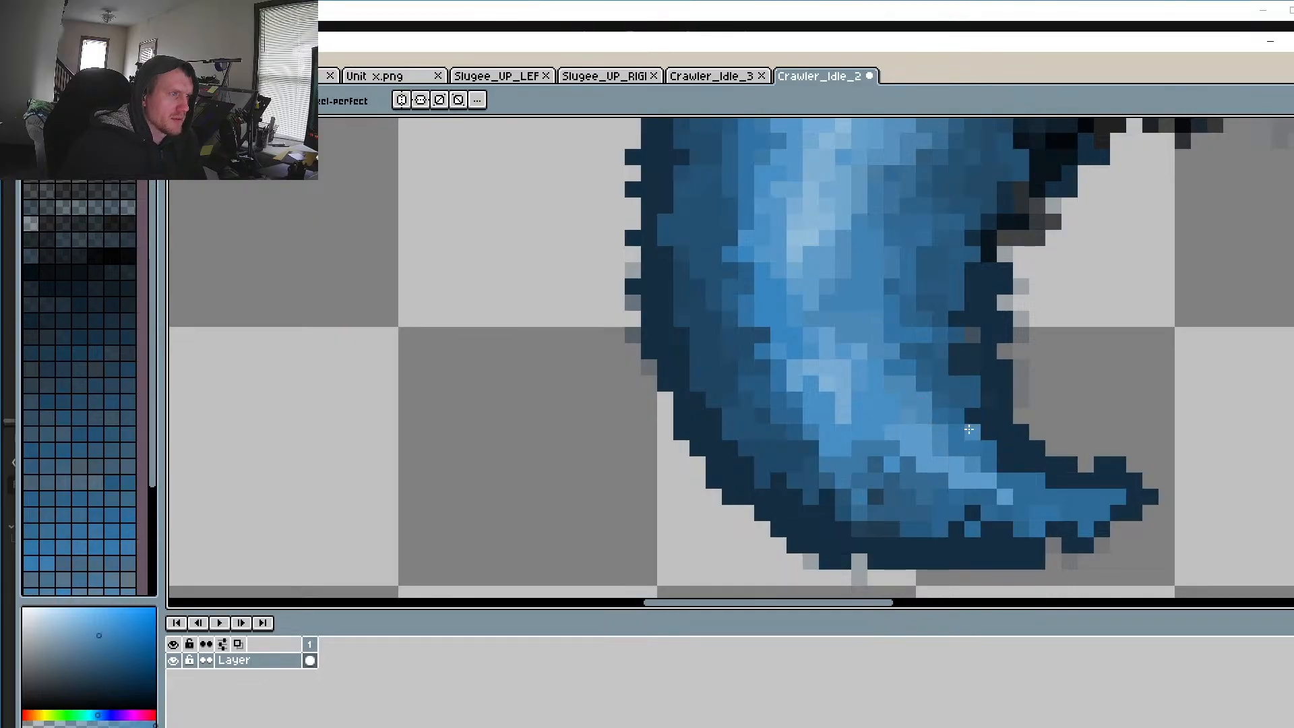
{"action": "left_click", "coordinate": [968, 361], "text": "alt"}
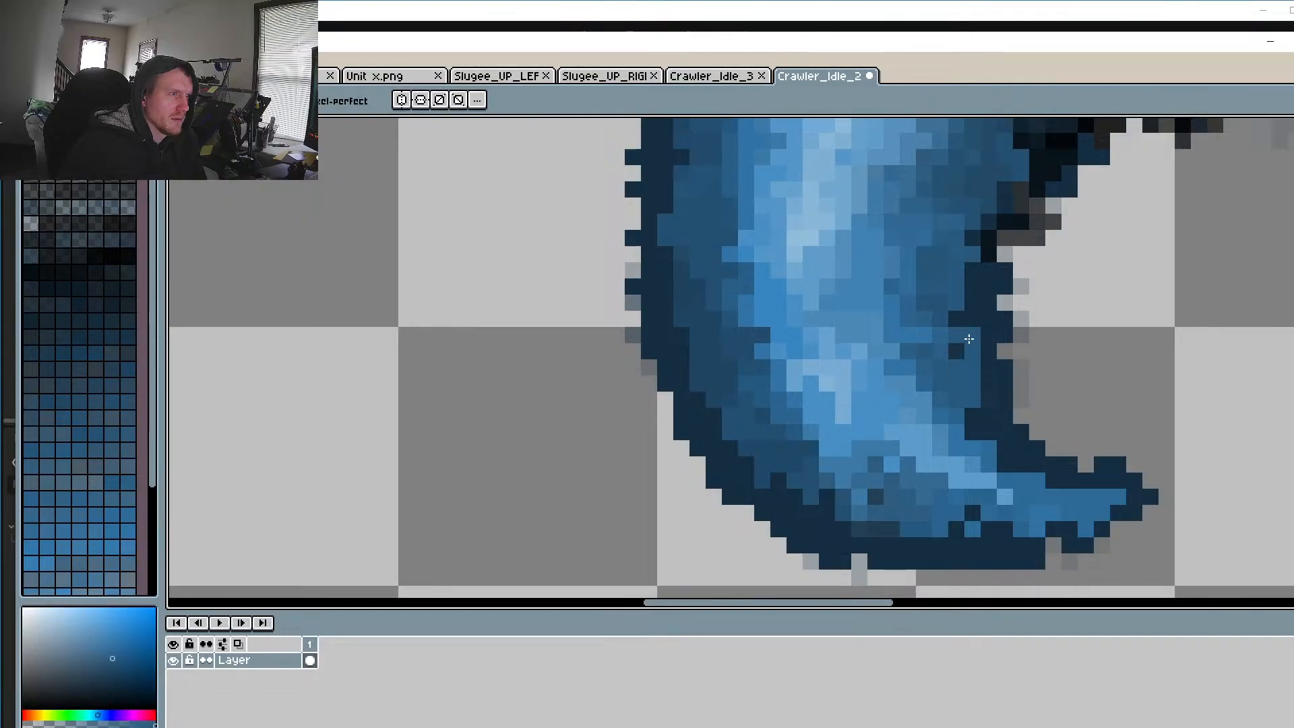
{"action": "scroll", "coordinate": [955, 400], "scroll_direction": "down", "scroll_amount": 4}
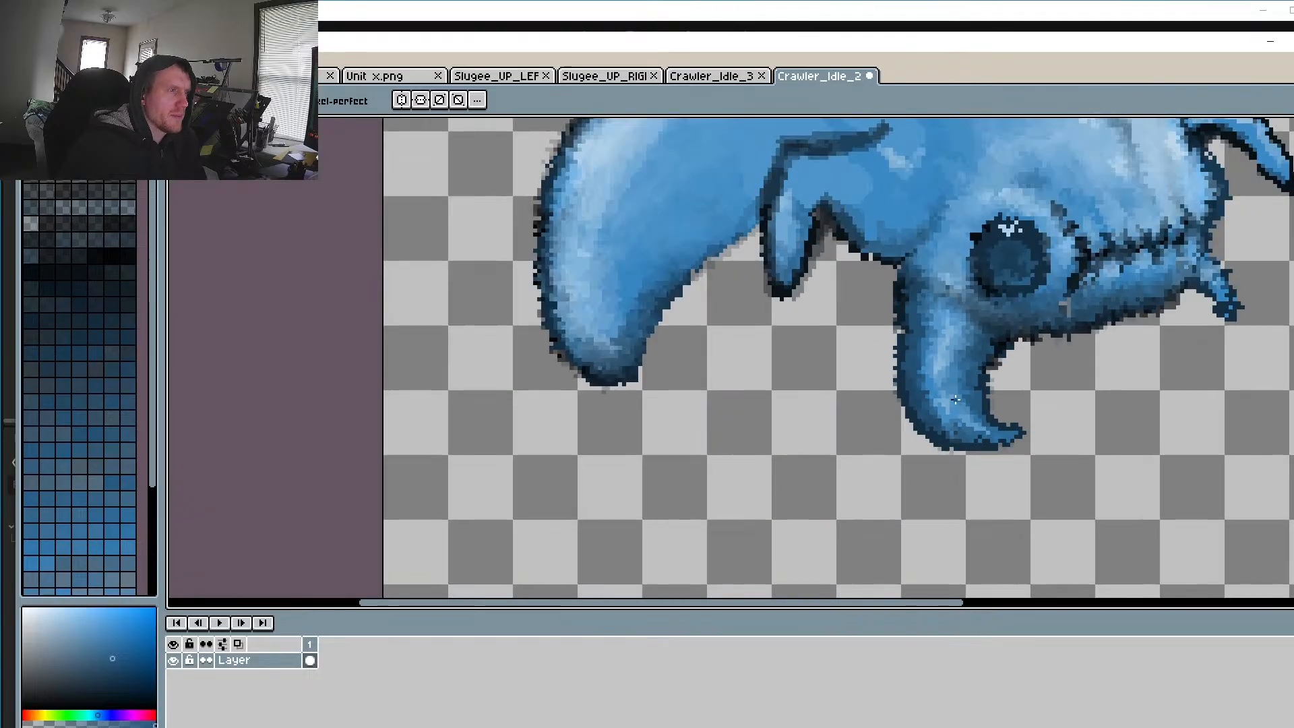
{"action": "scroll", "coordinate": [920, 459], "scroll_direction": "up", "scroll_amount": 4}
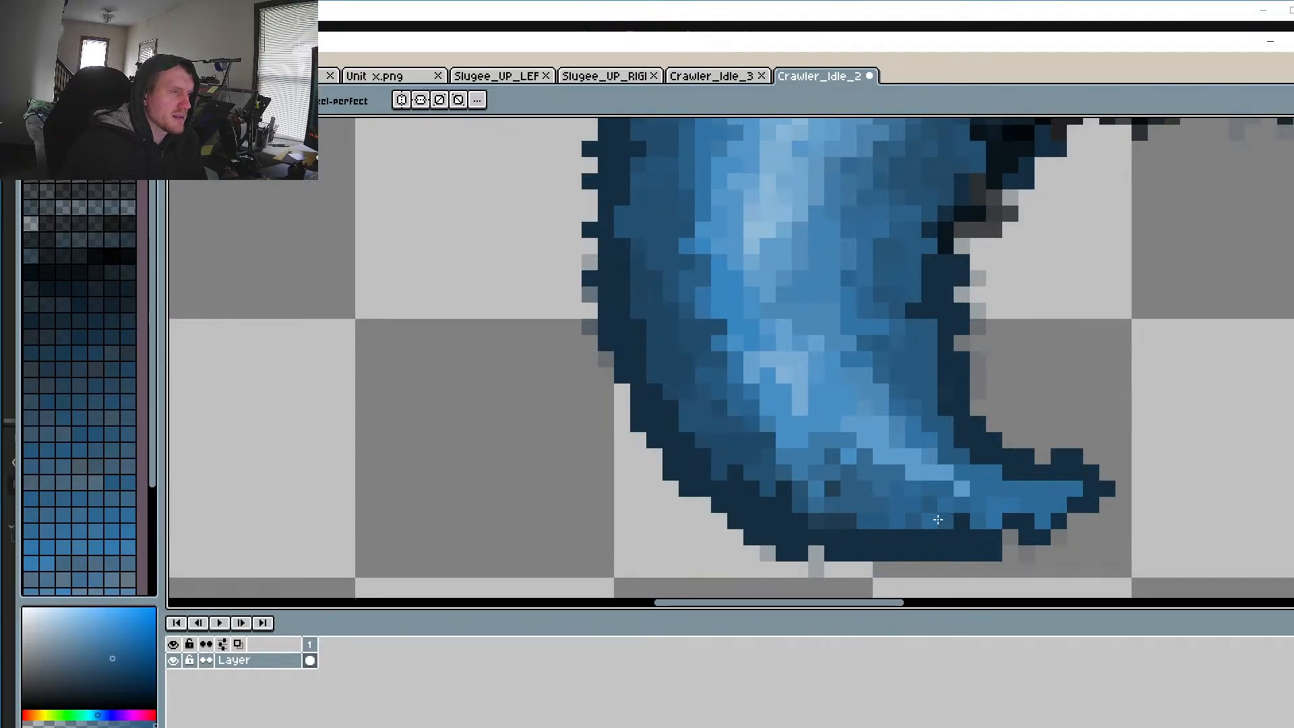
{"action": "scroll", "coordinate": [937, 519], "scroll_direction": "down", "scroll_amount": 4}
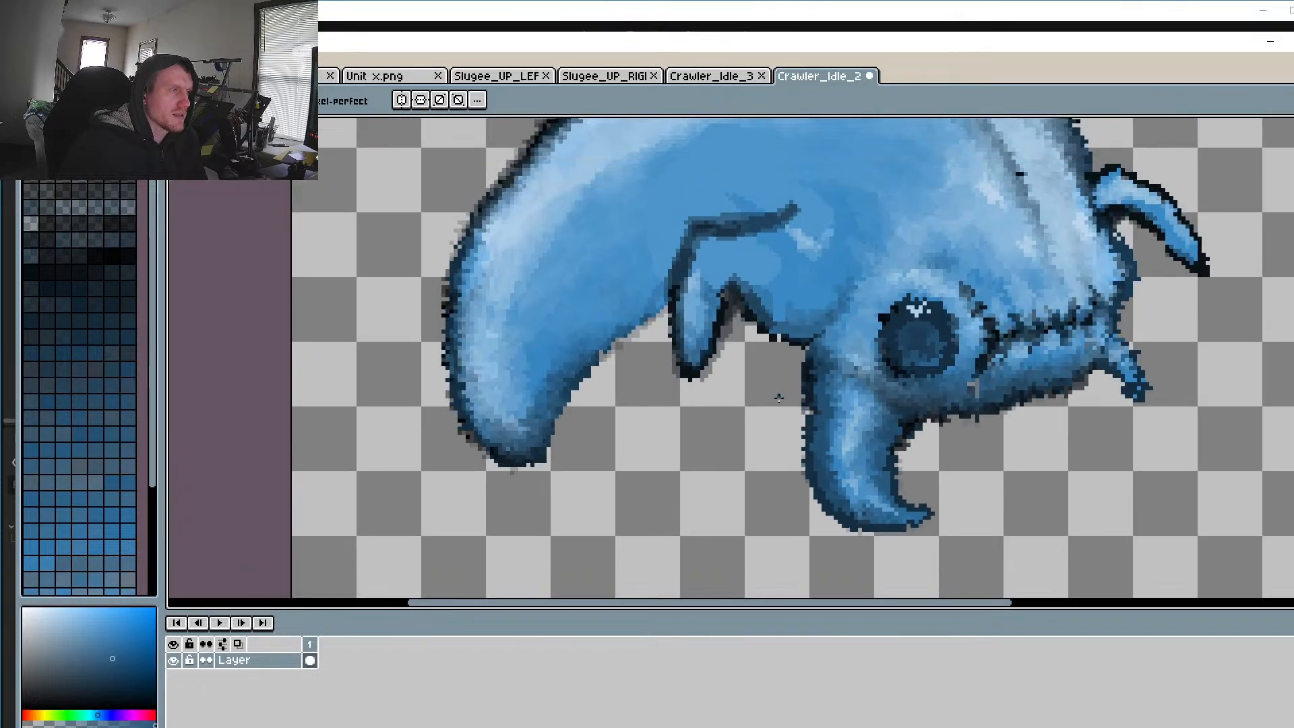
Step: Save the Crawler_Idle_2 sprite
{"action": "left_click_drag", "start_coordinate": [895, 311], "coordinate": [912, 387]}
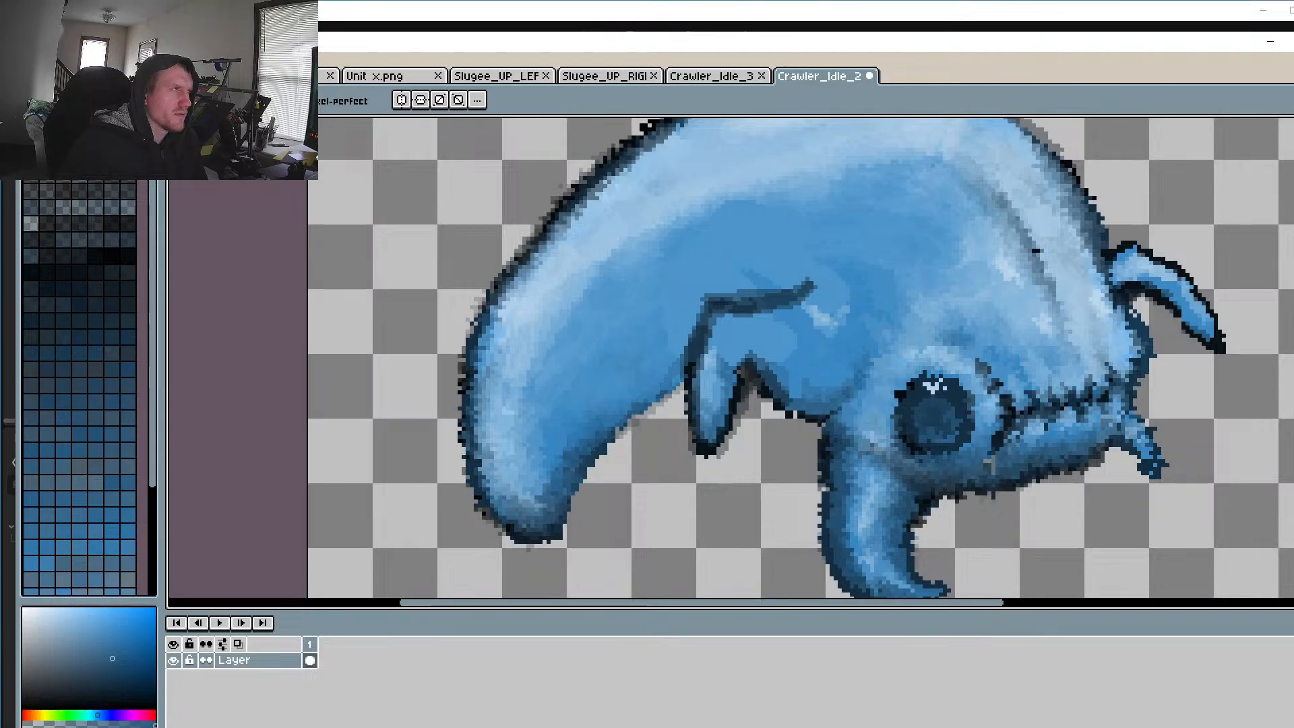
{"action": "left_click", "coordinate": [30, 60]}
{"action": "left_click", "coordinate": [43, 128]}
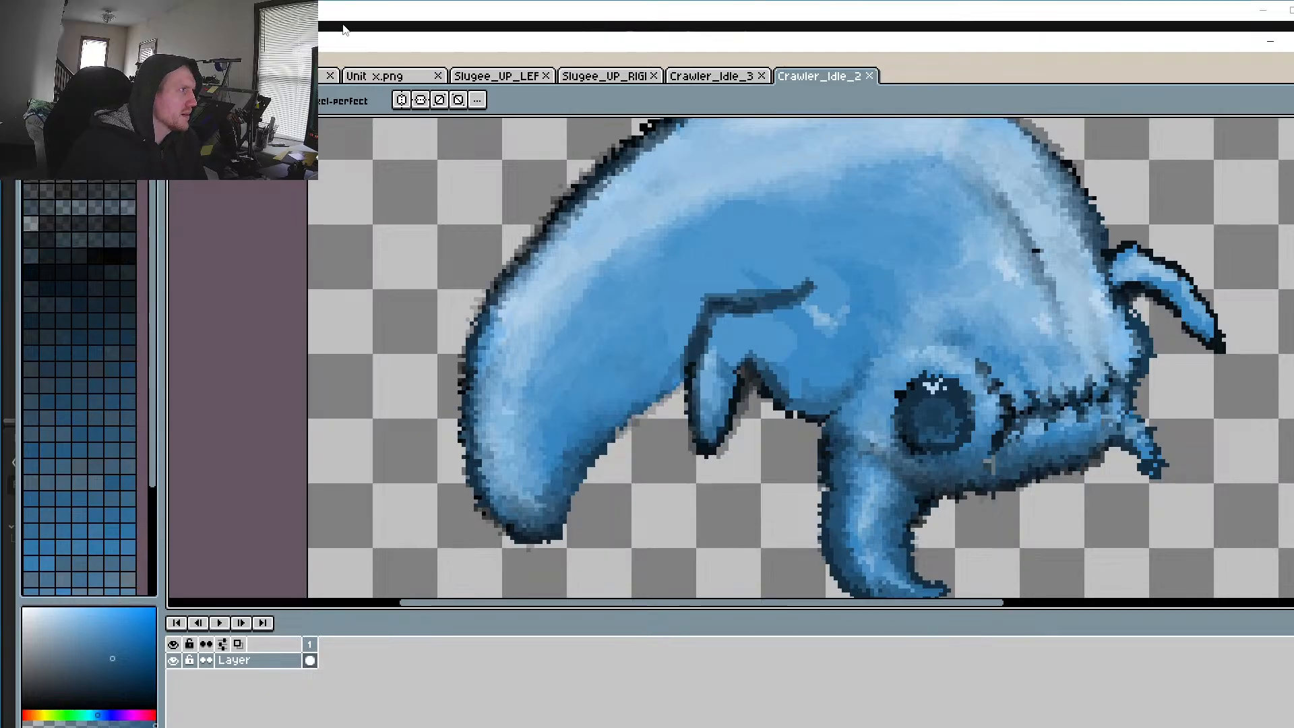
Step: Switch to Godot and run the game with the camera override enabled for a closer view of the crawler
{"action": "left_click", "coordinate": [350, 22]}
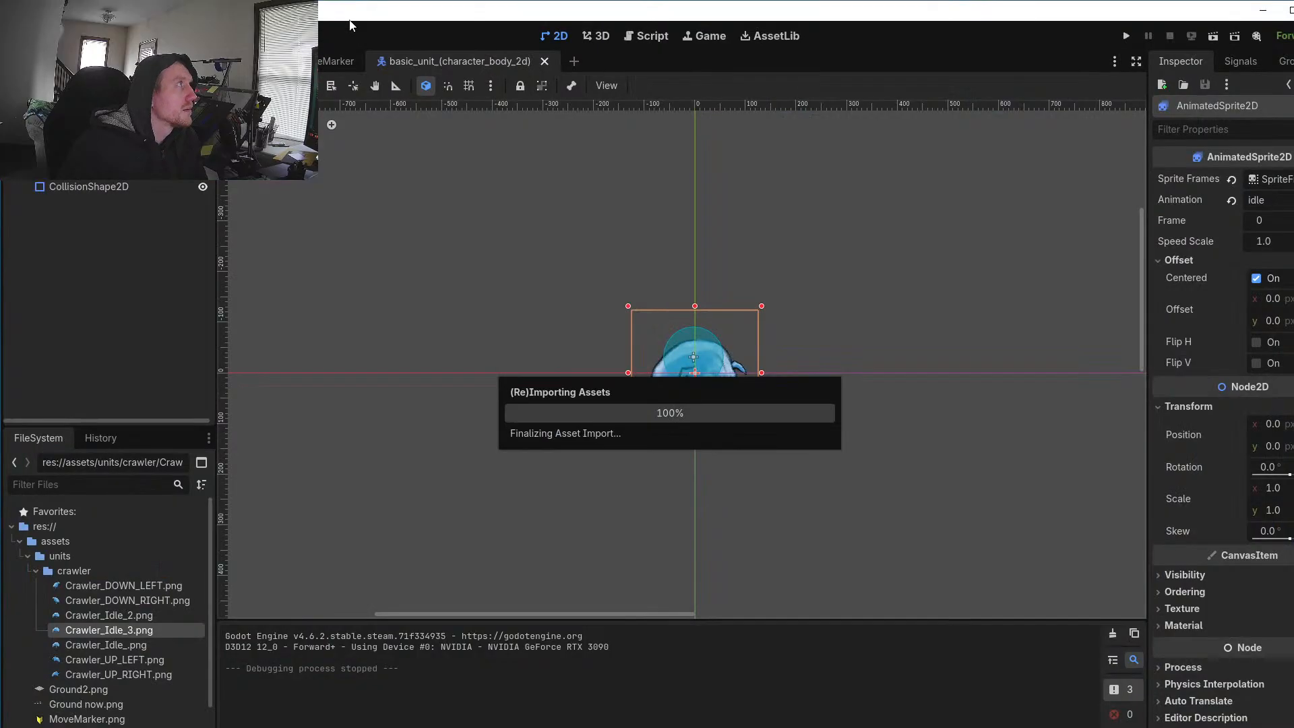
{"action": "left_click", "coordinate": [1125, 36]}
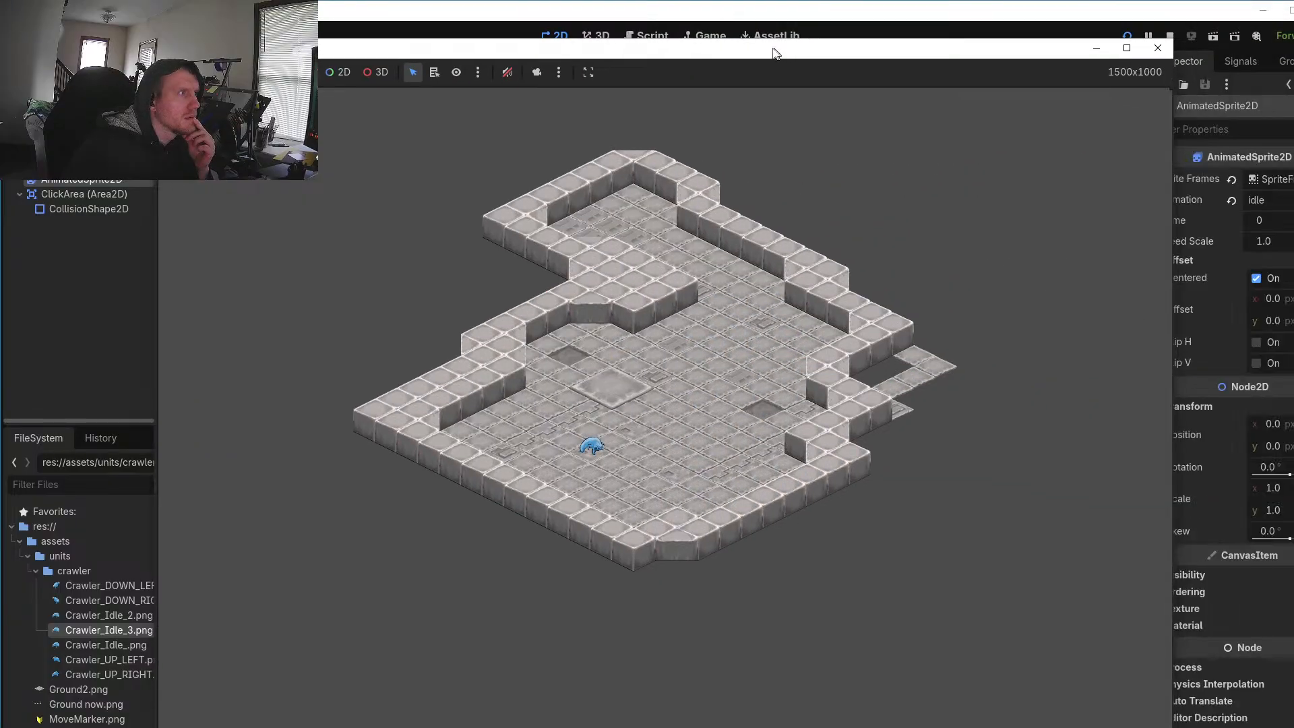
{"action": "left_click", "coordinate": [536, 72]}
{"action": "scroll", "coordinate": [578, 188], "scroll_direction": "up", "scroll_amount": 3}
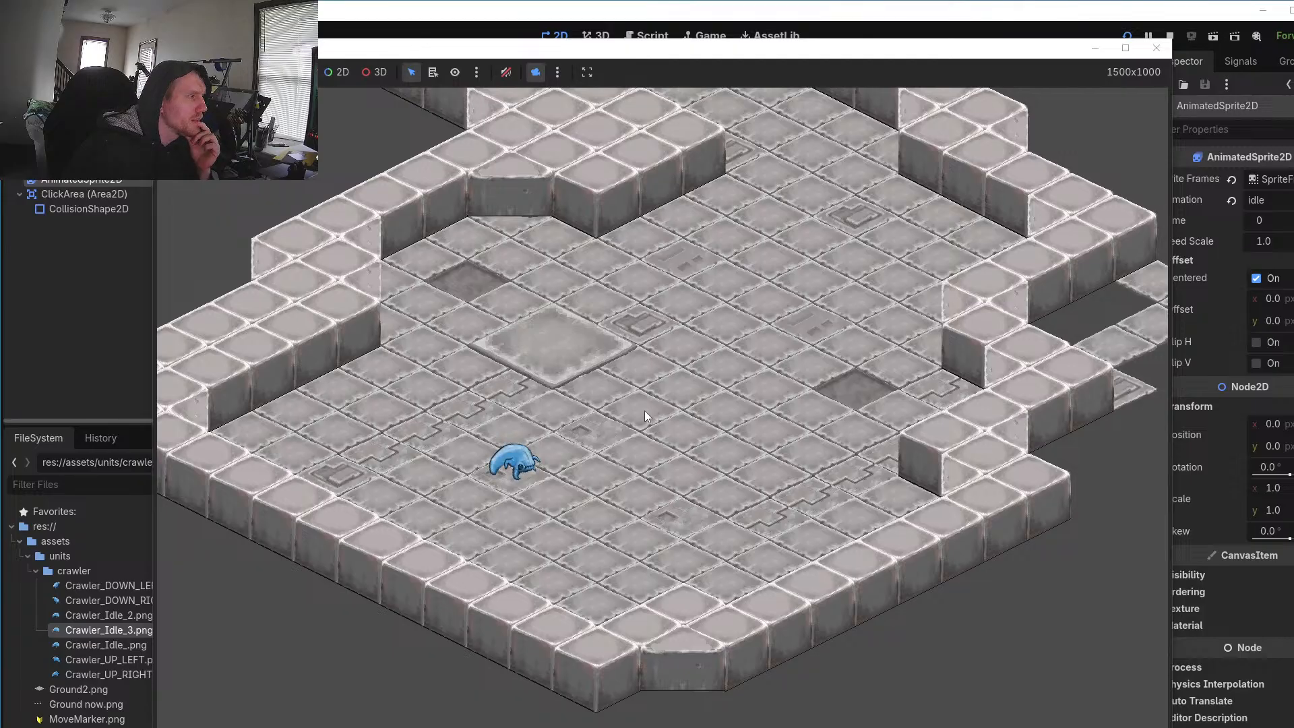
Step: Select the crawler and send it to several floor spots to check its idle and movement sprites, and close the game
{"action": "left_click", "coordinate": [521, 459]}
{"action": "right_click", "coordinate": [648, 462]}
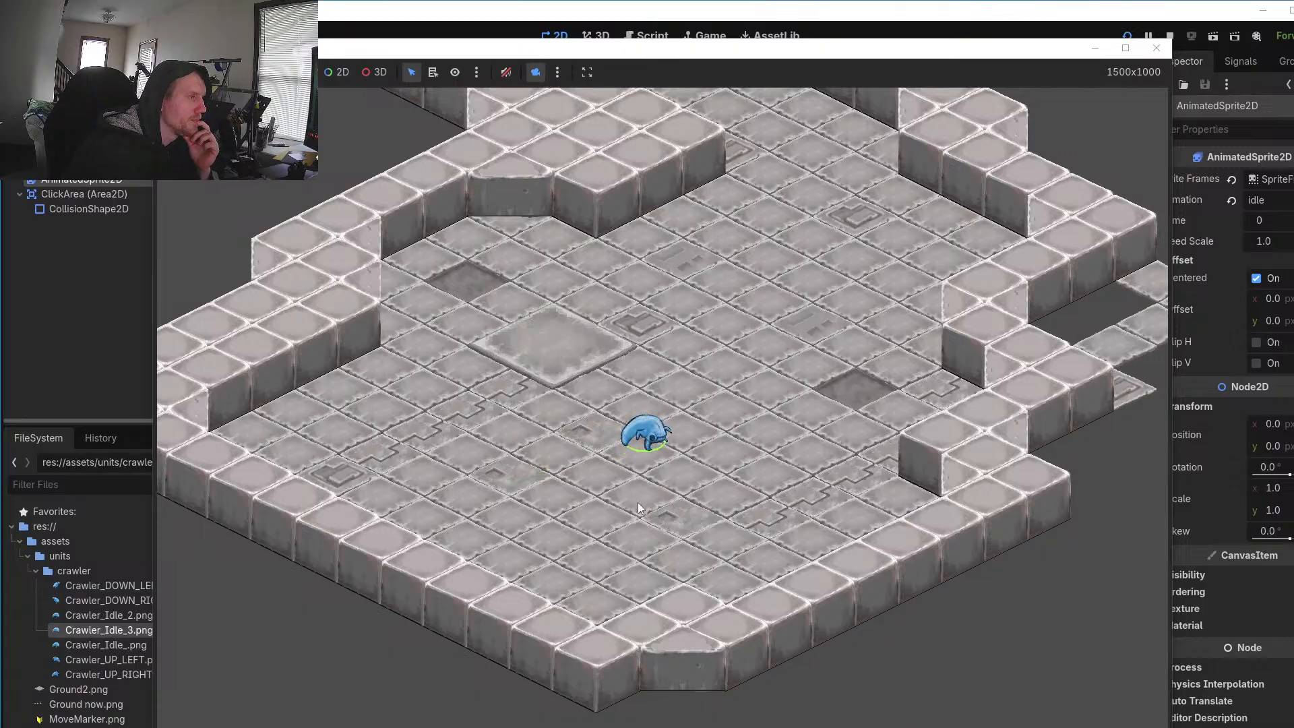
{"action": "right_click", "coordinate": [532, 495]}
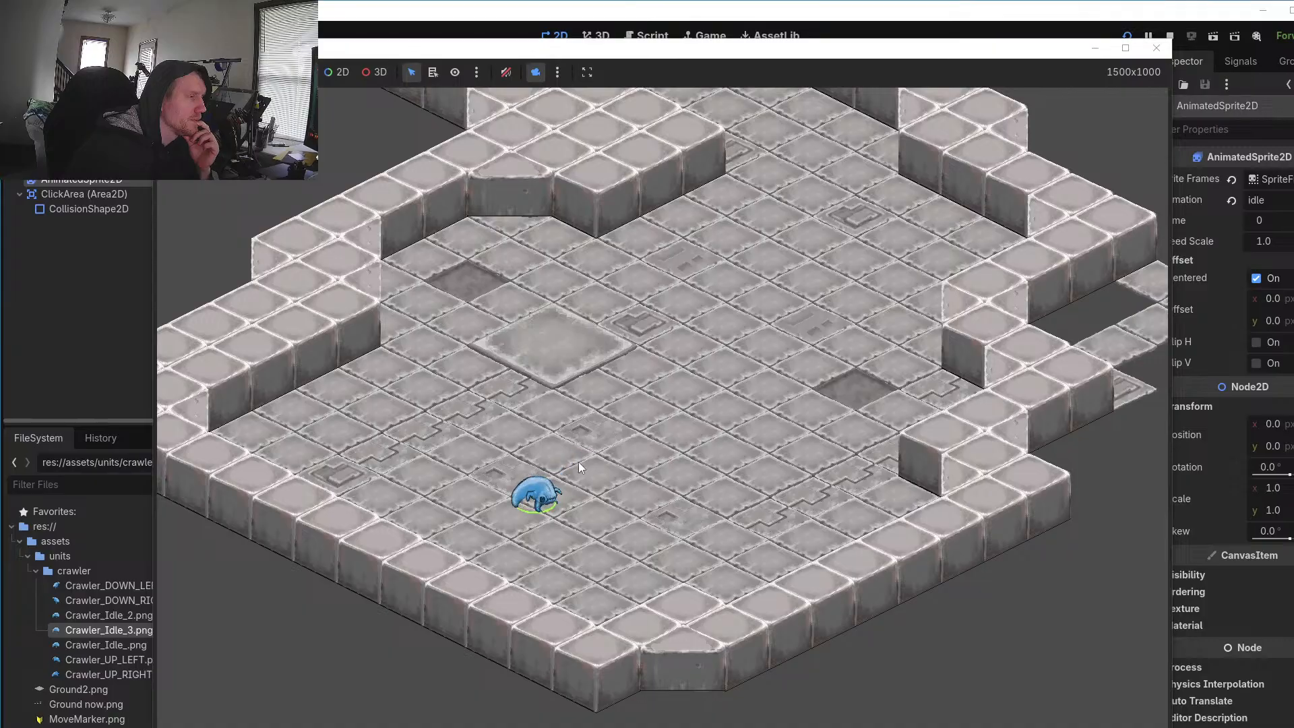
{"action": "right_click", "coordinate": [639, 456]}
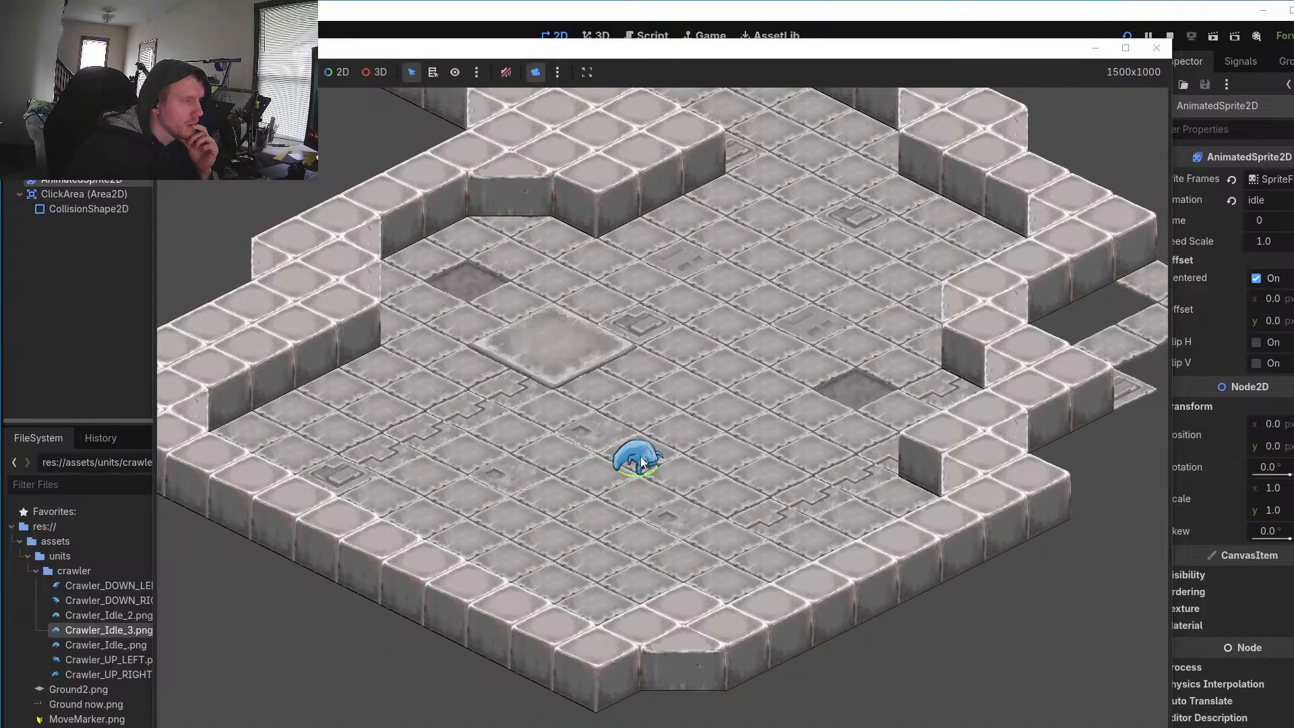
{"action": "right_click", "coordinate": [678, 499]}
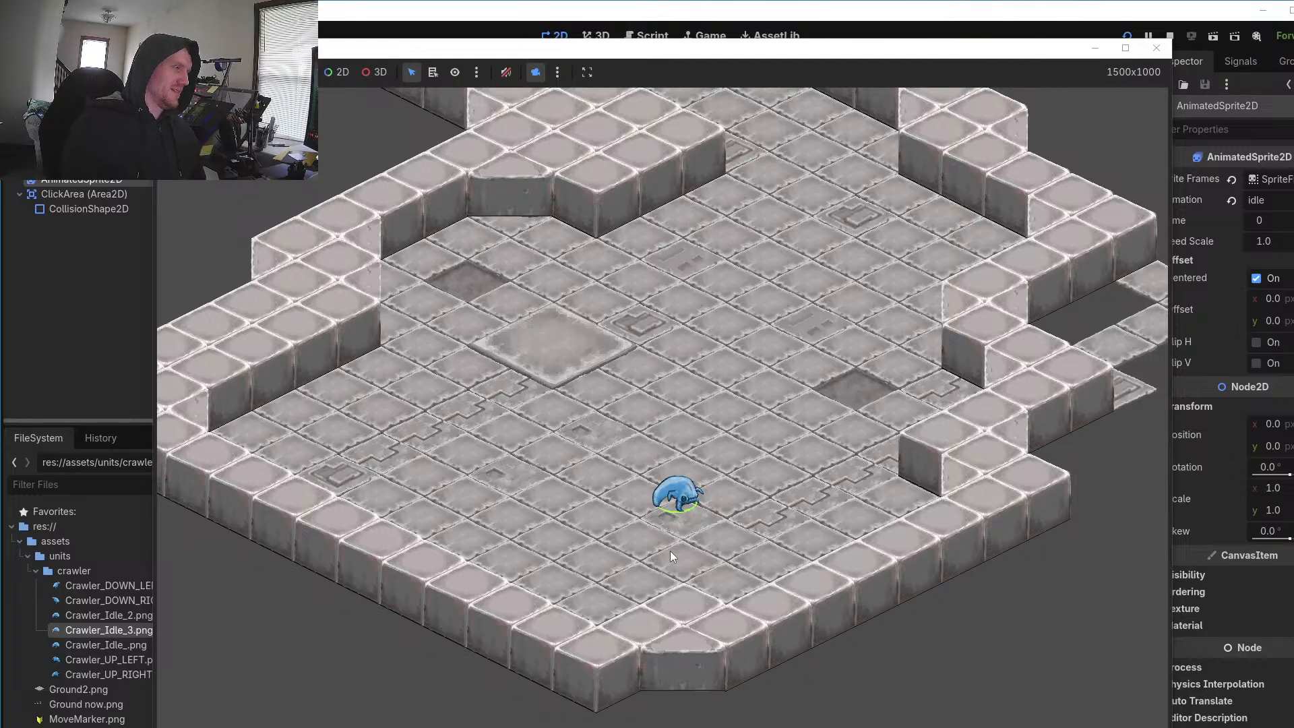
{"action": "right_click", "coordinate": [633, 553]}
{"action": "right_click", "coordinate": [529, 503]}
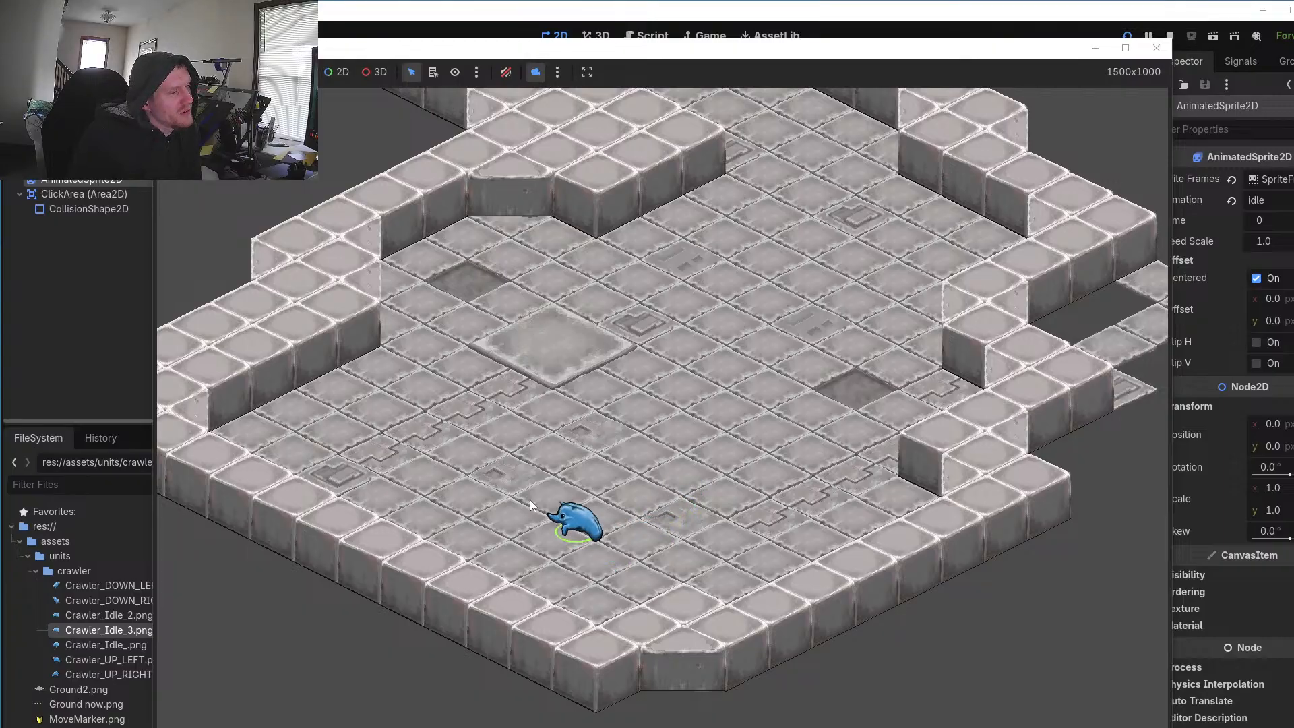
{"action": "right_click", "coordinate": [631, 450]}
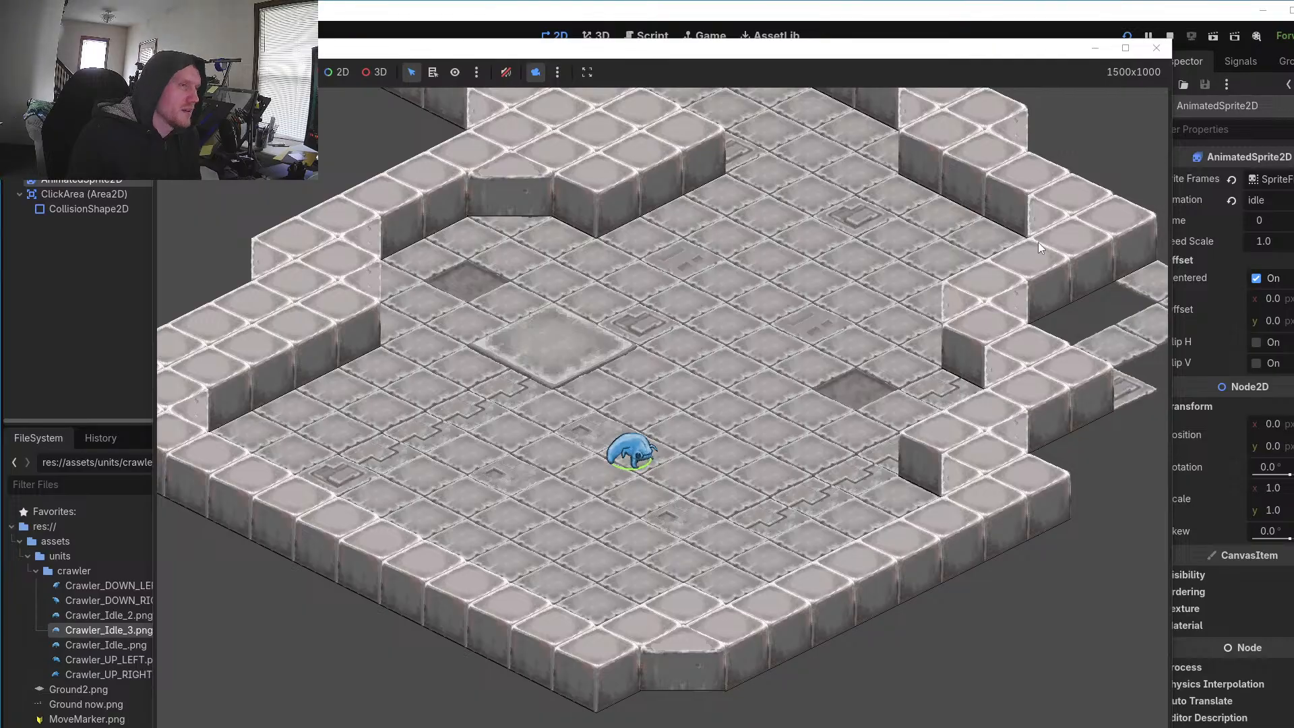
{"action": "left_click", "coordinate": [1156, 49]}
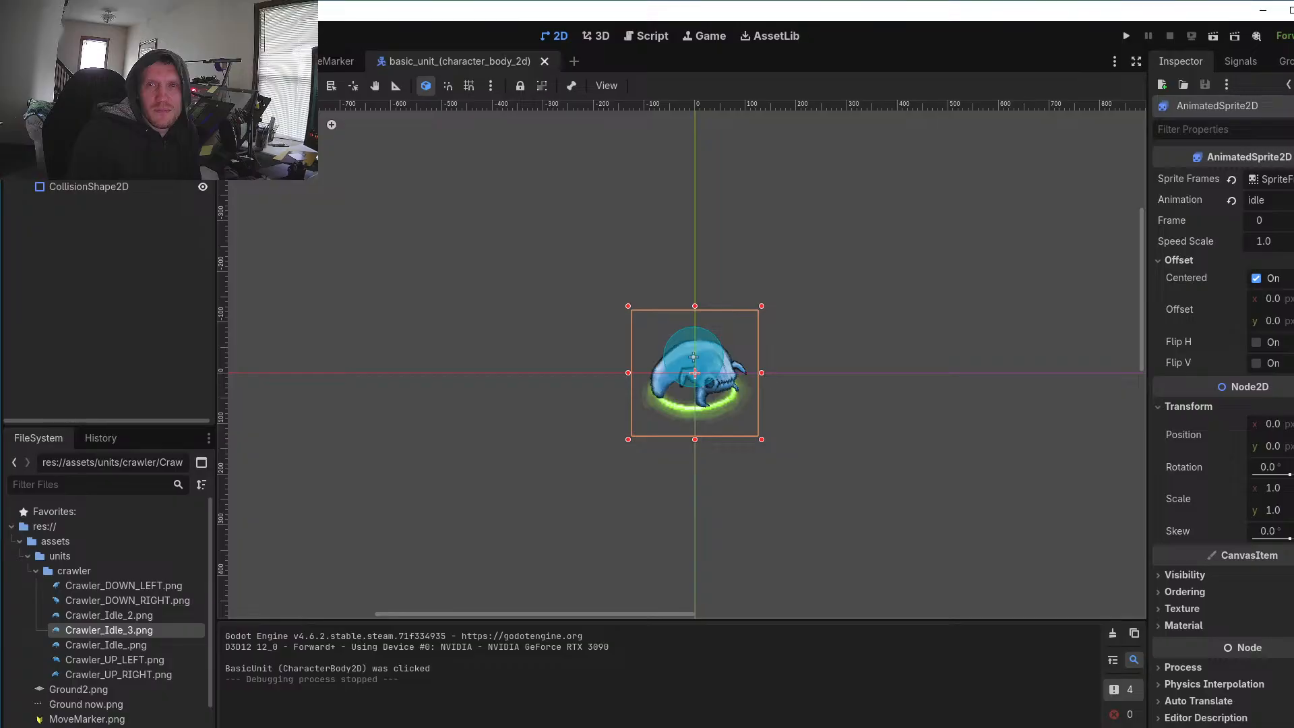
Step: Switch to Aseprite and reorder the open sprites so that Crawler_Idle_2 comes before Crawler_Idle_3
{"action": "key", "text": "alt+Tab"}
{"action": "scroll", "coordinate": [925, 244], "scroll_direction": "down", "scroll_amount": 3}
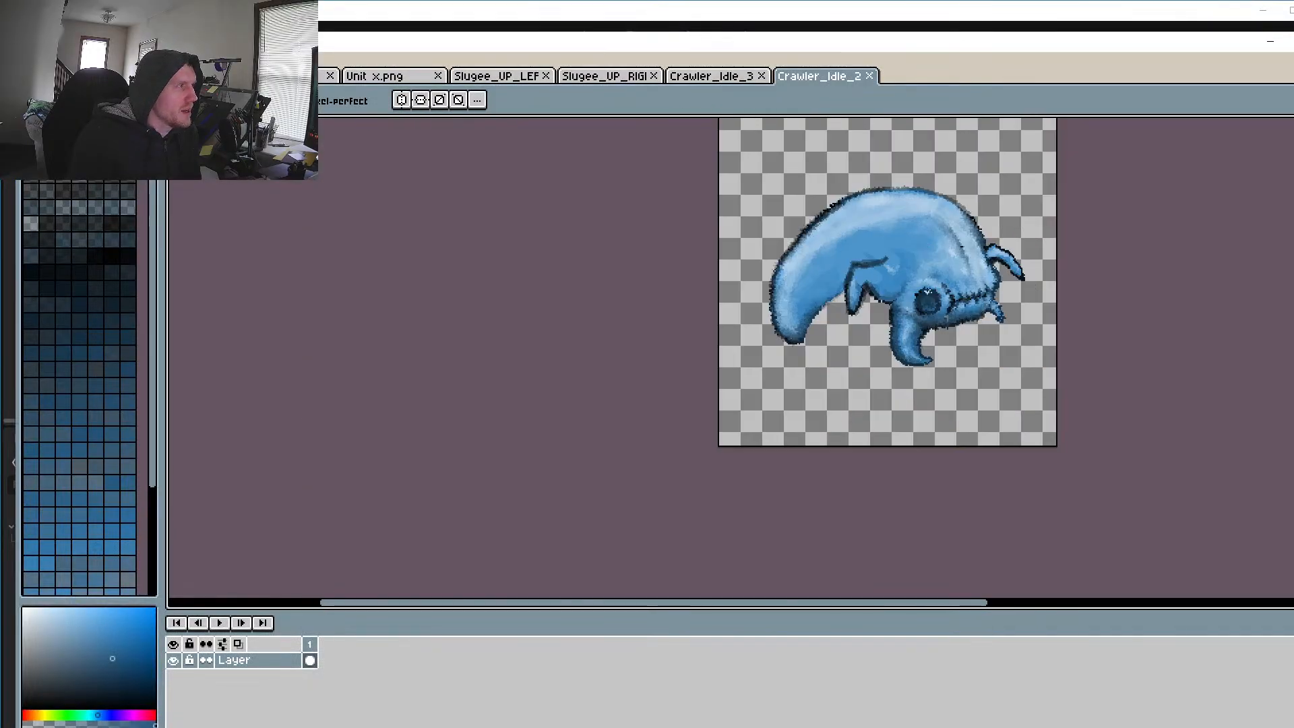
{"action": "left_click_drag", "start_coordinate": [818, 72], "coordinate": [708, 74]}
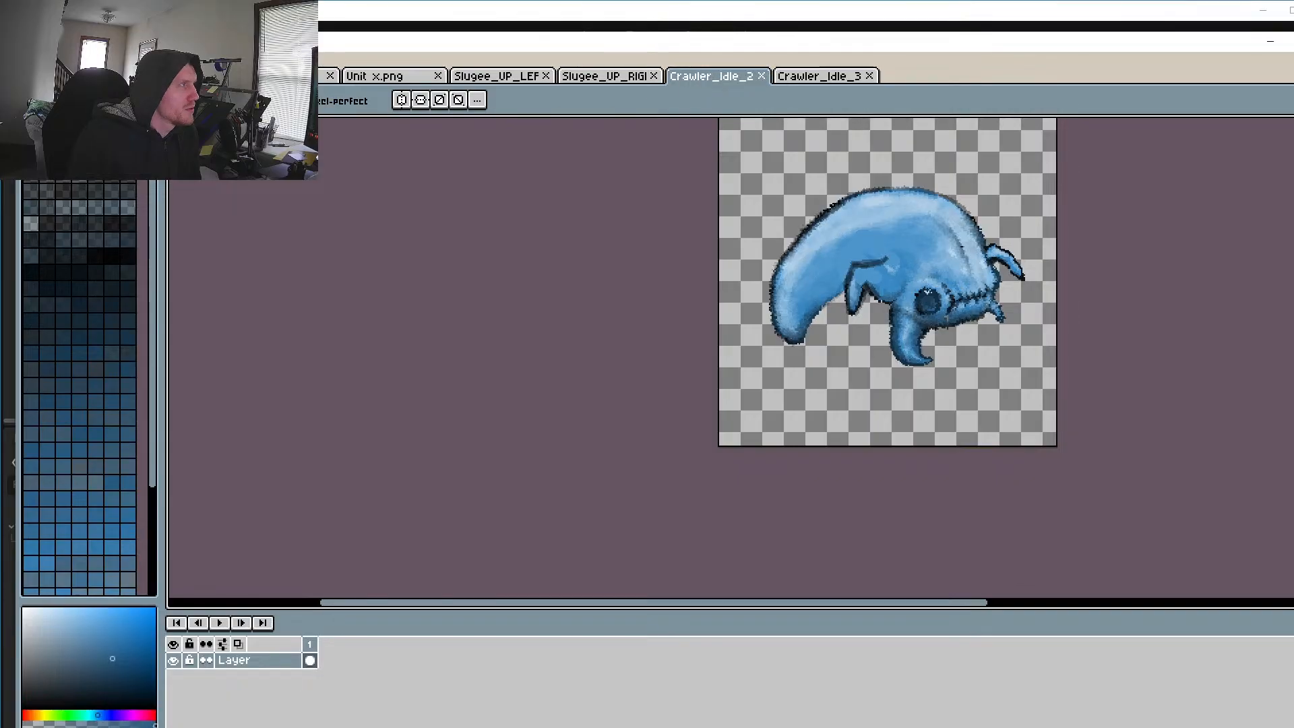
Step: Close the Slugee_UP_LEFT and Slugee_UP_RIGHT sprites, keeping the crawler idle frames open
{"action": "left_click", "coordinate": [534, 77]}
{"action": "left_click", "coordinate": [545, 75]}
{"action": "left_click", "coordinate": [545, 75]}
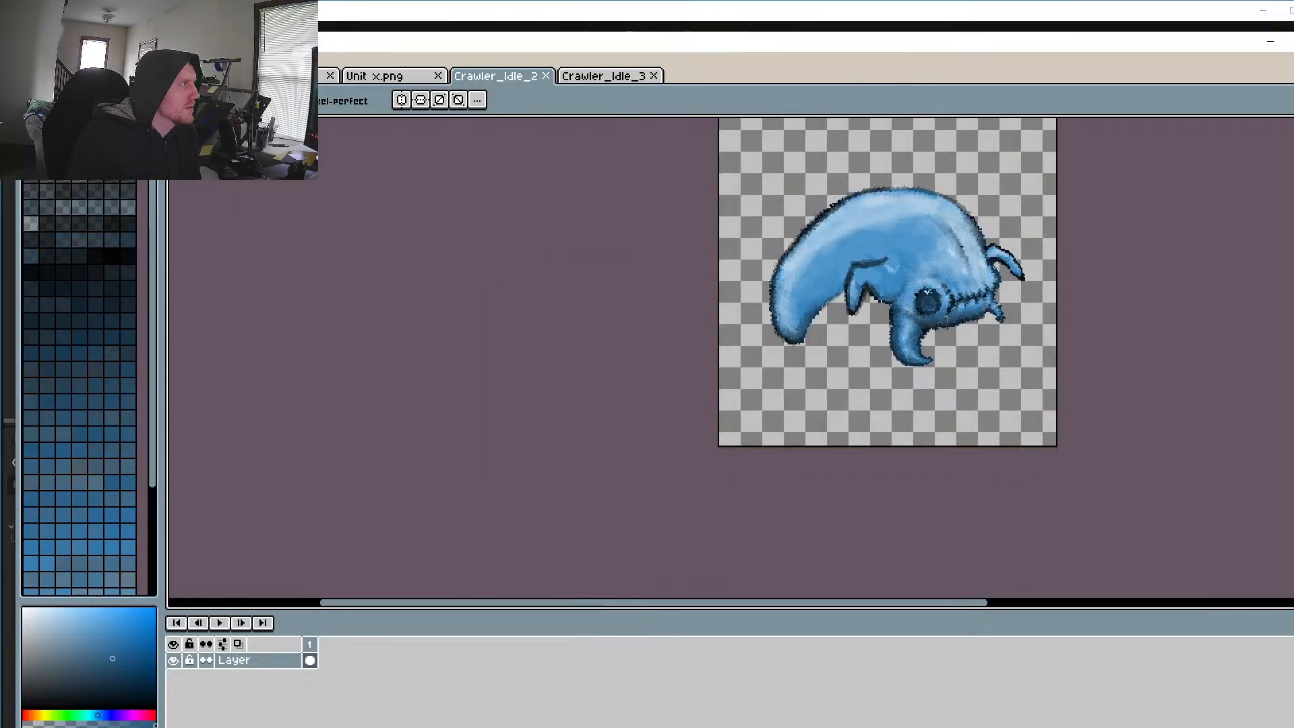
Step: Open Crawler_Idle_.png from the crawler assets folder and place it before Crawler_Idle_2 in the order of open files
{"action": "key", "text": "alt+f"}
{"action": "key", "text": "r"}
{"action": "key", "text": "ctrl+o"}
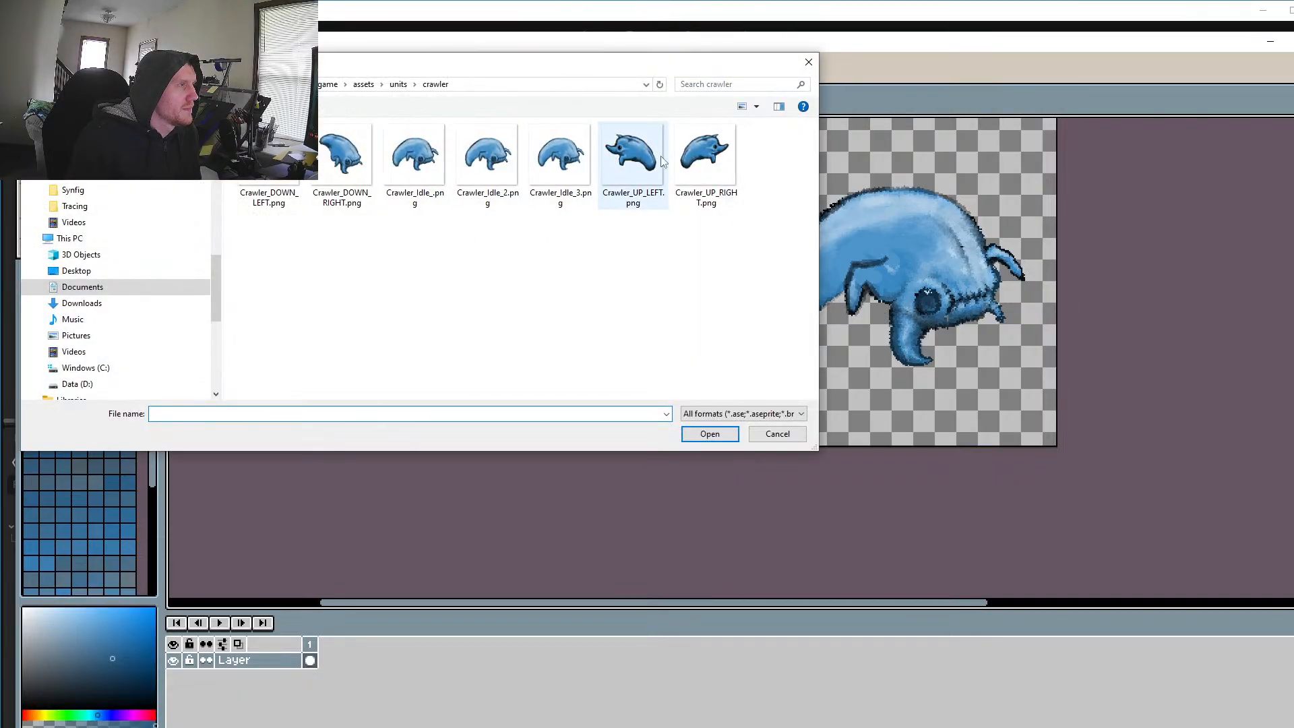
{"action": "double_click", "coordinate": [423, 153]}
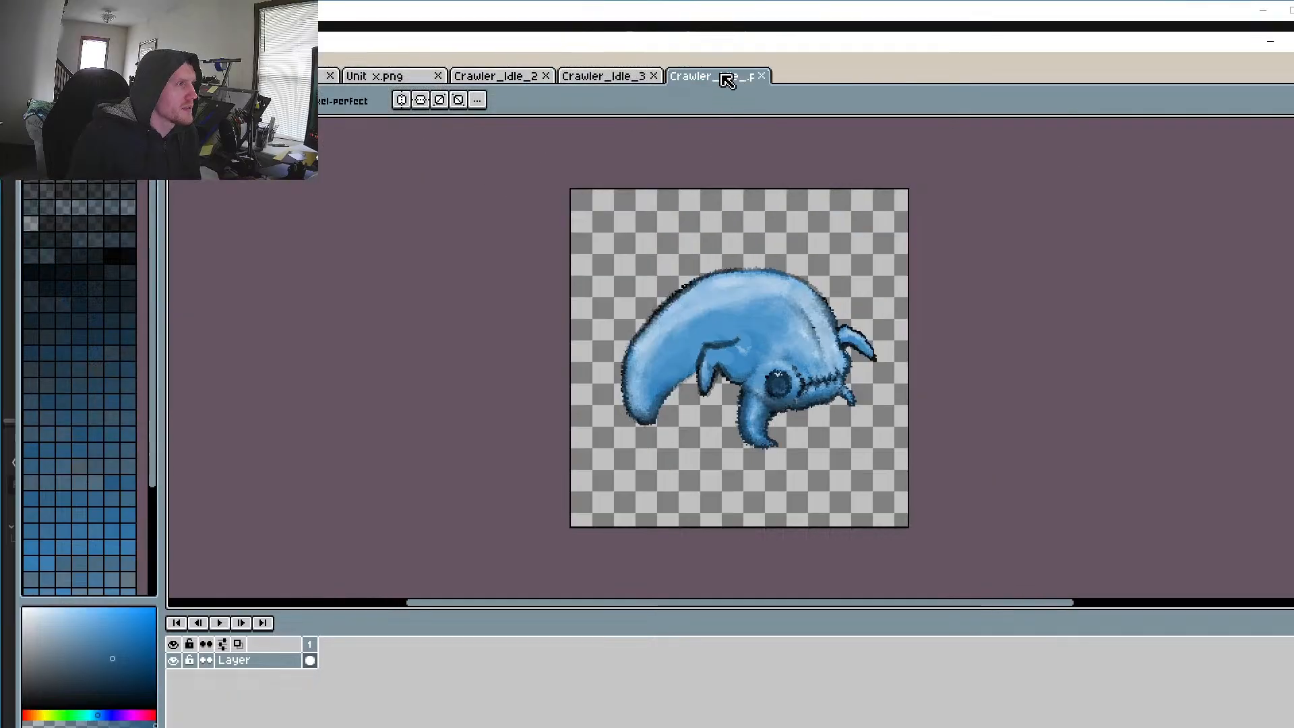
{"action": "left_click_drag", "start_coordinate": [726, 80], "coordinate": [501, 78]}
Step: Flip between the three crawler idle frames at the same zoom level to compare their poses
{"action": "left_click", "coordinate": [613, 85]}
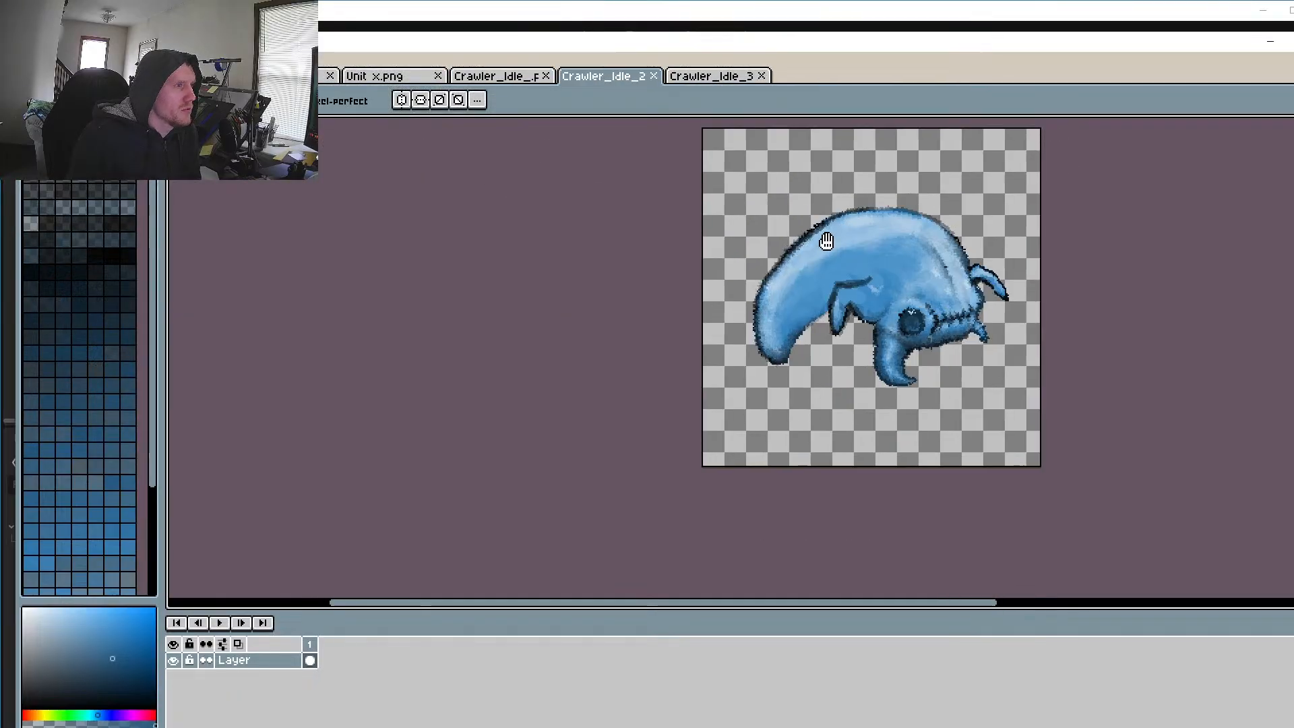
{"action": "left_click", "coordinate": [719, 77]}
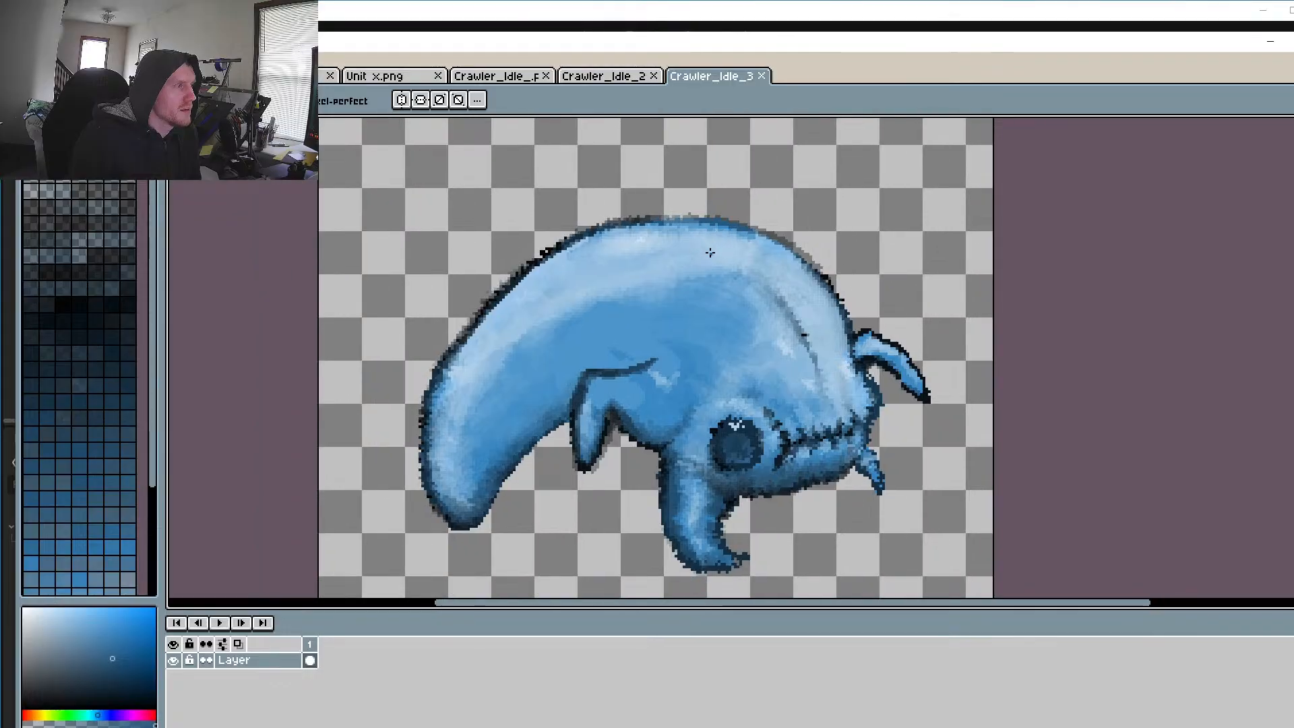
{"action": "scroll", "coordinate": [709, 252], "scroll_direction": "down", "scroll_amount": 1}
{"action": "left_click", "coordinate": [612, 78]}
{"action": "left_click", "coordinate": [506, 78]}
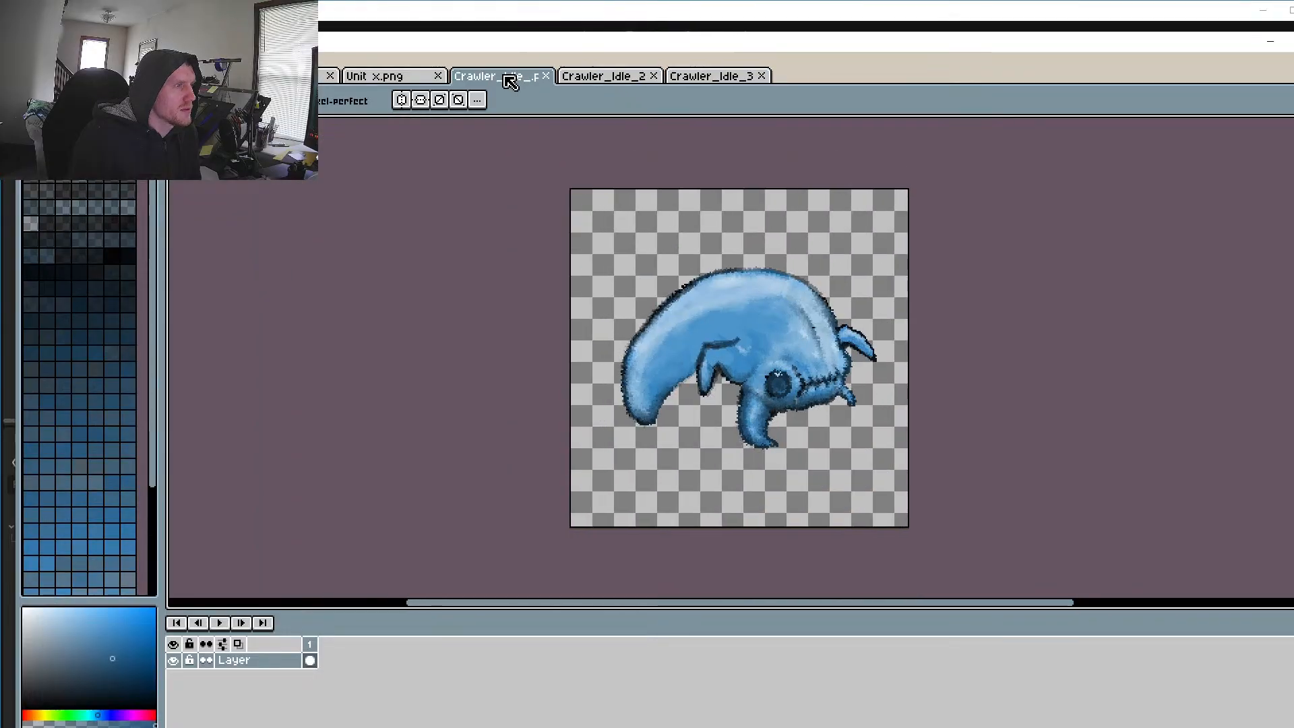
{"action": "left_click", "coordinate": [618, 78]}
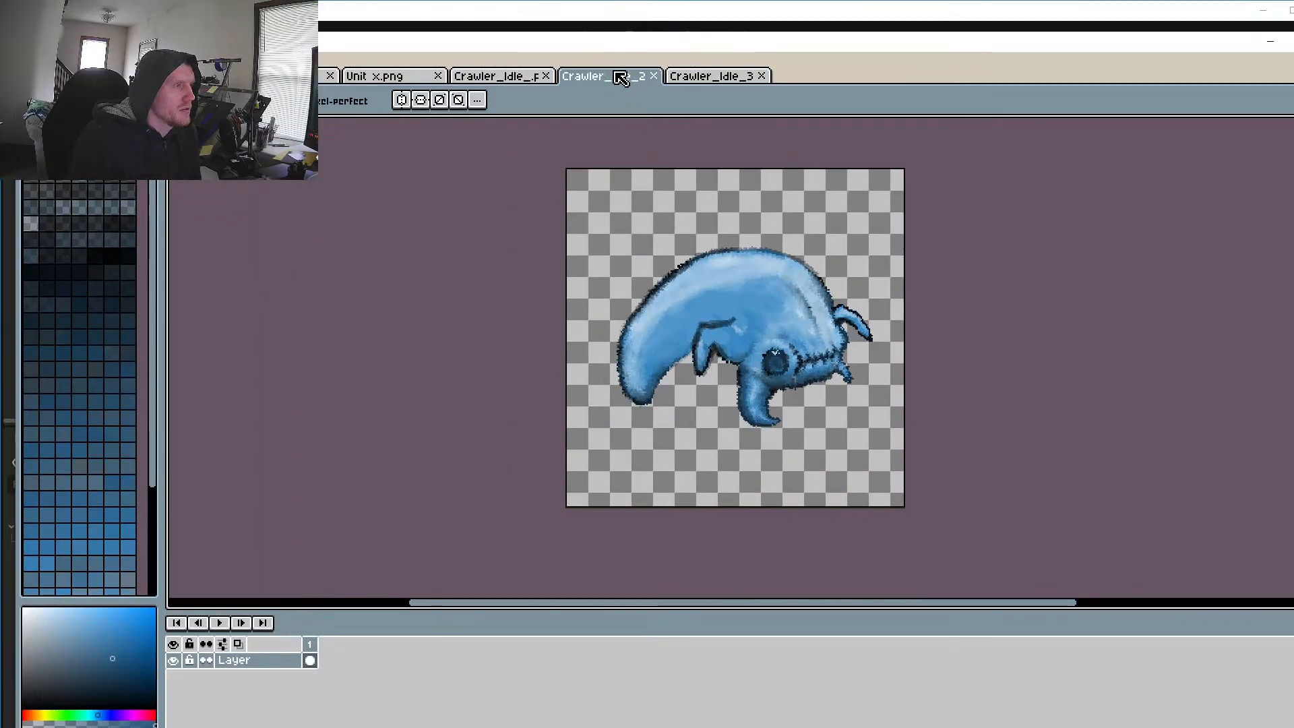
{"action": "left_click", "coordinate": [723, 81]}
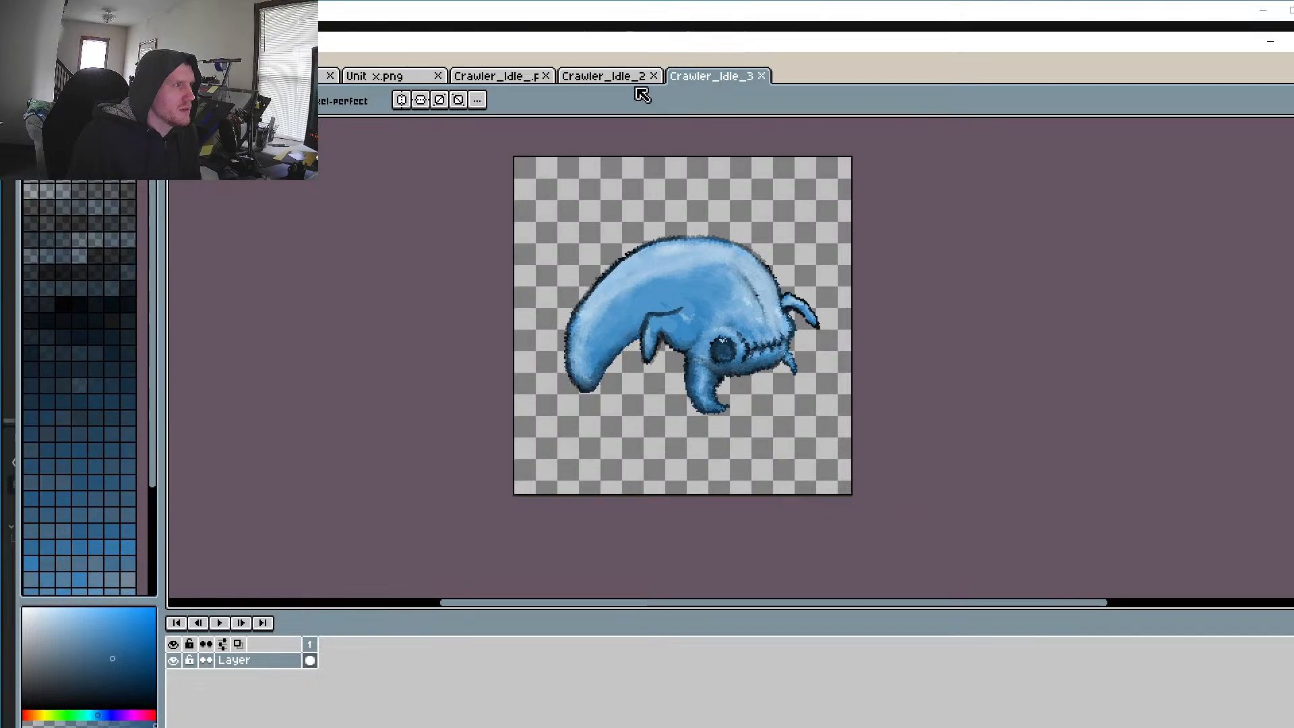
{"action": "left_click", "coordinate": [602, 80]}
{"action": "left_click", "coordinate": [712, 81]}
{"action": "left_click", "coordinate": [629, 79]}
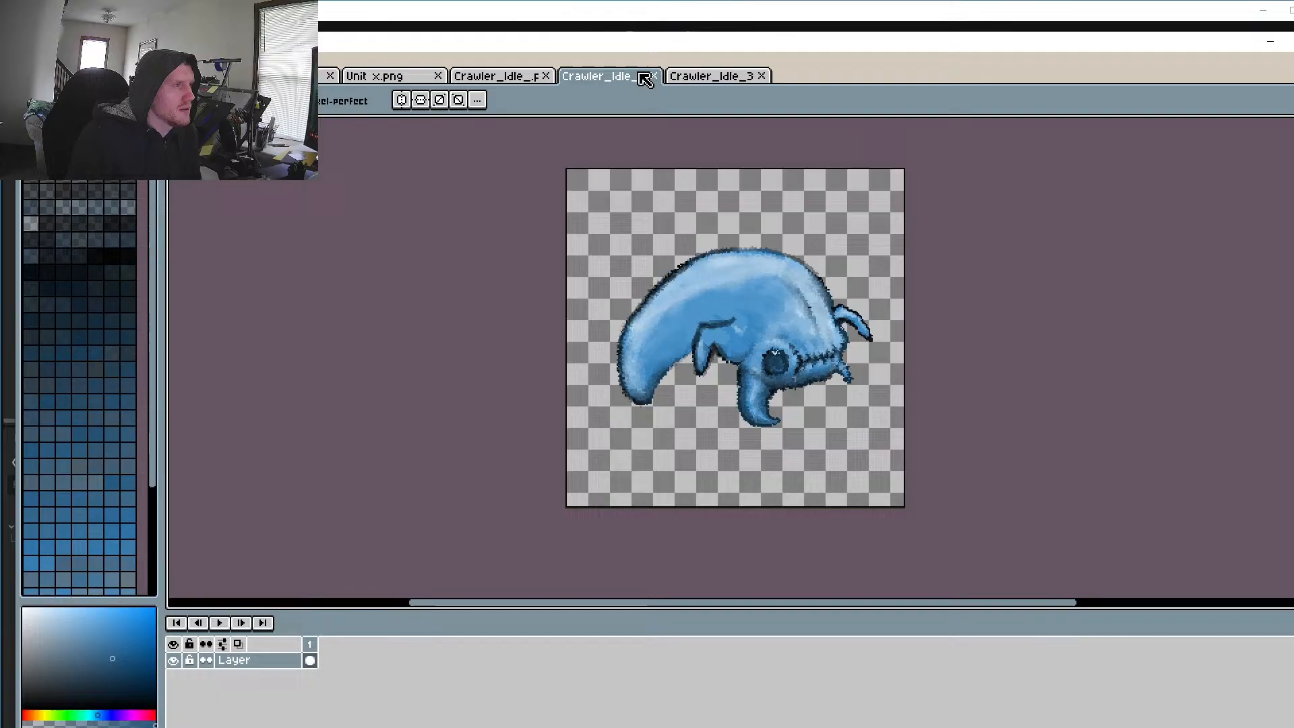
{"action": "left_click", "coordinate": [700, 79]}
Step: Line up the Crawler_Idle_2 and Crawler_Idle_3 canvases and alternate between the frames to check the idle motion
{"action": "left_click_drag", "start_coordinate": [689, 217], "coordinate": [755, 217]}
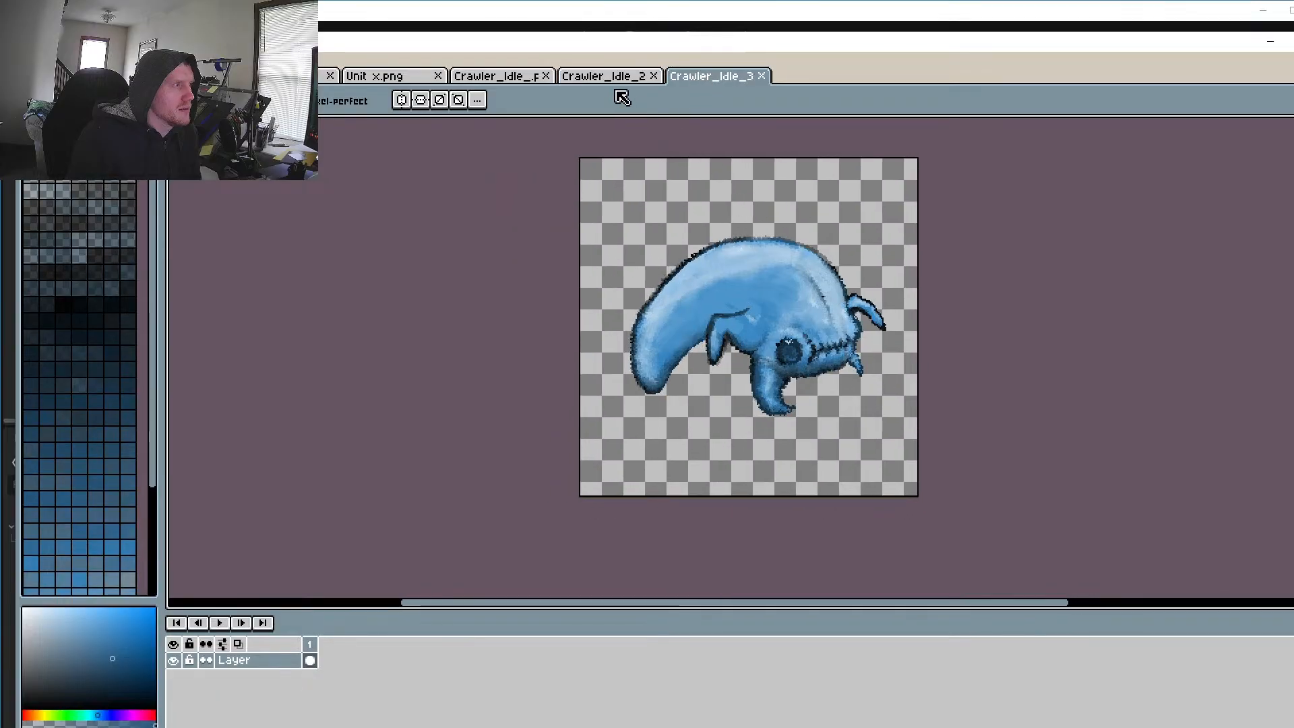
{"action": "left_click", "coordinate": [626, 81]}
{"action": "left_click", "coordinate": [726, 79]}
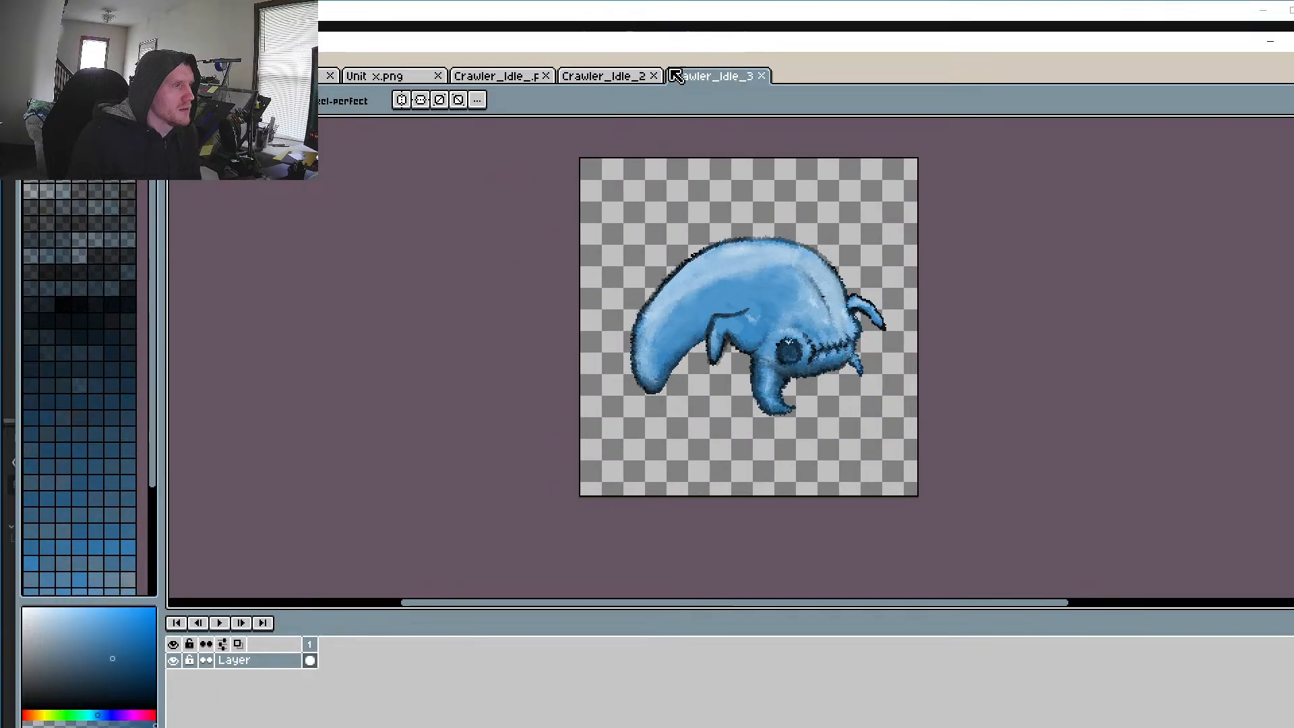
{"action": "left_click", "coordinate": [613, 76]}
{"action": "left_click_drag", "start_coordinate": [733, 298], "coordinate": [707, 299]}
{"action": "left_click", "coordinate": [725, 81]}
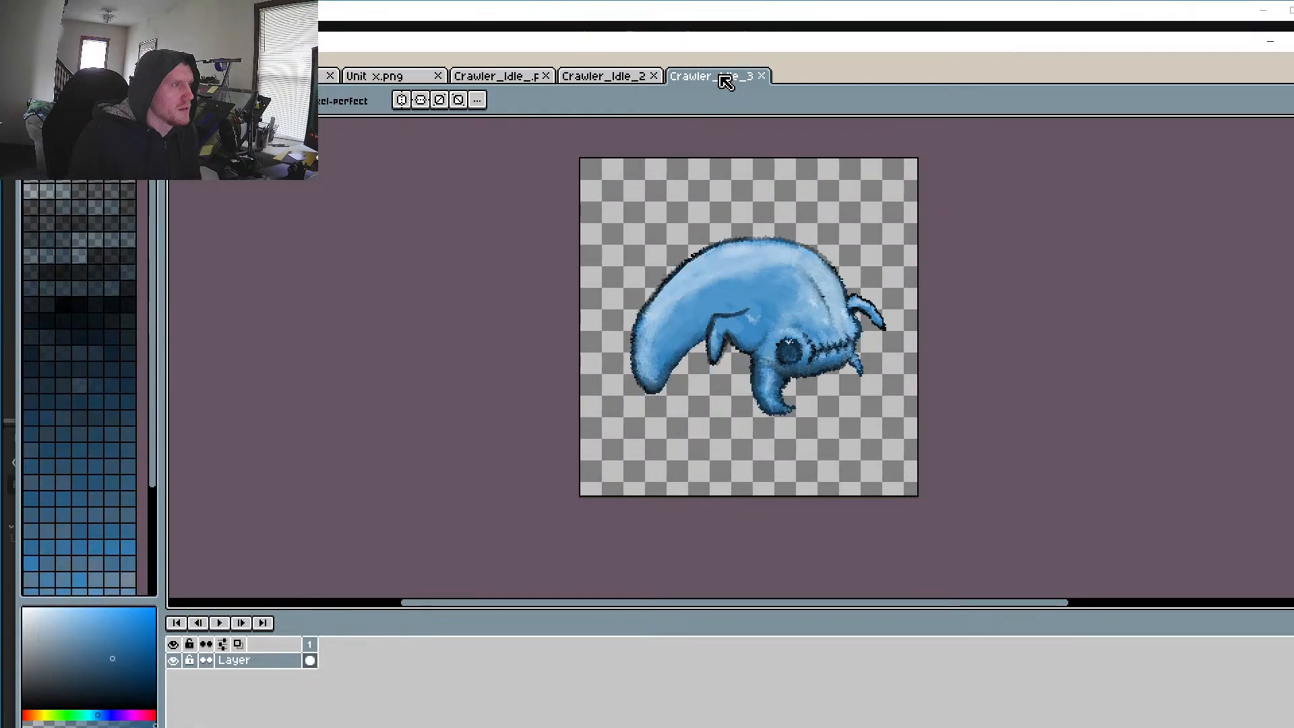
{"action": "left_click", "coordinate": [617, 77]}
{"action": "left_click_drag", "start_coordinate": [708, 236], "coordinate": [734, 209]}
{"action": "left_click", "coordinate": [716, 76]}
{"action": "left_click", "coordinate": [610, 77]}
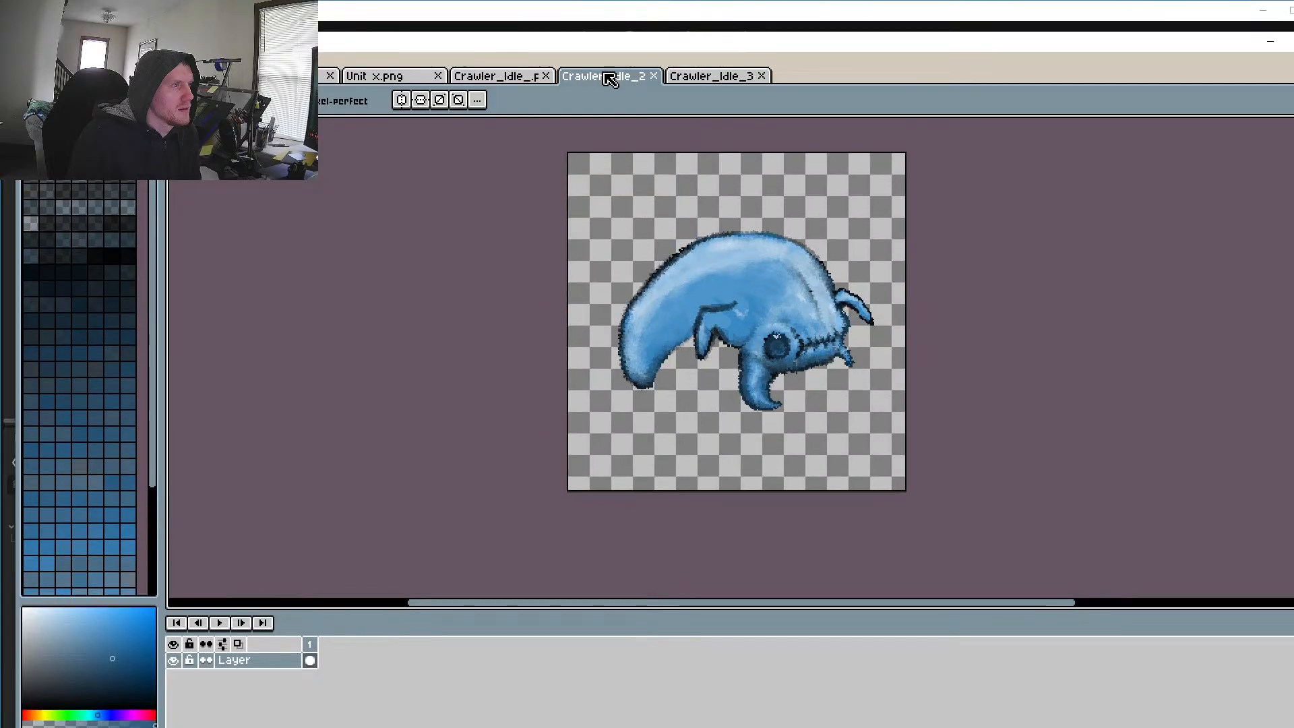
{"action": "left_click", "coordinate": [709, 79]}
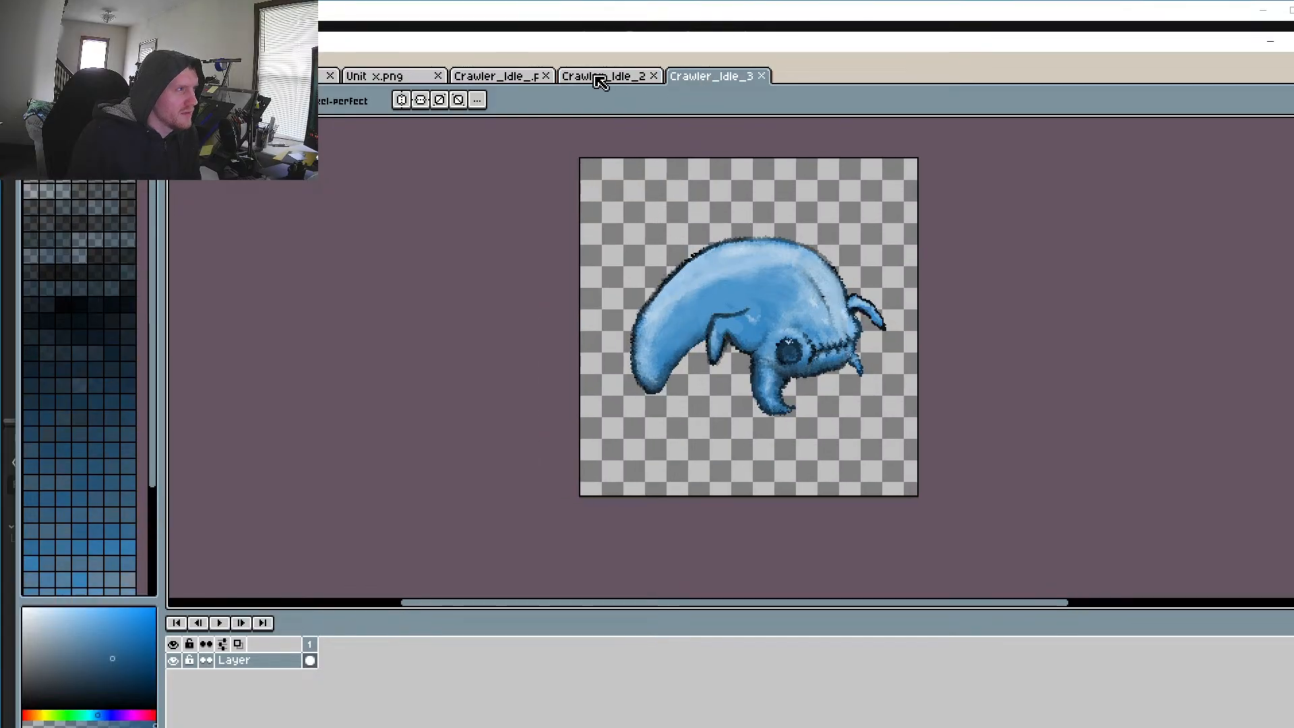
{"action": "left_click", "coordinate": [598, 77]}
{"action": "left_click", "coordinate": [726, 81]}
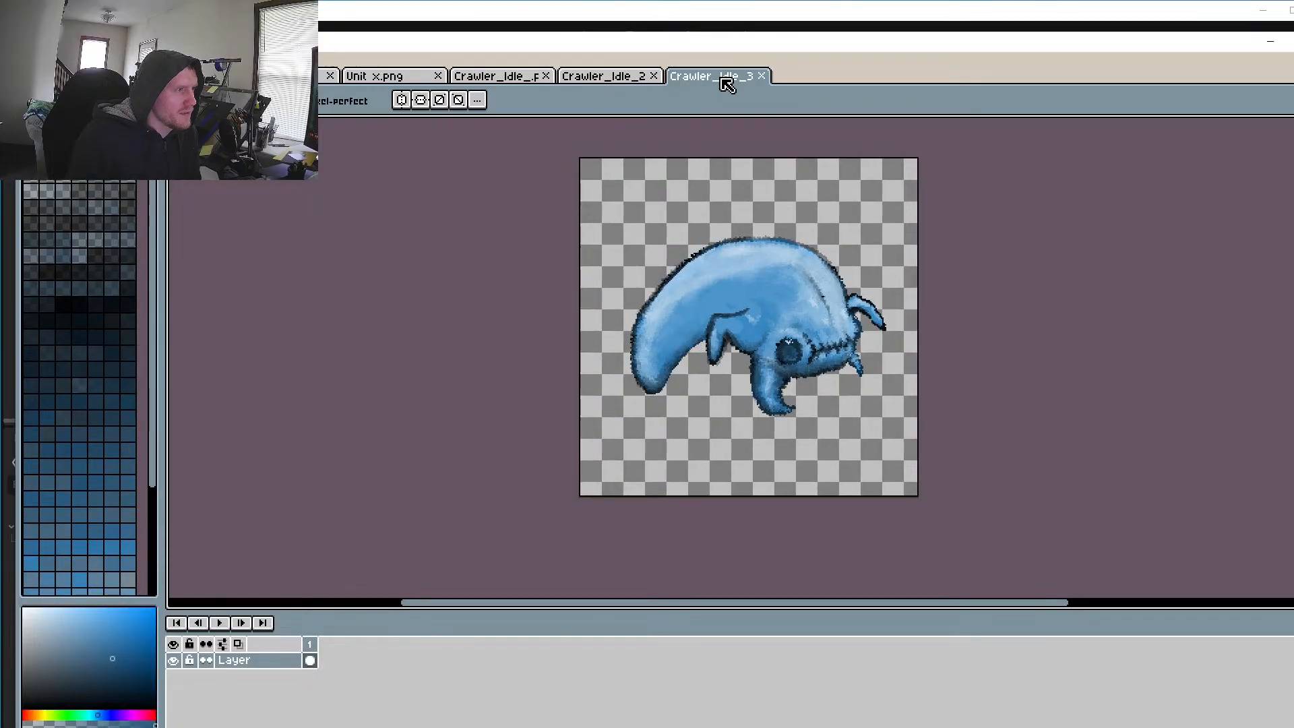
{"action": "left_click", "coordinate": [610, 79]}
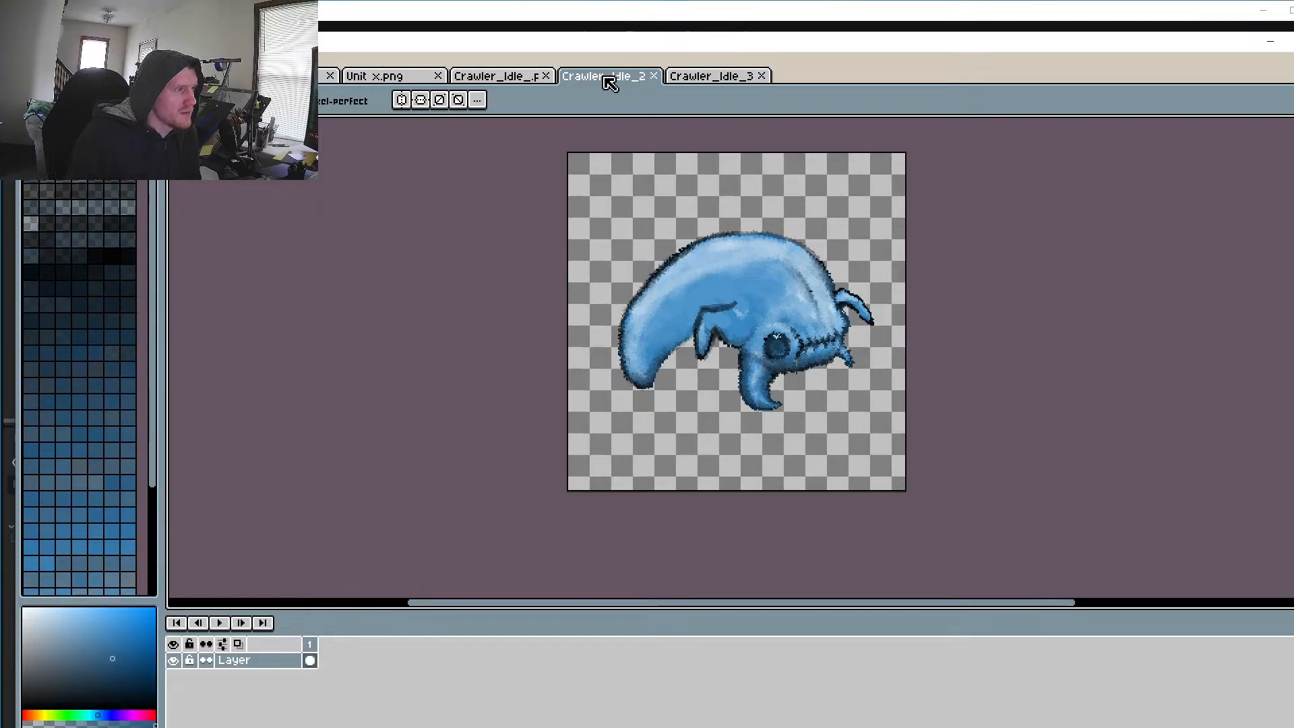
{"action": "left_click", "coordinate": [704, 83]}
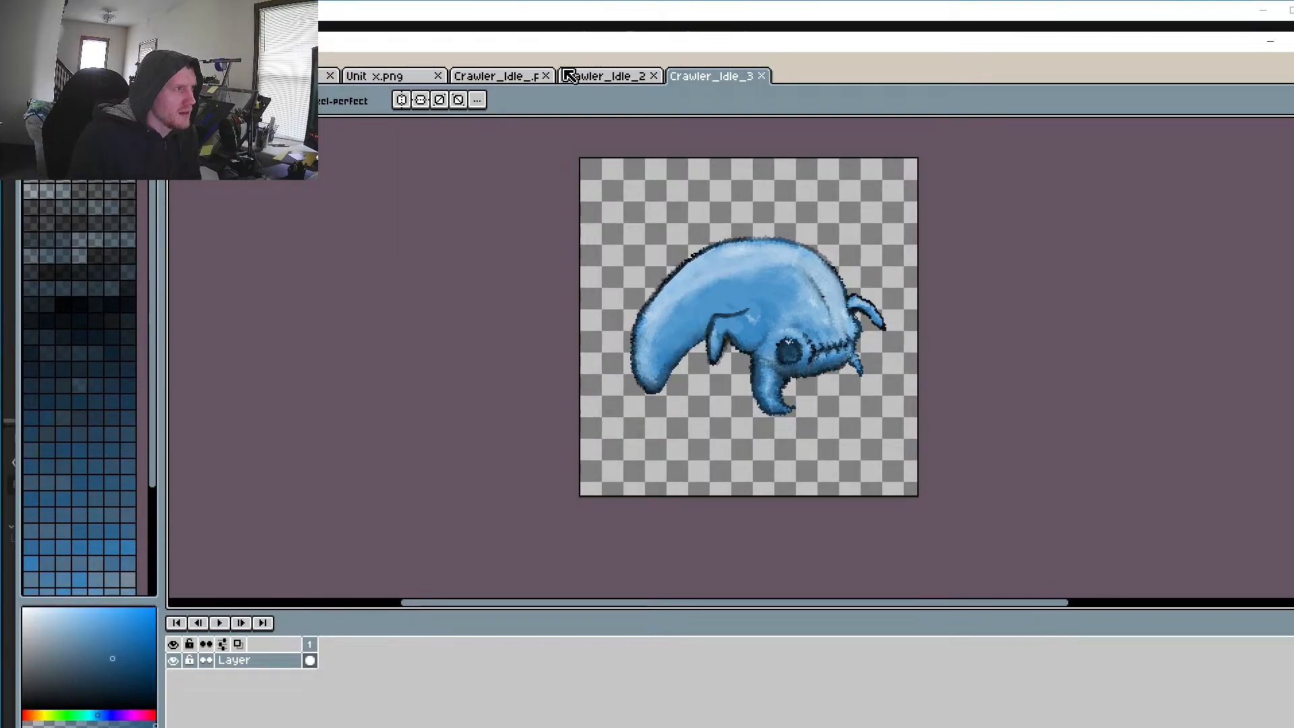
{"action": "left_click", "coordinate": [625, 79]}
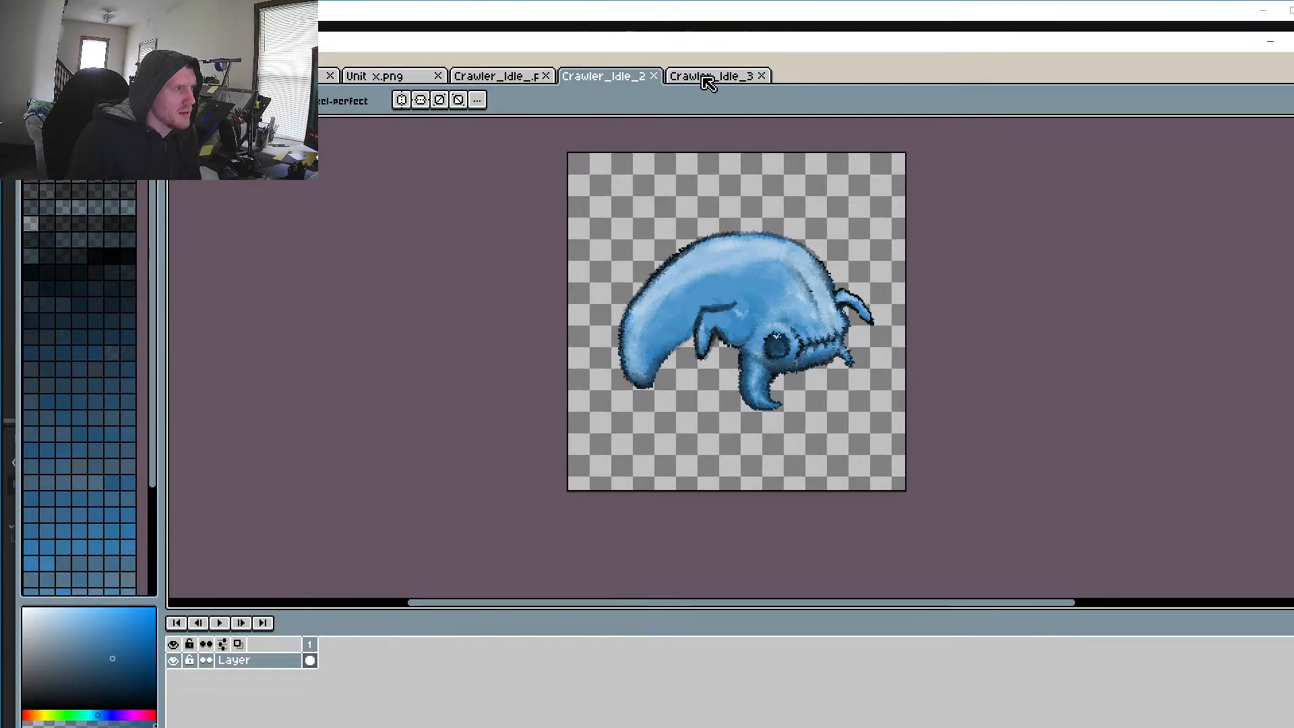
{"action": "left_click", "coordinate": [707, 79]}
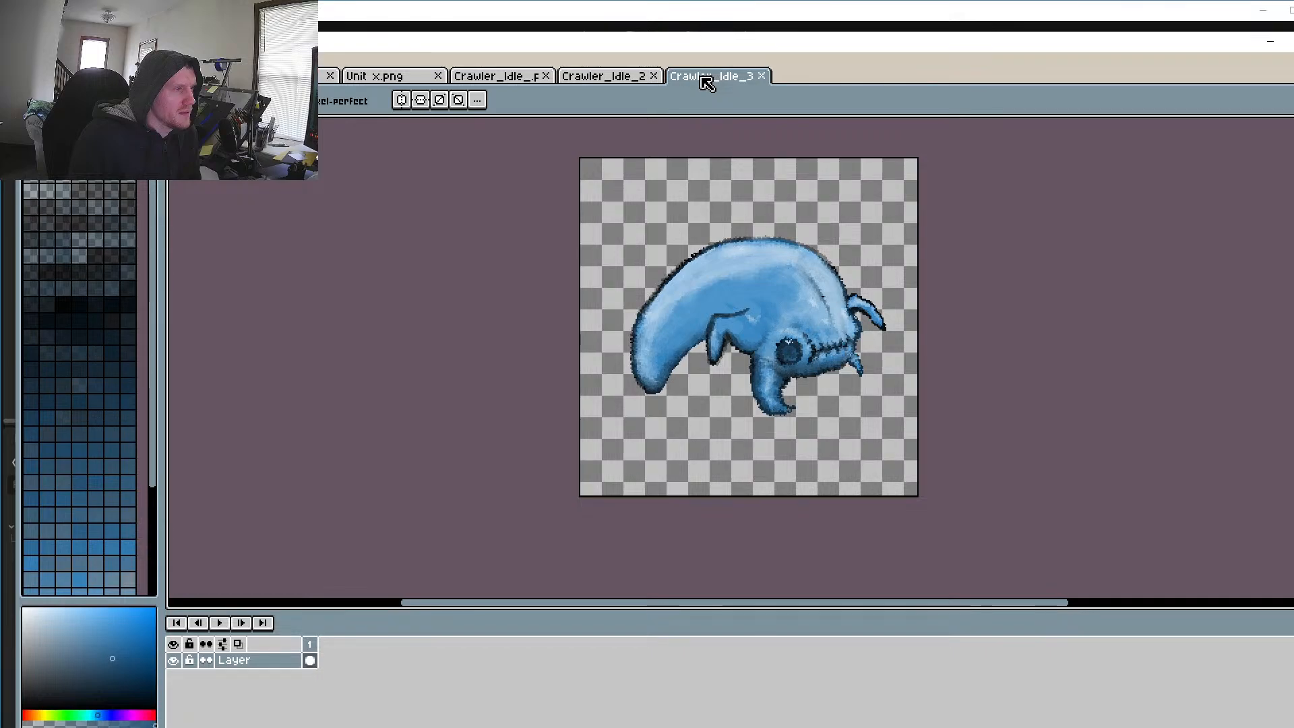
{"action": "left_click", "coordinate": [510, 82]}
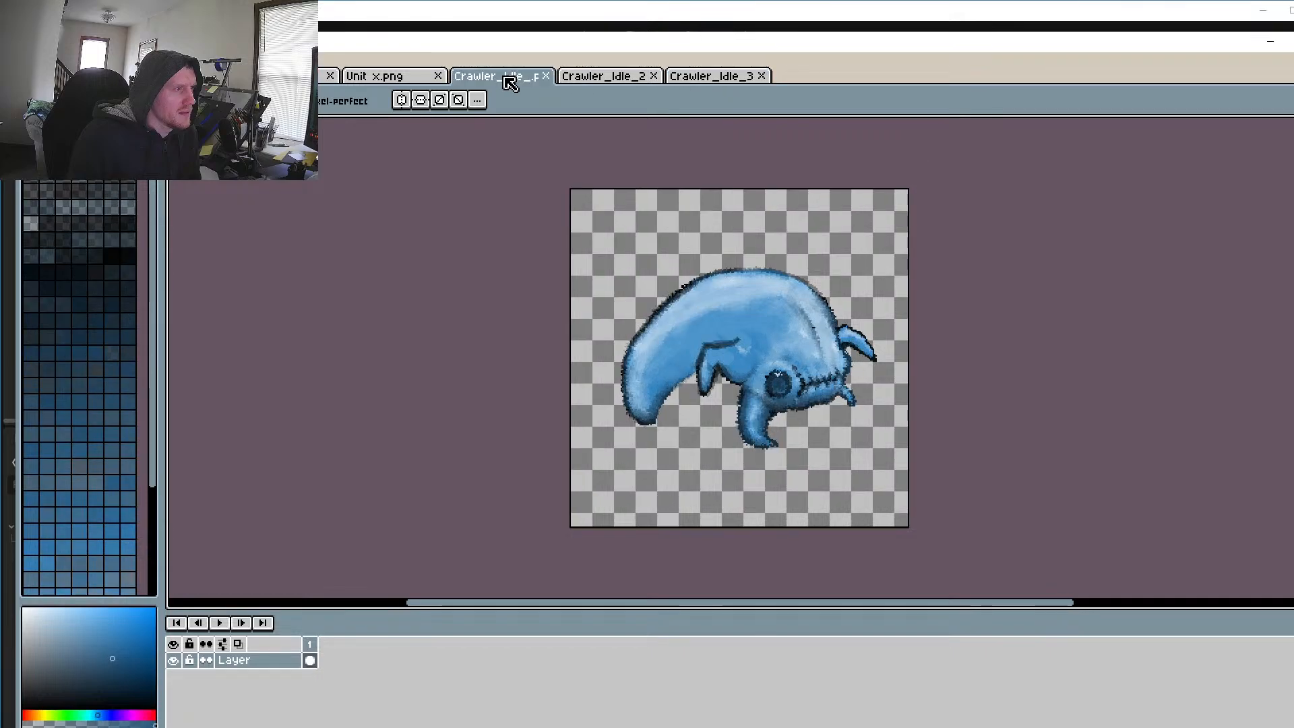
{"action": "left_click", "coordinate": [625, 80]}
{"action": "left_click", "coordinate": [709, 79]}
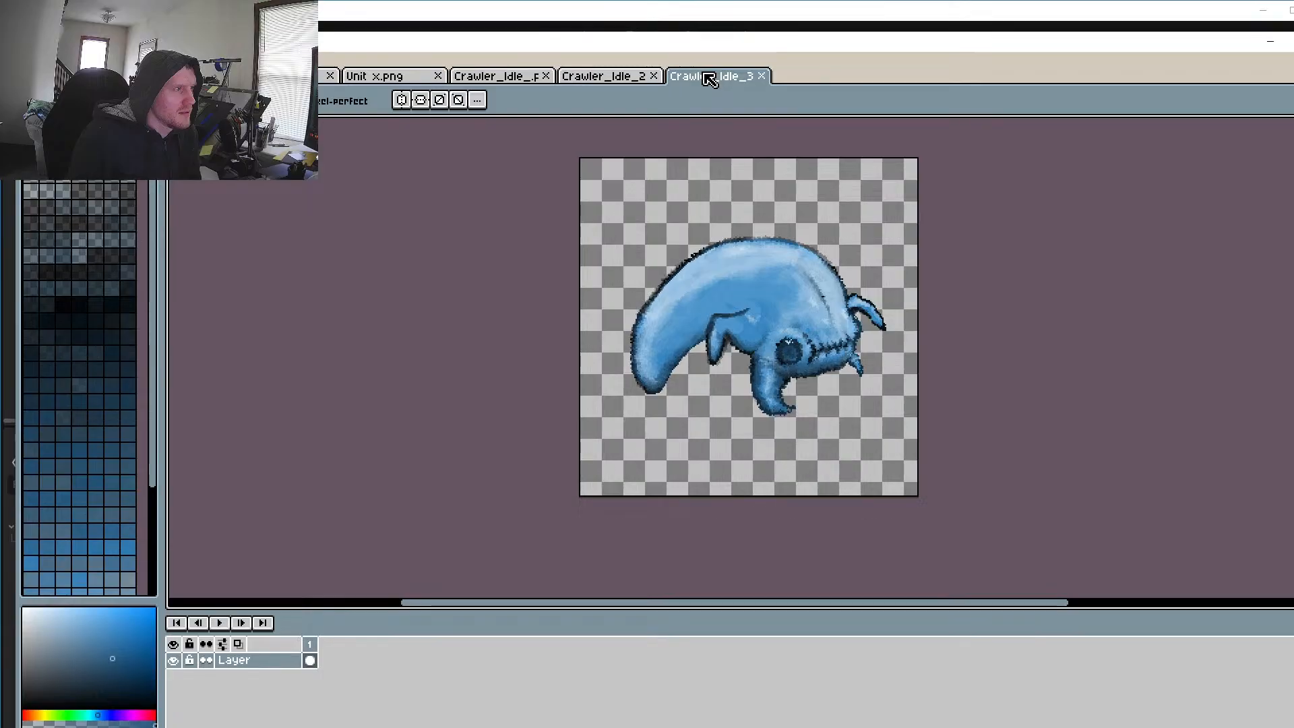
Step: Undo the stray brush mark above the crawler's back in Crawler_Idle_.png
{"action": "left_click", "coordinate": [499, 79]}
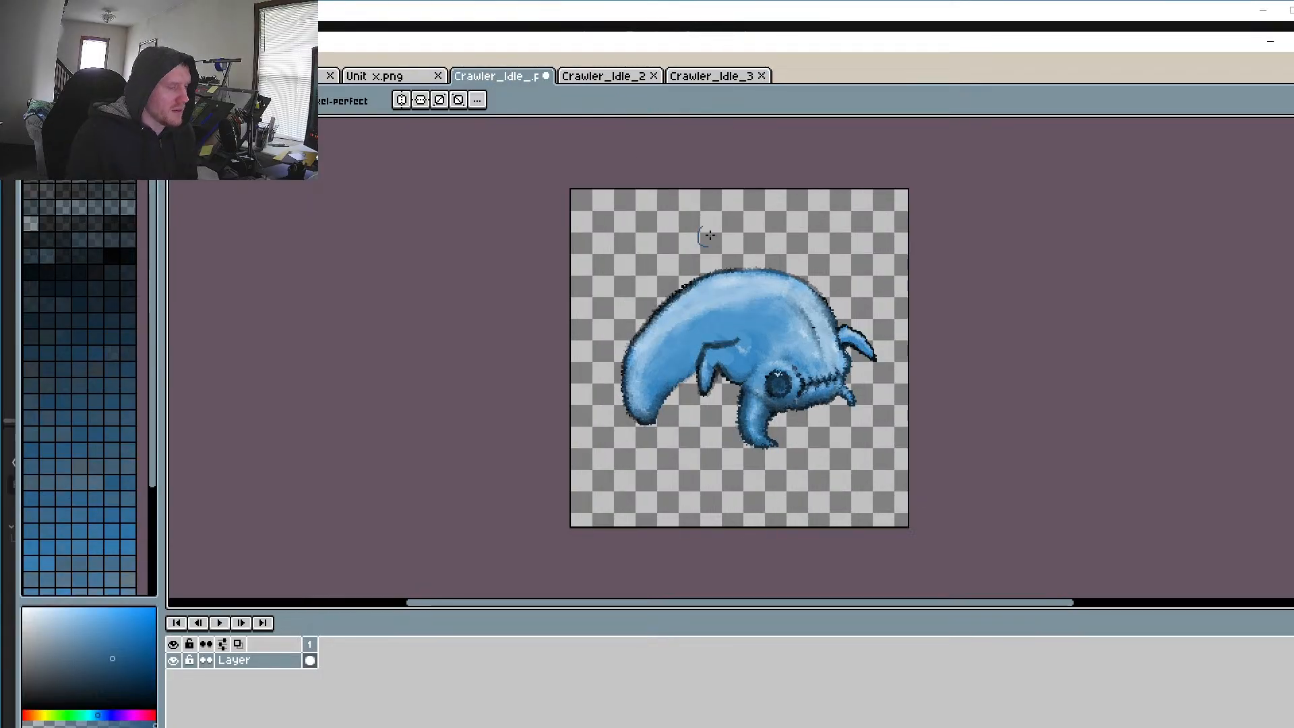
{"action": "key", "text": "ctrl+z"}
{"action": "left_click_drag", "start_coordinate": [732, 246], "coordinate": [729, 215]}
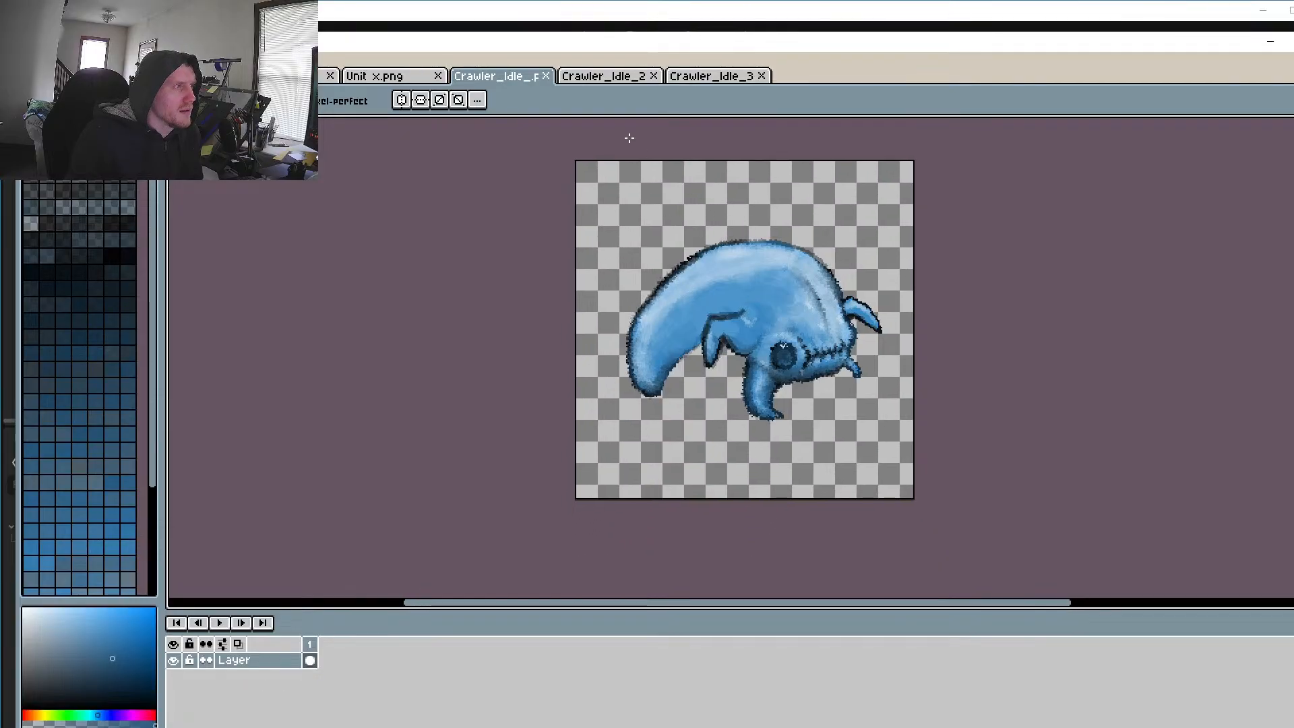
Step: Examine the crawler's limbs, face and outline up close in each of the three idle frames
{"action": "left_click", "coordinate": [610, 77]}
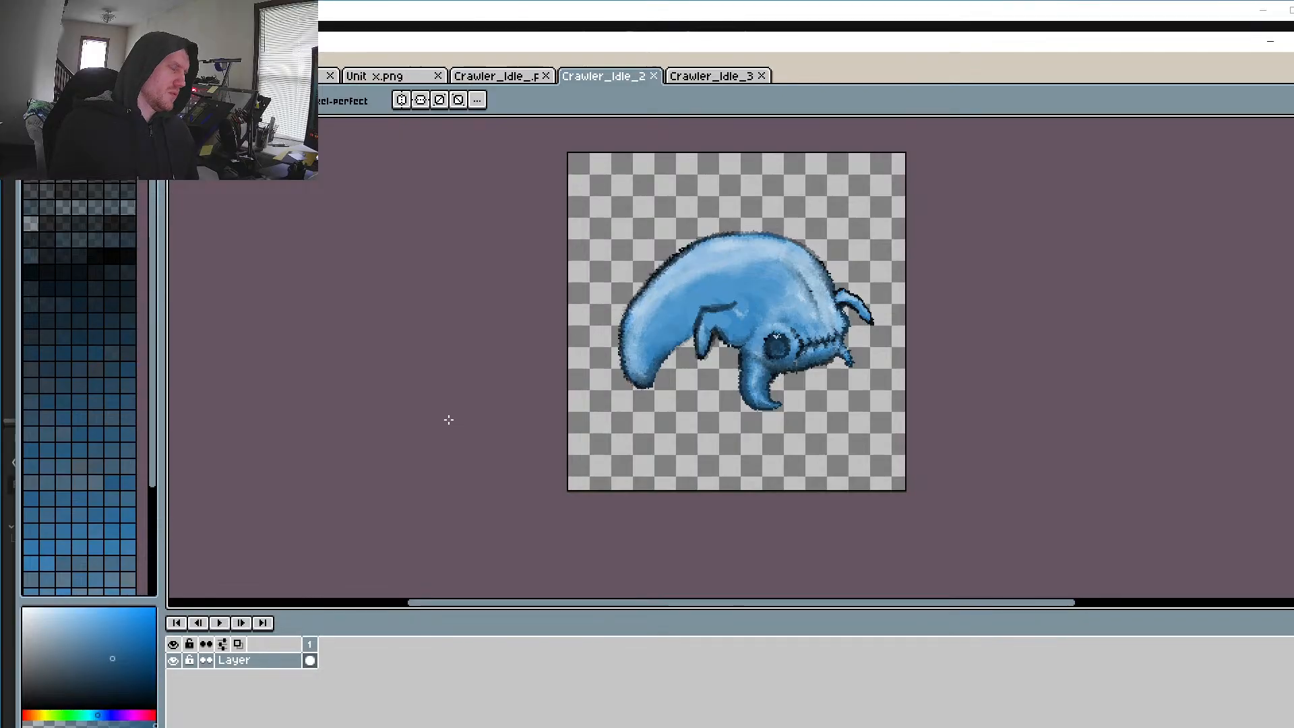
{"action": "scroll", "coordinate": [673, 313], "scroll_direction": "up", "scroll_amount": 4}
{"action": "scroll", "coordinate": [567, 416], "scroll_direction": "down", "scroll_amount": 2}
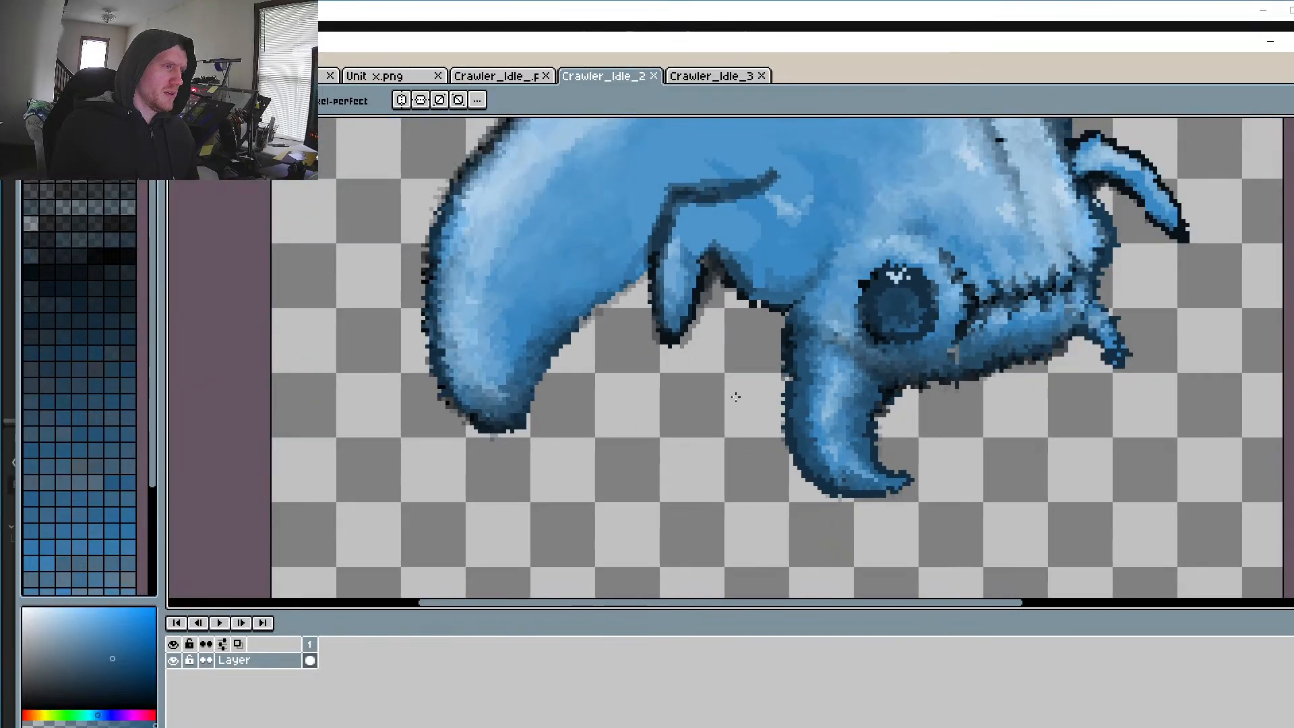
{"action": "scroll", "coordinate": [568, 416], "scroll_direction": "down", "scroll_amount": 1}
{"action": "left_click_drag", "start_coordinate": [691, 342], "coordinate": [649, 428]}
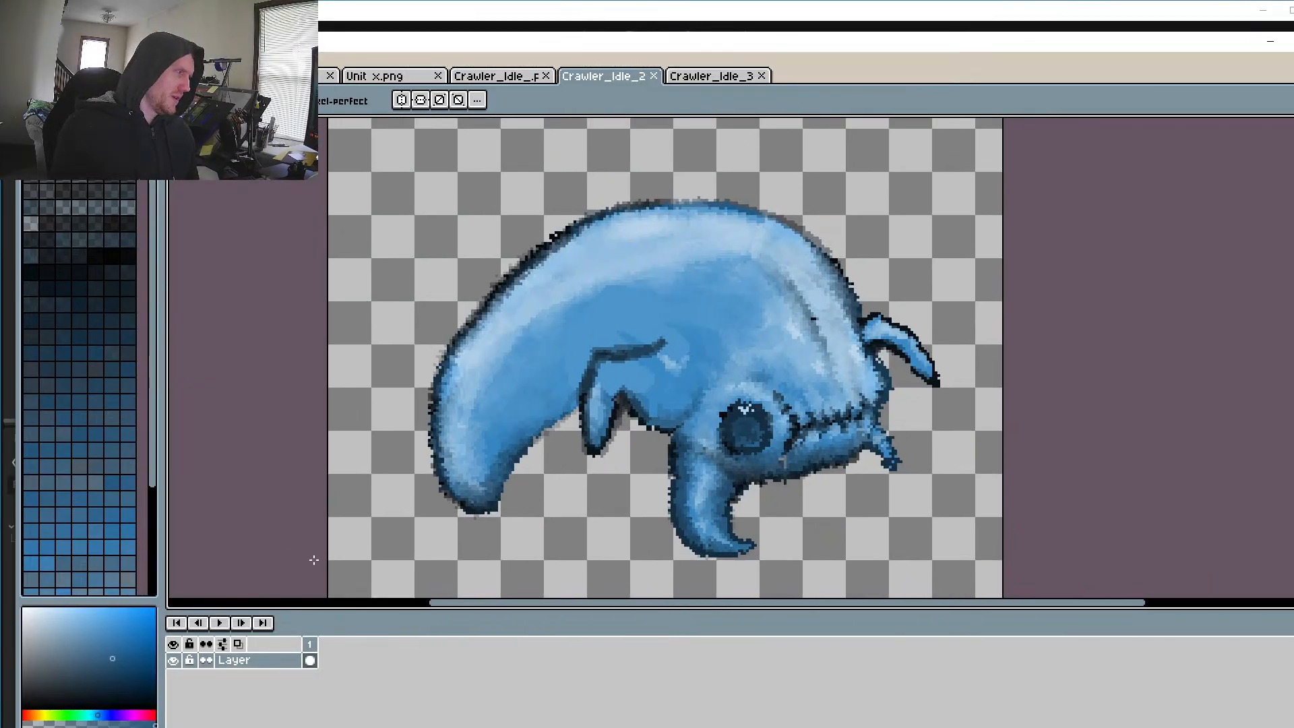
{"action": "left_click", "coordinate": [498, 77]}
{"action": "left_click_drag", "start_coordinate": [722, 344], "coordinate": [661, 352]}
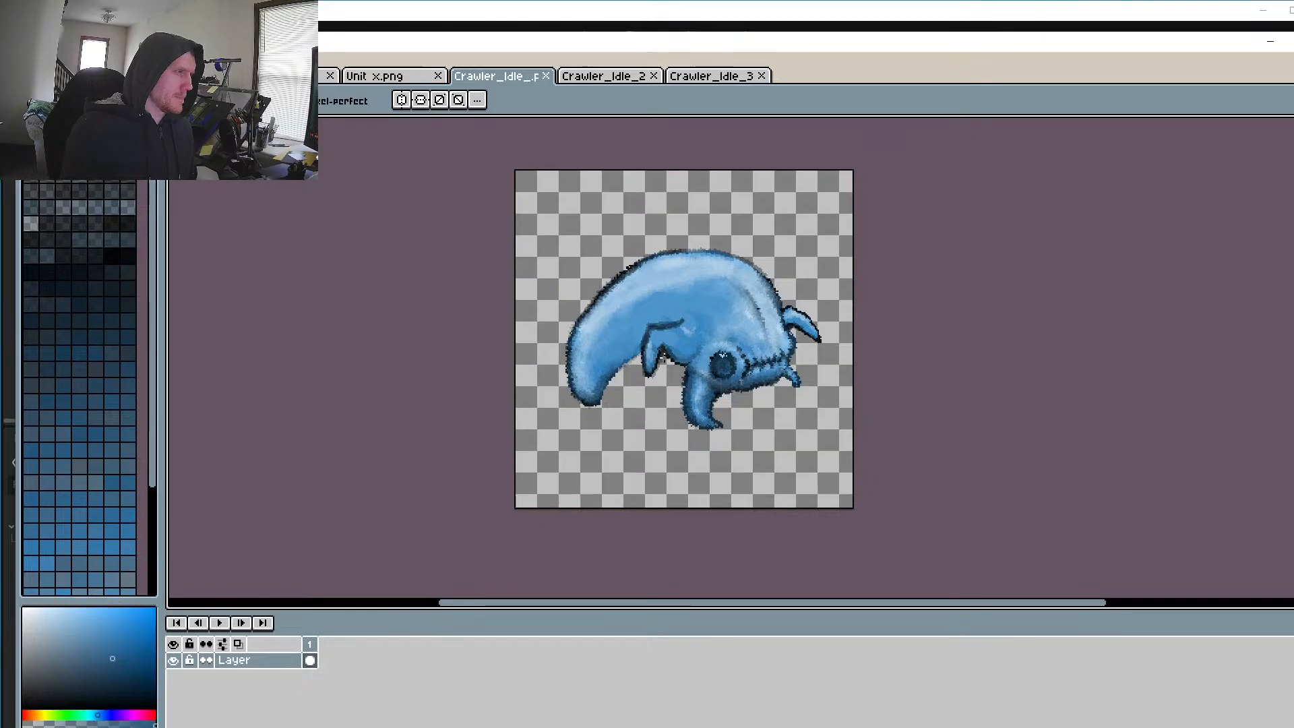
{"action": "scroll", "coordinate": [665, 357], "scroll_direction": "up", "scroll_amount": 2}
{"action": "scroll", "coordinate": [666, 357], "scroll_direction": "down", "scroll_amount": 1}
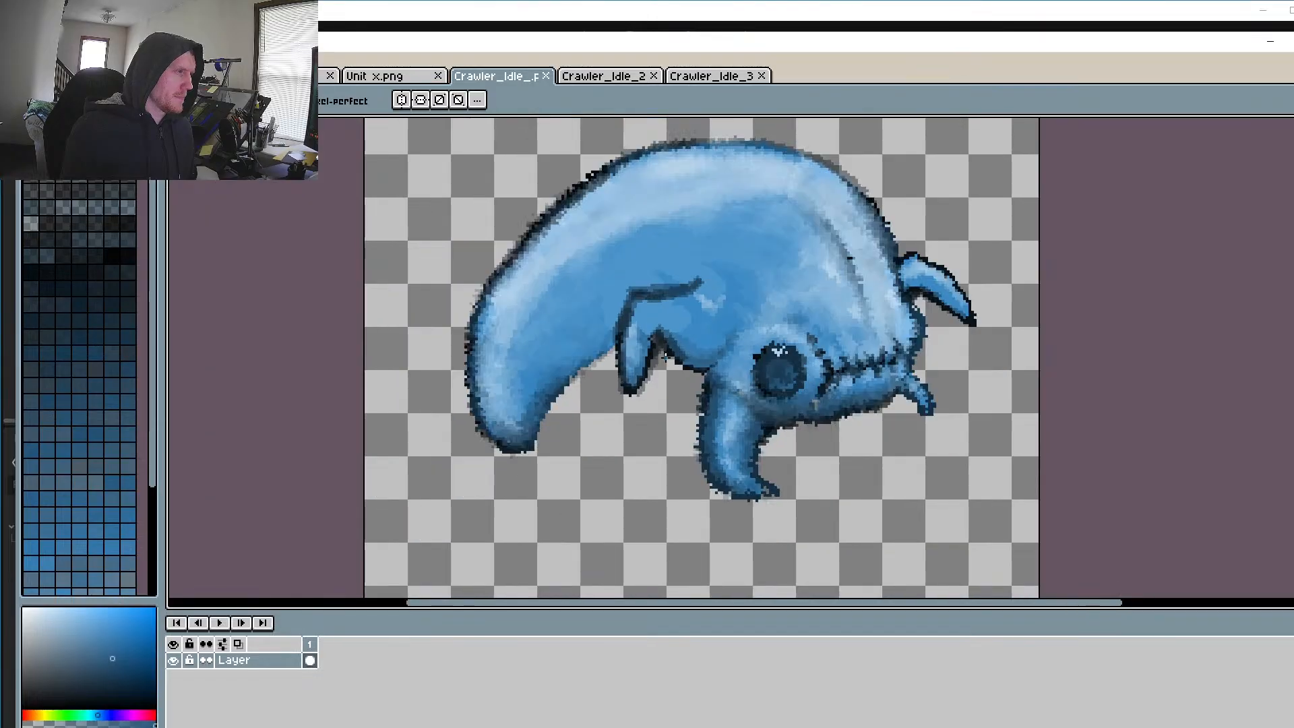
{"action": "left_click", "coordinate": [619, 77]}
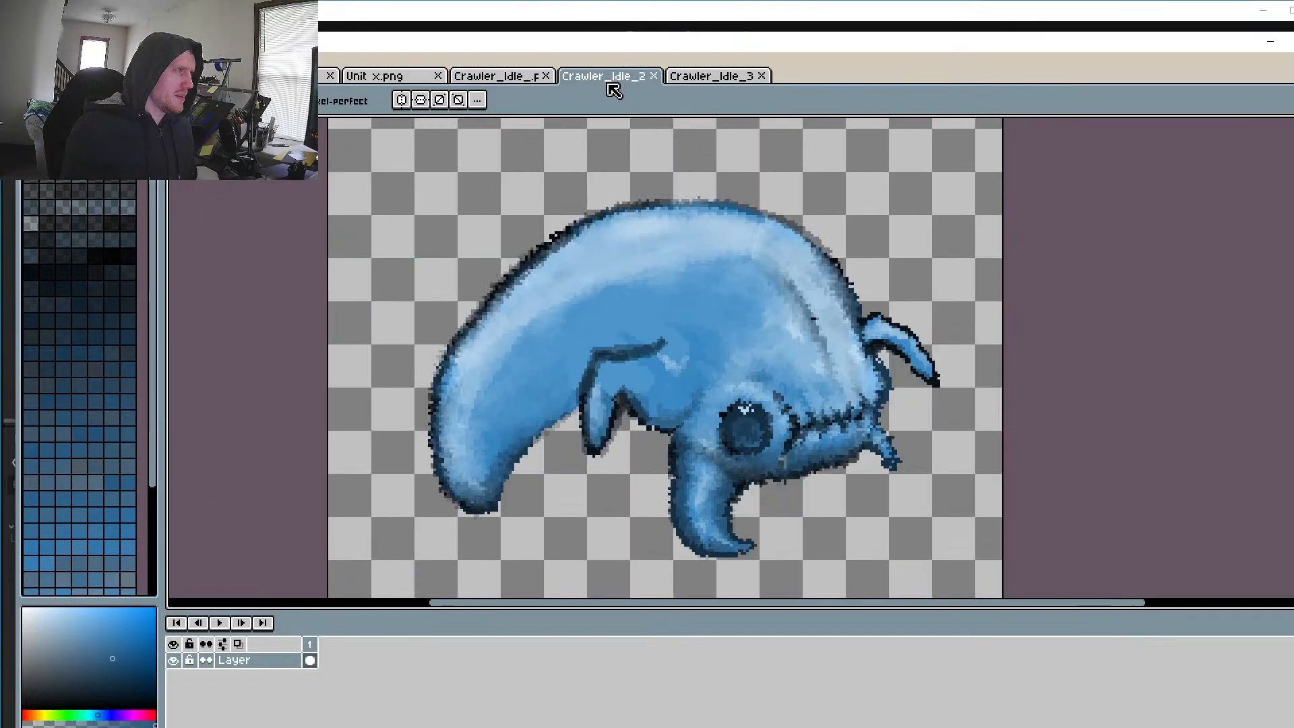
{"action": "left_click", "coordinate": [694, 79]}
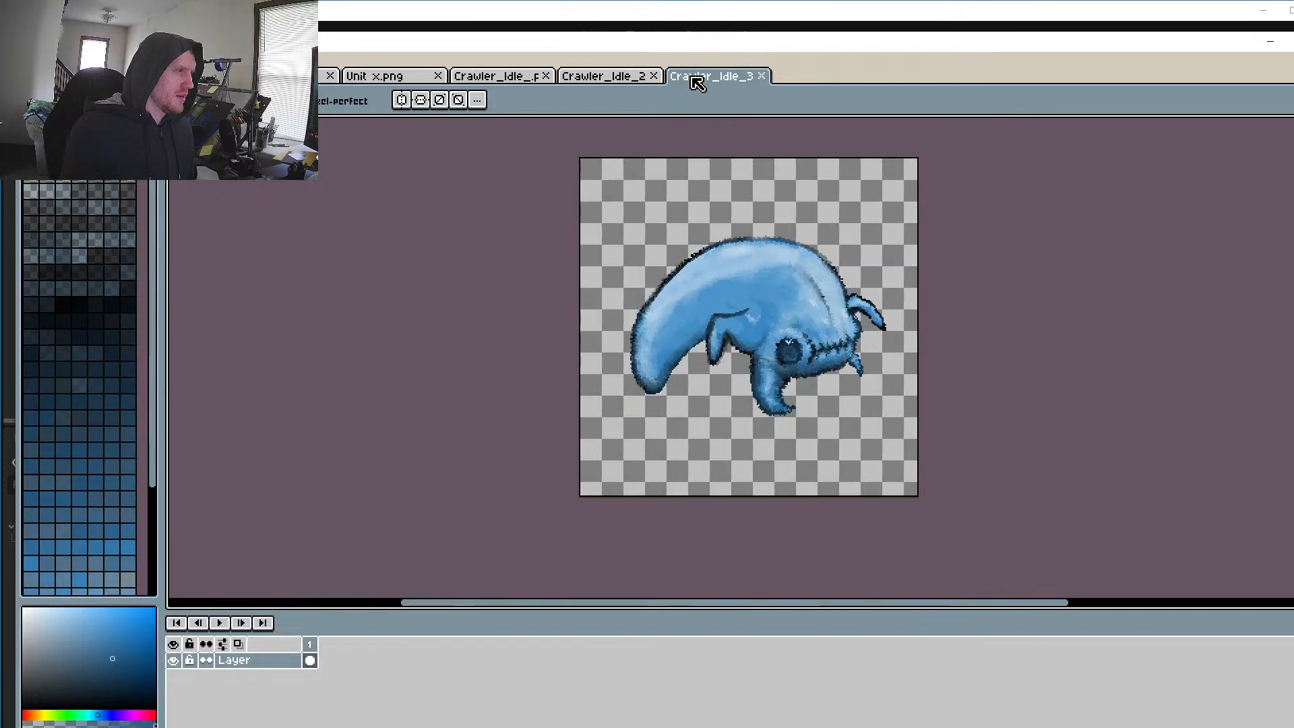
{"action": "scroll", "coordinate": [719, 221], "scroll_direction": "up", "scroll_amount": 1}
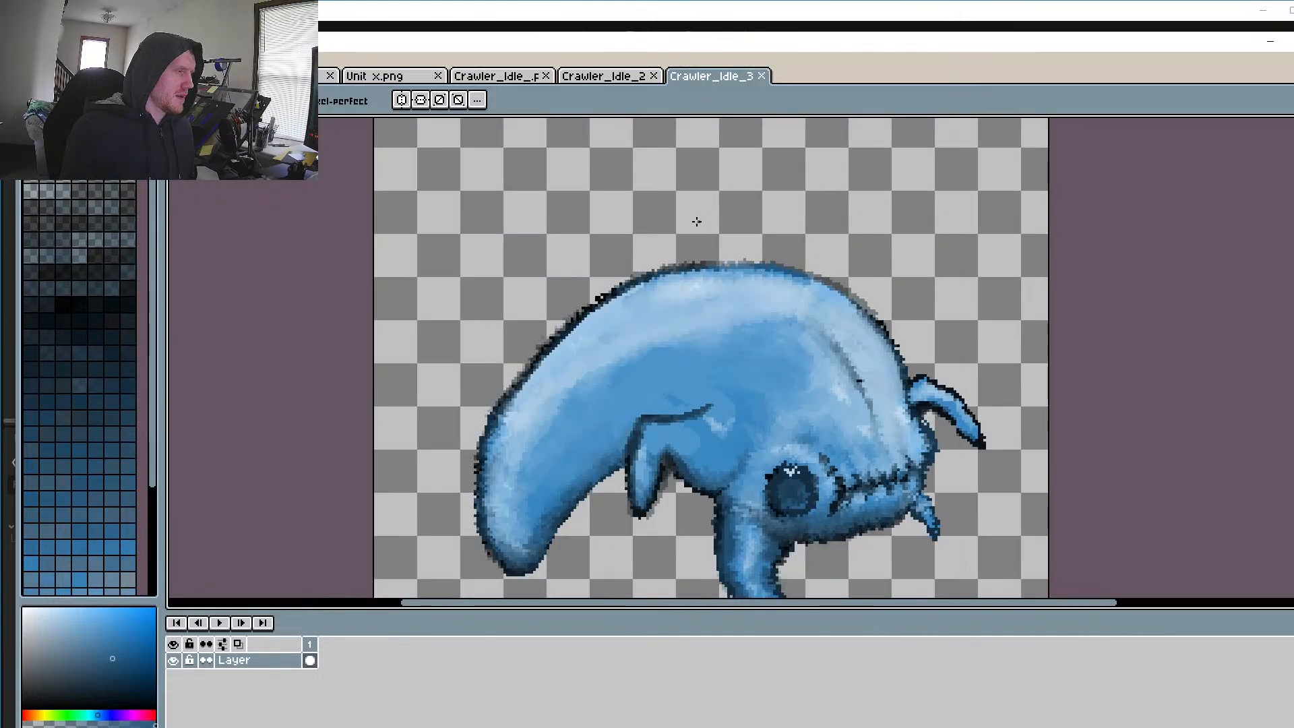
Step: Cycle through the three enlarged idle frames to compare the differences in the crawler's pose
{"action": "left_click", "coordinate": [578, 78]}
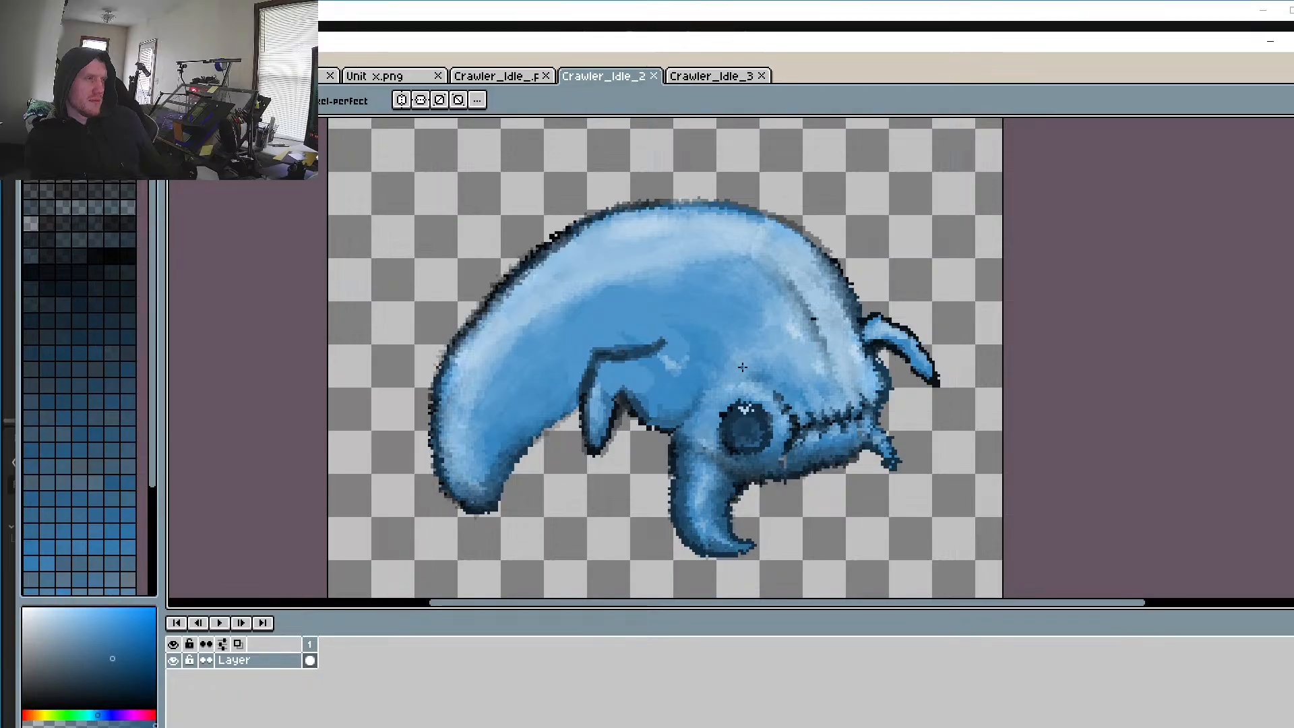
{"action": "left_click", "coordinate": [500, 78]}
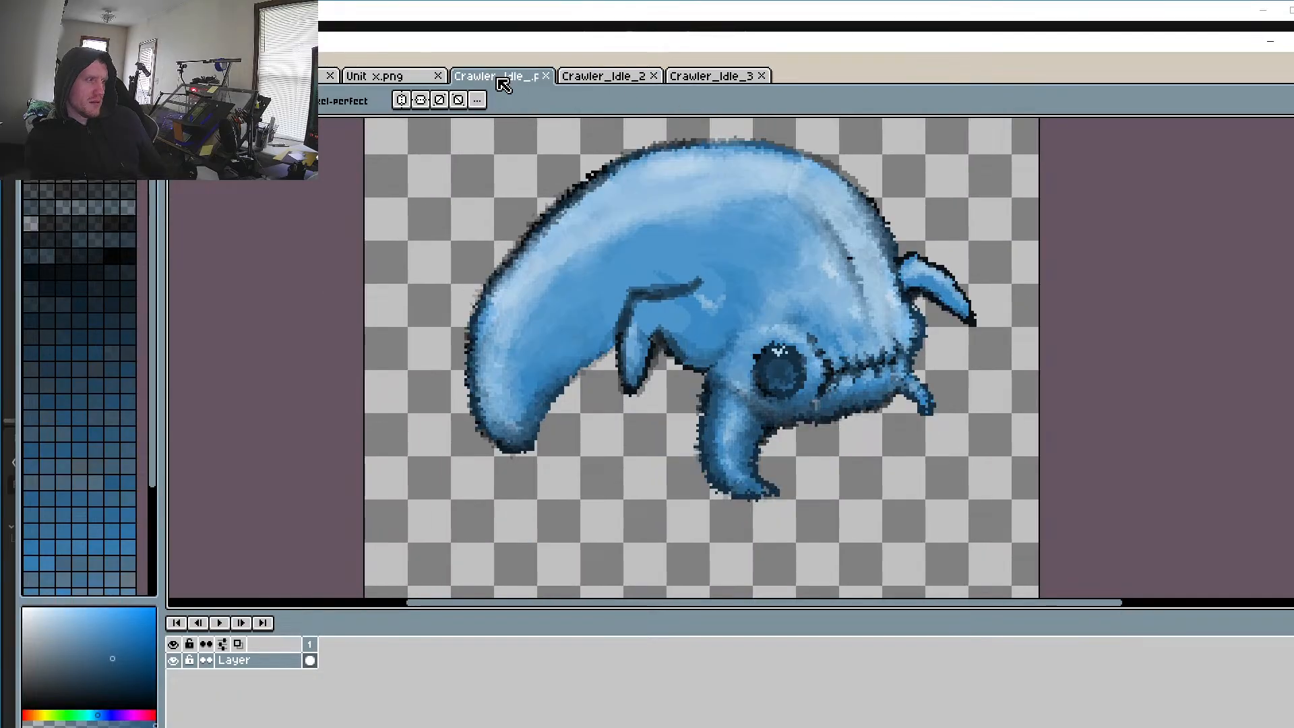
{"action": "left_click", "coordinate": [615, 85]}
{"action": "left_click", "coordinate": [719, 80]}
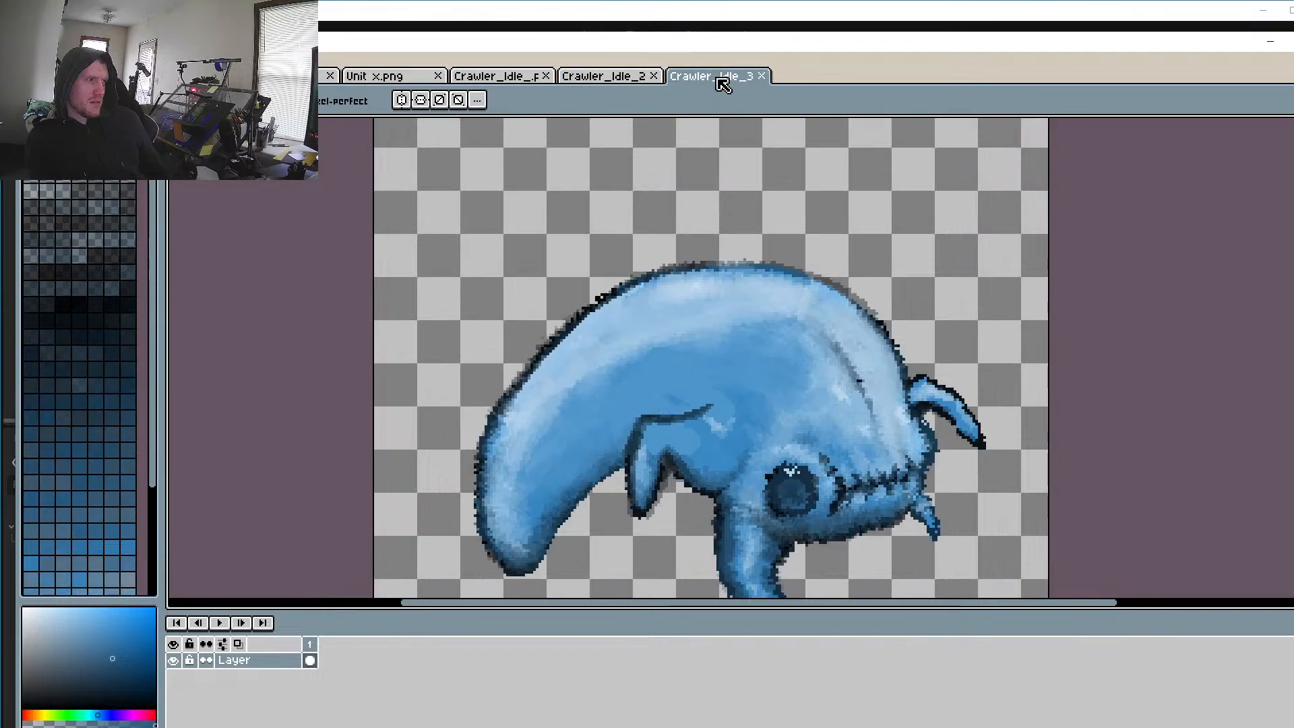
{"action": "left_click", "coordinate": [595, 80]}
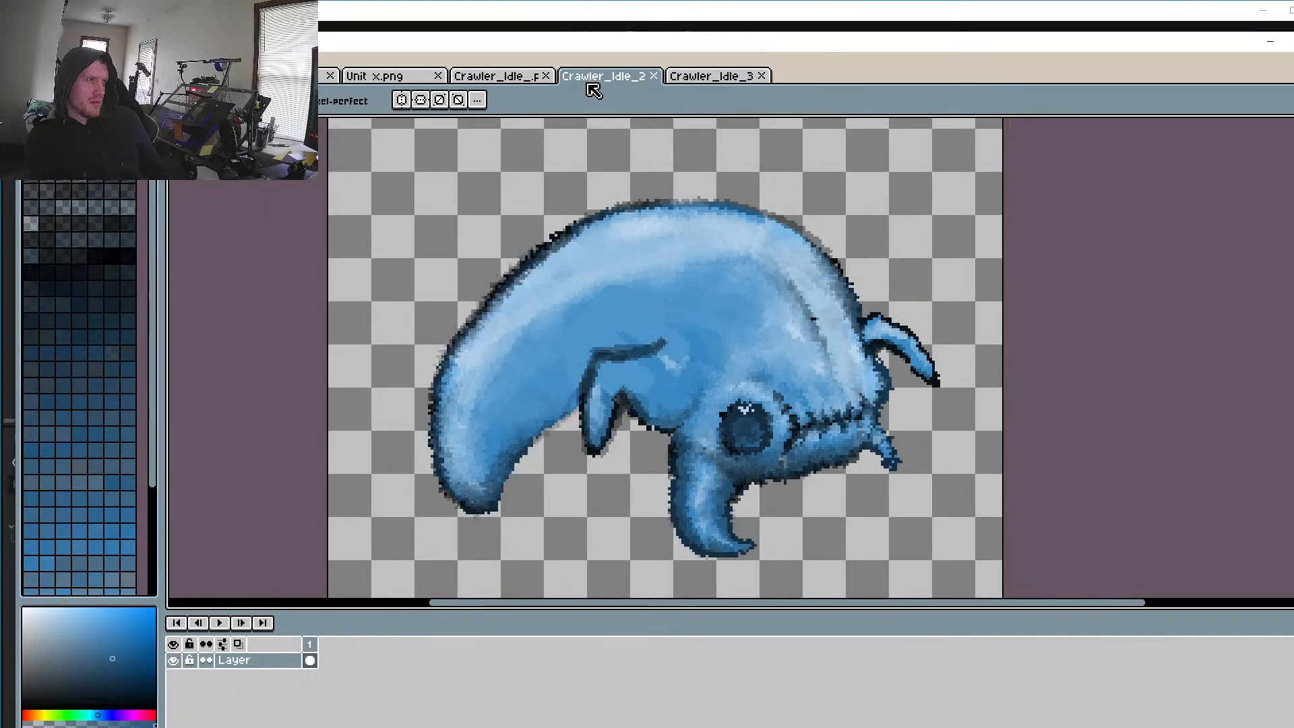
Step: Switch between Crawler_Idle_.png, Crawler_Idle_2 and Crawler_Idle_3 once more to check how the crawler changes between poses
{"action": "left_click", "coordinate": [509, 80]}
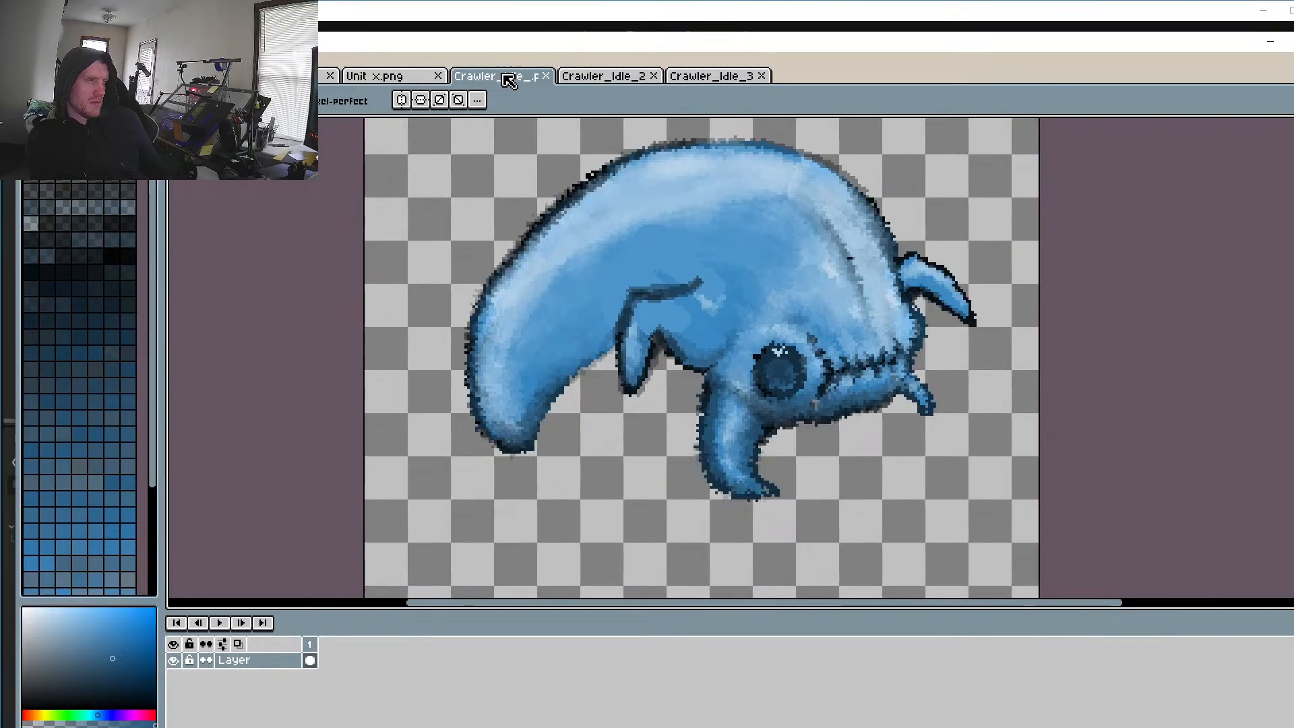
{"action": "left_click", "coordinate": [586, 81]}
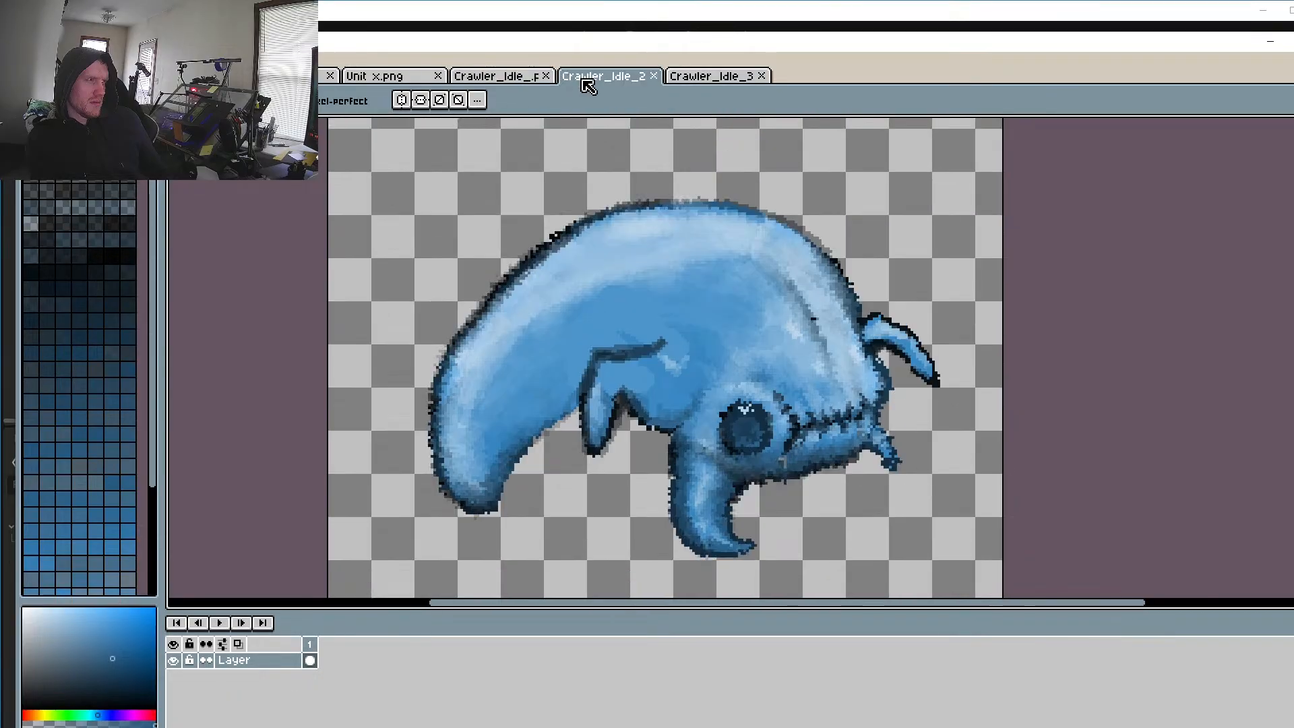
{"action": "left_click", "coordinate": [714, 78]}
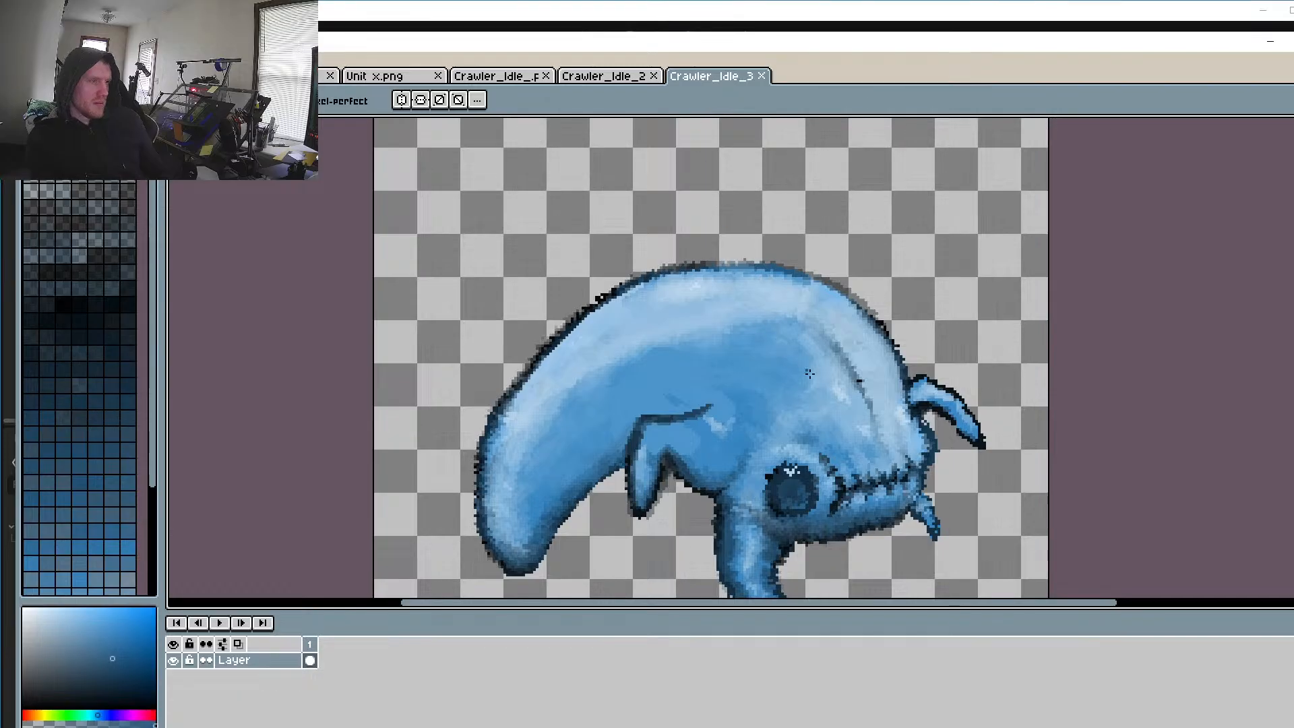
{"action": "left_click", "coordinate": [242, 645]}
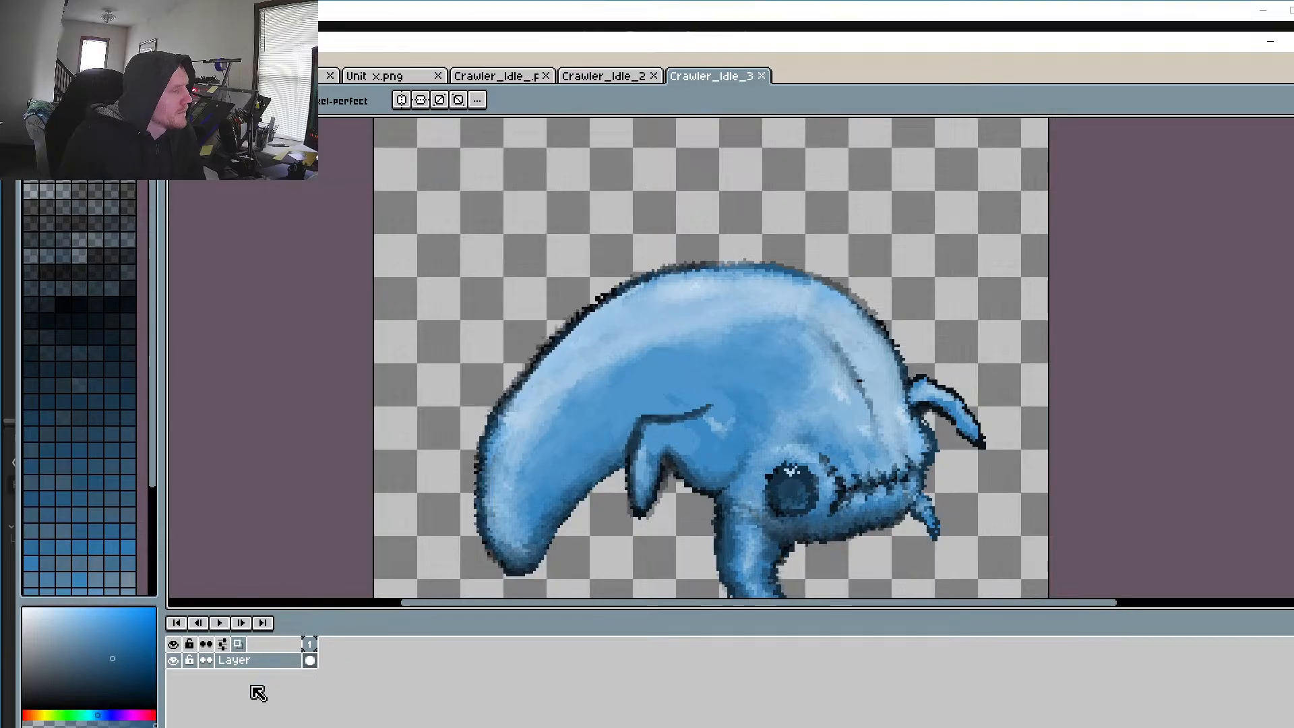
{"action": "left_click", "coordinate": [246, 660]}
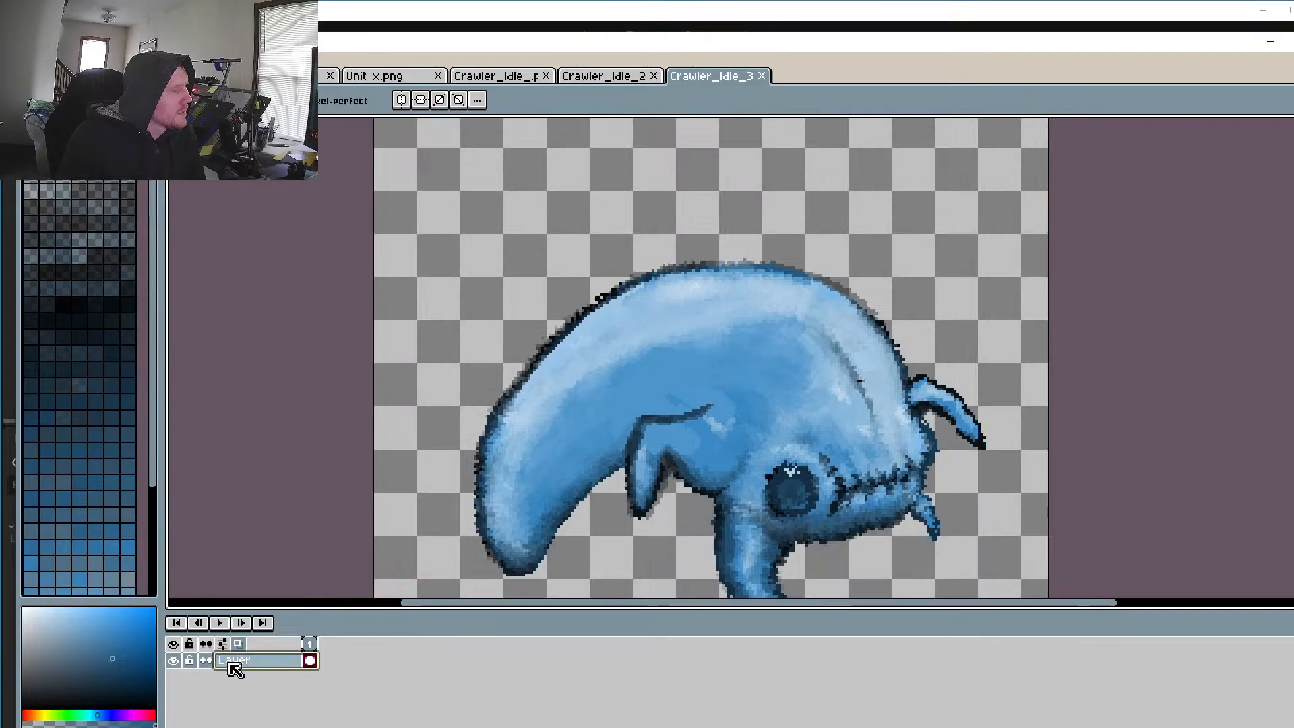
{"action": "left_click", "coordinate": [174, 661]}
{"action": "left_click", "coordinate": [174, 661]}
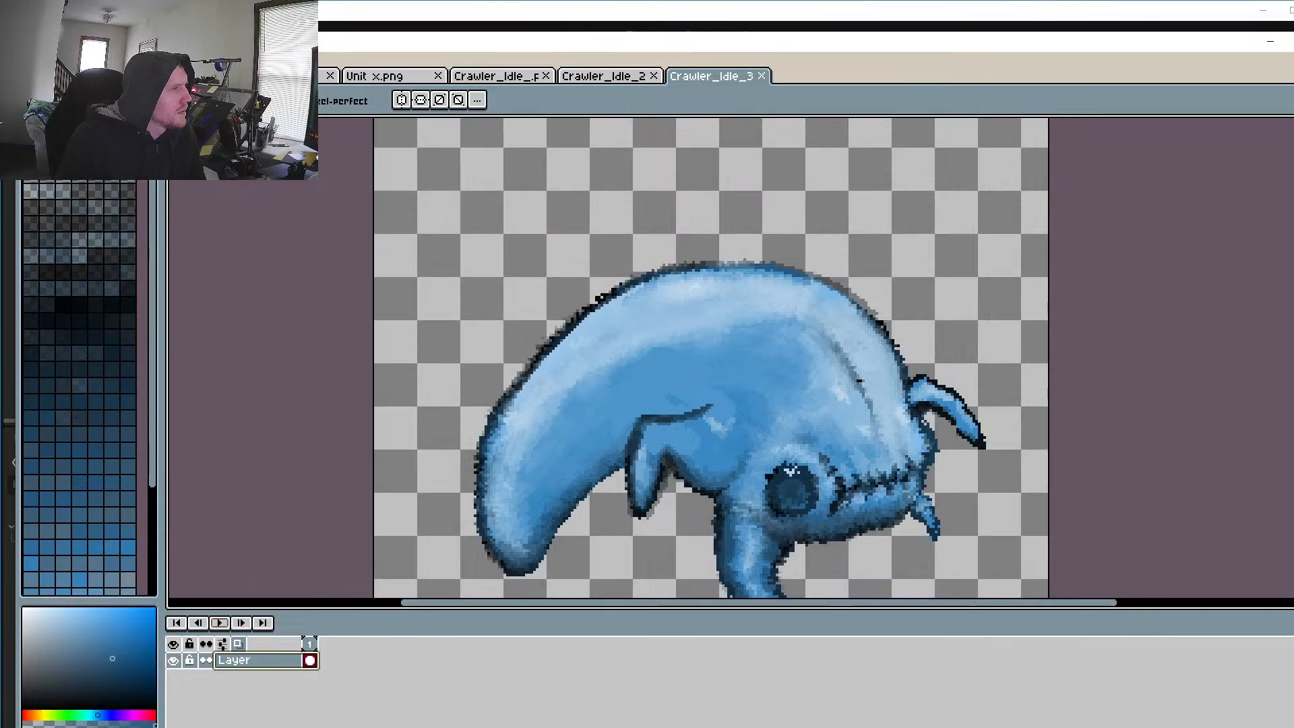
Step: Add a second frame to the animation in Crawler_Idle_.png and select its cel
{"action": "left_click", "coordinate": [517, 76]}
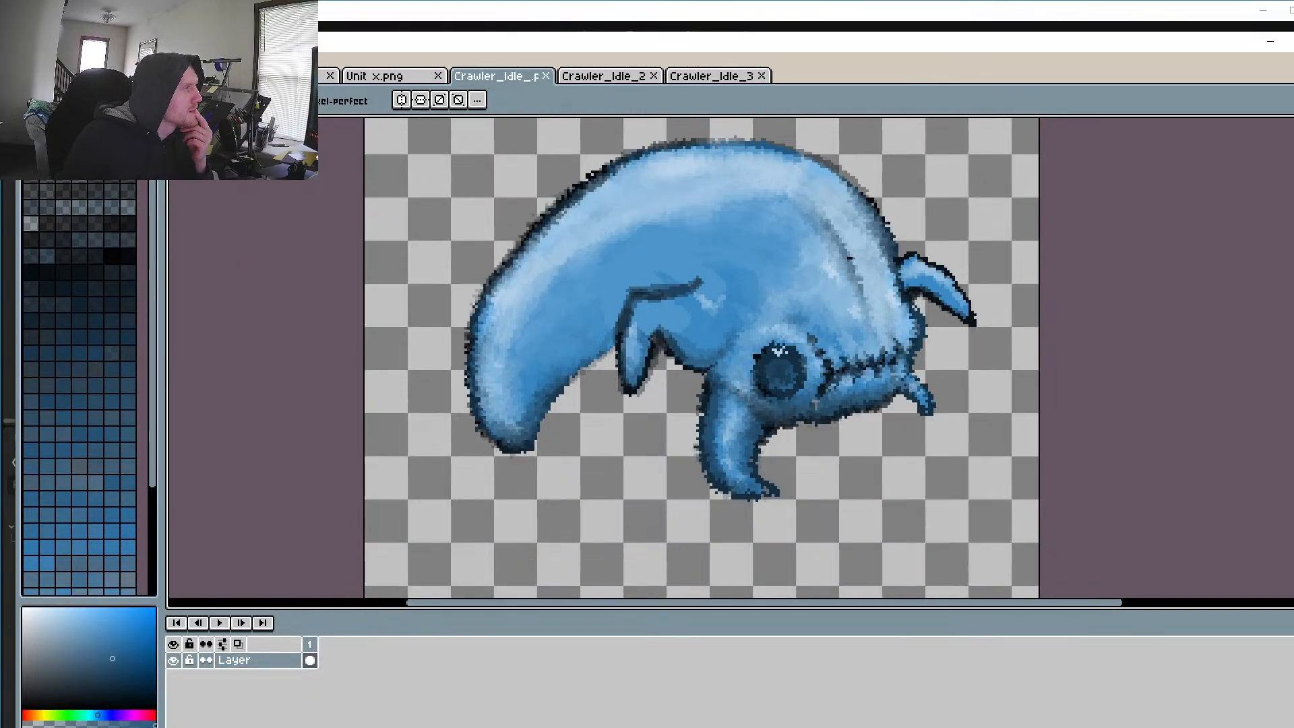
{"action": "left_click", "coordinate": [182, 60]}
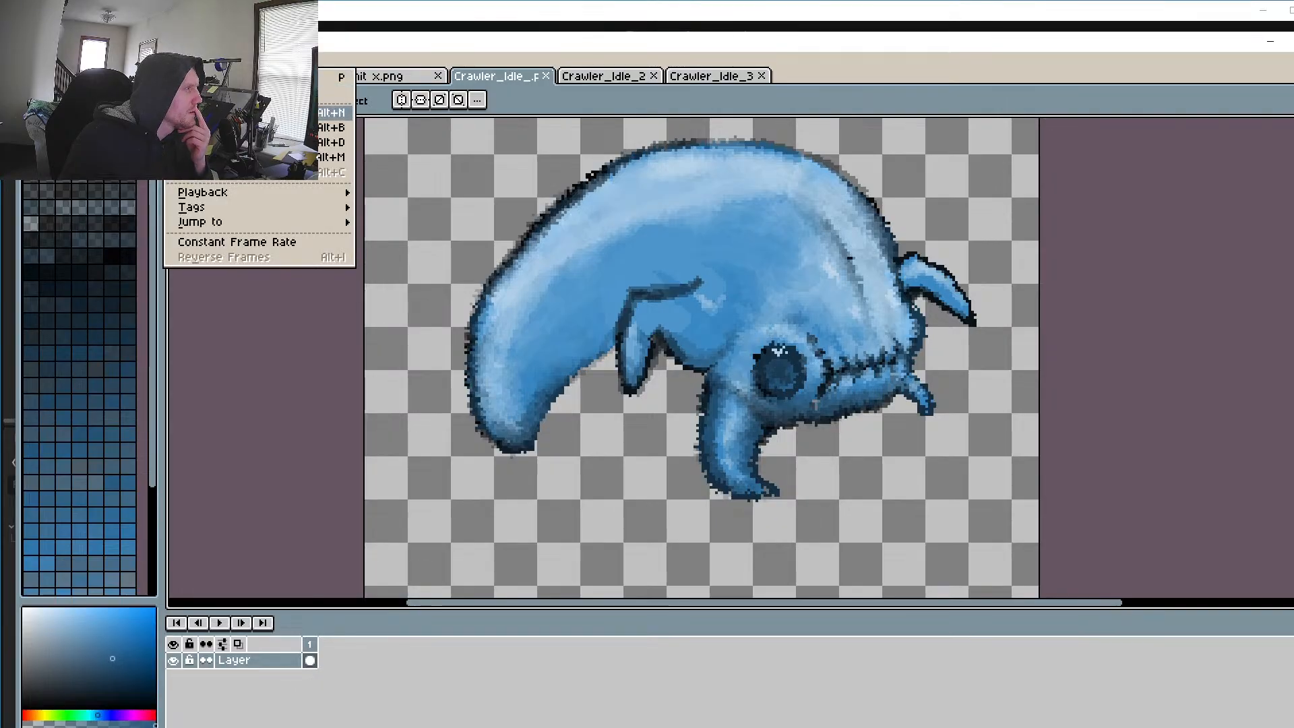
{"action": "key", "text": "alt+n"}
{"action": "left_click", "coordinate": [326, 660]}
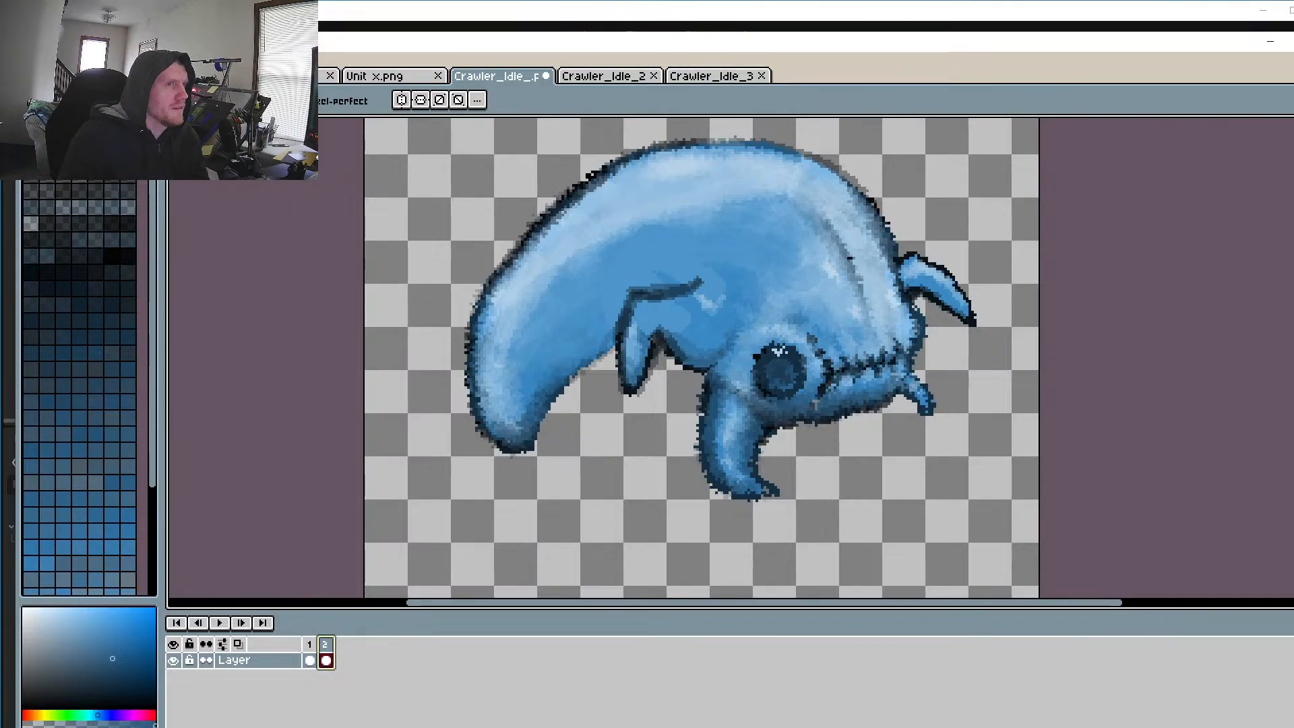
Step: Erase the duplicated crawler from frame 2 of Crawler_Idle_.png so the cel is empty
{"action": "key", "text": "shift+q"}
{"action": "left_click_drag", "start_coordinate": [413, 133], "coordinate": [1078, 565]}
{"action": "key", "text": "Delete"}
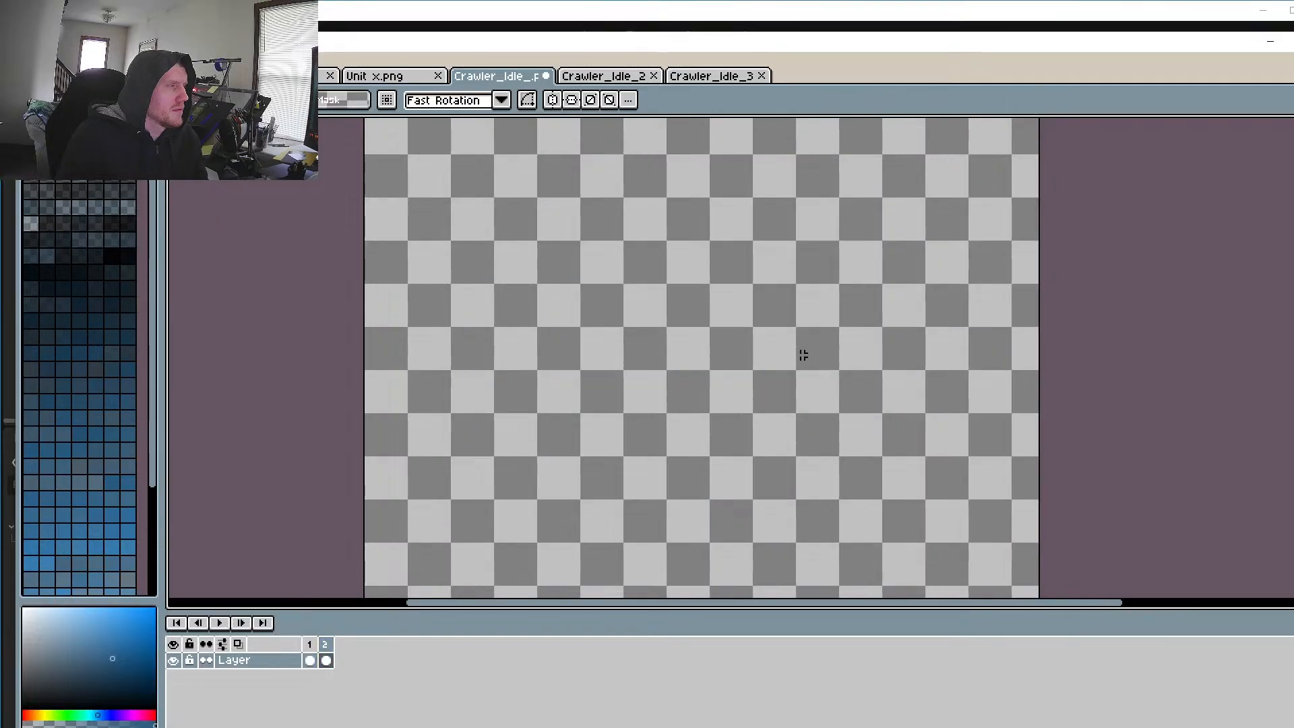
{"action": "left_click", "coordinate": [325, 658]}
Step: Copy the whole crawler from Crawler_Idle_2 and paste it into frame 2 of Crawler_Idle_.png
{"action": "left_click", "coordinate": [606, 77]}
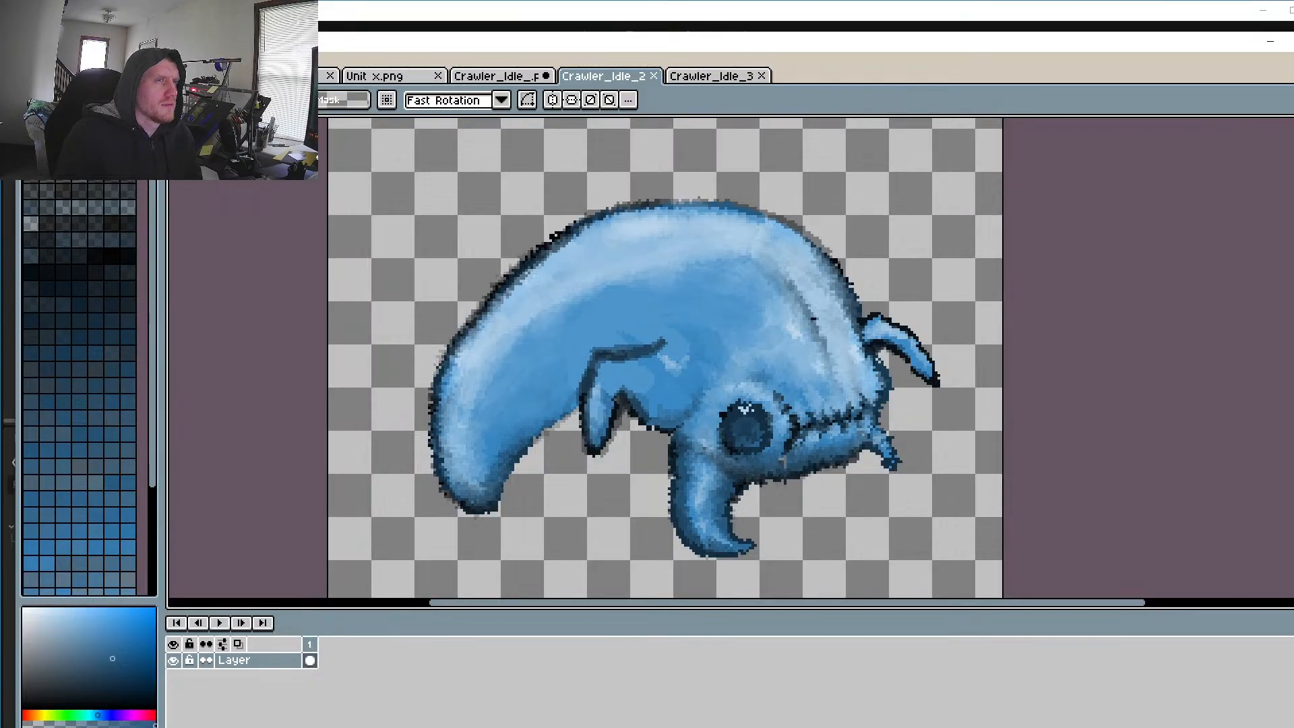
{"action": "left_click_drag", "start_coordinate": [327, 167], "coordinate": [980, 590]}
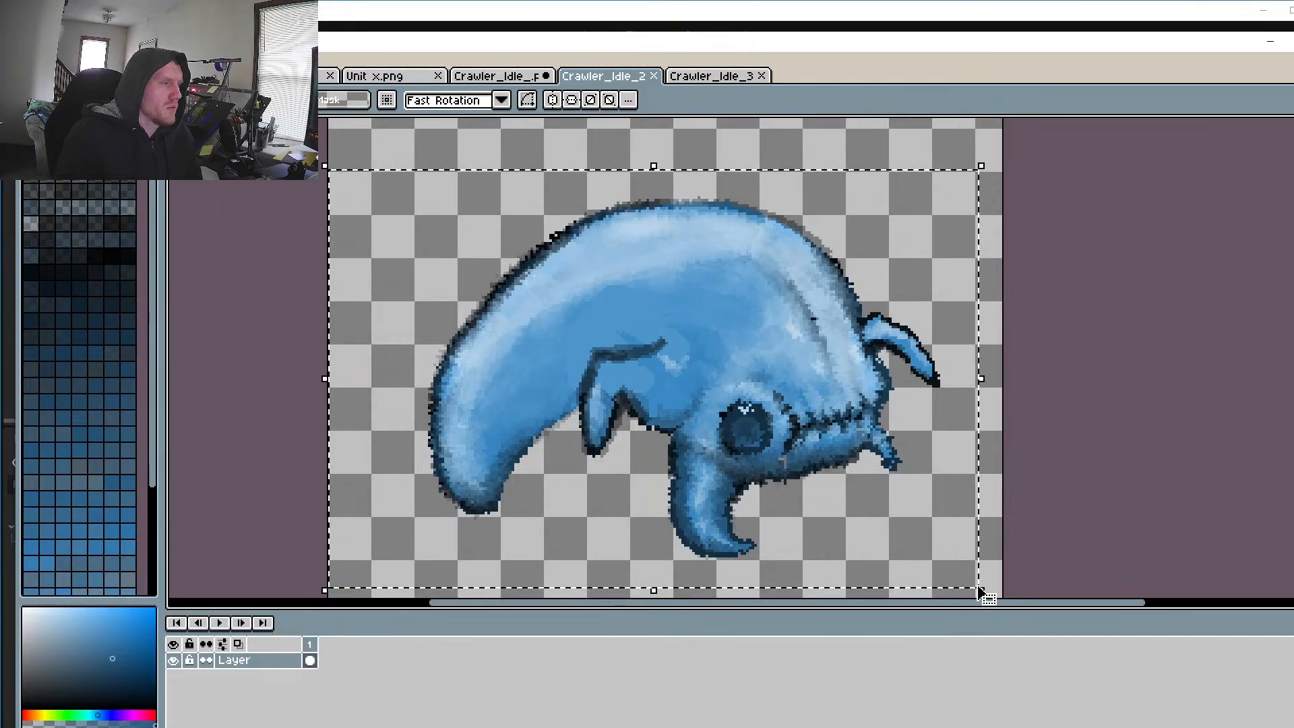
{"action": "left_click", "coordinate": [495, 76]}
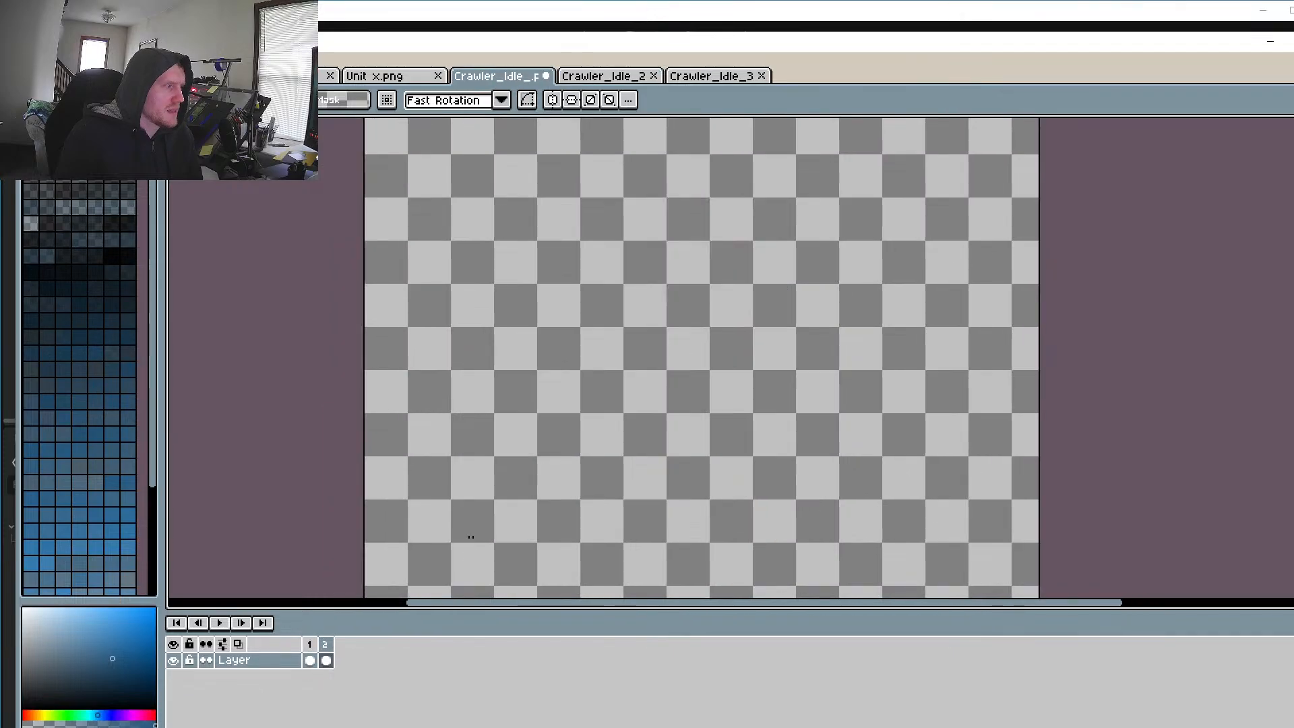
{"action": "key", "text": "ctrl+v"}
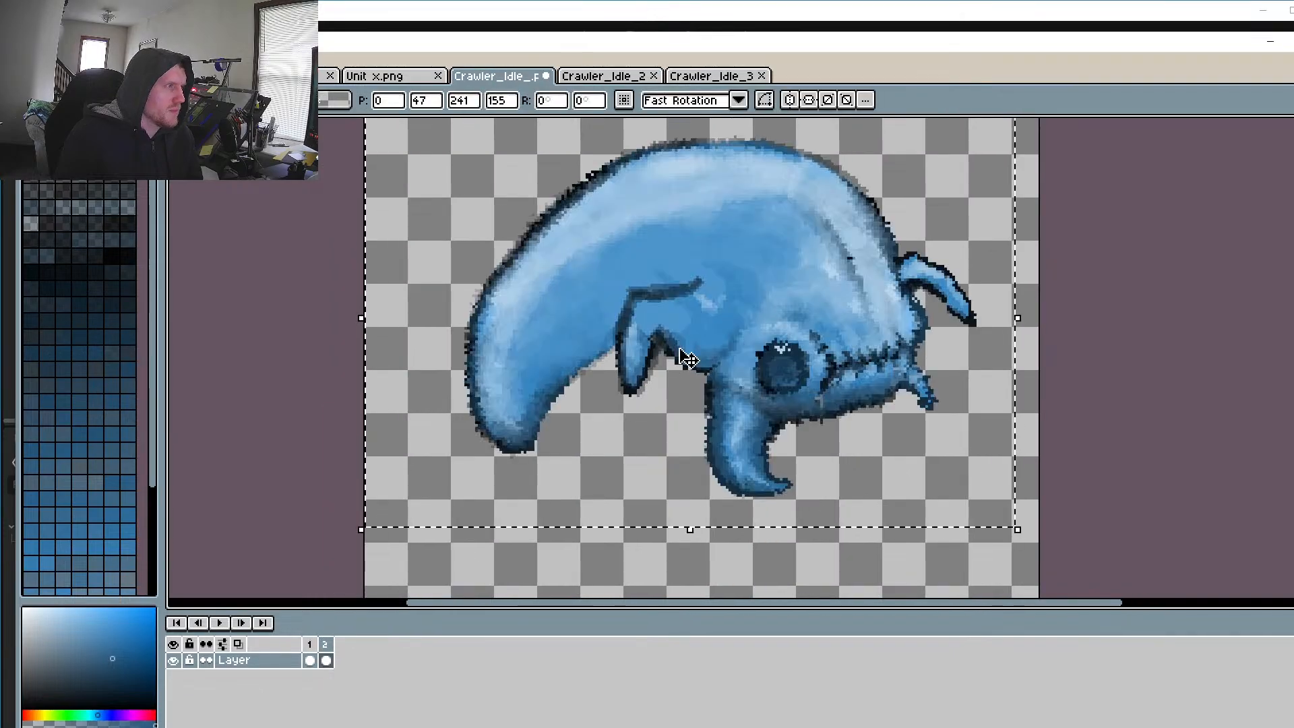
Step: Add a third frame after frame 2 in Crawler_Idle_.png and select its cel
{"action": "left_click", "coordinate": [309, 660]}
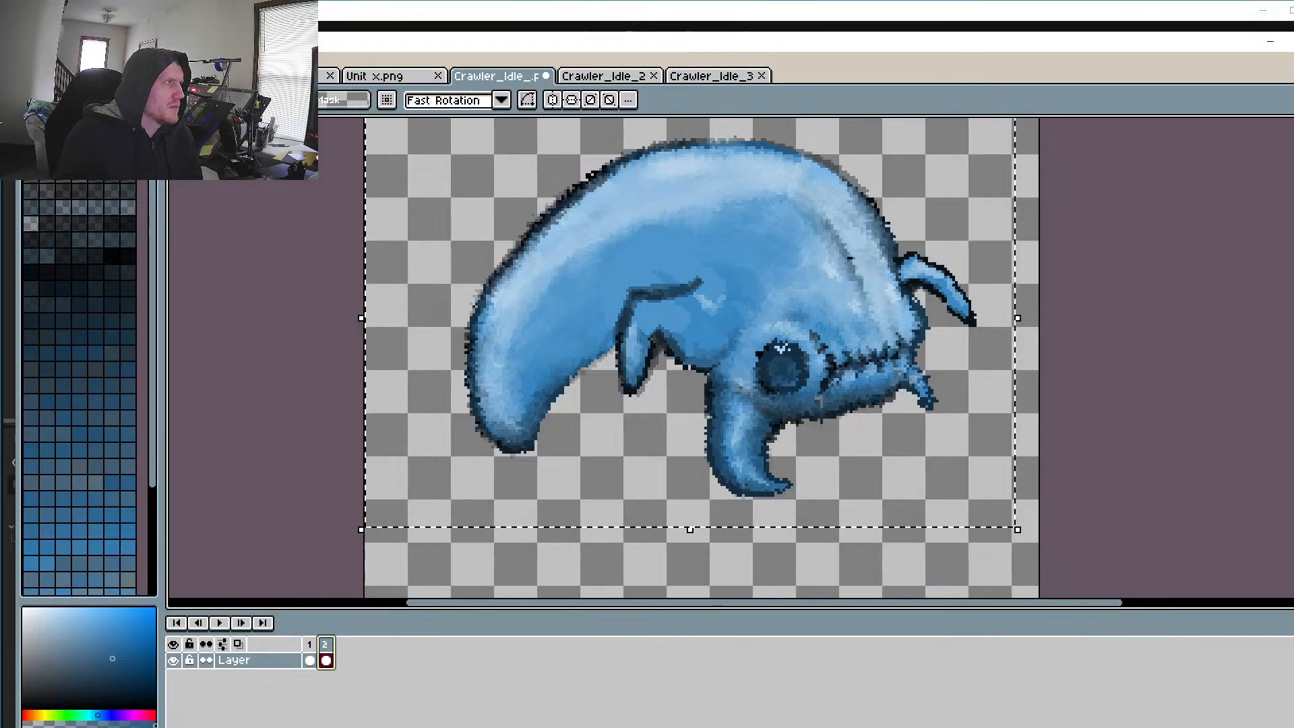
{"action": "left_click", "coordinate": [180, 59]}
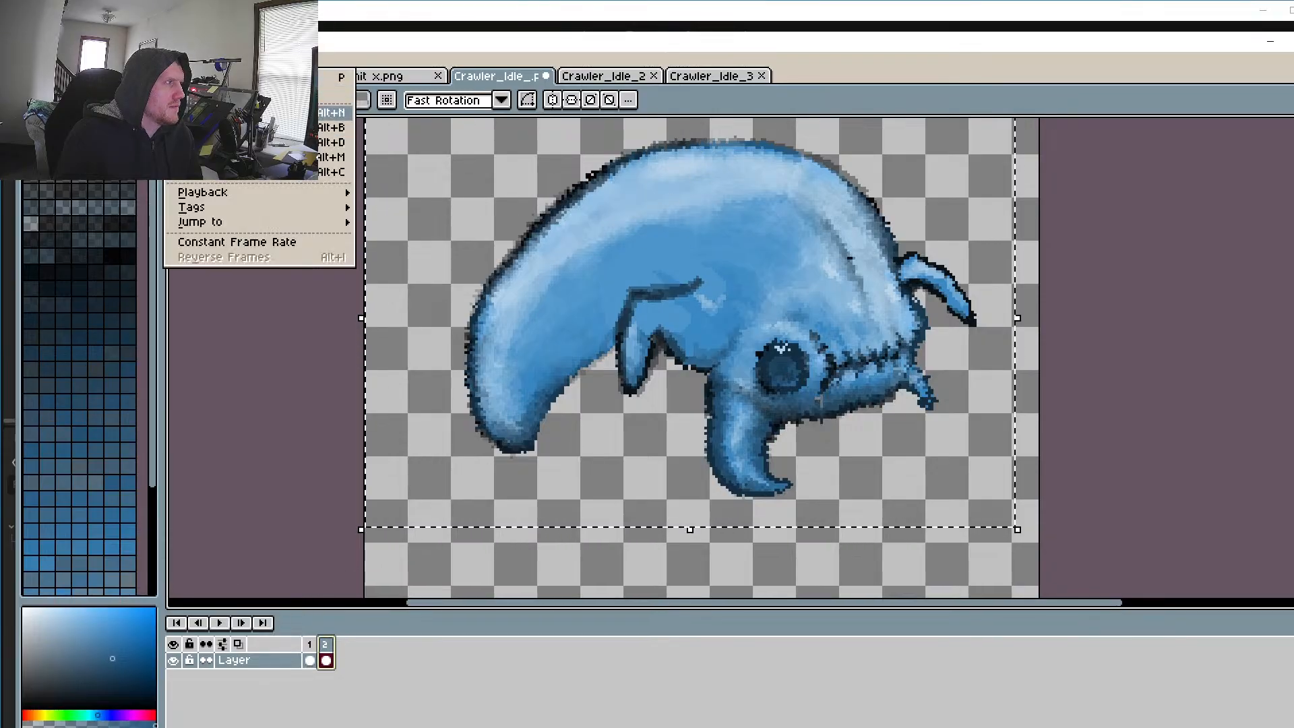
{"action": "left_click", "coordinate": [209, 113]}
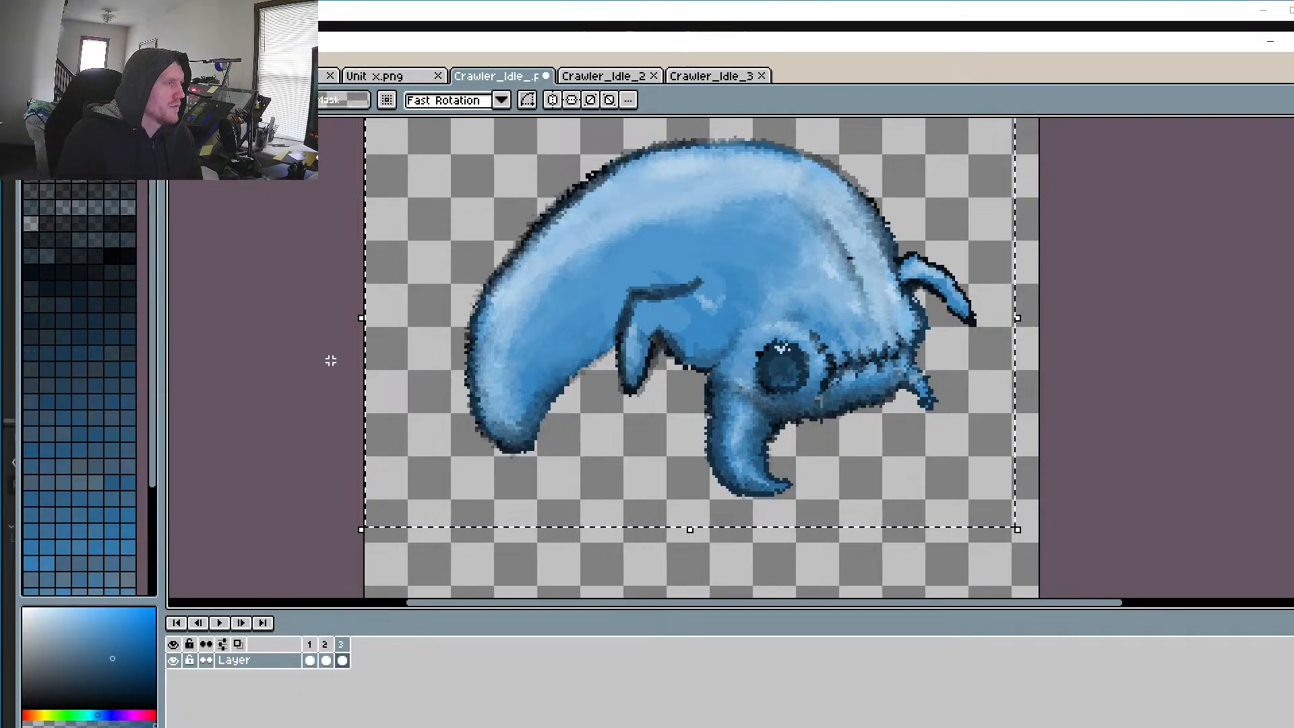
{"action": "left_click", "coordinate": [342, 661]}
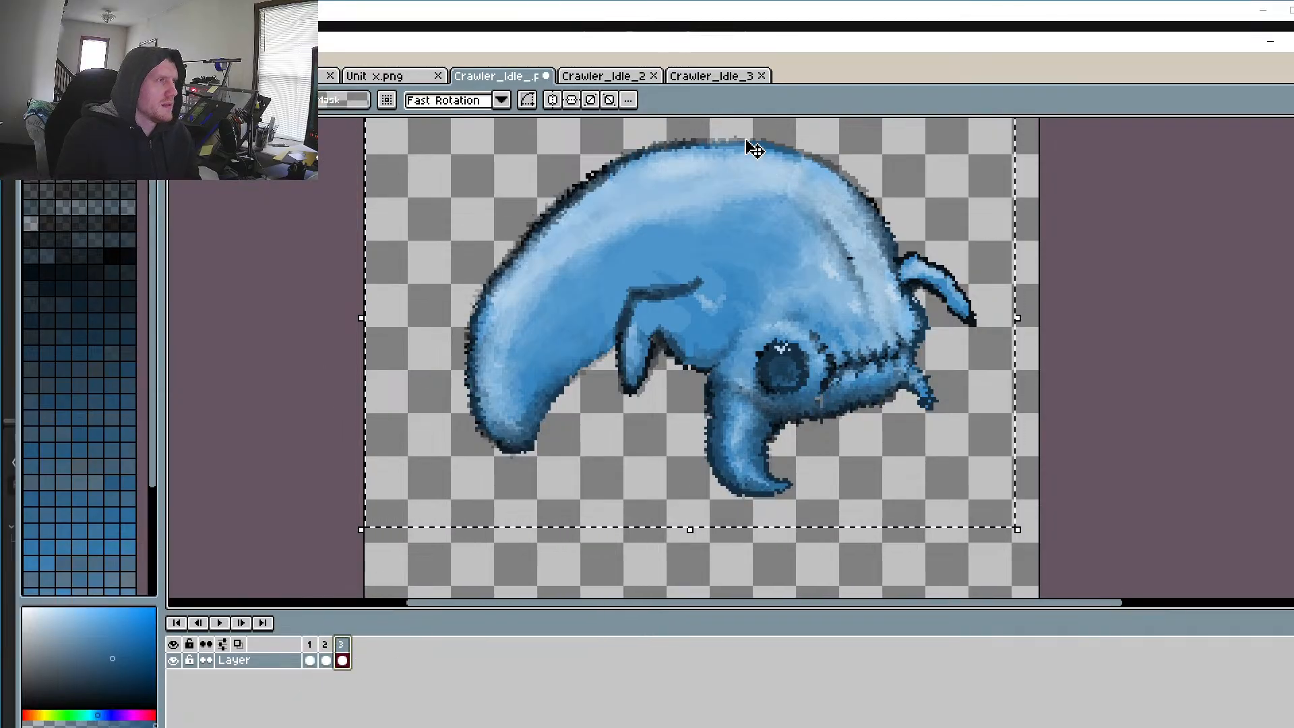
Step: Copy the whole crawler from Crawler_Idle_3 and paste it into frame 3 of Crawler_Idle_.png in place of the duplicate
{"action": "left_click", "coordinate": [714, 75]}
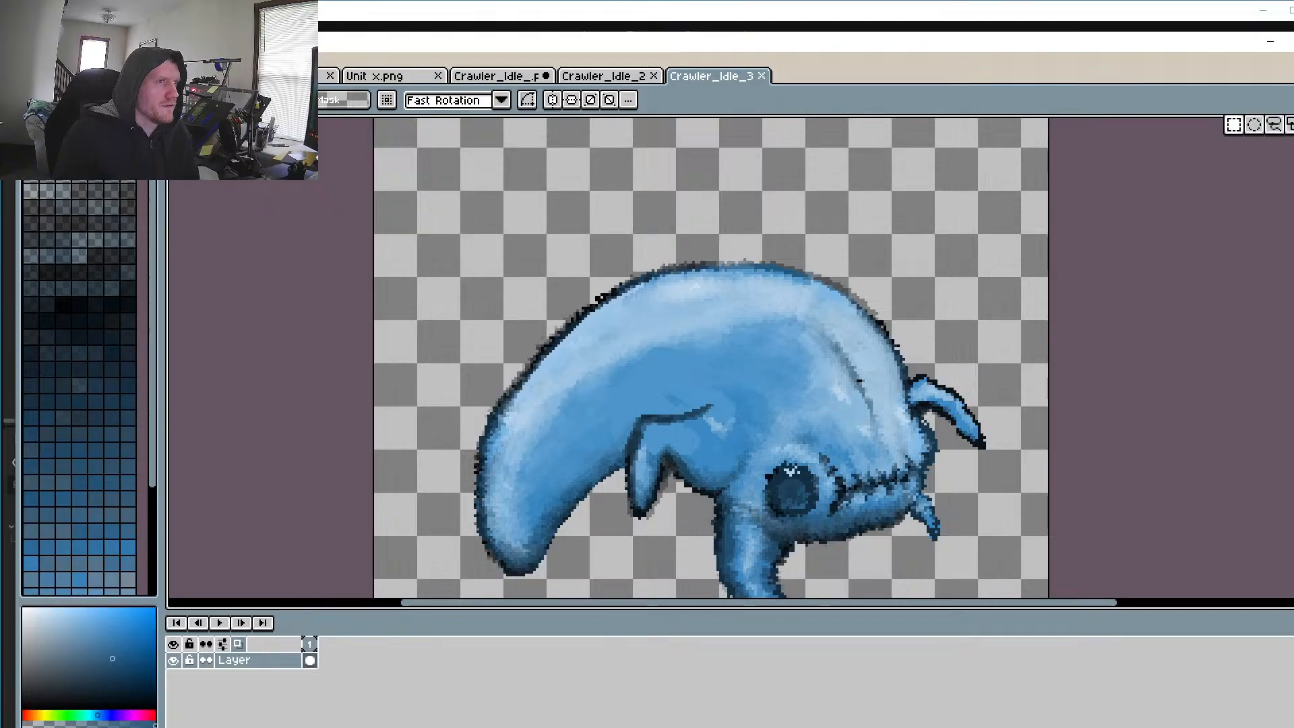
{"action": "left_click_drag", "start_coordinate": [376, 206], "coordinate": [1025, 563]}
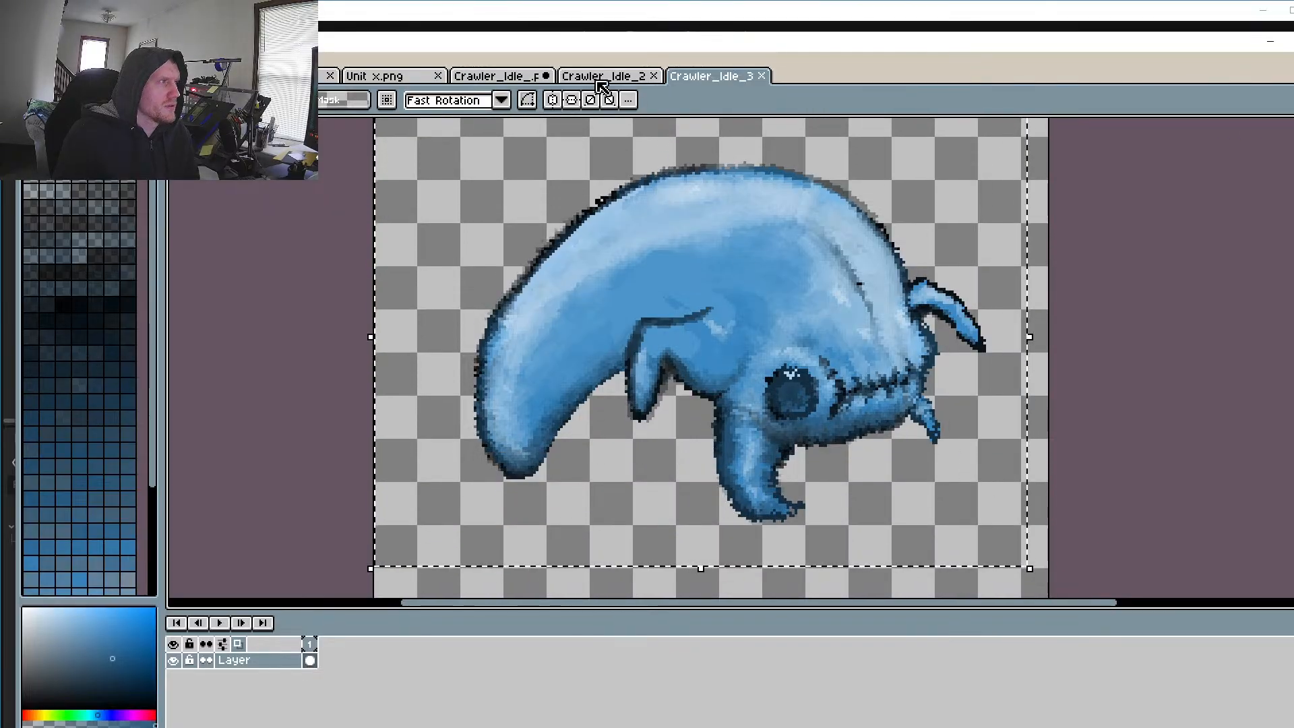
{"action": "left_click", "coordinate": [512, 76]}
{"action": "key", "text": "ctrl+v"}
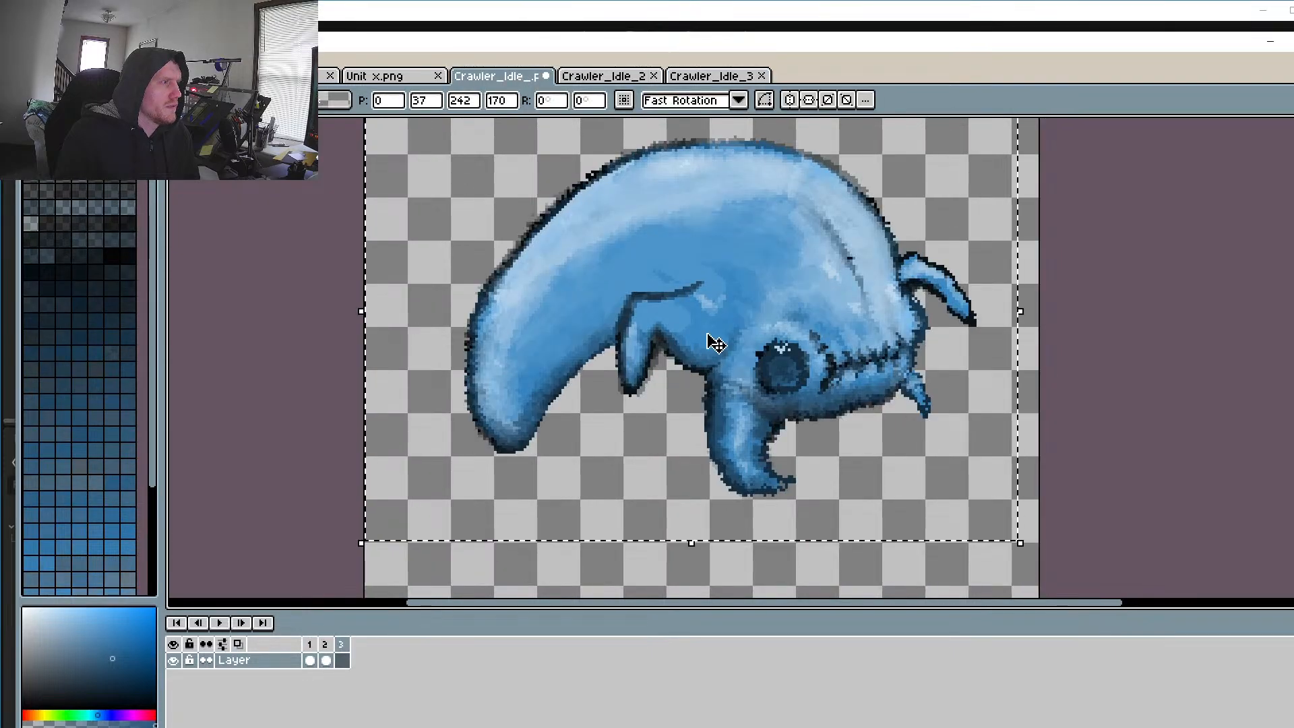
Step: Play the three-frame idle animation, stop it, and step through the frames to check the crawler's motion
{"action": "left_click", "coordinate": [219, 623]}
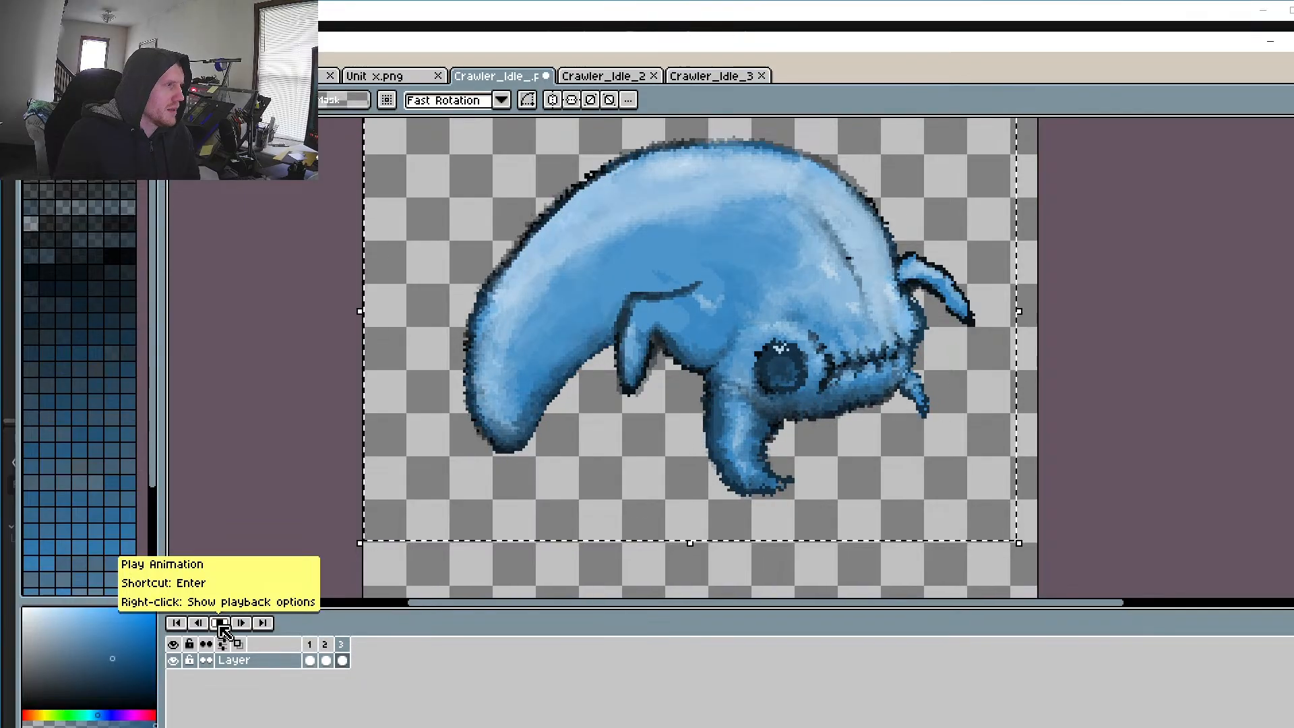
{"action": "left_click", "coordinate": [222, 625]}
{"action": "left_click", "coordinate": [241, 622]}
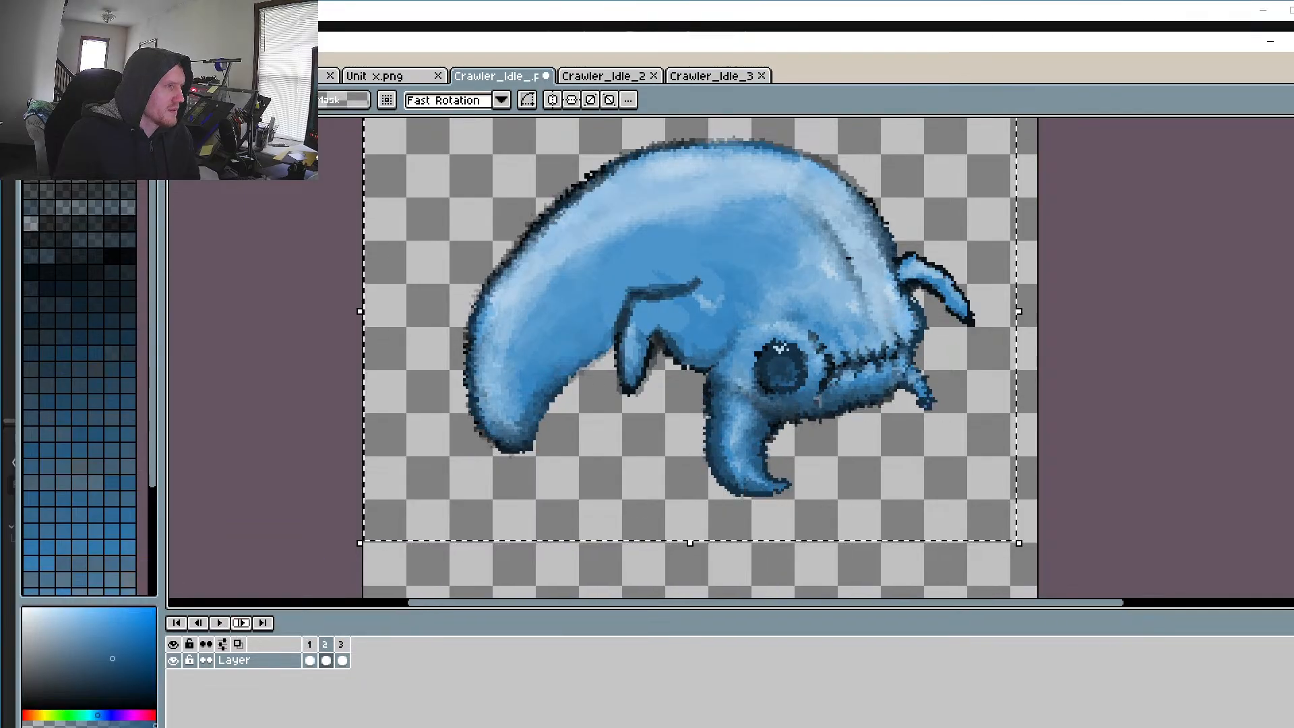
{"action": "left_click", "coordinate": [241, 623]}
{"action": "left_click", "coordinate": [241, 622]}
{"action": "left_click", "coordinate": [241, 622]}
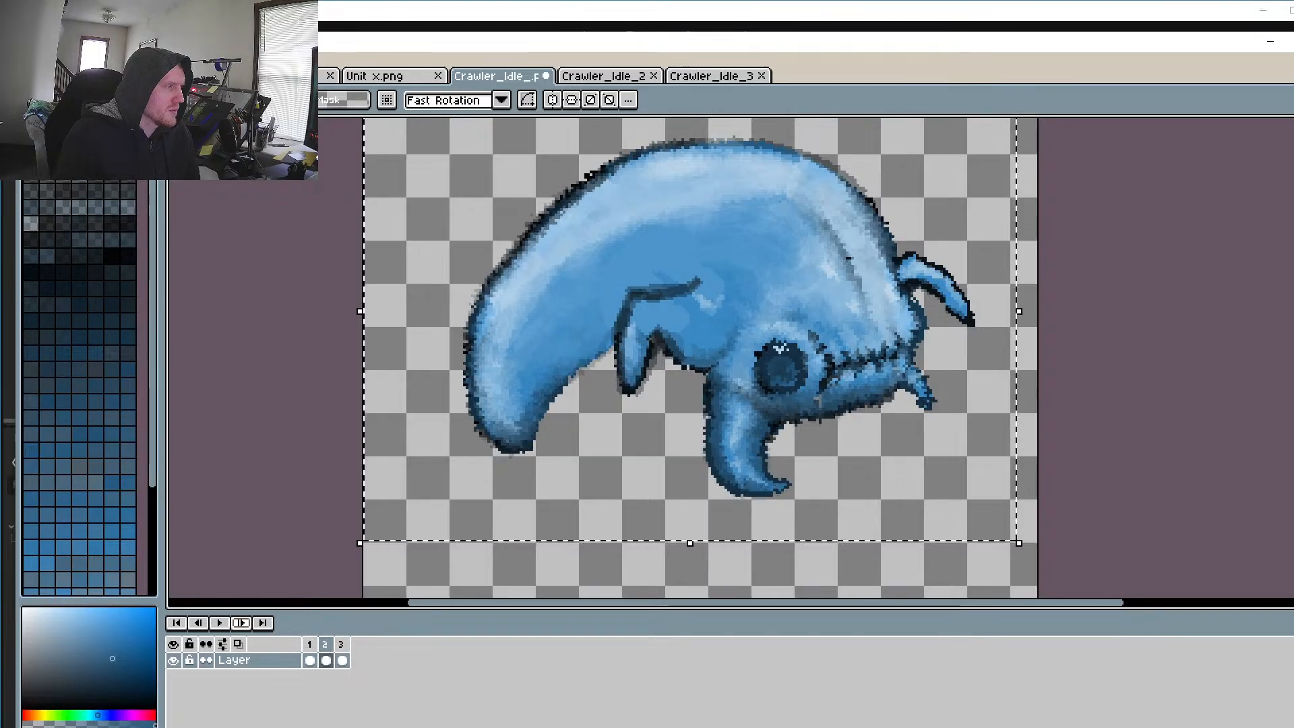
{"action": "left_click", "coordinate": [241, 623]}
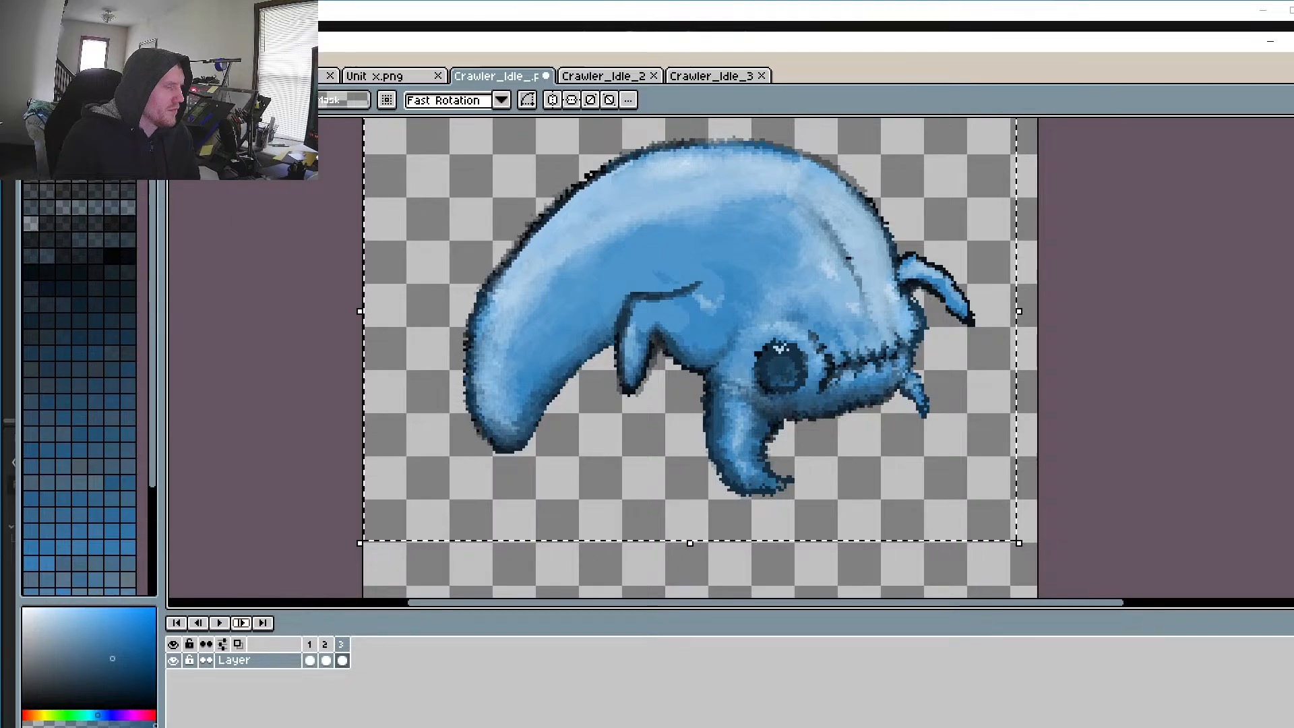
{"action": "left_click", "coordinate": [241, 622]}
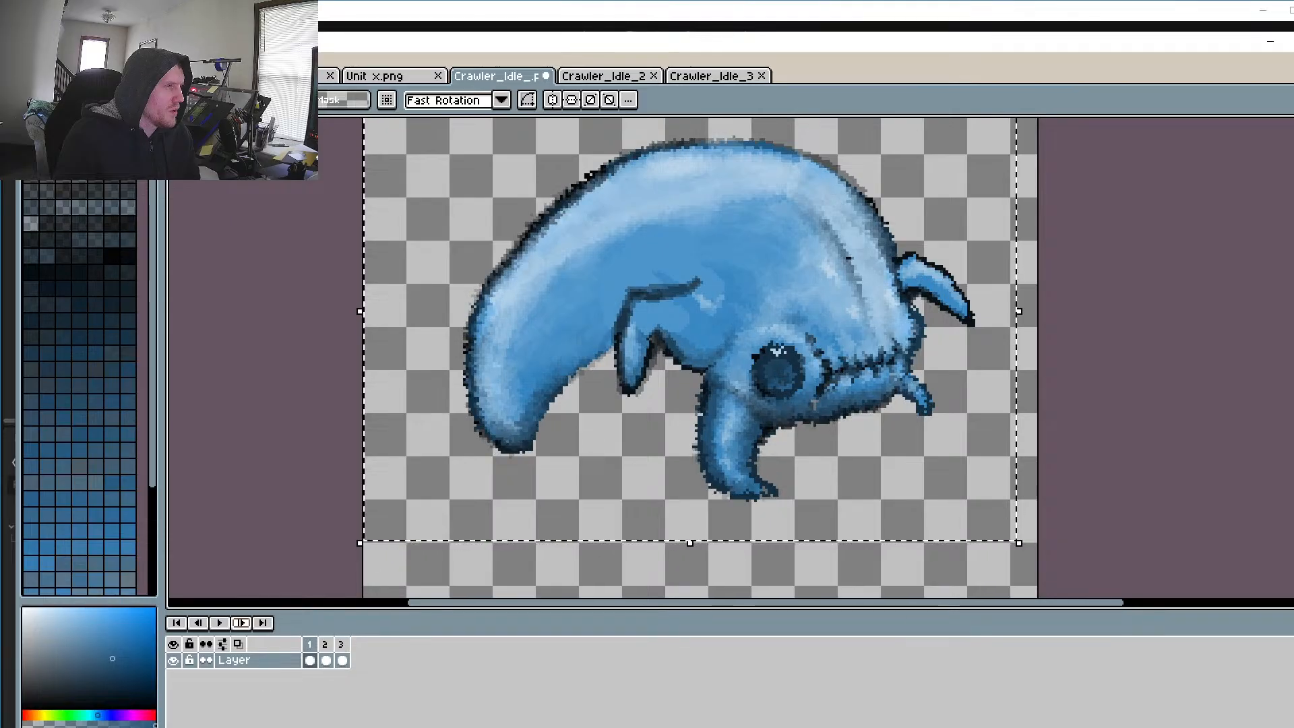
{"action": "left_click", "coordinate": [241, 622]}
{"action": "left_click", "coordinate": [242, 623]}
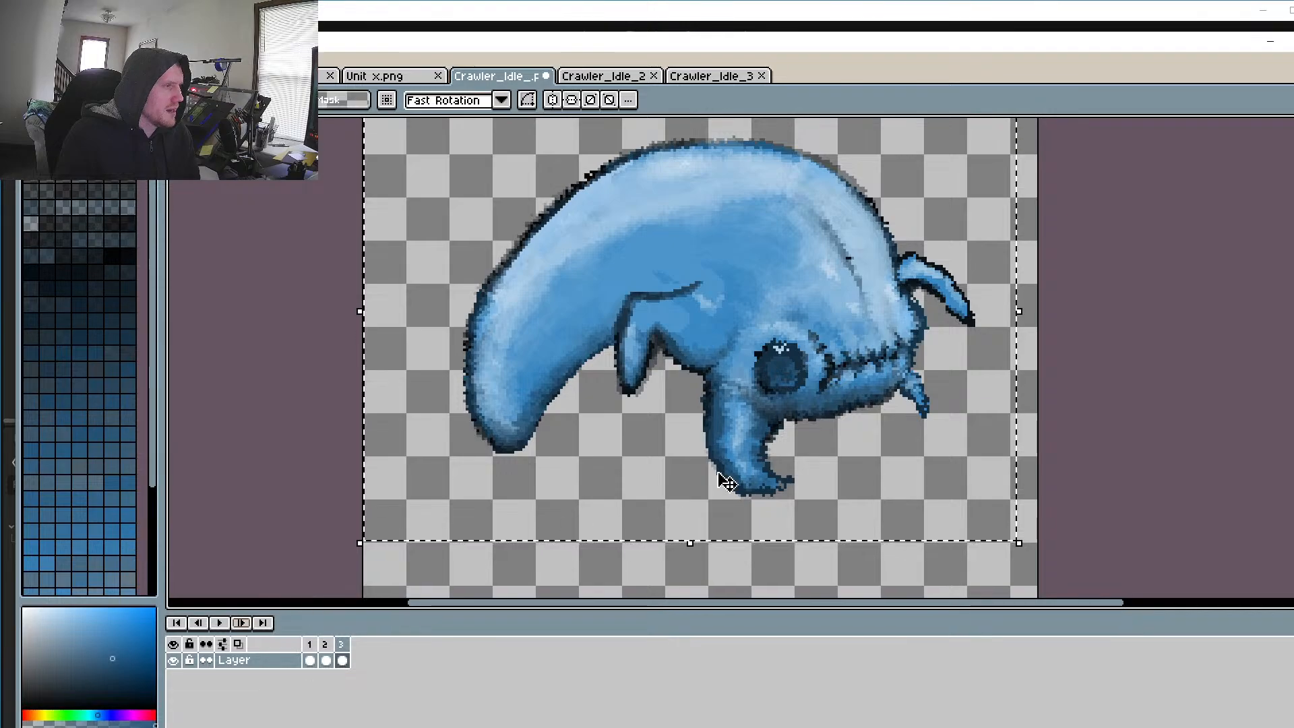
{"action": "left_click", "coordinate": [326, 659]}
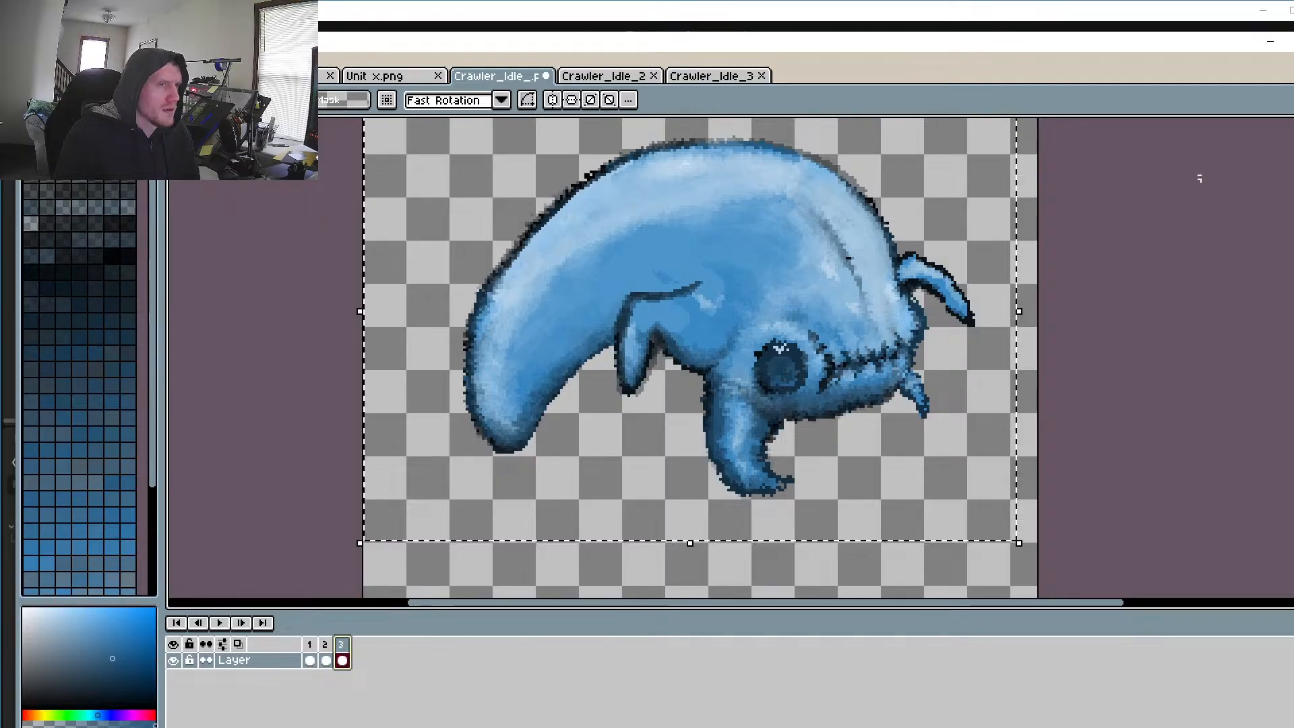
{"action": "key", "text": "period"}
{"action": "left_click_drag", "start_coordinate": [456, 271], "coordinate": [533, 419]}
{"action": "key", "text": "ctrl+z"}
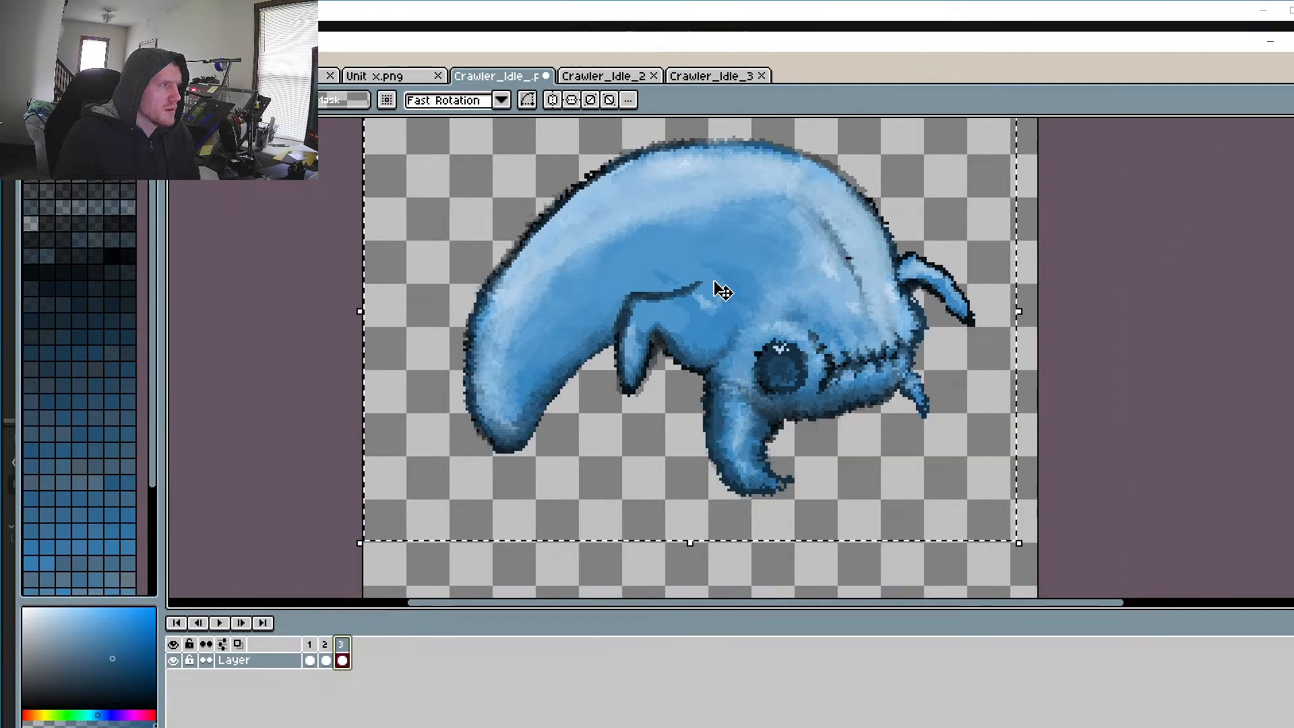
Step: Replace the current selection with a rectangle around the crawler's tail end on frame 3
{"action": "key", "text": "Escape"}
{"action": "left_click_drag", "start_coordinate": [431, 224], "coordinate": [578, 457]}
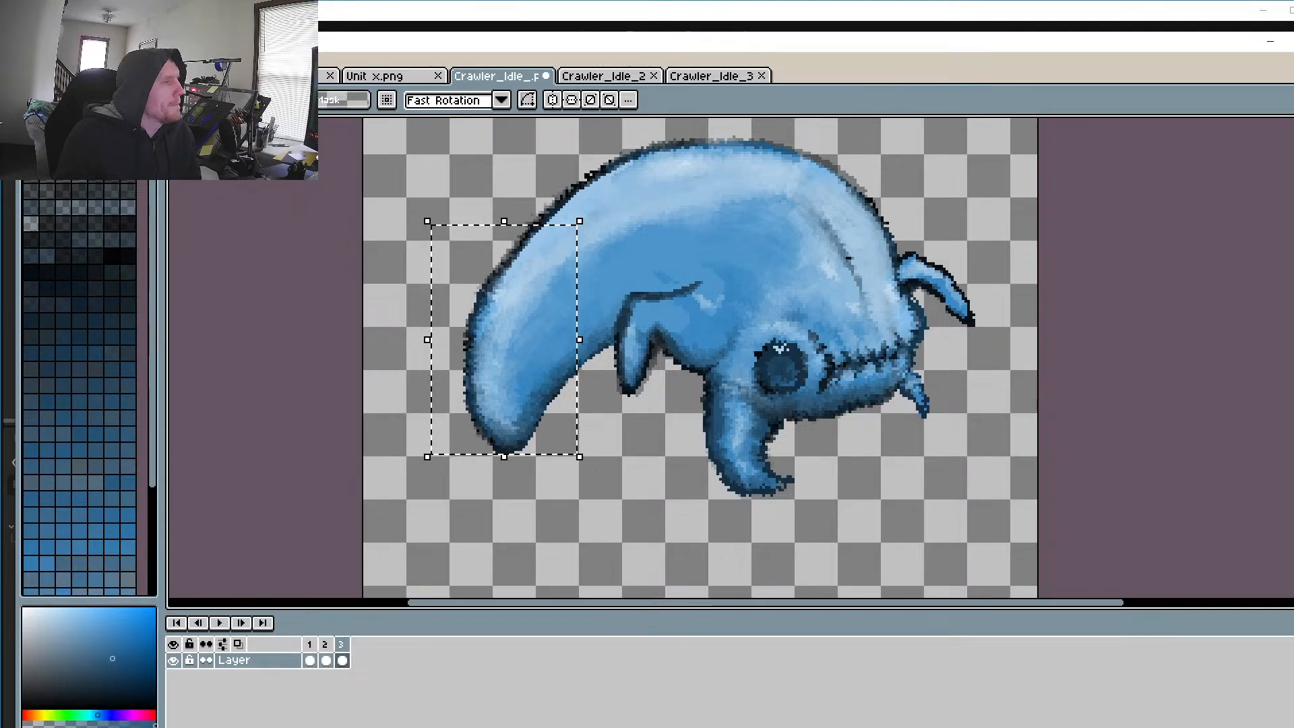
Step: Add a fourth frame after frame 3 and make its cel the active one
{"action": "left_click", "coordinate": [30, 60]}
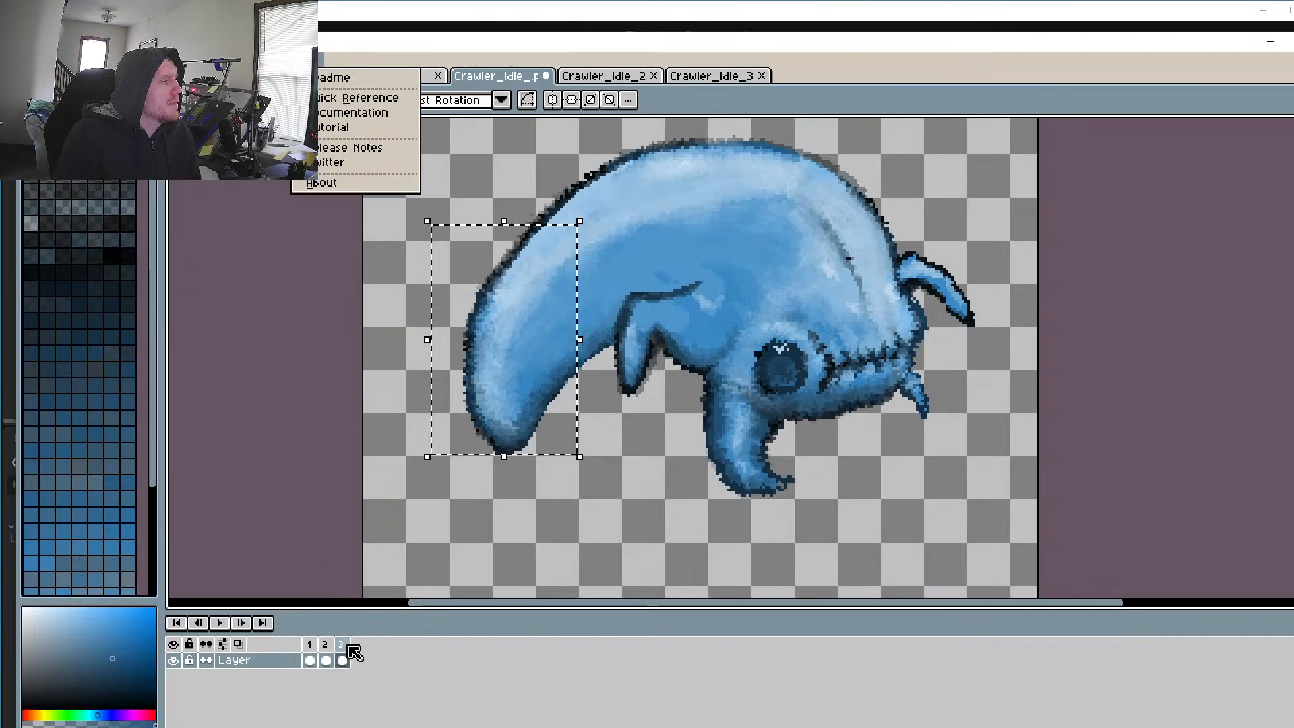
{"action": "mouse_move", "coordinate": [183, 60]}
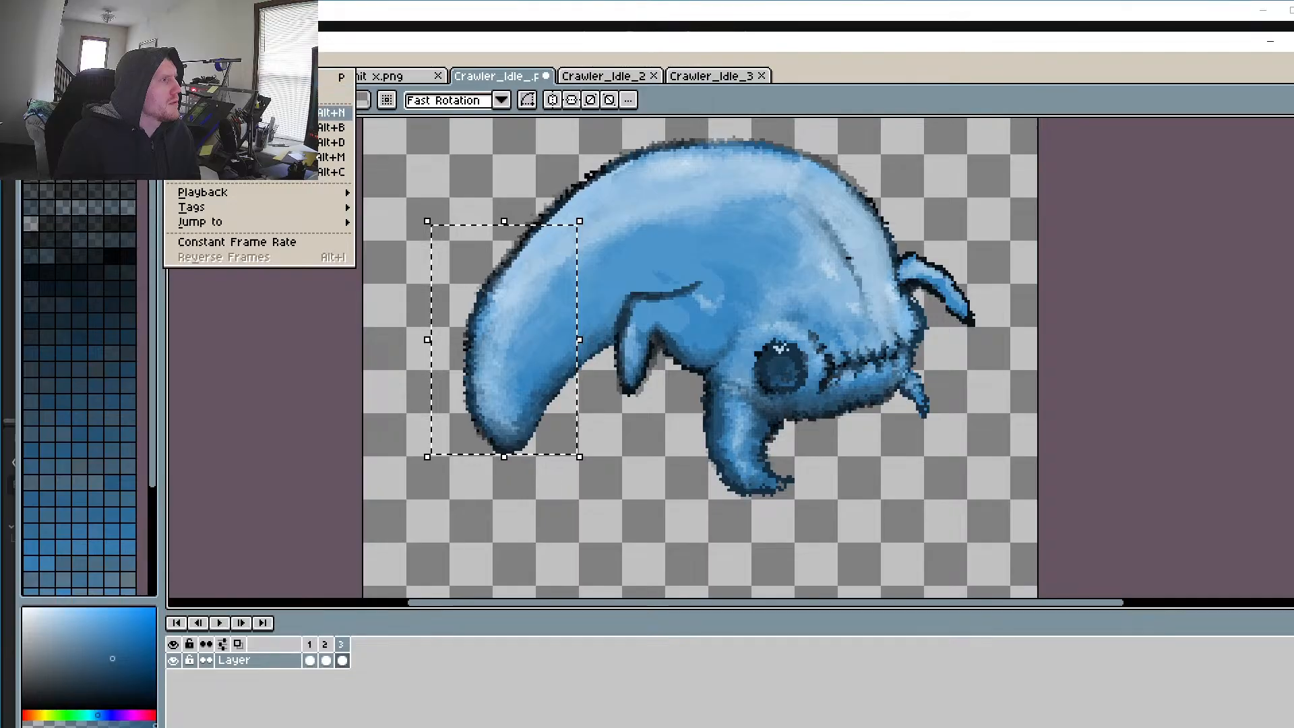
{"action": "left_click", "coordinate": [205, 112]}
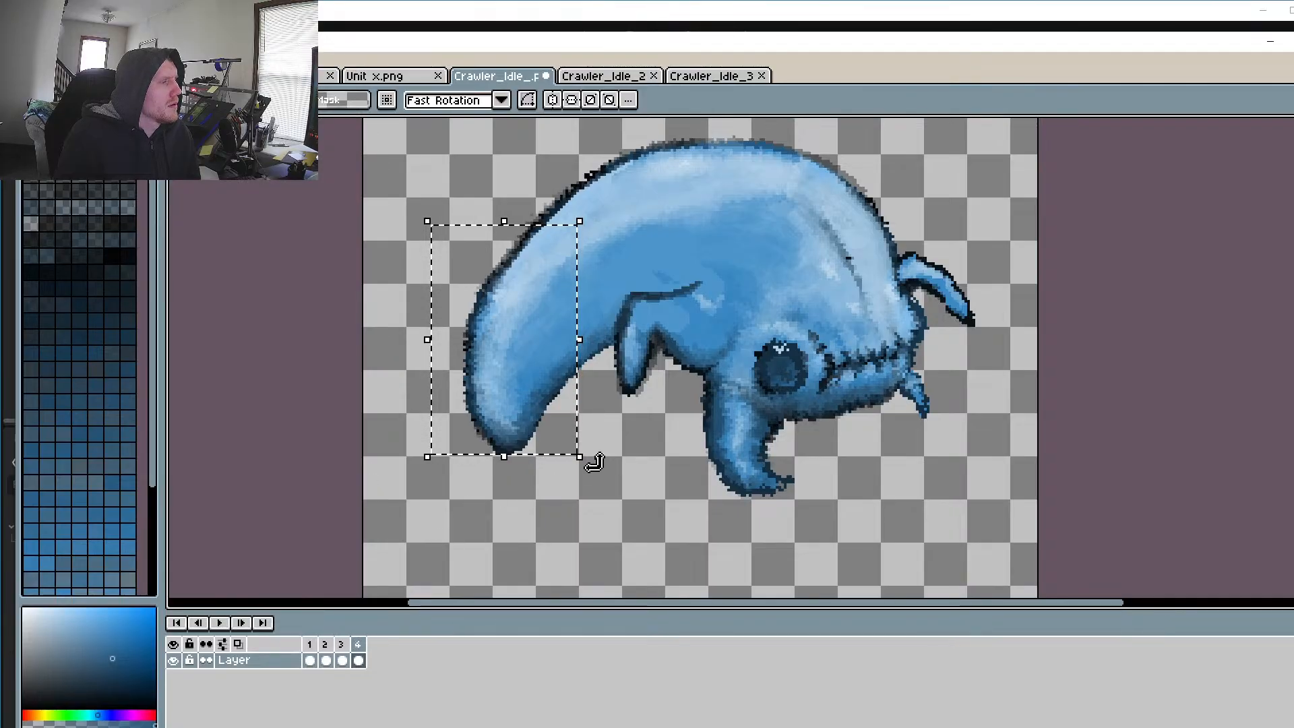
{"action": "left_click", "coordinate": [326, 645]}
{"action": "left_click", "coordinate": [341, 645]}
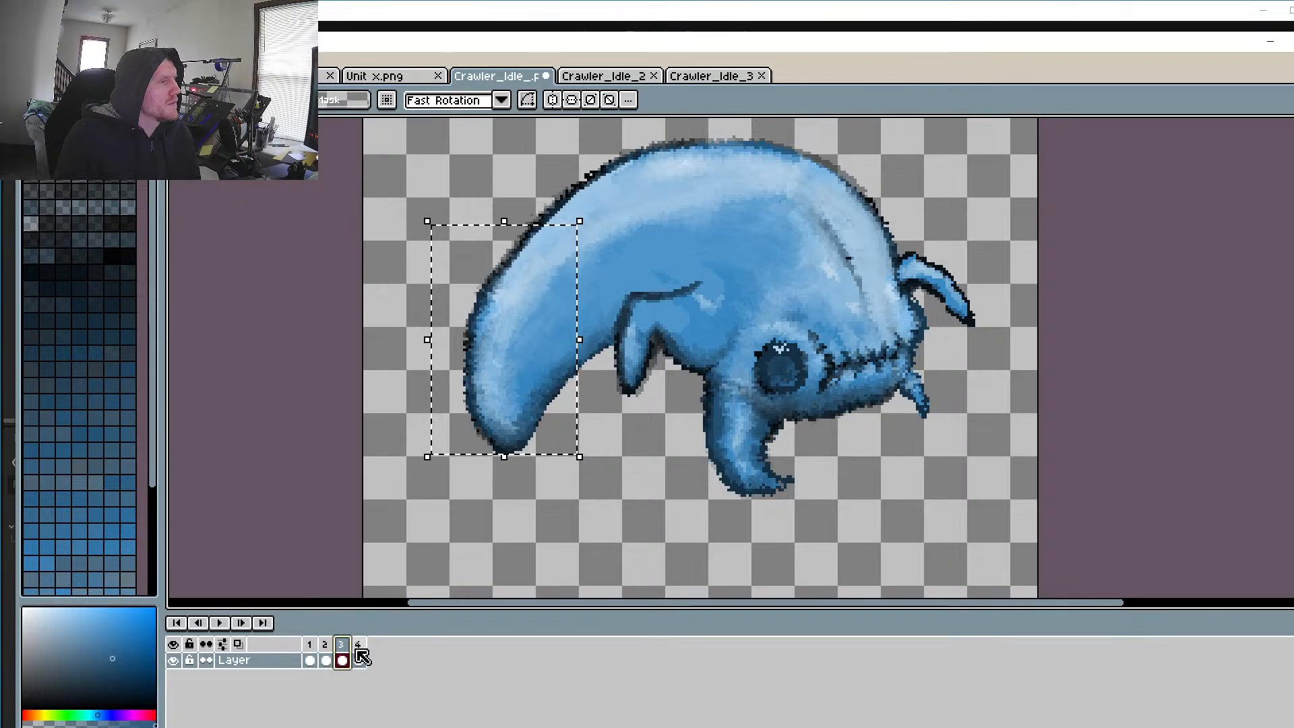
{"action": "left_click", "coordinate": [359, 657]}
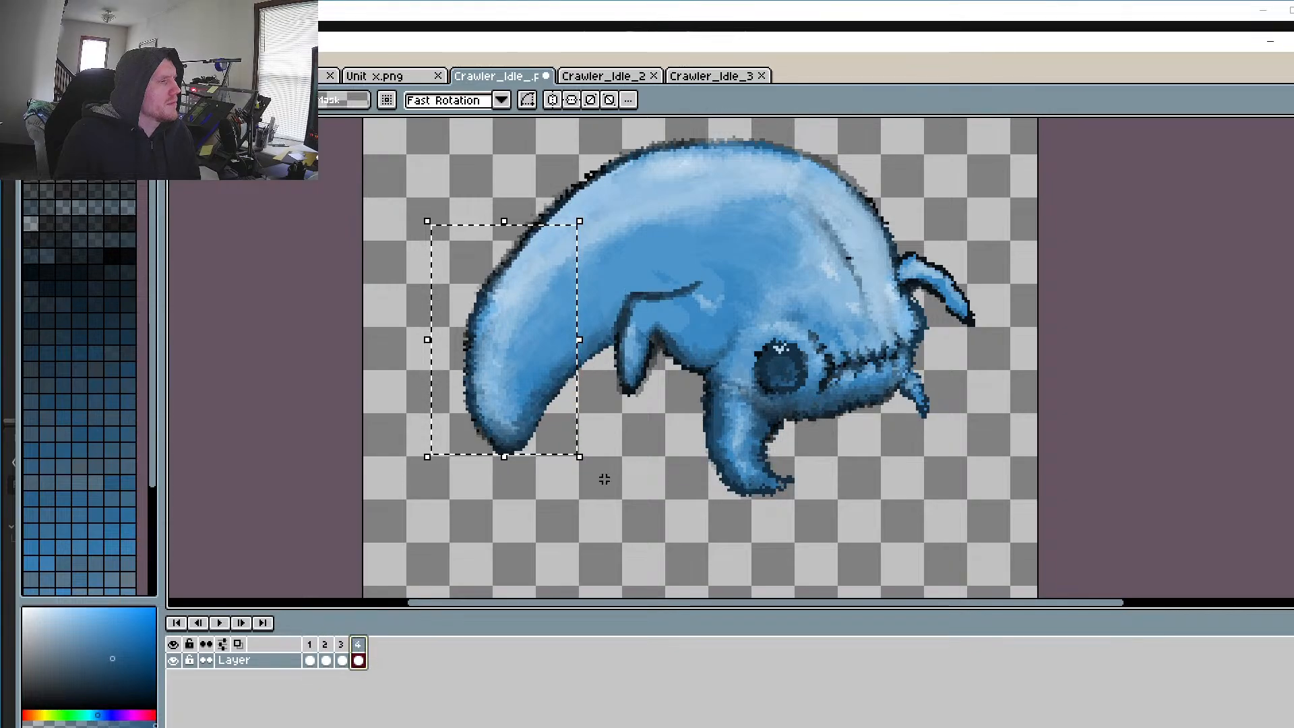
Step: Rotate the selected tail end on frame 4 by -3.2° and shift it one pixel left
{"action": "left_click_drag", "start_coordinate": [589, 470], "coordinate": [581, 471]}
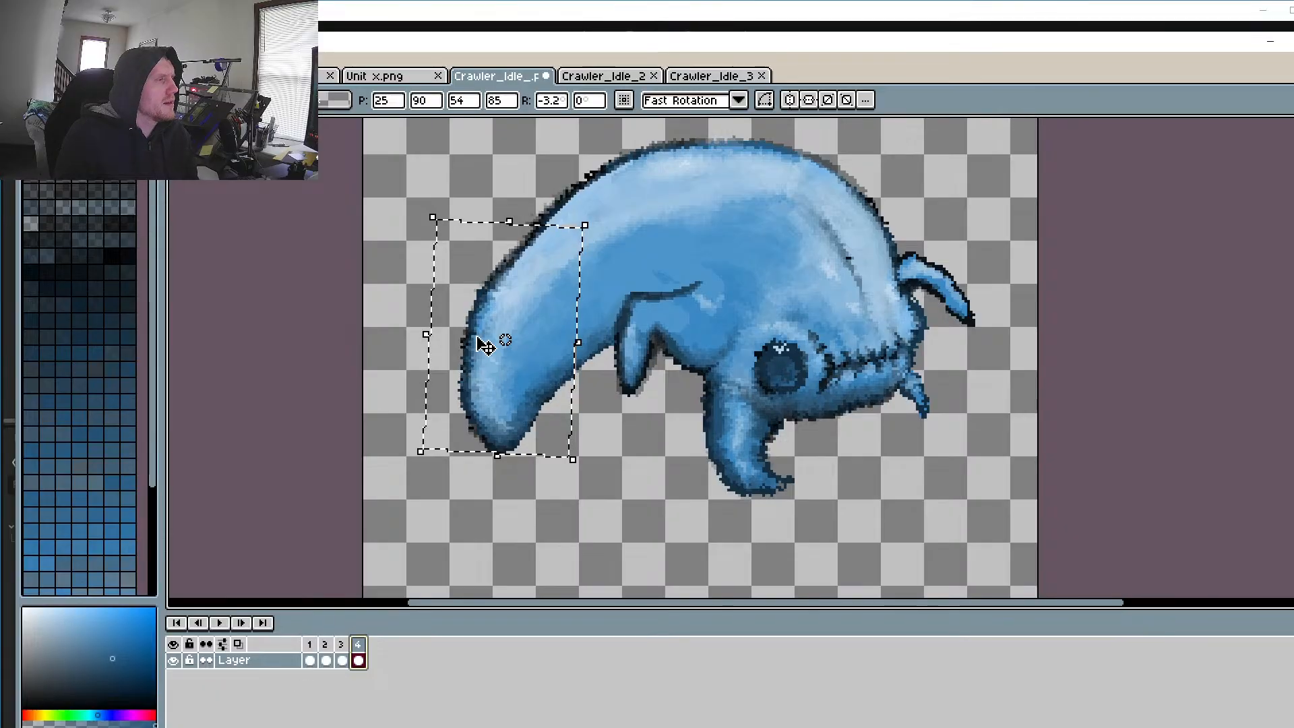
{"action": "left_click_drag", "start_coordinate": [487, 342], "coordinate": [488, 345]}
{"action": "left_click", "coordinate": [843, 526]}
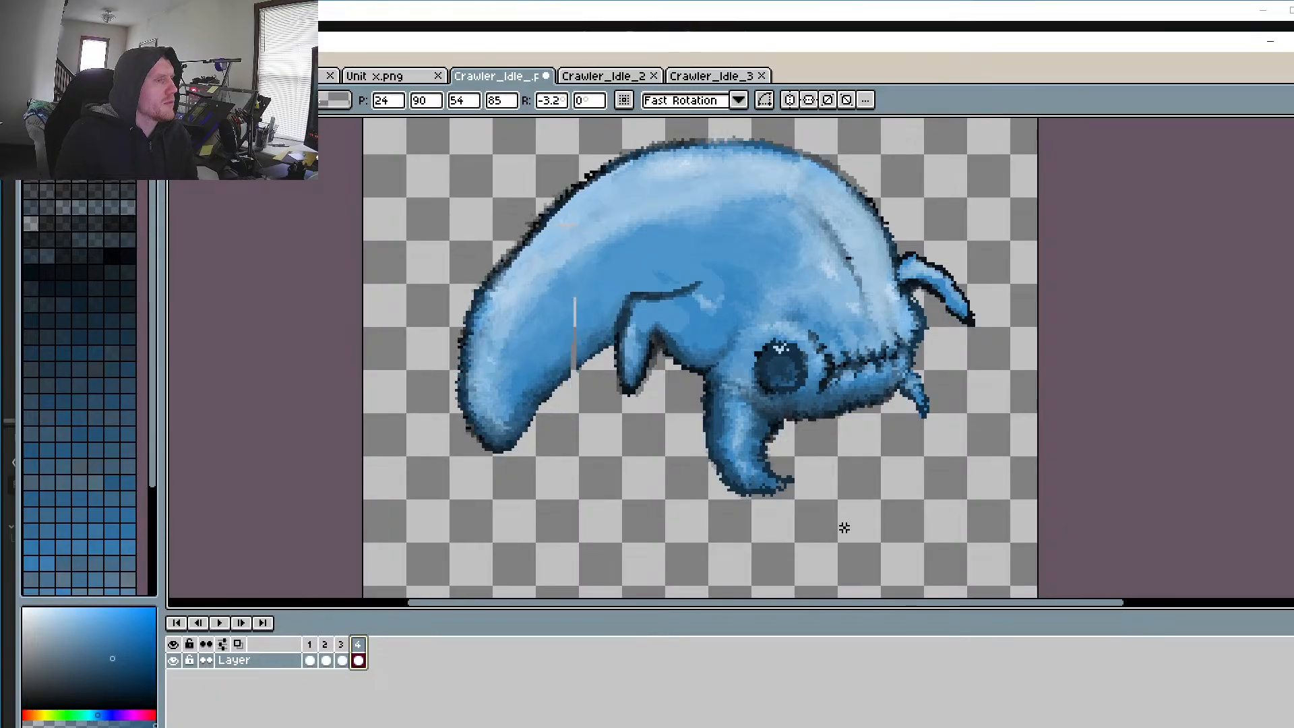
Step: Select the crawler's front leg on frame 4, rotate it 6° and nudge it slightly right and down
{"action": "left_click_drag", "start_coordinate": [809, 530], "coordinate": [678, 397]}
{"action": "left_click_drag", "start_coordinate": [819, 549], "coordinate": [849, 555]}
{"action": "key", "text": "Right"}
{"action": "key", "text": "Right"}
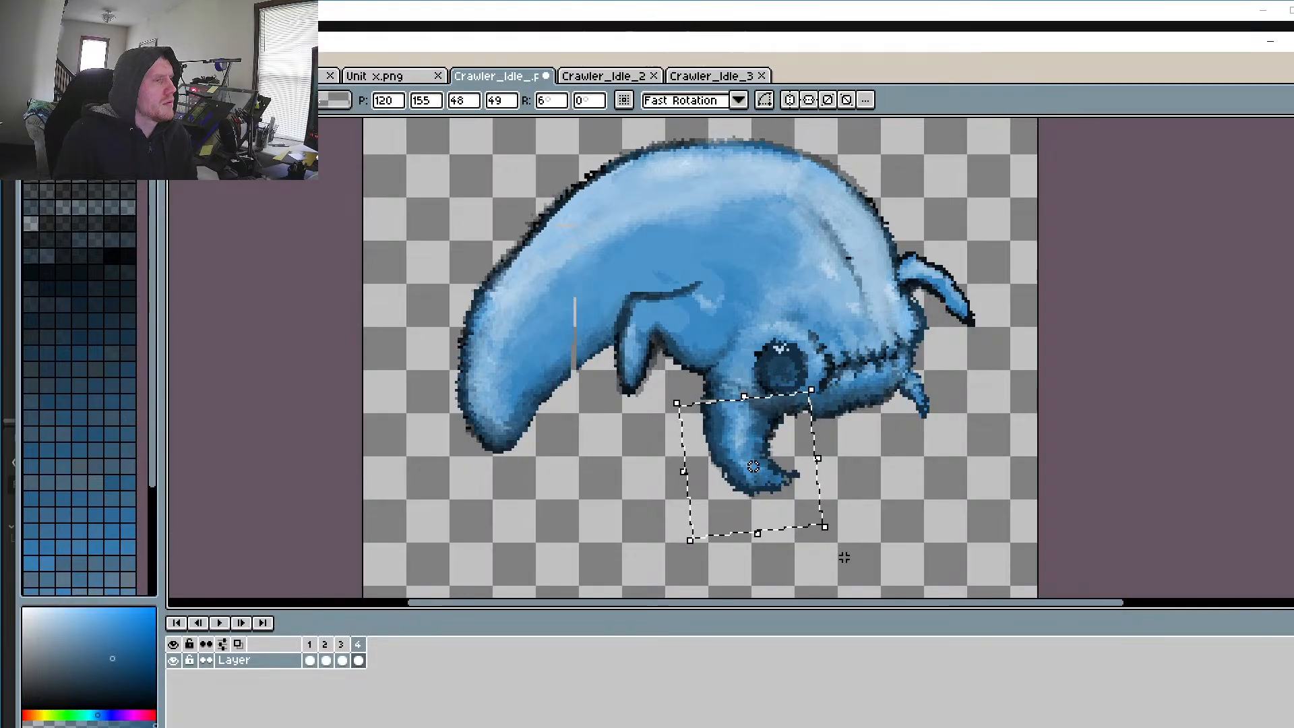
{"action": "key", "text": "Down"}
{"action": "key", "text": "Down"}
{"action": "key", "text": "Down"}
{"action": "key", "text": "Right"}
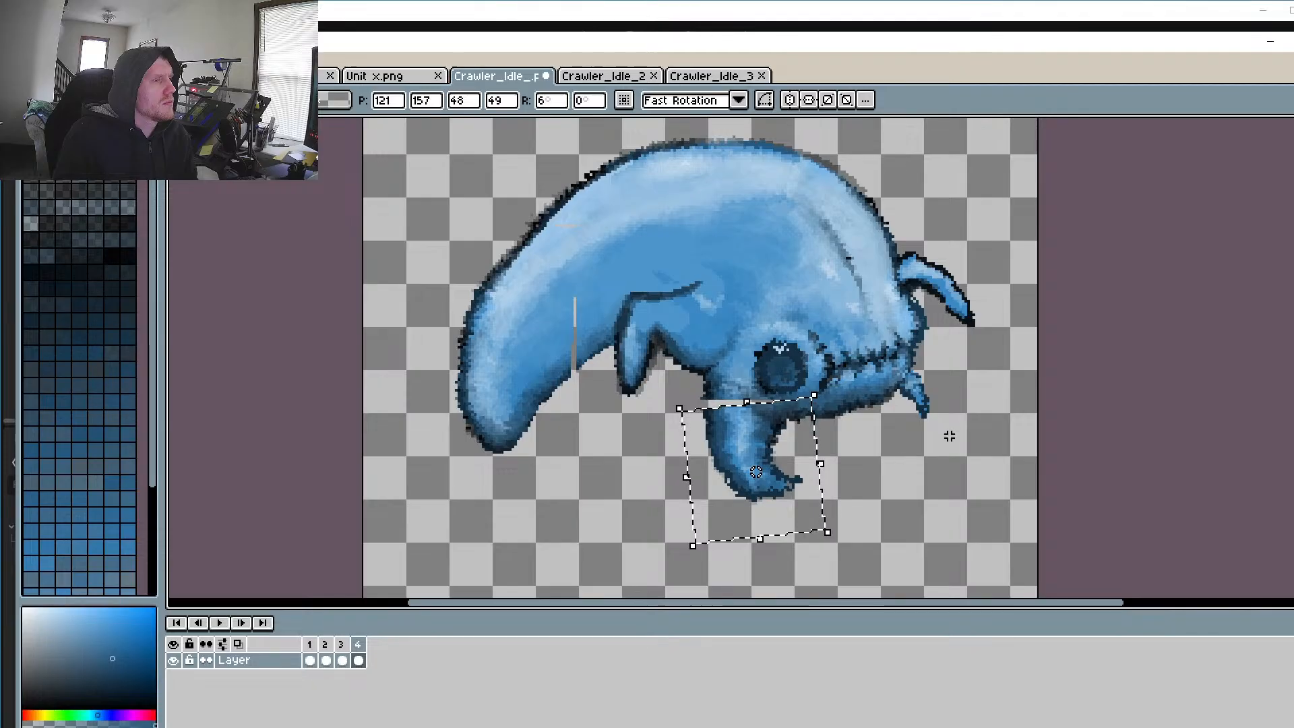
{"action": "left_click", "coordinate": [951, 438]}
Step: Select the small limb at the front of the crawler's lower jaw and rotate it to point more steeply downward
{"action": "left_click_drag", "start_coordinate": [937, 436], "coordinate": [895, 364]}
{"action": "mouse_move", "coordinate": [935, 437]}
{"action": "left_mouse_down"}
{"action": "mouse_move", "coordinate": [924, 407]}
{"action": "mouse_move", "coordinate": [914, 423]}
{"action": "mouse_move", "coordinate": [939, 456]}
{"action": "mouse_move", "coordinate": [928, 479]}
{"action": "mouse_move", "coordinate": [902, 410]}
{"action": "mouse_move", "coordinate": [933, 417]}
{"action": "left_mouse_up"}
{"action": "key", "text": "Return"}
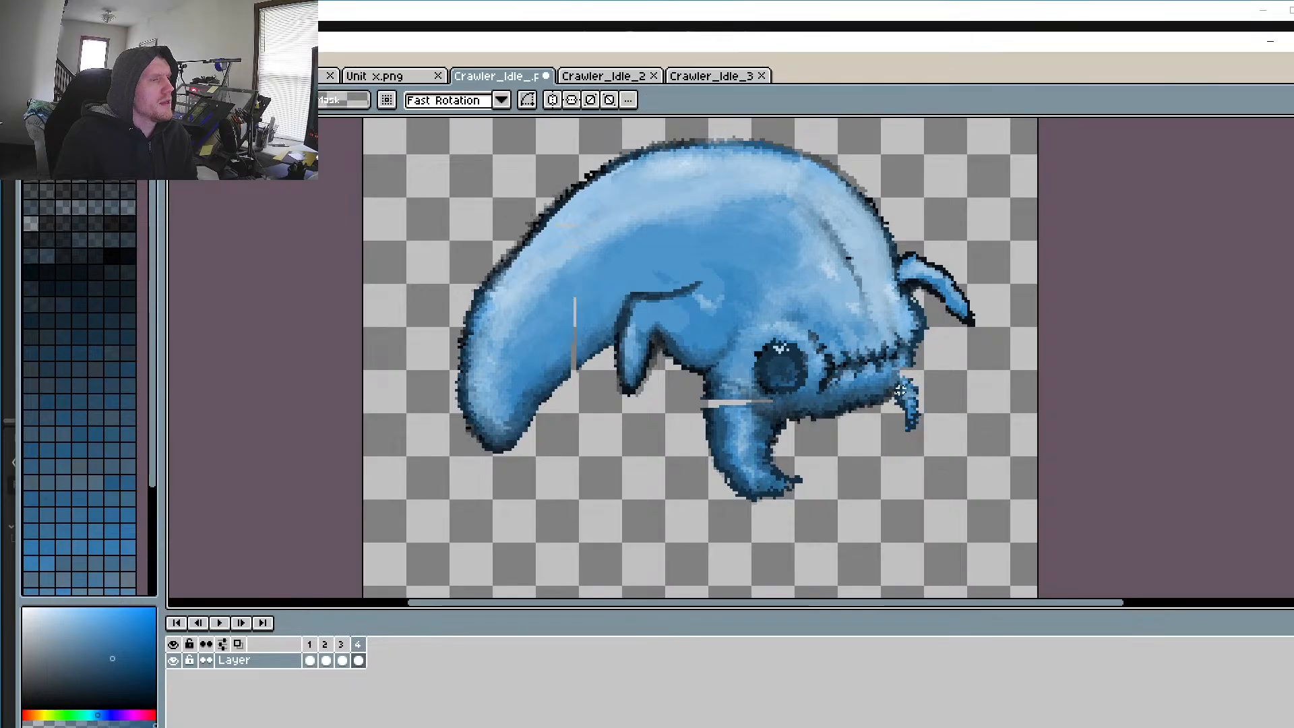
Step: Paint a thicker, more open mouth with jagged teeth gaps on frame 4, using a dark blue sampled from the existing mouth
{"action": "scroll", "coordinate": [924, 423], "scroll_direction": "up", "scroll_amount": 3}
{"action": "scroll", "coordinate": [924, 423], "scroll_direction": "down", "scroll_amount": 2}
{"action": "scroll", "coordinate": [842, 333], "scroll_direction": "up", "scroll_amount": 4}
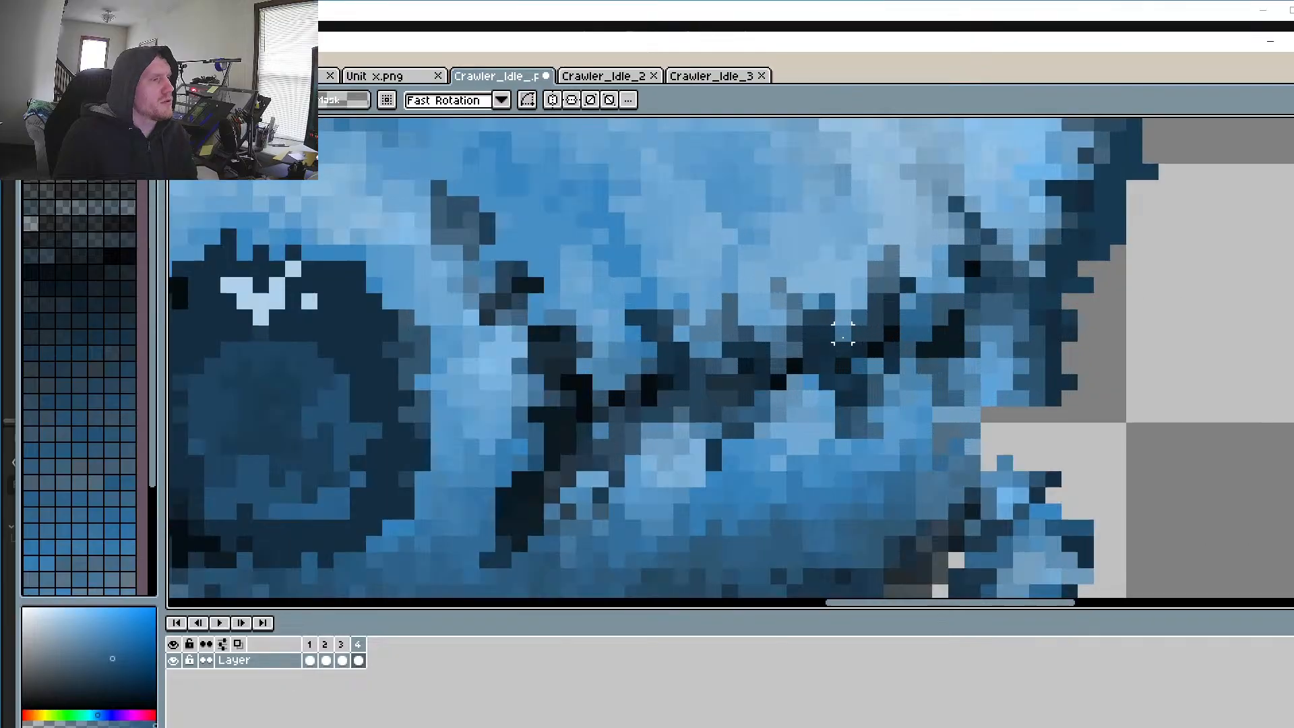
{"action": "left_click", "coordinate": [1288, 145]}
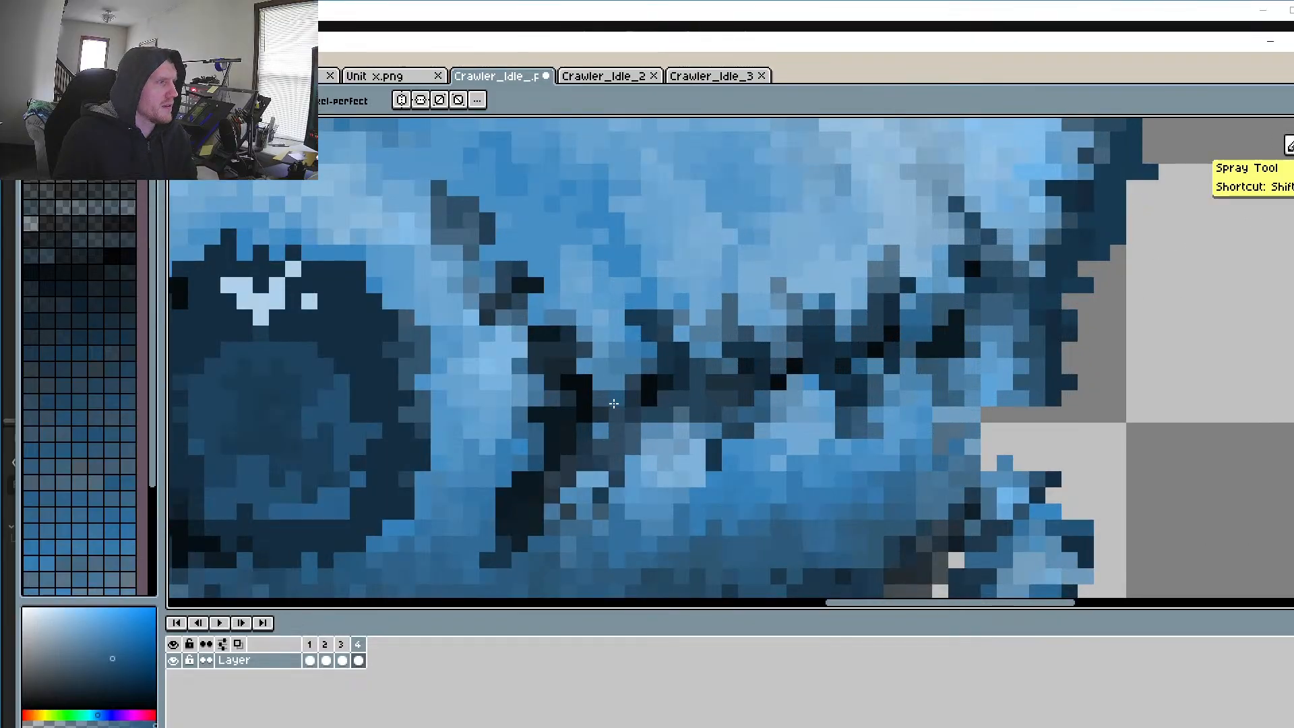
{"action": "key", "text": "i"}
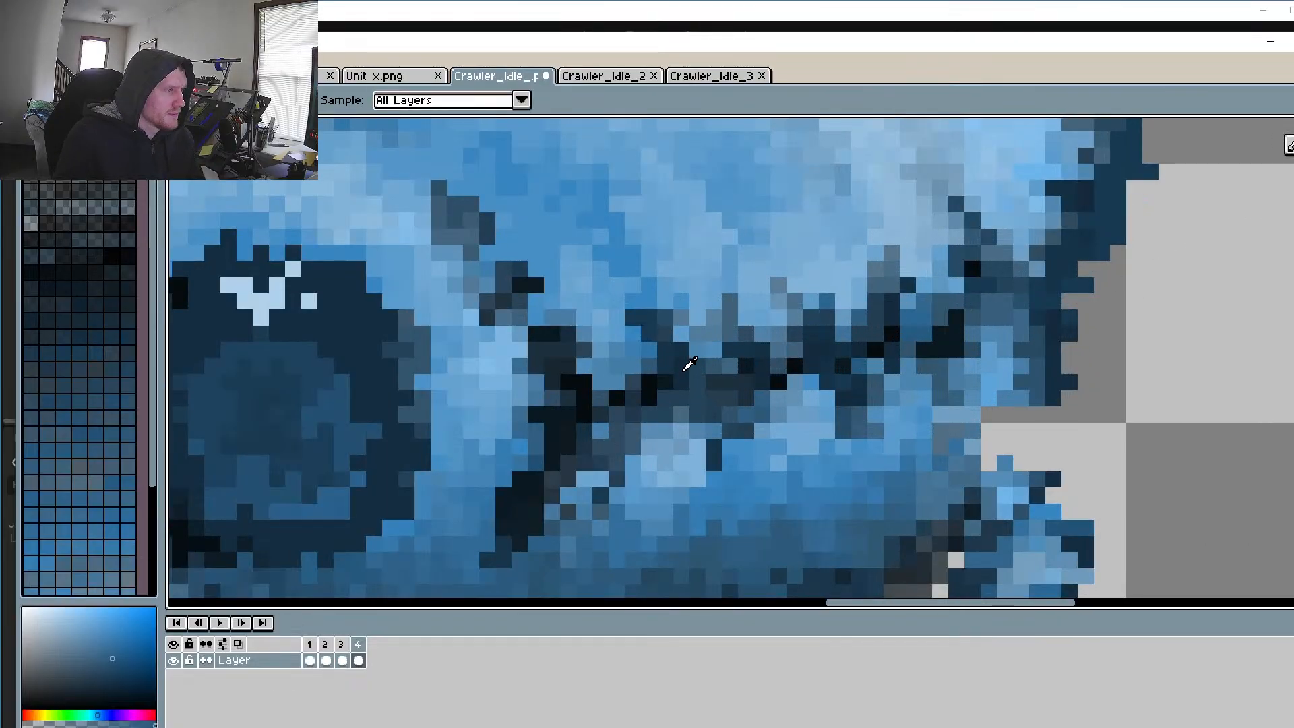
{"action": "left_click", "coordinate": [684, 369]}
{"action": "key", "text": "b"}
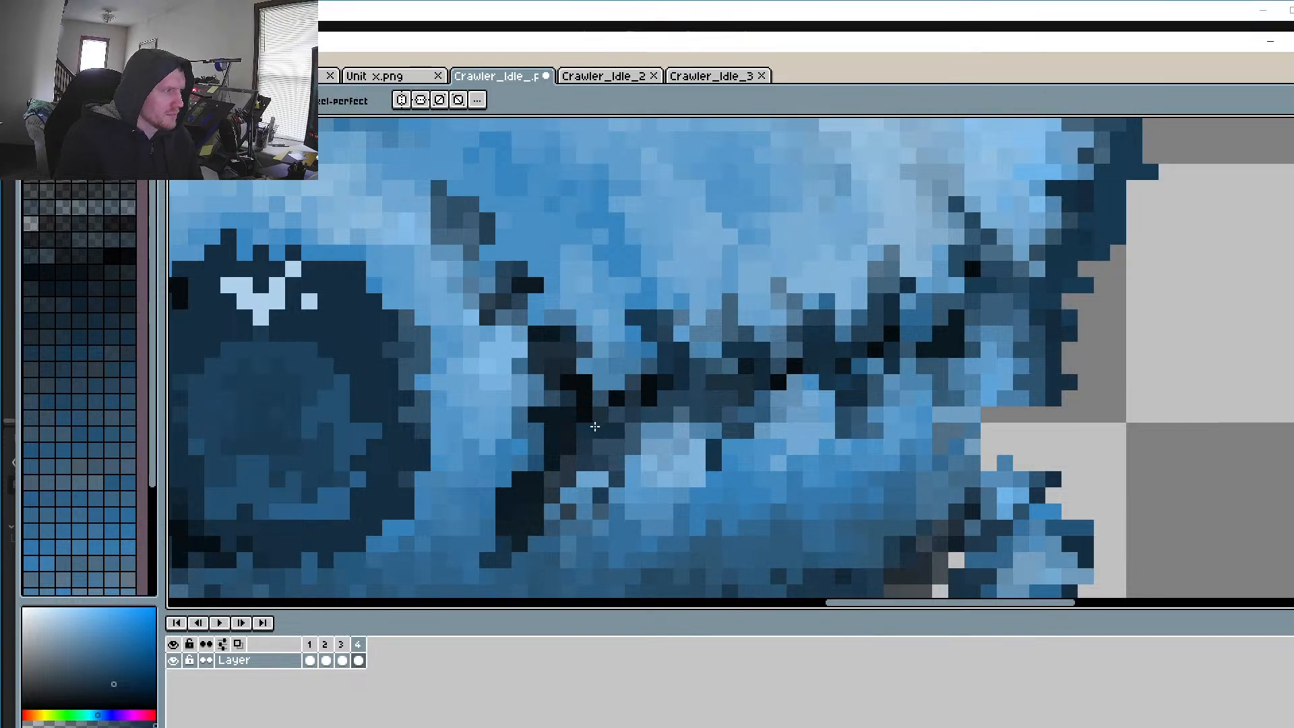
{"action": "mouse_move", "coordinate": [595, 426]}
{"action": "left_mouse_down"}
{"action": "mouse_move", "coordinate": [693, 376]}
{"action": "mouse_move", "coordinate": [715, 410]}
{"action": "mouse_move", "coordinate": [745, 411]}
{"action": "mouse_move", "coordinate": [751, 397]}
{"action": "mouse_move", "coordinate": [749, 467]}
{"action": "mouse_move", "coordinate": [727, 405]}
{"action": "mouse_move", "coordinate": [738, 498]}
{"action": "mouse_move", "coordinate": [703, 411]}
{"action": "mouse_move", "coordinate": [721, 435]}
{"action": "mouse_move", "coordinate": [649, 416]}
{"action": "mouse_move", "coordinate": [717, 433]}
{"action": "mouse_move", "coordinate": [757, 390]}
{"action": "mouse_move", "coordinate": [762, 424]}
{"action": "mouse_move", "coordinate": [778, 390]}
{"action": "mouse_move", "coordinate": [735, 320]}
{"action": "mouse_move", "coordinate": [797, 382]}
{"action": "mouse_move", "coordinate": [818, 371]}
{"action": "mouse_move", "coordinate": [842, 391]}
{"action": "mouse_move", "coordinate": [791, 405]}
{"action": "mouse_move", "coordinate": [872, 440]}
{"action": "mouse_move", "coordinate": [836, 381]}
{"action": "mouse_move", "coordinate": [871, 353]}
{"action": "mouse_move", "coordinate": [854, 386]}
{"action": "mouse_move", "coordinate": [826, 394]}
{"action": "mouse_move", "coordinate": [858, 469]}
{"action": "mouse_move", "coordinate": [892, 352]}
{"action": "mouse_move", "coordinate": [877, 380]}
{"action": "mouse_move", "coordinate": [914, 363]}
{"action": "mouse_move", "coordinate": [956, 294]}
{"action": "mouse_move", "coordinate": [989, 294]}
{"action": "mouse_move", "coordinate": [992, 268]}
{"action": "mouse_move", "coordinate": [1042, 249]}
{"action": "mouse_move", "coordinate": [1053, 271]}
{"action": "mouse_move", "coordinate": [1015, 284]}
{"action": "mouse_move", "coordinate": [957, 359]}
{"action": "left_mouse_up"}
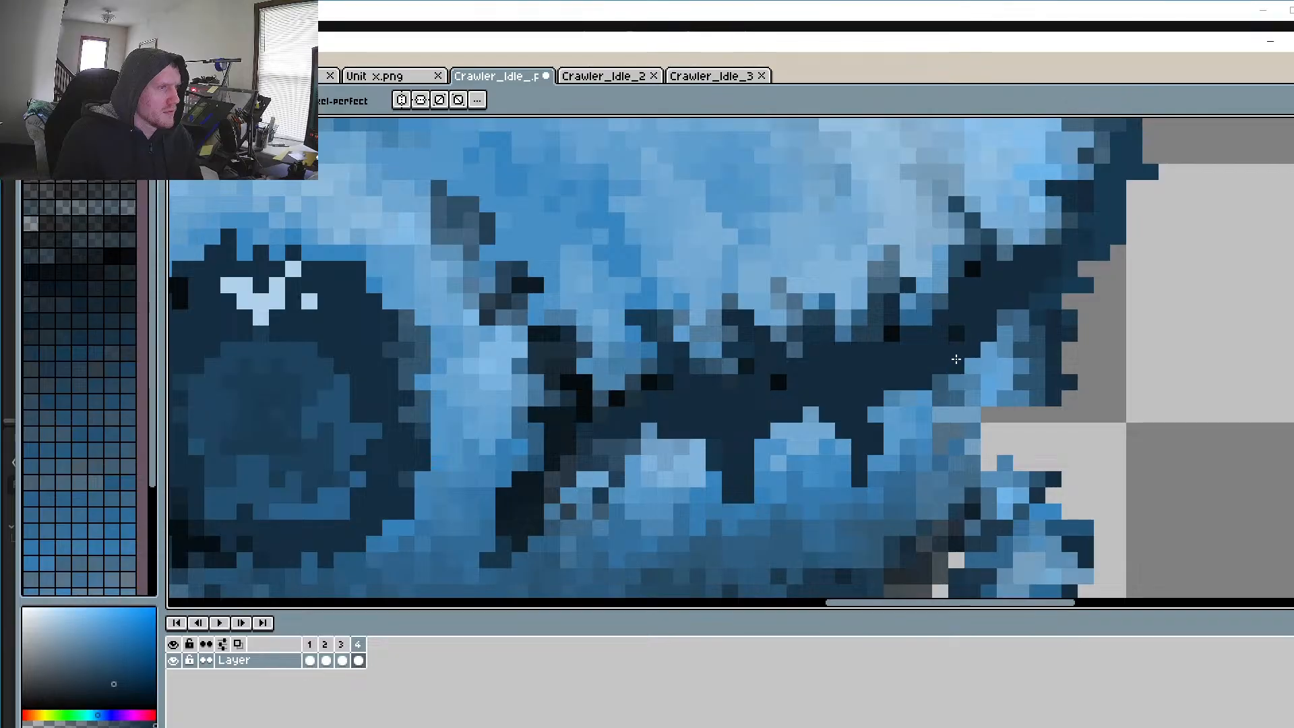
{"action": "mouse_move", "coordinate": [994, 252]}
{"action": "left_mouse_down"}
{"action": "mouse_move", "coordinate": [1020, 251]}
{"action": "mouse_move", "coordinate": [1079, 205]}
{"action": "mouse_move", "coordinate": [1056, 240]}
{"action": "mouse_move", "coordinate": [1061, 197]}
{"action": "mouse_move", "coordinate": [1037, 257]}
{"action": "mouse_move", "coordinate": [1041, 297]}
{"action": "left_mouse_up"}
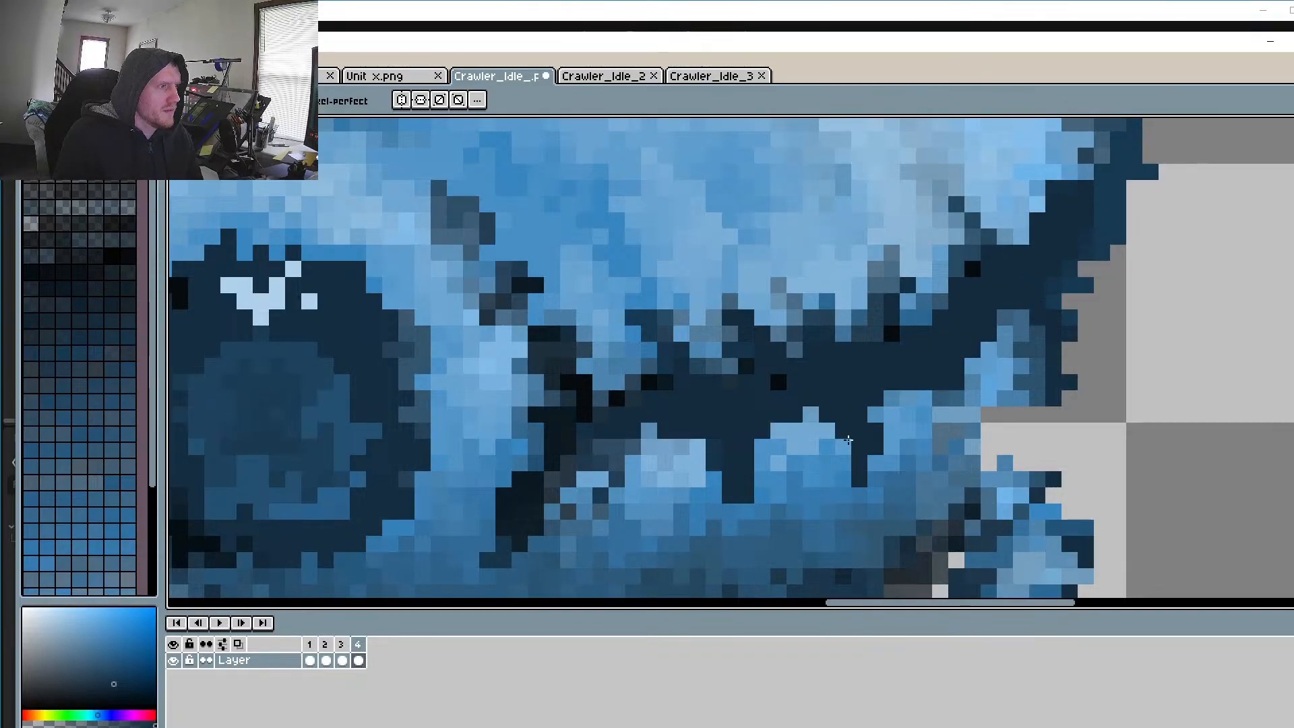
{"action": "left_click_drag", "start_coordinate": [847, 440], "coordinate": [844, 478]}
{"action": "left_click_drag", "start_coordinate": [795, 350], "coordinate": [778, 334]}
{"action": "left_click_drag", "start_coordinate": [685, 399], "coordinate": [641, 372]}
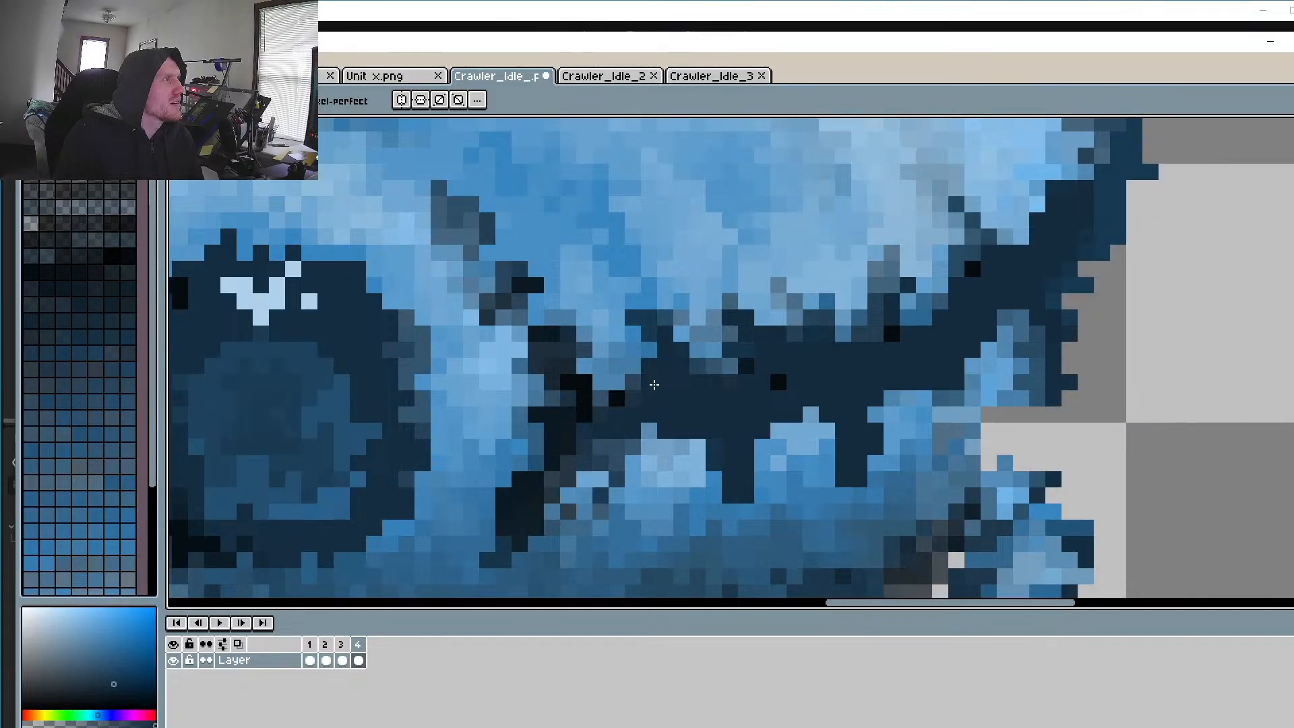
Step: Fill the gap between the mouth corner and the jaw limb with sampled light blue, mid-blue shading and a dark outer edge
{"action": "scroll", "coordinate": [634, 385], "scroll_direction": "down", "scroll_amount": 2}
{"action": "scroll", "coordinate": [606, 377], "scroll_direction": "up", "scroll_amount": 3}
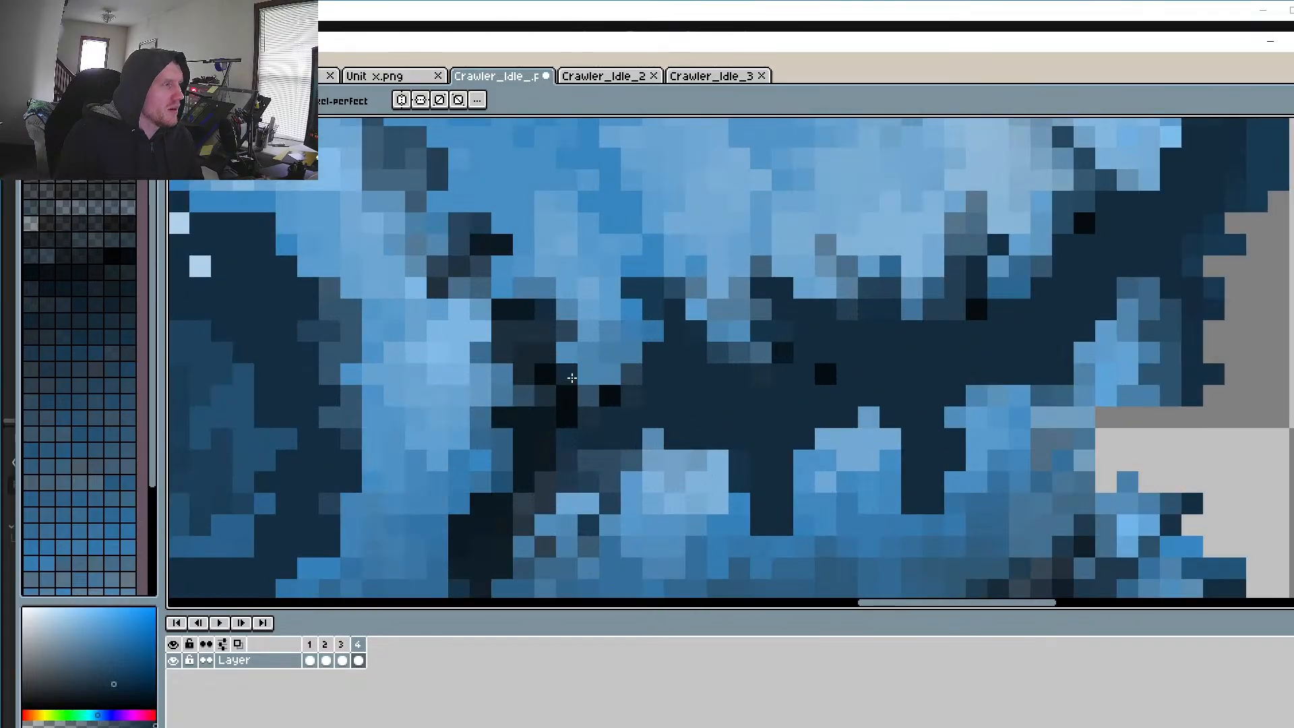
{"action": "scroll", "coordinate": [562, 361], "scroll_direction": "down", "scroll_amount": 3}
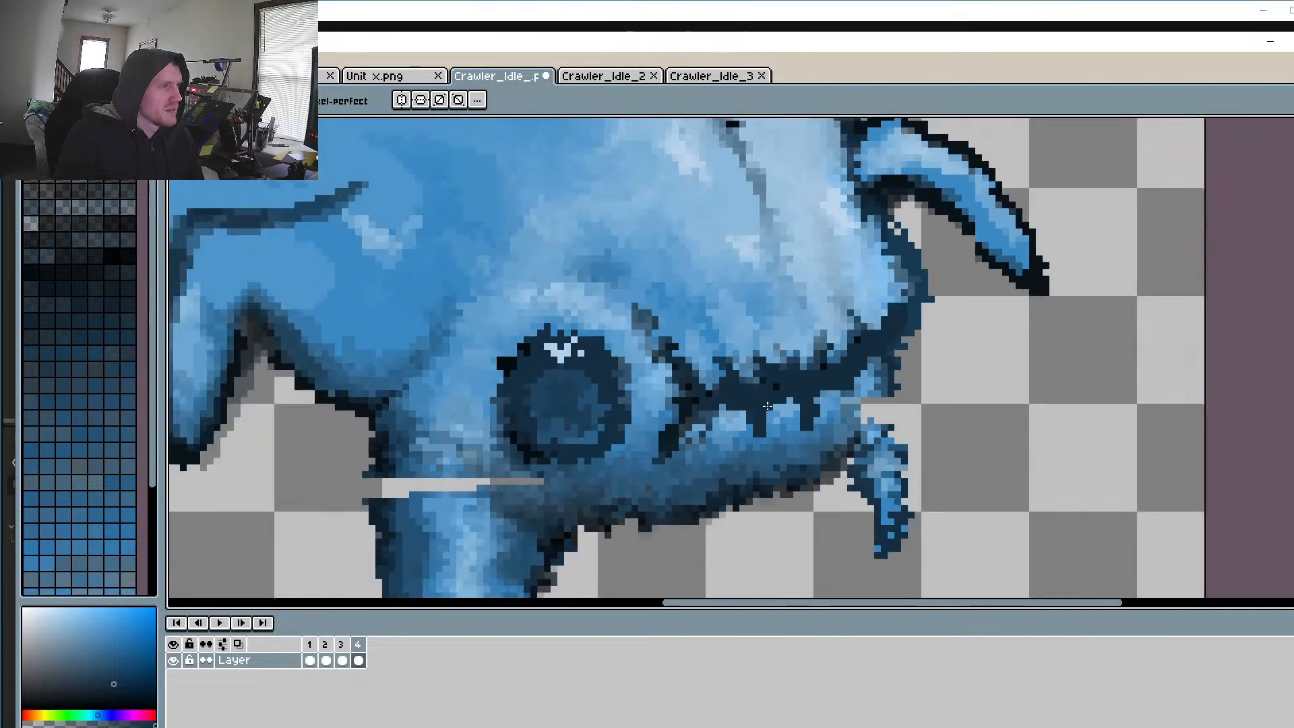
{"action": "scroll", "coordinate": [846, 411], "scroll_direction": "up", "scroll_amount": 1}
{"action": "scroll", "coordinate": [836, 404], "scroll_direction": "up", "scroll_amount": 2}
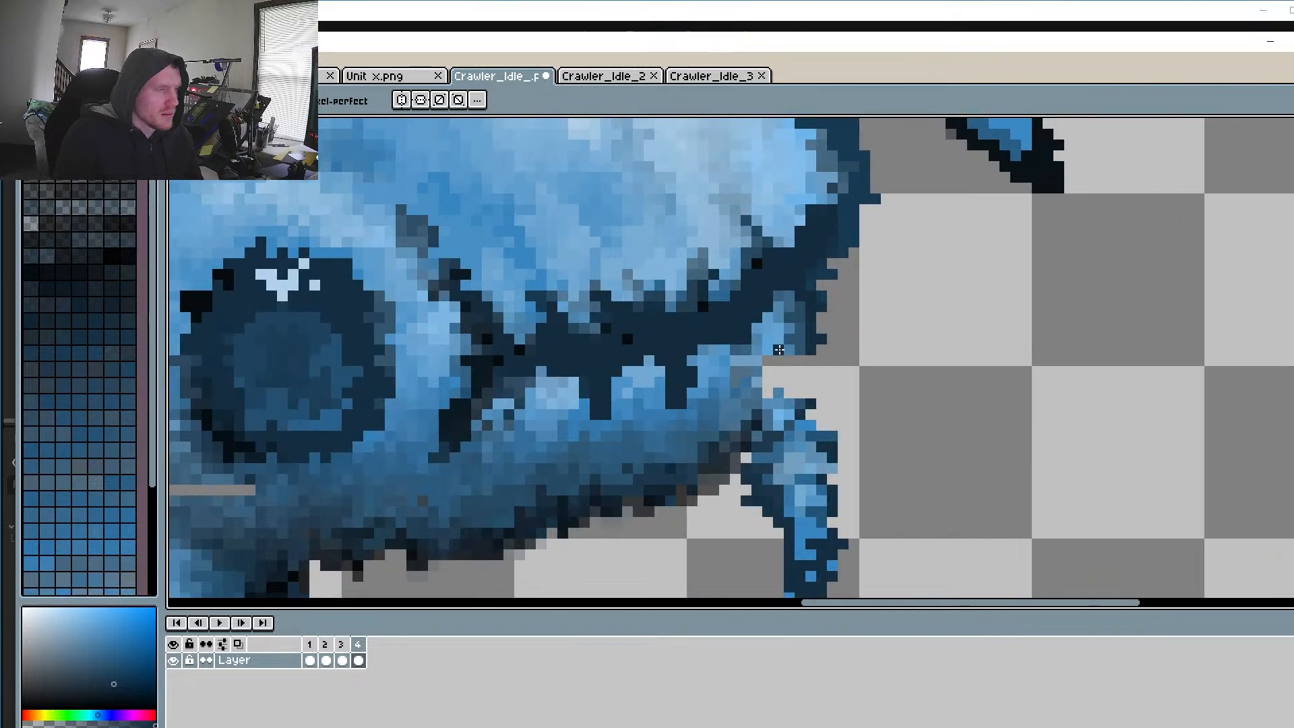
{"action": "left_click", "coordinate": [769, 345], "text": "alt"}
{"action": "scroll", "coordinate": [771, 357], "scroll_direction": "up", "scroll_amount": 3}
{"action": "mouse_move", "coordinate": [763, 346]}
{"action": "left_mouse_down"}
{"action": "mouse_move", "coordinate": [742, 441]}
{"action": "mouse_move", "coordinate": [811, 366]}
{"action": "mouse_move", "coordinate": [771, 390]}
{"action": "mouse_move", "coordinate": [816, 367]}
{"action": "left_mouse_up"}
{"action": "left_click_drag", "start_coordinate": [821, 450], "coordinate": [820, 484]}
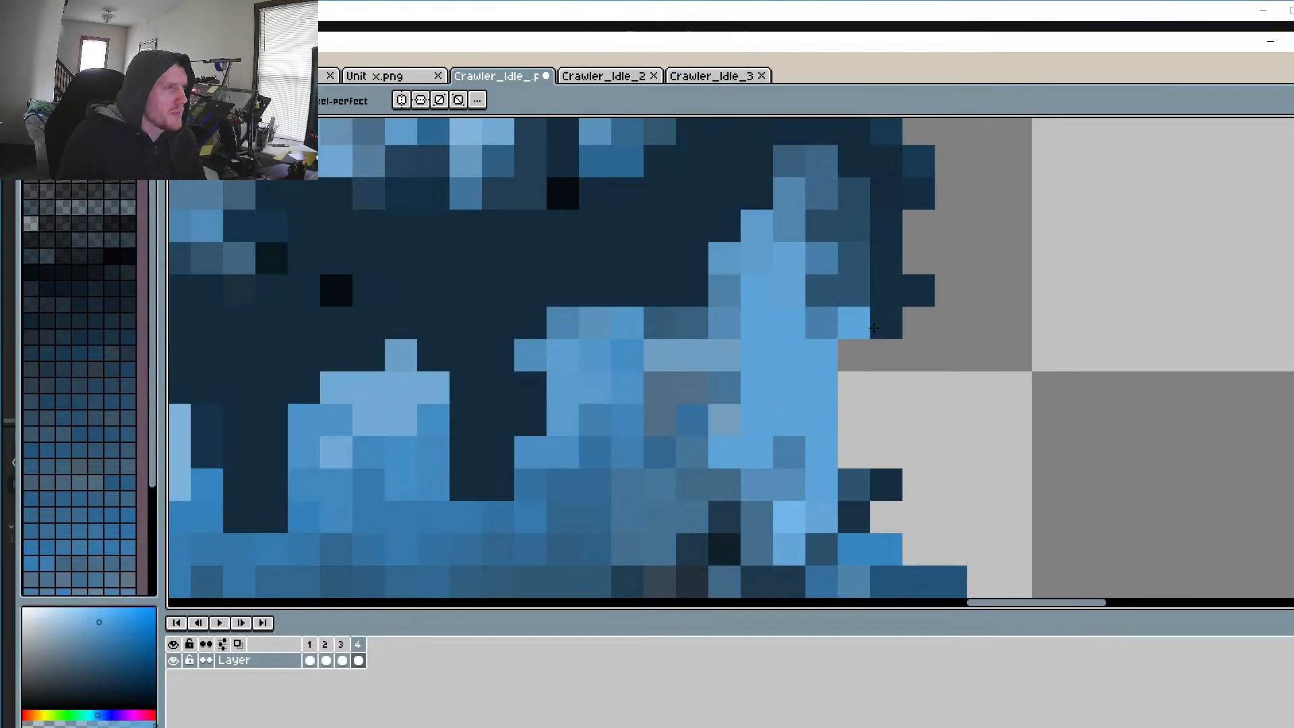
{"action": "left_click", "coordinate": [861, 310], "text": "alt"}
{"action": "left_click", "coordinate": [854, 363]}
{"action": "left_click_drag", "start_coordinate": [853, 364], "coordinate": [855, 462]}
{"action": "left_click", "coordinate": [892, 315], "text": "alt"}
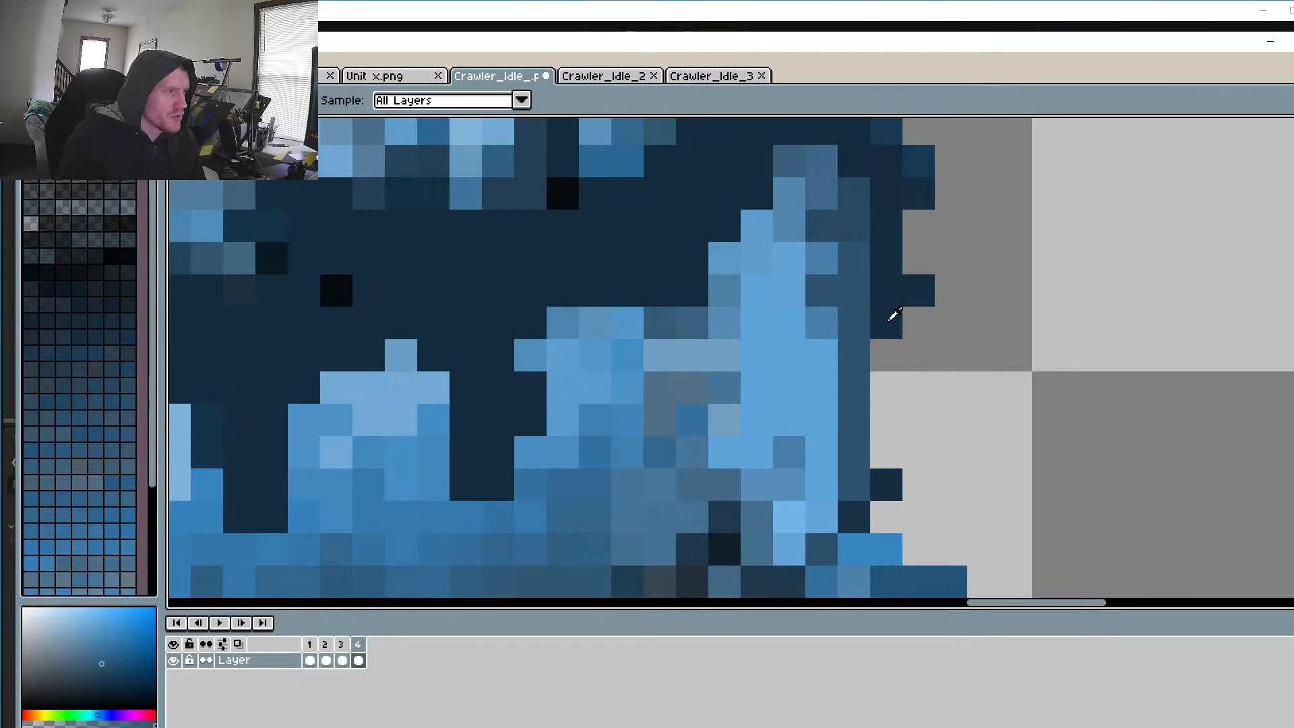
{"action": "mouse_move", "coordinate": [886, 354]}
{"action": "left_mouse_down"}
{"action": "mouse_move", "coordinate": [875, 477]}
{"action": "mouse_move", "coordinate": [868, 403]}
{"action": "left_mouse_up"}
Step: Paint dark outline pixels where the small limb joins the underside of the lower jaw
{"action": "scroll", "coordinate": [868, 492], "scroll_direction": "down", "scroll_amount": 5}
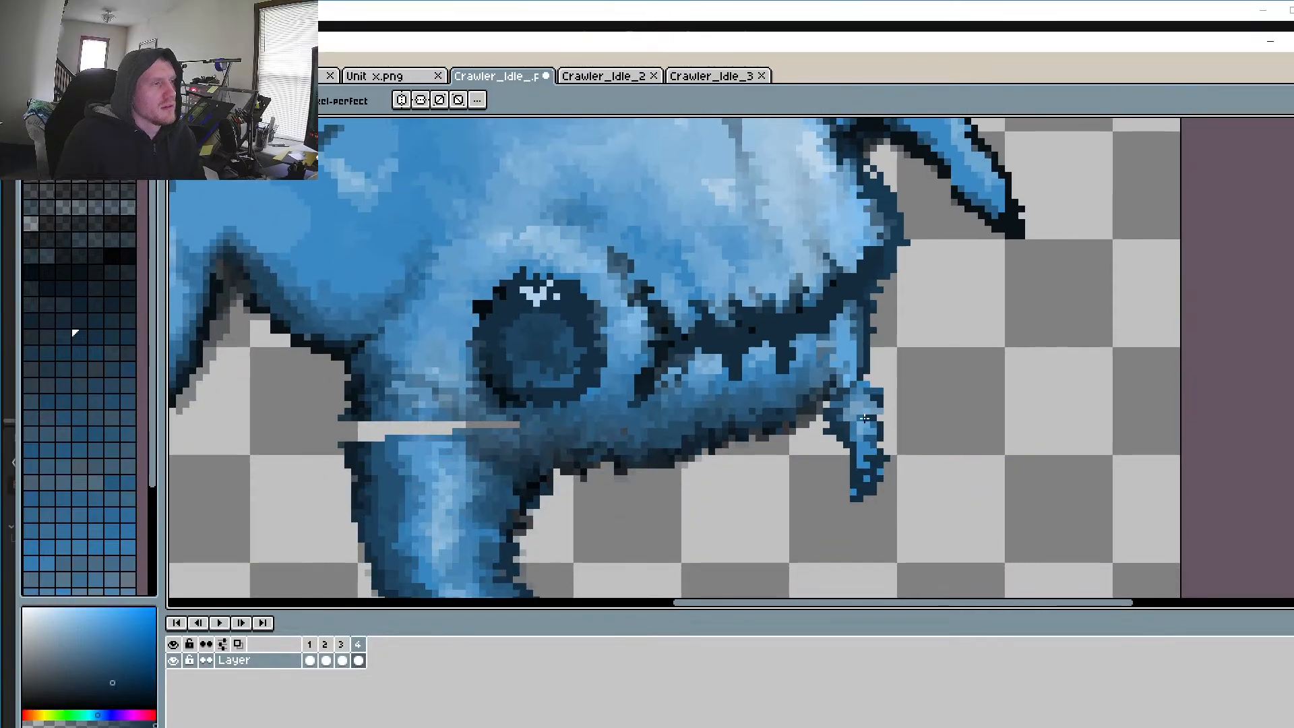
{"action": "scroll", "coordinate": [868, 415], "scroll_direction": "up", "scroll_amount": 3}
{"action": "left_click", "coordinate": [839, 323]}
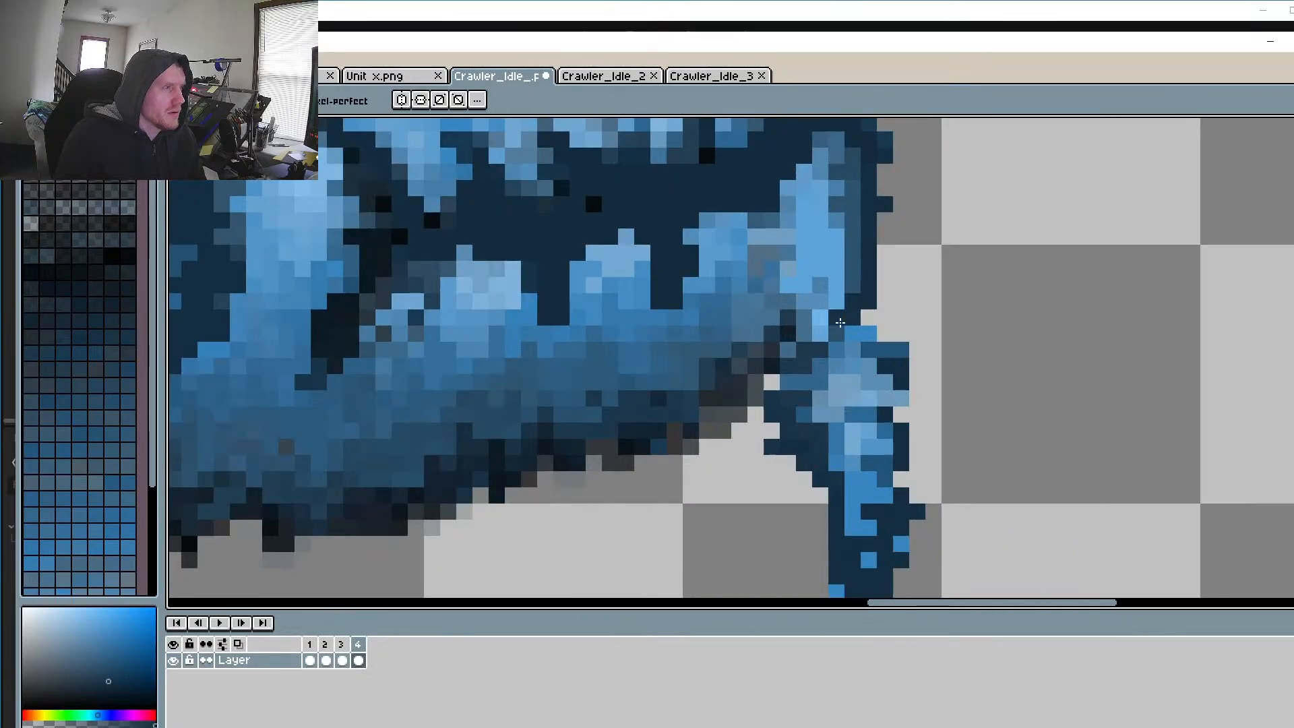
{"action": "left_click_drag", "start_coordinate": [822, 337], "coordinate": [755, 399]}
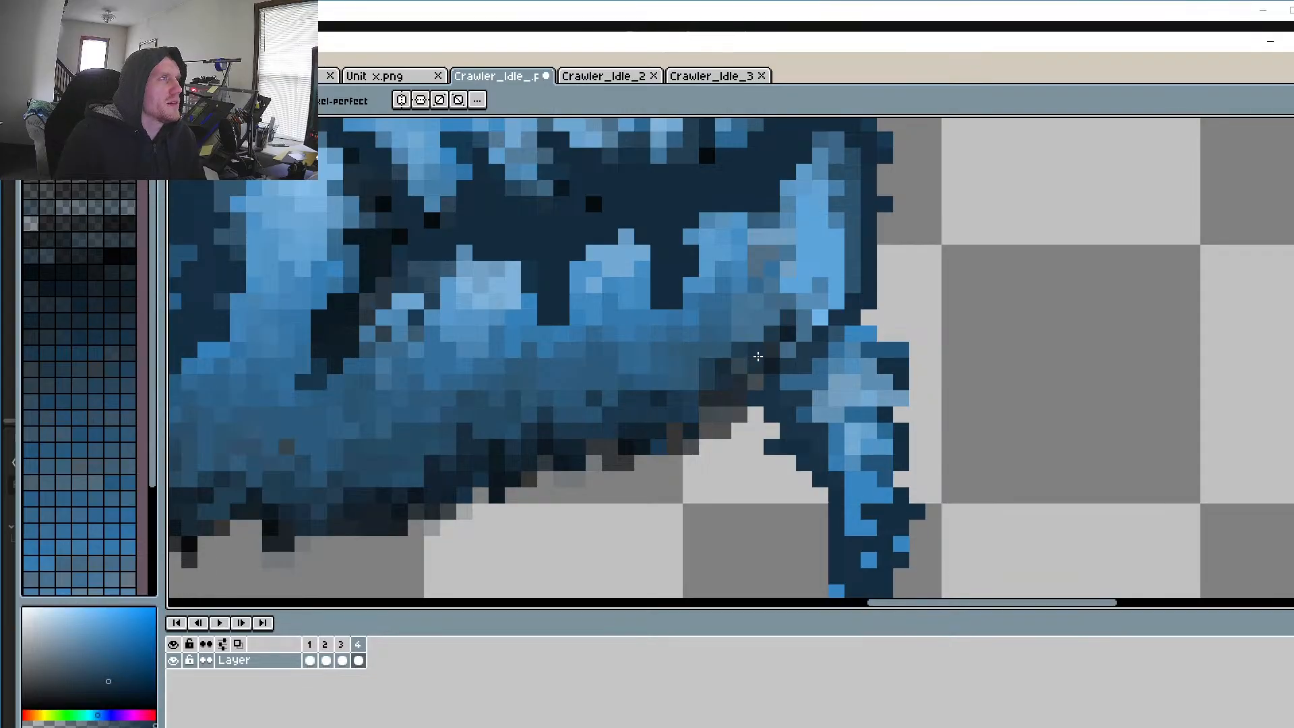
Step: Fill the light and mid-tone parts of the gap above the front leg with blues sampled from the surrounding skin
{"action": "scroll", "coordinate": [752, 359], "scroll_direction": "down", "scroll_amount": 3}
{"action": "scroll", "coordinate": [523, 447], "scroll_direction": "up", "scroll_amount": 3}
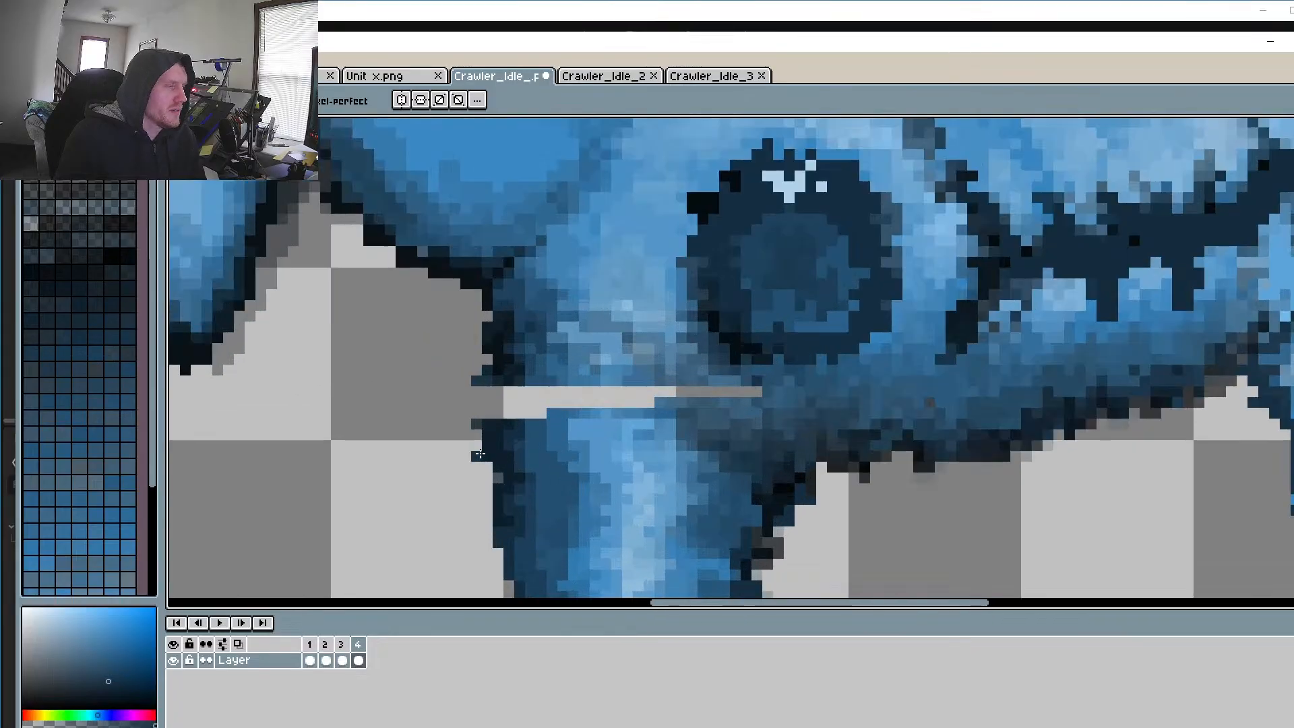
{"action": "scroll", "coordinate": [422, 404], "scroll_direction": "down", "scroll_amount": 1}
{"action": "scroll", "coordinate": [694, 438], "scroll_direction": "up", "scroll_amount": 3}
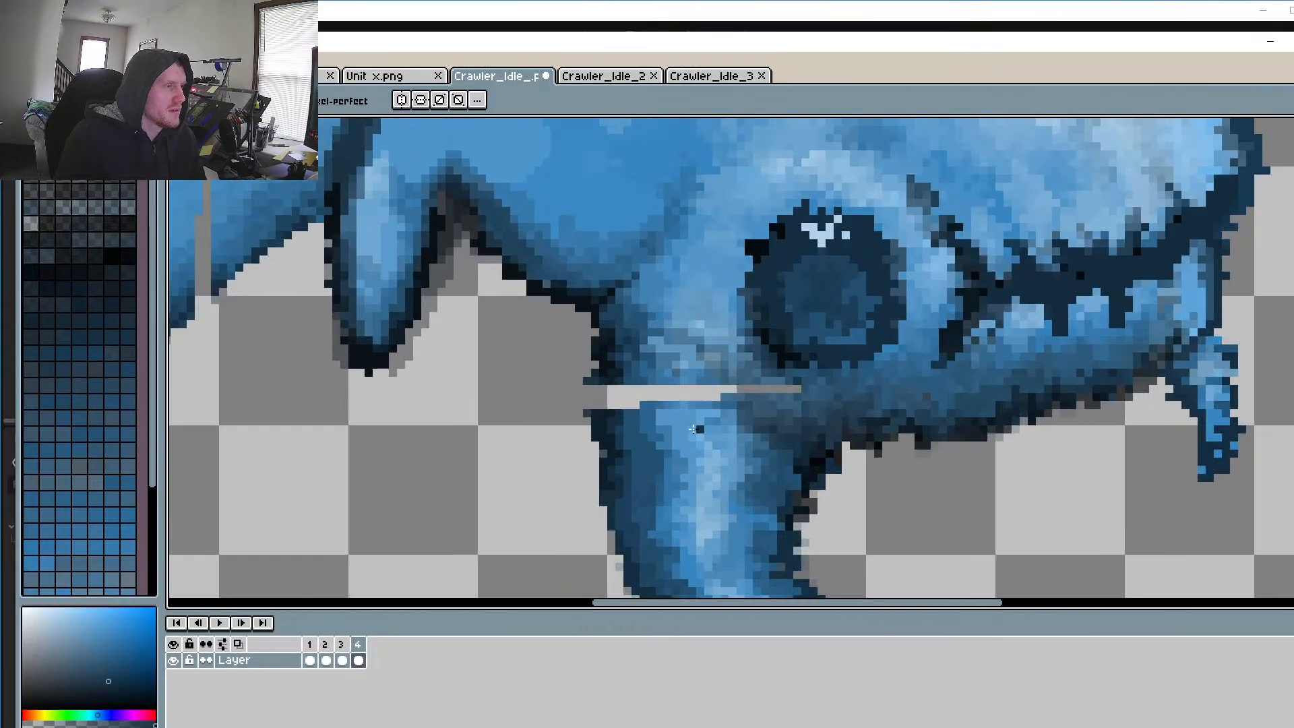
{"action": "key", "text": "alt"}
{"action": "scroll", "coordinate": [692, 417], "scroll_direction": "up", "scroll_amount": 2}
{"action": "left_click", "coordinate": [742, 366]}
{"action": "mouse_move", "coordinate": [707, 277]}
{"action": "left_mouse_down"}
{"action": "mouse_move", "coordinate": [668, 289]}
{"action": "mouse_move", "coordinate": [658, 317]}
{"action": "mouse_move", "coordinate": [696, 306]}
{"action": "mouse_move", "coordinate": [586, 301]}
{"action": "mouse_move", "coordinate": [596, 310]}
{"action": "mouse_move", "coordinate": [578, 292]}
{"action": "mouse_move", "coordinate": [603, 289]}
{"action": "mouse_move", "coordinate": [536, 338]}
{"action": "mouse_move", "coordinate": [538, 273]}
{"action": "mouse_move", "coordinate": [497, 293]}
{"action": "mouse_move", "coordinate": [497, 318]}
{"action": "mouse_move", "coordinate": [468, 346]}
{"action": "mouse_move", "coordinate": [462, 286]}
{"action": "mouse_move", "coordinate": [444, 354]}
{"action": "left_mouse_up"}
{"action": "key", "text": "alt"}
{"action": "left_click", "coordinate": [587, 245]}
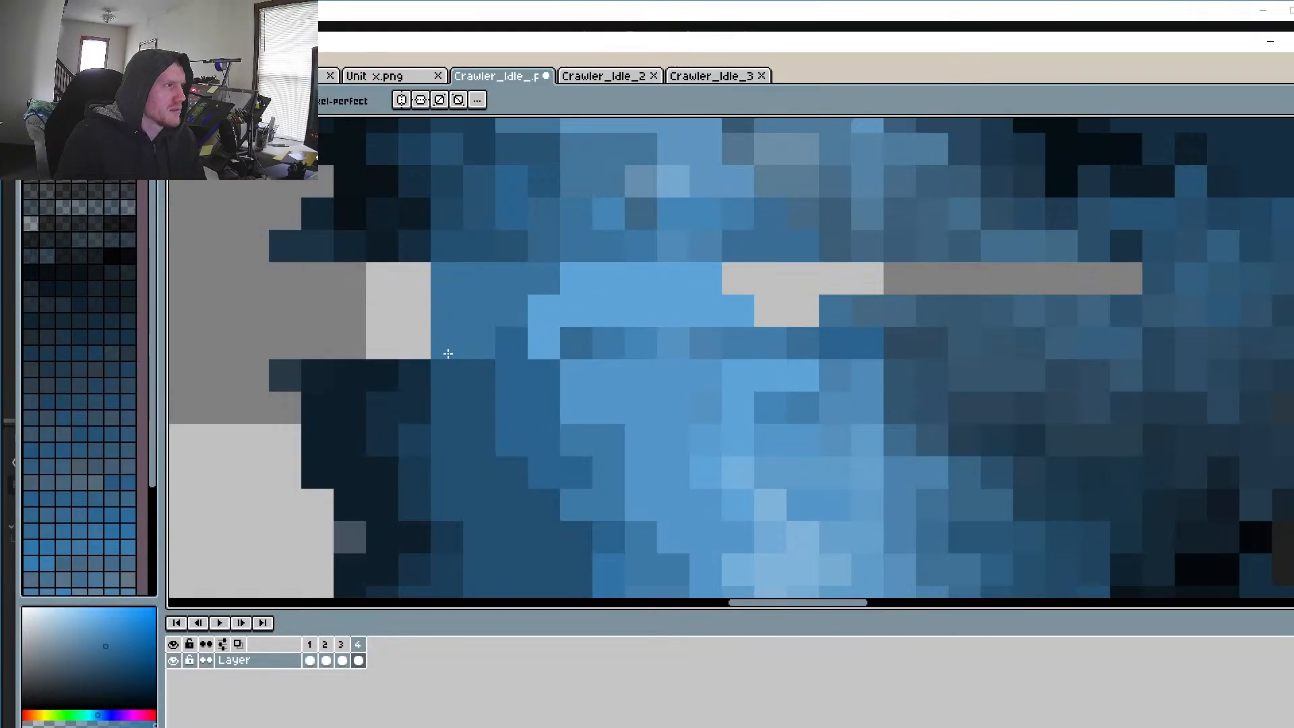
{"action": "mouse_move", "coordinate": [741, 279]}
{"action": "left_mouse_down"}
{"action": "mouse_move", "coordinate": [794, 300]}
{"action": "mouse_move", "coordinate": [788, 272]}
{"action": "mouse_move", "coordinate": [785, 312]}
{"action": "mouse_move", "coordinate": [916, 270]}
{"action": "mouse_move", "coordinate": [1020, 280]}
{"action": "left_mouse_up"}
Step: Close the rest of the gap above the front leg with sampled shadow blue and restore the leg's dark back outline
{"action": "key", "text": "alt"}
{"action": "left_click", "coordinate": [1095, 242]}
{"action": "left_click_drag", "start_coordinate": [1126, 276], "coordinate": [904, 269]}
{"action": "key", "text": "alt"}
{"action": "left_click", "coordinate": [419, 245]}
{"action": "mouse_move", "coordinate": [414, 276]}
{"action": "left_mouse_down"}
{"action": "mouse_move", "coordinate": [397, 347]}
{"action": "mouse_move", "coordinate": [369, 322]}
{"action": "mouse_move", "coordinate": [359, 282]}
{"action": "mouse_move", "coordinate": [338, 346]}
{"action": "mouse_move", "coordinate": [308, 295]}
{"action": "mouse_move", "coordinate": [318, 270]}
{"action": "mouse_move", "coordinate": [321, 329]}
{"action": "left_mouse_up"}
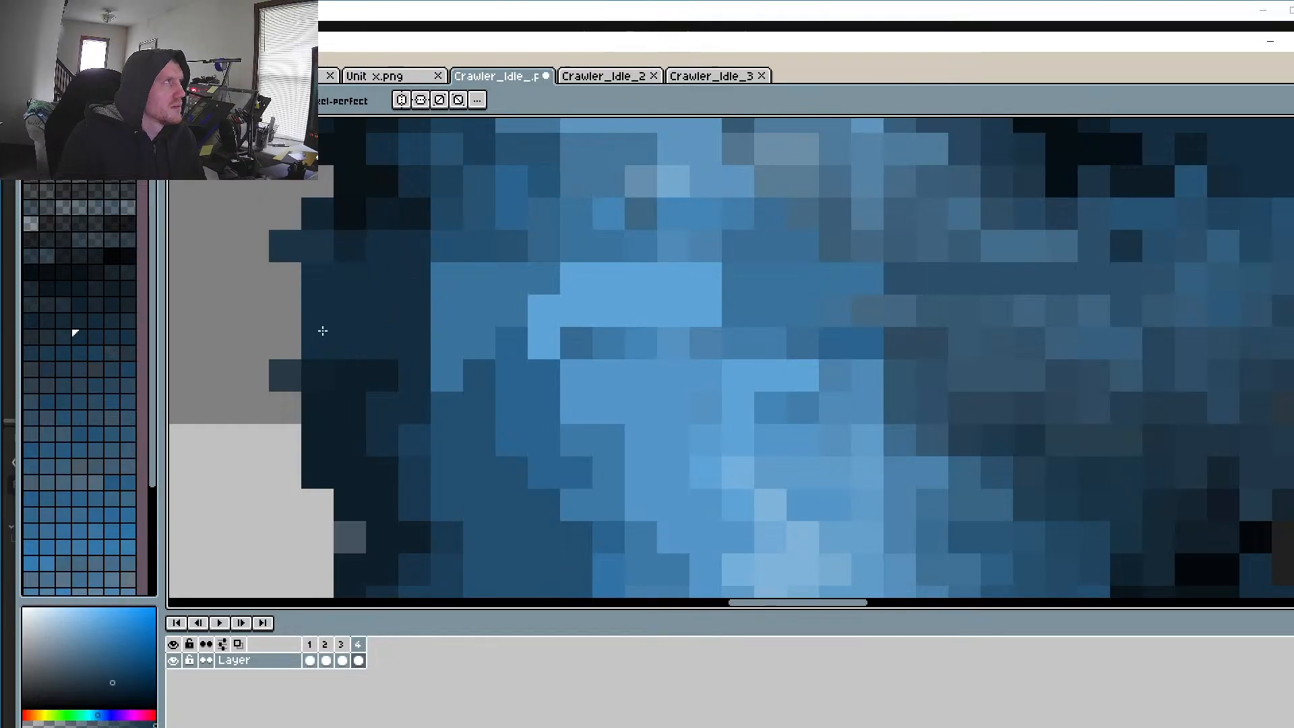
{"action": "left_click", "coordinate": [467, 331]}
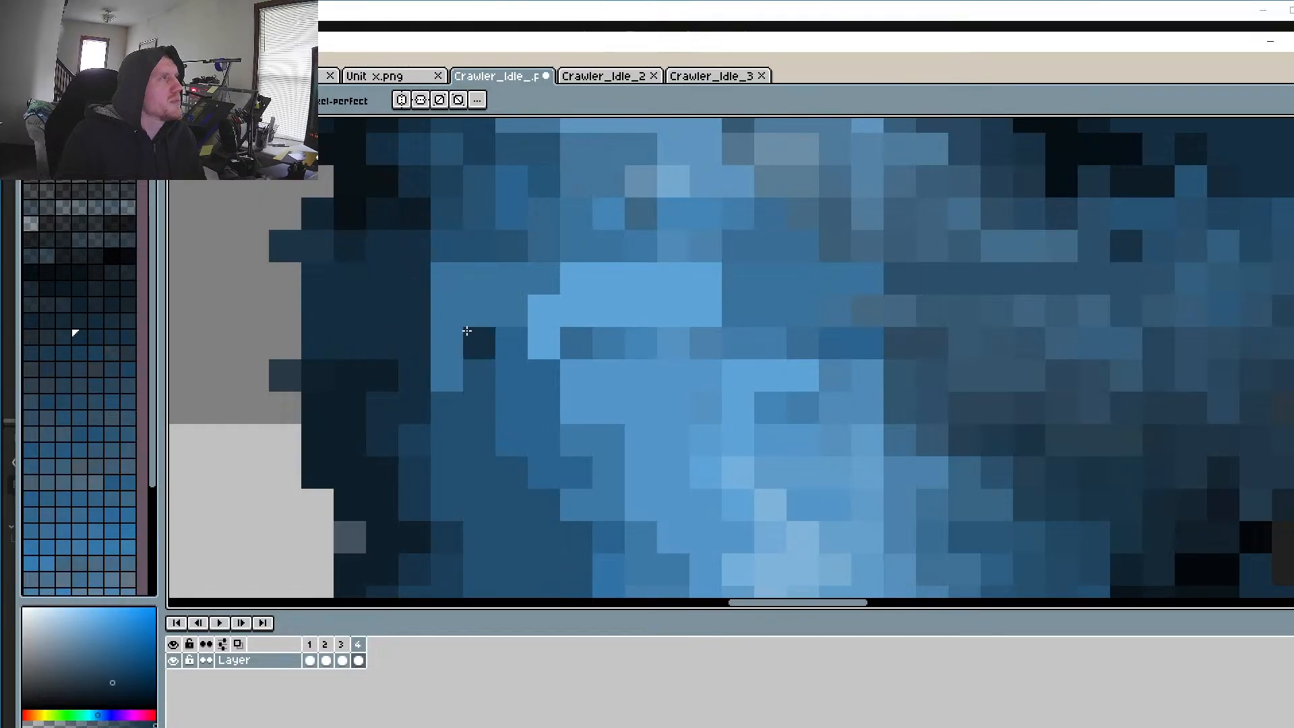
{"action": "key", "text": "ctrl+z"}
{"action": "left_click", "coordinate": [596, 357]}
Step: Fill the vertical gap across the tail with sampled blues, darkening the pixels toward the tail's lower edge
{"action": "scroll", "coordinate": [615, 355], "scroll_direction": "down", "scroll_amount": 4}
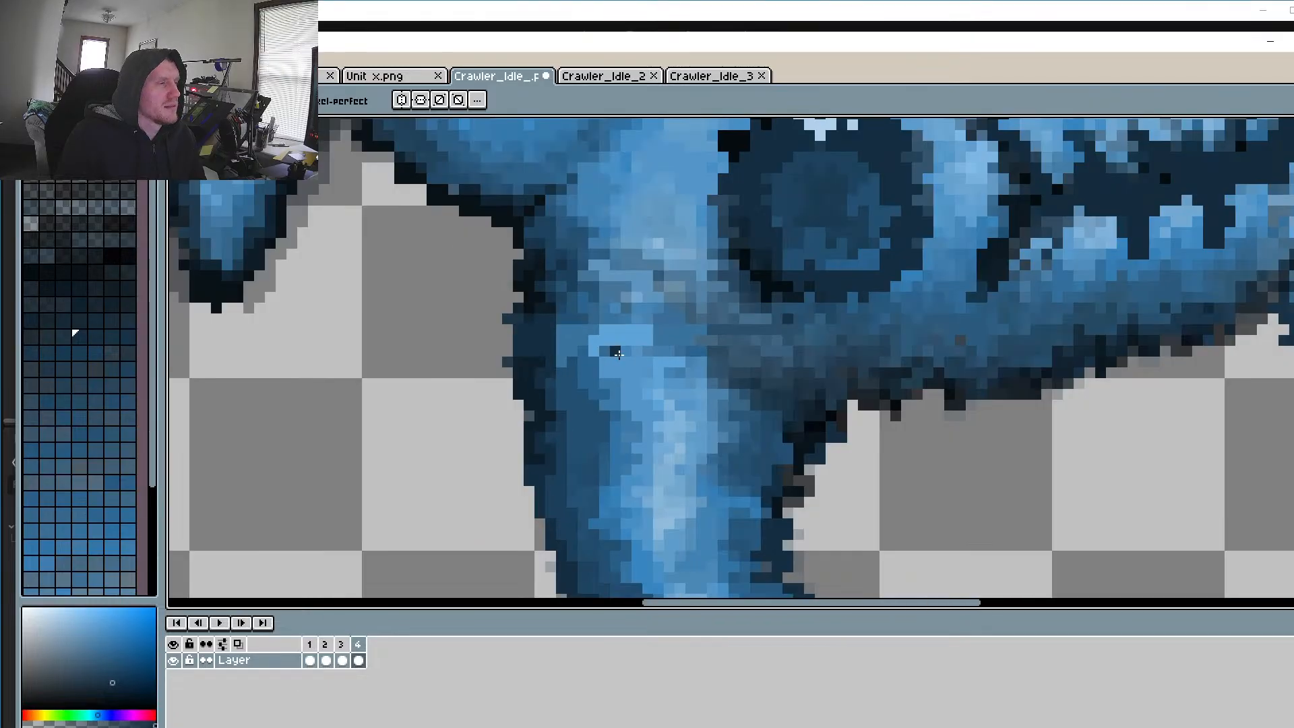
{"action": "scroll", "coordinate": [642, 402], "scroll_direction": "down", "scroll_amount": 1}
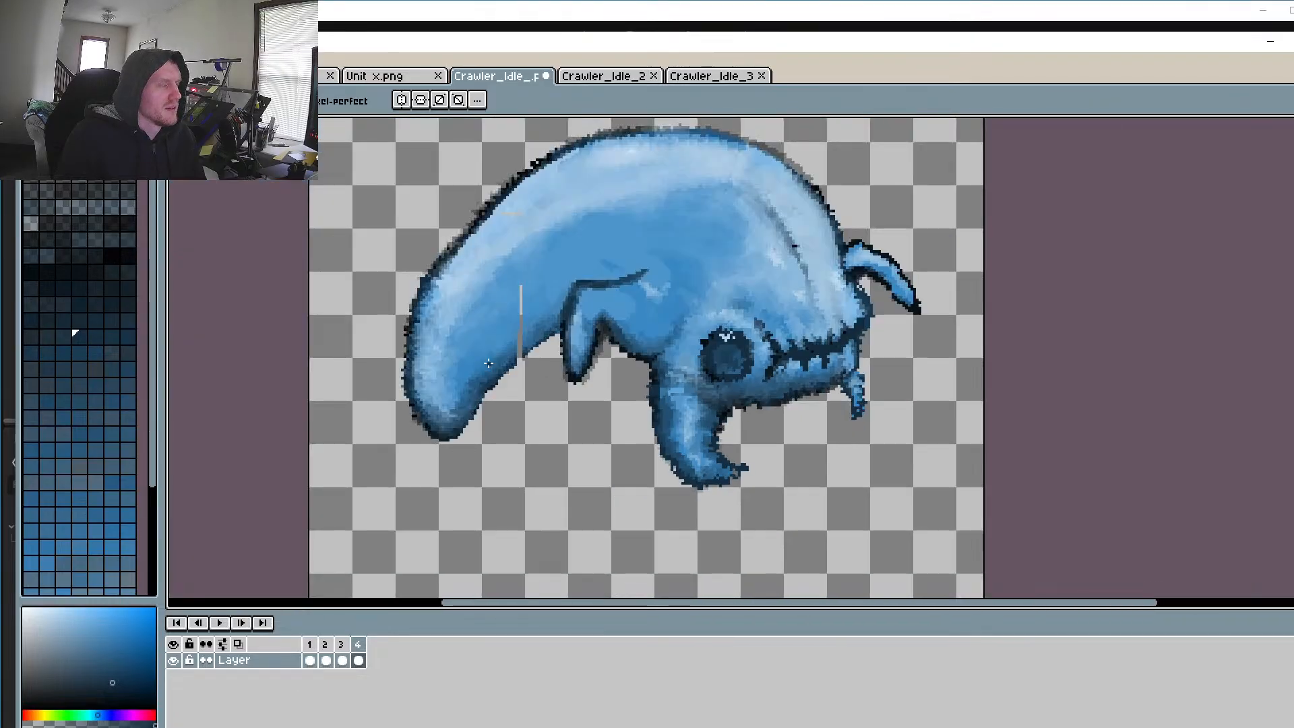
{"action": "scroll", "coordinate": [573, 250], "scroll_direction": "up", "scroll_amount": 3}
{"action": "left_click", "coordinate": [559, 216], "text": "alt"}
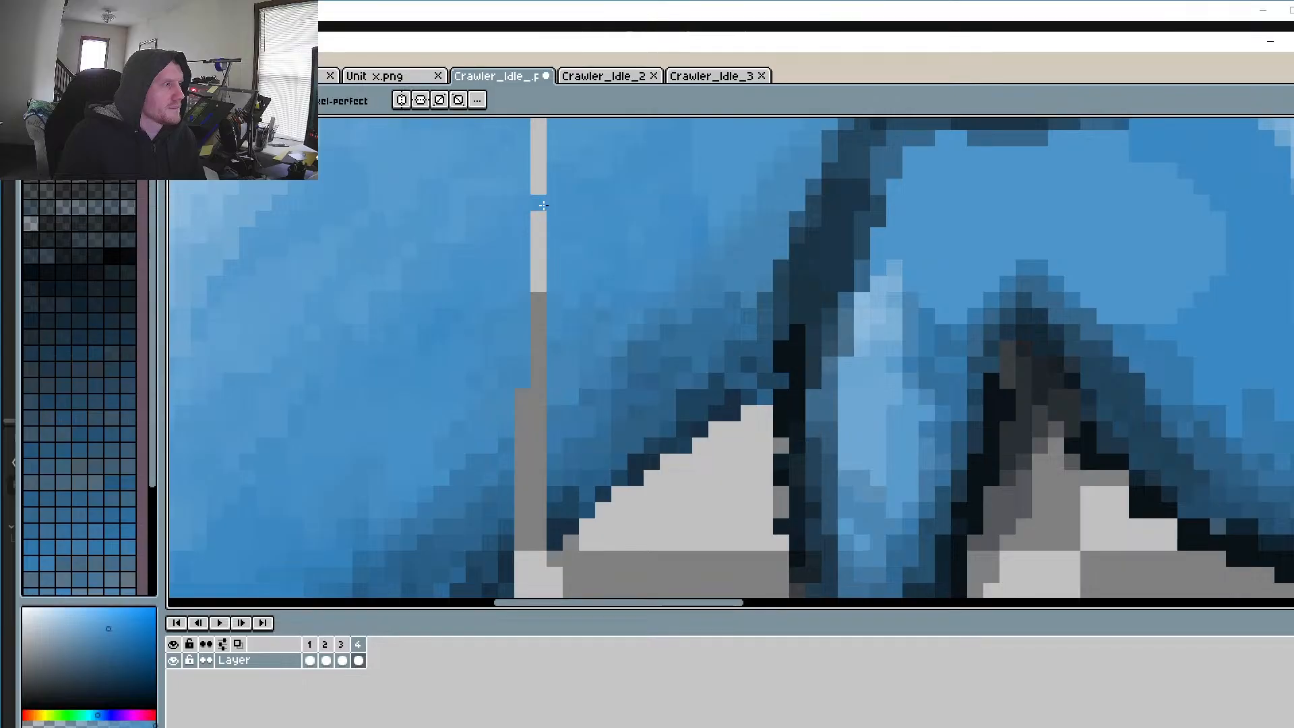
{"action": "mouse_move", "coordinate": [543, 205]}
{"action": "left_mouse_down"}
{"action": "mouse_move", "coordinate": [539, 373]}
{"action": "mouse_move", "coordinate": [553, 409]}
{"action": "mouse_move", "coordinate": [545, 393]}
{"action": "mouse_move", "coordinate": [531, 414]}
{"action": "mouse_move", "coordinate": [525, 400]}
{"action": "mouse_move", "coordinate": [536, 408]}
{"action": "mouse_move", "coordinate": [528, 479]}
{"action": "mouse_move", "coordinate": [529, 456]}
{"action": "mouse_move", "coordinate": [544, 484]}
{"action": "mouse_move", "coordinate": [520, 536]}
{"action": "mouse_move", "coordinate": [543, 533]}
{"action": "mouse_move", "coordinate": [521, 574]}
{"action": "left_mouse_up"}
{"action": "left_click", "coordinate": [580, 402], "text": "alt"}
{"action": "left_click", "coordinate": [568, 497], "text": "alt"}
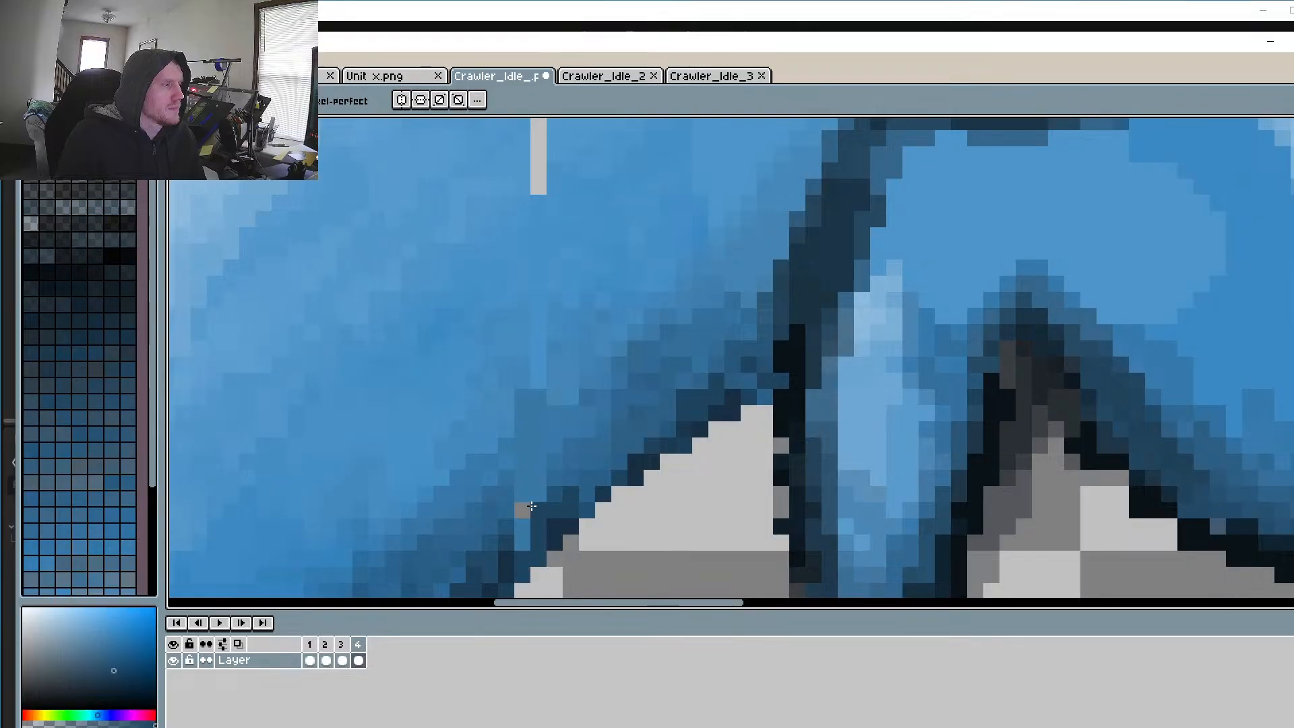
{"action": "left_click", "coordinate": [536, 481], "text": "alt"}
{"action": "left_click", "coordinate": [524, 512]}
{"action": "left_click_drag", "start_coordinate": [572, 315], "coordinate": [559, 459]}
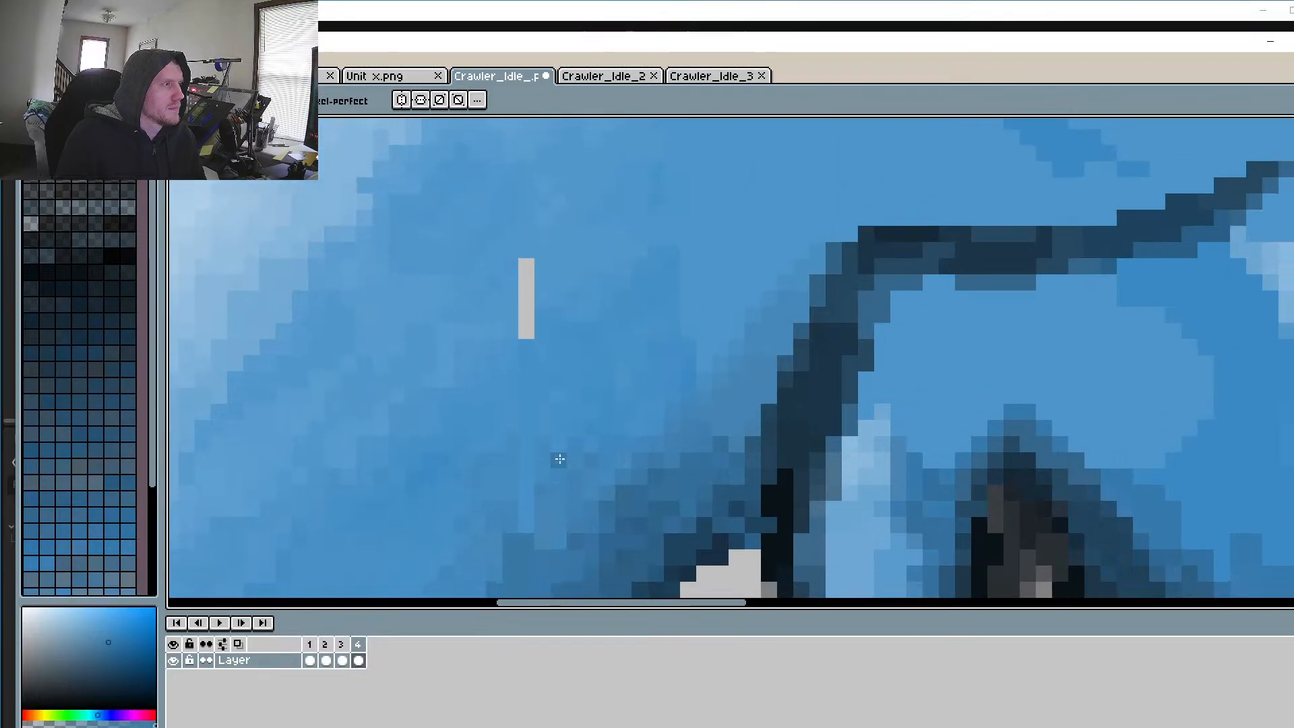
{"action": "left_click", "coordinate": [564, 259], "text": "alt"}
{"action": "left_click_drag", "start_coordinate": [526, 264], "coordinate": [526, 337]}
Step: Step through the four frames repeatedly to check how the tail, front leg, mouth and jaw limb move
{"action": "scroll", "coordinate": [761, 396], "scroll_direction": "down", "scroll_amount": 8}
{"action": "scroll", "coordinate": [801, 409], "scroll_direction": "up", "scroll_amount": 3}
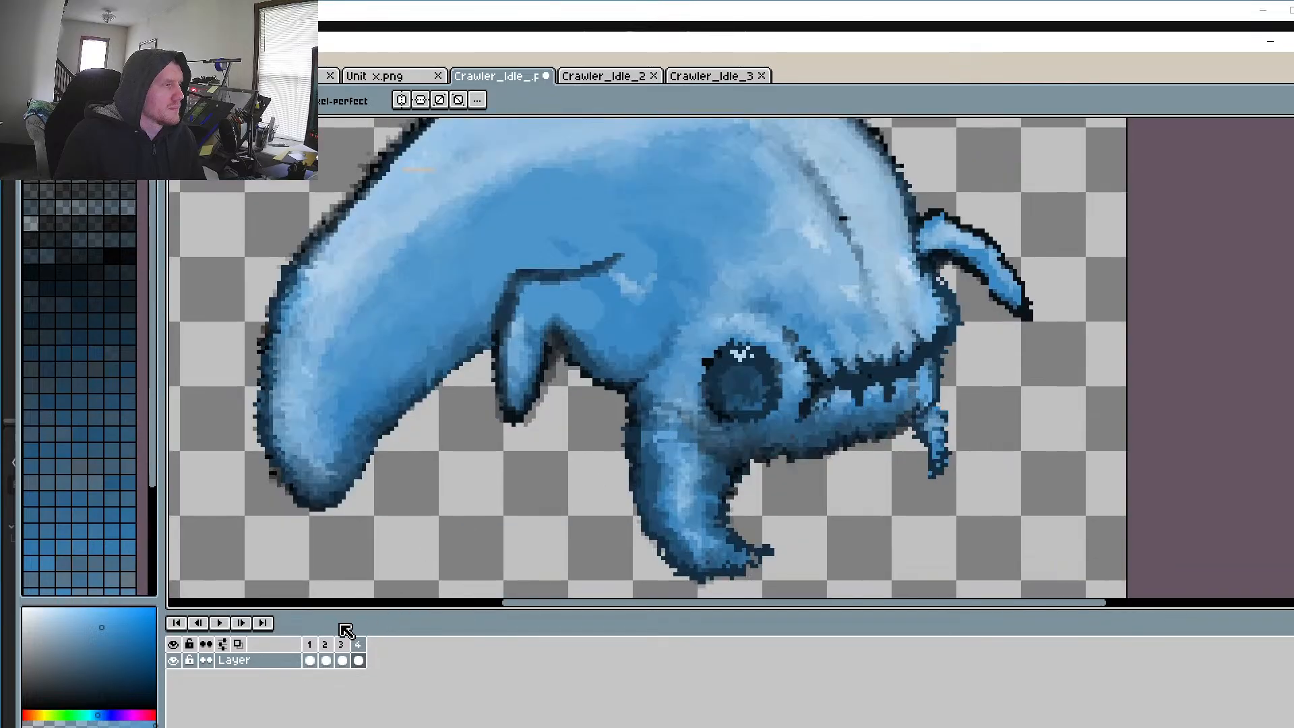
{"action": "left_click", "coordinate": [243, 623]}
{"action": "left_click", "coordinate": [244, 622]}
{"action": "left_click", "coordinate": [245, 622]}
{"action": "left_click", "coordinate": [244, 623]}
{"action": "left_click", "coordinate": [244, 623]}
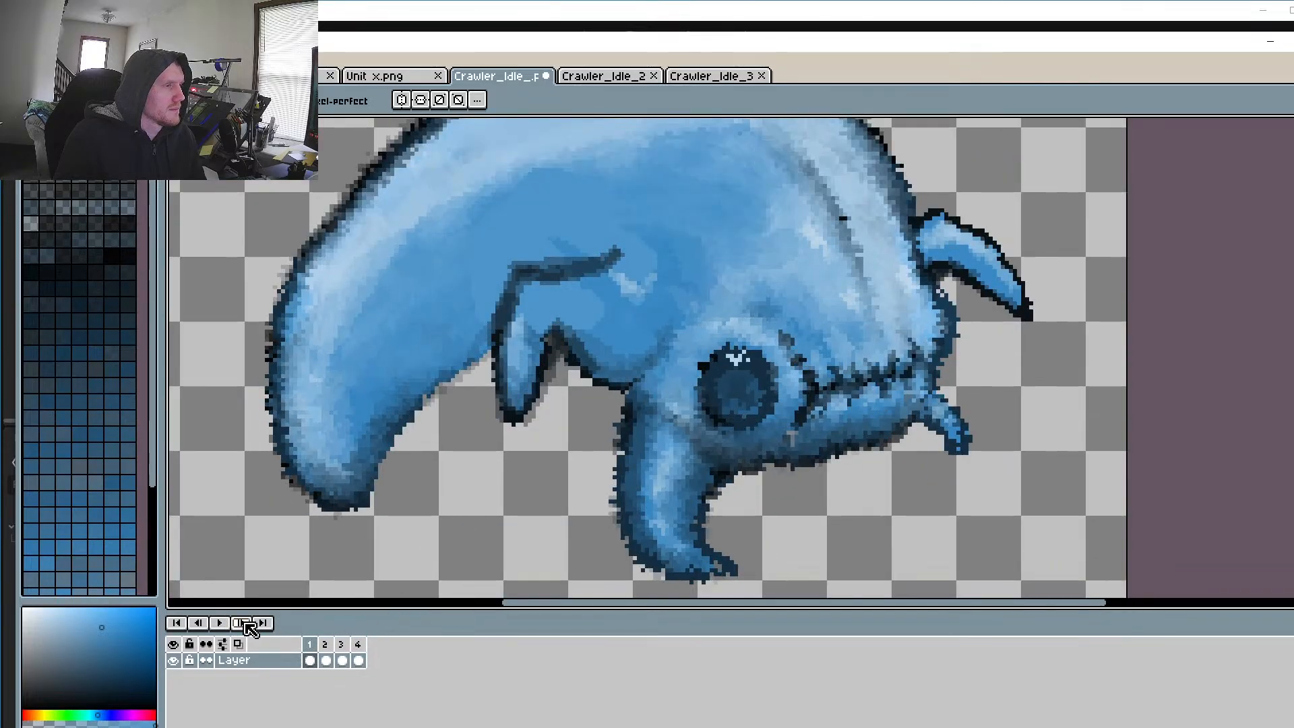
{"action": "left_click", "coordinate": [244, 622]}
{"action": "left_click", "coordinate": [245, 623]}
{"action": "left_click", "coordinate": [245, 623]}
{"action": "left_click", "coordinate": [245, 622]}
{"action": "left_click", "coordinate": [245, 622]}
{"action": "left_click", "coordinate": [244, 622]}
{"action": "left_click", "coordinate": [245, 623]}
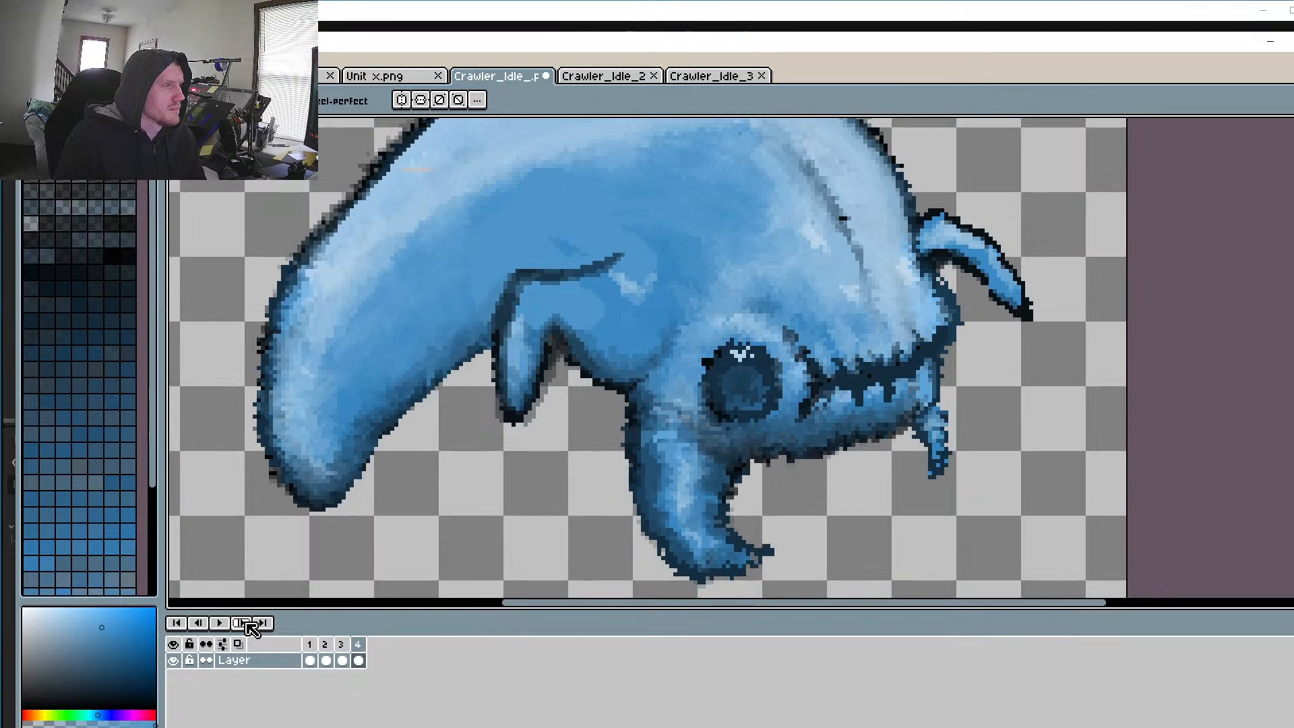
{"action": "left_click", "coordinate": [244, 623]}
{"action": "left_click", "coordinate": [245, 622]}
{"action": "left_click", "coordinate": [245, 622]}
{"action": "left_click", "coordinate": [244, 623]}
{"action": "left_click", "coordinate": [244, 623]}
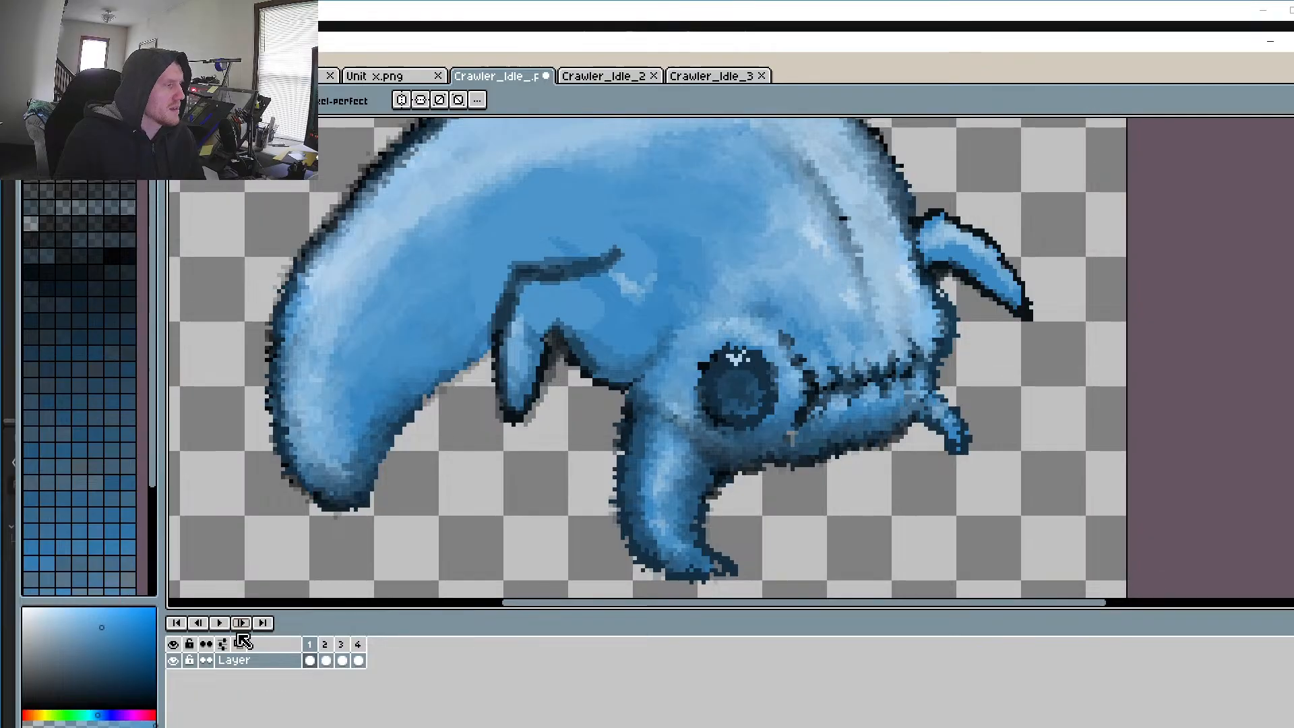
Step: Play the four-frame idle animation and view the crawler's motion at a small size
{"action": "left_click", "coordinate": [220, 622]}
{"action": "scroll", "coordinate": [571, 384], "scroll_direction": "down", "scroll_amount": 3}
{"action": "scroll", "coordinate": [571, 384], "scroll_direction": "down", "scroll_amount": 1}
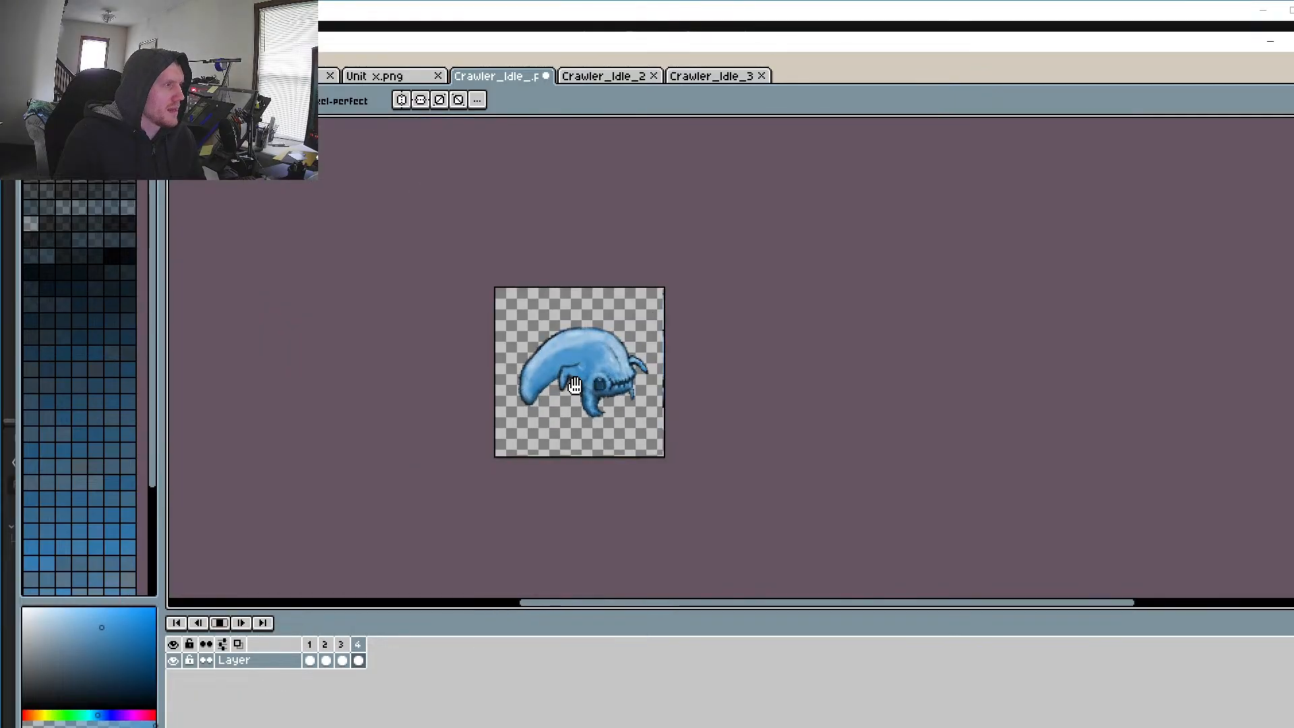
Step: Stop the playback and widen the small middle leg's blue fill on frame 4, painting sampled blue over its shaded inner edge
{"action": "scroll", "coordinate": [573, 385], "scroll_direction": "up", "scroll_amount": 2}
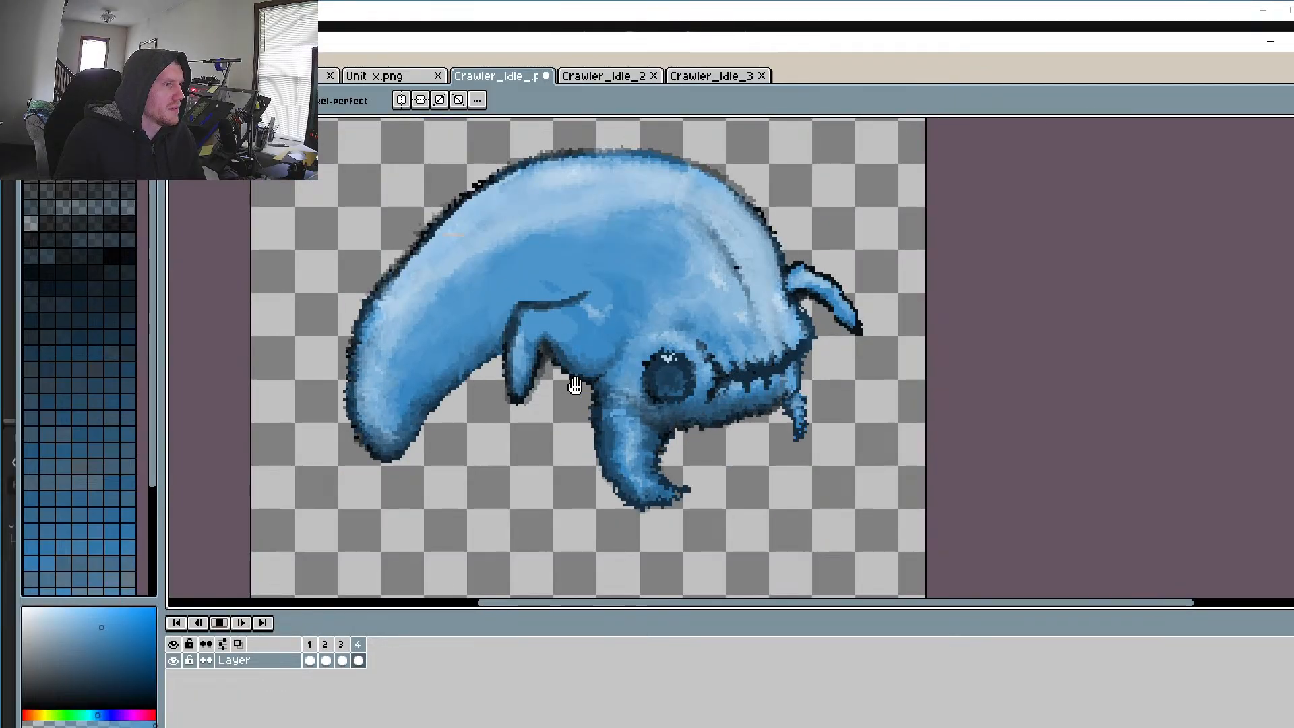
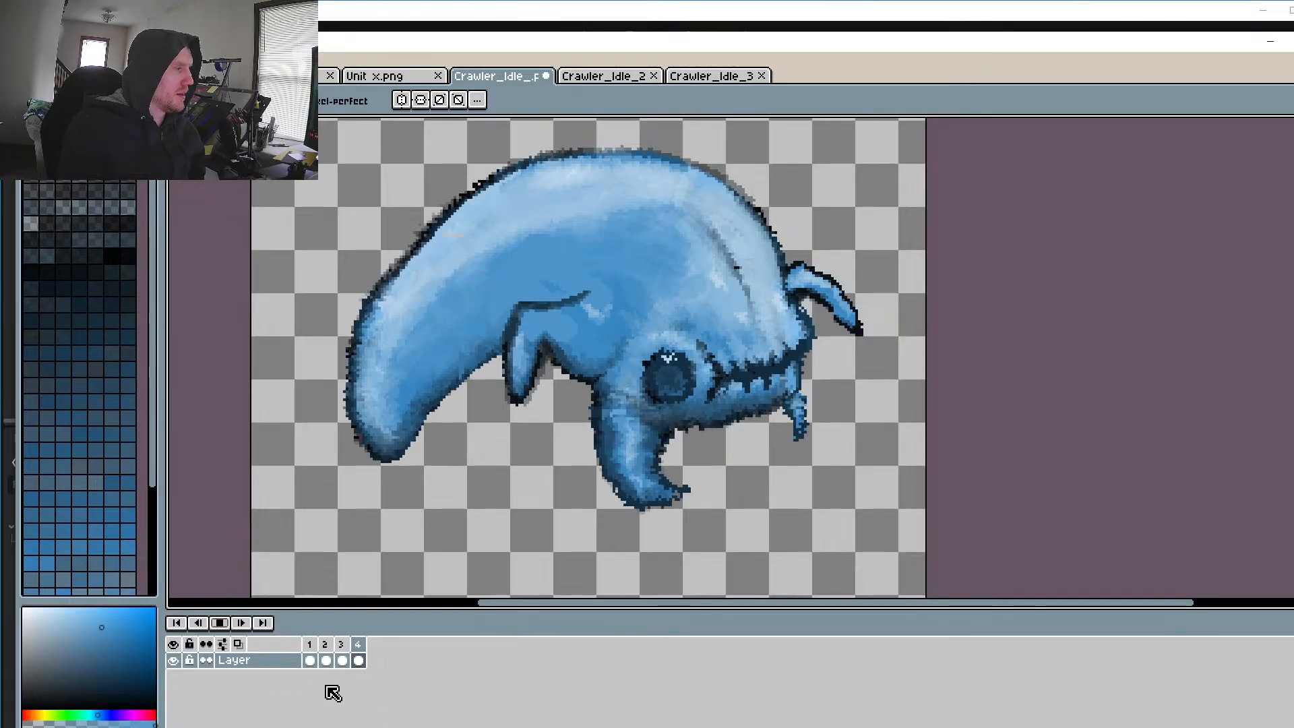
{"action": "left_click", "coordinate": [223, 624]}
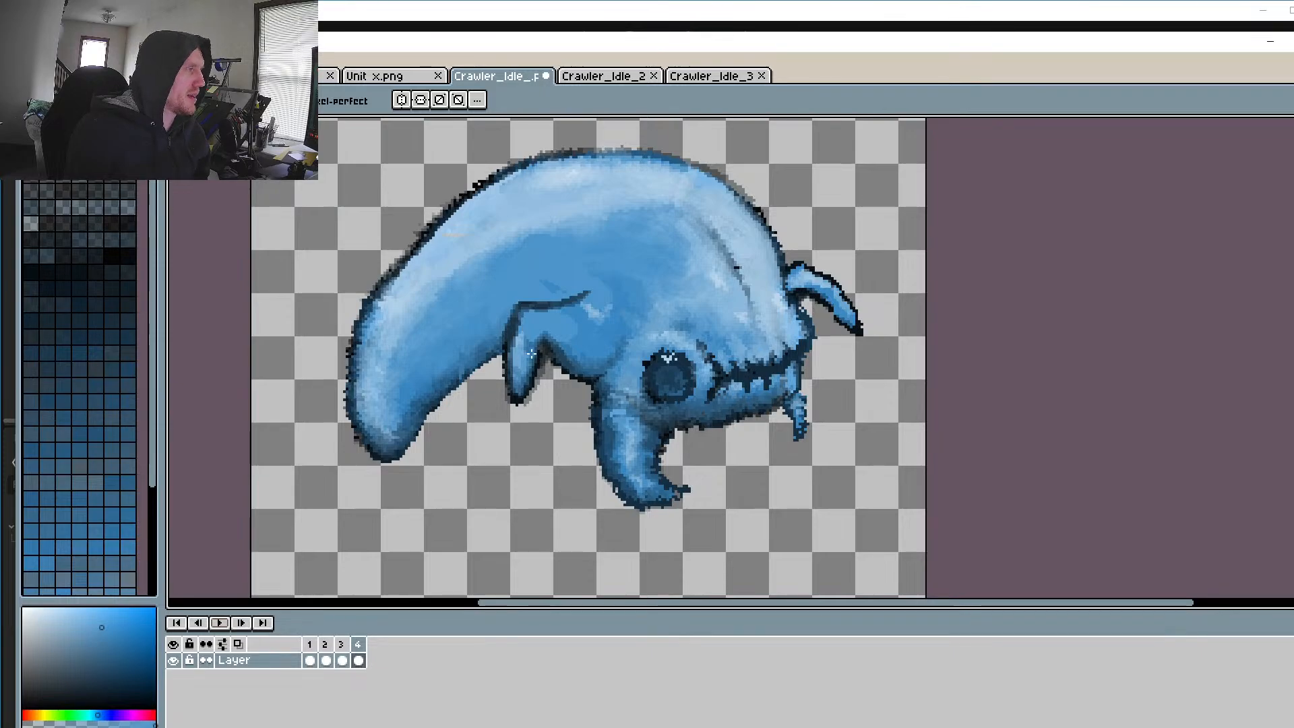
{"action": "scroll", "coordinate": [565, 397], "scroll_direction": "up", "scroll_amount": 2}
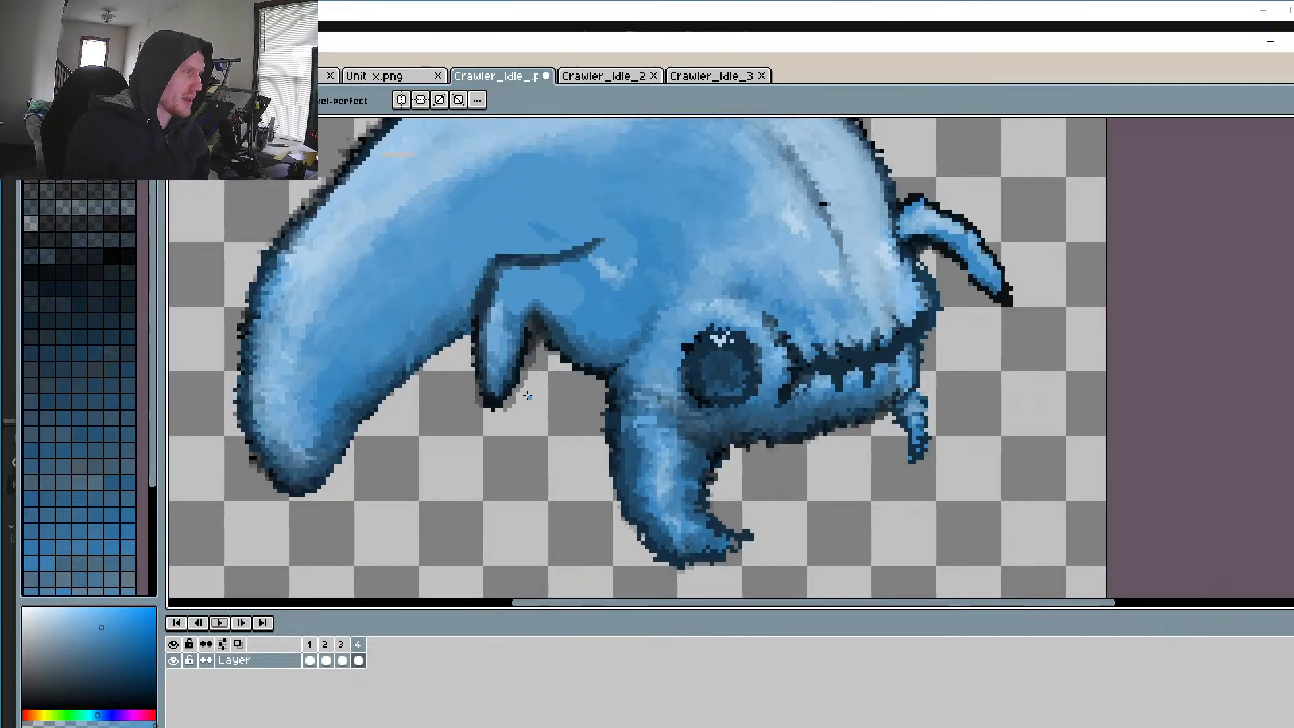
{"action": "key", "text": "alt"}
{"action": "scroll", "coordinate": [539, 330], "scroll_direction": "up", "scroll_amount": 1}
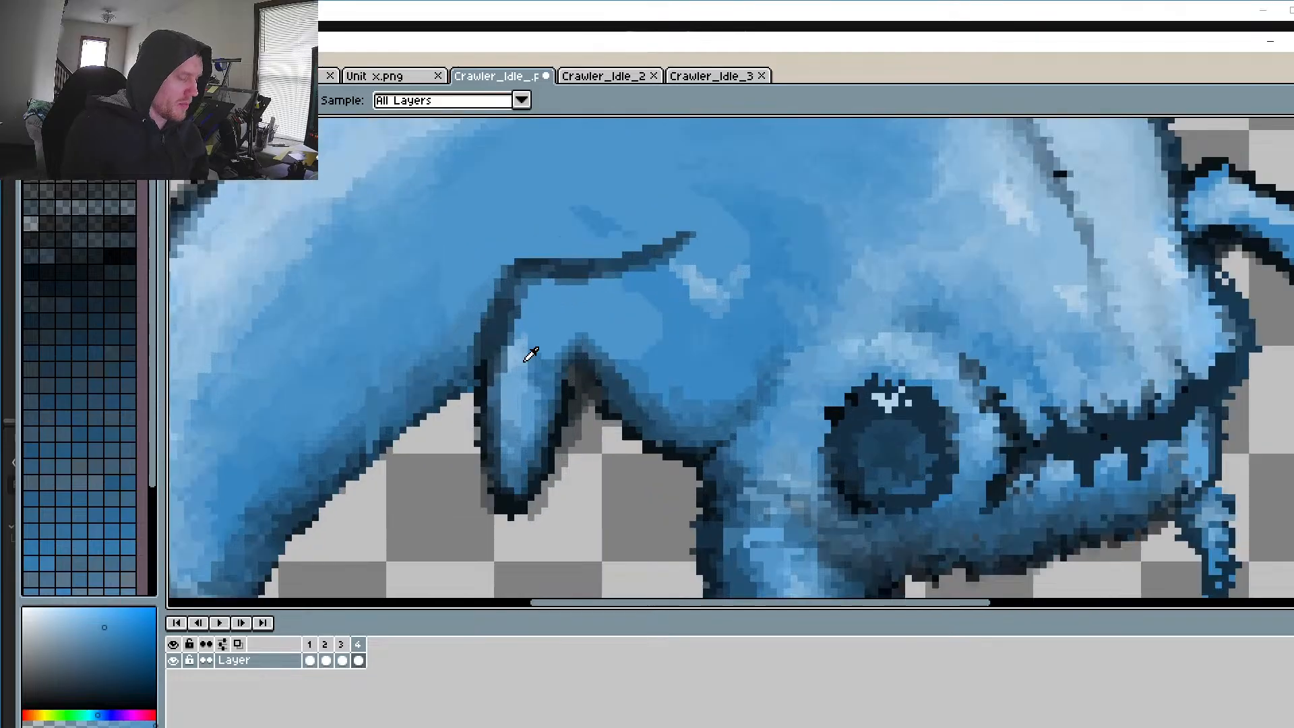
{"action": "key", "text": "b"}
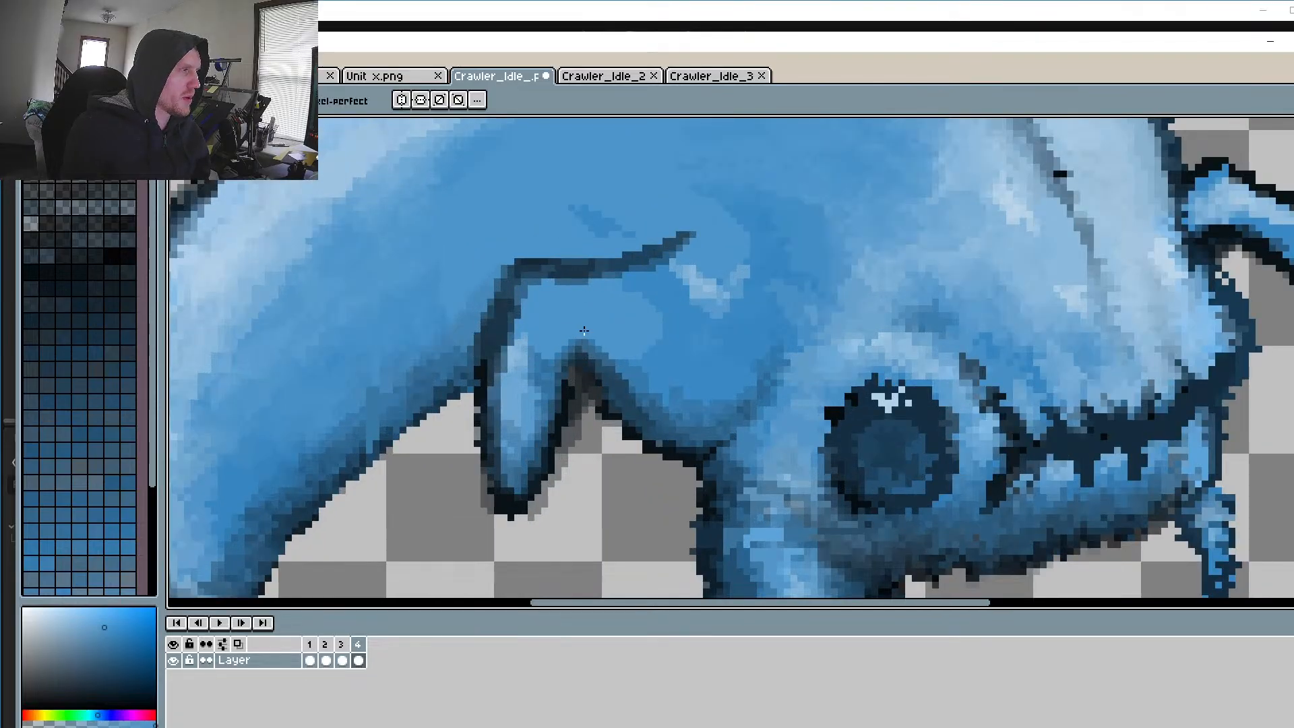
{"action": "left_click", "coordinate": [570, 346], "text": "alt"}
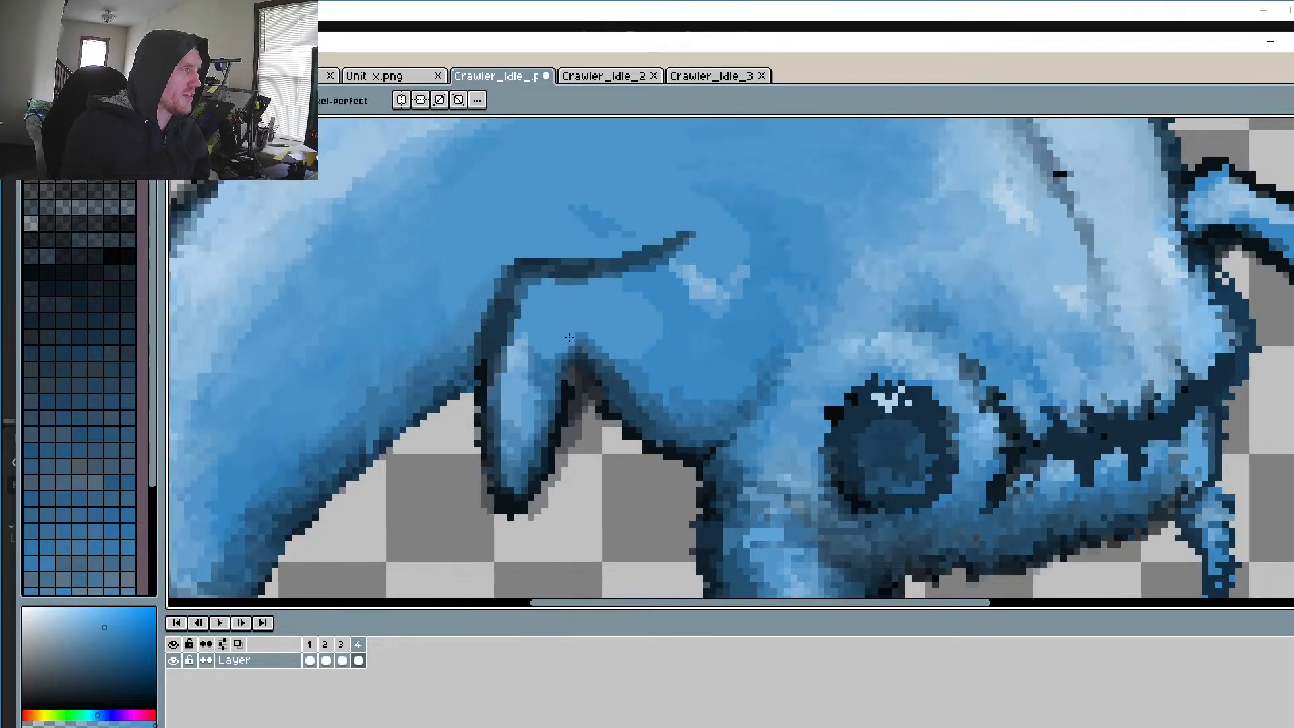
{"action": "mouse_move", "coordinate": [580, 344]}
{"action": "left_mouse_down"}
{"action": "mouse_move", "coordinate": [541, 415]}
{"action": "mouse_move", "coordinate": [581, 334]}
{"action": "mouse_move", "coordinate": [559, 346]}
{"action": "mouse_move", "coordinate": [650, 374]}
{"action": "mouse_move", "coordinate": [539, 380]}
{"action": "left_mouse_up"}
{"action": "scroll", "coordinate": [627, 374], "scroll_direction": "down", "scroll_amount": 3}
{"action": "scroll", "coordinate": [577, 361], "scroll_direction": "up", "scroll_amount": 2}
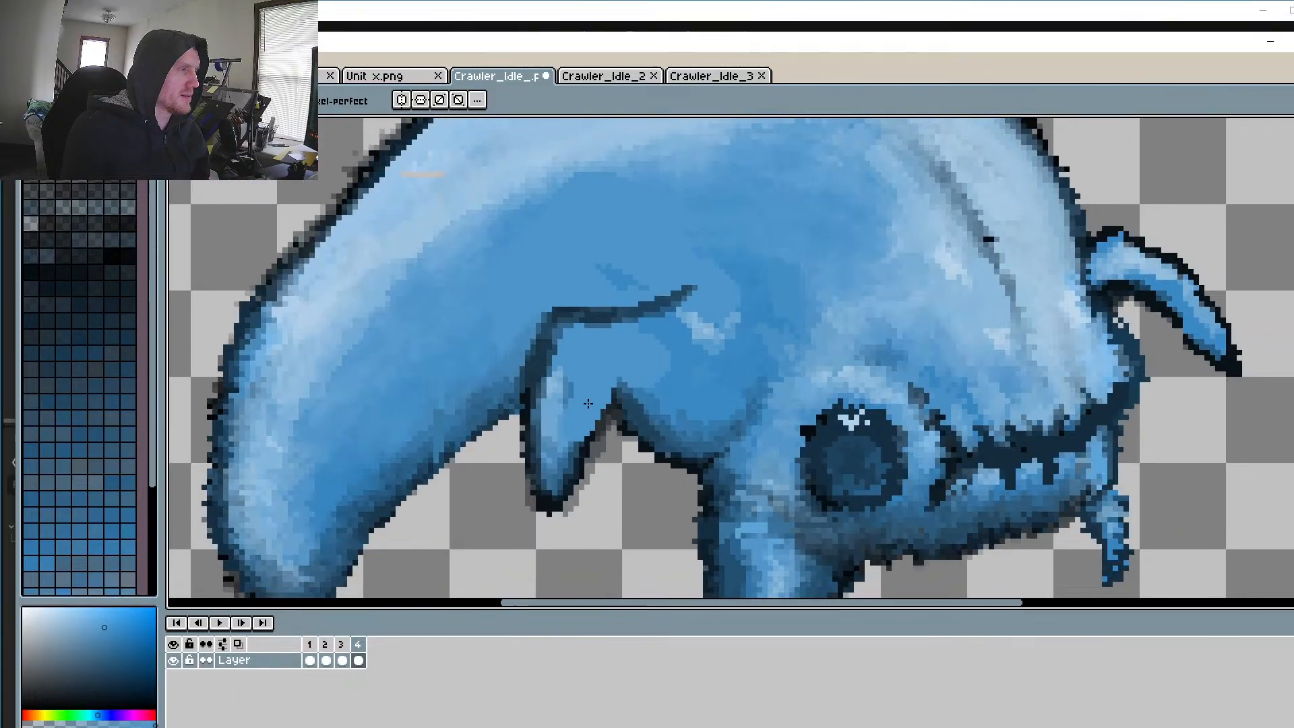
{"action": "left_click_drag", "start_coordinate": [532, 501], "coordinate": [432, 493]}
{"action": "left_click_drag", "start_coordinate": [974, 404], "coordinate": [876, 454]}
{"action": "left_click_drag", "start_coordinate": [934, 420], "coordinate": [903, 403]}
{"action": "scroll", "coordinate": [930, 405], "scroll_direction": "up", "scroll_amount": 1}
{"action": "scroll", "coordinate": [927, 403], "scroll_direction": "down", "scroll_amount": 2}
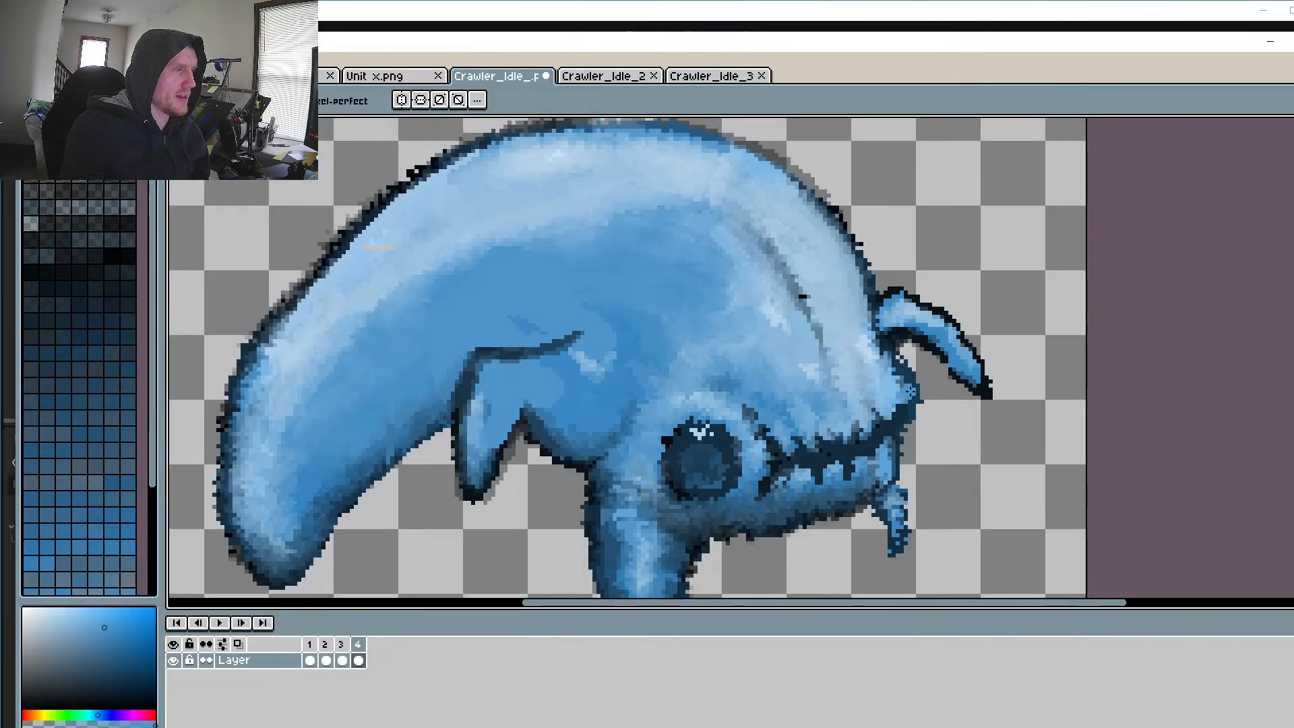
{"action": "scroll", "coordinate": [911, 391], "scroll_direction": "up", "scroll_amount": 2}
{"action": "key", "text": "i"}
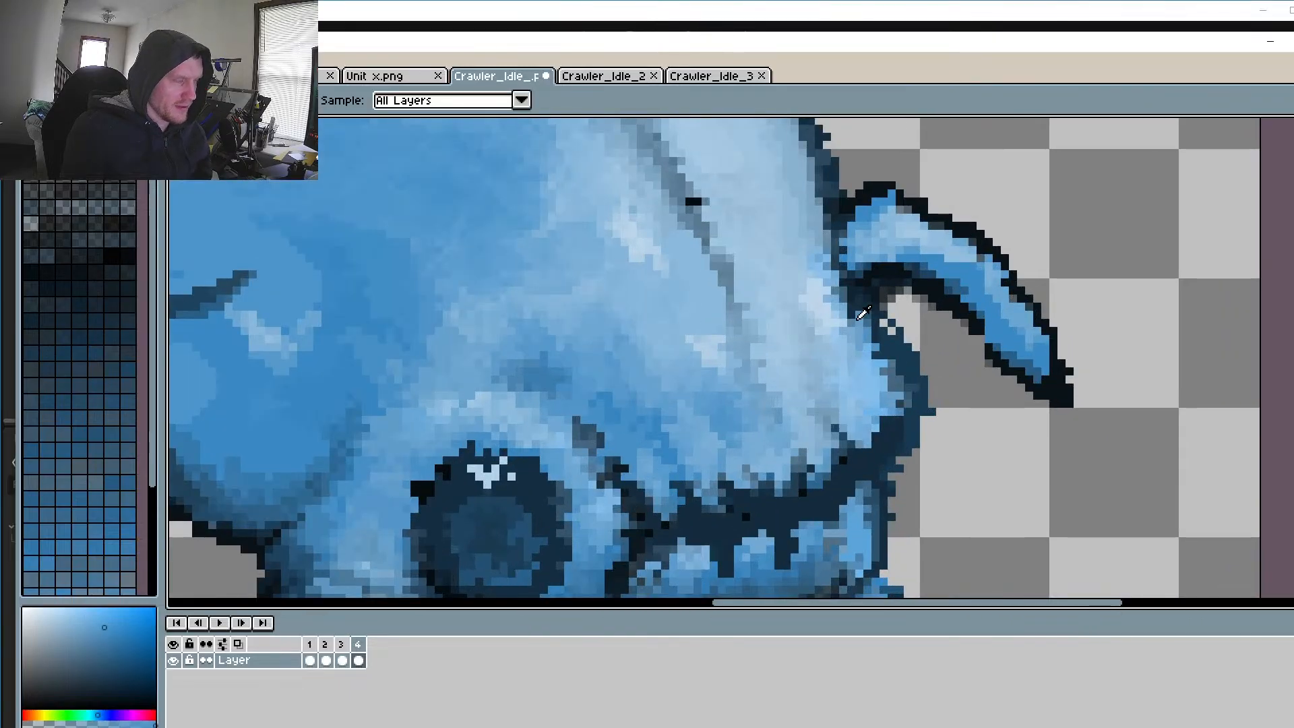
{"action": "left_click", "coordinate": [810, 248]}
{"action": "key", "text": "b"}
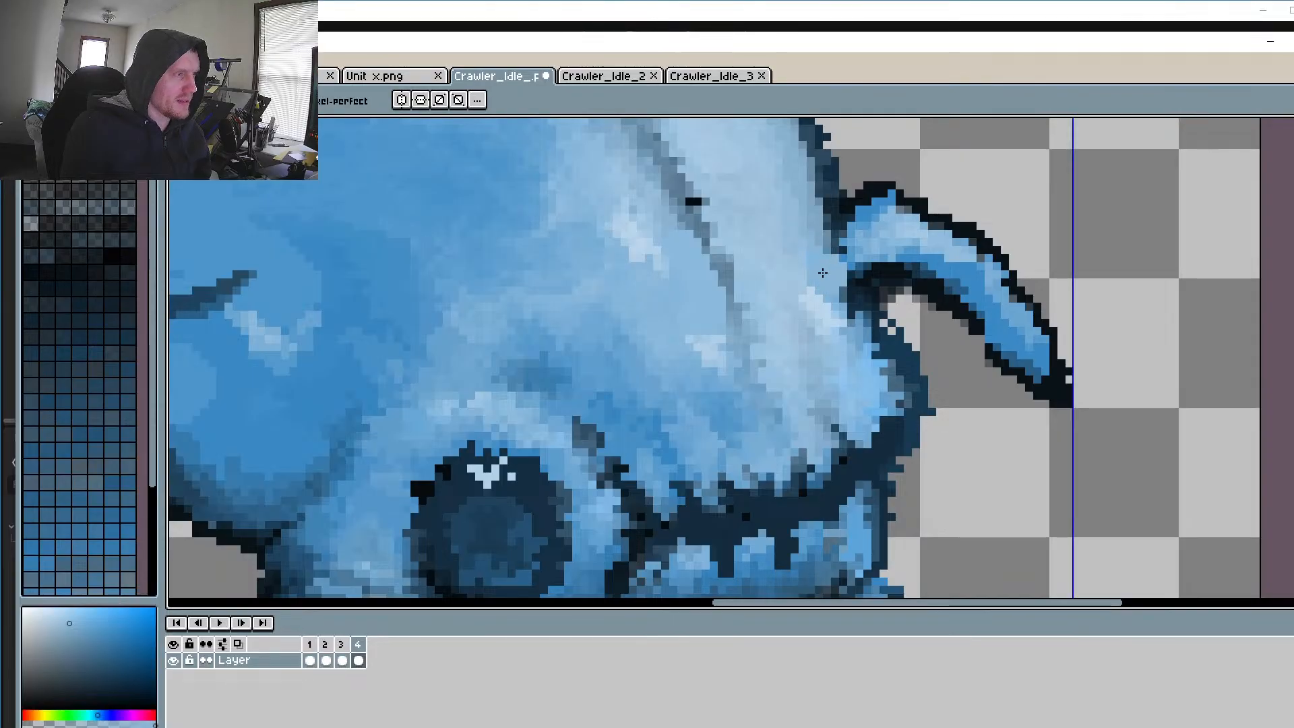
{"action": "mouse_move", "coordinate": [810, 229]}
{"action": "left_mouse_down"}
{"action": "mouse_move", "coordinate": [815, 299]}
{"action": "mouse_move", "coordinate": [836, 336]}
{"action": "left_mouse_up"}
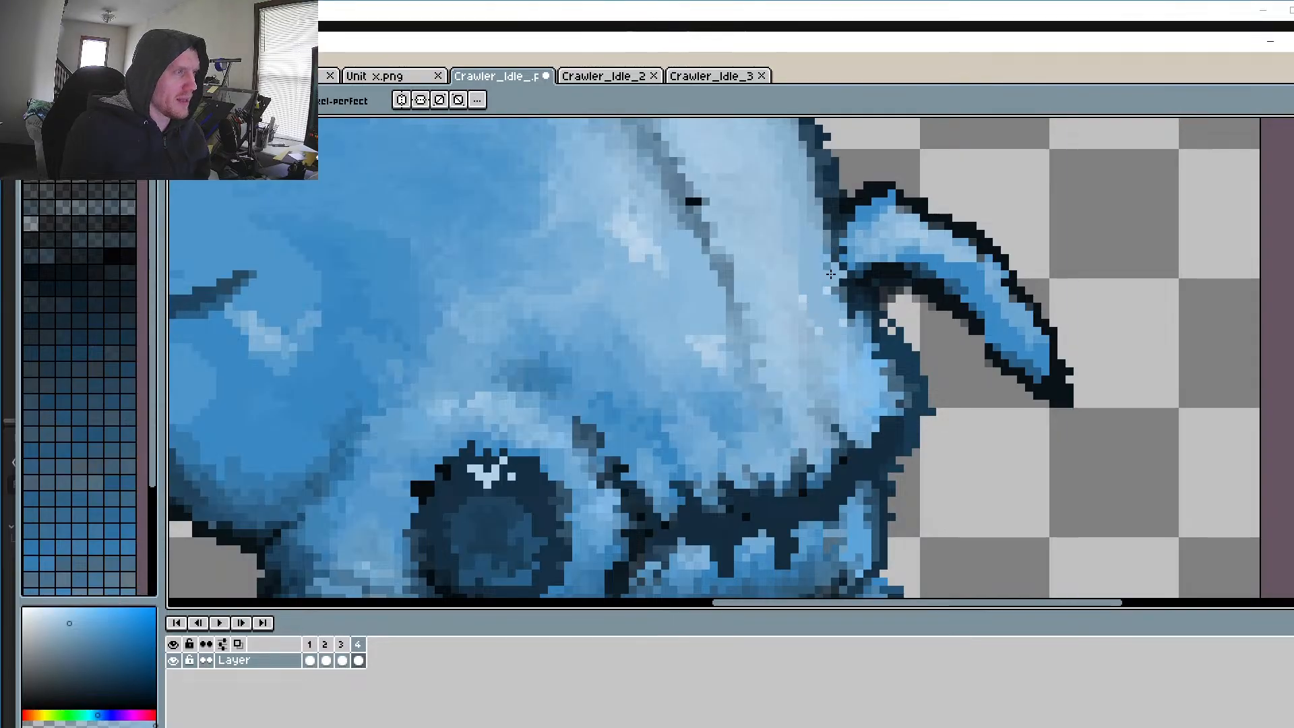
{"action": "left_click_drag", "start_coordinate": [830, 273], "coordinate": [816, 285]}
{"action": "key", "text": "i"}
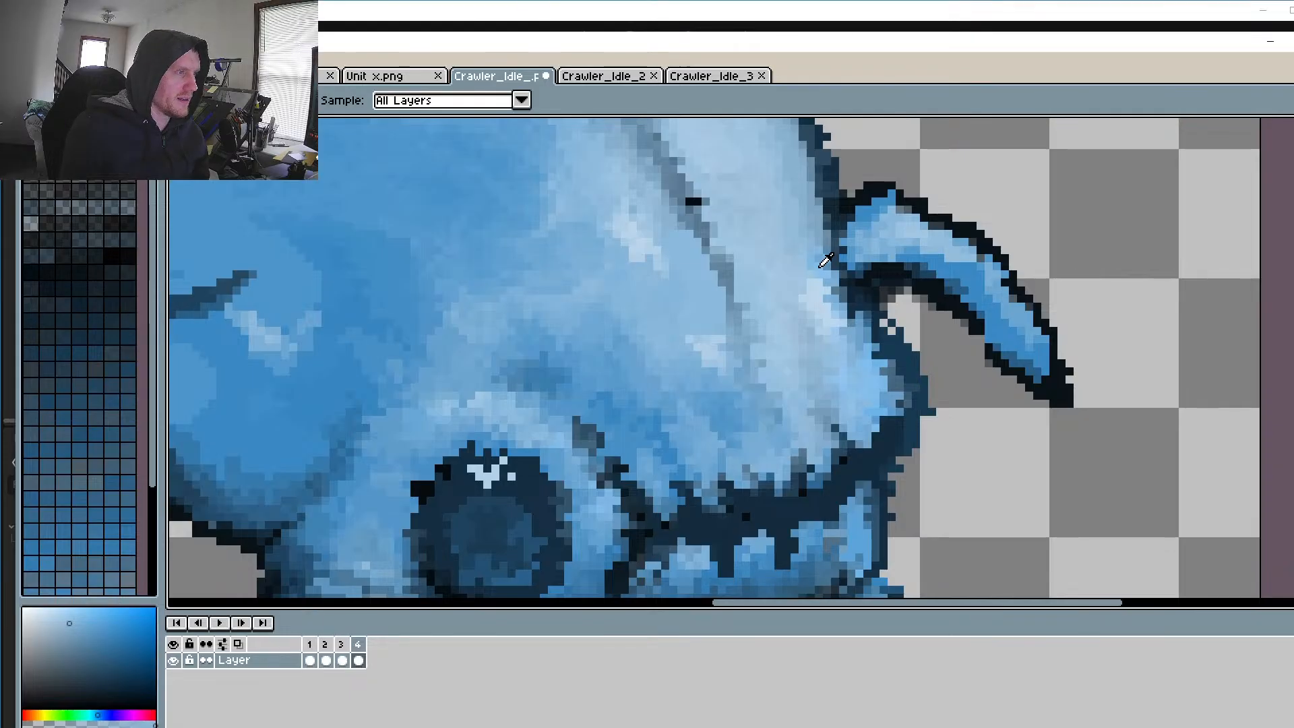
{"action": "key", "text": "ctrl+z"}
{"action": "key", "text": "b"}
{"action": "key", "text": "ctrl+z"}
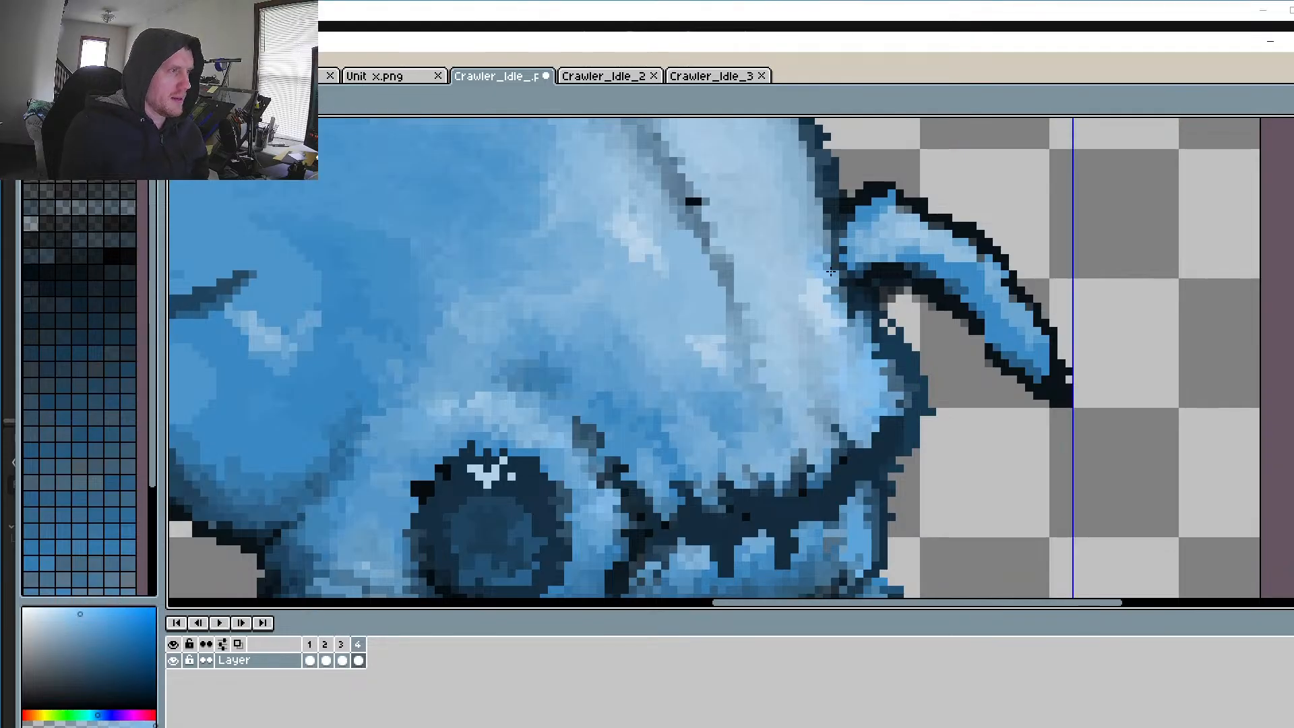
Step: Paint a light blue band along the inside of the head's front outline, beside the base of the upper limb on frame 4
{"action": "left_click_drag", "start_coordinate": [810, 221], "coordinate": [851, 326]}
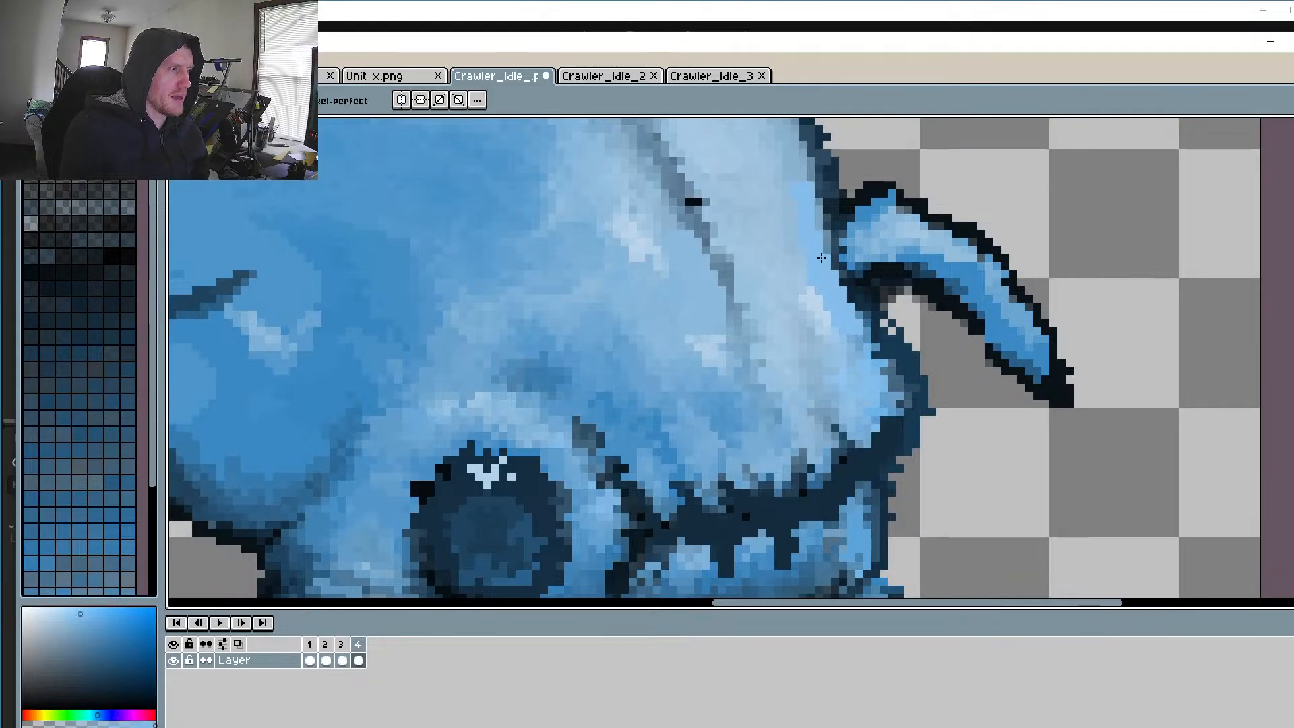
{"action": "left_click_drag", "start_coordinate": [821, 225], "coordinate": [807, 172]}
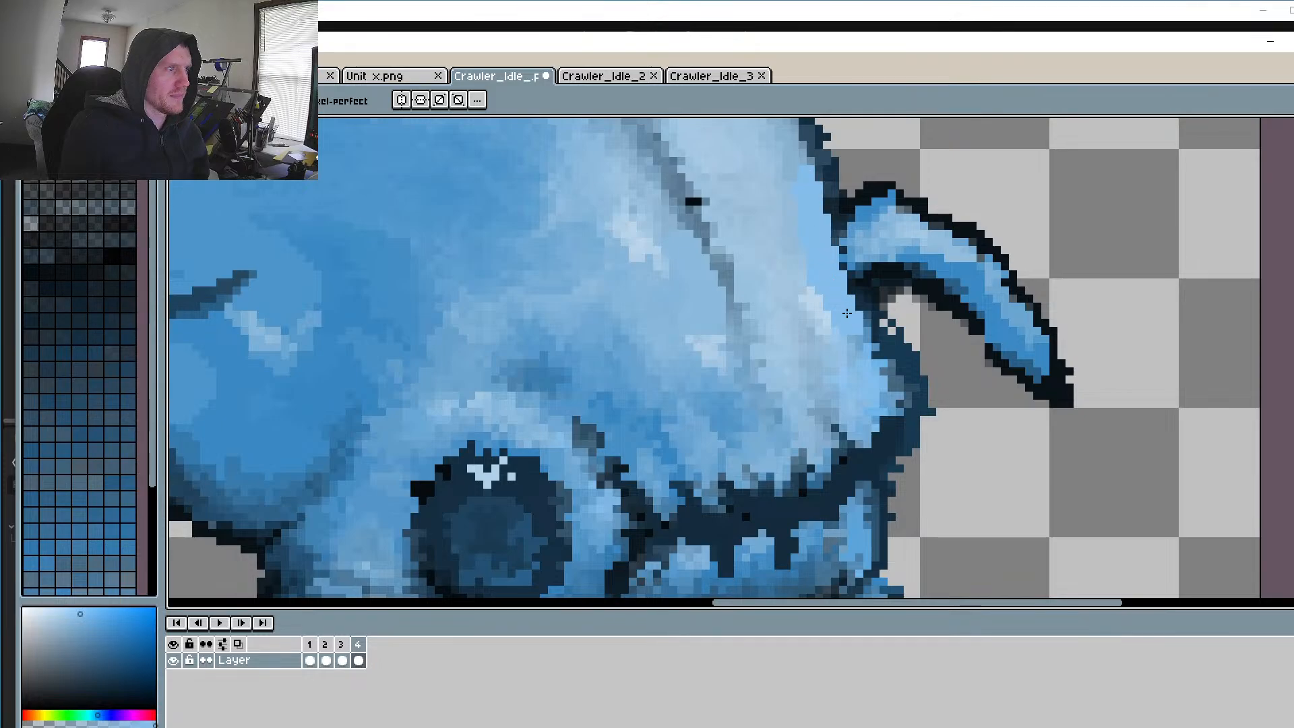
{"action": "left_click_drag", "start_coordinate": [847, 313], "coordinate": [869, 354]}
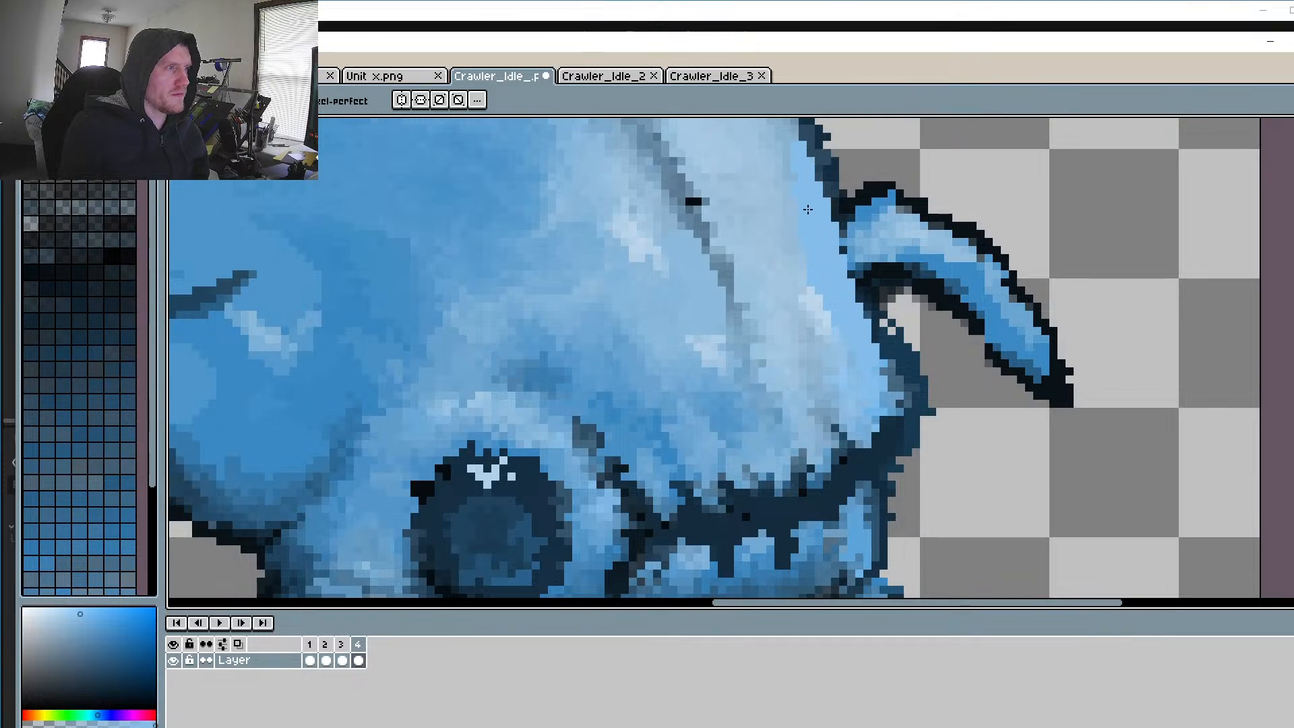
{"action": "scroll", "coordinate": [807, 209], "scroll_direction": "down", "scroll_amount": 3}
{"action": "scroll", "coordinate": [836, 276], "scroll_direction": "up", "scroll_amount": 3}
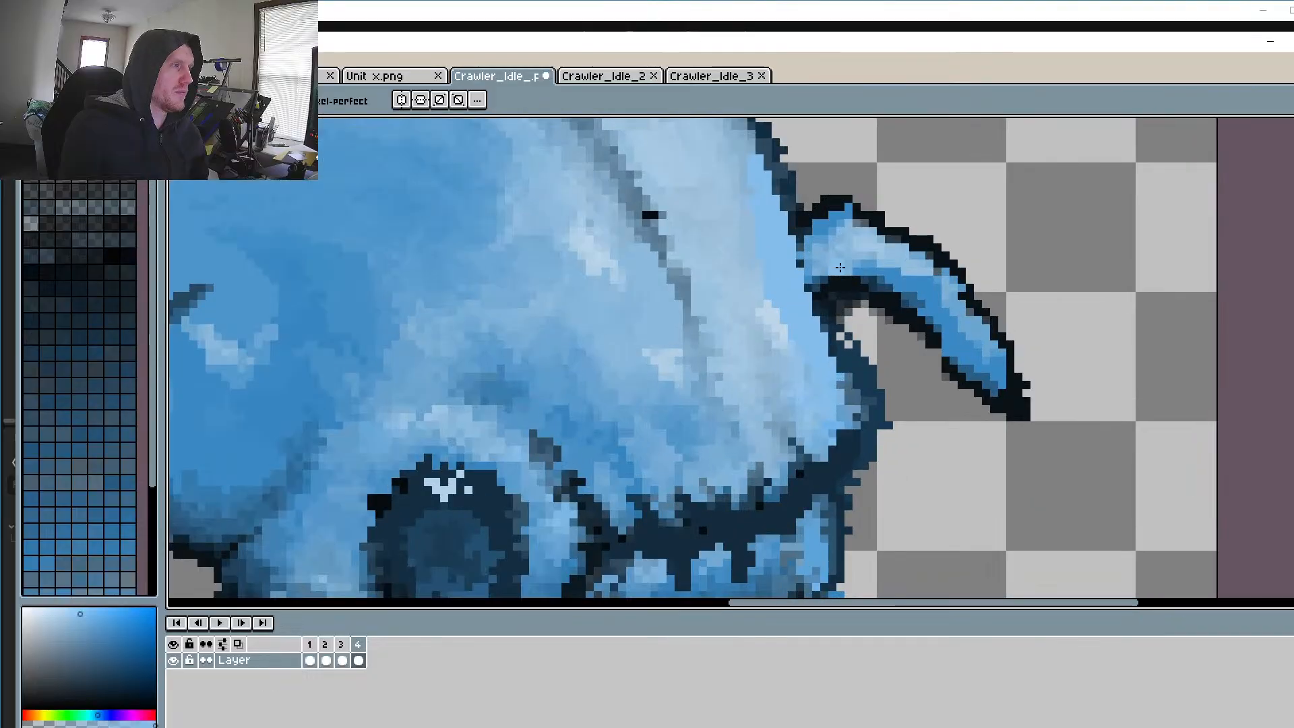
Step: Sample the dark outline blue and draw the head's outline across the base of the upper limb on frame 4
{"action": "left_click", "coordinate": [796, 205], "text": "alt"}
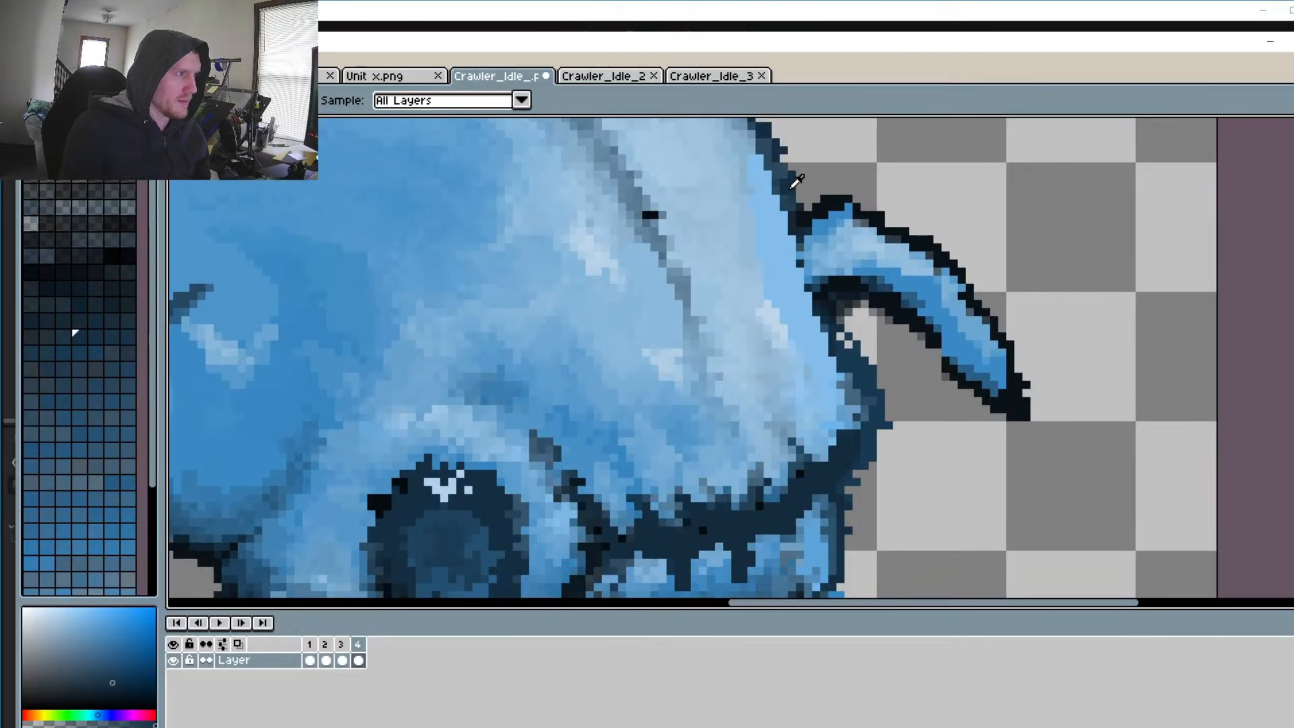
{"action": "left_click_drag", "start_coordinate": [807, 230], "coordinate": [841, 332]}
{"action": "scroll", "coordinate": [818, 241], "scroll_direction": "down", "scroll_amount": 3}
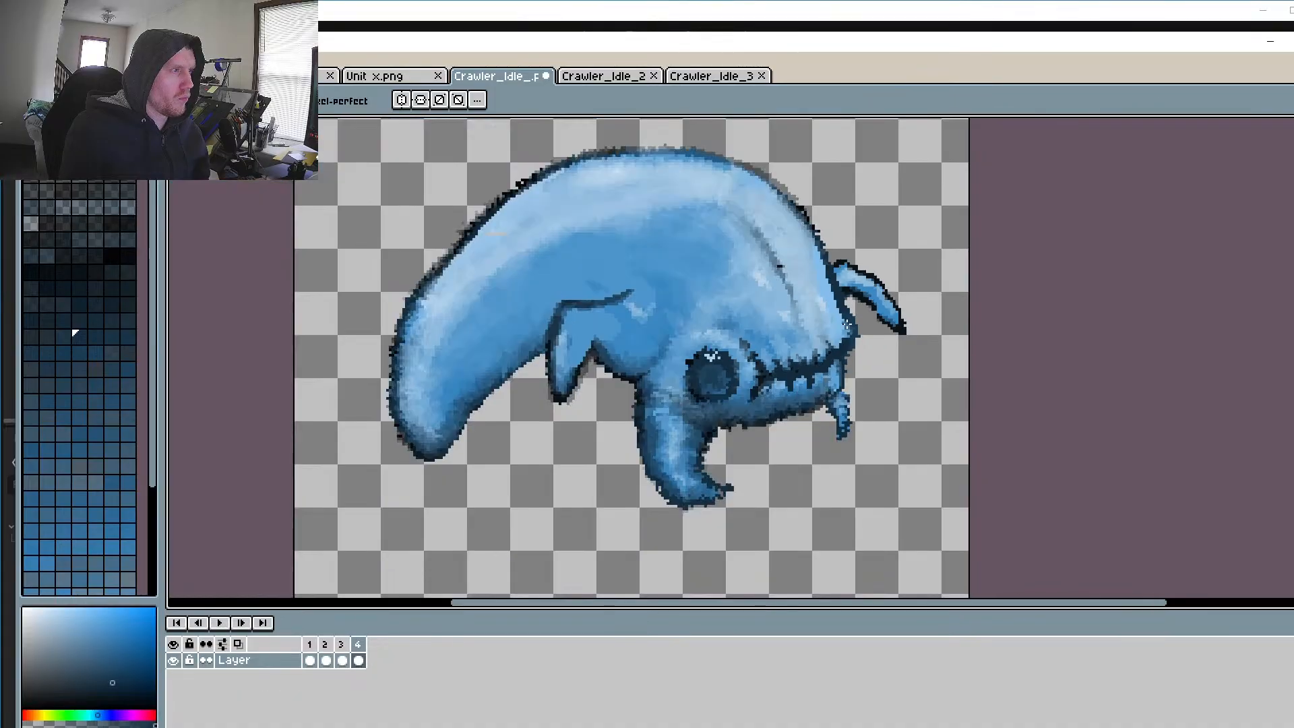
Step: Play the four-frame idle animation, stop it and inspect the upper head limb on frame 3
{"action": "scroll", "coordinate": [925, 419], "scroll_direction": "up", "scroll_amount": 2}
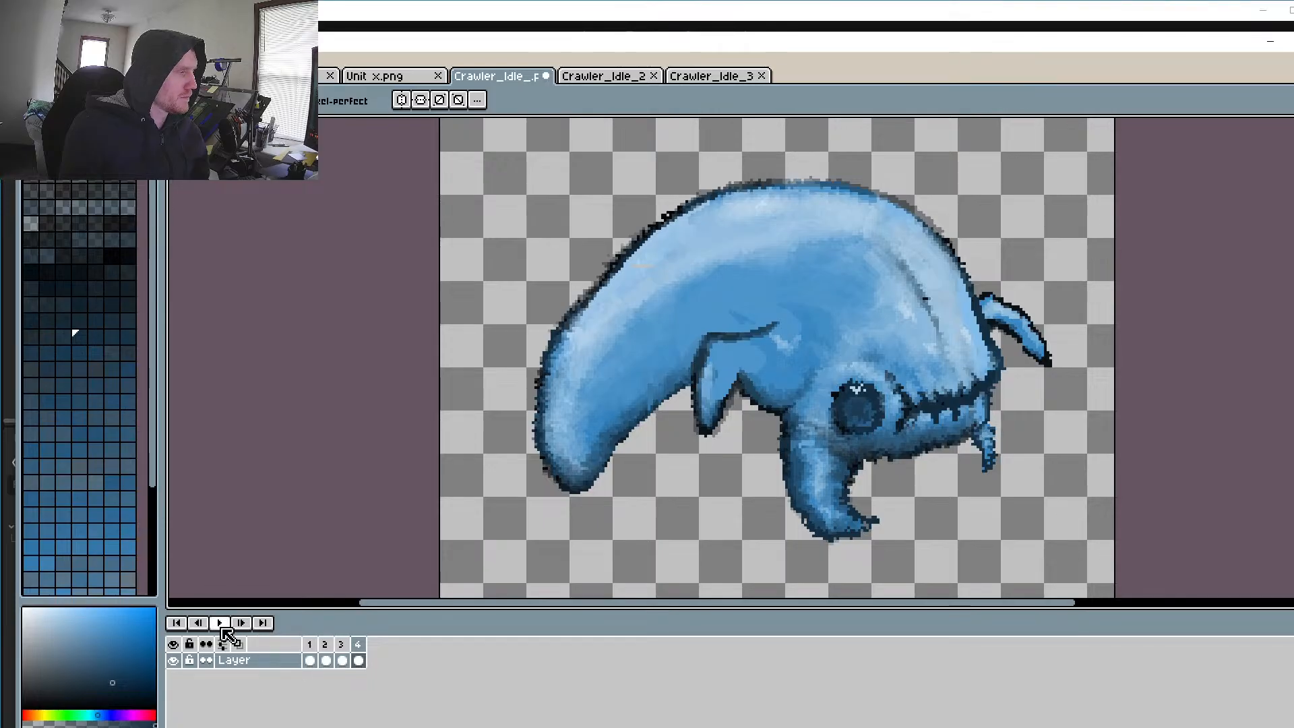
{"action": "left_click", "coordinate": [220, 623]}
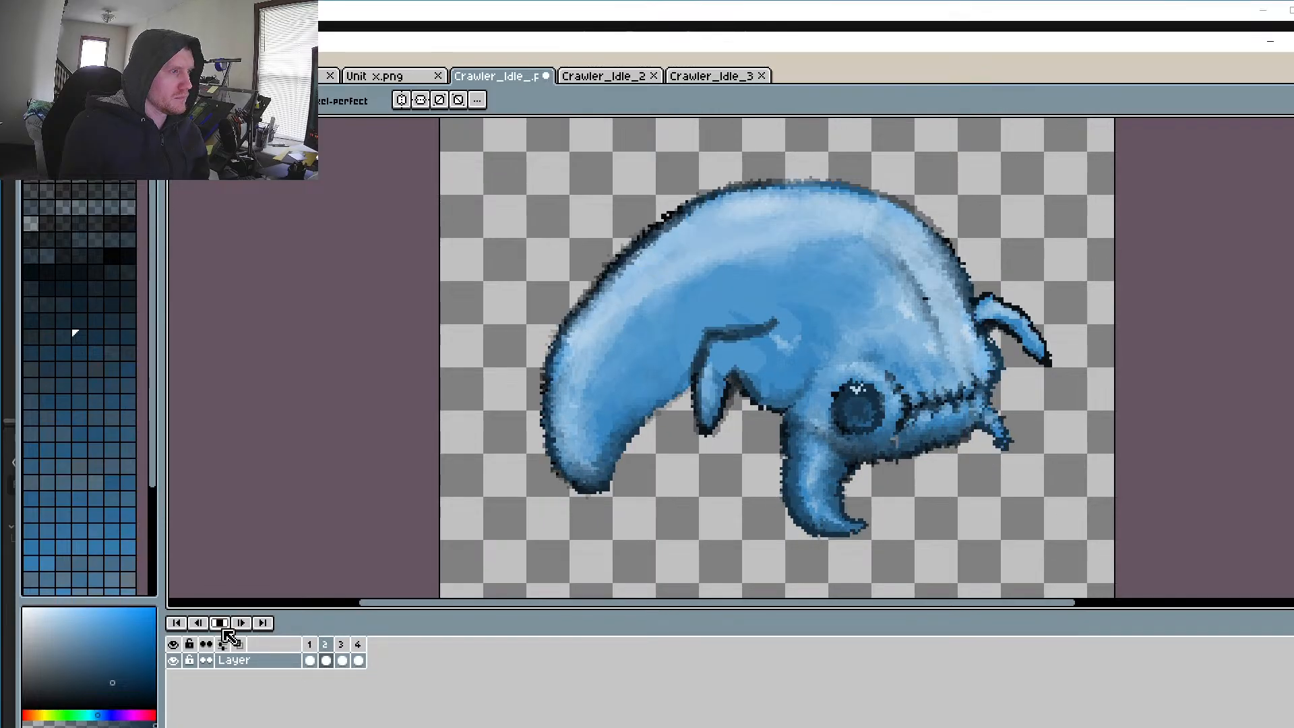
{"action": "left_click", "coordinate": [222, 625]}
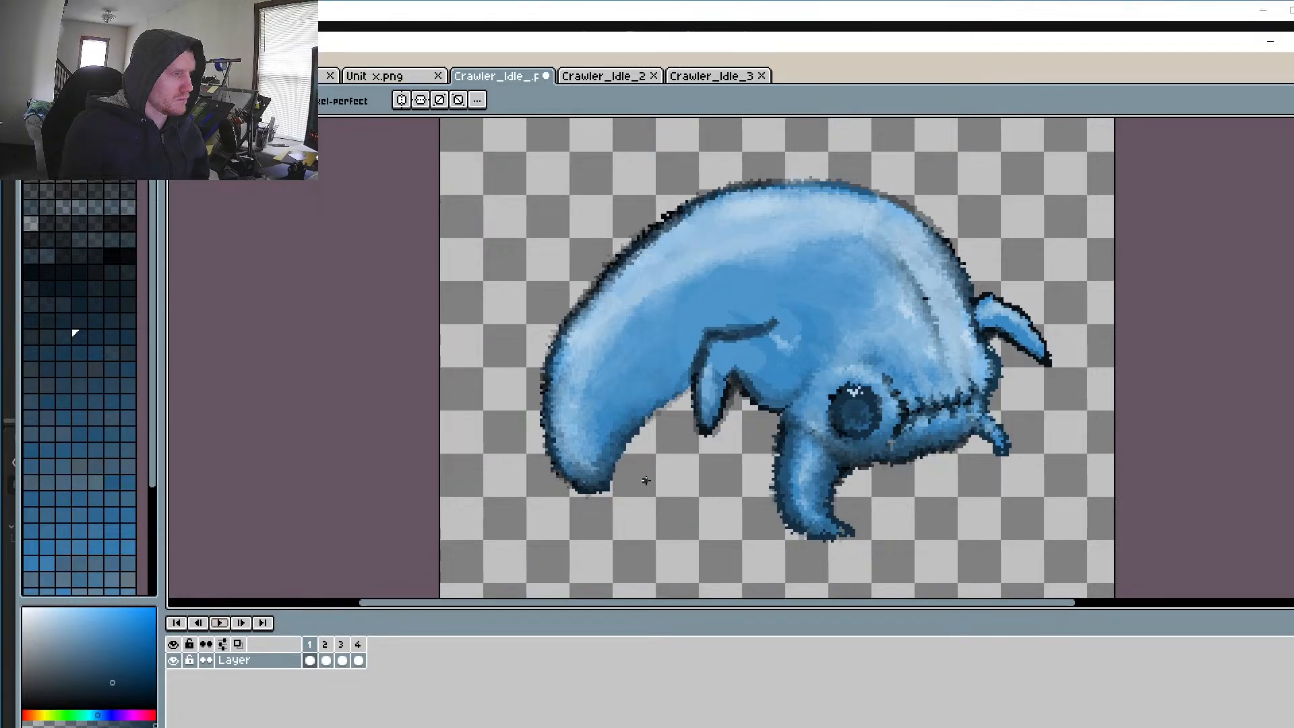
{"action": "left_click", "coordinate": [341, 646]}
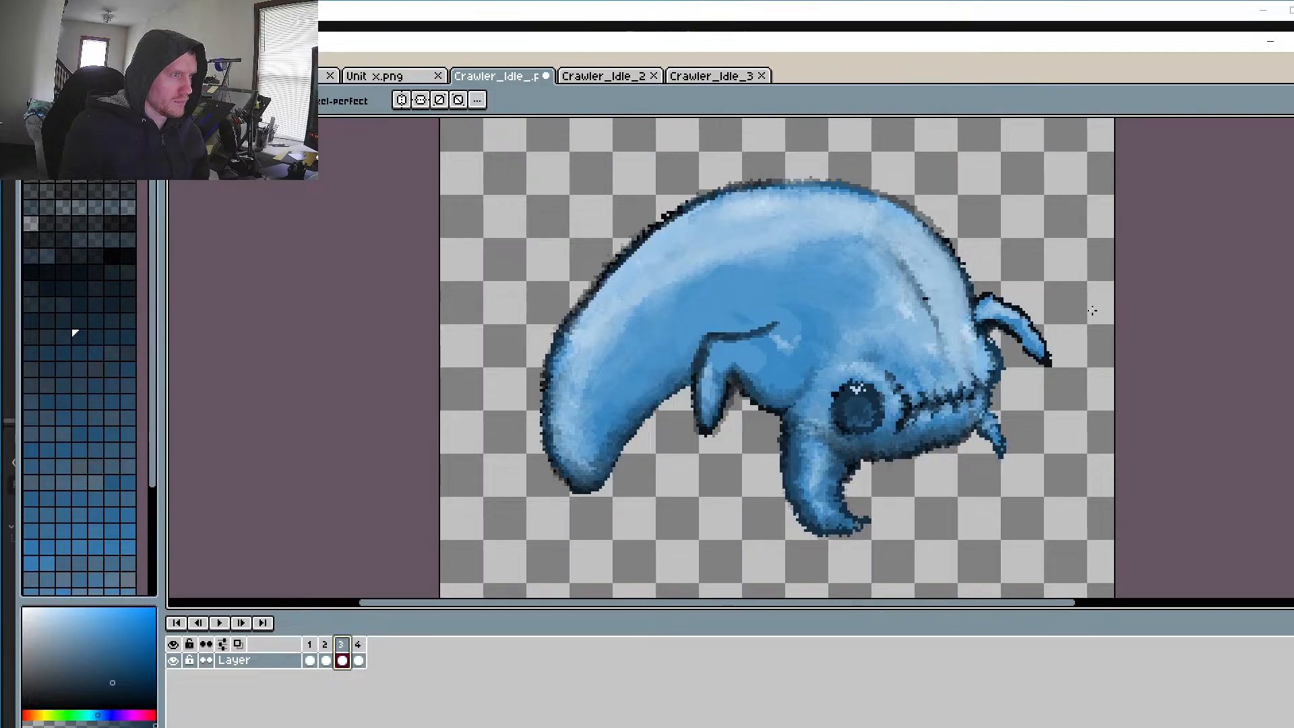
Step: On frame 1, select the outer part of the upper head limb and delete it, keeping only the stump
{"action": "left_click", "coordinate": [311, 648]}
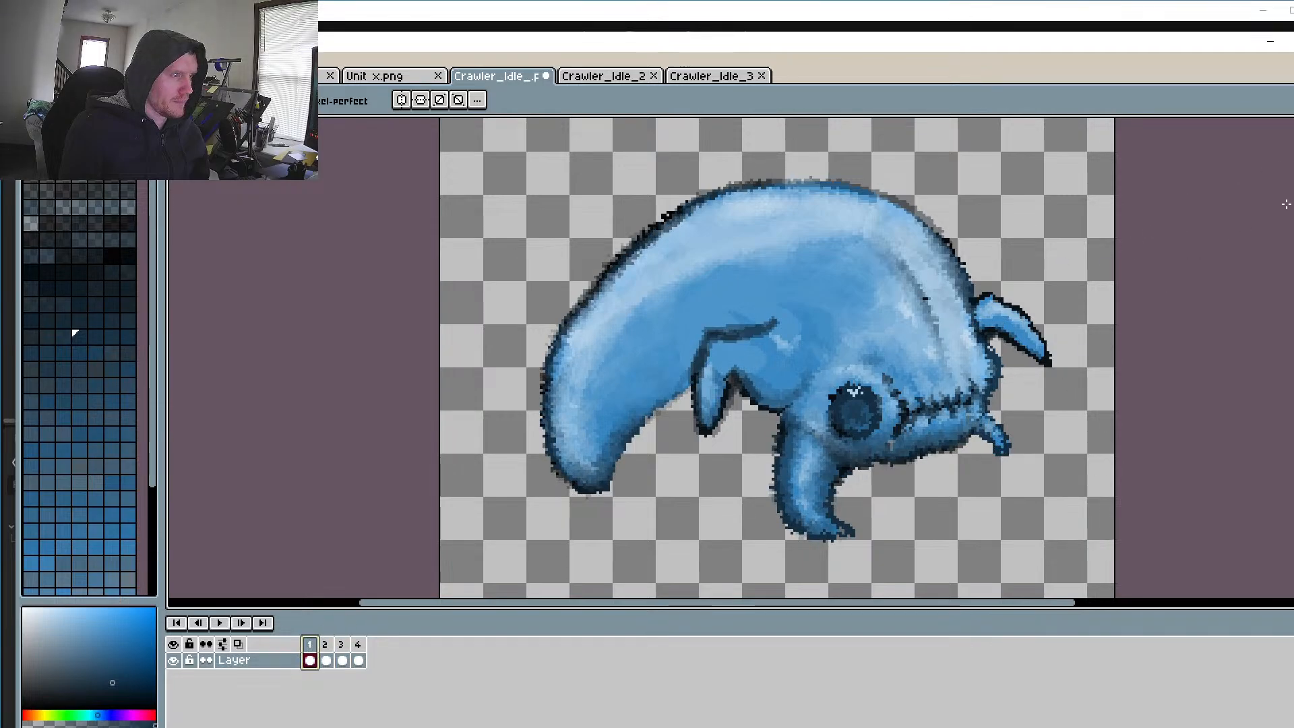
{"action": "key", "text": "m"}
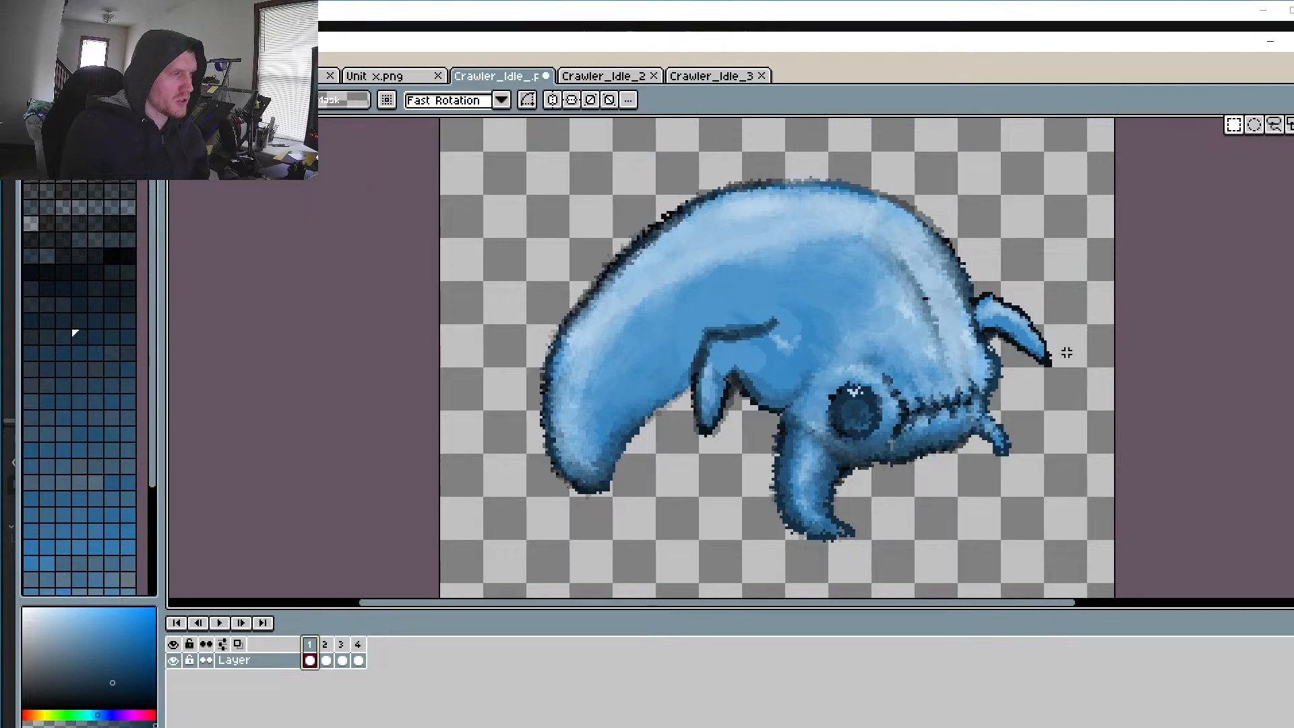
{"action": "scroll", "coordinate": [1066, 342], "scroll_direction": "up", "scroll_amount": 2}
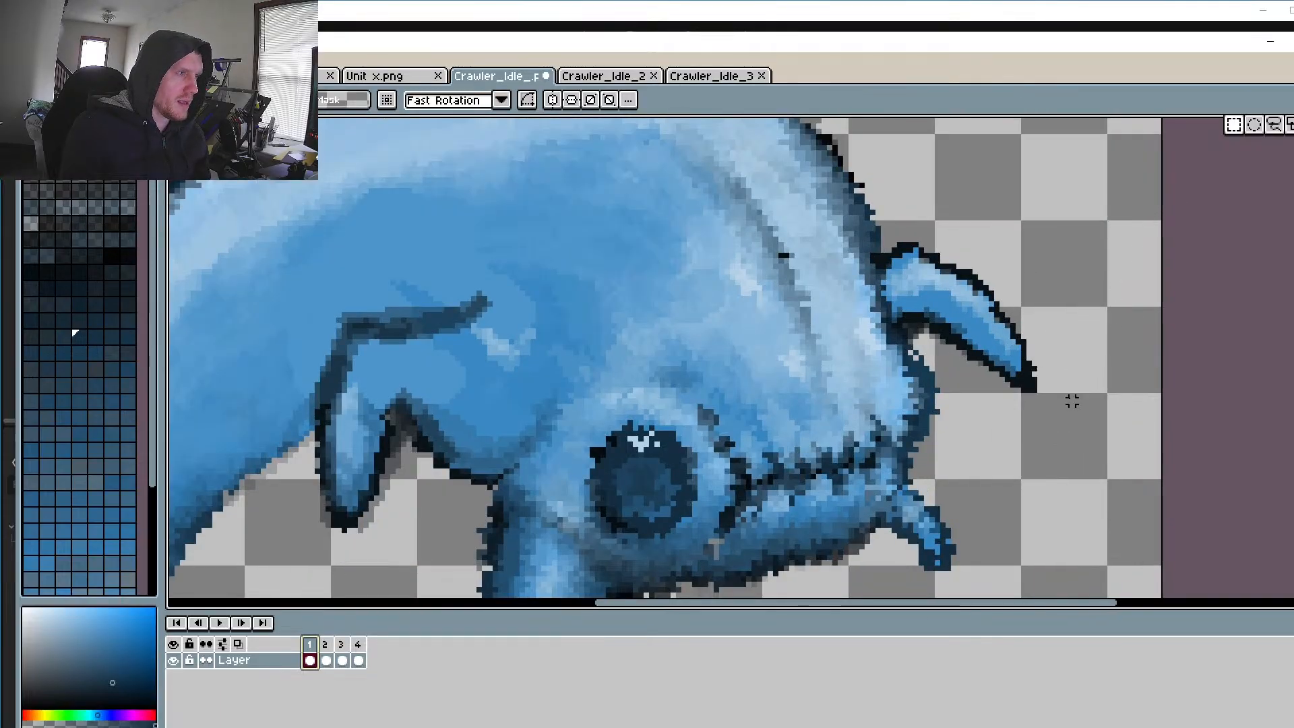
{"action": "left_click_drag", "start_coordinate": [1071, 401], "coordinate": [1000, 364]}
{"action": "key", "text": "Delete"}
{"action": "key", "text": "Delete"}
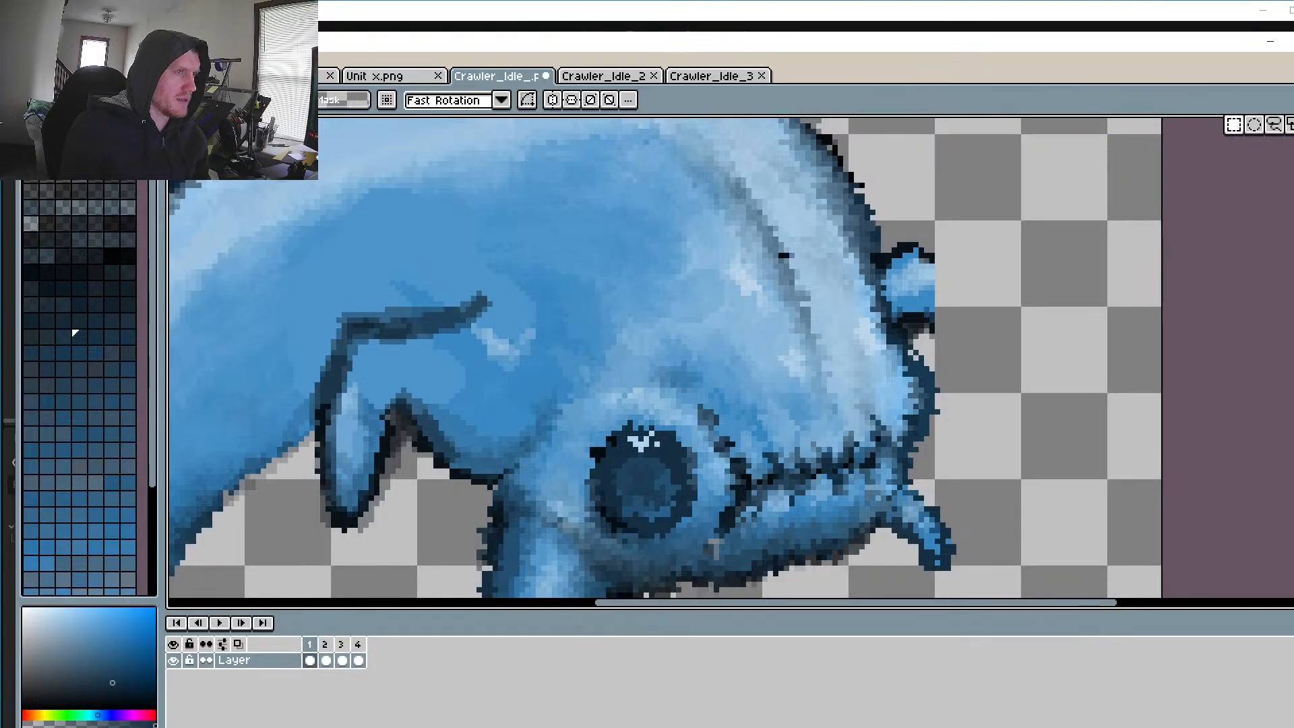
Step: Sample the limb's blue and paint a new limb on frame 1 that curves downward from the stump with the Pencil
{"action": "left_click", "coordinate": [1290, 145]}
{"action": "key", "text": "alt"}
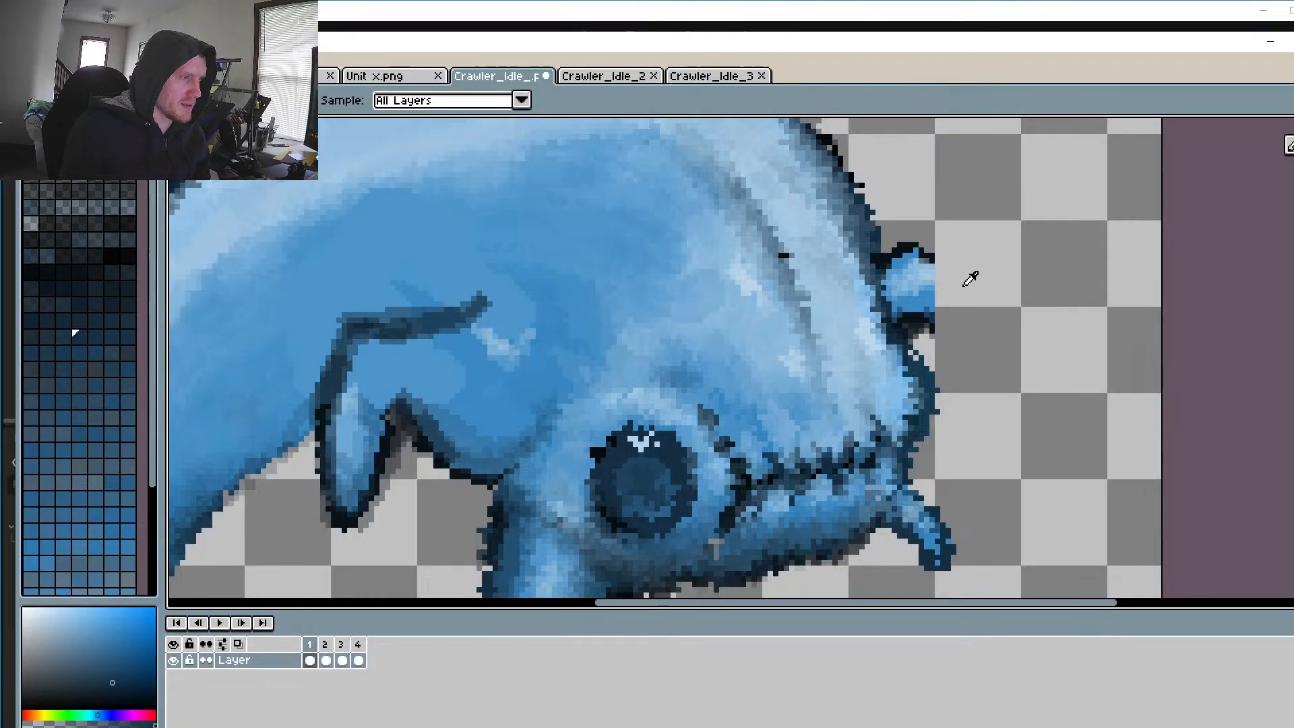
{"action": "left_click", "coordinate": [923, 294], "text": "alt"}
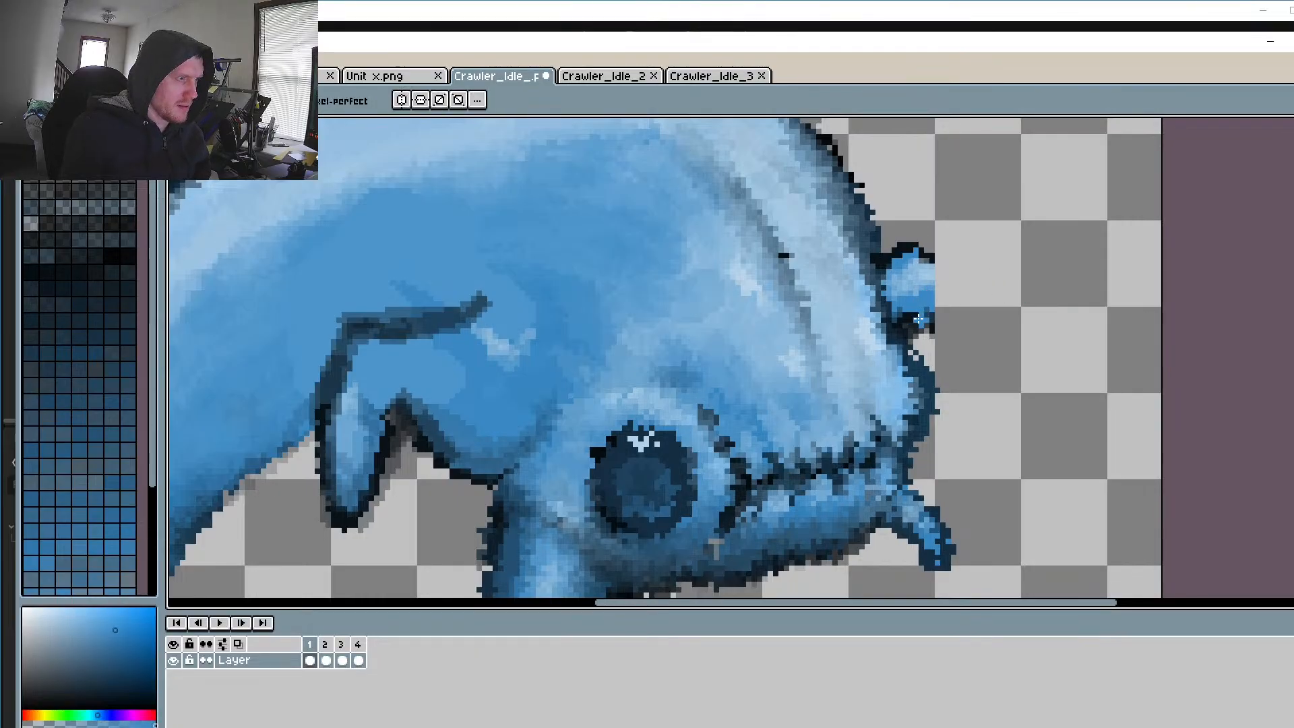
{"action": "left_click_drag", "start_coordinate": [899, 291], "coordinate": [947, 337]}
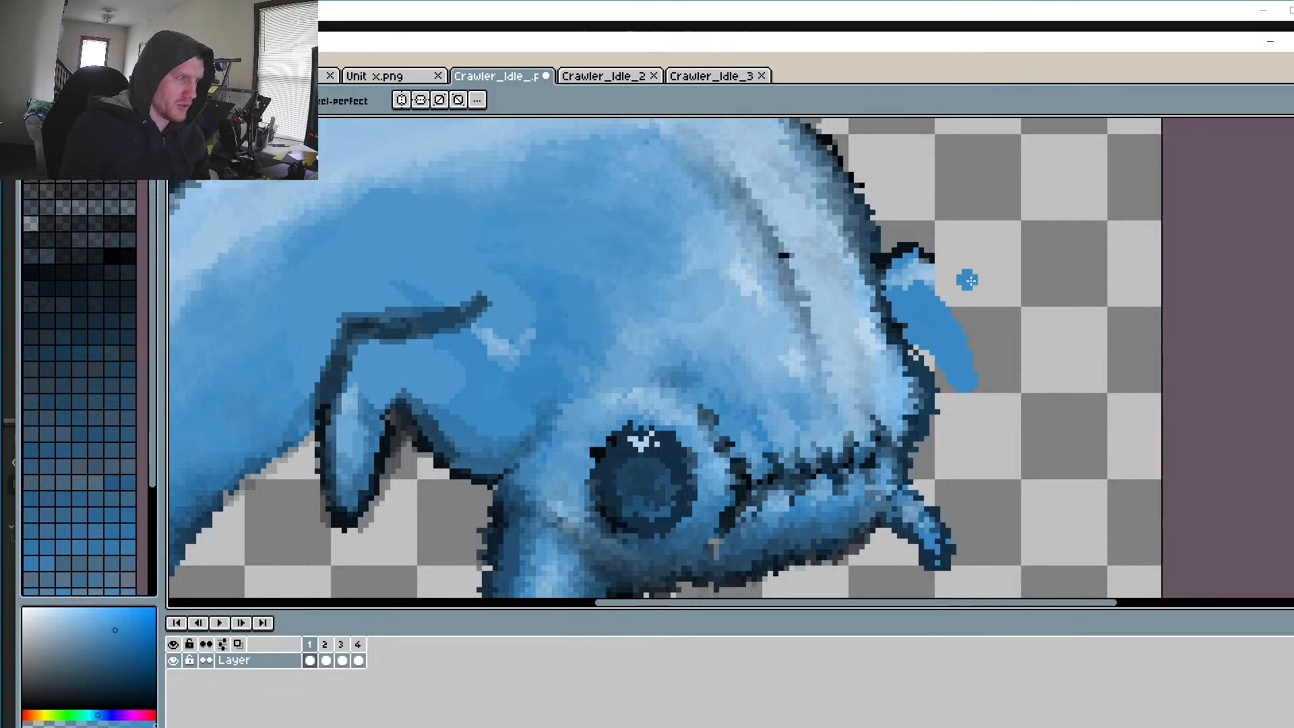
Step: Erase the stump's old dark upper outline with sampled transparency, and fill the new limb's upper base with its sampled blue
{"action": "left_click", "coordinate": [973, 276], "text": "alt"}
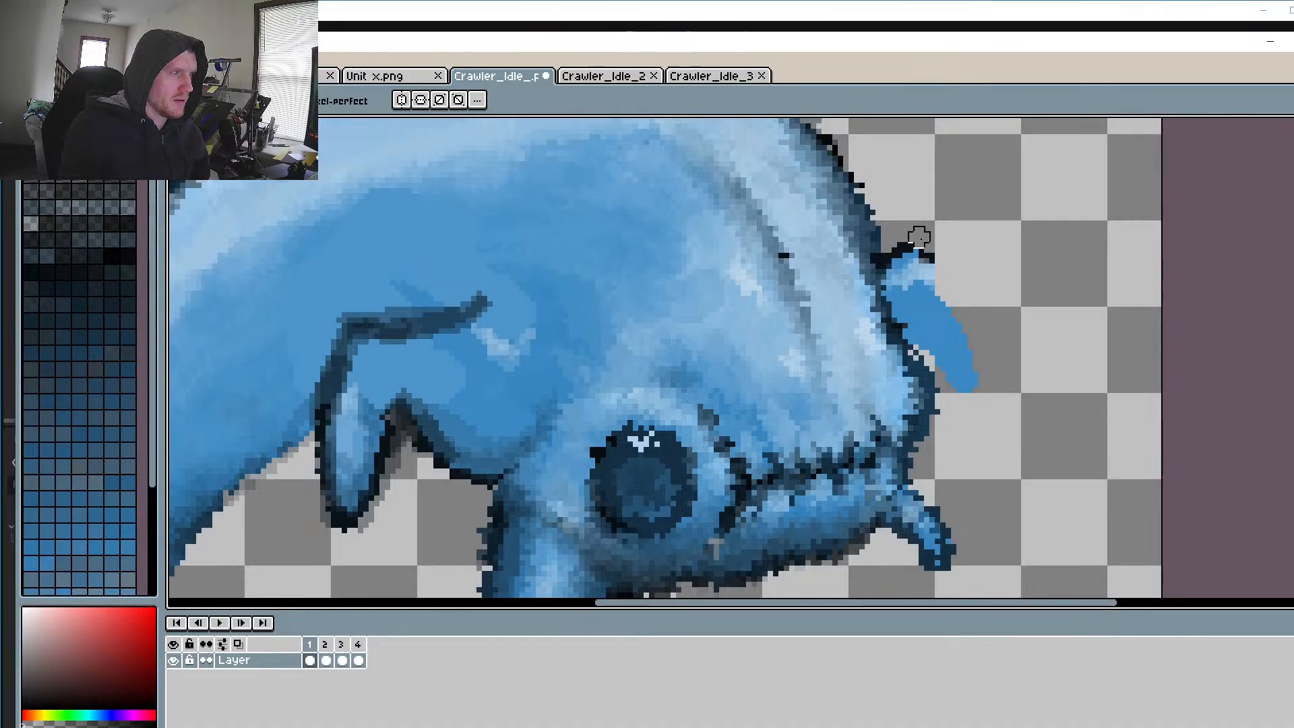
{"action": "left_click_drag", "start_coordinate": [897, 242], "coordinate": [941, 274]}
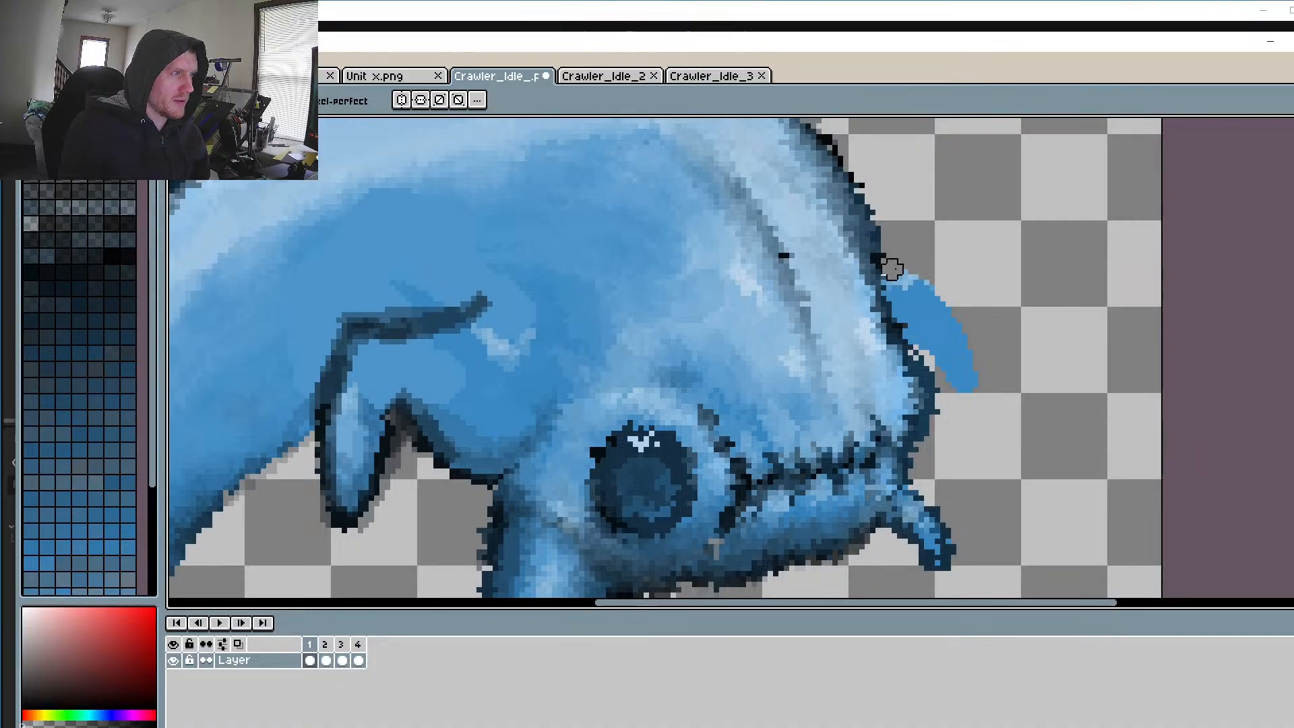
{"action": "scroll", "coordinate": [930, 268], "scroll_direction": "down", "scroll_amount": 5}
{"action": "scroll", "coordinate": [968, 307], "scroll_direction": "up", "scroll_amount": 5}
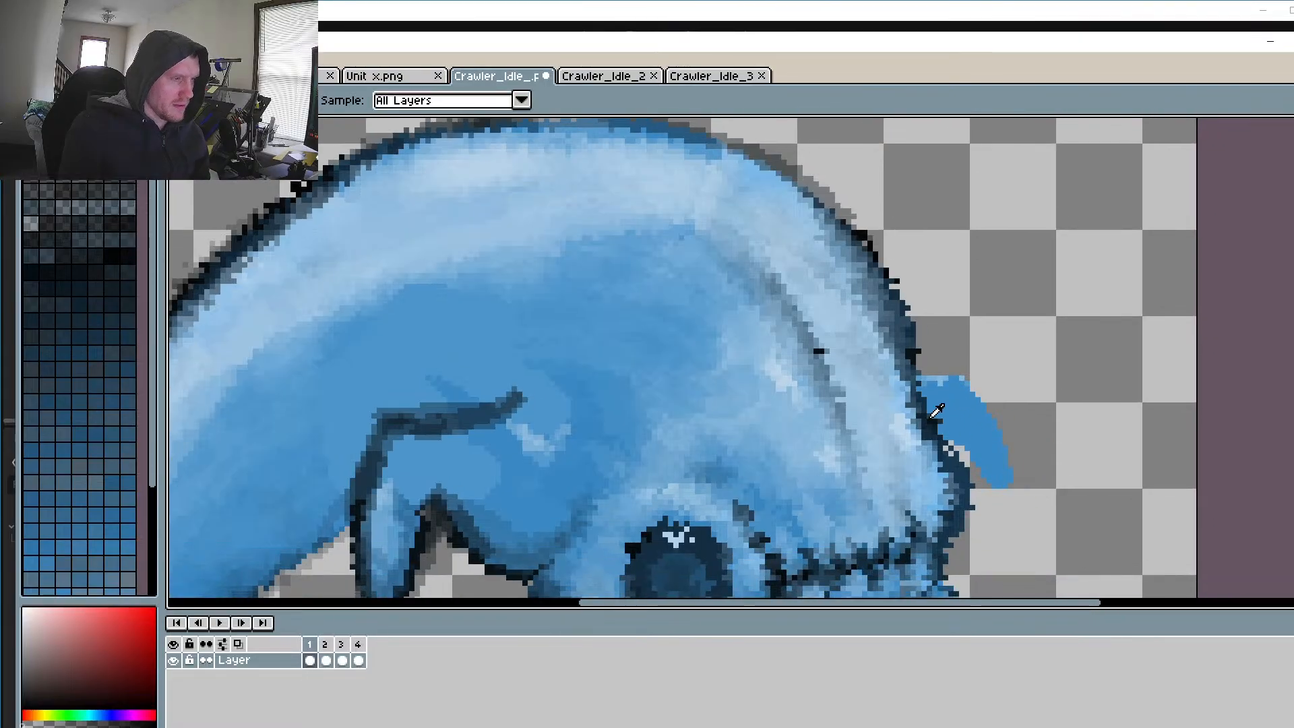
{"action": "left_click", "coordinate": [939, 392], "text": "alt"}
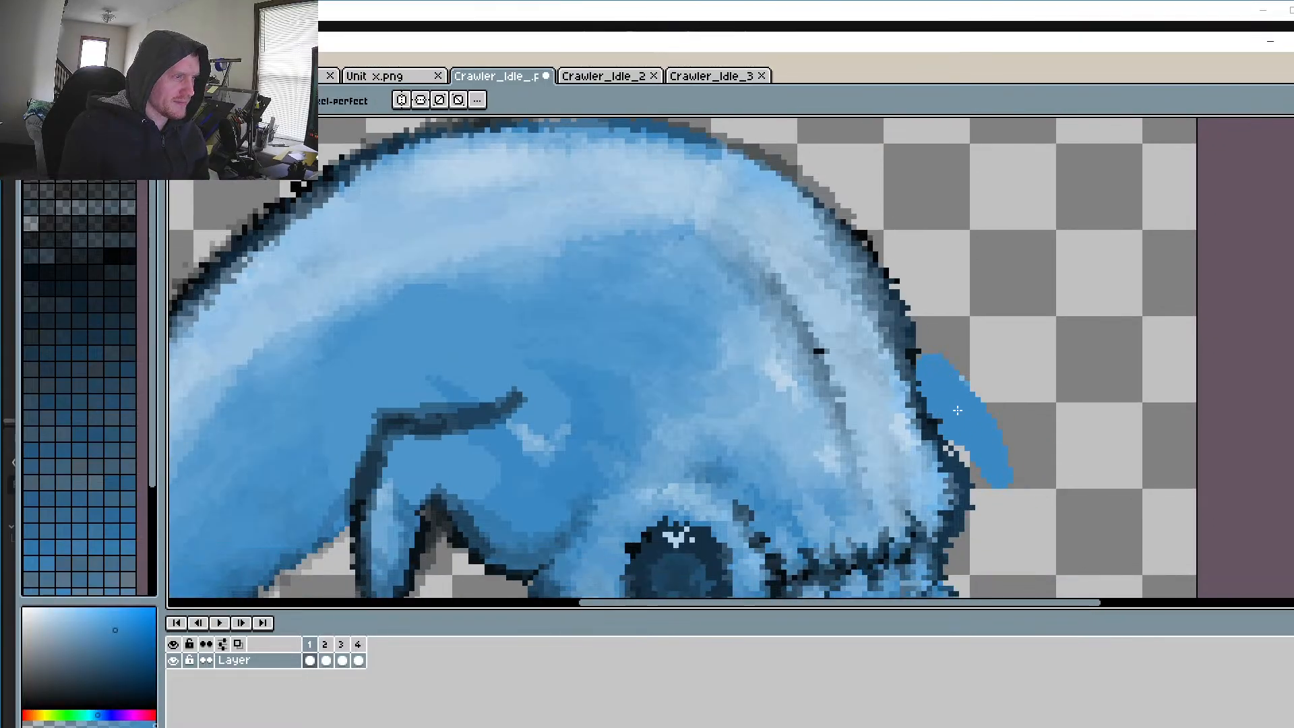
Step: Sample the darker blue from the body's lower shading, shrink the brush and outline the new limb's lower and outer edges on frame 1
{"action": "scroll", "coordinate": [957, 410], "scroll_direction": "down", "scroll_amount": 6}
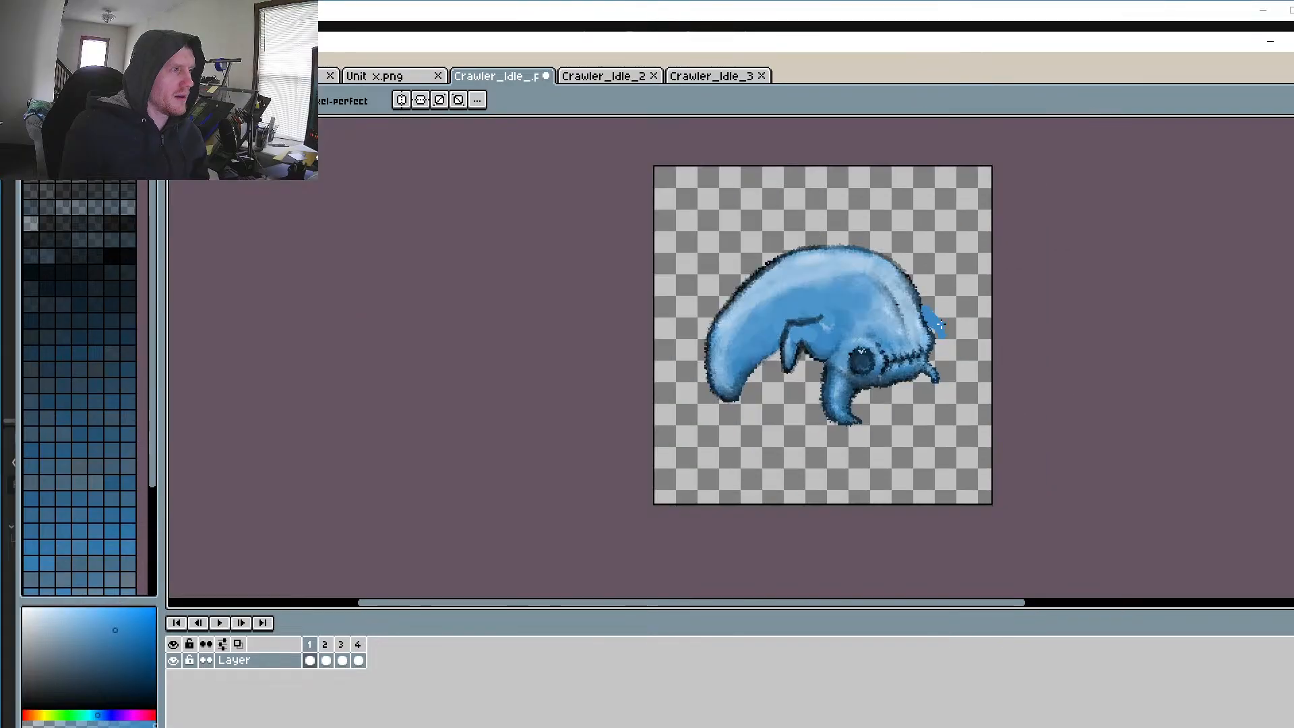
{"action": "scroll", "coordinate": [938, 326], "scroll_direction": "up", "scroll_amount": 3}
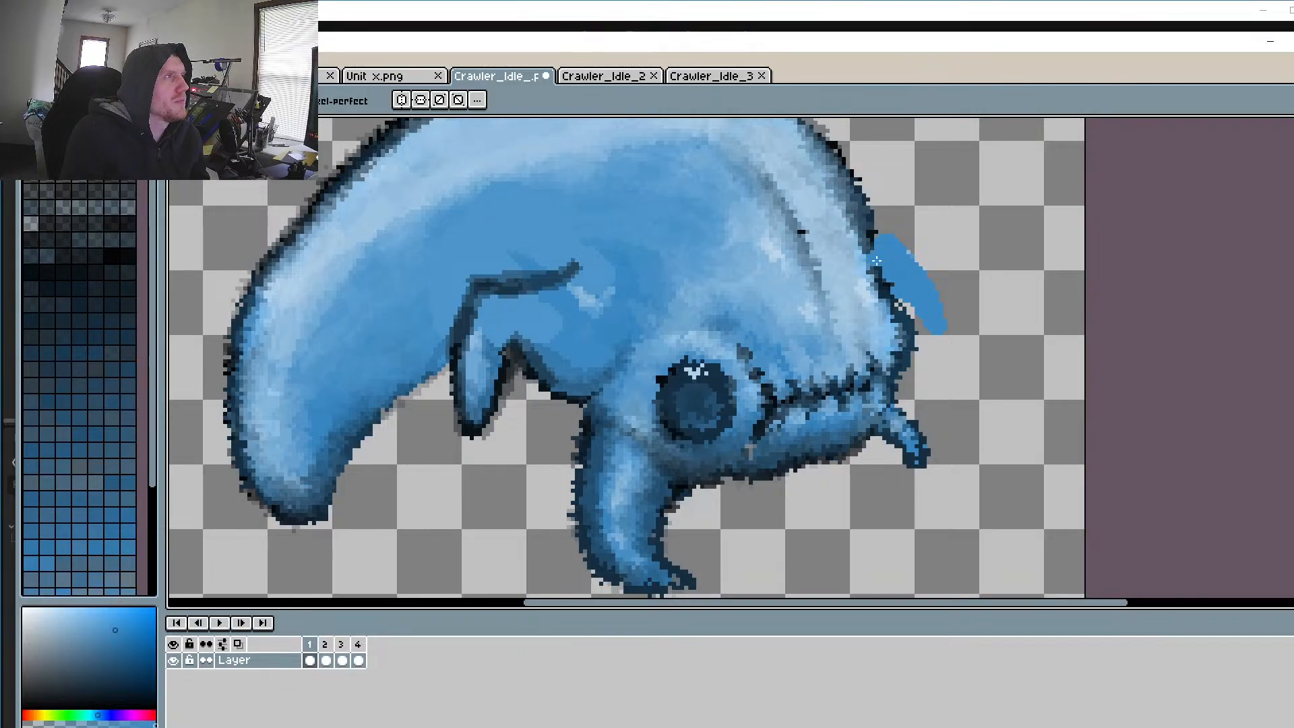
{"action": "scroll", "coordinate": [674, 334], "scroll_direction": "up", "scroll_amount": 2}
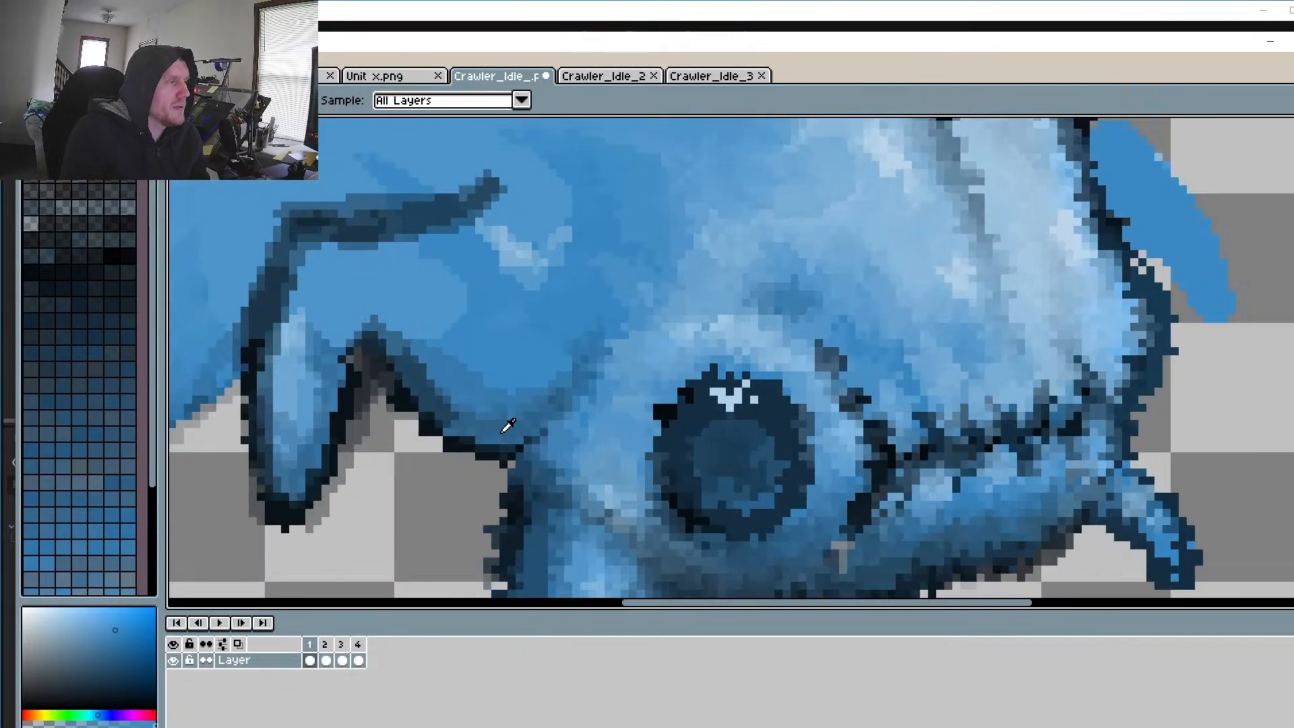
{"action": "left_click", "coordinate": [483, 423], "text": "alt"}
{"action": "scroll", "coordinate": [1137, 346], "scroll_direction": "right", "scroll_amount": 3}
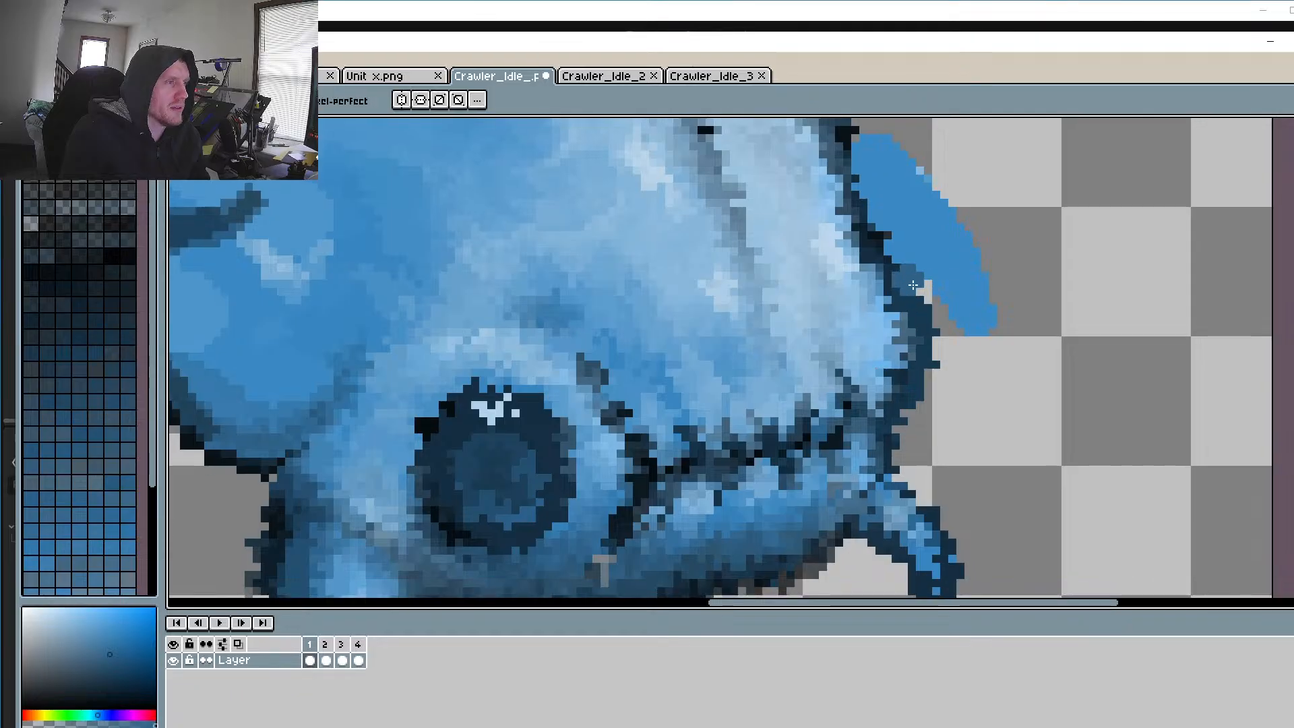
{"action": "key", "text": "minus"}
{"action": "key", "text": "minus"}
{"action": "key", "text": "minus"}
{"action": "key", "text": "minus"}
{"action": "key", "text": "minus"}
{"action": "key", "text": "minus"}
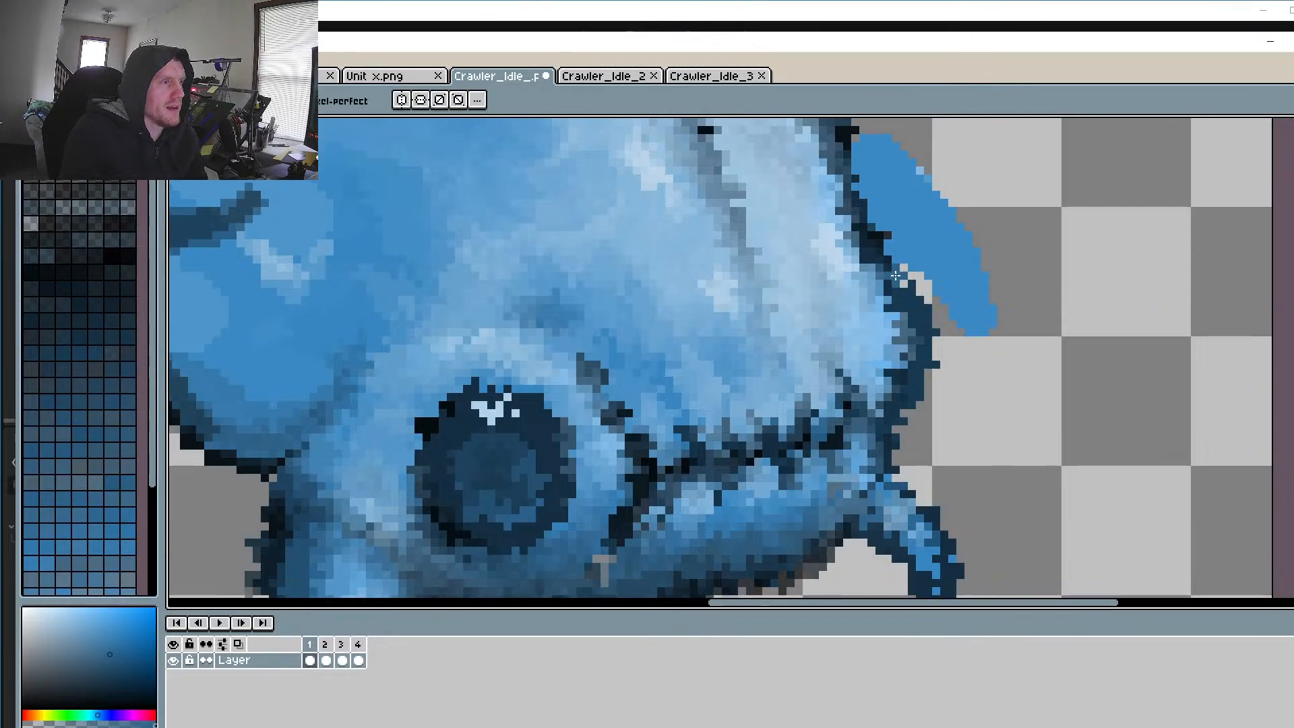
{"action": "mouse_move", "coordinate": [891, 251]}
{"action": "left_mouse_down"}
{"action": "mouse_move", "coordinate": [945, 299]}
{"action": "mouse_move", "coordinate": [964, 342]}
{"action": "left_mouse_up"}
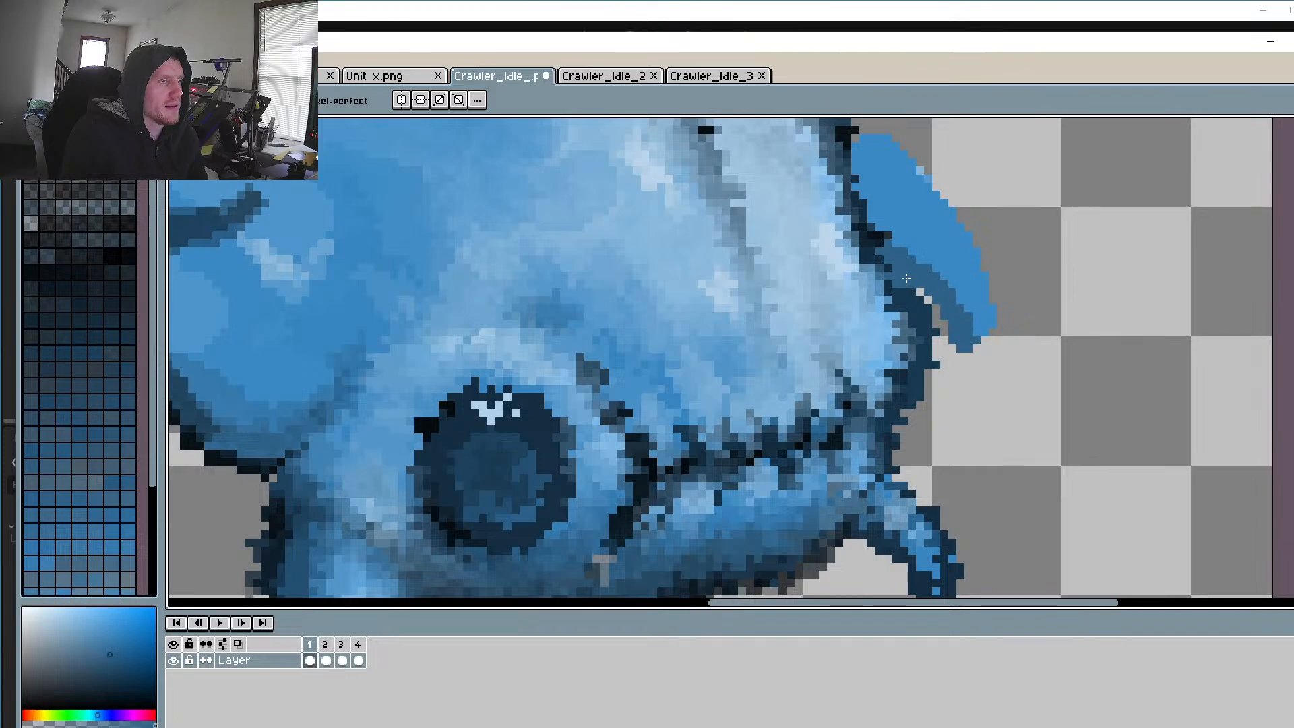
{"action": "mouse_move", "coordinate": [967, 341]}
{"action": "left_mouse_down"}
{"action": "mouse_move", "coordinate": [993, 336]}
{"action": "mouse_move", "coordinate": [993, 287]}
{"action": "mouse_move", "coordinate": [974, 363]}
{"action": "left_mouse_up"}
{"action": "mouse_move", "coordinate": [838, 196]}
{"action": "left_mouse_down"}
{"action": "mouse_move", "coordinate": [917, 236]}
{"action": "mouse_move", "coordinate": [992, 386]}
{"action": "left_mouse_up"}
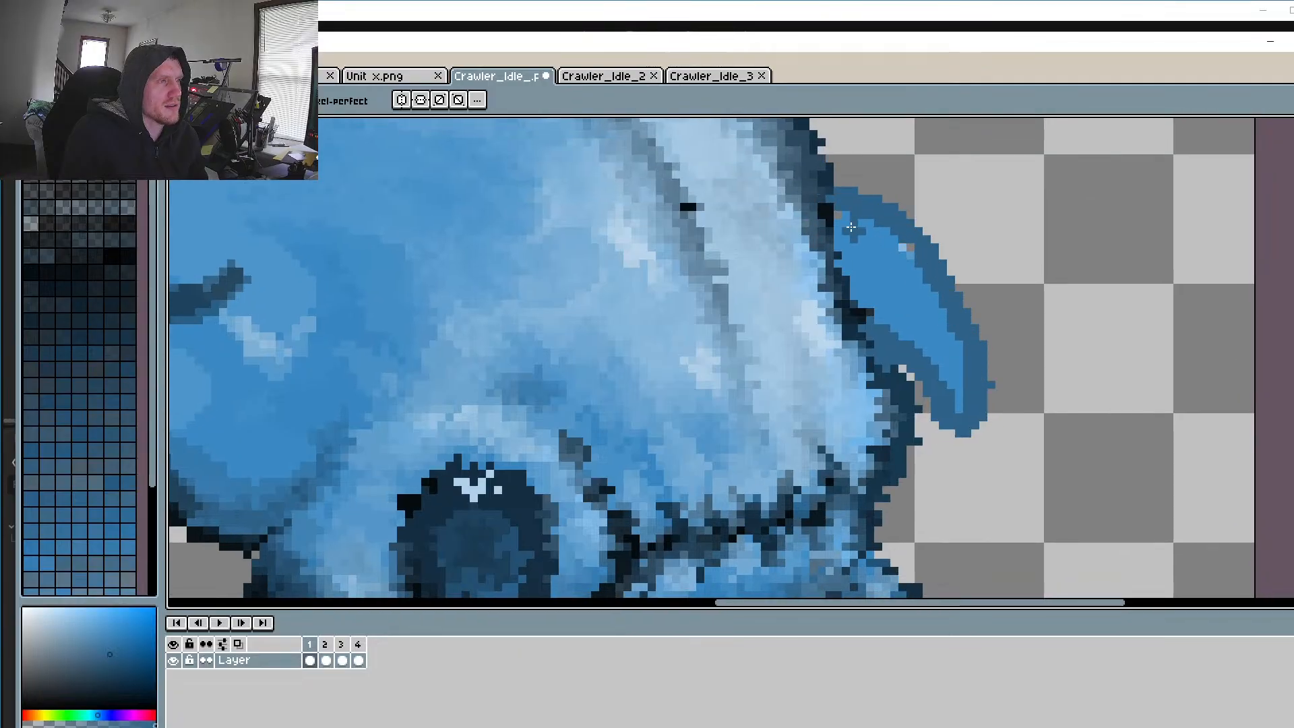
Step: Play the idle animation to compare the new limb with the other frames, and stop it
{"action": "scroll", "coordinate": [964, 313], "scroll_direction": "down", "scroll_amount": 3}
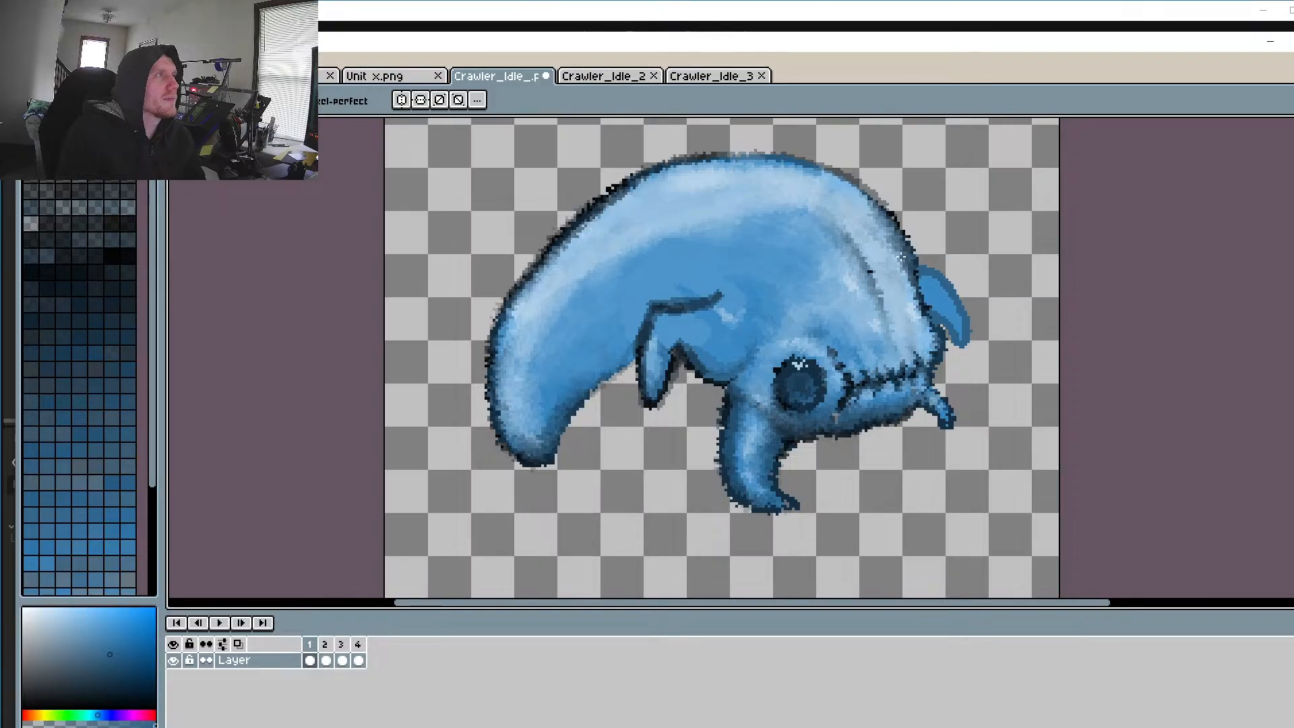
{"action": "left_click_drag", "start_coordinate": [940, 318], "coordinate": [877, 330]}
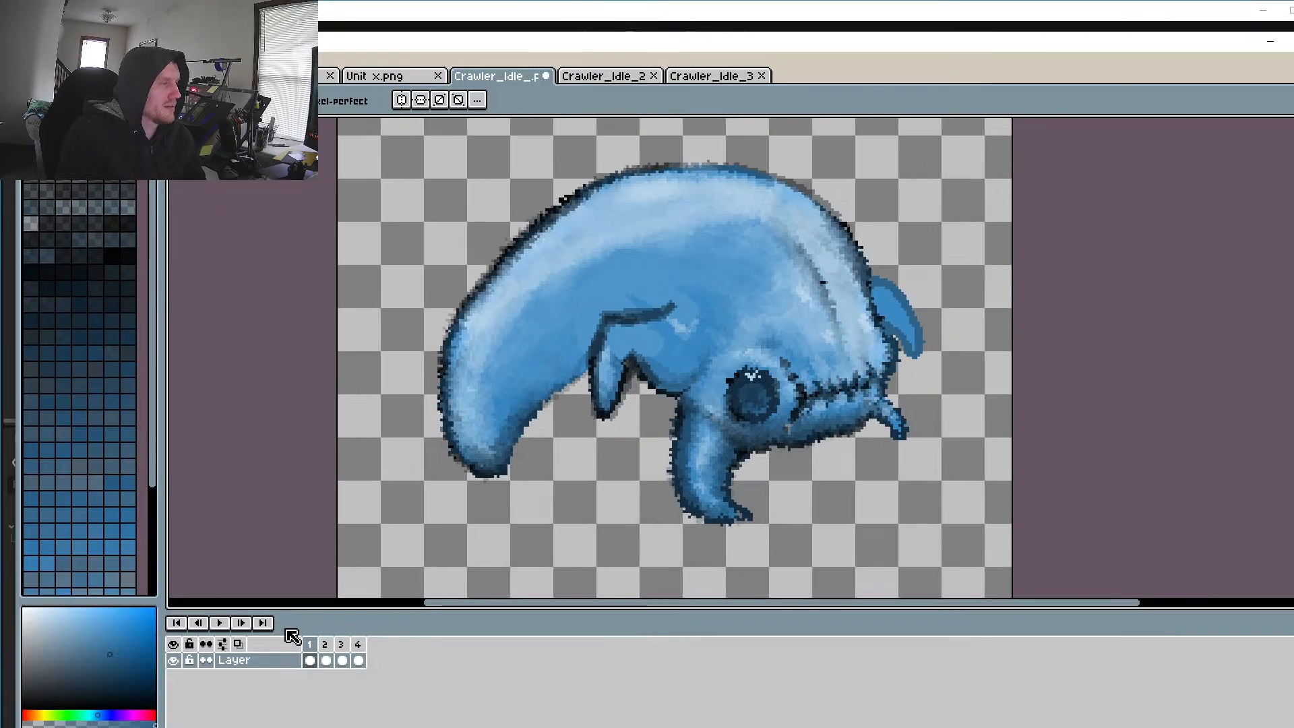
{"action": "left_click", "coordinate": [220, 622]}
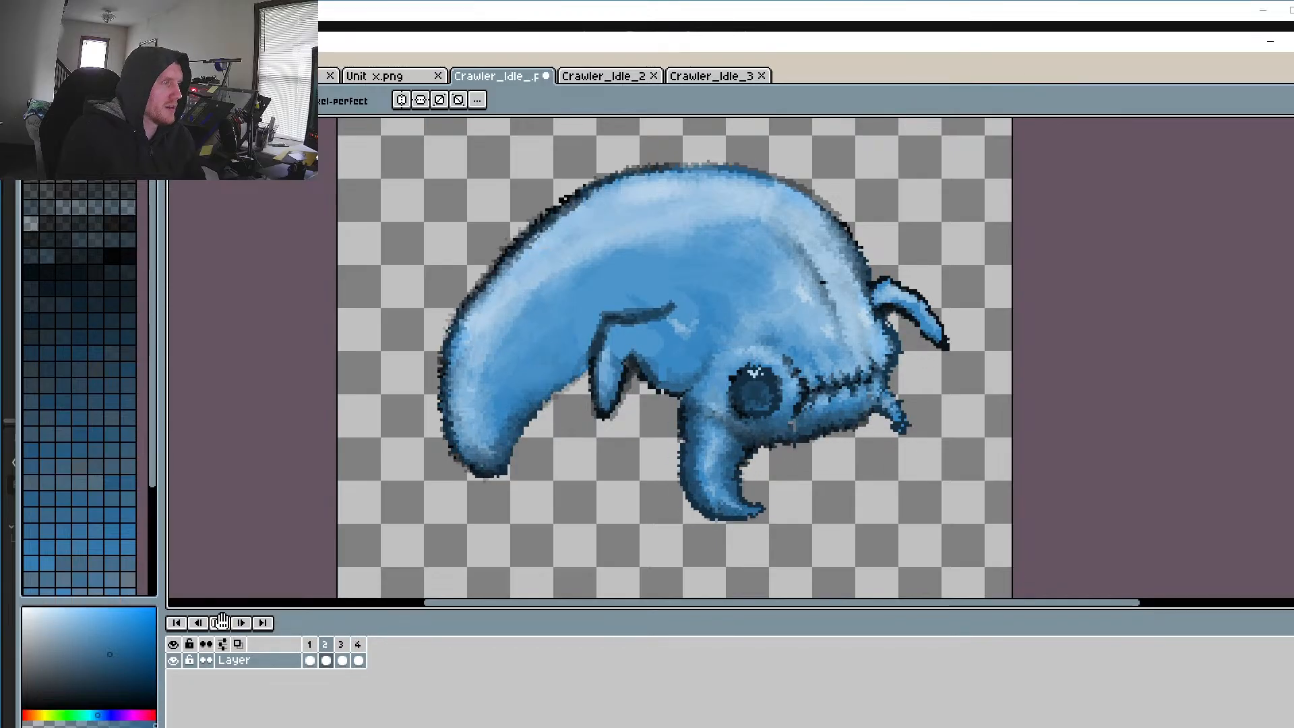
{"action": "left_click", "coordinate": [221, 622]}
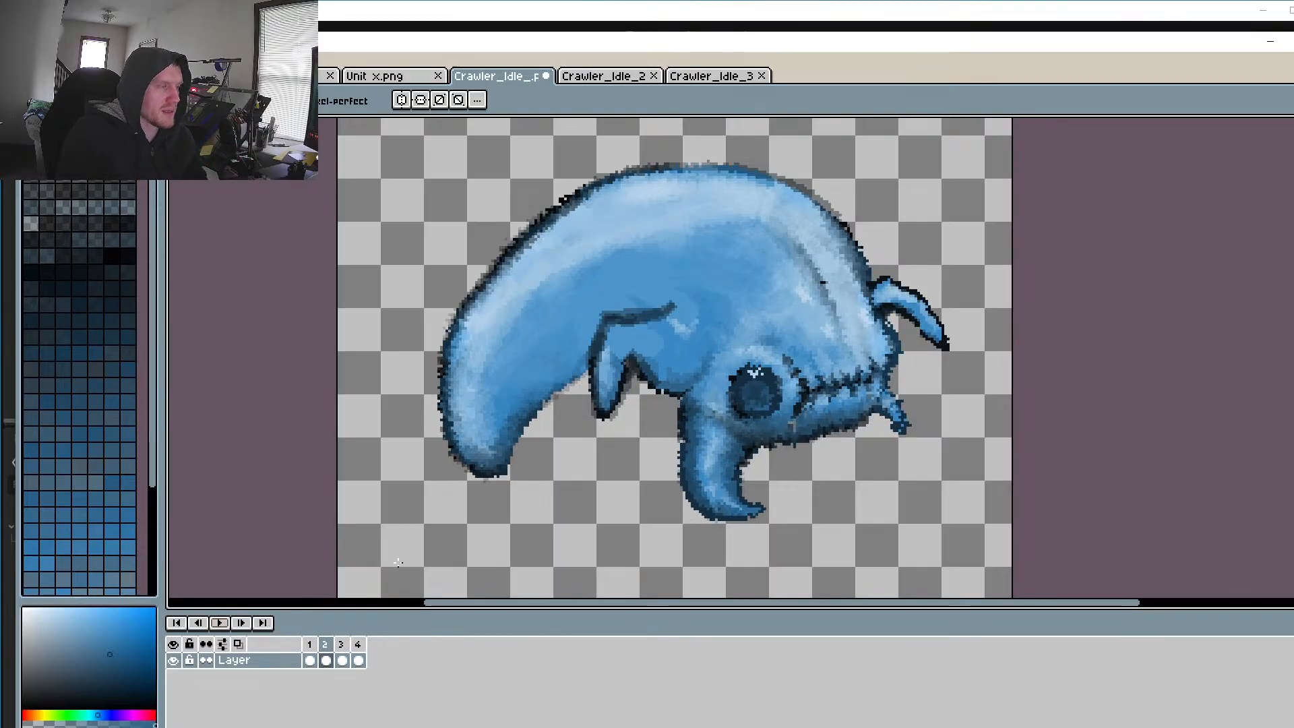
Step: Select the new upper head limb on frame 1 with the Lasso, paste a copy onto frames 2, 3 and 4, and clear the selection
{"action": "left_click", "coordinate": [309, 651]}
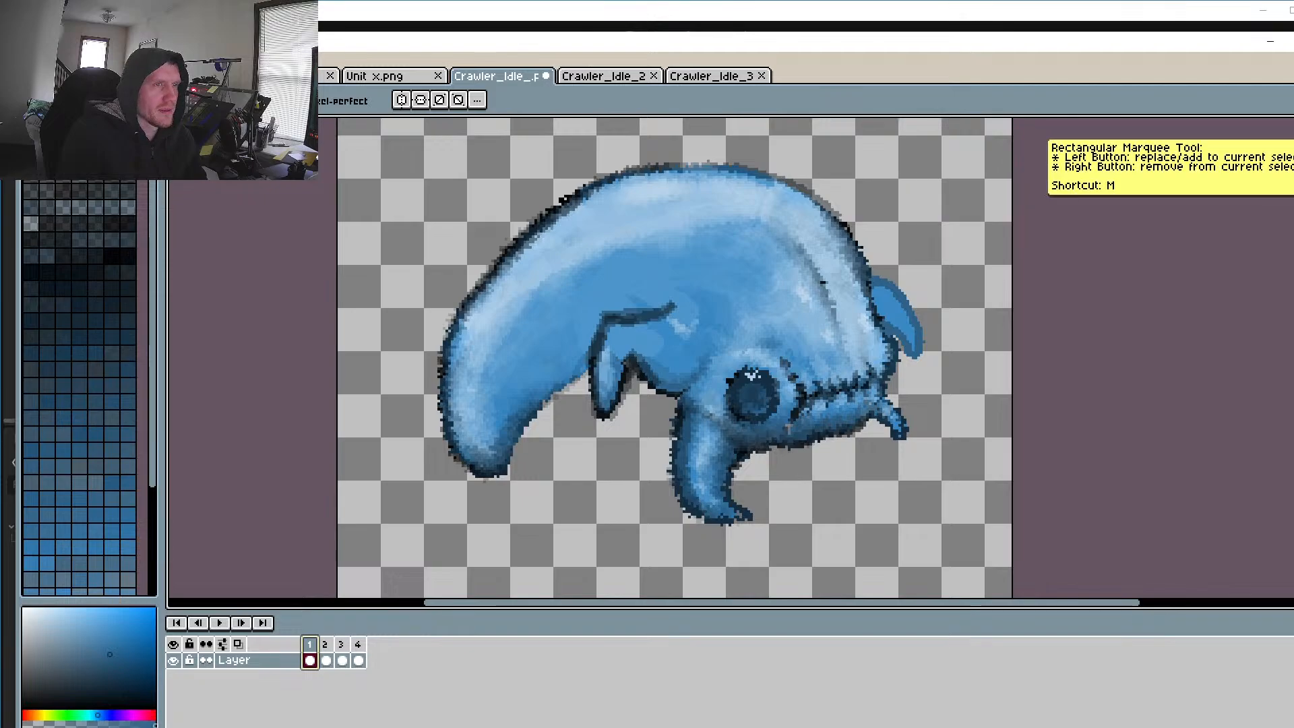
{"action": "left_click", "coordinate": [1293, 125]}
{"action": "left_click", "coordinate": [1273, 125]}
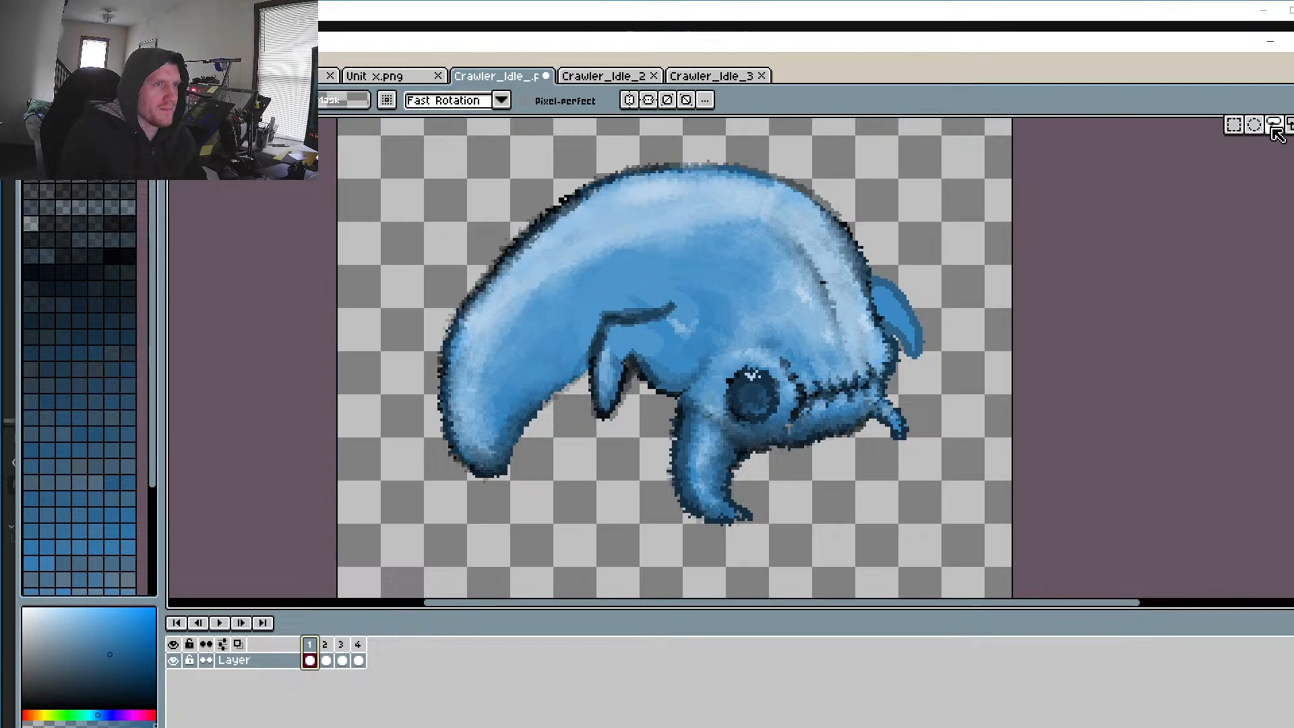
{"action": "scroll", "coordinate": [802, 198], "scroll_direction": "up", "scroll_amount": 3}
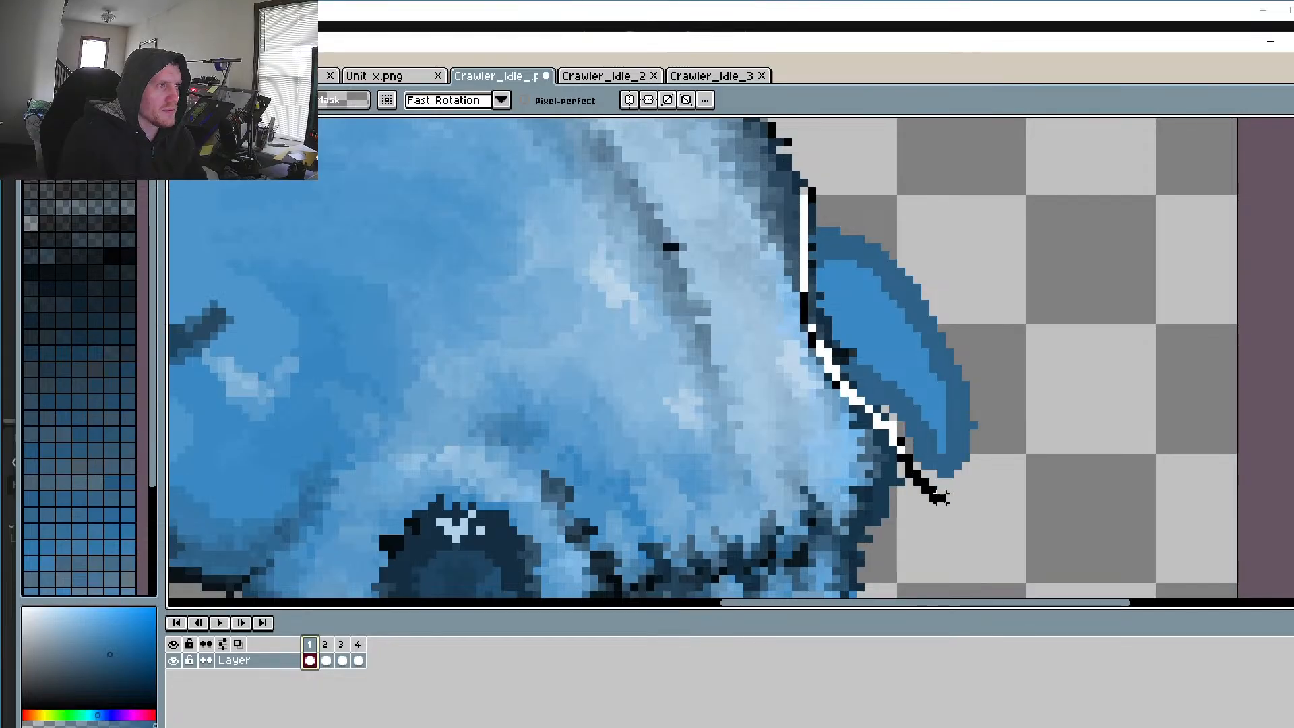
{"action": "mouse_move", "coordinate": [940, 498]}
{"action": "left_mouse_down"}
{"action": "mouse_move", "coordinate": [1040, 413]}
{"action": "mouse_move", "coordinate": [952, 182]}
{"action": "mouse_move", "coordinate": [805, 177]}
{"action": "left_mouse_up"}
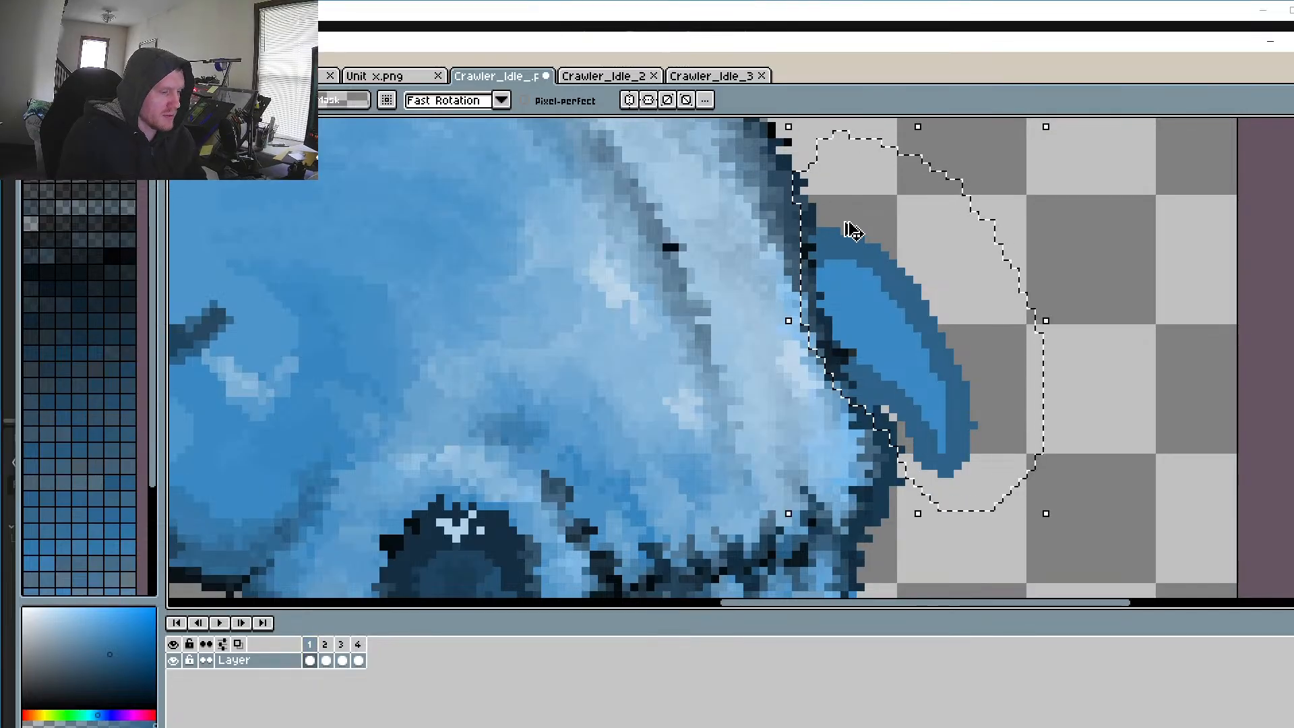
{"action": "left_click", "coordinate": [326, 645]}
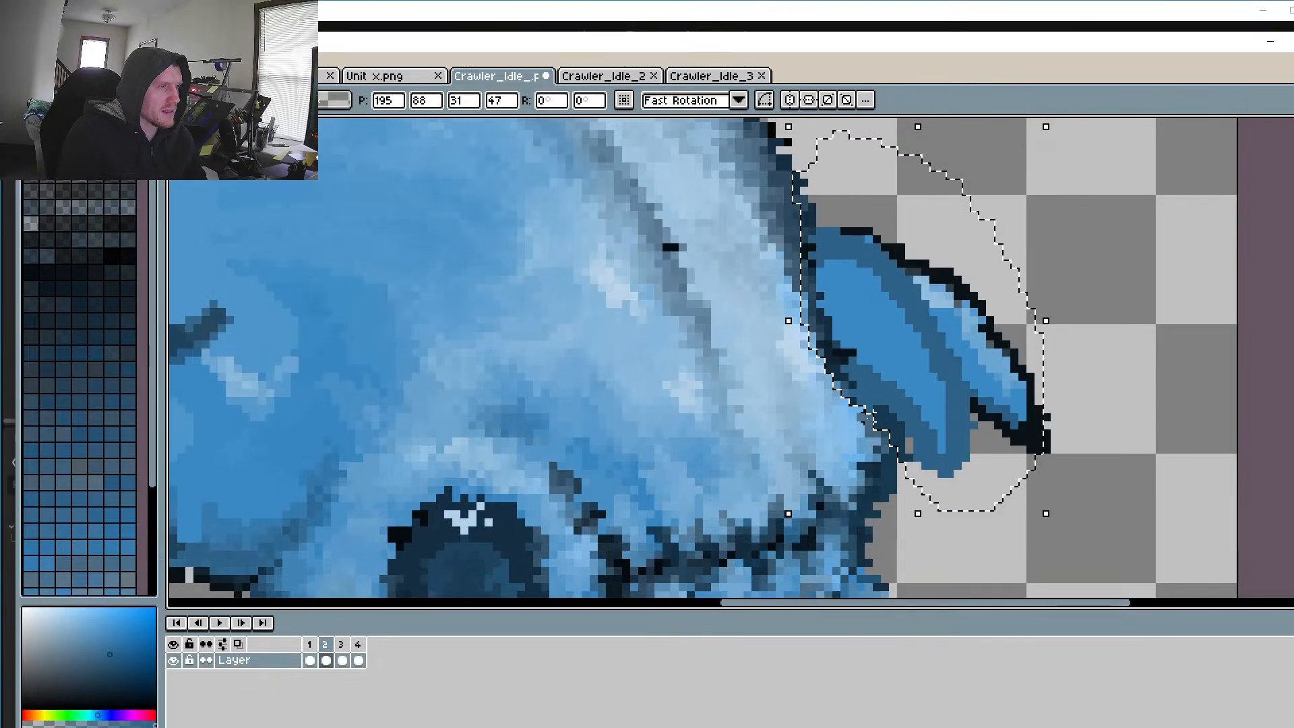
{"action": "left_click", "coordinate": [341, 644]}
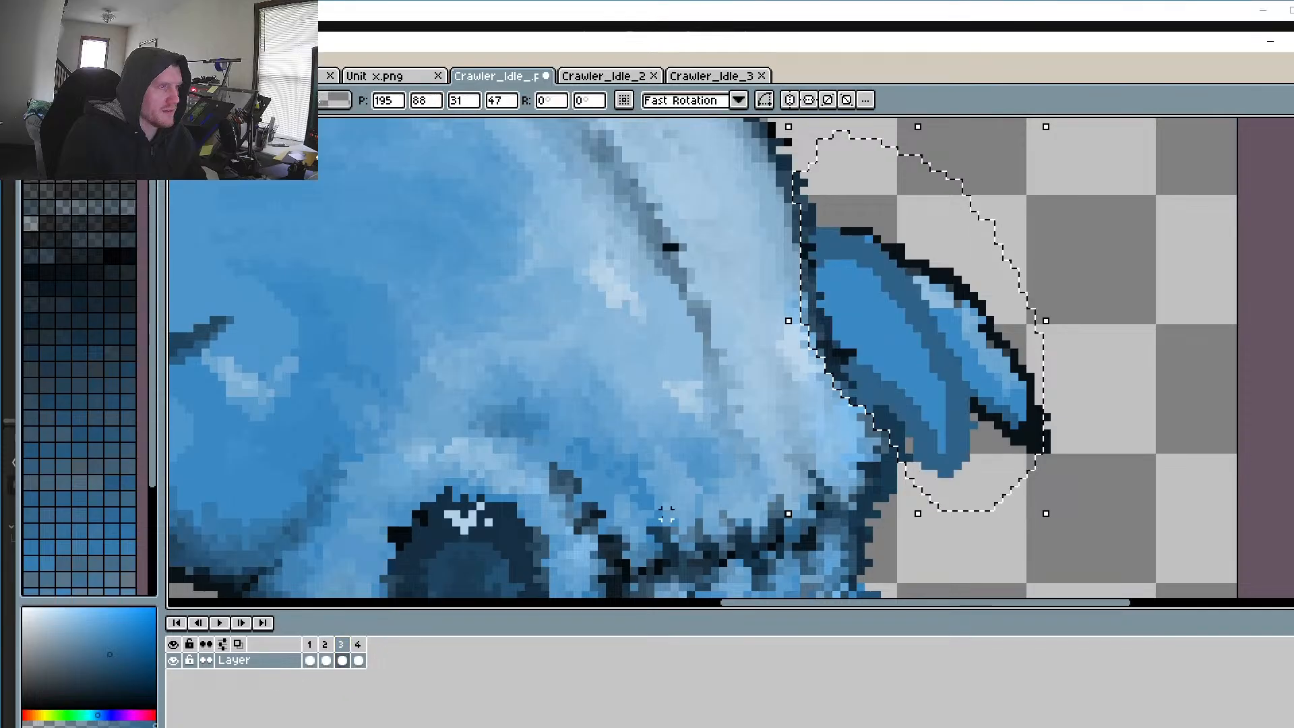
{"action": "left_click", "coordinate": [358, 644]}
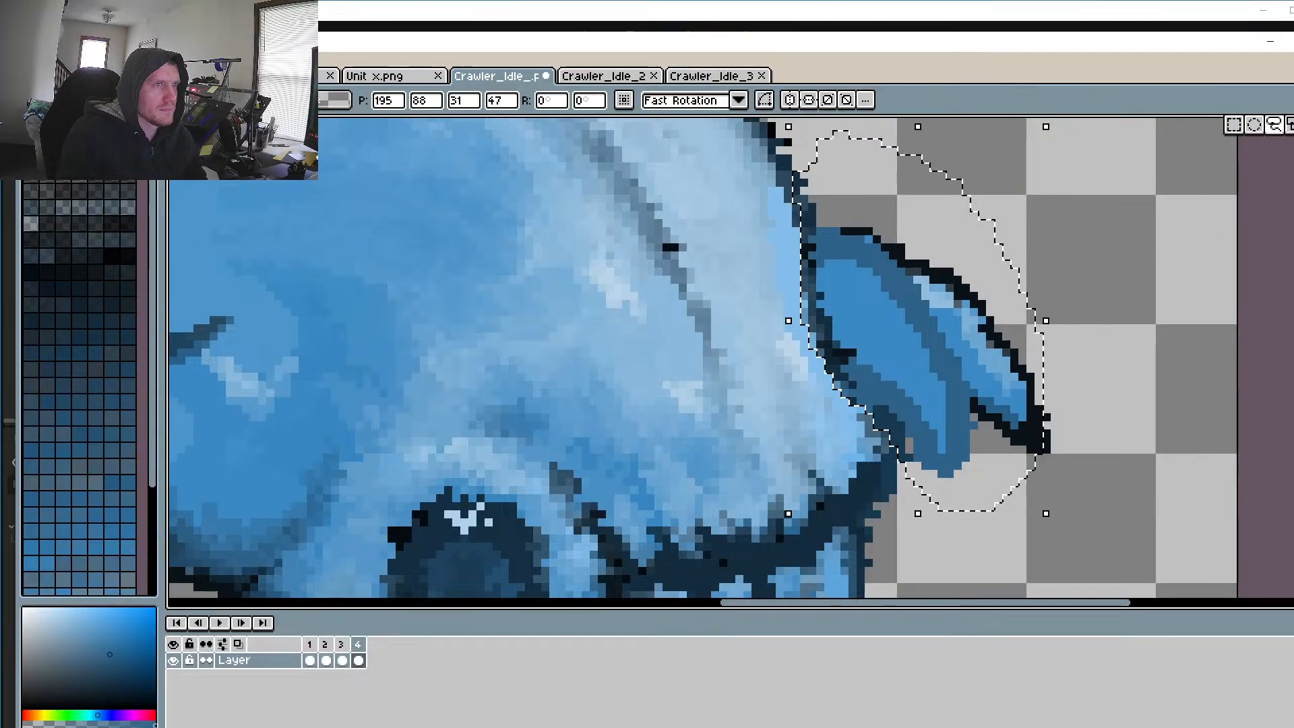
{"action": "left_click", "coordinate": [1122, 174]}
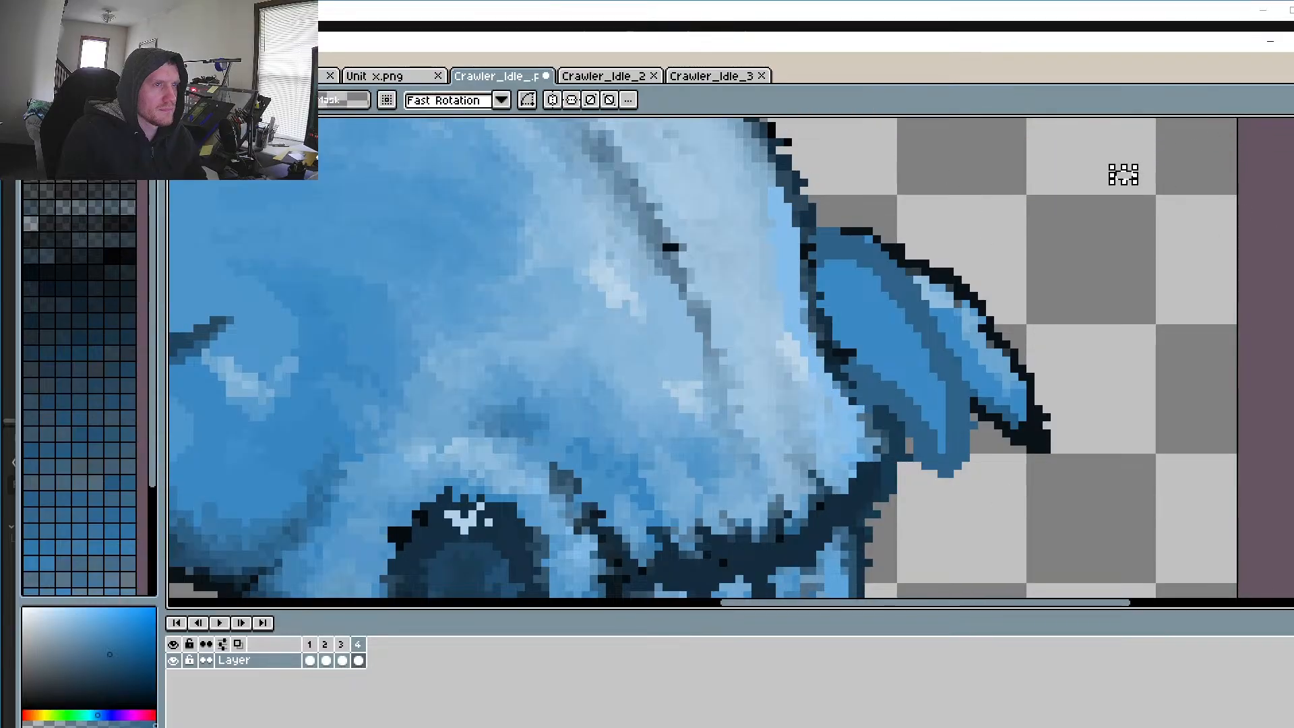
Step: Erase the old limb sticking out behind the pasted one on frame 4 with a smaller Eraser along the new outline
{"action": "key", "text": "b"}
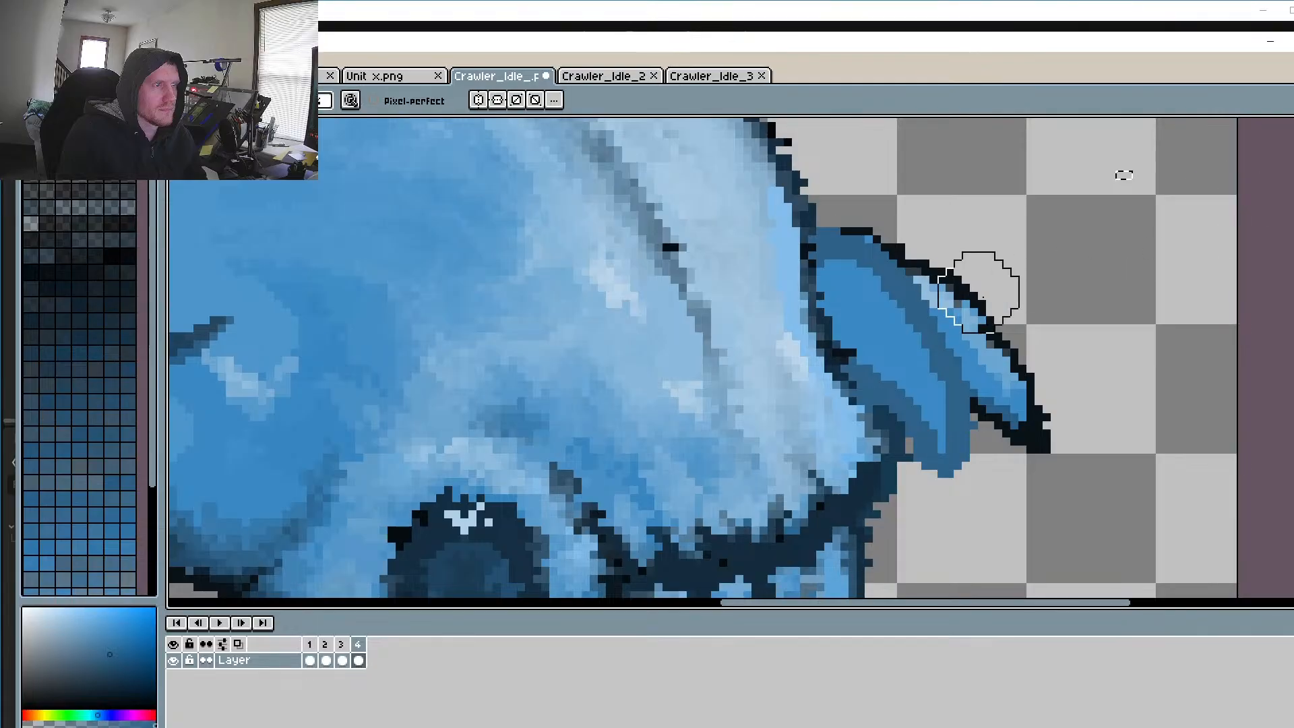
{"action": "key", "text": "q"}
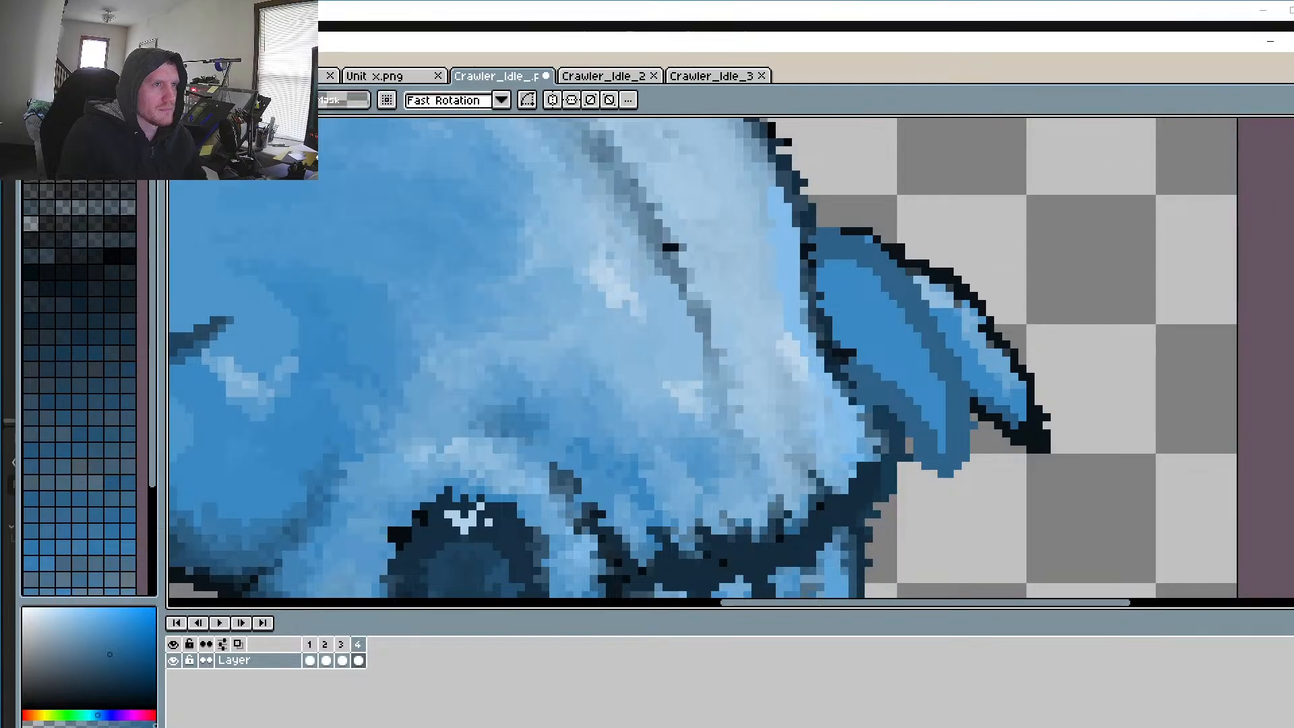
{"action": "key", "text": "e"}
{"action": "mouse_move", "coordinate": [1058, 337]}
{"action": "left_mouse_down"}
{"action": "mouse_move", "coordinate": [1056, 407]}
{"action": "mouse_move", "coordinate": [1038, 386]}
{"action": "left_mouse_up"}
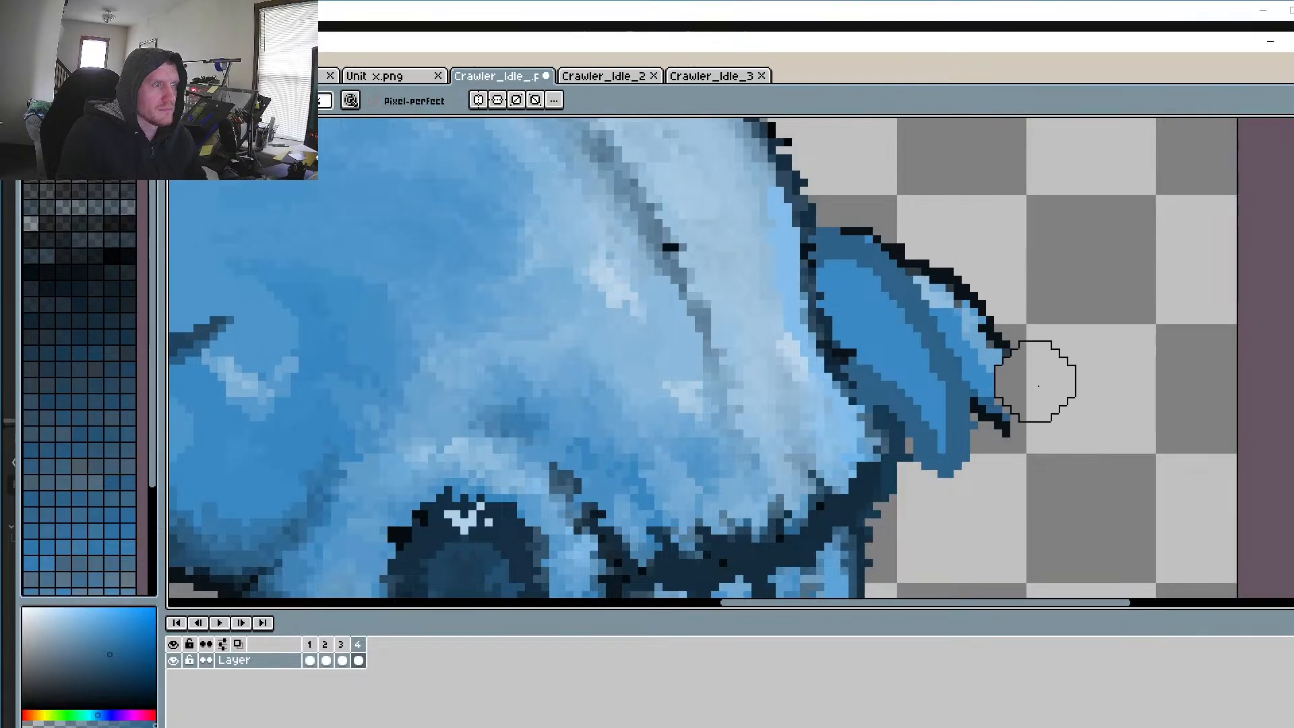
{"action": "scroll", "coordinate": [1038, 385], "scroll_direction": "up", "scroll_amount": 2}
{"action": "key", "text": "ctrl"}
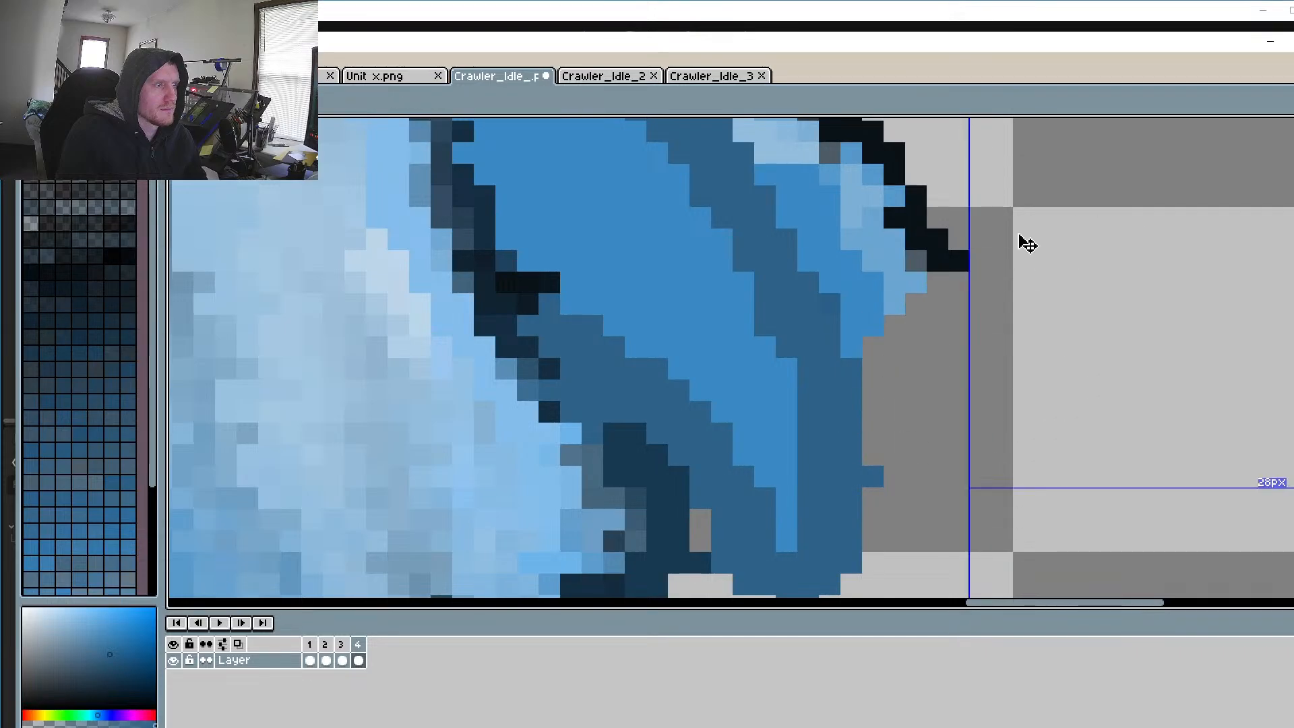
{"action": "scroll", "coordinate": [1025, 241], "scroll_direction": "down", "scroll_amount": 3}
{"action": "mouse_move", "coordinate": [896, 219]}
{"action": "left_mouse_down"}
{"action": "mouse_move", "coordinate": [906, 293]}
{"action": "mouse_move", "coordinate": [889, 291]}
{"action": "mouse_move", "coordinate": [928, 245]}
{"action": "mouse_move", "coordinate": [936, 366]}
{"action": "mouse_move", "coordinate": [859, 255]}
{"action": "mouse_move", "coordinate": [755, 156]}
{"action": "mouse_move", "coordinate": [901, 395]}
{"action": "left_mouse_up"}
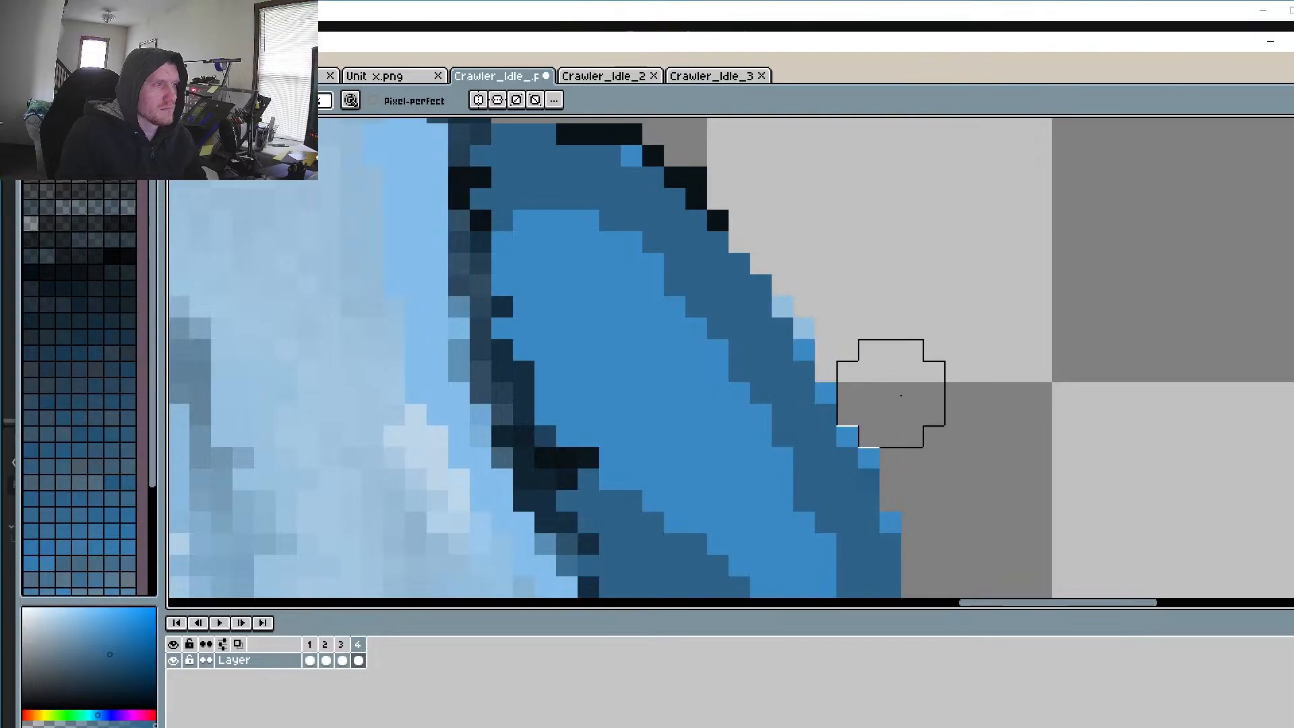
{"action": "scroll", "coordinate": [901, 395], "scroll_direction": "down", "scroll_amount": 5}
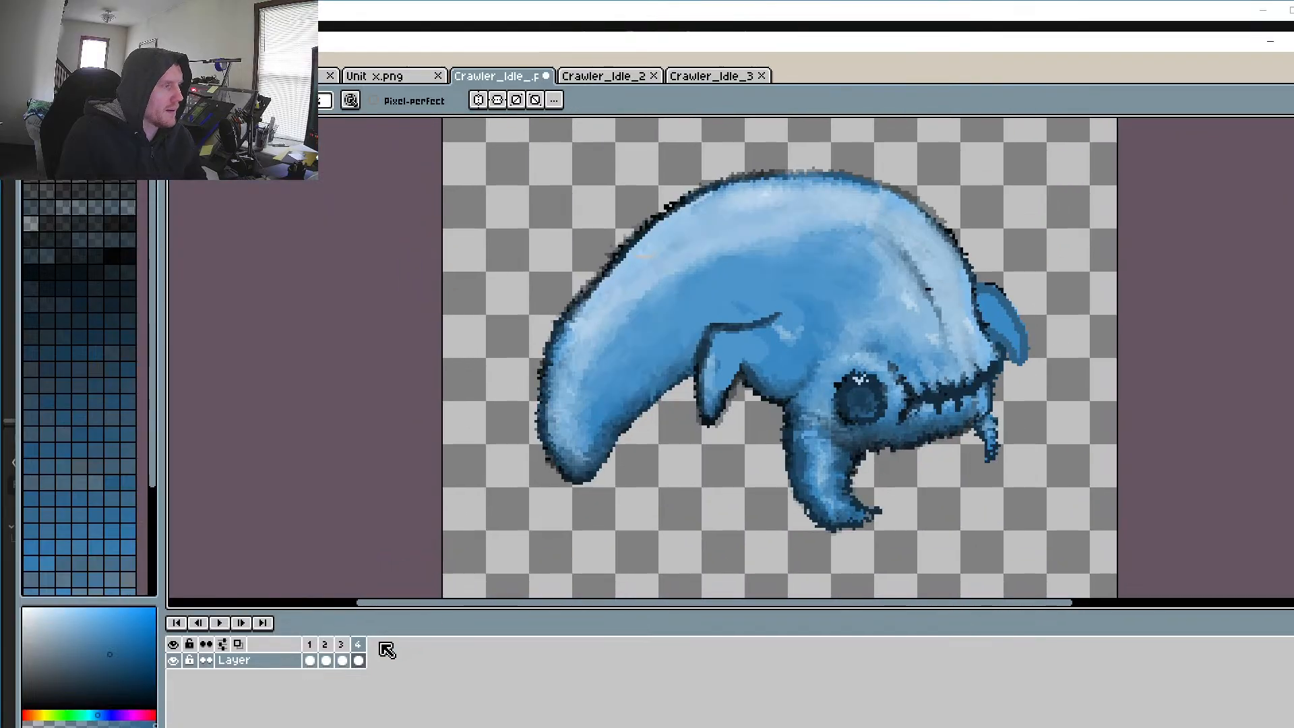
Step: Erase the old limb beyond the pasted limb's outer edge on frames 3 and 2
{"action": "left_click", "coordinate": [342, 648]}
{"action": "scroll", "coordinate": [1020, 316], "scroll_direction": "up", "scroll_amount": 4}
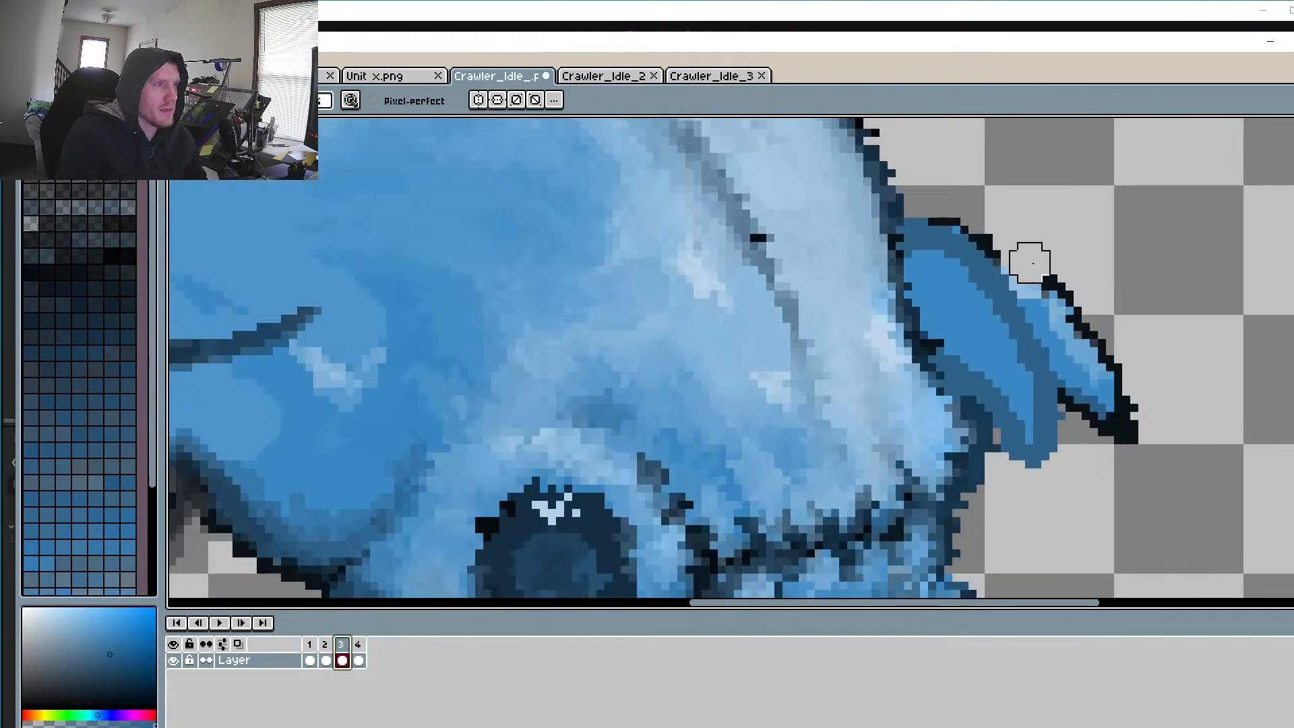
{"action": "mouse_move", "coordinate": [1030, 263]}
{"action": "left_mouse_down"}
{"action": "mouse_move", "coordinate": [1091, 355]}
{"action": "mouse_move", "coordinate": [1100, 407]}
{"action": "mouse_move", "coordinate": [1005, 225]}
{"action": "mouse_move", "coordinate": [991, 235]}
{"action": "left_mouse_up"}
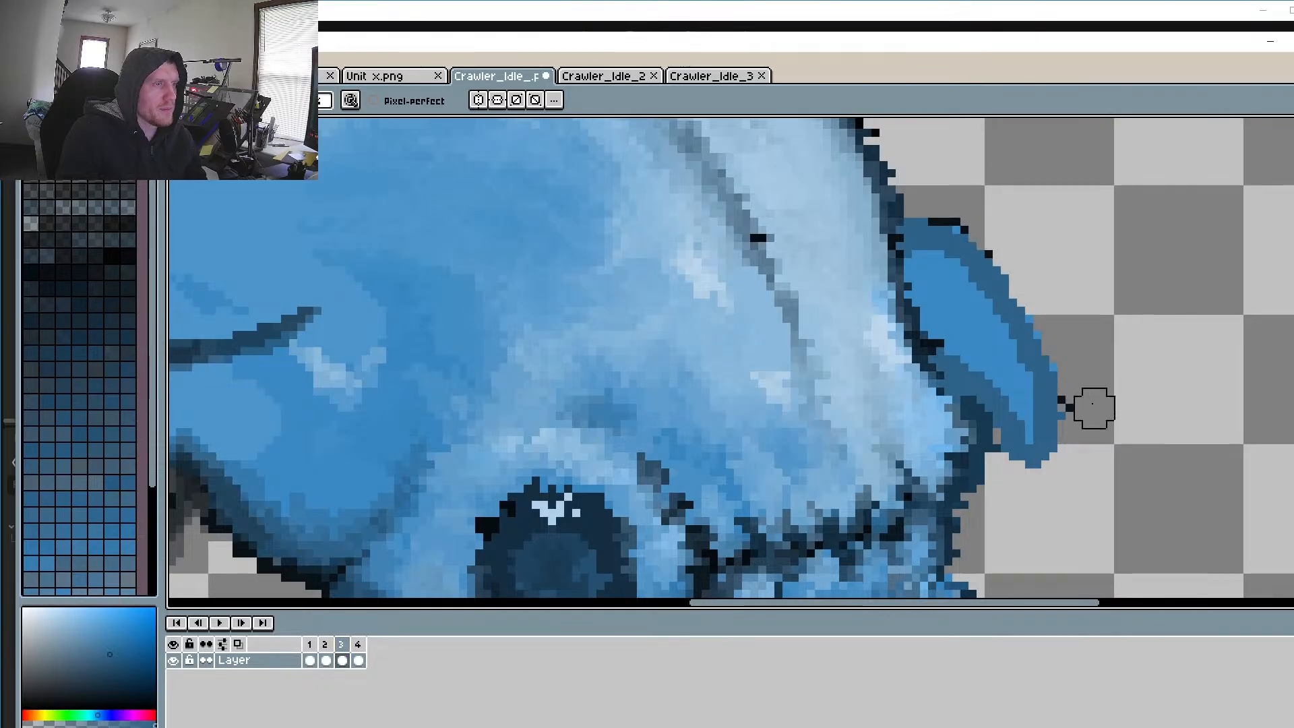
{"action": "left_click", "coordinate": [326, 659]}
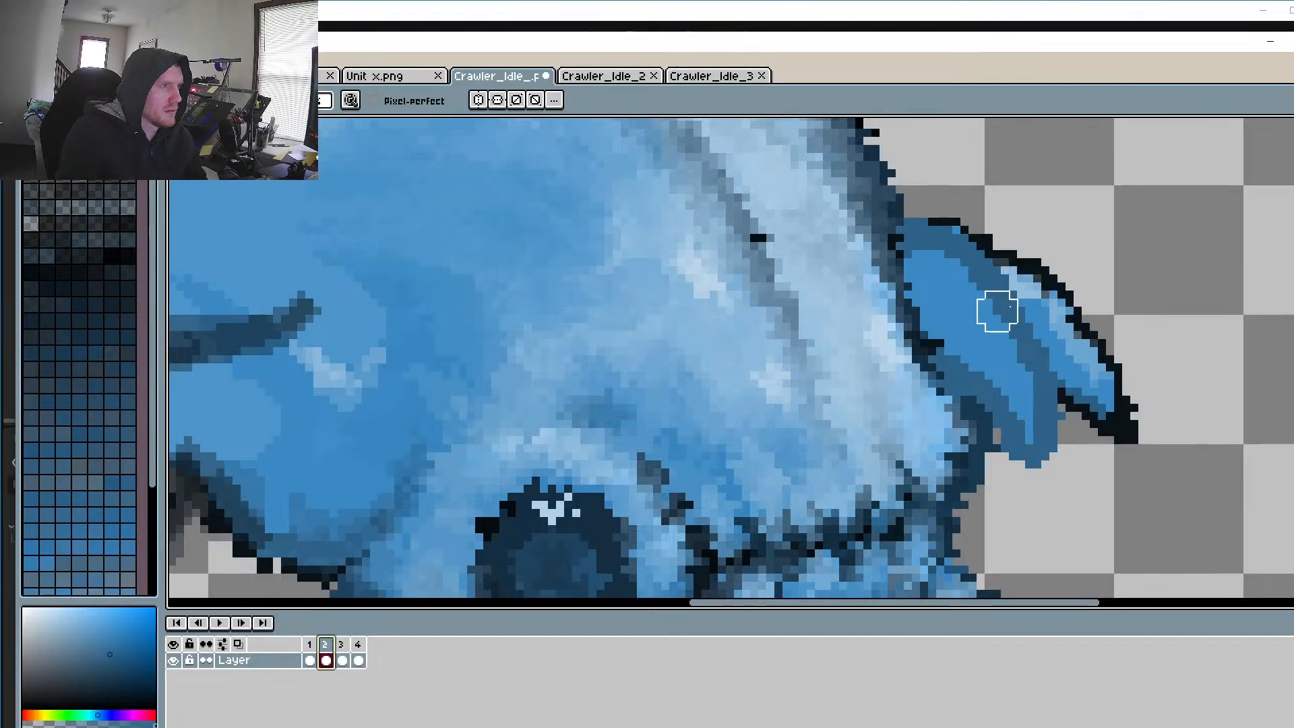
{"action": "mouse_move", "coordinate": [982, 209]}
{"action": "left_mouse_down"}
{"action": "mouse_move", "coordinate": [1009, 230]}
{"action": "mouse_move", "coordinate": [982, 225]}
{"action": "mouse_move", "coordinate": [1066, 316]}
{"action": "mouse_move", "coordinate": [1074, 356]}
{"action": "mouse_move", "coordinate": [1037, 297]}
{"action": "mouse_move", "coordinate": [1088, 353]}
{"action": "mouse_move", "coordinate": [1110, 429]}
{"action": "mouse_move", "coordinate": [1094, 384]}
{"action": "left_mouse_up"}
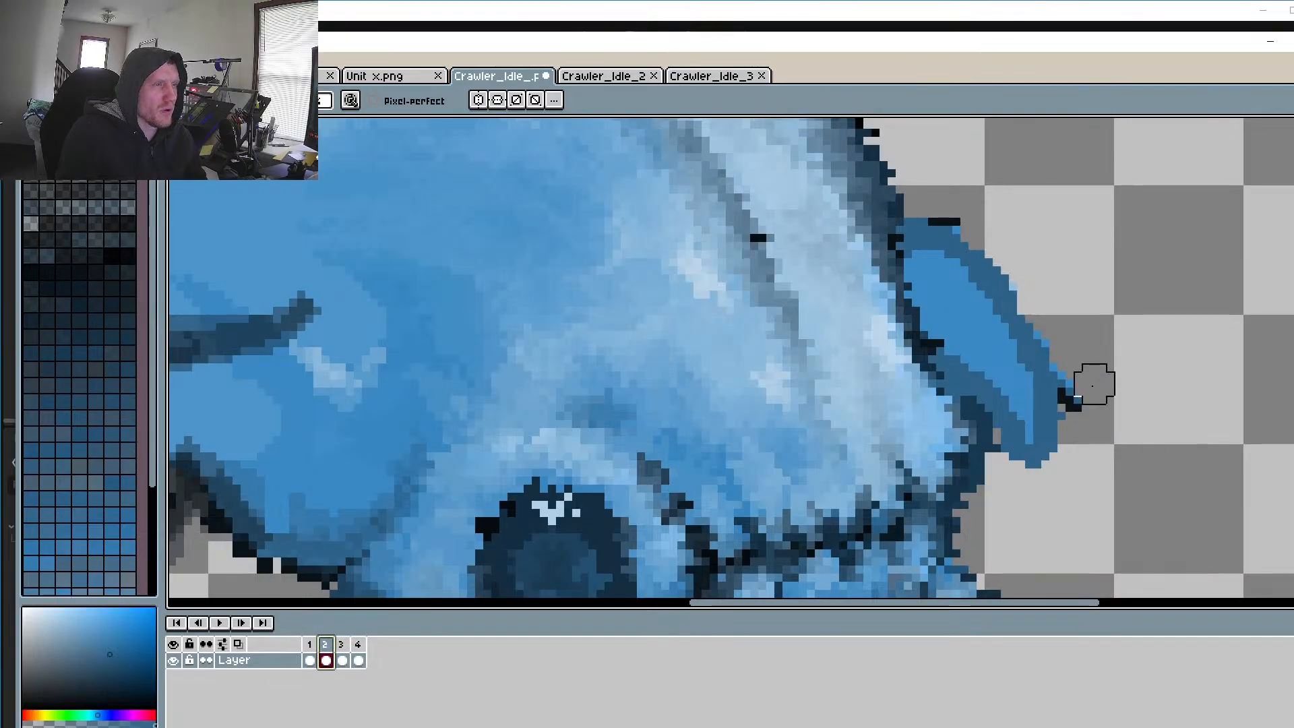
Step: Return to frame 1, play the animation to check the replaced limb across all four frames, and stop it
{"action": "left_click", "coordinate": [309, 659]}
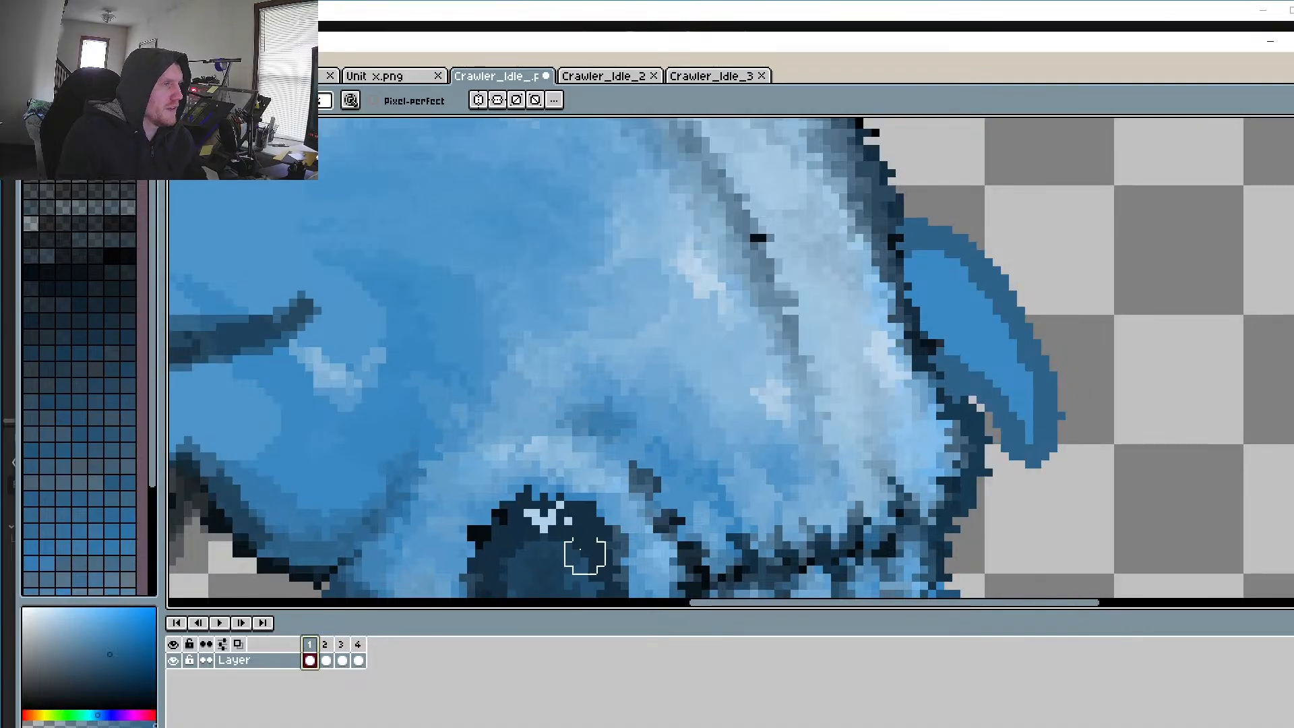
{"action": "scroll", "coordinate": [1118, 297], "scroll_direction": "down", "scroll_amount": 5}
{"action": "scroll", "coordinate": [1025, 386], "scroll_direction": "up", "scroll_amount": 3}
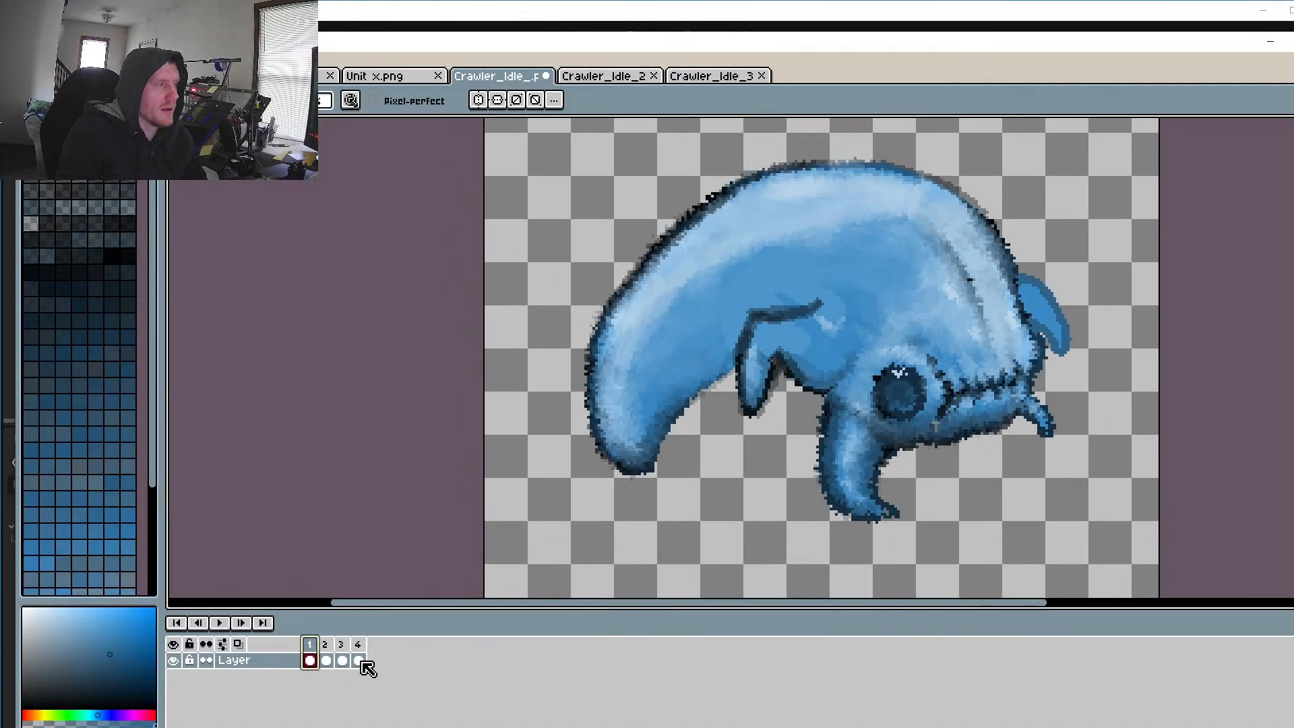
{"action": "left_click_drag", "start_coordinate": [836, 369], "coordinate": [830, 385]}
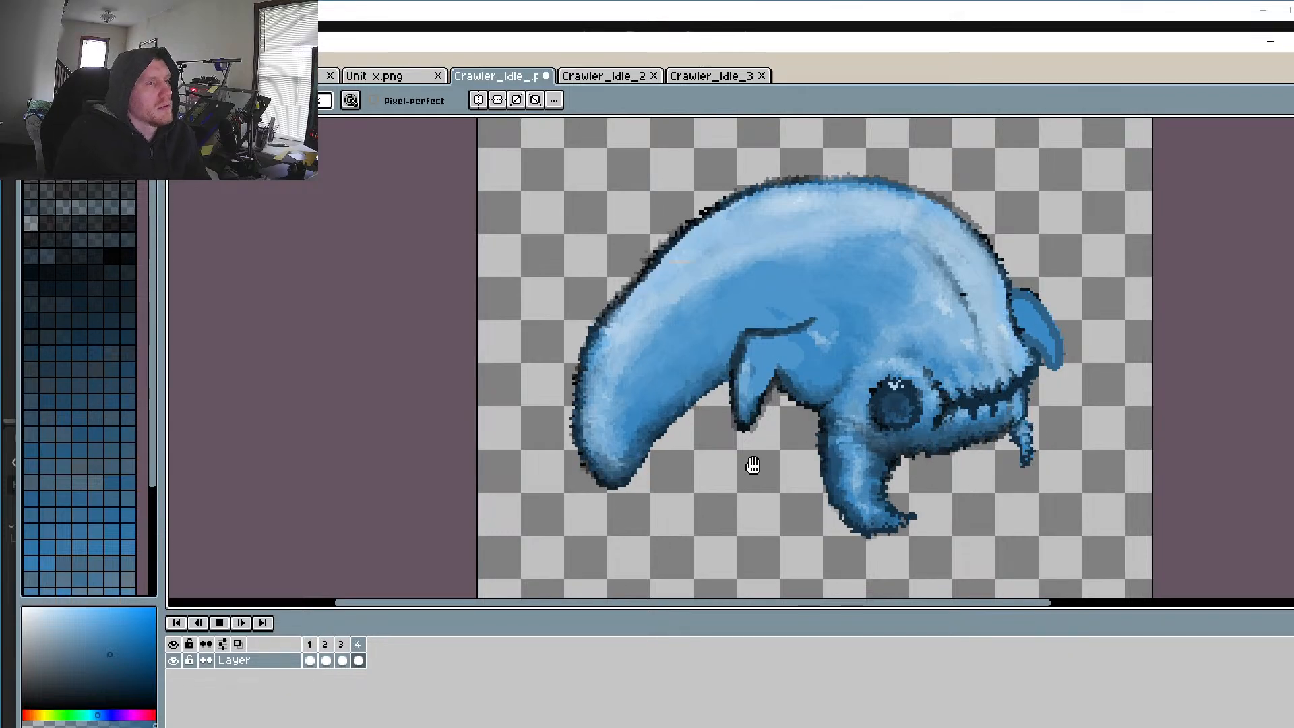
{"action": "left_click", "coordinate": [222, 624]}
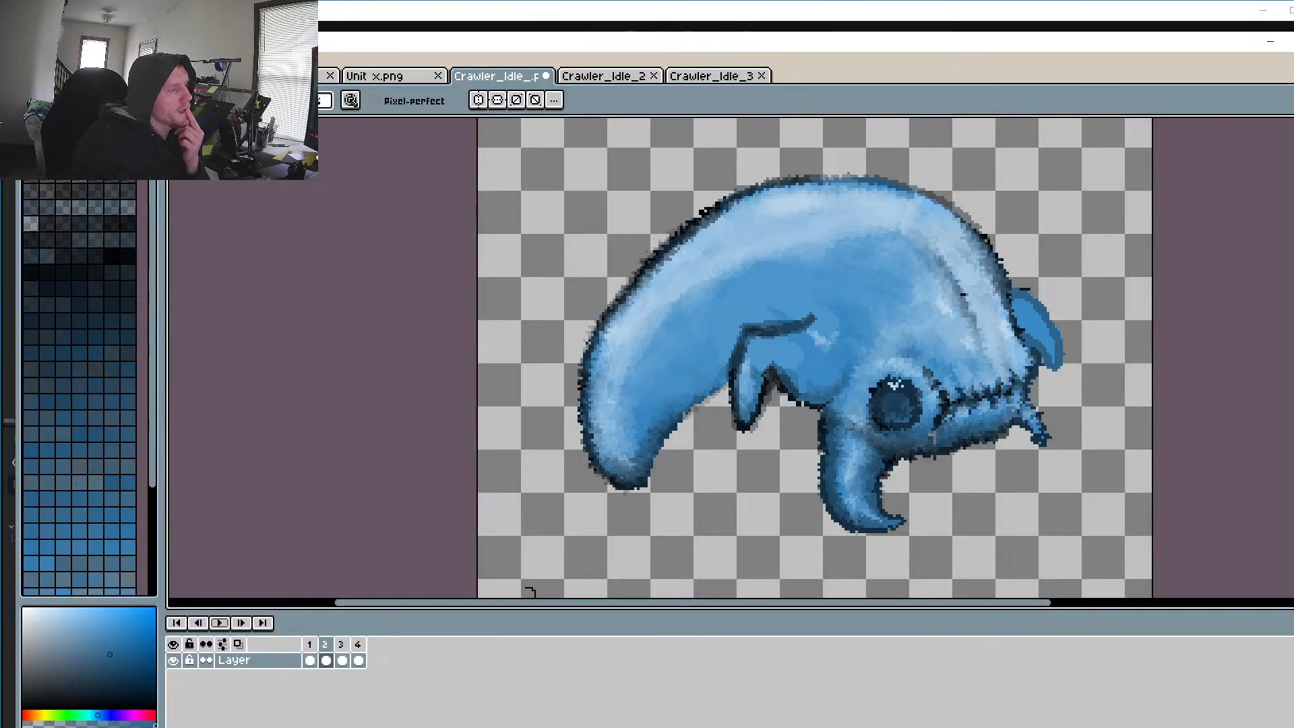
{"action": "left_click", "coordinate": [361, 644]}
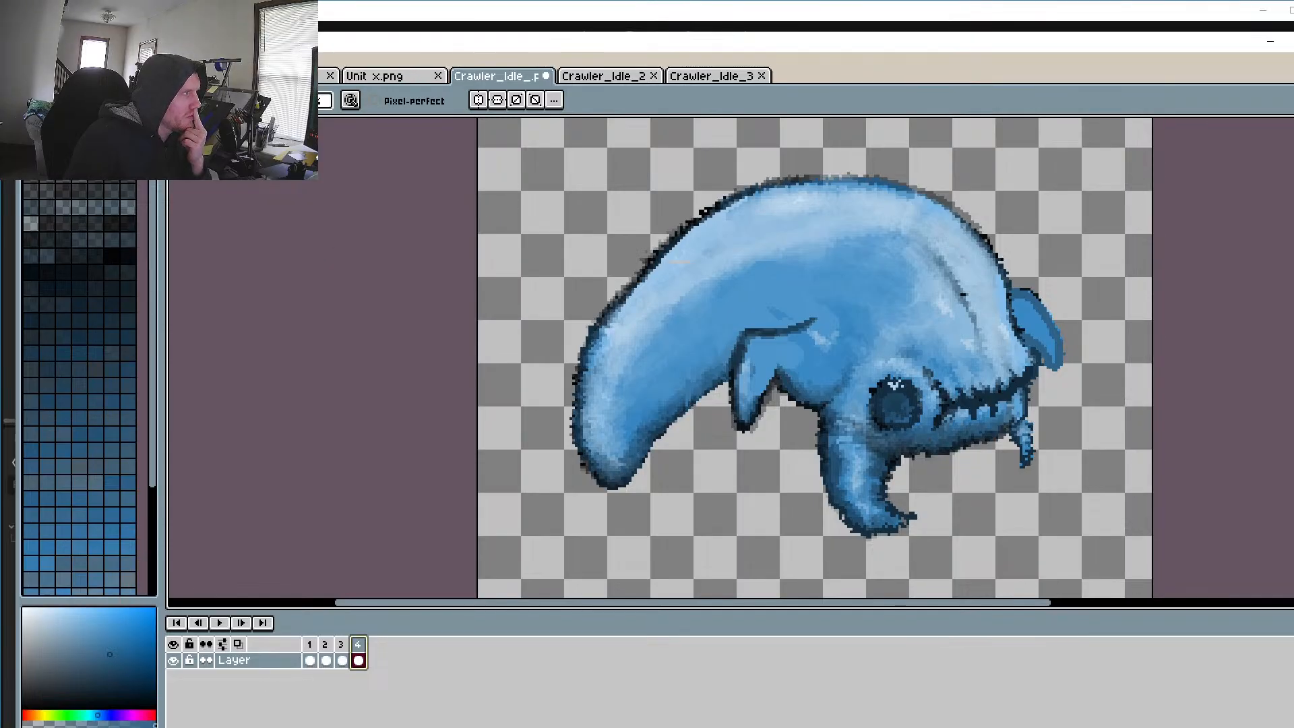
{"action": "left_click", "coordinate": [30, 60]}
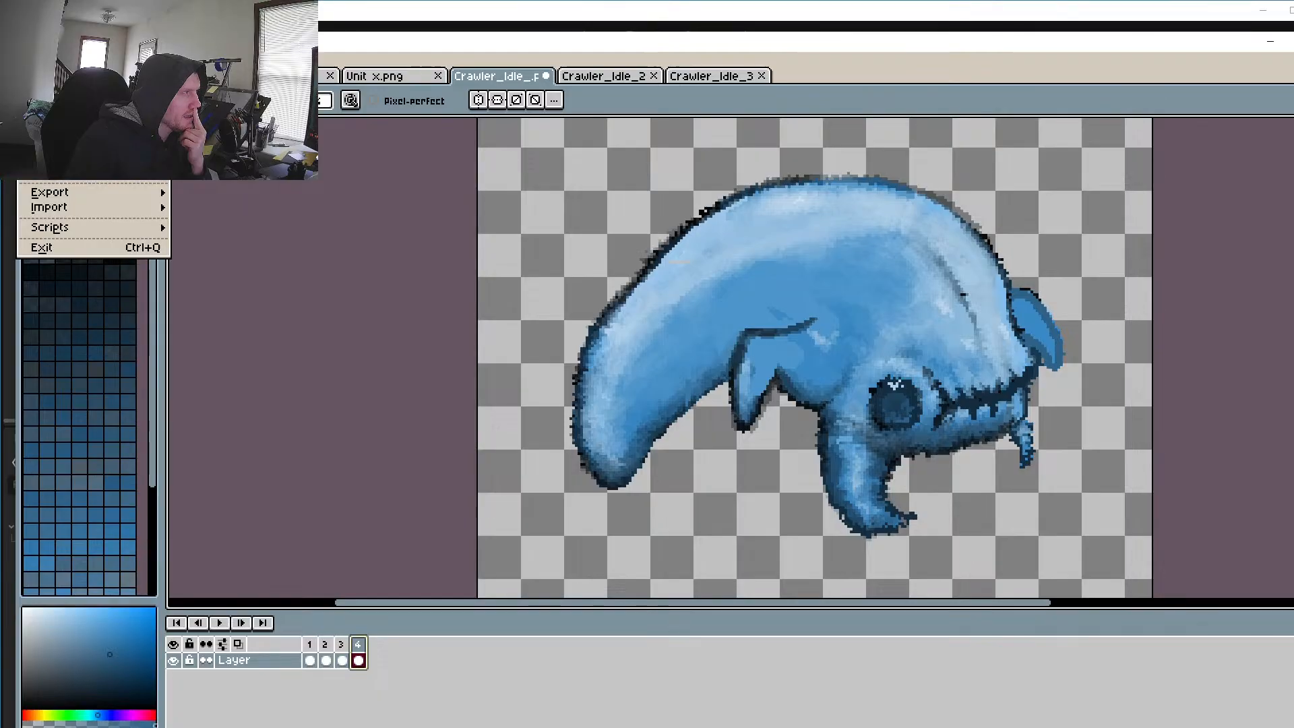
{"action": "left_click", "coordinate": [45, 92]}
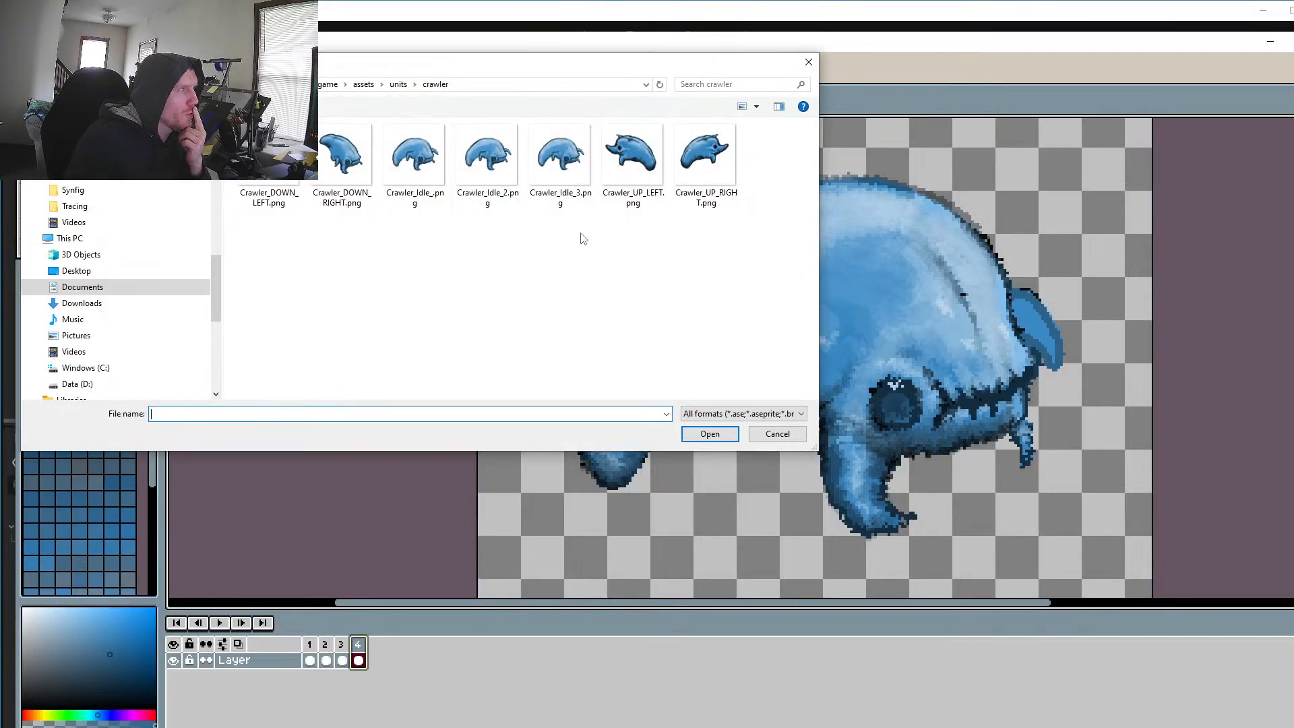
{"action": "left_click", "coordinate": [779, 435]}
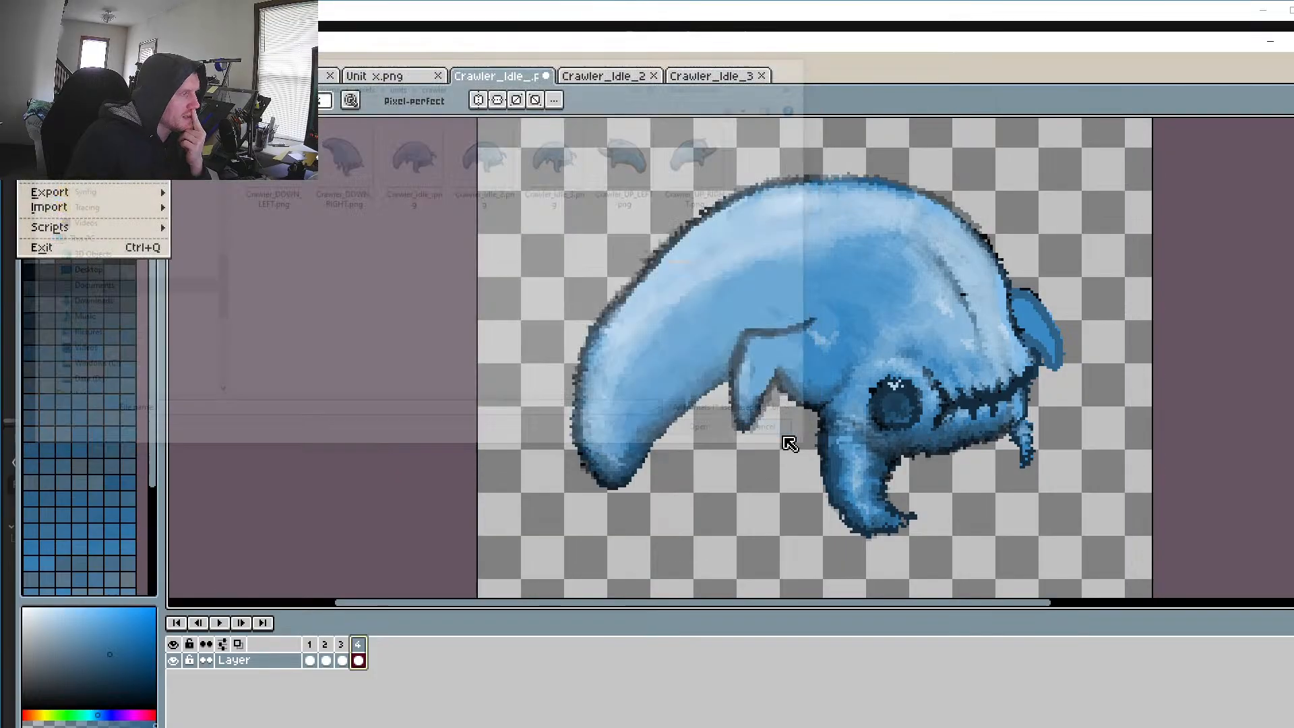
{"action": "left_click", "coordinate": [309, 655]}
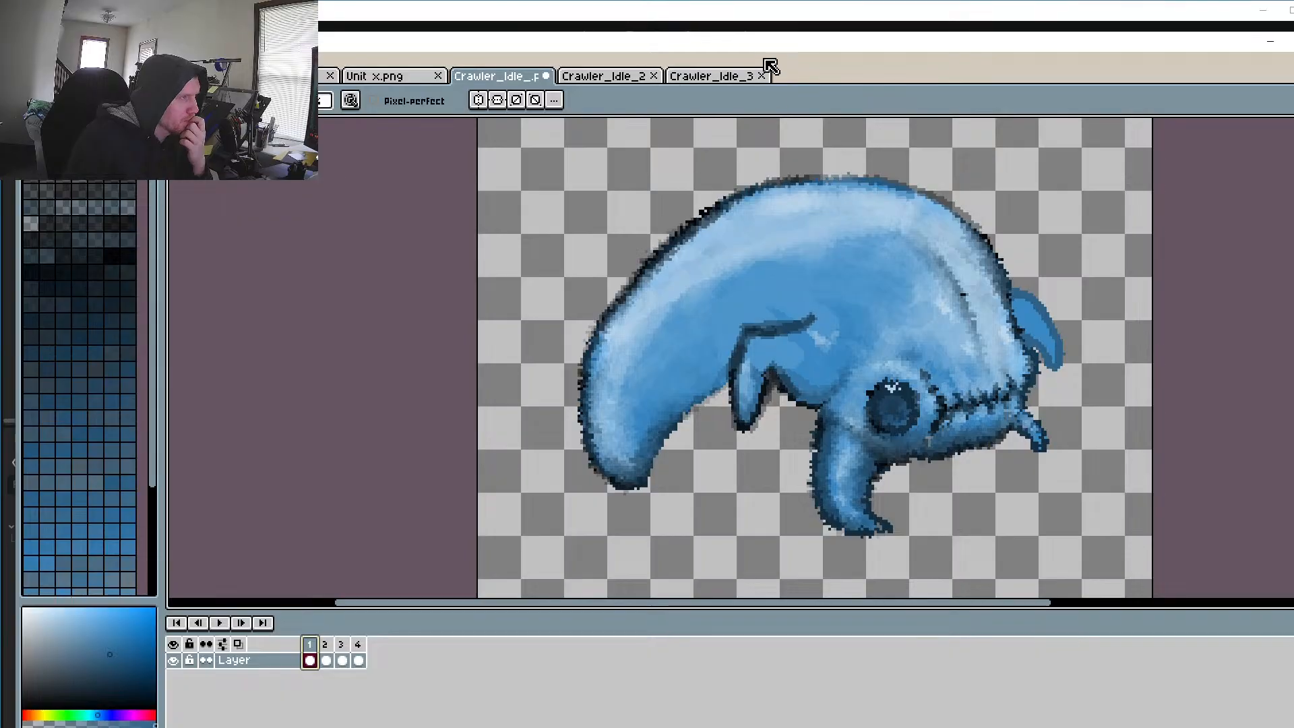
Step: Switch to Godot and bring up the idle animation frames of the AnimatedSprite2D node
{"action": "left_click_drag", "start_coordinate": [761, 44], "coordinate": [810, 439]}
{"action": "key", "text": "alt+Tab"}
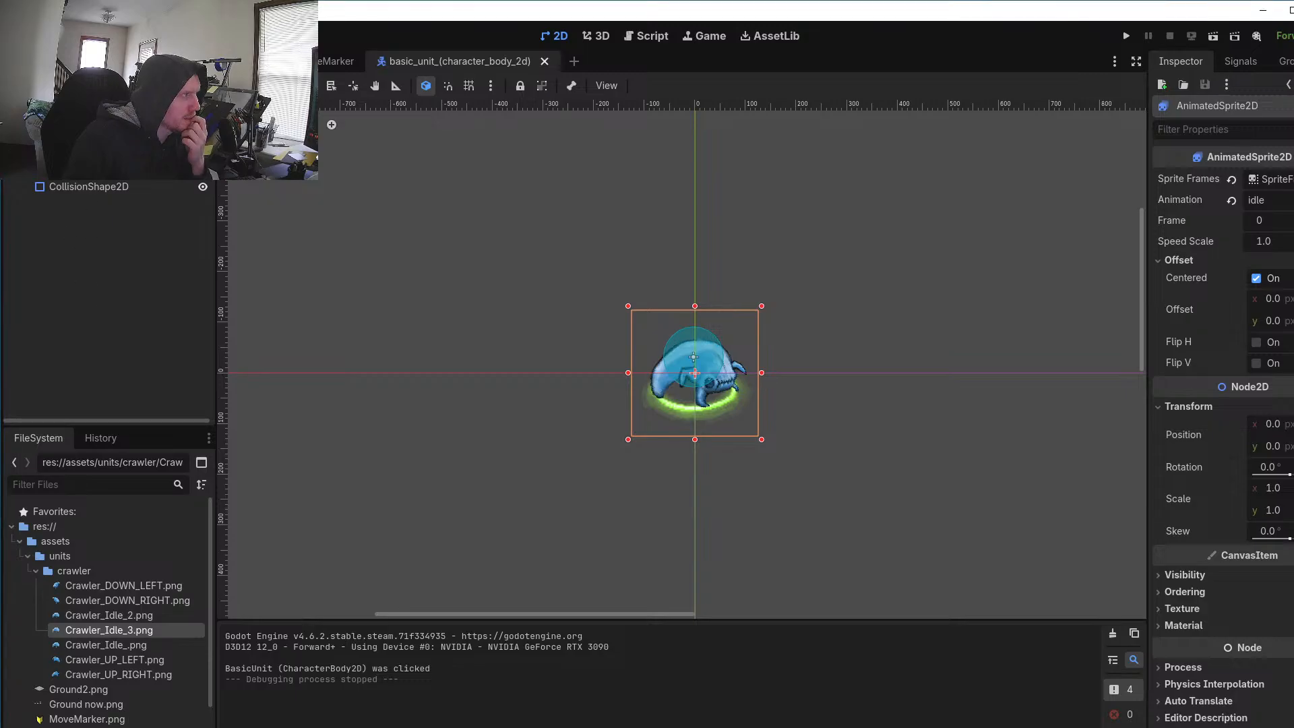
{"action": "left_click", "coordinate": [80, 127]}
{"action": "left_click", "coordinate": [81, 143]}
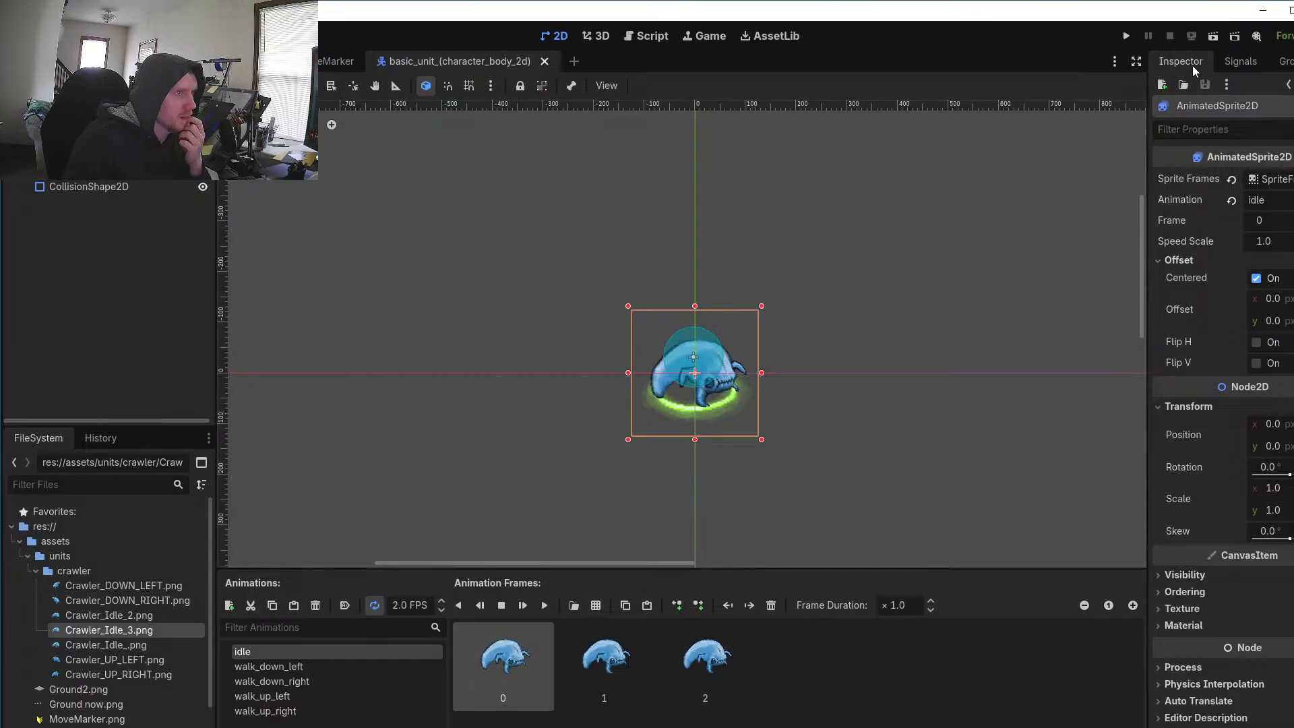
Step: Run the game, override the camera to view the crawler's idle animation up close, and stop the game
{"action": "left_click", "coordinate": [1126, 35]}
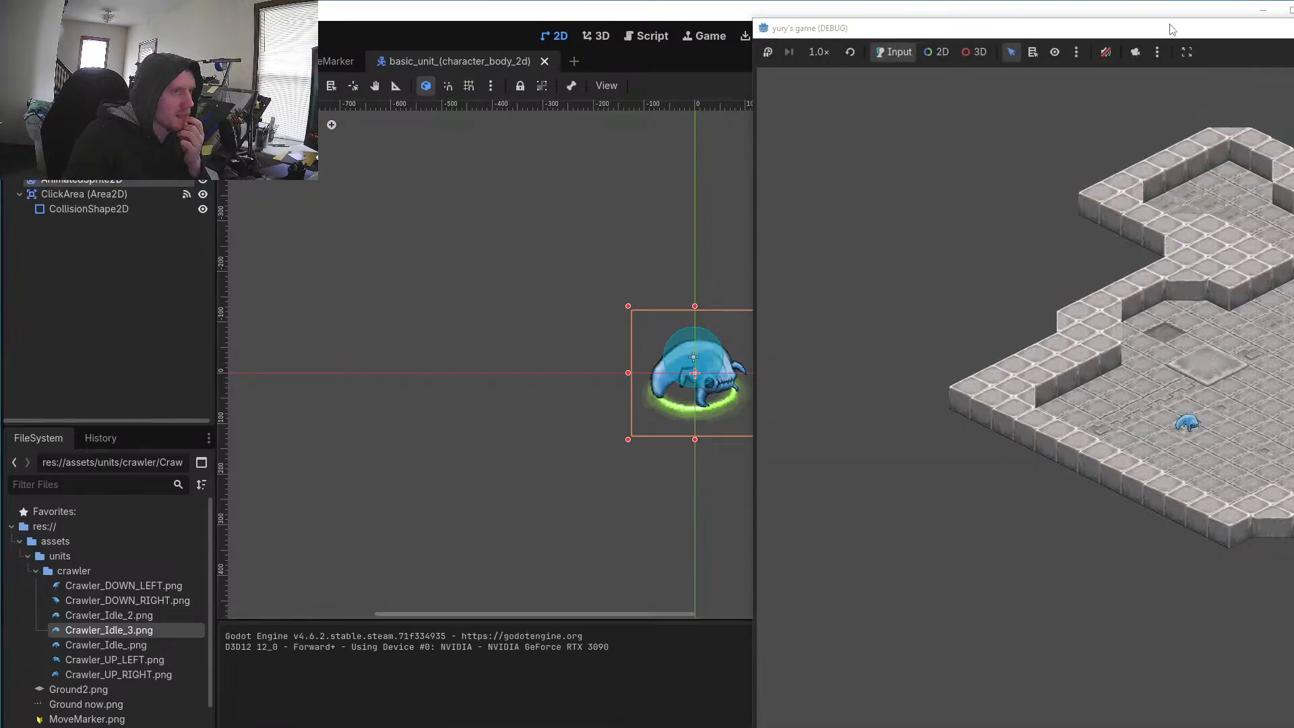
{"action": "left_click_drag", "start_coordinate": [1171, 29], "coordinate": [767, 54]}
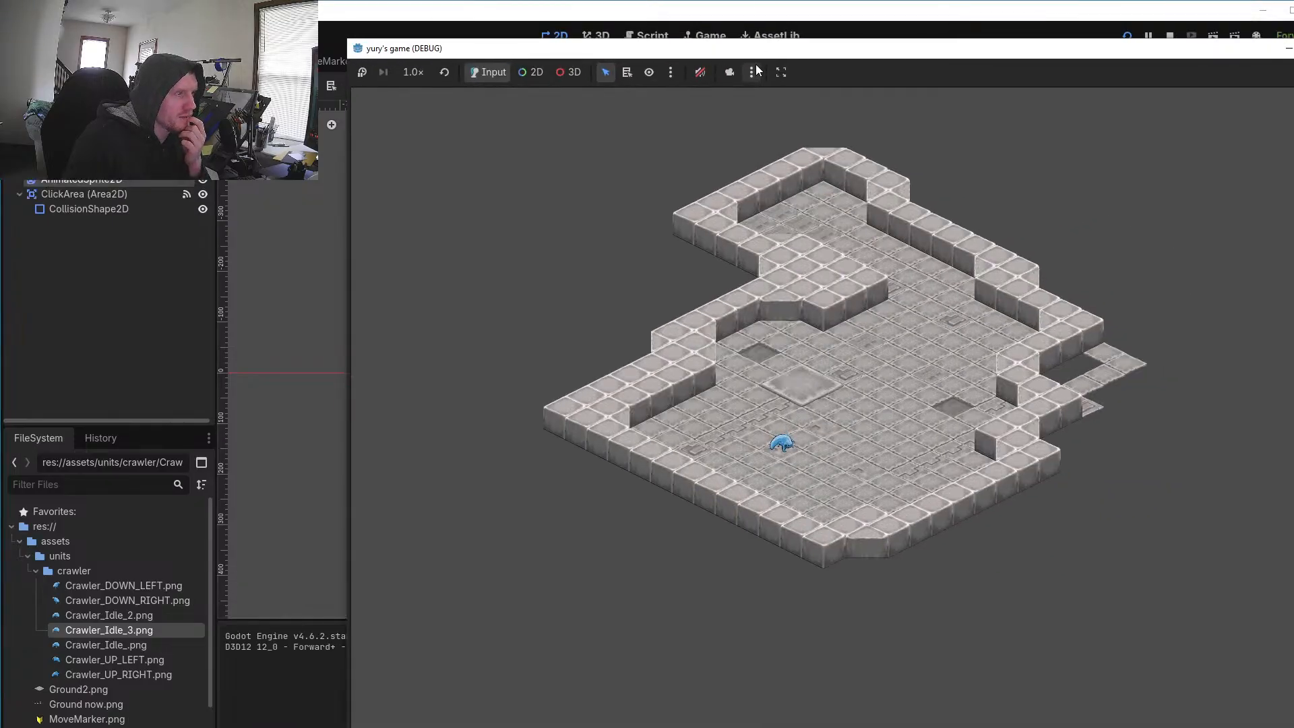
{"action": "left_click", "coordinate": [731, 71]}
{"action": "scroll", "coordinate": [750, 103], "scroll_direction": "up", "scroll_amount": 5}
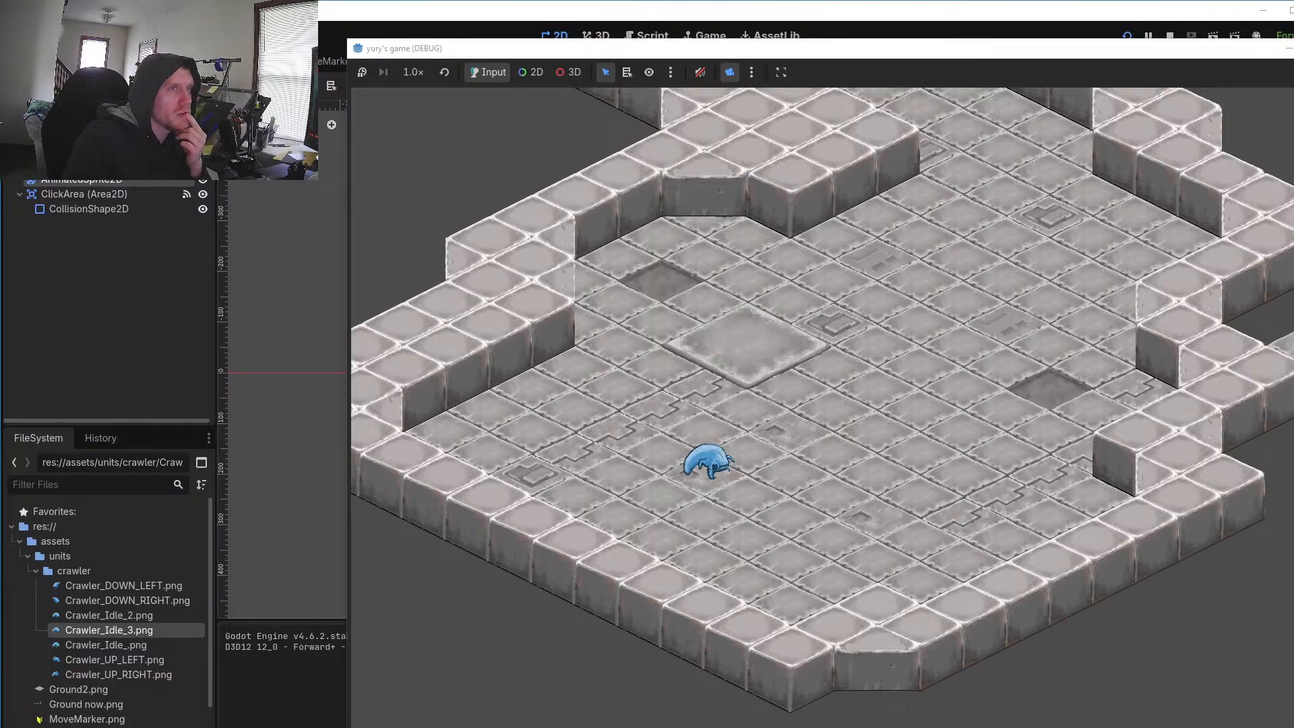
{"action": "key", "text": "F8"}
Step: Switch back to Aseprite and save the sprite from frame 4 as Crawler_Idle_4.png in the crawler folder
{"action": "key", "text": "alt+Tab"}
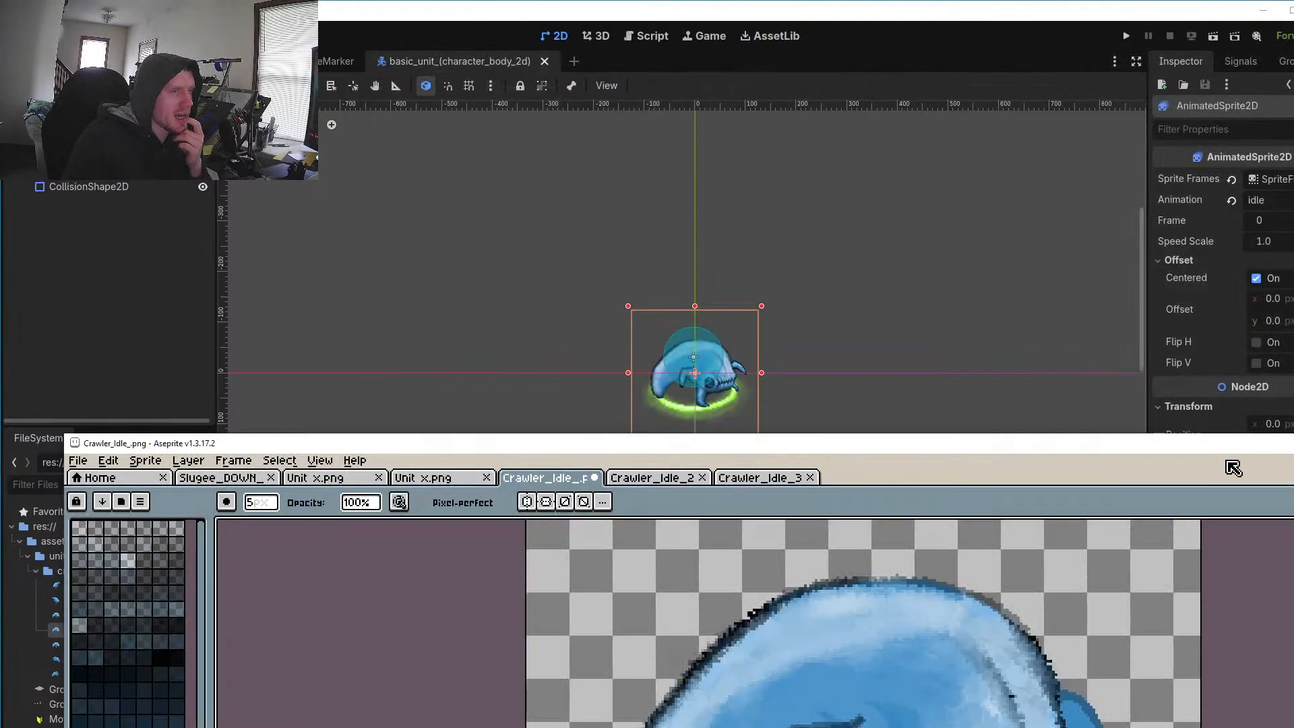
{"action": "left_click_drag", "start_coordinate": [988, 445], "coordinate": [1032, 53]}
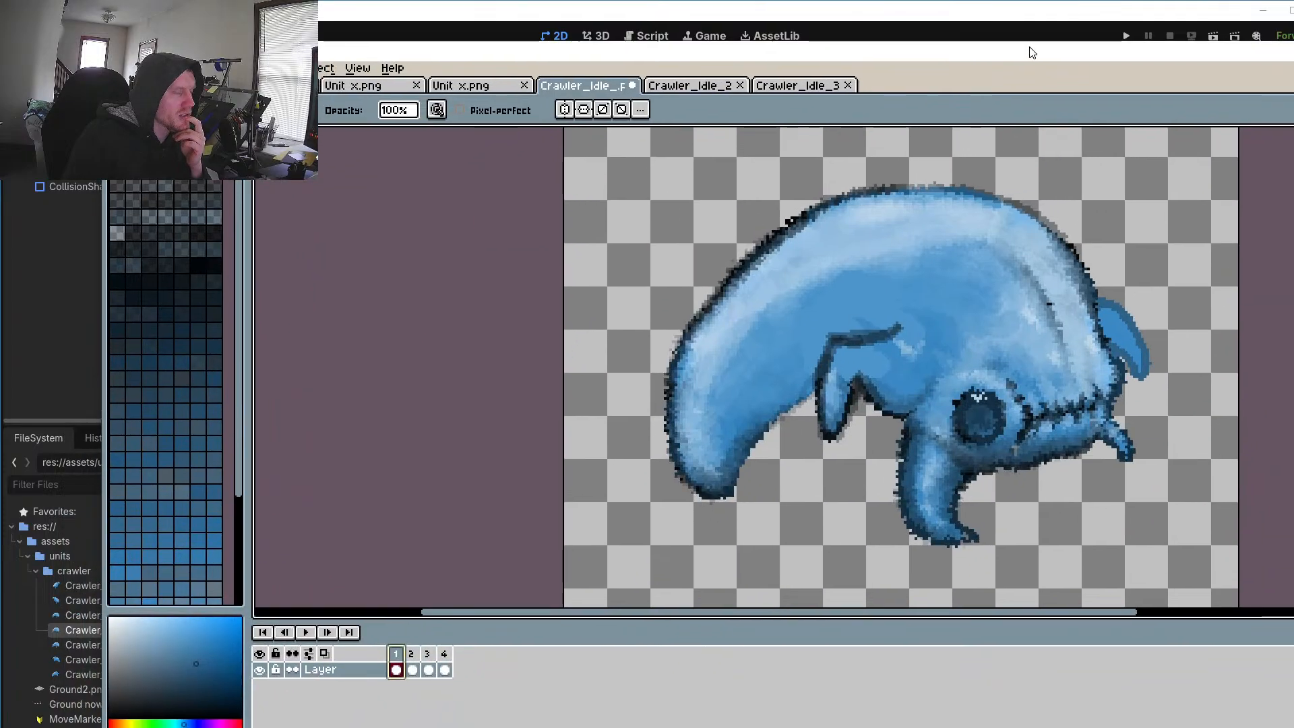
{"action": "left_click", "coordinate": [444, 669]}
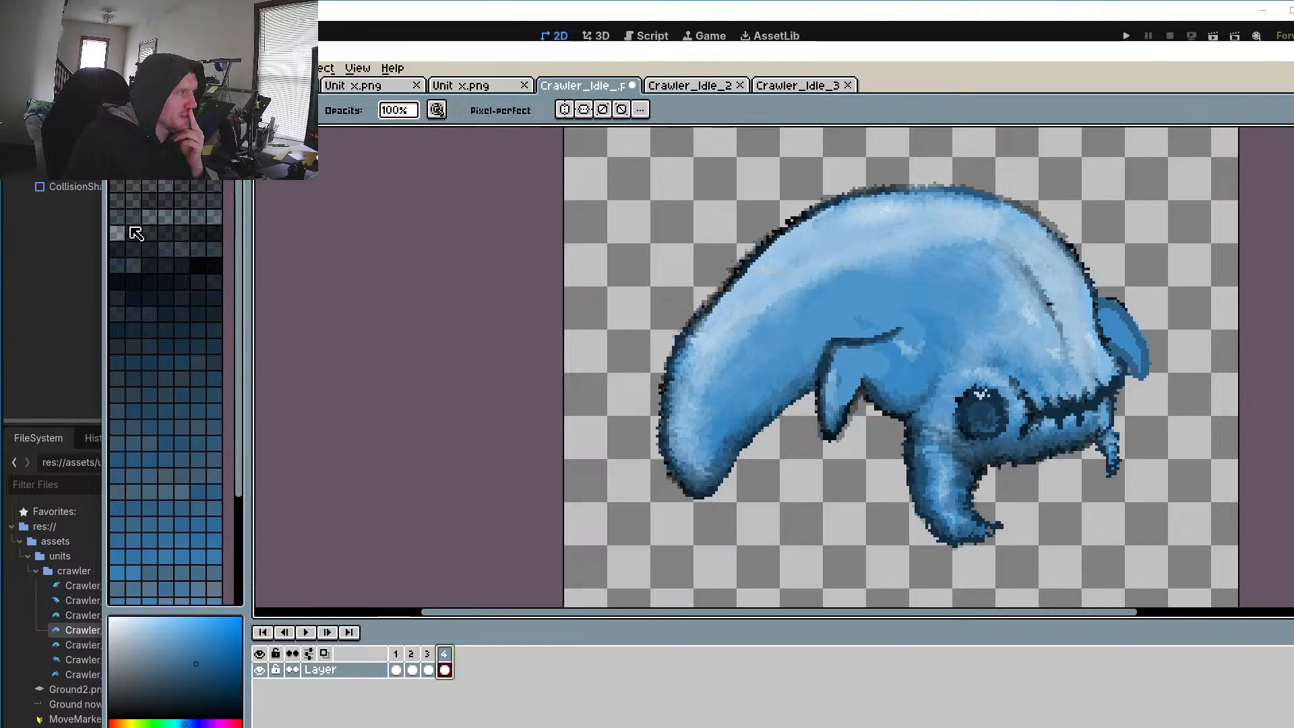
{"action": "left_click", "coordinate": [117, 68]}
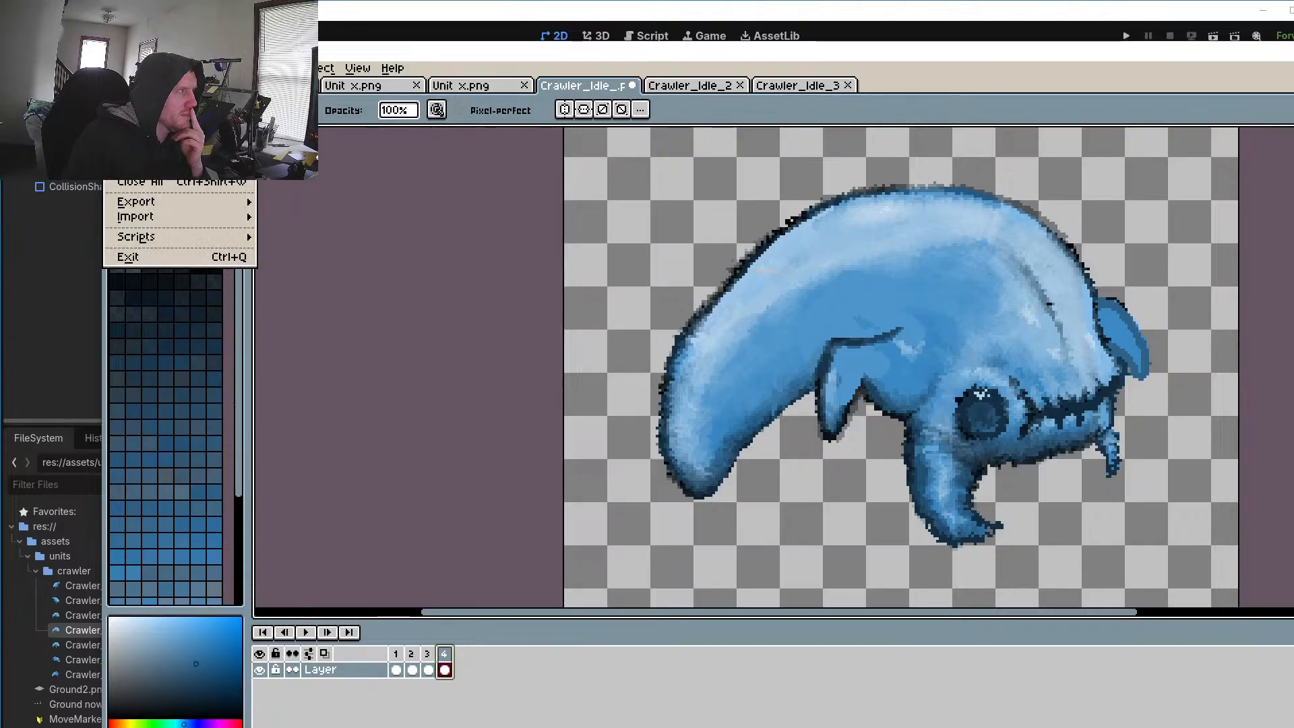
{"action": "key", "text": "ctrl+shift+s"}
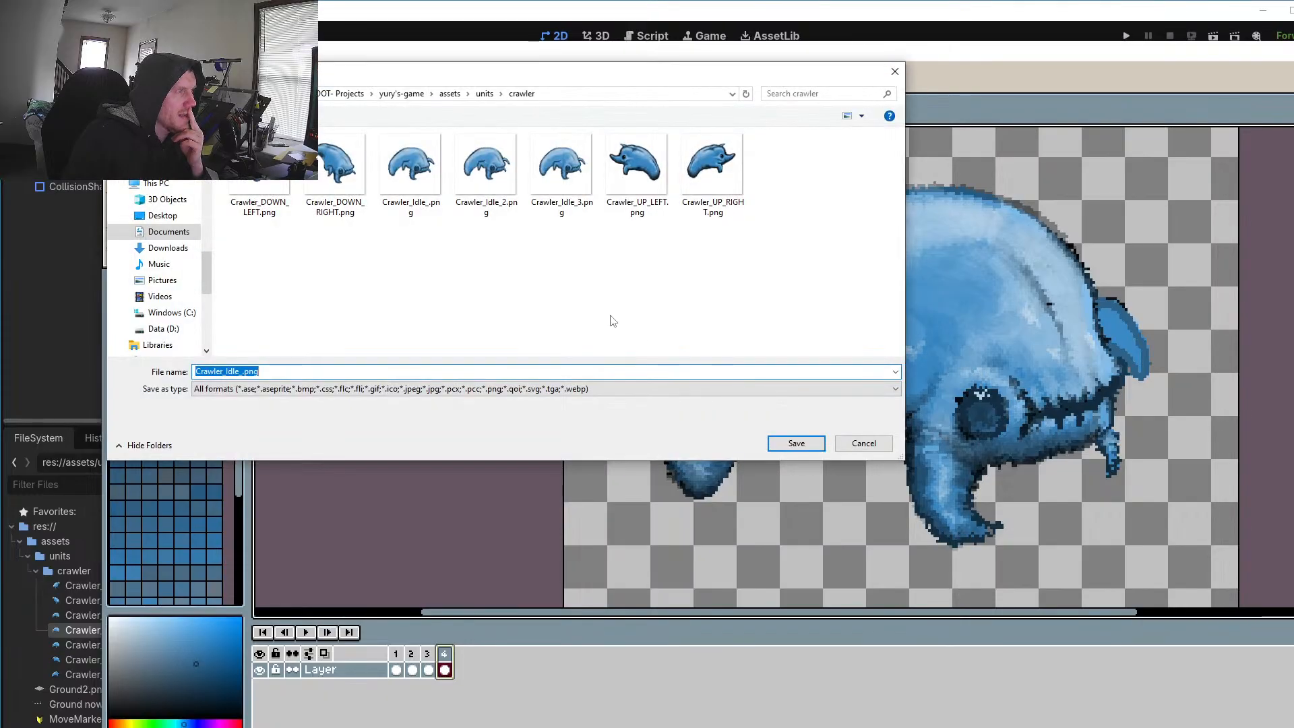
{"action": "left_click", "coordinate": [532, 209]}
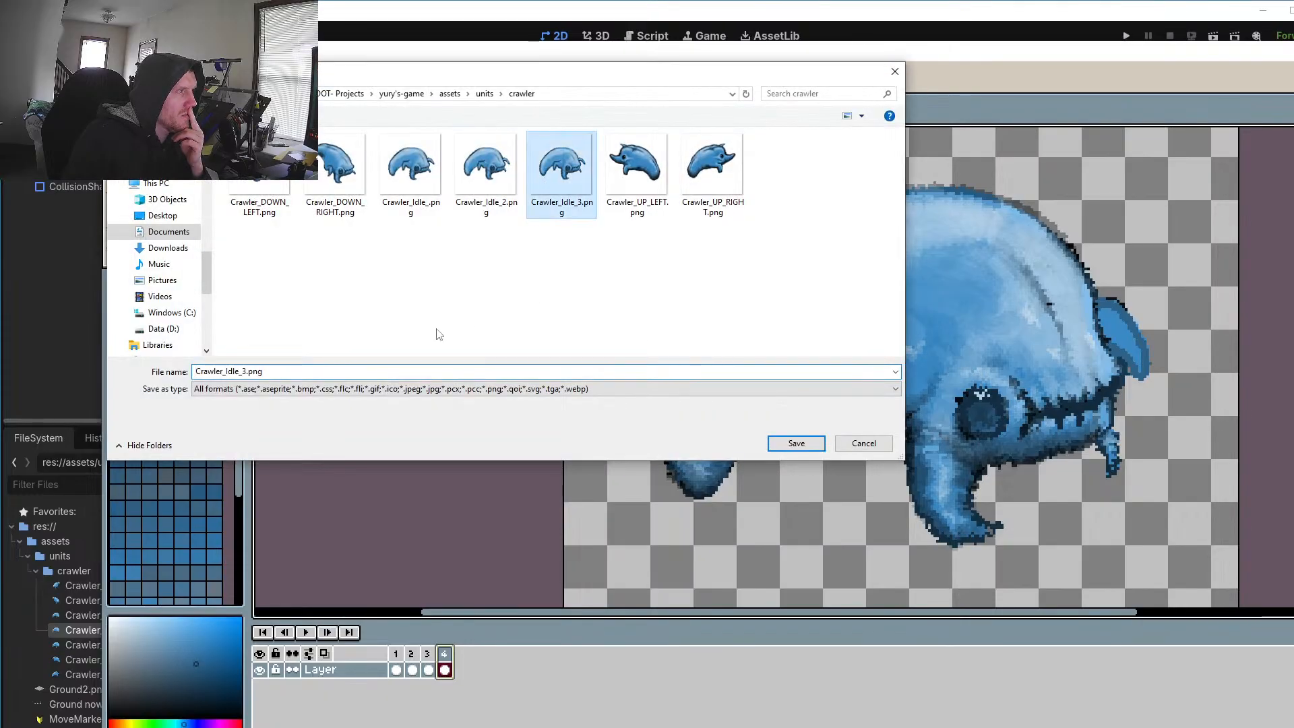
{"action": "double_click", "coordinate": [245, 370]}
{"action": "left_click", "coordinate": [244, 372]}
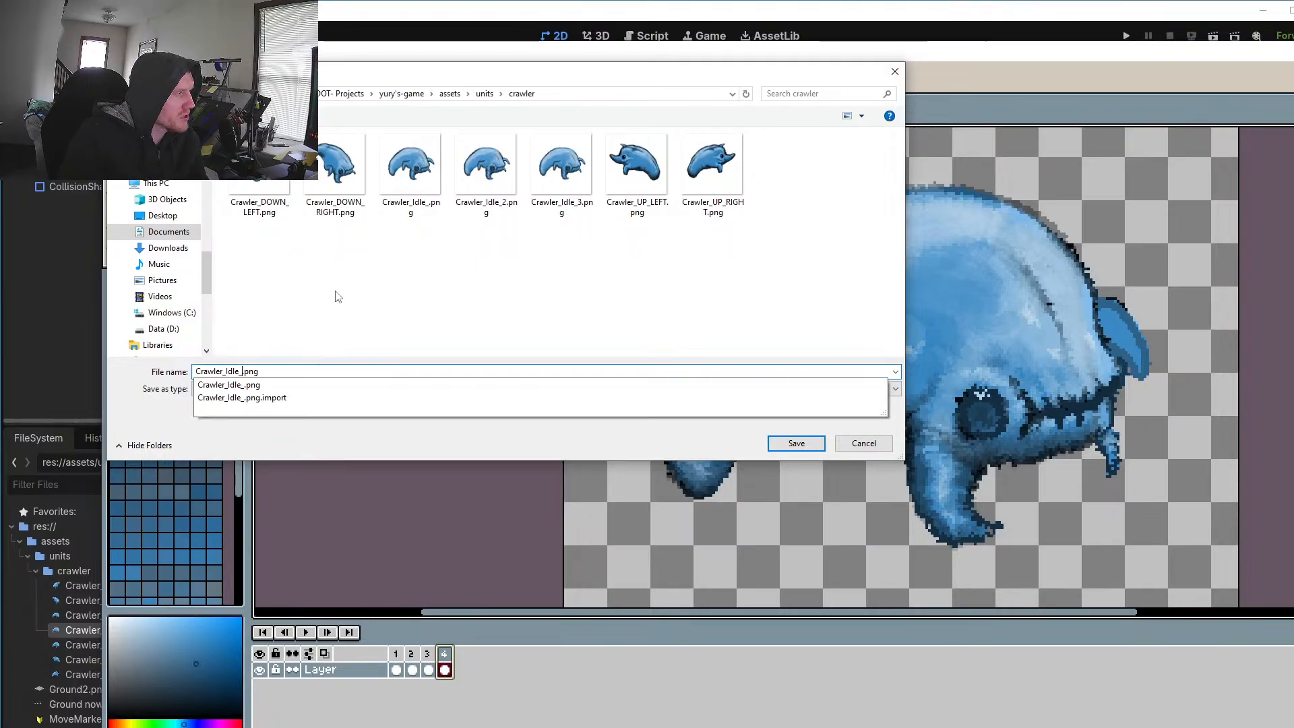
{"action": "key", "text": "Delete"}
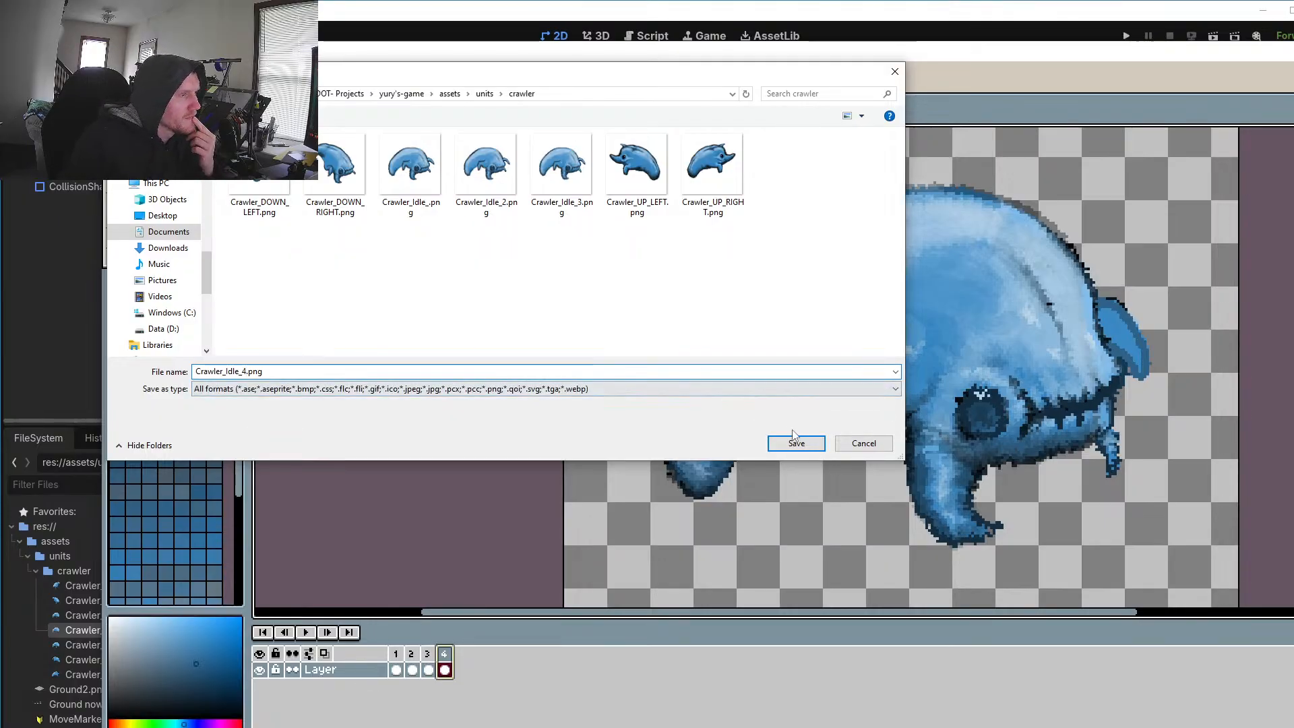
{"action": "left_click", "coordinate": [792, 443]}
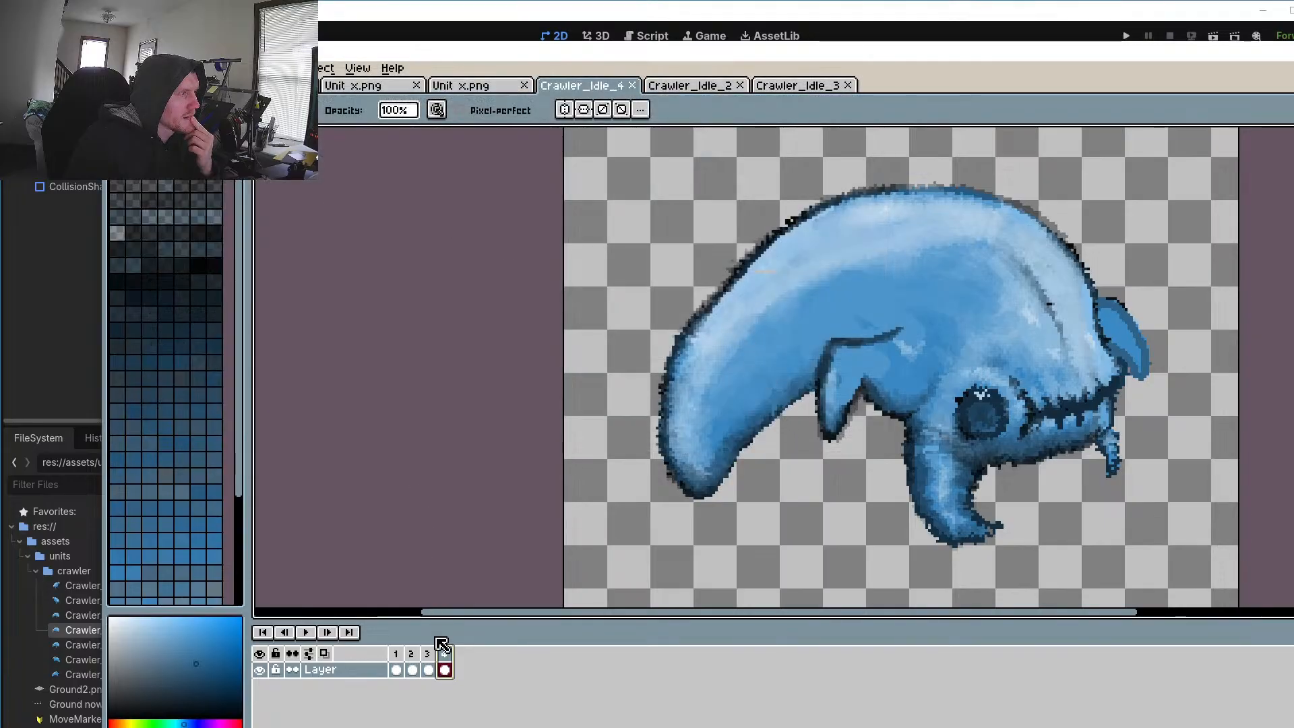
Step: Delete the first three frames of Crawler_Idle_4, keeping only the original fourth frame
{"action": "left_click", "coordinate": [429, 659]}
{"action": "left_click", "coordinate": [398, 653], "text": "ctrl"}
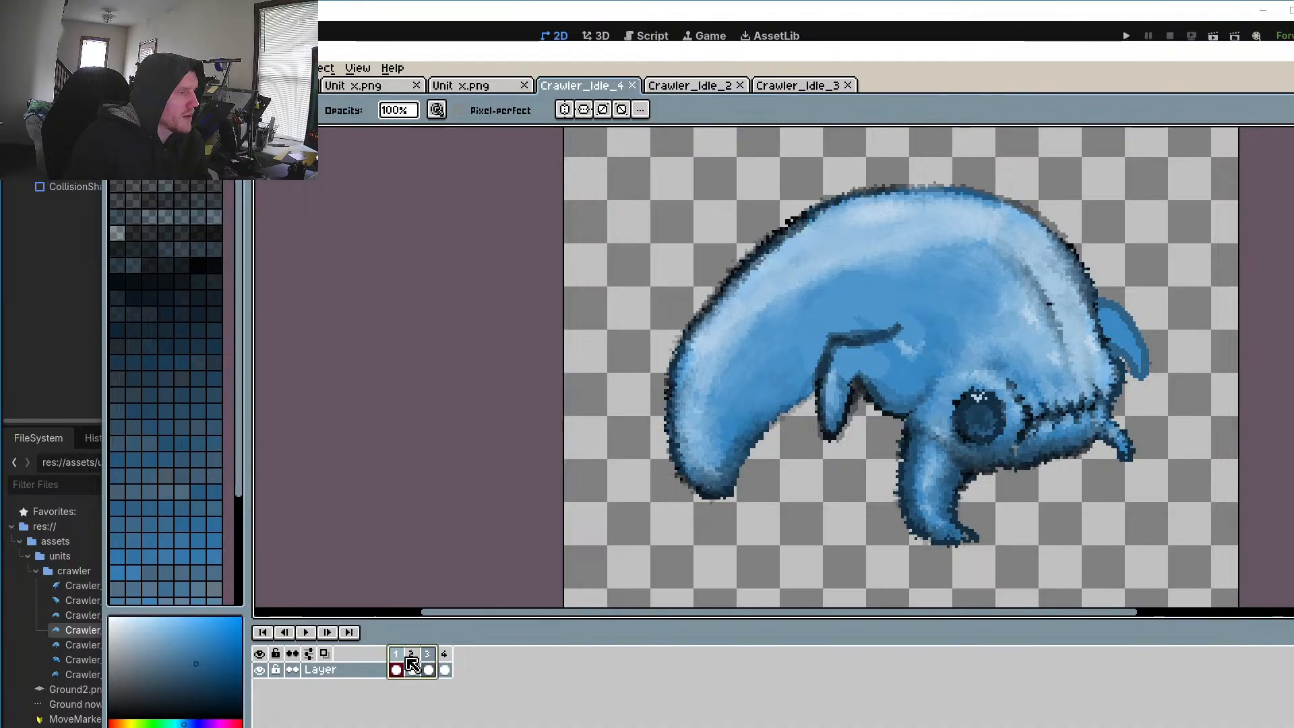
{"action": "key", "text": "Delete"}
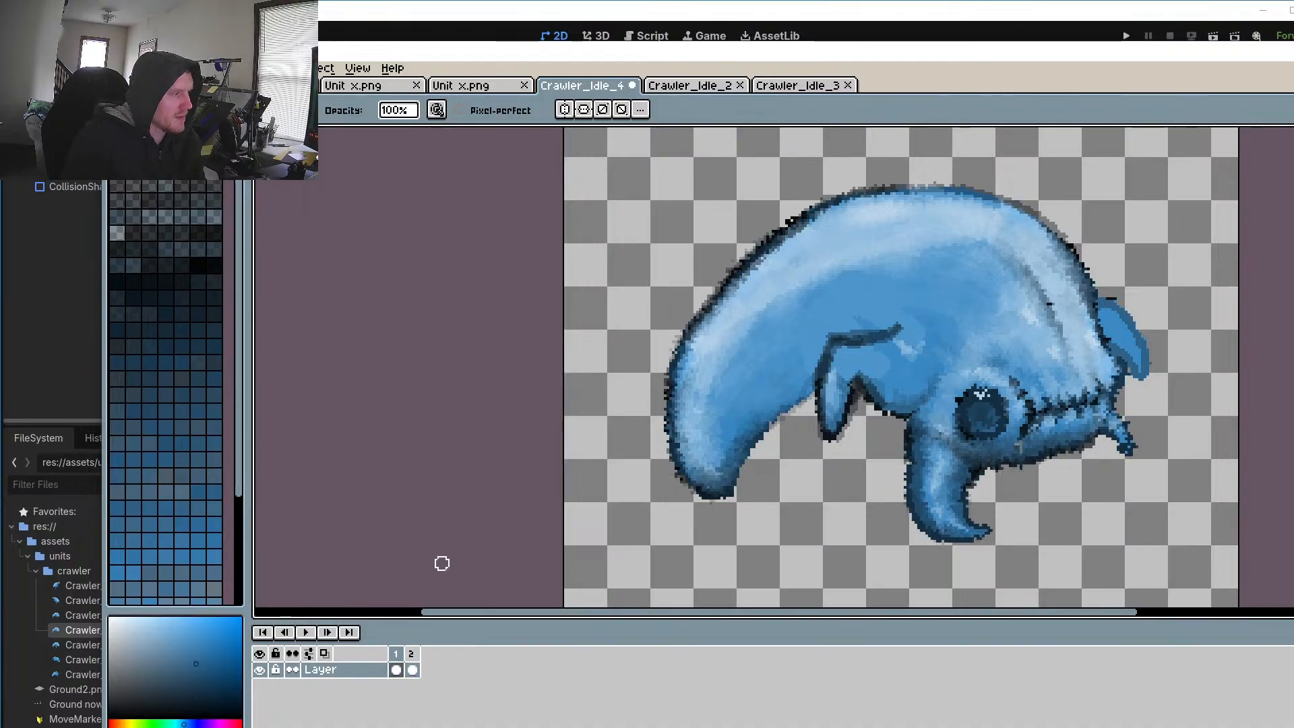
{"action": "left_click", "coordinate": [412, 670]}
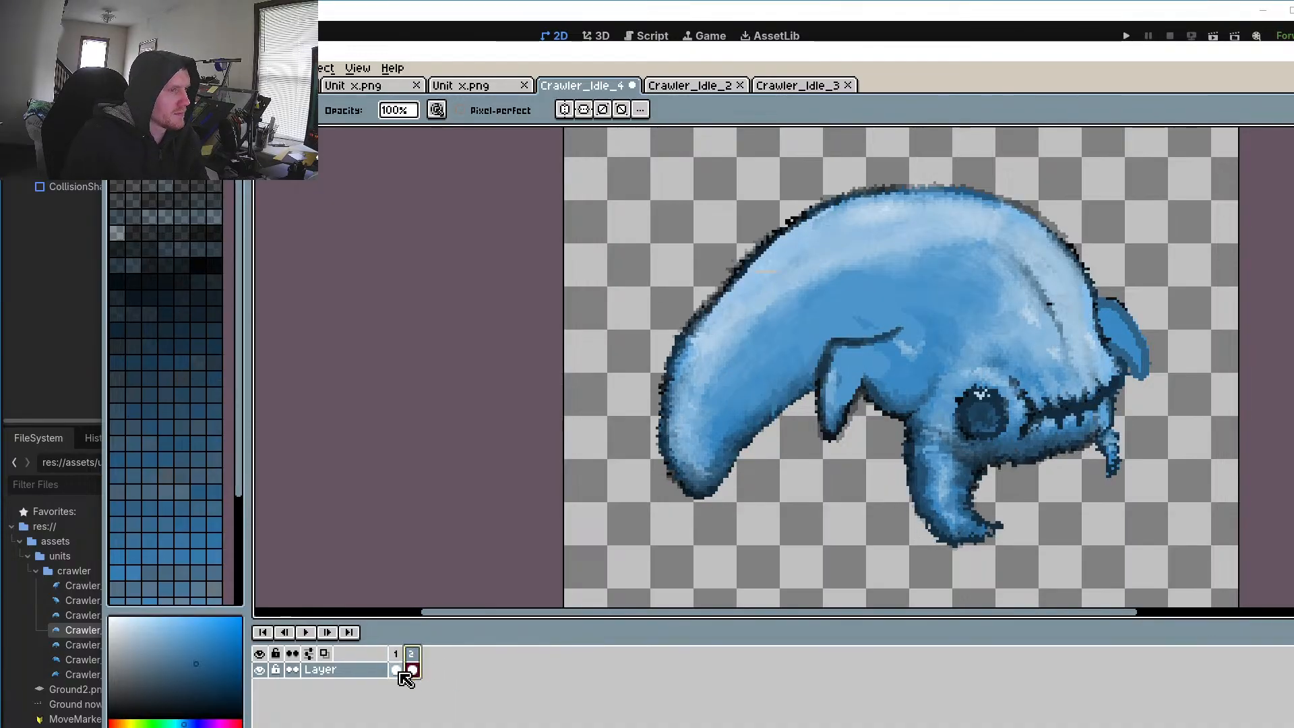
{"action": "left_click", "coordinate": [397, 668]}
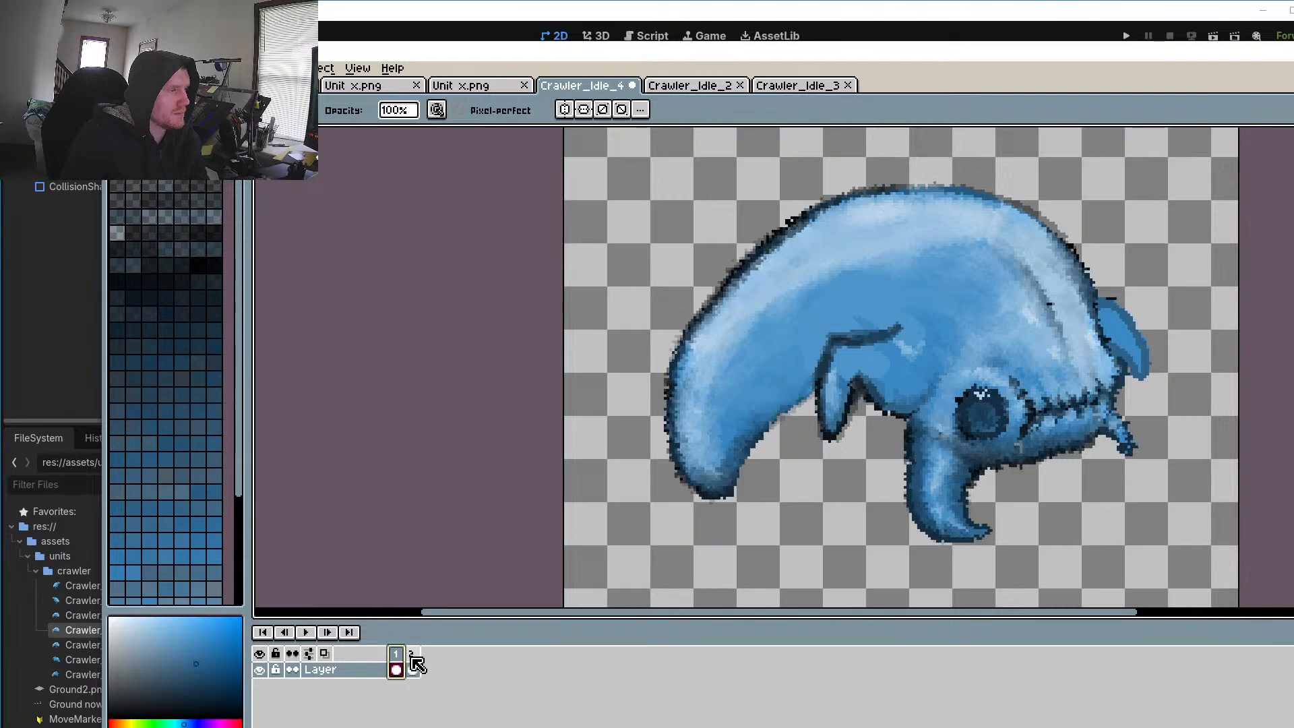
{"action": "left_click", "coordinate": [412, 670]}
{"action": "left_click", "coordinate": [397, 669]}
{"action": "middle_click", "coordinate": [397, 670]}
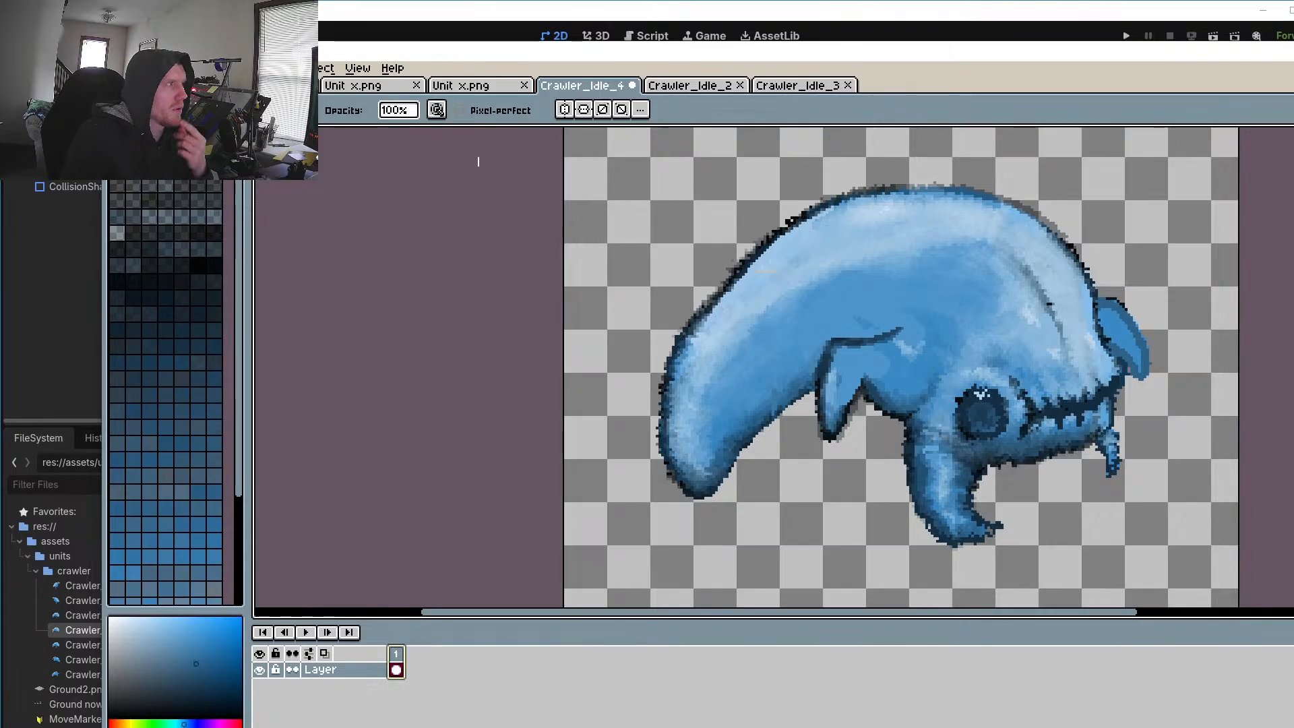
Step: Switch to Godot and check the idle animation's frames against the Crawler_Idle files in the crawler folder
{"action": "left_click", "coordinate": [713, 8]}
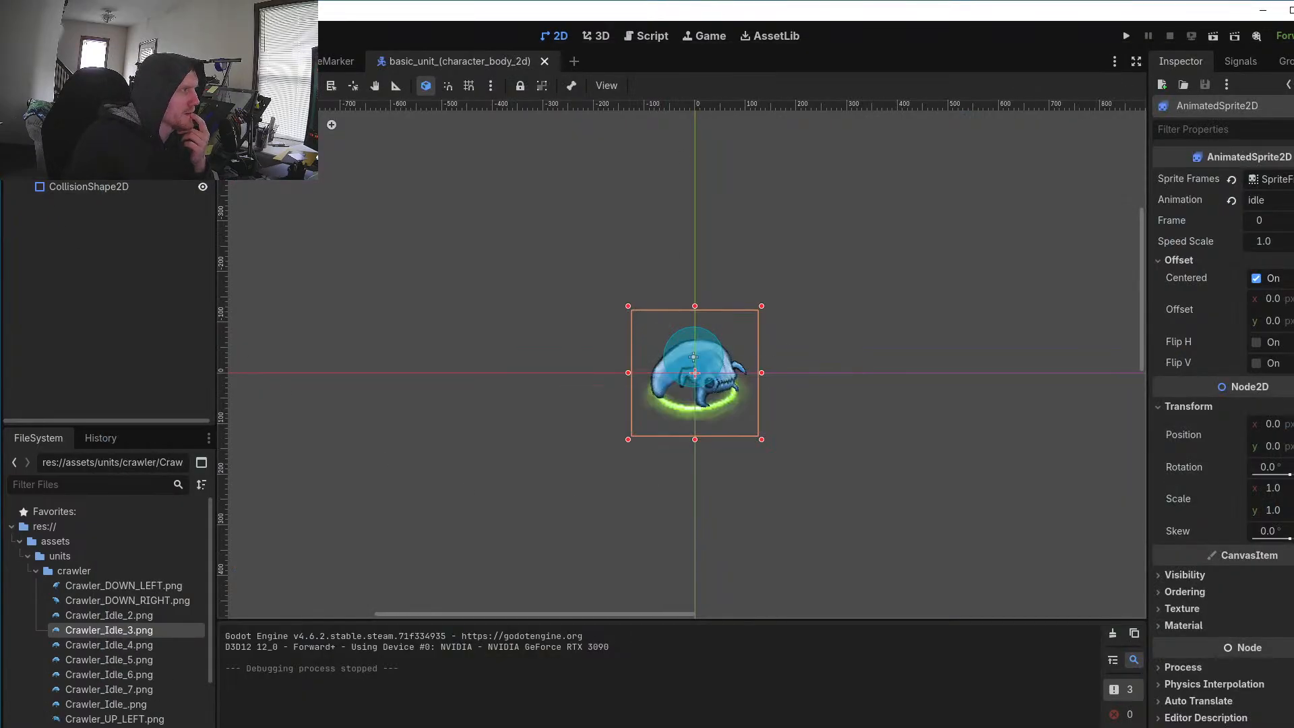
{"action": "left_click", "coordinate": [122, 171]}
{"action": "left_click", "coordinate": [122, 157]}
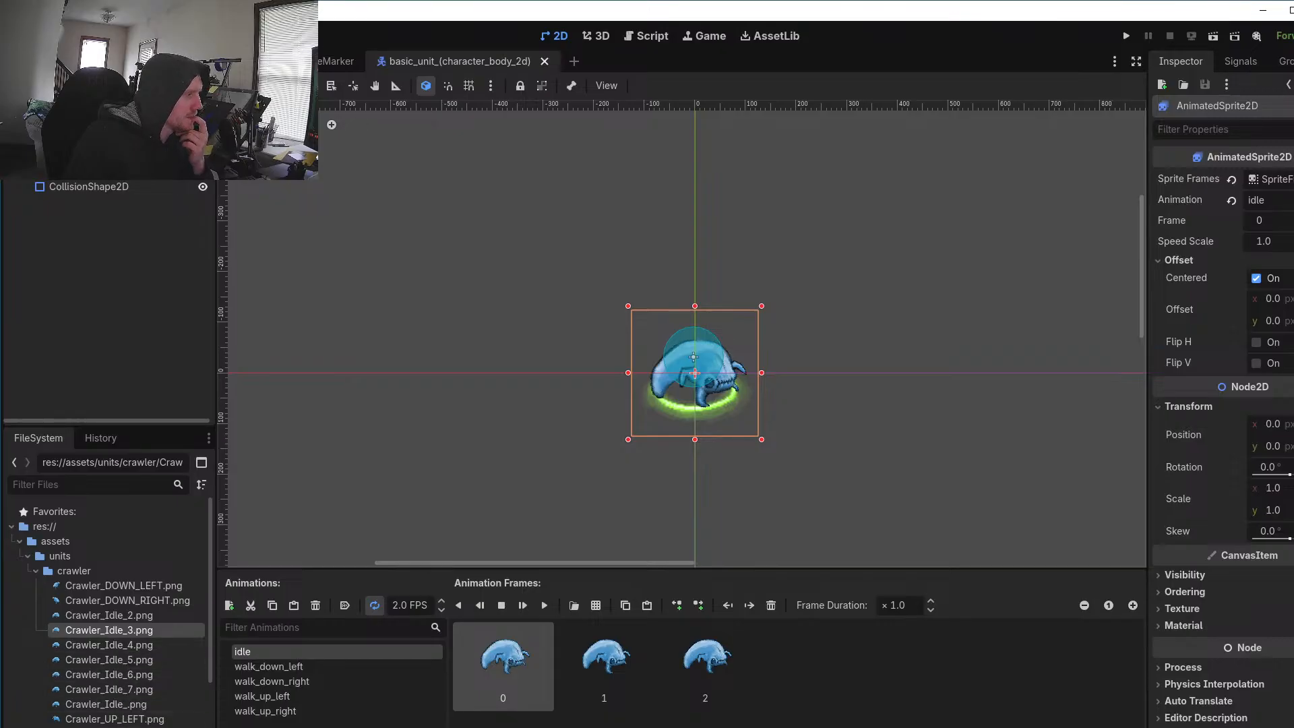
{"action": "left_click", "coordinate": [90, 647]}
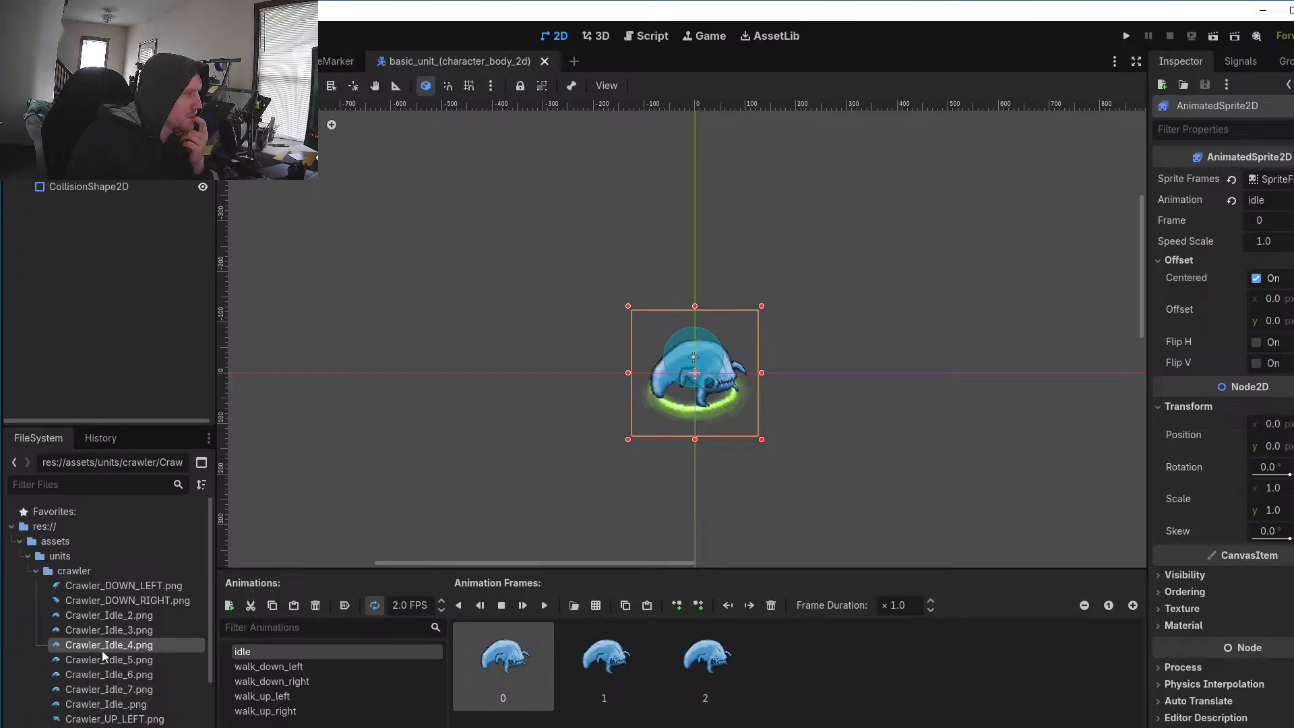
{"action": "left_click", "coordinate": [151, 685]}
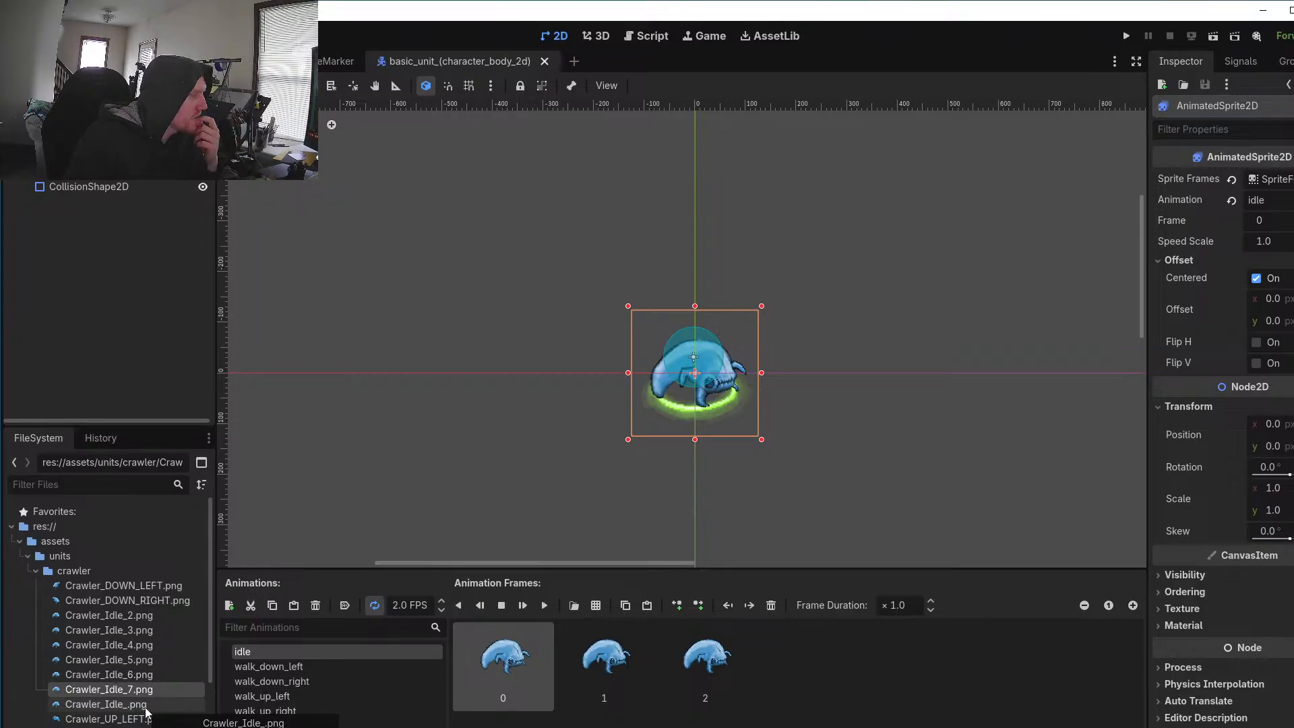
Step: Return to Aseprite and open Crawler_Idle_.png from the crawler folder
{"action": "key", "text": "alt+Tab"}
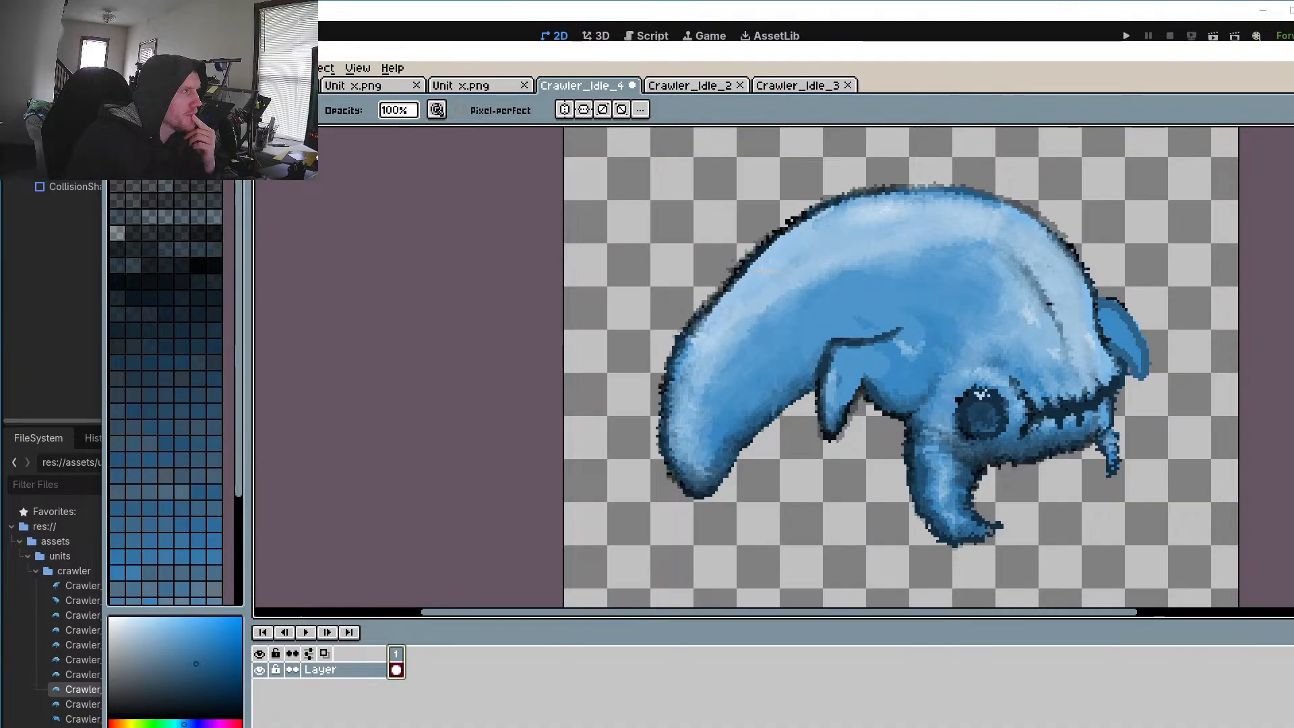
{"action": "left_click", "coordinate": [116, 68]}
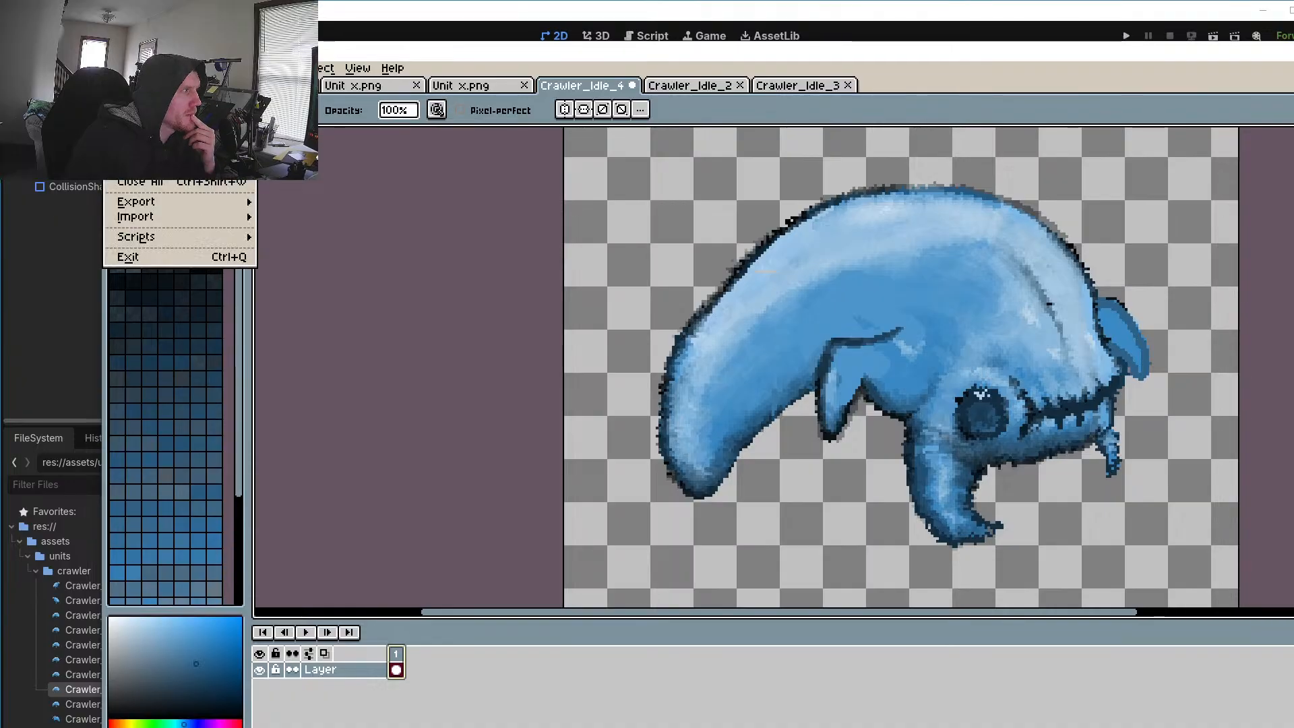
{"action": "left_click", "coordinate": [134, 103]}
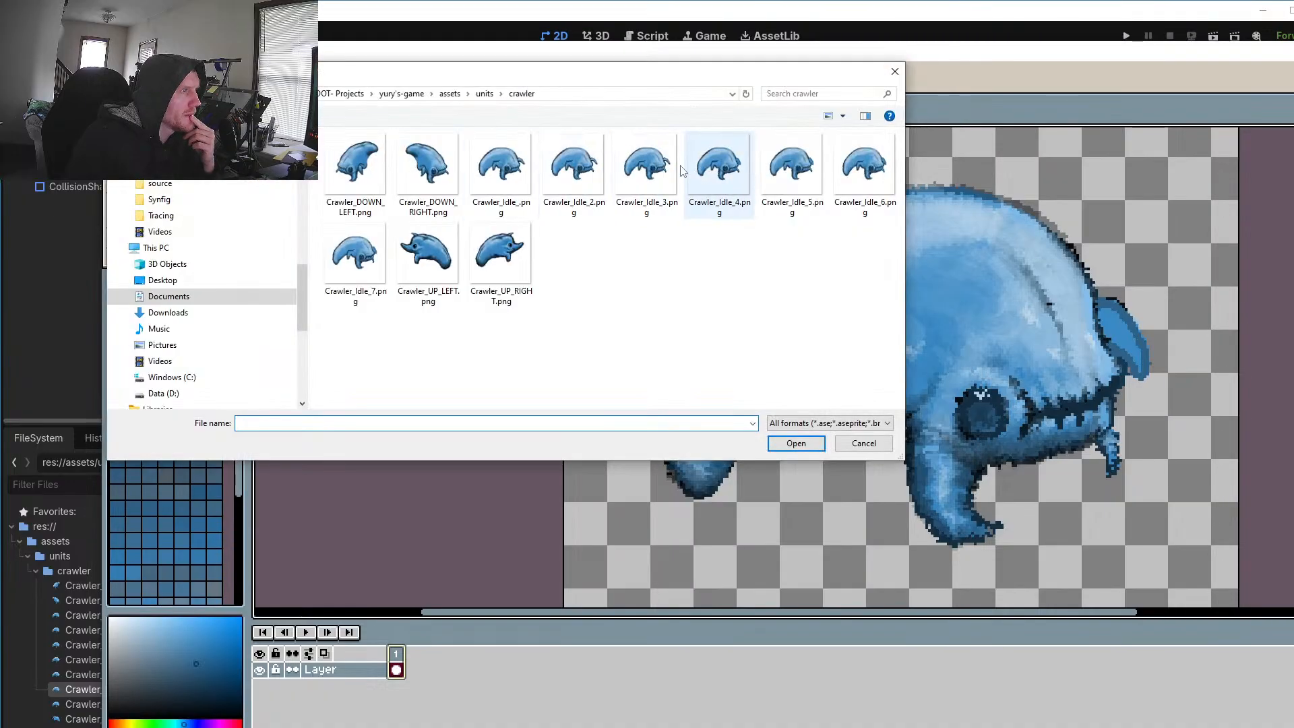
{"action": "double_click", "coordinate": [501, 168]}
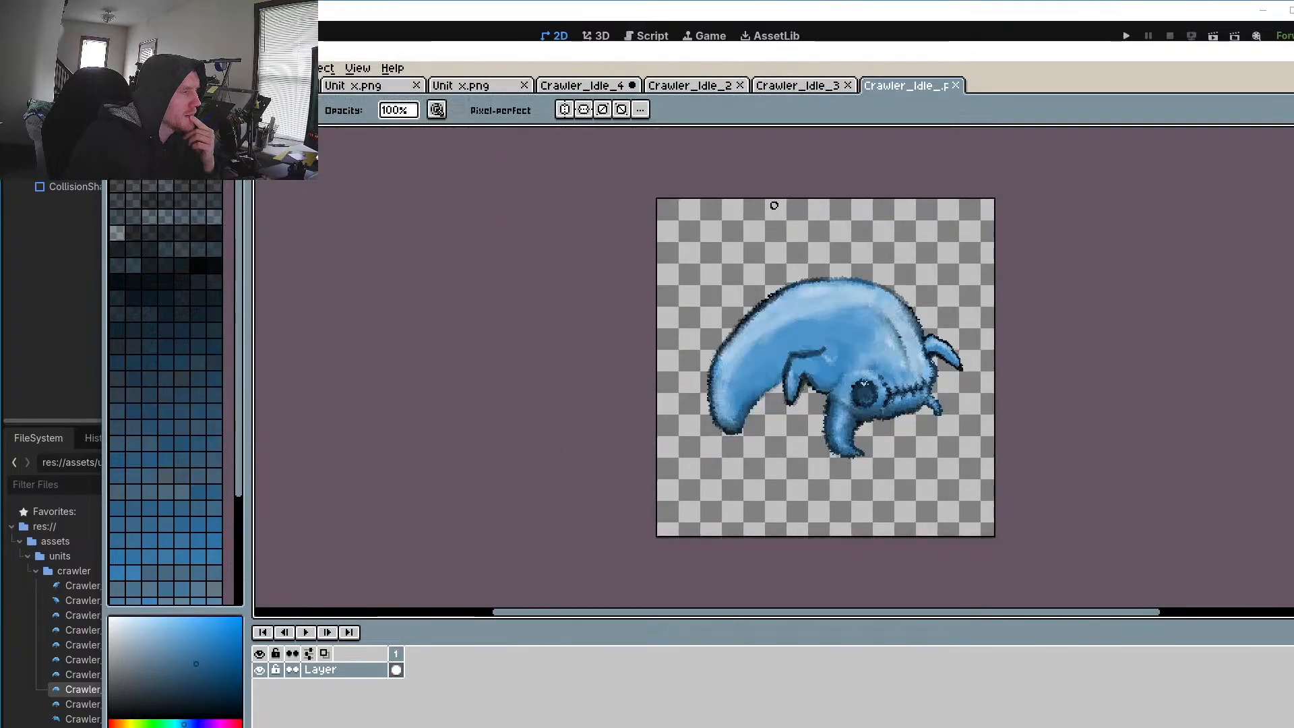
Step: Compare the crawler images in the open Crawler_Idle_2, Crawler_Idle_3 and Crawler_Idle_4 files
{"action": "left_click", "coordinate": [816, 86]}
{"action": "left_click", "coordinate": [680, 86]}
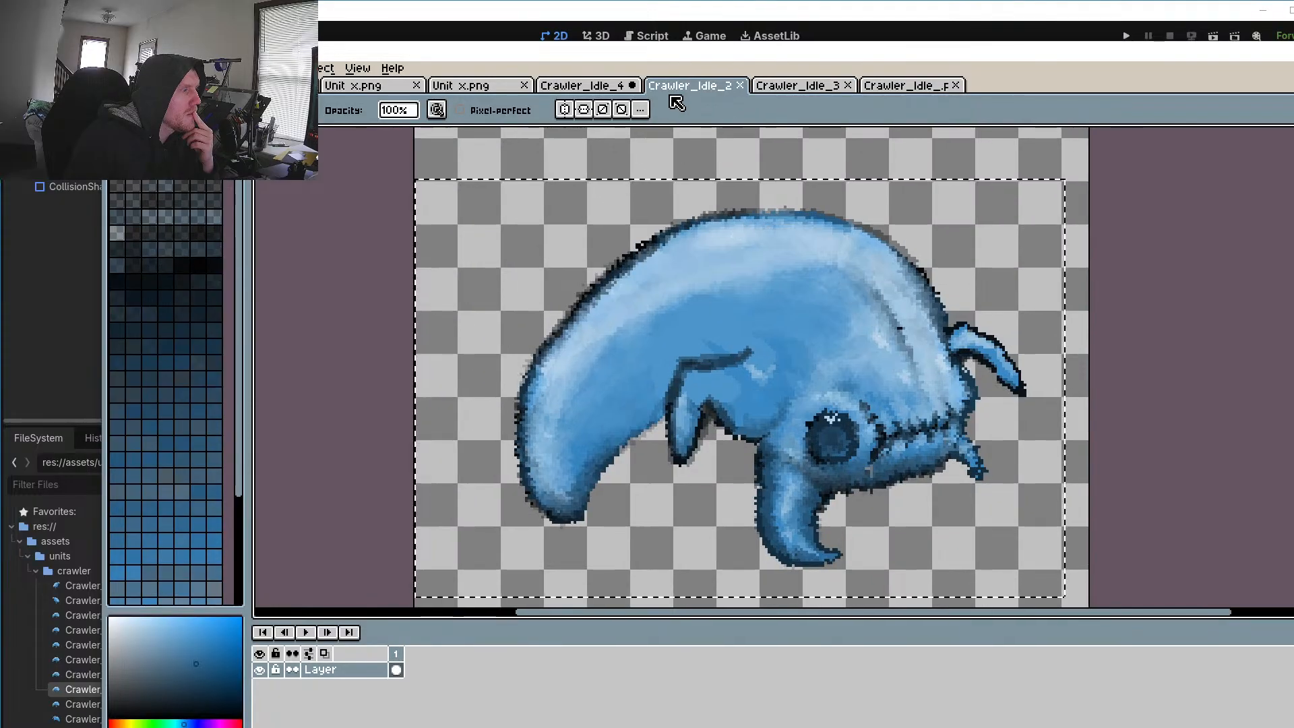
{"action": "left_click", "coordinate": [578, 86]}
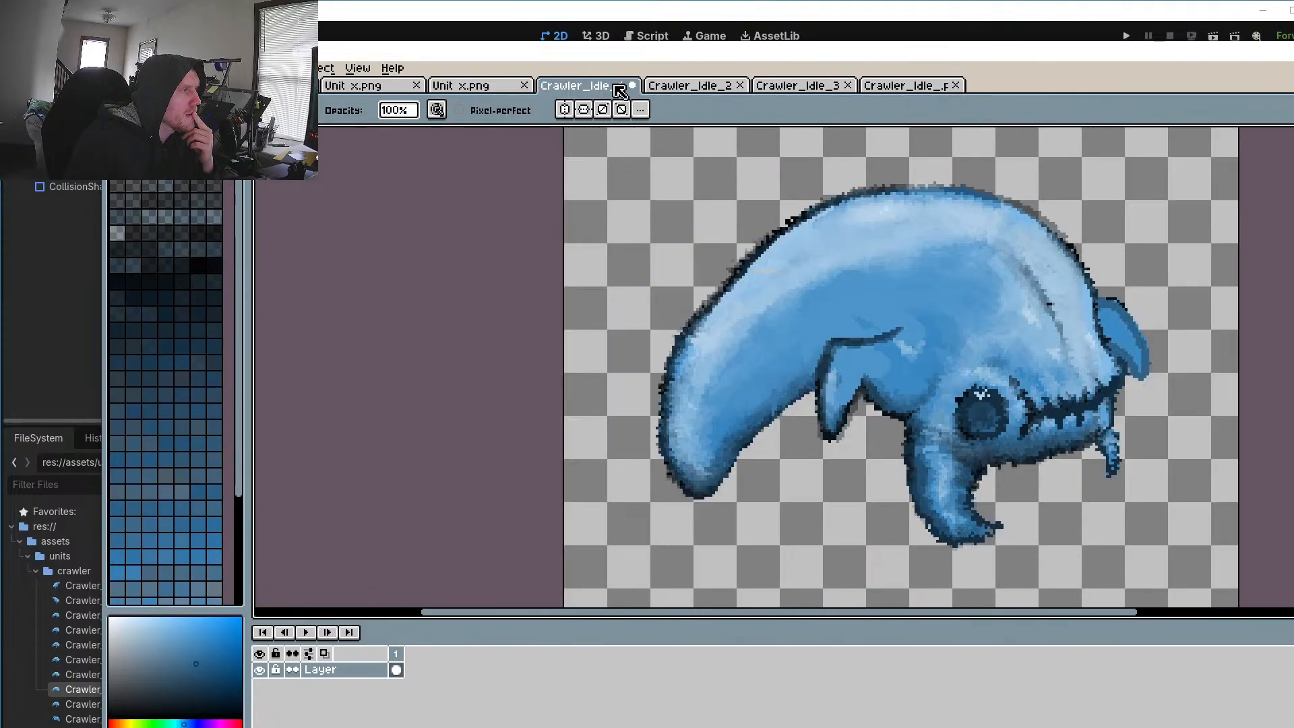
{"action": "left_click", "coordinate": [687, 86]}
{"action": "left_click", "coordinate": [817, 93]}
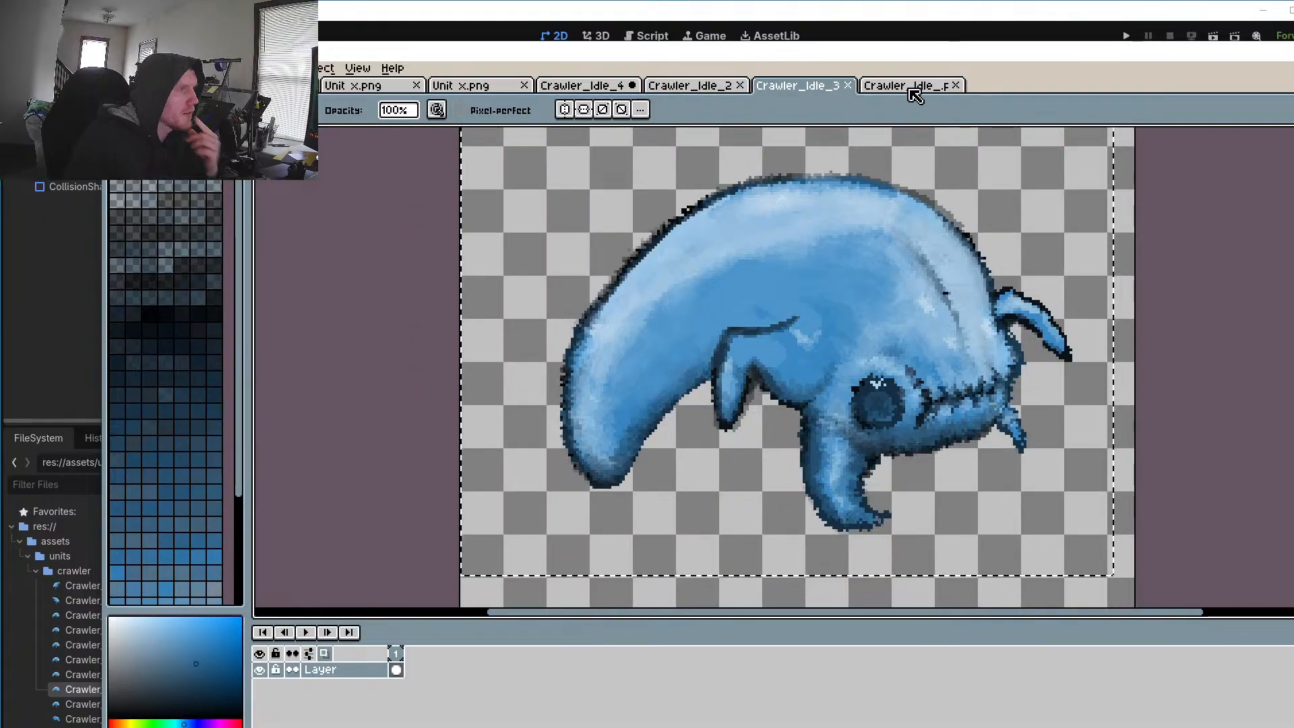
Step: Undo the deletion of the first three frames in Crawler_Idle_4
{"action": "left_click", "coordinate": [915, 94]}
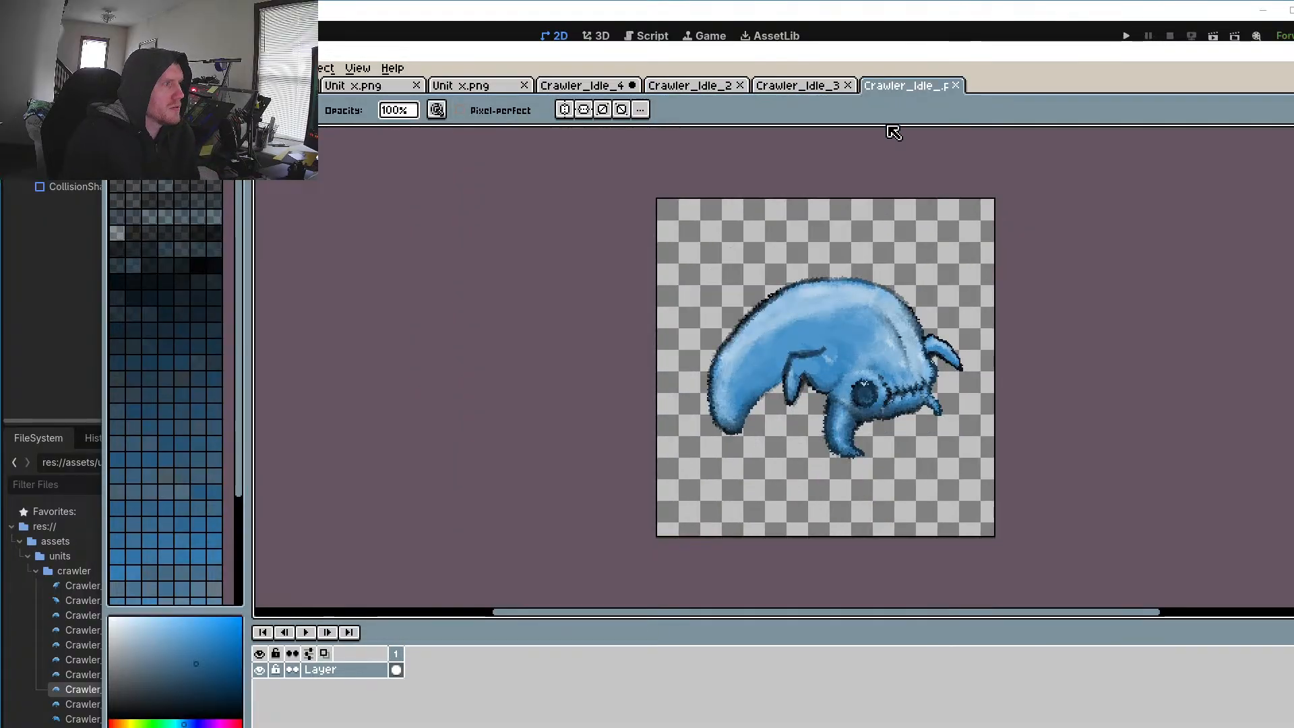
{"action": "left_click", "coordinate": [634, 92]}
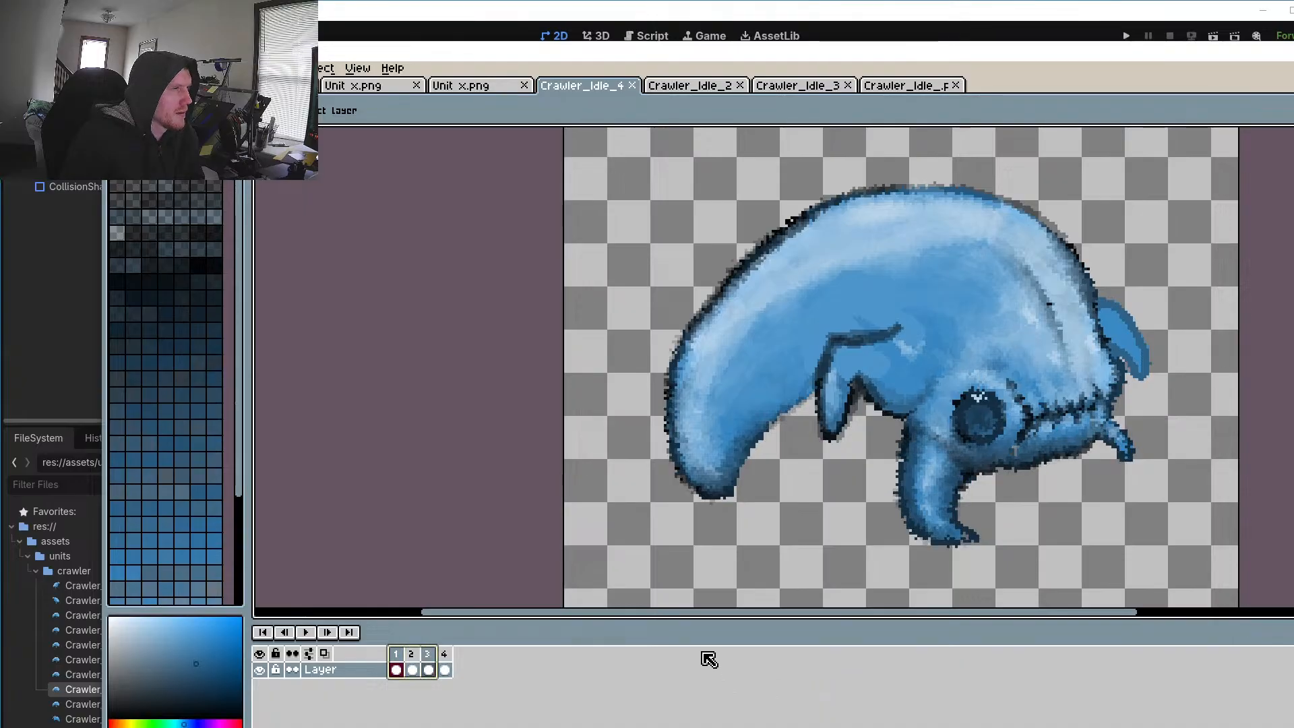
{"action": "key", "text": "e"}
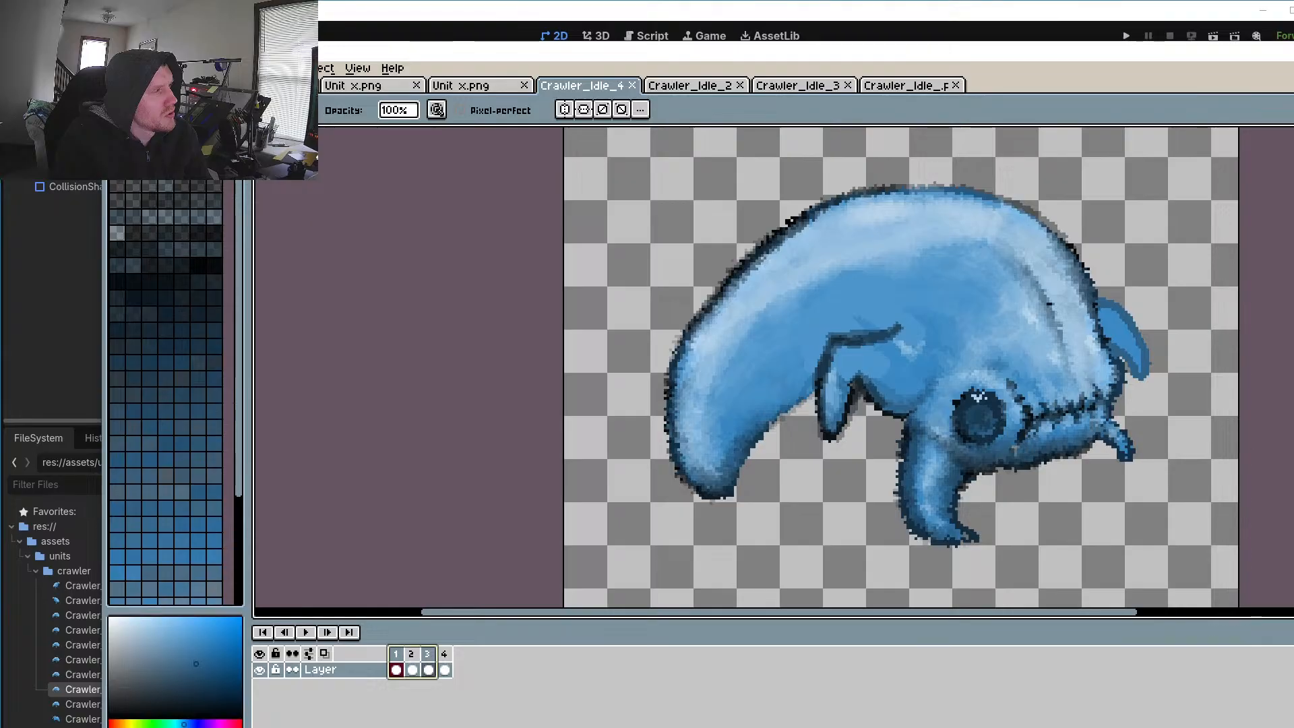
Step: Check the sprite's idle animation frames in Godot and return to Aseprite
{"action": "left_click", "coordinate": [118, 68]}
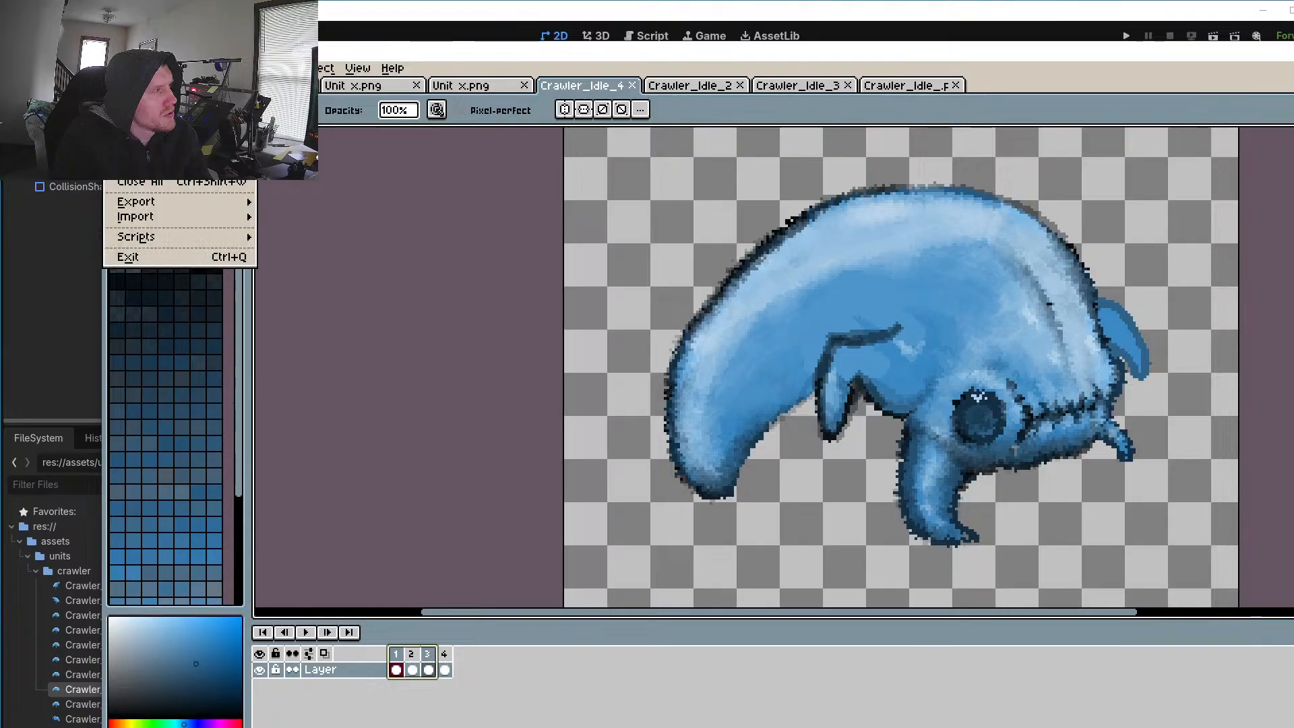
{"action": "left_click", "coordinate": [707, 87]}
{"action": "left_click", "coordinate": [761, 16]}
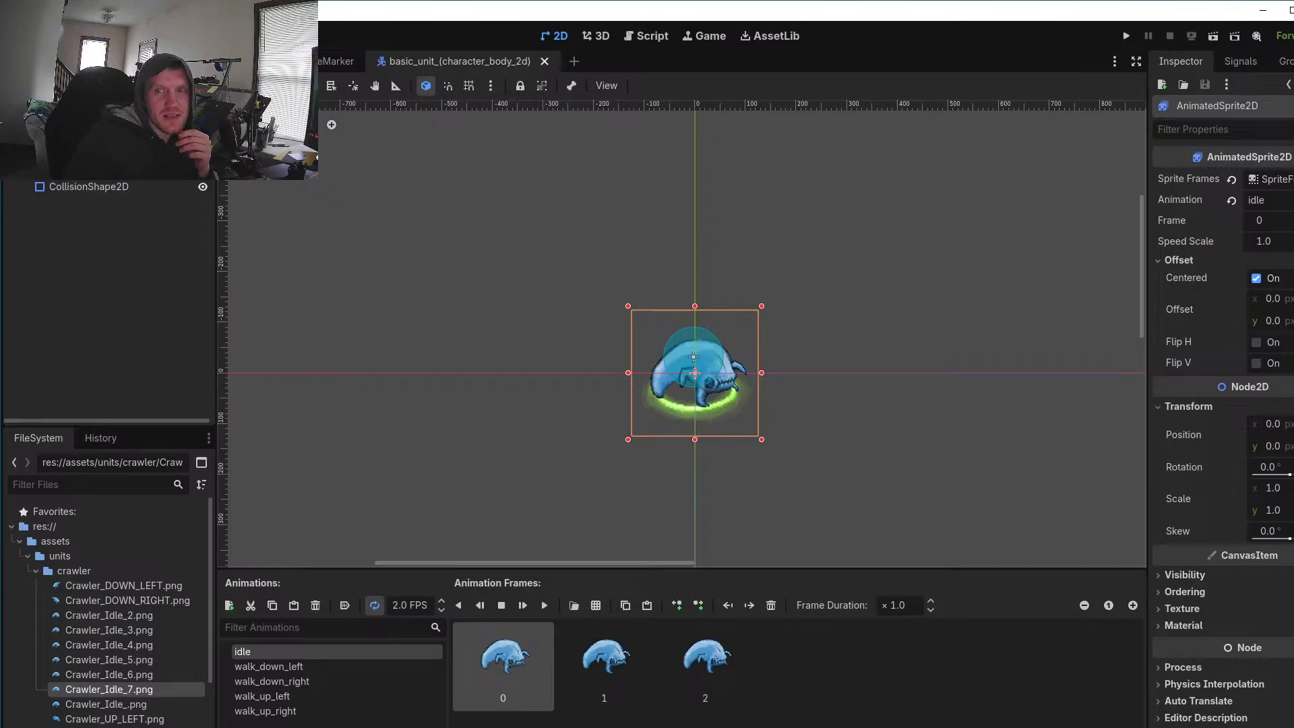
{"action": "key", "text": "alt+Tab"}
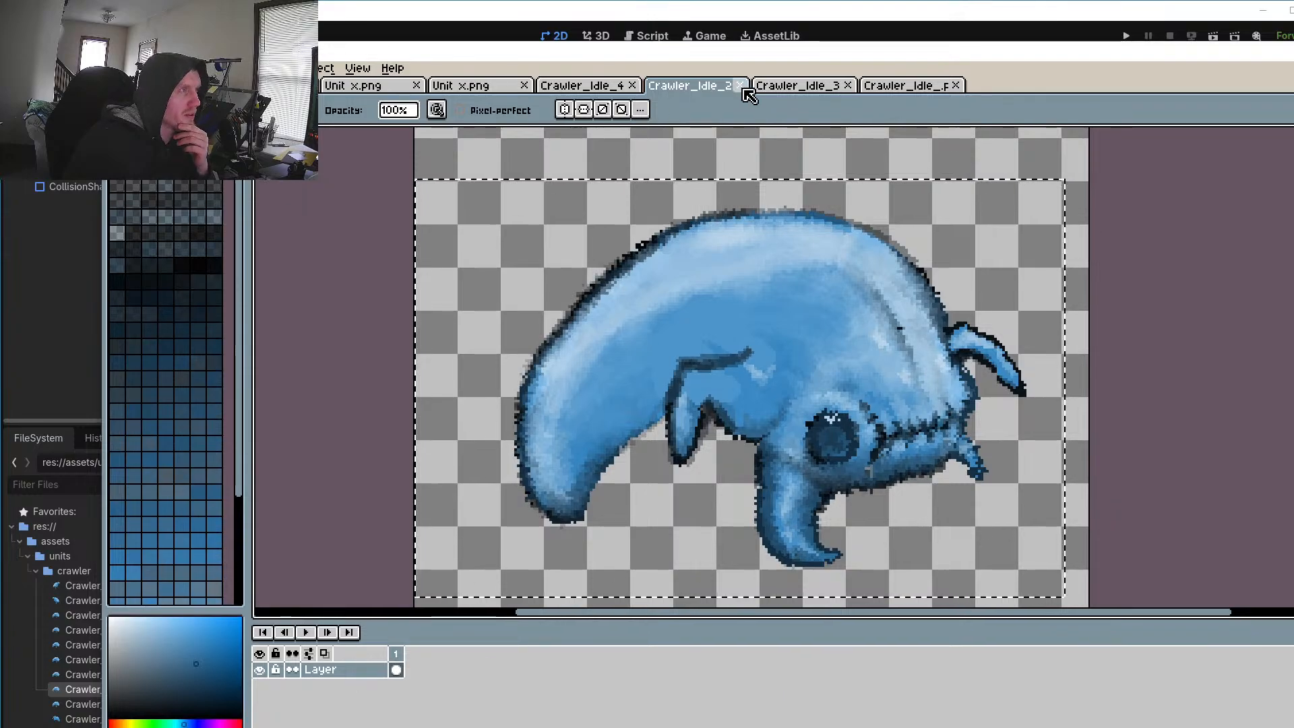
Step: Check the open Crawler_Idle_.png image against the files in the crawler folder without opening another one
{"action": "left_click", "coordinate": [903, 86]}
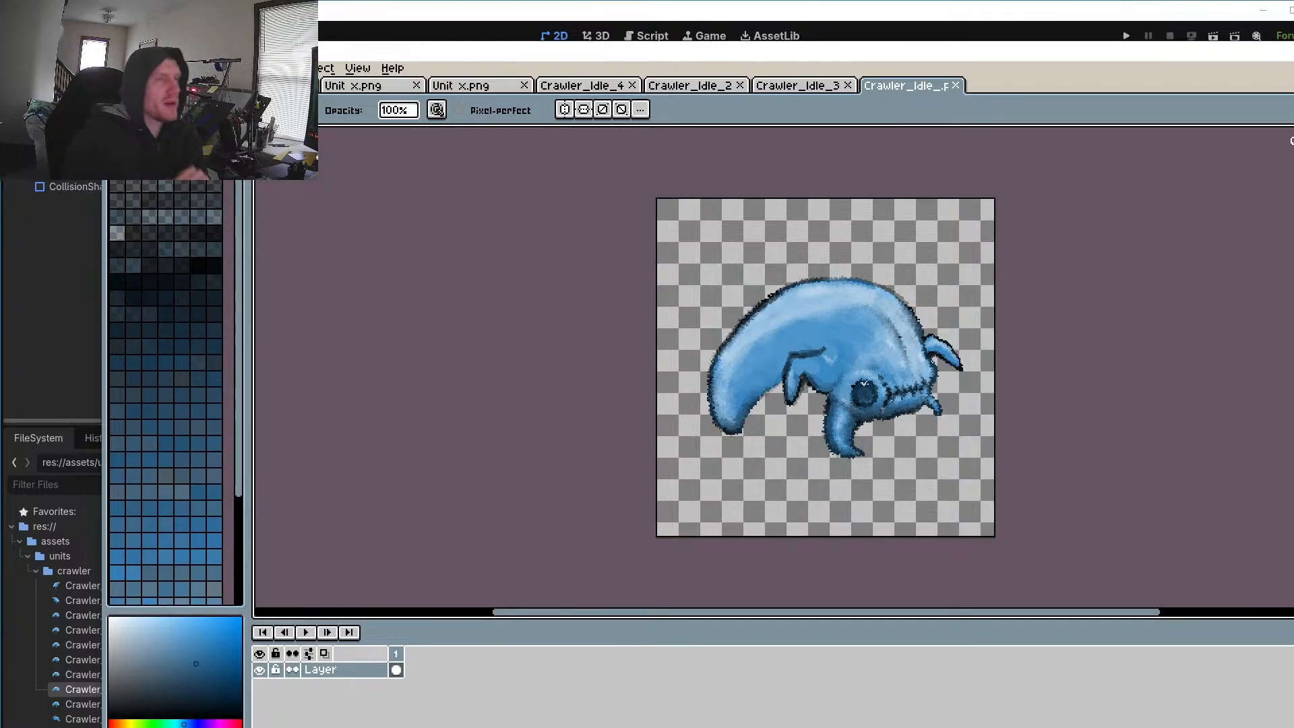
{"action": "left_click", "coordinate": [118, 68]}
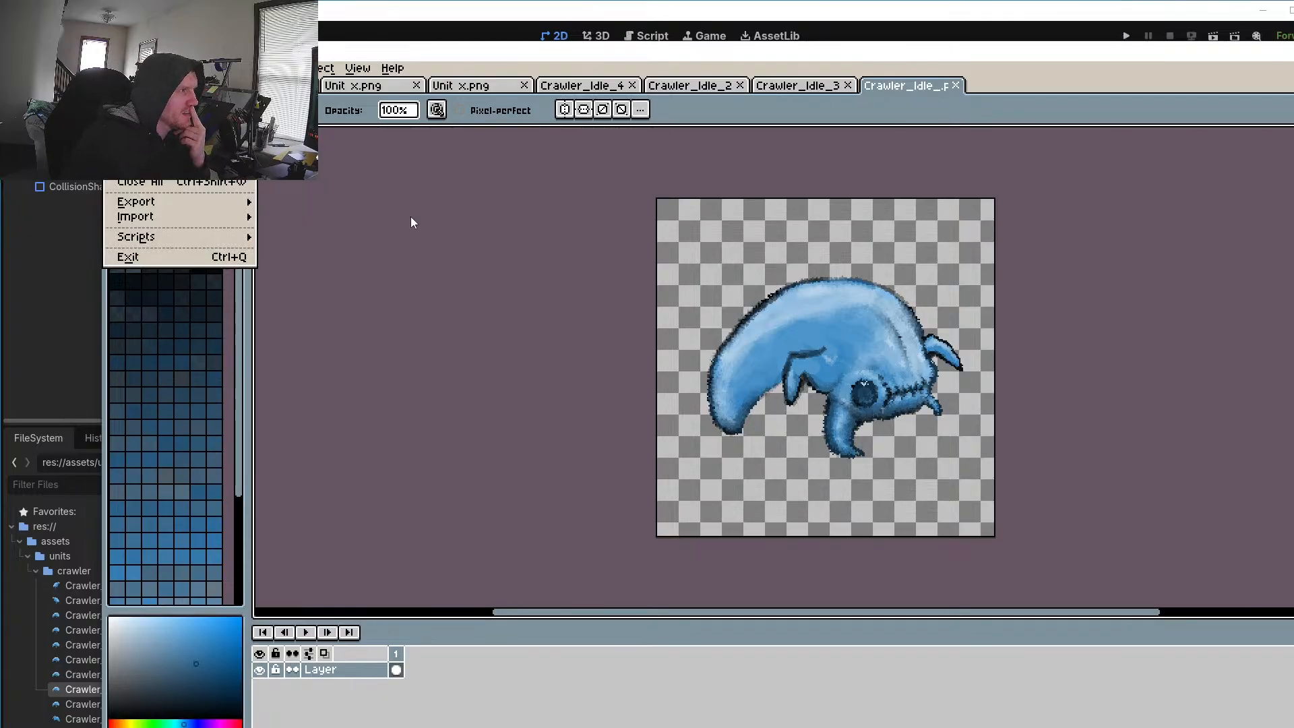
{"action": "key", "text": "ctrl+o"}
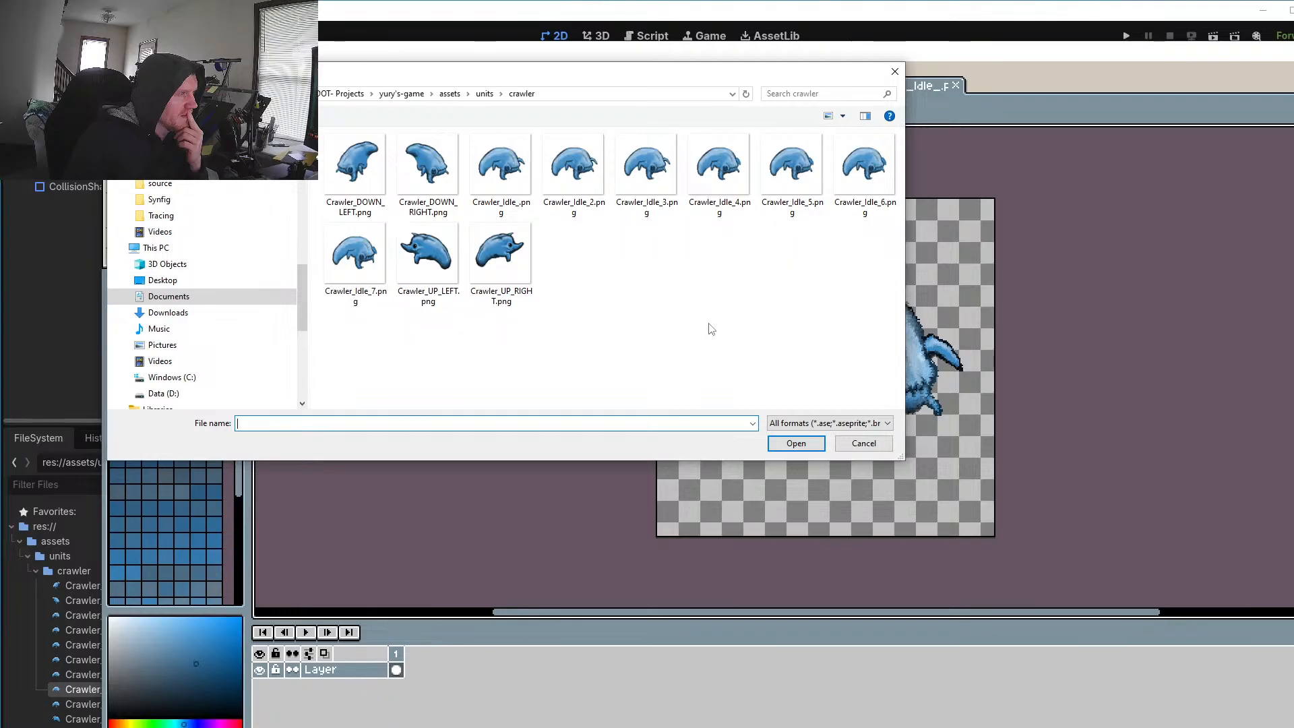
{"action": "left_click", "coordinate": [858, 444]}
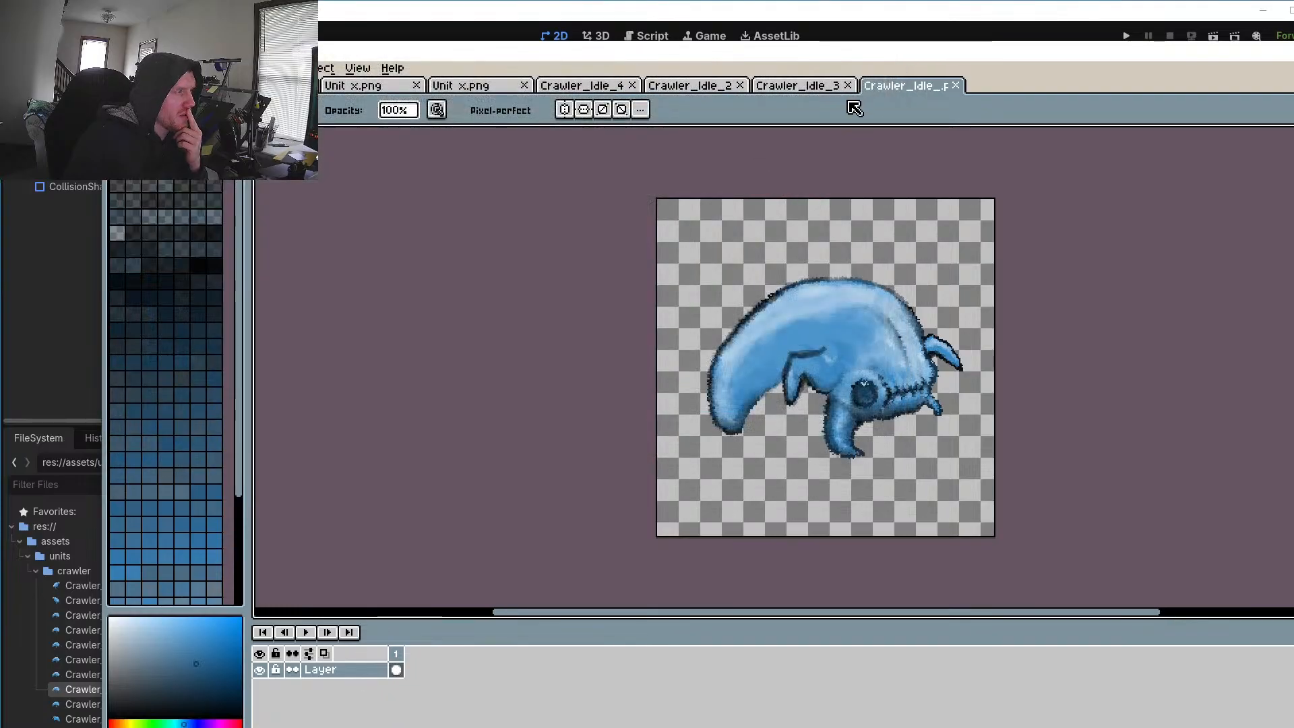
Step: Compare the crawler image in Crawler_Idle_.png with those in Crawler_Idle_2, Crawler_Idle_3 and Crawler_Idle_4
{"action": "left_click", "coordinate": [811, 93]}
{"action": "left_click", "coordinate": [717, 89]}
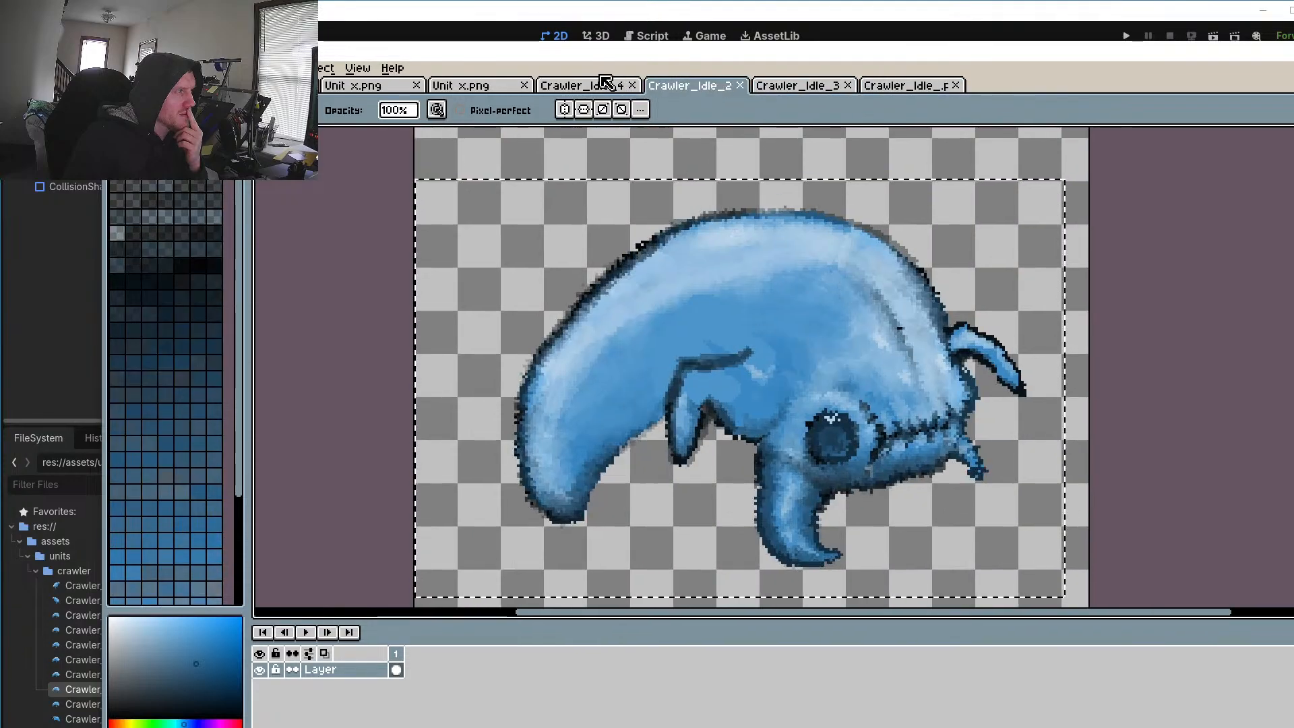
{"action": "left_click", "coordinate": [911, 91]}
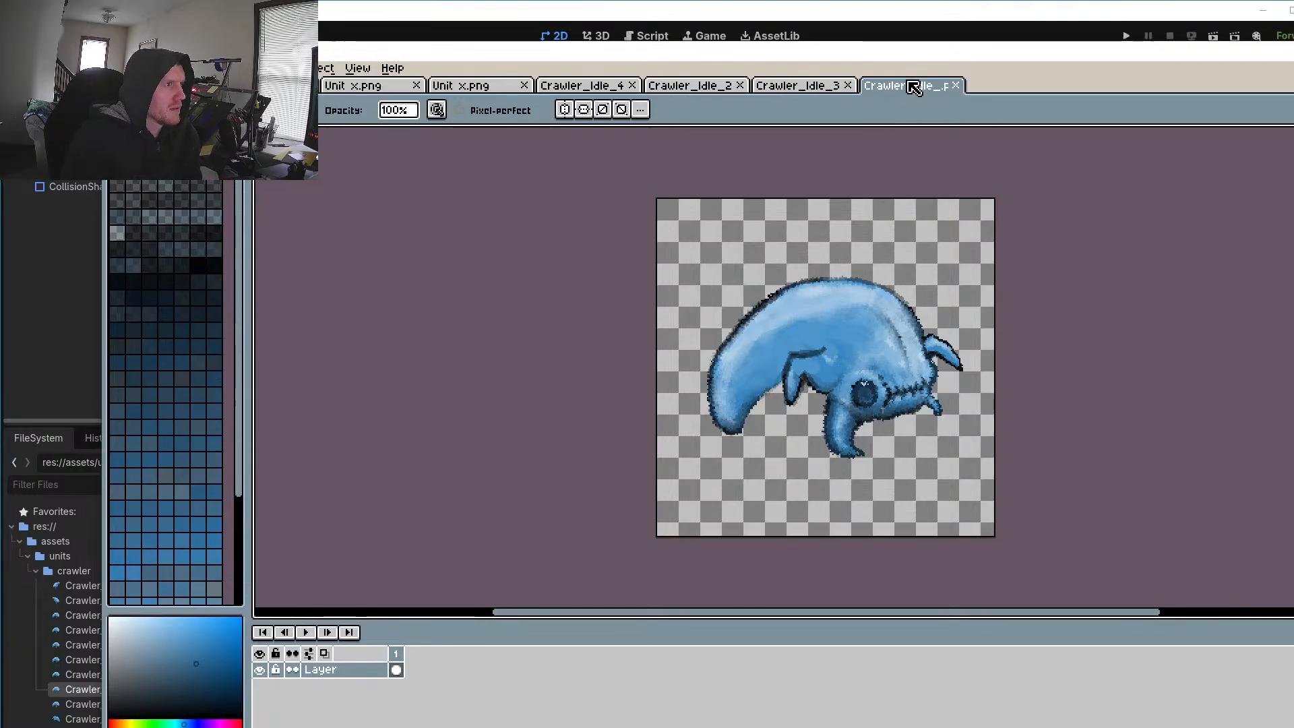
{"action": "left_click", "coordinate": [793, 87]}
{"action": "left_click", "coordinate": [722, 88]}
{"action": "left_click", "coordinate": [591, 87]}
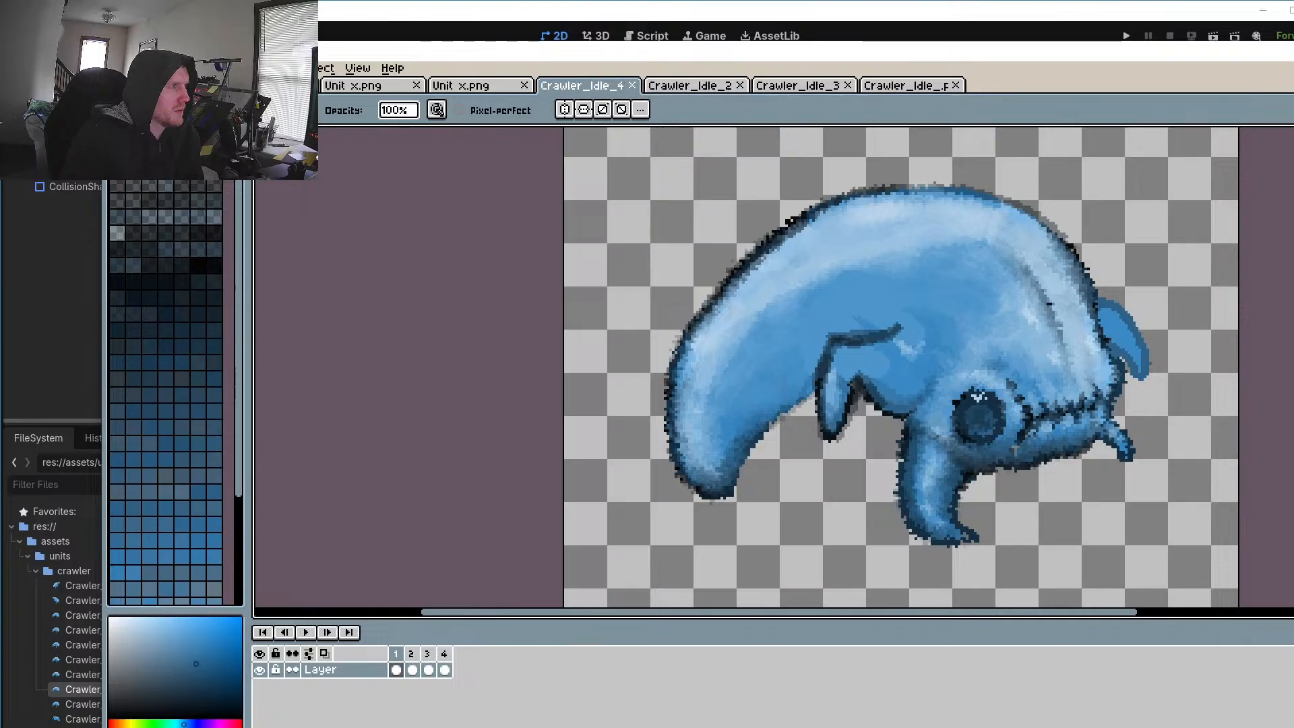
{"action": "left_click", "coordinate": [924, 85]}
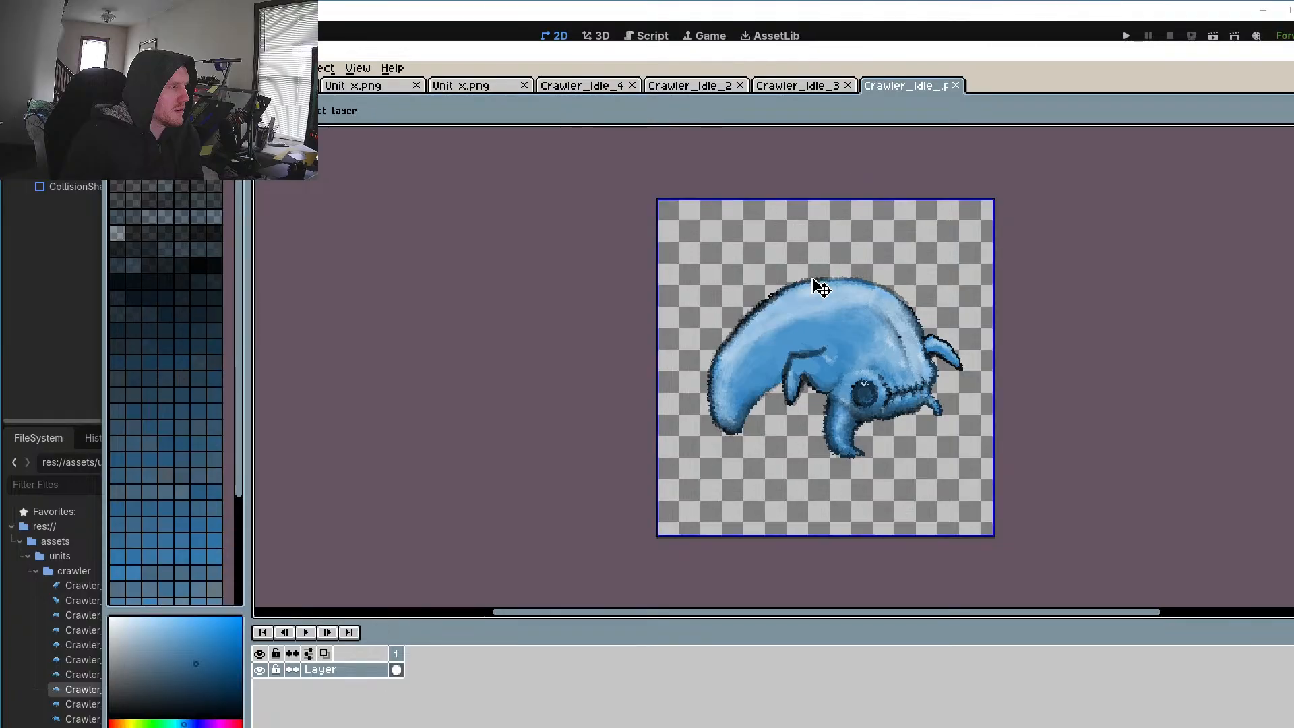
{"action": "left_click", "coordinate": [613, 86]}
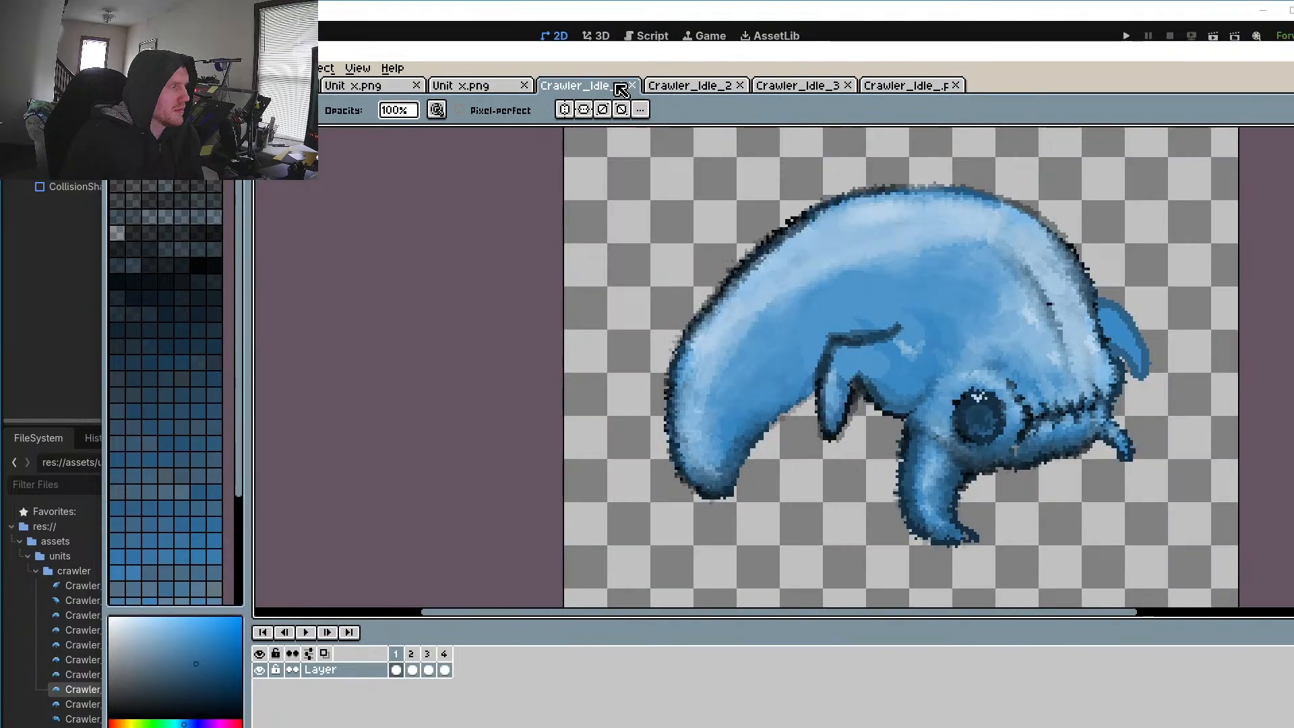
Step: Review the four animation frames of Crawler_Idle_4 one by one
{"action": "left_click", "coordinate": [444, 667]}
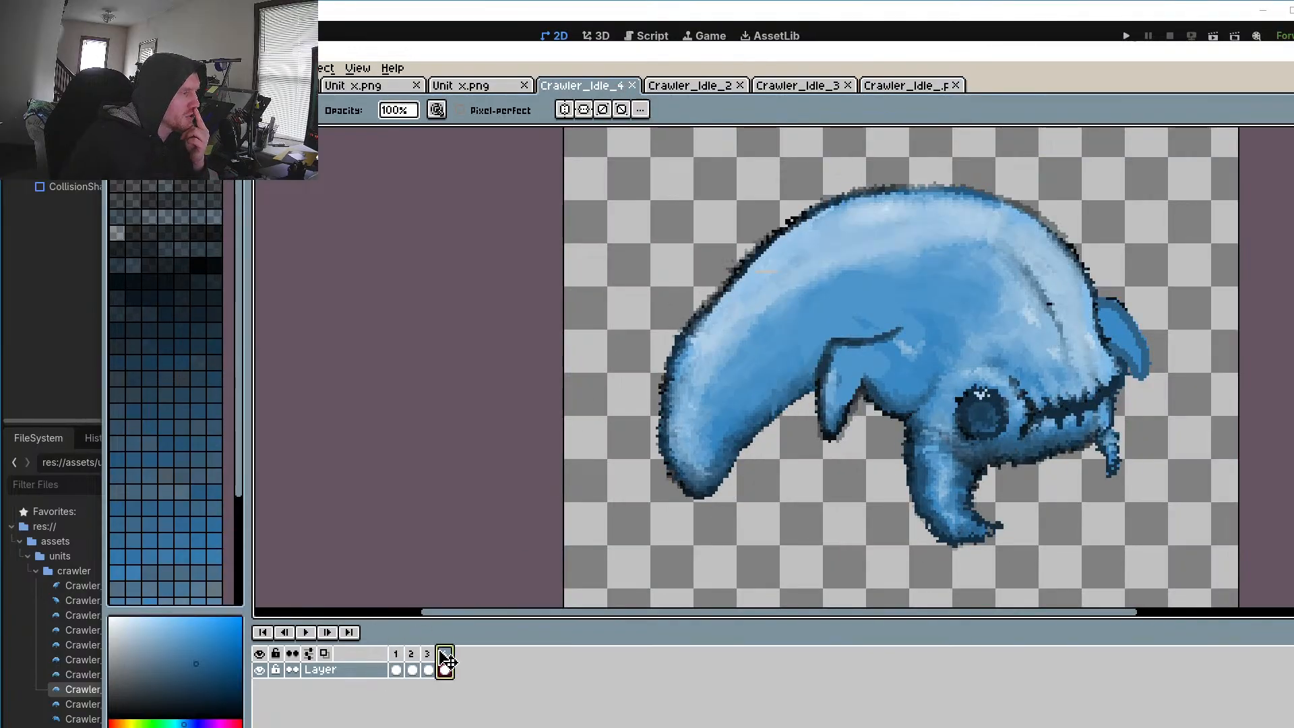
{"action": "left_click", "coordinate": [427, 668]}
{"action": "left_click", "coordinate": [395, 668]}
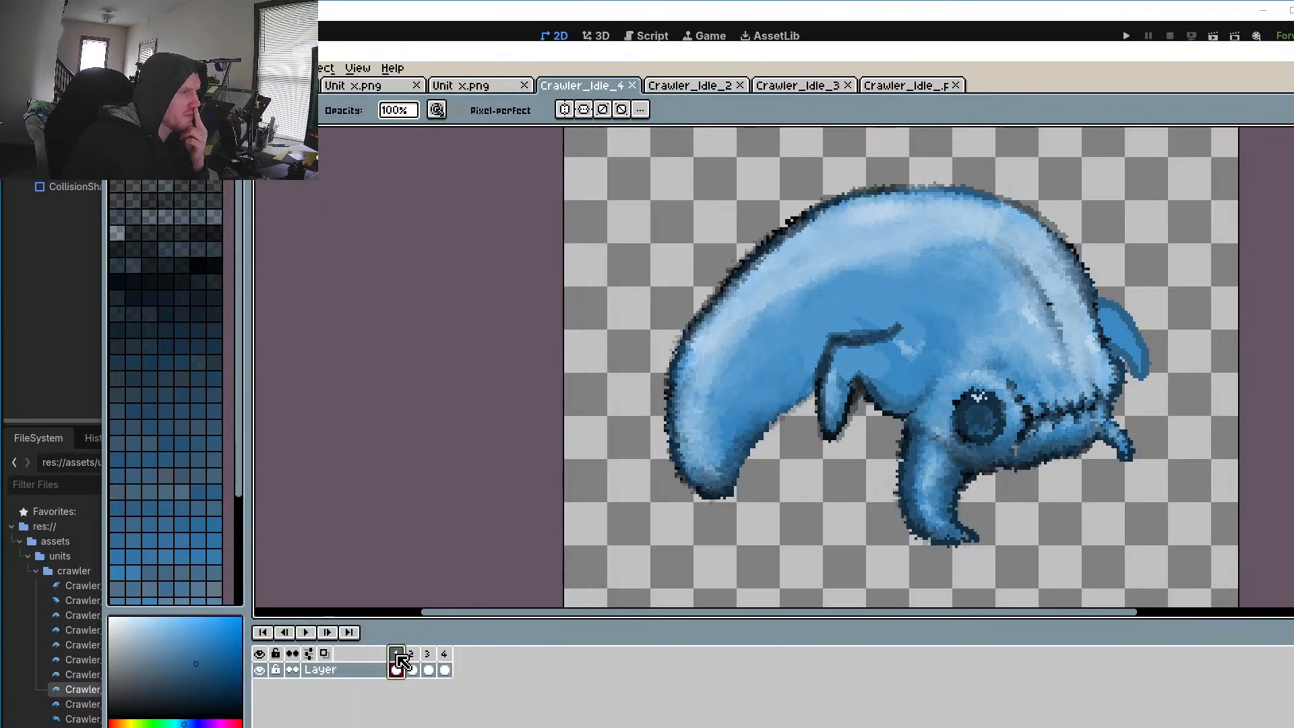
{"action": "left_click", "coordinate": [412, 669]}
{"action": "left_click", "coordinate": [428, 655]}
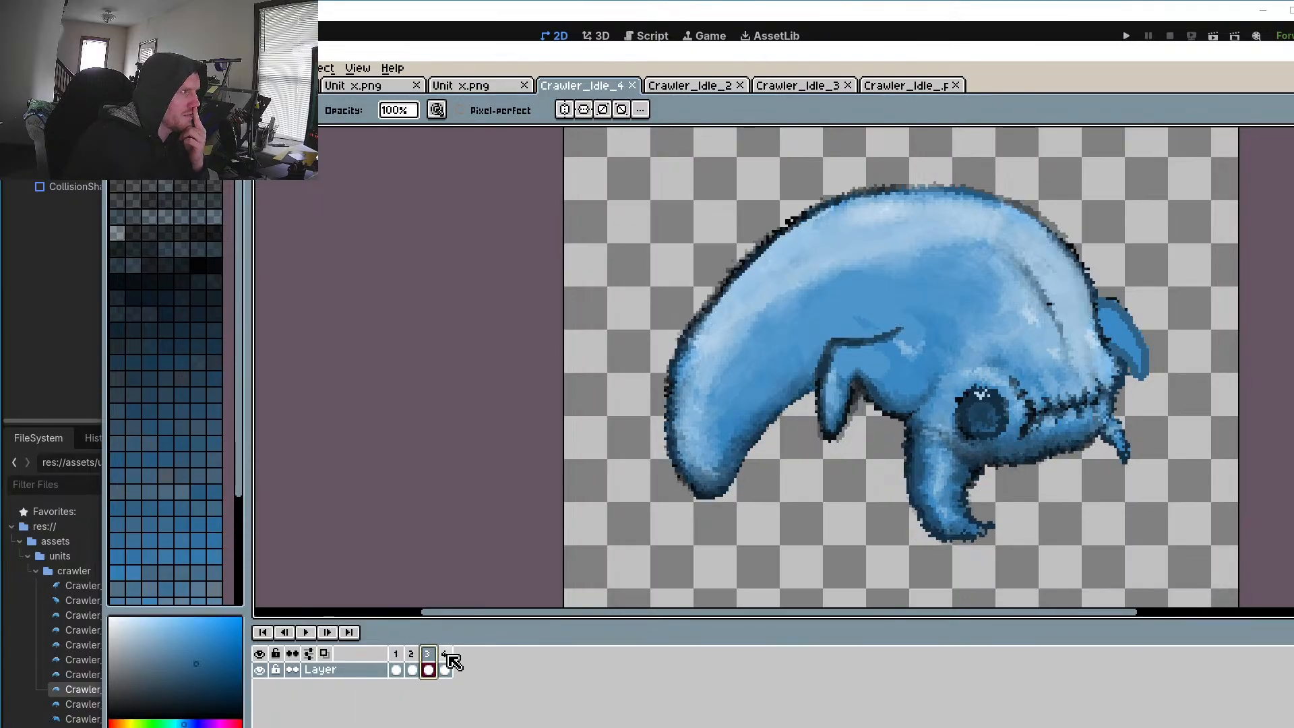
{"action": "left_click", "coordinate": [445, 655]}
Step: Close Crawler_Idle_4 and reopen it from the crawler folder, loading Crawler_Idle_4.png through Crawler_Idle_7.png as one animation
{"action": "left_click", "coordinate": [118, 68]}
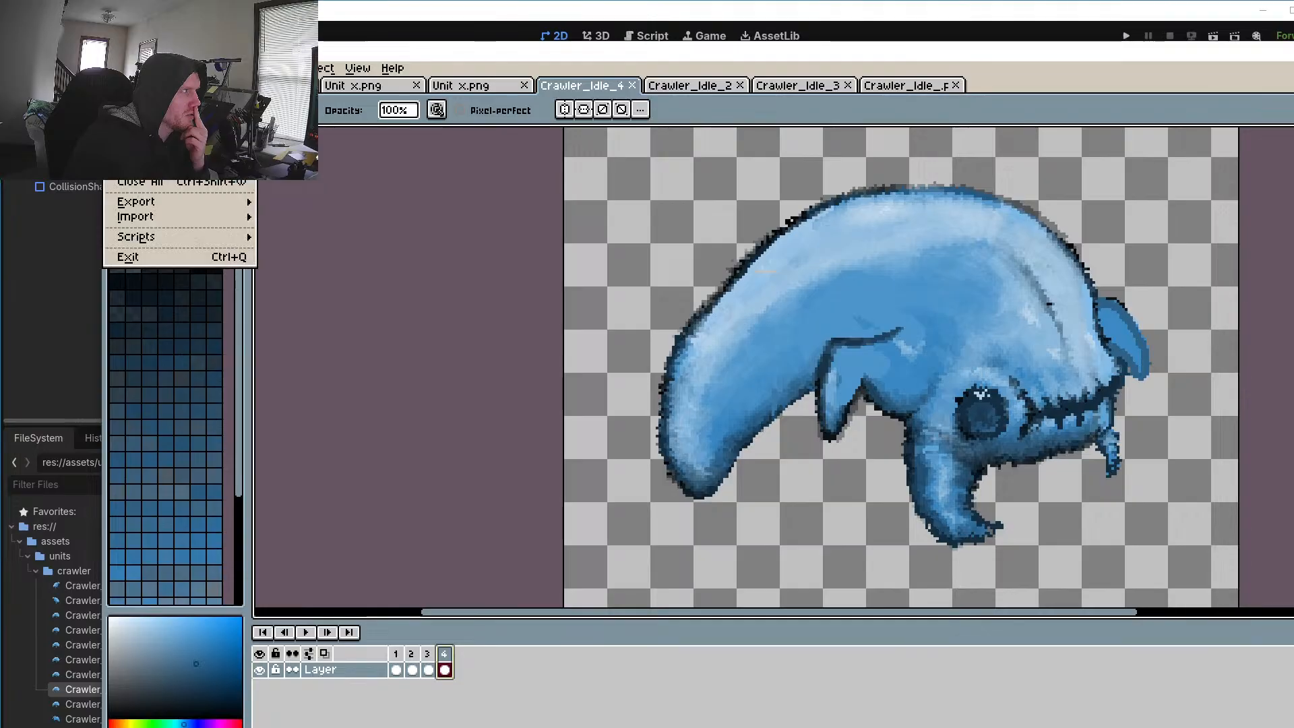
{"action": "key", "text": "ctrl+w"}
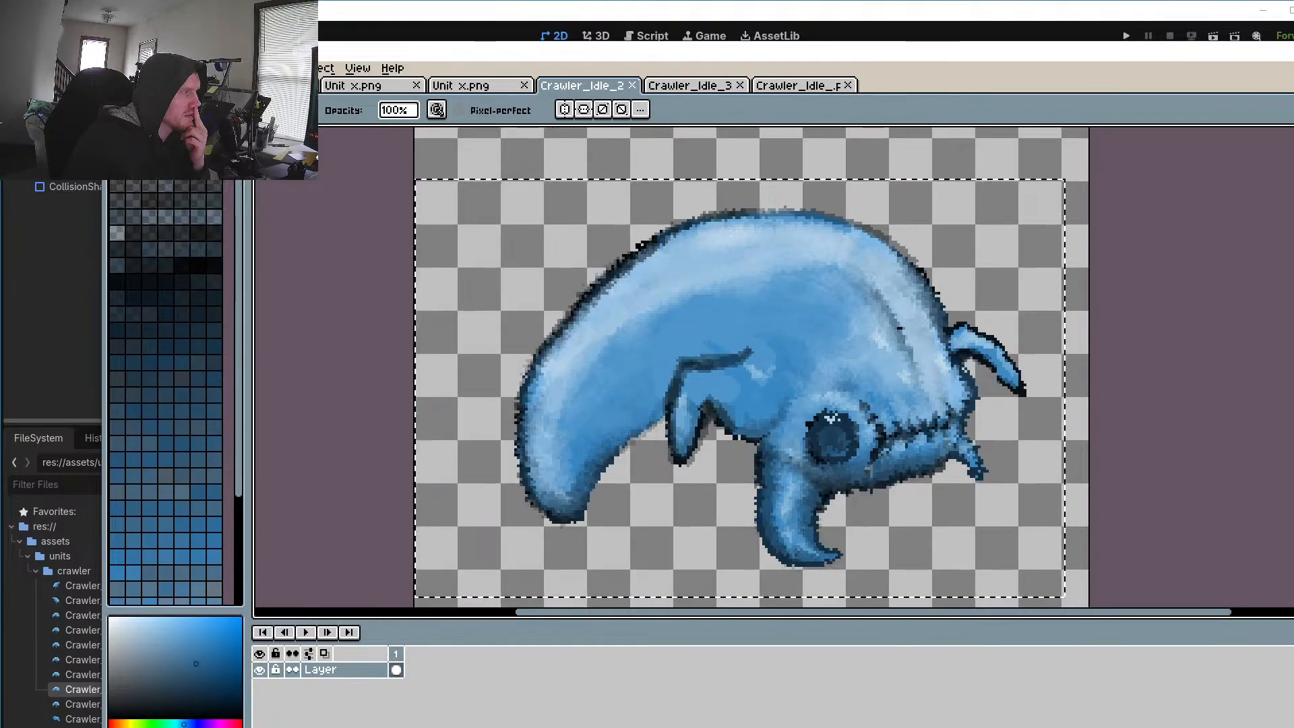
{"action": "left_click", "coordinate": [118, 68]}
{"action": "left_click", "coordinate": [134, 97]}
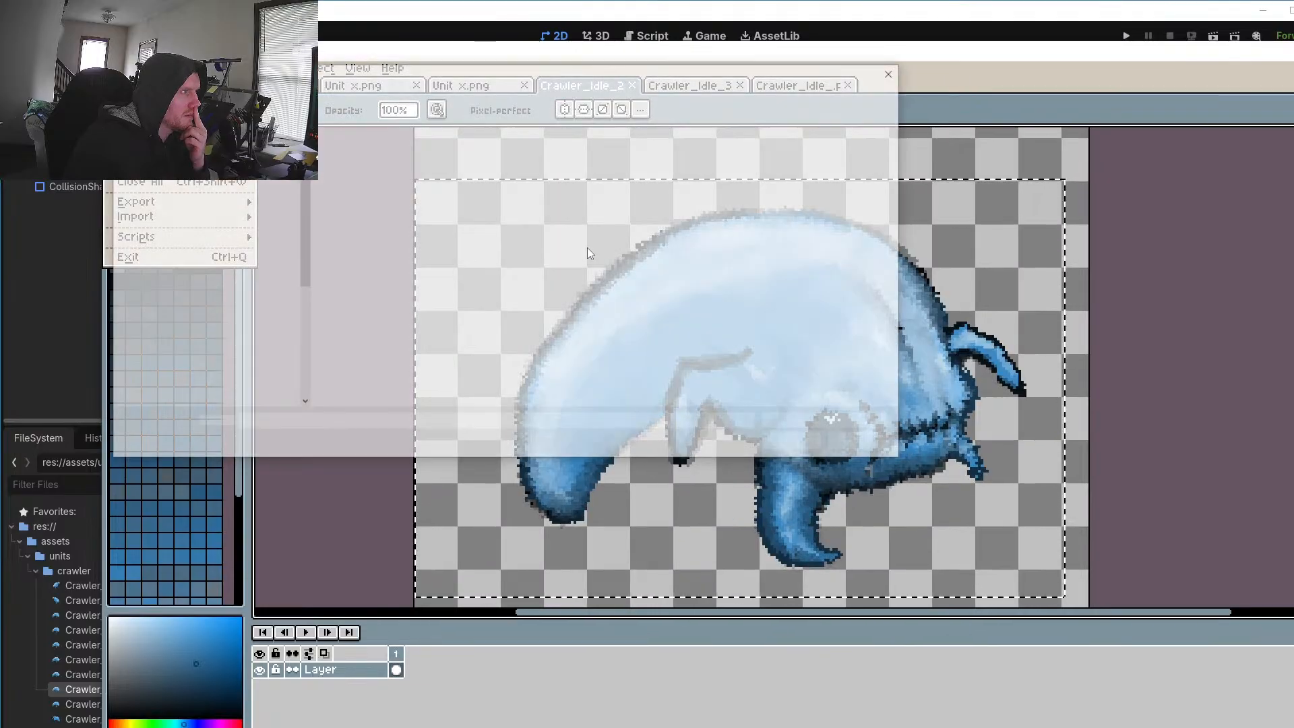
{"action": "double_click", "coordinate": [705, 178]}
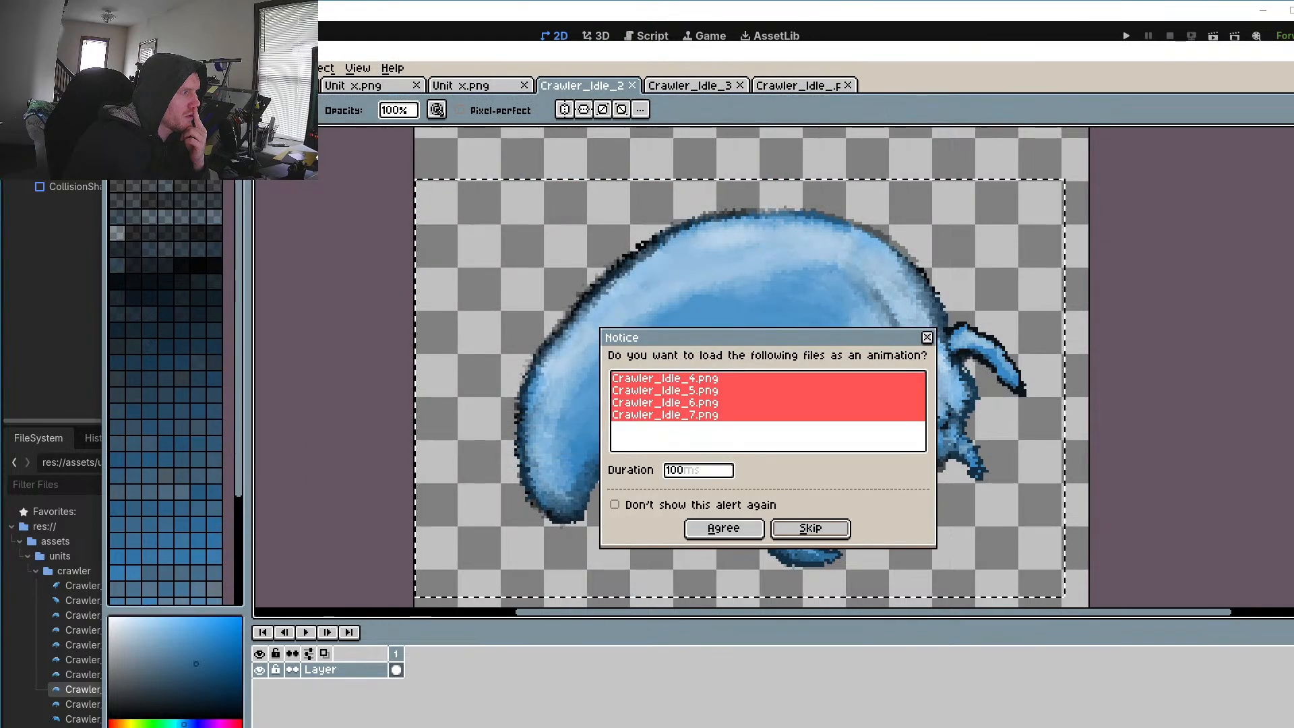
{"action": "left_click", "coordinate": [734, 530]}
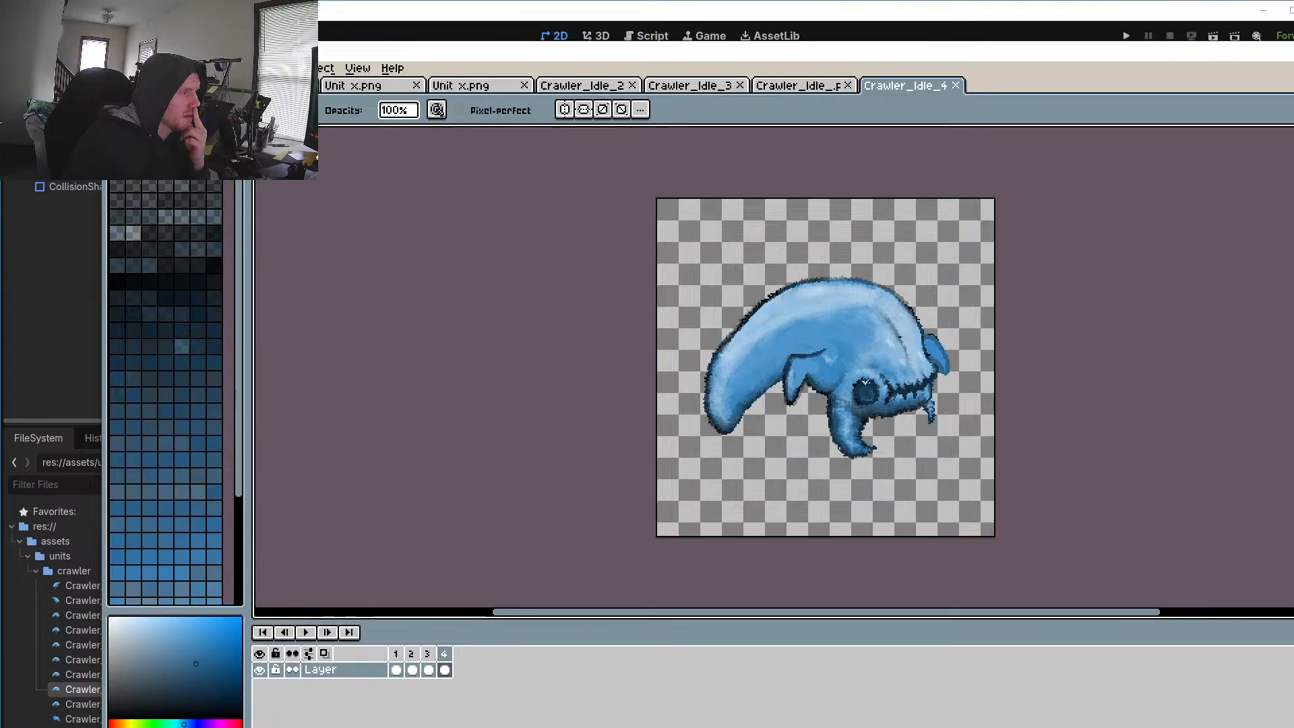
Step: Save the four-frame animation as Crawler_Idle_.png in the crawler folder, replacing the existing file
{"action": "left_click", "coordinate": [116, 68]}
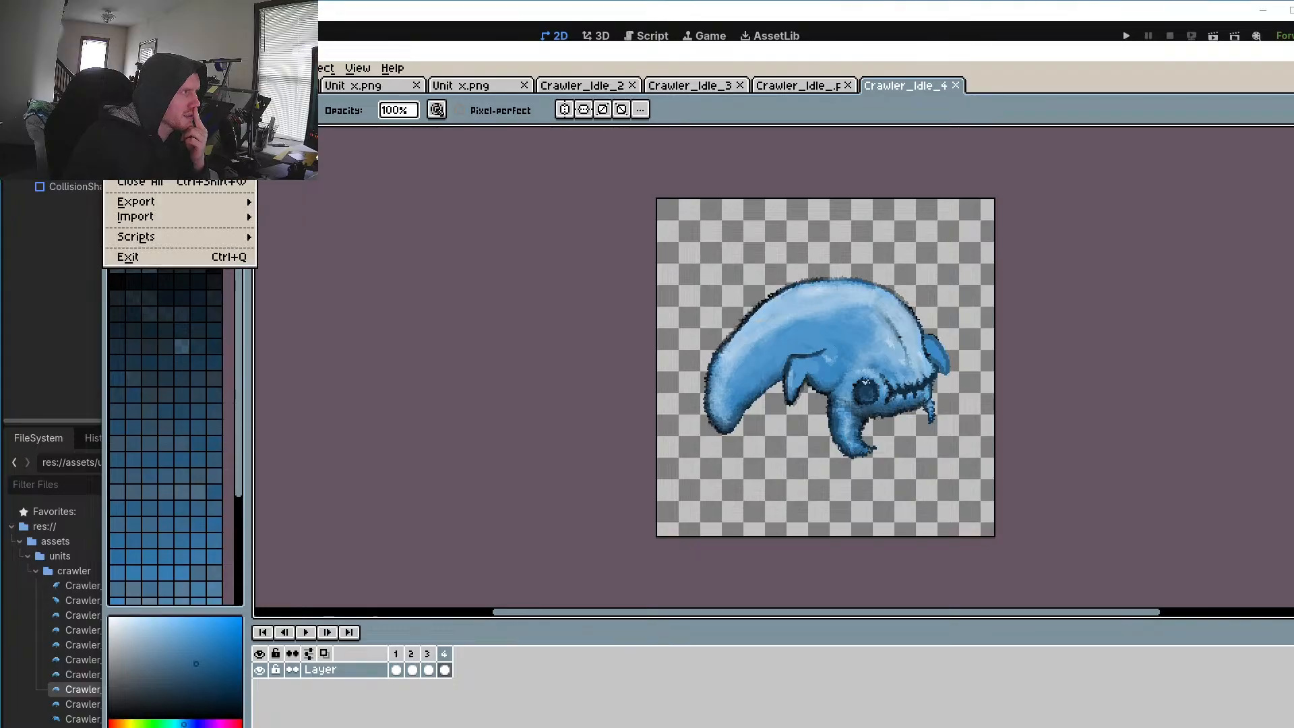
{"action": "left_click", "coordinate": [143, 152]}
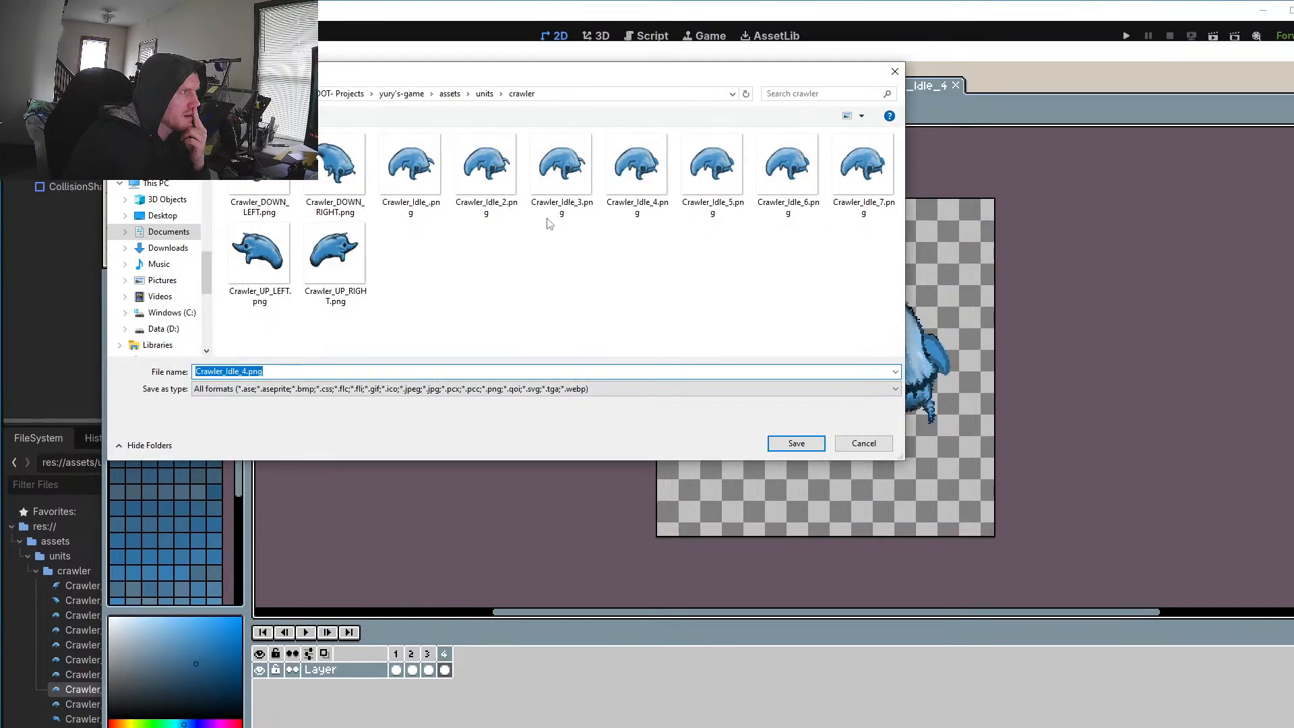
{"action": "left_click", "coordinate": [406, 158]}
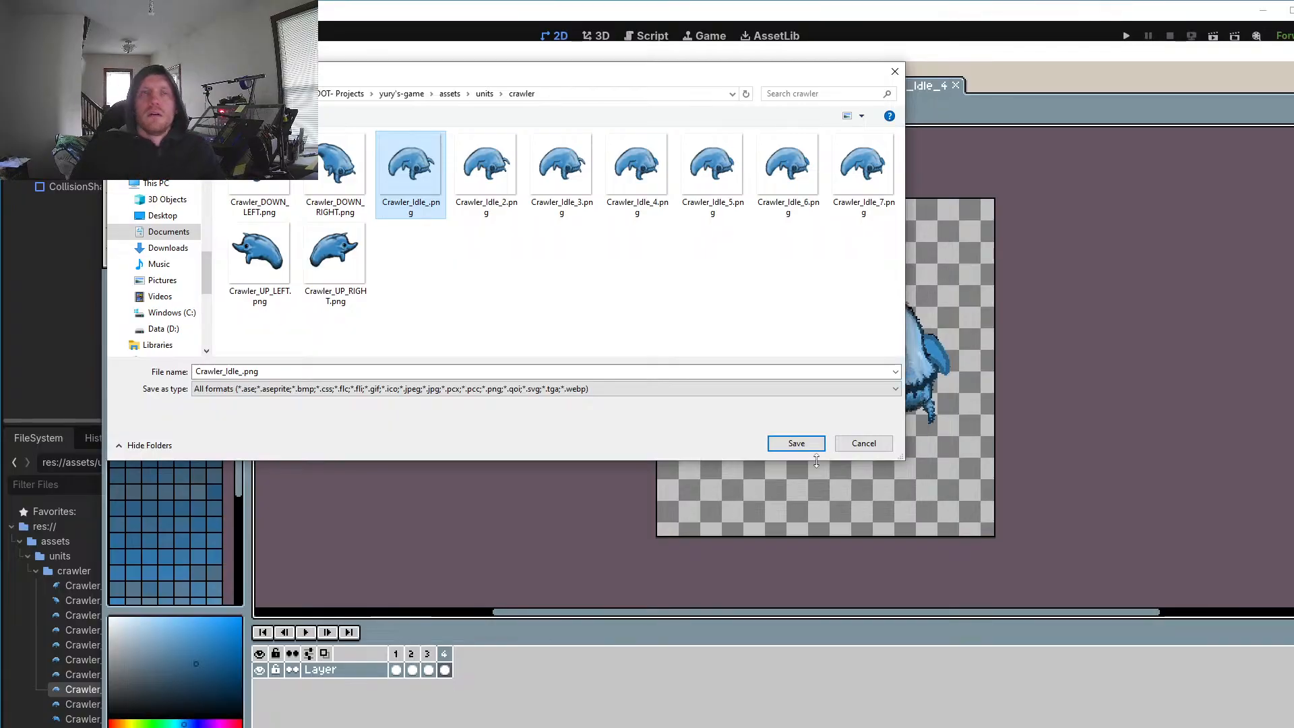
{"action": "left_click", "coordinate": [785, 447]}
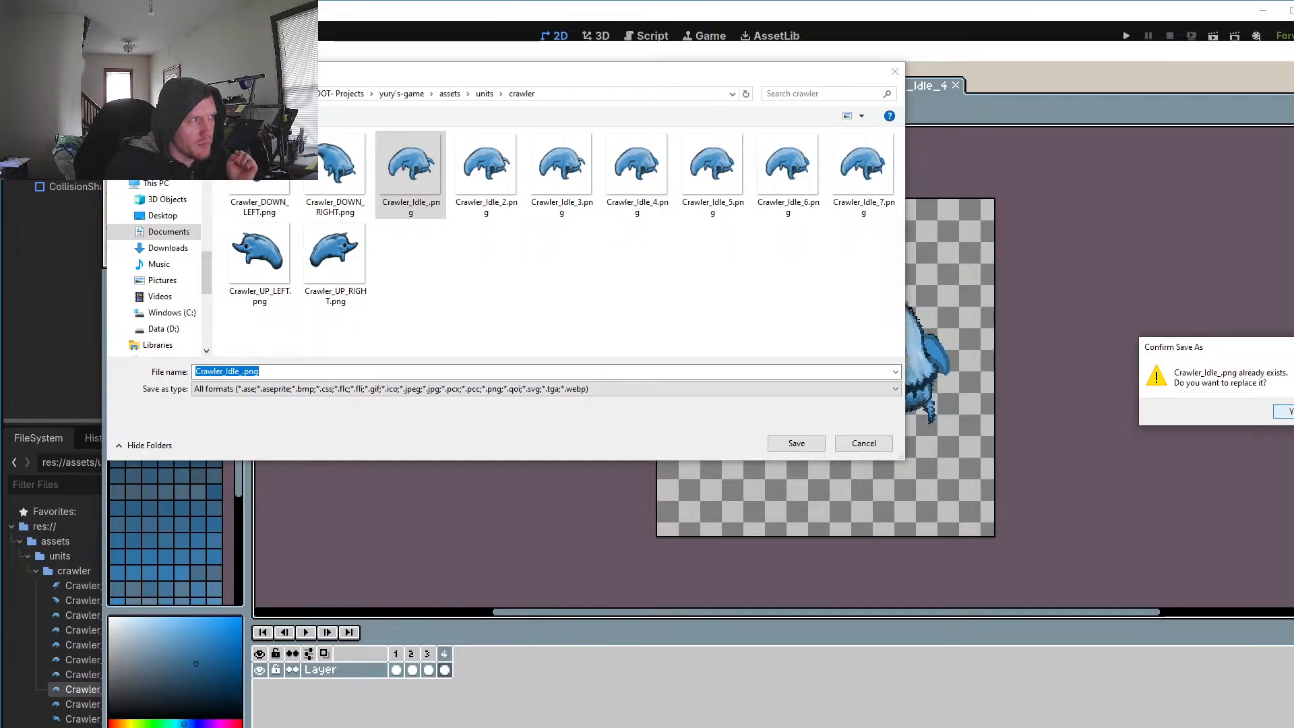
{"action": "key", "text": "Return"}
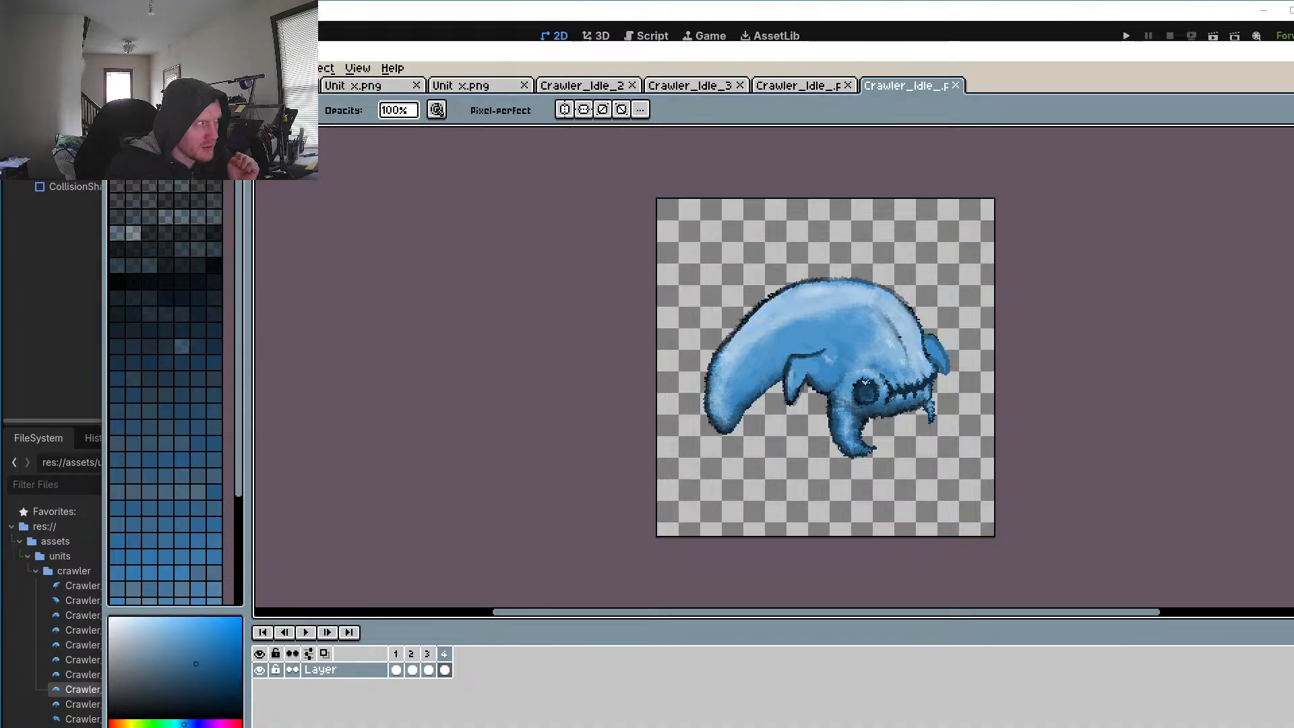
Step: Delete Crawler_Idle_5.png, Crawler_Idle_6.png and Crawler_Idle_7.png from the crawler folder using the file-opening dialog
{"action": "left_click", "coordinate": [116, 68]}
{"action": "mouse_move", "coordinate": [169, 113]}
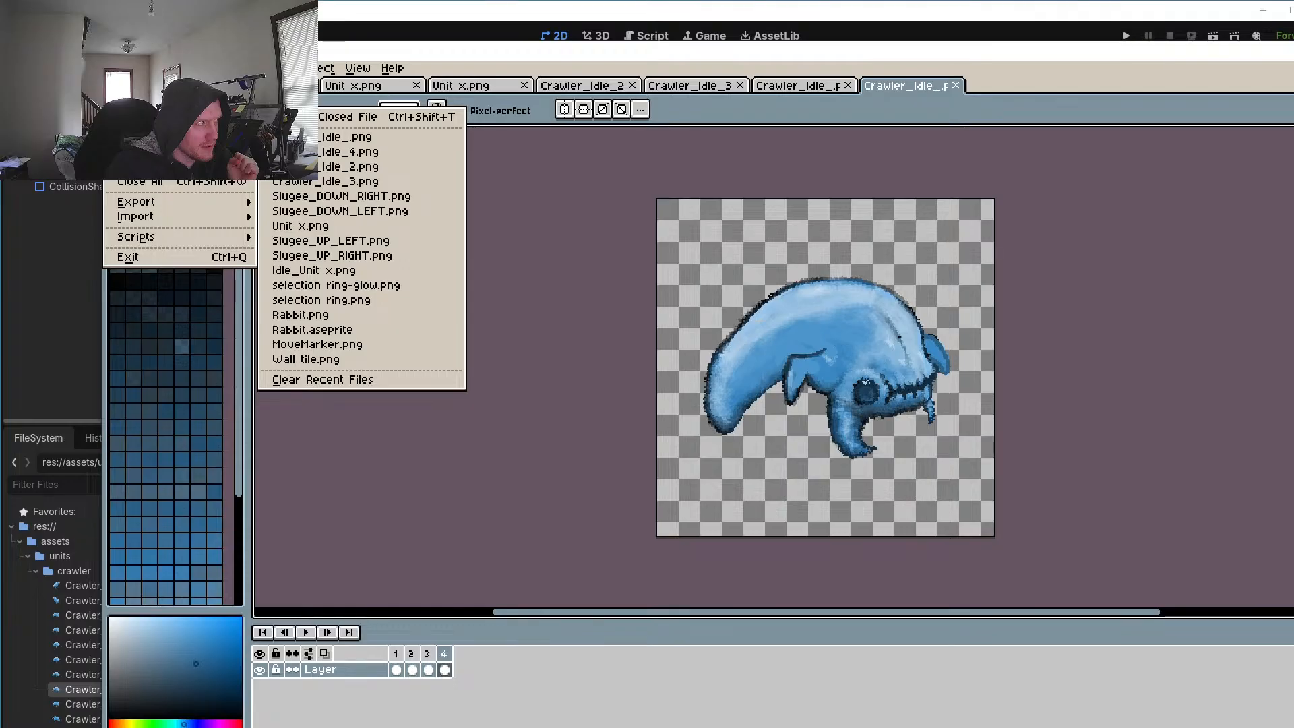
{"action": "left_click", "coordinate": [135, 102]}
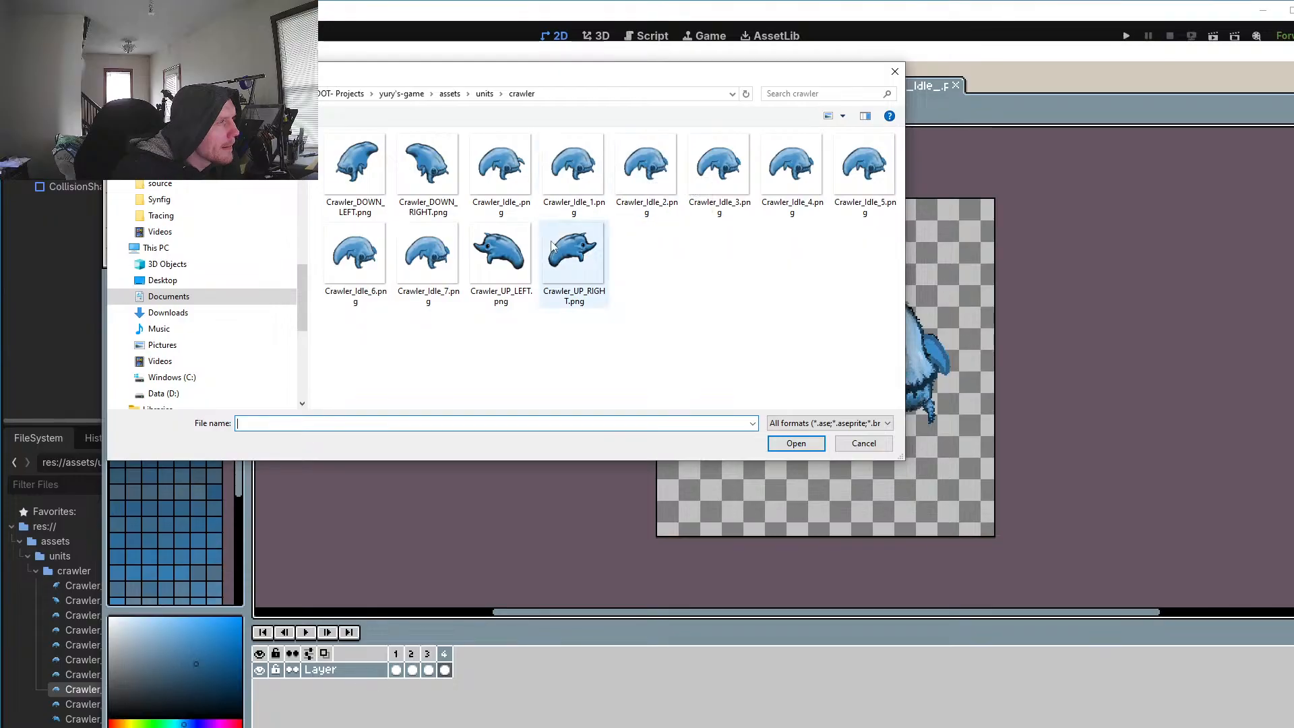
{"action": "left_click", "coordinate": [427, 254]}
{"action": "left_click", "coordinate": [355, 255], "text": "ctrl"}
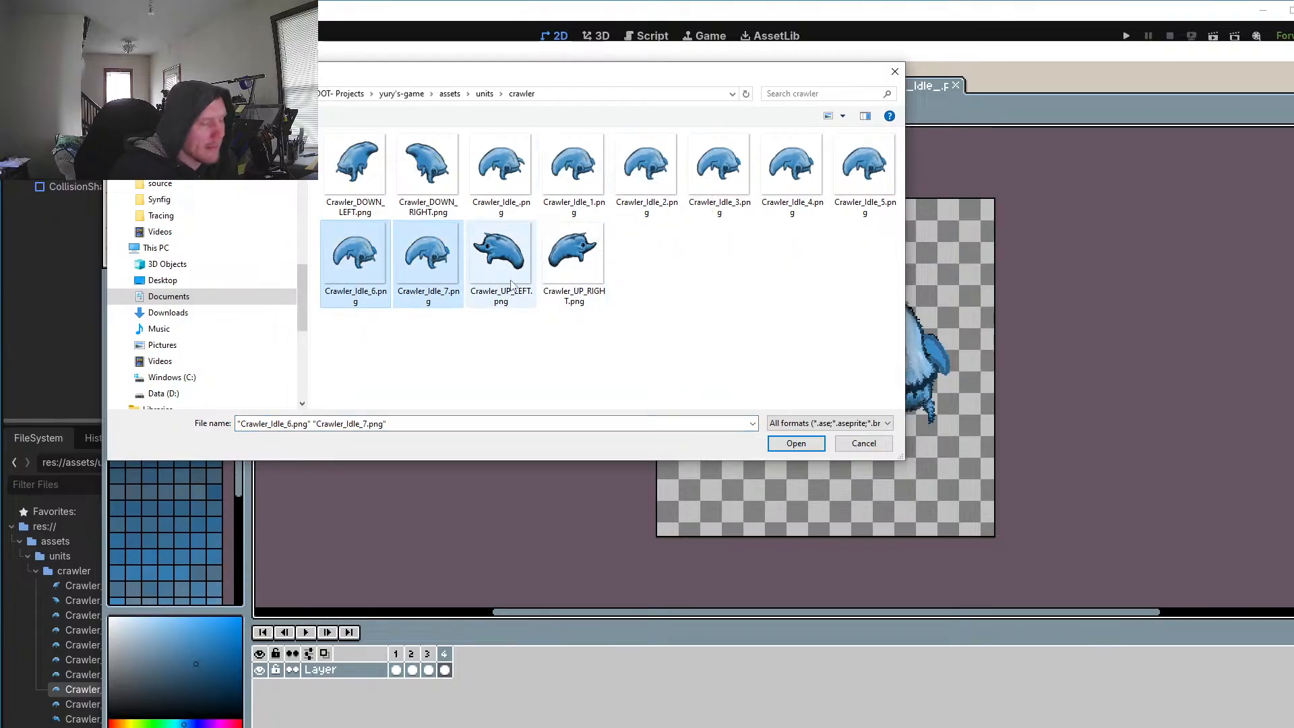
{"action": "key", "text": "Delete"}
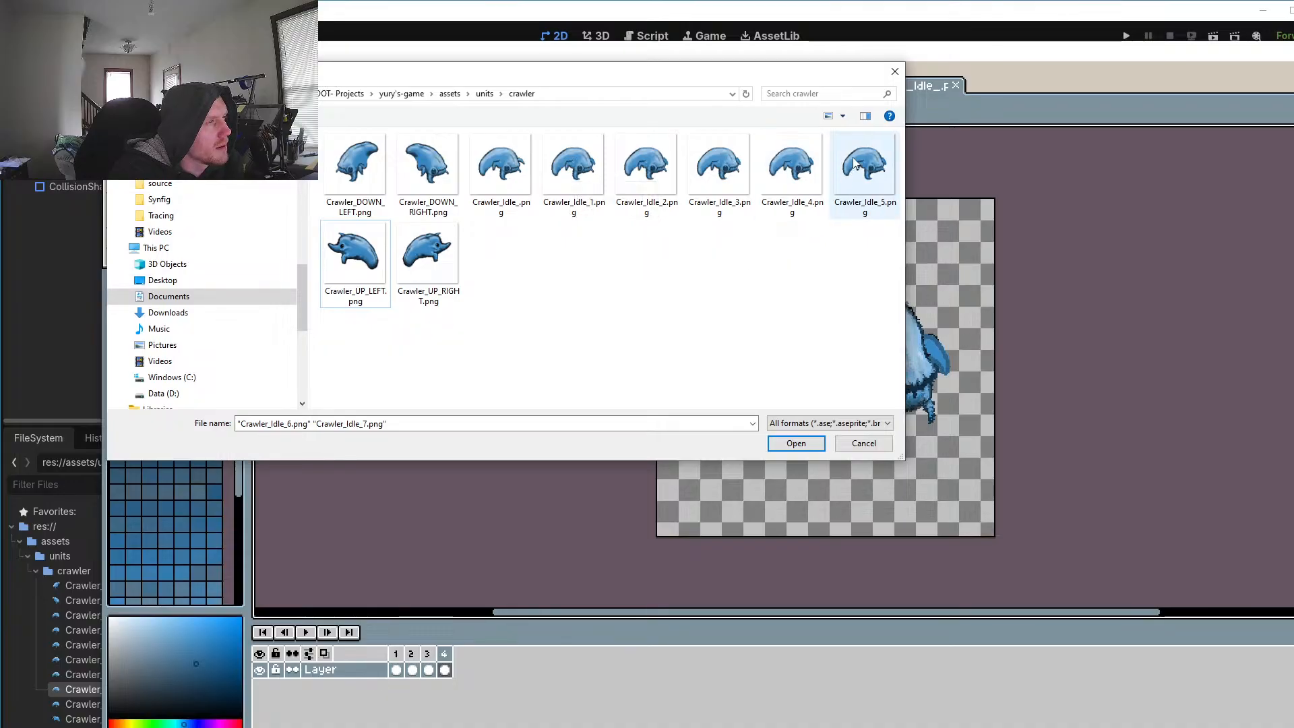
{"action": "left_click", "coordinate": [852, 189]}
{"action": "key", "text": "Delete"}
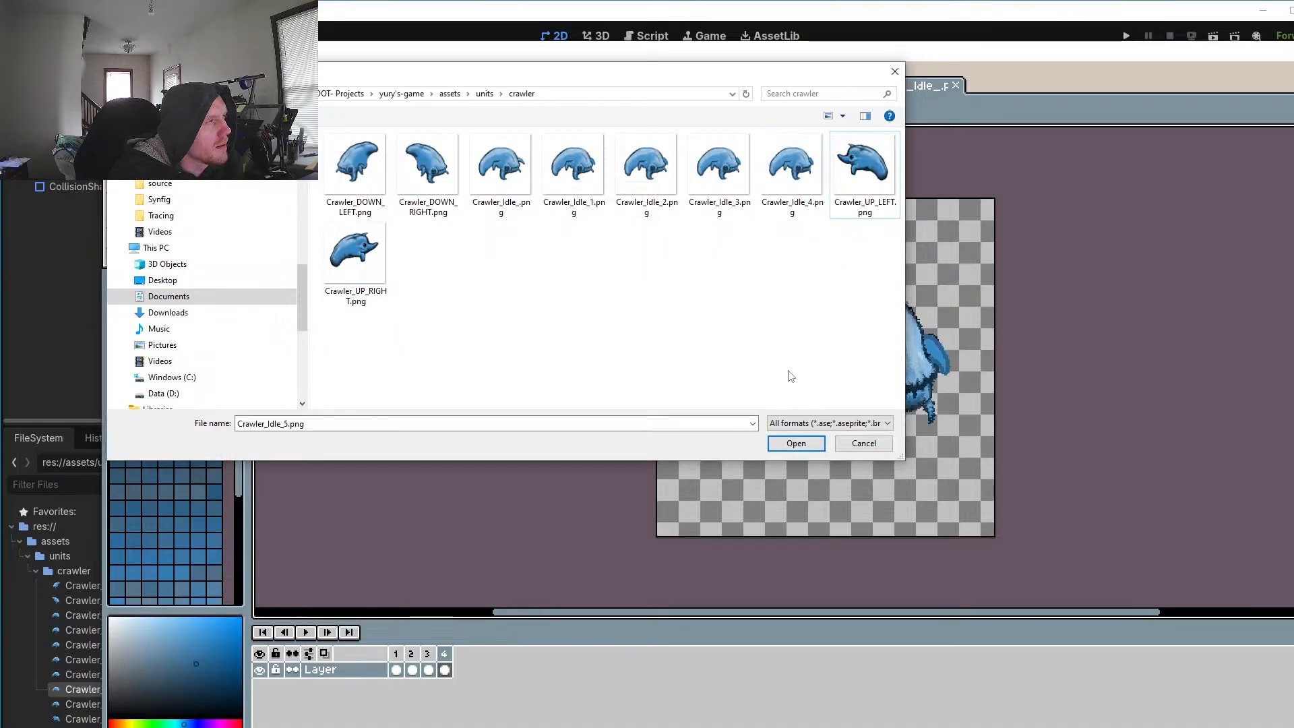
Step: Delete Crawler_Idle_1.png through Crawler_Idle_4.png from the crawler folder and leave the file-opening dialog
{"action": "left_click", "coordinate": [573, 165]}
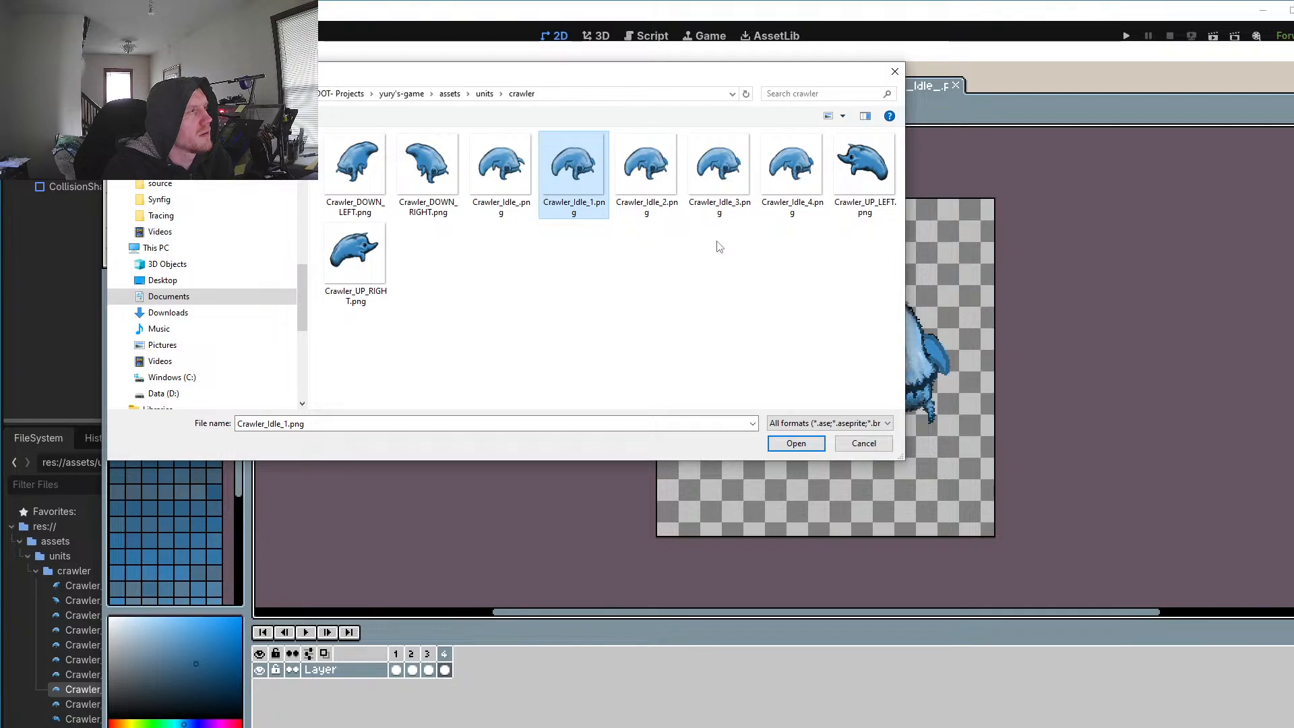
{"action": "left_click", "coordinate": [794, 173], "text": "shift"}
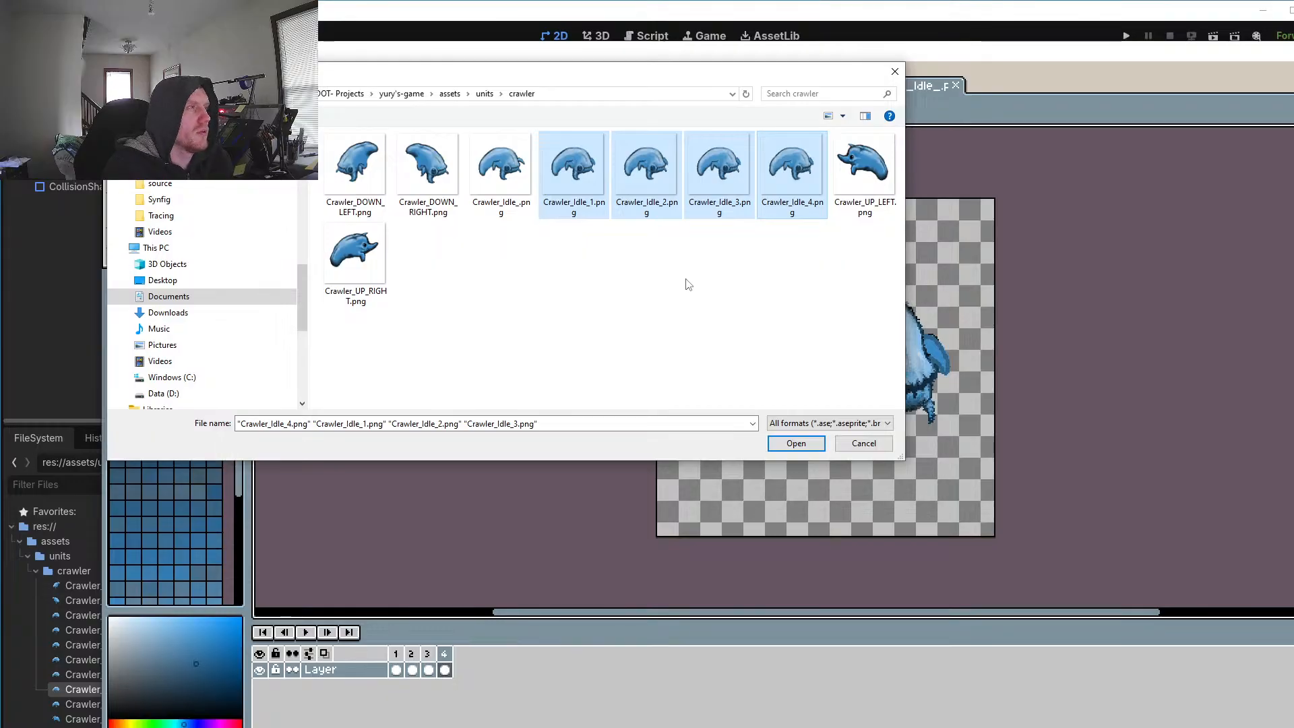
{"action": "key", "text": "Delete"}
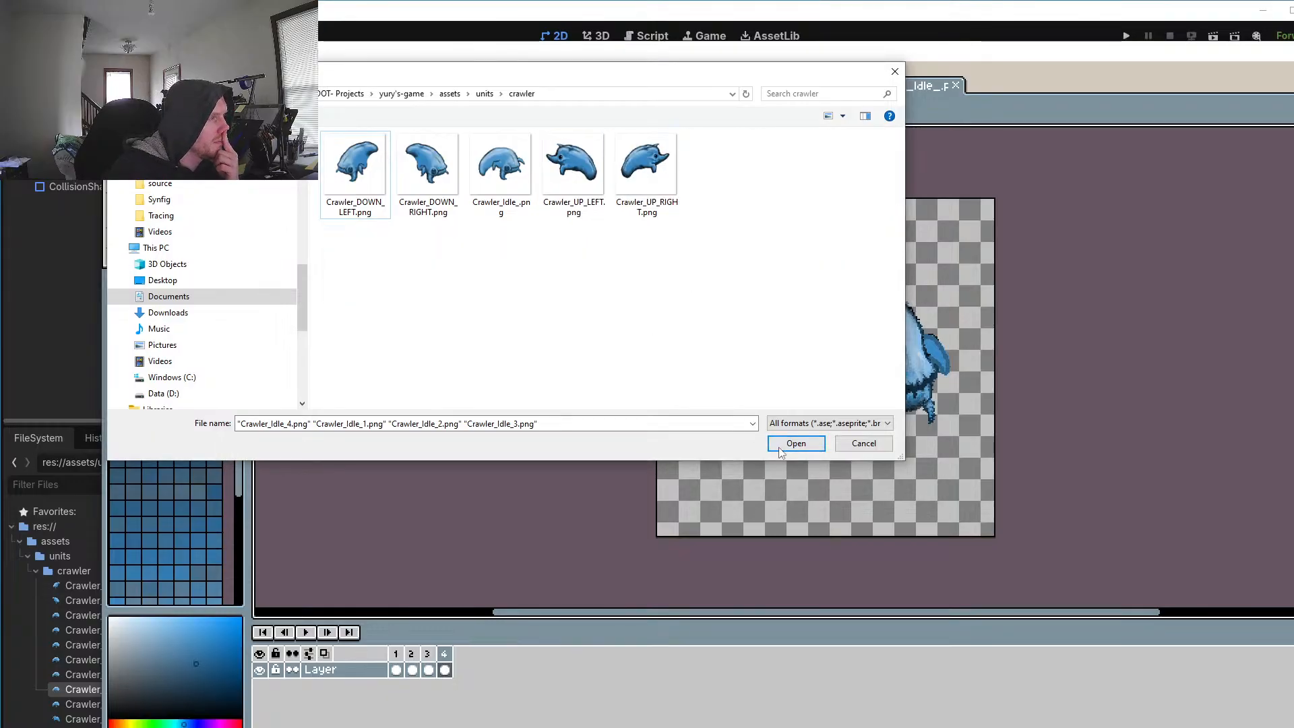
{"action": "left_click", "coordinate": [863, 443]}
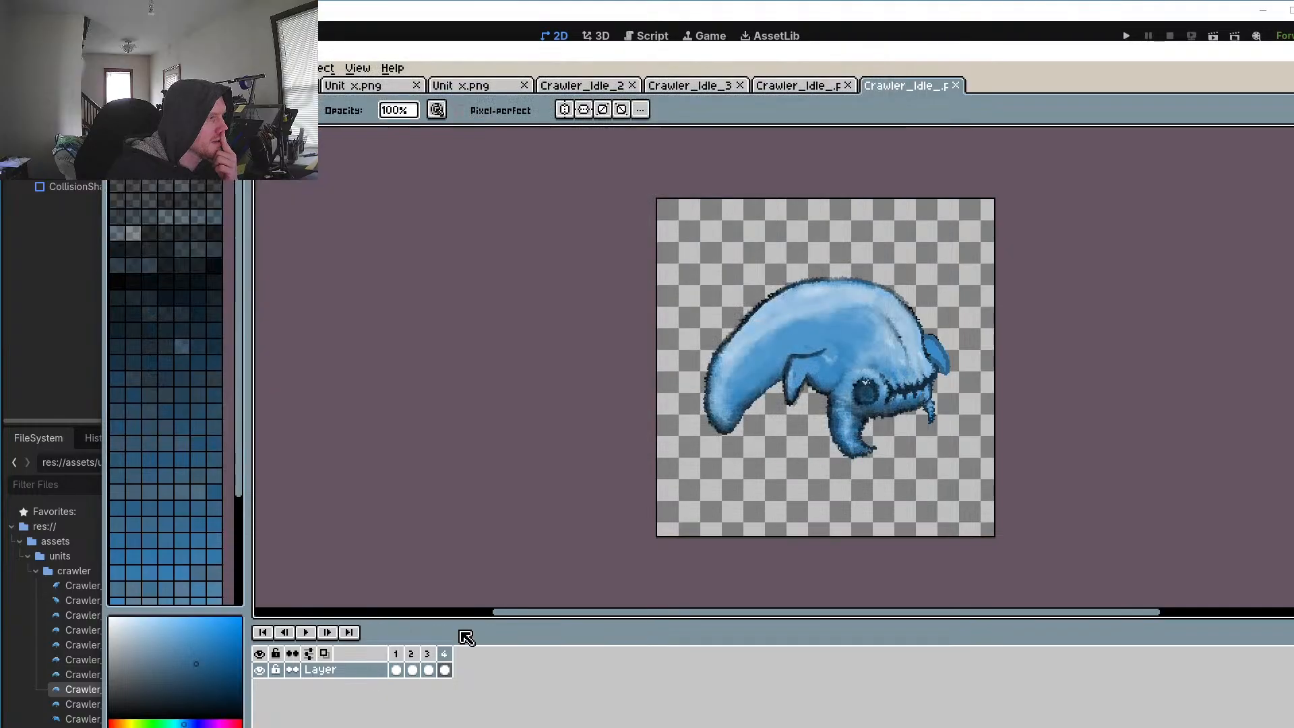
Step: Check the four Crawler_Idle_ animation frames in turn and save the animation again to the crawler folder
{"action": "left_click", "coordinate": [397, 655]}
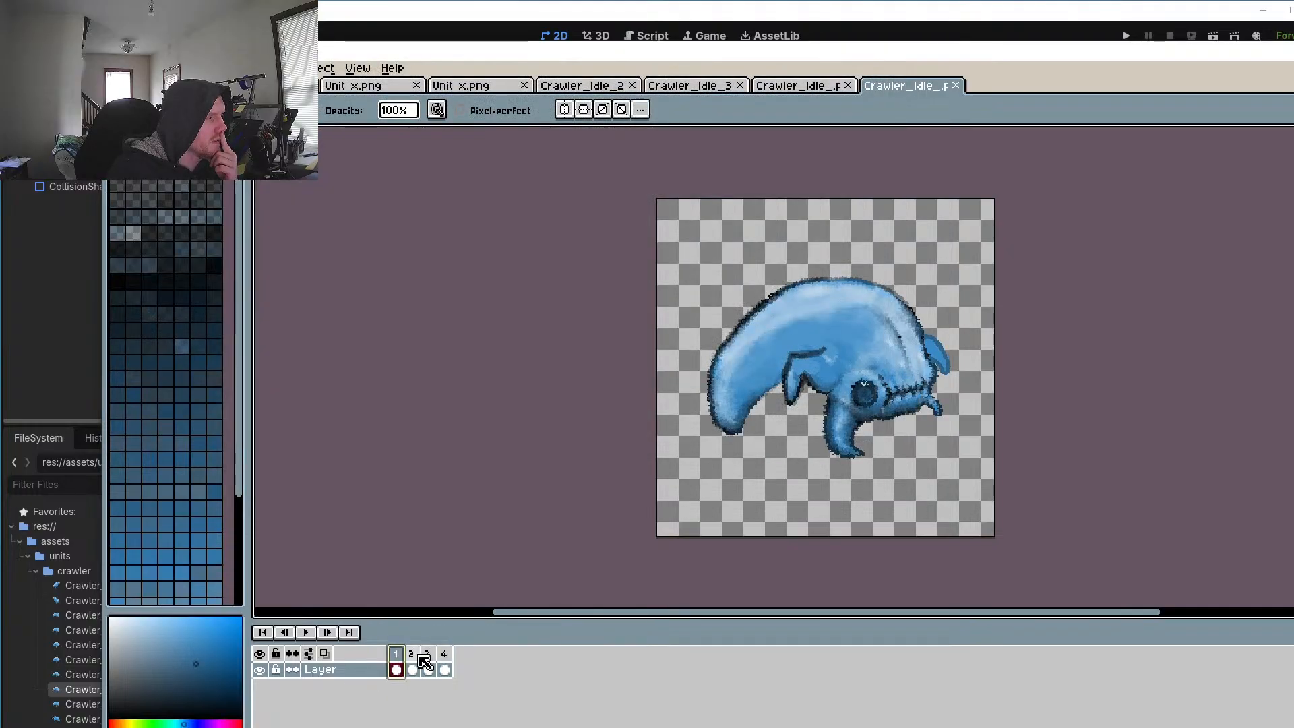
{"action": "left_click", "coordinate": [414, 655]}
{"action": "left_click", "coordinate": [428, 656]}
{"action": "left_click", "coordinate": [442, 658]}
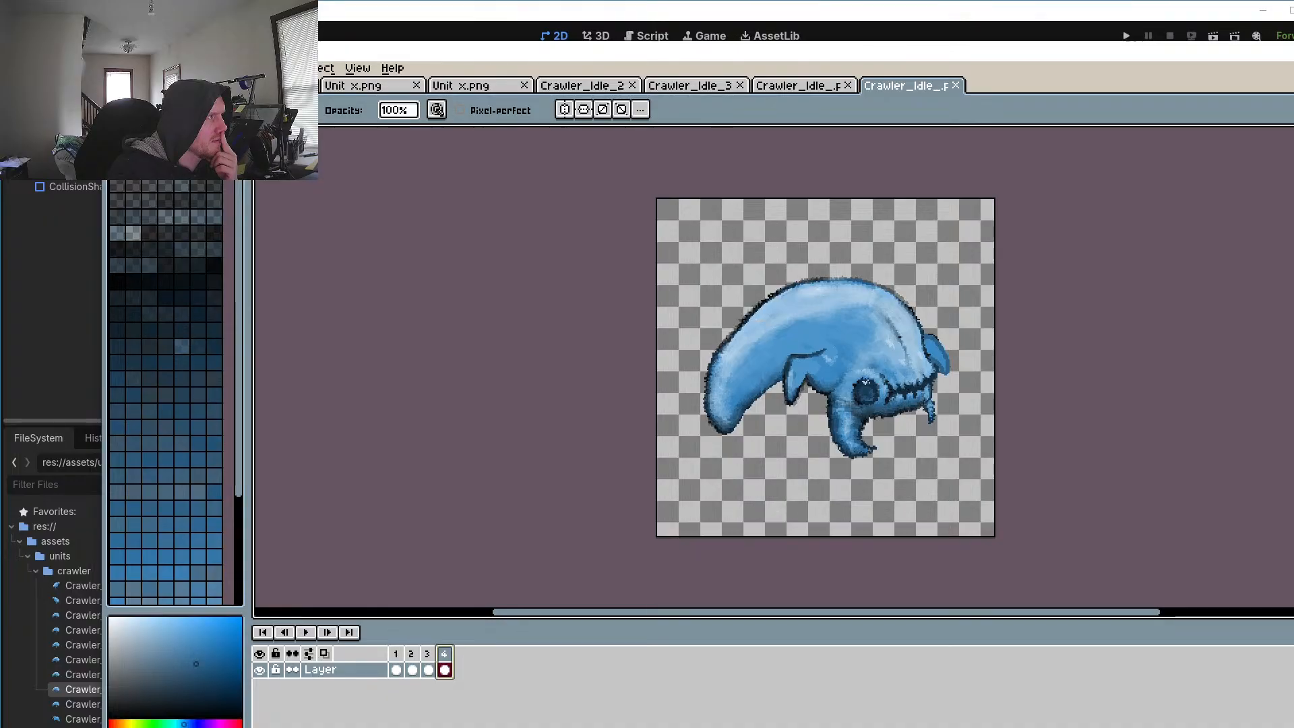
{"action": "left_click", "coordinate": [120, 68]}
{"action": "left_click", "coordinate": [138, 150]}
Step: Close the Crawler_Idle_3, duplicate Crawler_Idle_ and Crawler_Idle_2 documents, keeping the four-frame Crawler_Idle_ open
{"action": "left_click", "coordinate": [740, 86]}
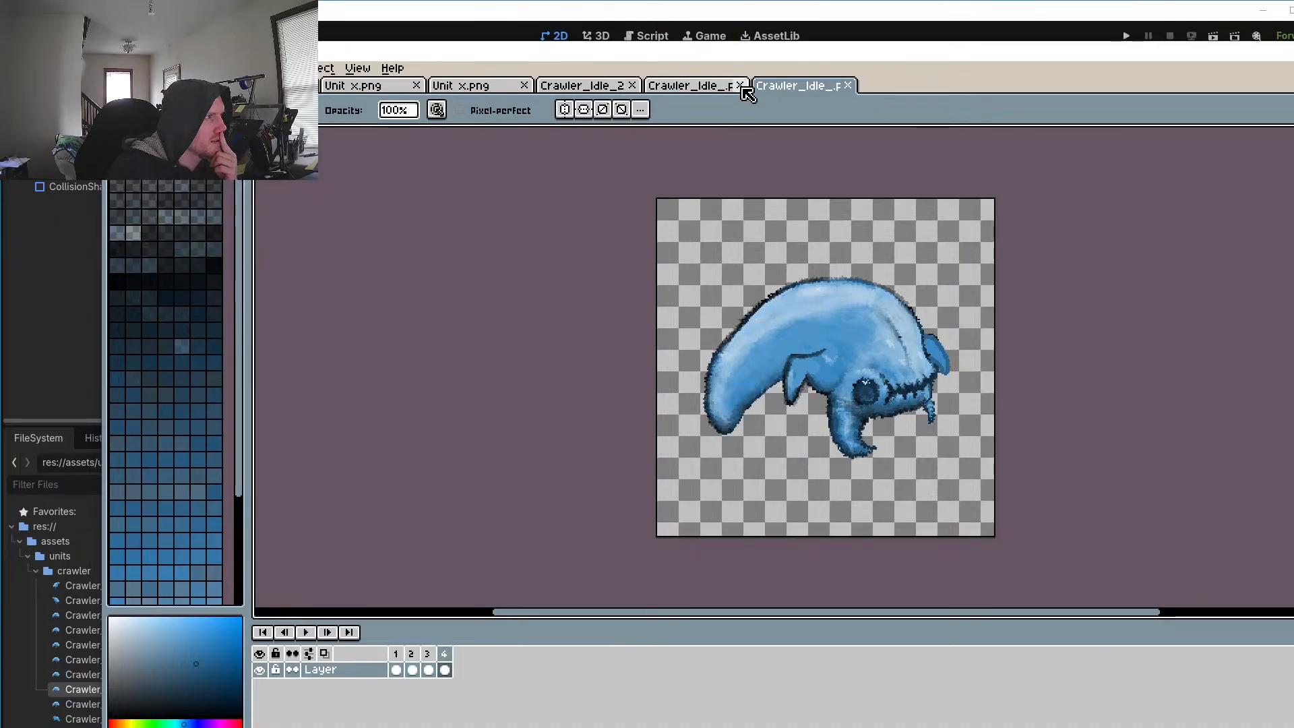
{"action": "left_click", "coordinate": [740, 86]}
{"action": "left_click", "coordinate": [631, 85]}
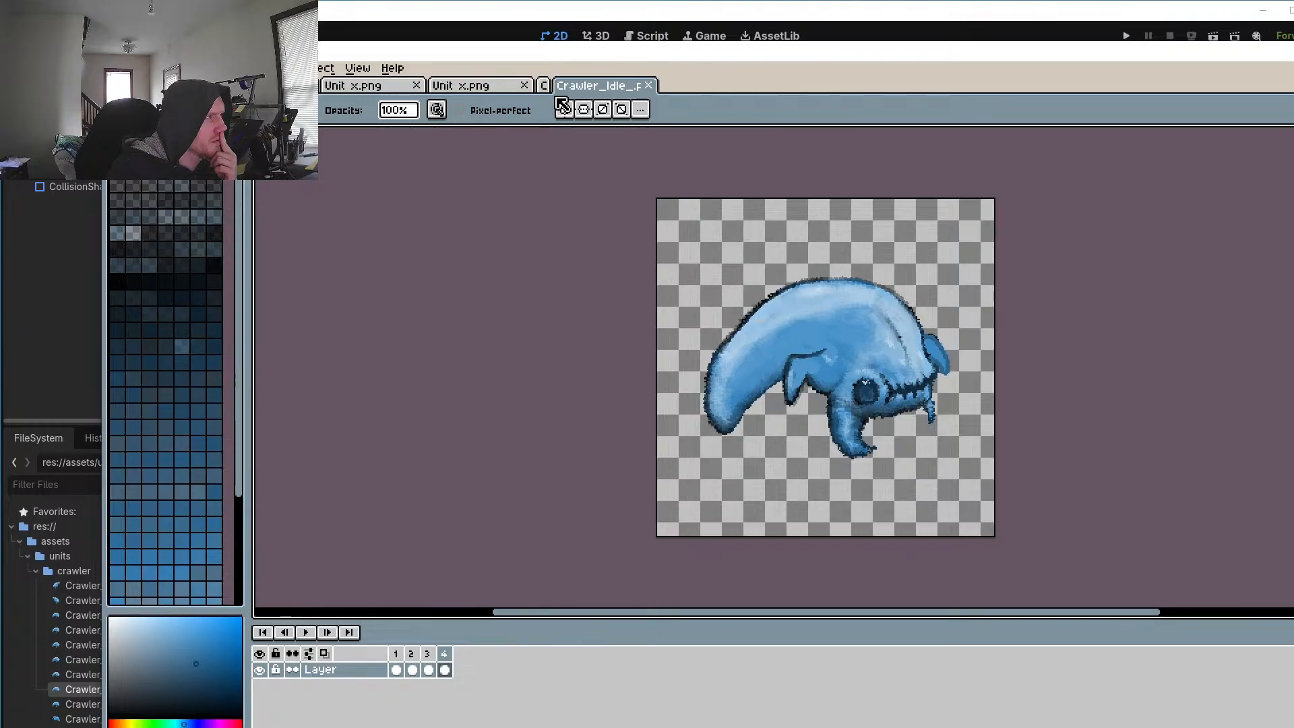
Step: Switch to Godot, run the game with the camera override toggled on, and move the crawler around the map to check its animations
{"action": "left_click", "coordinate": [724, 11]}
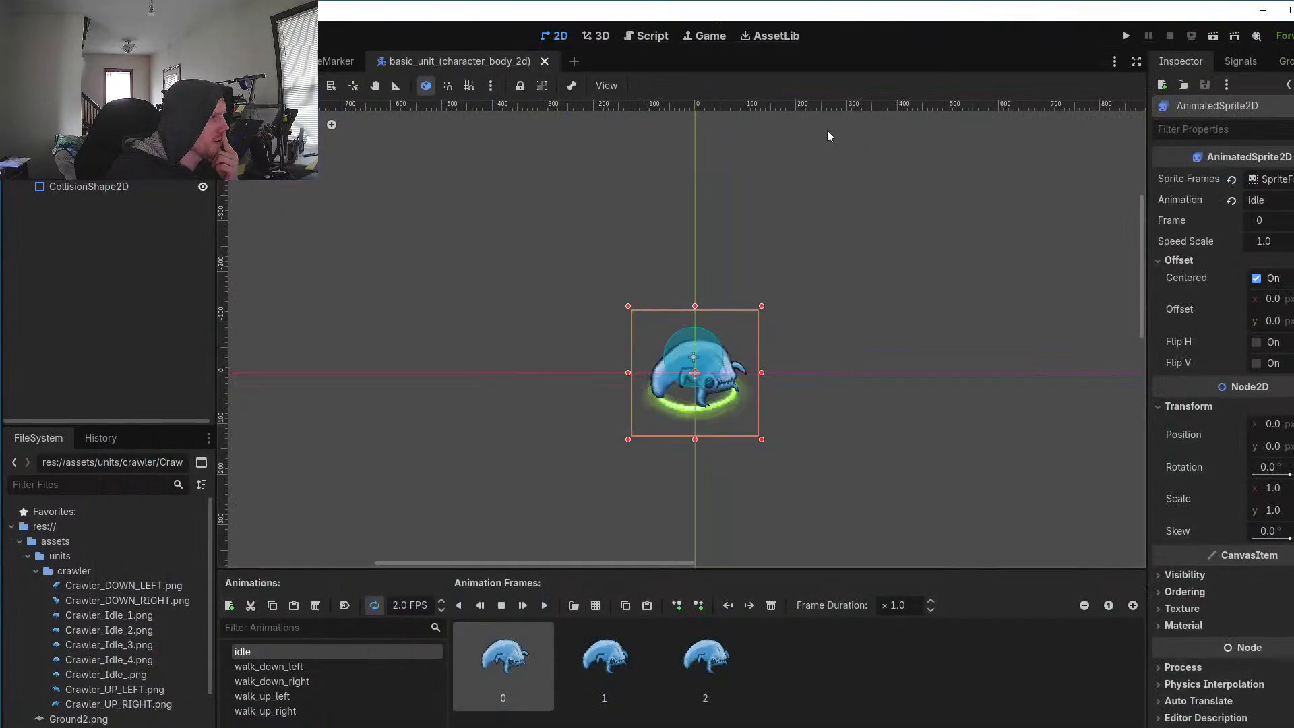
{"action": "left_click", "coordinate": [1125, 35]}
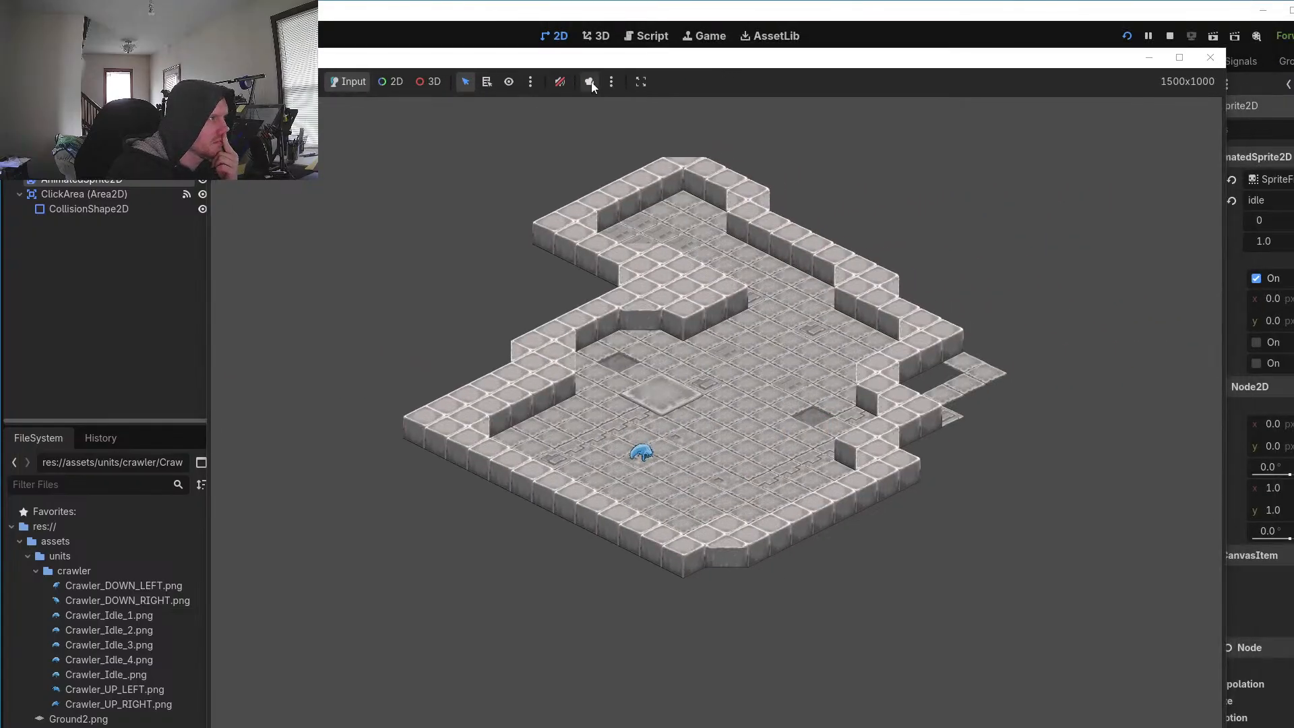
{"action": "left_click", "coordinate": [589, 82]}
{"action": "left_click", "coordinate": [569, 471]}
{"action": "left_click", "coordinate": [637, 475]}
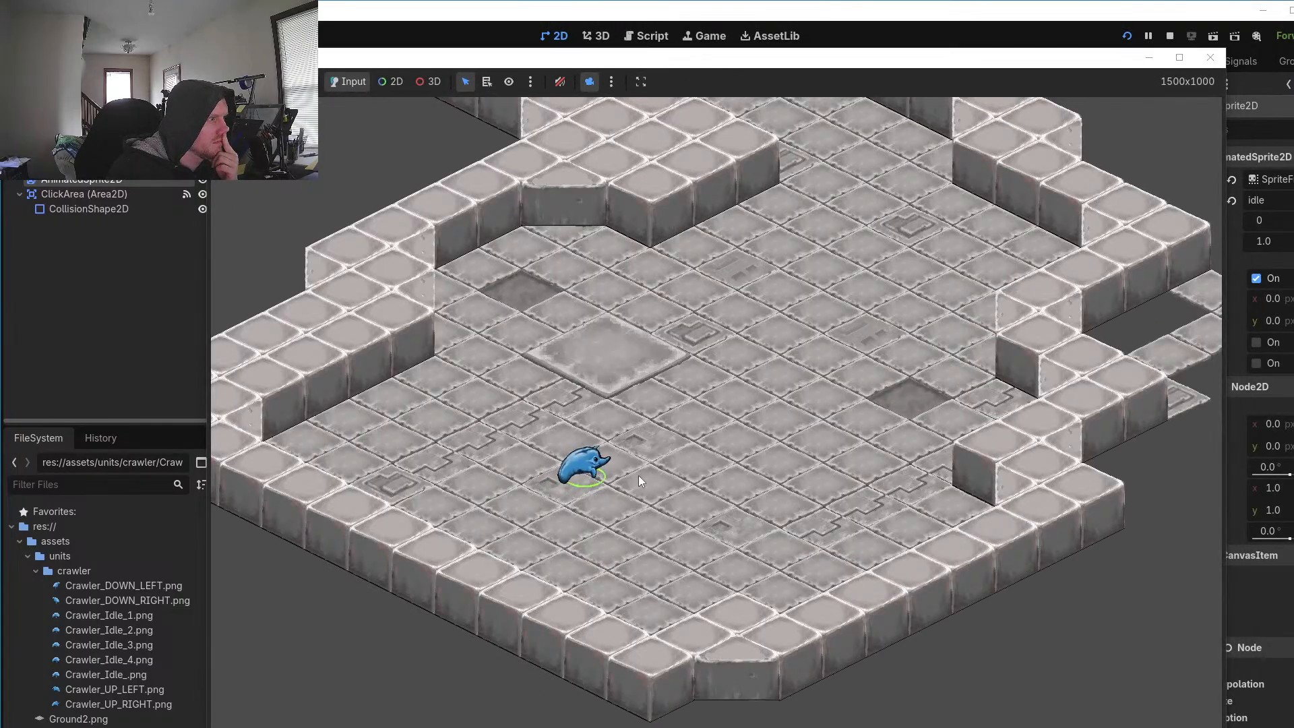
{"action": "left_click", "coordinate": [698, 515]}
{"action": "left_click", "coordinate": [592, 471]}
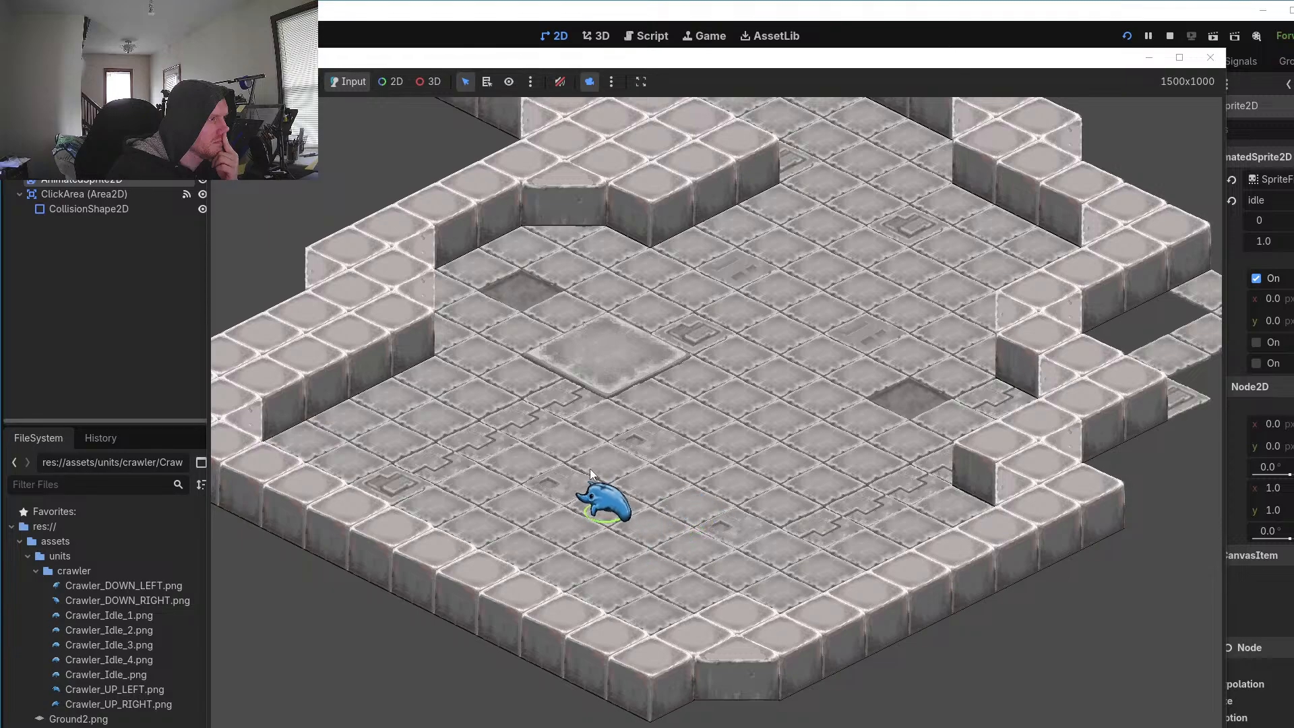
{"action": "left_click", "coordinate": [701, 455]}
{"action": "left_click", "coordinate": [674, 500]}
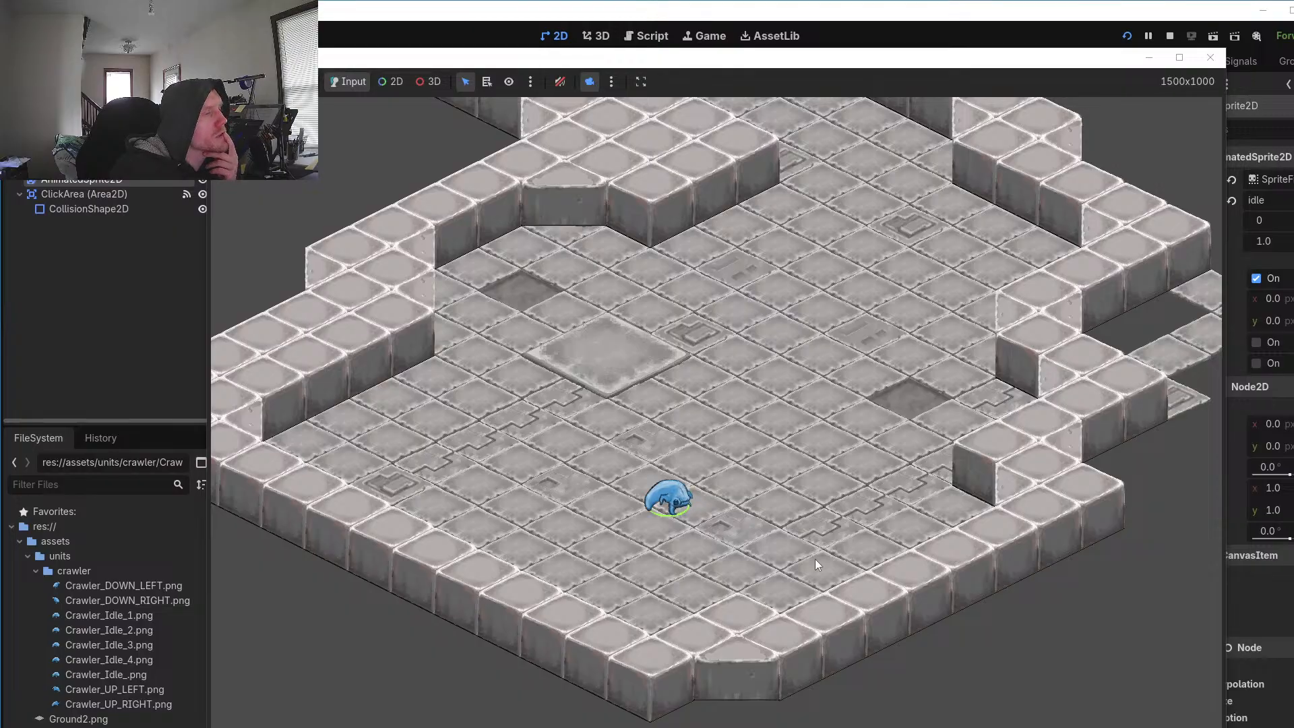
{"action": "left_click", "coordinate": [684, 446]}
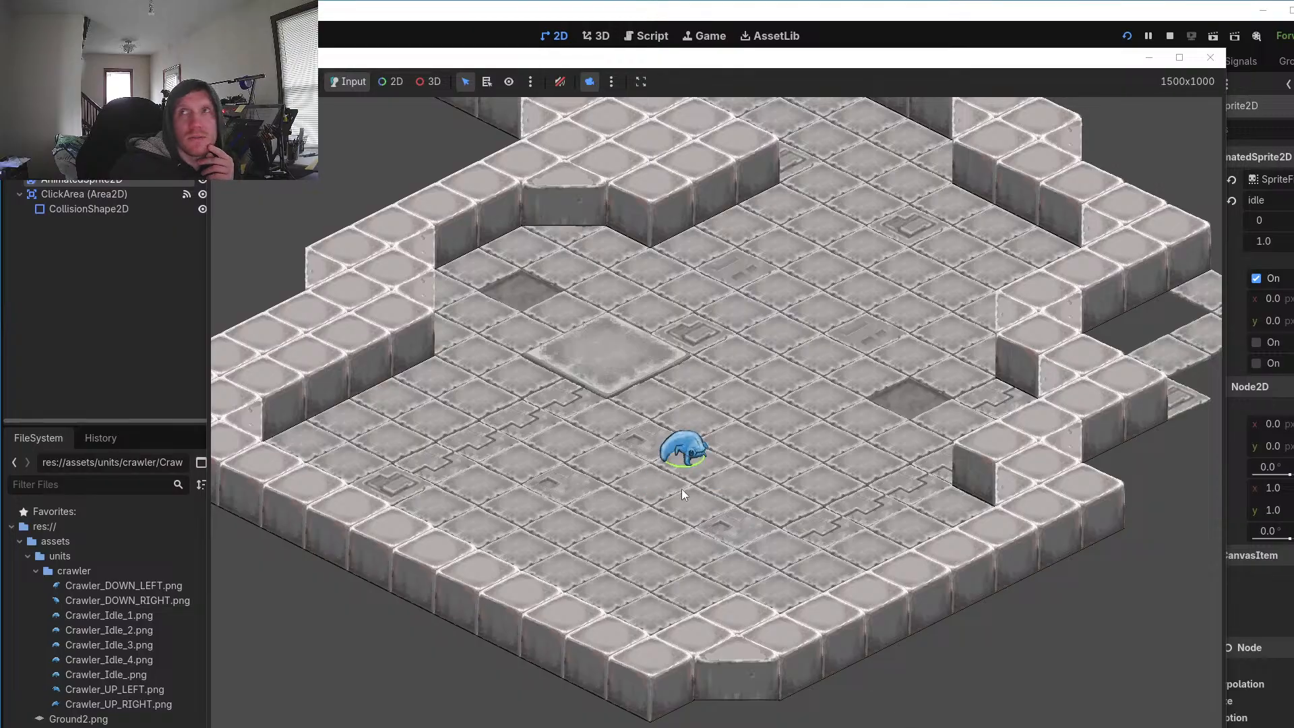
{"action": "left_click", "coordinate": [685, 527]}
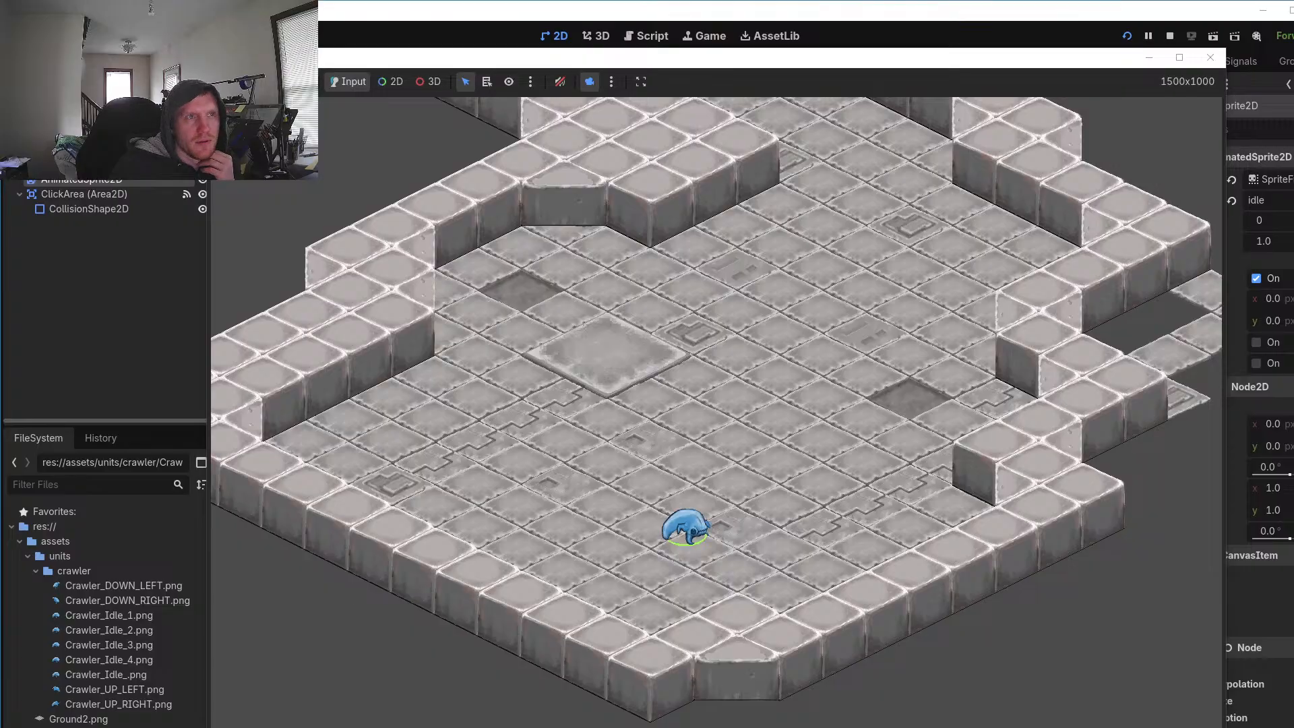
Step: Switch back to Aseprite and step through the four Crawler_Idle_ frames twice to compare the poses
{"action": "key", "text": "alt+Tab"}
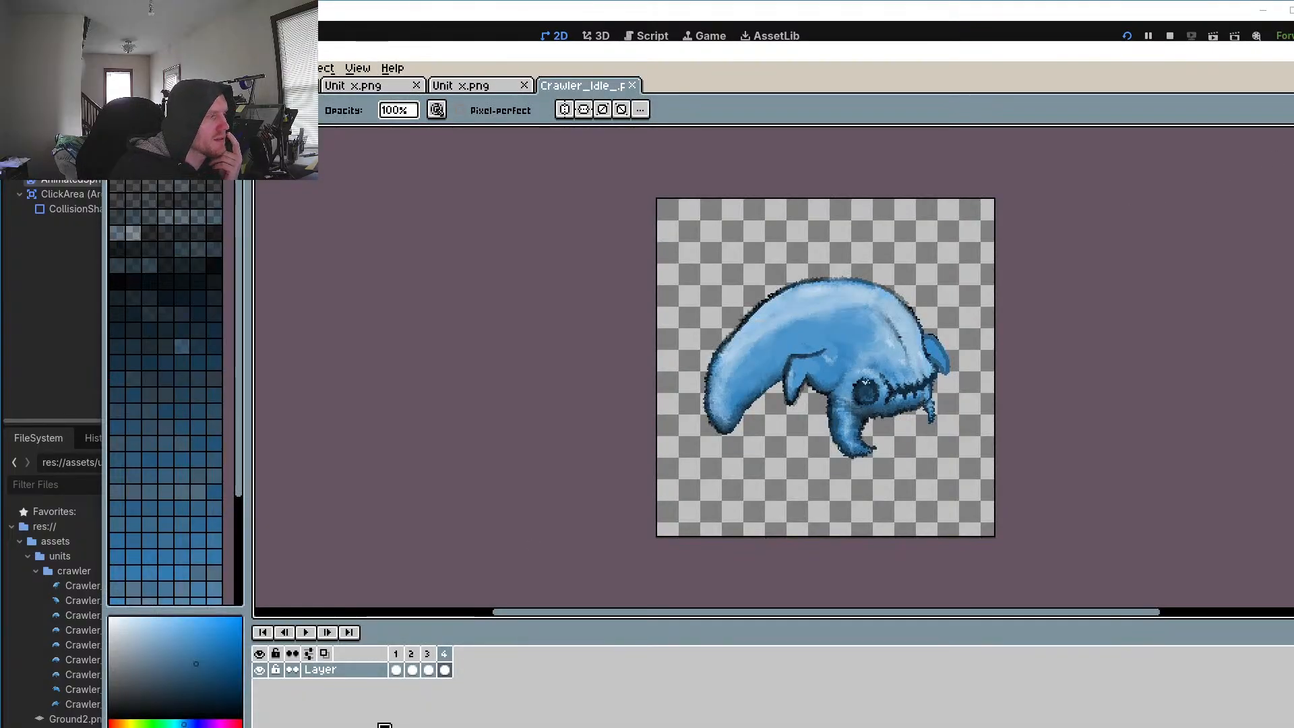
{"action": "left_click", "coordinate": [409, 667]}
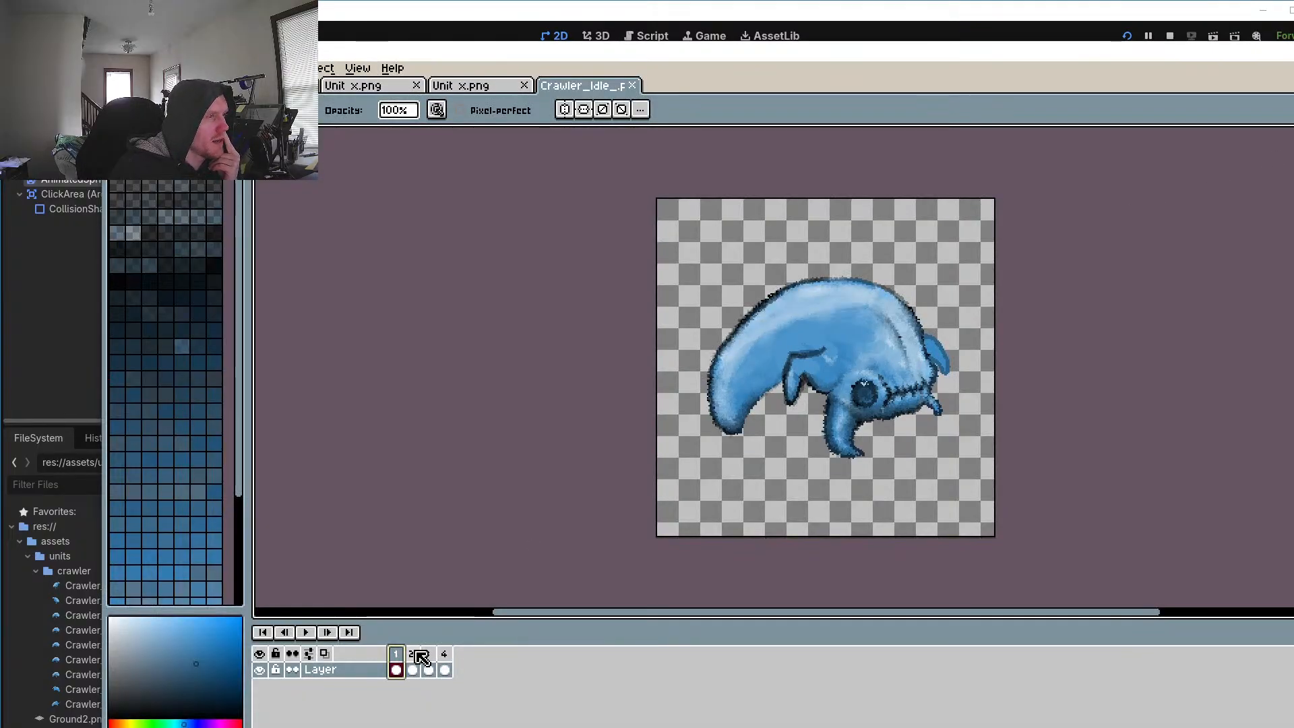
{"action": "left_click", "coordinate": [430, 666]}
{"action": "left_click", "coordinate": [444, 667]}
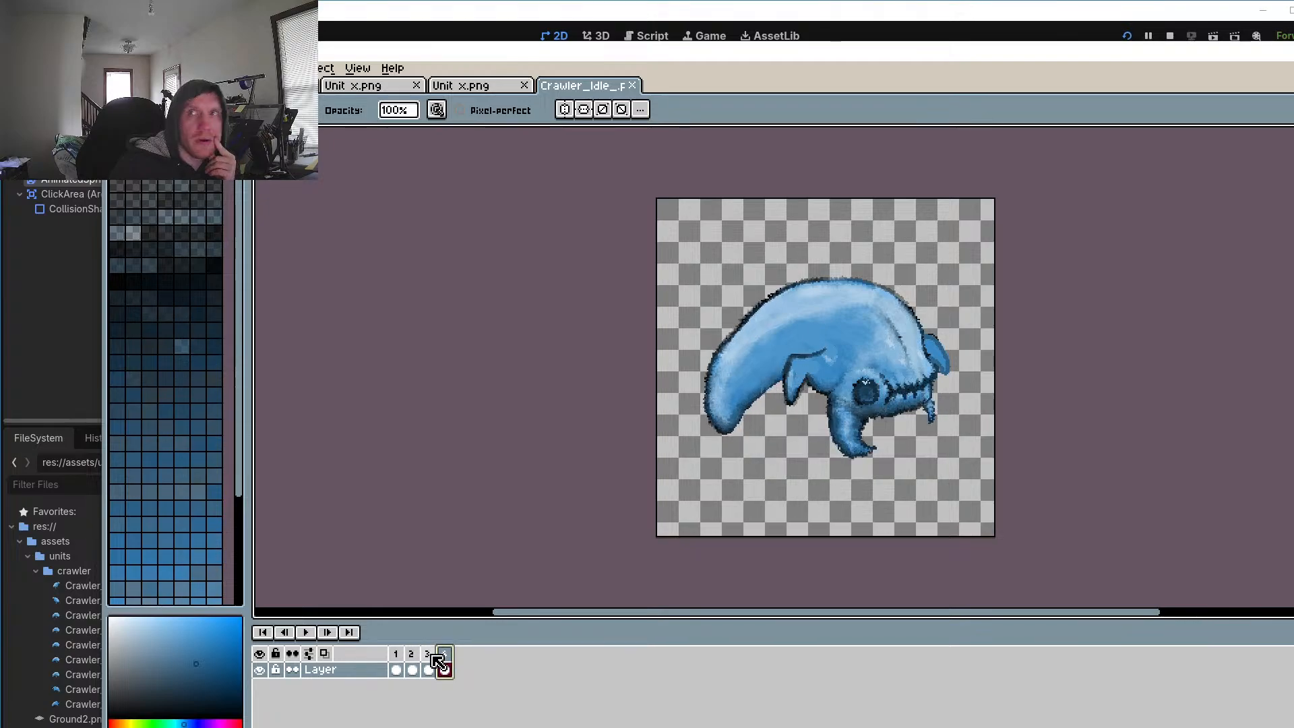
{"action": "left_click", "coordinate": [397, 667]}
{"action": "left_click", "coordinate": [411, 667]}
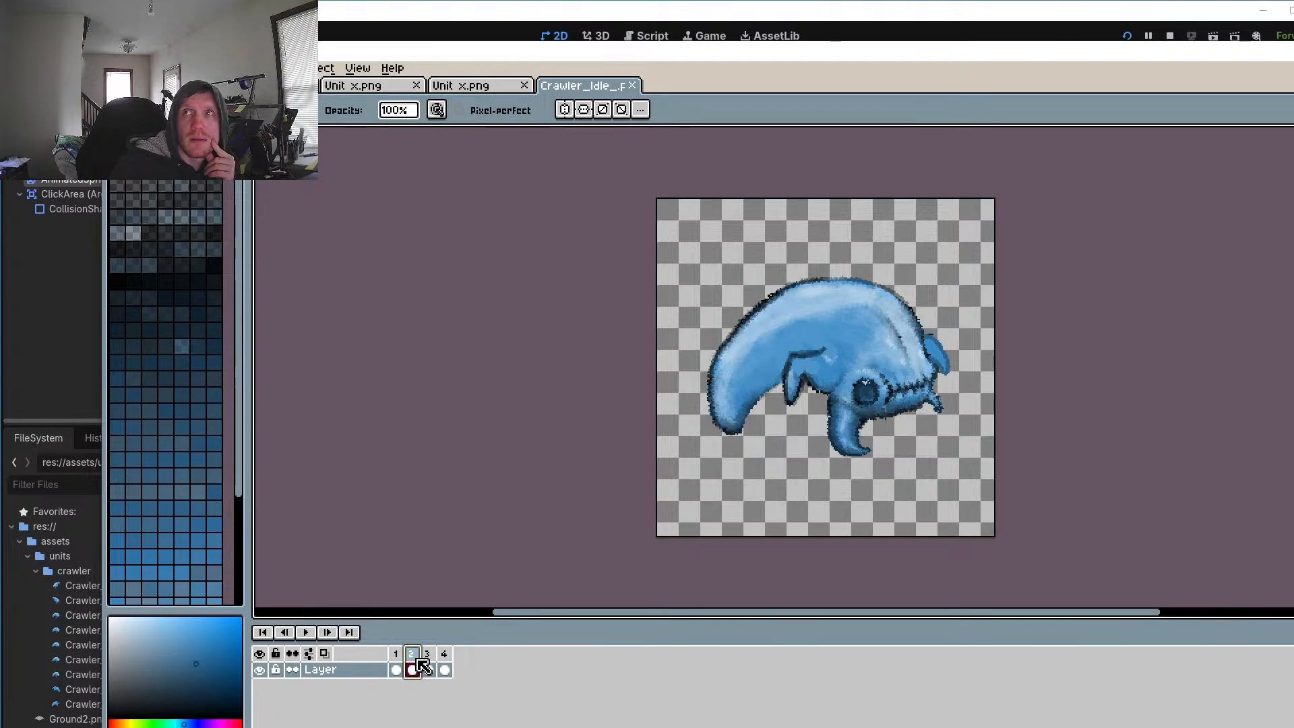
{"action": "left_click", "coordinate": [429, 659]}
{"action": "left_click", "coordinate": [442, 659]}
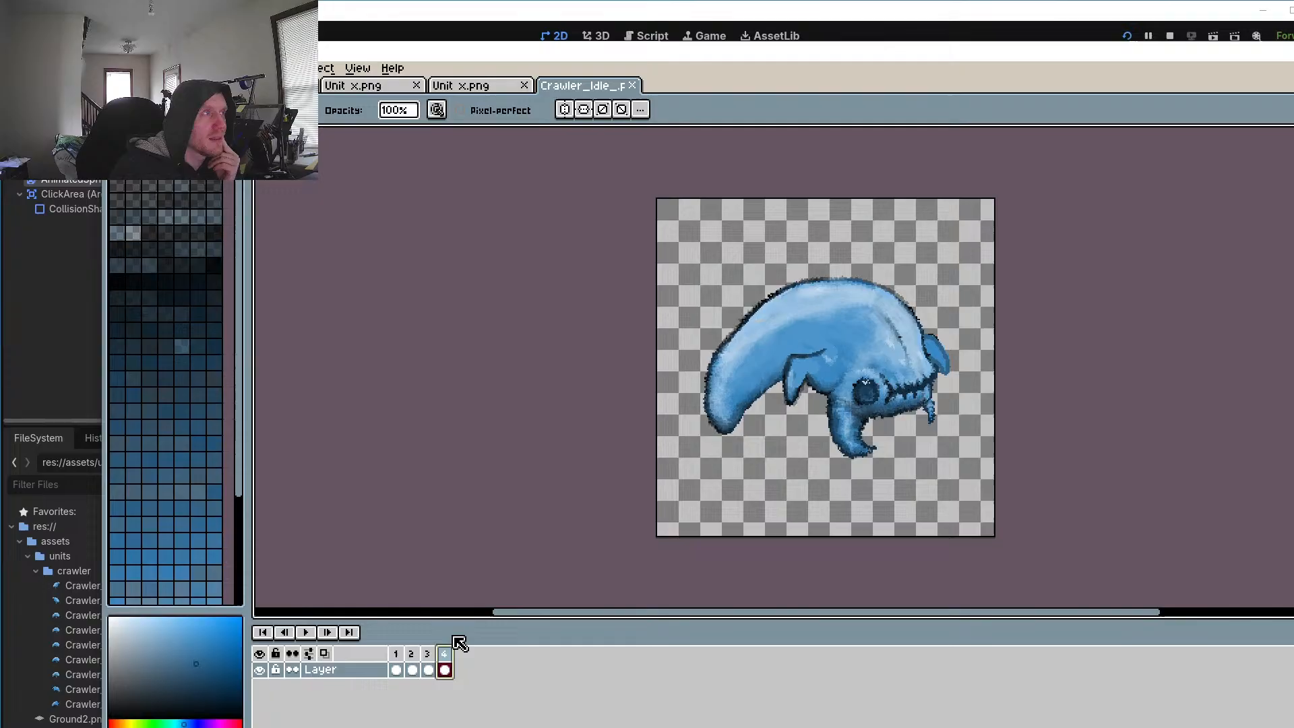
Step: Switch to Godot and compare the crawler folder's idle images with the AnimatedSprite2D's idle animation frames
{"action": "left_click", "coordinate": [674, 14]}
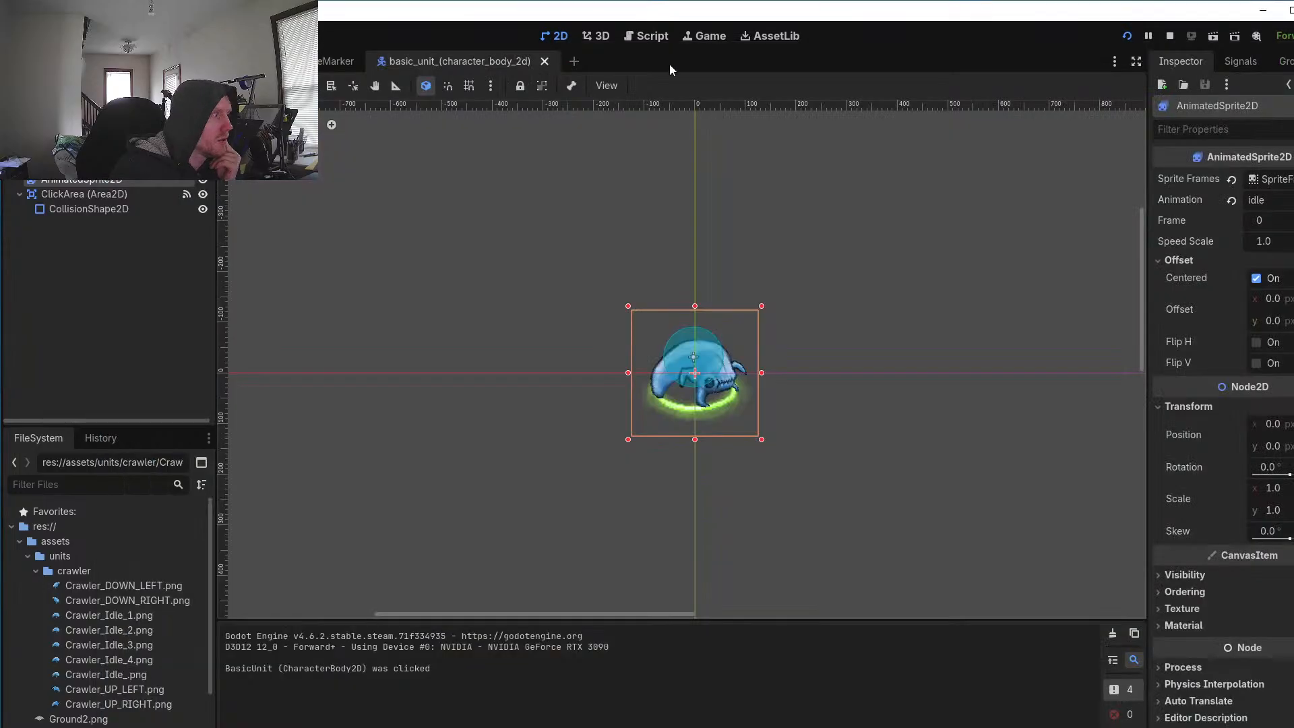
{"action": "left_click", "coordinate": [94, 568]}
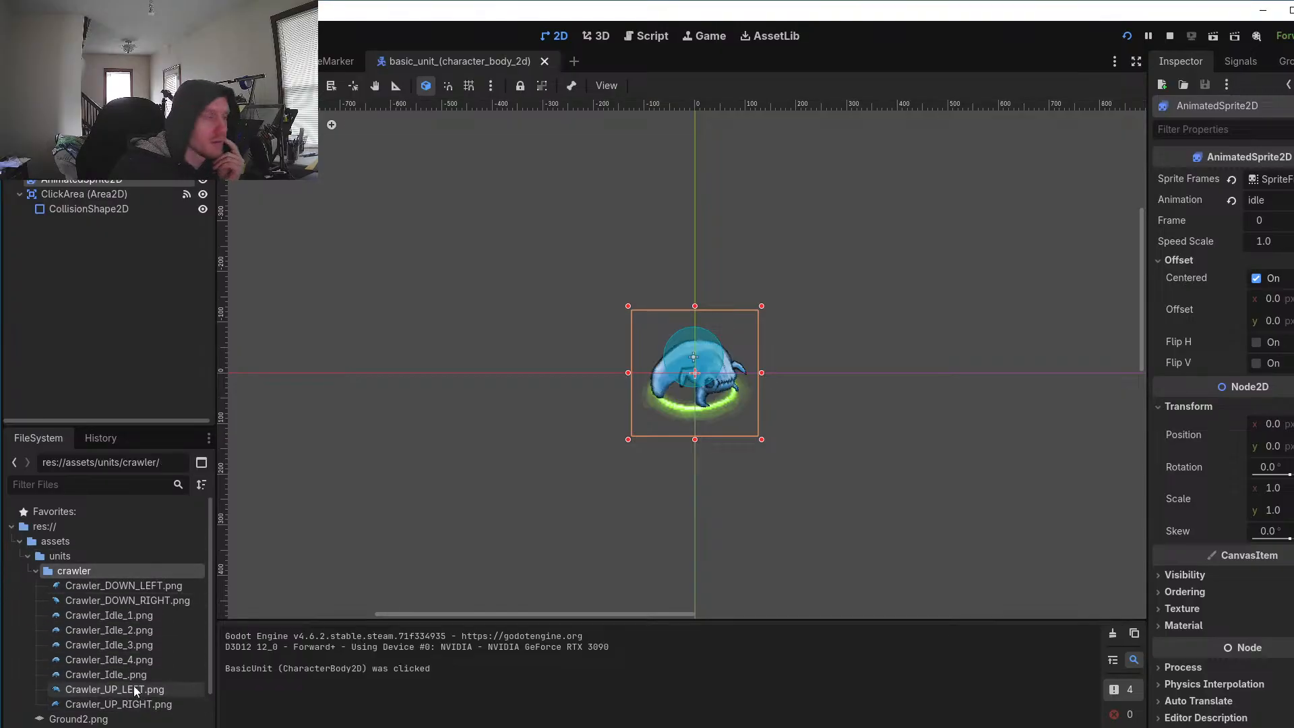
{"action": "left_click", "coordinate": [97, 183]}
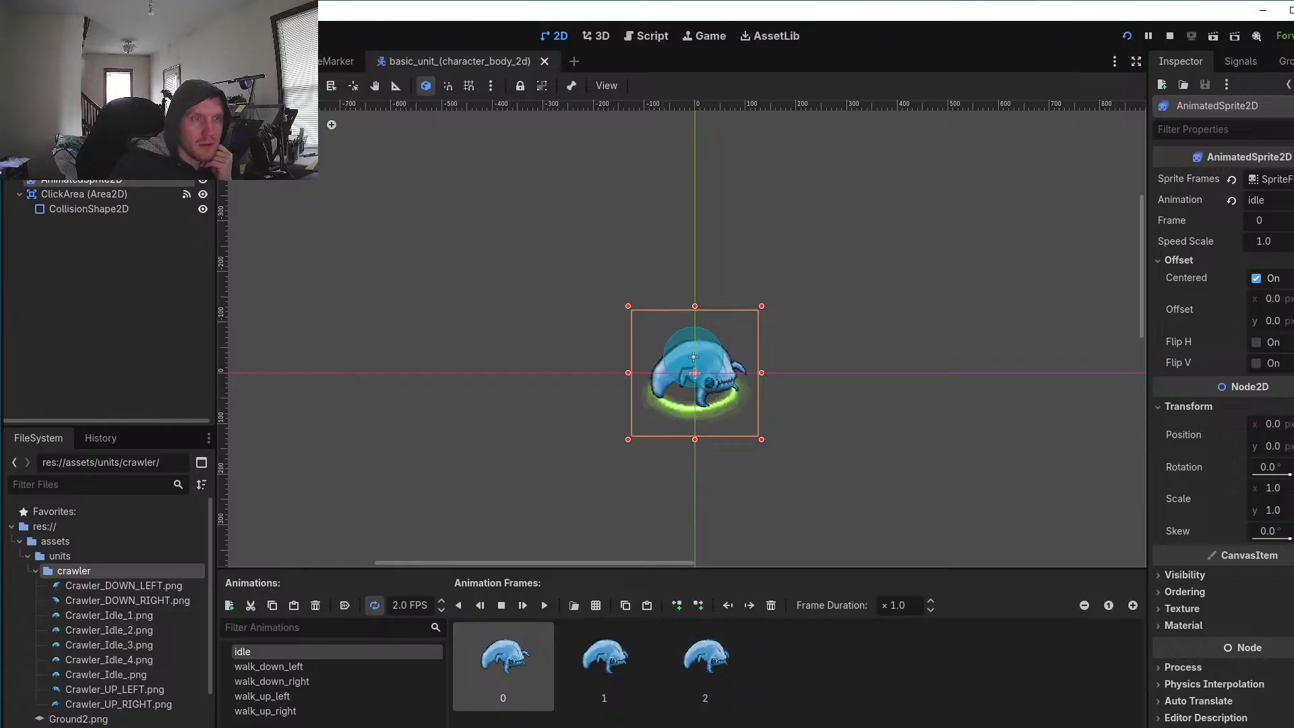
{"action": "key", "text": "alt+Tab"}
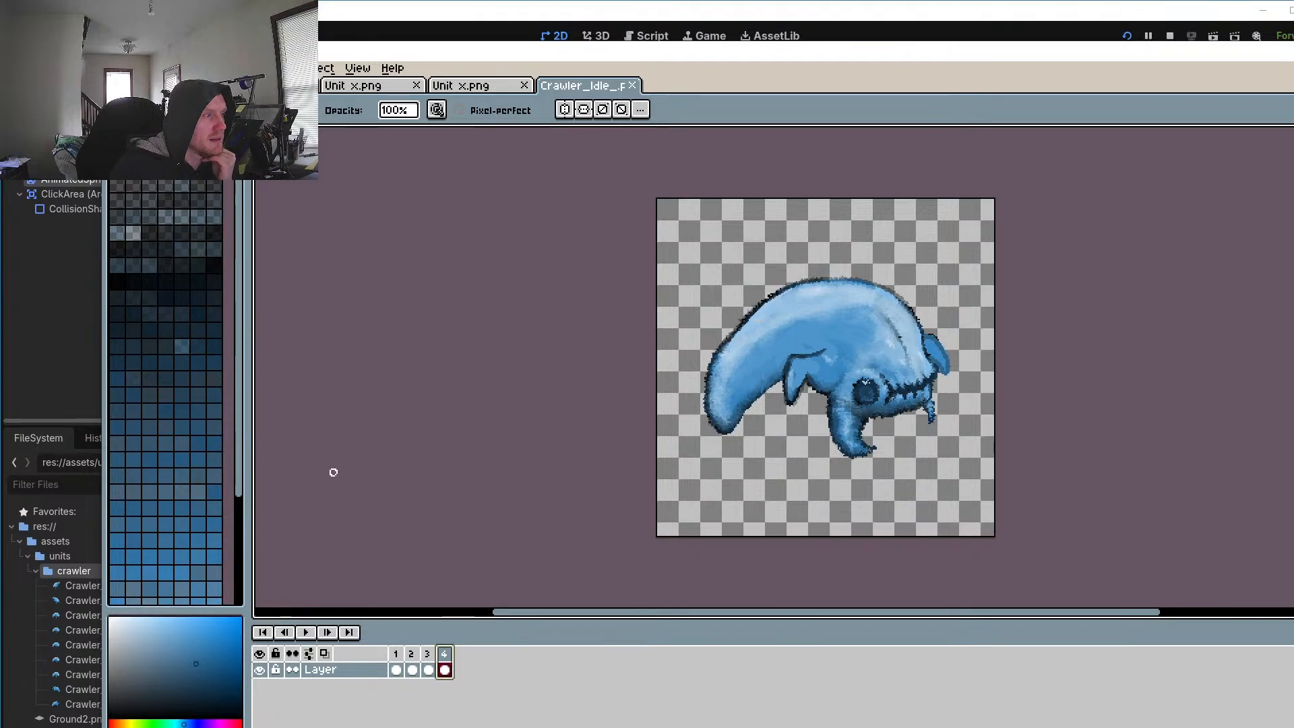
{"action": "left_click", "coordinate": [118, 68]}
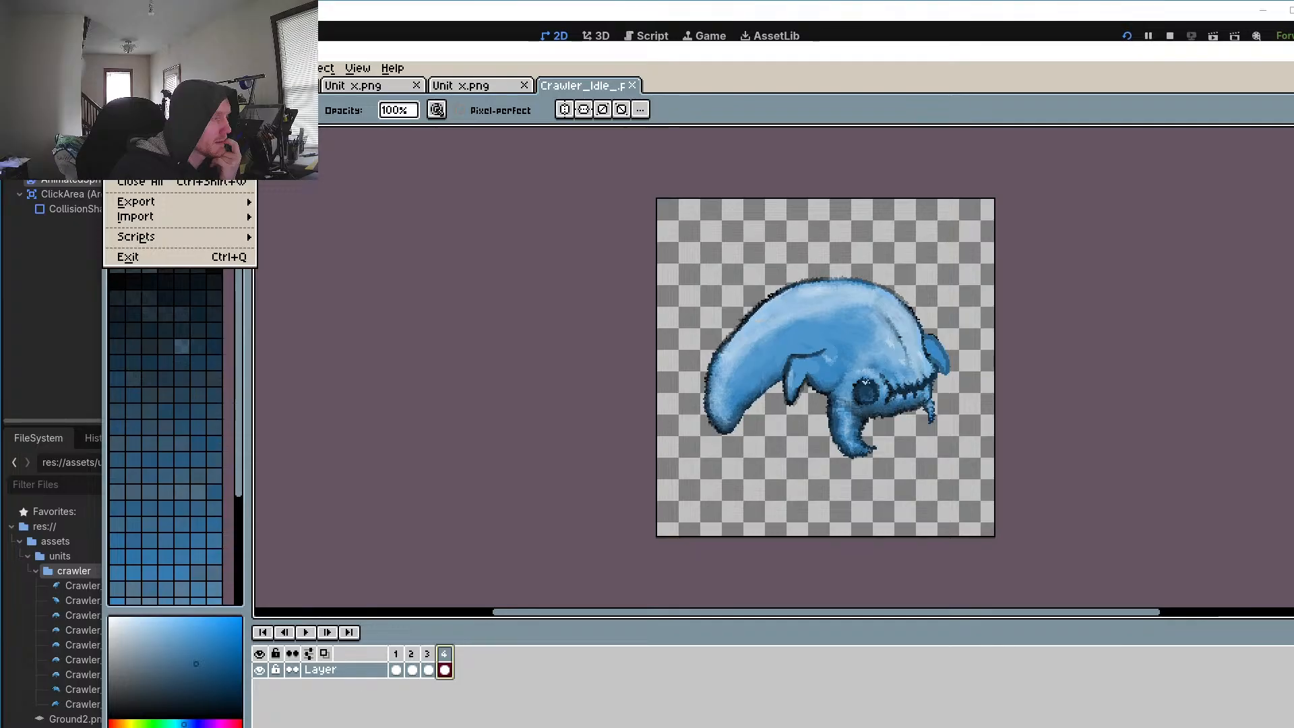
{"action": "key", "text": "Escape"}
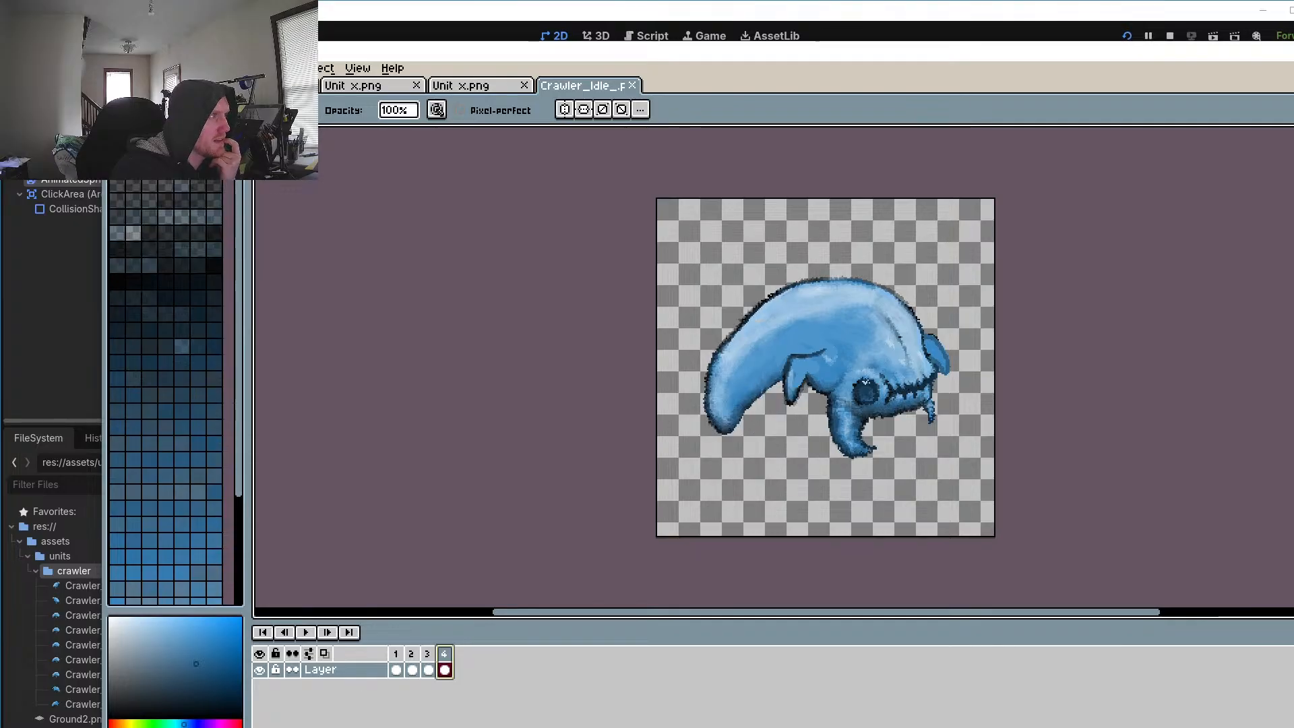
{"action": "left_click", "coordinate": [716, 19]}
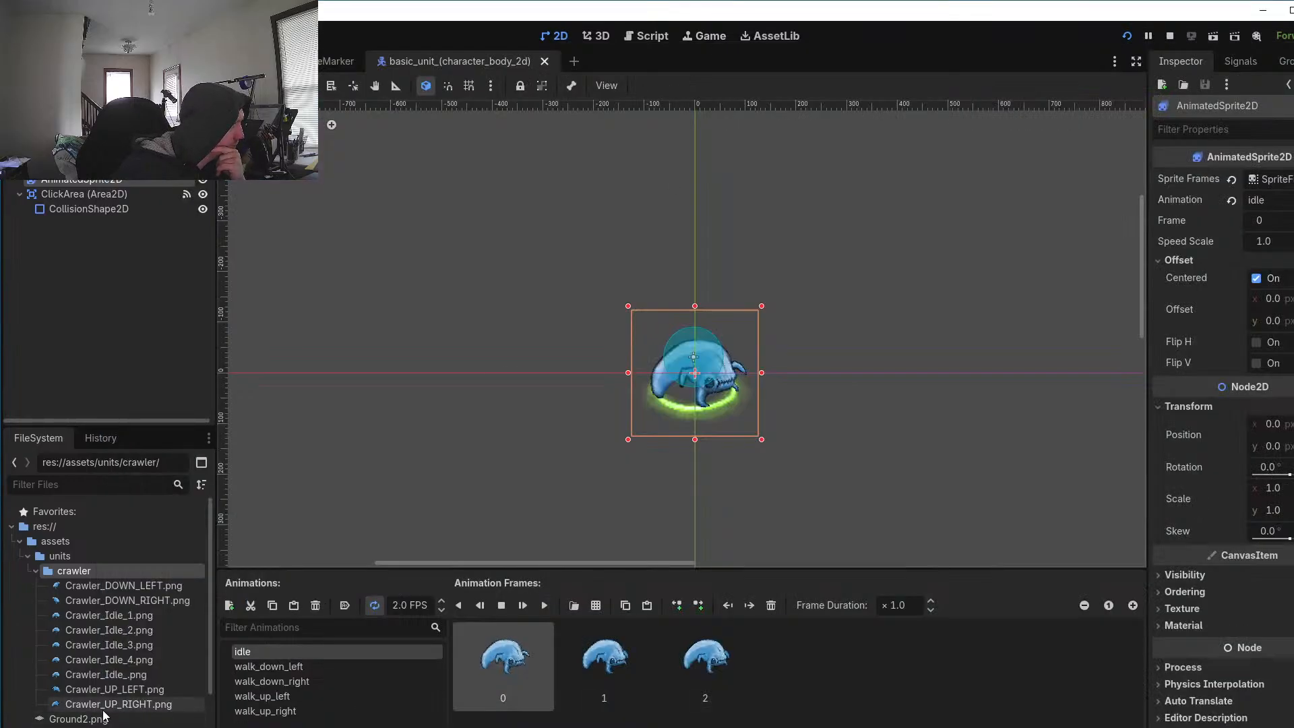
{"action": "mouse_move", "coordinate": [104, 679]}
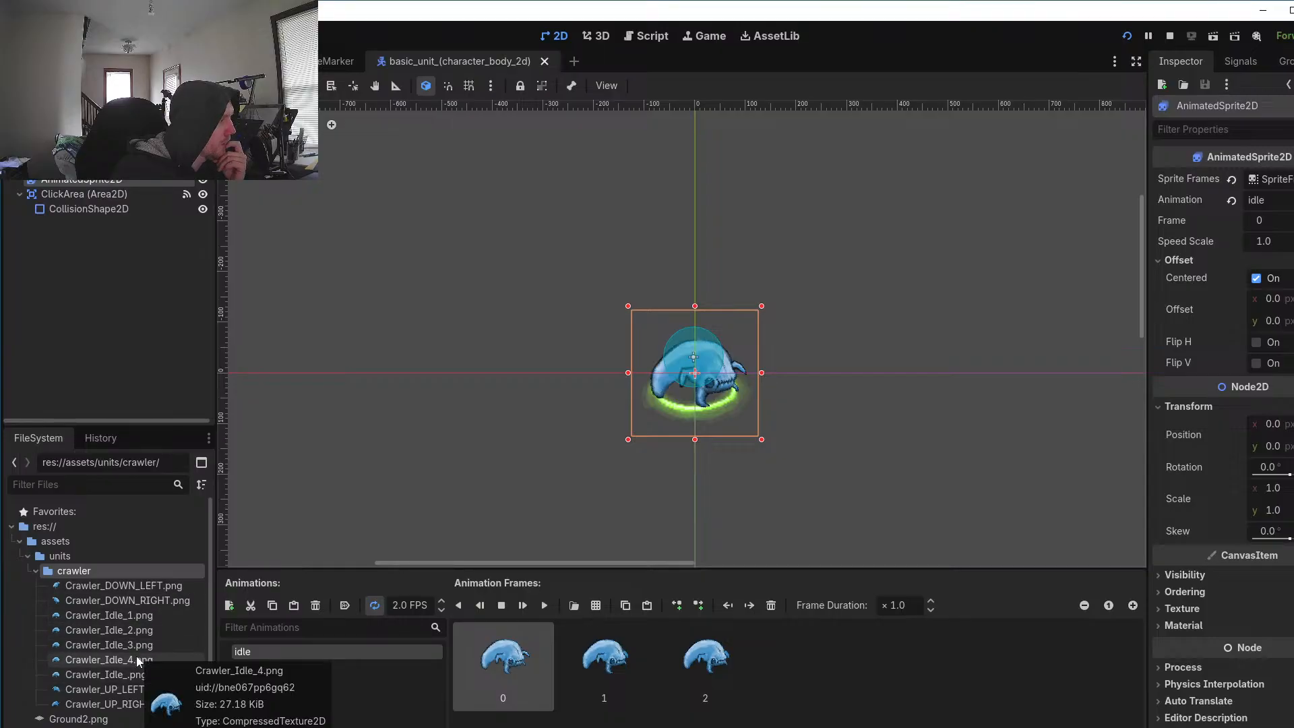
Step: Open Crawler_Idle_4.png on its own in Aseprite to inspect it, and close it again
{"action": "key", "text": "alt+Tab"}
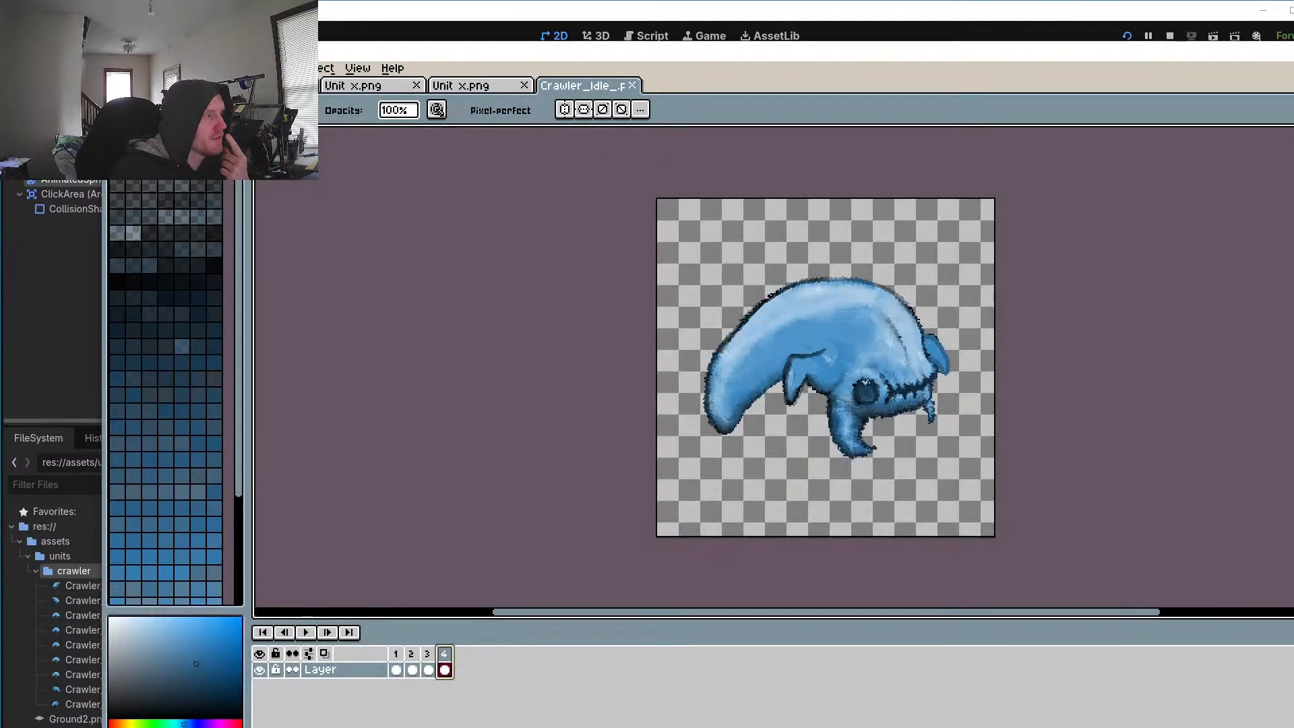
{"action": "key", "text": "alt+f"}
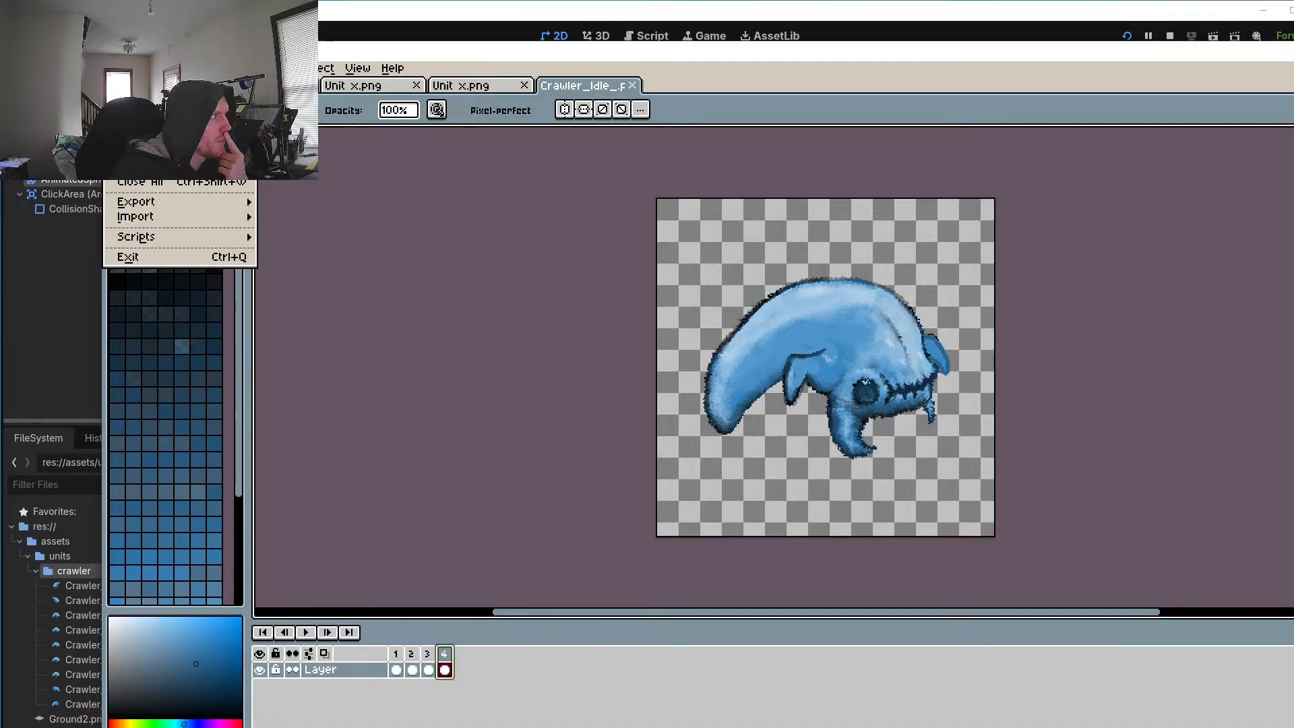
{"action": "key", "text": "o"}
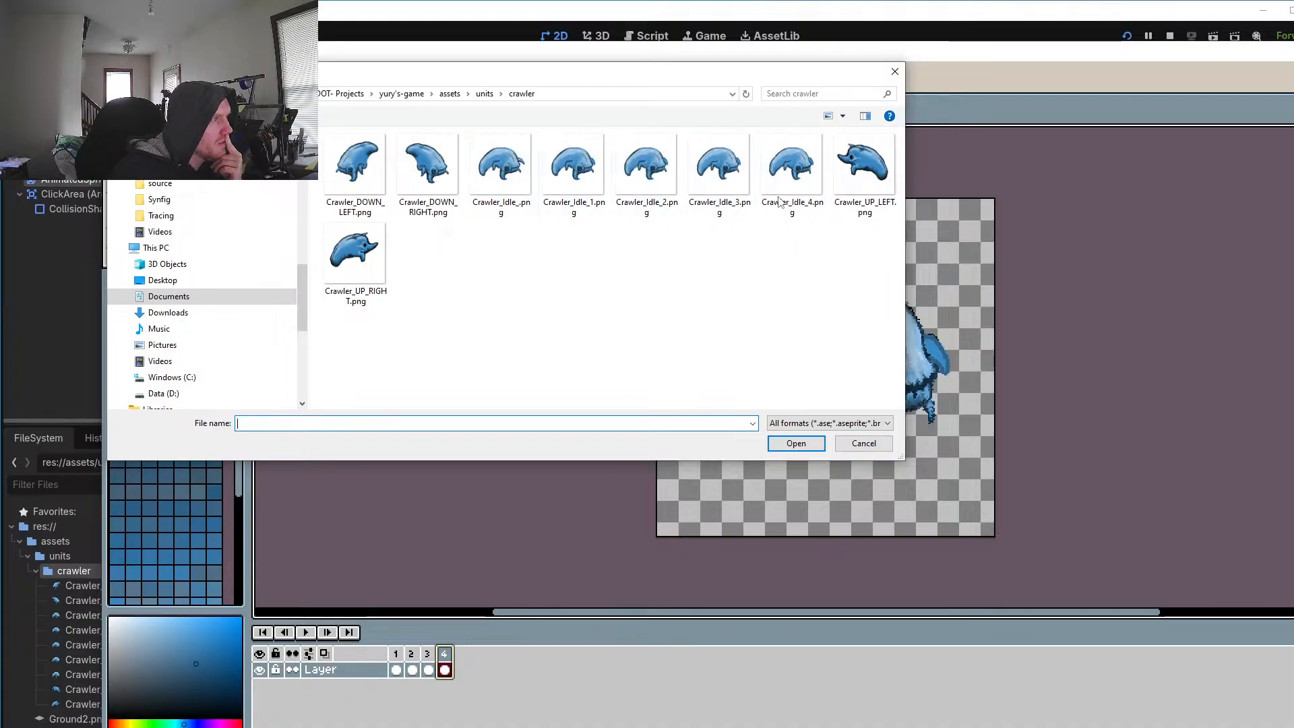
{"action": "left_click", "coordinate": [862, 445]}
{"action": "left_click", "coordinate": [120, 68]}
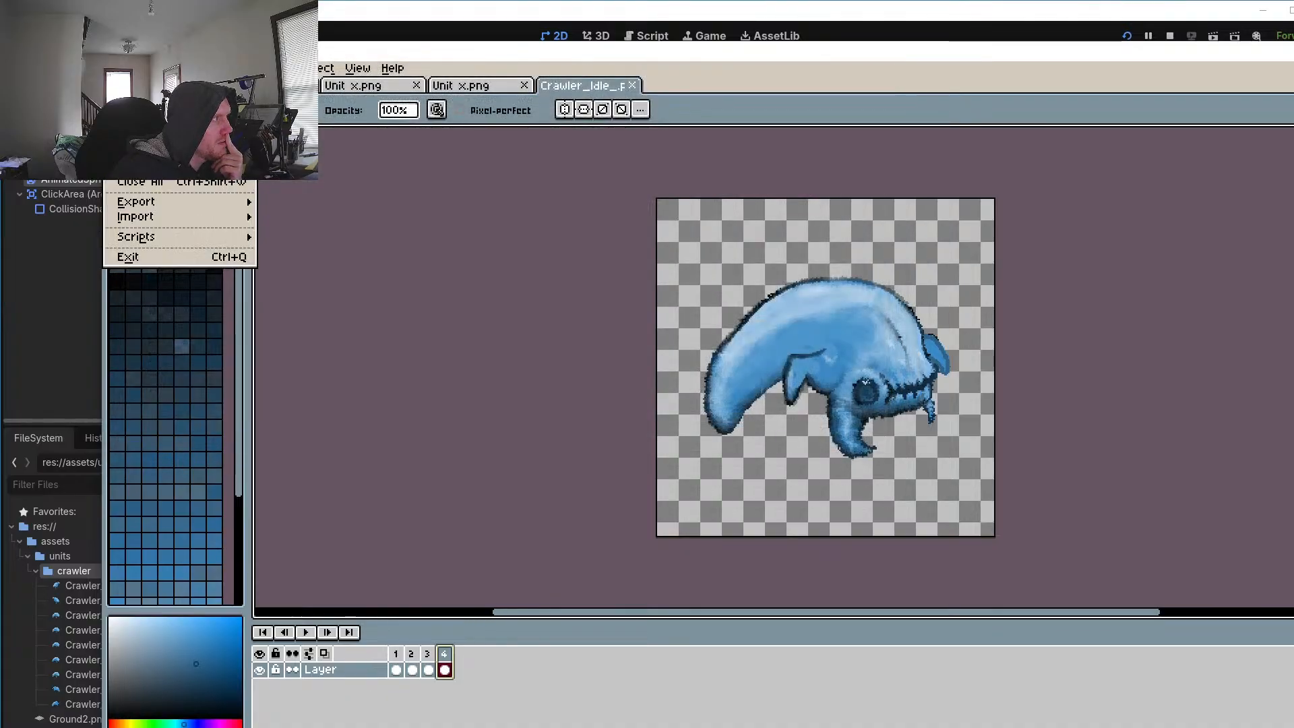
{"action": "left_click", "coordinate": [128, 98]}
{"action": "double_click", "coordinate": [768, 197]}
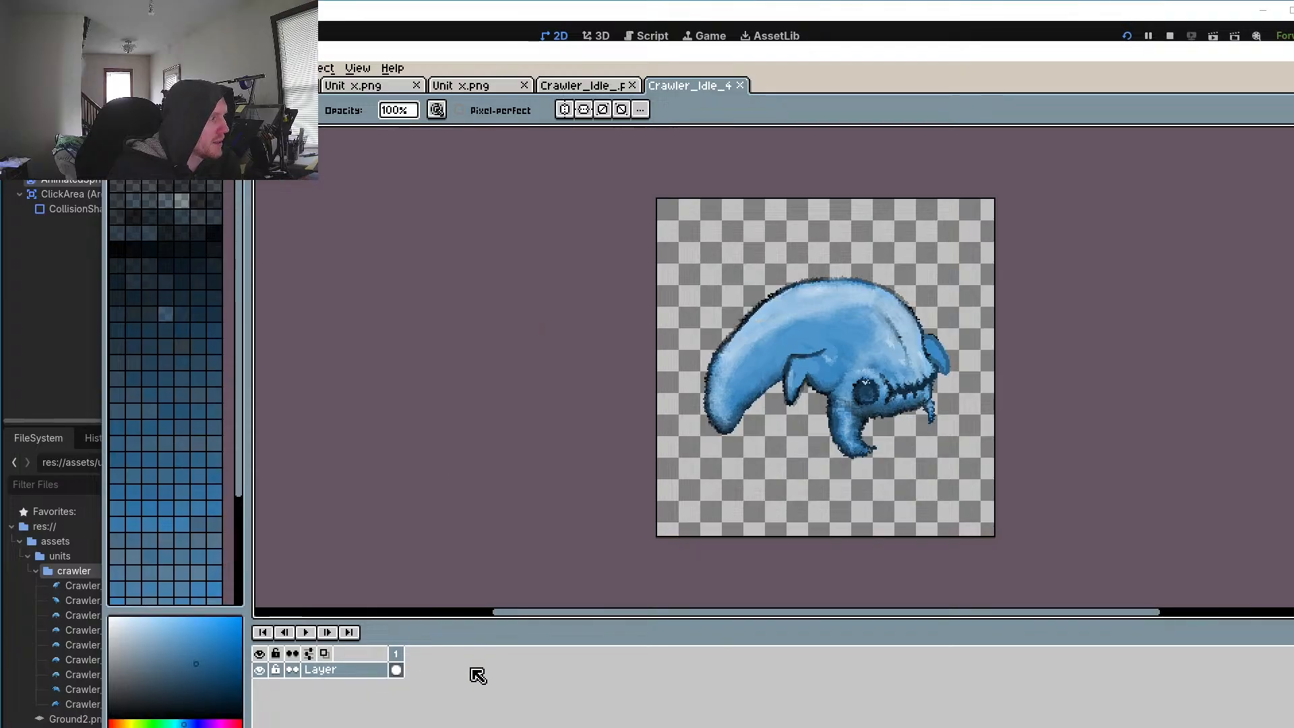
{"action": "left_click", "coordinate": [739, 86]}
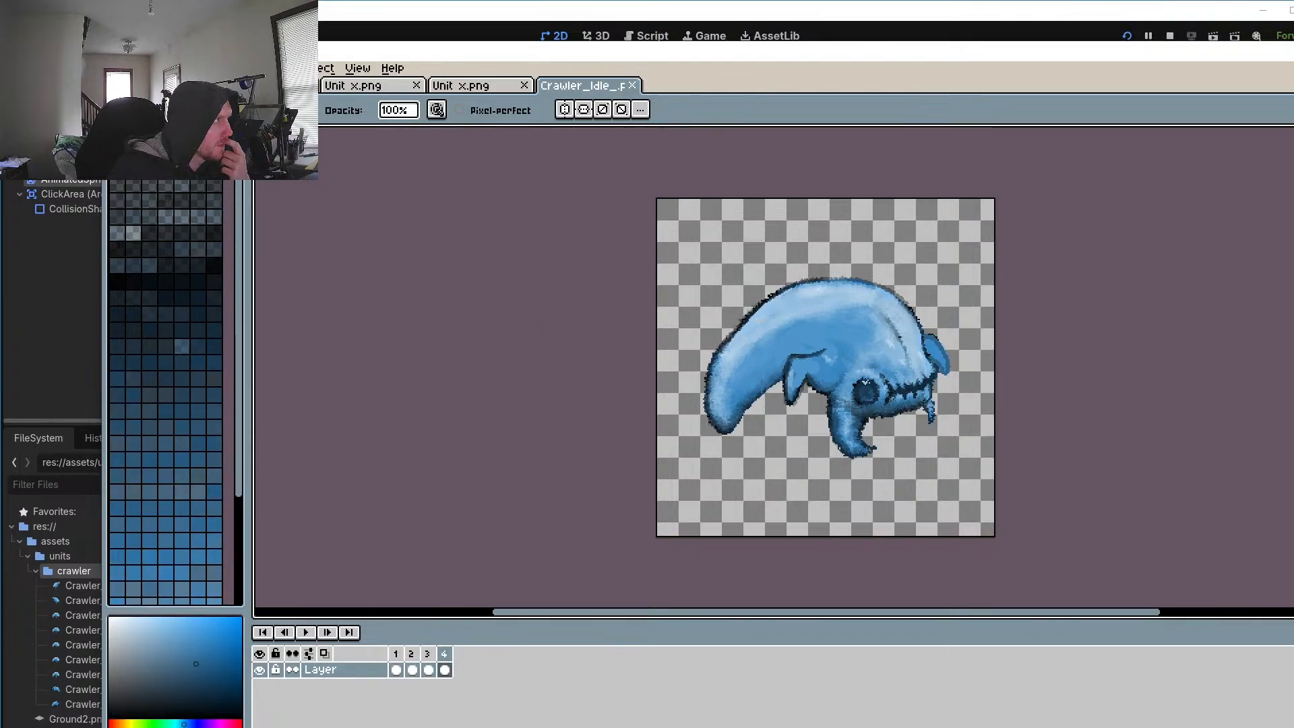
Step: Open Crawler_Idle_1.png and Crawler_Idle_2.png as separate single images, without loading the sequence, to inspect their poses
{"action": "left_click", "coordinate": [119, 68]}
{"action": "left_click", "coordinate": [135, 102]}
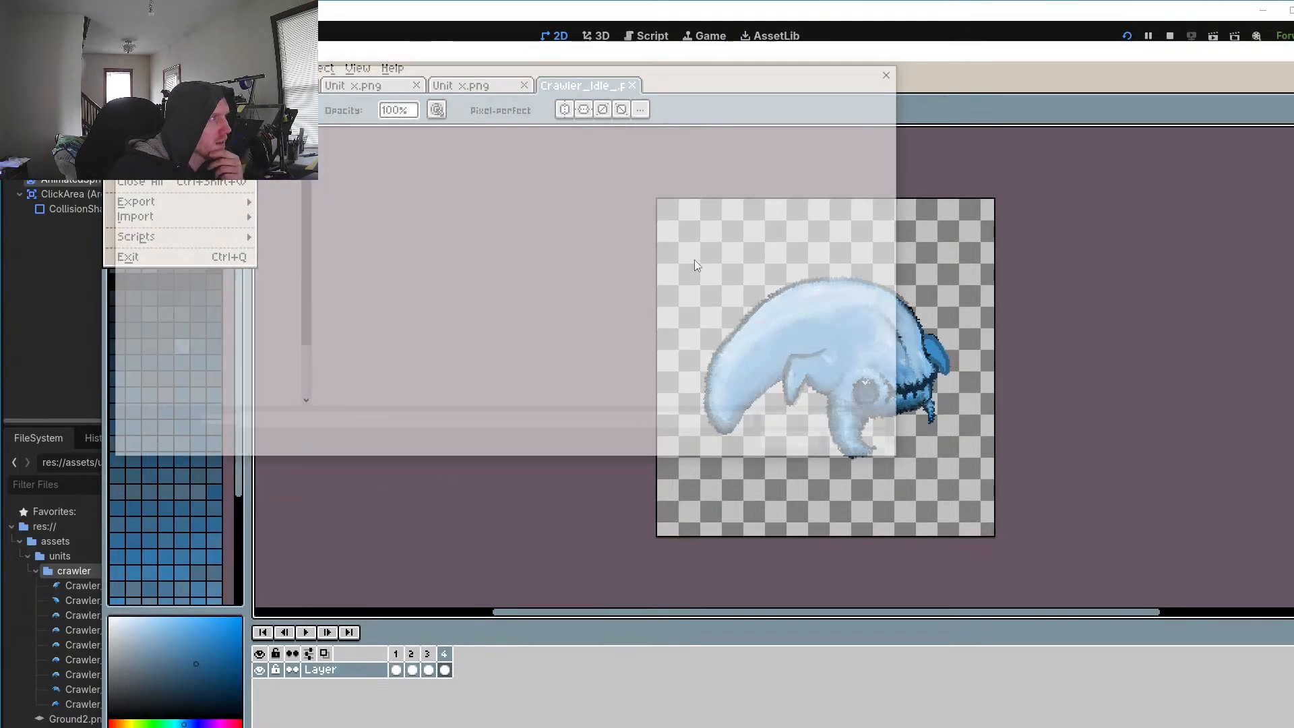
{"action": "double_click", "coordinate": [580, 182]}
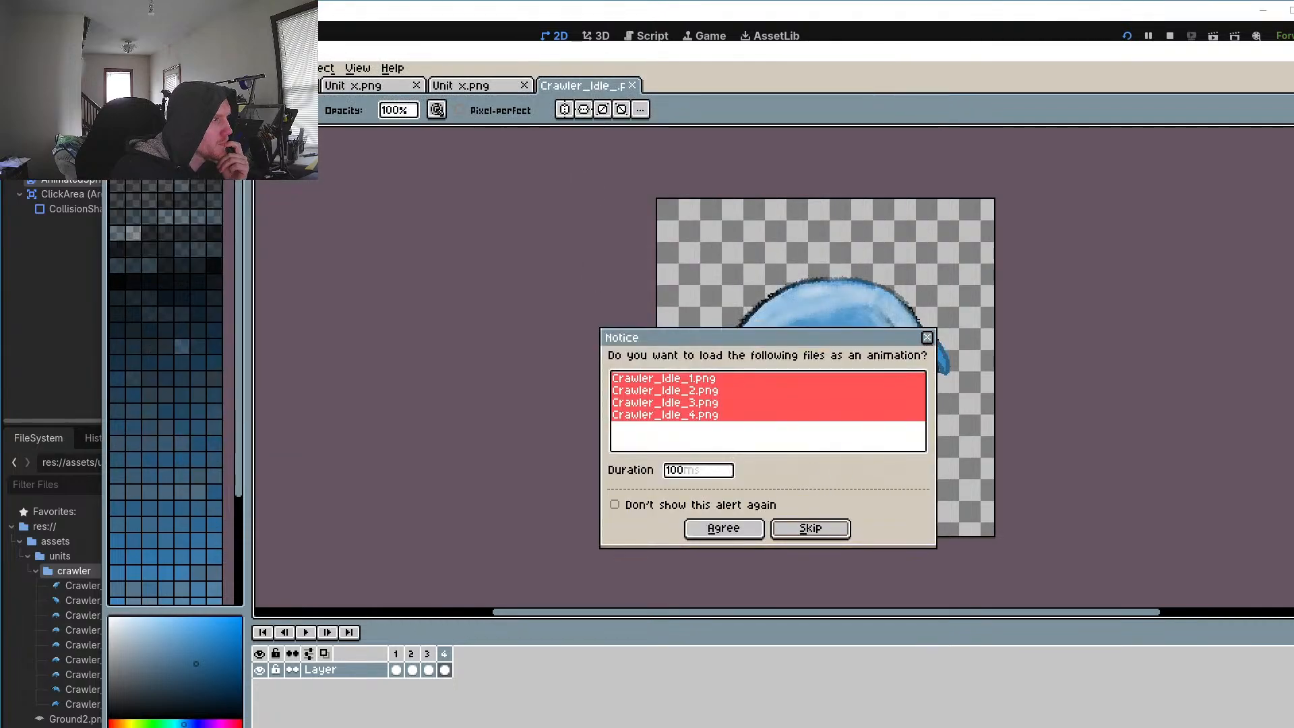
{"action": "left_click", "coordinate": [924, 338]}
{"action": "left_click", "coordinate": [119, 68]}
{"action": "left_click", "coordinate": [135, 102]}
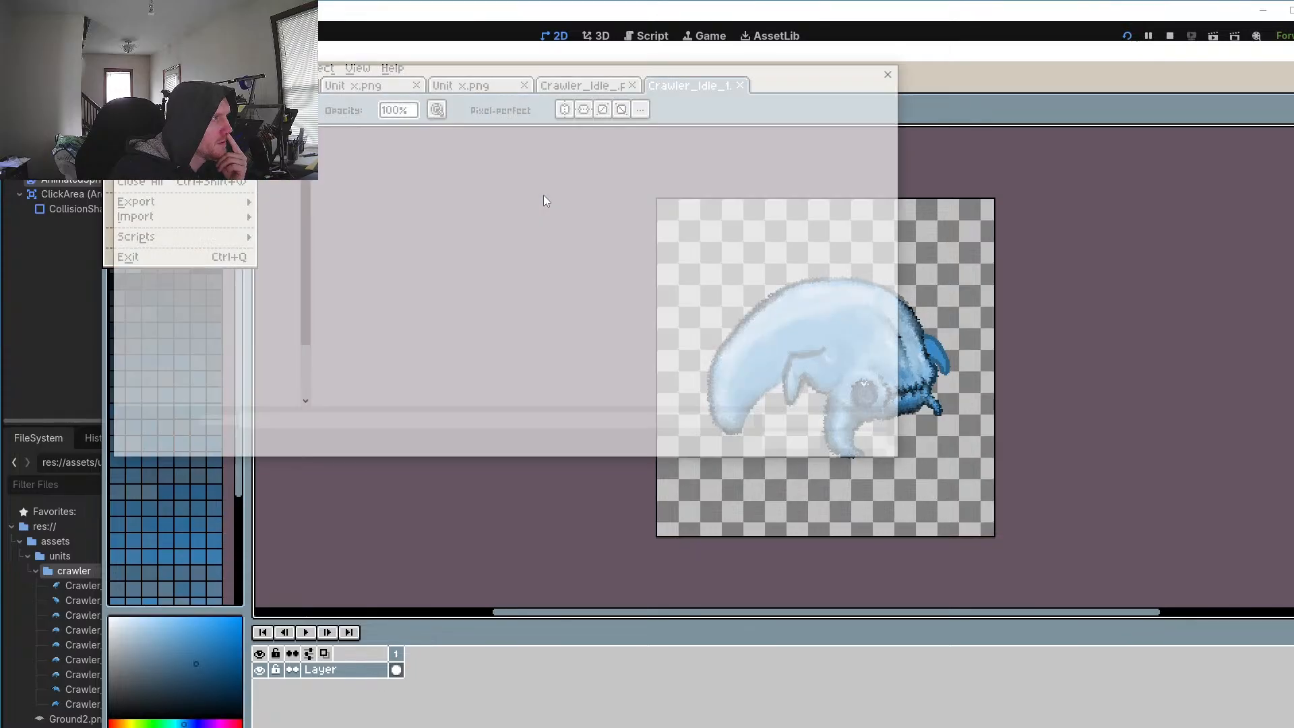
{"action": "double_click", "coordinate": [627, 173]}
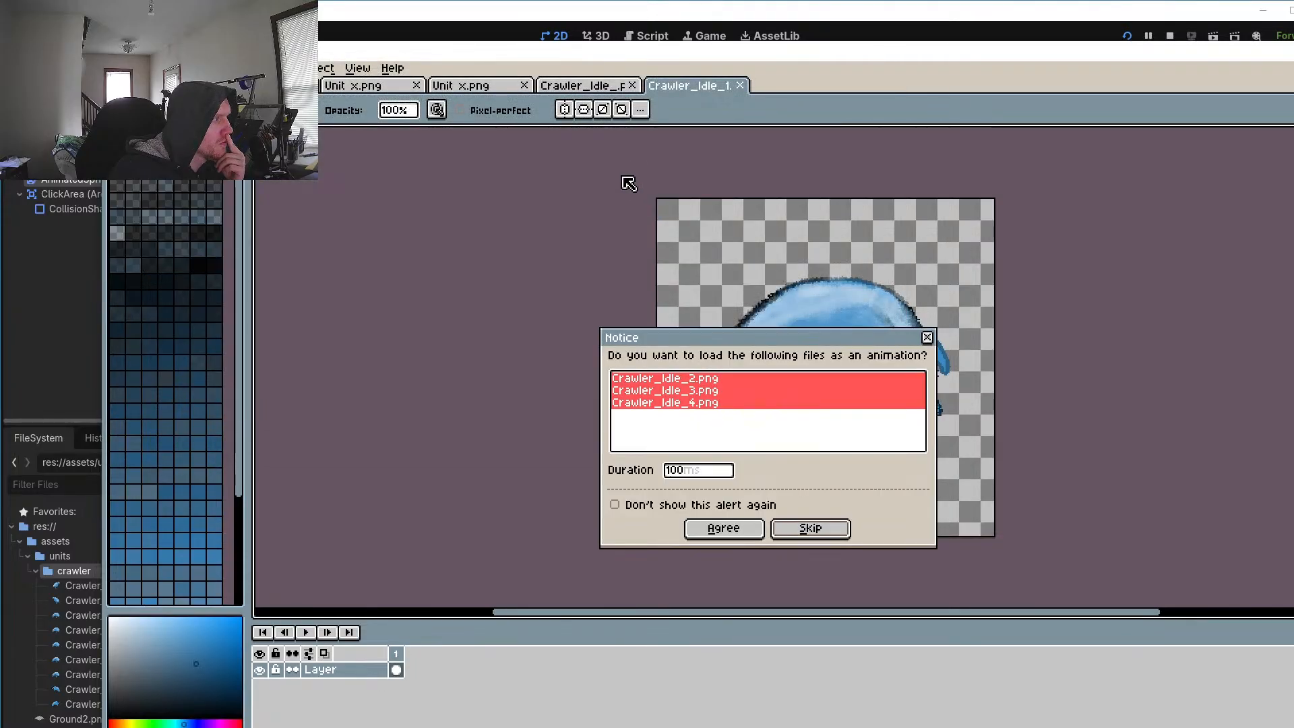
{"action": "left_click", "coordinate": [927, 337]}
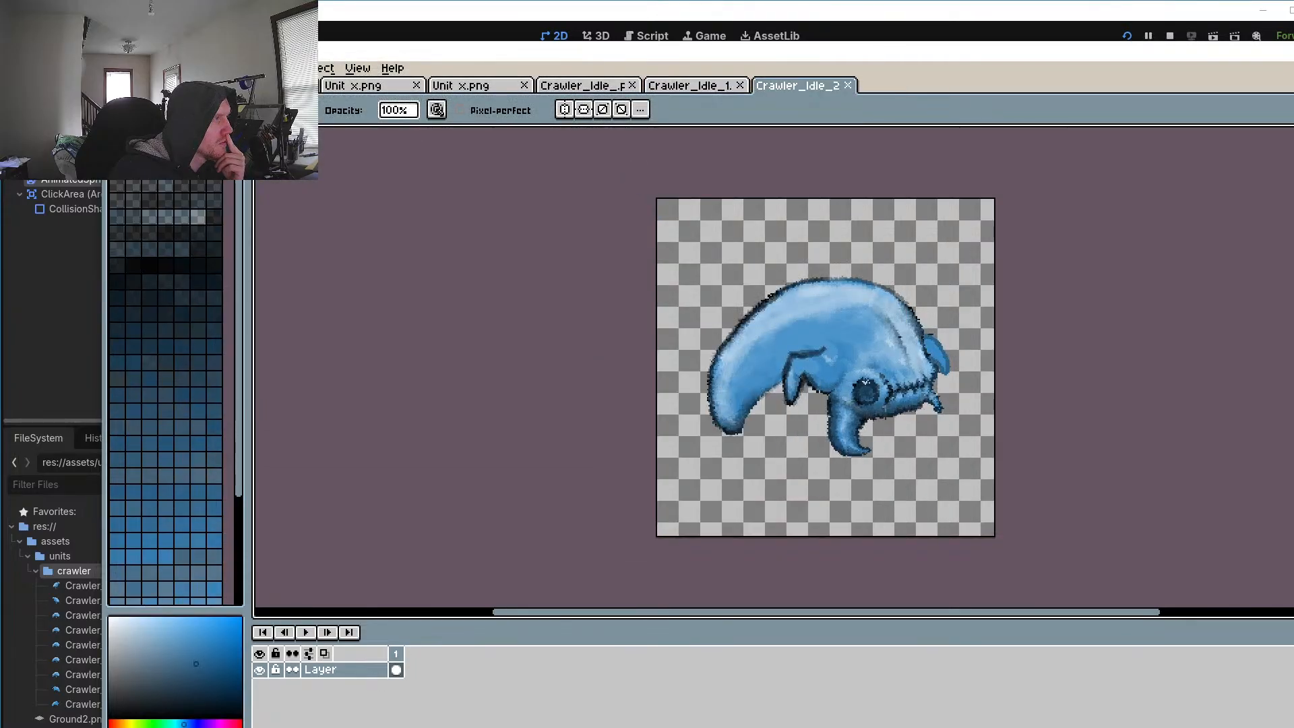
Step: Open the unnumbered Crawler_Idle_.png from the crawler folder to inspect its pose
{"action": "left_click", "coordinate": [147, 68]}
{"action": "mouse_move", "coordinate": [118, 69]}
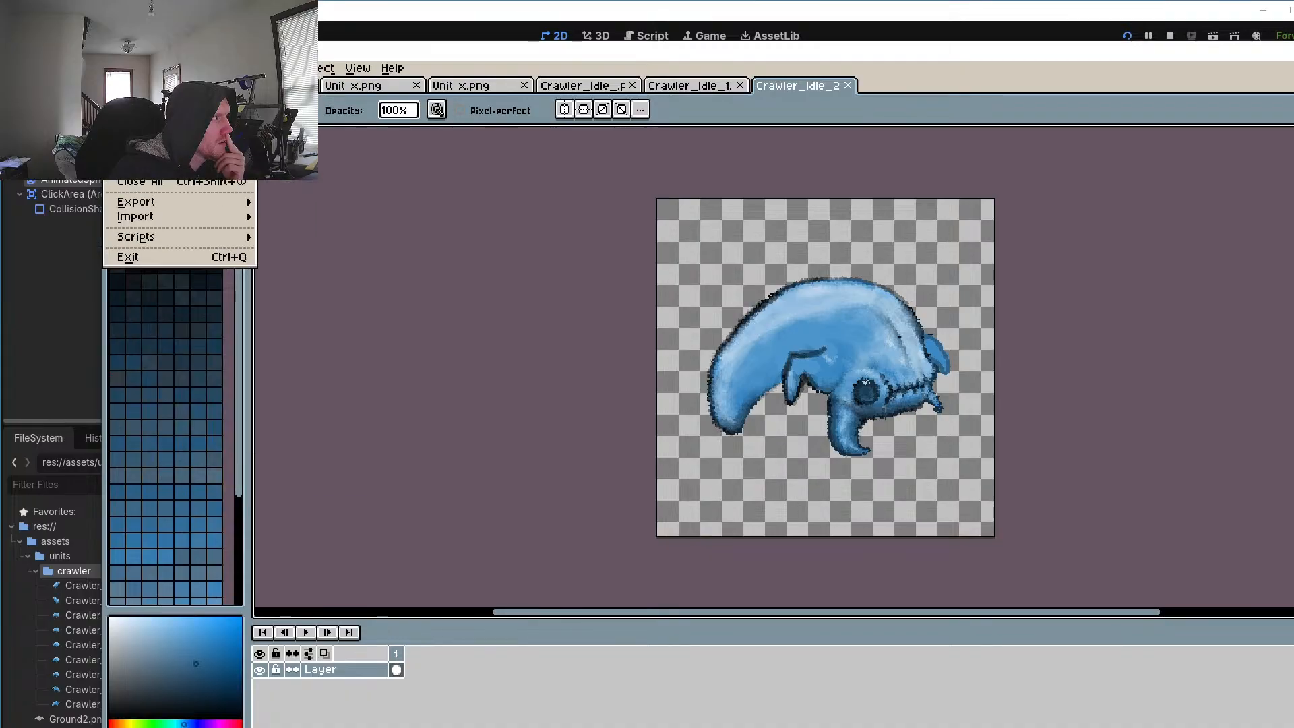
{"action": "left_click", "coordinate": [135, 101]}
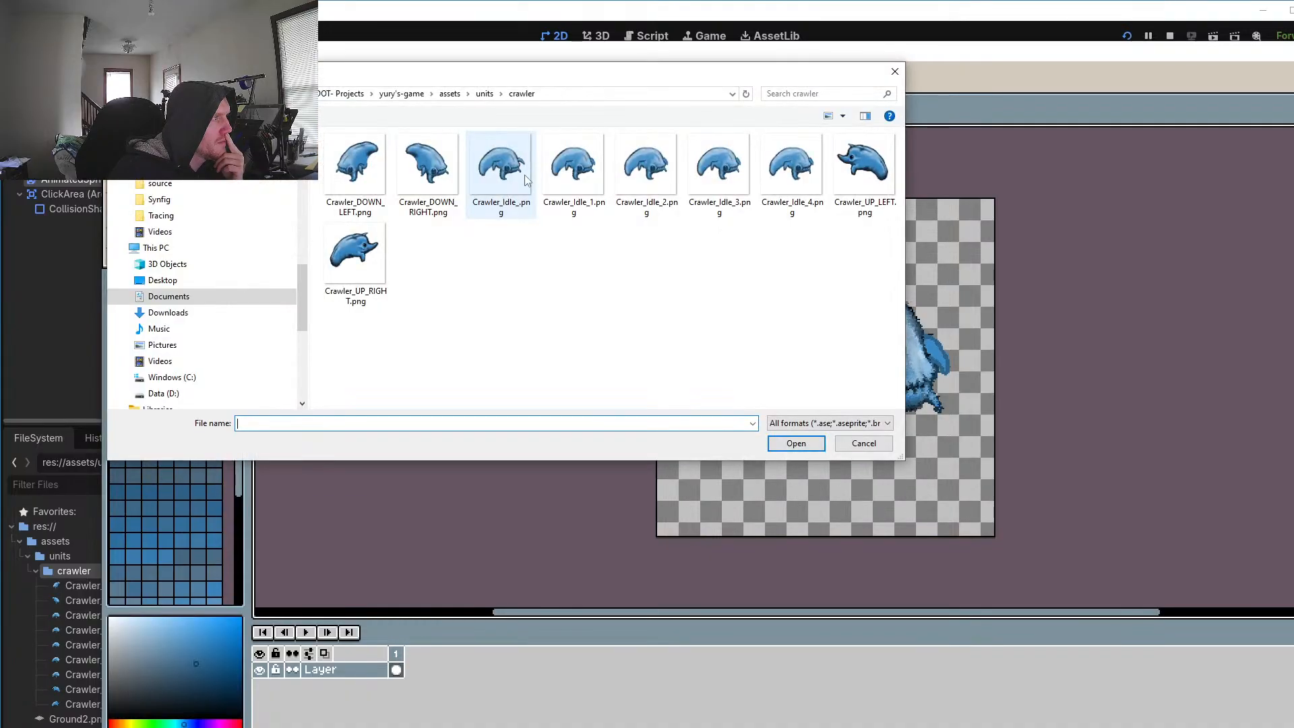
{"action": "double_click", "coordinate": [504, 157]}
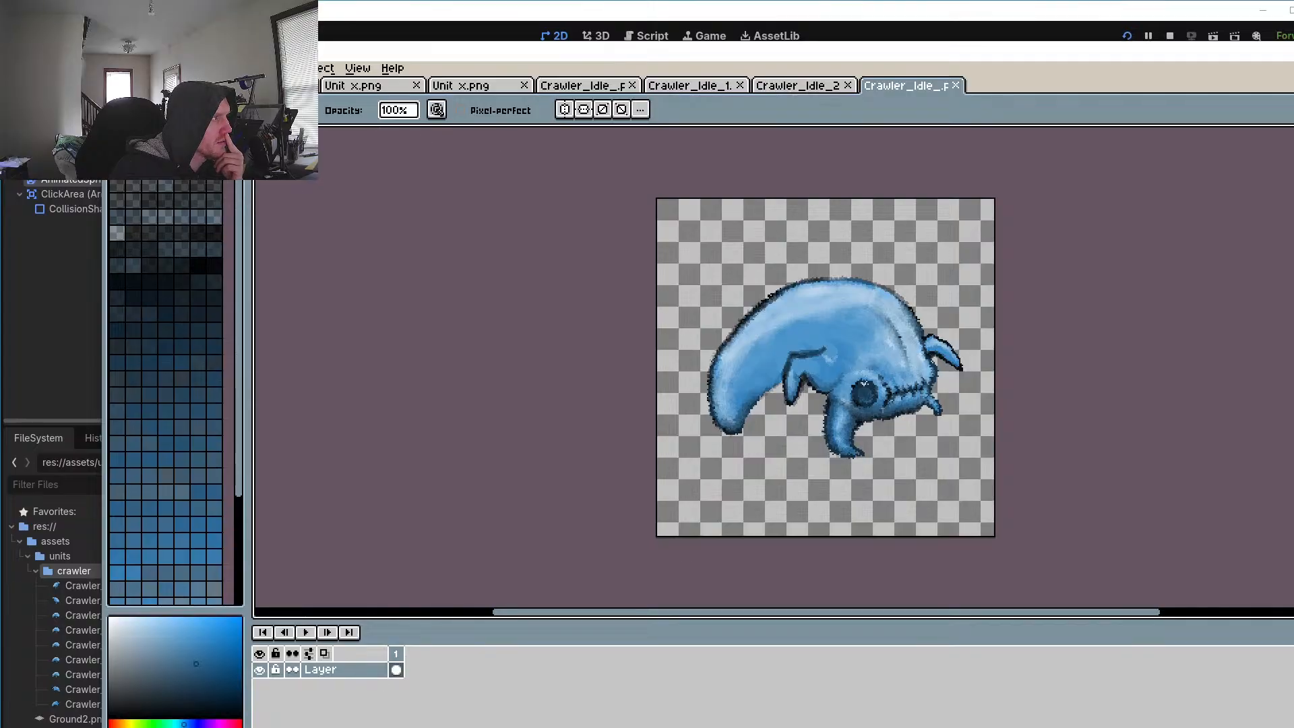
{"action": "left_click", "coordinate": [143, 68]}
{"action": "mouse_move", "coordinate": [118, 68]}
{"action": "mouse_move", "coordinate": [142, 116]}
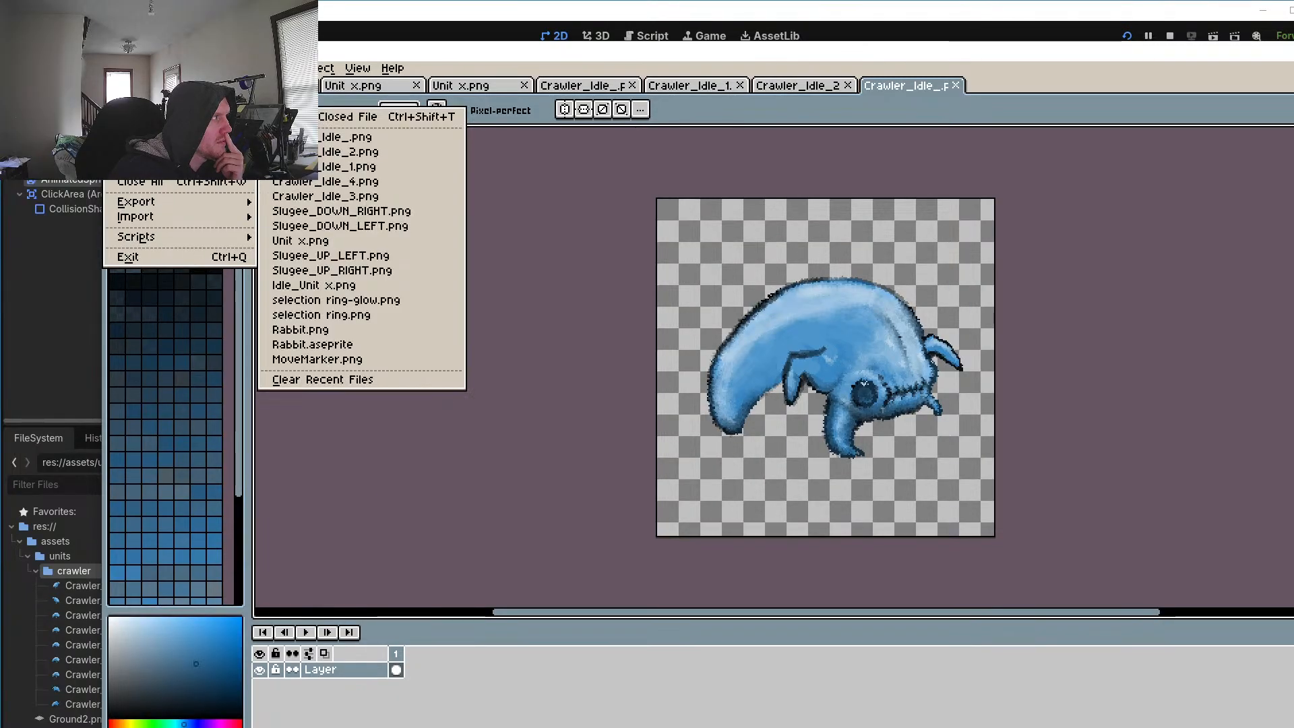
{"action": "left_click", "coordinate": [135, 87]}
{"action": "left_click", "coordinate": [817, 580]}
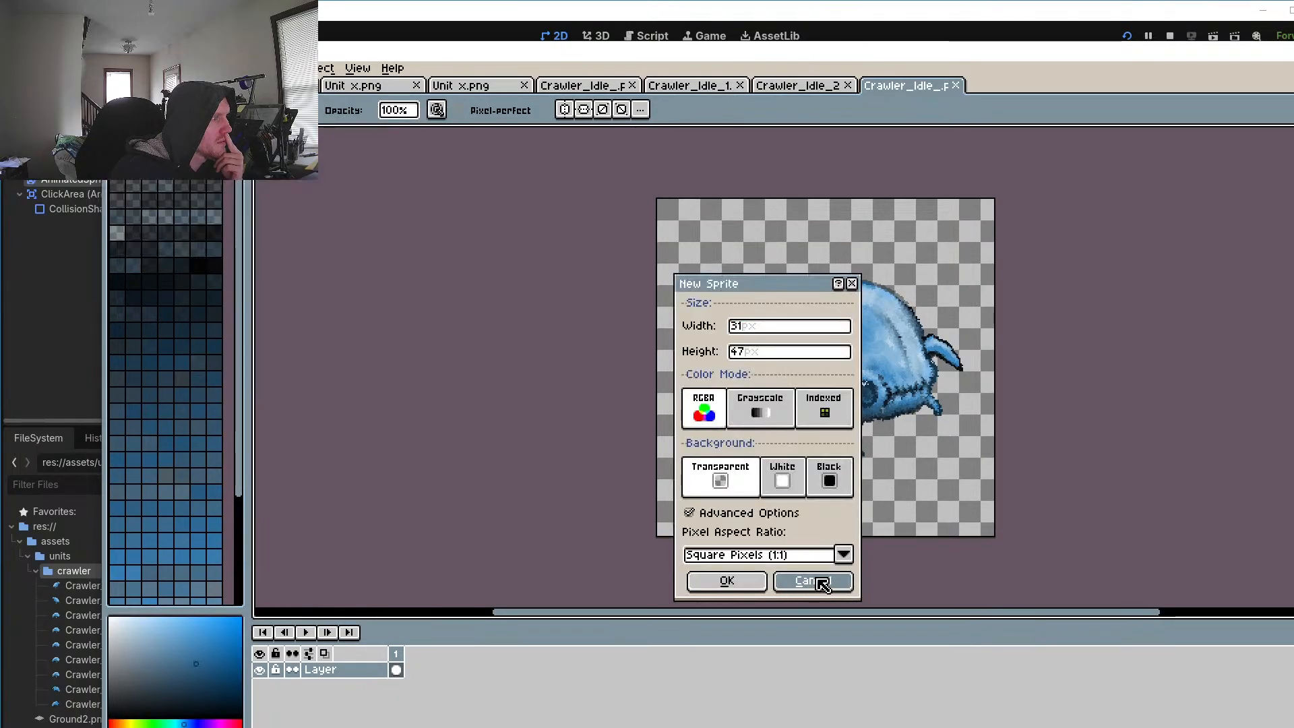
Step: Delete the leftover Crawler_Idle_.png from the crawler folder while browsing for a file to open, without opening anything
{"action": "left_click", "coordinate": [118, 68]}
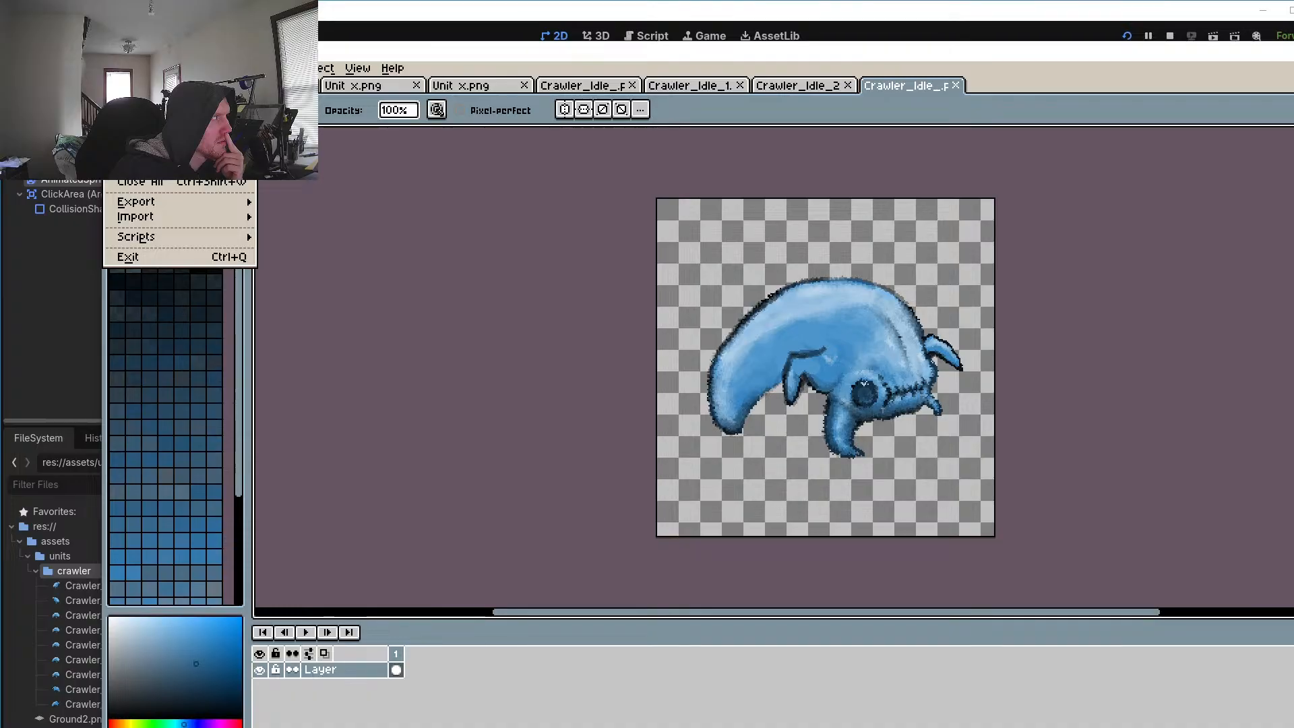
{"action": "left_click", "coordinate": [137, 103]}
{"action": "left_click", "coordinate": [510, 172]}
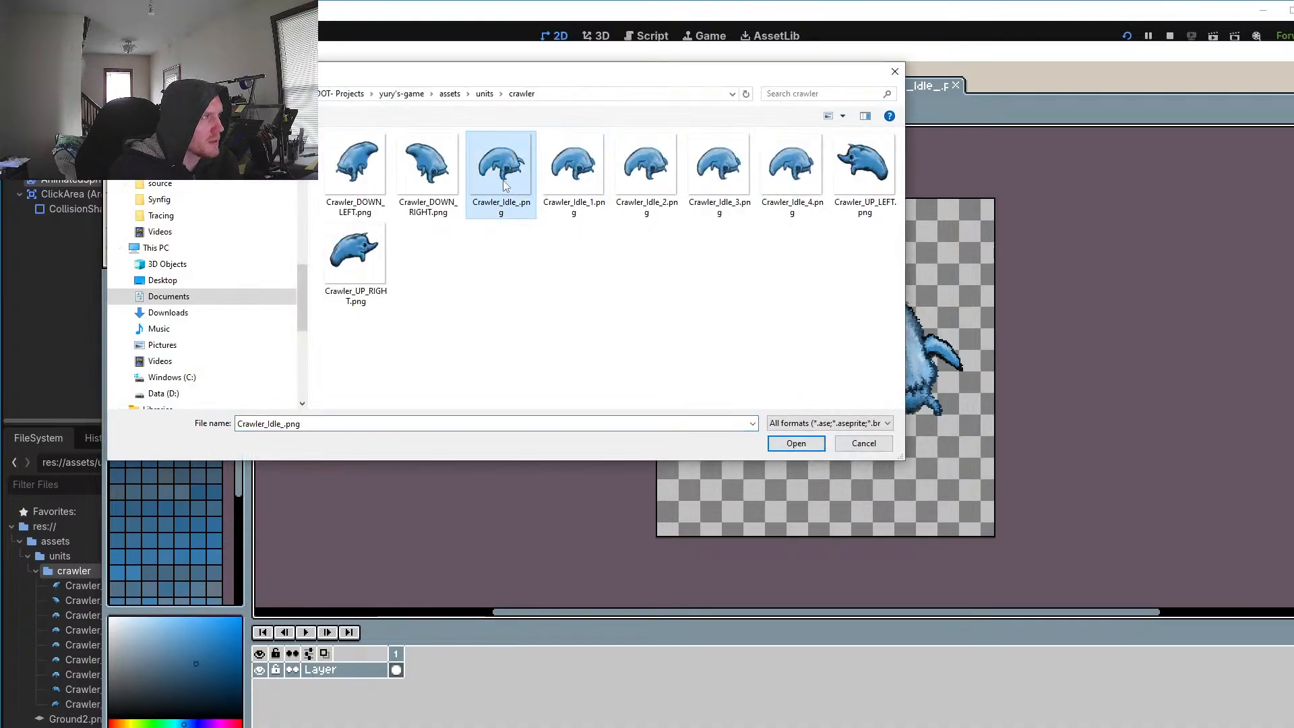
{"action": "key", "text": "Delete"}
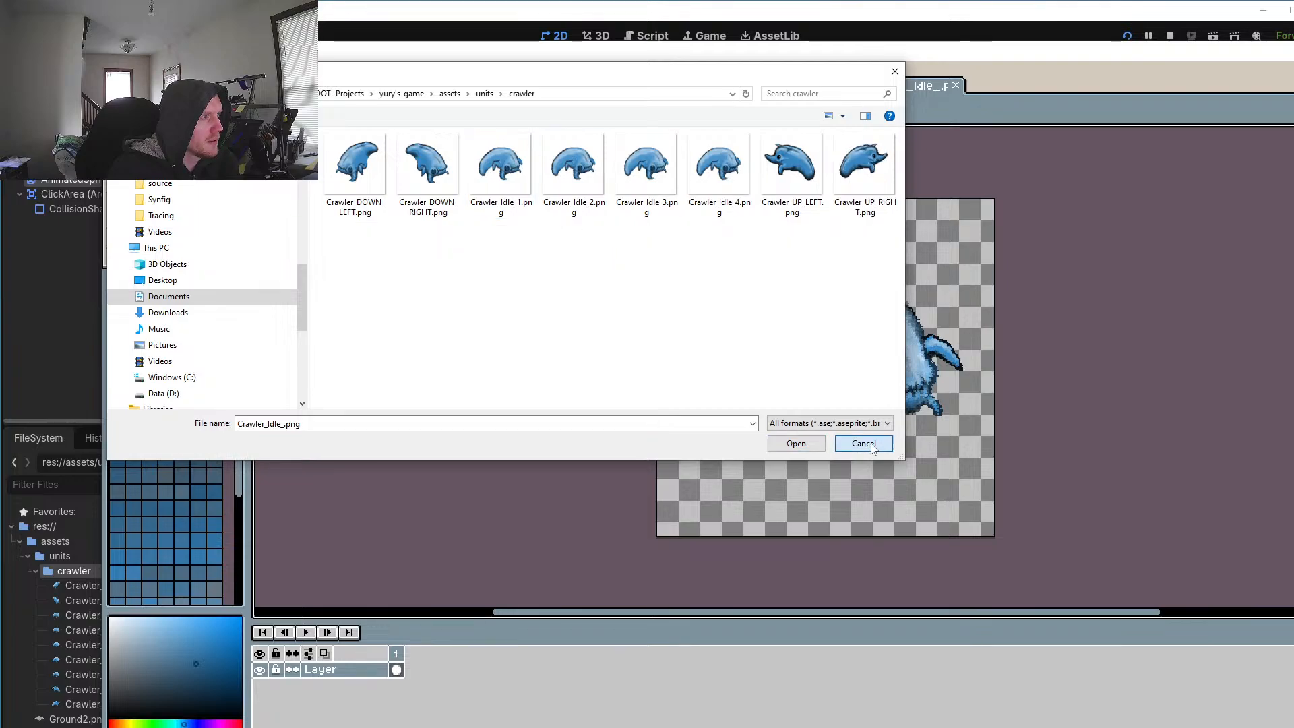
{"action": "left_click", "coordinate": [864, 443]}
Step: Switch to Godot and delete all three existing frames from the AnimatedSprite2D's idle animation
{"action": "key", "text": "alt+Tab"}
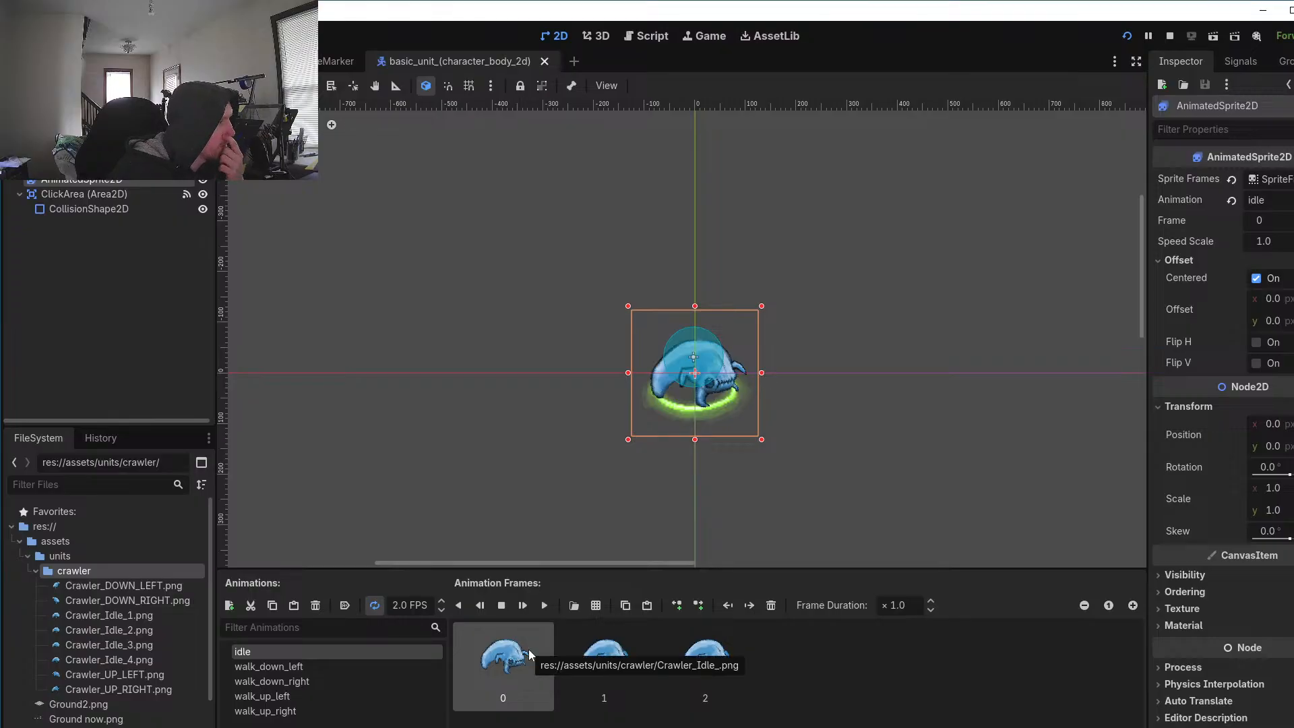
{"action": "left_click", "coordinate": [709, 664]}
{"action": "left_click", "coordinate": [627, 664], "text": "ctrl"}
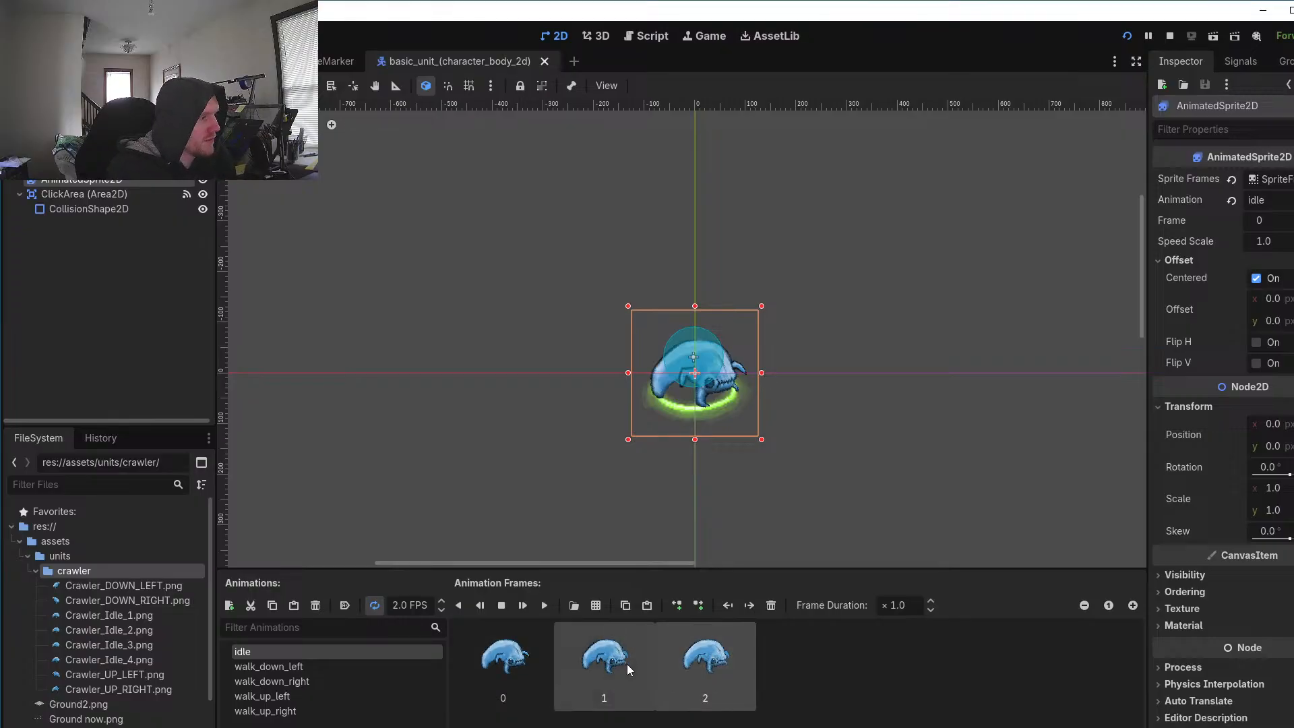
{"action": "left_click", "coordinate": [526, 654], "text": "ctrl"}
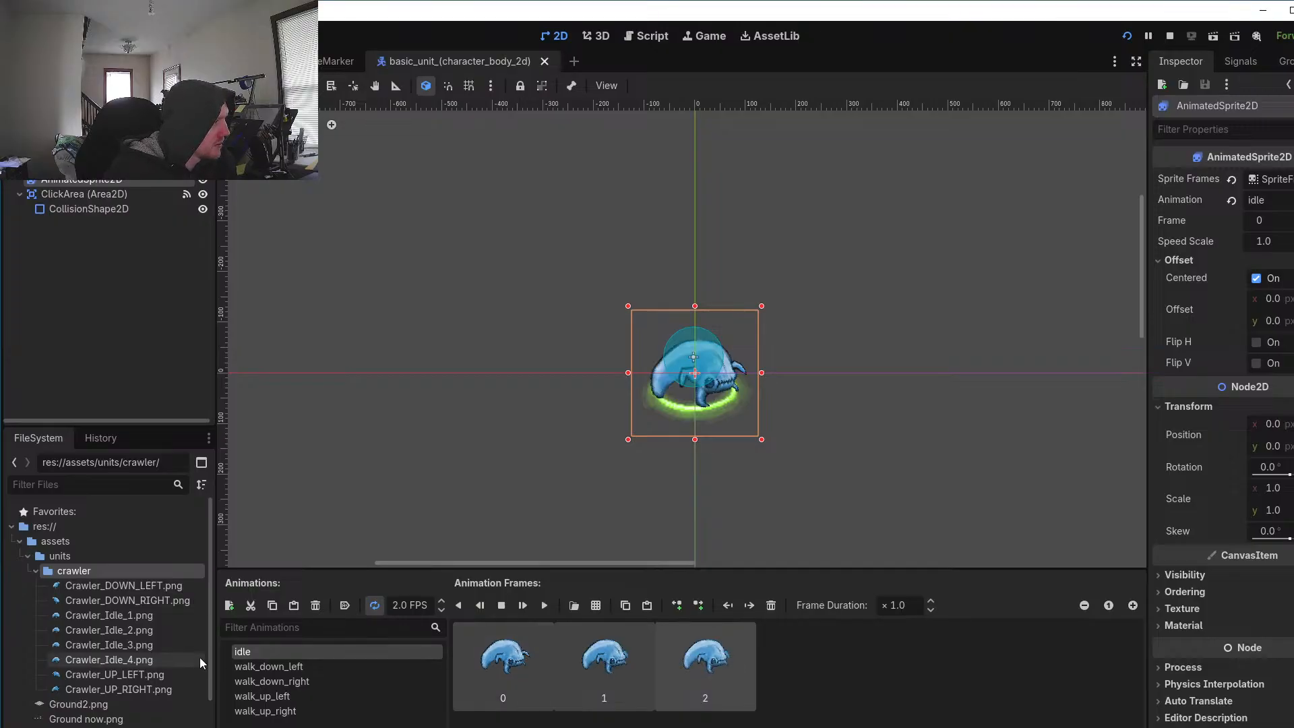
{"action": "key", "text": "Delete"}
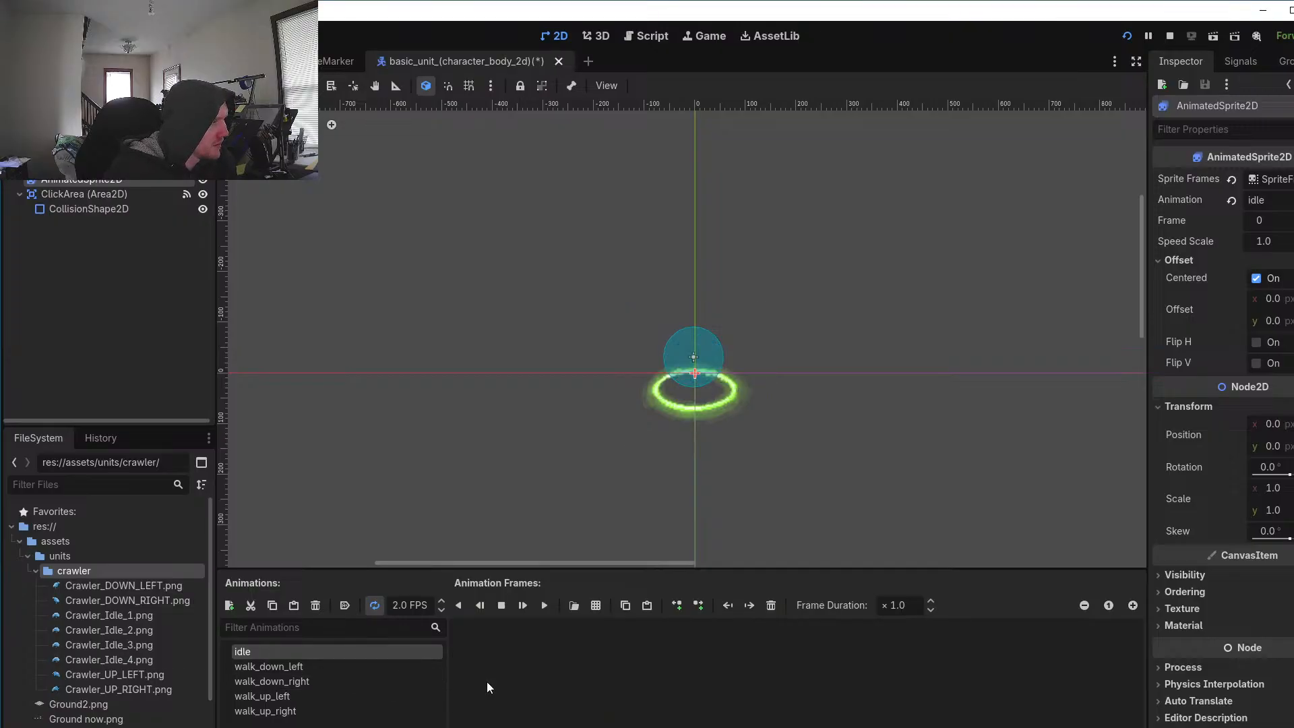
Step: Add Crawler_Idle_1.png to Crawler_Idle_4.png together as the frames of the idle animation
{"action": "left_click", "coordinate": [143, 616]}
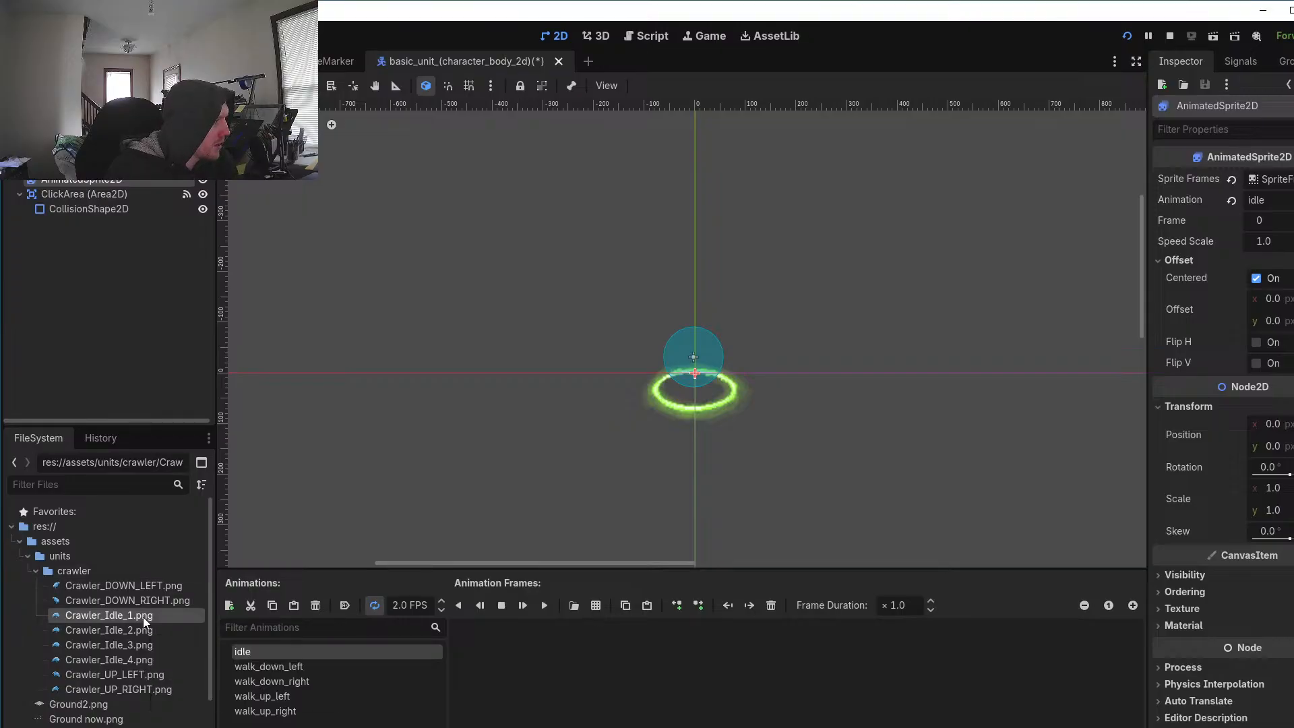
{"action": "left_click", "coordinate": [137, 659], "text": "shift"}
{"action": "left_click_drag", "start_coordinate": [115, 613], "coordinate": [477, 669]}
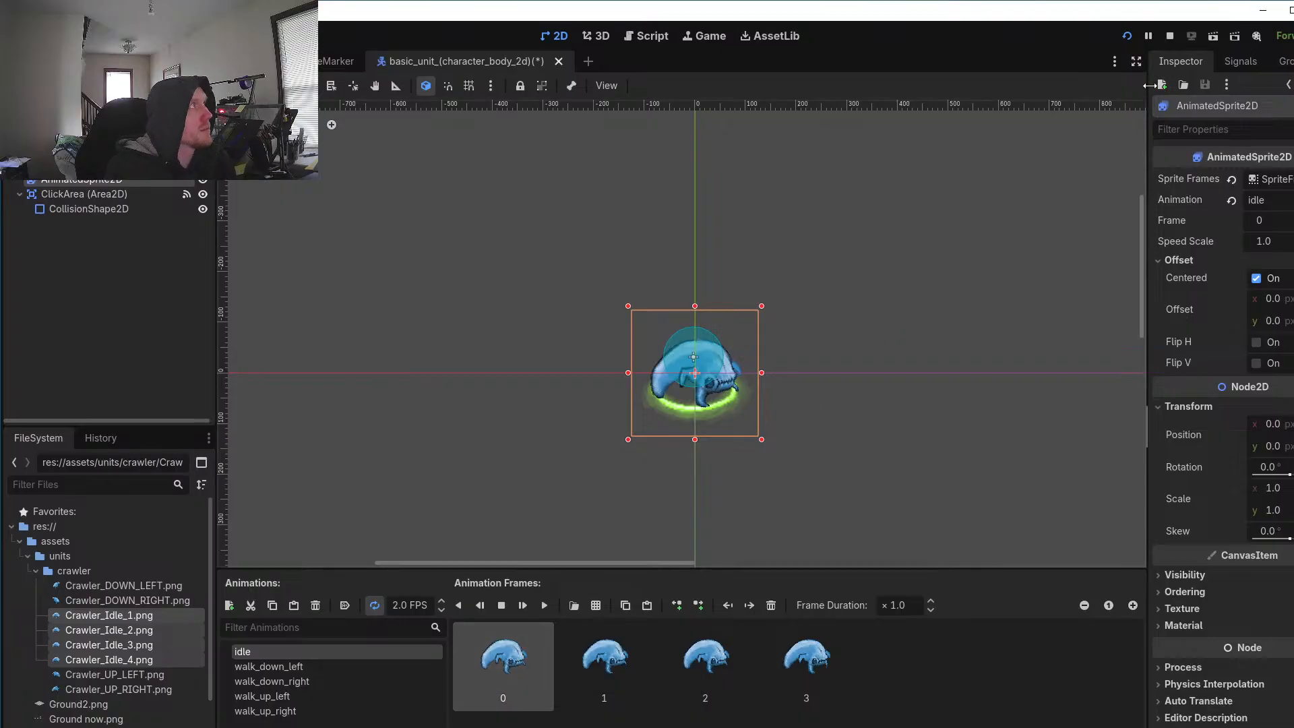
Step: Rerun the game with the camera override on to check the crawler's idle animation, and stop it again
{"action": "left_click", "coordinate": [1144, 36]}
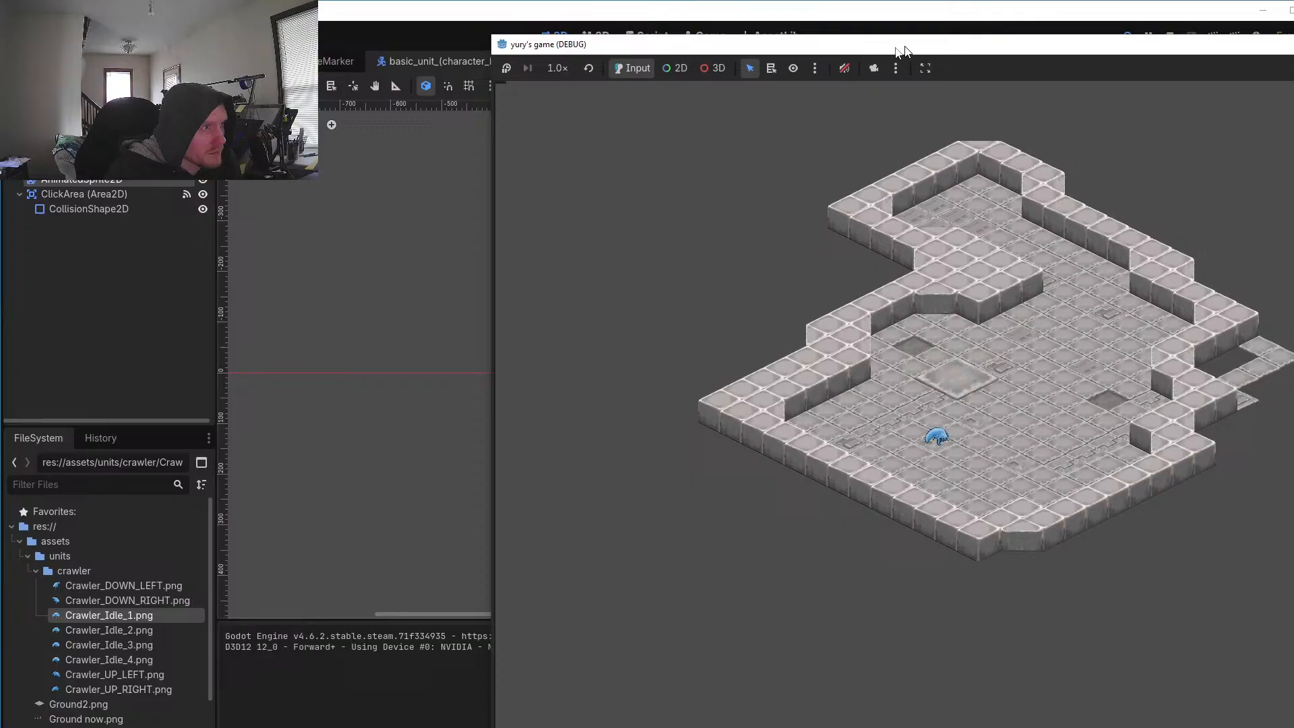
{"action": "left_click_drag", "start_coordinate": [903, 52], "coordinate": [772, 68]}
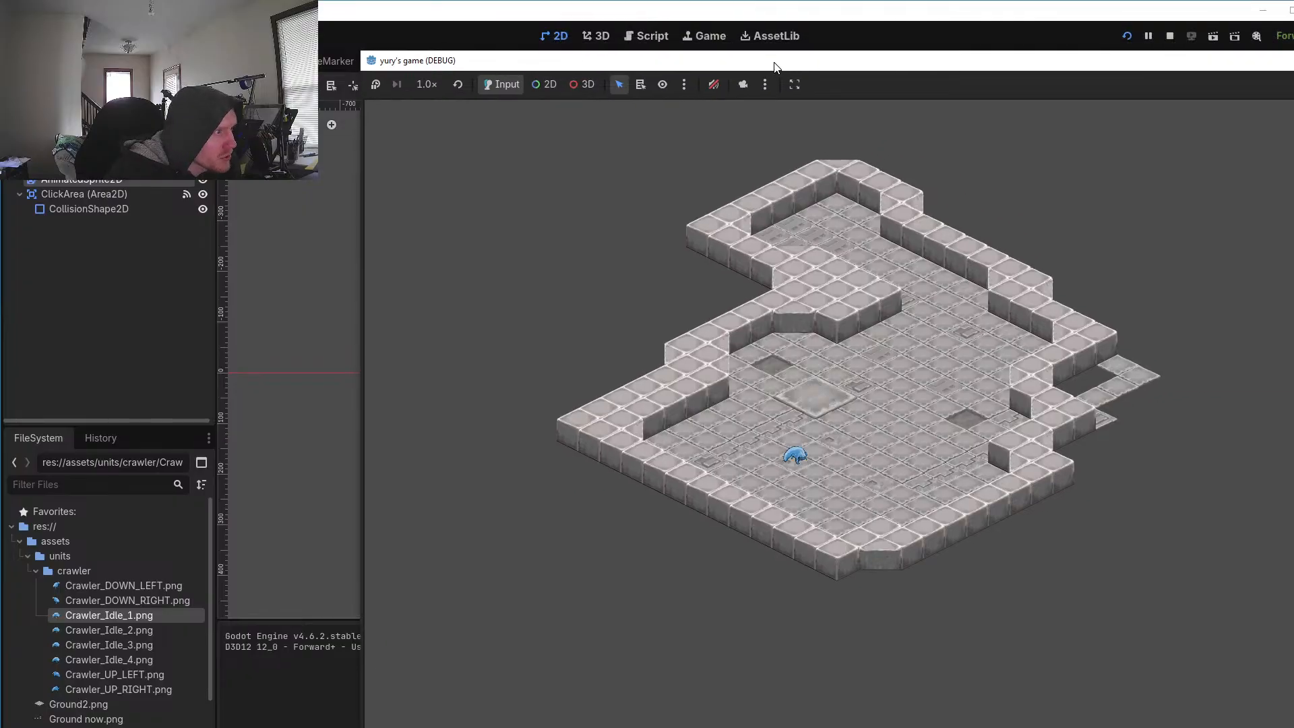
{"action": "left_click", "coordinate": [741, 85]}
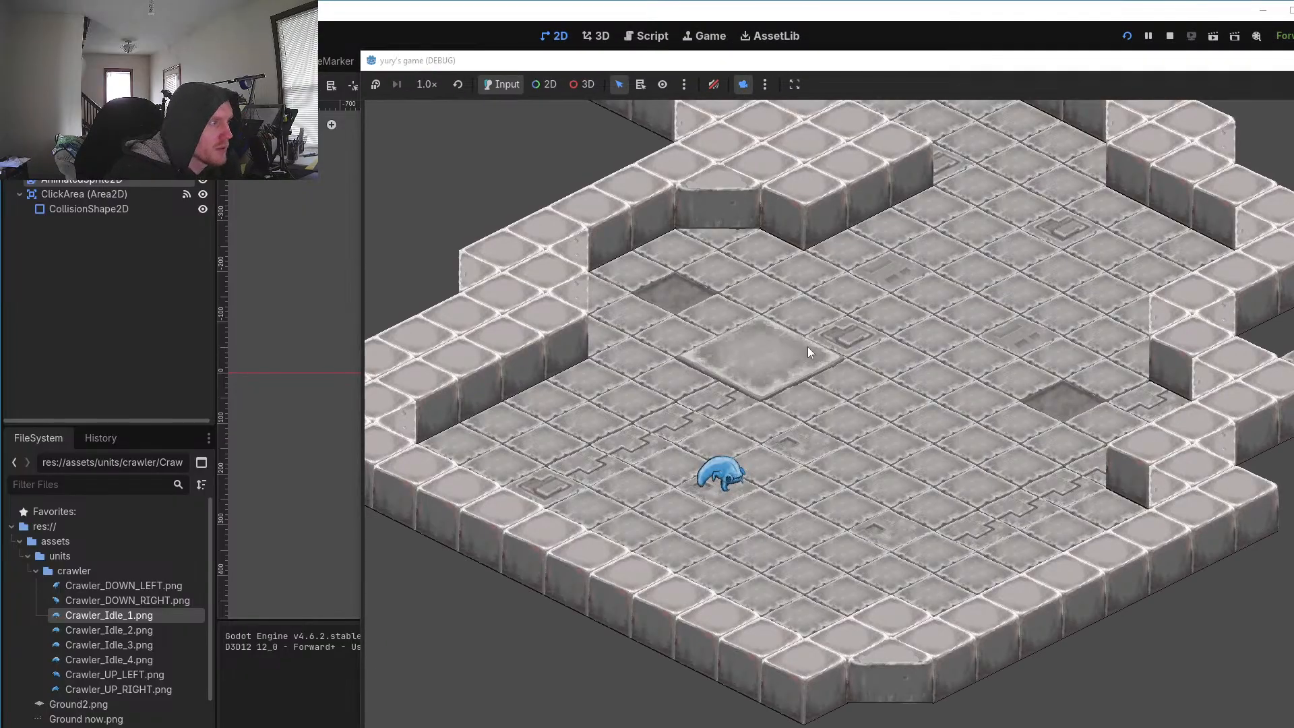
{"action": "key", "text": "F8"}
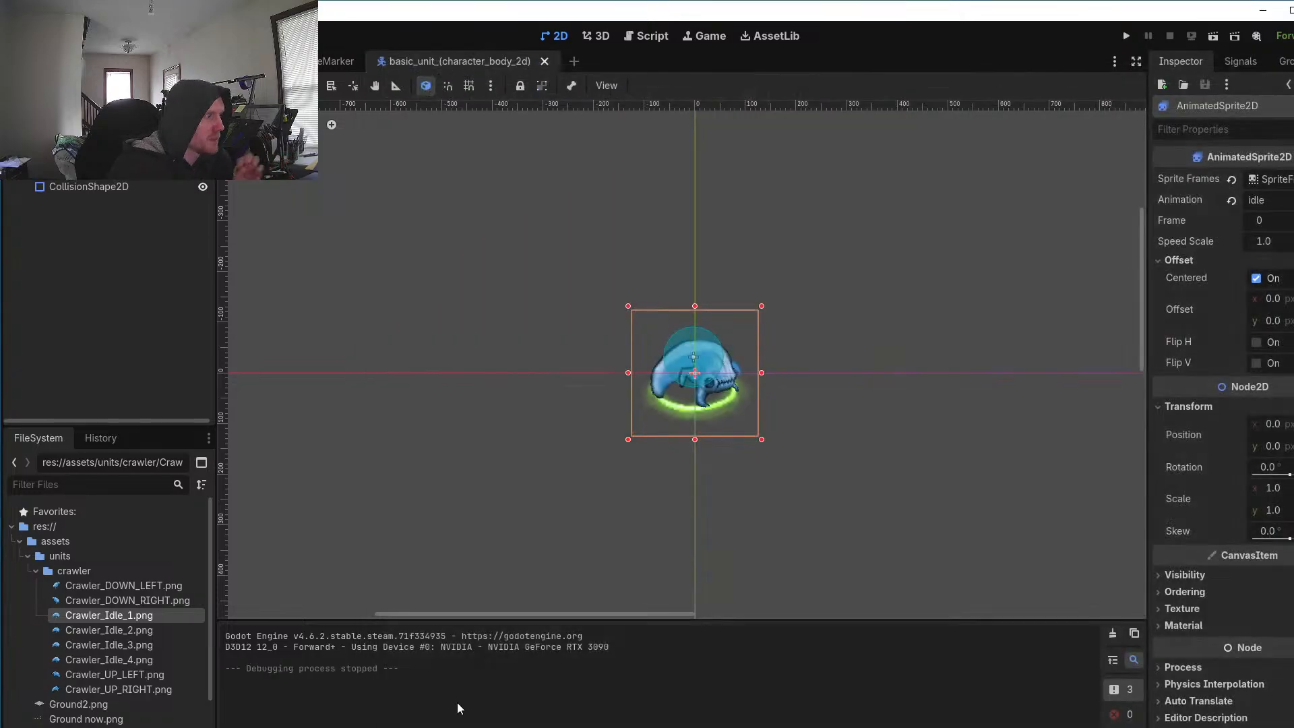
Step: Set the AnimatedSprite2D's idle animation speed to 6 FPS
{"action": "left_click", "coordinate": [90, 172]}
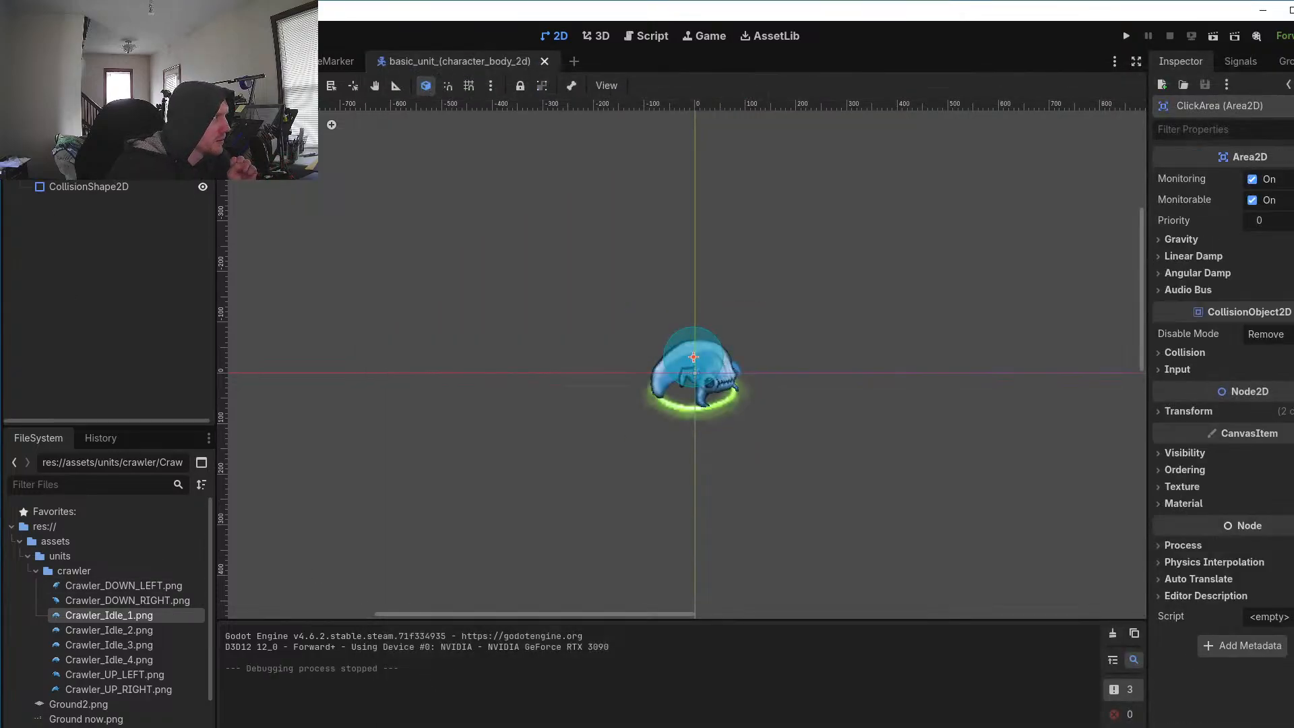
{"action": "left_click", "coordinate": [87, 141]}
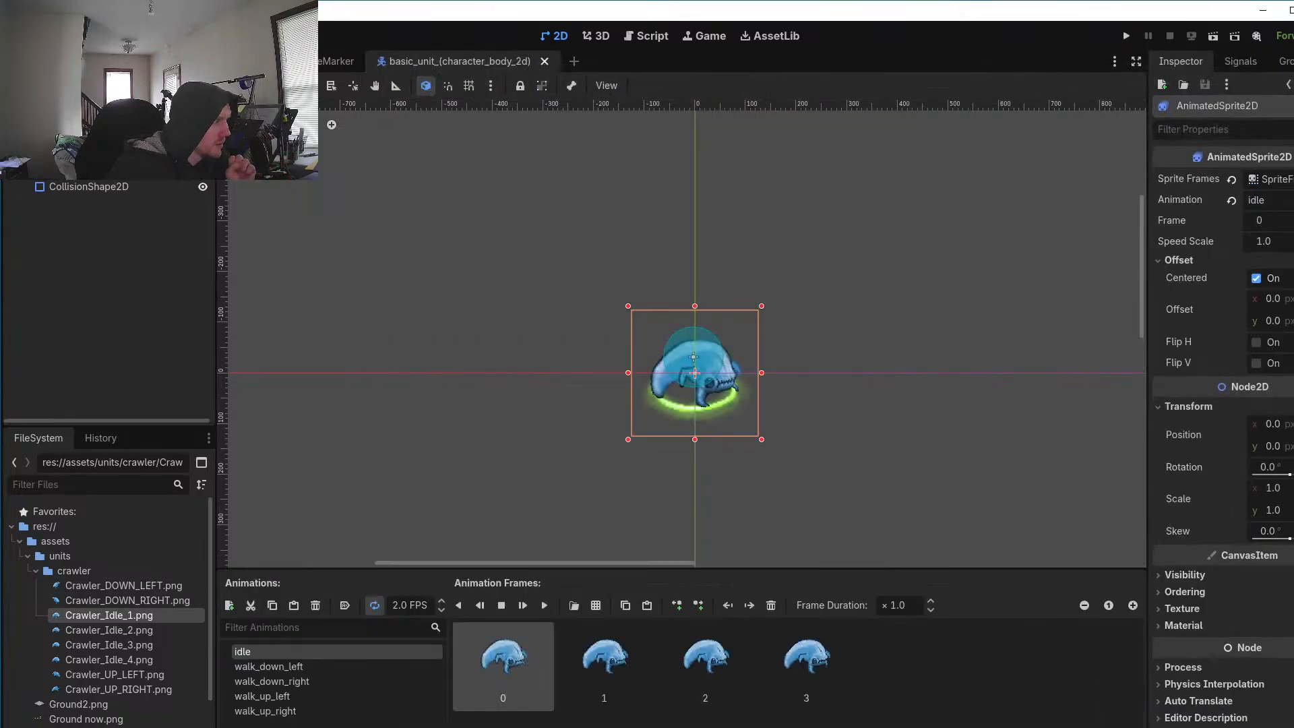
{"action": "left_click", "coordinate": [441, 601]}
{"action": "left_click", "coordinate": [441, 601]}
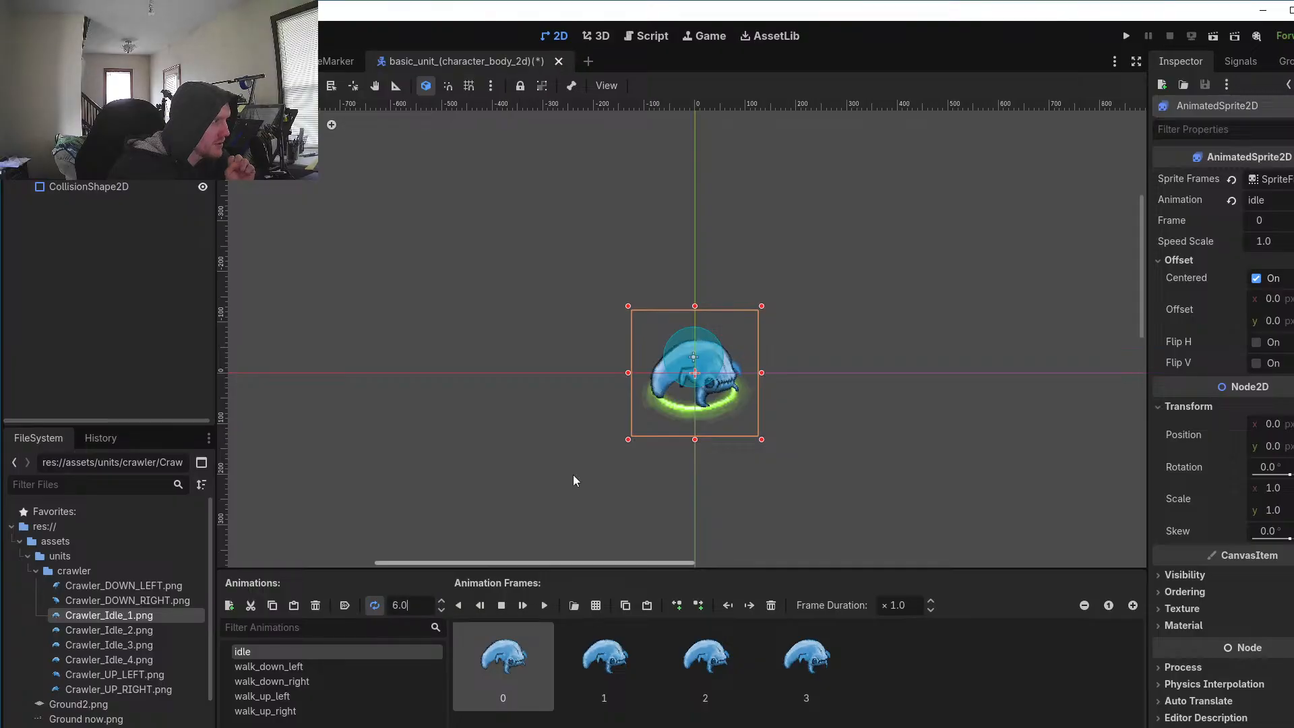
Step: Run the game with the camera override on and watch the crawler idle at the new animation speed
{"action": "left_click", "coordinate": [1125, 35]}
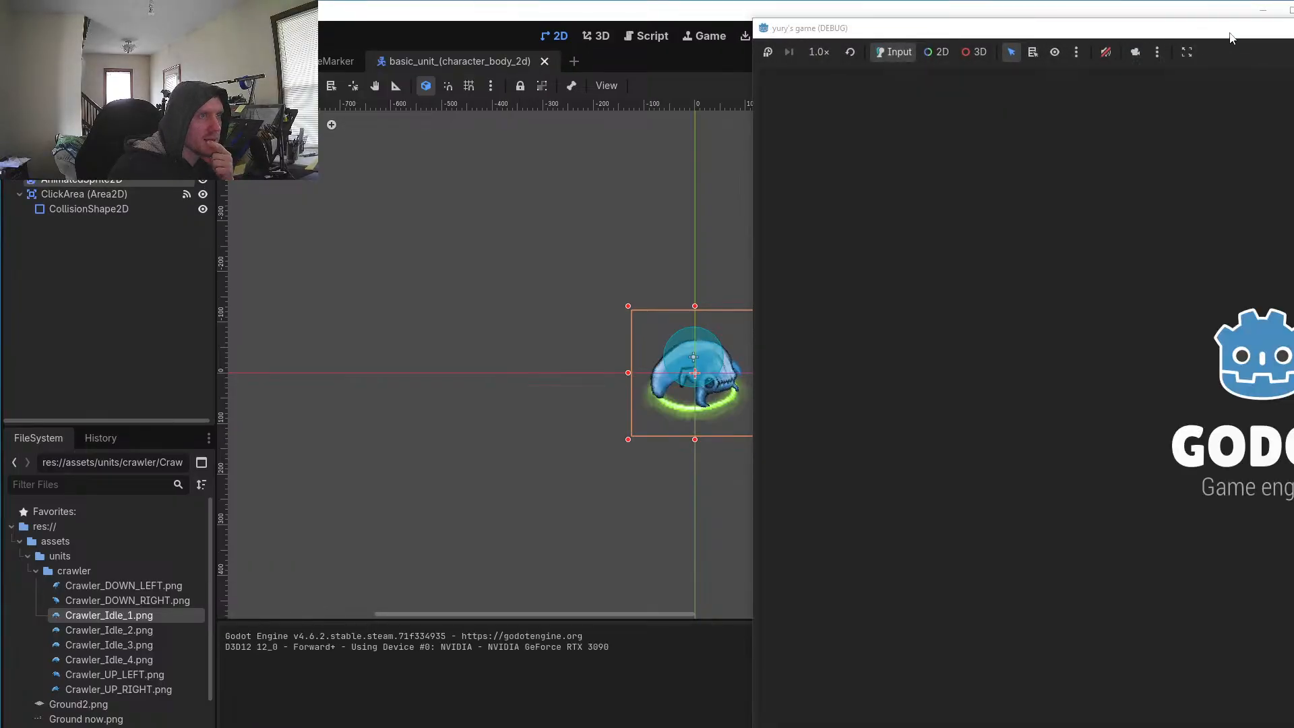
{"action": "left_click_drag", "start_coordinate": [1230, 34], "coordinate": [789, 34]}
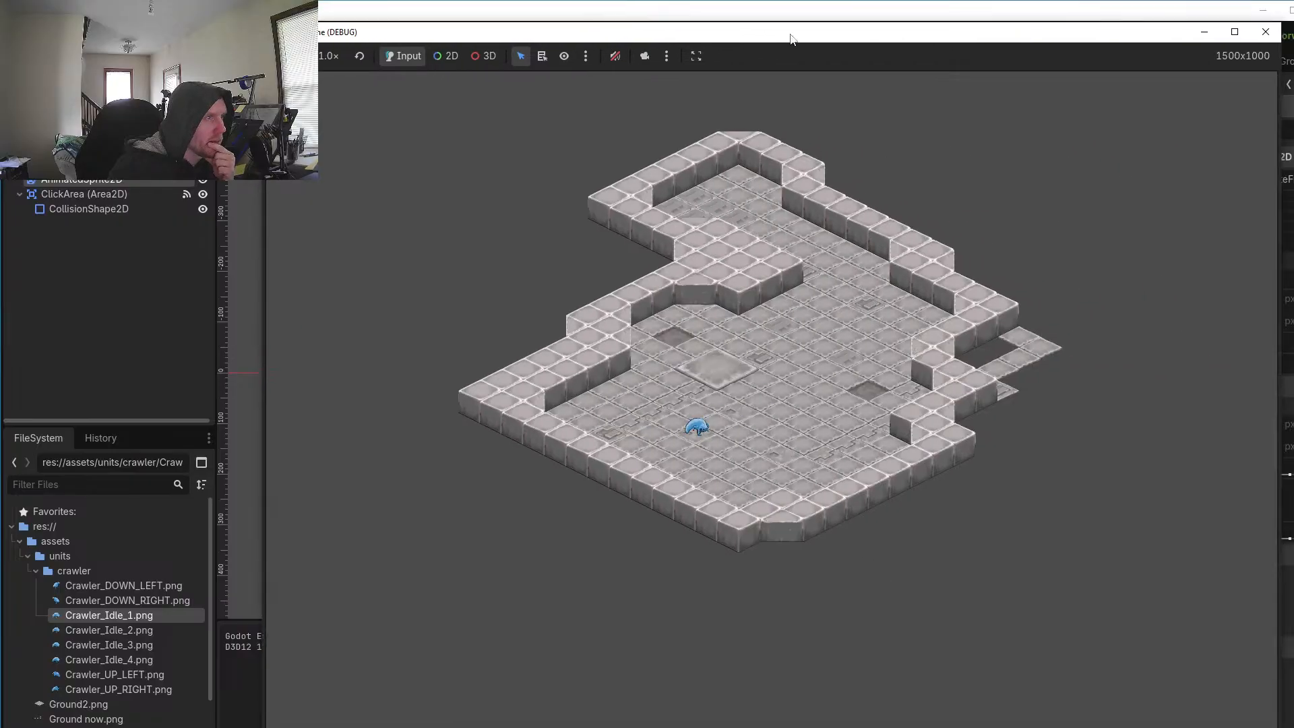
{"action": "left_click", "coordinate": [643, 56]}
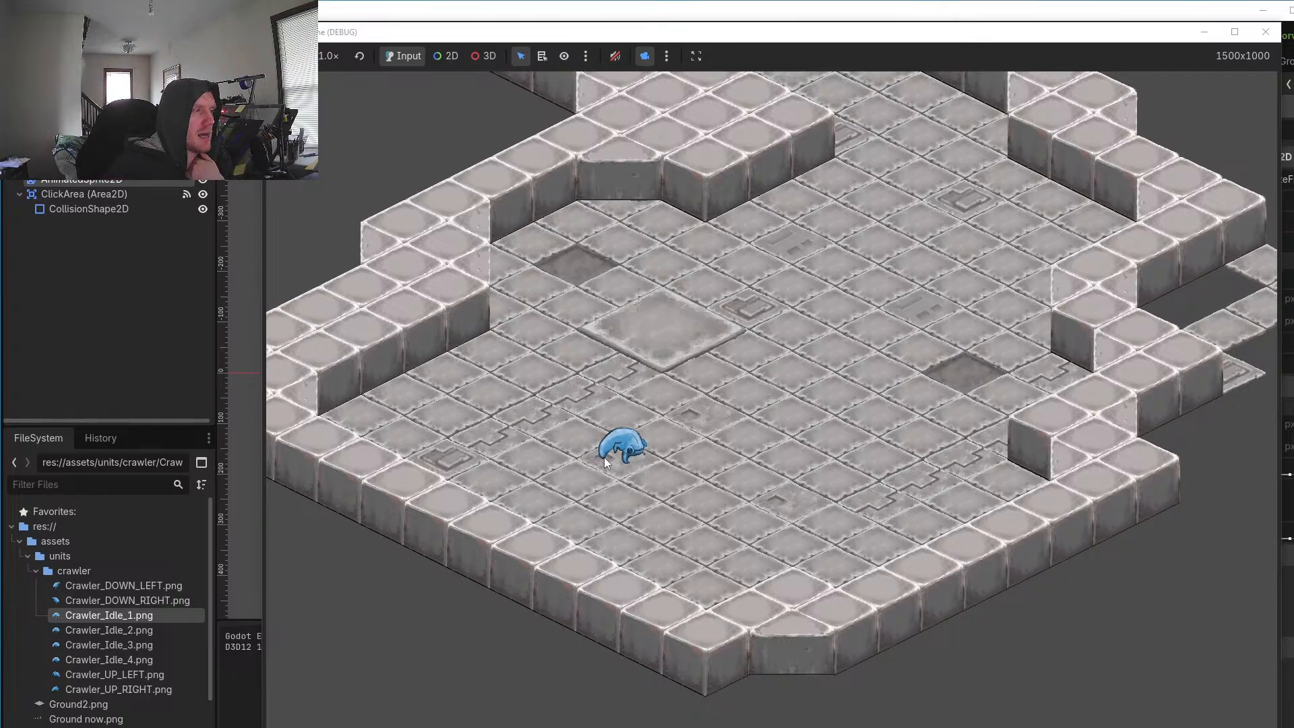
Step: Switch to Aseprite, close the single-frame Crawler_Idle_.png, and play the four-frame idle animation to review its motion
{"action": "key", "text": "alt+Tab"}
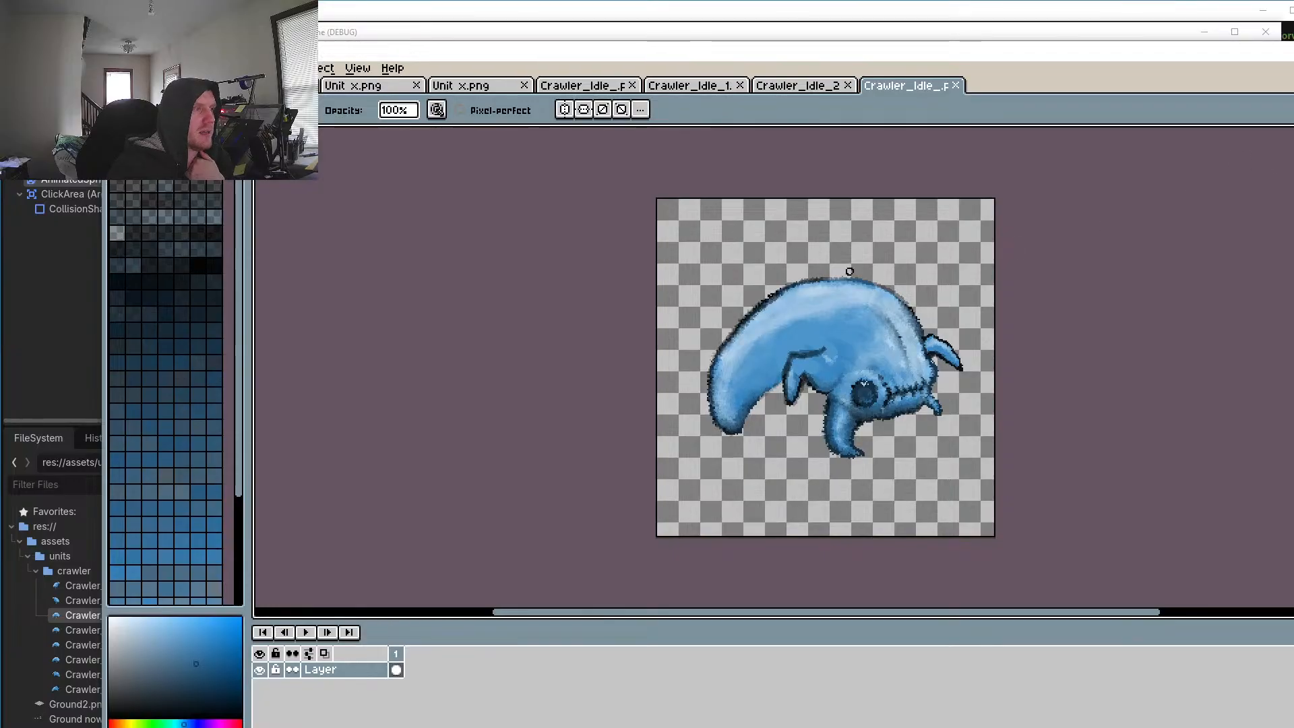
{"action": "left_click", "coordinate": [956, 85]}
{"action": "left_click", "coordinate": [714, 89]}
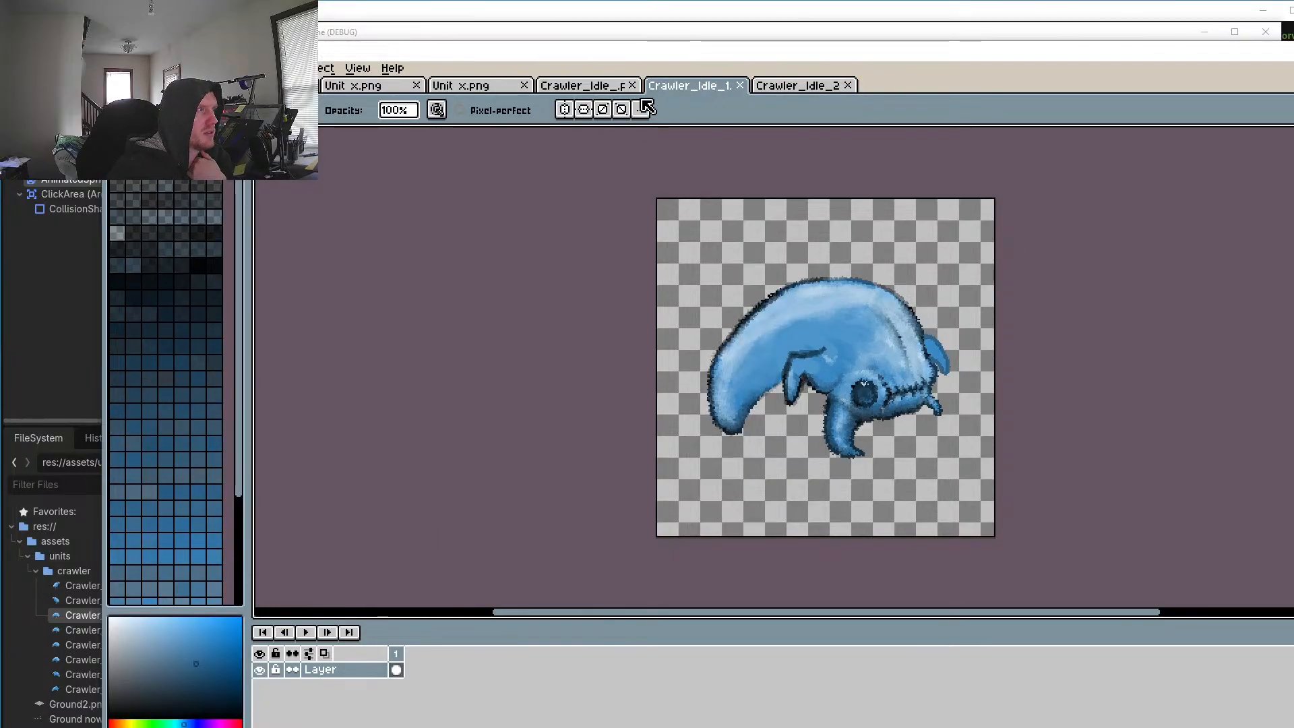
{"action": "left_click", "coordinate": [598, 87]}
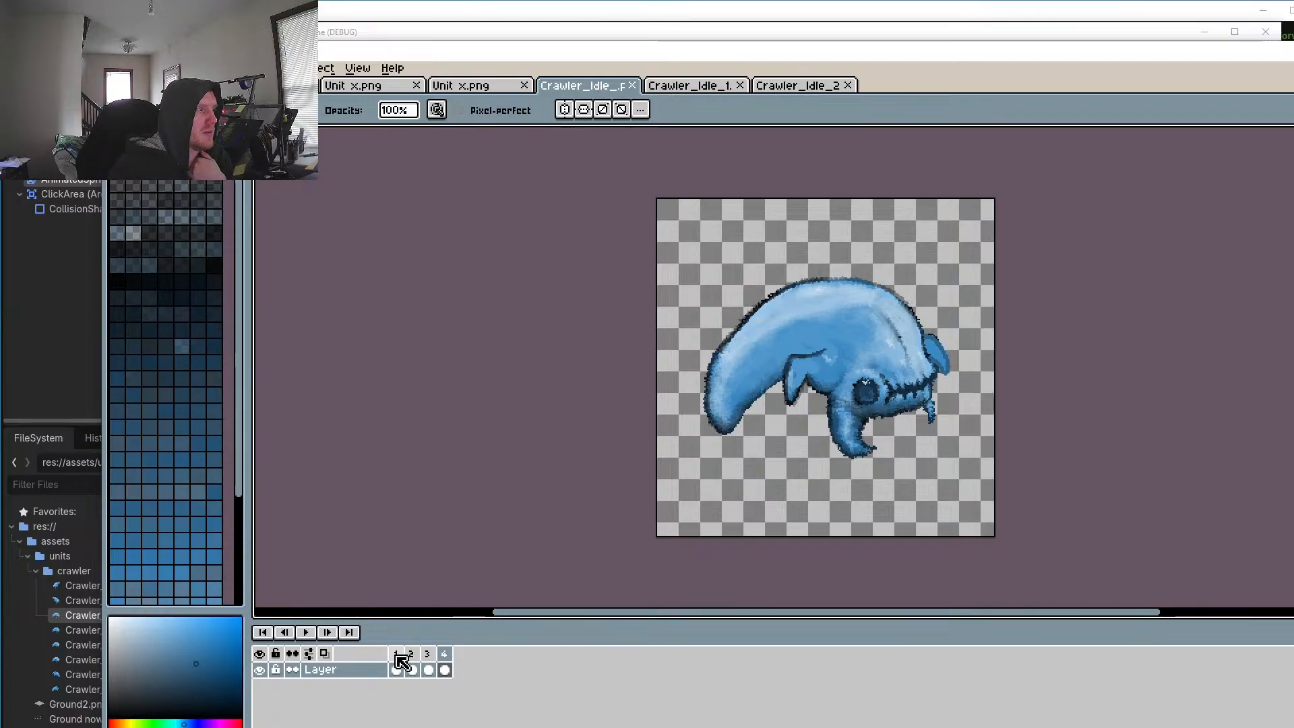
{"action": "left_click", "coordinate": [306, 632]}
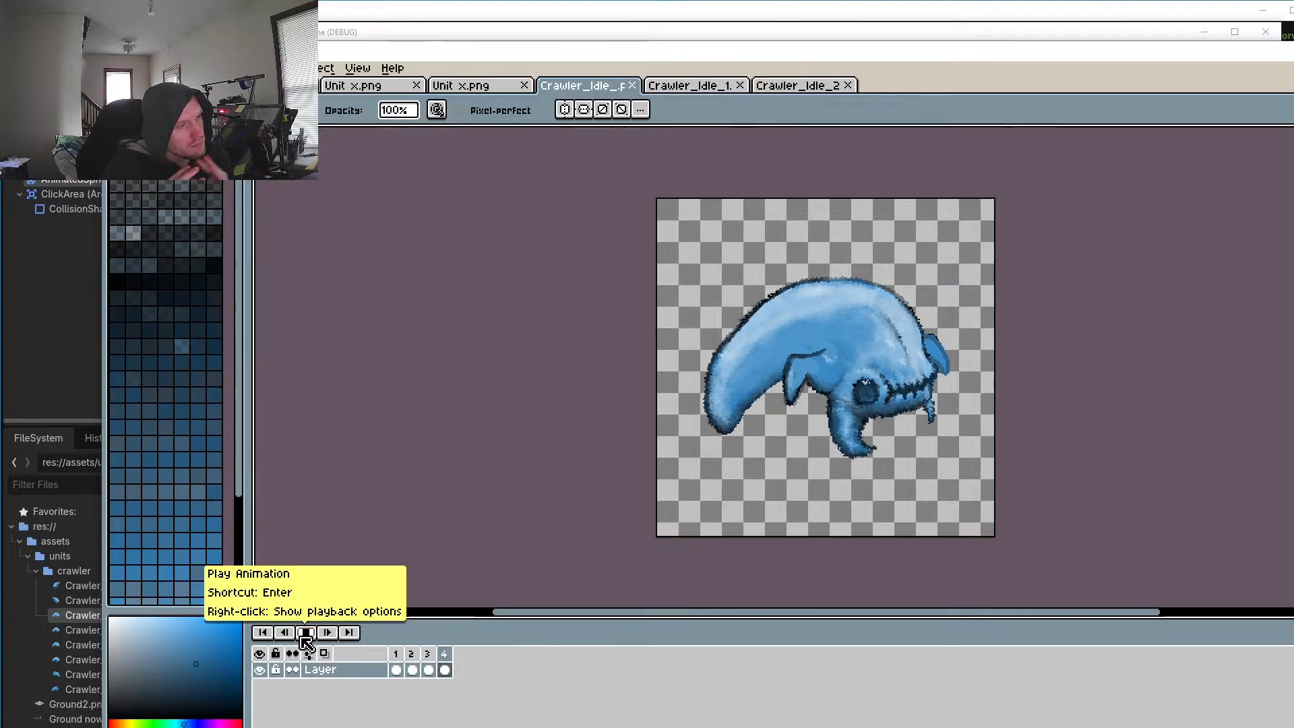
{"action": "left_click", "coordinate": [305, 632]}
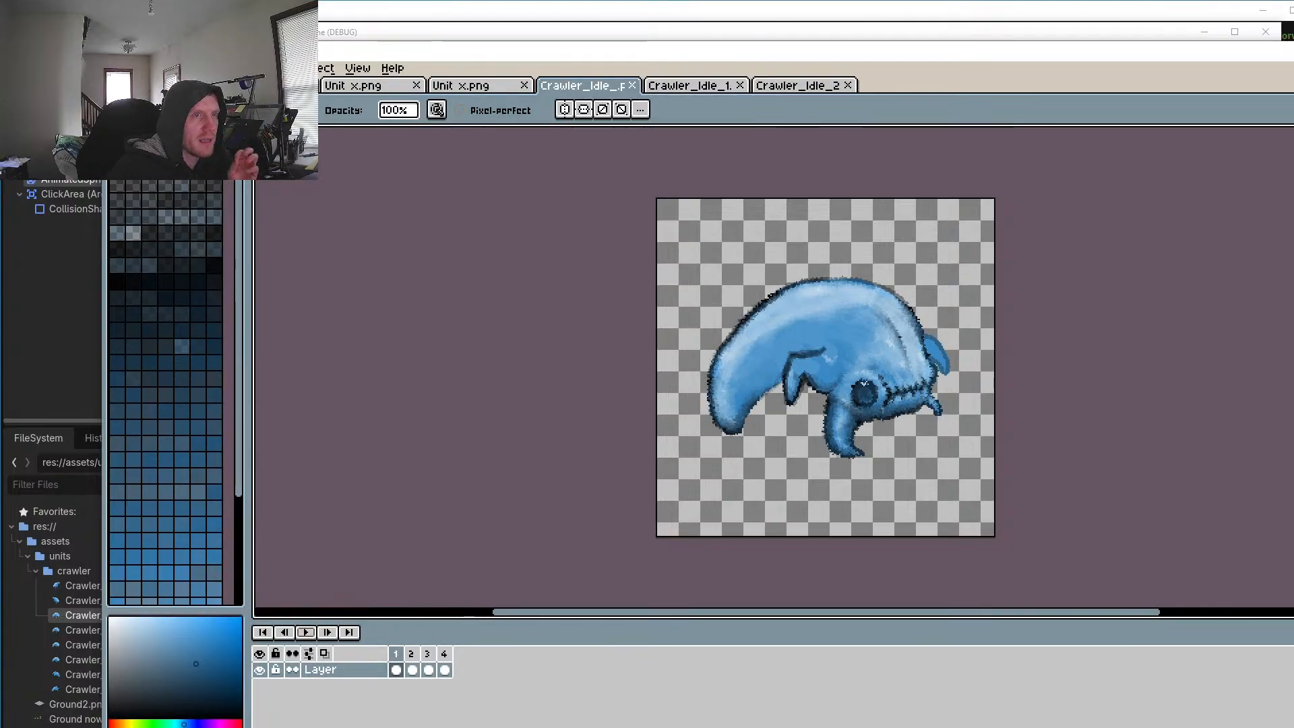
Step: Compare the four idle frames, select the small limb's tip under the body in frame 2, and shift it slightly left
{"action": "key", "text": "m"}
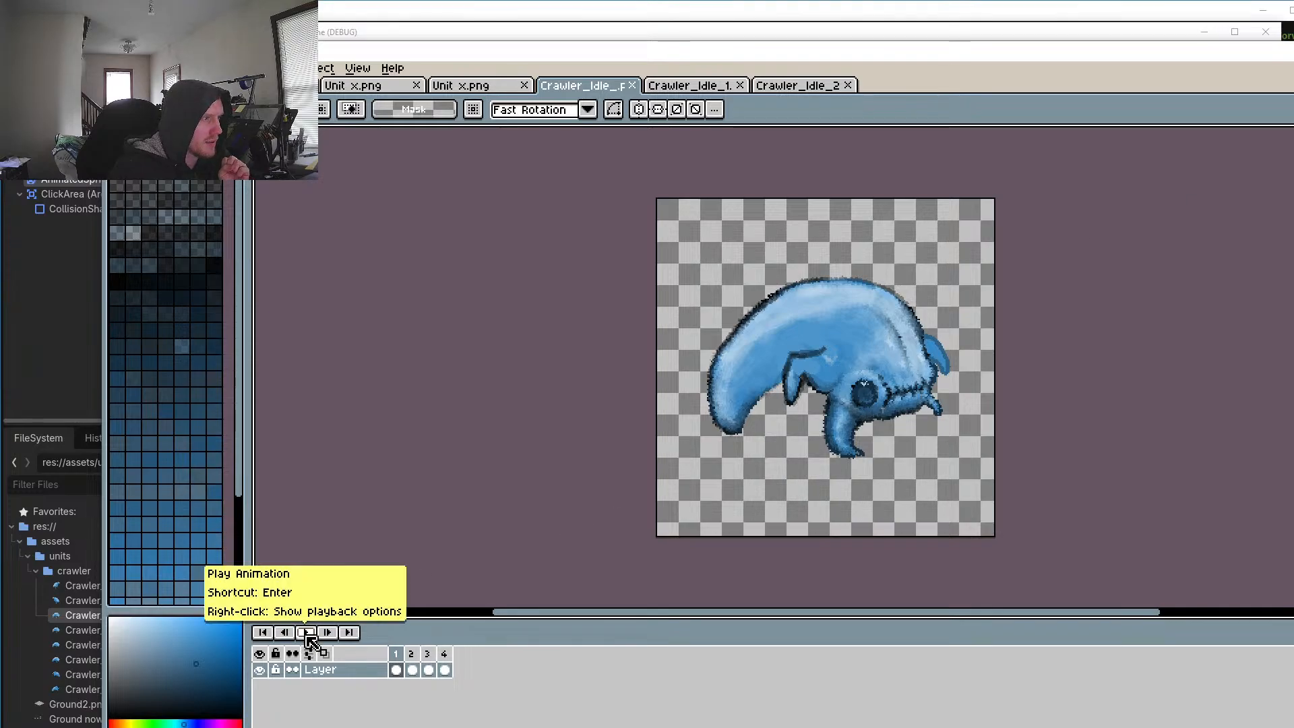
{"action": "left_click", "coordinate": [413, 655]}
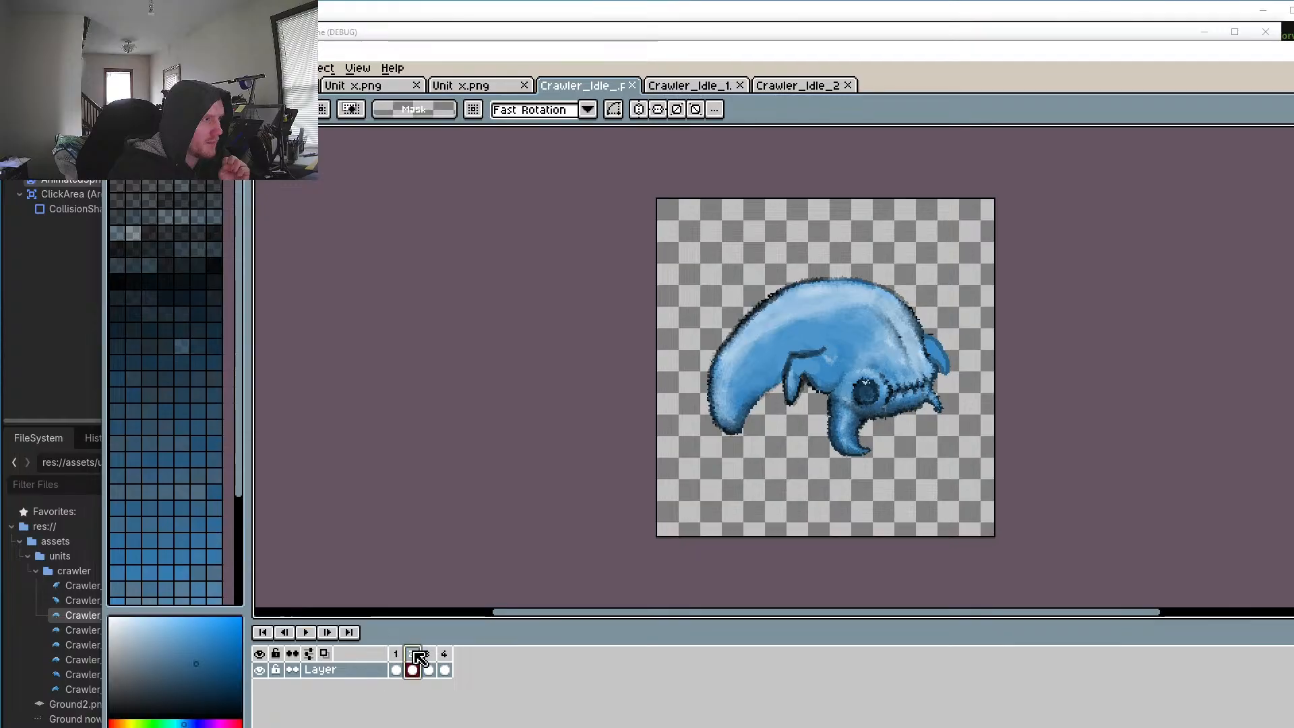
{"action": "left_click", "coordinate": [431, 657]}
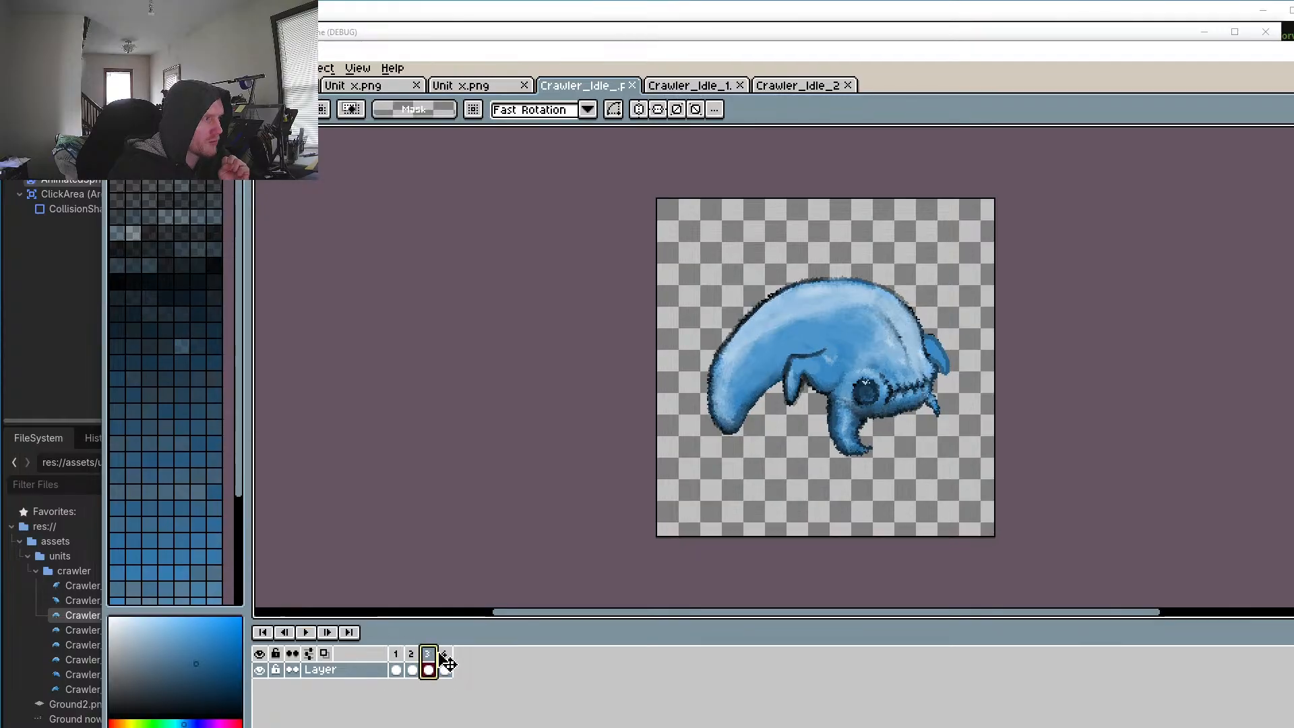
{"action": "left_click", "coordinate": [446, 657]}
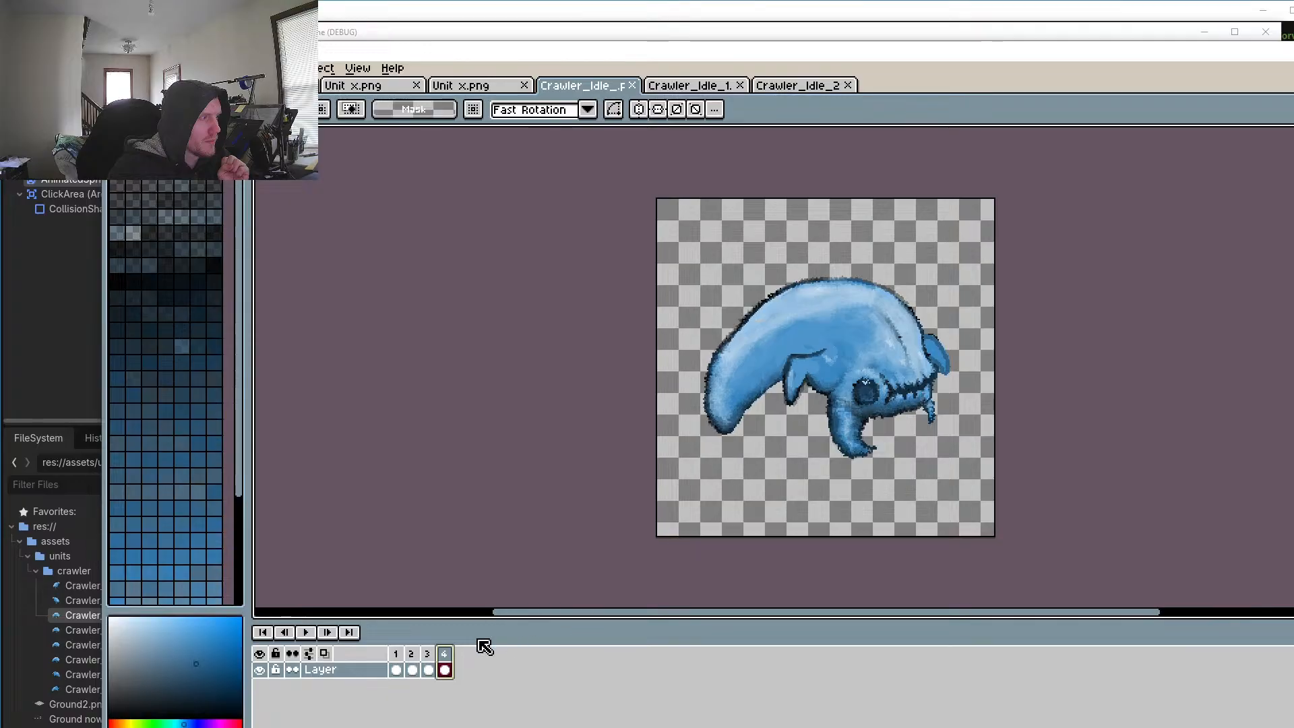
{"action": "left_click", "coordinate": [398, 654]}
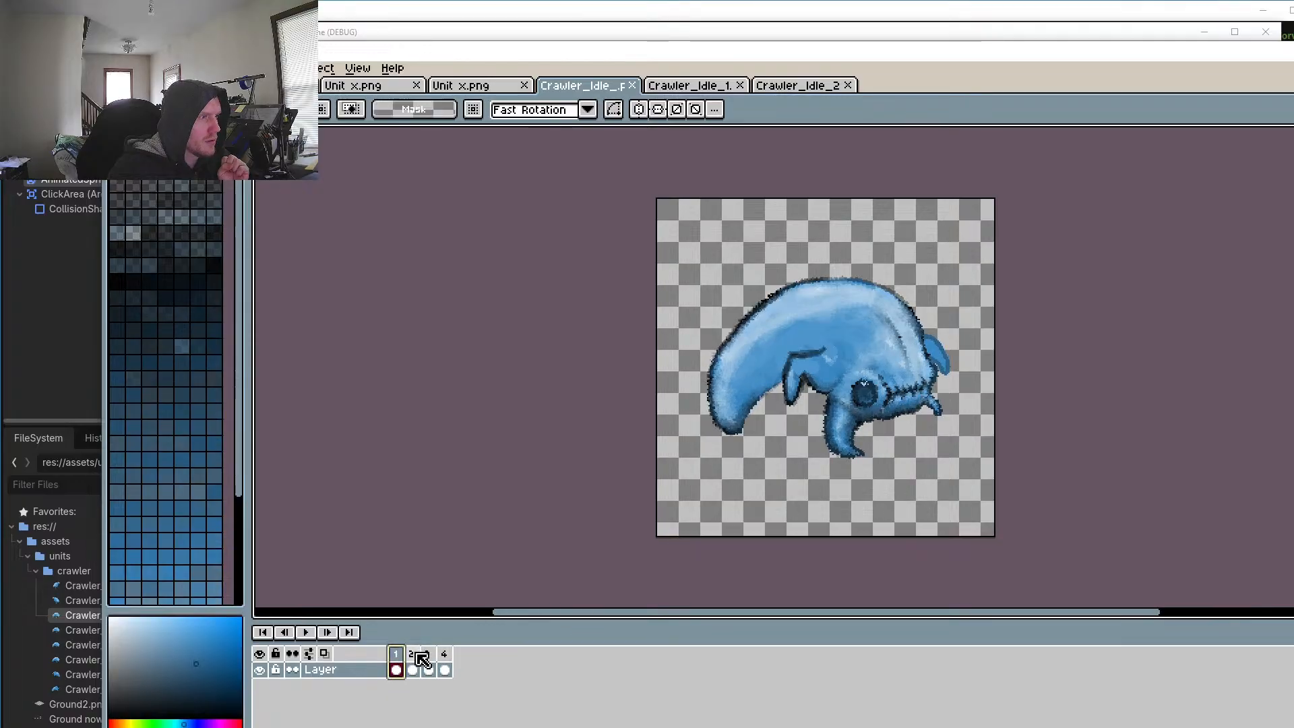
{"action": "left_click", "coordinate": [415, 655]}
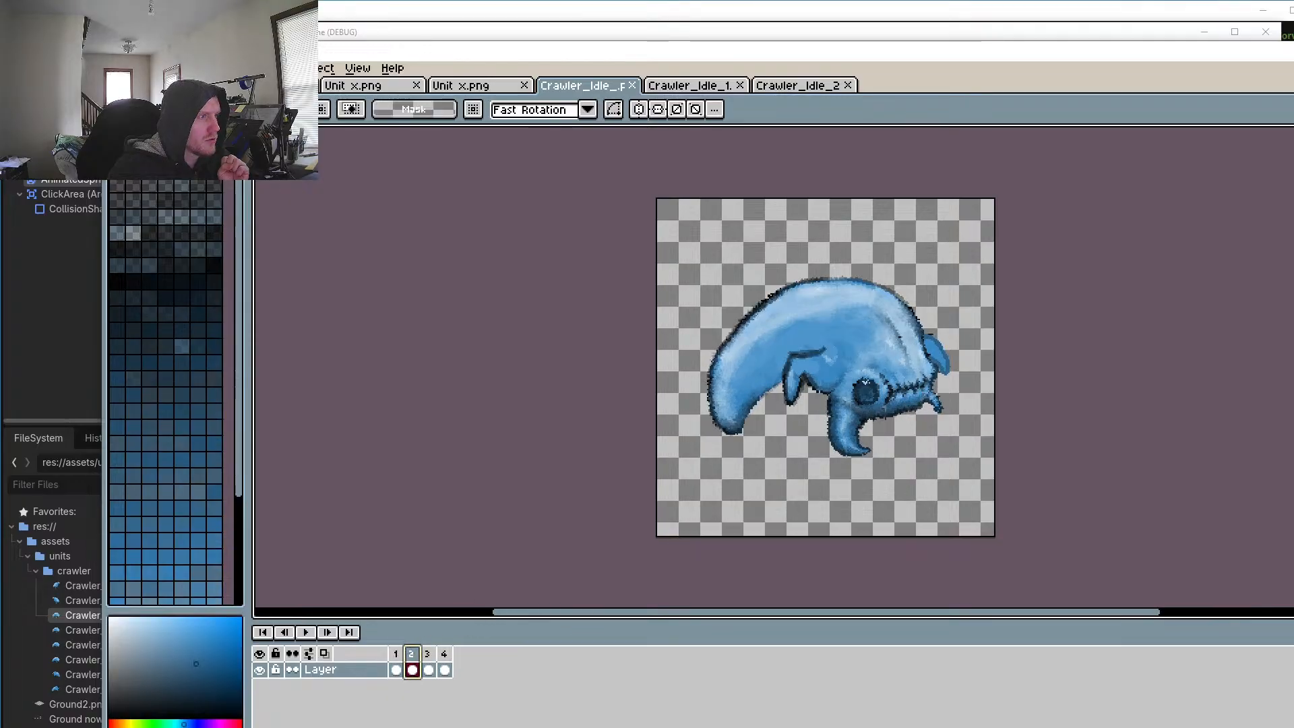
{"action": "scroll", "coordinate": [795, 431], "scroll_direction": "up", "scroll_amount": 5}
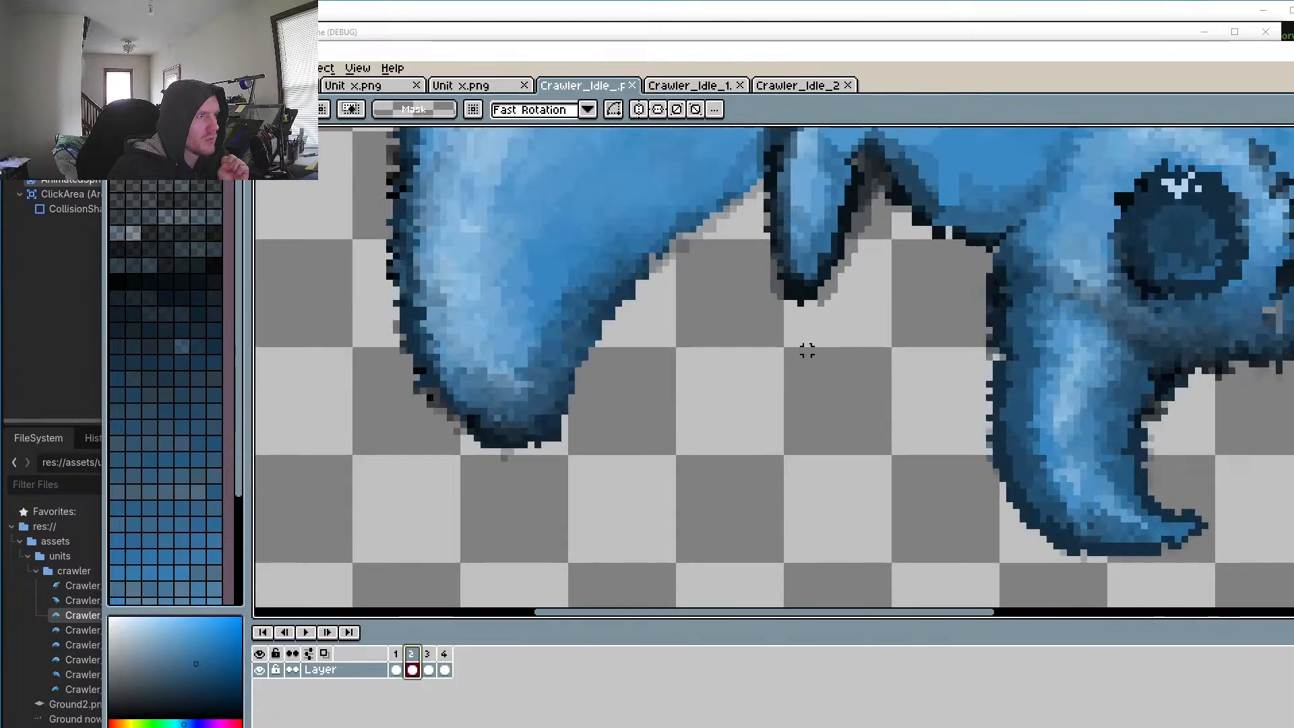
{"action": "left_click_drag", "start_coordinate": [868, 303], "coordinate": [748, 135]}
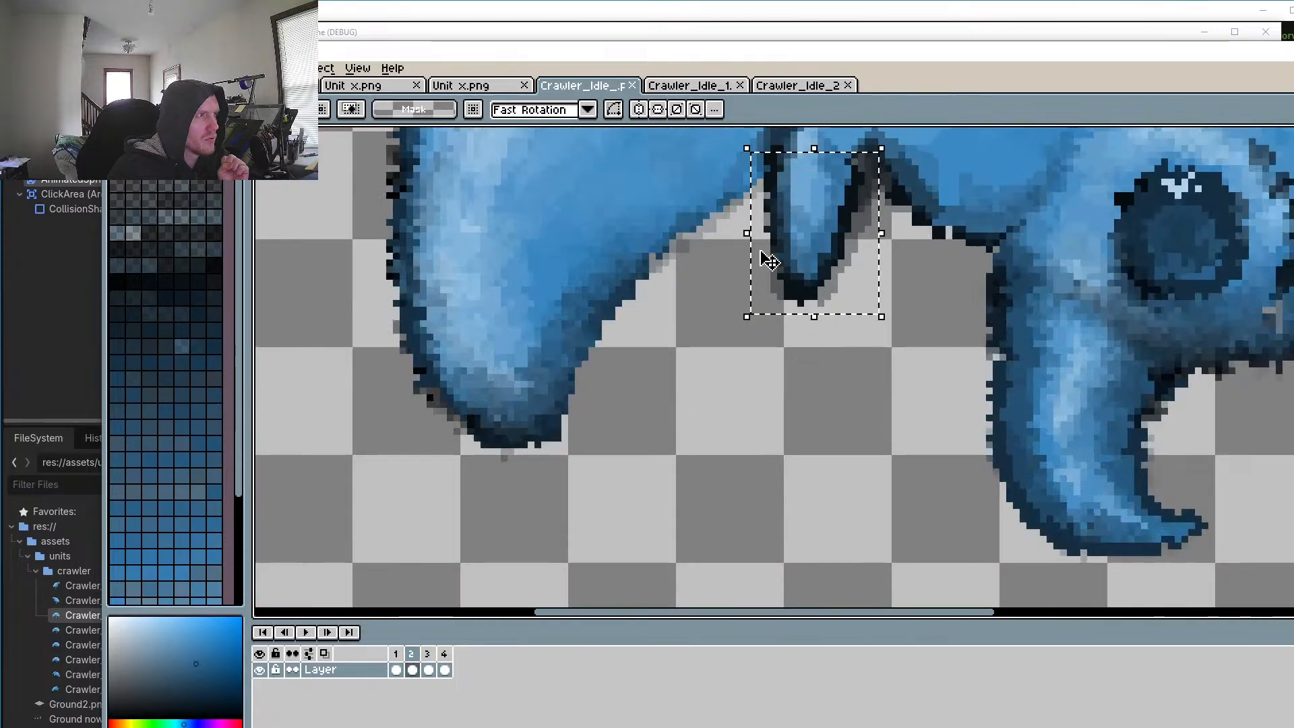
{"action": "scroll", "coordinate": [833, 446], "scroll_direction": "up", "scroll_amount": 3}
{"action": "left_click_drag", "start_coordinate": [834, 446], "coordinate": [807, 445]}
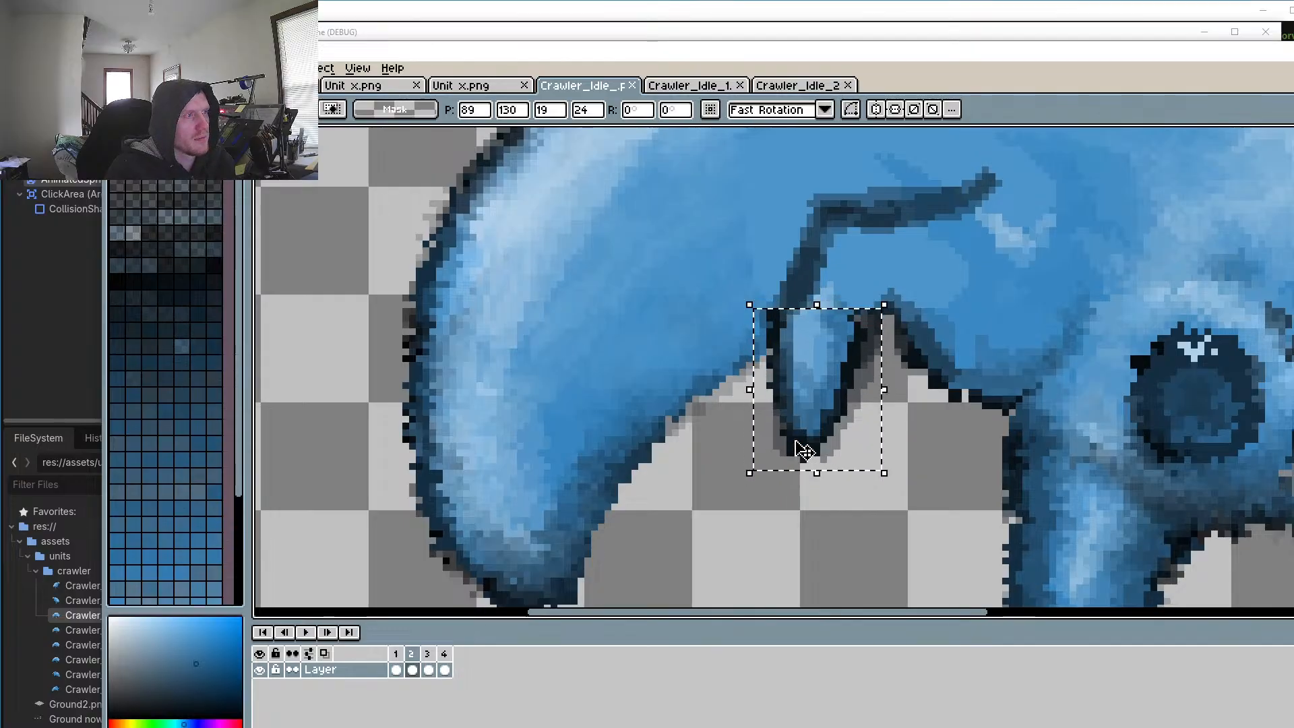
{"action": "key", "text": "Right"}
Step: Select the lower part of the fin behind the head in frame 2, nudge it up slightly, and deselect
{"action": "scroll", "coordinate": [1262, 303], "scroll_direction": "right", "scroll_amount": 6}
{"action": "scroll", "coordinate": [1060, 390], "scroll_direction": "up", "scroll_amount": 2}
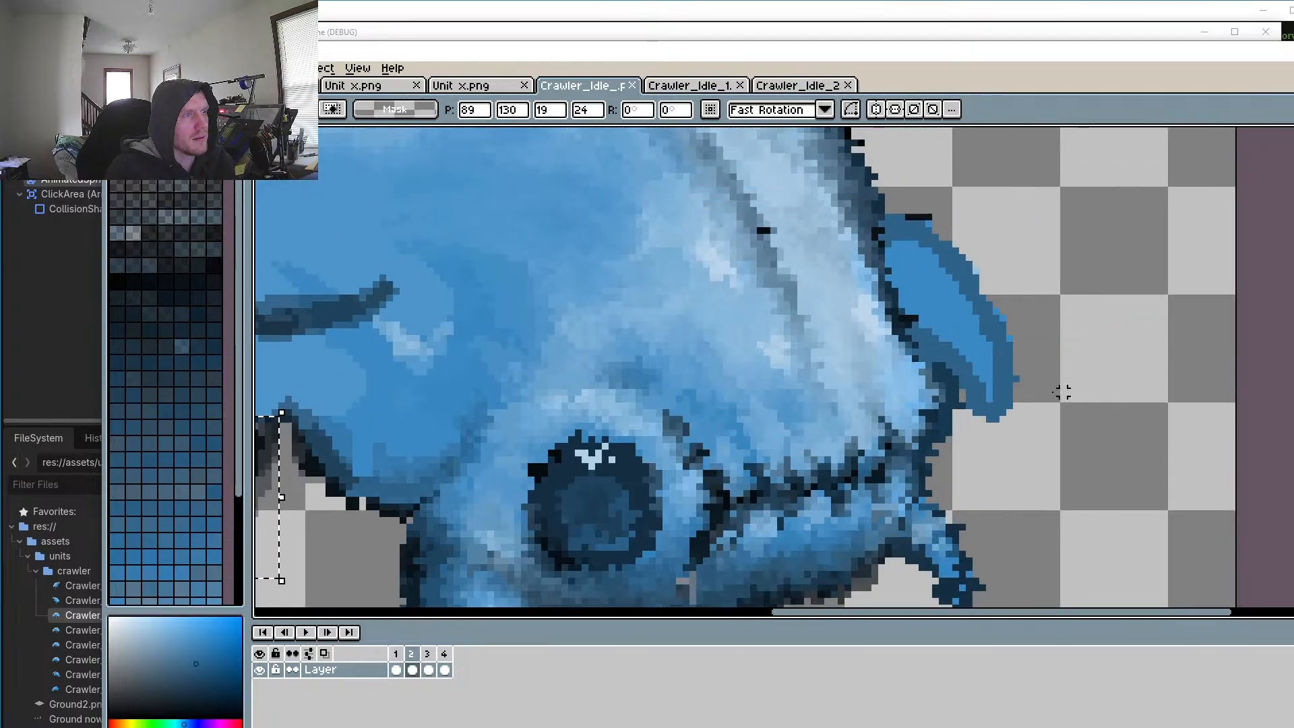
{"action": "left_click_drag", "start_coordinate": [1037, 434], "coordinate": [950, 290]}
{"action": "key", "text": "Up"}
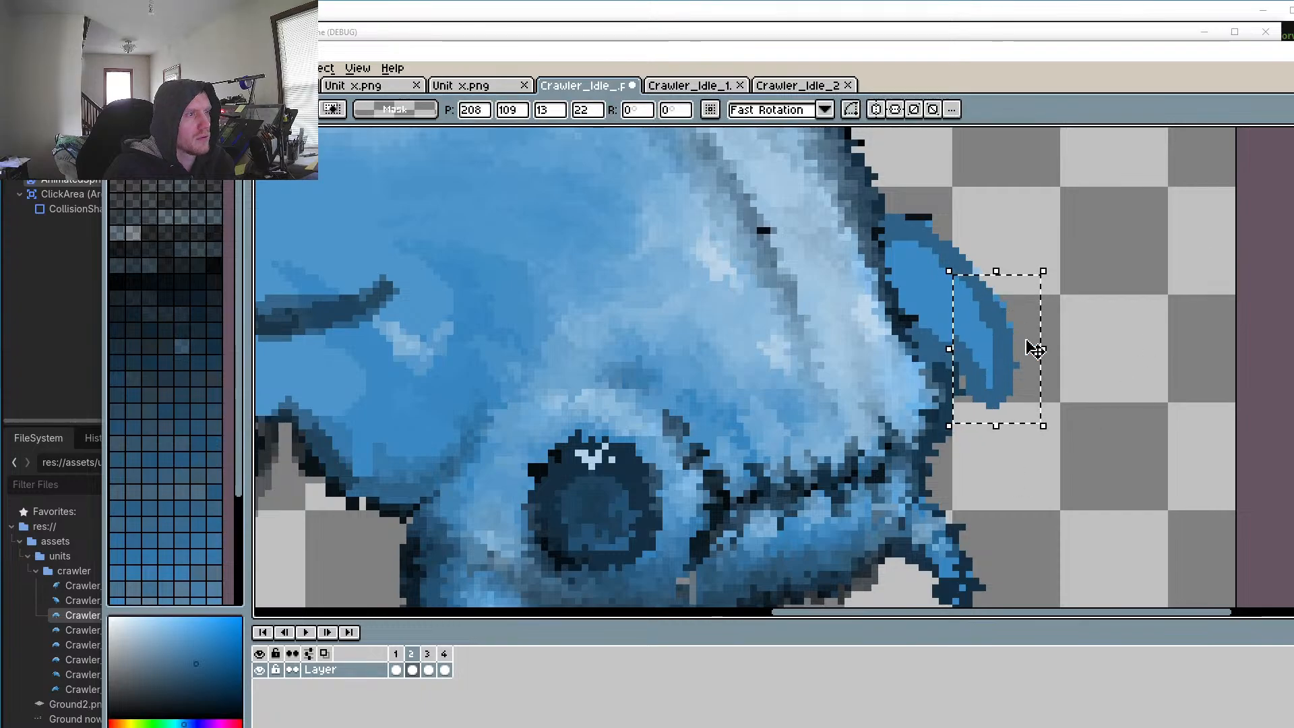
{"action": "left_click", "coordinate": [1162, 345]}
Step: Play the four-frame idle animation to review the limb and fin motion, stop it, and return to frame 1
{"action": "scroll", "coordinate": [1162, 345], "scroll_direction": "down", "scroll_amount": 3}
{"action": "left_click", "coordinate": [305, 632]}
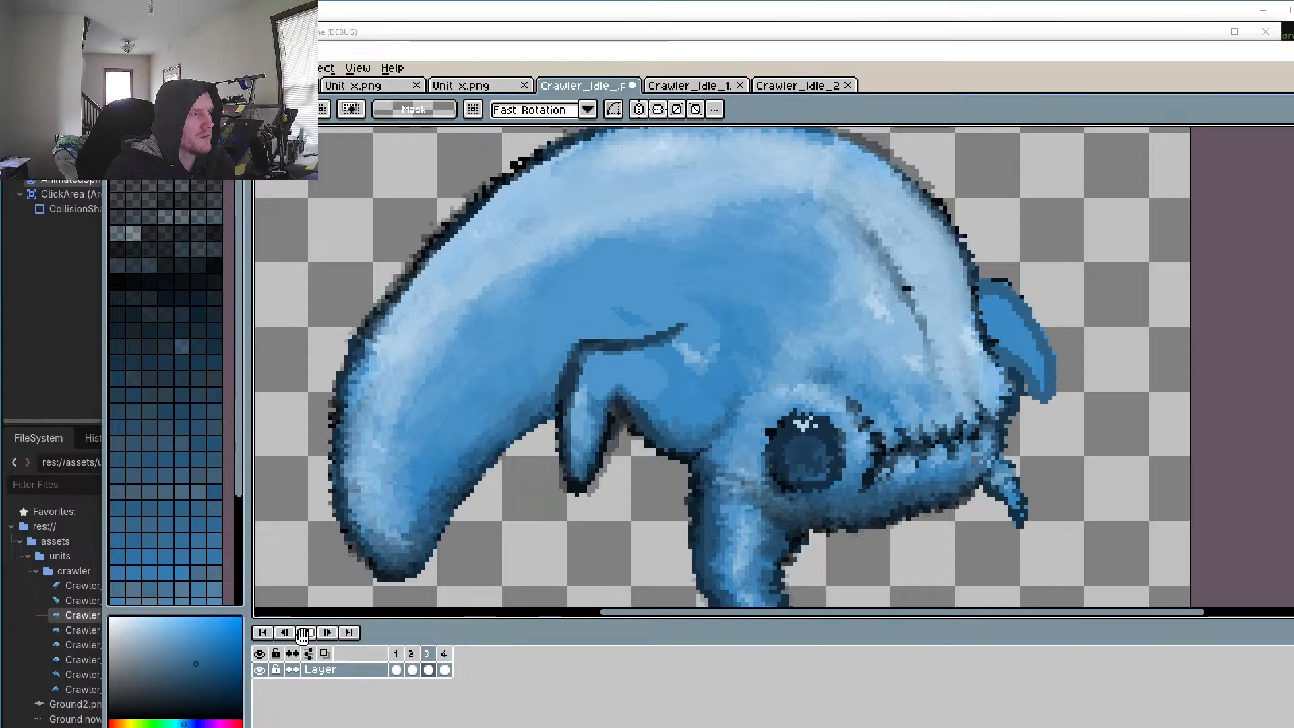
{"action": "scroll", "coordinate": [704, 451], "scroll_direction": "down", "scroll_amount": 1}
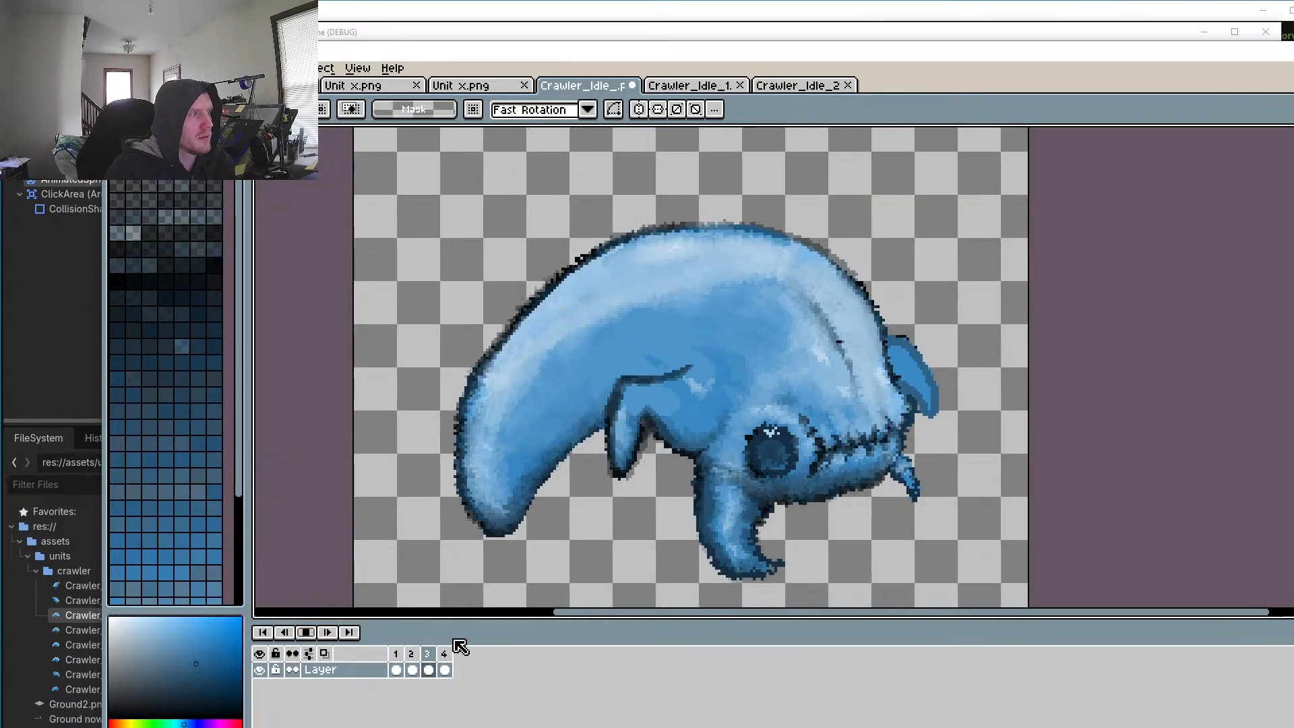
{"action": "left_click", "coordinate": [317, 633]}
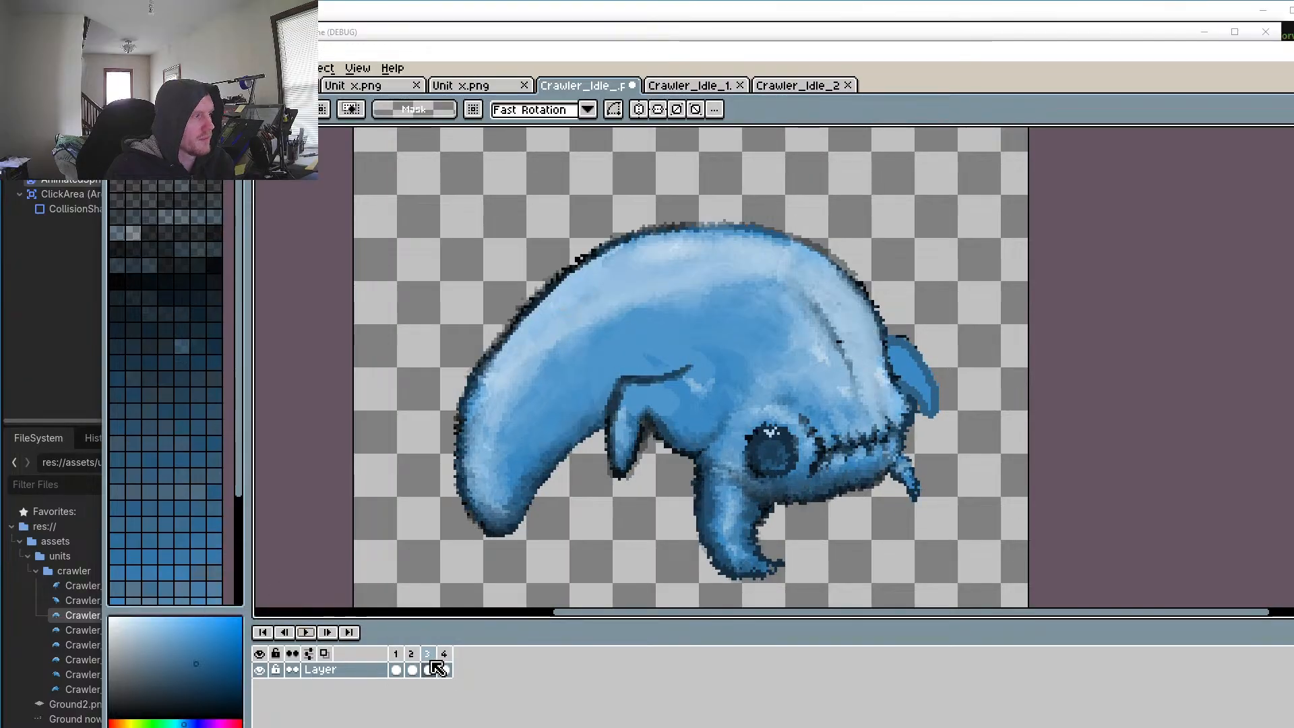
{"action": "key", "text": "ctrl+Left"}
{"action": "key", "text": "ctrl+Left"}
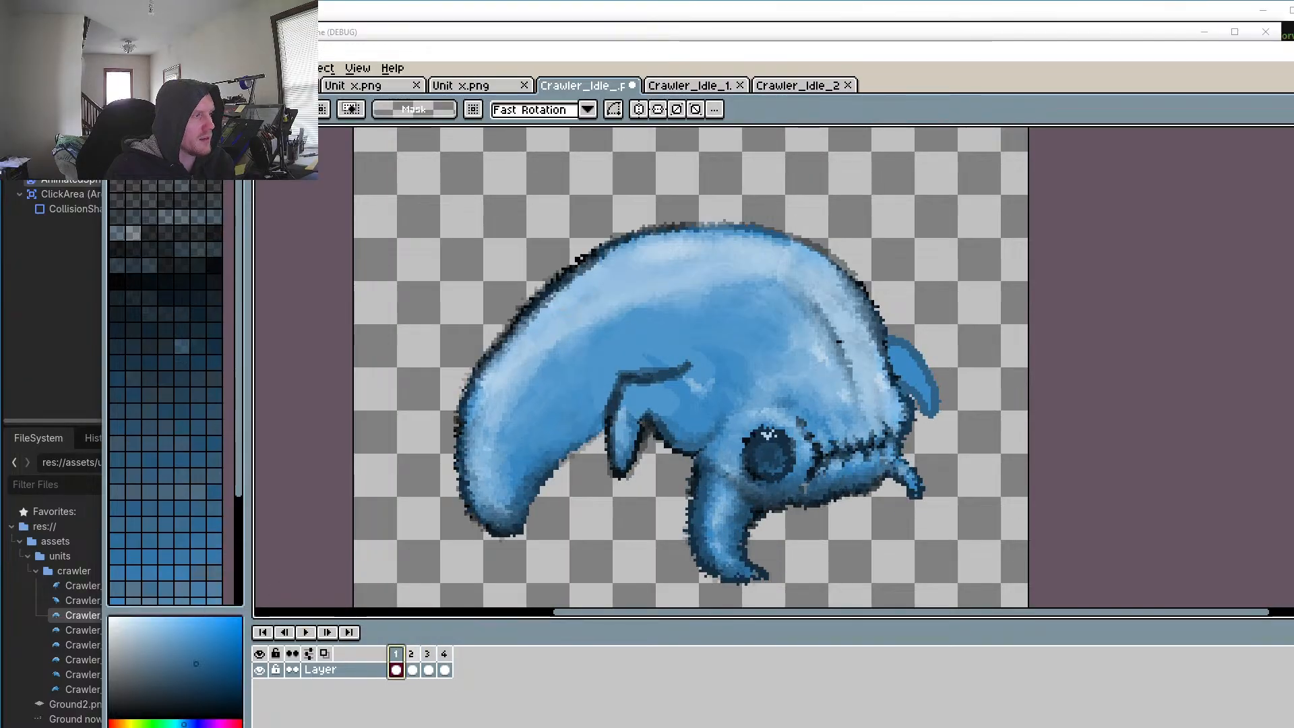
Step: Select the small limb's tip in frame 2, rotate it by about -11.9°, and fit it back against the body
{"action": "left_click", "coordinate": [412, 669]}
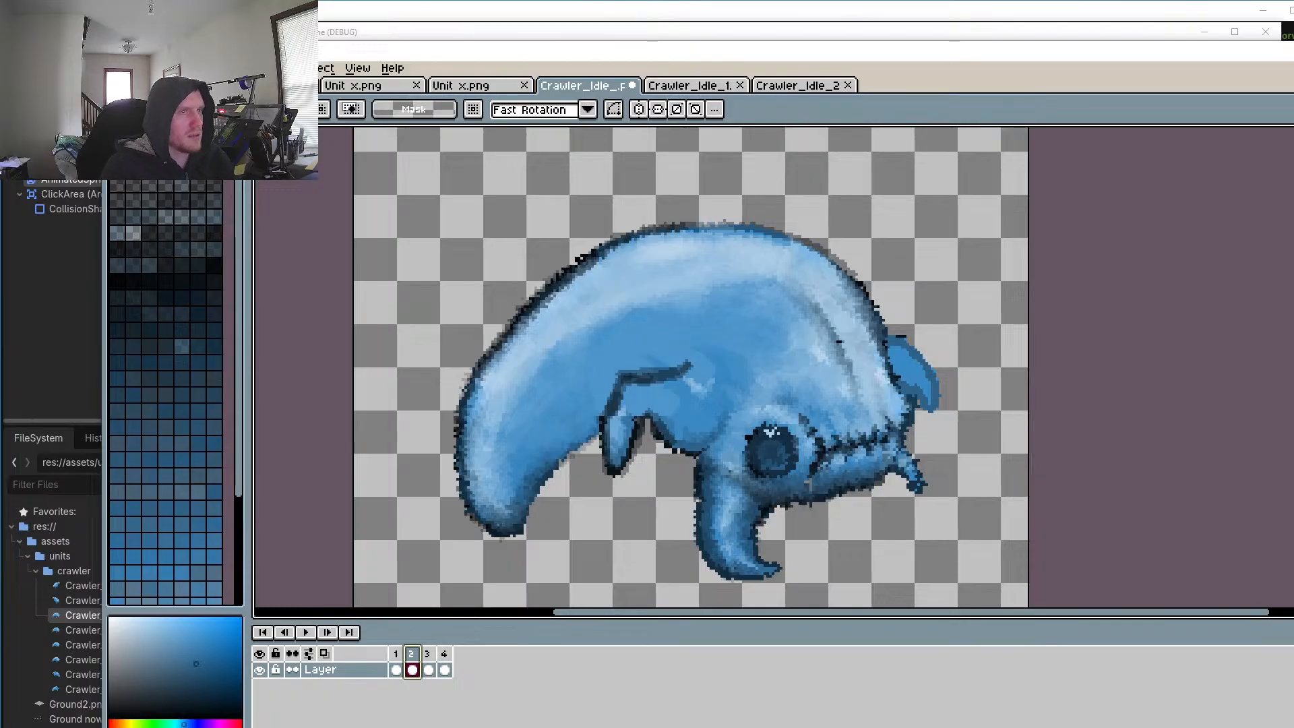
{"action": "scroll", "coordinate": [620, 468], "scroll_direction": "up", "scroll_amount": 3}
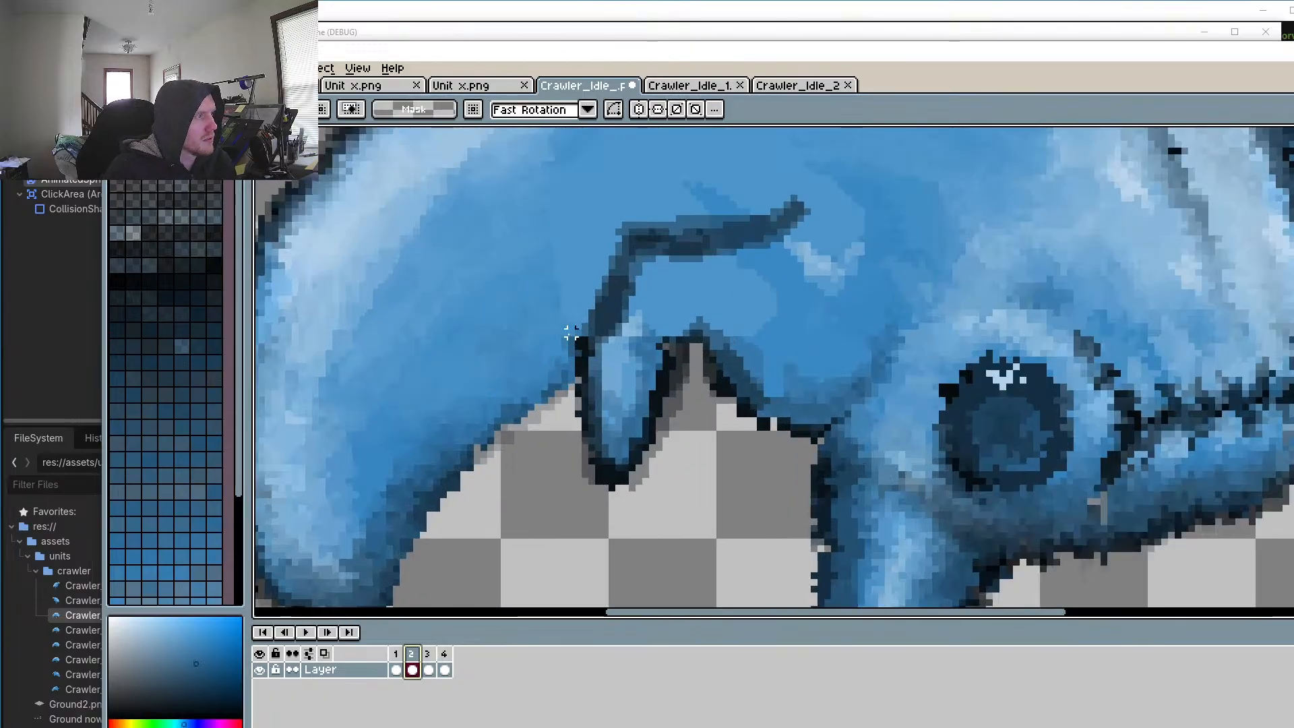
{"action": "left_click_drag", "start_coordinate": [585, 342], "coordinate": [704, 492]}
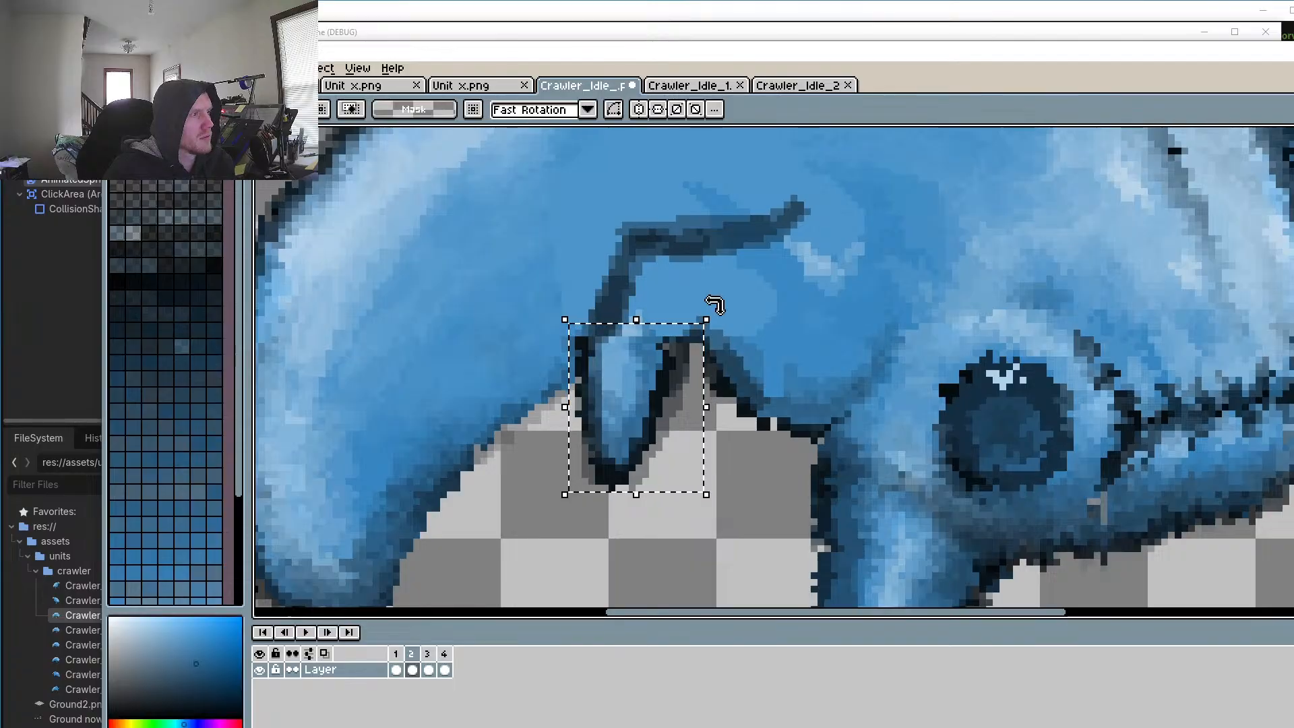
{"action": "left_click_drag", "start_coordinate": [714, 304], "coordinate": [734, 330]}
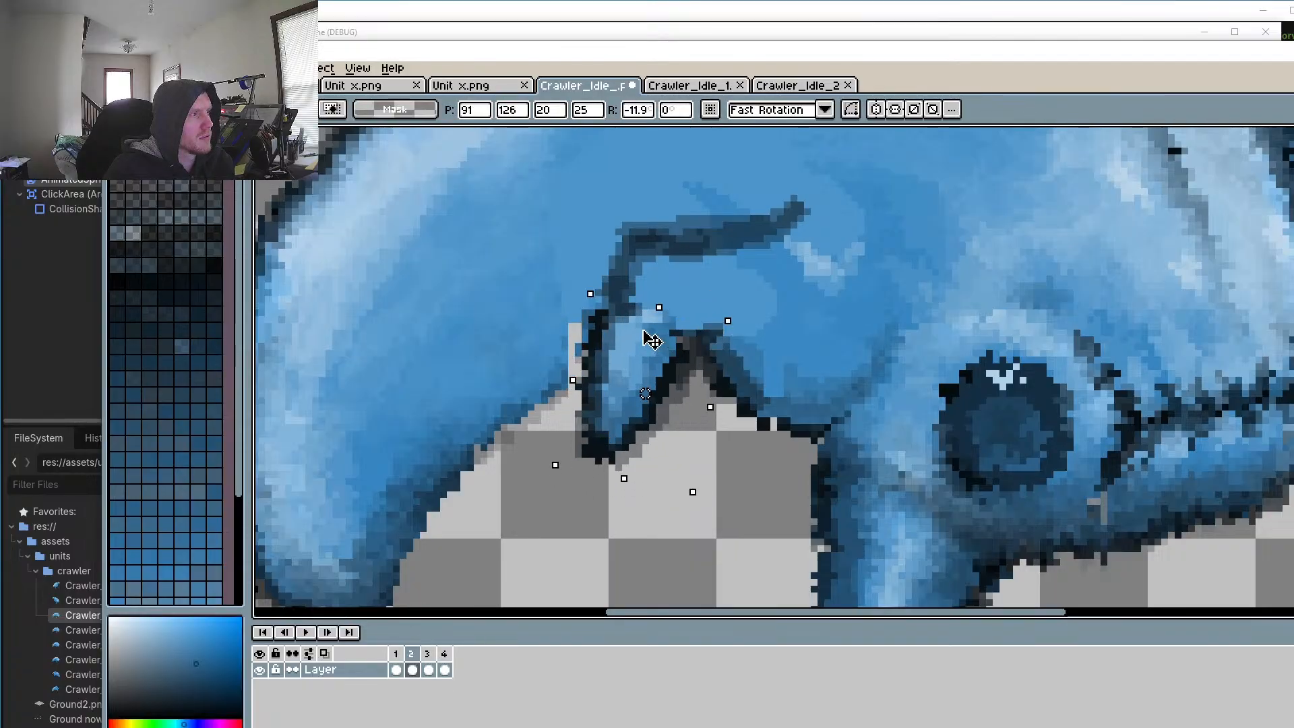
{"action": "left_click_drag", "start_coordinate": [649, 339], "coordinate": [654, 343]}
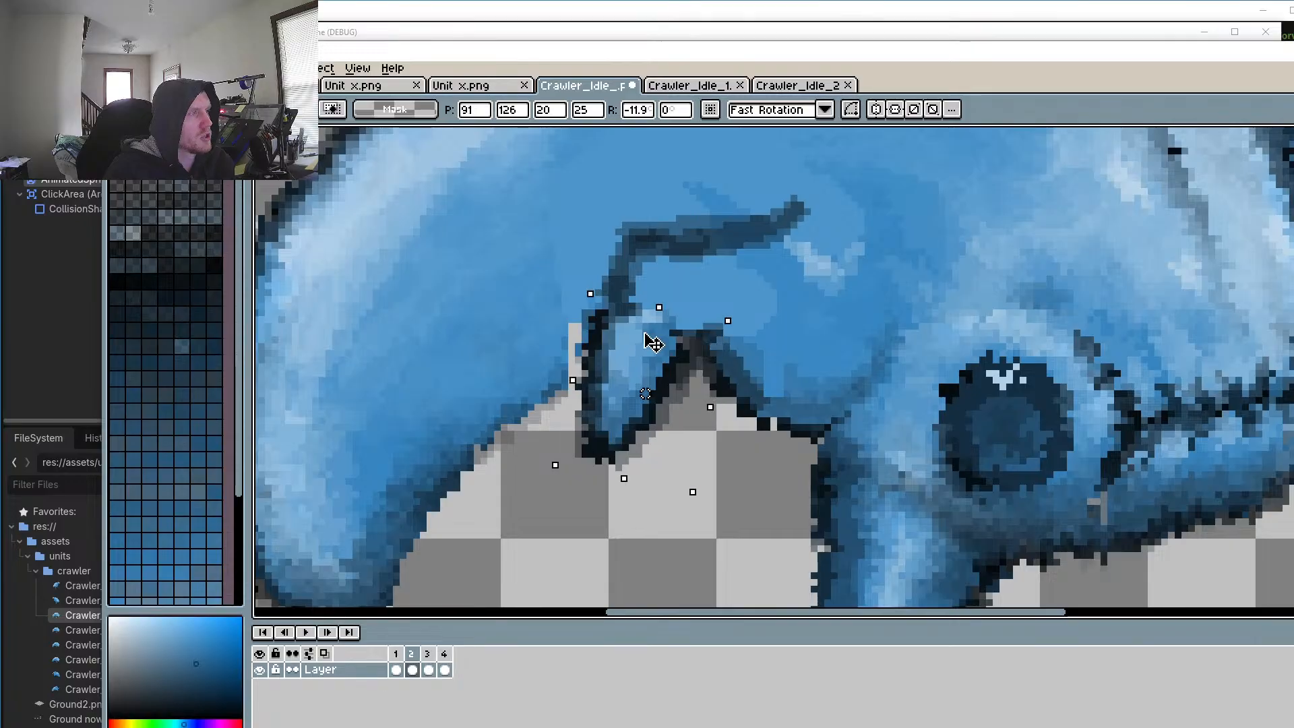
Step: Compare the limb across the frames, copy its 42 × 41 px area from frame 2, and paste it into frames 3 and 4
{"action": "left_click", "coordinate": [396, 655]}
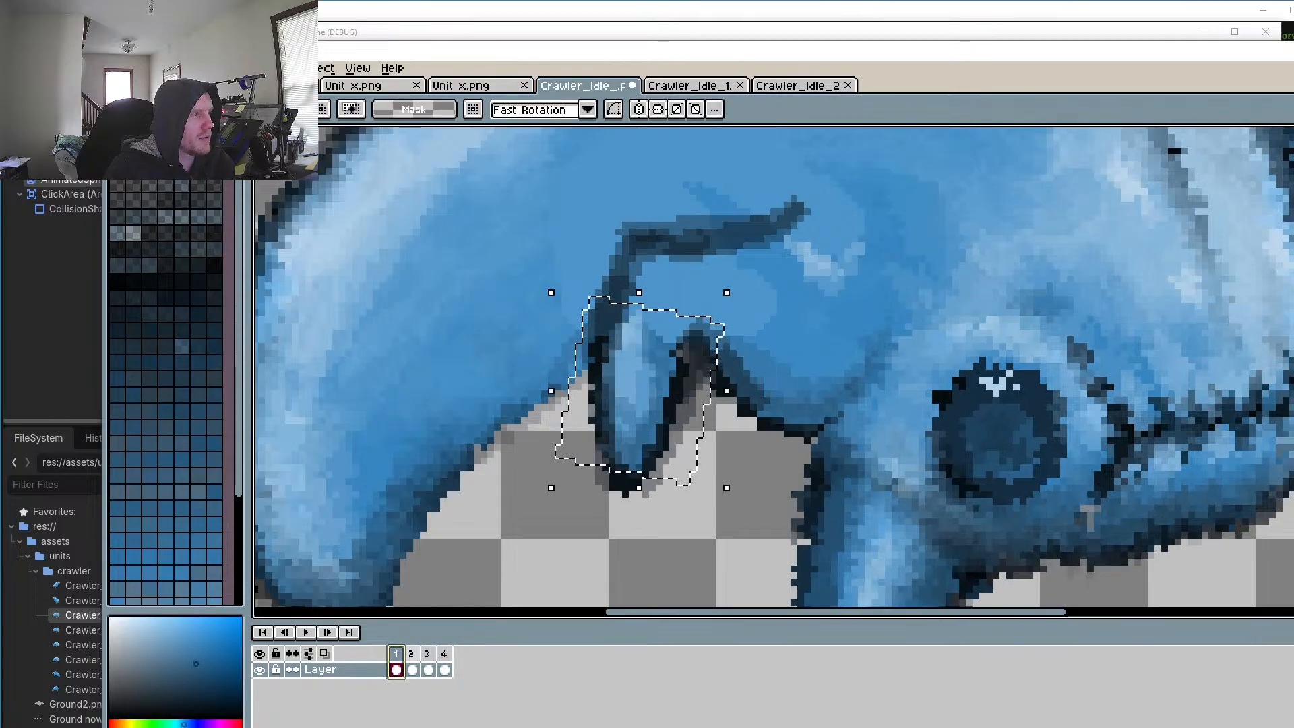
{"action": "left_click", "coordinate": [412, 655]}
{"action": "left_click", "coordinate": [428, 654]}
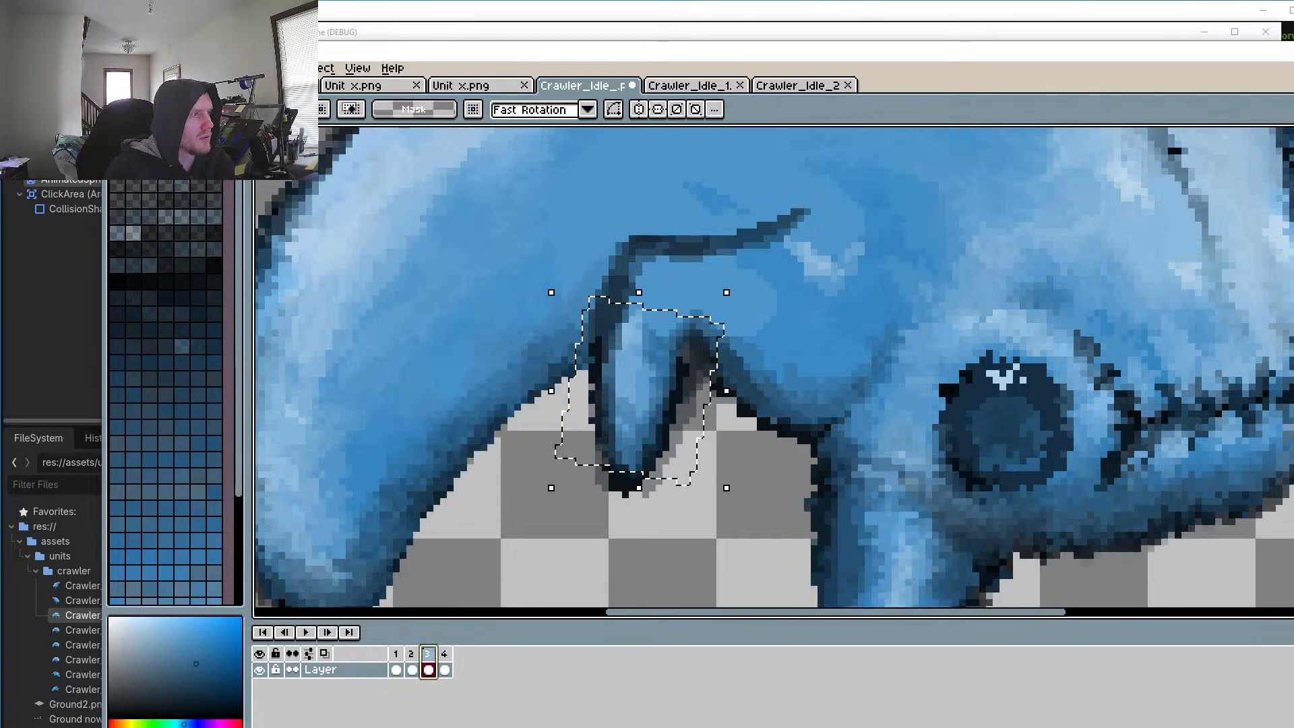
{"action": "left_click", "coordinate": [444, 654]}
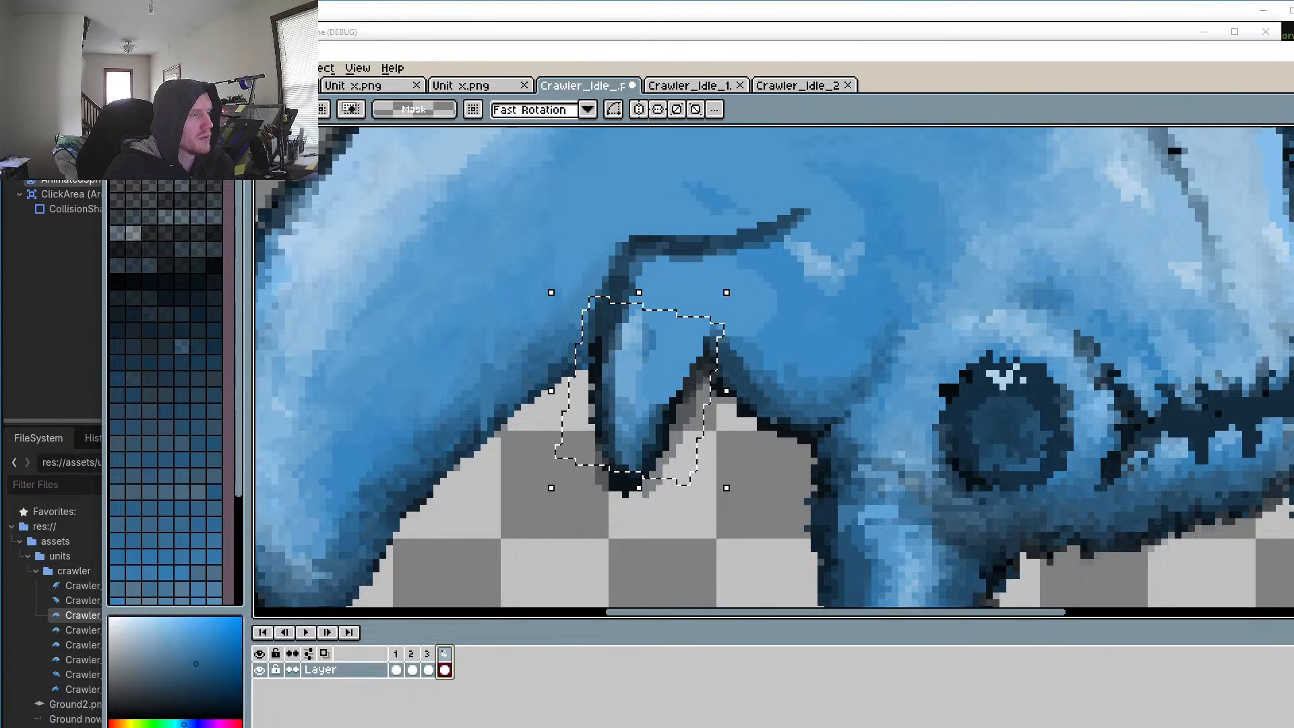
{"action": "left_click", "coordinate": [428, 654]}
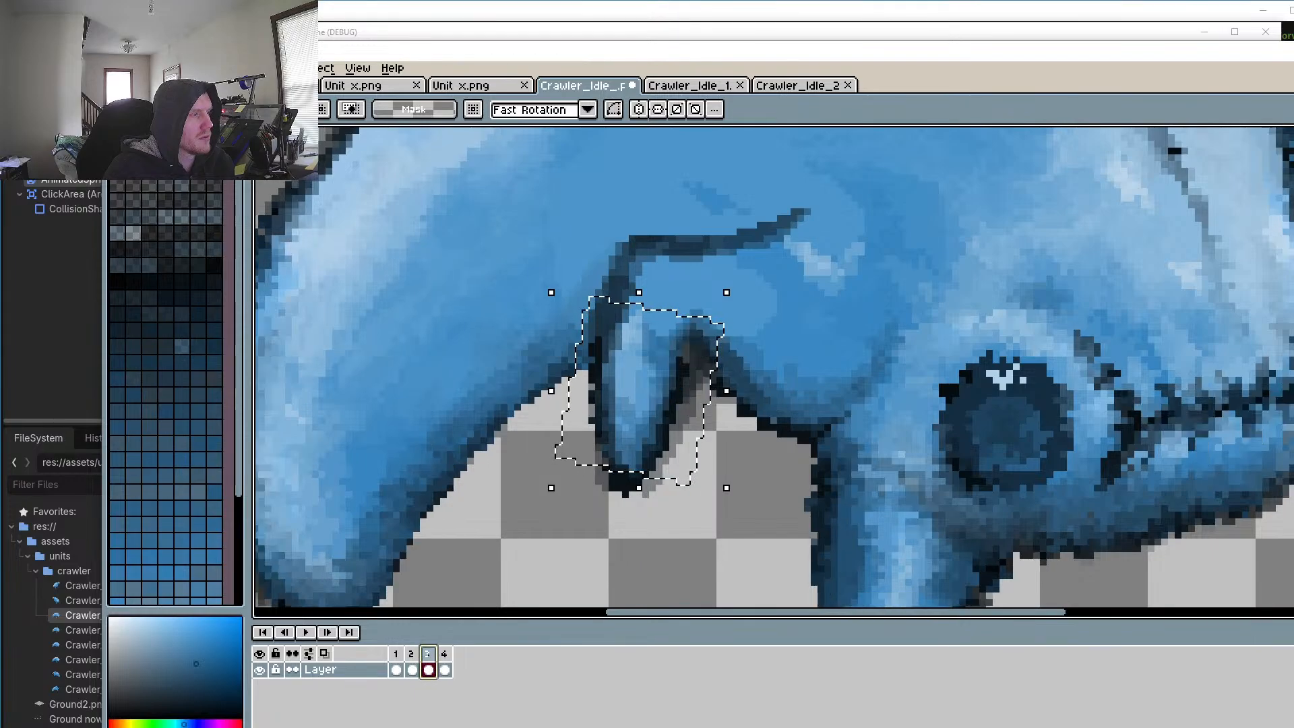
{"action": "left_click", "coordinate": [411, 655]}
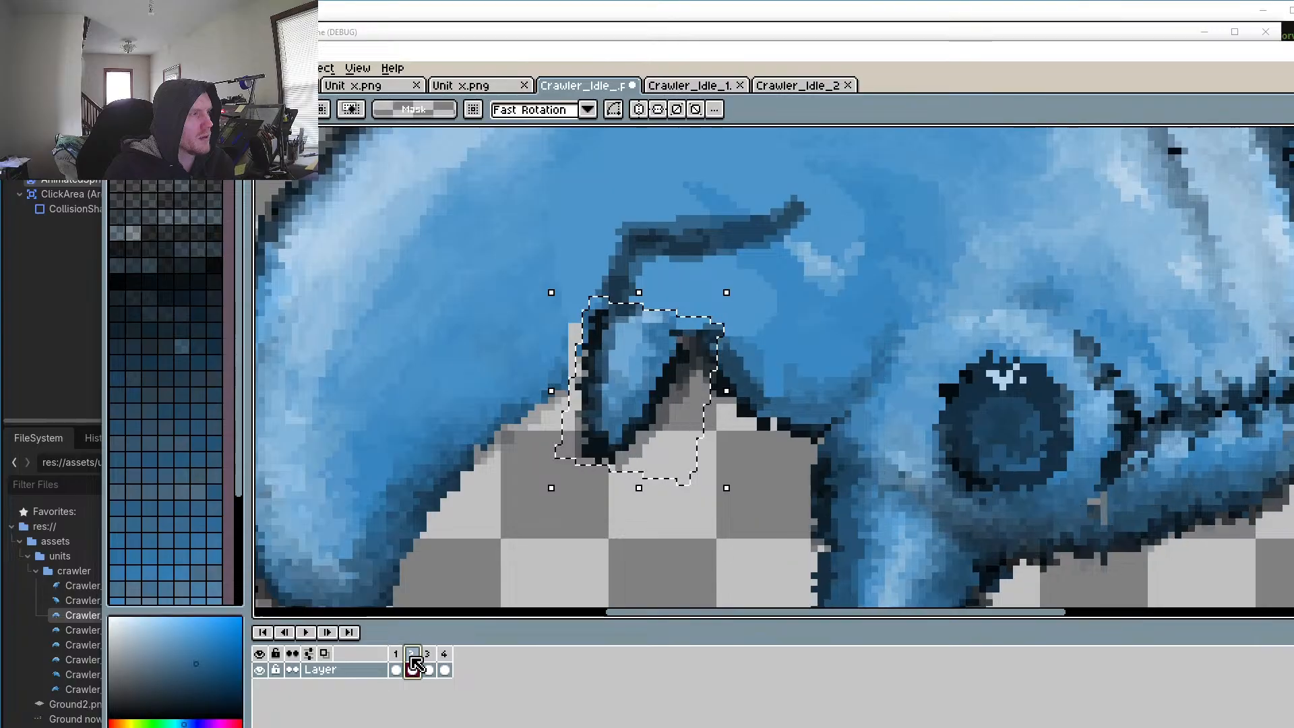
{"action": "left_click_drag", "start_coordinate": [554, 200], "coordinate": [839, 481]}
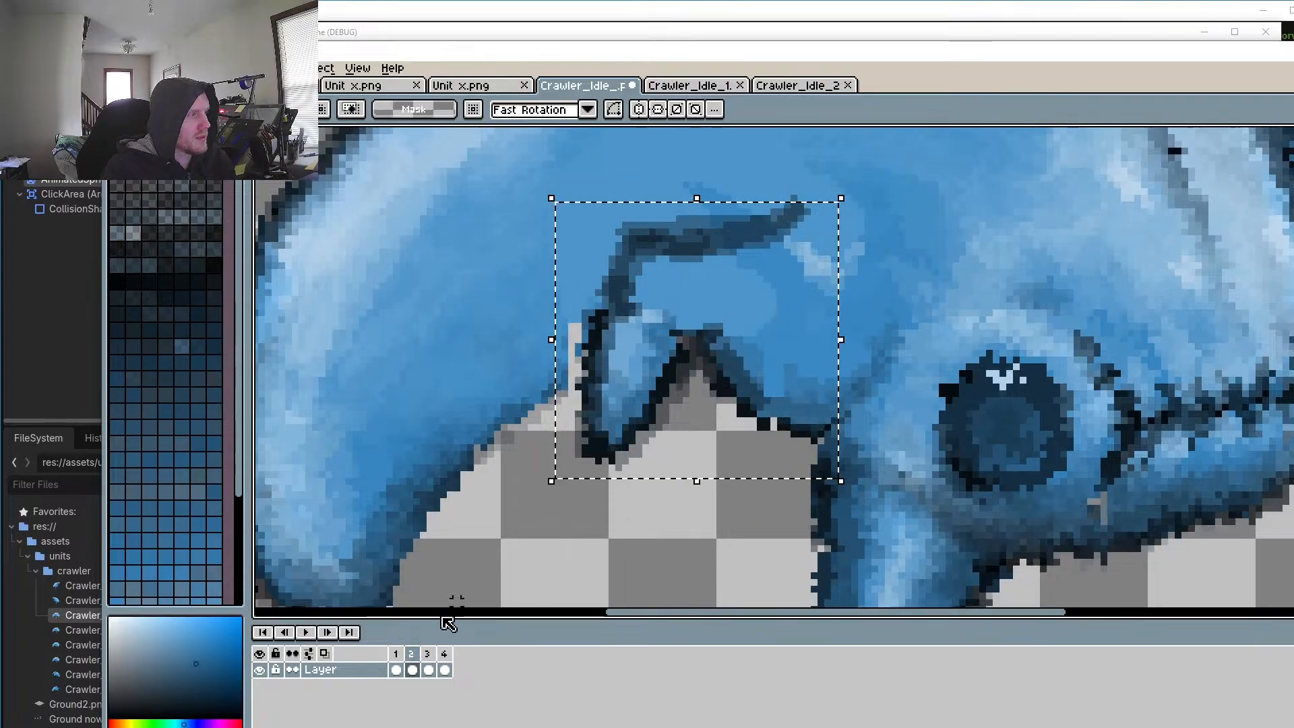
{"action": "left_click", "coordinate": [431, 658]}
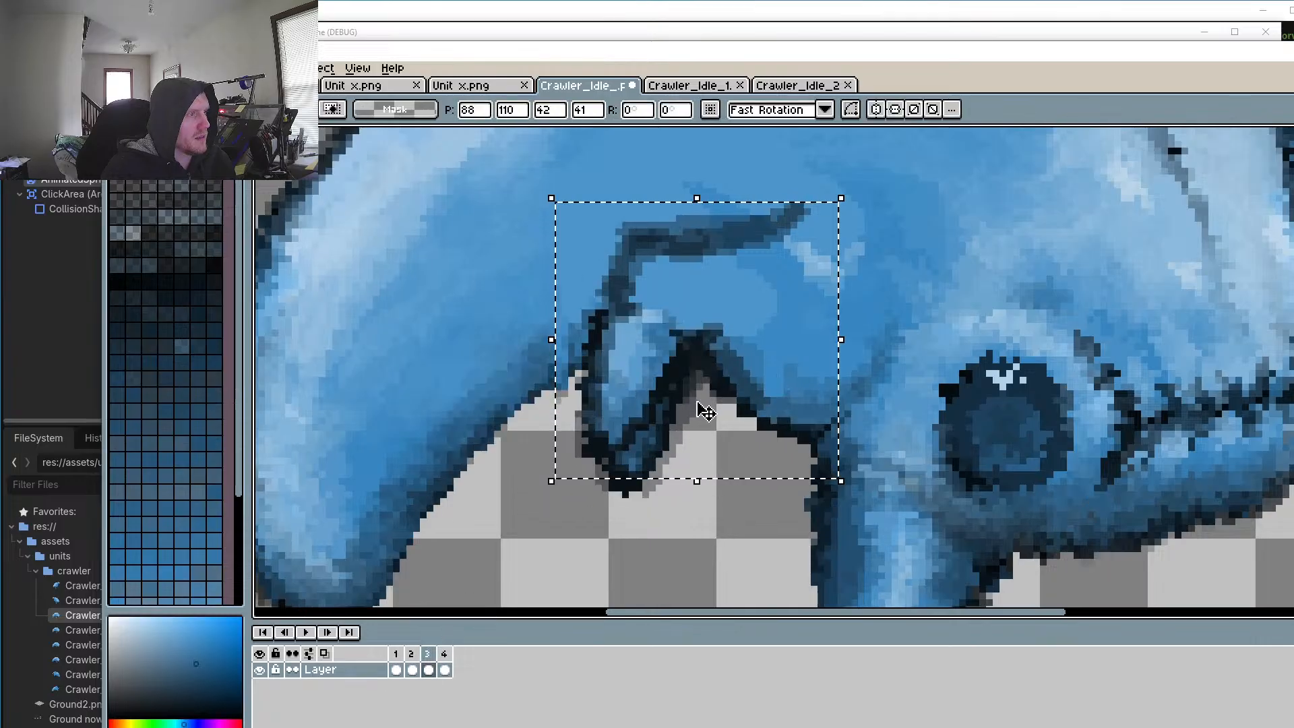
{"action": "left_click", "coordinate": [446, 666]}
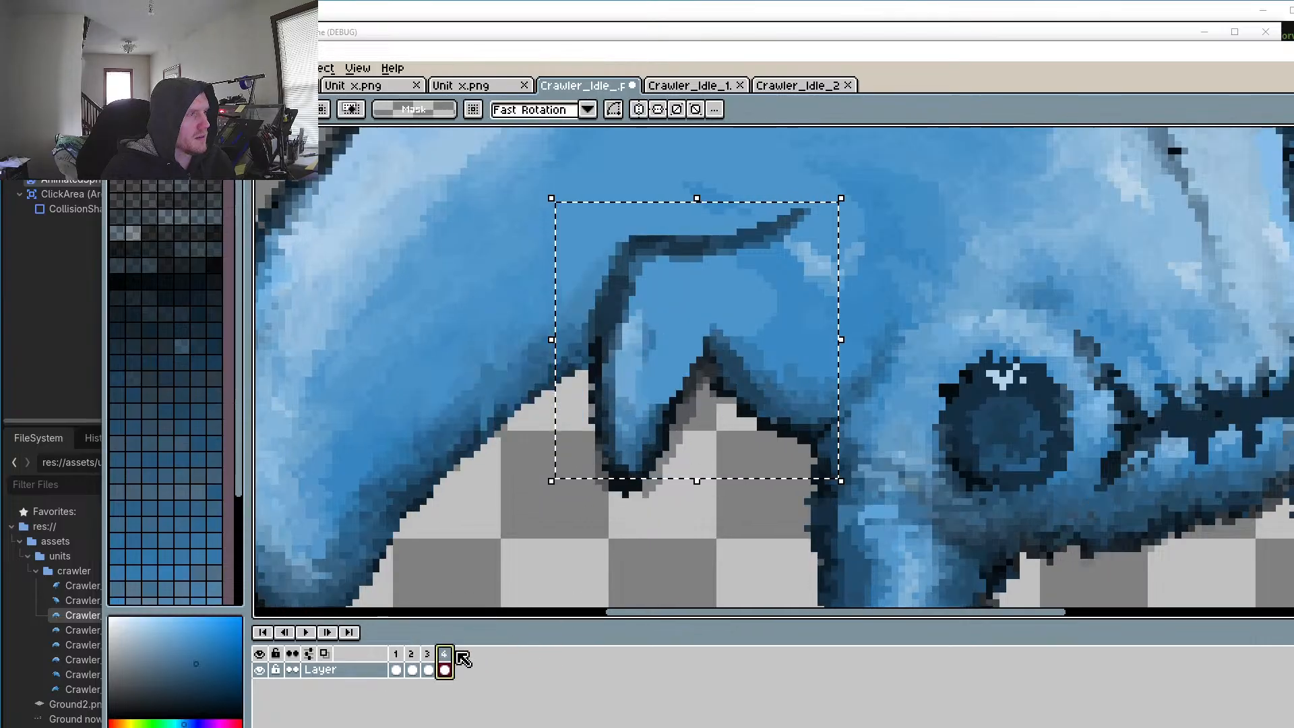
{"action": "left_click", "coordinate": [565, 569]}
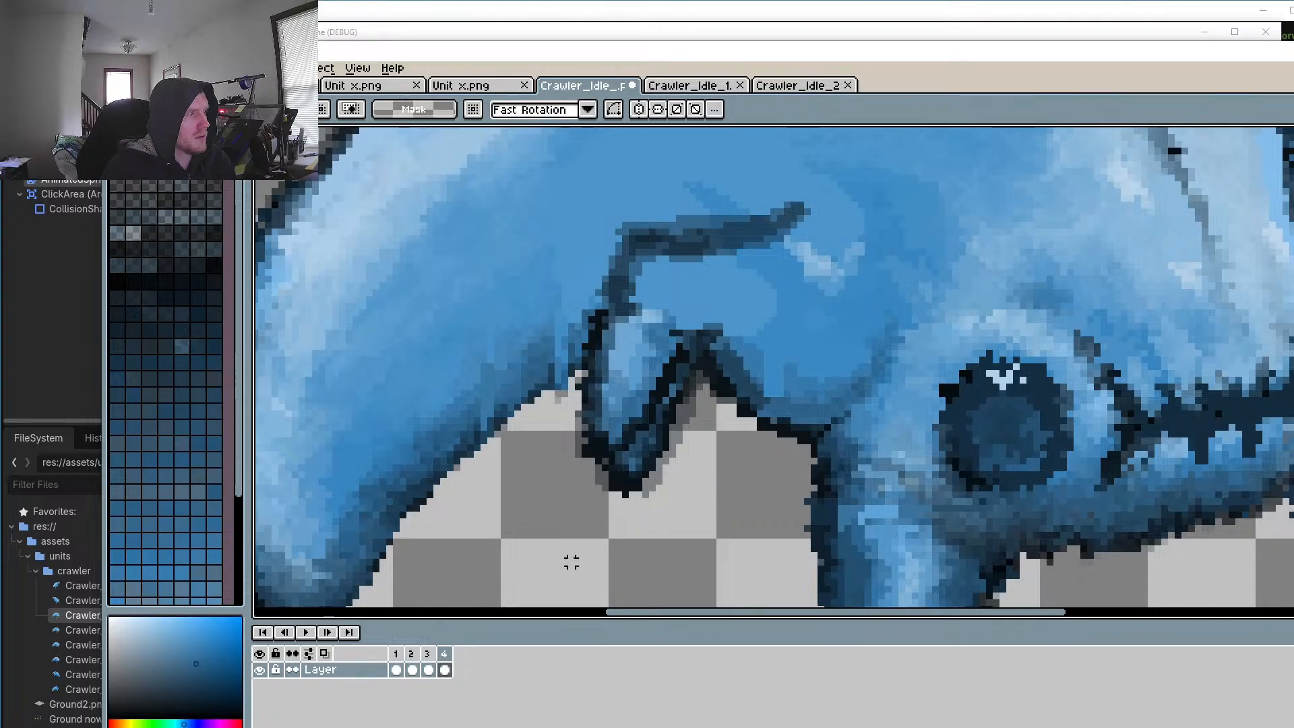
Step: Erase the remains of the old limb around the pasted limb's tip in frame 4, using a smaller eraser size
{"action": "key", "text": "e"}
{"action": "scroll", "coordinate": [628, 470], "scroll_direction": "up", "scroll_amount": 3}
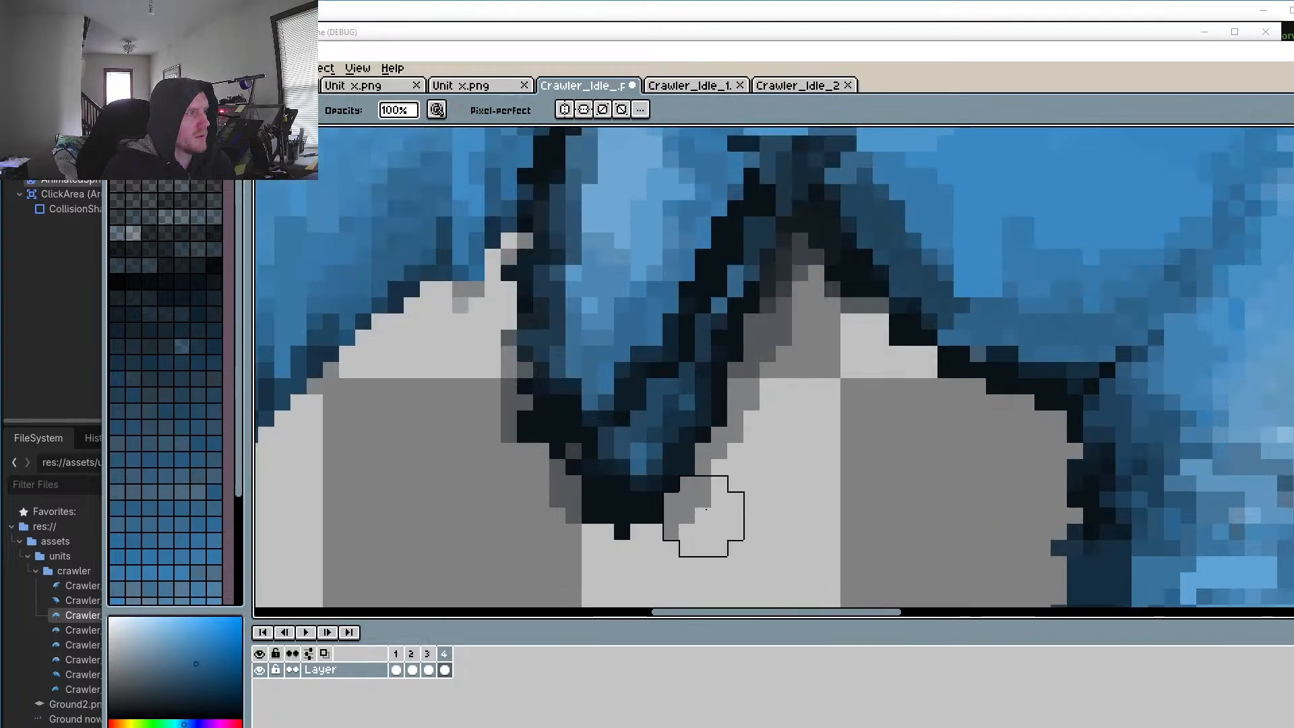
{"action": "left_click_drag", "start_coordinate": [679, 458], "coordinate": [695, 450]}
{"action": "key", "text": "minus"}
{"action": "key", "text": "minus"}
{"action": "key", "text": "minus"}
{"action": "mouse_move", "coordinate": [767, 359]}
{"action": "left_mouse_down"}
{"action": "mouse_move", "coordinate": [686, 418]}
{"action": "mouse_move", "coordinate": [735, 421]}
{"action": "mouse_move", "coordinate": [735, 351]}
{"action": "mouse_move", "coordinate": [776, 263]}
{"action": "mouse_move", "coordinate": [748, 351]}
{"action": "mouse_move", "coordinate": [564, 454]}
{"action": "left_mouse_up"}
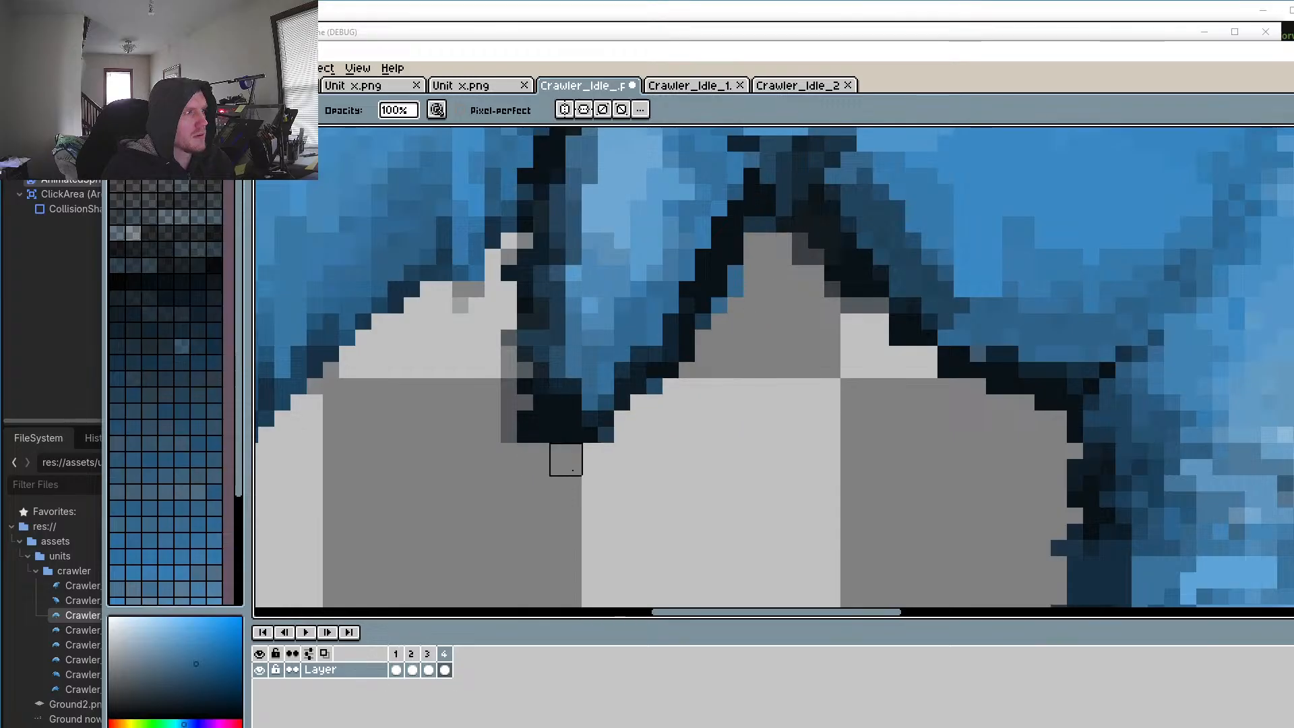
Step: Erase the old limb remains in frame 3 and the grey fringe along the limb's inner edge in frame 2
{"action": "left_click", "coordinate": [430, 656]}
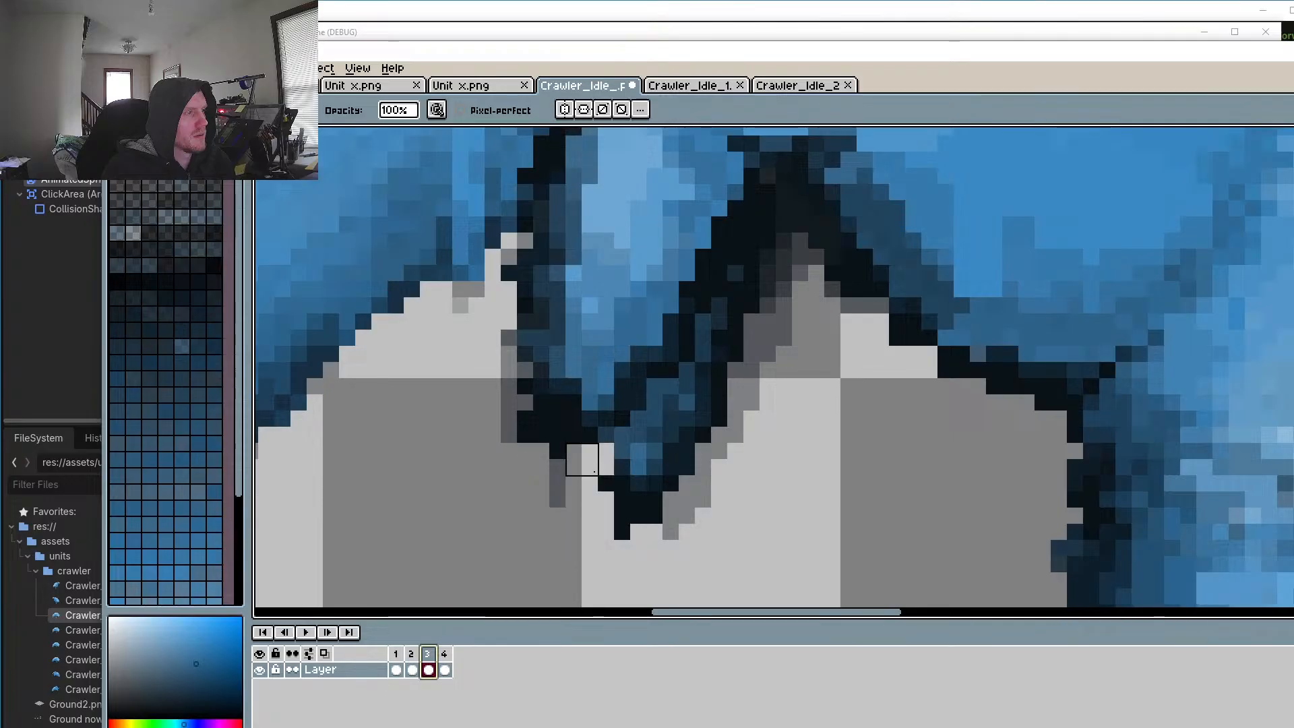
{"action": "mouse_move", "coordinate": [663, 507]}
{"action": "left_mouse_down"}
{"action": "mouse_move", "coordinate": [637, 474]}
{"action": "mouse_move", "coordinate": [738, 368]}
{"action": "mouse_move", "coordinate": [725, 367]}
{"action": "mouse_move", "coordinate": [659, 464]}
{"action": "mouse_move", "coordinate": [811, 375]}
{"action": "mouse_move", "coordinate": [695, 525]}
{"action": "mouse_move", "coordinate": [743, 419]}
{"action": "mouse_move", "coordinate": [688, 428]}
{"action": "mouse_move", "coordinate": [783, 259]}
{"action": "mouse_move", "coordinate": [777, 348]}
{"action": "mouse_move", "coordinate": [744, 314]}
{"action": "left_mouse_up"}
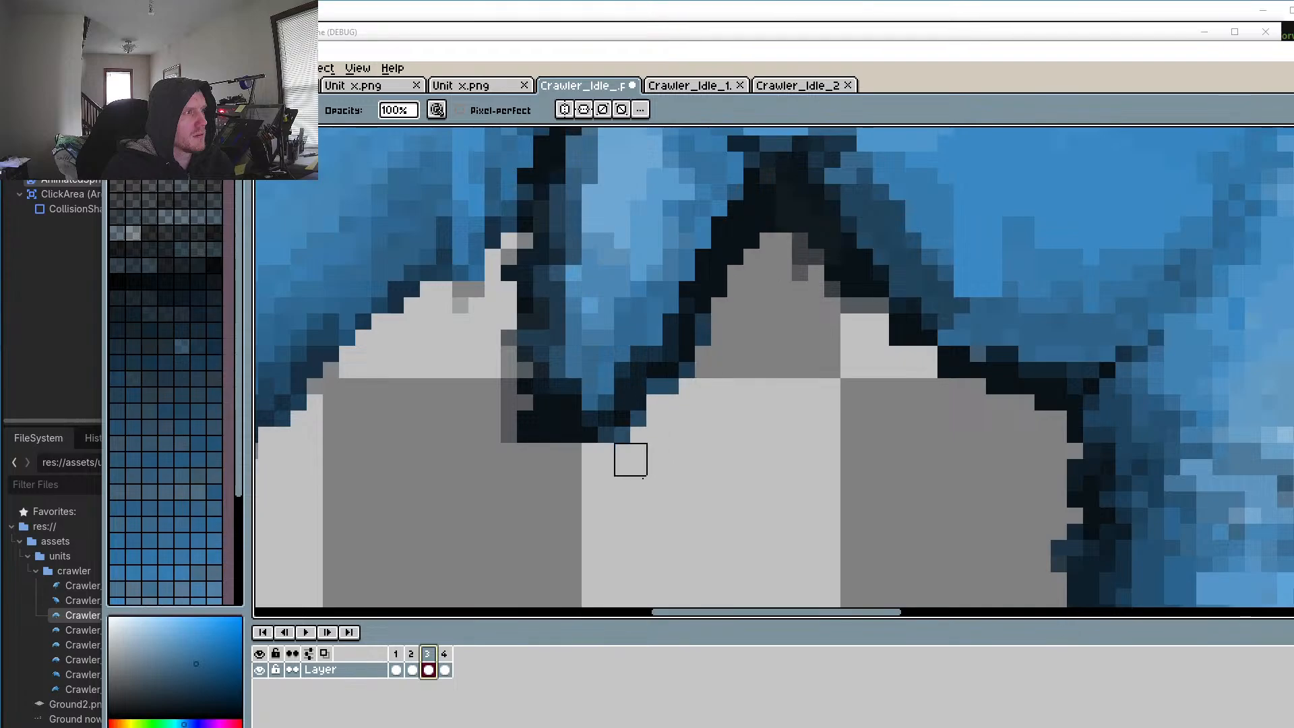
{"action": "left_click", "coordinate": [412, 669]}
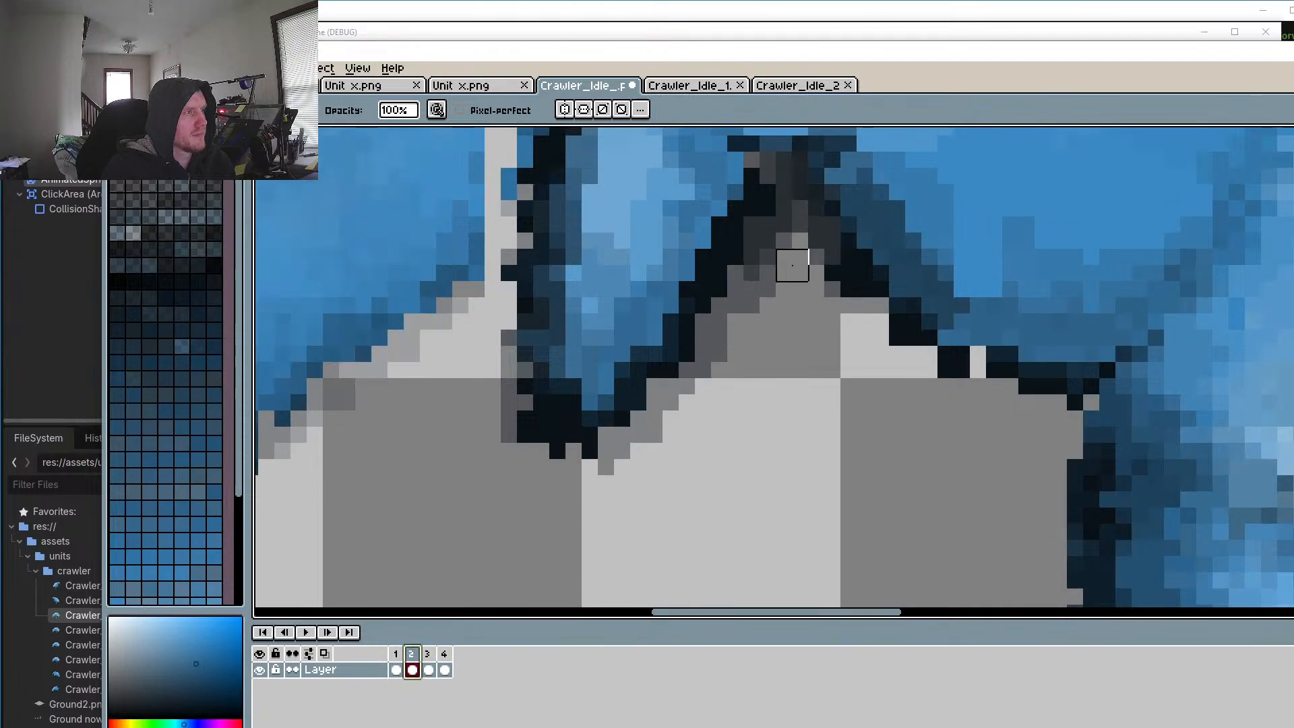
{"action": "left_click_drag", "start_coordinate": [788, 265], "coordinate": [630, 444]}
{"action": "scroll", "coordinate": [630, 443], "scroll_direction": "down", "scroll_amount": 4}
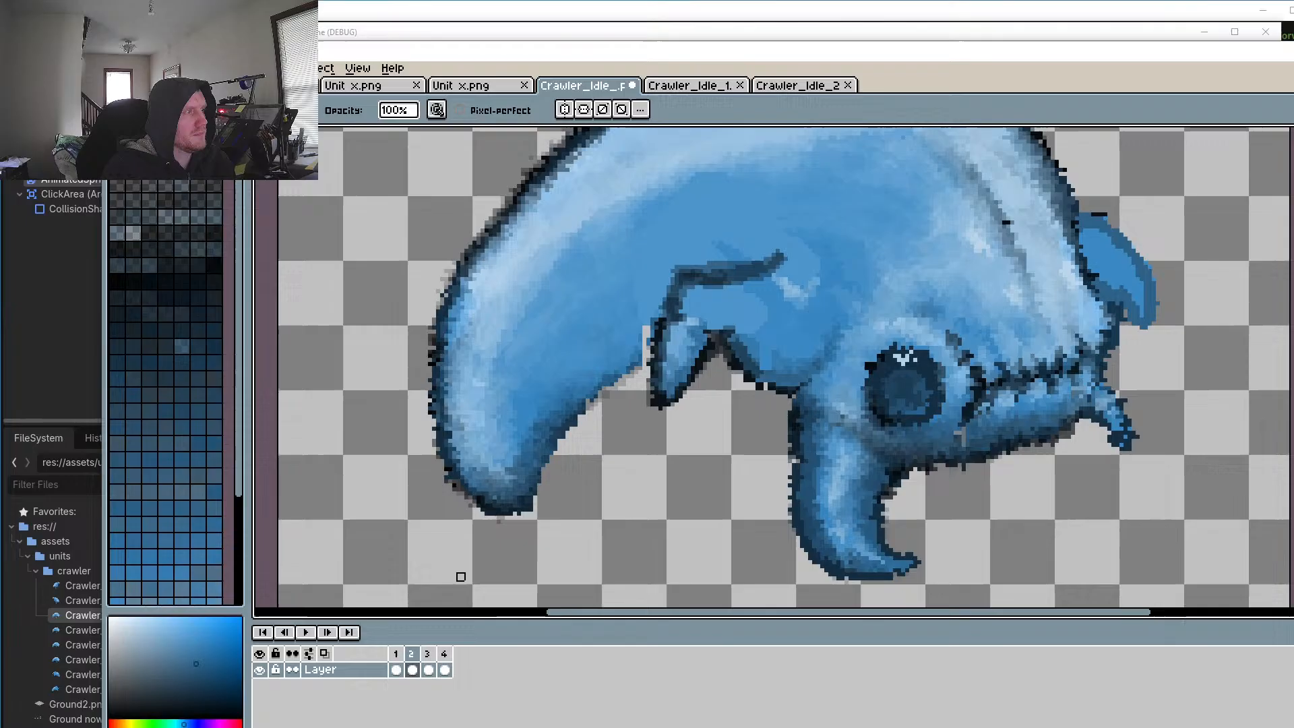
Step: Play the idle animation and compare the small limb's pose across the frames
{"action": "left_click", "coordinate": [306, 631]}
{"action": "scroll", "coordinate": [577, 455], "scroll_direction": "down", "scroll_amount": 3}
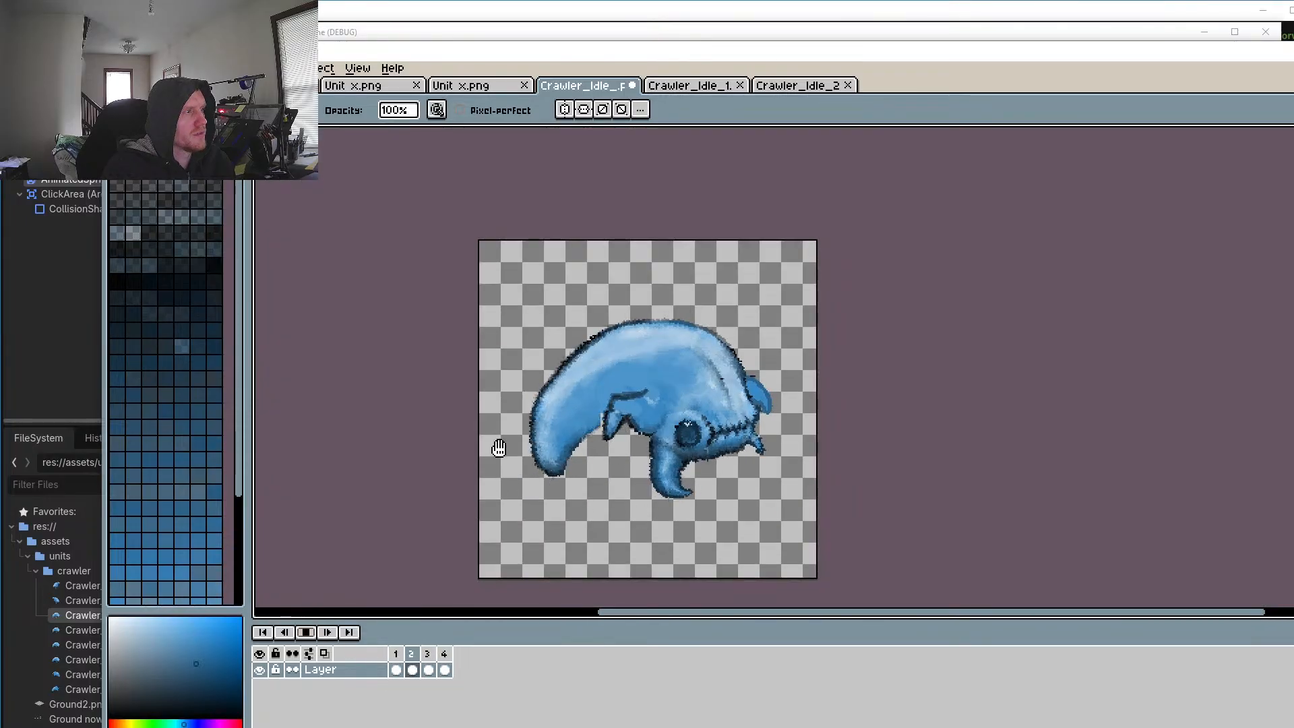
{"action": "scroll", "coordinate": [513, 448], "scroll_direction": "up", "scroll_amount": 3}
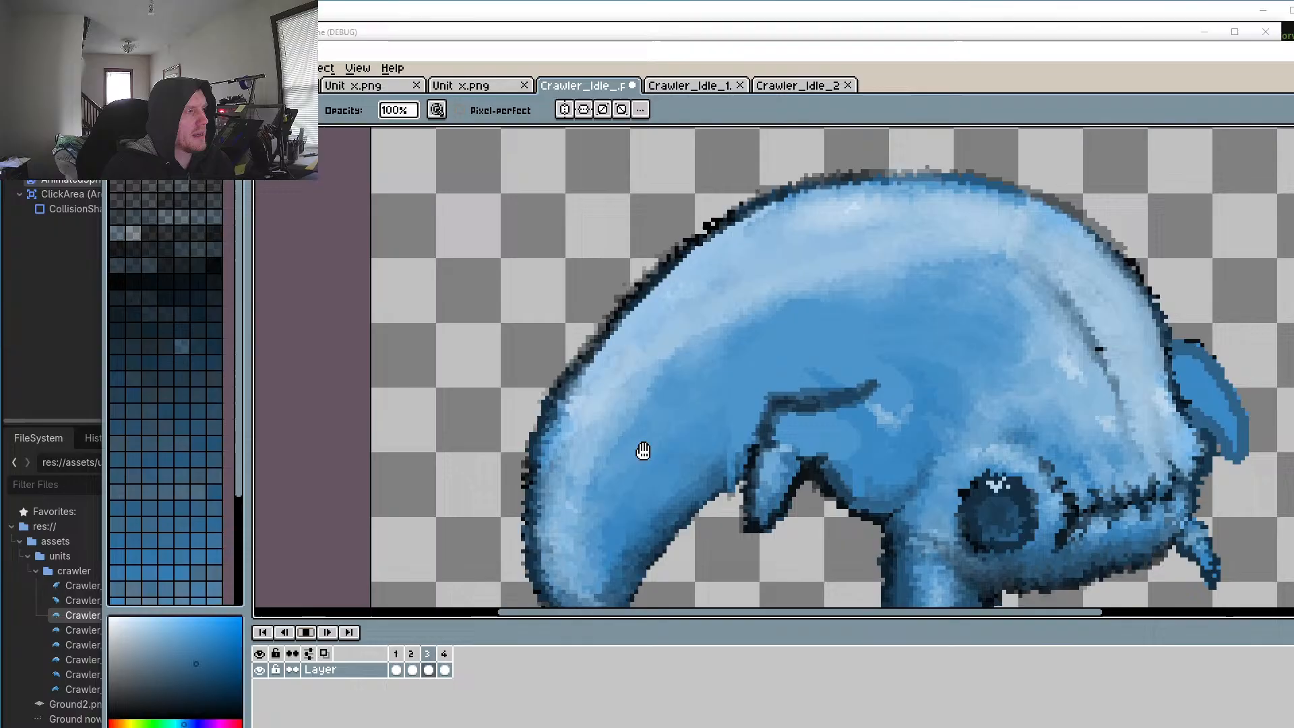
{"action": "left_click", "coordinate": [305, 631]}
{"action": "left_click", "coordinate": [395, 654]}
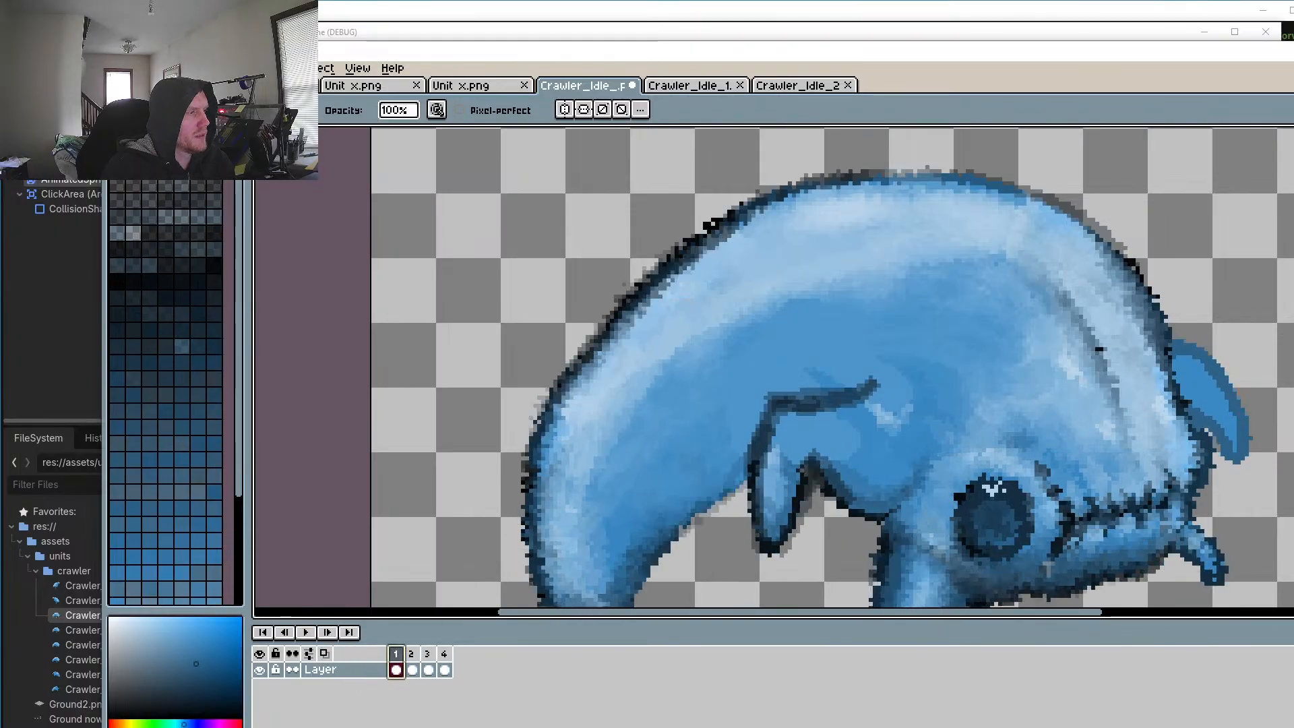
{"action": "left_click", "coordinate": [412, 657]}
{"action": "left_click", "coordinate": [444, 656]}
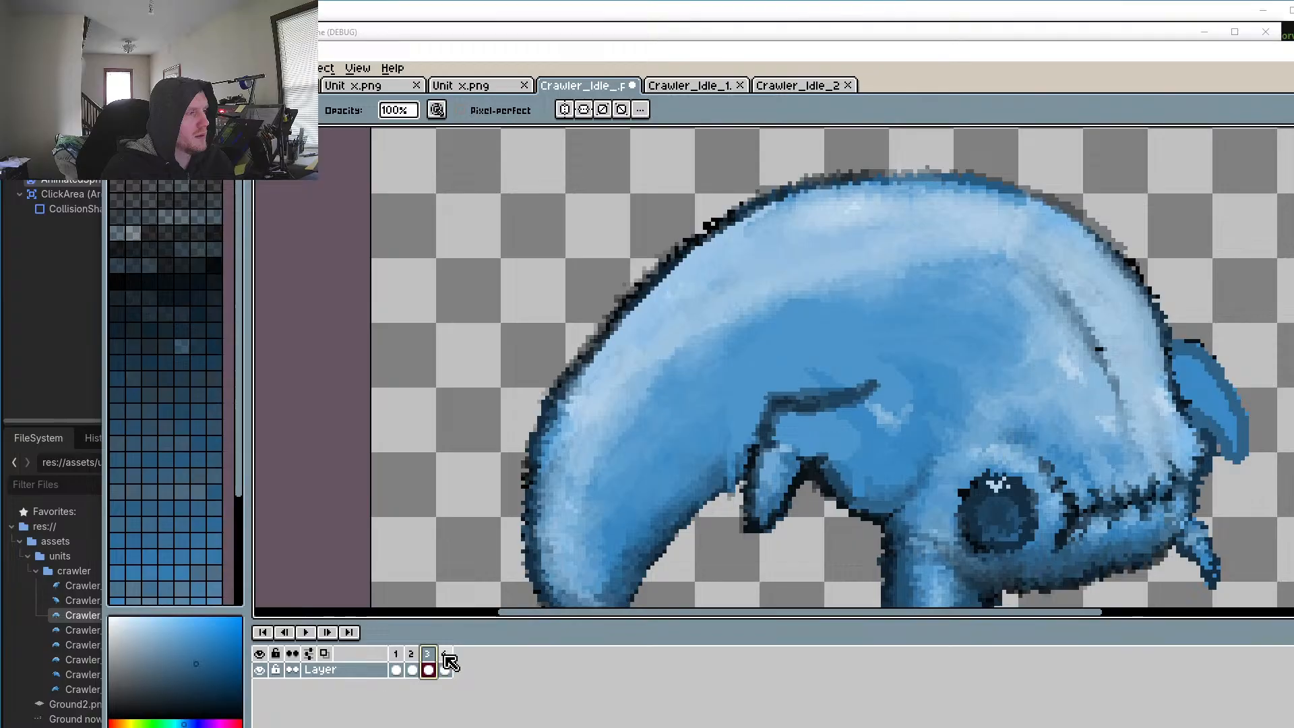
{"action": "left_click", "coordinate": [397, 666]}
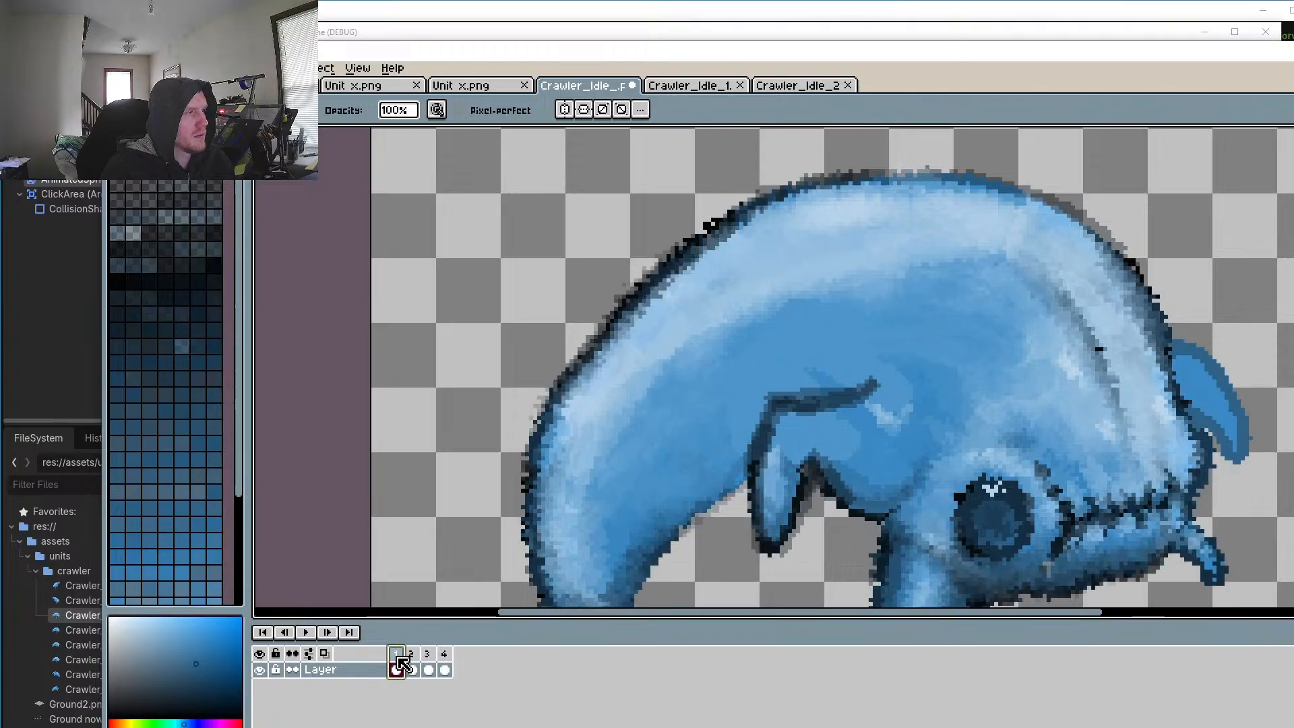
{"action": "left_click", "coordinate": [412, 667]}
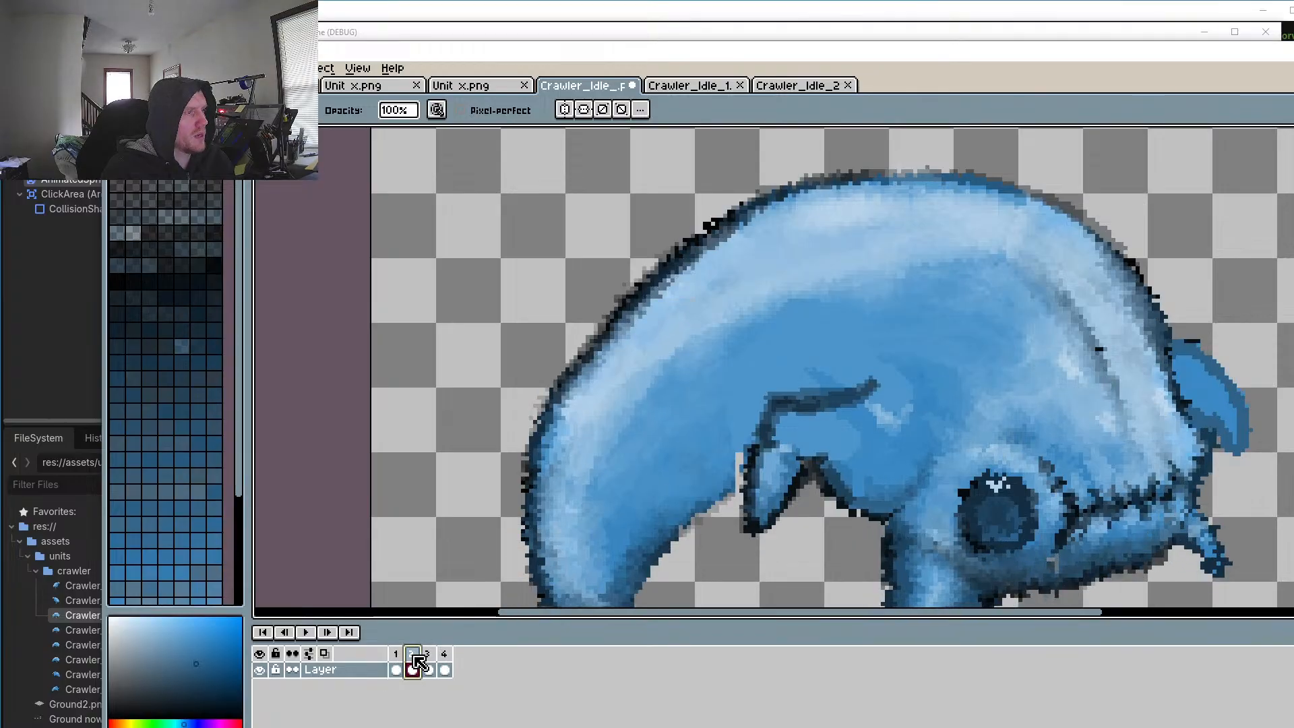
Step: Copy the small limb's 25 × 36 px area from frame 2 and paste it into frame 1
{"action": "left_click_drag", "start_coordinate": [1180, 271], "coordinate": [1200, 219]}
{"action": "key", "text": "r"}
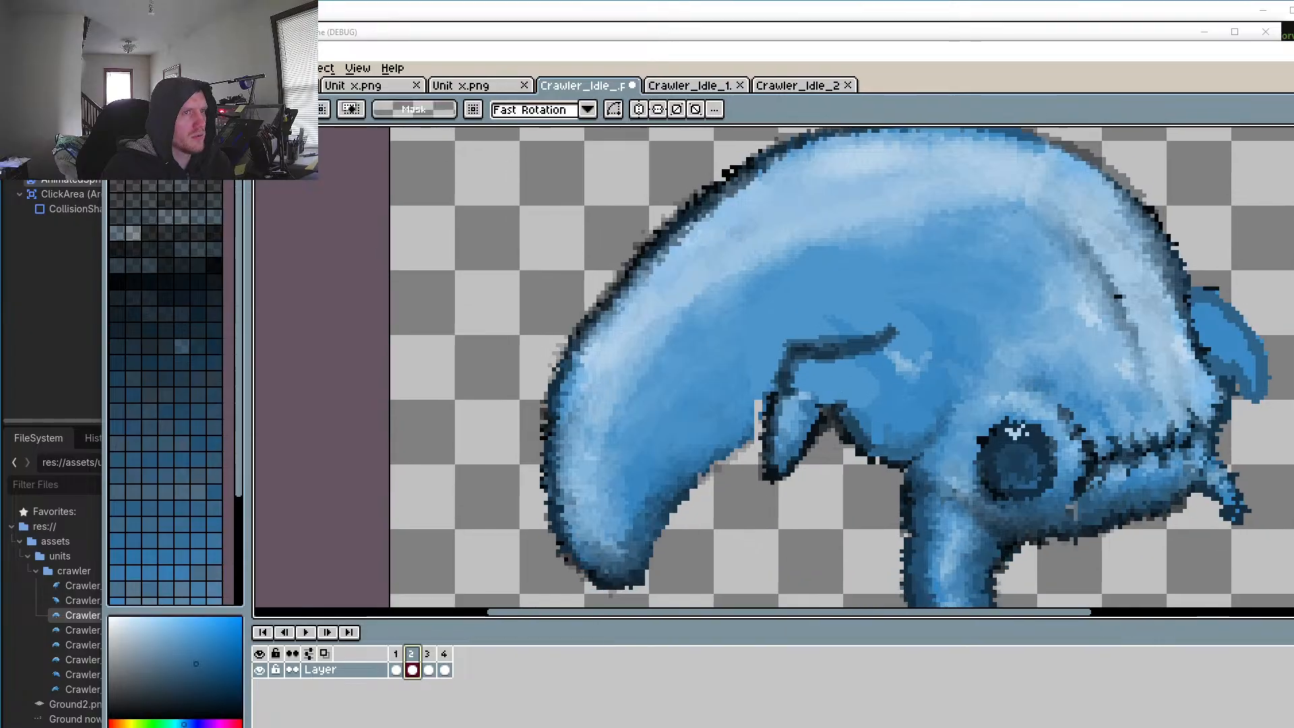
{"action": "left_click_drag", "start_coordinate": [766, 345], "coordinate": [851, 500]}
{"action": "left_click", "coordinate": [743, 526]}
{"action": "left_click_drag", "start_coordinate": [759, 360], "coordinate": [861, 508]}
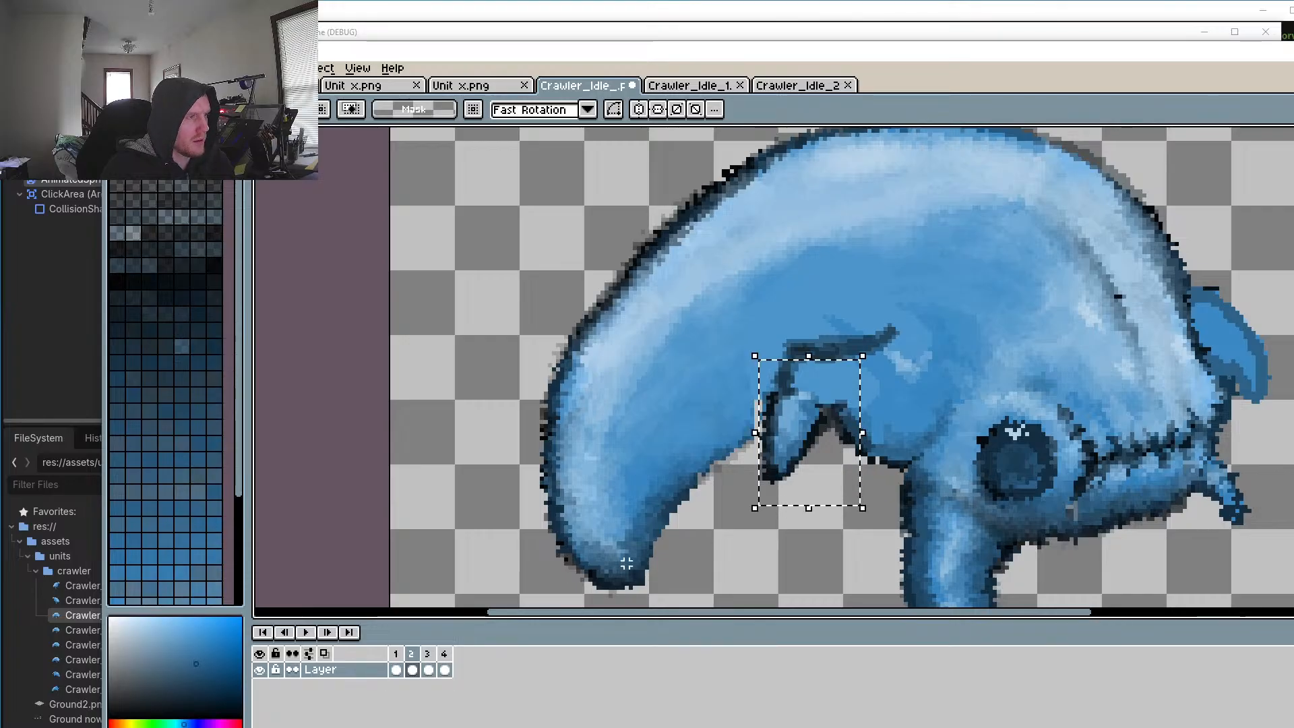
{"action": "left_click", "coordinate": [397, 670]}
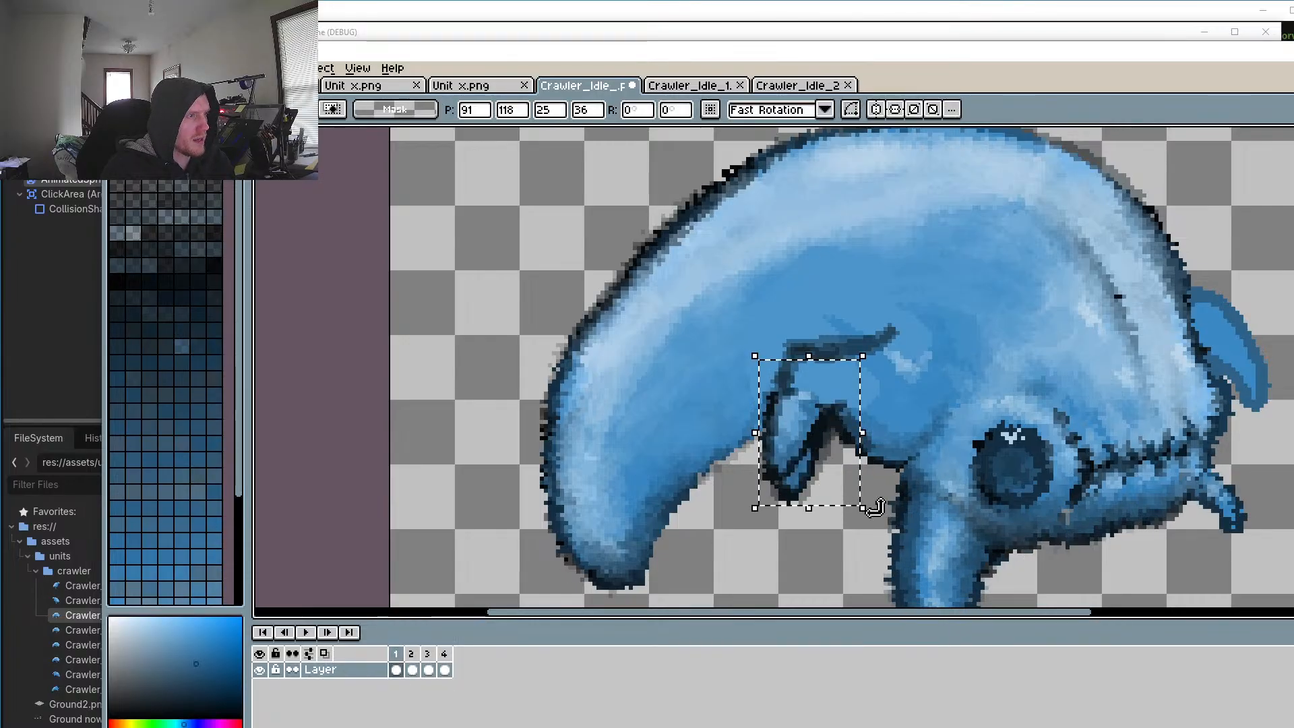
Step: Deselect the pasted limb in frame 1 and erase the old limb's tip and grey fringe around it
{"action": "scroll", "coordinate": [796, 454], "scroll_direction": "up", "scroll_amount": 2}
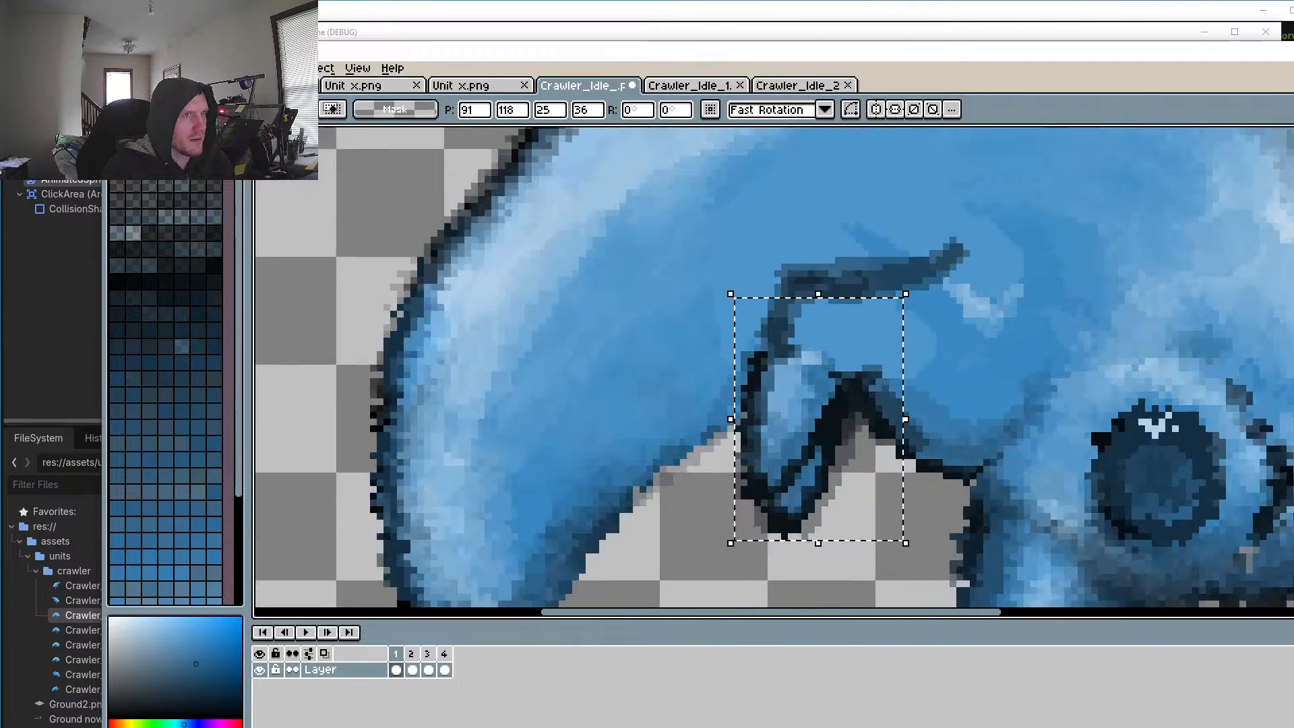
{"action": "key", "text": "e"}
{"action": "scroll", "coordinate": [828, 592], "scroll_direction": "up", "scroll_amount": 1}
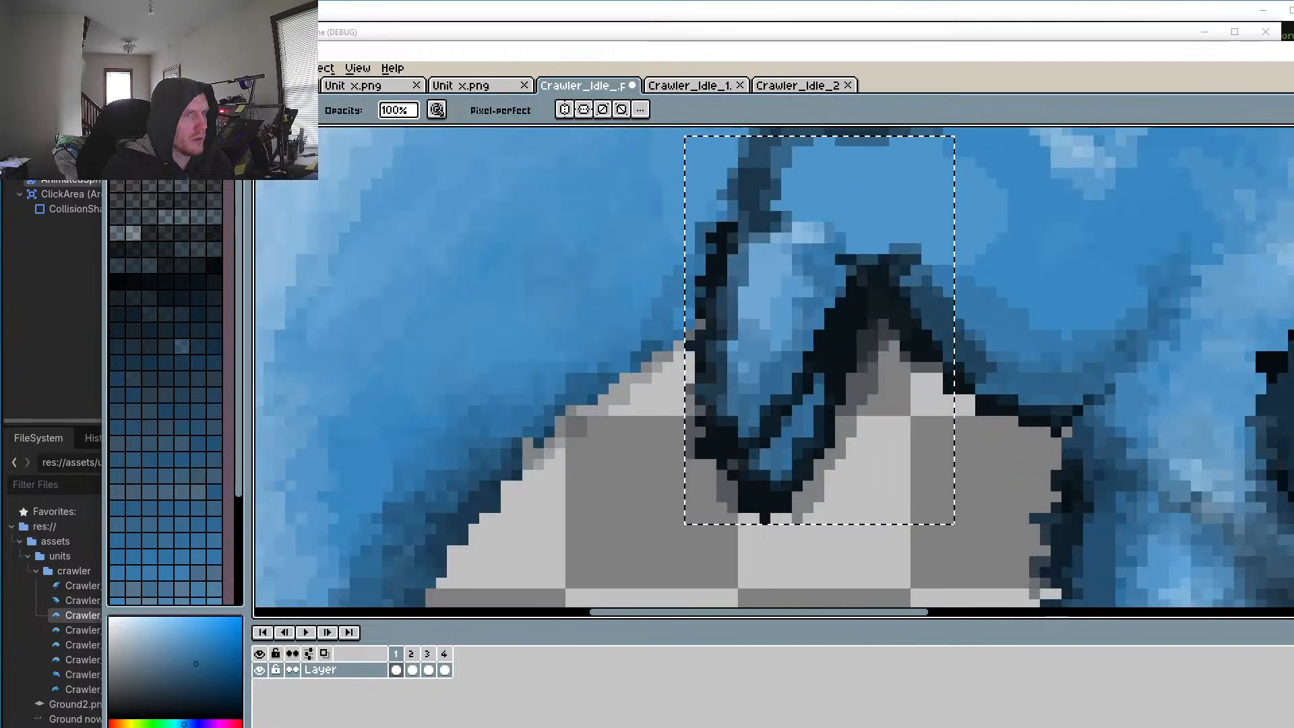
{"action": "key", "text": "m"}
{"action": "left_click", "coordinate": [1023, 476]}
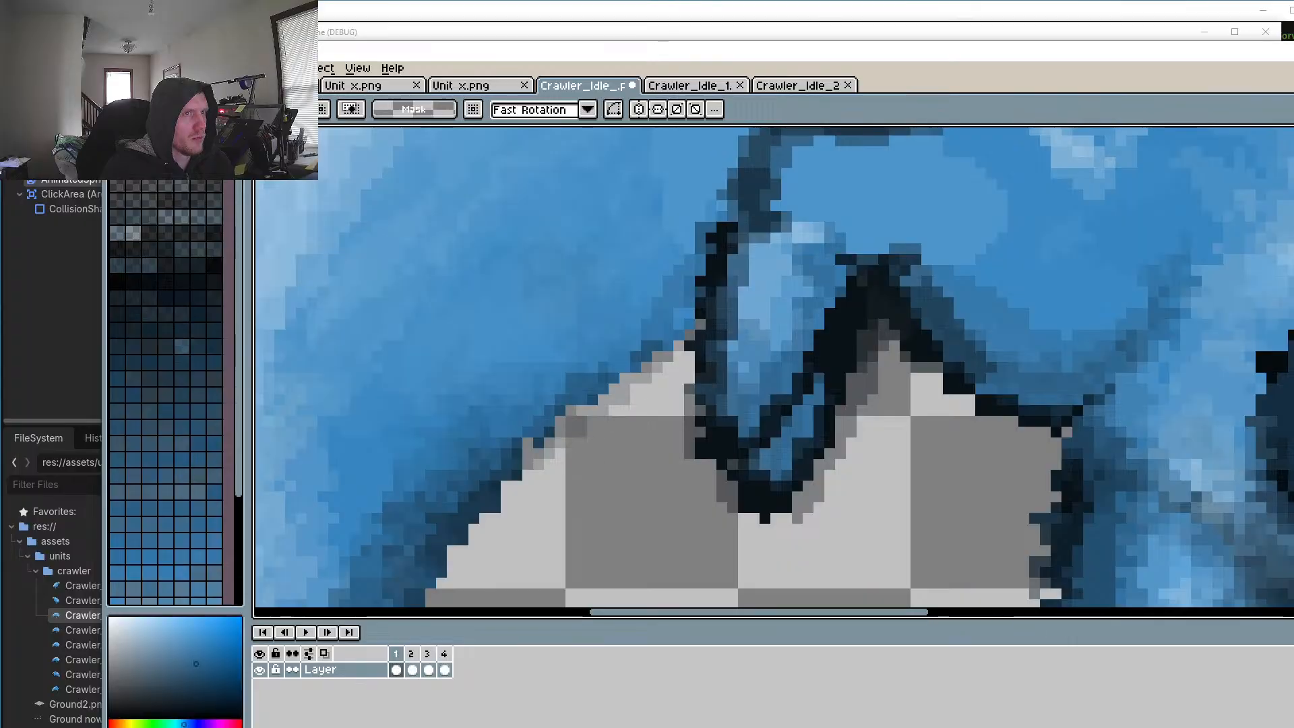
{"action": "key", "text": "e"}
{"action": "scroll", "coordinate": [741, 509], "scroll_direction": "up", "scroll_amount": 1}
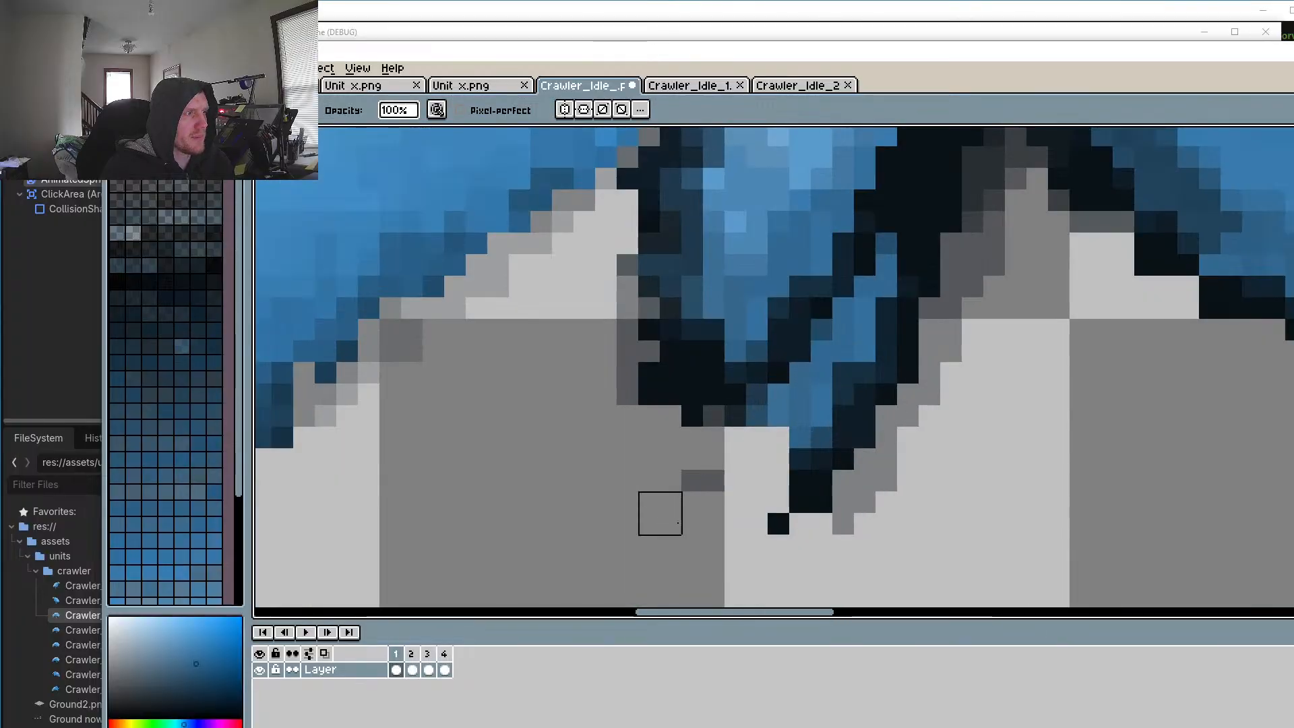
{"action": "mouse_move", "coordinate": [724, 446]}
{"action": "left_mouse_down"}
{"action": "mouse_move", "coordinate": [711, 511]}
{"action": "mouse_move", "coordinate": [830, 425]}
{"action": "mouse_move", "coordinate": [767, 433]}
{"action": "mouse_move", "coordinate": [770, 494]}
{"action": "mouse_move", "coordinate": [876, 384]}
{"action": "mouse_move", "coordinate": [809, 504]}
{"action": "mouse_move", "coordinate": [925, 333]}
{"action": "mouse_move", "coordinate": [836, 413]}
{"action": "mouse_move", "coordinate": [946, 247]}
{"action": "mouse_move", "coordinate": [927, 419]}
{"action": "mouse_move", "coordinate": [948, 372]}
{"action": "mouse_move", "coordinate": [832, 492]}
{"action": "mouse_move", "coordinate": [857, 396]}
{"action": "mouse_move", "coordinate": [830, 407]}
{"action": "mouse_move", "coordinate": [991, 191]}
{"action": "mouse_move", "coordinate": [961, 317]}
{"action": "left_mouse_up"}
{"action": "scroll", "coordinate": [961, 318], "scroll_direction": "down", "scroll_amount": 2}
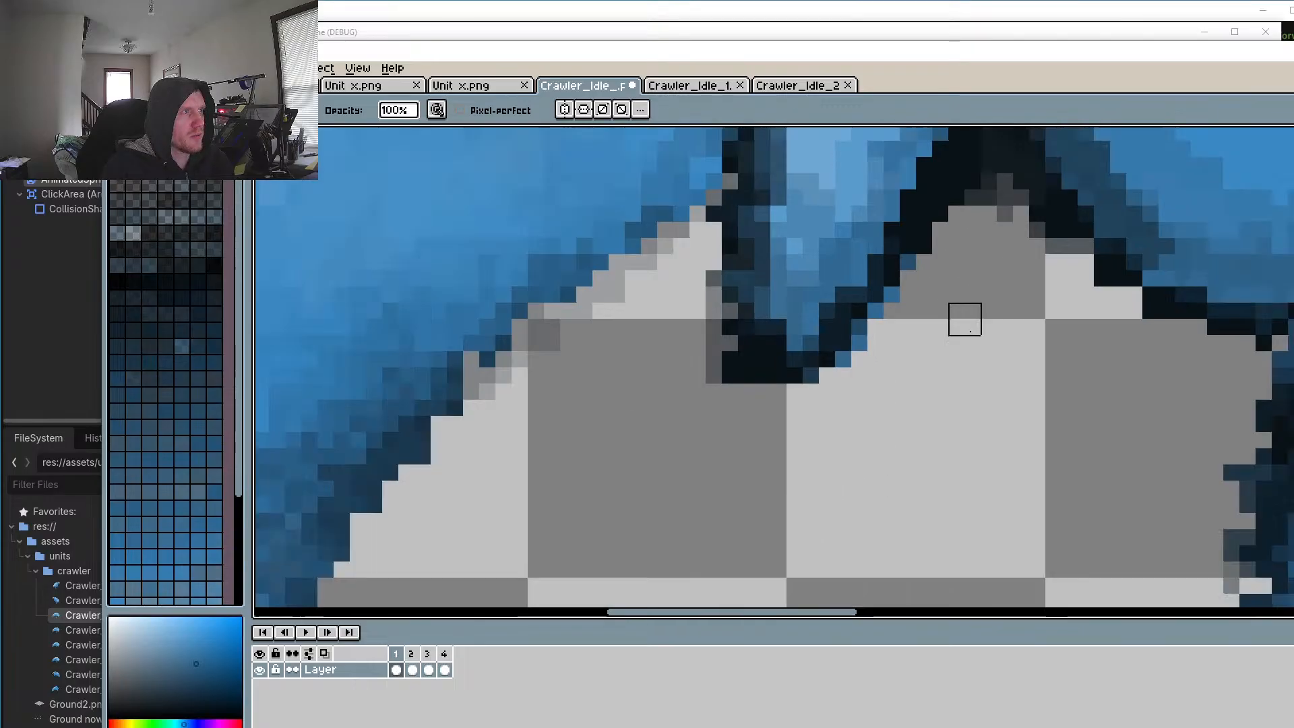
{"action": "left_click_drag", "start_coordinate": [971, 480], "coordinate": [947, 455]}
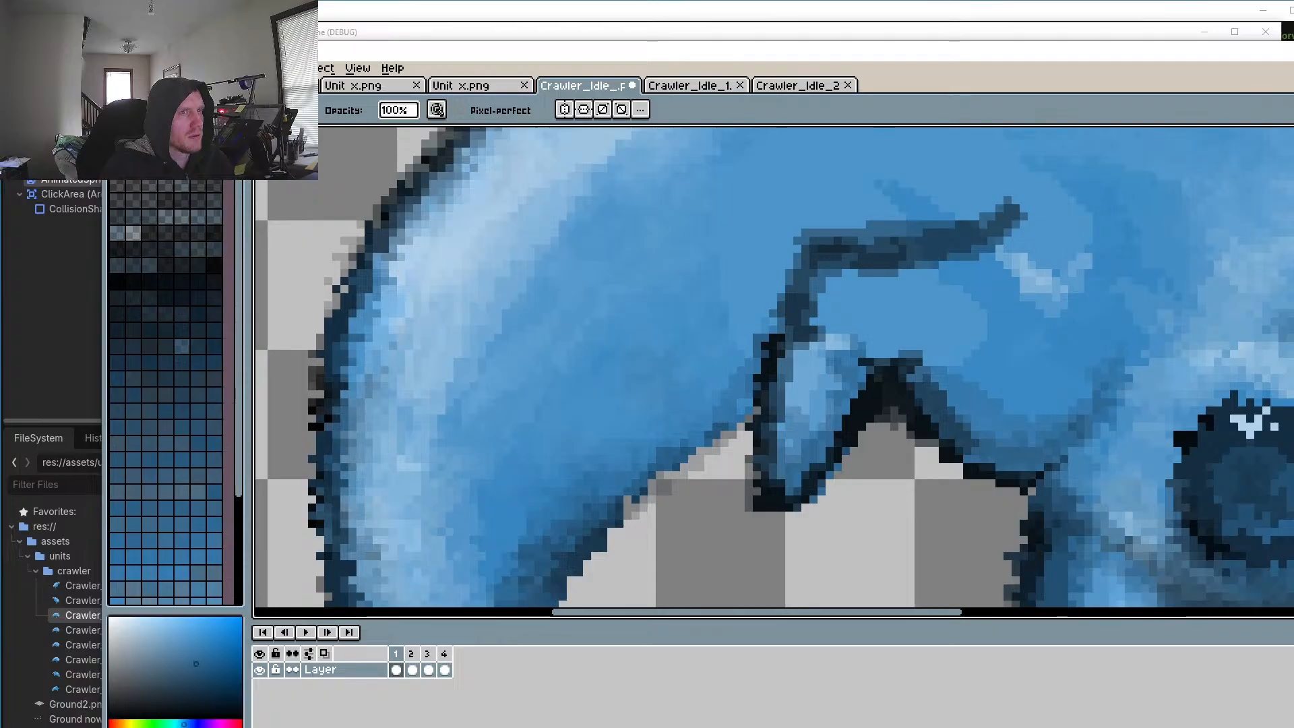
Step: Select the limb's 29 × 38 px area in frame 1, rotate it by about 1.7°, and nudge it down and right
{"action": "left_click", "coordinate": [1292, 140]}
{"action": "scroll", "coordinate": [854, 402], "scroll_direction": "down", "scroll_amount": 1}
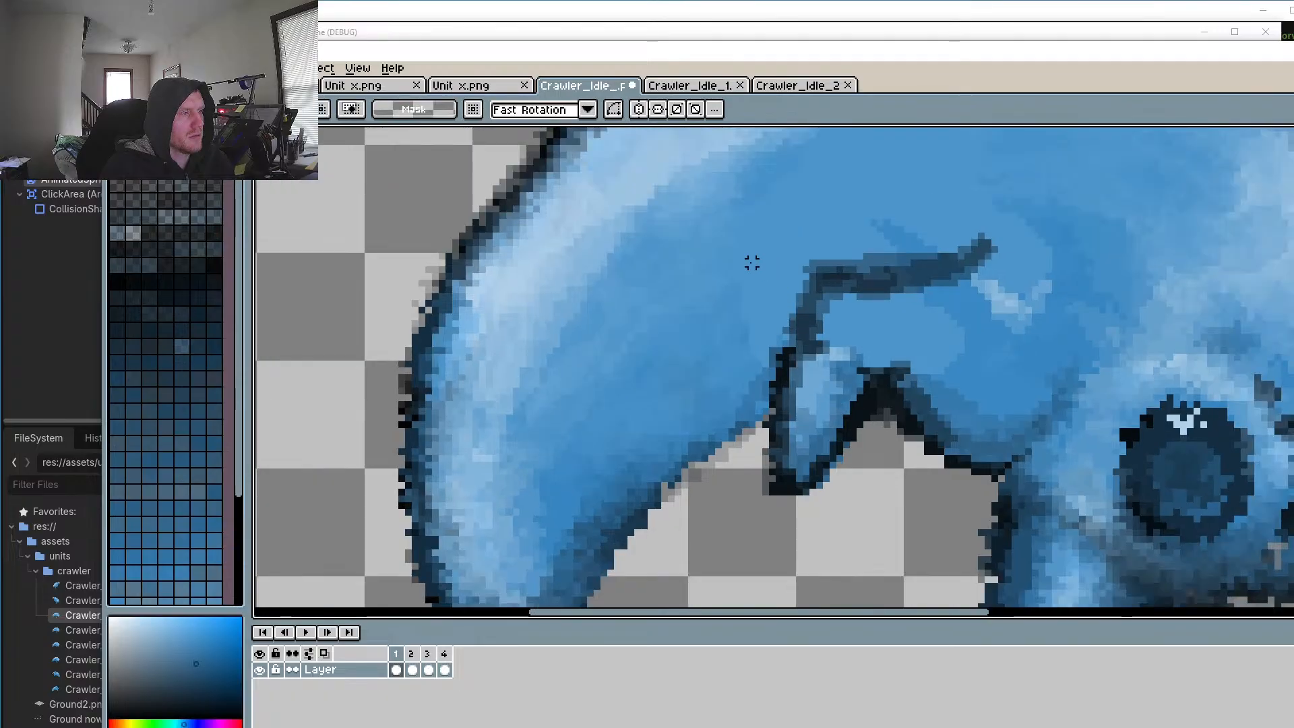
{"action": "left_click_drag", "start_coordinate": [758, 263], "coordinate": [975, 539]}
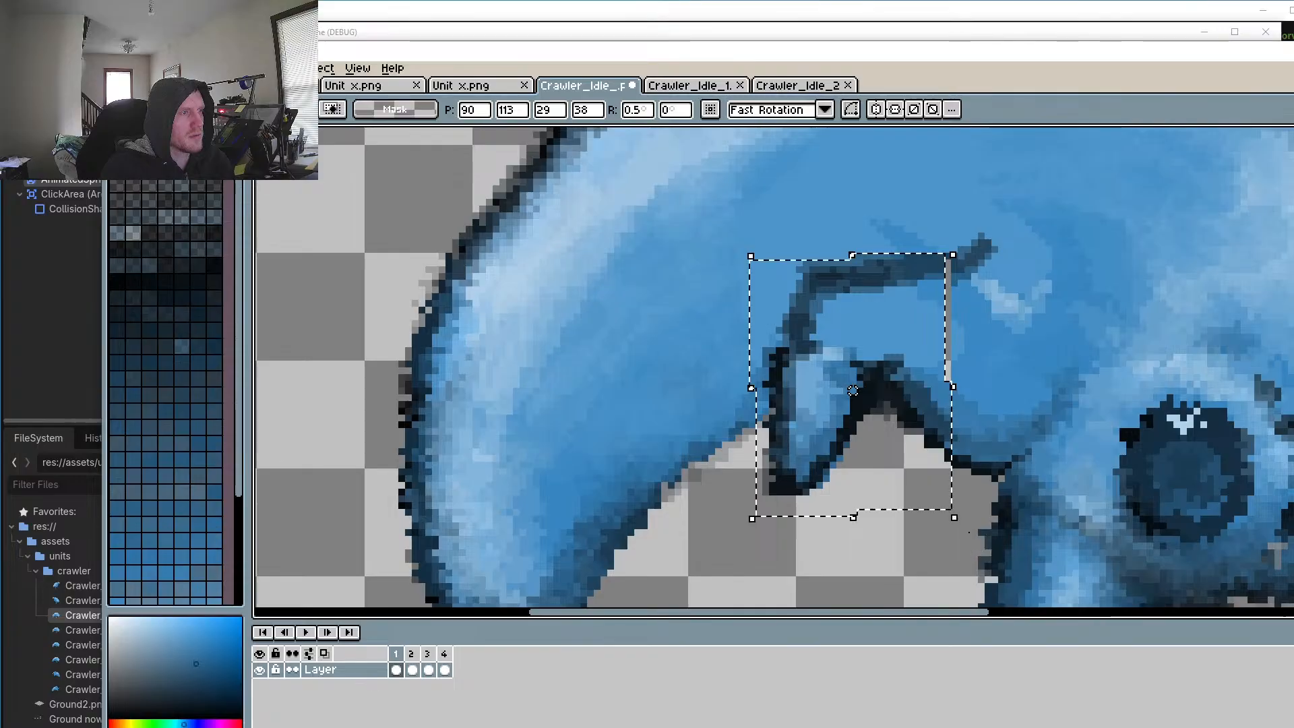
{"action": "key", "text": "ctrl+z"}
{"action": "mouse_move", "coordinate": [737, 539]}
{"action": "left_mouse_down"}
{"action": "mouse_move", "coordinate": [753, 531]}
{"action": "mouse_move", "coordinate": [744, 526]}
{"action": "left_mouse_up"}
{"action": "key", "text": "Down"}
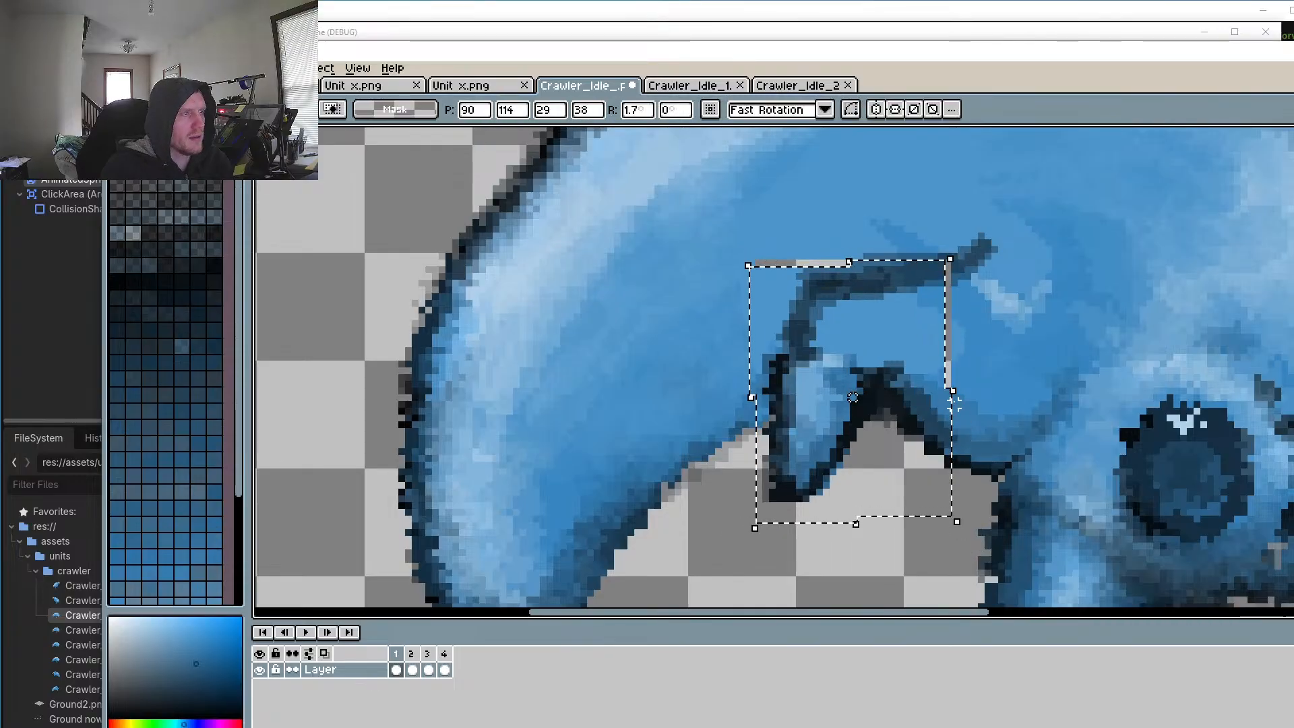
{"action": "key", "text": "Right"}
Step: Play the idle animation again and examine the limb's motion up close and at small scale
{"action": "left_click", "coordinate": [307, 633]}
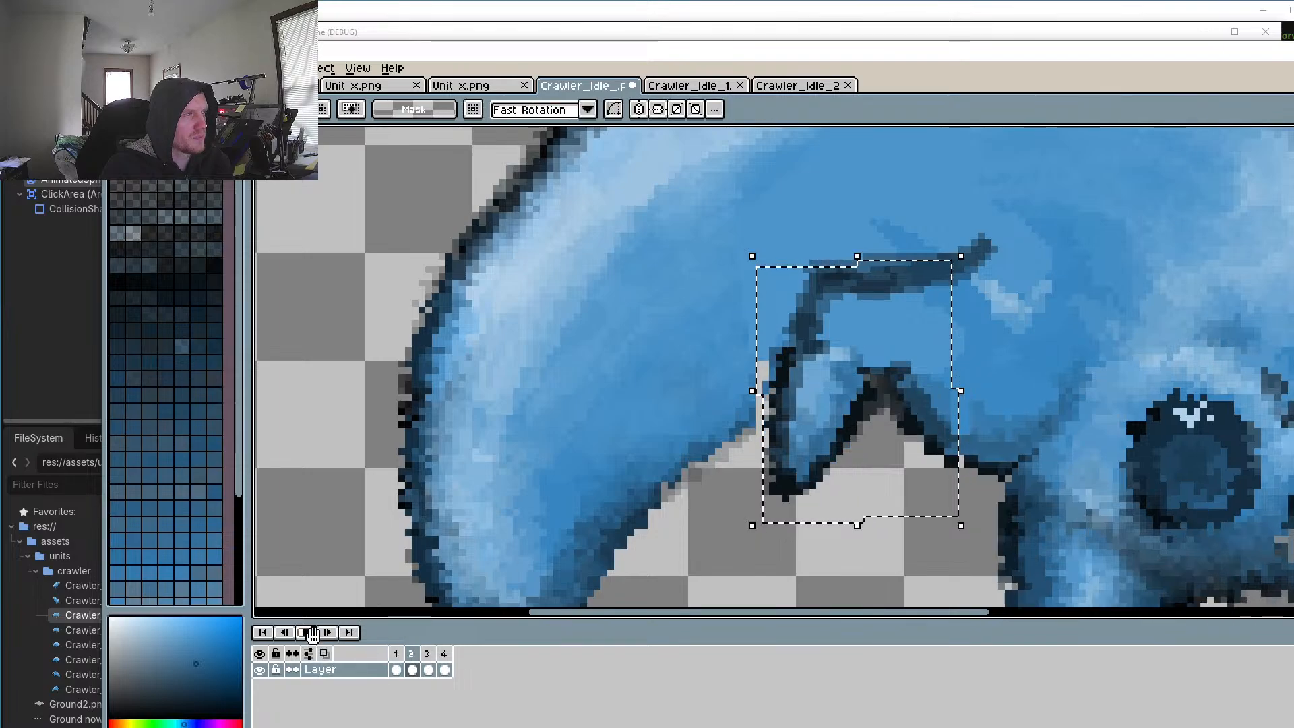
{"action": "scroll", "coordinate": [627, 398], "scroll_direction": "down", "scroll_amount": 2}
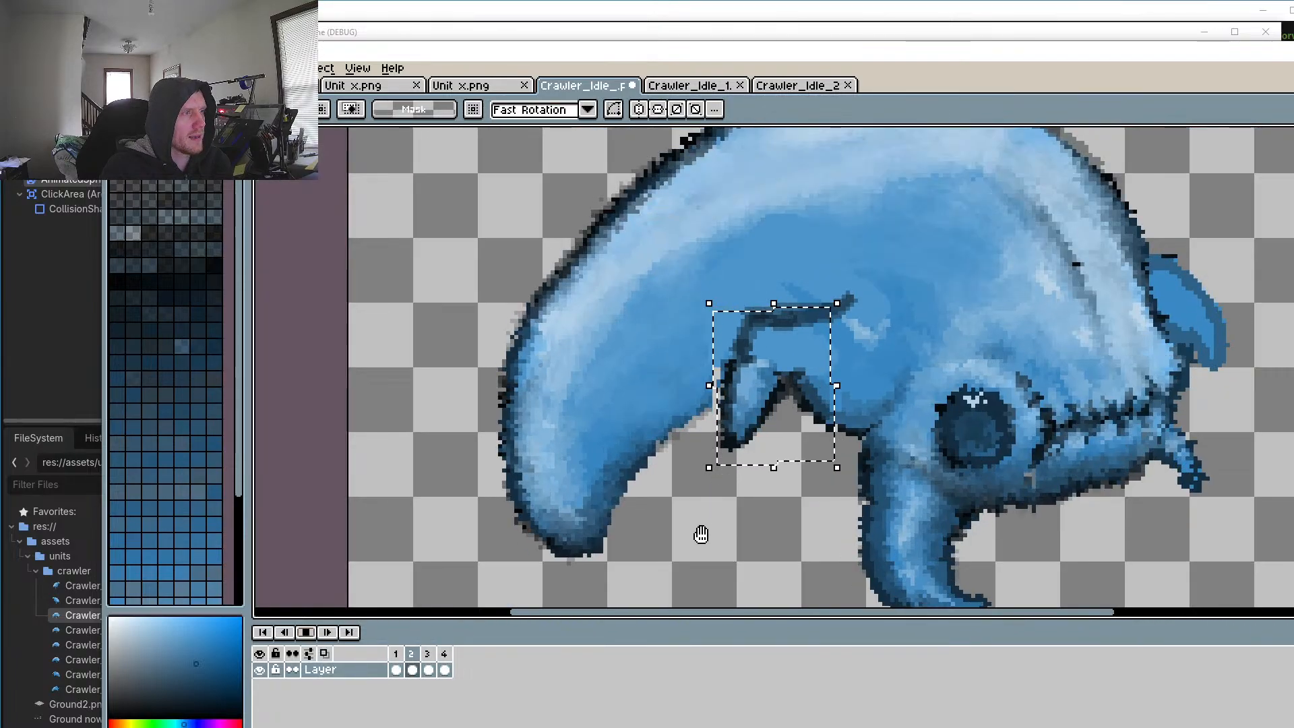
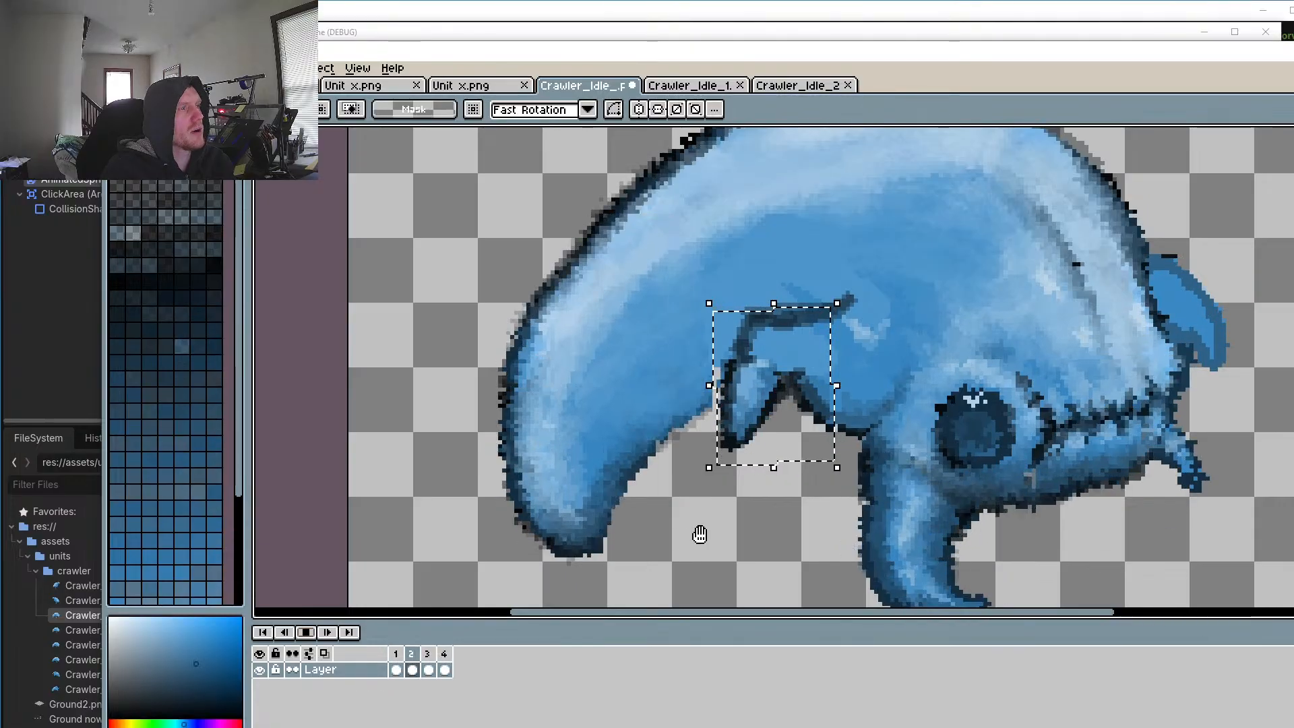
{"action": "scroll", "coordinate": [863, 414], "scroll_direction": "down", "scroll_amount": 5}
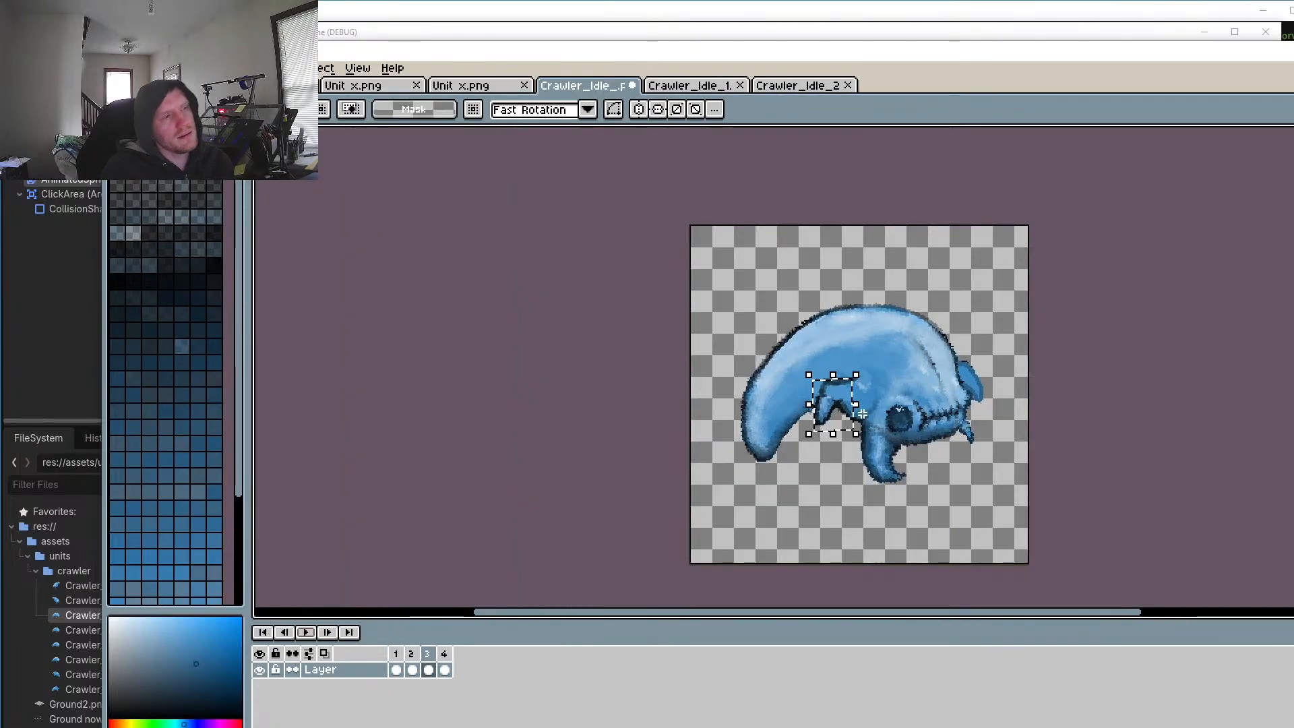
{"action": "scroll", "coordinate": [863, 413], "scroll_direction": "up", "scroll_amount": 5}
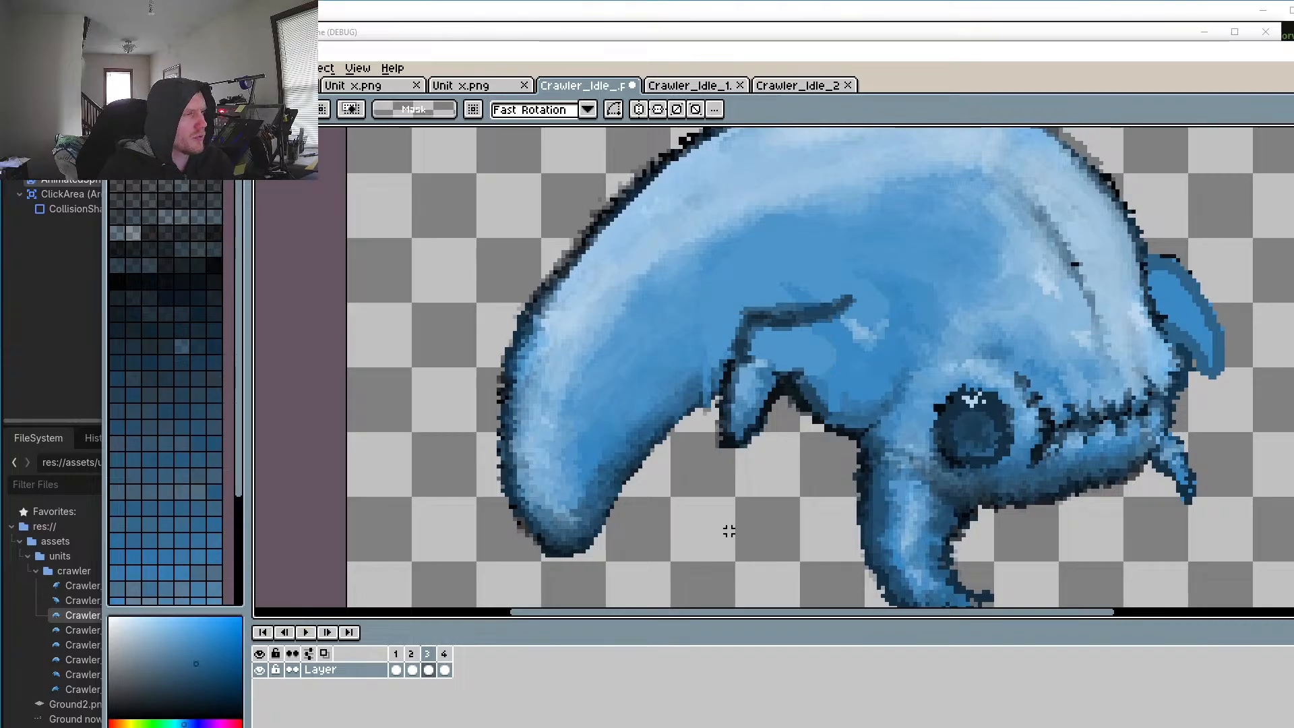
{"action": "scroll", "coordinate": [749, 482], "scroll_direction": "down", "scroll_amount": 5}
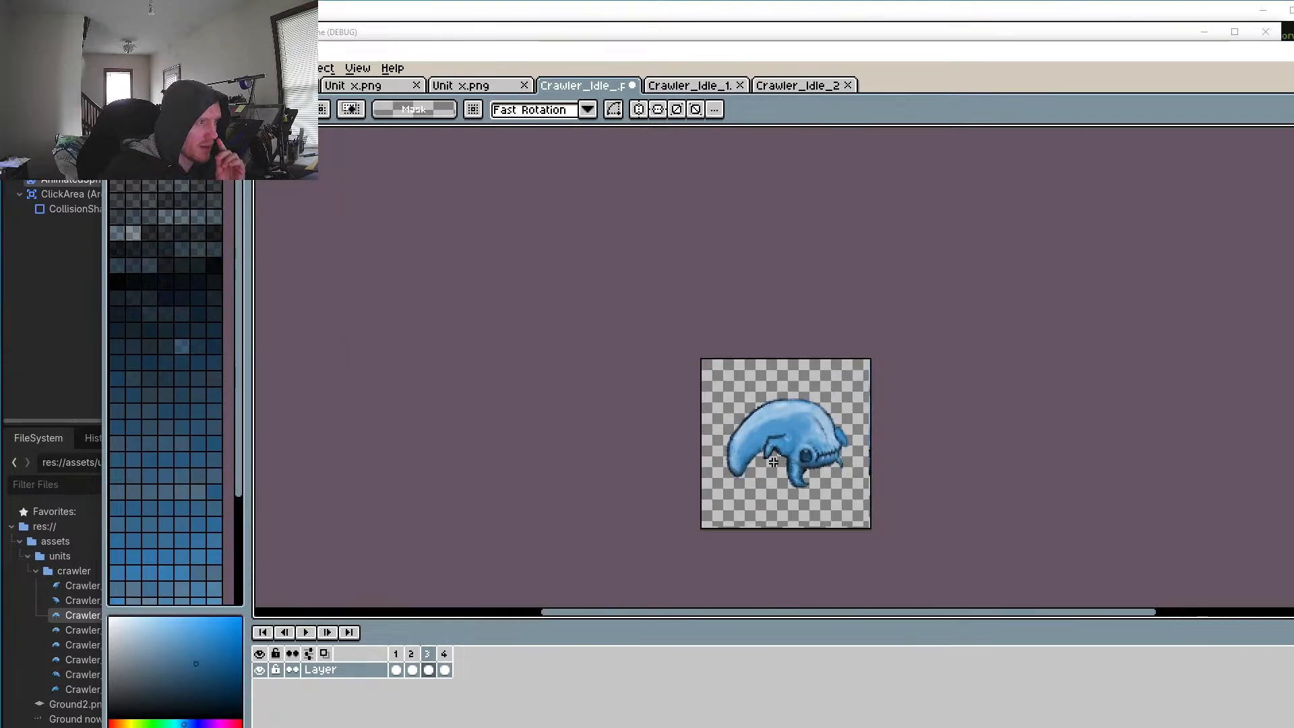
{"action": "scroll", "coordinate": [782, 414], "scroll_direction": "up", "scroll_amount": 5}
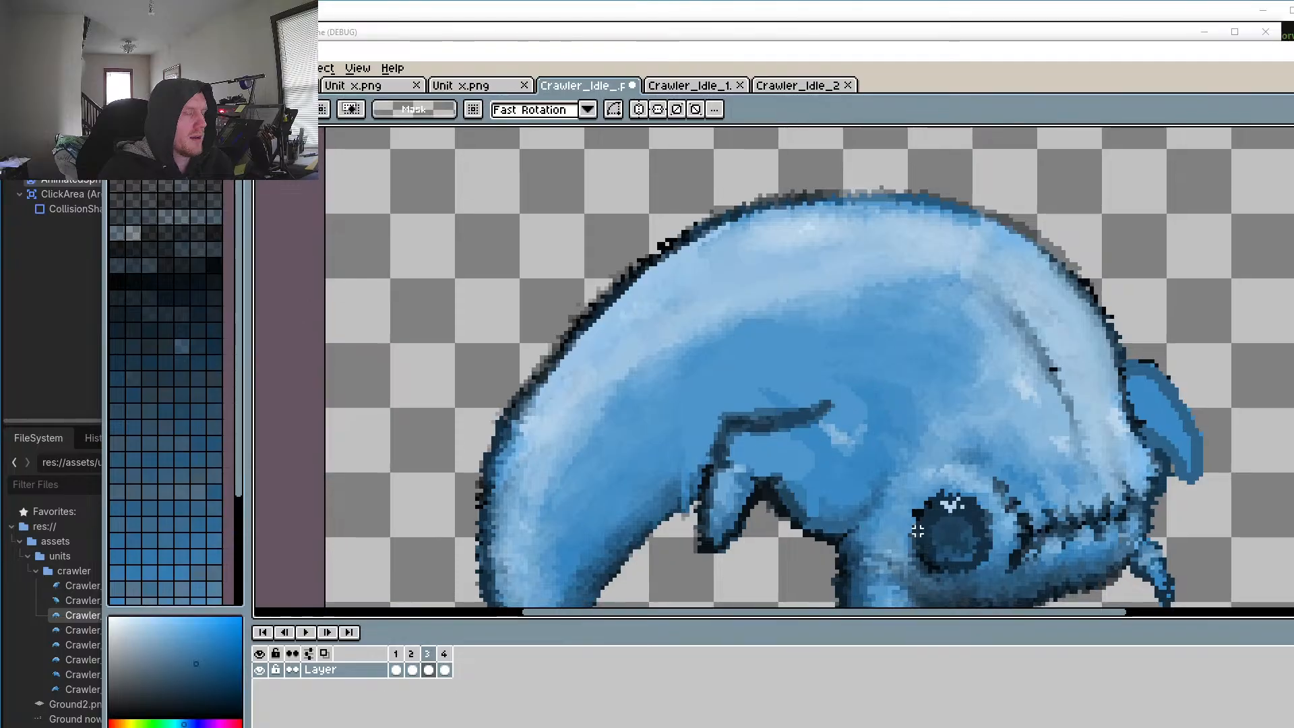
{"action": "left_click_drag", "start_coordinate": [909, 523], "coordinate": [898, 457]}
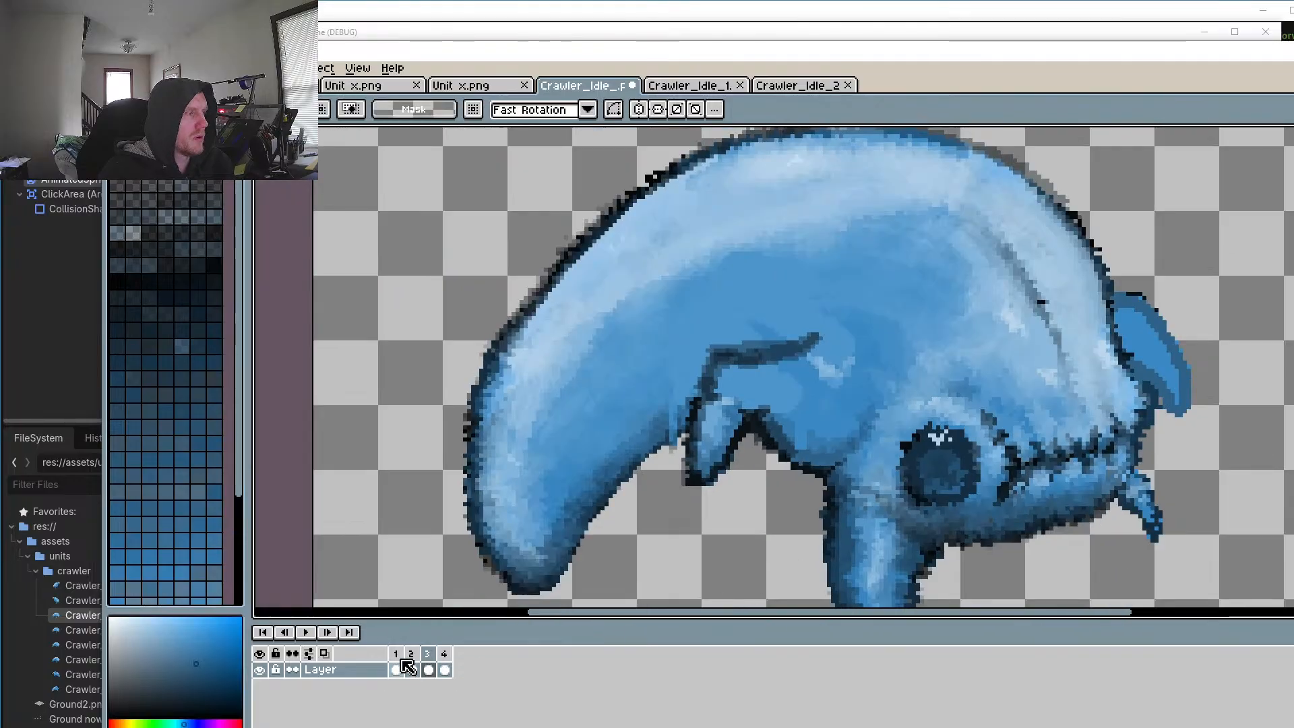
{"action": "left_click", "coordinate": [443, 654]}
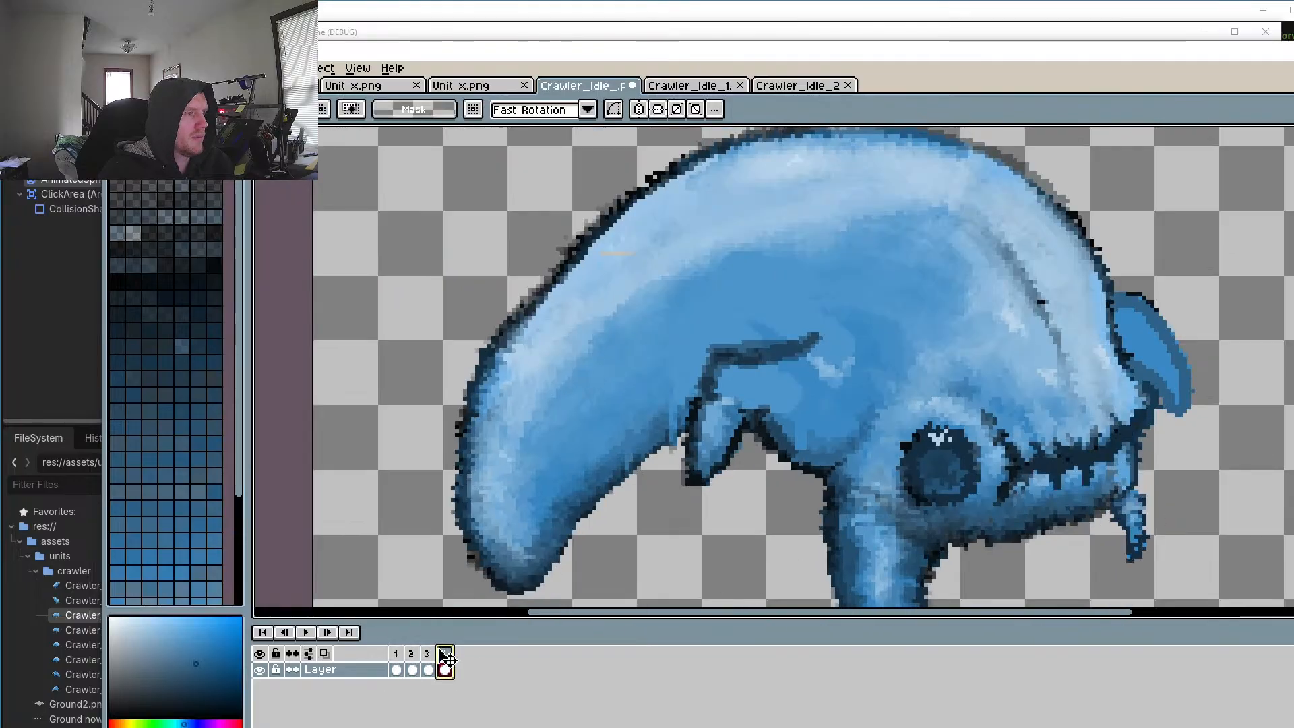
Step: Paint over the horizontal gap above the limb in frame 1 with the blue sampled from the surrounding body
{"action": "left_click", "coordinate": [396, 657]}
{"action": "scroll", "coordinate": [711, 325], "scroll_direction": "up", "scroll_amount": 3}
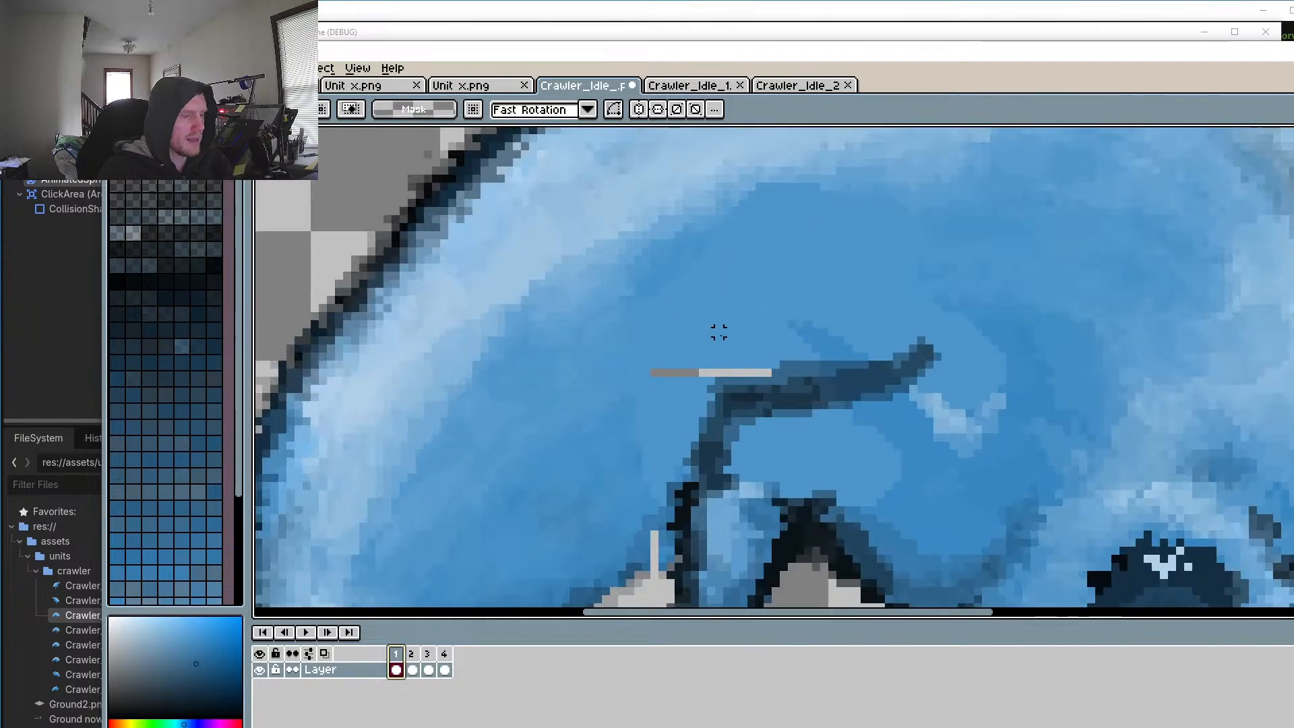
{"action": "key", "text": "i"}
{"action": "left_click", "coordinate": [760, 320]}
{"action": "key", "text": "b"}
{"action": "scroll", "coordinate": [708, 422], "scroll_direction": "up", "scroll_amount": 2}
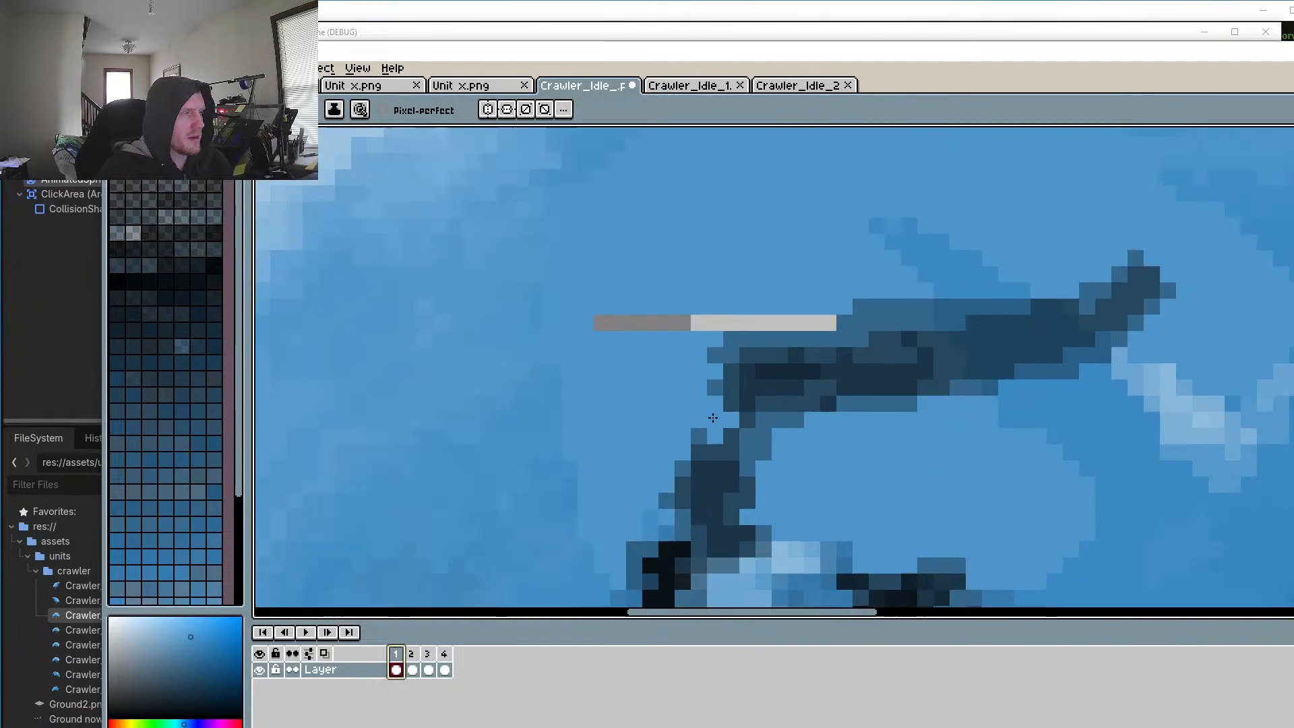
{"action": "scroll", "coordinate": [810, 323], "scroll_direction": "down", "scroll_amount": 2}
{"action": "left_click_drag", "start_coordinate": [831, 323], "coordinate": [599, 323]}
{"action": "scroll", "coordinate": [772, 409], "scroll_direction": "down", "scroll_amount": 4}
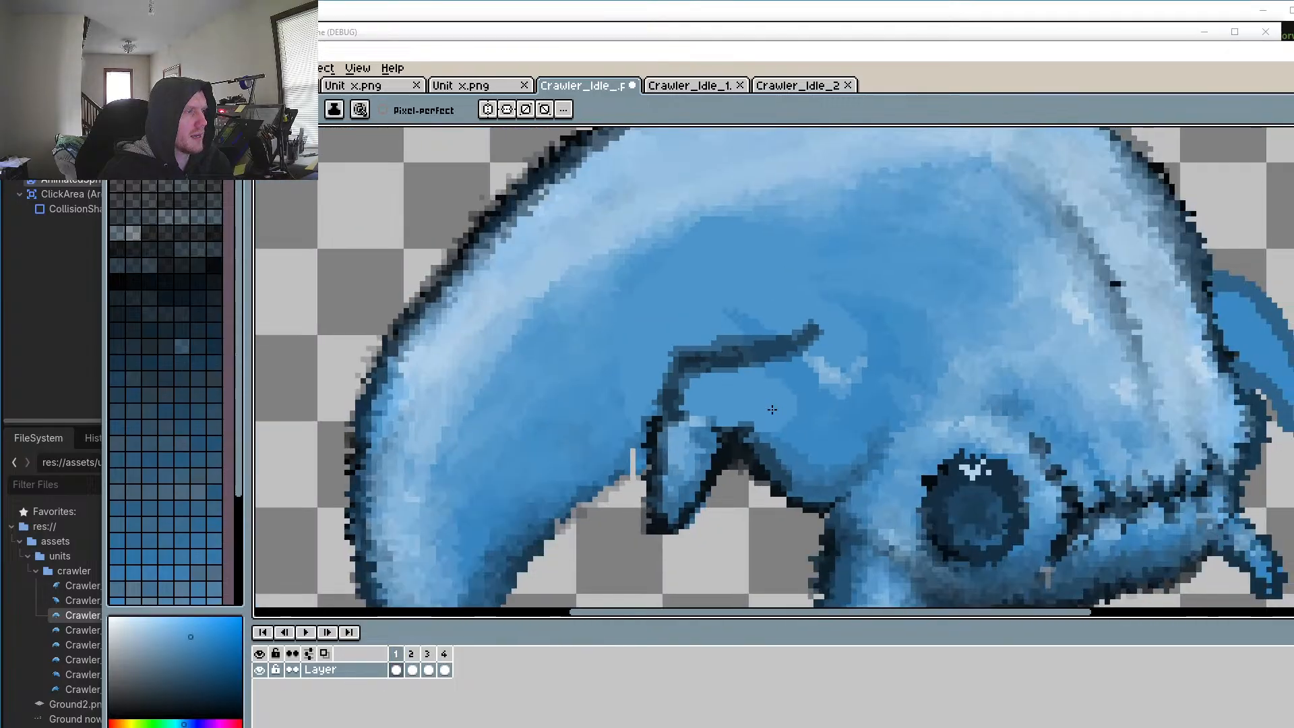
{"action": "scroll", "coordinate": [772, 409], "scroll_direction": "up", "scroll_amount": 2}
{"action": "mouse_move", "coordinate": [633, 417]}
{"action": "left_mouse_down"}
{"action": "mouse_move", "coordinate": [651, 426]}
{"action": "mouse_move", "coordinate": [598, 421]}
{"action": "left_mouse_up"}
{"action": "scroll", "coordinate": [644, 423], "scroll_direction": "down", "scroll_amount": 1}
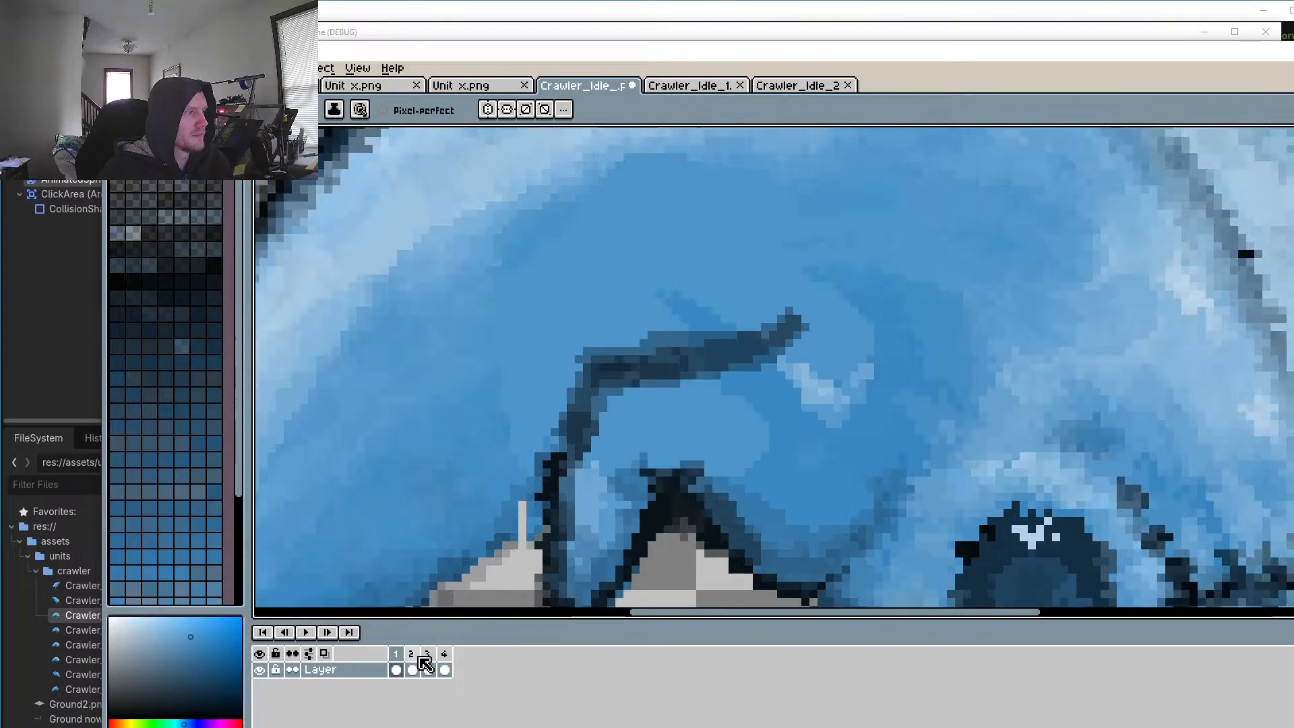
Step: Check the area around the small limb in frames 2, 3 and 4 for leftover gaps
{"action": "left_click", "coordinate": [412, 669]}
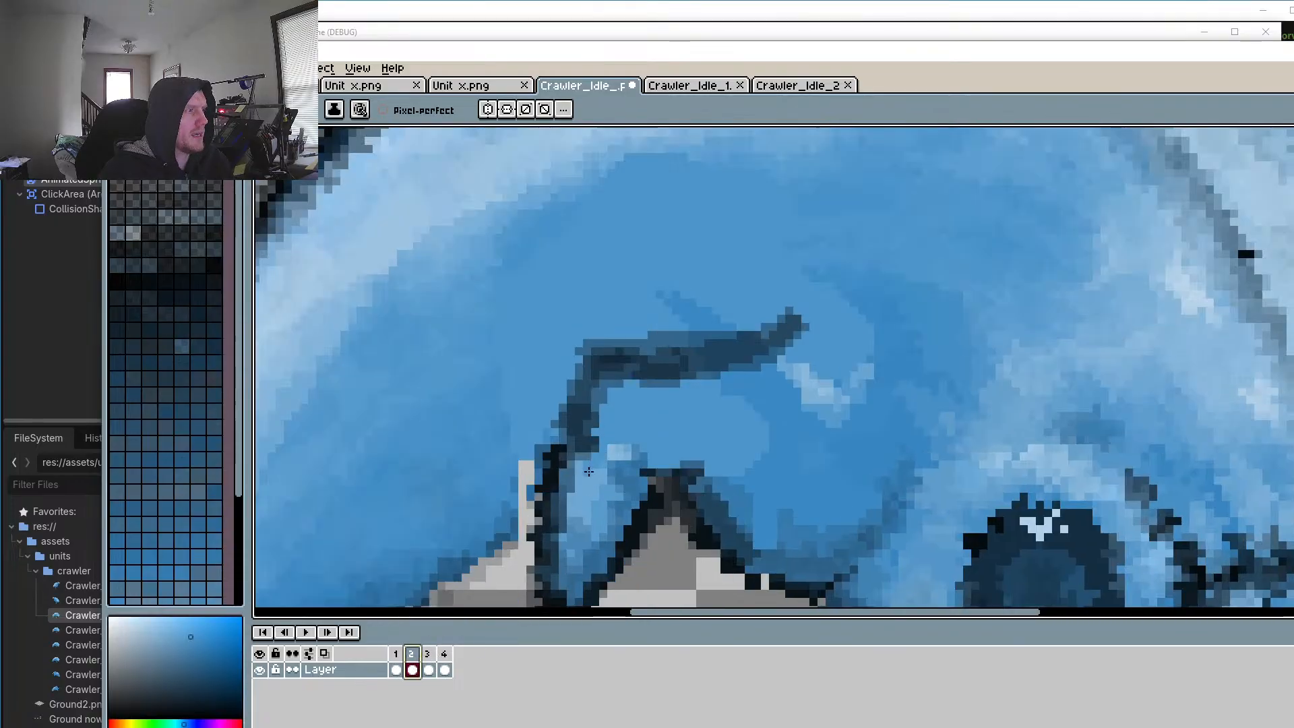
{"action": "left_click", "coordinate": [427, 660]}
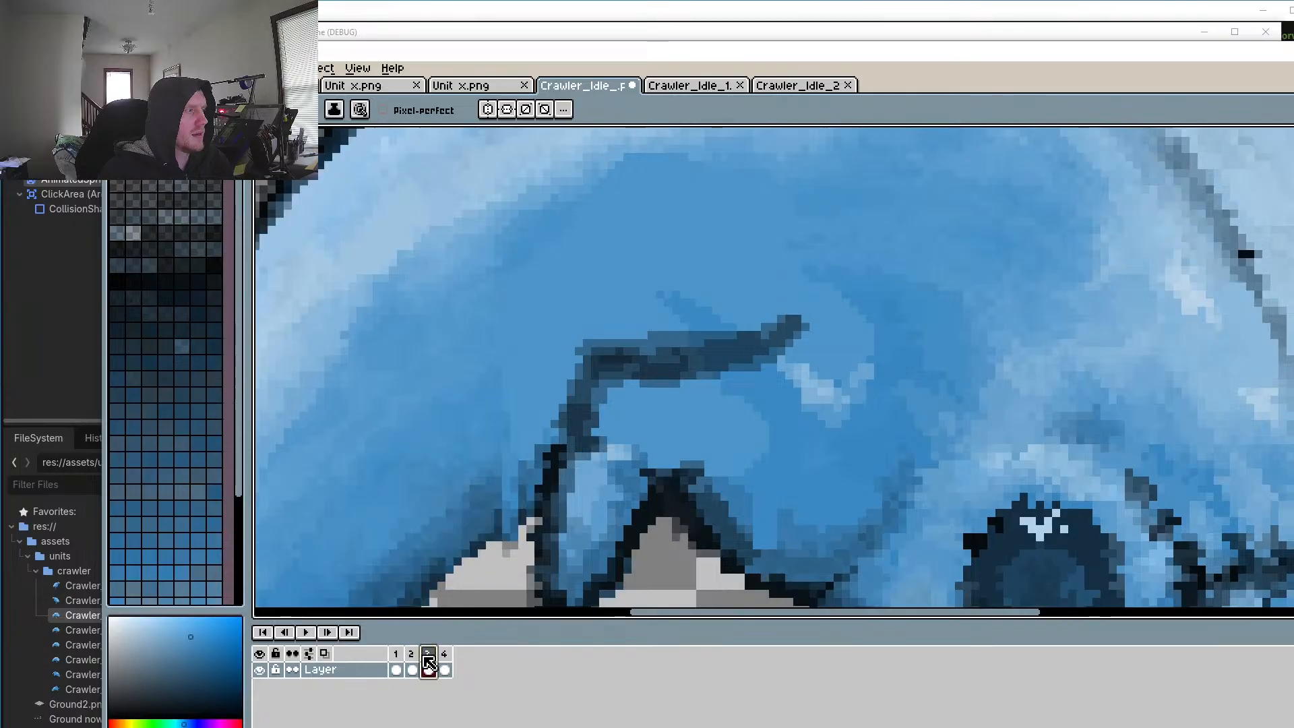
{"action": "left_click", "coordinate": [595, 509]}
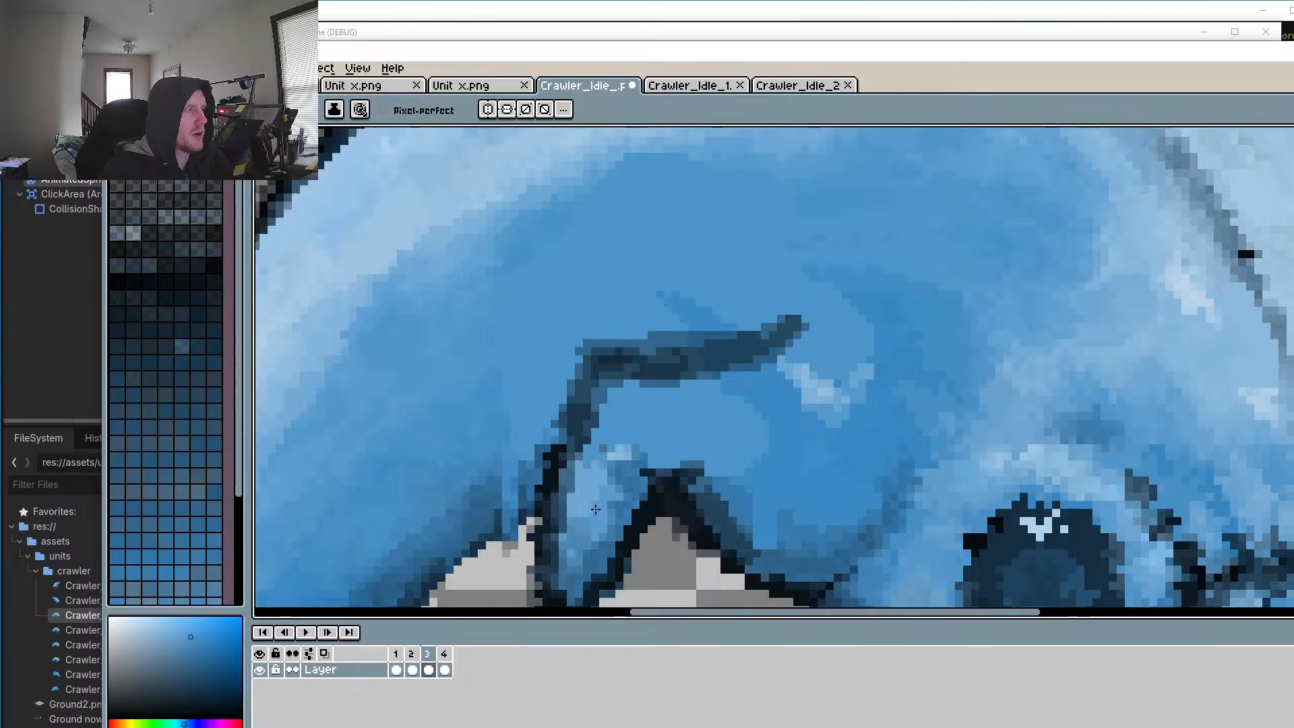
{"action": "left_click", "coordinate": [446, 654]}
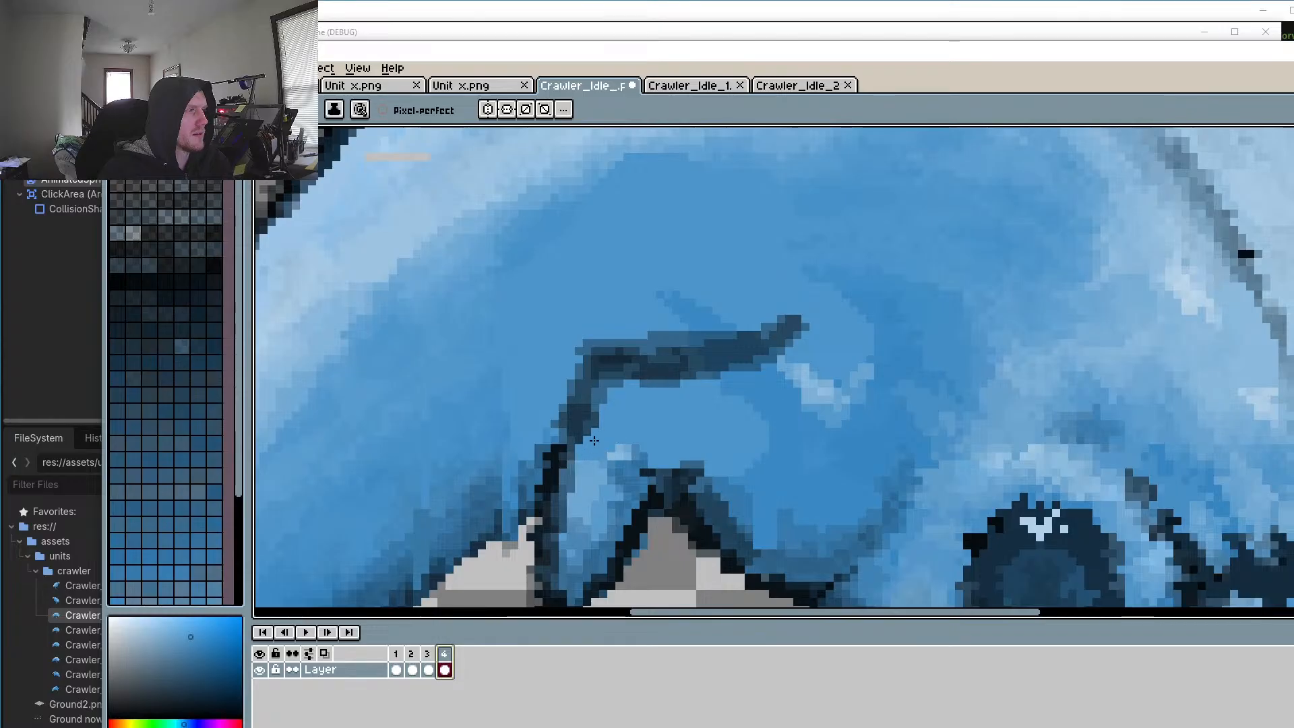
Step: Touch up the upper part of the small limb in frame 4 with the body blue
{"action": "left_click", "coordinate": [611, 456]}
{"action": "scroll", "coordinate": [611, 456], "scroll_direction": "down", "scroll_amount": 4}
{"action": "scroll", "coordinate": [665, 377], "scroll_direction": "up", "scroll_amount": 4}
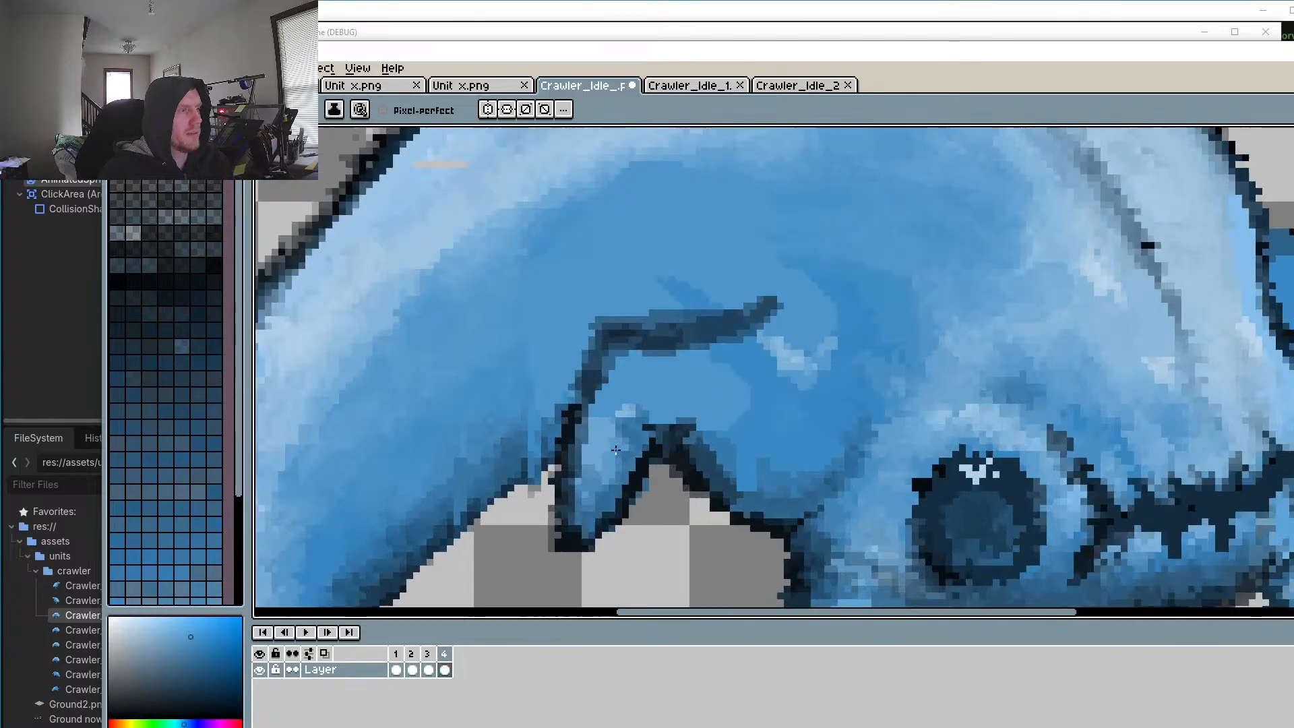
{"action": "scroll", "coordinate": [666, 378], "scroll_direction": "up", "scroll_amount": 1}
{"action": "scroll", "coordinate": [769, 444], "scroll_direction": "up", "scroll_amount": 1}
Step: Sample the darker mid blue from the limb in frame 4 and paint a shaded band above the limb's notch in frame 2
{"action": "key", "text": "o"}
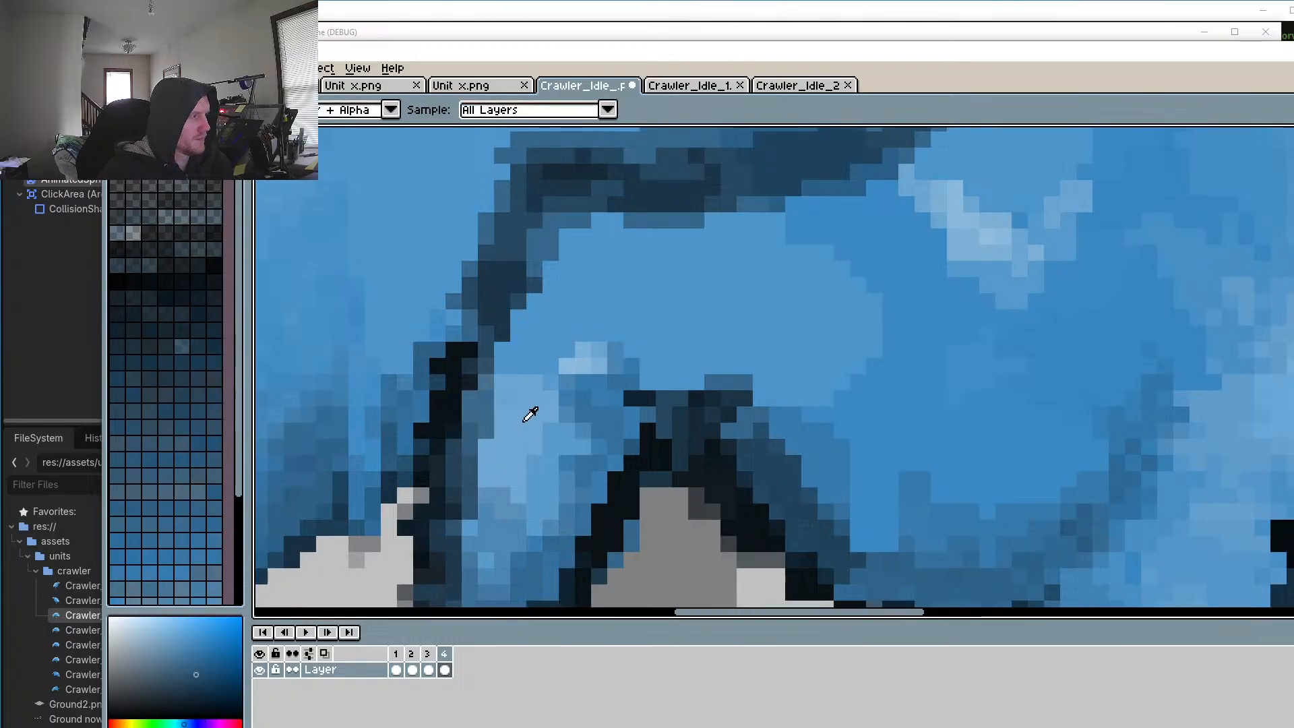
{"action": "scroll", "coordinate": [667, 403], "scroll_direction": "up", "scroll_amount": 1}
{"action": "scroll", "coordinate": [682, 435], "scroll_direction": "down", "scroll_amount": 3}
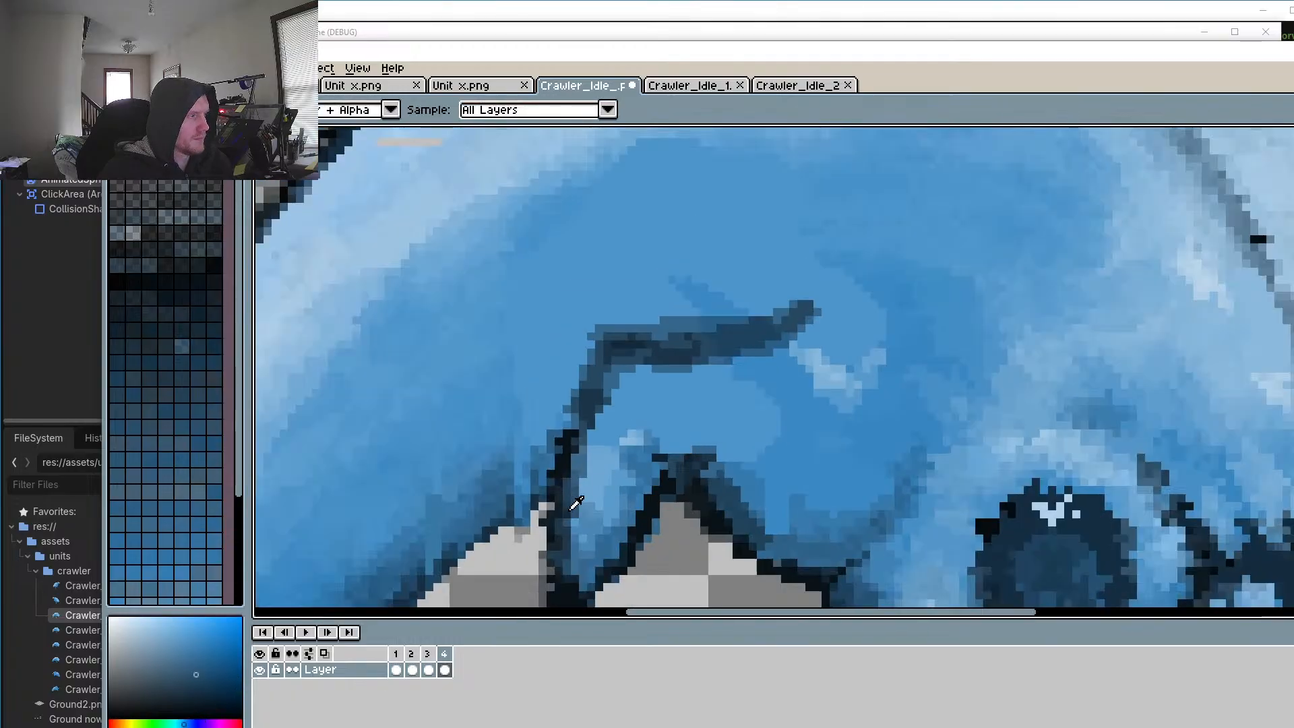
{"action": "left_click", "coordinate": [413, 668]}
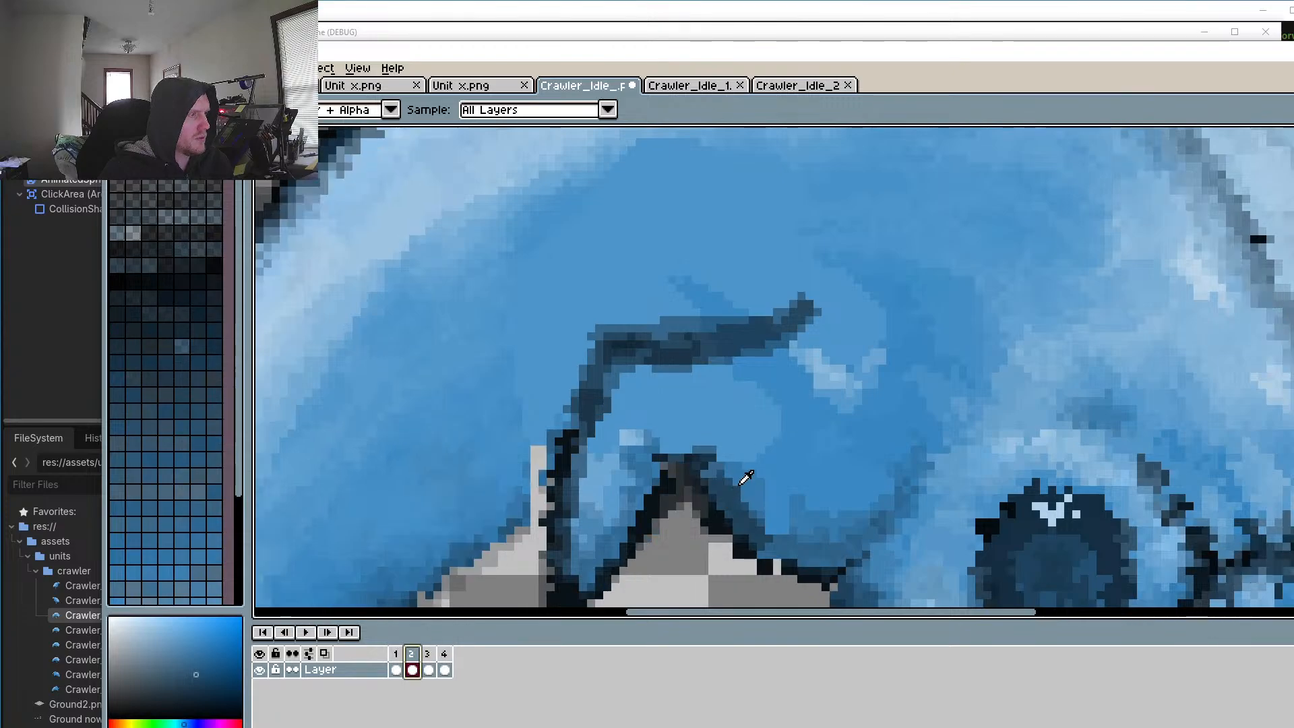
{"action": "scroll", "coordinate": [737, 475], "scroll_direction": "up", "scroll_amount": 2}
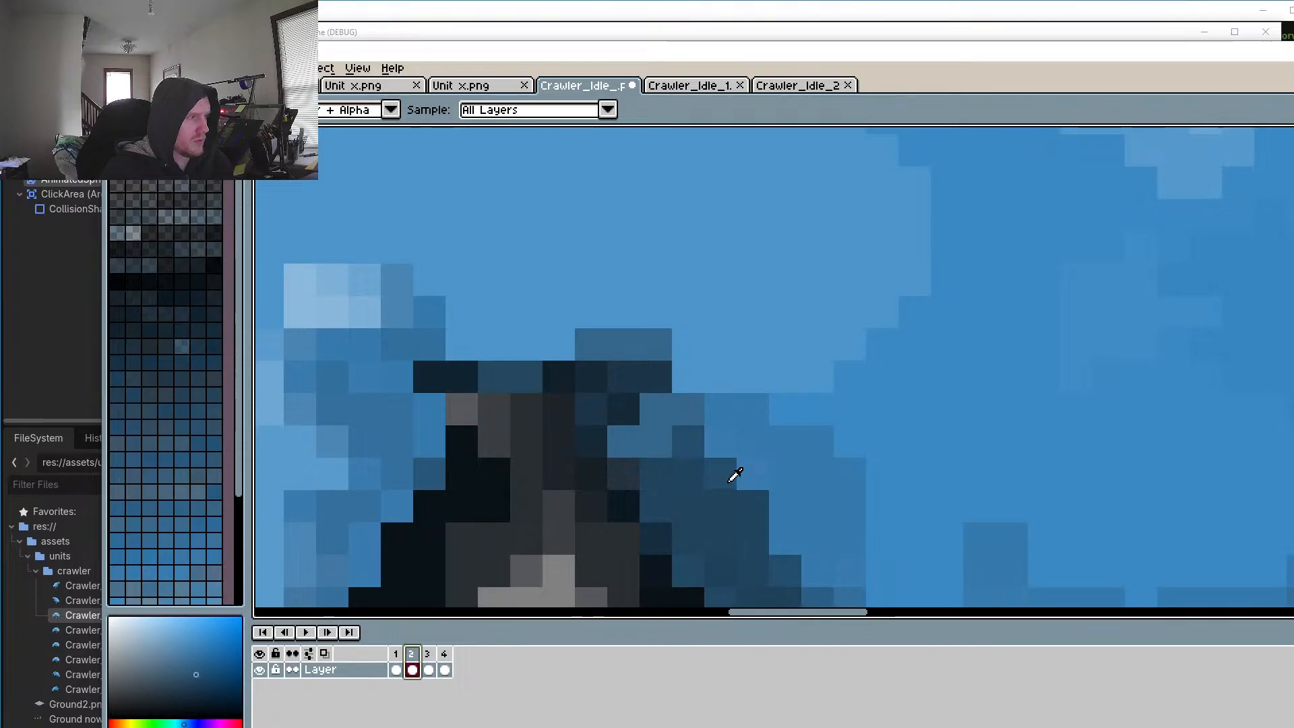
{"action": "key", "text": "b"}
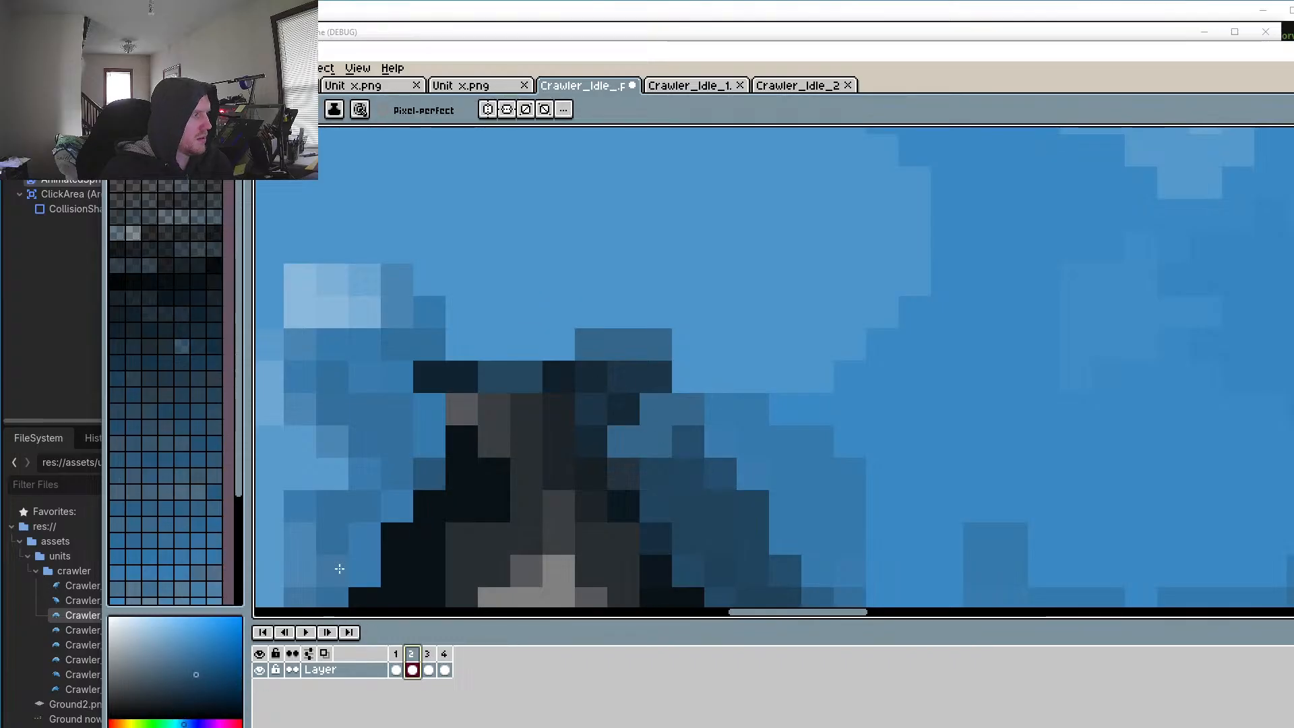
{"action": "mouse_move", "coordinate": [458, 344]}
{"action": "left_mouse_down"}
{"action": "mouse_move", "coordinate": [462, 301]}
{"action": "mouse_move", "coordinate": [562, 276]}
{"action": "mouse_move", "coordinate": [590, 313]}
{"action": "left_mouse_up"}
{"action": "scroll", "coordinate": [619, 385], "scroll_direction": "down", "scroll_amount": 4}
{"action": "scroll", "coordinate": [582, 376], "scroll_direction": "up", "scroll_amount": 2}
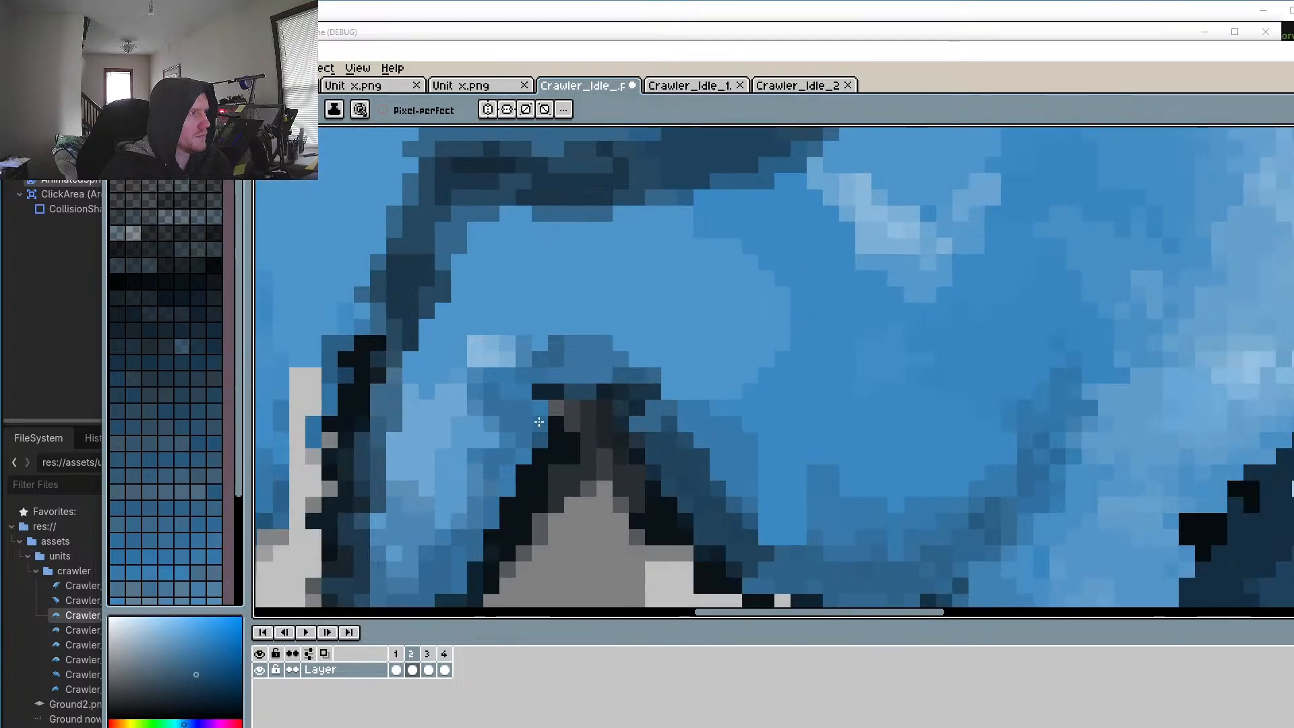
Step: Shade the small limb's inner edge and lower tip in frame 2 with the sampled mid blue
{"action": "mouse_move", "coordinate": [539, 421]}
{"action": "left_mouse_down"}
{"action": "mouse_move", "coordinate": [524, 458]}
{"action": "mouse_move", "coordinate": [569, 393]}
{"action": "mouse_move", "coordinate": [474, 527]}
{"action": "left_mouse_up"}
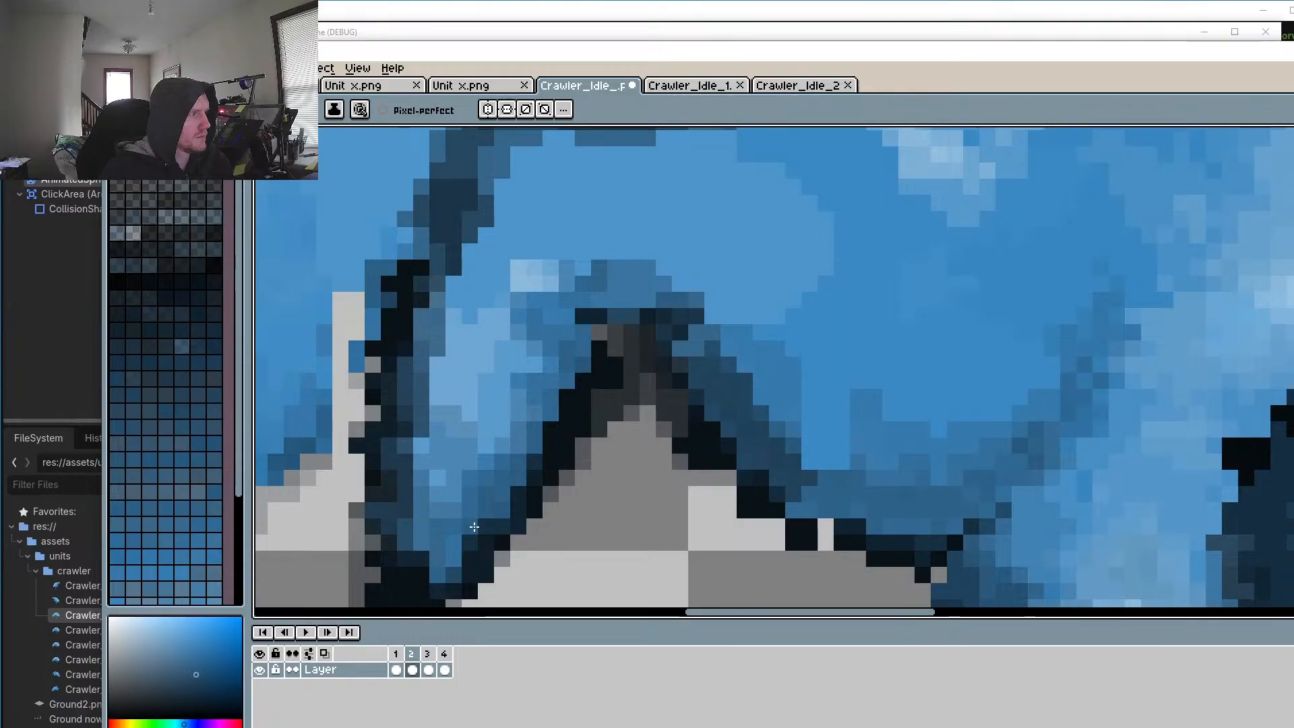
{"action": "left_click_drag", "start_coordinate": [421, 566], "coordinate": [417, 579]}
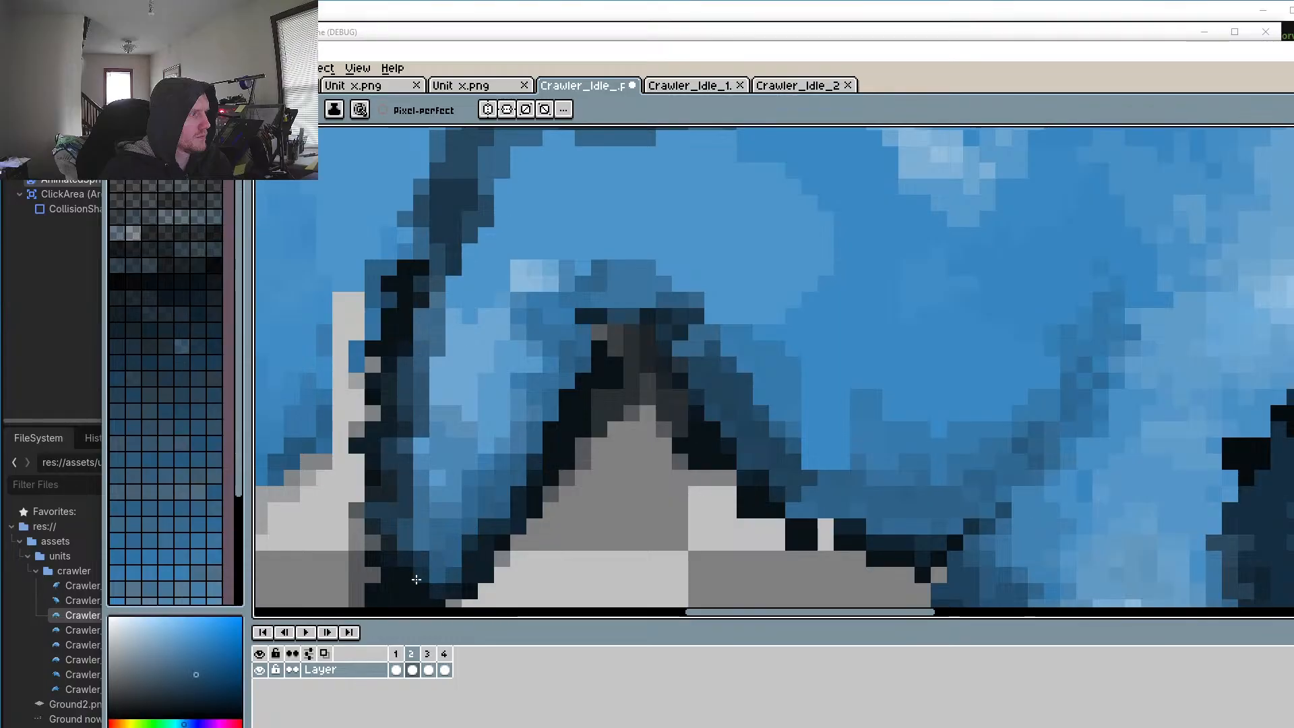
{"action": "left_click_drag", "start_coordinate": [531, 443], "coordinate": [550, 389]}
{"action": "scroll", "coordinate": [721, 432], "scroll_direction": "down", "scroll_amount": 2}
{"action": "scroll", "coordinate": [721, 432], "scroll_direction": "up", "scroll_amount": 2}
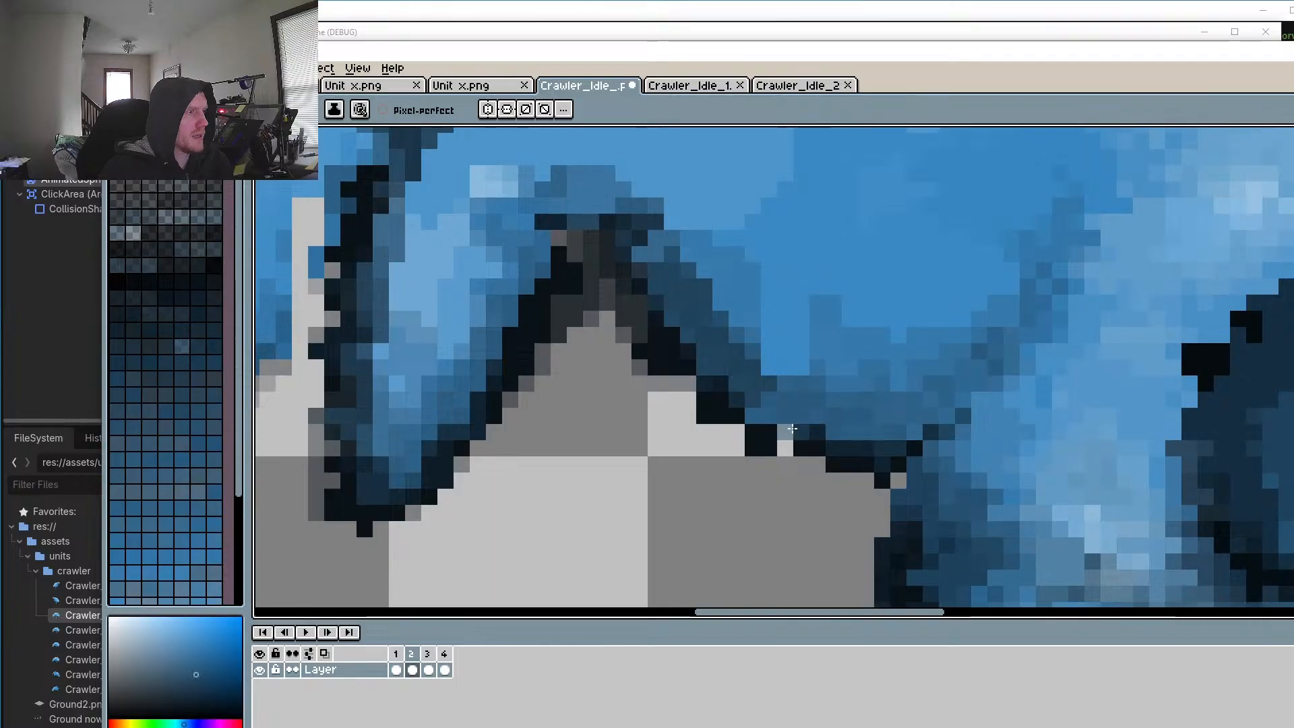
Step: Sample a darker blue beside the body's lower outline in frame 2 and fill the light gap pixels along that edge
{"action": "key", "text": "o"}
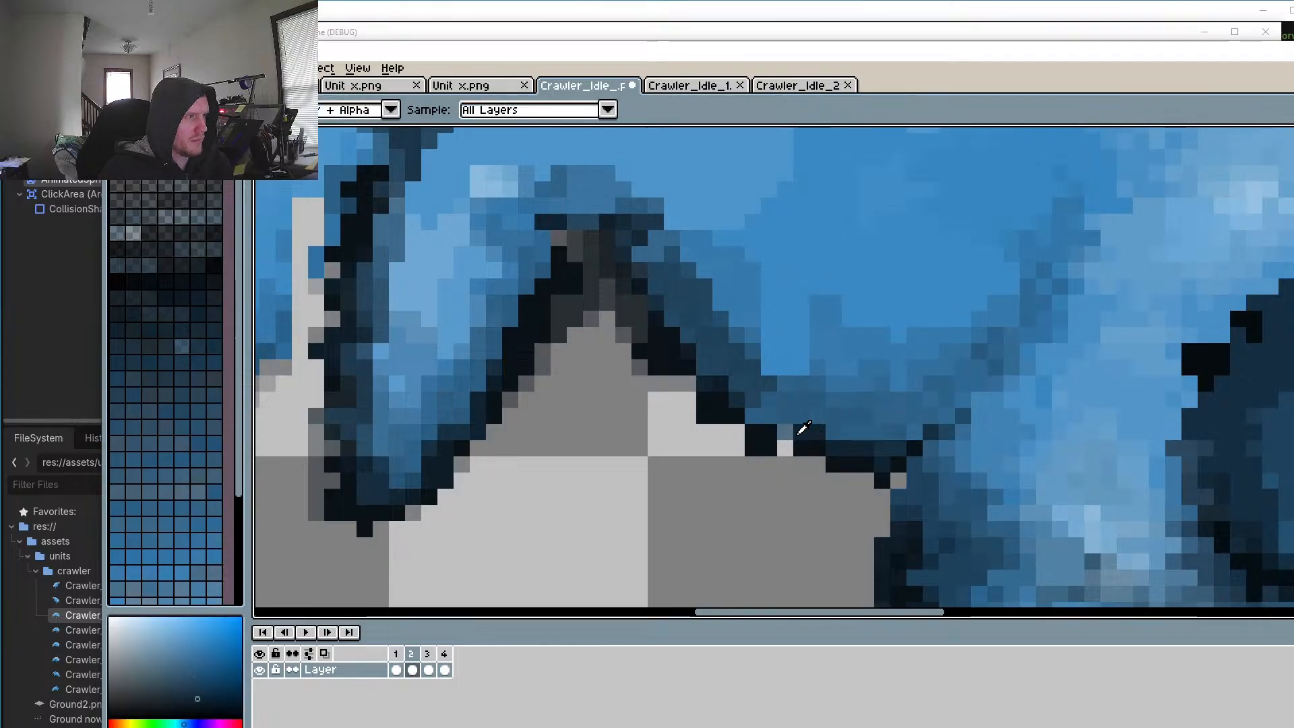
{"action": "left_click", "coordinate": [785, 448]}
{"action": "scroll", "coordinate": [728, 407], "scroll_direction": "down", "scroll_amount": 2}
{"action": "scroll", "coordinate": [728, 407], "scroll_direction": "up", "scroll_amount": 4}
{"action": "left_click", "coordinate": [641, 345]}
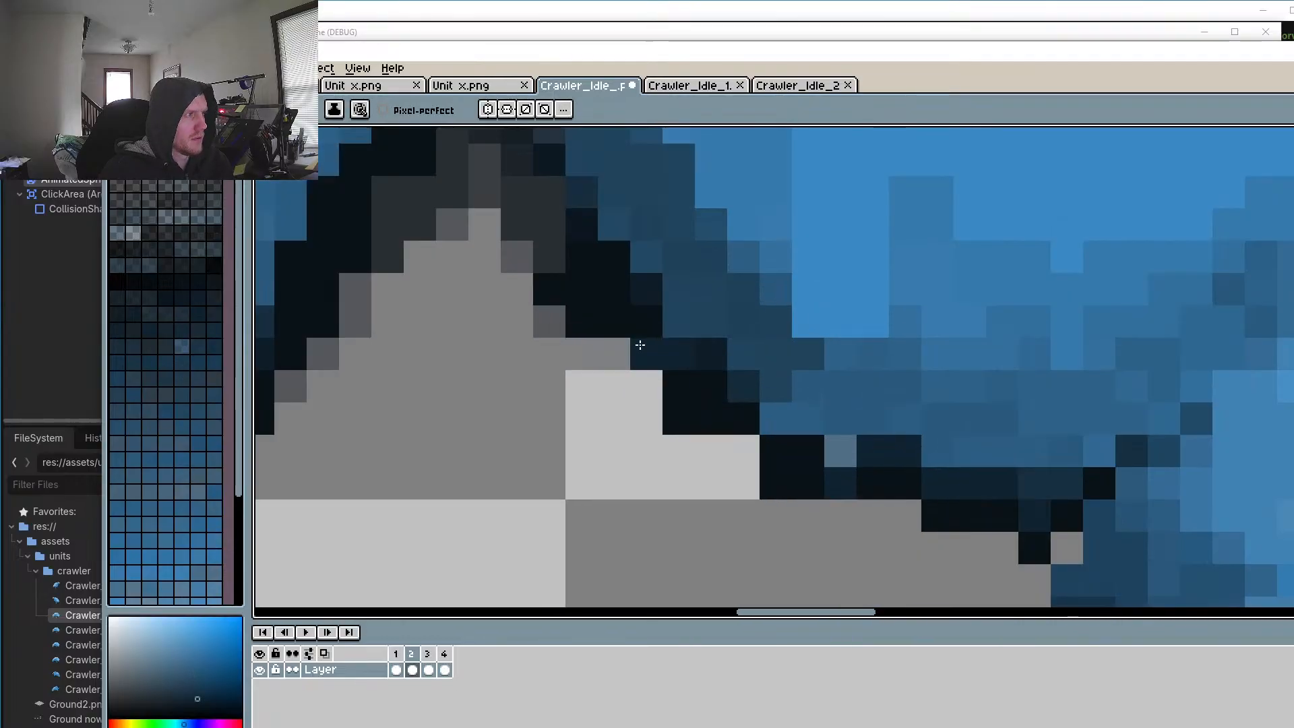
{"action": "left_click", "coordinate": [615, 353]}
{"action": "left_click", "coordinate": [647, 384]}
{"action": "scroll", "coordinate": [684, 392], "scroll_direction": "down", "scroll_amount": 4}
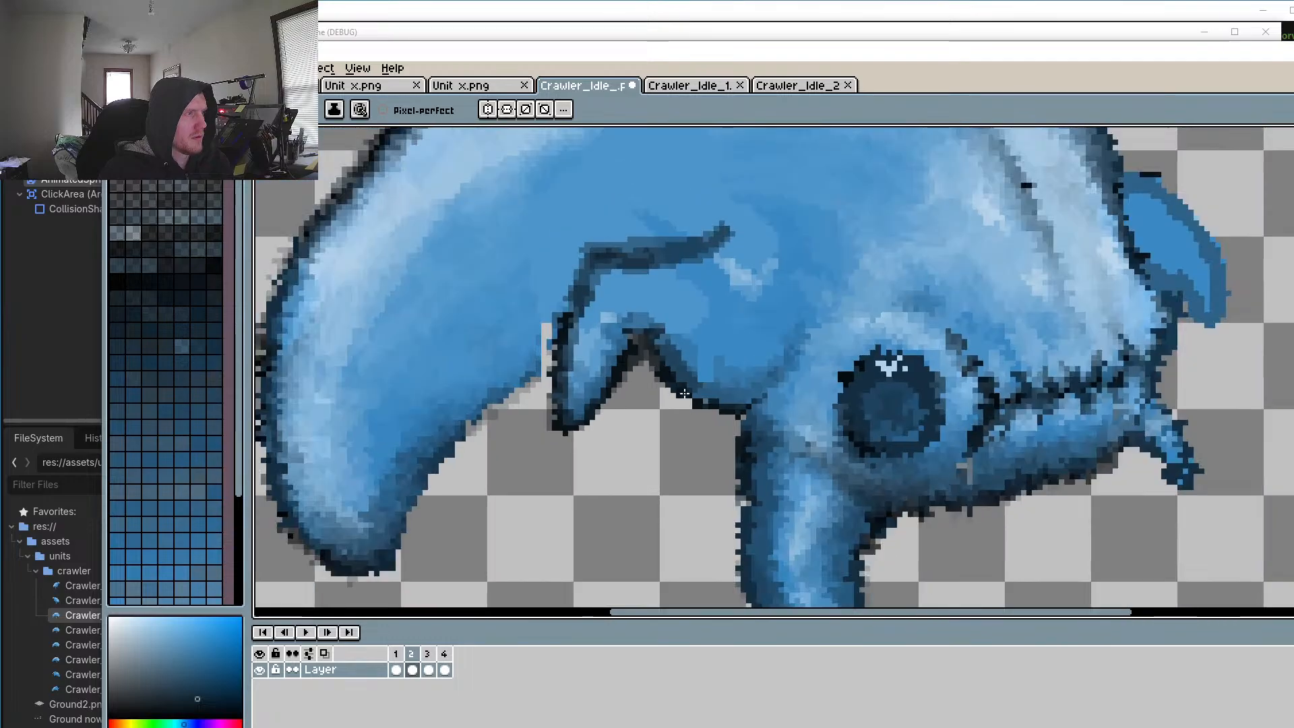
Step: Select the area around the small limb in frame 2 and copy it into the same place in frame 3
{"action": "scroll", "coordinate": [684, 393], "scroll_direction": "up", "scroll_amount": 3}
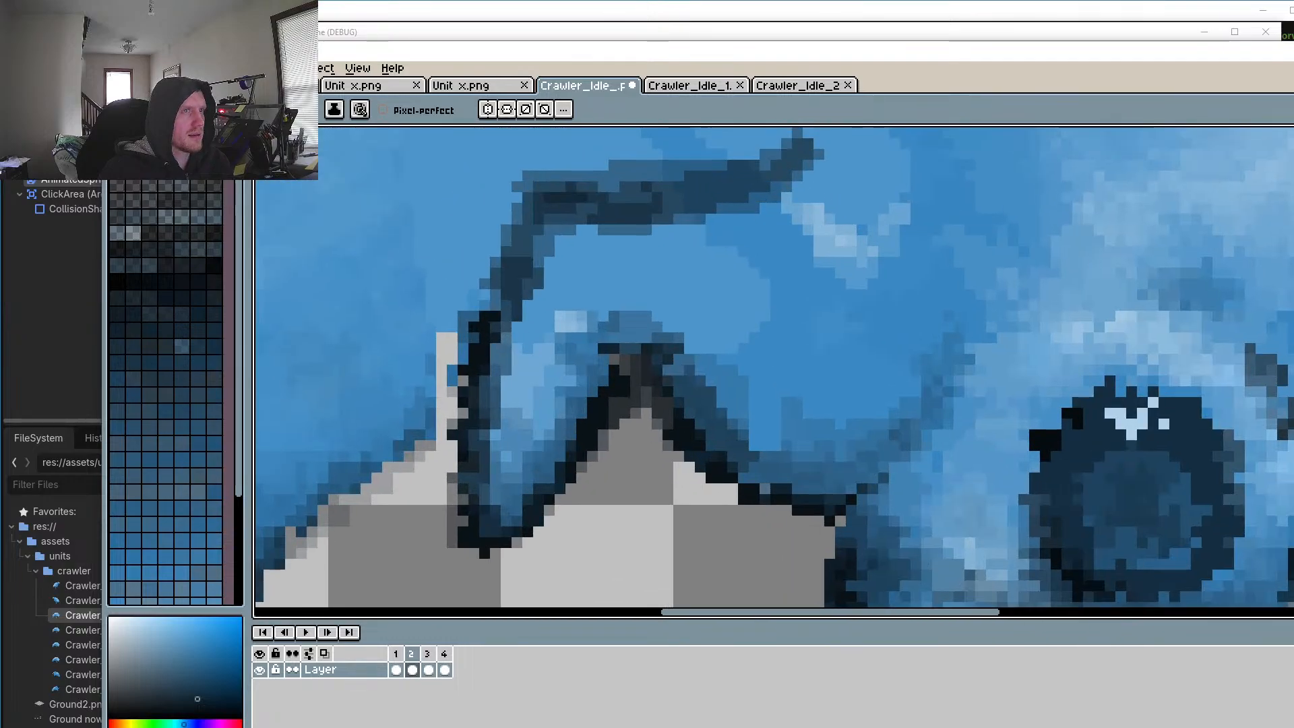
{"action": "key", "text": "r"}
{"action": "left_click_drag", "start_coordinate": [720, 337], "coordinate": [1008, 546]}
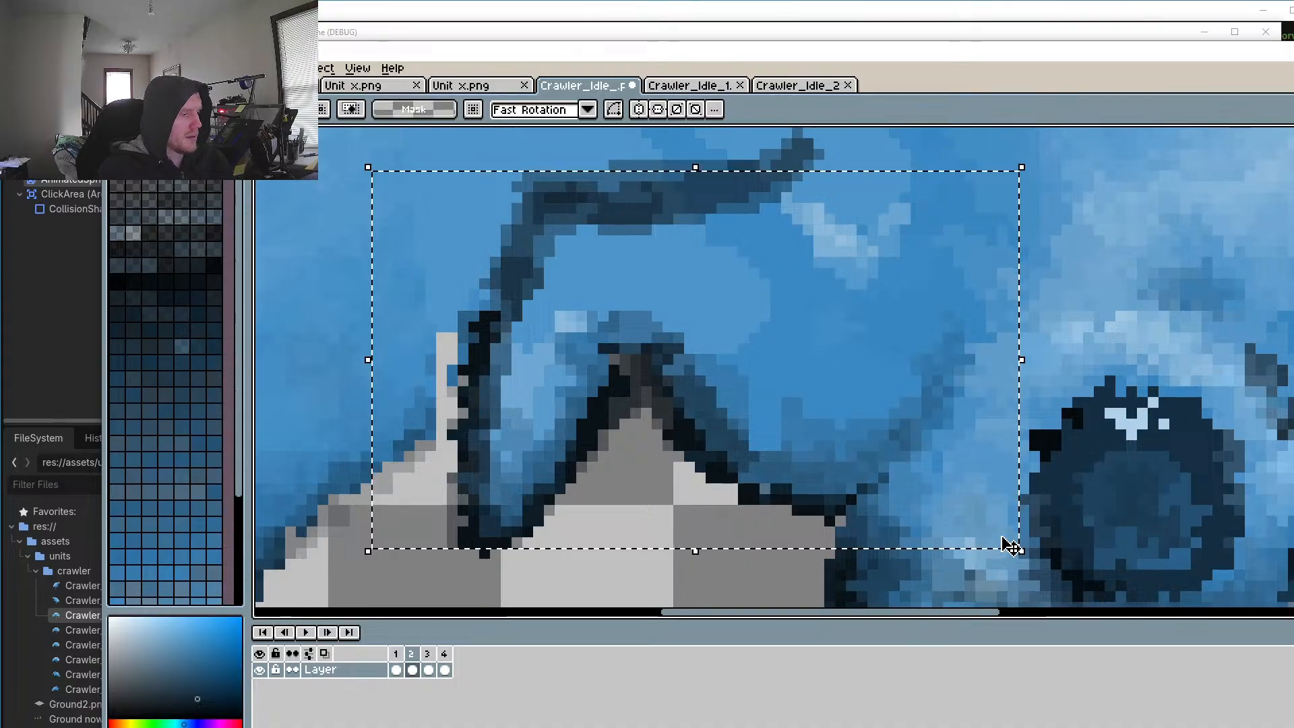
{"action": "left_click", "coordinate": [428, 667]}
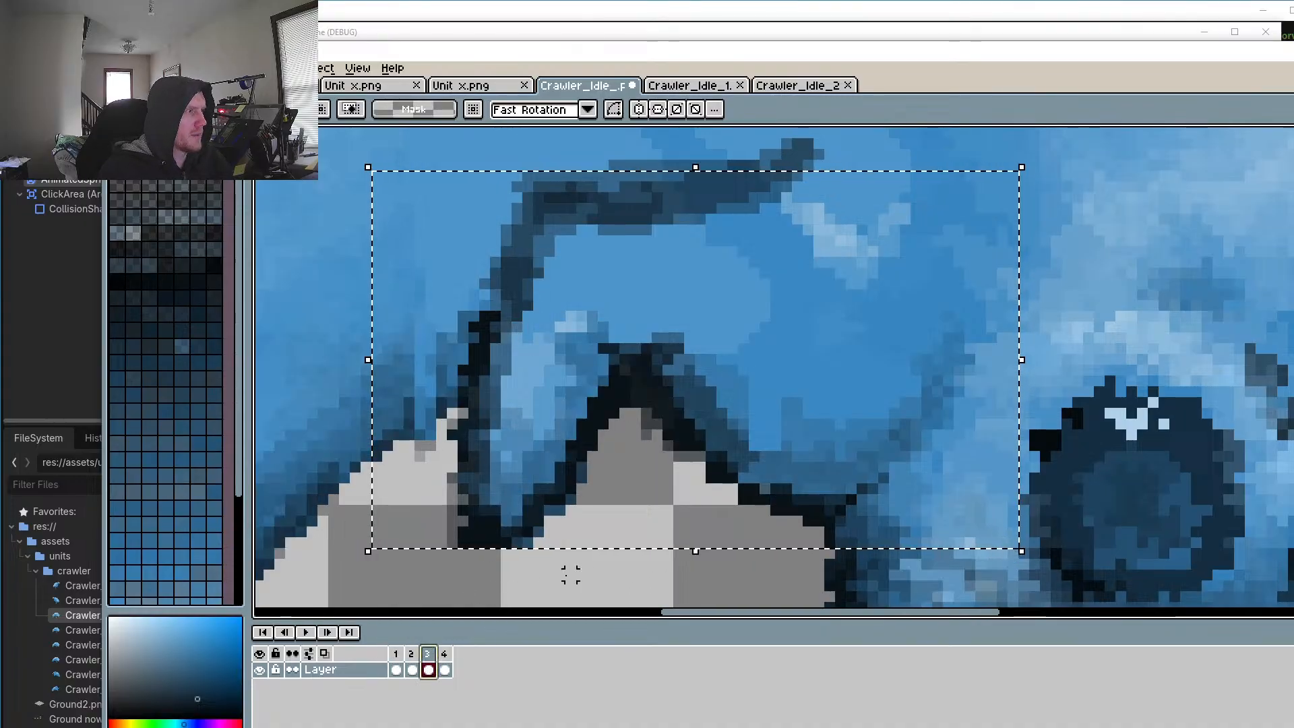
{"action": "left_click", "coordinate": [412, 669]}
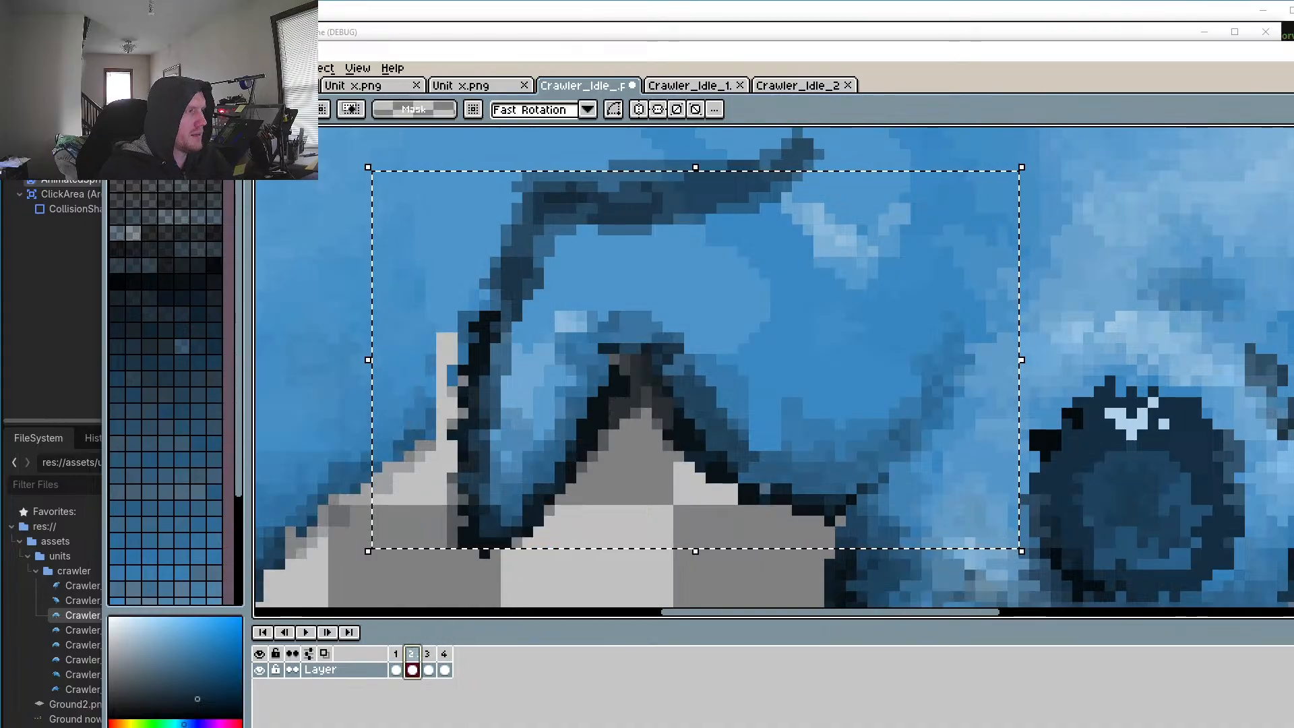
{"action": "left_click", "coordinate": [428, 656]}
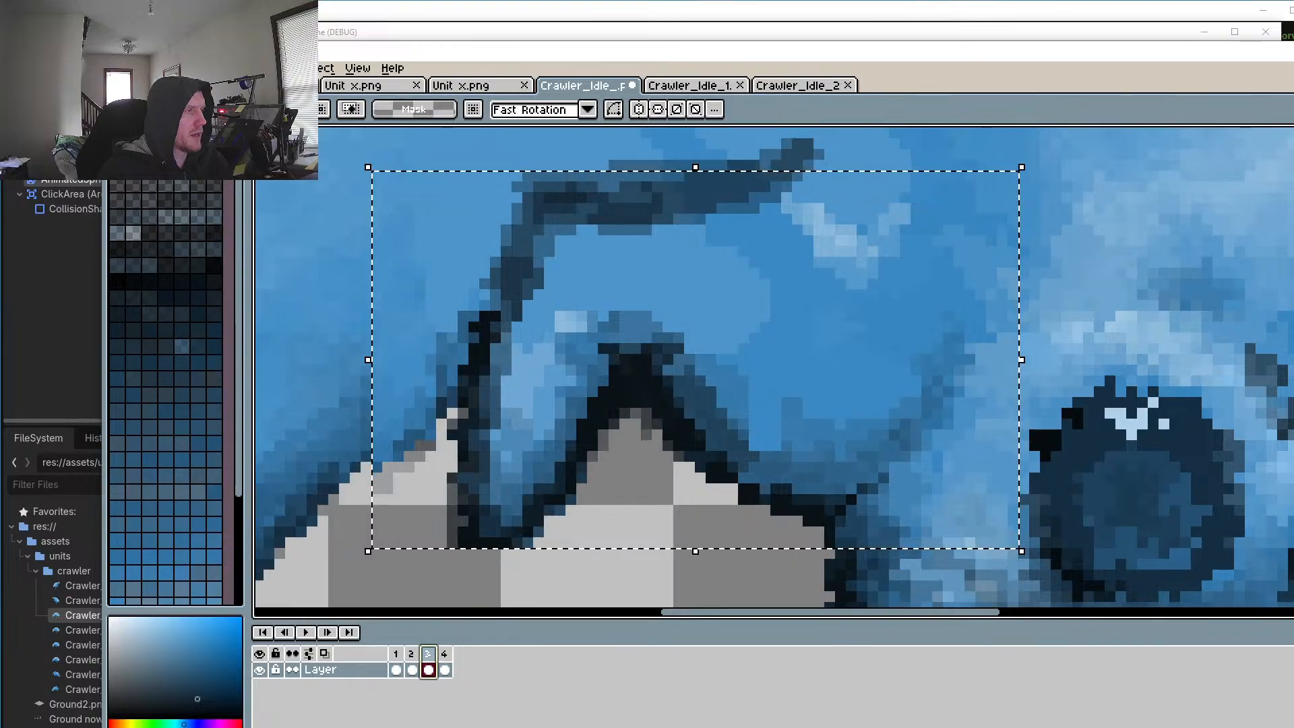
Step: Compare the selected small-arm area across animation frames 1 to 4
{"action": "left_click", "coordinate": [412, 669]}
{"action": "key", "text": "Right"}
{"action": "left_click", "coordinate": [446, 661]}
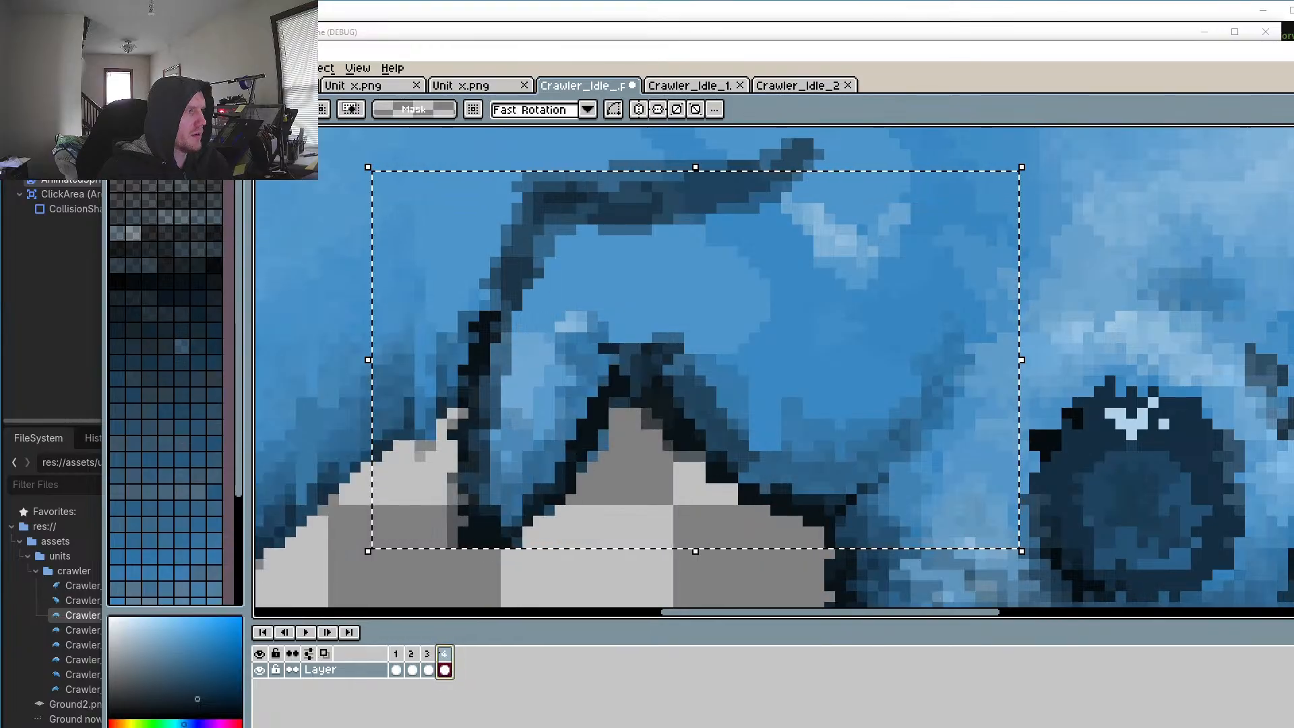
{"action": "left_click", "coordinate": [428, 659]}
{"action": "left_click", "coordinate": [414, 659]}
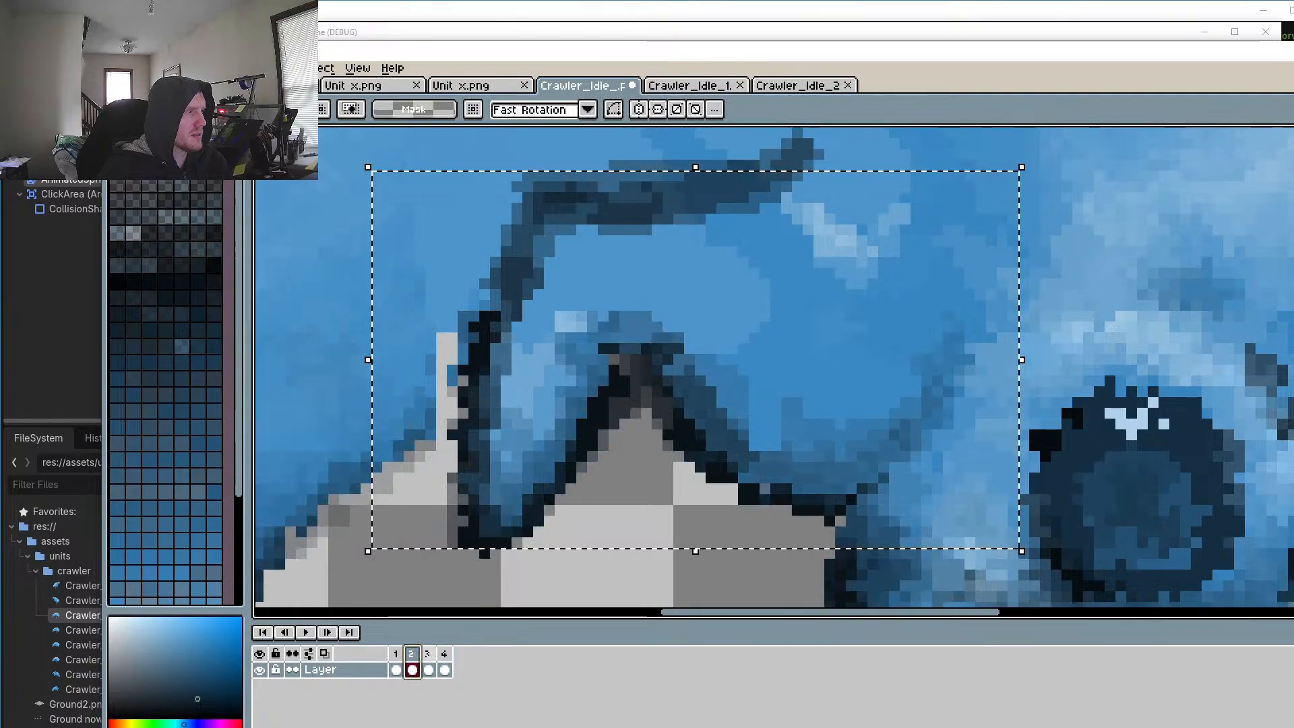
{"action": "key", "text": "Right"}
{"action": "left_click", "coordinate": [399, 654]}
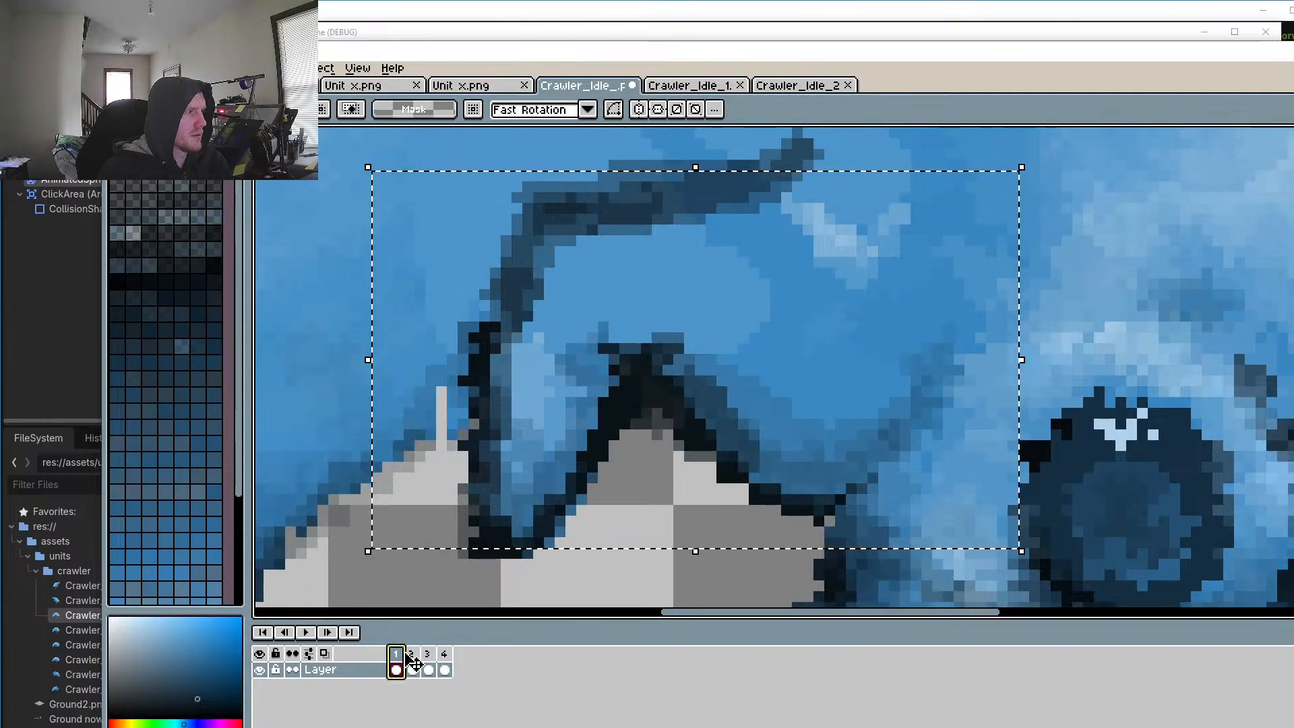
{"action": "left_click", "coordinate": [412, 655]}
Step: Paste the small-arm area from frame 3 into frame 4 at the same position
{"action": "left_click", "coordinate": [430, 655]}
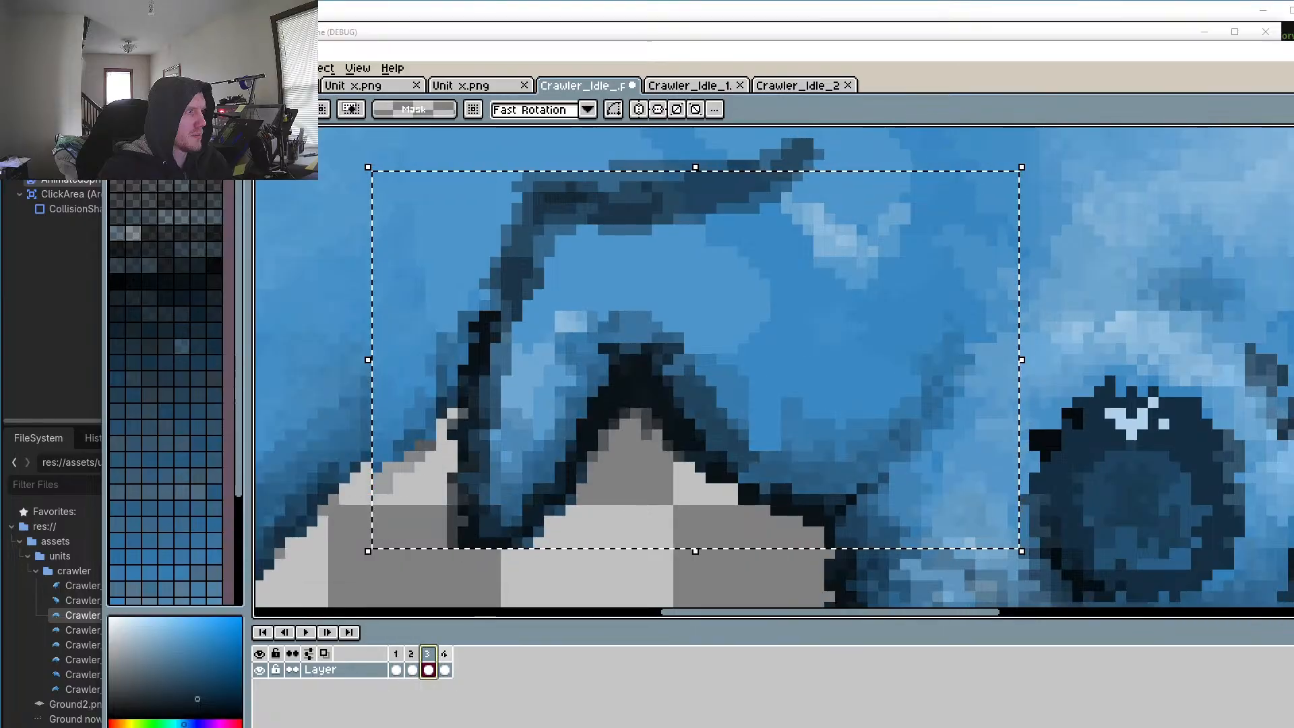
{"action": "key", "text": "Right"}
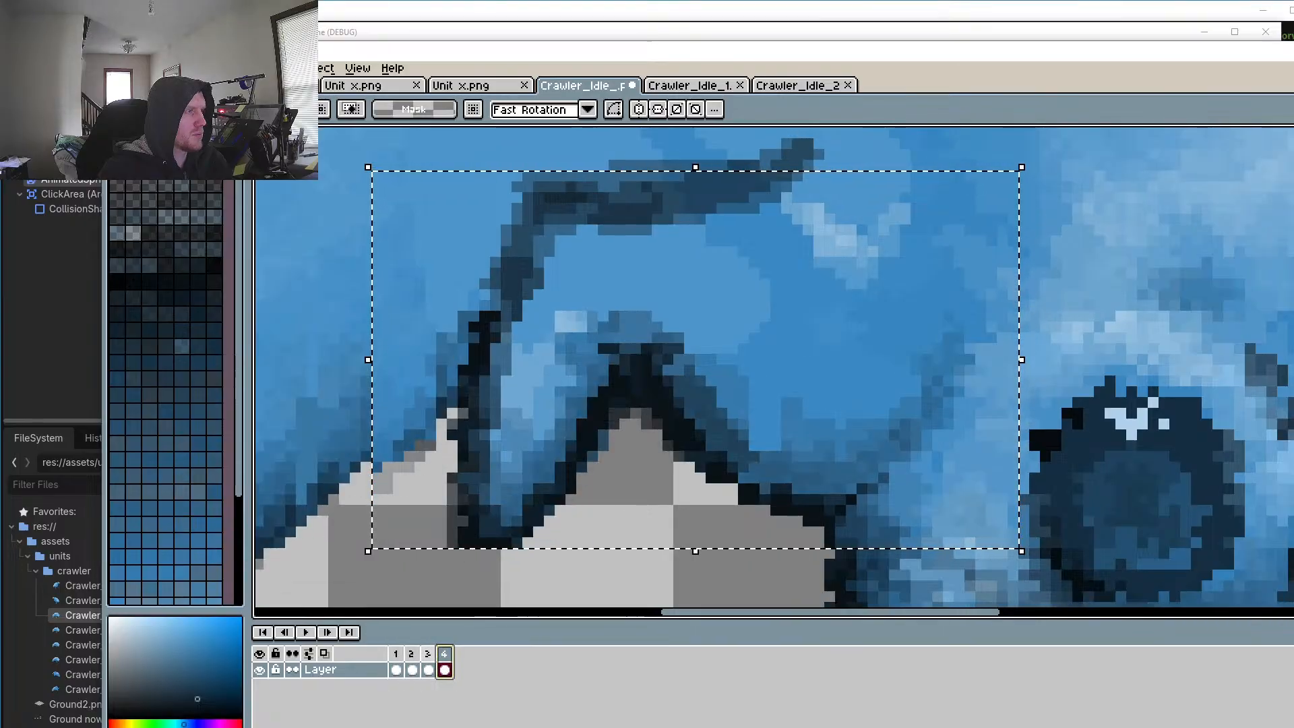
{"action": "key", "text": "ctrl+v"}
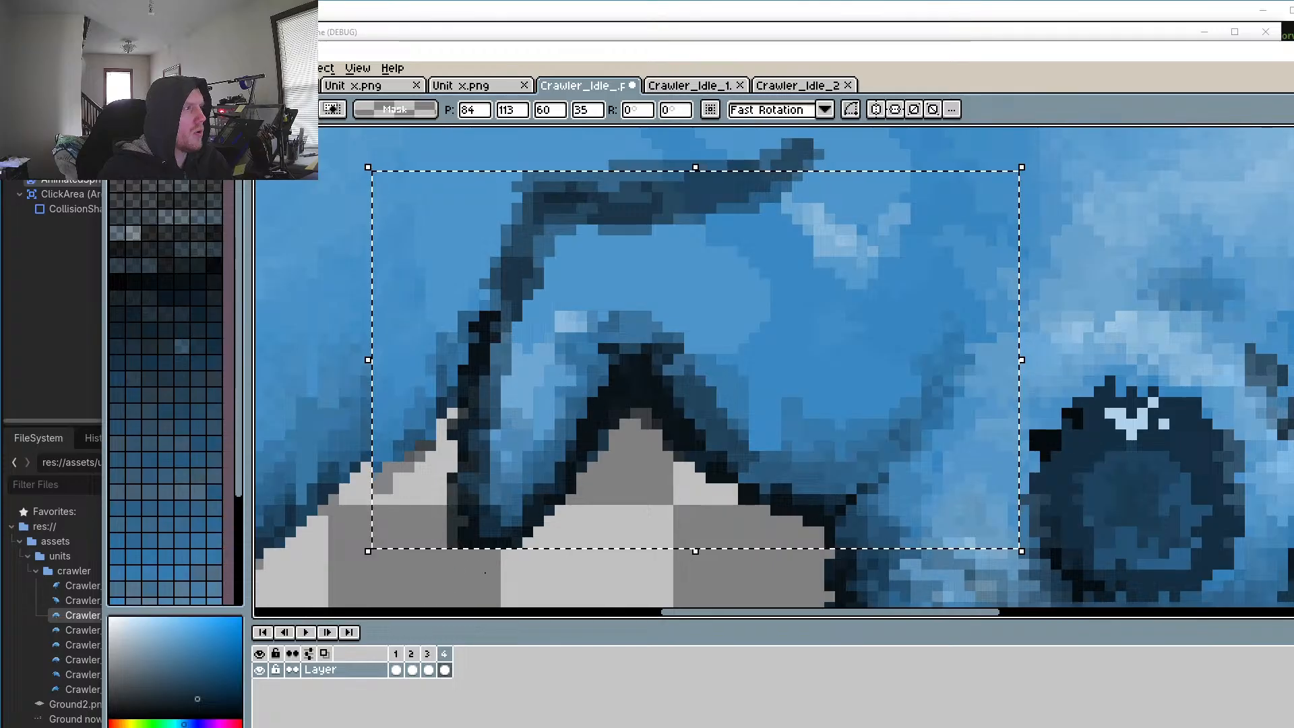
{"action": "key", "text": "Return"}
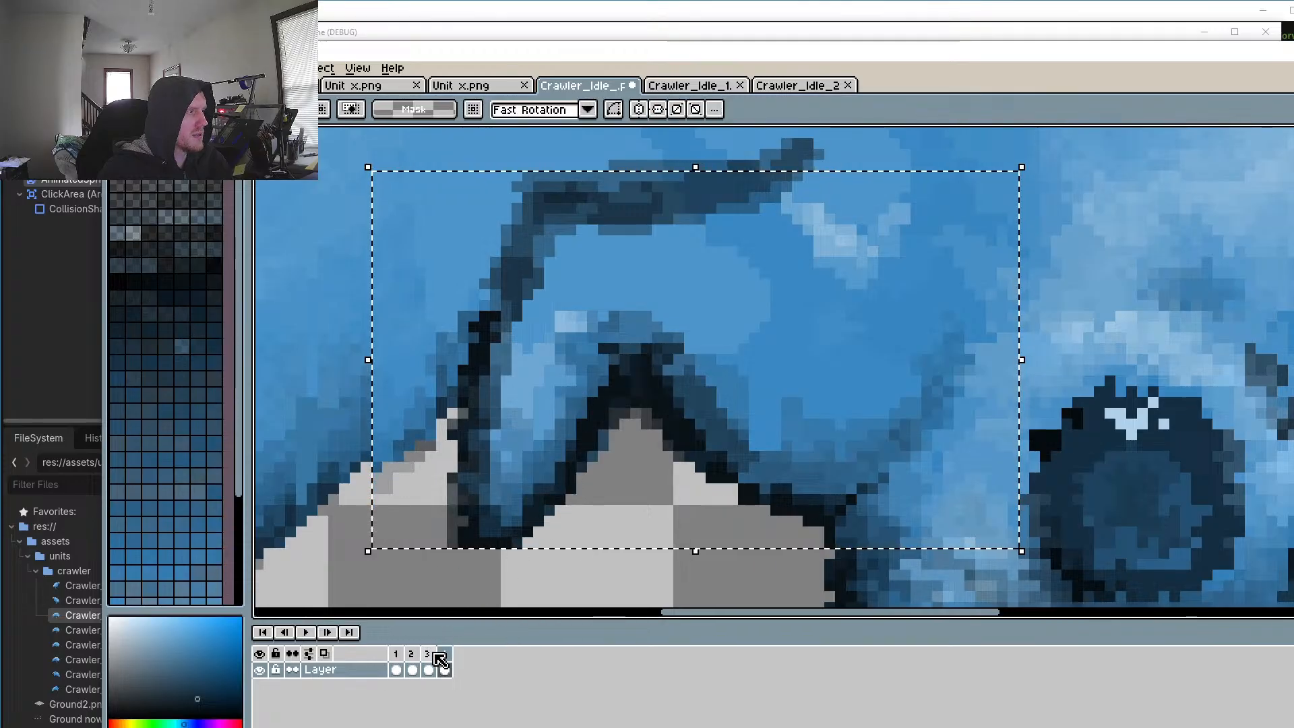
Step: In frame 1, sample the neighbouring body blue and paint over the transparent streak beside the small arm
{"action": "left_click", "coordinate": [413, 657]}
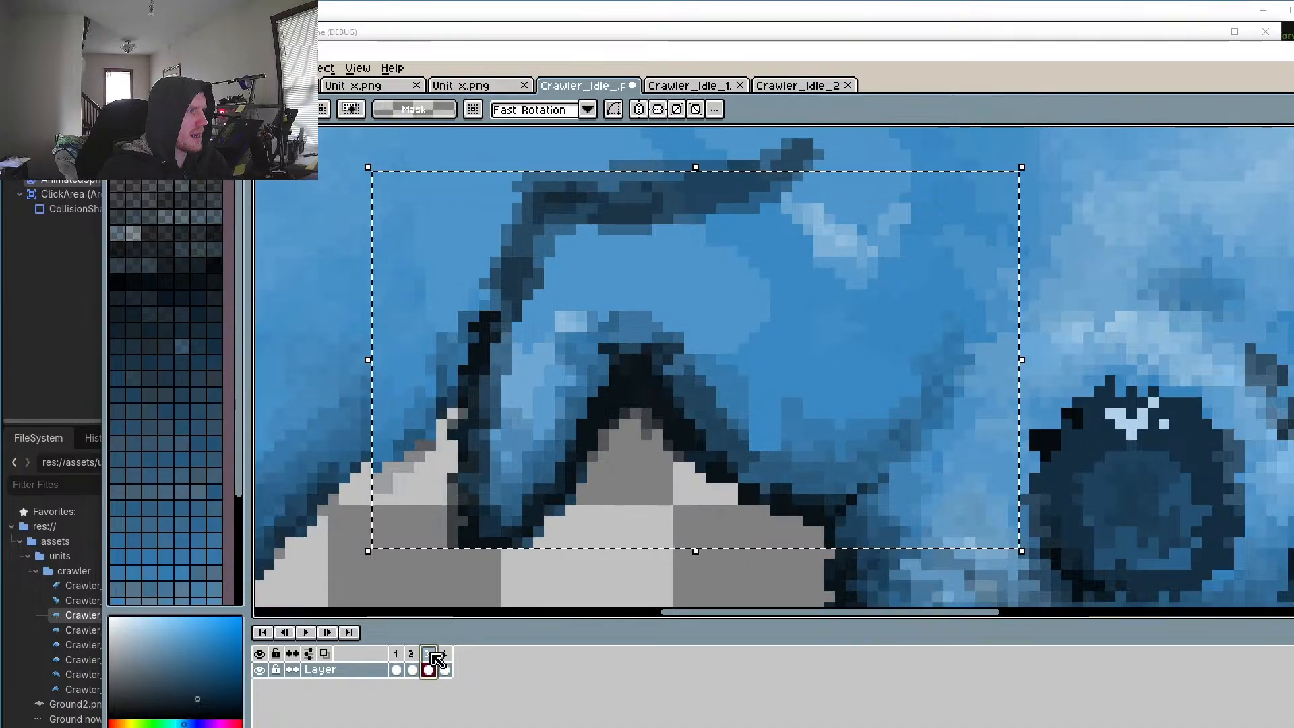
{"action": "left_click", "coordinate": [399, 653]}
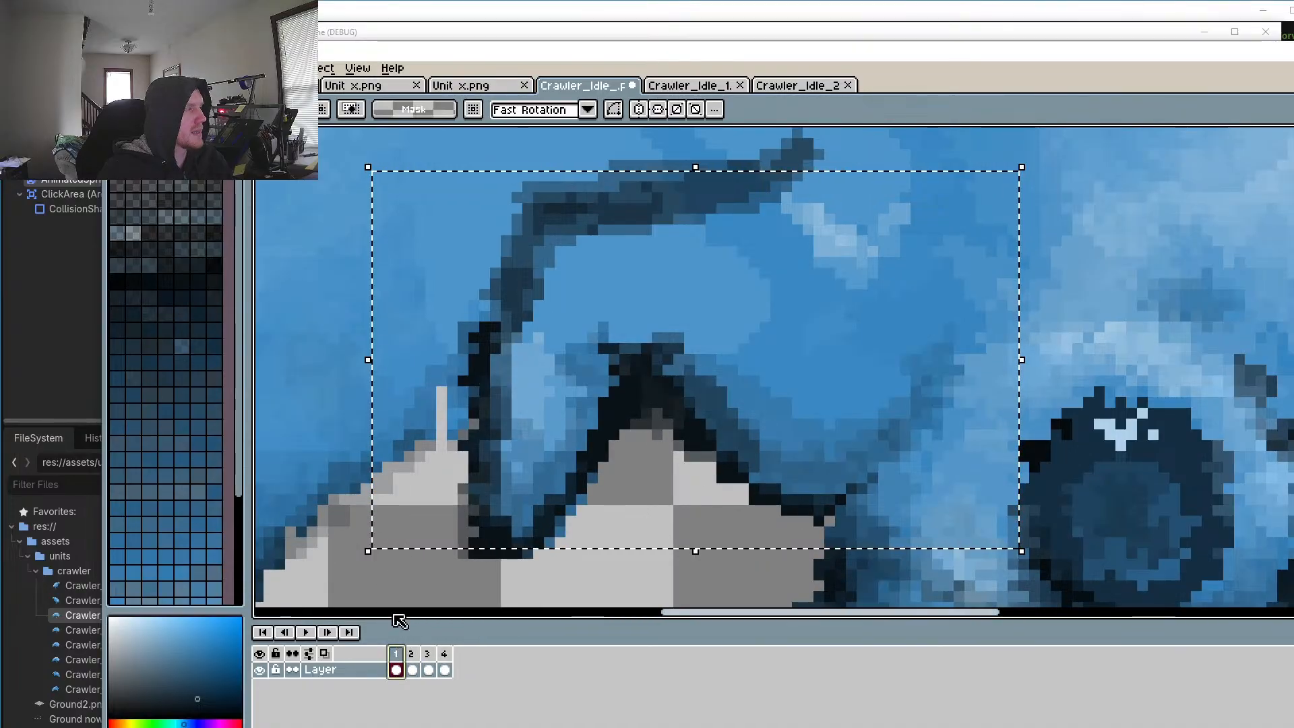
{"action": "scroll", "coordinate": [650, 377], "scroll_direction": "up", "scroll_amount": 5}
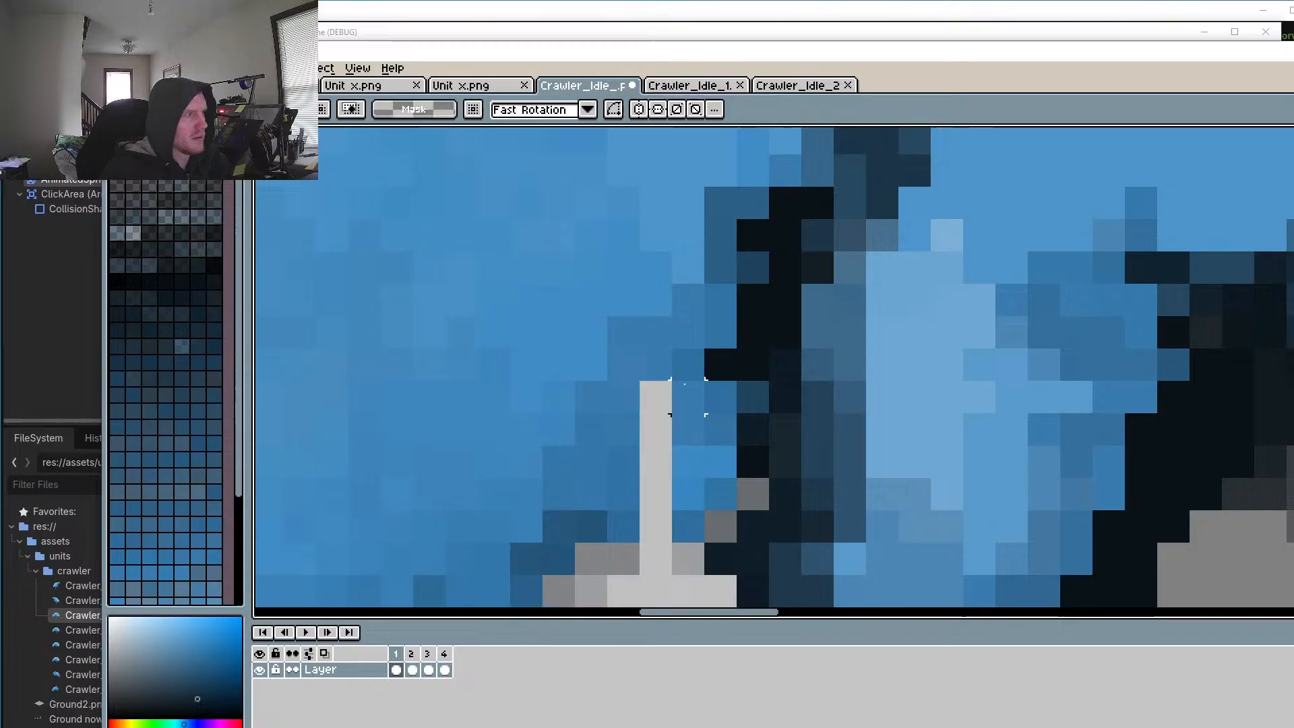
{"action": "key", "text": "o"}
{"action": "left_click", "coordinate": [672, 367]}
{"action": "key", "text": "b"}
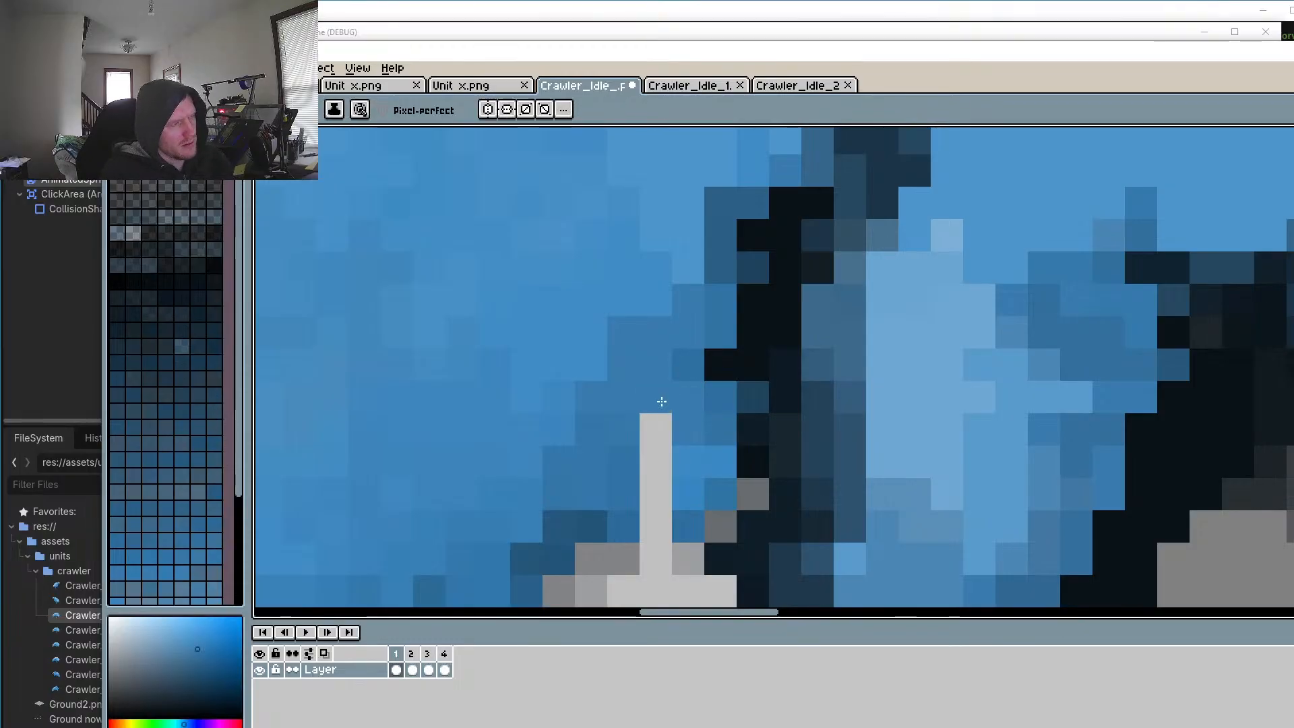
{"action": "scroll", "coordinate": [655, 500], "scroll_direction": "down", "scroll_amount": 6}
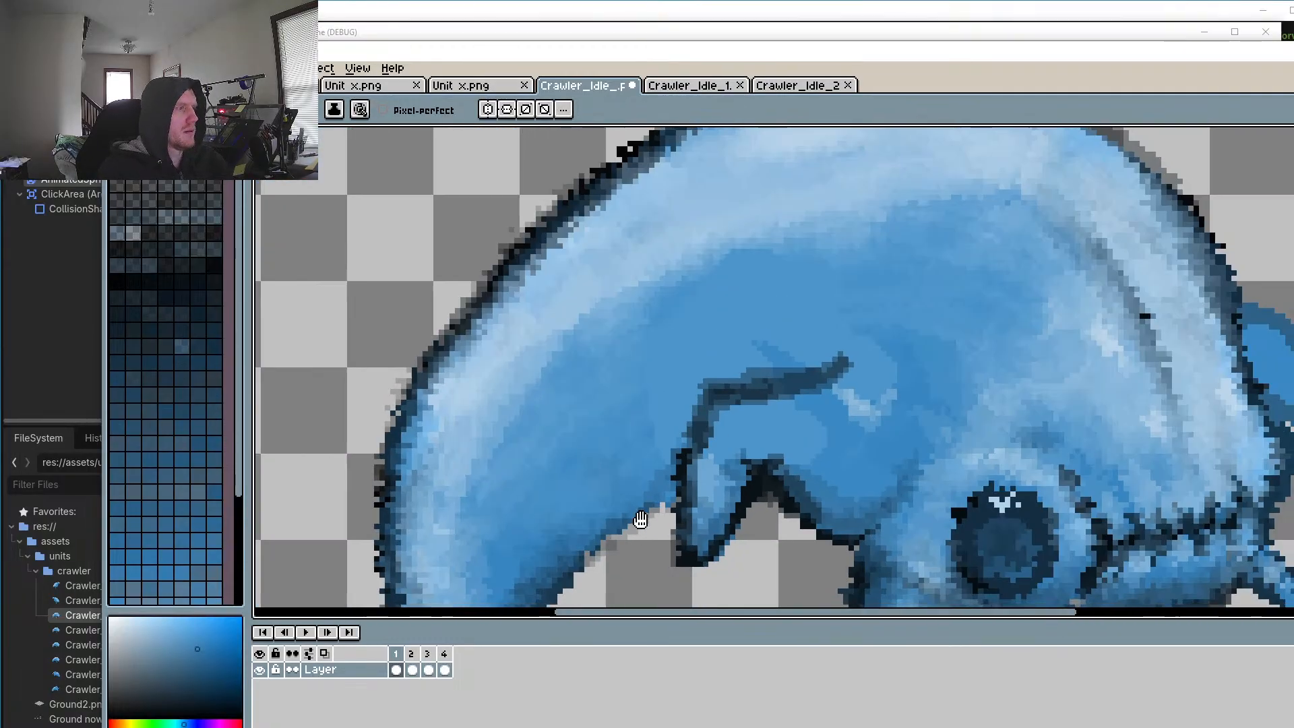
Step: In frame 1, sample the surrounding dark blue and paint over the grey stray pixels on the jaw beside the eye
{"action": "scroll", "coordinate": [704, 364], "scroll_direction": "down", "scroll_amount": 2}
{"action": "scroll", "coordinate": [715, 384], "scroll_direction": "up", "scroll_amount": 2}
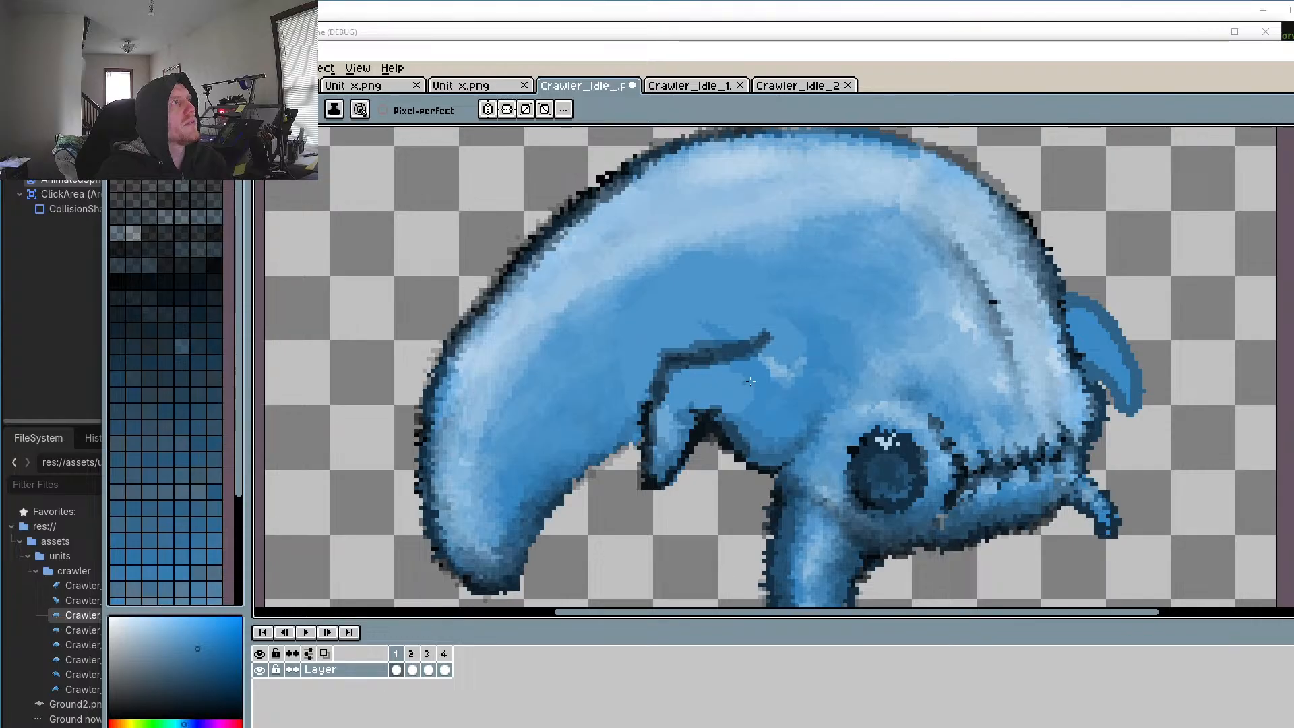
{"action": "scroll", "coordinate": [750, 381], "scroll_direction": "down", "scroll_amount": 3}
{"action": "scroll", "coordinate": [842, 445], "scroll_direction": "up", "scroll_amount": 5}
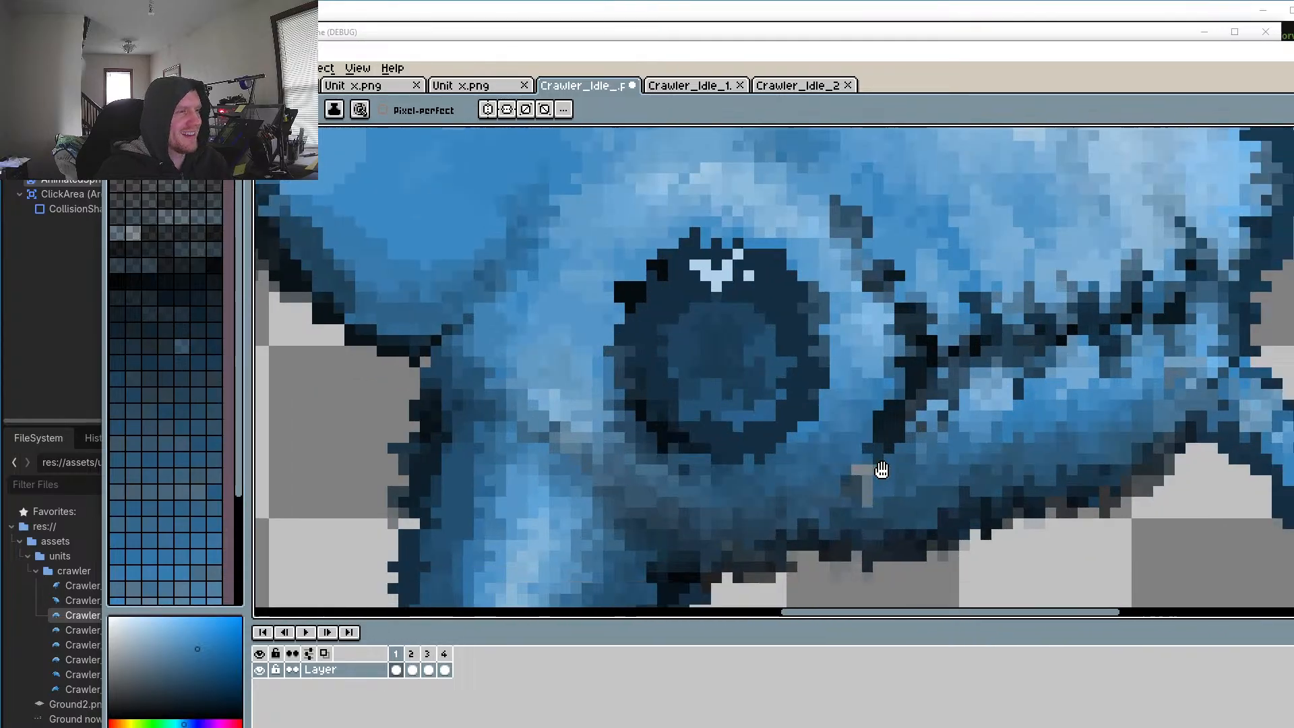
{"action": "scroll", "coordinate": [882, 470], "scroll_direction": "up", "scroll_amount": 2}
{"action": "key", "text": "o"}
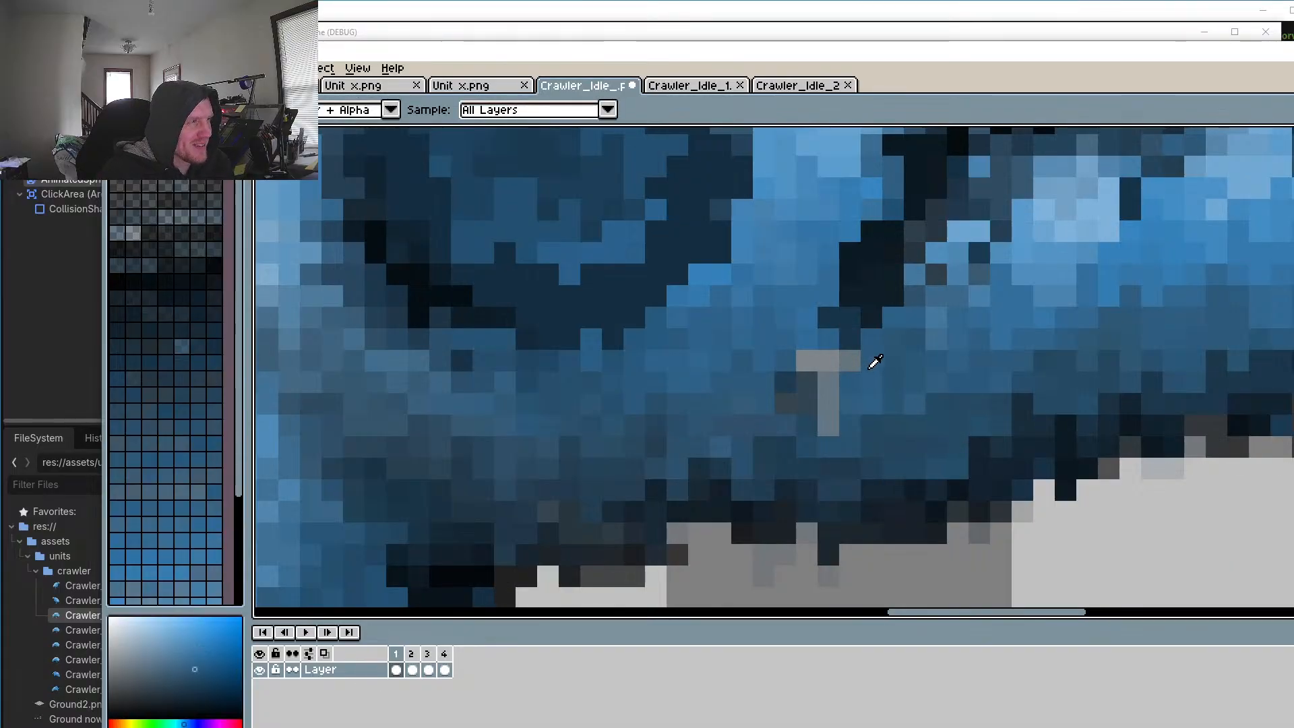
{"action": "key", "text": "b"}
{"action": "mouse_move", "coordinate": [836, 360]}
{"action": "left_mouse_down"}
{"action": "mouse_move", "coordinate": [809, 359]}
{"action": "mouse_move", "coordinate": [828, 378]}
{"action": "mouse_move", "coordinate": [828, 436]}
{"action": "left_mouse_up"}
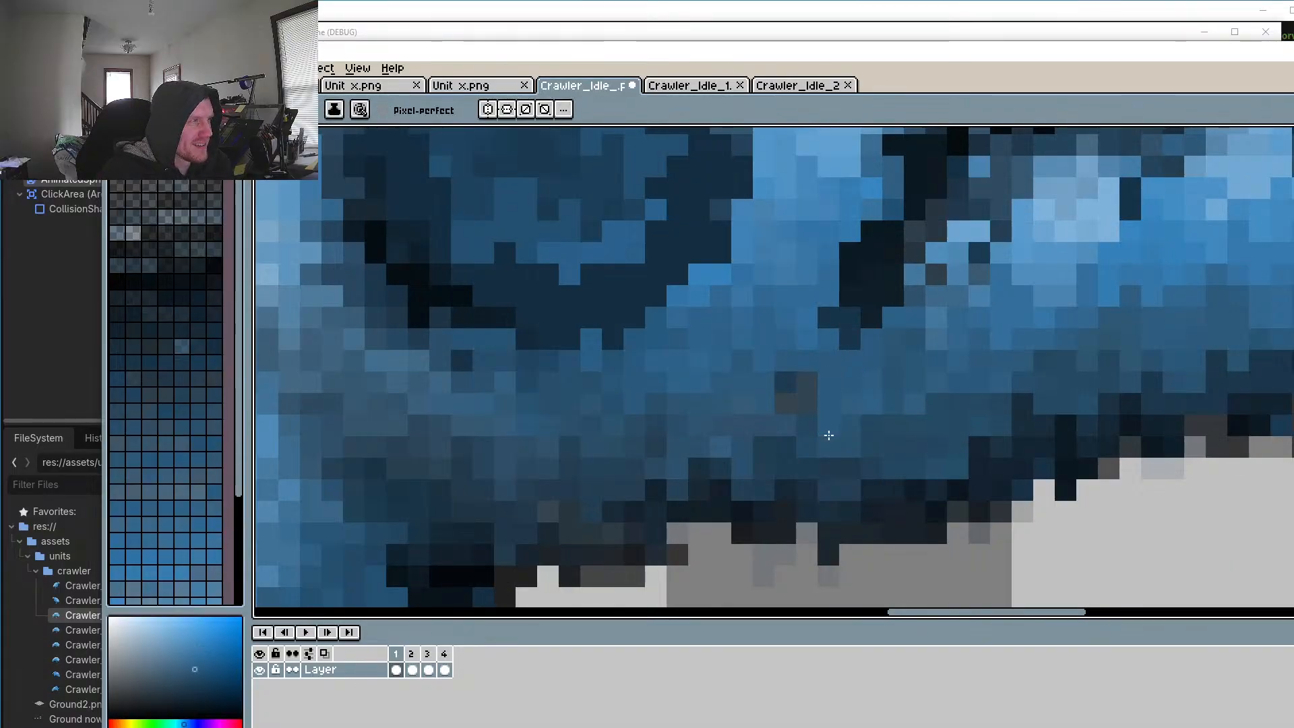
{"action": "left_click_drag", "start_coordinate": [801, 392], "coordinate": [807, 404]}
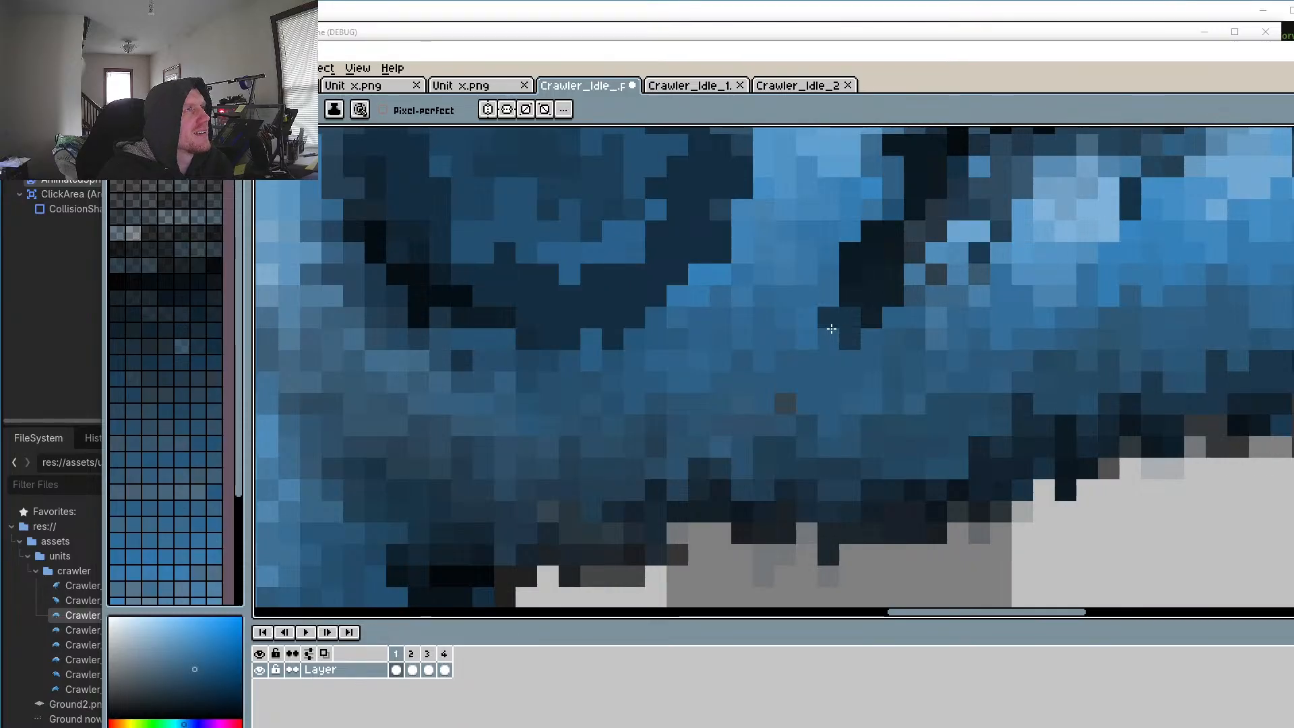
{"action": "scroll", "coordinate": [831, 329], "scroll_direction": "down", "scroll_amount": 4}
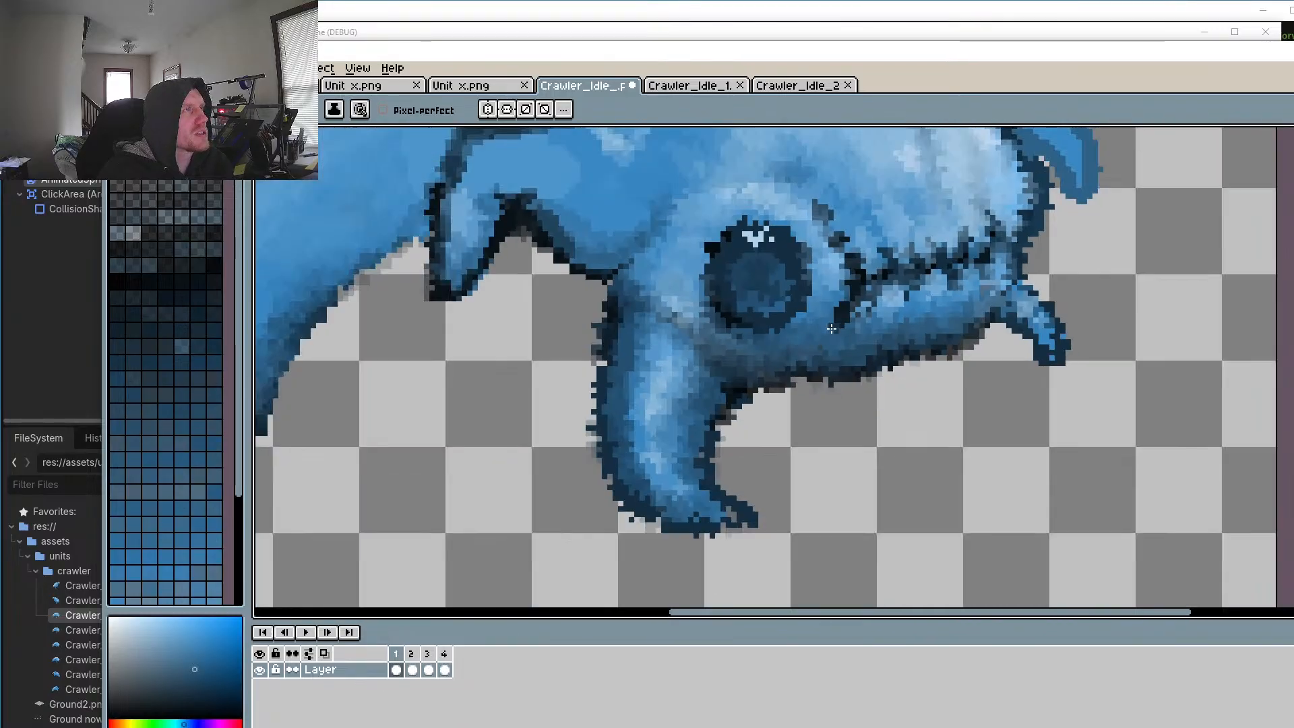
Step: Try rotating the whole crawler in frame 1 by about -70 degrees
{"action": "scroll", "coordinate": [831, 329], "scroll_direction": "down", "scroll_amount": 3}
{"action": "key", "text": "r"}
{"action": "scroll", "coordinate": [580, 251], "scroll_direction": "up", "scroll_amount": 3}
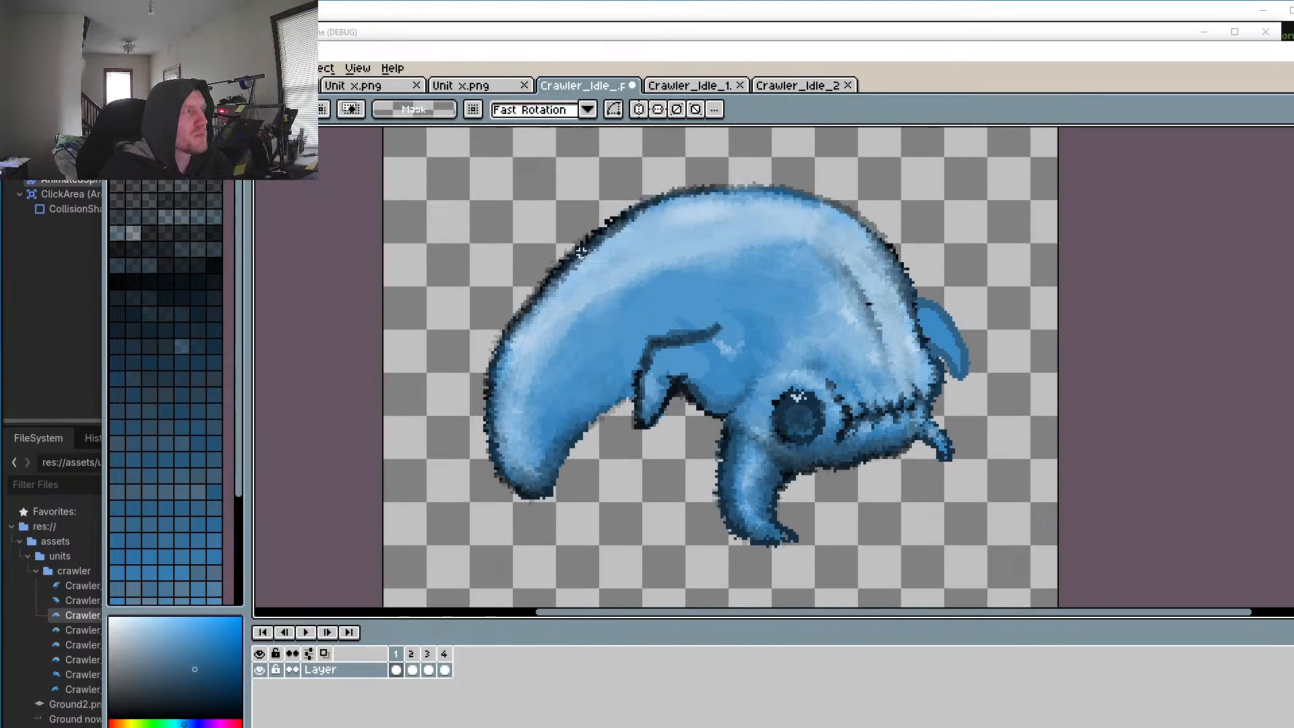
{"action": "left_click_drag", "start_coordinate": [430, 161], "coordinate": [1014, 570]}
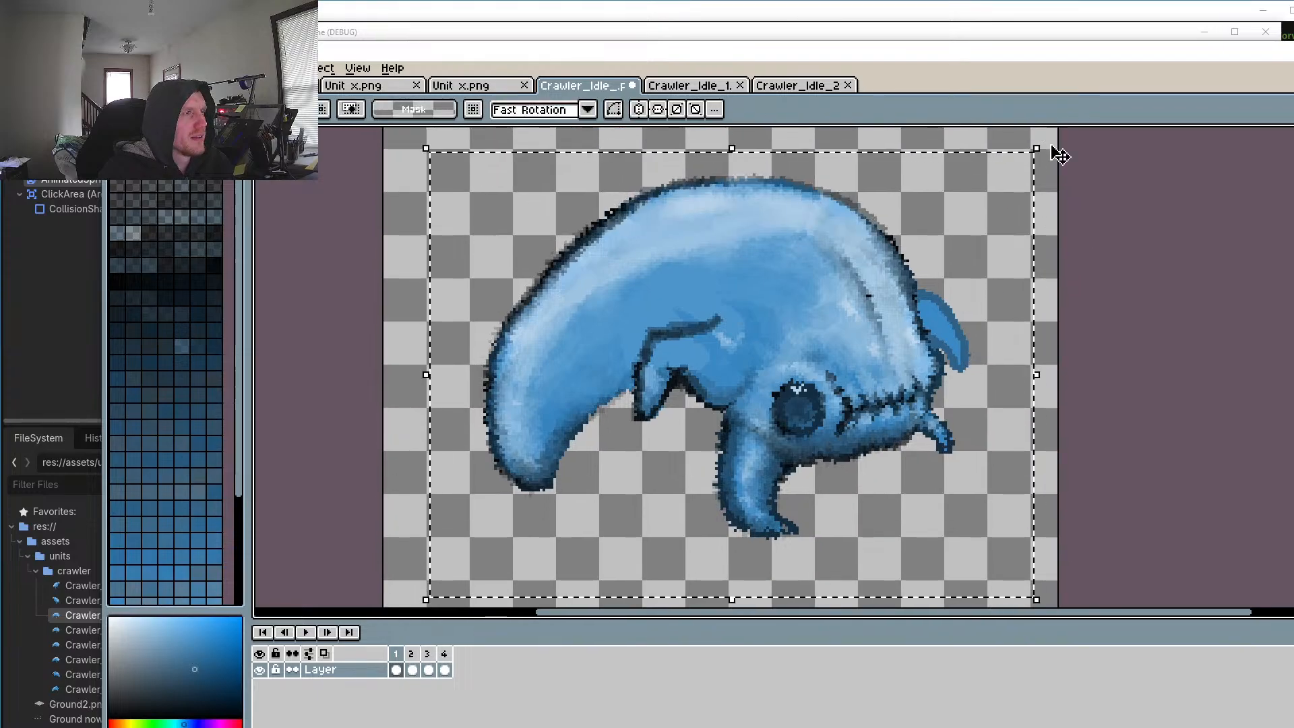
{"action": "left_click_drag", "start_coordinate": [1050, 144], "coordinate": [1003, 533]}
{"action": "scroll", "coordinate": [1004, 422], "scroll_direction": "down", "scroll_amount": 3}
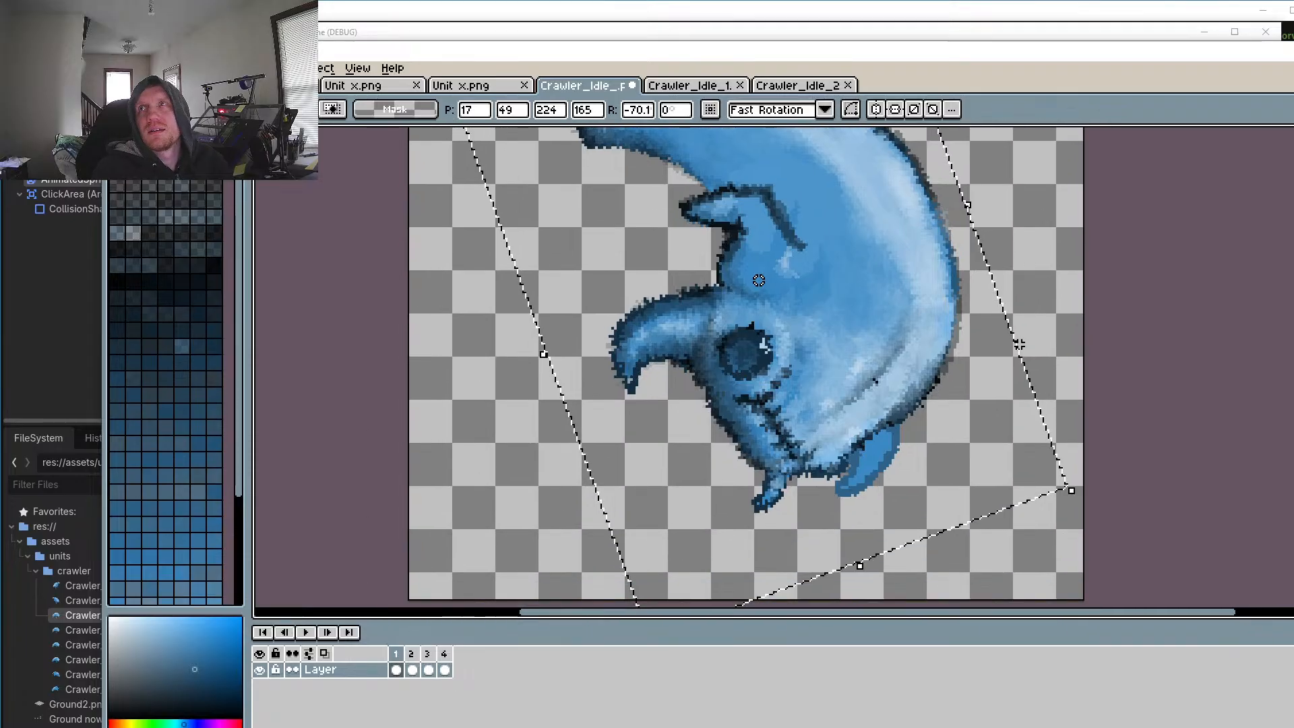
{"action": "left_click_drag", "start_coordinate": [1074, 504], "coordinate": [1206, 352]}
{"action": "left_click_drag", "start_coordinate": [1012, 378], "coordinate": [1079, 431]}
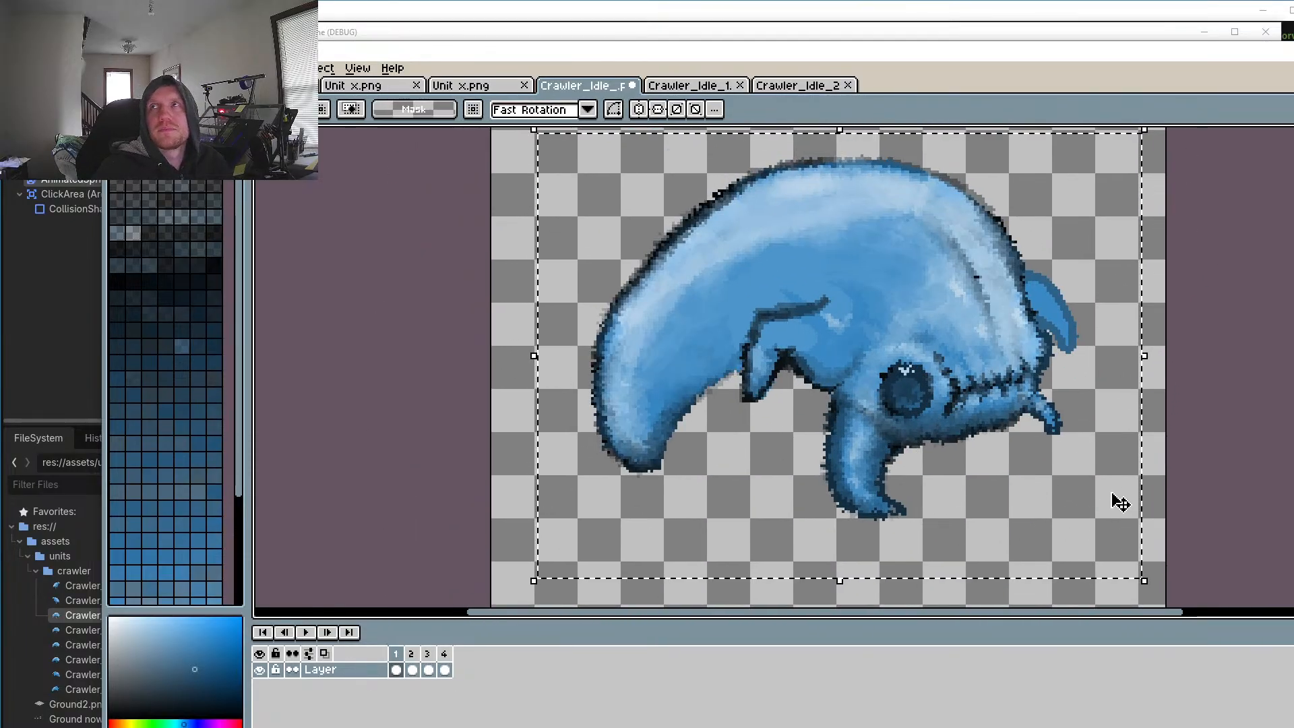
{"action": "left_click", "coordinate": [1231, 392]}
Step: Try rotating the crawler's tail end in frame 1 by about 56.6 degrees
{"action": "left_click_drag", "start_coordinate": [555, 265], "coordinate": [648, 394]}
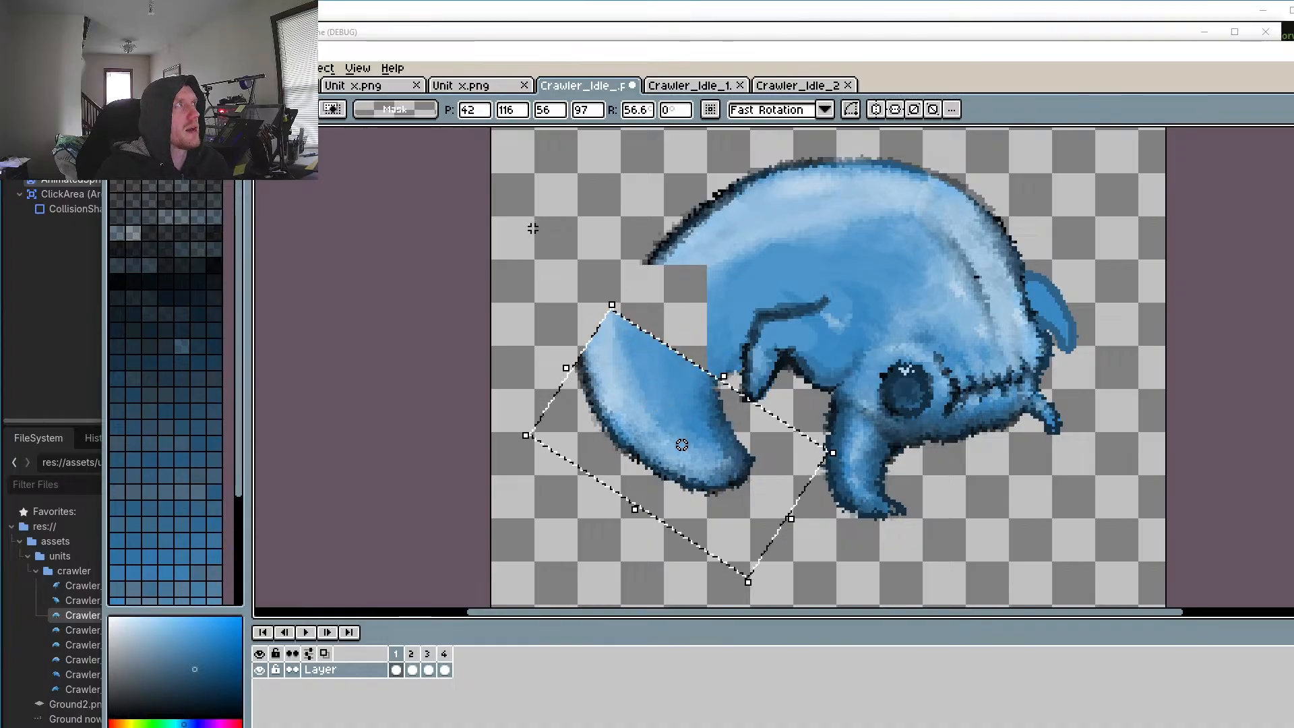
{"action": "key", "text": "ctrl+z"}
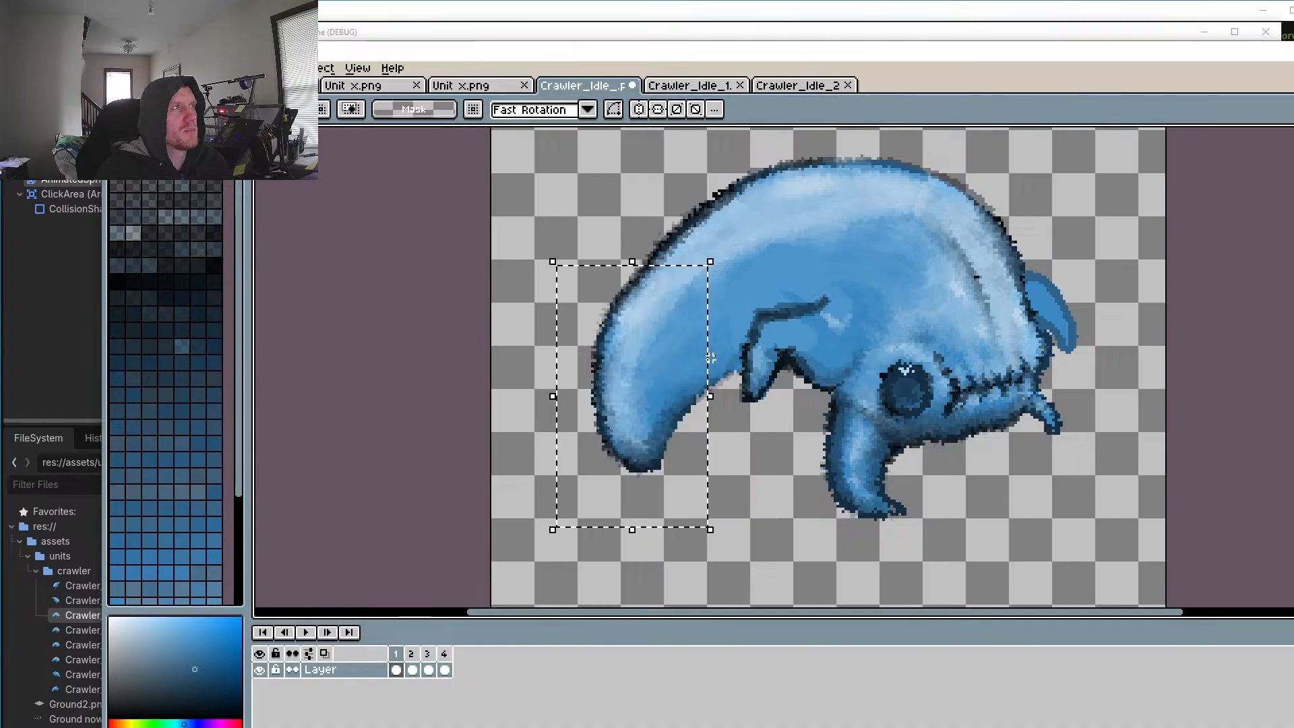
{"action": "left_click", "coordinate": [814, 522]}
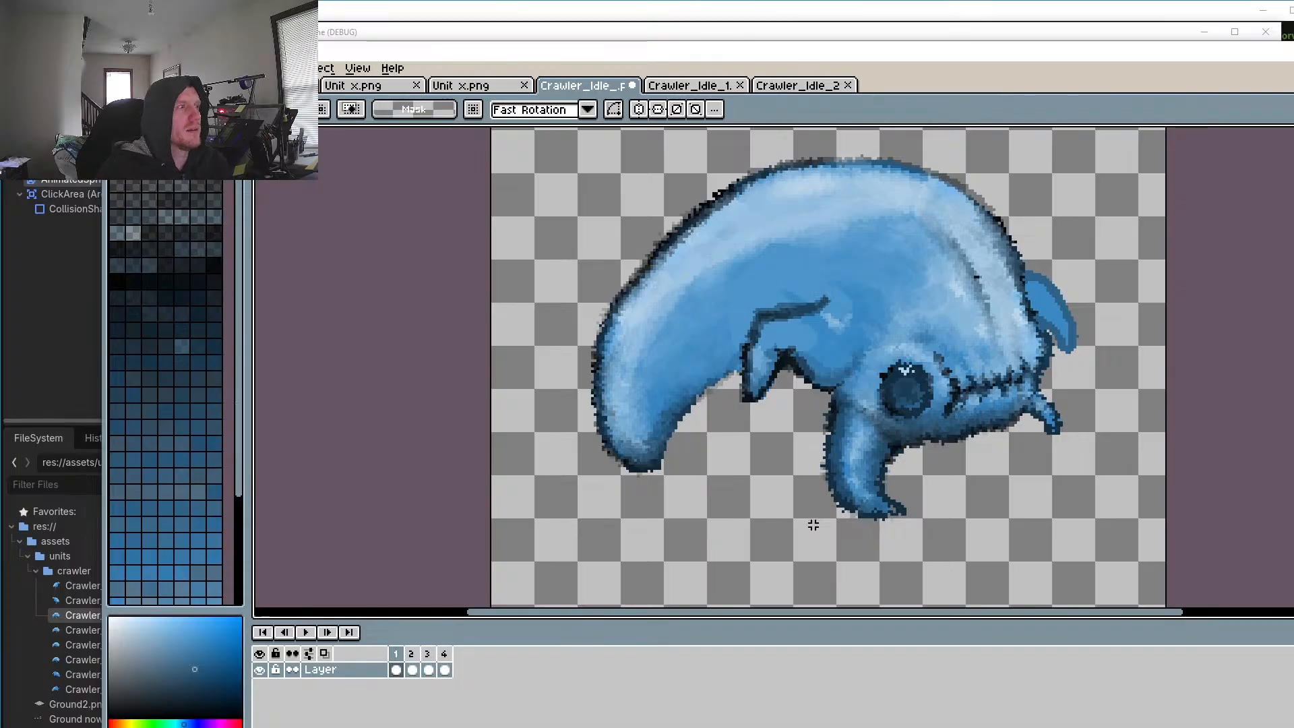
Step: Play the four-frame idle animation to check its motion, and stop the playback
{"action": "left_click", "coordinate": [411, 667]}
{"action": "left_click", "coordinate": [306, 634]}
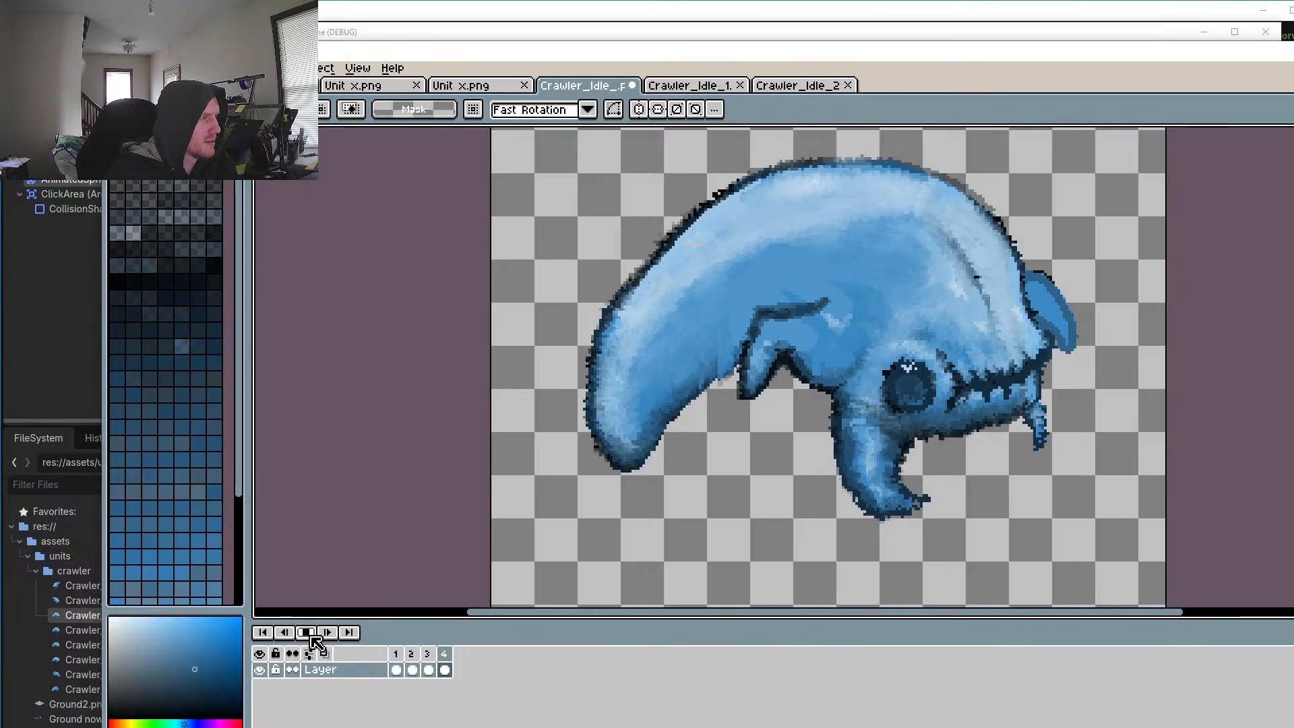
{"action": "left_click", "coordinate": [310, 634]}
Step: Step repeatedly through frames 1 to 4 to compare the crawler's tail, leg and mouth between frames
{"action": "left_click", "coordinate": [413, 655]}
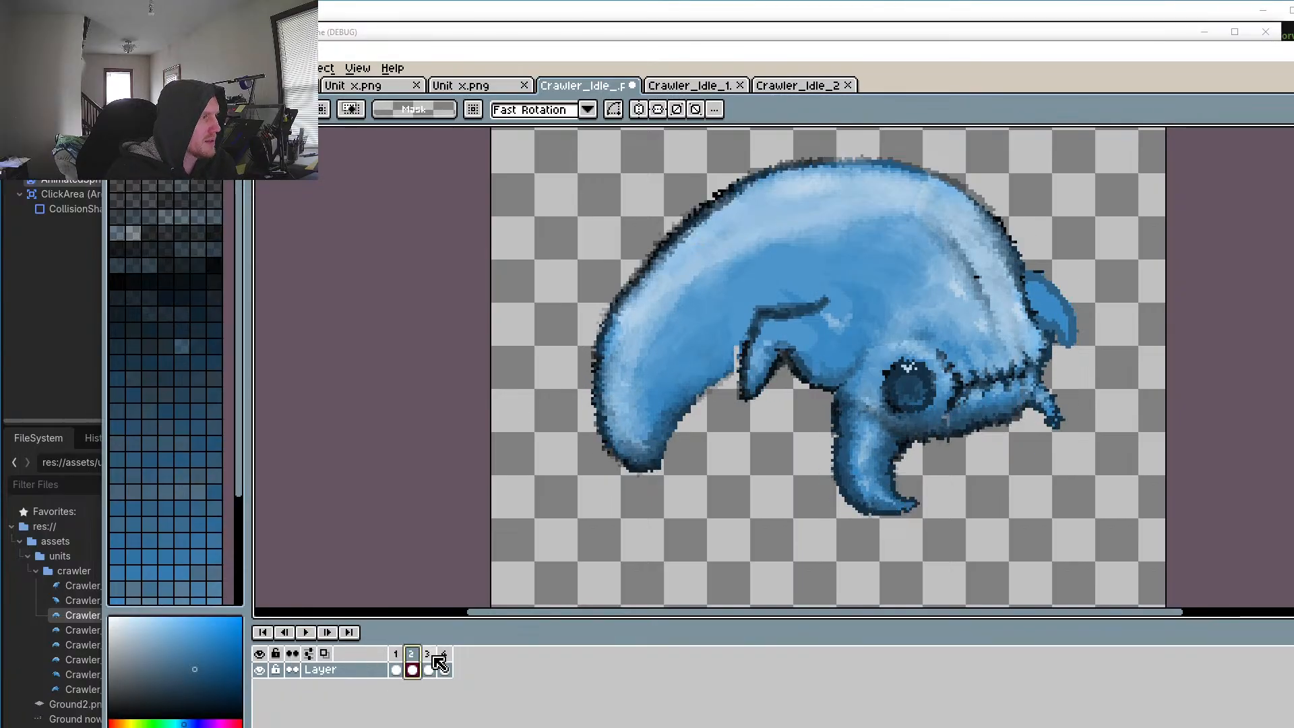
{"action": "left_click", "coordinate": [431, 668]}
{"action": "left_click", "coordinate": [446, 667]}
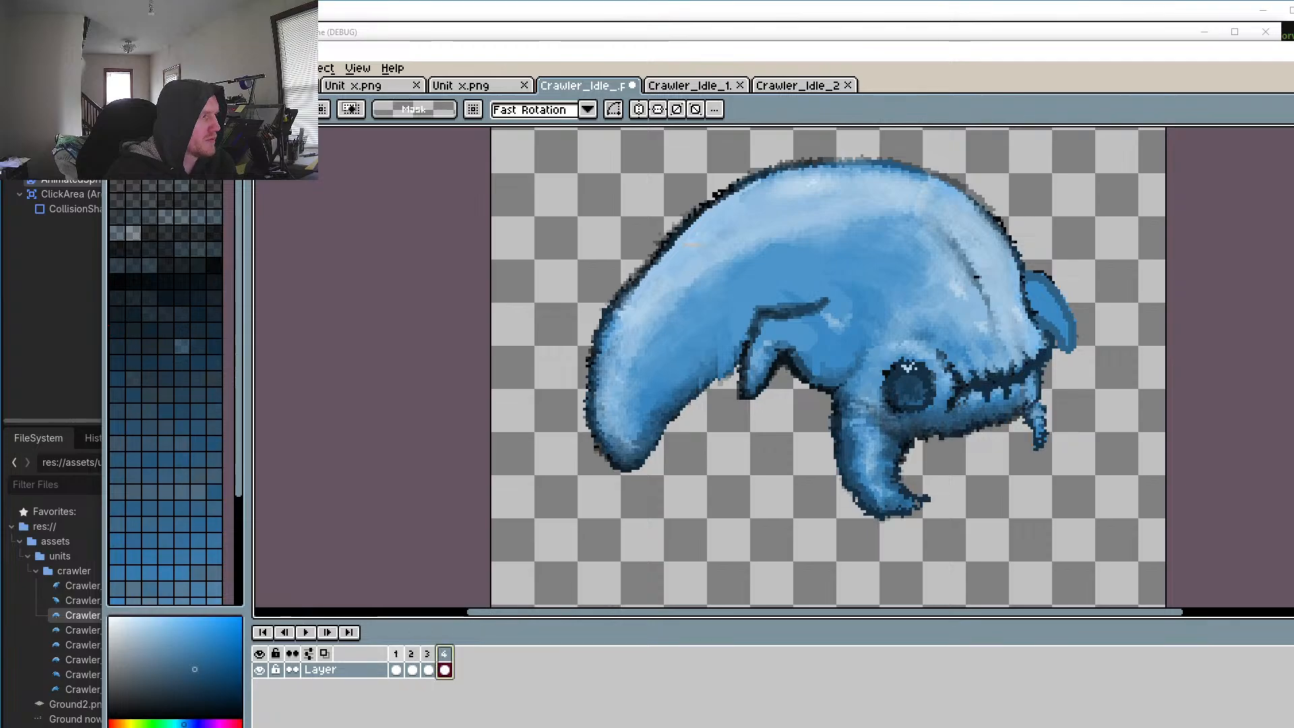
{"action": "left_click", "coordinate": [412, 667]}
{"action": "left_click", "coordinate": [430, 667]}
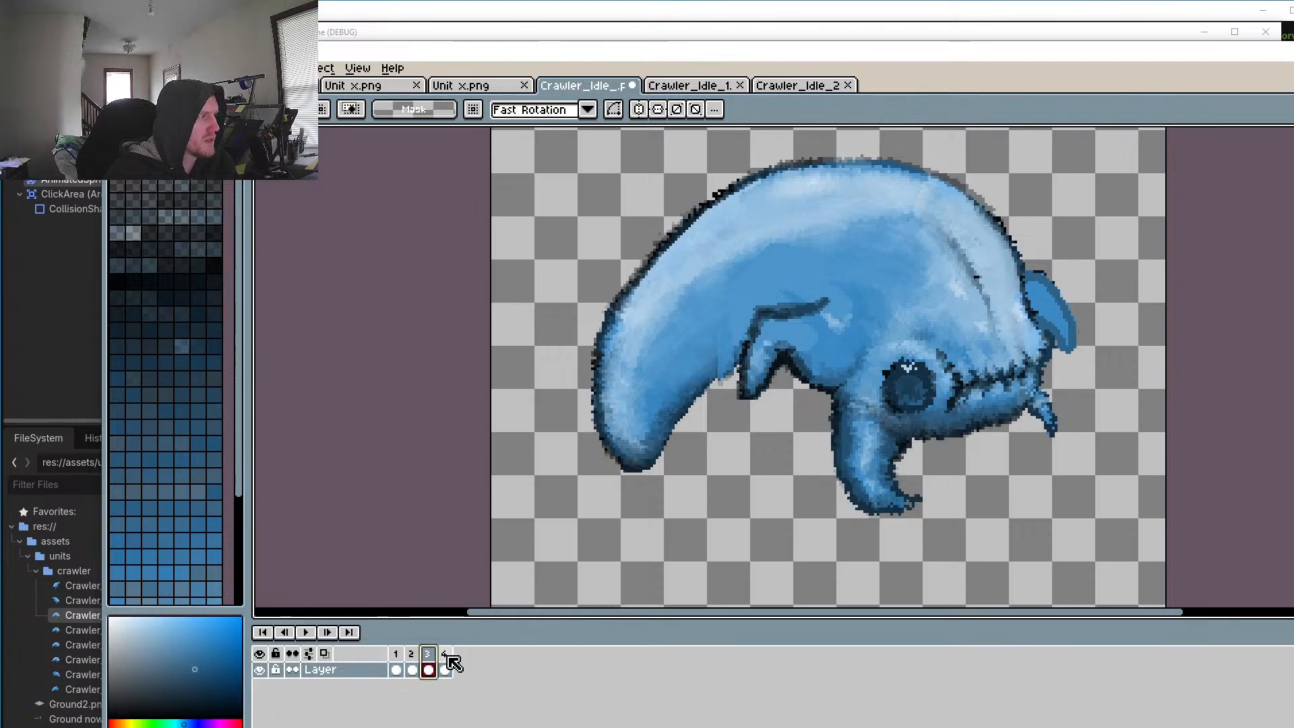
{"action": "left_click", "coordinate": [446, 667]}
{"action": "left_click", "coordinate": [397, 668]}
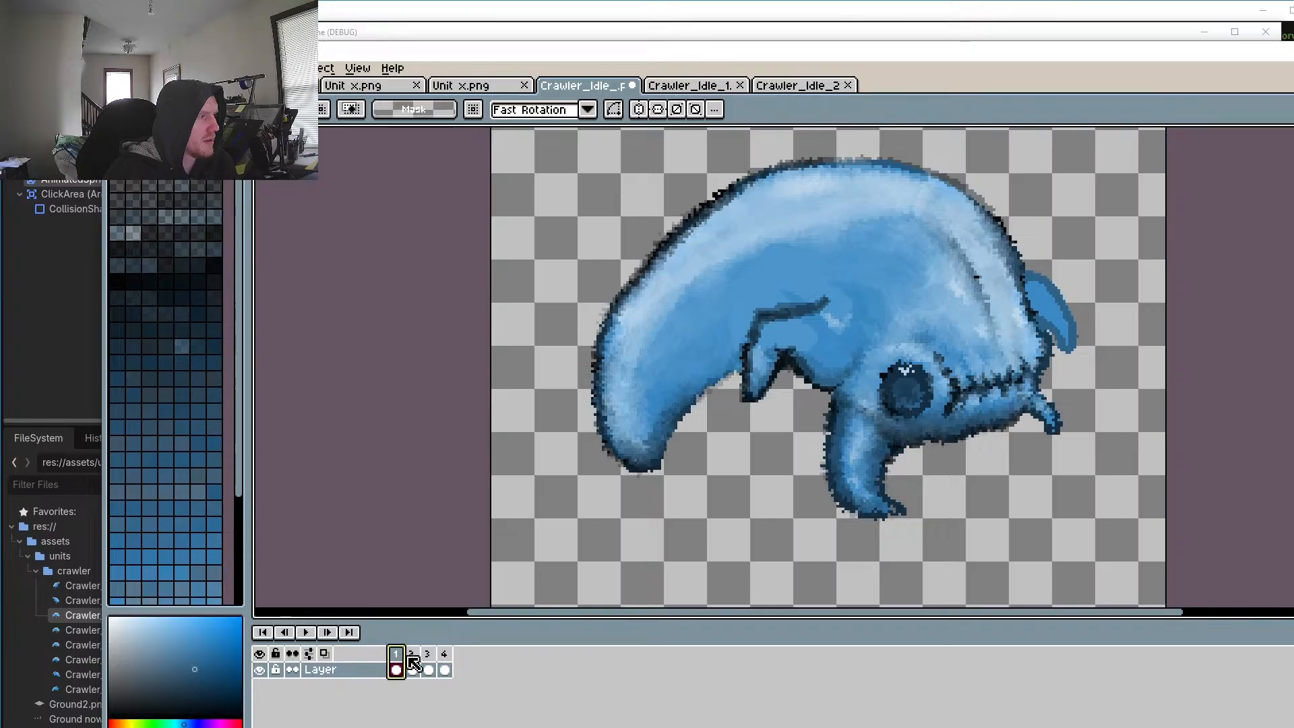
{"action": "left_click", "coordinate": [412, 667]}
{"action": "left_click", "coordinate": [444, 669]}
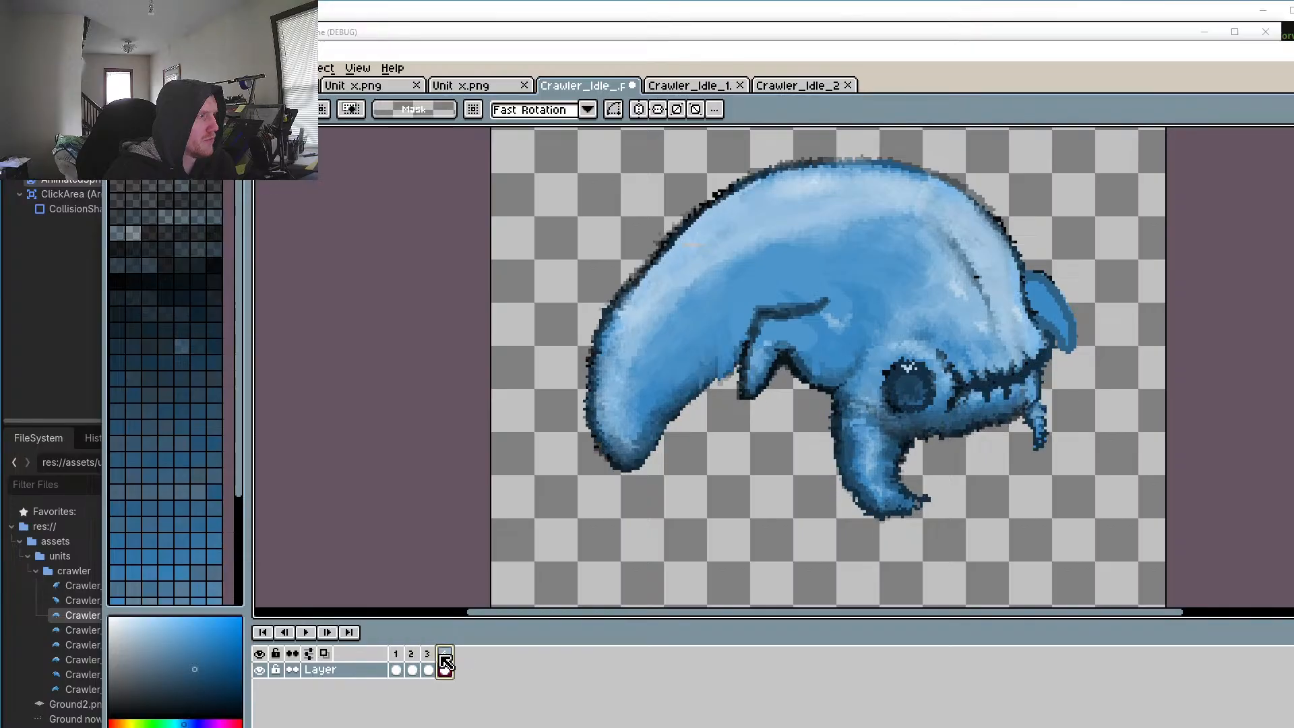
{"action": "left_click", "coordinate": [396, 657]}
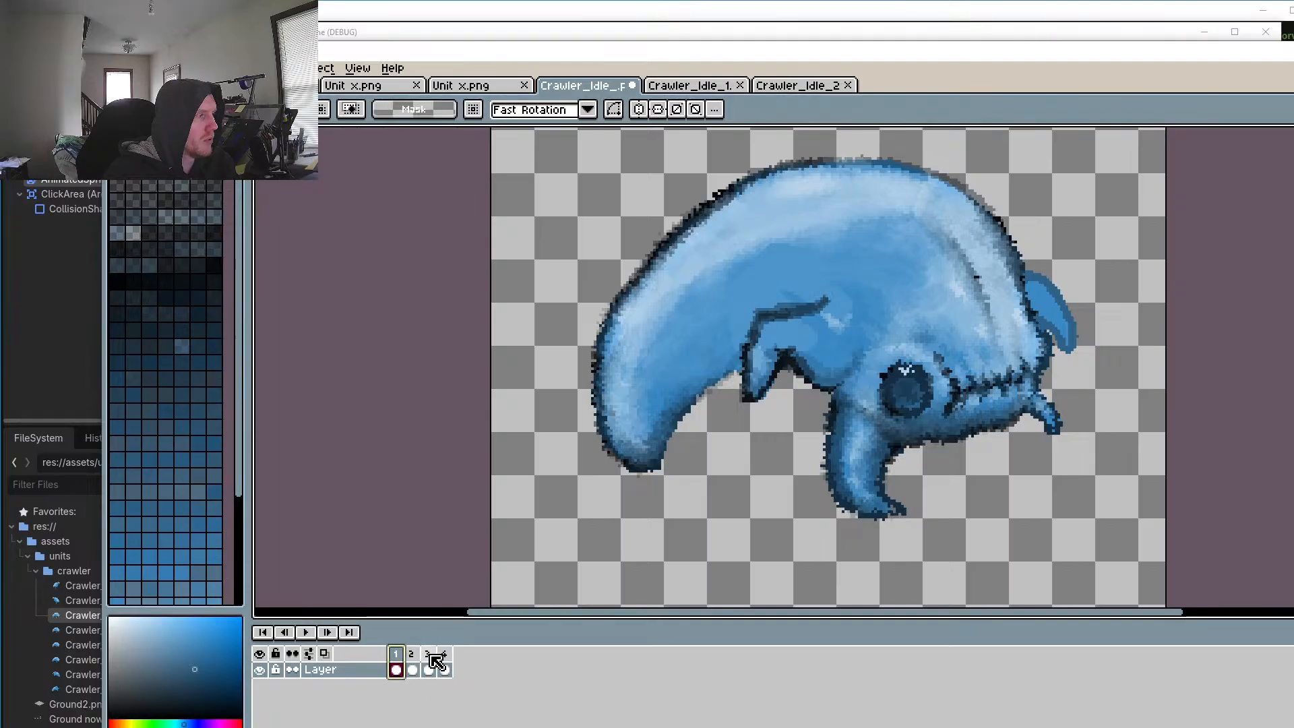
{"action": "left_click", "coordinate": [430, 667]}
{"action": "left_click", "coordinate": [450, 662]}
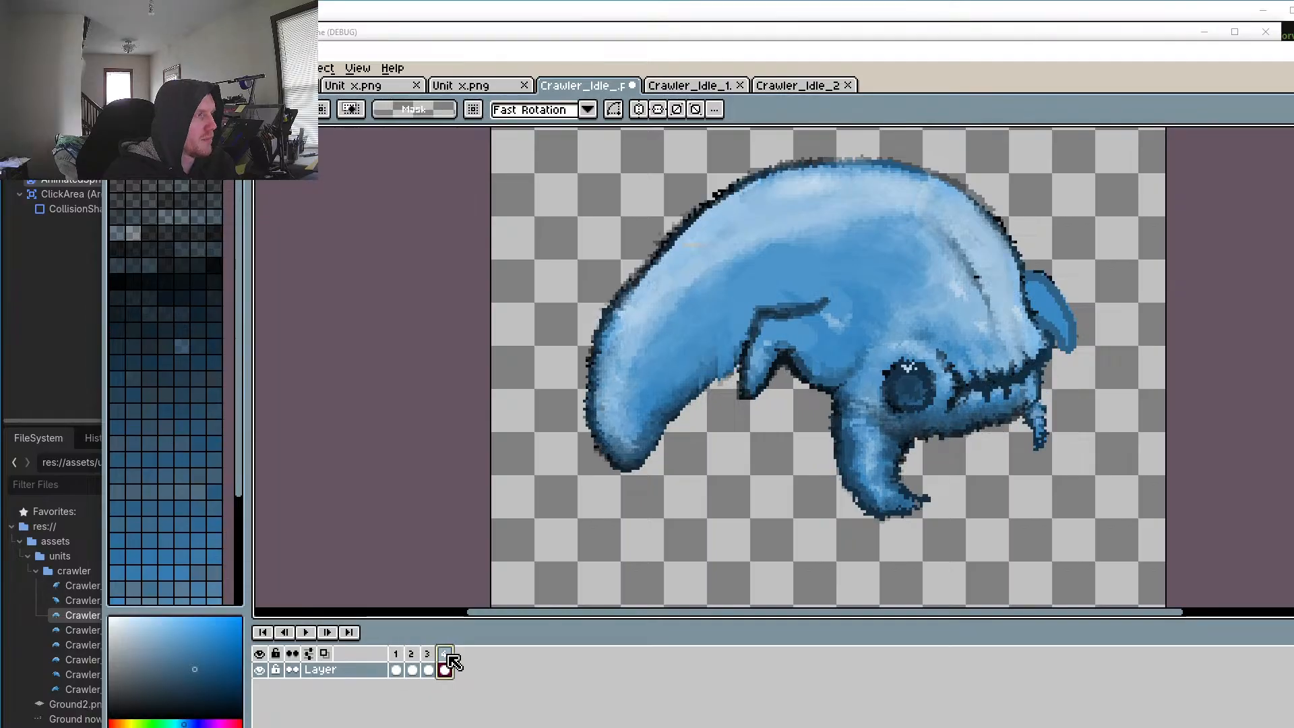
{"action": "left_click", "coordinate": [409, 656]}
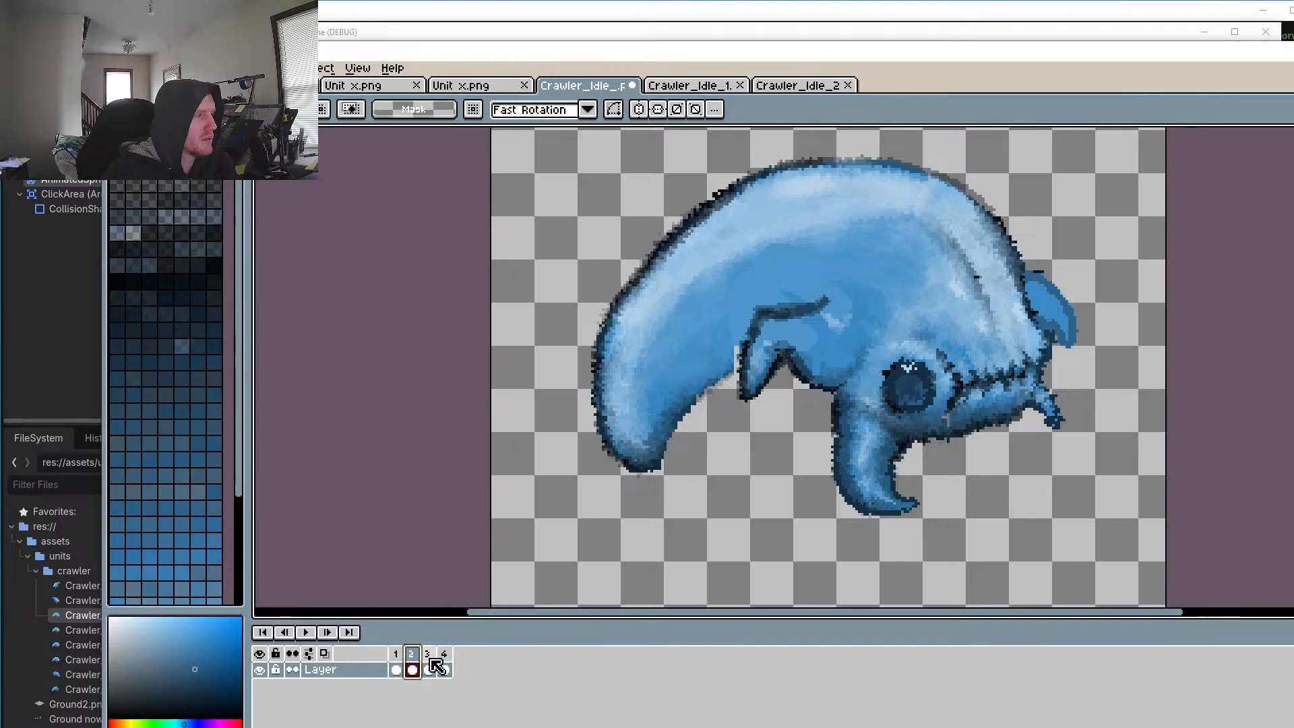
{"action": "left_click", "coordinate": [429, 658]}
{"action": "left_click", "coordinate": [445, 666]}
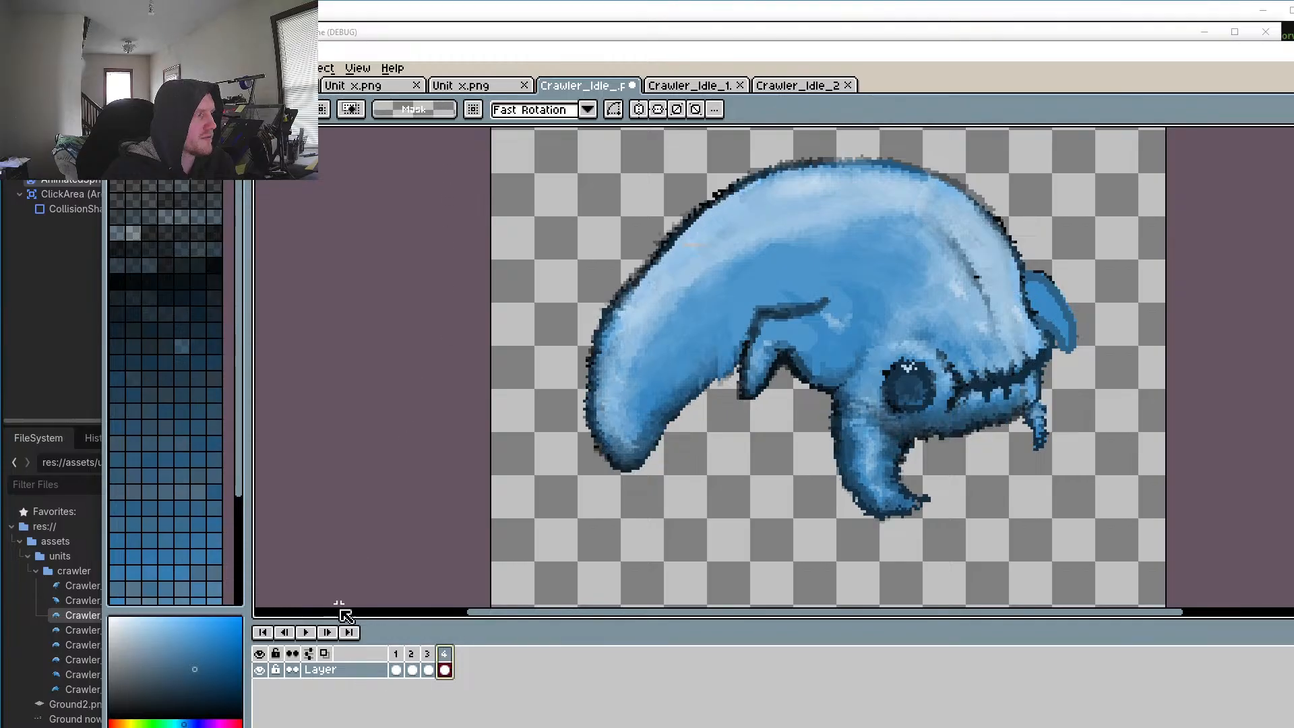
Step: Play the four-frame idle animation once more and stop it
{"action": "left_click", "coordinate": [311, 633]}
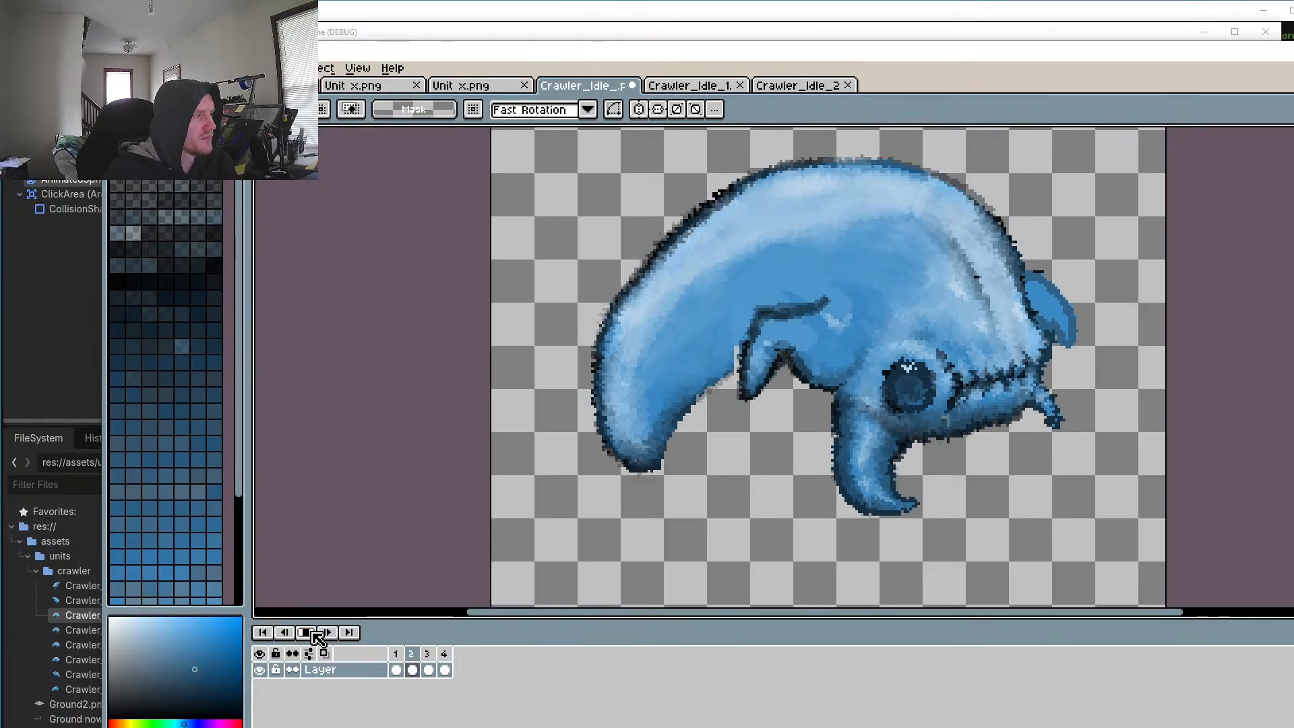
{"action": "left_click", "coordinate": [311, 633]}
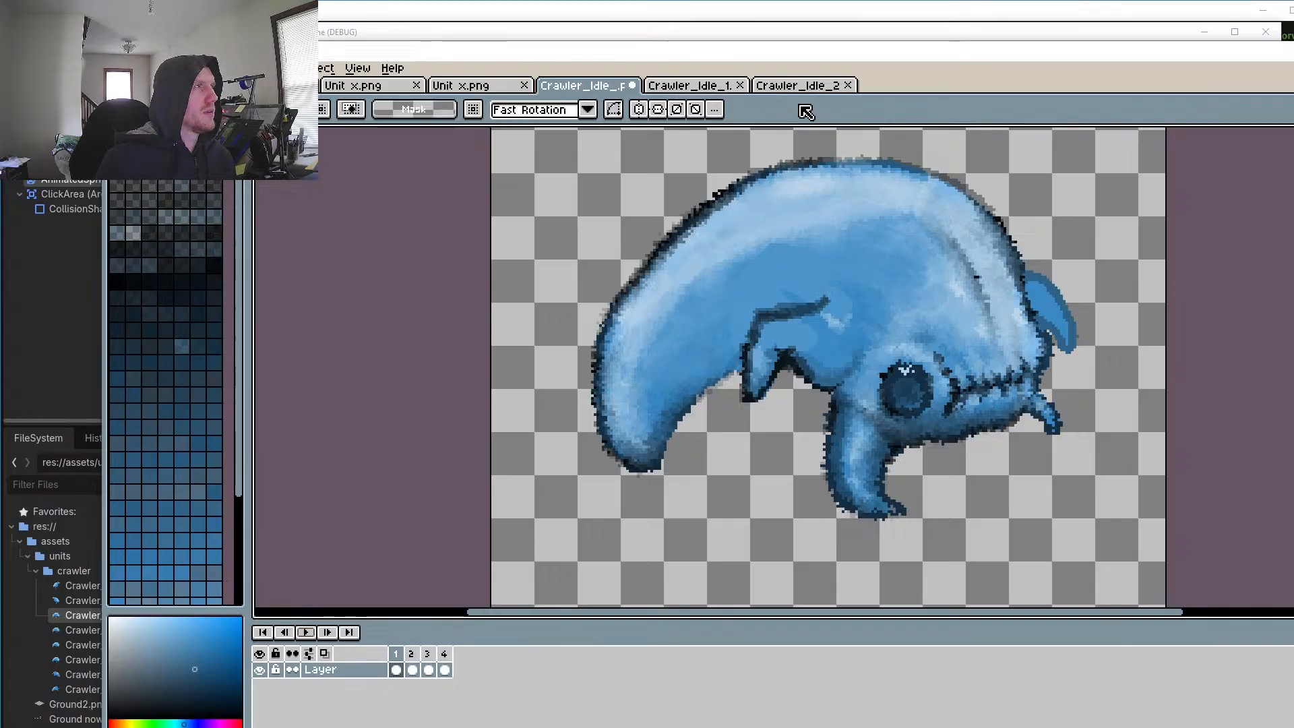
Step: In frame 1, sample the darker blue beside the small leg and paint a shading band along the tail's lower edge
{"action": "left_click_drag", "start_coordinate": [740, 384], "coordinate": [738, 322]}
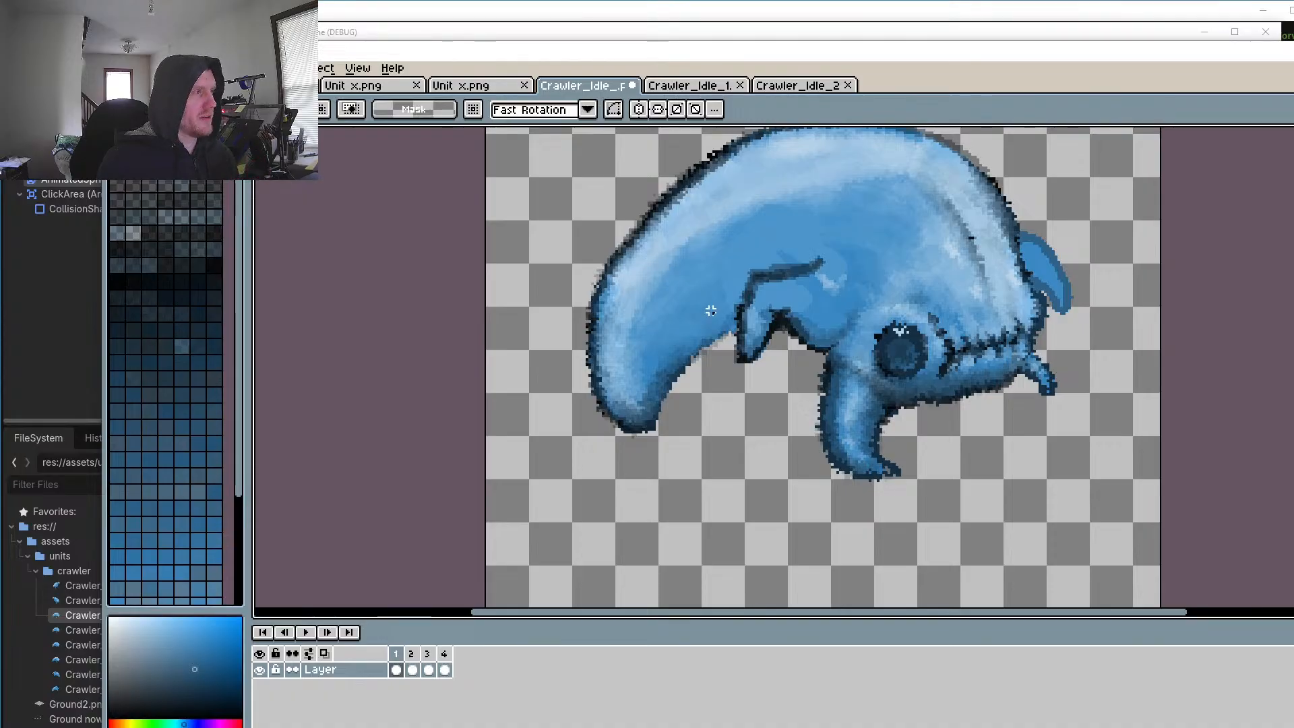
{"action": "scroll", "coordinate": [676, 360], "scroll_direction": "up", "scroll_amount": 2}
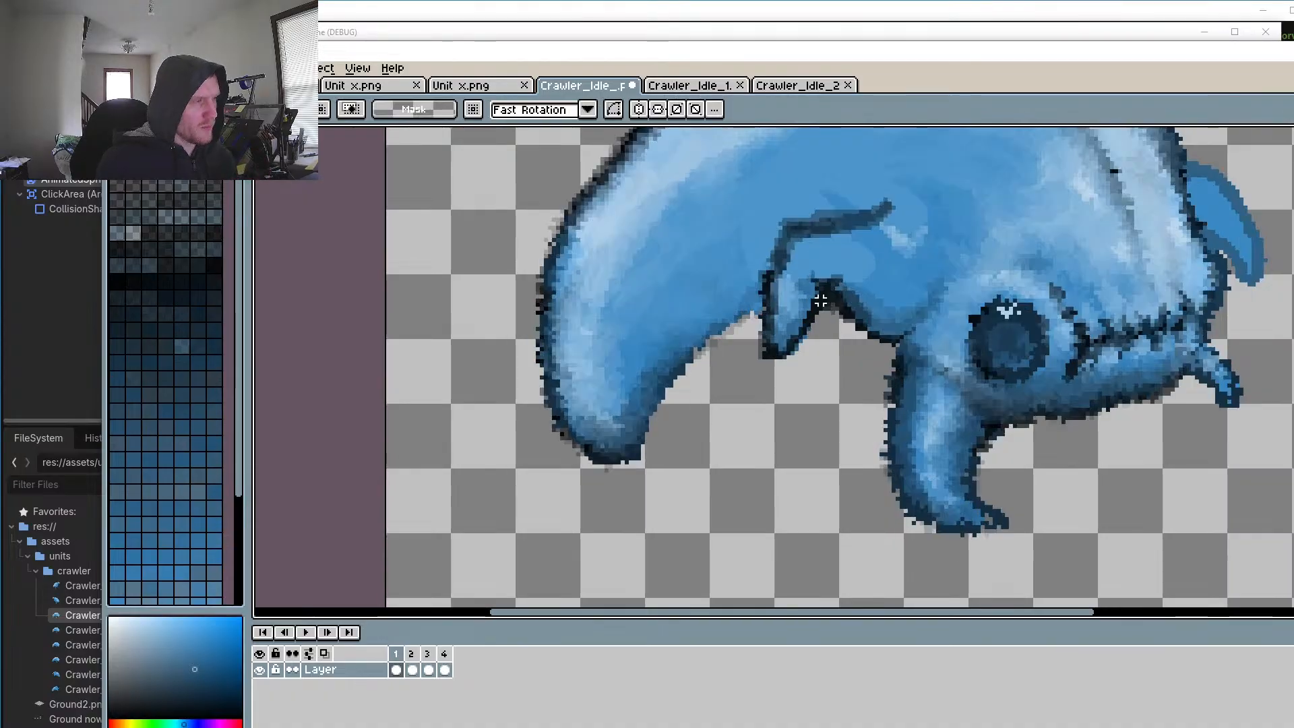
{"action": "scroll", "coordinate": [820, 300], "scroll_direction": "up", "scroll_amount": 2}
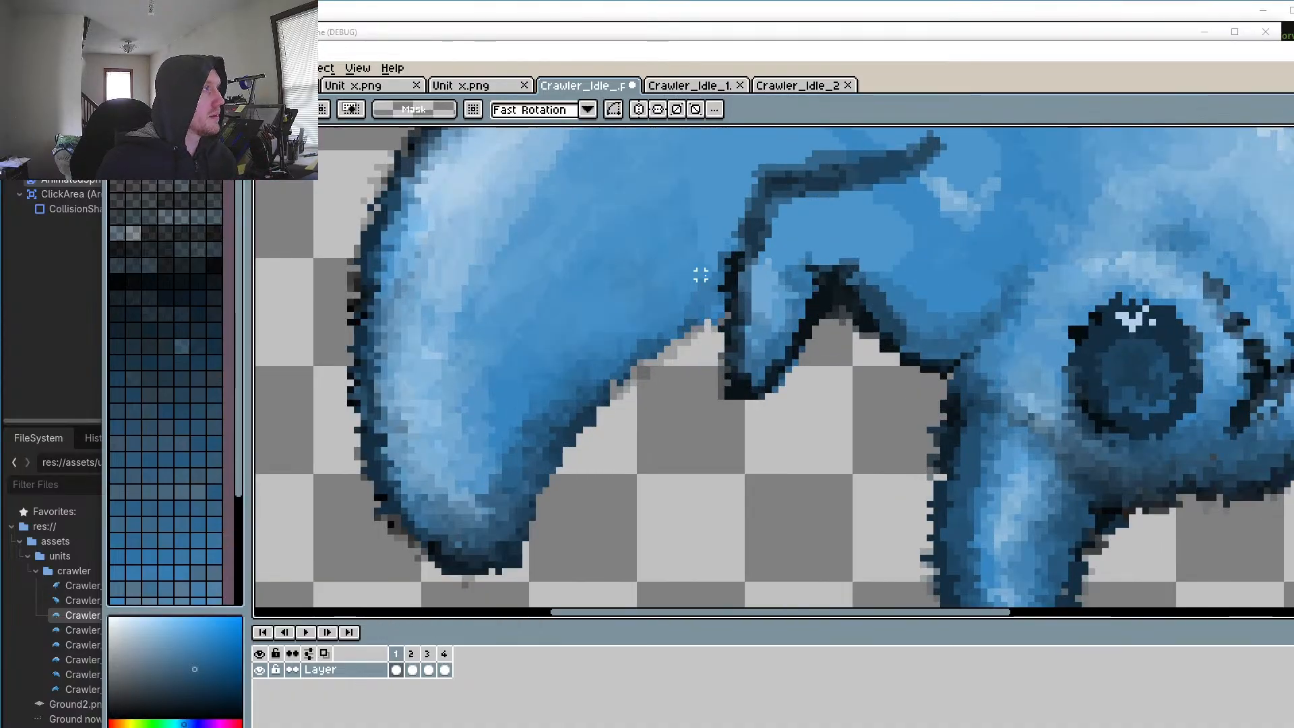
{"action": "key", "text": "i"}
{"action": "scroll", "coordinate": [759, 224], "scroll_direction": "up", "scroll_amount": 2}
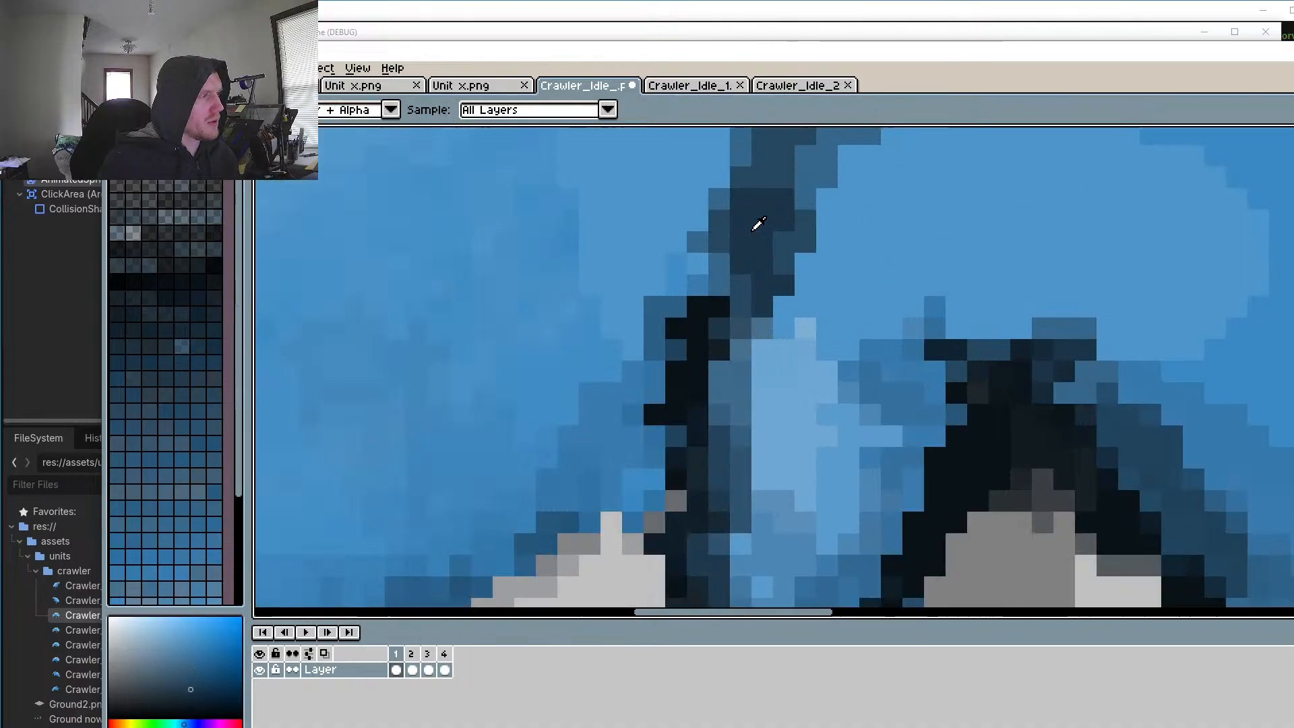
{"action": "left_click", "coordinate": [725, 260]}
{"action": "key", "text": "b"}
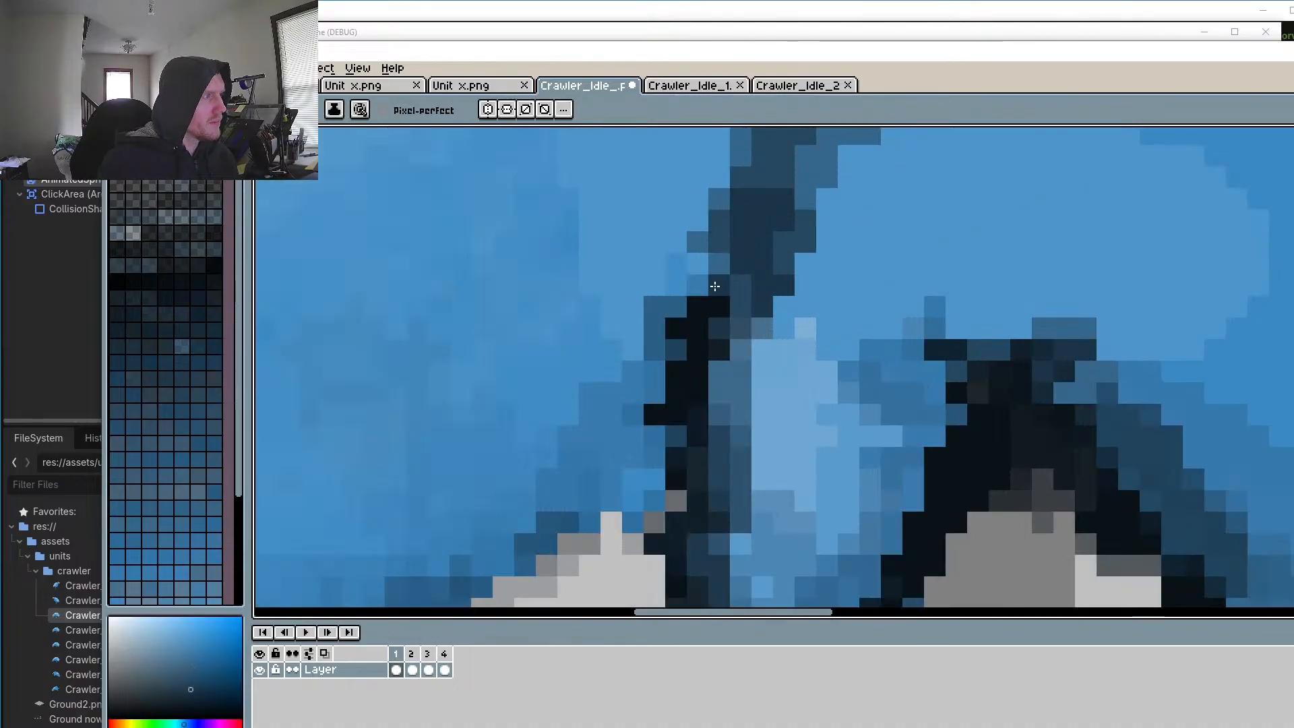
{"action": "scroll", "coordinate": [704, 291], "scroll_direction": "down", "scroll_amount": 2}
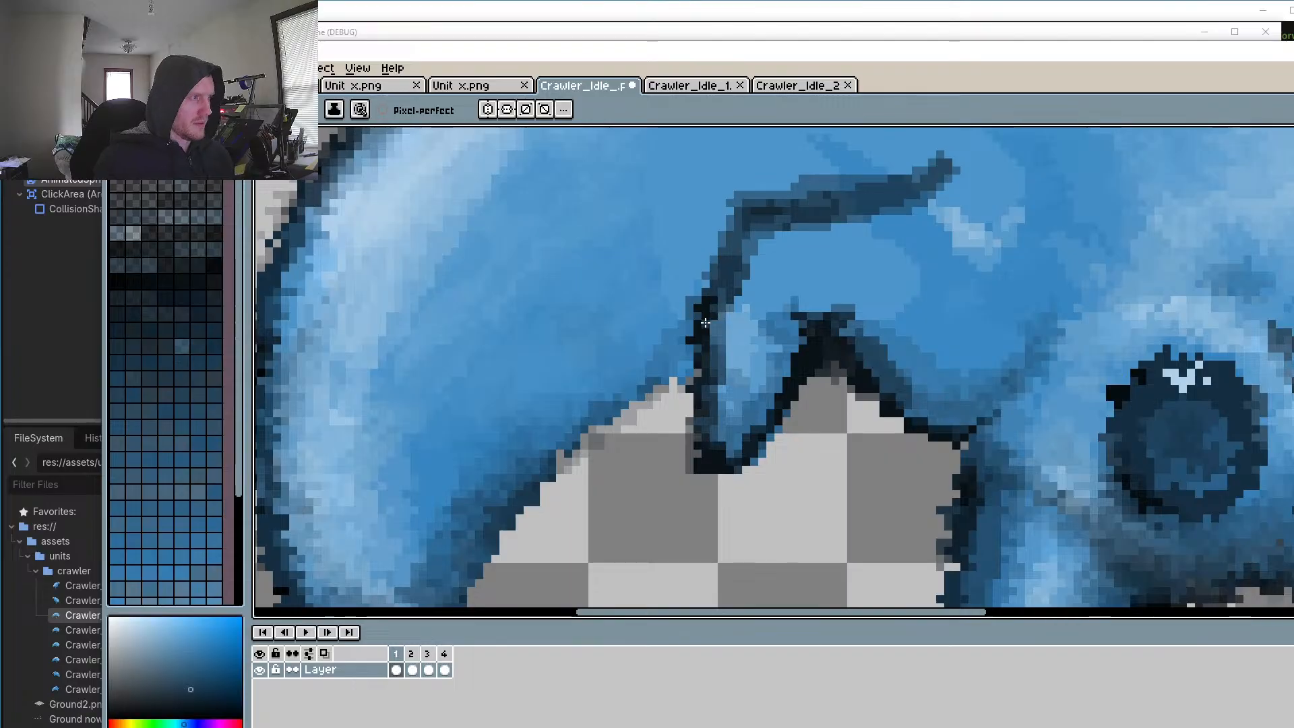
{"action": "key", "text": "o"}
{"action": "scroll", "coordinate": [701, 300], "scroll_direction": "up", "scroll_amount": 2}
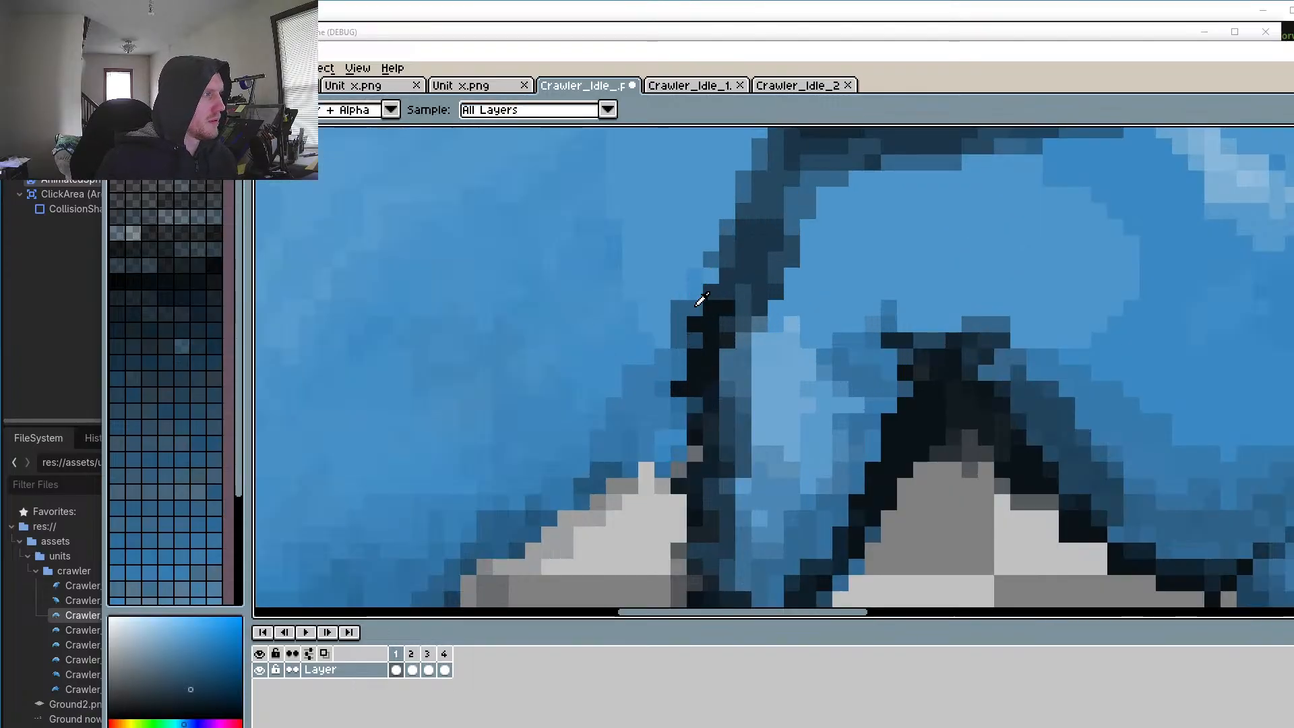
{"action": "left_click", "coordinate": [696, 306], "text": "alt"}
{"action": "left_click", "coordinate": [695, 292]}
{"action": "mouse_move", "coordinate": [680, 357]}
{"action": "left_mouse_down"}
{"action": "mouse_move", "coordinate": [644, 418]}
{"action": "mouse_move", "coordinate": [670, 408]}
{"action": "mouse_move", "coordinate": [670, 444]}
{"action": "mouse_move", "coordinate": [635, 454]}
{"action": "mouse_move", "coordinate": [630, 439]}
{"action": "mouse_move", "coordinate": [648, 432]}
{"action": "mouse_move", "coordinate": [544, 499]}
{"action": "mouse_move", "coordinate": [558, 489]}
{"action": "mouse_move", "coordinate": [519, 501]}
{"action": "mouse_move", "coordinate": [615, 428]}
{"action": "left_mouse_up"}
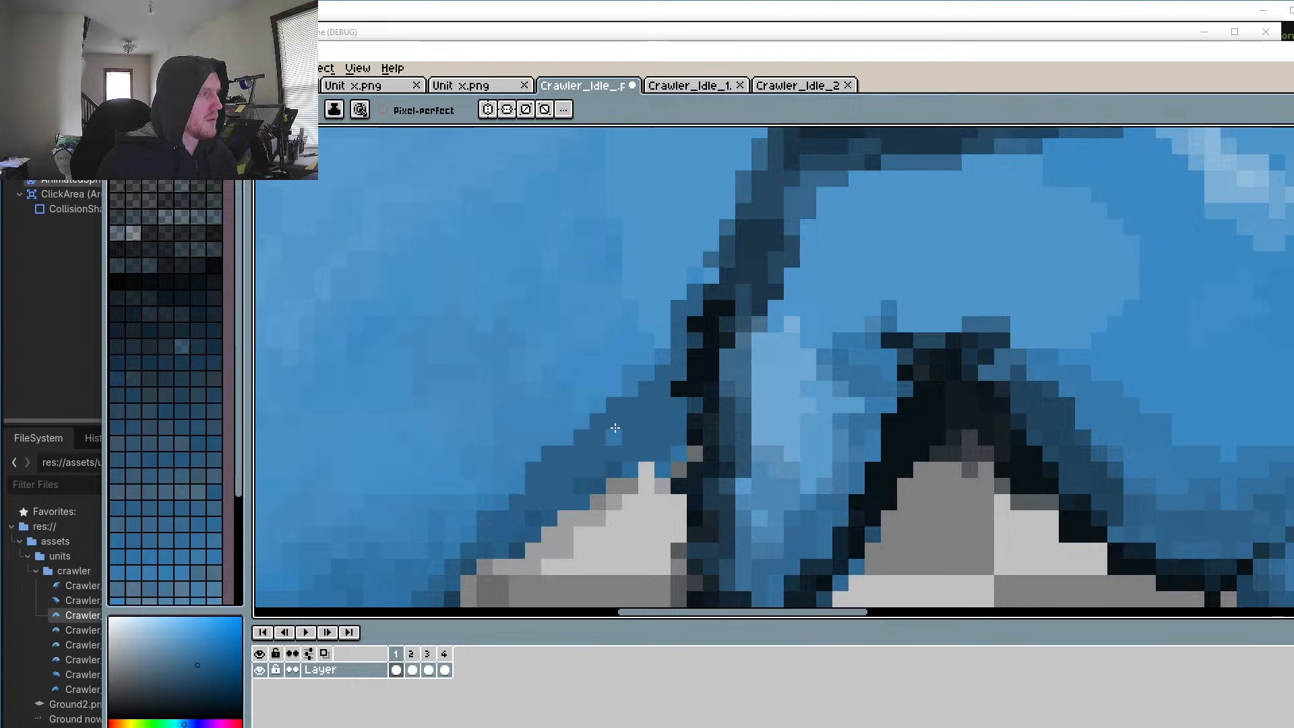
{"action": "left_click_drag", "start_coordinate": [523, 484], "coordinate": [452, 551]}
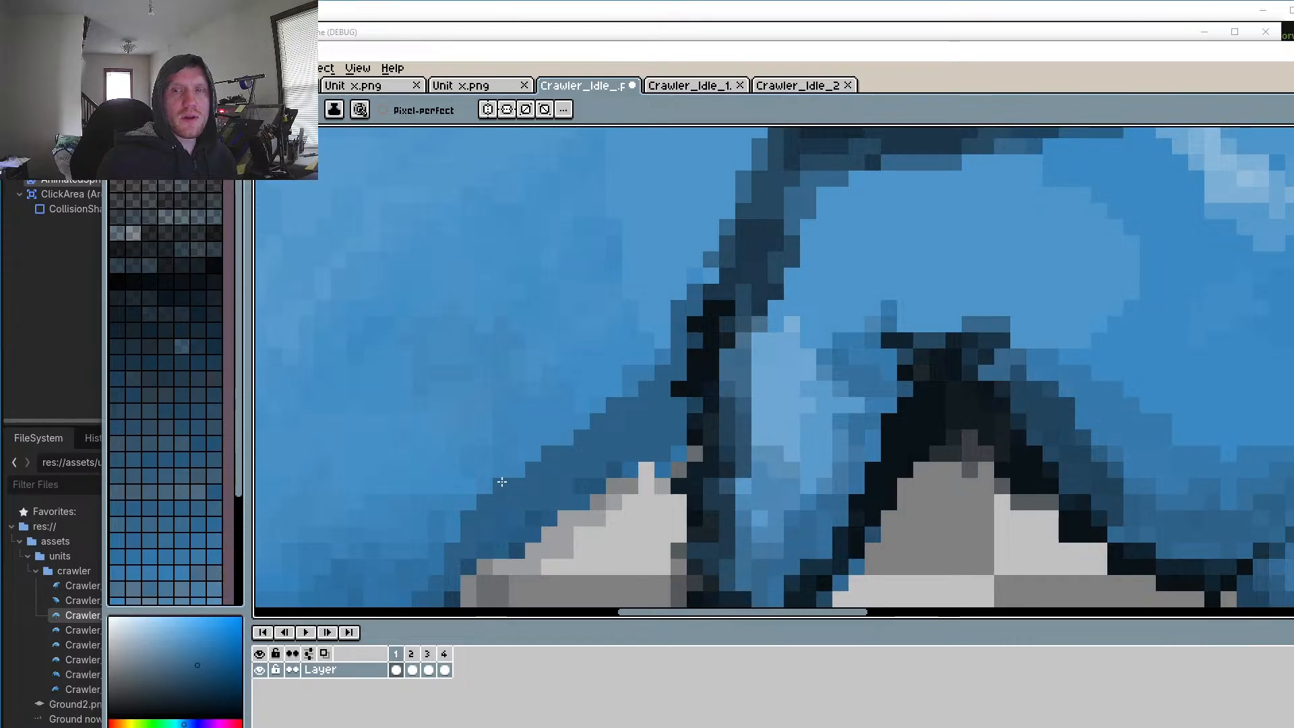
Step: Extend the dark blue shading band further down the tail's underside in frame 1 so it blends into the existing edge
{"action": "left_click_drag", "start_coordinate": [686, 379], "coordinate": [827, 302]}
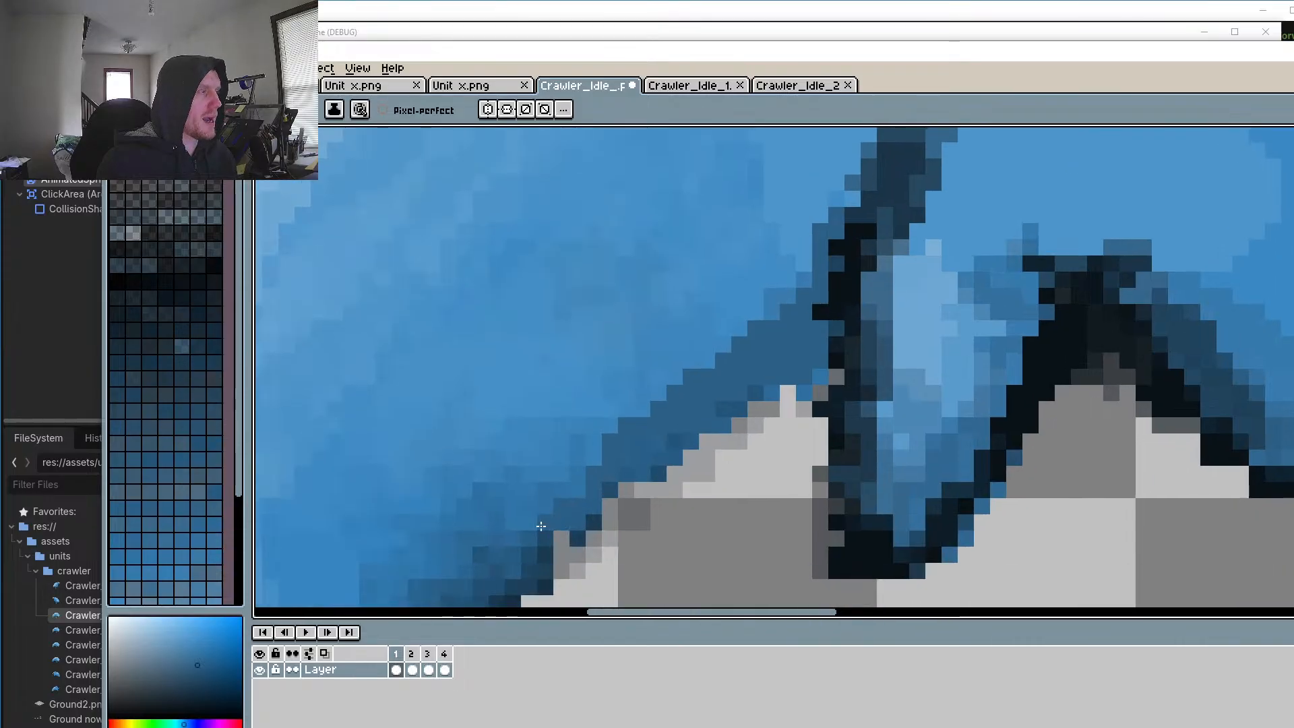
{"action": "left_click_drag", "start_coordinate": [560, 497], "coordinate": [591, 470]}
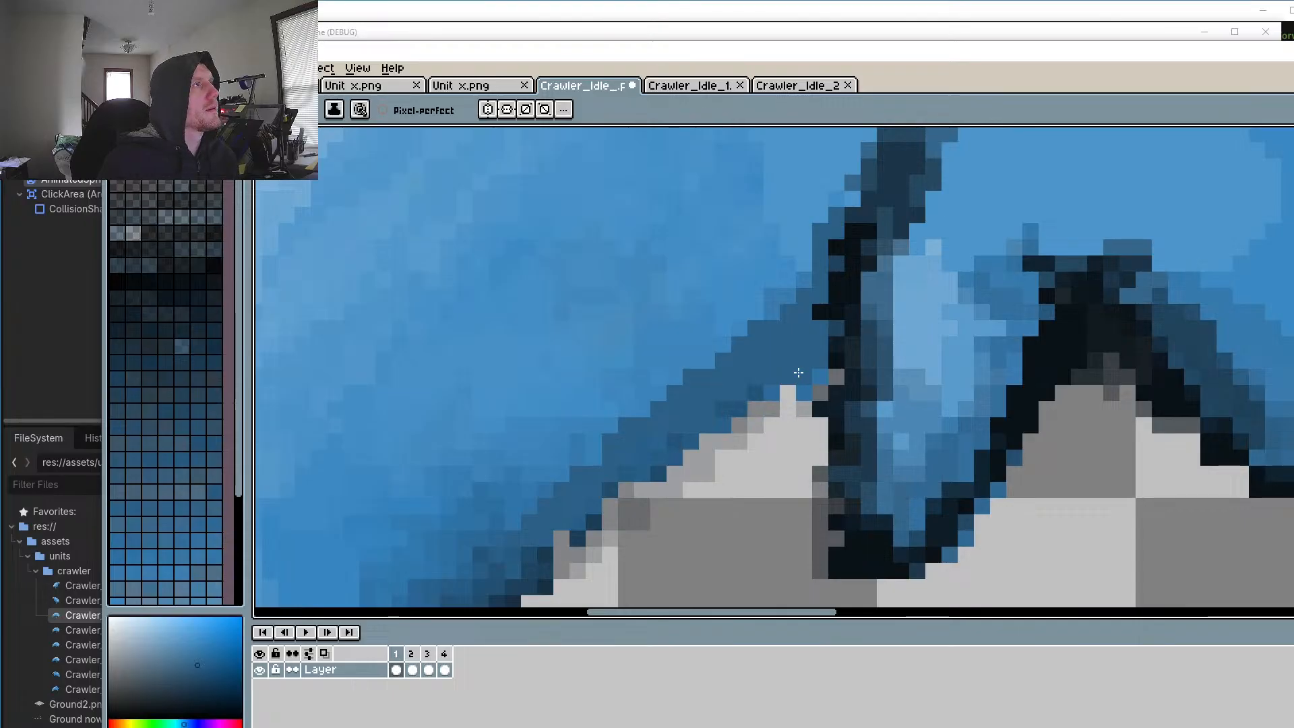
{"action": "left_click_drag", "start_coordinate": [798, 391], "coordinate": [823, 289]}
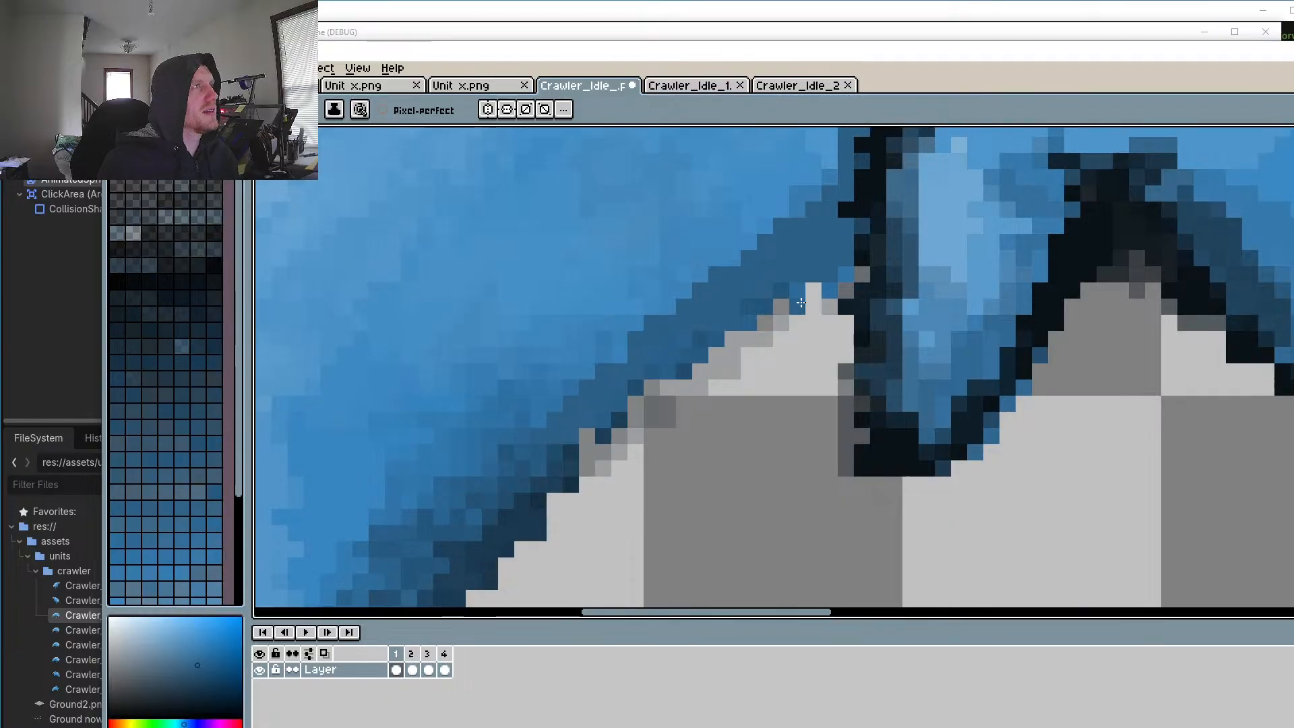
{"action": "scroll", "coordinate": [800, 302], "scroll_direction": "down", "scroll_amount": 3}
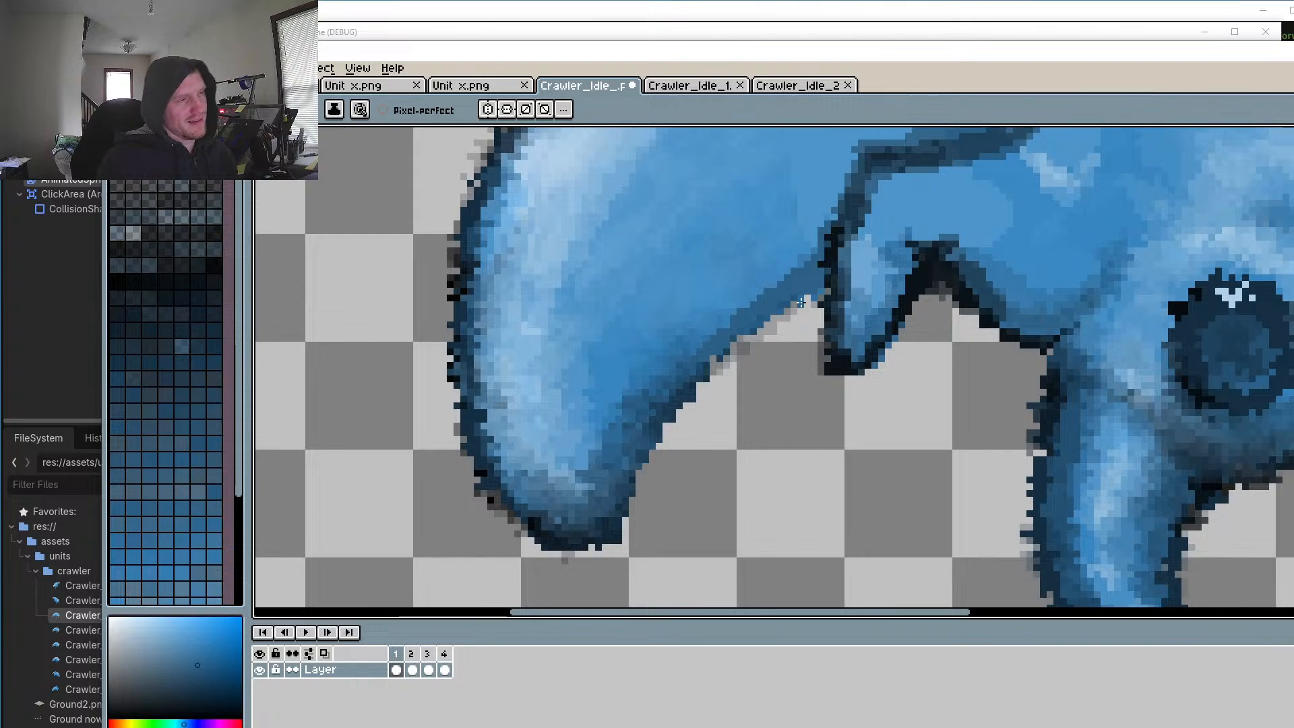
{"action": "scroll", "coordinate": [800, 302], "scroll_direction": "down", "scroll_amount": 3}
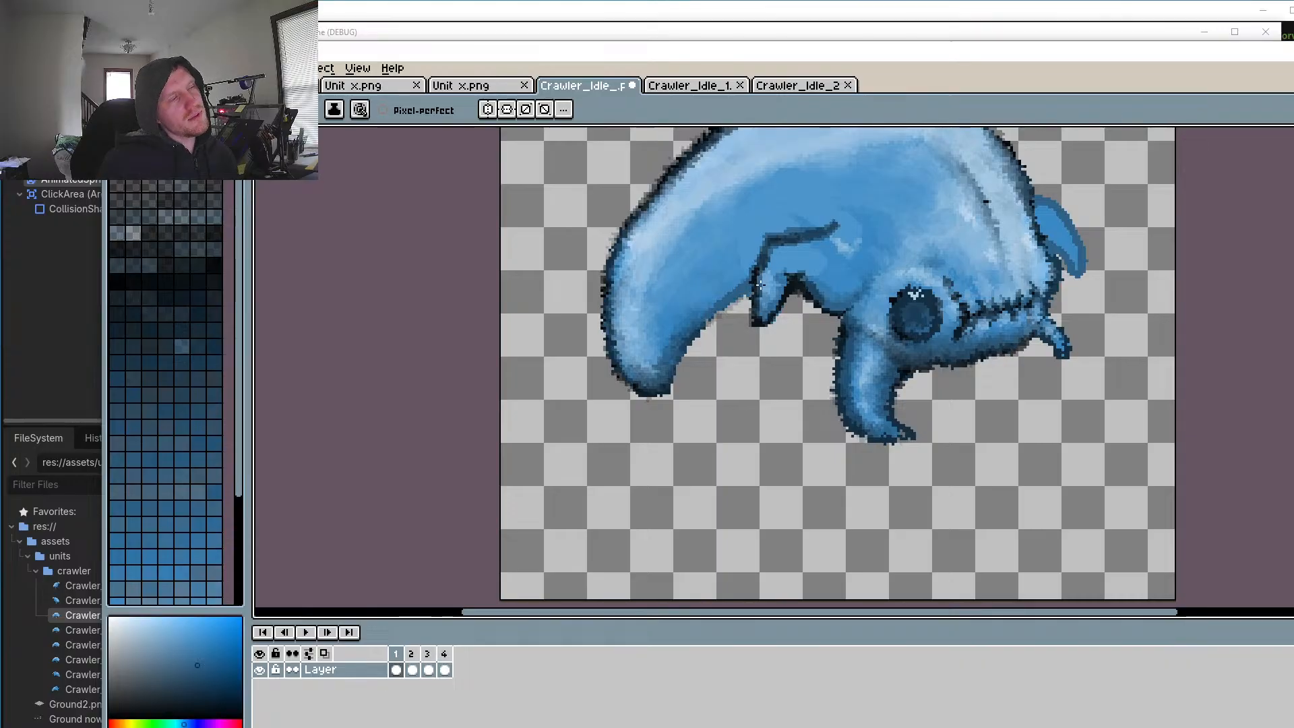
Step: In frame 2, sample the dark navy outline and paint missing outline pixels between the head and the fin behind it
{"action": "scroll", "coordinate": [940, 223], "scroll_direction": "up", "scroll_amount": 5}
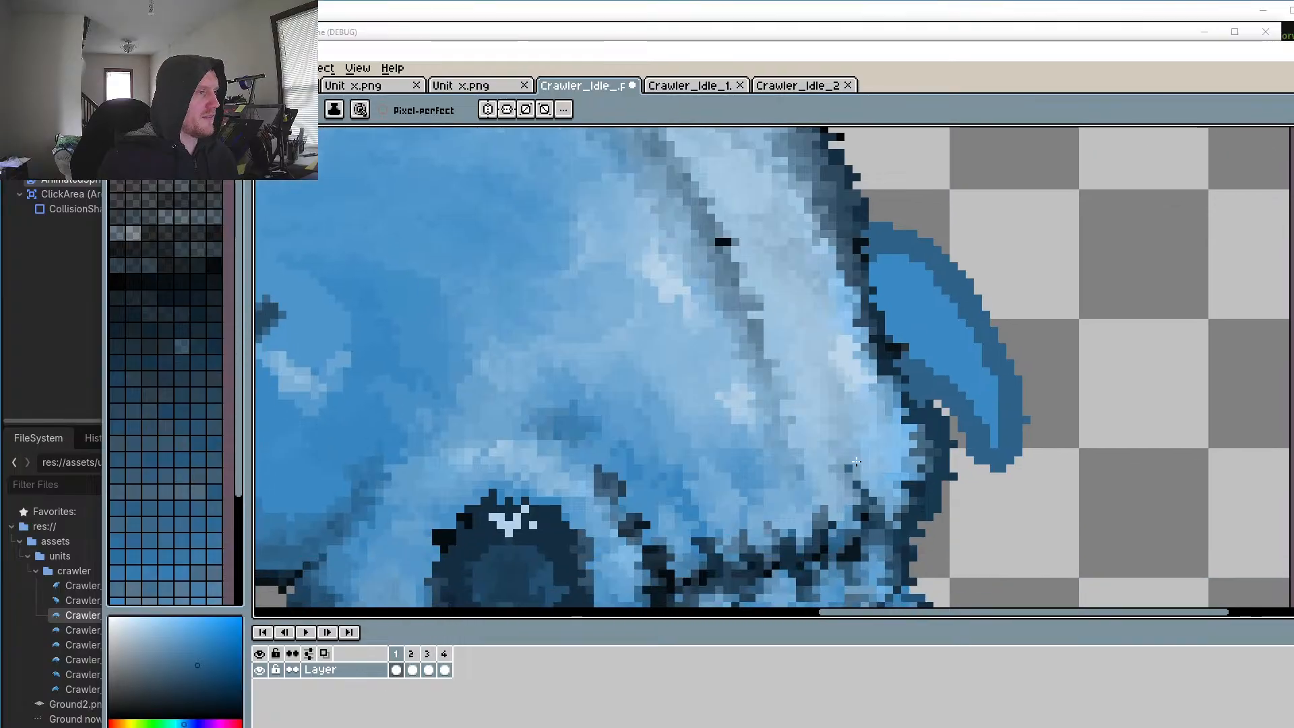
{"action": "key", "text": "l"}
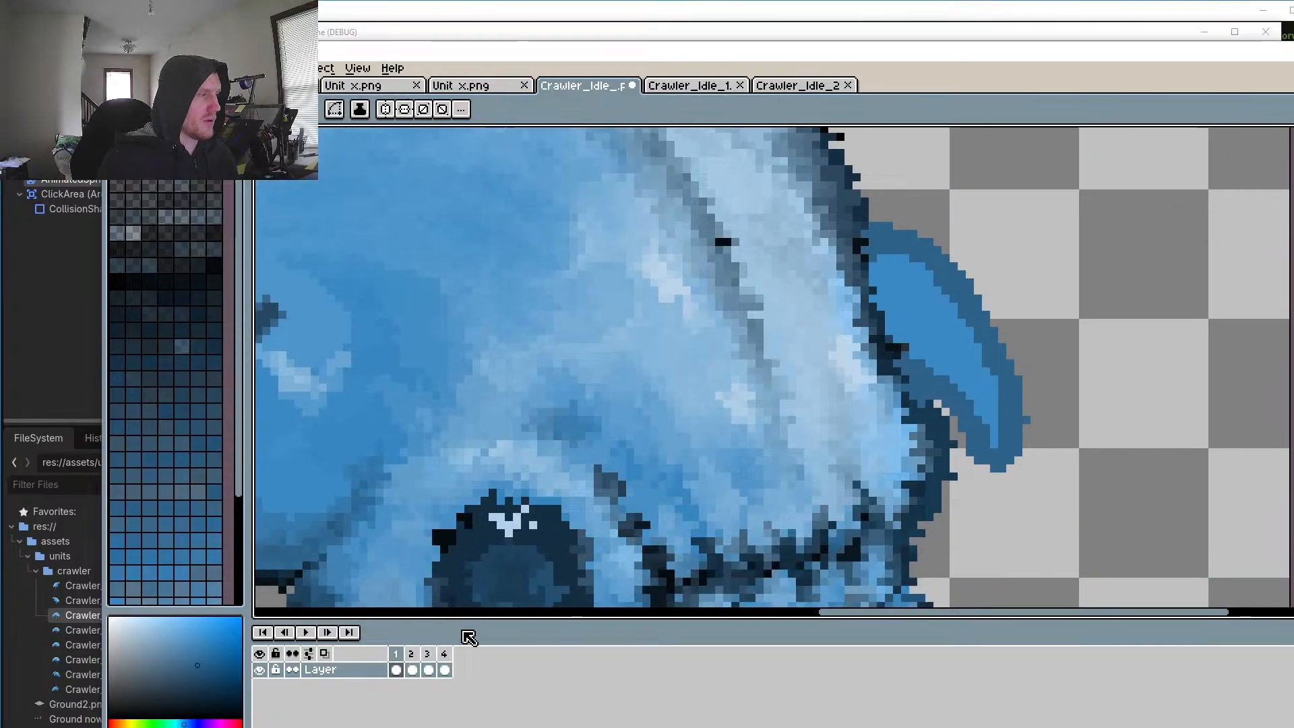
{"action": "left_click", "coordinate": [412, 667]}
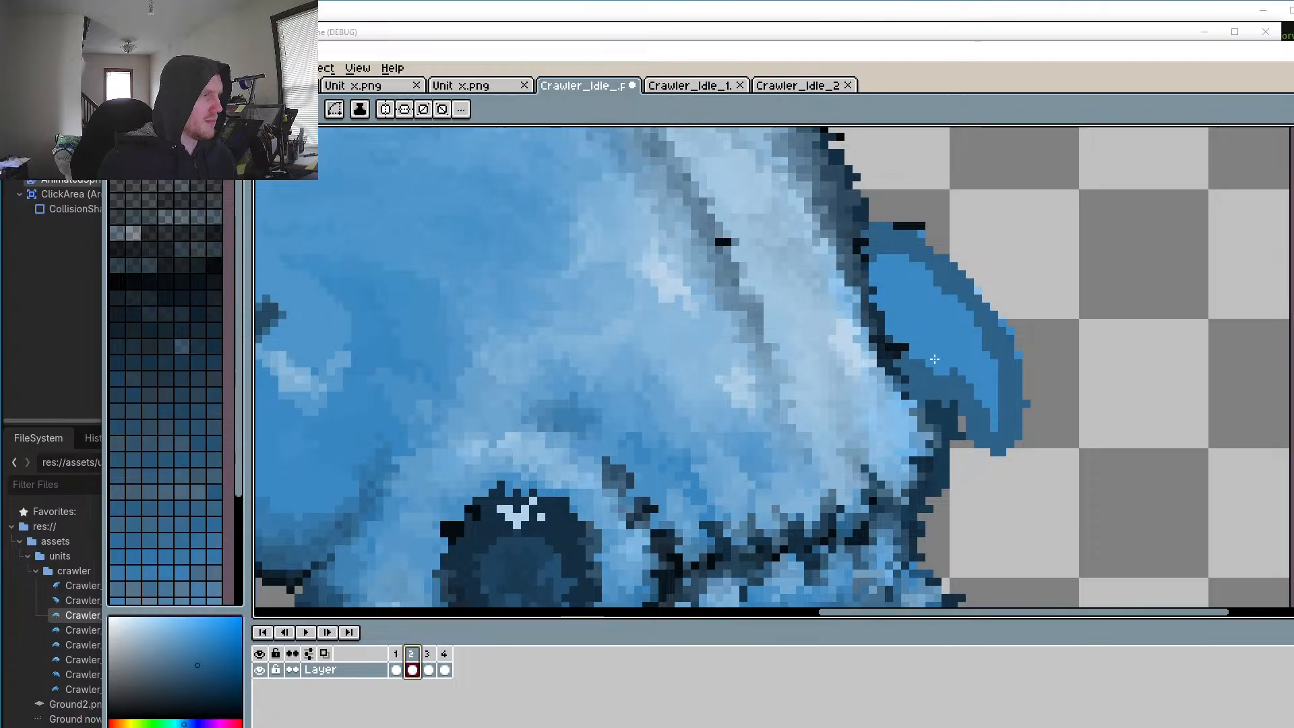
{"action": "key", "text": "i"}
{"action": "scroll", "coordinate": [937, 393], "scroll_direction": "up", "scroll_amount": 2}
{"action": "key", "text": "b"}
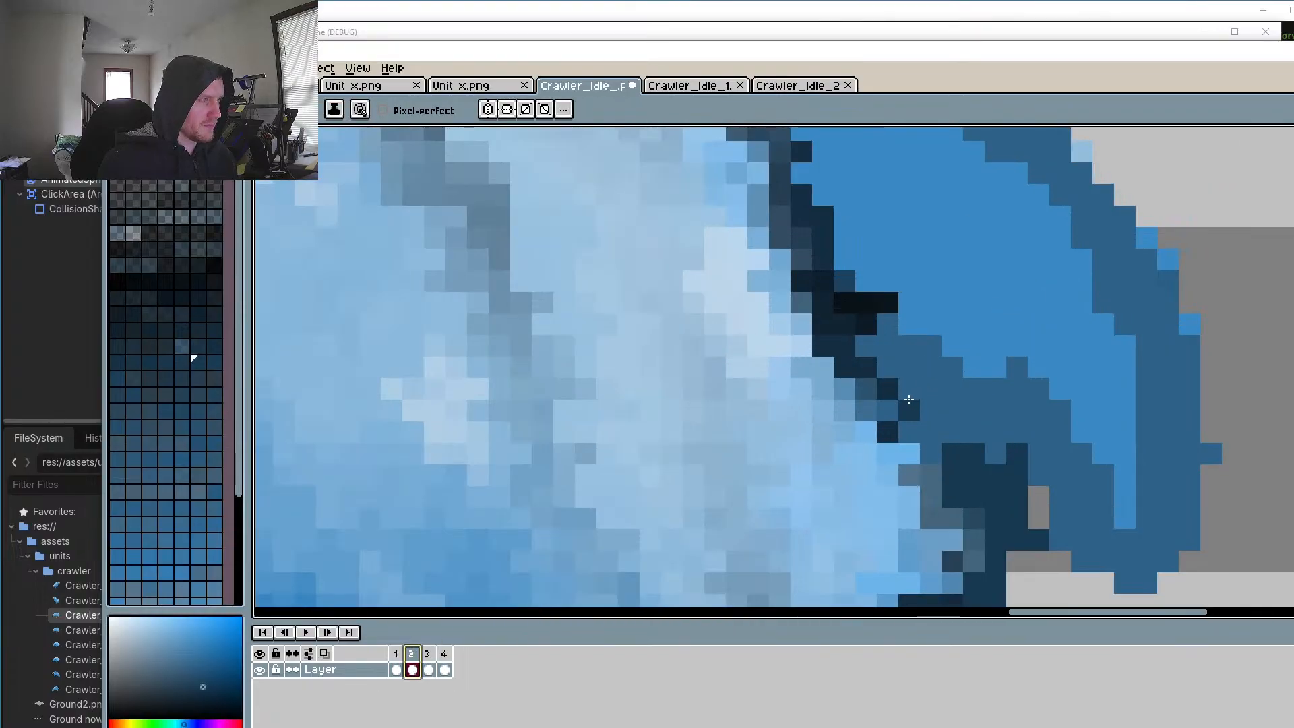
{"action": "left_click", "coordinate": [888, 368]}
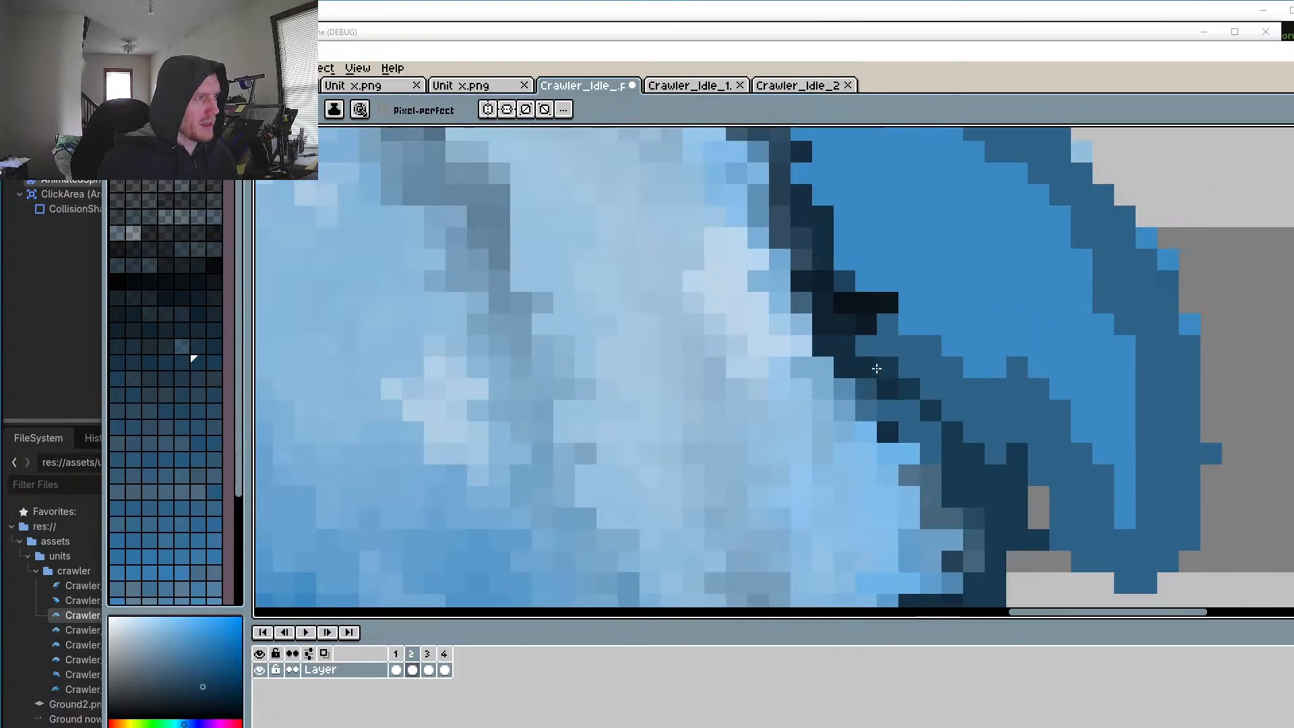
{"action": "left_click", "coordinate": [865, 345]}
{"action": "left_click", "coordinate": [887, 345]}
{"action": "left_click", "coordinate": [904, 367]}
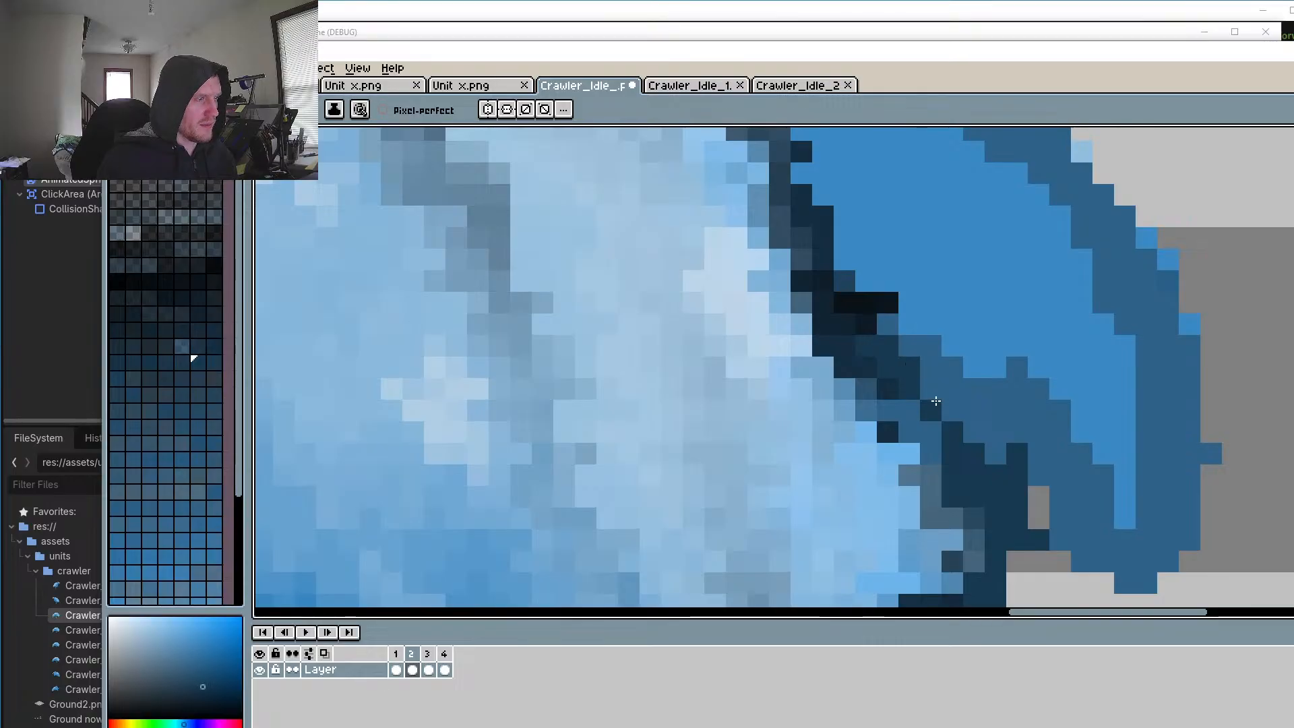
Step: Continue the navy outline down the head's edge in frame 2, filling the gaps toward the corner of the mouth
{"action": "left_click", "coordinate": [933, 398]}
{"action": "left_click", "coordinate": [952, 410]}
{"action": "left_click", "coordinate": [930, 431]}
{"action": "left_click", "coordinate": [909, 412]}
{"action": "left_click", "coordinate": [977, 437]}
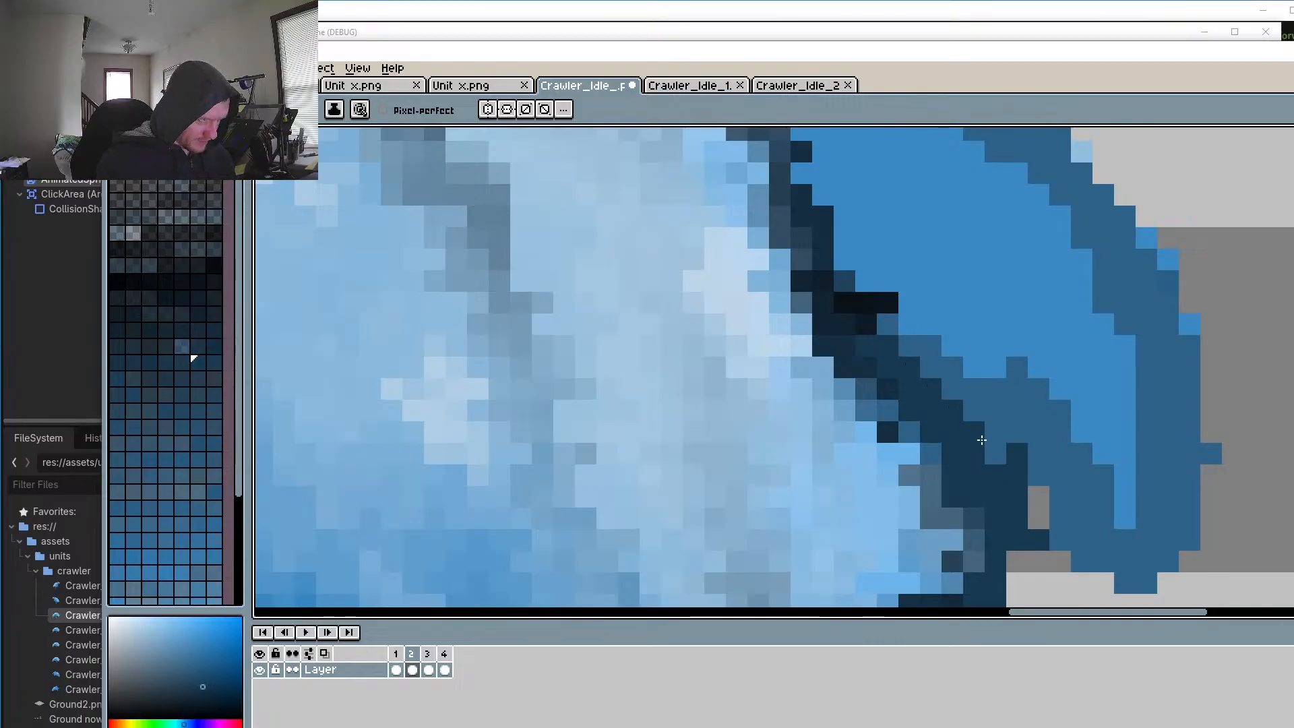
Step: Sample the fin's bright blue and paint over the stray black pixel beside the head outline in frame 2
{"action": "scroll", "coordinate": [929, 477], "scroll_direction": "down", "scroll_amount": 3}
{"action": "scroll", "coordinate": [879, 477], "scroll_direction": "down", "scroll_amount": 1}
{"action": "scroll", "coordinate": [997, 316], "scroll_direction": "up", "scroll_amount": 5}
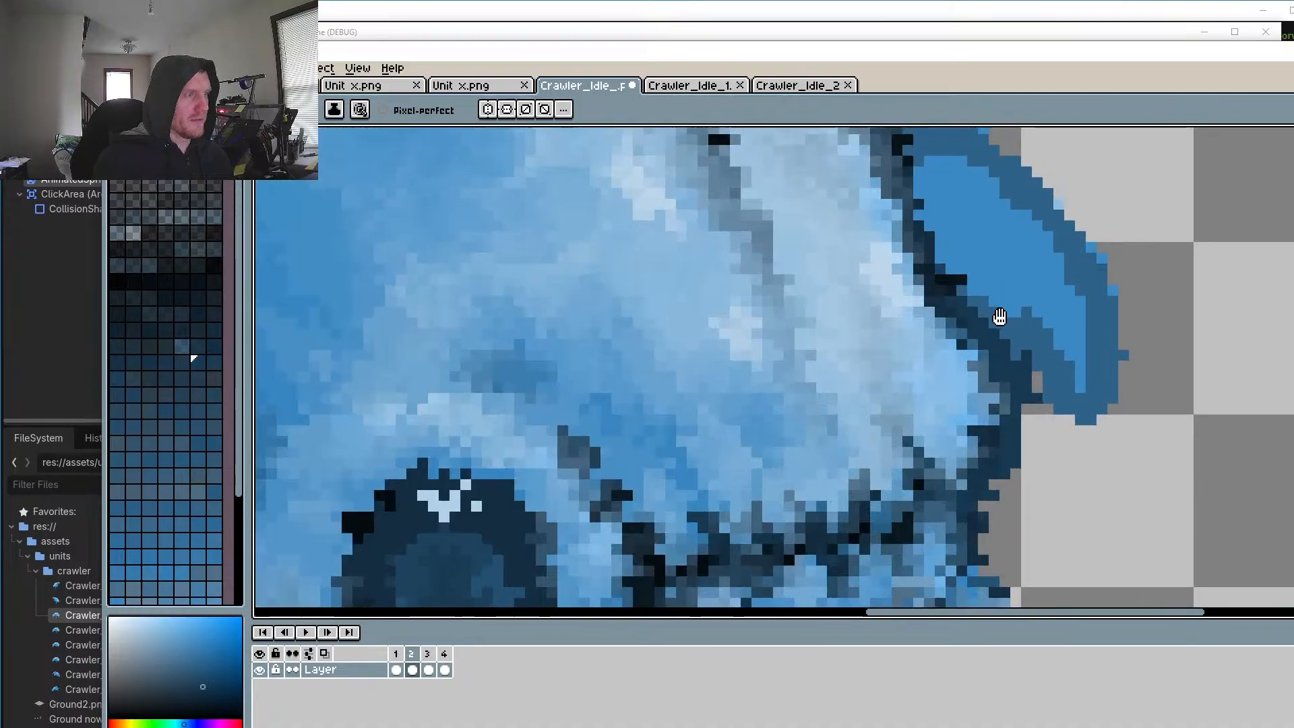
{"action": "key", "text": "o"}
{"action": "left_click", "coordinate": [998, 315]}
{"action": "key", "text": "b"}
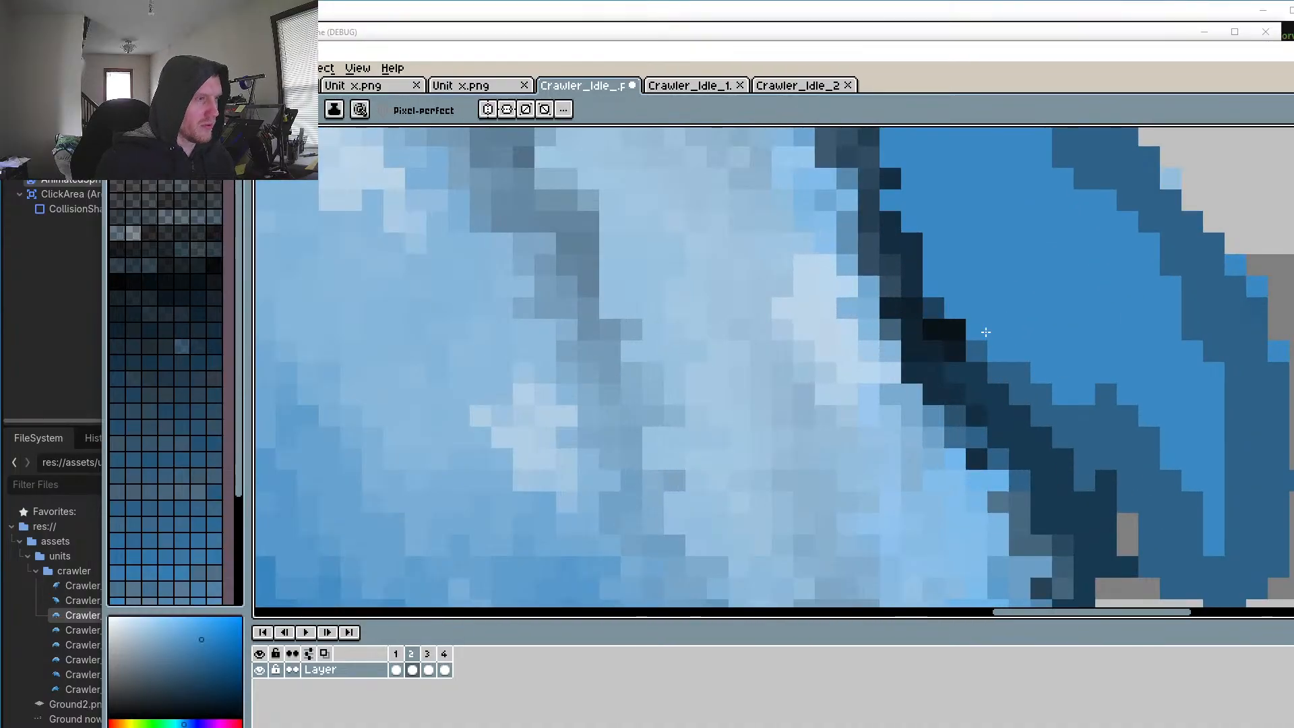
{"action": "scroll", "coordinate": [992, 370], "scroll_direction": "down", "scroll_amount": 3}
Step: Touch up the belly's lower edge beside the small leg in frame 2 with blue shades sampled from the body
{"action": "scroll", "coordinate": [671, 436], "scroll_direction": "up", "scroll_amount": 5}
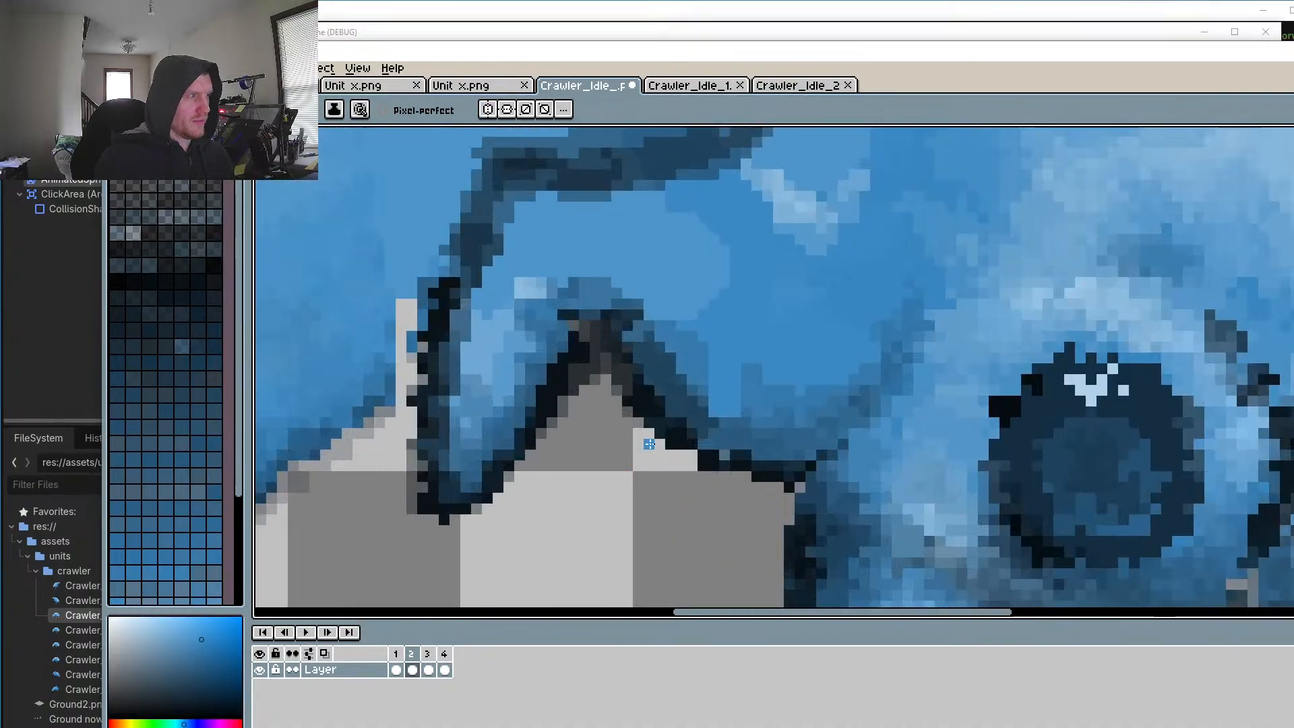
{"action": "left_click", "coordinate": [836, 345], "text": "alt"}
{"action": "mouse_move", "coordinate": [814, 351]}
{"action": "left_mouse_down"}
{"action": "mouse_move", "coordinate": [761, 352]}
{"action": "mouse_move", "coordinate": [750, 305]}
{"action": "mouse_move", "coordinate": [793, 340]}
{"action": "mouse_move", "coordinate": [822, 341]}
{"action": "mouse_move", "coordinate": [759, 297]}
{"action": "mouse_move", "coordinate": [748, 267]}
{"action": "left_mouse_up"}
{"action": "left_click", "coordinate": [814, 388], "text": "alt"}
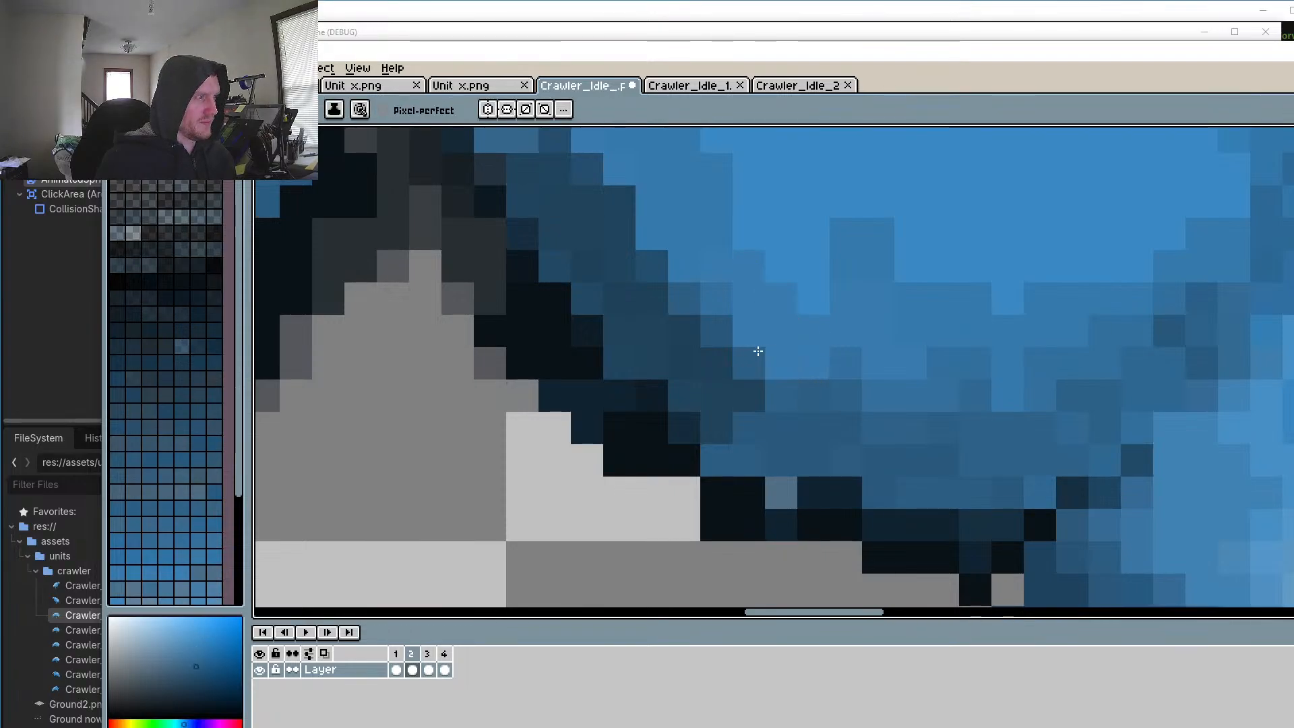
Step: In frame 2, replace the stray black pixel above the small leg's notch with blue and add sampled black to the notch's peak
{"action": "scroll", "coordinate": [757, 350], "scroll_direction": "down", "scroll_amount": 3}
{"action": "scroll", "coordinate": [842, 281], "scroll_direction": "up", "scroll_amount": 5}
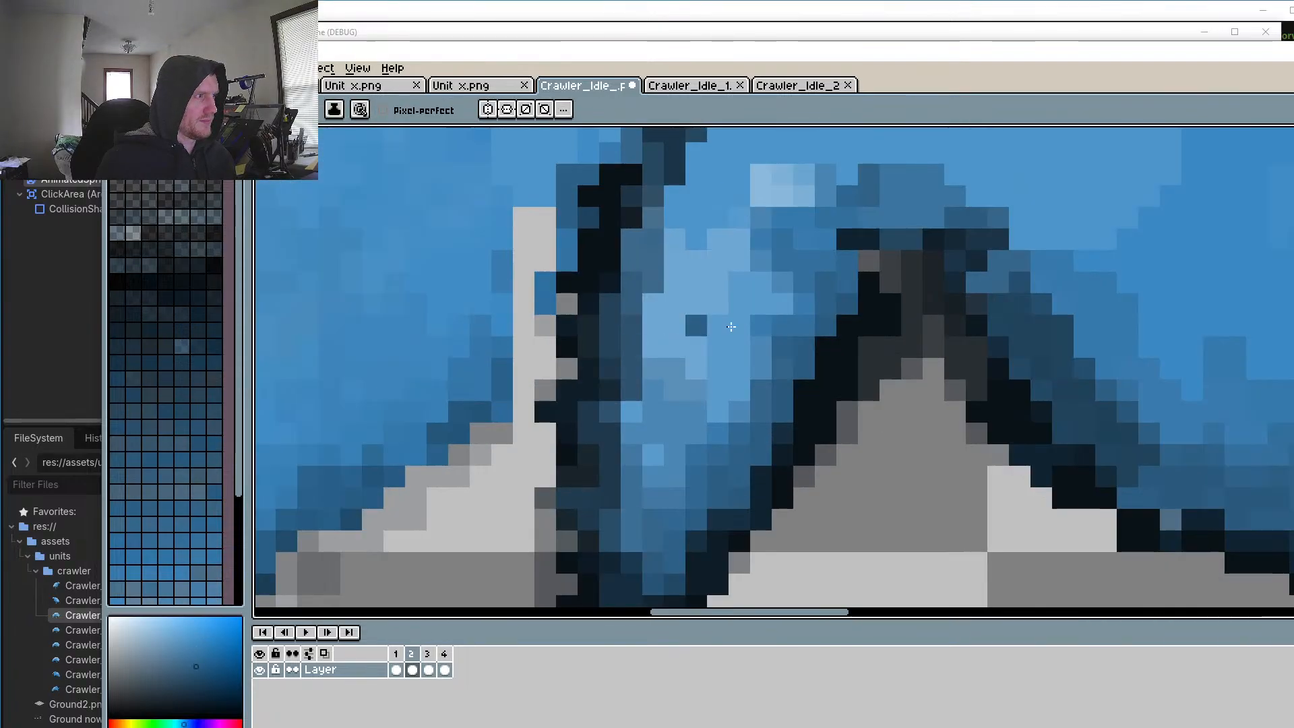
{"action": "left_click", "coordinate": [841, 243]}
{"action": "scroll", "coordinate": [740, 411], "scroll_direction": "down", "scroll_amount": 4}
{"action": "scroll", "coordinate": [819, 376], "scroll_direction": "up", "scroll_amount": 4}
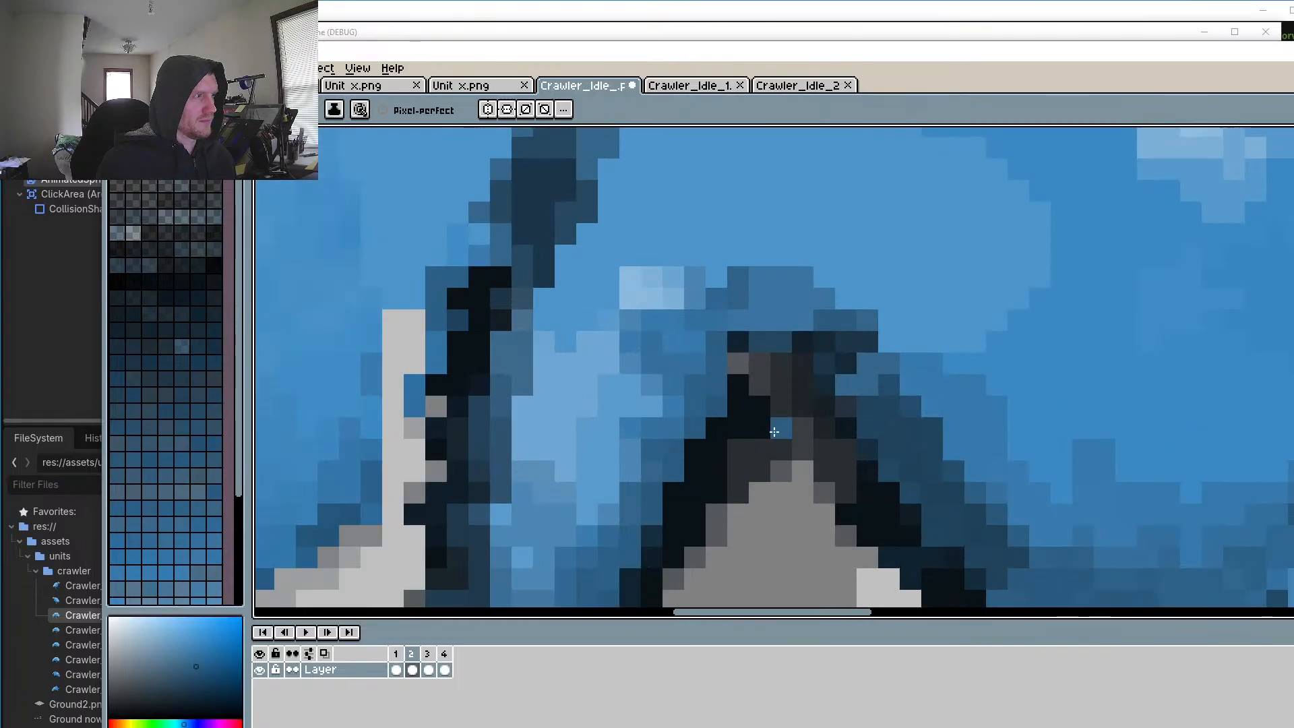
{"action": "key", "text": "alt"}
{"action": "left_click", "coordinate": [802, 407]}
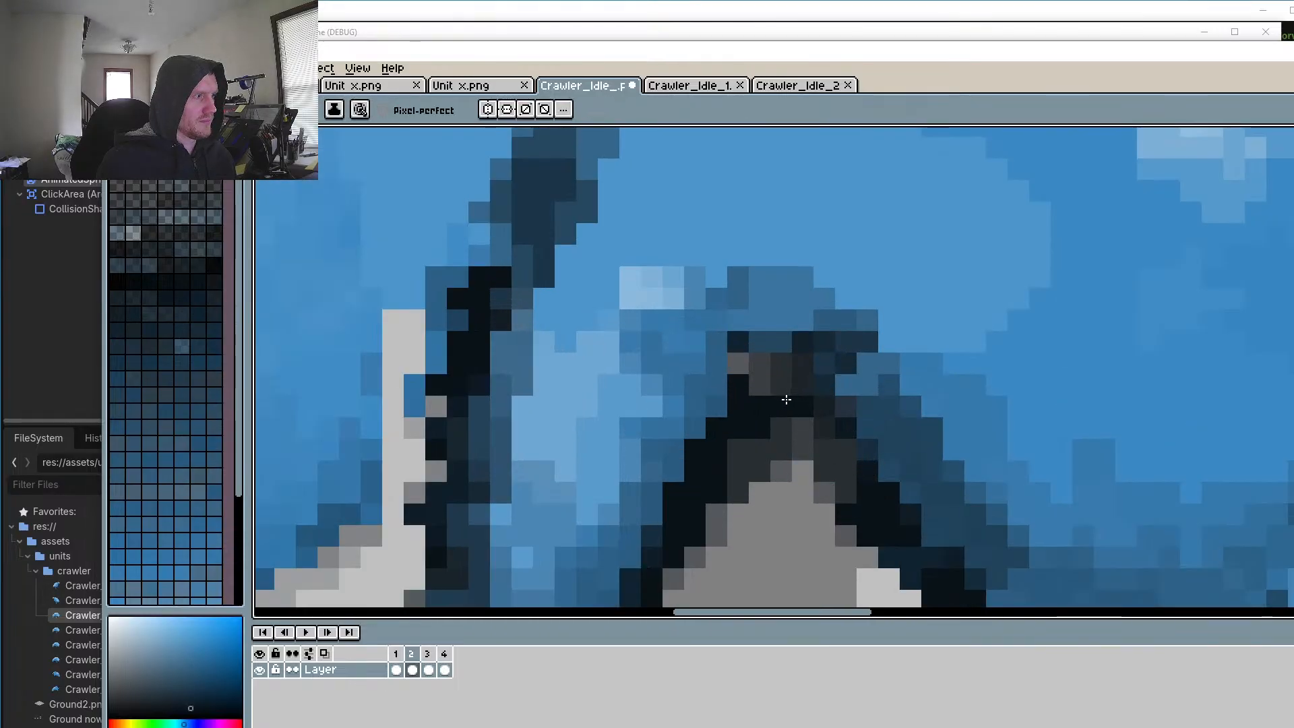
{"action": "left_click", "coordinate": [782, 386]}
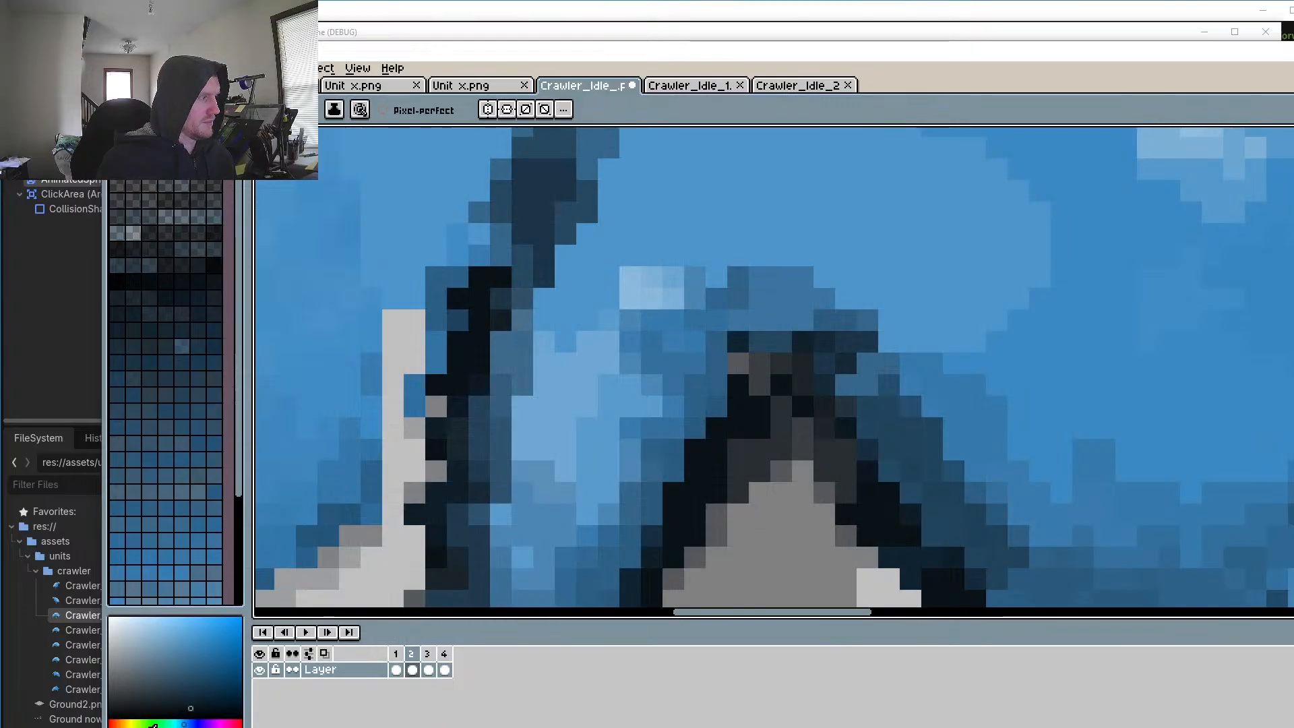
Step: Close the dark outline at the notch's peak in frame 2 and clear the semi-transparent grey pixels beneath it
{"action": "left_click_drag", "start_coordinate": [794, 518], "coordinate": [798, 411]}
{"action": "left_click", "coordinate": [800, 375], "text": "alt"}
{"action": "left_click", "coordinate": [785, 366]}
{"action": "left_click", "coordinate": [742, 386]}
{"action": "left_click", "coordinate": [763, 365]}
{"action": "mouse_move", "coordinate": [763, 365]}
{"action": "left_mouse_down"}
{"action": "mouse_move", "coordinate": [806, 344]}
{"action": "mouse_move", "coordinate": [829, 364]}
{"action": "mouse_move", "coordinate": [828, 408]}
{"action": "left_mouse_up"}
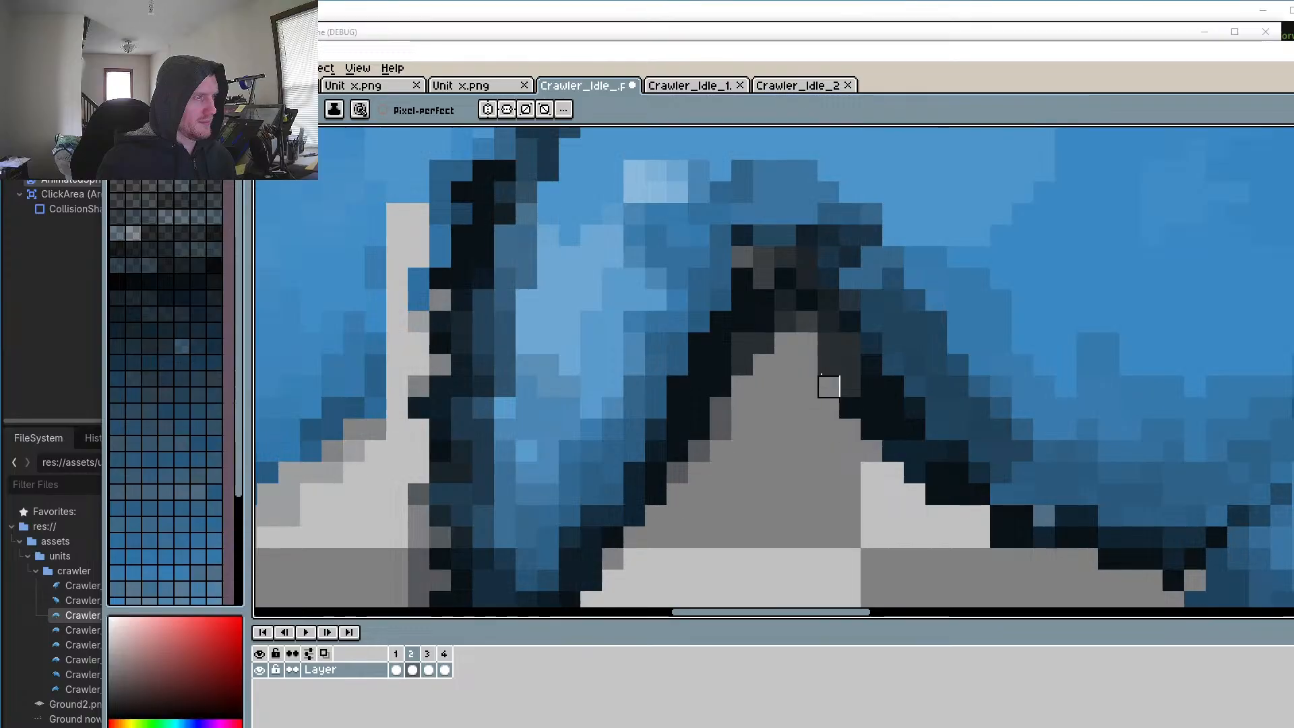
{"action": "scroll", "coordinate": [829, 374], "scroll_direction": "down", "scroll_amount": 5}
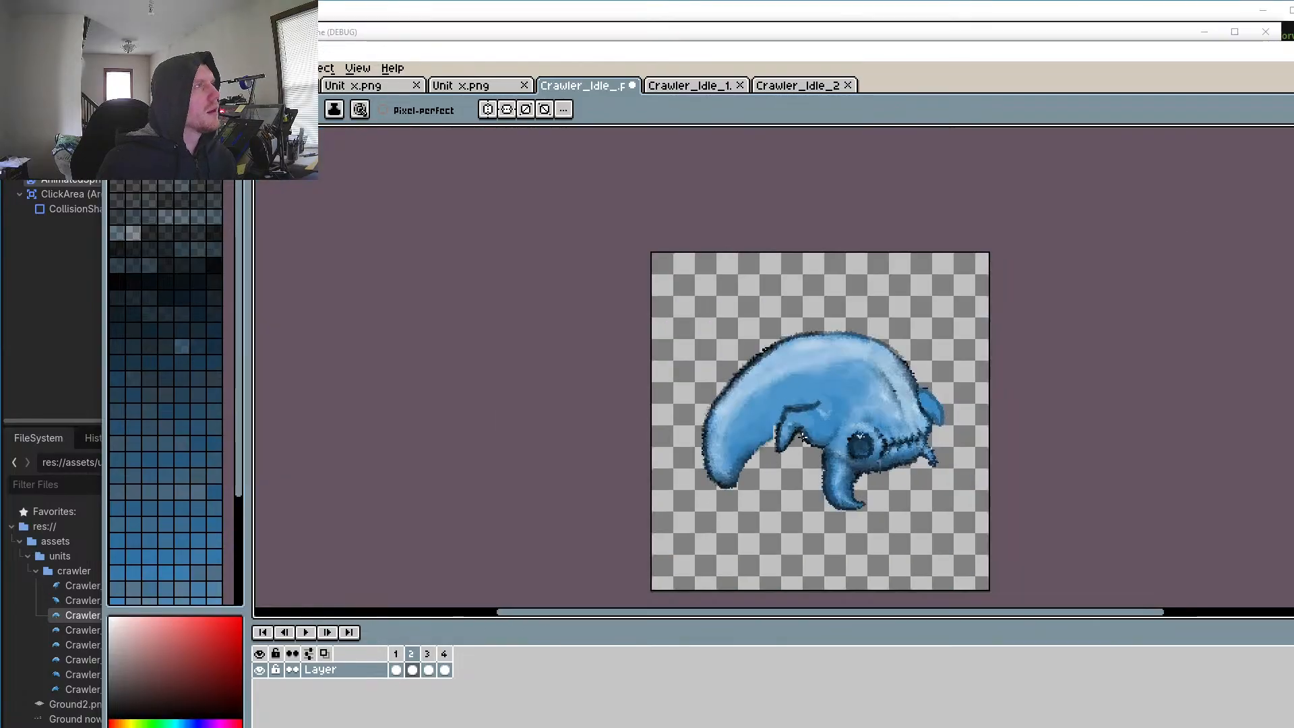
Step: Fill the pale gap between the belly's edge and the small leg's outline in frame 2 with blue sampled from the body
{"action": "left_click_drag", "start_coordinate": [707, 444], "coordinate": [723, 414]}
{"action": "scroll", "coordinate": [723, 414], "scroll_direction": "up", "scroll_amount": 10}
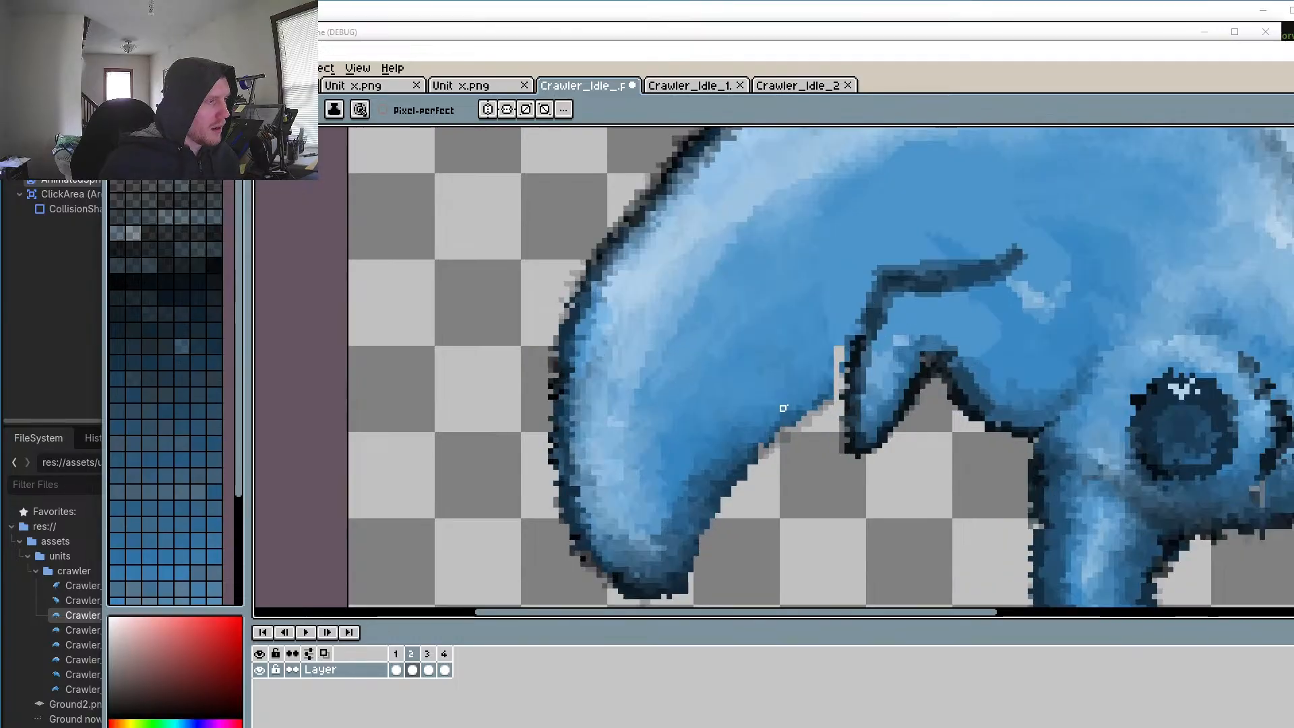
{"action": "key", "text": "o"}
{"action": "left_click", "coordinate": [785, 315]}
{"action": "key", "text": "b"}
{"action": "mouse_move", "coordinate": [782, 340]}
{"action": "left_mouse_down"}
{"action": "mouse_move", "coordinate": [776, 397]}
{"action": "mouse_move", "coordinate": [783, 364]}
{"action": "mouse_move", "coordinate": [760, 426]}
{"action": "mouse_move", "coordinate": [765, 477]}
{"action": "mouse_move", "coordinate": [784, 483]}
{"action": "mouse_move", "coordinate": [761, 539]}
{"action": "mouse_move", "coordinate": [742, 545]}
{"action": "mouse_move", "coordinate": [789, 511]}
{"action": "mouse_move", "coordinate": [771, 495]}
{"action": "mouse_move", "coordinate": [792, 480]}
{"action": "mouse_move", "coordinate": [721, 461]}
{"action": "mouse_move", "coordinate": [669, 482]}
{"action": "mouse_move", "coordinate": [811, 482]}
{"action": "mouse_move", "coordinate": [806, 526]}
{"action": "left_mouse_up"}
{"action": "left_click", "coordinate": [740, 522], "text": "alt"}
{"action": "key", "text": "alt"}
Step: Cover the leftover grey pixels beside the small leg's dark outline in frame 2 with sampled body blue and black
{"action": "left_click", "coordinate": [811, 484], "text": "alt"}
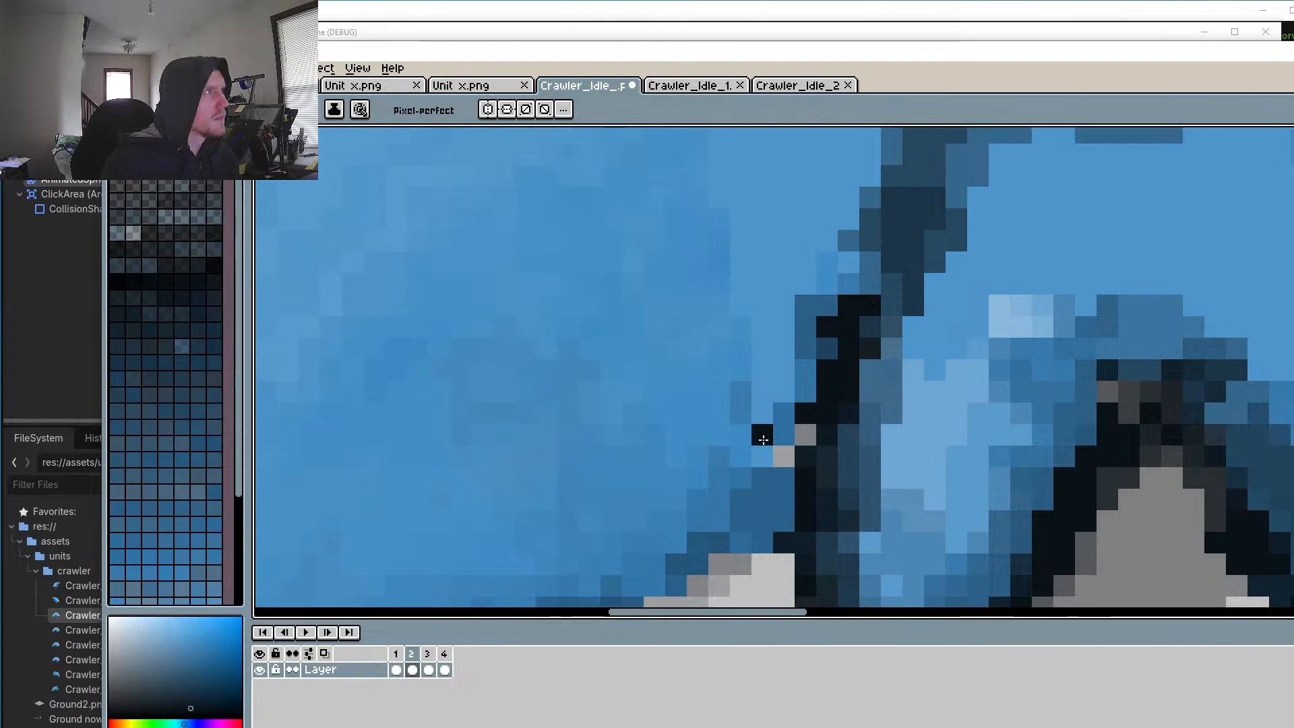
{"action": "left_click_drag", "start_coordinate": [756, 405], "coordinate": [660, 298]}
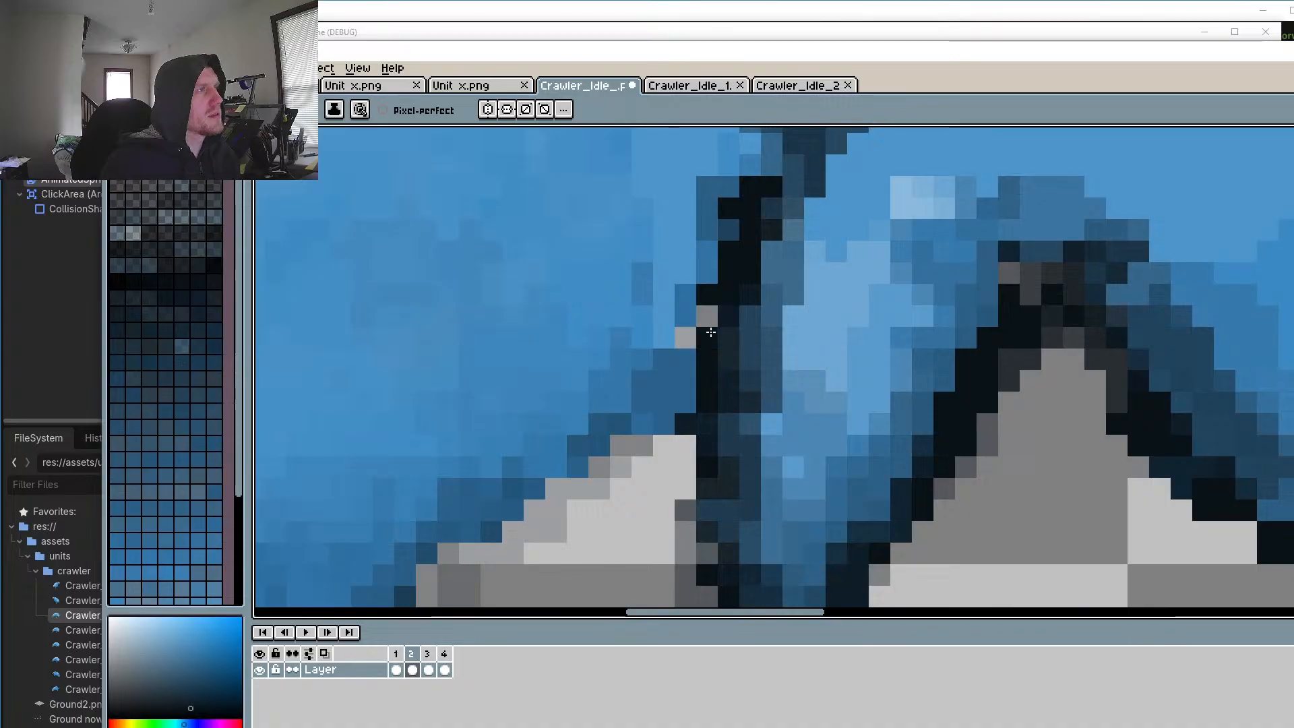
{"action": "scroll", "coordinate": [700, 337], "scroll_direction": "down", "scroll_amount": 3}
{"action": "scroll", "coordinate": [705, 357], "scroll_direction": "up", "scroll_amount": 5}
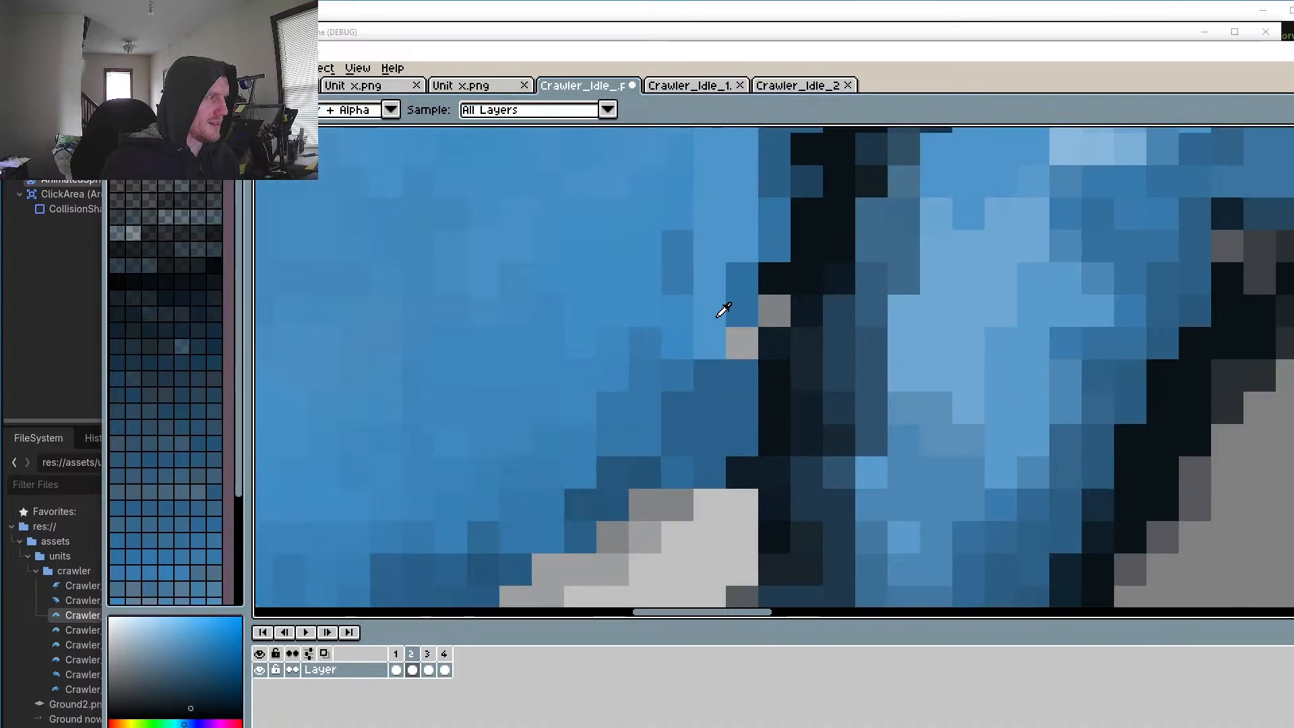
{"action": "left_click", "coordinate": [720, 313], "text": "alt"}
{"action": "left_click", "coordinate": [748, 341]}
{"action": "left_click", "coordinate": [803, 264], "text": "alt"}
{"action": "scroll", "coordinate": [741, 350], "scroll_direction": "down", "scroll_amount": 4}
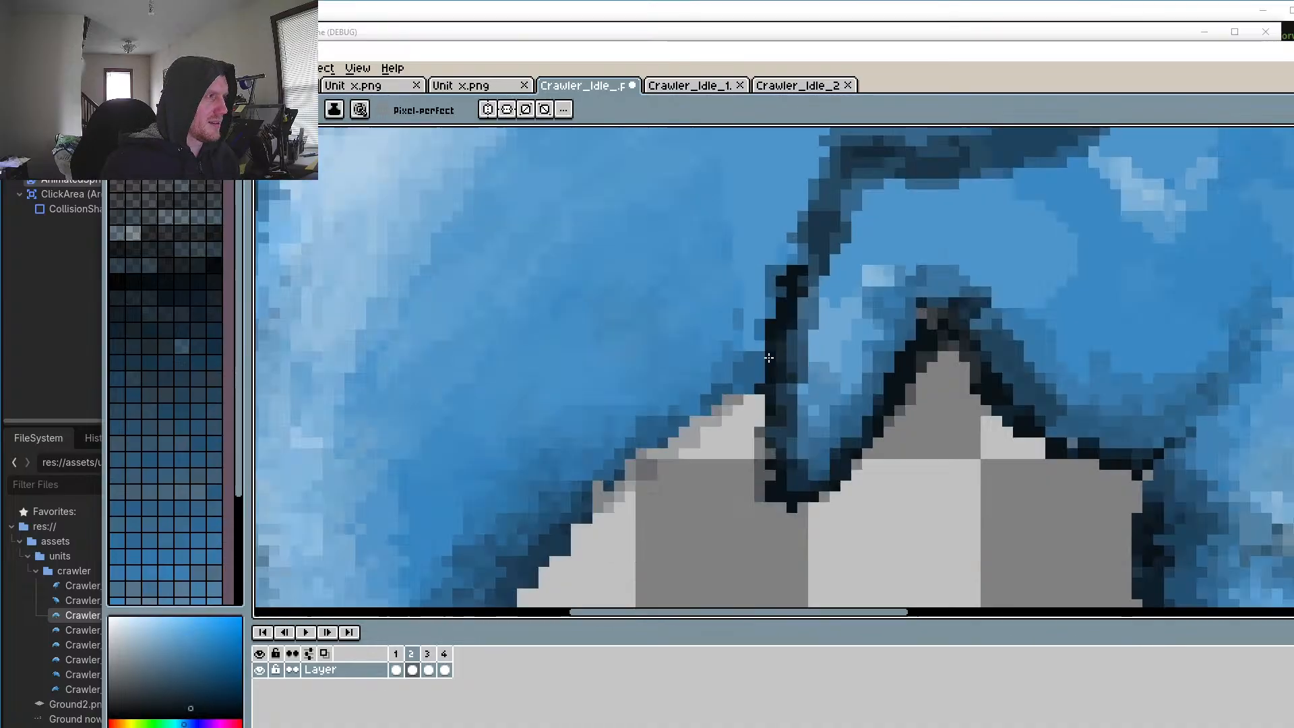
Step: Darken the belly's lower edge where it meets the small leg with sampled dark blue, and compare frame 2 with frame 3
{"action": "scroll", "coordinate": [730, 396], "scroll_direction": "up", "scroll_amount": 2}
{"action": "scroll", "coordinate": [803, 347], "scroll_direction": "up", "scroll_amount": 3}
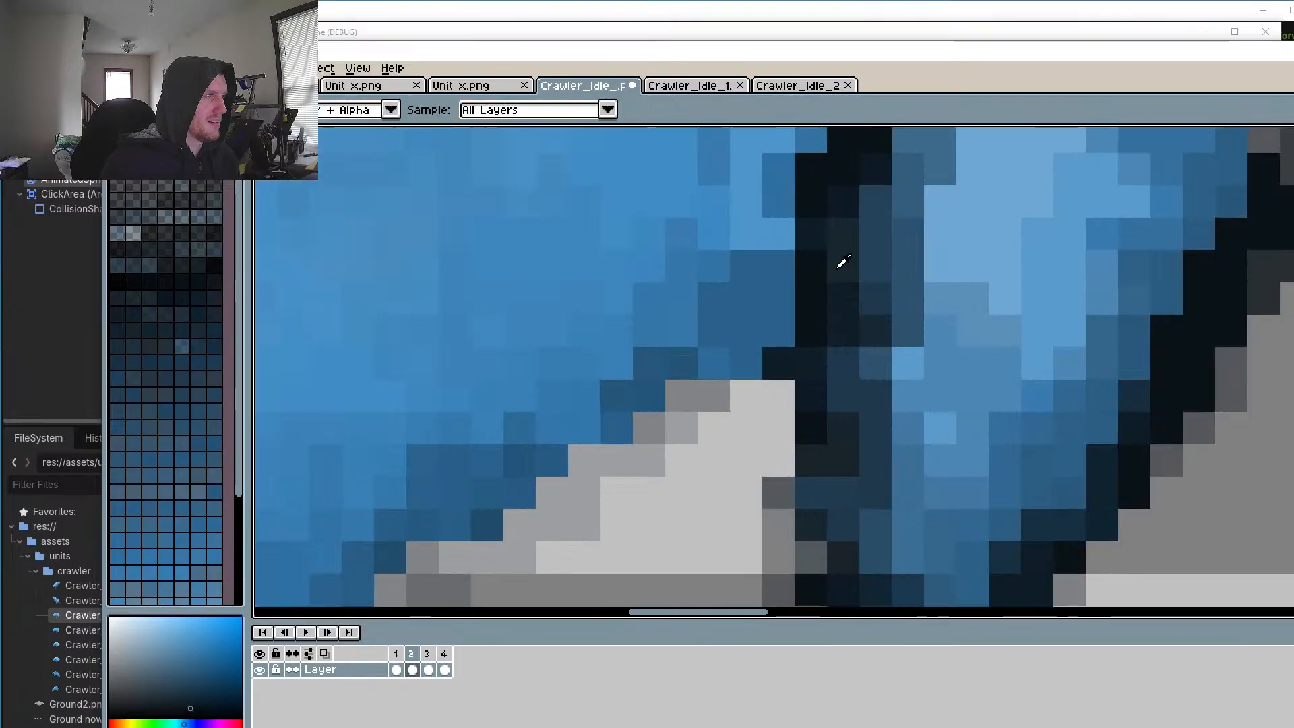
{"action": "left_click", "coordinate": [864, 259], "text": "alt"}
{"action": "mouse_move", "coordinate": [780, 336]}
{"action": "left_mouse_down"}
{"action": "mouse_move", "coordinate": [711, 363]}
{"action": "mouse_move", "coordinate": [708, 388]}
{"action": "mouse_move", "coordinate": [781, 294]}
{"action": "mouse_move", "coordinate": [713, 346]}
{"action": "left_mouse_up"}
{"action": "scroll", "coordinate": [701, 364], "scroll_direction": "down", "scroll_amount": 5}
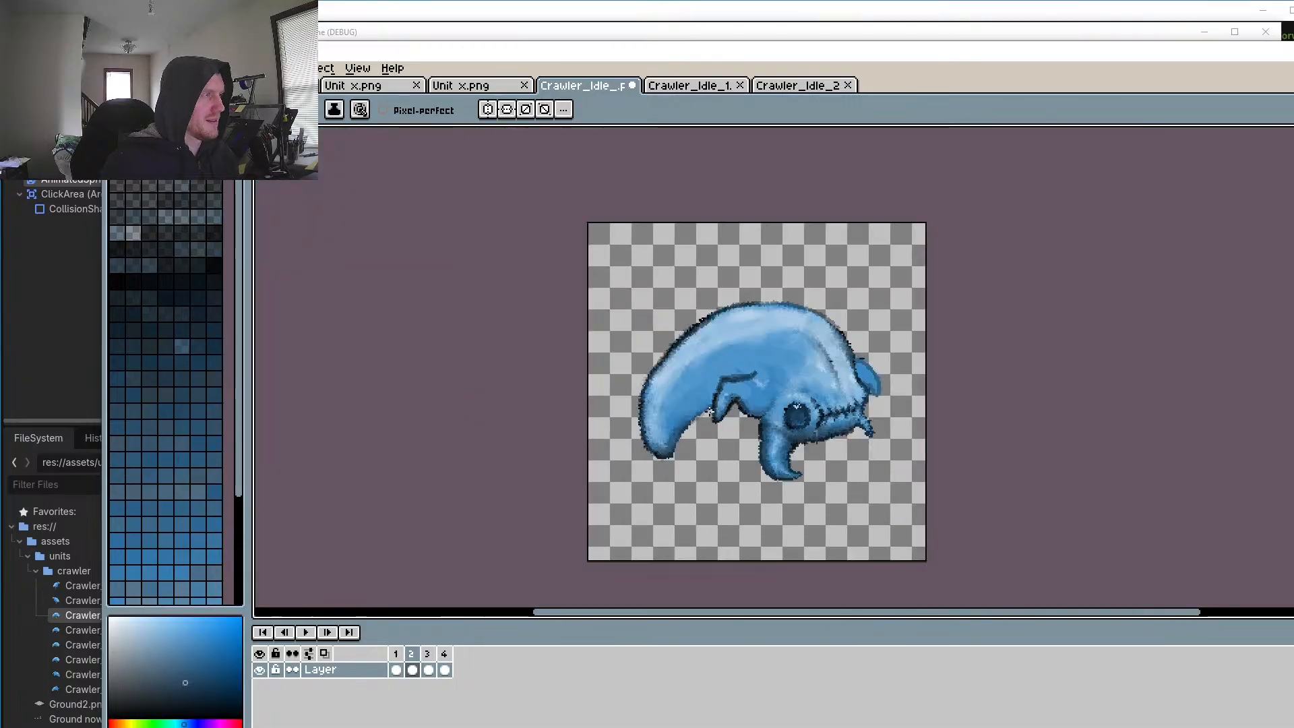
{"action": "left_click", "coordinate": [429, 667]}
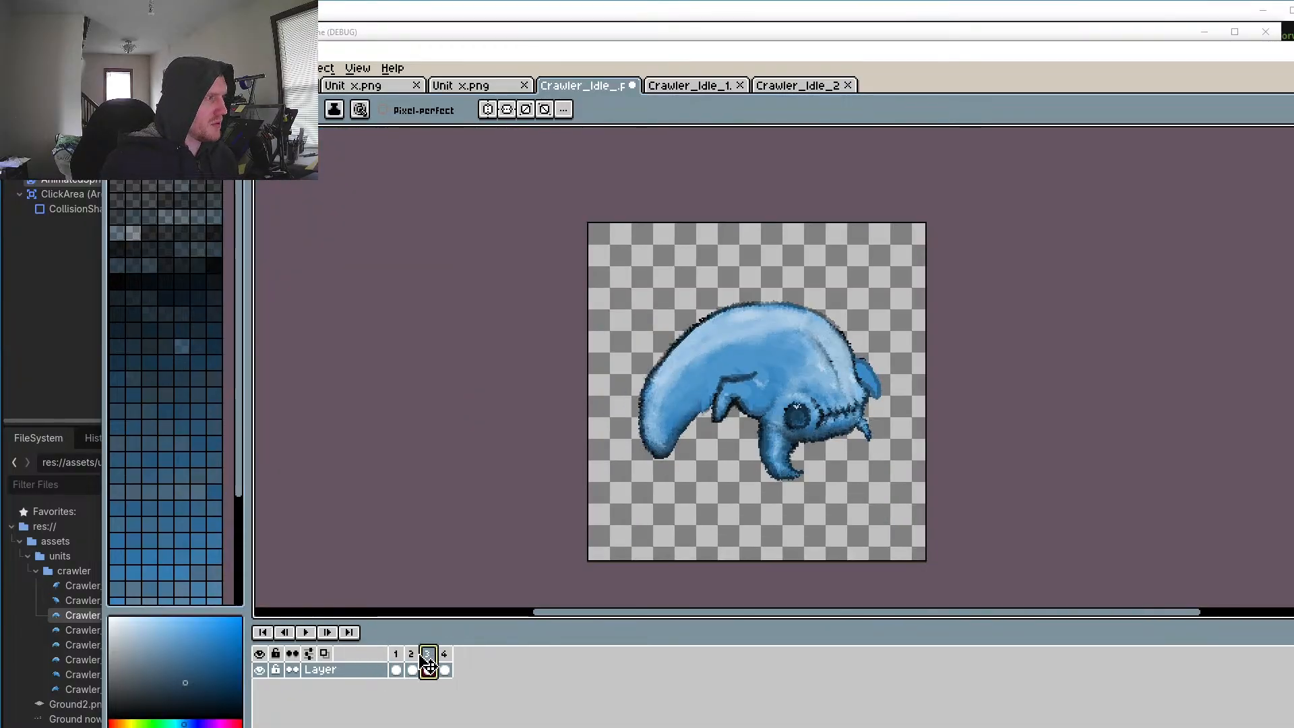
{"action": "left_click", "coordinate": [412, 653]}
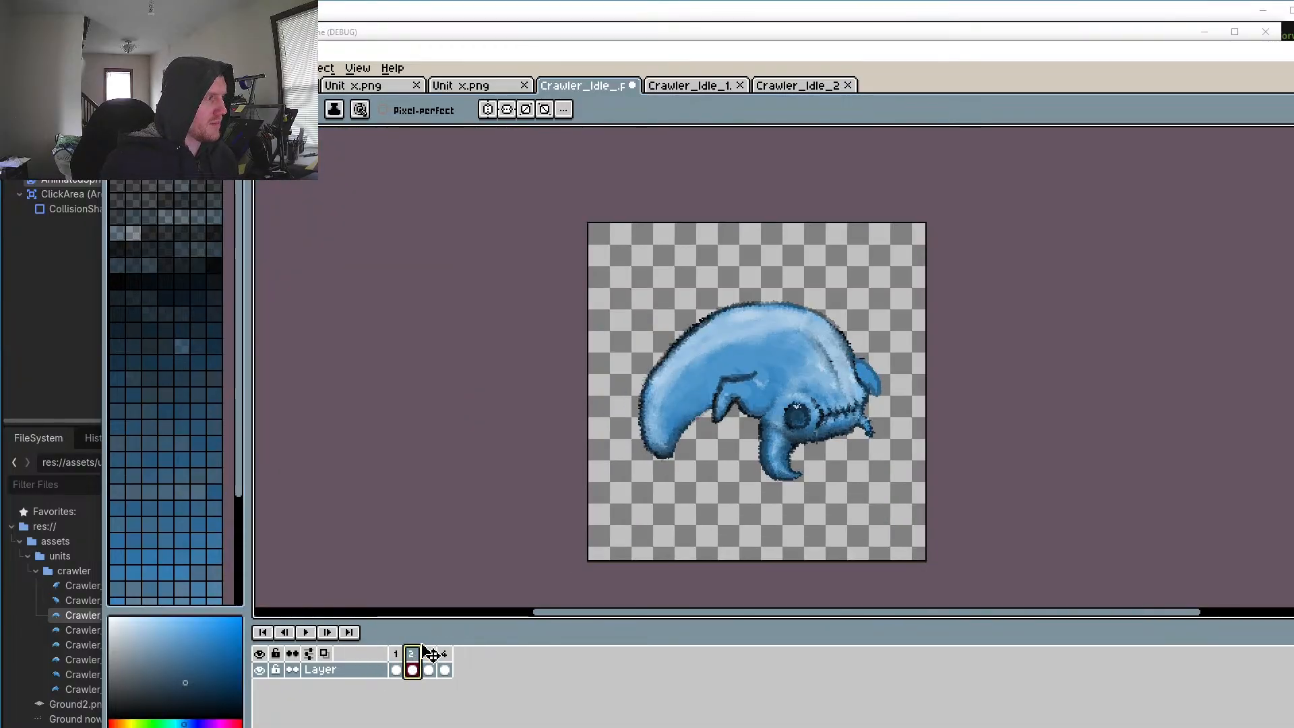
{"action": "left_click", "coordinate": [429, 667]}
{"action": "left_click", "coordinate": [414, 669]}
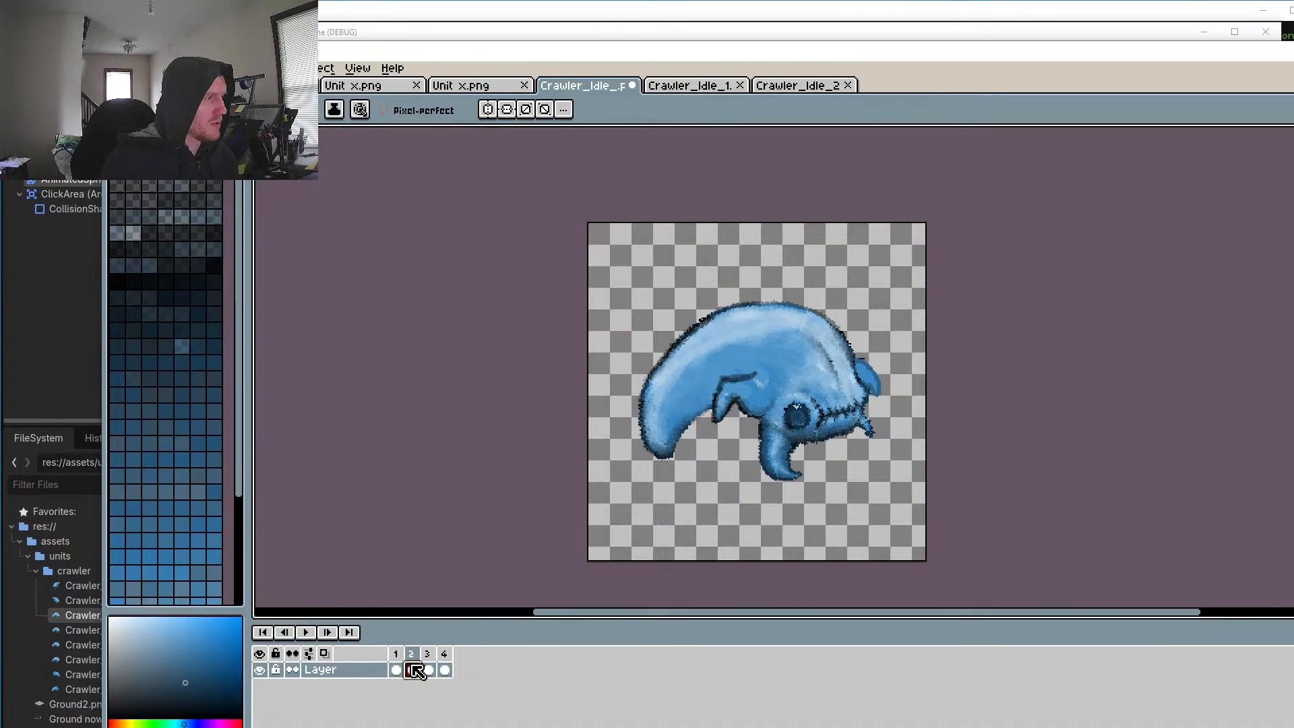
Step: Blend the shading along the belly's lower edge beside the small leg in frame 2 using a mid blue sampled from that edge
{"action": "scroll", "coordinate": [694, 462], "scroll_direction": "up", "scroll_amount": 10}
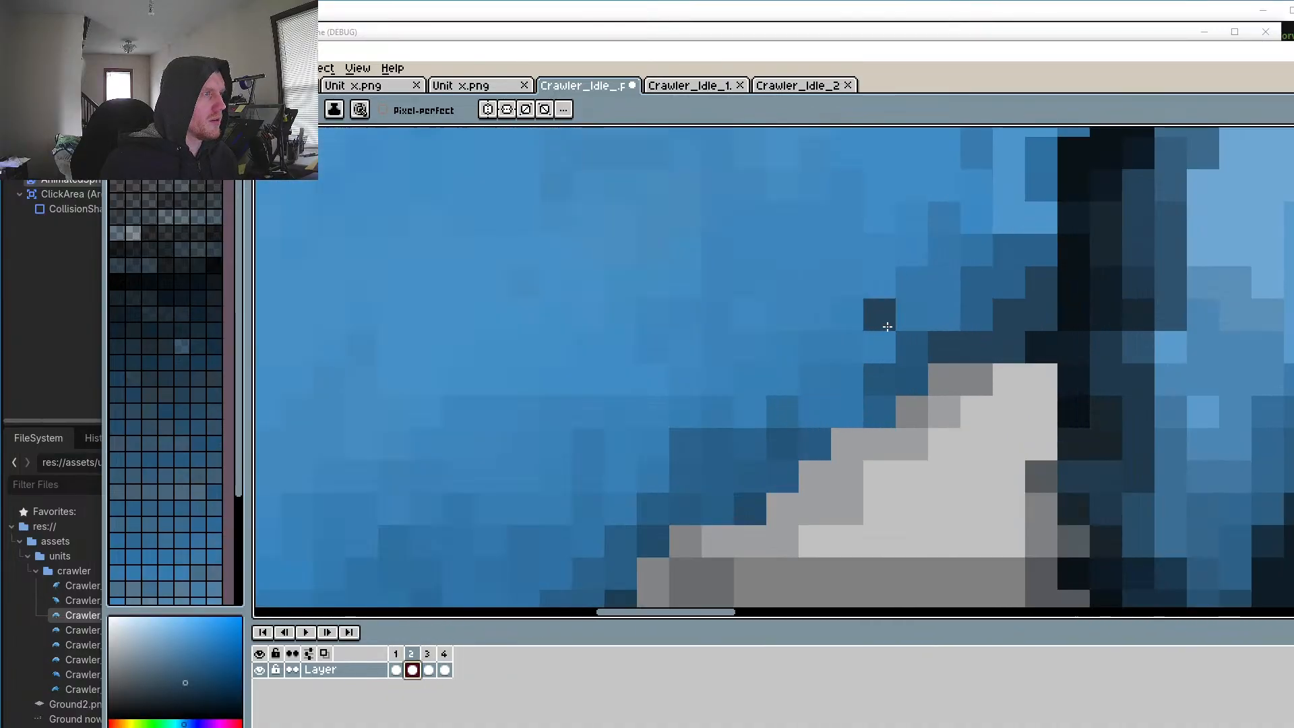
{"action": "scroll", "coordinate": [903, 318], "scroll_direction": "up", "scroll_amount": 2}
{"action": "key", "text": "o"}
{"action": "left_click", "coordinate": [875, 380]}
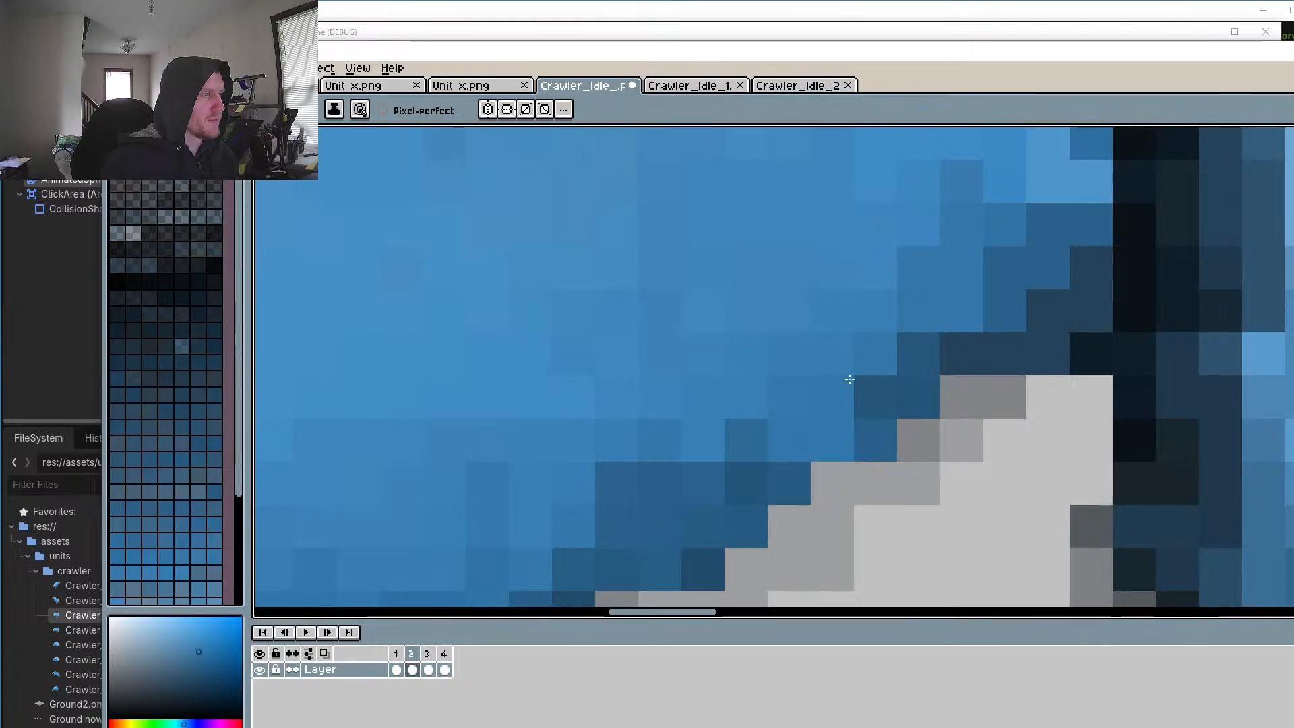
{"action": "mouse_move", "coordinate": [802, 376]}
{"action": "left_mouse_down"}
{"action": "mouse_move", "coordinate": [866, 327]}
{"action": "mouse_move", "coordinate": [813, 316]}
{"action": "mouse_move", "coordinate": [875, 281]}
{"action": "left_mouse_up"}
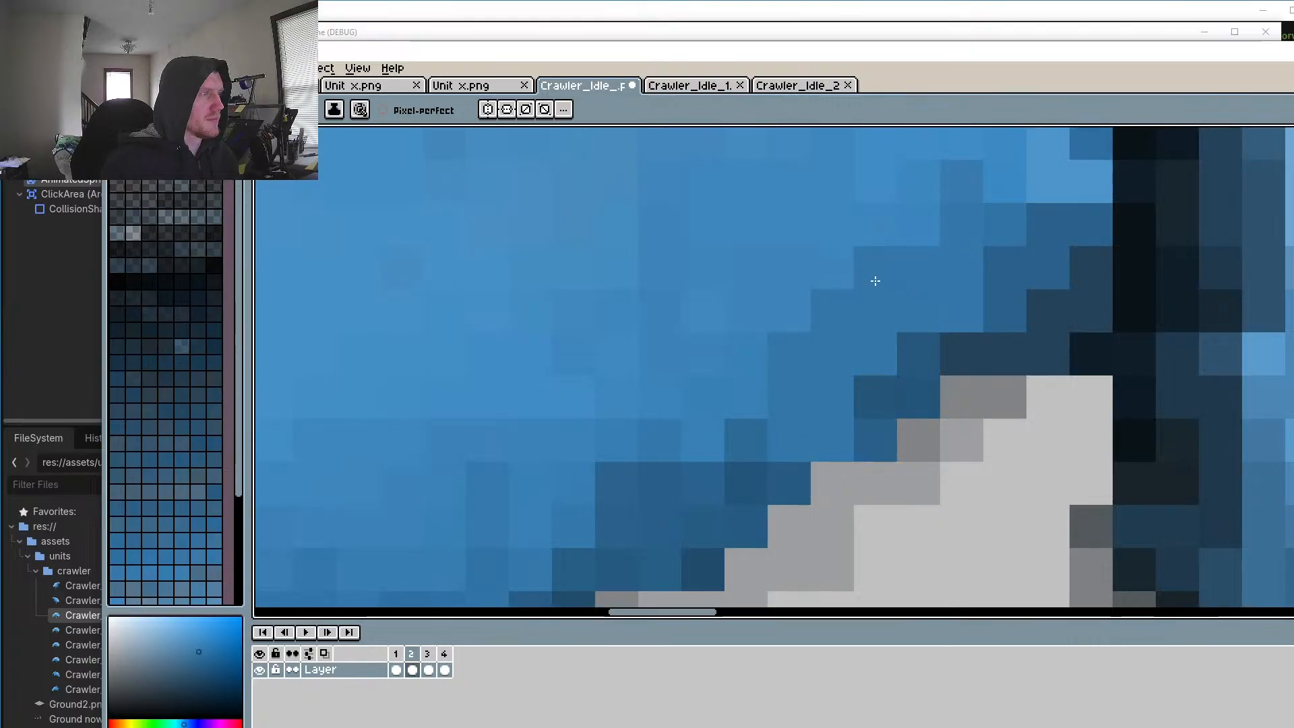
{"action": "left_click", "coordinate": [704, 441]}
{"action": "mouse_move", "coordinate": [714, 373]}
{"action": "left_mouse_down"}
{"action": "mouse_move", "coordinate": [841, 255]}
{"action": "mouse_move", "coordinate": [896, 223]}
{"action": "mouse_move", "coordinate": [837, 233]}
{"action": "mouse_move", "coordinate": [886, 223]}
{"action": "mouse_move", "coordinate": [917, 184]}
{"action": "mouse_move", "coordinate": [1034, 198]}
{"action": "mouse_move", "coordinate": [997, 194]}
{"action": "mouse_move", "coordinate": [1088, 187]}
{"action": "mouse_move", "coordinate": [1048, 182]}
{"action": "left_mouse_up"}
{"action": "scroll", "coordinate": [1052, 349], "scroll_direction": "down", "scroll_amount": 5}
{"action": "left_click_drag", "start_coordinate": [1052, 349], "coordinate": [770, 369]}
{"action": "scroll", "coordinate": [771, 370], "scroll_direction": "down", "scroll_amount": 3}
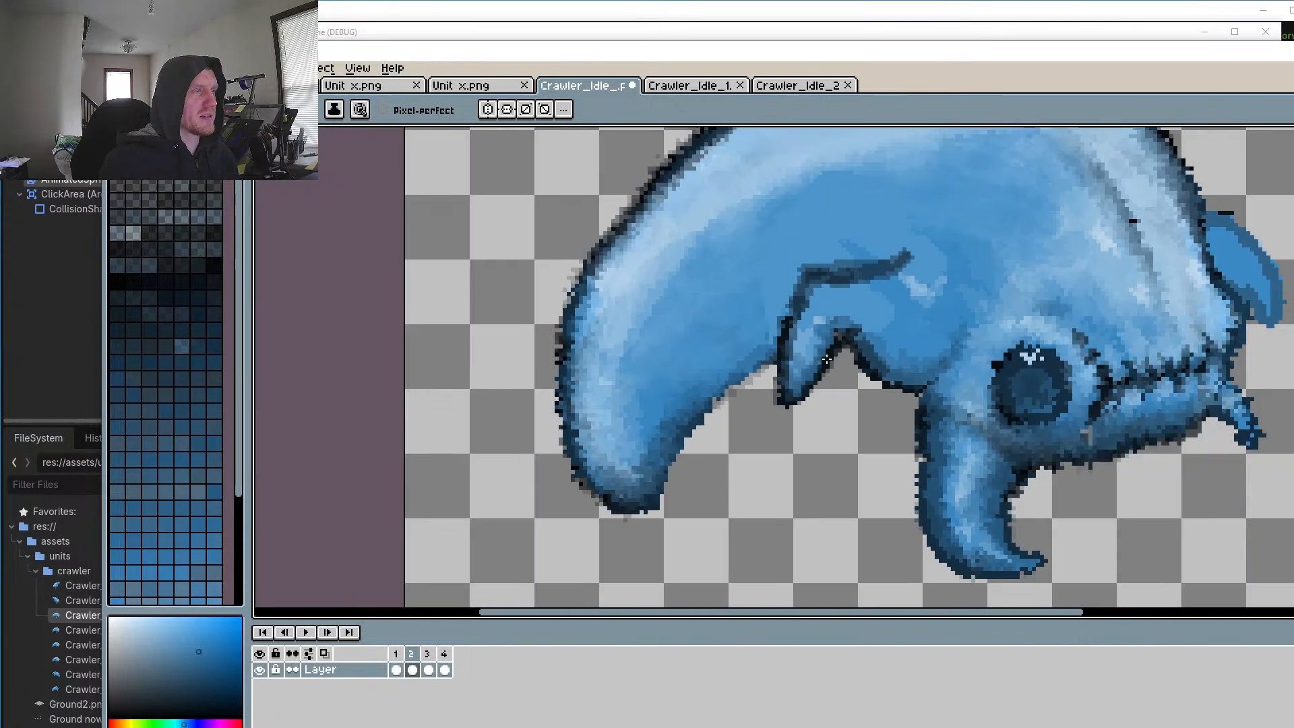
Step: Paint over the stray grey and dark pixels below the mouth seam beside the eye in frame 2 with sampled muted blue
{"action": "left_click_drag", "start_coordinate": [904, 329], "coordinate": [756, 397]}
{"action": "scroll", "coordinate": [943, 499], "scroll_direction": "up", "scroll_amount": 7}
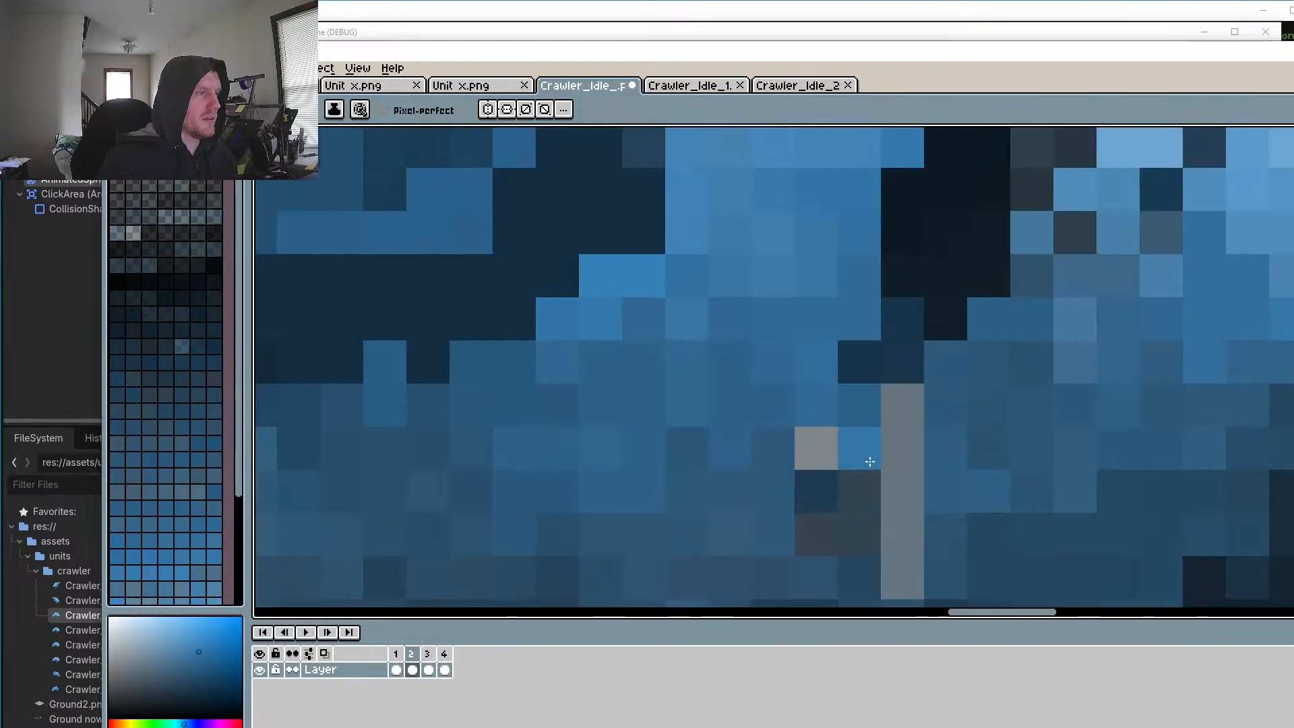
{"action": "left_click", "coordinate": [948, 406], "text": "alt"}
{"action": "mouse_move", "coordinate": [898, 421]}
{"action": "left_mouse_down"}
{"action": "mouse_move", "coordinate": [827, 449]}
{"action": "mouse_move", "coordinate": [921, 502]}
{"action": "mouse_move", "coordinate": [906, 583]}
{"action": "mouse_move", "coordinate": [856, 483]}
{"action": "mouse_move", "coordinate": [844, 518]}
{"action": "mouse_move", "coordinate": [834, 491]}
{"action": "left_mouse_up"}
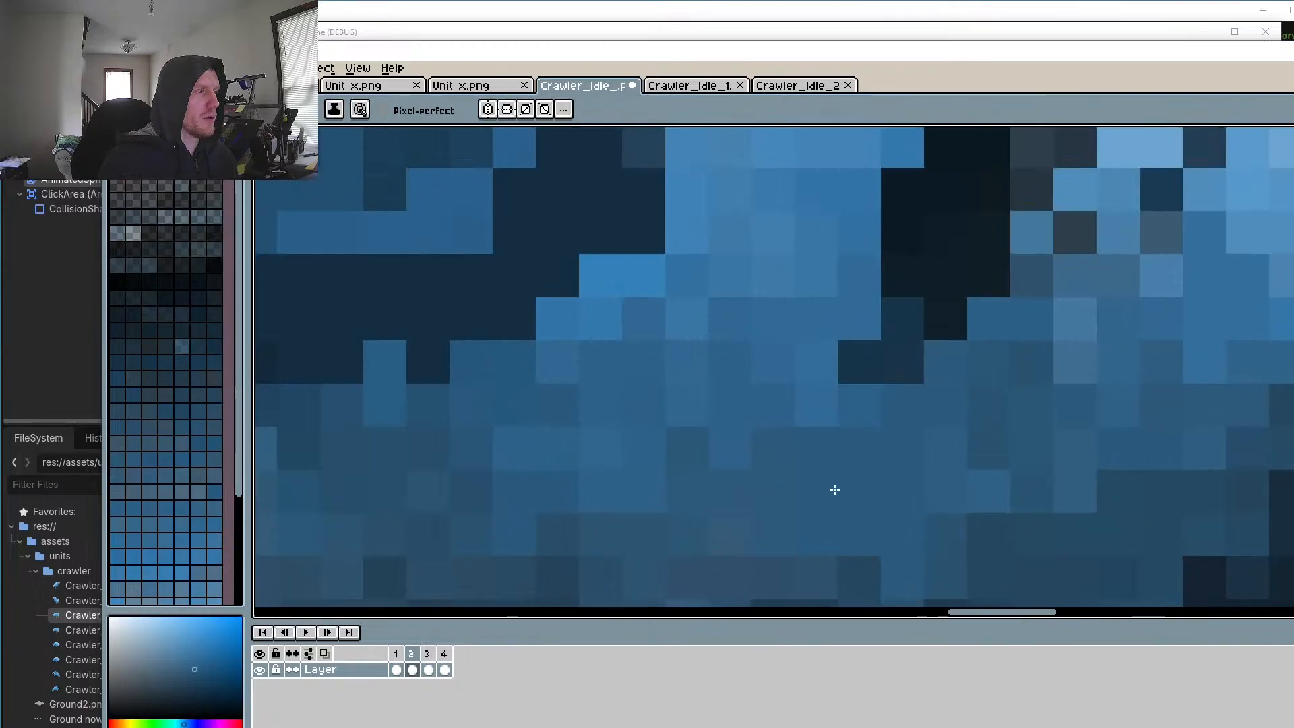
{"action": "scroll", "coordinate": [843, 505], "scroll_direction": "down", "scroll_amount": 4}
{"action": "scroll", "coordinate": [857, 526], "scroll_direction": "up", "scroll_amount": 3}
{"action": "left_click", "coordinate": [853, 540]}
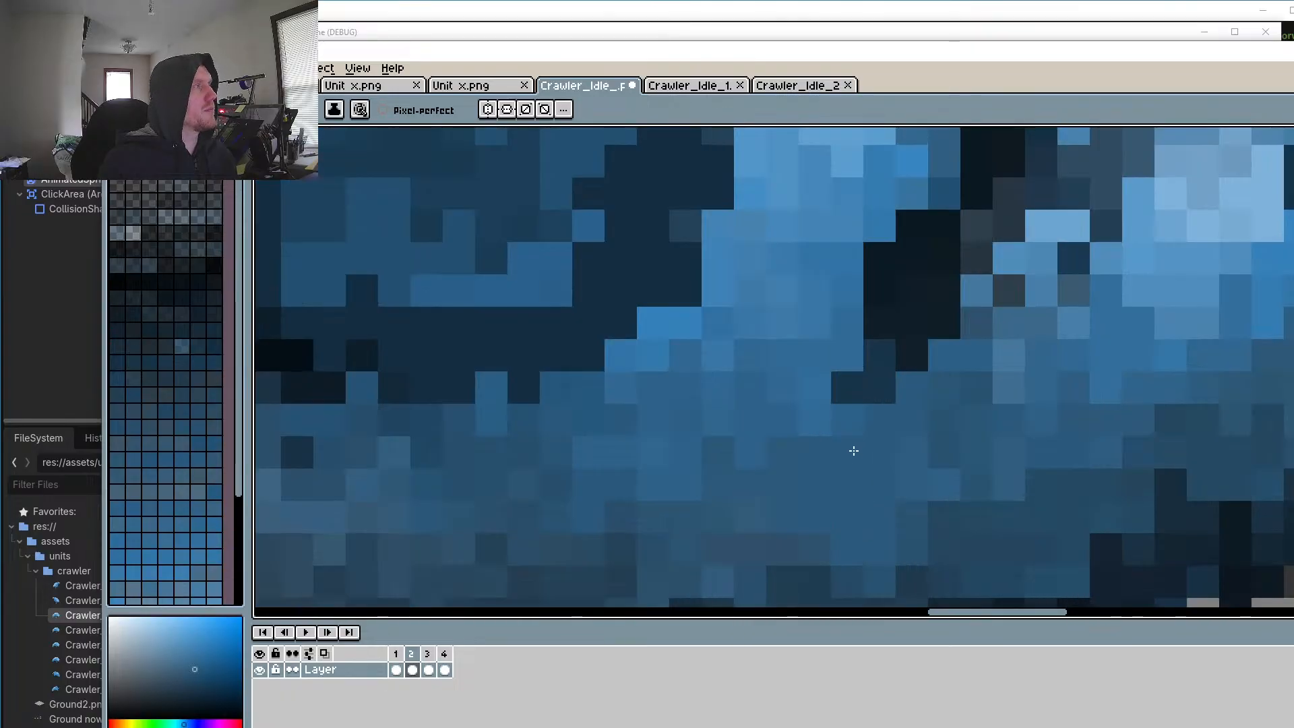
{"action": "scroll", "coordinate": [853, 450], "scroll_direction": "down", "scroll_amount": 5}
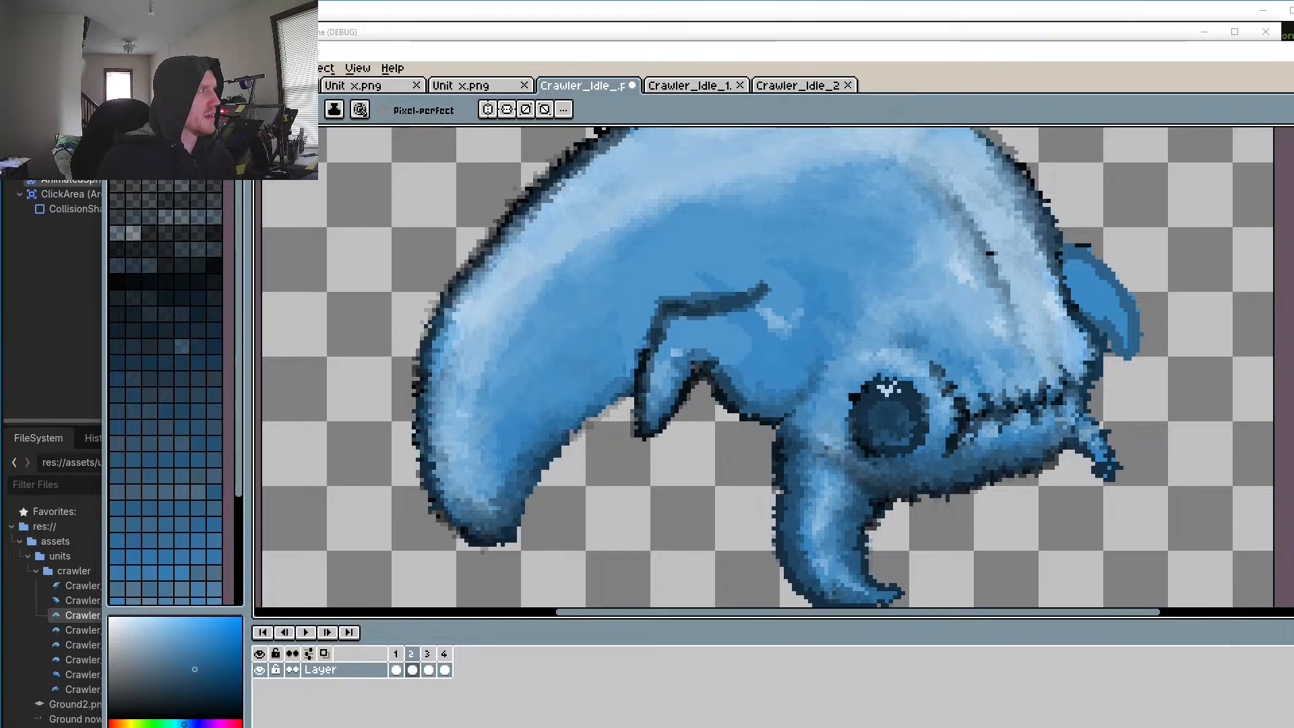
Step: Save the edited crawler animation, and switch to Godot to restart the game with the updated sprite
{"action": "left_click", "coordinate": [121, 68]}
{"action": "left_click", "coordinate": [129, 136]}
{"action": "left_click", "coordinate": [570, 13]}
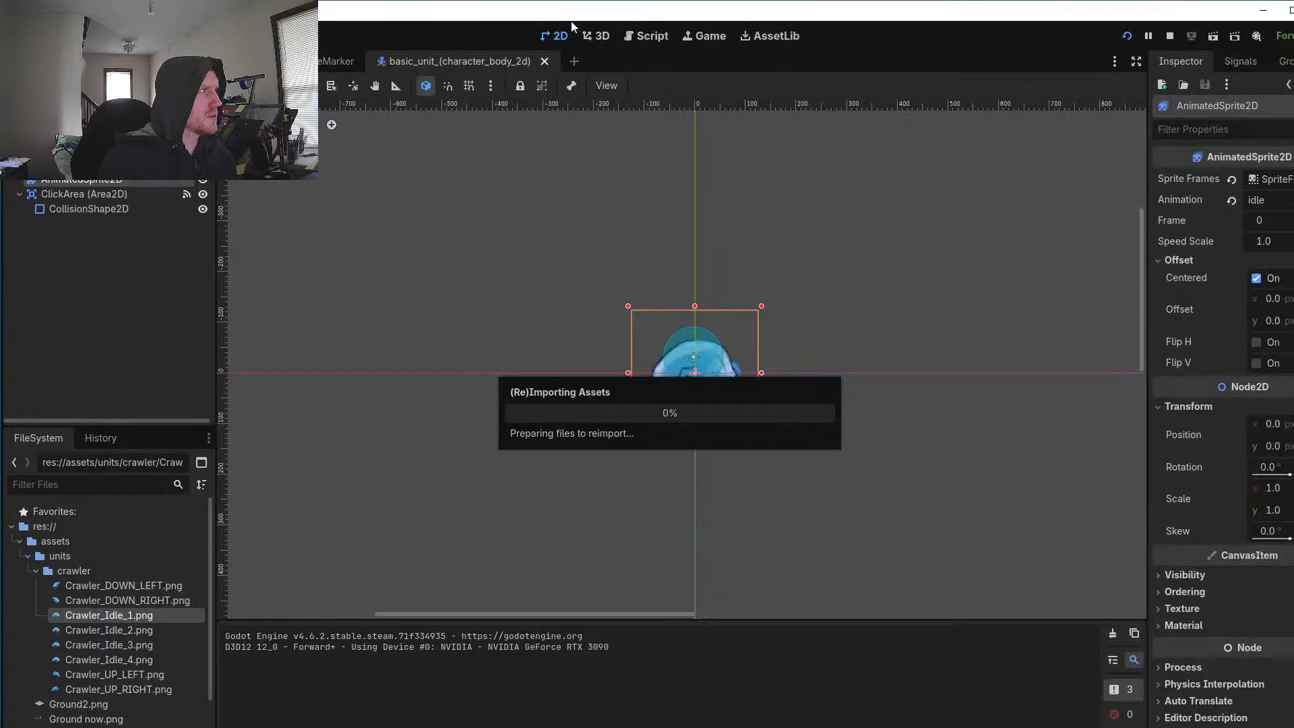
{"action": "left_click", "coordinate": [1123, 38]}
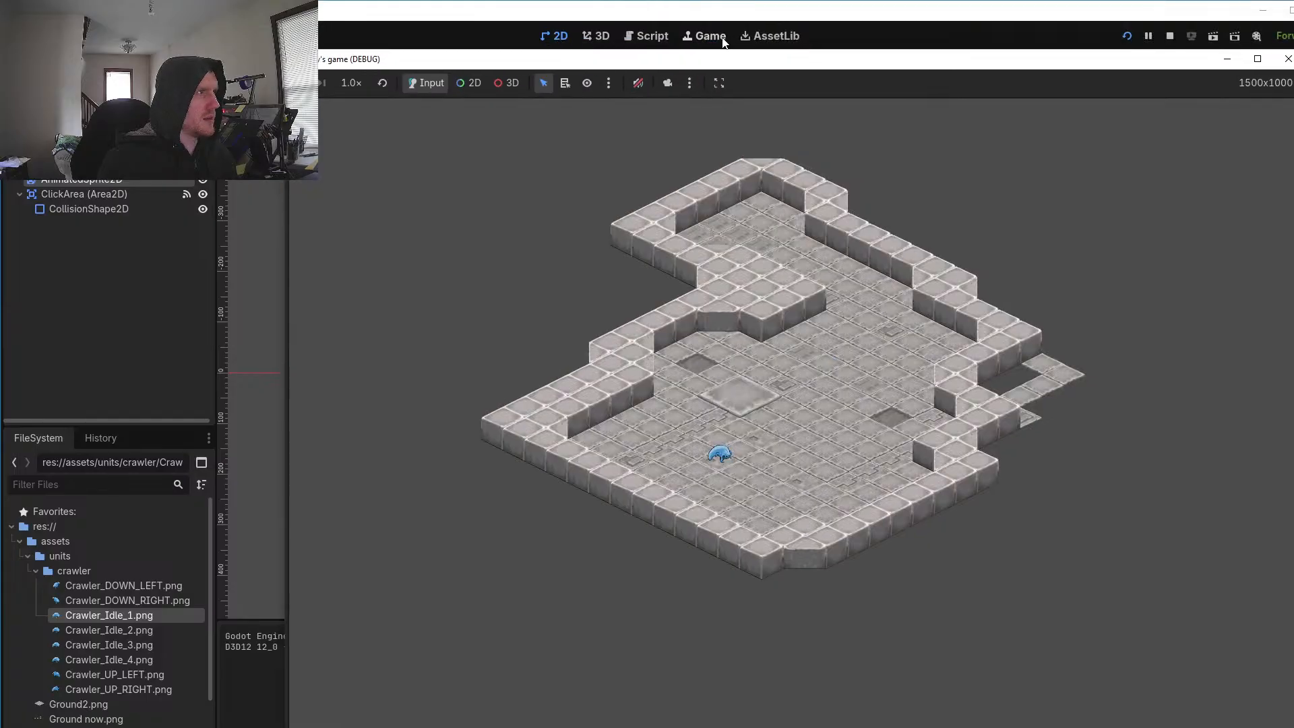
{"action": "left_click_drag", "start_coordinate": [747, 58], "coordinate": [649, 20]}
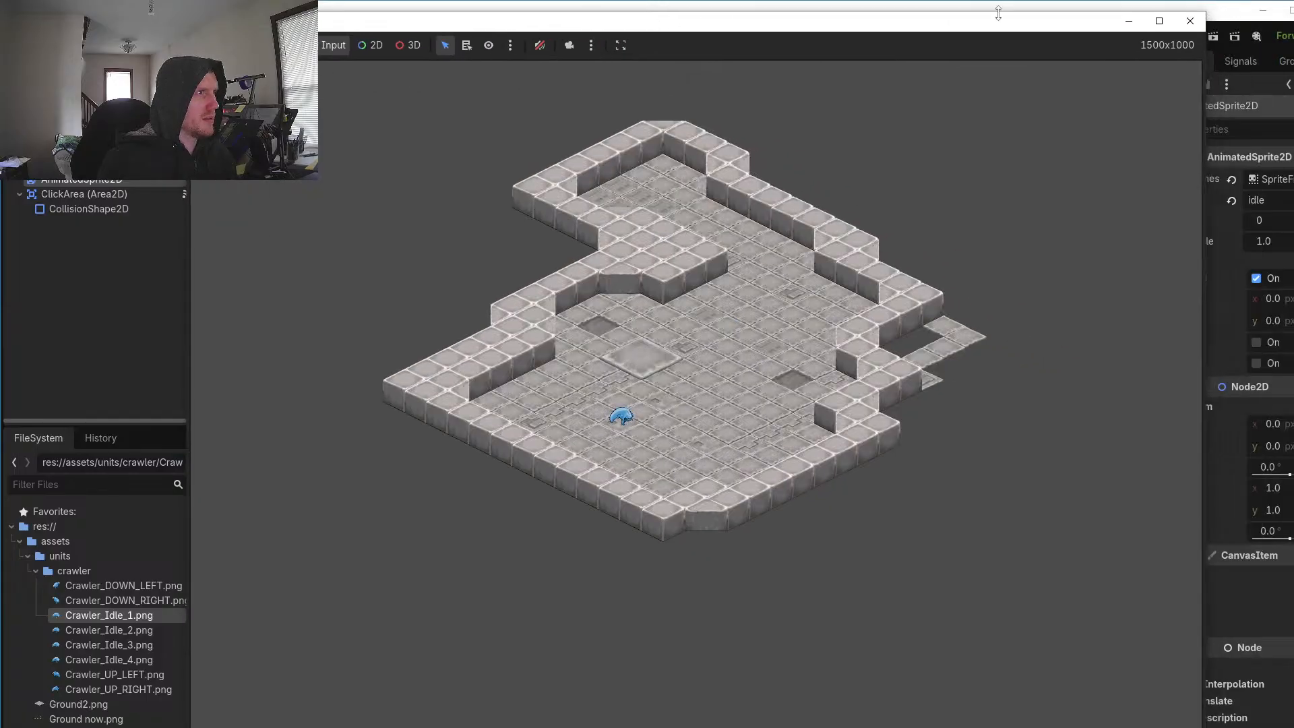
Step: Inspect the crawler's idle animation up close in the running game, and close the game window
{"action": "left_click", "coordinate": [569, 45]}
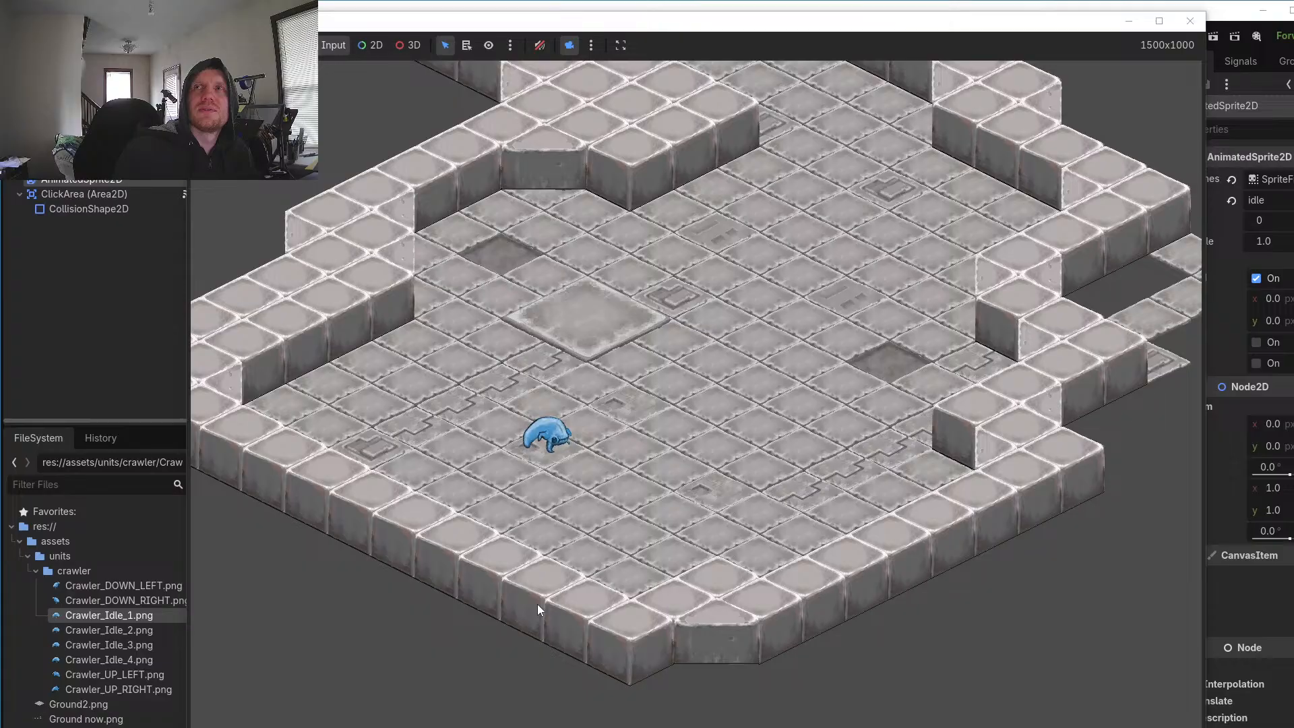
{"action": "left_click", "coordinate": [617, 499]}
{"action": "left_click", "coordinate": [679, 461]}
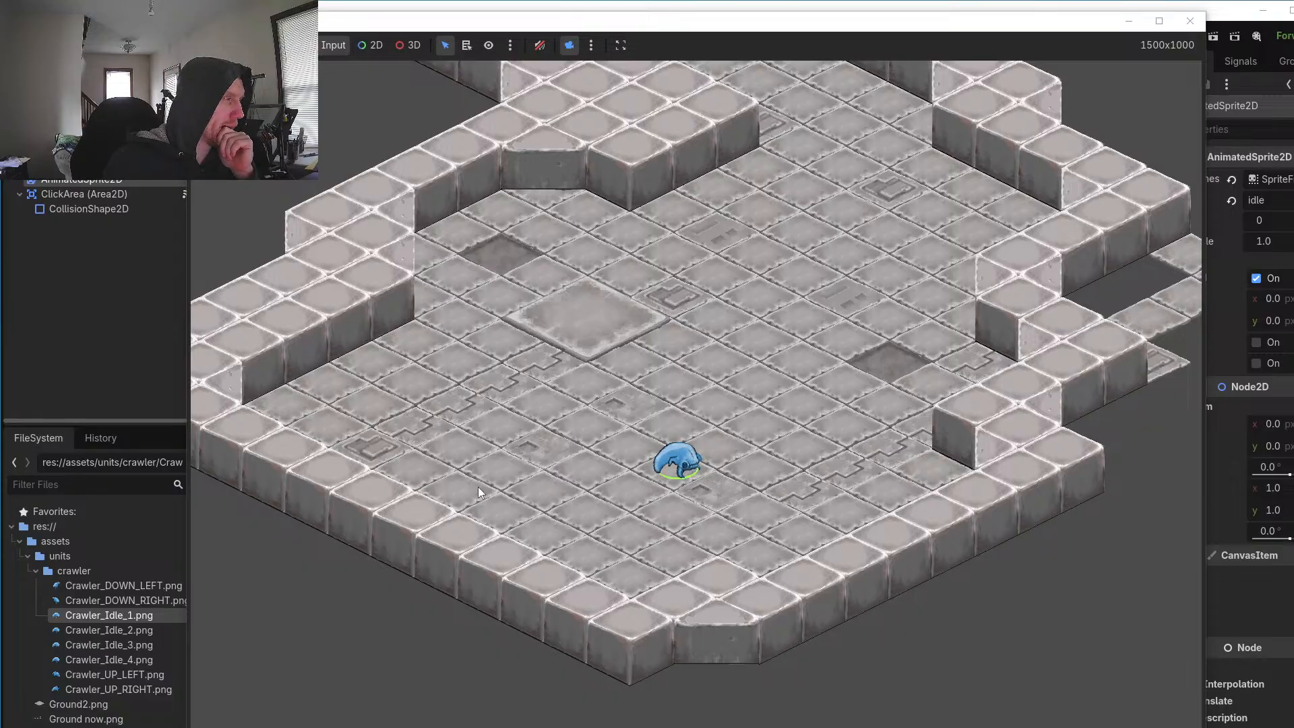
{"action": "left_click", "coordinate": [1191, 20]}
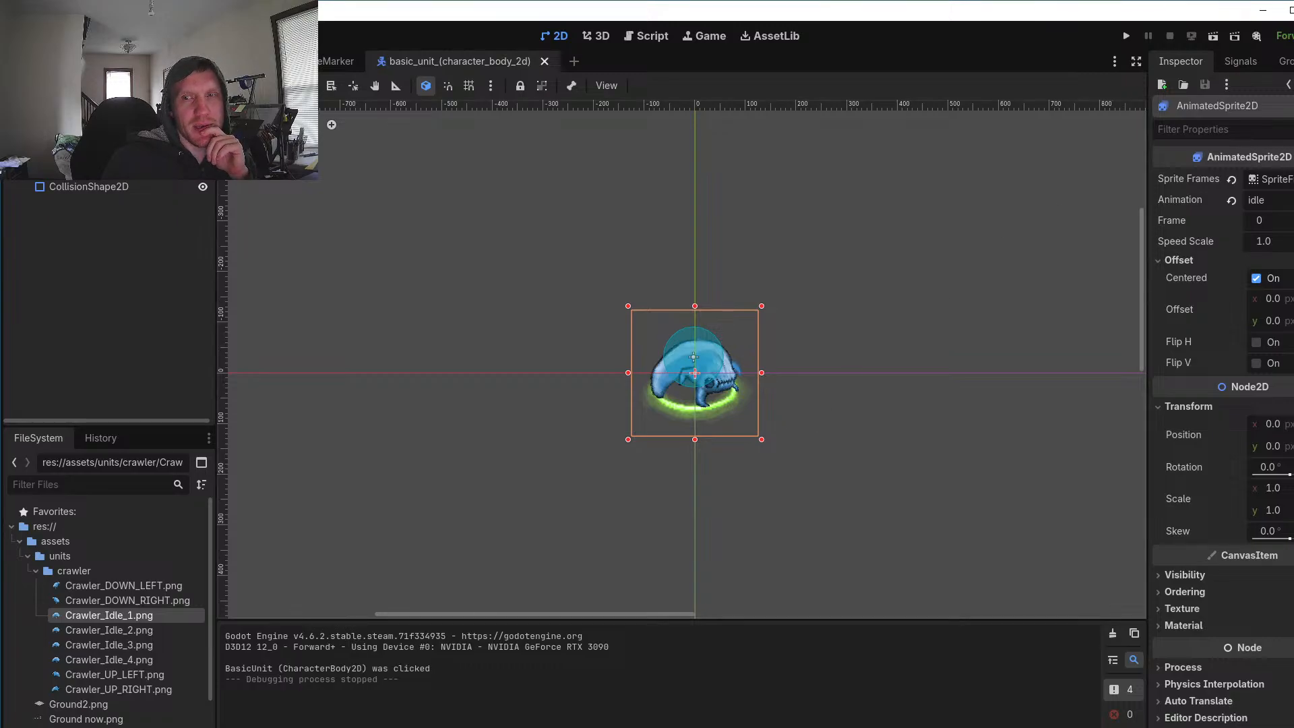
Step: Switch back to Aseprite and sample the light blue highlight beside the small leg's upper crease in frame 2 for painting
{"action": "key", "text": "alt+Tab"}
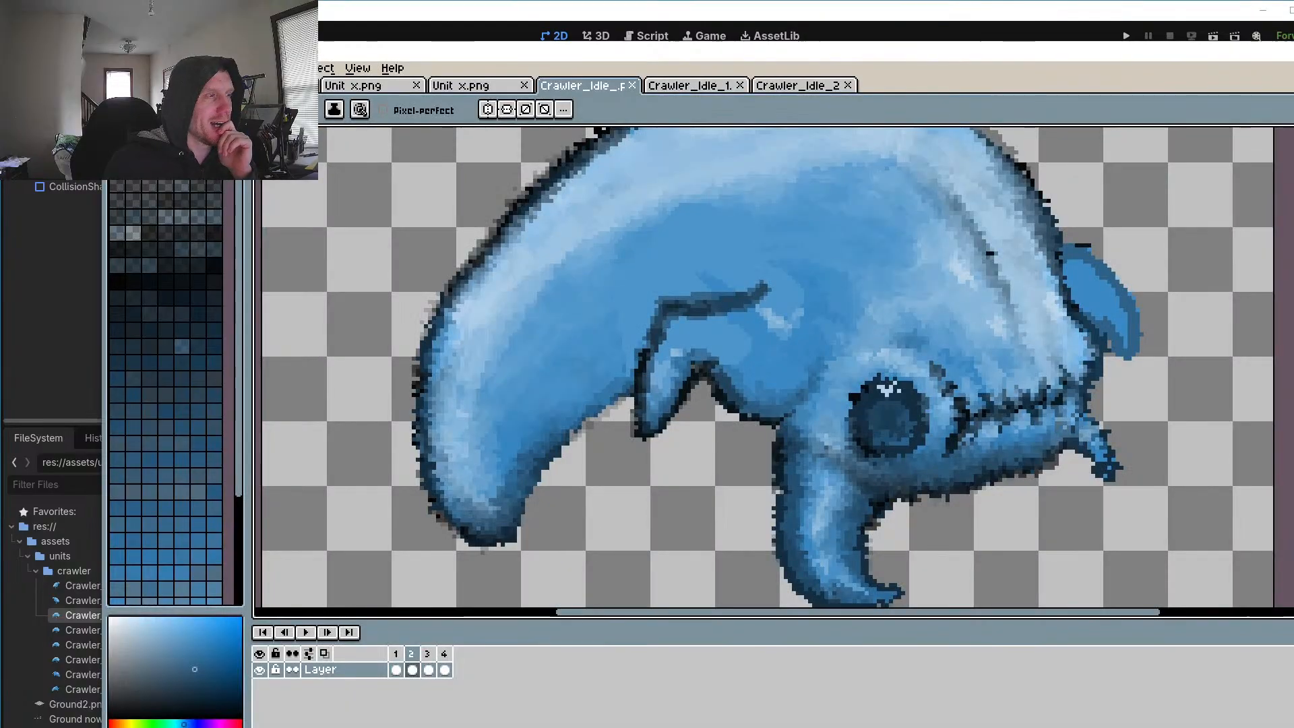
{"action": "left_click_drag", "start_coordinate": [845, 335], "coordinate": [905, 407]}
{"action": "scroll", "coordinate": [795, 418], "scroll_direction": "up", "scroll_amount": 1}
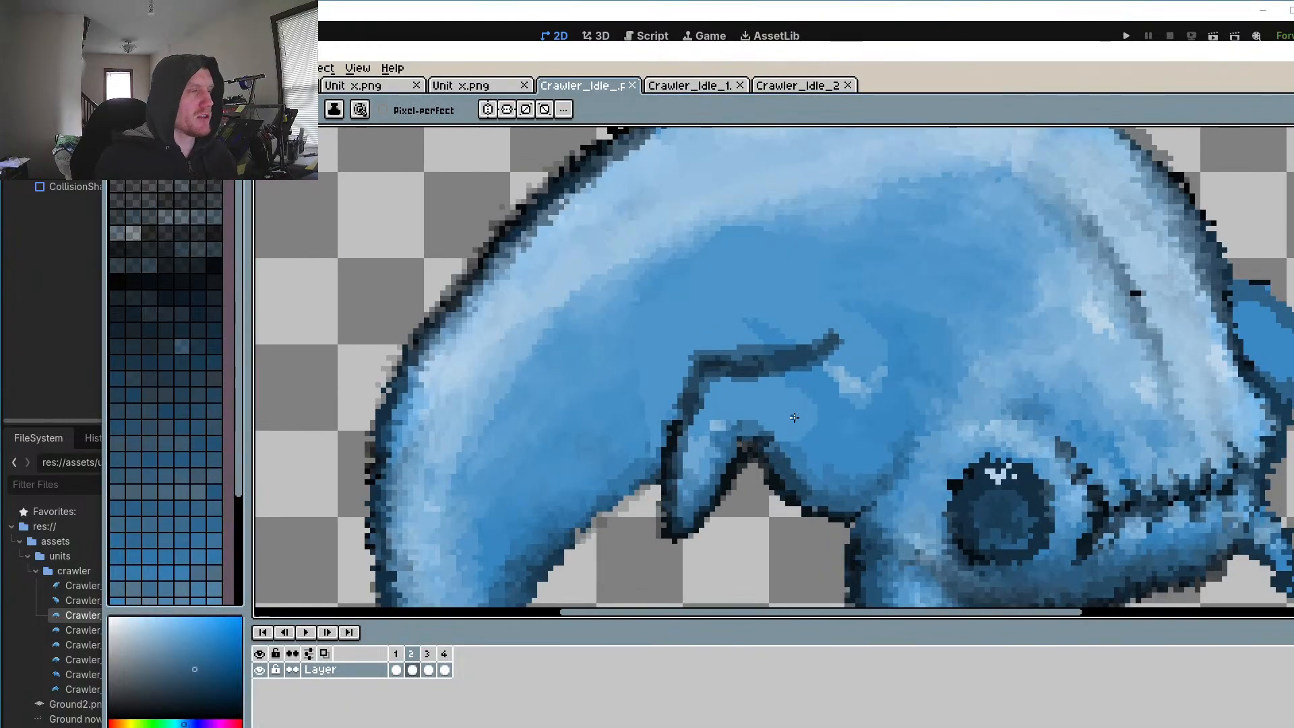
{"action": "scroll", "coordinate": [794, 421], "scroll_direction": "up", "scroll_amount": 1}
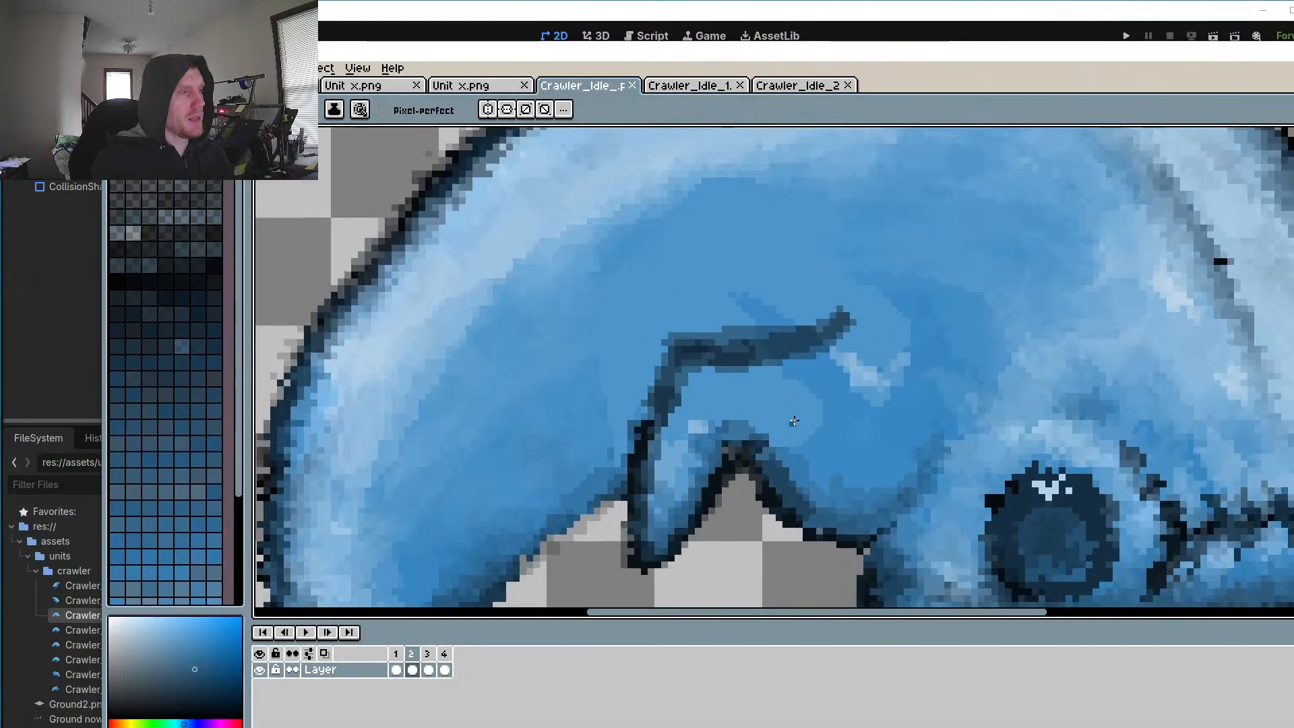
{"action": "key", "text": "i"}
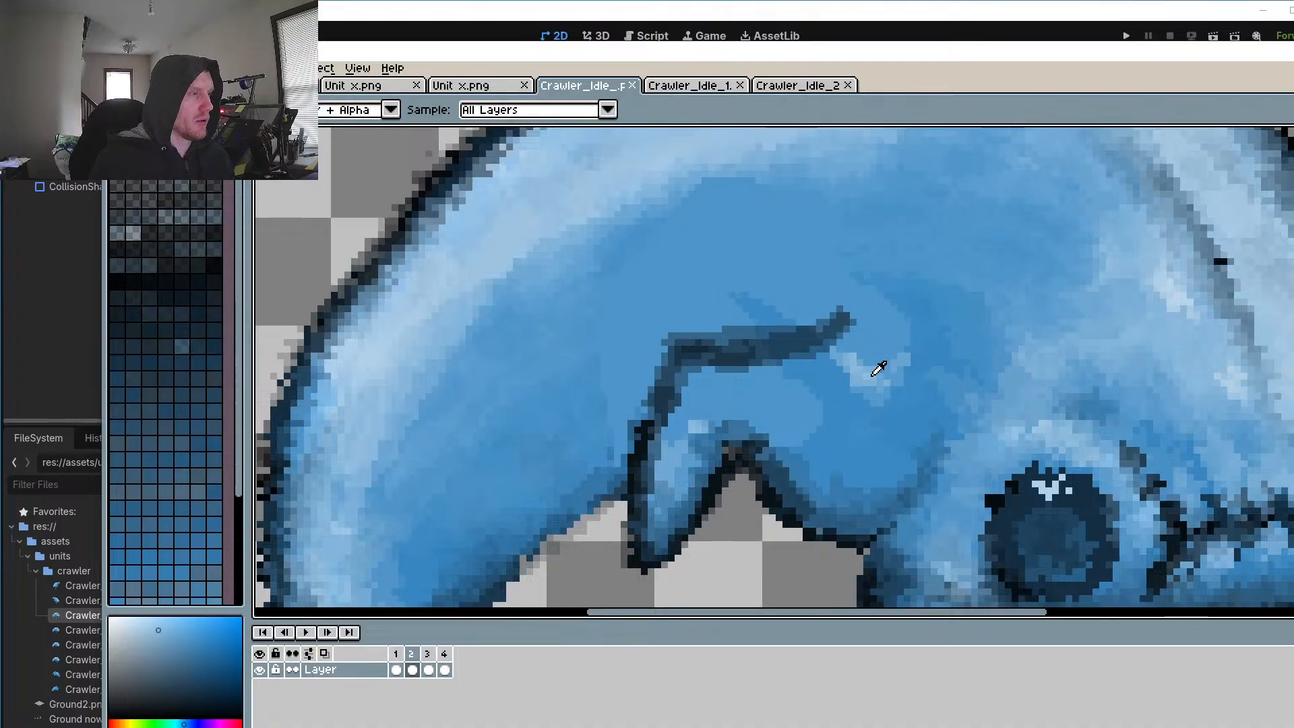
{"action": "left_click", "coordinate": [869, 376]}
{"action": "key", "text": "b"}
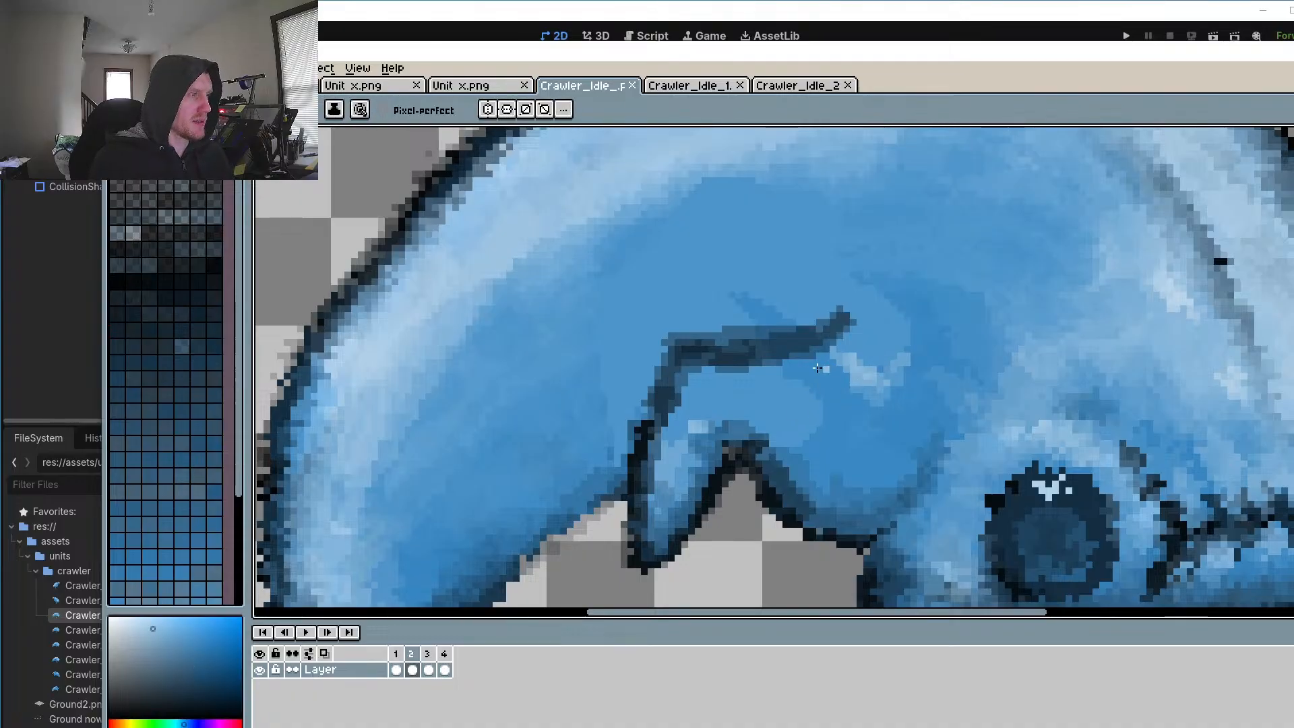
Step: Compare frame 2 with frame 1, and paint light blue highlights below and above the small leg's dark upper crease in frame 2
{"action": "scroll", "coordinate": [740, 397], "scroll_direction": "down", "scroll_amount": 2}
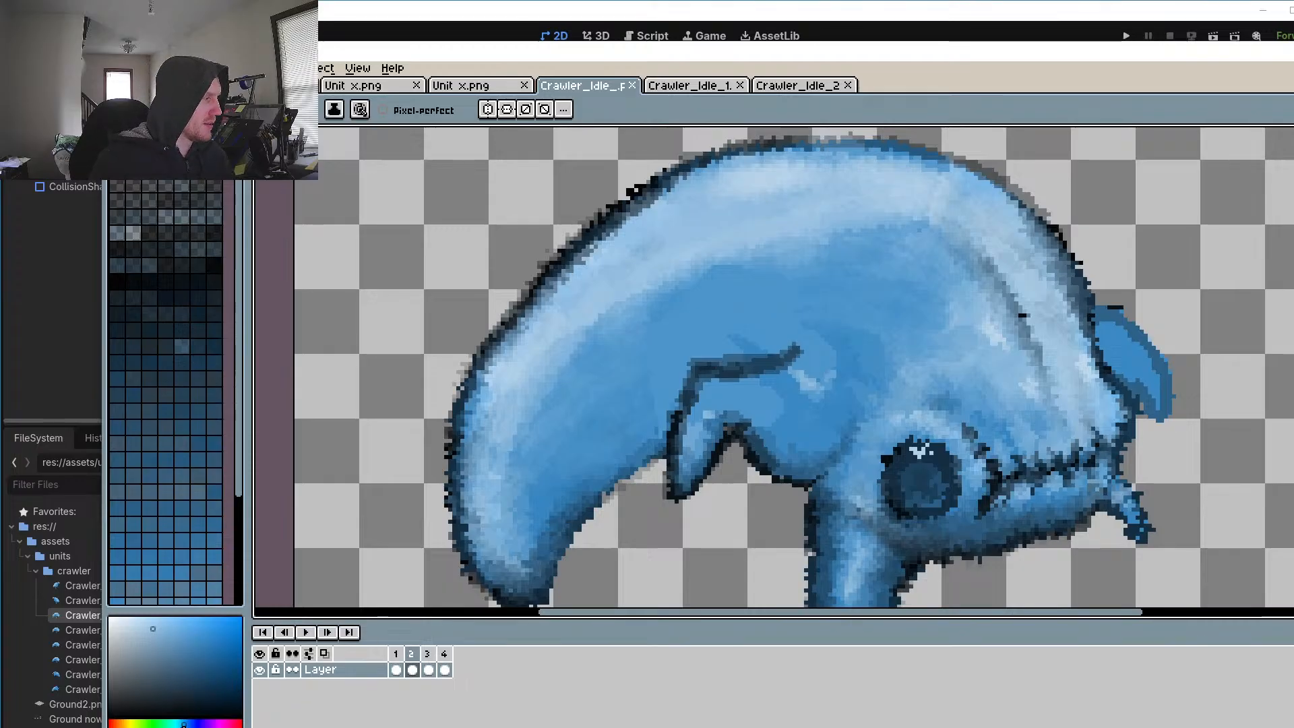
{"action": "scroll", "coordinate": [766, 384], "scroll_direction": "up", "scroll_amount": 3}
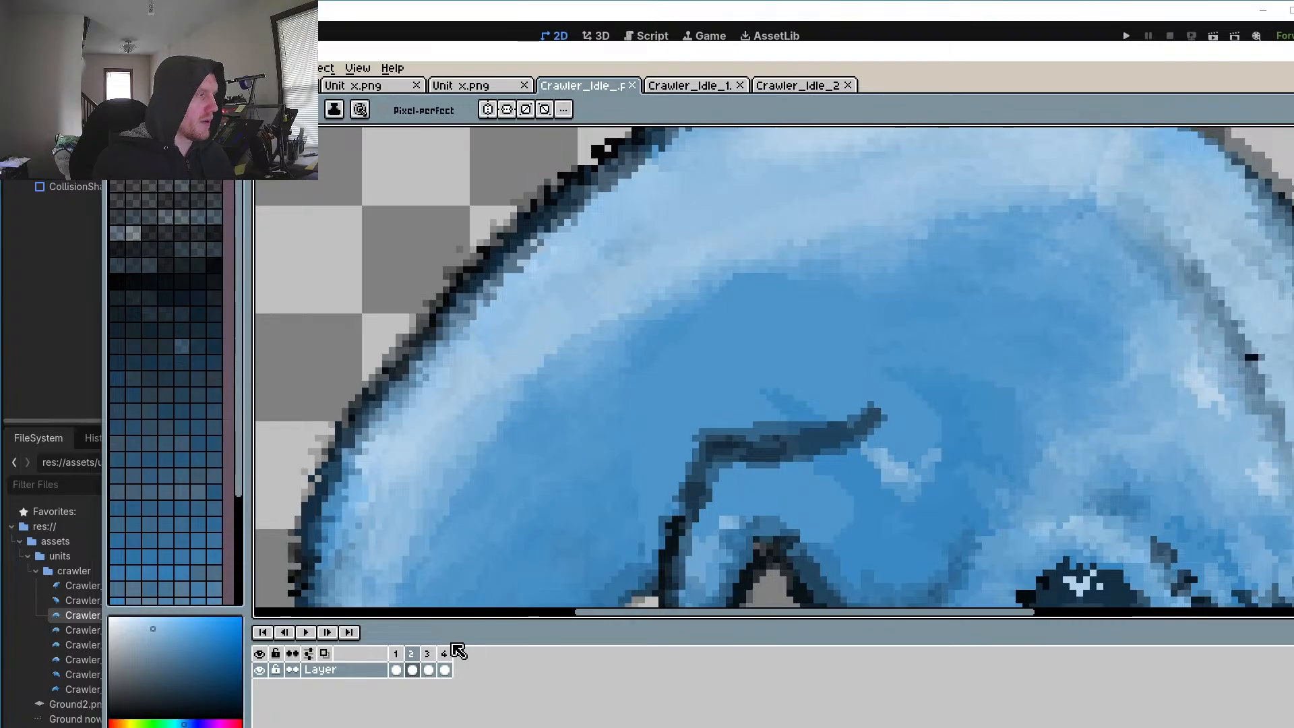
{"action": "left_click", "coordinate": [395, 655]}
{"action": "left_click", "coordinate": [413, 655]}
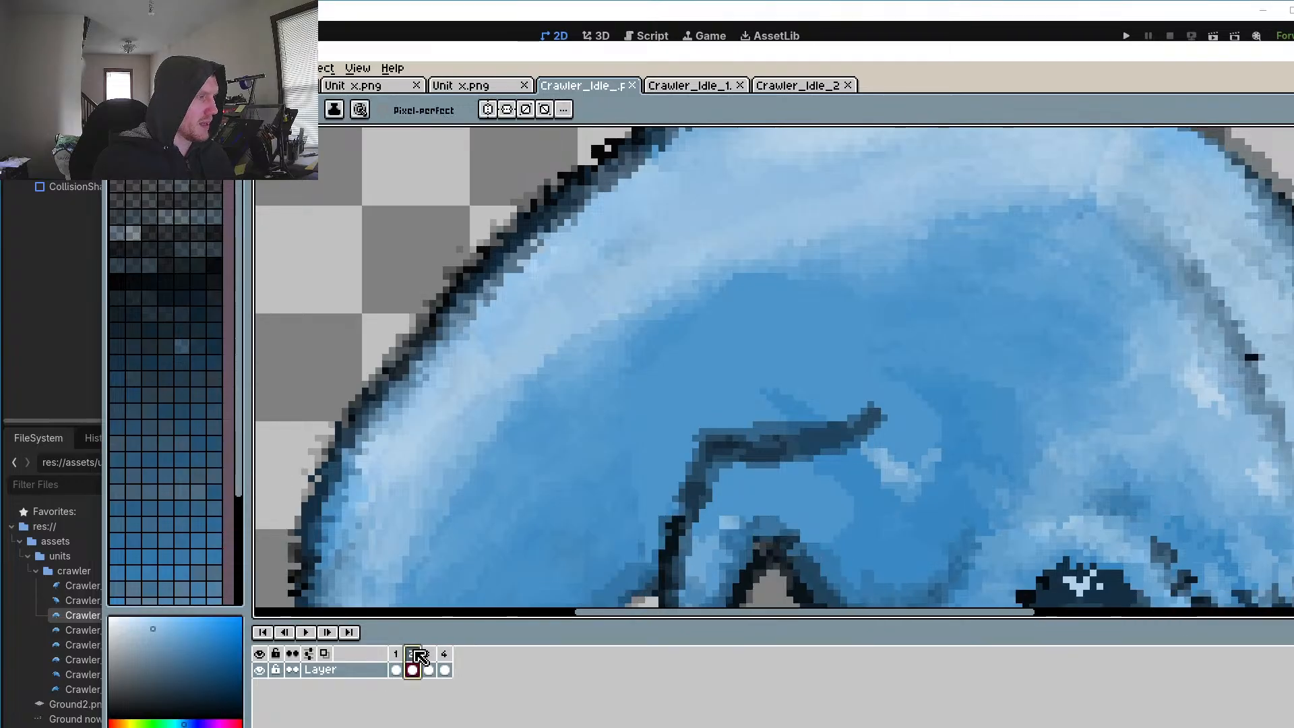
{"action": "mouse_move", "coordinate": [731, 474]}
{"action": "left_mouse_down"}
{"action": "mouse_move", "coordinate": [870, 442]}
{"action": "mouse_move", "coordinate": [750, 467]}
{"action": "mouse_move", "coordinate": [789, 457]}
{"action": "left_mouse_up"}
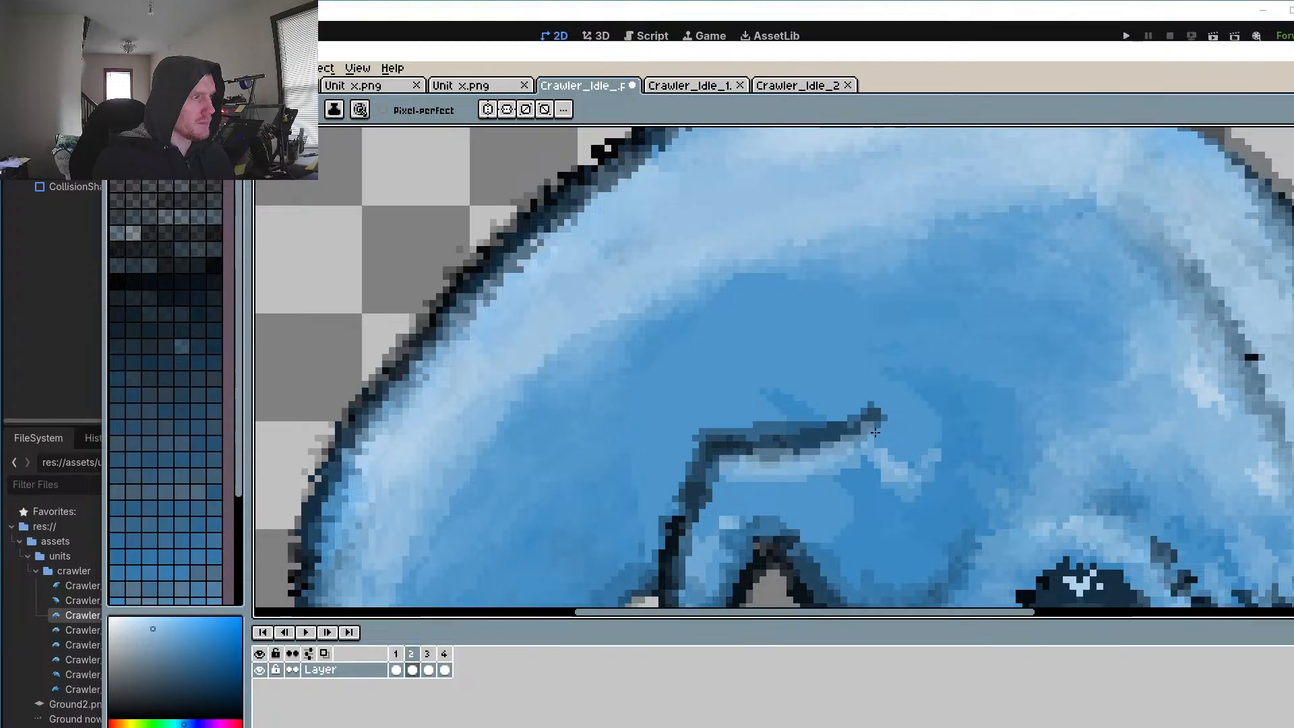
{"action": "mouse_move", "coordinate": [884, 435]}
{"action": "left_mouse_down"}
{"action": "mouse_move", "coordinate": [857, 395]}
{"action": "mouse_move", "coordinate": [889, 409]}
{"action": "mouse_move", "coordinate": [879, 388]}
{"action": "mouse_move", "coordinate": [826, 388]}
{"action": "mouse_move", "coordinate": [883, 385]}
{"action": "mouse_move", "coordinate": [806, 404]}
{"action": "mouse_move", "coordinate": [838, 384]}
{"action": "mouse_move", "coordinate": [881, 389]}
{"action": "mouse_move", "coordinate": [866, 414]}
{"action": "mouse_move", "coordinate": [895, 372]}
{"action": "mouse_move", "coordinate": [911, 415]}
{"action": "left_mouse_up"}
{"action": "scroll", "coordinate": [903, 411], "scroll_direction": "down", "scroll_amount": 5}
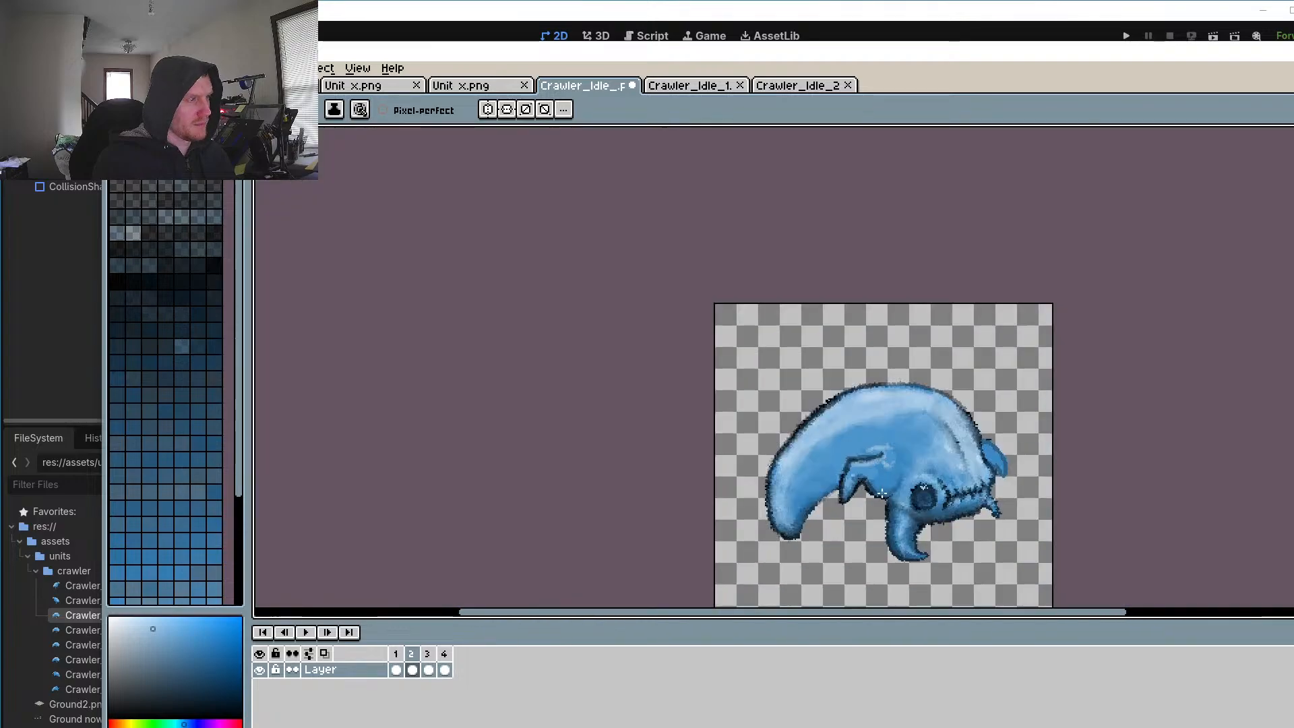
{"action": "scroll", "coordinate": [869, 397], "scroll_direction": "up", "scroll_amount": 5}
{"action": "scroll", "coordinate": [850, 385], "scroll_direction": "up", "scroll_amount": 2}
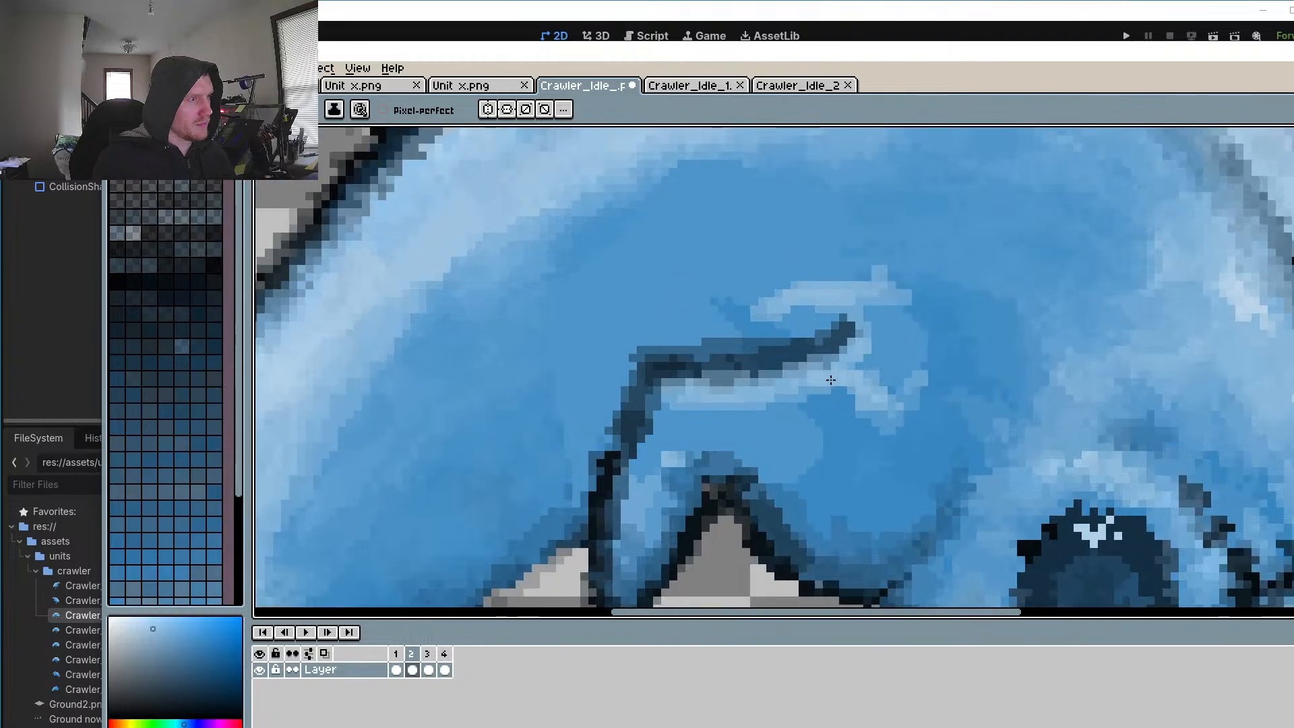
Step: Extend the light blue highlight down the small leg's front side in frame 2, joining it to the highlight under the upper crease
{"action": "scroll", "coordinate": [841, 385], "scroll_direction": "down", "scroll_amount": 4}
{"action": "scroll", "coordinate": [834, 432], "scroll_direction": "up", "scroll_amount": 5}
{"action": "left_click_drag", "start_coordinate": [818, 400], "coordinate": [704, 438]}
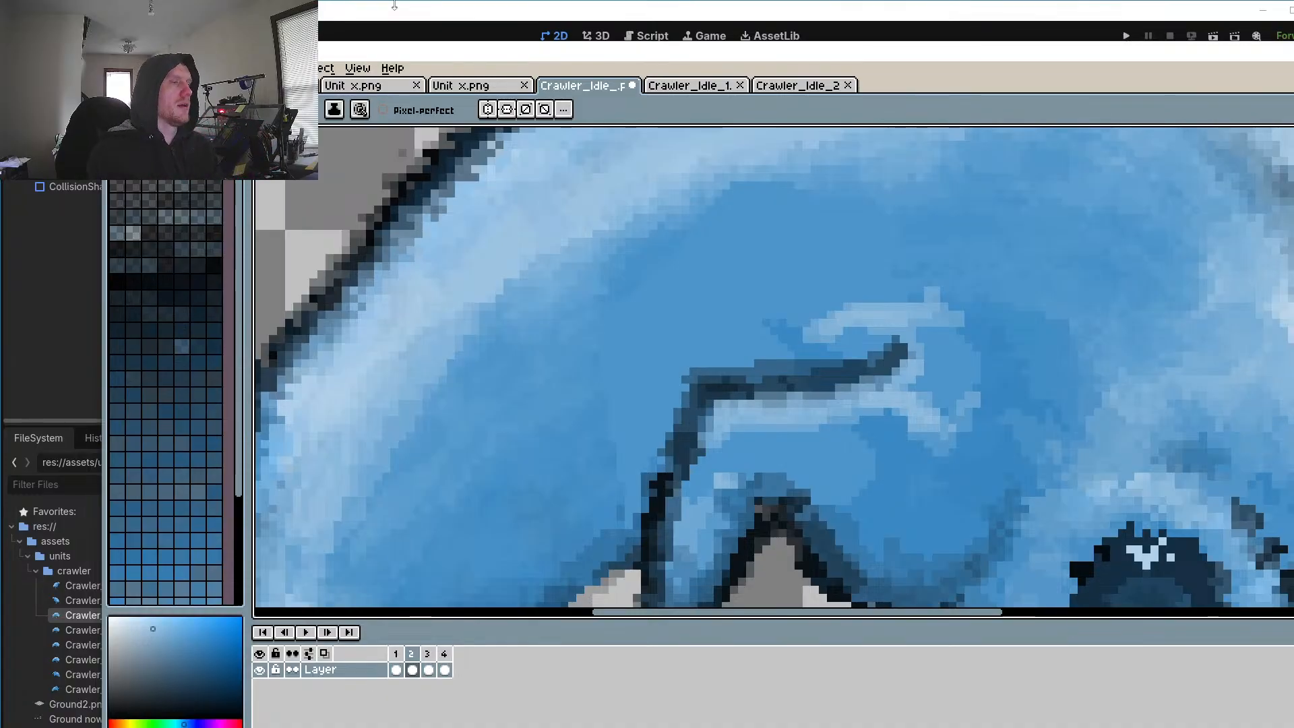
{"action": "scroll", "coordinate": [867, 390], "scroll_direction": "down", "scroll_amount": 5}
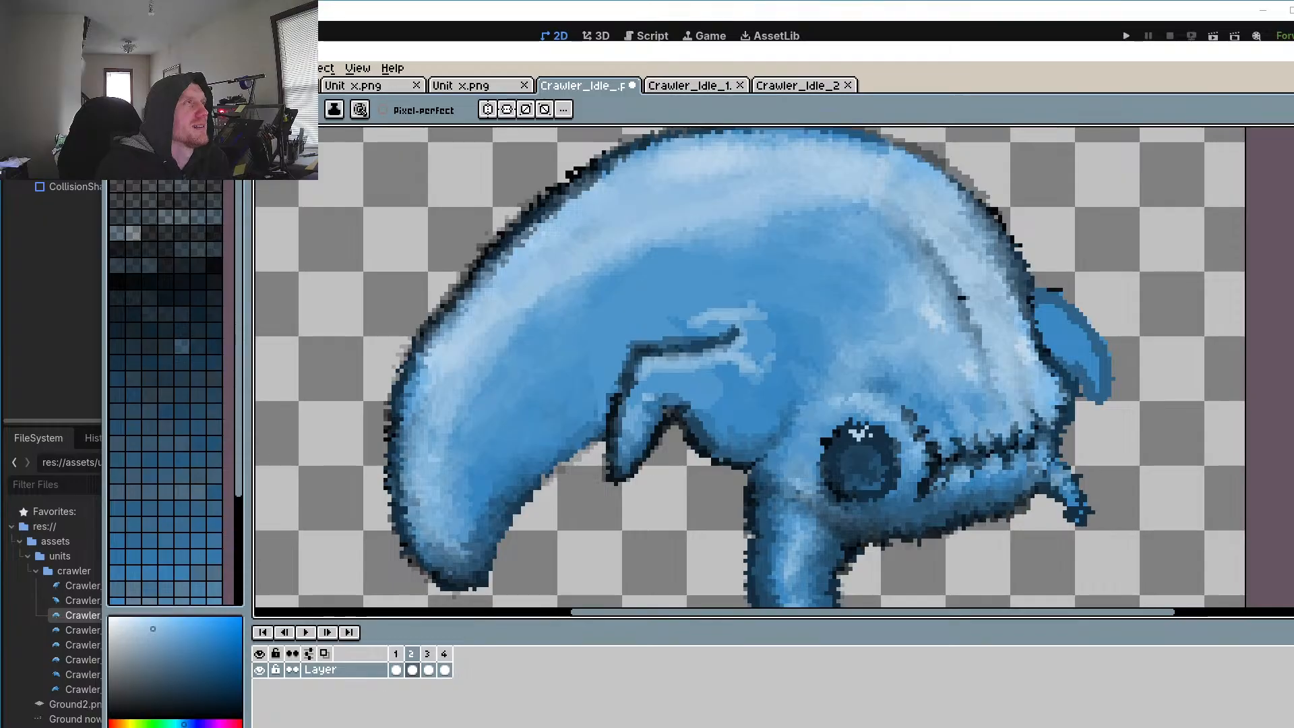
{"action": "scroll", "coordinate": [611, 428], "scroll_direction": "up", "scroll_amount": 5}
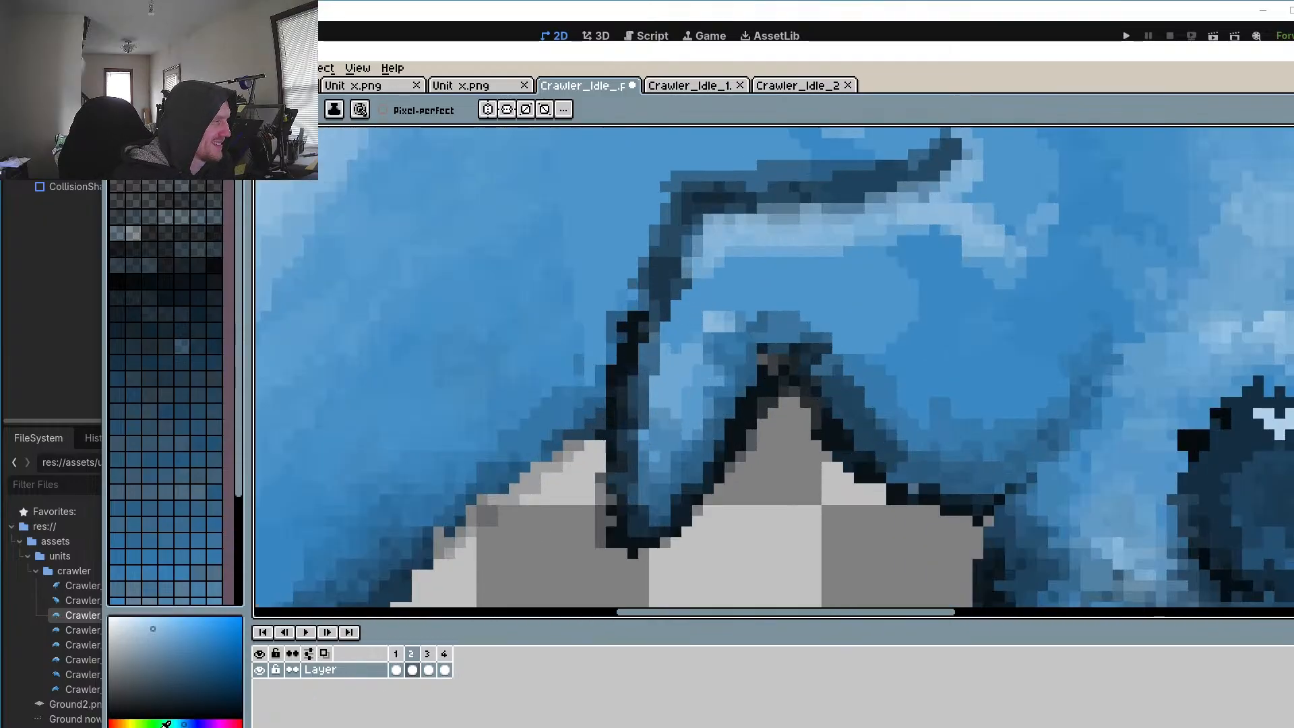
{"action": "mouse_move", "coordinate": [691, 328]}
{"action": "left_mouse_down"}
{"action": "mouse_move", "coordinate": [698, 249]}
{"action": "mouse_move", "coordinate": [676, 378]}
{"action": "mouse_move", "coordinate": [703, 239]}
{"action": "mouse_move", "coordinate": [671, 411]}
{"action": "mouse_move", "coordinate": [703, 238]}
{"action": "mouse_move", "coordinate": [665, 395]}
{"action": "mouse_move", "coordinate": [692, 267]}
{"action": "left_mouse_up"}
{"action": "scroll", "coordinate": [630, 471], "scroll_direction": "down", "scroll_amount": 3}
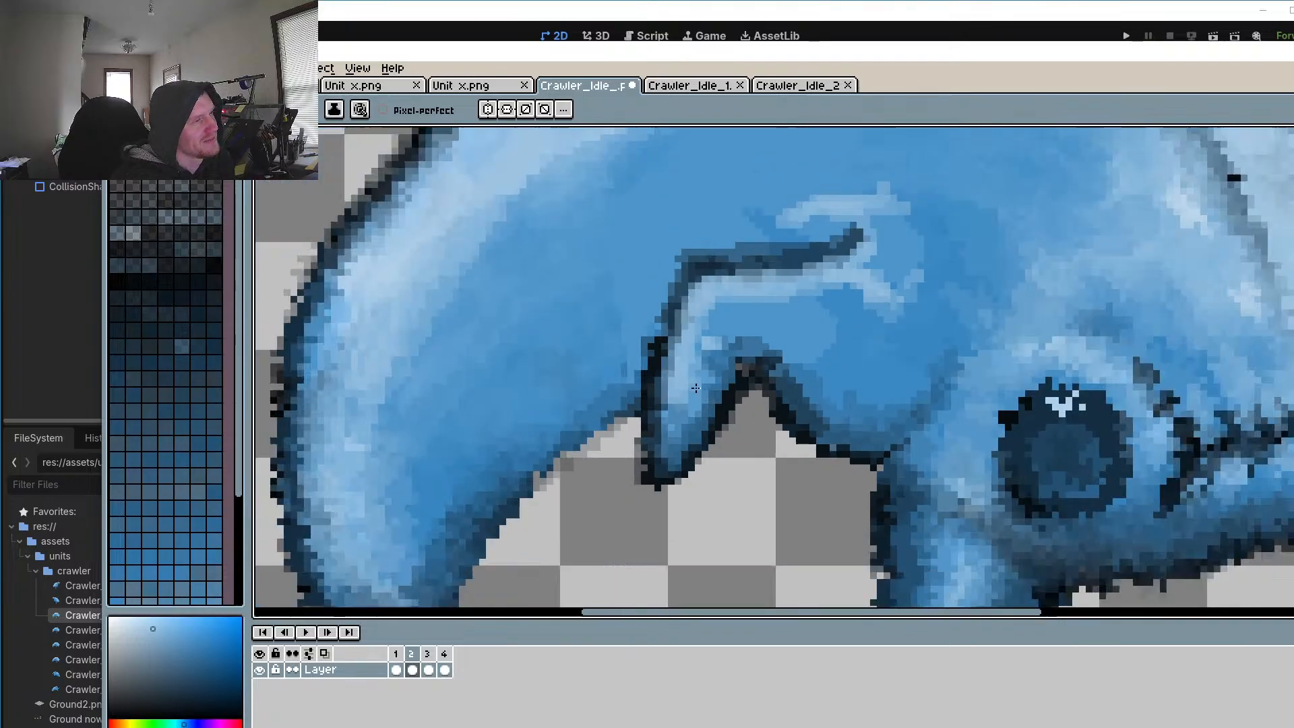
{"action": "scroll", "coordinate": [674, 439], "scroll_direction": "up", "scroll_amount": 2}
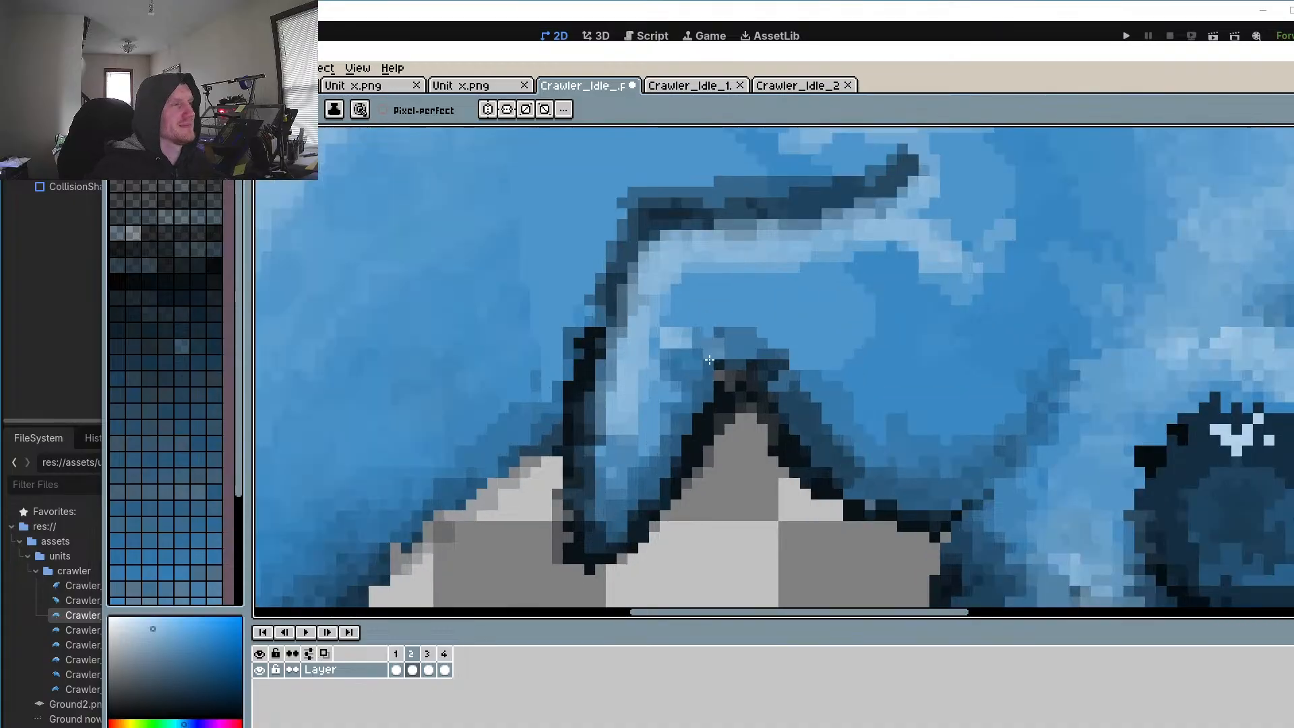
Step: Sample the mid blue above the leg notch and paint over the stray light pixels and dark shading inside the small leg in frame 2
{"action": "key", "text": "o"}
{"action": "left_click", "coordinate": [708, 325]}
{"action": "key", "text": "b"}
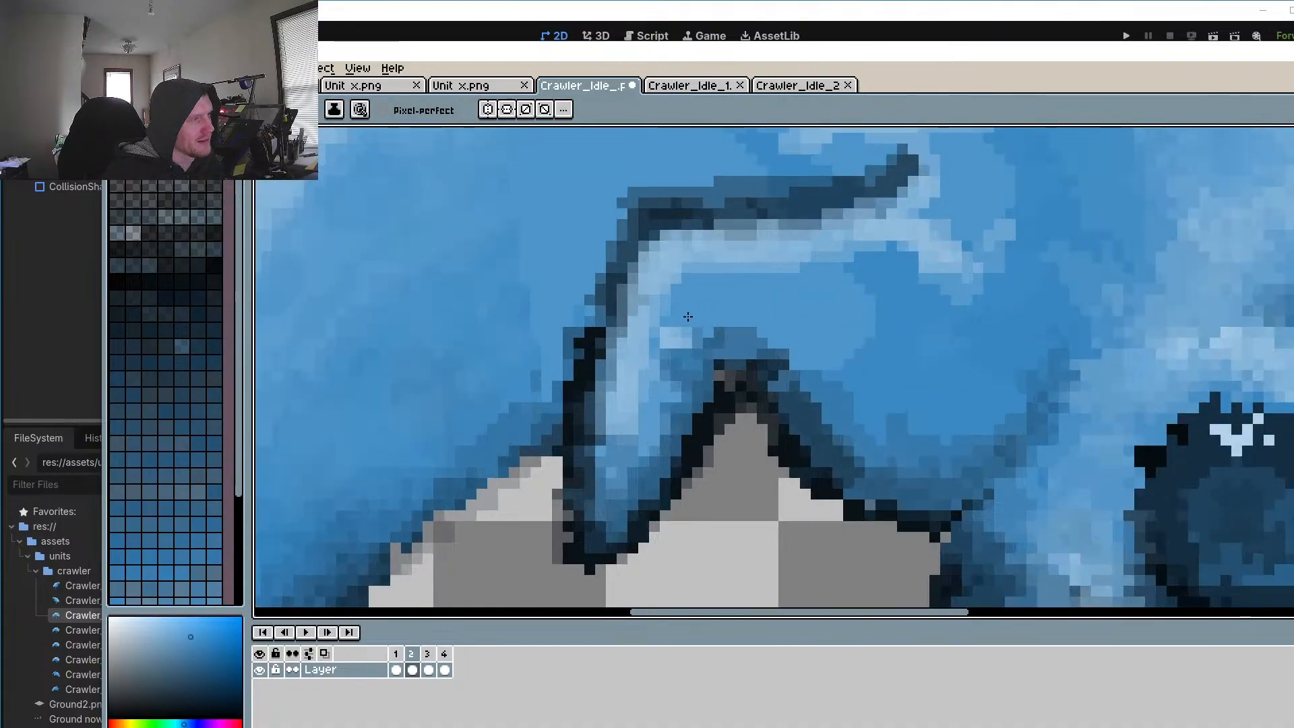
{"action": "mouse_move", "coordinate": [686, 352]}
{"action": "left_mouse_down"}
{"action": "mouse_move", "coordinate": [665, 407]}
{"action": "mouse_move", "coordinate": [738, 333]}
{"action": "mouse_move", "coordinate": [664, 338]}
{"action": "mouse_move", "coordinate": [632, 428]}
{"action": "mouse_move", "coordinate": [631, 481]}
{"action": "mouse_move", "coordinate": [595, 486]}
{"action": "left_mouse_up"}
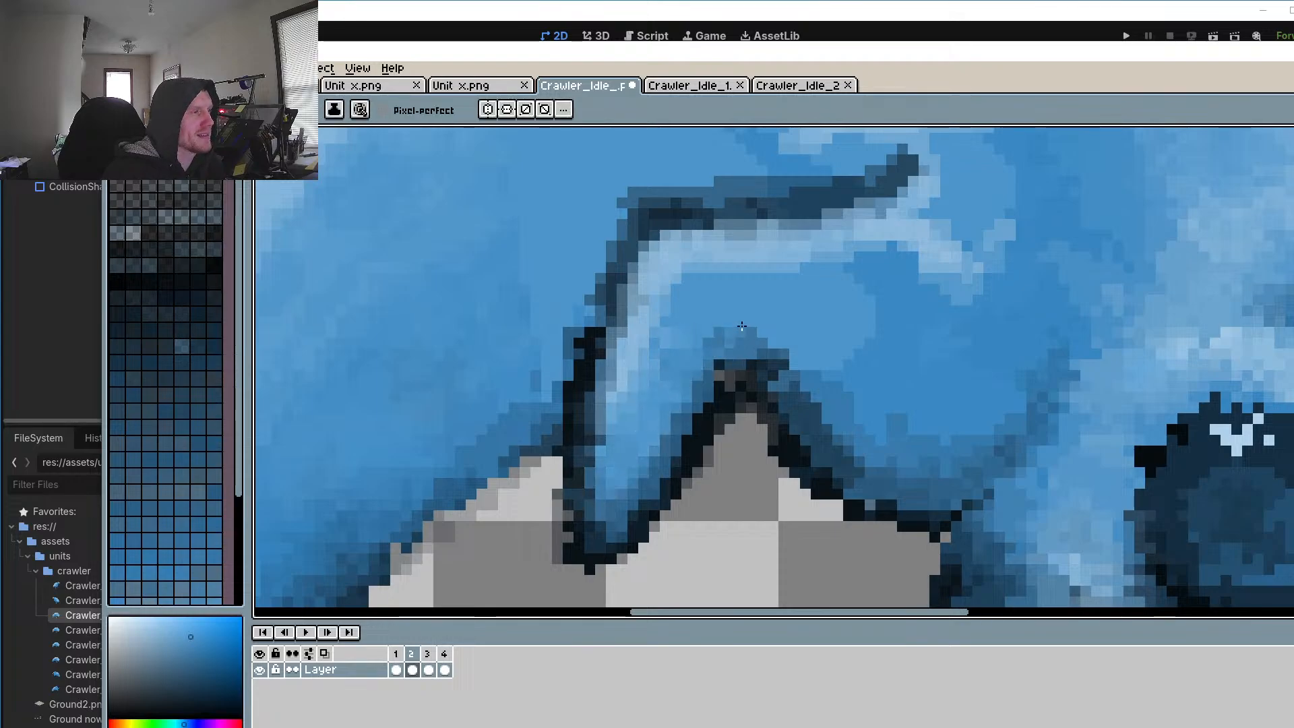
{"action": "left_click_drag", "start_coordinate": [793, 334], "coordinate": [760, 373]}
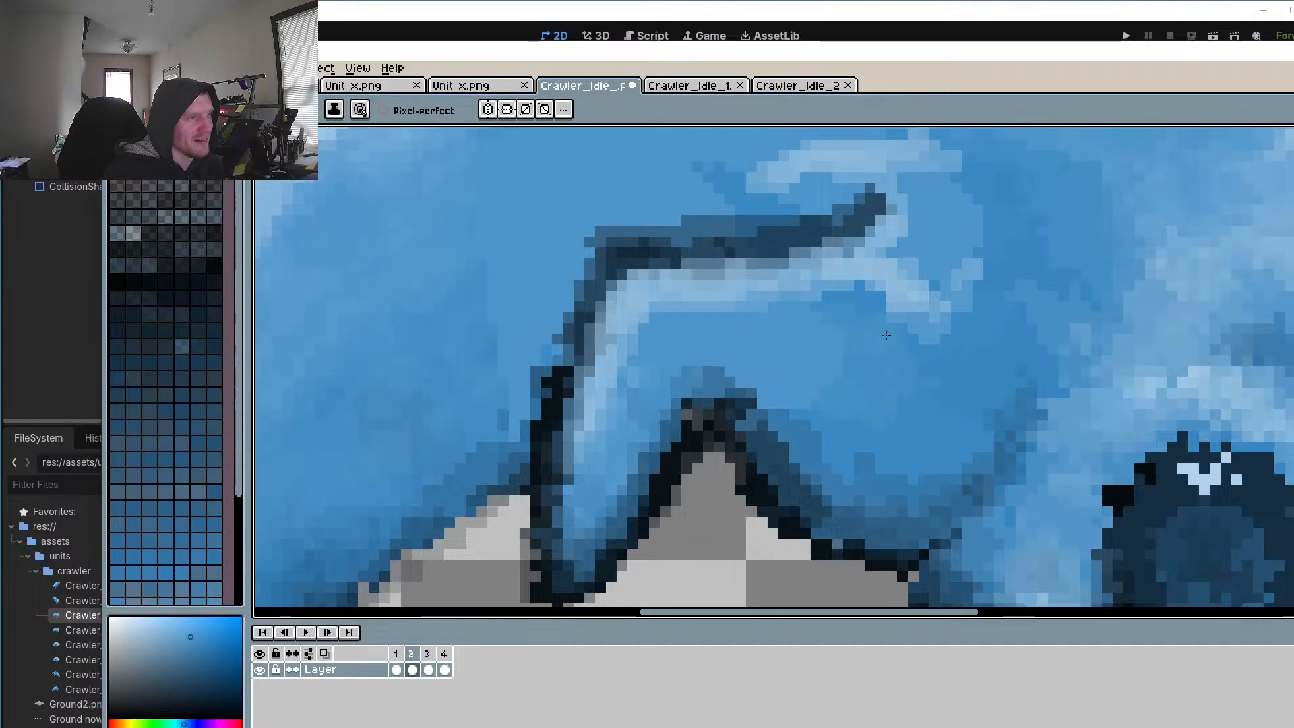
{"action": "left_click_drag", "start_coordinate": [904, 381], "coordinate": [806, 400]}
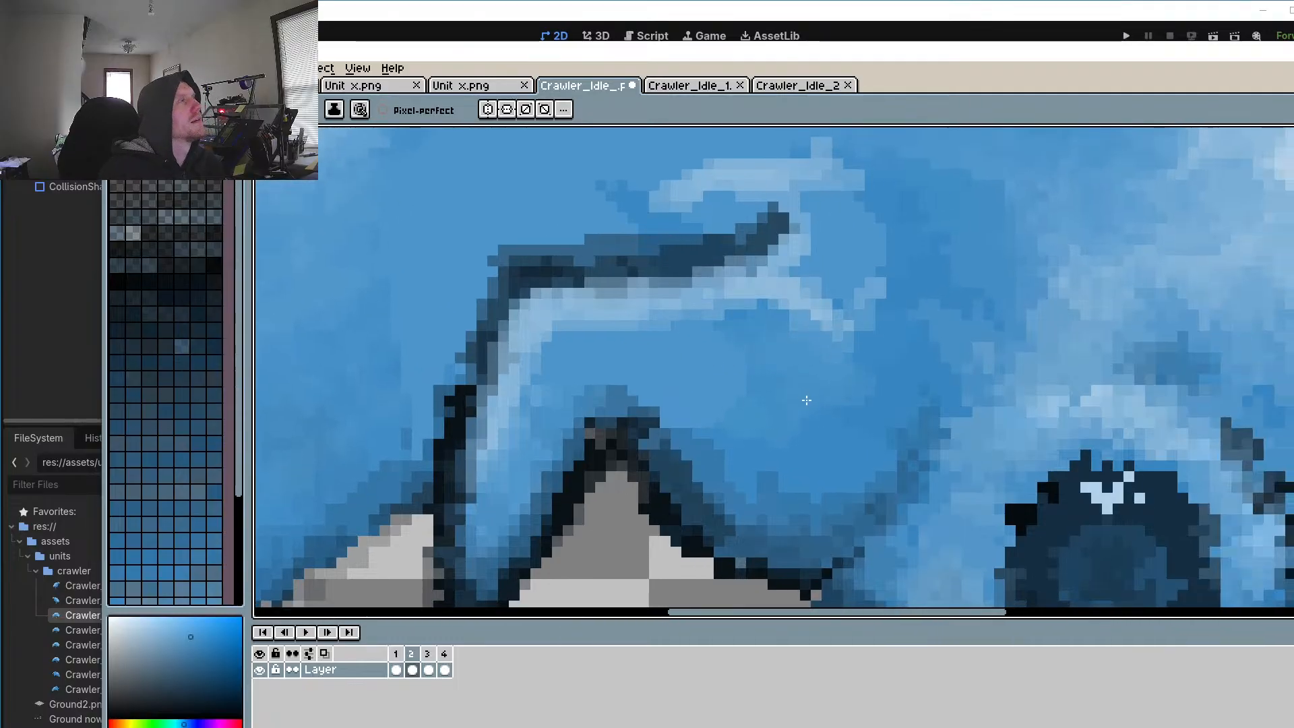
{"action": "scroll", "coordinate": [989, 356], "scroll_direction": "down", "scroll_amount": 5}
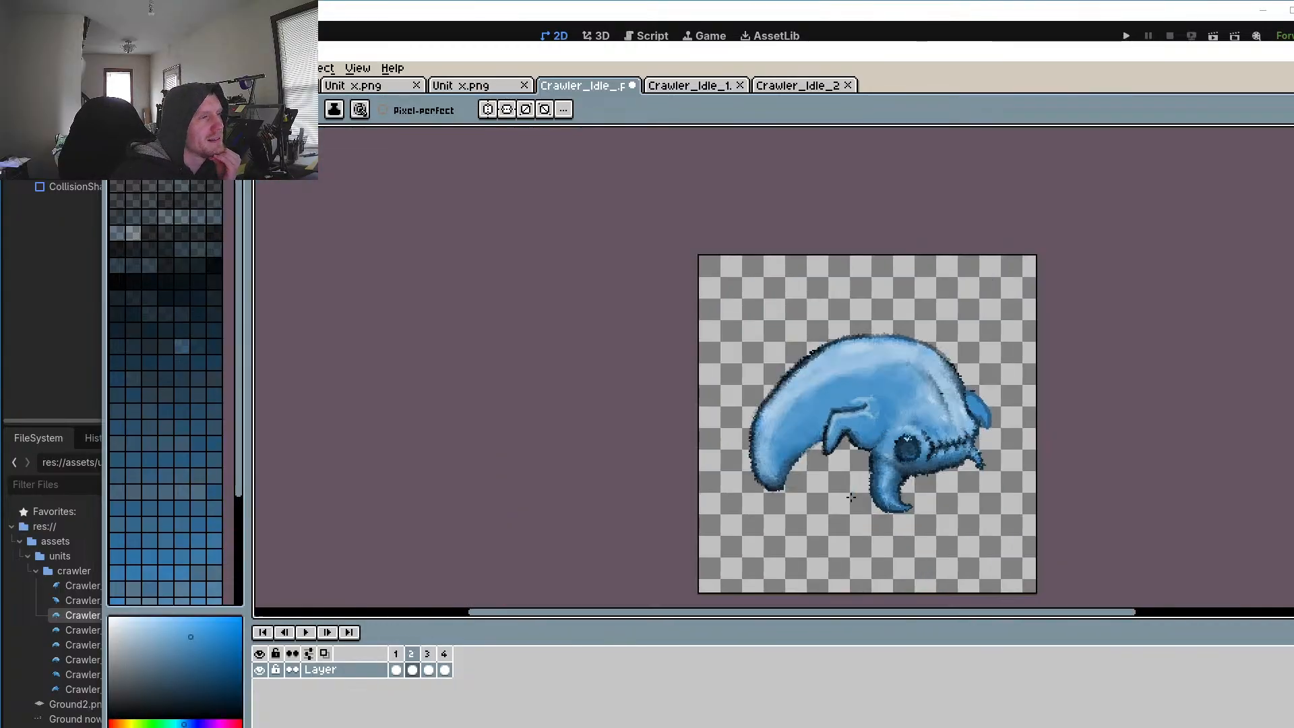
{"action": "scroll", "coordinate": [854, 442], "scroll_direction": "up", "scroll_amount": 3}
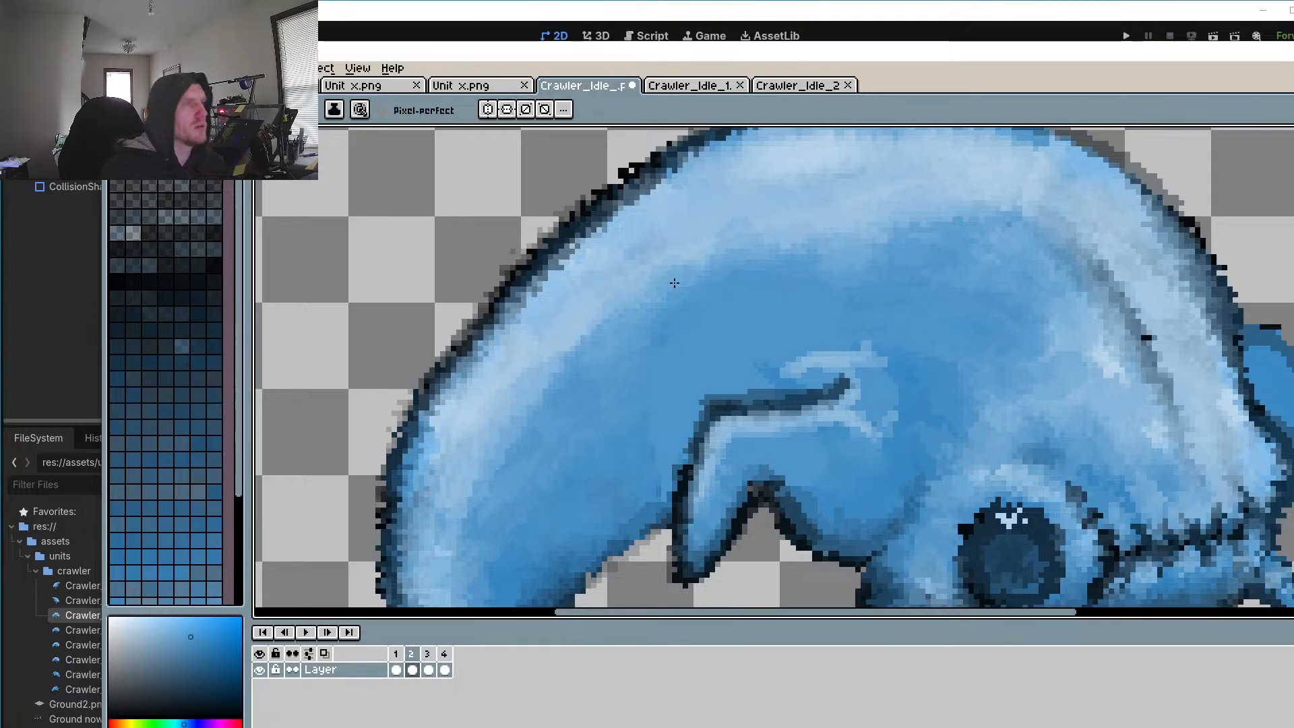
{"action": "scroll", "coordinate": [686, 304], "scroll_direction": "down", "scroll_amount": 5}
{"action": "scroll", "coordinate": [711, 350], "scroll_direction": "up", "scroll_amount": 2}
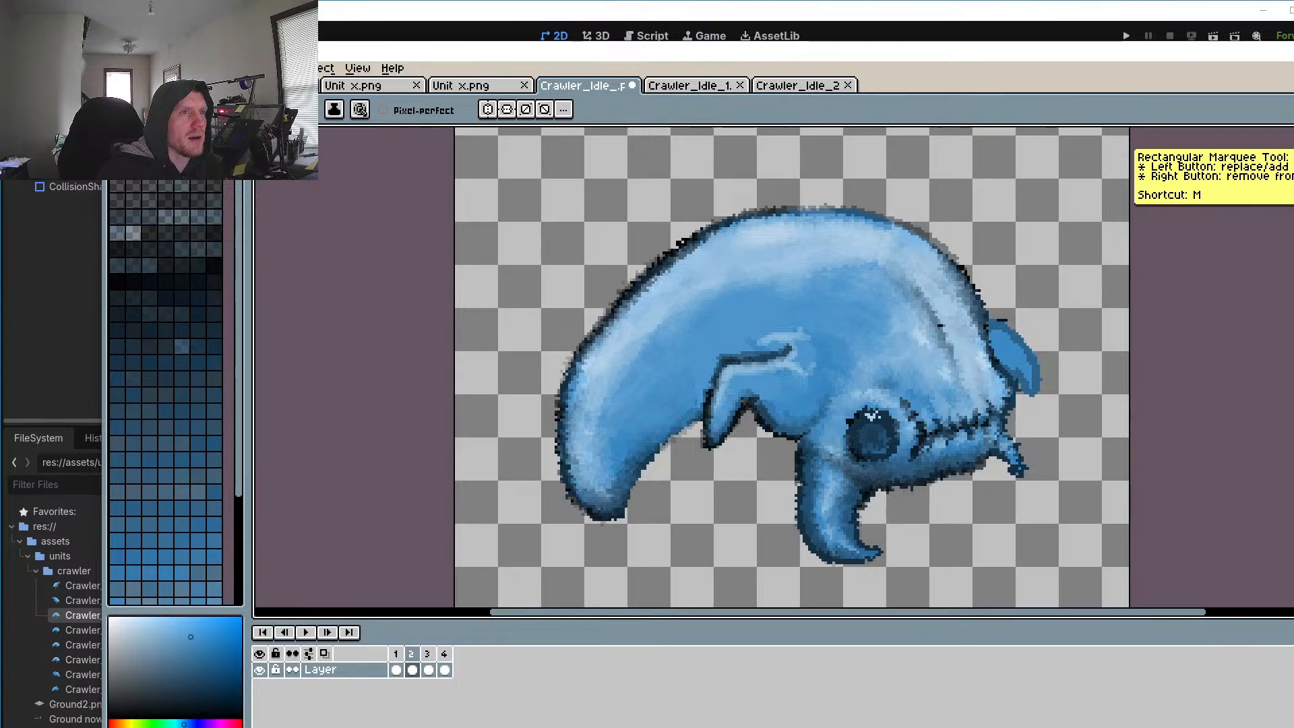
Step: Try copying a 92 × 82 pixel region around the small leg from frame 2 into frame 3, and undo the paste
{"action": "key", "text": "m"}
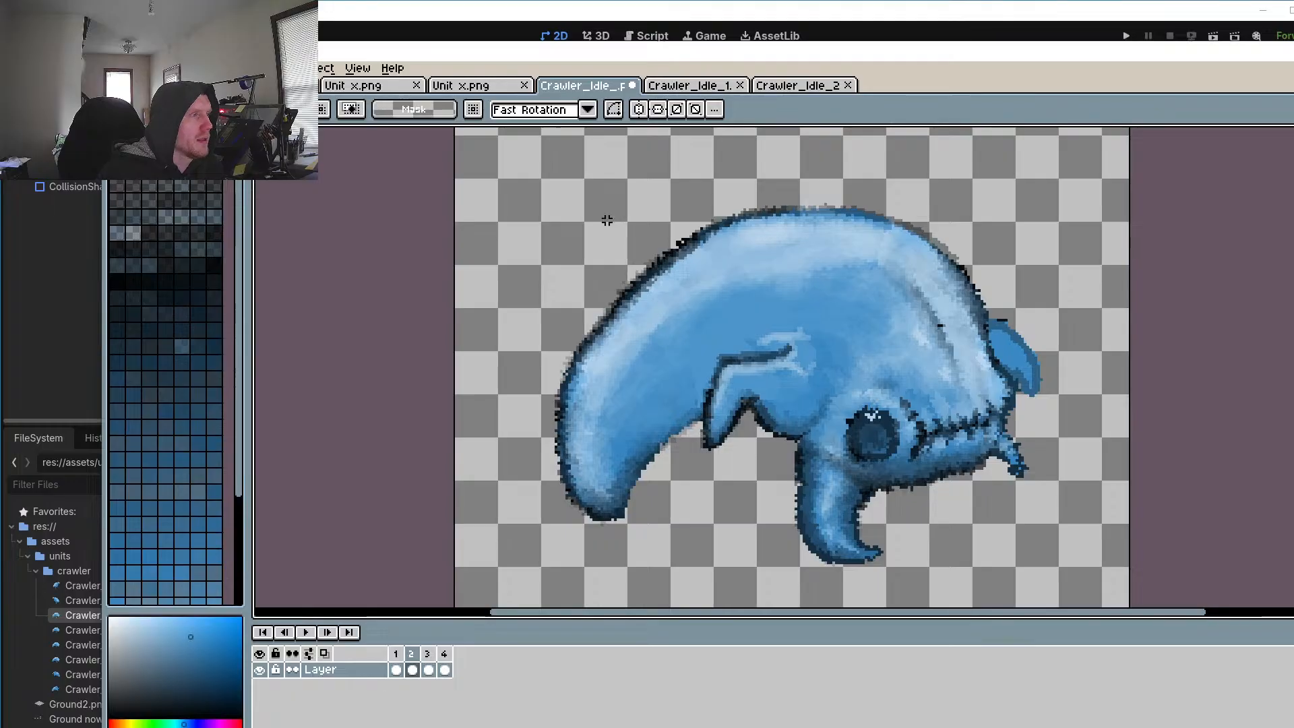
{"action": "left_click_drag", "start_coordinate": [830, 436], "coordinate": [883, 471]}
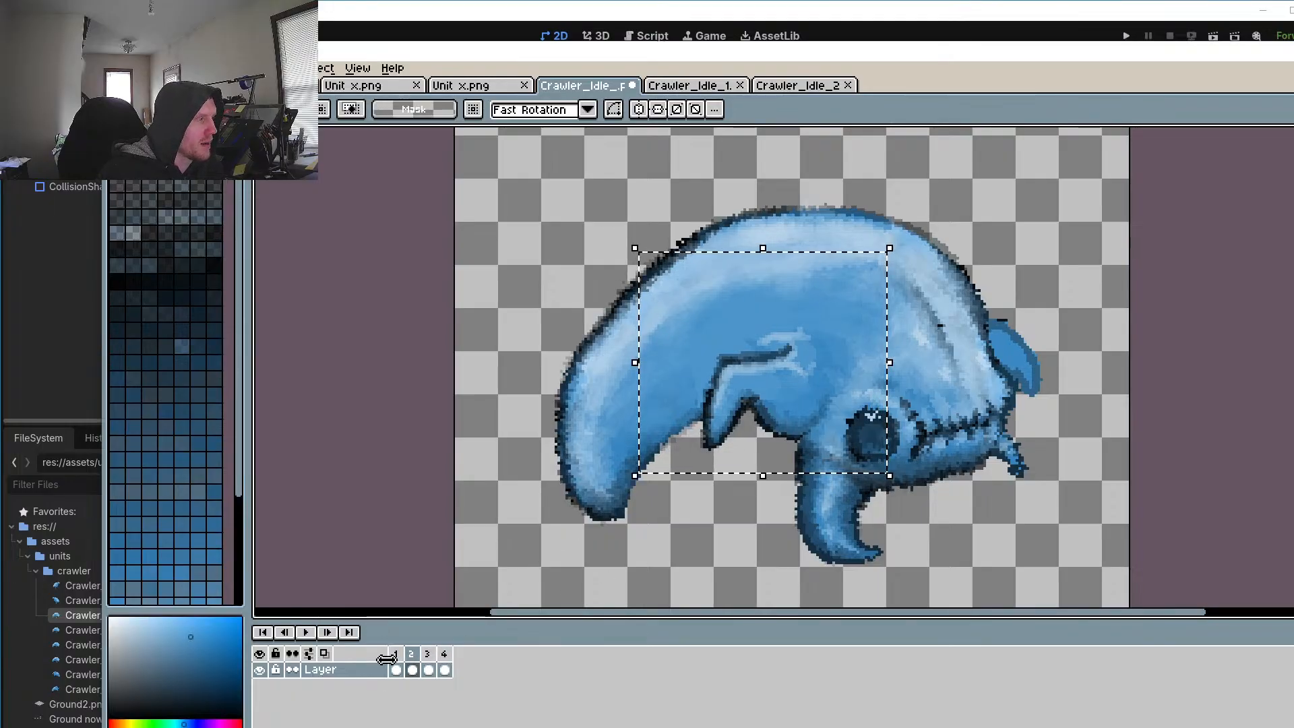
{"action": "left_click", "coordinate": [429, 669]}
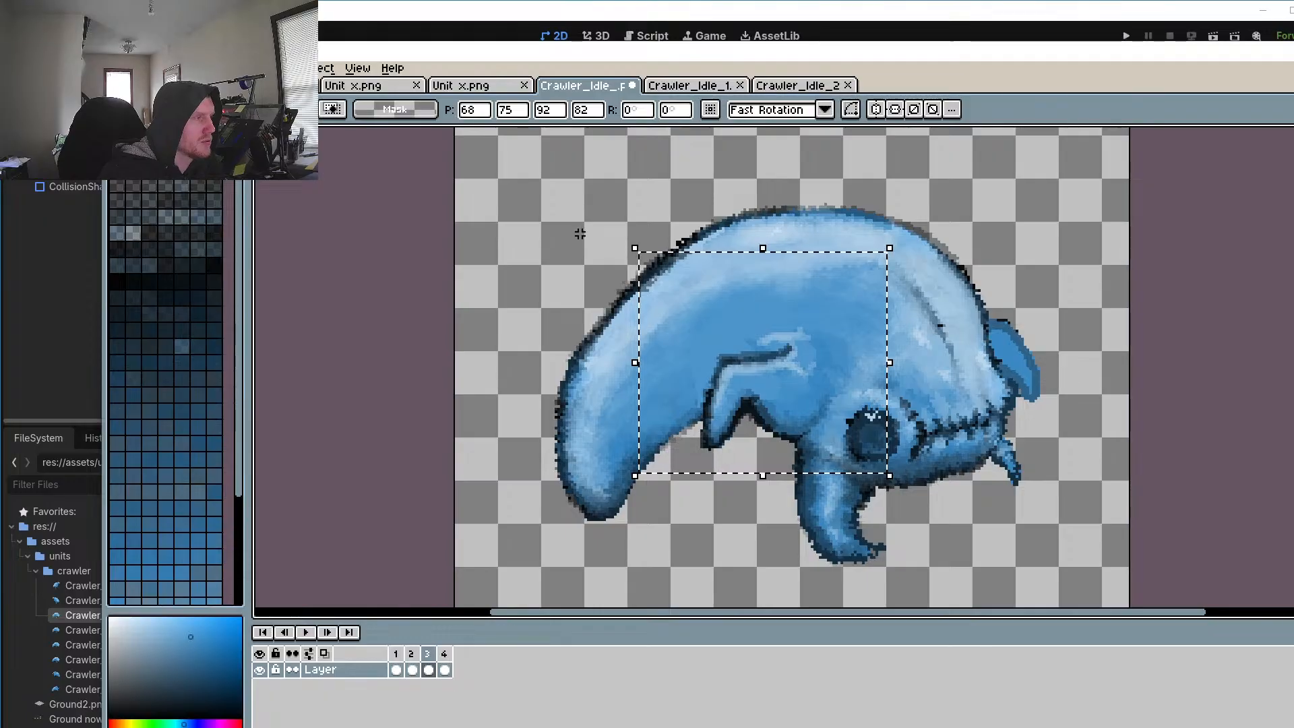
{"action": "key", "text": "ctrl+z"}
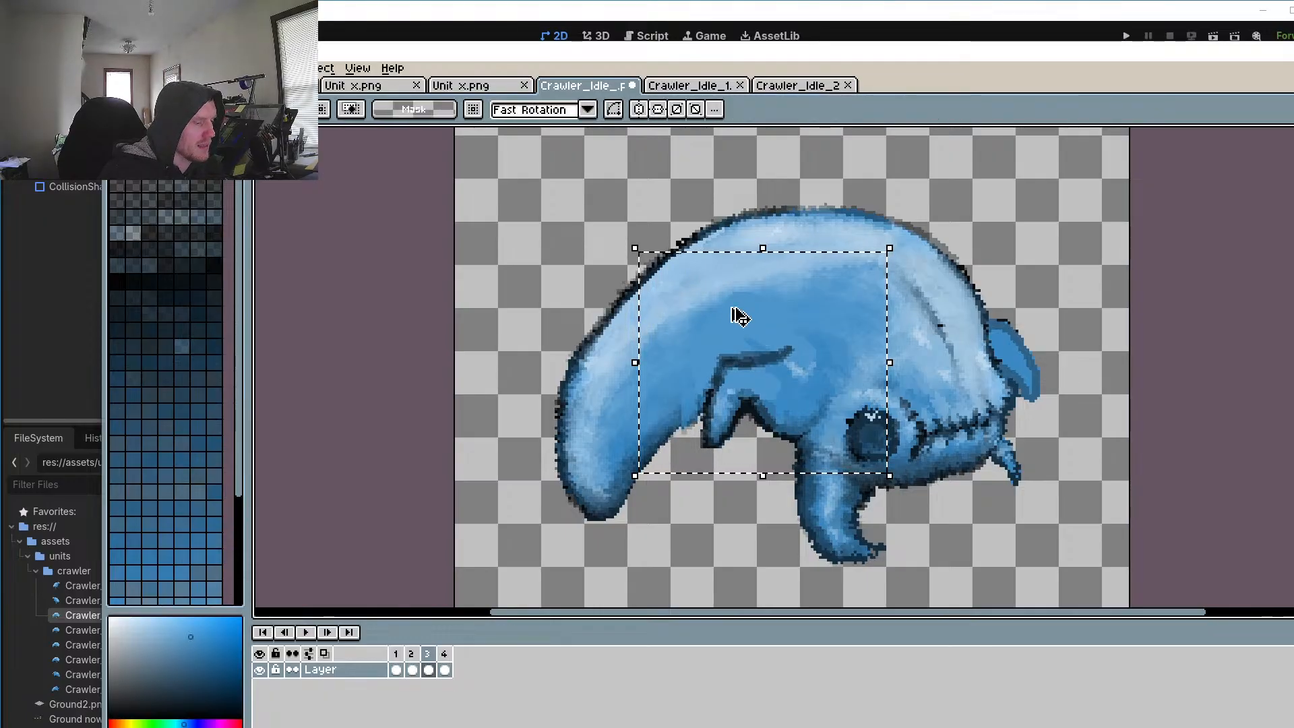
Step: Try repositioning the copied leg region and the selected body area in frame 3, check the mask colour, and undo the moves
{"action": "left_click_drag", "start_coordinate": [755, 311], "coordinate": [765, 390]}
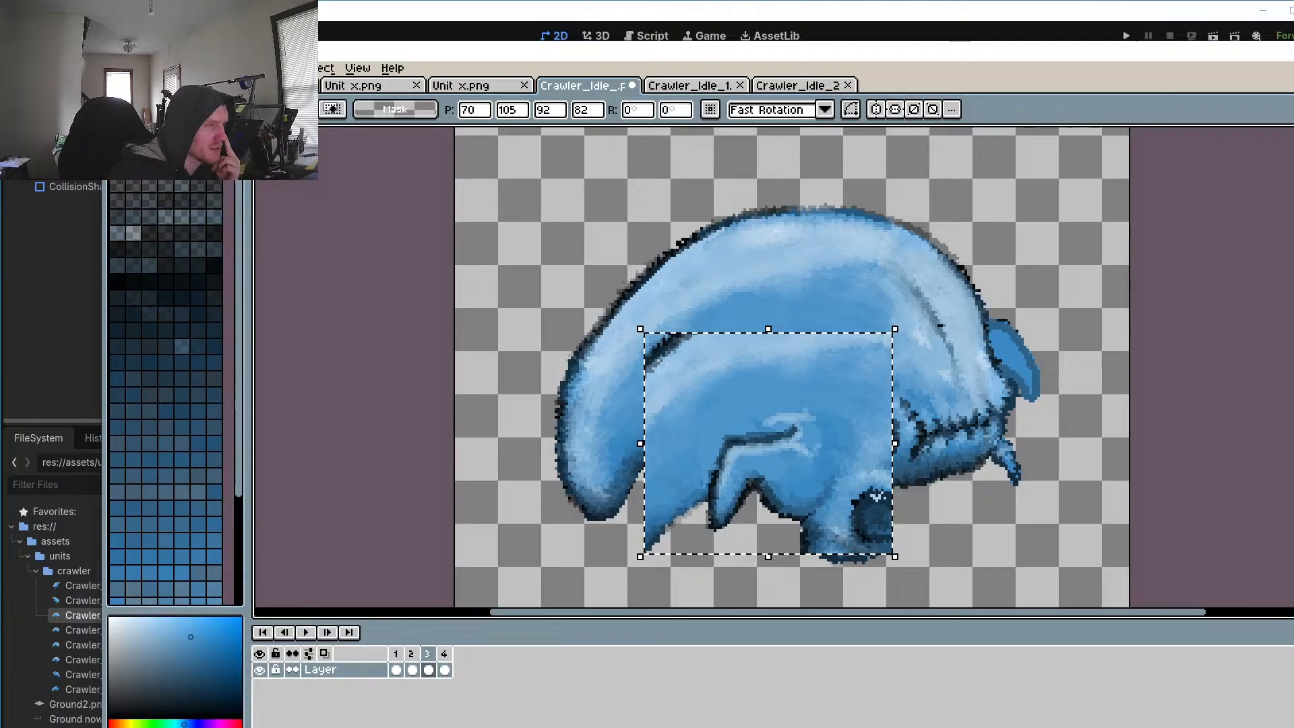
{"action": "left_click_drag", "start_coordinate": [1098, 58], "coordinate": [1073, 37]}
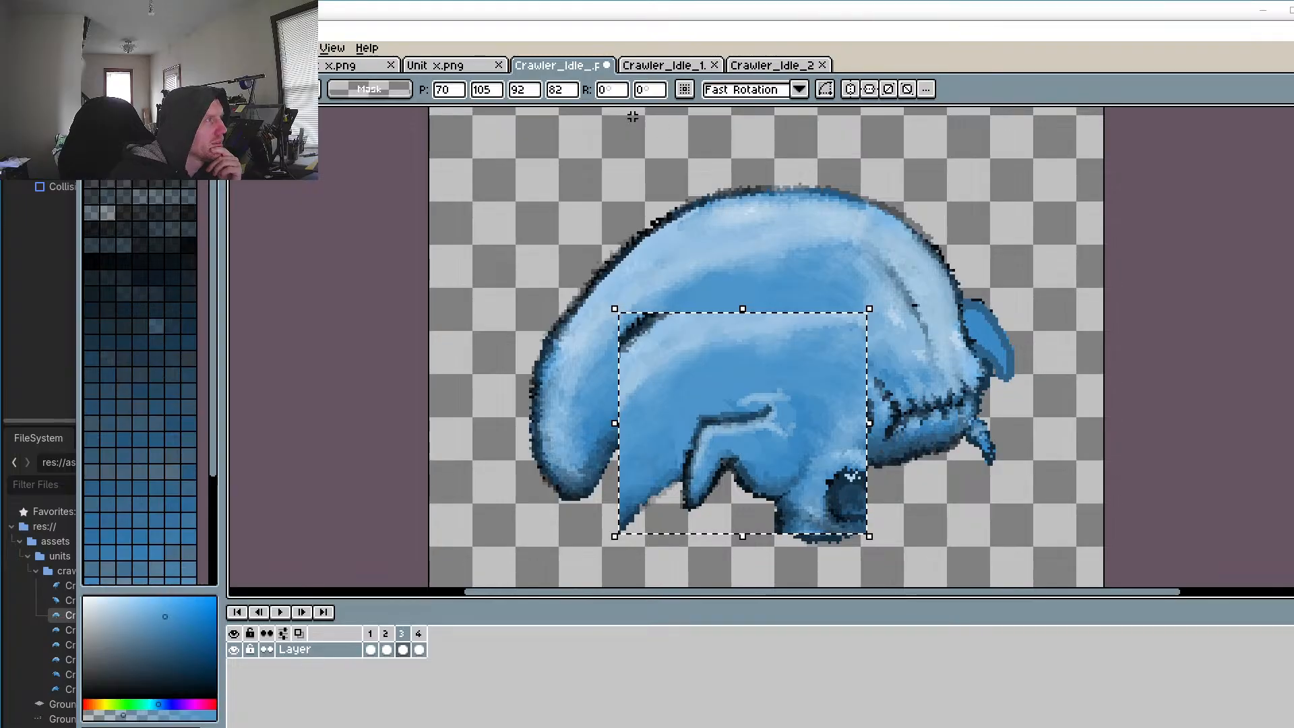
{"action": "left_click", "coordinate": [361, 92]}
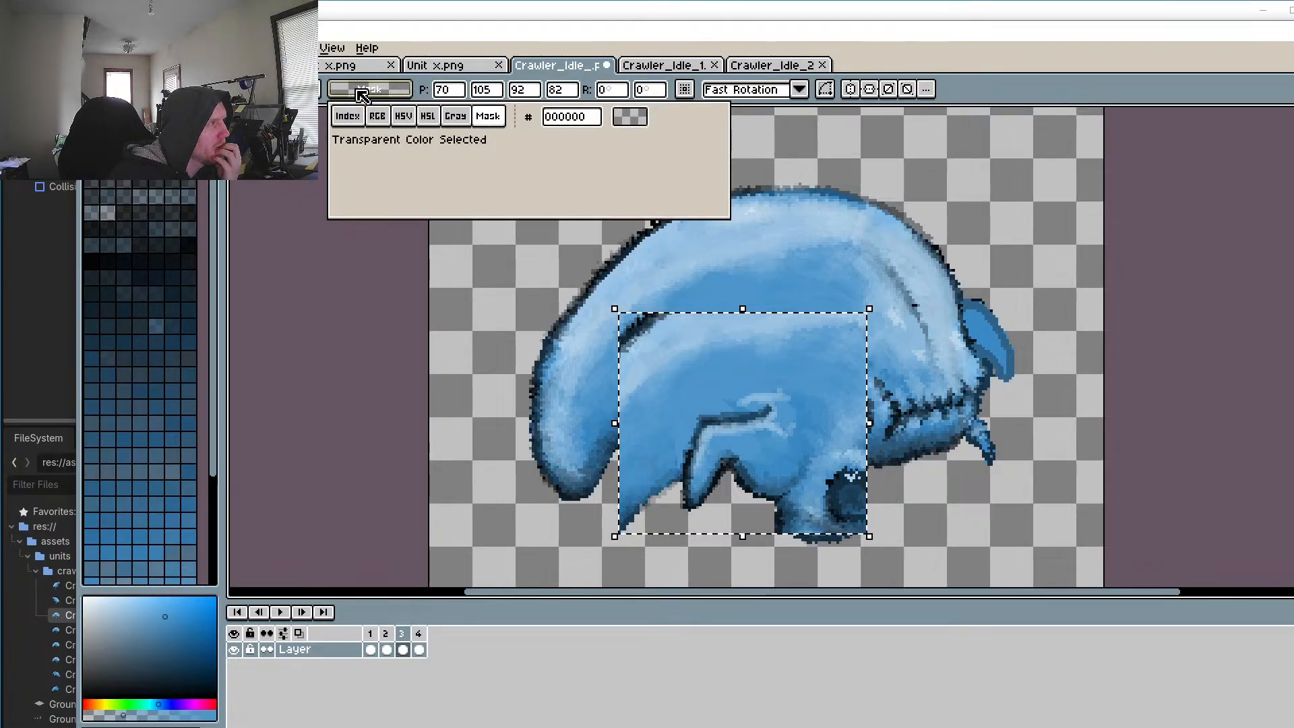
{"action": "left_click", "coordinate": [938, 142]}
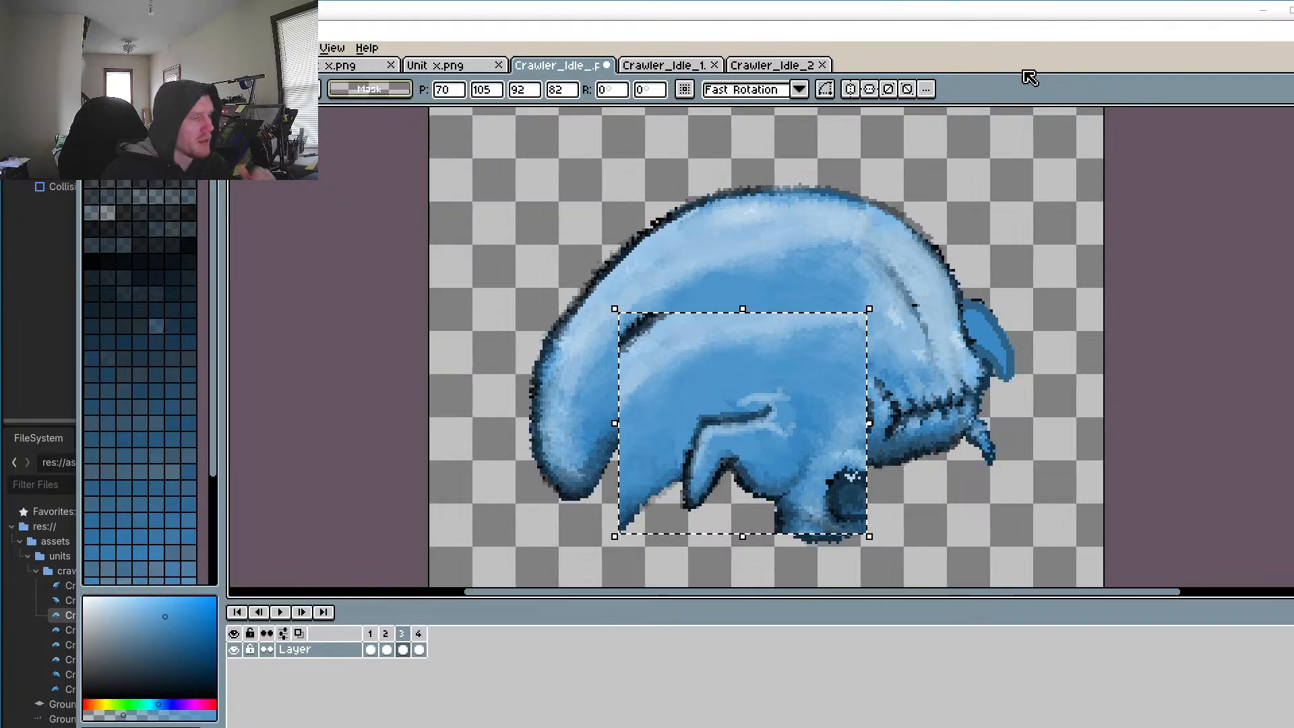
{"action": "left_click_drag", "start_coordinate": [846, 389], "coordinate": [841, 309]}
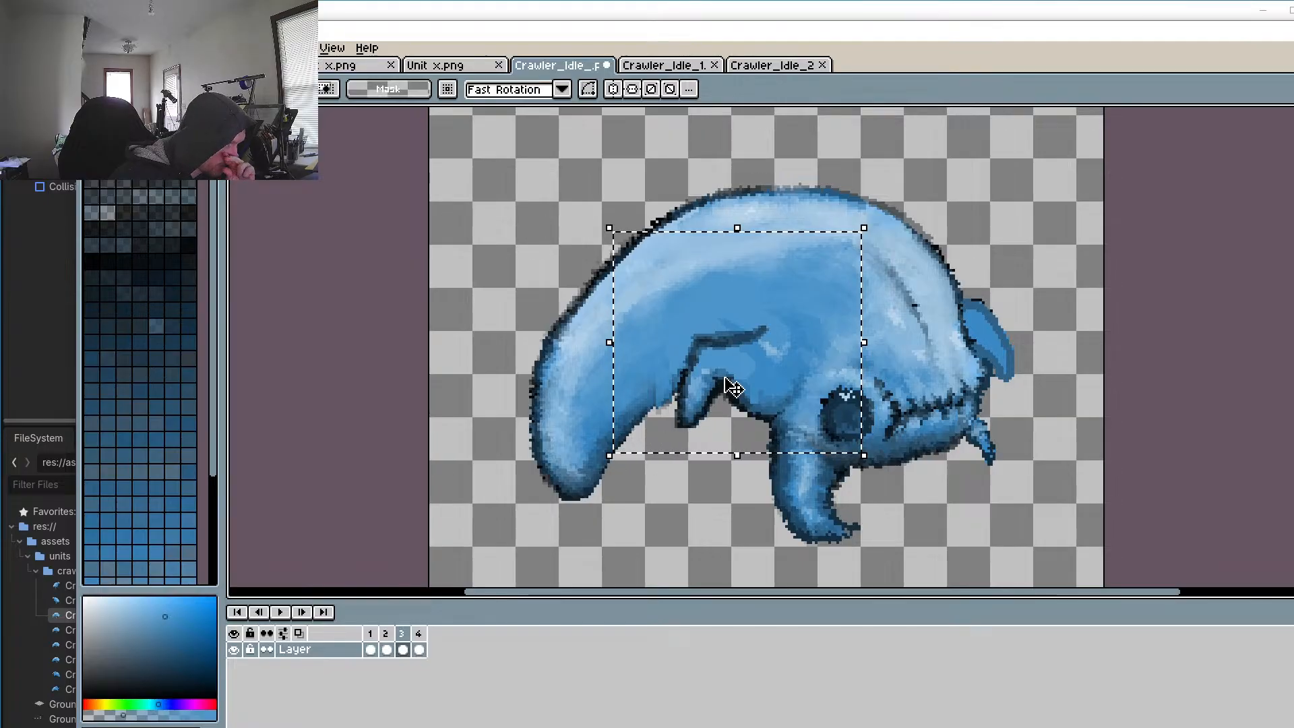
{"action": "left_click_drag", "start_coordinate": [765, 341], "coordinate": [839, 336]}
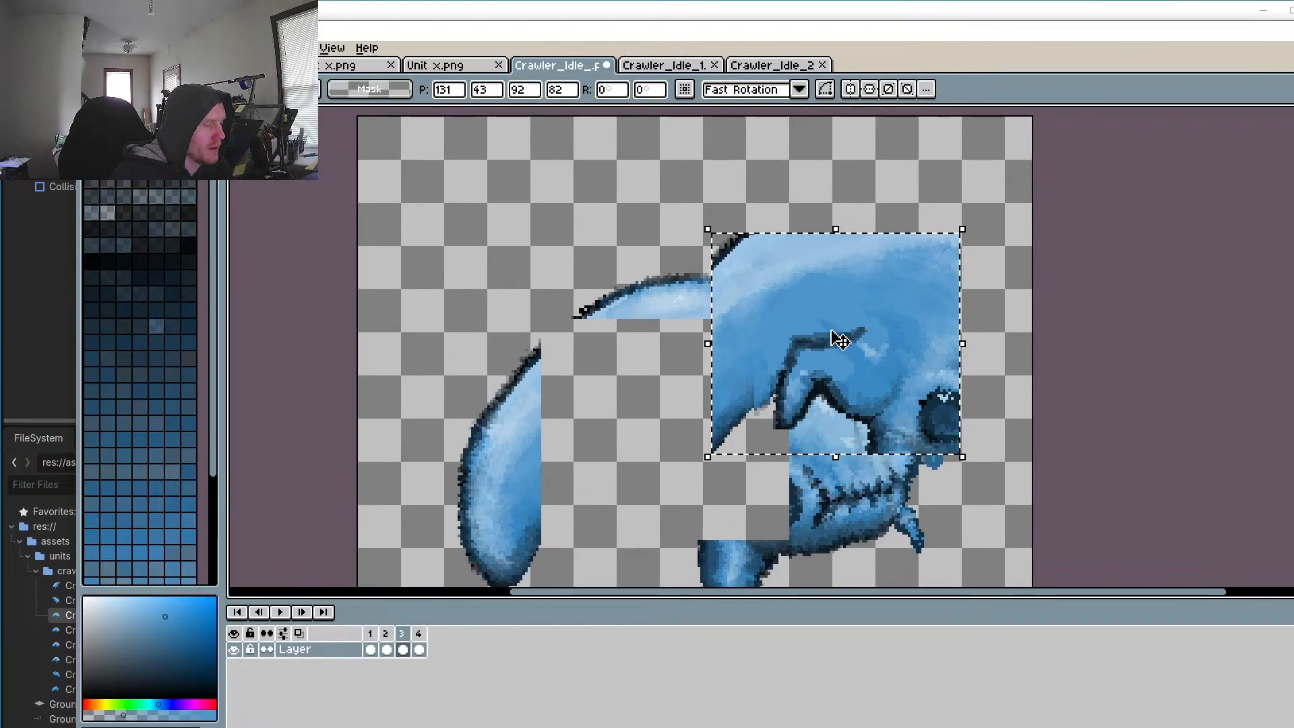
{"action": "key", "text": "ctrl+z"}
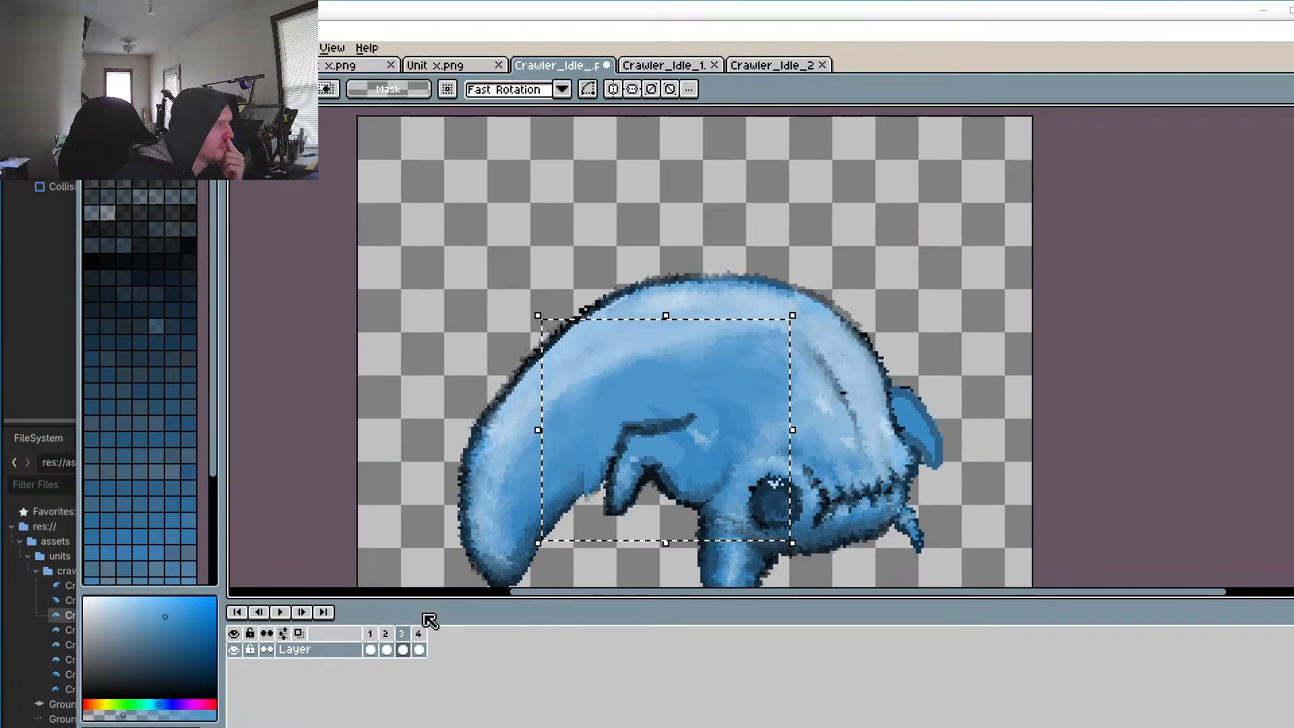
Step: Copy a tighter 73 × 75 pixel region around frame 2's small leg into frame 3 at the same place, and compare both frames
{"action": "left_click", "coordinate": [478, 72]}
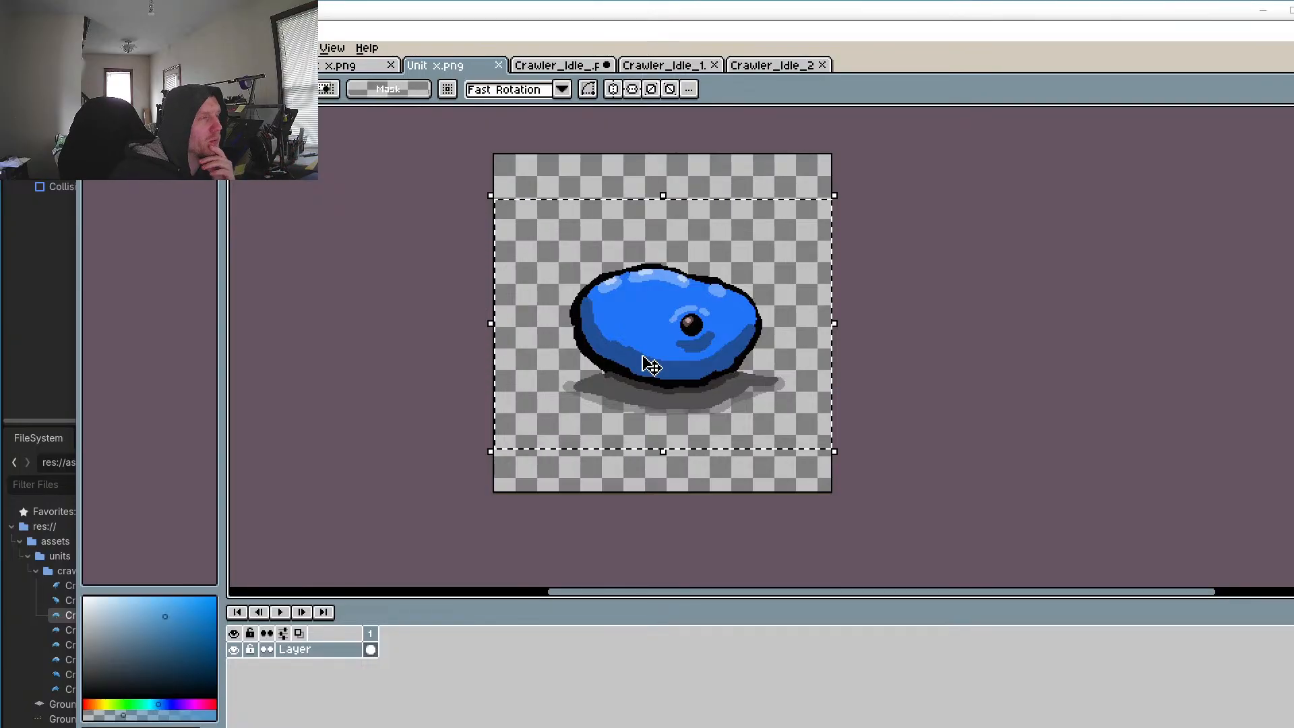
{"action": "left_click", "coordinate": [574, 66]}
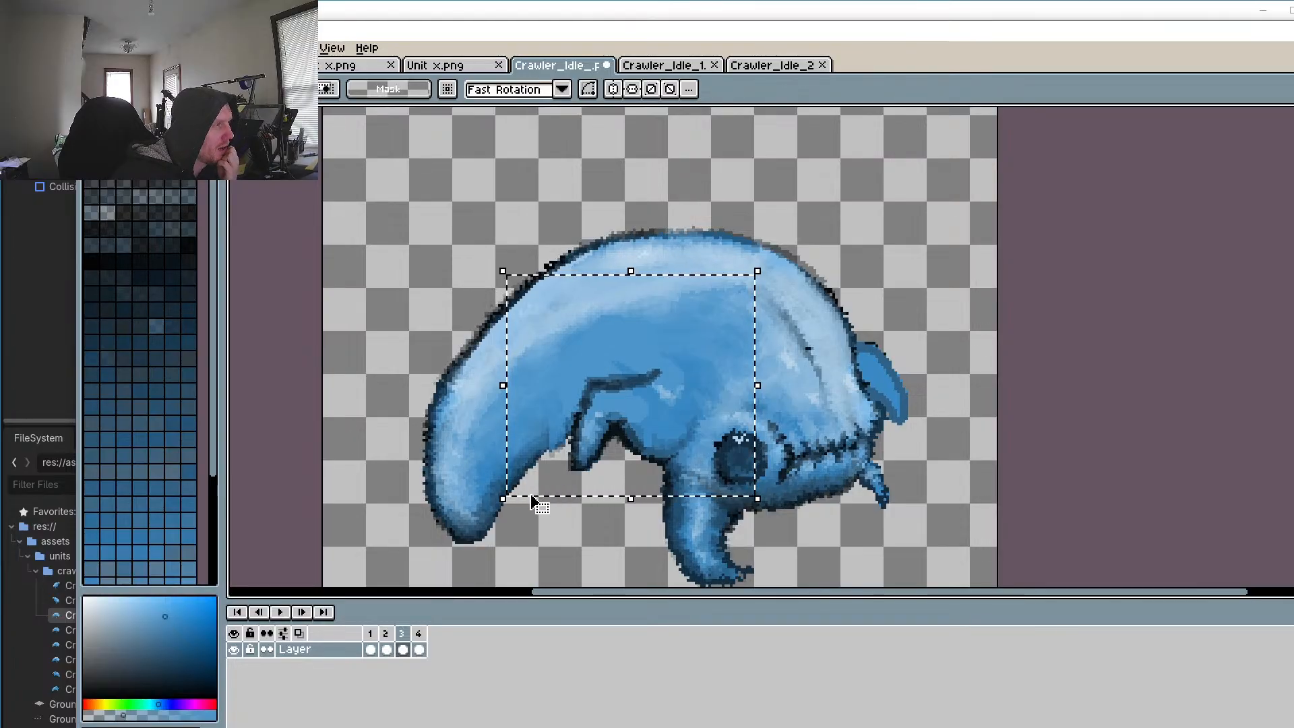
{"action": "left_click", "coordinate": [386, 634]}
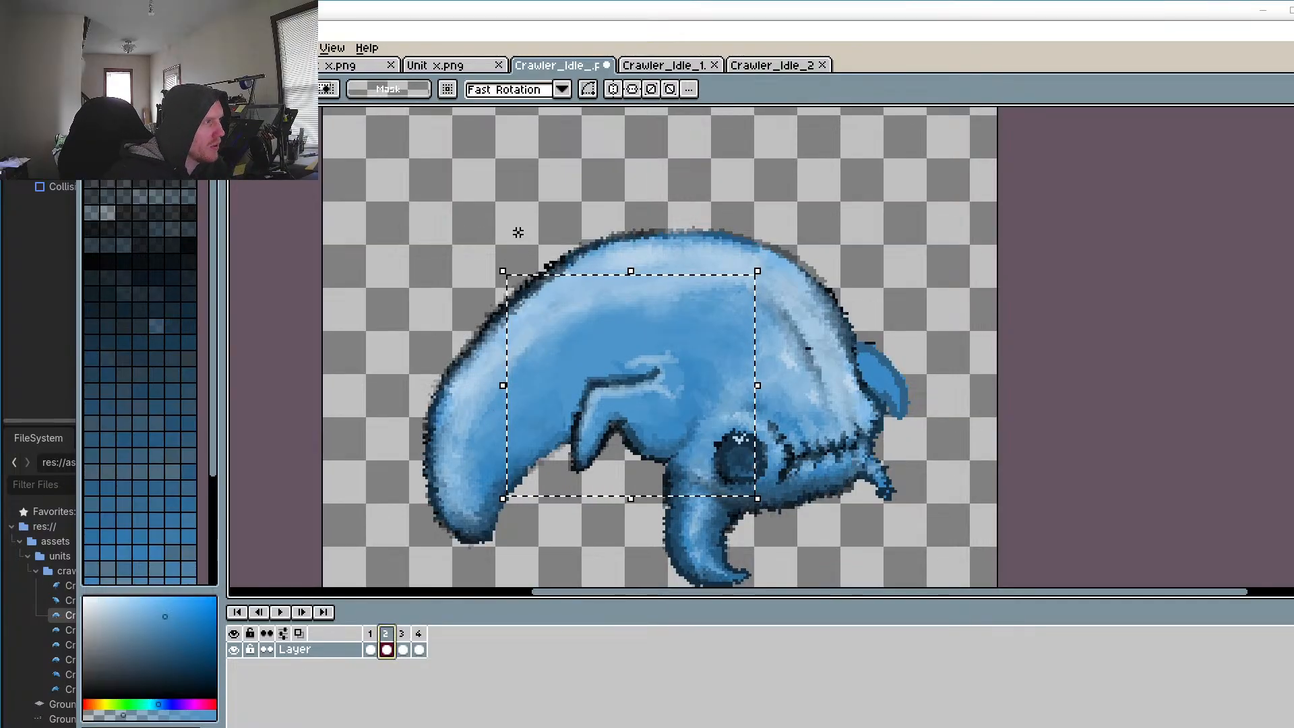
{"action": "left_click", "coordinate": [523, 294]}
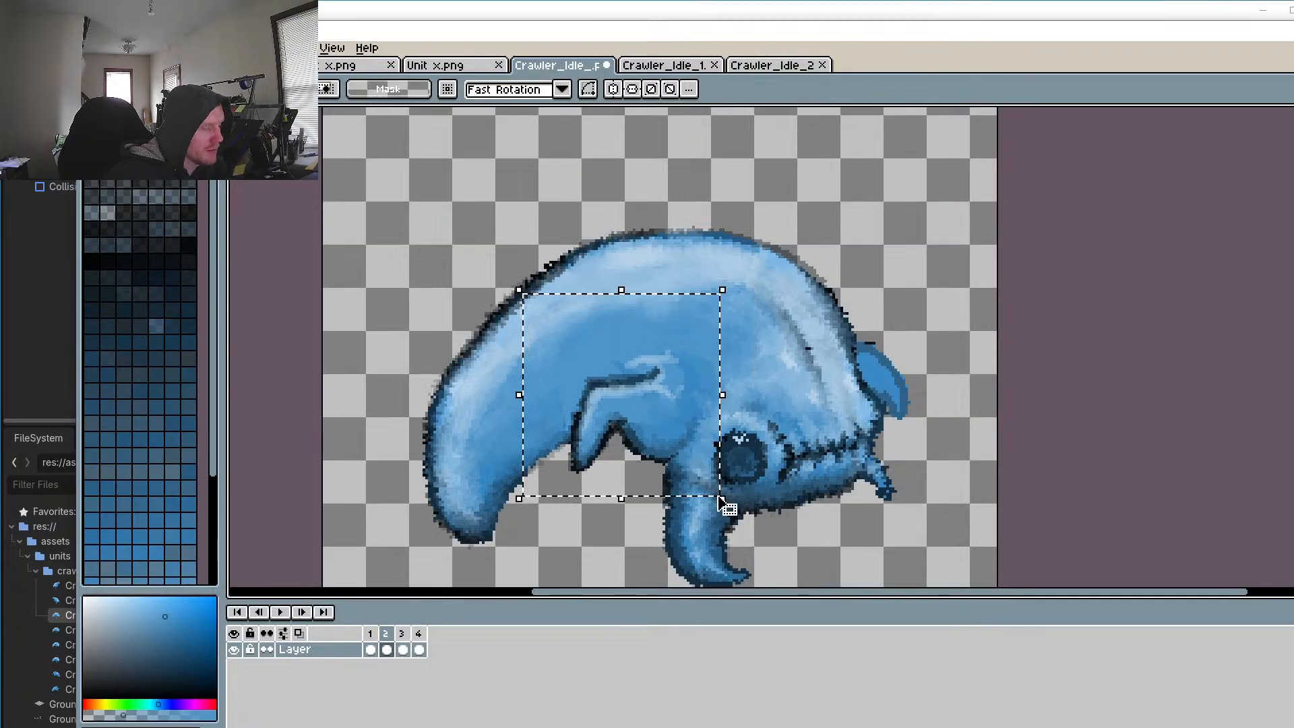
{"action": "left_click", "coordinate": [402, 634]}
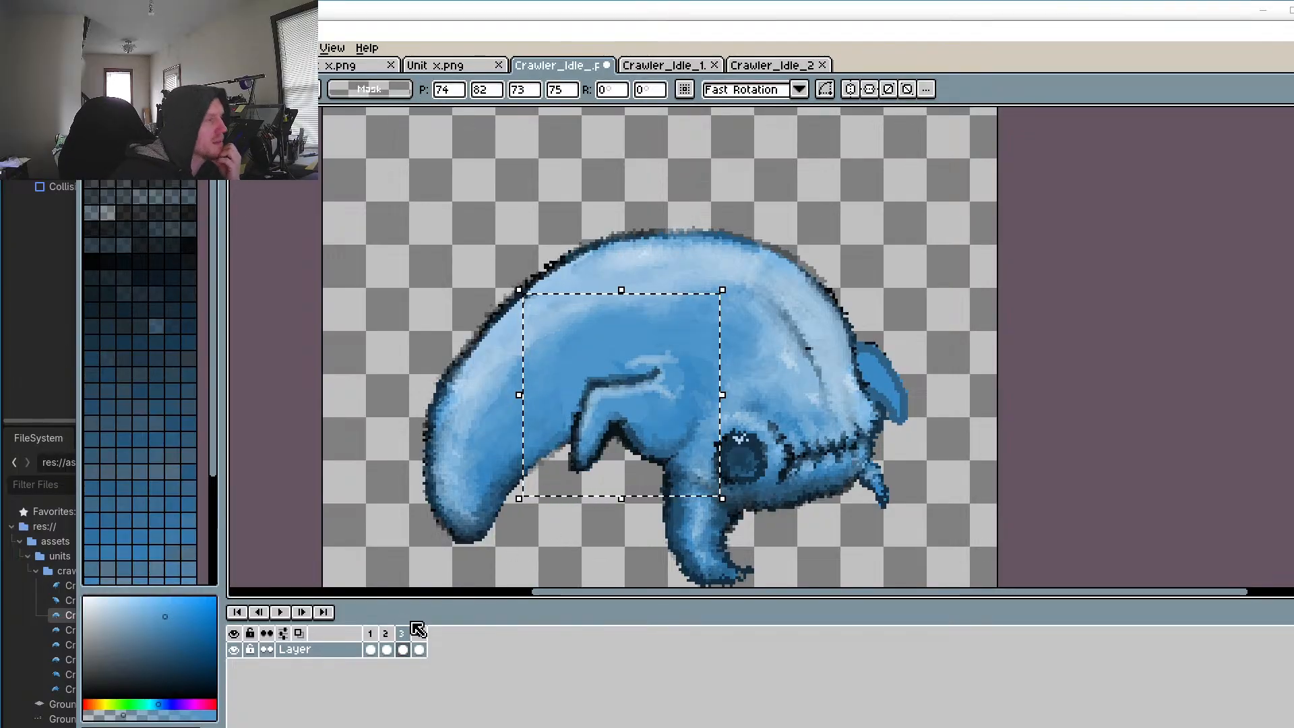
{"action": "left_click", "coordinate": [387, 648]}
{"action": "left_click", "coordinate": [401, 634]}
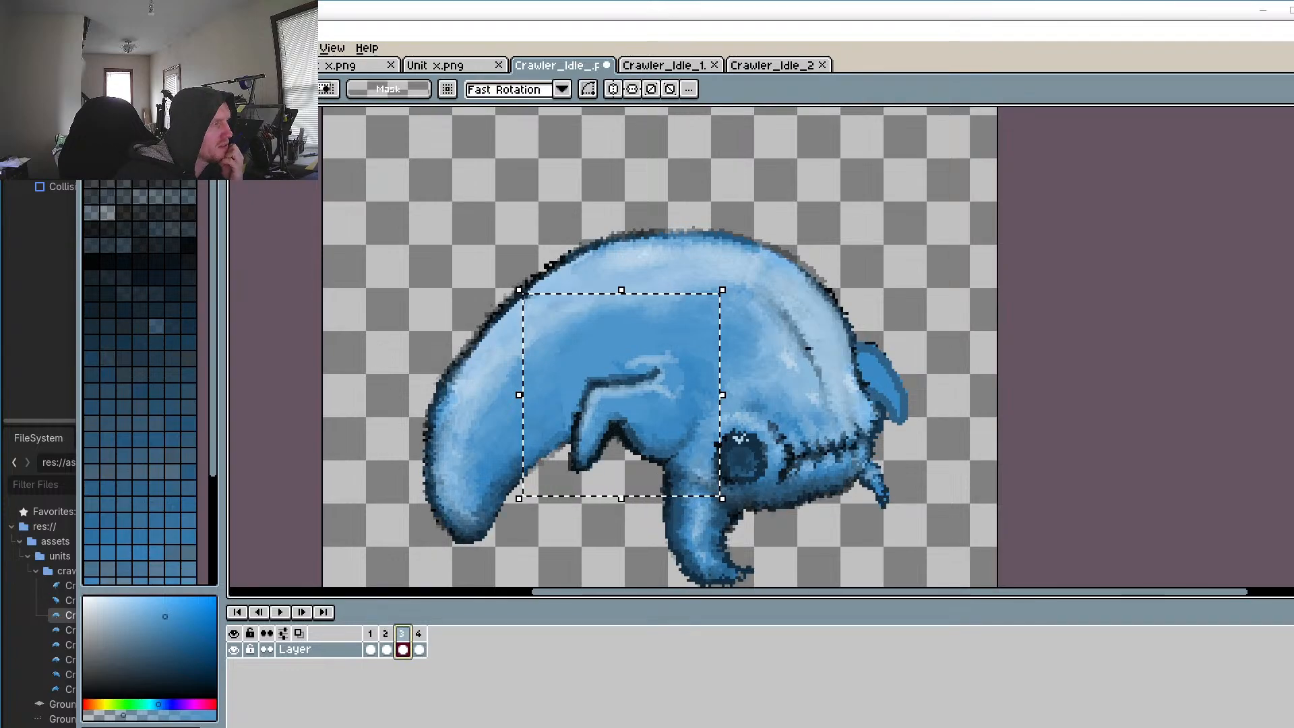
{"action": "left_click", "coordinate": [387, 648]}
{"action": "left_click", "coordinate": [402, 648]}
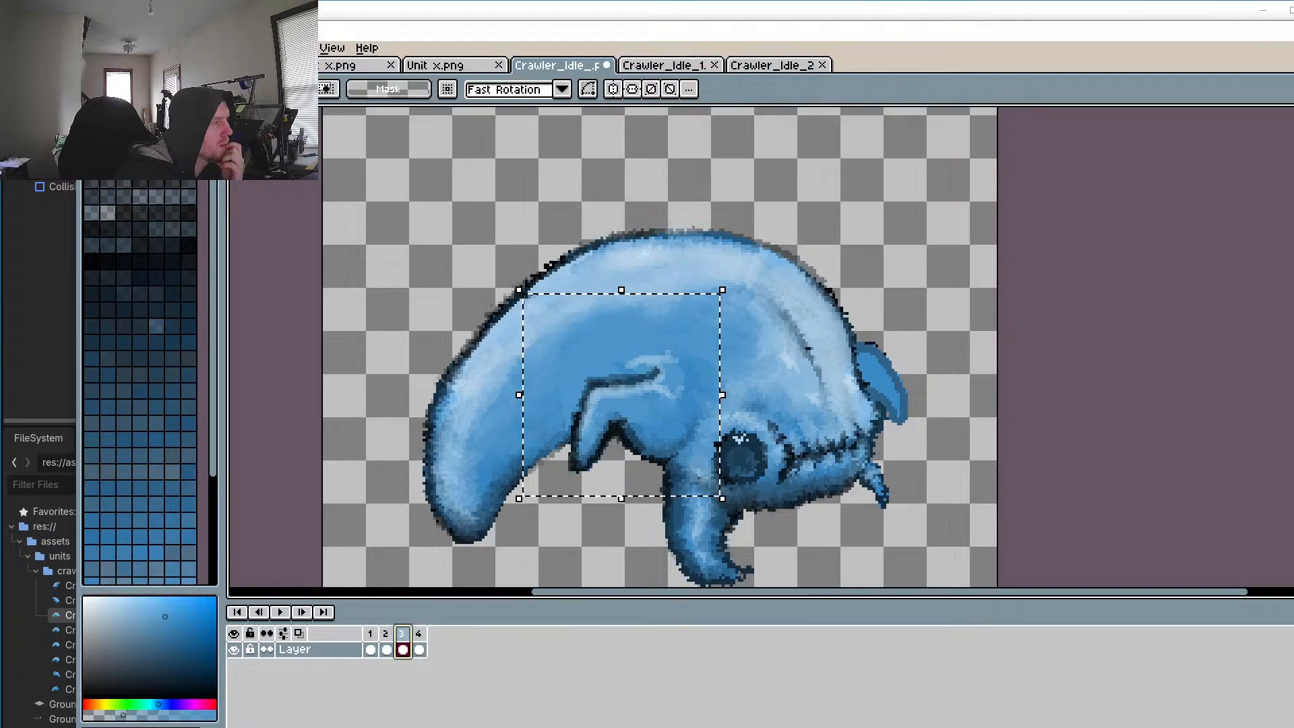
Step: Try shifting the pasted leg region down in frame 3 and brushing a stroke beside the leg, and undo both changes
{"action": "left_click_drag", "start_coordinate": [647, 443], "coordinate": [644, 478]}
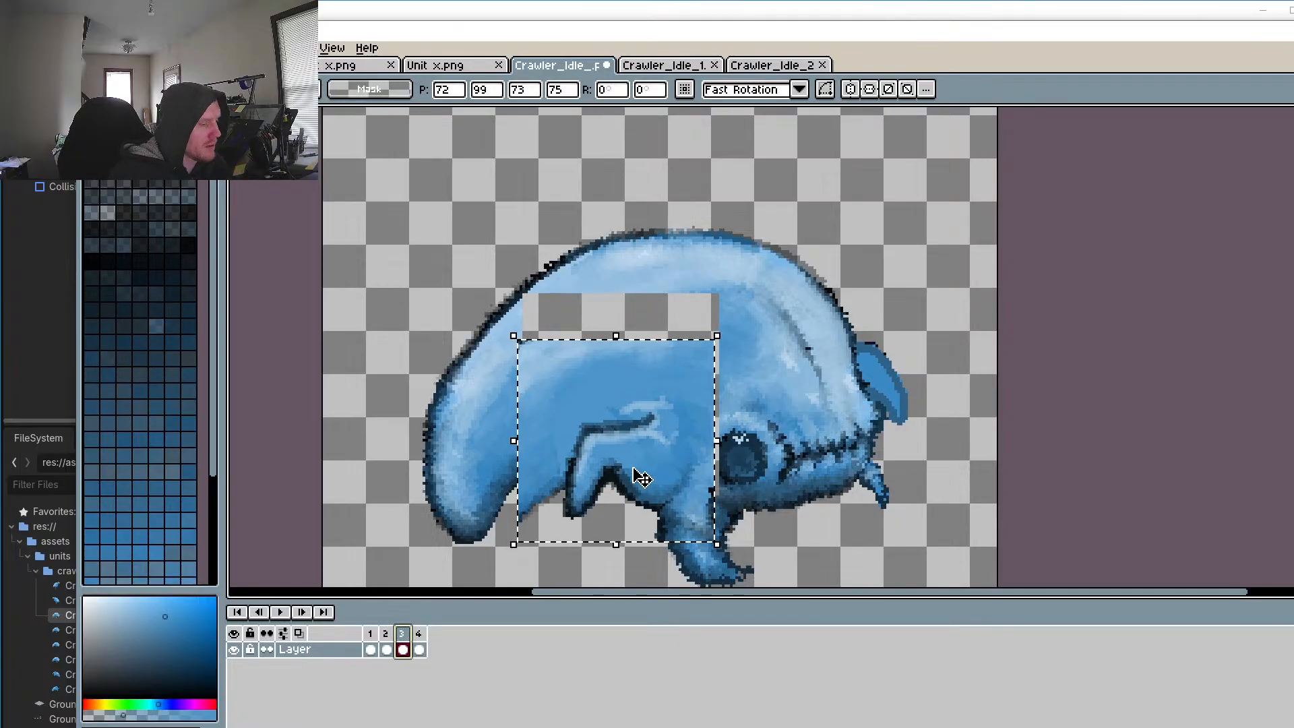
{"action": "key", "text": "ctrl+z"}
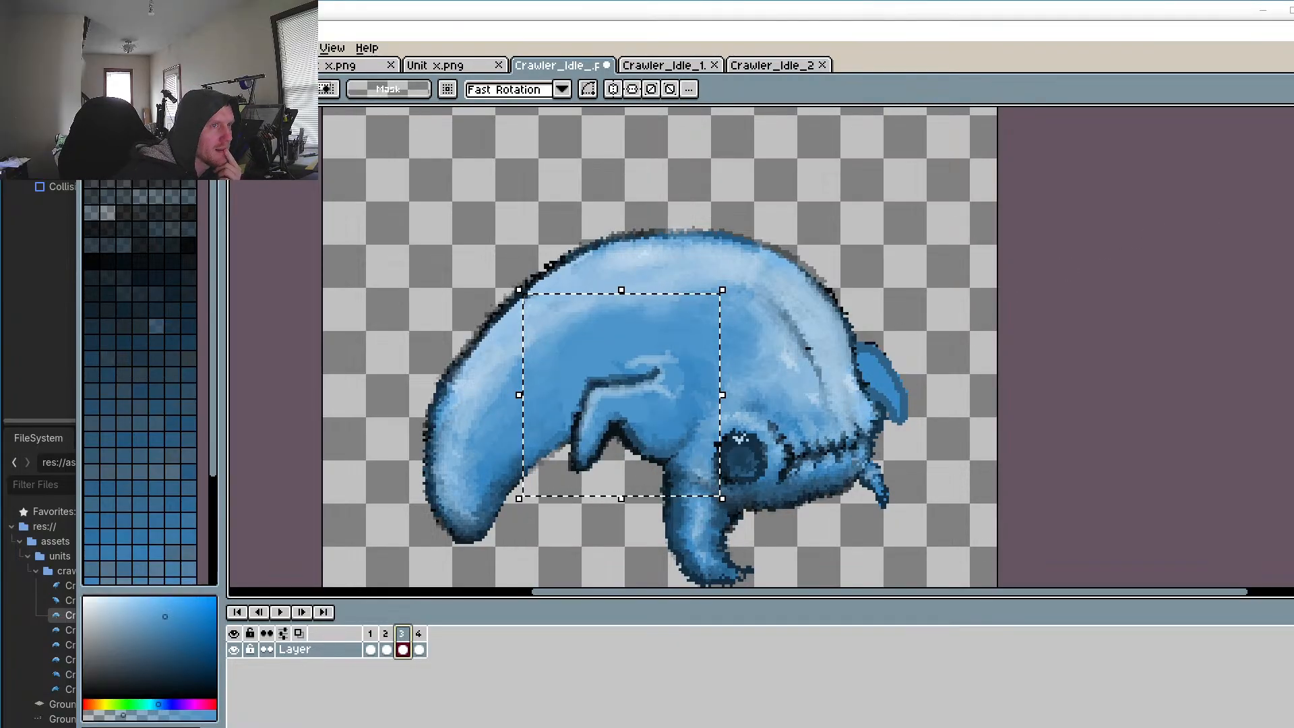
{"action": "key", "text": "b"}
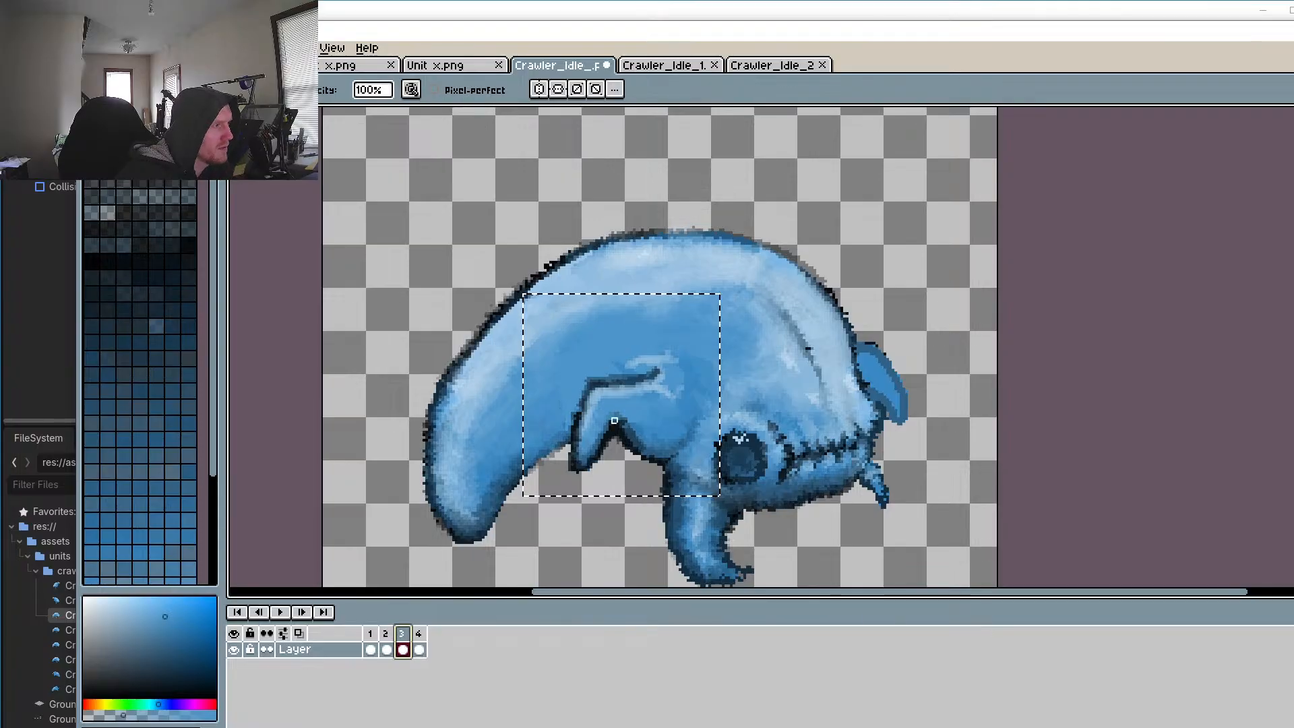
{"action": "scroll", "coordinate": [614, 420], "scroll_direction": "down", "scroll_amount": 4, "text": "ctrl"}
{"action": "left_click_drag", "start_coordinate": [690, 352], "coordinate": [676, 389]}
{"action": "key", "text": "ctrl+z"}
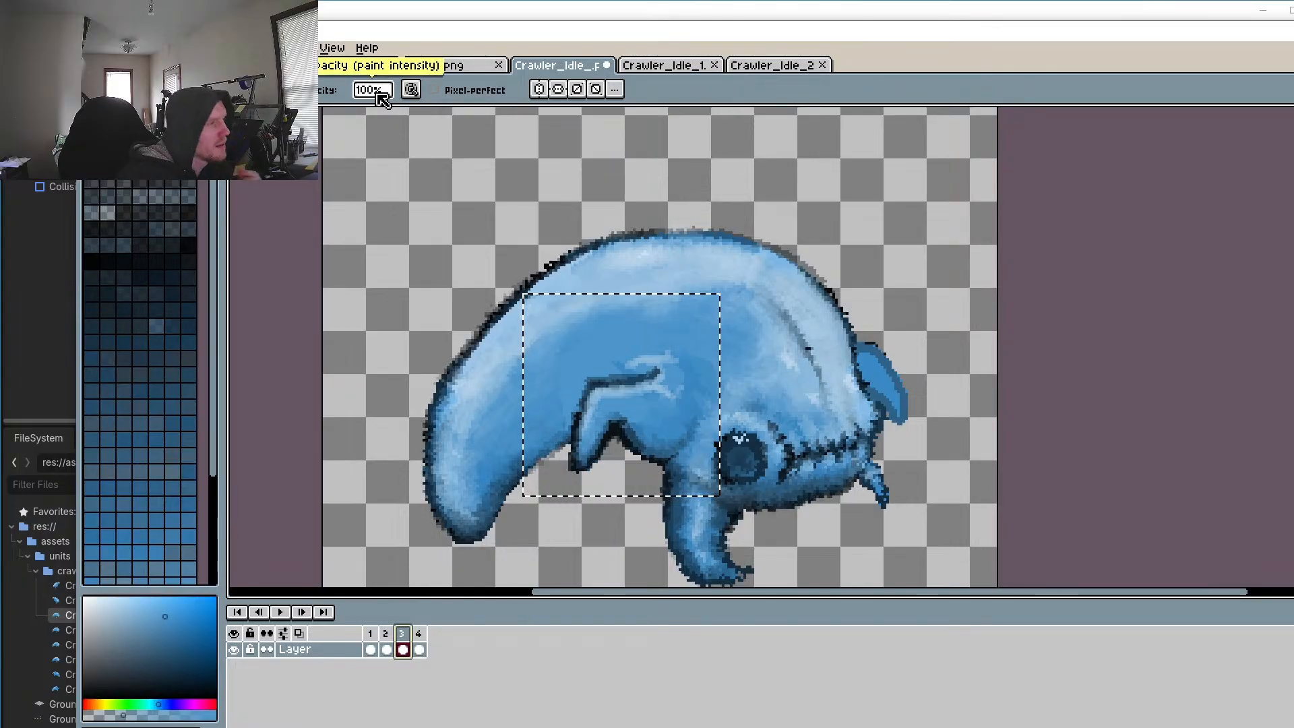
{"action": "left_click", "coordinate": [447, 68]}
{"action": "left_click", "coordinate": [569, 70]}
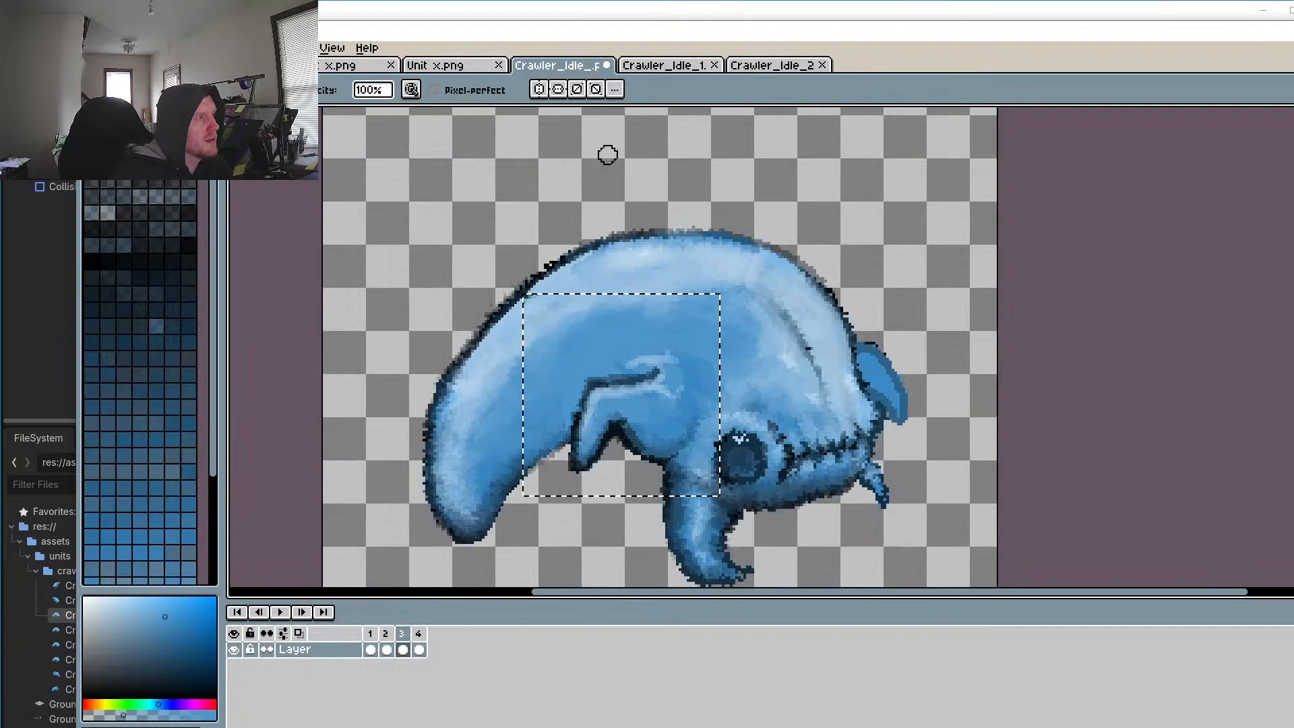
Step: Try copying a 65 × 68 pixel region around the small leg from frame 2 into frame 3, and cancel the paste
{"action": "left_click", "coordinate": [669, 66]}
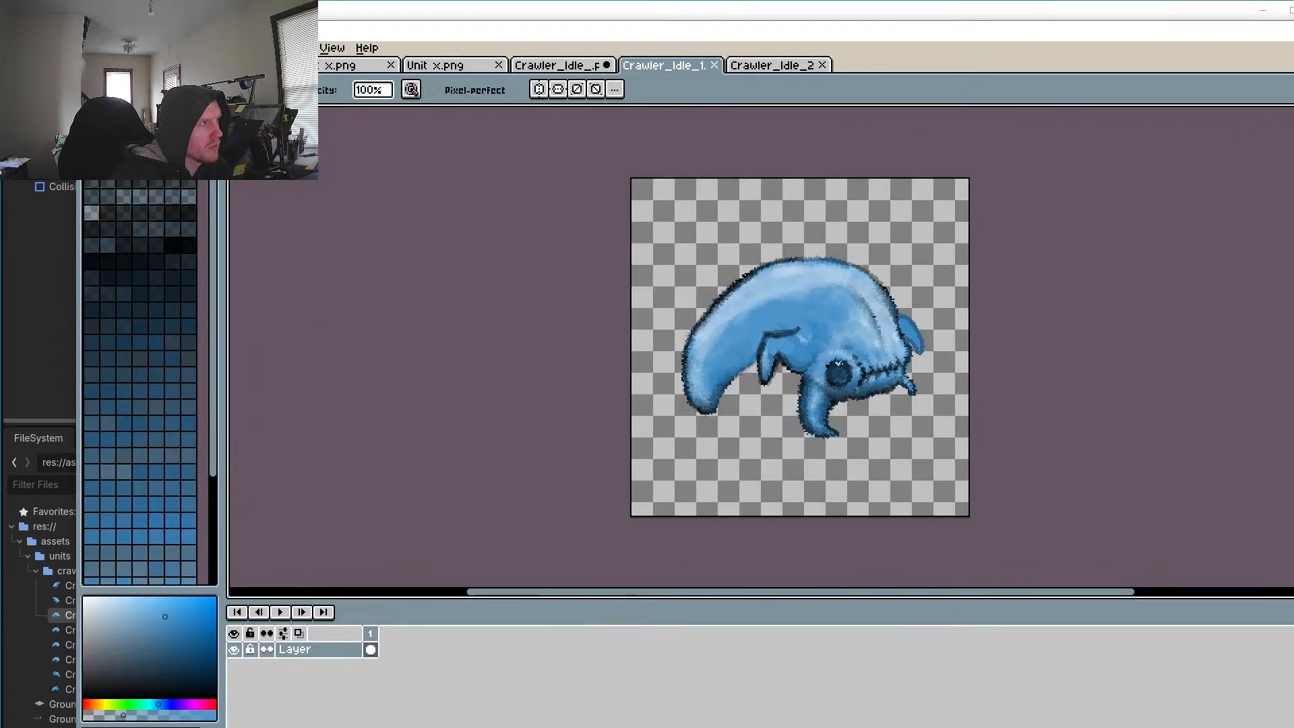
{"action": "left_click", "coordinate": [556, 66]}
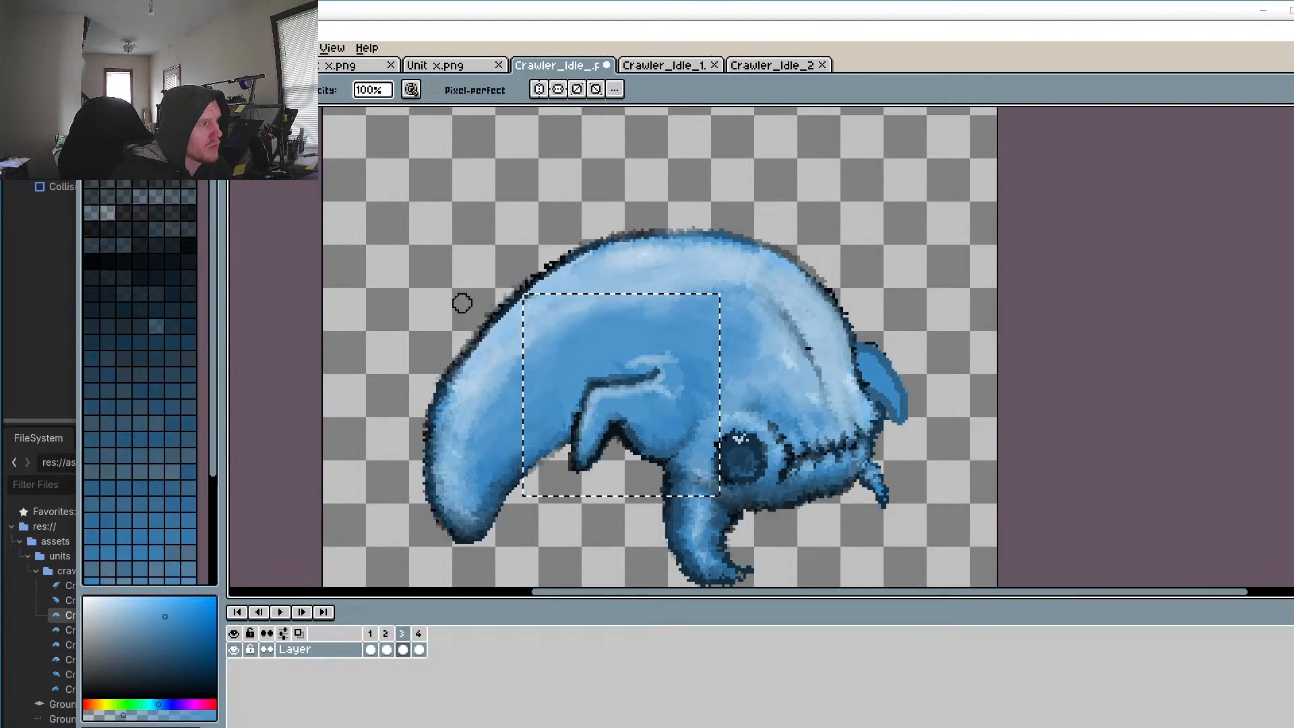
{"action": "left_click", "coordinate": [386, 649]}
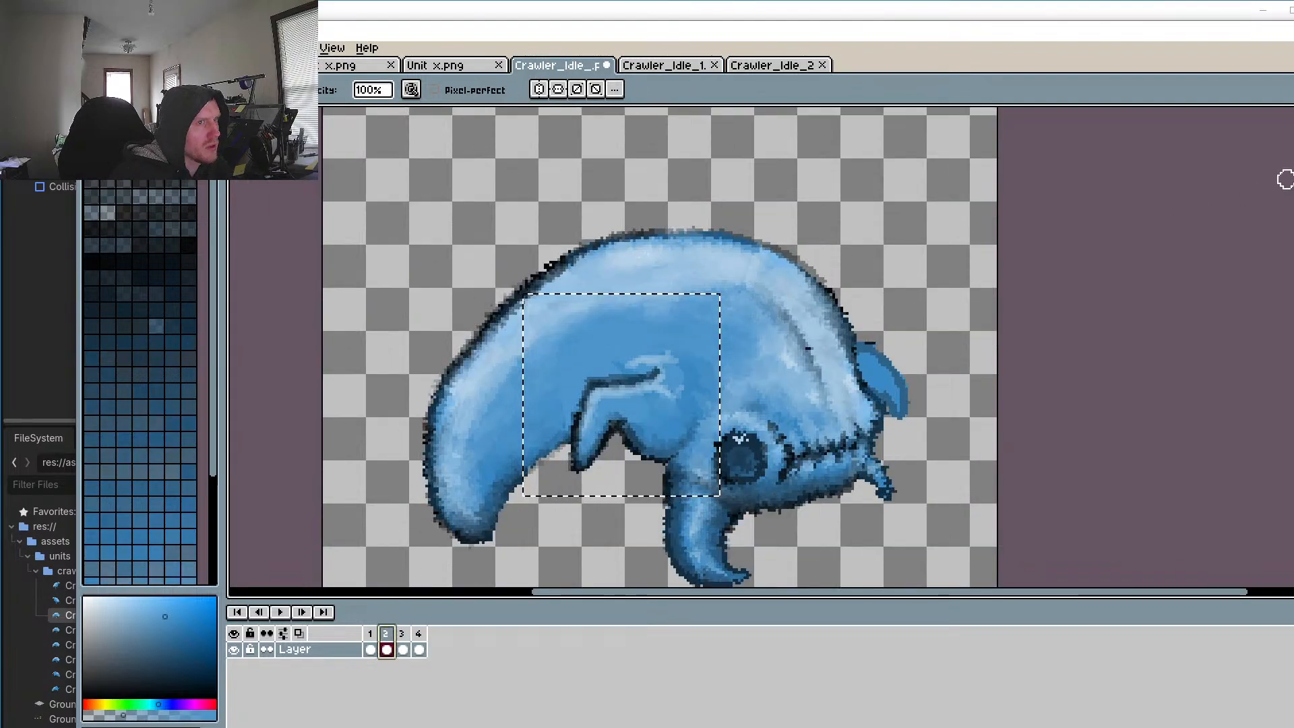
{"action": "left_click", "coordinate": [1289, 115]}
{"action": "left_click", "coordinate": [493, 219]}
{"action": "left_click_drag", "start_coordinate": [544, 316], "coordinate": [627, 362]}
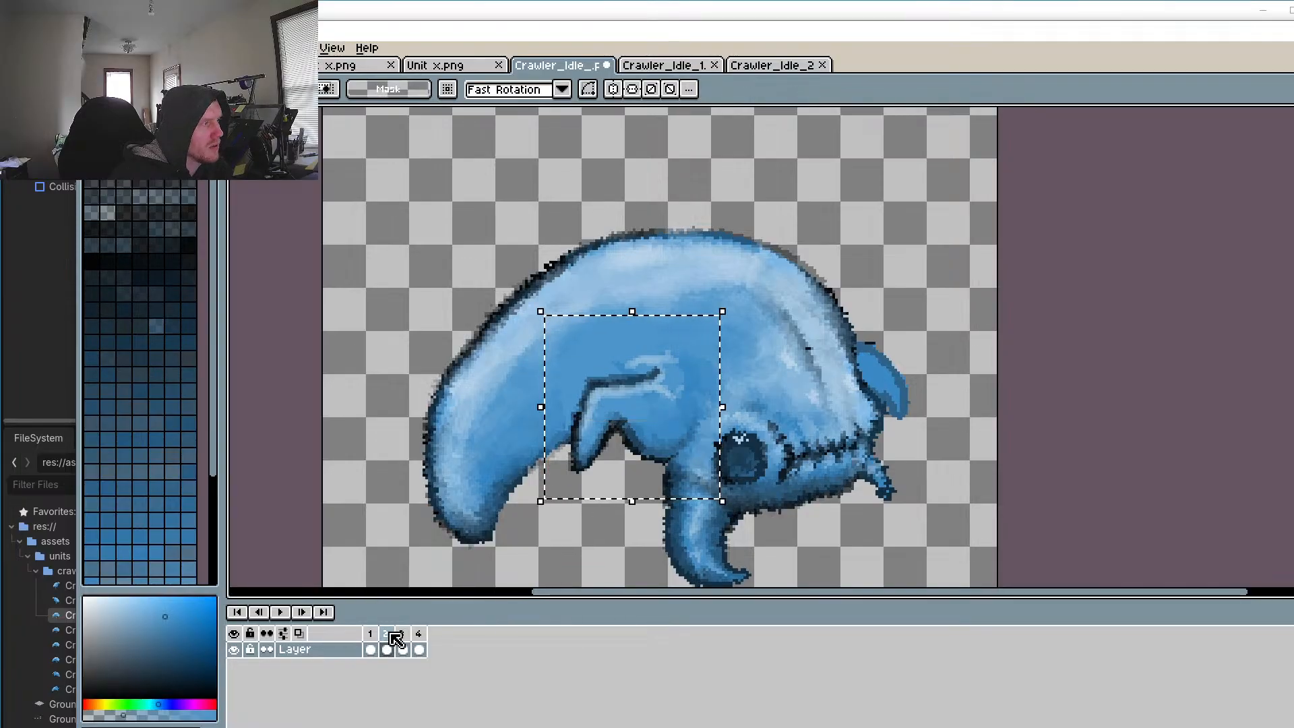
{"action": "left_click", "coordinate": [402, 649]}
{"action": "left_click", "coordinate": [407, 235]}
{"action": "left_click_drag", "start_coordinate": [370, 147], "coordinate": [438, 185]}
{"action": "key", "text": "ctrl+v"}
{"action": "left_click_drag", "start_coordinate": [647, 352], "coordinate": [453, 283]}
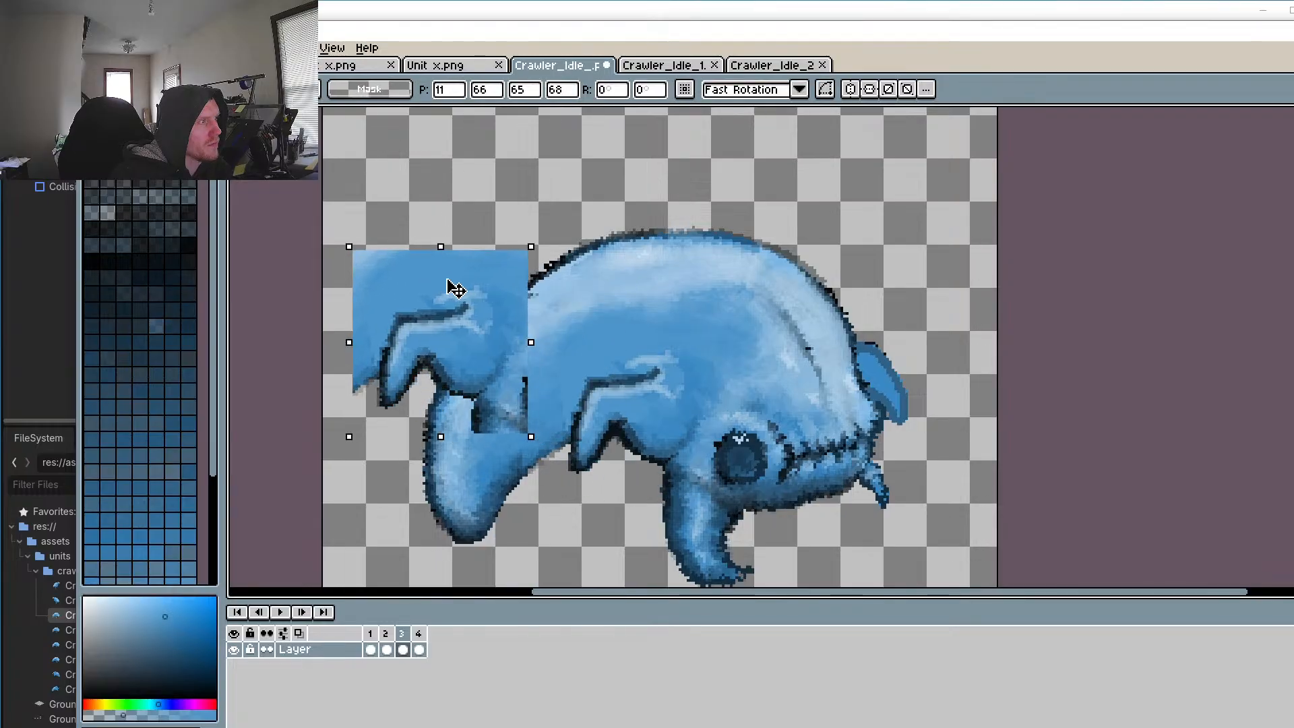
{"action": "key", "text": "Escape"}
Step: Try pasting the 65 × 68 pixel leg region into frame 3 again and shifting it up to position 85, 74
{"action": "key", "text": "ctrl+v"}
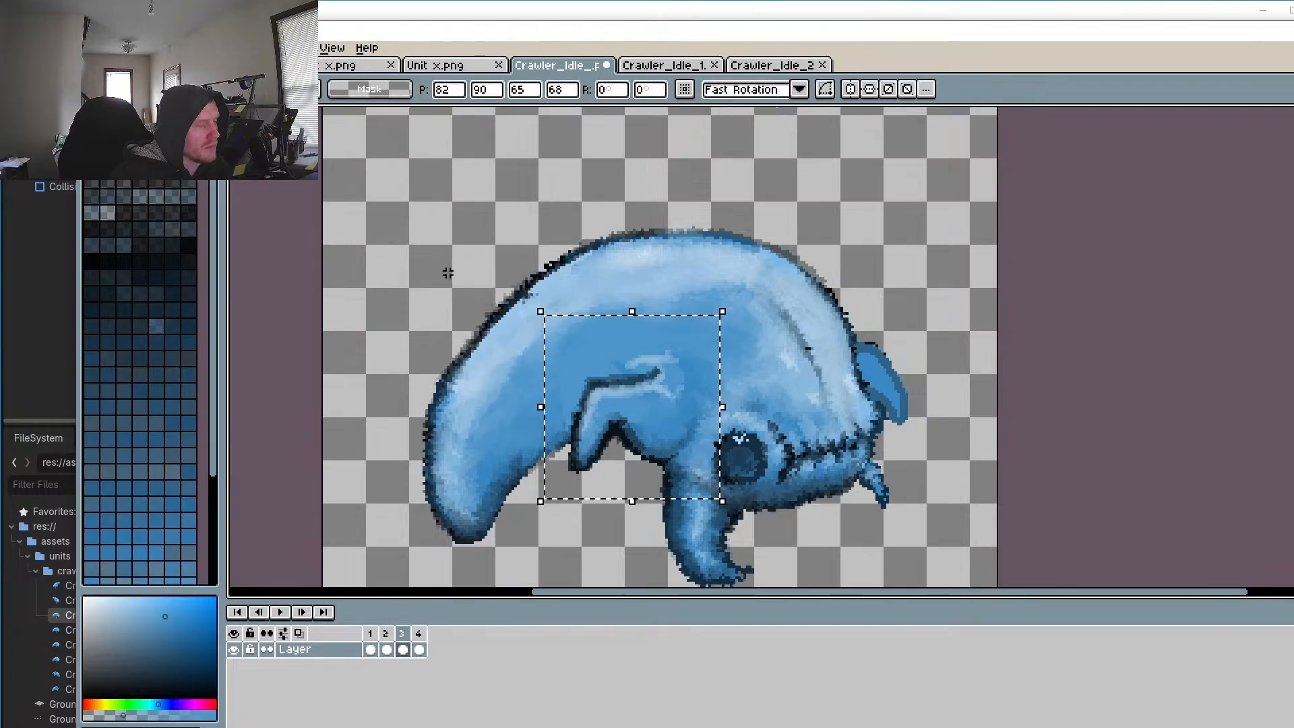
{"action": "left_click_drag", "start_coordinate": [586, 349], "coordinate": [592, 324]}
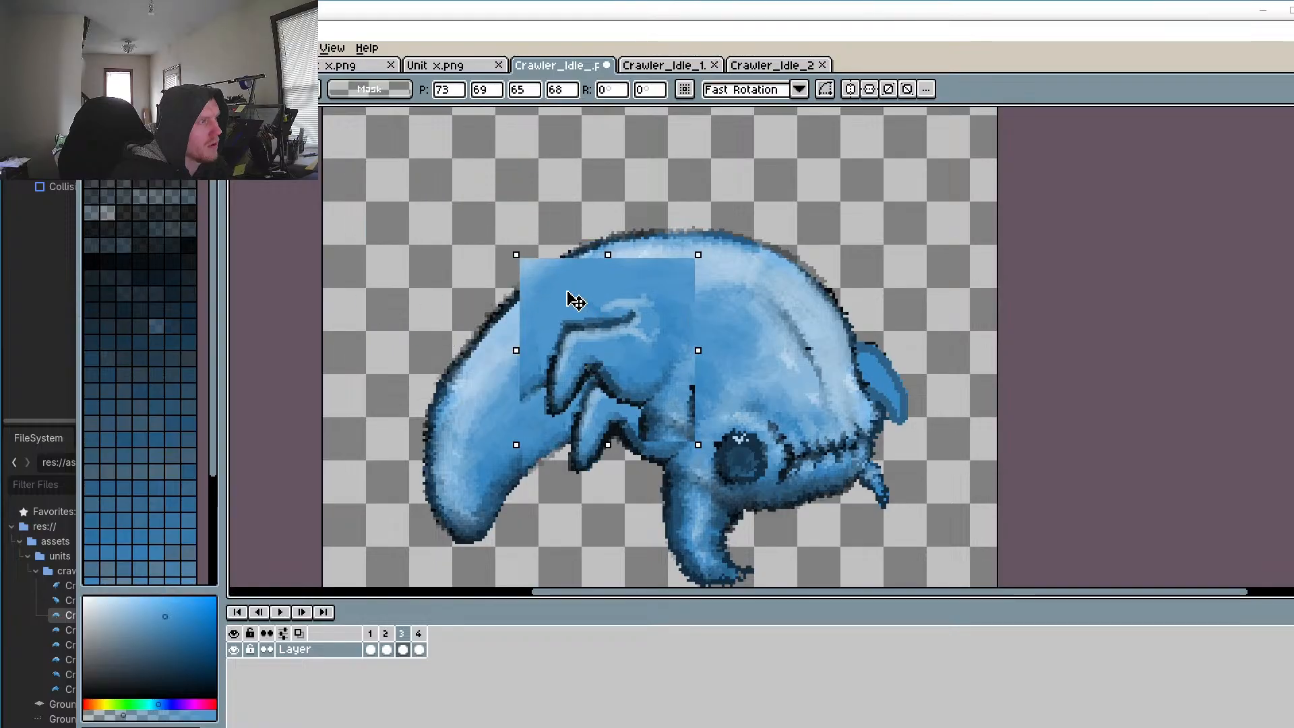
{"action": "key", "text": "Up"}
{"action": "key", "text": "Up"}
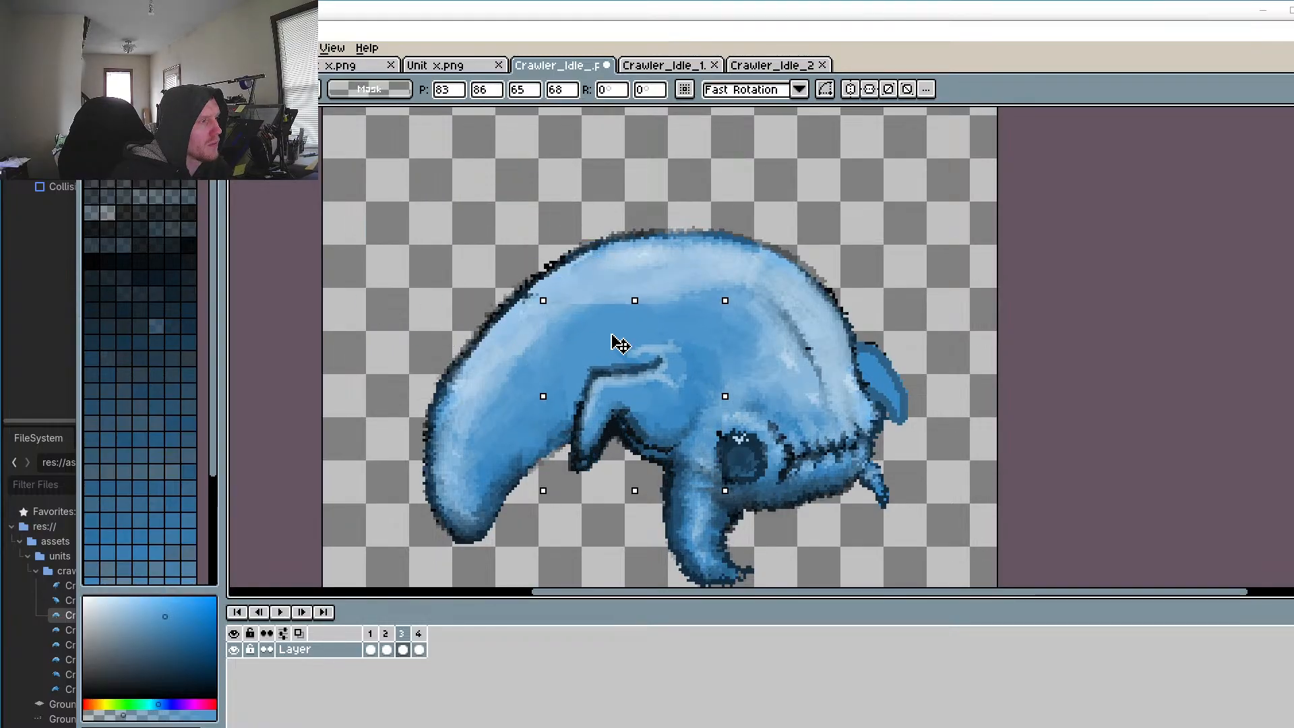
{"action": "key", "text": "Up"}
{"action": "key", "text": "Up"}
{"action": "key", "text": "Up"}
{"action": "key", "text": "Up"}
{"action": "key", "text": "Up"}
{"action": "key", "text": "Right"}
{"action": "key", "text": "Right"}
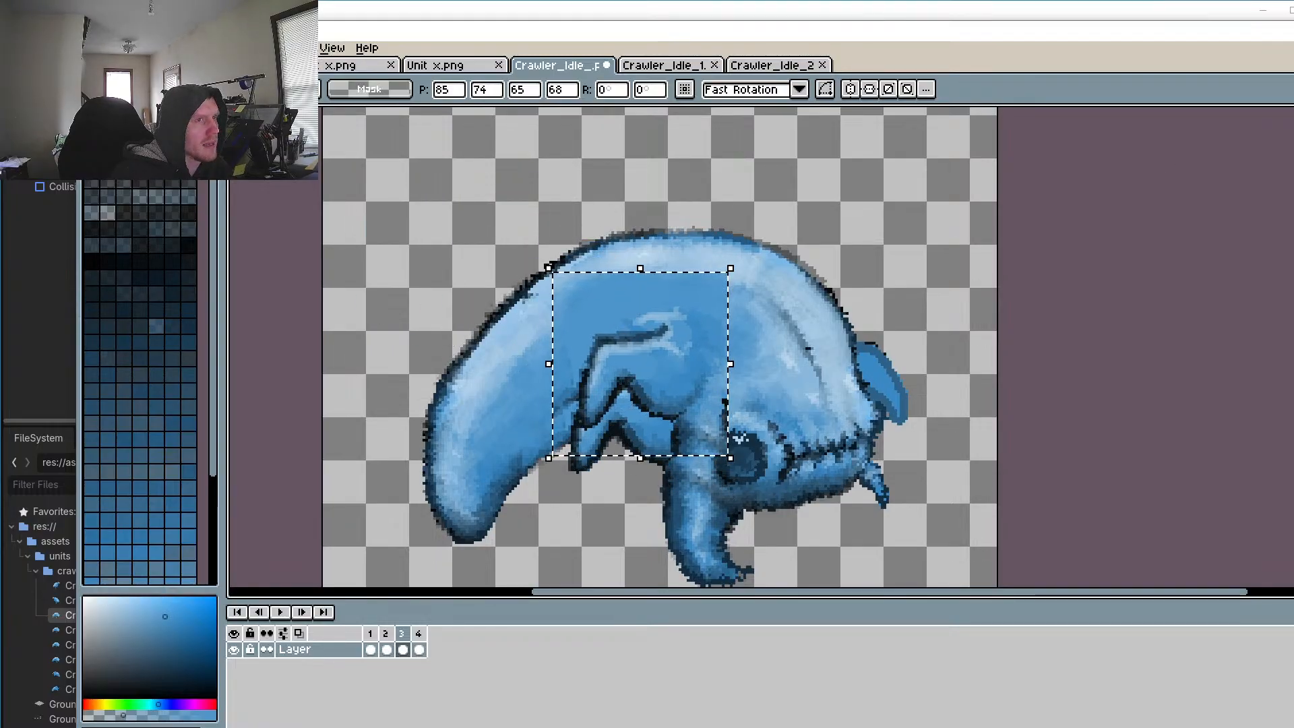
Step: Try blending the pasted leg in frame 3 with a larger brush at 20% opacity, and undo the strokes and the paste
{"action": "key", "text": "b"}
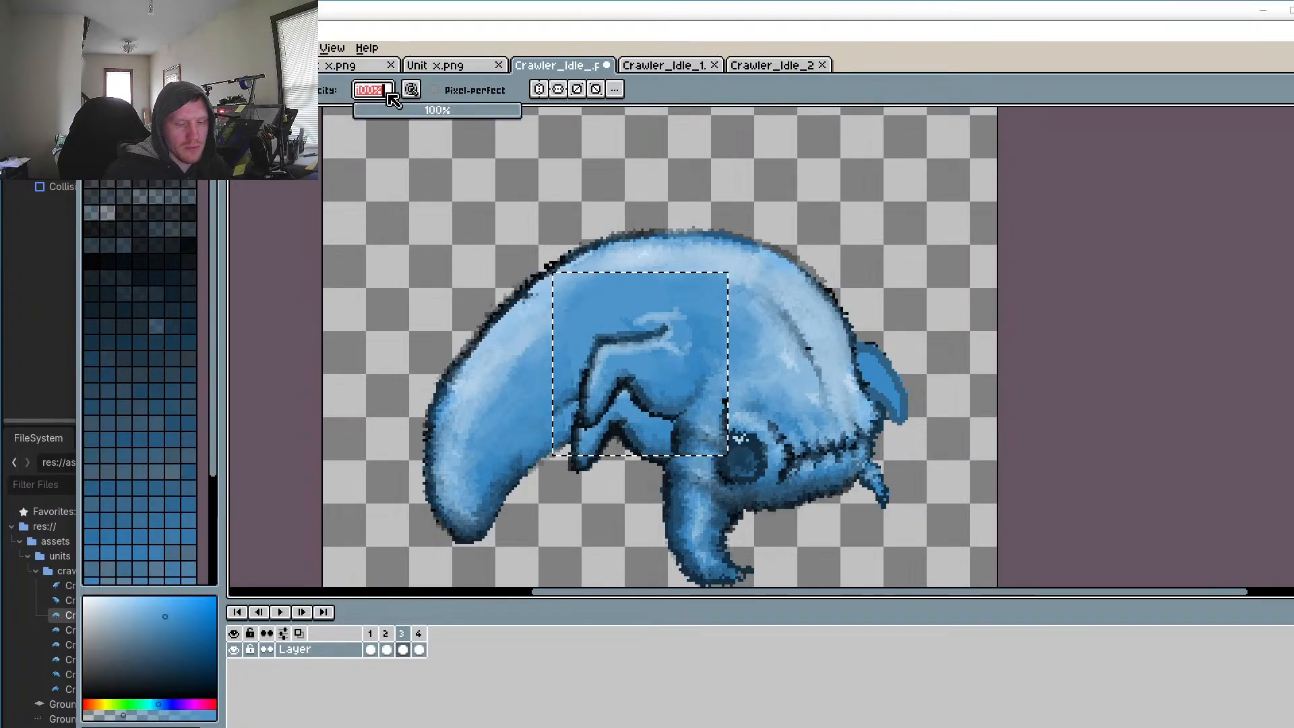
{"action": "type", "text": "20"}
{"action": "key", "text": "Return"}
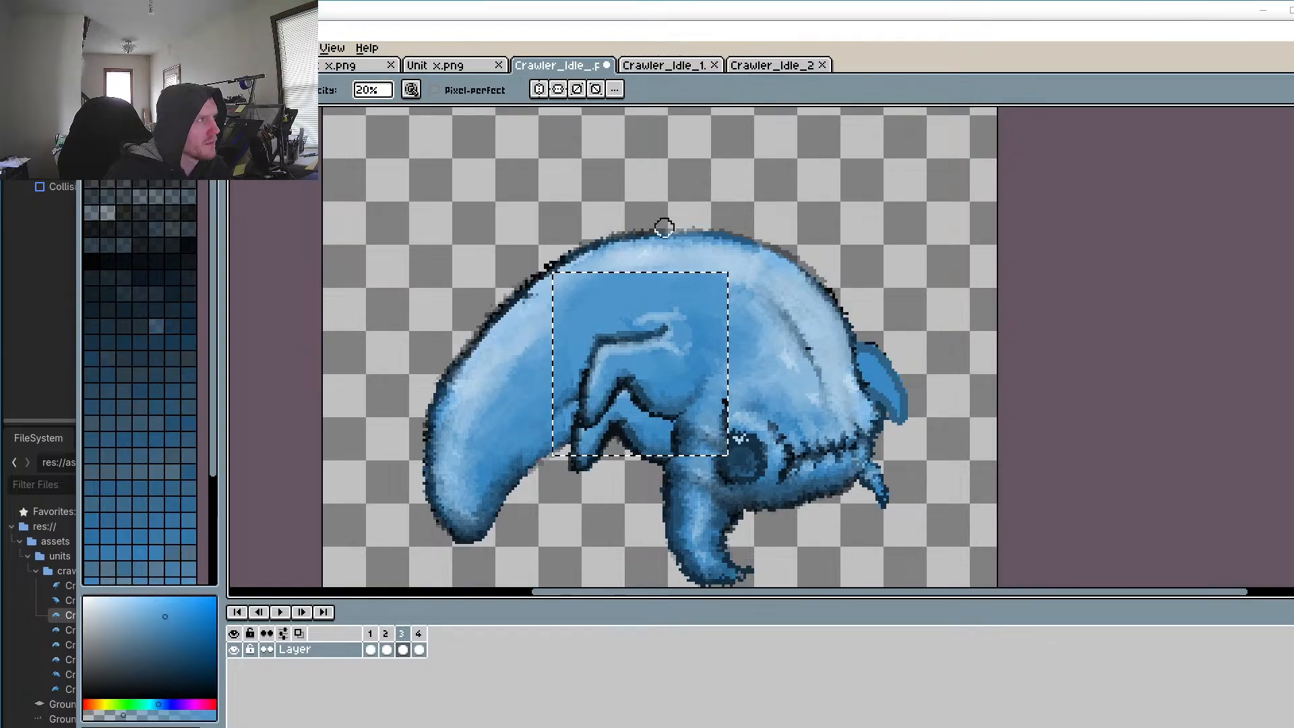
{"action": "mouse_move", "coordinate": [583, 391]}
{"action": "left_mouse_down"}
{"action": "mouse_move", "coordinate": [632, 421]}
{"action": "mouse_move", "coordinate": [676, 399]}
{"action": "left_mouse_up"}
{"action": "scroll", "coordinate": [658, 381], "scroll_direction": "down", "scroll_amount": 11}
{"action": "key", "text": "ctrl"}
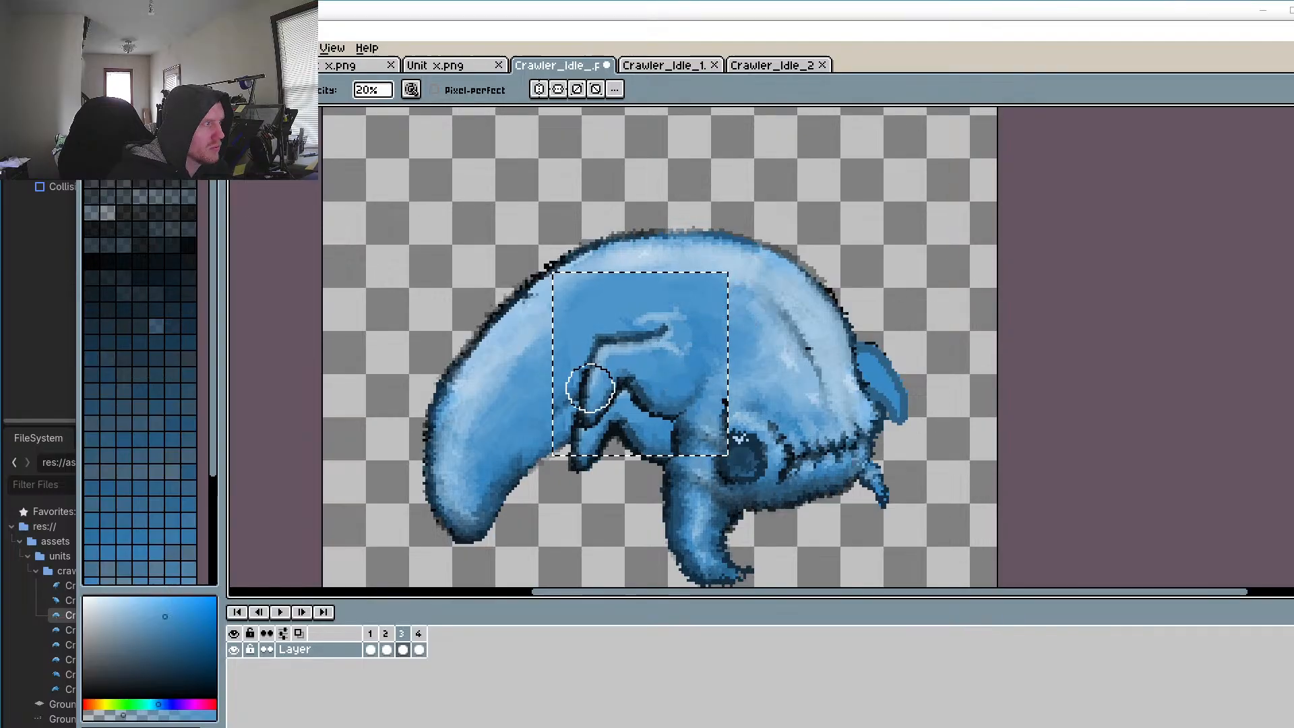
{"action": "key", "text": "ctrl"}
{"action": "key", "text": "ctrl+z"}
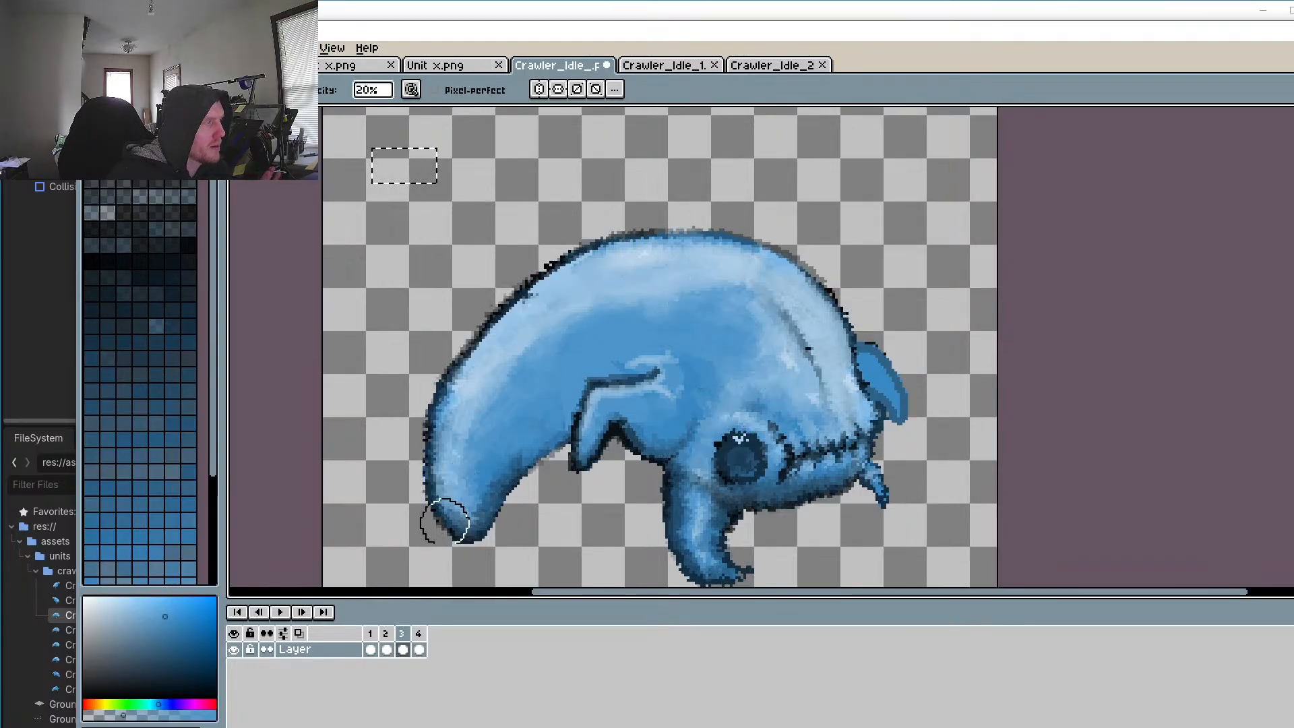
Step: Copy a 93 × 88 pixel region around frame 2's small leg and eye into frame 3 at position 77, 67
{"action": "left_click", "coordinate": [386, 647]}
{"action": "key", "text": "r"}
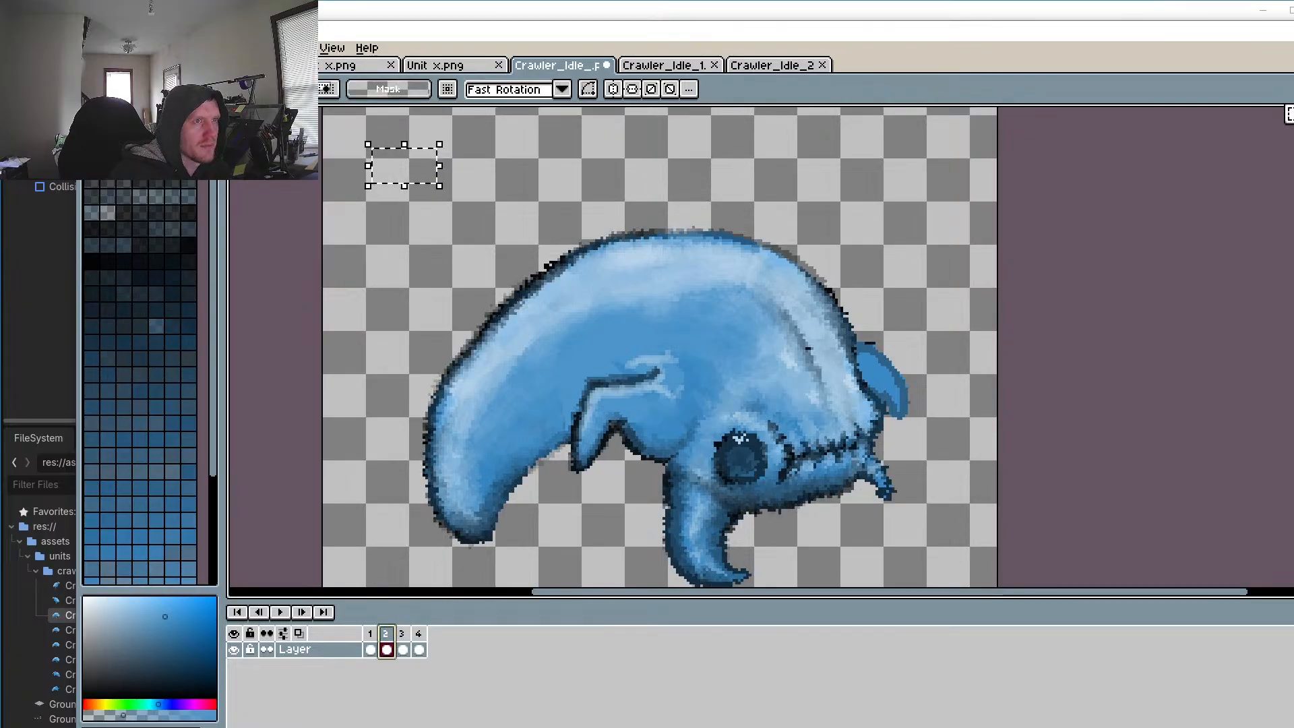
{"action": "mouse_move", "coordinate": [531, 257]}
{"action": "left_mouse_down"}
{"action": "mouse_move", "coordinate": [722, 458]}
{"action": "mouse_move", "coordinate": [782, 496]}
{"action": "left_mouse_up"}
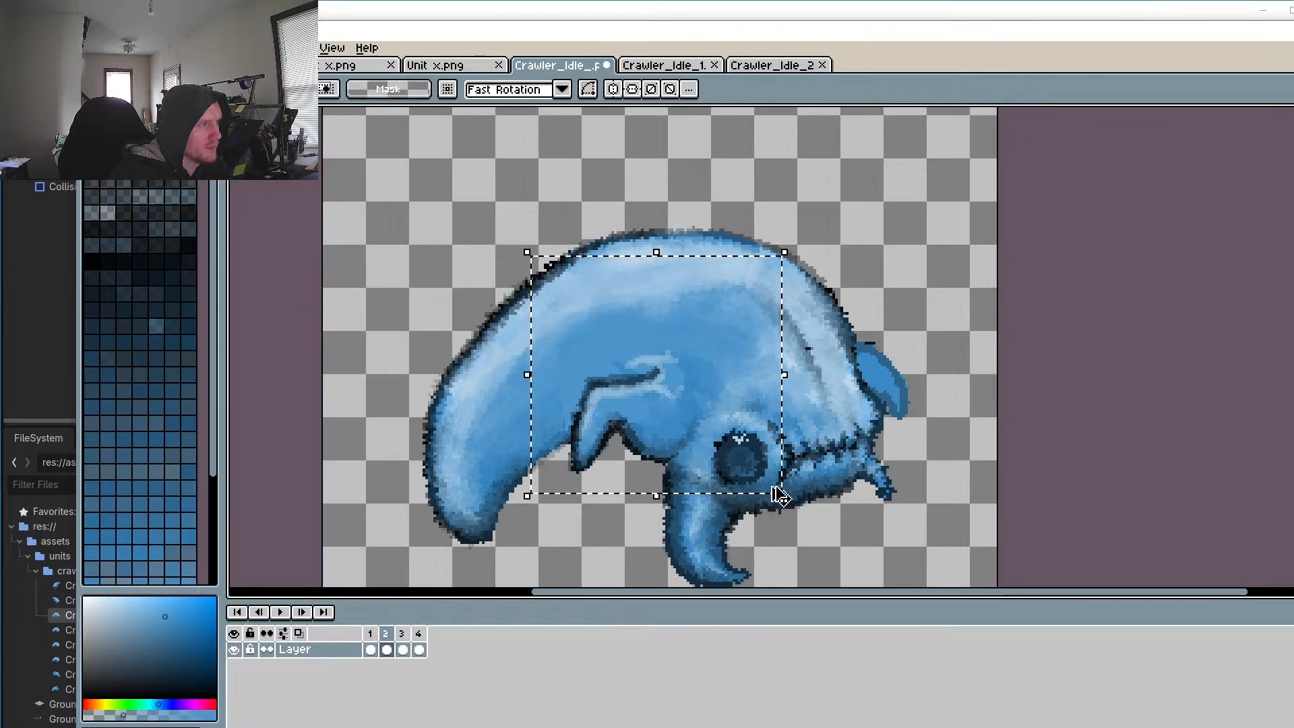
{"action": "left_click", "coordinate": [637, 66]}
{"action": "left_click", "coordinate": [577, 66]}
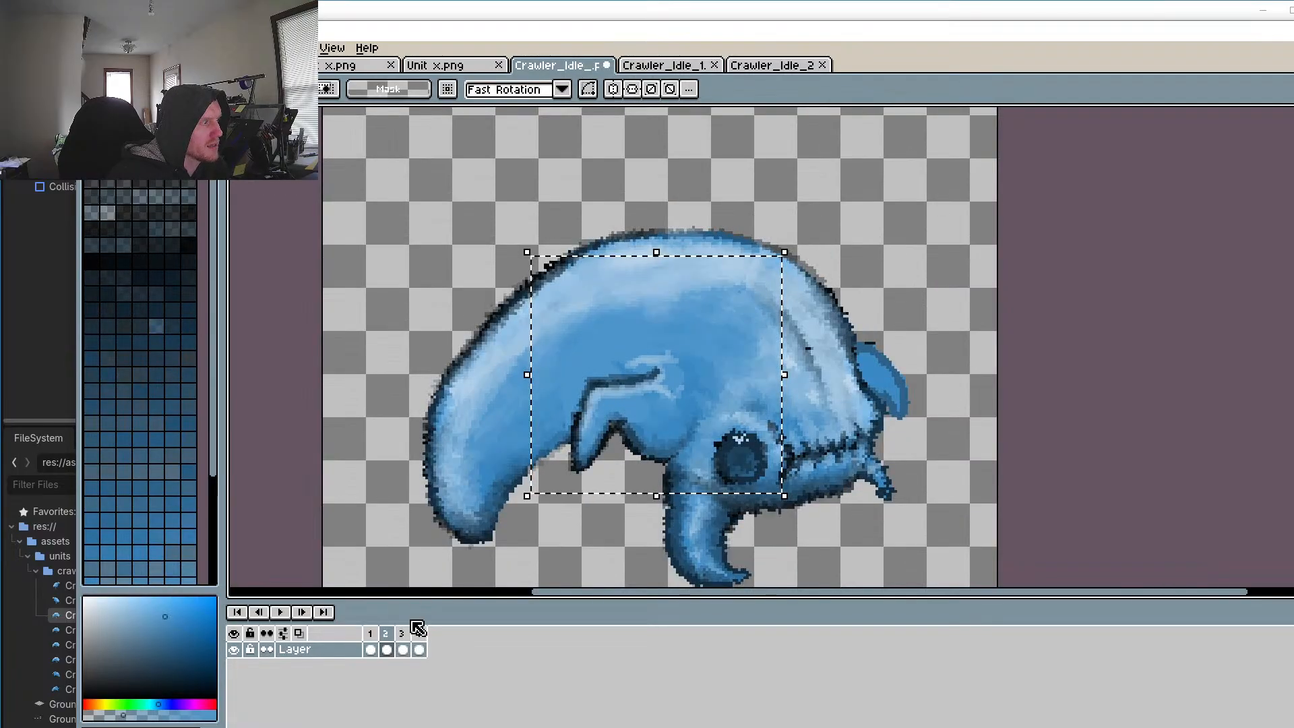
{"action": "left_click", "coordinate": [402, 649]}
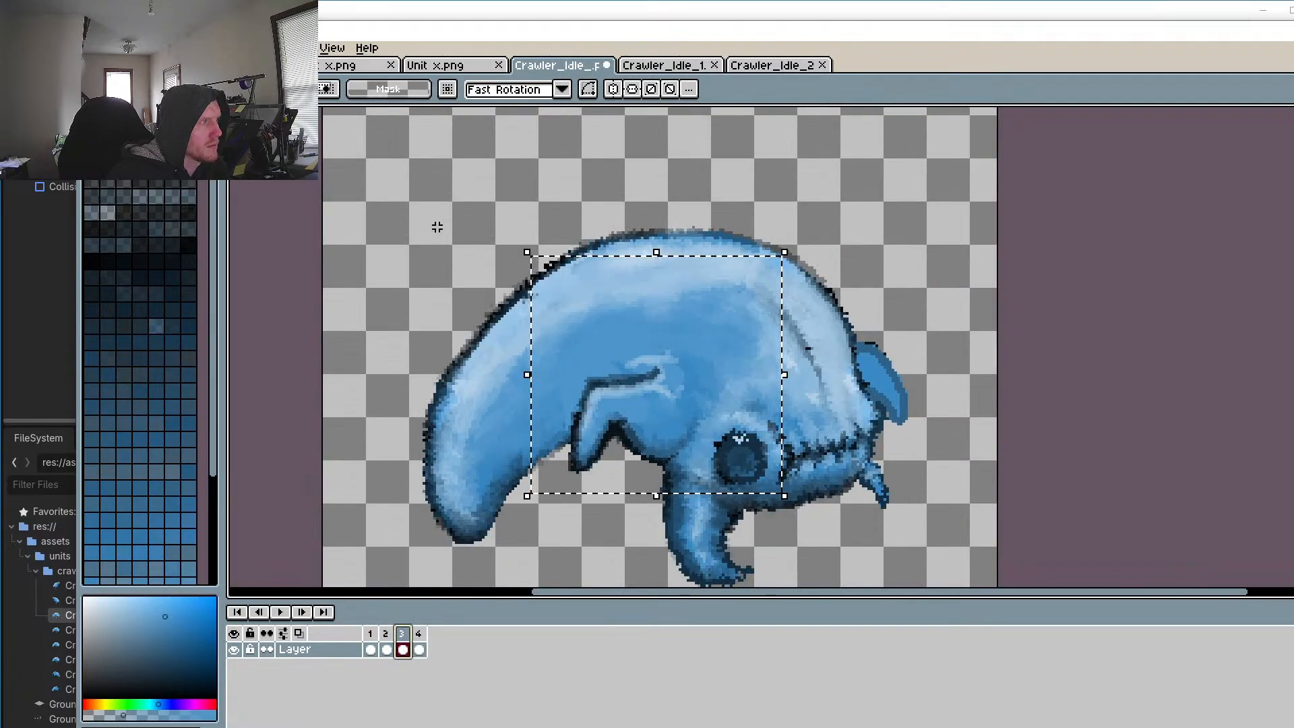
{"action": "left_click_drag", "start_coordinate": [397, 155], "coordinate": [450, 205]}
{"action": "key", "text": "ctrl+v"}
{"action": "left_click_drag", "start_coordinate": [659, 339], "coordinate": [683, 318]}
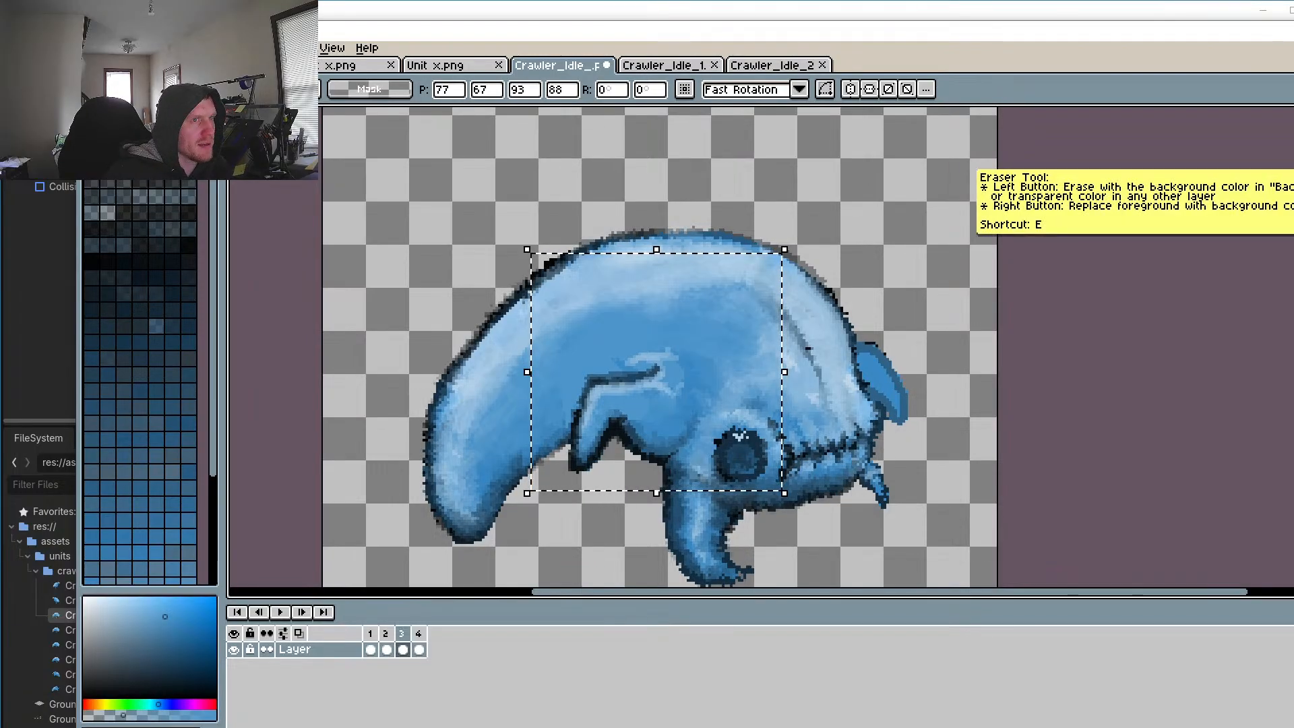
Step: Try softening the pasted region in frame 3 with a larger eraser at 20% opacity, and undo the erasing
{"action": "key", "text": "e"}
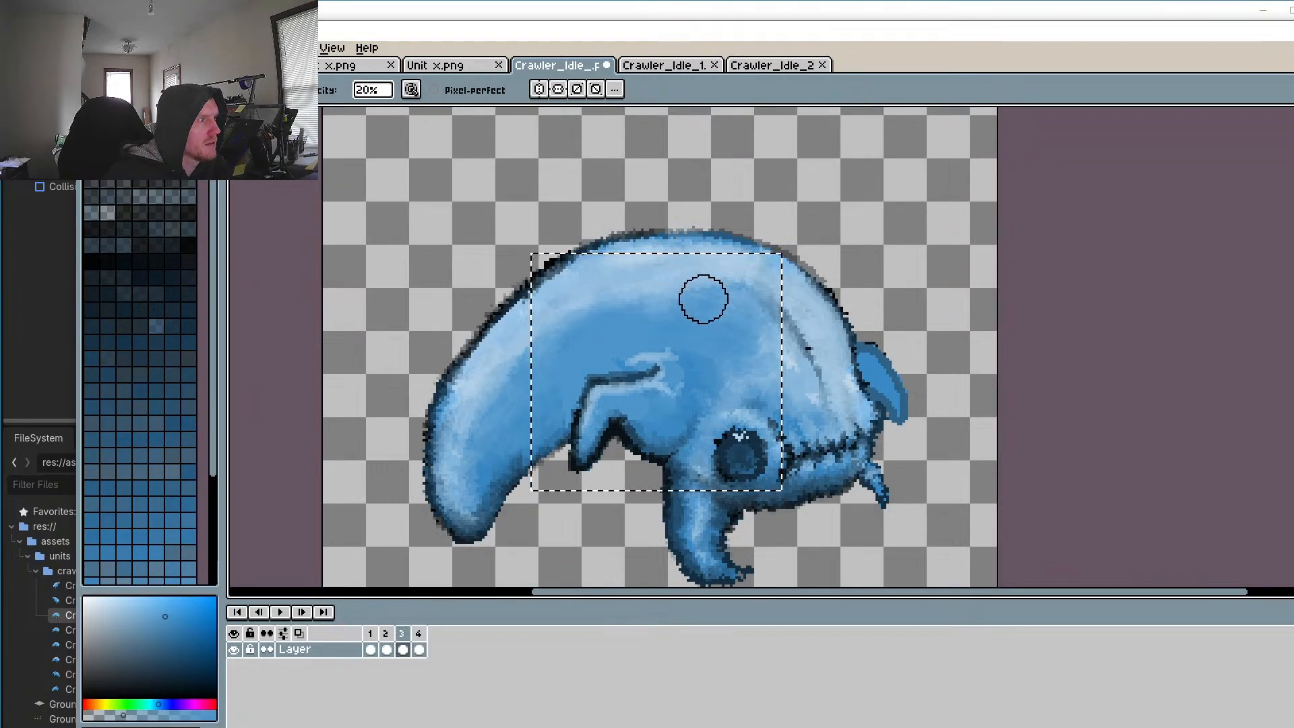
{"action": "scroll", "coordinate": [667, 421], "scroll_direction": "up", "scroll_amount": 13}
{"action": "left_click_drag", "start_coordinate": [779, 434], "coordinate": [772, 453]}
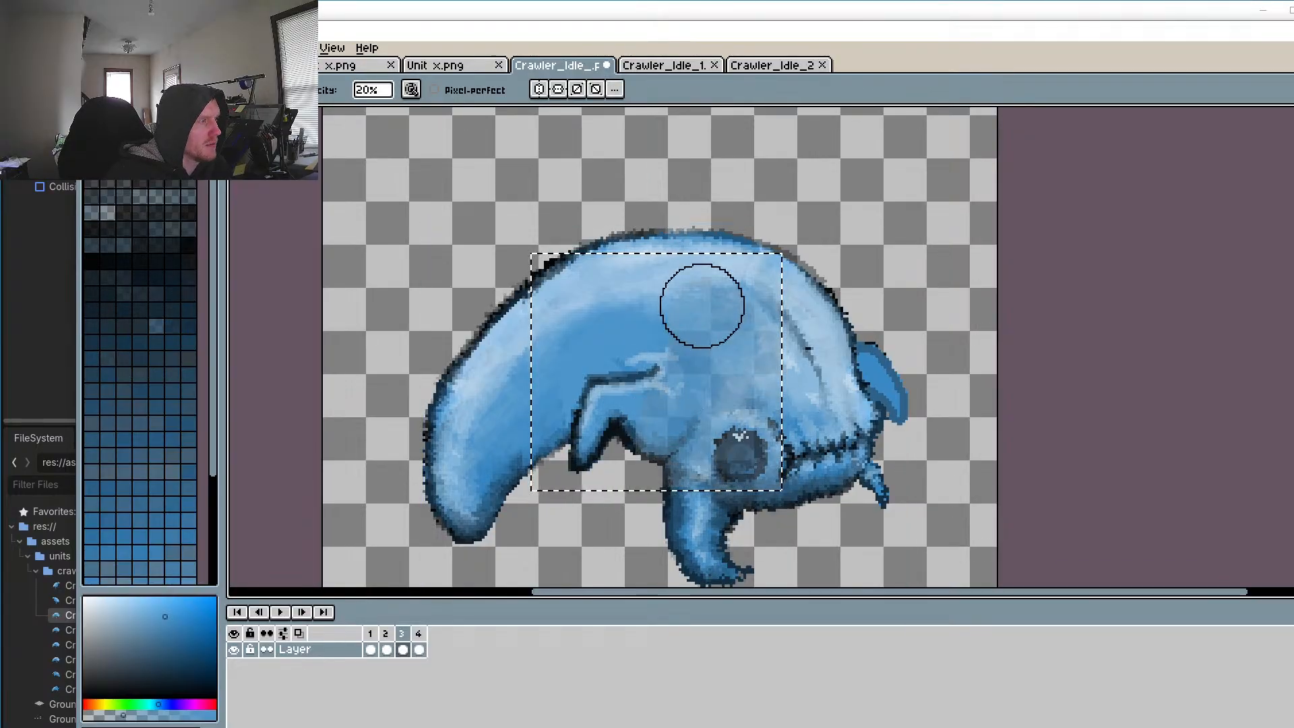
{"action": "mouse_move", "coordinate": [634, 437]}
{"action": "left_mouse_down"}
{"action": "mouse_move", "coordinate": [707, 321]}
{"action": "mouse_move", "coordinate": [574, 215]}
{"action": "mouse_move", "coordinate": [751, 291]}
{"action": "mouse_move", "coordinate": [637, 435]}
{"action": "mouse_move", "coordinate": [586, 467]}
{"action": "mouse_move", "coordinate": [685, 474]}
{"action": "mouse_move", "coordinate": [745, 433]}
{"action": "left_mouse_up"}
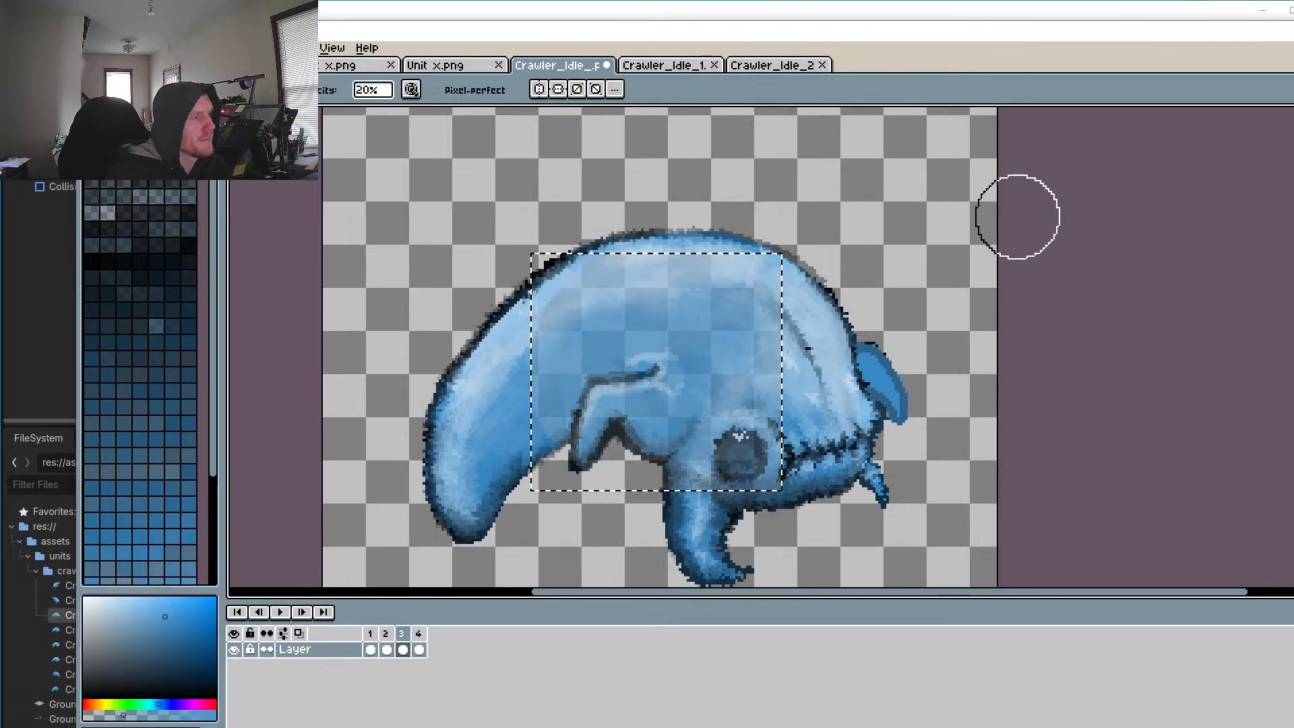
{"action": "key", "text": "ctrl+z"}
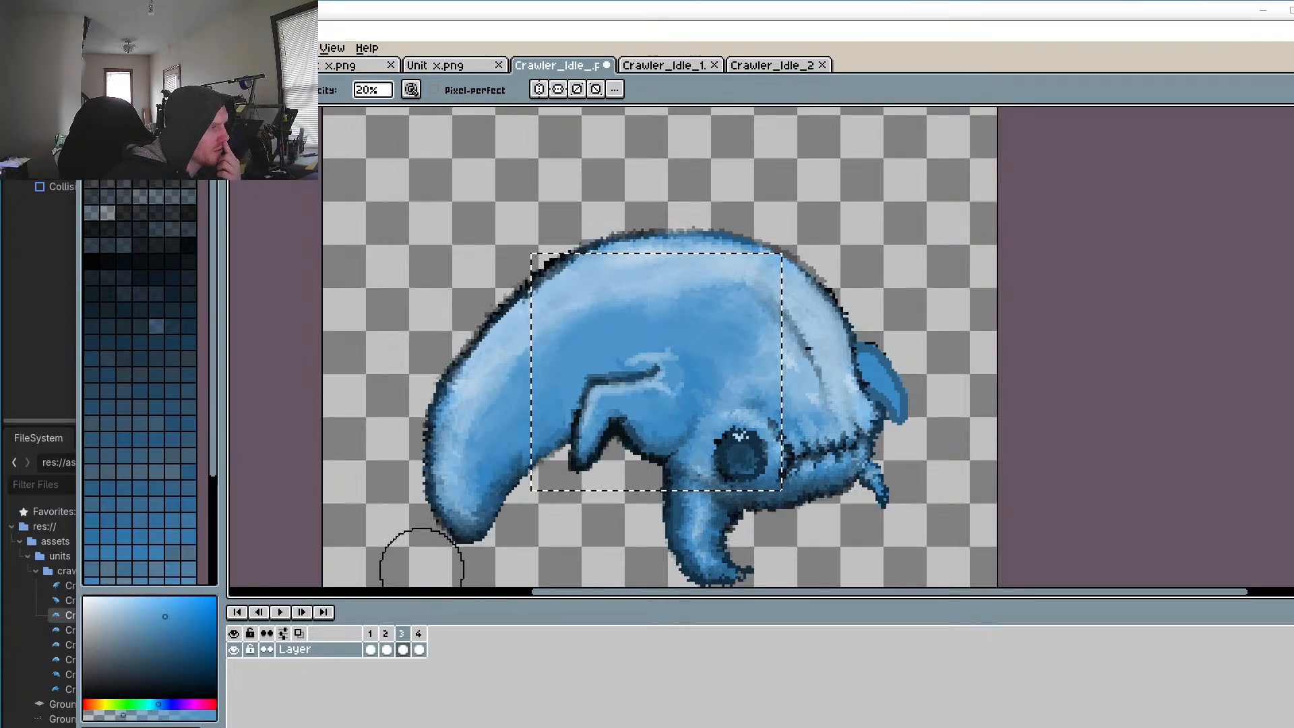
Step: Clear the selection and compare the crawler's small leg, eye and body across all four idle frames
{"action": "left_click", "coordinate": [390, 630]}
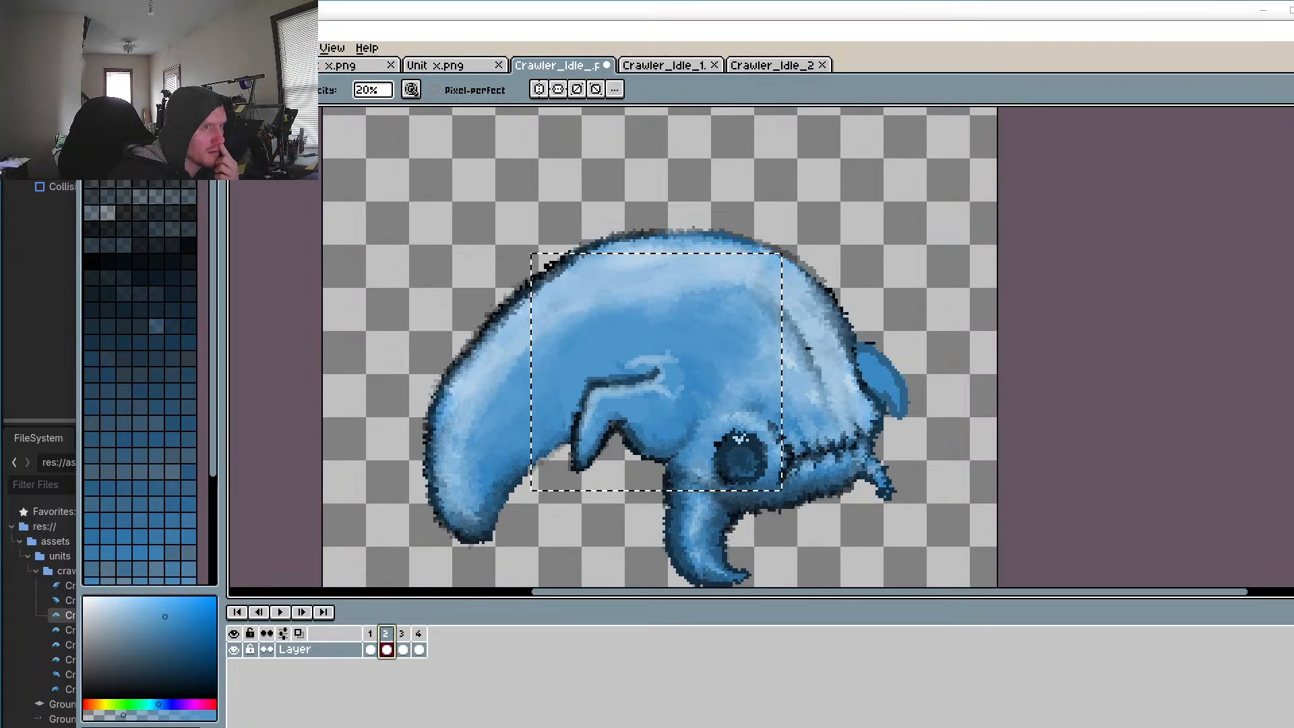
{"action": "key", "text": "m"}
{"action": "left_click", "coordinate": [1008, 240]}
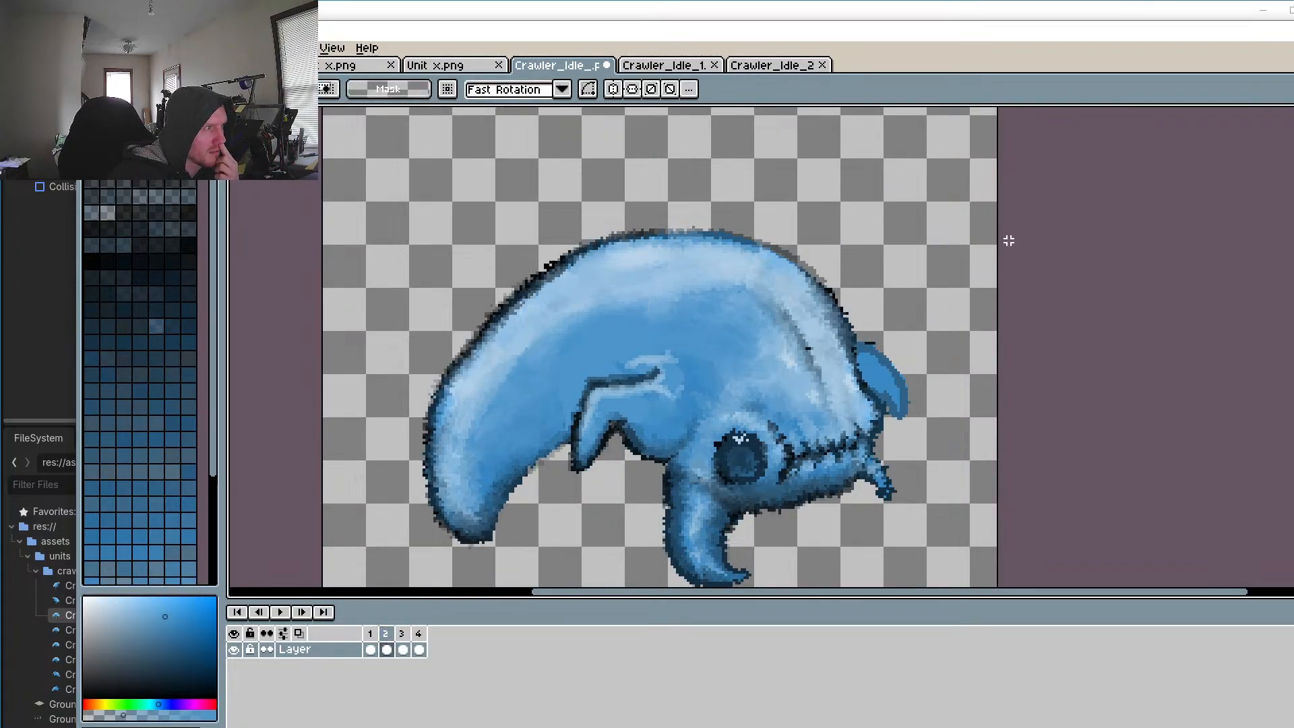
{"action": "left_click", "coordinate": [393, 633]}
{"action": "left_click", "coordinate": [403, 633]}
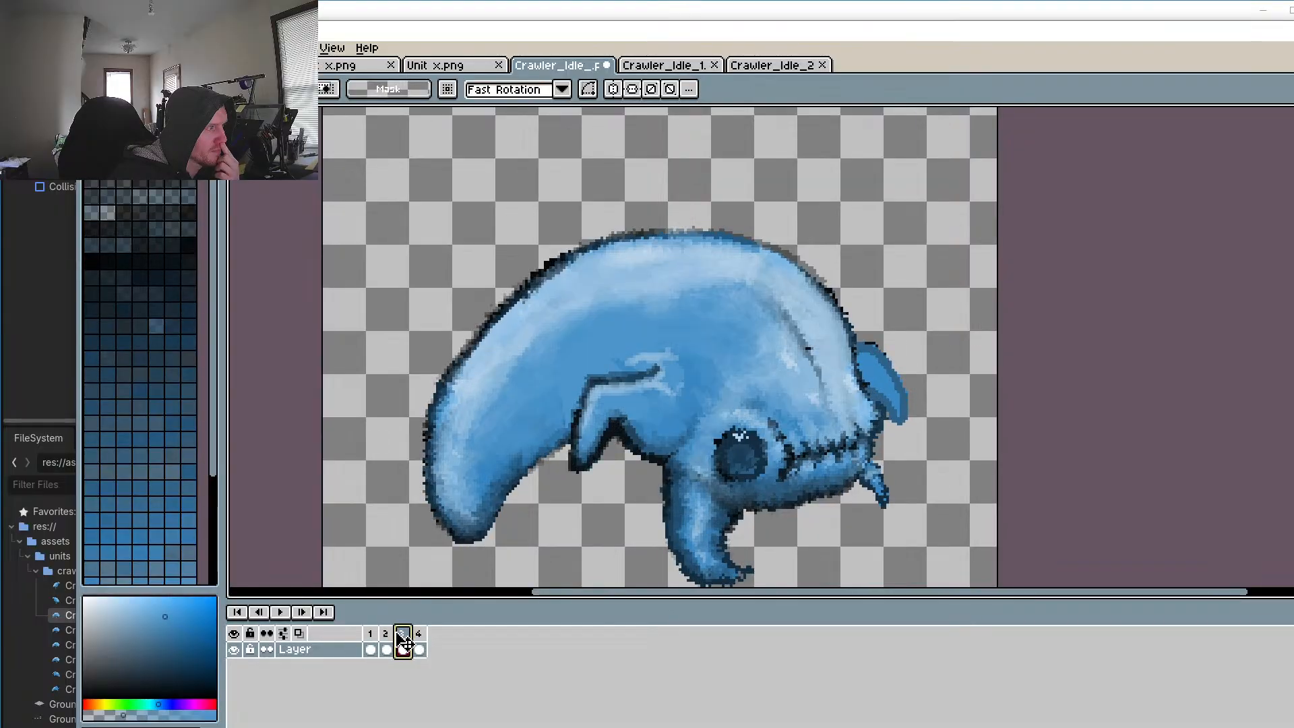
{"action": "left_click", "coordinate": [387, 634]}
{"action": "left_click", "coordinate": [403, 634]}
{"action": "left_click", "coordinate": [419, 647]}
{"action": "left_click", "coordinate": [372, 646]}
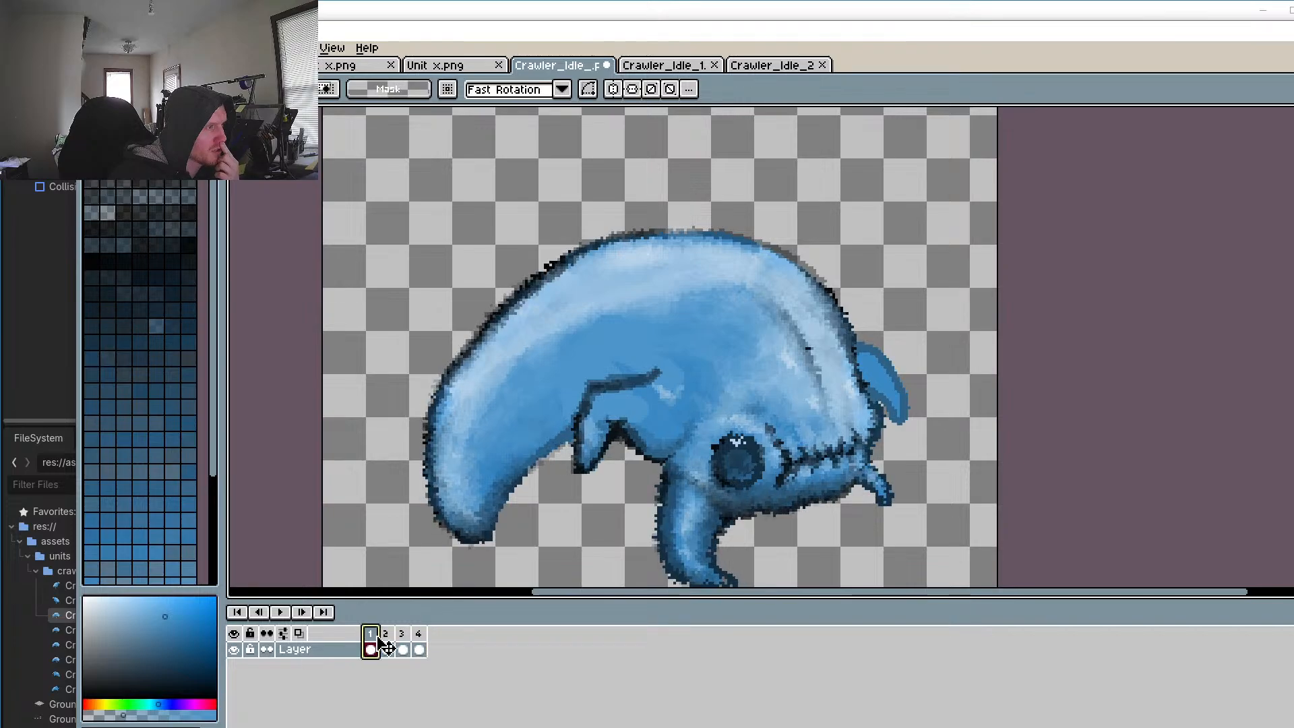
{"action": "left_click", "coordinate": [387, 647]}
{"action": "left_click", "coordinate": [403, 646]}
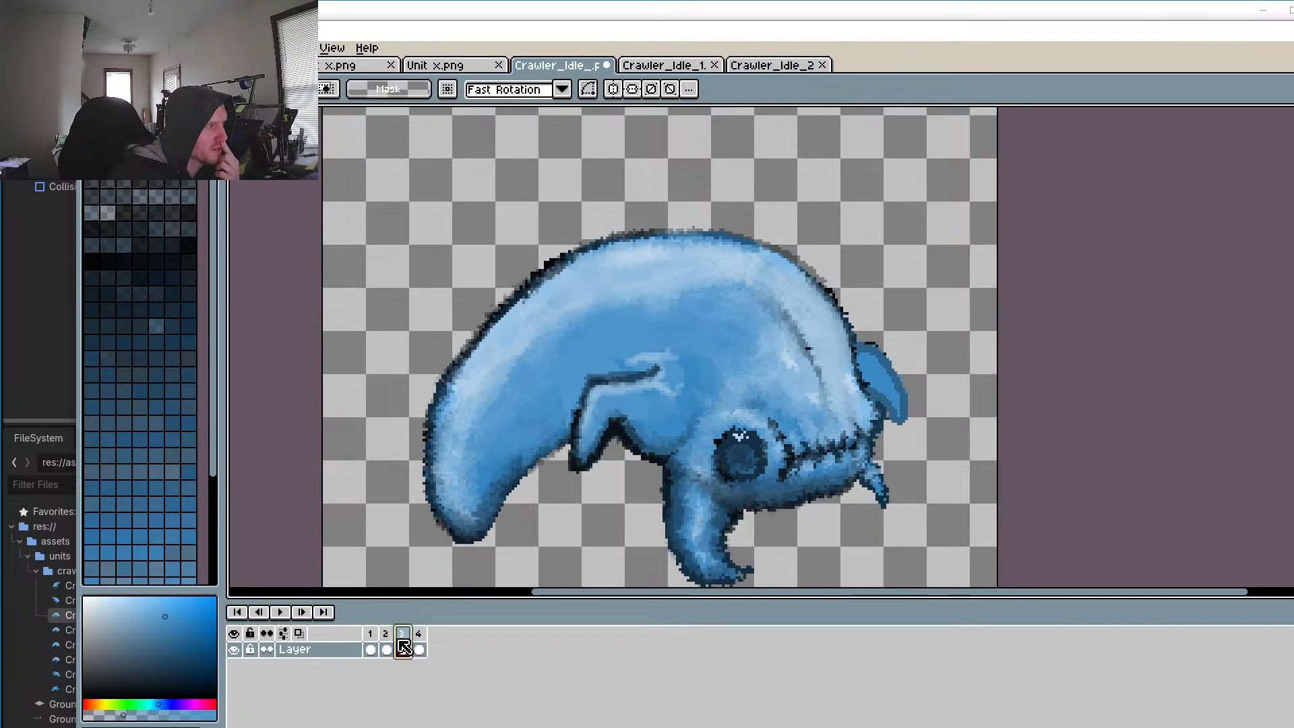
{"action": "left_click", "coordinate": [387, 647]}
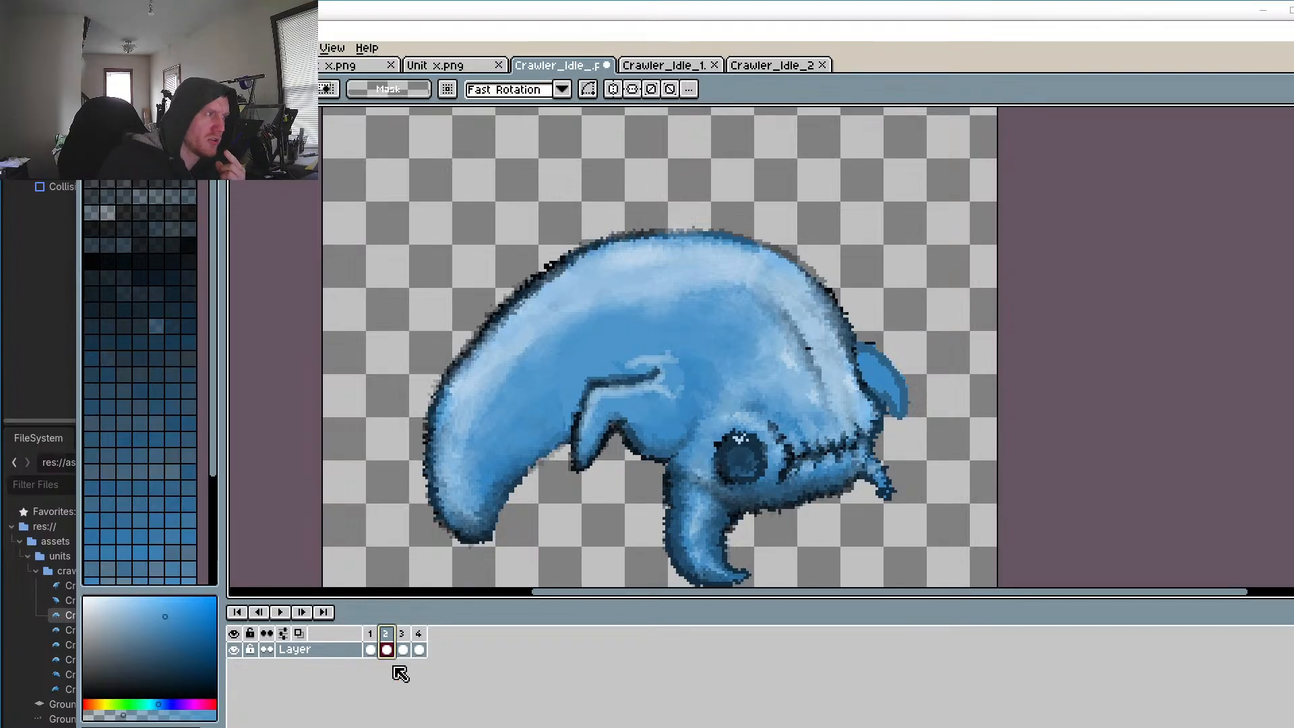
{"action": "left_click", "coordinate": [403, 641]}
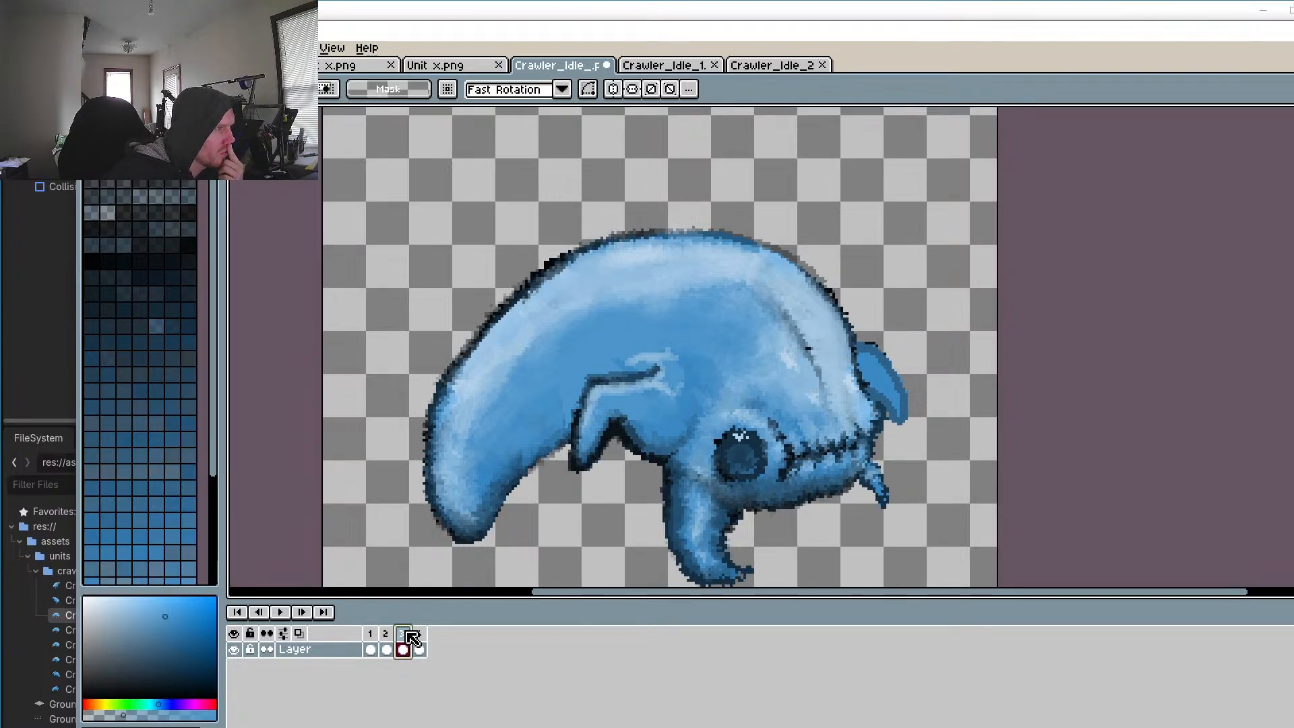
{"action": "left_click", "coordinate": [388, 643]}
{"action": "left_click", "coordinate": [403, 644]}
{"action": "left_click", "coordinate": [371, 644]}
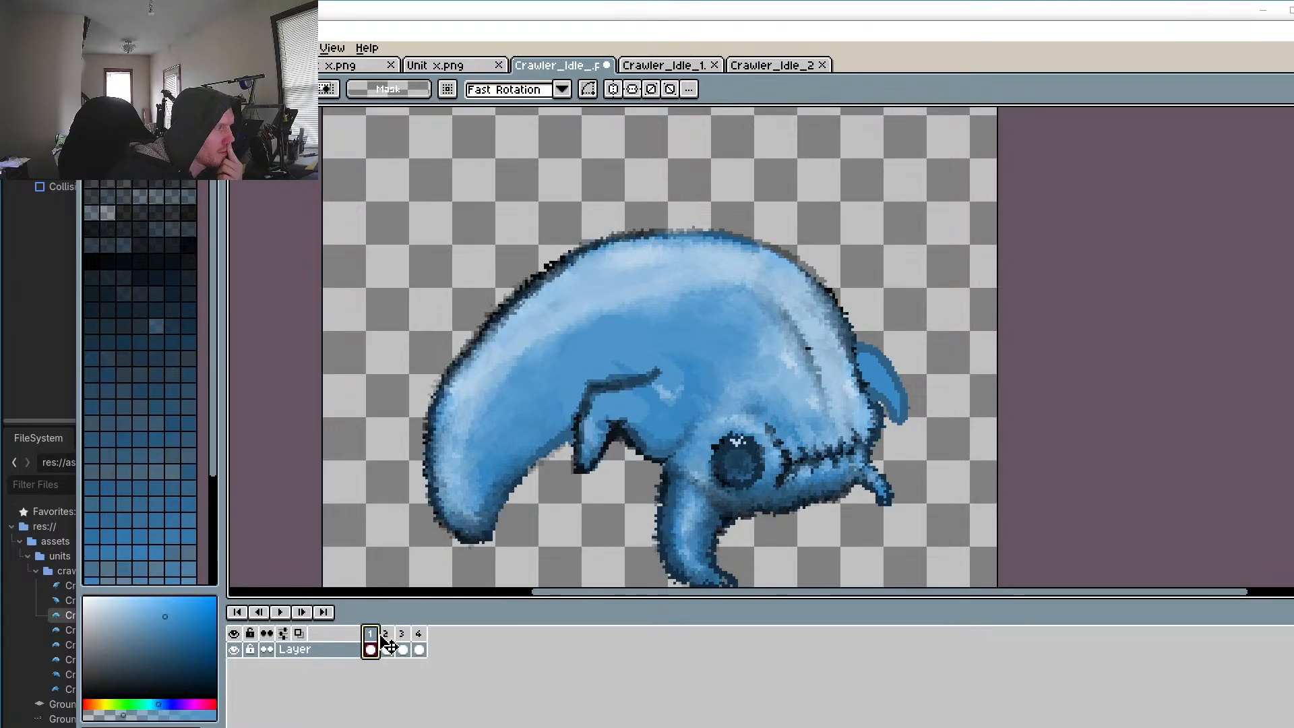
{"action": "left_click", "coordinate": [386, 646]}
{"action": "left_click", "coordinate": [403, 646]}
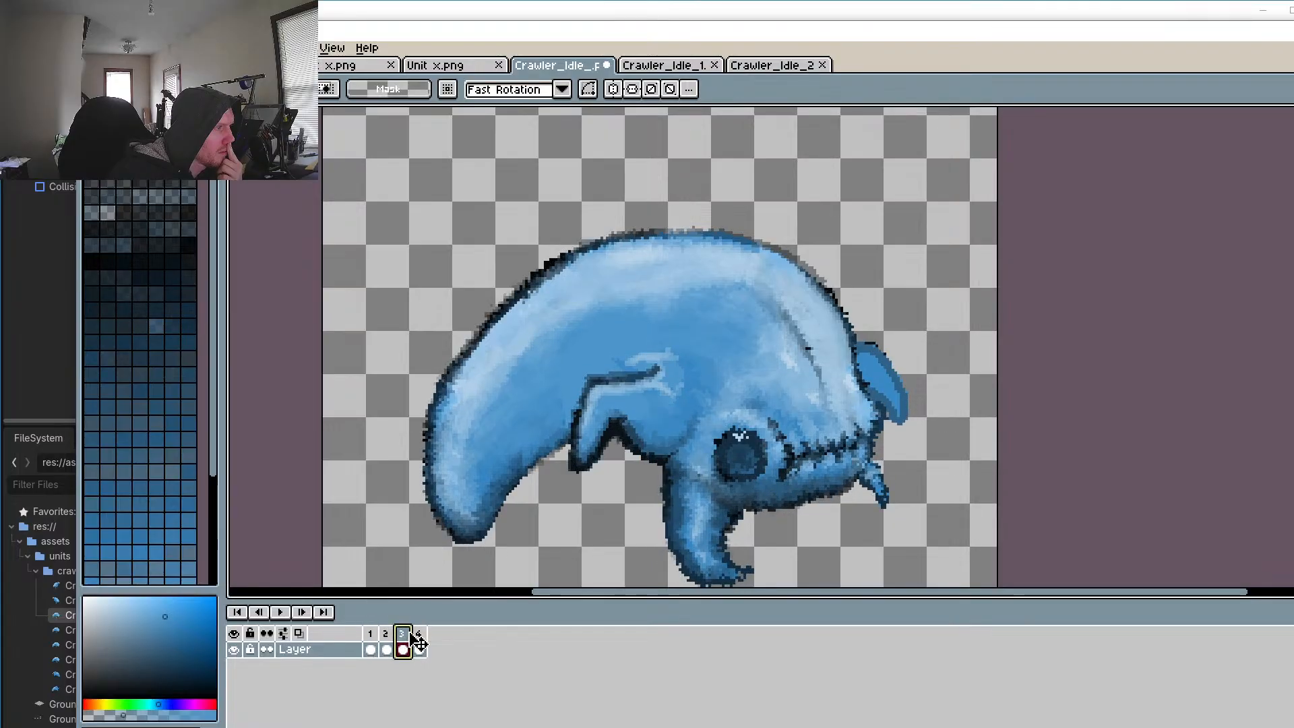
{"action": "left_click", "coordinate": [419, 644]}
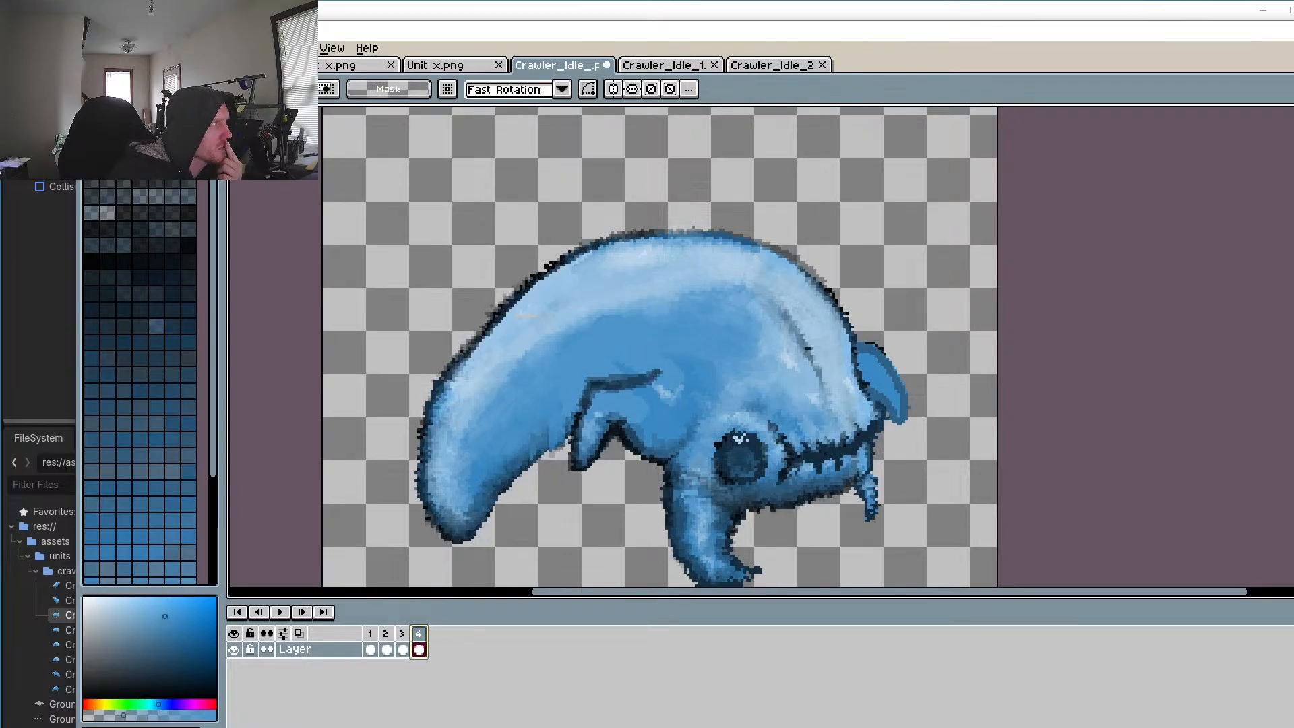
{"action": "left_click", "coordinate": [370, 646]}
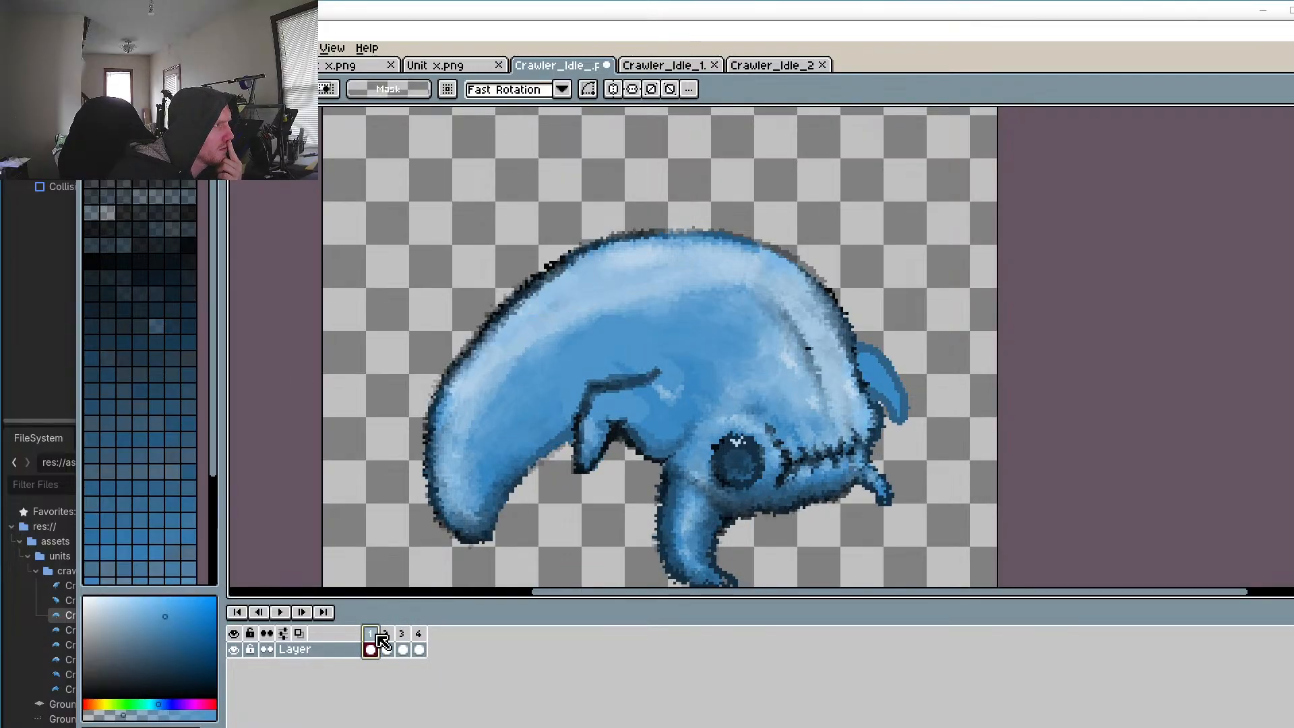
Step: Close the separate Crawler_Idle_1 and Crawler_Idle_2 images and return to the four-frame animation
{"action": "left_click", "coordinate": [674, 65]}
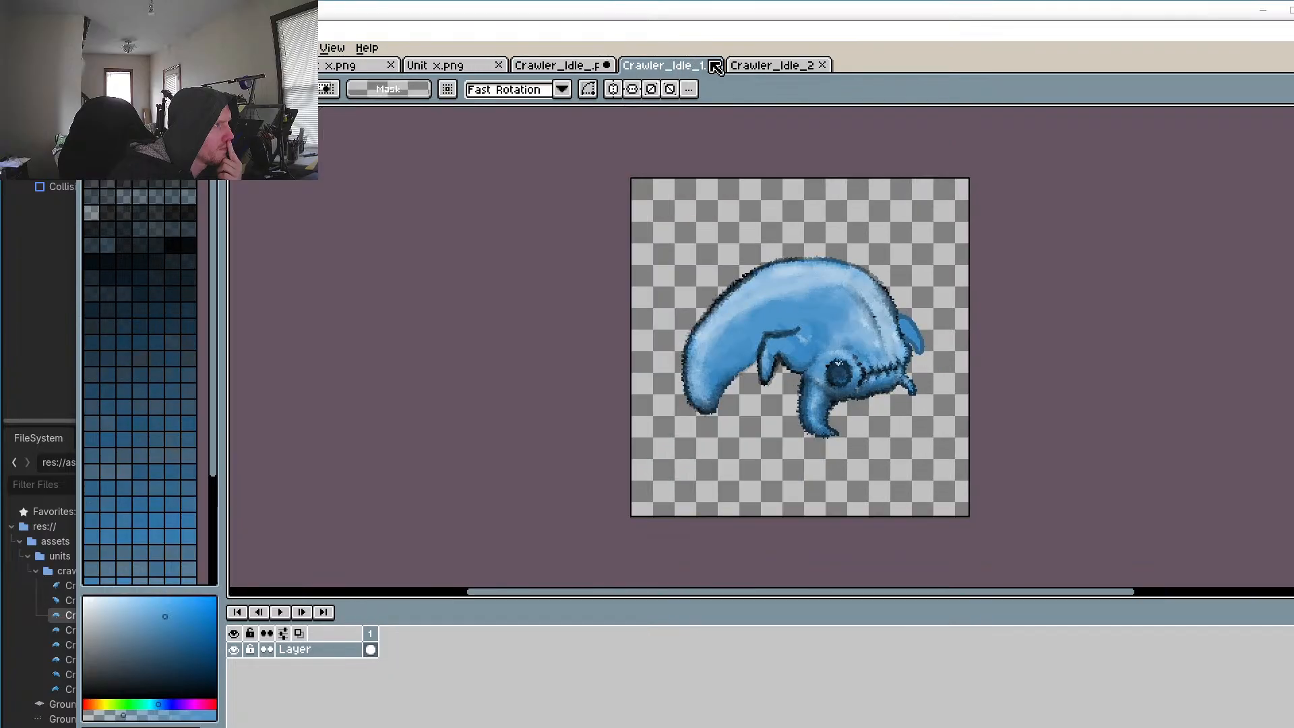
{"action": "left_click", "coordinate": [714, 64]}
{"action": "left_click", "coordinate": [714, 64]}
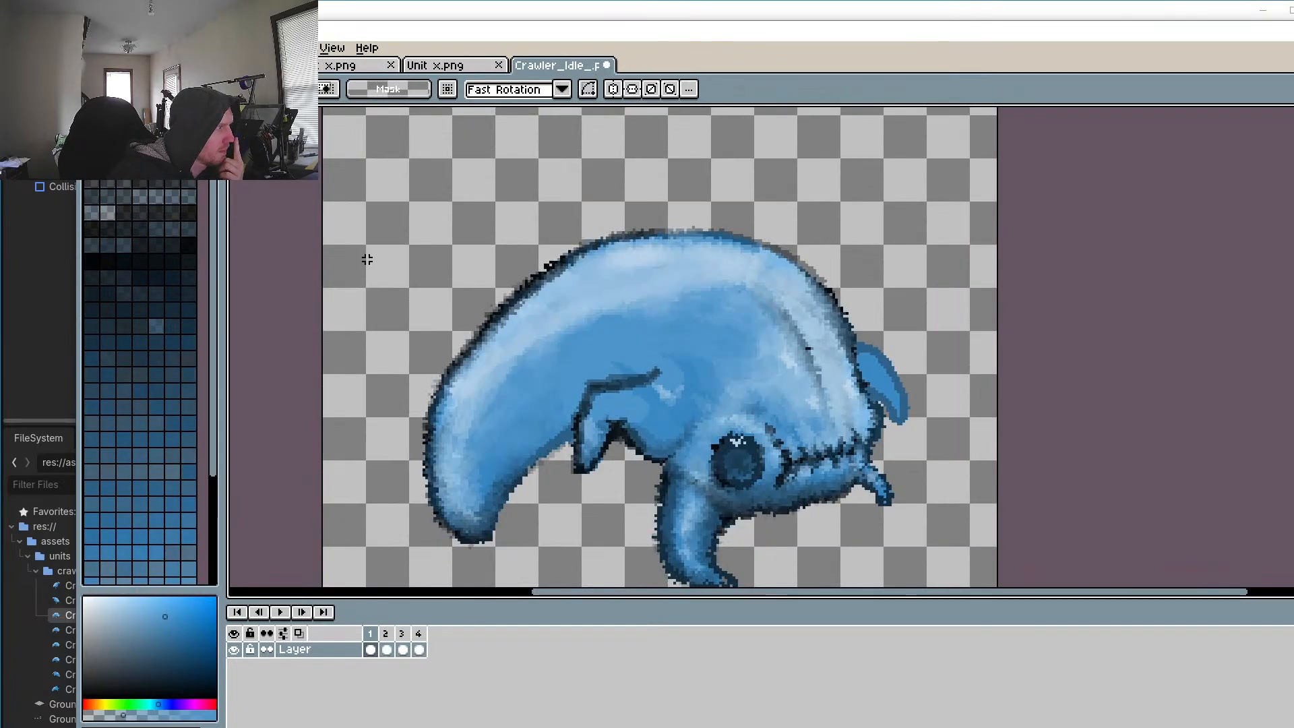
Step: Save the four-frame crawler animation, then switch to Godot and run the game project
{"action": "left_click", "coordinate": [94, 48]}
{"action": "left_click", "coordinate": [107, 113]}
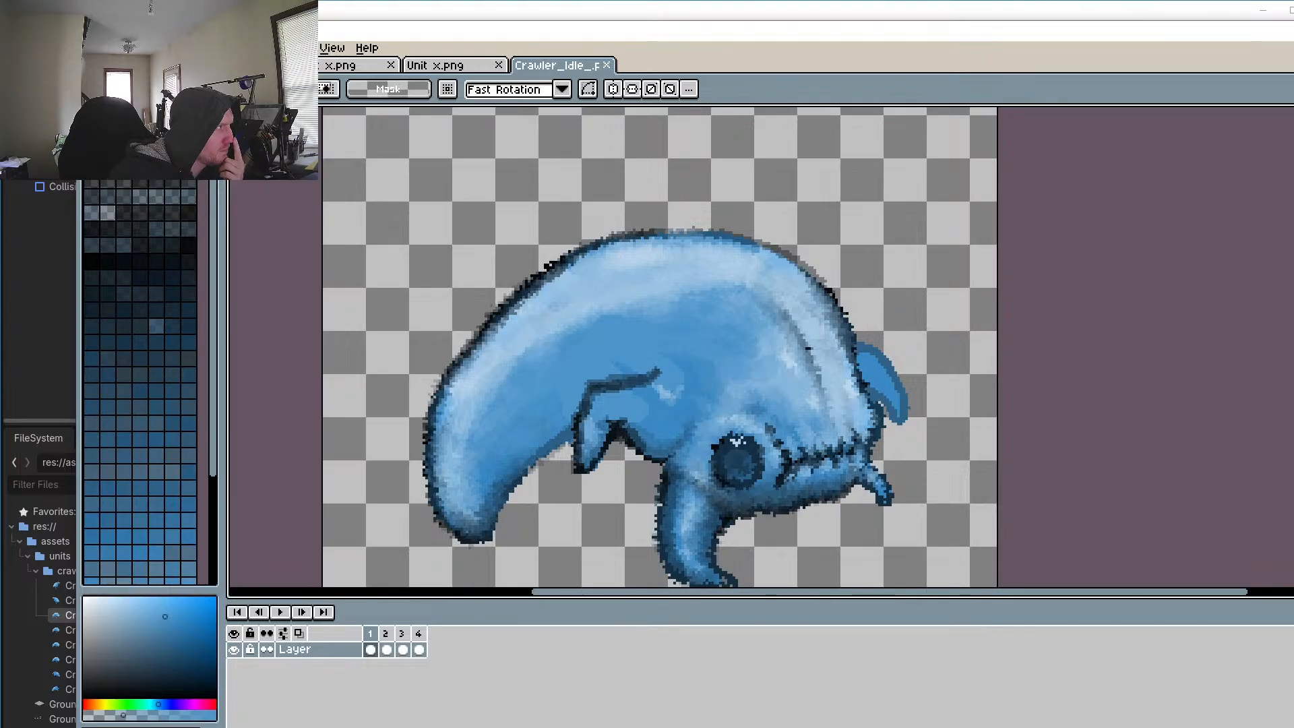
{"action": "key", "text": "alt+Tab"}
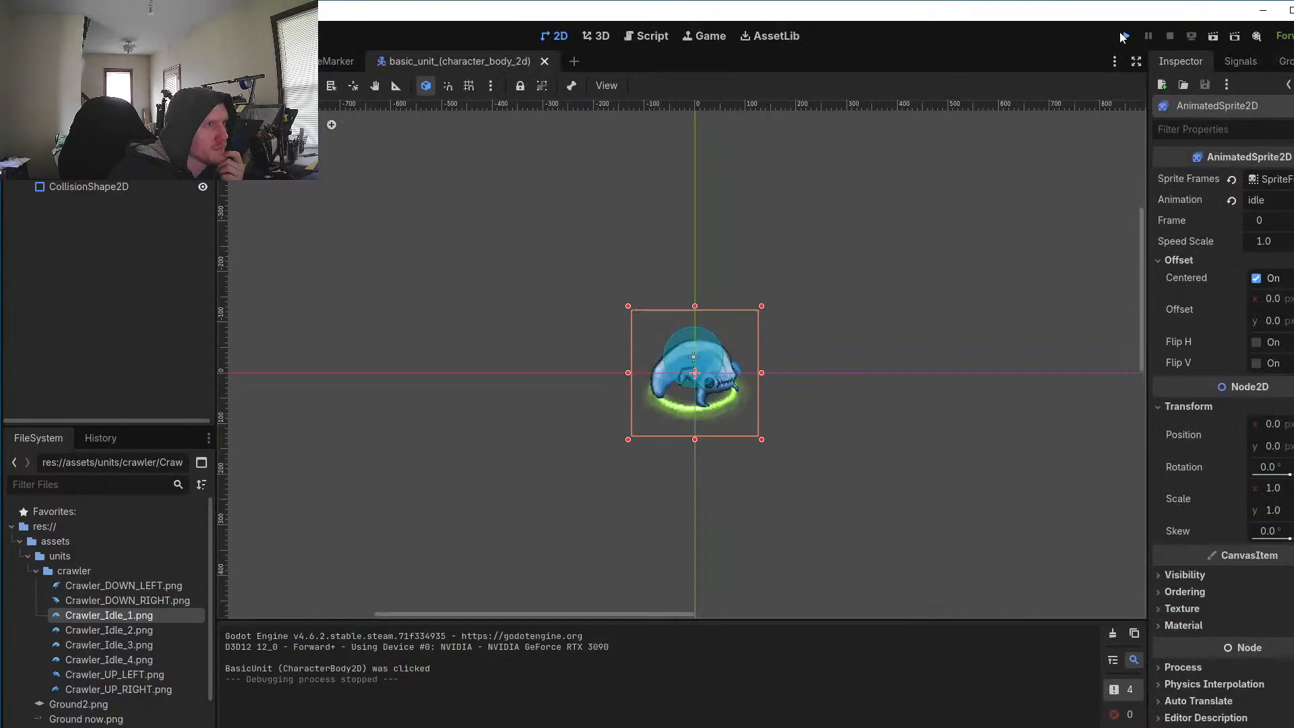
{"action": "left_click", "coordinate": [1241, 37]}
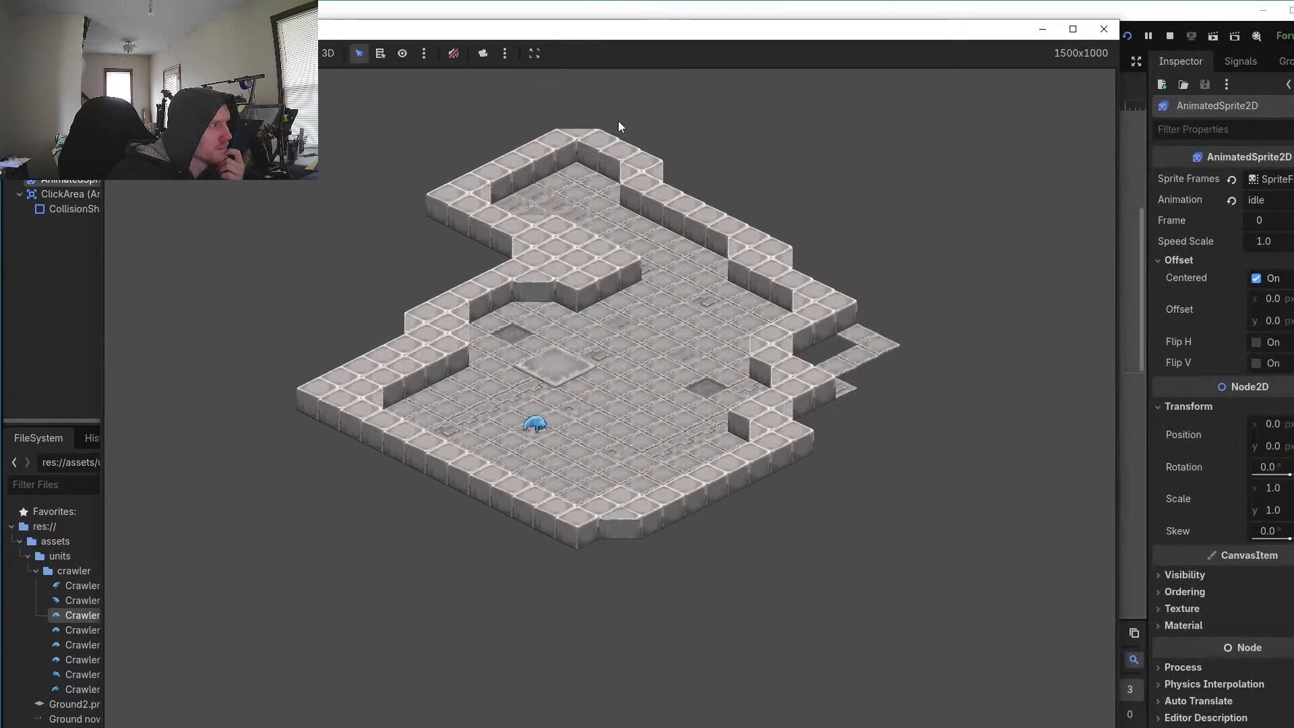
Step: Override the game camera and send the crawler in different directions across the floor to examine its sprites up close
{"action": "left_click", "coordinate": [481, 54]}
{"action": "scroll", "coordinate": [515, 158], "scroll_direction": "up", "scroll_amount": 3}
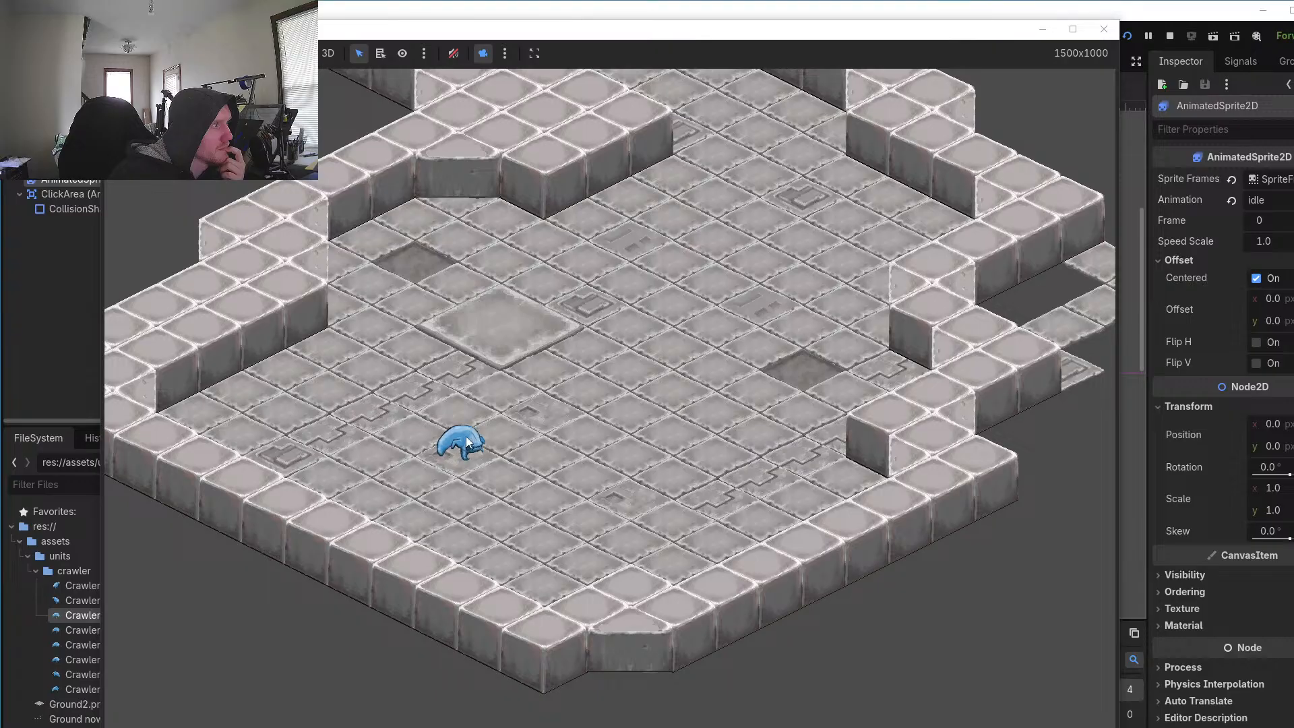
{"action": "left_click", "coordinate": [543, 479]}
{"action": "left_click", "coordinate": [642, 414]}
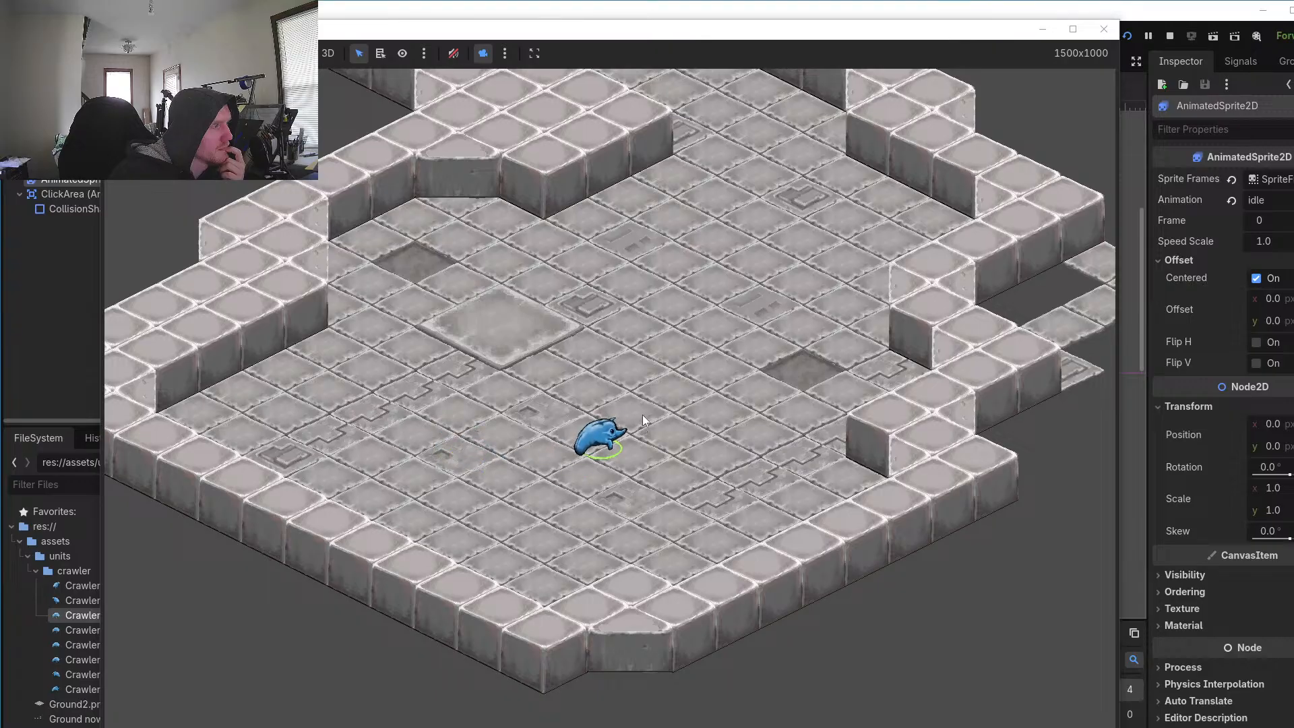
{"action": "left_click", "coordinate": [507, 388]}
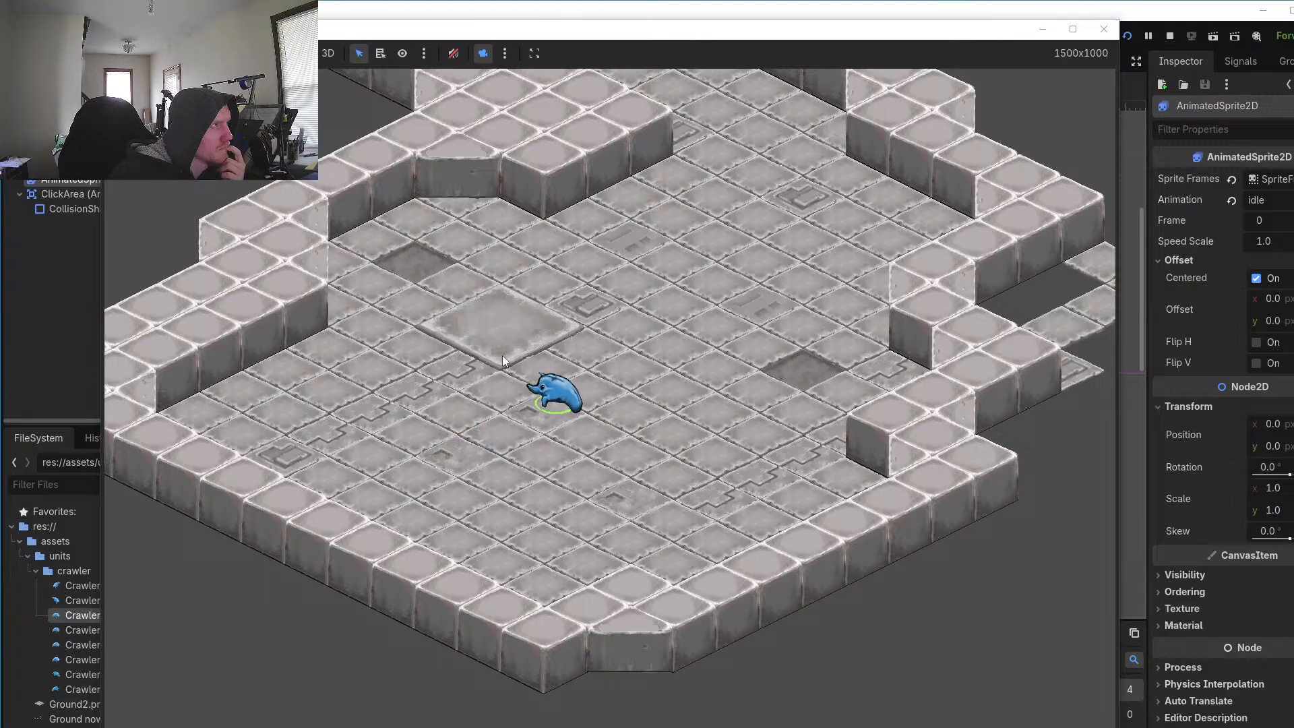
{"action": "left_click", "coordinate": [465, 433]}
{"action": "left_click", "coordinate": [508, 499]}
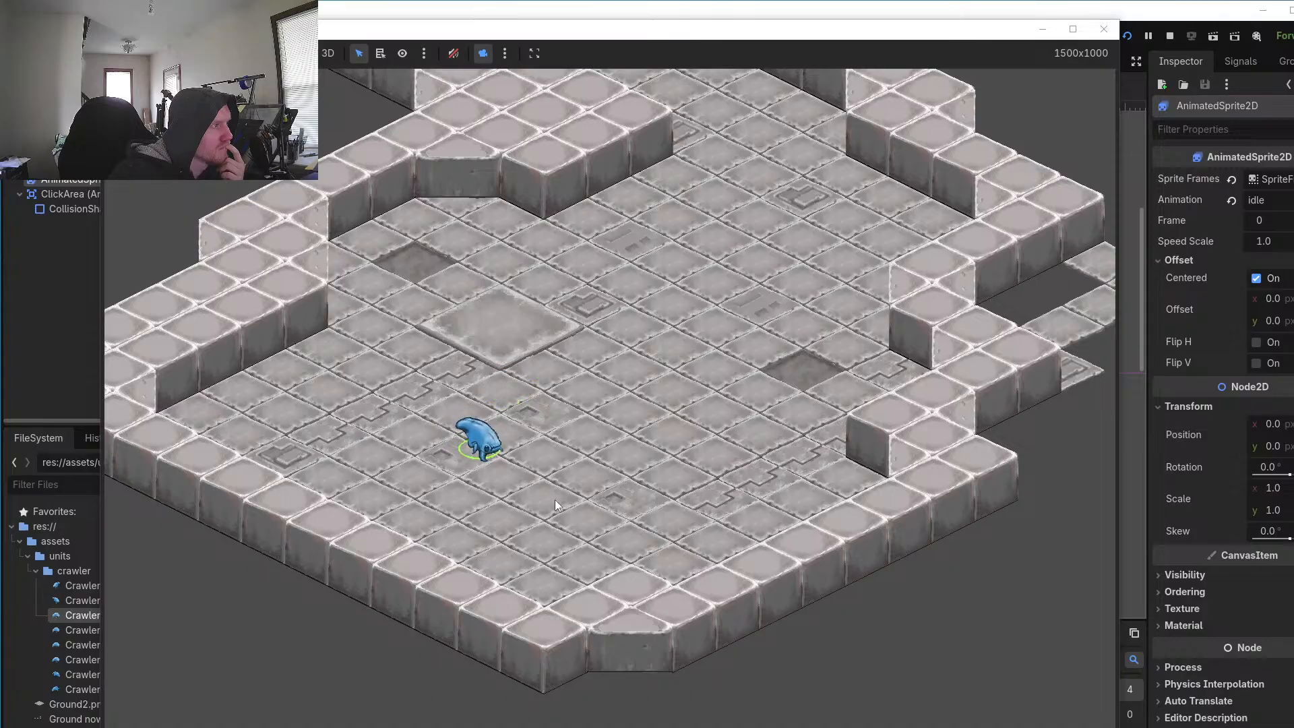
{"action": "left_click", "coordinate": [718, 491]}
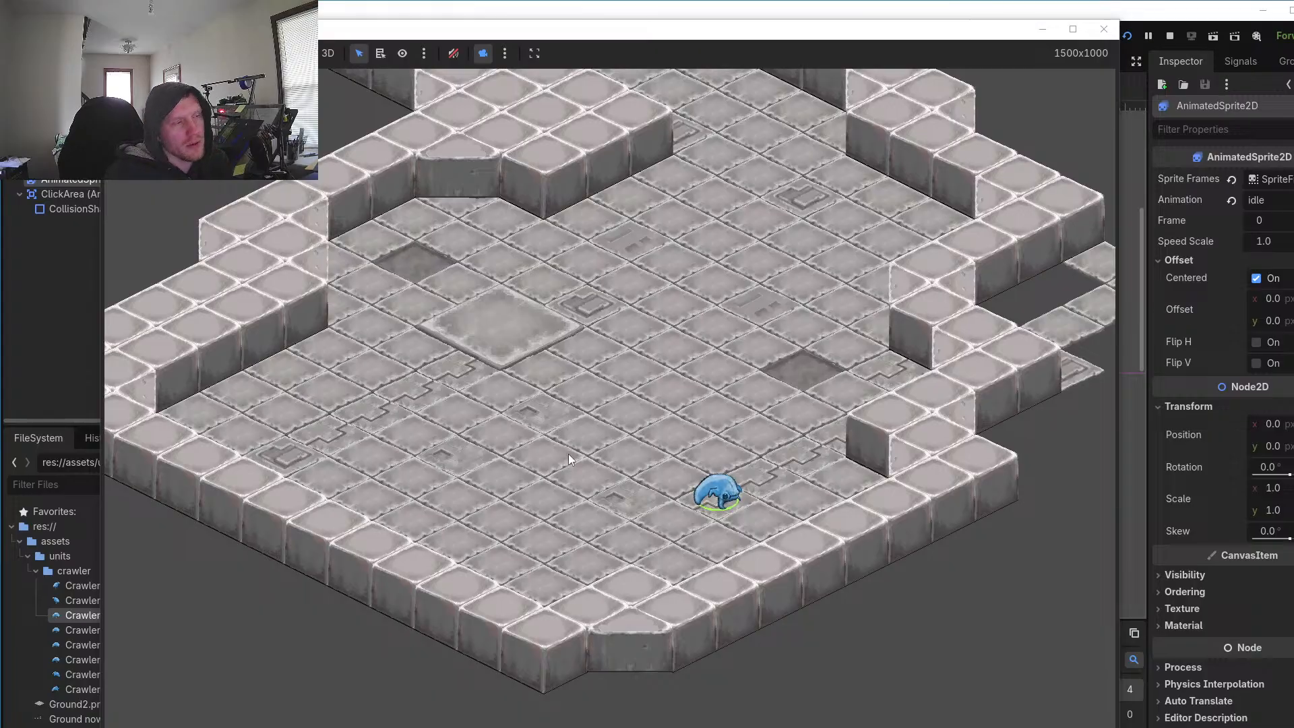
Step: Send the crawler to several more floor tiles and examine its idle animation at each stop
{"action": "right_click", "coordinate": [621, 463]}
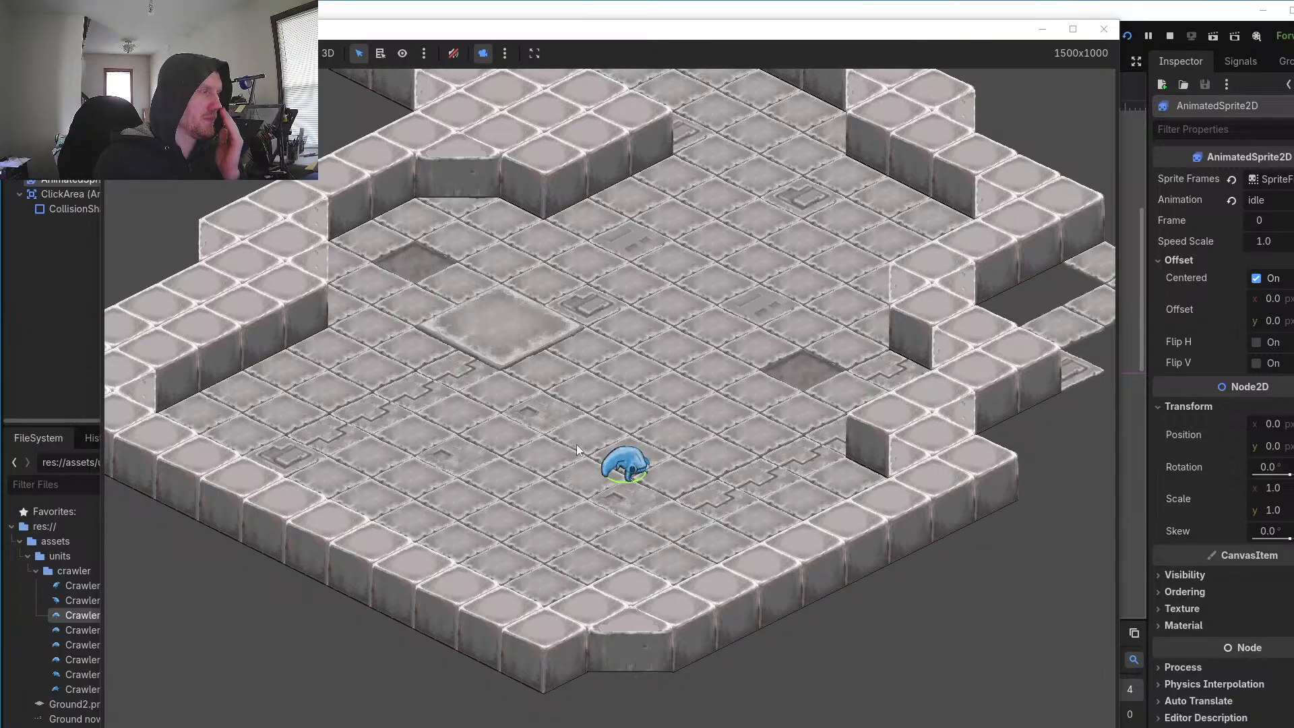
{"action": "left_click", "coordinate": [710, 475]}
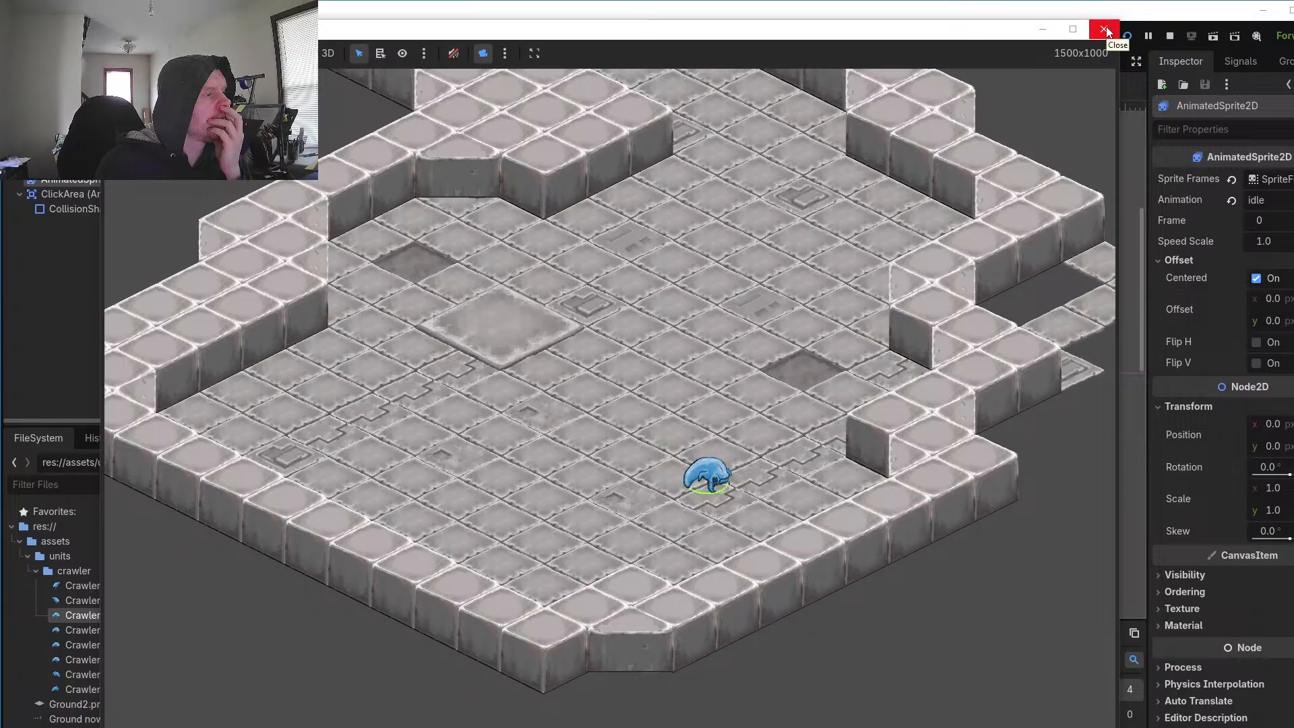
{"action": "left_click", "coordinate": [621, 256]}
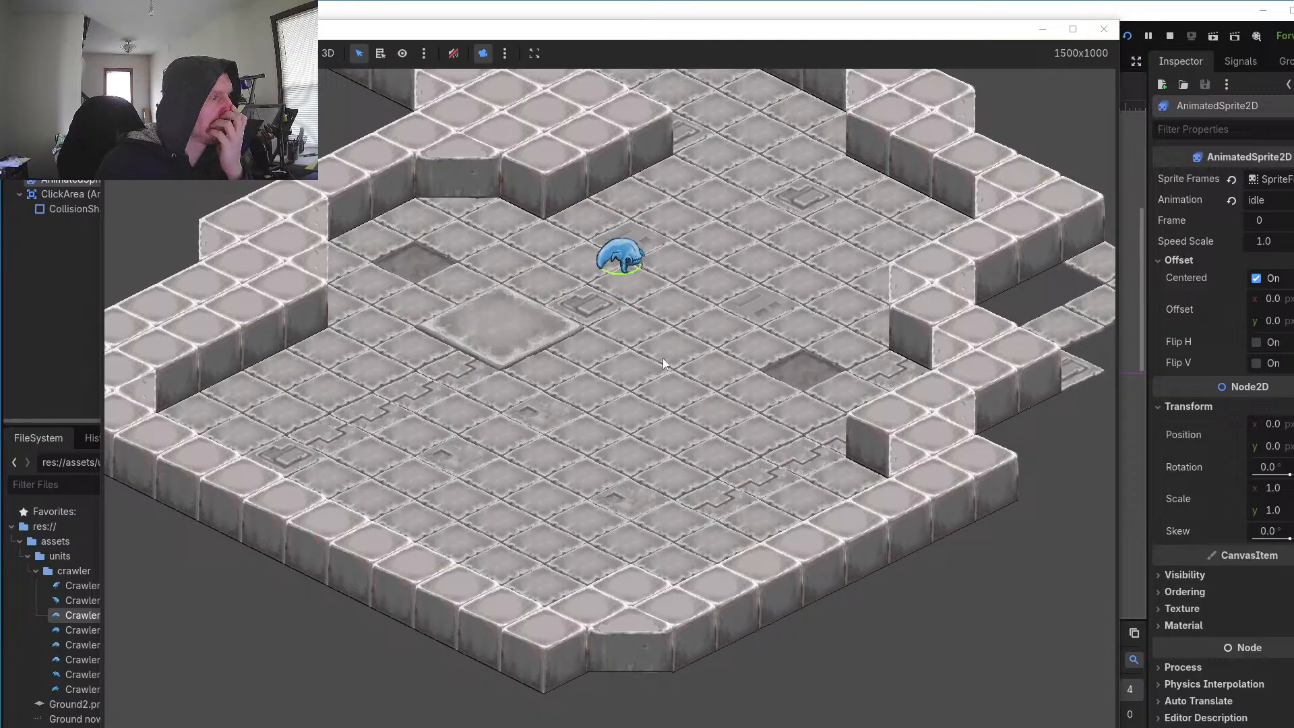
{"action": "left_click", "coordinate": [637, 361]}
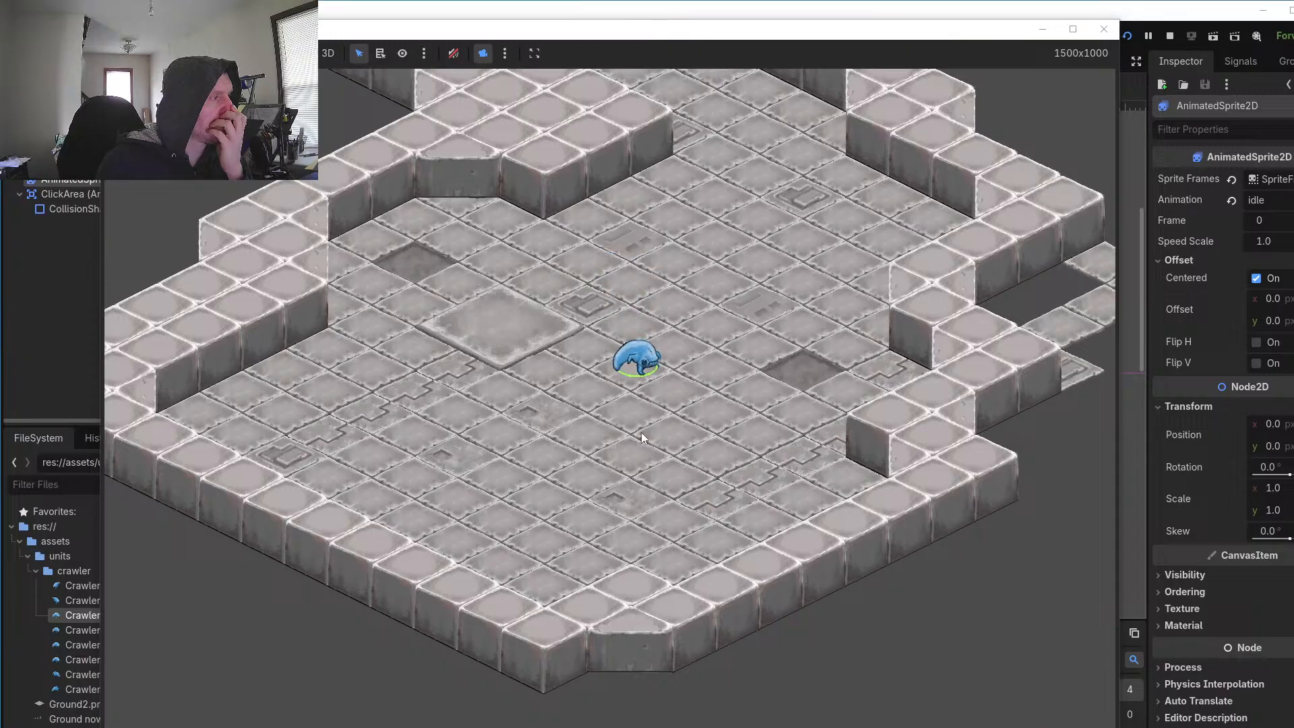
{"action": "left_click", "coordinate": [621, 516]}
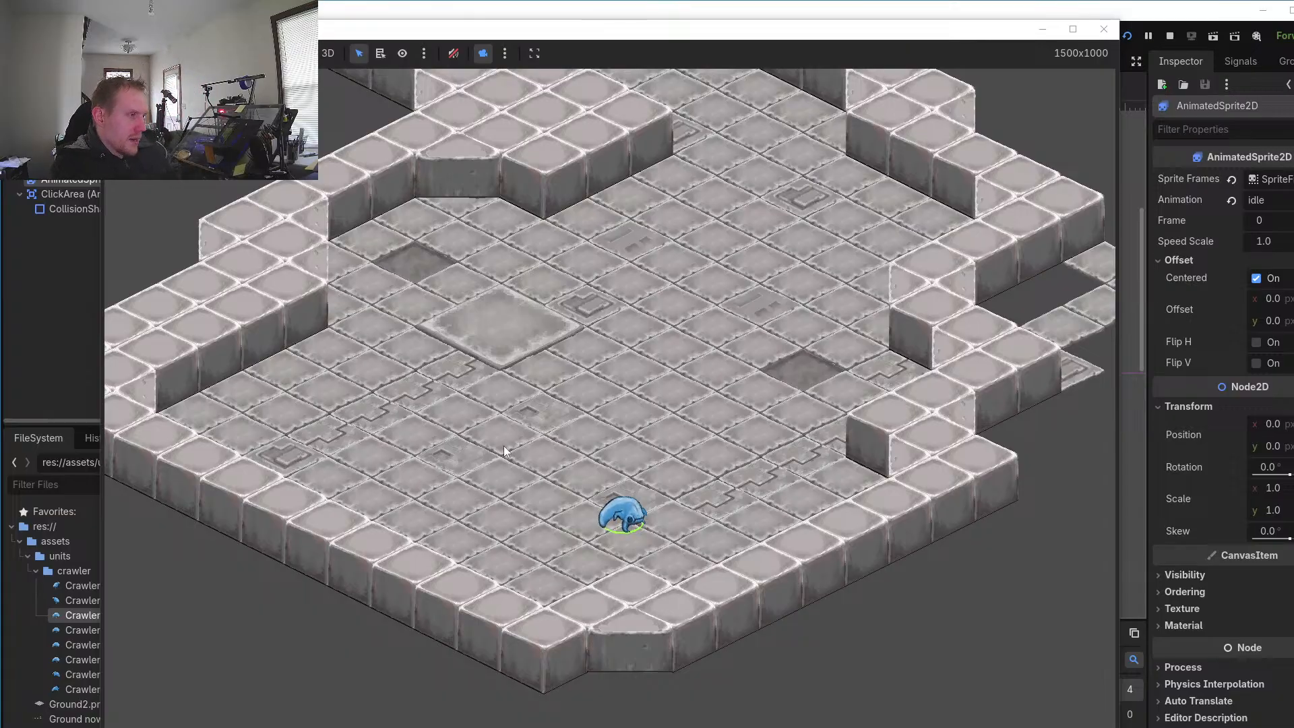
{"action": "left_click", "coordinate": [523, 471]}
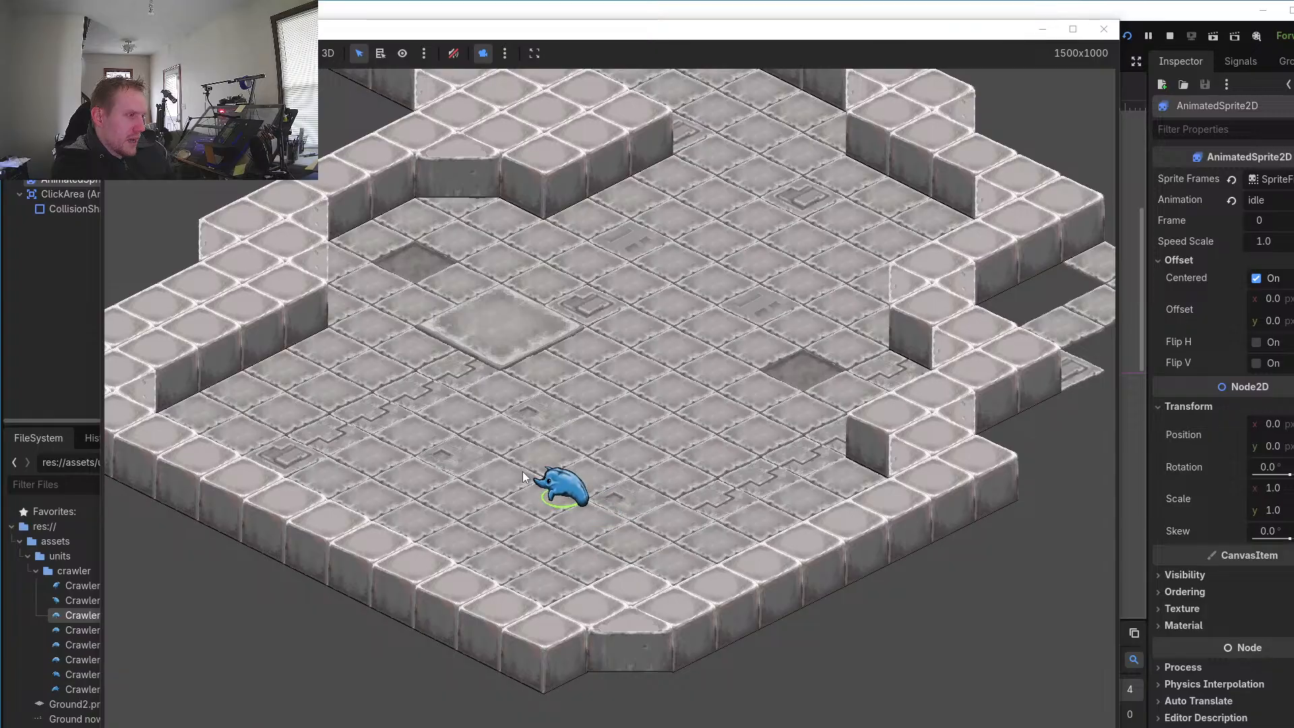
{"action": "left_click", "coordinate": [548, 420]}
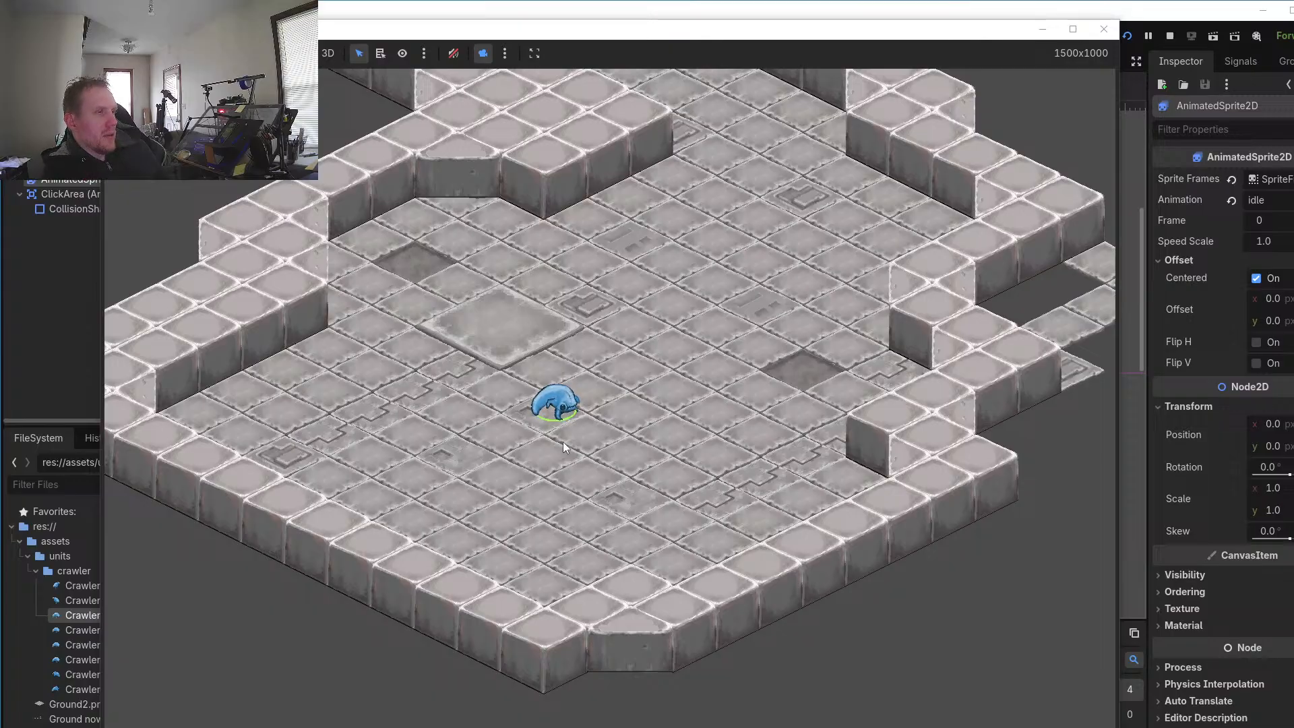
Step: Toggle the crawler's selection, walk it around the middle of the floor to check its turns and idle animation, and close the game
{"action": "left_click", "coordinate": [555, 395]}
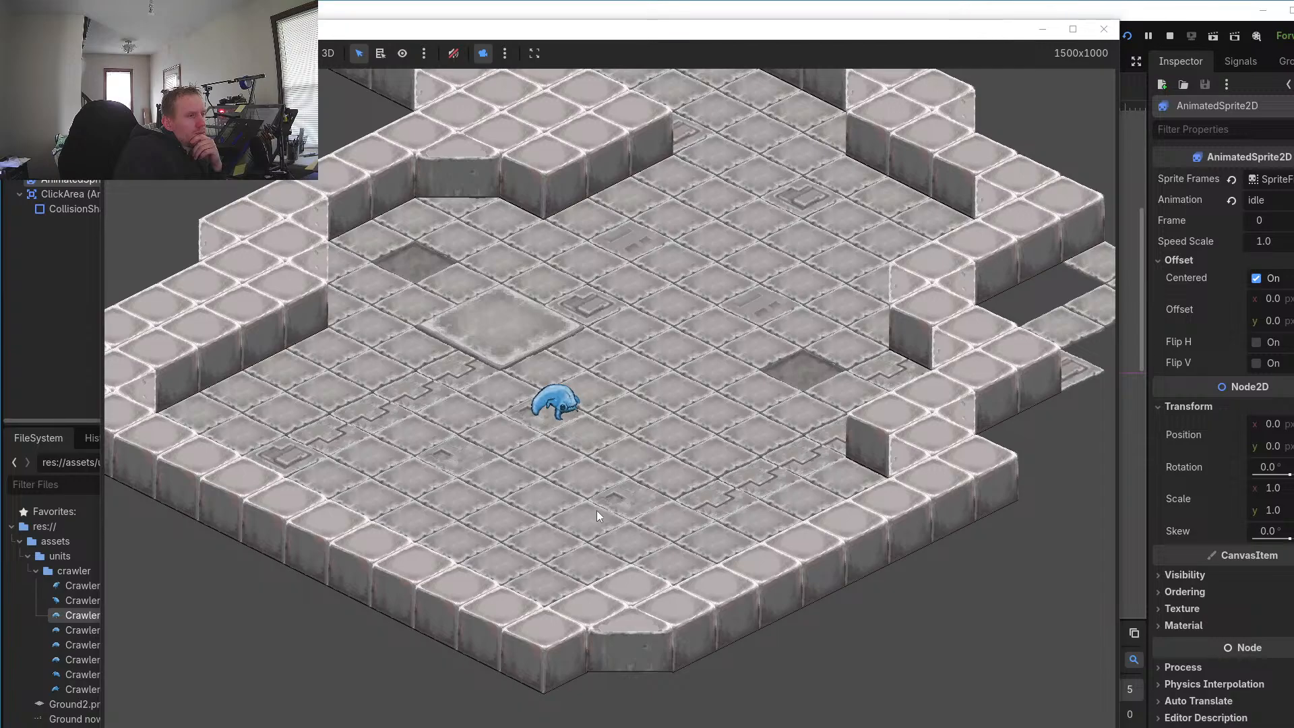
{"action": "left_click", "coordinate": [564, 400]}
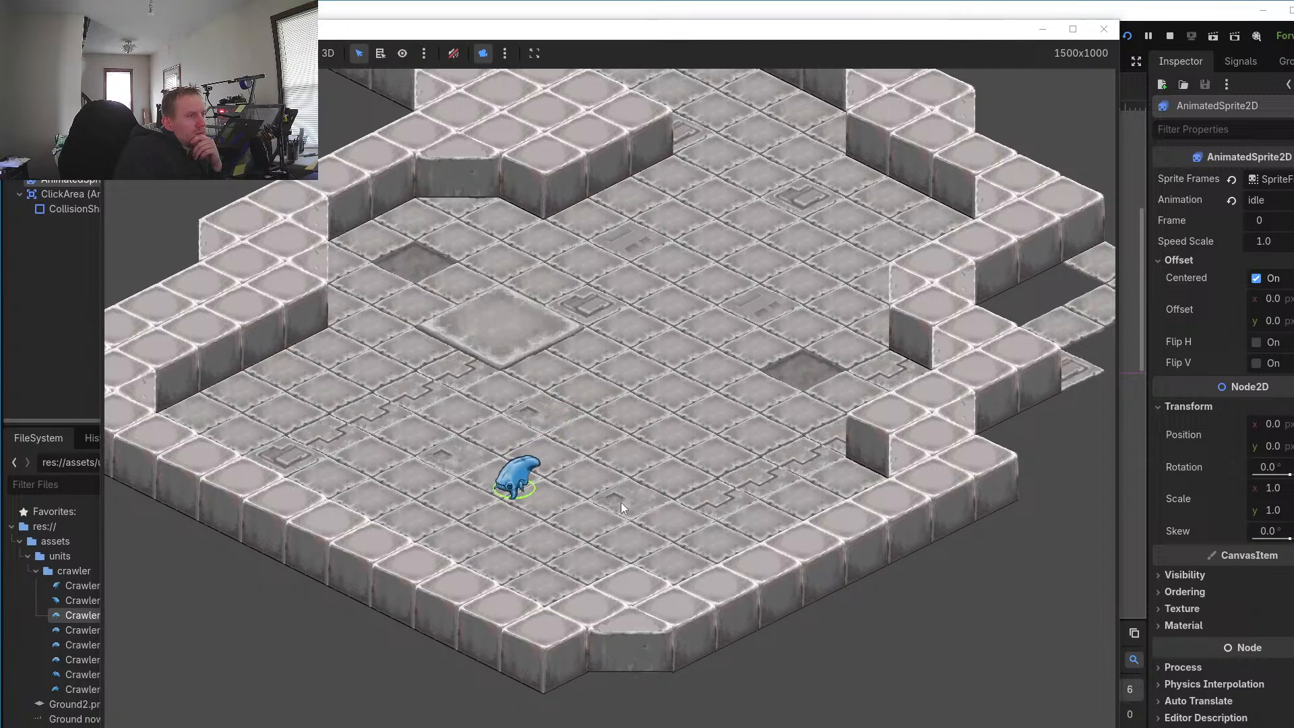
{"action": "right_click", "coordinate": [490, 366]}
{"action": "right_click", "coordinate": [489, 448]}
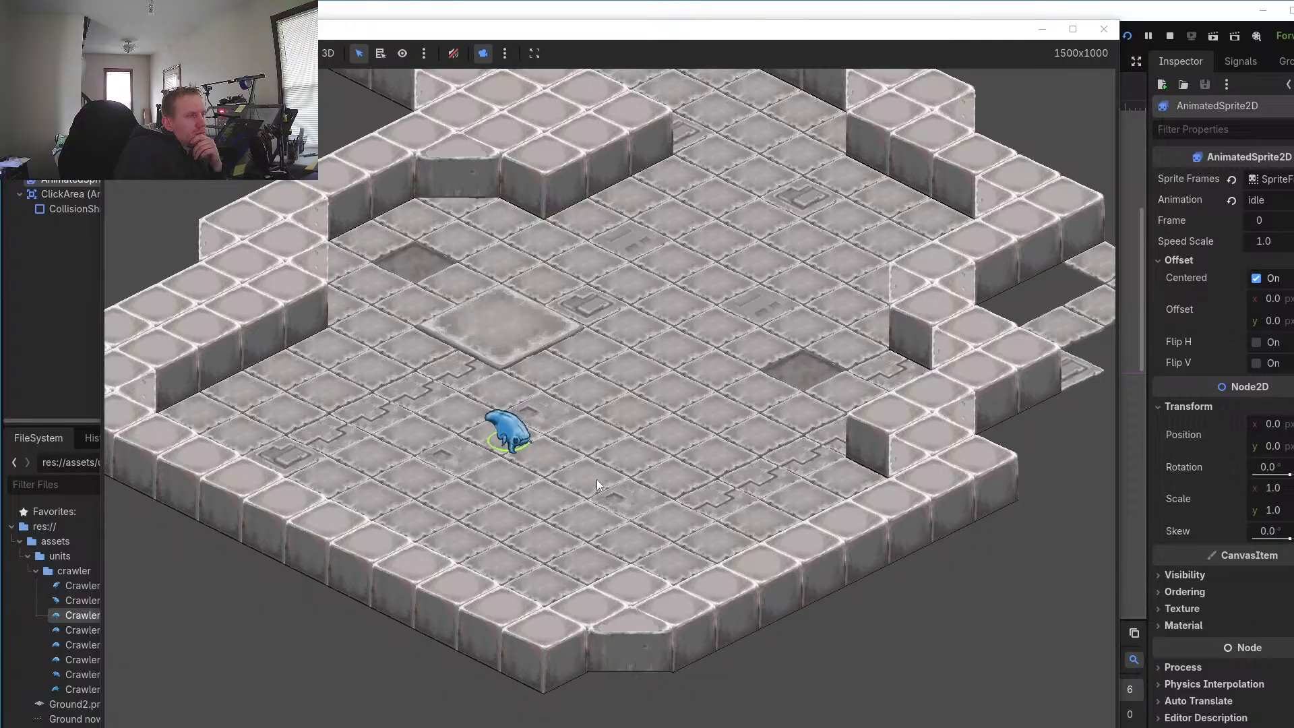
{"action": "right_click", "coordinate": [597, 479]}
{"action": "right_click", "coordinate": [596, 383]}
{"action": "right_click", "coordinate": [588, 322]}
{"action": "right_click", "coordinate": [583, 409]}
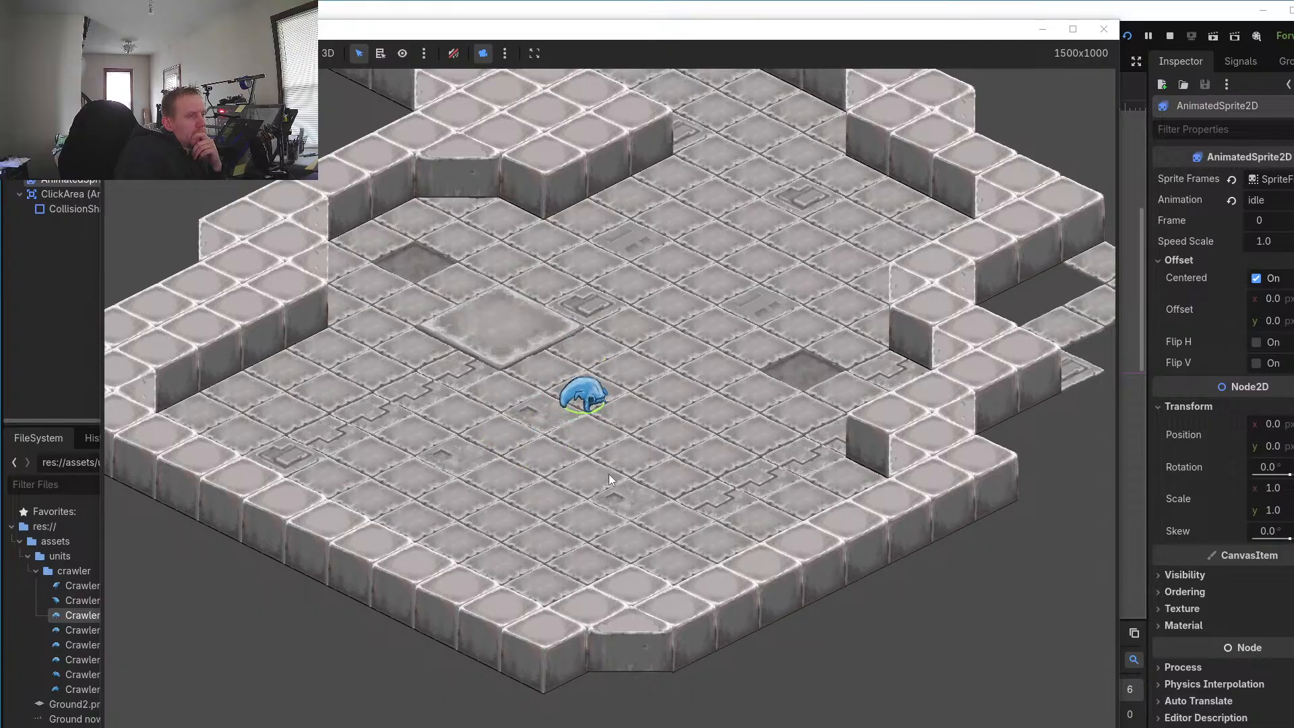
{"action": "left_click", "coordinate": [594, 399]}
{"action": "left_click", "coordinate": [605, 391]}
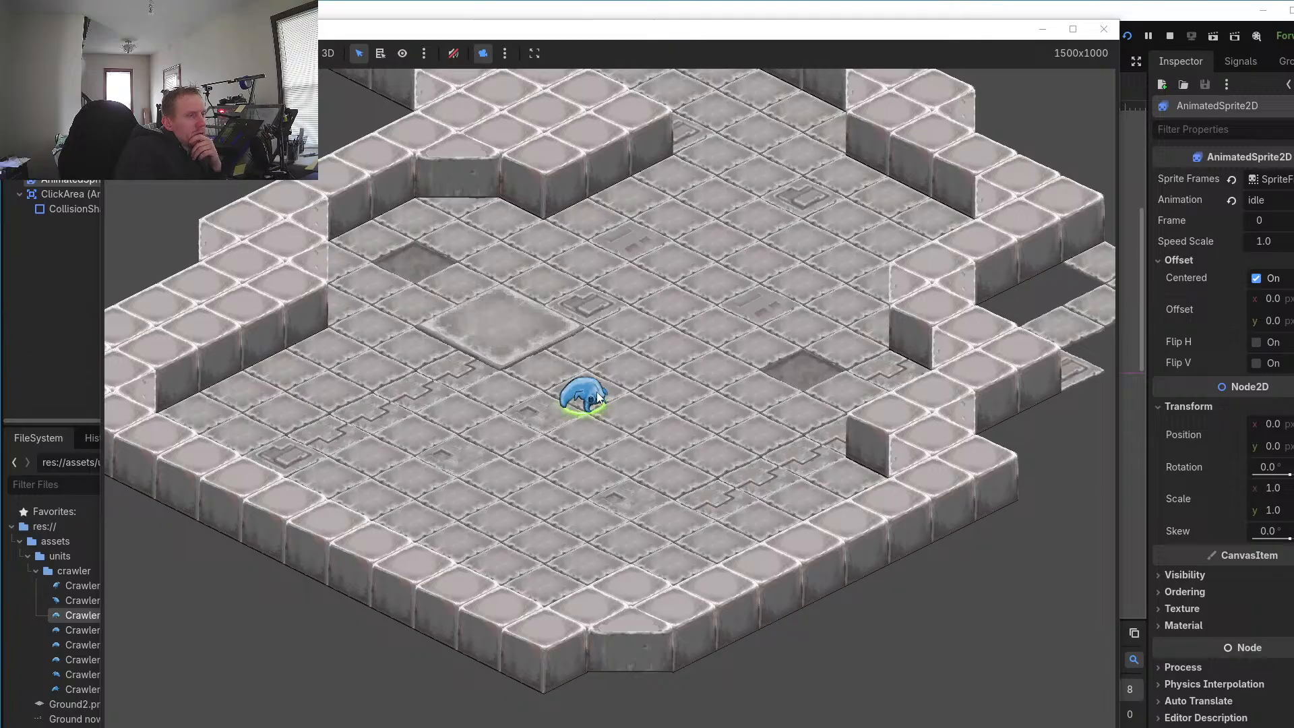
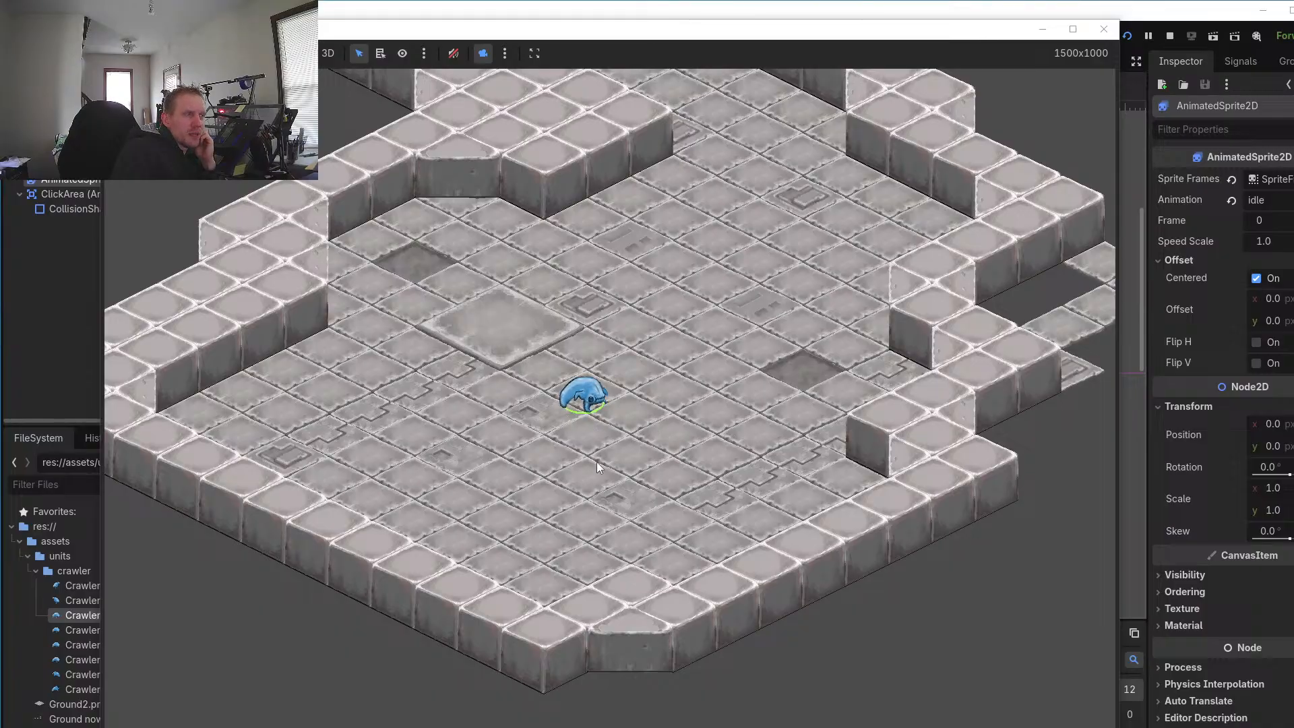
{"action": "left_click", "coordinate": [535, 462]}
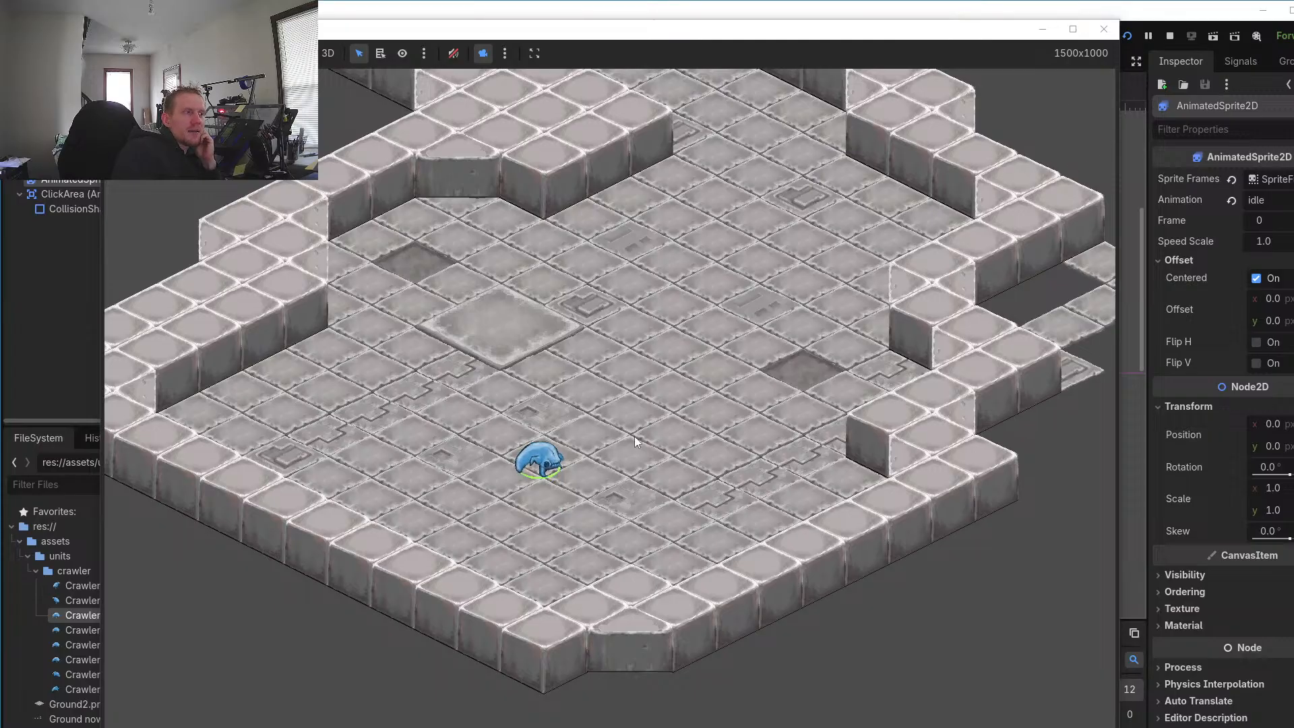
{"action": "left_click", "coordinate": [1103, 28]}
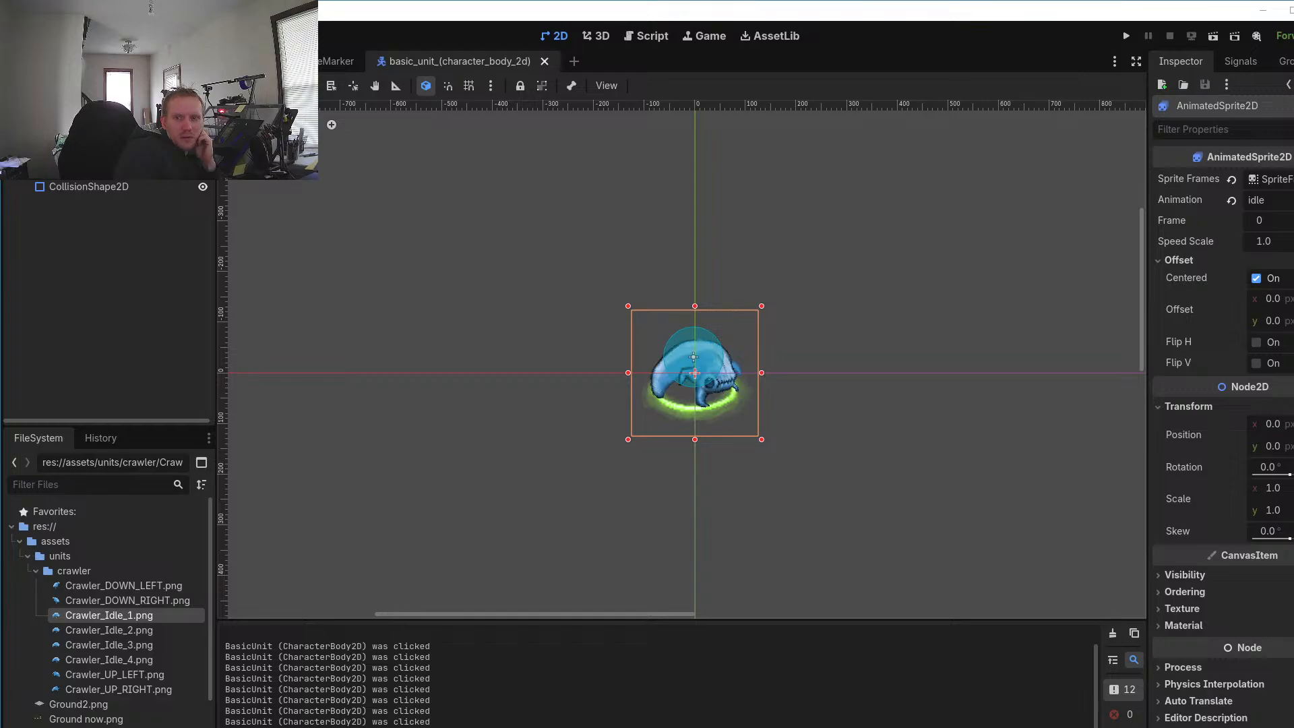
Step: Switch to Aseprite and sample the near-black outline color beside frame 1's small leg for the brush
{"action": "key", "text": "alt+Tab"}
{"action": "left_click_drag", "start_coordinate": [846, 408], "coordinate": [857, 321]}
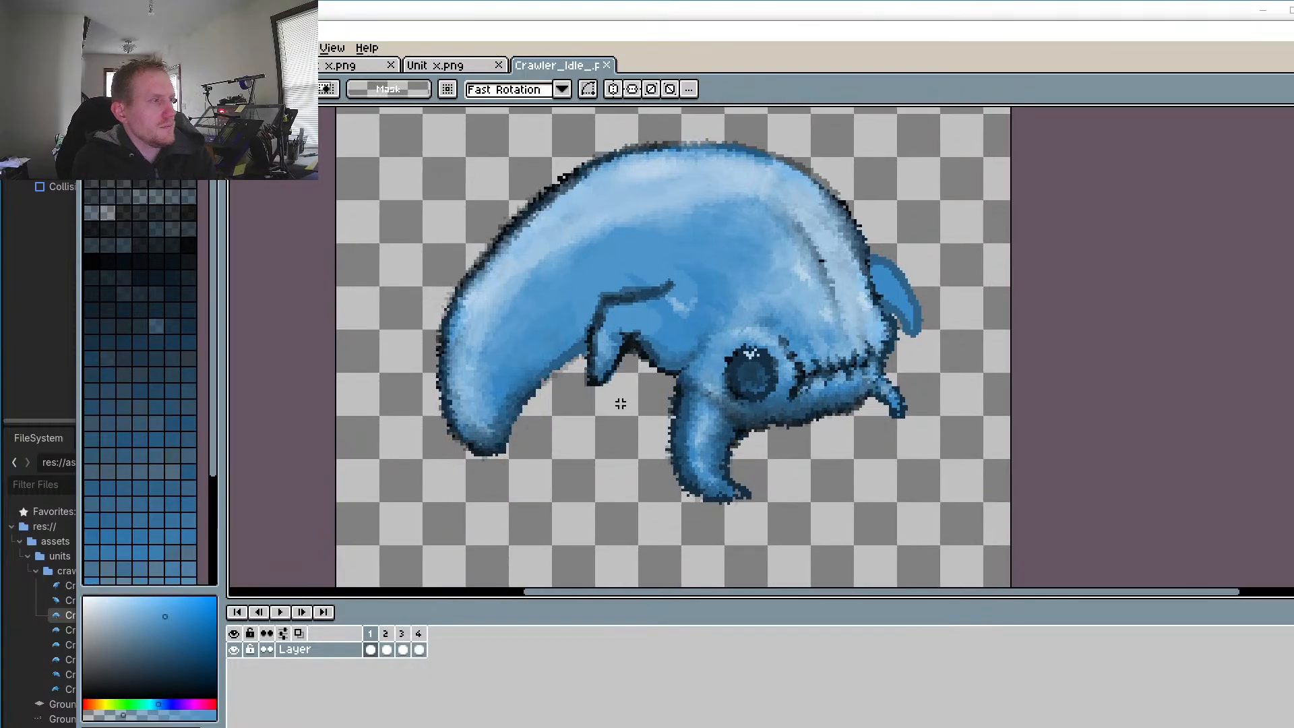
{"action": "left_click_drag", "start_coordinate": [683, 444], "coordinate": [697, 470]}
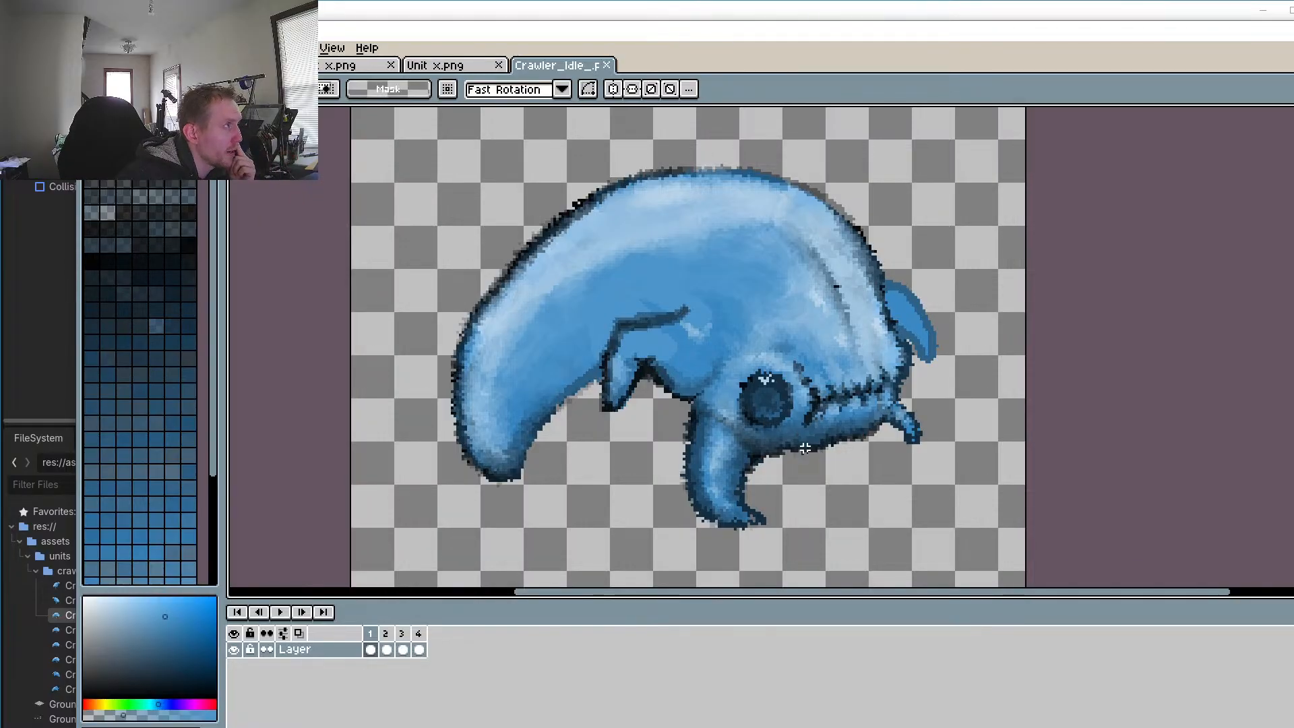
{"action": "scroll", "coordinate": [678, 426], "scroll_direction": "up", "scroll_amount": 3}
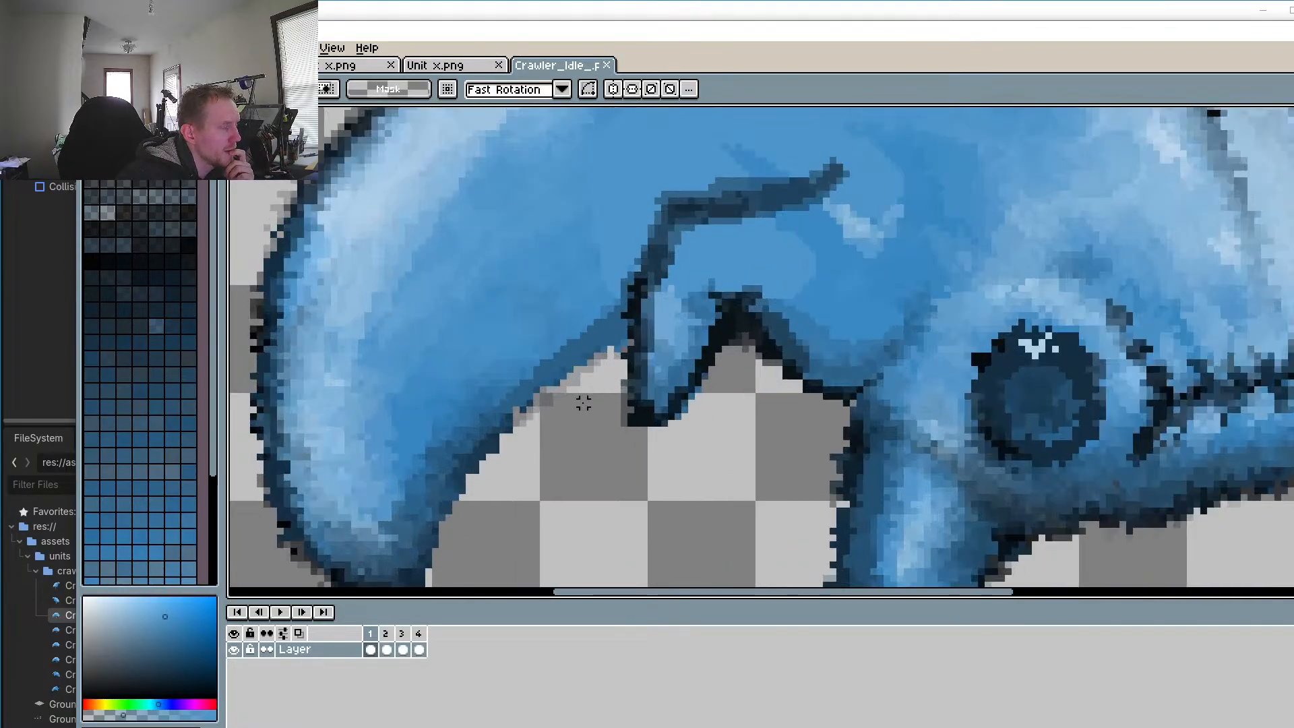
{"action": "key", "text": "i"}
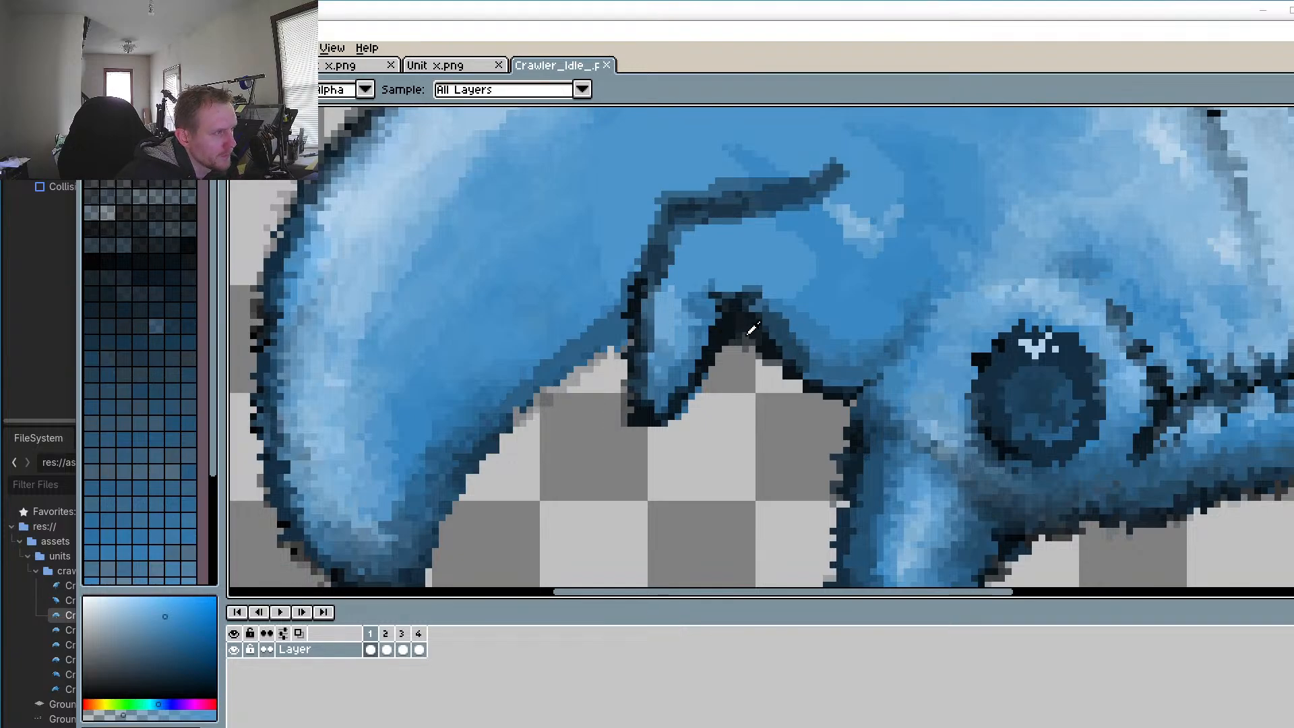
{"action": "left_click", "coordinate": [775, 346]}
{"action": "key", "text": "b"}
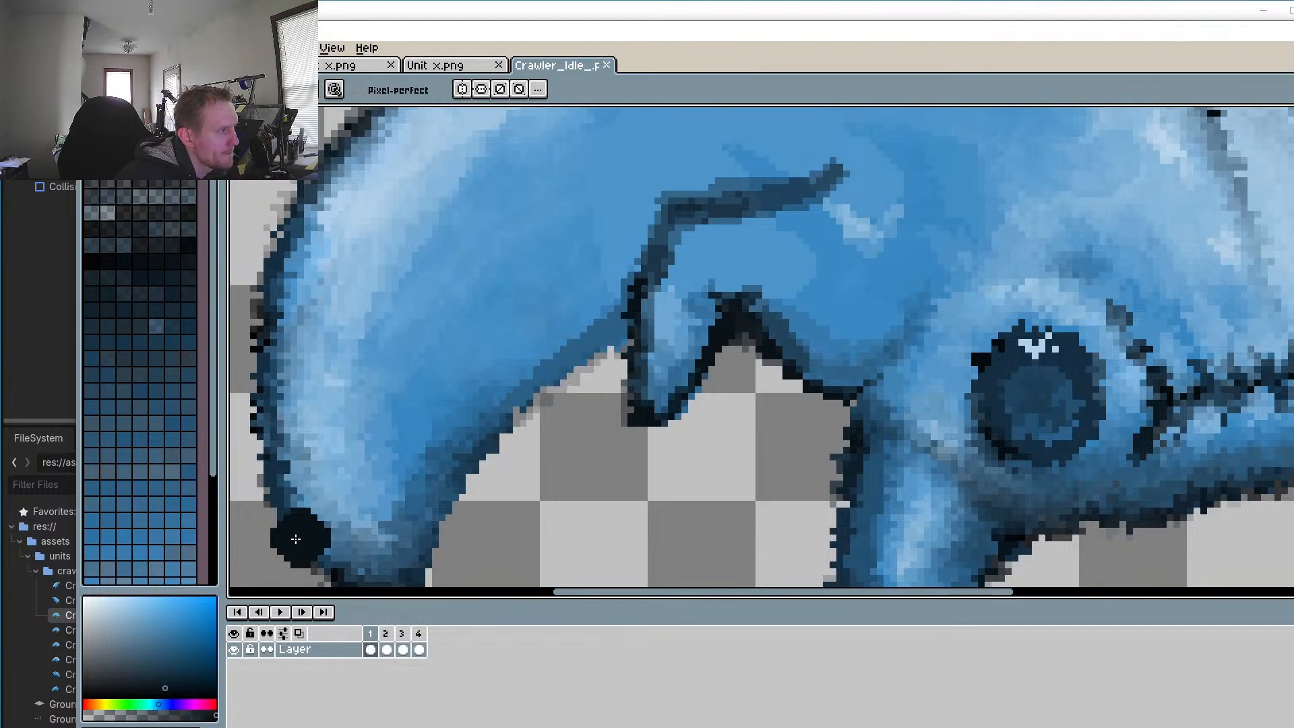
Step: Copy a 32 × 32 pixel patch of the body's lower edge beside the small leg from frame 3 into frame 4 and fit it to the outline
{"action": "left_click", "coordinate": [390, 633]}
{"action": "left_click", "coordinate": [402, 634]}
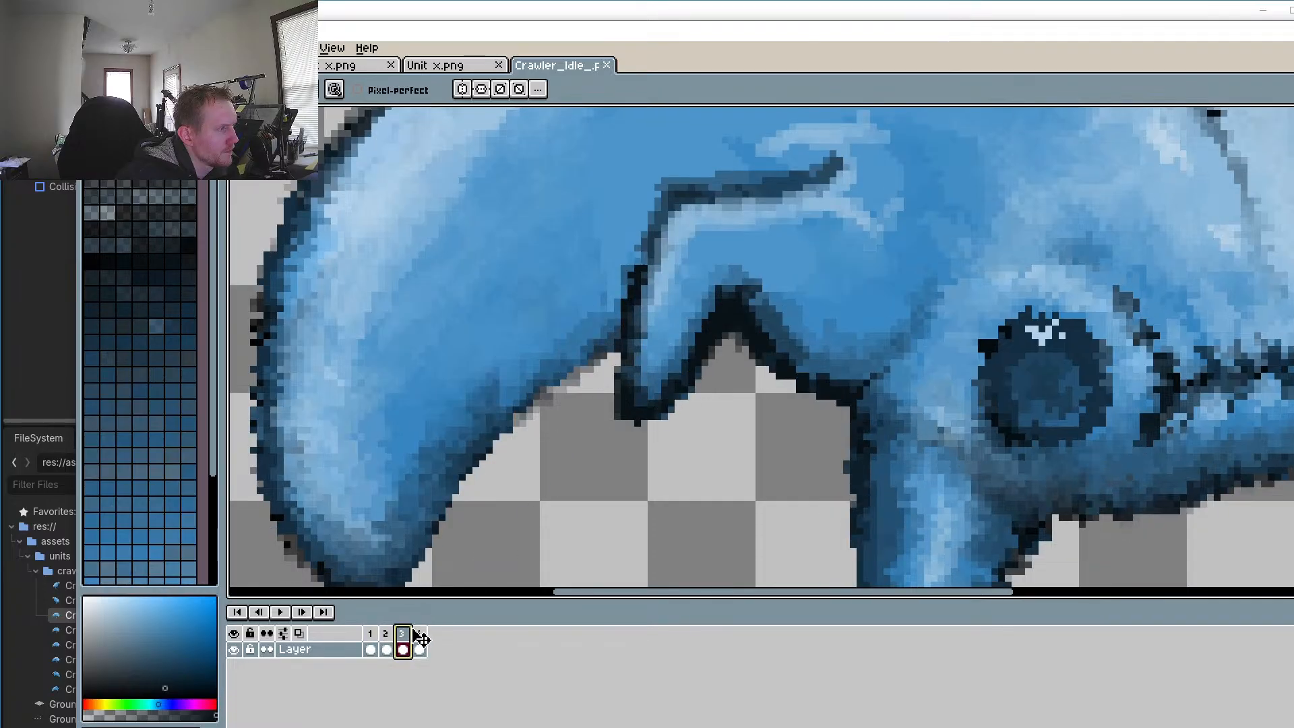
{"action": "left_click", "coordinate": [419, 633]}
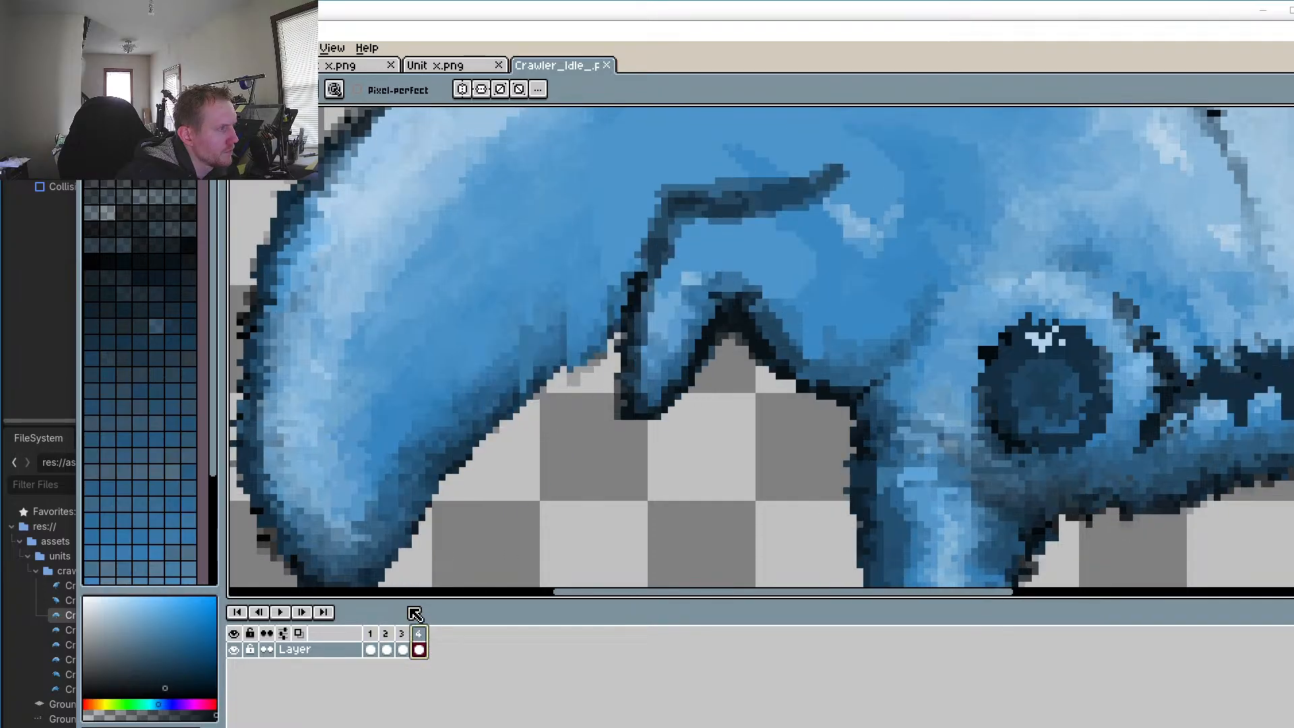
{"action": "left_click", "coordinate": [402, 634]}
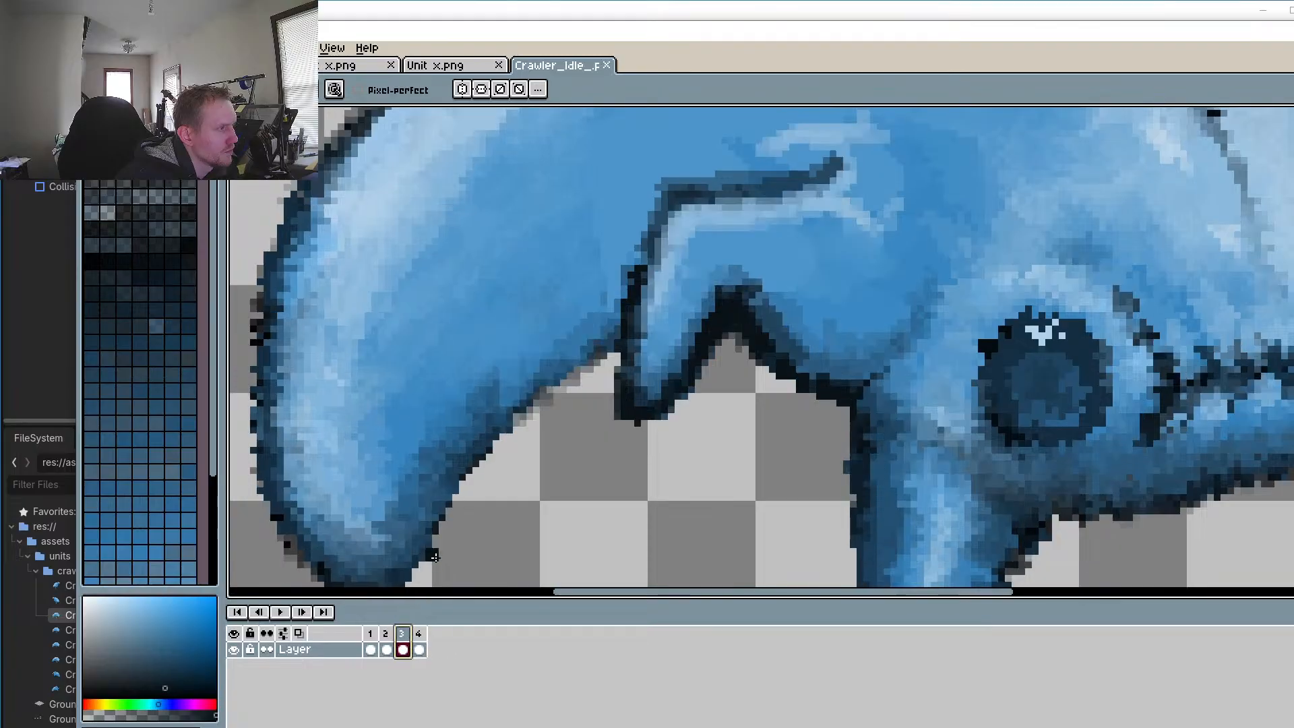
{"action": "left_click", "coordinate": [419, 640]}
{"action": "left_click", "coordinate": [405, 640]}
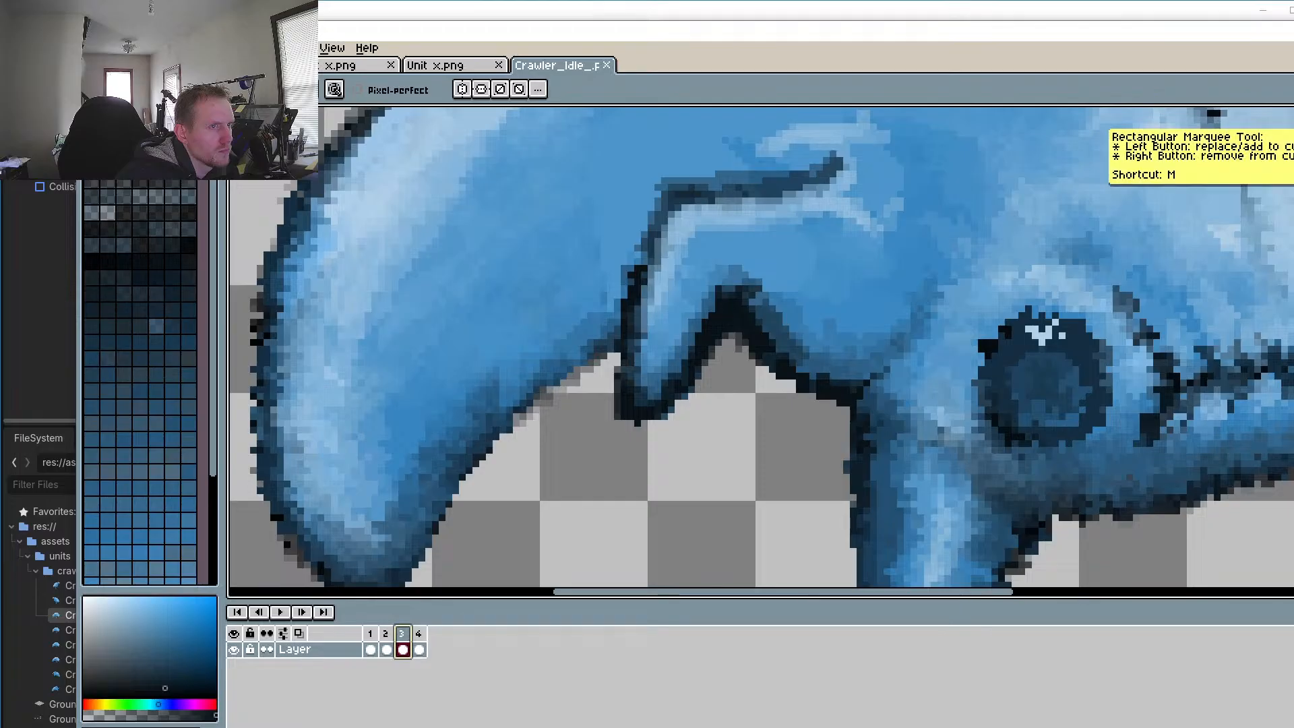
{"action": "left_click", "coordinate": [1293, 115]}
{"action": "left_click_drag", "start_coordinate": [407, 247], "coordinate": [618, 461]}
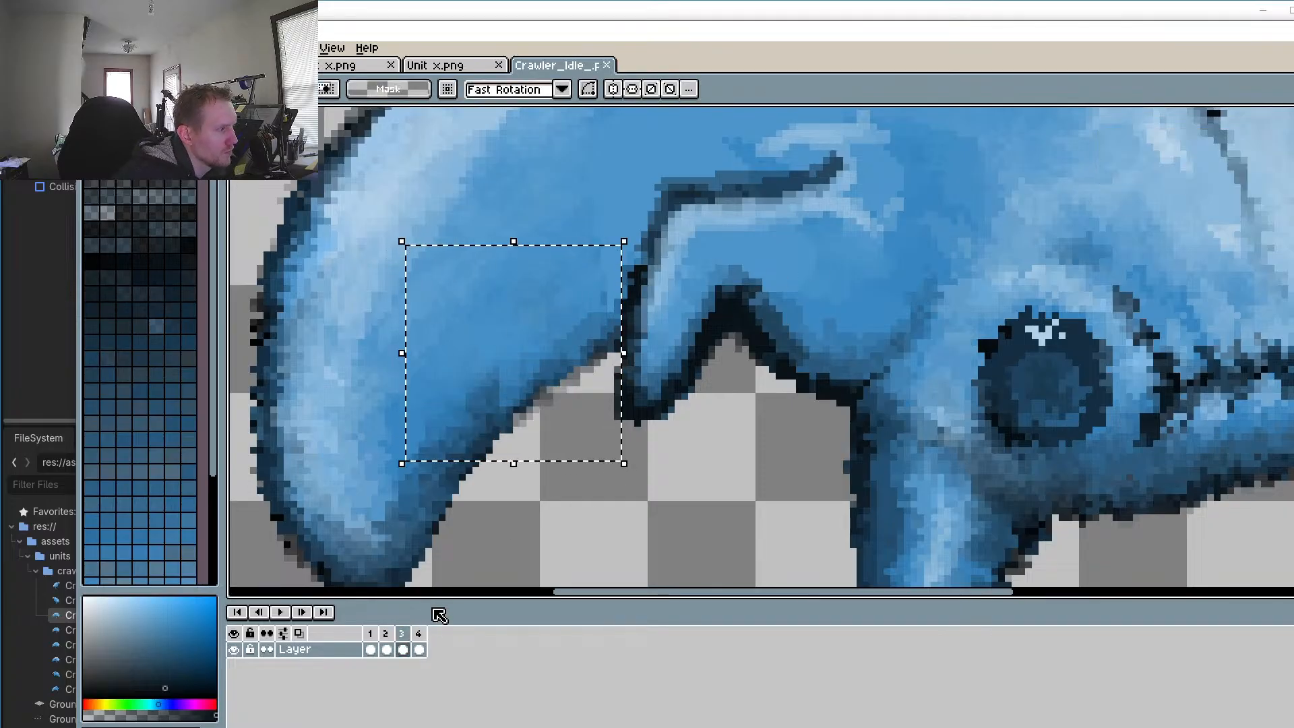
{"action": "left_click", "coordinate": [422, 636]}
{"action": "key", "text": "ctrl+v"}
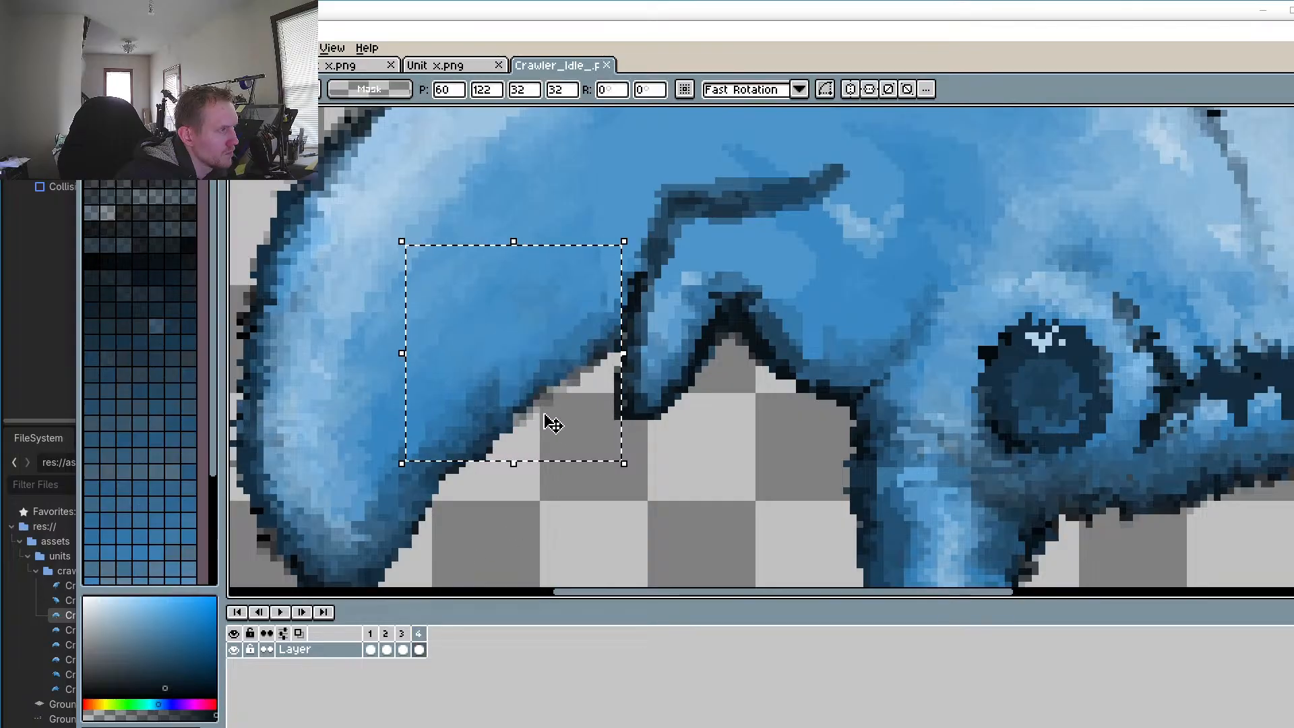
{"action": "left_click_drag", "start_coordinate": [541, 411], "coordinate": [535, 404]}
{"action": "left_click_drag", "start_coordinate": [618, 462], "coordinate": [631, 481]}
{"action": "left_click_drag", "start_coordinate": [548, 367], "coordinate": [565, 369]}
{"action": "left_click", "coordinate": [745, 483]}
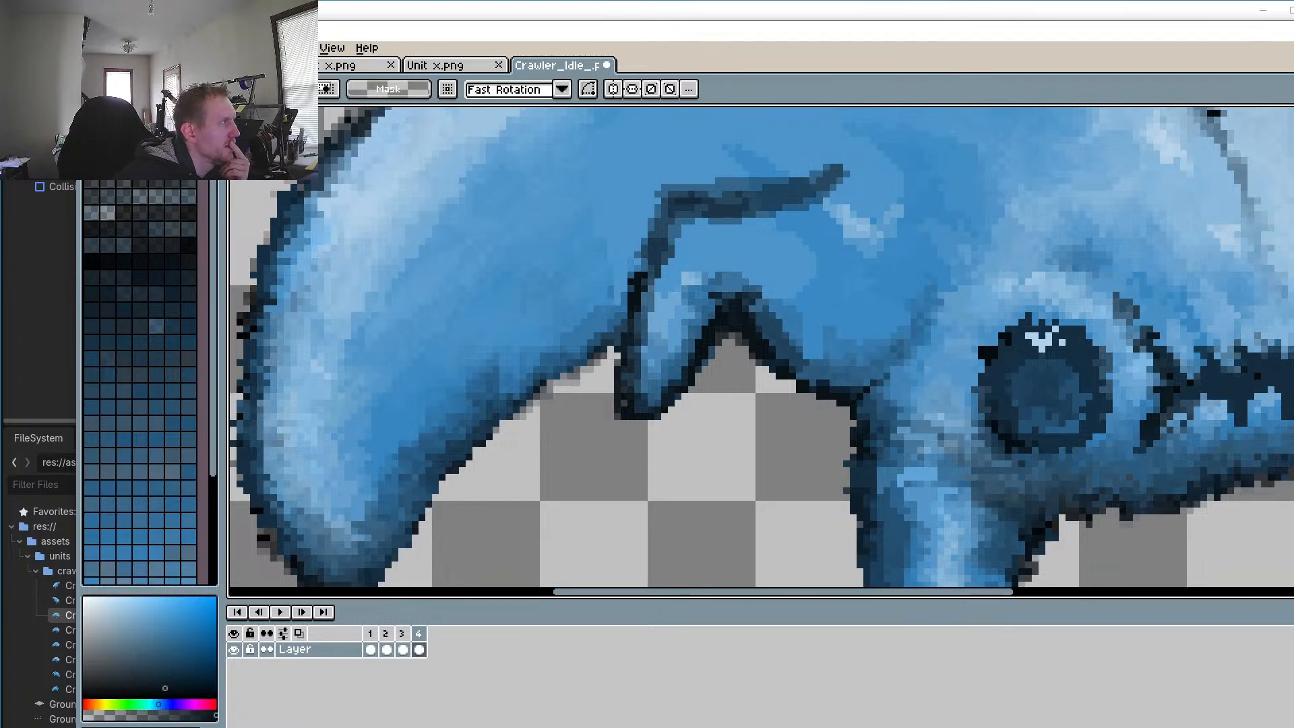
Step: Compare frames 3 and 4 around the small leg, save the sprite file, and play the idle animation
{"action": "left_click", "coordinate": [404, 633]}
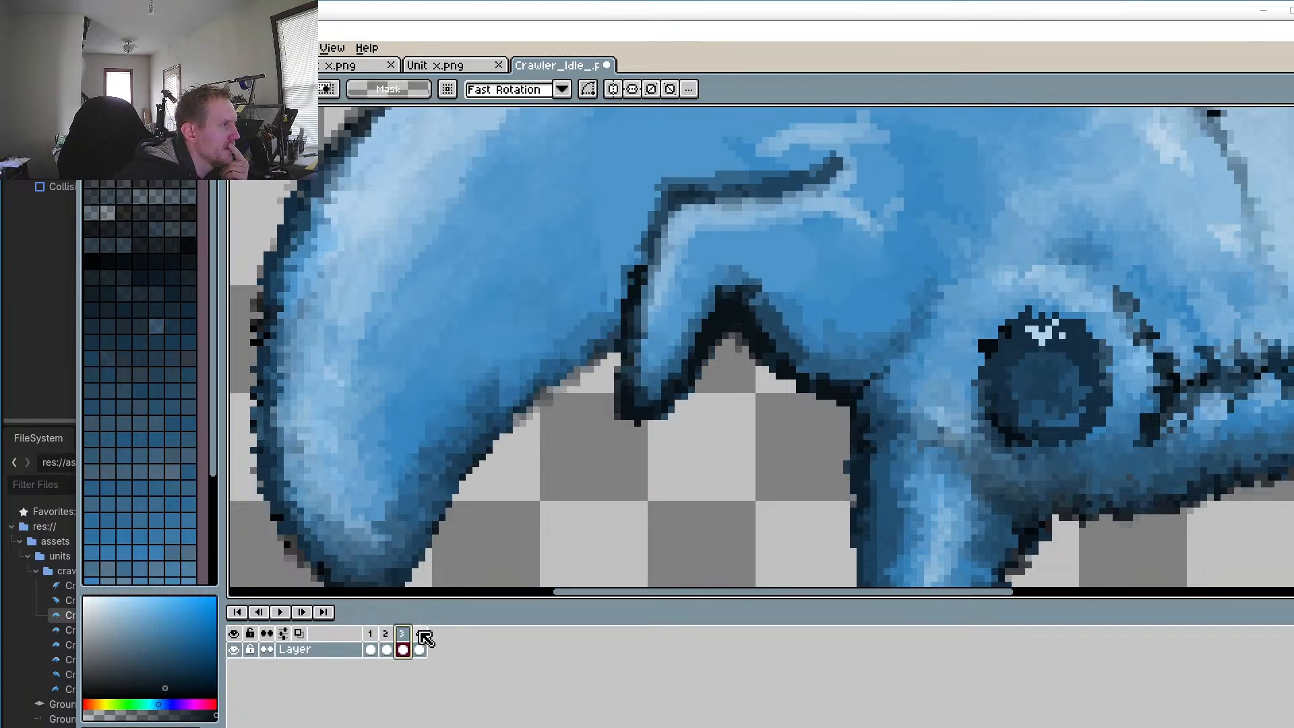
{"action": "left_click", "coordinate": [419, 634]}
{"action": "key", "text": "alt+f"}
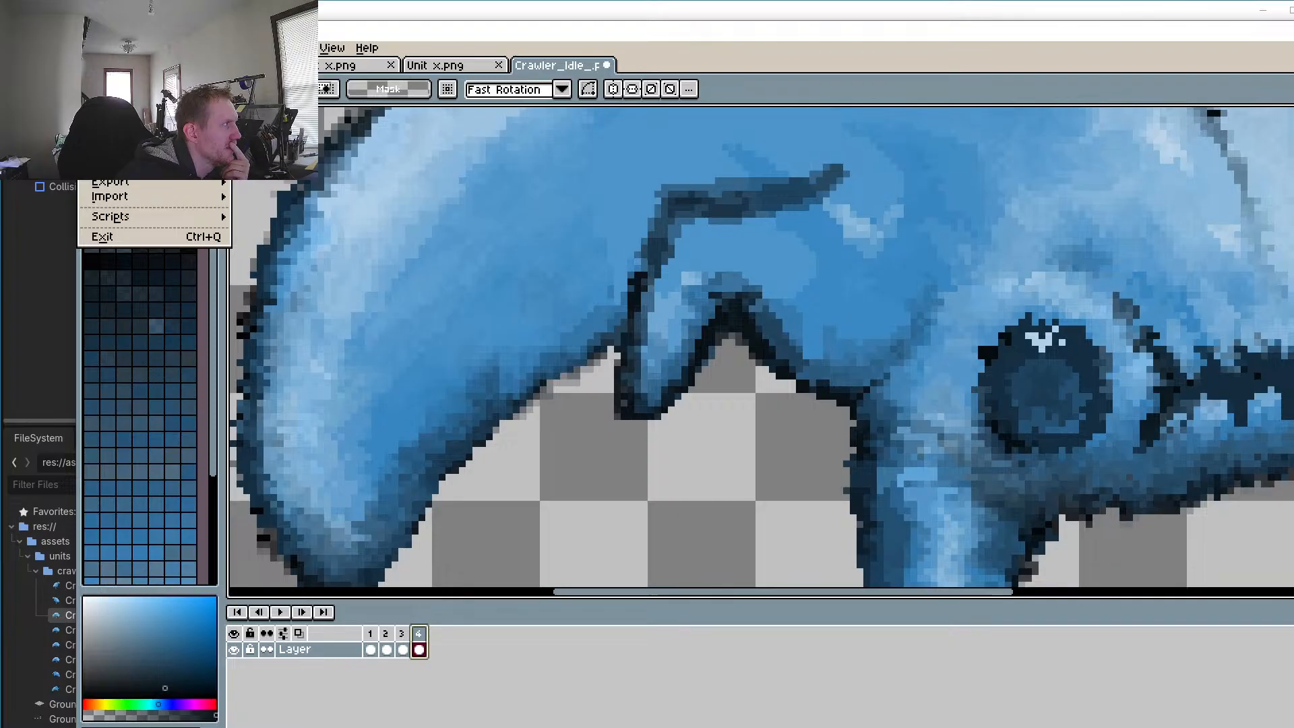
{"action": "key", "text": "s"}
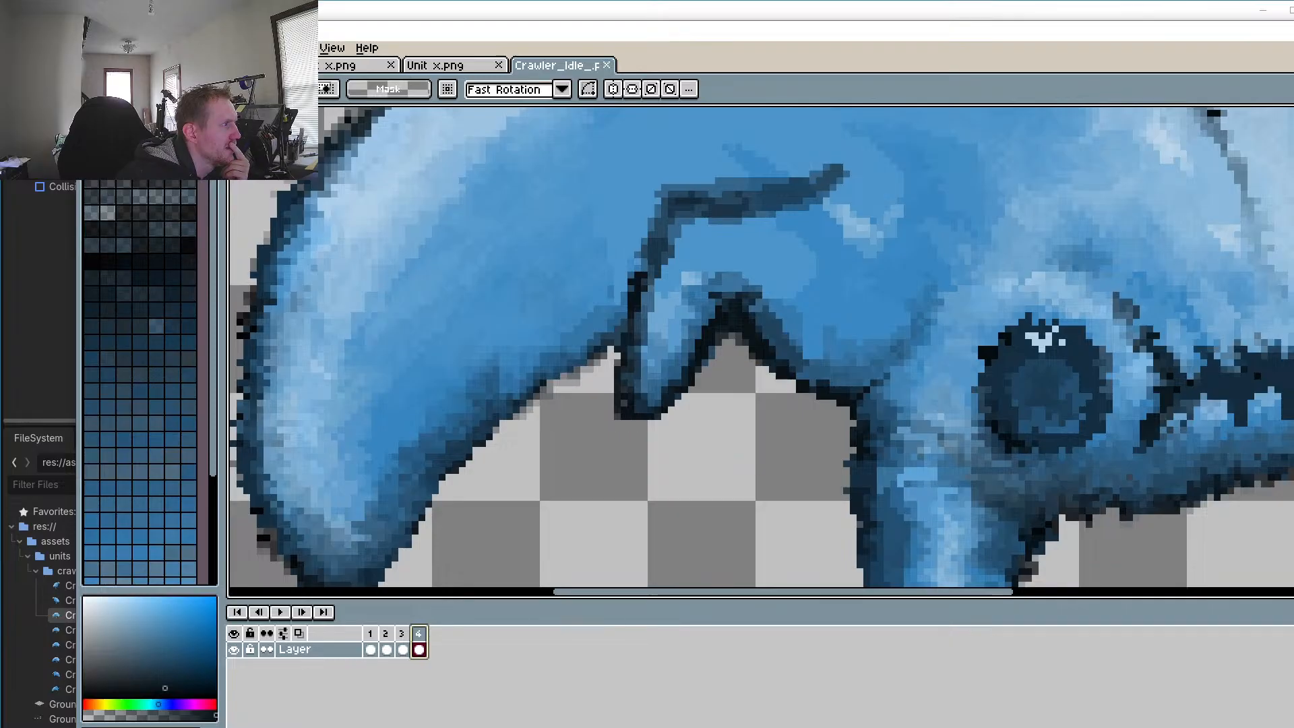
{"action": "left_click", "coordinate": [282, 614]}
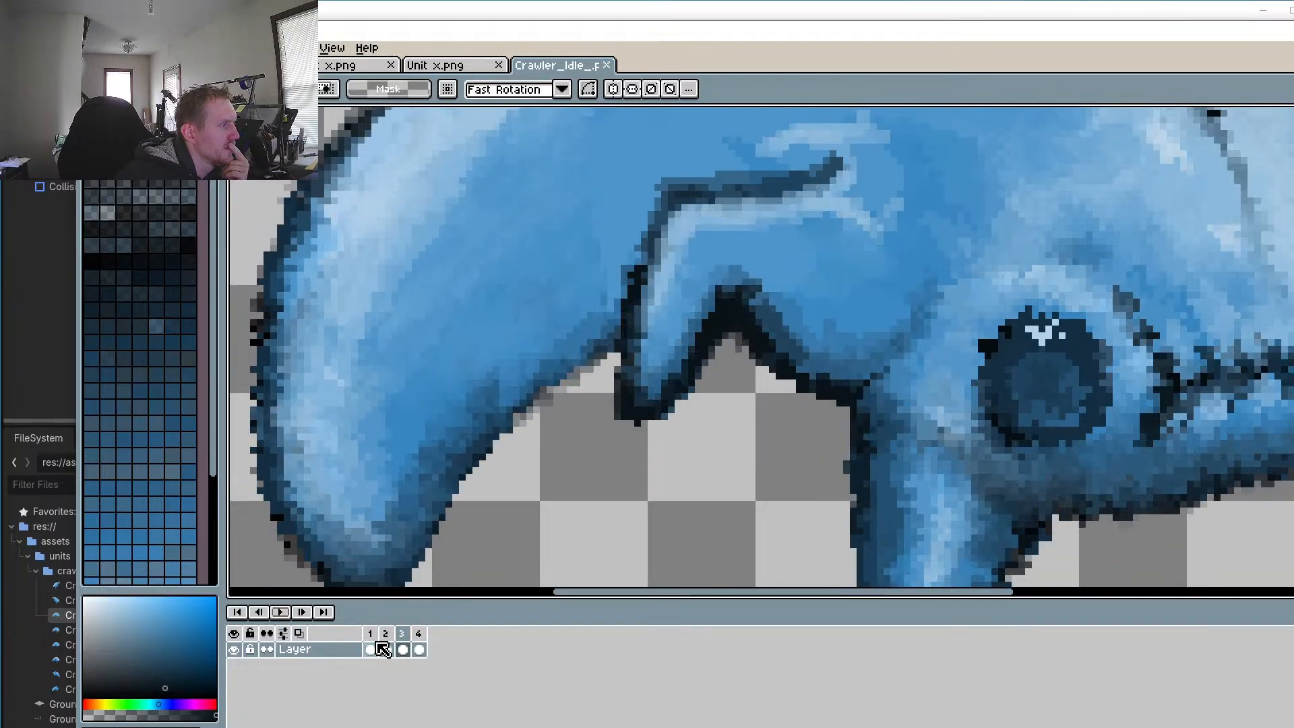
Step: Copy a 29 × 27 pixel patch of the body's lower edge beside the small leg from frame 3 into frame 2
{"action": "left_click", "coordinate": [405, 635]}
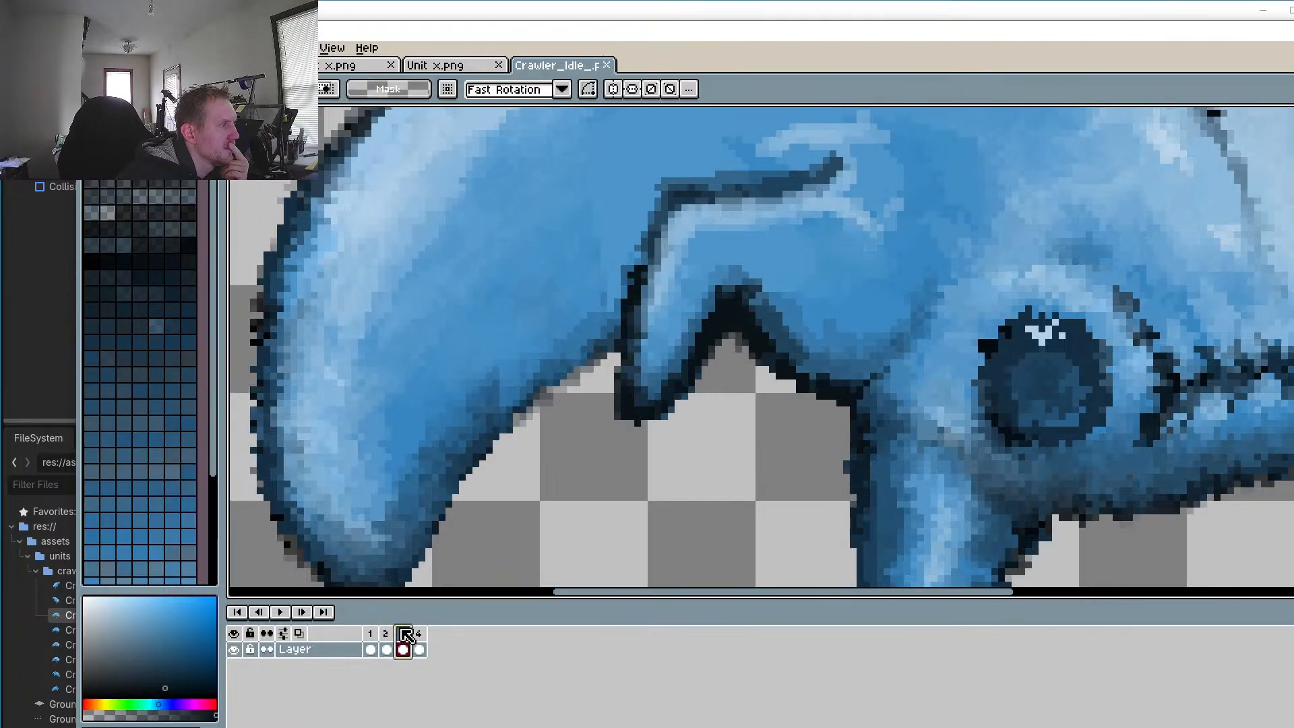
{"action": "left_click", "coordinate": [418, 634]}
{"action": "left_click", "coordinate": [405, 637]}
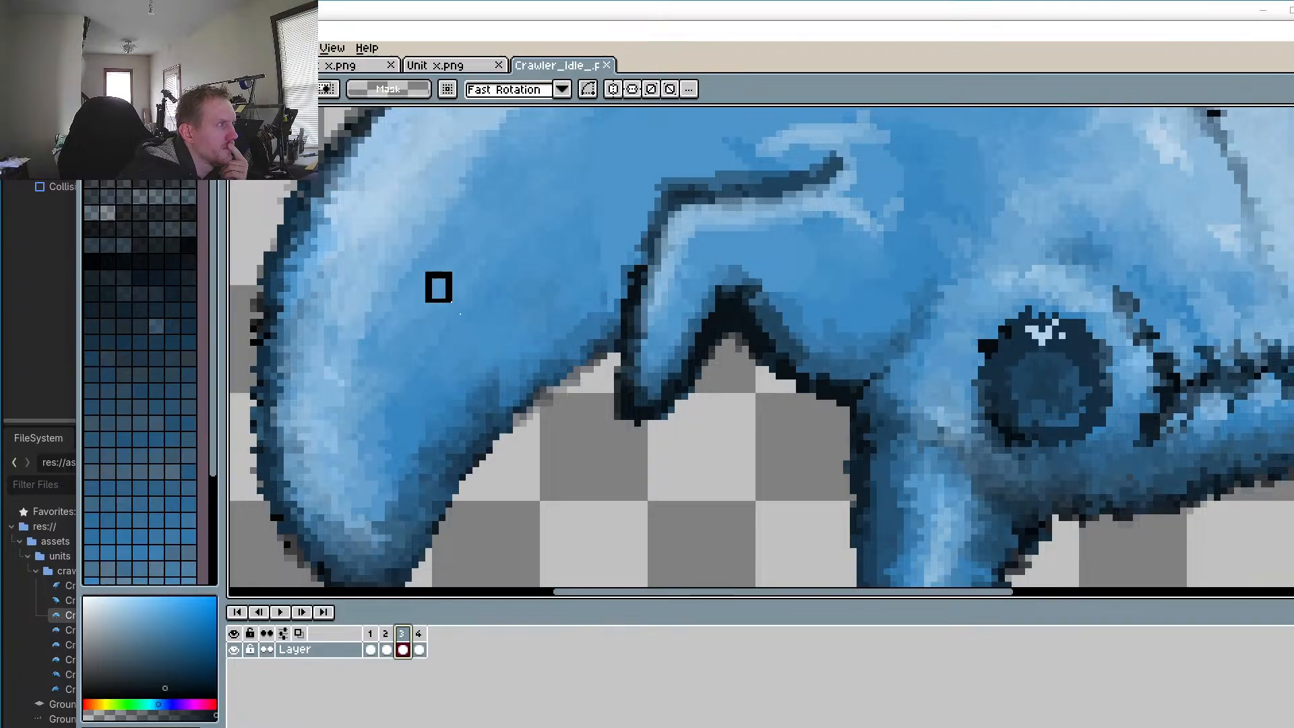
{"action": "left_click_drag", "start_coordinate": [438, 287], "coordinate": [622, 456]}
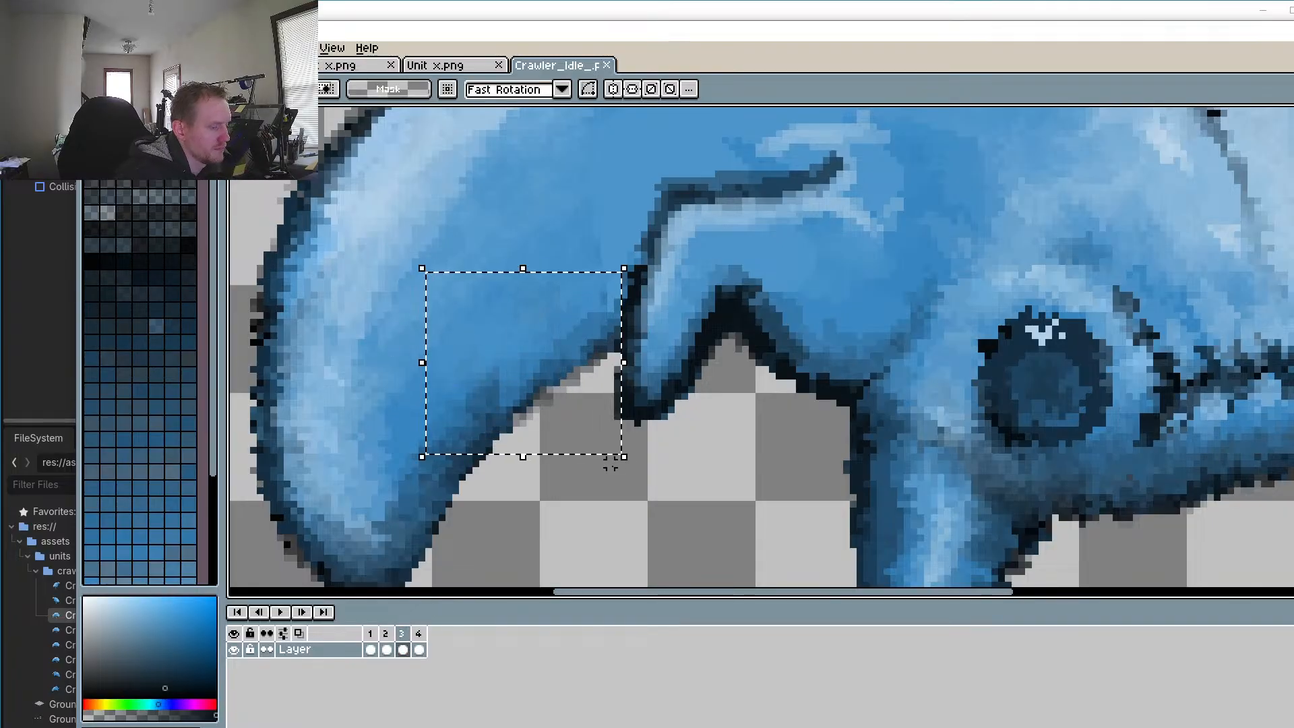
{"action": "left_click", "coordinate": [385, 637]}
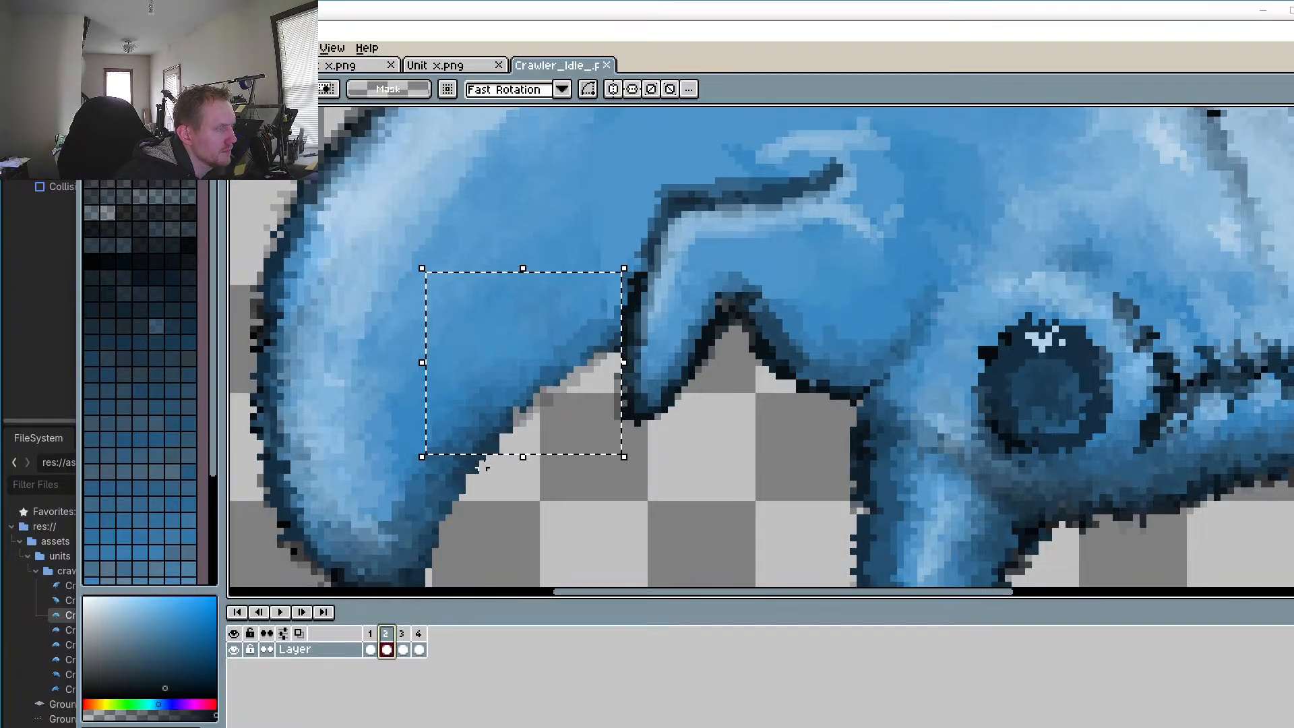
{"action": "left_click", "coordinate": [492, 442]}
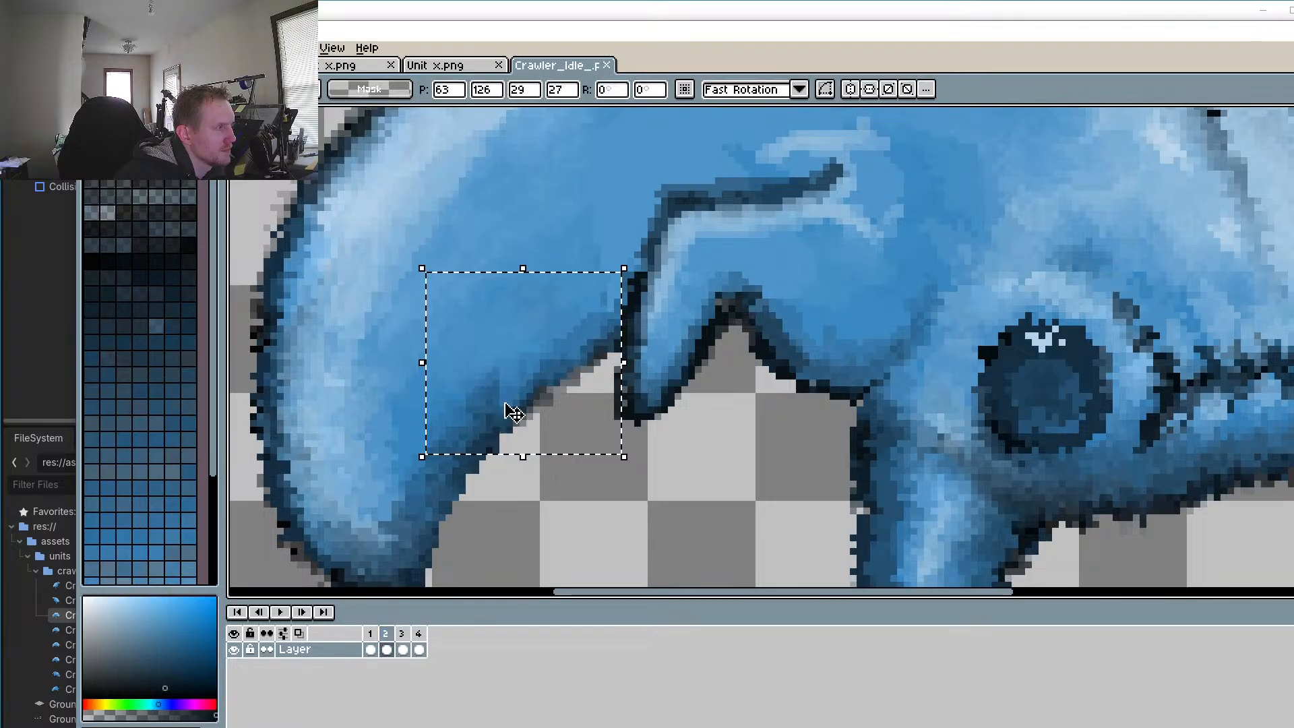
Step: Paste the copied lower-edge patch into frame 1 and move it to 65, 125 so it meets the small leg's outline
{"action": "left_click", "coordinate": [402, 635]}
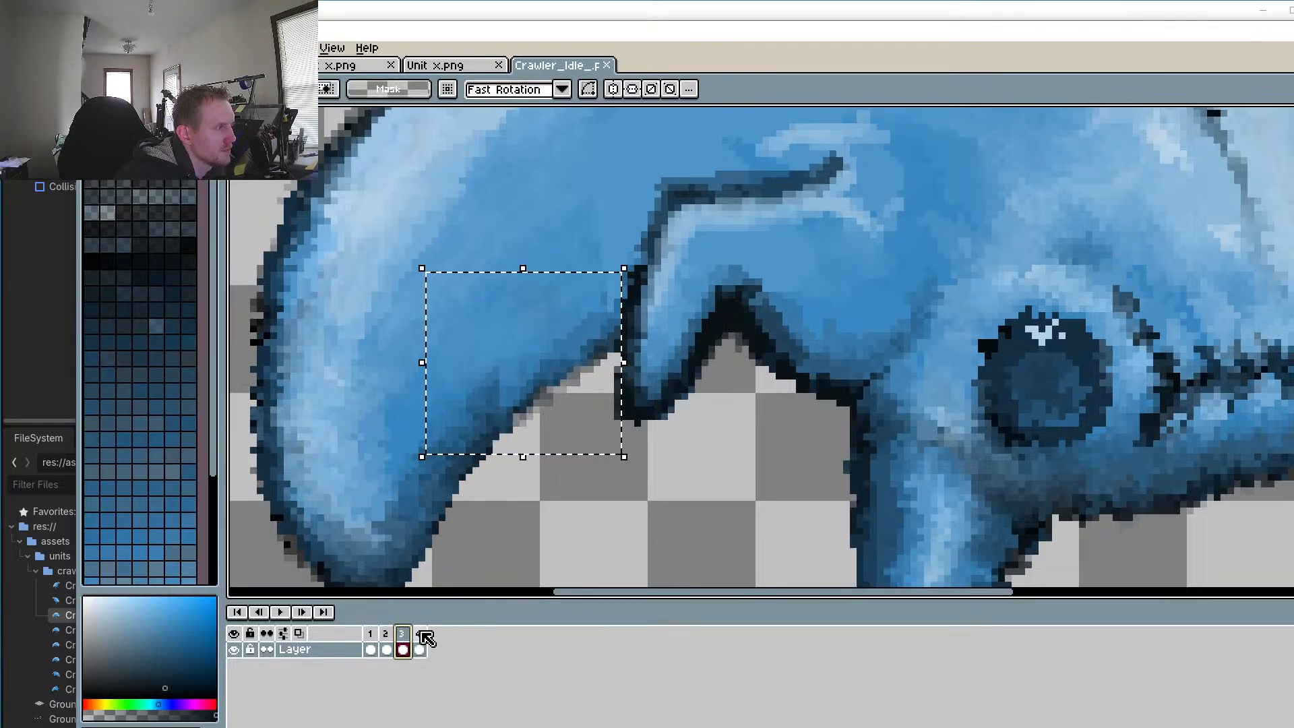
{"action": "left_click", "coordinate": [419, 635]}
{"action": "left_click", "coordinate": [386, 635]}
{"action": "left_click", "coordinate": [402, 635]}
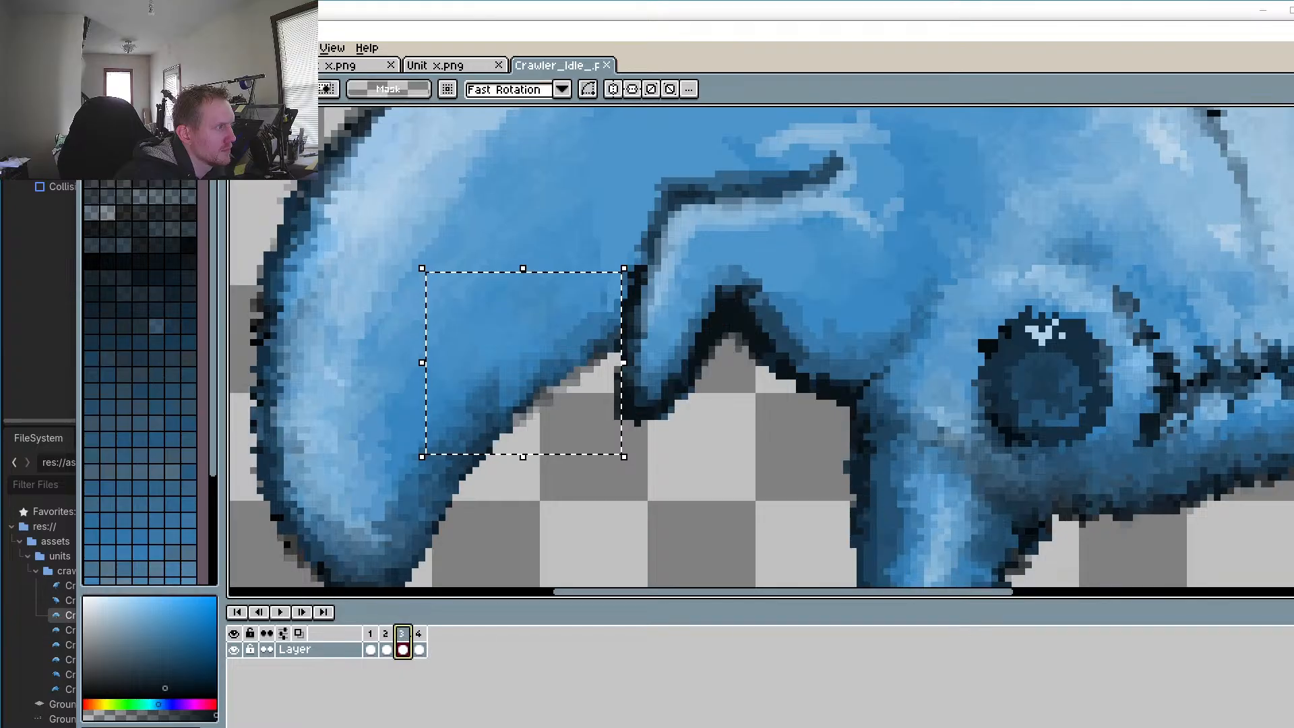
{"action": "left_click", "coordinate": [418, 635]}
{"action": "left_click", "coordinate": [370, 634]}
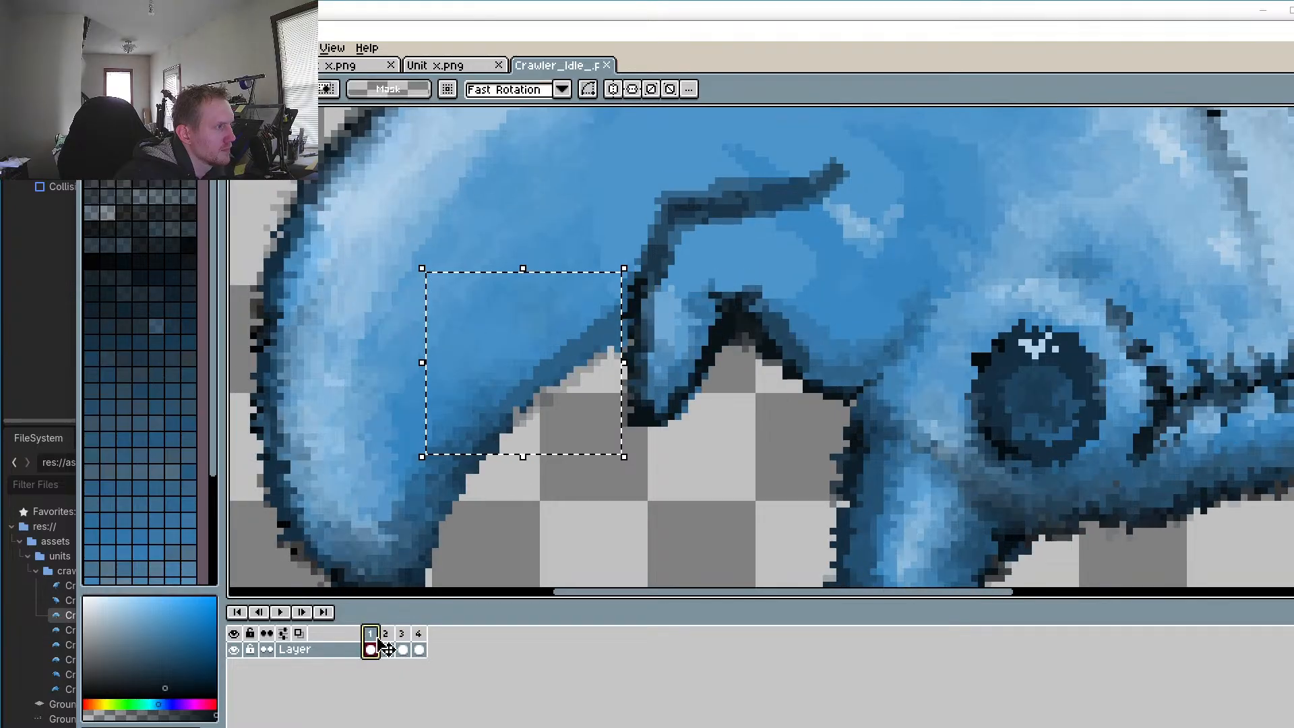
{"action": "key", "text": "ctrl+v"}
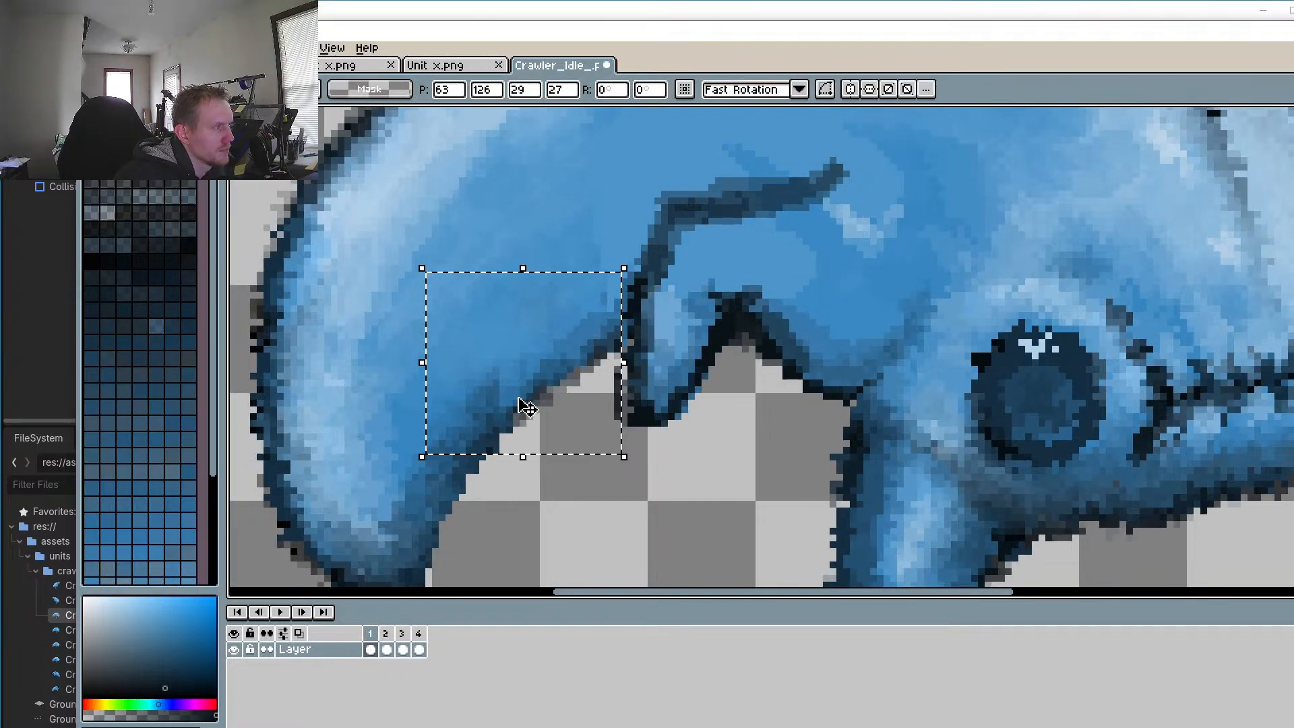
{"action": "left_click_drag", "start_coordinate": [539, 368], "coordinate": [549, 375]}
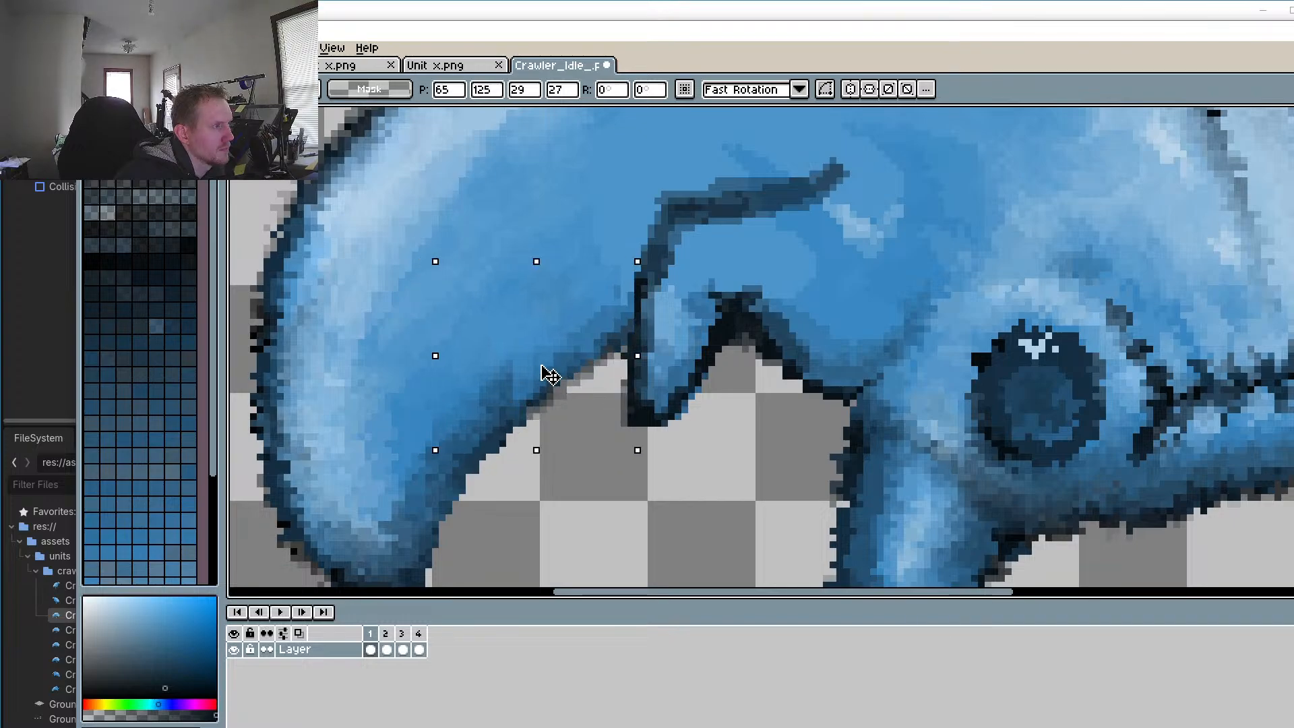
Step: Flip through the four frames and play the animation to examine the body's lower edge near the small leg
{"action": "left_click", "coordinate": [386, 634]}
{"action": "left_click", "coordinate": [402, 634]}
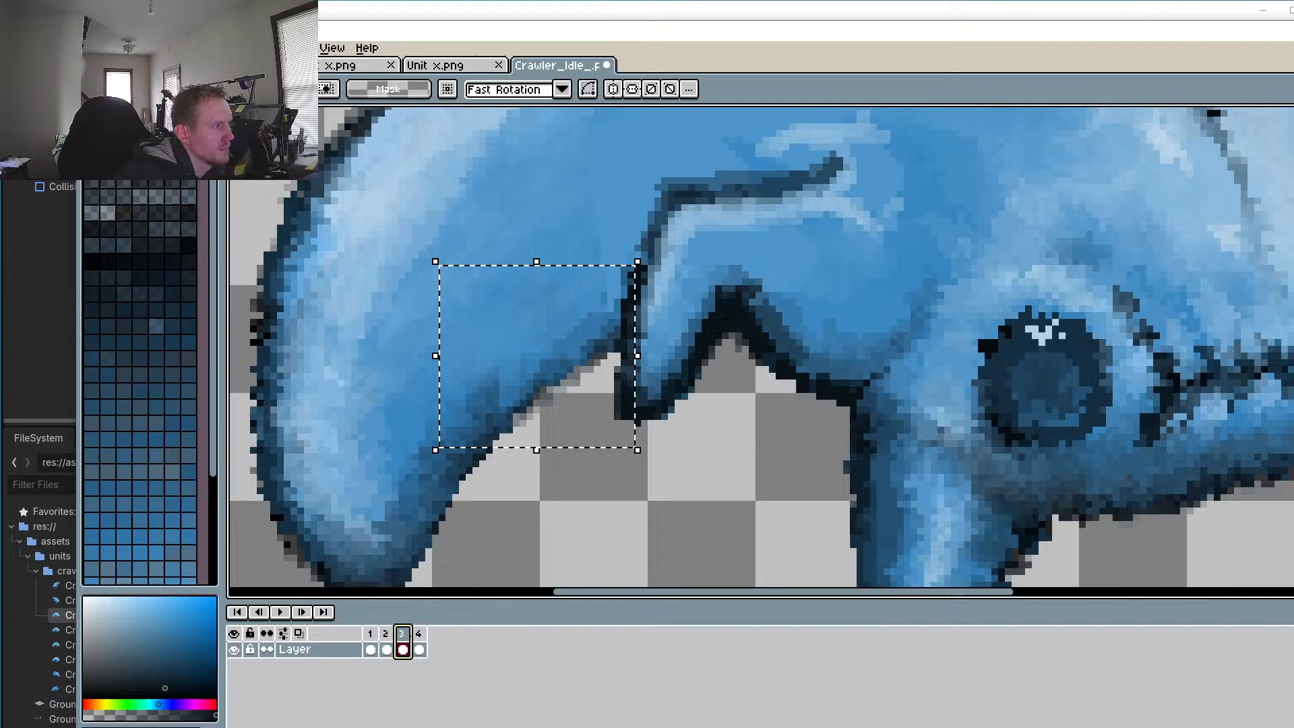
{"action": "left_click", "coordinate": [418, 634]}
{"action": "left_click", "coordinate": [370, 635]}
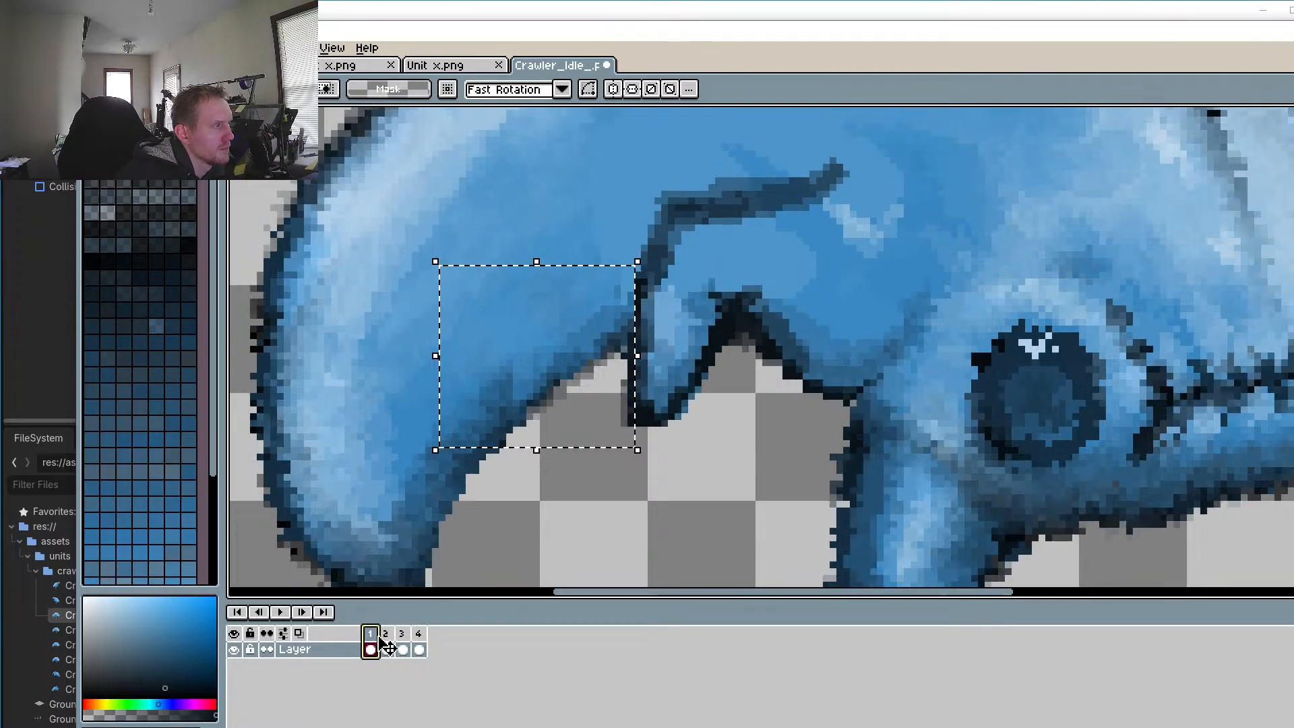
{"action": "left_click", "coordinate": [386, 634]}
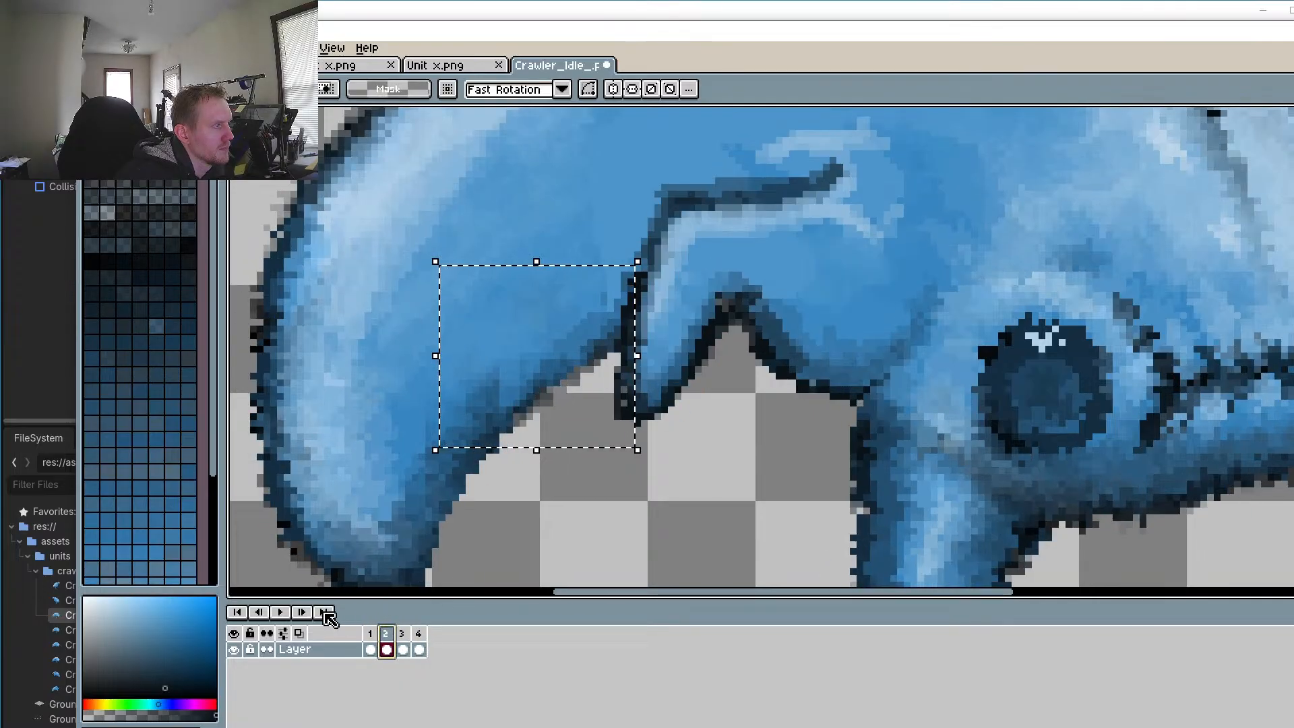
{"action": "left_click", "coordinate": [279, 612]}
{"action": "scroll", "coordinate": [615, 396], "scroll_direction": "down", "scroll_amount": 5}
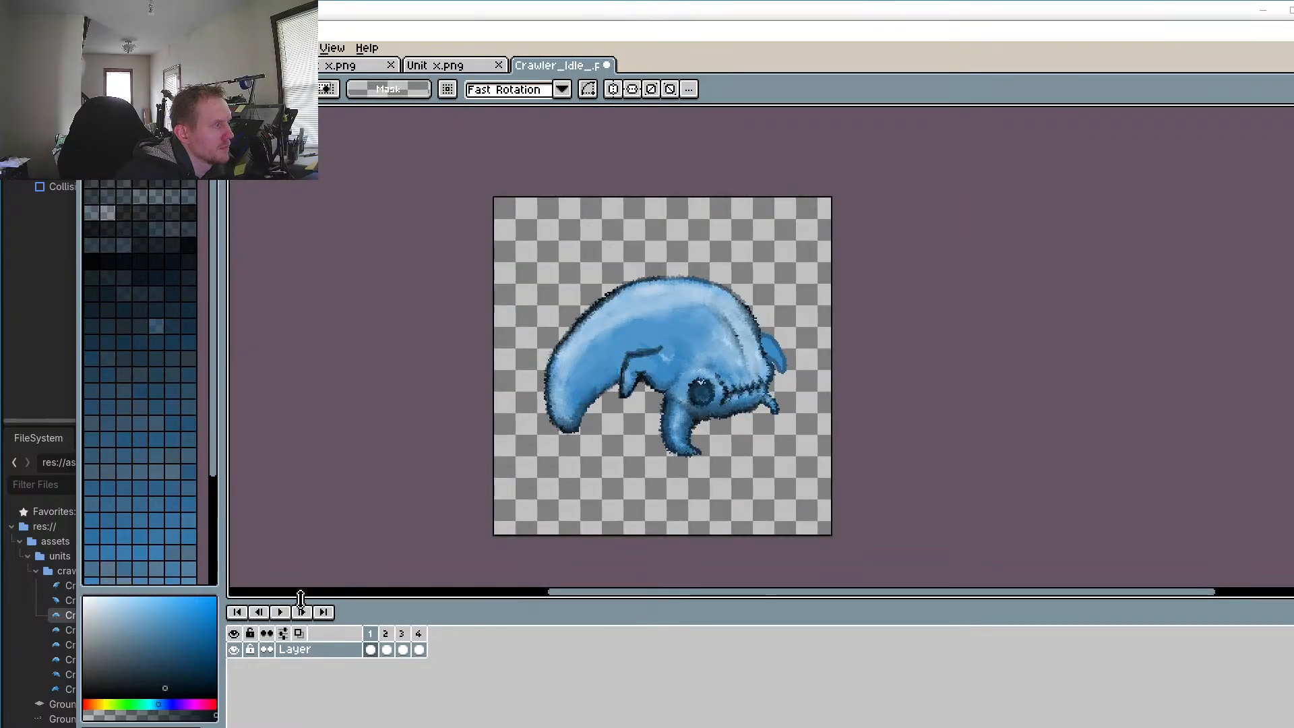
{"action": "scroll", "coordinate": [502, 495], "scroll_direction": "up", "scroll_amount": 5}
{"action": "scroll", "coordinate": [654, 439], "scroll_direction": "down", "scroll_amount": 2}
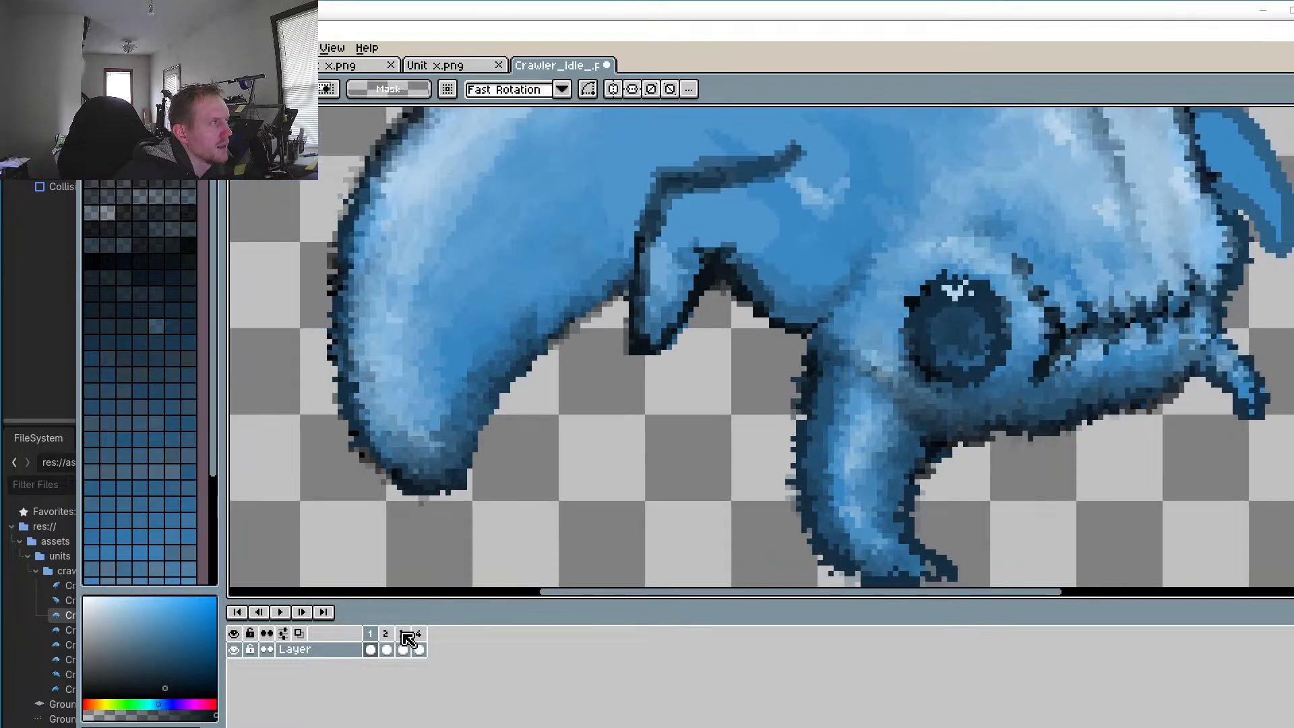
{"action": "left_click", "coordinate": [280, 611]}
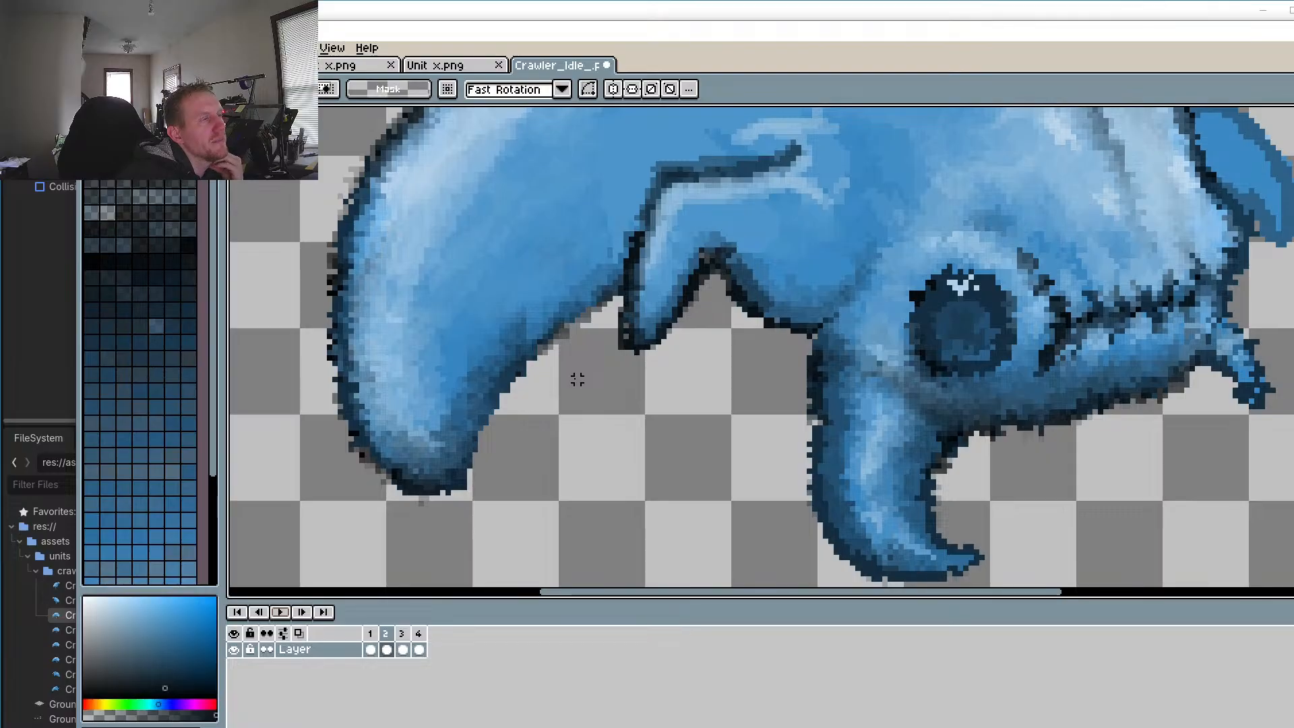
{"action": "left_click", "coordinate": [277, 612]}
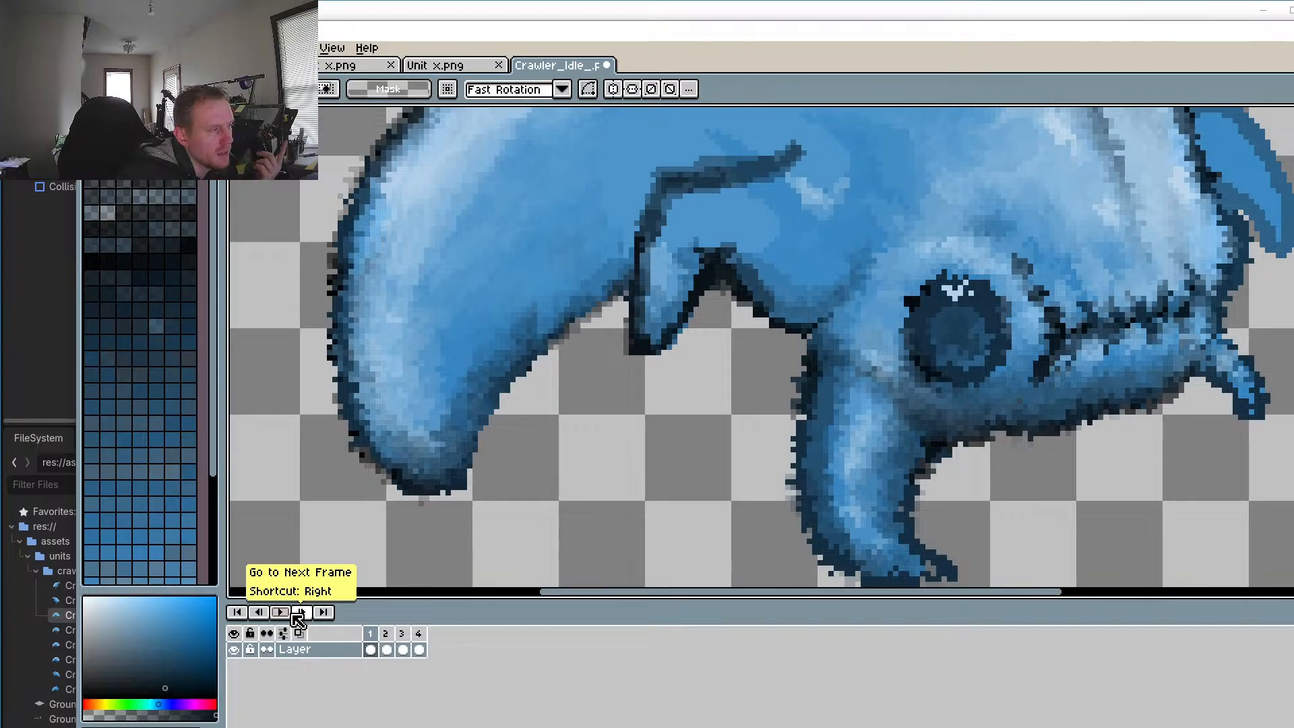
Step: Step through frames 1 to 4 and compare the shading of the tail and the body's lower edge
{"action": "left_click", "coordinate": [382, 639]}
{"action": "left_click", "coordinate": [373, 639]}
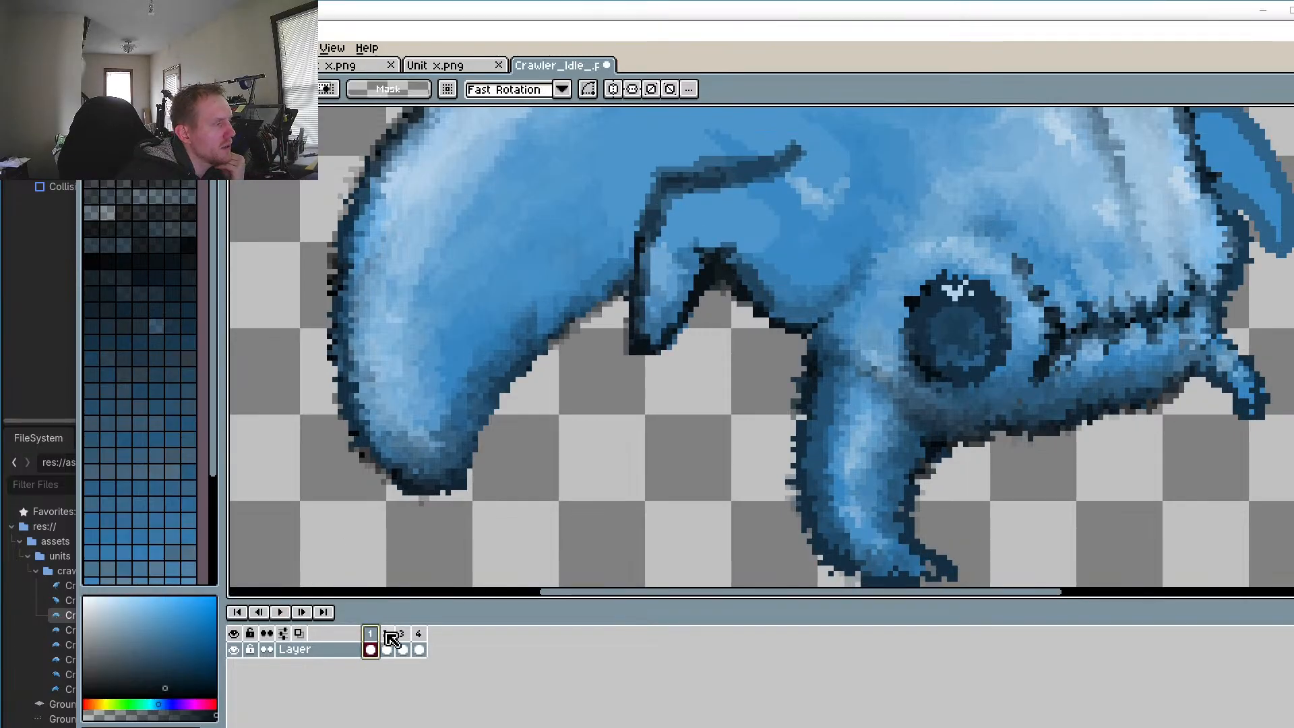
{"action": "left_click", "coordinate": [387, 640]}
{"action": "left_click", "coordinate": [404, 639]}
{"action": "left_click", "coordinate": [418, 641]}
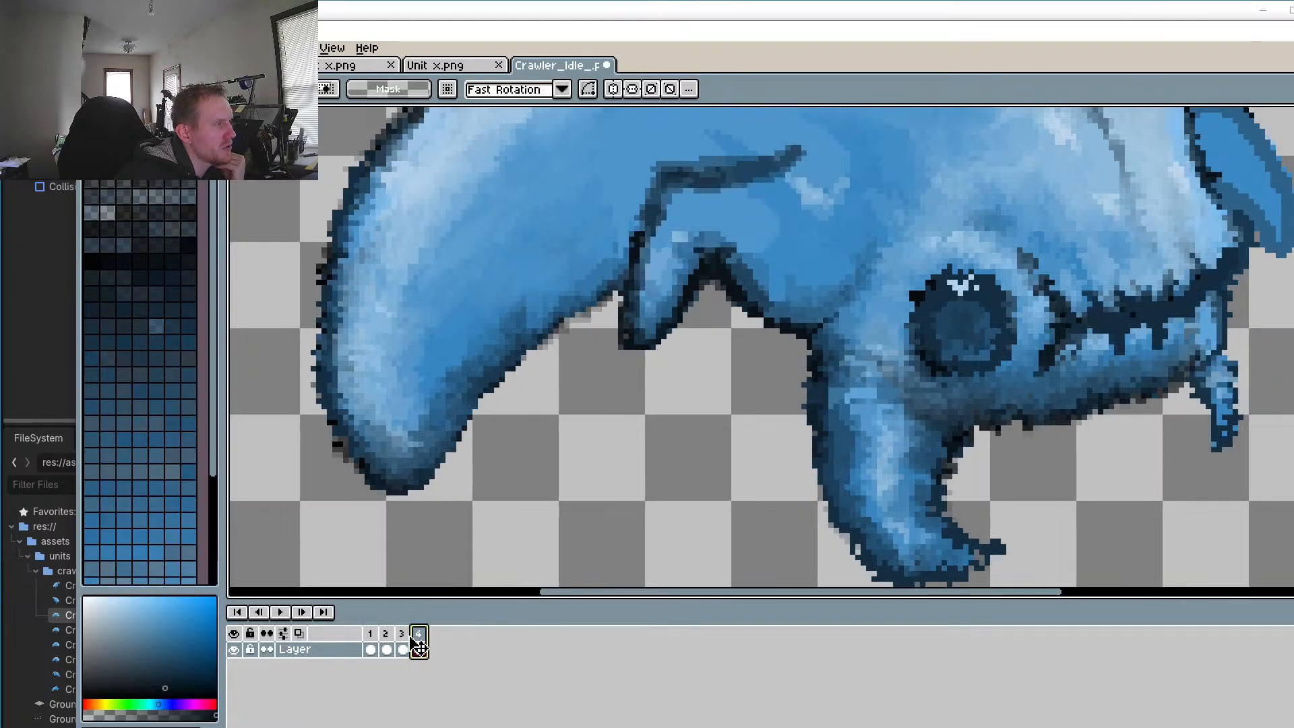
{"action": "left_click", "coordinate": [372, 639]}
{"action": "left_click", "coordinate": [387, 641]}
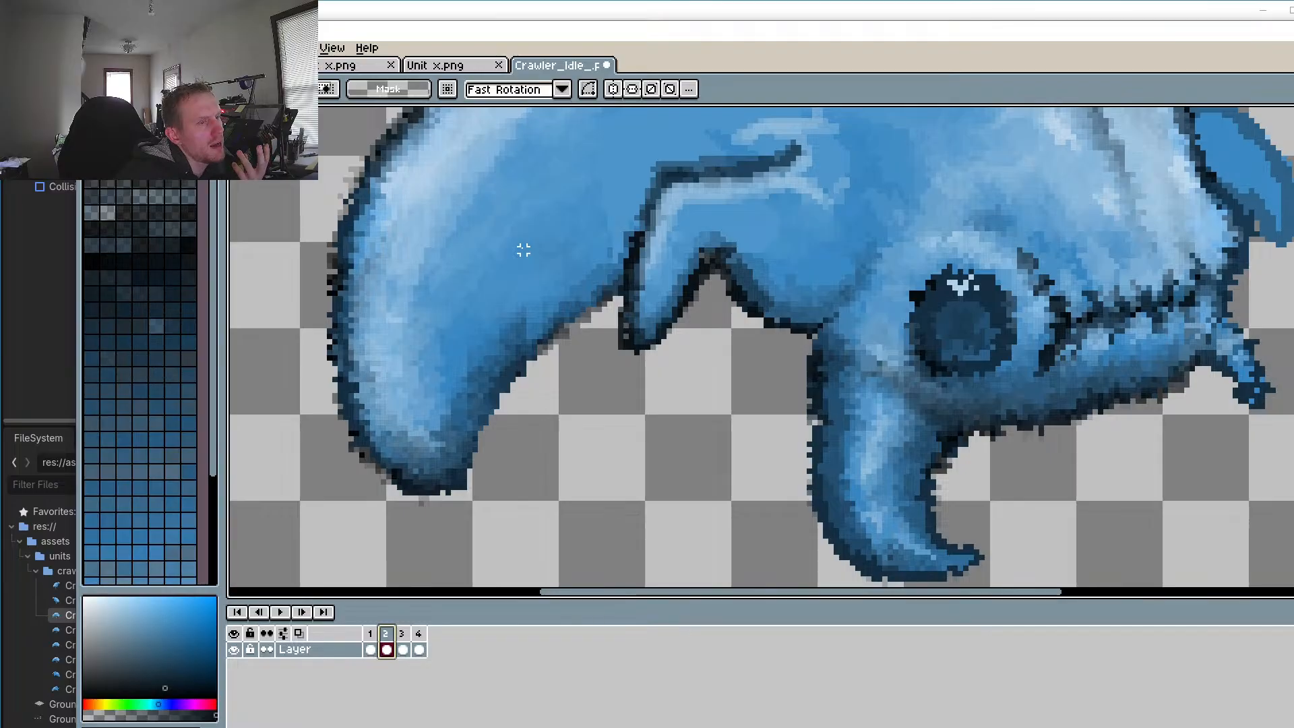
Step: Sample the dark blue along frame 1's lower body edge and brush soft shading above the outline beside the small leg
{"action": "left_click", "coordinate": [371, 647]}
{"action": "scroll", "coordinate": [397, 572], "scroll_direction": "up", "scroll_amount": 6}
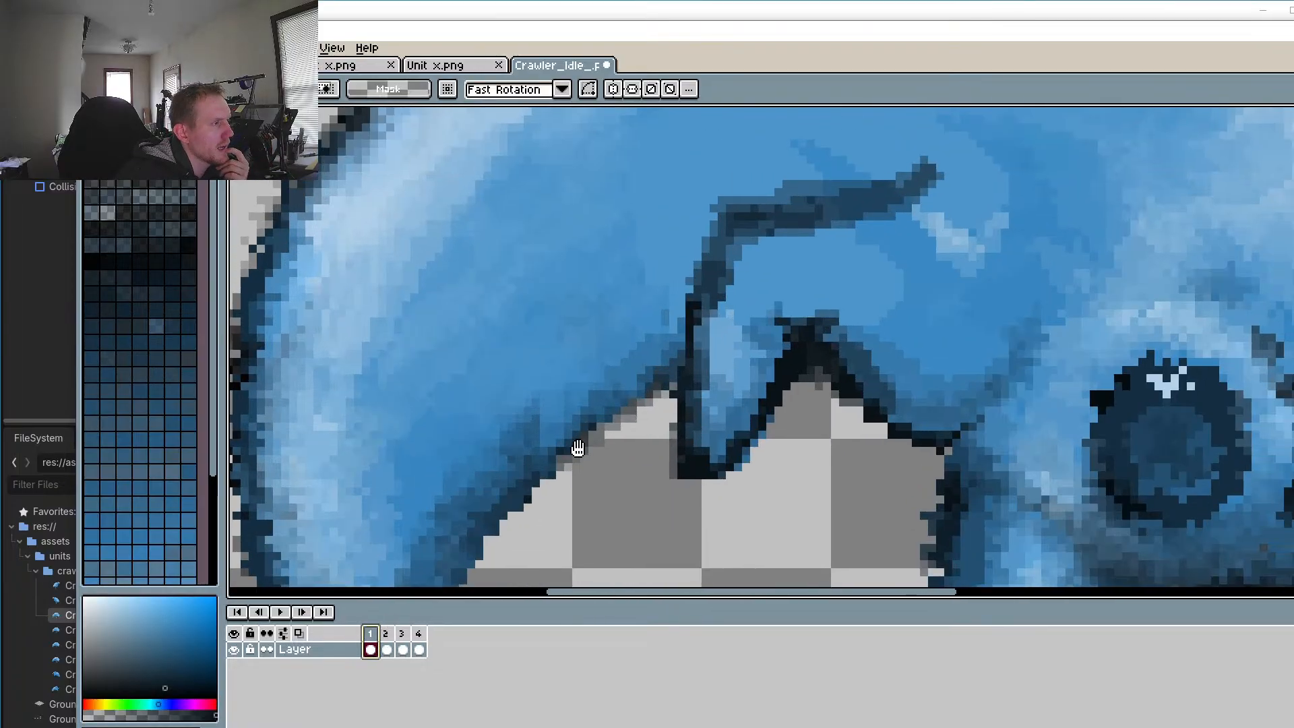
{"action": "key", "text": "i"}
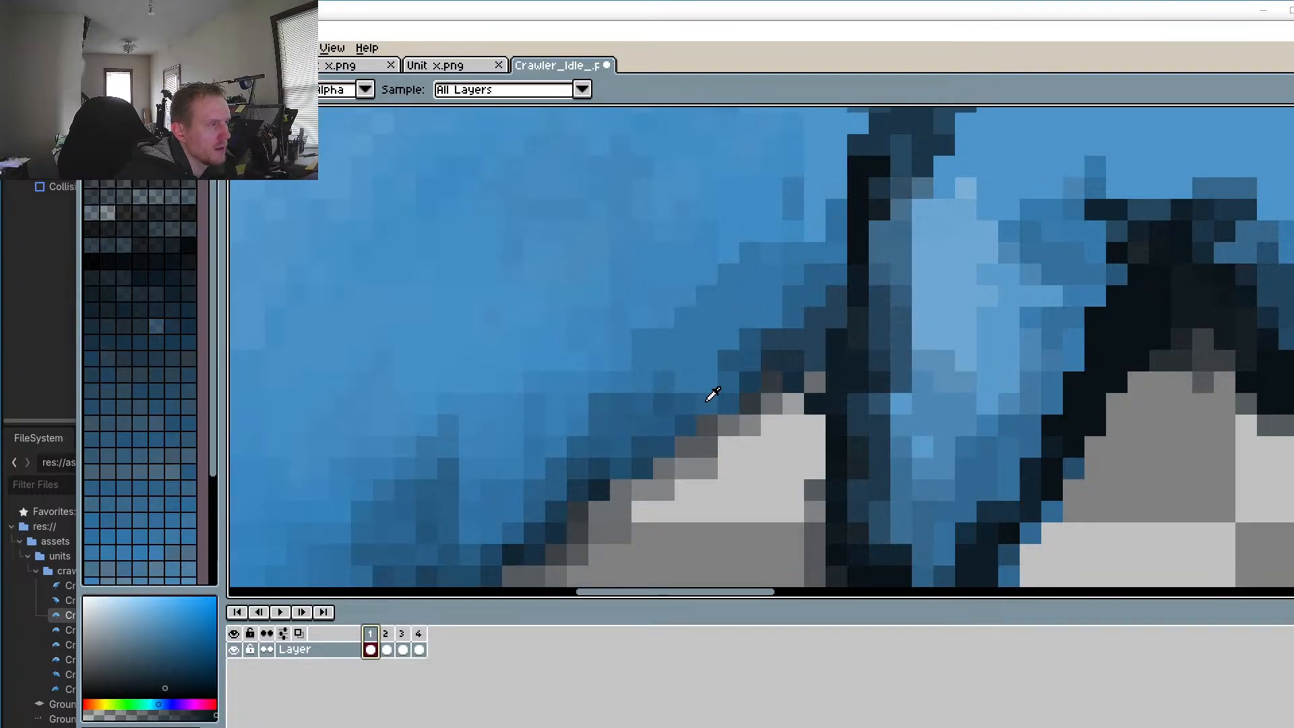
{"action": "left_click", "coordinate": [741, 361]}
{"action": "key", "text": "b"}
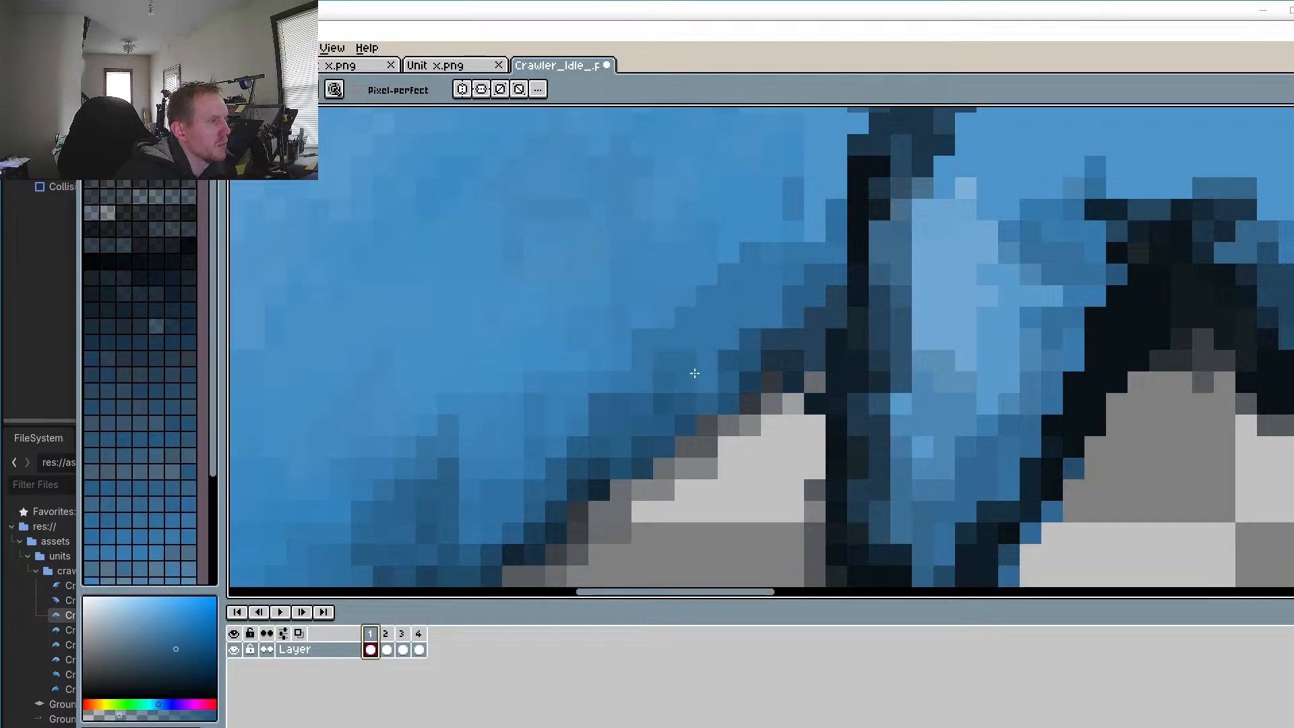
{"action": "left_click_drag", "start_coordinate": [693, 375], "coordinate": [699, 370]}
{"action": "left_click", "coordinate": [719, 341]}
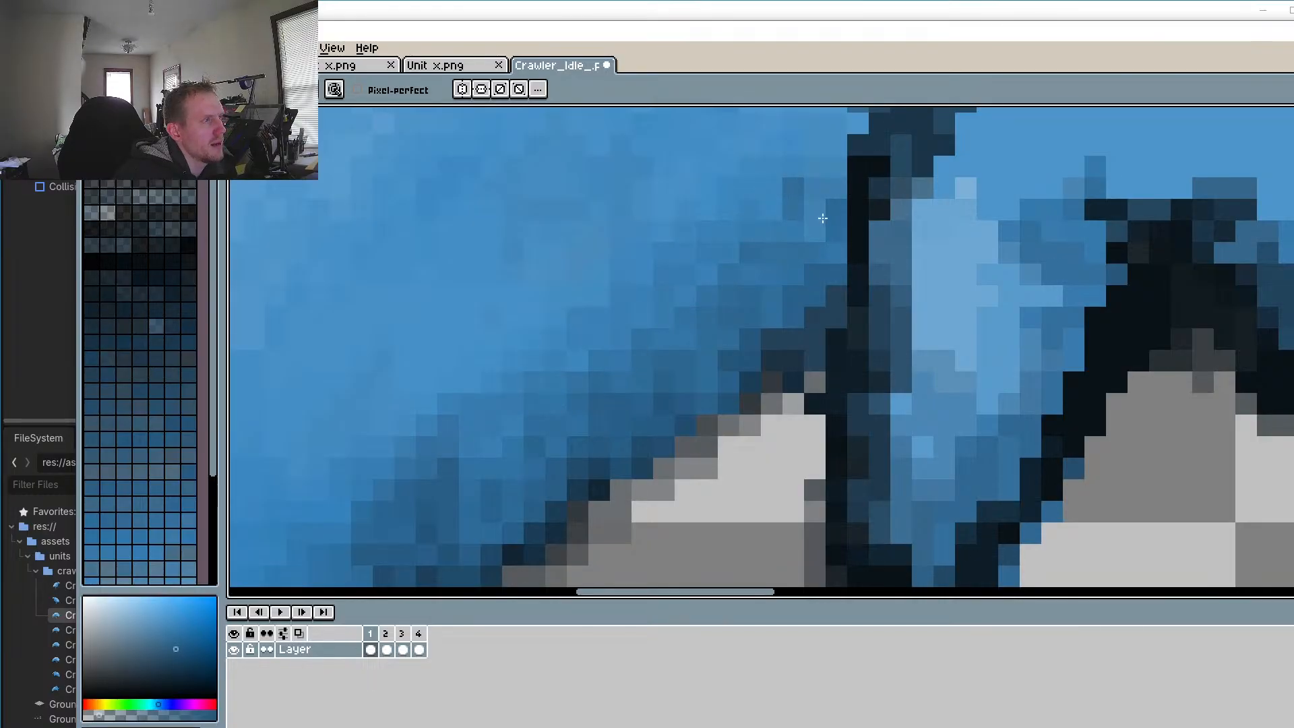
Step: Extend frame 1's soft dark-blue shading along the lower edge toward the tail tip, and compare it with frame 2
{"action": "scroll", "coordinate": [822, 217], "scroll_direction": "down", "scroll_amount": 5}
{"action": "scroll", "coordinate": [610, 418], "scroll_direction": "up", "scroll_amount": 5}
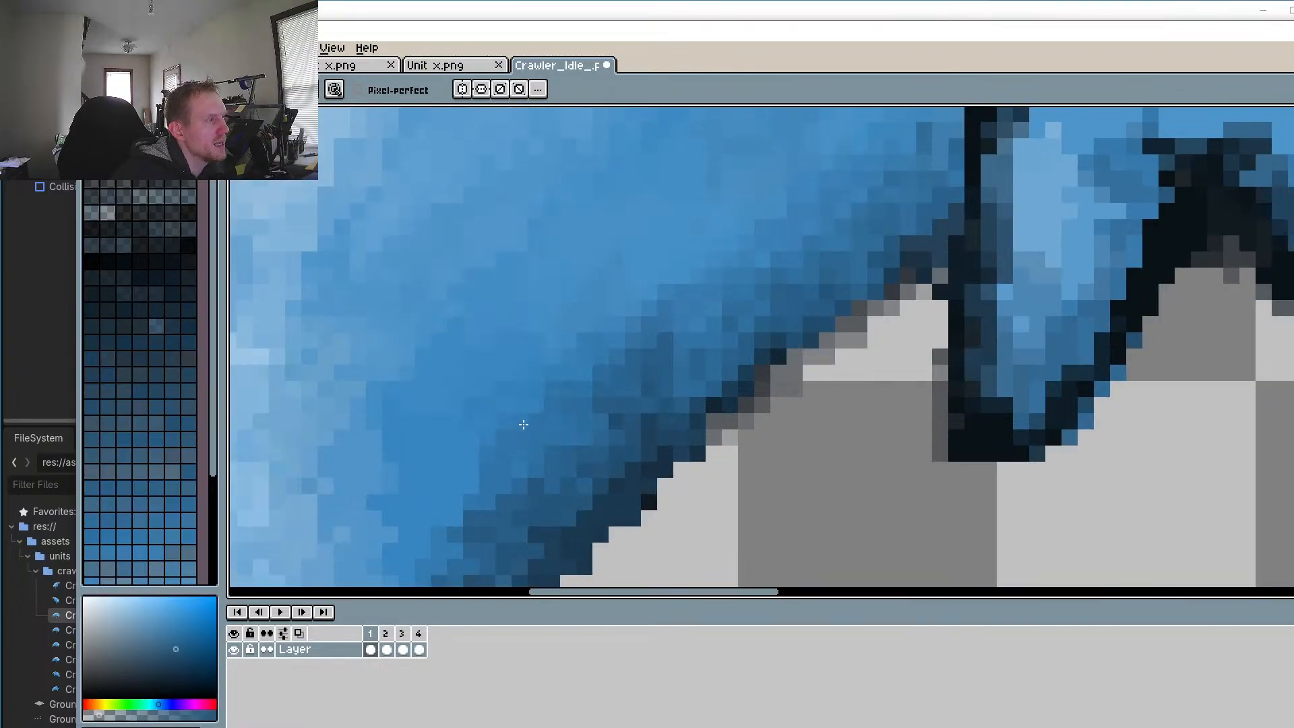
{"action": "left_click_drag", "start_coordinate": [496, 478], "coordinate": [636, 322]}
{"action": "scroll", "coordinate": [597, 401], "scroll_direction": "down", "scroll_amount": 4}
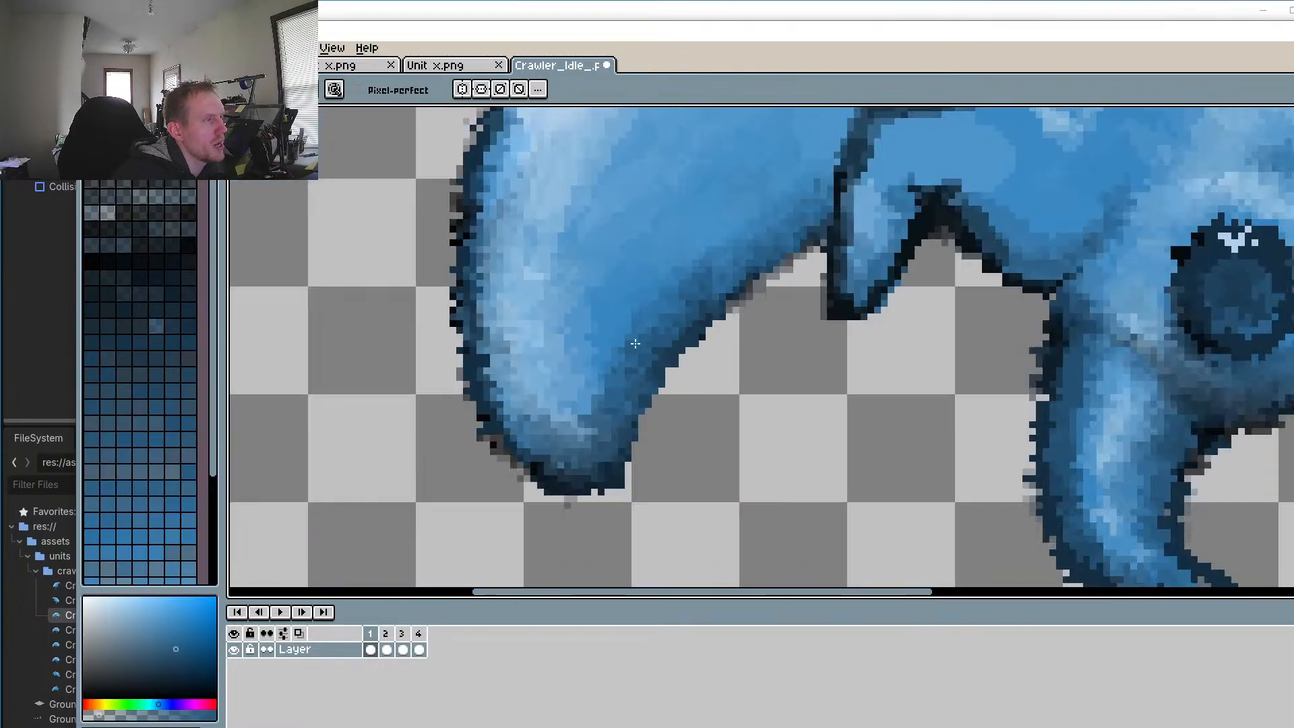
{"action": "scroll", "coordinate": [597, 400], "scroll_direction": "up", "scroll_amount": 1}
{"action": "left_click", "coordinate": [390, 644]}
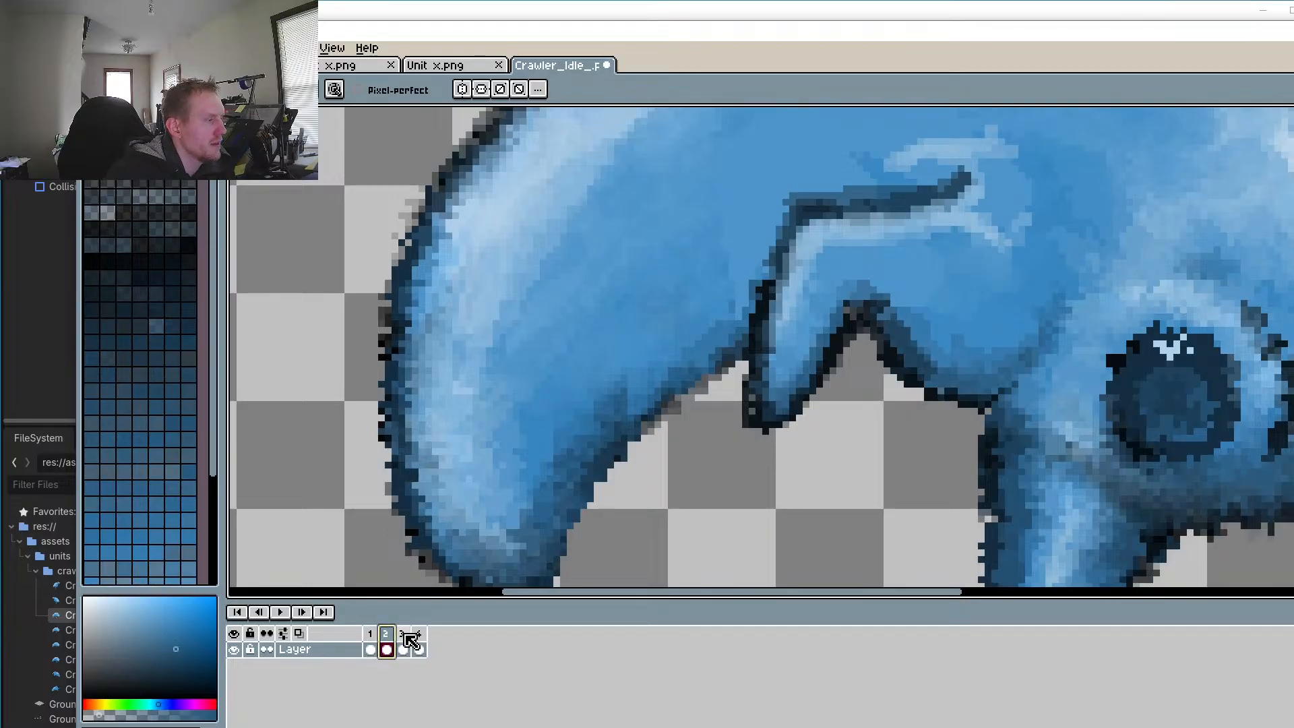
{"action": "left_click", "coordinate": [372, 643]}
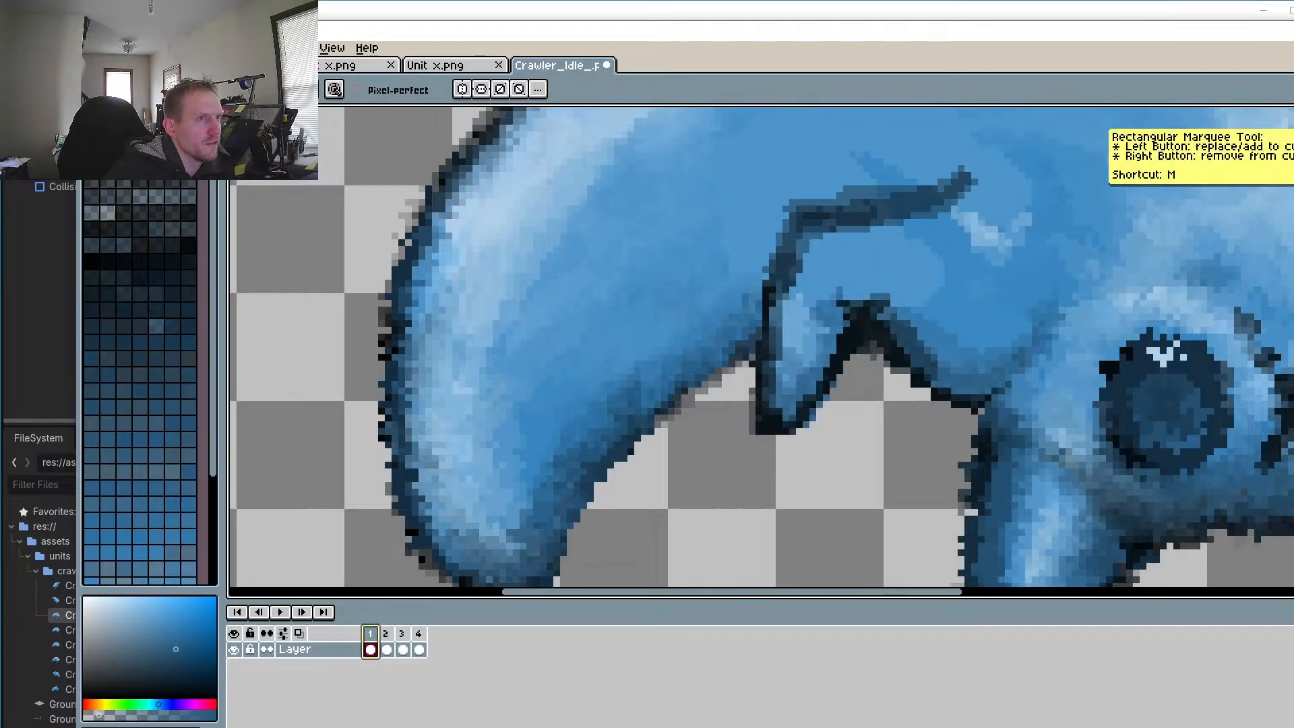
Step: Copy a 39 × 41 pixel patch of the shaded lower edge from frame 1 into frame 2, placing it at 56, 118
{"action": "left_click", "coordinate": [1290, 115]}
{"action": "left_click_drag", "start_coordinate": [523, 229], "coordinate": [779, 511]}
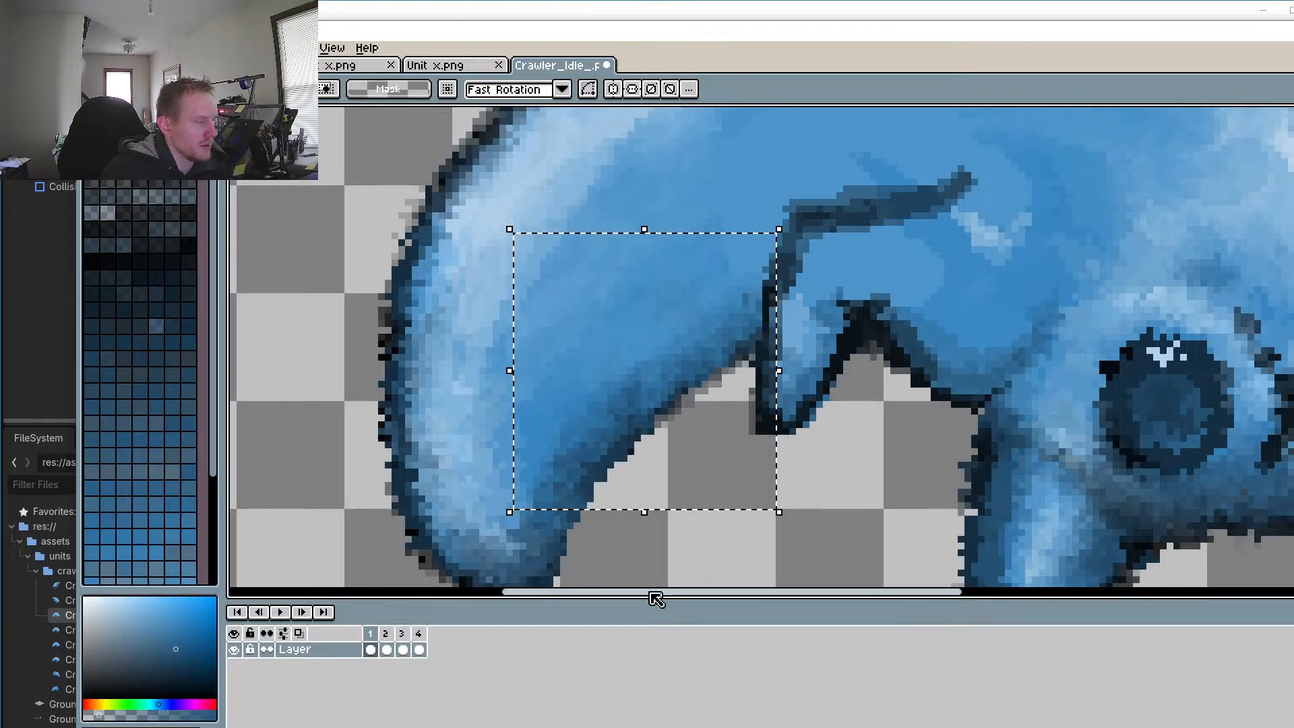
{"action": "left_click", "coordinate": [386, 646]}
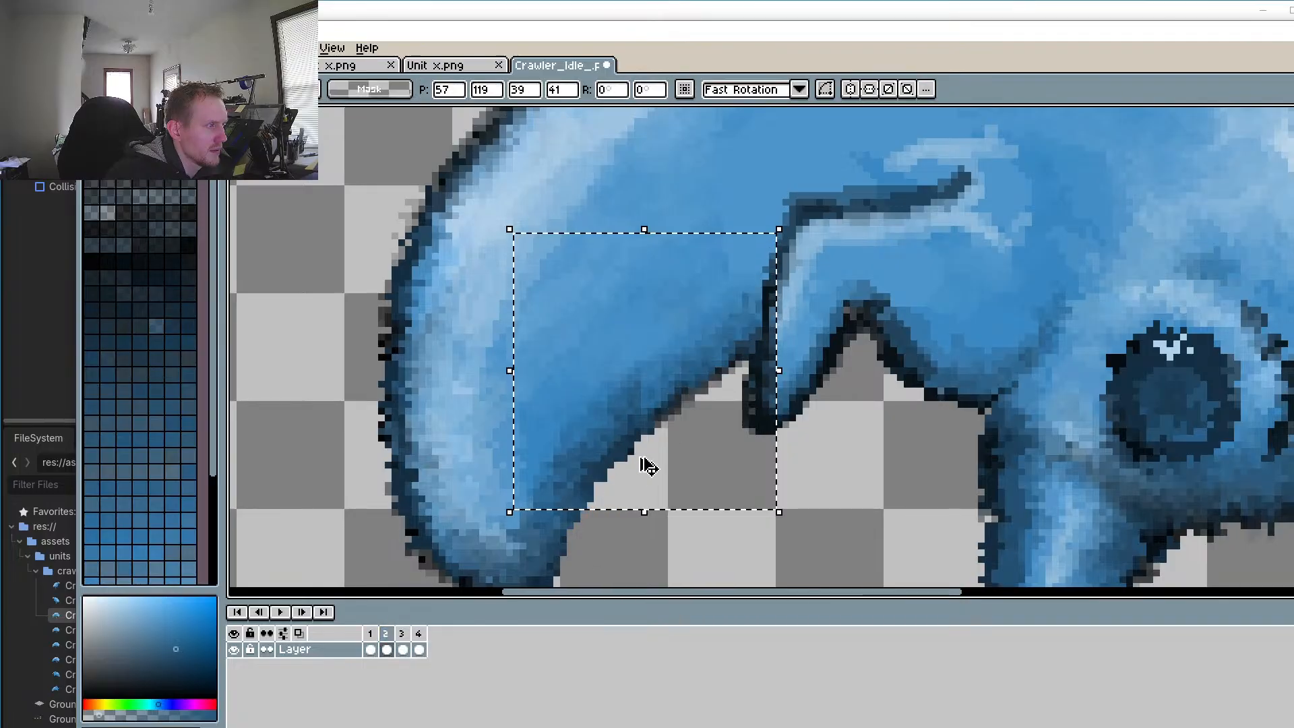
{"action": "left_click_drag", "start_coordinate": [672, 369], "coordinate": [667, 363]}
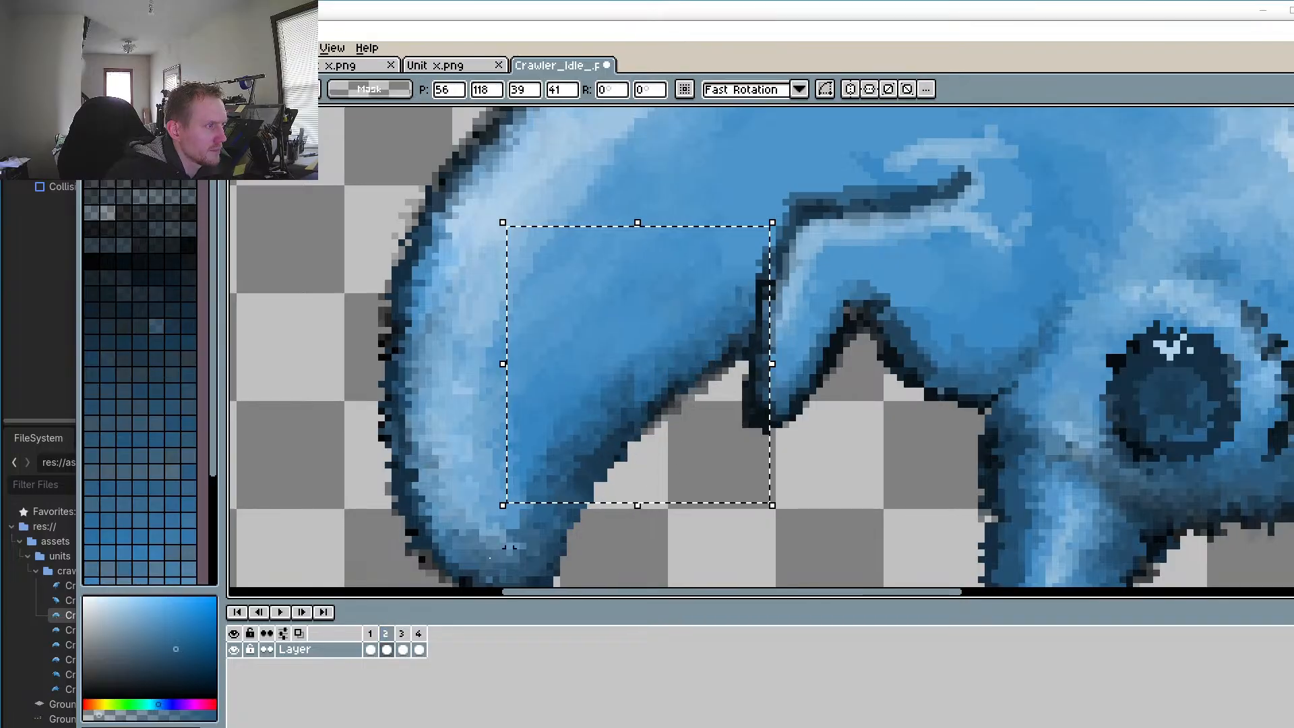
Step: Paste the shaded lower-edge patch into frame 3 at 56, 117, and compare its placement with frames 1 and 2
{"action": "left_click", "coordinate": [370, 647]}
{"action": "left_click", "coordinate": [386, 648]}
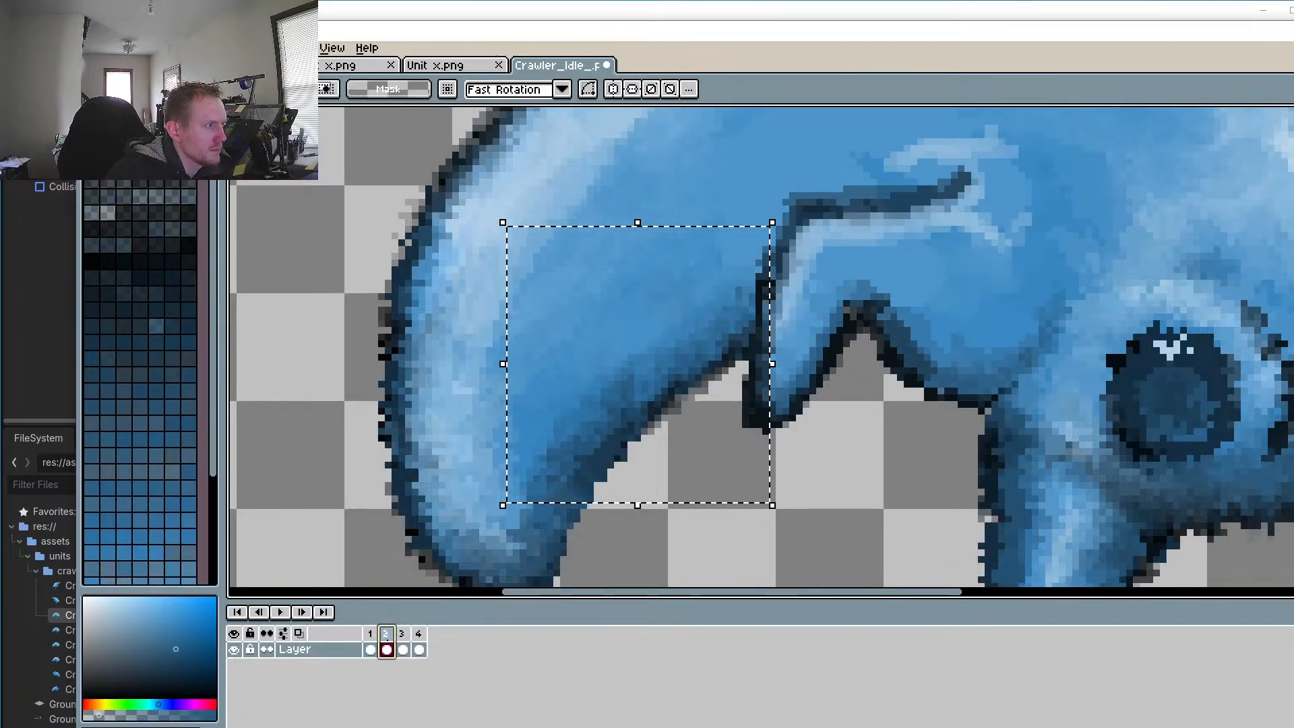
{"action": "left_click", "coordinate": [402, 648]}
{"action": "key", "text": "ctrl+v"}
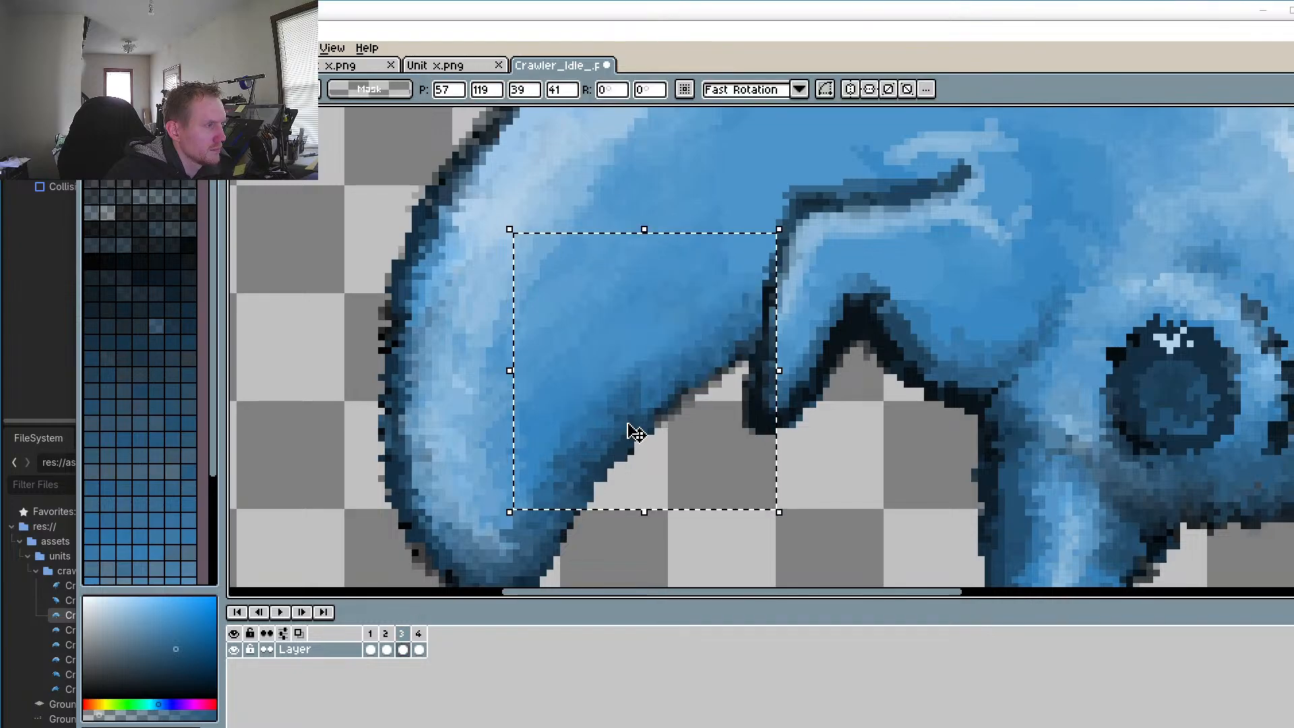
{"action": "left_click_drag", "start_coordinate": [649, 386], "coordinate": [639, 374]}
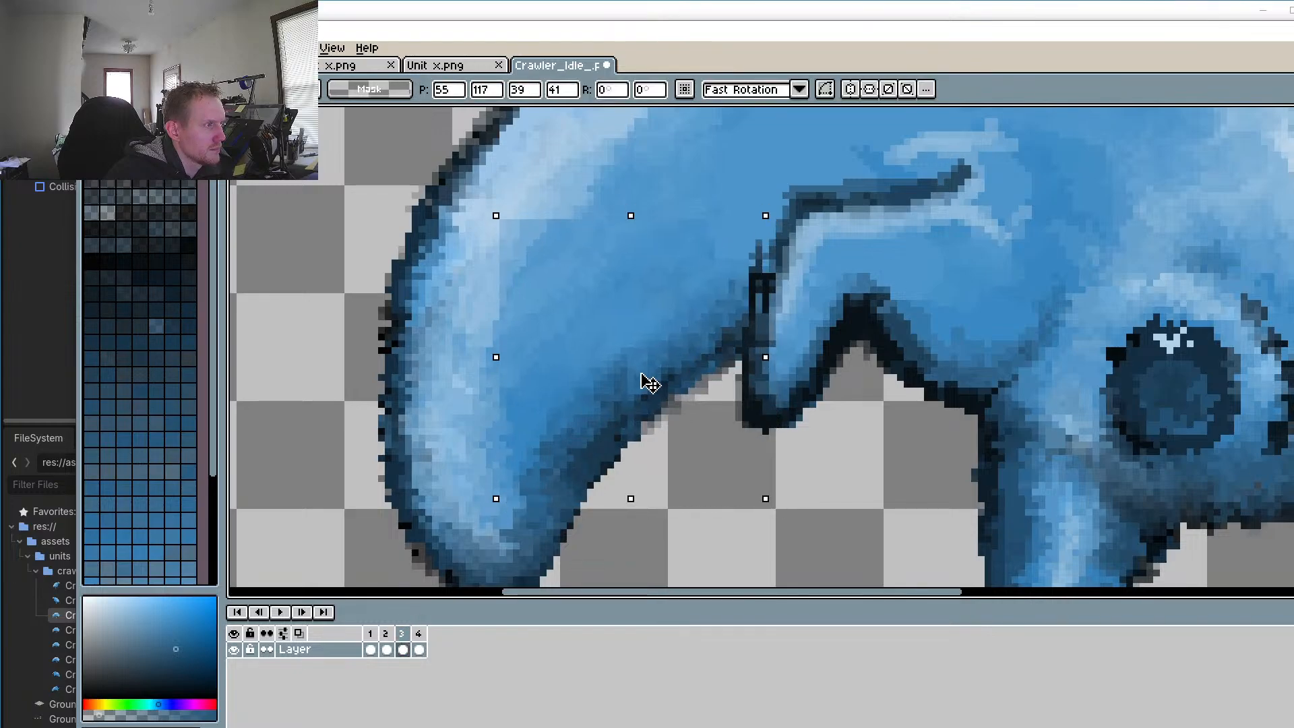
{"action": "left_click", "coordinate": [370, 647]}
{"action": "left_click", "coordinate": [386, 647]}
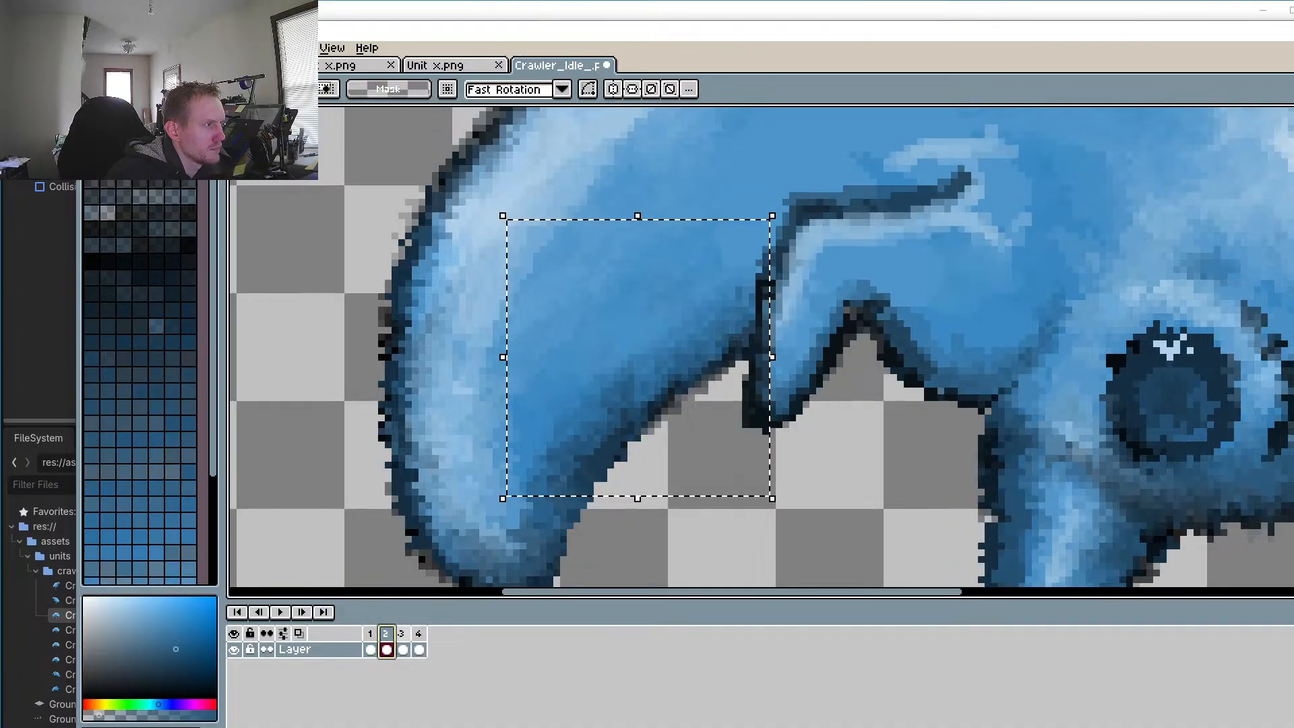
{"action": "left_click", "coordinate": [402, 635]}
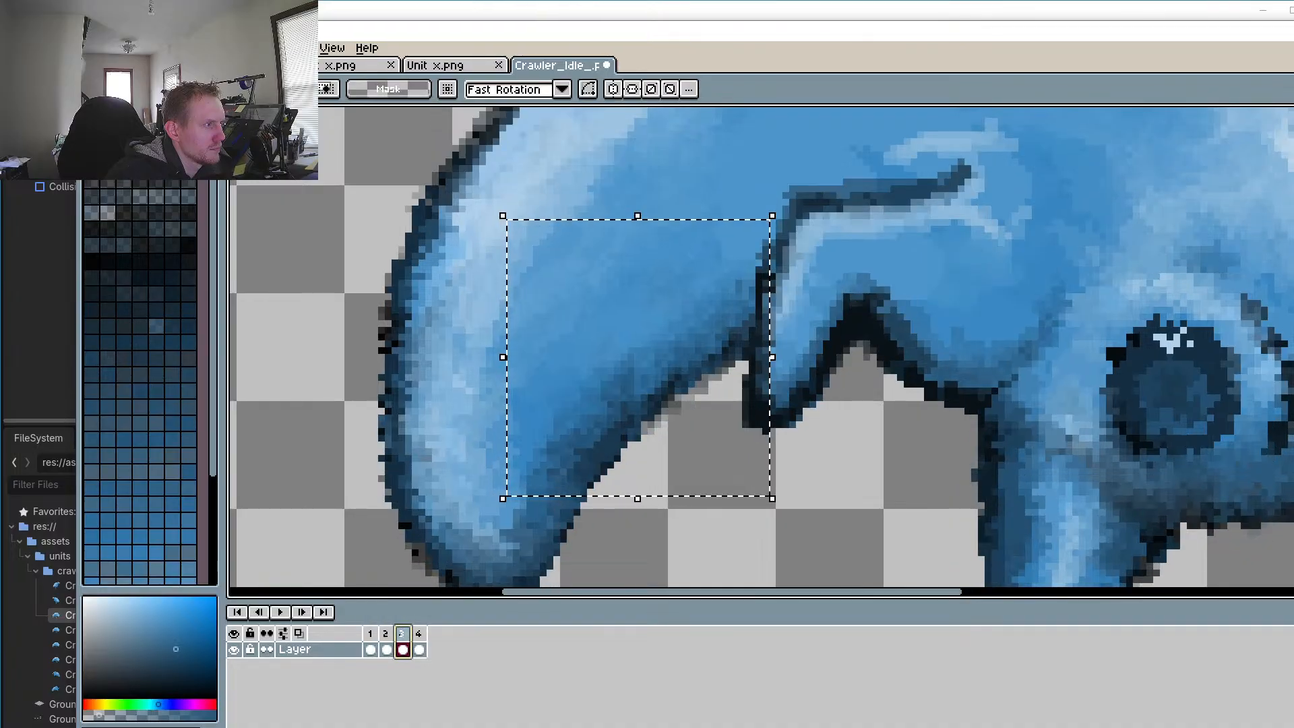
Step: Paste the shaded lower-edge patch into frame 4, rotate it -3.1° and place it at 56, 117
{"action": "left_click", "coordinate": [420, 633]}
{"action": "key", "text": "ctrl+v"}
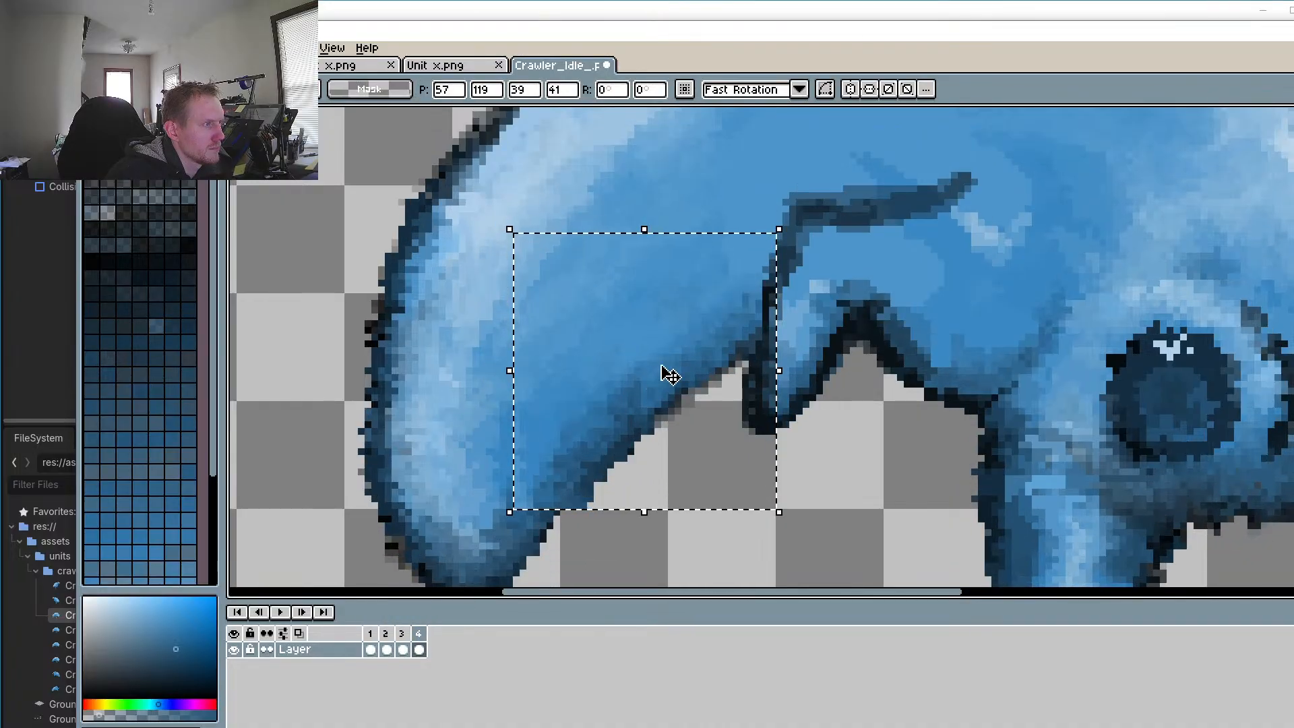
{"action": "left_click_drag", "start_coordinate": [669, 374], "coordinate": [662, 355]}
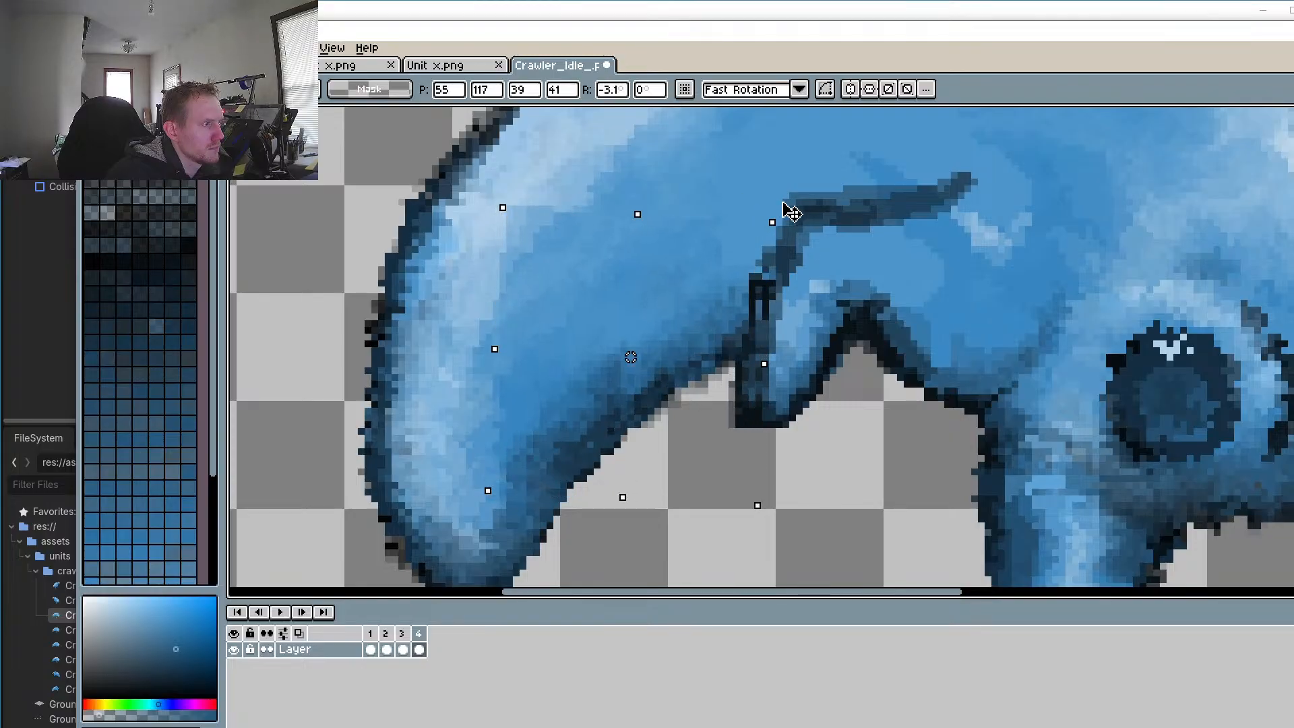
{"action": "key", "text": "Right"}
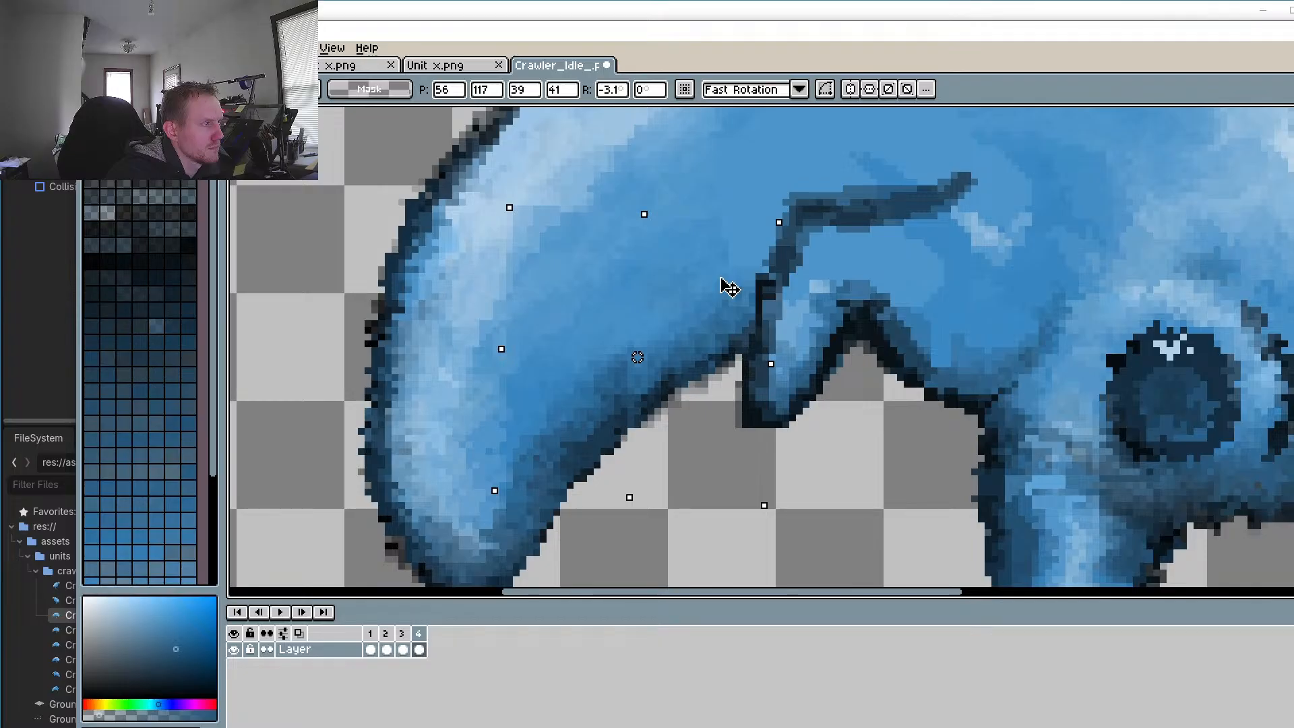
{"action": "left_click", "coordinate": [900, 451]}
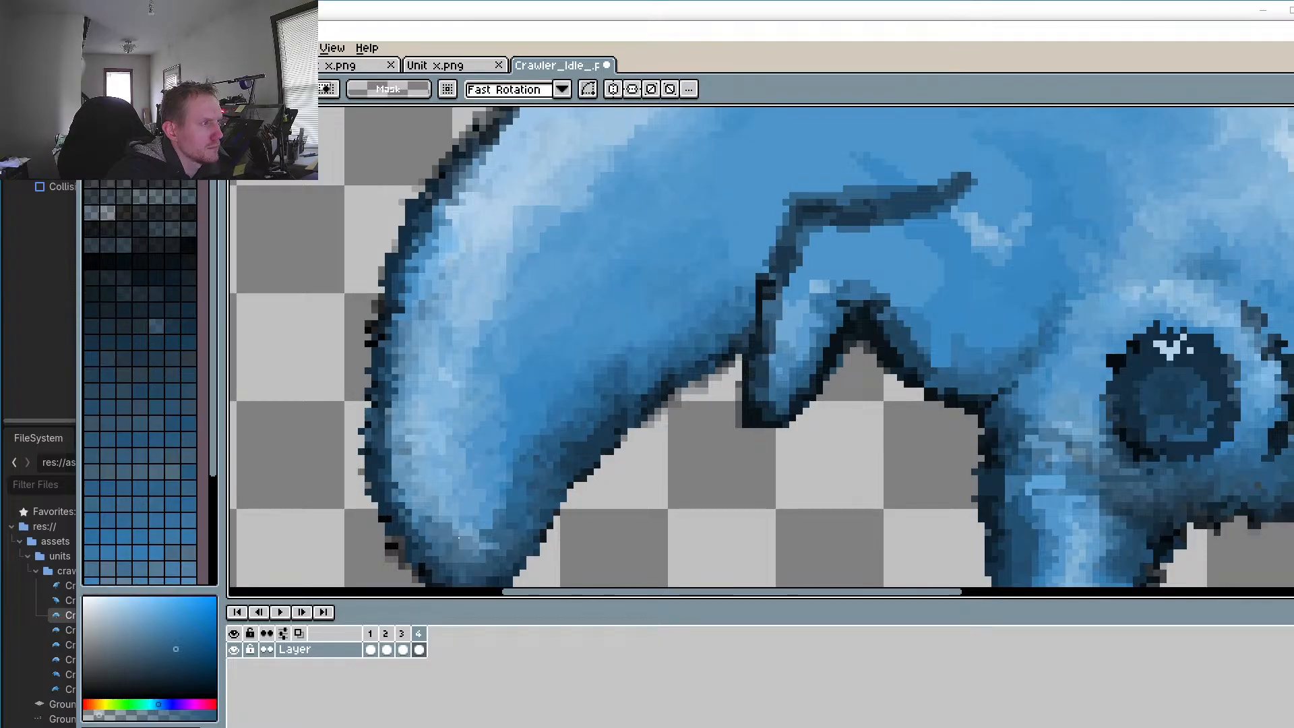
Step: Play the idle animation and step between frames 1, 2 and 3 to check how the pasted patches blend into the tail
{"action": "left_click", "coordinate": [280, 612]}
{"action": "scroll", "coordinate": [502, 431], "scroll_direction": "down", "scroll_amount": 6}
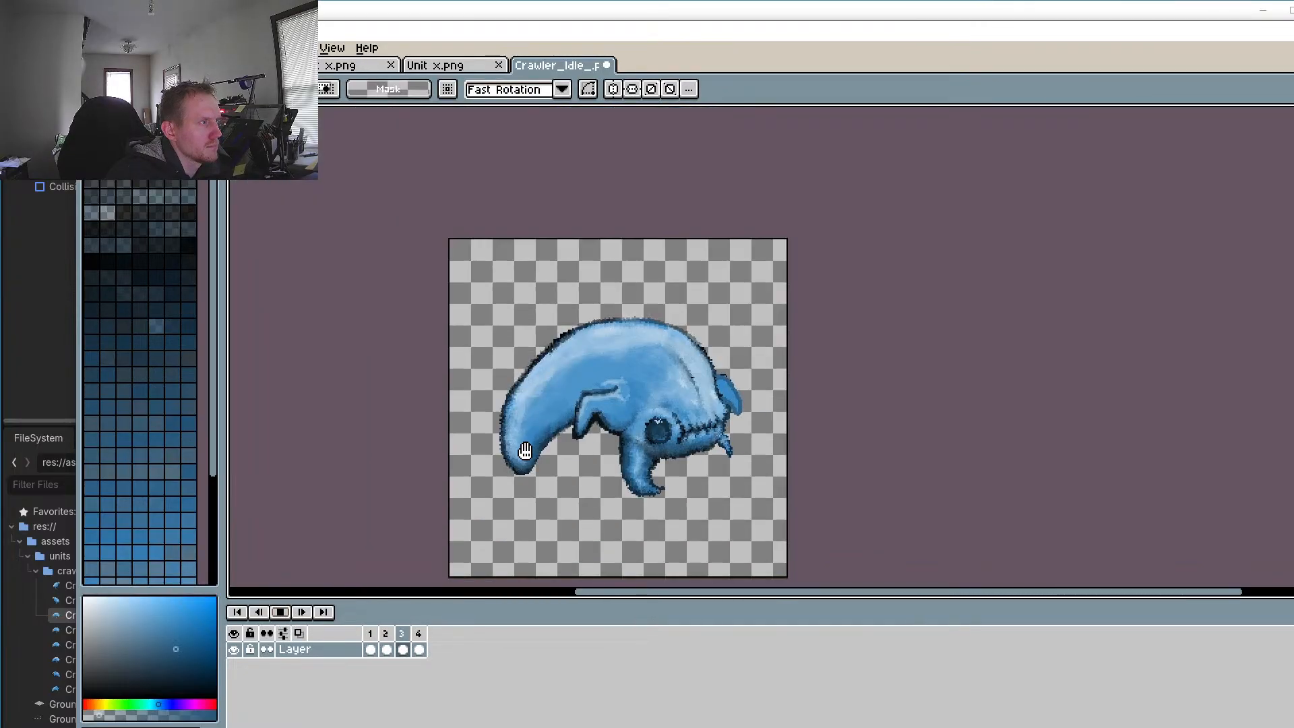
{"action": "scroll", "coordinate": [520, 418], "scroll_direction": "up", "scroll_amount": 3}
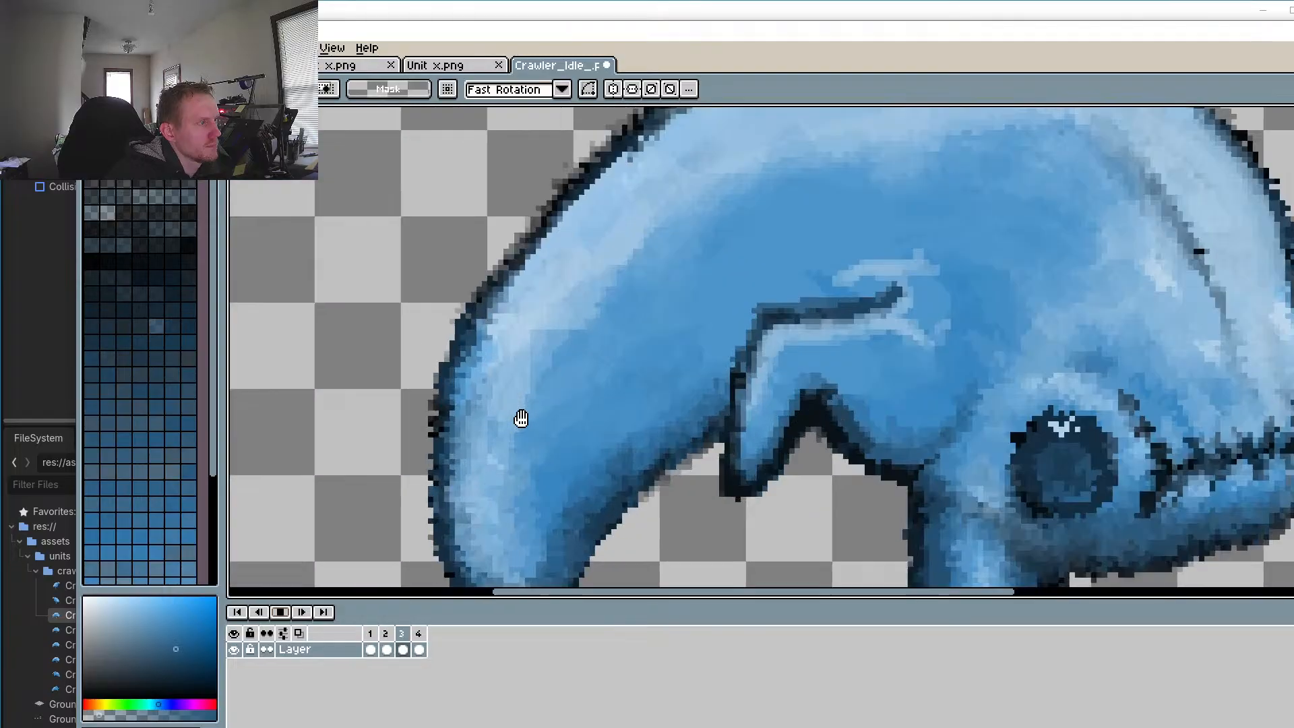
{"action": "left_click", "coordinate": [279, 613]}
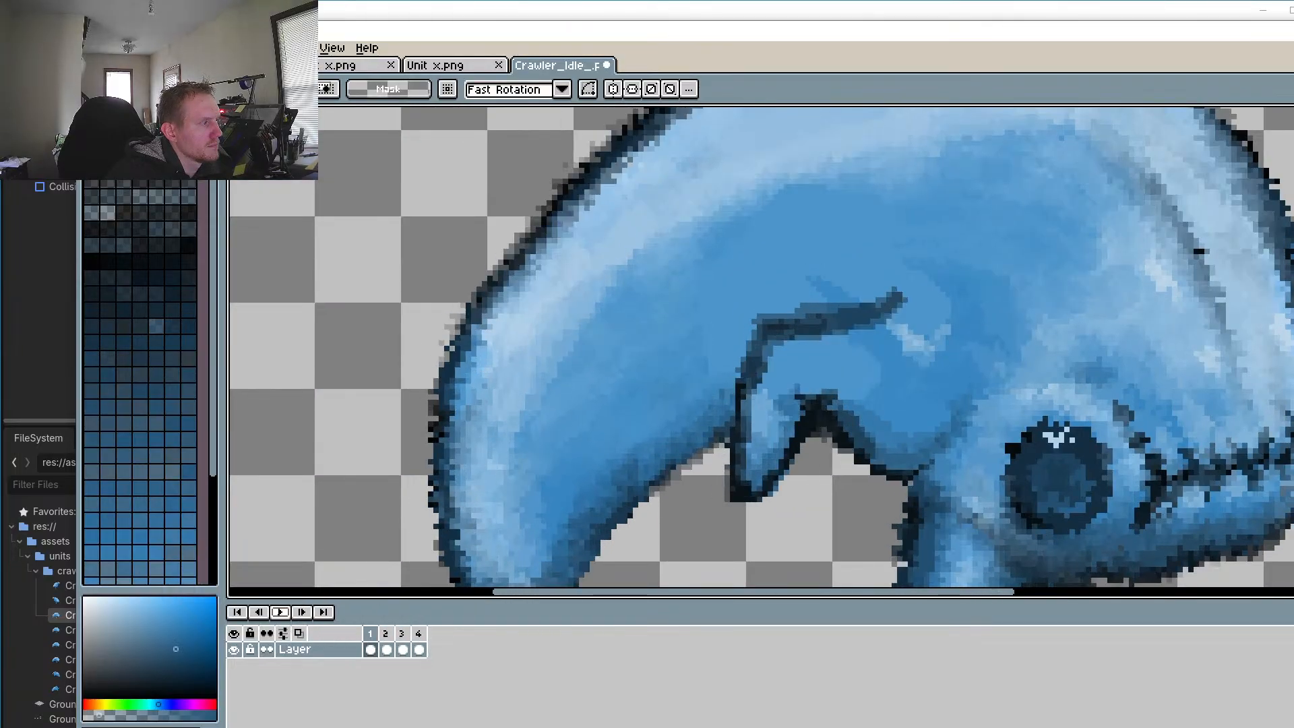
{"action": "left_click", "coordinate": [387, 649]}
{"action": "left_click", "coordinate": [403, 649]}
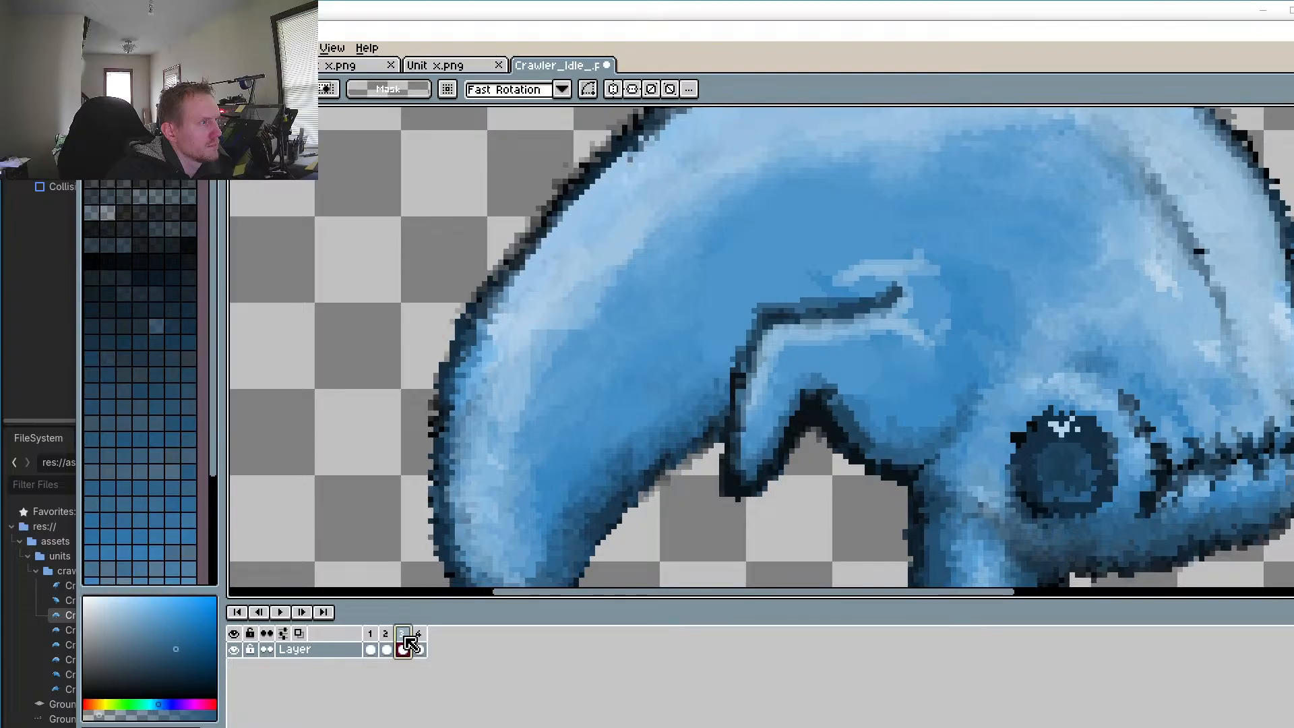
{"action": "key", "text": "Left"}
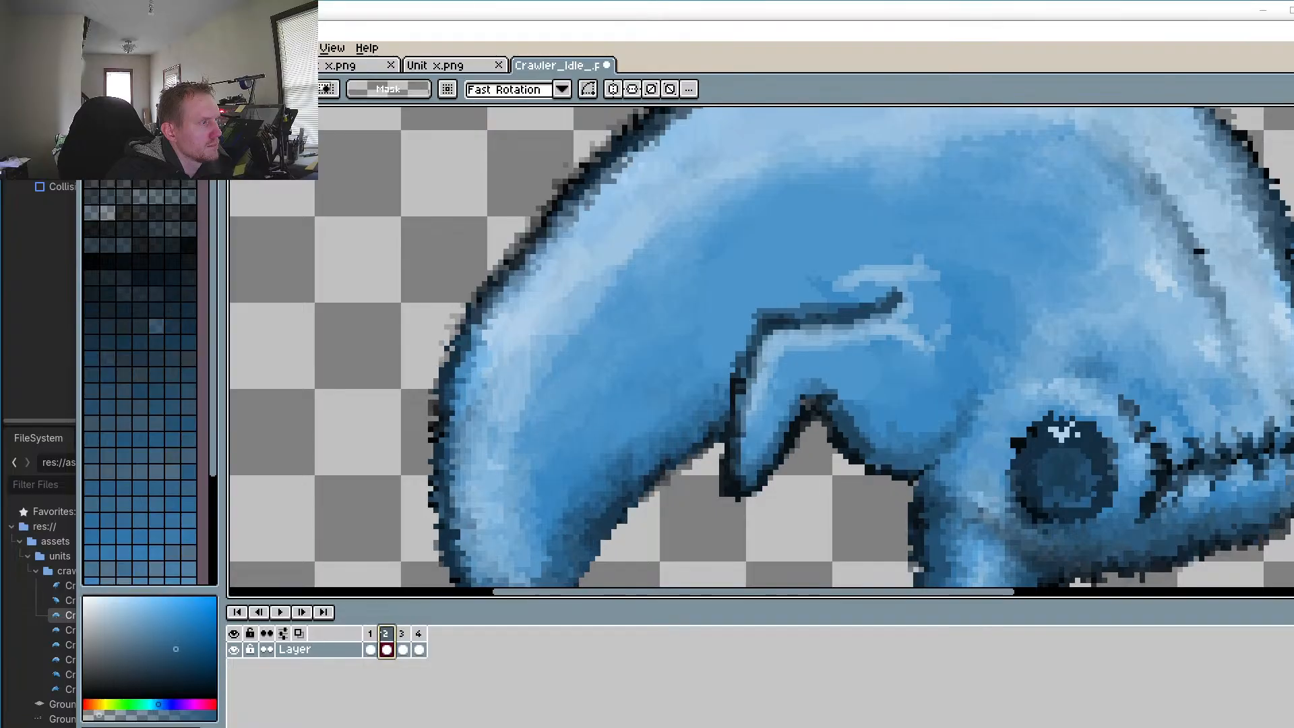
{"action": "left_click", "coordinate": [370, 638]}
{"action": "left_click", "coordinate": [386, 634]}
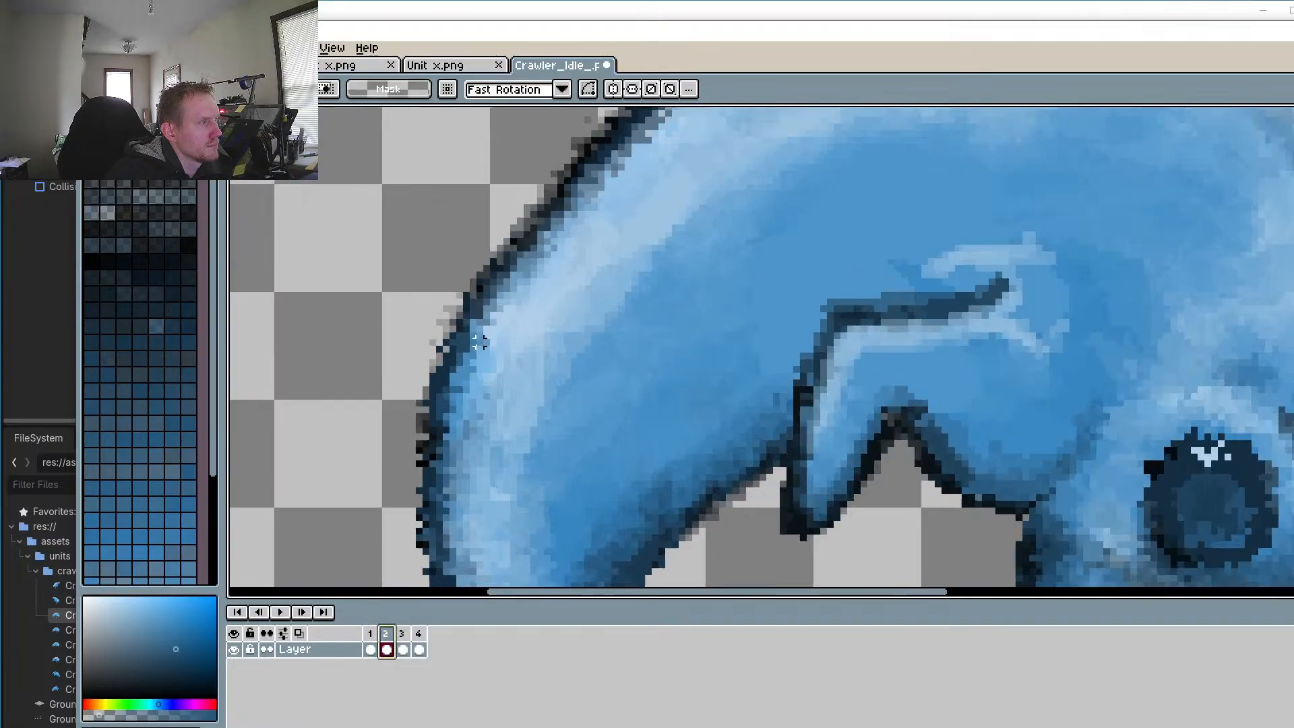
Step: Sample the light blue beside frame 2's patch seam, lower its opacity and brush softly over the seam on the tail highlight
{"action": "scroll", "coordinate": [647, 337], "scroll_direction": "up", "scroll_amount": 5}
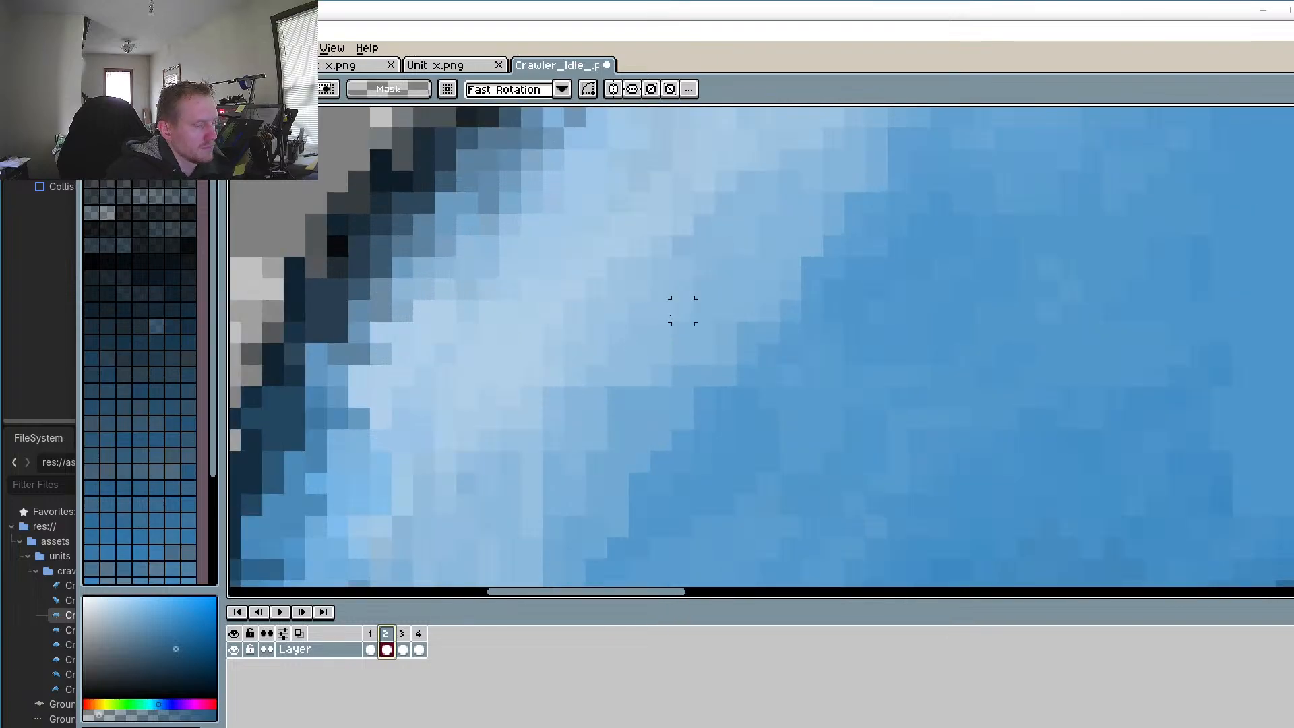
{"action": "key", "text": "i"}
{"action": "left_click", "coordinate": [691, 323]}
{"action": "key", "text": "b"}
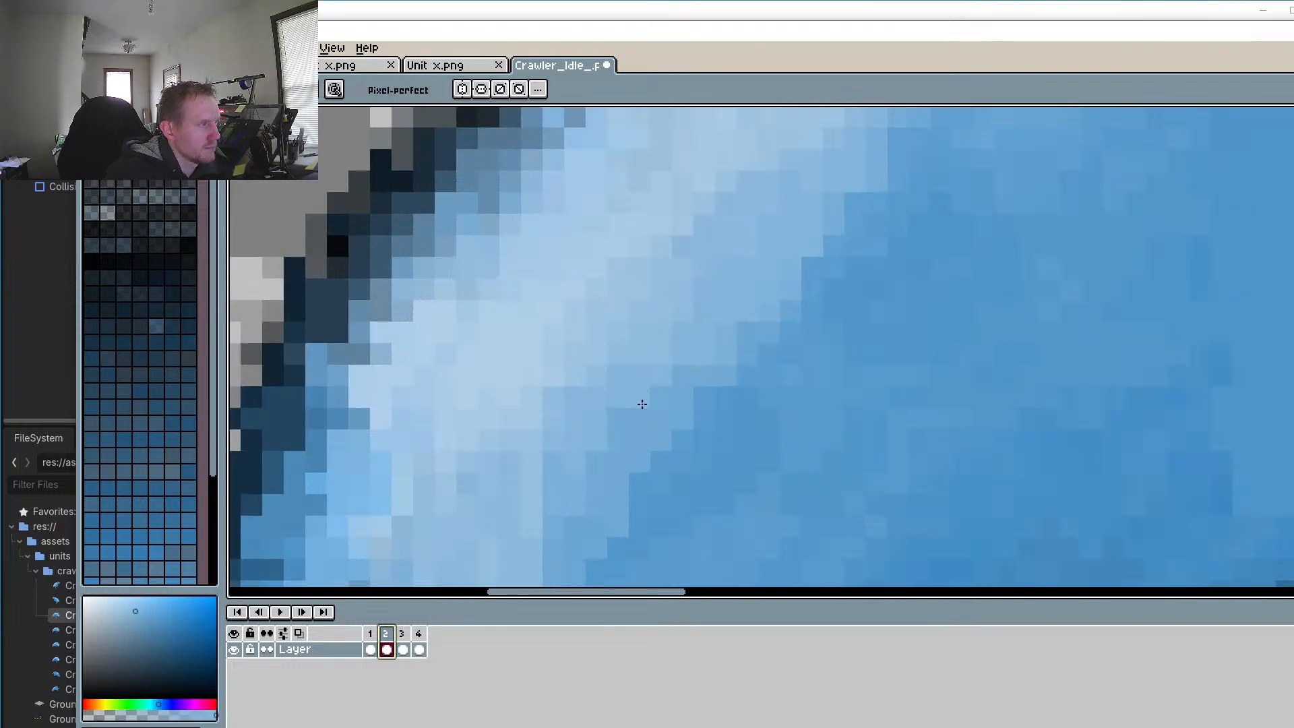
{"action": "left_click", "coordinate": [115, 714]}
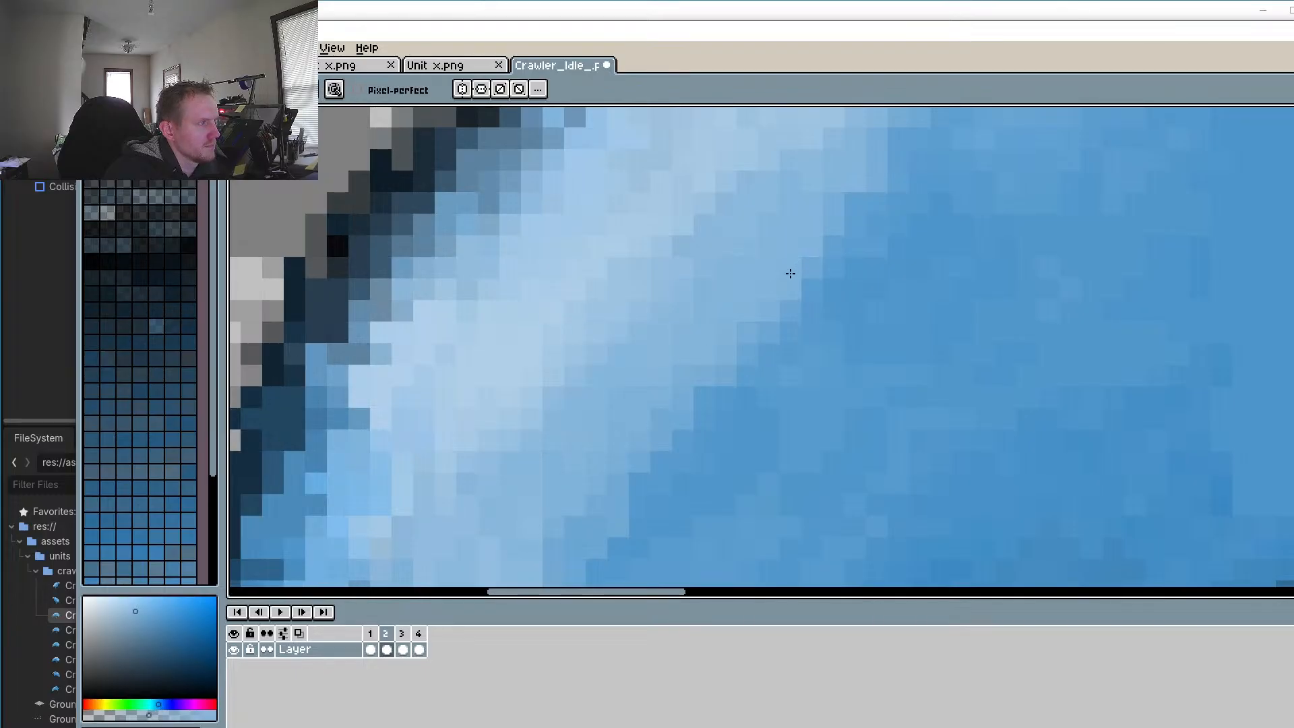
Step: Brush the translucent light blue over the patch's upper corner in frame 3 to blend it into the tail highlight
{"action": "scroll", "coordinate": [791, 272], "scroll_direction": "down", "scroll_amount": 2}
{"action": "left_click", "coordinate": [402, 633]}
{"action": "key", "text": "ctrl+z"}
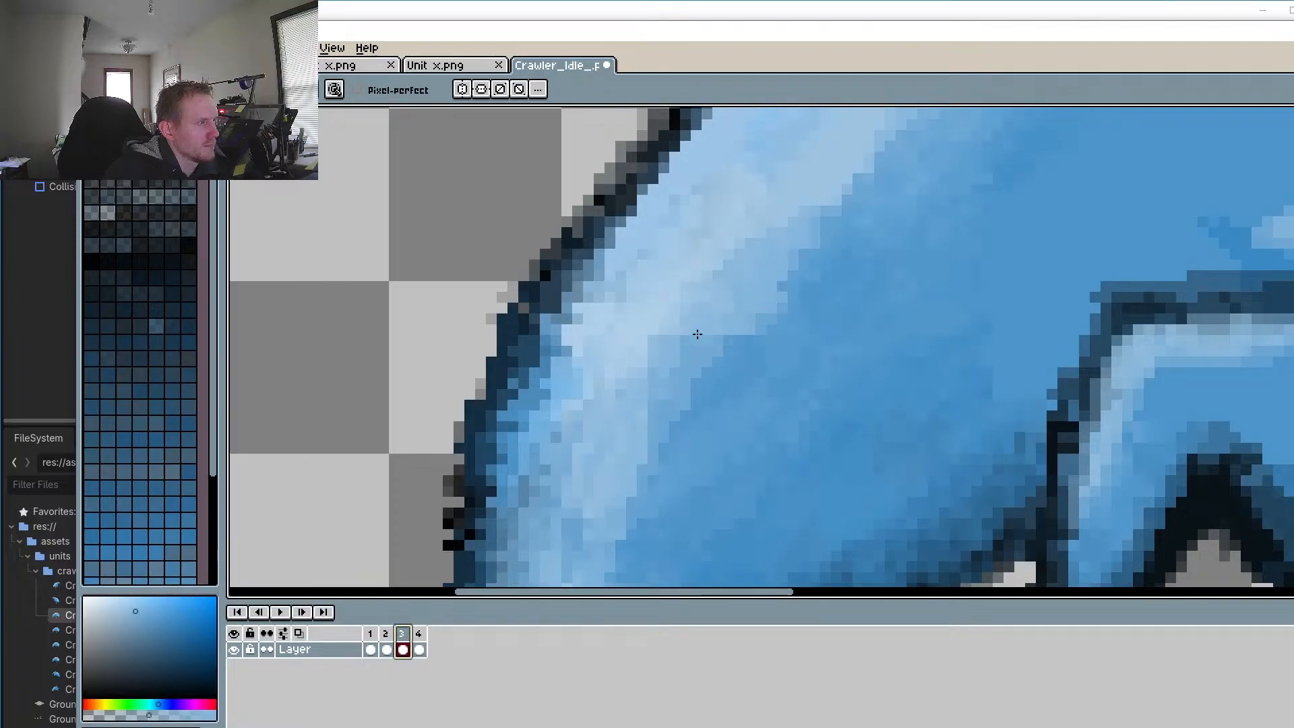
{"action": "left_click_drag", "start_coordinate": [634, 374], "coordinate": [669, 348]}
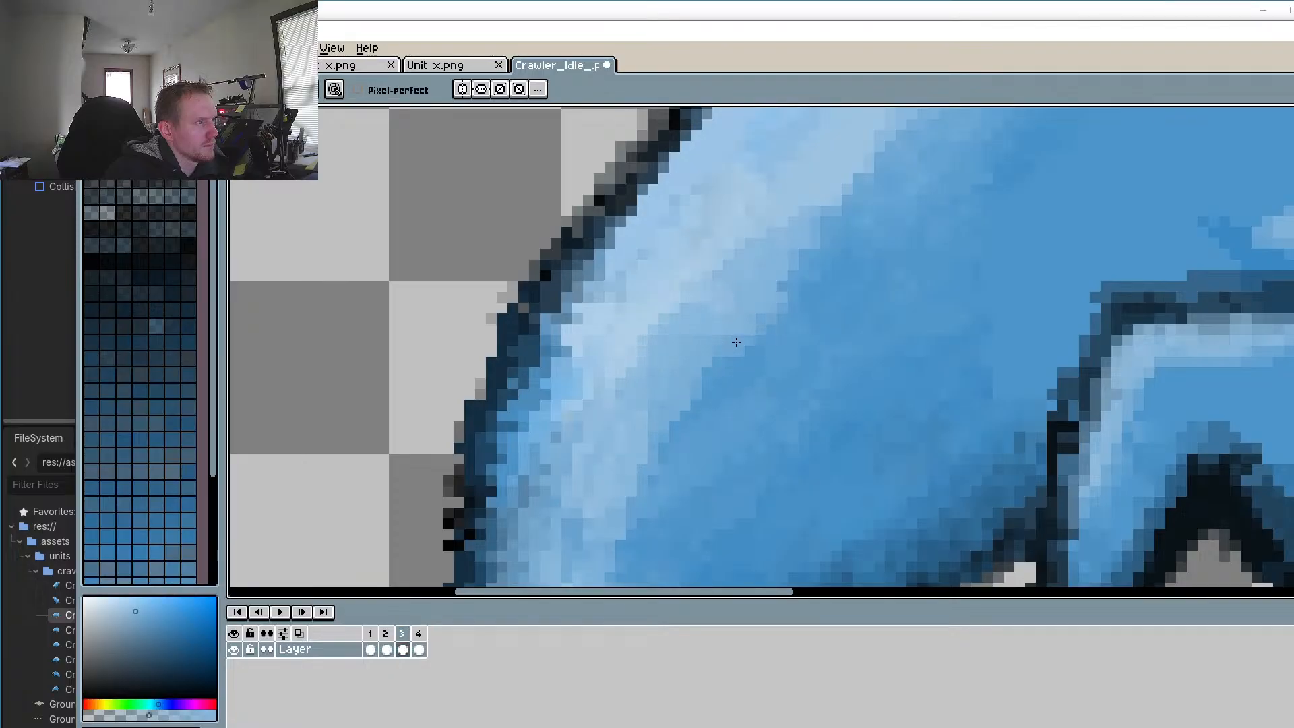
Step: Check frame 1's tail highlight, and brush translucent light blue over the patch seam in frame 4 to match
{"action": "left_click", "coordinate": [370, 633]}
{"action": "key", "text": "Right"}
{"action": "key", "text": "Right"}
{"action": "key", "text": "Right"}
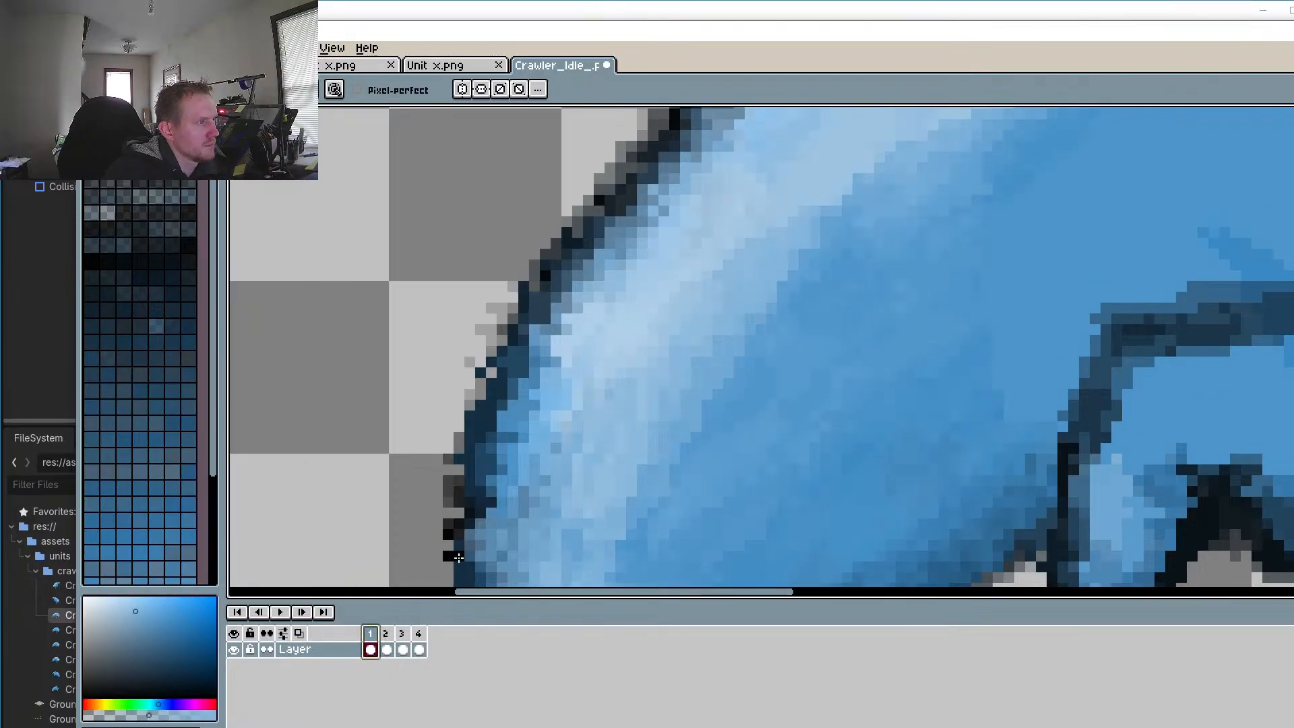
{"action": "left_click_drag", "start_coordinate": [651, 338], "coordinate": [600, 394]}
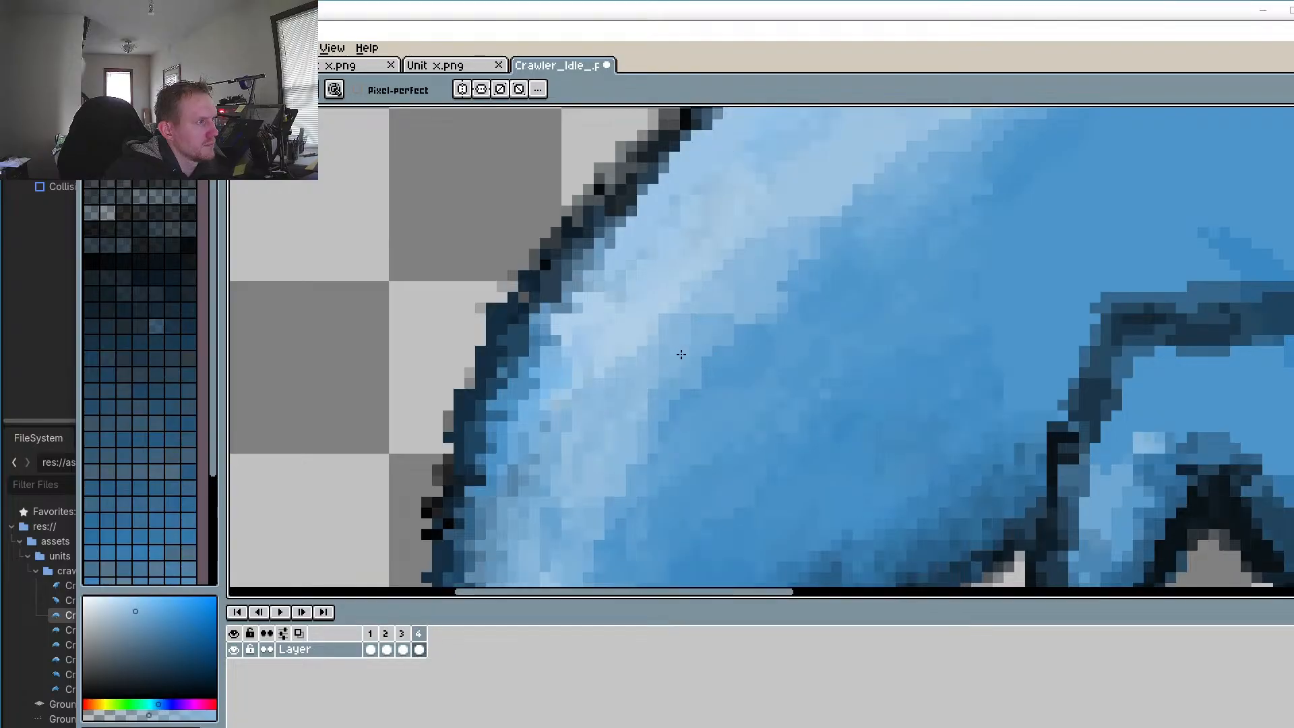
{"action": "left_click_drag", "start_coordinate": [674, 309], "coordinate": [644, 388]}
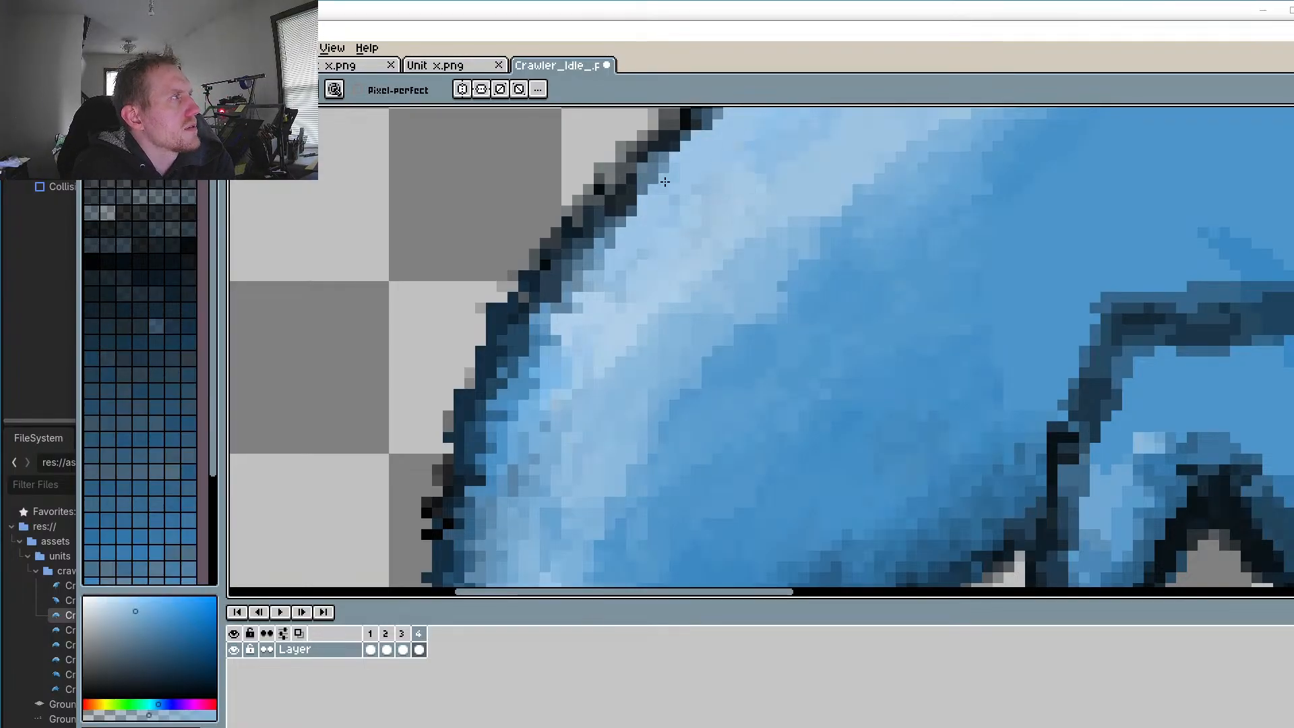
Step: Play and stop the idle animation repeatedly to check the blended tail shading in motion
{"action": "scroll", "coordinate": [665, 182], "scroll_direction": "down", "scroll_amount": 2}
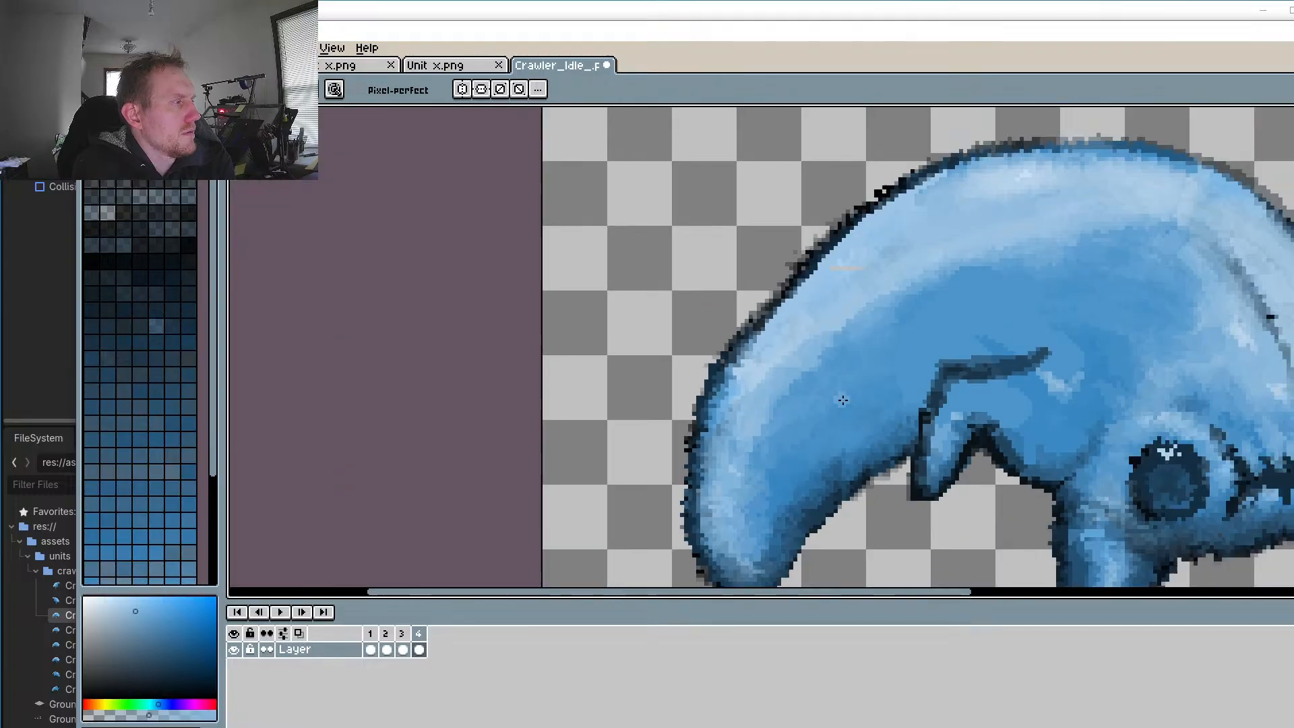
{"action": "left_click", "coordinate": [288, 612]}
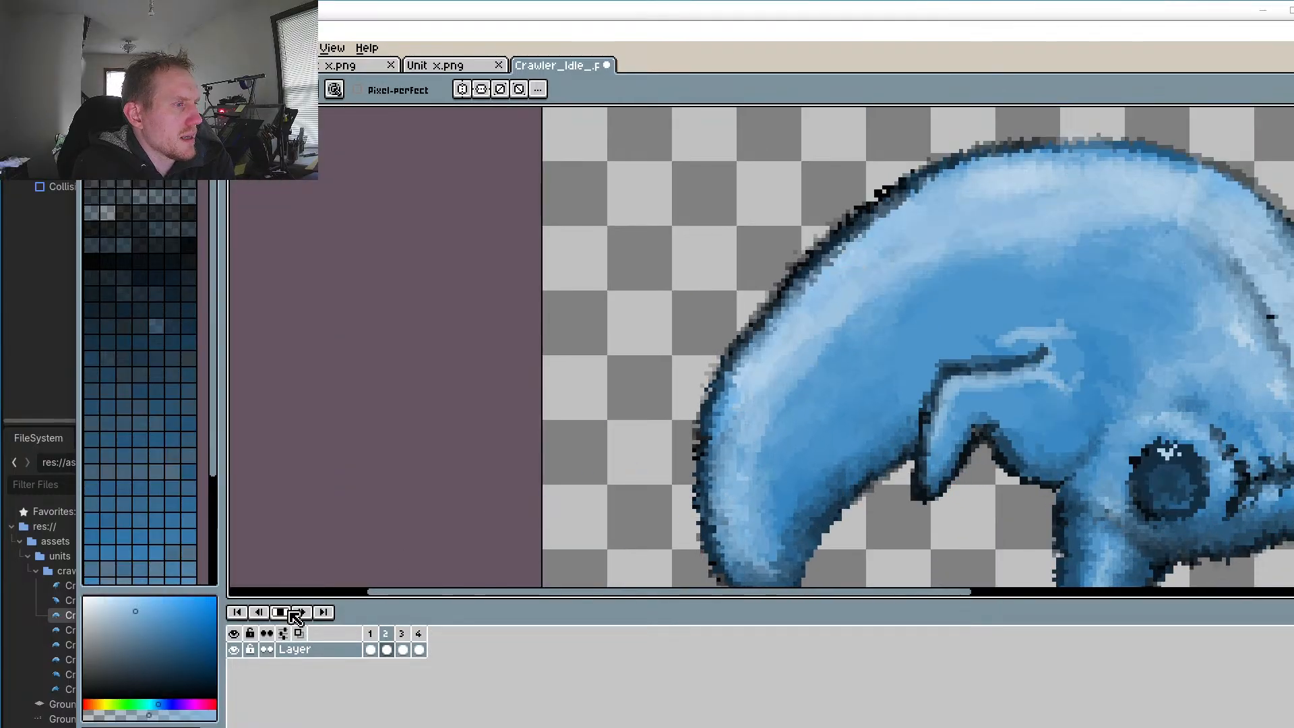
{"action": "left_click", "coordinate": [288, 612]}
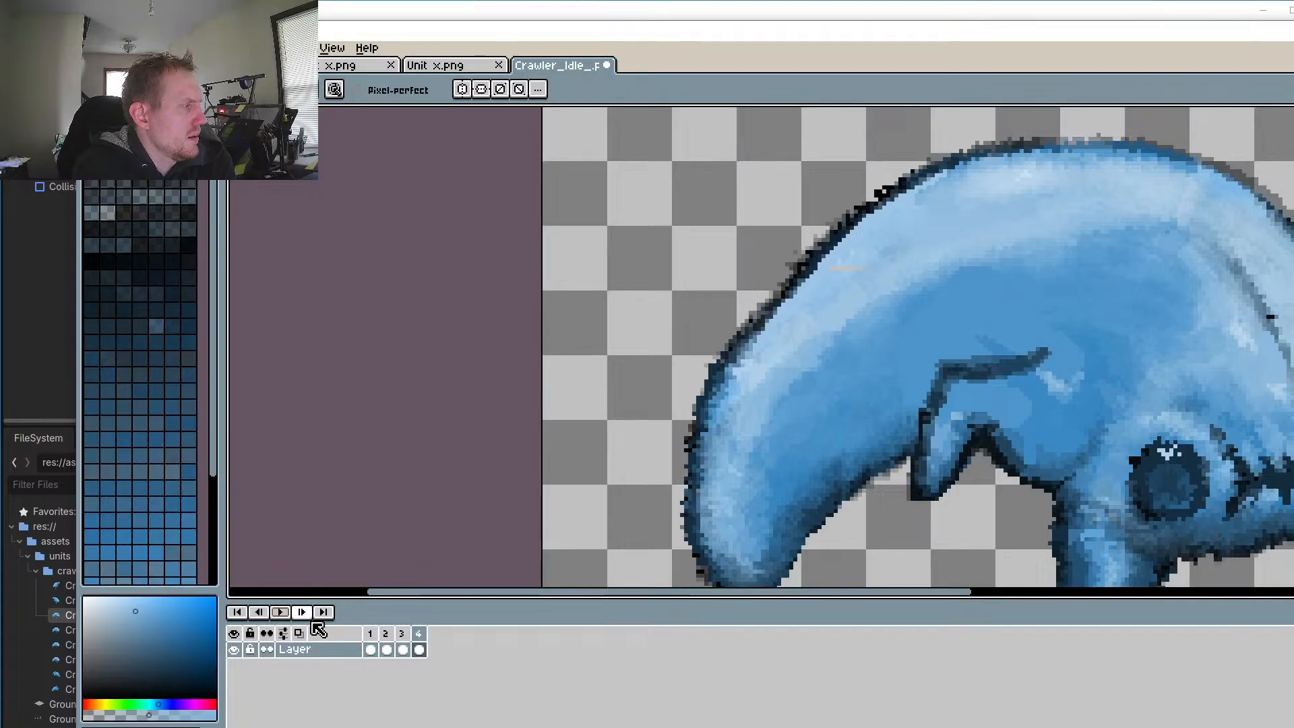
{"action": "left_click", "coordinate": [290, 613]}
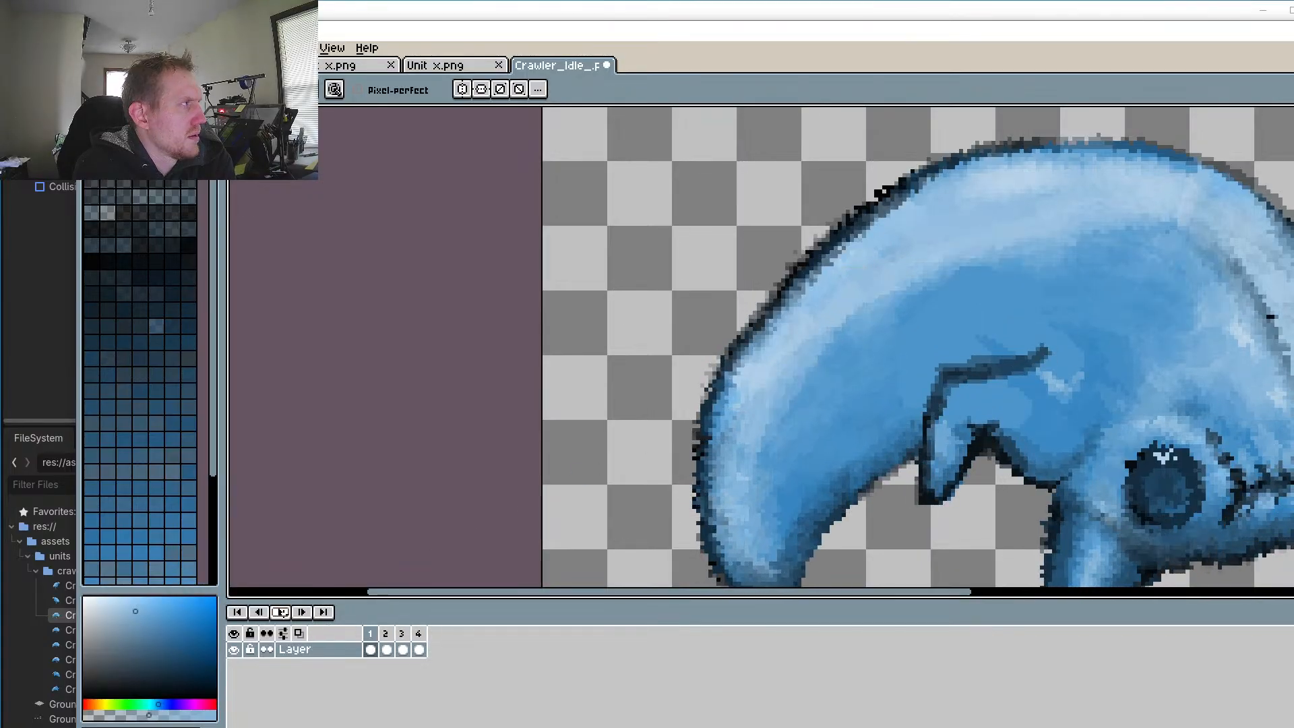
{"action": "left_click", "coordinate": [287, 616]}
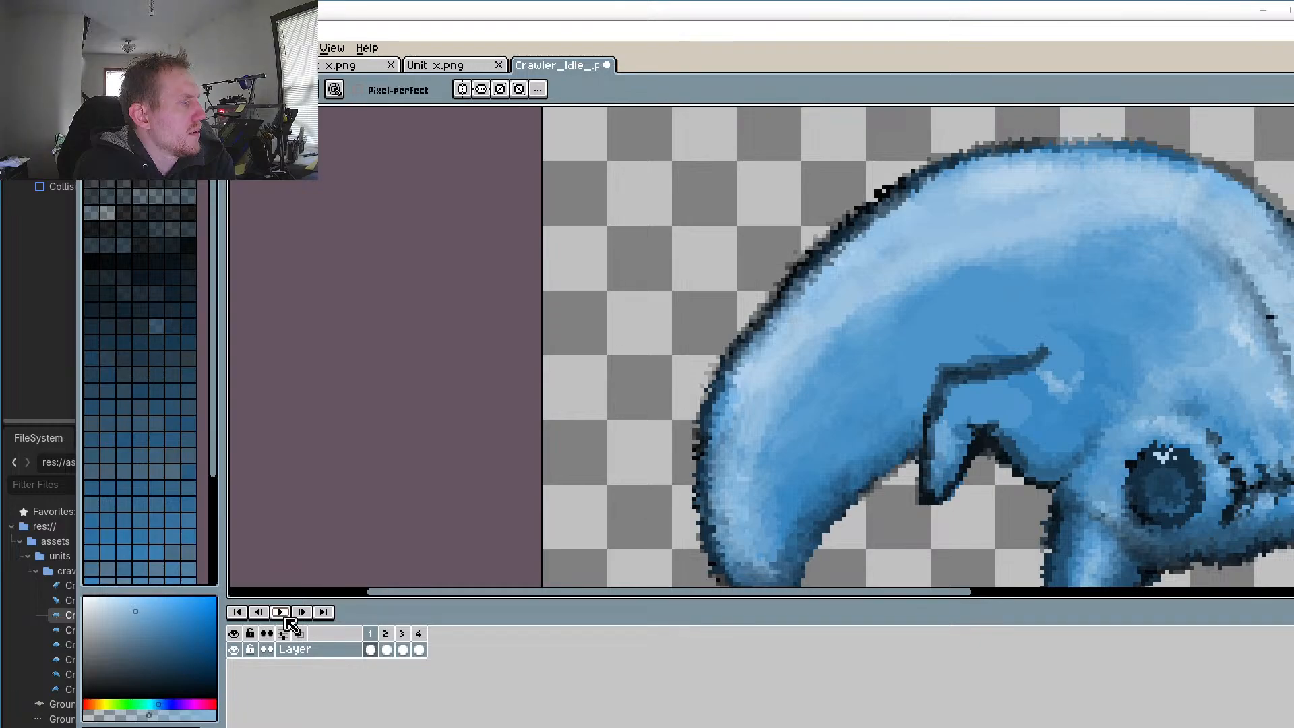
{"action": "left_click", "coordinate": [290, 621]}
{"action": "left_click", "coordinate": [284, 618]}
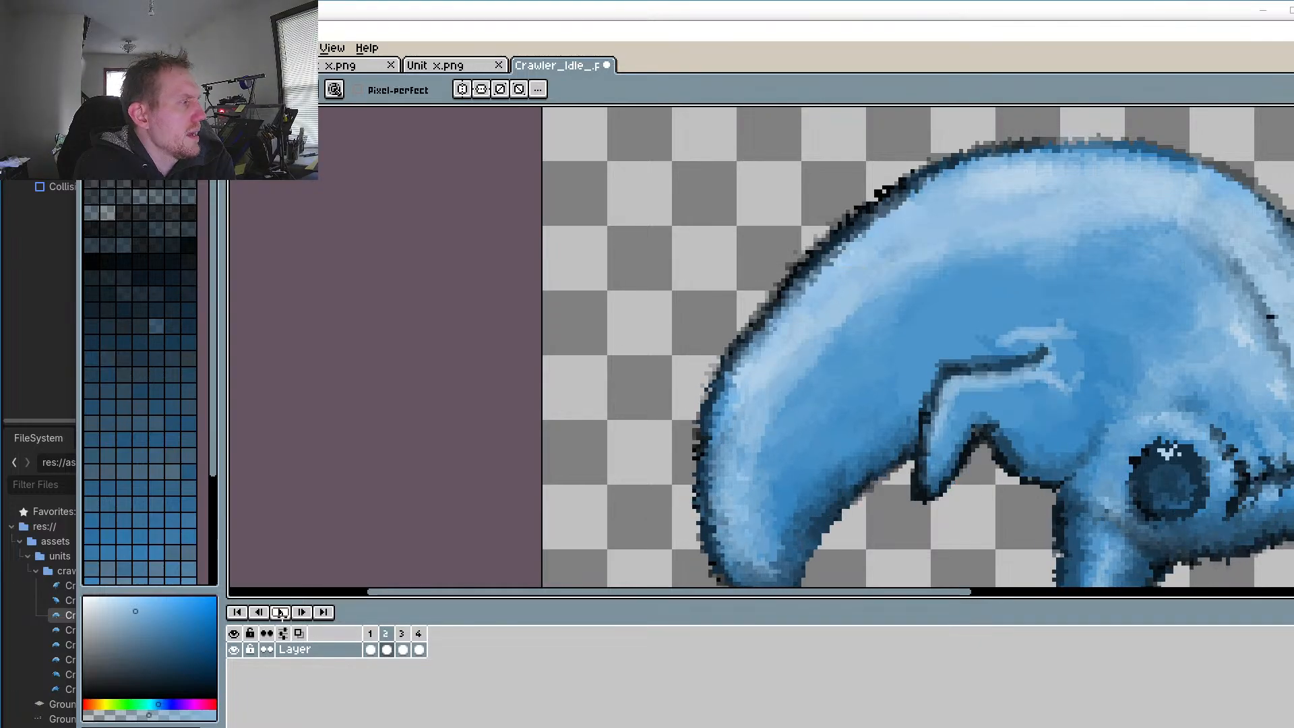
Step: Step through frames 1 to 4 and compare the small leg's lines and highlights and the tail's shading
{"action": "left_click", "coordinate": [389, 649]}
{"action": "left_click", "coordinate": [370, 650]}
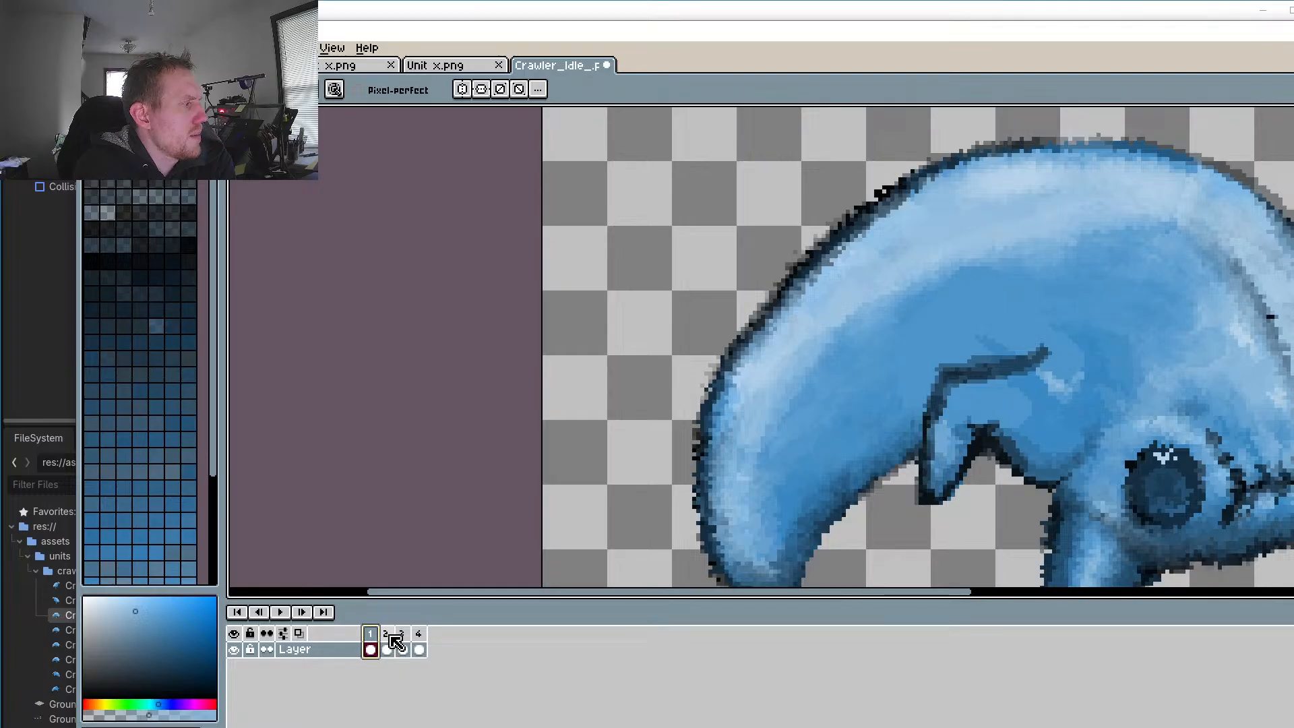
{"action": "left_click", "coordinate": [387, 649]}
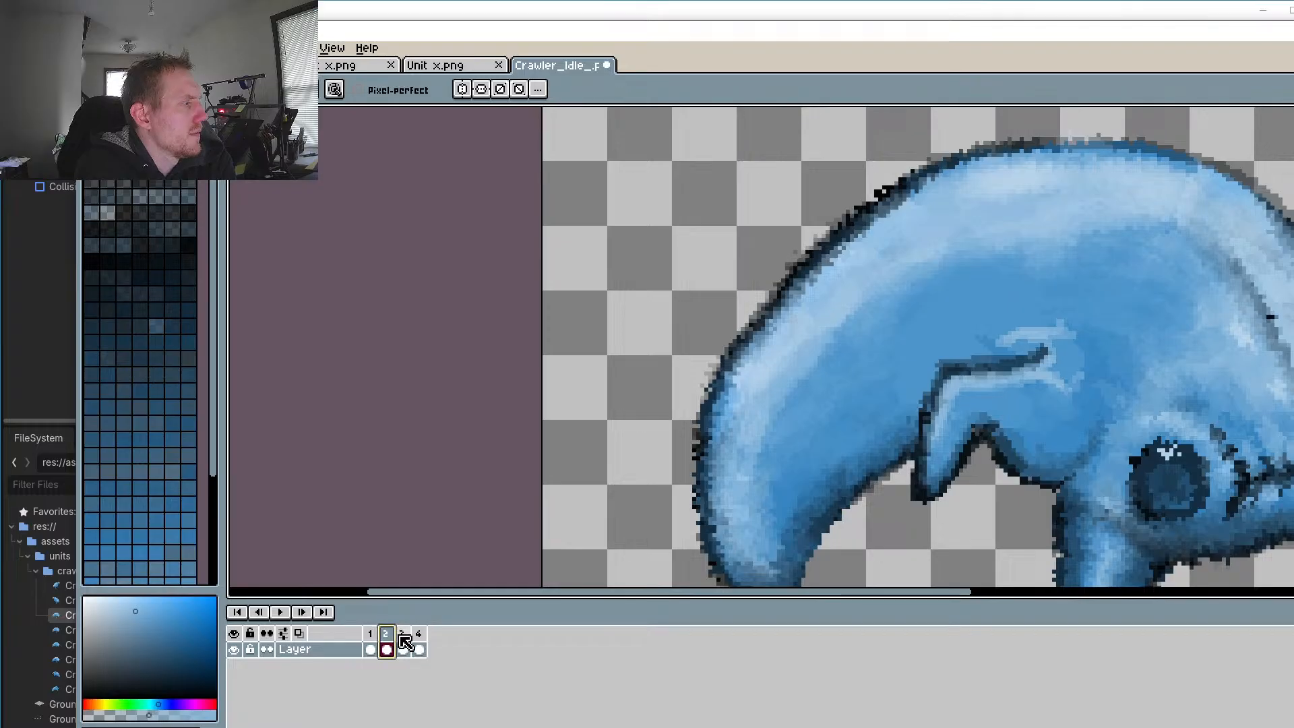
{"action": "left_click", "coordinate": [403, 648]}
{"action": "left_click", "coordinate": [388, 635]}
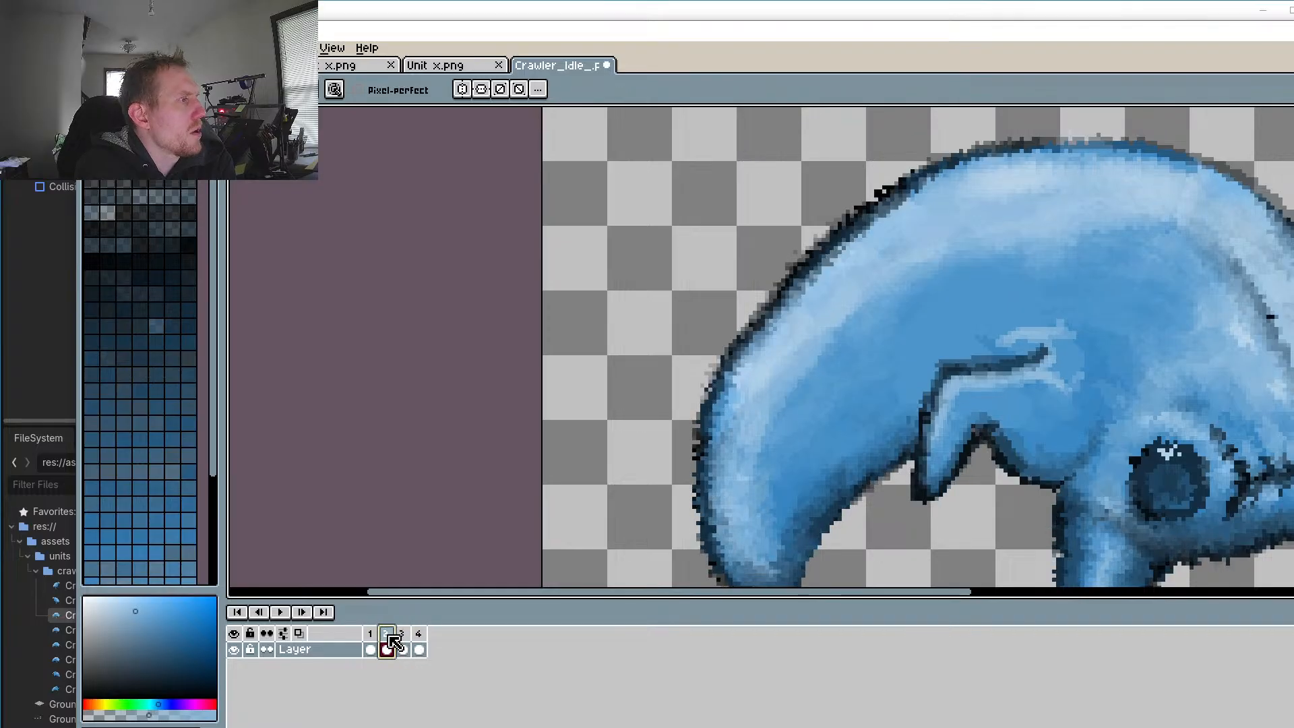
{"action": "left_click", "coordinate": [403, 635]}
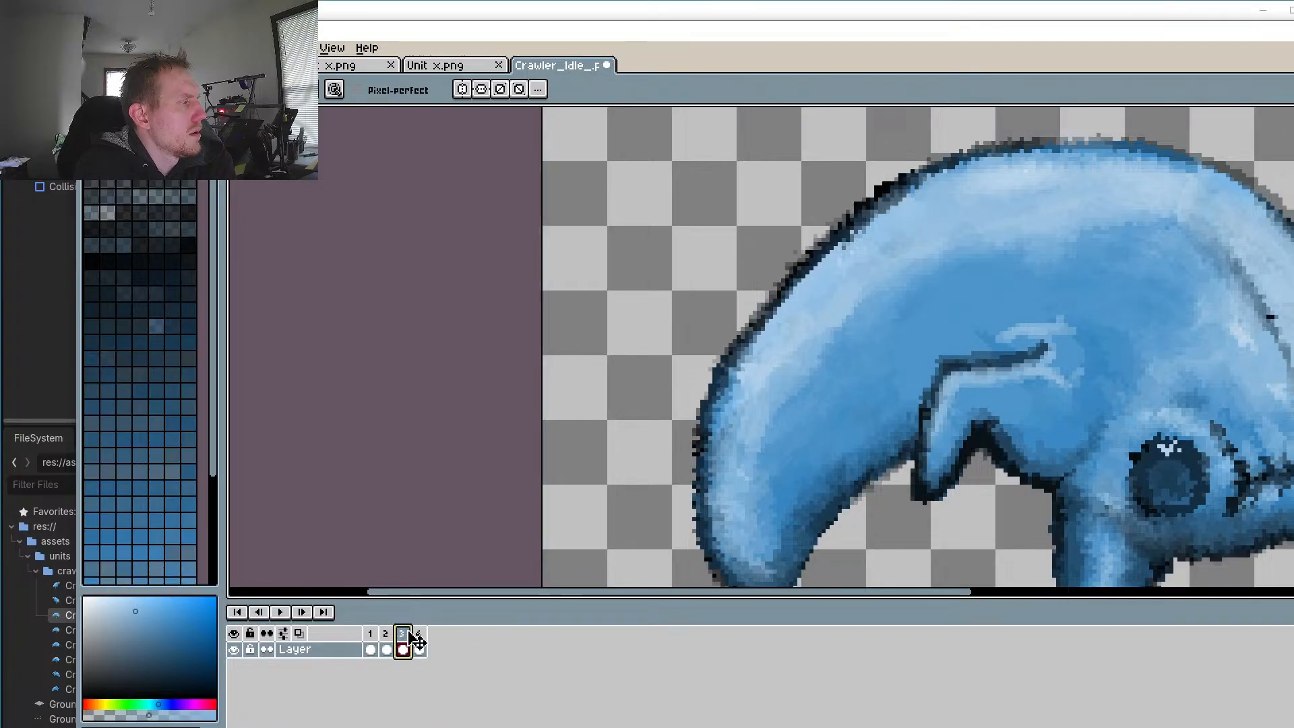
{"action": "left_click", "coordinate": [419, 637]}
{"action": "left_click", "coordinate": [371, 636]}
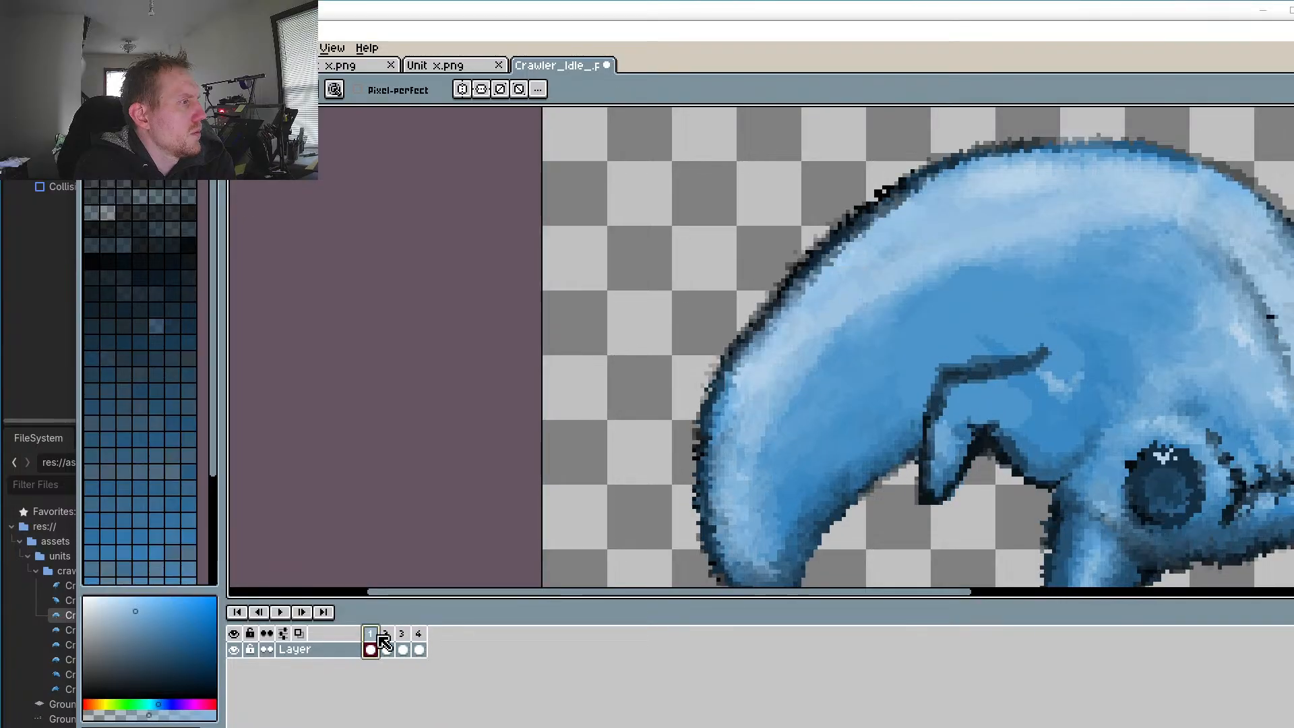
{"action": "left_click", "coordinate": [387, 646]}
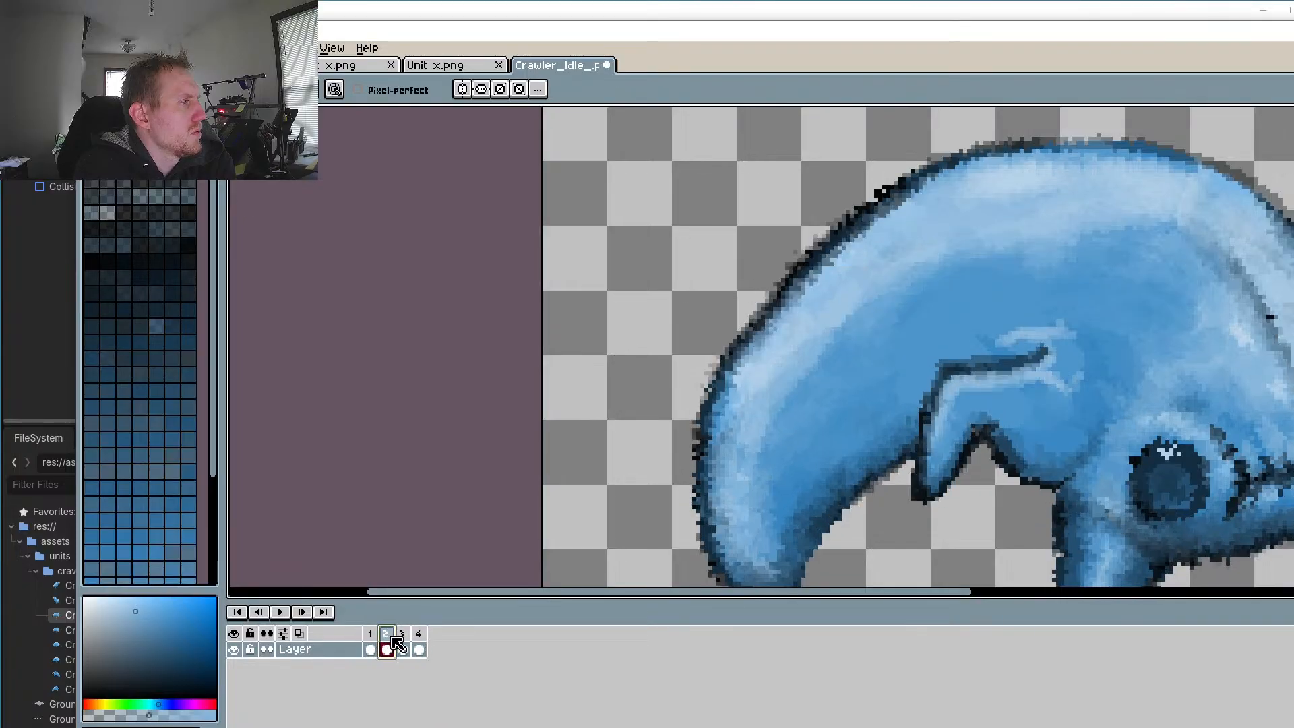
Step: Lasso-select the upper outer edge of the tail with its outline and highlight in frame 3
{"action": "left_click", "coordinate": [403, 646]}
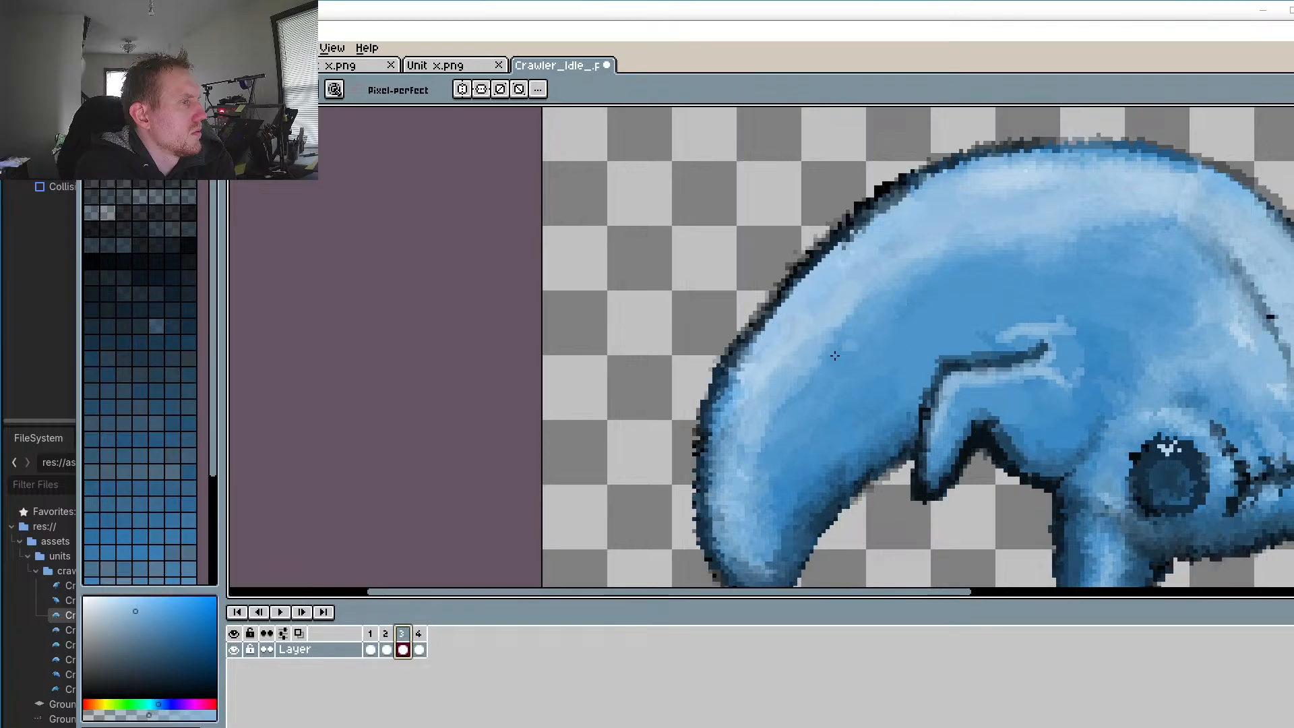
{"action": "left_click_drag", "start_coordinate": [904, 315], "coordinate": [892, 354]}
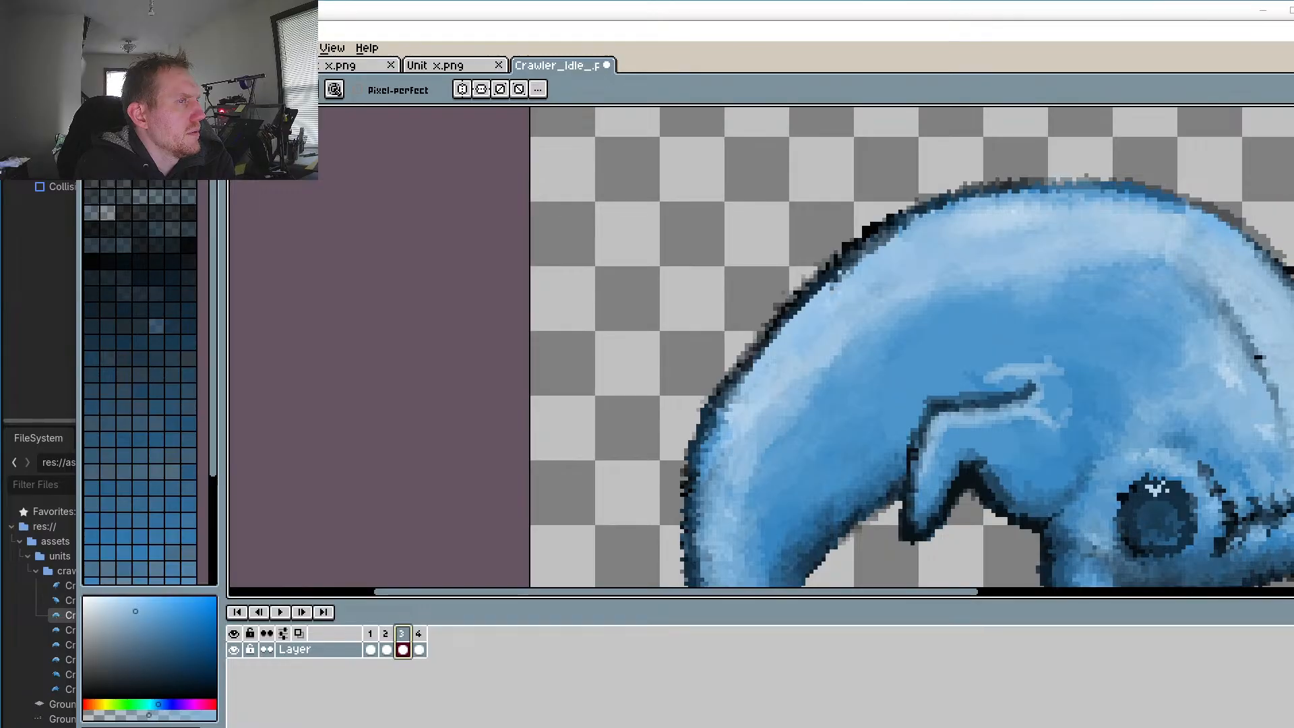
{"action": "key", "text": "m"}
{"action": "mouse_move", "coordinate": [612, 228]}
{"action": "left_mouse_down"}
{"action": "mouse_move", "coordinate": [889, 378]}
{"action": "mouse_move", "coordinate": [968, 460]}
{"action": "mouse_move", "coordinate": [847, 403]}
{"action": "mouse_move", "coordinate": [845, 426]}
{"action": "left_mouse_up"}
{"action": "left_click", "coordinate": [907, 133]}
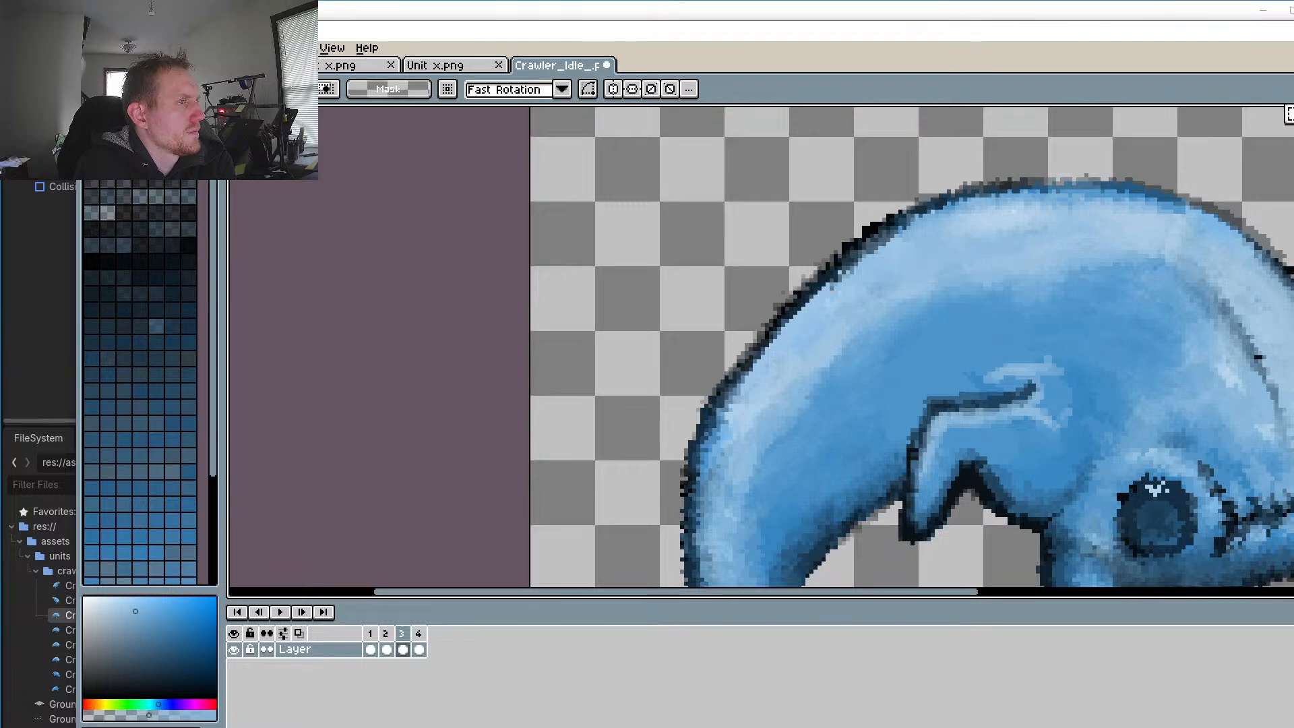
{"action": "left_click", "coordinate": [1290, 115]}
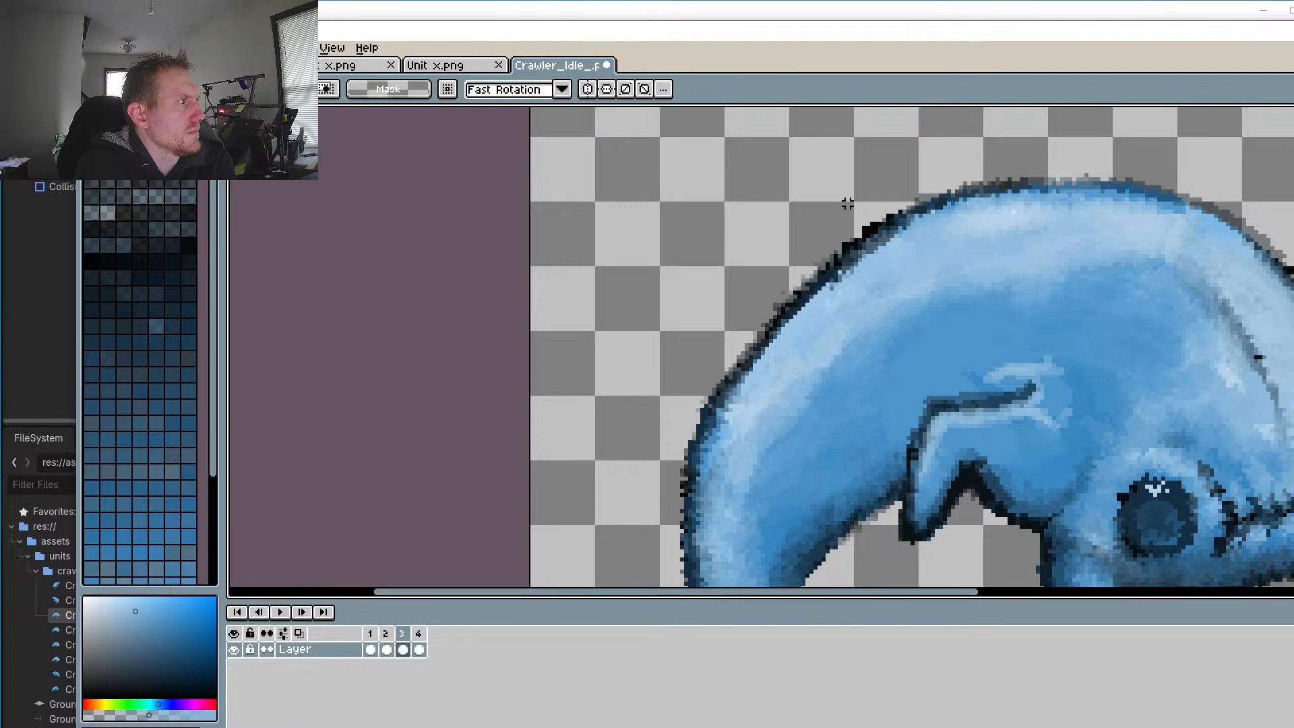
{"action": "left_click_drag", "start_coordinate": [855, 196], "coordinate": [640, 138]}
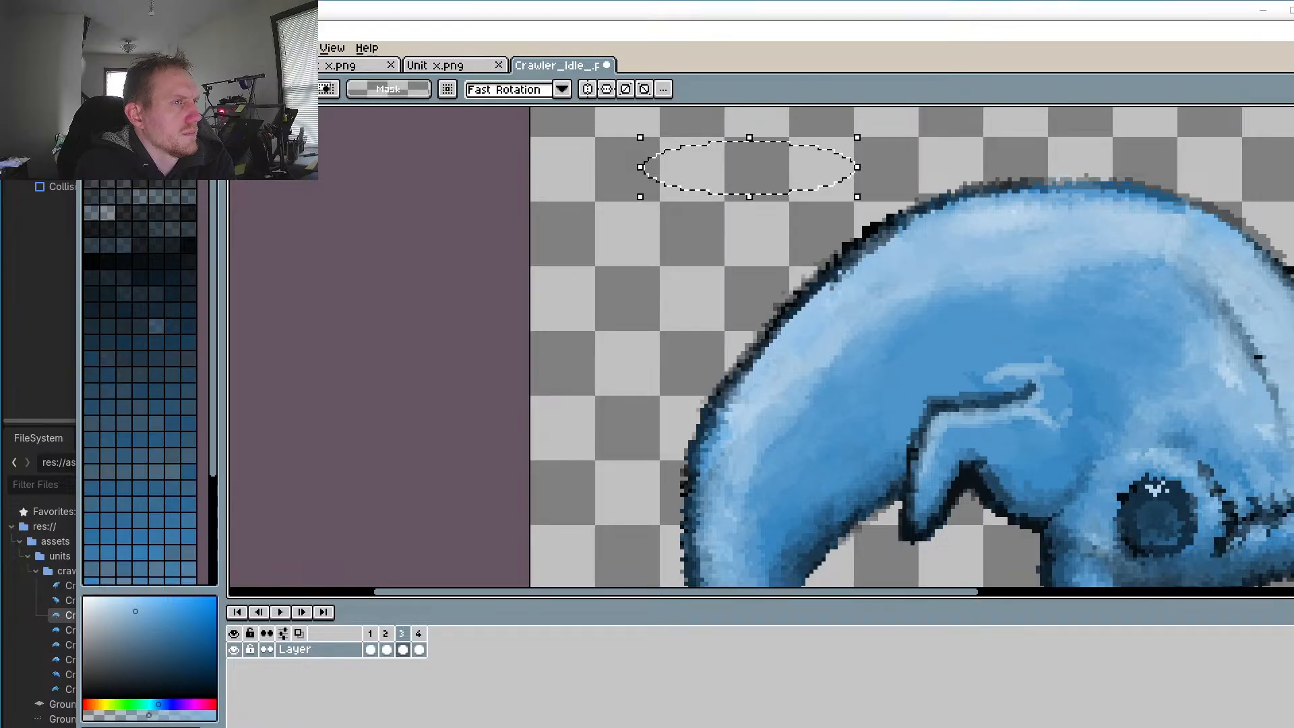
{"action": "key", "text": "b"}
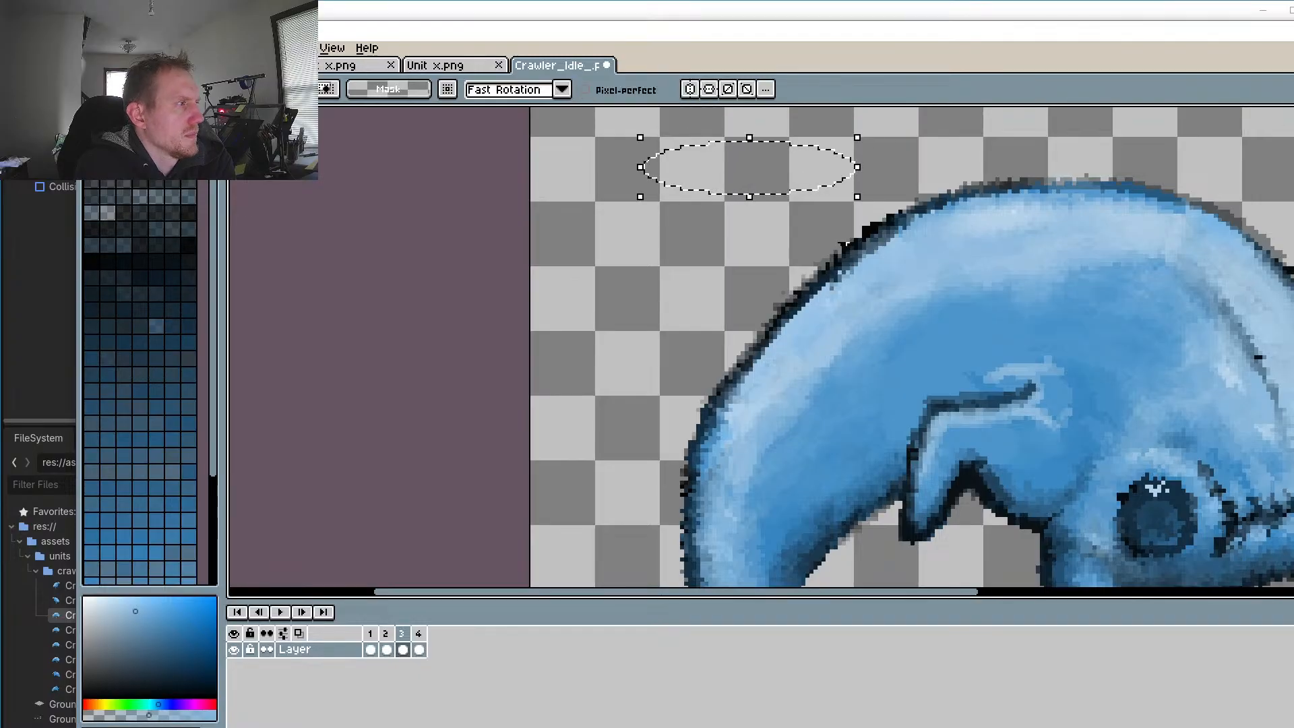
{"action": "mouse_move", "coordinate": [935, 155]}
{"action": "left_mouse_down"}
{"action": "mouse_move", "coordinate": [933, 206]}
{"action": "mouse_move", "coordinate": [908, 278]}
{"action": "mouse_move", "coordinate": [811, 412]}
{"action": "mouse_move", "coordinate": [677, 478]}
{"action": "mouse_move", "coordinate": [636, 342]}
{"action": "mouse_move", "coordinate": [774, 186]}
{"action": "mouse_move", "coordinate": [903, 146]}
{"action": "mouse_move", "coordinate": [937, 157]}
{"action": "left_mouse_up"}
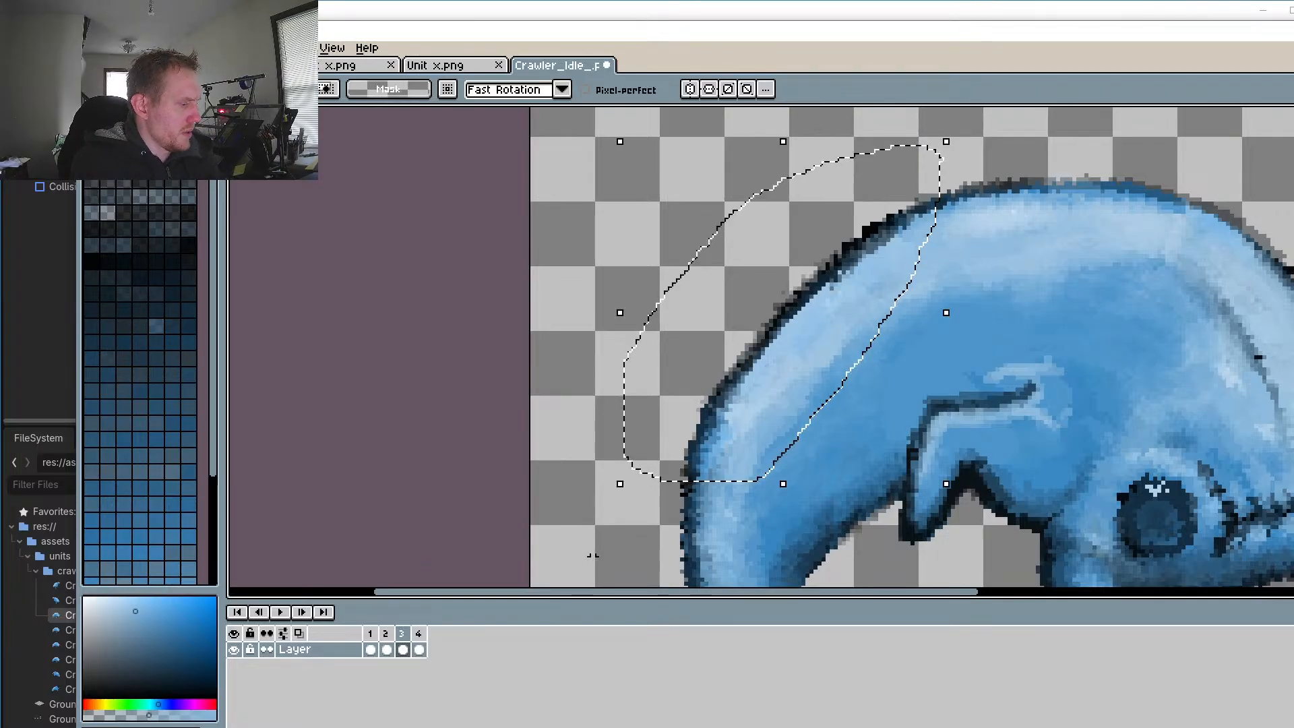
Step: Compare the tail's outline and highlight inside the selected area across frames 1 to 4, and clear the selection
{"action": "left_click", "coordinate": [386, 649]}
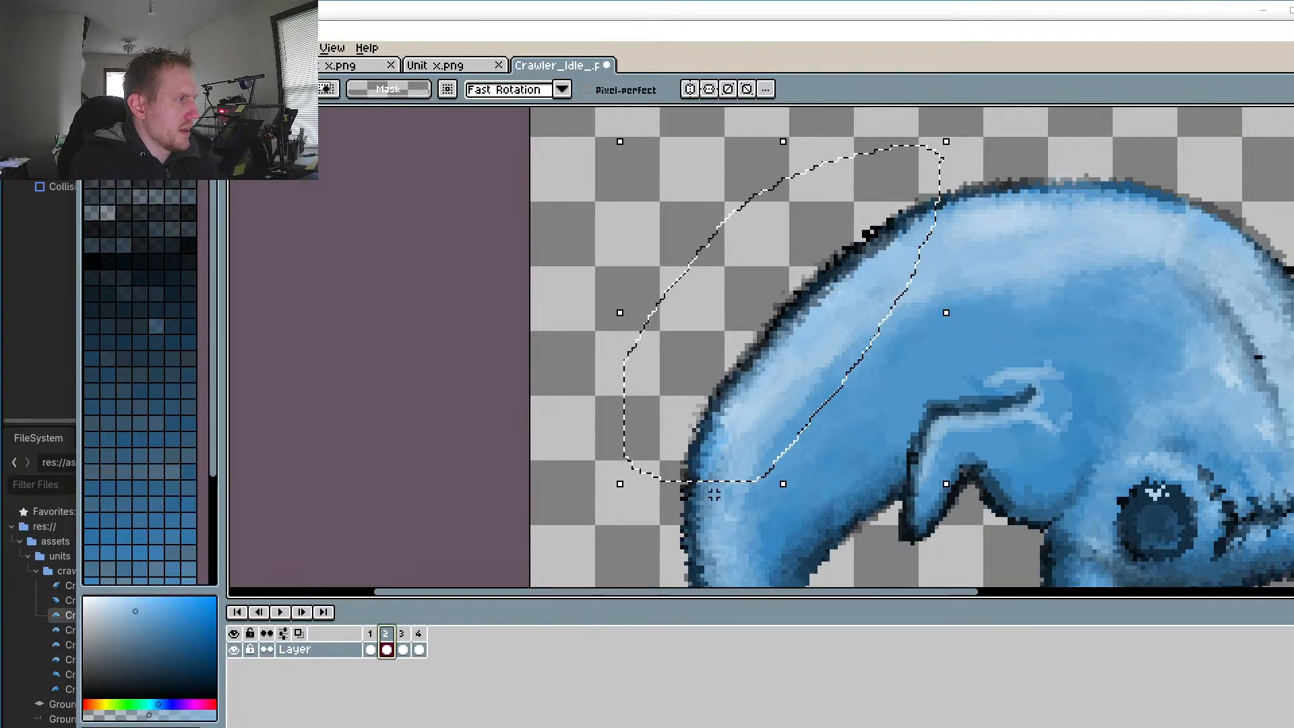
{"action": "left_click", "coordinate": [370, 649]}
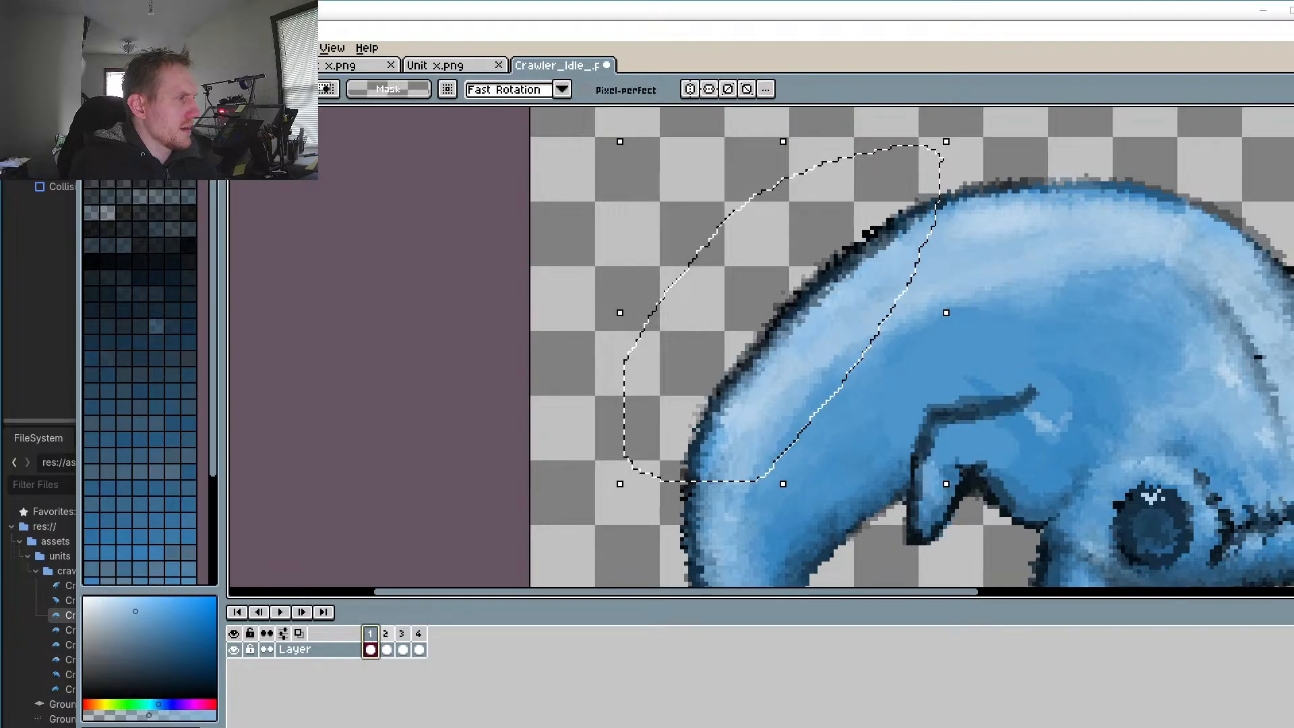
{"action": "left_click", "coordinate": [387, 634]}
{"action": "left_click", "coordinate": [401, 634]}
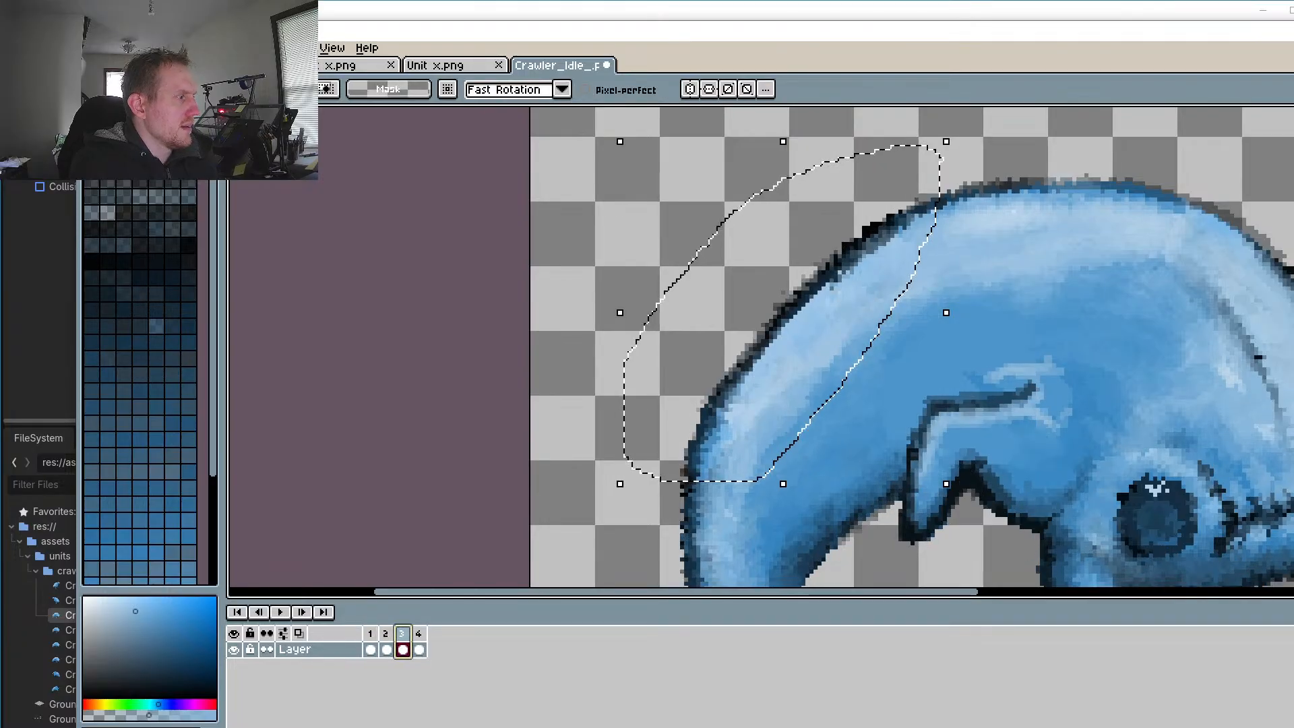
{"action": "left_click", "coordinate": [386, 634]}
{"action": "left_click", "coordinate": [370, 634]}
{"action": "left_click", "coordinate": [386, 634]}
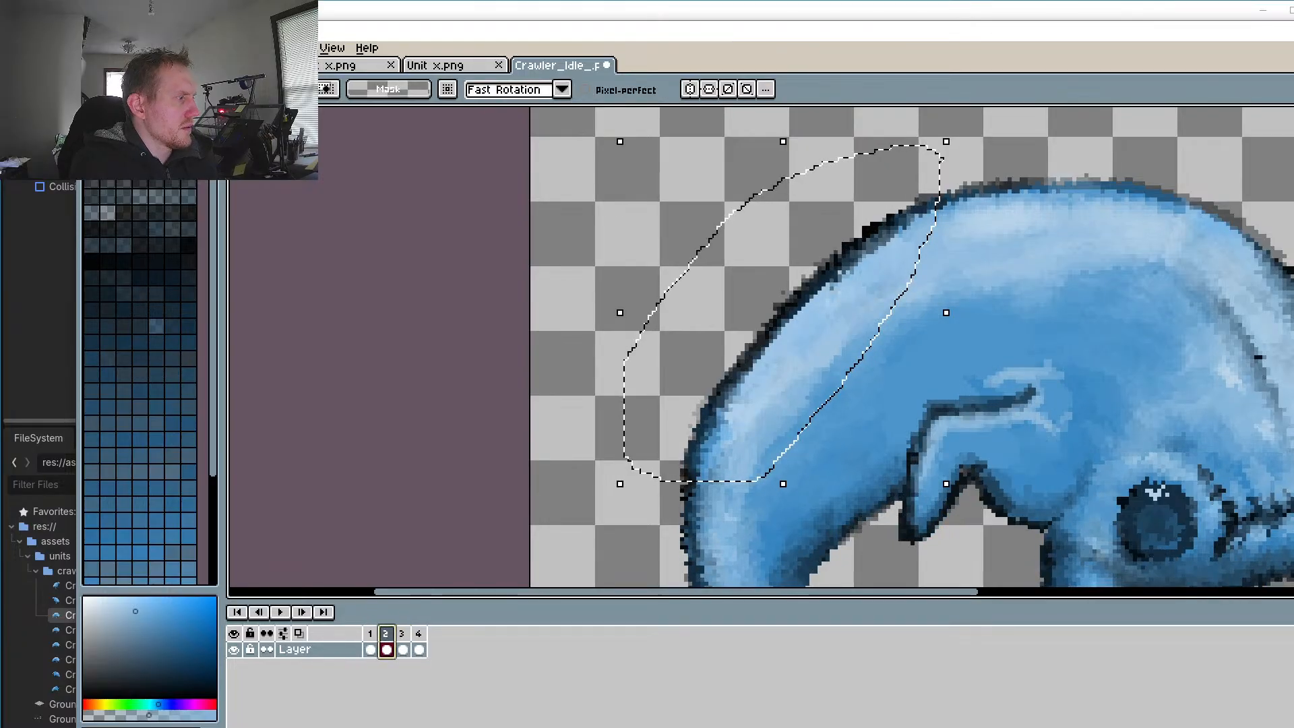
{"action": "left_click", "coordinate": [402, 634]}
{"action": "left_click", "coordinate": [418, 634]}
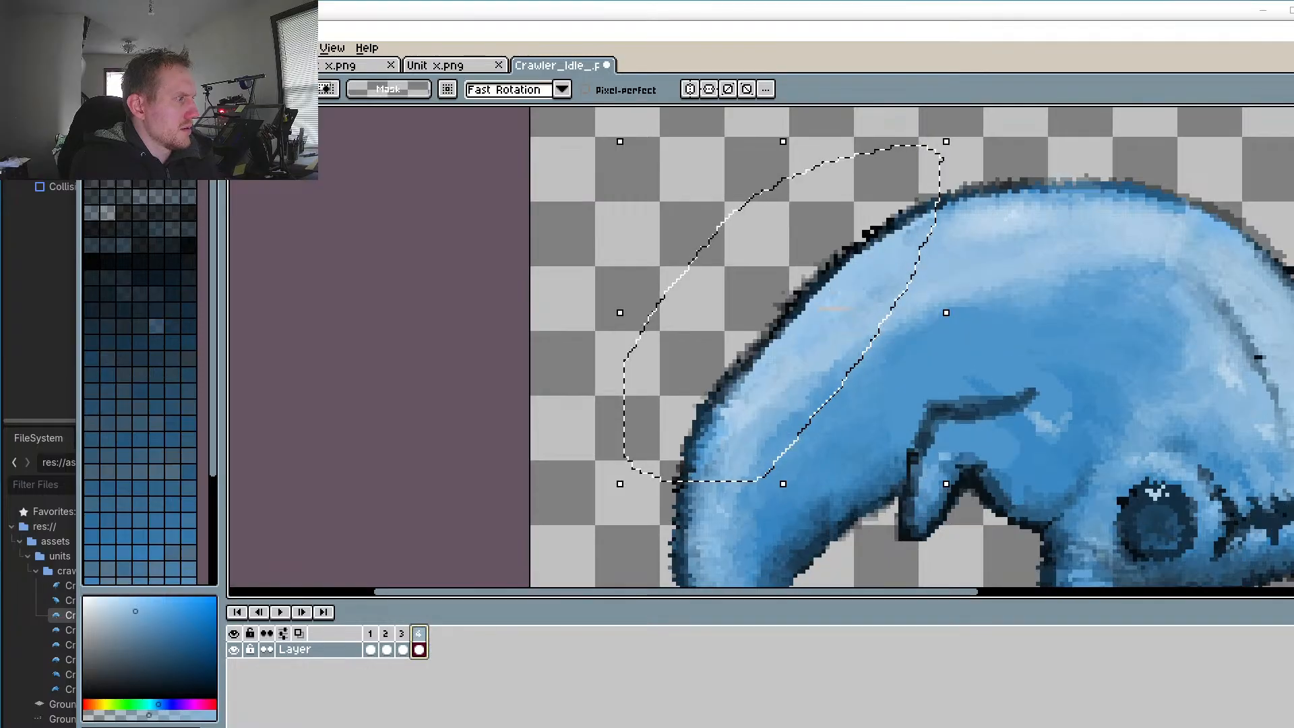
{"action": "left_click", "coordinate": [402, 644]}
{"action": "left_click", "coordinate": [387, 644]}
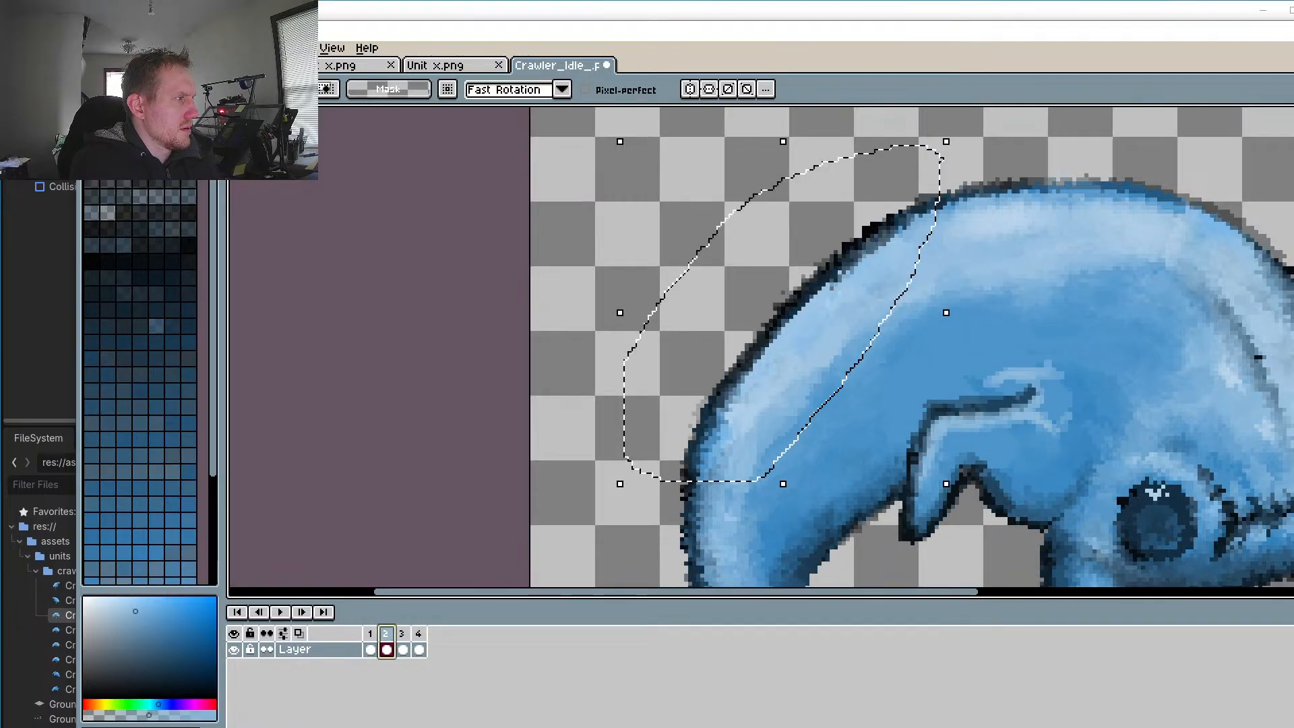
{"action": "left_click", "coordinate": [405, 647]}
{"action": "left_click", "coordinate": [418, 646]}
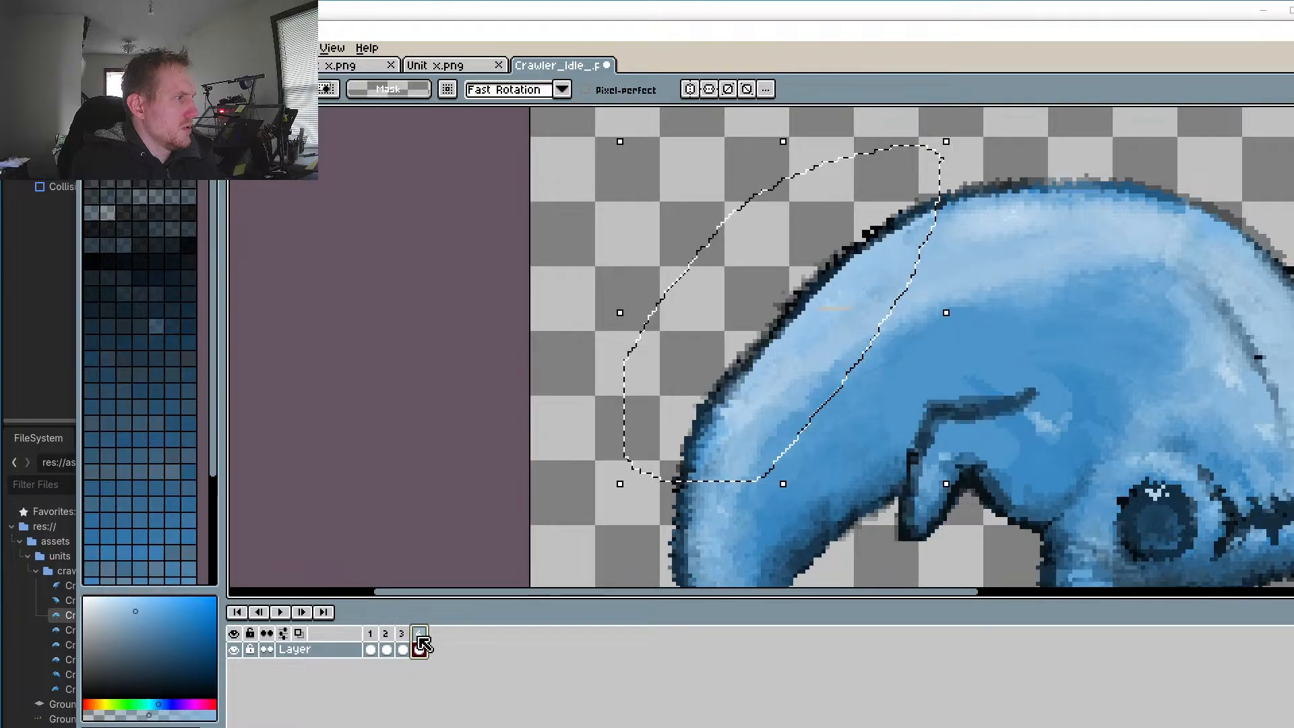
{"action": "left_click", "coordinate": [387, 649]}
{"action": "left_click", "coordinate": [402, 648]}
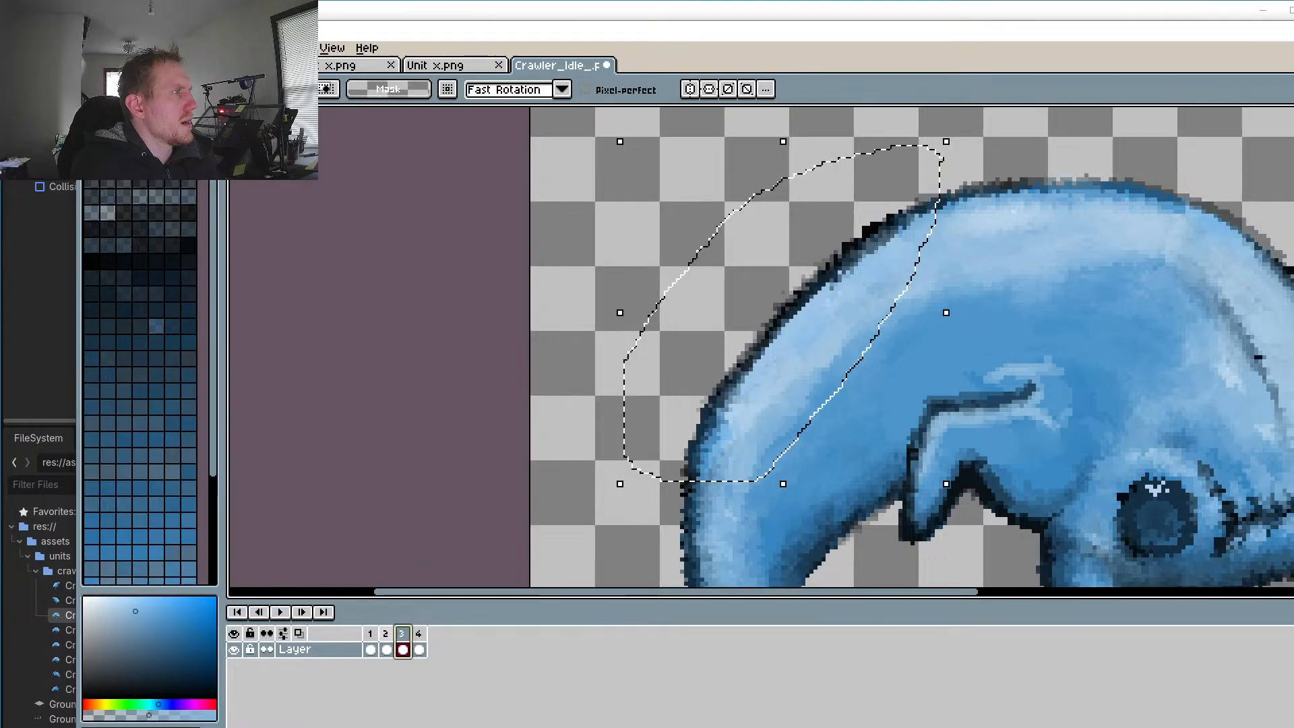
{"action": "left_click", "coordinate": [372, 634]}
{"action": "left_click", "coordinate": [387, 637]}
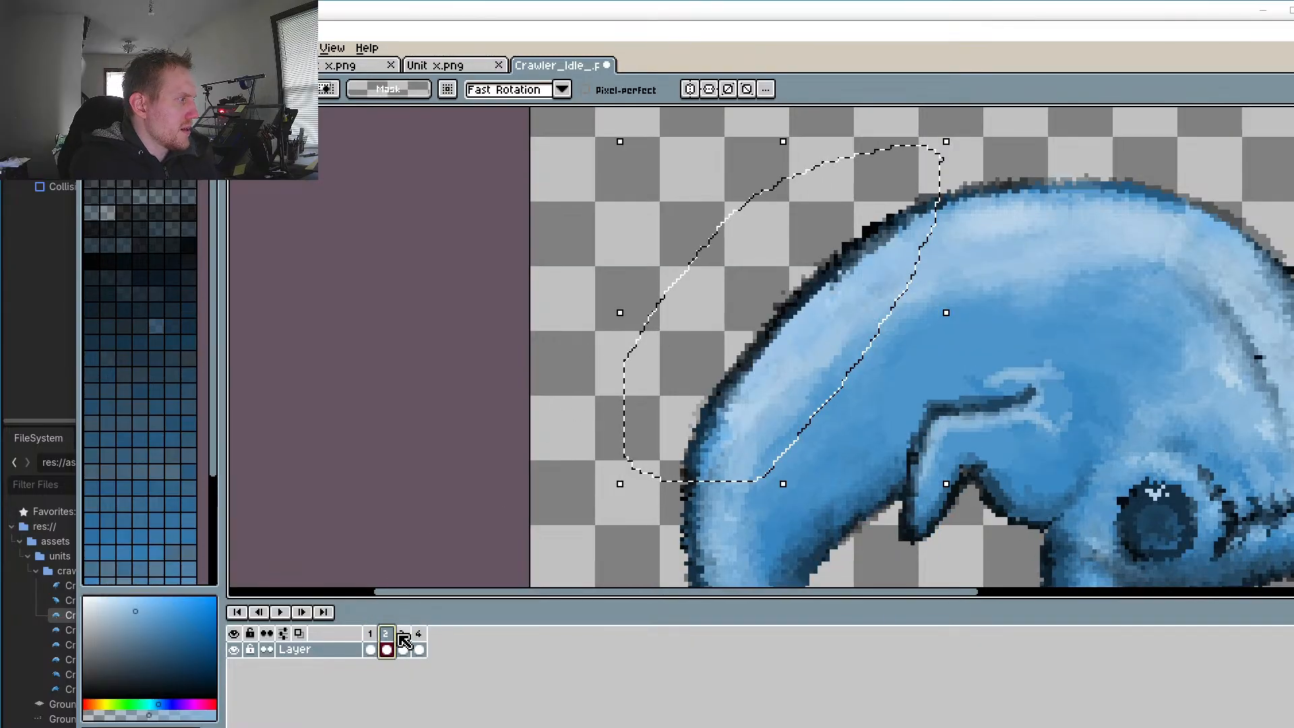
{"action": "left_click", "coordinate": [402, 637]}
{"action": "left_click", "coordinate": [418, 637]}
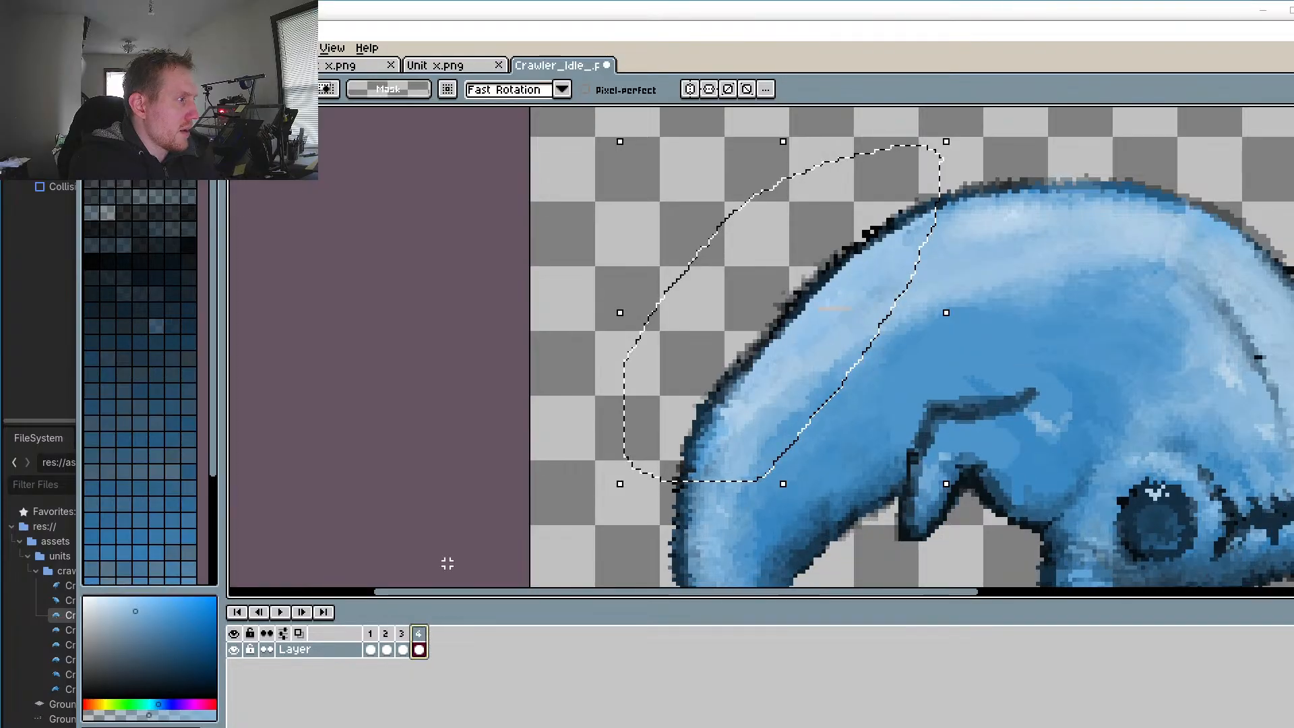
{"action": "left_click", "coordinate": [568, 292]}
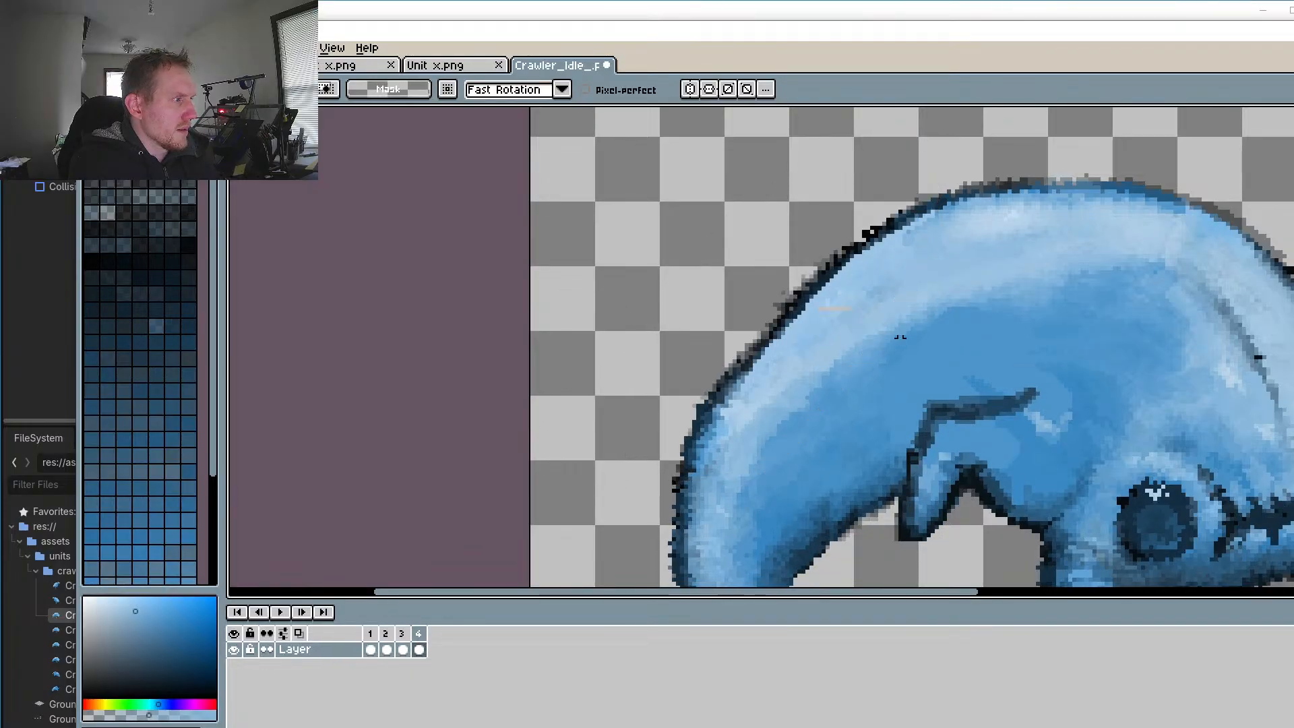
Step: Fill the thin transparent strip in frame 4's tail highlight with light blue sampled from the surrounding pixels
{"action": "scroll", "coordinate": [835, 307], "scroll_direction": "up", "scroll_amount": 4}
{"action": "left_click_drag", "start_coordinate": [799, 256], "coordinate": [828, 320]}
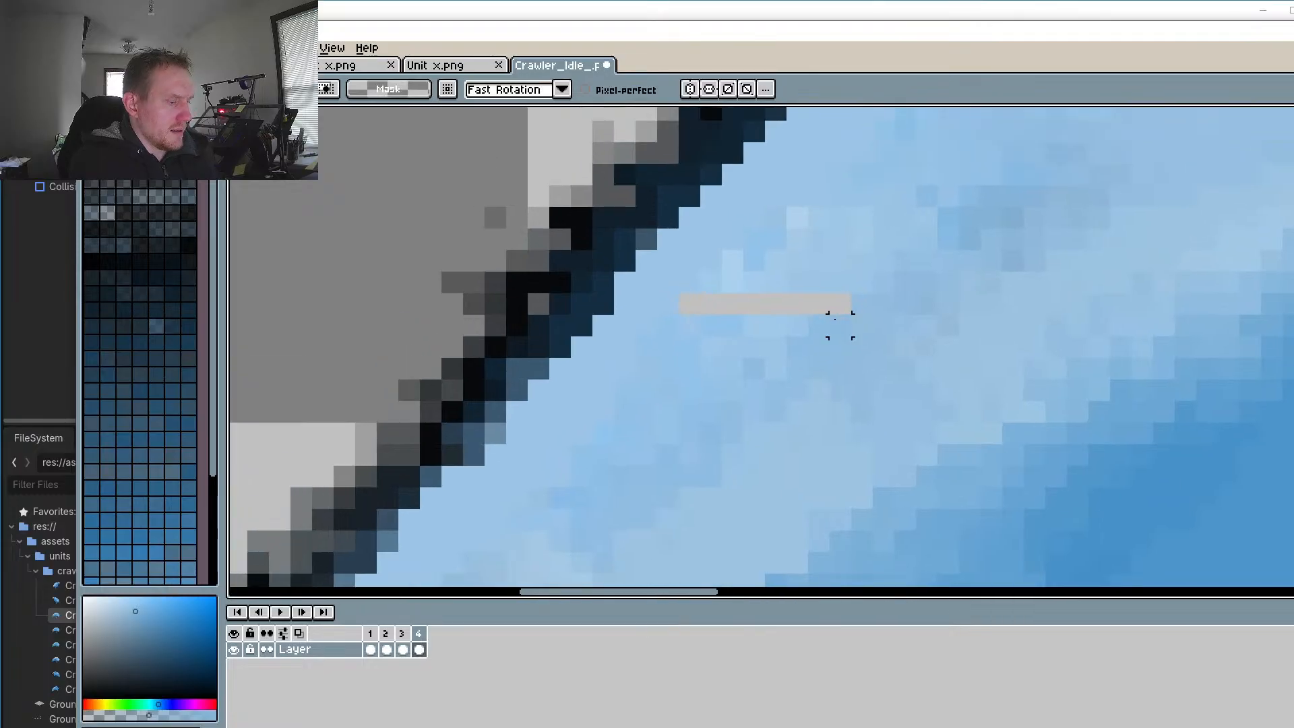
{"action": "key", "text": "i"}
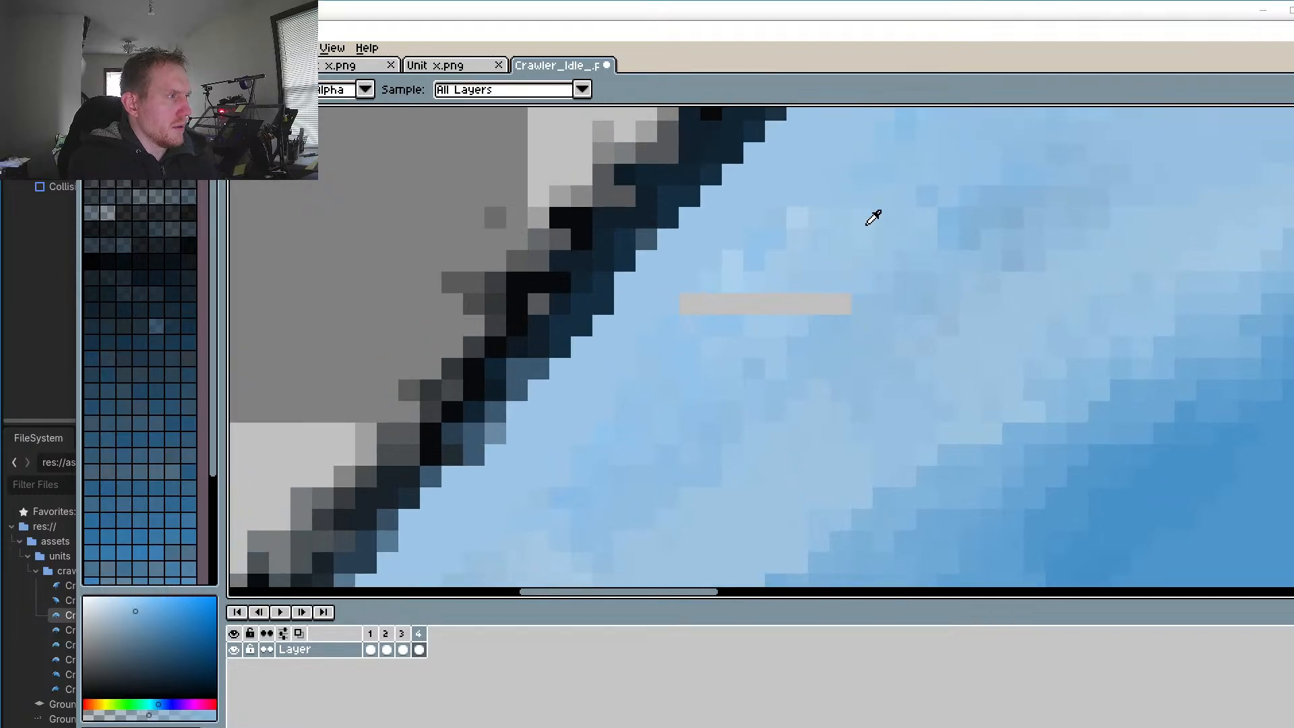
{"action": "left_click", "coordinate": [870, 223]}
{"action": "key", "text": "b"}
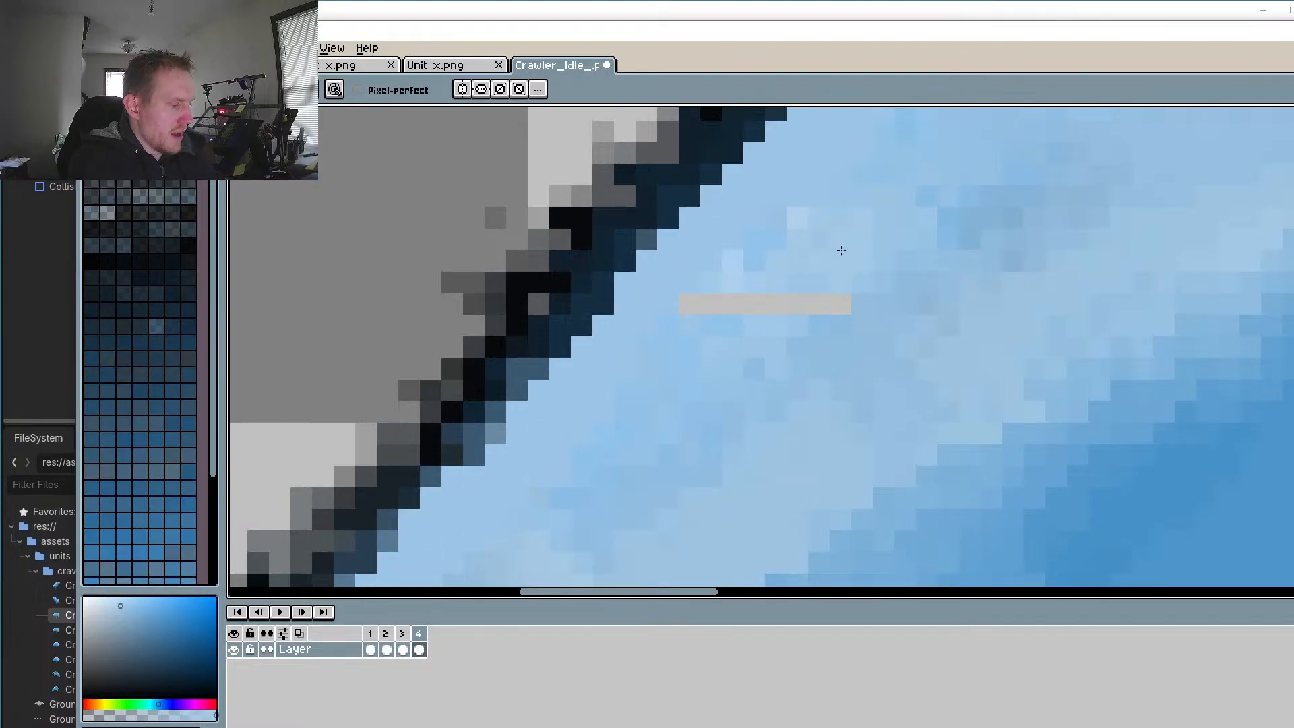
{"action": "key", "text": "i"}
{"action": "left_click", "coordinate": [756, 192]}
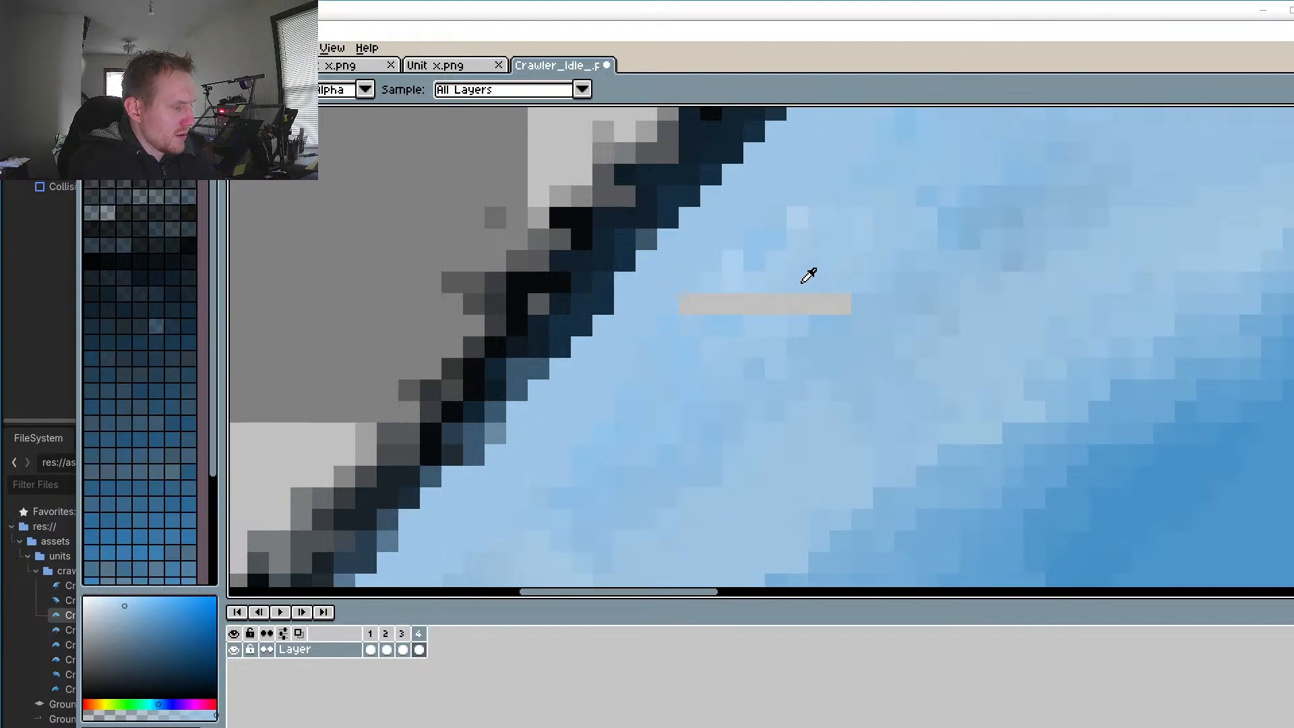
{"action": "key", "text": "b"}
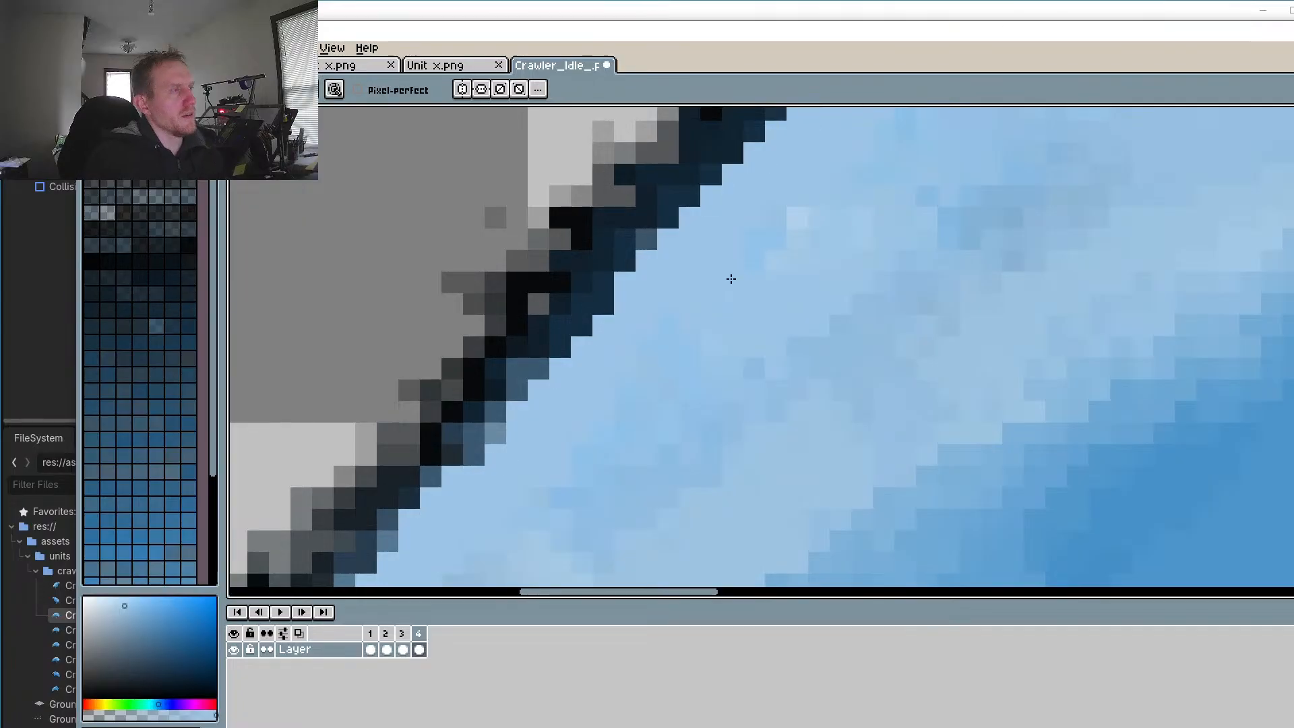
{"action": "left_click", "coordinate": [731, 278]}
Step: Check the whole crawler in frames 1 to 3 and save the idle animation file
{"action": "scroll", "coordinate": [798, 369], "scroll_direction": "down", "scroll_amount": 5}
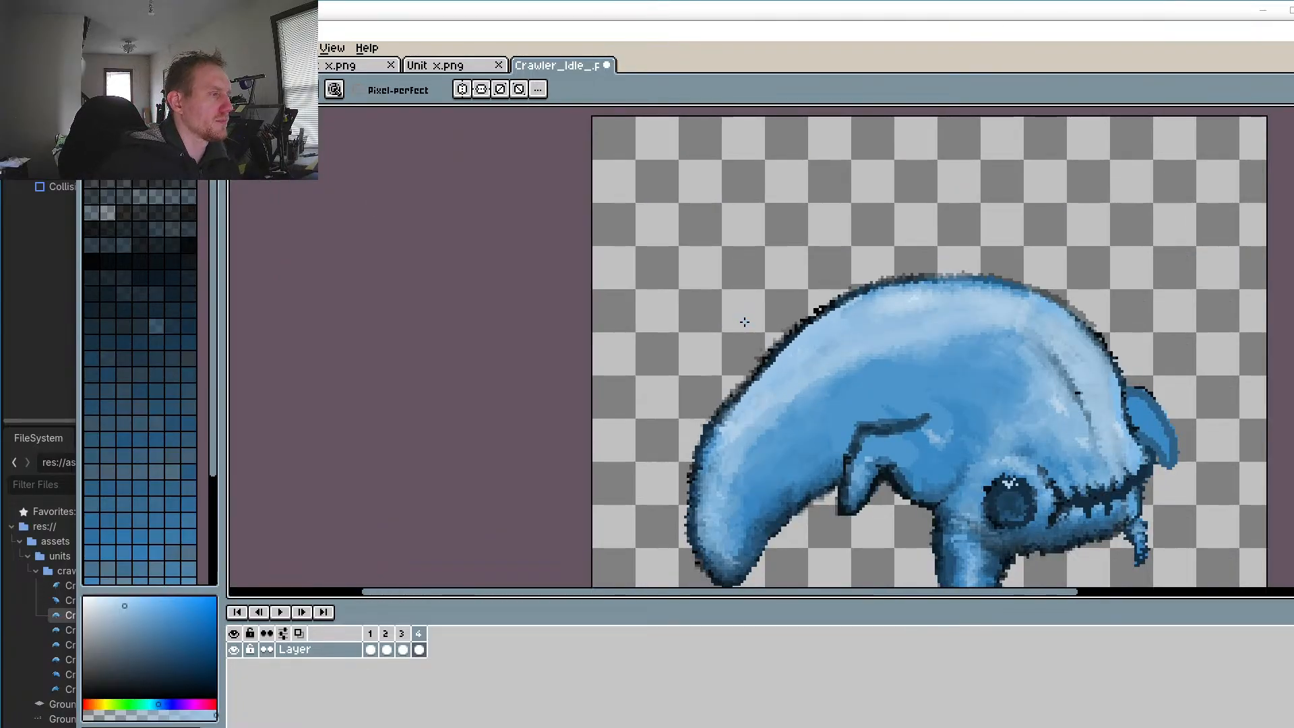
{"action": "left_click", "coordinate": [371, 649]}
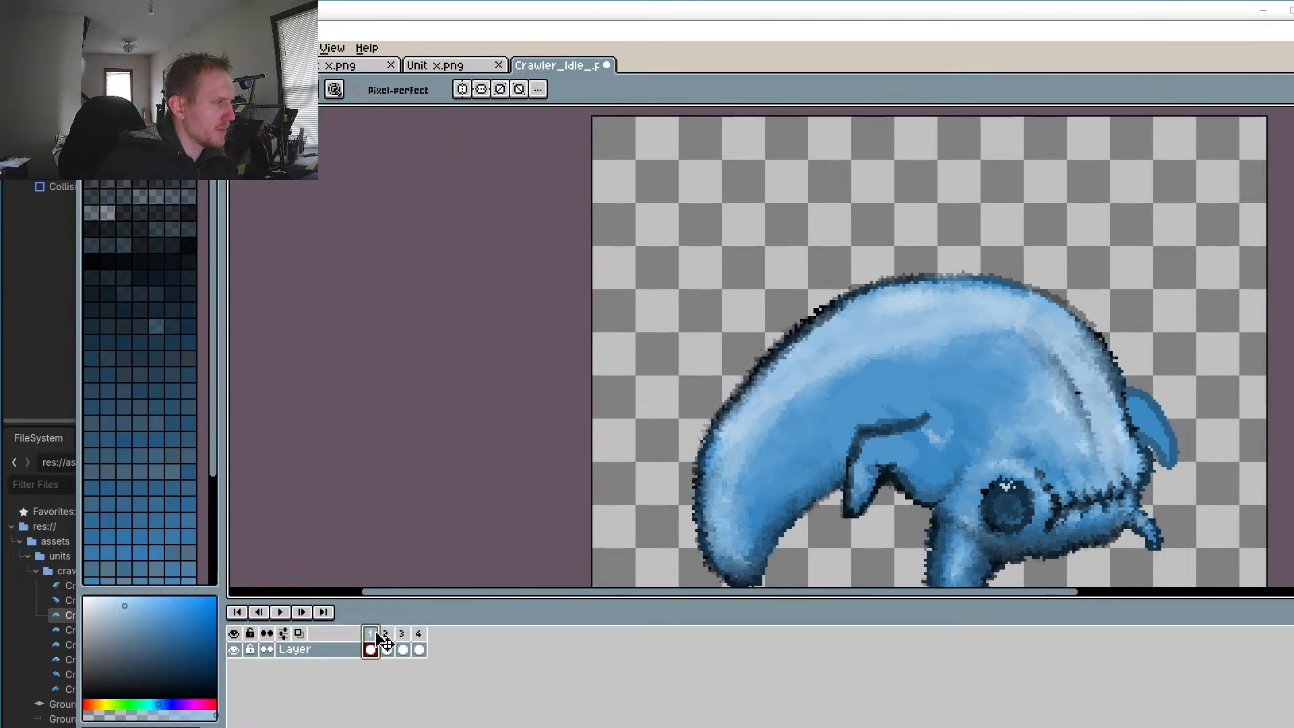
{"action": "left_click", "coordinate": [386, 647]}
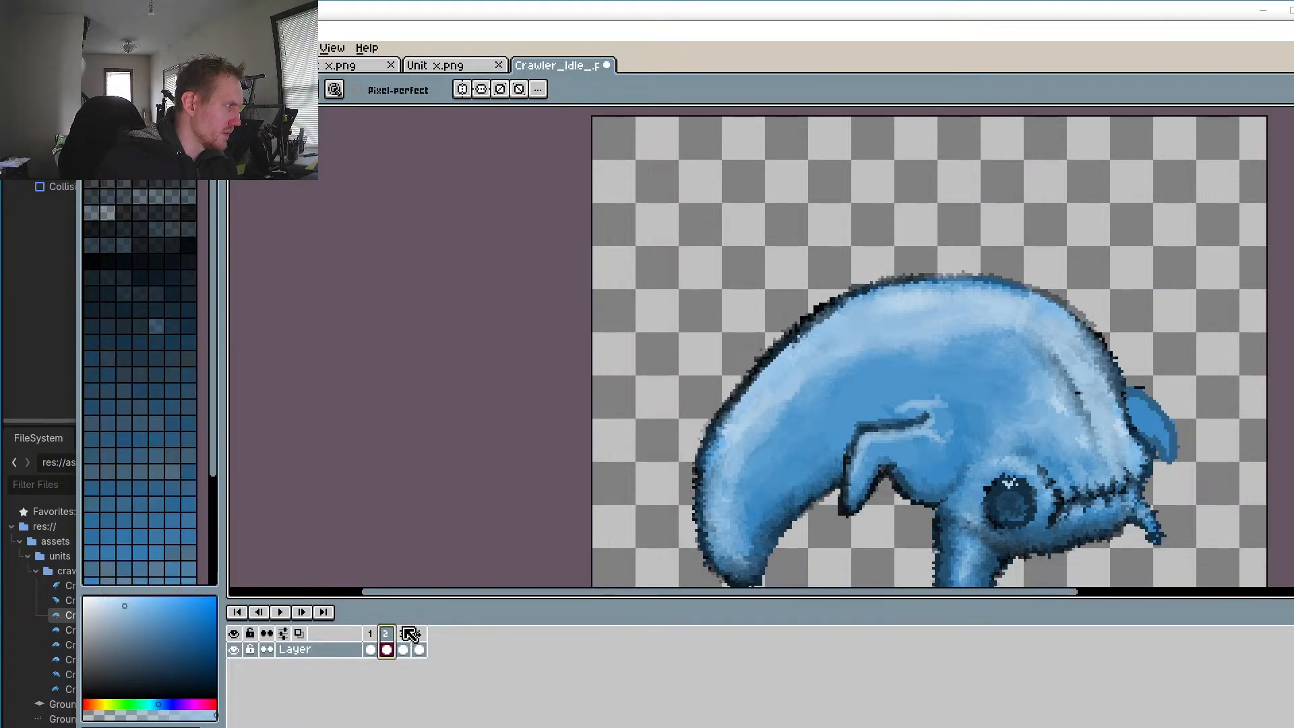
{"action": "left_click", "coordinate": [404, 633]}
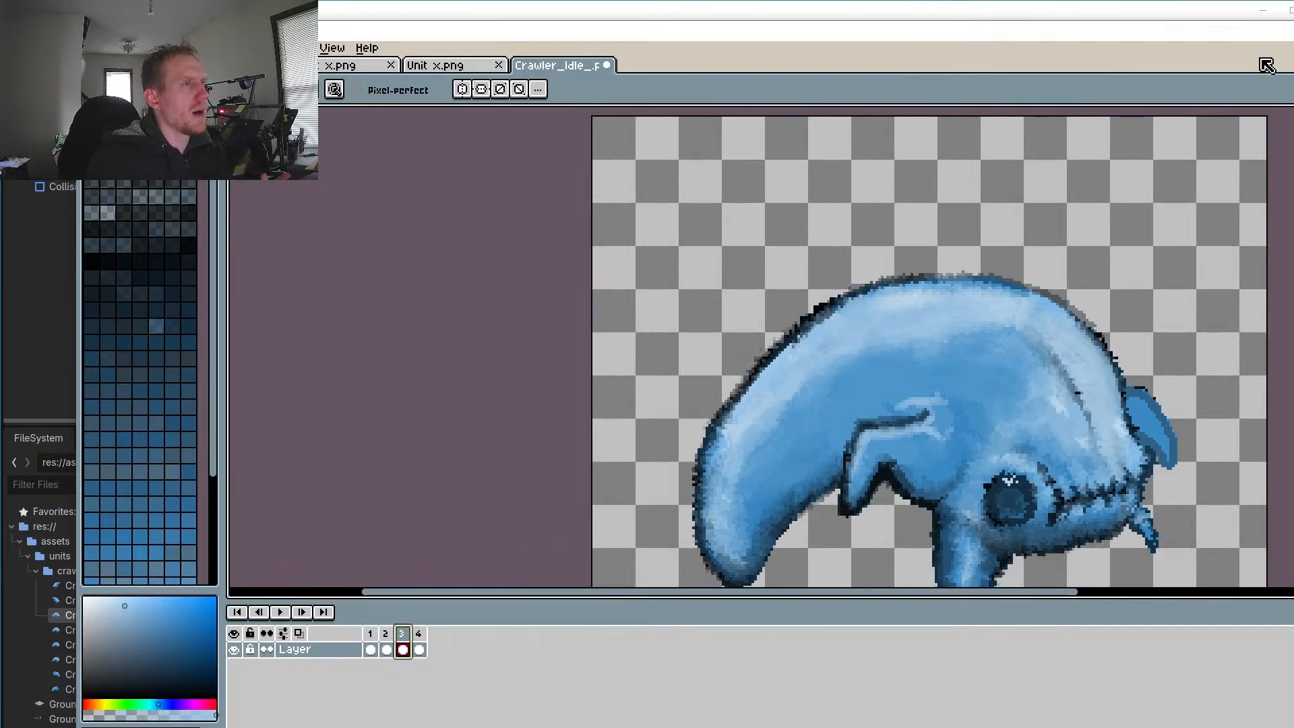
{"action": "left_click", "coordinate": [90, 47]}
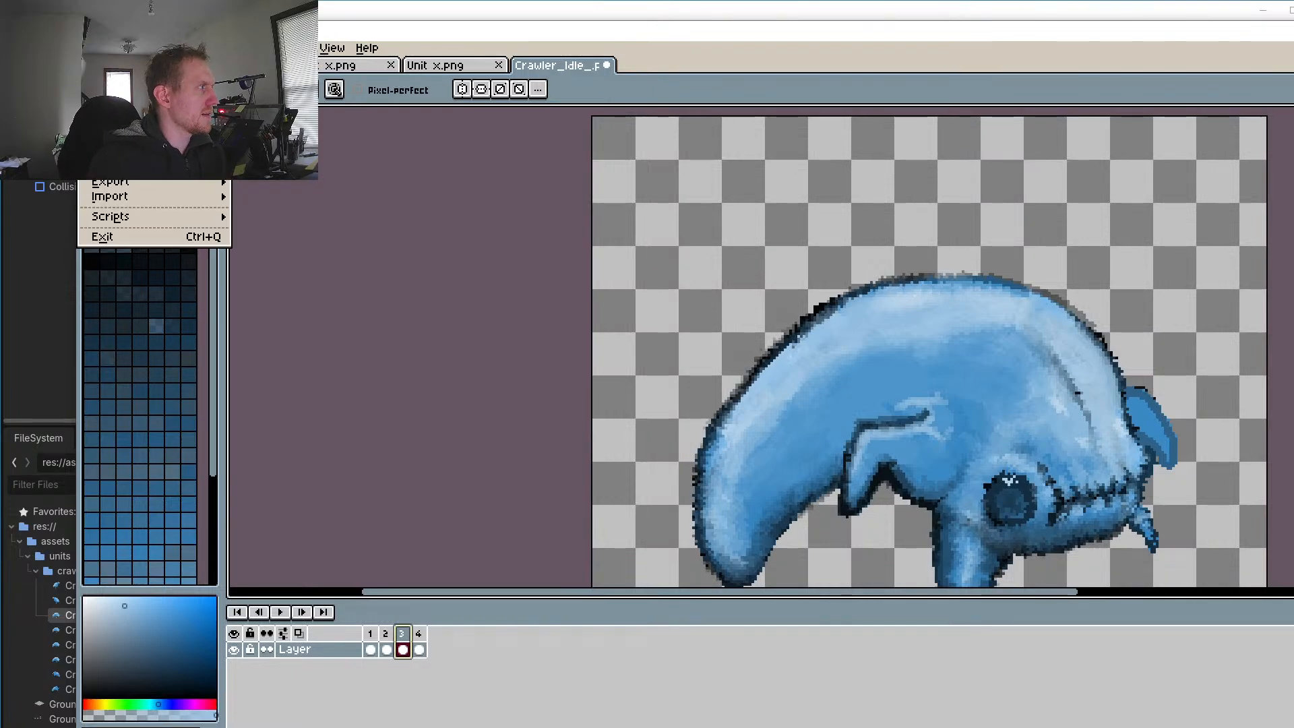
{"action": "left_click", "coordinate": [108, 154]}
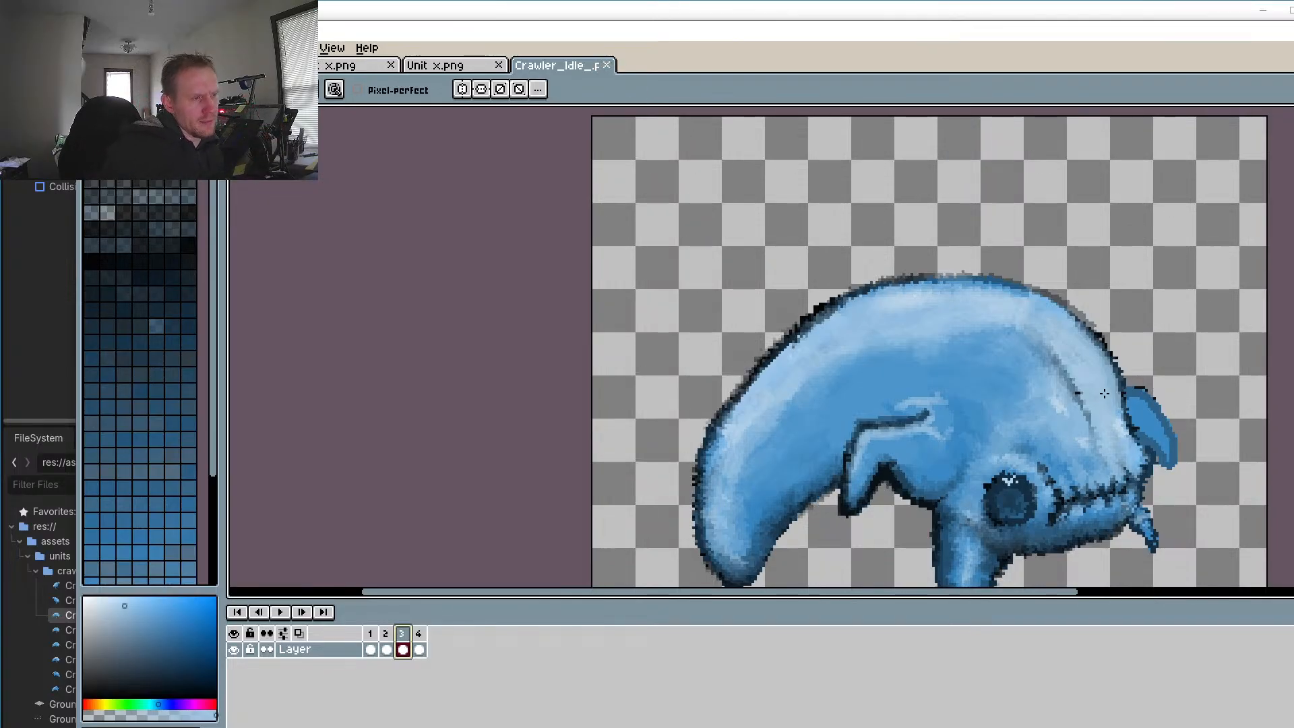
Step: Paint over the stray black pixels in the head crease of frame 1 with grey-blue and light blue sampled from nearby pixels
{"action": "left_click", "coordinate": [418, 642]}
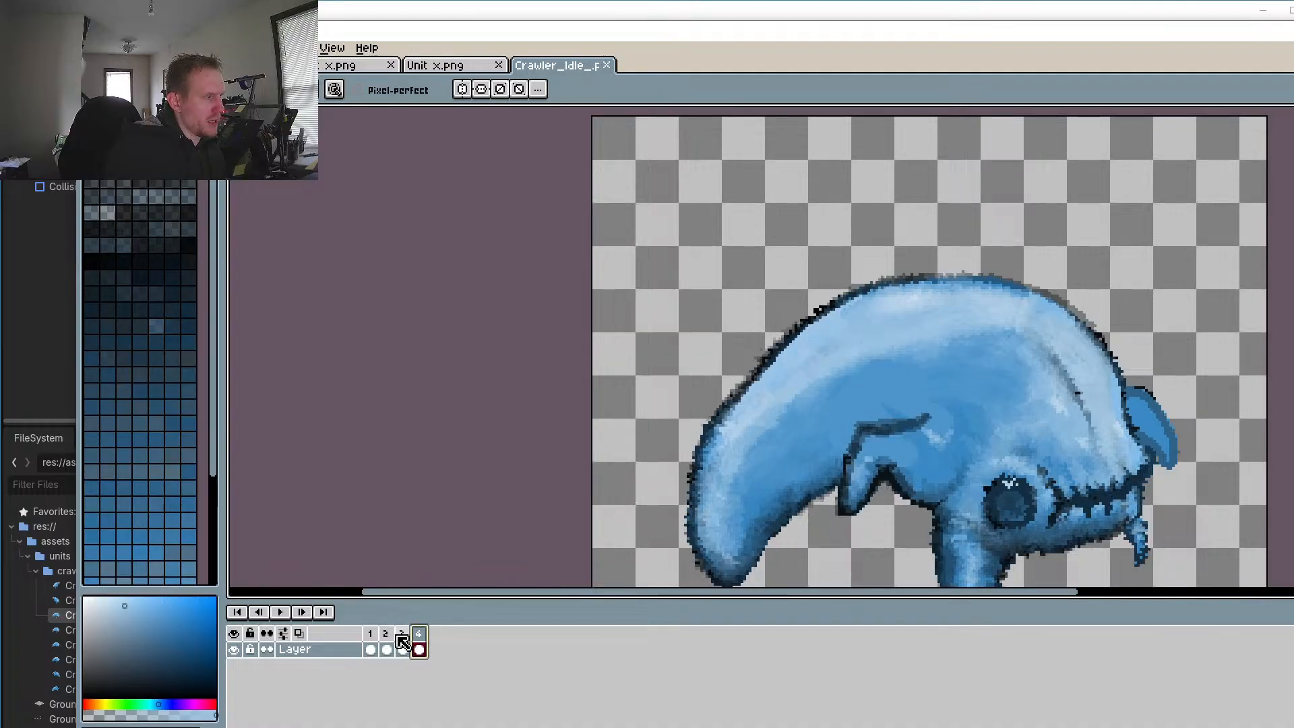
{"action": "left_click", "coordinate": [386, 648]}
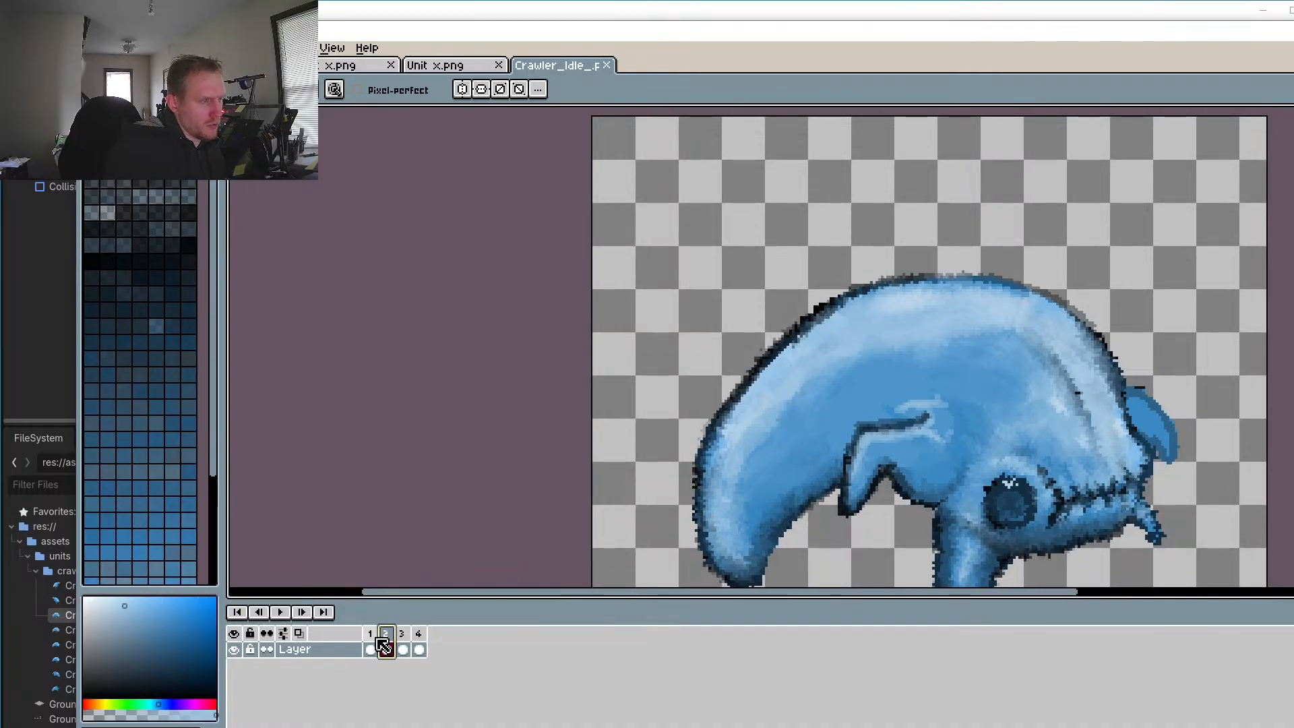
{"action": "left_click", "coordinate": [370, 649]}
{"action": "scroll", "coordinate": [1092, 418], "scroll_direction": "up", "scroll_amount": 3}
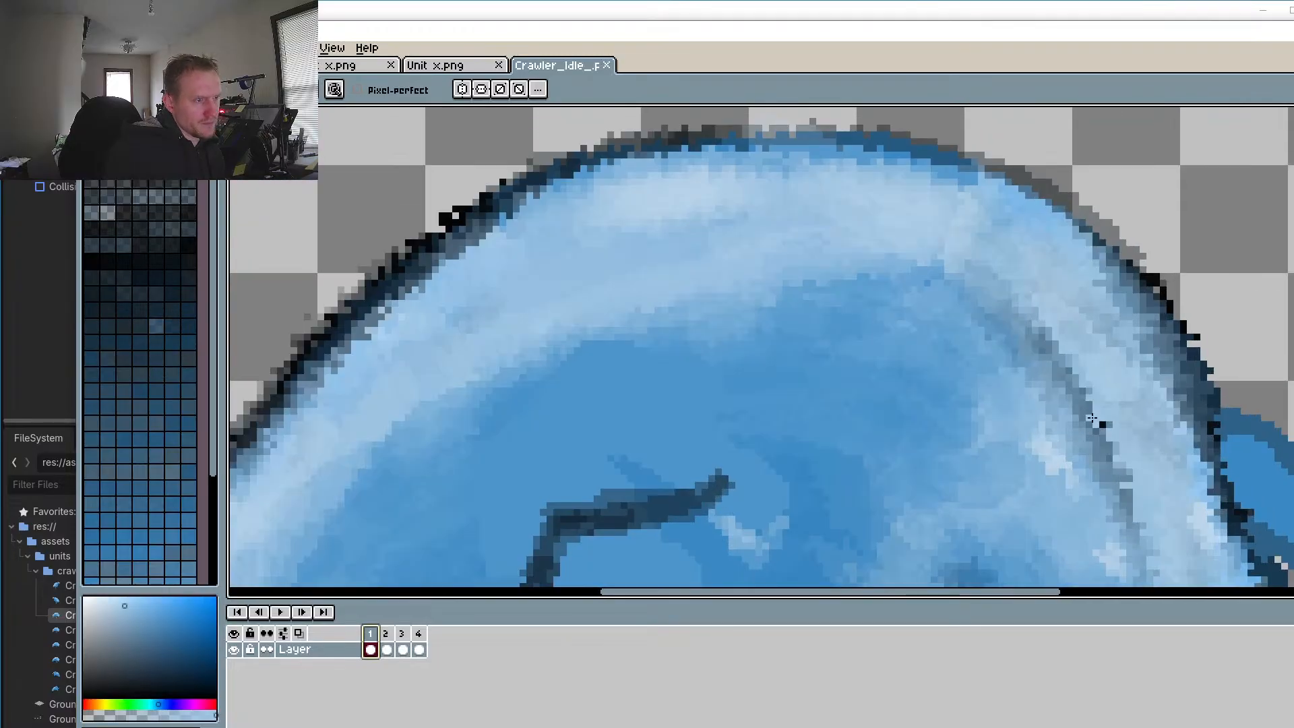
{"action": "scroll", "coordinate": [1092, 417], "scroll_direction": "up", "scroll_amount": 3}
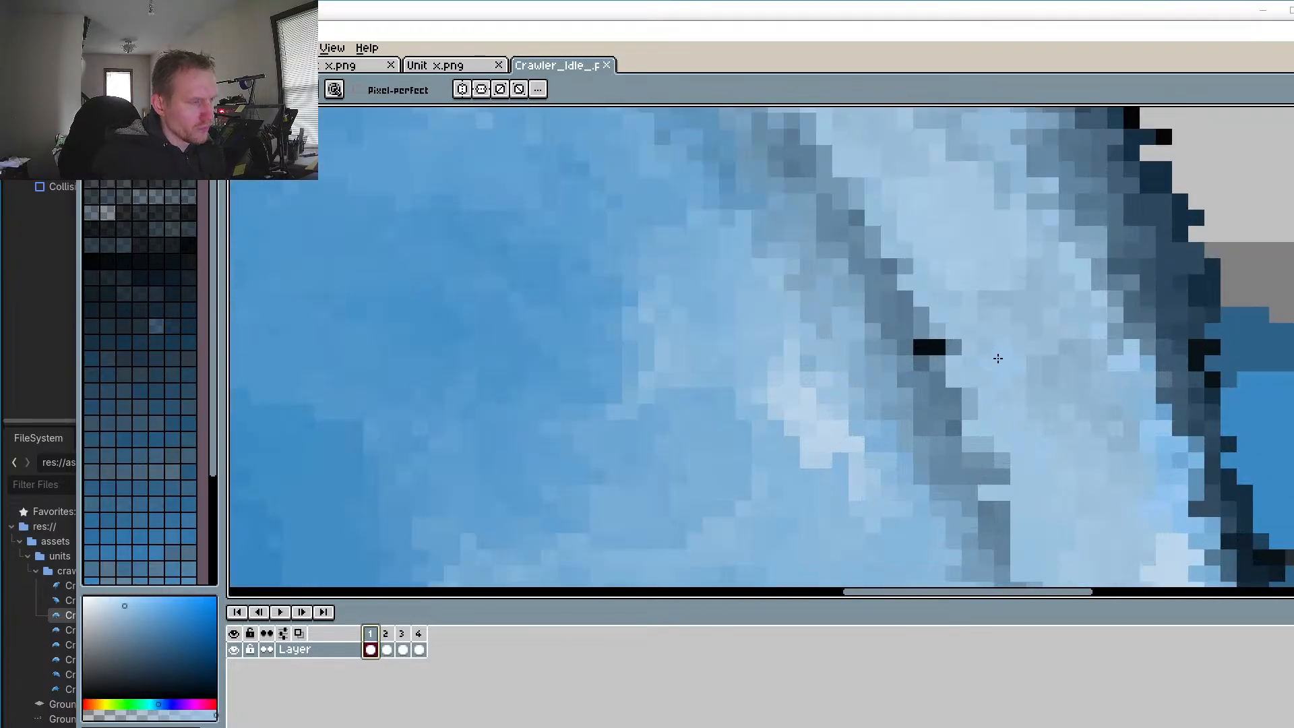
{"action": "key", "text": "i"}
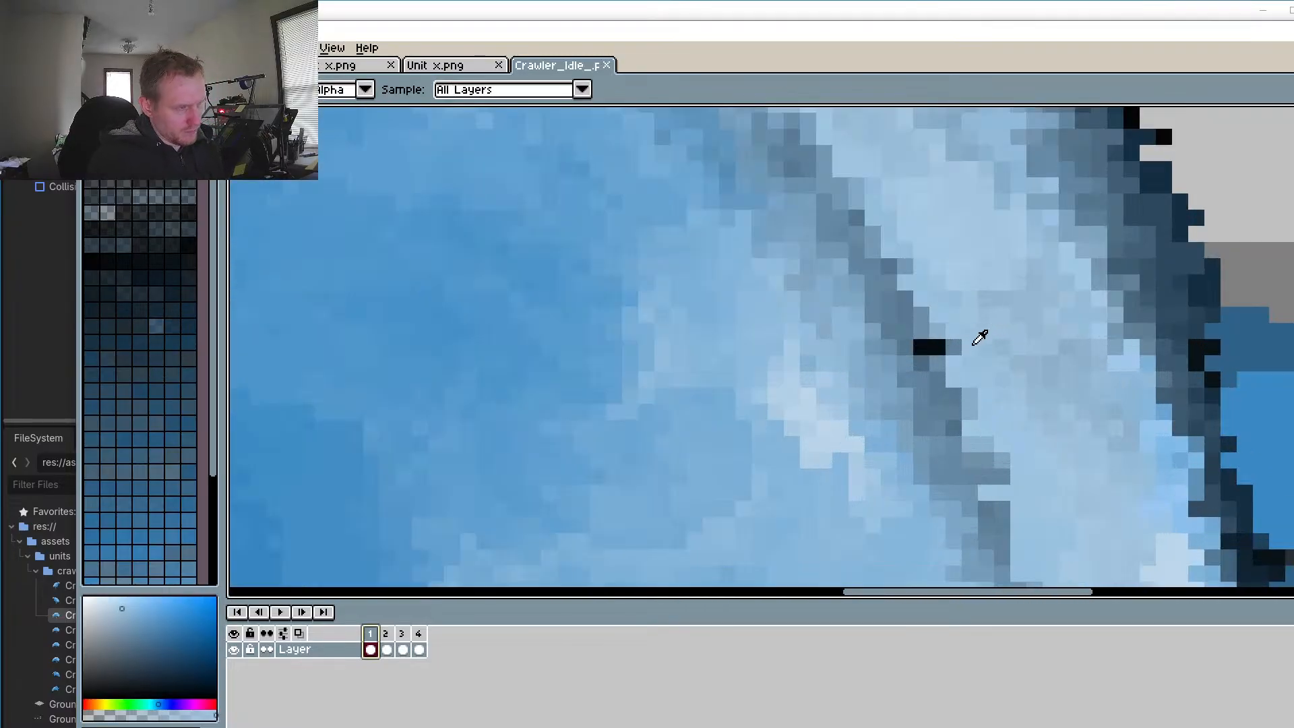
{"action": "key", "text": "b"}
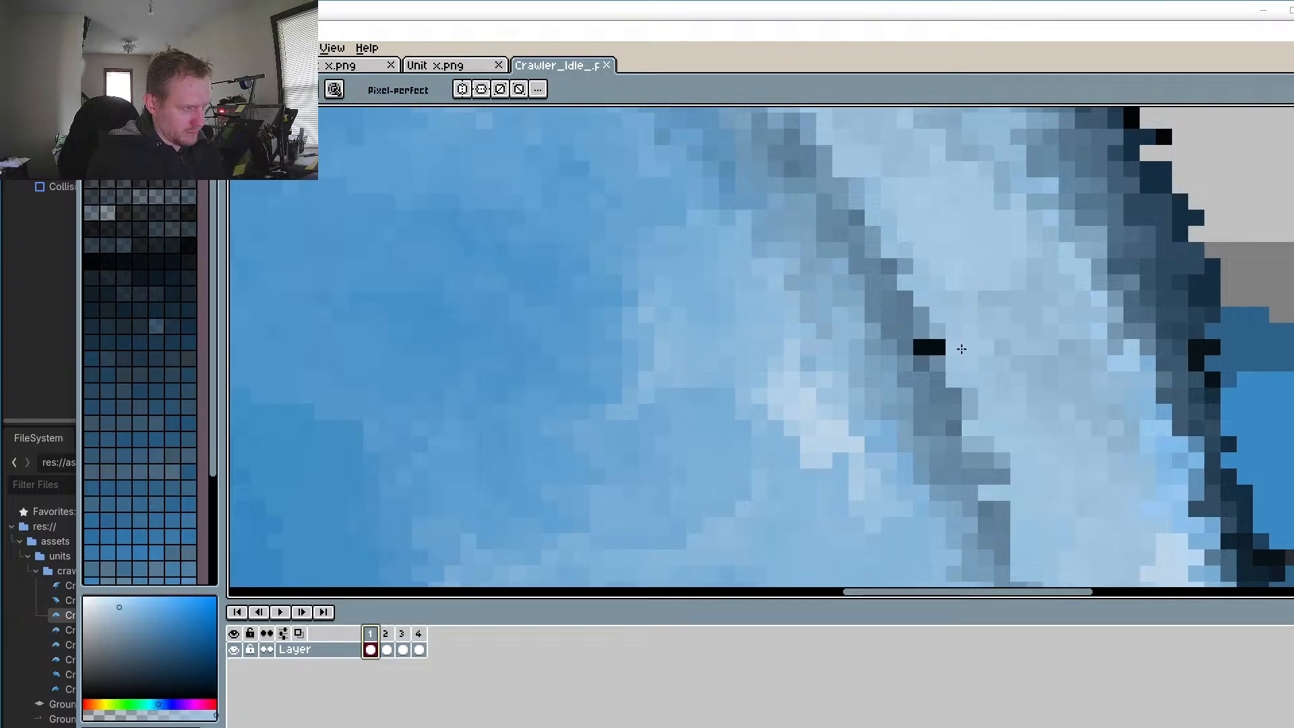
{"action": "key", "text": "i"}
{"action": "left_click", "coordinate": [815, 379]}
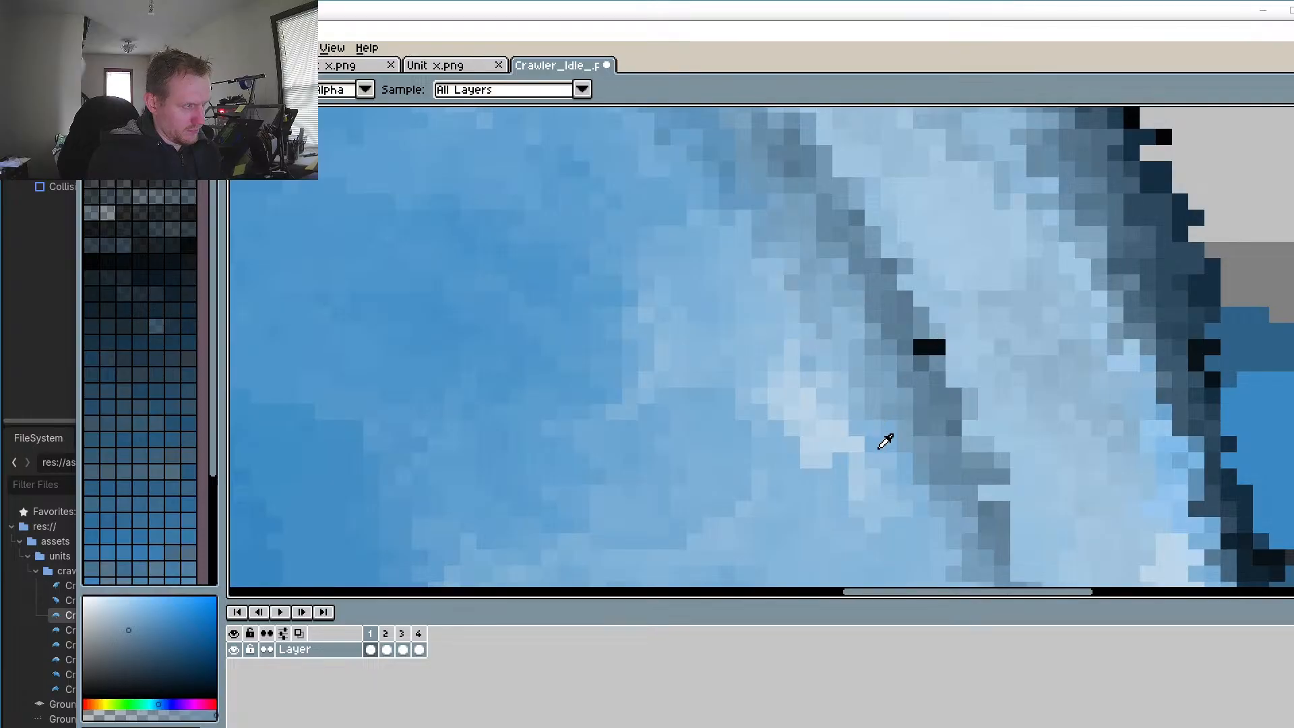
{"action": "key", "text": "b"}
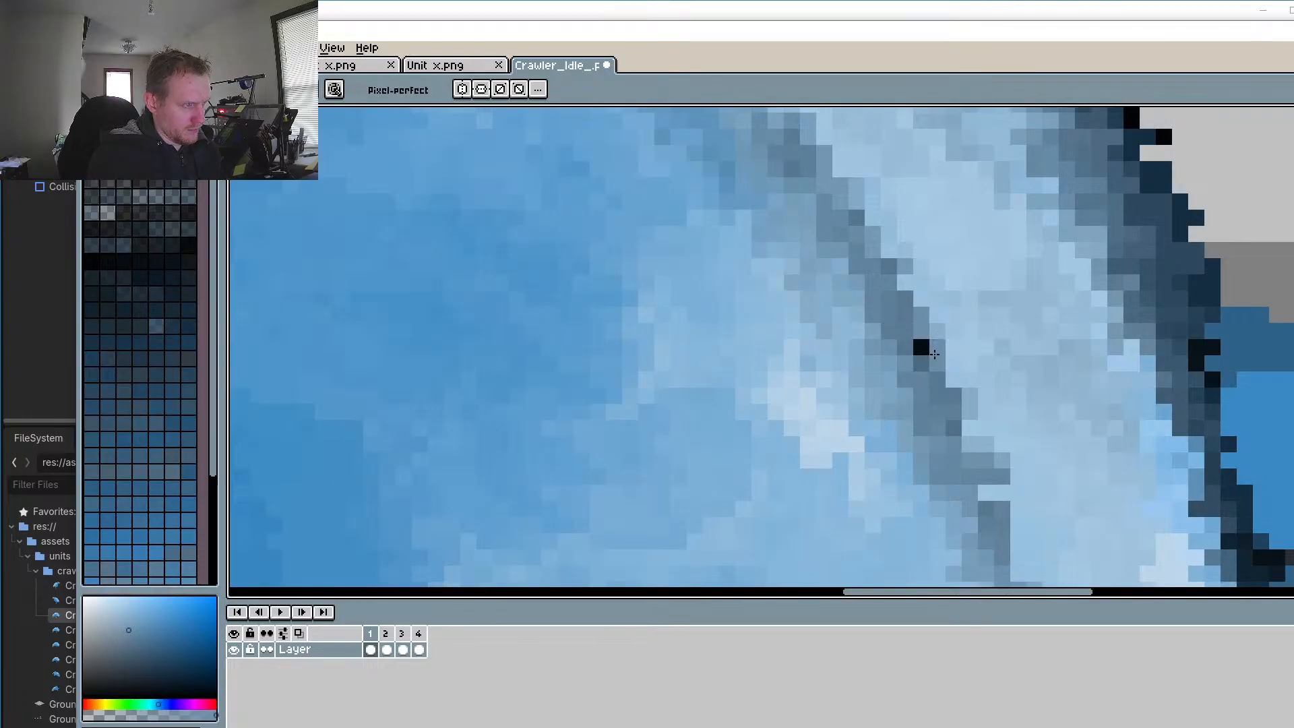
Step: Copy a 41 by 34 pixel rectangle around the head crease from frame 1 into frame 2, nudge it up one pixel and compare both frames
{"action": "scroll", "coordinate": [936, 377], "scroll_direction": "down", "scroll_amount": 5}
{"action": "scroll", "coordinate": [942, 398], "scroll_direction": "up", "scroll_amount": 3}
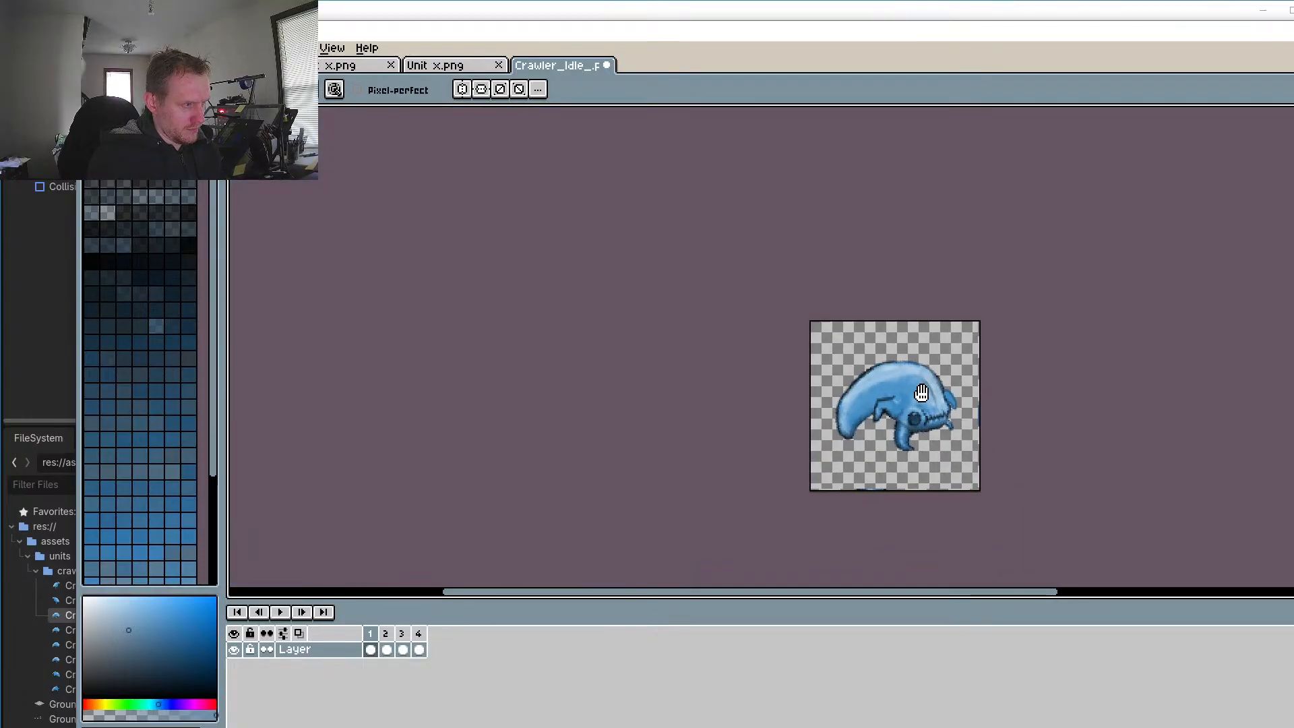
{"action": "scroll", "coordinate": [941, 397], "scroll_direction": "up", "scroll_amount": 2}
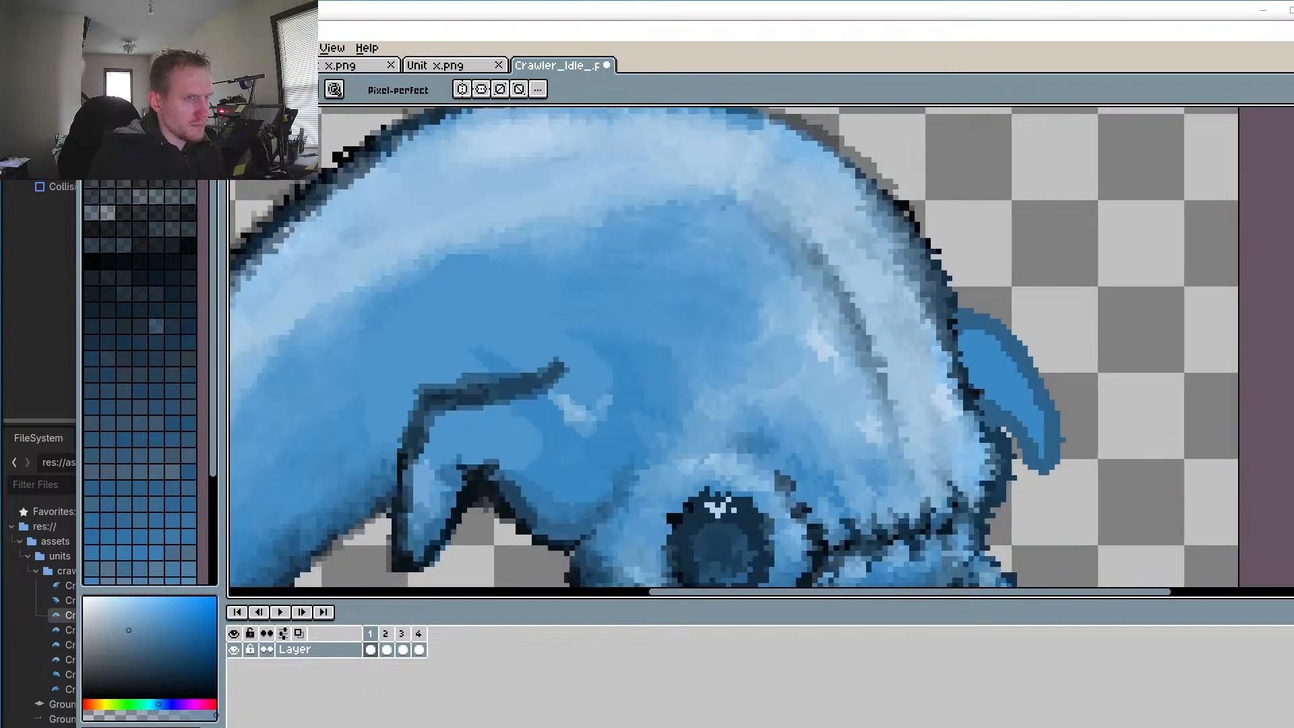
{"action": "key", "text": "r"}
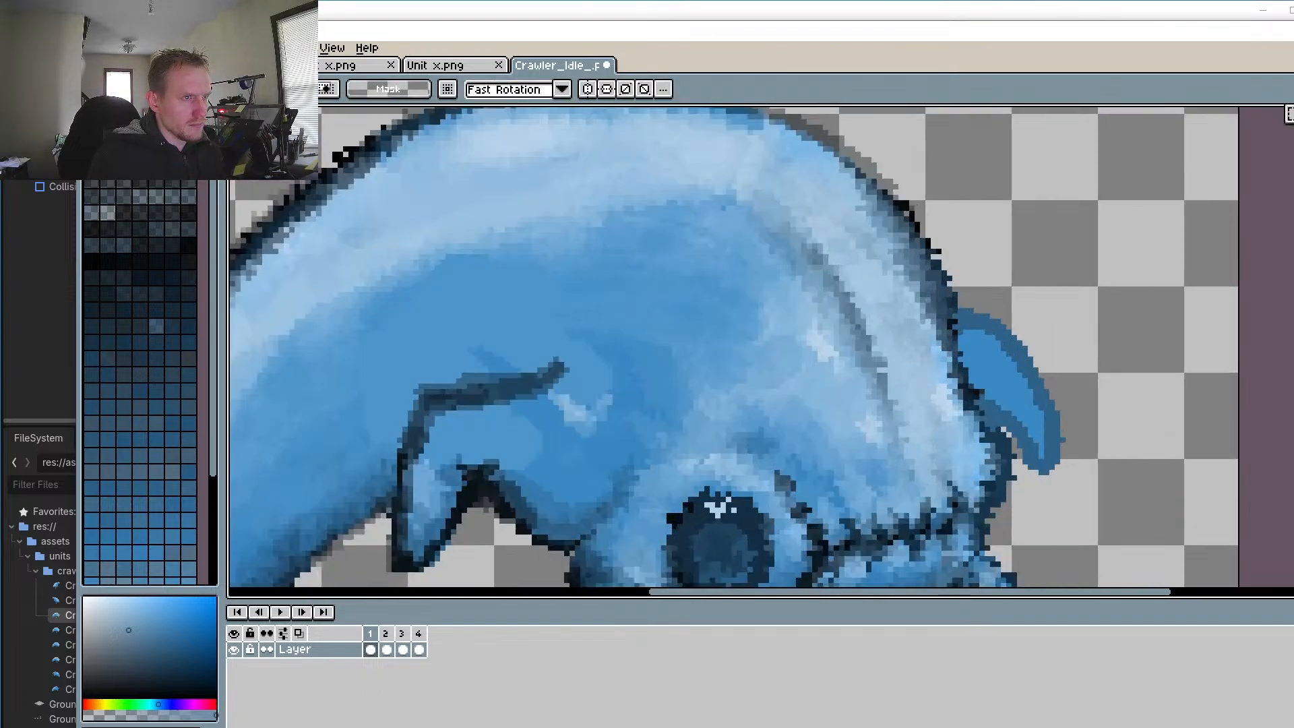
{"action": "left_click_drag", "start_coordinate": [711, 235], "coordinate": [927, 412]}
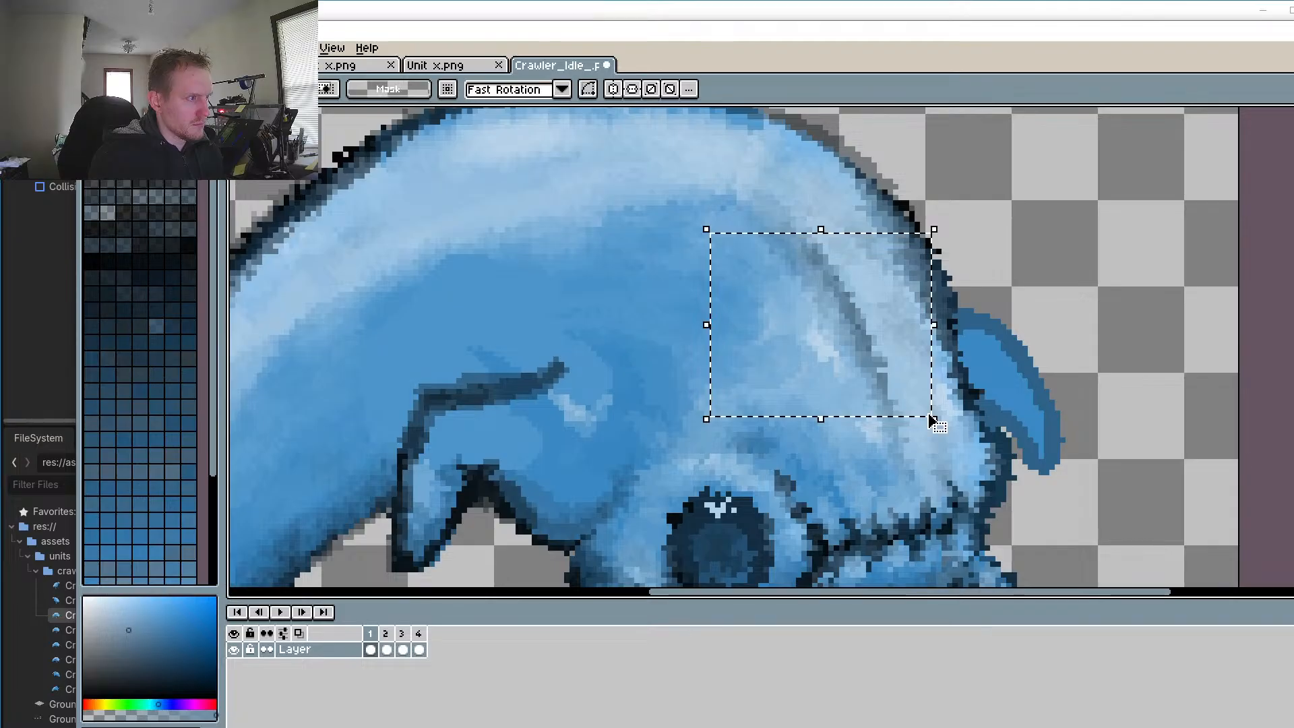
{"action": "left_click", "coordinate": [386, 649]}
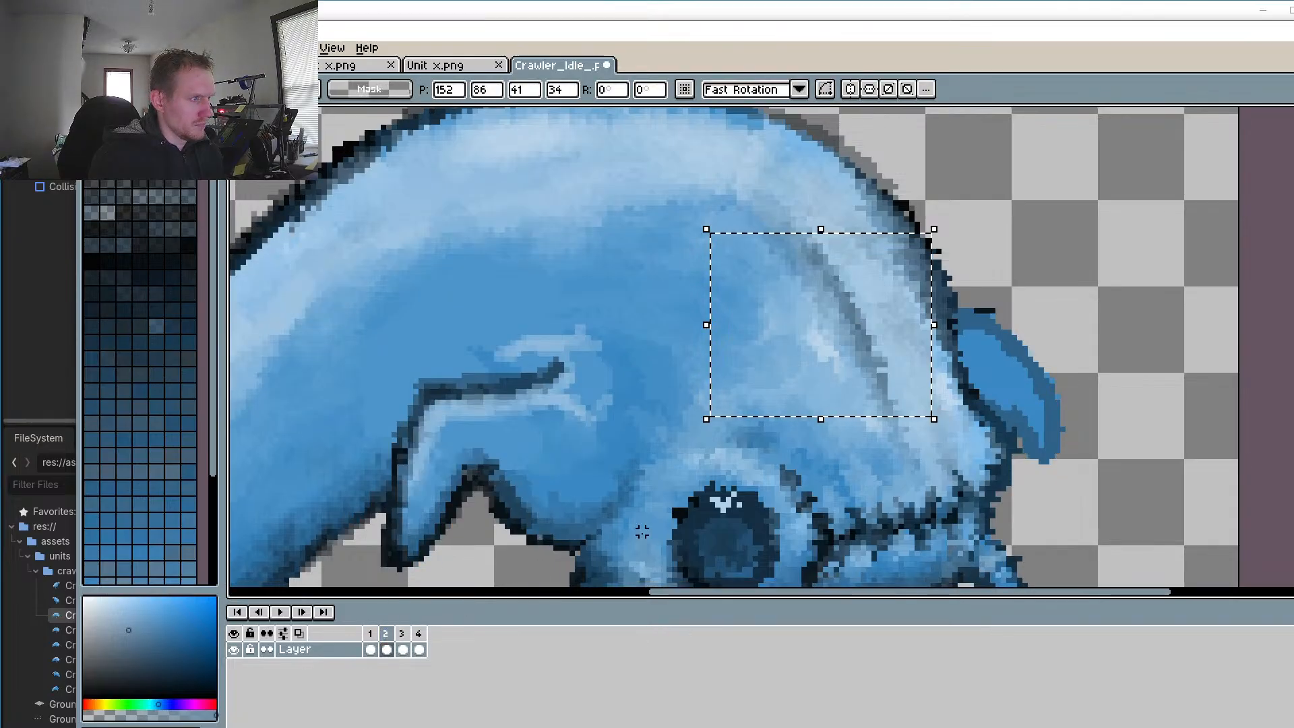
{"action": "key", "text": "Up"}
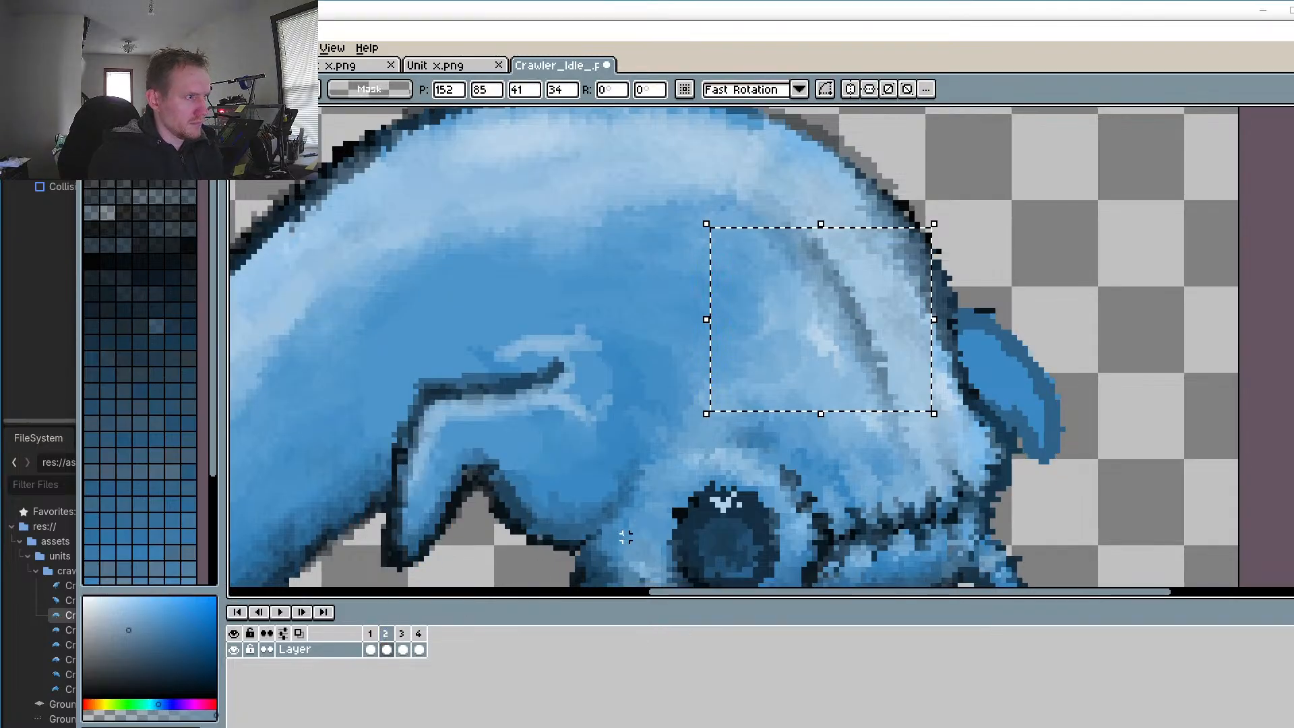
{"action": "left_click", "coordinate": [374, 630]}
{"action": "left_click", "coordinate": [386, 632]}
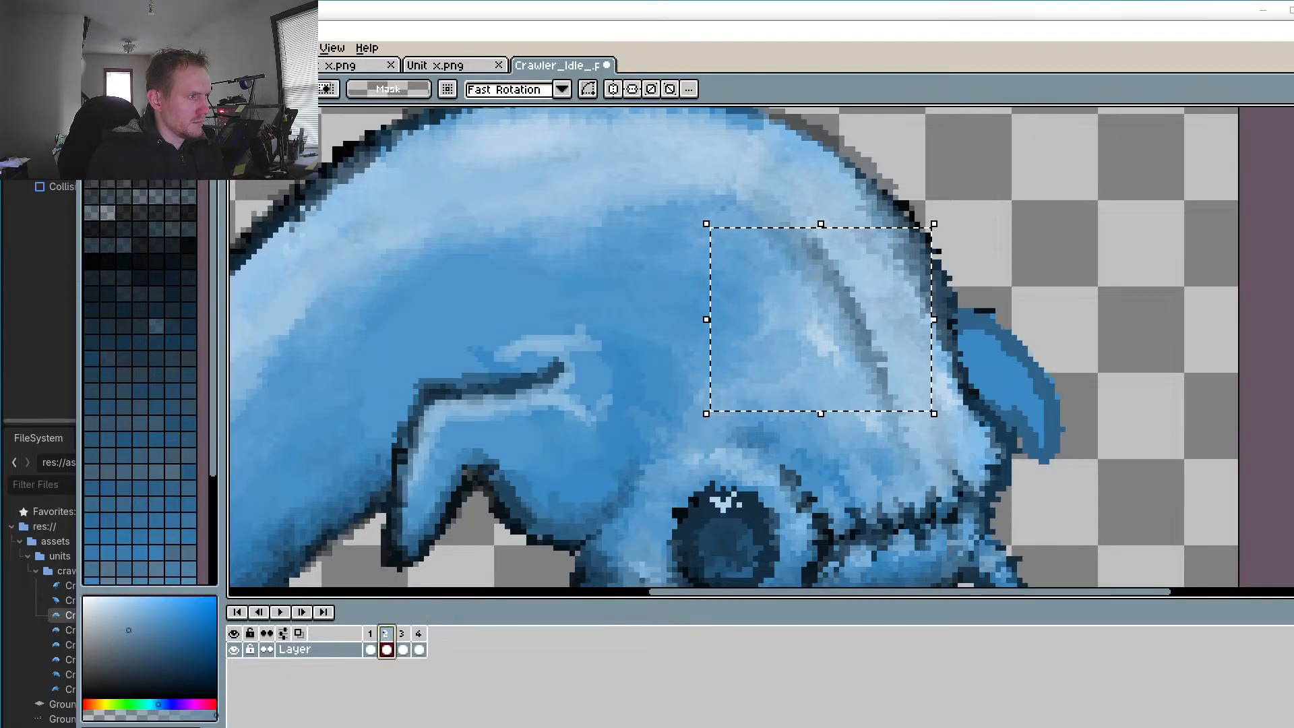
Step: Try pasting the copied crease area into frame 3, comparing its alignment with frames 1 and 2, and clear the selection
{"action": "left_click", "coordinate": [401, 633]}
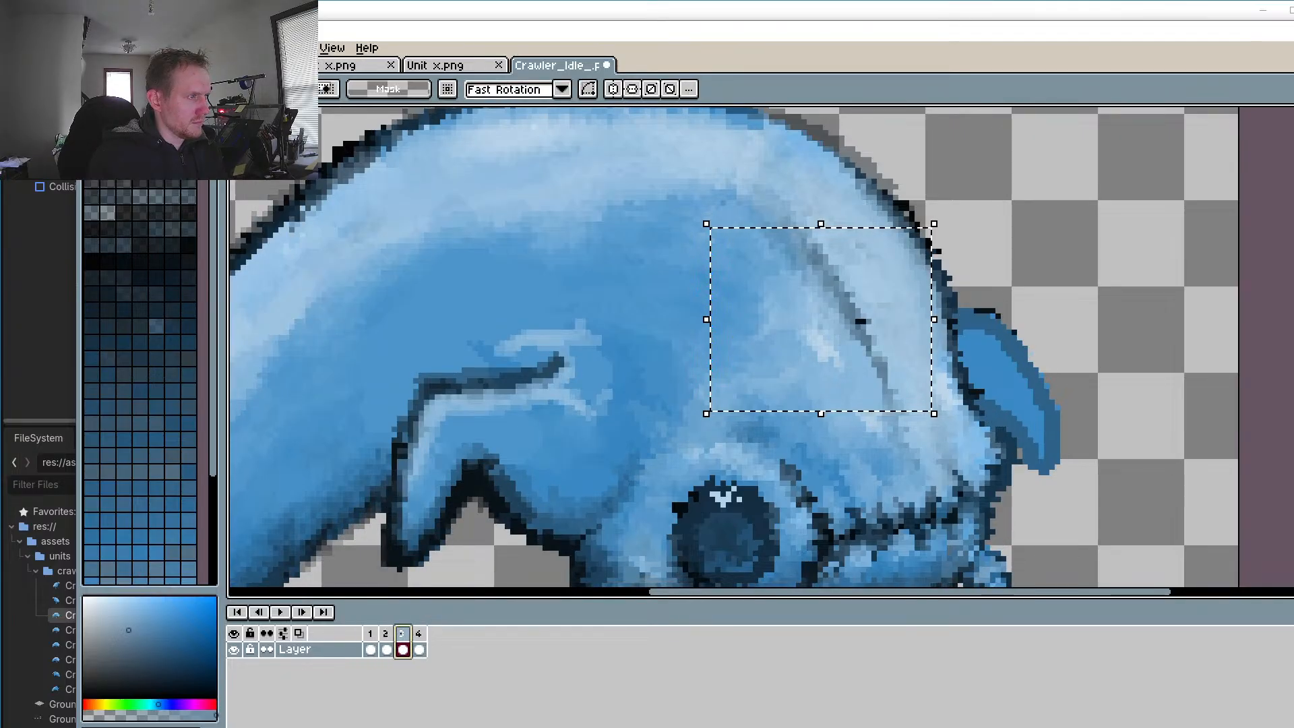
{"action": "key", "text": "ctrl+v"}
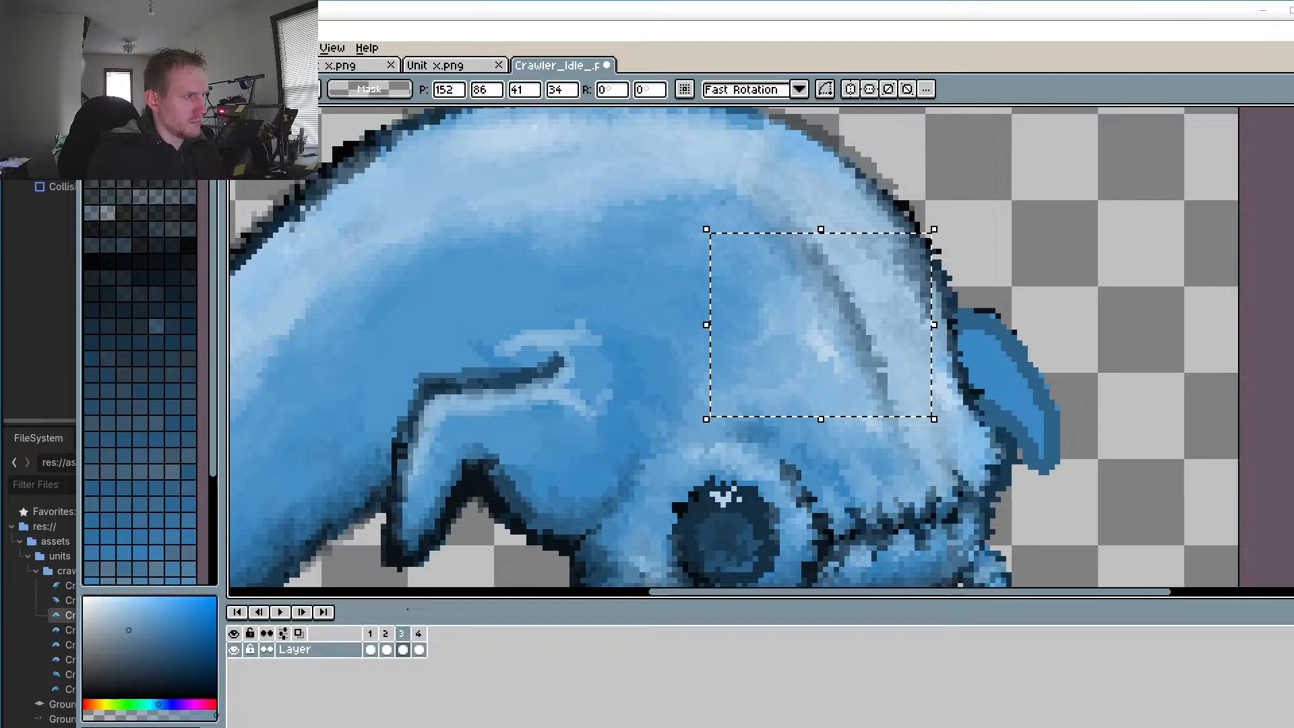
{"action": "left_click", "coordinate": [374, 631]}
{"action": "left_click", "coordinate": [386, 632]}
{"action": "left_click", "coordinate": [402, 632]}
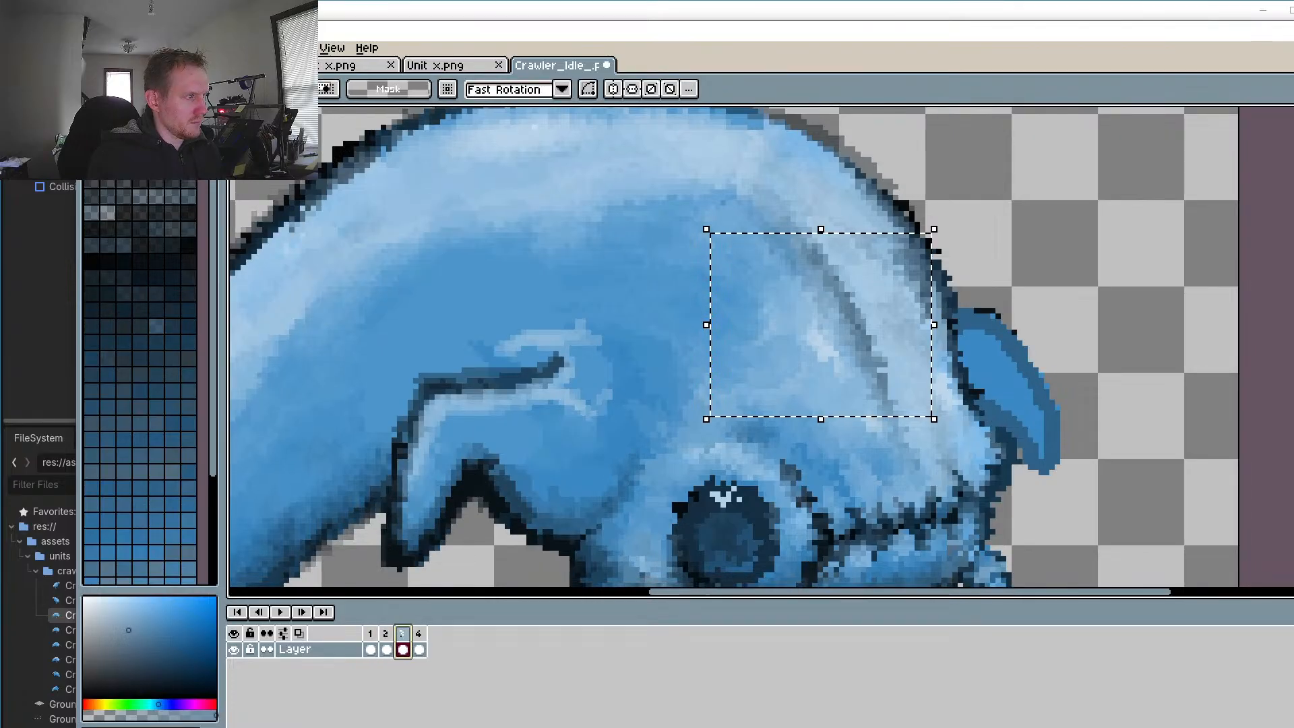
{"action": "key", "text": "ctrl+v"}
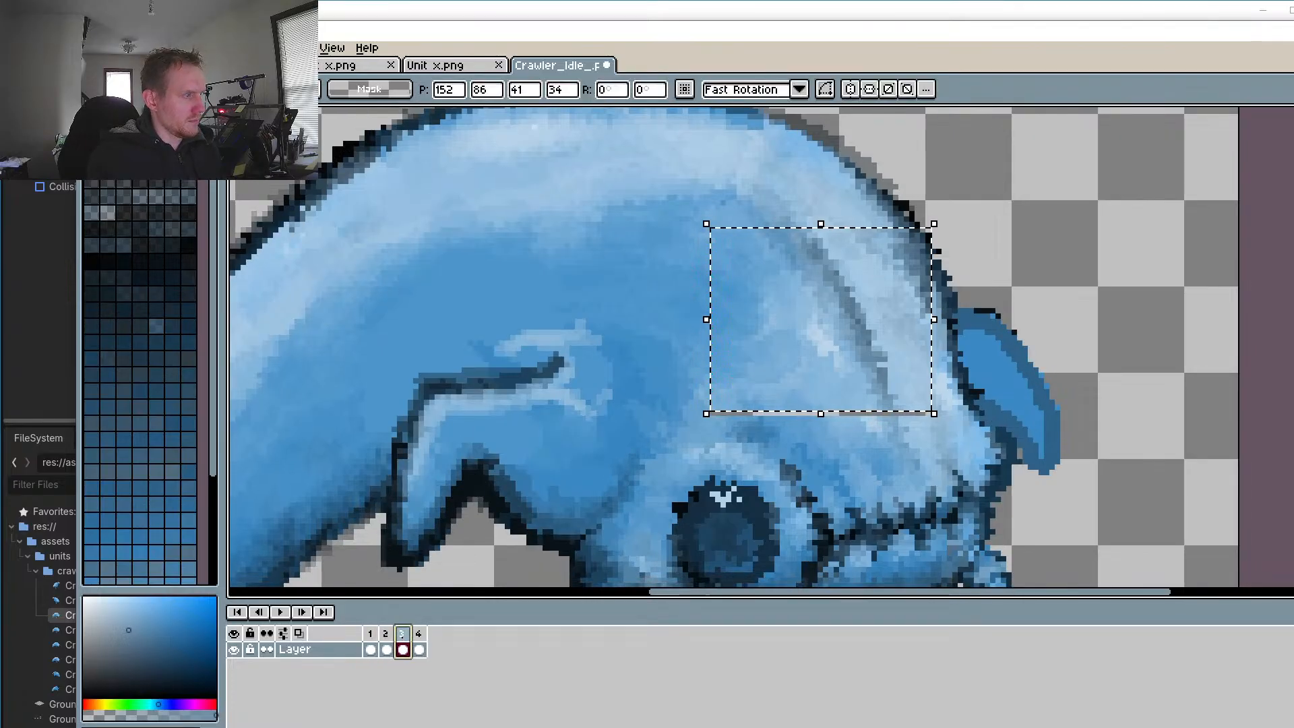
{"action": "left_click", "coordinate": [402, 634]}
{"action": "left_click", "coordinate": [998, 209]}
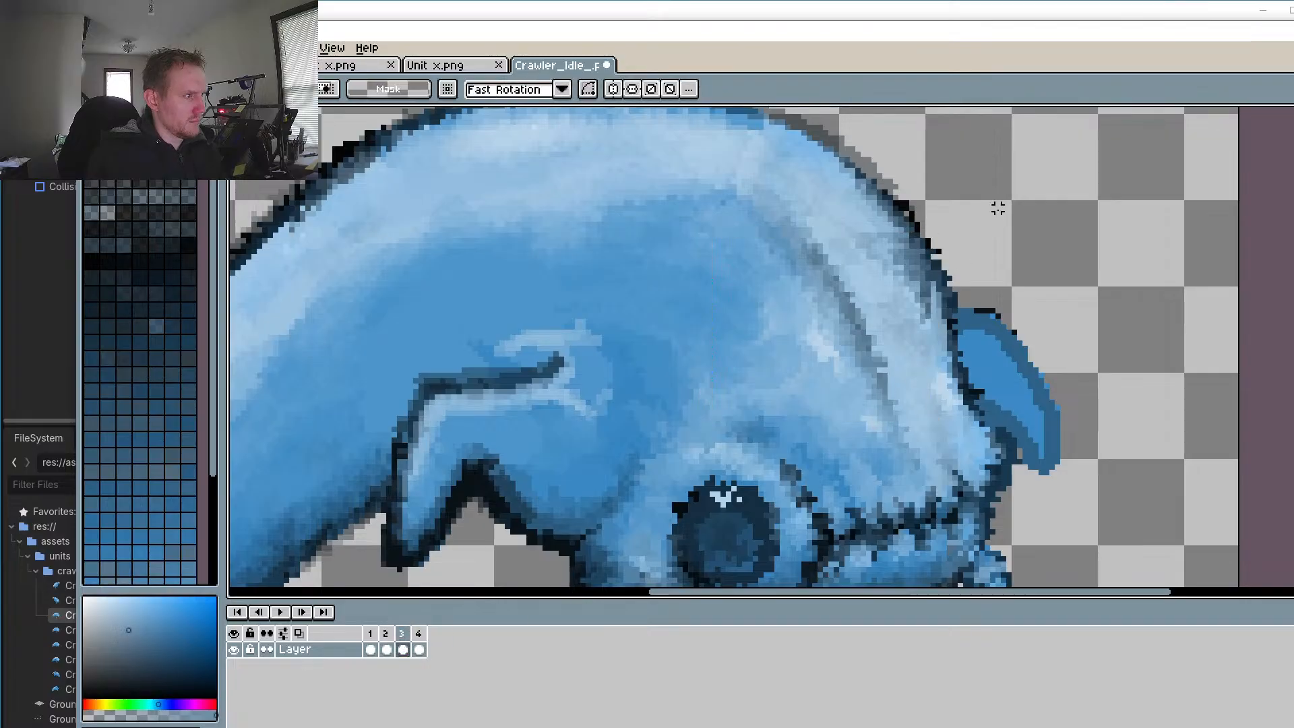
Step: Paste the crease area into frame 3 again, nudged up one pixel, and check its alignment against the neighbouring frames
{"action": "key", "text": "ctrl+v"}
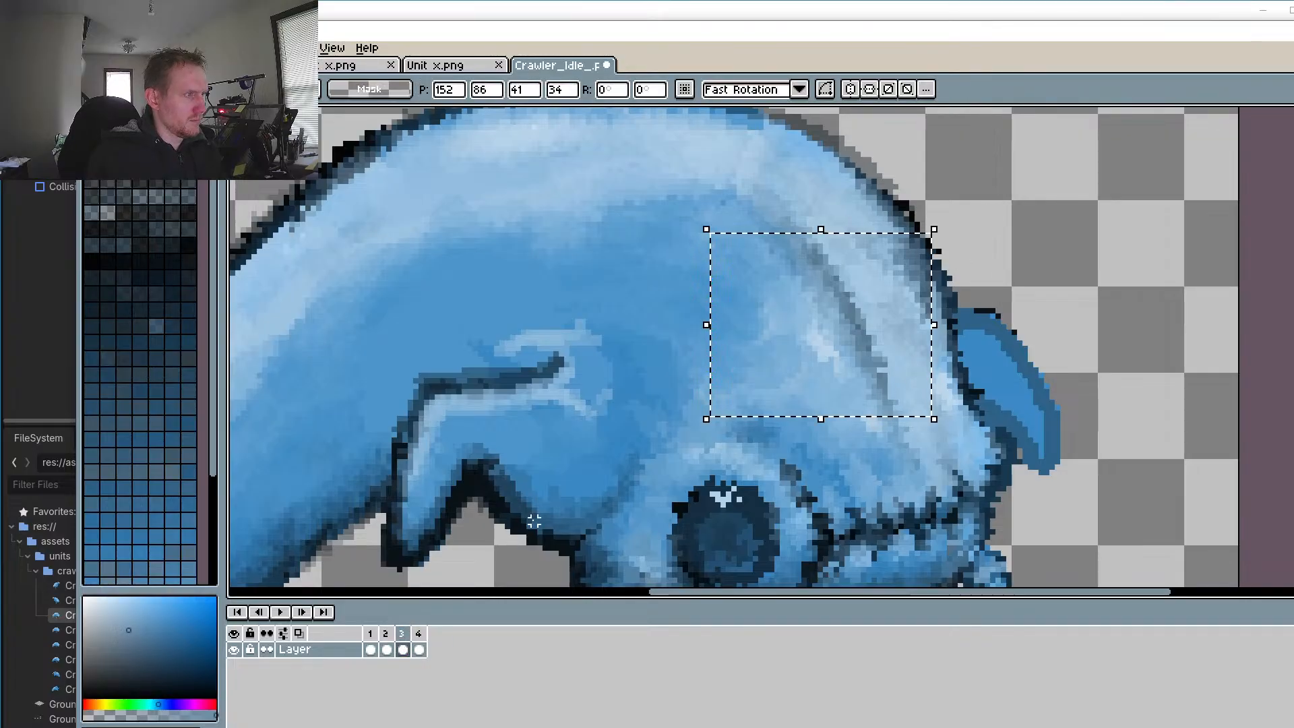
{"action": "left_click", "coordinate": [386, 649]}
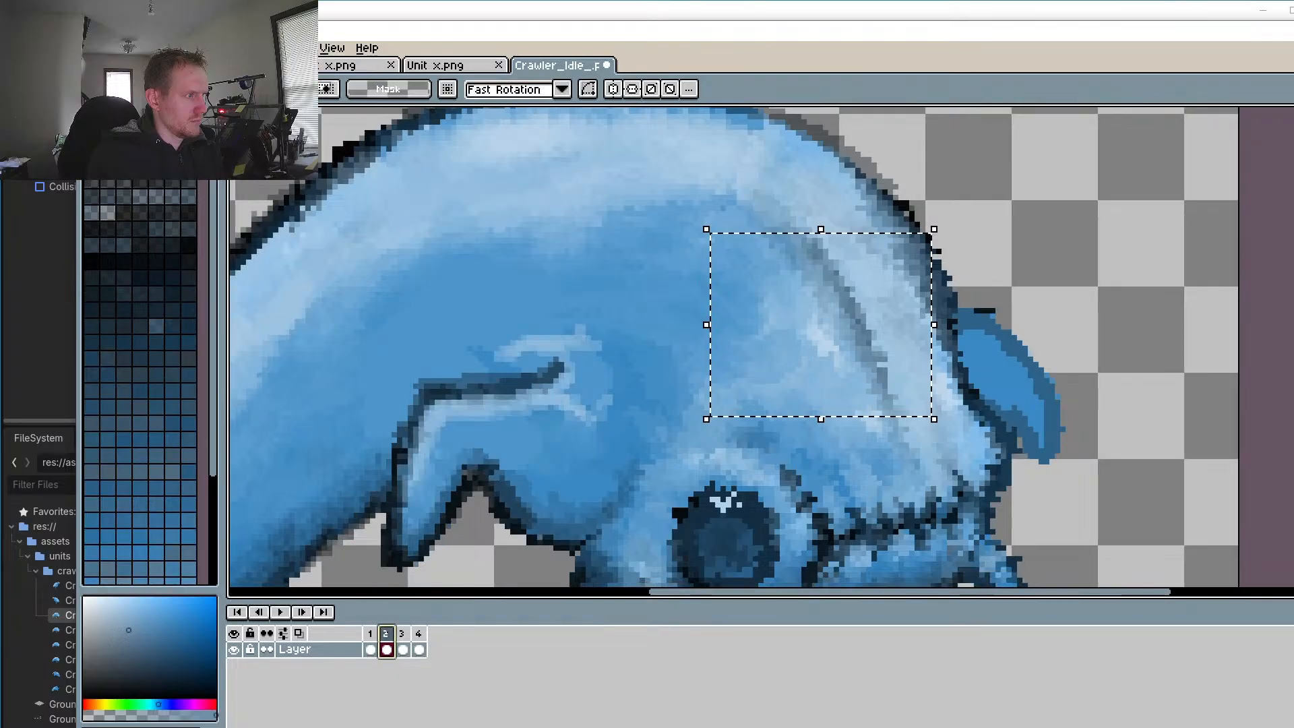
{"action": "left_click", "coordinate": [402, 649]}
{"action": "key", "text": "ctrl+v"}
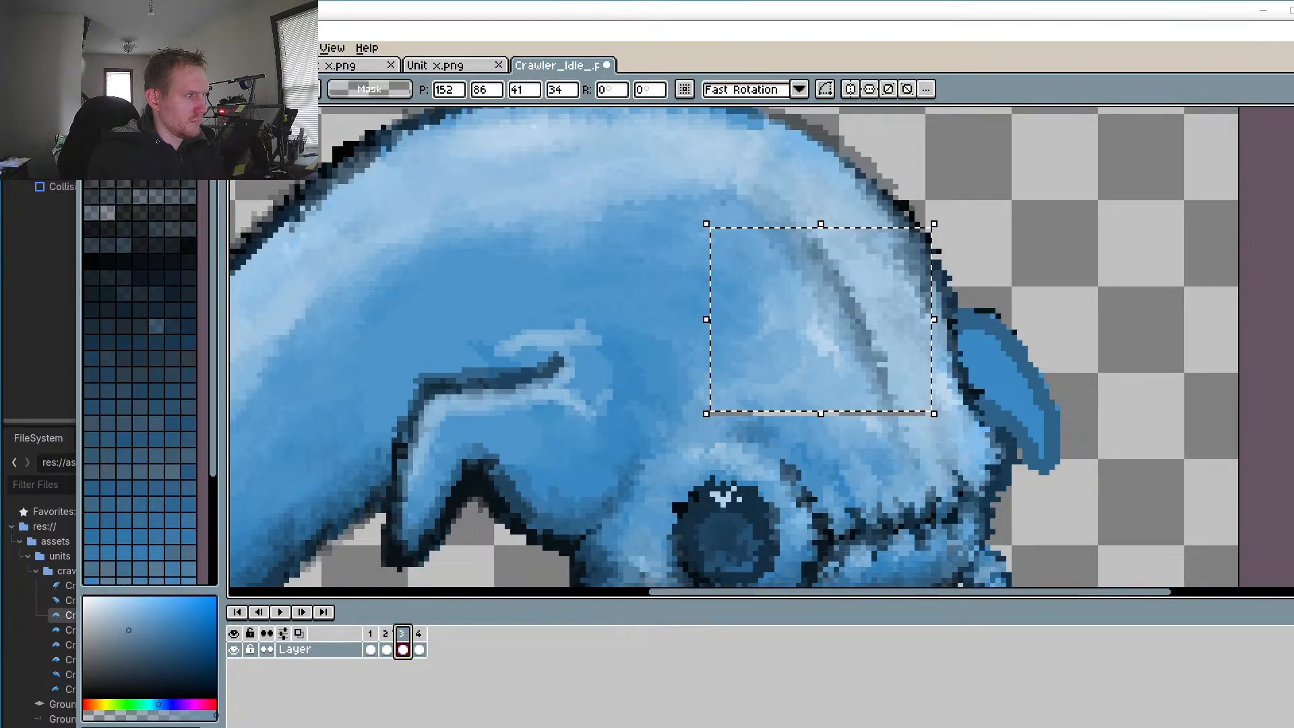
{"action": "left_click", "coordinate": [400, 632]}
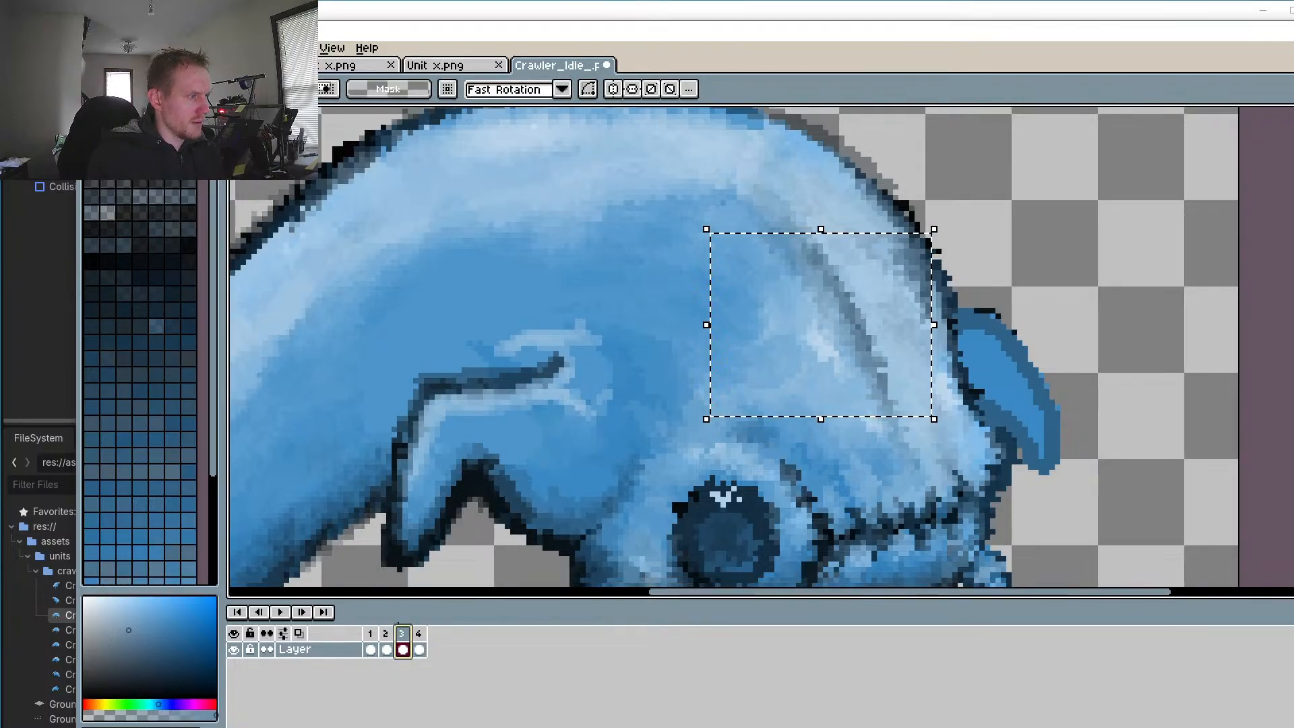
{"action": "key", "text": "ctrl+shift+a"}
{"action": "key", "text": "ctrl+v"}
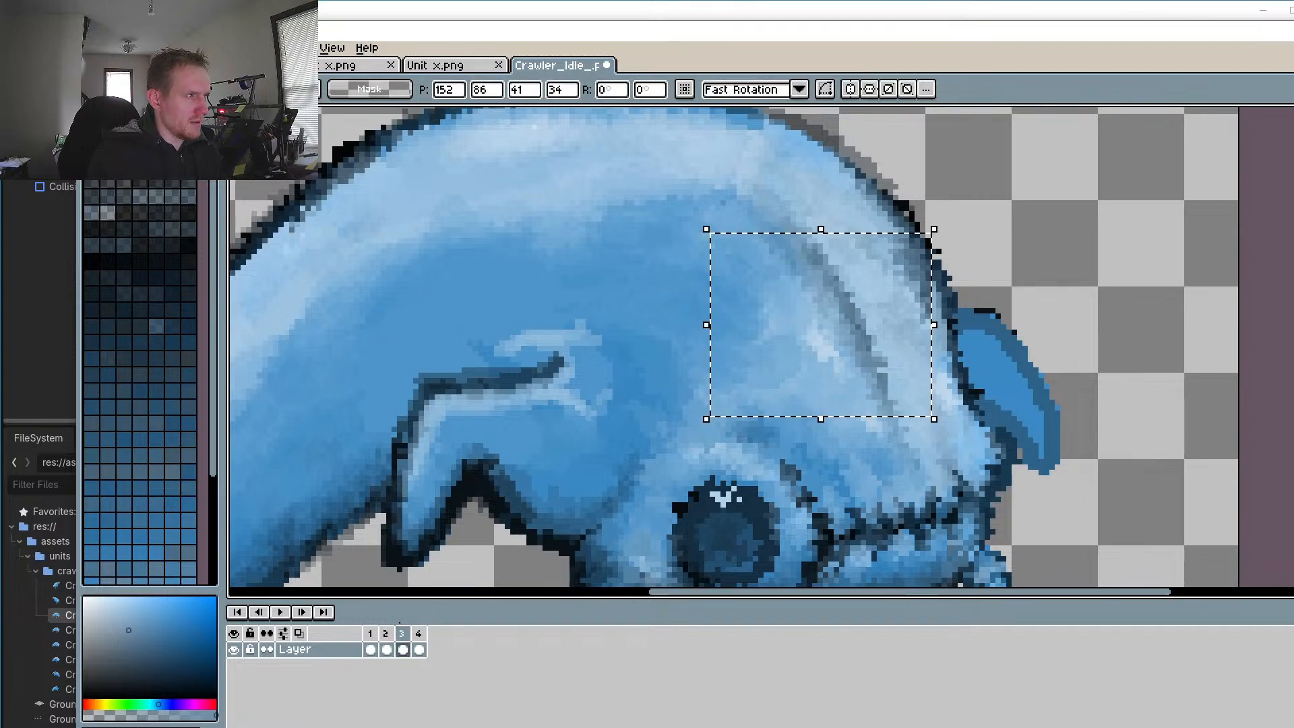
{"action": "left_click", "coordinate": [405, 632]}
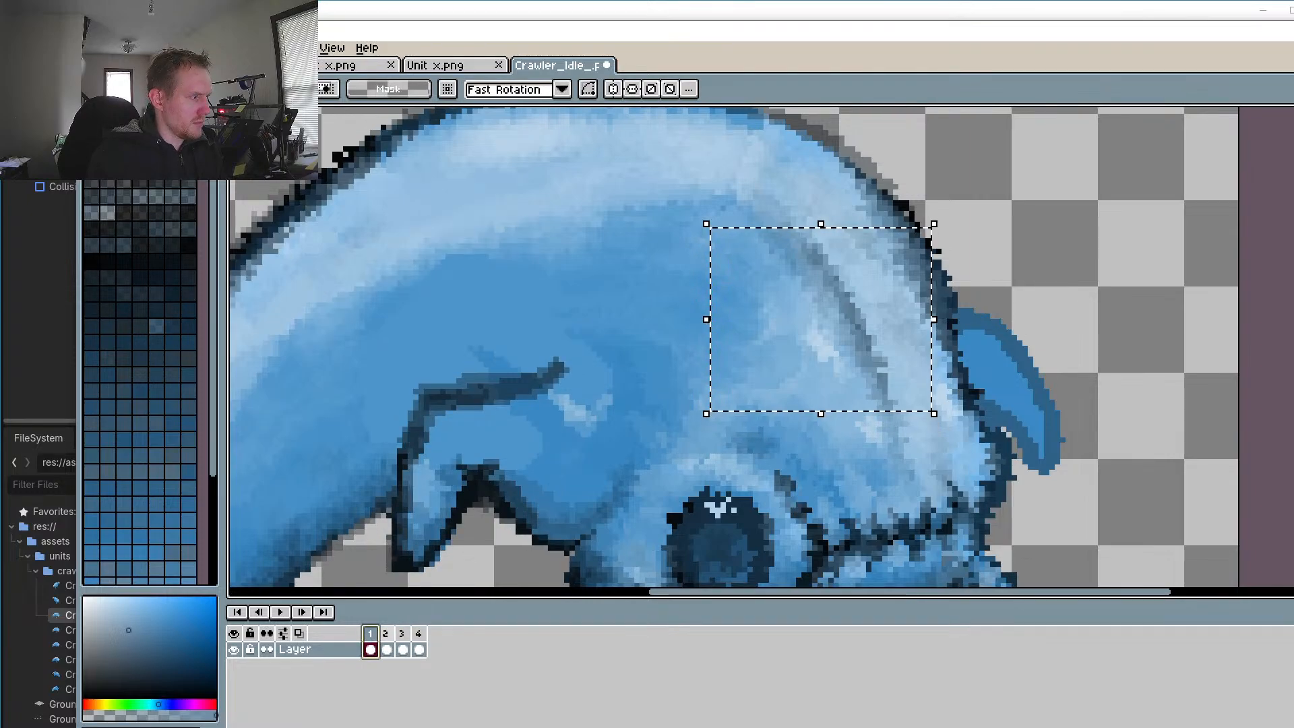
Step: Paste the copied crease area over the stray black pixels in frame 4 and return to frame 1
{"action": "left_click", "coordinate": [419, 634]}
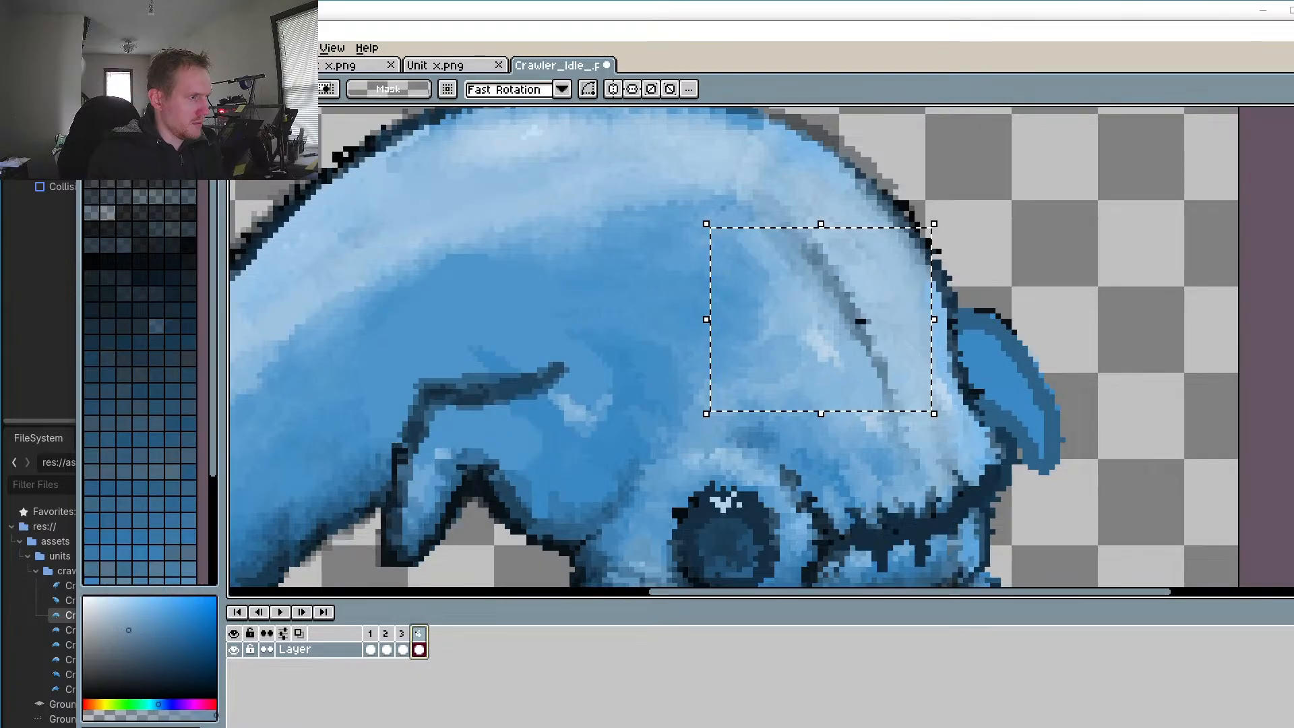
{"action": "key", "text": "ctrl+v"}
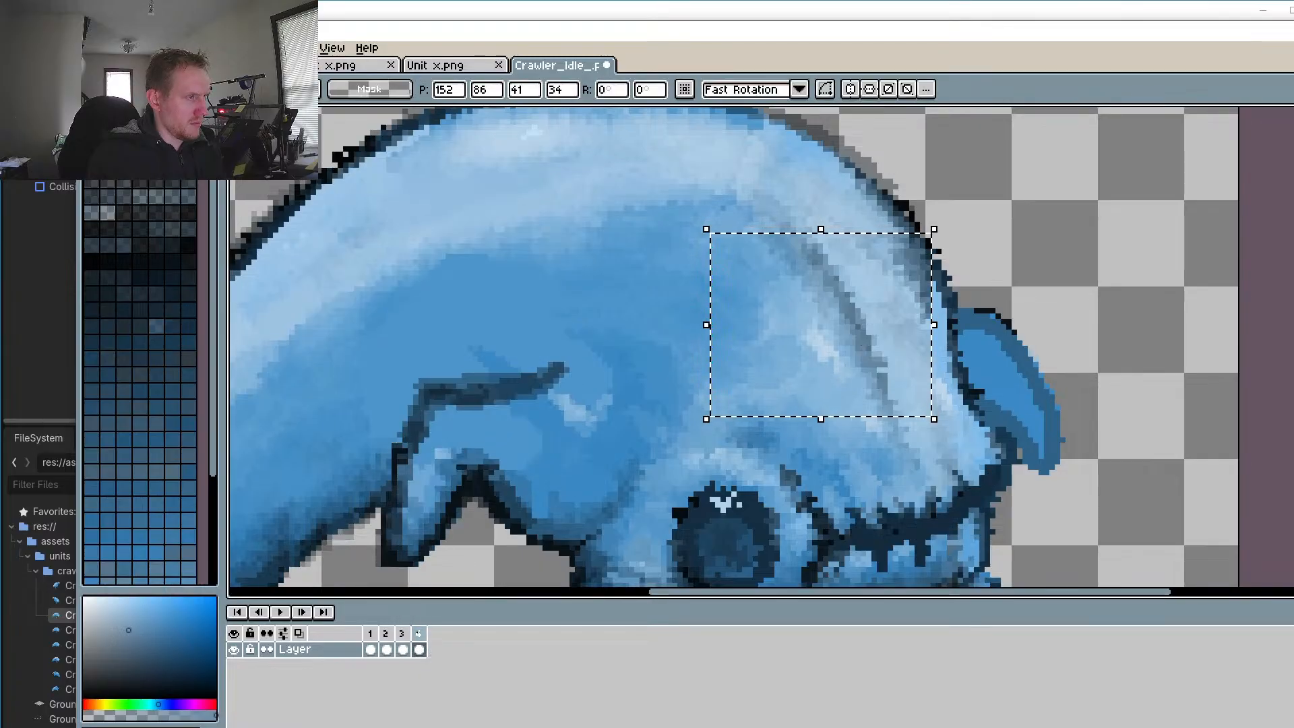
{"action": "left_click", "coordinate": [370, 633]}
Step: Play the idle animation and examine the whole crawler for differences in the crease, mouth and outline between frames
{"action": "left_click", "coordinate": [283, 611]}
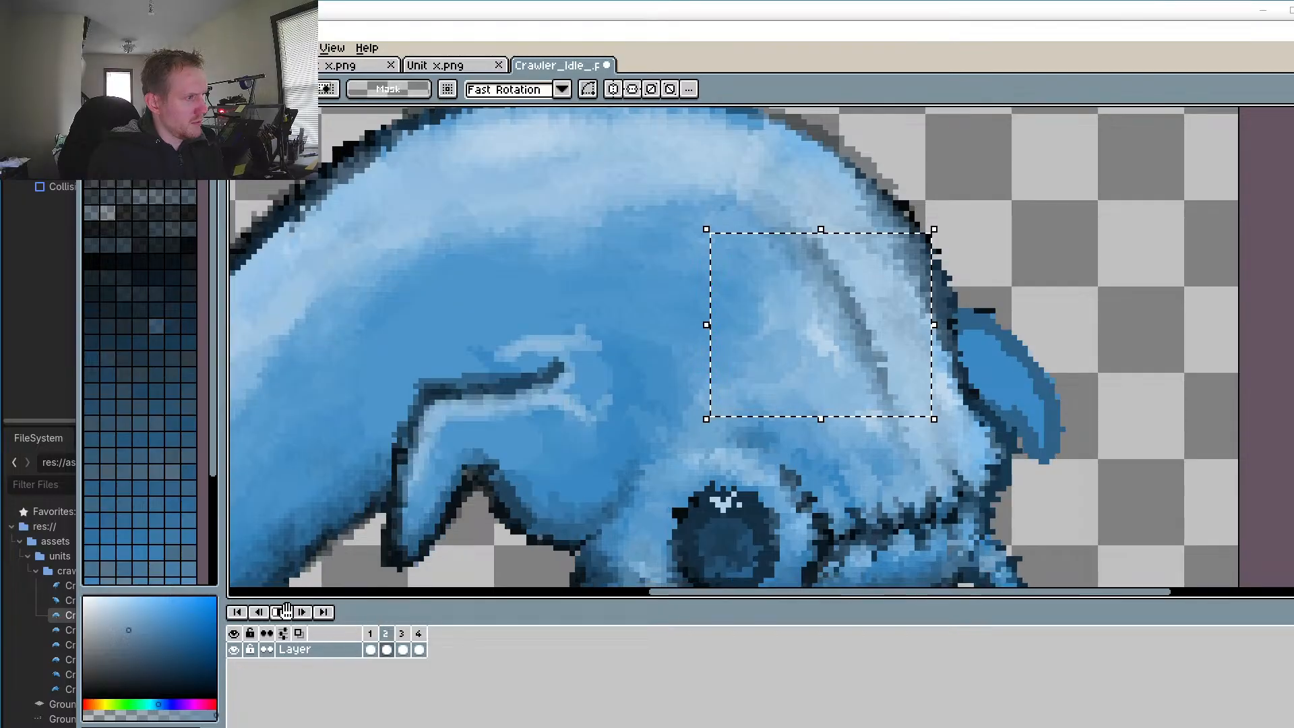
{"action": "scroll", "coordinate": [543, 477], "scroll_direction": "down", "scroll_amount": 3}
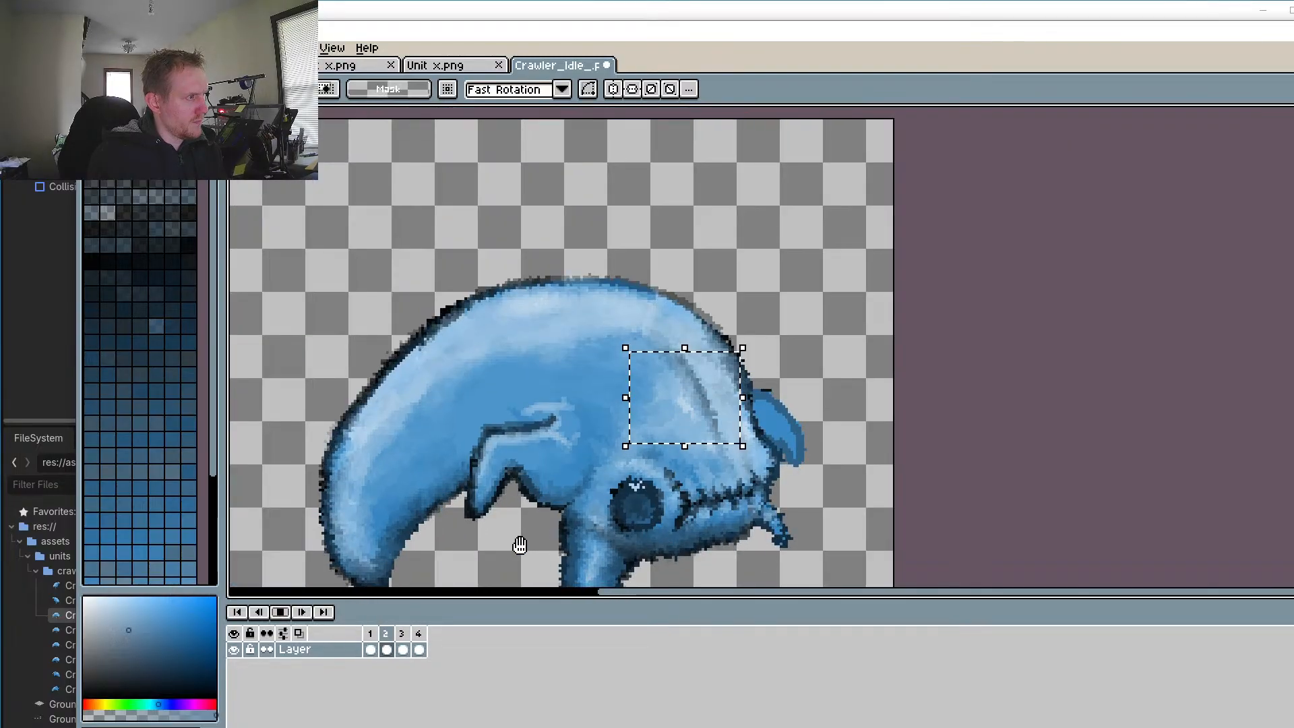
{"action": "left_click_drag", "start_coordinate": [431, 502], "coordinate": [482, 438]}
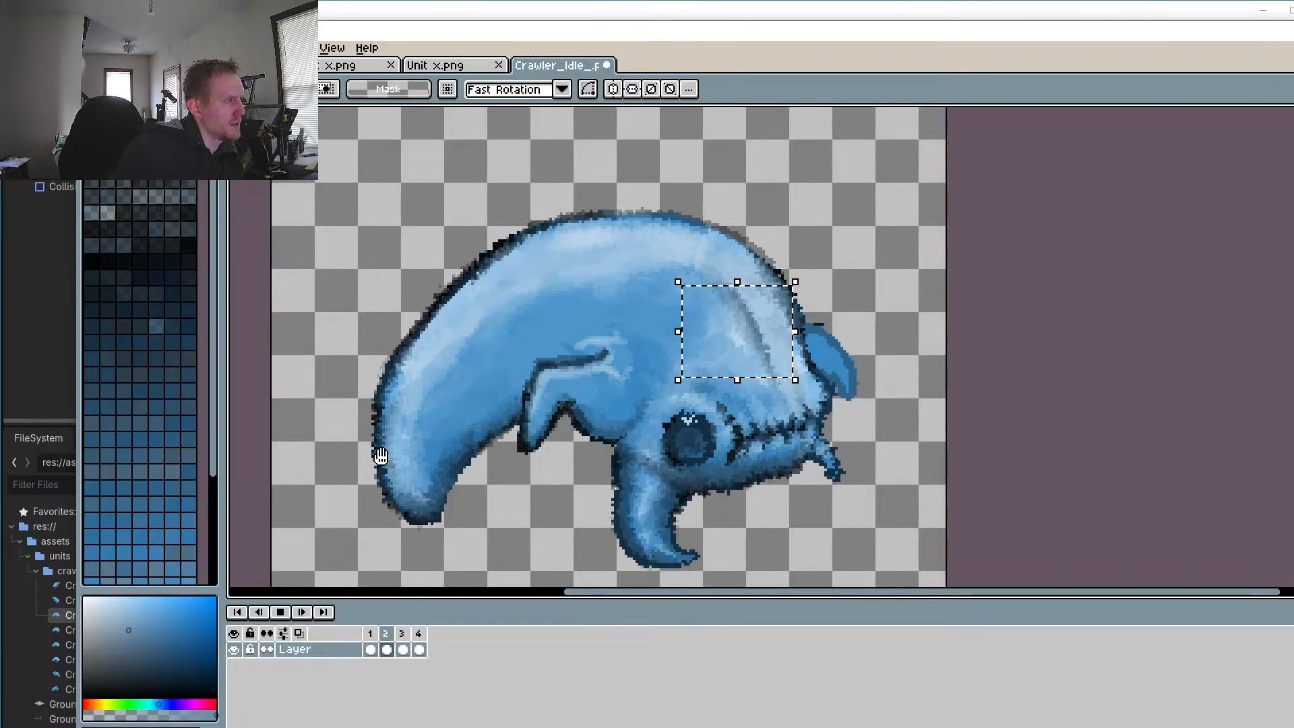
{"action": "left_click", "coordinate": [280, 611]}
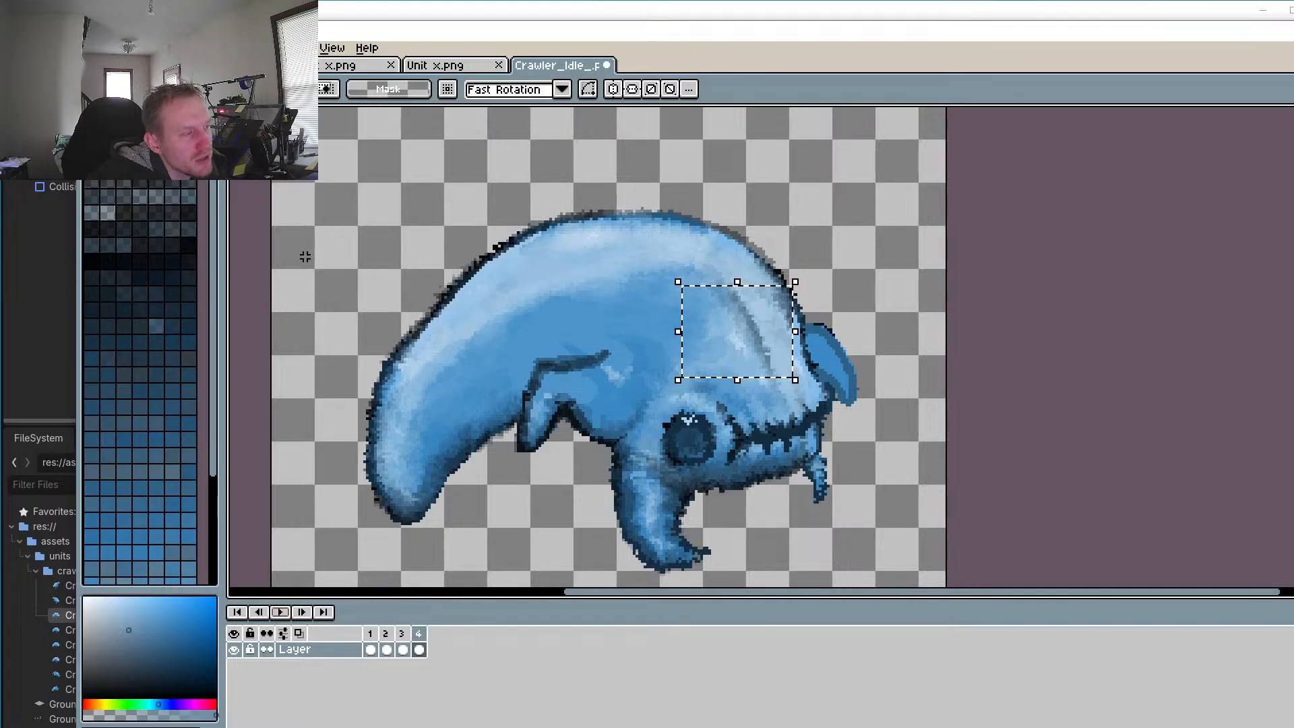
{"action": "scroll", "coordinate": [708, 480], "scroll_direction": "up", "scroll_amount": 2}
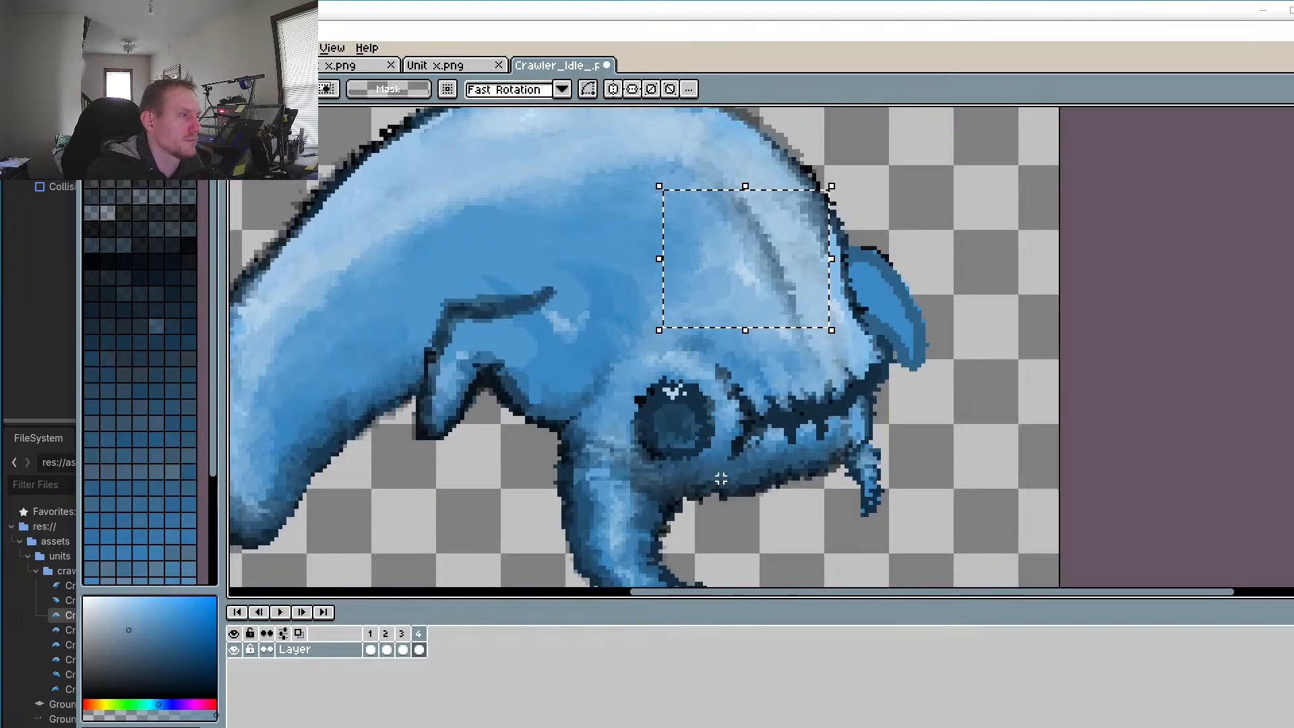
{"action": "scroll", "coordinate": [879, 468], "scroll_direction": "down", "scroll_amount": 2}
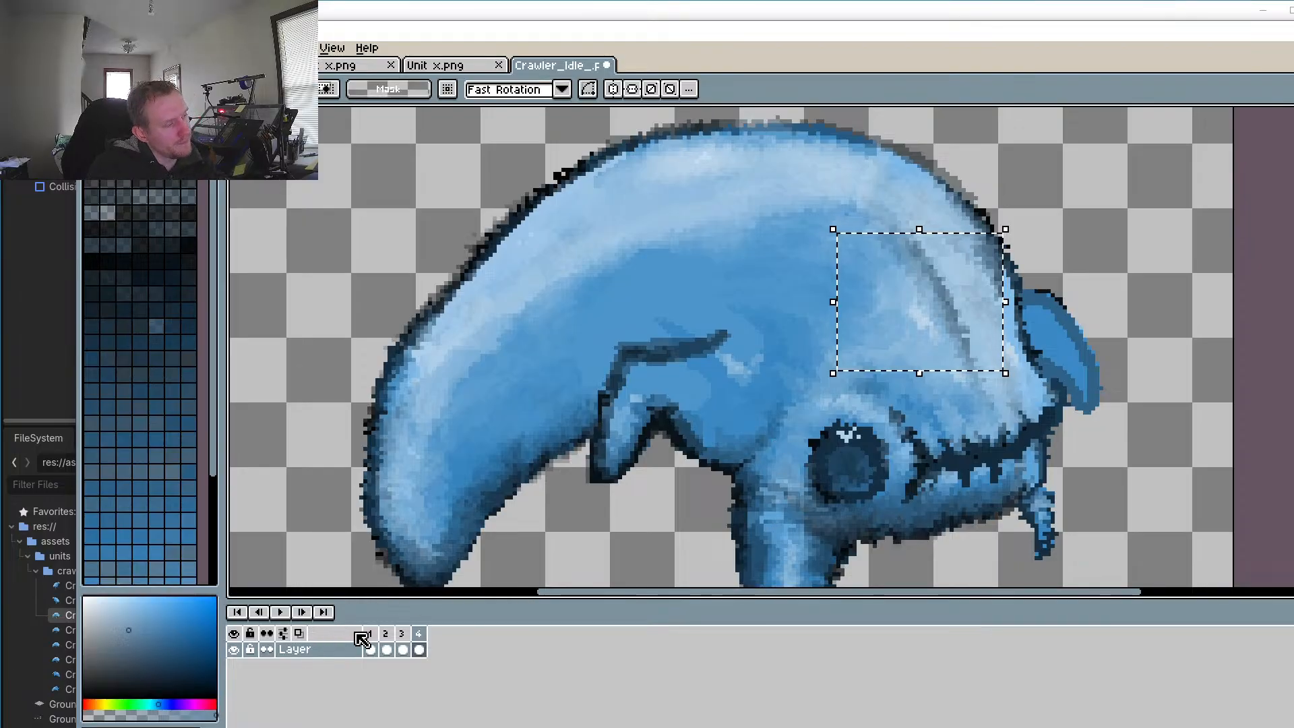
{"action": "left_click", "coordinate": [280, 612]}
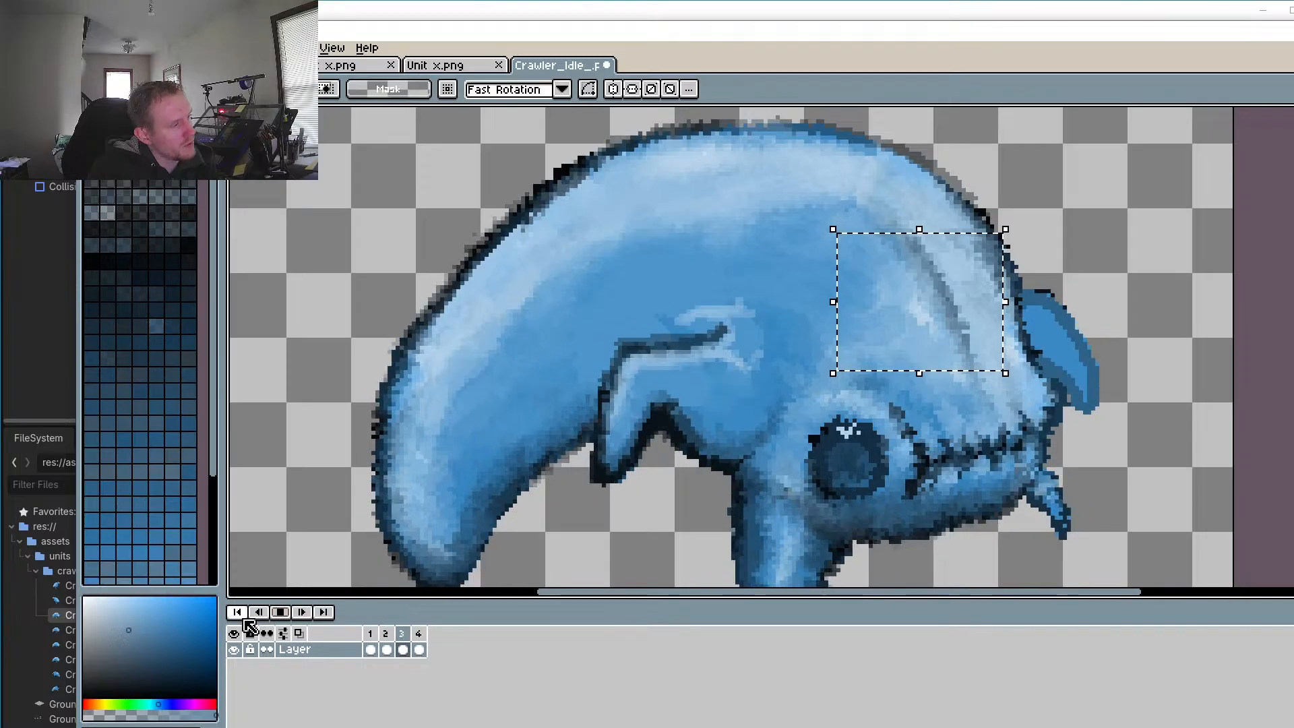
Step: Stop the idle animation playback and save the crawler sprite file
{"action": "left_click", "coordinate": [280, 613]}
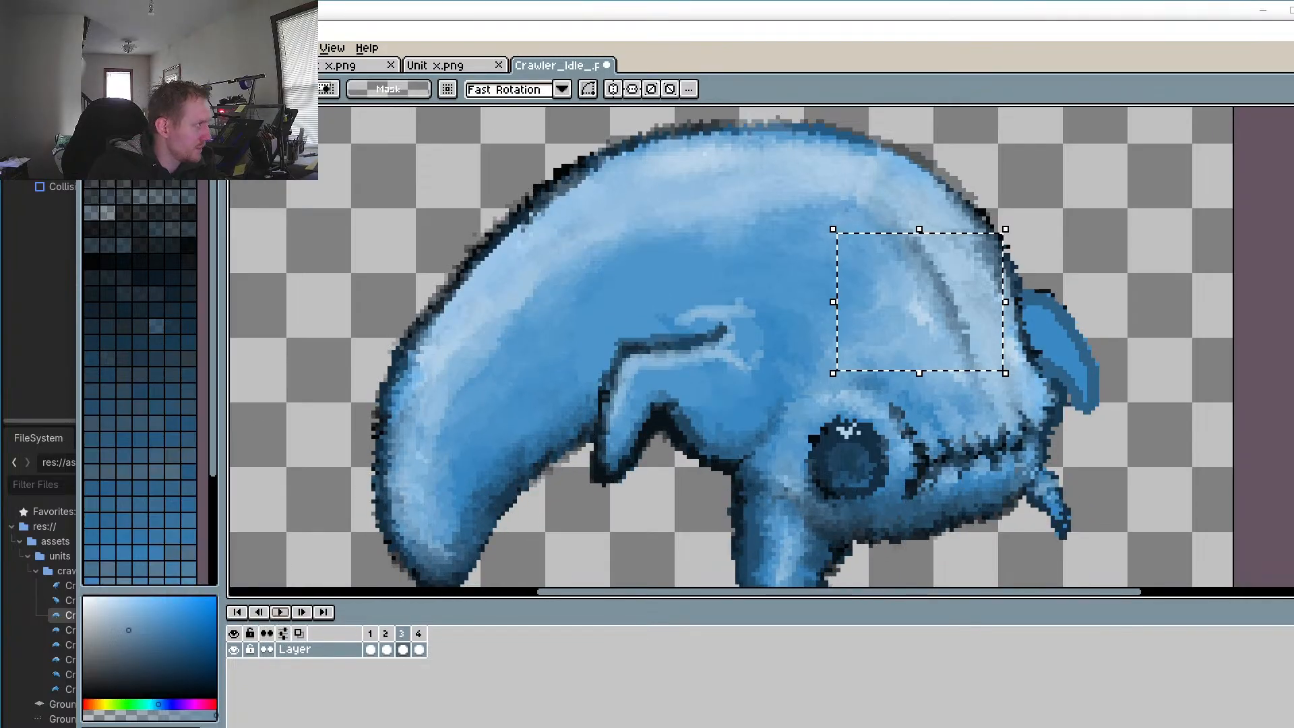
{"action": "left_click", "coordinate": [92, 47]}
{"action": "left_click", "coordinate": [108, 116]}
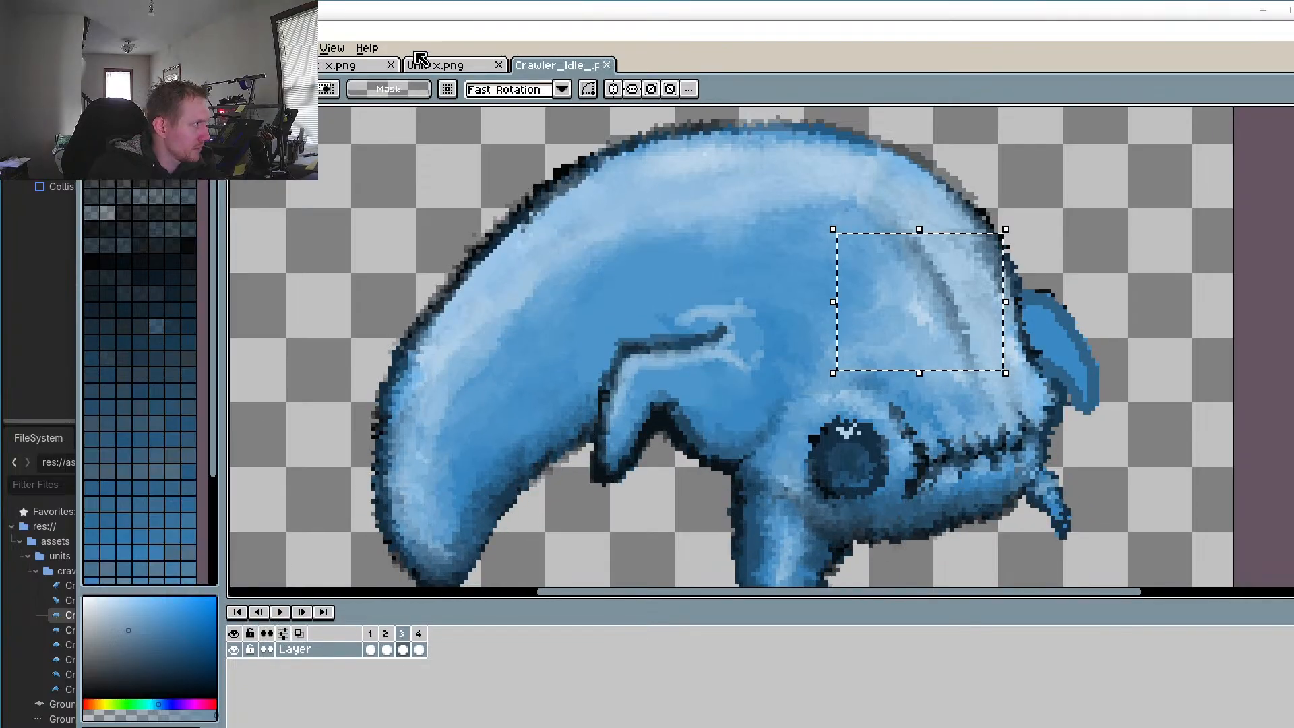
Step: Switch to the running Godot game, bring its whole window into view, and override the game camera for a closer look at the crawler
{"action": "left_click", "coordinate": [471, 15]}
{"action": "left_click", "coordinate": [1126, 35]}
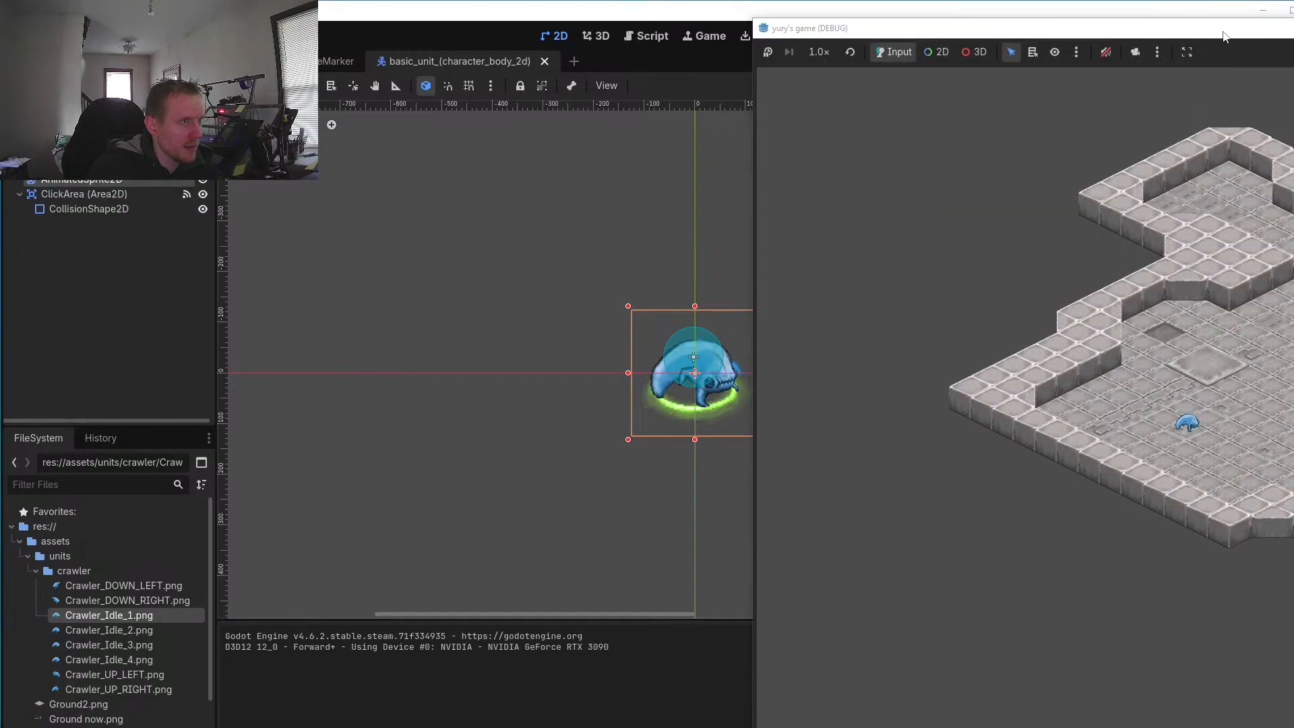
{"action": "left_click_drag", "start_coordinate": [1218, 34], "coordinate": [725, 44]}
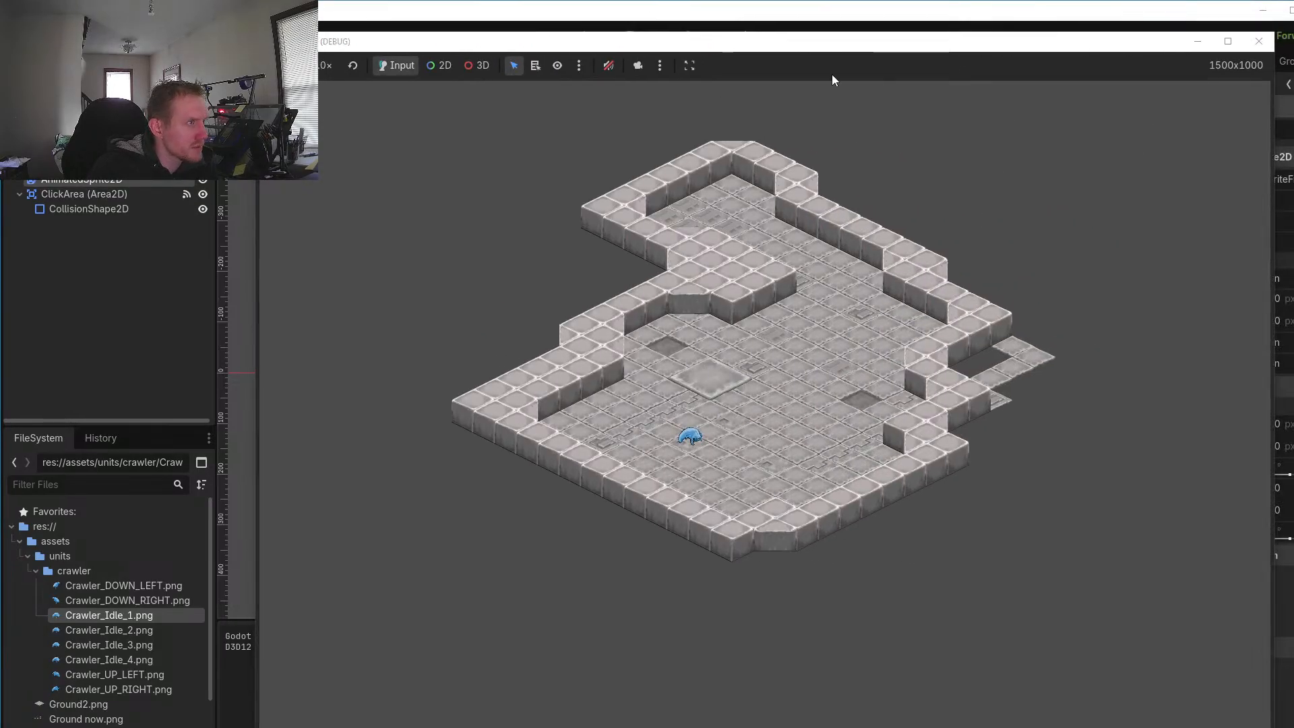
{"action": "left_click", "coordinate": [637, 67]}
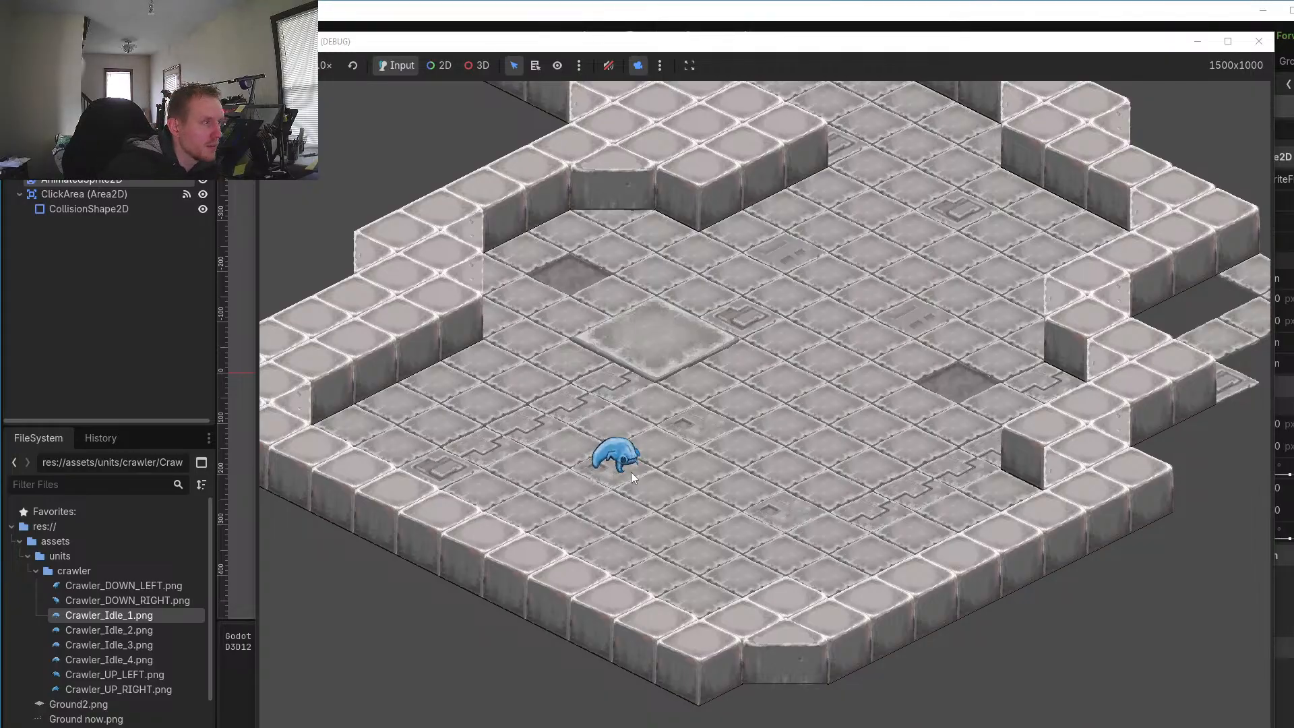
Step: Select the crawler in the game and walk it to various floor tiles, examining its idle and directional sprites
{"action": "left_click", "coordinate": [629, 445]}
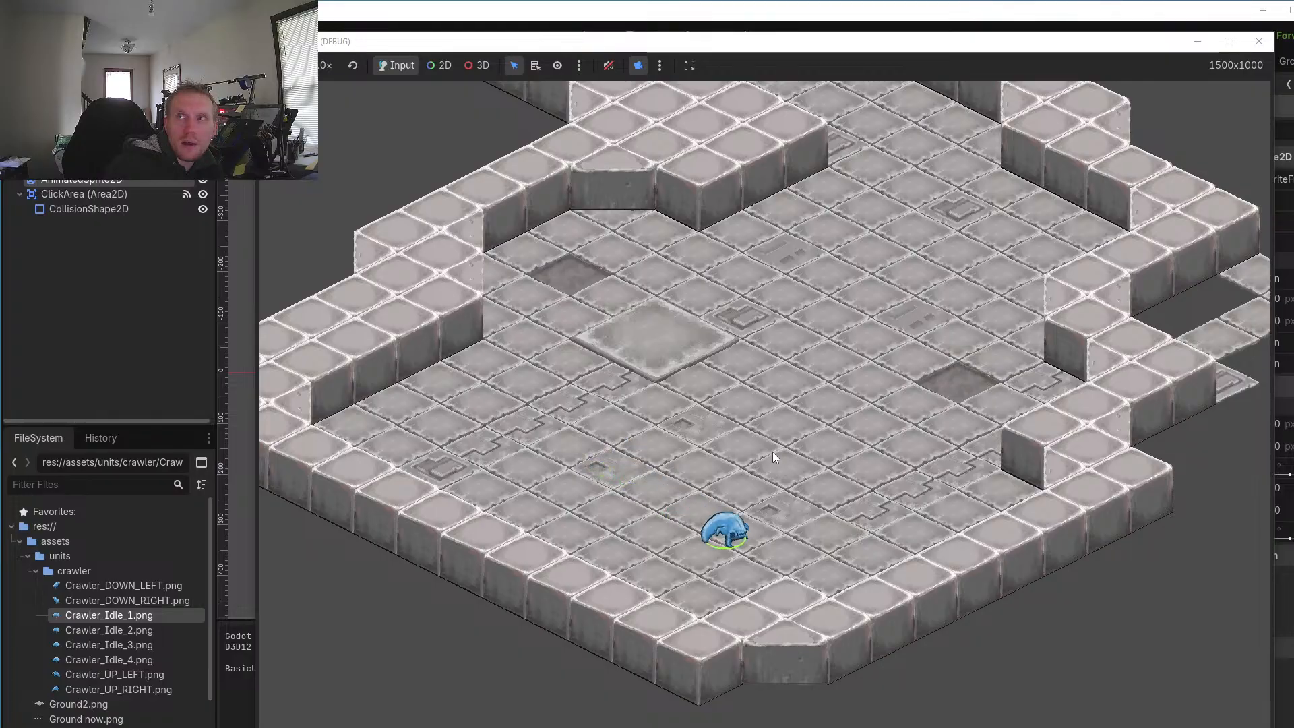
{"action": "left_click", "coordinate": [794, 455]}
{"action": "left_click", "coordinate": [620, 427]}
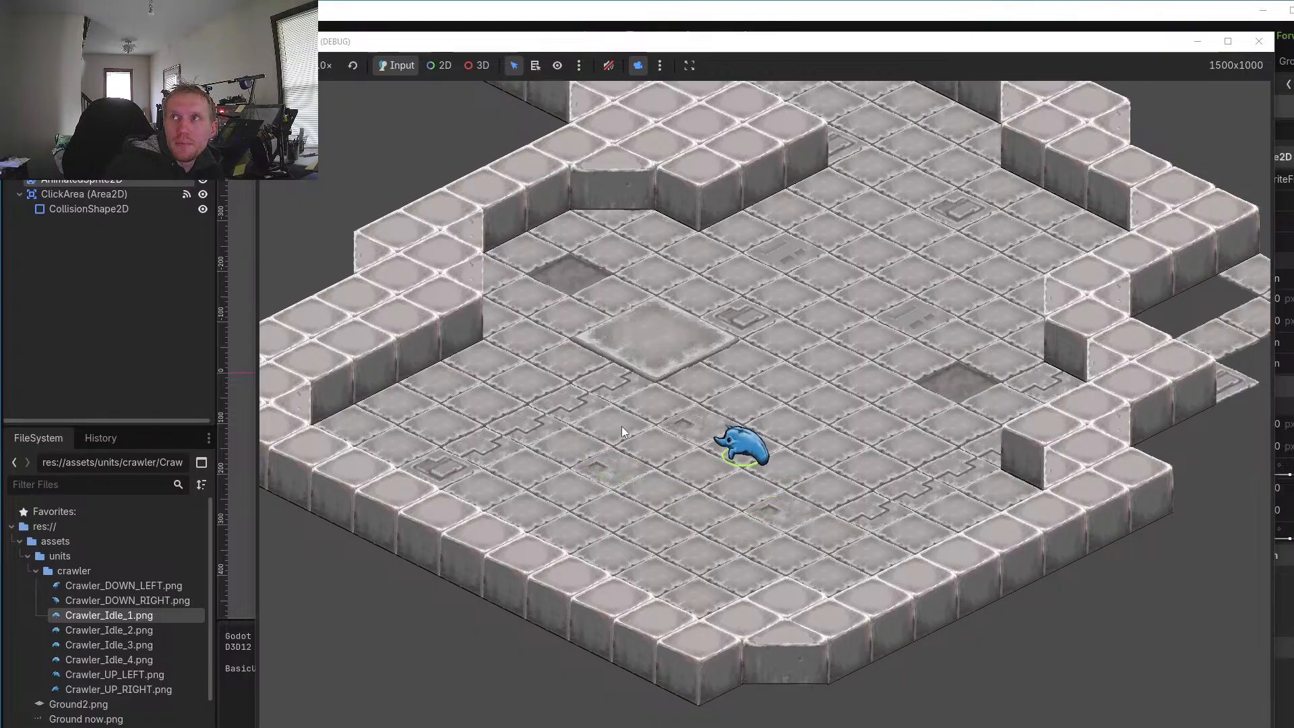
{"action": "left_click", "coordinate": [674, 559]}
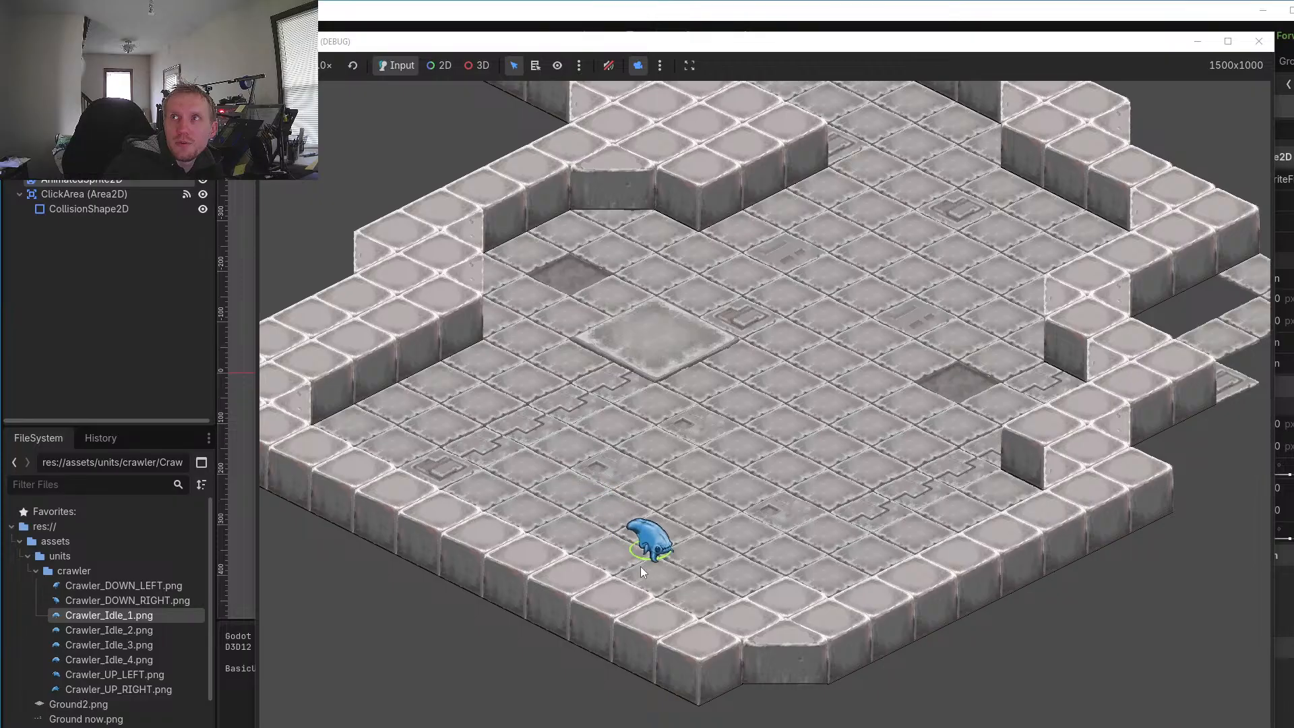
{"action": "left_click", "coordinate": [649, 396]}
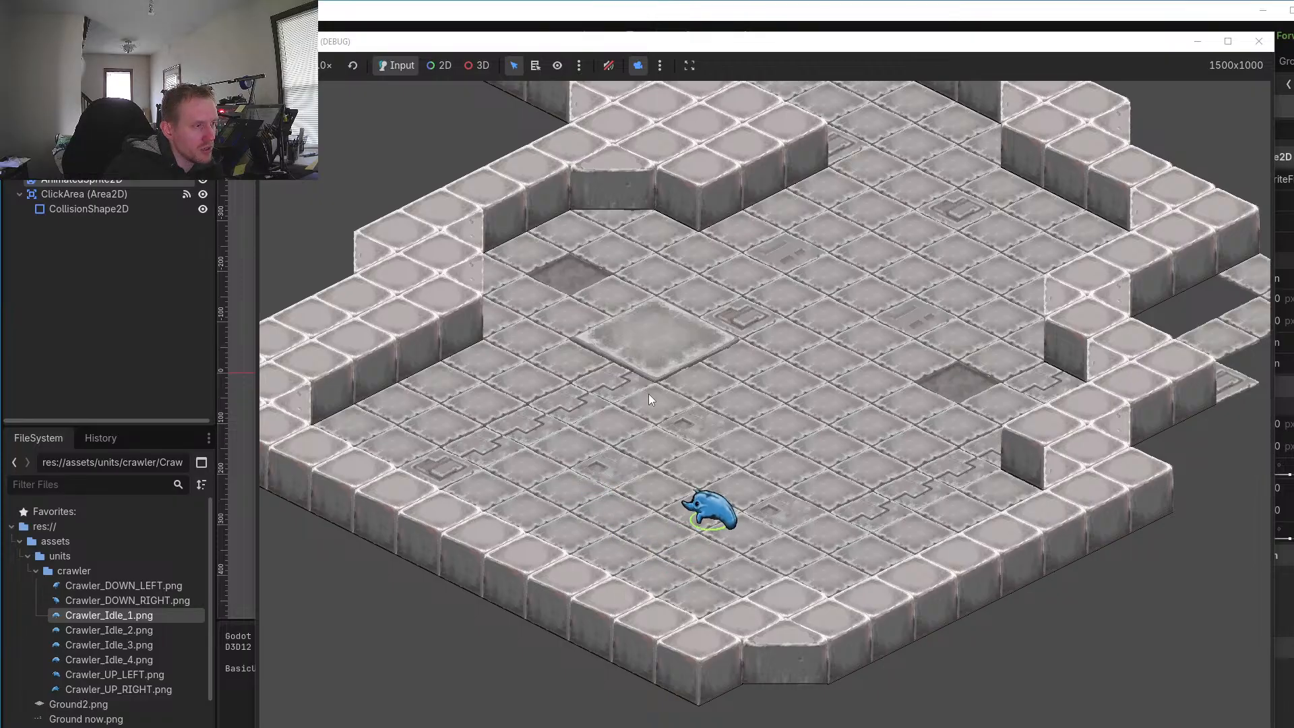
{"action": "left_click", "coordinate": [729, 483]}
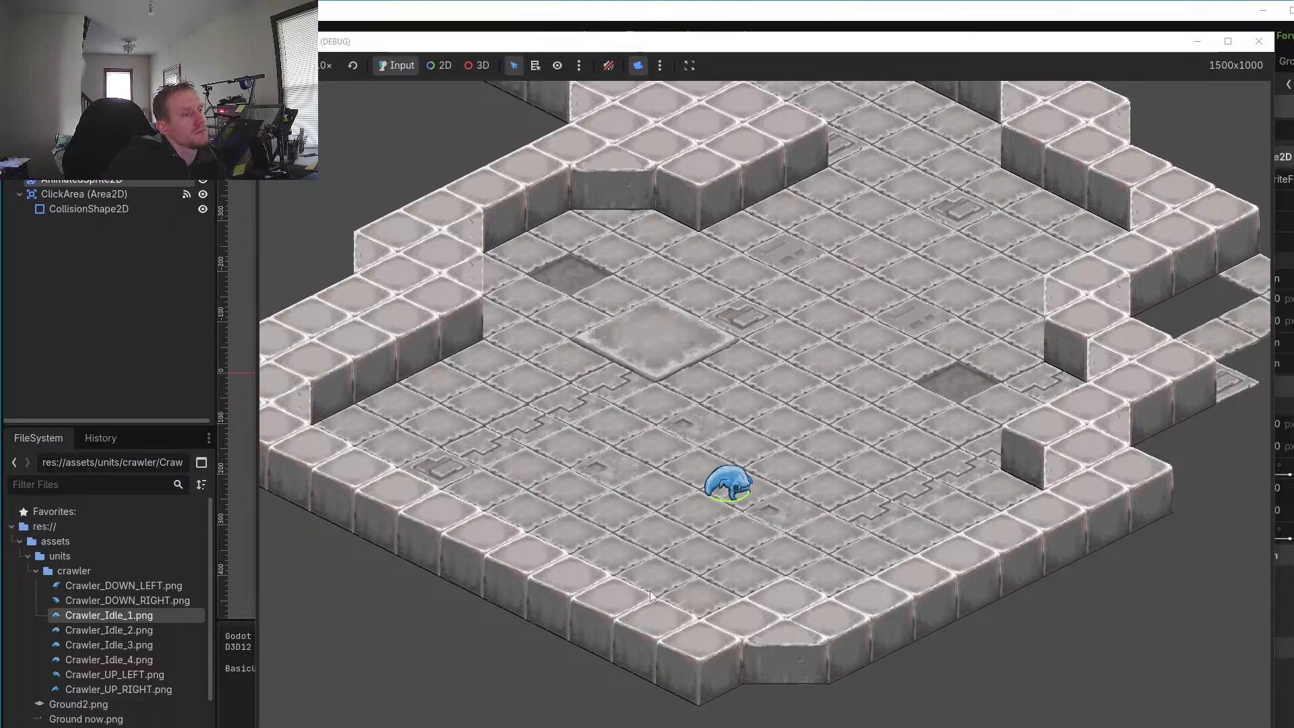
{"action": "left_click", "coordinate": [609, 386]}
{"action": "left_click", "coordinate": [759, 367]}
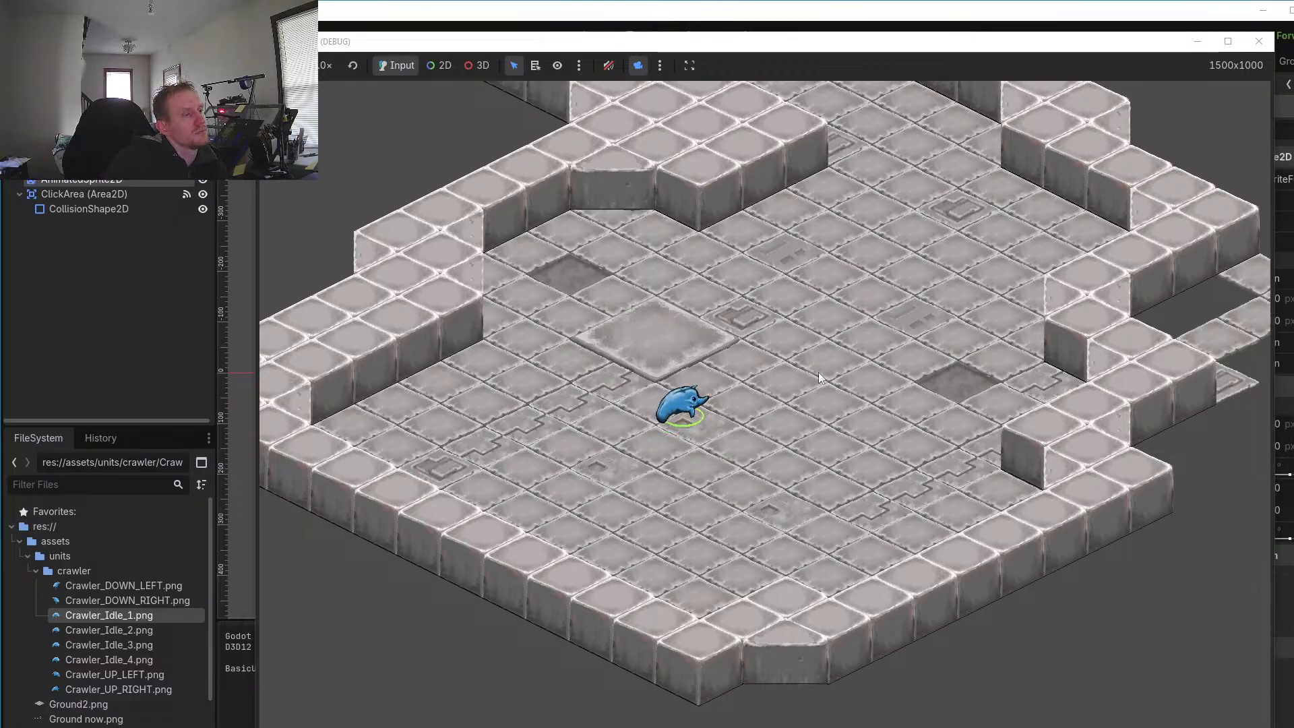
{"action": "left_click", "coordinate": [852, 470]}
{"action": "left_click", "coordinate": [729, 496]}
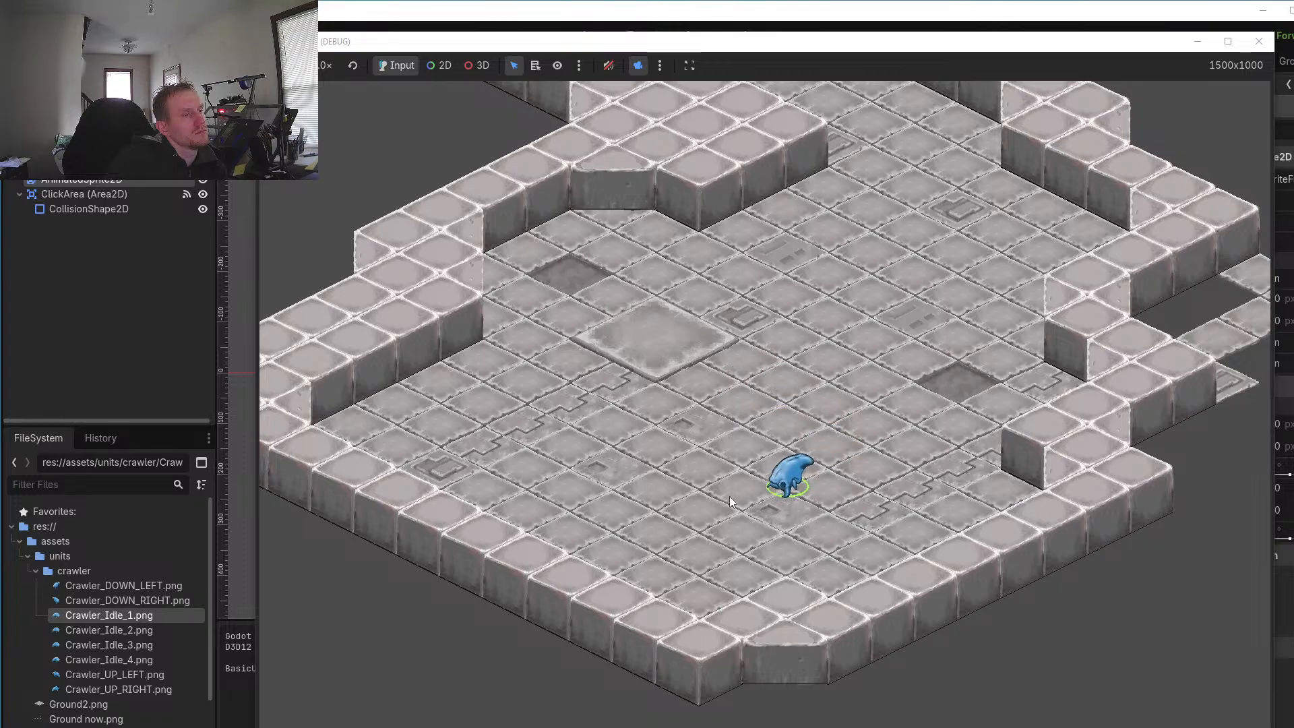
{"action": "left_click", "coordinate": [653, 420]}
{"action": "left_click", "coordinate": [761, 386]}
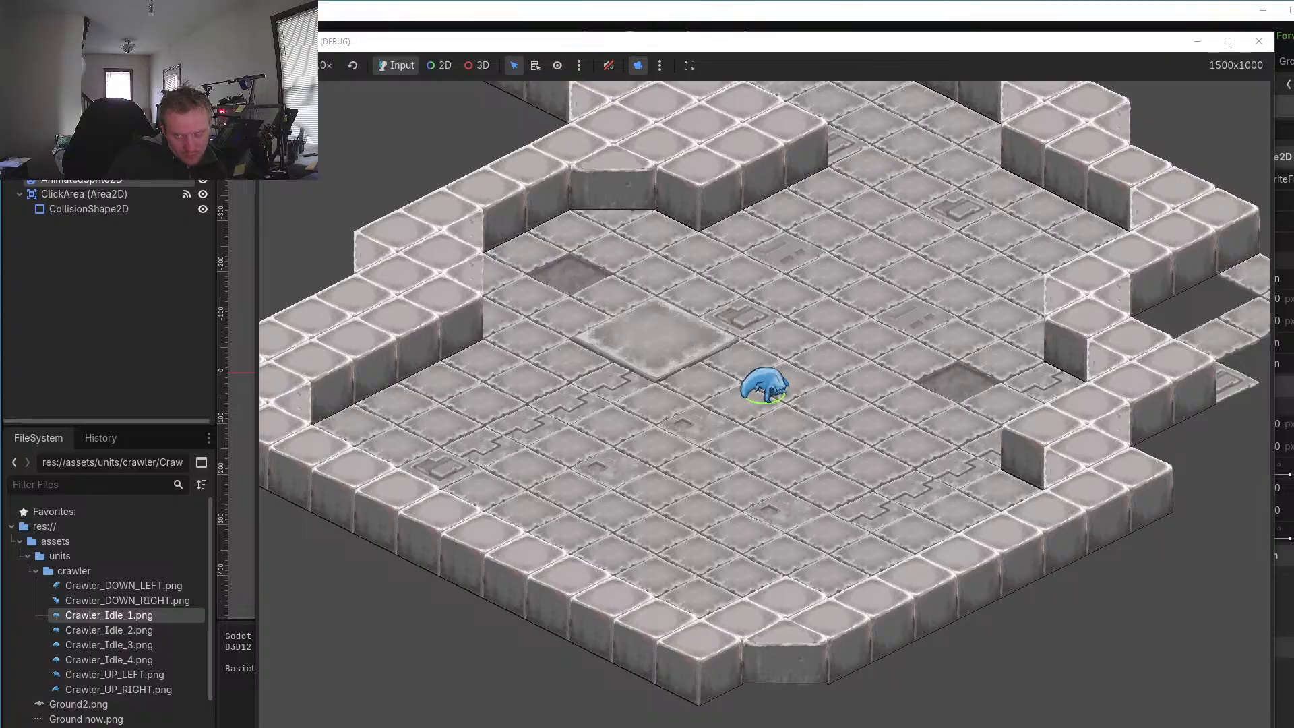
Step: Switch back to Aseprite, touch up a pixel where the fin meets the head in frame 1 with the sampled dark blue, and clear the selection
{"action": "key", "text": "alt+Tab"}
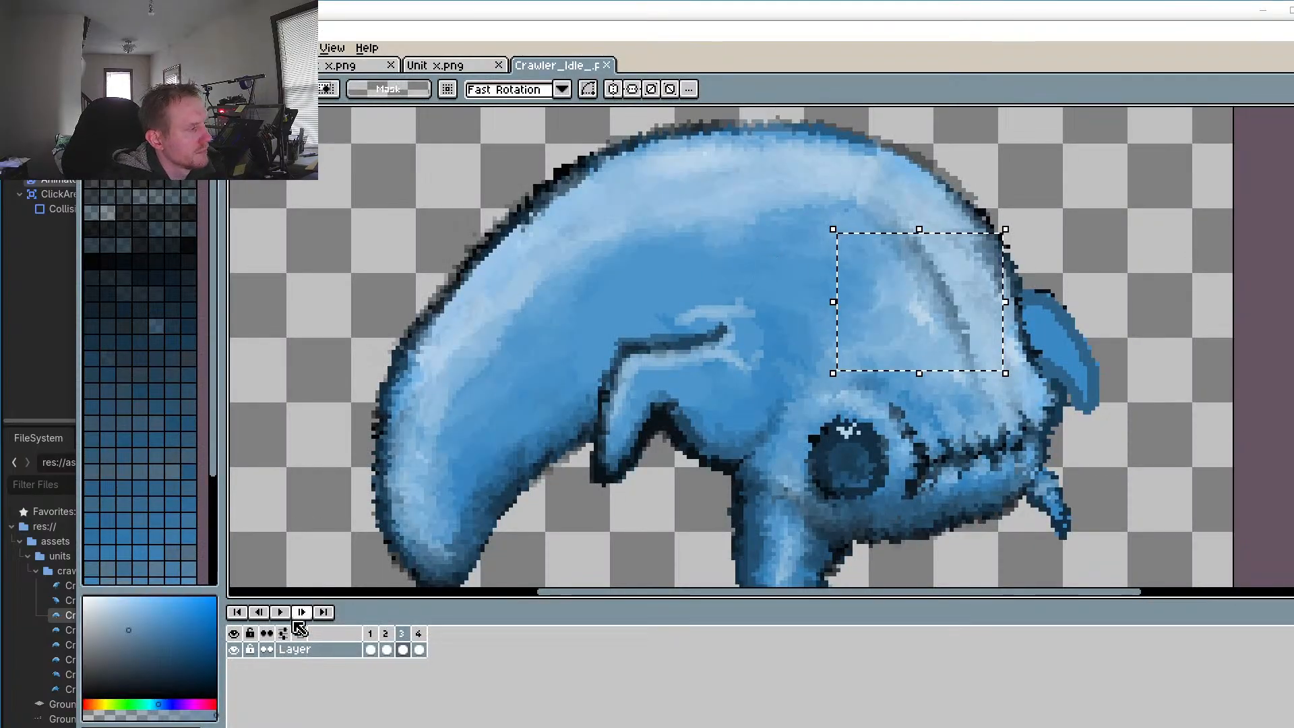
{"action": "left_click", "coordinate": [370, 646]}
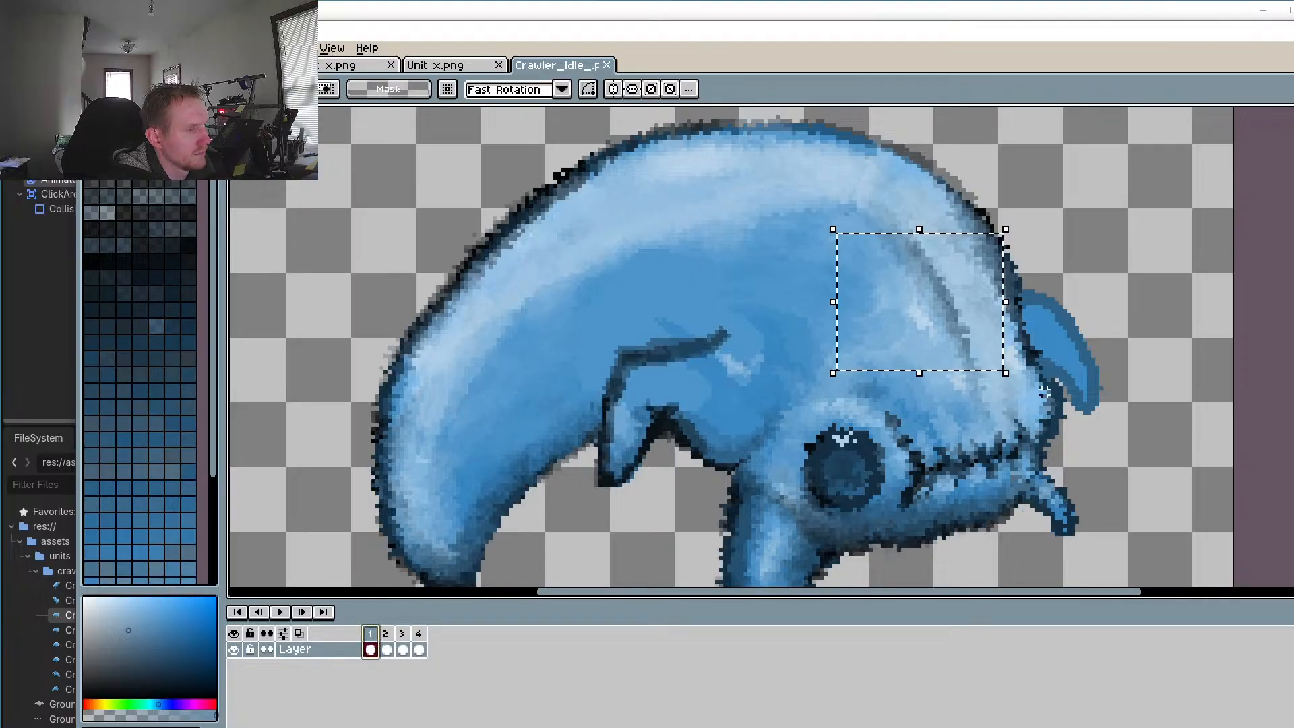
{"action": "scroll", "coordinate": [1041, 381], "scroll_direction": "up", "scroll_amount": 4}
{"action": "key", "text": "i"}
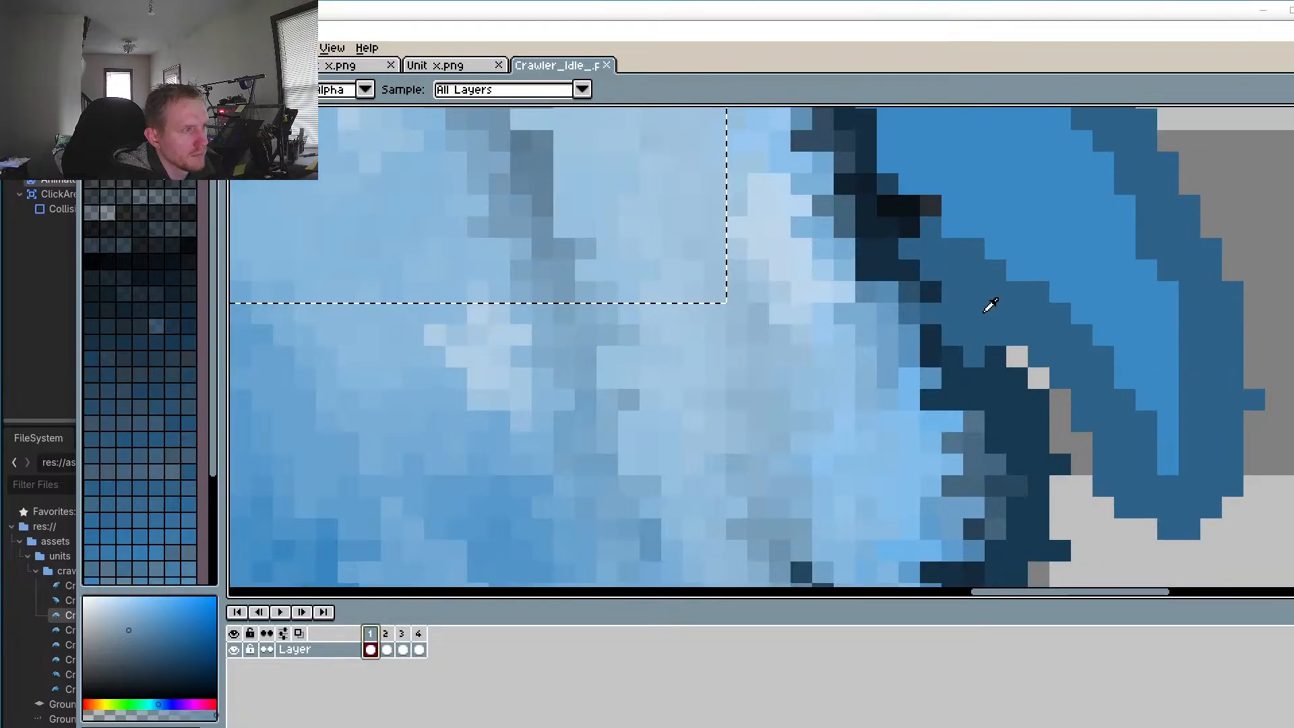
{"action": "left_click", "coordinate": [922, 288]}
{"action": "key", "text": "b"}
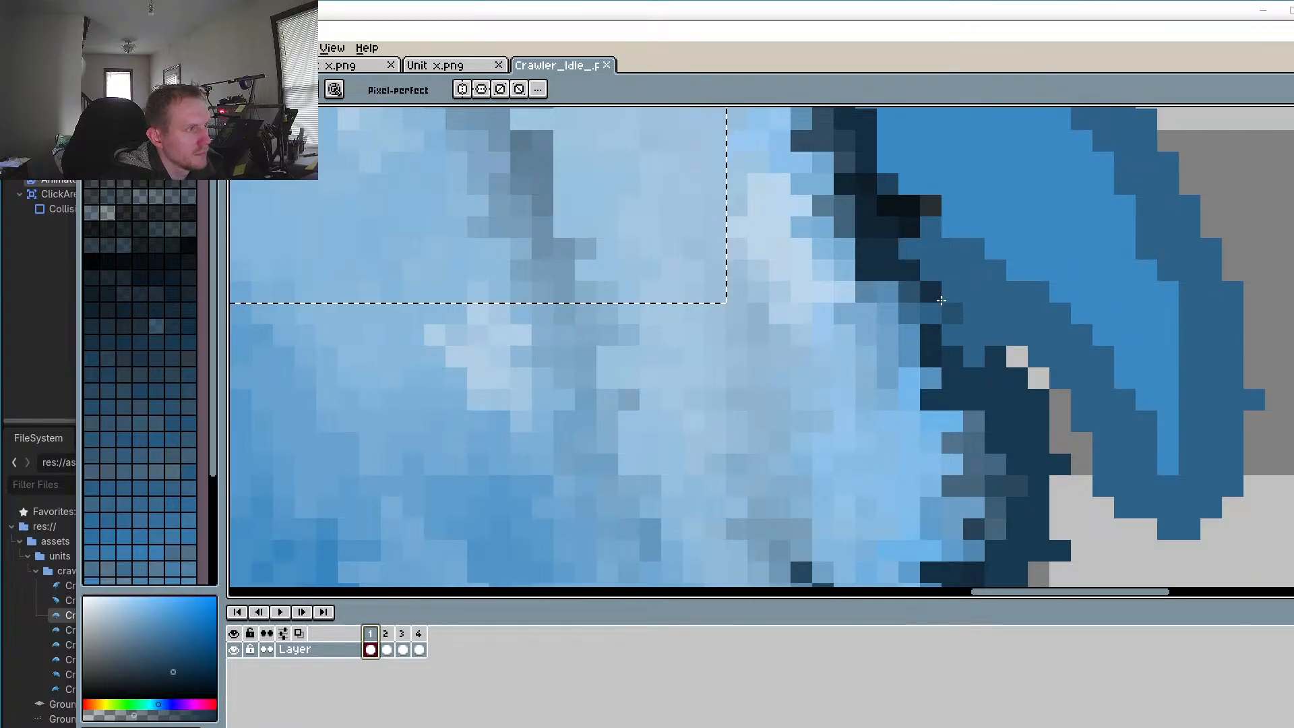
{"action": "left_click", "coordinate": [960, 322]}
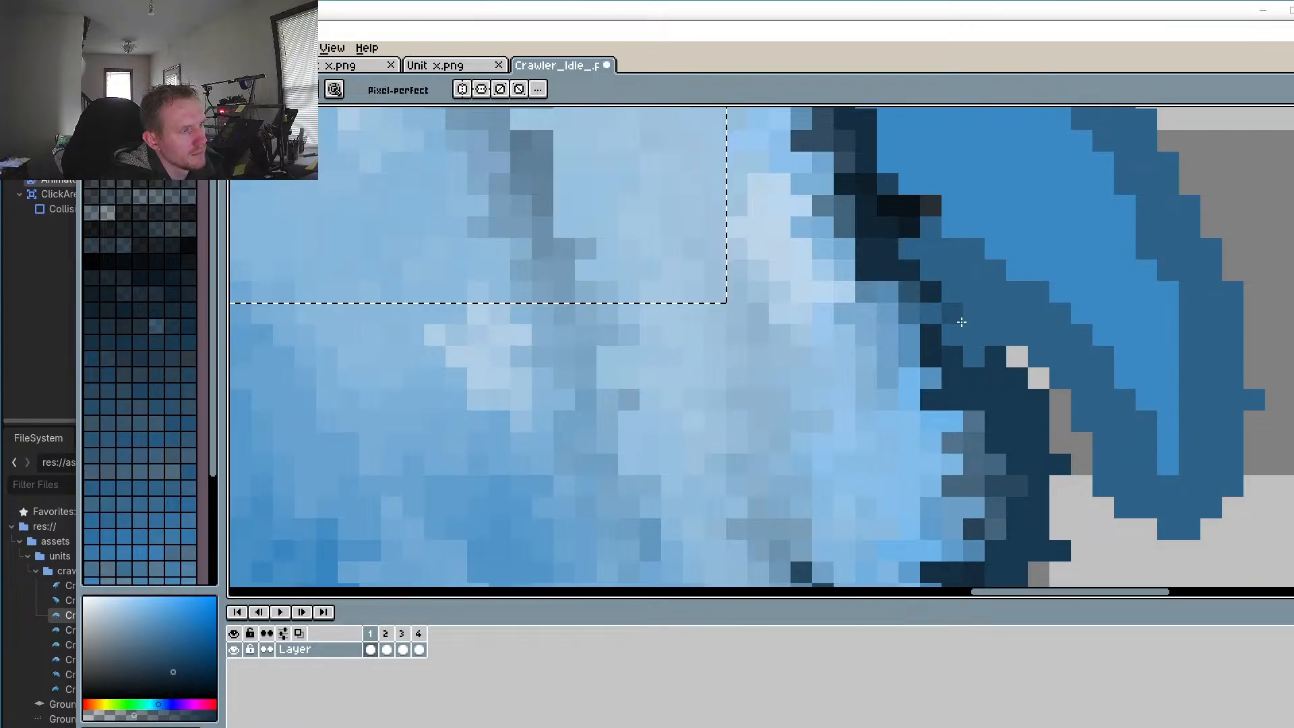
{"action": "left_click", "coordinate": [1285, 175]}
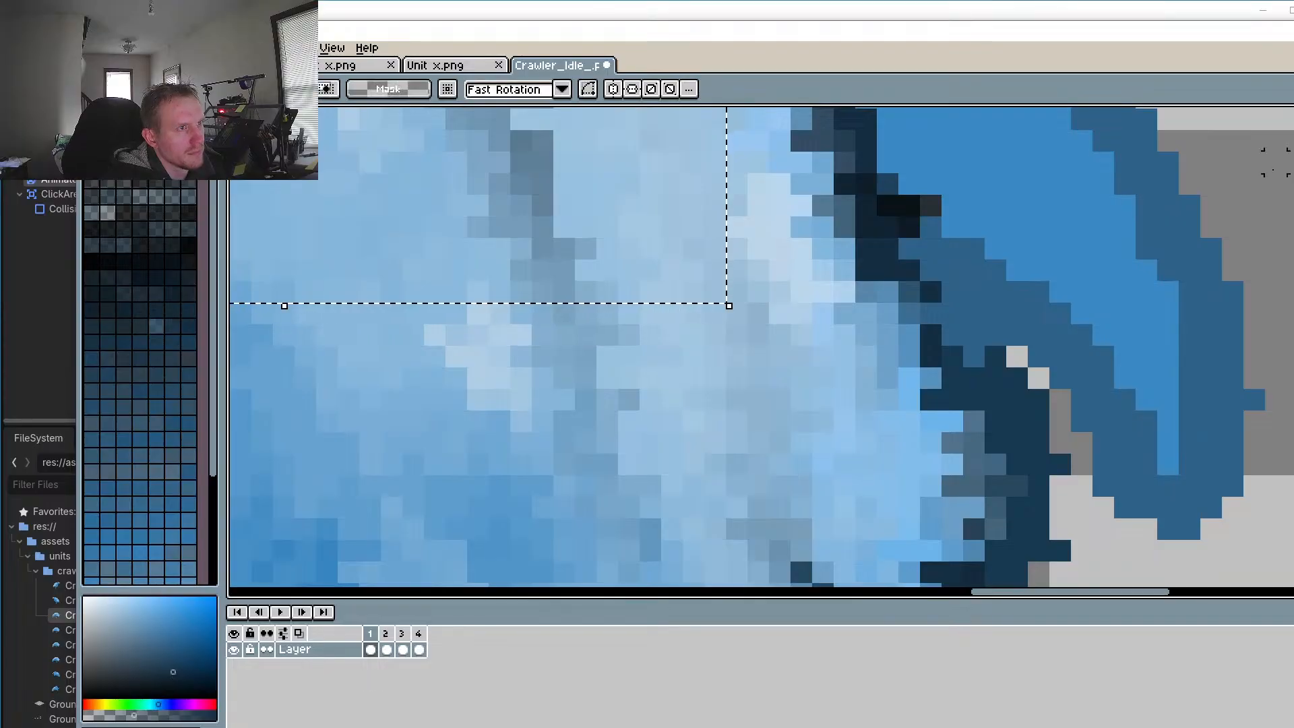
{"action": "key", "text": "ctrl+d"}
{"action": "scroll", "coordinate": [1029, 352], "scroll_direction": "down", "scroll_amount": 2}
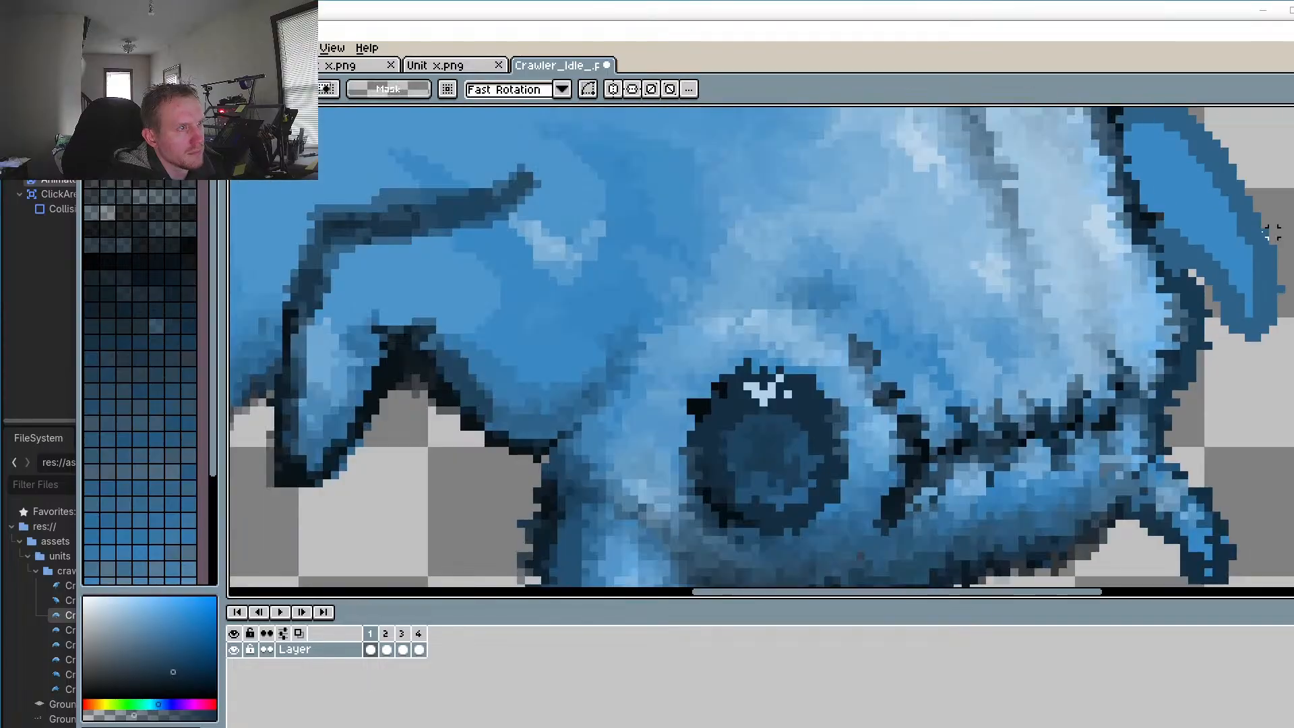
Step: Sample a dark blue and draw a continuous dark outline along the head where the fin joins in frame 1
{"action": "key", "text": "i"}
{"action": "left_click", "coordinate": [1029, 353]}
{"action": "scroll", "coordinate": [1029, 353], "scroll_direction": "up", "scroll_amount": 2}
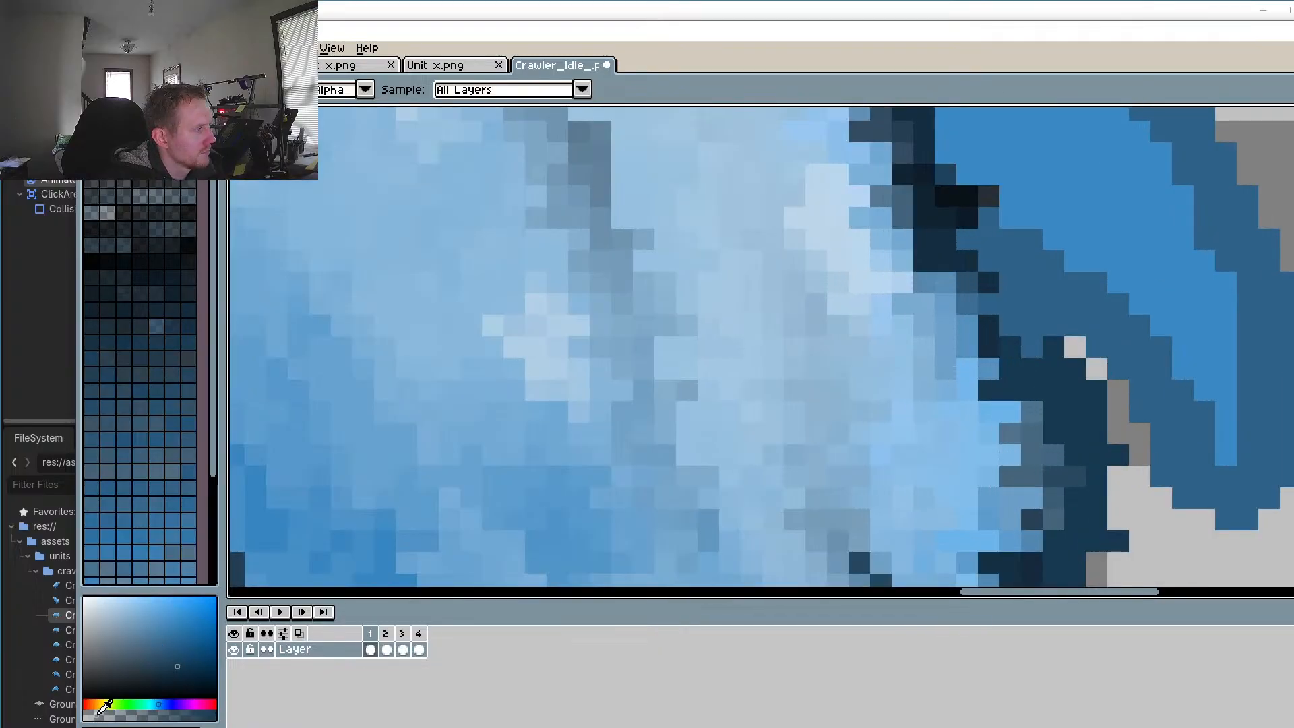
{"action": "key", "text": "b"}
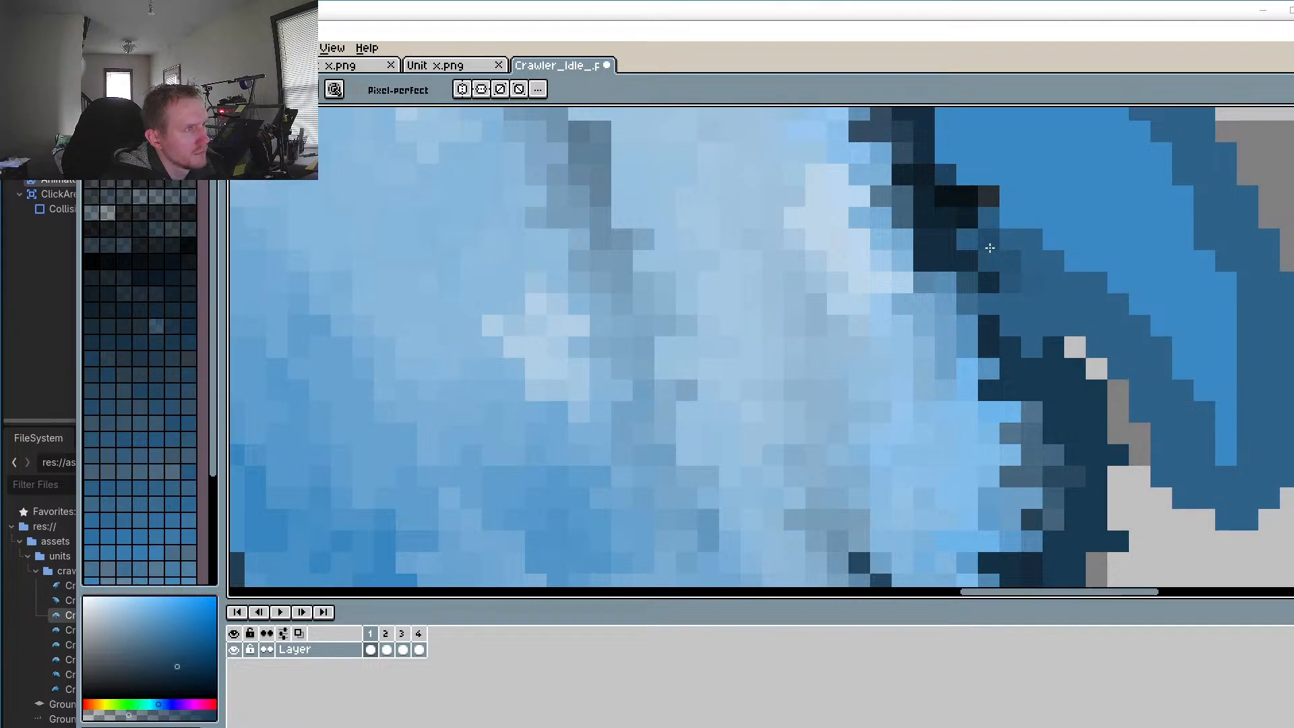
{"action": "mouse_move", "coordinate": [968, 242]}
{"action": "left_mouse_down"}
{"action": "mouse_move", "coordinate": [970, 216]}
{"action": "mouse_move", "coordinate": [1034, 315]}
{"action": "mouse_move", "coordinate": [968, 214]}
{"action": "mouse_move", "coordinate": [1011, 299]}
{"action": "mouse_move", "coordinate": [1020, 265]}
{"action": "mouse_move", "coordinate": [1074, 347]}
{"action": "left_mouse_up"}
Step: Sample the light body blue and repaint the stray dark pixels just inside the head outline beside the fin
{"action": "key", "text": "i"}
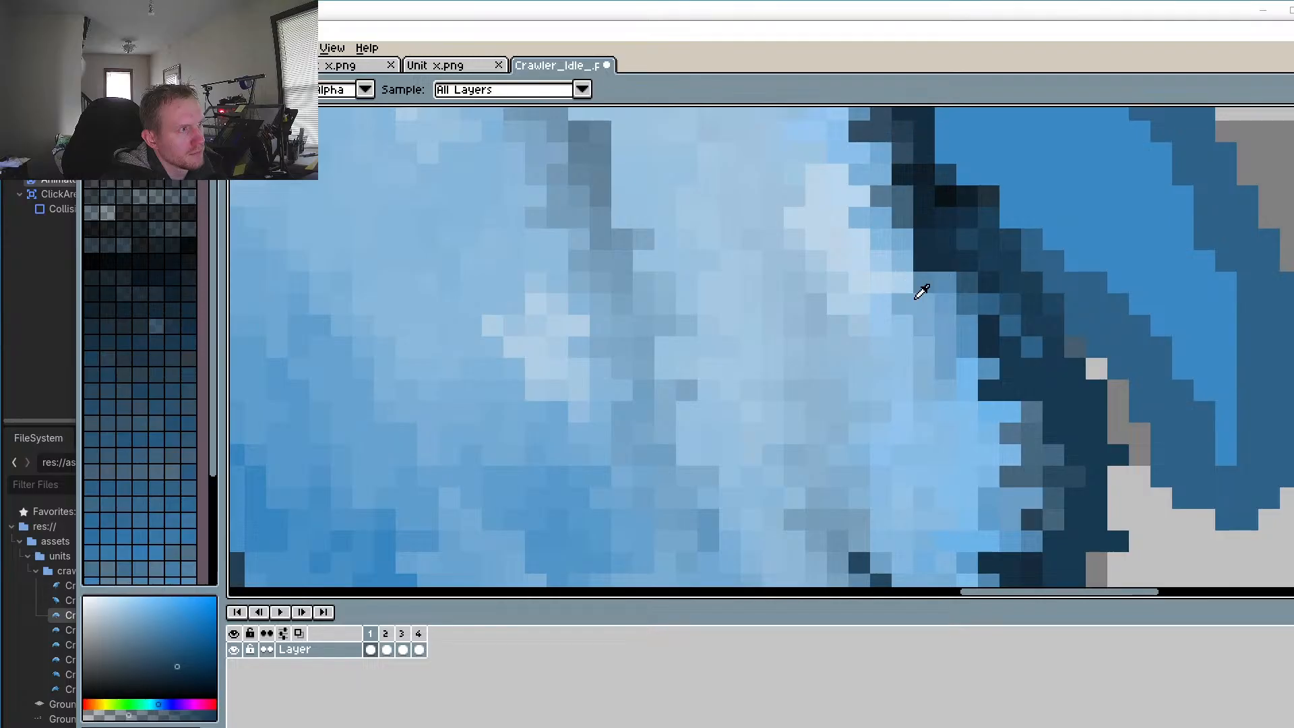
{"action": "left_click", "coordinate": [911, 311], "text": "alt"}
{"action": "left_click", "coordinate": [927, 262]}
{"action": "left_click", "coordinate": [996, 392]}
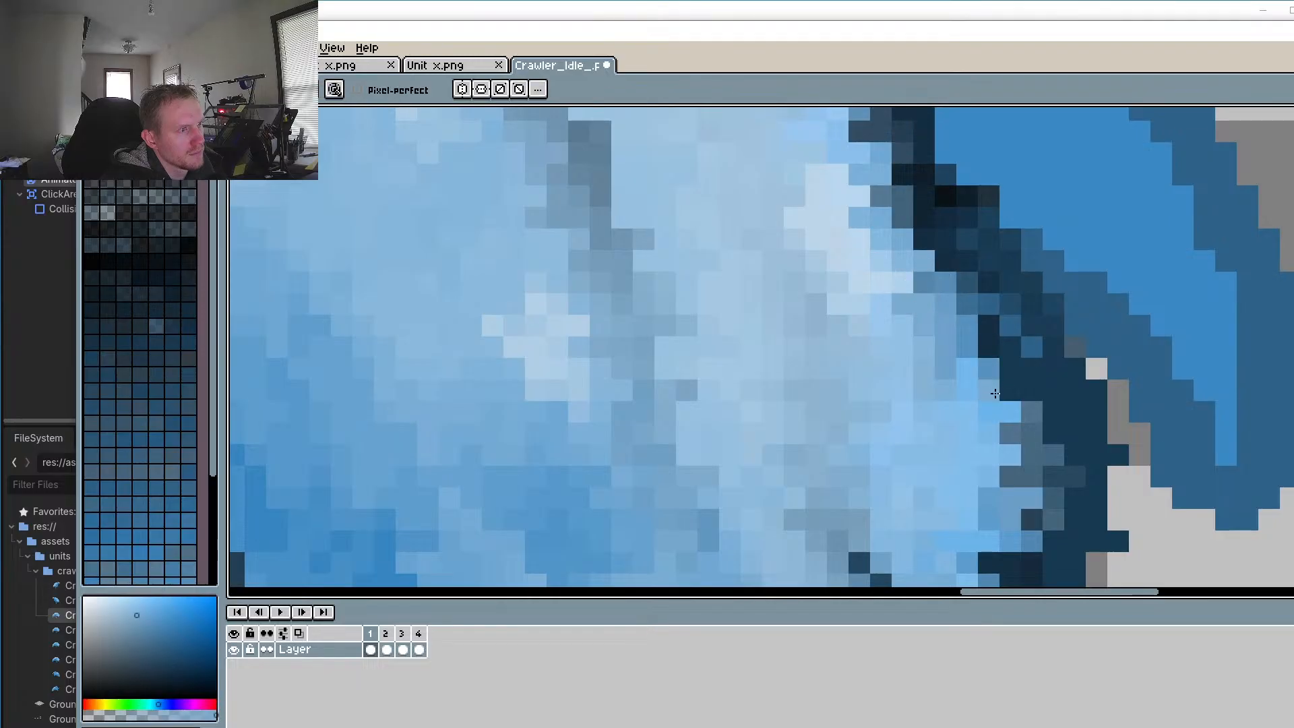
{"action": "left_click", "coordinate": [1008, 393]}
{"action": "left_click", "coordinate": [989, 326]}
{"action": "left_click", "coordinate": [1010, 369]}
{"action": "left_click", "coordinate": [1031, 391]}
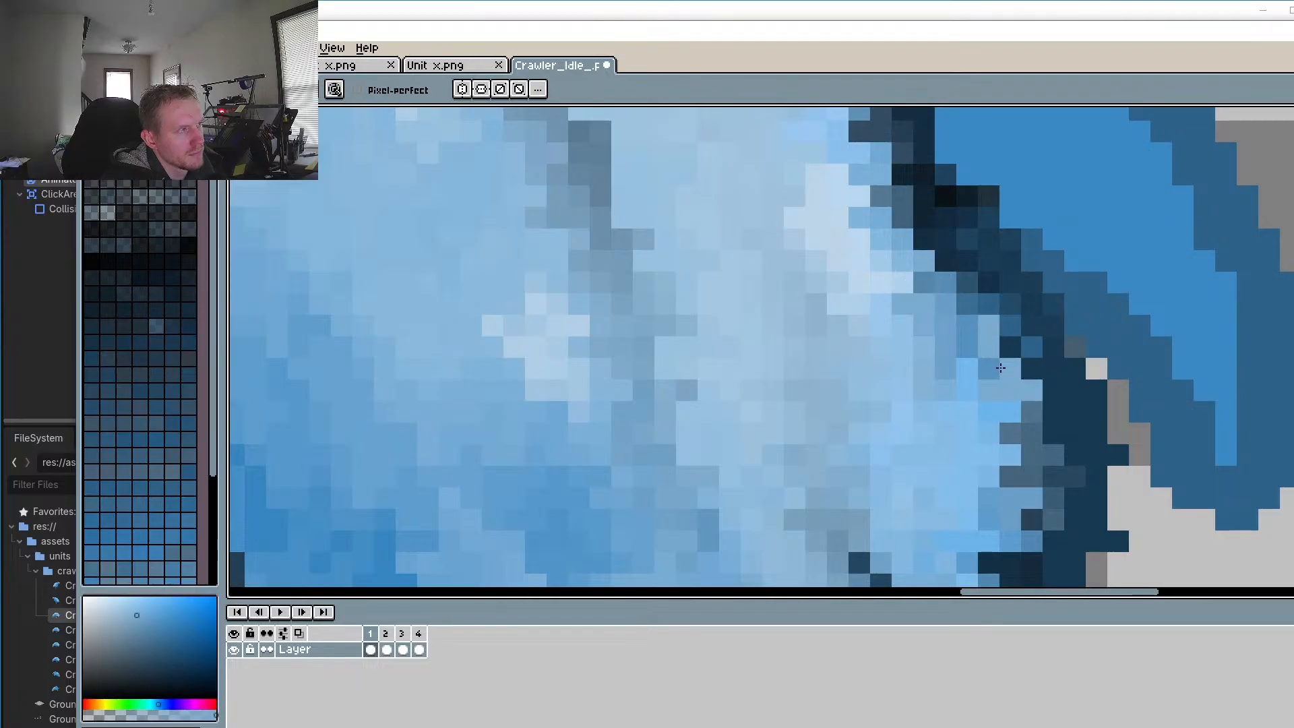
Step: Compare frames 1 and 2 of the whole crawler for differences around the fin joint and head
{"action": "scroll", "coordinate": [836, 322], "scroll_direction": "down", "scroll_amount": 4}
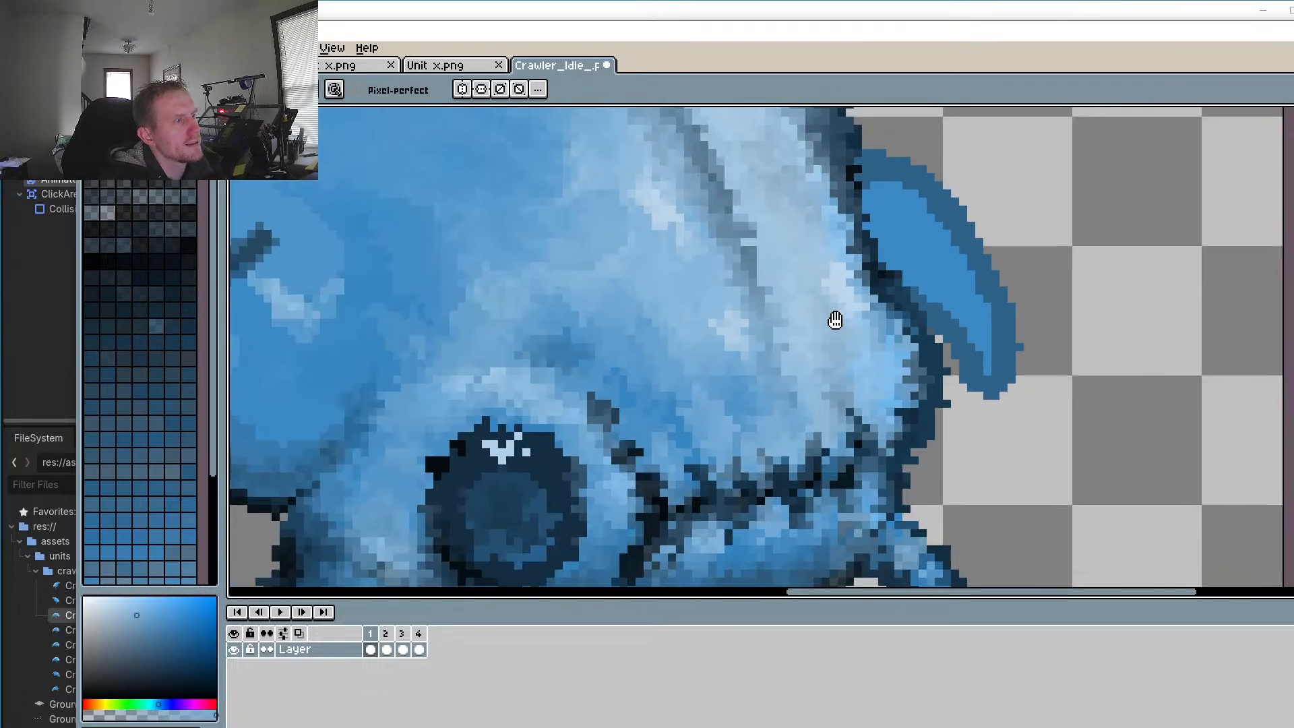
{"action": "scroll", "coordinate": [836, 322], "scroll_direction": "down", "scroll_amount": 3}
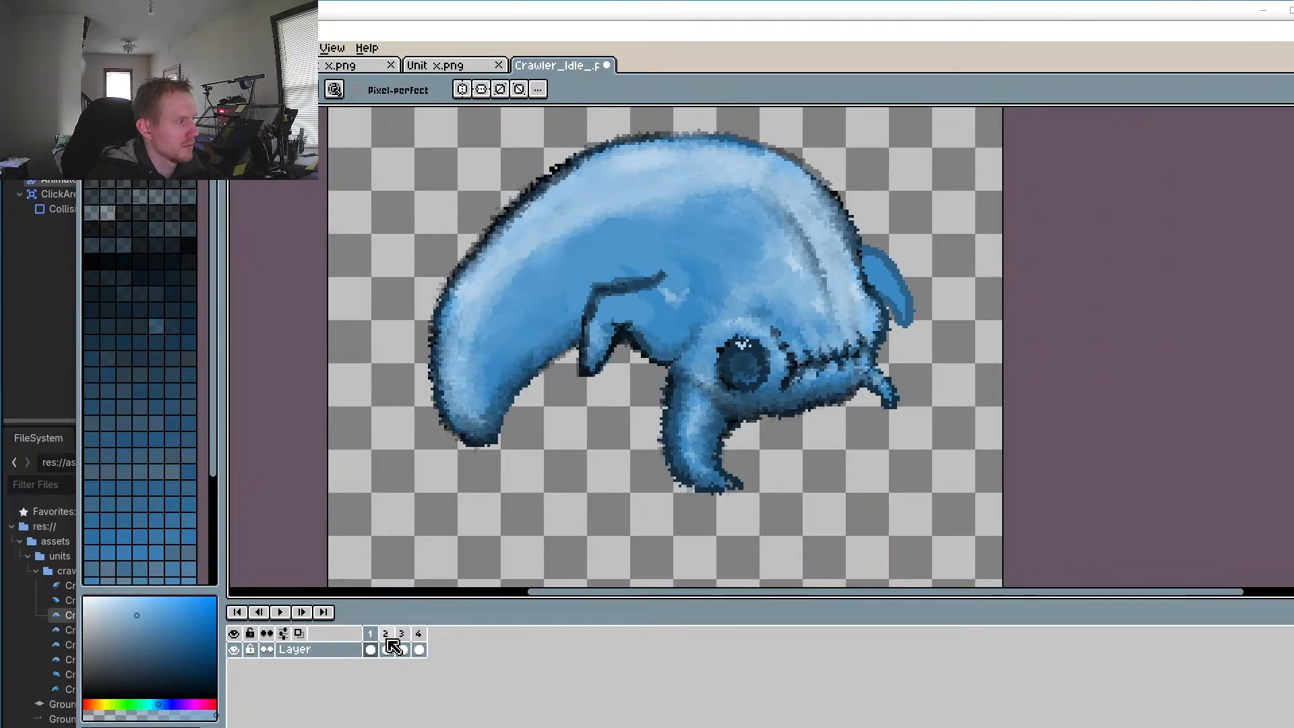
{"action": "left_click", "coordinate": [386, 649]}
{"action": "left_click", "coordinate": [370, 649]}
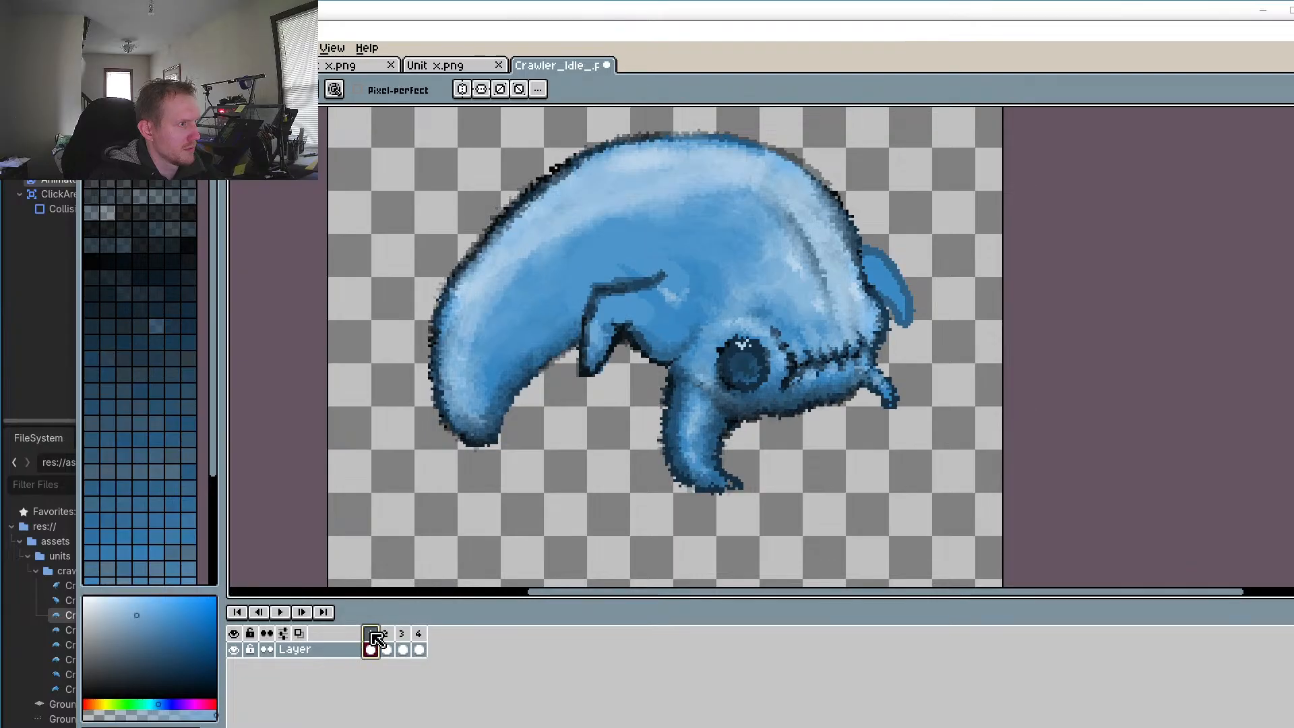
{"action": "left_click", "coordinate": [387, 648]}
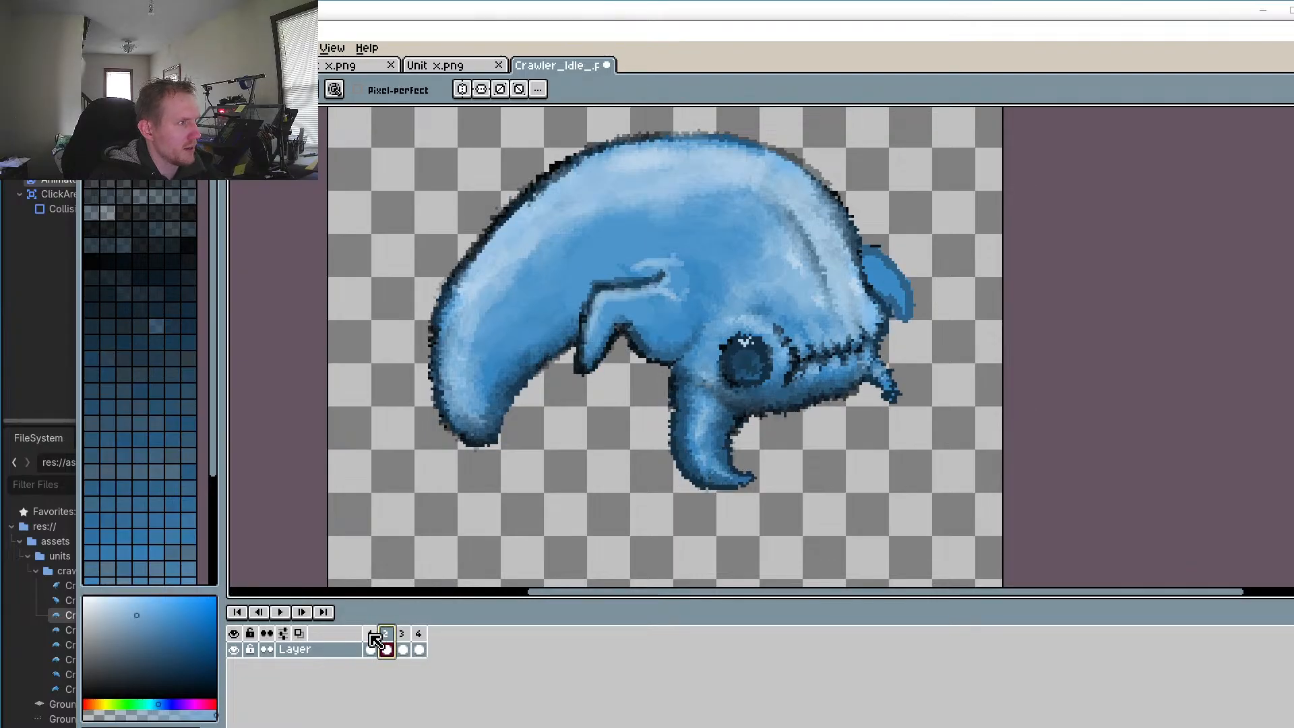
{"action": "left_click", "coordinate": [372, 643]}
Step: Examine the head outline and shading around the fin joint and head crease in frame 1
{"action": "scroll", "coordinate": [879, 278], "scroll_direction": "up", "scroll_amount": 6}
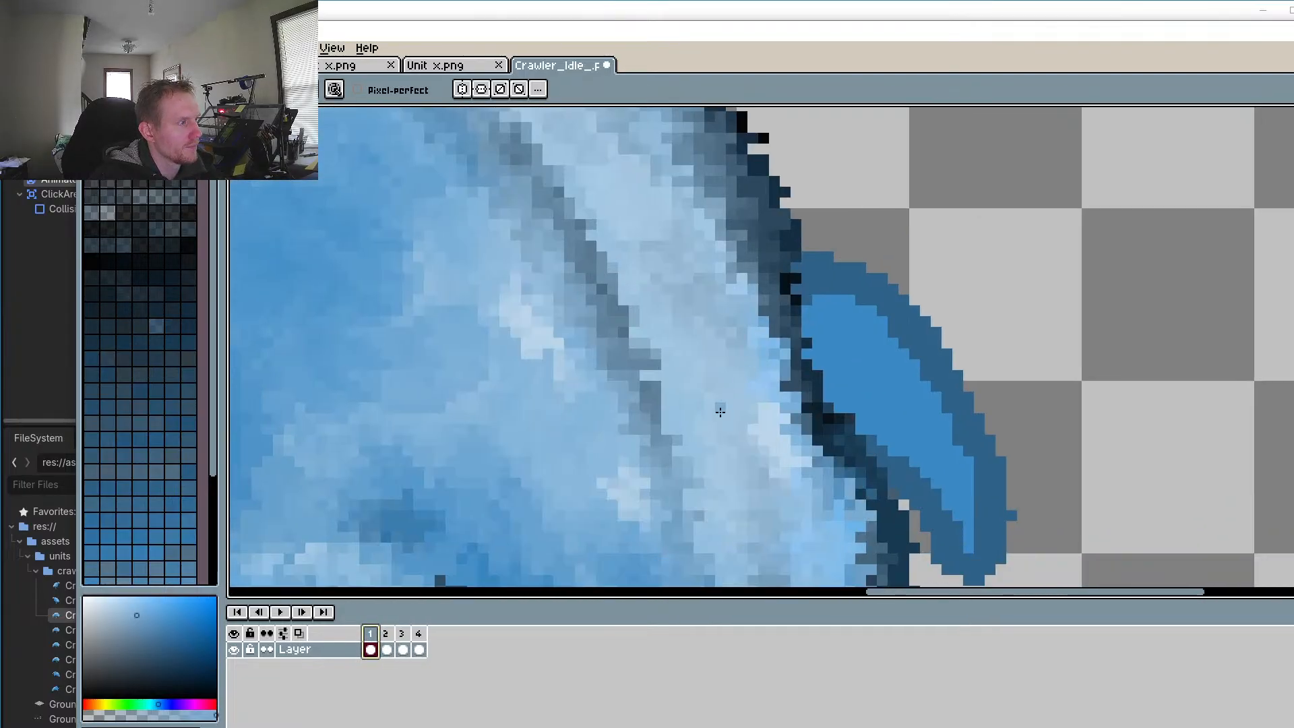
{"action": "scroll", "coordinate": [906, 341], "scroll_direction": "down", "scroll_amount": 5}
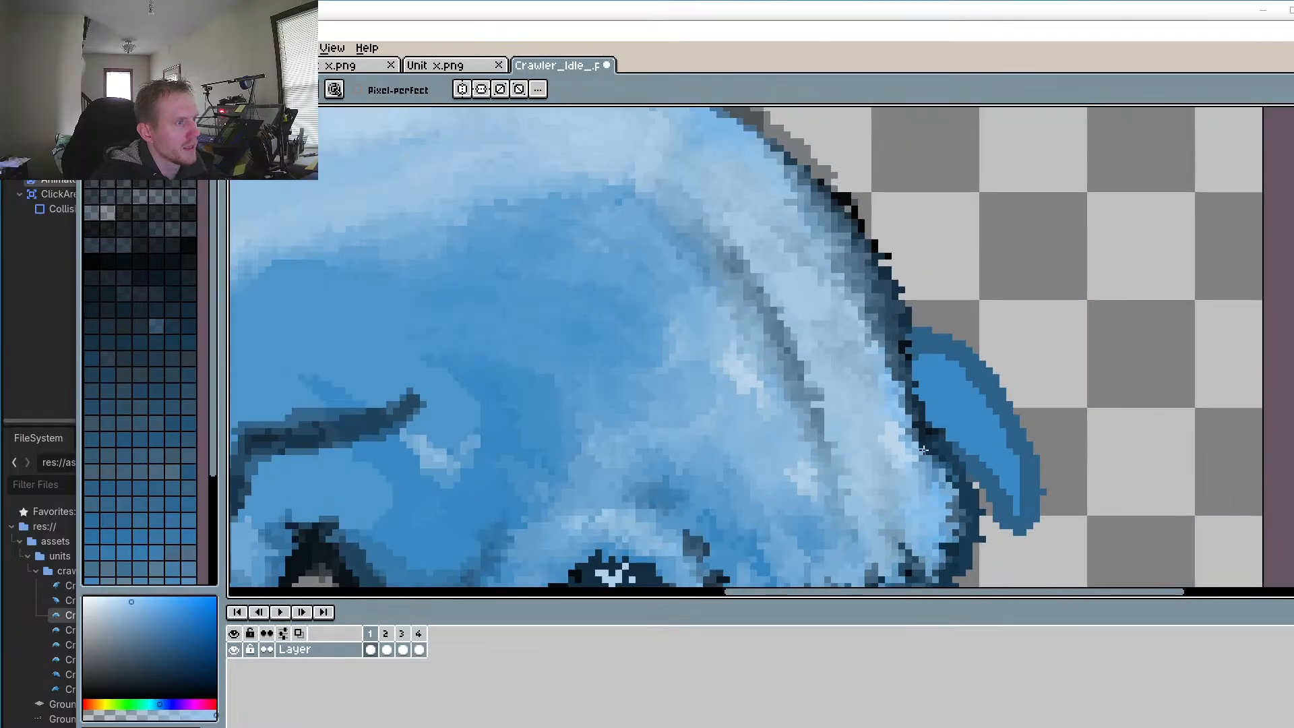
{"action": "left_click_drag", "start_coordinate": [812, 425], "coordinate": [797, 382]}
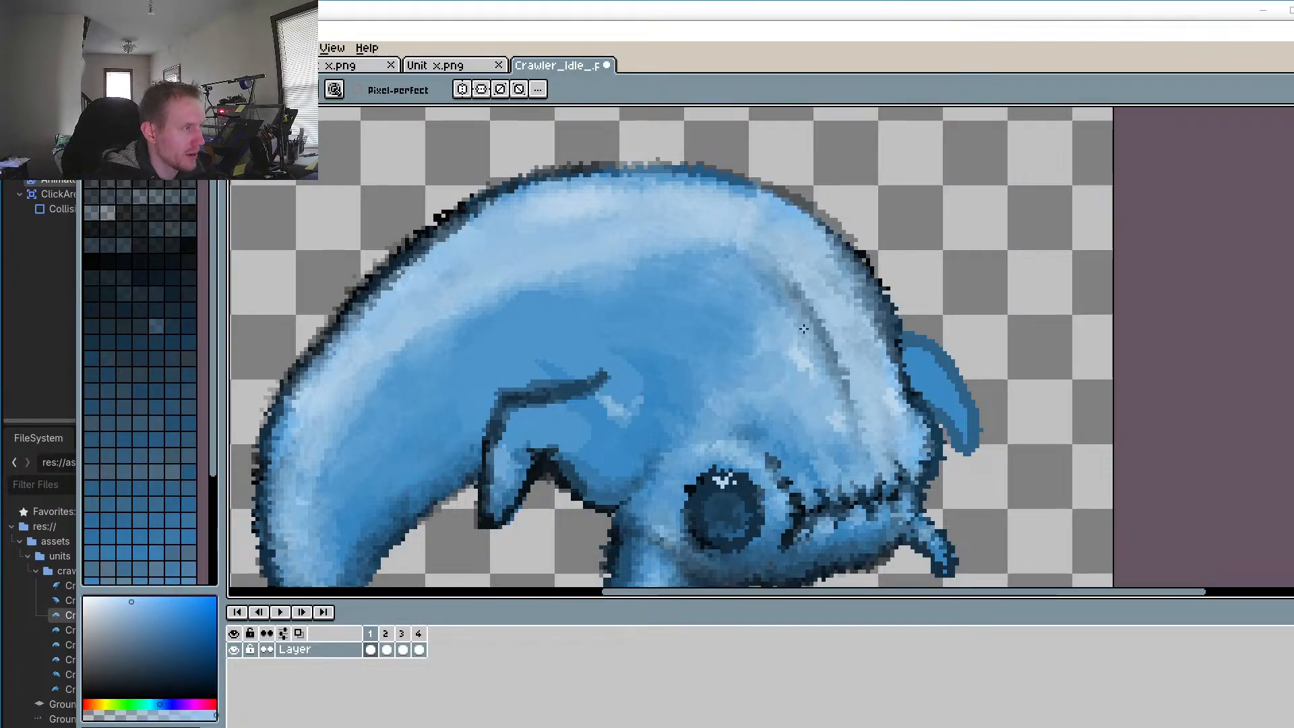
{"action": "left_click_drag", "start_coordinate": [731, 343], "coordinate": [758, 424]}
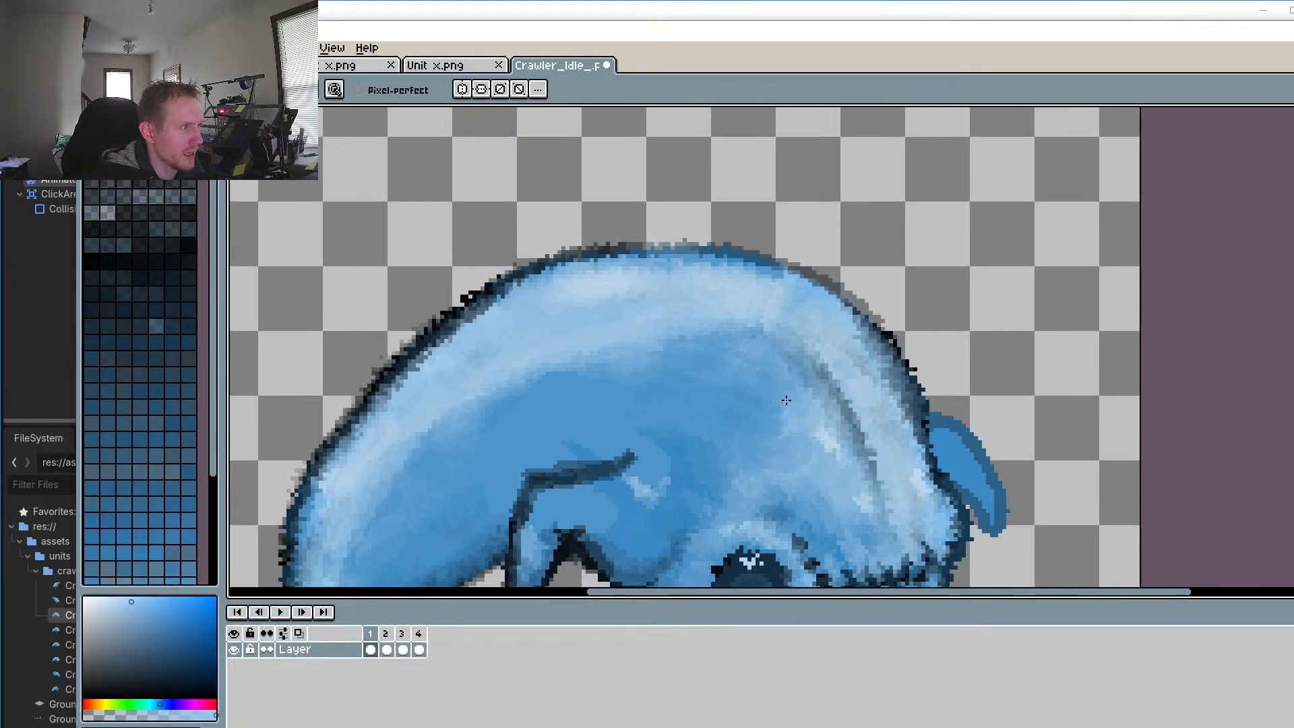
Step: Sample the light blue beside the head crease in frame 1, lower its opacity and softly blend the surrounding shading
{"action": "scroll", "coordinate": [786, 400], "scroll_direction": "up", "scroll_amount": 2}
{"action": "key", "text": "i"}
{"action": "left_click", "coordinate": [844, 430]}
{"action": "key", "text": "b"}
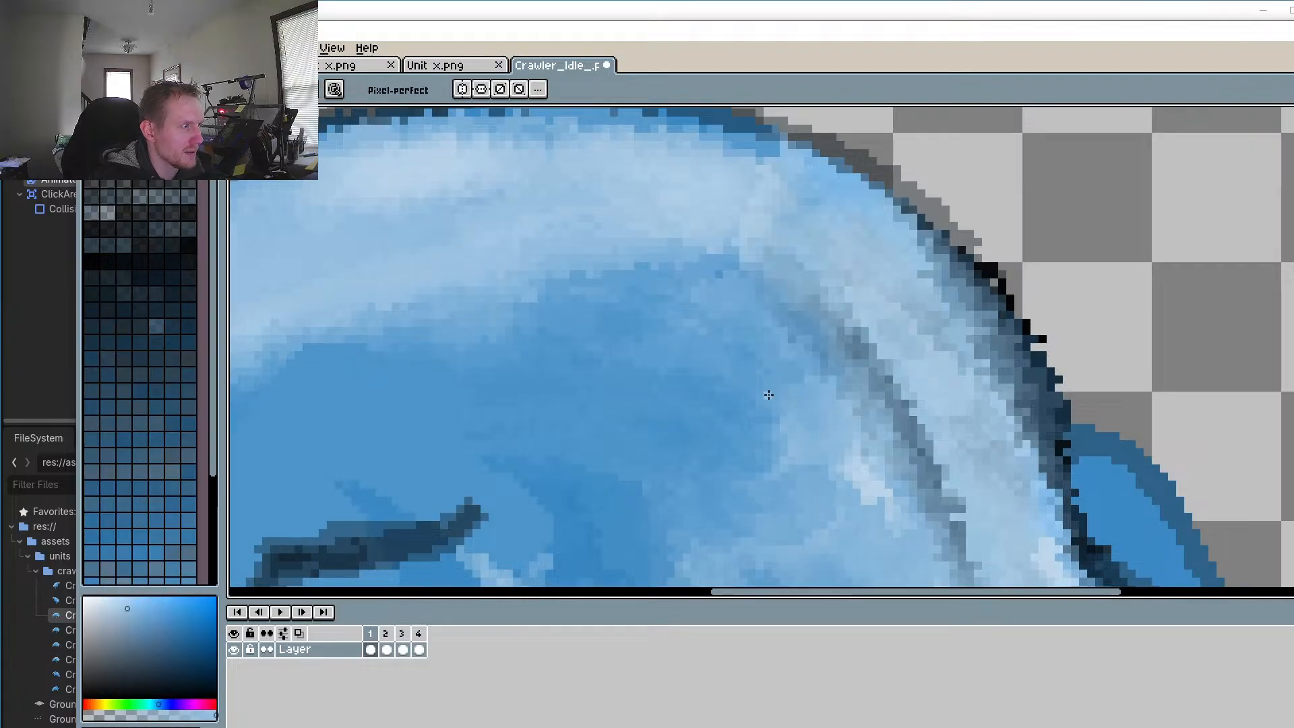
{"action": "scroll", "coordinate": [766, 443], "scroll_direction": "down", "scroll_amount": 2}
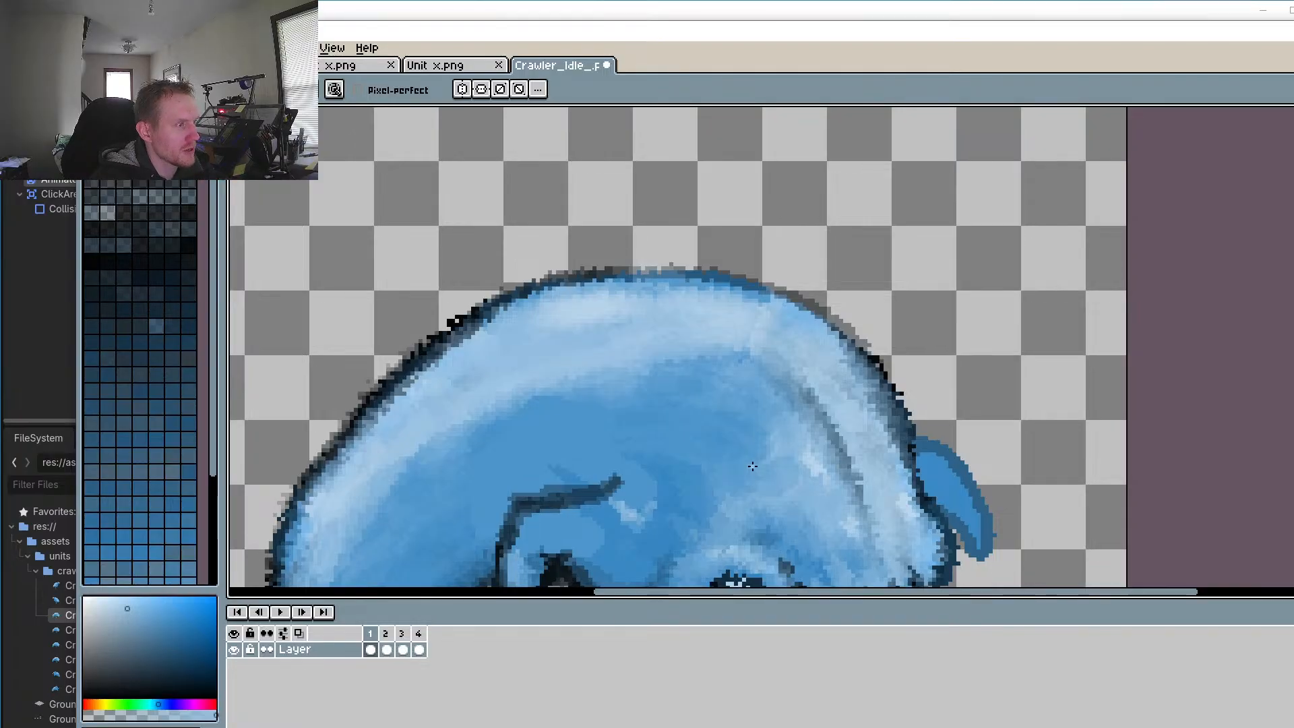
{"action": "key", "text": "i"}
{"action": "scroll", "coordinate": [795, 435], "scroll_direction": "up", "scroll_amount": 3}
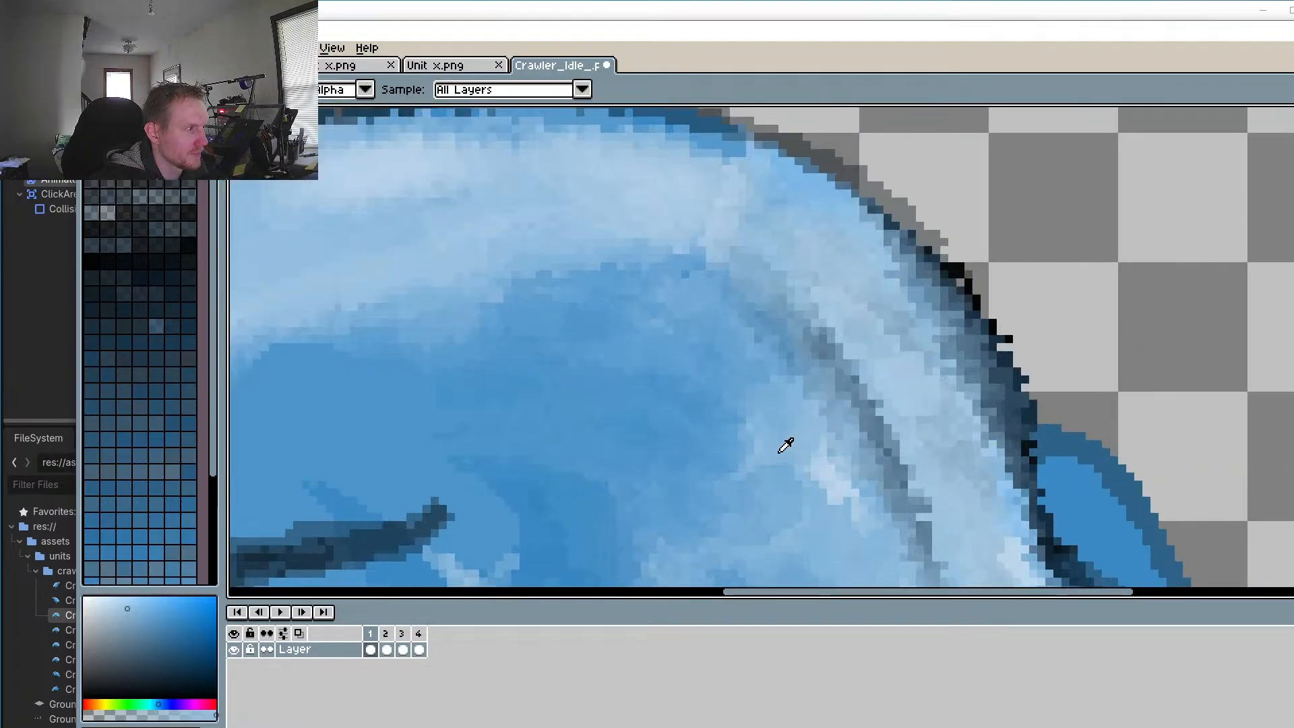
{"action": "key", "text": "b"}
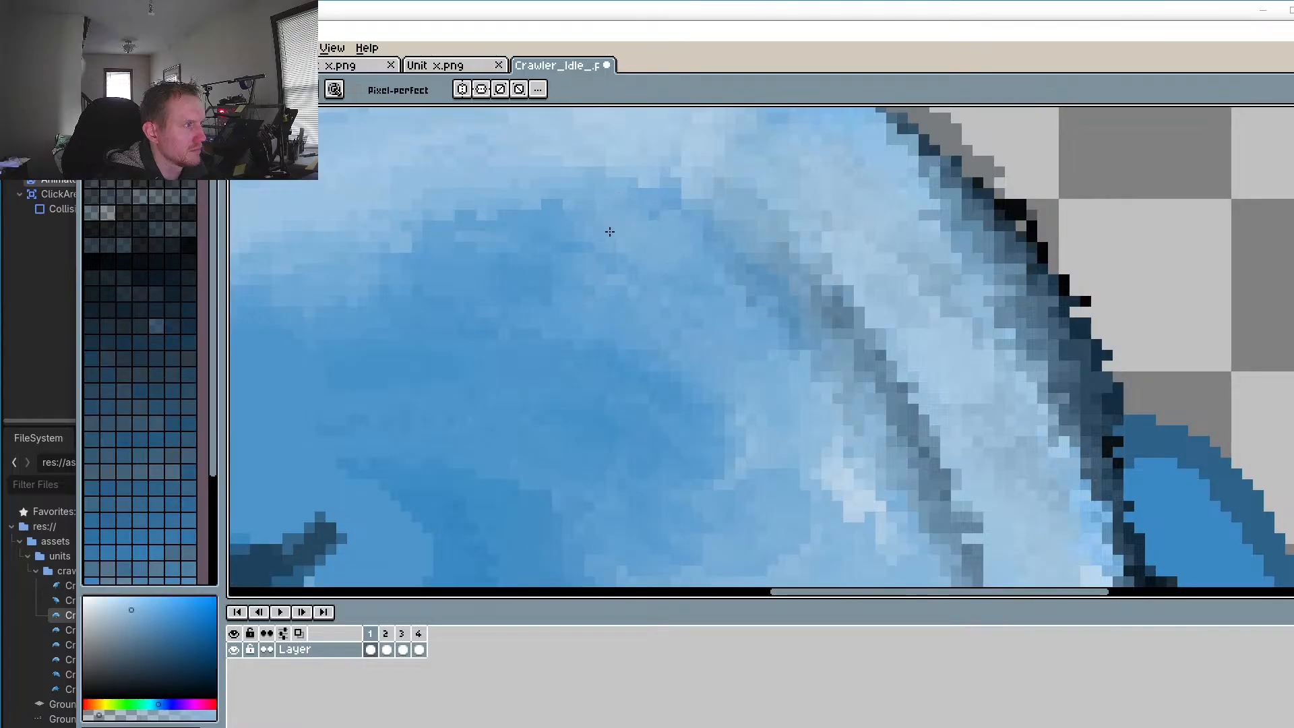
{"action": "scroll", "coordinate": [602, 224], "scroll_direction": "down", "scroll_amount": 2}
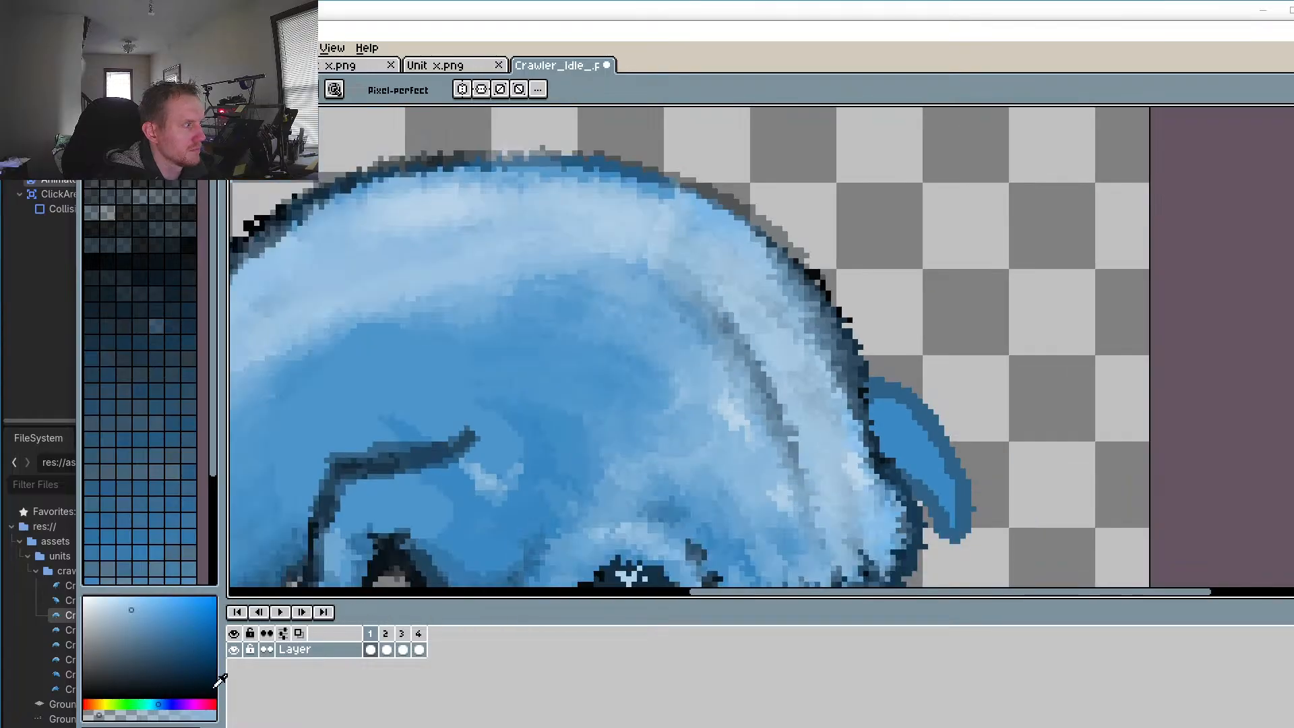
Step: Play the idle animation to check the motion of the head, fin and mouth, and stop the playback
{"action": "left_click", "coordinate": [279, 612]}
{"action": "scroll", "coordinate": [534, 413], "scroll_direction": "down", "scroll_amount": 1}
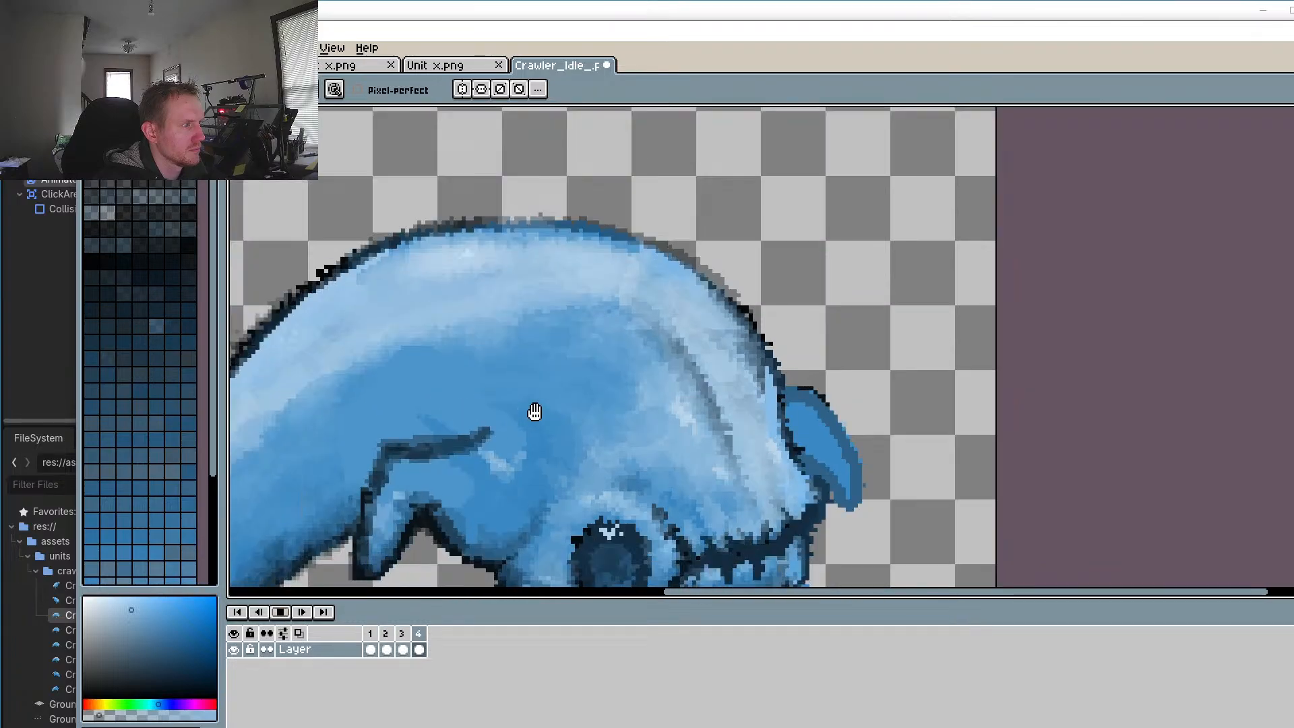
{"action": "left_click_drag", "start_coordinate": [534, 413], "coordinate": [673, 297]}
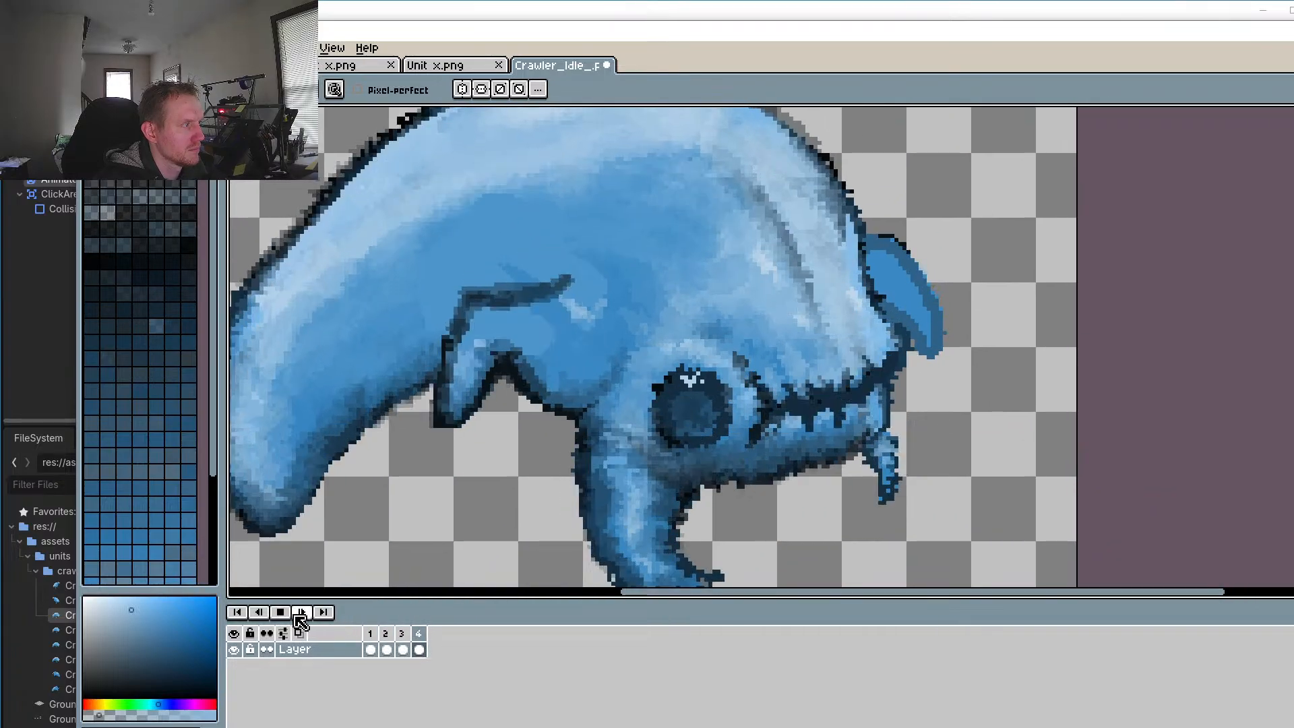
{"action": "left_click", "coordinate": [287, 615]}
{"action": "left_click_drag", "start_coordinate": [692, 418], "coordinate": [661, 474]}
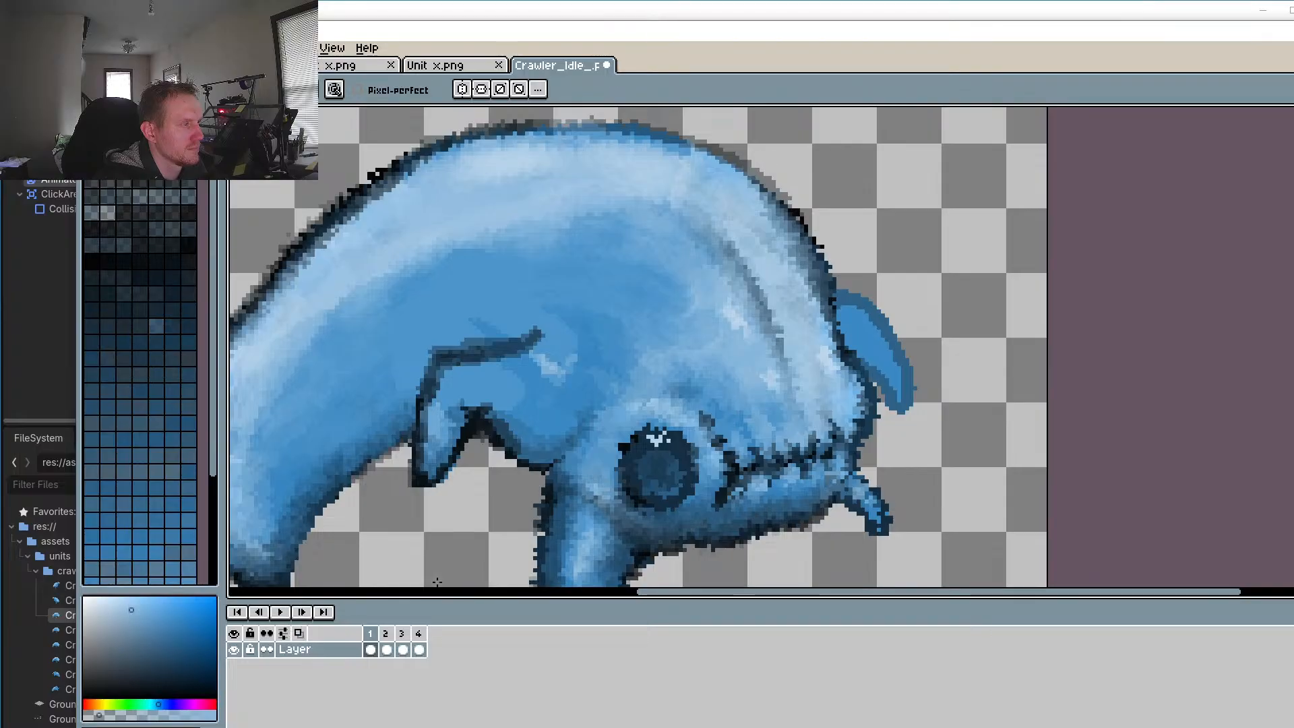
Step: Compare frames 1 and 2 for differences in the side flipper crease, eye and front leg
{"action": "left_click", "coordinate": [386, 647]}
{"action": "left_click_drag", "start_coordinate": [591, 494], "coordinate": [647, 379]}
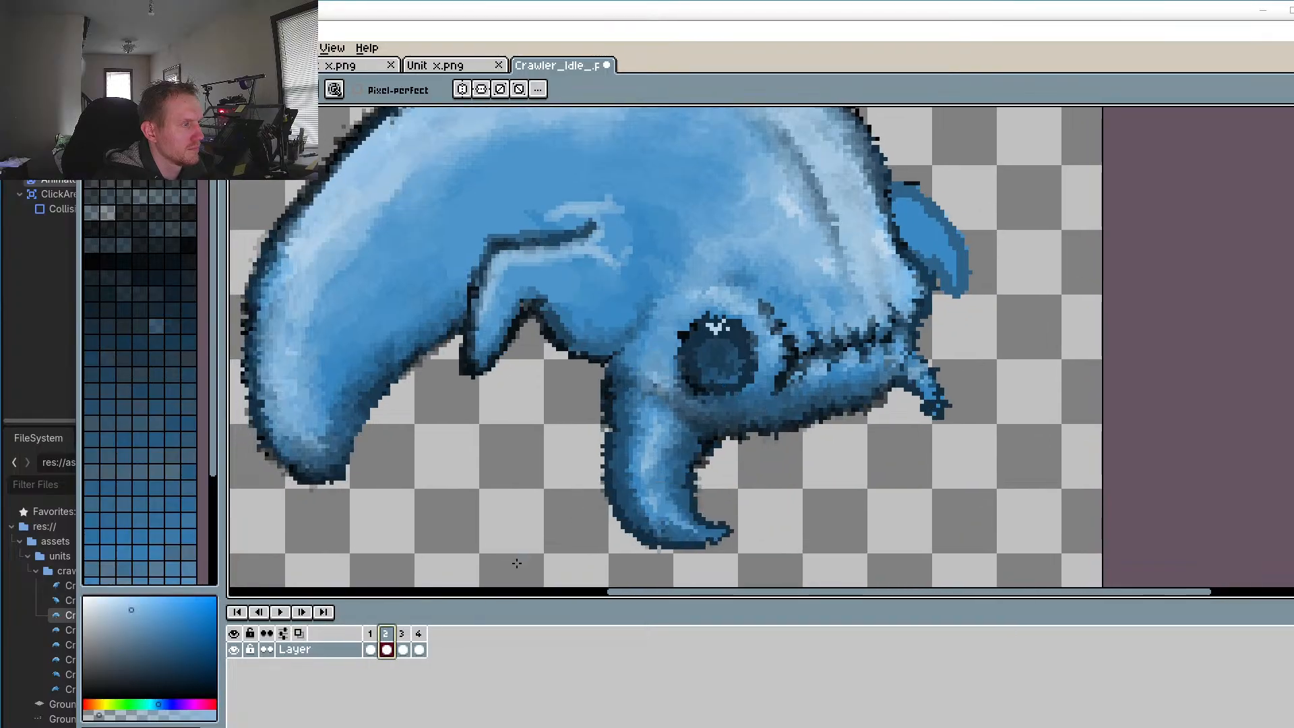
{"action": "left_click", "coordinate": [370, 633]}
{"action": "left_click", "coordinate": [388, 634]}
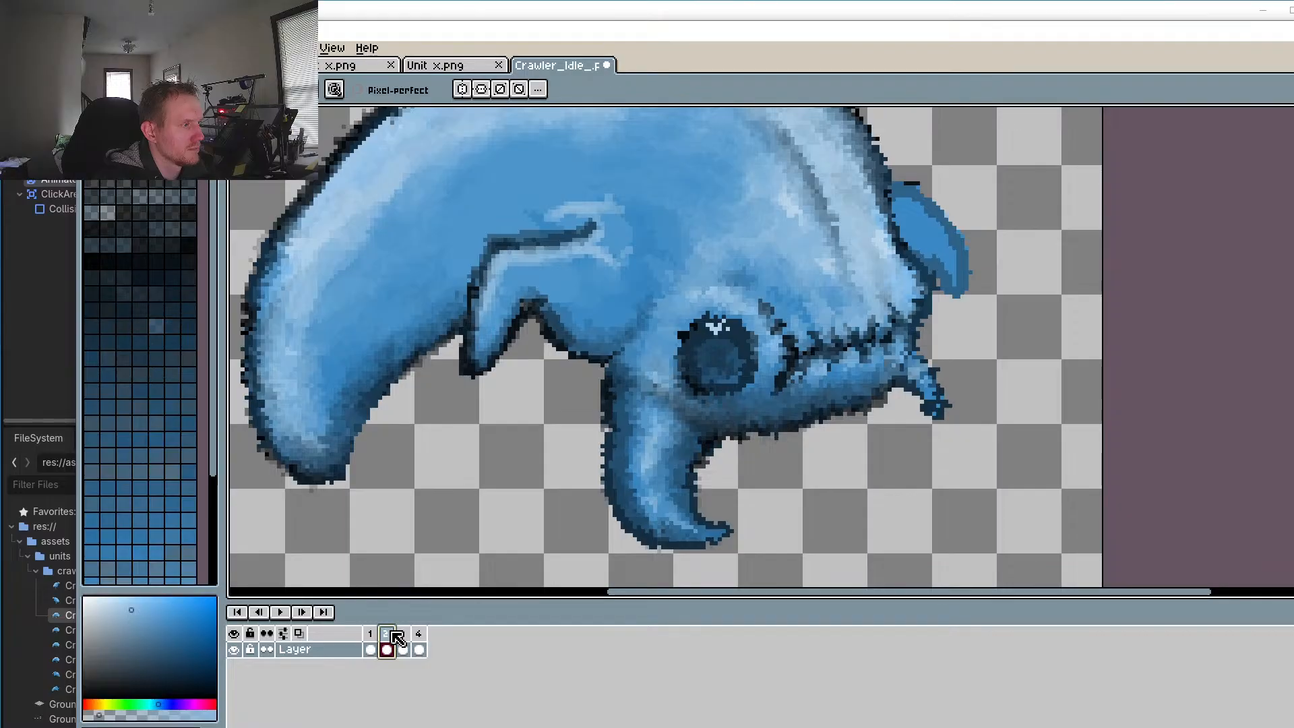
{"action": "left_click", "coordinate": [372, 641]}
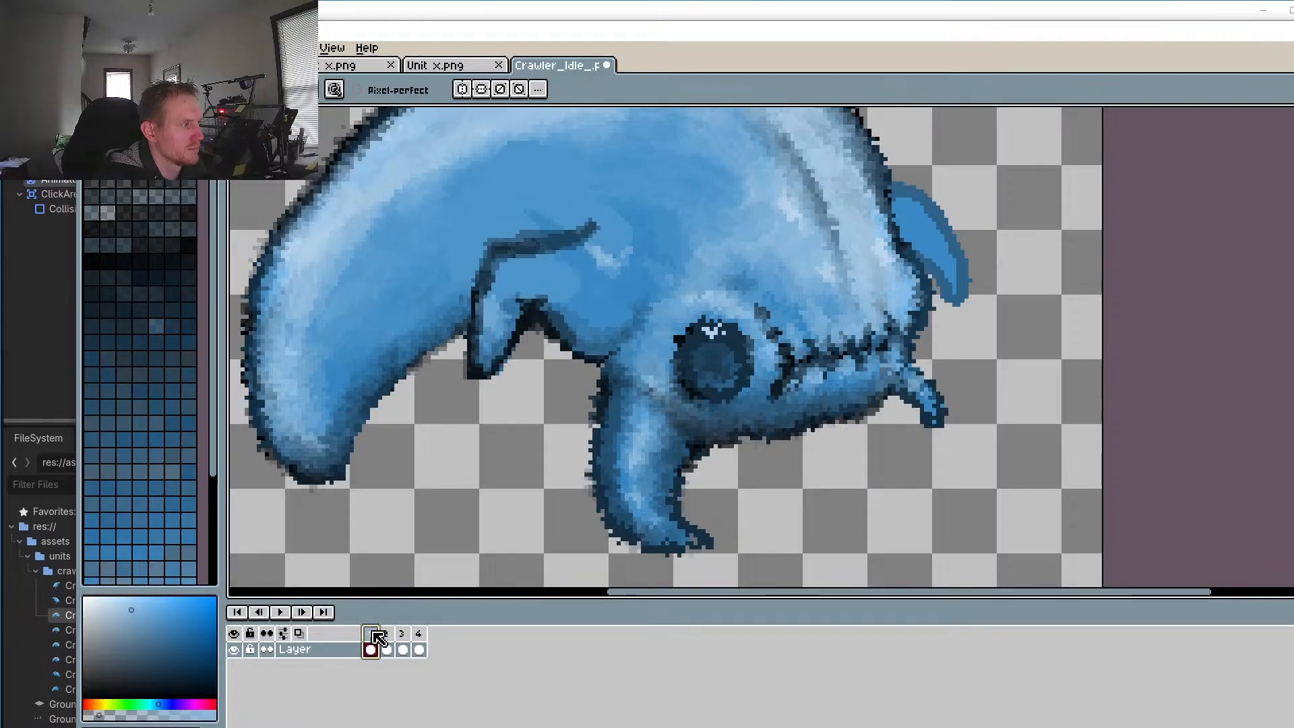
Step: Go through all four frames forwards and backwards to compare the flipper highlights, mouth, front leg and tail, ending on frame 1
{"action": "left_click", "coordinate": [386, 636]}
{"action": "left_click", "coordinate": [403, 634]}
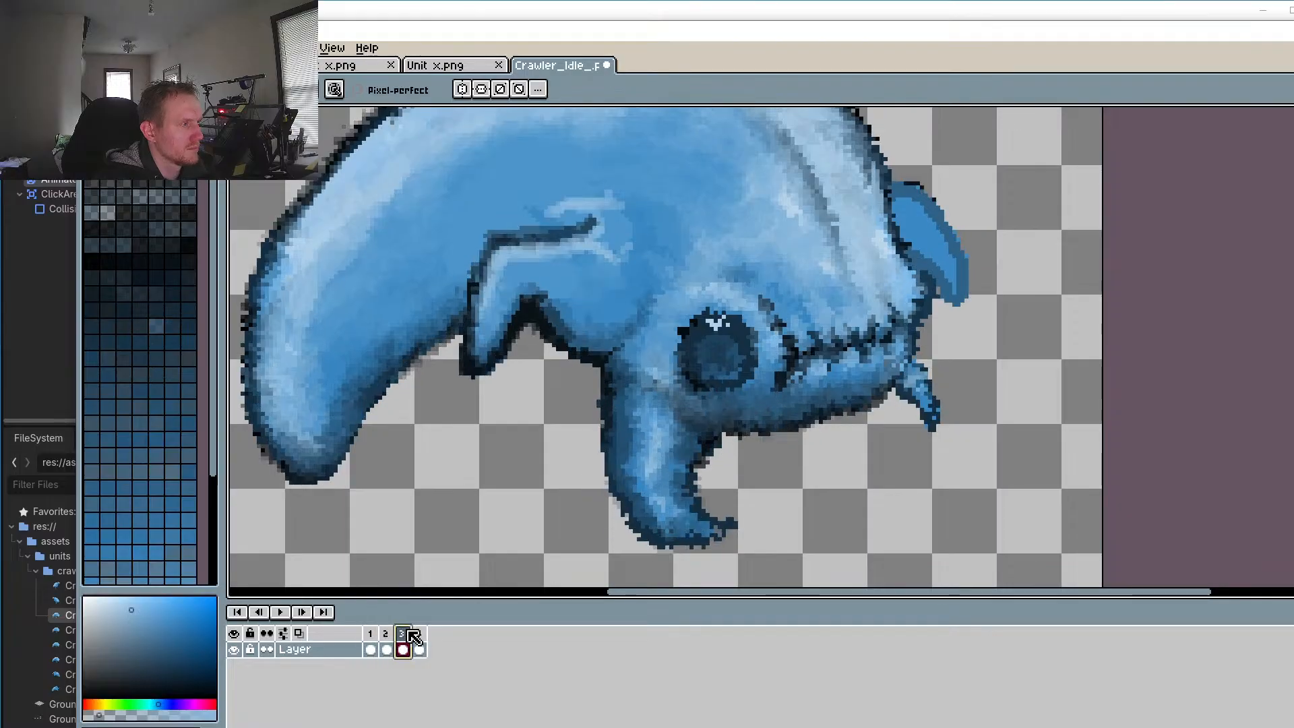
{"action": "left_click", "coordinate": [419, 633]}
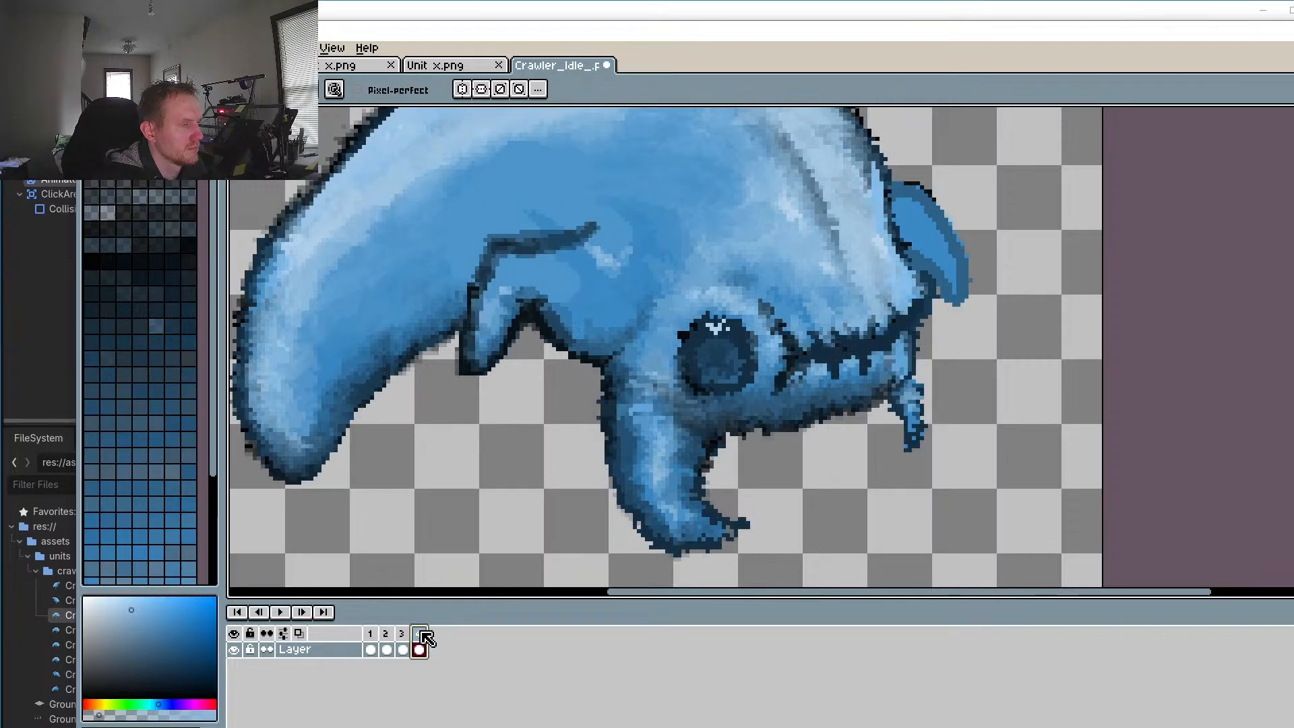
{"action": "left_click", "coordinate": [385, 633]}
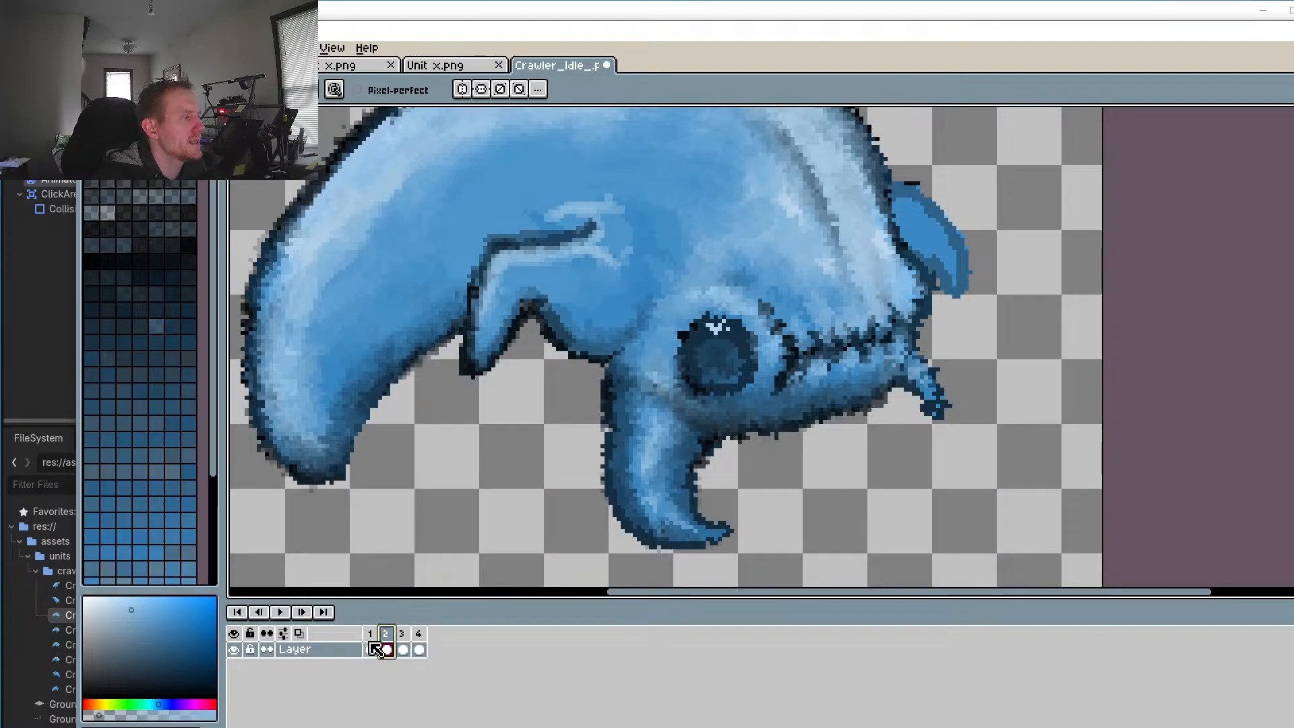
{"action": "left_click", "coordinate": [370, 649]}
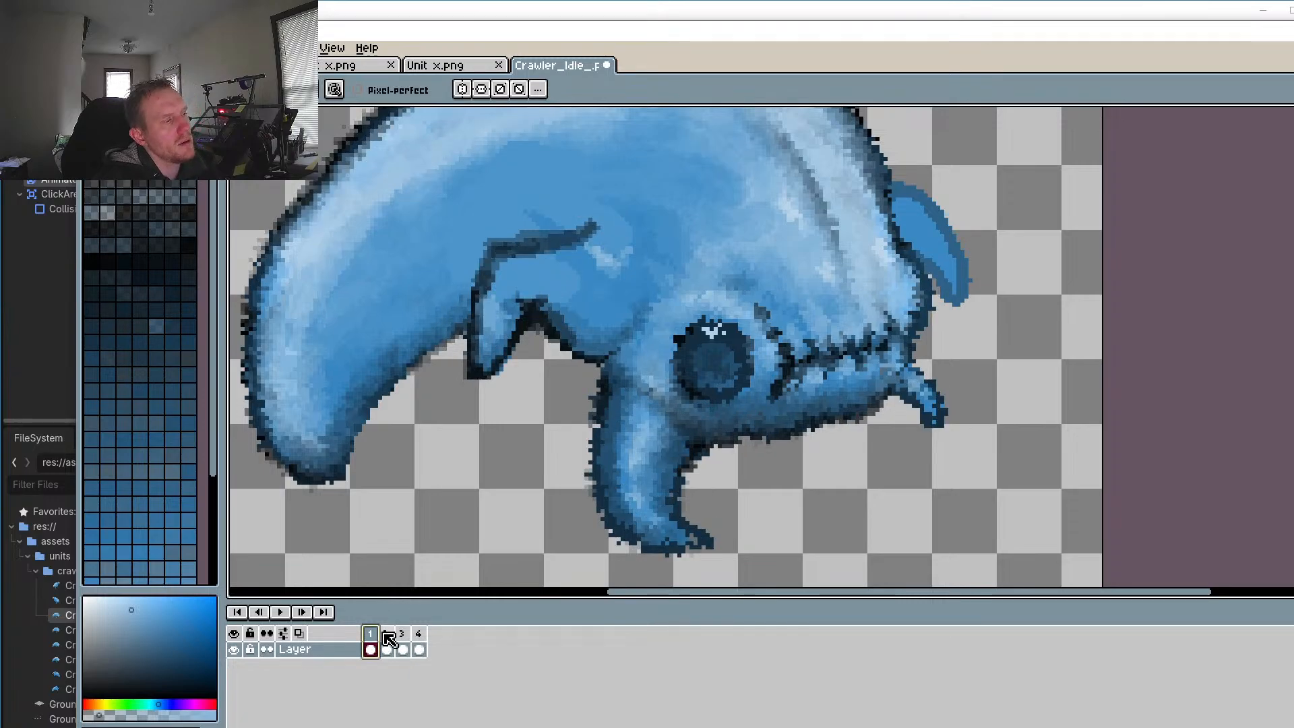
{"action": "left_click", "coordinate": [390, 640]}
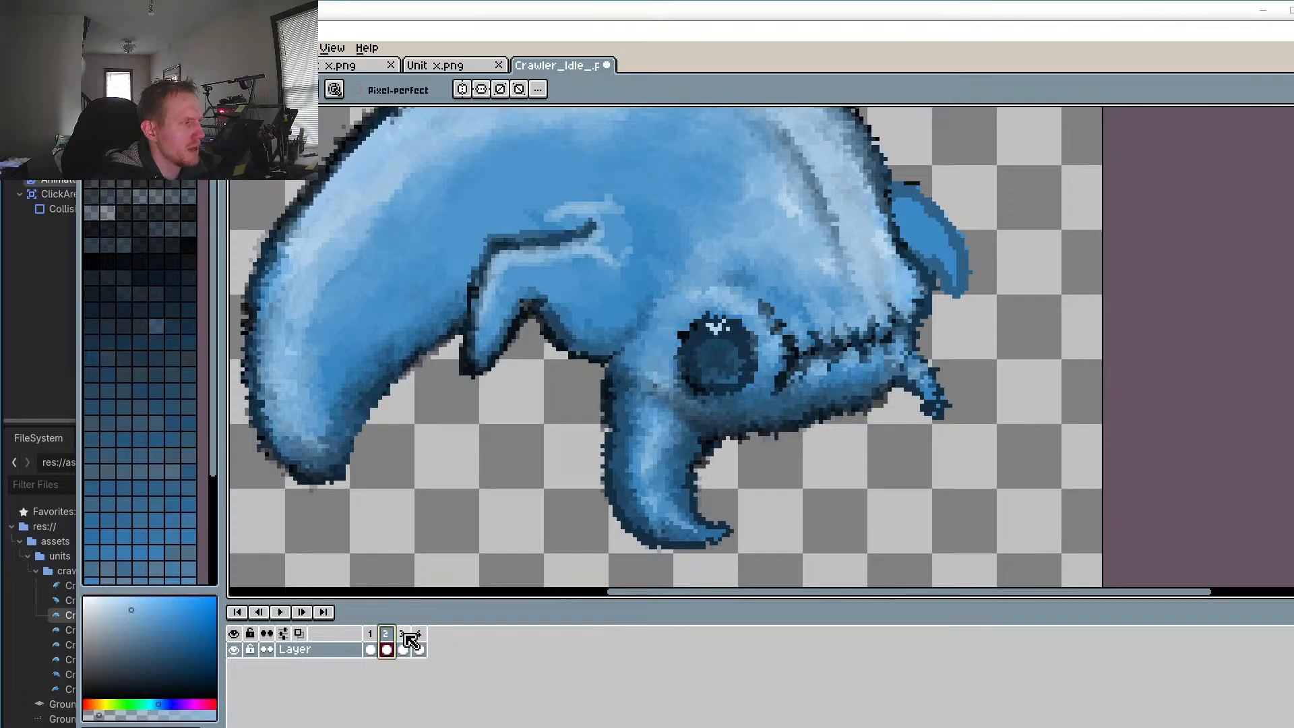
{"action": "left_click", "coordinate": [405, 640]}
{"action": "left_click", "coordinate": [419, 648]}
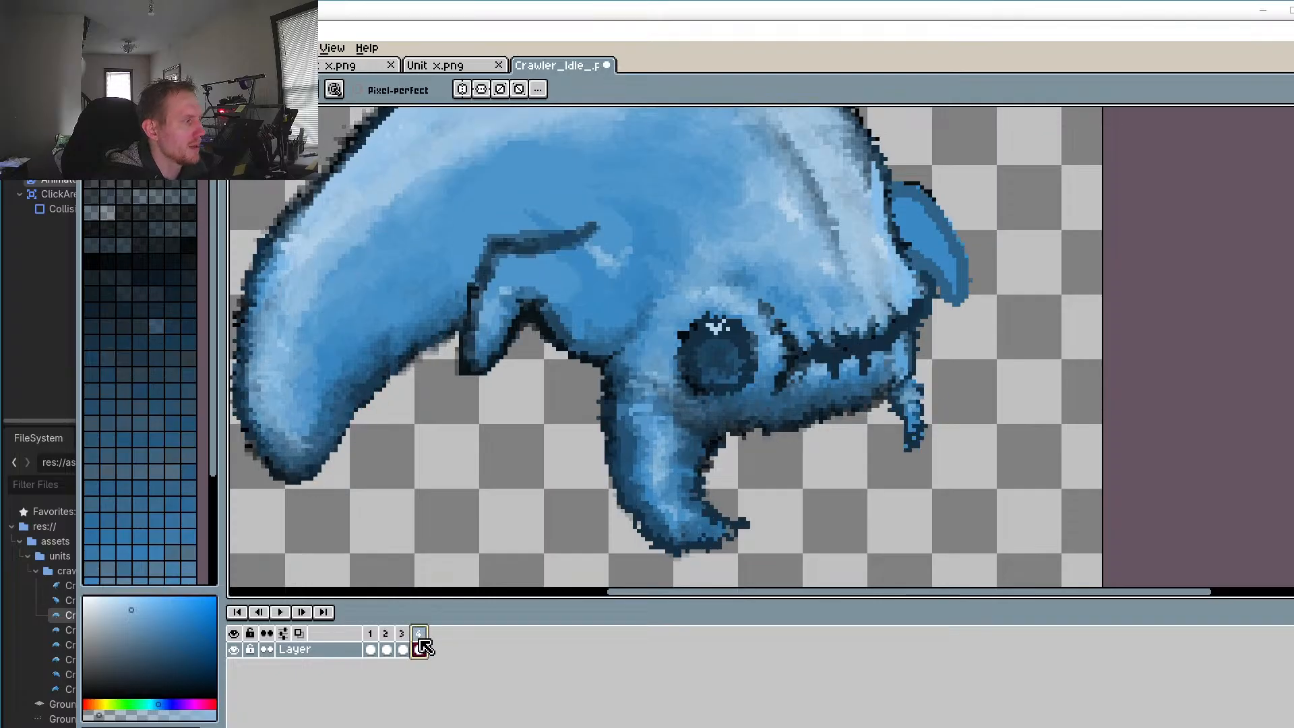
{"action": "left_click", "coordinate": [403, 648]}
{"action": "left_click", "coordinate": [386, 648]}
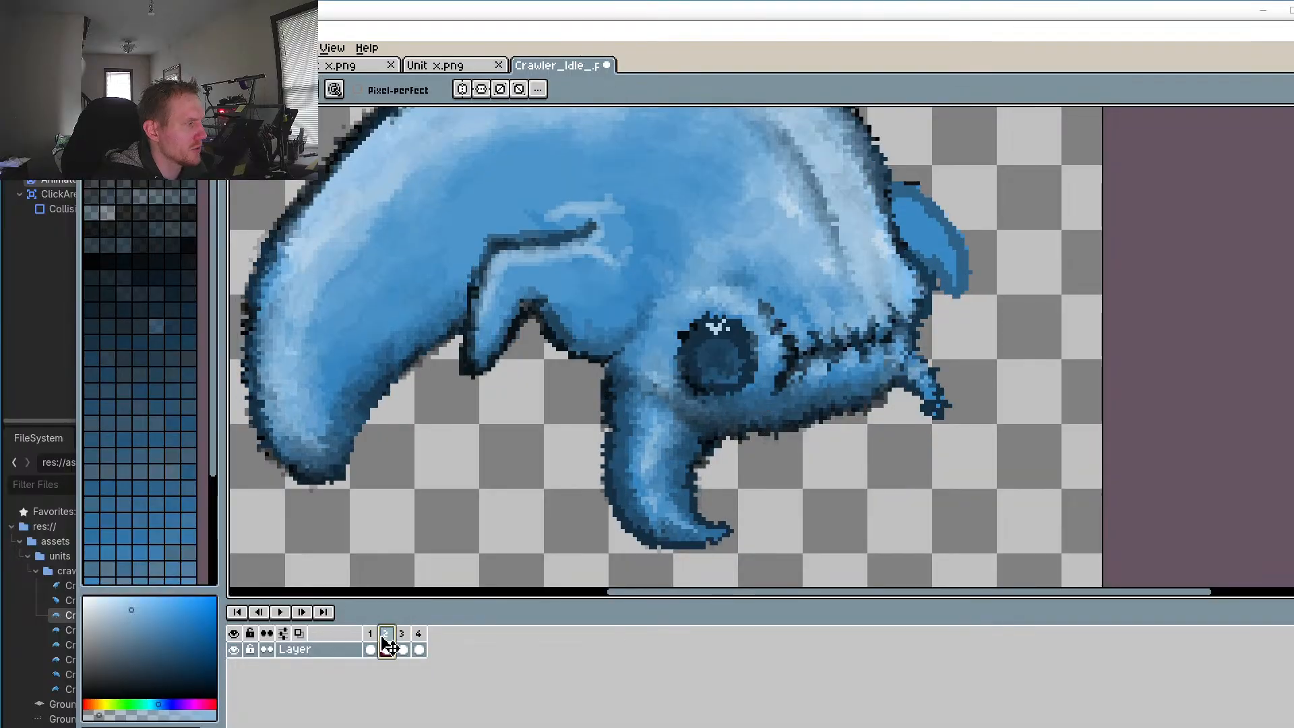
{"action": "left_click", "coordinate": [371, 649]}
{"action": "left_click", "coordinate": [390, 640]}
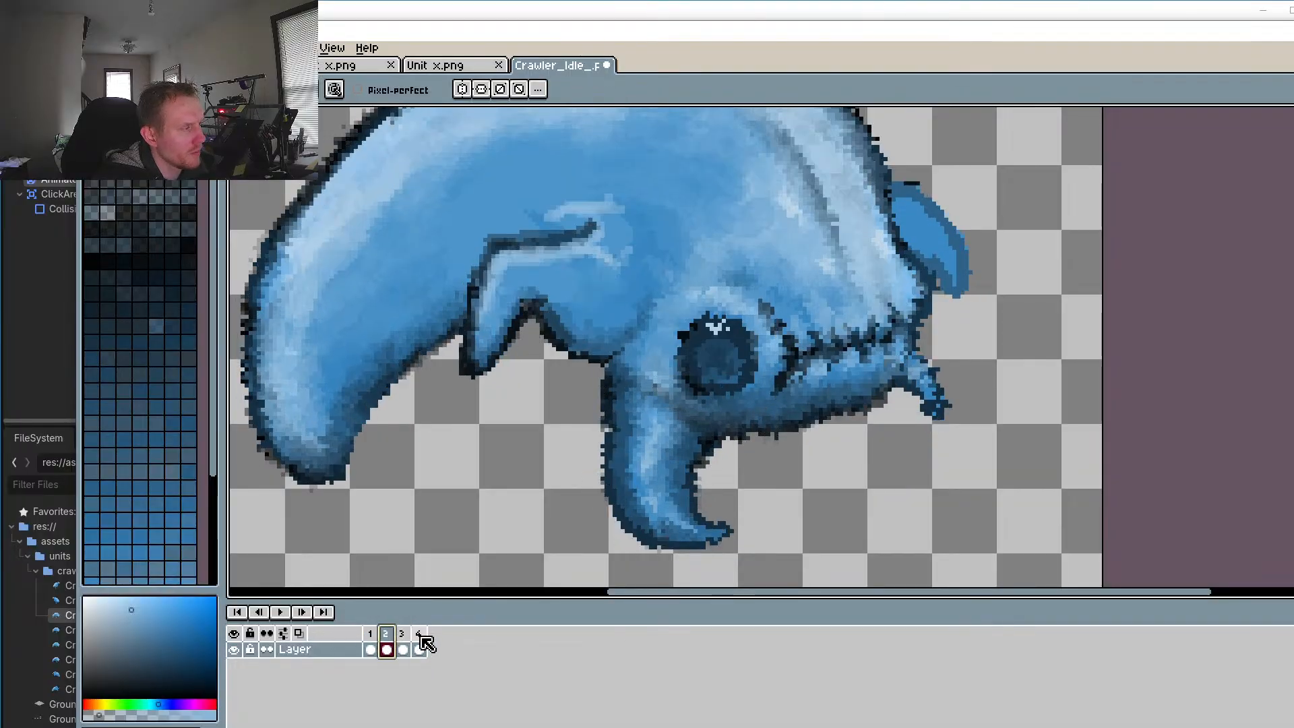
{"action": "left_click", "coordinate": [403, 641]}
{"action": "left_click", "coordinate": [419, 647]}
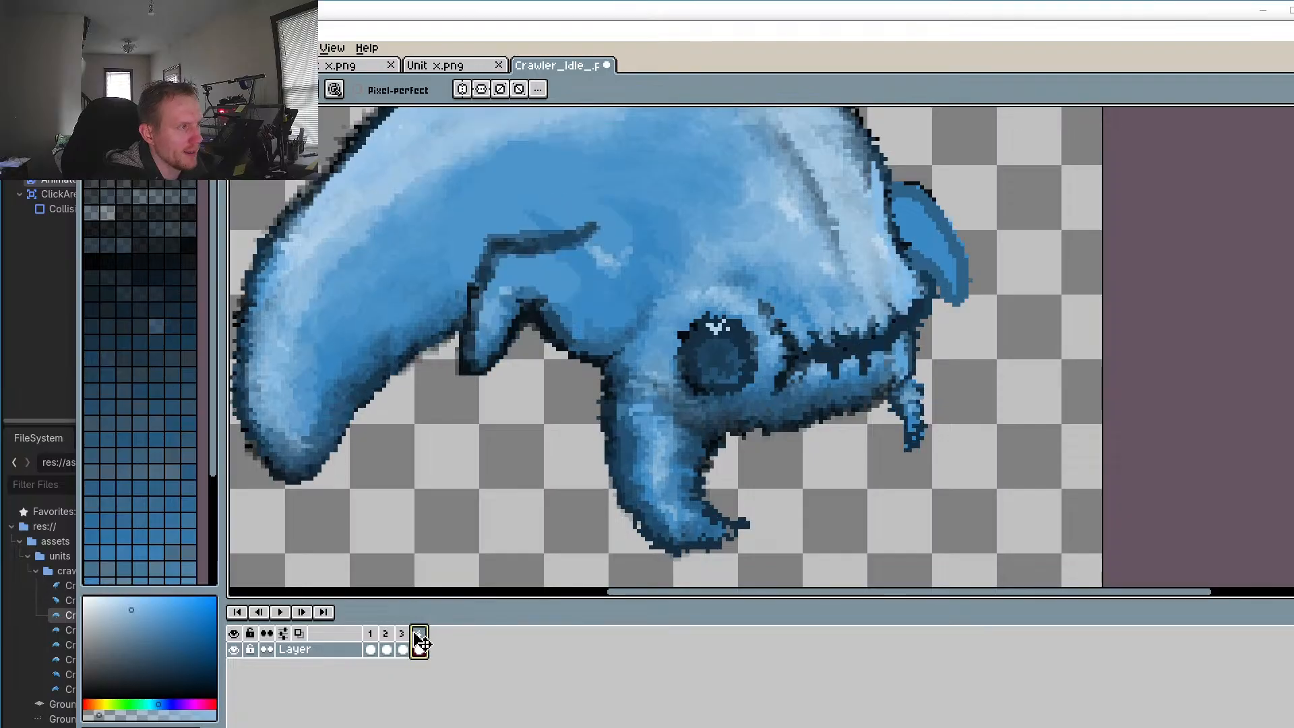
{"action": "left_click", "coordinate": [378, 629]}
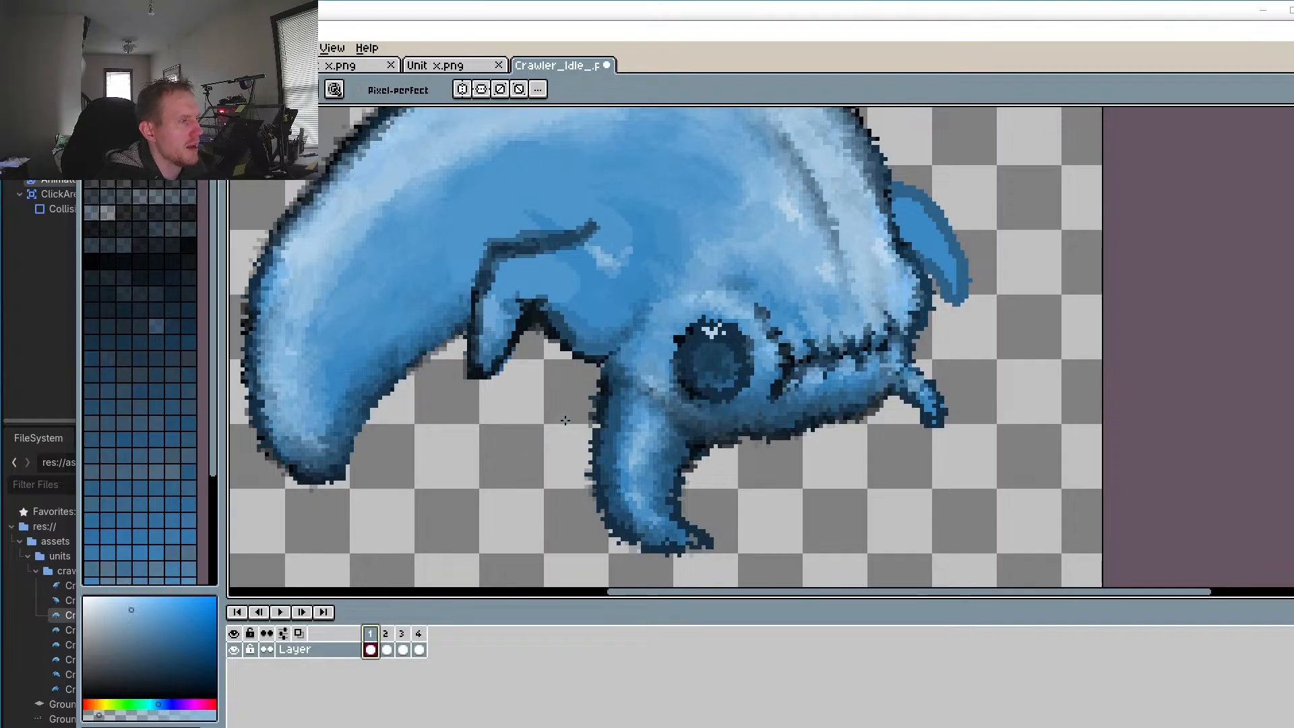
Step: Sample the light blue beside the crawler's eye and paint a soft highlight along the skin just under the eye
{"action": "scroll", "coordinate": [667, 397], "scroll_direction": "up", "scroll_amount": 3}
{"action": "key", "text": "i"}
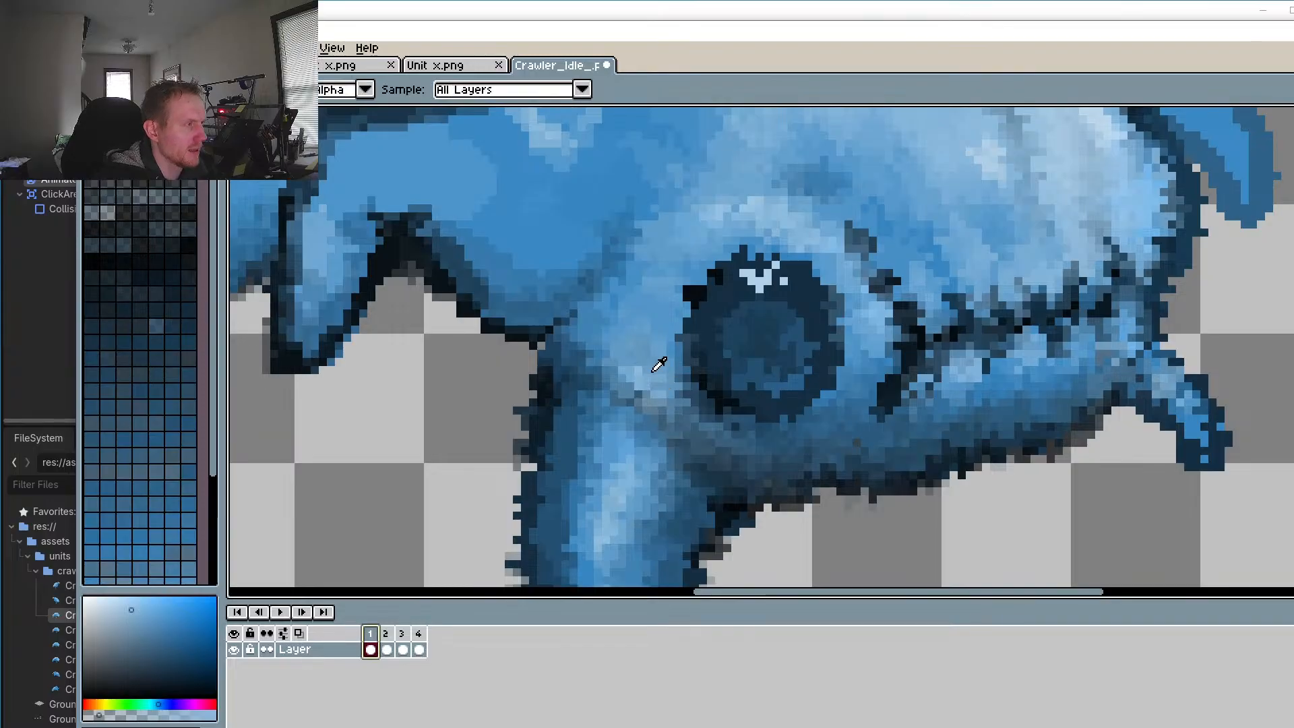
{"action": "left_click", "coordinate": [656, 346]}
{"action": "key", "text": "b"}
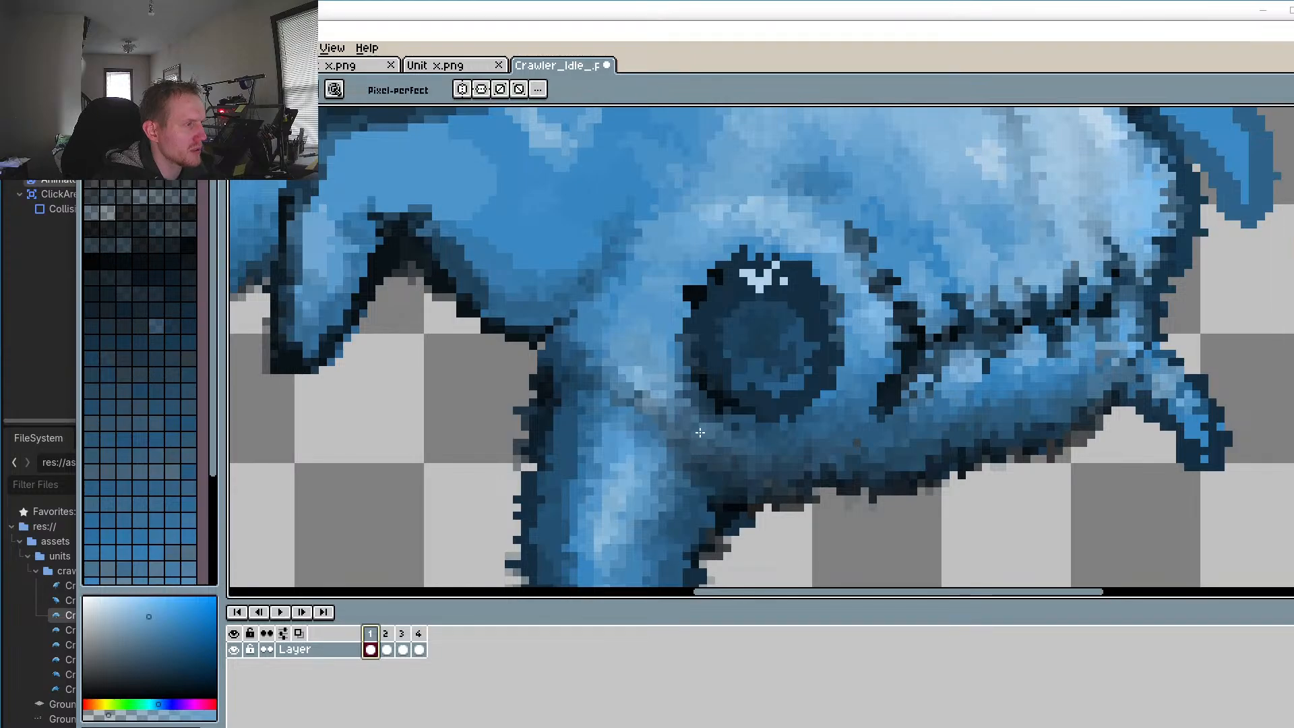
{"action": "mouse_move", "coordinate": [700, 432]}
{"action": "left_mouse_down"}
{"action": "mouse_move", "coordinate": [734, 458]}
{"action": "mouse_move", "coordinate": [727, 450]}
{"action": "mouse_move", "coordinate": [749, 447]}
{"action": "mouse_move", "coordinate": [746, 460]}
{"action": "mouse_move", "coordinate": [778, 445]}
{"action": "left_mouse_up"}
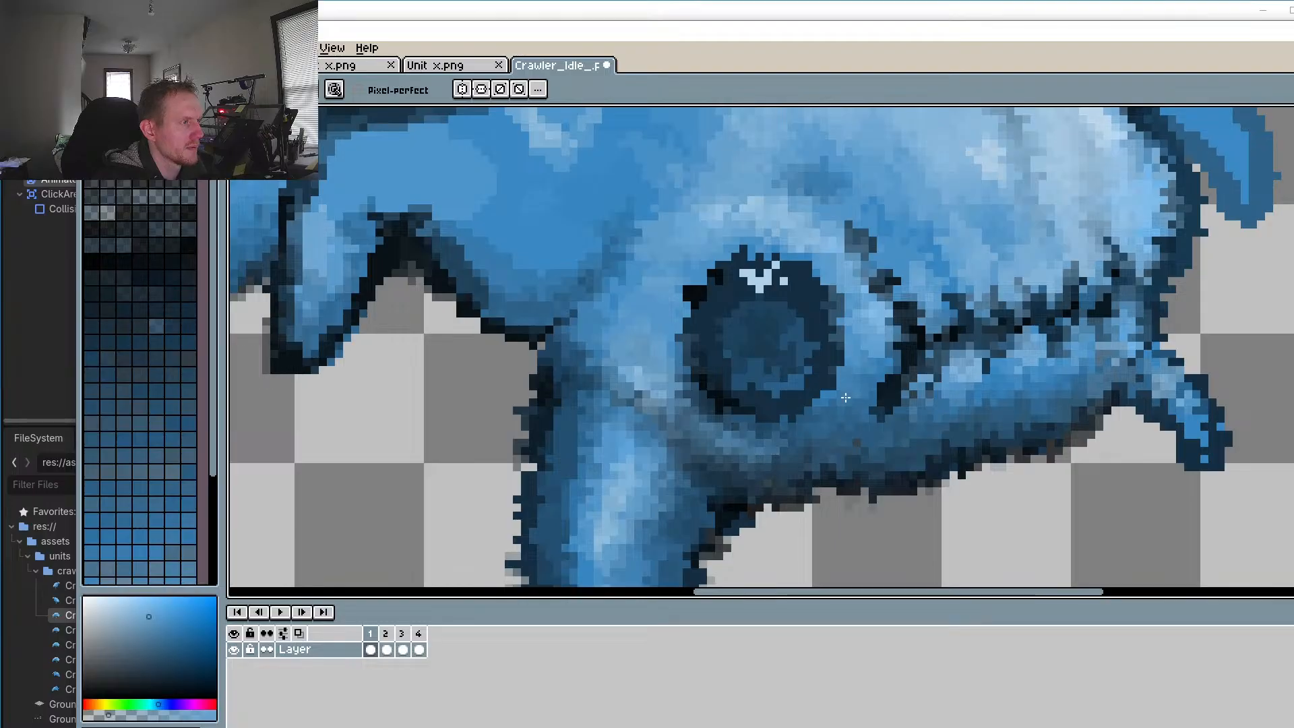
{"action": "scroll", "coordinate": [624, 510], "scroll_direction": "down", "scroll_amount": 4}
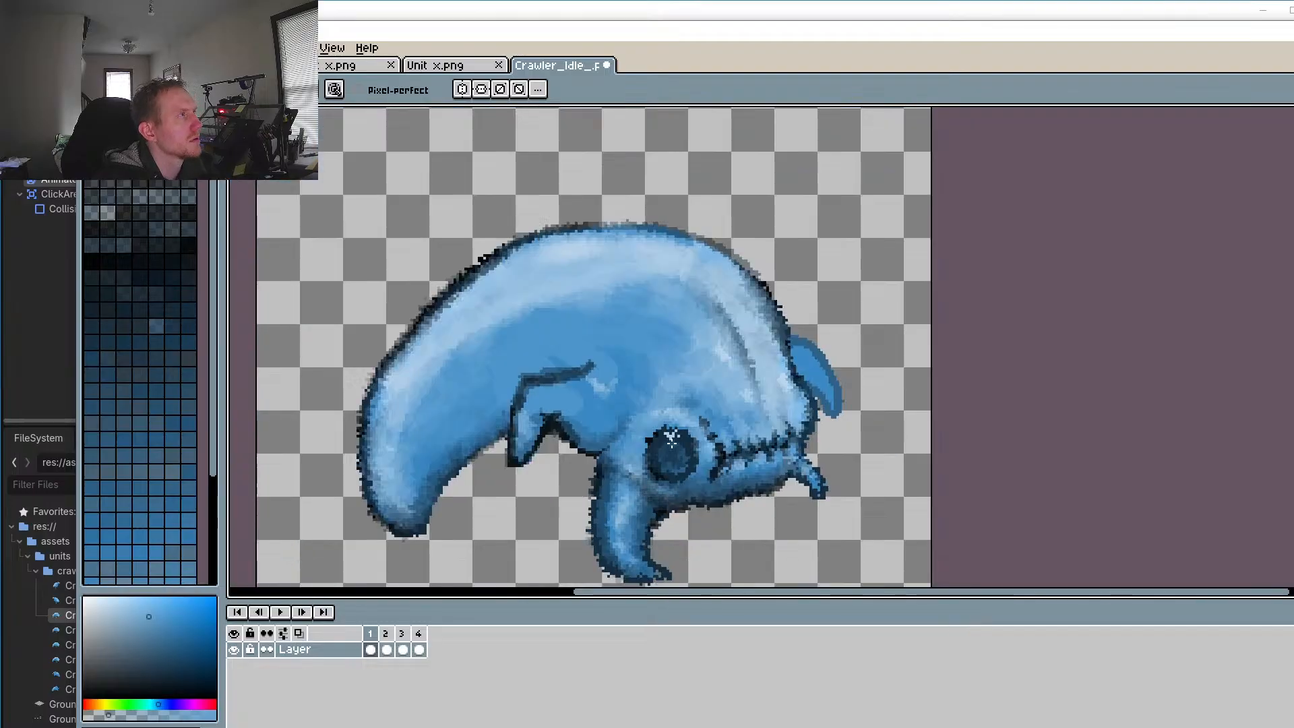
{"action": "left_click_drag", "start_coordinate": [670, 432], "coordinate": [671, 411]}
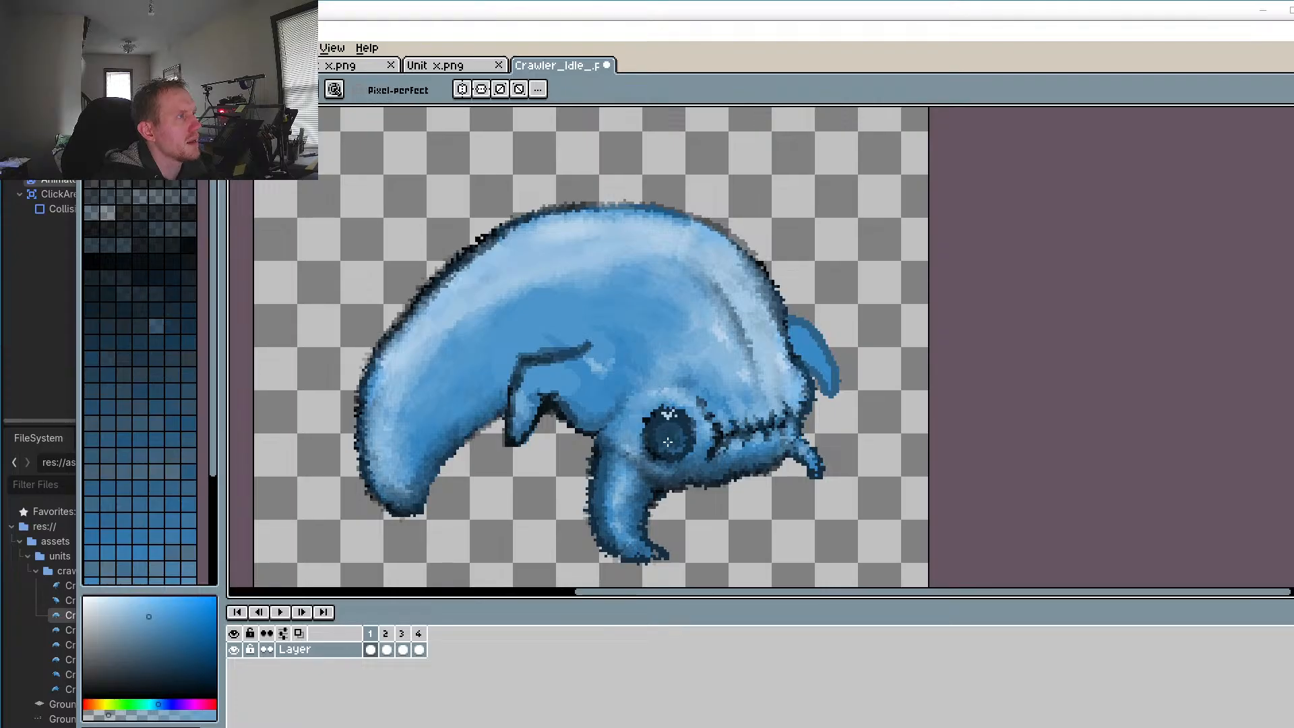
Step: Extend the light-blue shading under the eye toward the corner of the mouth
{"action": "scroll", "coordinate": [667, 441], "scroll_direction": "up", "scroll_amount": 6}
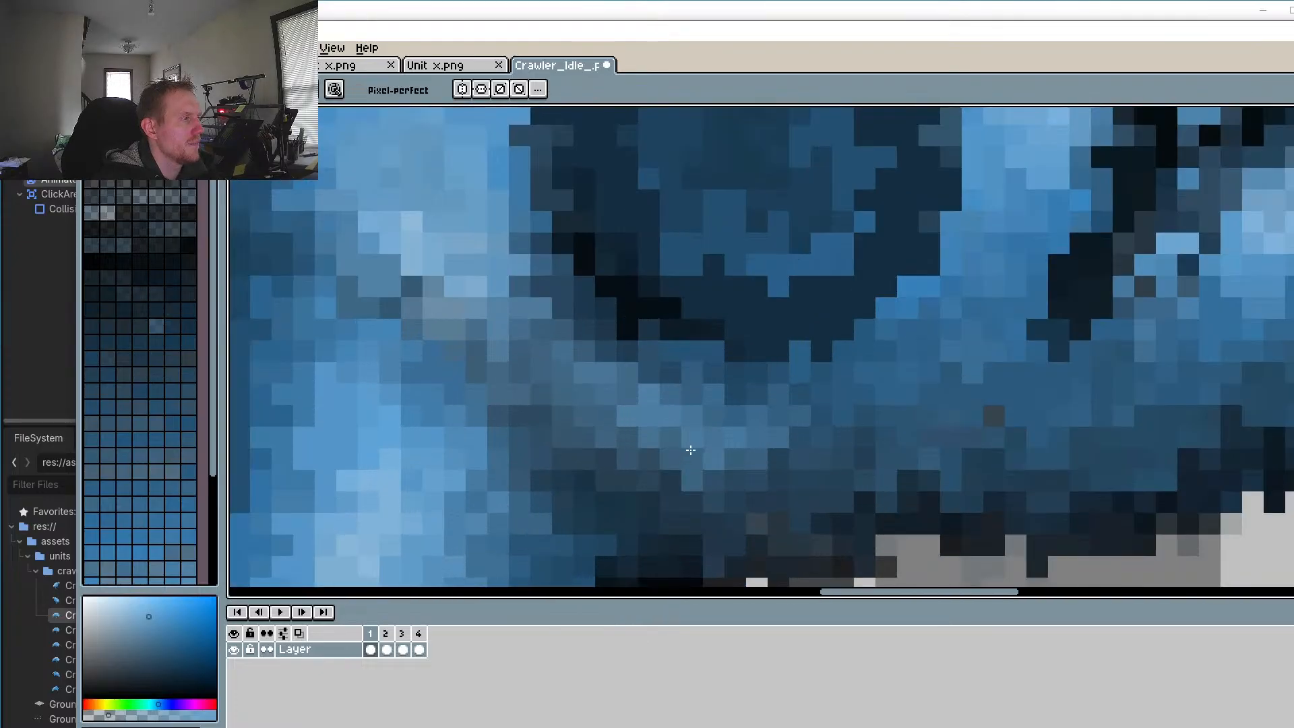
{"action": "left_click", "coordinate": [736, 438]}
{"action": "scroll", "coordinate": [496, 437], "scroll_direction": "down", "scroll_amount": 3}
{"action": "left_click_drag", "start_coordinate": [792, 391], "coordinate": [778, 424]}
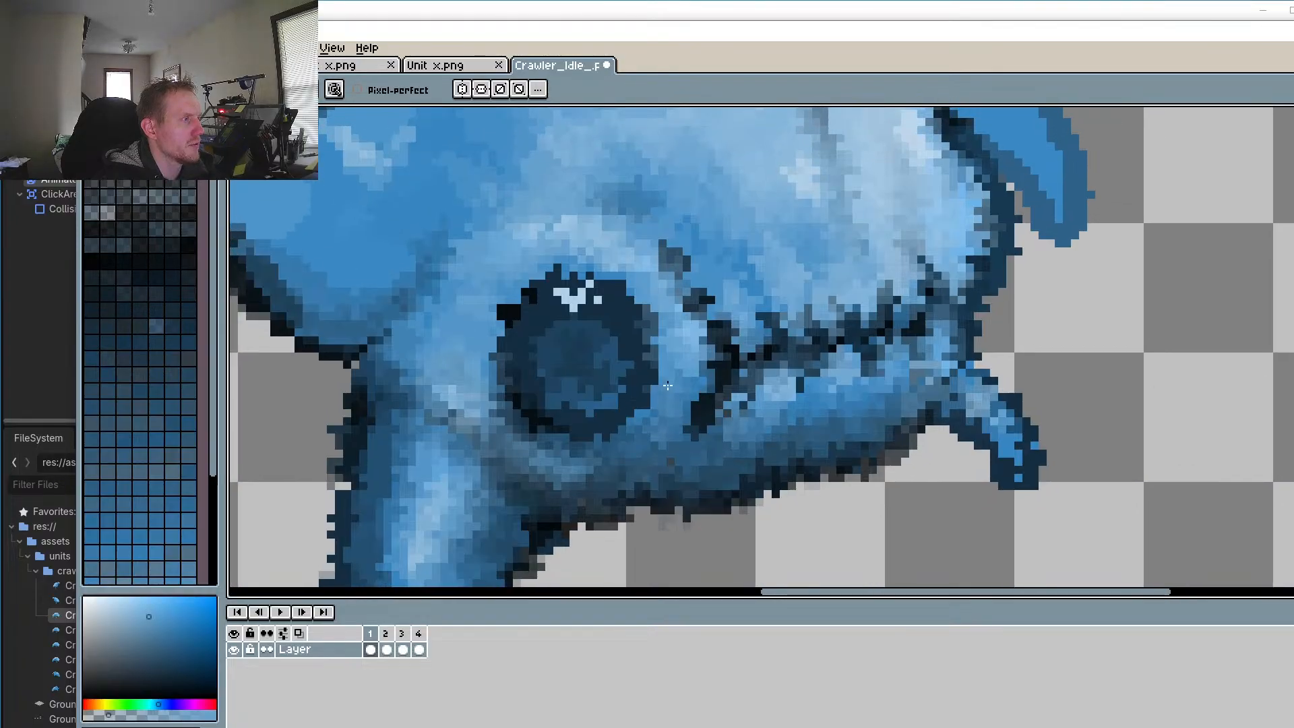
{"action": "scroll", "coordinate": [667, 385], "scroll_direction": "down", "scroll_amount": 4}
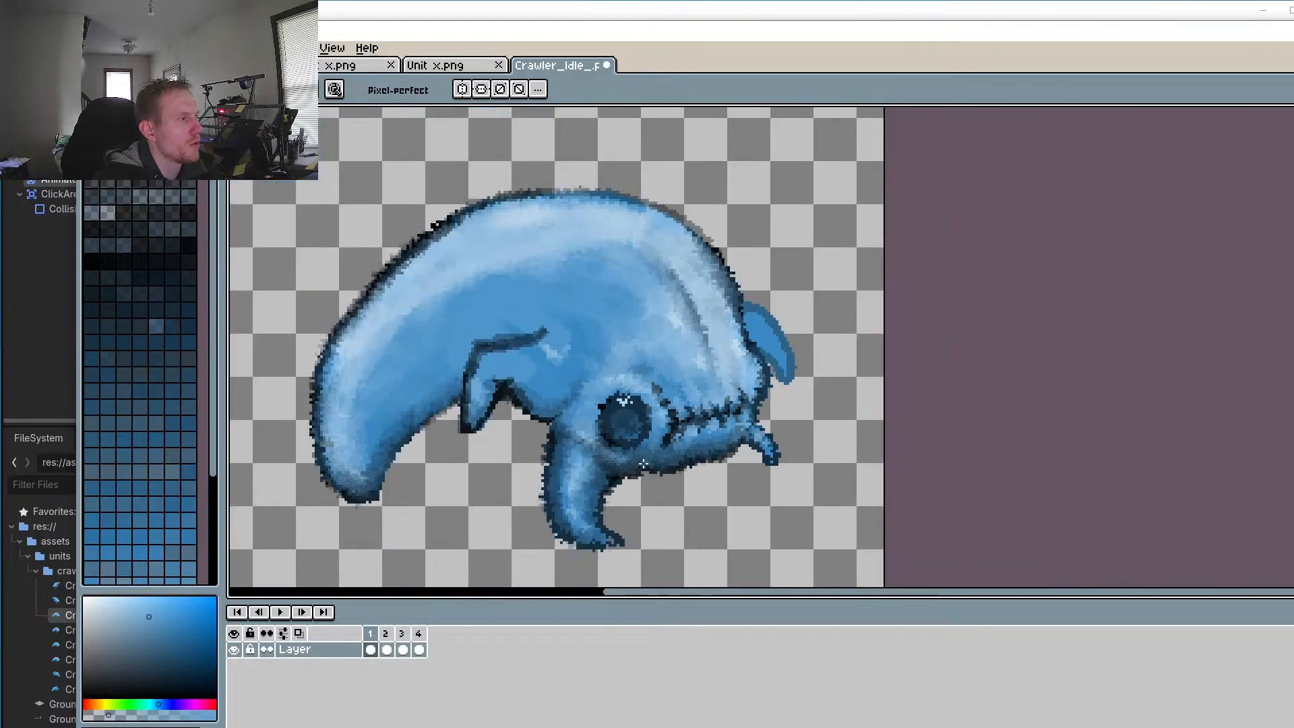
Step: Sample the dark blue of the snout outline and shade the underside of the jaw near the small front limb
{"action": "scroll", "coordinate": [603, 465], "scroll_direction": "up", "scroll_amount": 3}
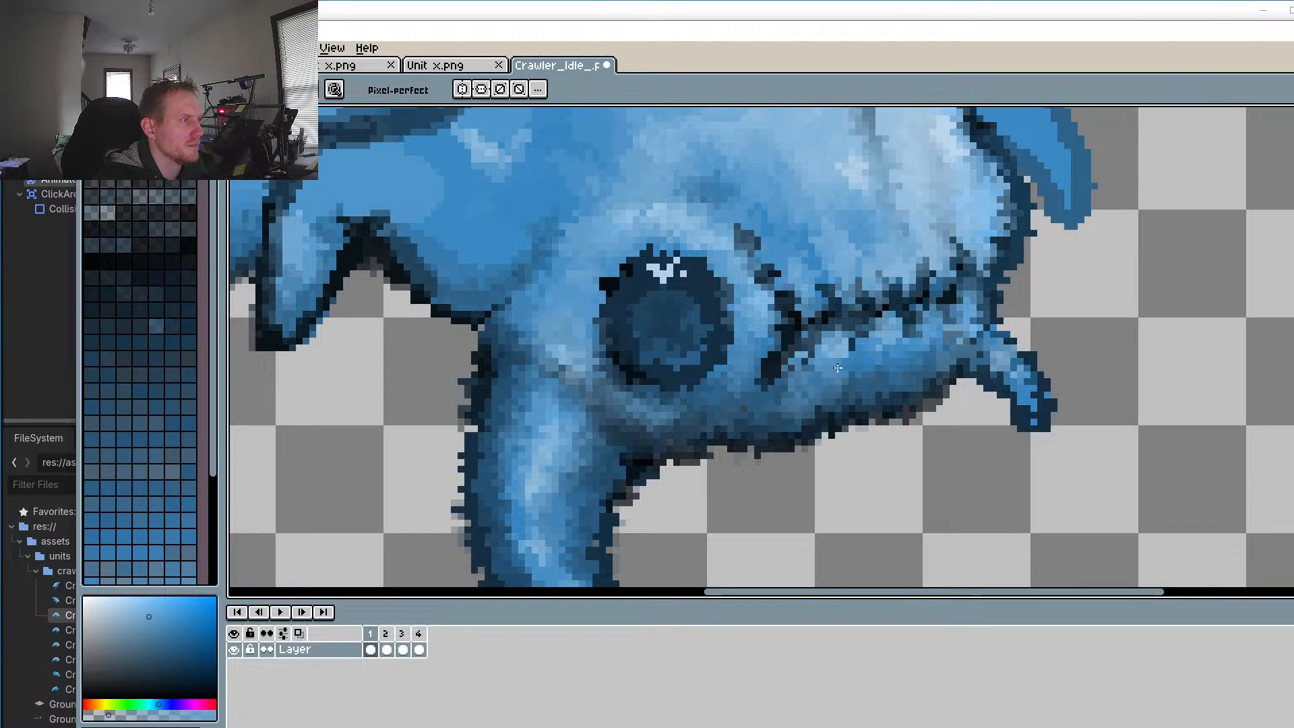
{"action": "scroll", "coordinate": [813, 383], "scroll_direction": "down", "scroll_amount": 2}
{"action": "scroll", "coordinate": [823, 434], "scroll_direction": "up", "scroll_amount": 2}
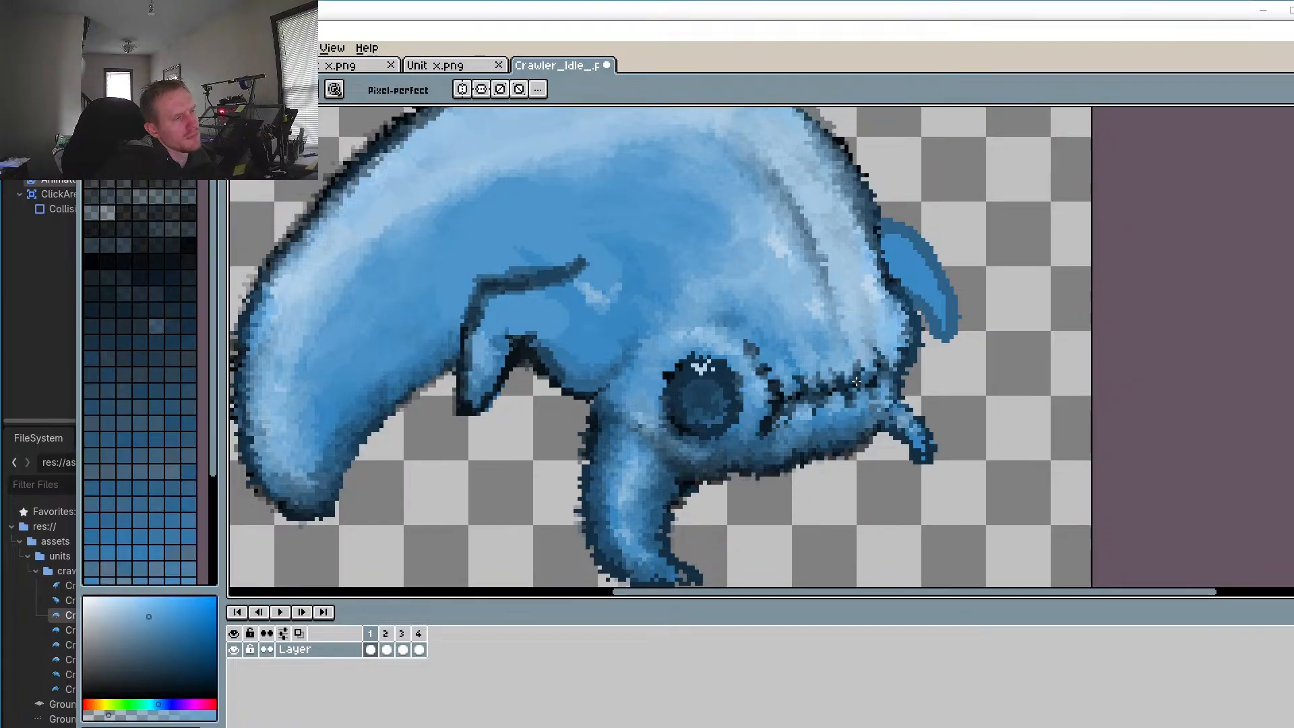
{"action": "scroll", "coordinate": [901, 416], "scroll_direction": "up", "scroll_amount": 4}
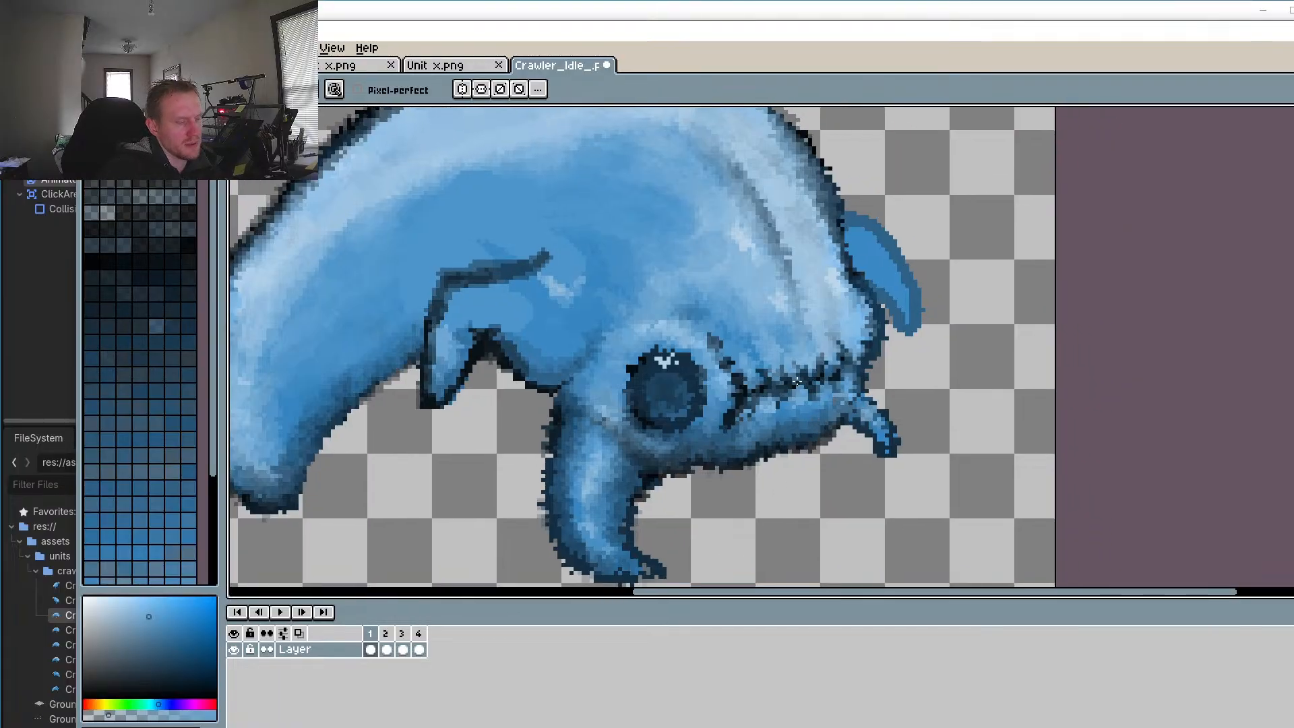
{"action": "key", "text": "i"}
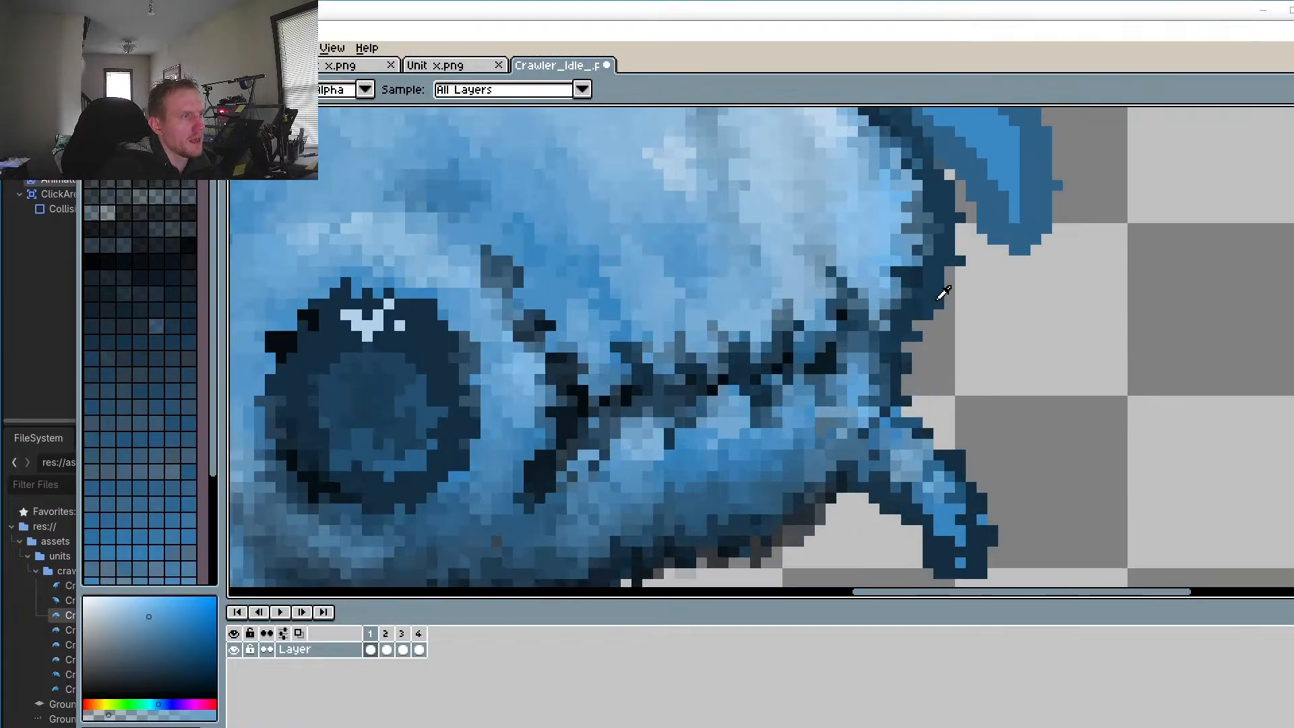
{"action": "left_click", "coordinate": [937, 299]}
{"action": "left_click_drag", "start_coordinate": [874, 494], "coordinate": [891, 435]}
{"action": "key", "text": "b"}
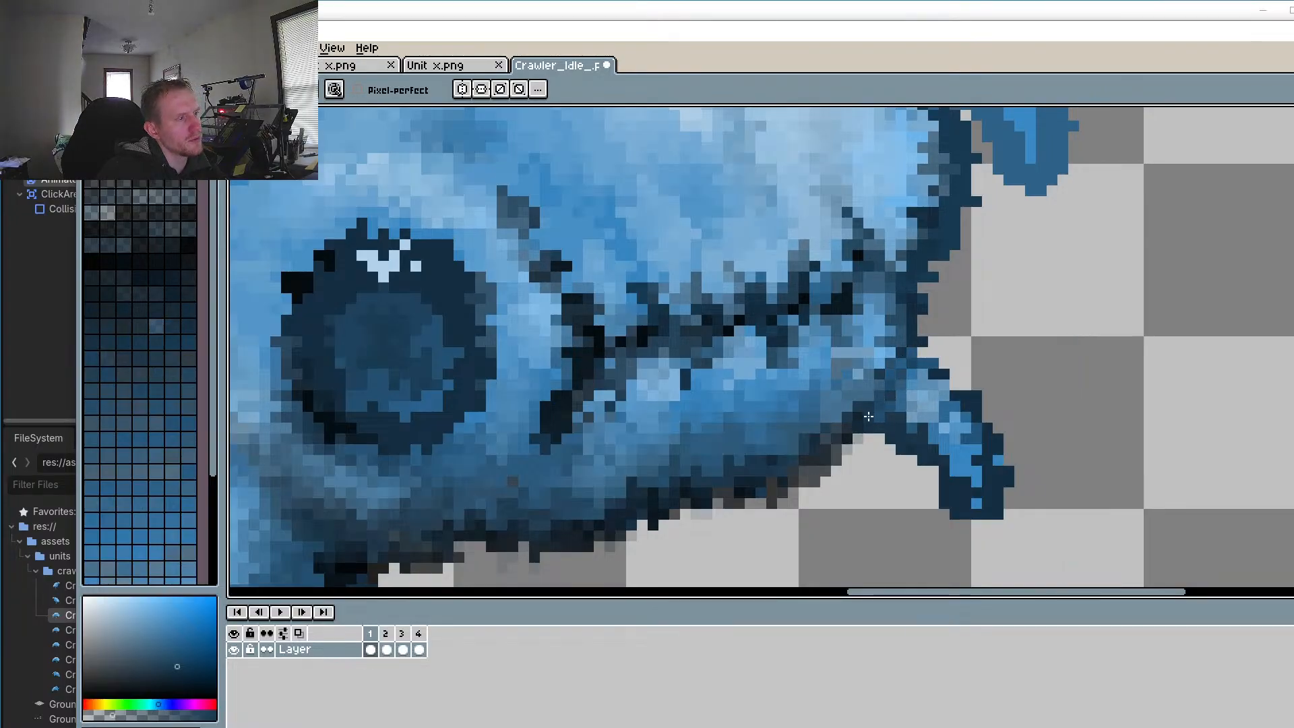
{"action": "left_click_drag", "start_coordinate": [869, 435], "coordinate": [853, 474]}
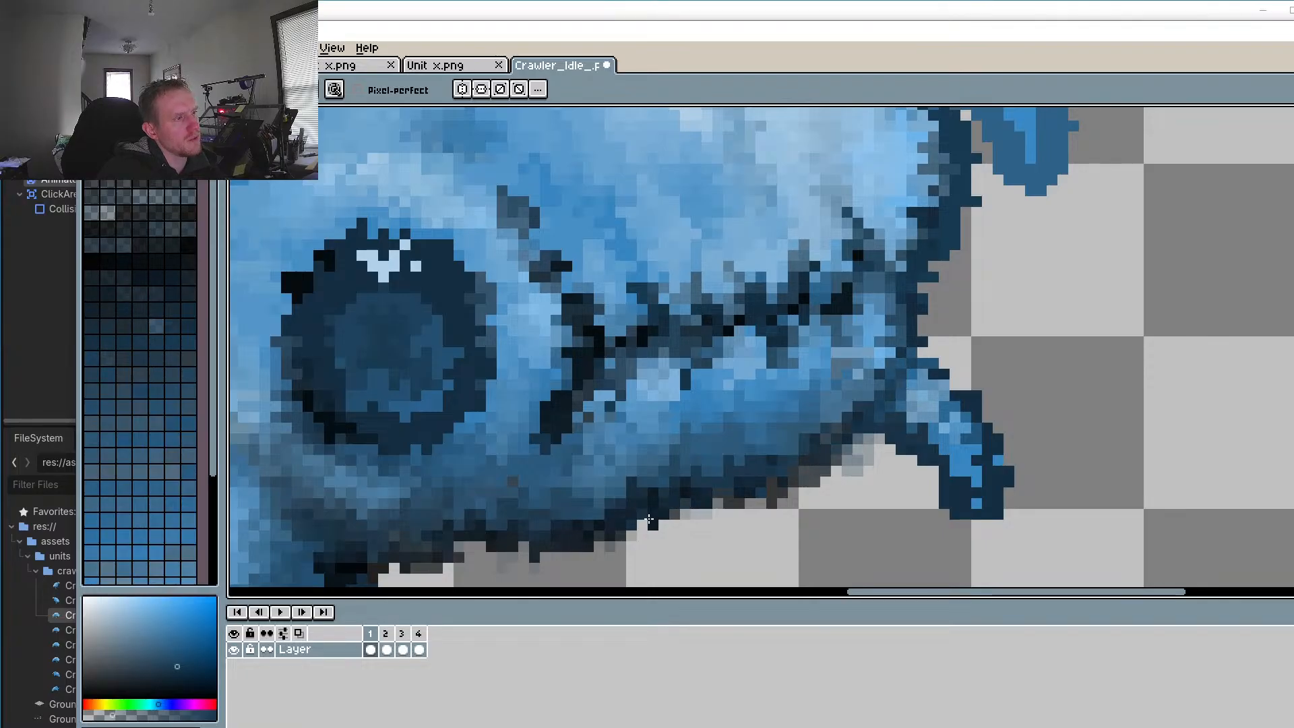
Step: Continue the dark-blue shading along the jaw's lower edge back toward the leg to smooth its jagged outline
{"action": "mouse_move", "coordinate": [643, 534]}
{"action": "left_mouse_down"}
{"action": "mouse_move", "coordinate": [726, 507]}
{"action": "mouse_move", "coordinate": [570, 550]}
{"action": "mouse_move", "coordinate": [665, 505]}
{"action": "mouse_move", "coordinate": [631, 511]}
{"action": "mouse_move", "coordinate": [671, 505]}
{"action": "mouse_move", "coordinate": [610, 531]}
{"action": "mouse_move", "coordinate": [661, 519]}
{"action": "mouse_move", "coordinate": [629, 531]}
{"action": "mouse_move", "coordinate": [494, 539]}
{"action": "left_mouse_up"}
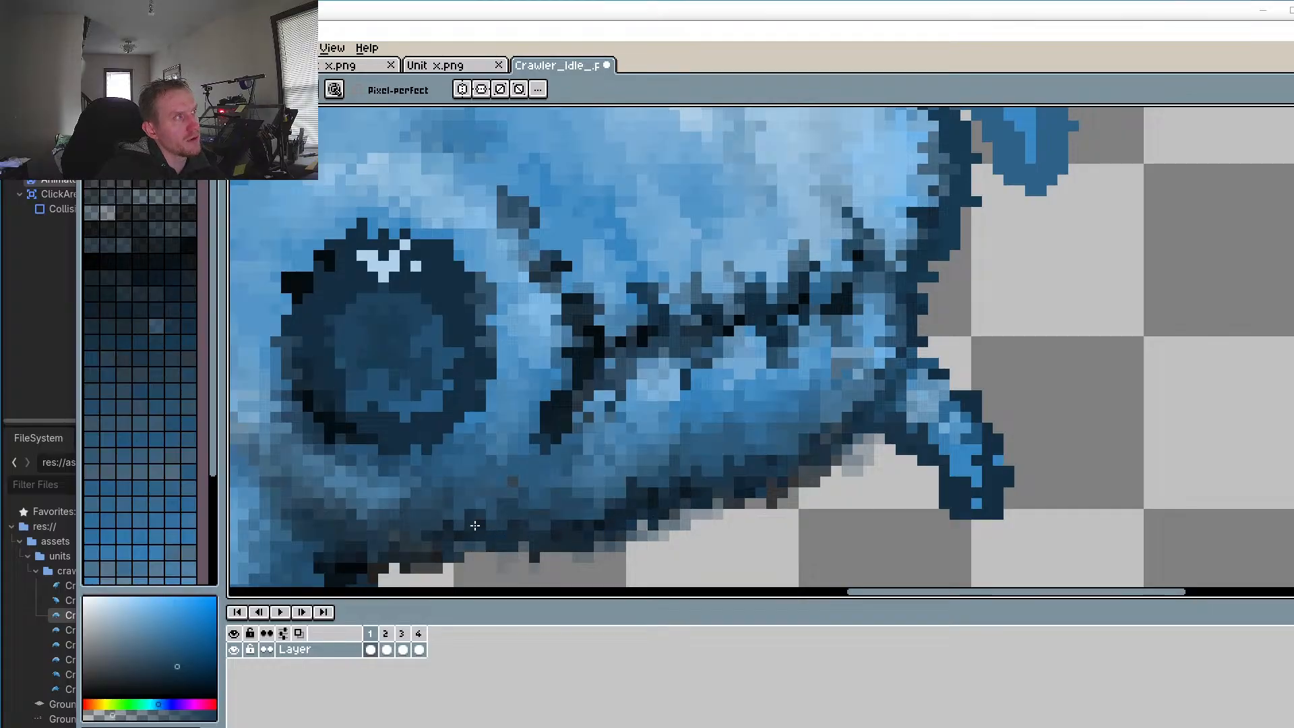
{"action": "scroll", "coordinate": [604, 482], "scroll_direction": "down", "scroll_amount": 1}
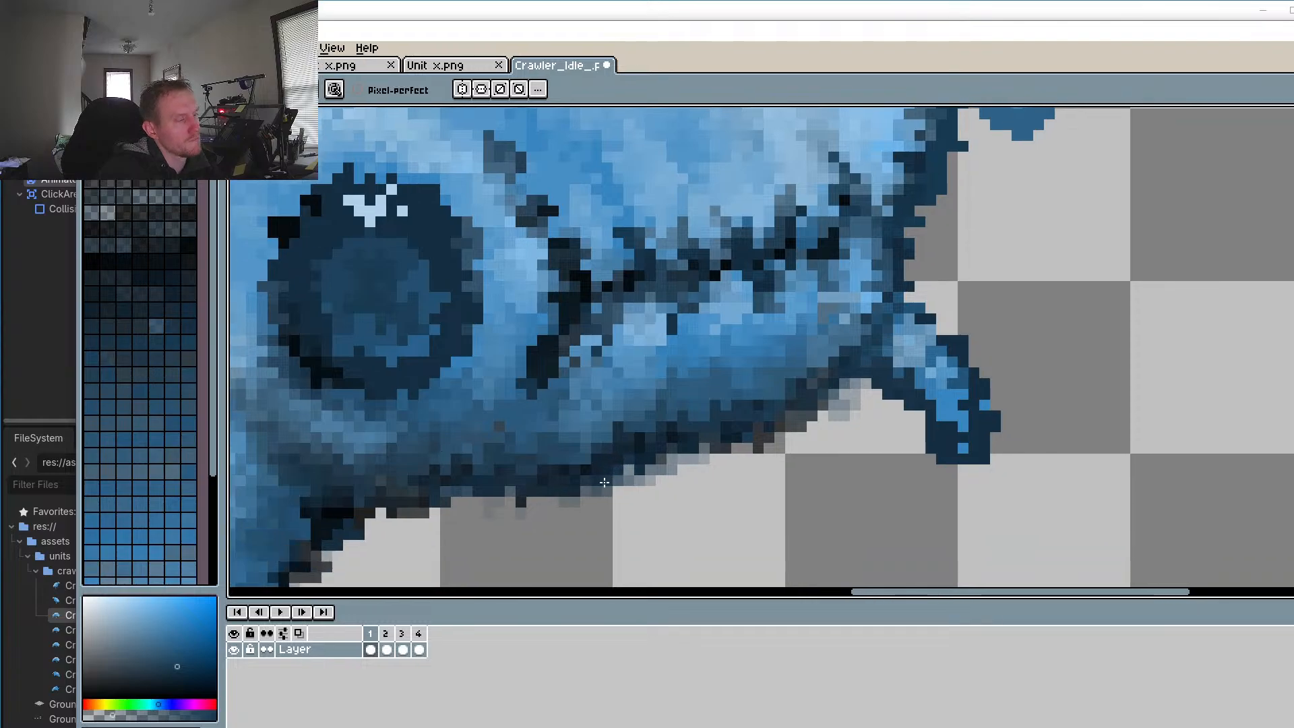
{"action": "left_click_drag", "start_coordinate": [435, 494], "coordinate": [528, 497]}
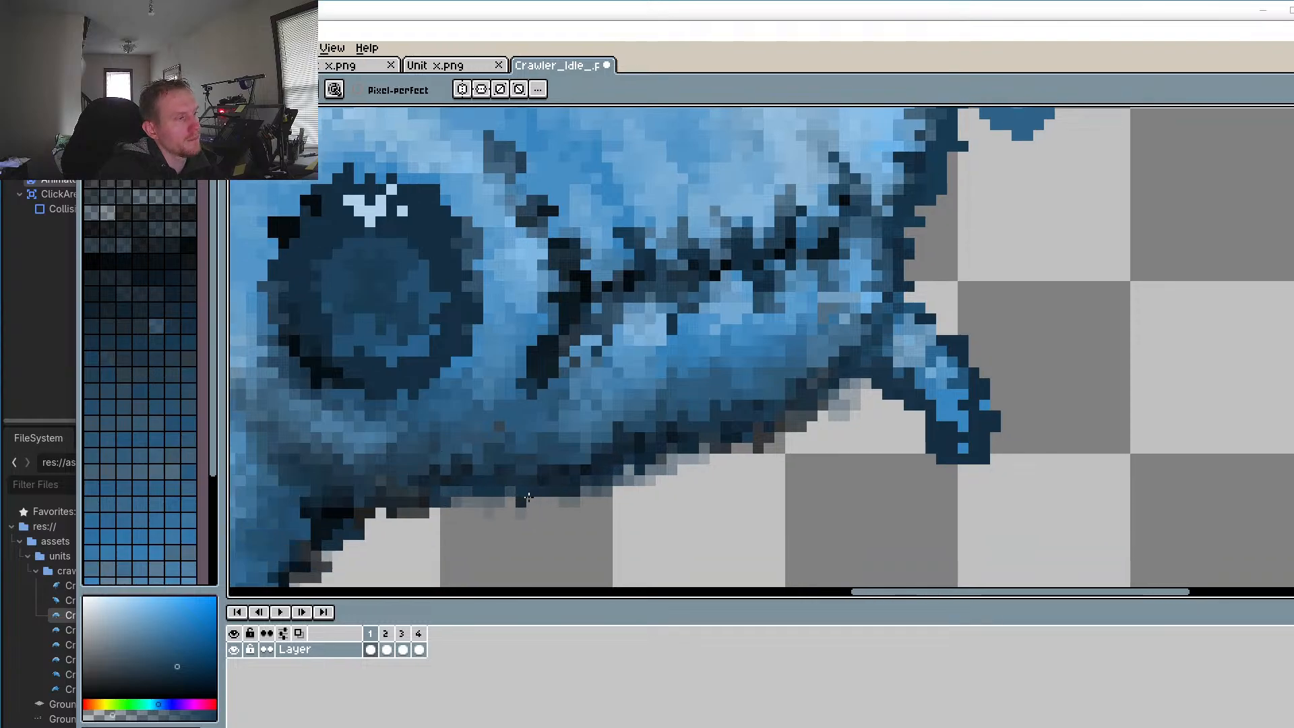
{"action": "scroll", "coordinate": [917, 312], "scroll_direction": "up", "scroll_amount": 2}
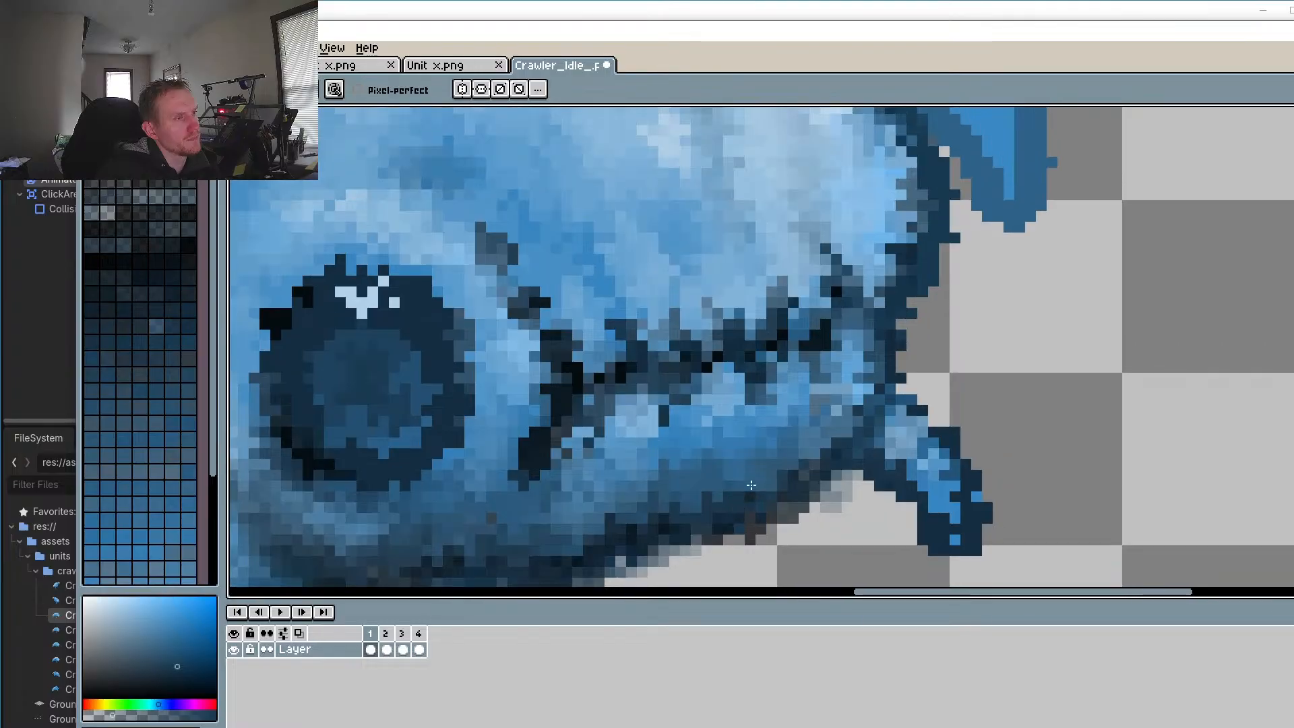
Step: Soften the outline at the front of the snout with dark blue, from below the fin down to the small limb
{"action": "left_click_drag", "start_coordinate": [901, 346], "coordinate": [899, 430]}
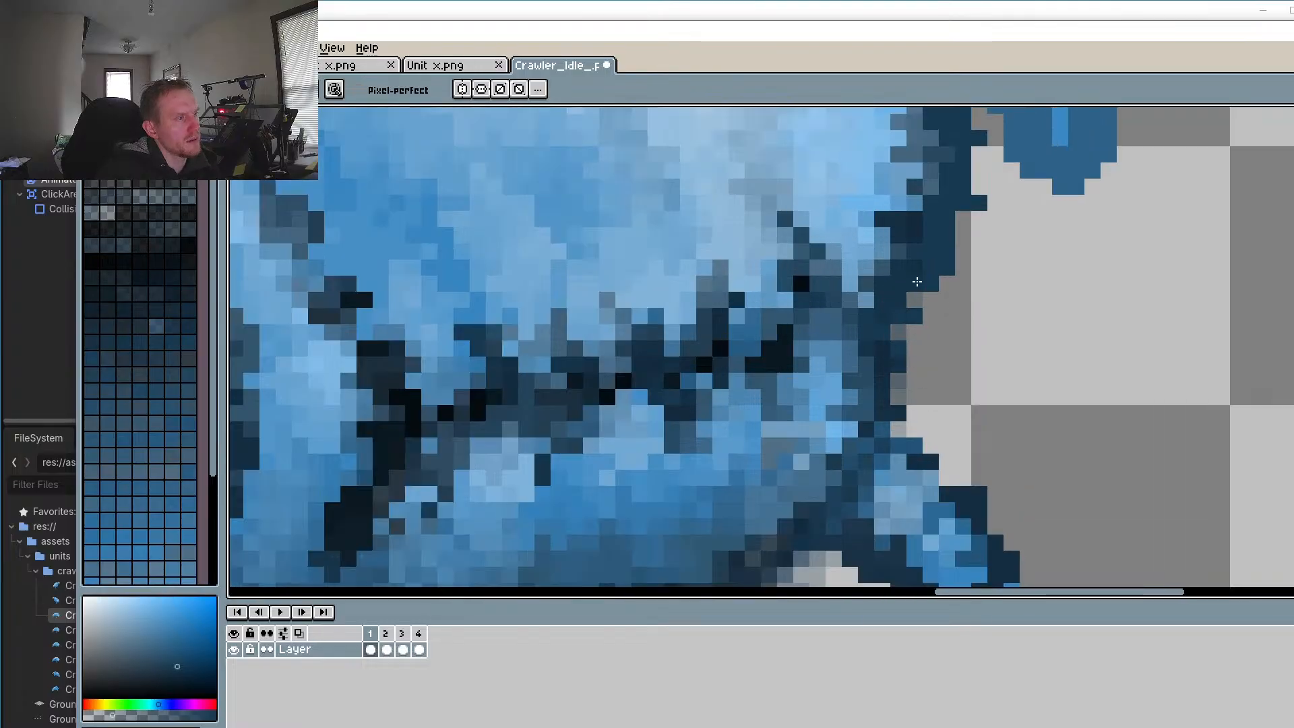
{"action": "left_click", "coordinate": [912, 332]}
{"action": "left_click_drag", "start_coordinate": [899, 378], "coordinate": [897, 399]}
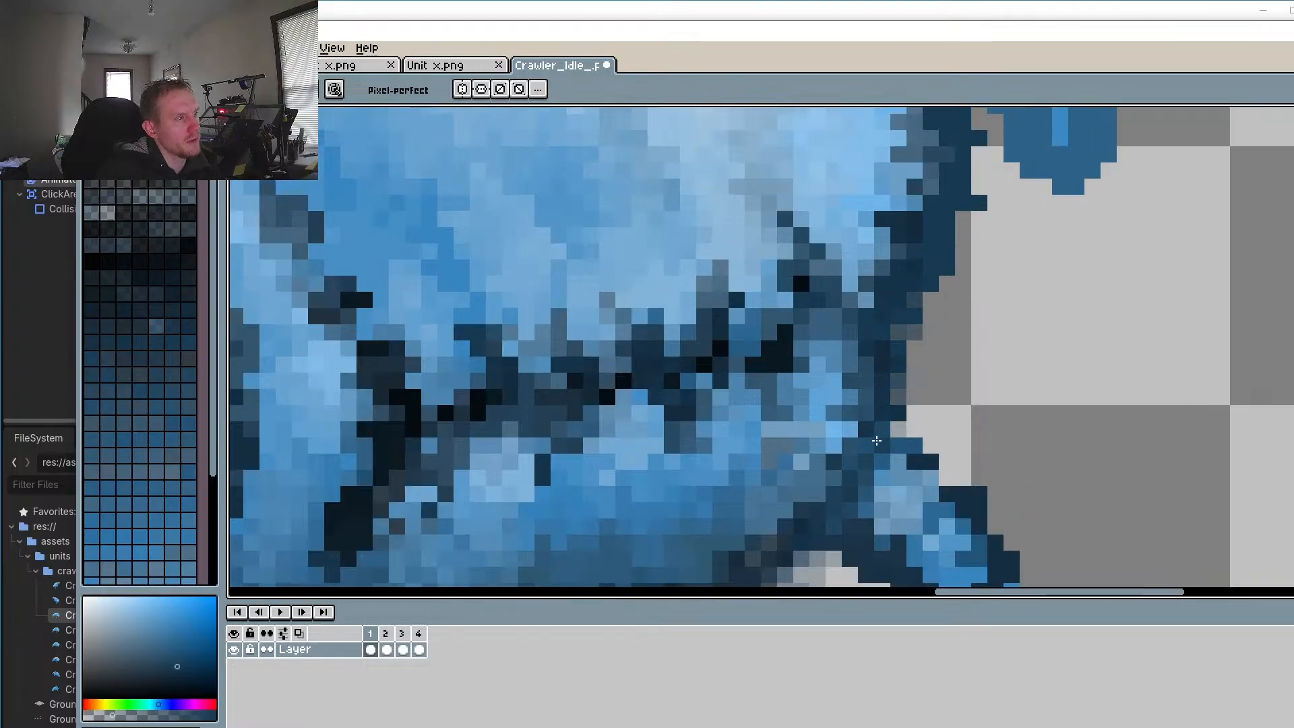
{"action": "left_click", "coordinate": [900, 428]}
{"action": "mouse_move", "coordinate": [945, 278]}
{"action": "left_mouse_down"}
{"action": "mouse_move", "coordinate": [894, 384]}
{"action": "mouse_move", "coordinate": [907, 369]}
{"action": "left_mouse_up"}
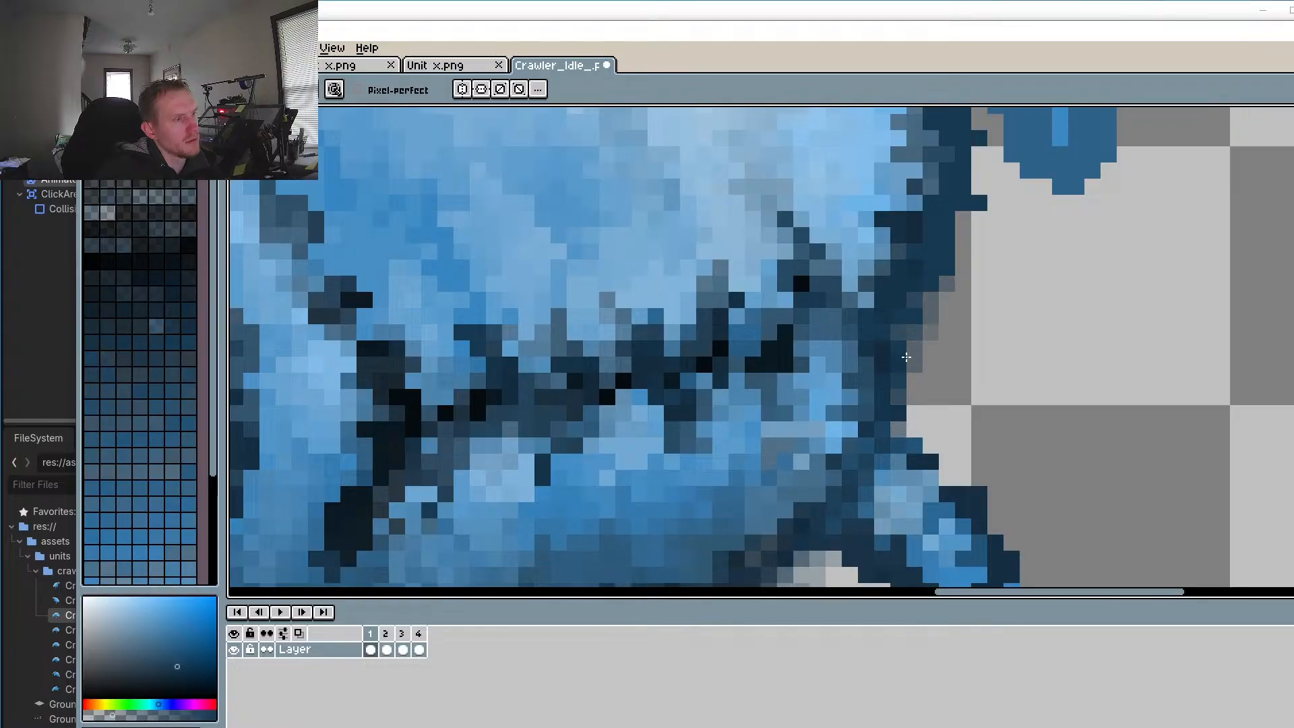
{"action": "scroll", "coordinate": [908, 356], "scroll_direction": "down", "scroll_amount": 3}
{"action": "left_click_drag", "start_coordinate": [837, 440], "coordinate": [892, 418]}
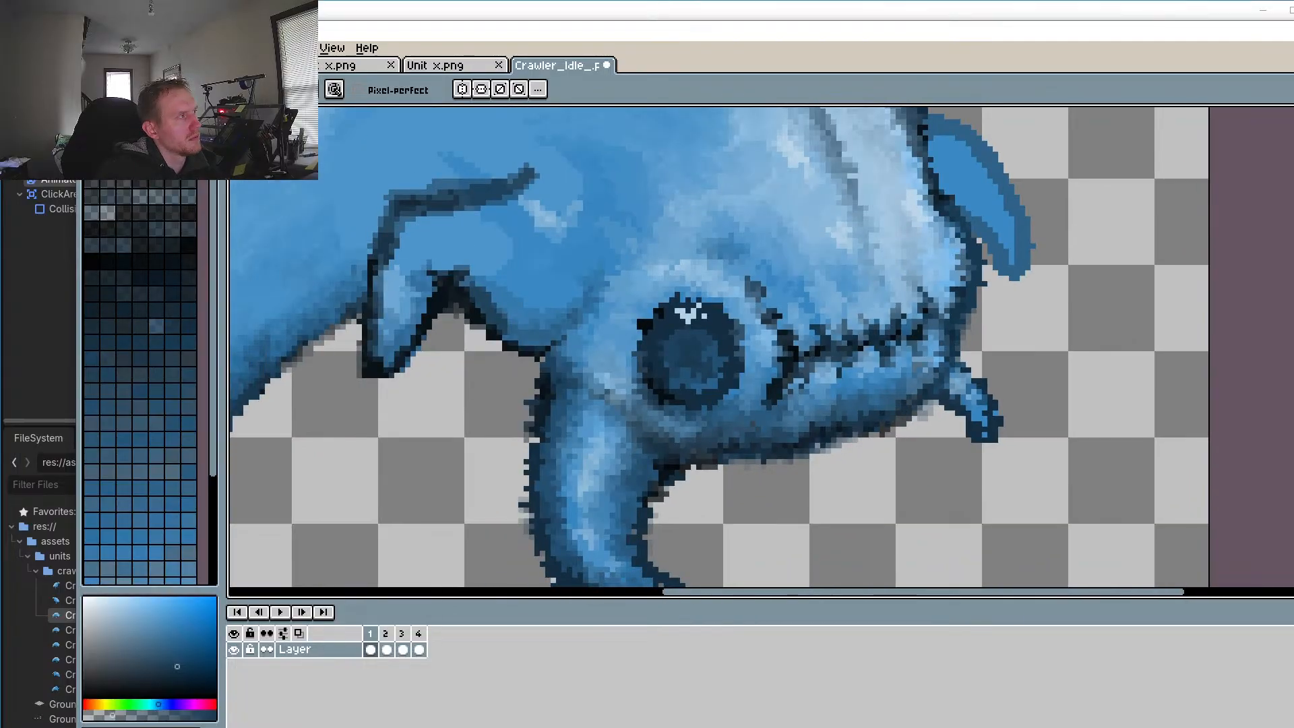
Step: Save the crawler idle sprite and compare frame 1 with frame 2
{"action": "key", "text": "alt+f"}
{"action": "key", "text": "s"}
{"action": "left_click", "coordinate": [385, 642]}
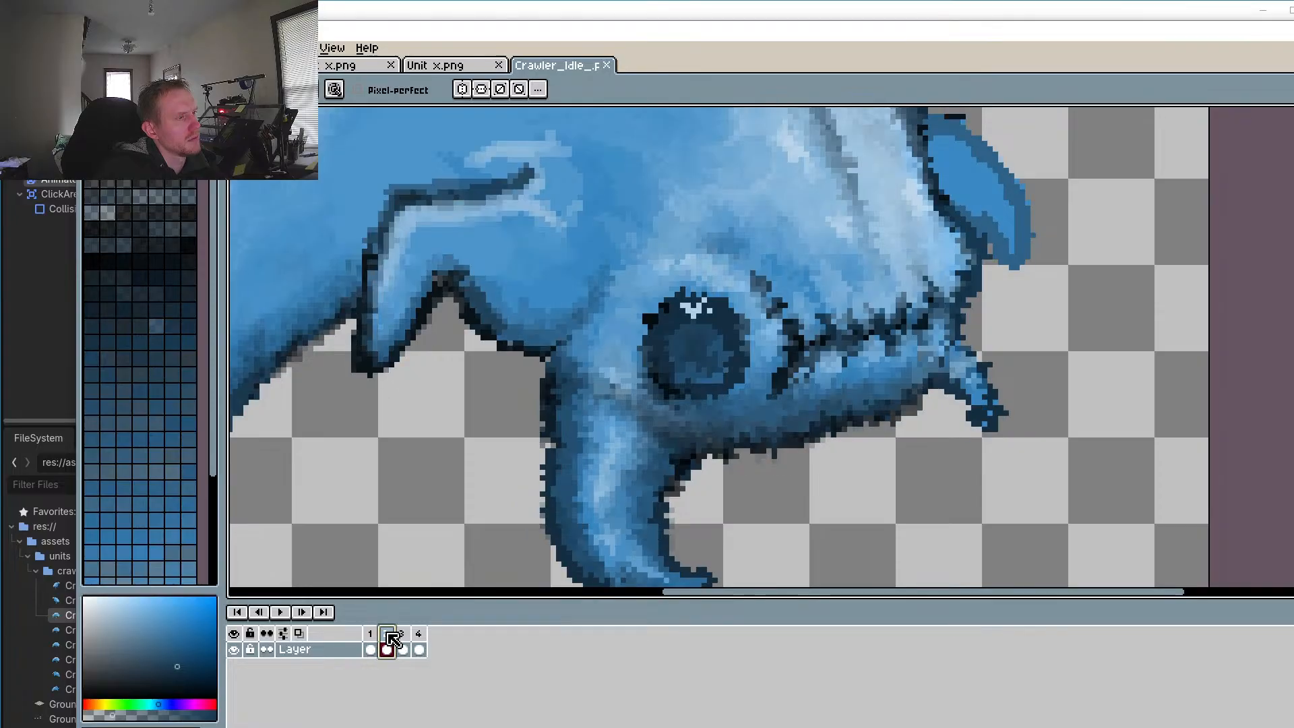
{"action": "left_click", "coordinate": [370, 642]}
{"action": "left_click", "coordinate": [386, 641]}
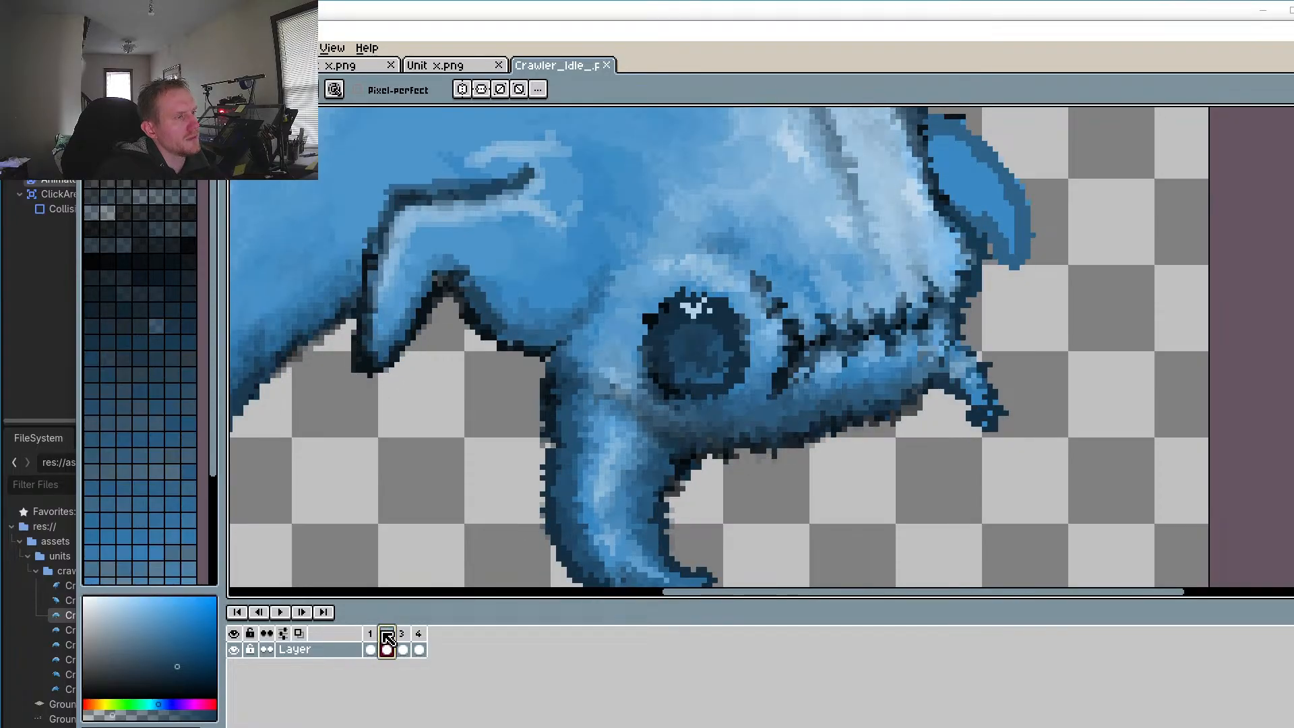
{"action": "left_click", "coordinate": [373, 640]}
Step: Fill the gaps along the rear outline of the leg in frame 1 with dark blue, up to where it meets the belly
{"action": "scroll", "coordinate": [519, 429], "scroll_direction": "down", "scroll_amount": 4}
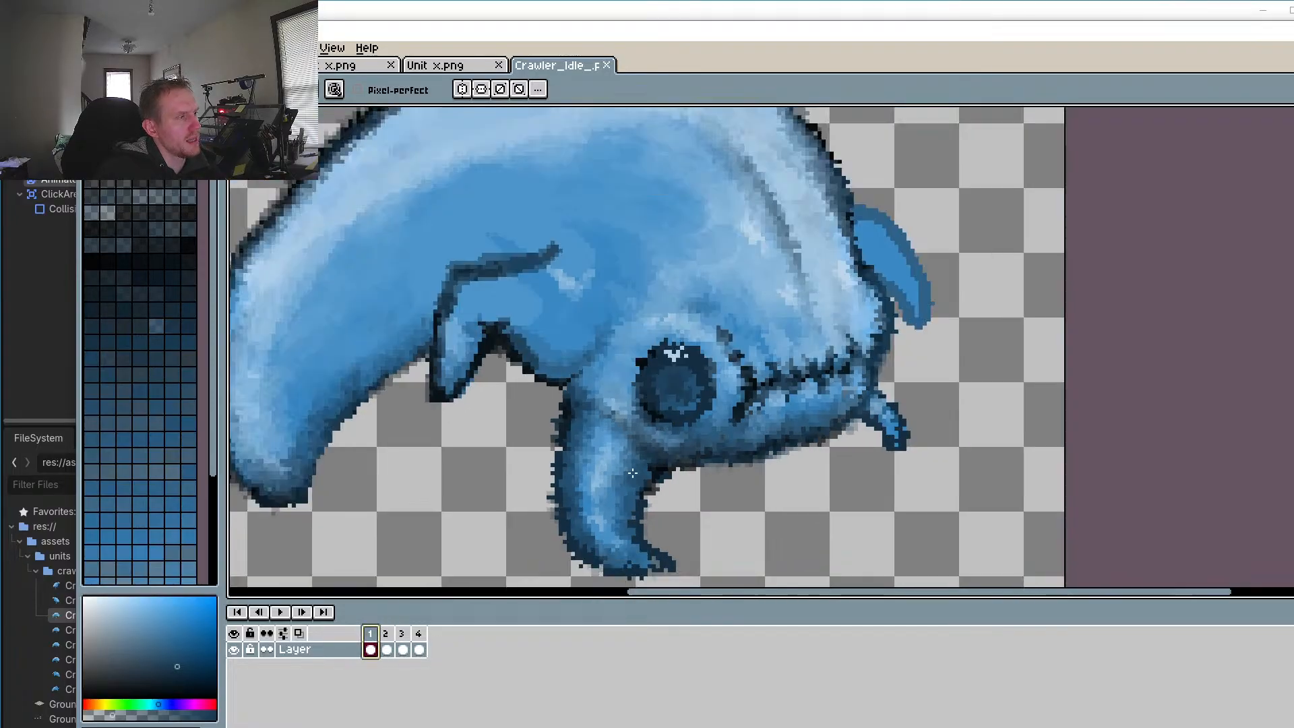
{"action": "scroll", "coordinate": [519, 429], "scroll_direction": "up", "scroll_amount": 5}
{"action": "scroll", "coordinate": [519, 429], "scroll_direction": "up", "scroll_amount": 3}
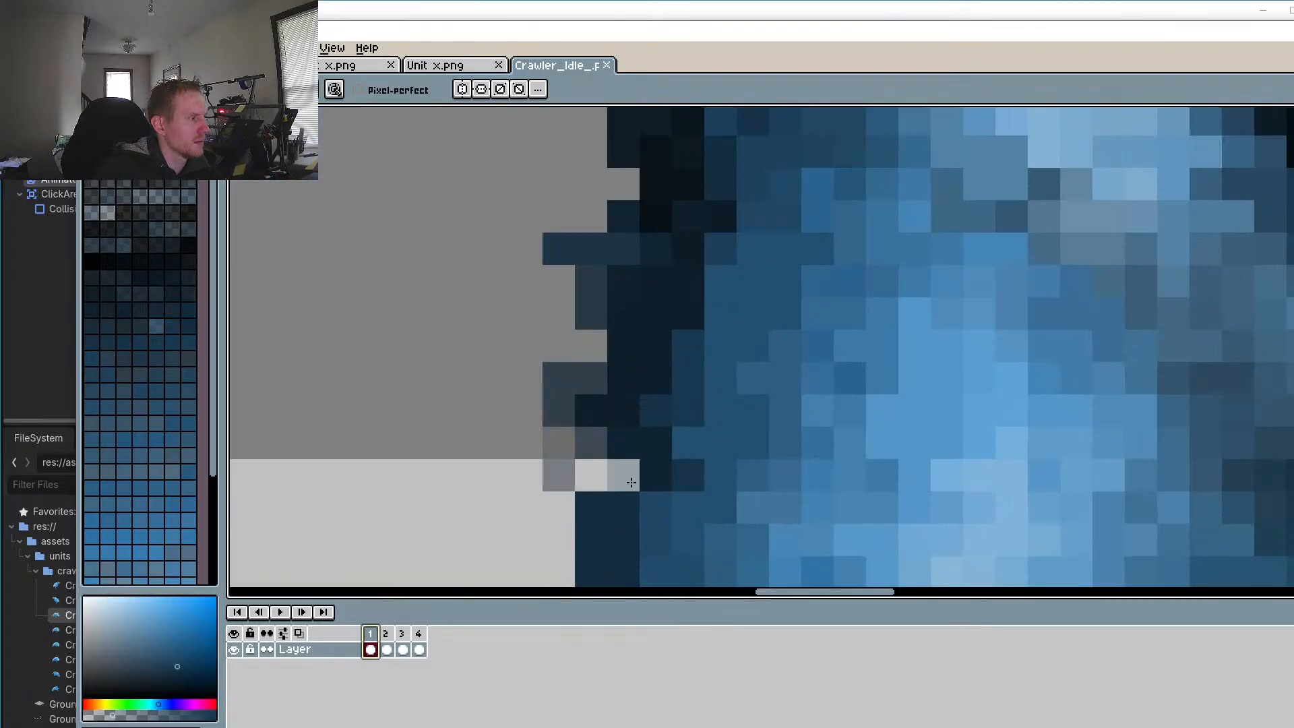
{"action": "left_click_drag", "start_coordinate": [623, 476], "coordinate": [578, 475]}
{"action": "left_click", "coordinate": [590, 351]}
{"action": "left_click_drag", "start_coordinate": [619, 207], "coordinate": [616, 396]}
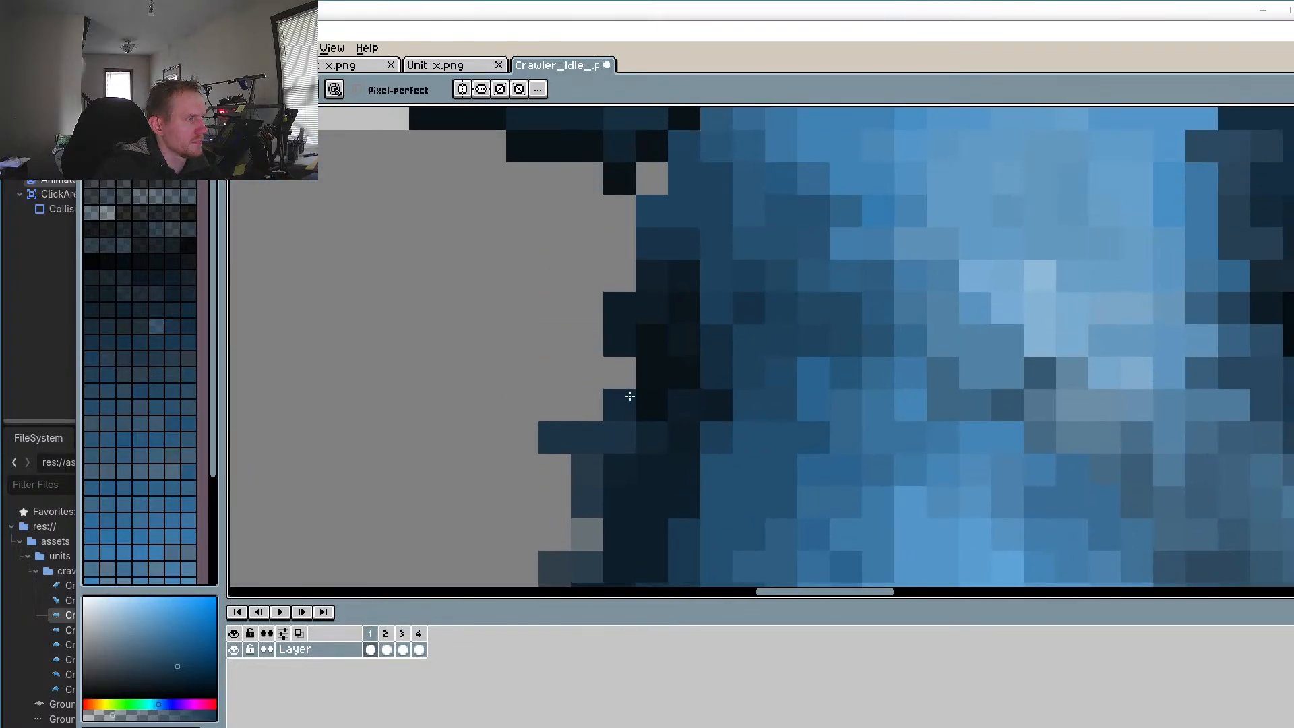
{"action": "left_click", "coordinate": [623, 381]}
{"action": "left_click_drag", "start_coordinate": [629, 199], "coordinate": [594, 372]}
{"action": "left_click_drag", "start_coordinate": [618, 258], "coordinate": [586, 388]}
{"action": "left_click", "coordinate": [618, 372]}
{"action": "mouse_move", "coordinate": [554, 178]}
{"action": "left_mouse_down"}
{"action": "mouse_move", "coordinate": [598, 211]}
{"action": "mouse_move", "coordinate": [634, 181]}
{"action": "mouse_move", "coordinate": [618, 210]}
{"action": "left_mouse_up"}
{"action": "scroll", "coordinate": [626, 423], "scroll_direction": "down", "scroll_amount": 3}
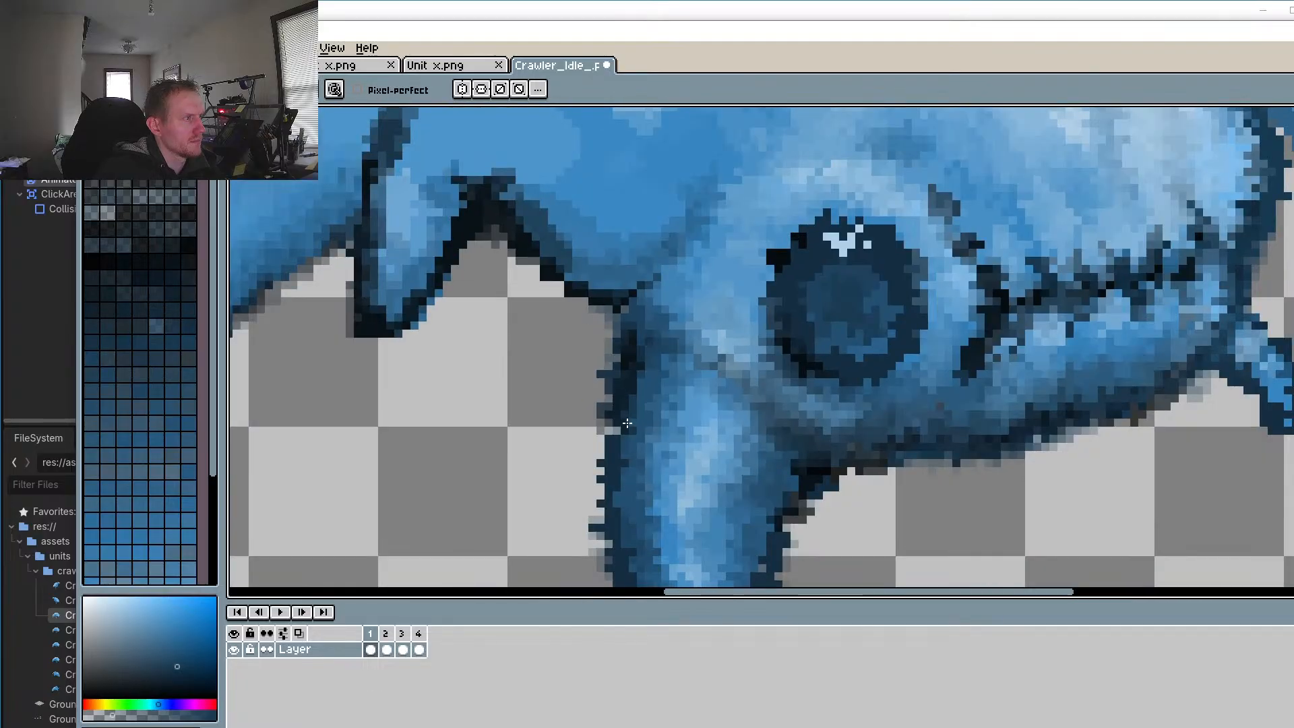
Step: Sample the transparent background and erase the stray outline pixels along the rear of the leg and under the foot
{"action": "key", "text": "o"}
{"action": "left_click", "coordinate": [581, 360]}
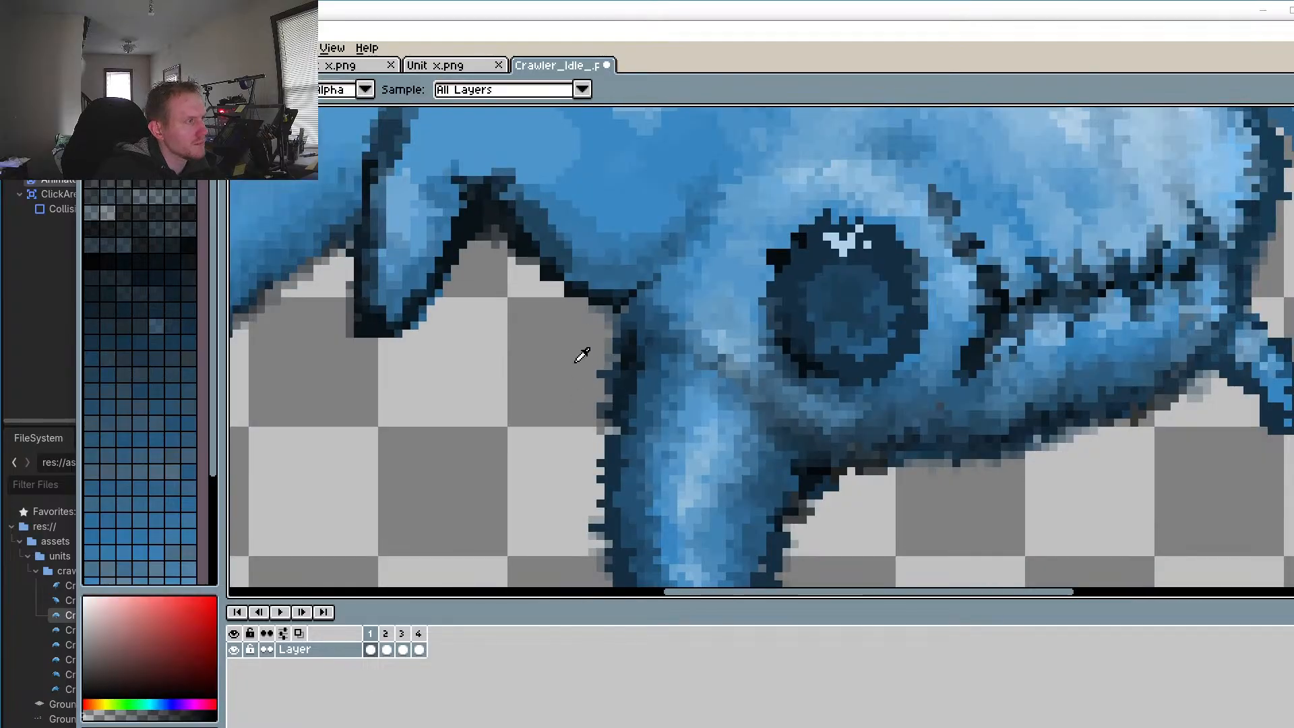
{"action": "scroll", "coordinate": [597, 399], "scroll_direction": "up", "scroll_amount": 2}
{"action": "key", "text": "b"}
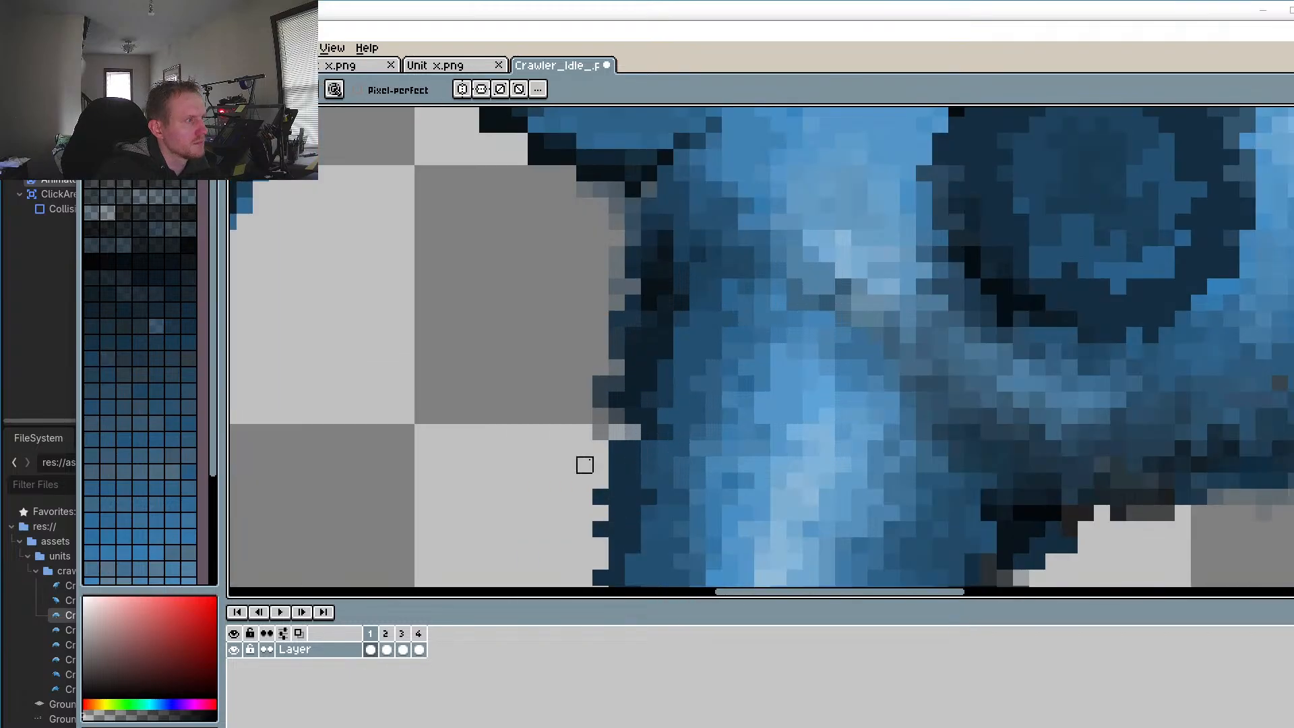
{"action": "scroll", "coordinate": [601, 384], "scroll_direction": "up", "scroll_amount": 2}
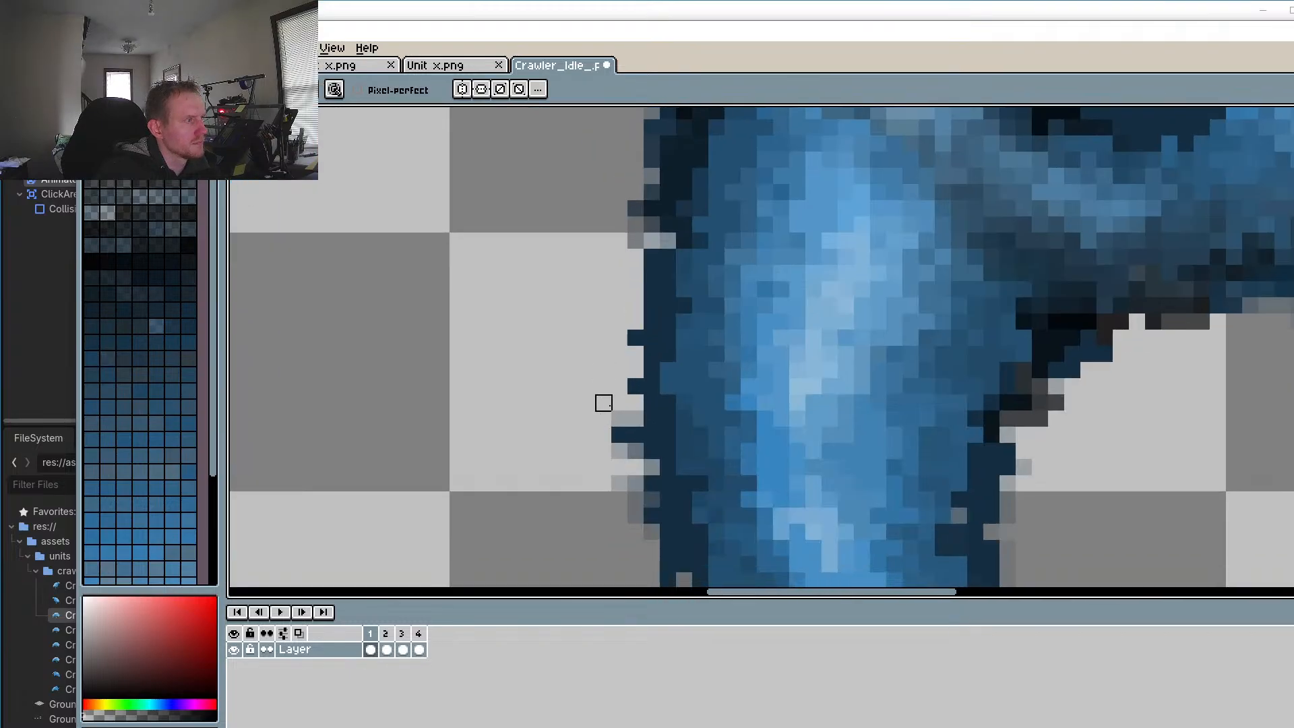
{"action": "mouse_move", "coordinate": [619, 417]}
{"action": "left_mouse_down"}
{"action": "mouse_move", "coordinate": [620, 532]}
{"action": "mouse_move", "coordinate": [594, 289]}
{"action": "left_mouse_up"}
{"action": "left_click", "coordinate": [641, 352]}
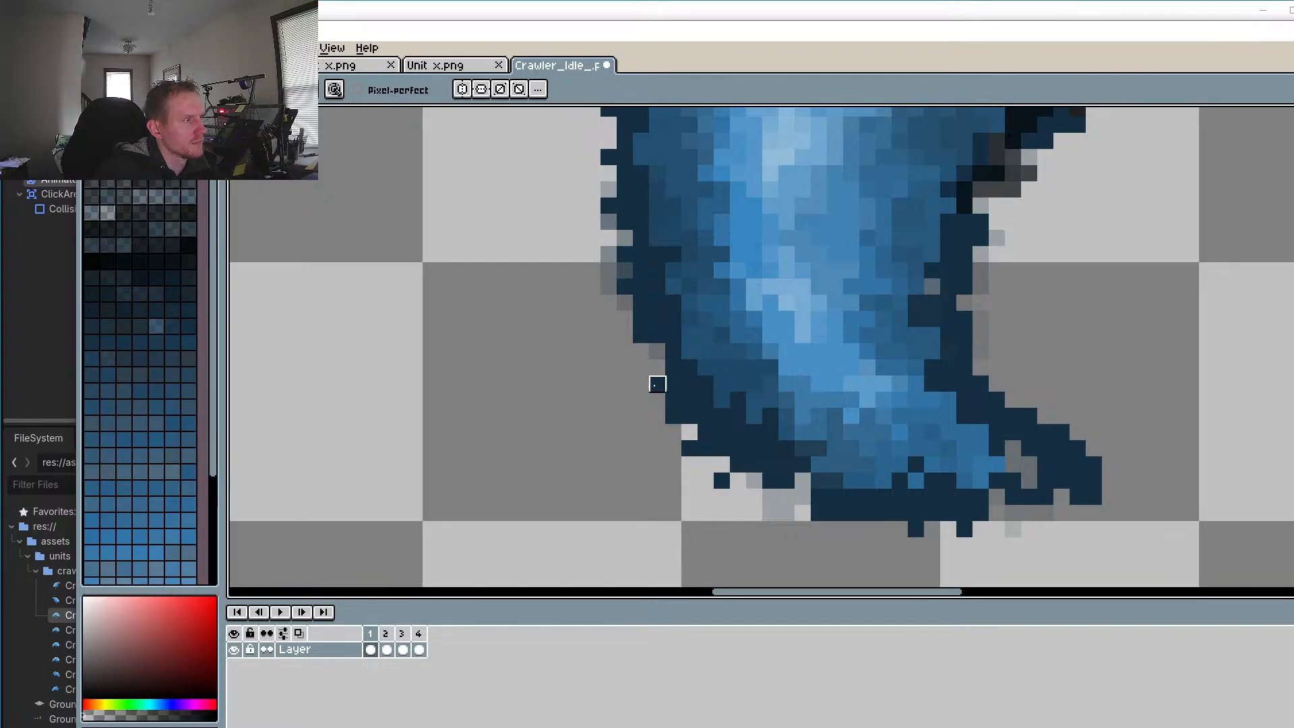
{"action": "mouse_move", "coordinate": [673, 416]}
{"action": "left_mouse_down"}
{"action": "mouse_move", "coordinate": [721, 496]}
{"action": "mouse_move", "coordinate": [754, 513]}
{"action": "mouse_move", "coordinate": [722, 496]}
{"action": "mouse_move", "coordinate": [721, 480]}
{"action": "mouse_move", "coordinate": [803, 545]}
{"action": "mouse_move", "coordinate": [819, 512]}
{"action": "mouse_move", "coordinate": [933, 529]}
{"action": "left_mouse_up"}
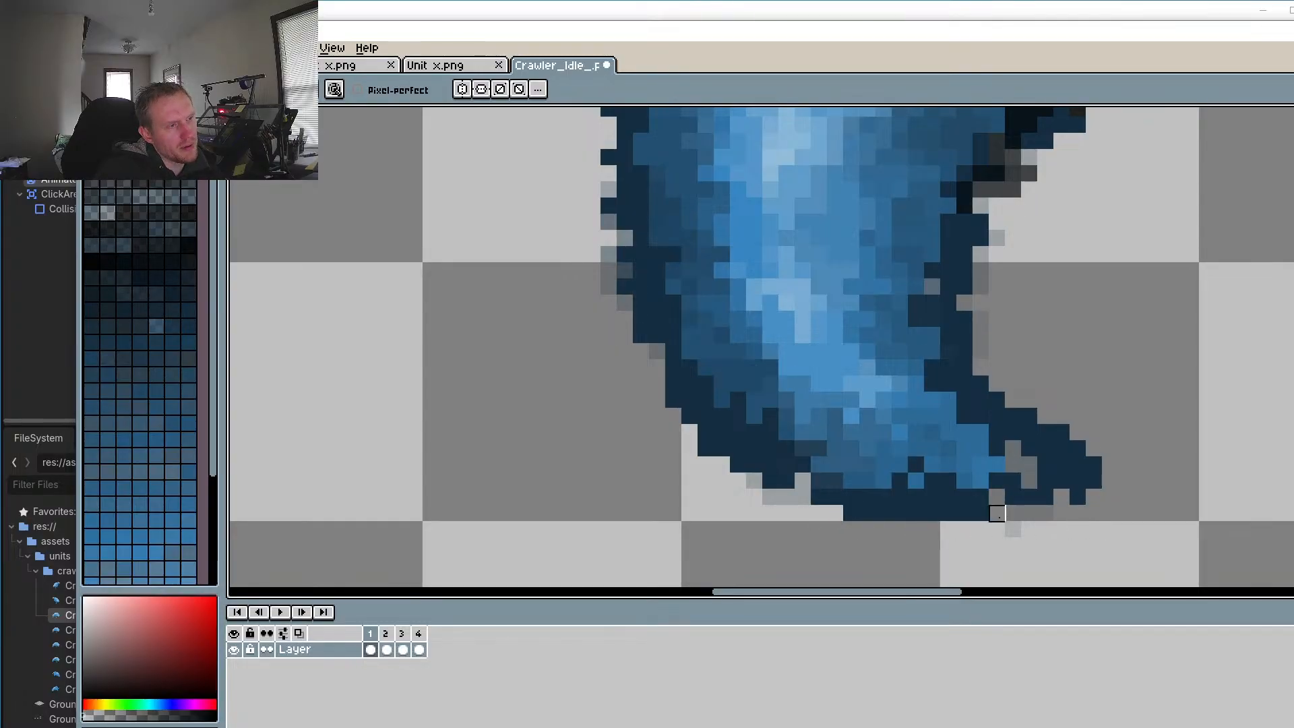
Step: Sample the mid blue of the foot and fill the hole inside the toe and the dark specks beside it
{"action": "left_click", "coordinate": [979, 445], "text": "alt"}
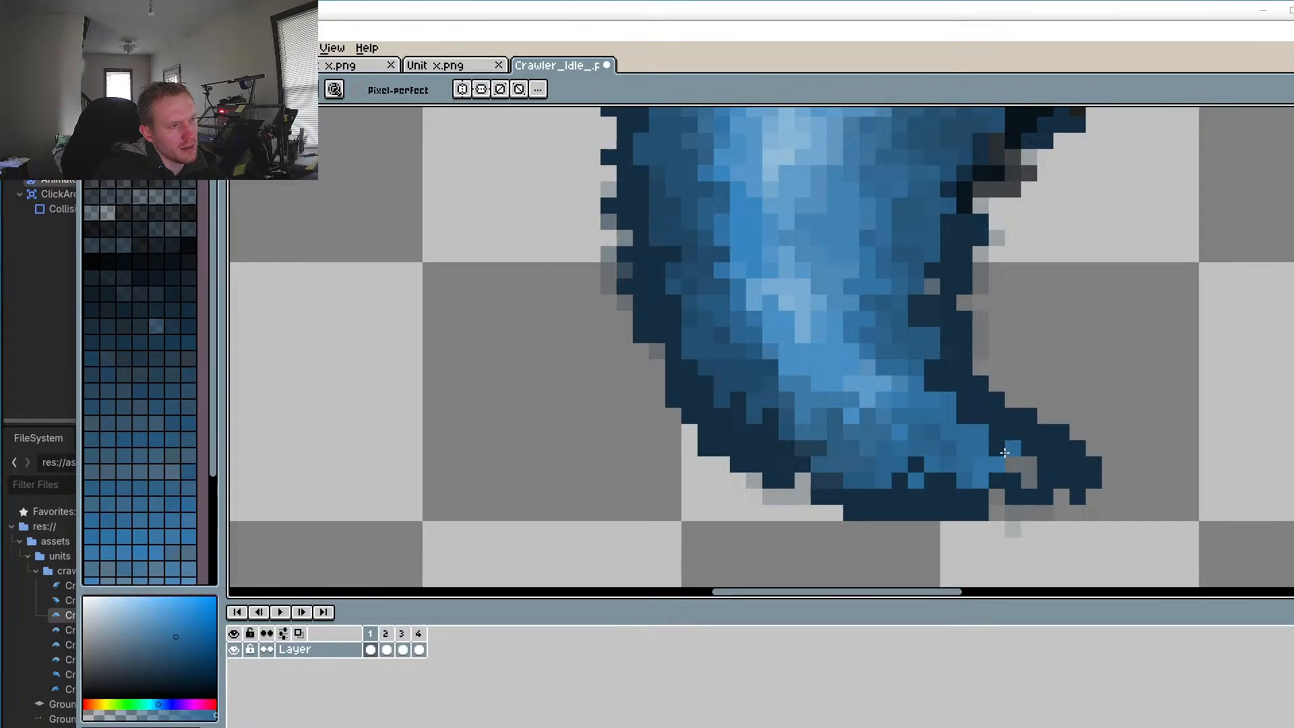
{"action": "left_click_drag", "start_coordinate": [1004, 452], "coordinate": [1015, 461]}
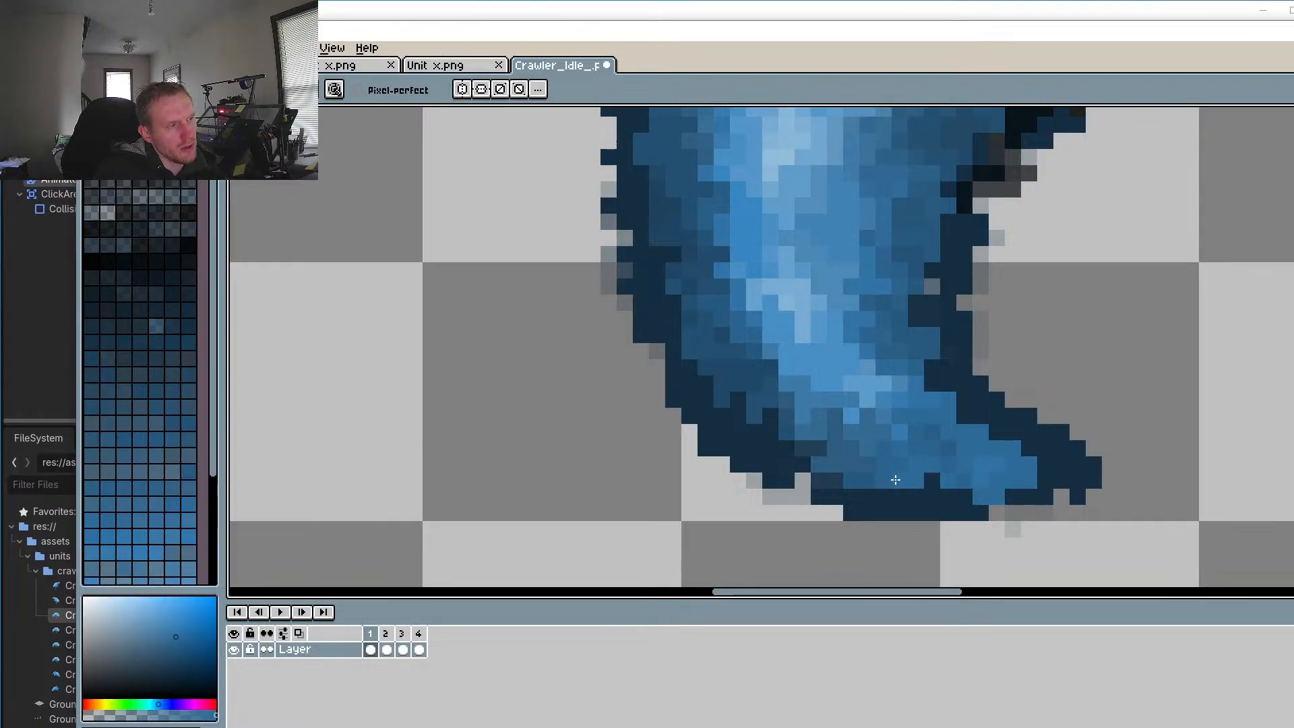
Step: Fill the remaining dark specks along the underside of the foot with mid blue, then compare frame 1 with frame 2
{"action": "left_click_drag", "start_coordinate": [894, 479], "coordinate": [906, 481]}
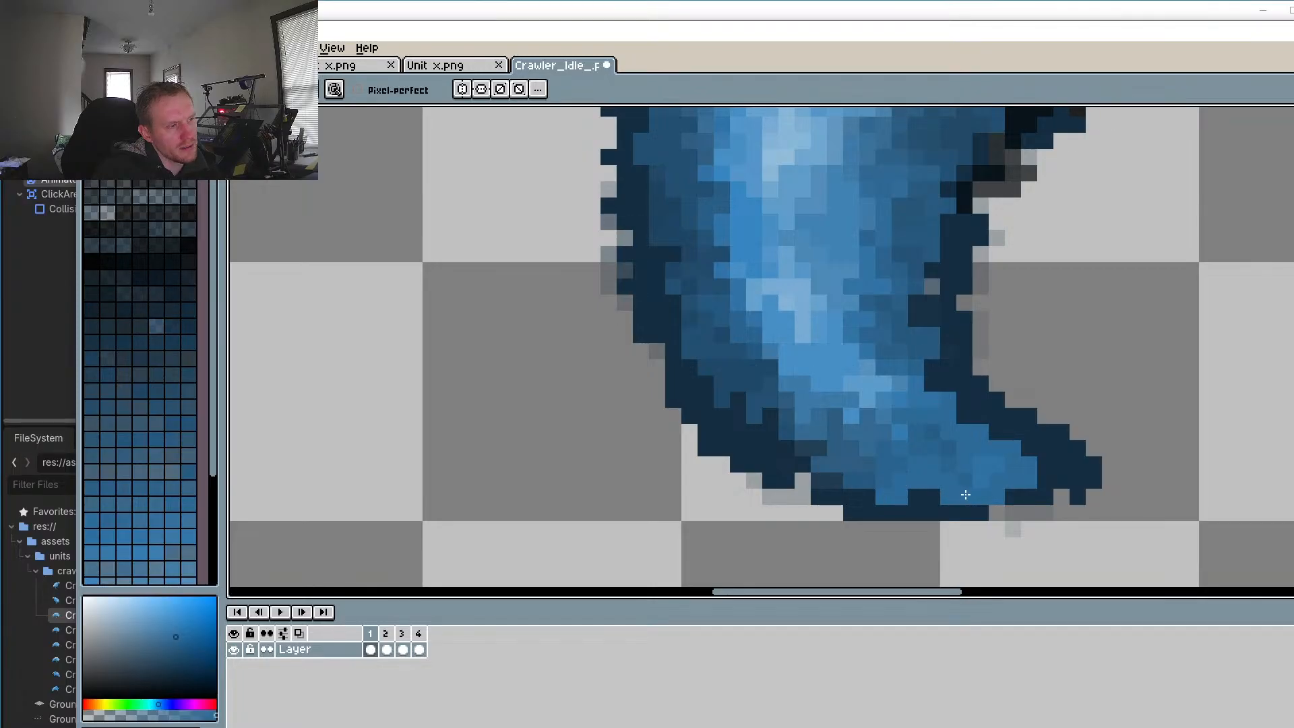
{"action": "left_click", "coordinate": [1014, 497], "text": "alt"}
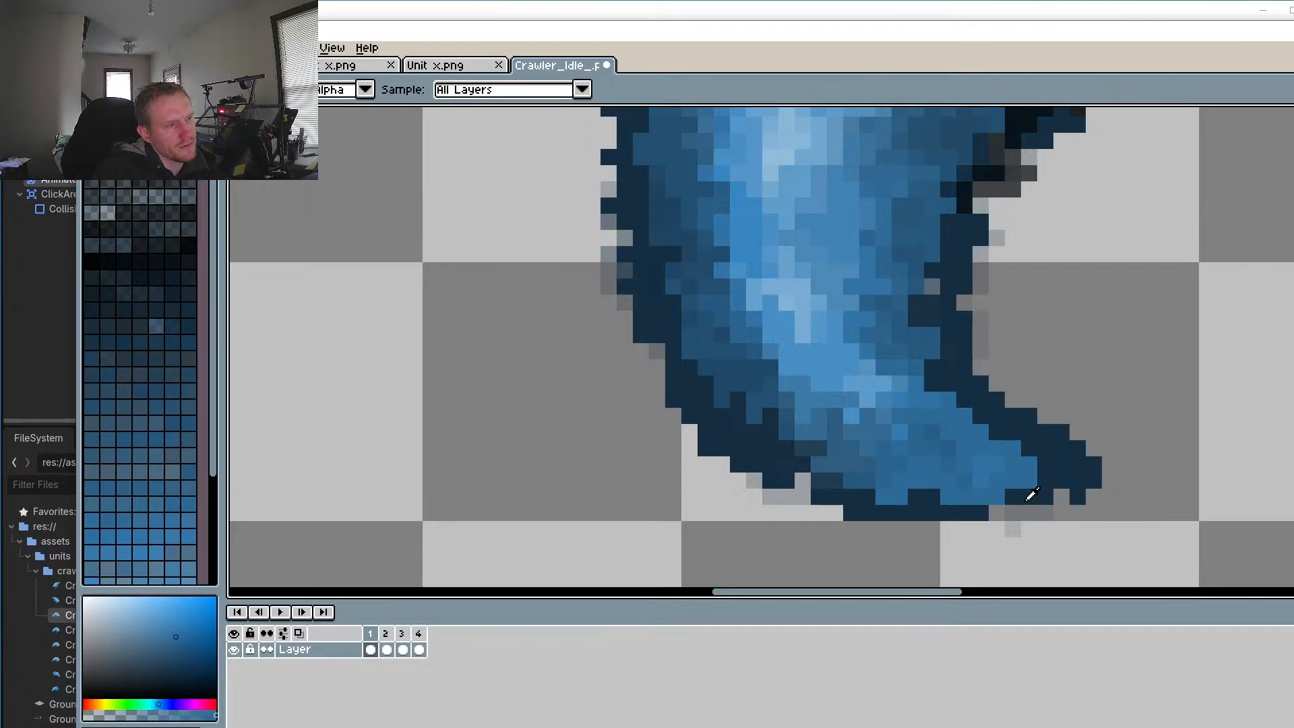
{"action": "left_click", "coordinate": [385, 649]}
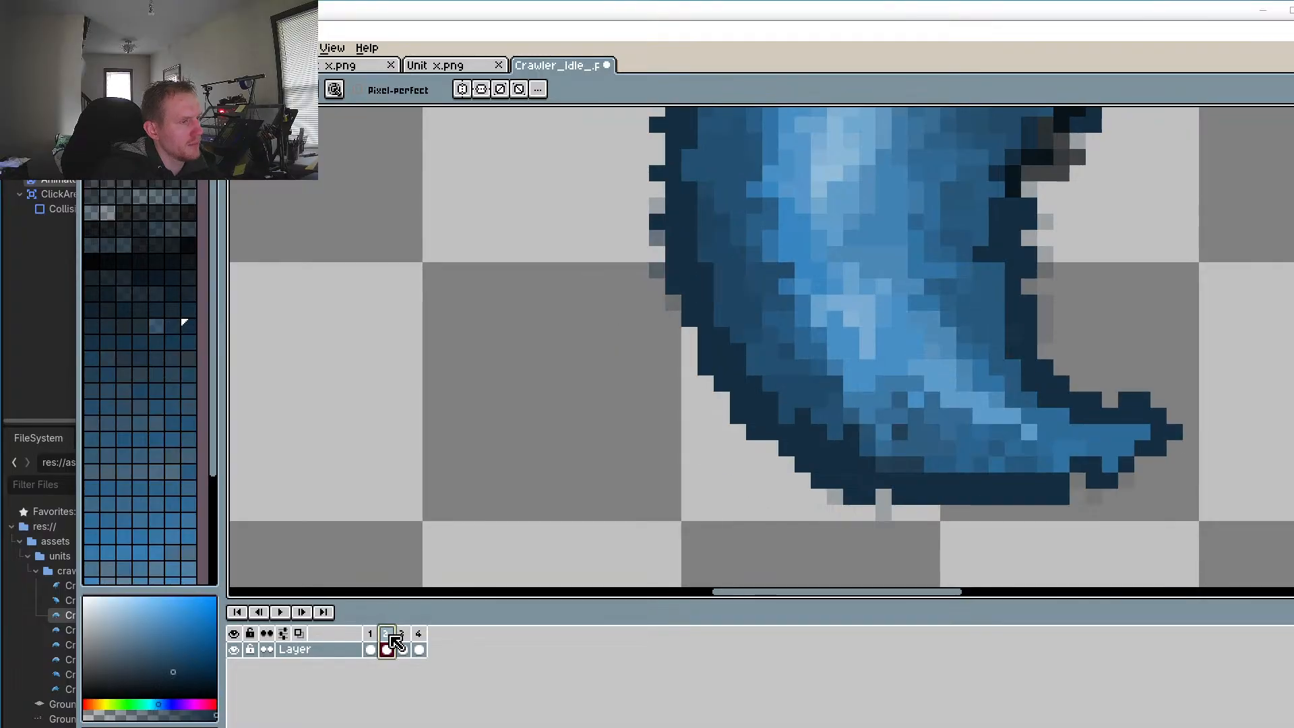
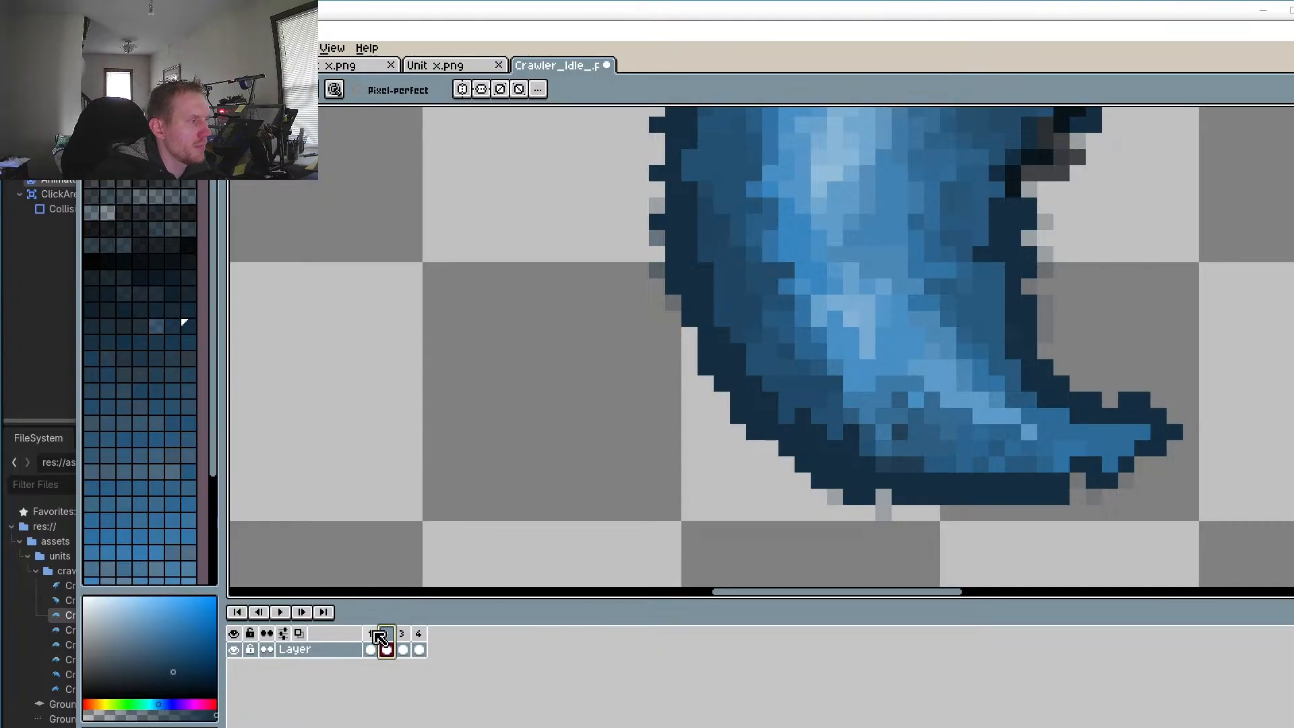
{"action": "key", "text": "Left"}
{"action": "left_click", "coordinate": [389, 645]}
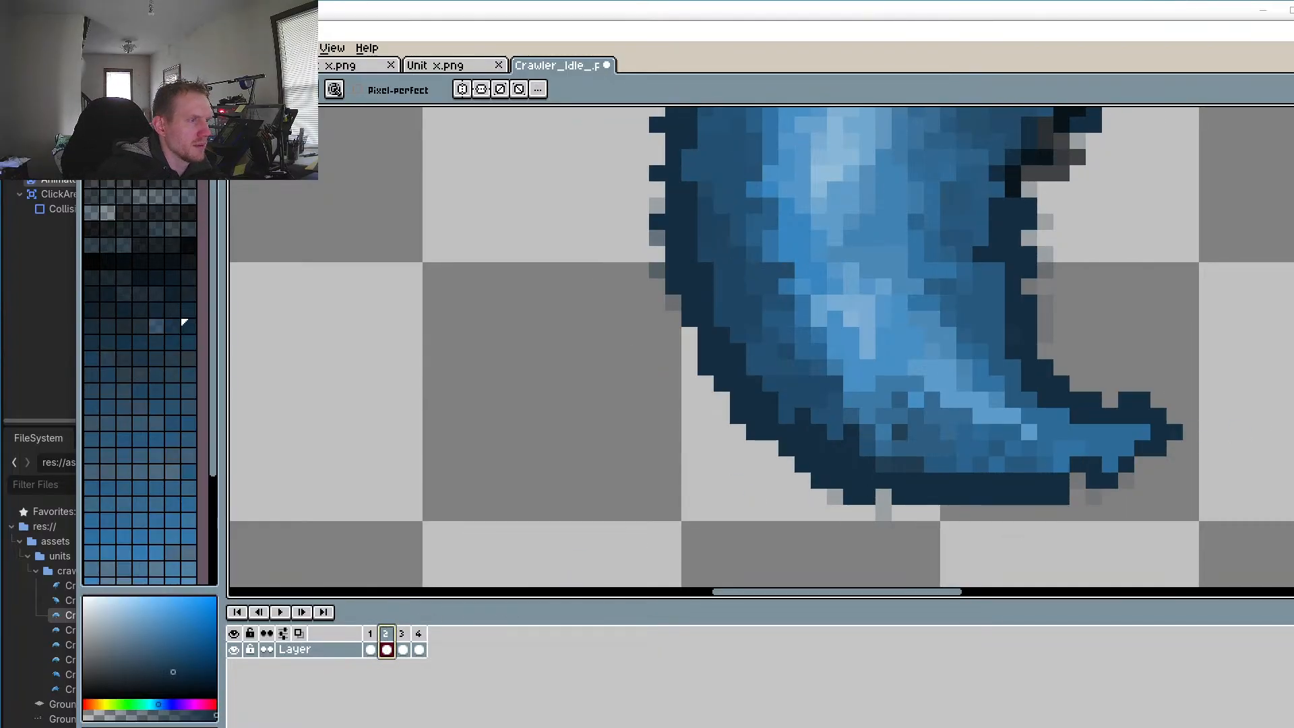
Step: Select the foot in frame 2, rotate it by about -6.8°, and compare its pose with frame 1
{"action": "left_click", "coordinate": [1291, 113]}
{"action": "left_click_drag", "start_coordinate": [702, 298], "coordinate": [1292, 593]}
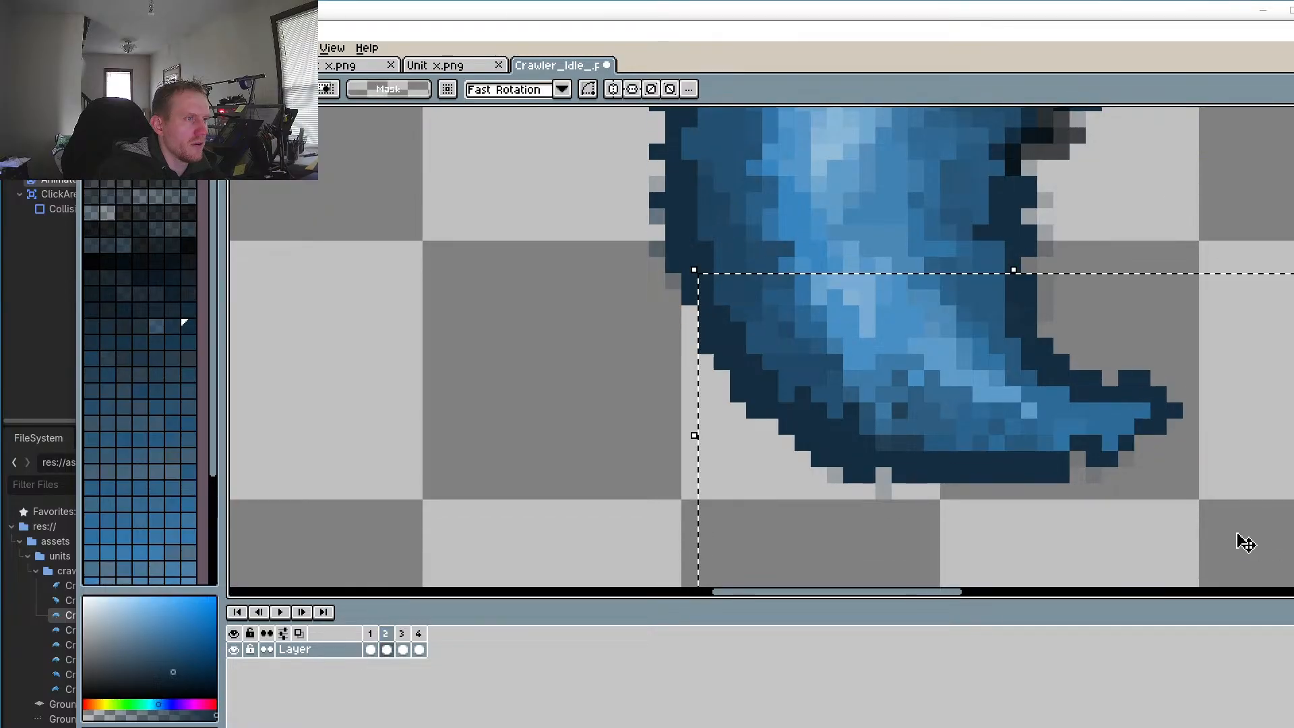
{"action": "left_click_drag", "start_coordinate": [1292, 470], "coordinate": [1245, 439]}
{"action": "scroll", "coordinate": [1233, 440], "scroll_direction": "down", "scroll_amount": 1}
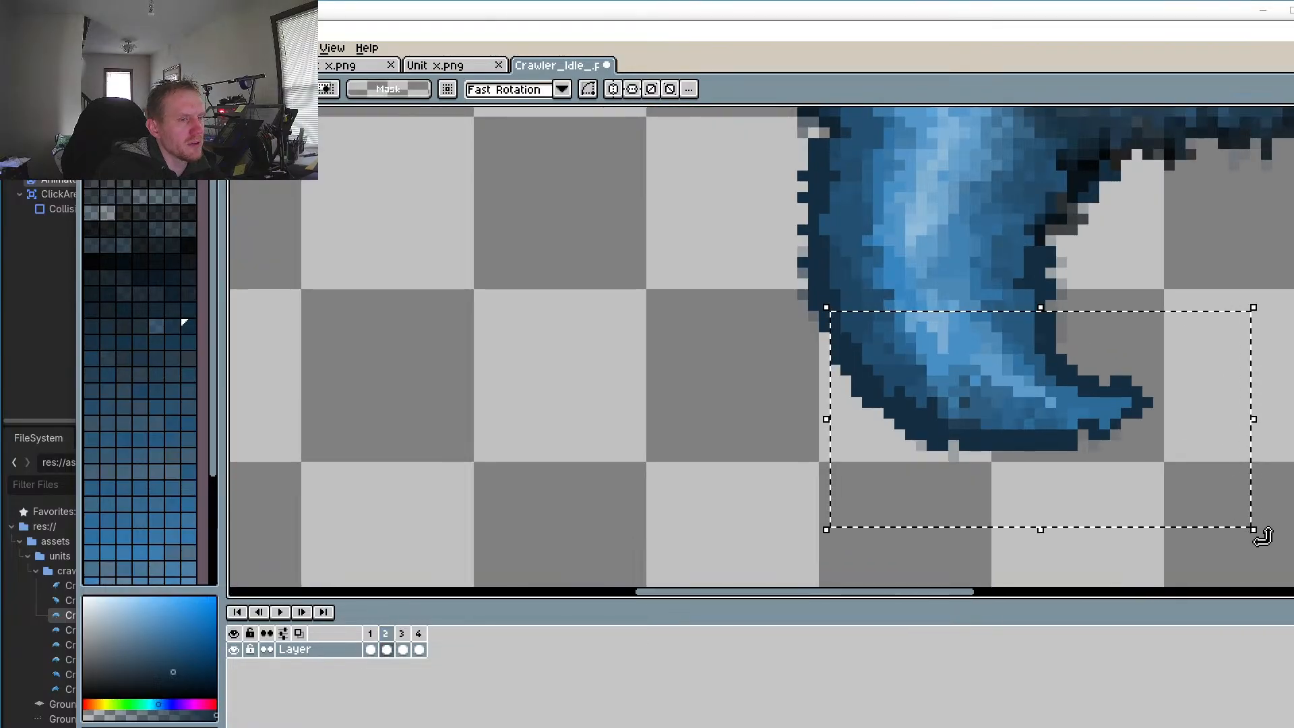
{"action": "left_click_drag", "start_coordinate": [1258, 537], "coordinate": [981, 388]}
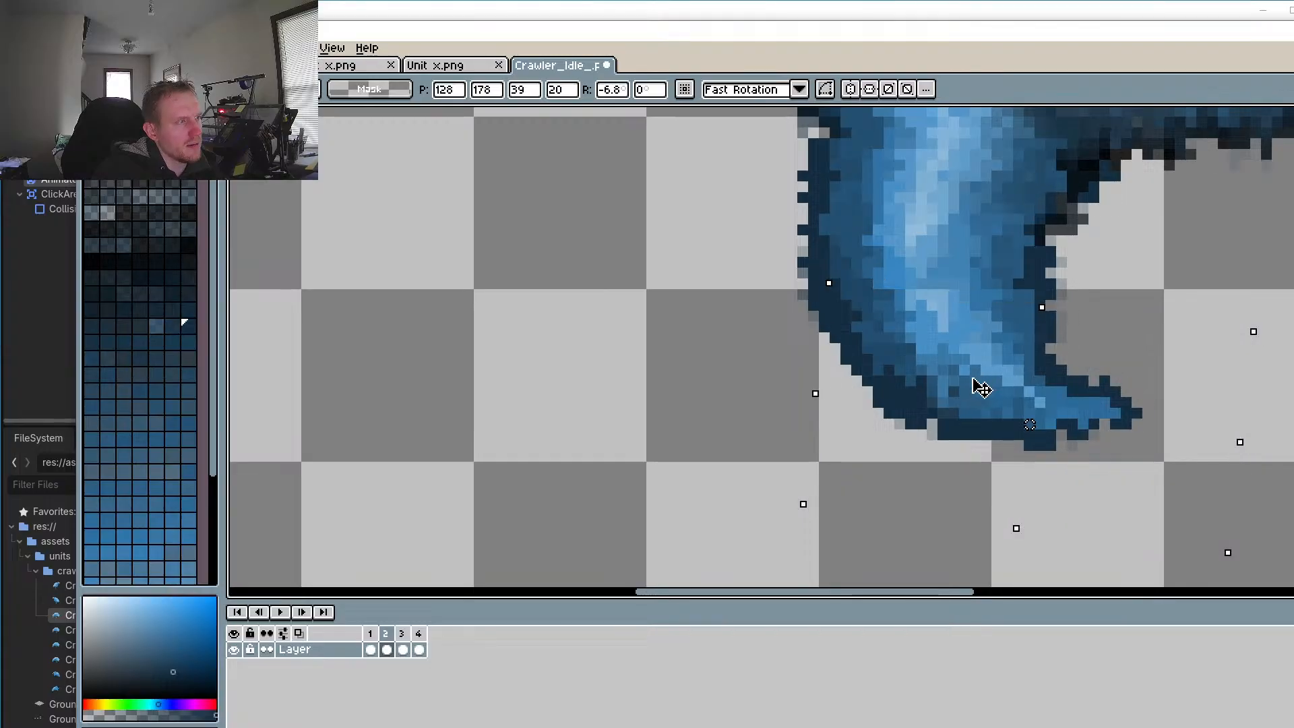
{"action": "left_click", "coordinate": [370, 649]}
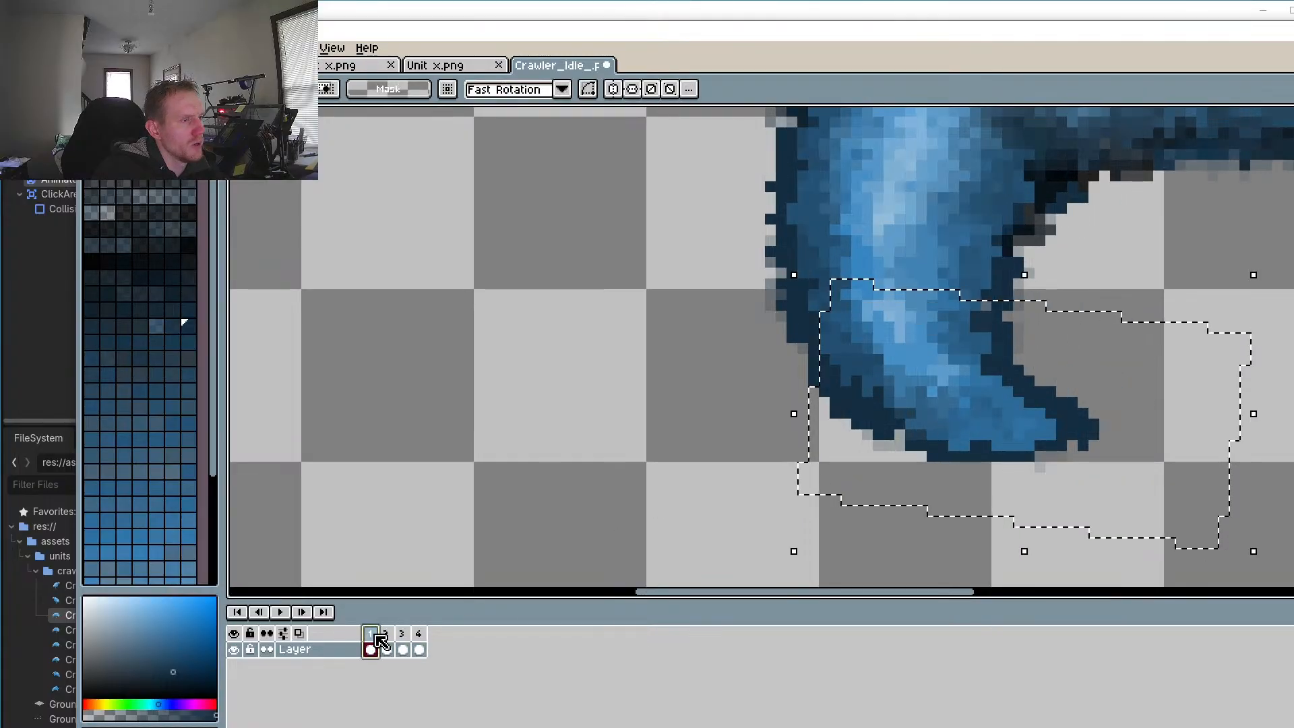
{"action": "left_click", "coordinate": [387, 640]}
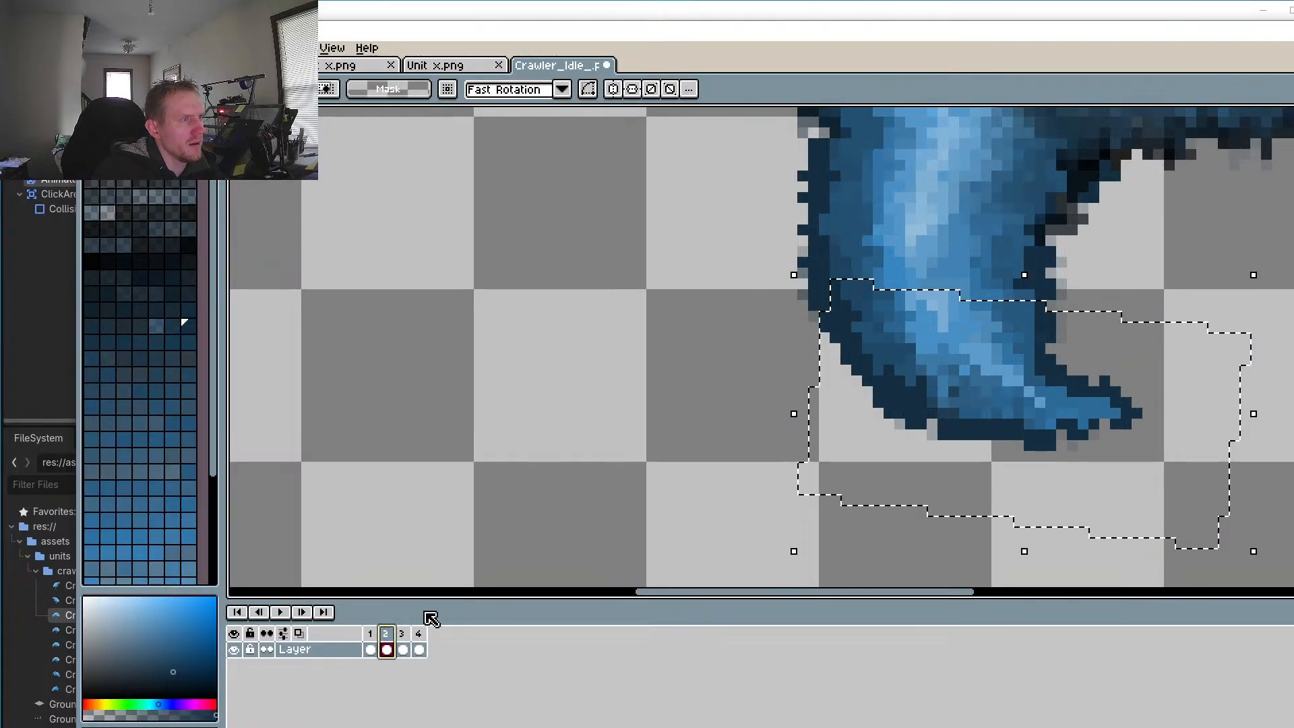
Step: Select the whole lower front leg in frame 2, nudge it one pixel to the left and compare it with frame 1
{"action": "left_click_drag", "start_coordinate": [886, 437], "coordinate": [864, 469]}
{"action": "left_click", "coordinate": [593, 295]}
{"action": "scroll", "coordinate": [704, 296], "scroll_direction": "down", "scroll_amount": 2}
{"action": "left_click_drag", "start_coordinate": [719, 295], "coordinate": [658, 411]}
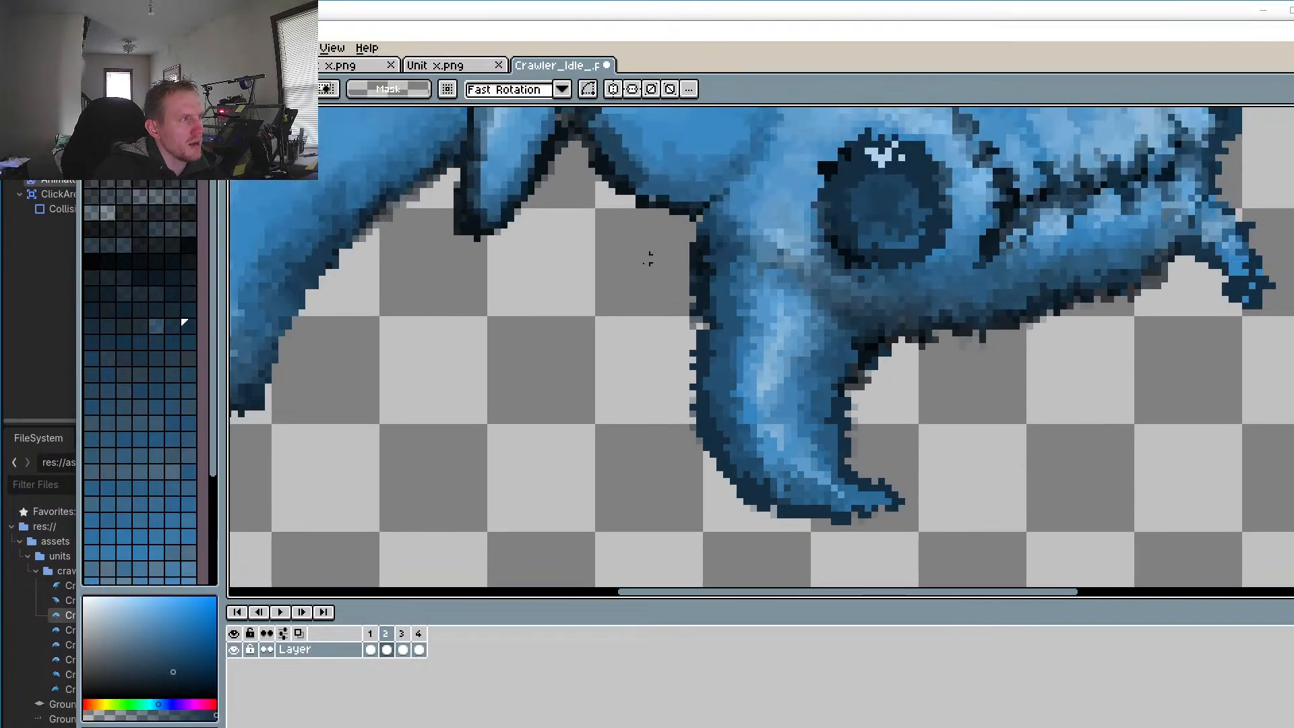
{"action": "left_click_drag", "start_coordinate": [666, 326], "coordinate": [975, 585]}
{"action": "left_click", "coordinate": [370, 647]}
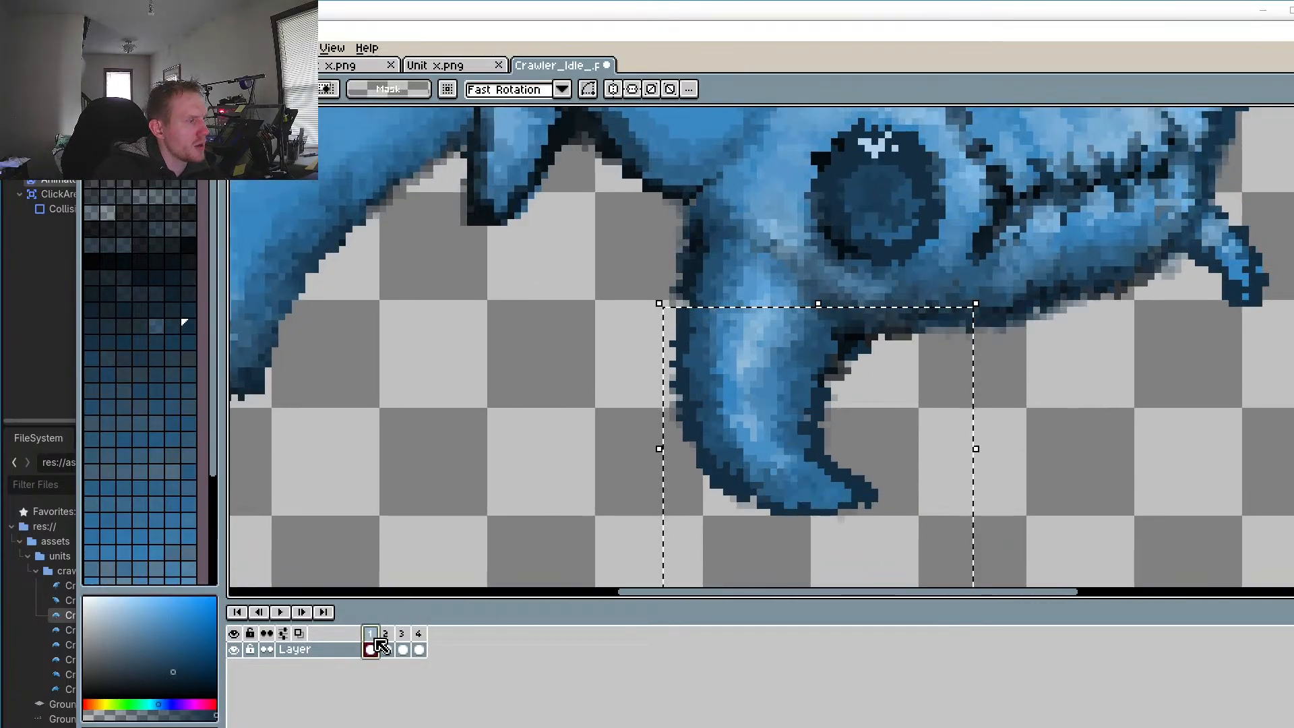
{"action": "left_click", "coordinate": [386, 645]}
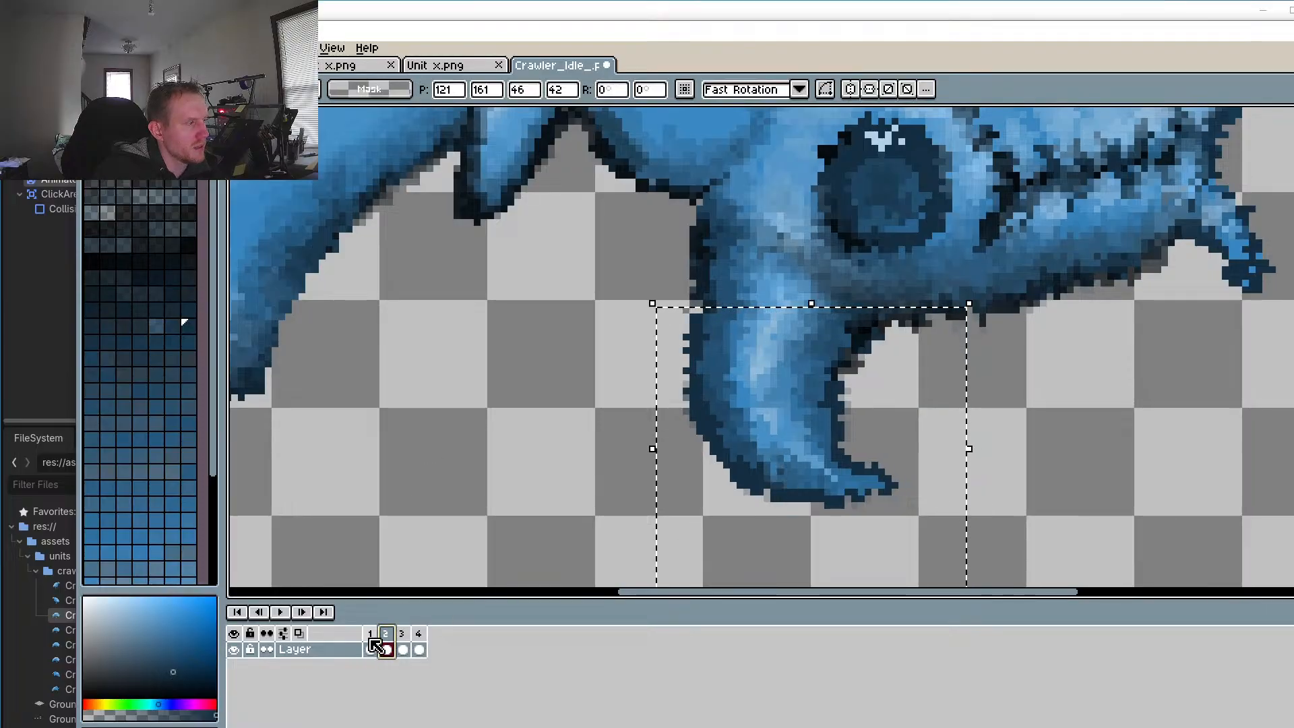
{"action": "left_click", "coordinate": [370, 645]}
{"action": "left_click", "coordinate": [386, 647]}
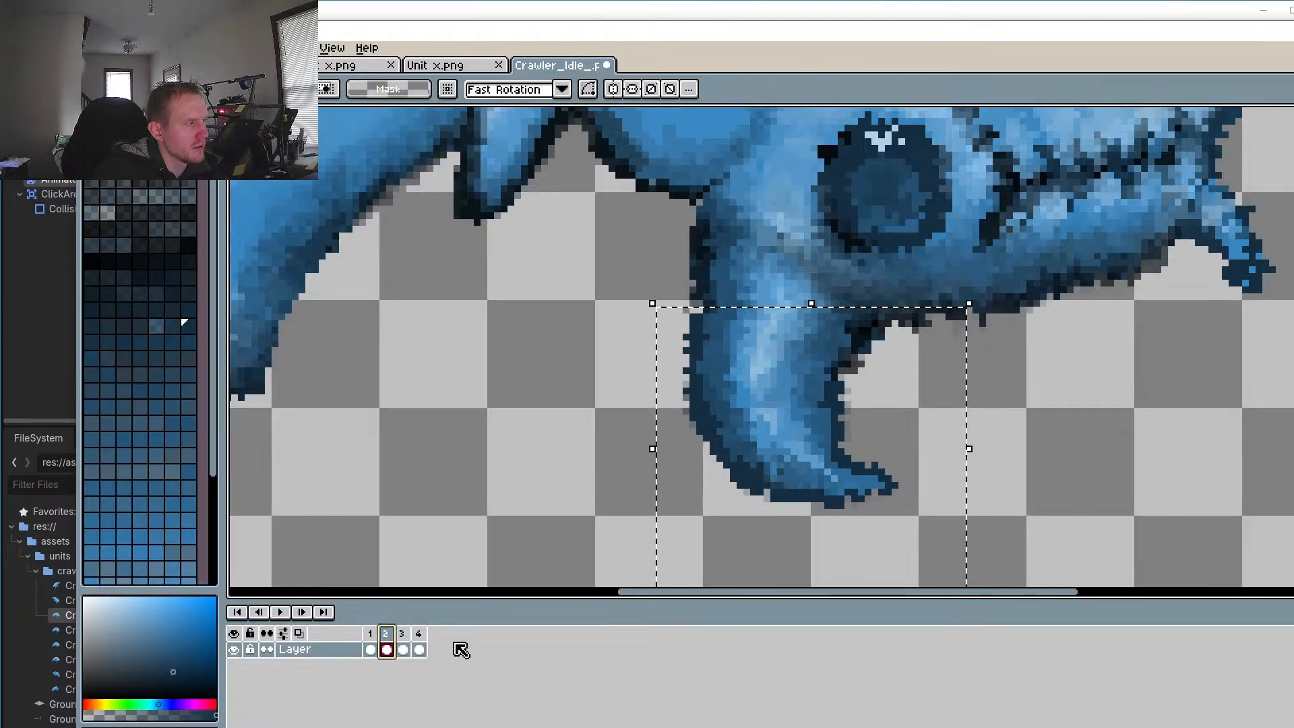
Step: Rotate the selected lower leg in frame 2 by -3° and check it against frame 1
{"action": "left_click_drag", "start_coordinate": [956, 496], "coordinate": [962, 516]}
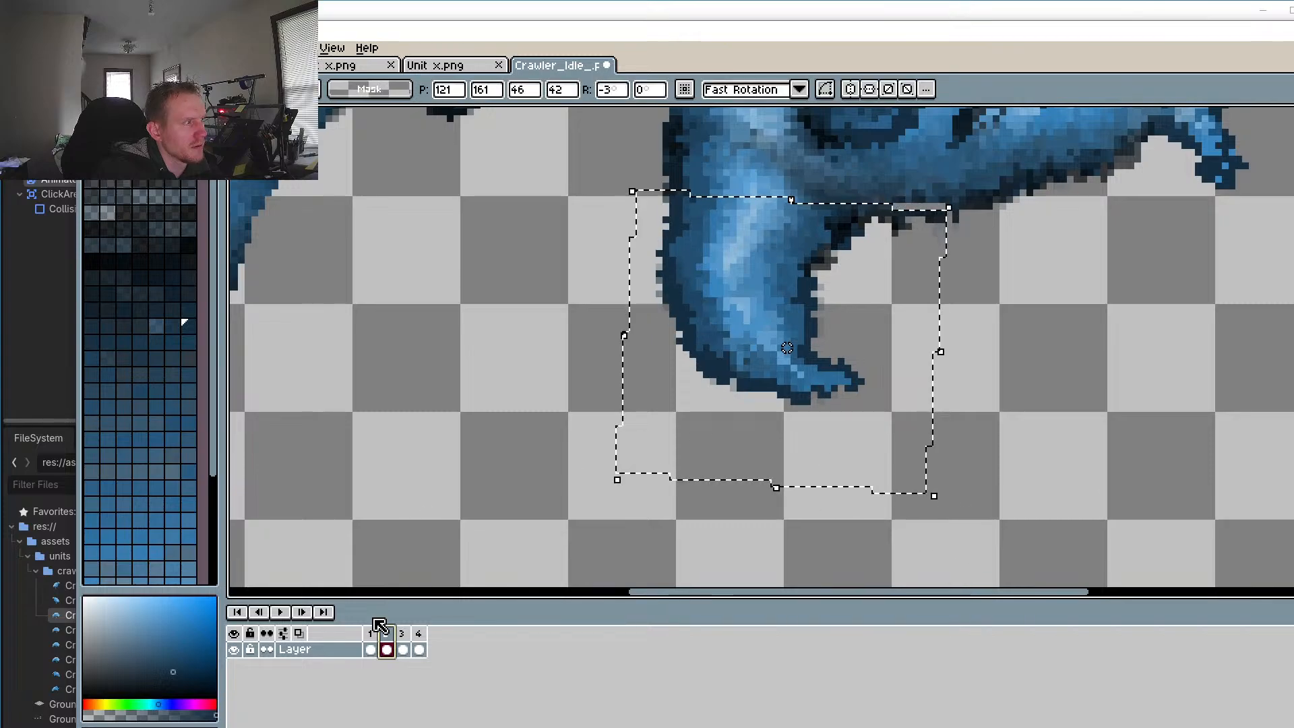
{"action": "left_click", "coordinate": [372, 644]}
{"action": "left_click", "coordinate": [386, 647]}
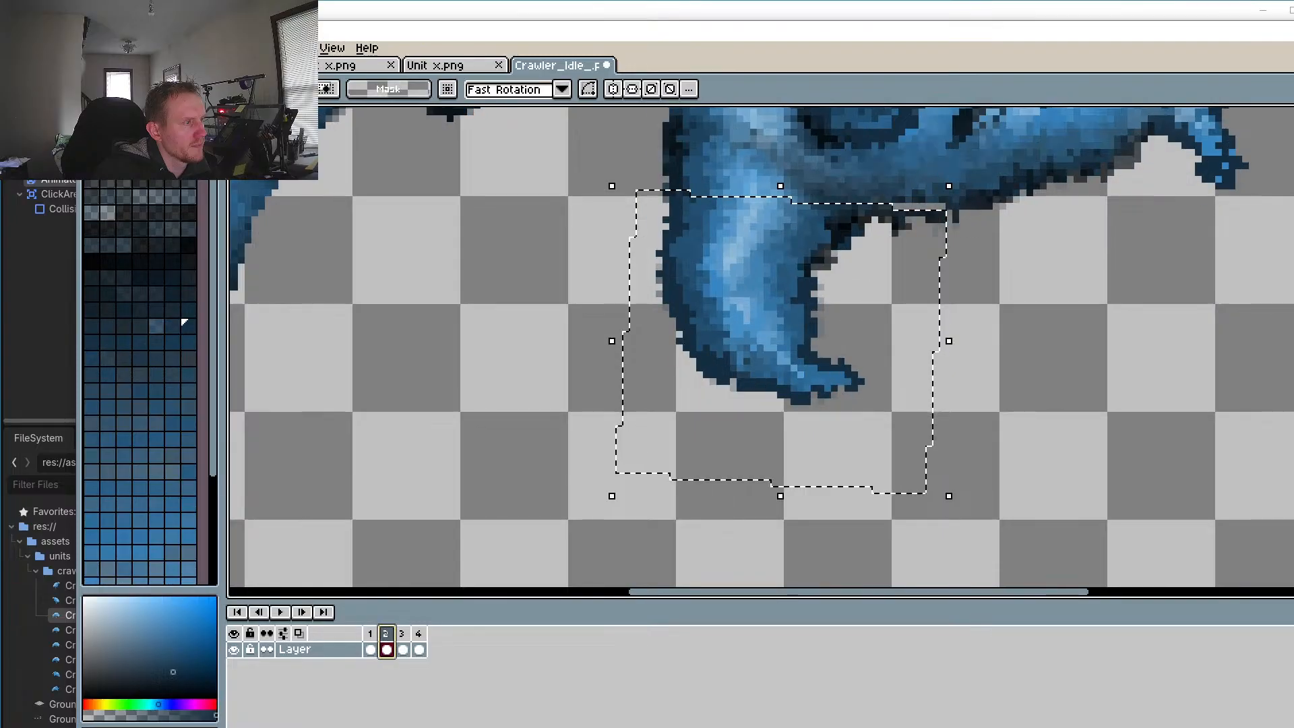
Step: Compare the front leg's pose across all four frames of the idle animation
{"action": "scroll", "coordinate": [450, 554], "scroll_direction": "up", "scroll_amount": 3}
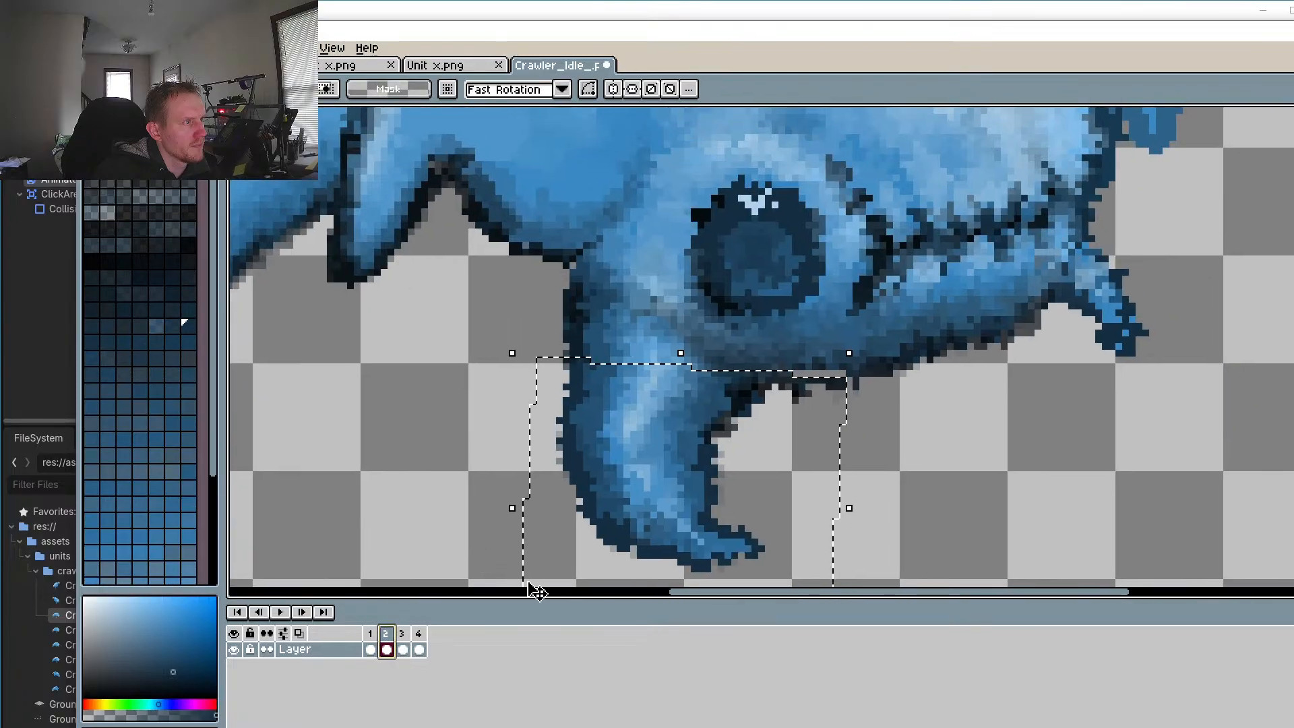
{"action": "left_click", "coordinate": [403, 647]}
{"action": "left_click", "coordinate": [387, 640]}
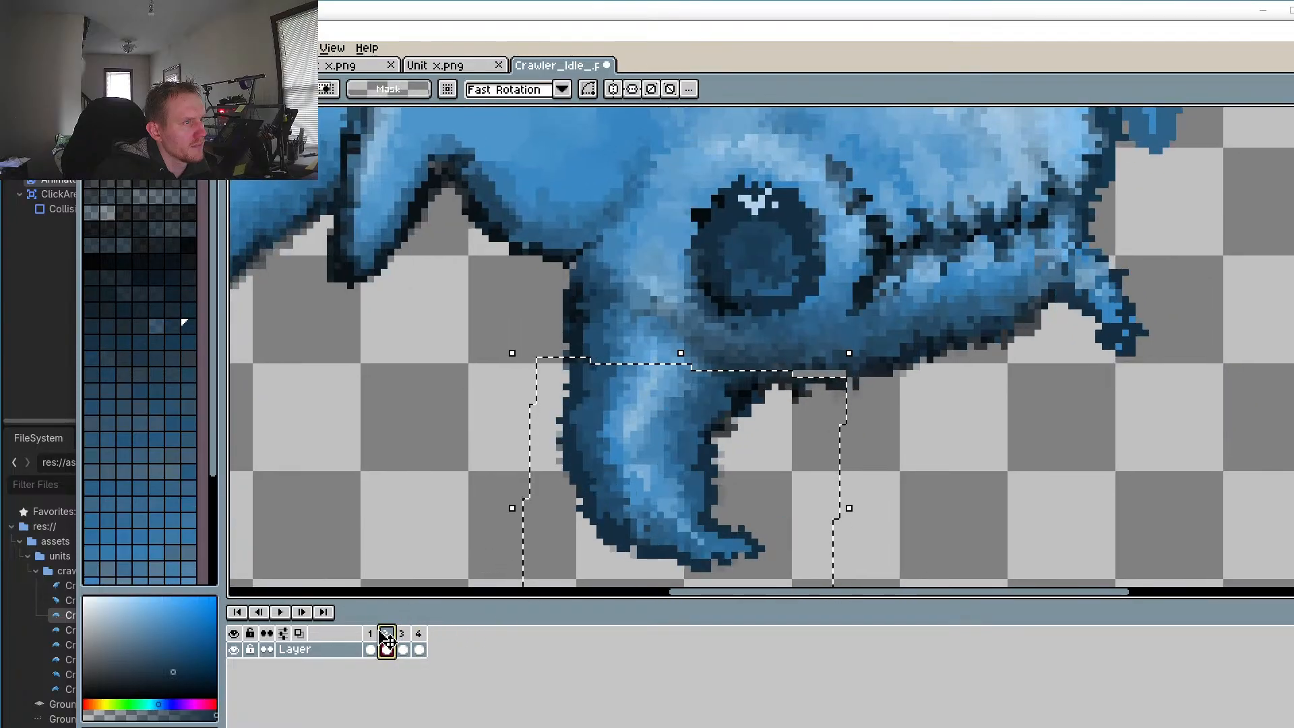
{"action": "left_click", "coordinate": [370, 647]}
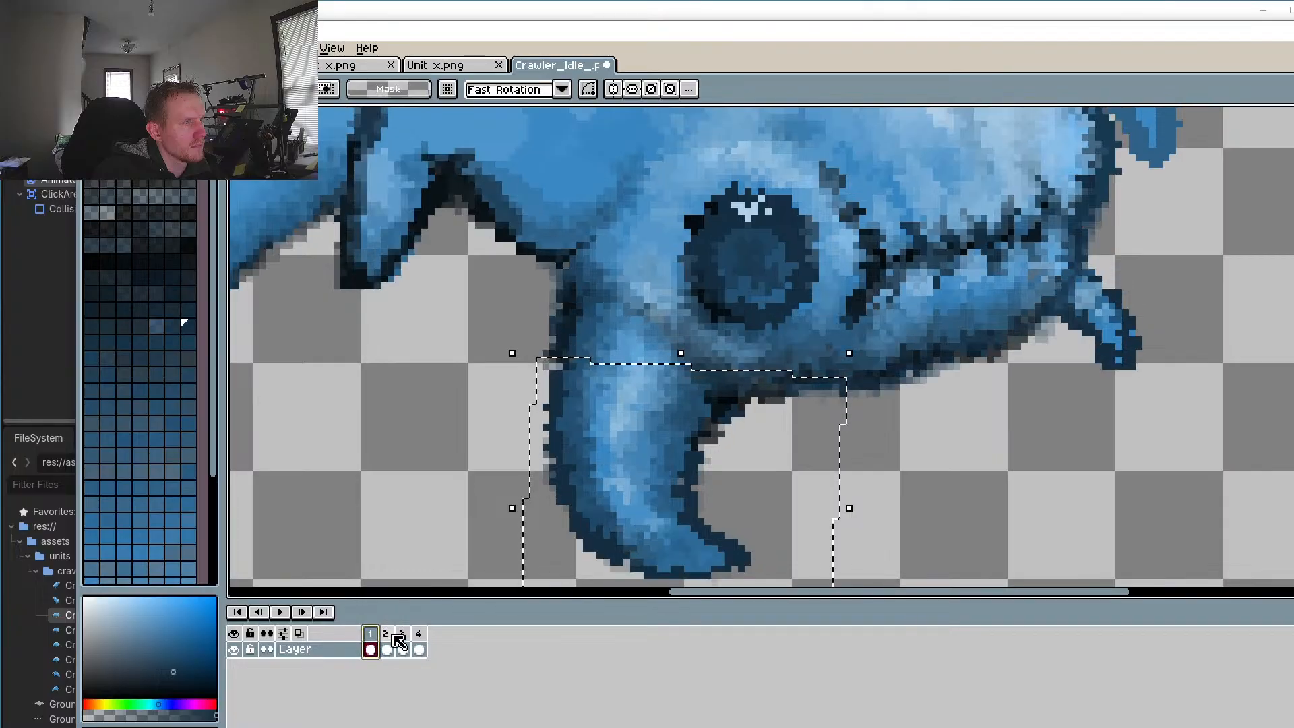
{"action": "left_click", "coordinate": [395, 641]}
{"action": "left_click", "coordinate": [408, 635]}
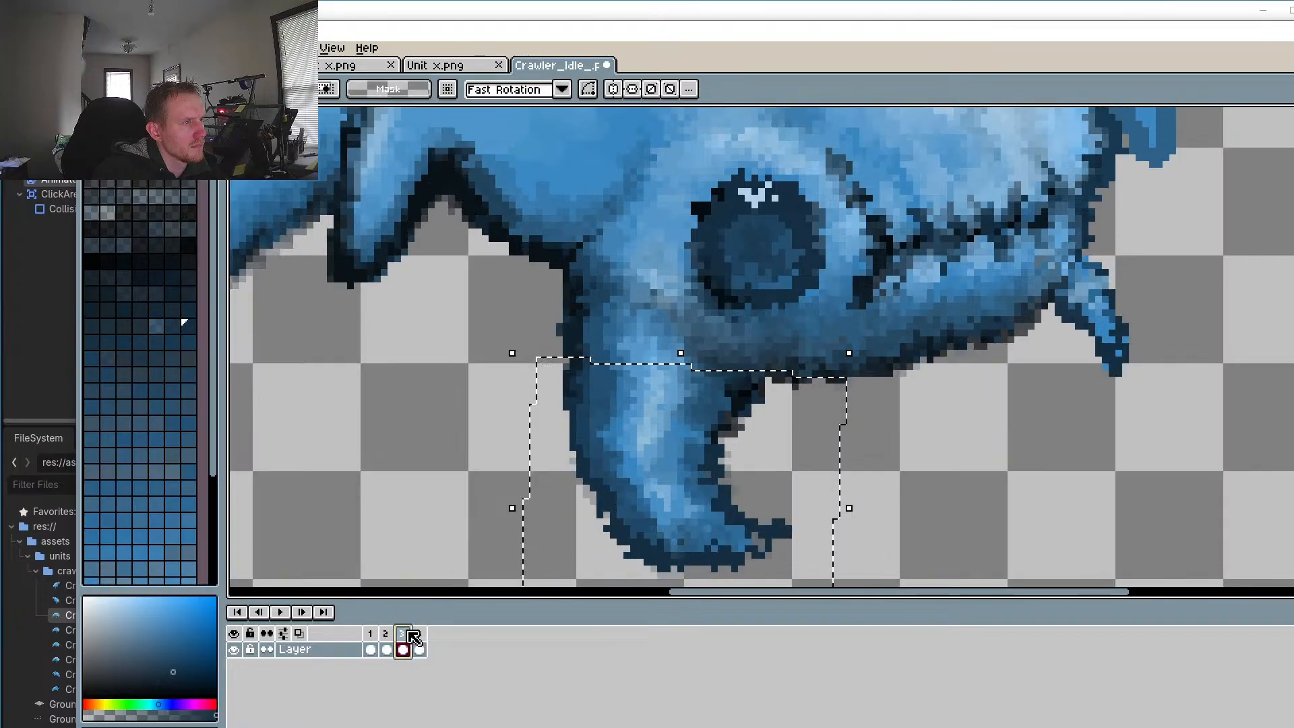
{"action": "left_click", "coordinate": [370, 643]}
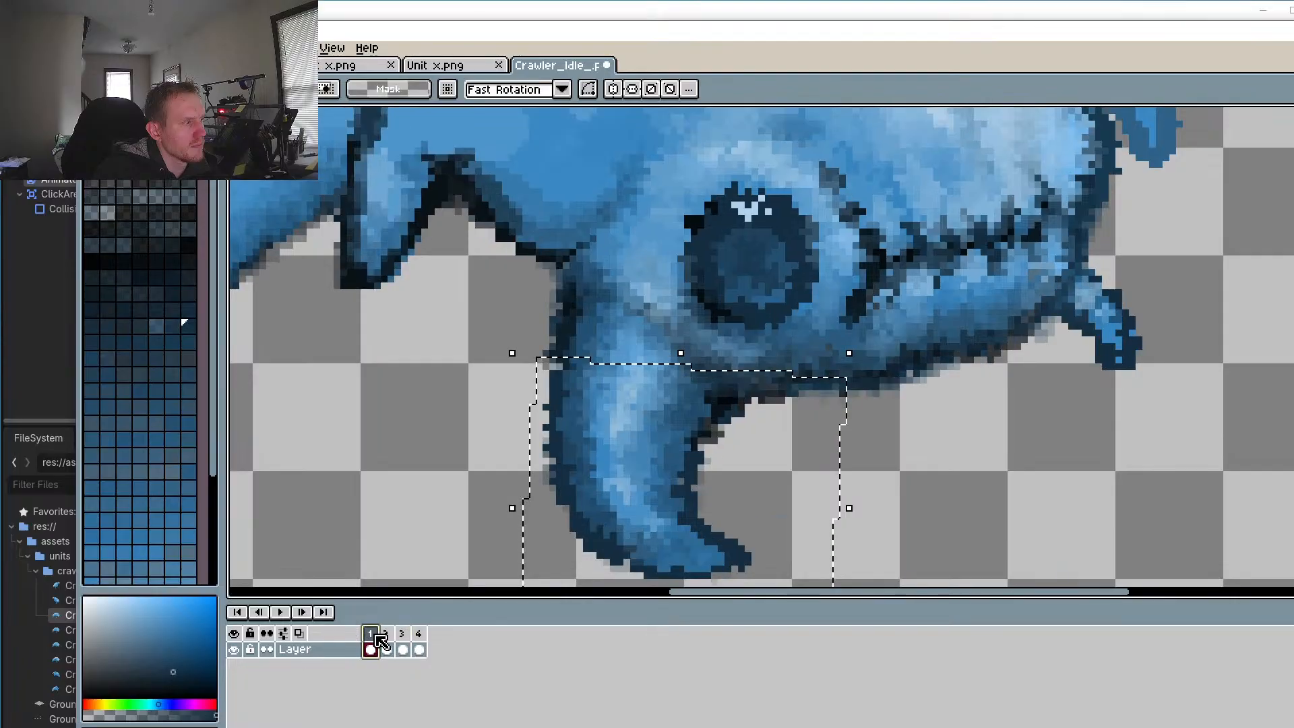
{"action": "left_click", "coordinate": [389, 640]}
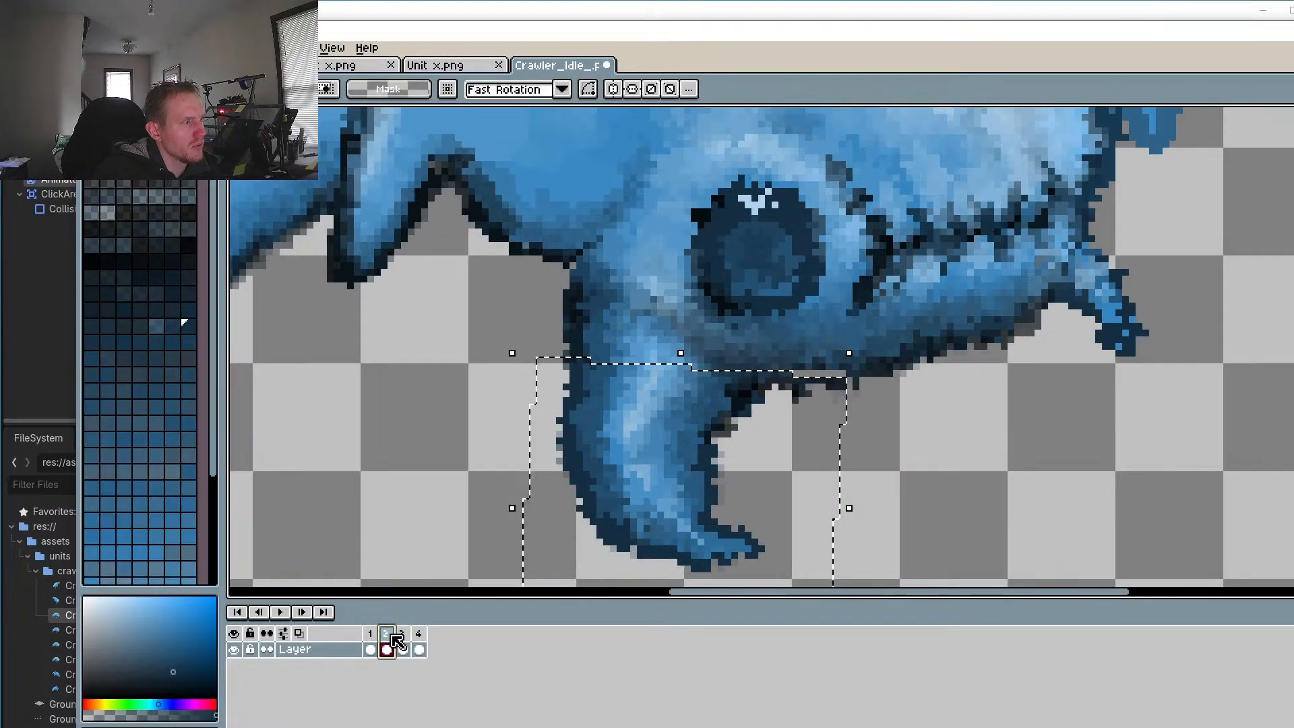
{"action": "left_click", "coordinate": [371, 641]}
{"action": "left_click", "coordinate": [395, 640]}
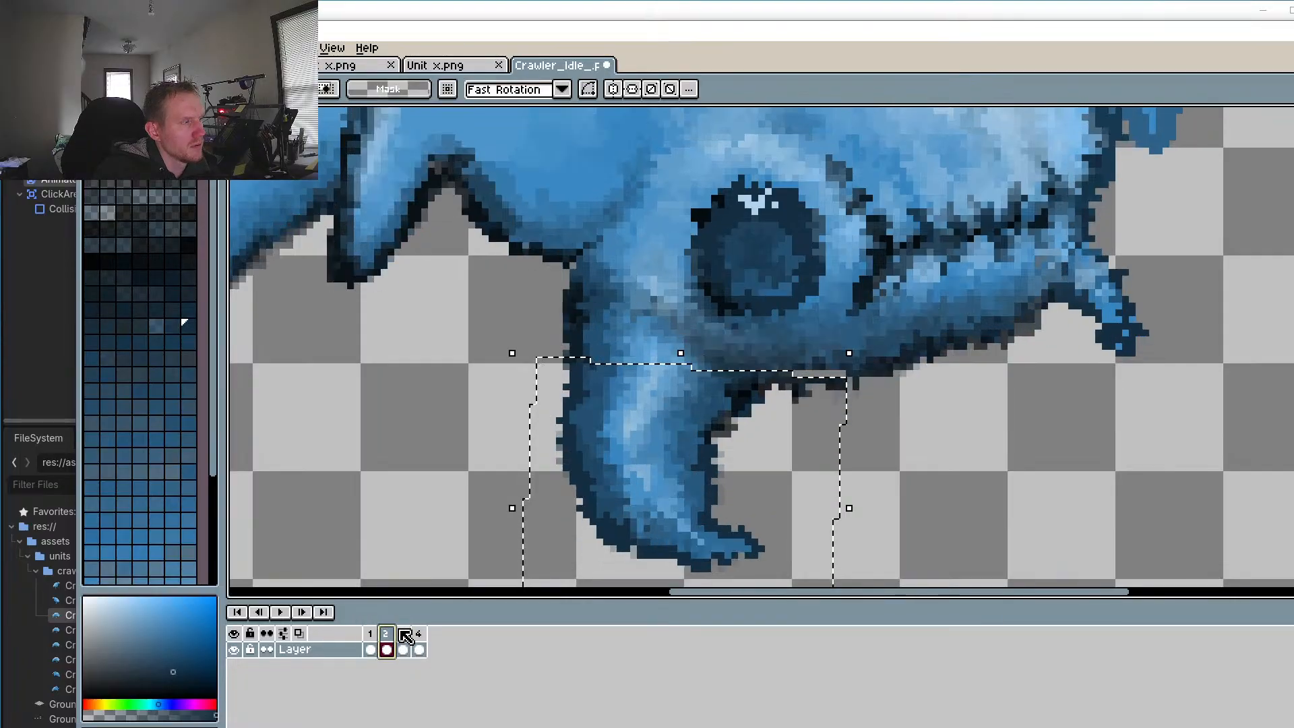
{"action": "left_click", "coordinate": [411, 638]}
{"action": "left_click", "coordinate": [418, 635]}
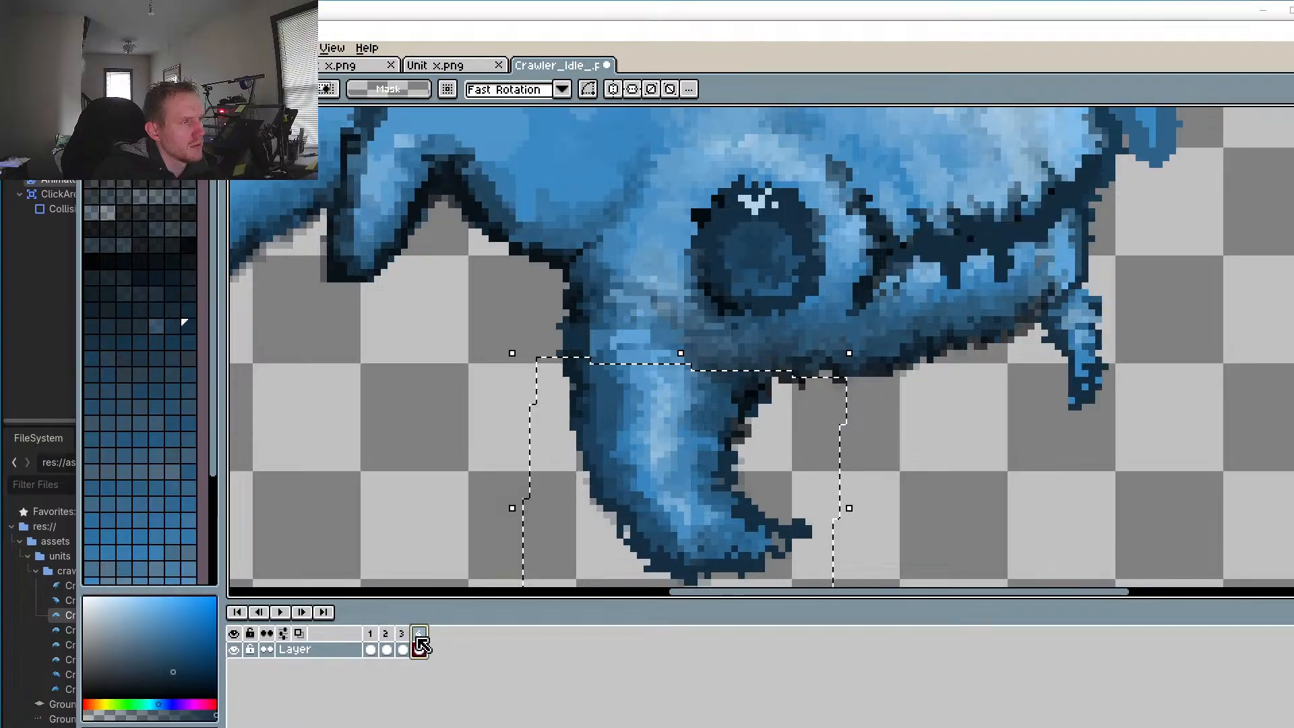
Step: Sample a light blue around the mouth in frame 4 for the teeth and clear the leftover leg selection
{"action": "scroll", "coordinate": [901, 295], "scroll_direction": "up", "scroll_amount": 4}
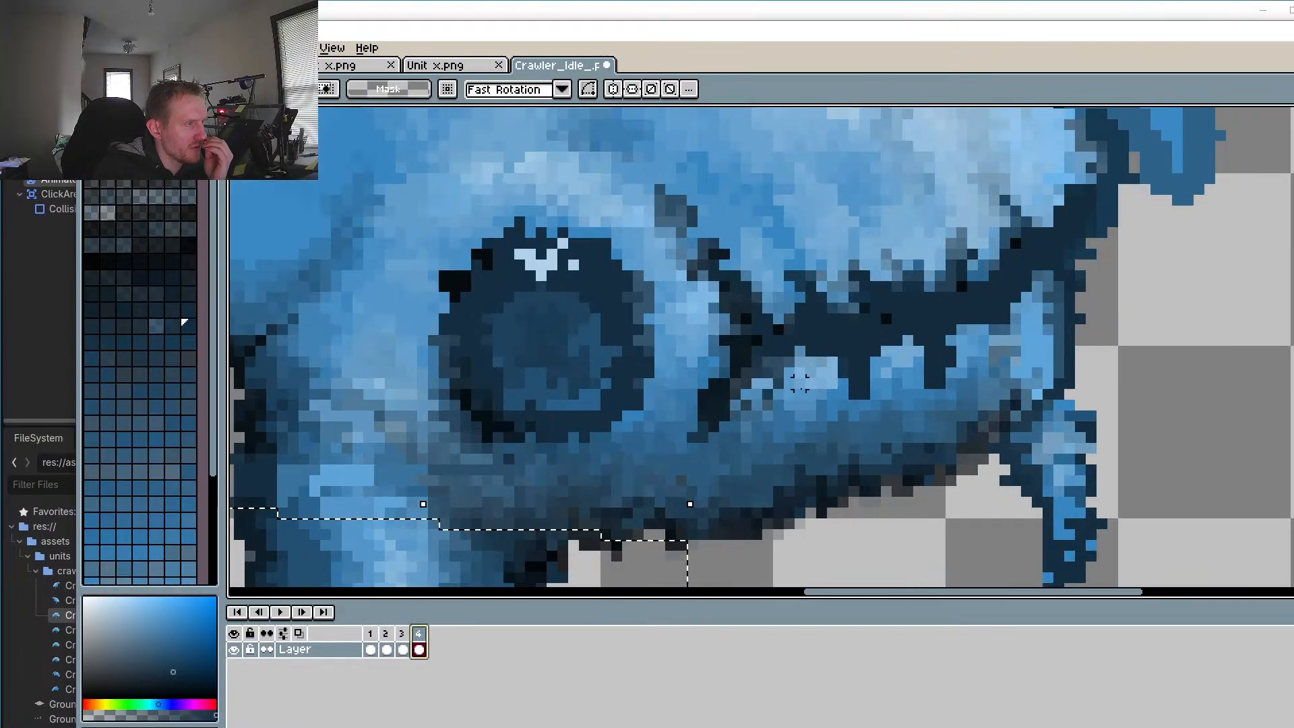
{"action": "key", "text": "i"}
{"action": "left_click", "coordinate": [903, 305]}
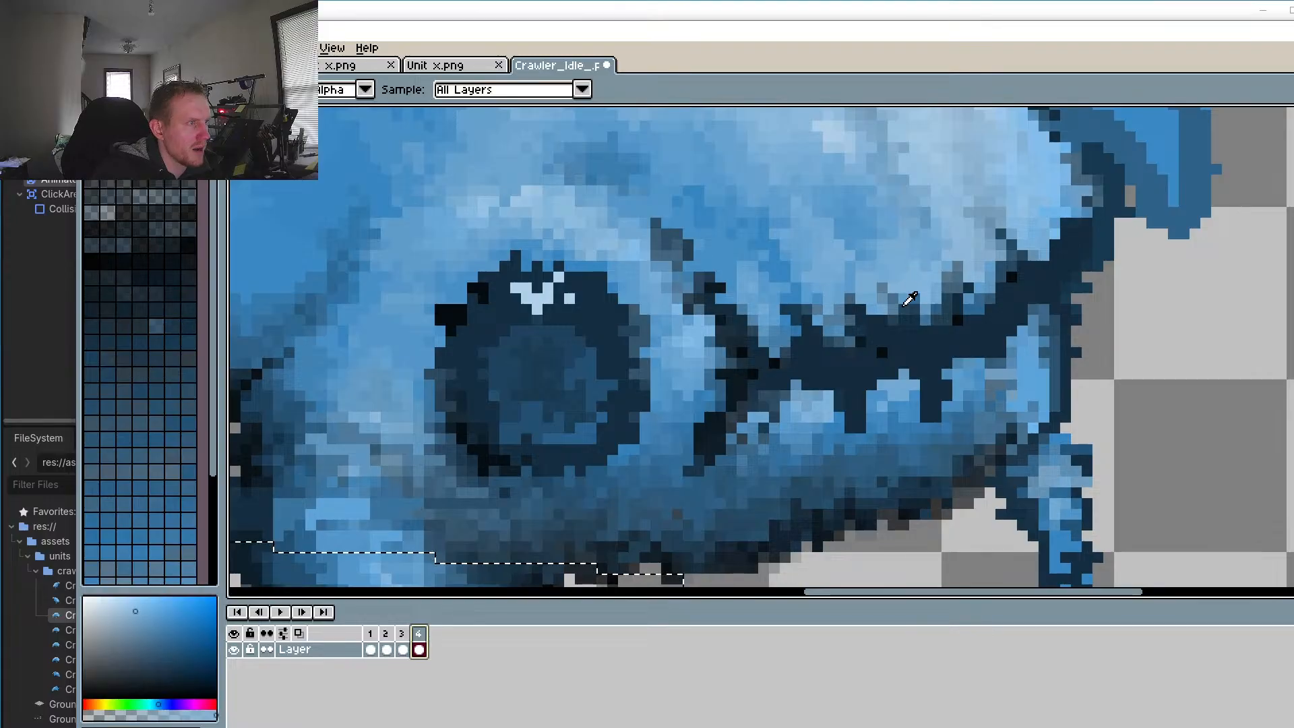
{"action": "scroll", "coordinate": [829, 395], "scroll_direction": "up", "scroll_amount": 2}
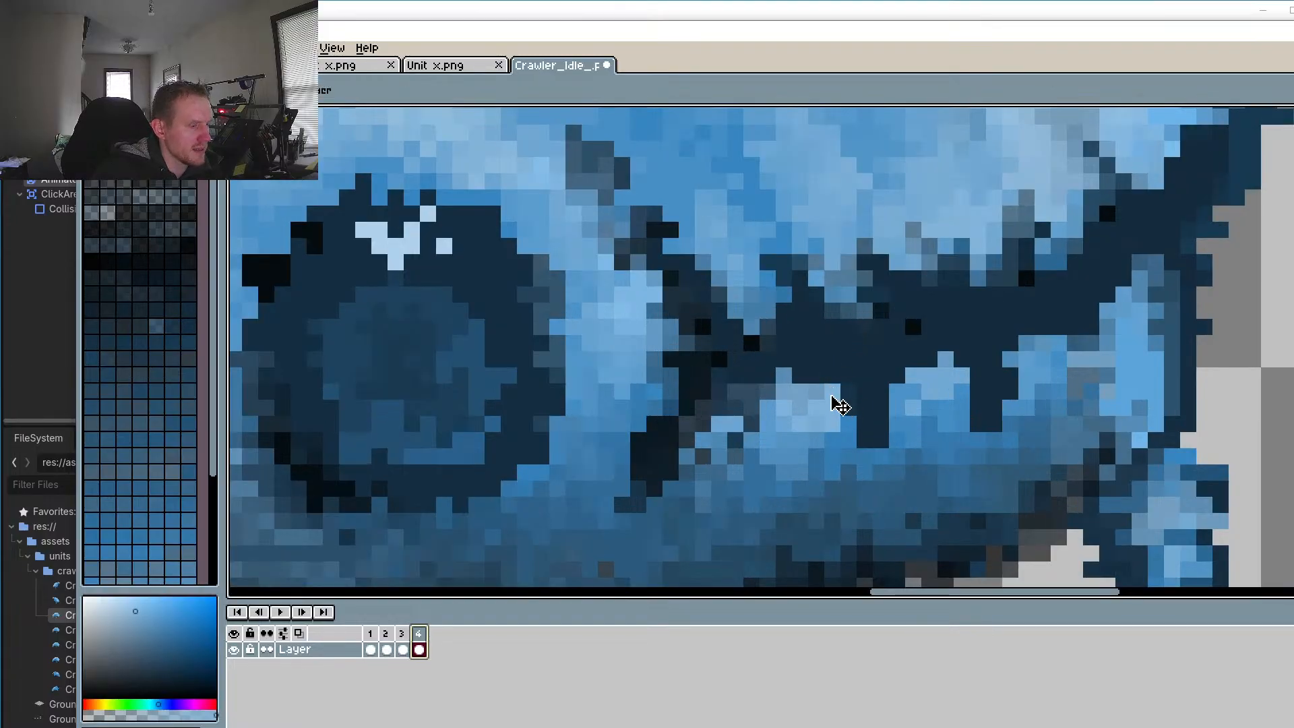
{"action": "key", "text": "v"}
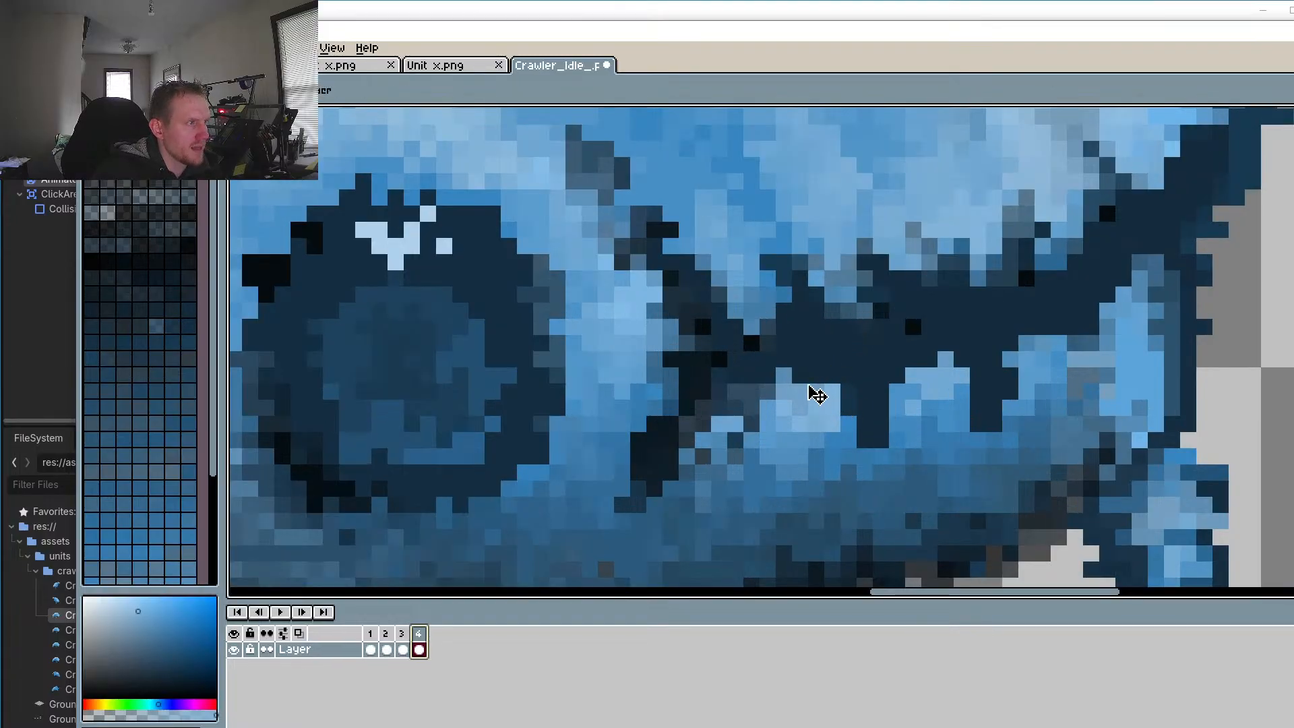
{"action": "key", "text": "i"}
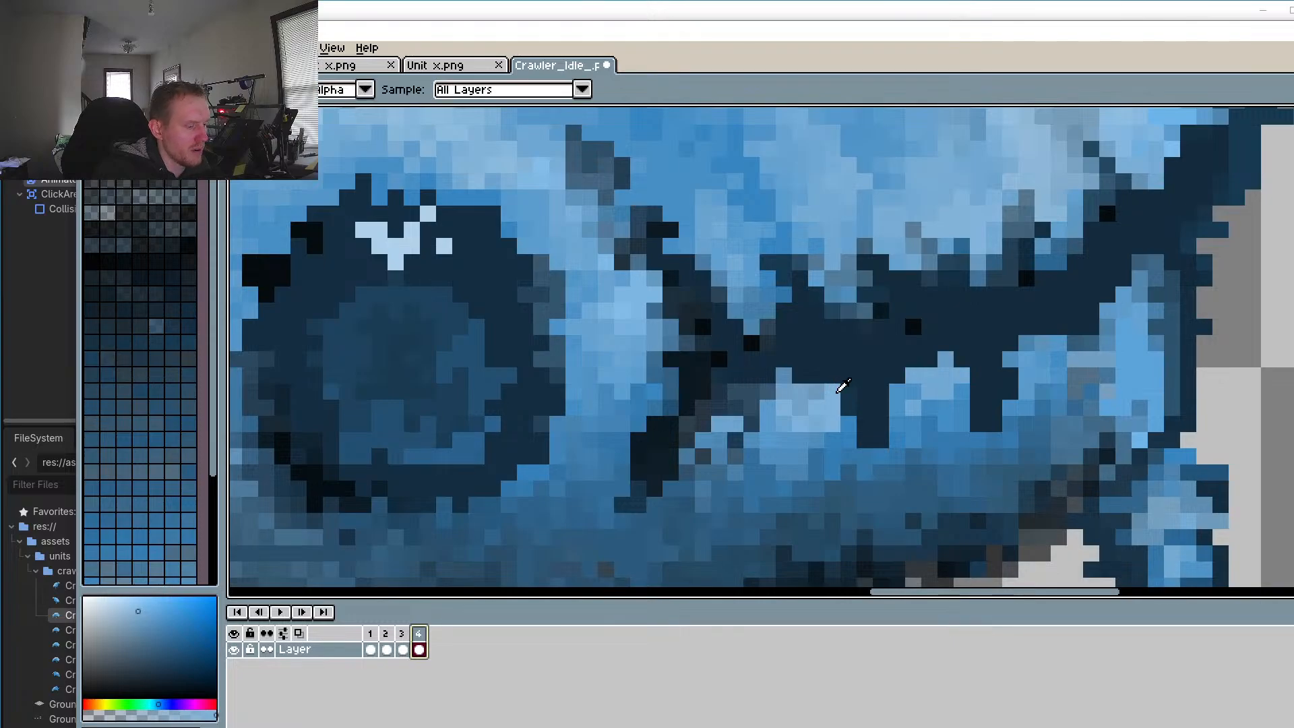
{"action": "key", "text": "b"}
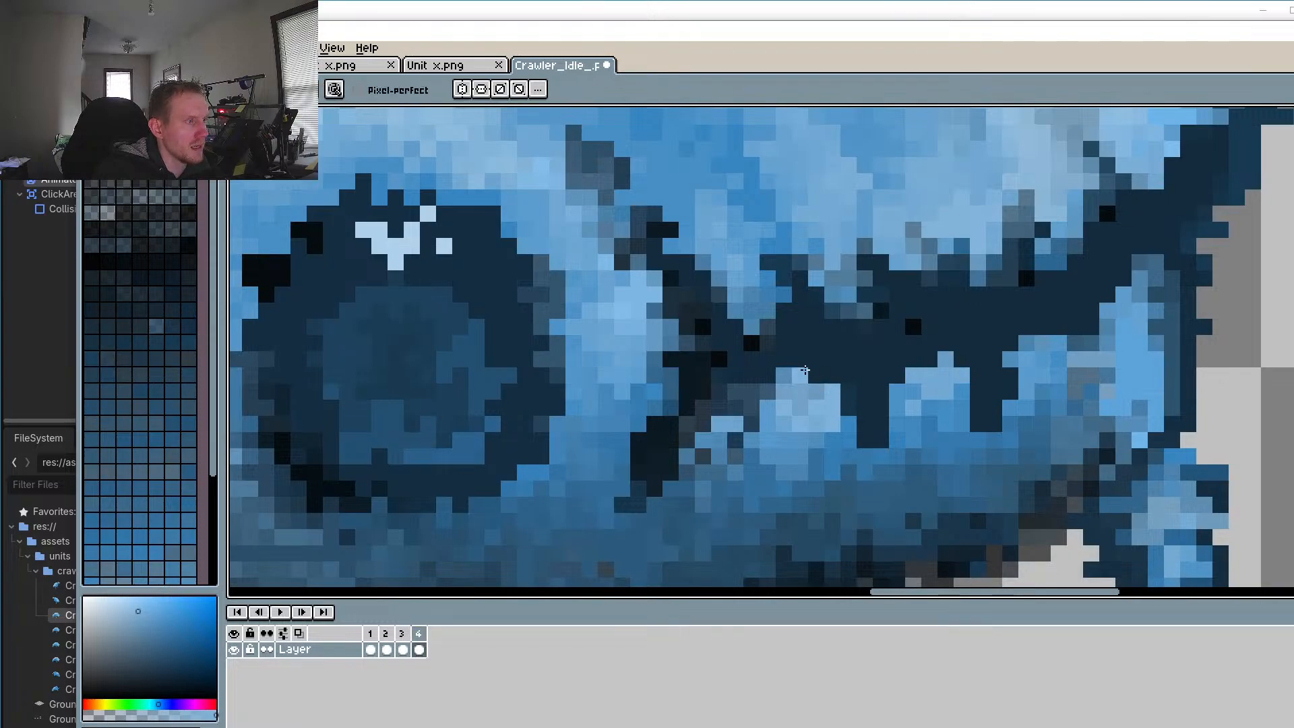
{"action": "scroll", "coordinate": [805, 370], "scroll_direction": "down", "scroll_amount": 4}
{"action": "key", "text": "m"}
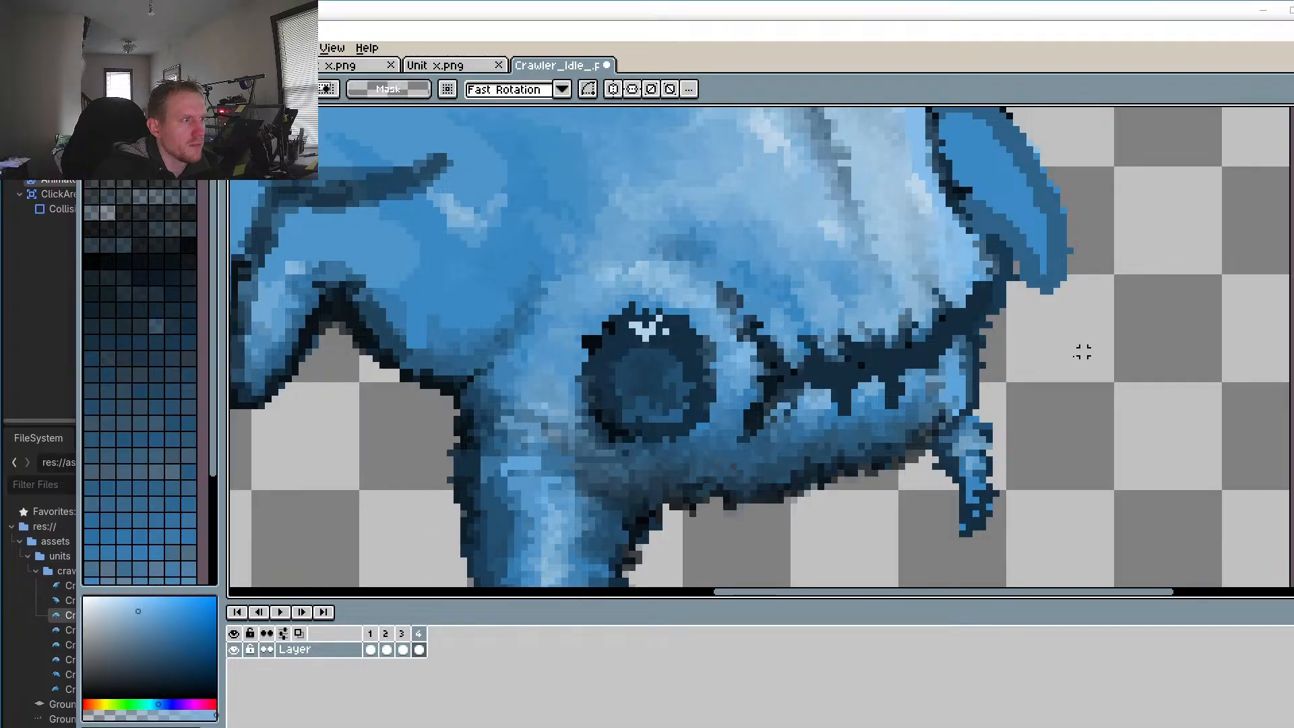
Step: Paint light blue pixels onto the tip and edge of the first lower tooth beside the mouth corner in frame 4
{"action": "scroll", "coordinate": [753, 404], "scroll_direction": "up", "scroll_amount": 4}
{"action": "scroll", "coordinate": [753, 404], "scroll_direction": "up", "scroll_amount": 2}
{"action": "key", "text": "i"}
{"action": "key", "text": "b"}
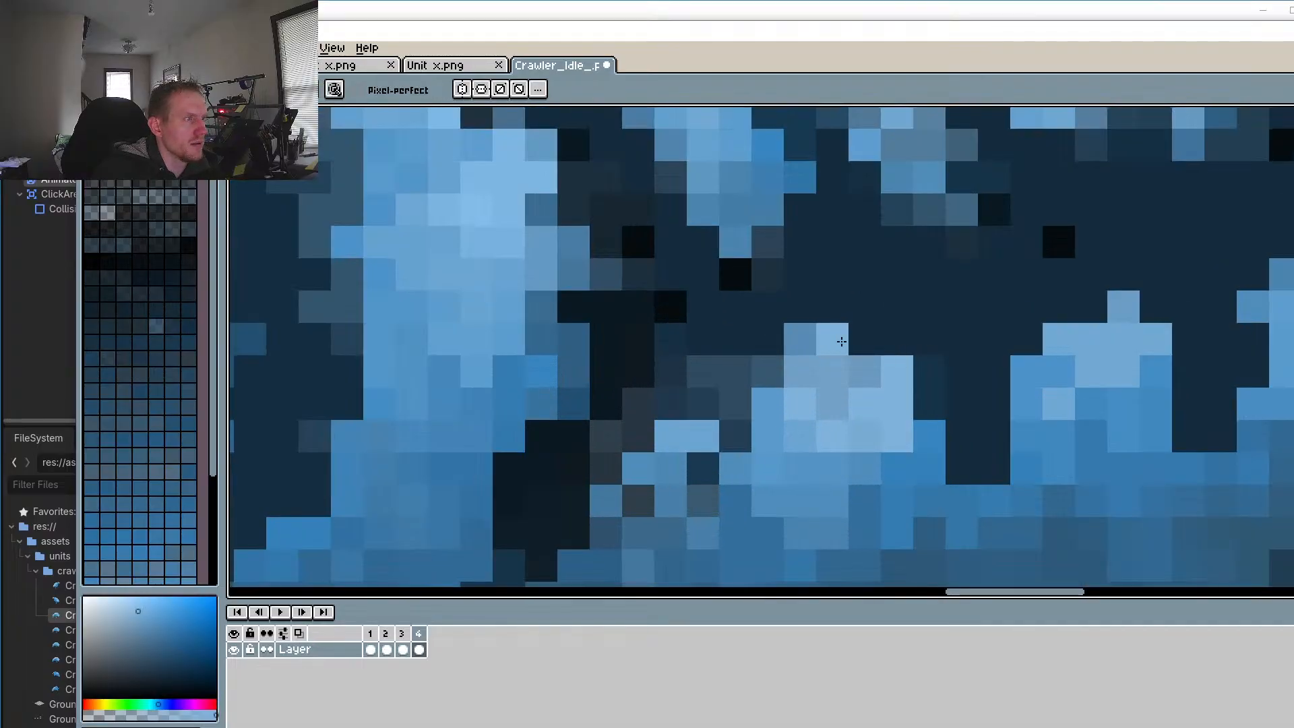
{"action": "left_click", "coordinate": [863, 307]}
{"action": "left_click", "coordinate": [895, 337]}
{"action": "left_click", "coordinate": [929, 403]}
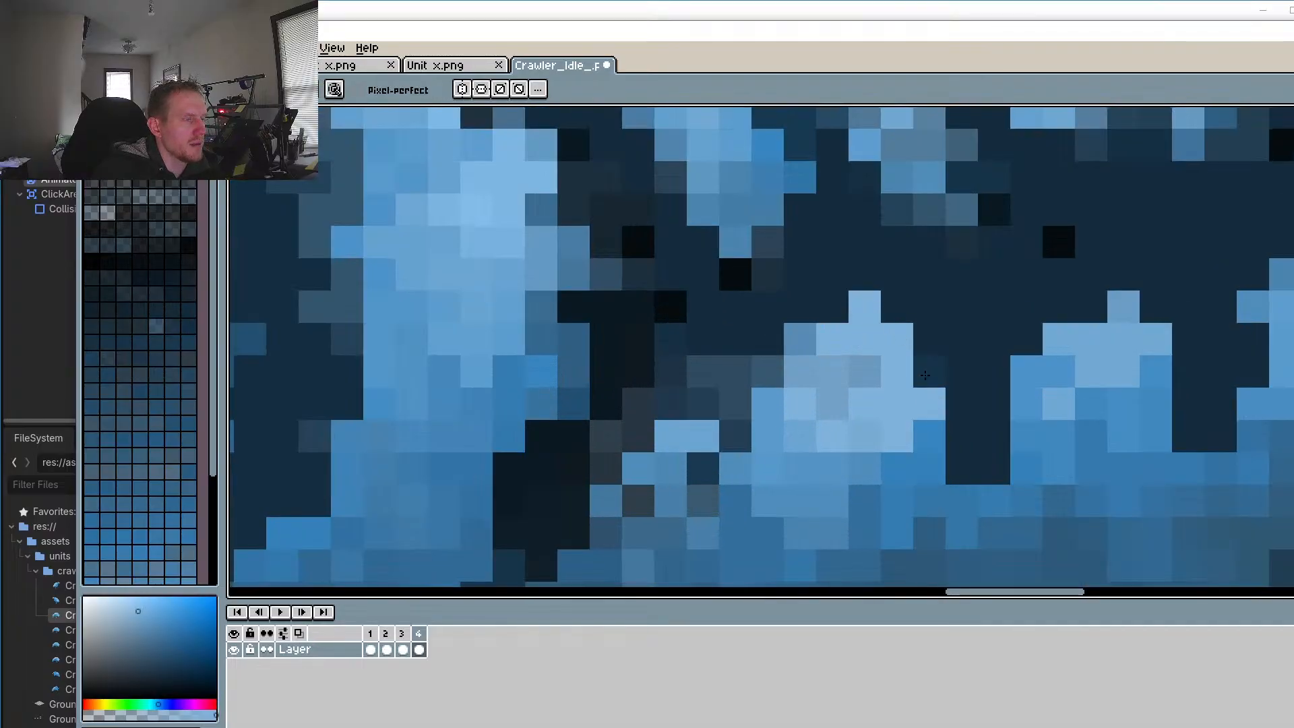
Step: Sharpen the remaining lower teeth in frame 4 with light blue pixels at their tips and in the gaps between them
{"action": "left_click", "coordinate": [1091, 307]}
{"action": "left_click", "coordinate": [994, 468]}
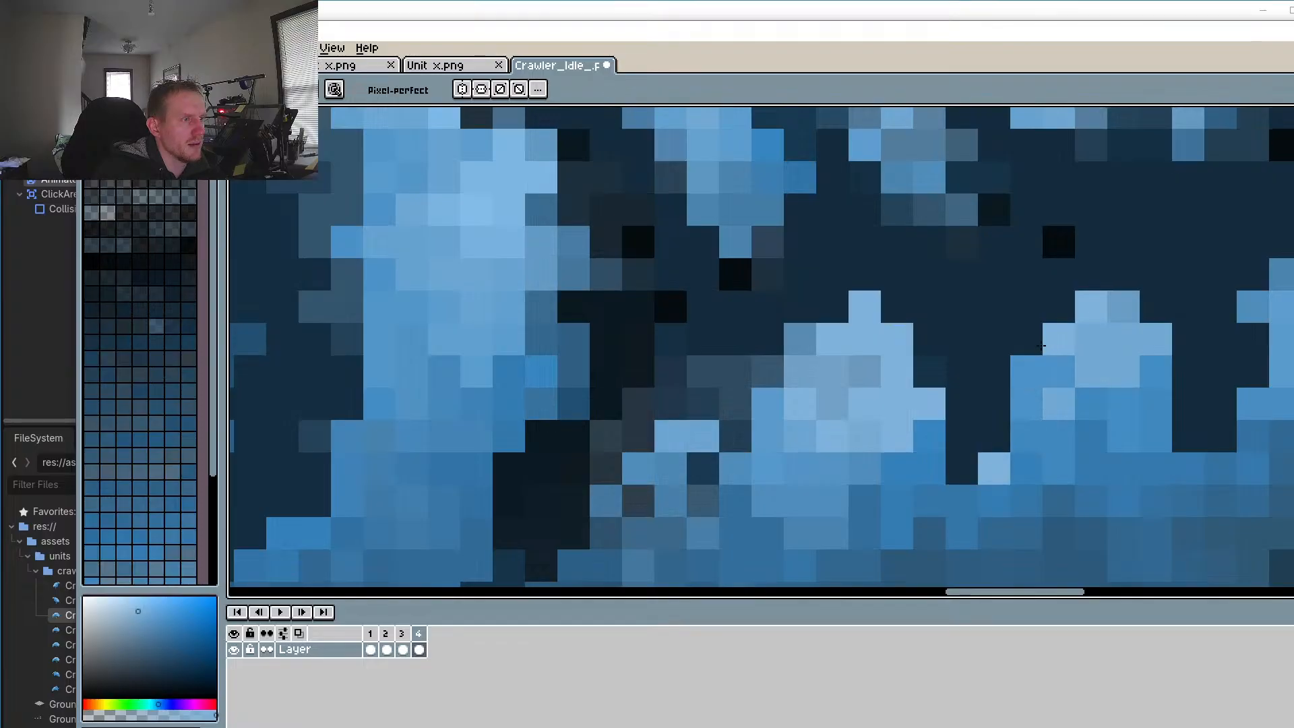
{"action": "left_click_drag", "start_coordinate": [1064, 315], "coordinate": [1088, 281]}
{"action": "mouse_move", "coordinate": [1233, 408]}
{"action": "left_mouse_down"}
{"action": "mouse_move", "coordinate": [1155, 453]}
{"action": "mouse_move", "coordinate": [1182, 387]}
{"action": "left_mouse_up"}
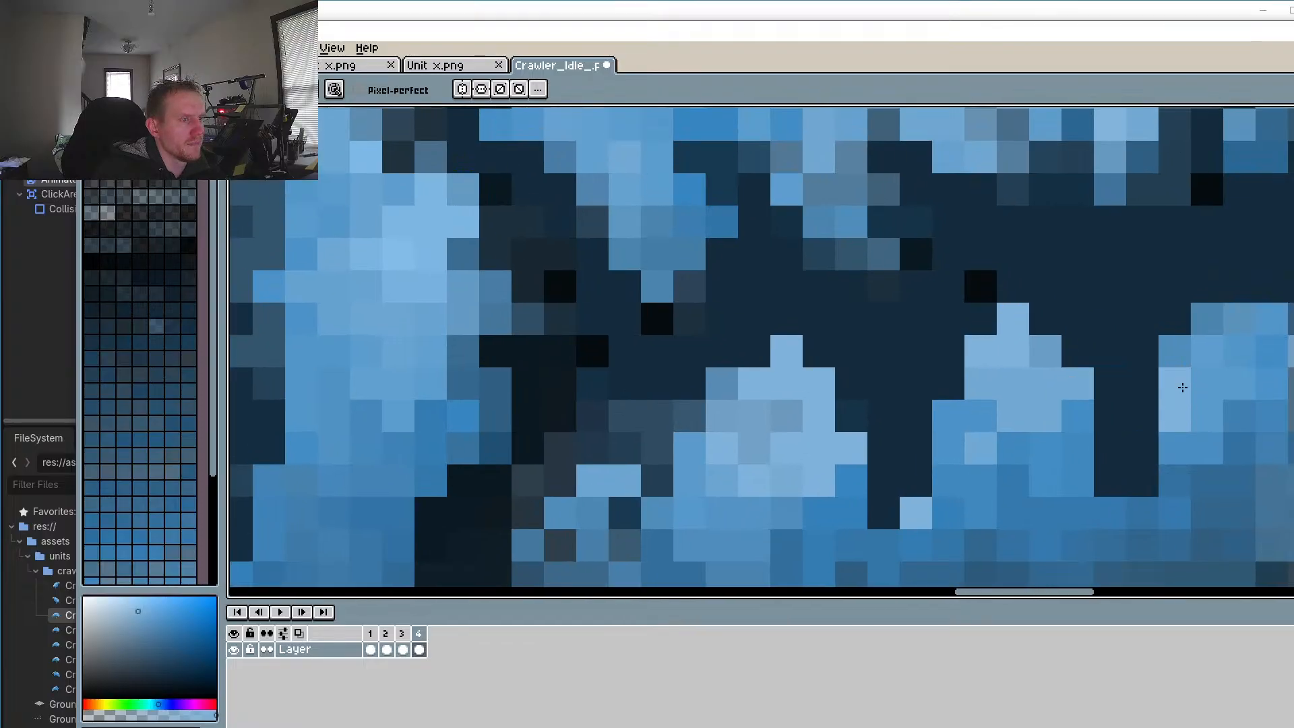
{"action": "mouse_move", "coordinate": [1144, 478]}
{"action": "left_mouse_down"}
{"action": "mouse_move", "coordinate": [1175, 418]}
{"action": "mouse_move", "coordinate": [991, 494]}
{"action": "left_mouse_up"}
{"action": "left_click", "coordinate": [1024, 361]}
{"action": "scroll", "coordinate": [1037, 370], "scroll_direction": "down", "scroll_amount": 2}
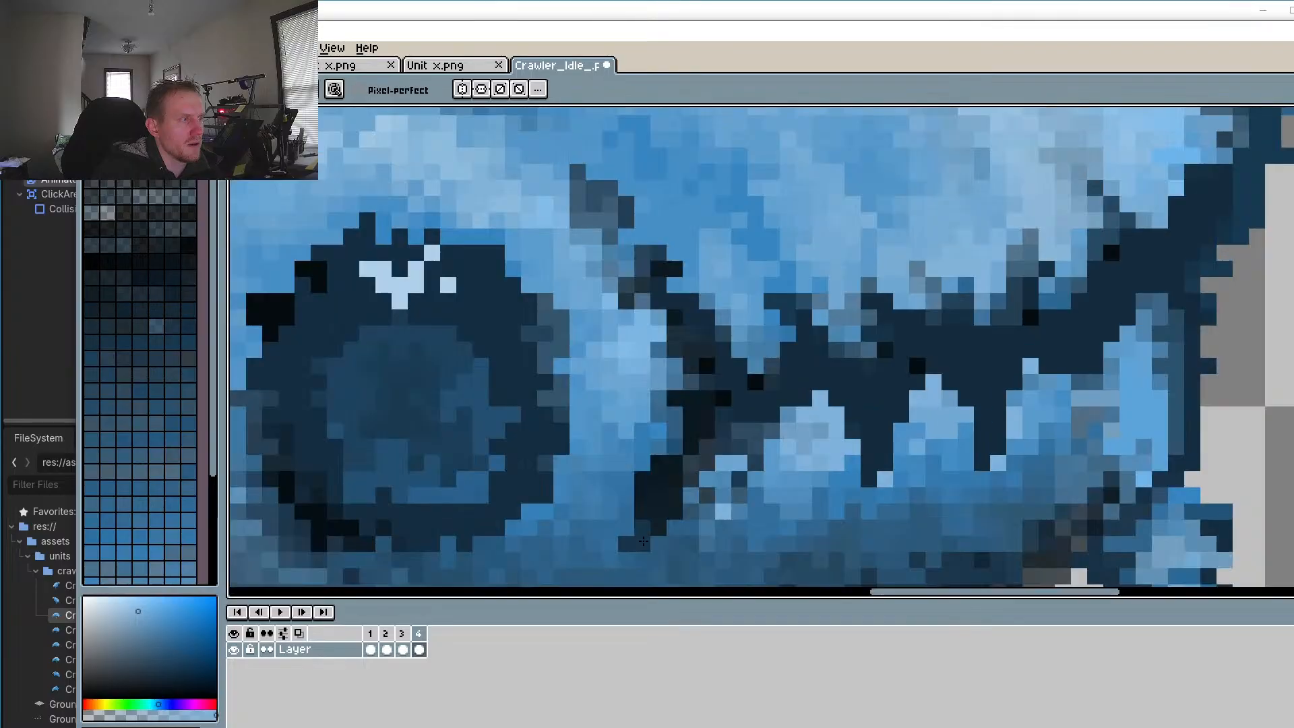
Step: Compare the mouth in frames 3 and 4, then copy frame 3's 49 by 28 pixel mouth area over the same spot in frame 4
{"action": "left_click", "coordinate": [403, 649]}
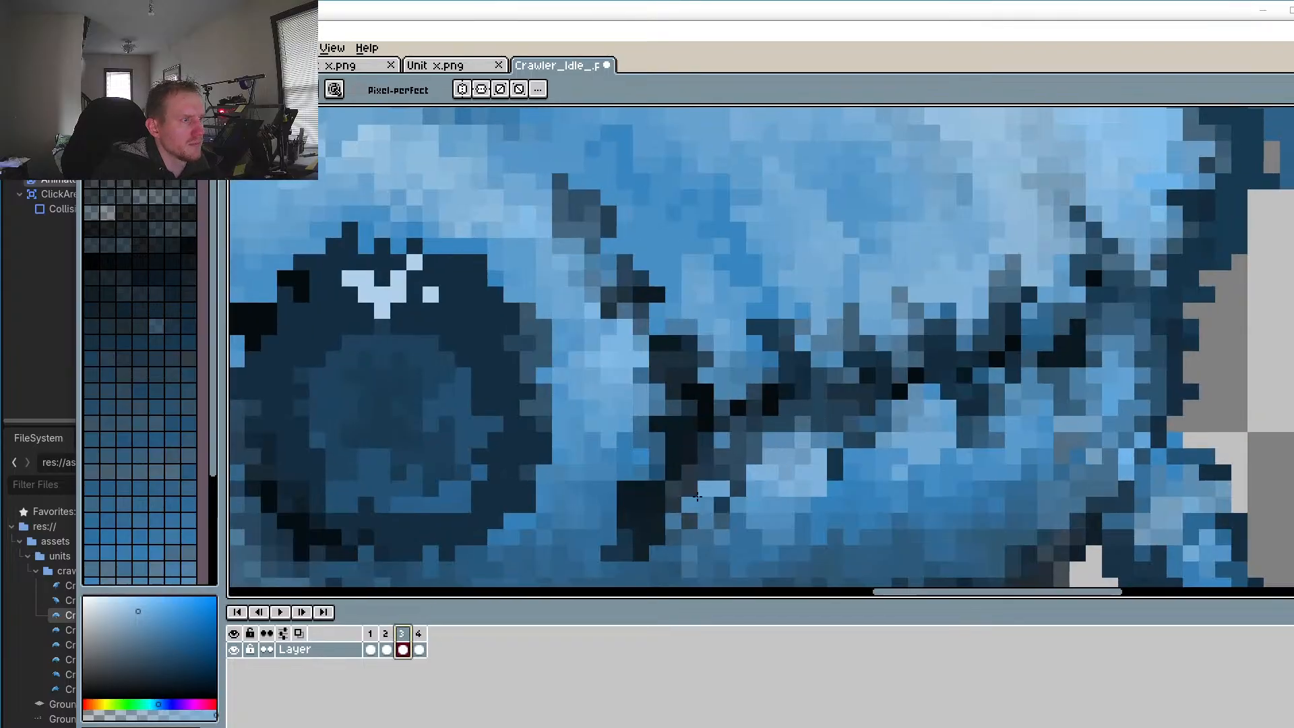
{"action": "left_click", "coordinate": [418, 648]}
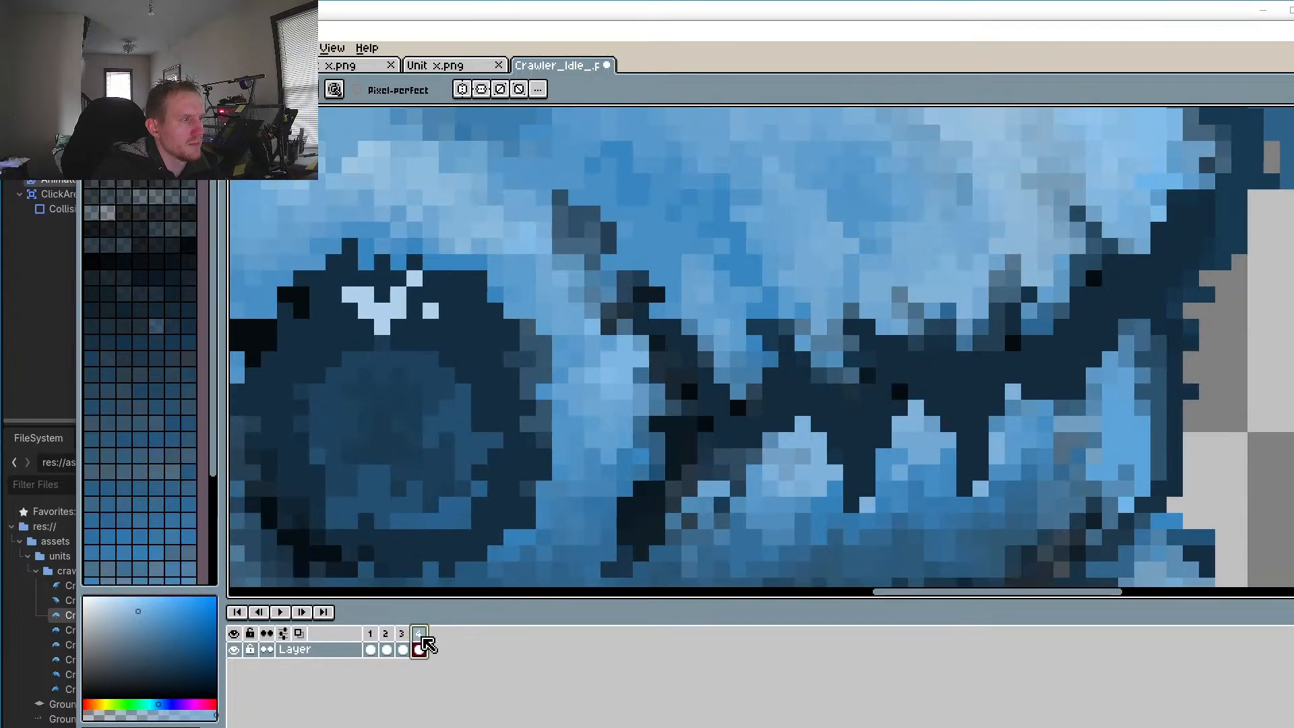
{"action": "left_click", "coordinate": [402, 649]}
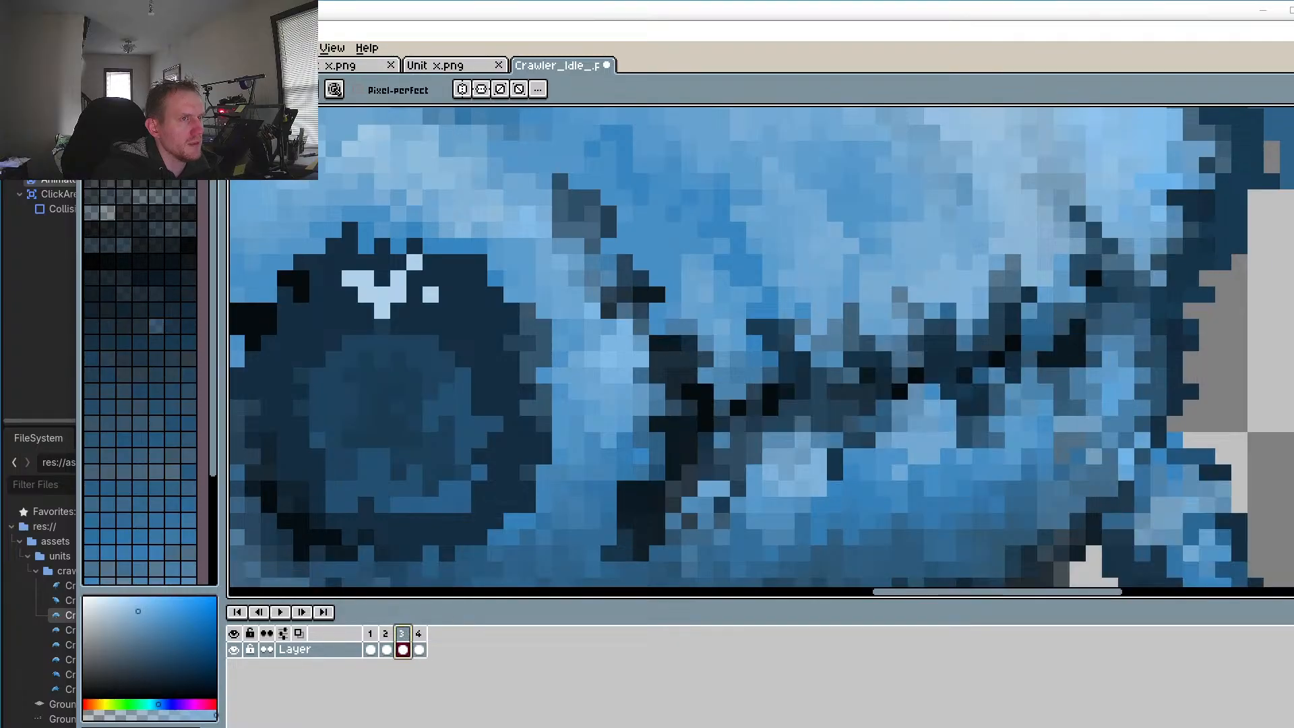
{"action": "key", "text": "r"}
{"action": "left_click_drag", "start_coordinate": [647, 203], "coordinate": [1251, 484]}
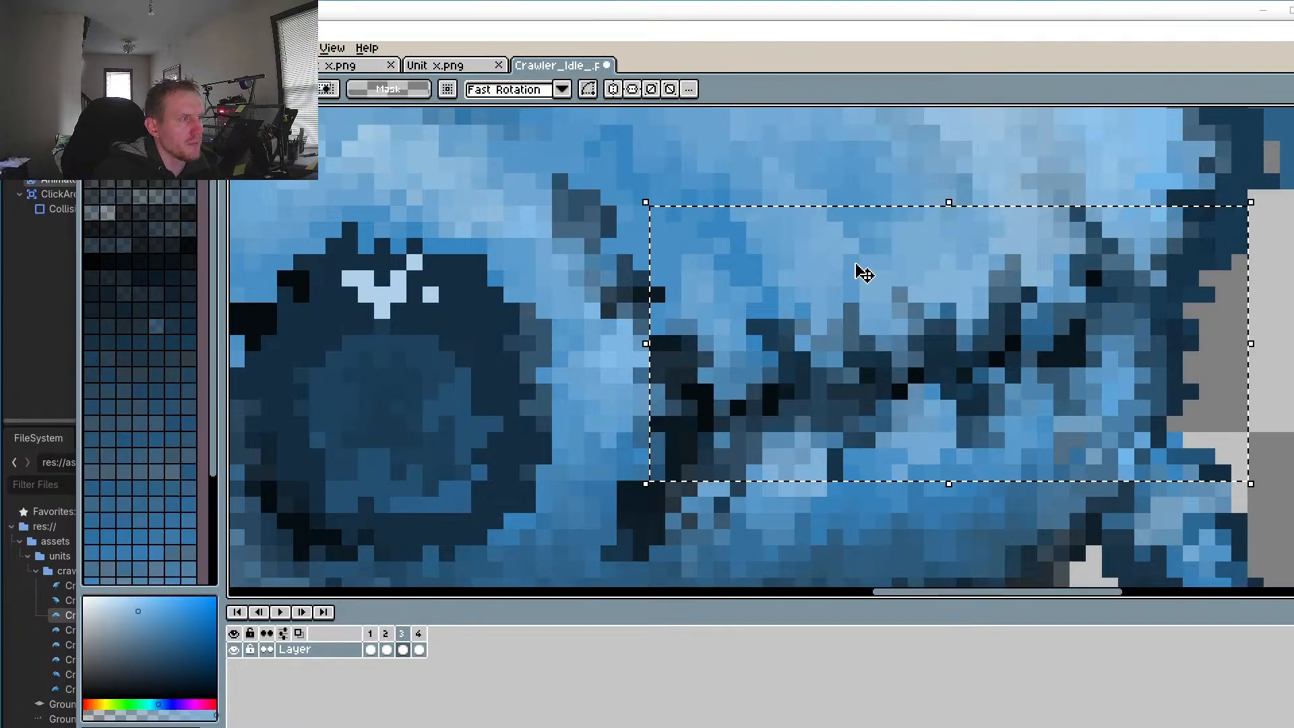
{"action": "left_click_drag", "start_coordinate": [525, 122], "coordinate": [1280, 578]}
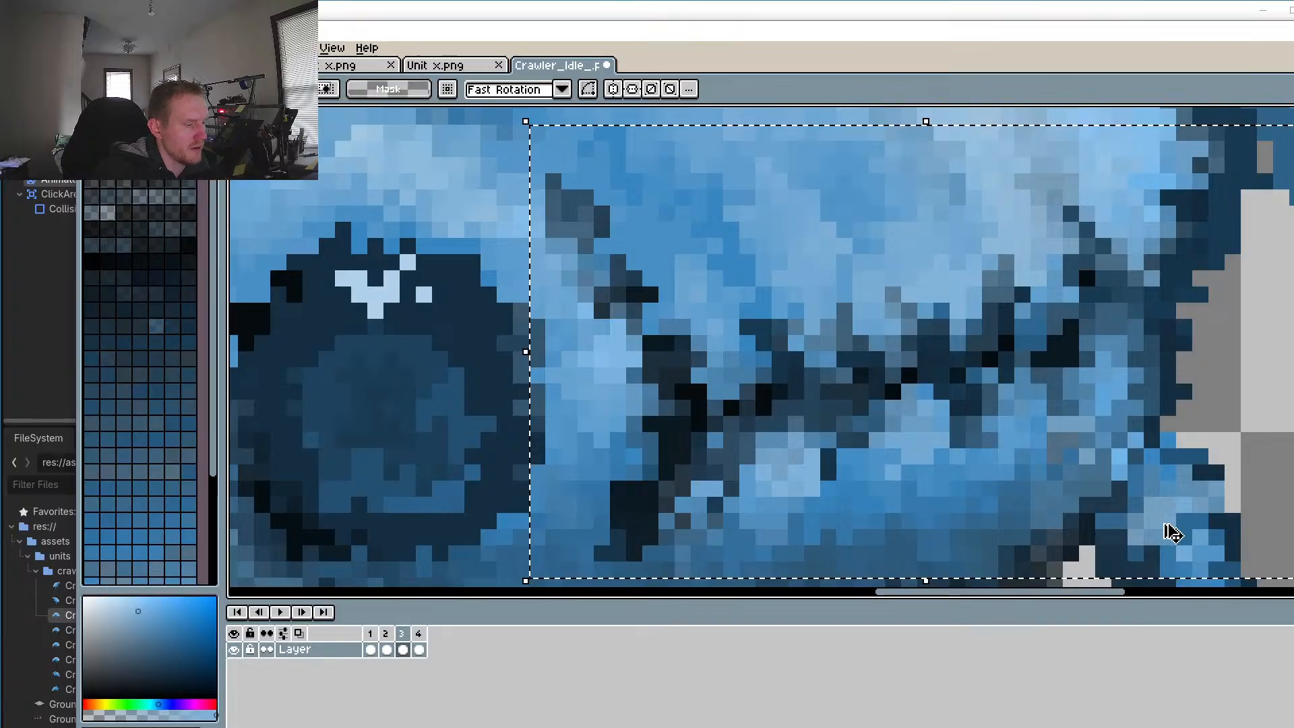
{"action": "left_click", "coordinate": [418, 647]}
{"action": "key", "text": "ctrl+v"}
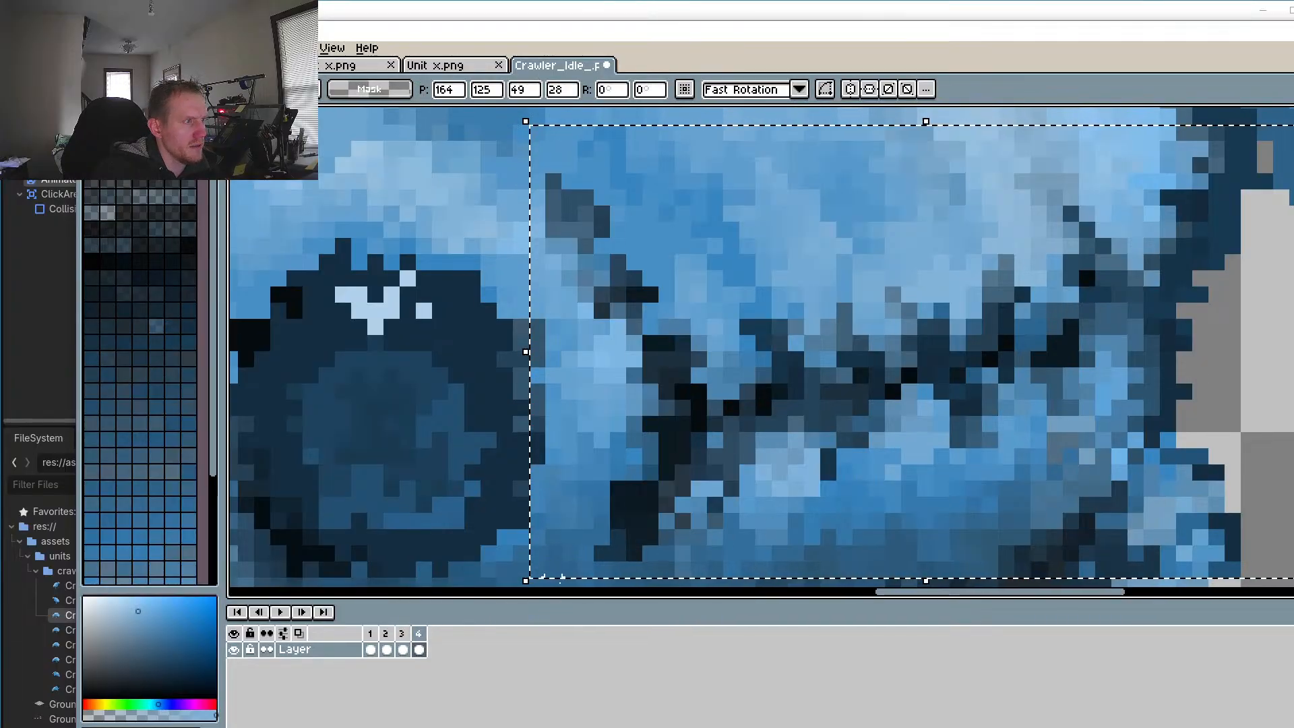
{"action": "scroll", "coordinate": [847, 477], "scroll_direction": "down", "scroll_amount": 2}
{"action": "scroll", "coordinate": [847, 476], "scroll_direction": "up", "scroll_amount": 3}
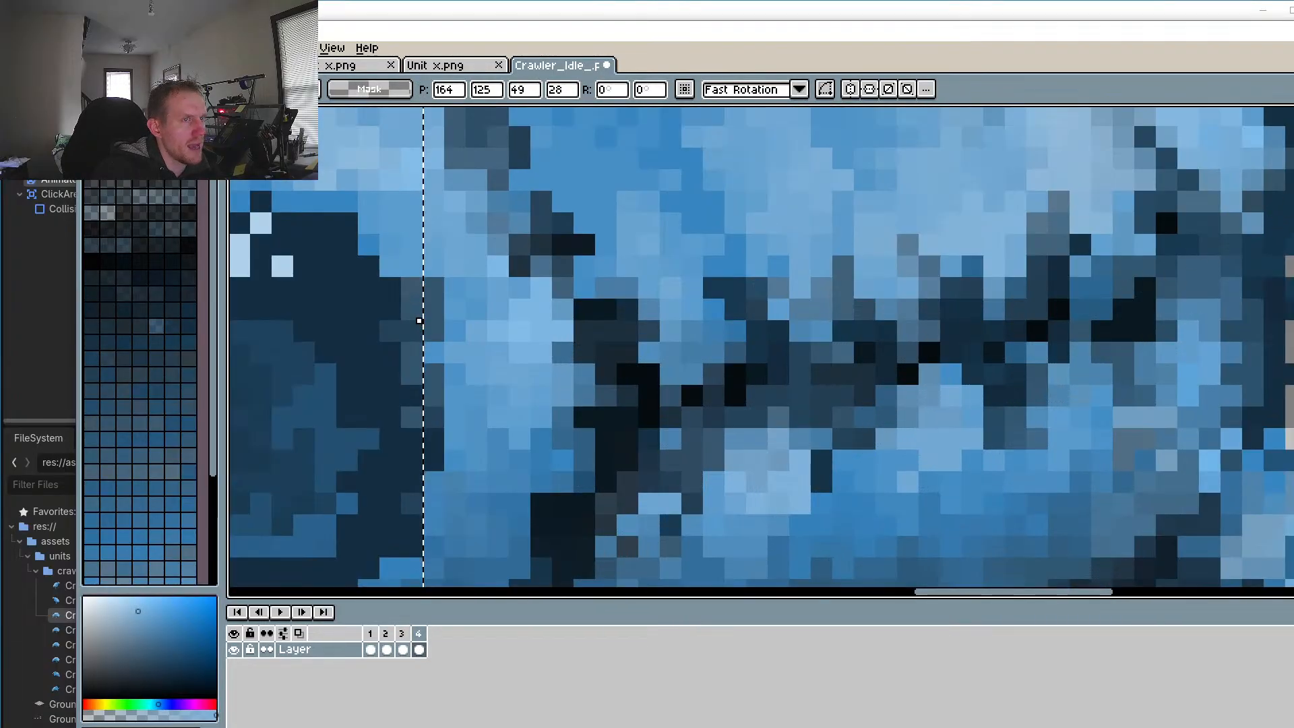
{"action": "key", "text": "Return"}
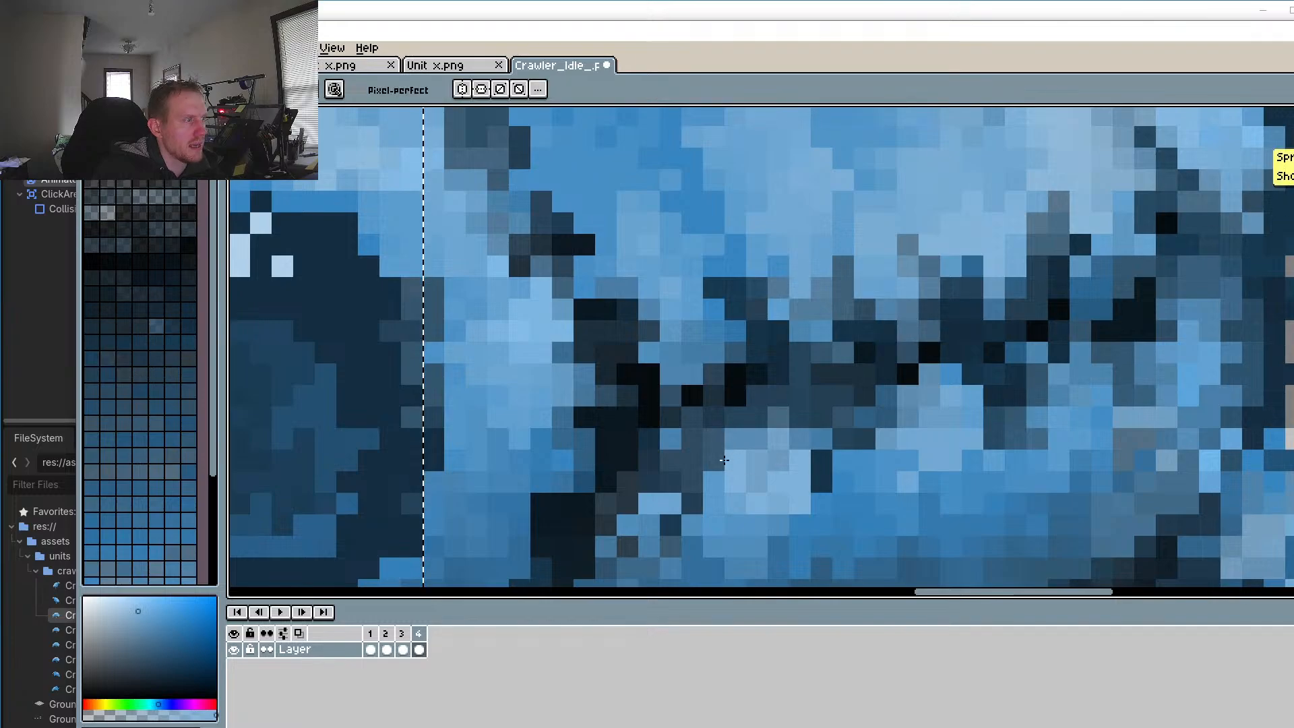
{"action": "scroll", "coordinate": [723, 461], "scroll_direction": "down", "scroll_amount": 3}
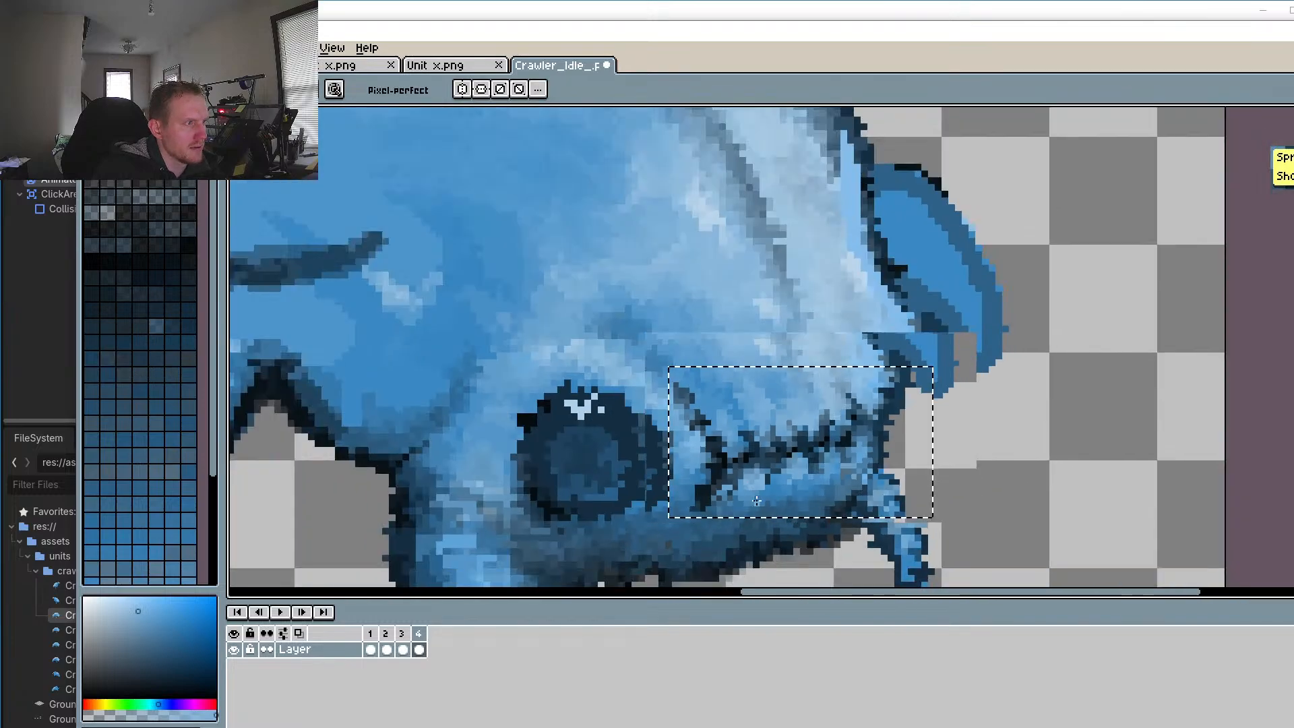
Step: Sample a dark slate blue from frame 4's mouth line, reduce its opacity and darken pixels along the line near the mouth corner
{"action": "scroll", "coordinate": [756, 500], "scroll_direction": "up", "scroll_amount": 4}
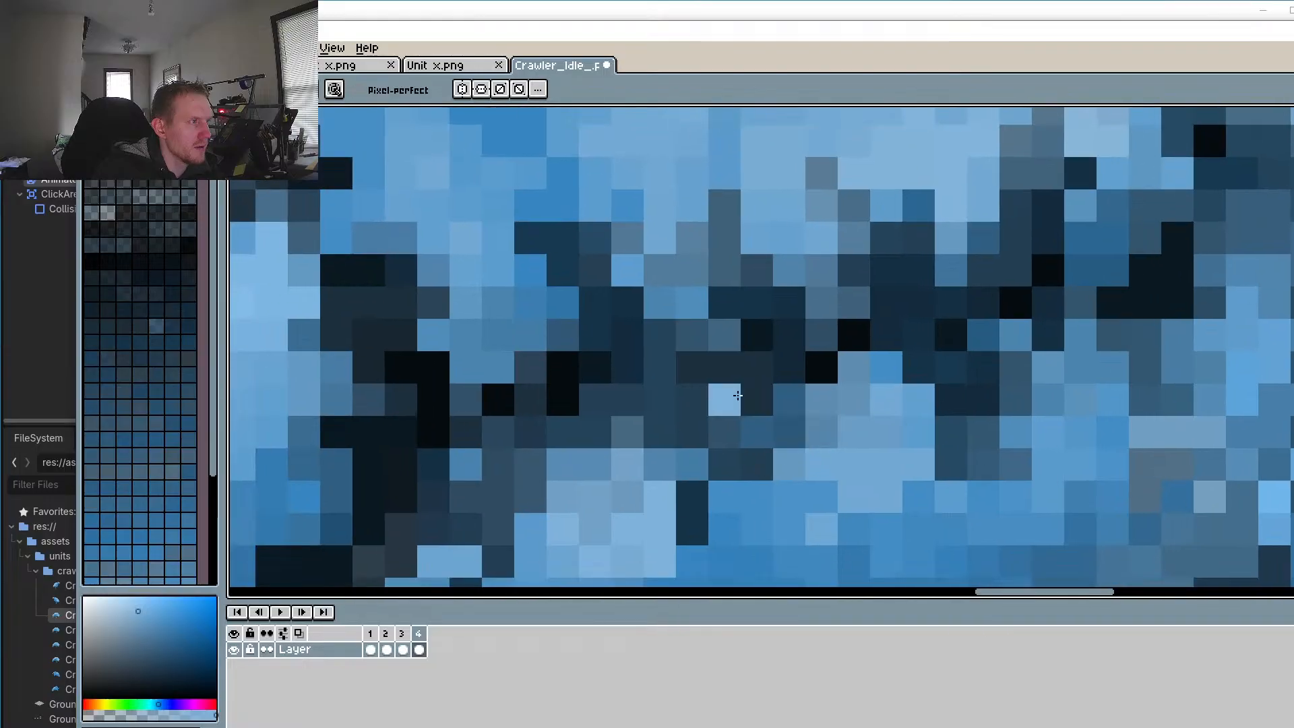
{"action": "left_click_drag", "start_coordinate": [737, 395], "coordinate": [773, 454]}
{"action": "key", "text": "alt"}
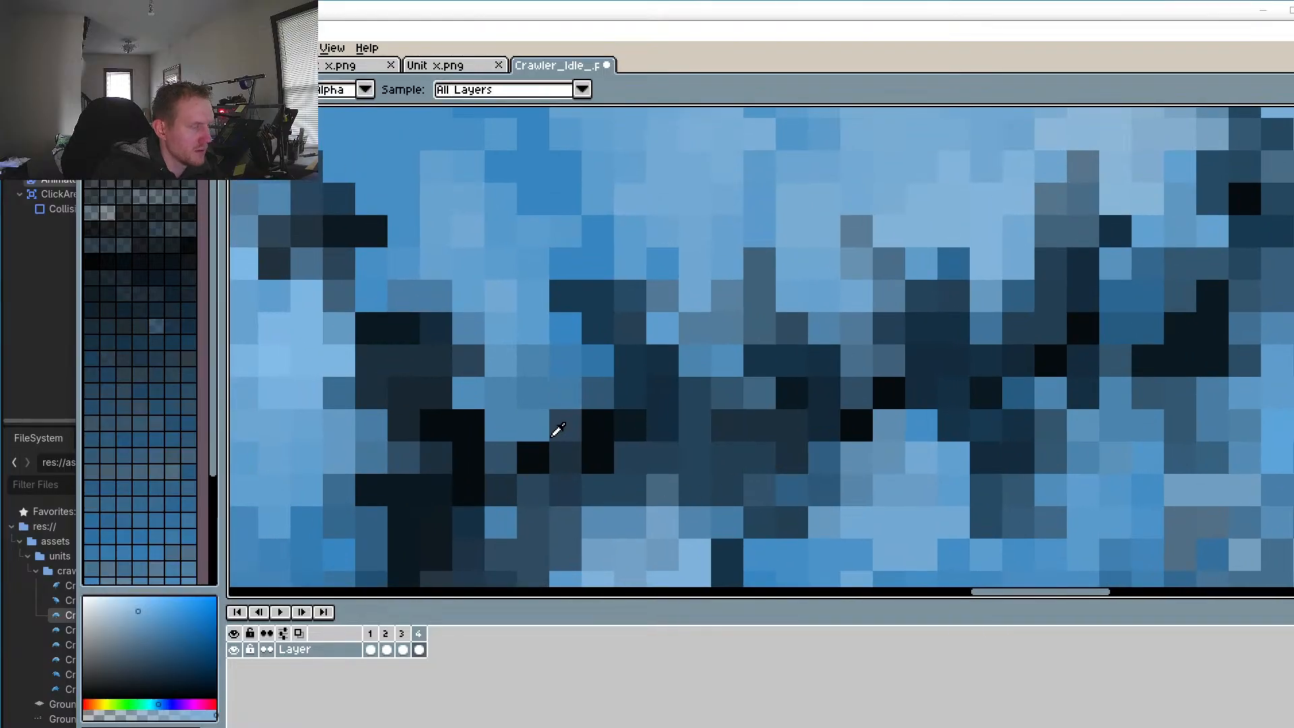
{"action": "key", "text": "alt"}
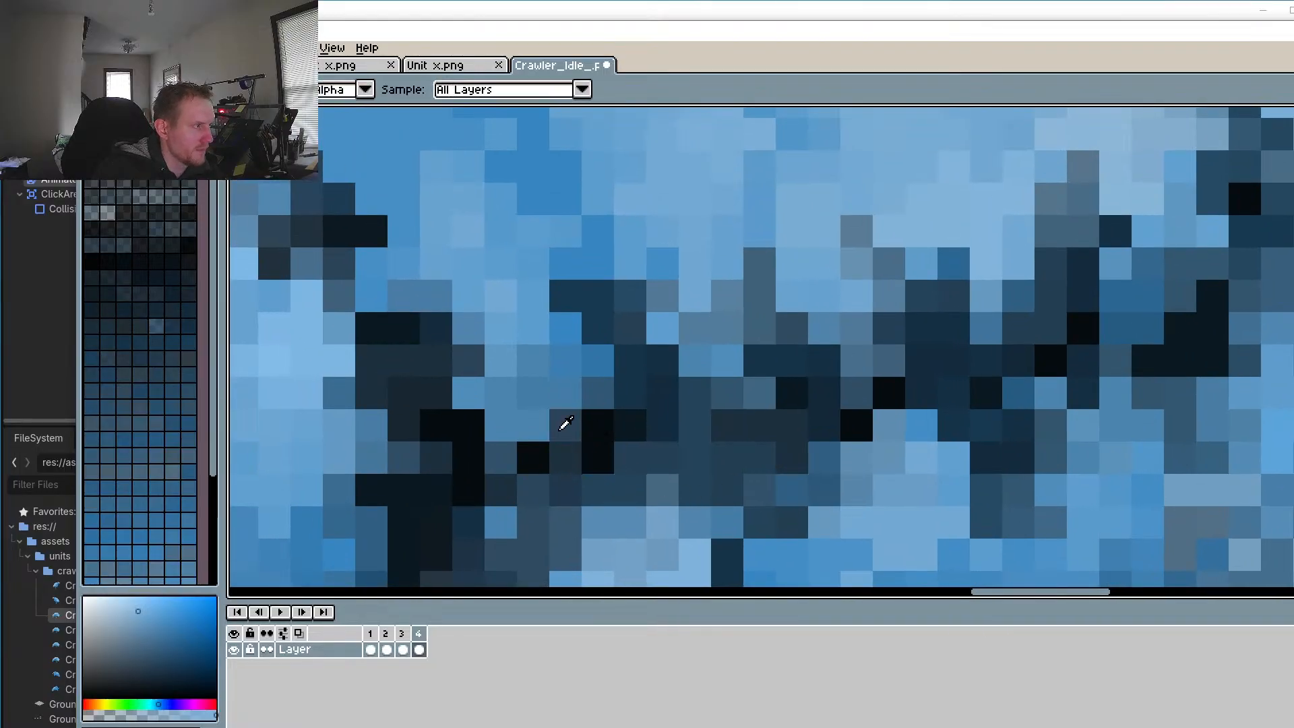
{"action": "left_click", "coordinate": [565, 423], "text": "alt"}
{"action": "left_click", "coordinate": [514, 426]}
{"action": "left_click", "coordinate": [597, 364]}
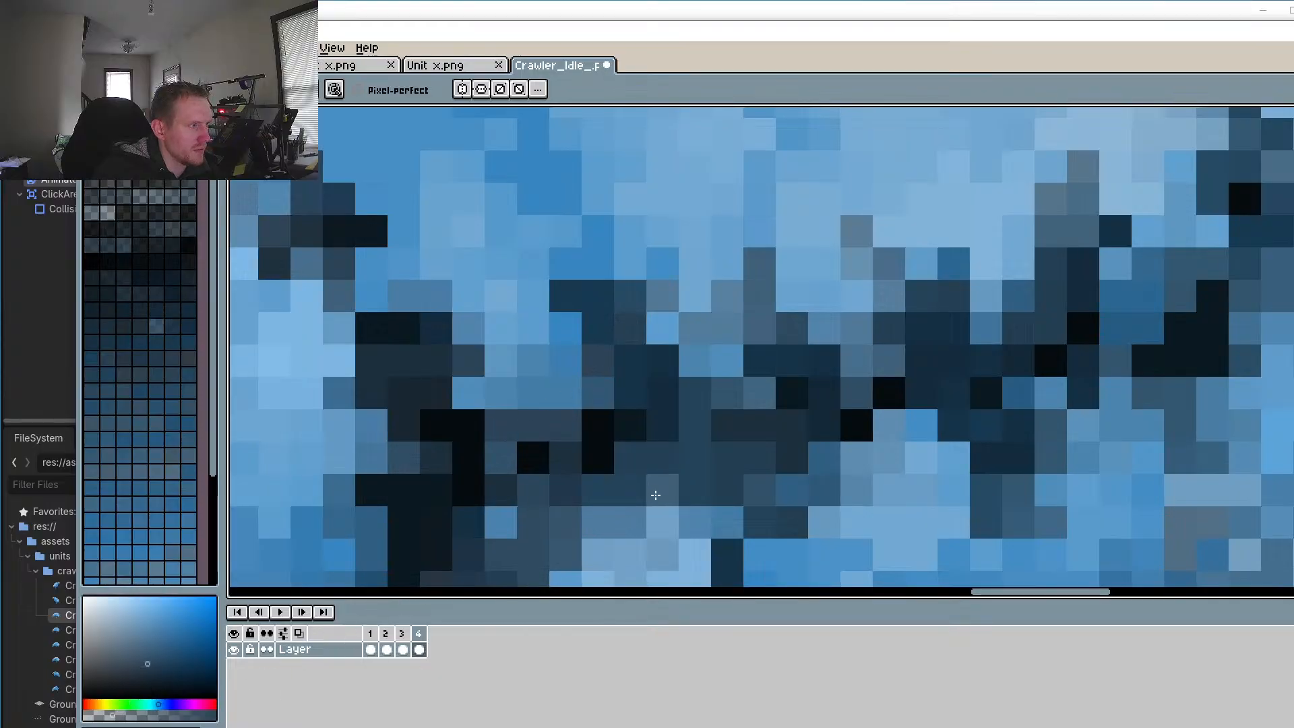
Step: Shade the creases rising above the middle of frame 4's mouth line with the translucent slate blue
{"action": "left_click_drag", "start_coordinate": [782, 289], "coordinate": [728, 199]}
{"action": "left_click_drag", "start_coordinate": [727, 228], "coordinate": [776, 298]}
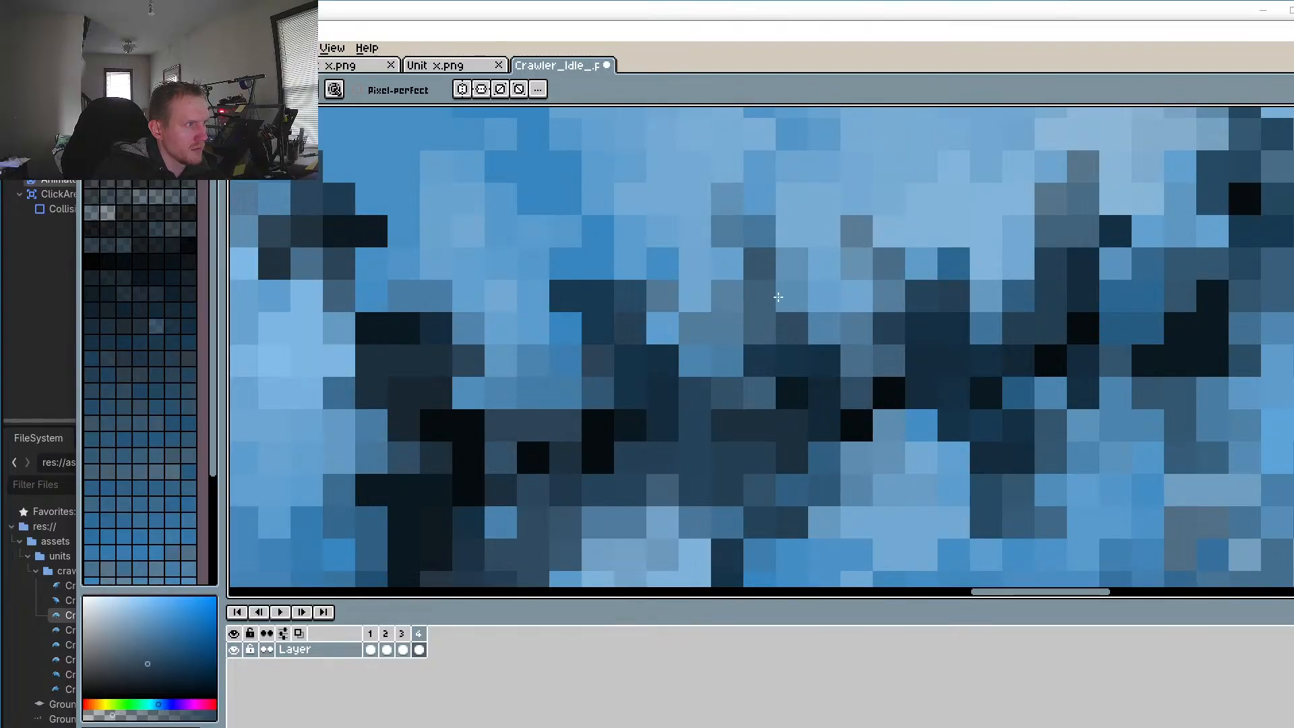
{"action": "mouse_move", "coordinate": [854, 168]}
{"action": "left_mouse_down"}
{"action": "mouse_move", "coordinate": [852, 188]}
{"action": "mouse_move", "coordinate": [921, 266]}
{"action": "left_mouse_up"}
{"action": "mouse_move", "coordinate": [891, 391]}
{"action": "left_mouse_down"}
{"action": "mouse_move", "coordinate": [856, 455]}
{"action": "mouse_move", "coordinate": [955, 488]}
{"action": "mouse_move", "coordinate": [921, 426]}
{"action": "left_mouse_up"}
{"action": "mouse_move", "coordinate": [991, 463]}
{"action": "left_mouse_down"}
{"action": "mouse_move", "coordinate": [859, 557]}
{"action": "mouse_move", "coordinate": [1044, 422]}
{"action": "mouse_move", "coordinate": [916, 260]}
{"action": "left_mouse_up"}
{"action": "left_click_drag", "start_coordinate": [888, 260], "coordinate": [1008, 358]}
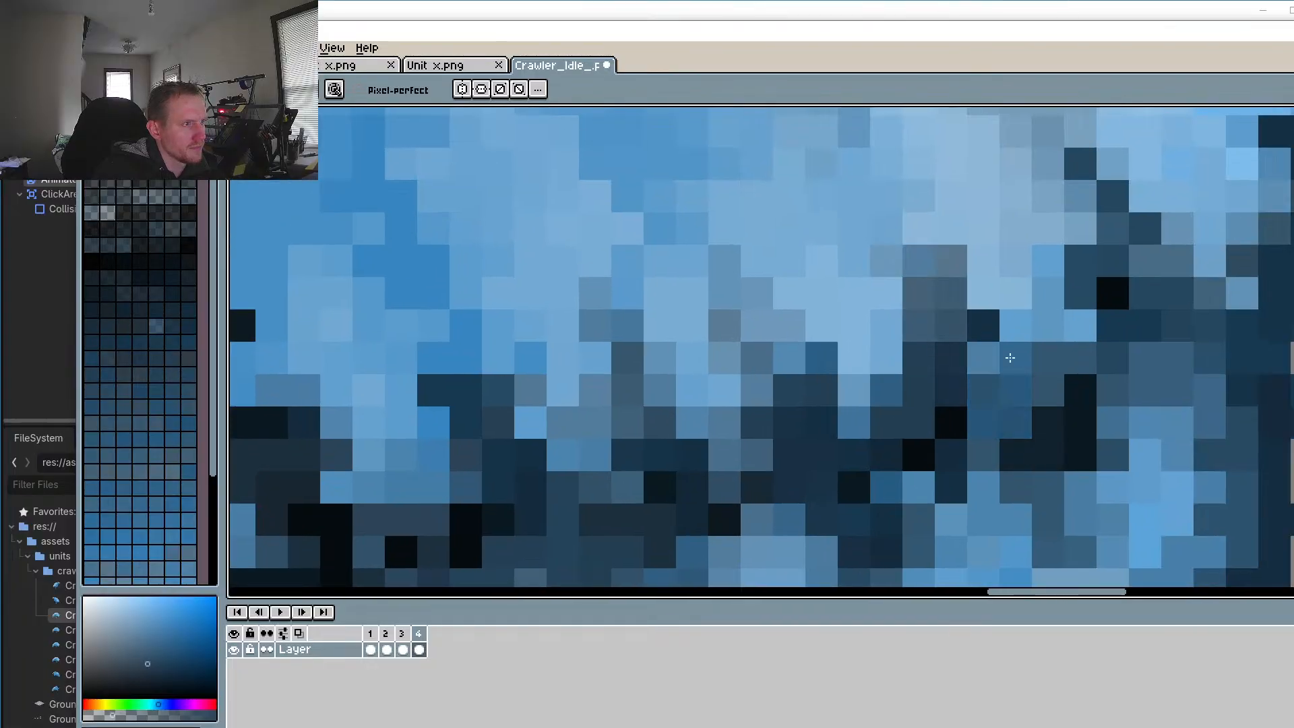
Step: Shade the snout crease and the front edge of the face in frame 4 with the translucent slate blue
{"action": "mouse_move", "coordinate": [1141, 192]}
{"action": "left_mouse_down"}
{"action": "mouse_move", "coordinate": [1190, 272]}
{"action": "mouse_move", "coordinate": [1158, 465]}
{"action": "left_mouse_up"}
{"action": "mouse_move", "coordinate": [1015, 226]}
{"action": "left_mouse_down"}
{"action": "mouse_move", "coordinate": [1112, 361]}
{"action": "mouse_move", "coordinate": [1111, 394]}
{"action": "left_mouse_up"}
{"action": "left_click_drag", "start_coordinate": [1078, 320], "coordinate": [1090, 370]}
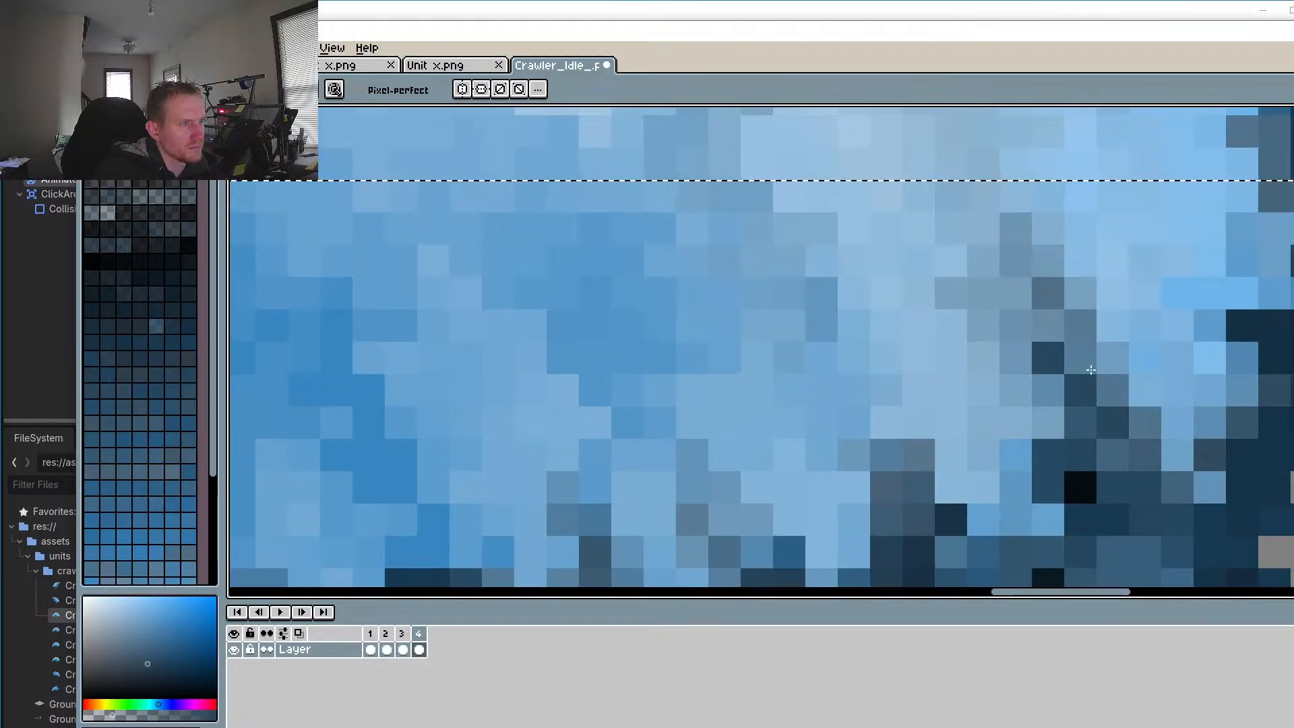
{"action": "mouse_move", "coordinate": [1272, 261]}
{"action": "left_mouse_down"}
{"action": "mouse_move", "coordinate": [1235, 271]}
{"action": "mouse_move", "coordinate": [1252, 371]}
{"action": "left_mouse_up"}
{"action": "left_click_drag", "start_coordinate": [1173, 562], "coordinate": [1108, 357]}
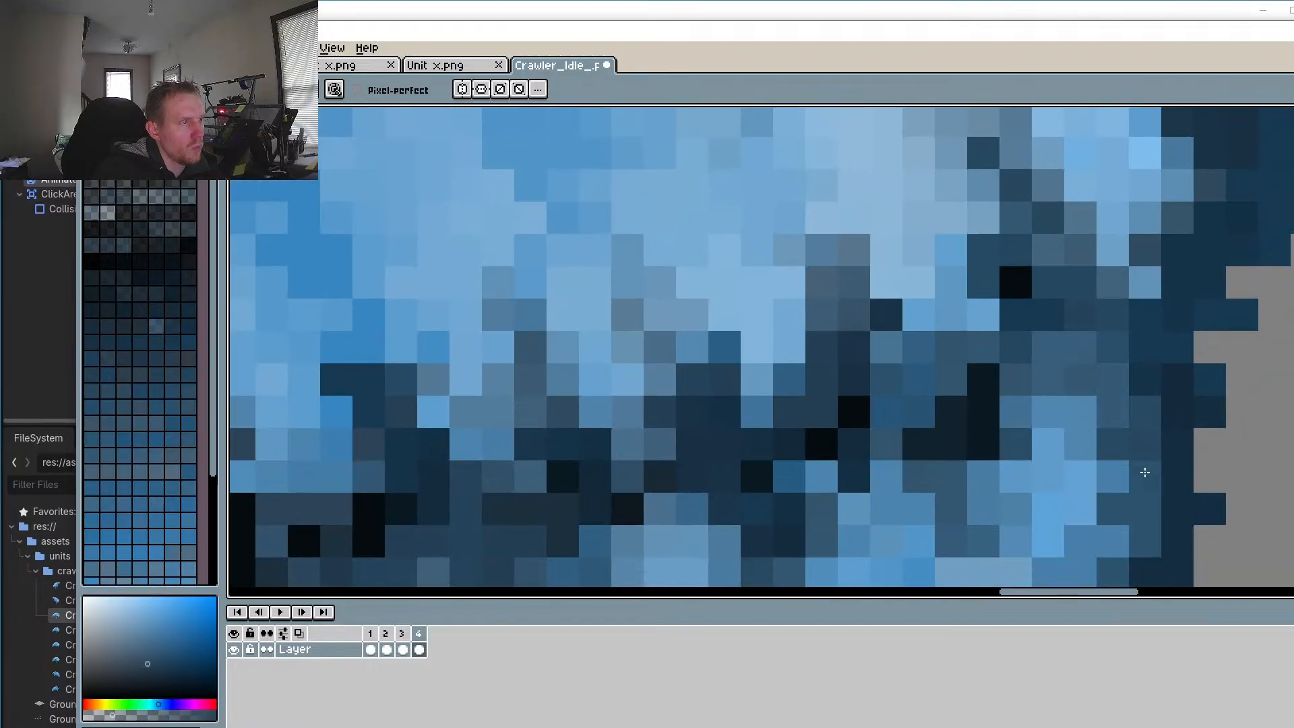
{"action": "left_click_drag", "start_coordinate": [1144, 472], "coordinate": [1177, 217]}
{"action": "left_click_drag", "start_coordinate": [1047, 287], "coordinate": [991, 226]}
{"action": "left_click_drag", "start_coordinate": [755, 287], "coordinate": [819, 383]}
Step: Darken the mouth line and the lower fold at the mouth corner beside the eye in frame 4
{"action": "scroll", "coordinate": [797, 337], "scroll_direction": "down", "scroll_amount": 4}
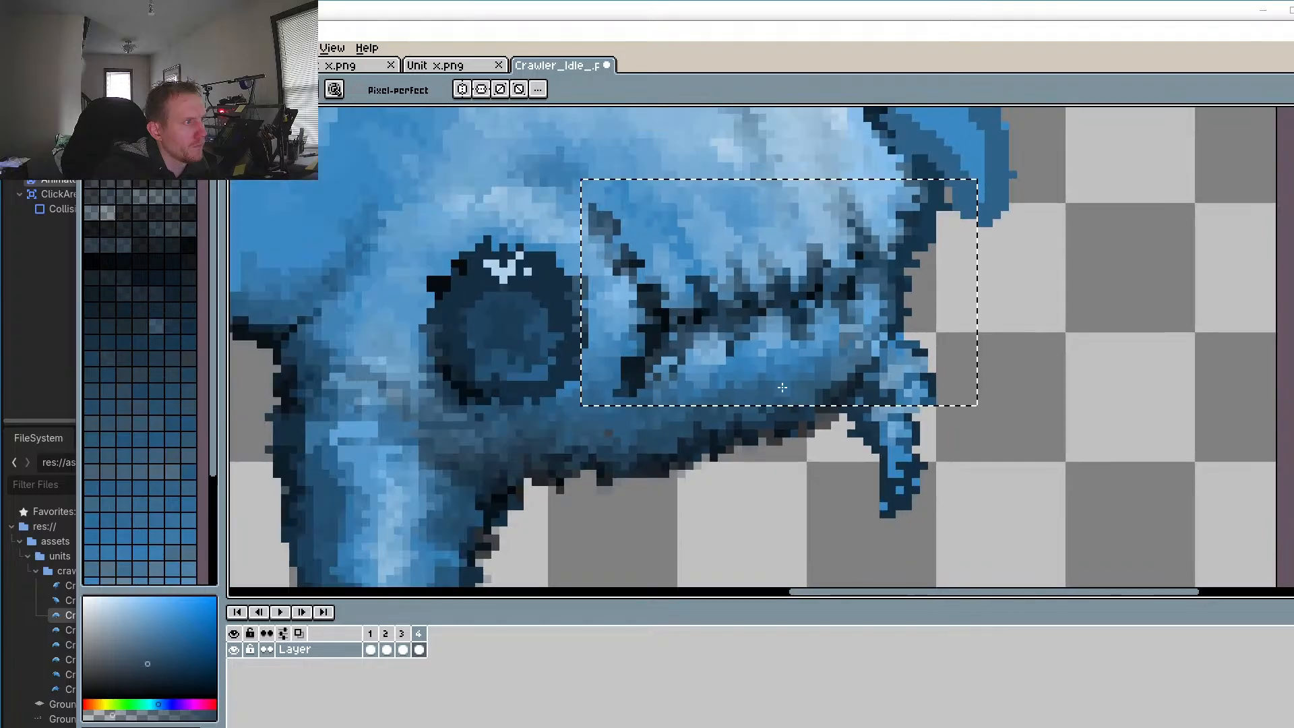
{"action": "scroll", "coordinate": [703, 315], "scroll_direction": "up", "scroll_amount": 3}
{"action": "mouse_move", "coordinate": [817, 438]}
{"action": "left_mouse_down"}
{"action": "mouse_move", "coordinate": [797, 394]}
{"action": "mouse_move", "coordinate": [776, 455]}
{"action": "left_mouse_up"}
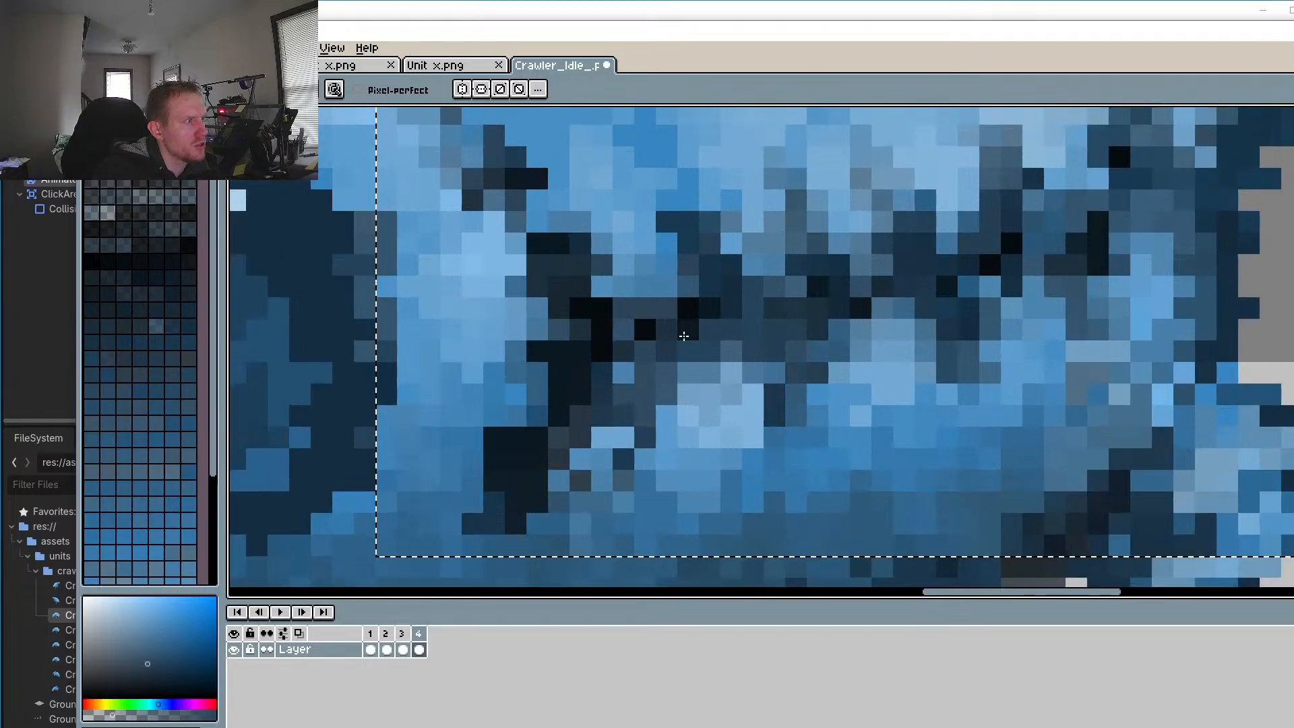
{"action": "left_click_drag", "start_coordinate": [683, 336], "coordinate": [648, 423]}
{"action": "left_click_drag", "start_coordinate": [559, 374], "coordinate": [523, 438]}
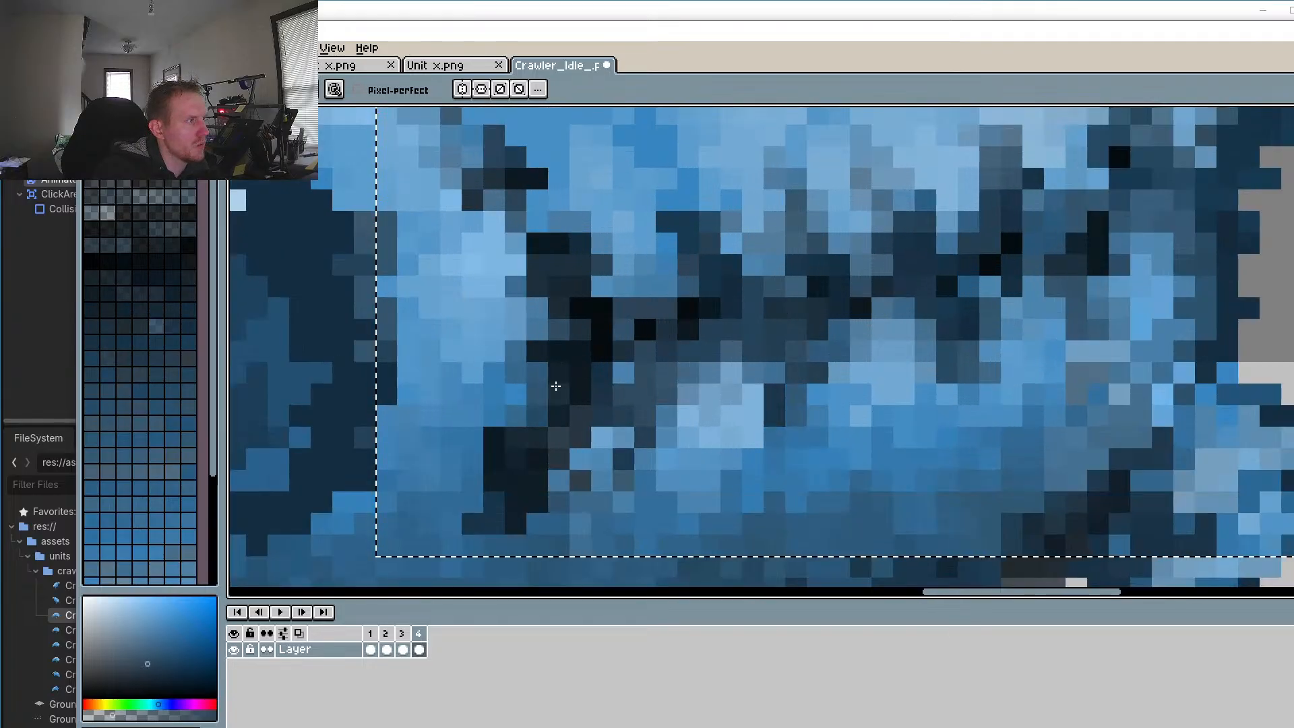
{"action": "left_click_drag", "start_coordinate": [555, 387], "coordinate": [502, 447]}
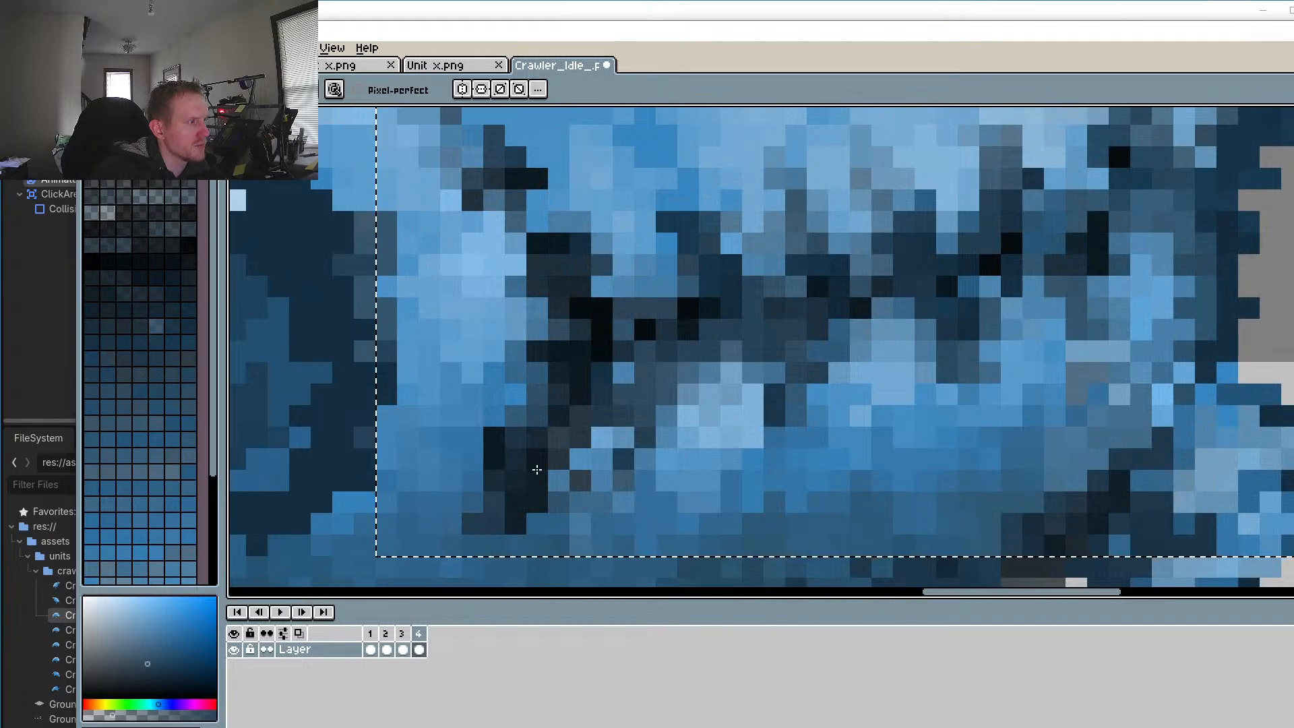
Step: Play the idle animation to check the mouth's movement, then step between frames 3 and 4 to compare the mouths
{"action": "scroll", "coordinate": [485, 491], "scroll_direction": "down", "scroll_amount": 2}
{"action": "left_click", "coordinate": [288, 612]}
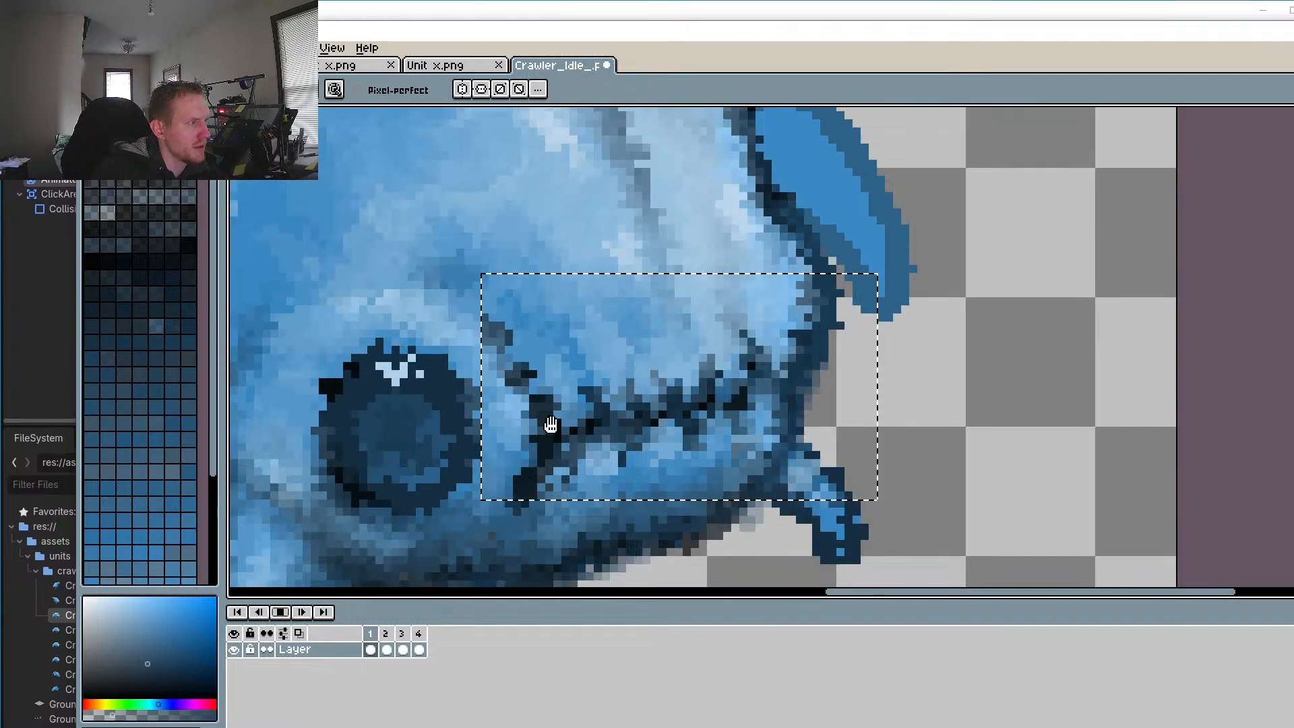
{"action": "scroll", "coordinate": [579, 438], "scroll_direction": "down", "scroll_amount": 3}
{"action": "left_click_drag", "start_coordinate": [599, 431], "coordinate": [752, 385]}
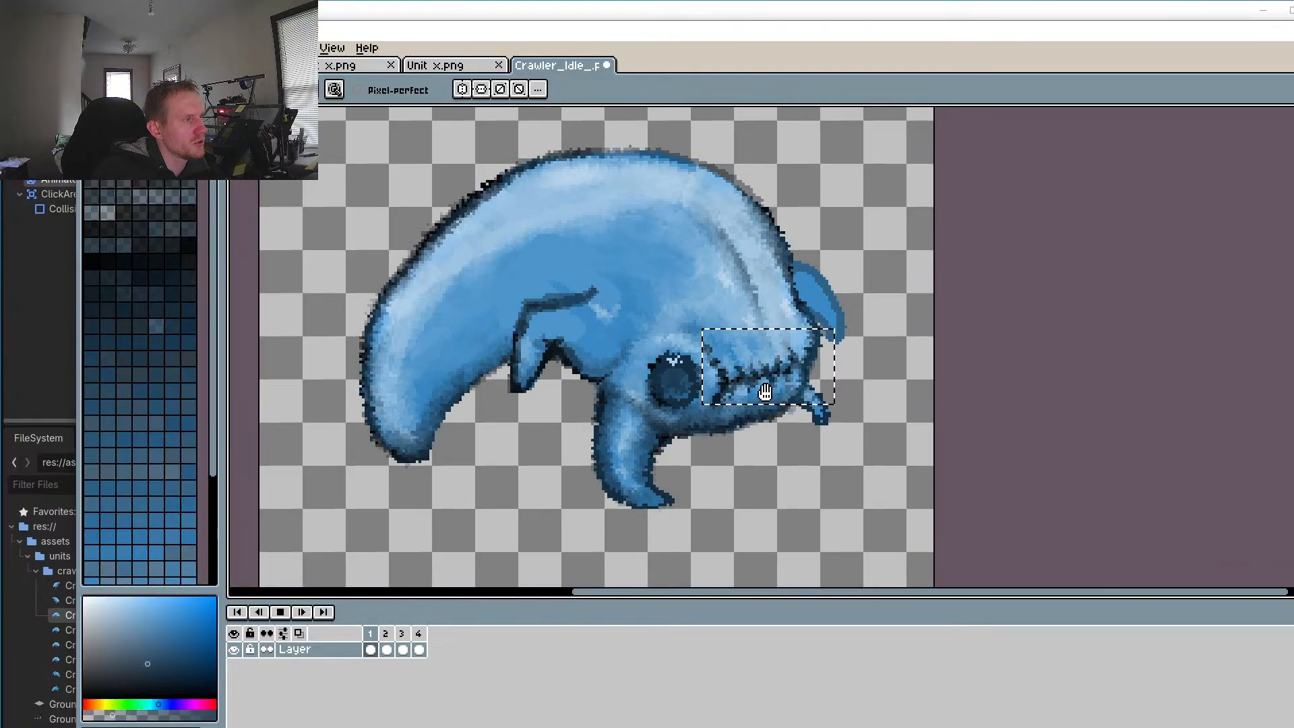
{"action": "scroll", "coordinate": [758, 391], "scroll_direction": "down", "scroll_amount": 2}
{"action": "scroll", "coordinate": [693, 446], "scroll_direction": "up", "scroll_amount": 4}
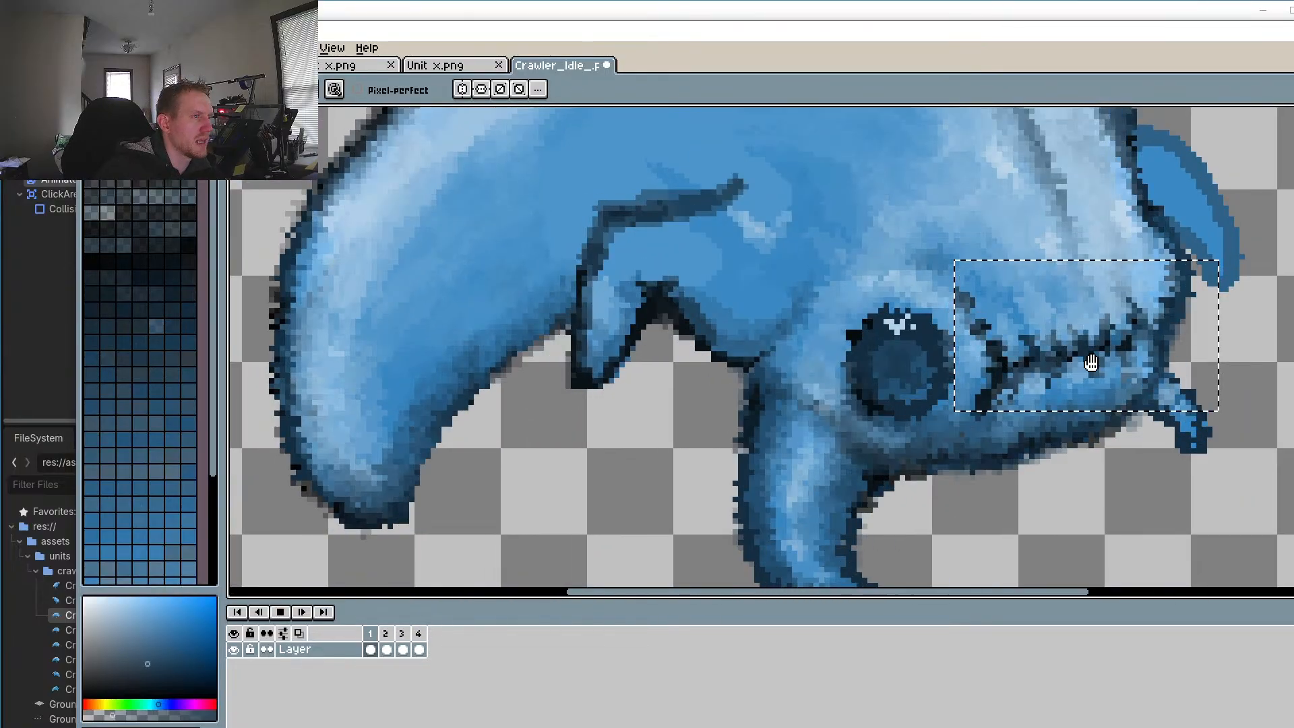
{"action": "left_click", "coordinate": [280, 611]}
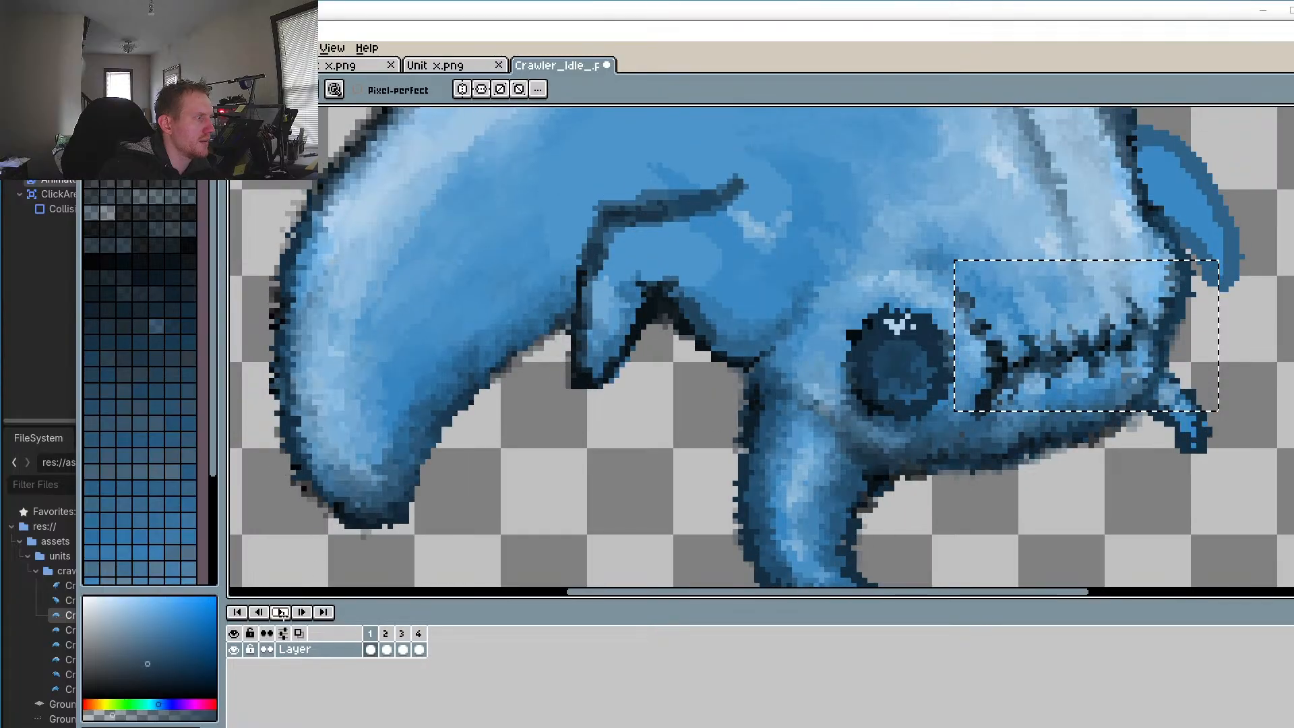
{"action": "left_click", "coordinate": [402, 645]}
{"action": "left_click", "coordinate": [301, 612]}
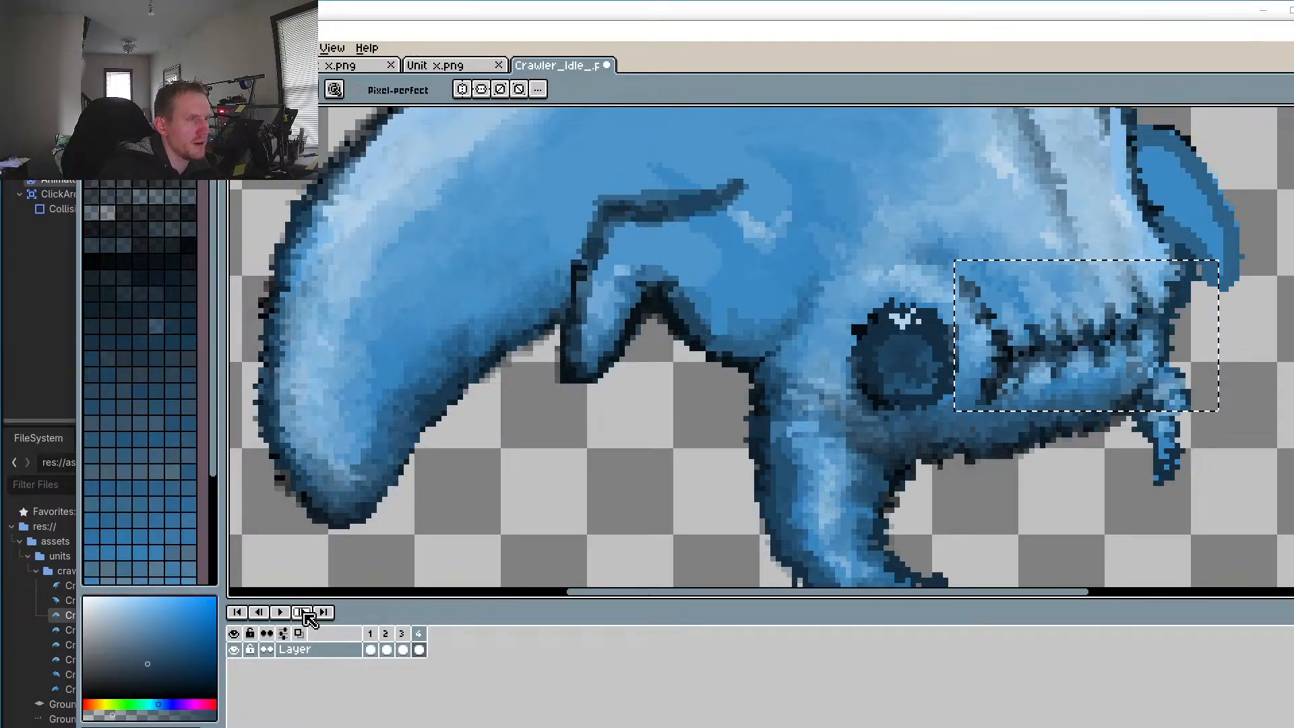
{"action": "left_click", "coordinate": [262, 613]}
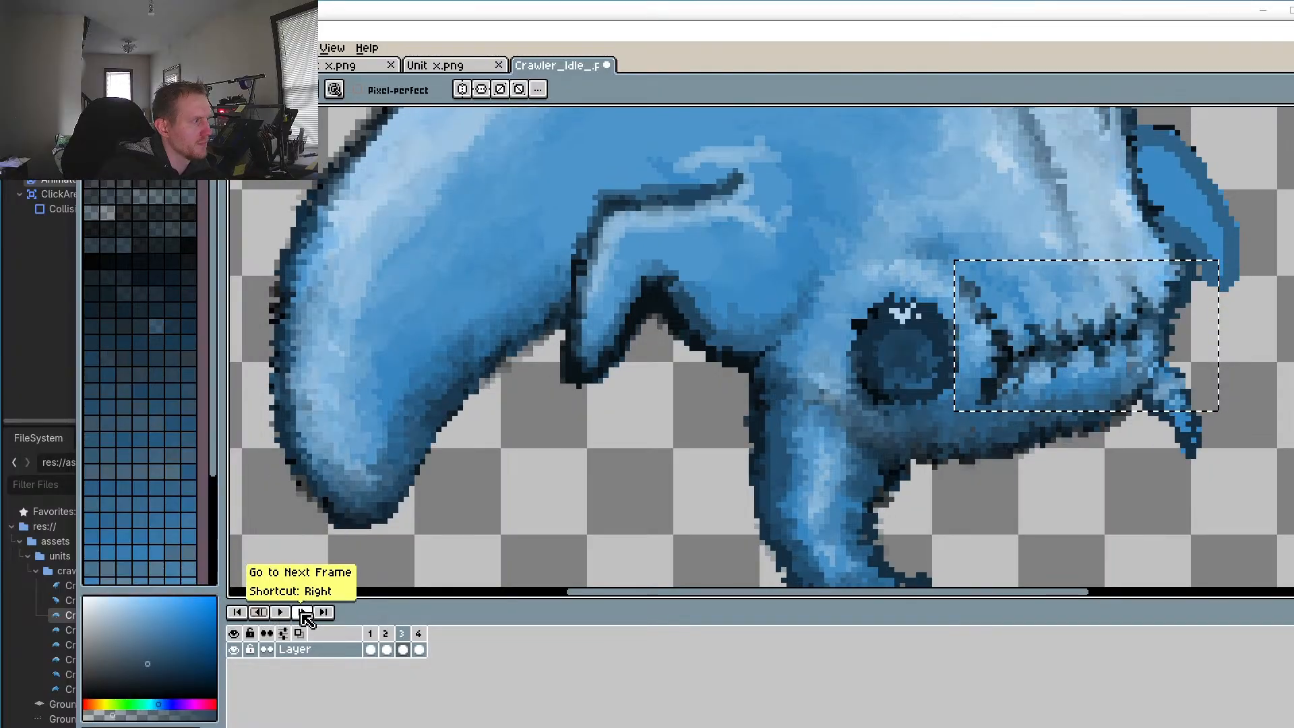
{"action": "left_click", "coordinate": [301, 611]}
Step: Darken the mouth line in frame 4 toward the front of the snout with the near-black sampled at the mouth corner, at reduced opacity
{"action": "scroll", "coordinate": [1037, 430], "scroll_direction": "up", "scroll_amount": 2}
{"action": "scroll", "coordinate": [1019, 359], "scroll_direction": "up", "scroll_amount": 4}
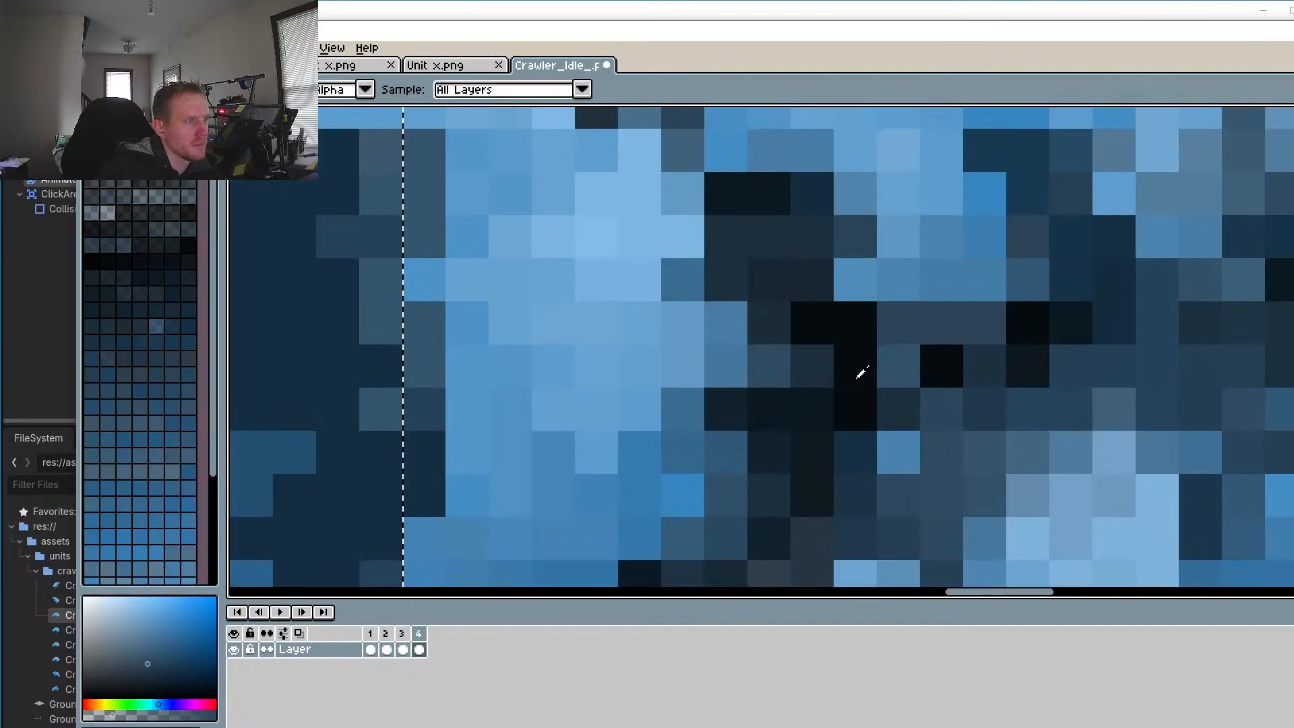
{"action": "left_click", "coordinate": [859, 373], "text": "alt"}
{"action": "left_click", "coordinate": [993, 354]}
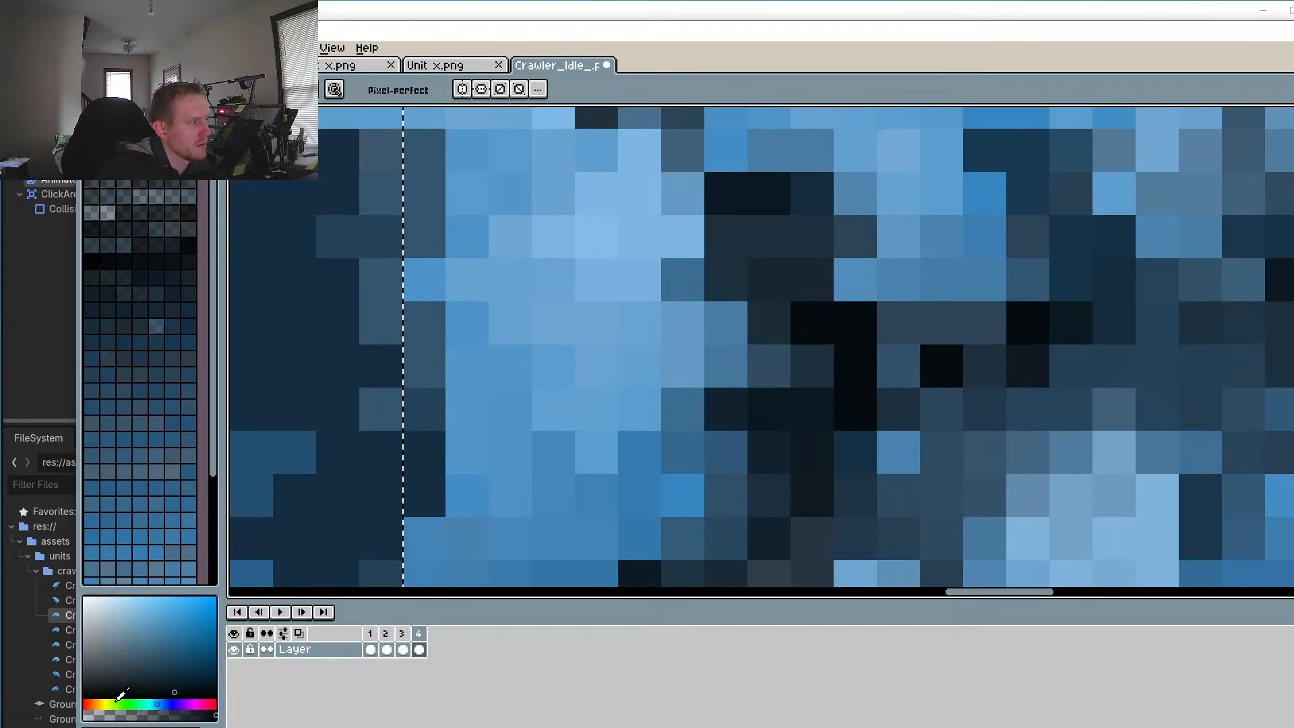
{"action": "scroll", "coordinate": [1024, 357], "scroll_direction": "down", "scroll_amount": 2}
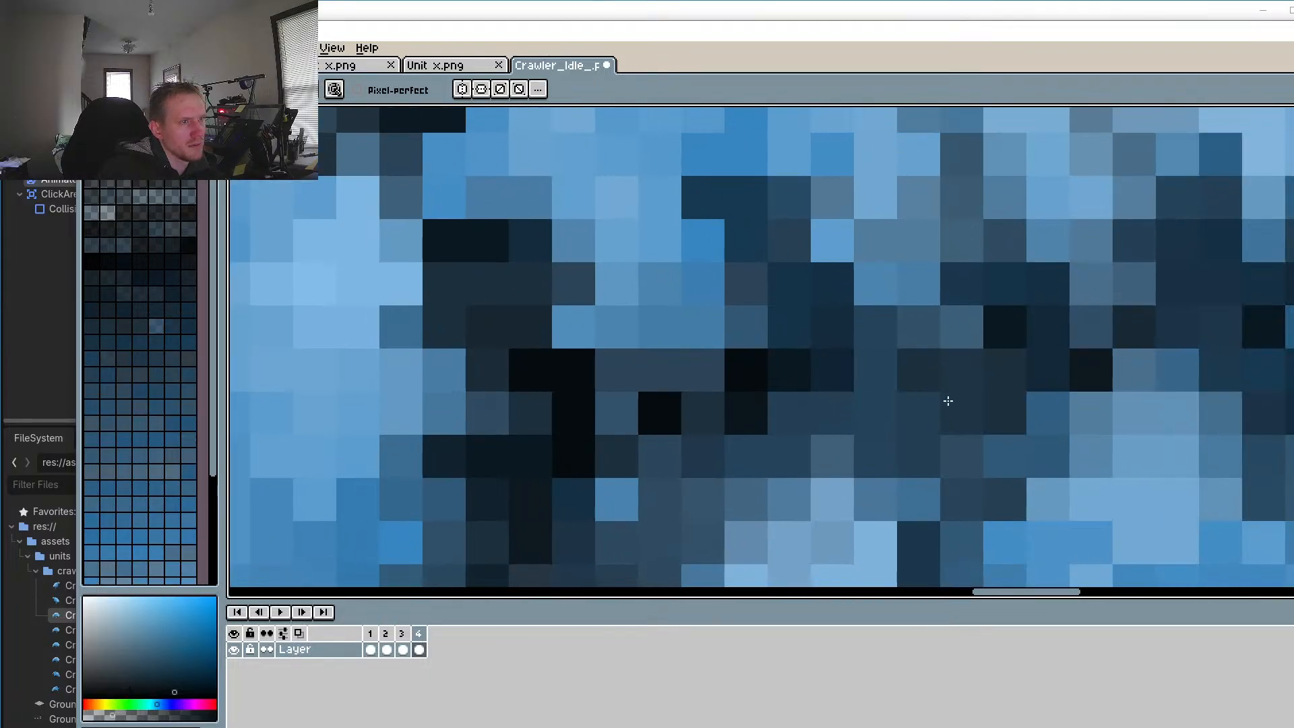
{"action": "scroll", "coordinate": [923, 394], "scroll_direction": "up", "scroll_amount": 1}
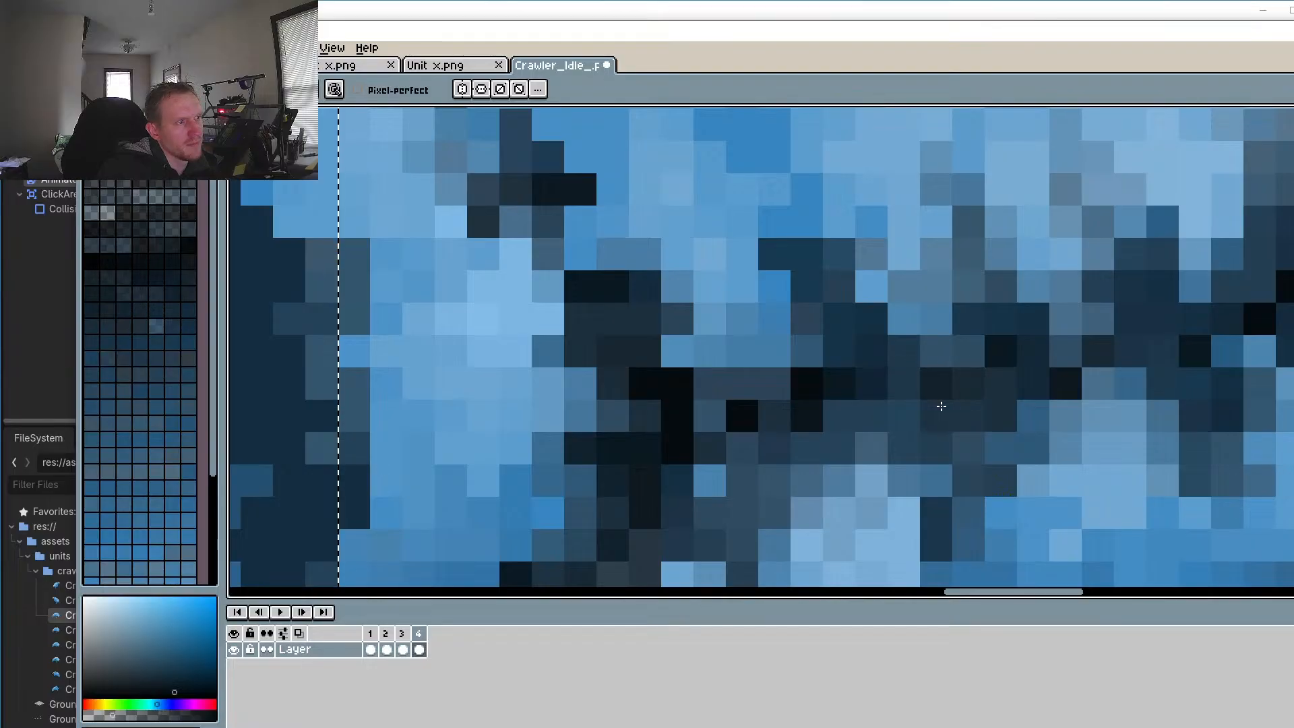
{"action": "left_click_drag", "start_coordinate": [1075, 376], "coordinate": [968, 462]}
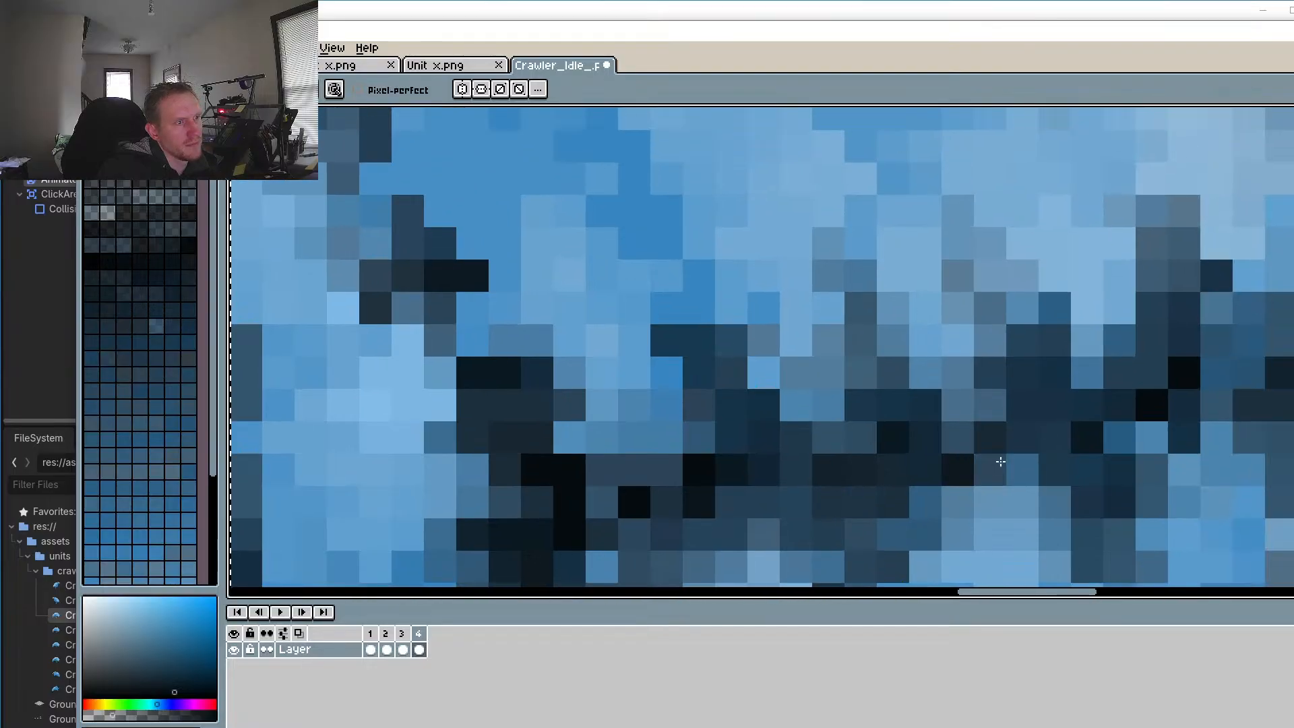
{"action": "left_click_drag", "start_coordinate": [1023, 400], "coordinate": [961, 295]}
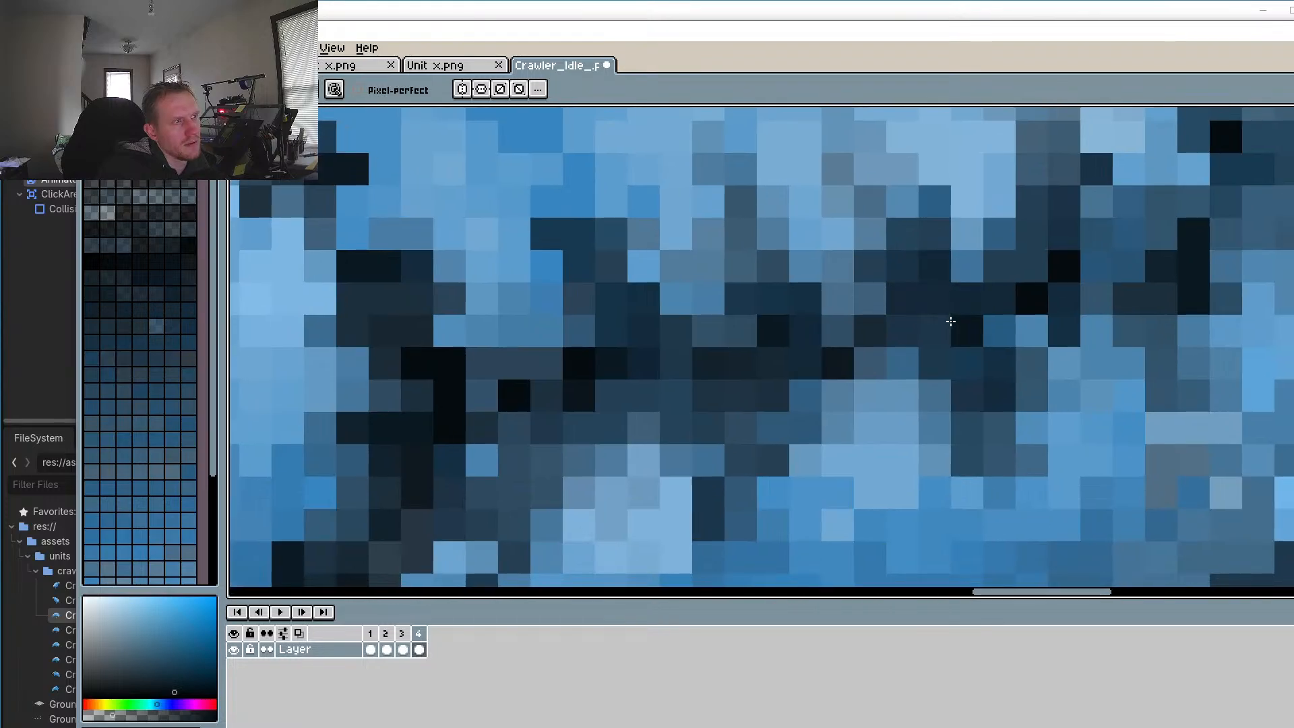
{"action": "scroll", "coordinate": [802, 397], "scroll_direction": "down", "scroll_amount": 5}
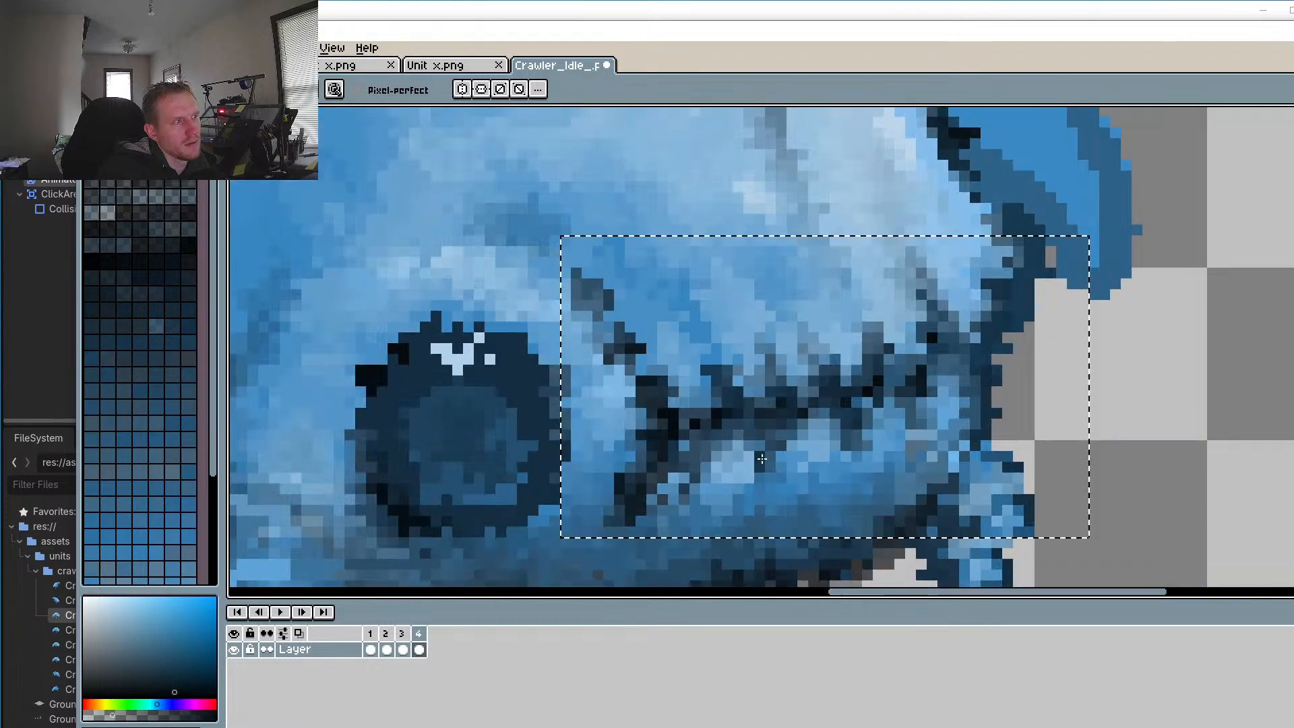
{"action": "scroll", "coordinate": [761, 417], "scroll_direction": "up", "scroll_amount": 4}
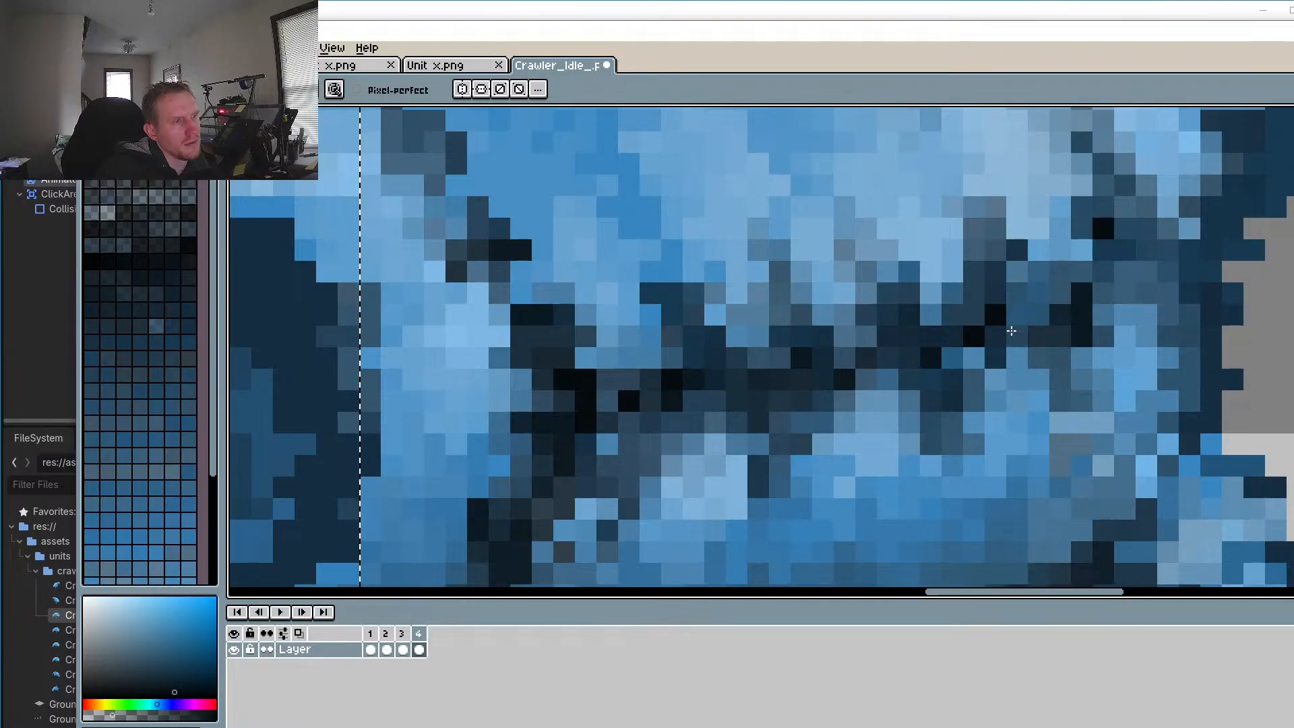
{"action": "scroll", "coordinate": [1030, 335], "scroll_direction": "down", "scroll_amount": 4}
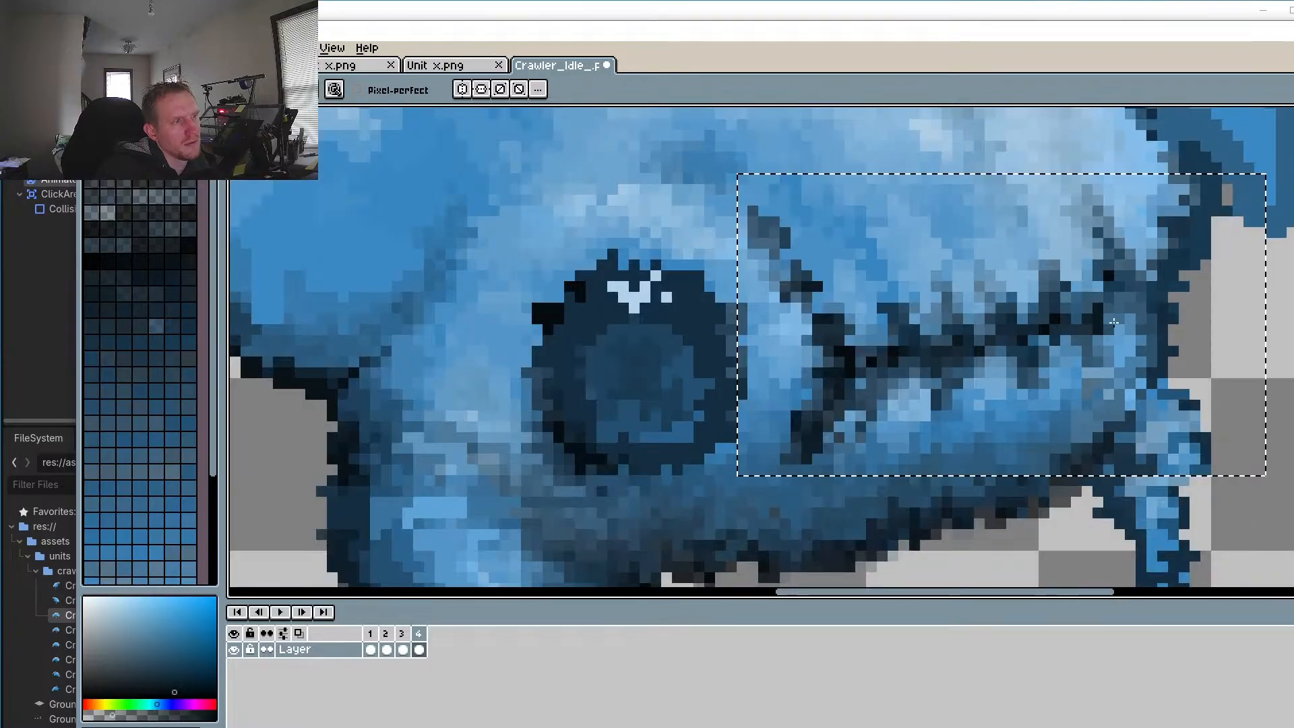
{"action": "scroll", "coordinate": [1072, 296], "scroll_direction": "up", "scroll_amount": 4}
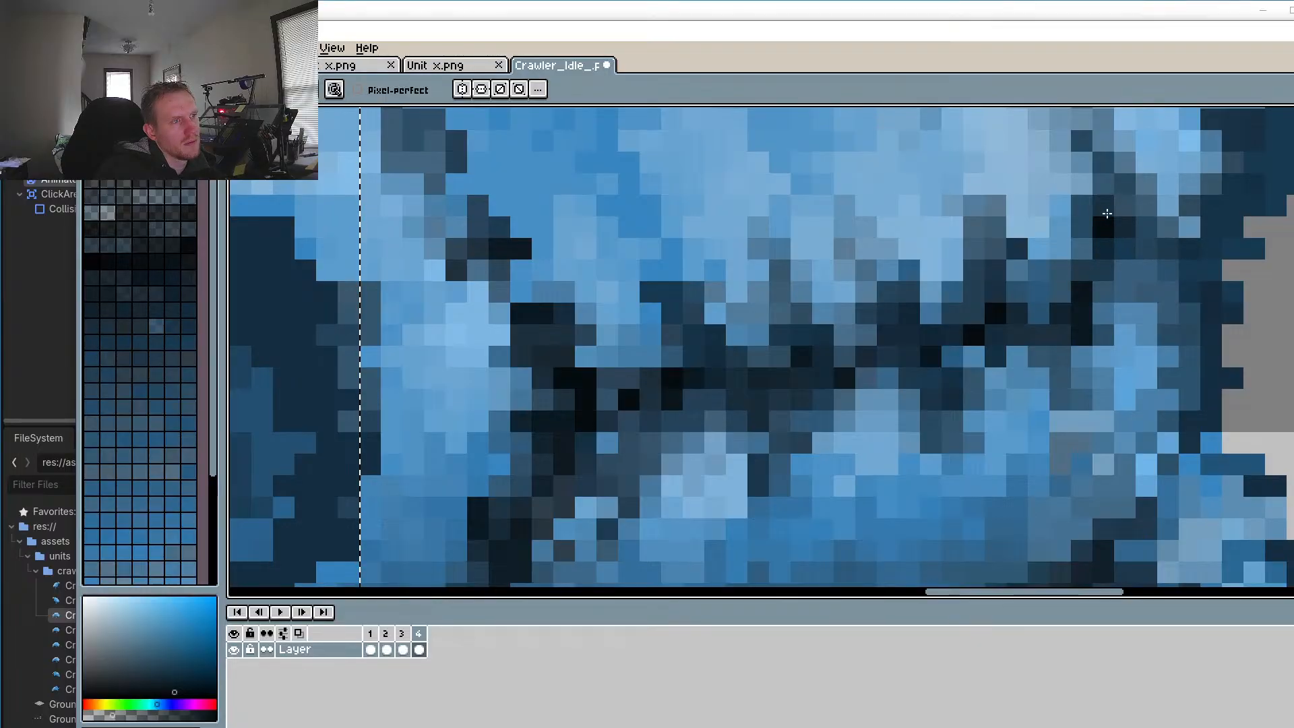
Step: Save the crawler idle sprite and play the animation to check the mouth's movement
{"action": "left_click", "coordinate": [96, 48]}
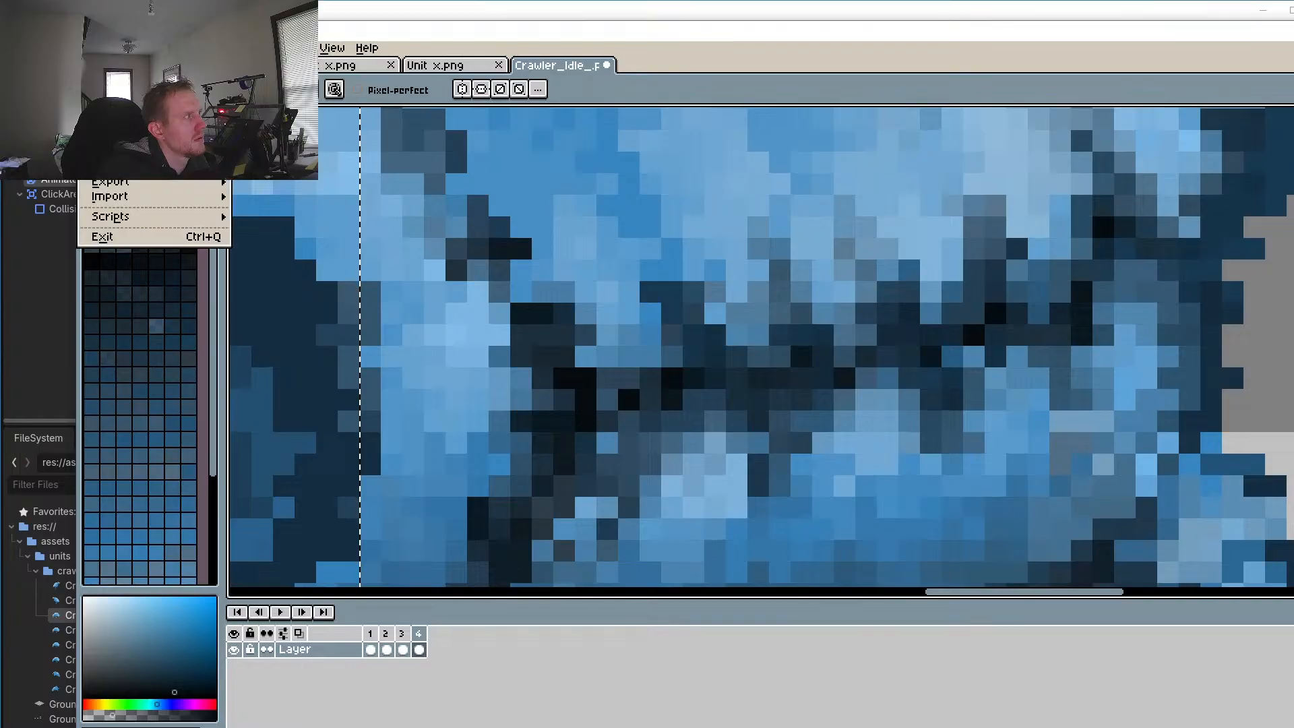
{"action": "left_click", "coordinate": [108, 114]}
{"action": "scroll", "coordinate": [607, 370], "scroll_direction": "down", "scroll_amount": 2}
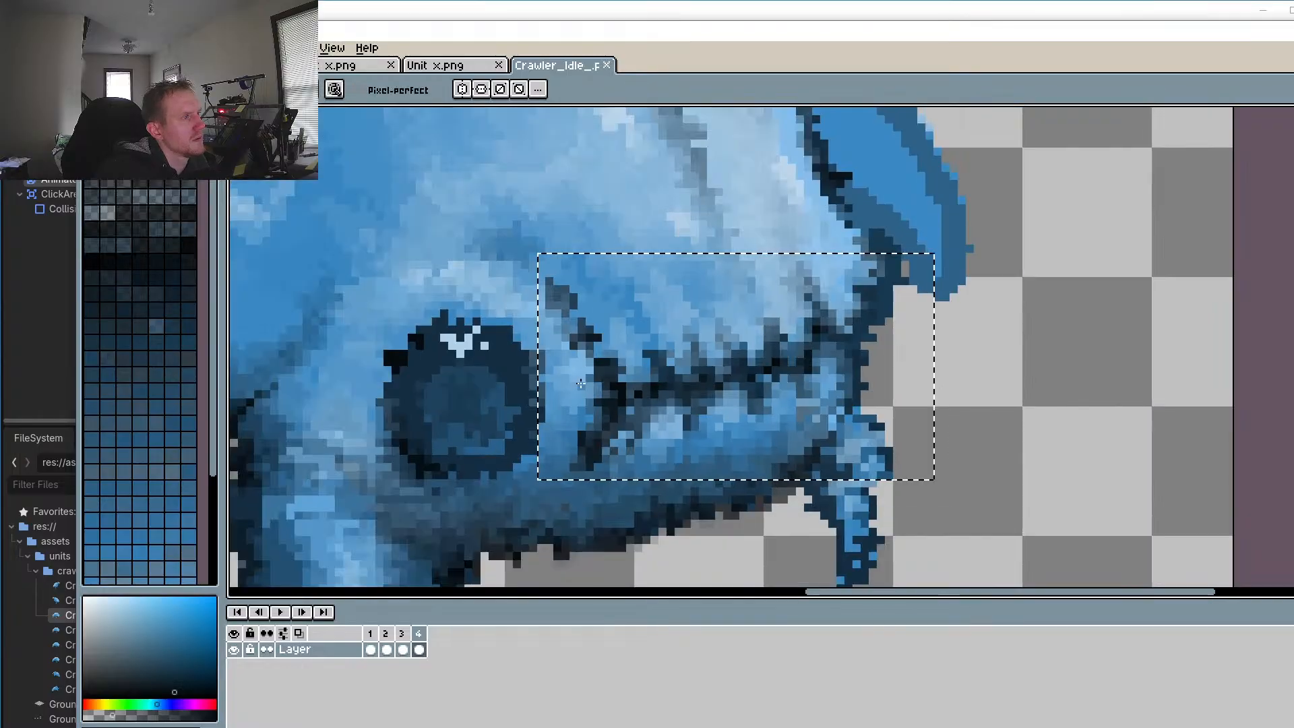
{"action": "left_click", "coordinate": [281, 612]}
{"action": "scroll", "coordinate": [851, 580], "scroll_direction": "down", "scroll_amount": 5}
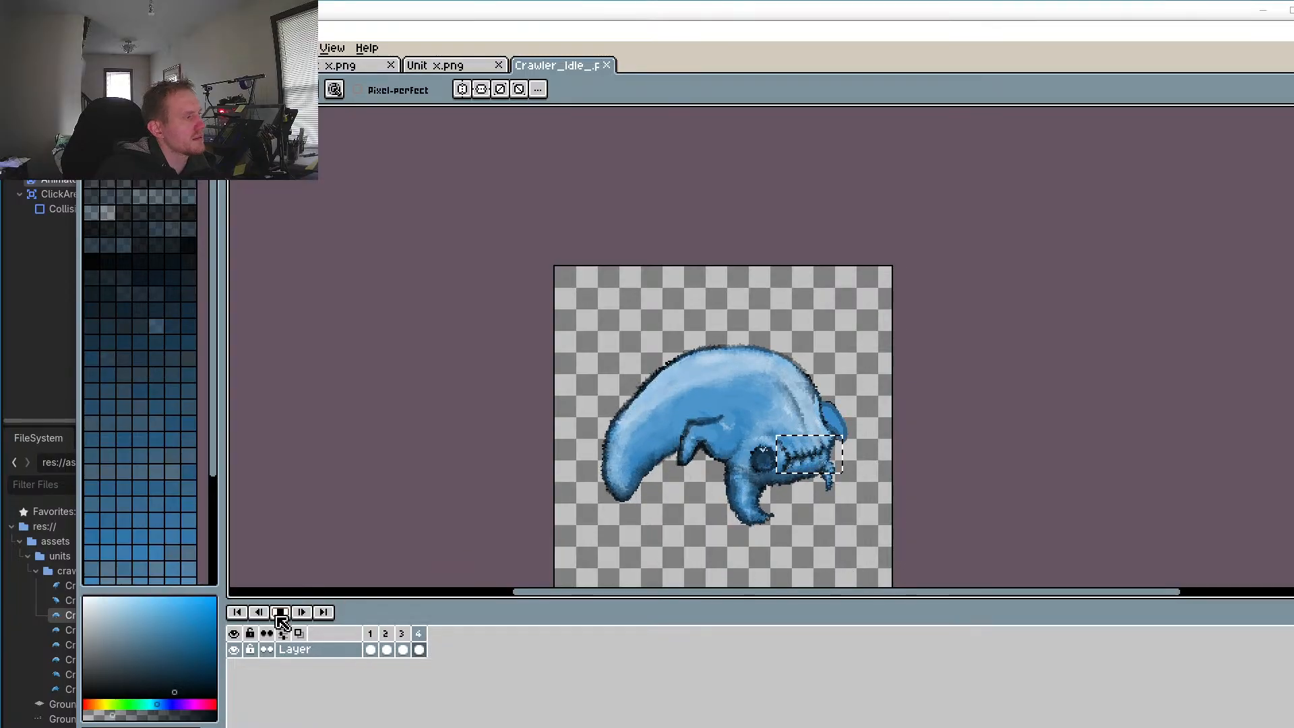
{"action": "left_click", "coordinate": [280, 611]}
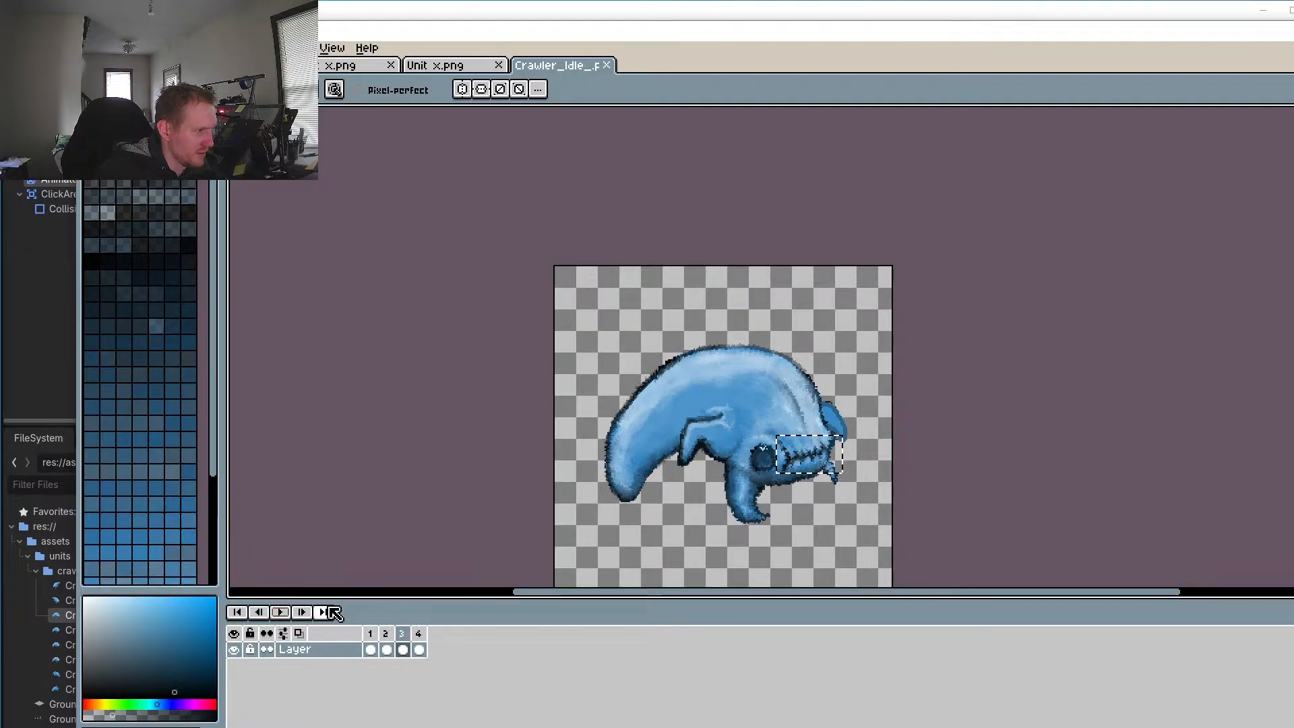
Step: Lighten the lower part of the crease beside the eye in frame 1 with a sampled light blue
{"action": "key", "text": "r"}
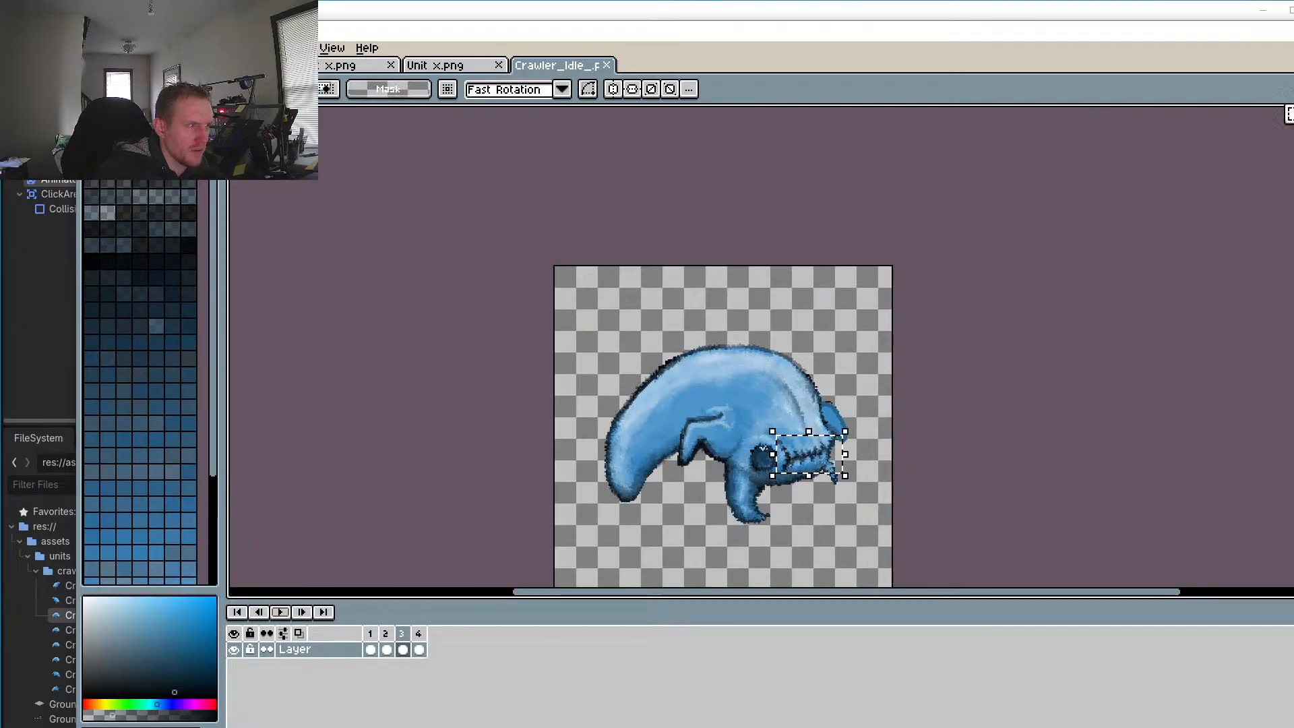
{"action": "scroll", "coordinate": [863, 401], "scroll_direction": "up", "scroll_amount": 6}
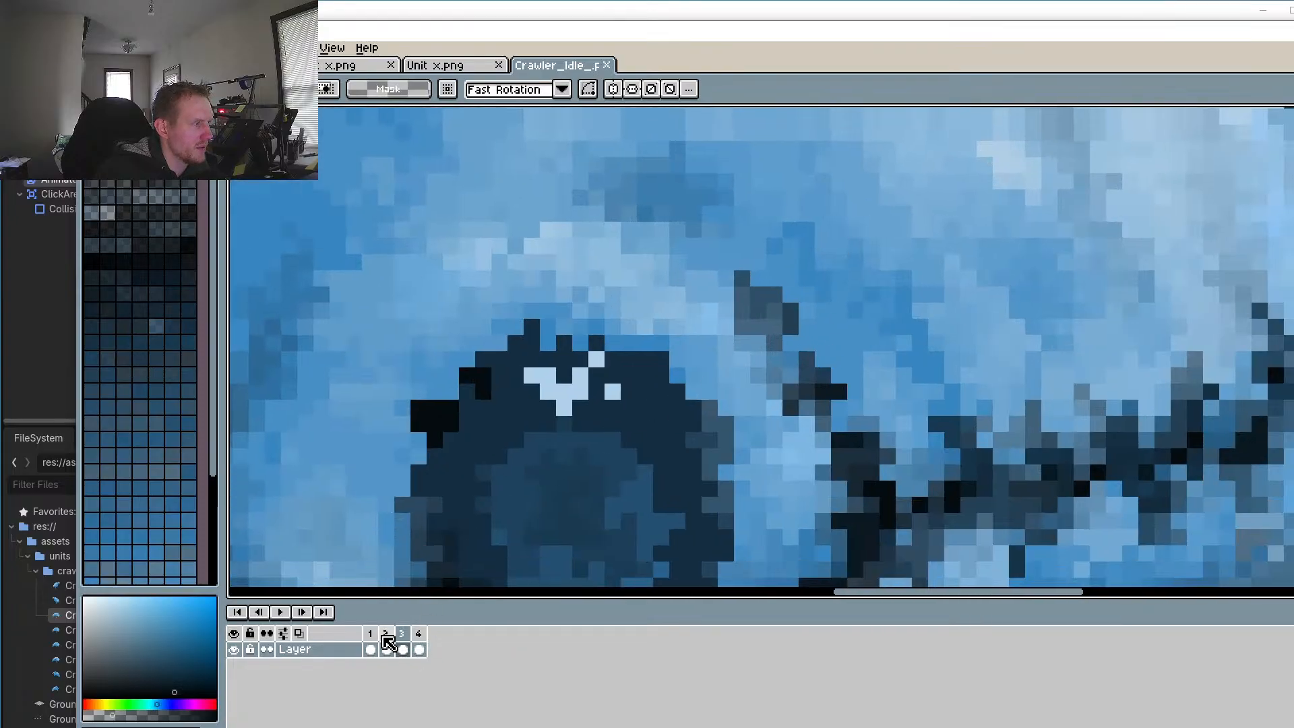
{"action": "left_click", "coordinate": [375, 635]}
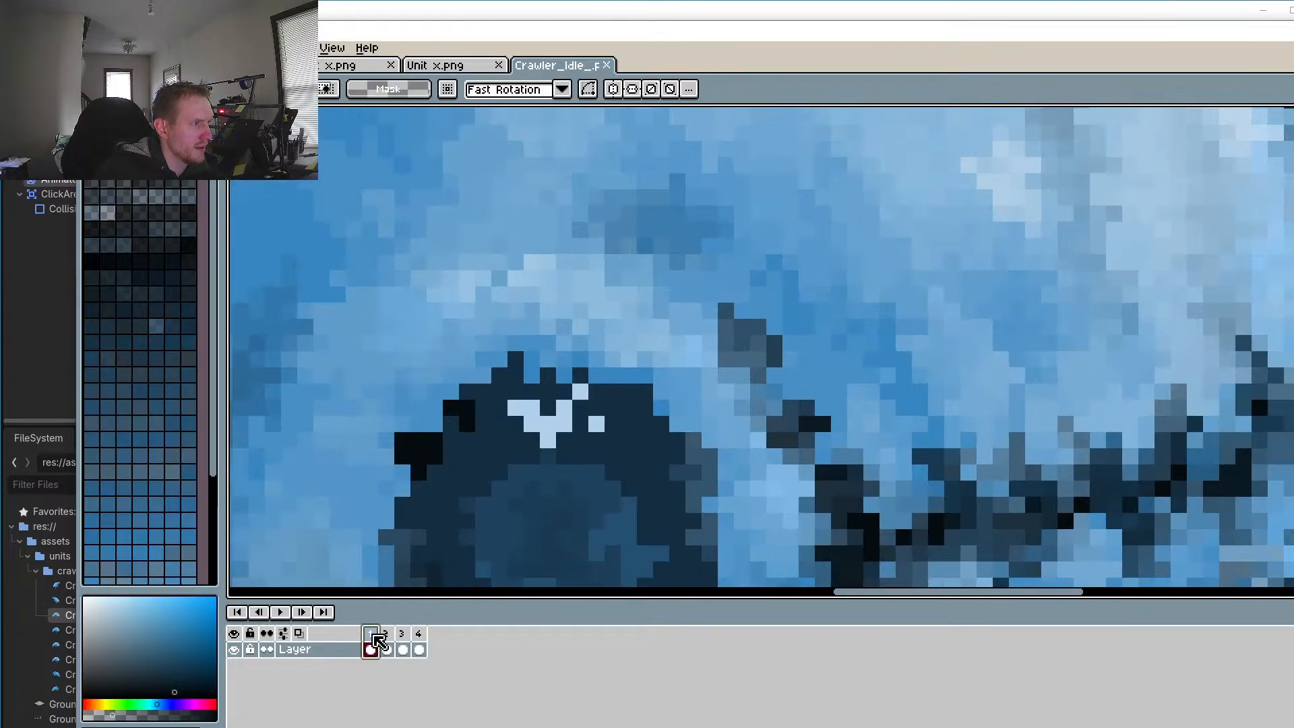
{"action": "mouse_move", "coordinate": [734, 421]}
{"action": "left_mouse_down"}
{"action": "mouse_move", "coordinate": [750, 313]}
{"action": "mouse_move", "coordinate": [834, 369]}
{"action": "left_mouse_up"}
{"action": "key", "text": "i"}
{"action": "scroll", "coordinate": [786, 337], "scroll_direction": "up", "scroll_amount": 3}
{"action": "key", "text": "b"}
{"action": "left_click", "coordinate": [770, 331], "text": "alt"}
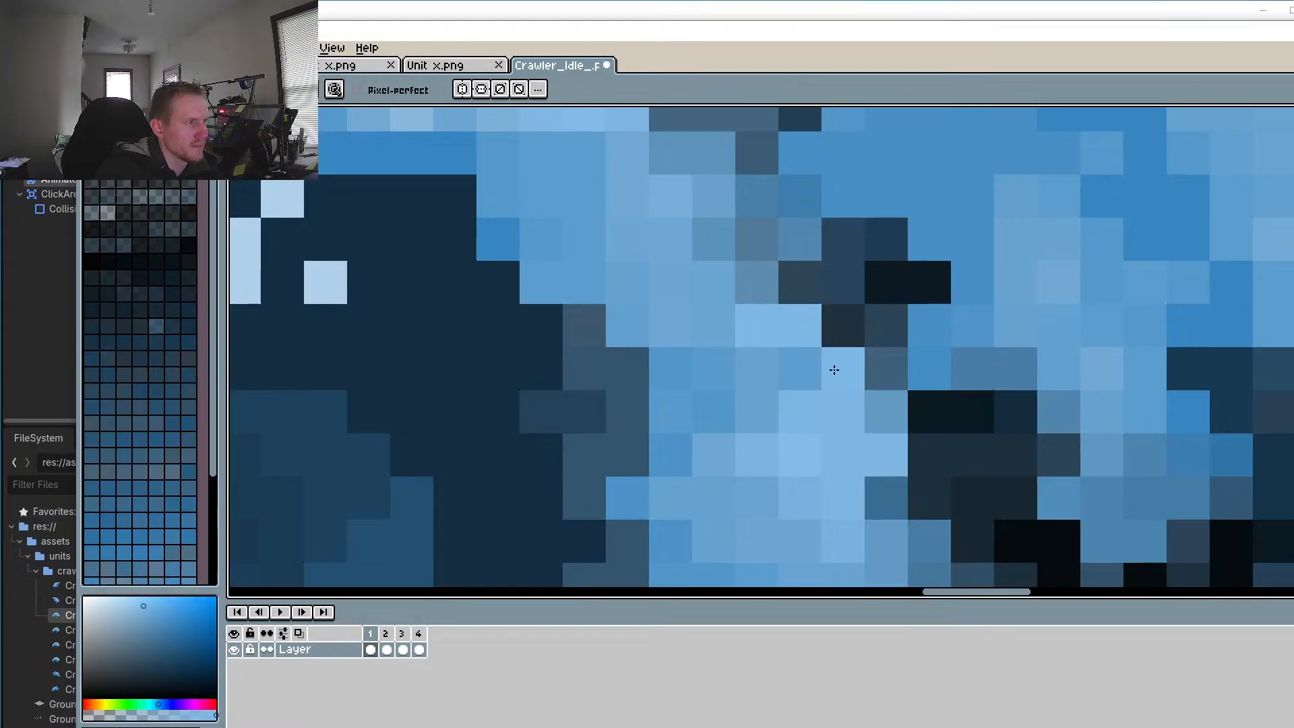
{"action": "scroll", "coordinate": [796, 282], "scroll_direction": "down", "scroll_amount": 4}
{"action": "scroll", "coordinate": [720, 335], "scroll_direction": "up", "scroll_amount": 4}
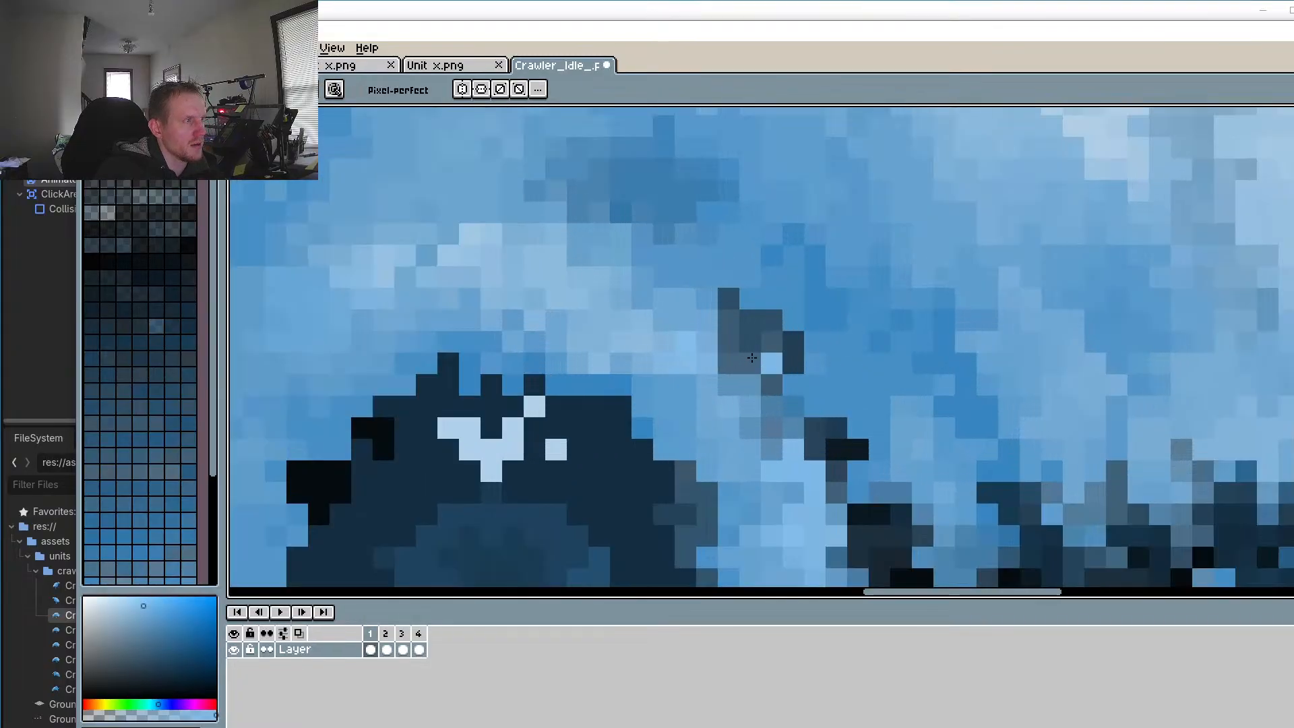
{"action": "scroll", "coordinate": [739, 357], "scroll_direction": "down", "scroll_amount": 2}
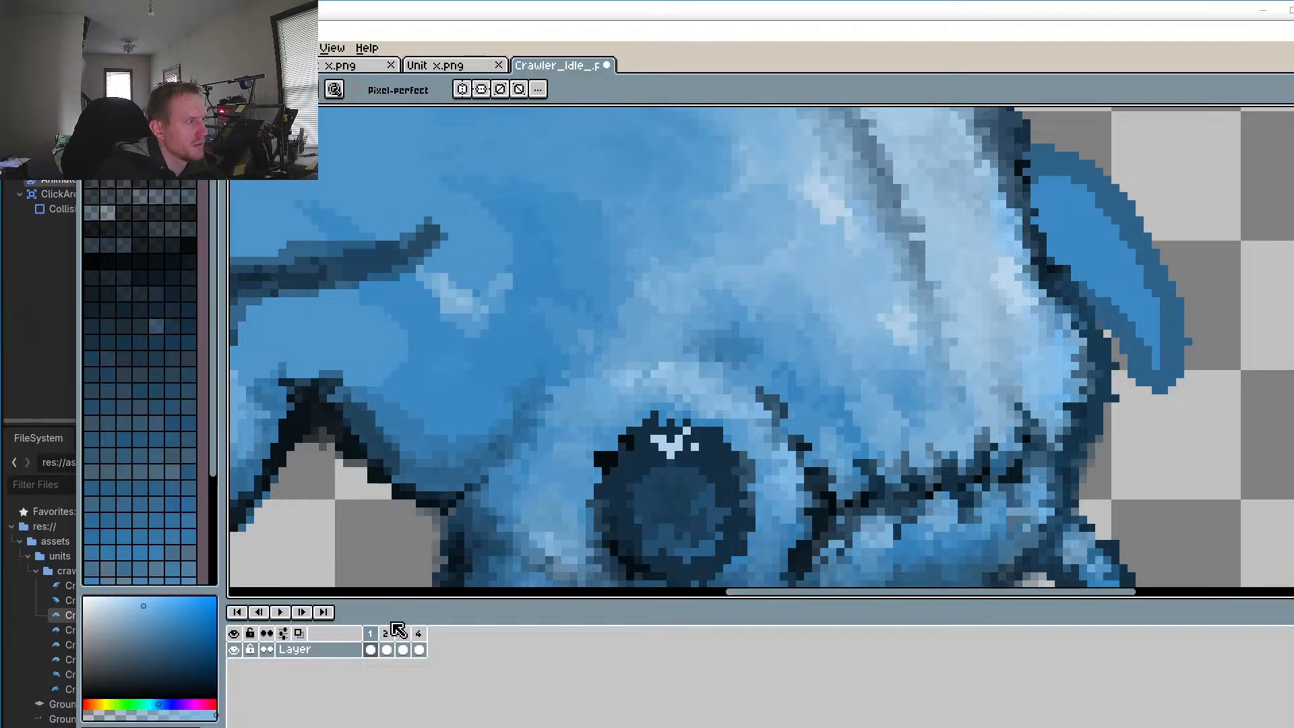
Step: Compare the crease between the eye and the mouth in frames 1 and 2
{"action": "left_click", "coordinate": [390, 647]}
{"action": "left_click", "coordinate": [373, 647]}
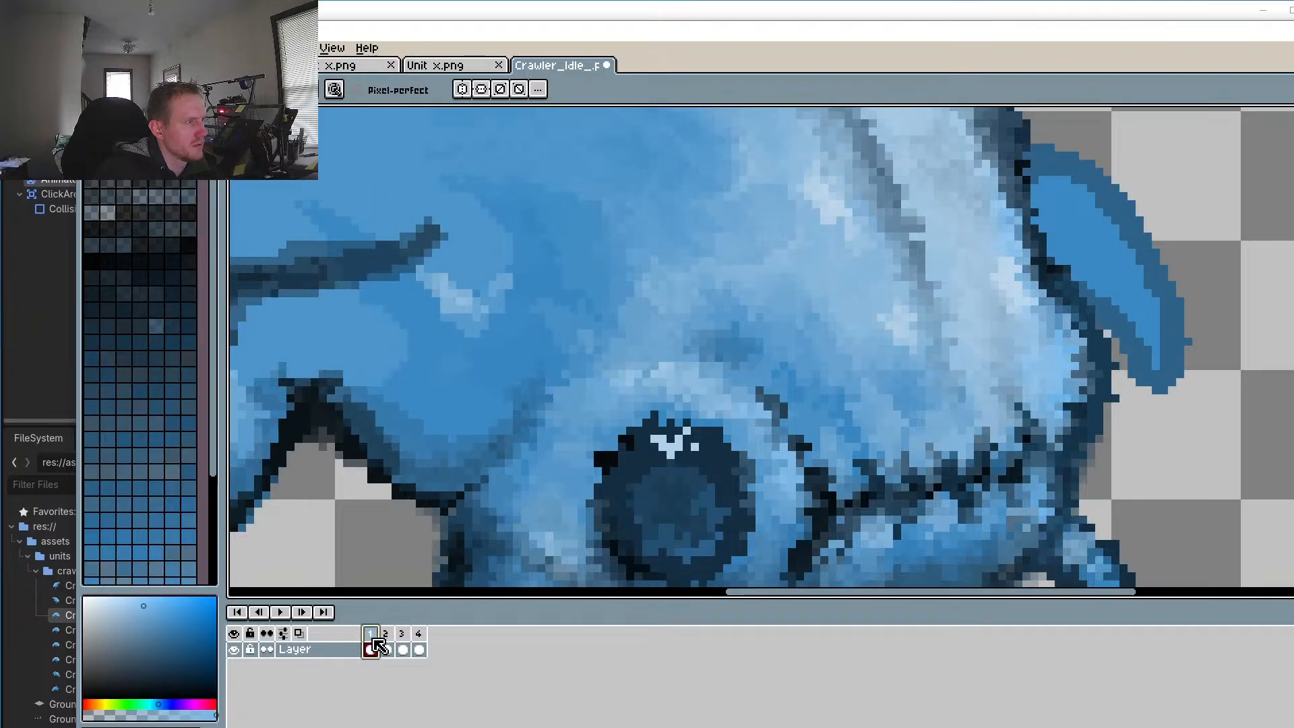
{"action": "left_click", "coordinate": [393, 644]}
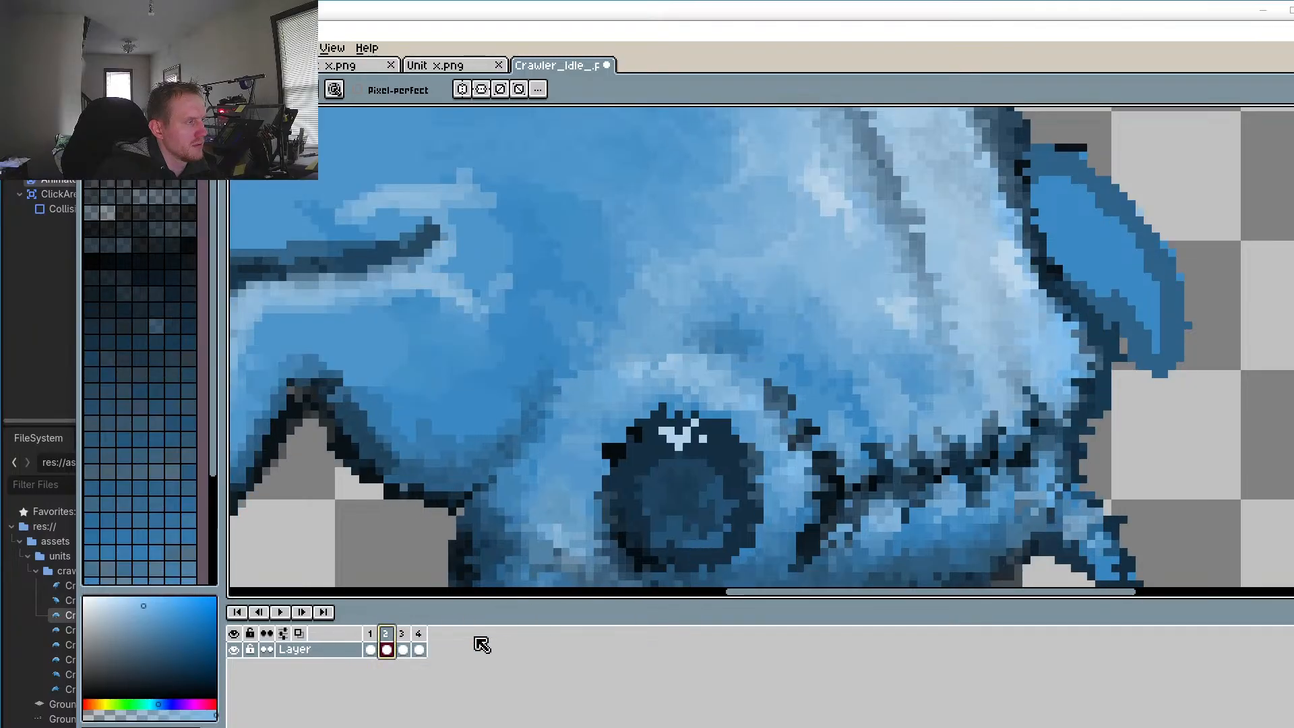
{"action": "left_click", "coordinate": [372, 644]}
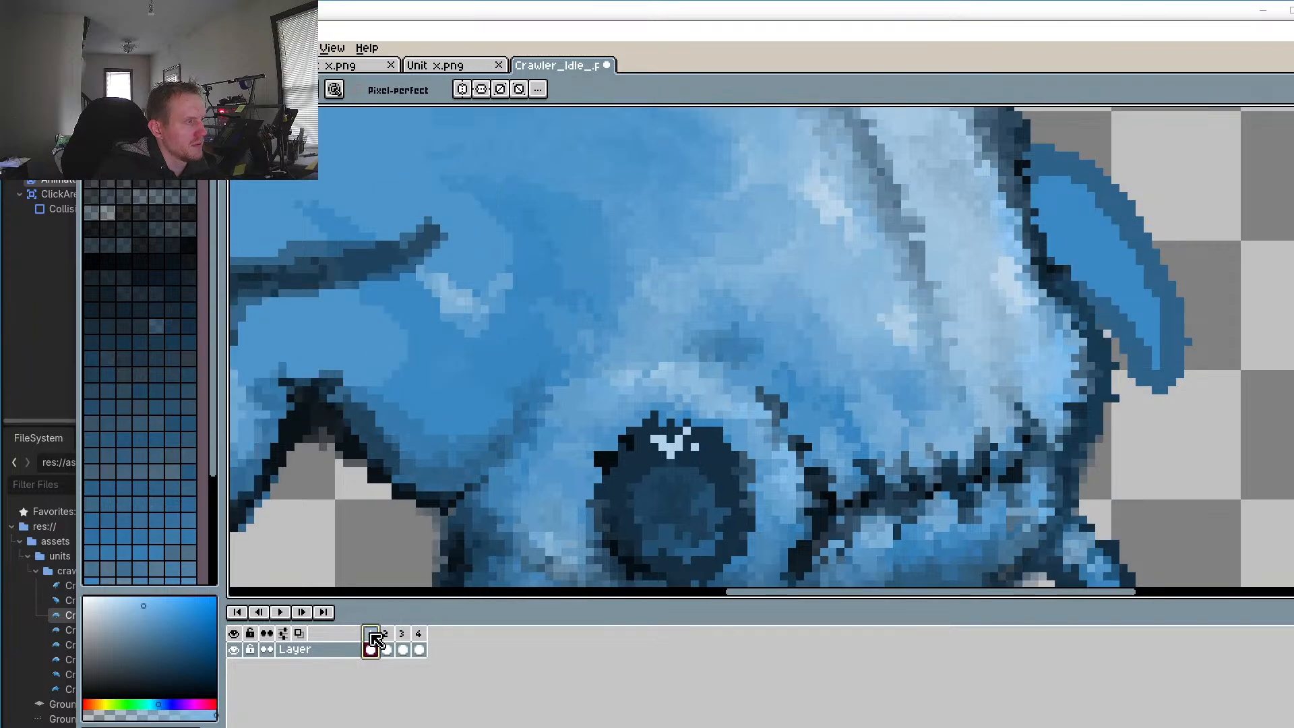
Step: Soften the edges of the crease beside the eye in frame 1 with its sampled slate blue at reduced opacity
{"action": "scroll", "coordinate": [685, 428], "scroll_direction": "up", "scroll_amount": 2}
{"action": "key", "text": "alt"}
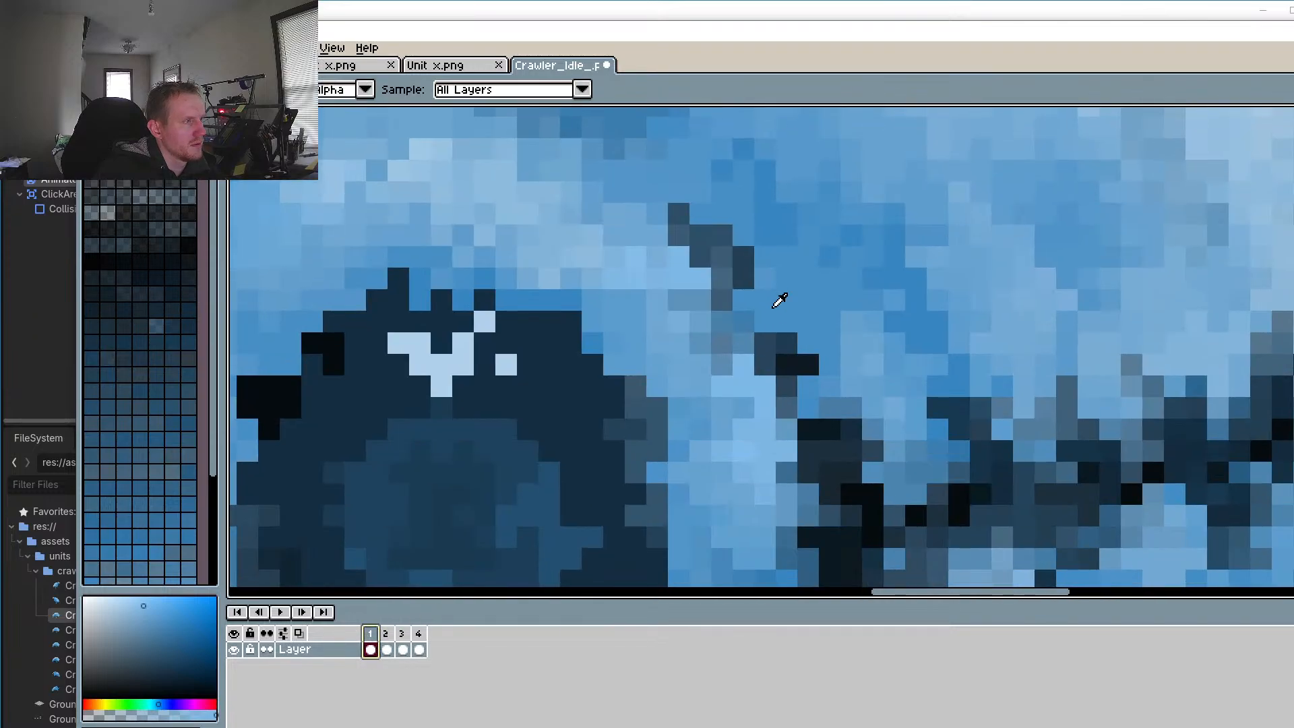
{"action": "left_click", "coordinate": [739, 272], "text": "alt"}
{"action": "left_click", "coordinate": [701, 430]}
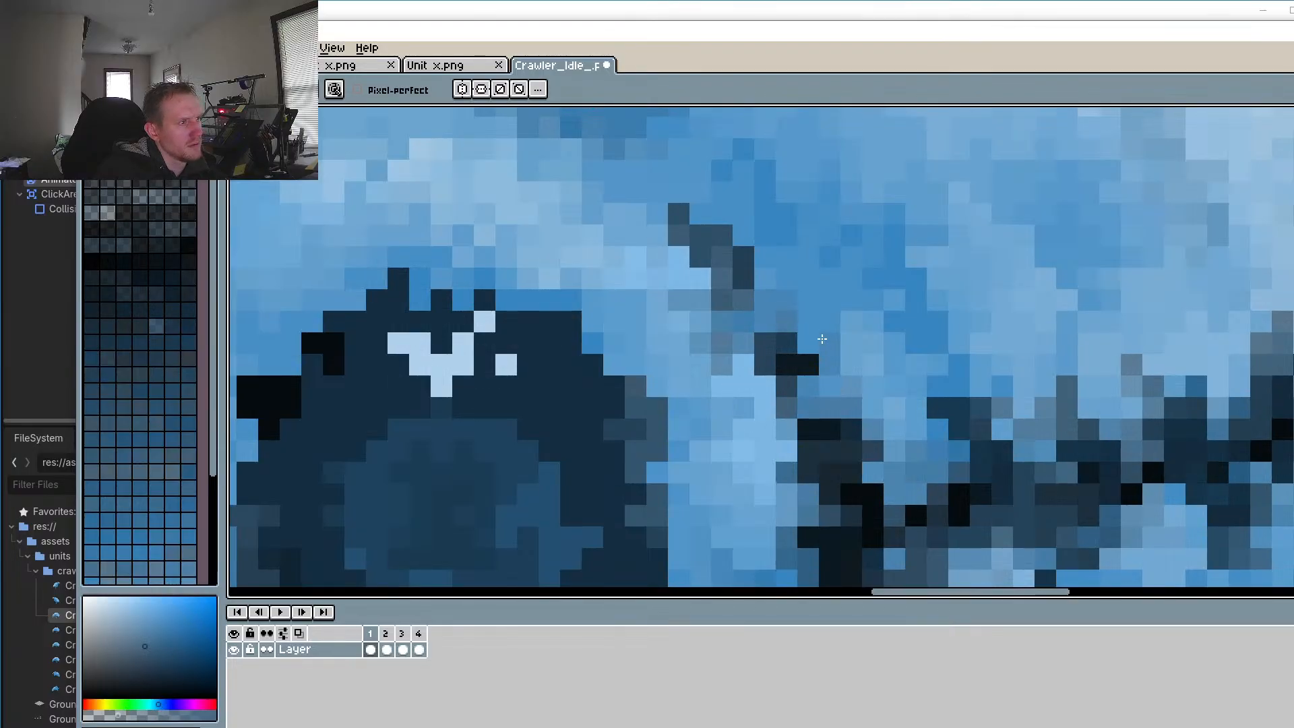
{"action": "left_click", "coordinate": [829, 363]}
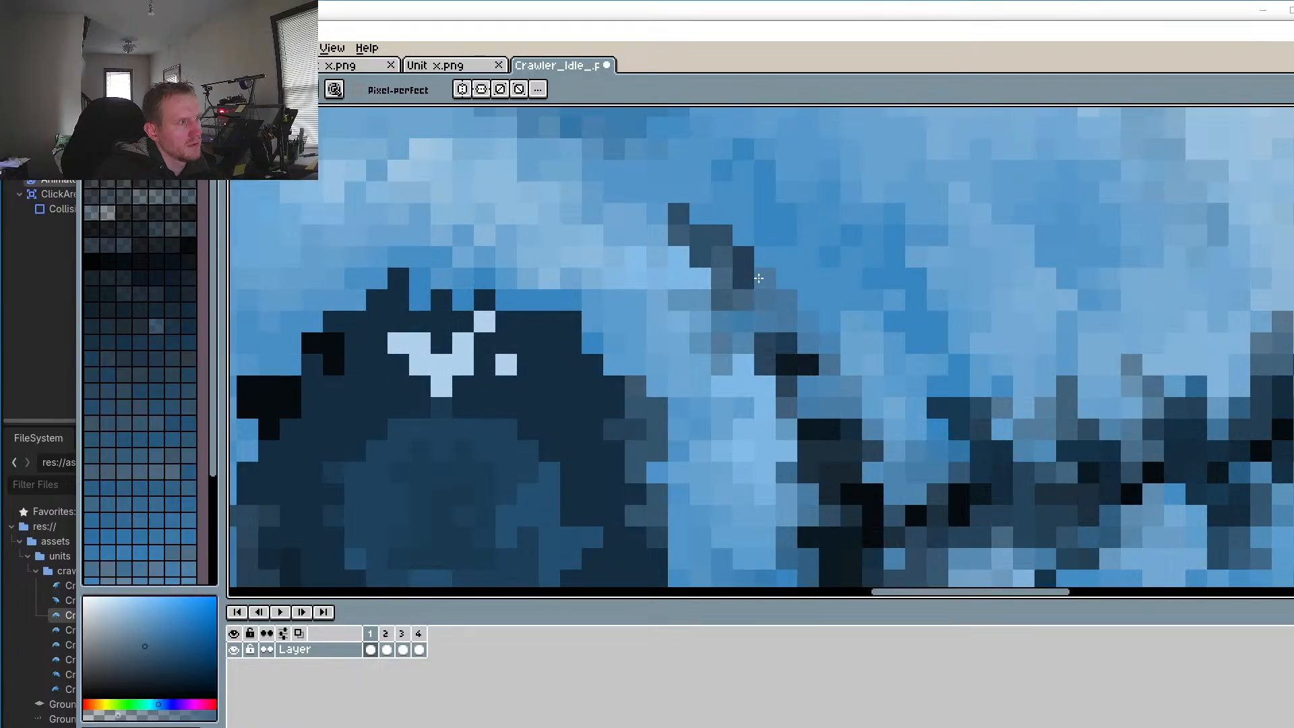
{"action": "left_click", "coordinate": [653, 220]}
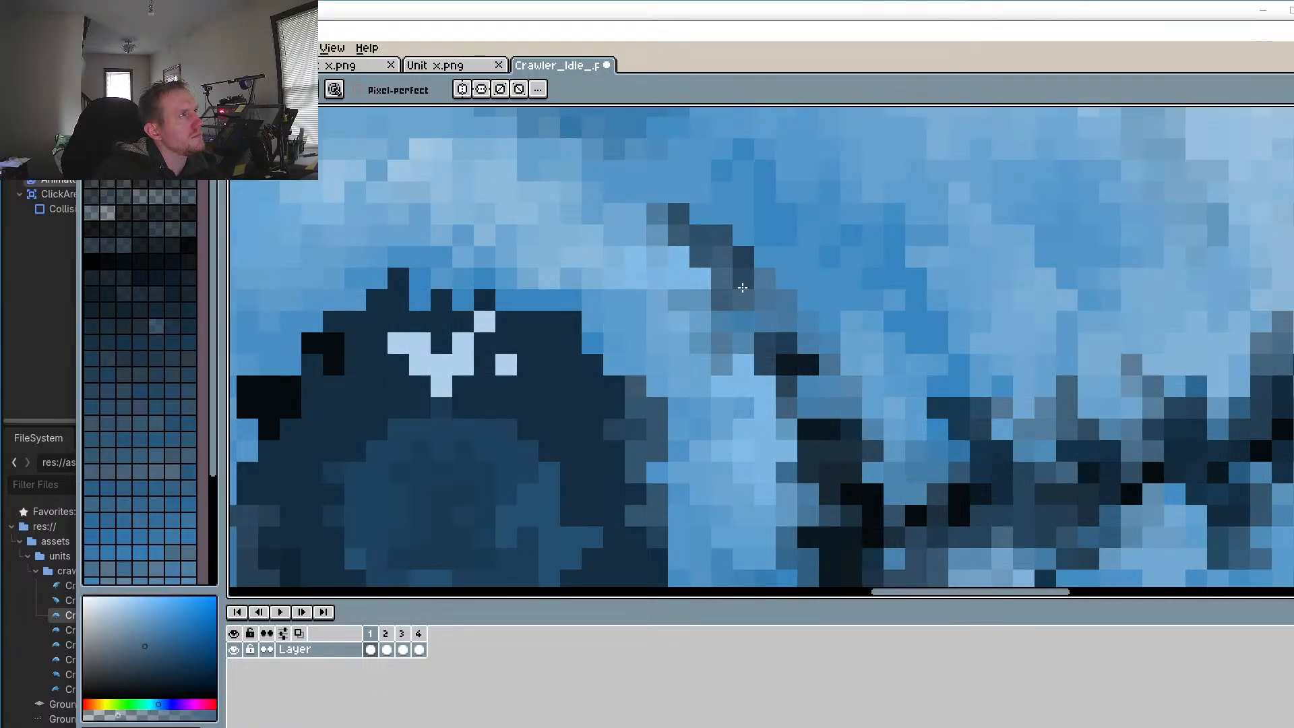
Step: Paint the strip between the eye and the crease in frame 1 with a sampled light blue
{"action": "scroll", "coordinate": [741, 287], "scroll_direction": "down", "scroll_amount": 2}
{"action": "scroll", "coordinate": [742, 288], "scroll_direction": "right", "scroll_amount": 1}
{"action": "left_click", "coordinate": [708, 326], "text": "alt"}
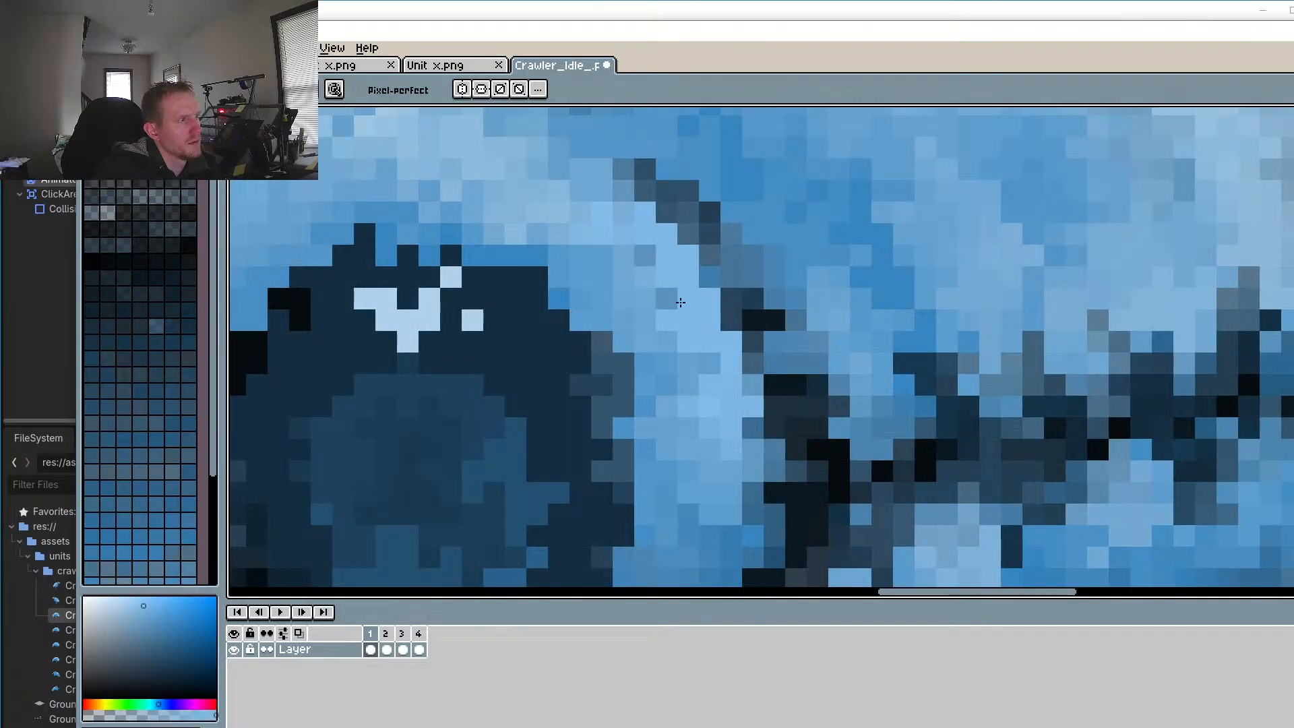
{"action": "scroll", "coordinate": [666, 301], "scroll_direction": "down", "scroll_amount": 7}
{"action": "scroll", "coordinate": [730, 364], "scroll_direction": "up", "scroll_amount": 5}
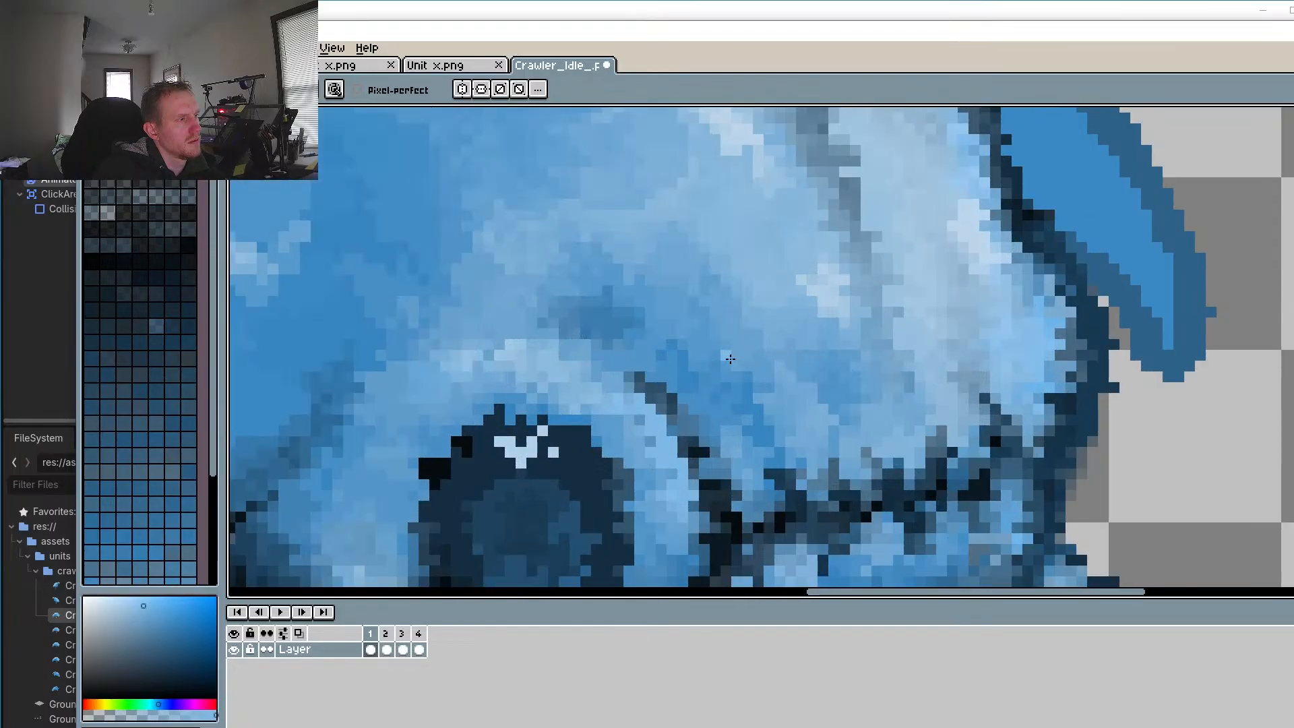
Step: Blend the upper end of the eye crease in frame 1 into the face with a translucent sampled mid blue
{"action": "scroll", "coordinate": [674, 368], "scroll_direction": "up", "scroll_amount": 2}
{"action": "left_click", "coordinate": [633, 376], "text": "alt"}
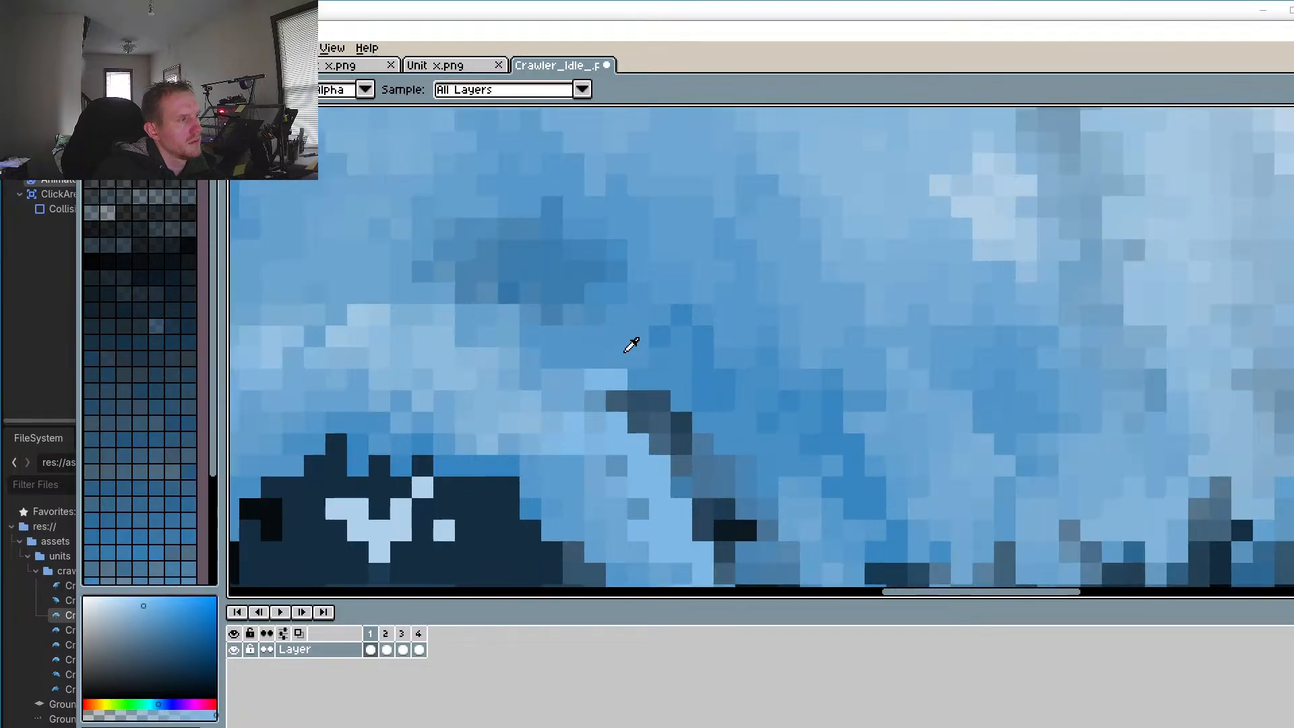
{"action": "mouse_move", "coordinate": [615, 395]}
{"action": "left_mouse_down"}
{"action": "mouse_move", "coordinate": [653, 396]}
{"action": "mouse_move", "coordinate": [627, 399]}
{"action": "left_mouse_up"}
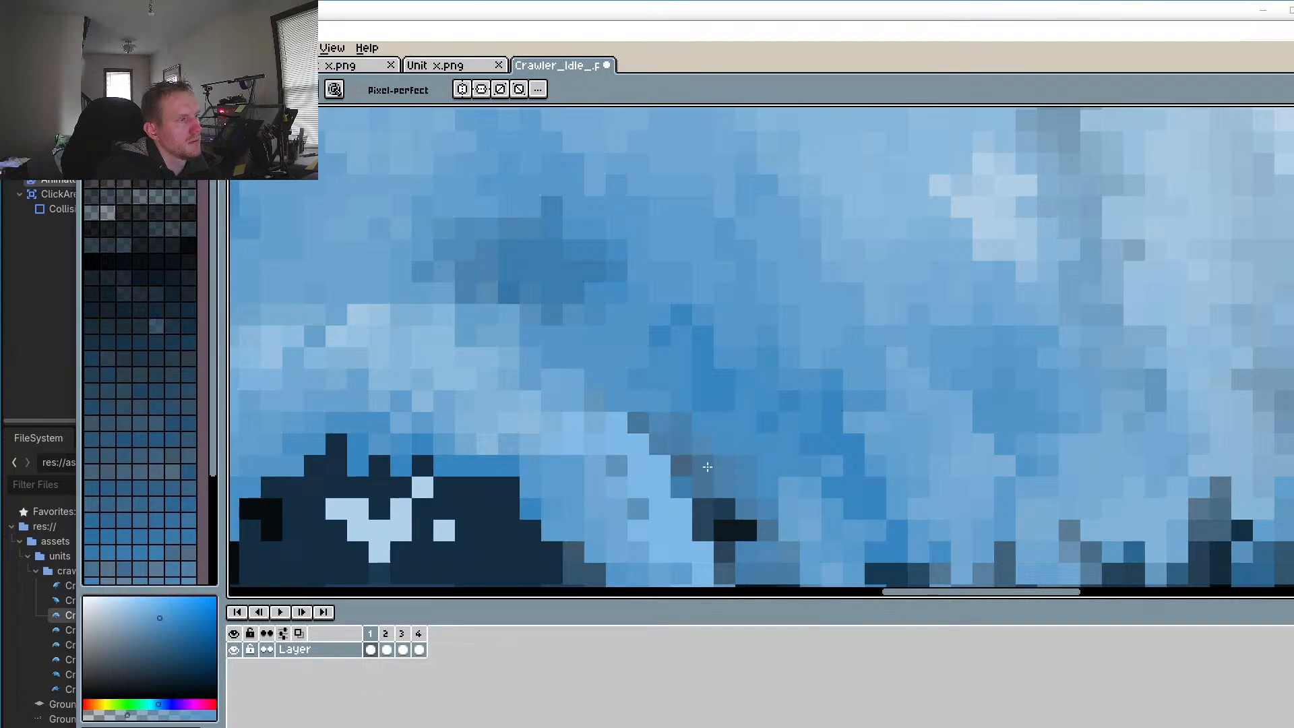
{"action": "scroll", "coordinate": [744, 532], "scroll_direction": "down", "scroll_amount": 3}
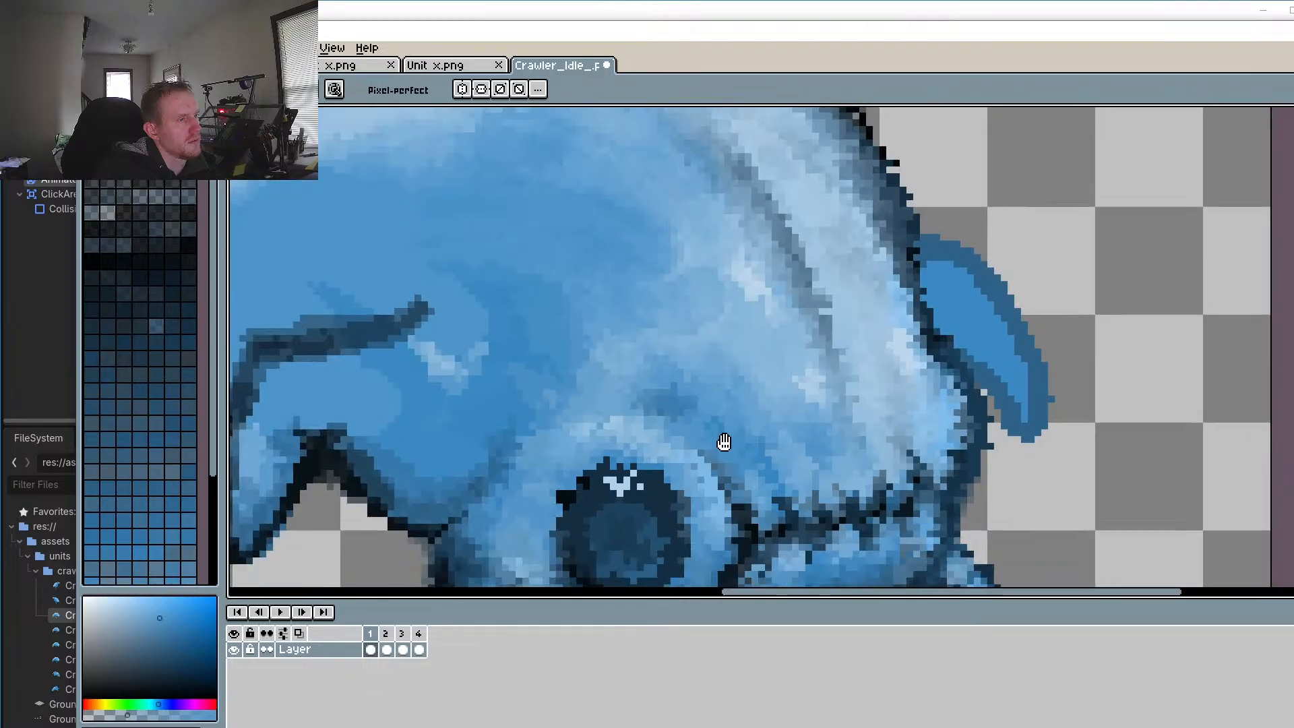
{"action": "scroll", "coordinate": [721, 442], "scroll_direction": "up", "scroll_amount": 3}
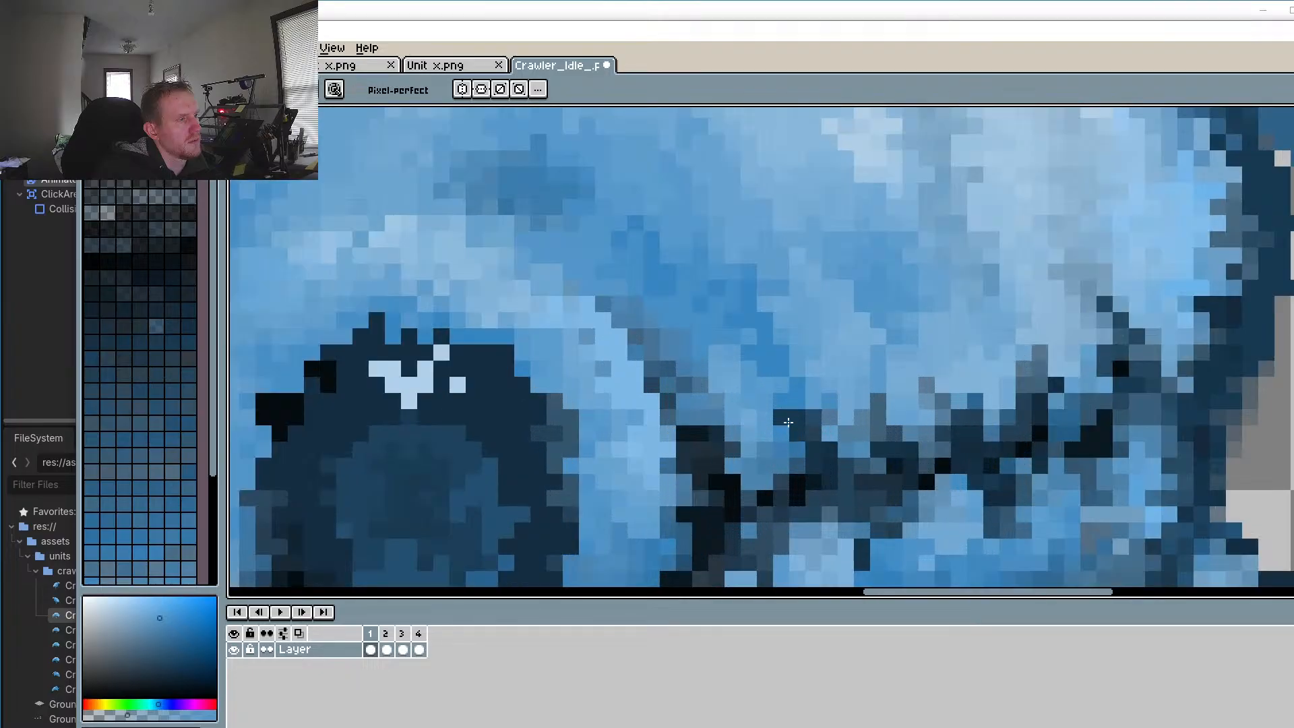
Step: Examine the crease between the eye and the mouth in frame 2 and play back the idle animation
{"action": "left_click", "coordinate": [387, 642]}
{"action": "scroll", "coordinate": [554, 499], "scroll_direction": "down", "scroll_amount": 3}
{"action": "scroll", "coordinate": [635, 426], "scroll_direction": "up", "scroll_amount": 3}
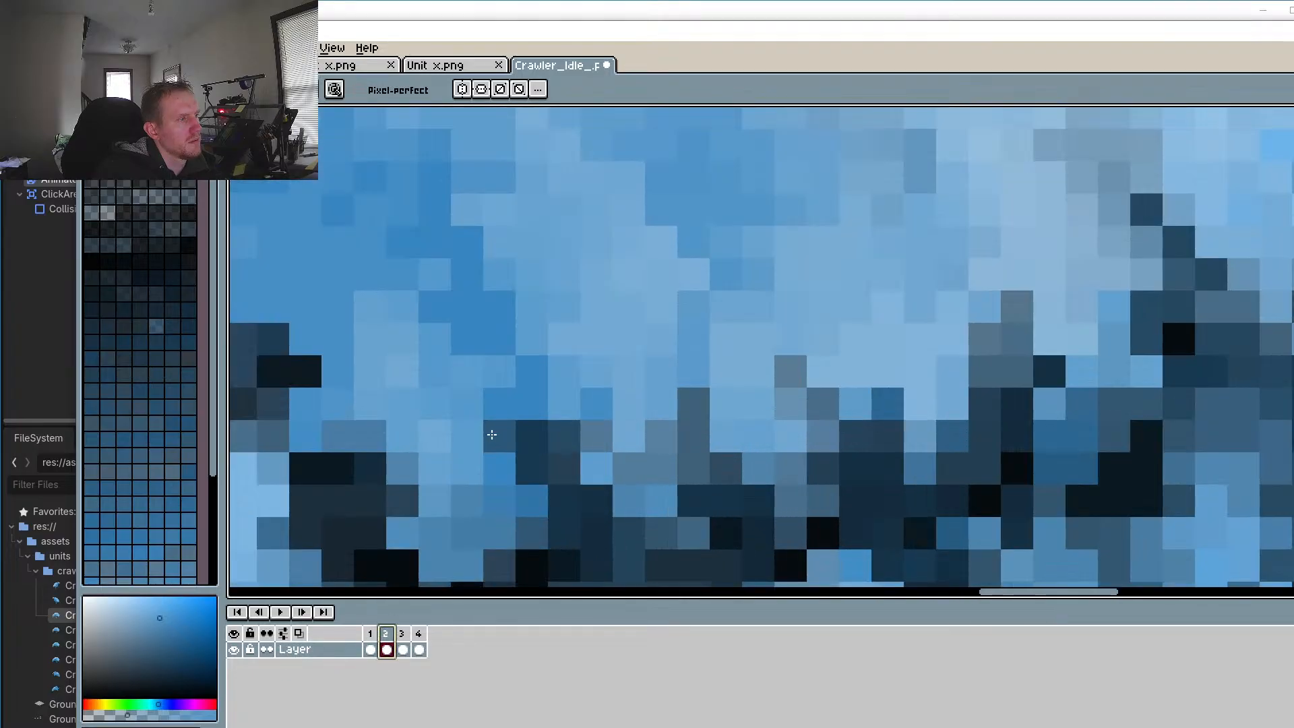
{"action": "scroll", "coordinate": [904, 270], "scroll_direction": "down", "scroll_amount": 1}
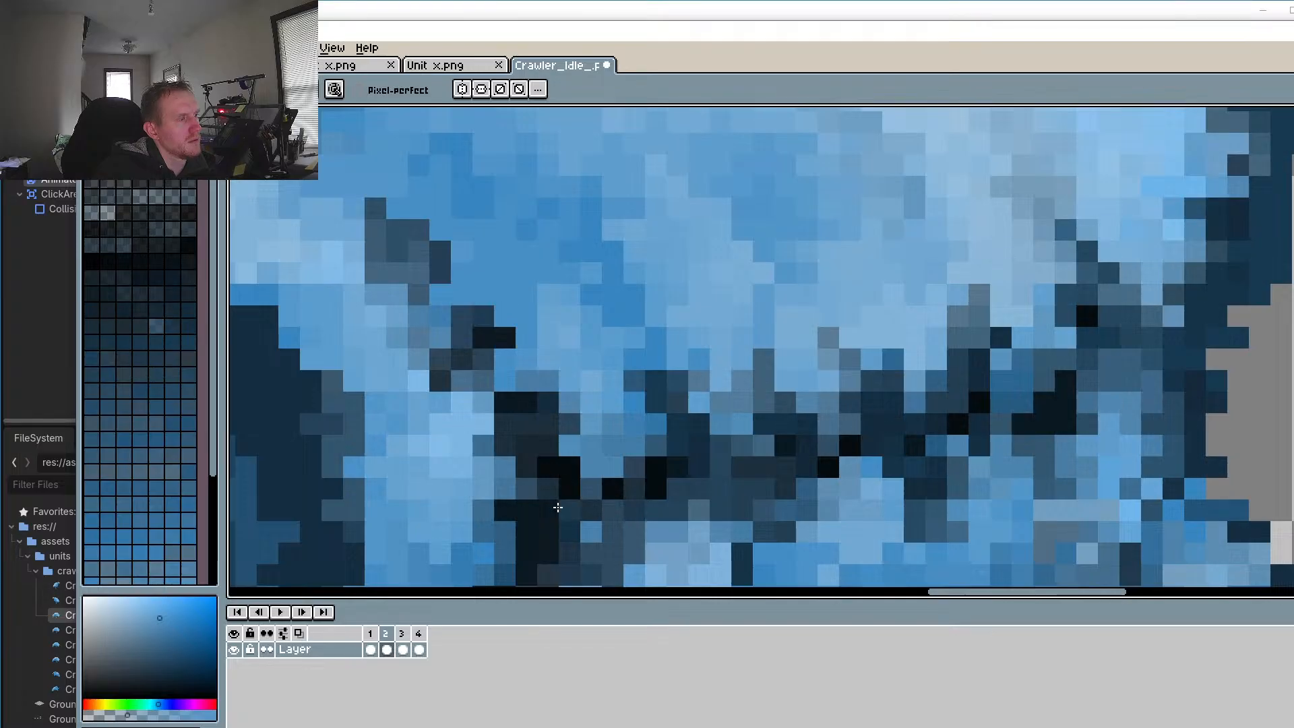
{"action": "scroll", "coordinate": [558, 507], "scroll_direction": "down", "scroll_amount": 1}
{"action": "left_click", "coordinate": [280, 612]}
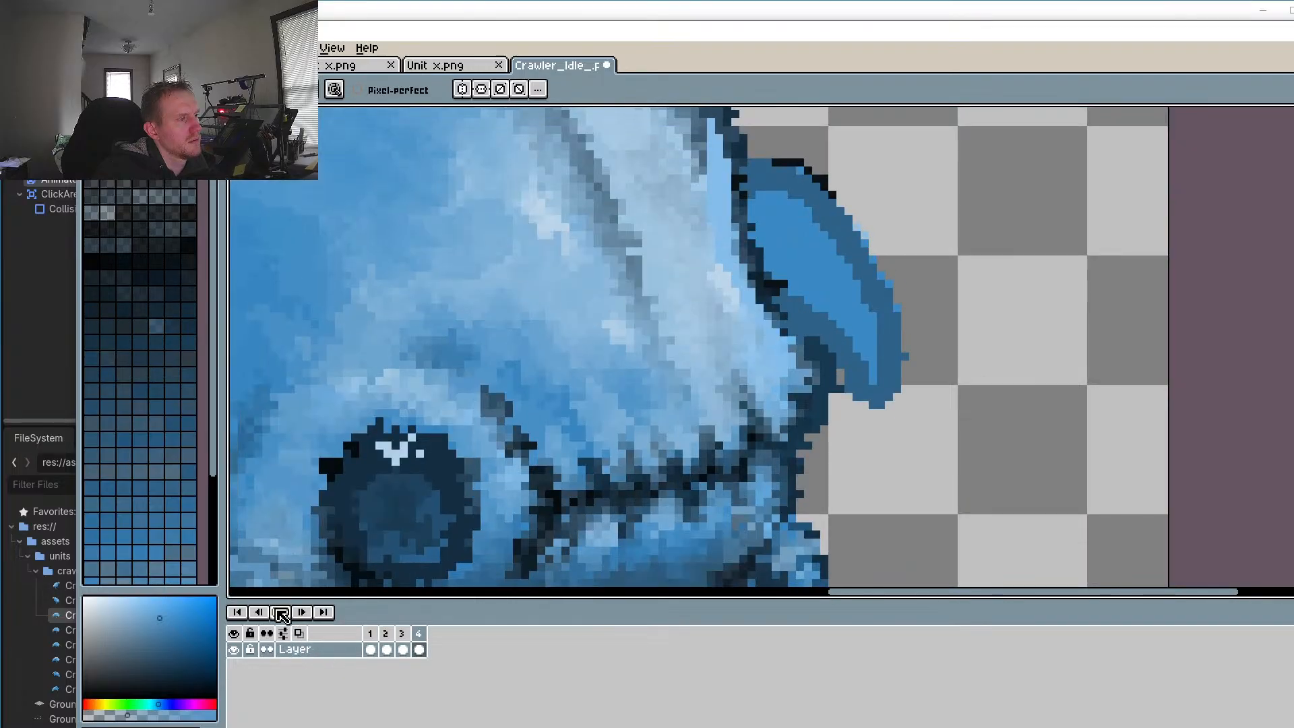
{"action": "left_click", "coordinate": [280, 611]}
{"action": "scroll", "coordinate": [515, 428], "scroll_direction": "down", "scroll_amount": 2}
{"action": "scroll", "coordinate": [836, 386], "scroll_direction": "up", "scroll_amount": 1}
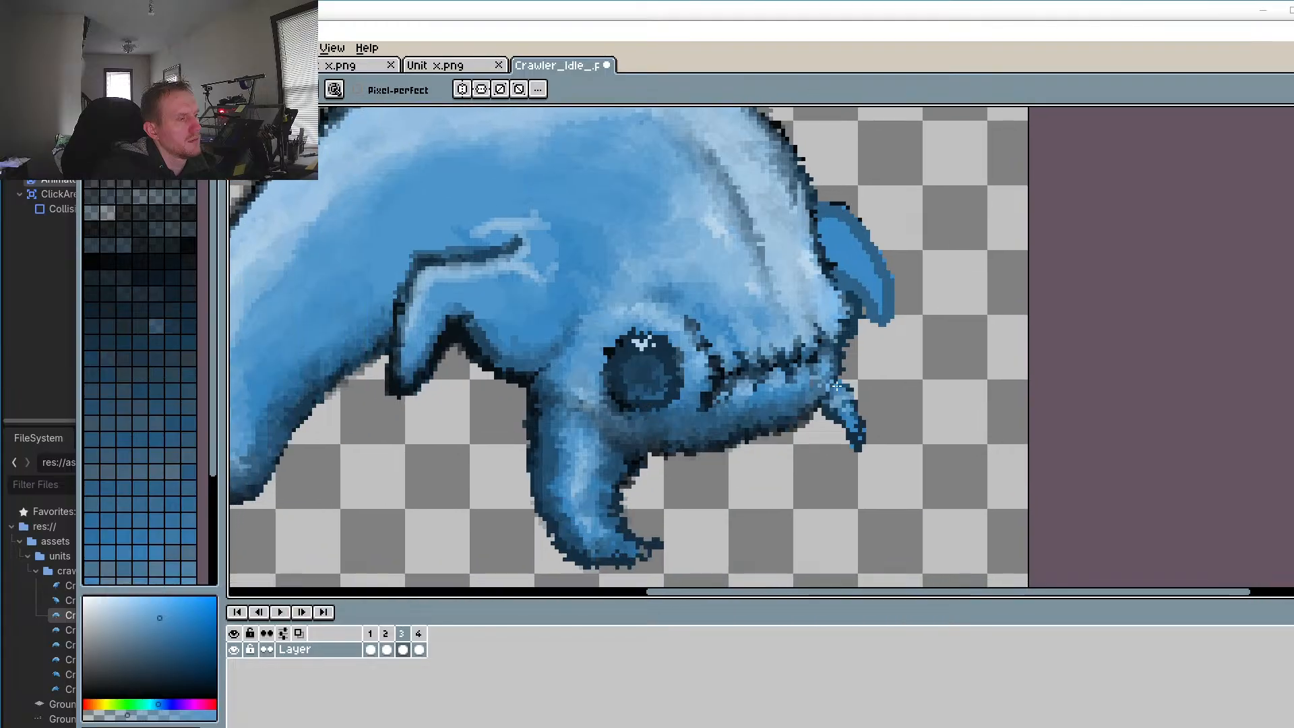
Step: Inspect the lower jaw in frame 3 and replay the idle animation with the whole head in view
{"action": "scroll", "coordinate": [836, 385], "scroll_direction": "up", "scroll_amount": 3}
{"action": "left_click", "coordinate": [477, 382], "text": "alt"}
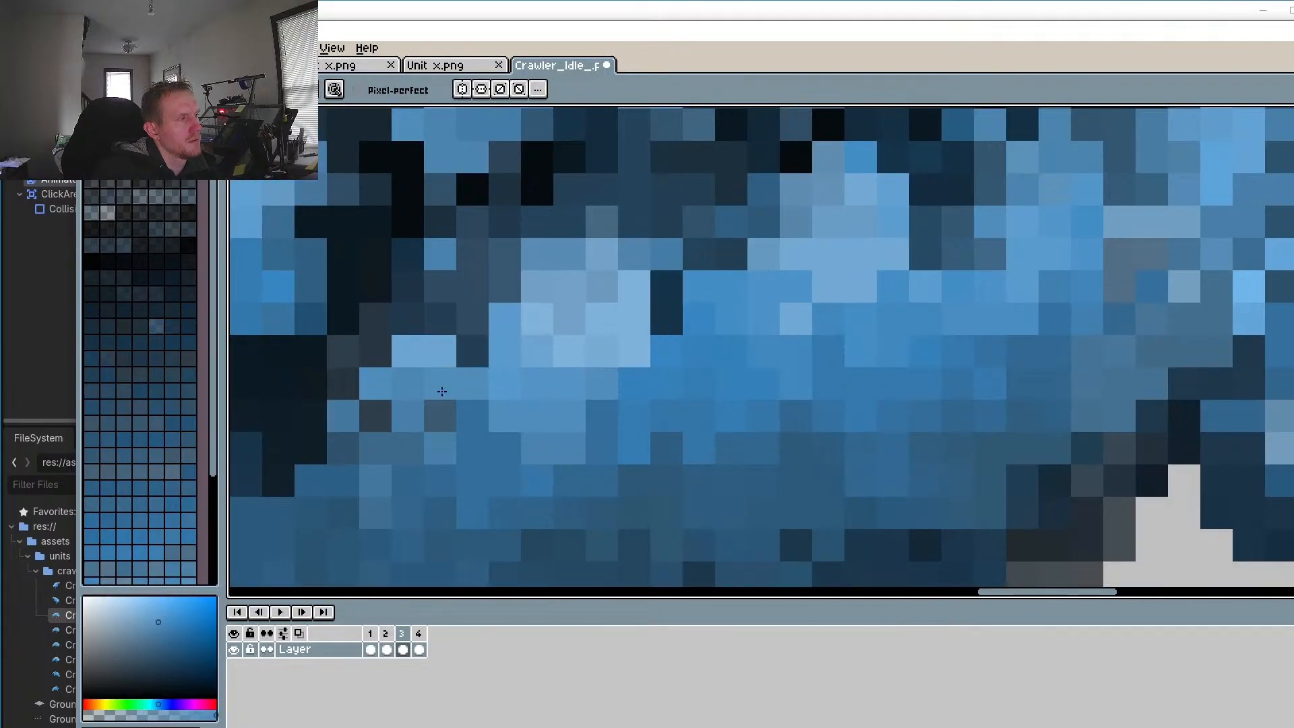
{"action": "scroll", "coordinate": [381, 435], "scroll_direction": "down", "scroll_amount": 2}
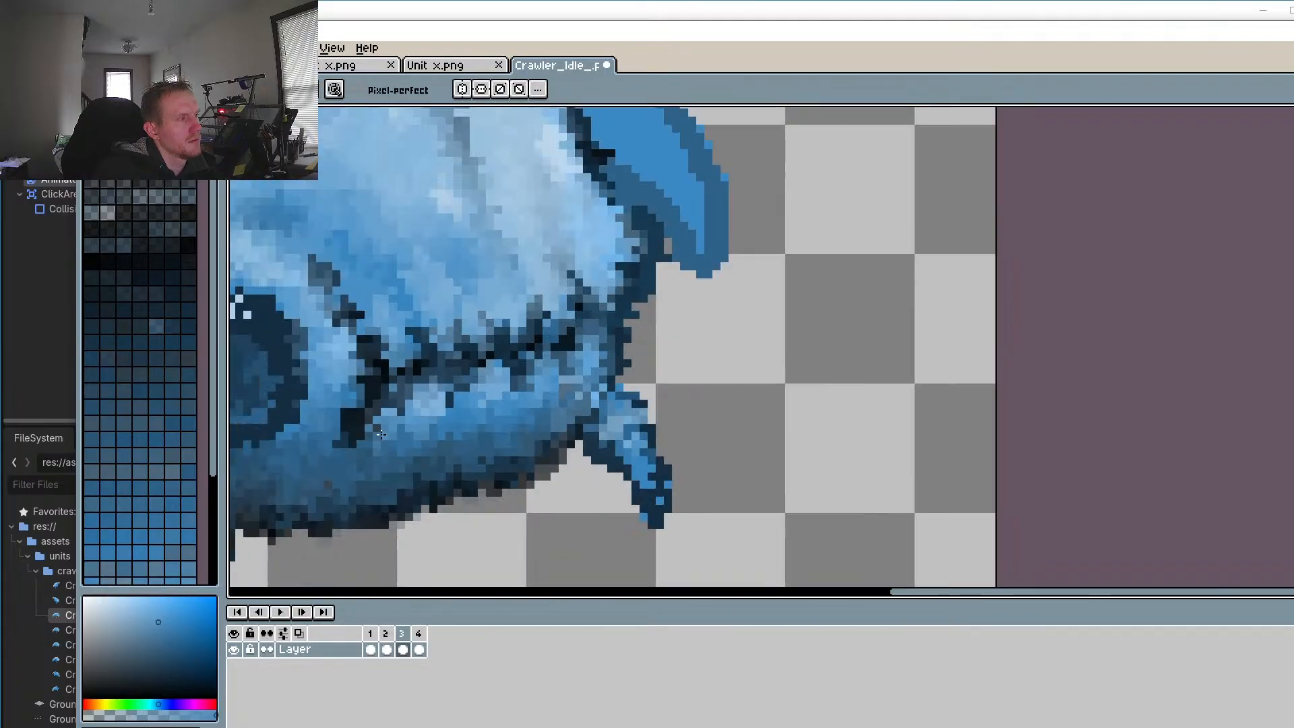
{"action": "left_click", "coordinate": [288, 616]}
{"action": "left_click_drag", "start_coordinate": [372, 551], "coordinate": [497, 560]}
{"action": "scroll", "coordinate": [289, 543], "scroll_direction": "down", "scroll_amount": 1}
{"action": "left_click_drag", "start_coordinate": [430, 466], "coordinate": [682, 413]}
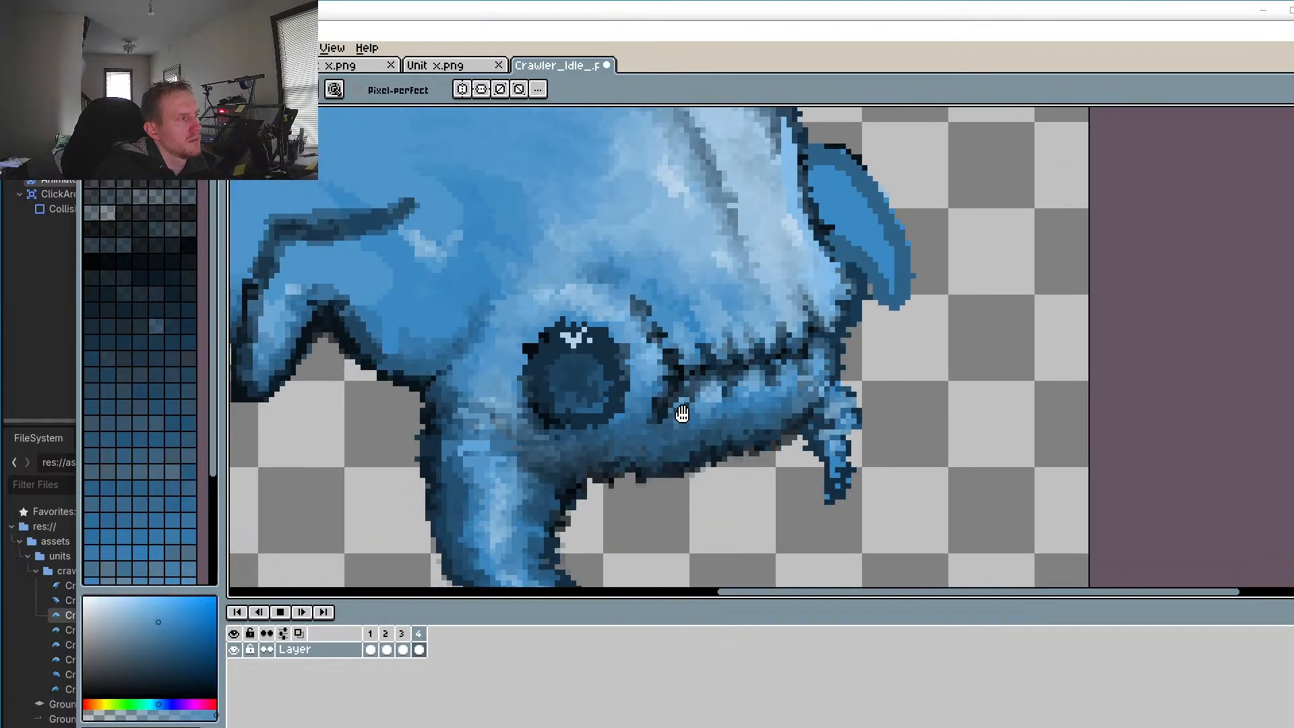
{"action": "left_click", "coordinate": [286, 612]}
{"action": "left_click", "coordinate": [286, 613]}
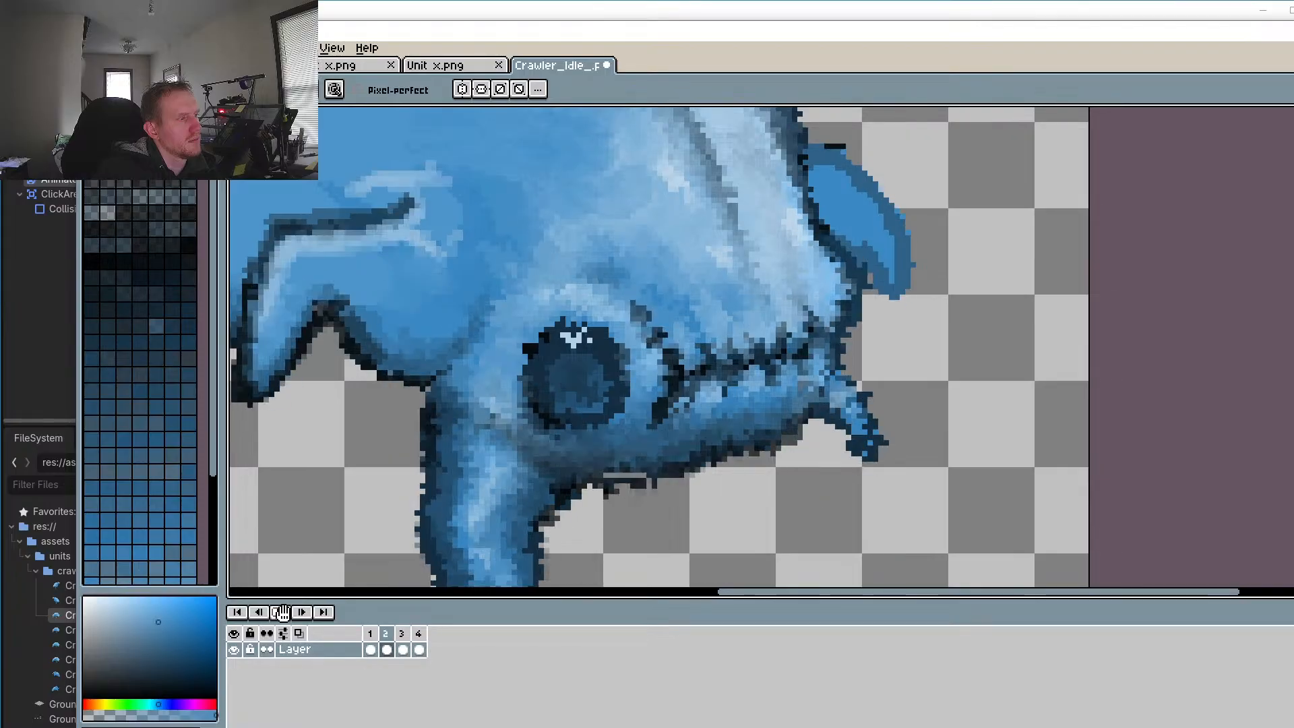
Step: Fill the gap in the outline under the jaw in frame 2 with a sampled dark navy
{"action": "left_click", "coordinate": [301, 613]}
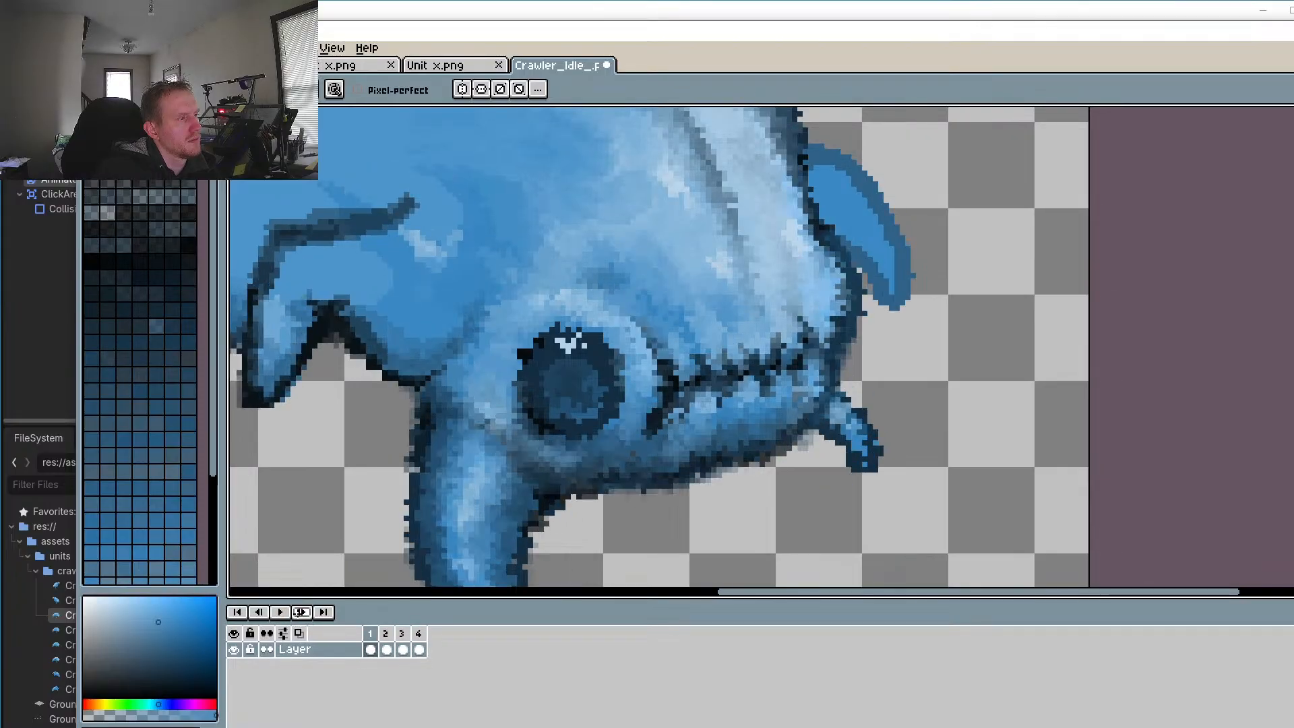
{"action": "left_click", "coordinate": [301, 612]}
{"action": "scroll", "coordinate": [792, 328], "scroll_direction": "up", "scroll_amount": 6}
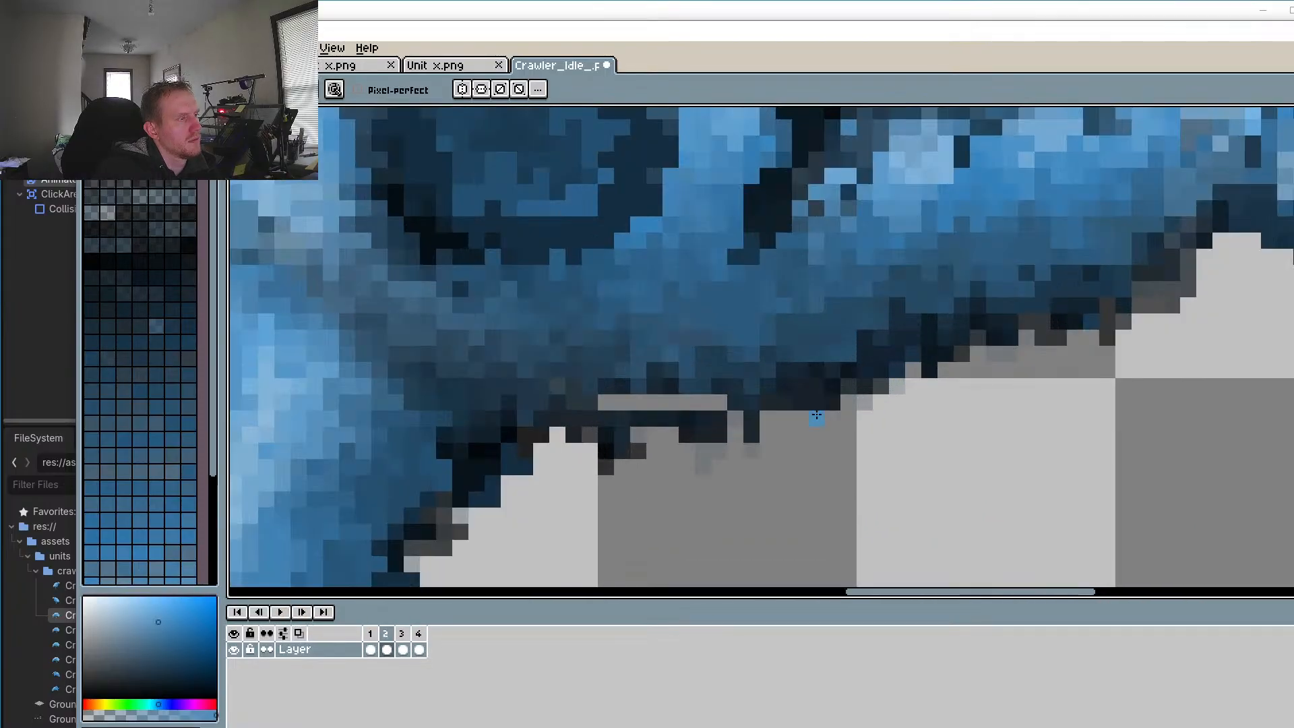
{"action": "key", "text": "i"}
{"action": "left_click", "coordinate": [796, 357]}
{"action": "key", "text": "b"}
{"action": "left_click_drag", "start_coordinate": [624, 390], "coordinate": [364, 390]}
{"action": "scroll", "coordinate": [652, 418], "scroll_direction": "down", "scroll_amount": 5}
Step: Erase the stray translucent pixels below the jaw in frame 2 with a sampled transparent colour
{"action": "key", "text": "i"}
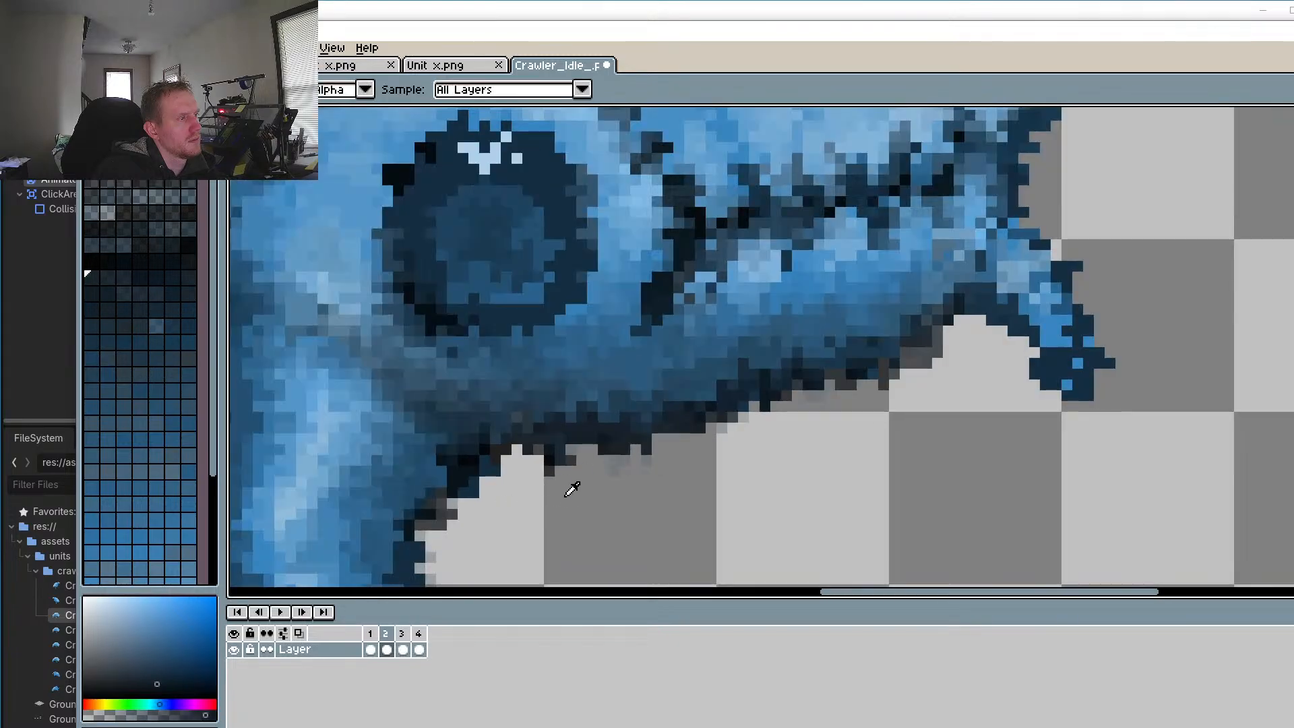
{"action": "left_click", "coordinate": [569, 486]}
{"action": "scroll", "coordinate": [569, 485], "scroll_direction": "up", "scroll_amount": 6}
{"action": "key", "text": "b"}
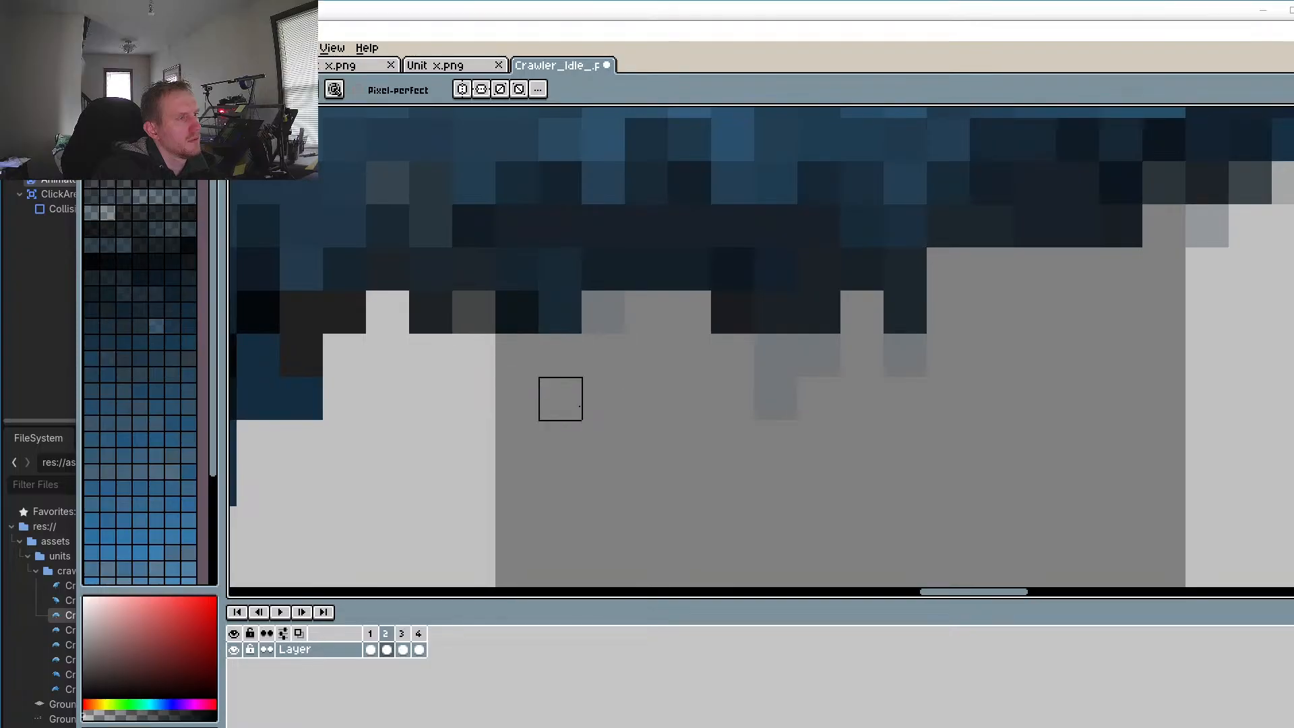
{"action": "scroll", "coordinate": [905, 361], "scroll_direction": "down", "scroll_amount": 2}
{"action": "scroll", "coordinate": [905, 361], "scroll_direction": "down", "scroll_amount": 3}
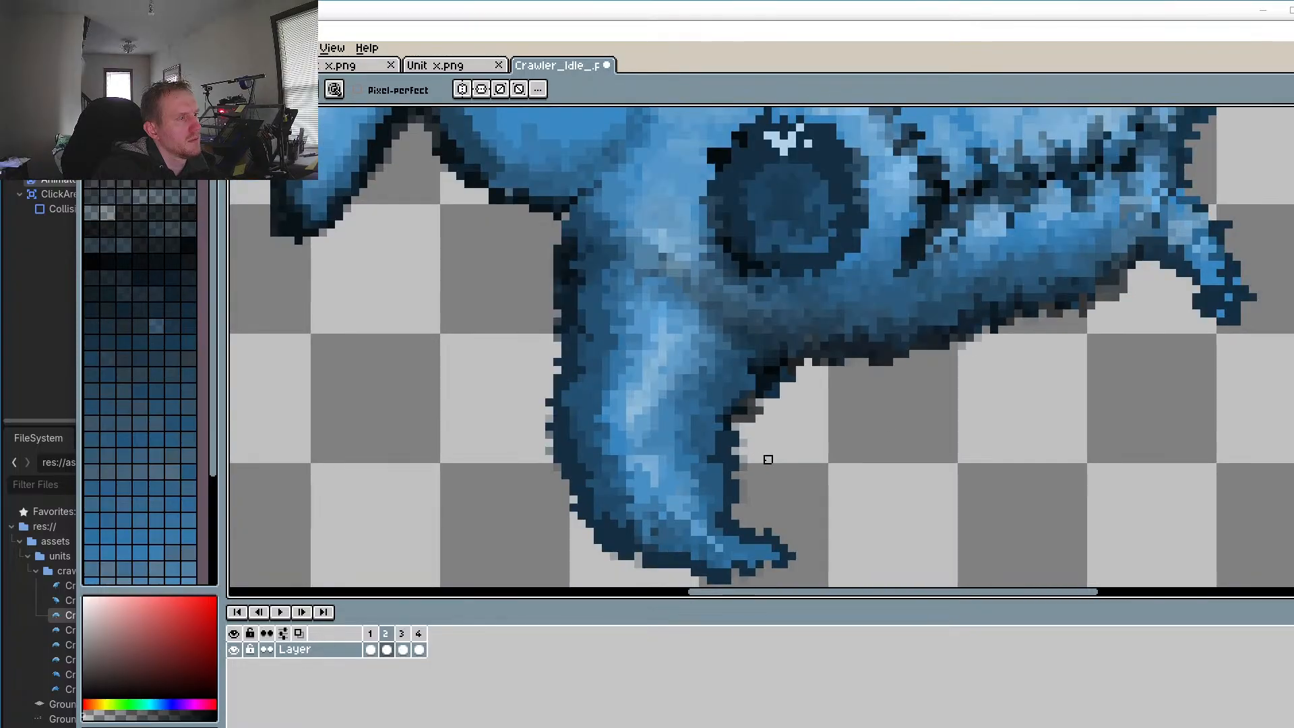
Step: Erase the stray translucent pixels along the front edge of the front leg in frame 2
{"action": "scroll", "coordinate": [767, 458], "scroll_direction": "up", "scroll_amount": 3}
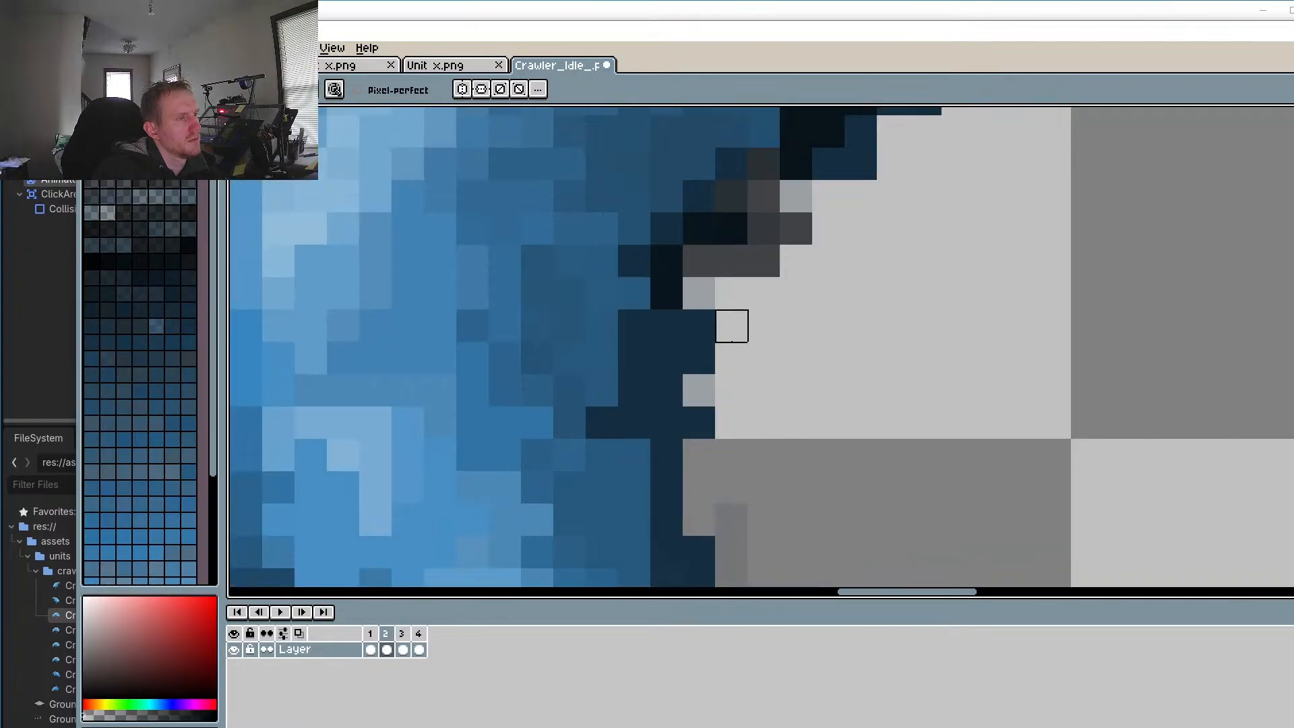
{"action": "left_click", "coordinate": [700, 391]}
{"action": "left_click_drag", "start_coordinate": [731, 455], "coordinate": [726, 269]}
{"action": "left_click_drag", "start_coordinate": [726, 331], "coordinate": [733, 391]}
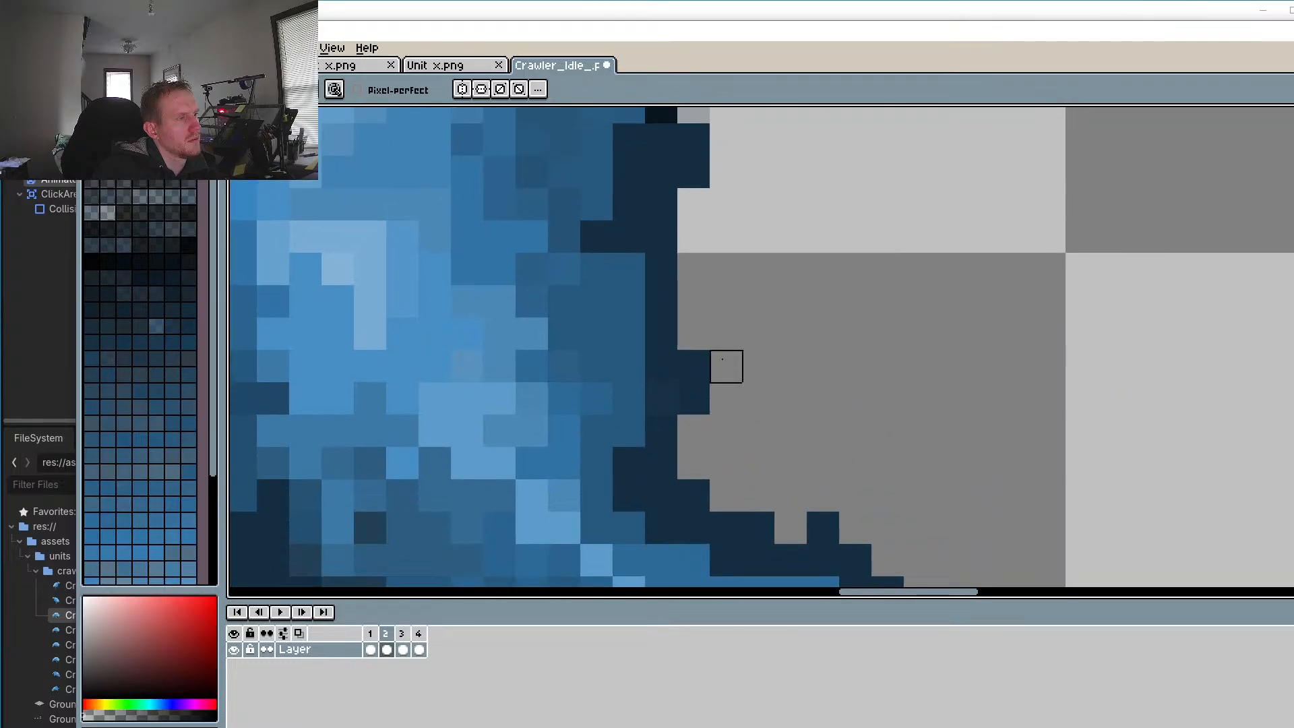
{"action": "scroll", "coordinate": [829, 512], "scroll_direction": "down", "scroll_amount": 2}
{"action": "left_click_drag", "start_coordinate": [777, 522], "coordinate": [769, 407]}
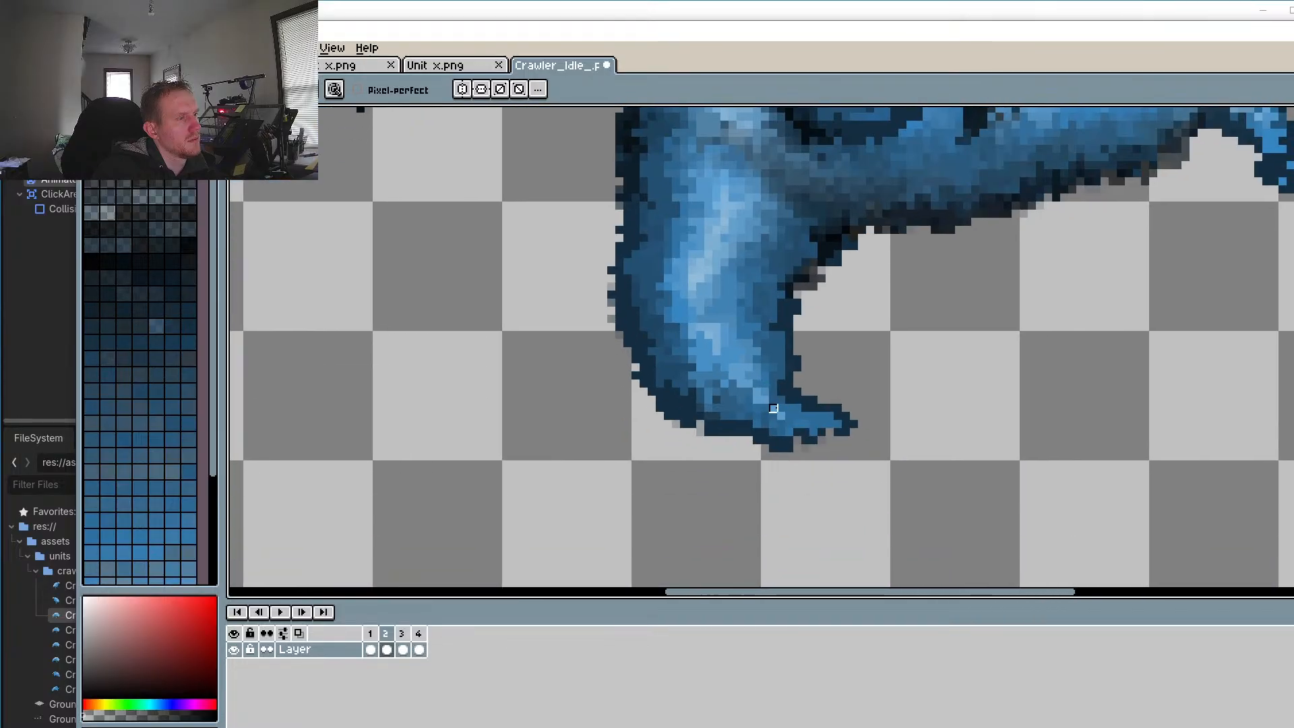
Step: Close the gaps in the outline under the front foot's claw in frame 2 with a sampled dark navy
{"action": "scroll", "coordinate": [784, 457], "scroll_direction": "up", "scroll_amount": 4}
{"action": "left_click", "coordinate": [432, 294], "text": "alt"}
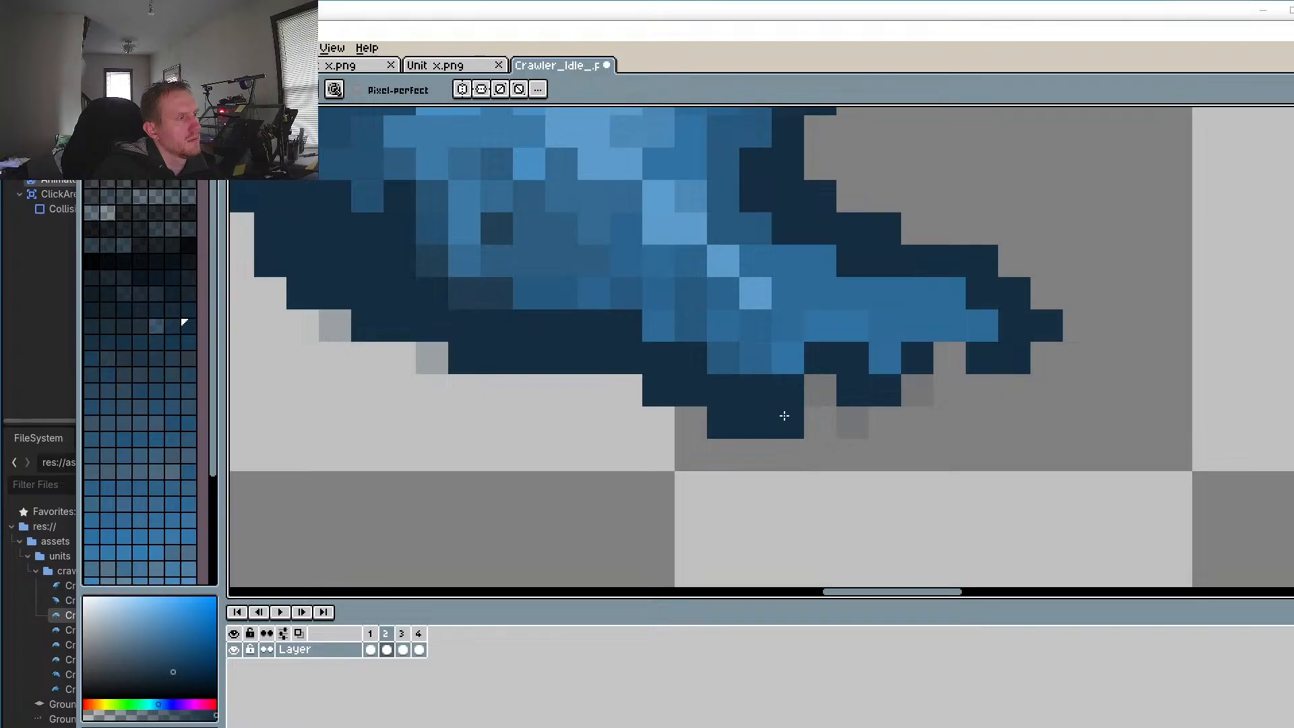
{"action": "left_click", "coordinate": [820, 390]}
{"action": "left_click", "coordinate": [943, 356]}
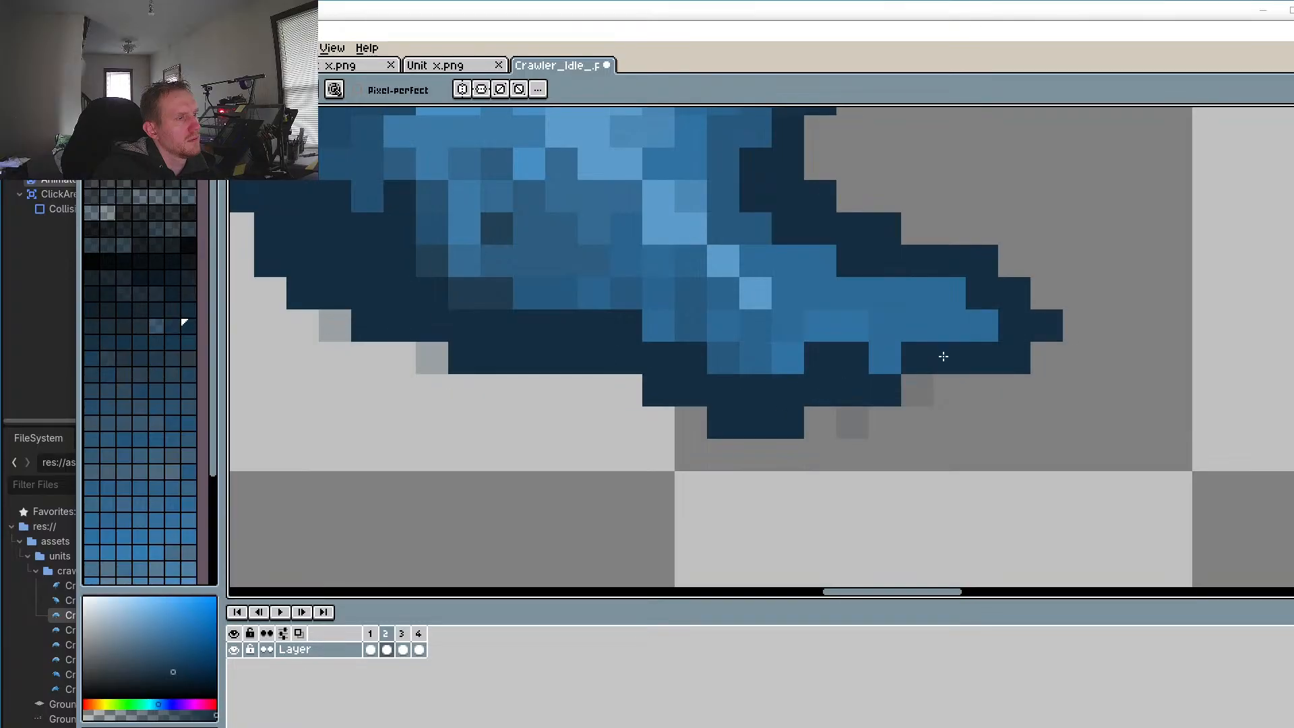
{"action": "left_click", "coordinate": [898, 393]}
Step: Soften the inner edge of the front foot's outline in frame 2 with a sampled slate blue at reduced opacity
{"action": "key", "text": "alt"}
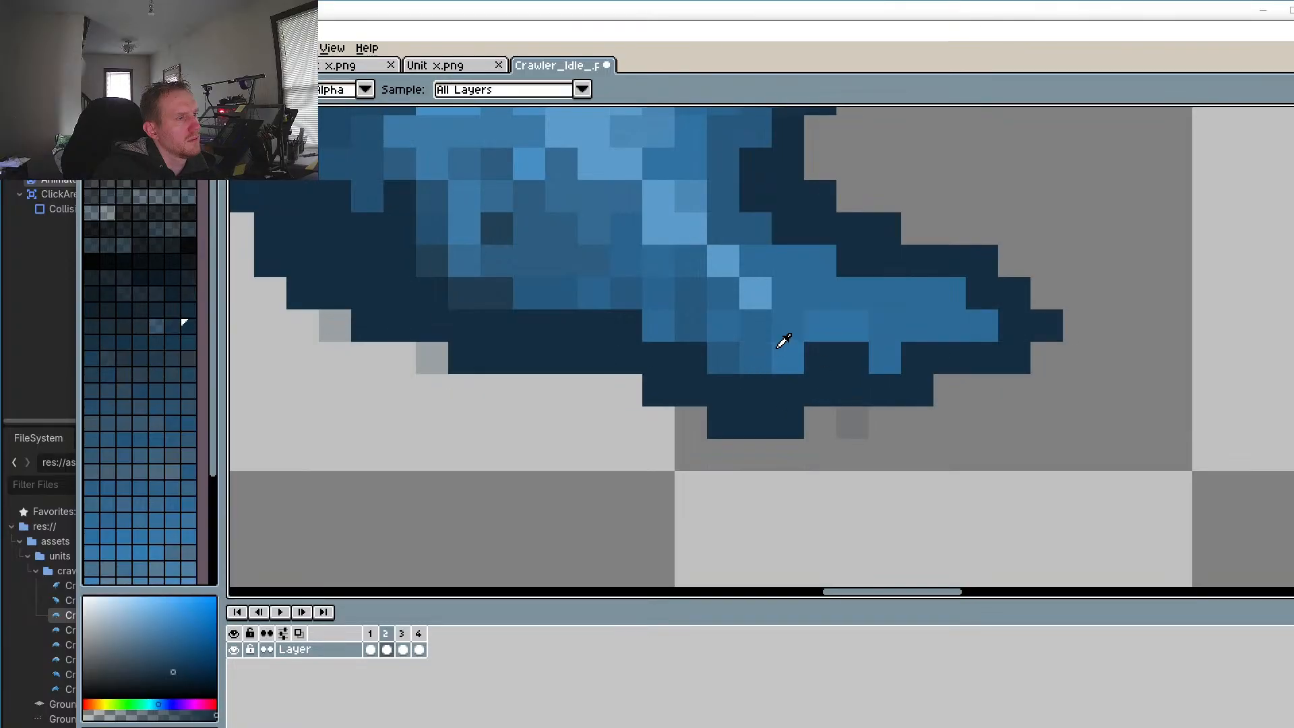
{"action": "left_click", "coordinate": [485, 286], "text": "alt"}
{"action": "left_click", "coordinate": [604, 322]}
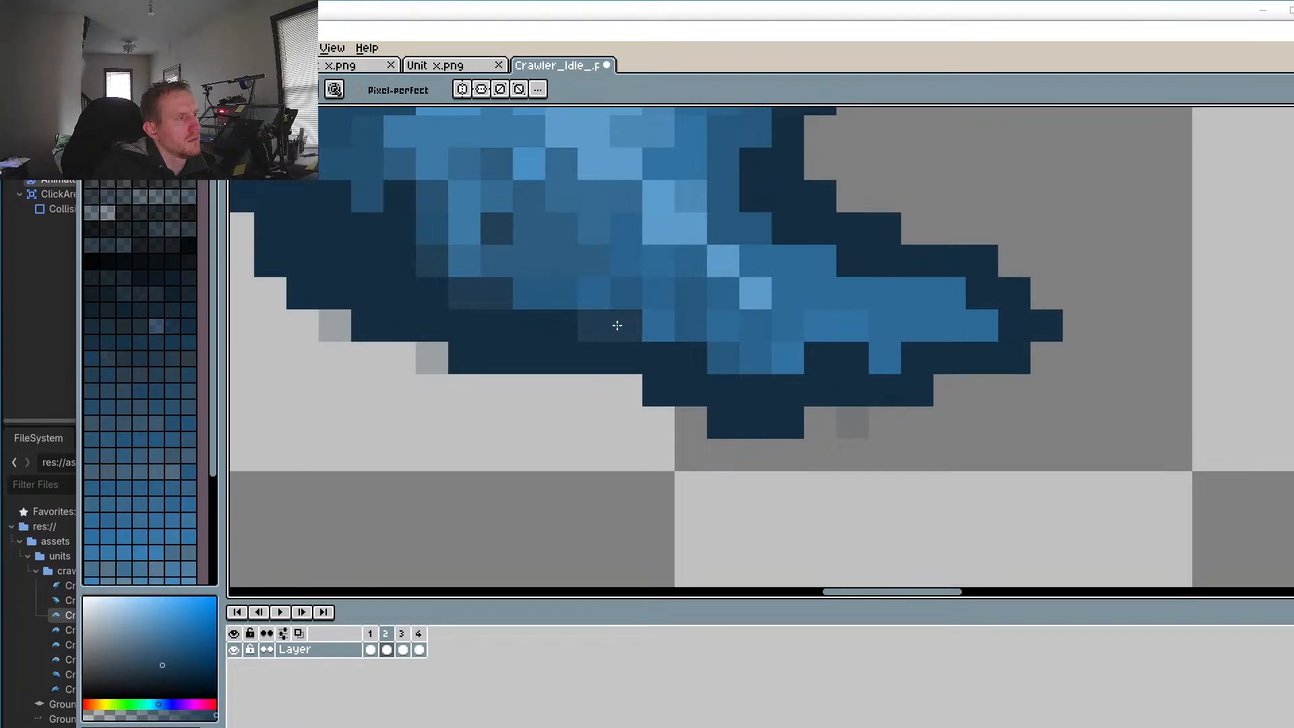
{"action": "left_click", "coordinate": [618, 326]}
{"action": "left_click", "coordinate": [561, 326]}
{"action": "left_click", "coordinate": [691, 358]}
{"action": "left_click", "coordinate": [821, 358]}
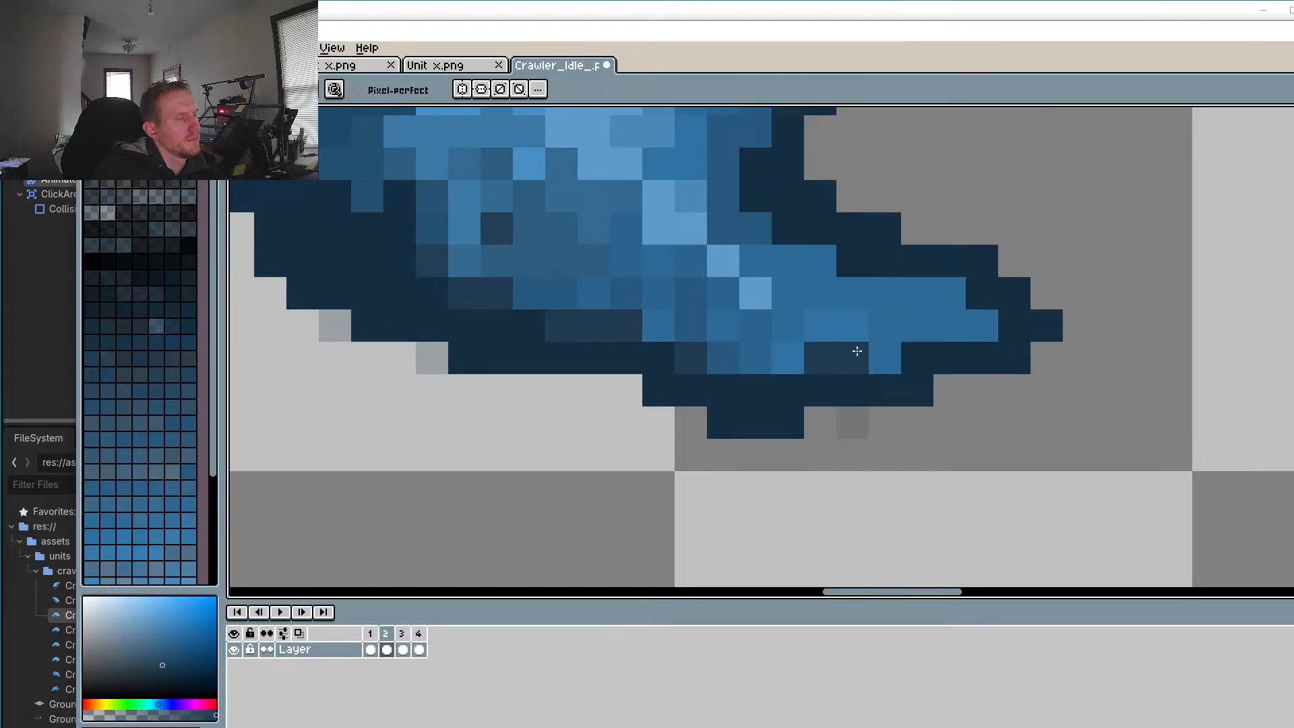
{"action": "left_click", "coordinate": [857, 352]}
{"action": "left_click", "coordinate": [853, 261]}
{"action": "left_click", "coordinate": [788, 229]}
{"action": "left_click", "coordinate": [756, 196]}
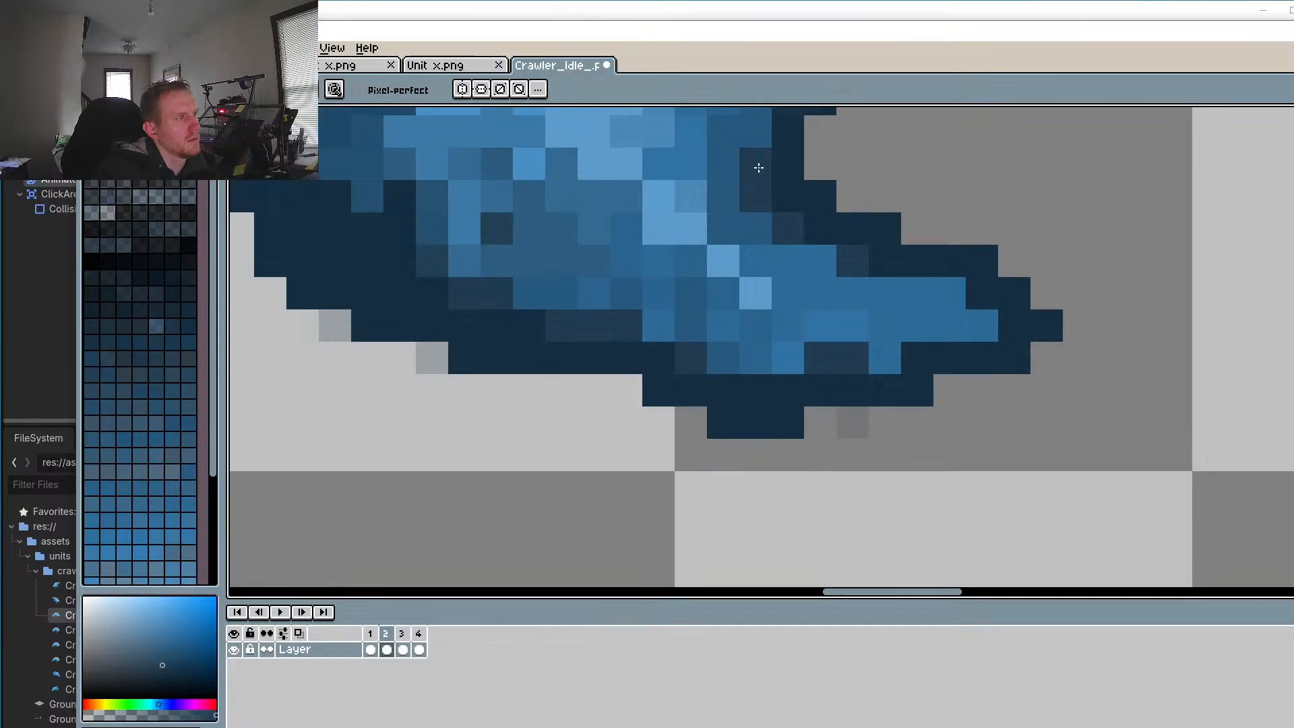
{"action": "left_click", "coordinate": [758, 168]}
Step: Continue the translucent slate blue softening up the front edge of the lower leg in frame 2
{"action": "left_click_drag", "start_coordinate": [758, 210], "coordinate": [760, 401]}
{"action": "left_click_drag", "start_coordinate": [722, 252], "coordinate": [723, 443]}
{"action": "left_click_drag", "start_coordinate": [752, 358], "coordinate": [748, 406]}
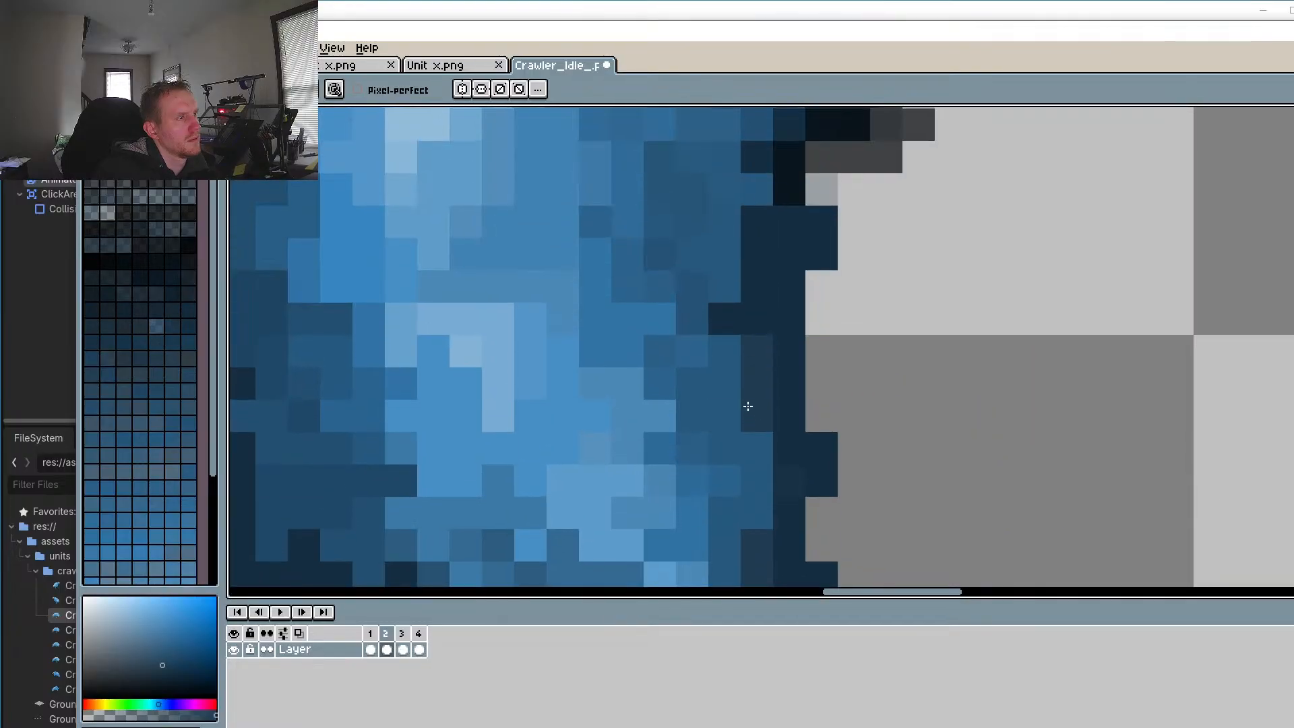
{"action": "scroll", "coordinate": [748, 406], "scroll_direction": "down", "scroll_amount": 5}
{"action": "scroll", "coordinate": [795, 306], "scroll_direction": "up", "scroll_amount": 5}
{"action": "scroll", "coordinate": [798, 272], "scroll_direction": "up", "scroll_amount": 2}
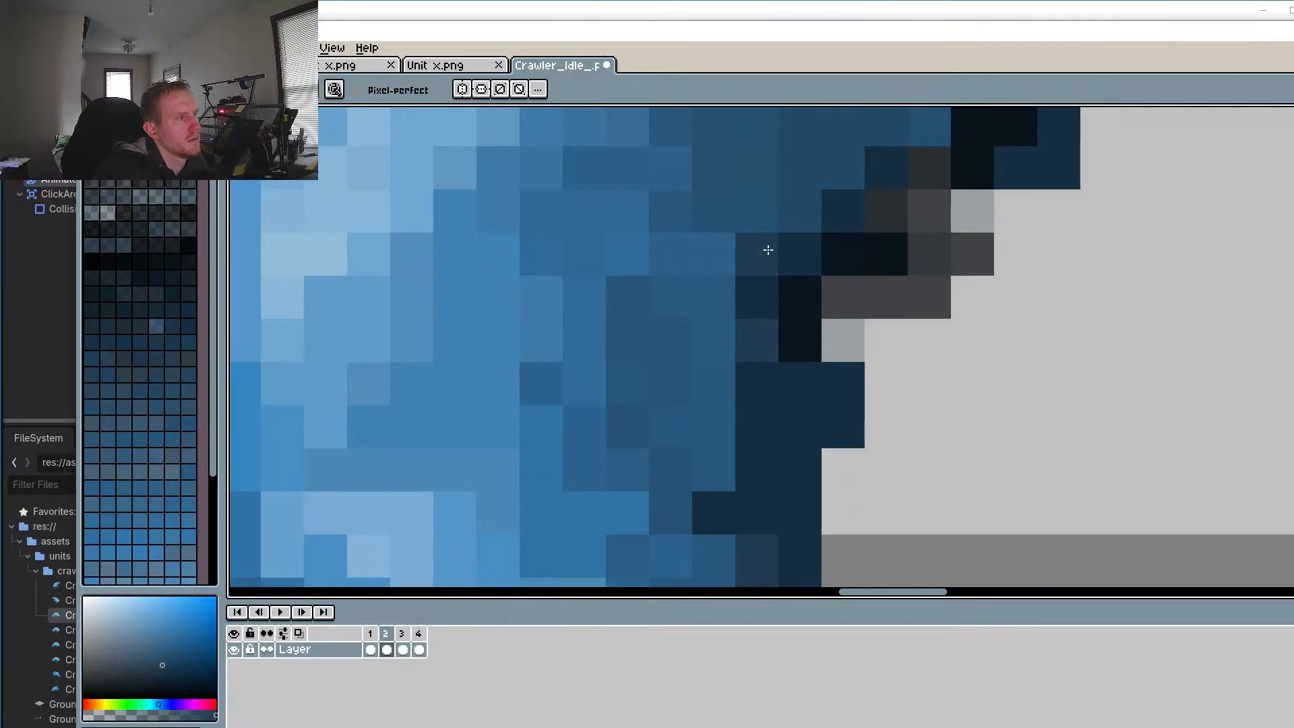
Step: Blend the dark outline where the front leg meets the jaw in frame 2 with the translucent slate blue
{"action": "left_click", "coordinate": [796, 211]}
{"action": "left_click", "coordinate": [833, 167]}
{"action": "left_click_drag", "start_coordinate": [833, 196], "coordinate": [817, 349]}
{"action": "left_click", "coordinate": [905, 273]}
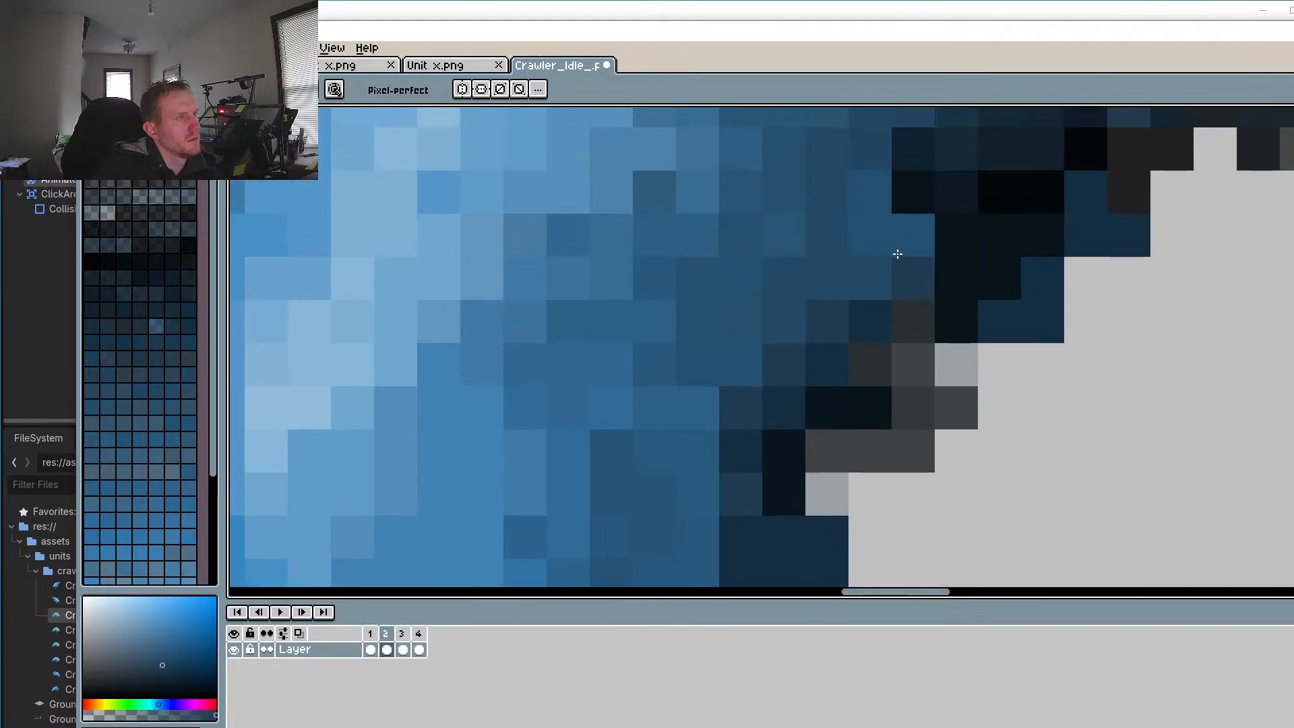
{"action": "left_click_drag", "start_coordinate": [898, 248], "coordinate": [851, 277]}
{"action": "left_click", "coordinate": [830, 278]}
{"action": "left_click", "coordinate": [785, 316]}
{"action": "left_click", "coordinate": [732, 367]}
{"action": "left_click_drag", "start_coordinate": [708, 389], "coordinate": [738, 205]}
{"action": "left_click", "coordinate": [740, 255]}
{"action": "left_click_drag", "start_coordinate": [739, 254], "coordinate": [730, 438]}
{"action": "scroll", "coordinate": [723, 438], "scroll_direction": "up", "scroll_amount": 2}
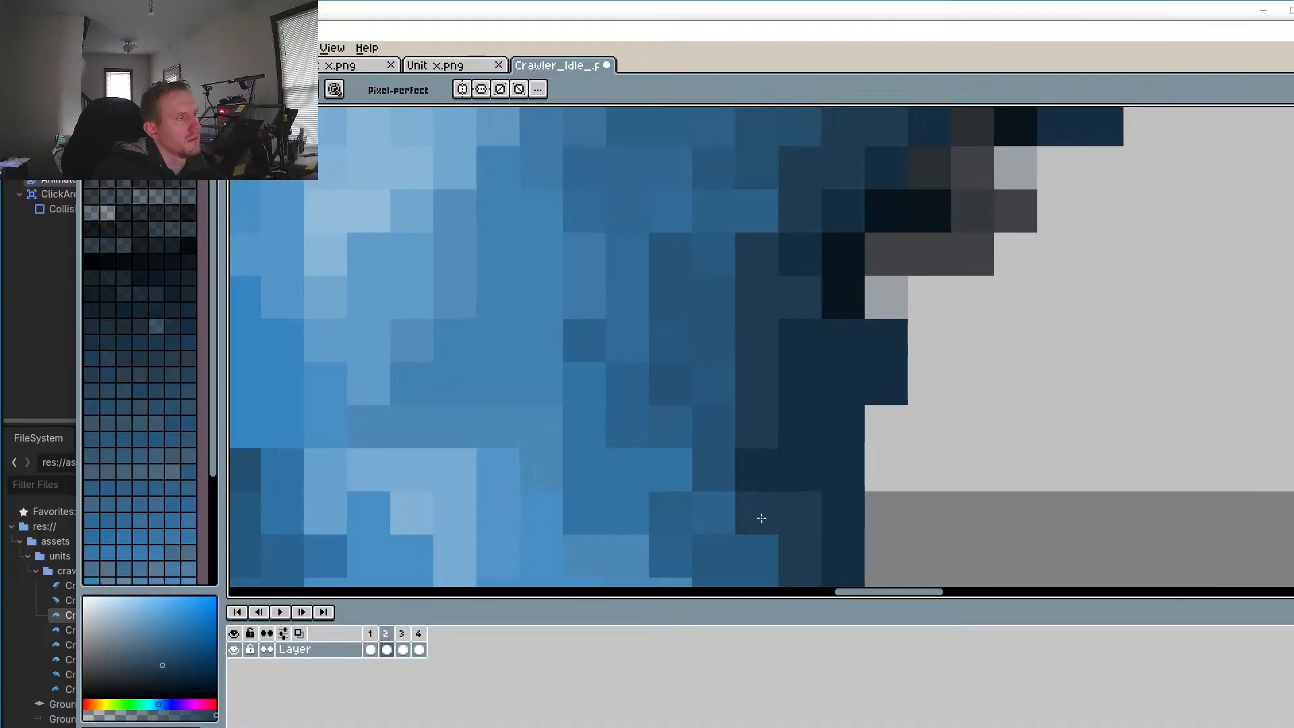
{"action": "scroll", "coordinate": [592, 409], "scroll_direction": "down", "scroll_amount": 3}
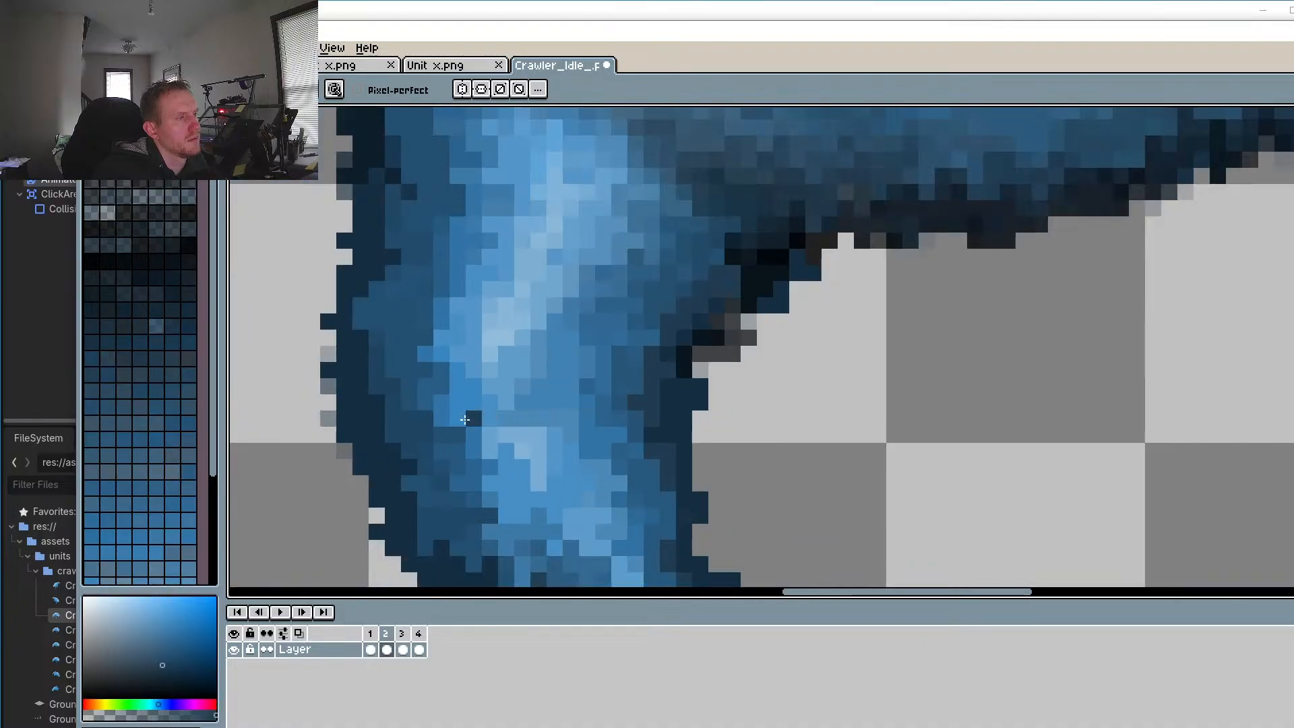
Step: Soften the inner side of the outline along the back edge of the front leg in frame 2
{"action": "left_click_drag", "start_coordinate": [414, 450], "coordinate": [578, 452]}
{"action": "scroll", "coordinate": [519, 327], "scroll_direction": "up", "scroll_amount": 3}
{"action": "left_click_drag", "start_coordinate": [519, 322], "coordinate": [522, 293]}
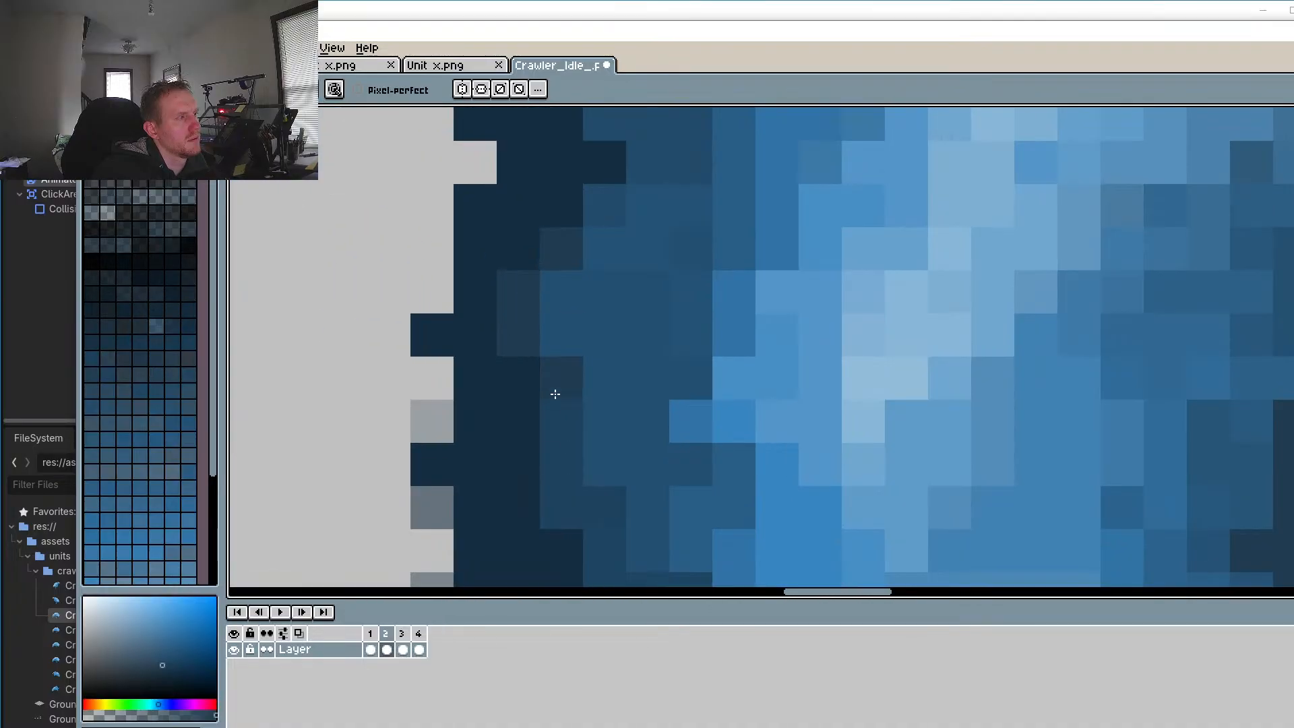
{"action": "scroll", "coordinate": [627, 432], "scroll_direction": "down", "scroll_amount": 3}
{"action": "scroll", "coordinate": [643, 439], "scroll_direction": "up", "scroll_amount": 4}
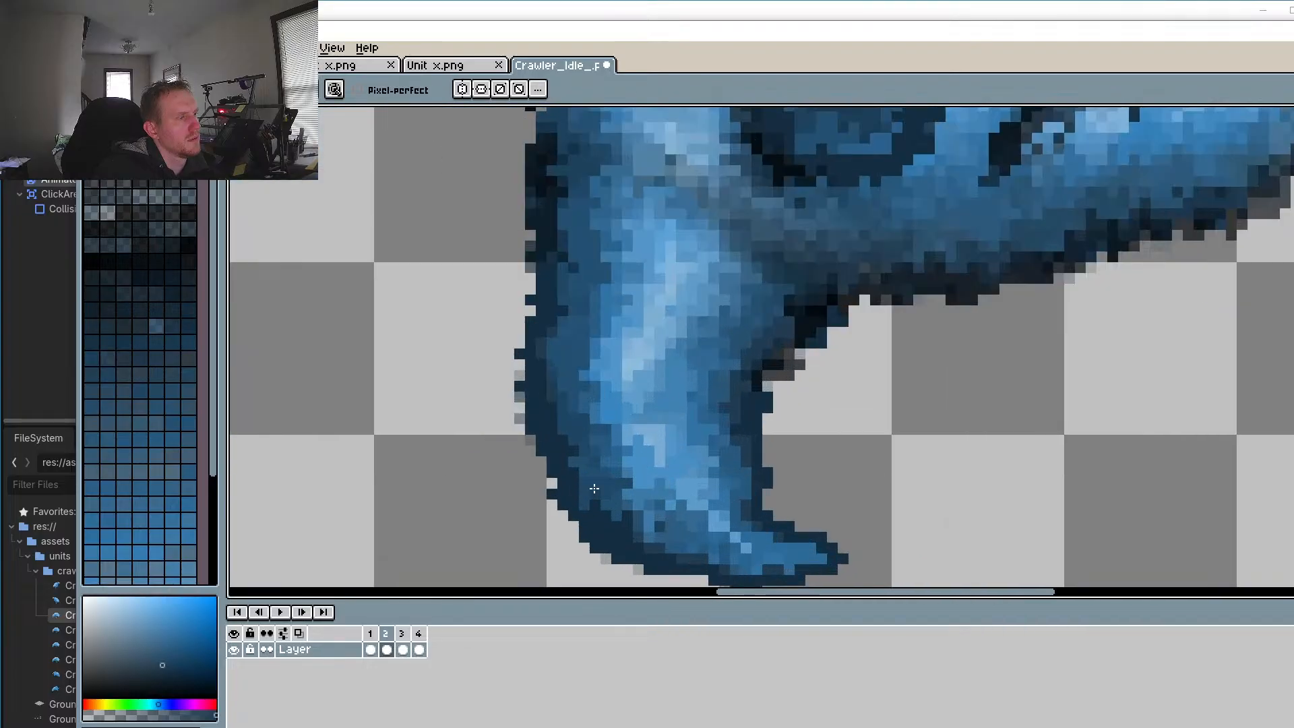
Step: Blend the shadow beside the front leg's highlight in frame 2 with a translucent sampled mid blue
{"action": "key", "text": "o"}
{"action": "left_click", "coordinate": [637, 368]}
{"action": "key", "text": "b"}
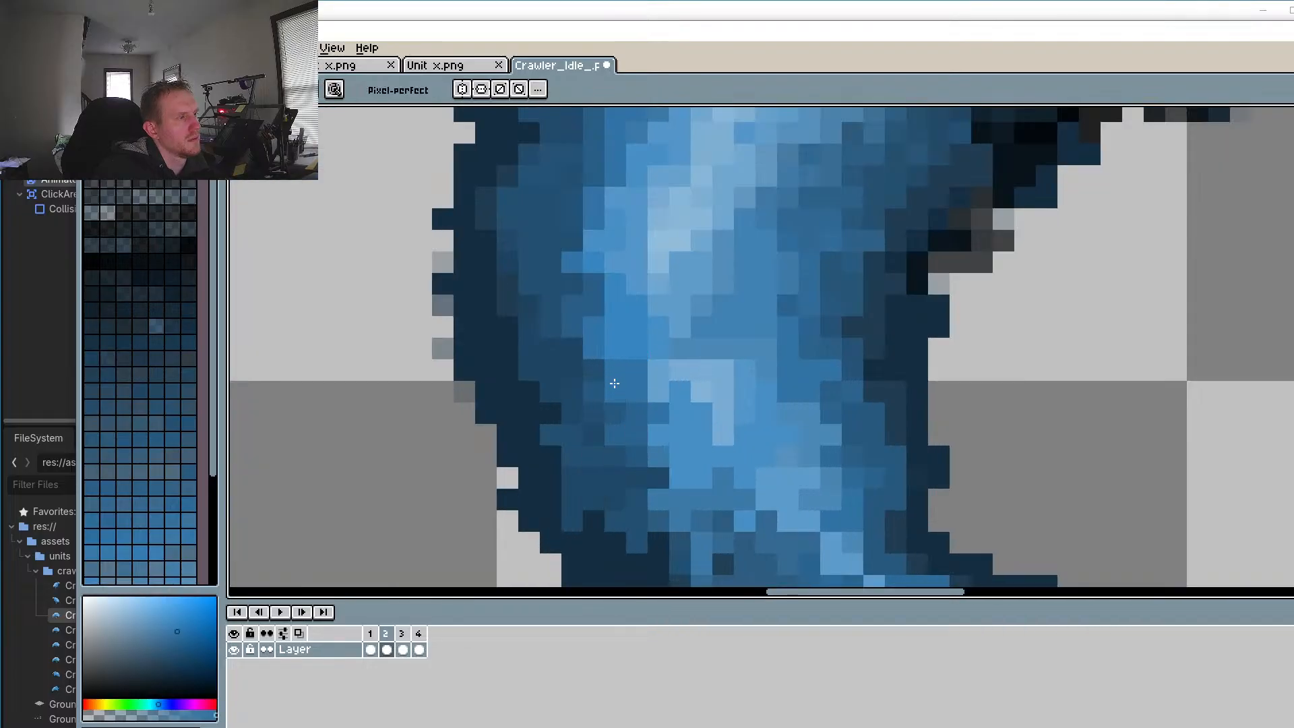
{"action": "left_click_drag", "start_coordinate": [678, 345], "coordinate": [700, 304]}
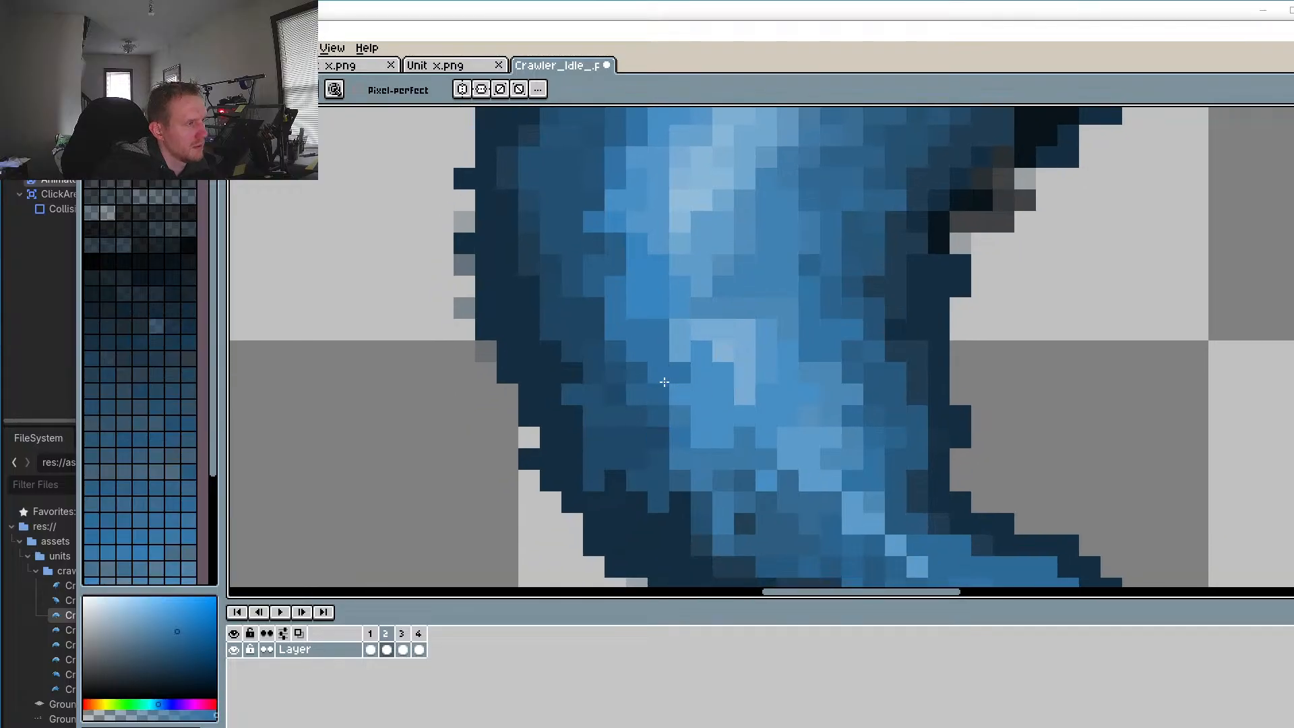
Step: Shade the lower edge and tip of the front foot's claw in frame 2 with a translucent blue sampled from the foot
{"action": "scroll", "coordinate": [658, 375], "scroll_direction": "down", "scroll_amount": 4}
{"action": "scroll", "coordinate": [725, 426], "scroll_direction": "up", "scroll_amount": 3}
{"action": "scroll", "coordinate": [724, 426], "scroll_direction": "up", "scroll_amount": 1}
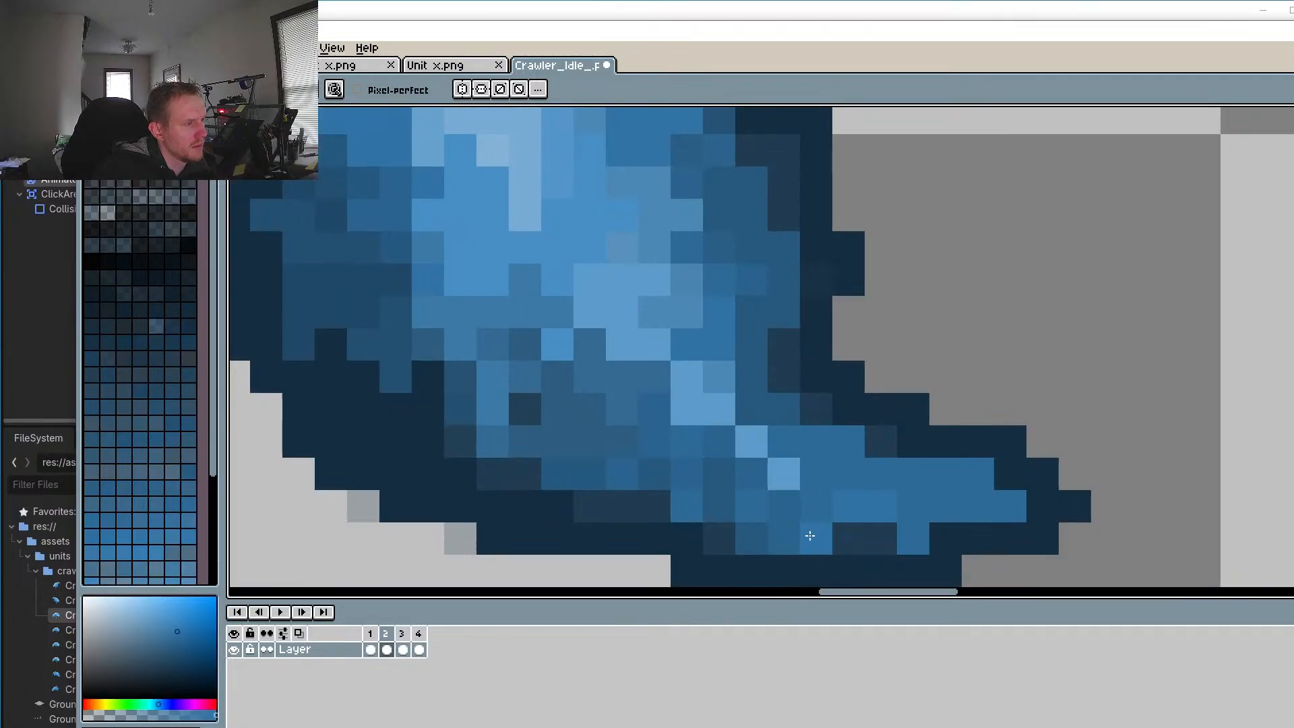
{"action": "key", "text": "o"}
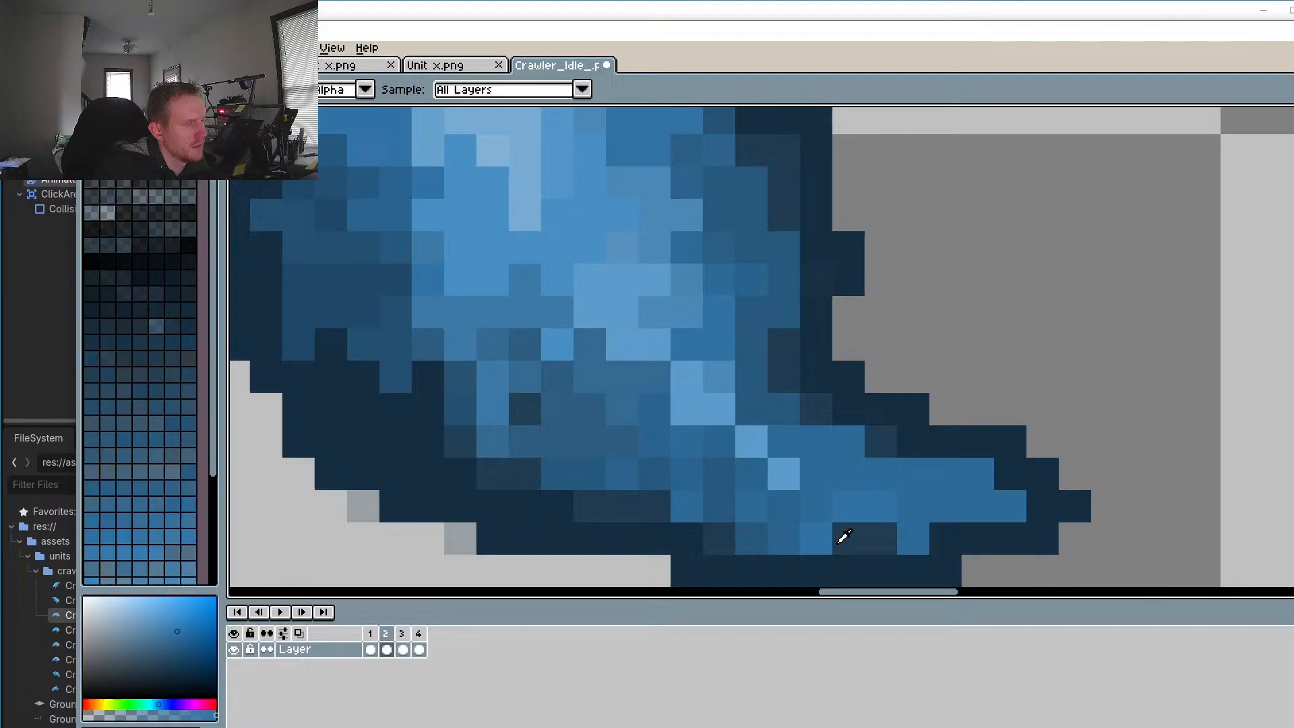
{"action": "left_click", "coordinate": [760, 527]}
{"action": "key", "text": "b"}
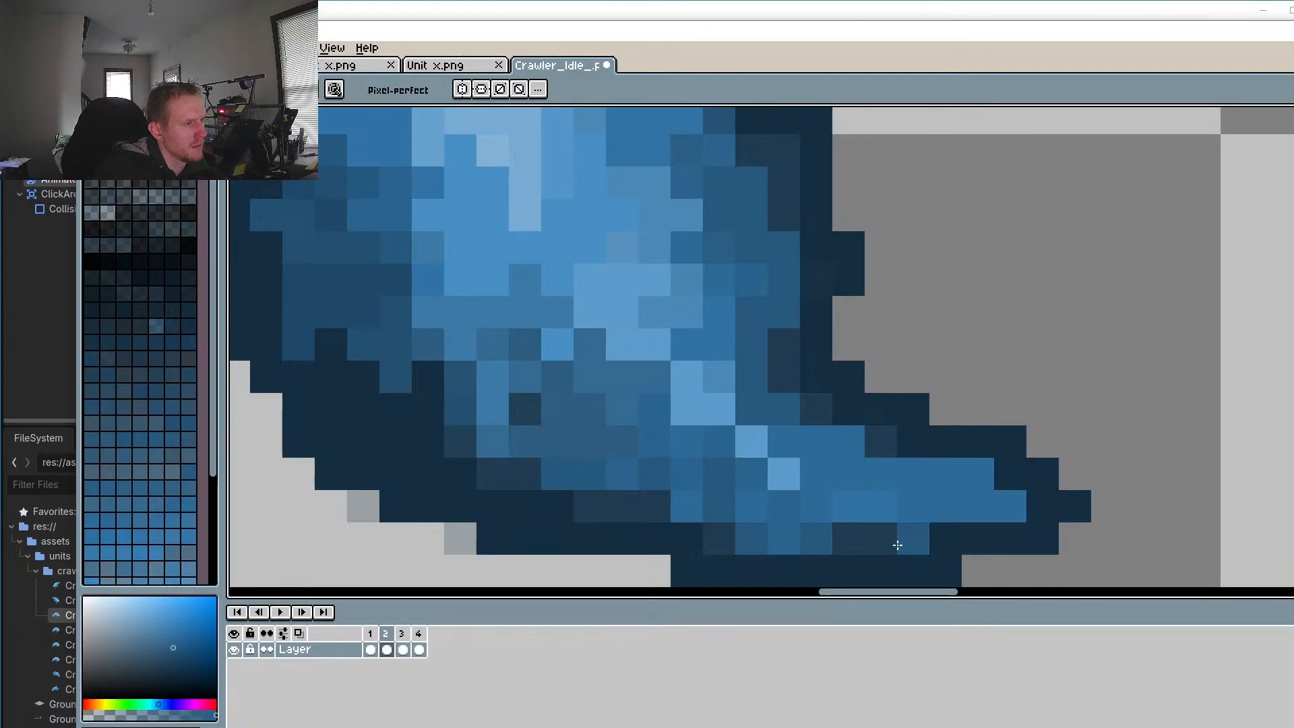
{"action": "left_click", "coordinate": [950, 463]}
{"action": "left_click", "coordinate": [1008, 500]}
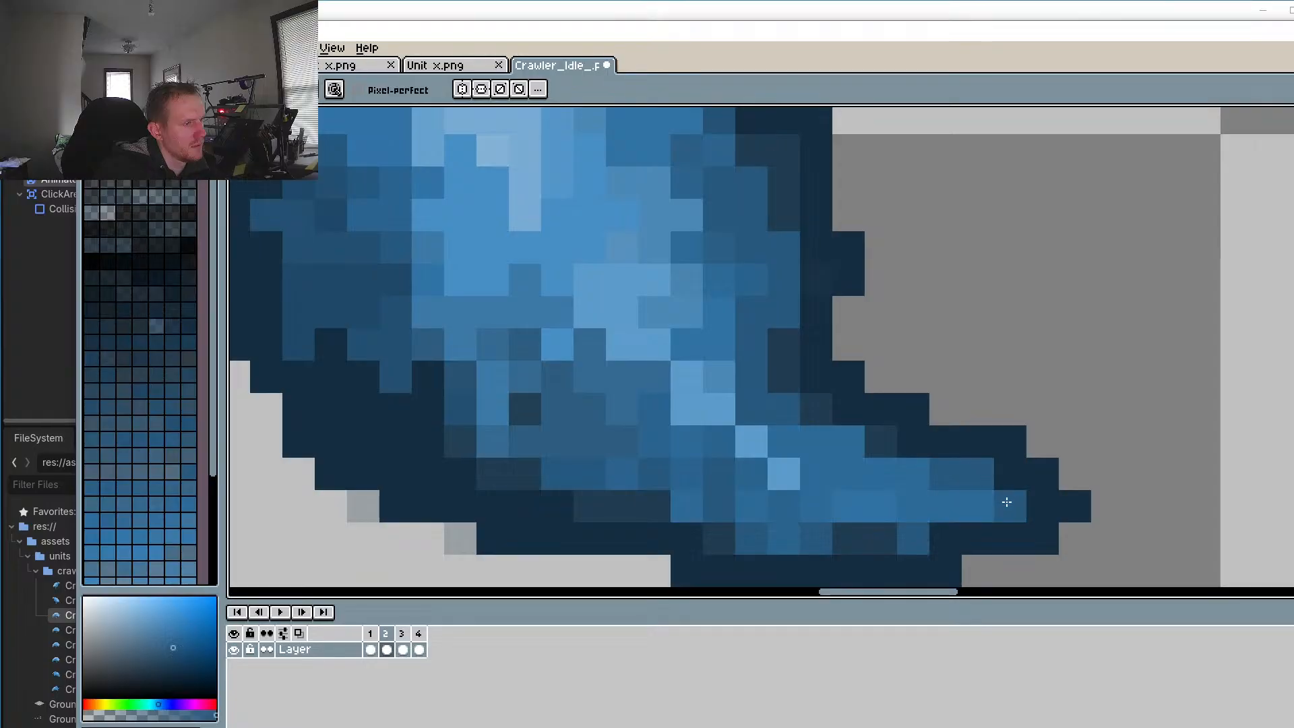
Step: Touch up the upper shading of the front foot's claw in frame 2 and sample the mid blue from the front leg's back side
{"action": "left_click", "coordinate": [919, 464]}
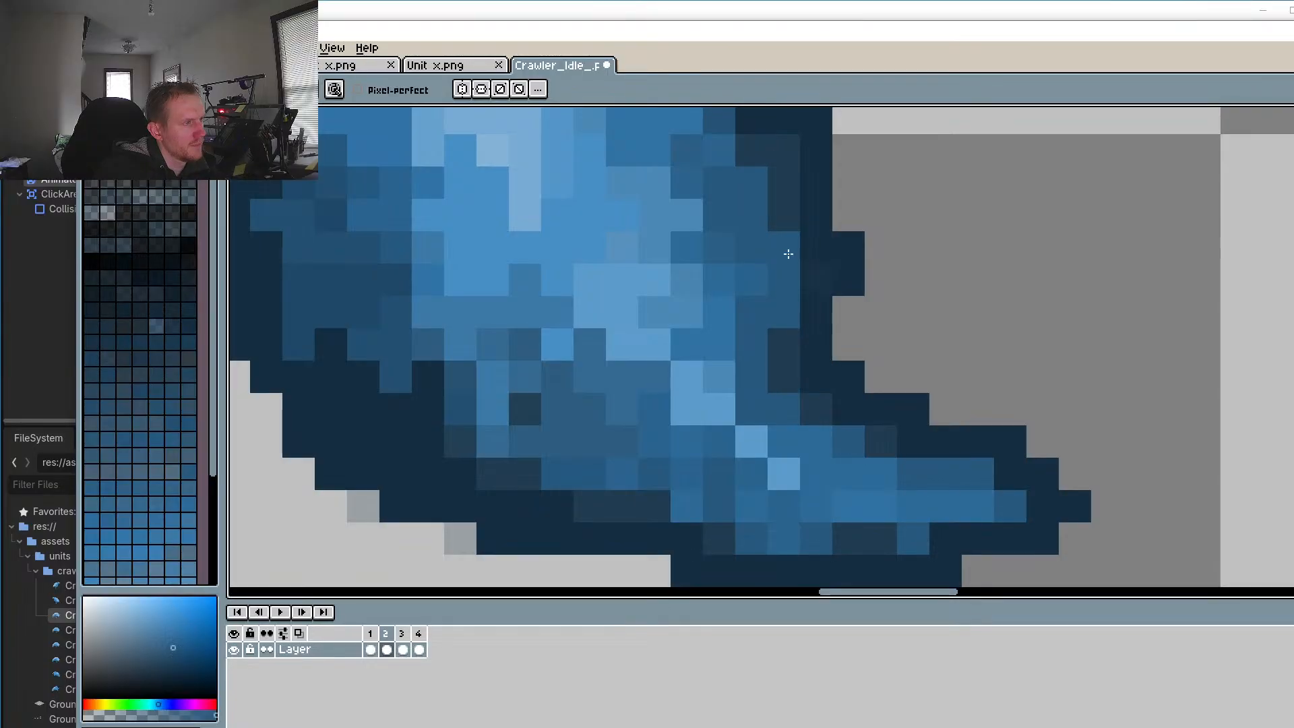
{"action": "left_click", "coordinate": [795, 217], "text": "alt"}
{"action": "scroll", "coordinate": [768, 438], "scroll_direction": "down", "scroll_amount": 1}
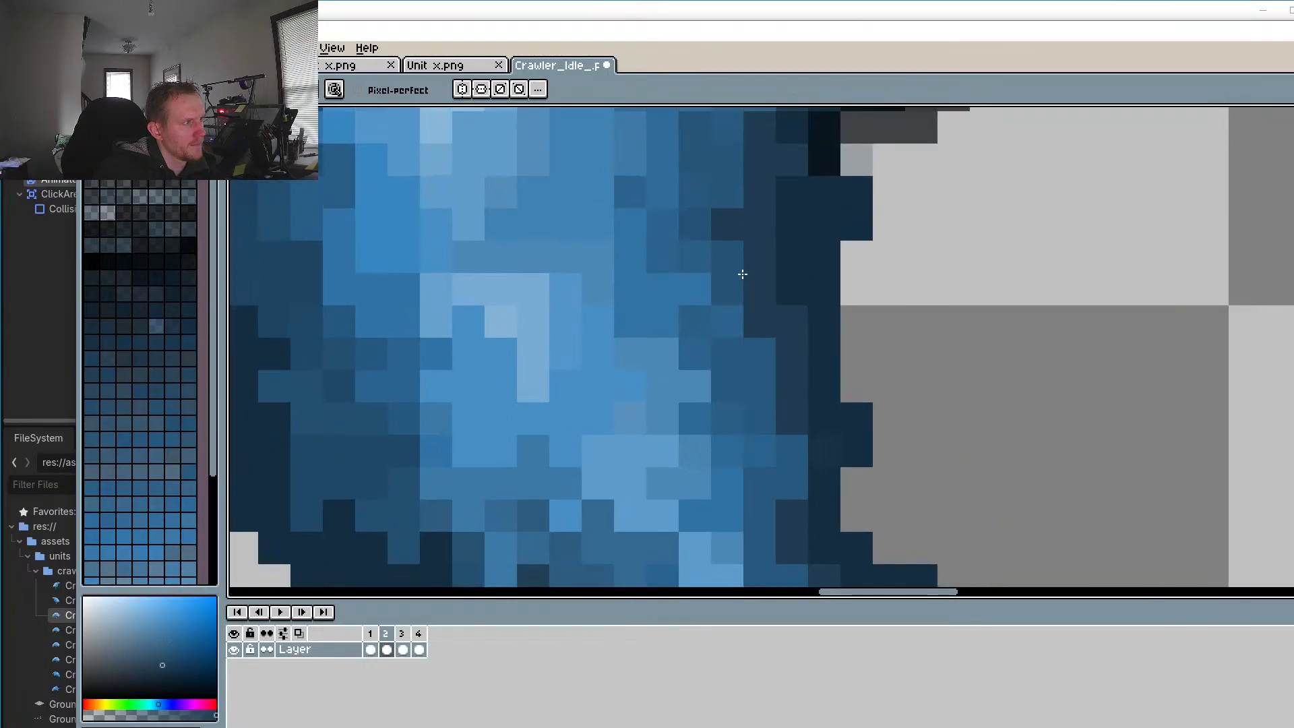
{"action": "scroll", "coordinate": [753, 327], "scroll_direction": "down", "scroll_amount": 2}
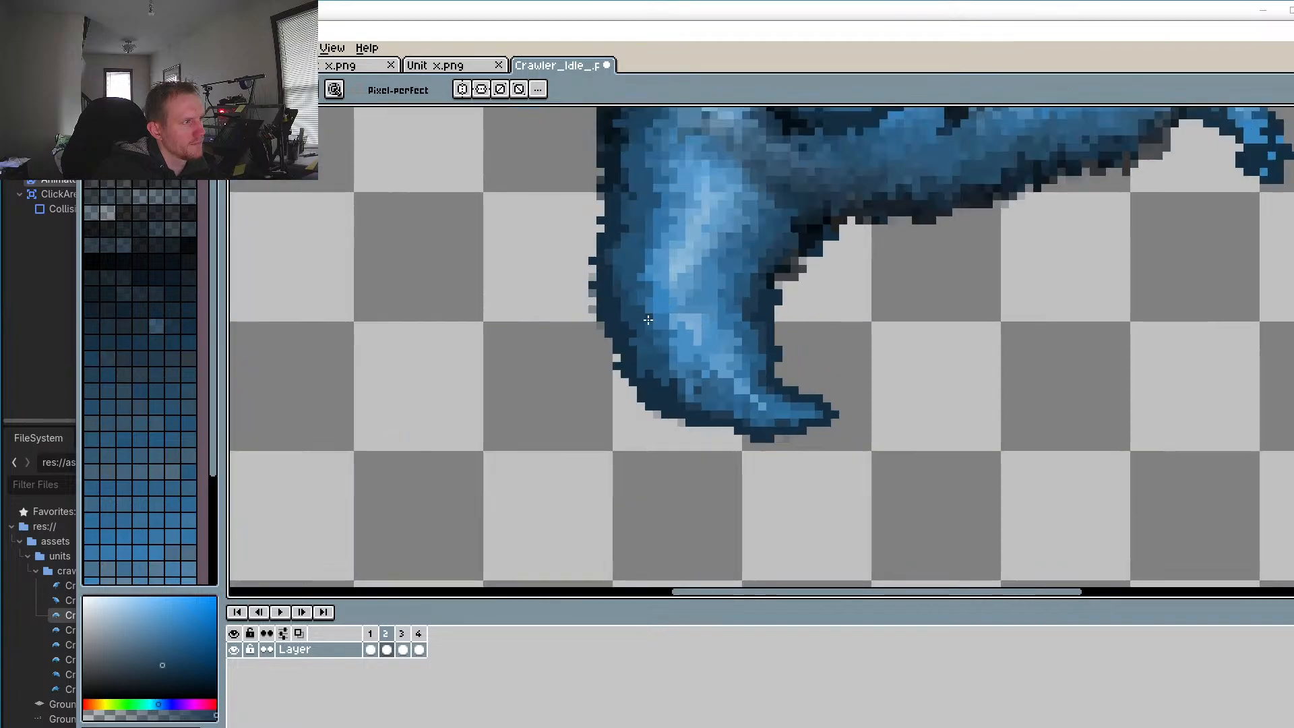
{"action": "scroll", "coordinate": [648, 319], "scroll_direction": "up", "scroll_amount": 3}
{"action": "left_click", "coordinate": [744, 244], "text": "alt"}
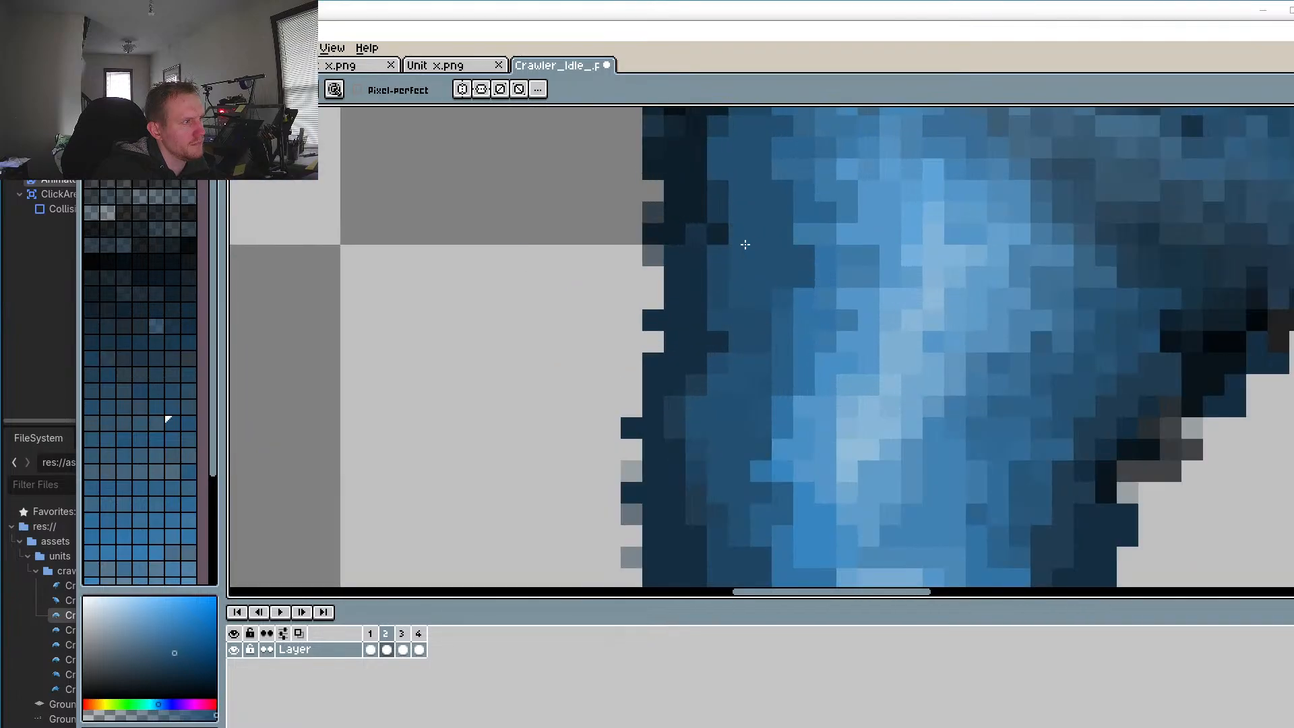
{"action": "scroll", "coordinate": [537, 433], "scroll_direction": "down", "scroll_amount": 3}
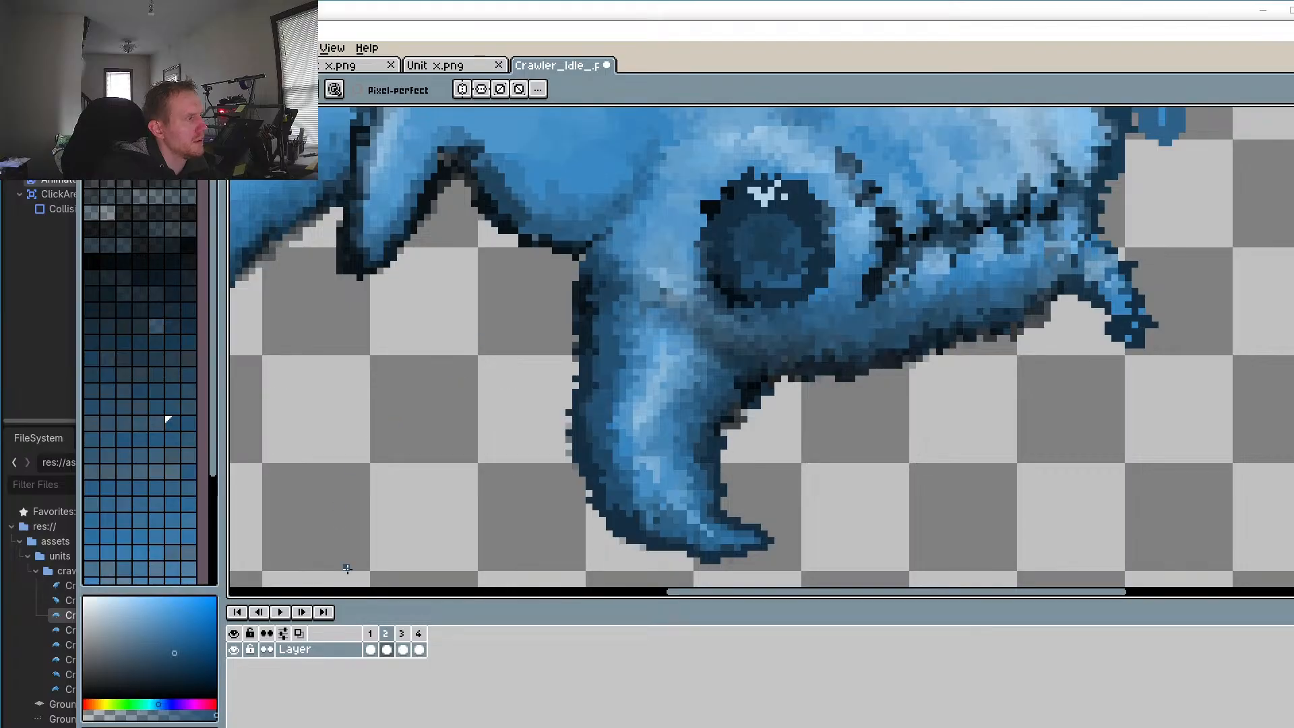
Step: Play the idle animation to review the whole crawler in motion, and stop the playback
{"action": "left_click", "coordinate": [279, 612]}
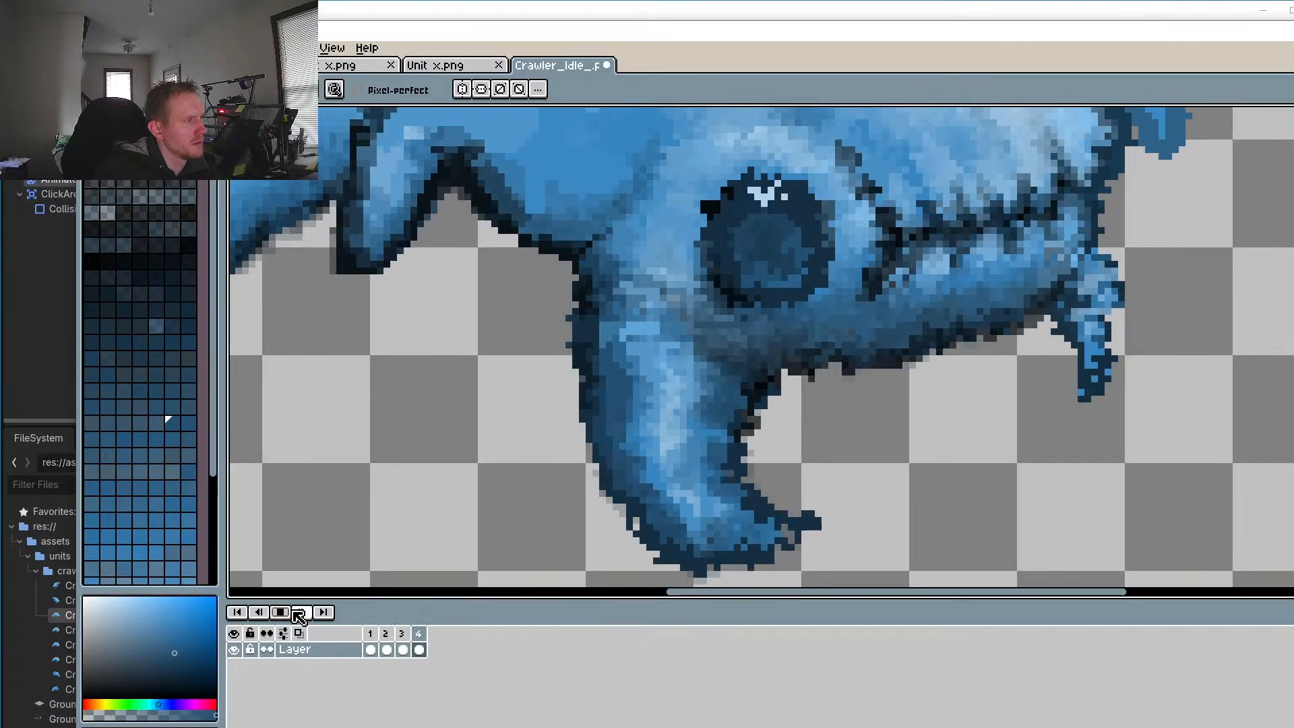
{"action": "scroll", "coordinate": [419, 471], "scroll_direction": "down", "scroll_amount": 3}
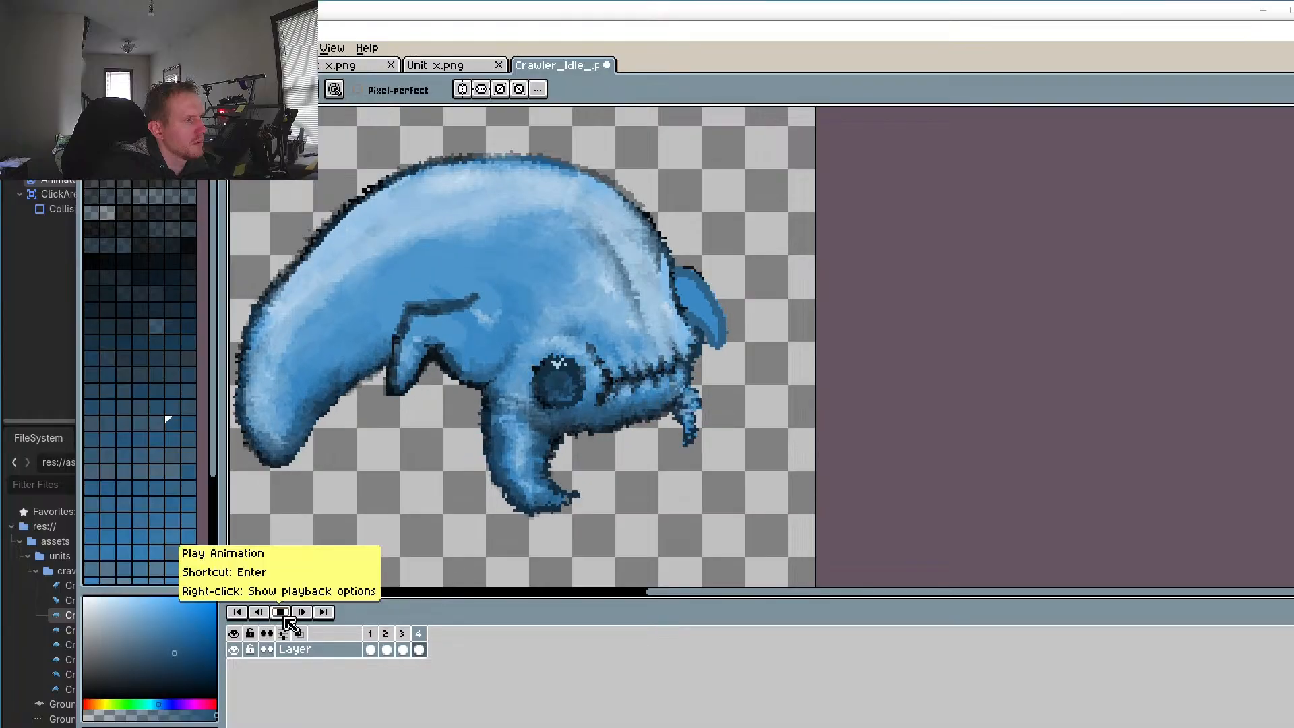
{"action": "left_click", "coordinate": [280, 612]}
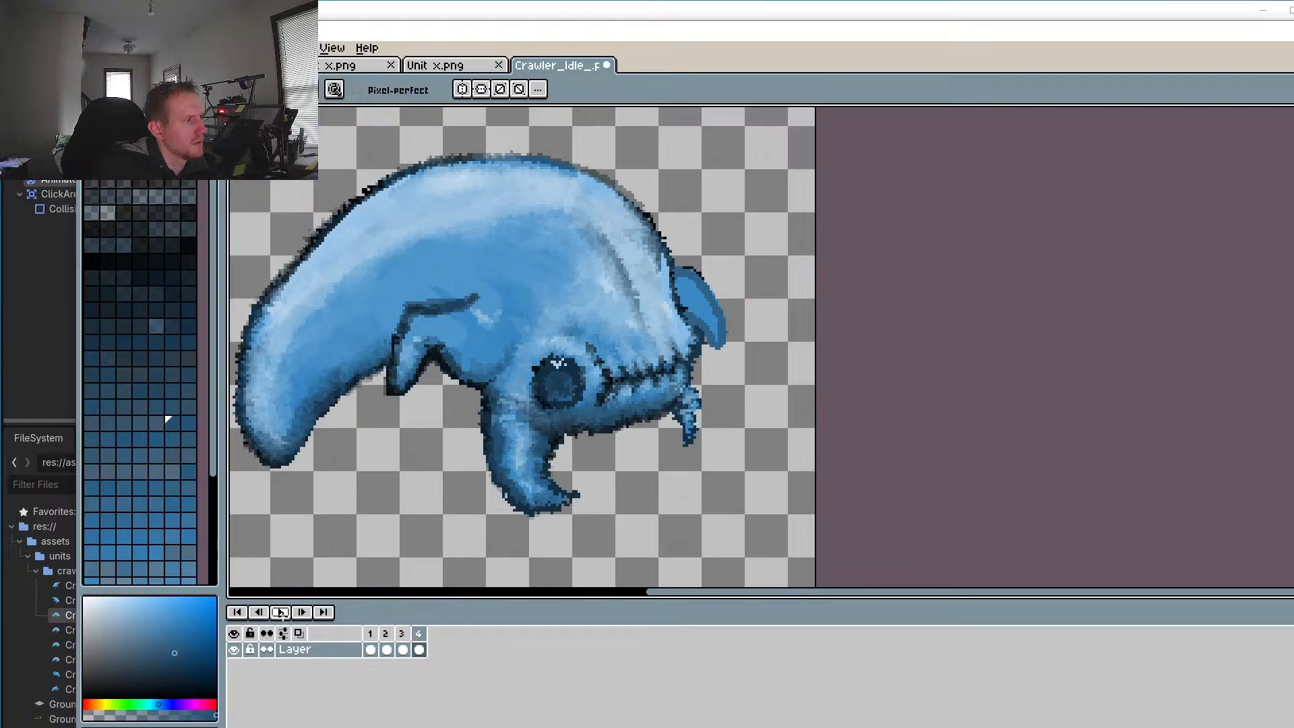
Step: In frame 1, darken the lower outline of the fin behind the head with a translucent dark blue sampled from the head outline
{"action": "left_click", "coordinate": [370, 649]}
{"action": "scroll", "coordinate": [731, 366], "scroll_direction": "up", "scroll_amount": 5}
{"action": "scroll", "coordinate": [731, 366], "scroll_direction": "up", "scroll_amount": 1}
{"action": "key", "text": "i"}
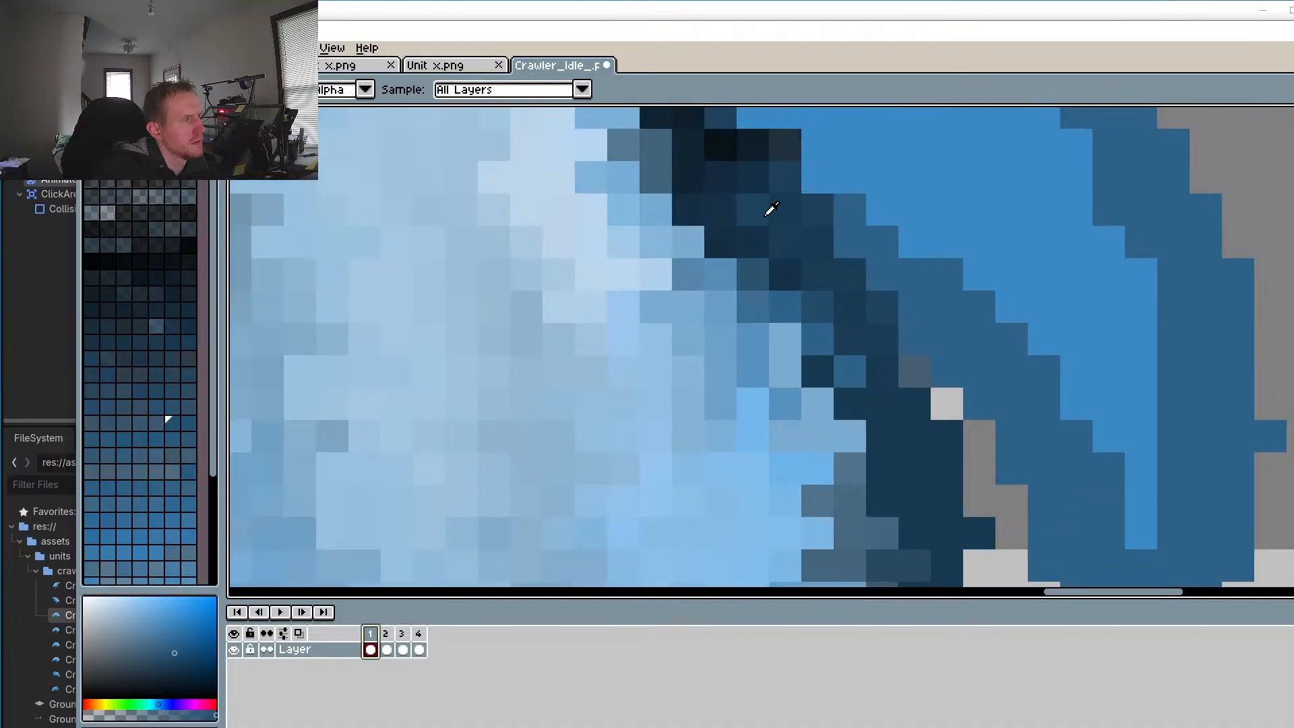
{"action": "left_click", "coordinate": [747, 142]}
{"action": "left_click_drag", "start_coordinate": [882, 324], "coordinate": [778, 270]}
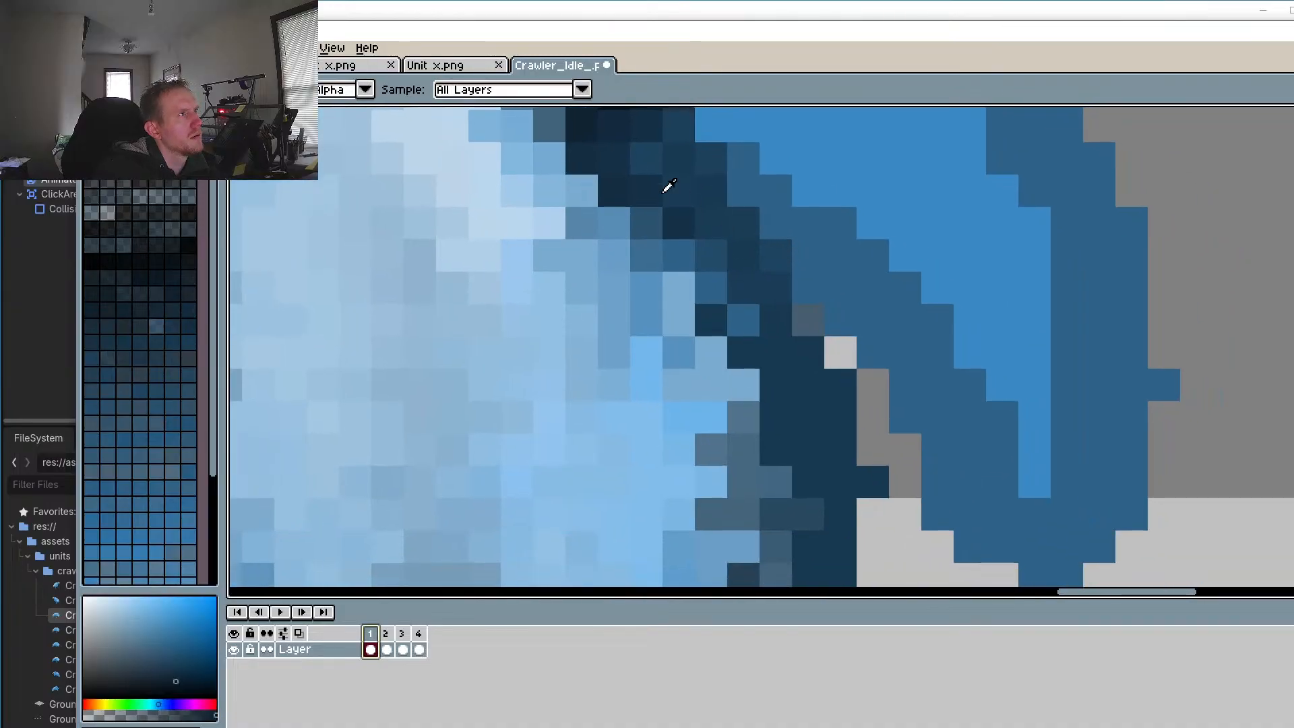
{"action": "left_click_drag", "start_coordinate": [661, 194], "coordinate": [648, 217]}
{"action": "left_click_drag", "start_coordinate": [640, 167], "coordinate": [626, 236]}
{"action": "mouse_move", "coordinate": [748, 382]}
{"action": "left_mouse_down"}
{"action": "mouse_move", "coordinate": [706, 356]}
{"action": "mouse_move", "coordinate": [696, 297]}
{"action": "left_mouse_up"}
{"action": "key", "text": "b"}
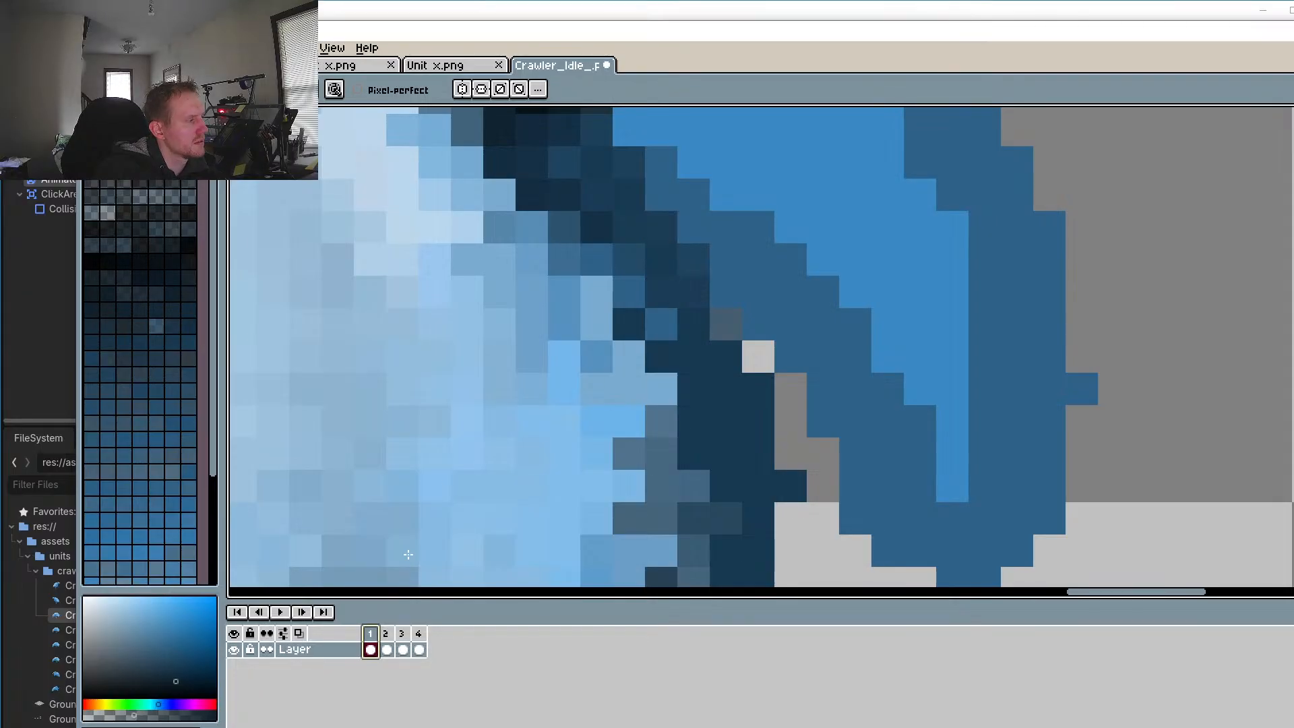
{"action": "mouse_move", "coordinate": [670, 225]}
{"action": "left_mouse_down"}
{"action": "mouse_move", "coordinate": [797, 317]}
{"action": "mouse_move", "coordinate": [778, 293]}
{"action": "mouse_move", "coordinate": [881, 454]}
{"action": "mouse_move", "coordinate": [869, 455]}
{"action": "mouse_move", "coordinate": [1000, 531]}
{"action": "mouse_move", "coordinate": [1002, 438]}
{"action": "left_mouse_up"}
{"action": "scroll", "coordinate": [1002, 403], "scroll_direction": "down", "scroll_amount": 1}
{"action": "scroll", "coordinate": [1002, 403], "scroll_direction": "down", "scroll_amount": 1}
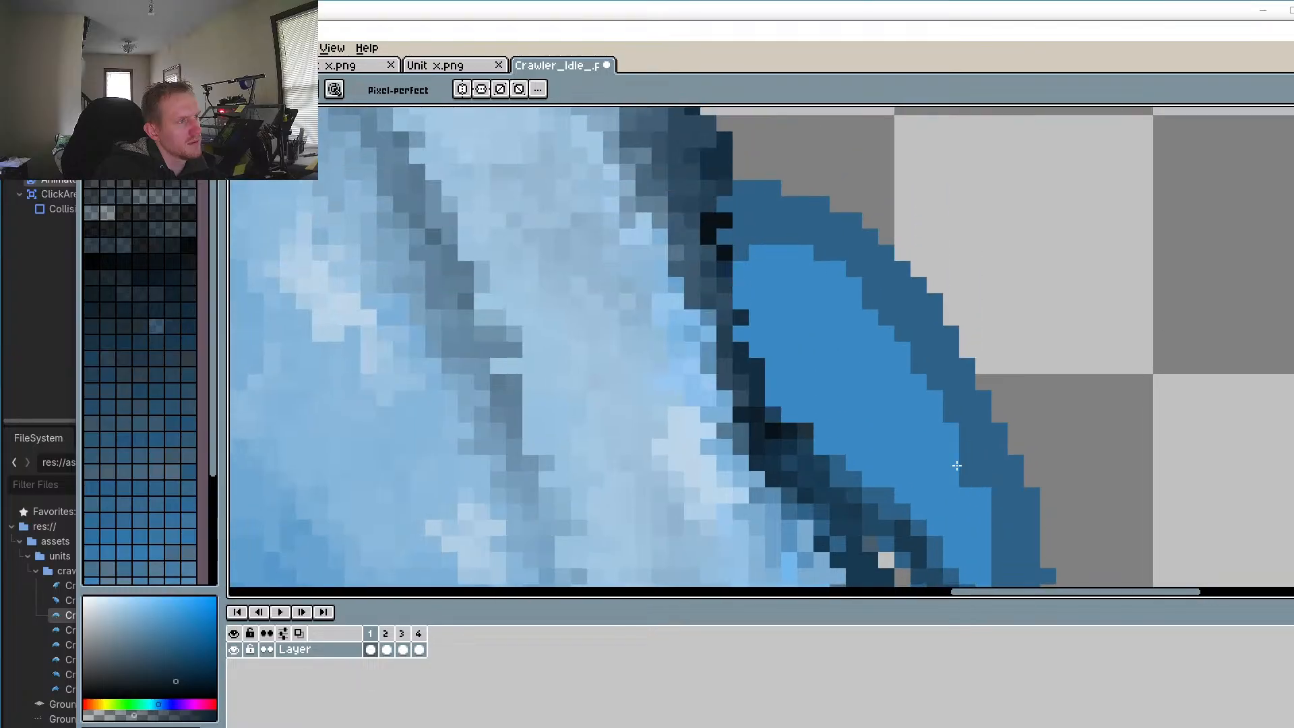
Step: Darken the outer rim of the fin's outline in frame 1 with the same translucent dark blue
{"action": "mouse_move", "coordinate": [735, 189]}
{"action": "left_mouse_down"}
{"action": "mouse_move", "coordinate": [864, 241]}
{"action": "mouse_move", "coordinate": [936, 332]}
{"action": "mouse_move", "coordinate": [851, 198]}
{"action": "mouse_move", "coordinate": [917, 340]}
{"action": "mouse_move", "coordinate": [927, 460]}
{"action": "mouse_move", "coordinate": [914, 332]}
{"action": "mouse_move", "coordinate": [946, 460]}
{"action": "mouse_move", "coordinate": [896, 512]}
{"action": "left_mouse_up"}
{"action": "mouse_move", "coordinate": [760, 378]}
{"action": "left_mouse_down"}
{"action": "mouse_move", "coordinate": [880, 469]}
{"action": "mouse_move", "coordinate": [879, 503]}
{"action": "mouse_move", "coordinate": [854, 437]}
{"action": "mouse_move", "coordinate": [902, 524]}
{"action": "mouse_move", "coordinate": [942, 502]}
{"action": "mouse_move", "coordinate": [946, 471]}
{"action": "left_mouse_up"}
{"action": "scroll", "coordinate": [937, 451], "scroll_direction": "down", "scroll_amount": 2}
{"action": "scroll", "coordinate": [933, 448], "scroll_direction": "down", "scroll_amount": 3}
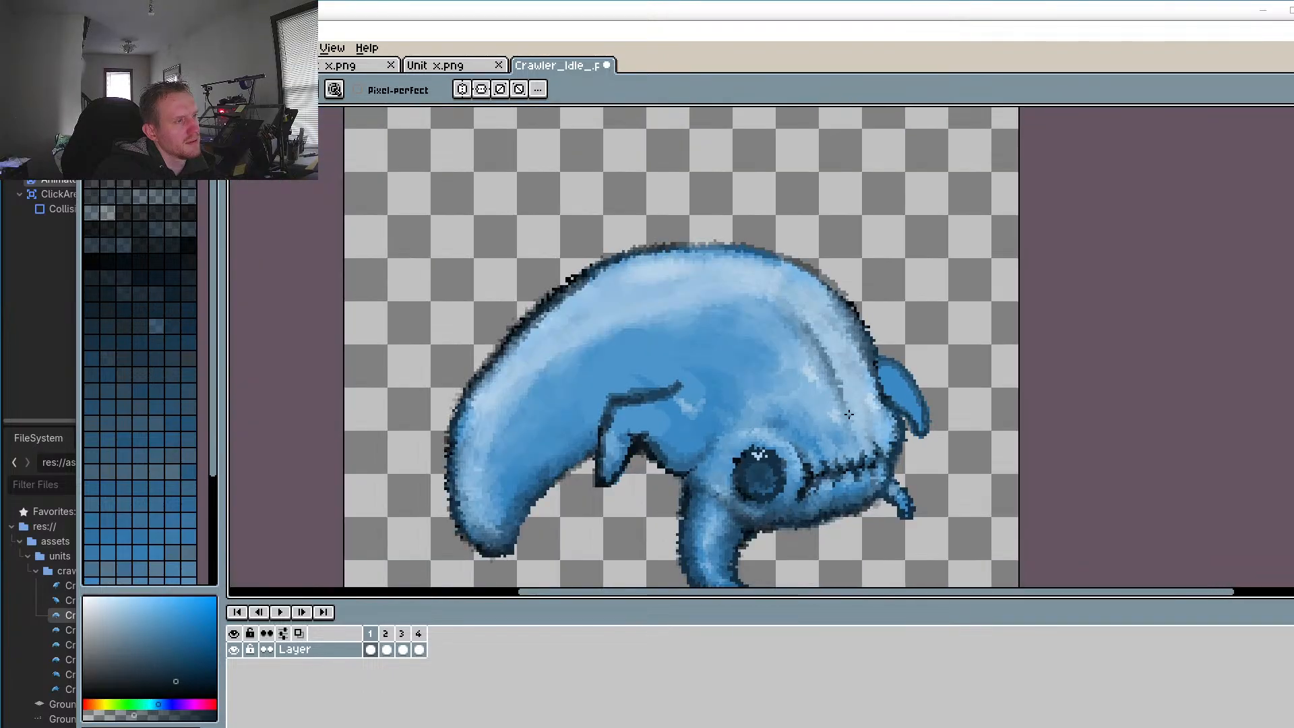
Step: Paint a highlight inside the fin's upper outer edge in frame 1 with a translucent pale blue sampled from the head
{"action": "scroll", "coordinate": [907, 348], "scroll_direction": "up", "scroll_amount": 4}
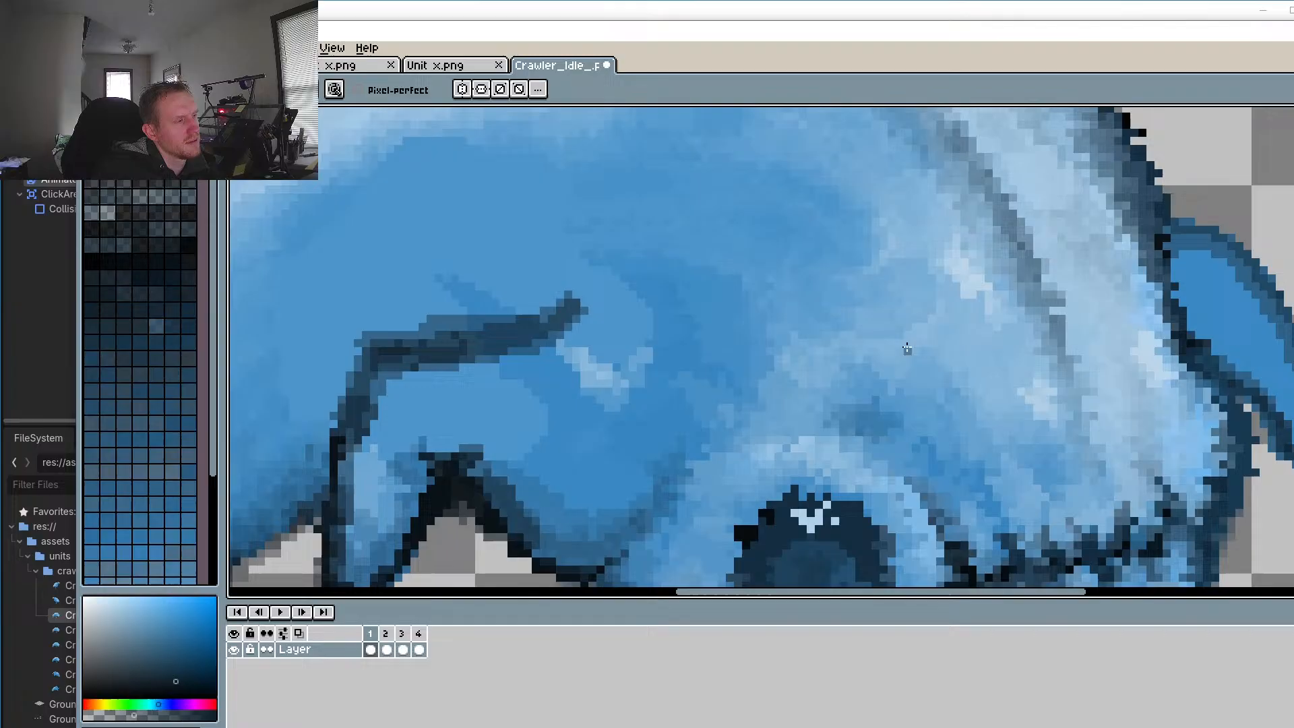
{"action": "left_click", "coordinate": [388, 644]}
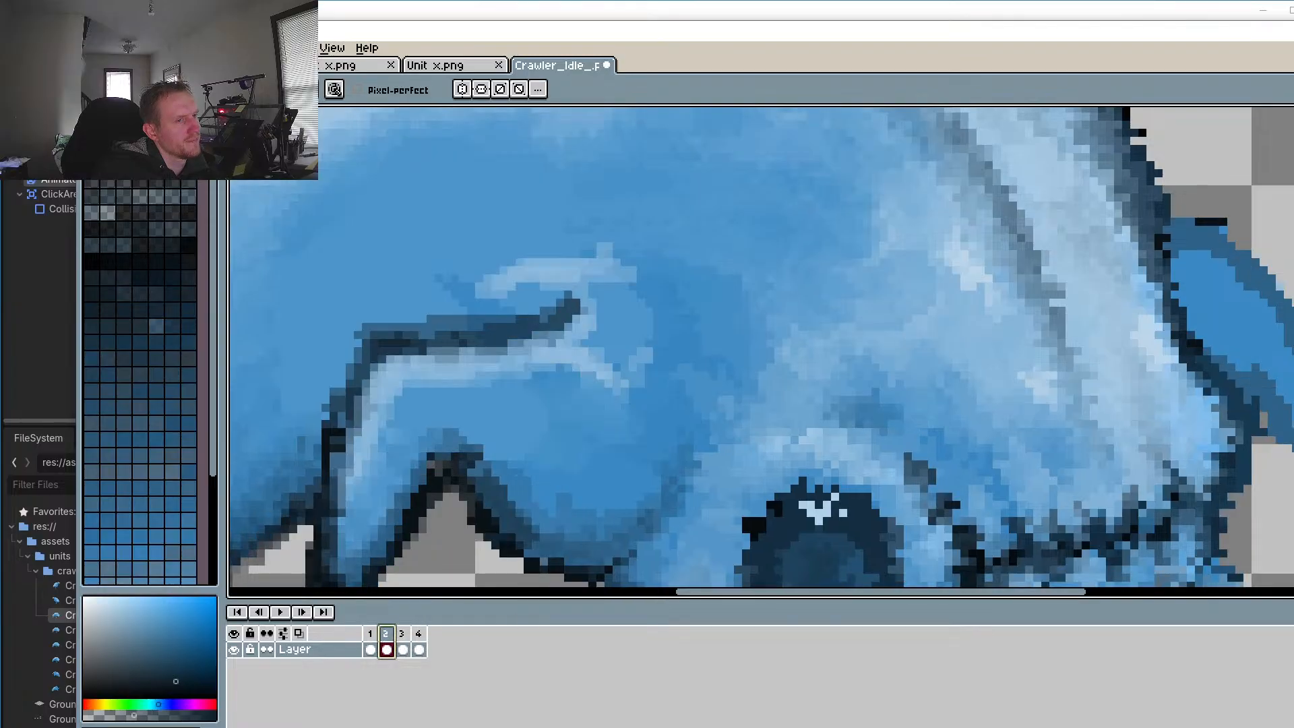
{"action": "left_click", "coordinate": [373, 638]}
{"action": "left_click_drag", "start_coordinate": [1136, 293], "coordinate": [996, 330]}
{"action": "key", "text": "i"}
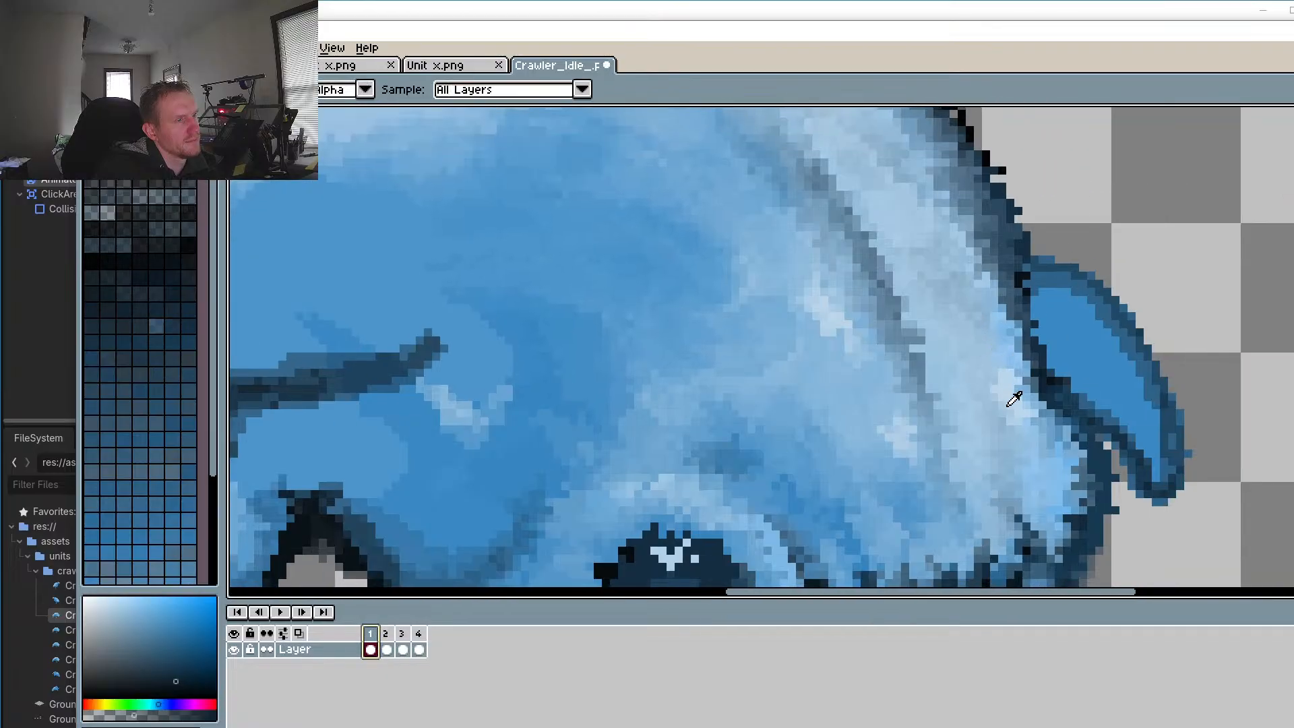
{"action": "scroll", "coordinate": [1007, 400], "scroll_direction": "up", "scroll_amount": 2}
{"action": "left_click", "coordinate": [1011, 349]}
{"action": "scroll", "coordinate": [1123, 319], "scroll_direction": "up", "scroll_amount": 1}
{"action": "left_click_drag", "start_coordinate": [1122, 319], "coordinate": [993, 375]}
{"action": "key", "text": "b"}
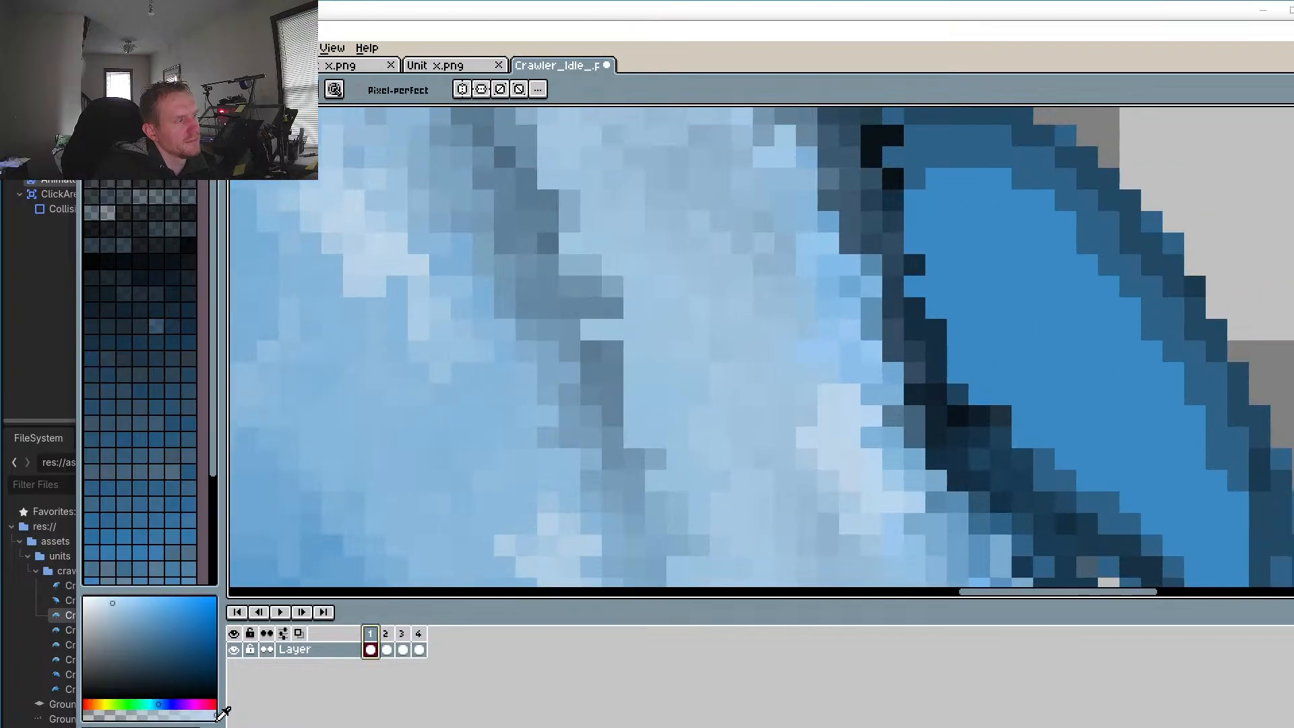
{"action": "mouse_move", "coordinate": [958, 200]}
{"action": "left_mouse_down"}
{"action": "mouse_move", "coordinate": [915, 200]}
{"action": "mouse_move", "coordinate": [960, 176]}
{"action": "mouse_move", "coordinate": [894, 178]}
{"action": "left_mouse_up"}
{"action": "mouse_move", "coordinate": [990, 152]}
{"action": "left_mouse_down"}
{"action": "mouse_move", "coordinate": [1021, 177]}
{"action": "mouse_move", "coordinate": [935, 157]}
{"action": "mouse_move", "coordinate": [1020, 177]}
{"action": "left_mouse_up"}
{"action": "mouse_move", "coordinate": [1002, 138]}
{"action": "left_mouse_down"}
{"action": "mouse_move", "coordinate": [956, 139]}
{"action": "mouse_move", "coordinate": [935, 156]}
{"action": "left_mouse_up"}
{"action": "mouse_move", "coordinate": [936, 177]}
{"action": "left_mouse_down"}
{"action": "mouse_move", "coordinate": [999, 180]}
{"action": "mouse_move", "coordinate": [959, 163]}
{"action": "mouse_move", "coordinate": [974, 177]}
{"action": "mouse_move", "coordinate": [969, 158]}
{"action": "mouse_move", "coordinate": [958, 193]}
{"action": "mouse_move", "coordinate": [931, 189]}
{"action": "mouse_move", "coordinate": [918, 223]}
{"action": "mouse_move", "coordinate": [924, 184]}
{"action": "mouse_move", "coordinate": [954, 166]}
{"action": "mouse_move", "coordinate": [1004, 188]}
{"action": "mouse_move", "coordinate": [998, 161]}
{"action": "mouse_move", "coordinate": [1073, 211]}
{"action": "mouse_move", "coordinate": [1064, 203]}
{"action": "mouse_move", "coordinate": [1108, 266]}
{"action": "left_mouse_up"}
{"action": "mouse_move", "coordinate": [1050, 192]}
{"action": "left_mouse_down"}
{"action": "mouse_move", "coordinate": [1144, 288]}
{"action": "mouse_move", "coordinate": [1196, 384]}
{"action": "mouse_move", "coordinate": [1131, 281]}
{"action": "mouse_move", "coordinate": [1233, 441]}
{"action": "left_mouse_up"}
{"action": "scroll", "coordinate": [826, 403], "scroll_direction": "down", "scroll_amount": 5}
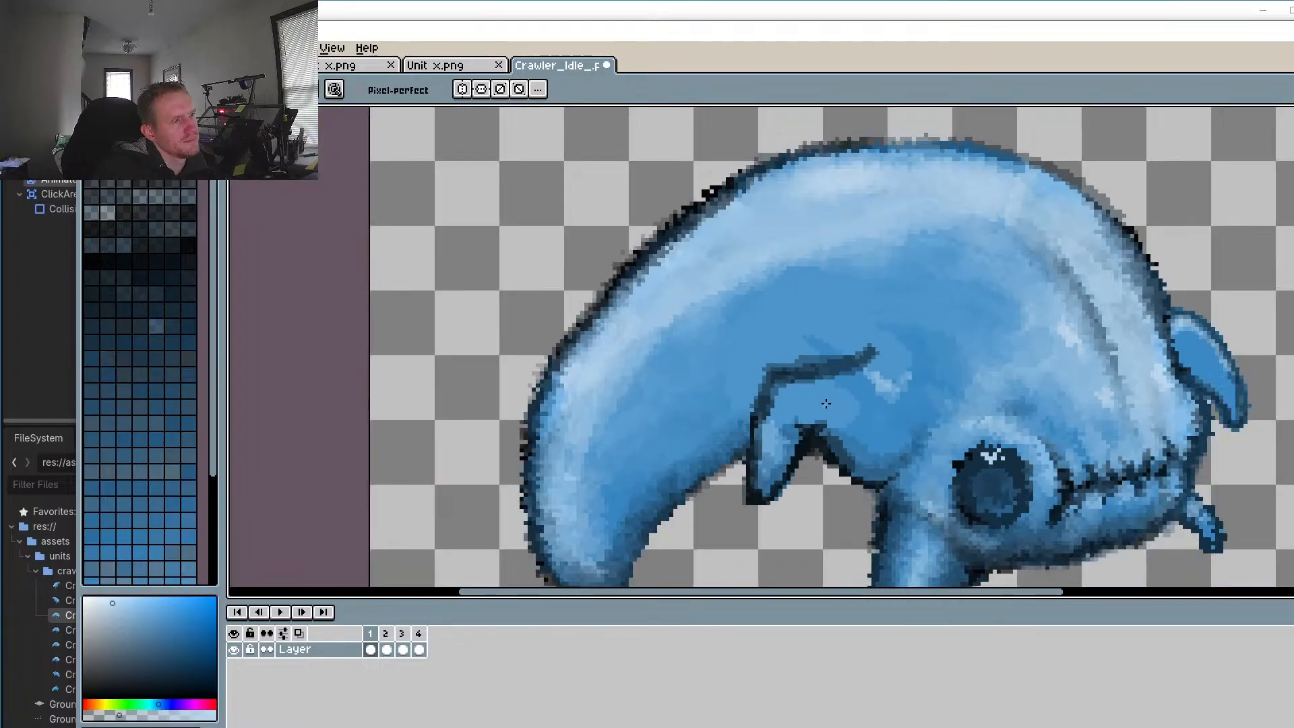
Step: Add a translucent pale blue highlight inside the side arm's upper outline in frame 1 and compare it with frame 2
{"action": "scroll", "coordinate": [826, 403], "scroll_direction": "up", "scroll_amount": 3}
{"action": "mouse_move", "coordinate": [748, 359]}
{"action": "left_mouse_down"}
{"action": "mouse_move", "coordinate": [697, 320]}
{"action": "mouse_move", "coordinate": [658, 332]}
{"action": "mouse_move", "coordinate": [668, 305]}
{"action": "mouse_move", "coordinate": [601, 333]}
{"action": "mouse_move", "coordinate": [644, 322]}
{"action": "mouse_move", "coordinate": [649, 346]}
{"action": "mouse_move", "coordinate": [713, 317]}
{"action": "mouse_move", "coordinate": [767, 329]}
{"action": "mouse_move", "coordinate": [937, 297]}
{"action": "mouse_move", "coordinate": [948, 268]}
{"action": "mouse_move", "coordinate": [681, 338]}
{"action": "mouse_move", "coordinate": [940, 308]}
{"action": "mouse_move", "coordinate": [1012, 253]}
{"action": "mouse_move", "coordinate": [825, 321]}
{"action": "mouse_move", "coordinate": [681, 346]}
{"action": "mouse_move", "coordinate": [619, 410]}
{"action": "mouse_move", "coordinate": [651, 327]}
{"action": "mouse_move", "coordinate": [585, 499]}
{"action": "mouse_move", "coordinate": [618, 352]}
{"action": "mouse_move", "coordinate": [564, 495]}
{"action": "left_mouse_up"}
{"action": "mouse_move", "coordinate": [625, 314]}
{"action": "left_mouse_down"}
{"action": "mouse_move", "coordinate": [576, 505]}
{"action": "mouse_move", "coordinate": [590, 464]}
{"action": "left_mouse_up"}
{"action": "scroll", "coordinate": [629, 422], "scroll_direction": "down", "scroll_amount": 5}
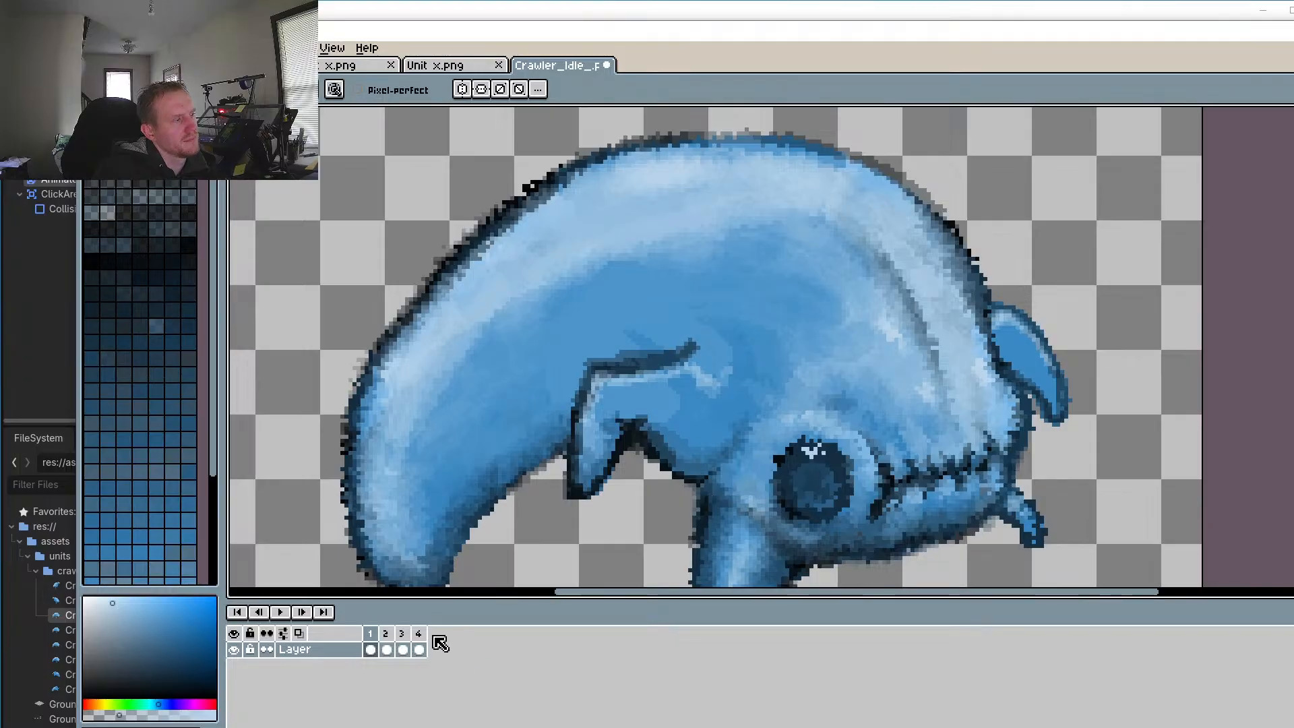
{"action": "left_click", "coordinate": [391, 636]}
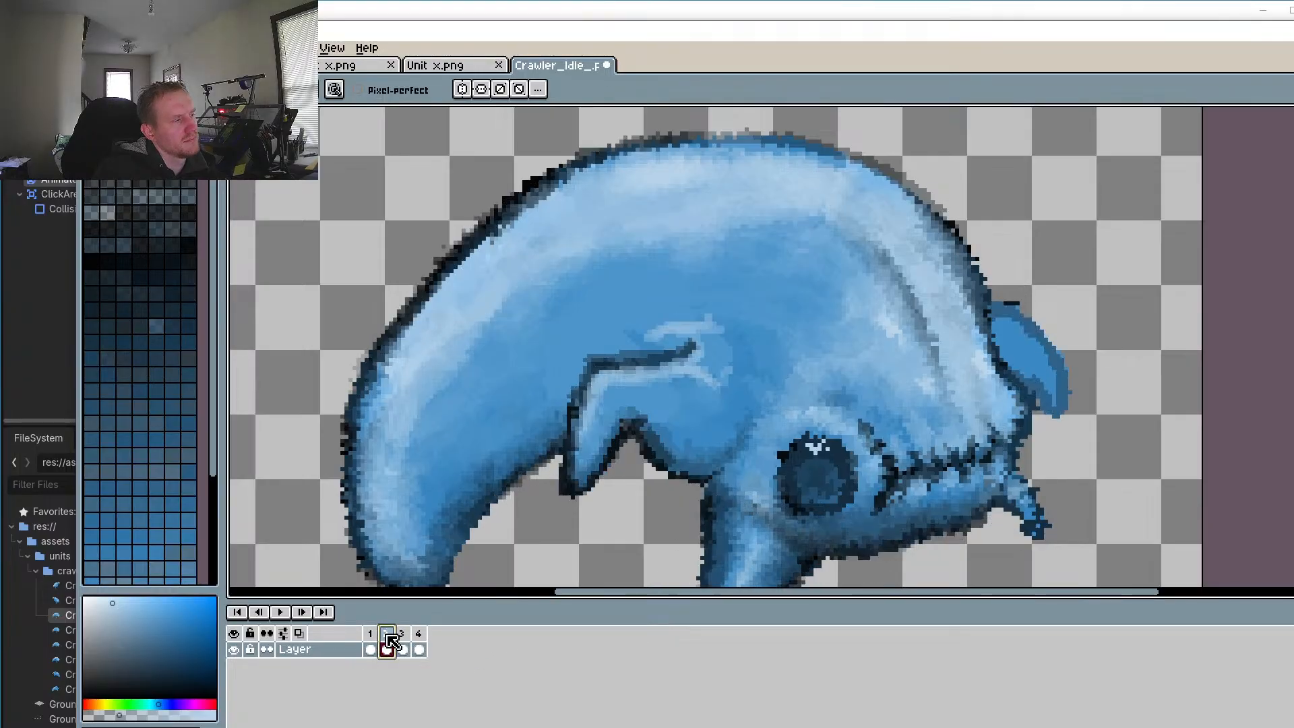
{"action": "left_click", "coordinate": [370, 640]}
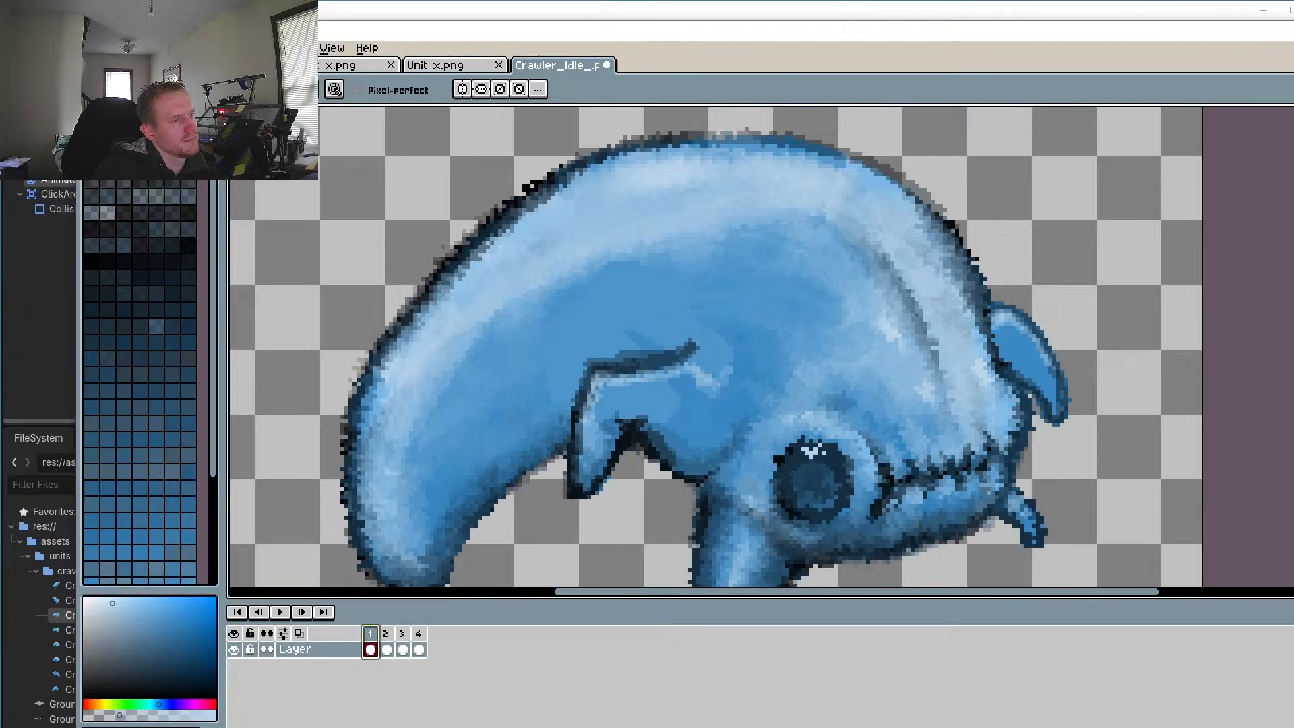
Step: Shade the lower inner side of the fin in frame 1 with a translucent medium-dark blue sampled from the fin
{"action": "left_click_drag", "start_coordinate": [1089, 430], "coordinate": [950, 435]}
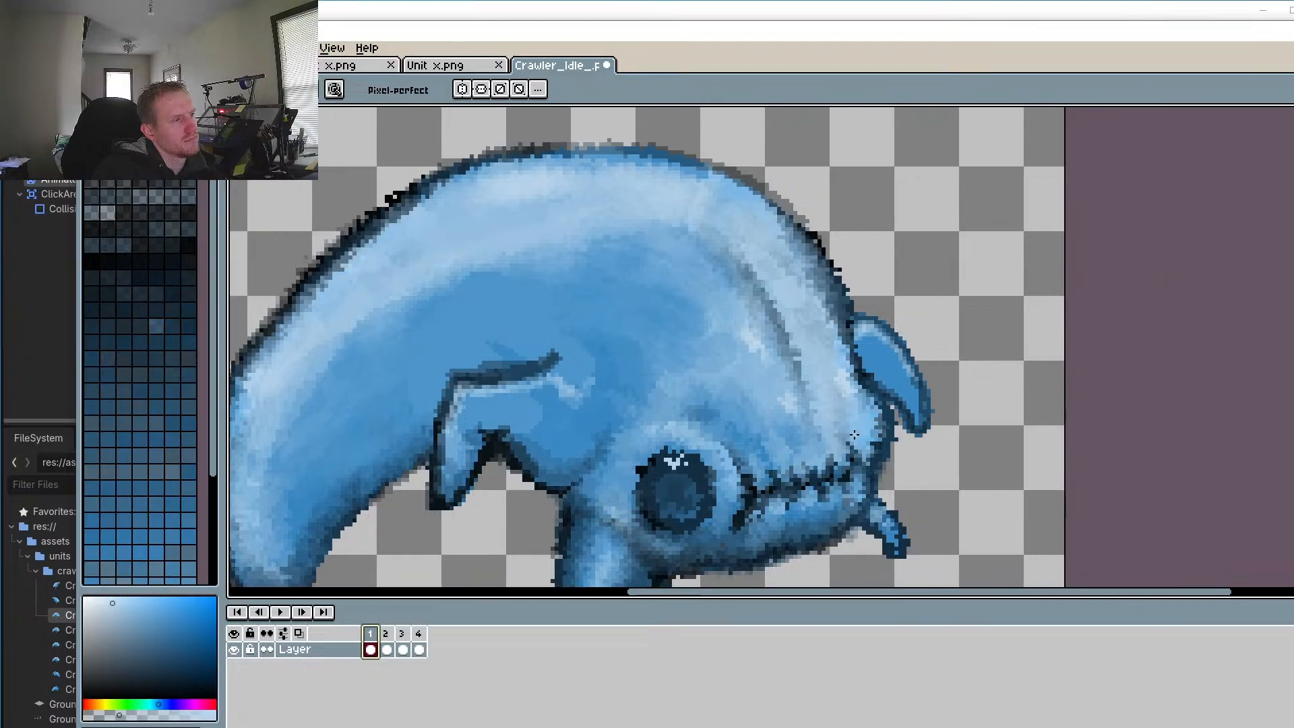
{"action": "scroll", "coordinate": [854, 435], "scroll_direction": "up", "scroll_amount": 2}
{"action": "left_click", "coordinate": [852, 225], "text": "alt"}
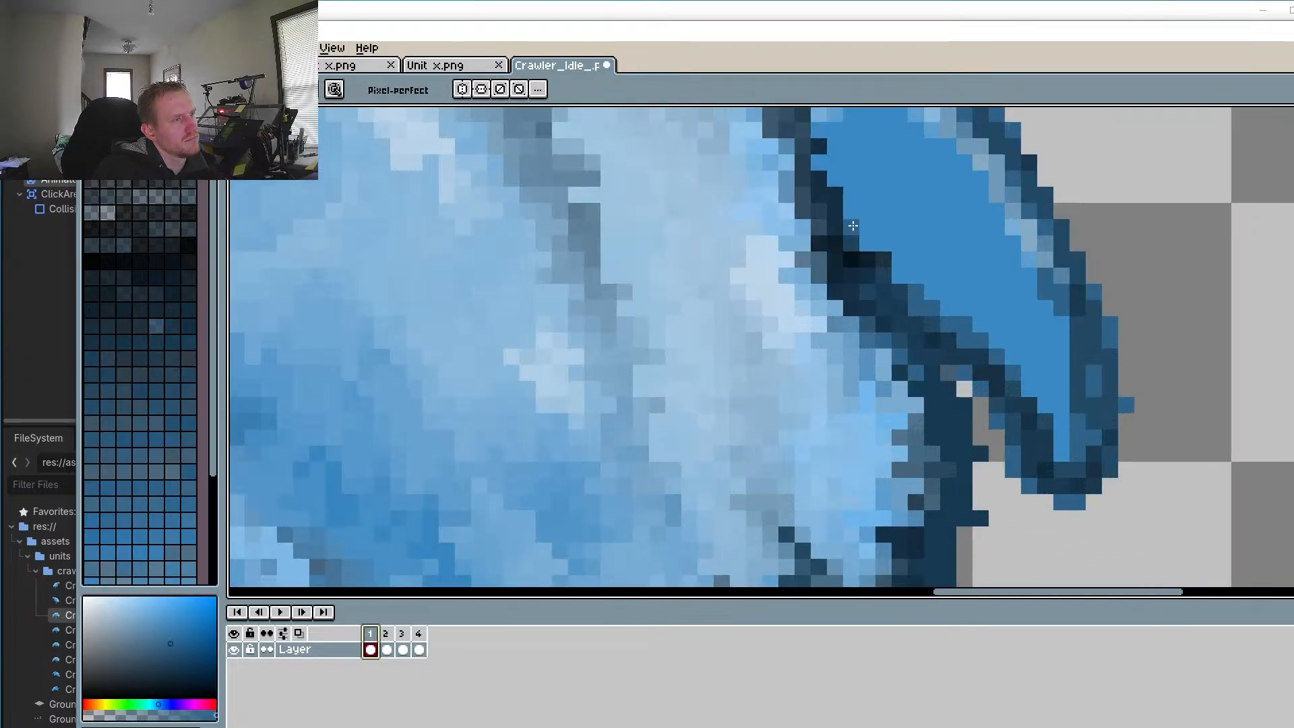
{"action": "left_click", "coordinate": [867, 239]}
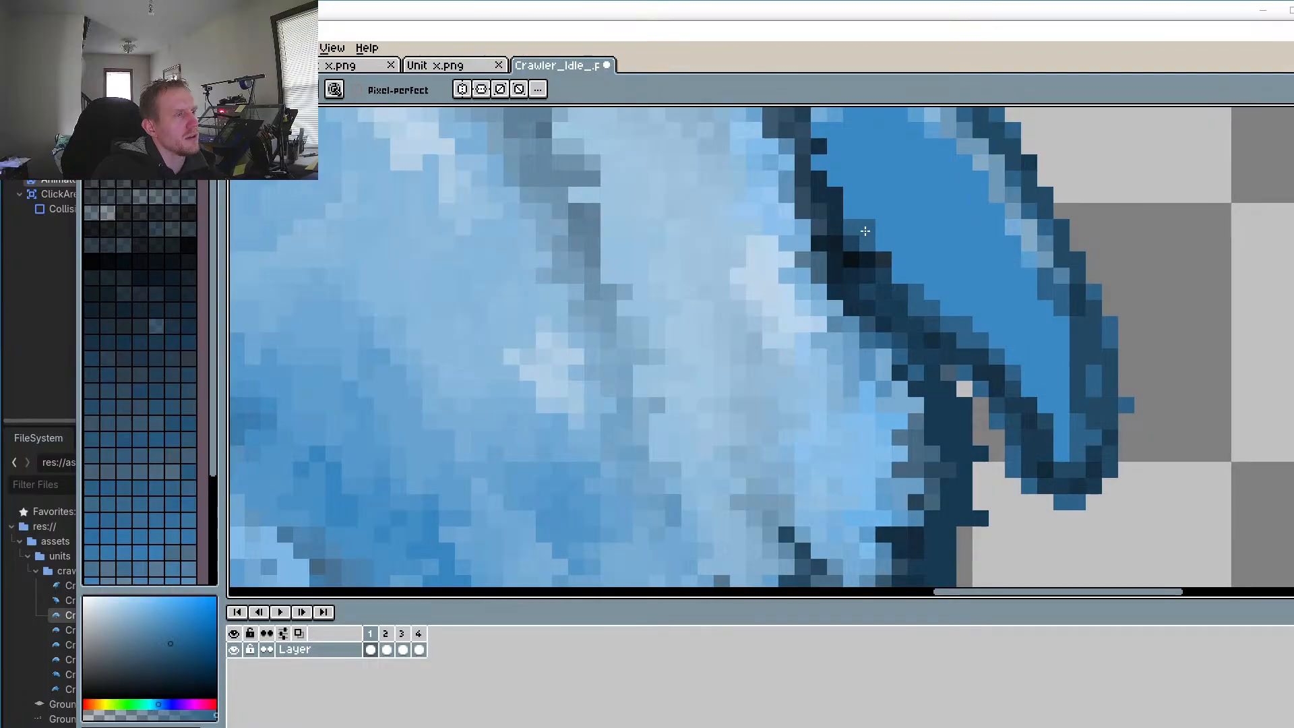
{"action": "mouse_move", "coordinate": [886, 251]}
{"action": "left_mouse_down"}
{"action": "mouse_move", "coordinate": [908, 272]}
{"action": "mouse_move", "coordinate": [905, 258]}
{"action": "left_mouse_up"}
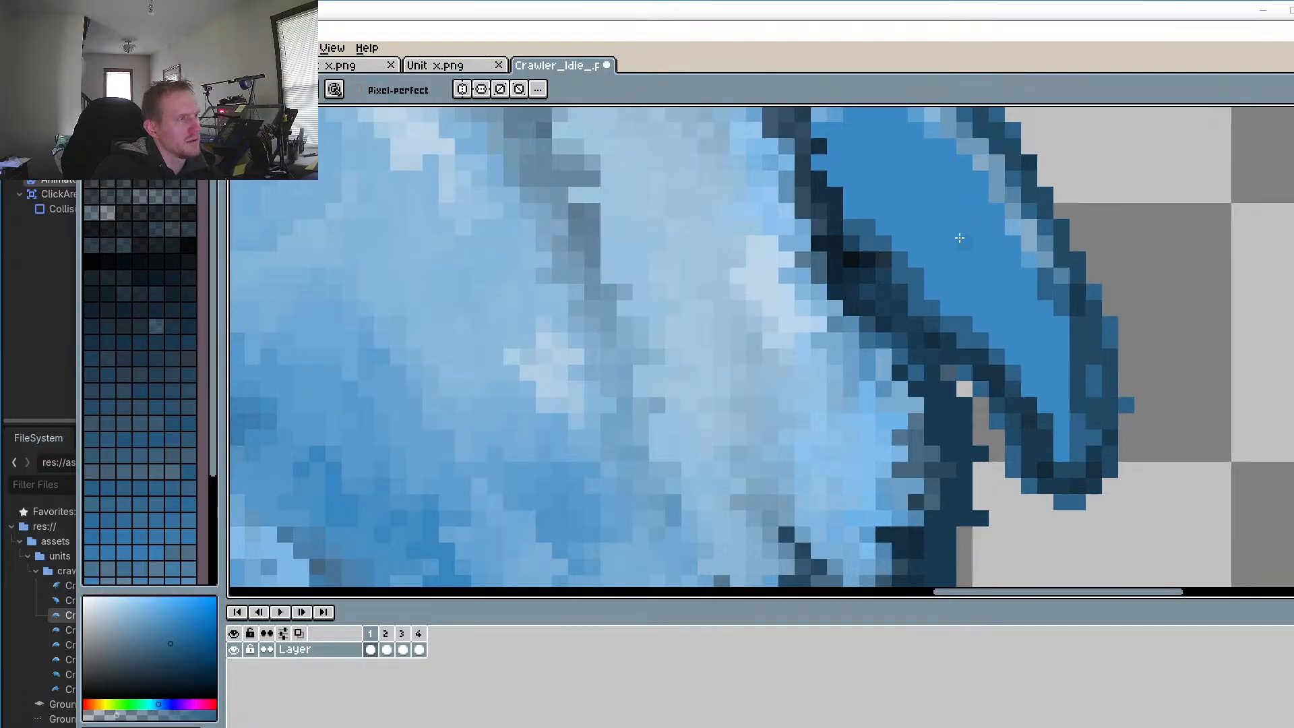
{"action": "left_click_drag", "start_coordinate": [884, 237], "coordinate": [949, 263]}
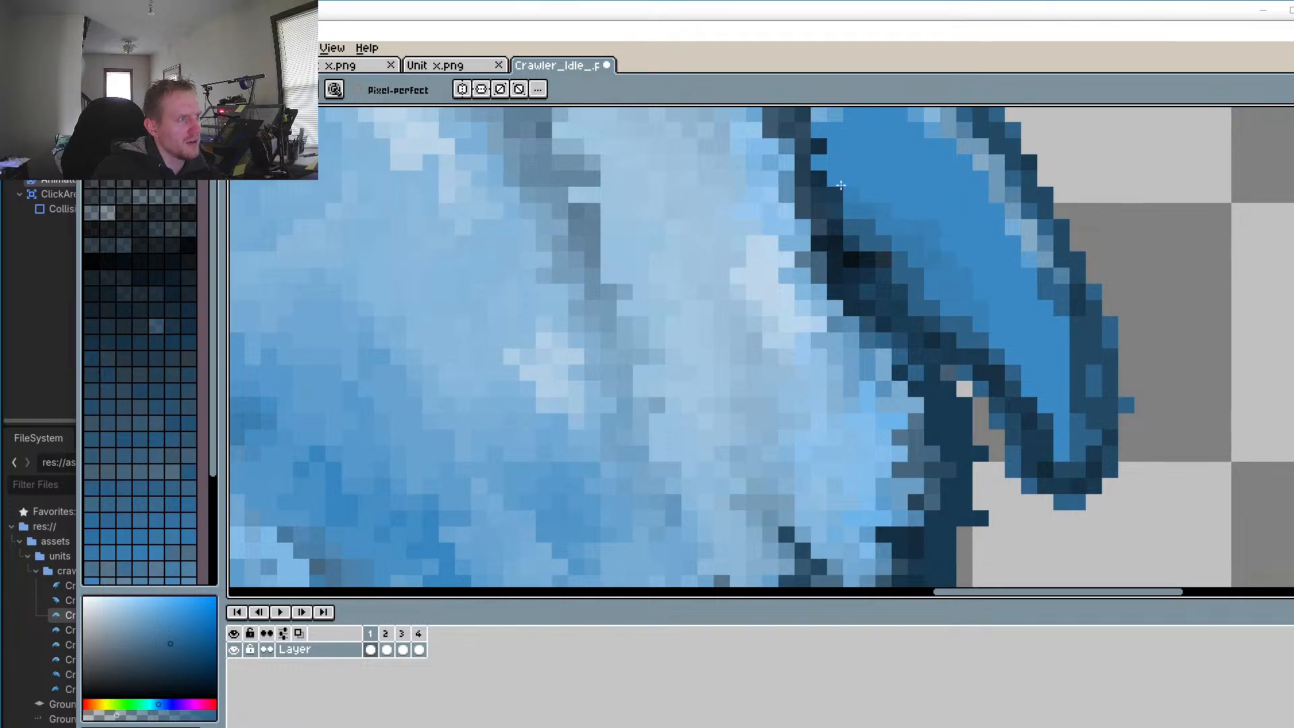
{"action": "mouse_move", "coordinate": [926, 234]}
{"action": "left_mouse_down"}
{"action": "mouse_move", "coordinate": [943, 237]}
{"action": "mouse_move", "coordinate": [1025, 389]}
{"action": "left_mouse_up"}
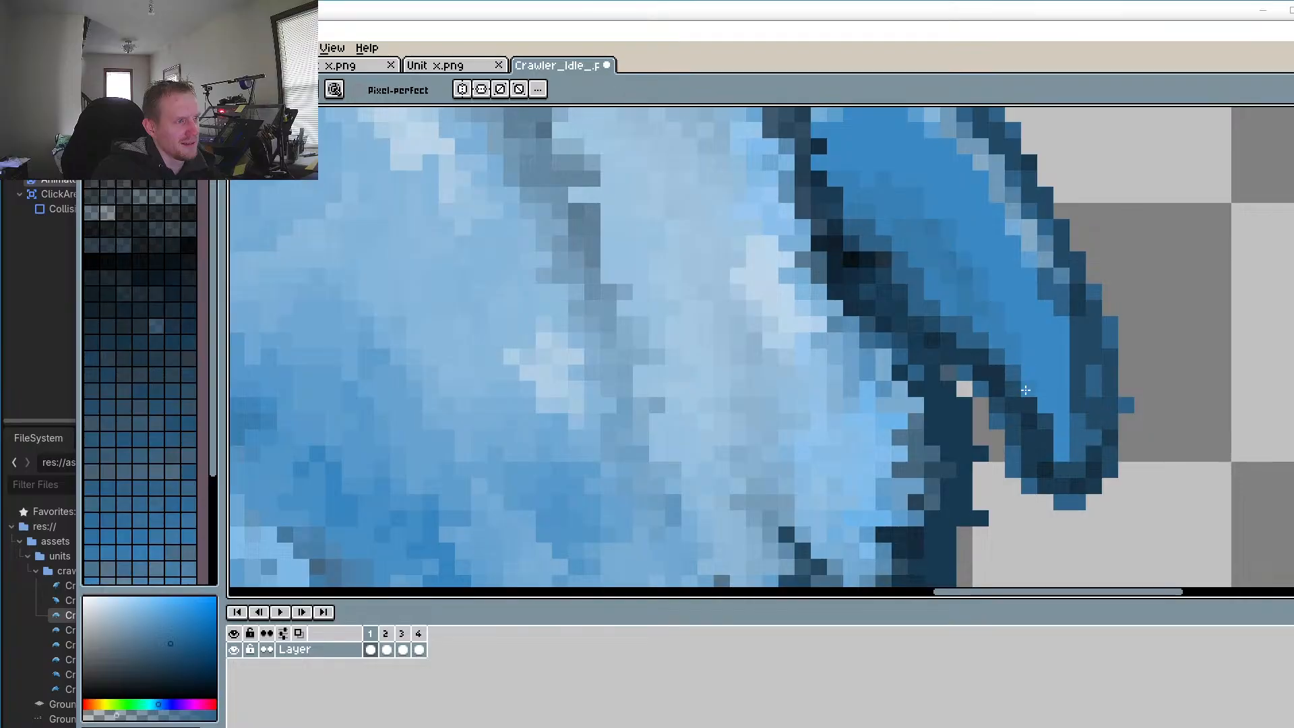
{"action": "scroll", "coordinate": [1039, 414], "scroll_direction": "down", "scroll_amount": 4}
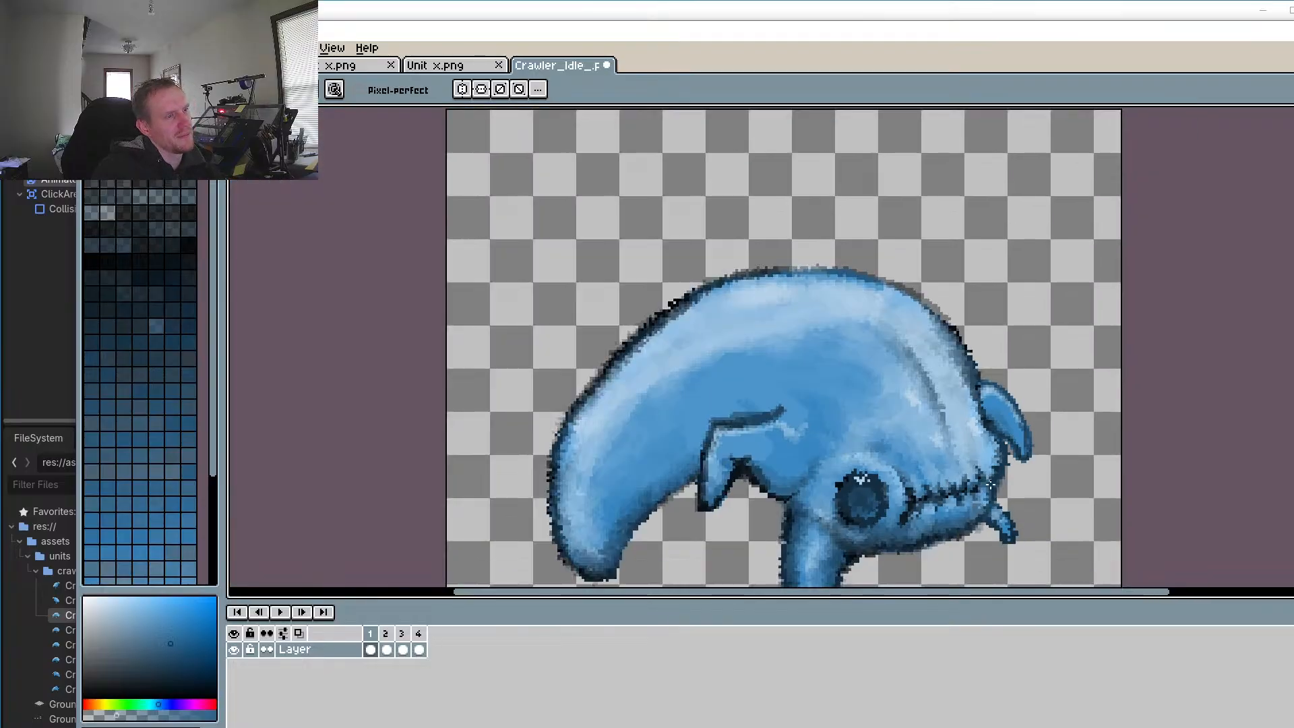
Step: Erase the stray pixels along the fin's edges and the neighbouring head outline in frame 1 with a sampled transparent colour
{"action": "scroll", "coordinate": [990, 485], "scroll_direction": "up", "scroll_amount": 4}
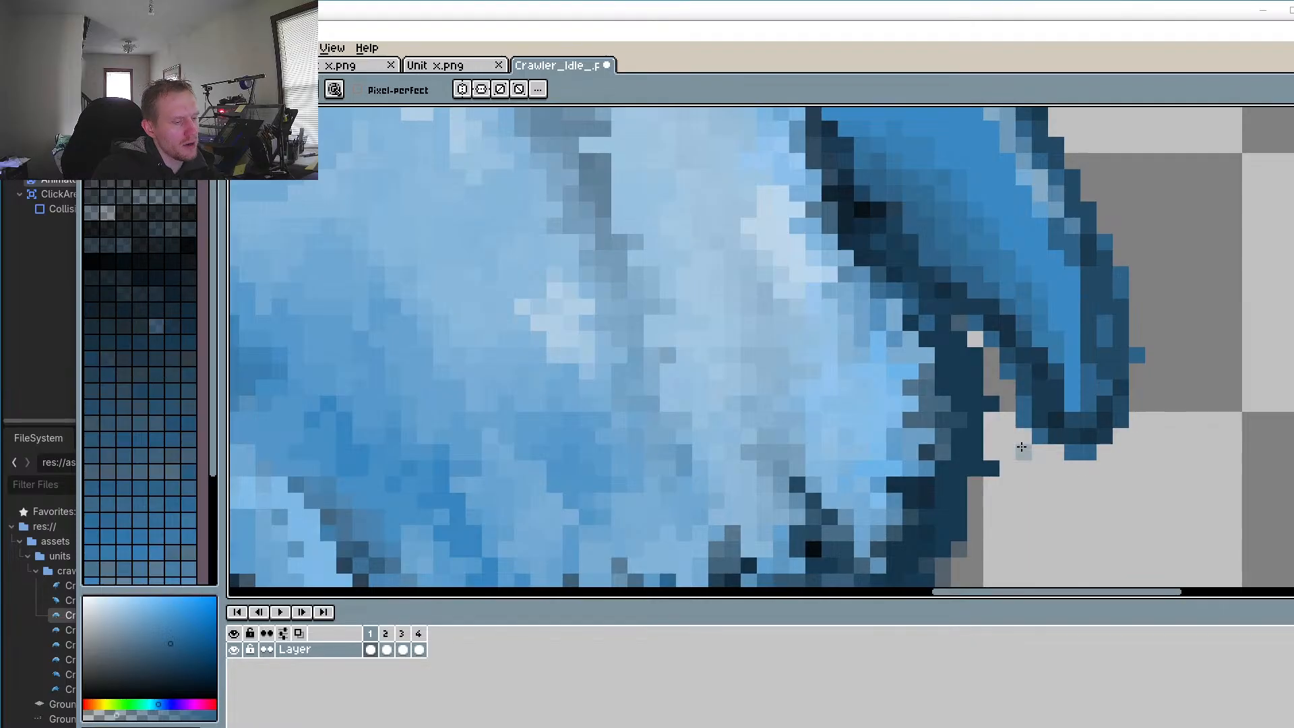
{"action": "key", "text": "alt"}
{"action": "left_click", "coordinate": [1021, 460], "text": "alt"}
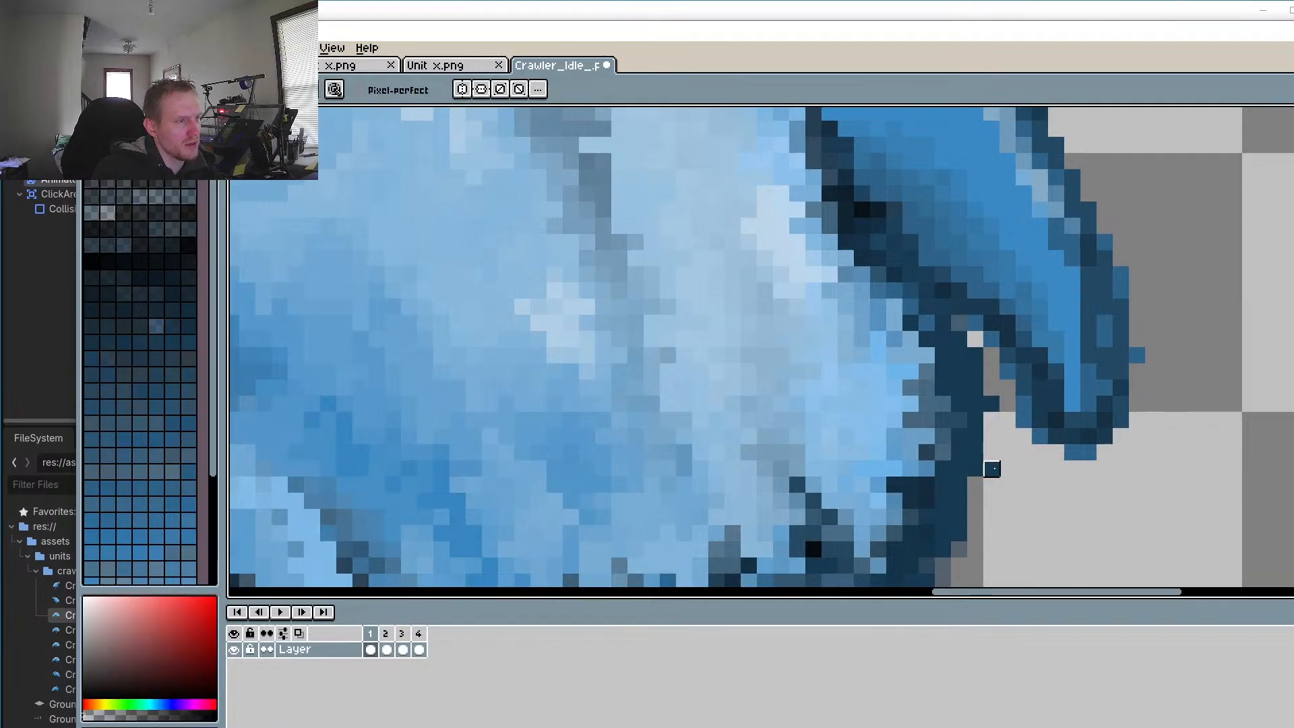
{"action": "left_click", "coordinate": [991, 468]}
{"action": "left_click", "coordinate": [992, 404]}
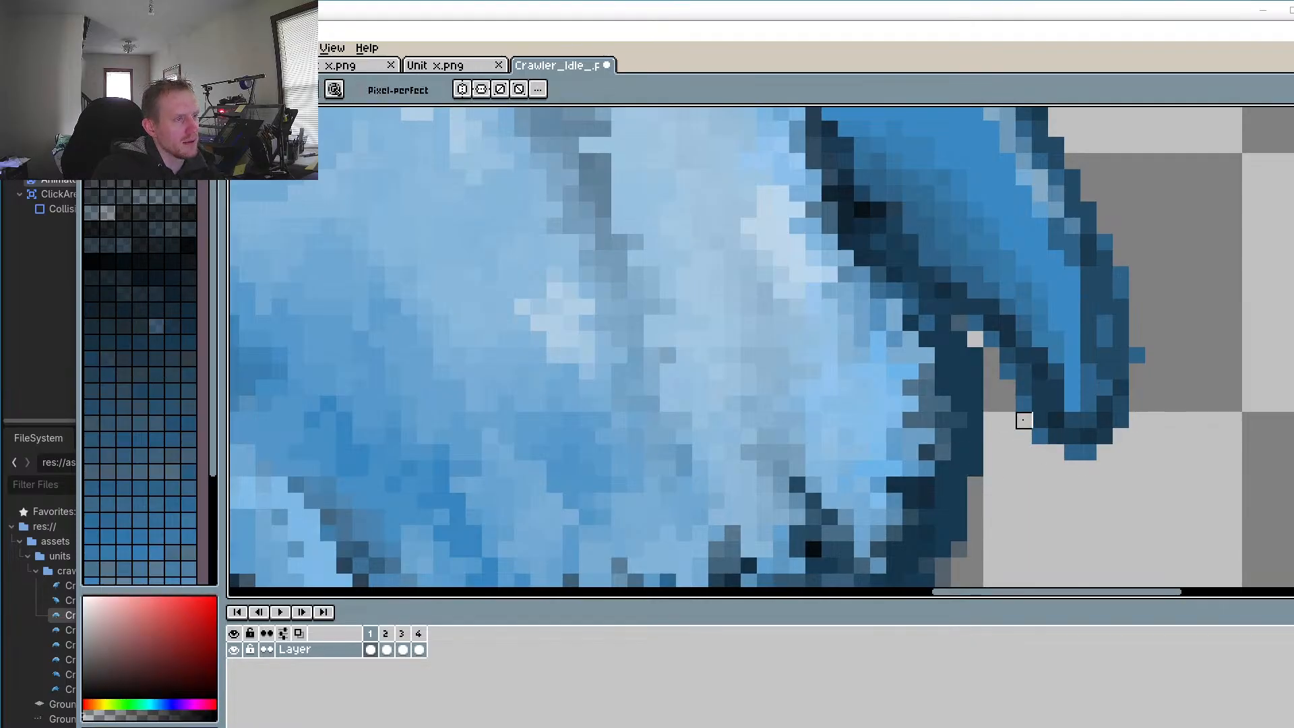
{"action": "left_click", "coordinate": [1040, 436]}
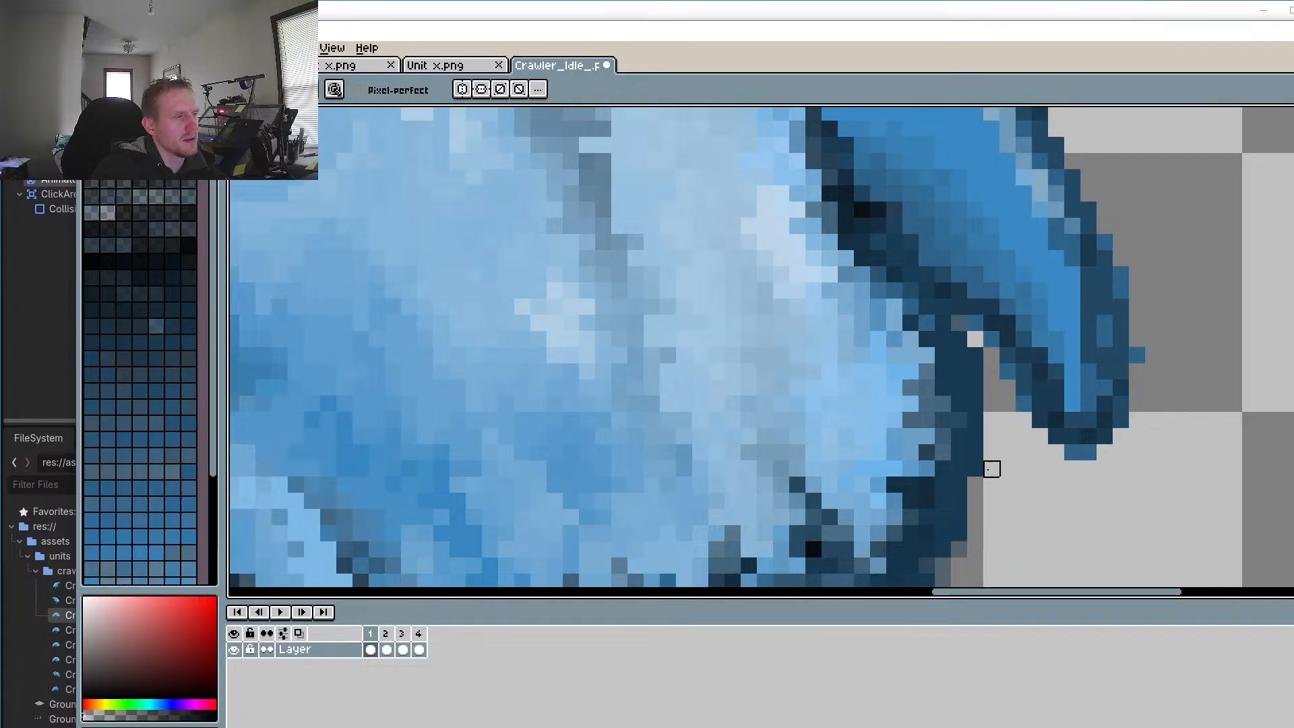
{"action": "left_click", "coordinate": [974, 355]}
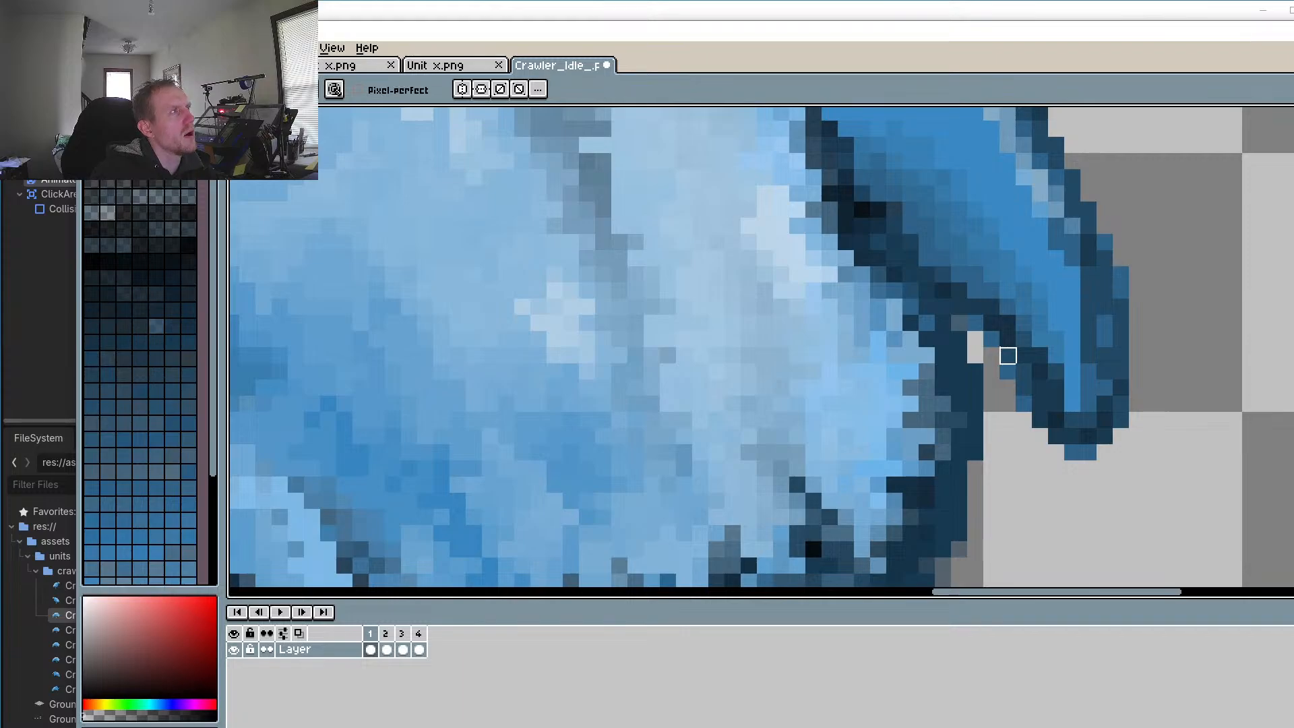
{"action": "scroll", "coordinate": [1008, 356], "scroll_direction": "down", "scroll_amount": 1}
{"action": "scroll", "coordinate": [811, 384], "scroll_direction": "down", "scroll_amount": 1}
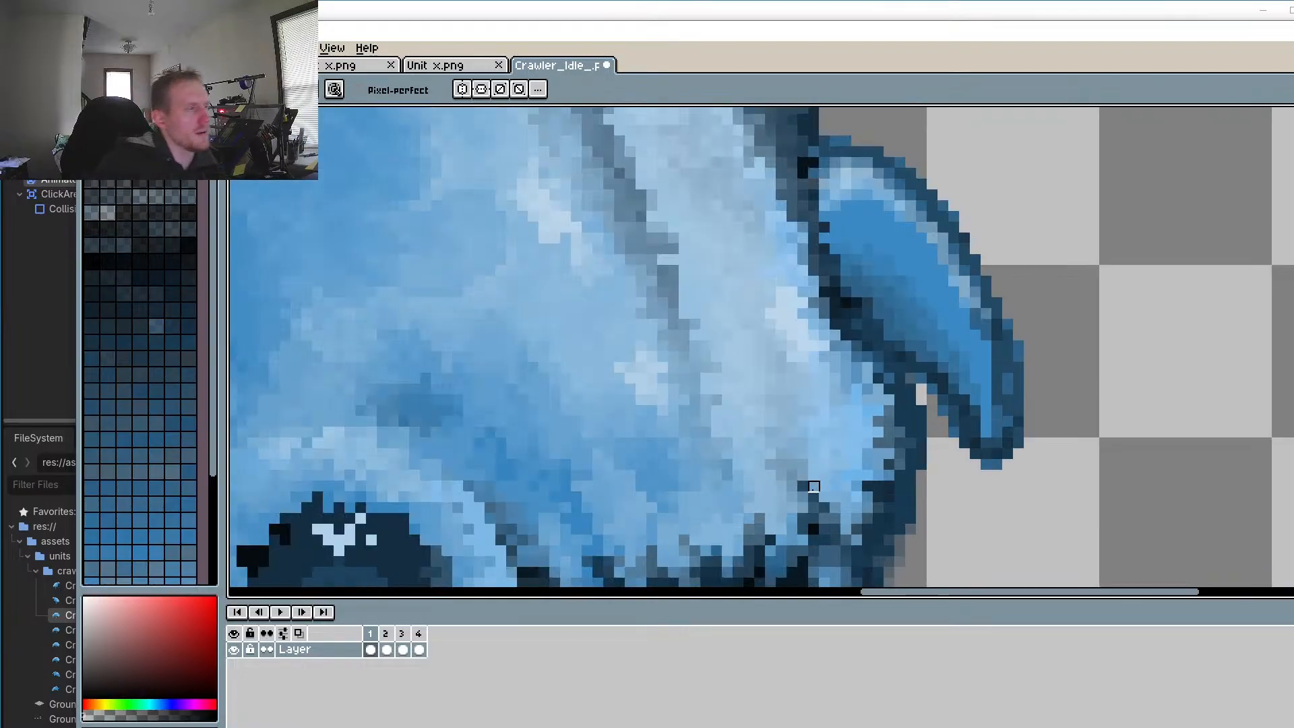
{"action": "scroll", "coordinate": [814, 486], "scroll_direction": "down", "scroll_amount": 4}
{"action": "scroll", "coordinate": [862, 365], "scroll_direction": "up", "scroll_amount": 3}
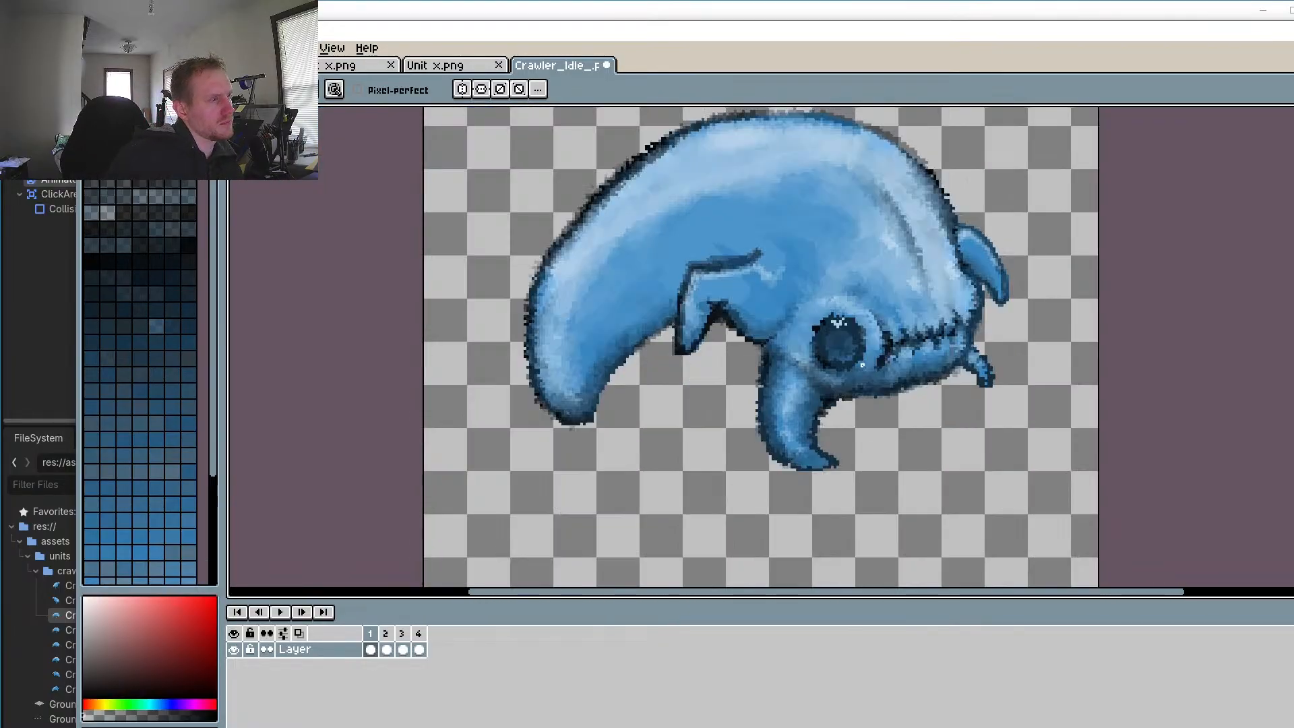
Step: Thicken the dark outline between the head and the fin's inner base in frame 1 with a dark blue sampled beside the fin
{"action": "scroll", "coordinate": [862, 365], "scroll_direction": "up", "scroll_amount": 3}
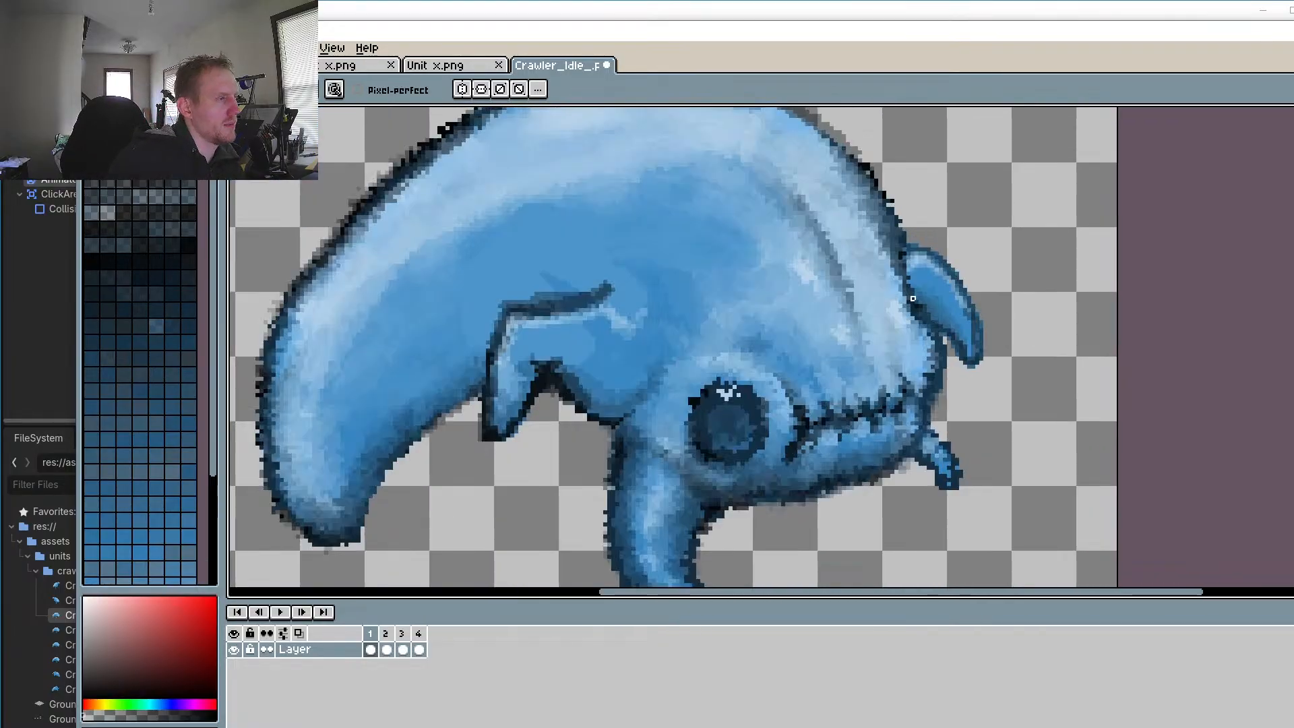
{"action": "scroll", "coordinate": [913, 299], "scroll_direction": "up", "scroll_amount": 1}
{"action": "scroll", "coordinate": [926, 275], "scroll_direction": "up", "scroll_amount": 3}
{"action": "key", "text": "o"}
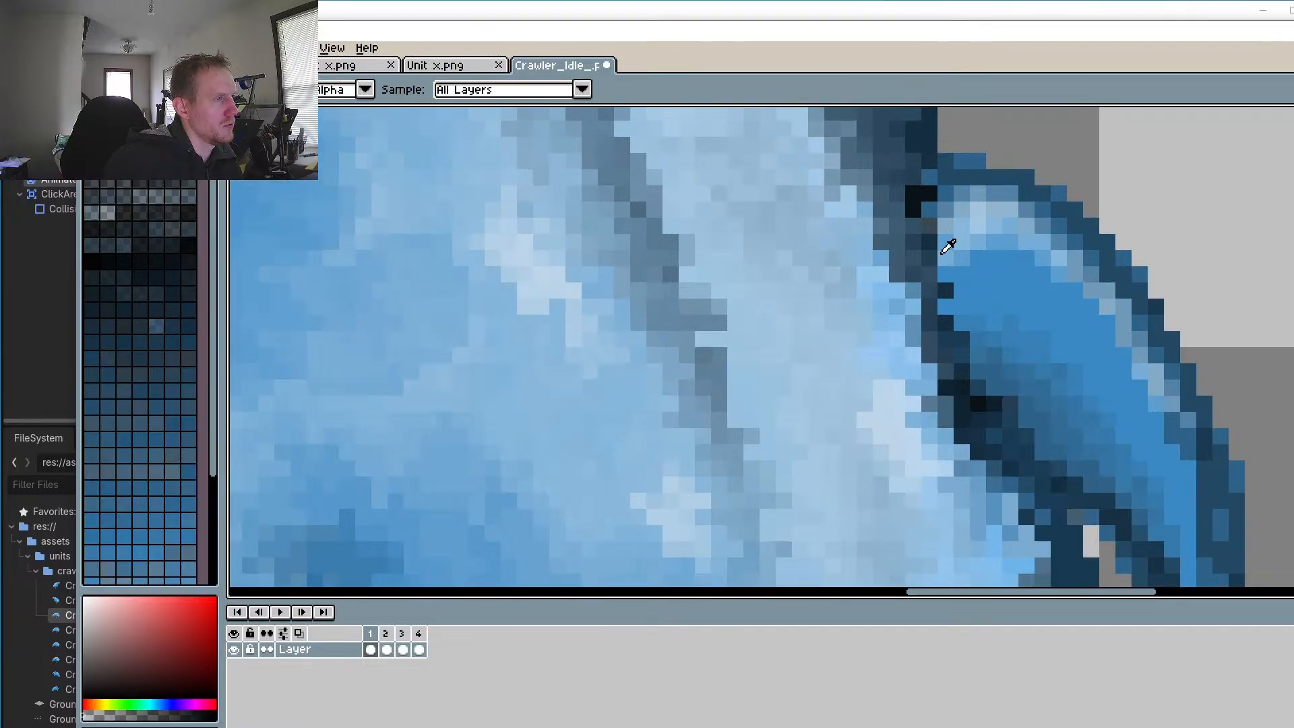
{"action": "left_click", "coordinate": [938, 250], "text": "alt"}
{"action": "left_click", "coordinate": [947, 309]}
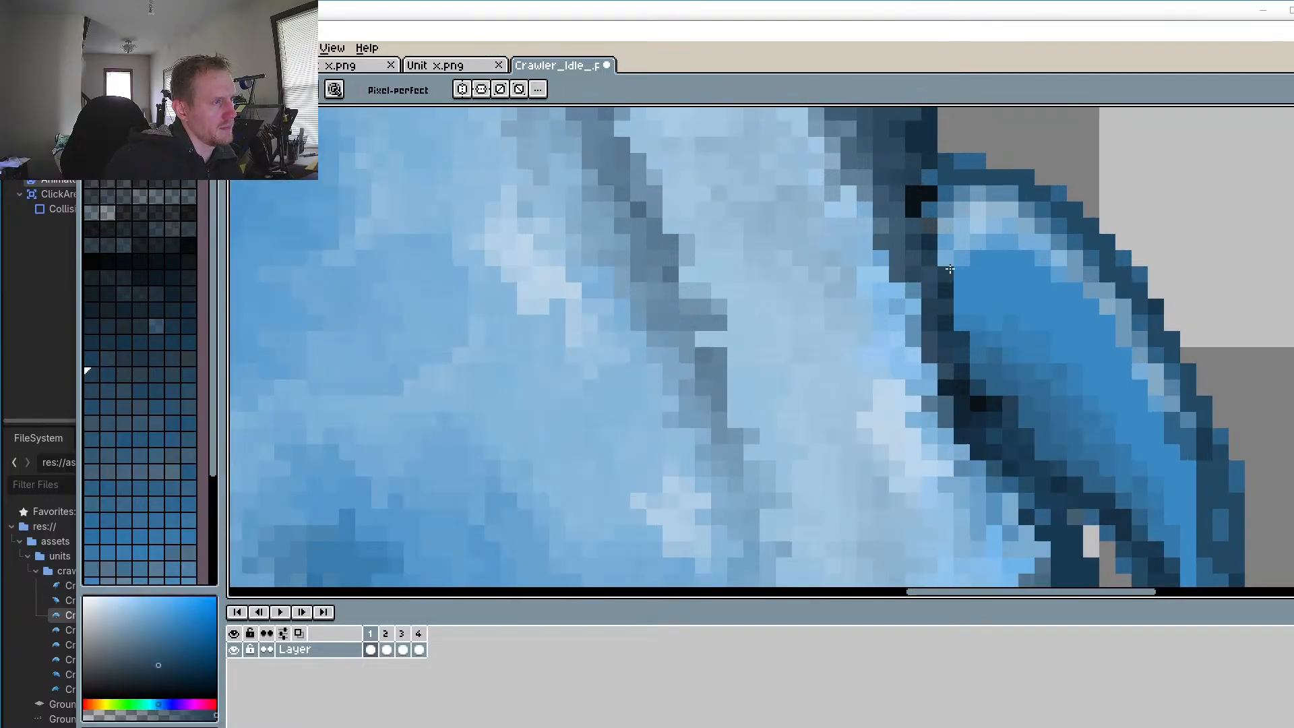
{"action": "left_click", "coordinate": [950, 261]}
{"action": "left_click", "coordinate": [959, 321]}
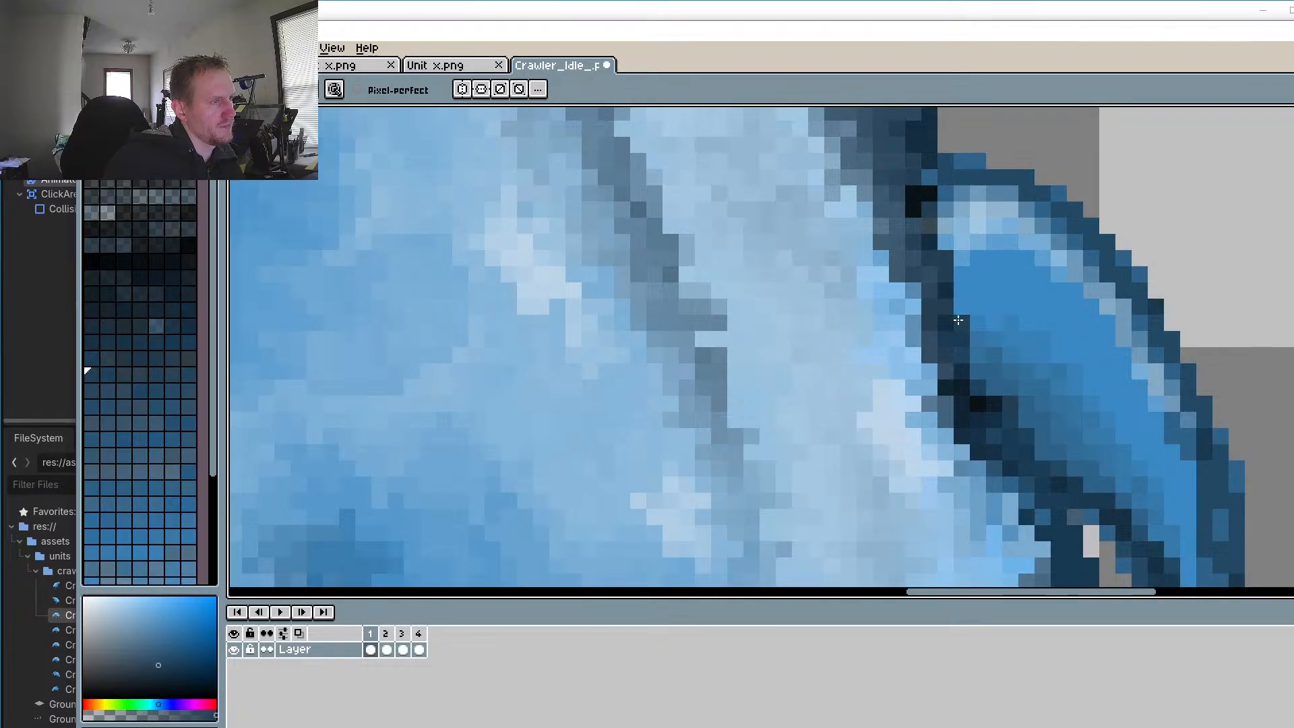
{"action": "left_click", "coordinate": [957, 308]}
{"action": "left_click", "coordinate": [957, 292]}
{"action": "left_click", "coordinate": [977, 355]}
{"action": "left_click", "coordinate": [977, 339]}
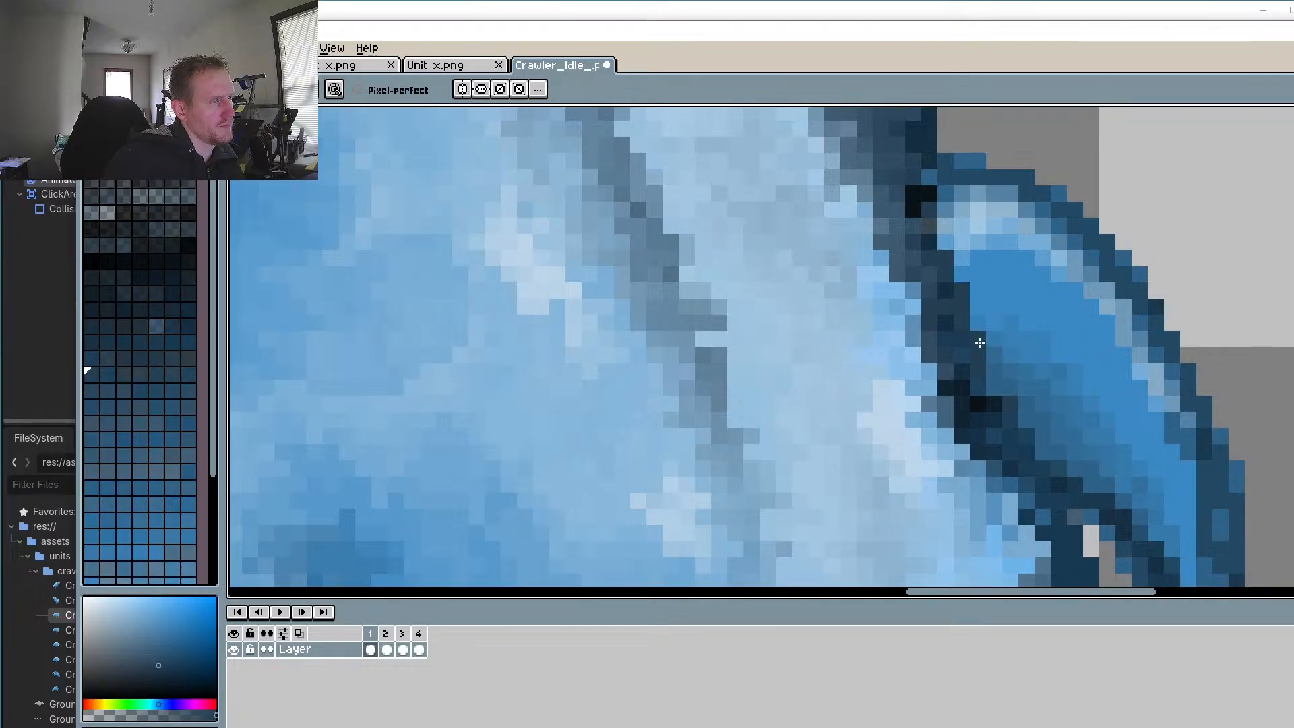
{"action": "scroll", "coordinate": [977, 338], "scroll_direction": "down", "scroll_amount": 2}
{"action": "scroll", "coordinate": [988, 331], "scroll_direction": "up", "scroll_amount": 2}
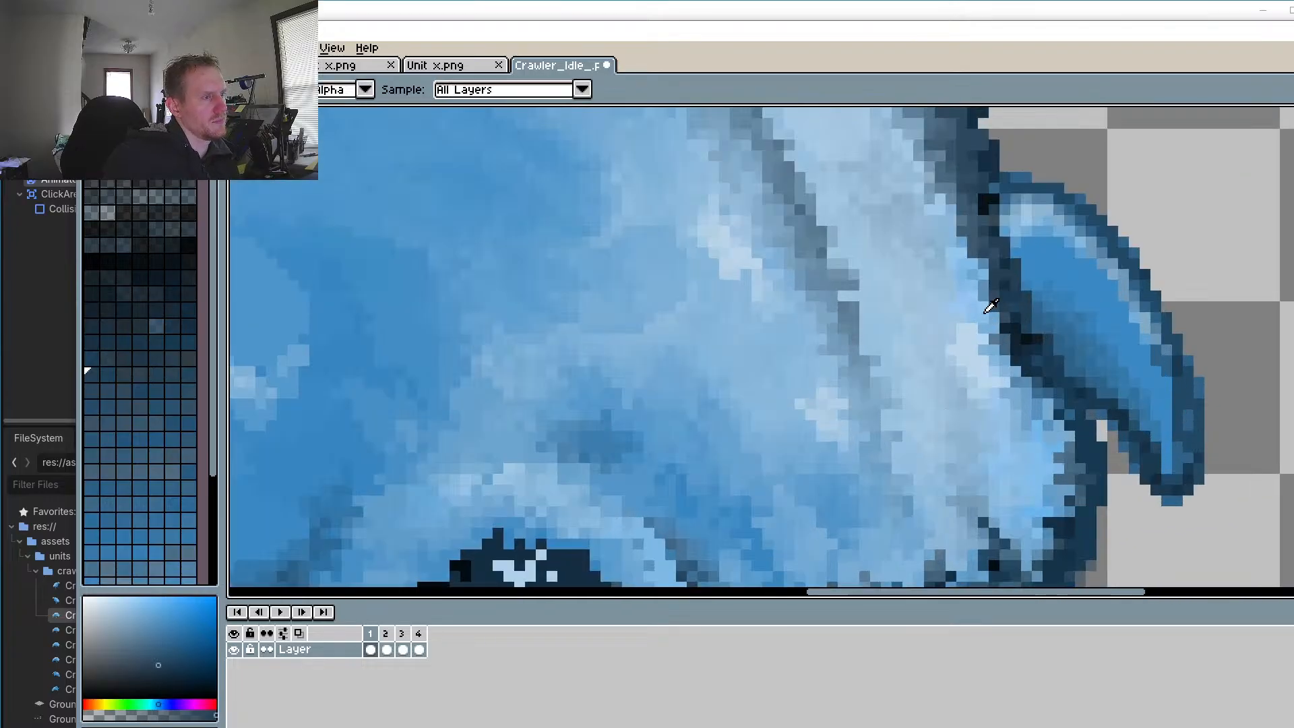
Step: Paint light blue highlight pixels along the head's edge beside the fin in frame 1 with a colour sampled from that edge
{"action": "left_click", "coordinate": [990, 307], "text": "alt"}
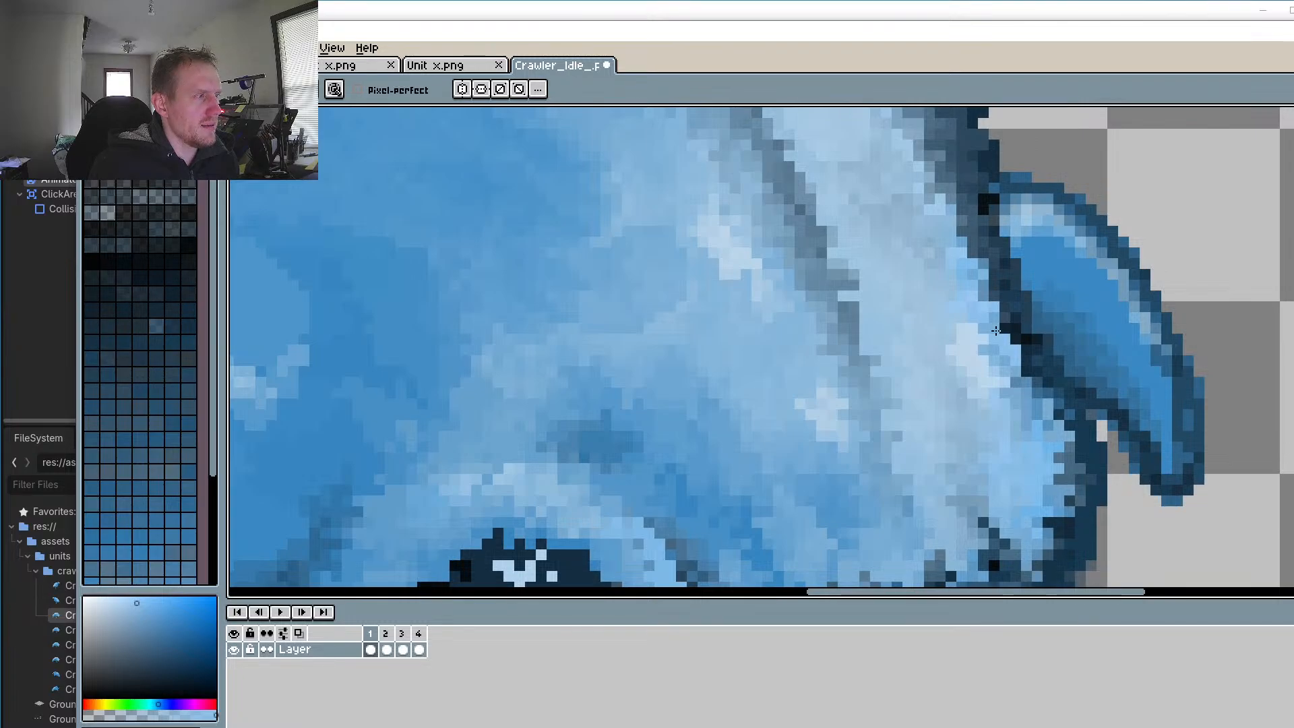
{"action": "scroll", "coordinate": [963, 230], "scroll_direction": "down", "scroll_amount": 3}
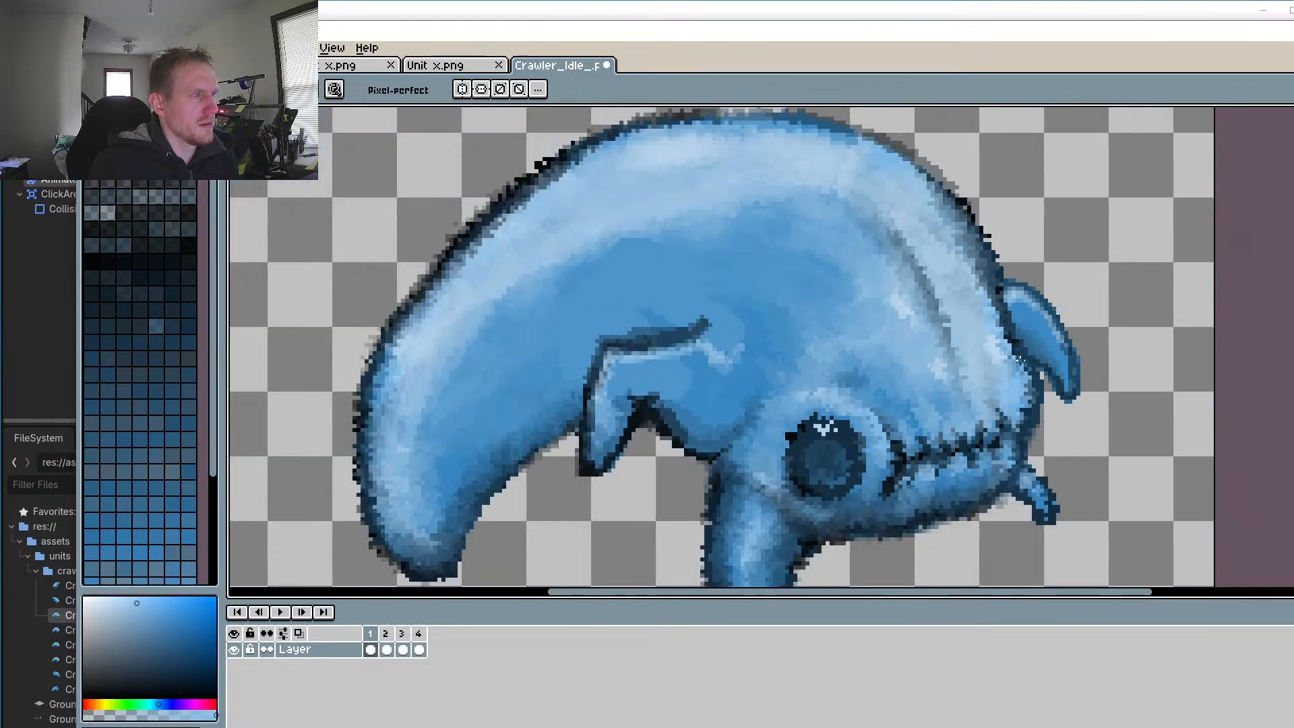
{"action": "scroll", "coordinate": [1014, 368], "scroll_direction": "up", "scroll_amount": 3}
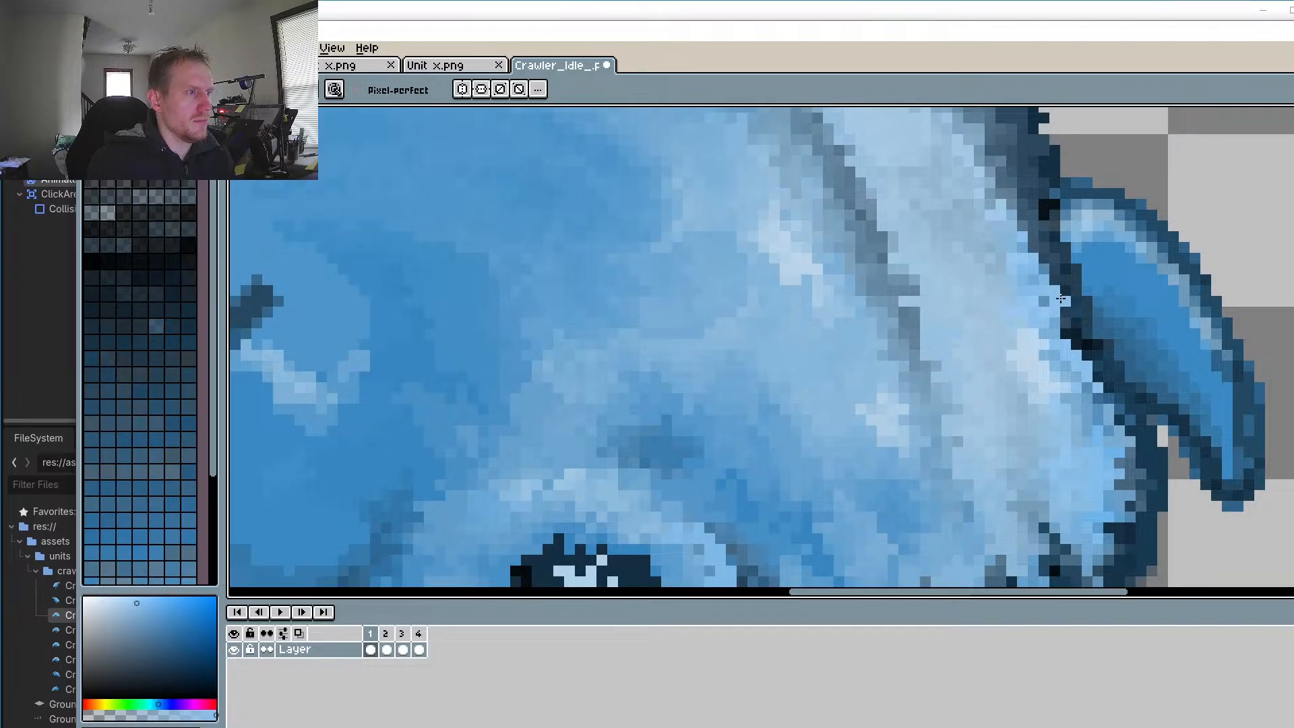
{"action": "scroll", "coordinate": [1060, 298], "scroll_direction": "down", "scroll_amount": 3}
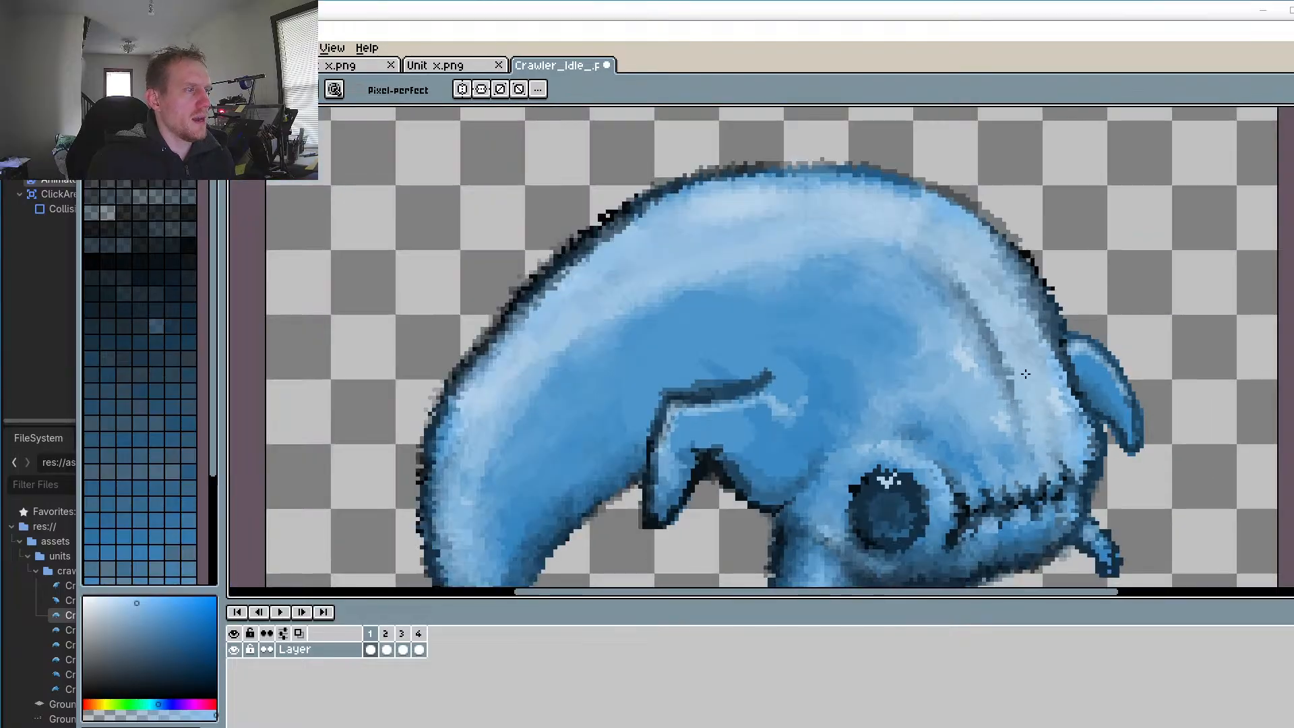
Step: Soften the dark shading inside the head's back edge above the fin in frame 1 with translucent pale blues sampled from the head
{"action": "left_click_drag", "start_coordinate": [1043, 419], "coordinate": [1013, 328]}
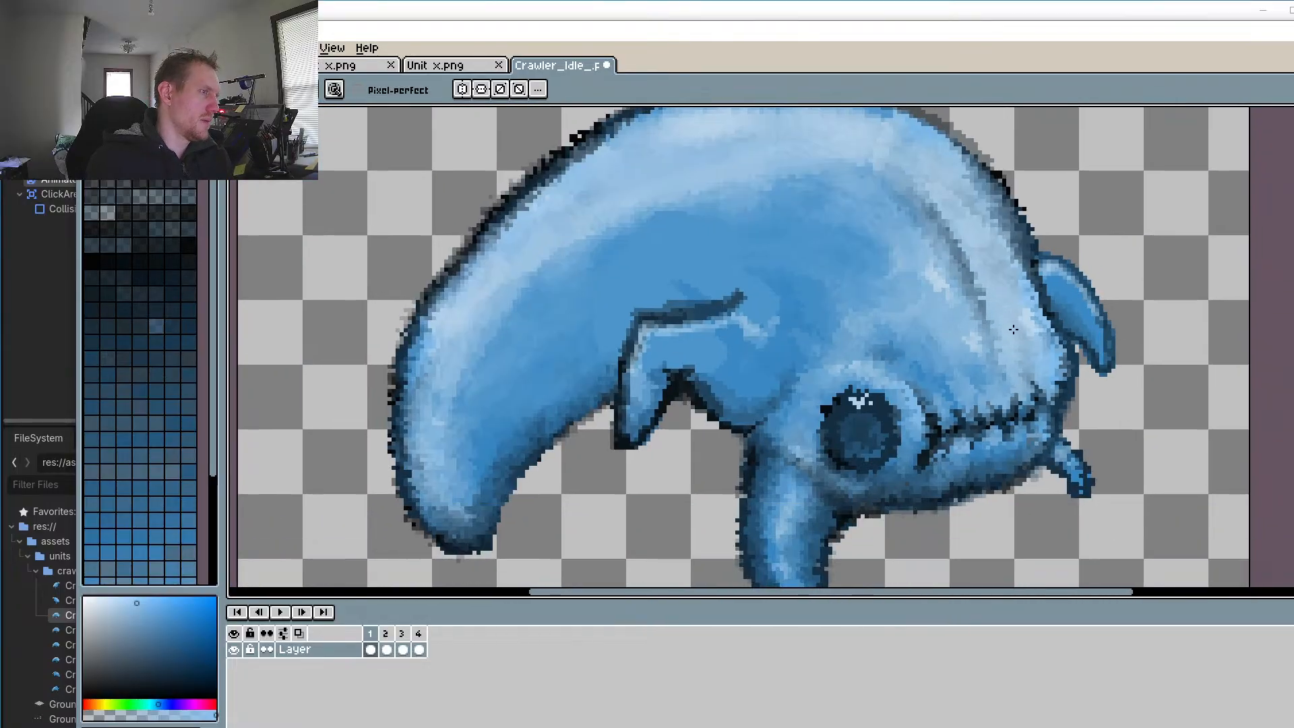
{"action": "scroll", "coordinate": [998, 347], "scroll_direction": "up", "scroll_amount": 1}
{"action": "key", "text": "alt"}
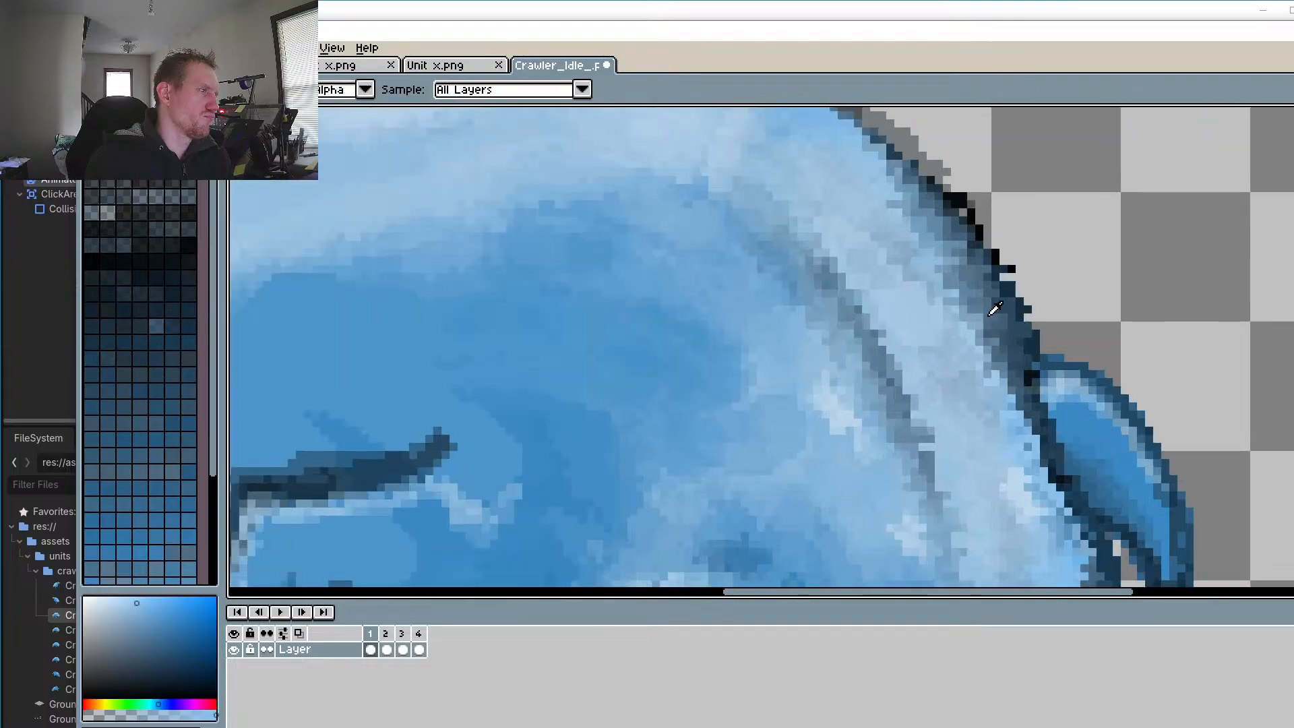
{"action": "left_click", "coordinate": [982, 313]}
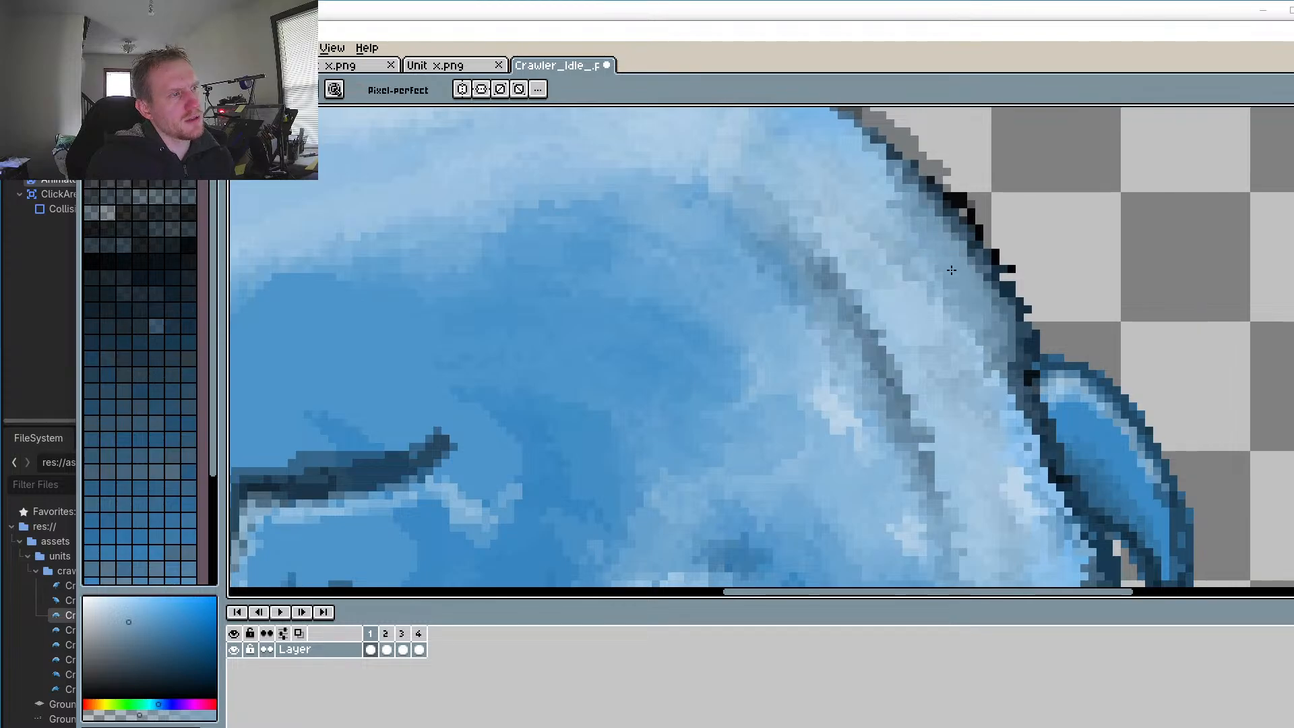
{"action": "key", "text": "i"}
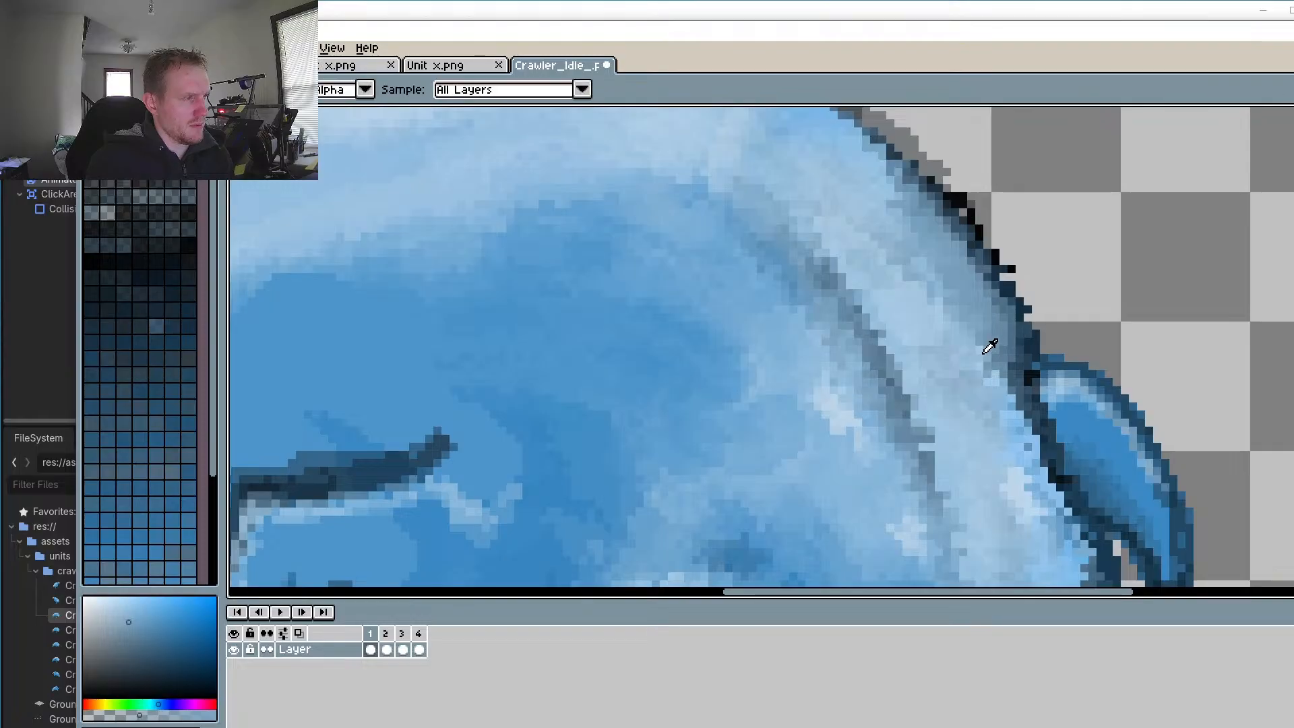
{"action": "left_click", "coordinate": [990, 342]}
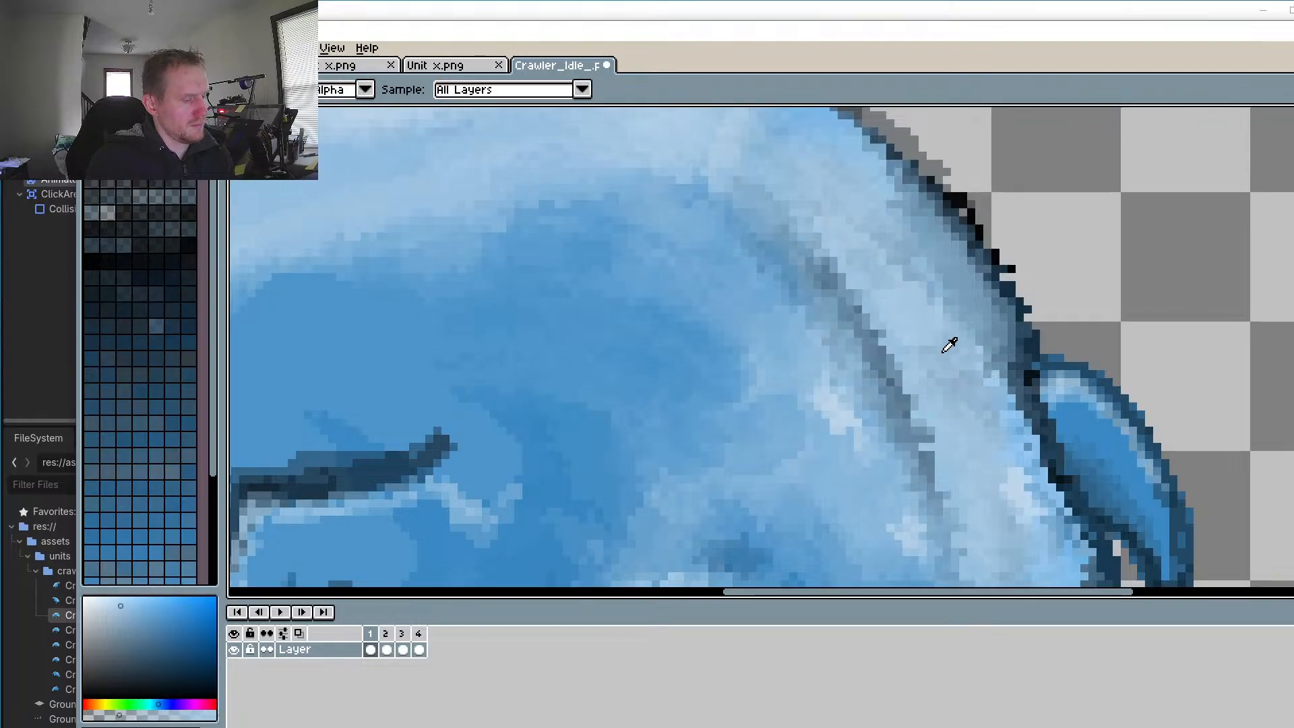
{"action": "left_click", "coordinate": [304, 579]}
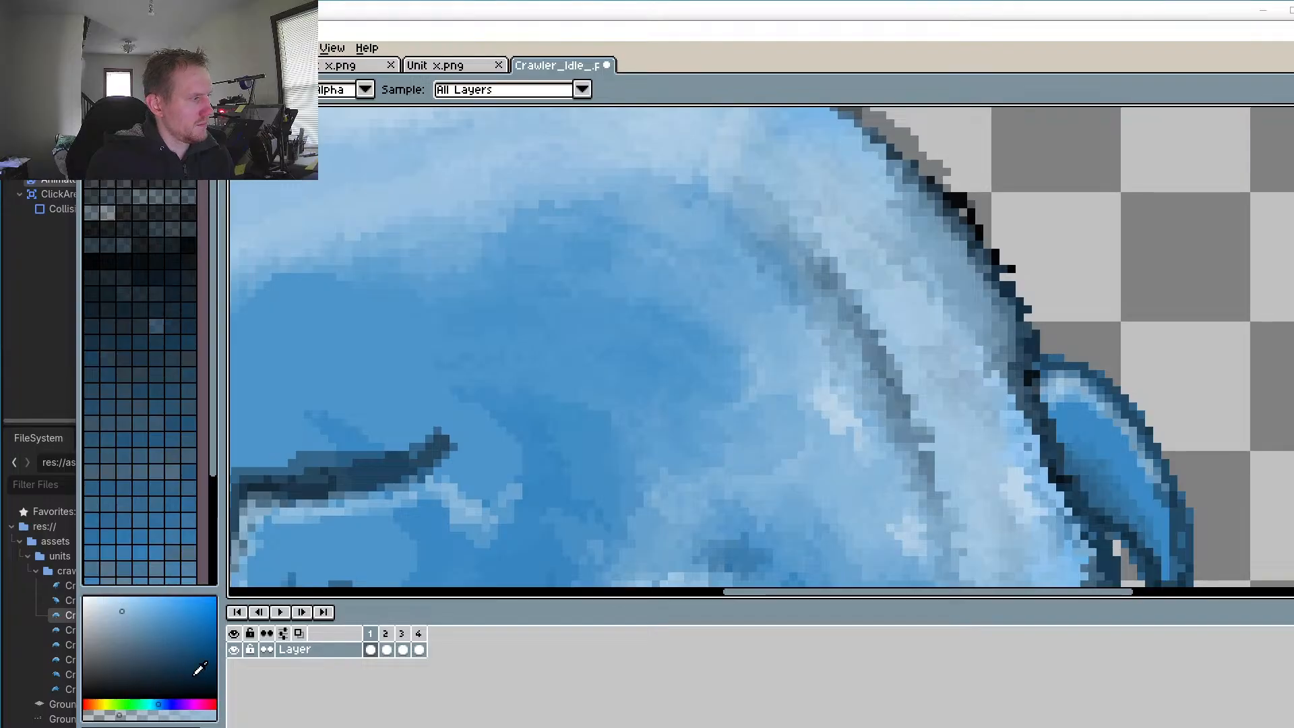
{"action": "key", "text": "b"}
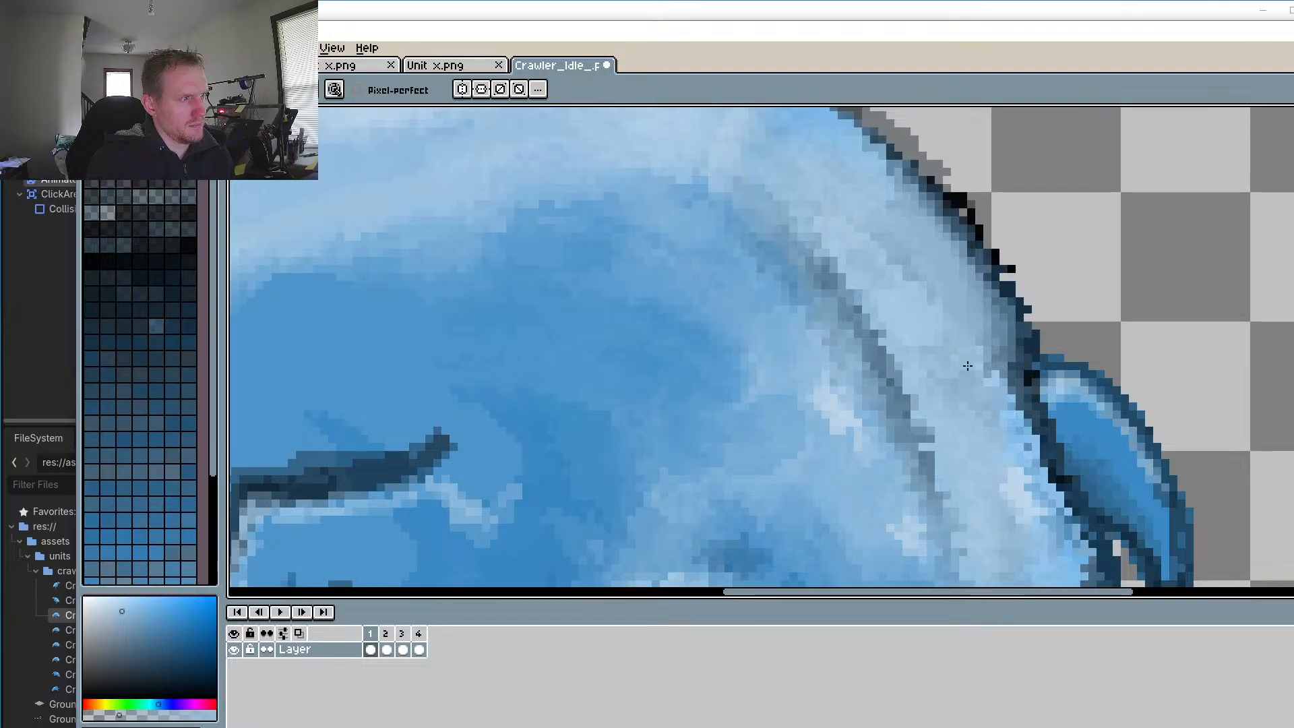
{"action": "scroll", "coordinate": [976, 329], "scroll_direction": "down", "scroll_amount": 3}
{"action": "scroll", "coordinate": [943, 310], "scroll_direction": "up", "scroll_amount": 4}
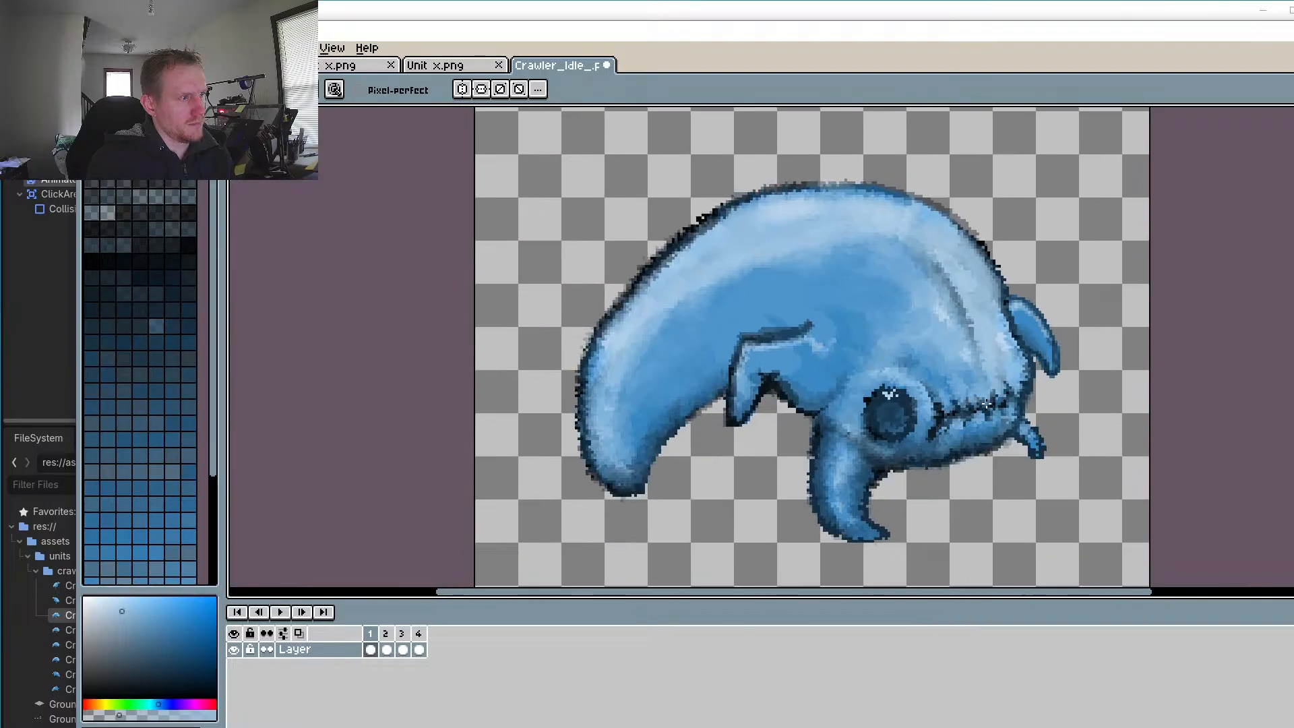
Step: Compare the head and fin in frames 1 and 2 by switching repeatedly between the two frames
{"action": "left_click", "coordinate": [386, 648]}
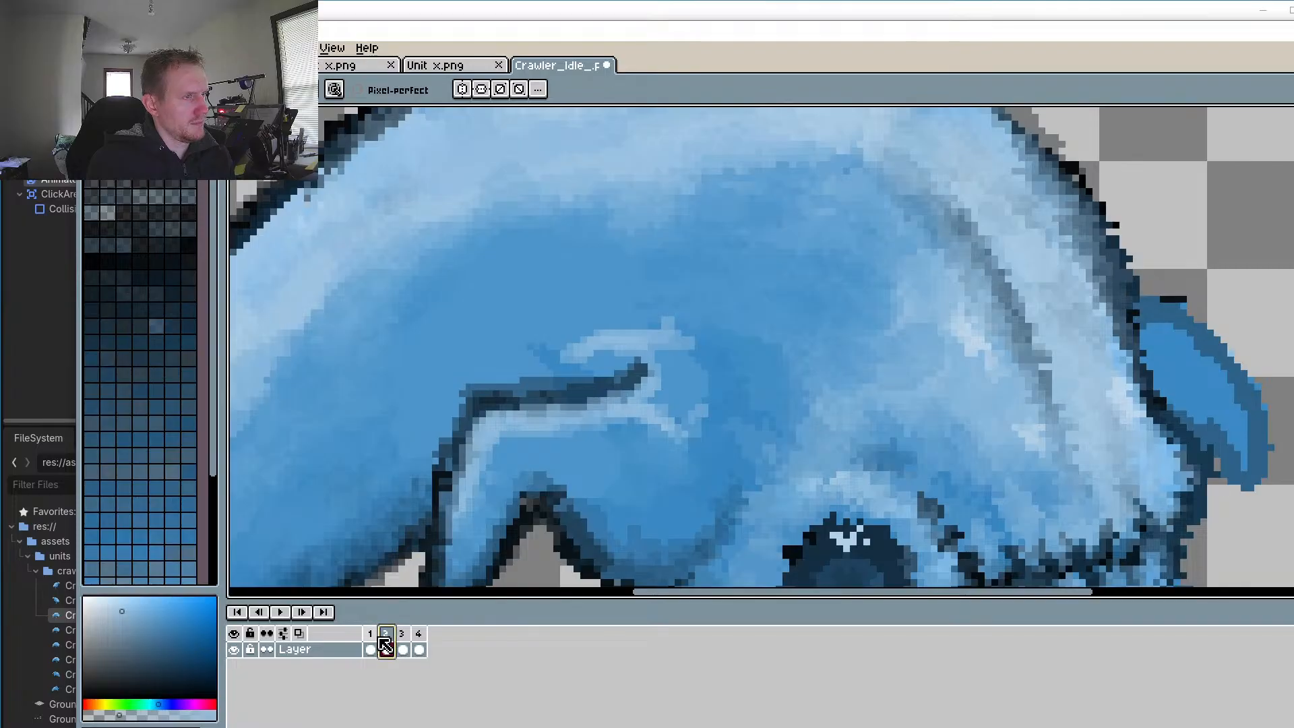
{"action": "left_click", "coordinate": [372, 638]}
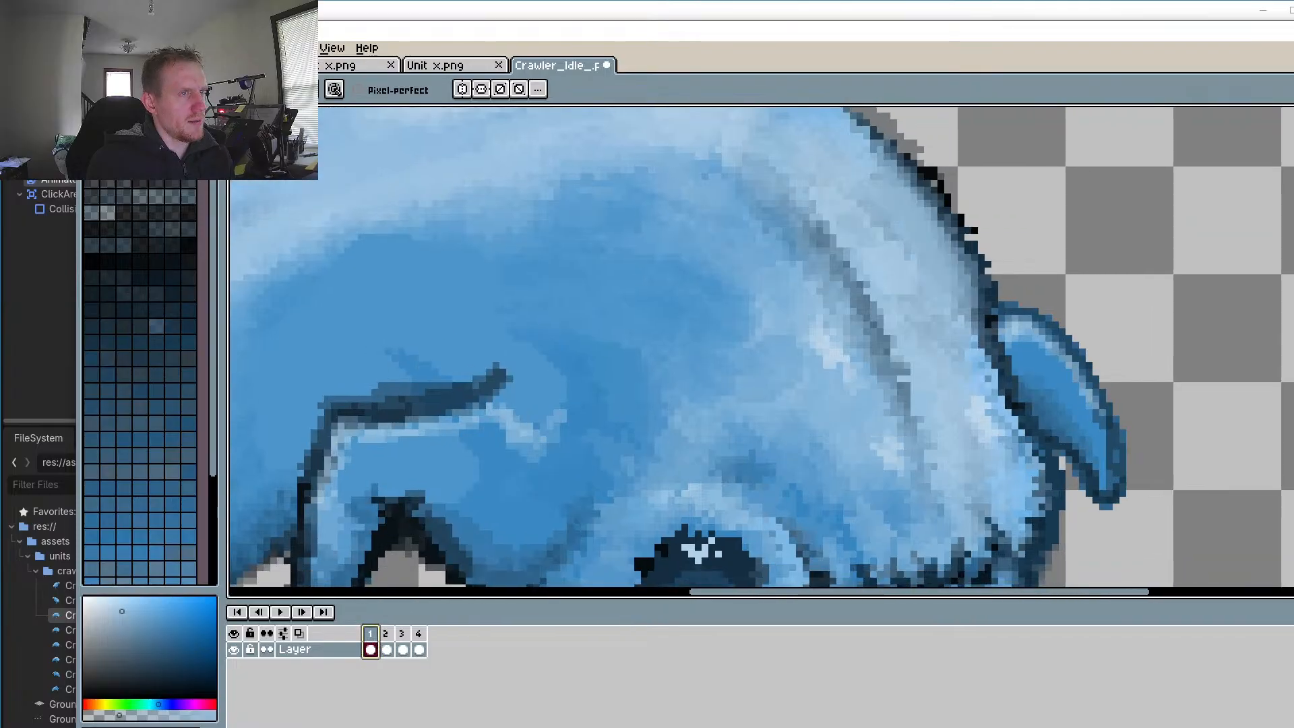
{"action": "key", "text": "r"}
{"action": "scroll", "coordinate": [982, 277], "scroll_direction": "down", "scroll_amount": 2}
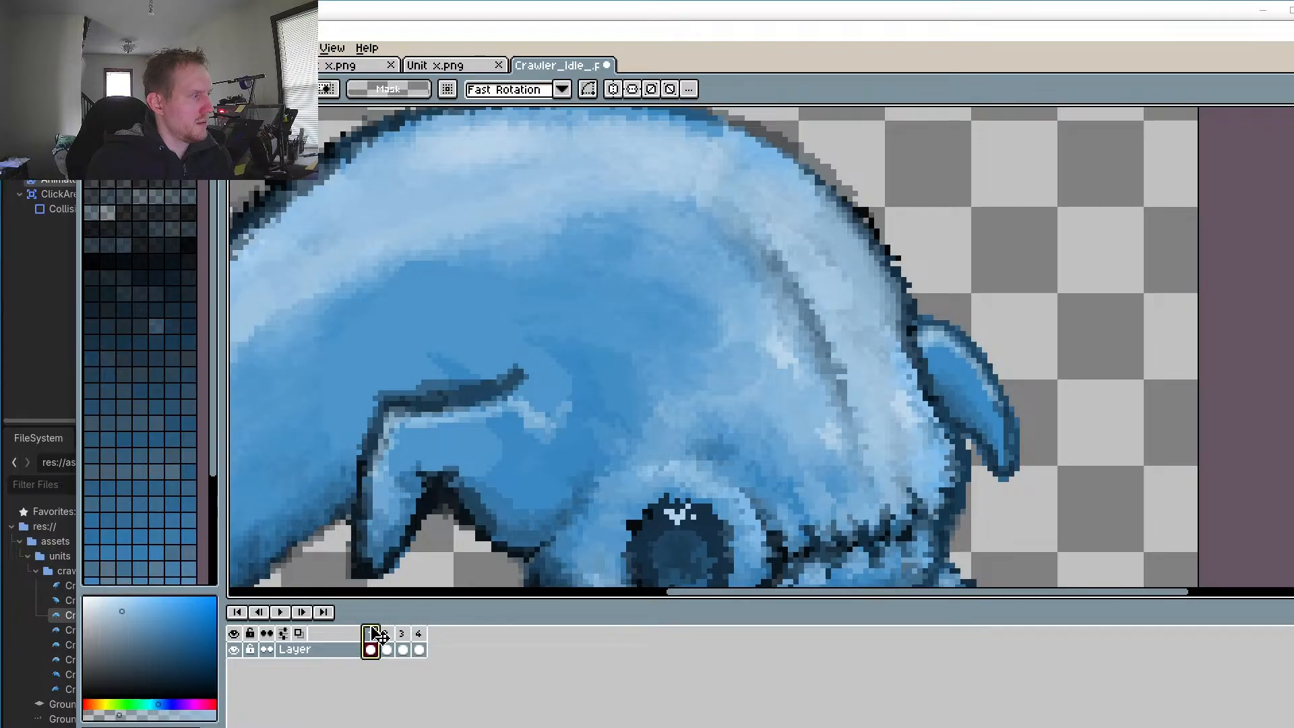
{"action": "left_click", "coordinate": [389, 638]}
{"action": "key", "text": "Left"}
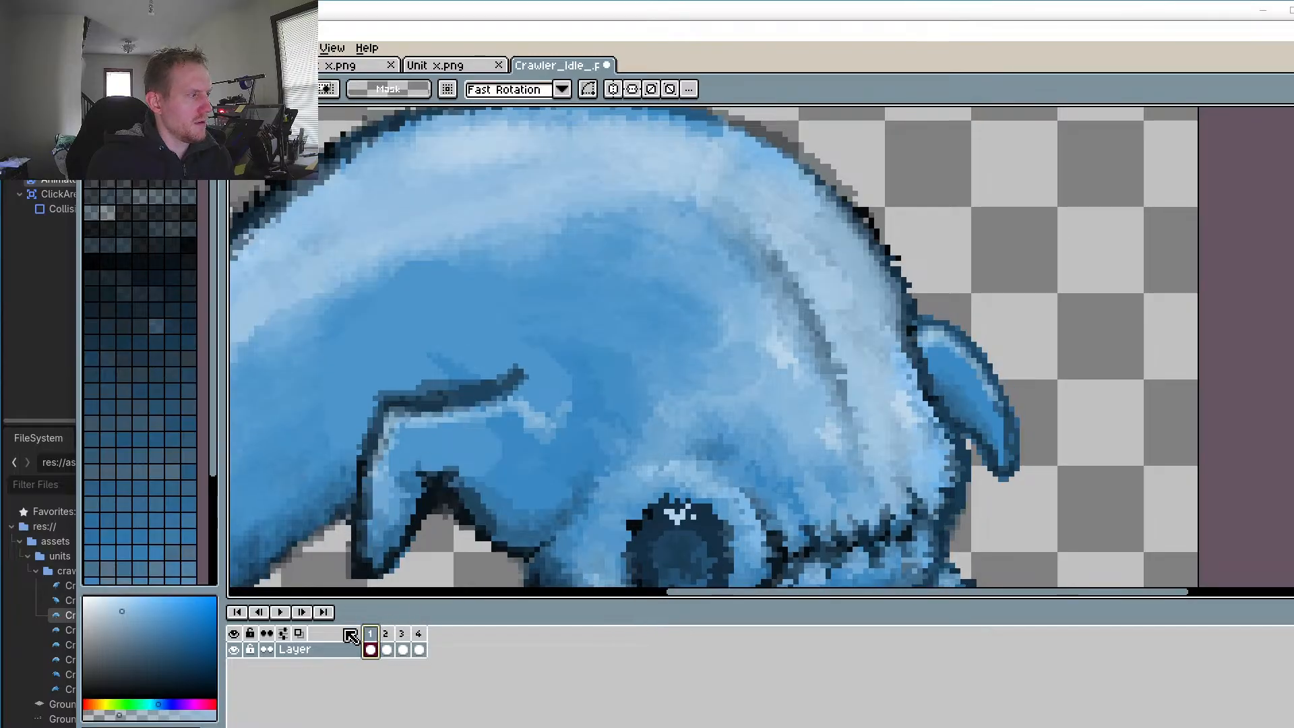
{"action": "left_click", "coordinate": [389, 636]}
{"action": "left_click", "coordinate": [371, 634]}
{"action": "left_click", "coordinate": [389, 637]}
{"action": "left_click", "coordinate": [374, 634]}
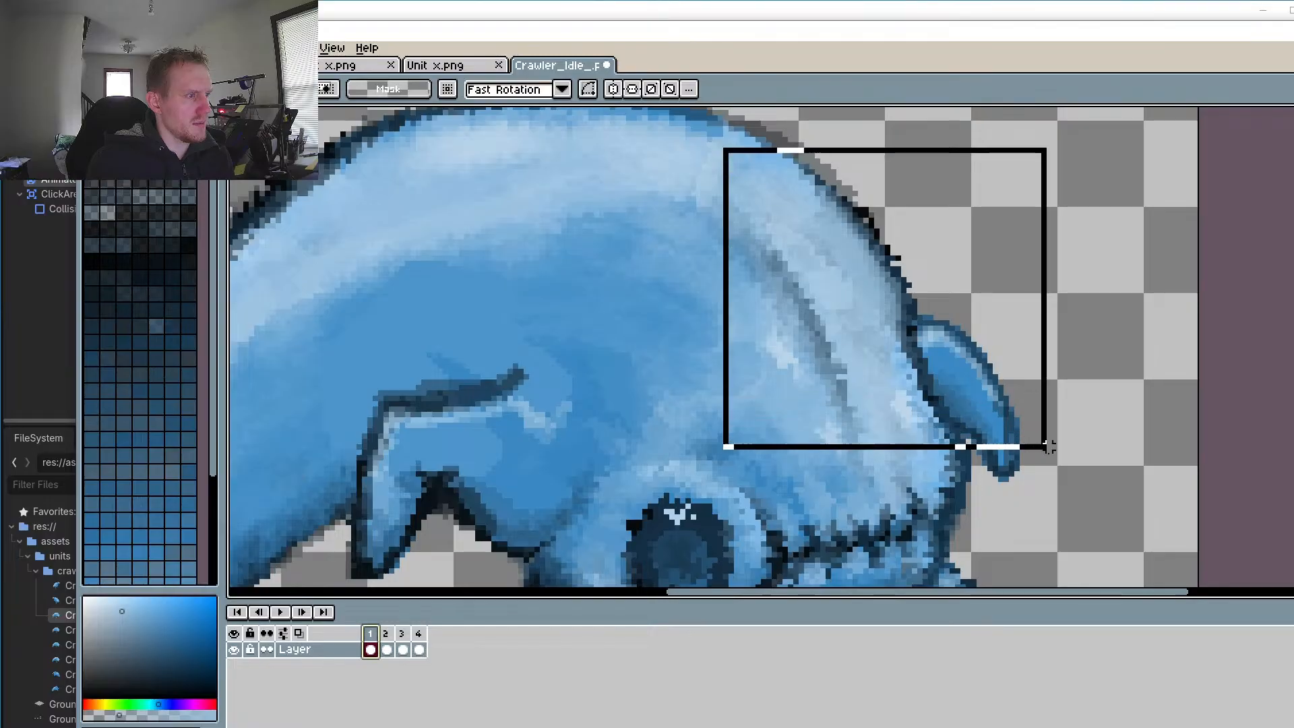
Step: Try to paste a 62 by 62 pixel area covering the head's back edge and fin from frame 1 into frames 2 and 3
{"action": "left_click_drag", "start_coordinate": [1053, 479], "coordinate": [1058, 483]}
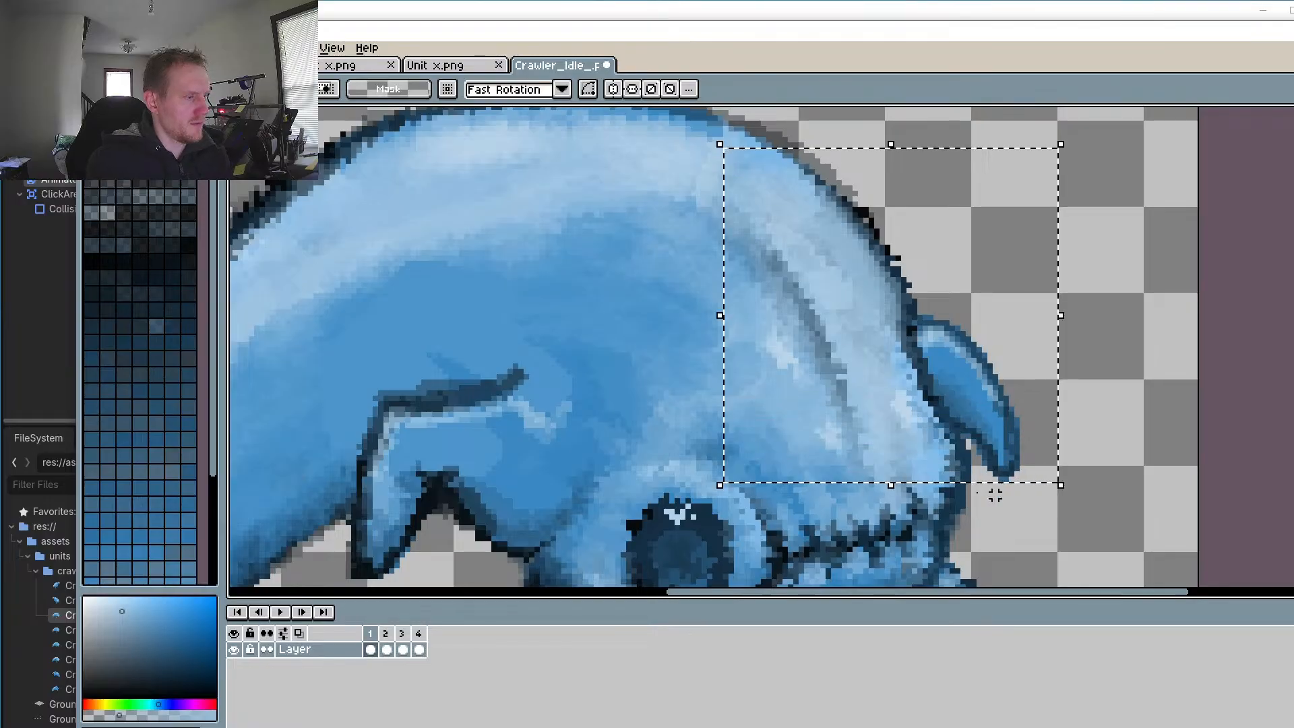
{"action": "left_click", "coordinate": [386, 633]}
{"action": "key", "text": "ctrl+v"}
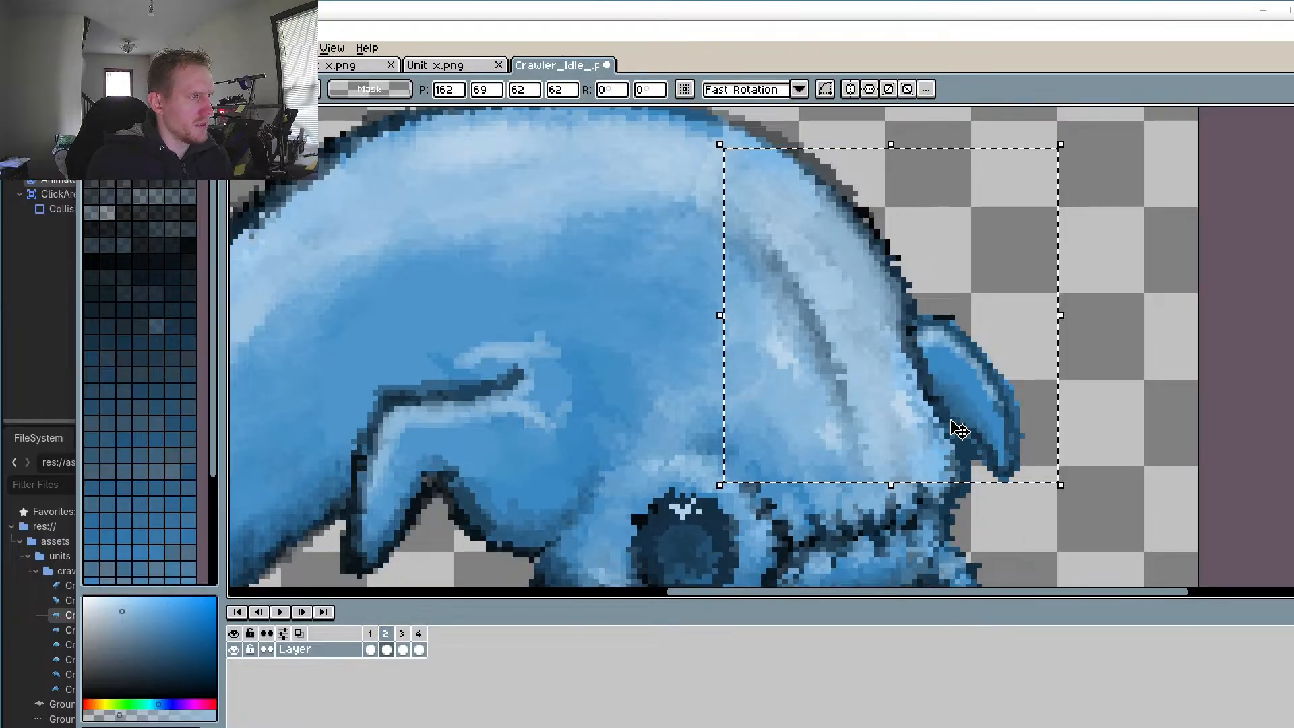
{"action": "left_click", "coordinate": [370, 633]}
{"action": "left_click", "coordinate": [385, 634]}
{"action": "left_click", "coordinate": [403, 633]}
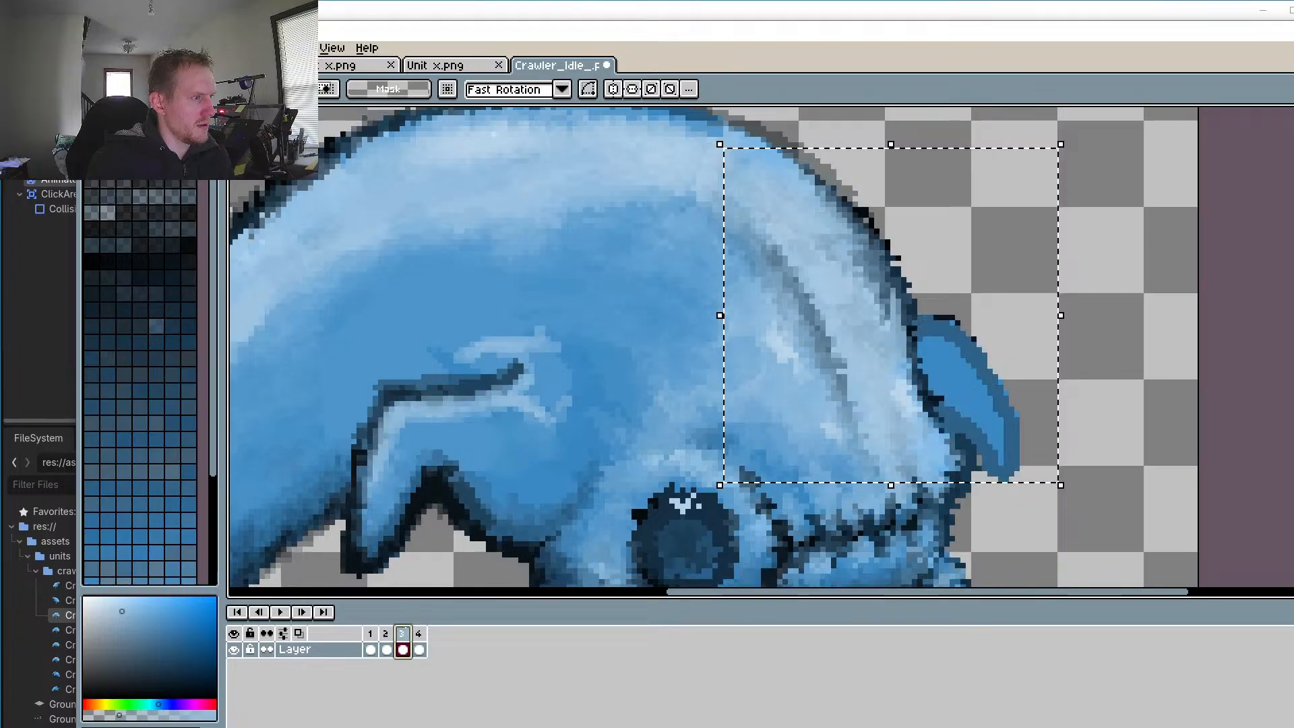
{"action": "key", "text": "ctrl+v"}
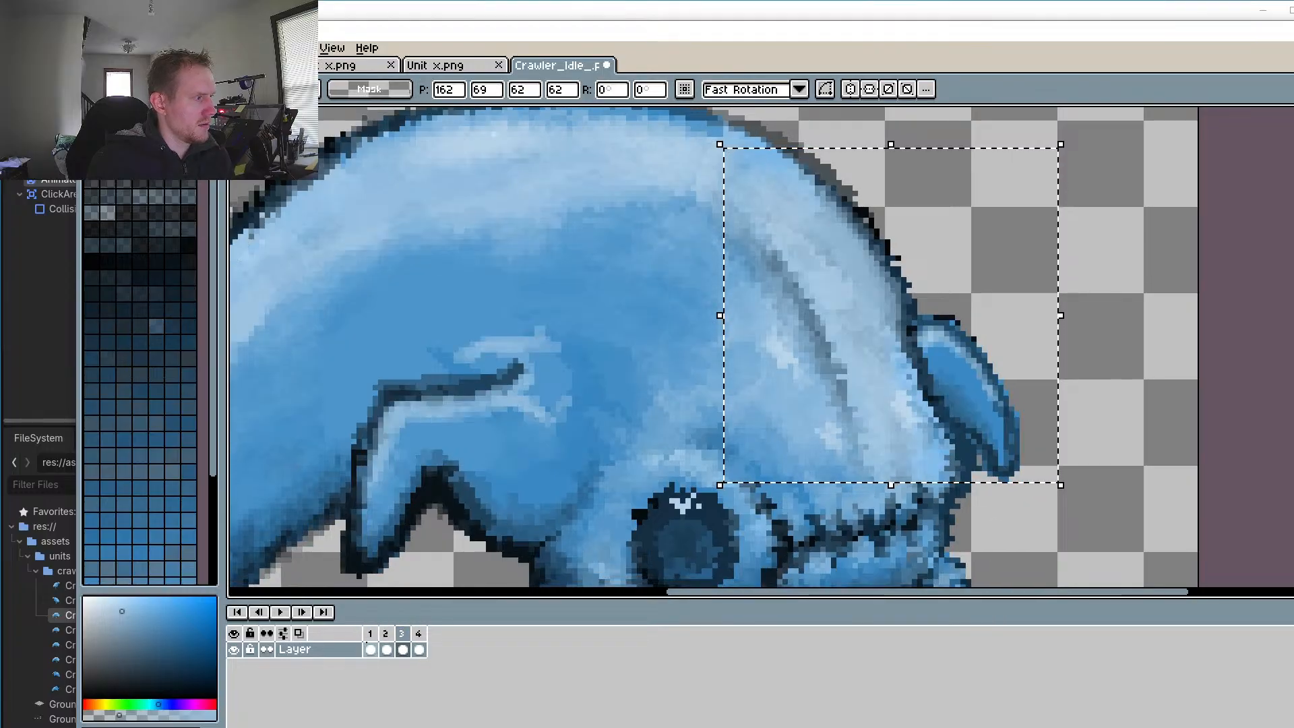
Step: Compare the head and fin across frames 1 to 3 and undo the pasted areas in frames 2 and 3
{"action": "left_click", "coordinate": [370, 648]}
{"action": "left_click", "coordinate": [387, 648]}
{"action": "left_click", "coordinate": [403, 648]}
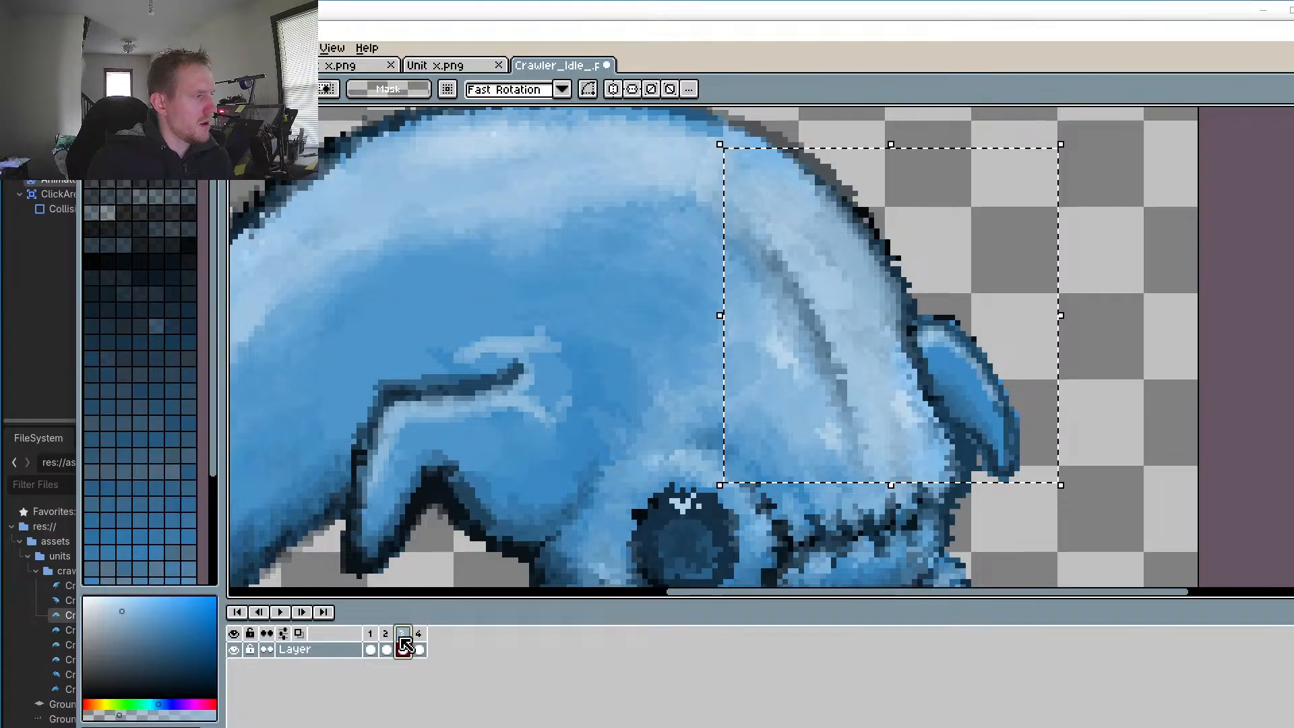
{"action": "left_click", "coordinate": [370, 634]}
{"action": "left_click", "coordinate": [402, 633]}
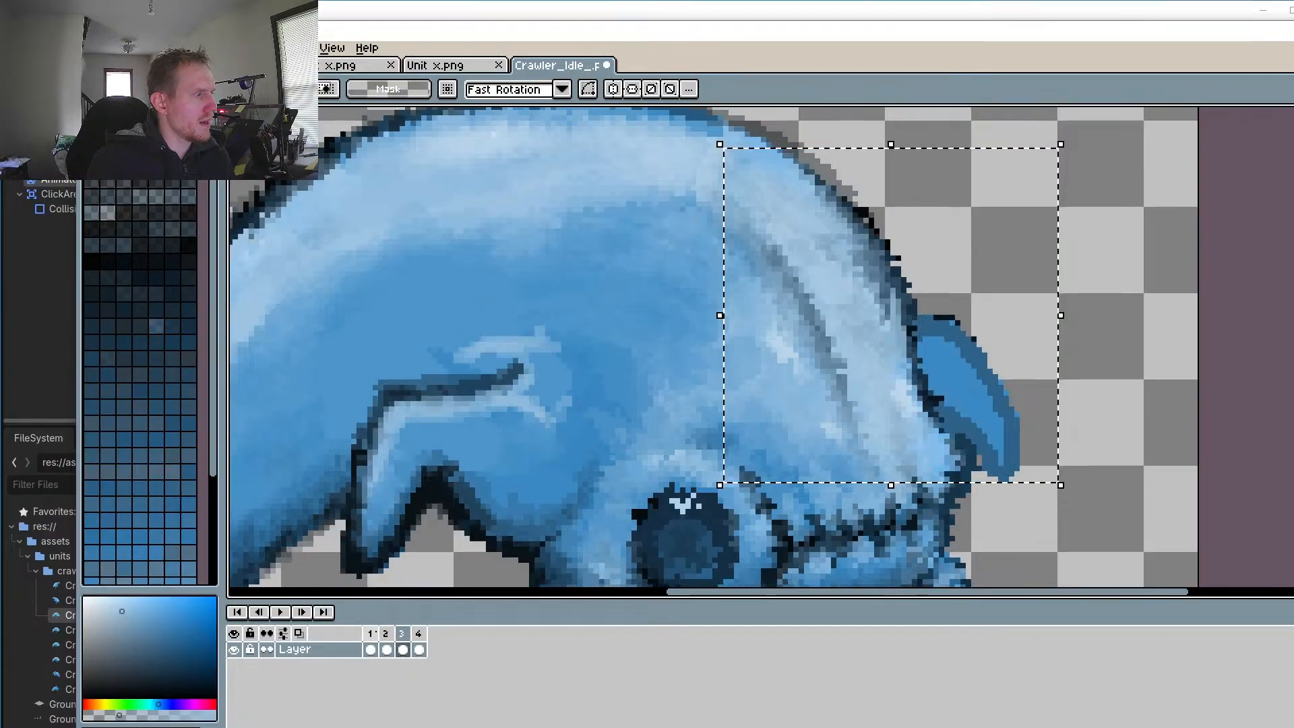
{"action": "left_click", "coordinate": [386, 640]}
{"action": "left_click", "coordinate": [371, 634]}
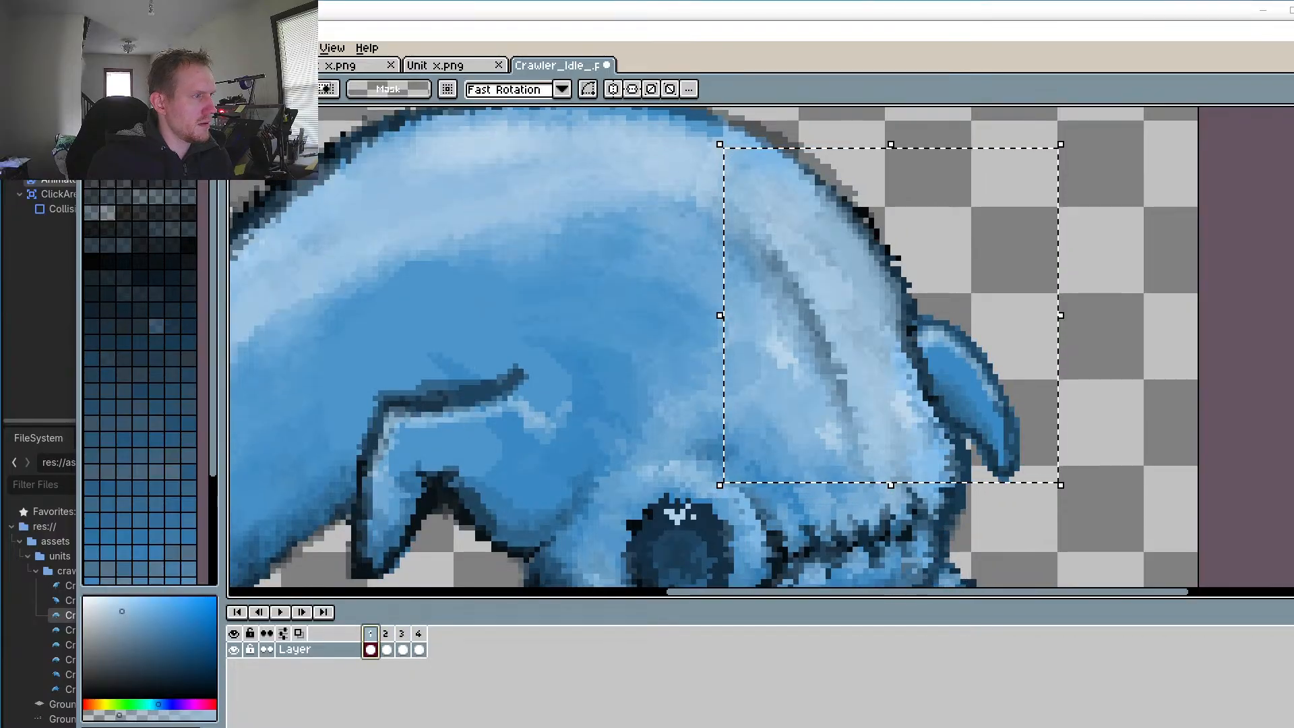
{"action": "left_click", "coordinate": [386, 634]}
{"action": "left_click", "coordinate": [402, 633]}
{"action": "left_click", "coordinate": [386, 640]}
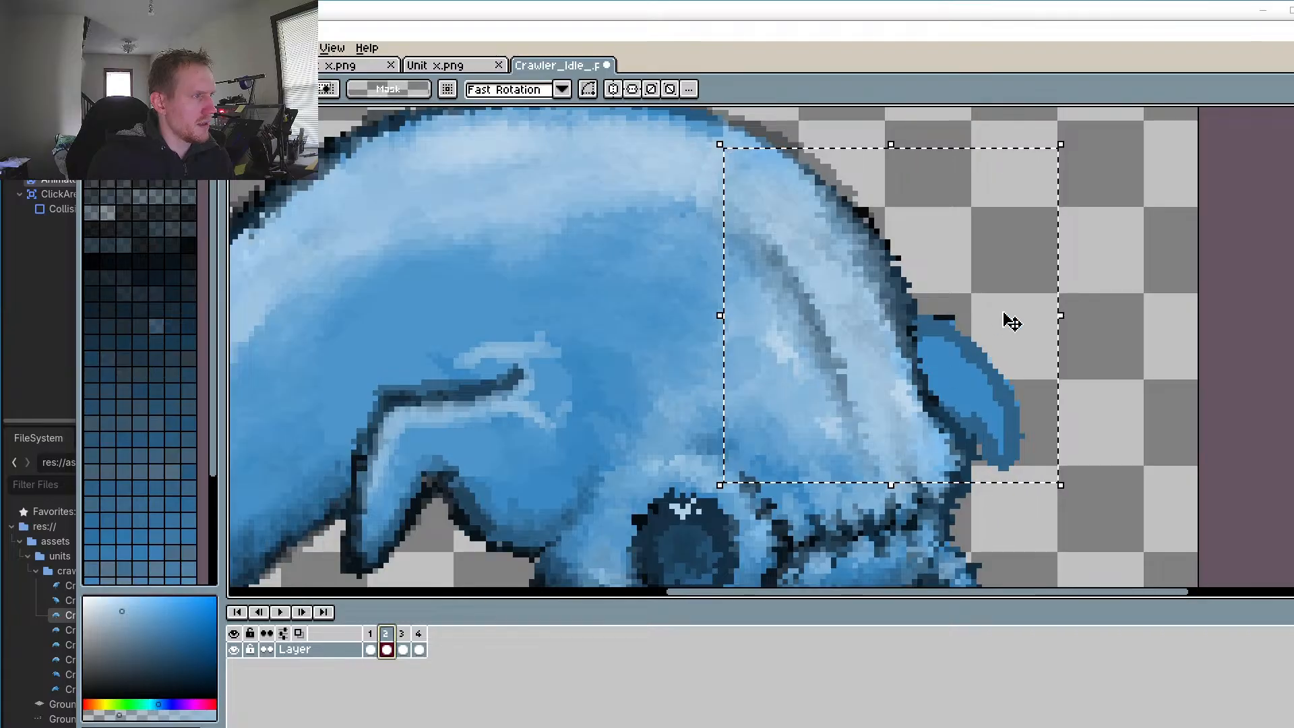
{"action": "left_click", "coordinate": [369, 634]}
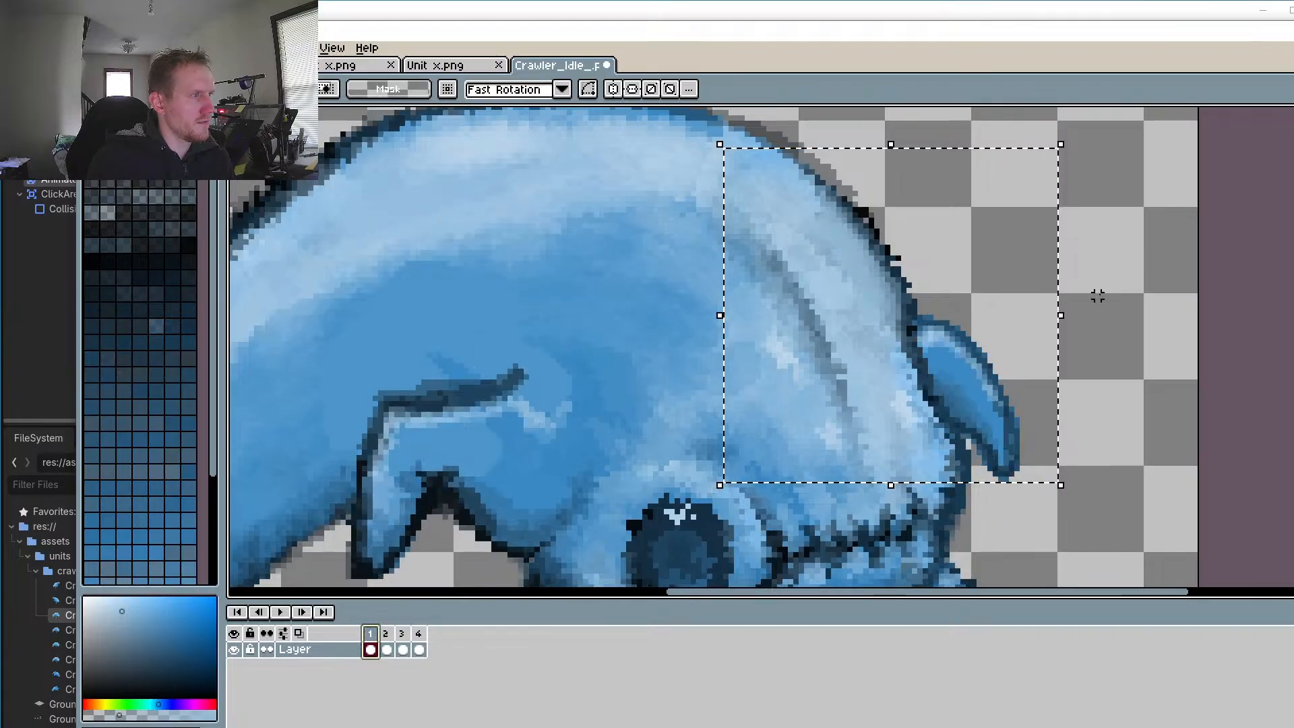
Step: Lasso the head's back edge and fin in frame 1, about 81 by 80 pixels, and paste that area into frames 2 and 3
{"action": "key", "text": "b"}
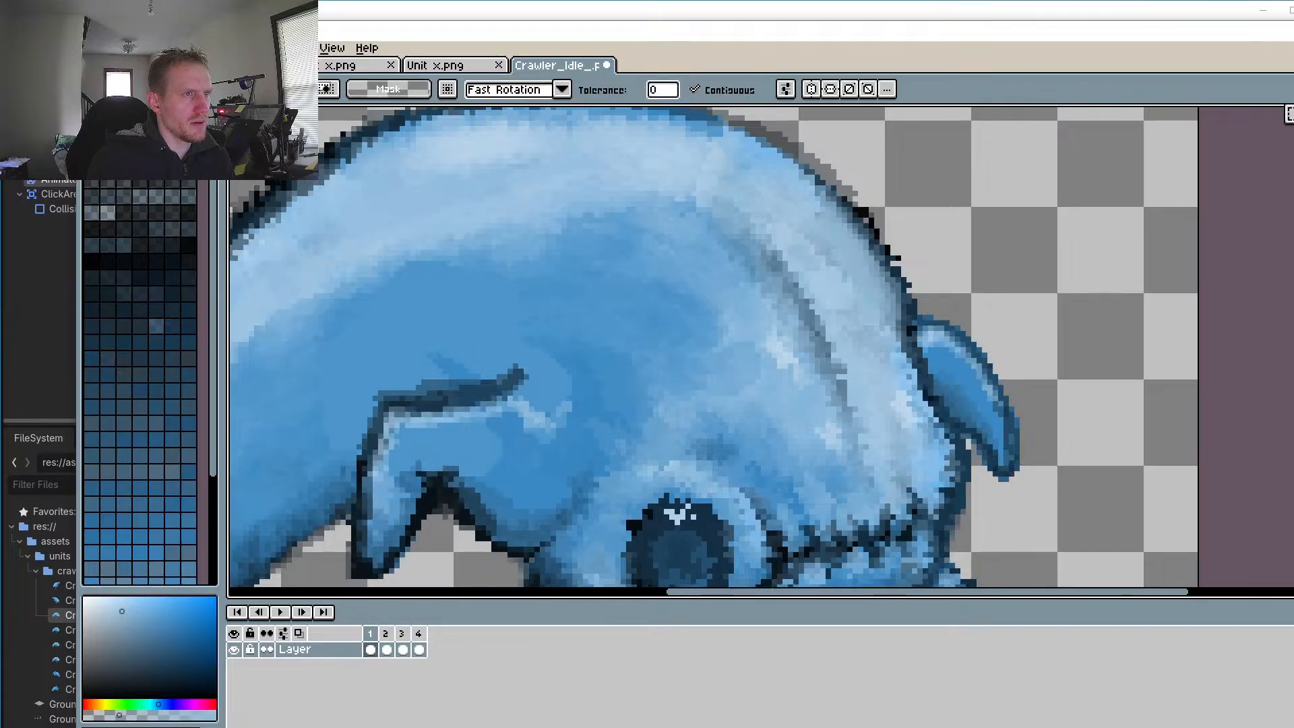
{"action": "mouse_move", "coordinate": [223, 111]}
{"action": "left_mouse_down"}
{"action": "mouse_move", "coordinate": [186, 111]}
{"action": "mouse_move", "coordinate": [199, 111]}
{"action": "left_mouse_up"}
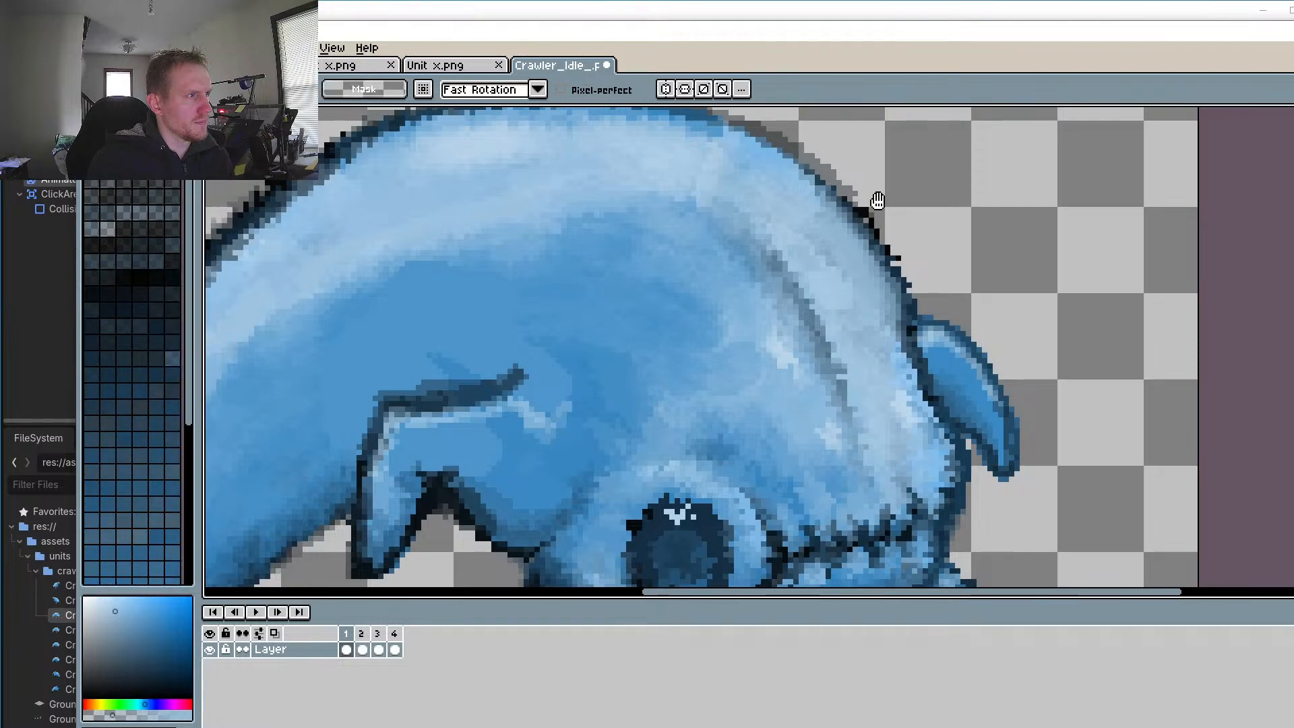
{"action": "left_click_drag", "start_coordinate": [877, 201], "coordinate": [865, 226]}
{"action": "mouse_move", "coordinate": [767, 127]}
{"action": "left_mouse_down"}
{"action": "mouse_move", "coordinate": [702, 126]}
{"action": "mouse_move", "coordinate": [632, 155]}
{"action": "left_mouse_up"}
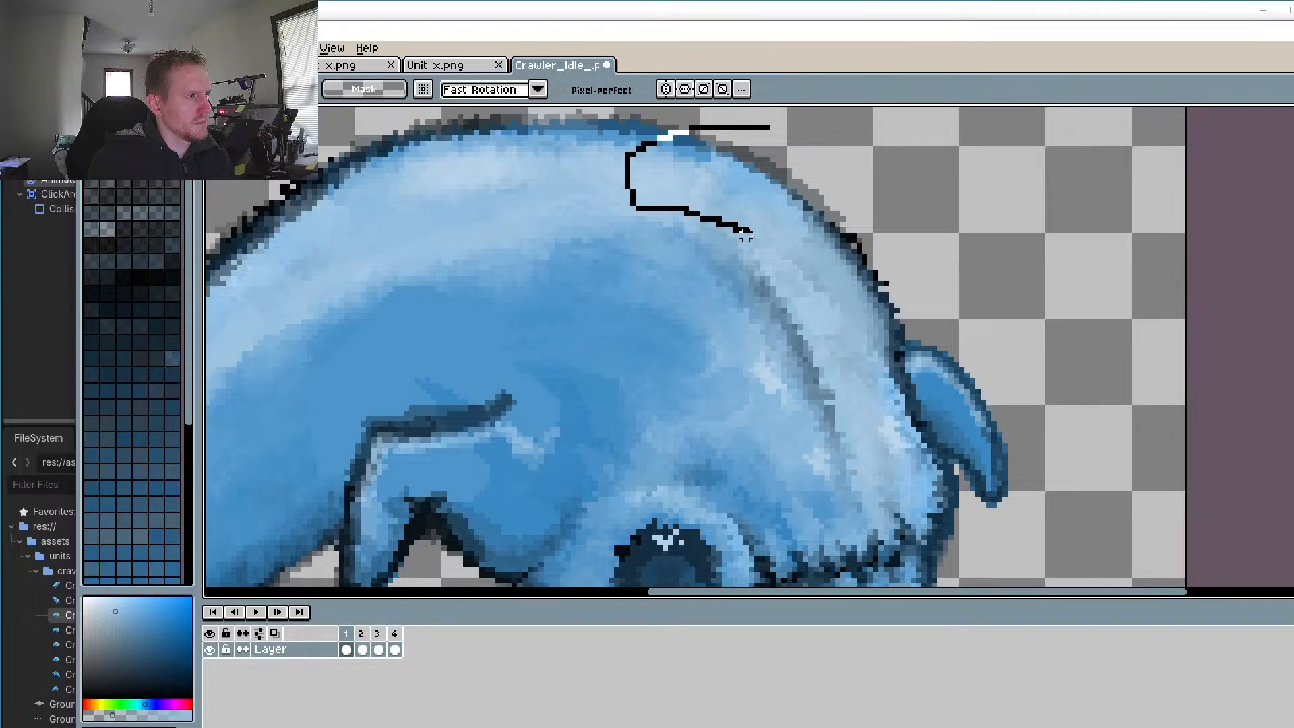
{"action": "left_click_drag", "start_coordinate": [745, 235], "coordinate": [820, 304]}
{"action": "mouse_move", "coordinate": [852, 357]}
{"action": "left_mouse_down"}
{"action": "mouse_move", "coordinate": [935, 488]}
{"action": "mouse_move", "coordinate": [998, 552]}
{"action": "mouse_move", "coordinate": [1047, 370]}
{"action": "mouse_move", "coordinate": [932, 237]}
{"action": "mouse_move", "coordinate": [765, 134]}
{"action": "left_mouse_up"}
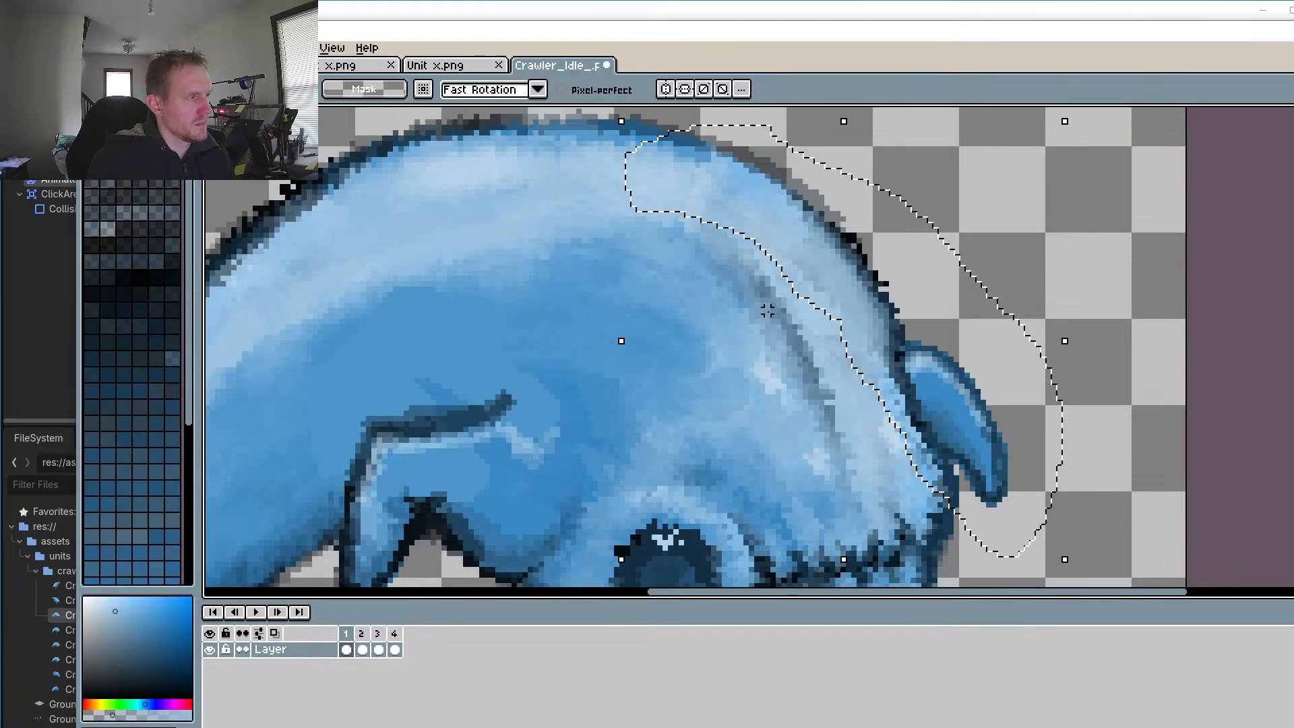
{"action": "left_click", "coordinate": [394, 634]}
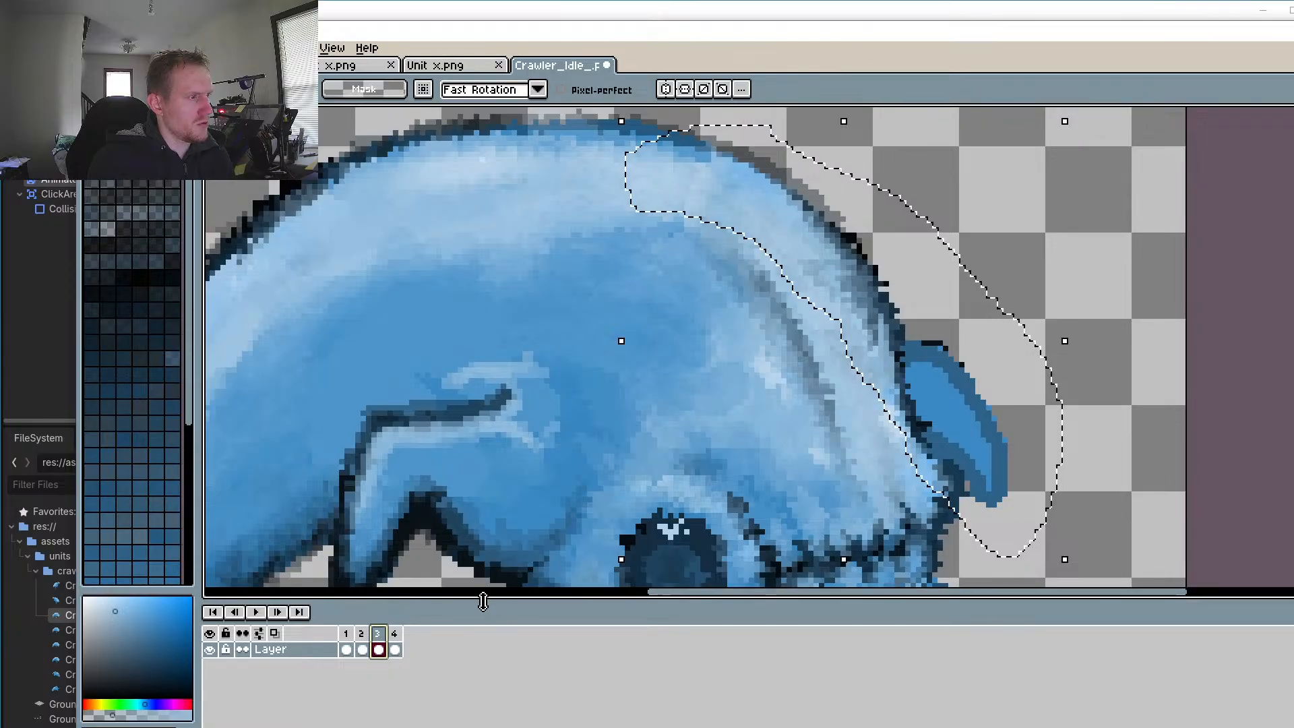
{"action": "left_click", "coordinate": [378, 634]}
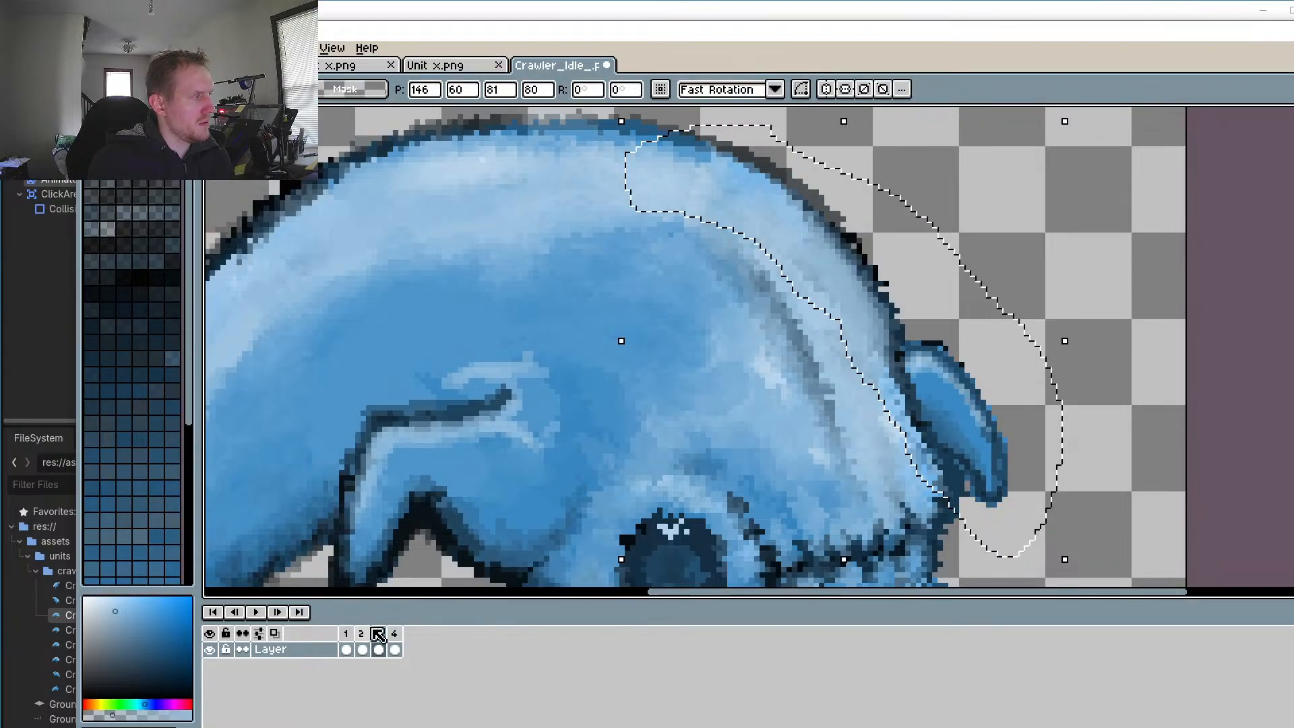
Step: Preview the idle animation and paste the same lassoed head edge and fin into frame 4
{"action": "left_click", "coordinate": [263, 611]}
{"action": "scroll", "coordinate": [461, 467], "scroll_direction": "down", "scroll_amount": 2}
{"action": "scroll", "coordinate": [461, 468], "scroll_direction": "down", "scroll_amount": 2}
{"action": "scroll", "coordinate": [431, 472], "scroll_direction": "up", "scroll_amount": 2}
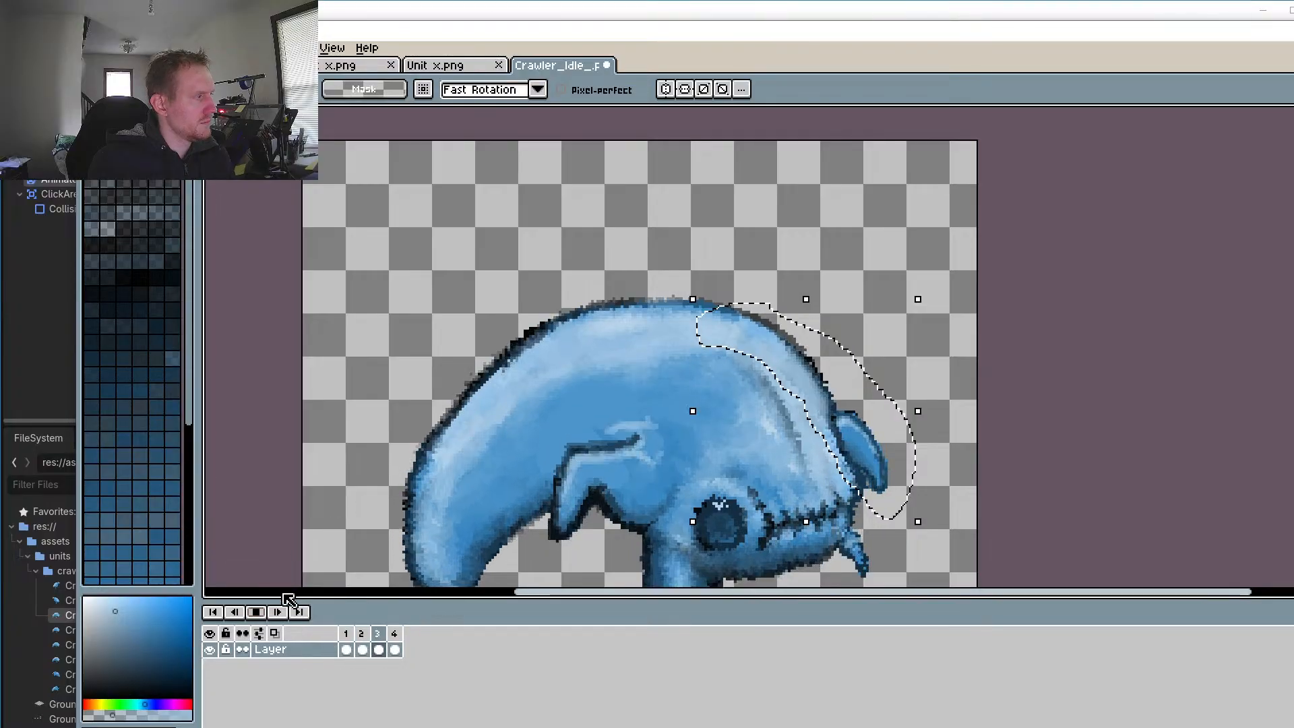
{"action": "left_click", "coordinate": [256, 612]}
{"action": "left_click", "coordinate": [378, 633]}
{"action": "left_click", "coordinate": [362, 640]}
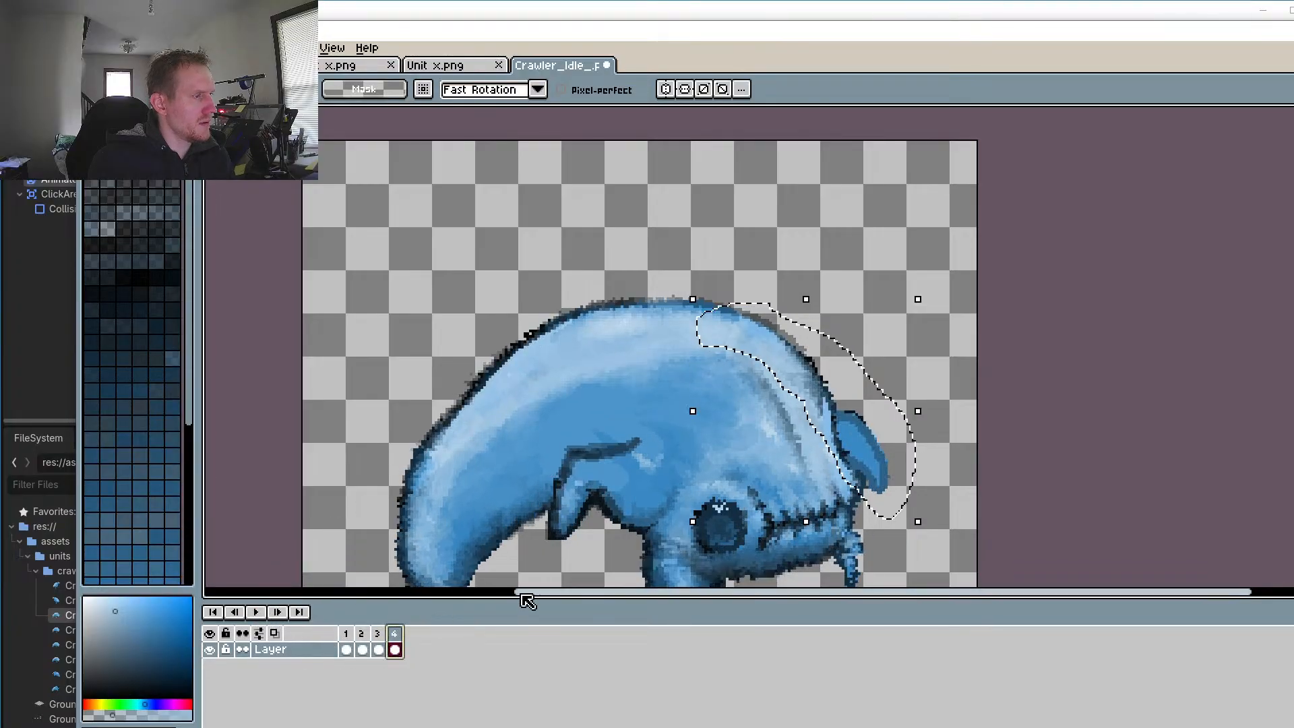
Step: Replay the animation, clear the selection, and compare the fin in frames 1 and 2 by switching between them
{"action": "left_click", "coordinate": [255, 612]}
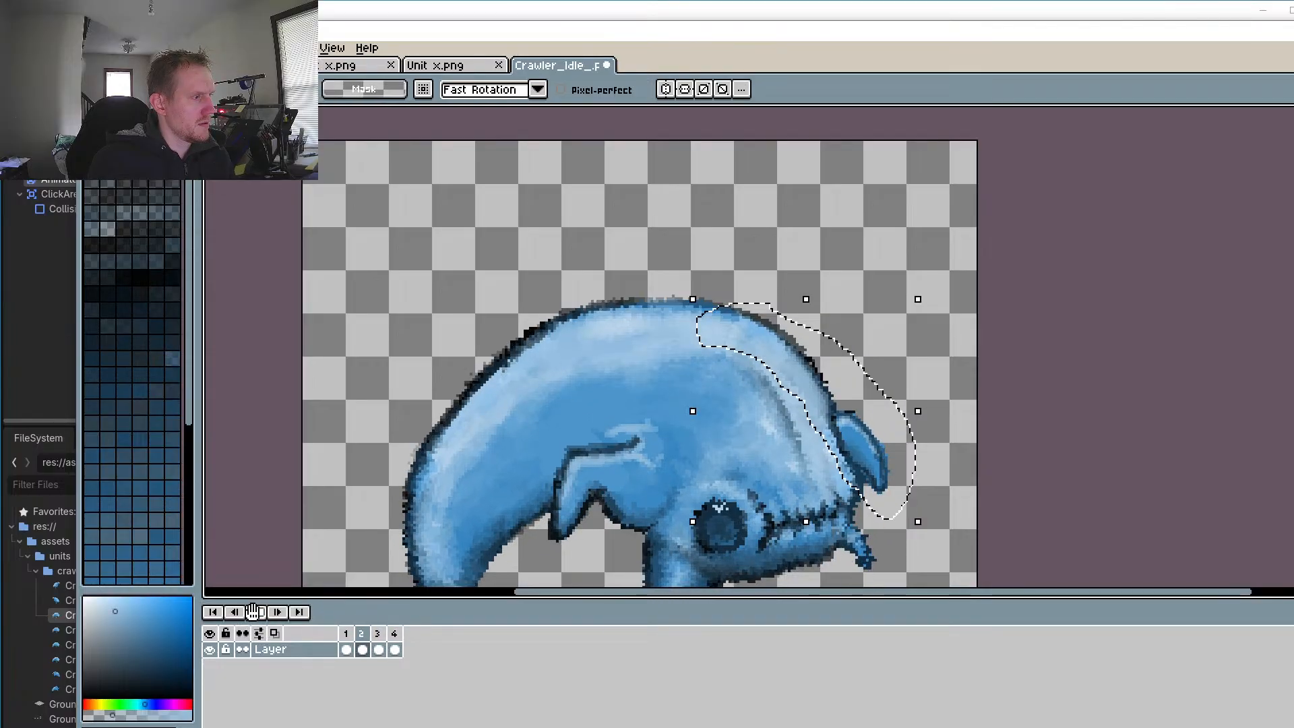
{"action": "left_click_drag", "start_coordinate": [406, 404], "coordinate": [451, 329]}
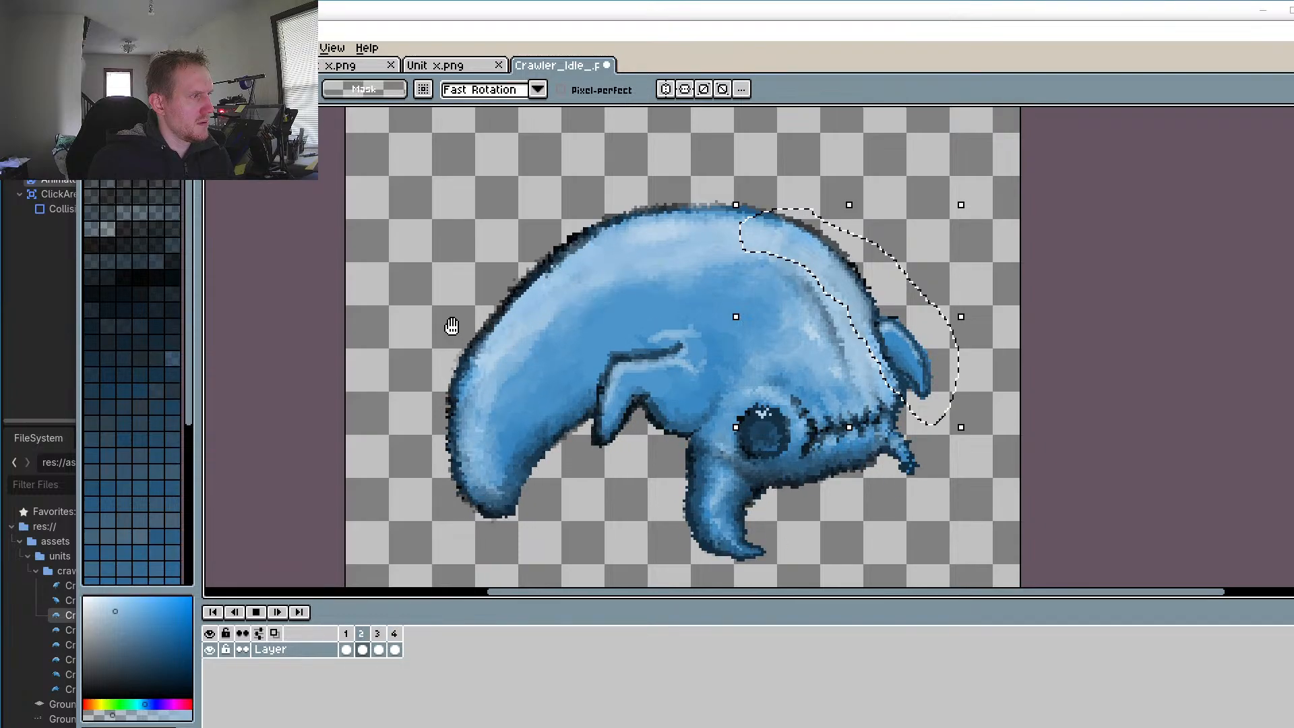
{"action": "left_click", "coordinate": [260, 612]}
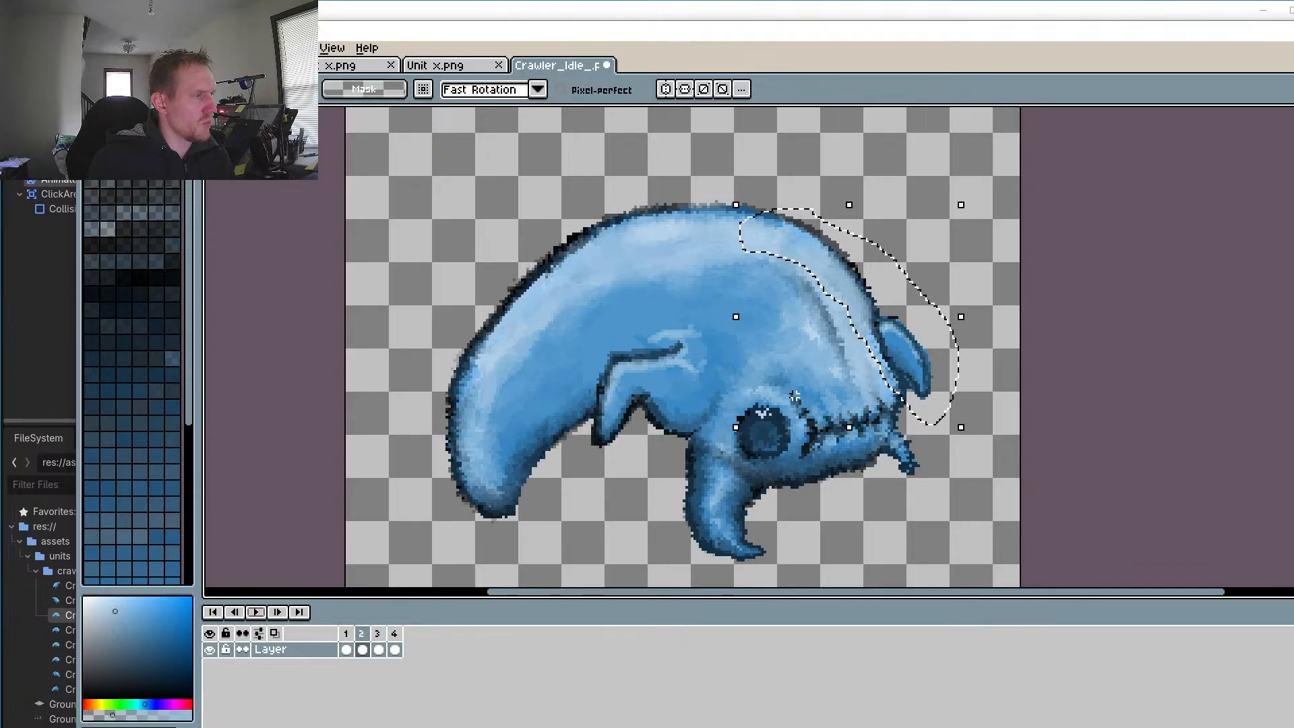
{"action": "scroll", "coordinate": [785, 393], "scroll_direction": "up", "scroll_amount": 1}
{"action": "left_click", "coordinate": [1040, 184]}
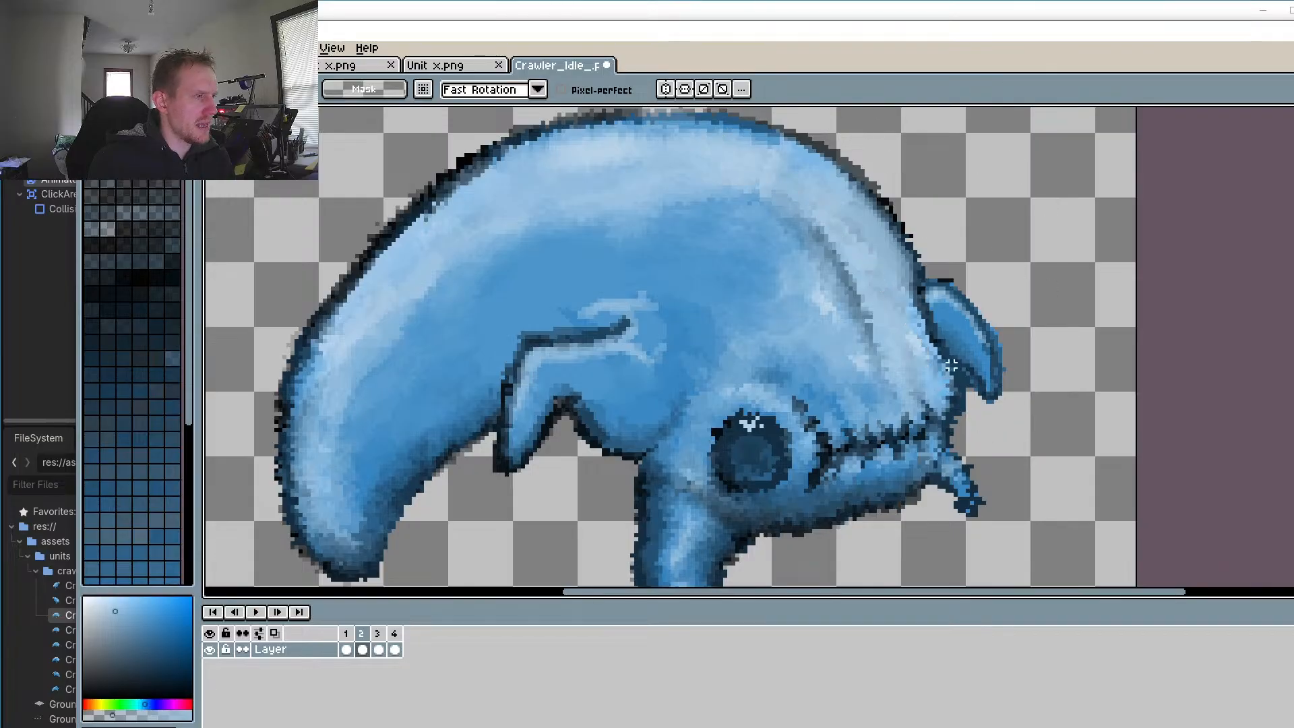
{"action": "scroll", "coordinate": [943, 350], "scroll_direction": "up", "scroll_amount": 1}
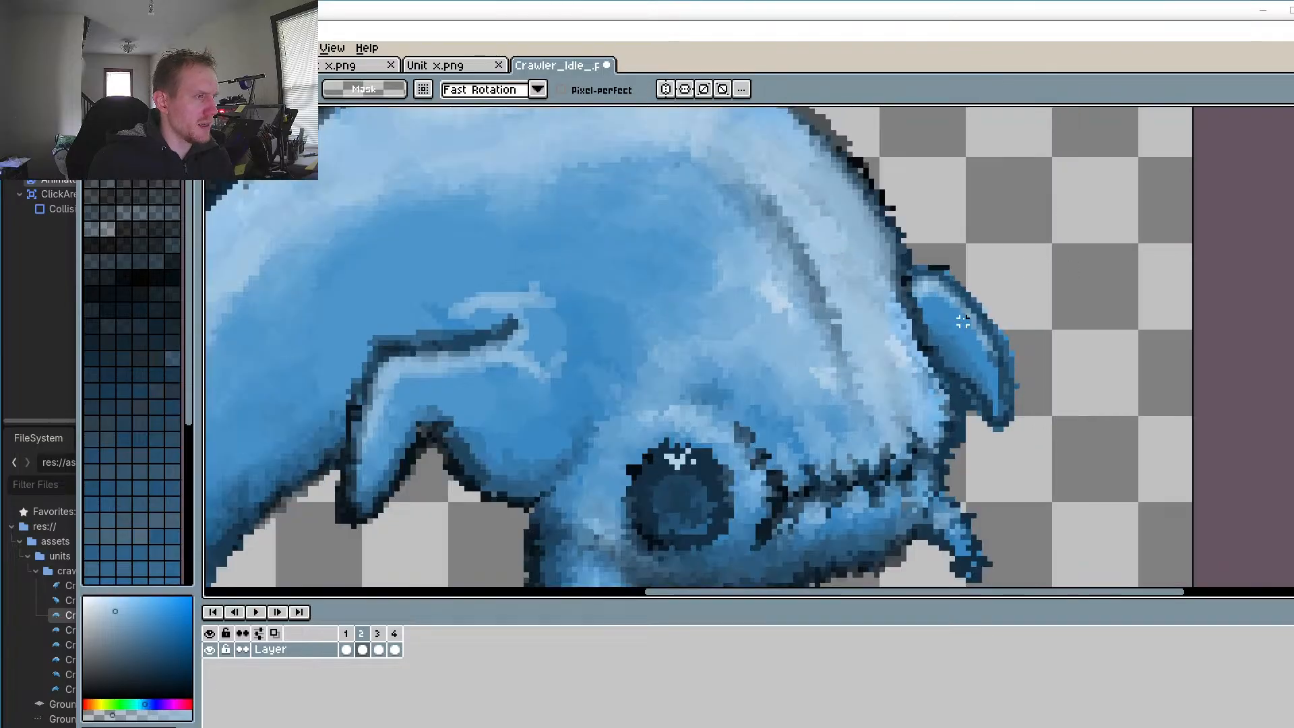
{"action": "left_click", "coordinate": [346, 649]}
{"action": "left_click", "coordinate": [362, 648]}
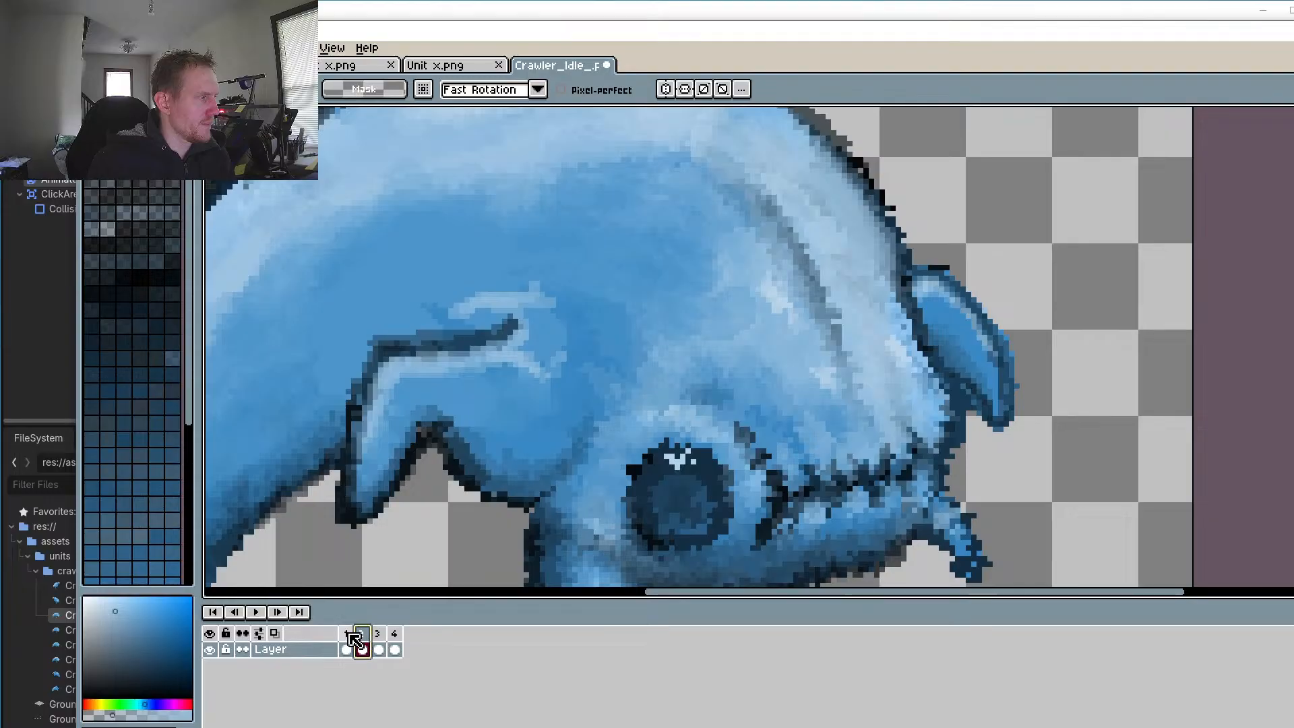
{"action": "left_click", "coordinate": [348, 643]}
{"action": "left_click", "coordinate": [364, 640]}
{"action": "left_click", "coordinate": [346, 642]}
{"action": "left_click", "coordinate": [364, 640]}
Step: Partly erase the dark pixels between the head and the fin's lower tip in frame 2 at 20% and preview the animation
{"action": "scroll", "coordinate": [1042, 386], "scroll_direction": "up", "scroll_amount": 2}
{"action": "key", "text": "i"}
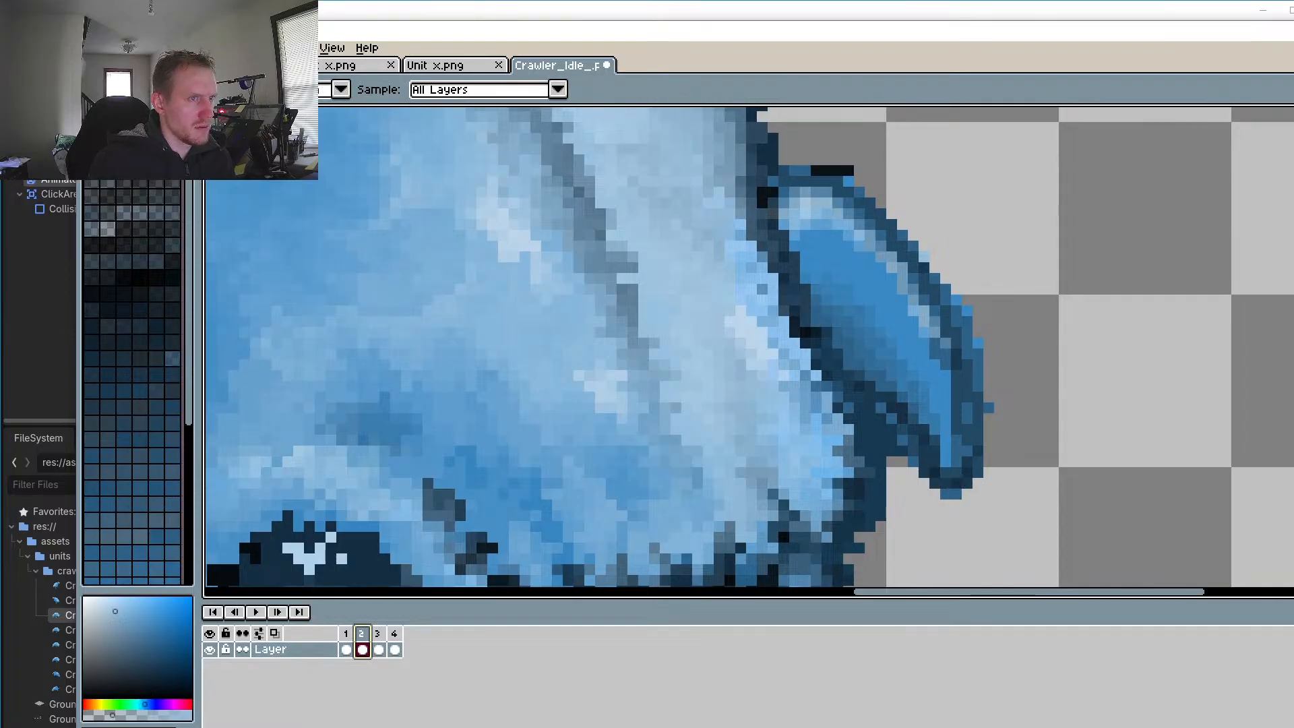
{"action": "key", "text": "b"}
{"action": "scroll", "coordinate": [918, 407], "scroll_direction": "down", "scroll_amount": 3}
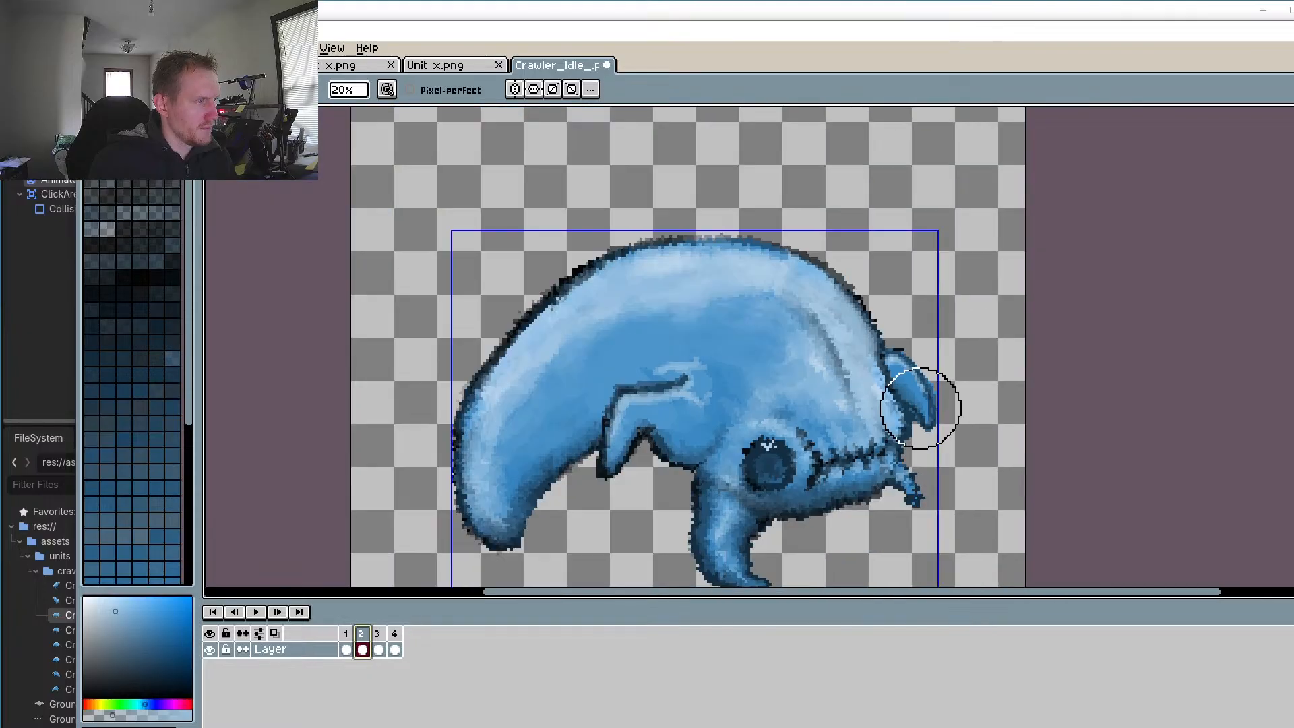
{"action": "key", "text": "ctrl+d"}
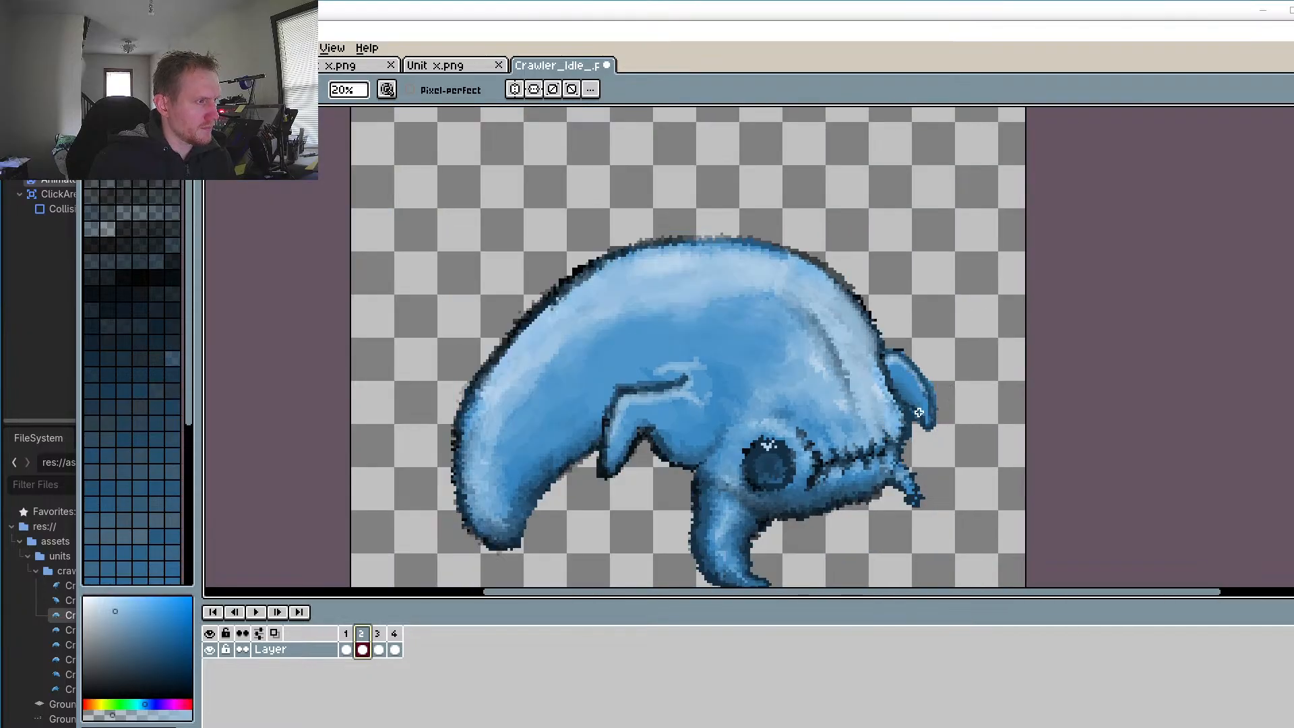
{"action": "scroll", "coordinate": [919, 412], "scroll_direction": "up", "scroll_amount": 5}
{"action": "left_click_drag", "start_coordinate": [820, 433], "coordinate": [817, 372]}
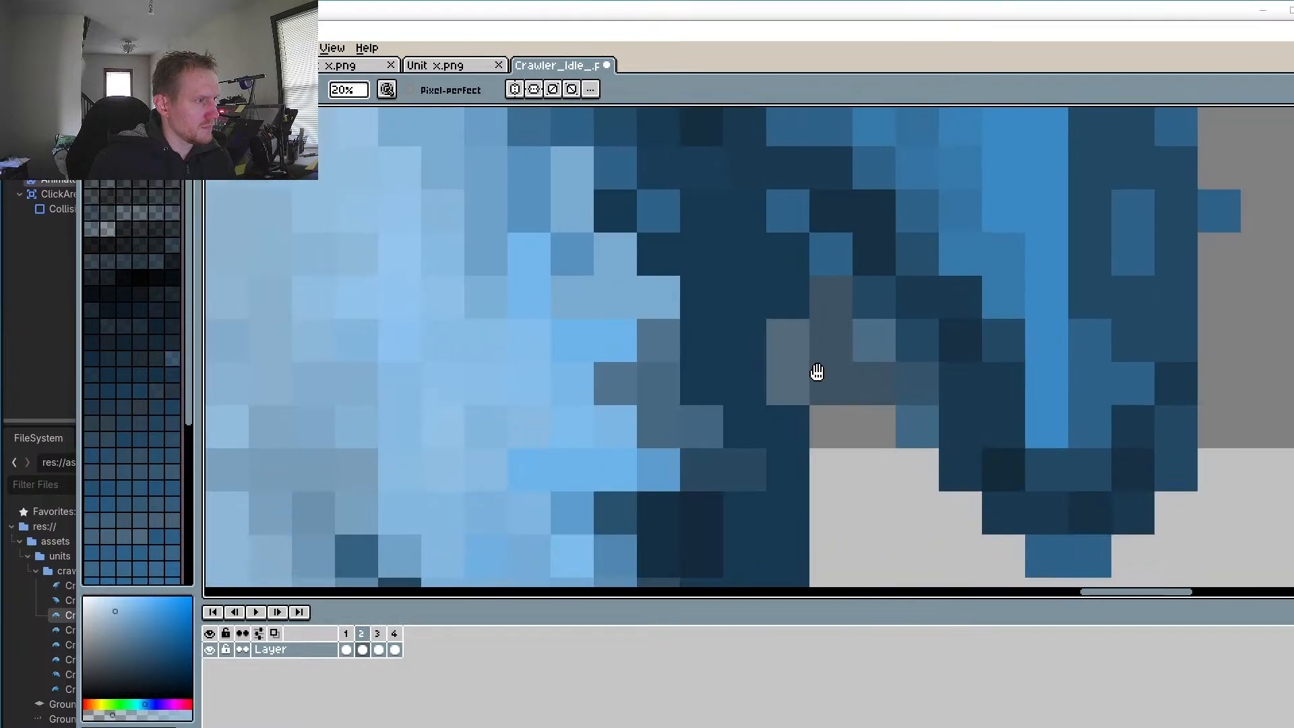
{"action": "scroll", "coordinate": [919, 448], "scroll_direction": "down", "scroll_amount": 3}
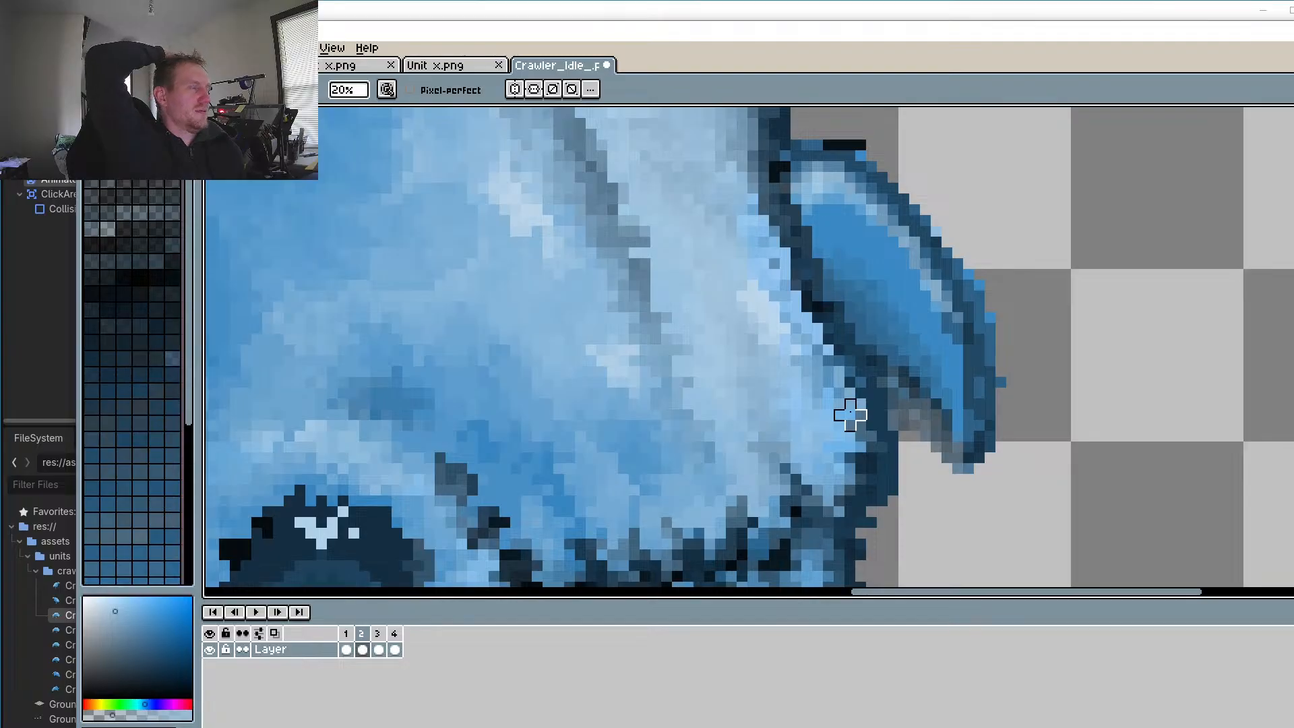
{"action": "scroll", "coordinate": [861, 415], "scroll_direction": "down", "scroll_amount": 3}
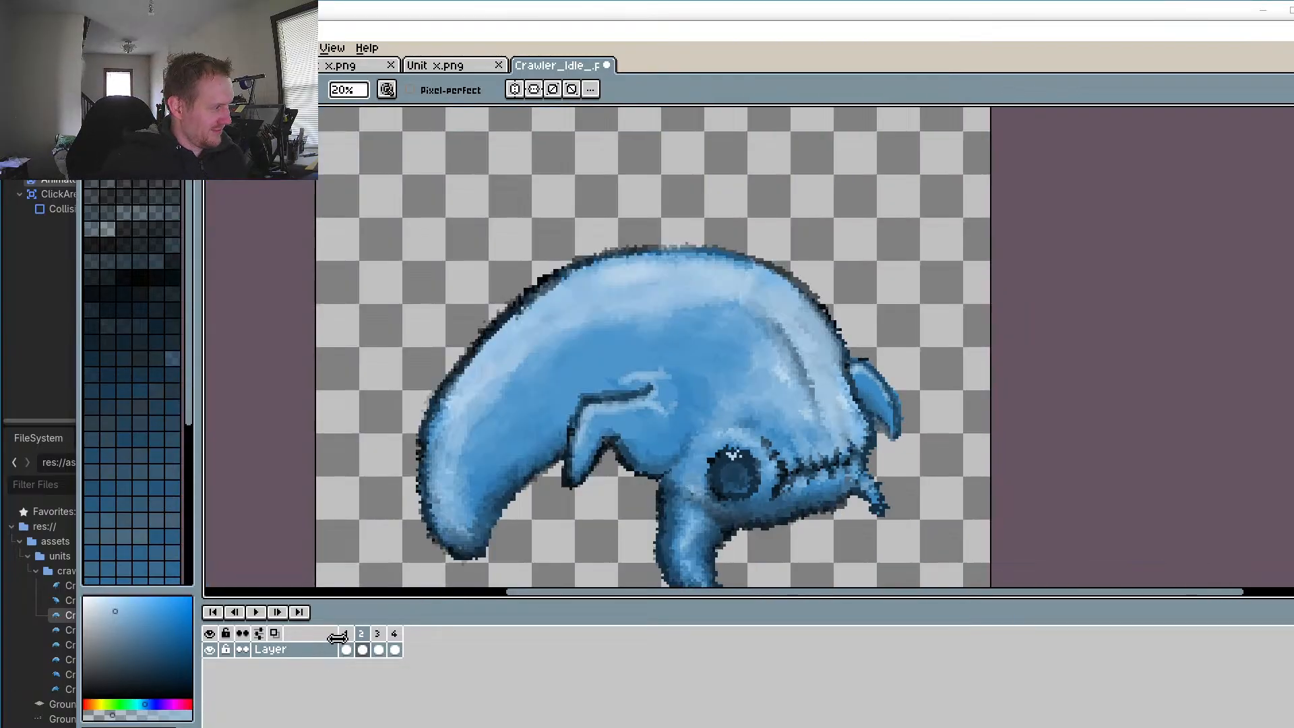
{"action": "left_click", "coordinate": [255, 611]}
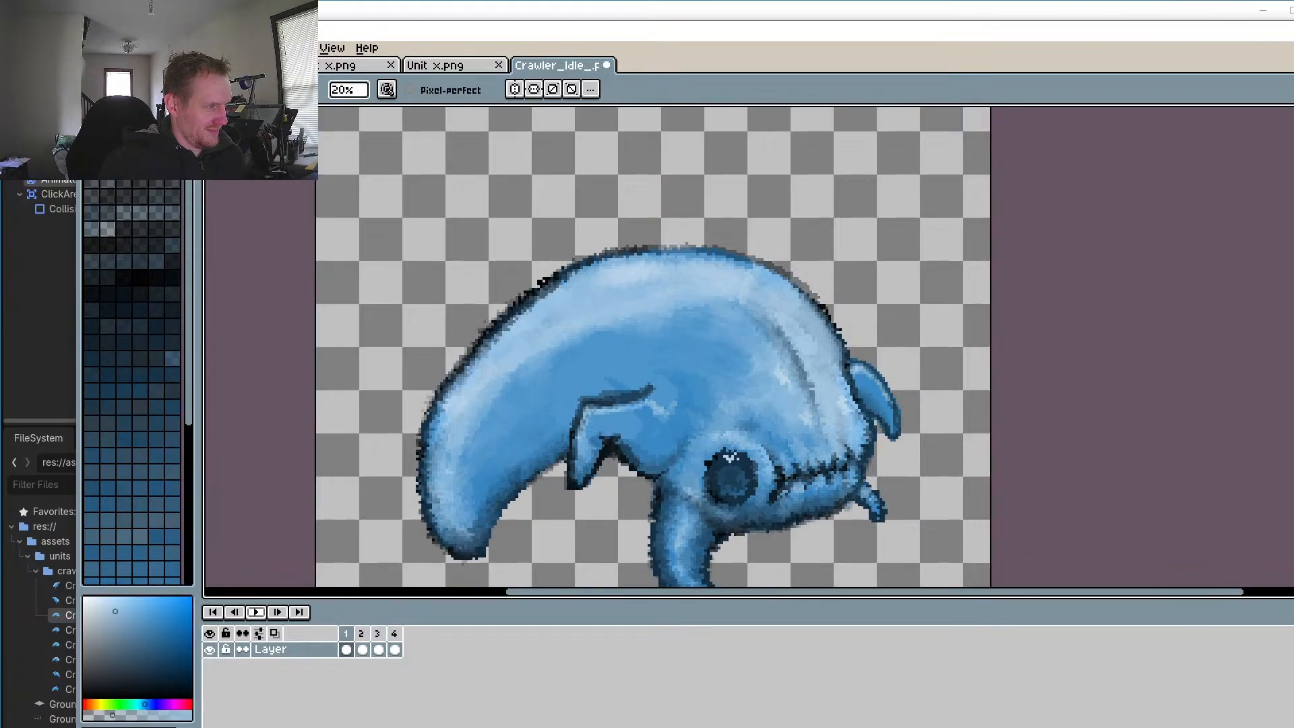
Step: Fade out the dark pixels between the head's lower back edge and the fin tip in frame 3 with the 20% eraser
{"action": "left_click", "coordinate": [380, 634]}
{"action": "scroll", "coordinate": [855, 419], "scroll_direction": "up", "scroll_amount": 5}
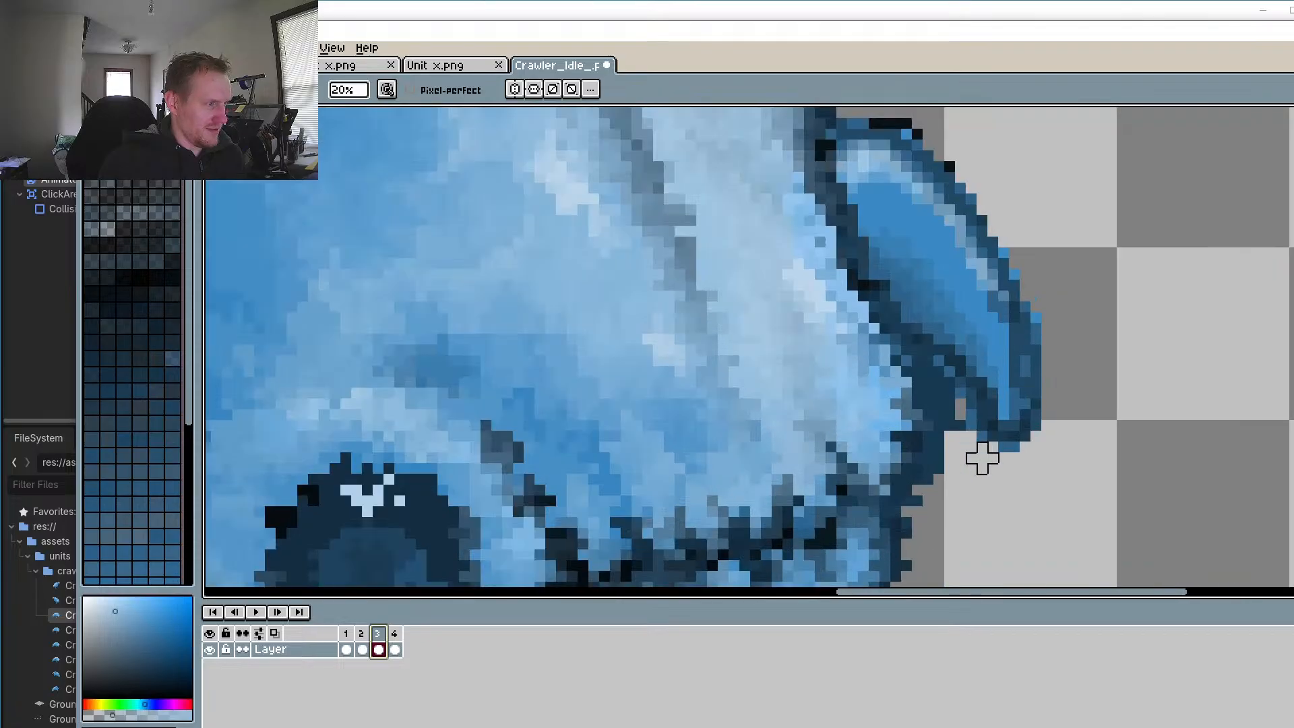
{"action": "scroll", "coordinate": [970, 461], "scroll_direction": "up", "scroll_amount": 3}
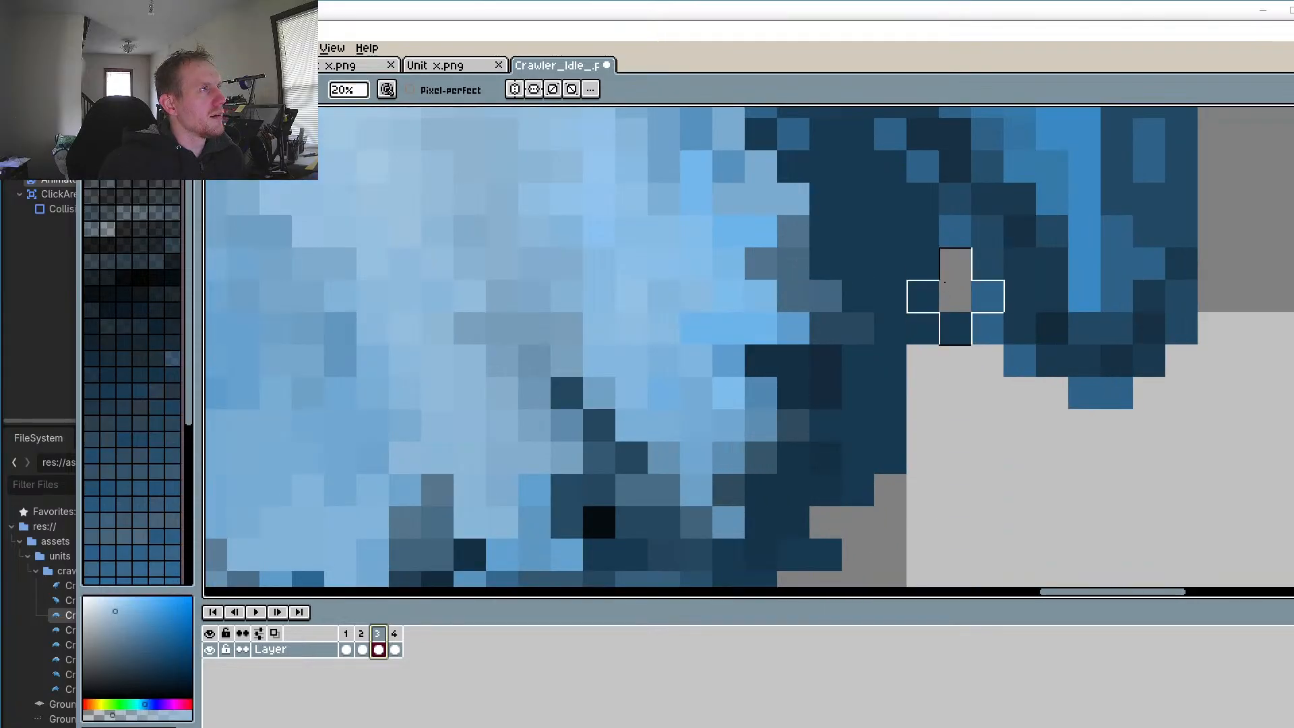
{"action": "left_click_drag", "start_coordinate": [954, 287], "coordinate": [965, 322]}
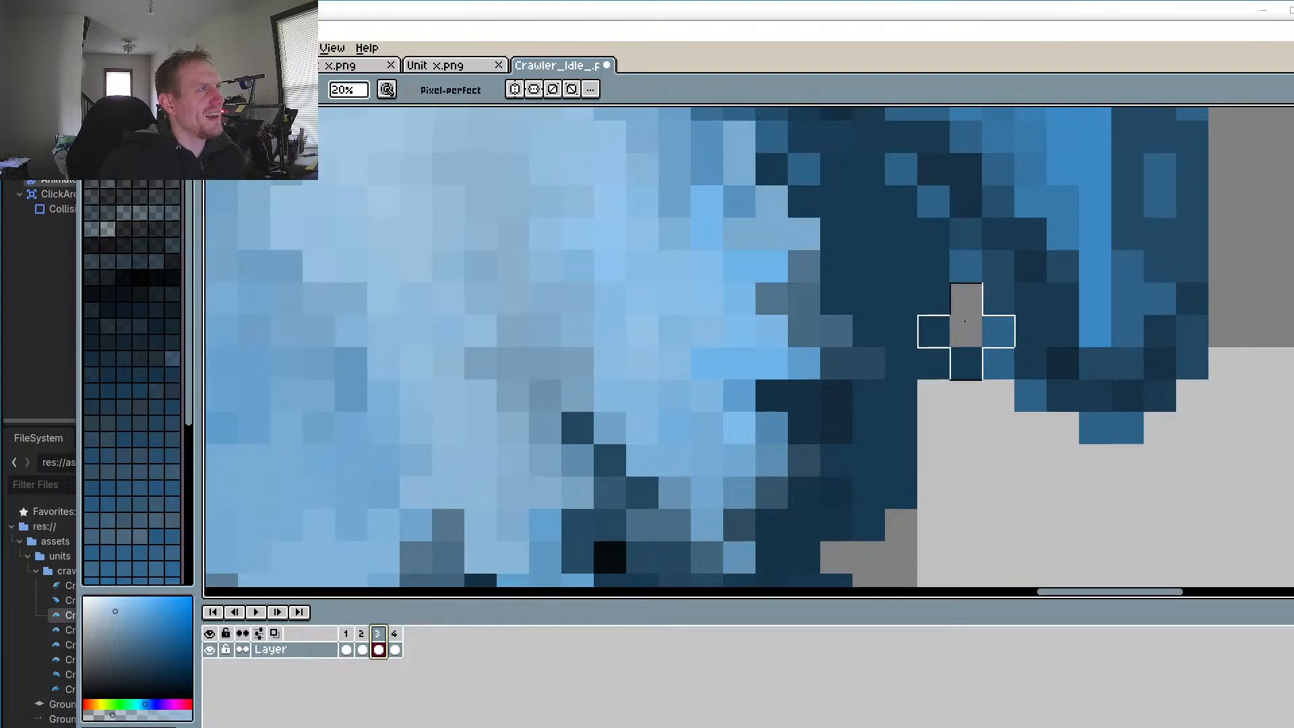
{"action": "scroll", "coordinate": [965, 322], "scroll_direction": "down", "scroll_amount": 2}
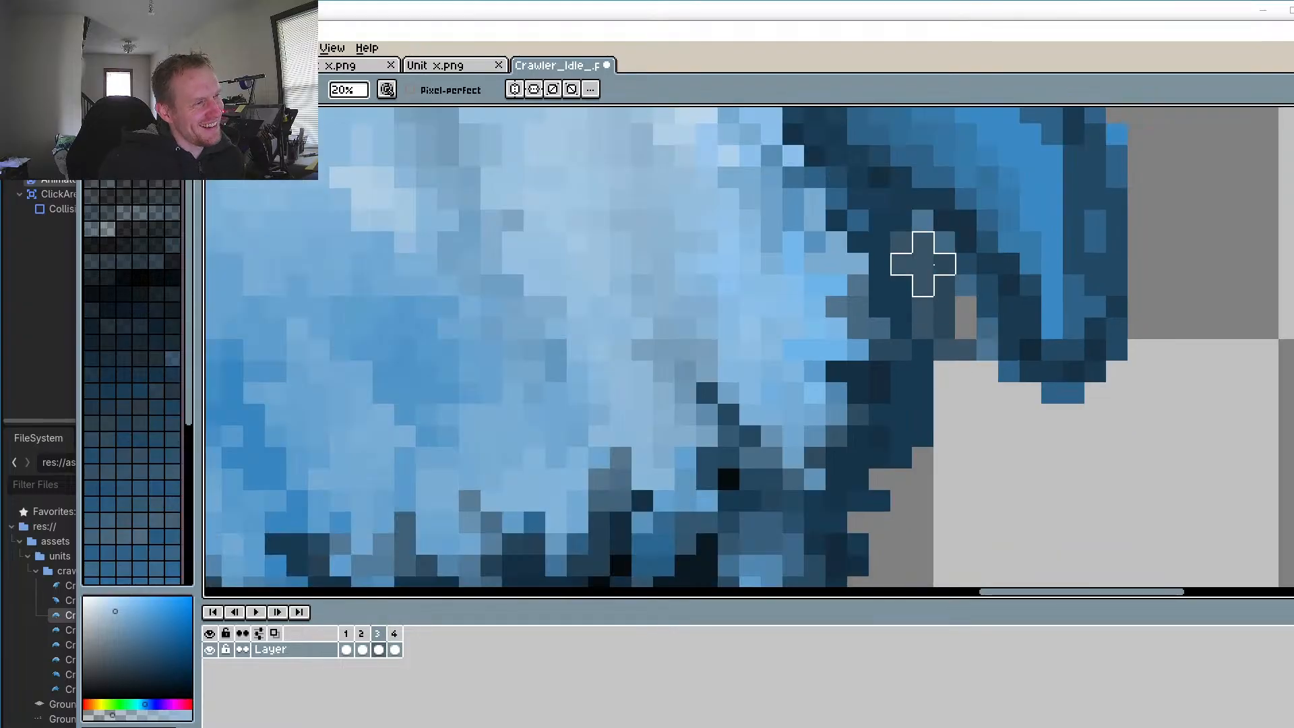
{"action": "mouse_move", "coordinate": [922, 263]}
{"action": "left_mouse_down"}
{"action": "mouse_move", "coordinate": [981, 312]}
{"action": "mouse_move", "coordinate": [944, 280]}
{"action": "mouse_move", "coordinate": [944, 358]}
{"action": "mouse_move", "coordinate": [901, 307]}
{"action": "mouse_move", "coordinate": [900, 265]}
{"action": "mouse_move", "coordinate": [988, 396]}
{"action": "mouse_move", "coordinate": [1073, 437]}
{"action": "mouse_move", "coordinate": [898, 453]}
{"action": "mouse_move", "coordinate": [941, 390]}
{"action": "mouse_move", "coordinate": [880, 265]}
{"action": "mouse_move", "coordinate": [987, 372]}
{"action": "left_mouse_up"}
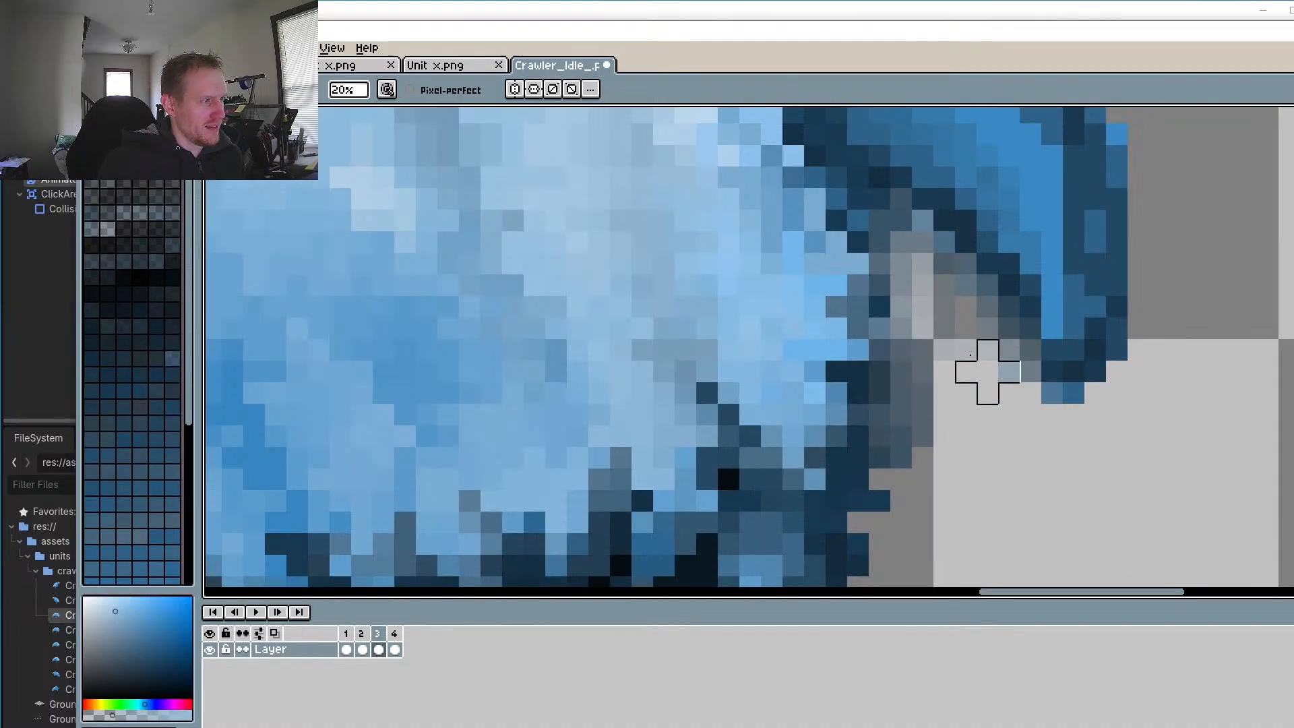
{"action": "left_click_drag", "start_coordinate": [901, 221], "coordinate": [879, 264]}
{"action": "left_click", "coordinate": [1009, 371]}
{"action": "scroll", "coordinate": [1002, 384], "scroll_direction": "down", "scroll_amount": 4}
{"action": "scroll", "coordinate": [1027, 325], "scroll_direction": "up", "scroll_amount": 3}
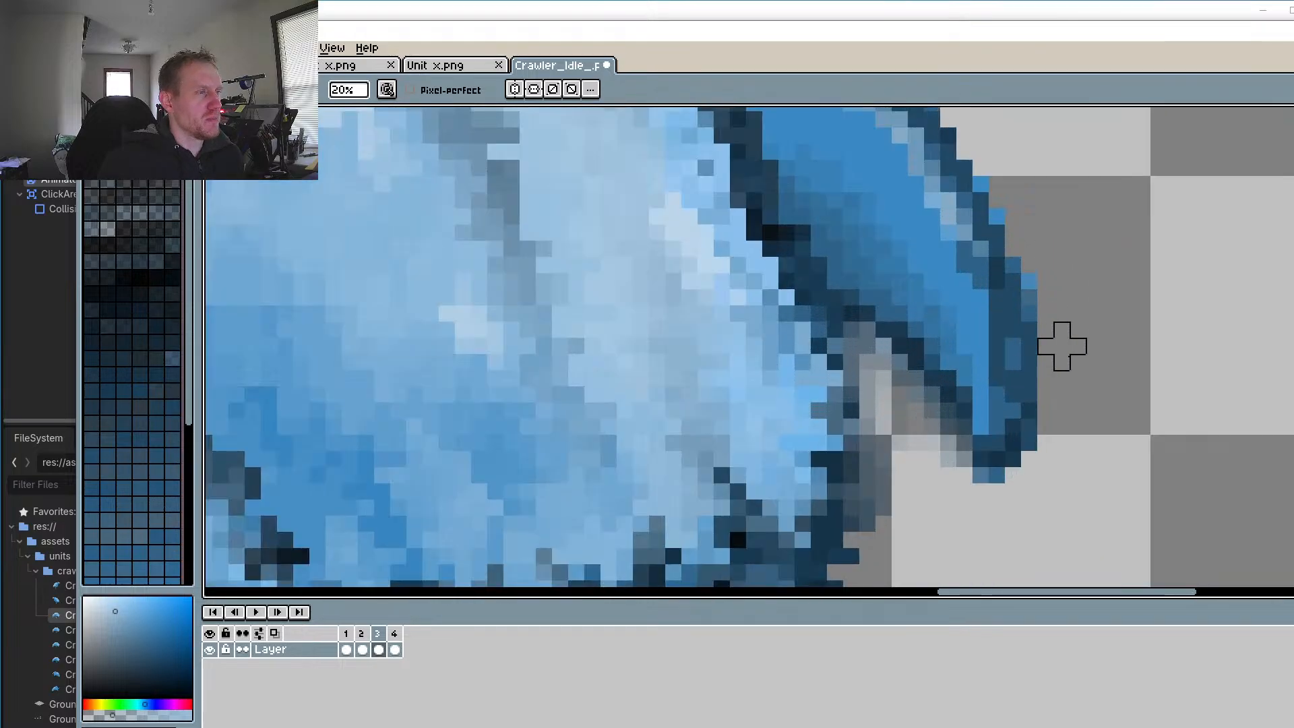
Step: Check the gap beneath the fin in frames 2 and 3 and erase the matching dark pixels in frame 4
{"action": "left_click", "coordinate": [363, 649]}
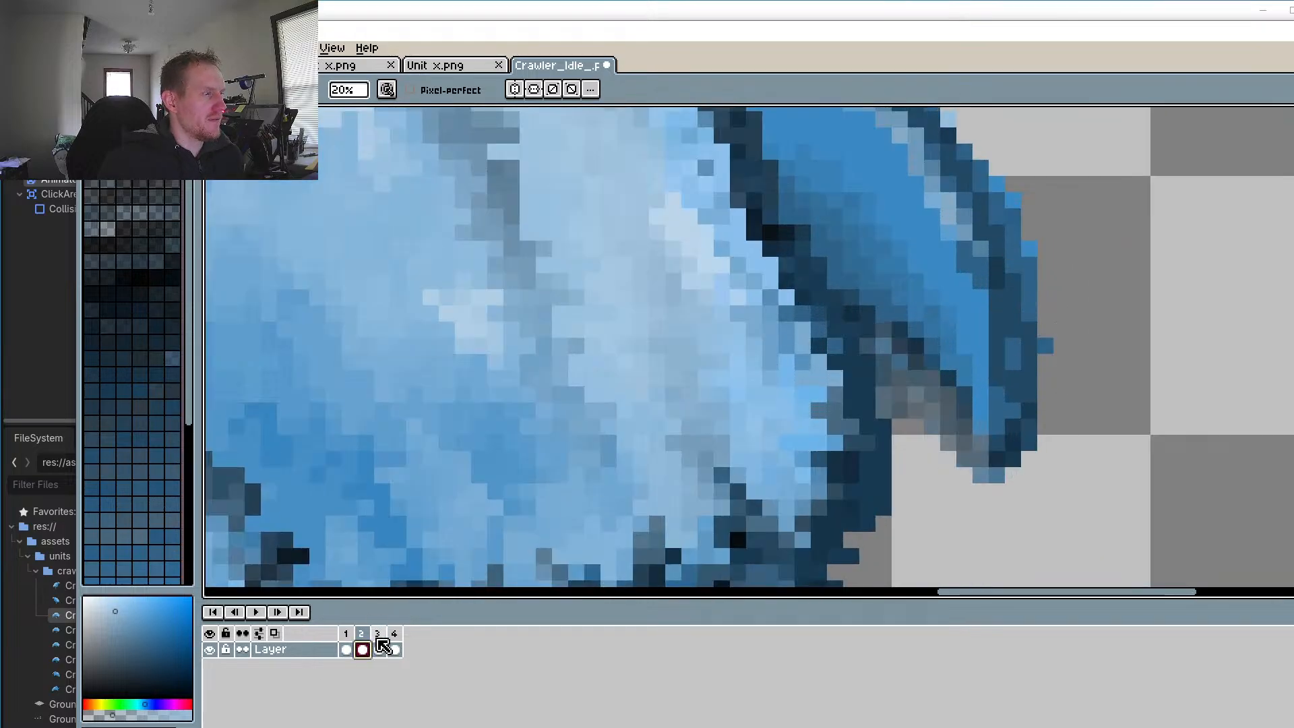
{"action": "left_click", "coordinate": [378, 649]}
{"action": "left_click", "coordinate": [395, 649]}
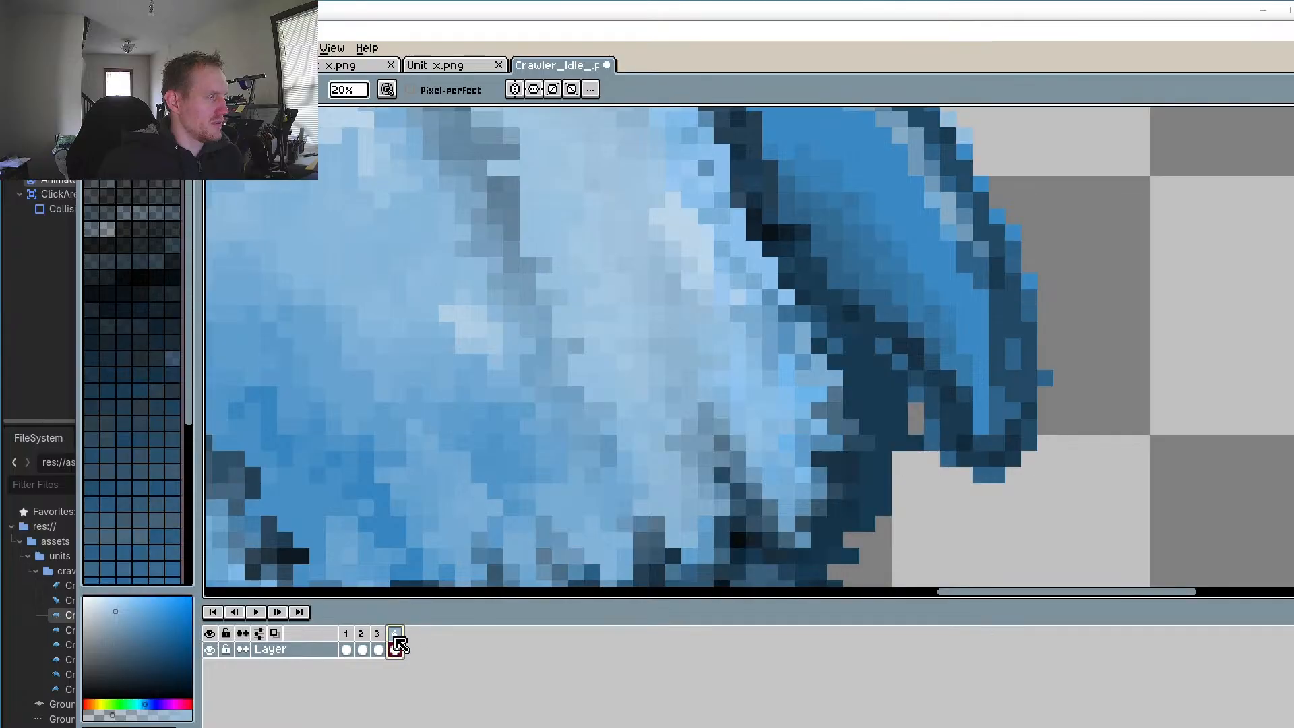
{"action": "mouse_move", "coordinate": [881, 376]}
{"action": "left_mouse_down"}
{"action": "mouse_move", "coordinate": [916, 443]}
{"action": "mouse_move", "coordinate": [900, 411]}
{"action": "mouse_move", "coordinate": [917, 411]}
{"action": "mouse_move", "coordinate": [867, 379]}
{"action": "mouse_move", "coordinate": [868, 346]}
{"action": "mouse_move", "coordinate": [932, 491]}
{"action": "mouse_move", "coordinate": [884, 394]}
{"action": "mouse_move", "coordinate": [900, 443]}
{"action": "mouse_move", "coordinate": [868, 330]}
{"action": "mouse_move", "coordinate": [900, 379]}
{"action": "left_mouse_up"}
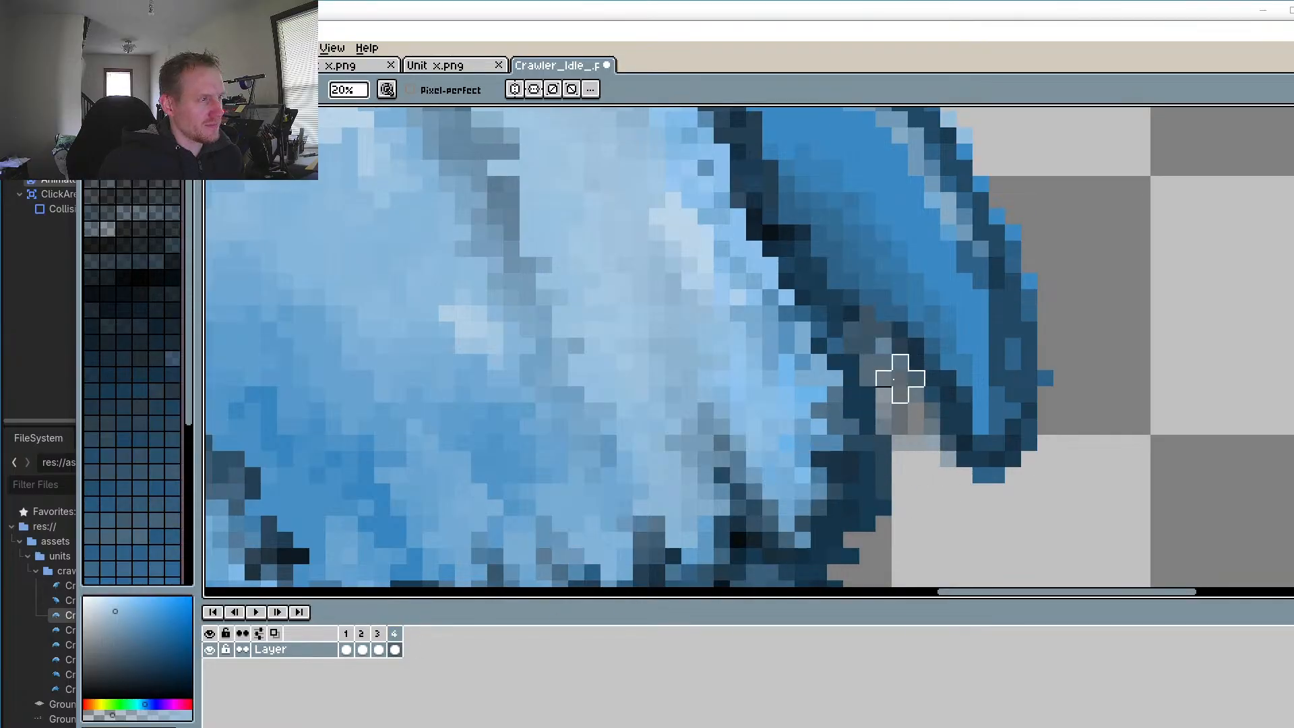
{"action": "scroll", "coordinate": [930, 491], "scroll_direction": "down", "scroll_amount": 2}
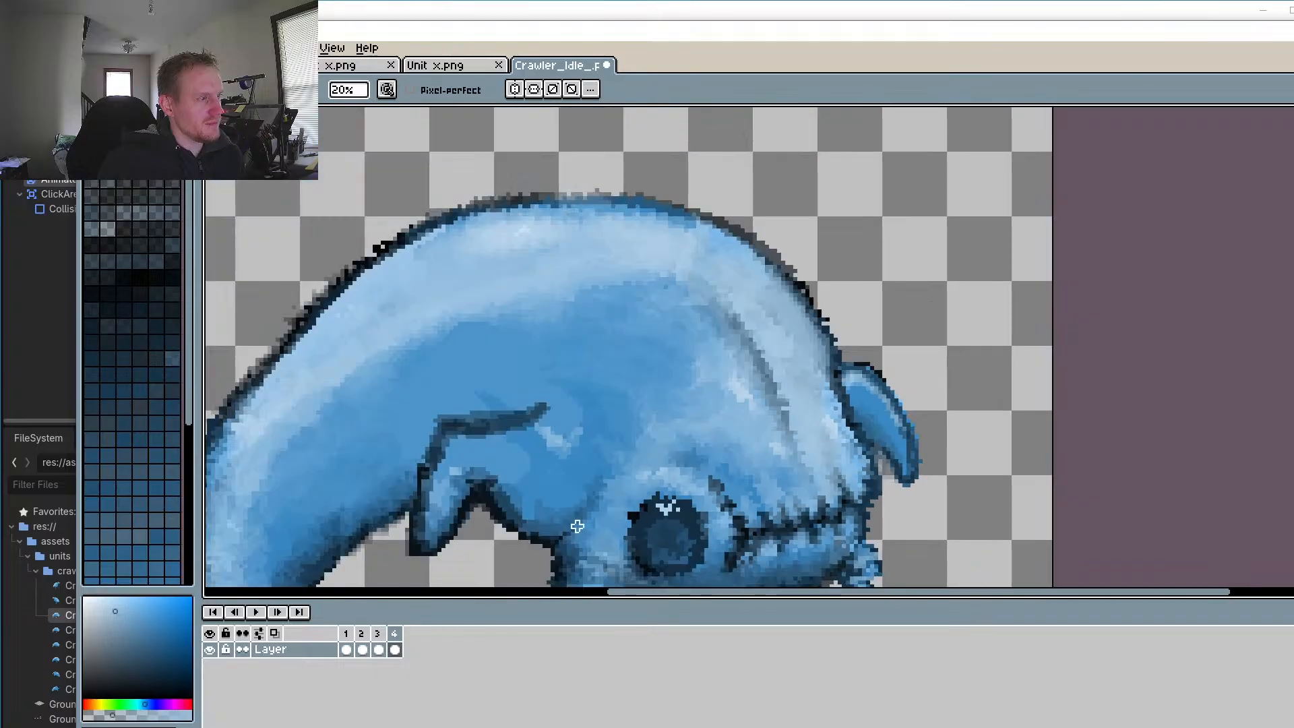
Step: Play back the animation to inspect the cleaned fin gap, and examine the front flipper in frame 1
{"action": "left_click", "coordinate": [277, 613]}
{"action": "scroll", "coordinate": [553, 520], "scroll_direction": "down", "scroll_amount": 5}
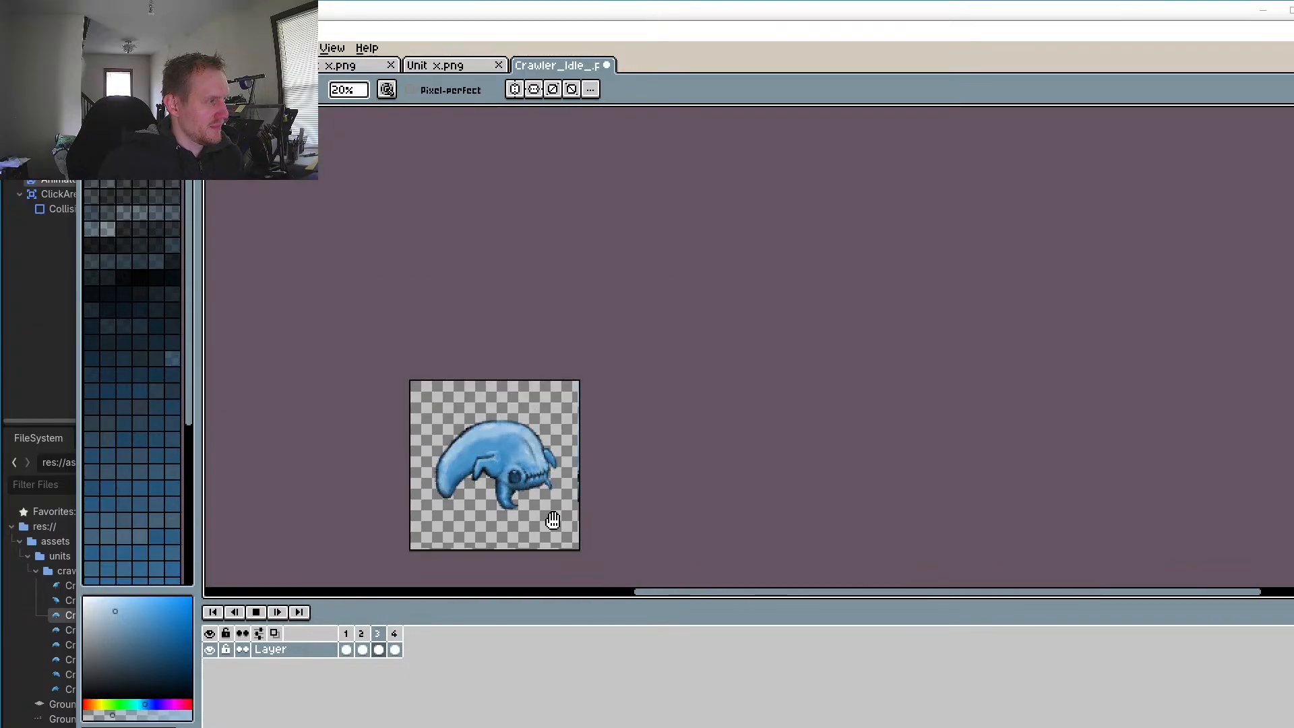
{"action": "scroll", "coordinate": [501, 378], "scroll_direction": "up", "scroll_amount": 3}
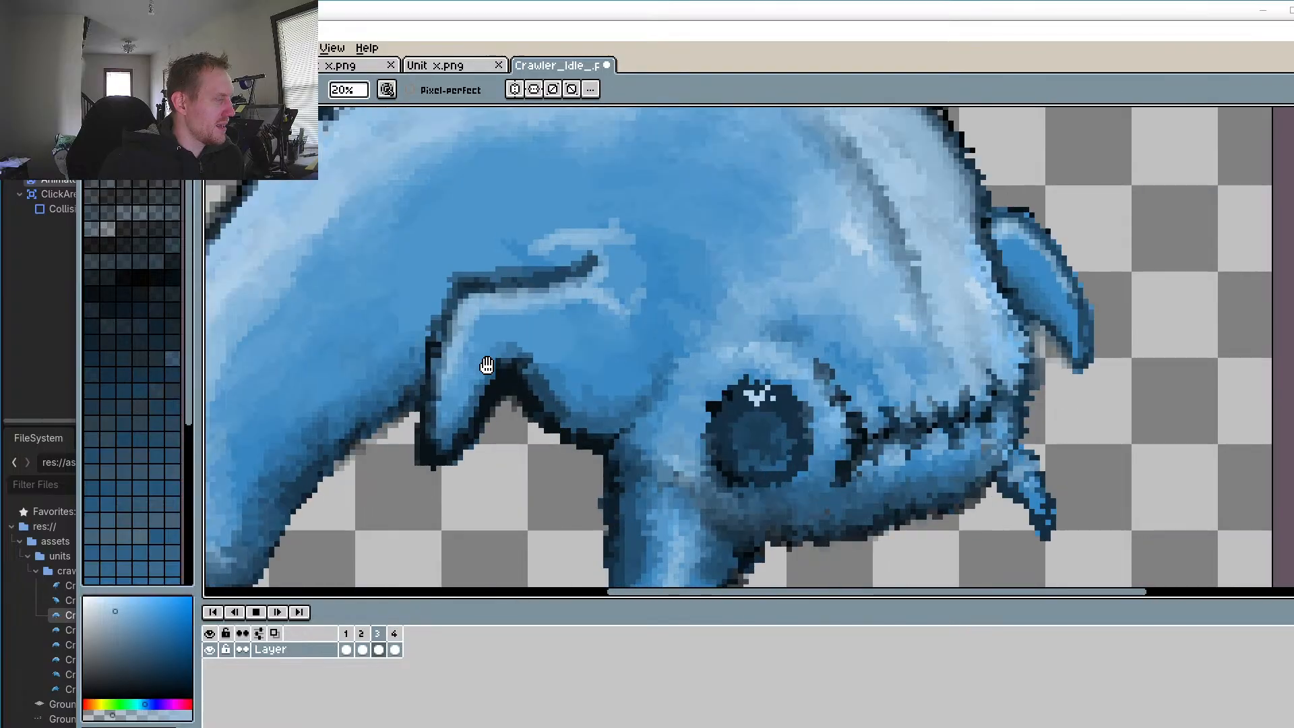
{"action": "left_click", "coordinate": [264, 610]}
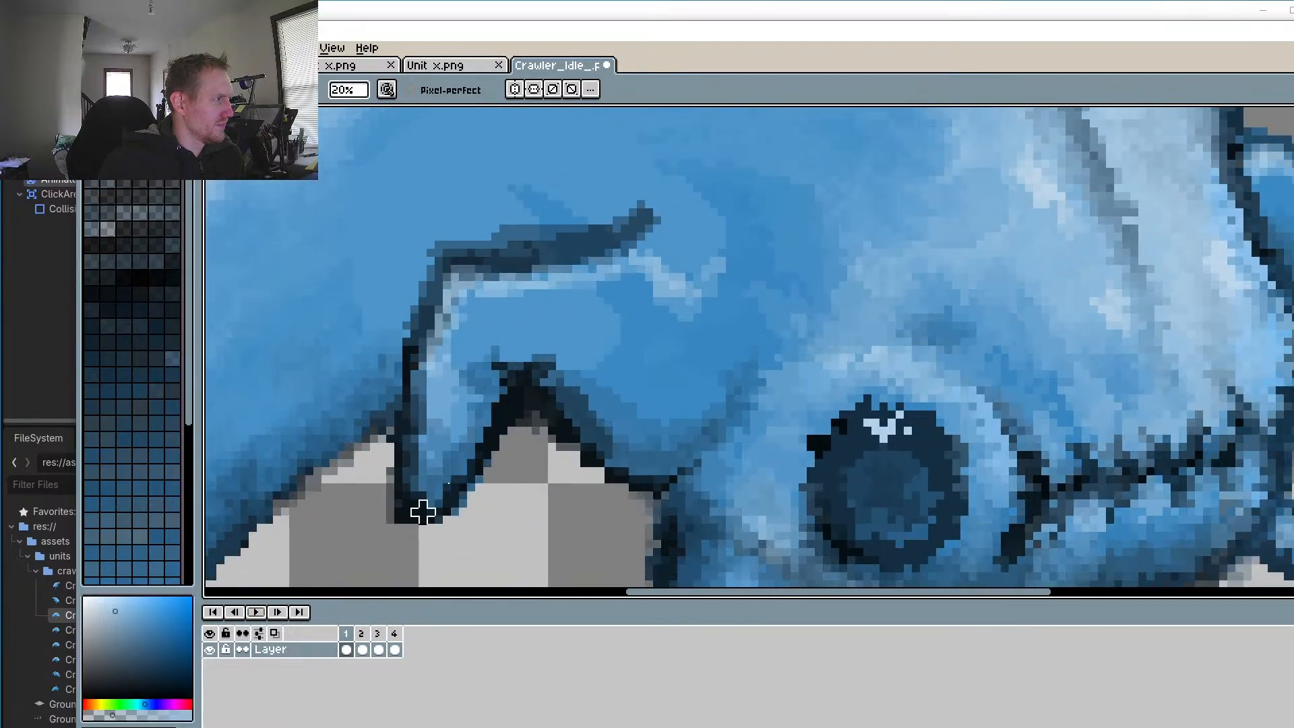
{"action": "left_click_drag", "start_coordinate": [568, 342], "coordinate": [601, 410]}
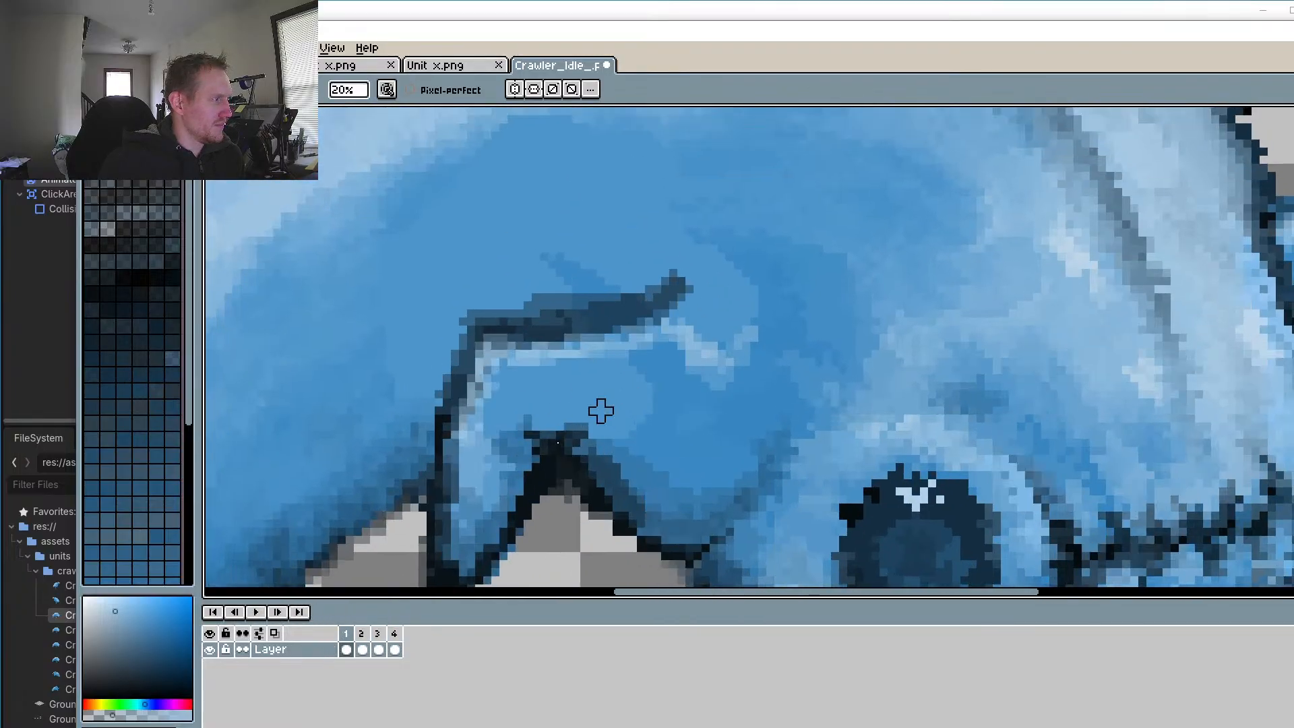
Step: Blend the fin's upper outline and the dark notch beneath it in frame 1 with a translucent sampled body blue, and preview the animation
{"action": "left_click", "coordinate": [592, 263], "text": "ctrl"}
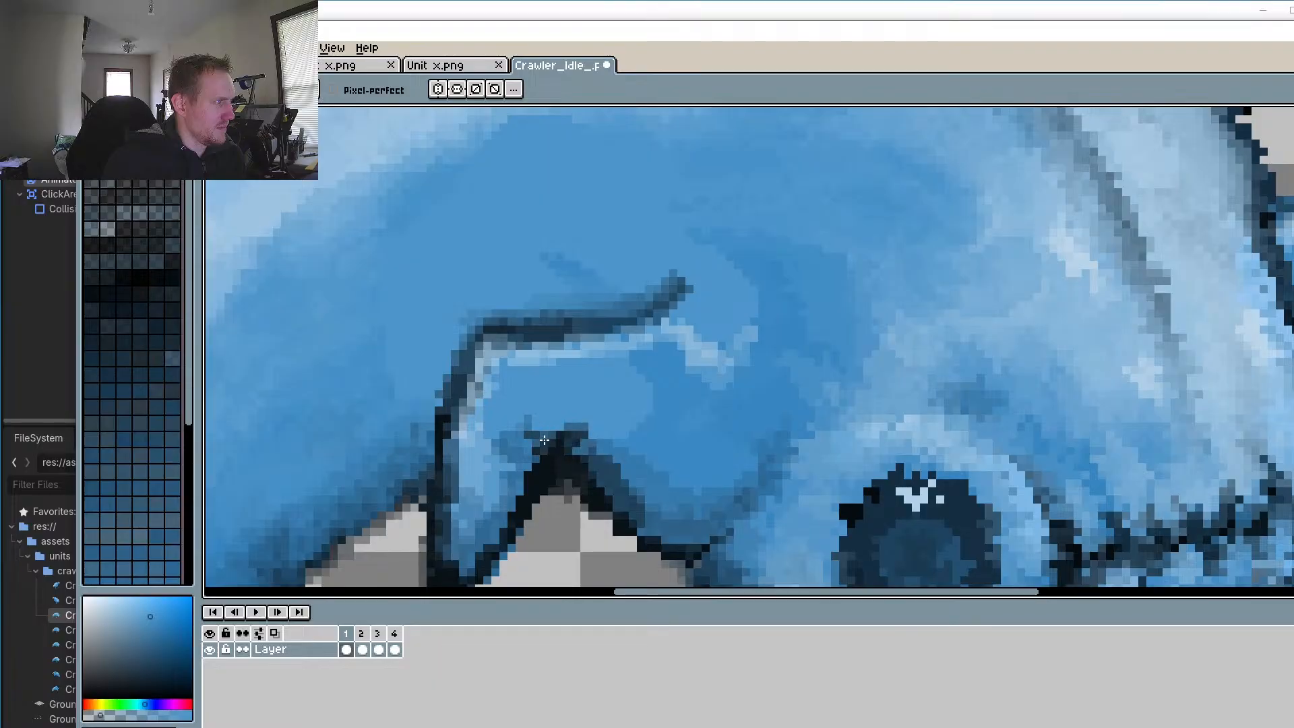
{"action": "left_click_drag", "start_coordinate": [544, 442], "coordinate": [563, 439]}
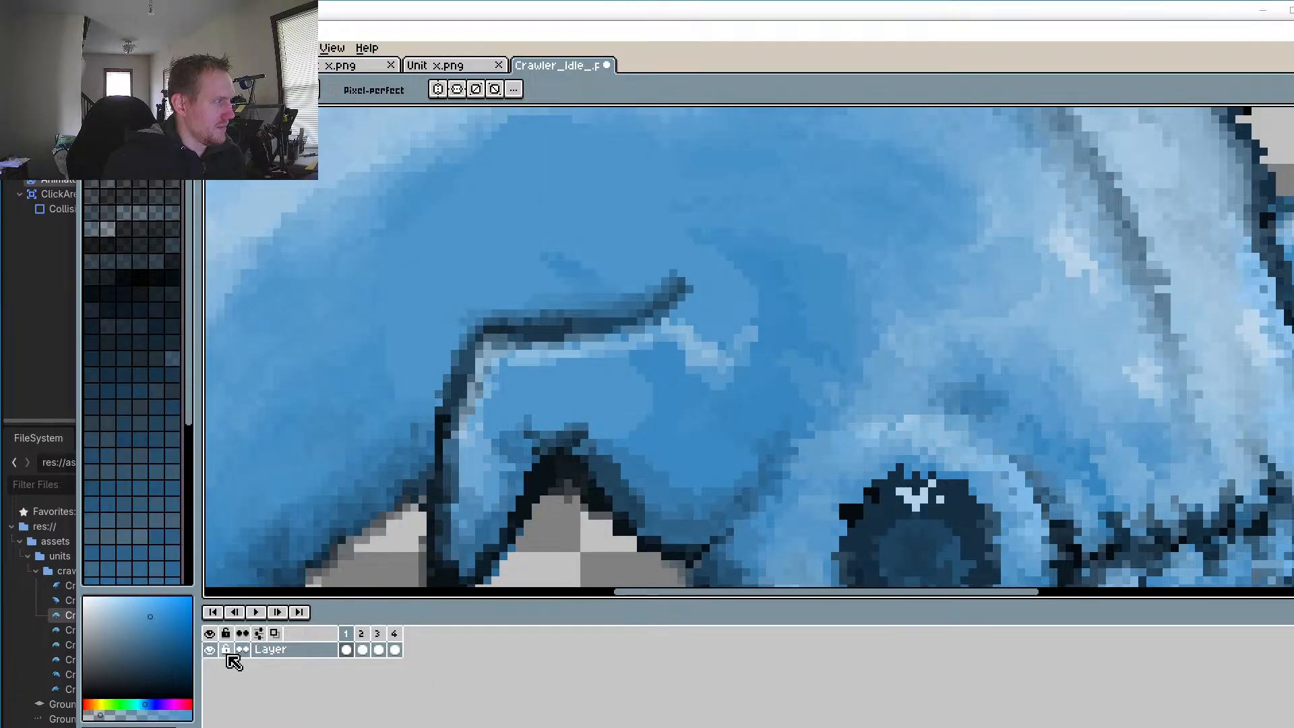
{"action": "left_click", "coordinate": [255, 612]}
{"action": "left_click", "coordinate": [255, 612]}
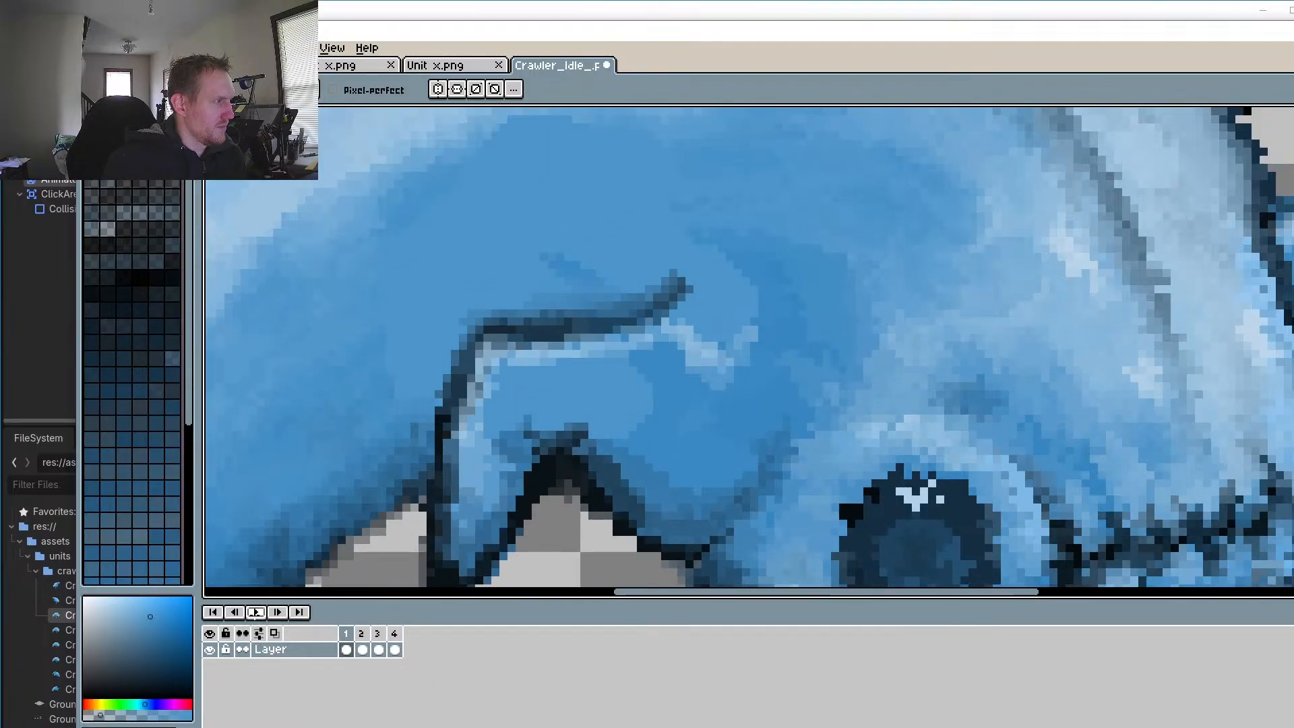
Step: Compare the fin outline across the frames and soften its upper edge in frames 2 and 3 with the translucent body blue
{"action": "left_click", "coordinate": [284, 611]}
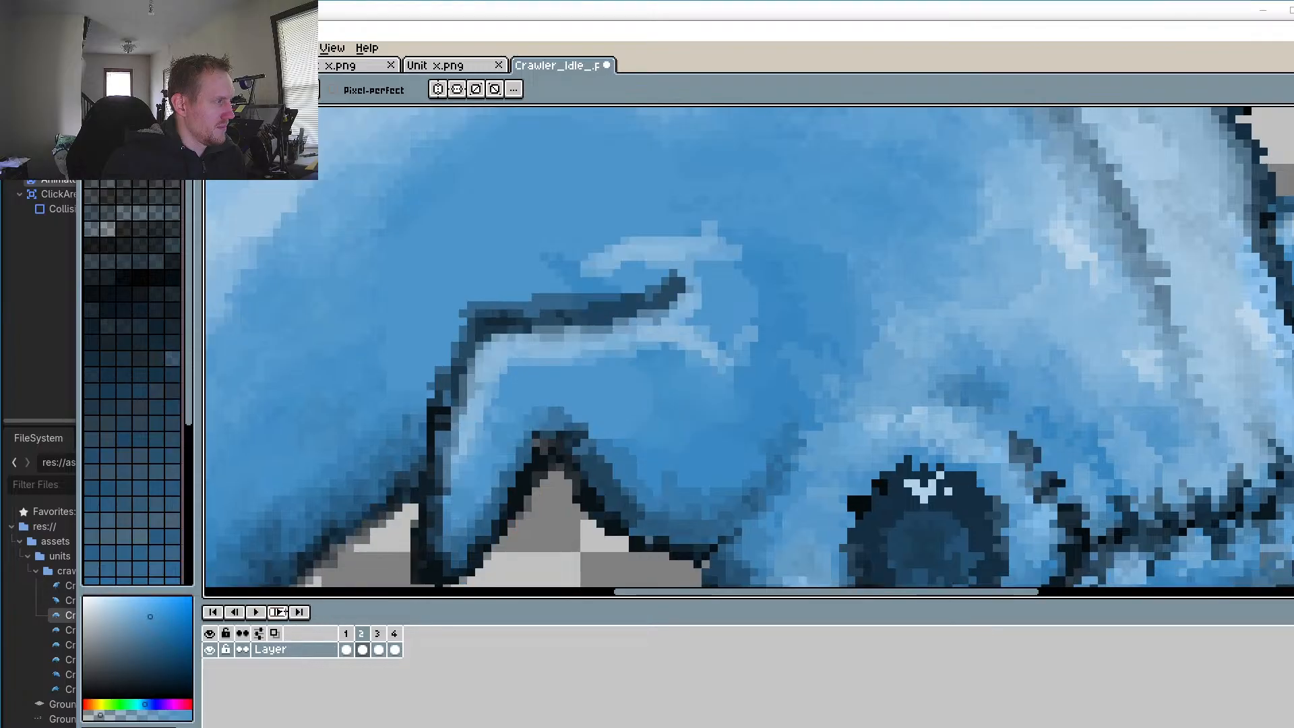
{"action": "left_click", "coordinate": [282, 611]}
{"action": "left_click", "coordinate": [282, 612]}
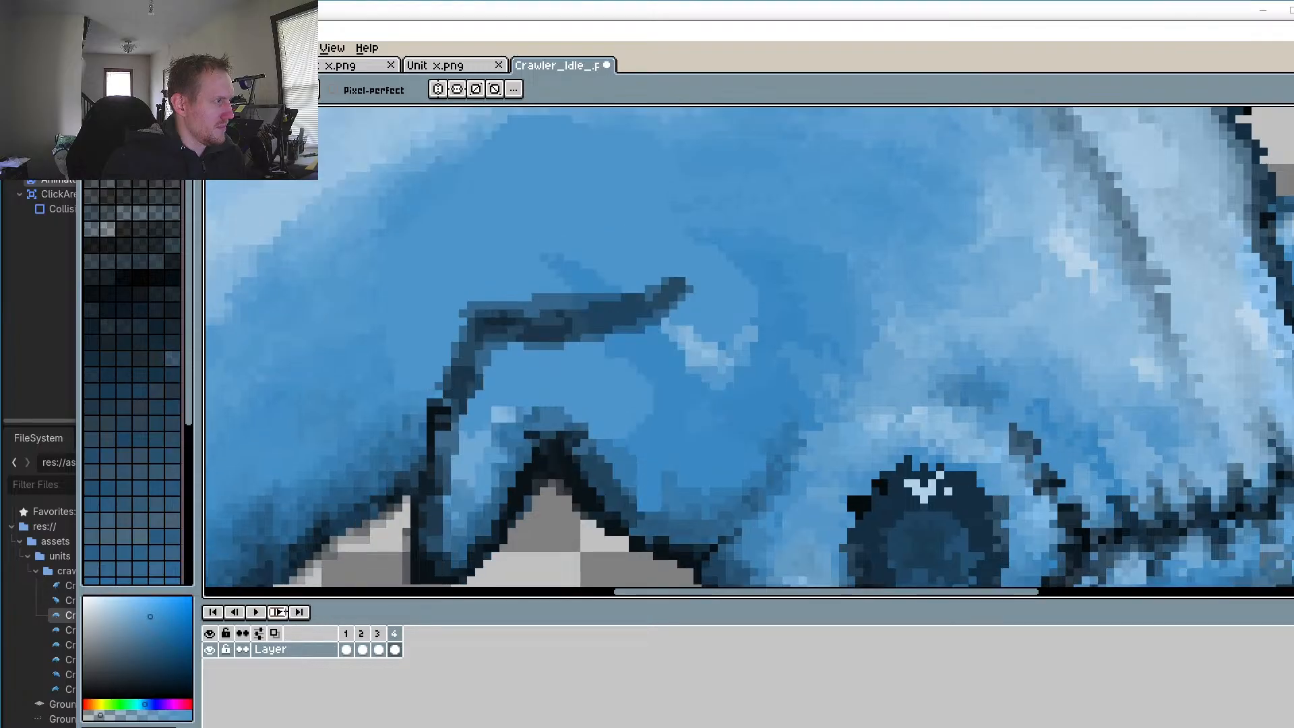
{"action": "left_click", "coordinate": [281, 611]}
{"action": "left_click", "coordinate": [281, 611]}
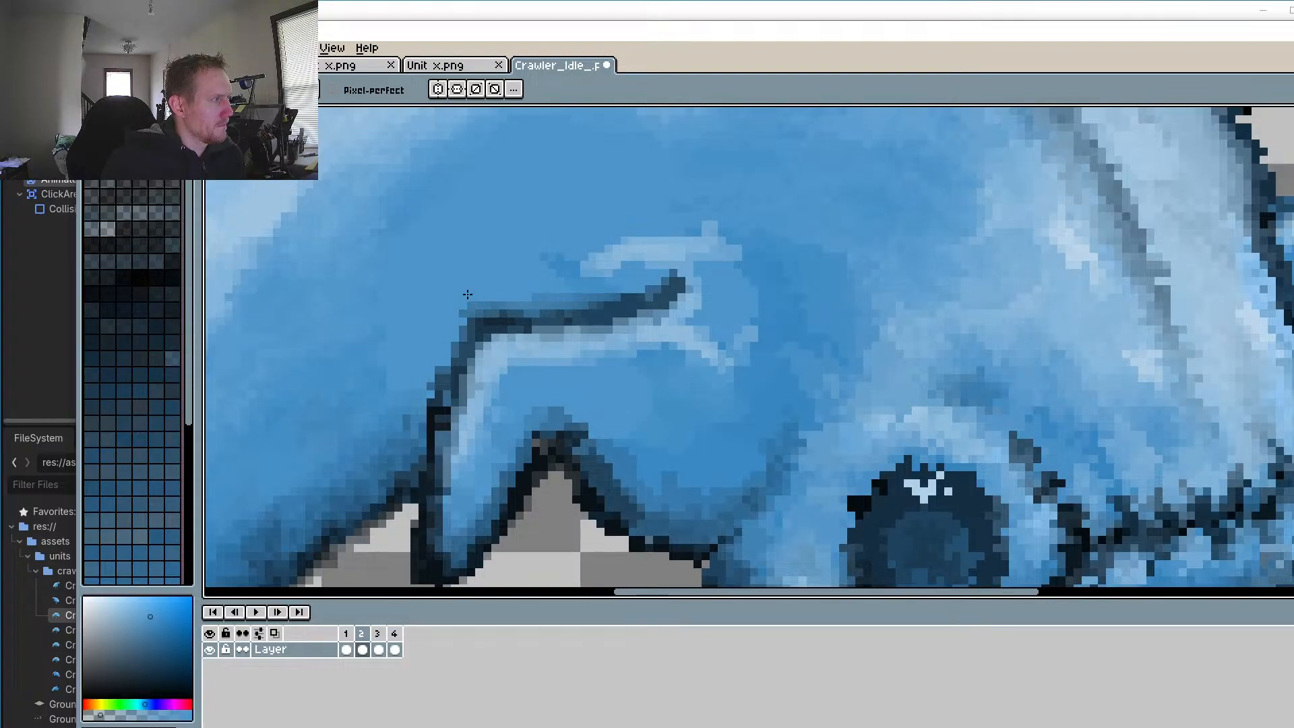
{"action": "left_click", "coordinate": [377, 633]}
{"action": "left_click_drag", "start_coordinate": [542, 285], "coordinate": [577, 289]}
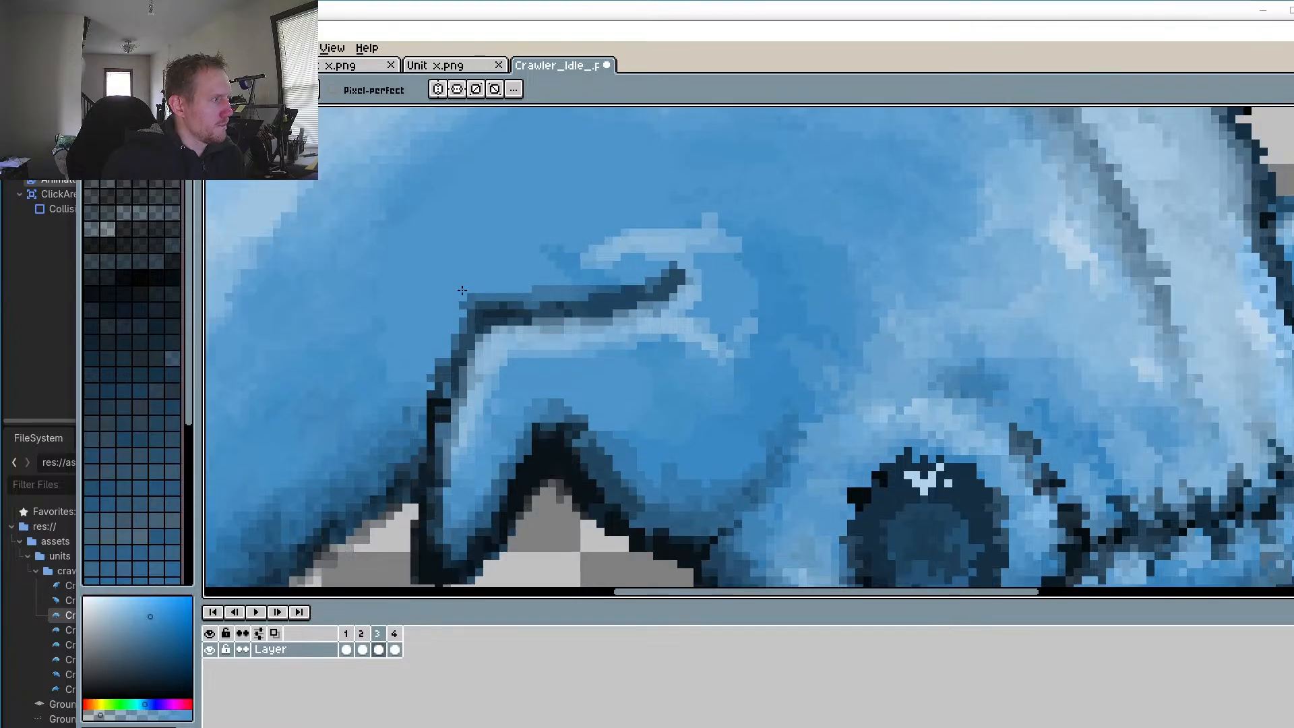
{"action": "mouse_move", "coordinate": [450, 309]}
{"action": "left_mouse_down"}
{"action": "mouse_move", "coordinate": [527, 285]}
{"action": "mouse_move", "coordinate": [559, 285]}
{"action": "mouse_move", "coordinate": [469, 302]}
{"action": "mouse_move", "coordinate": [678, 272]}
{"action": "mouse_move", "coordinate": [565, 285]}
{"action": "mouse_move", "coordinate": [621, 283]}
{"action": "mouse_move", "coordinate": [551, 282]}
{"action": "left_mouse_up"}
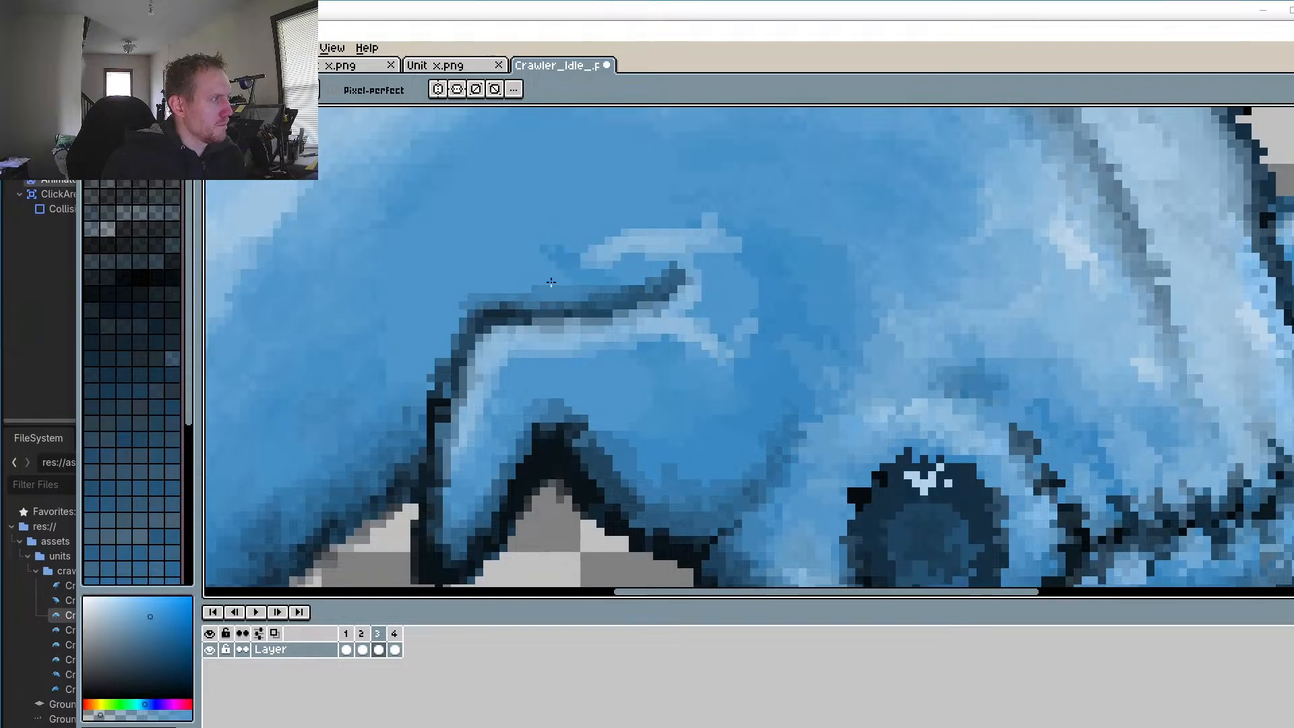
Step: Soften the upper edge of the fin's dark outline in frame 4 with the same translucent body blue
{"action": "left_click", "coordinate": [394, 649]}
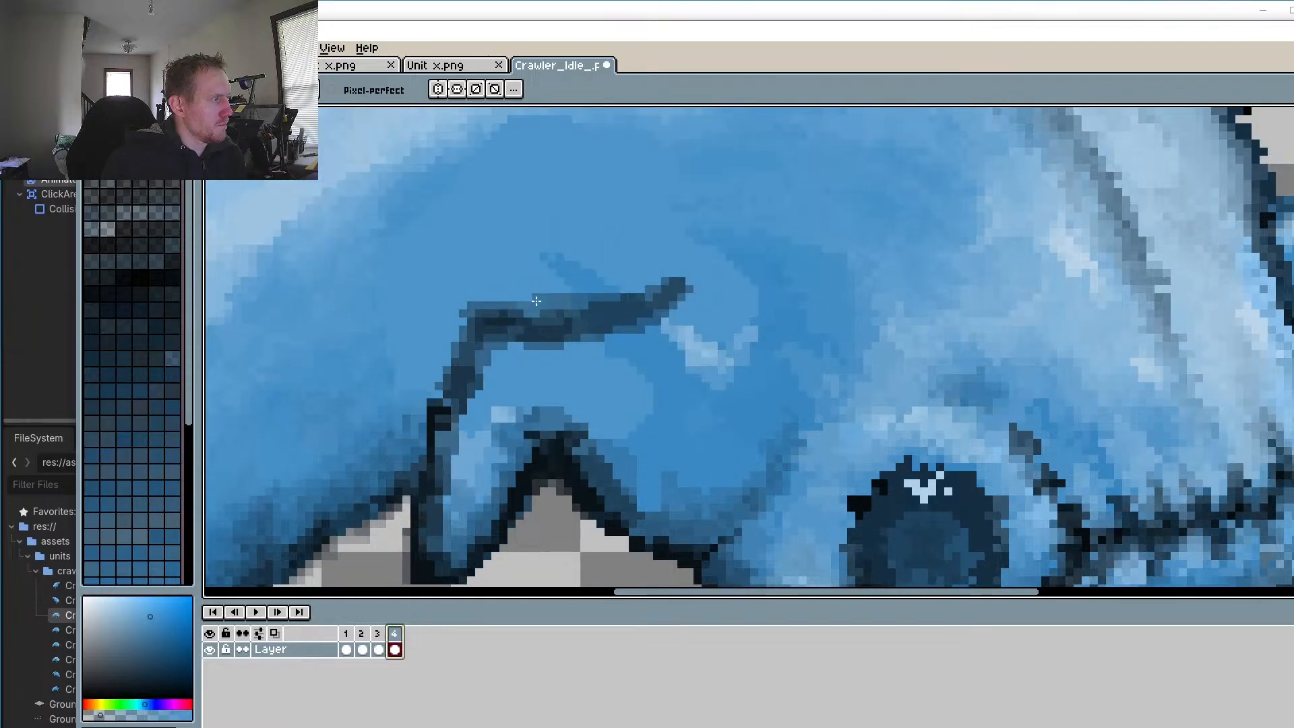
{"action": "mouse_move", "coordinate": [458, 307]}
{"action": "left_mouse_down"}
{"action": "mouse_move", "coordinate": [573, 305]}
{"action": "mouse_move", "coordinate": [539, 312]}
{"action": "mouse_move", "coordinate": [654, 285]}
{"action": "left_mouse_up"}
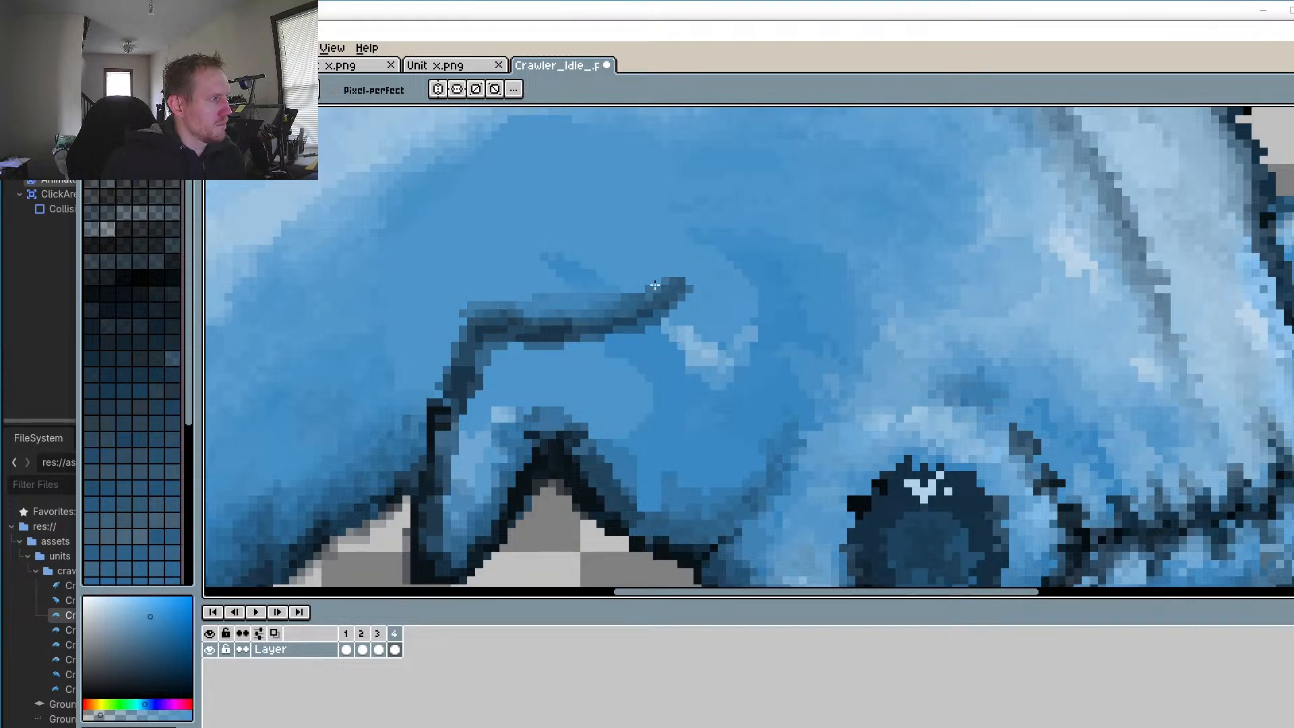
{"action": "left_click_drag", "start_coordinate": [488, 306], "coordinate": [509, 313]}
{"action": "mouse_move", "coordinate": [831, 297]}
{"action": "left_mouse_down"}
{"action": "mouse_move", "coordinate": [787, 265]}
{"action": "mouse_move", "coordinate": [787, 239]}
{"action": "left_mouse_up"}
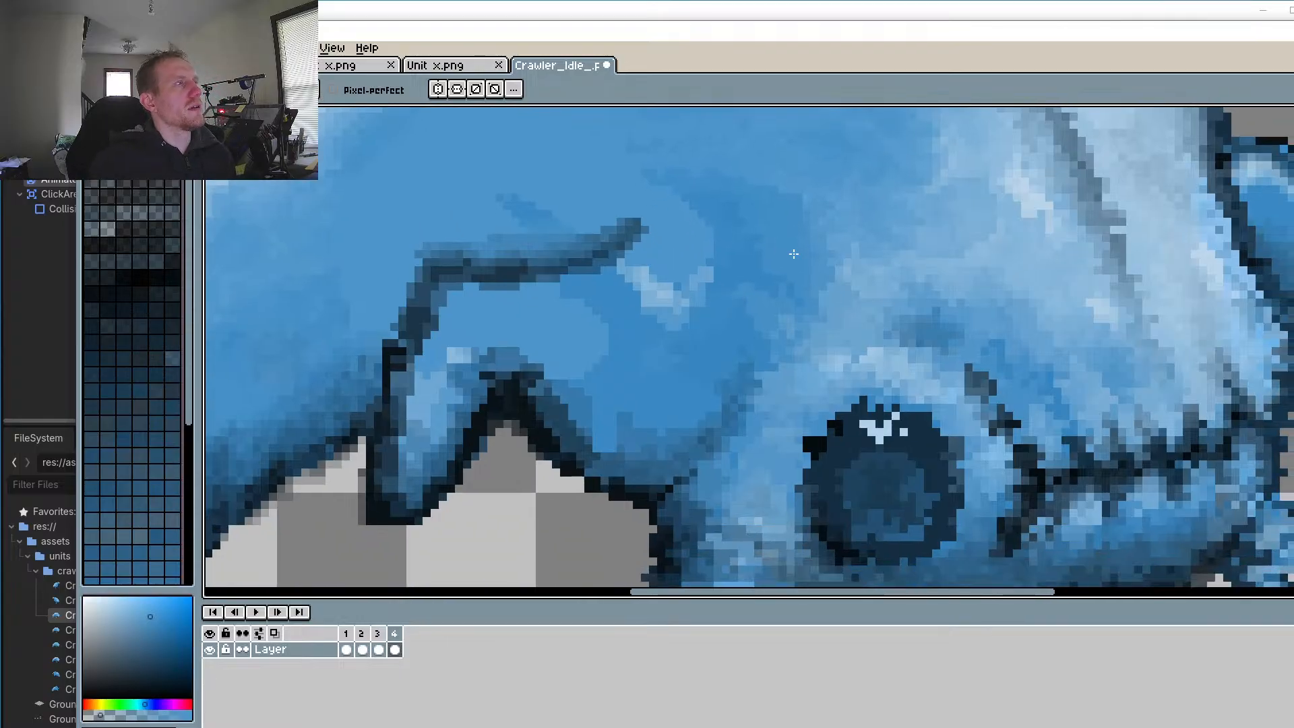
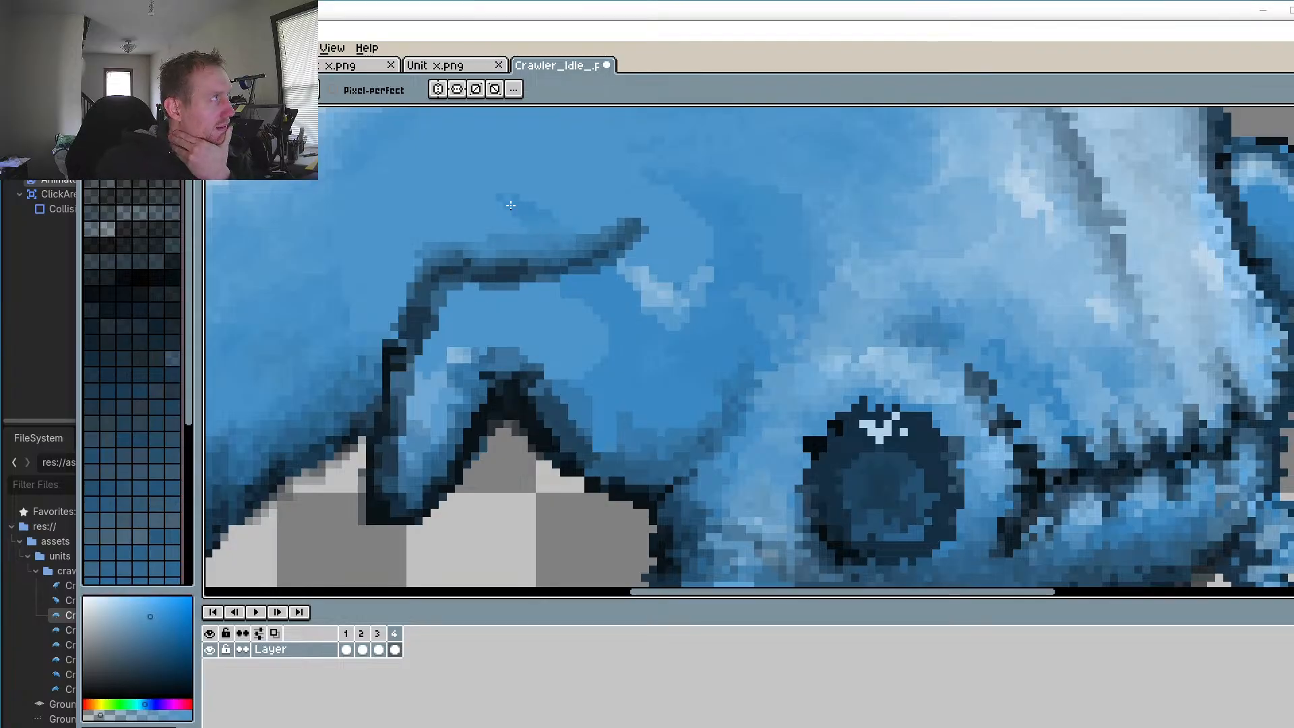
Step: Compare the fin outline and highlights of the whole sprite across frames 1 to 4
{"action": "scroll", "coordinate": [618, 365], "scroll_direction": "down", "scroll_amount": 3}
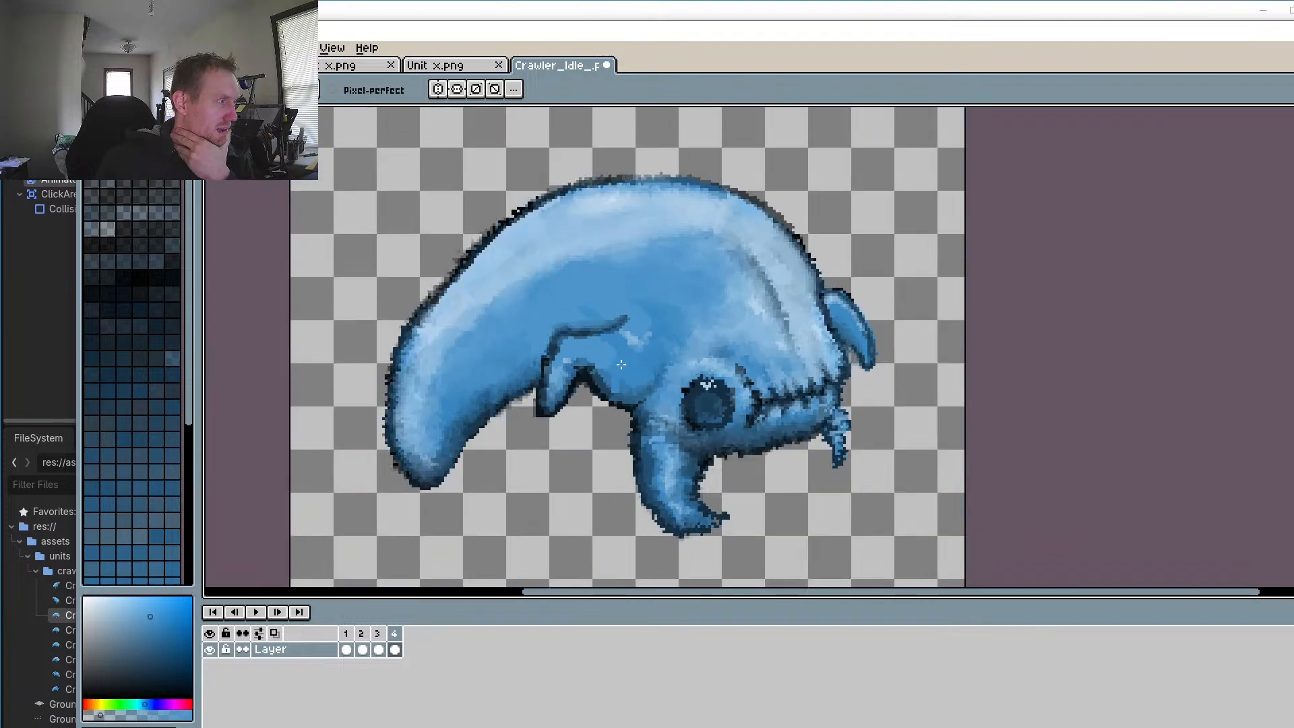
{"action": "scroll", "coordinate": [499, 374], "scroll_direction": "up", "scroll_amount": 3}
{"action": "left_click", "coordinate": [378, 636]}
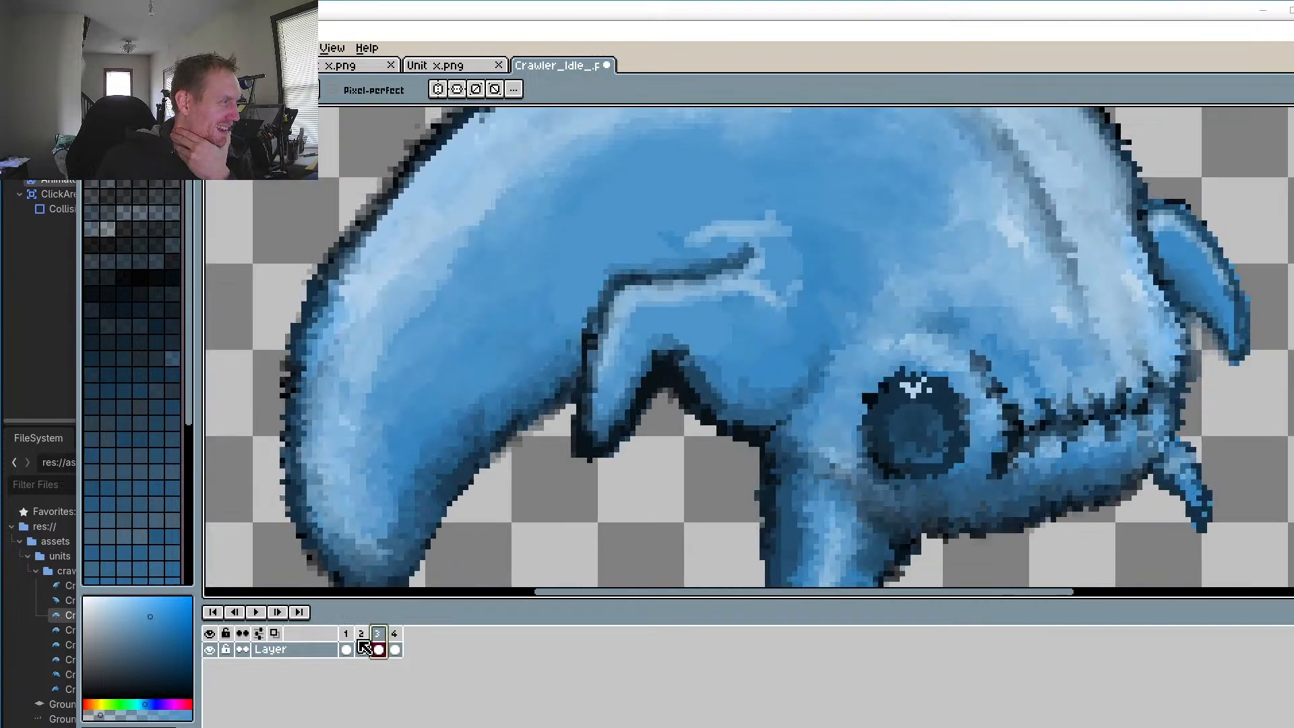
{"action": "left_click", "coordinate": [349, 642]}
{"action": "left_click", "coordinate": [363, 637]}
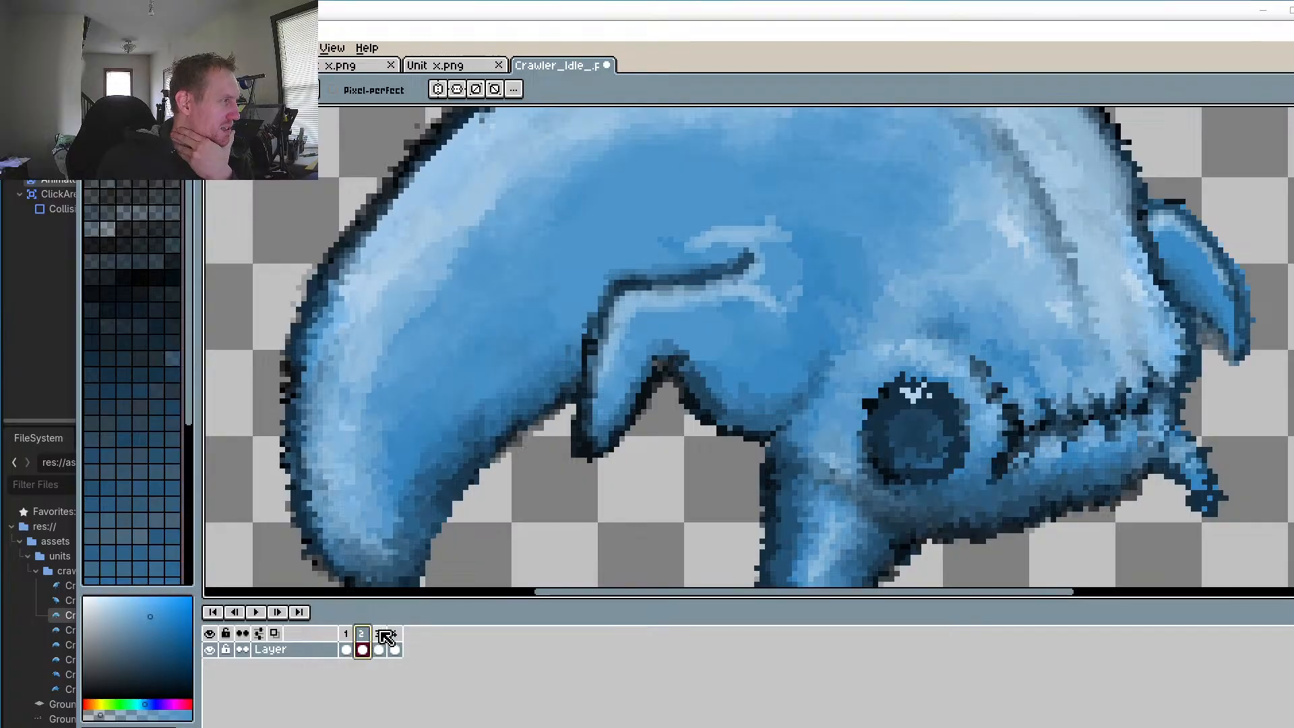
{"action": "left_click", "coordinate": [380, 637]}
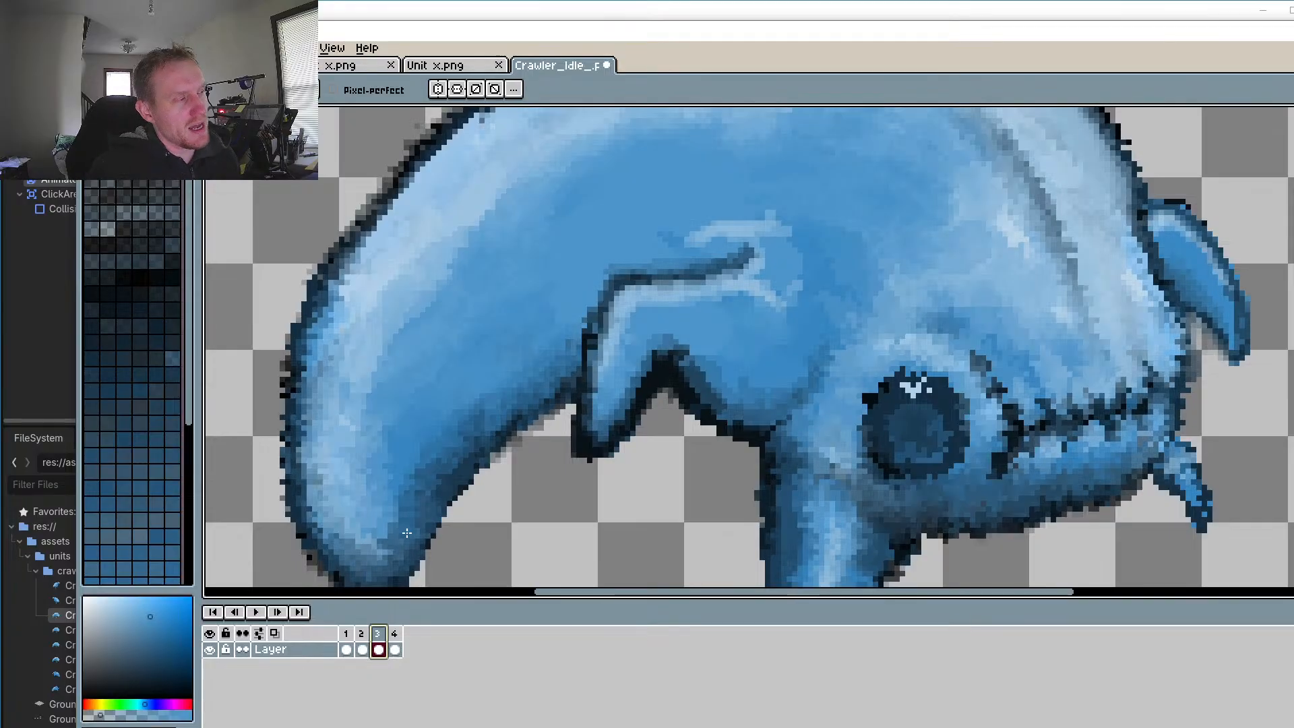
Step: Sample the fin's light highlight colour in frame 3 and brush it translucently along the inner side of the fin's rear outline
{"action": "scroll", "coordinate": [517, 434], "scroll_direction": "up", "scroll_amount": 4}
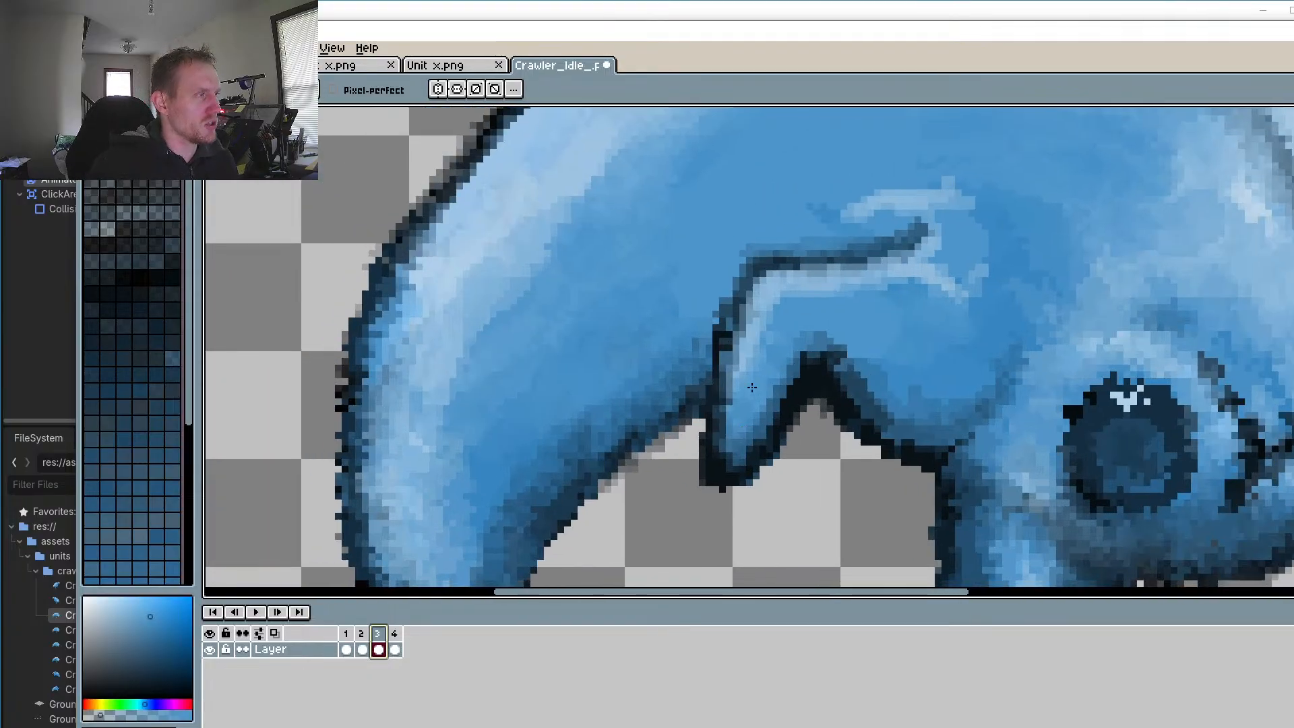
{"action": "key", "text": "i"}
{"action": "left_click", "coordinate": [832, 261]}
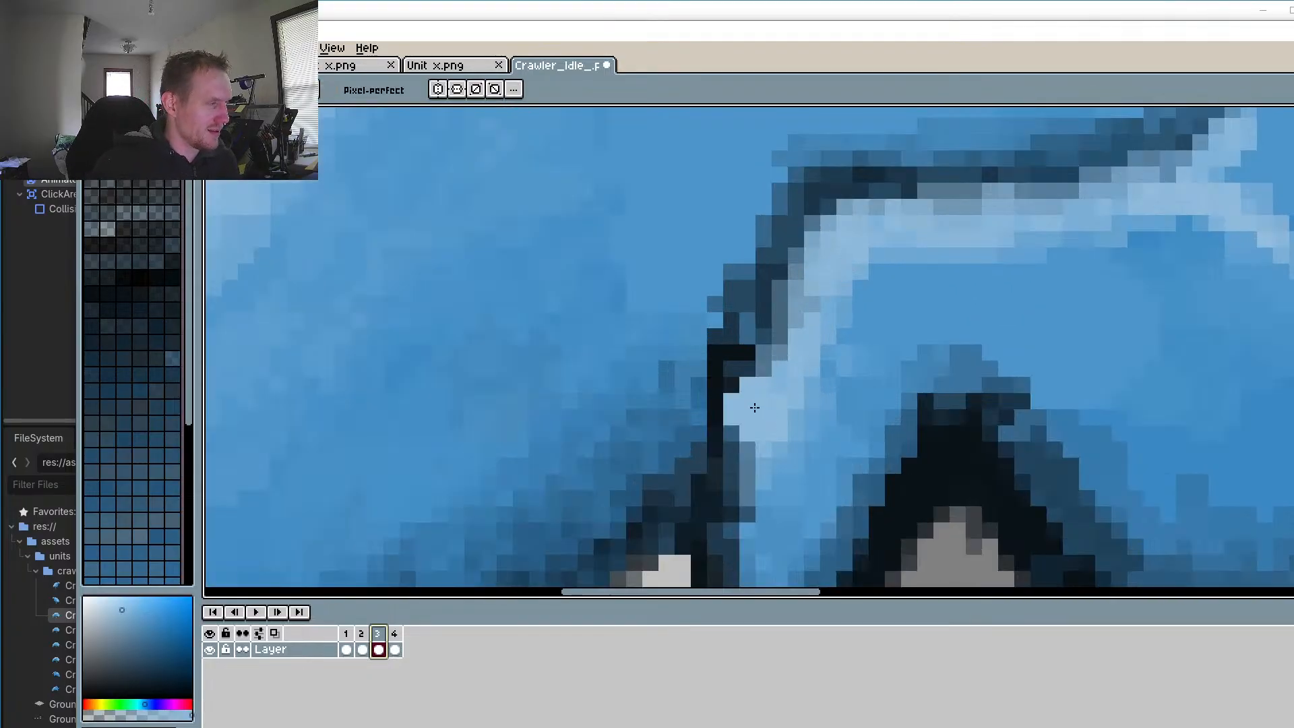
{"action": "key", "text": "b"}
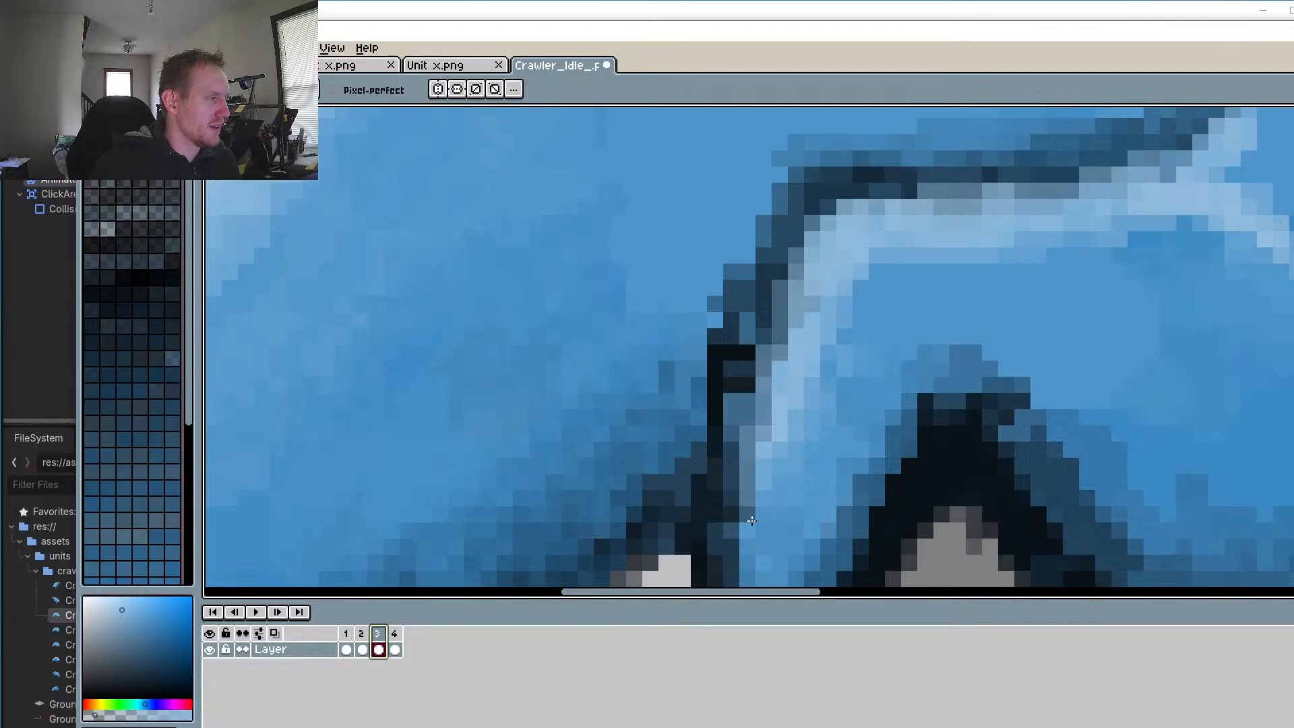
{"action": "mouse_move", "coordinate": [751, 520]}
{"action": "left_mouse_down"}
{"action": "mouse_move", "coordinate": [806, 371]}
{"action": "mouse_move", "coordinate": [781, 464]}
{"action": "left_mouse_up"}
{"action": "mouse_move", "coordinate": [816, 282]}
{"action": "left_mouse_down"}
{"action": "mouse_move", "coordinate": [780, 461]}
{"action": "mouse_move", "coordinate": [781, 437]}
{"action": "left_mouse_up"}
{"action": "left_click_drag", "start_coordinate": [819, 257], "coordinate": [797, 297]}
{"action": "left_click_drag", "start_coordinate": [829, 214], "coordinate": [820, 252]}
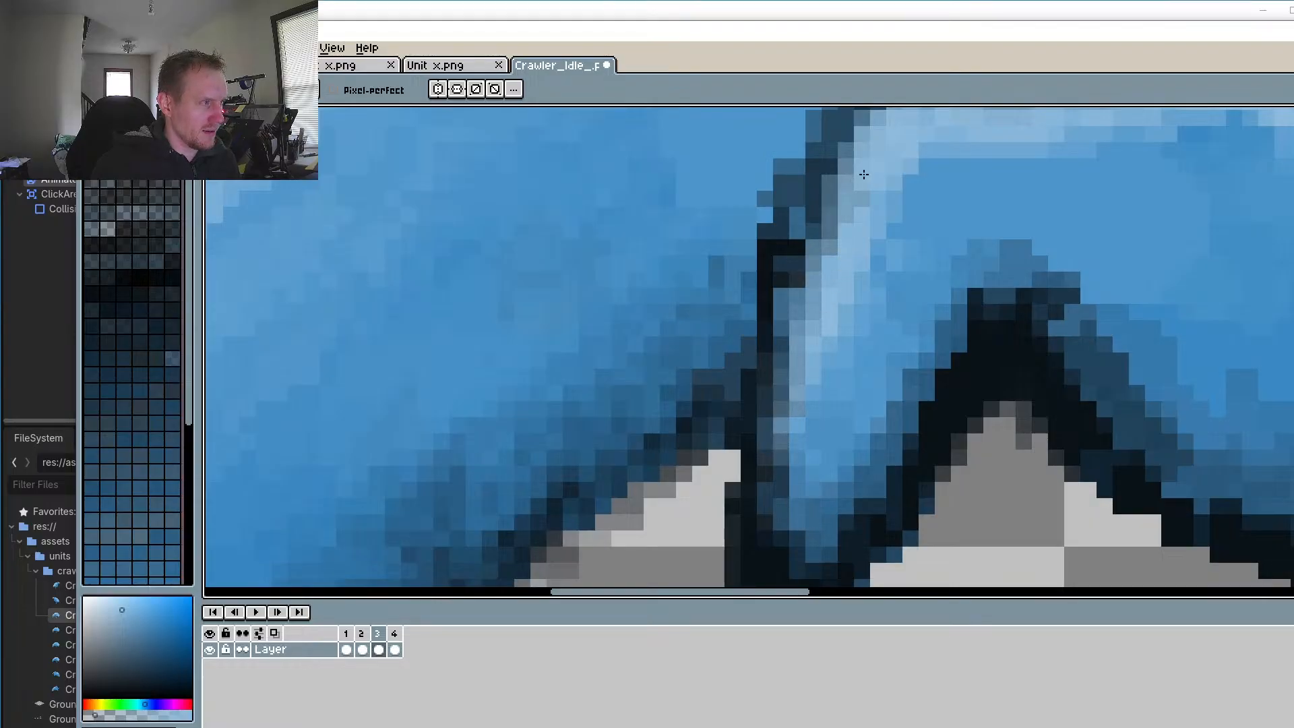
Step: Replace the stray black pixels between the fin's rear outline and its highlight in frame 3 with a sampled grey-blue
{"action": "scroll", "coordinate": [864, 175], "scroll_direction": "down", "scroll_amount": 3}
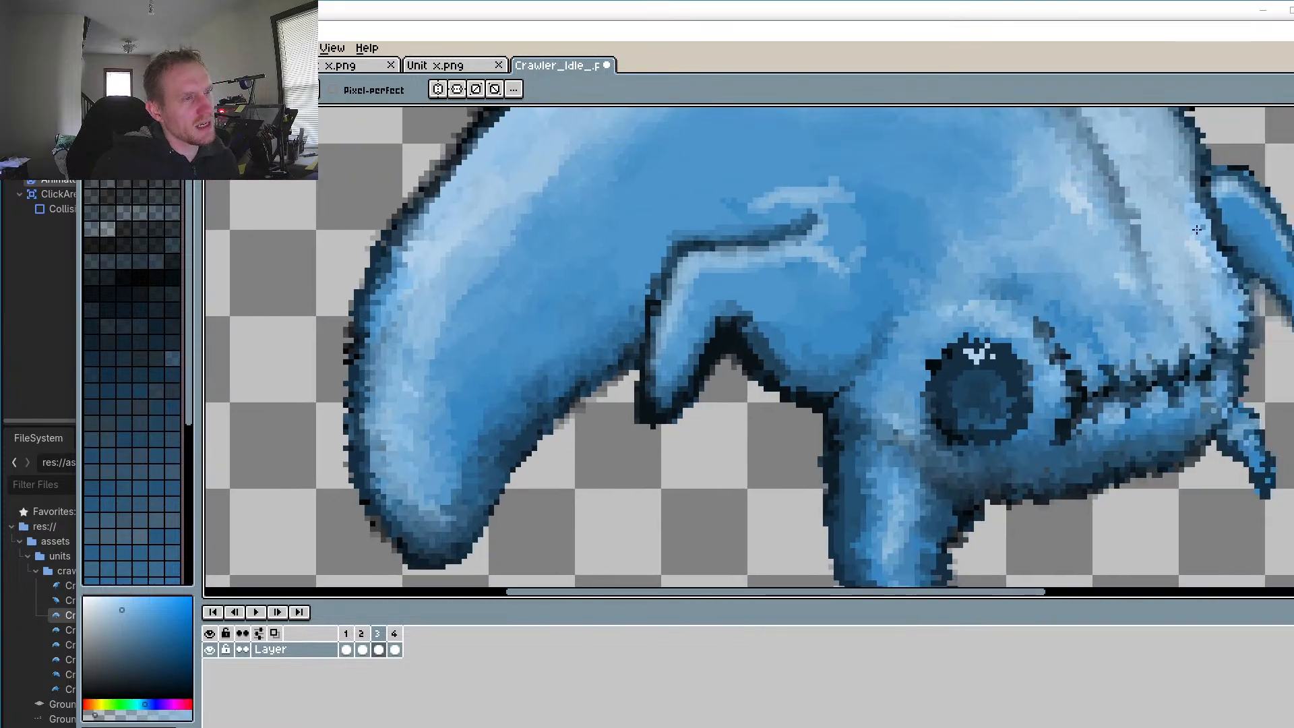
{"action": "scroll", "coordinate": [921, 355], "scroll_direction": "up", "scroll_amount": 2}
{"action": "scroll", "coordinate": [609, 372], "scroll_direction": "up", "scroll_amount": 2}
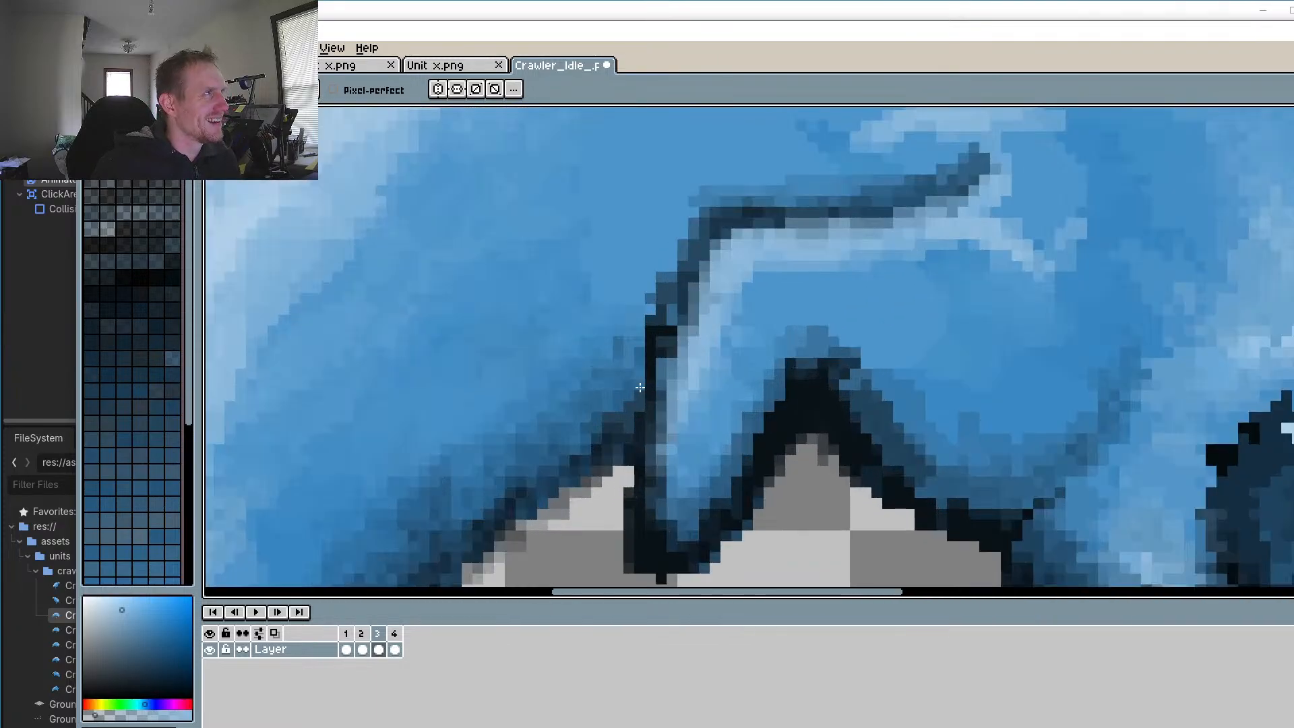
{"action": "left_click_drag", "start_coordinate": [627, 392], "coordinate": [769, 332]}
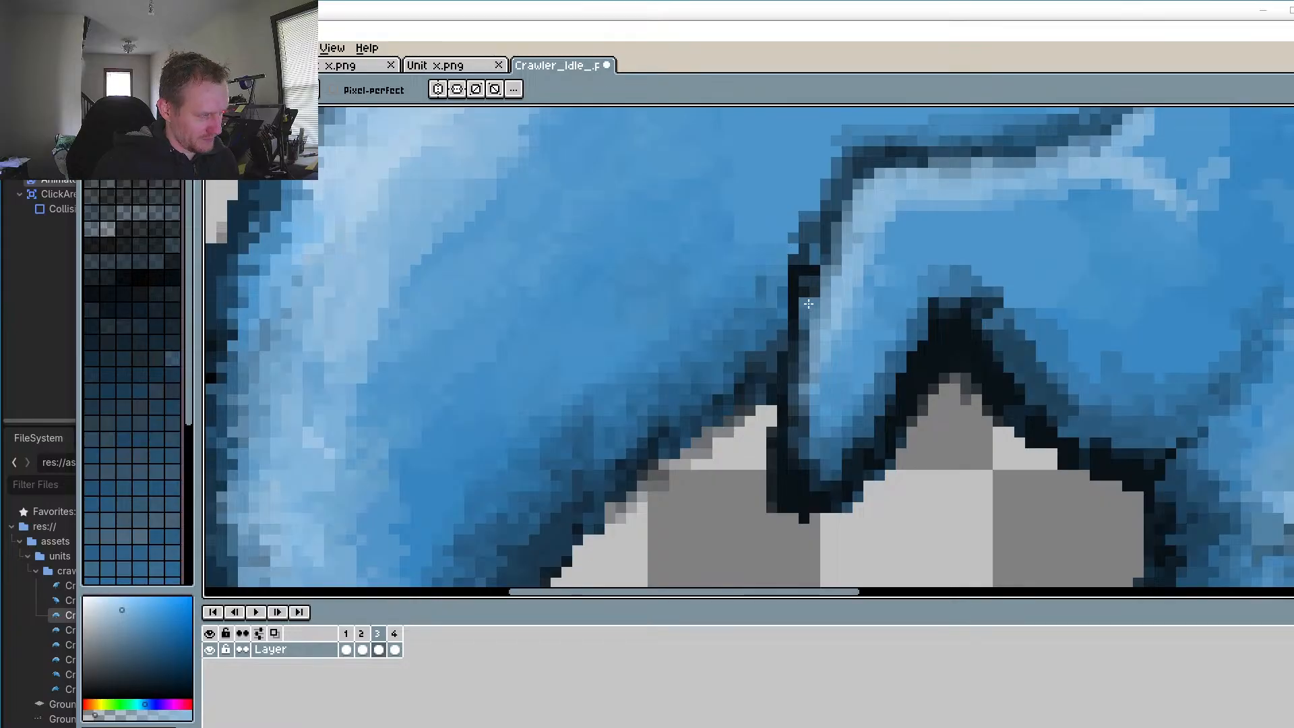
{"action": "scroll", "coordinate": [867, 272], "scroll_direction": "up", "scroll_amount": 2}
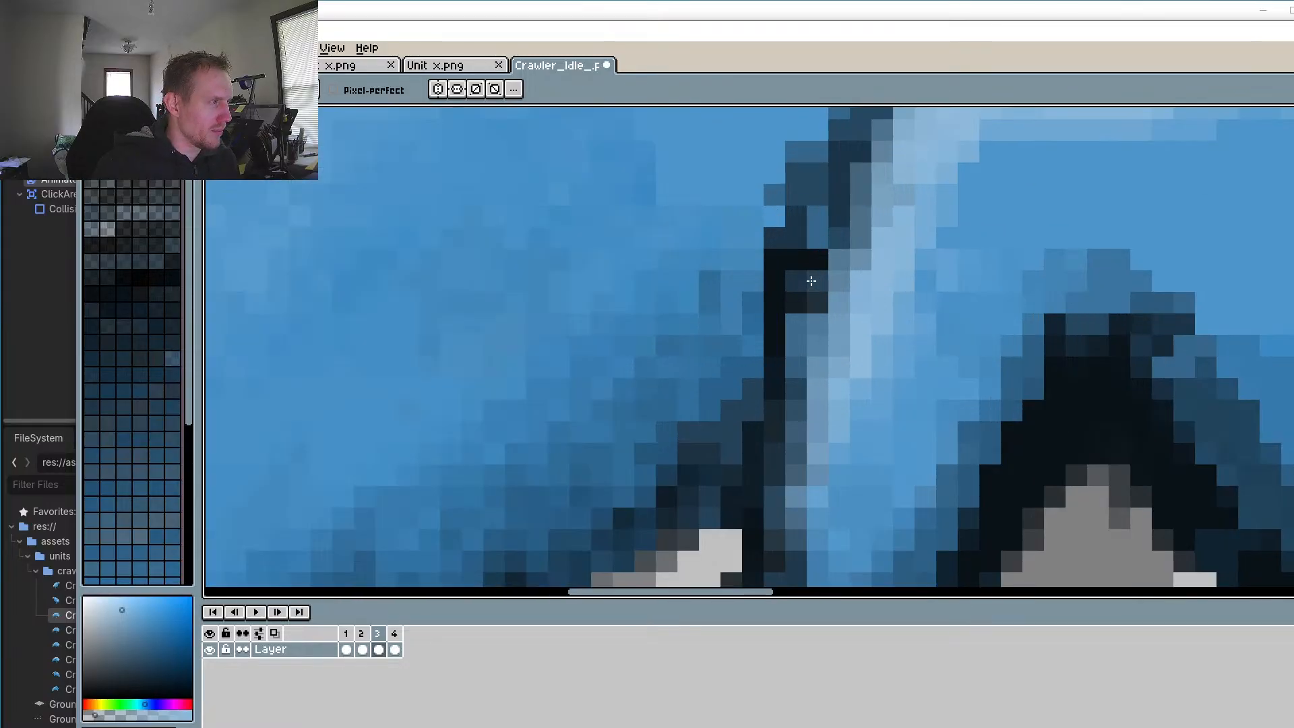
{"action": "left_click", "coordinate": [836, 266], "text": "alt"}
{"action": "mouse_move", "coordinate": [817, 258]}
{"action": "left_mouse_down"}
{"action": "mouse_move", "coordinate": [818, 304]}
{"action": "mouse_move", "coordinate": [801, 307]}
{"action": "left_mouse_up"}
{"action": "left_click", "coordinate": [797, 325]}
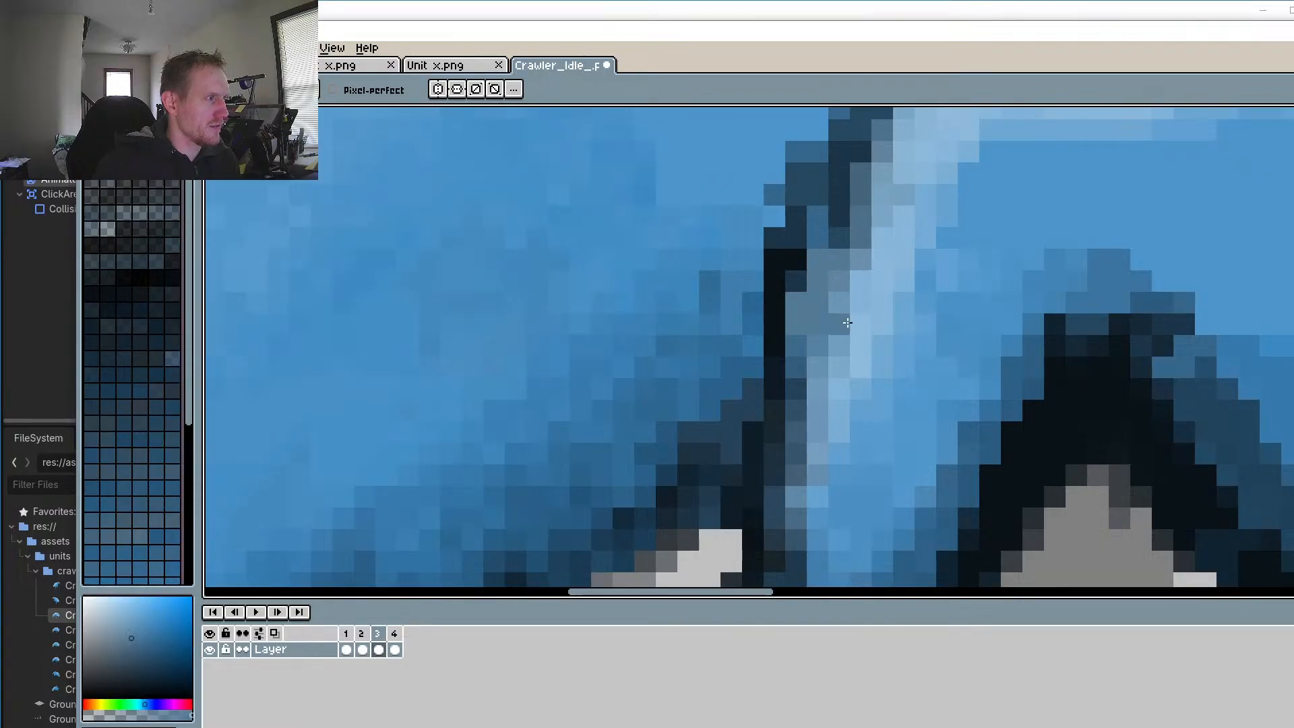
Step: Thicken the rear outline of the fin in frame 3 with a sampled near-black, and resample the body blue beside it
{"action": "scroll", "coordinate": [804, 337], "scroll_direction": "down", "scroll_amount": 3}
{"action": "scroll", "coordinate": [808, 347], "scroll_direction": "up", "scroll_amount": 3}
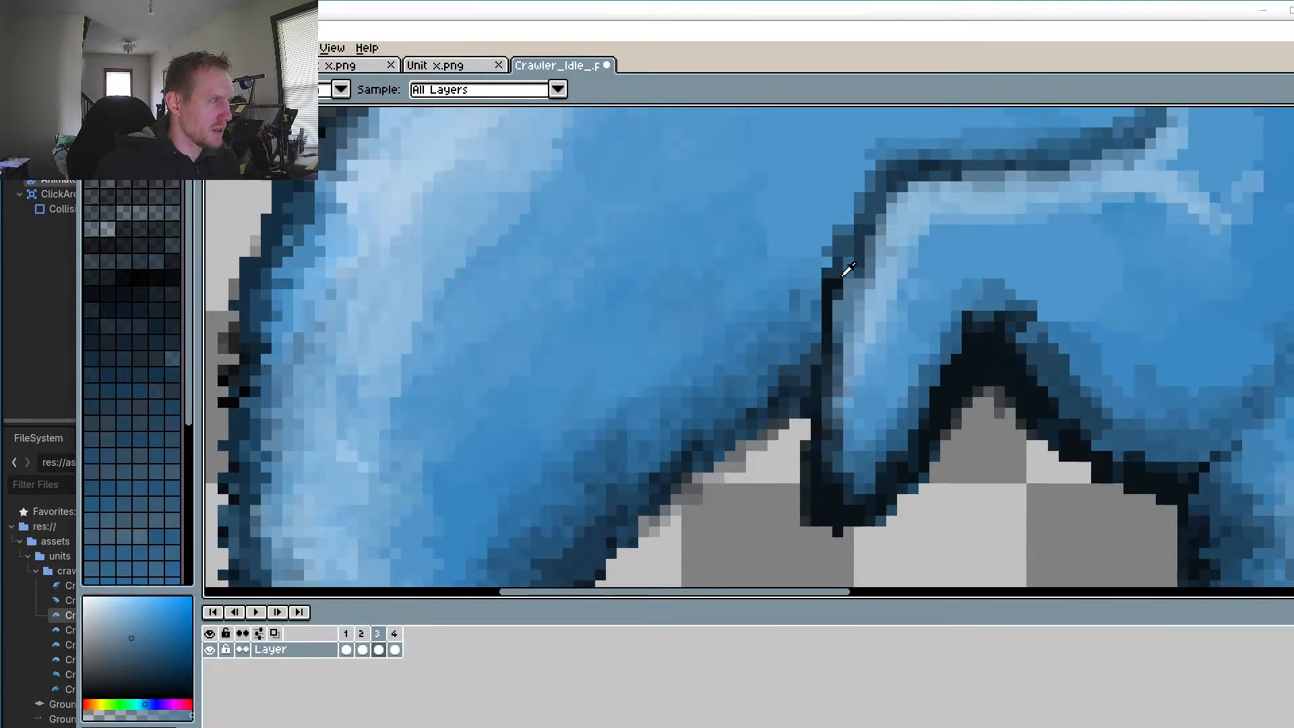
{"action": "left_click", "coordinate": [806, 338], "text": "alt"}
{"action": "scroll", "coordinate": [869, 302], "scroll_direction": "up", "scroll_amount": 3}
{"action": "left_click_drag", "start_coordinate": [869, 303], "coordinate": [870, 401]}
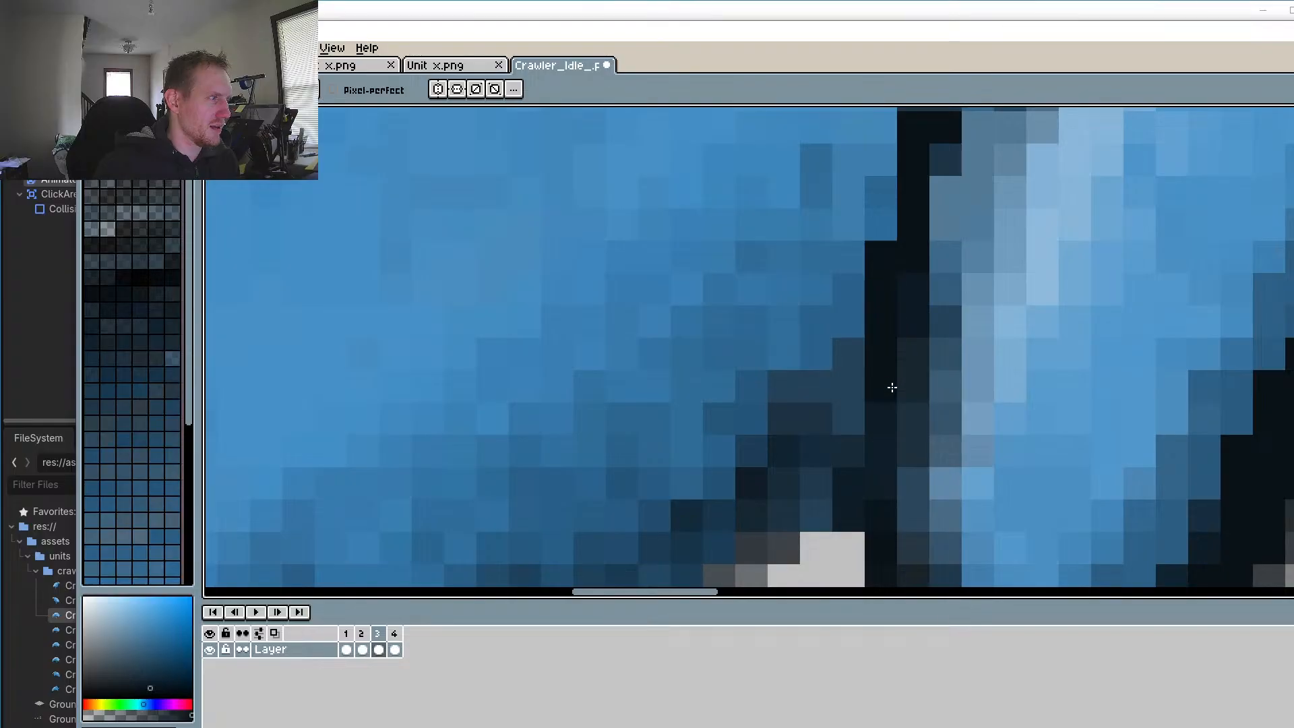
{"action": "scroll", "coordinate": [869, 406], "scroll_direction": "down", "scroll_amount": 3}
{"action": "scroll", "coordinate": [880, 276], "scroll_direction": "up", "scroll_amount": 3}
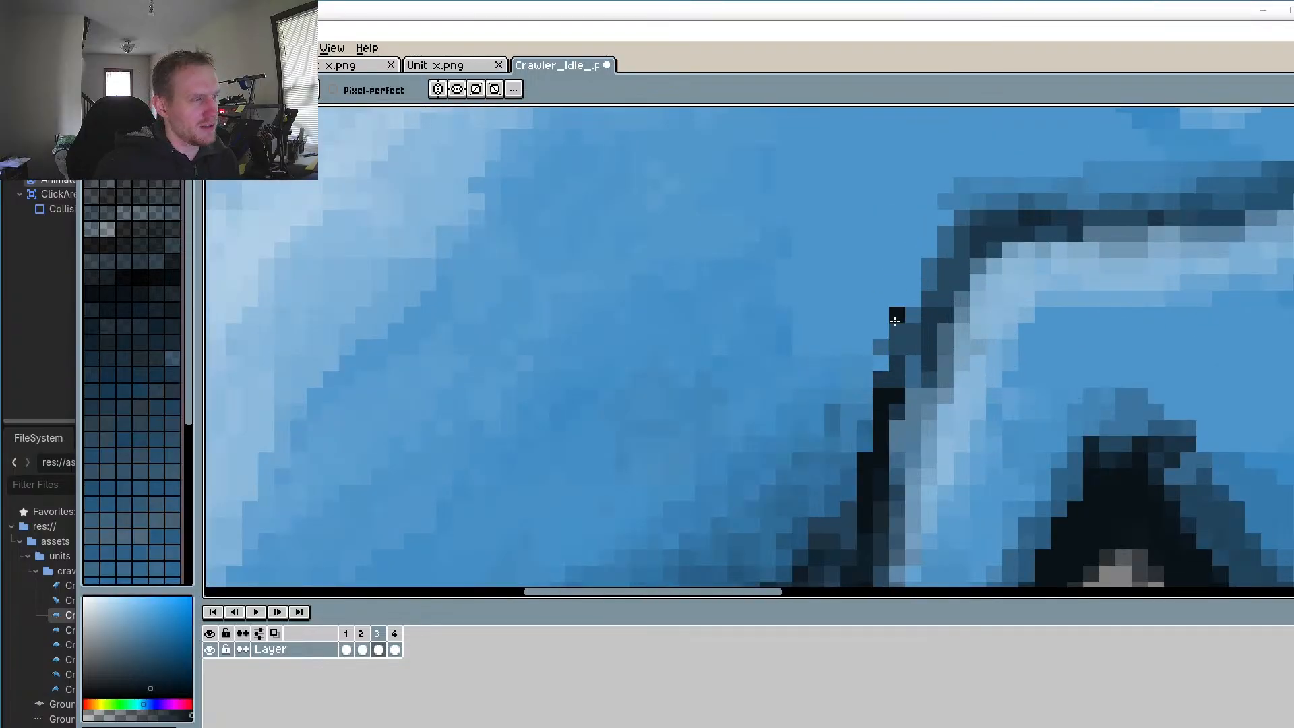
{"action": "left_click", "coordinate": [901, 199], "text": "alt"}
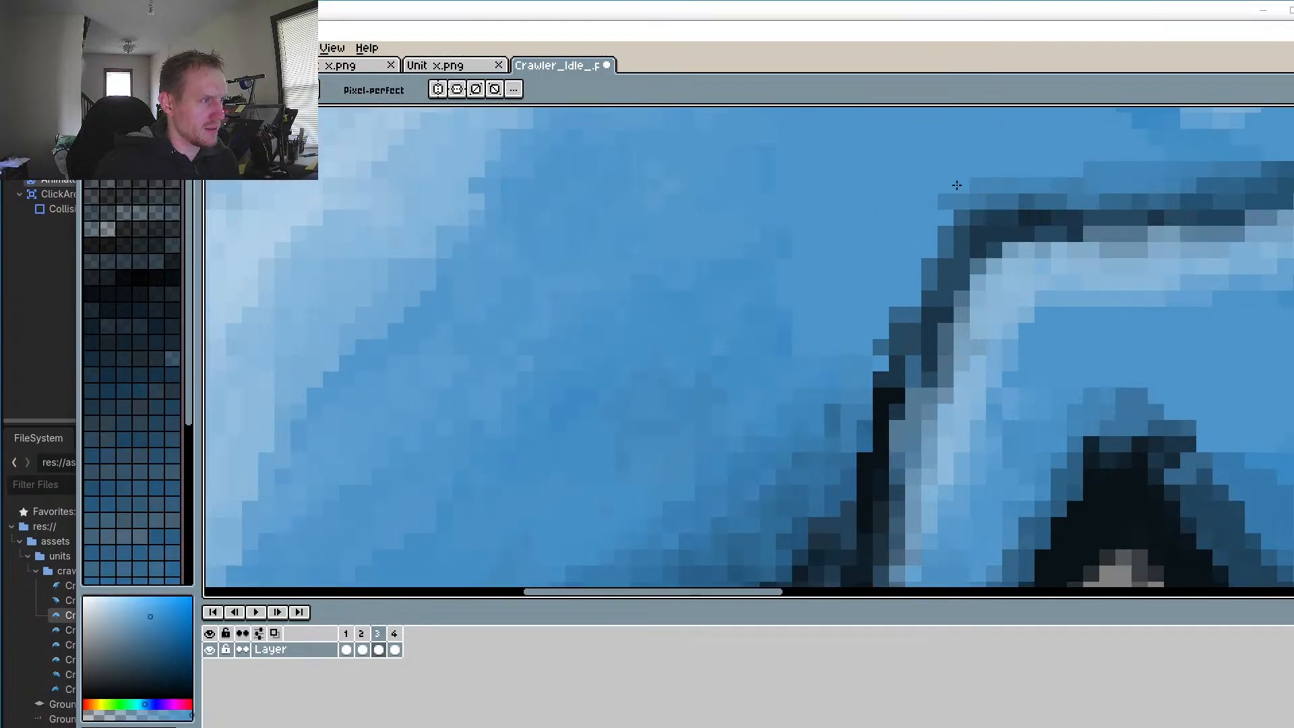
{"action": "scroll", "coordinate": [863, 390], "scroll_direction": "down", "scroll_amount": 3}
{"action": "scroll", "coordinate": [857, 397], "scroll_direction": "down", "scroll_amount": 3}
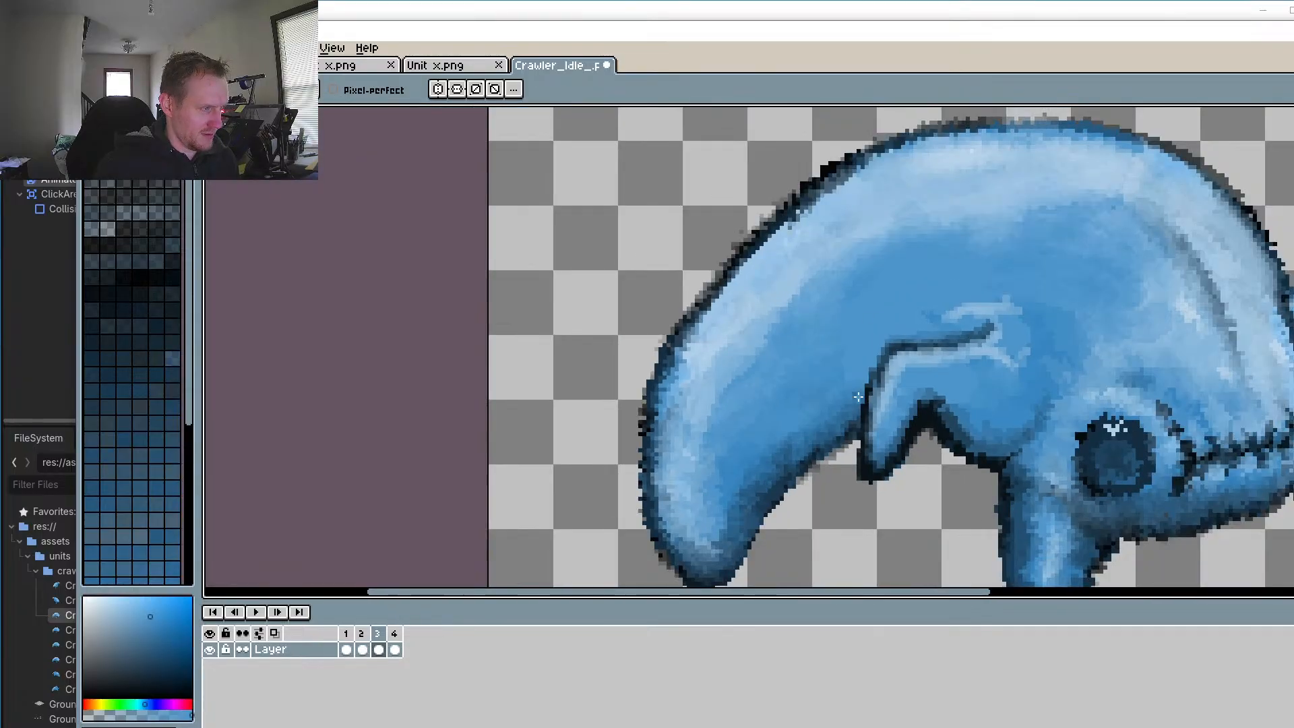
Step: Round off the fin's lower tip in frame 3 by clearing the protruding black pixels along its edge
{"action": "scroll", "coordinate": [858, 397], "scroll_direction": "up", "scroll_amount": 5}
{"action": "left_click", "coordinate": [847, 440], "text": "alt"}
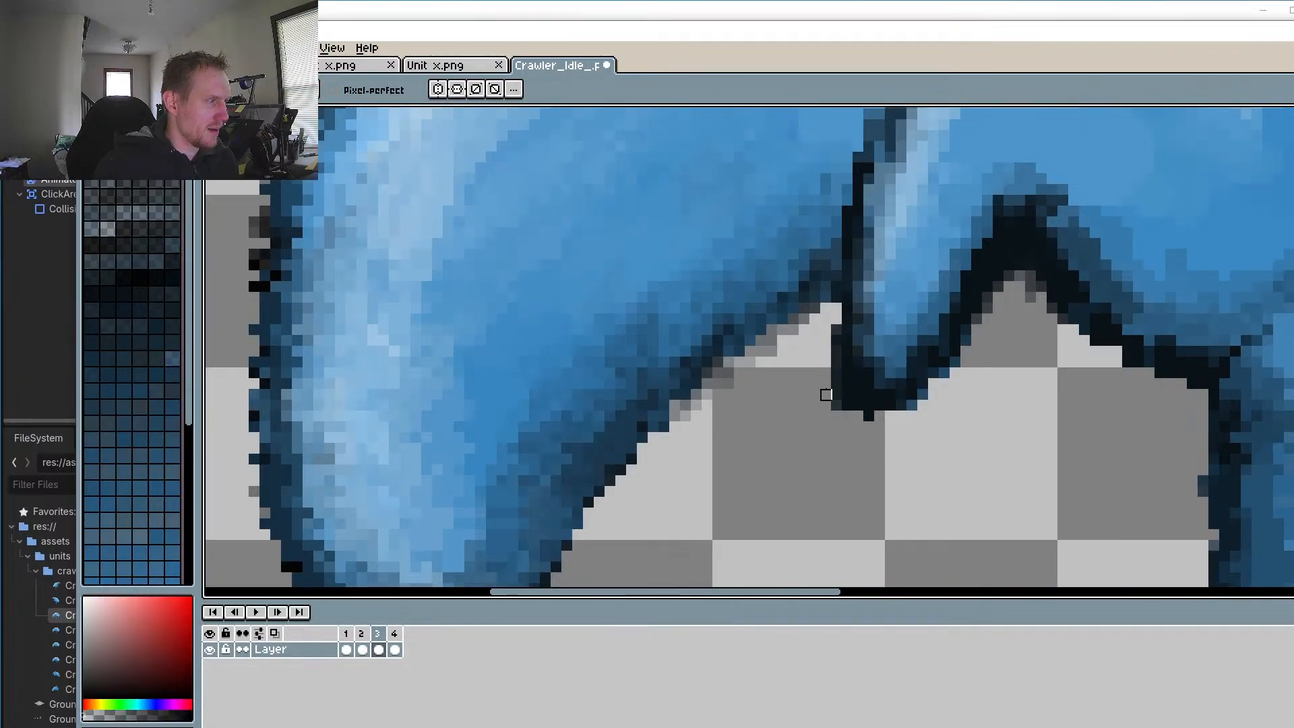
{"action": "left_click", "coordinate": [830, 399]}
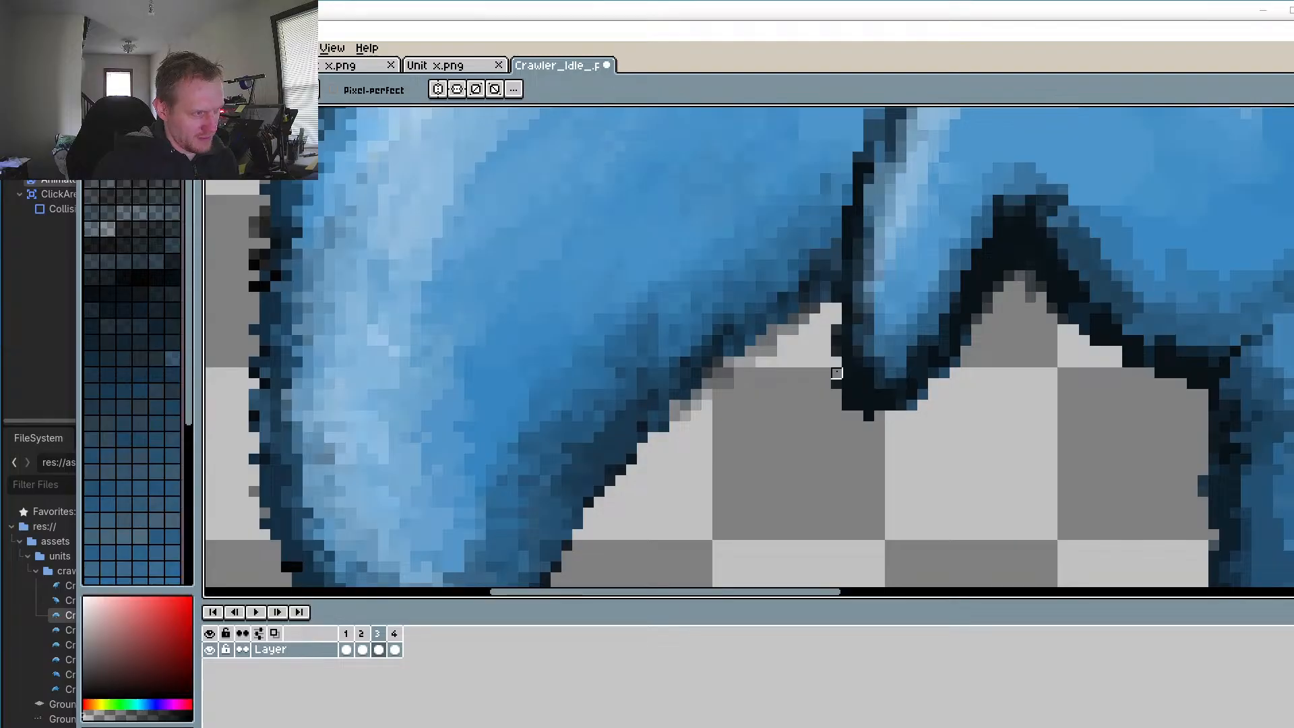
{"action": "mouse_move", "coordinate": [836, 375]}
{"action": "left_mouse_down"}
{"action": "mouse_move", "coordinate": [879, 416]}
{"action": "mouse_move", "coordinate": [836, 383]}
{"action": "mouse_move", "coordinate": [847, 416]}
{"action": "left_mouse_up"}
{"action": "left_click", "coordinate": [847, 405]}
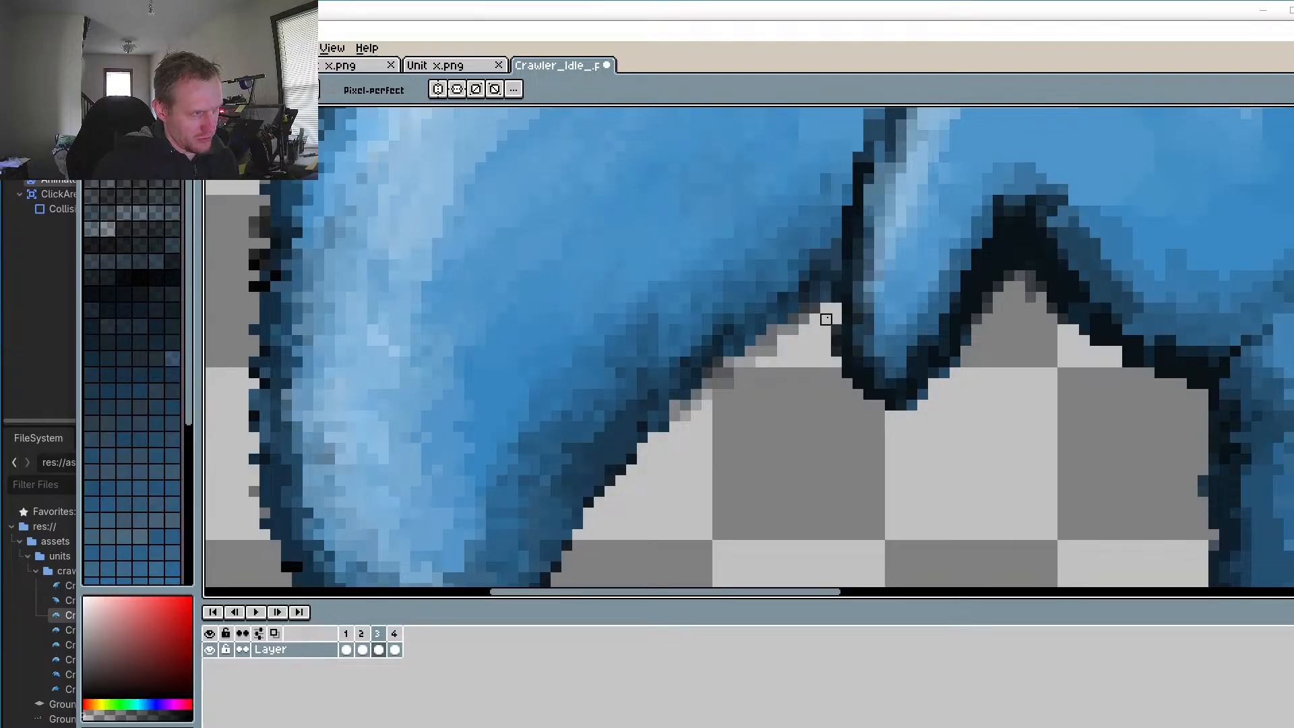
Step: Soften the protruding black pixels around the fin's lower tip in frame 2 at the 20% setting
{"action": "left_click", "coordinate": [368, 634]}
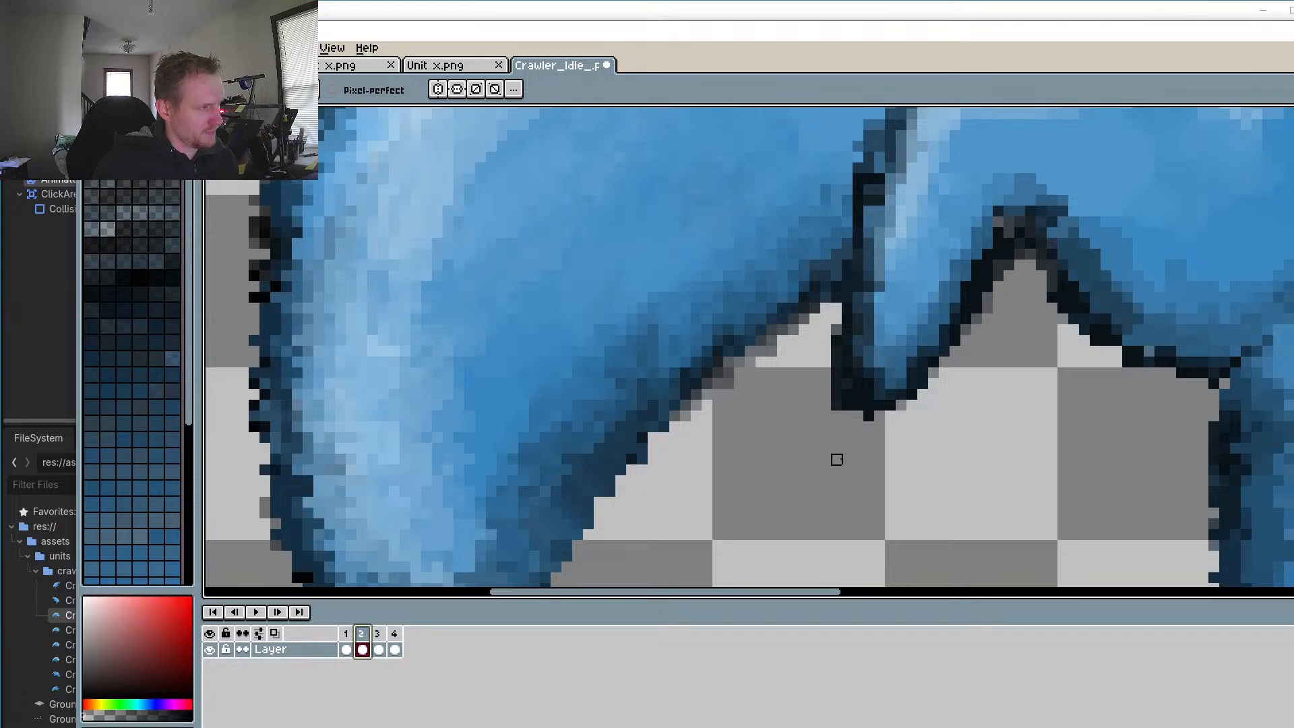
{"action": "key", "text": "i"}
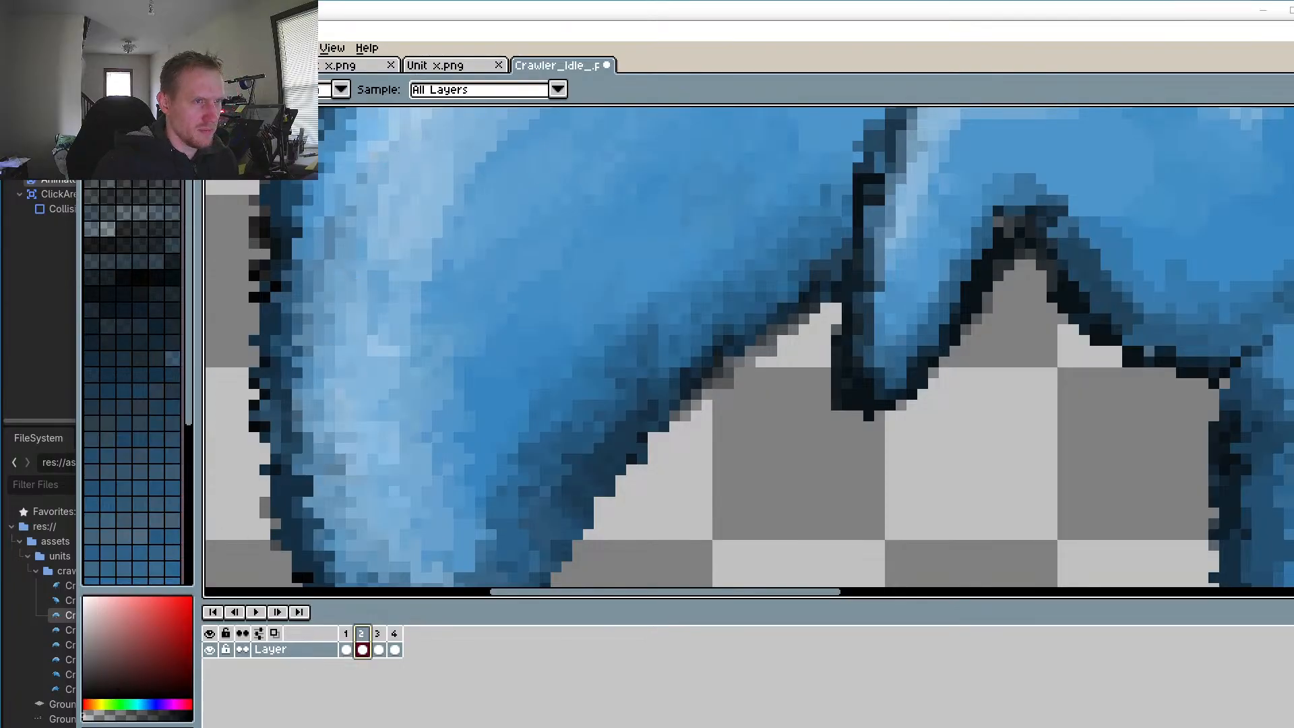
{"action": "key", "text": "b"}
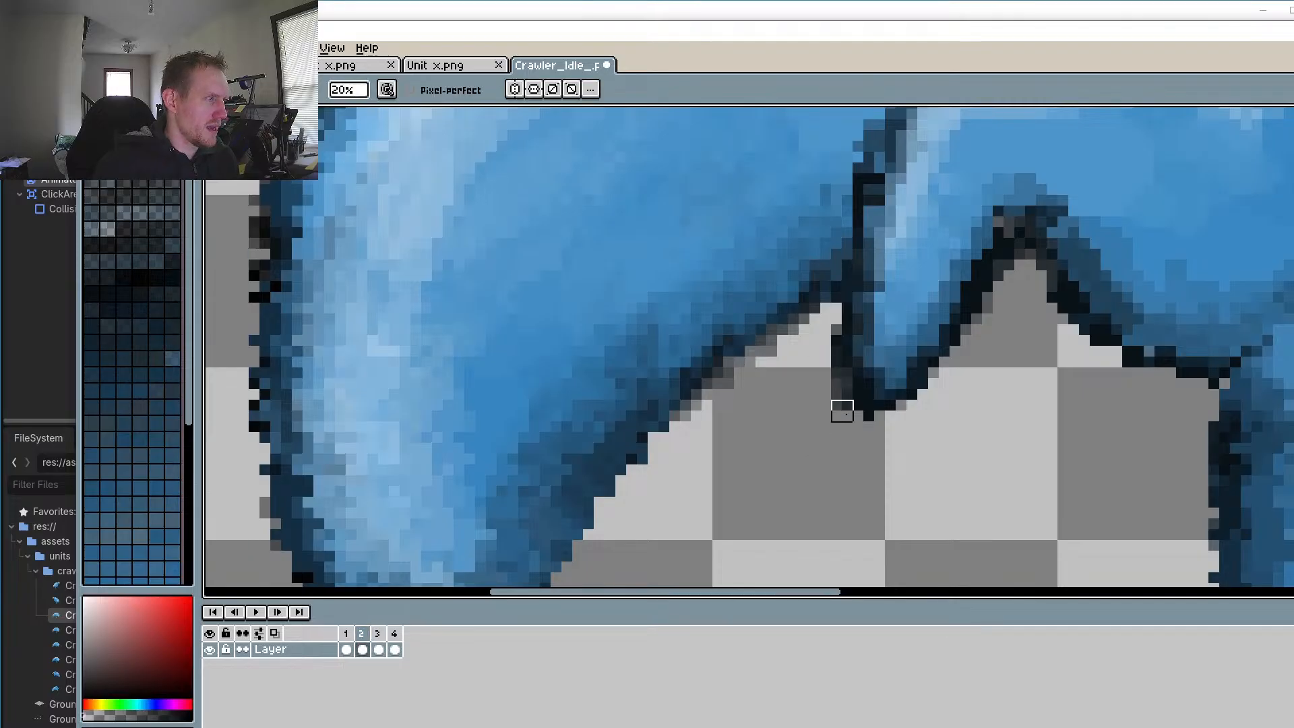
{"action": "left_click_drag", "start_coordinate": [842, 411], "coordinate": [876, 423]}
{"action": "mouse_move", "coordinate": [831, 358]}
{"action": "left_mouse_down"}
{"action": "mouse_move", "coordinate": [831, 400]}
{"action": "mouse_move", "coordinate": [886, 443]}
{"action": "left_mouse_up"}
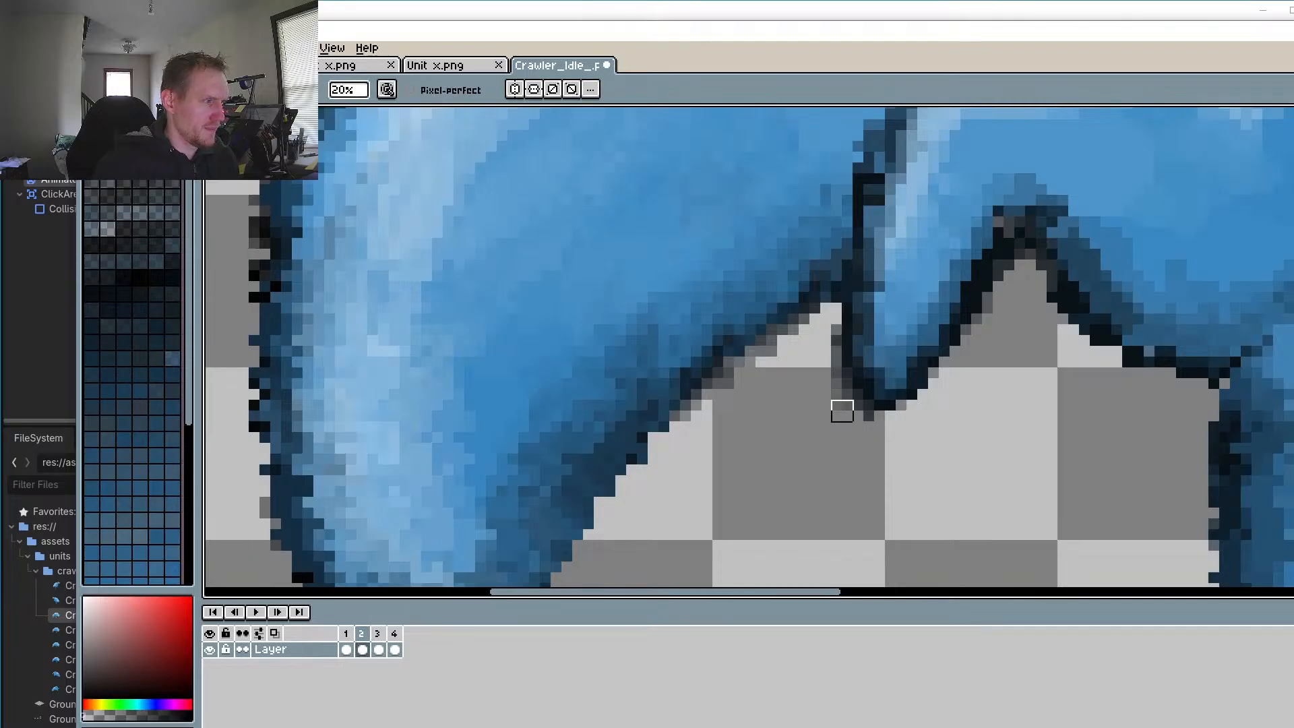
Step: Soften the hard edge pixels around the fin's lower tip in frames 1 and 3 at the same 20% setting
{"action": "left_click", "coordinate": [346, 649]}
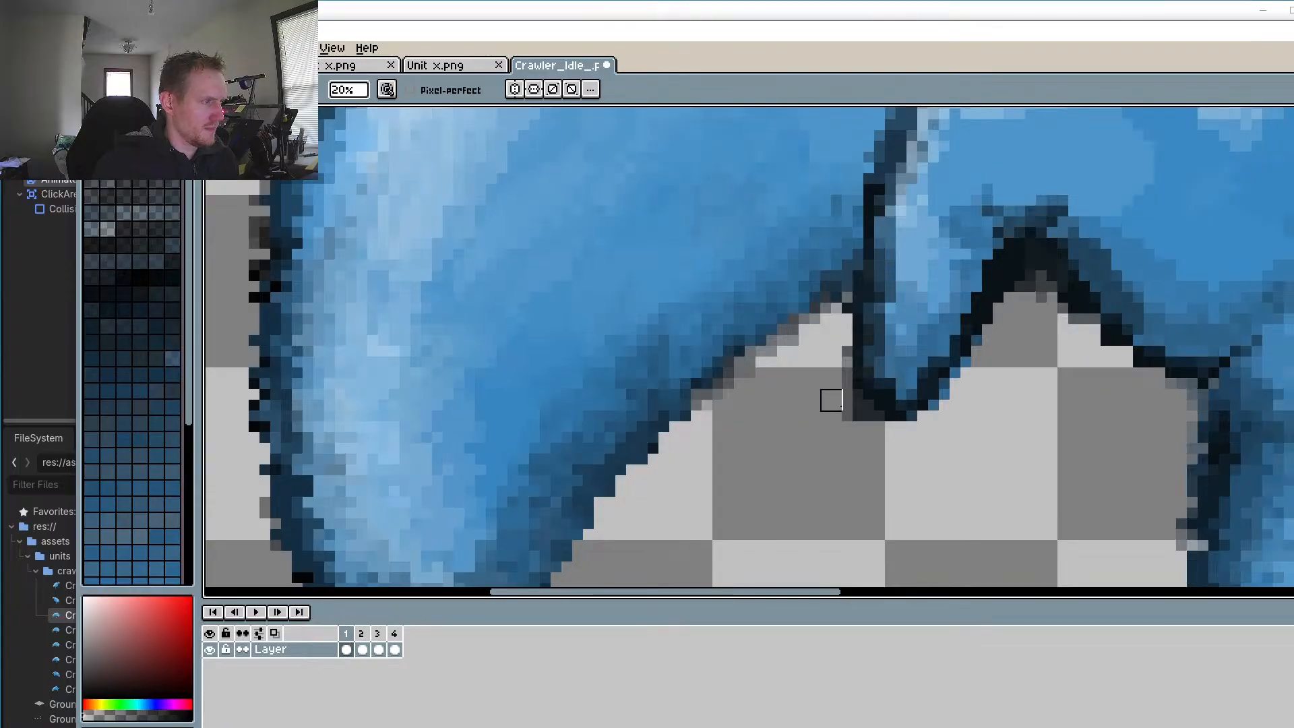
{"action": "mouse_move", "coordinate": [831, 400]}
{"action": "left_mouse_down"}
{"action": "mouse_move", "coordinate": [885, 433]}
{"action": "mouse_move", "coordinate": [864, 422]}
{"action": "mouse_move", "coordinate": [929, 433]}
{"action": "mouse_move", "coordinate": [832, 411]}
{"action": "mouse_move", "coordinate": [875, 443]}
{"action": "left_mouse_up"}
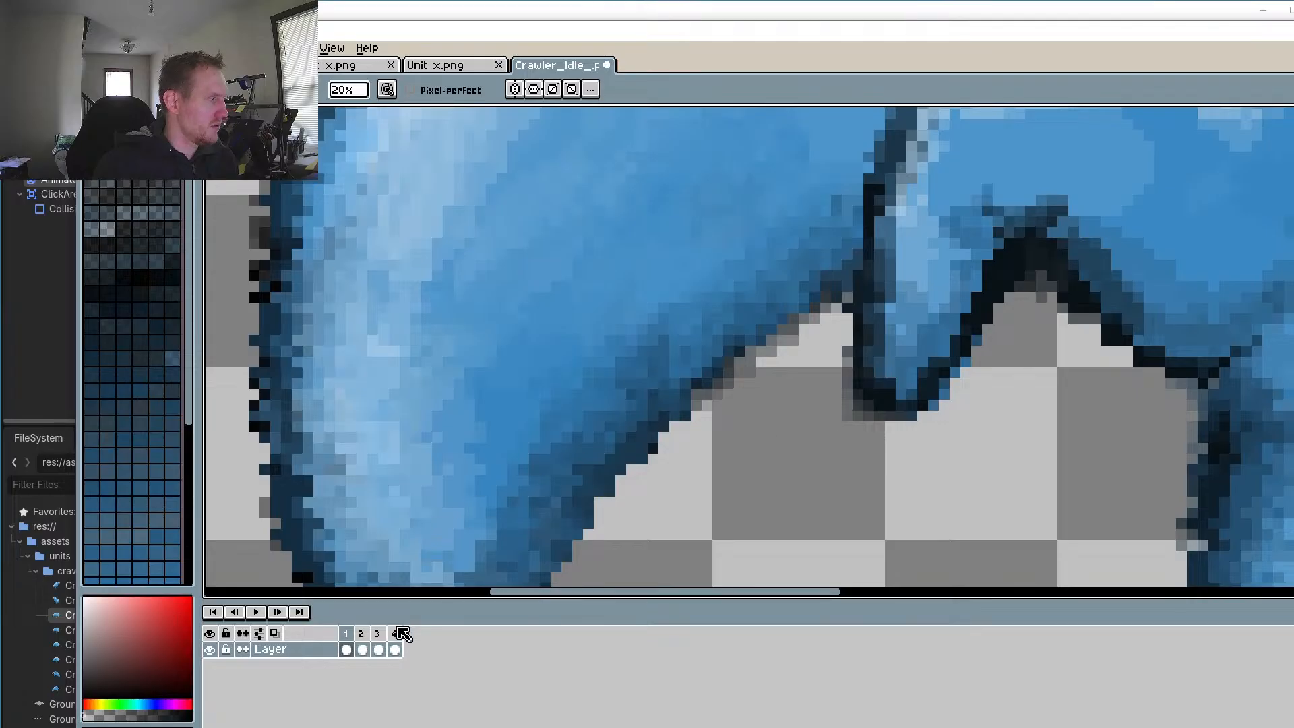
{"action": "left_click", "coordinate": [362, 649]}
{"action": "left_click", "coordinate": [378, 649]}
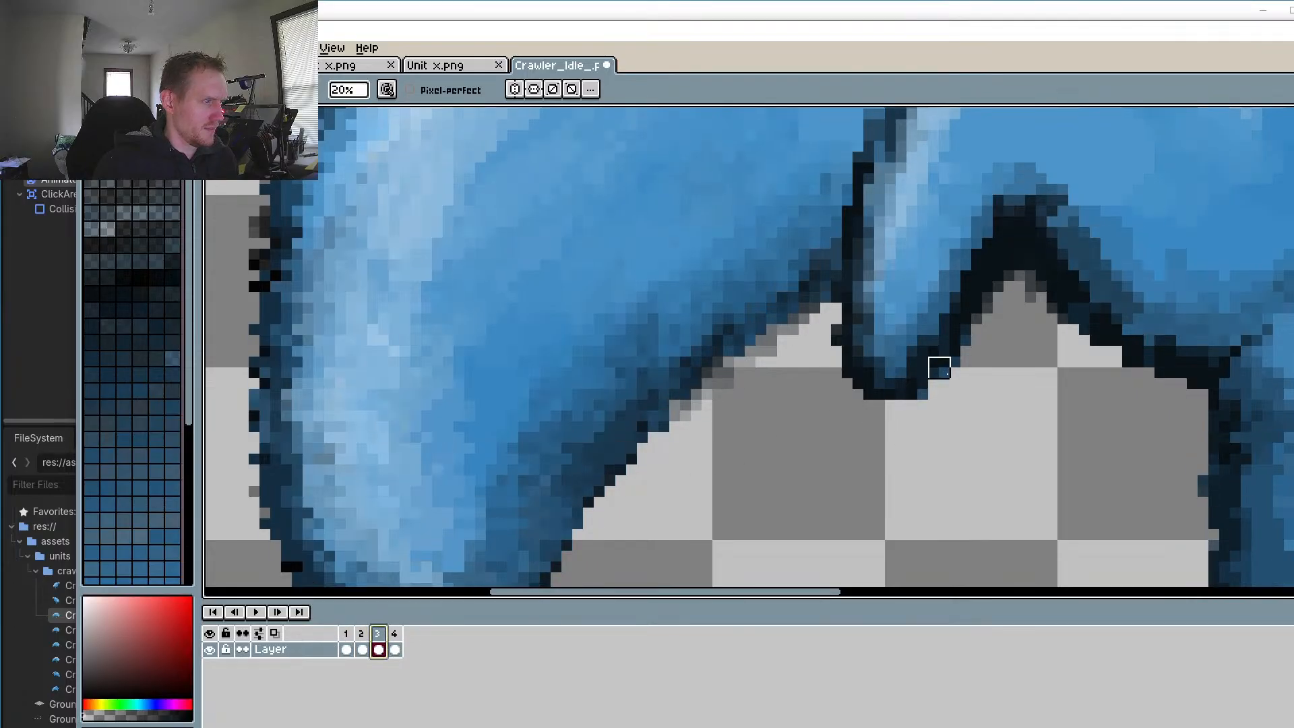
{"action": "mouse_move", "coordinate": [977, 351]}
{"action": "left_mouse_down"}
{"action": "mouse_move", "coordinate": [907, 411]}
{"action": "mouse_move", "coordinate": [971, 346]}
{"action": "mouse_move", "coordinate": [917, 389]}
{"action": "mouse_move", "coordinate": [971, 357]}
{"action": "mouse_move", "coordinate": [949, 368]}
{"action": "mouse_move", "coordinate": [943, 417]}
{"action": "left_mouse_up"}
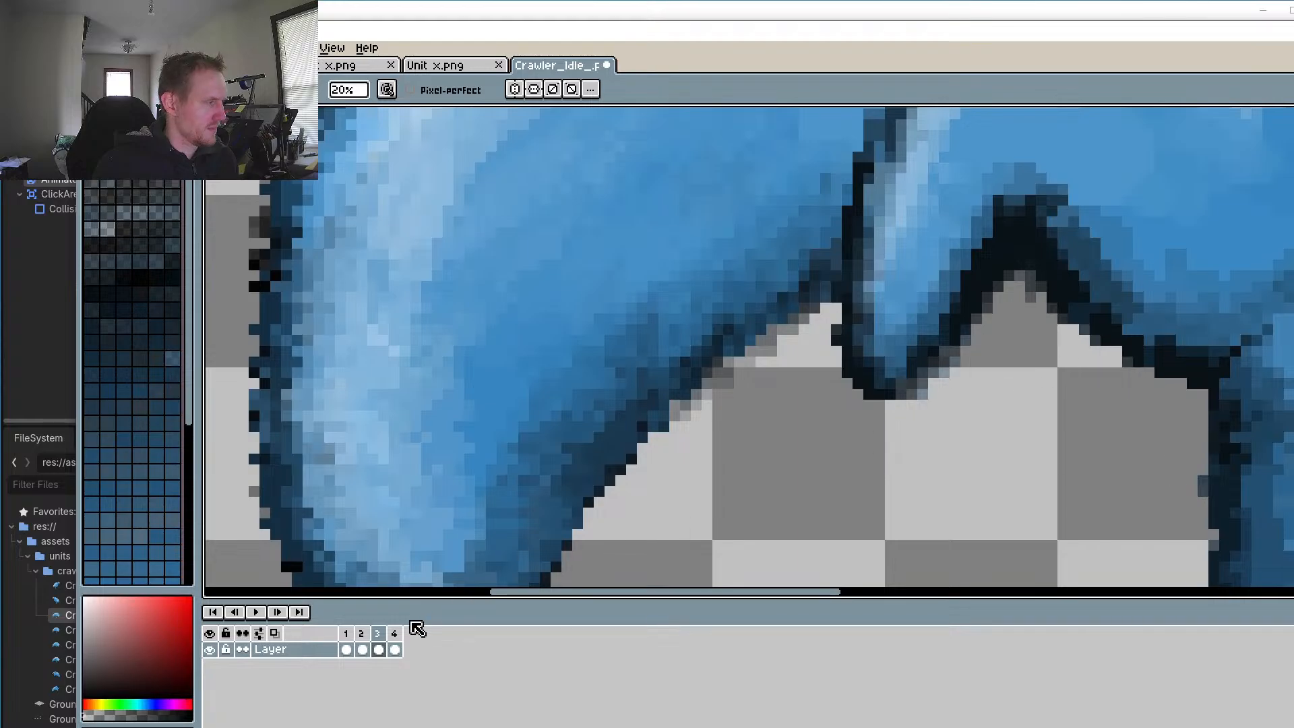
Step: Sample the near-black outline colour in frame 4 and darken the upper part of the fin's rear outline with it
{"action": "left_click", "coordinate": [394, 634]}
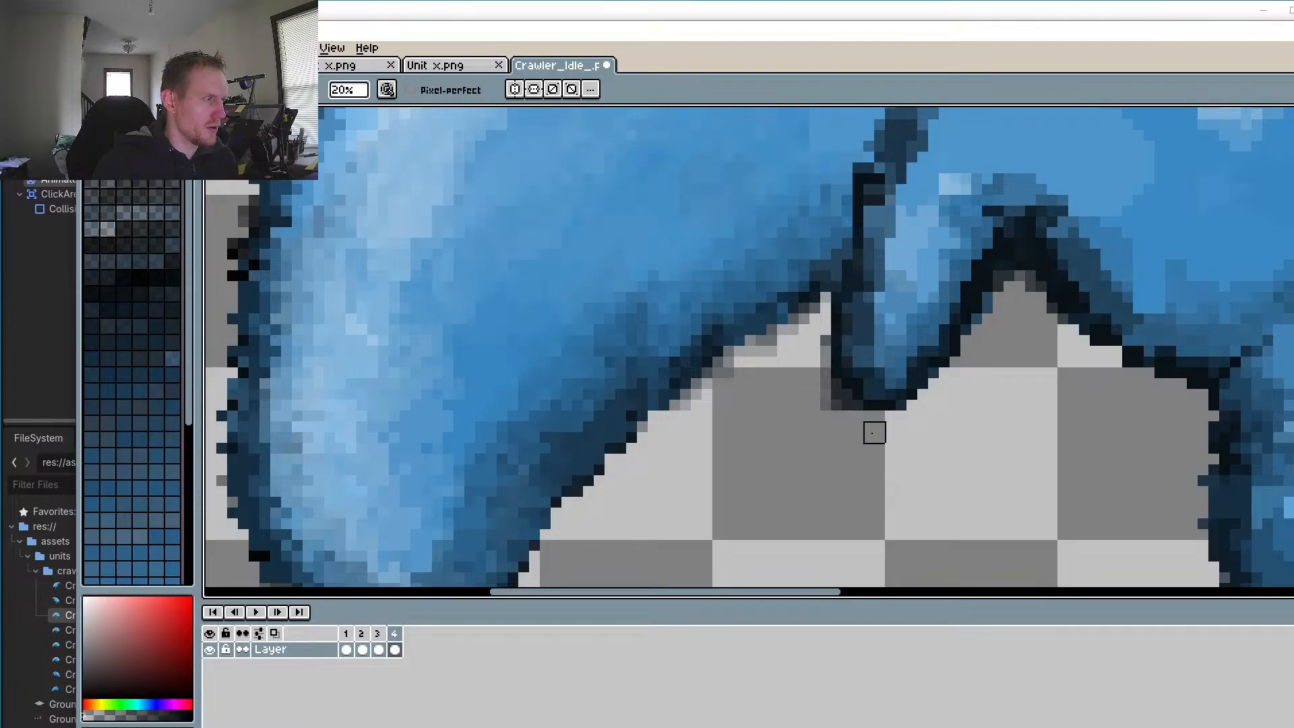
{"action": "scroll", "coordinate": [862, 425], "scroll_direction": "down", "scroll_amount": 4}
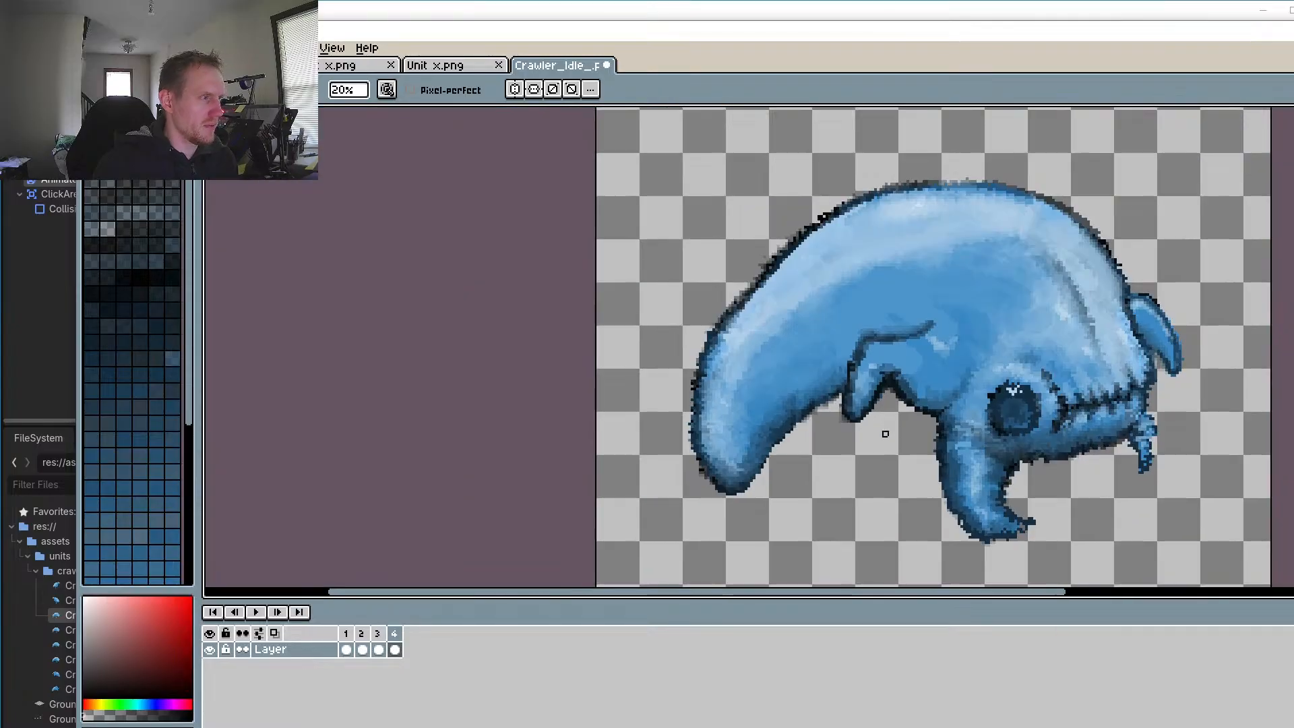
{"action": "left_click_drag", "start_coordinate": [856, 426], "coordinate": [798, 382]}
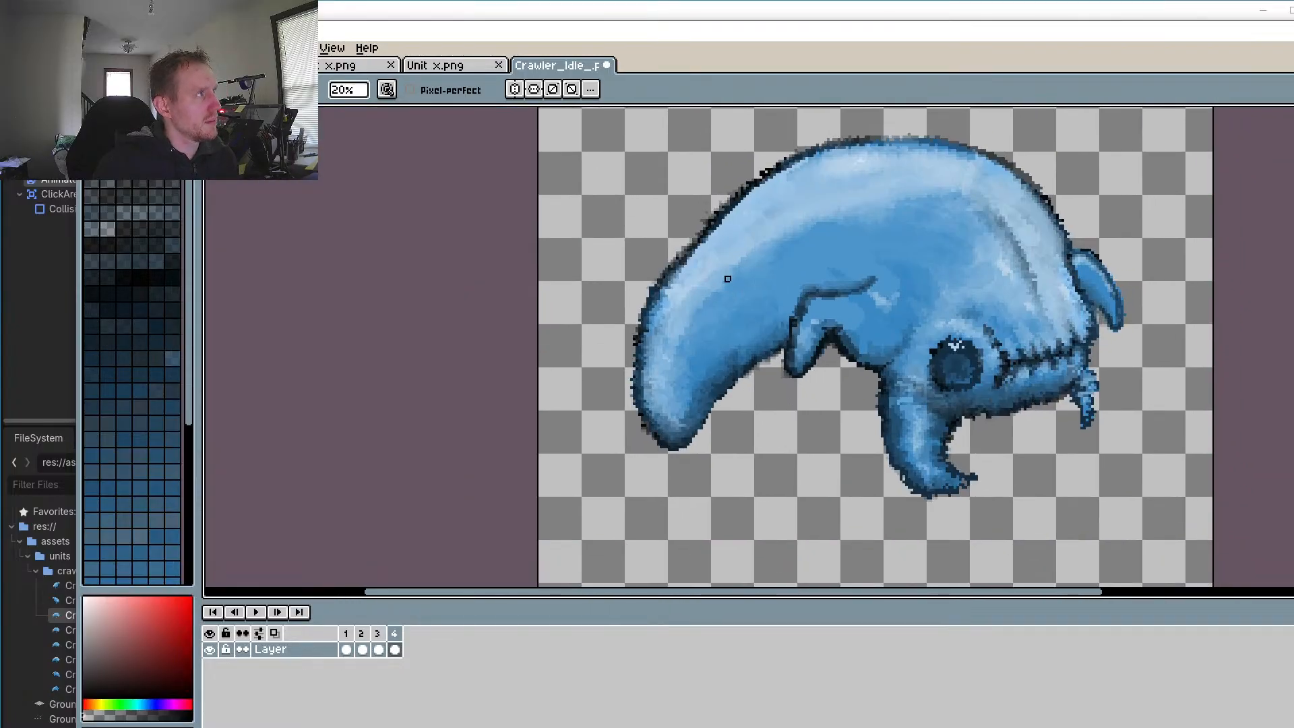
{"action": "scroll", "coordinate": [728, 279], "scroll_direction": "up", "scroll_amount": 5}
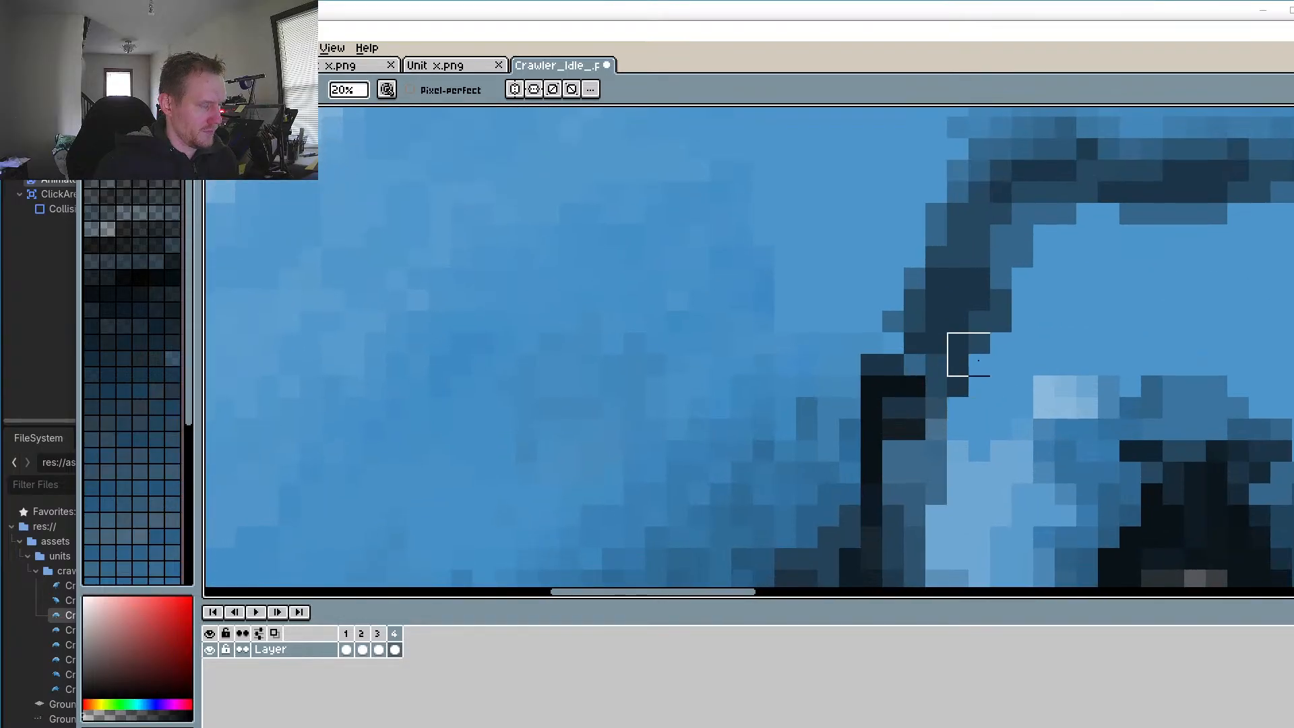
{"action": "key", "text": "i"}
{"action": "left_click", "coordinate": [904, 391]}
{"action": "left_click_drag", "start_coordinate": [957, 371], "coordinate": [904, 376]}
{"action": "key", "text": "b"}
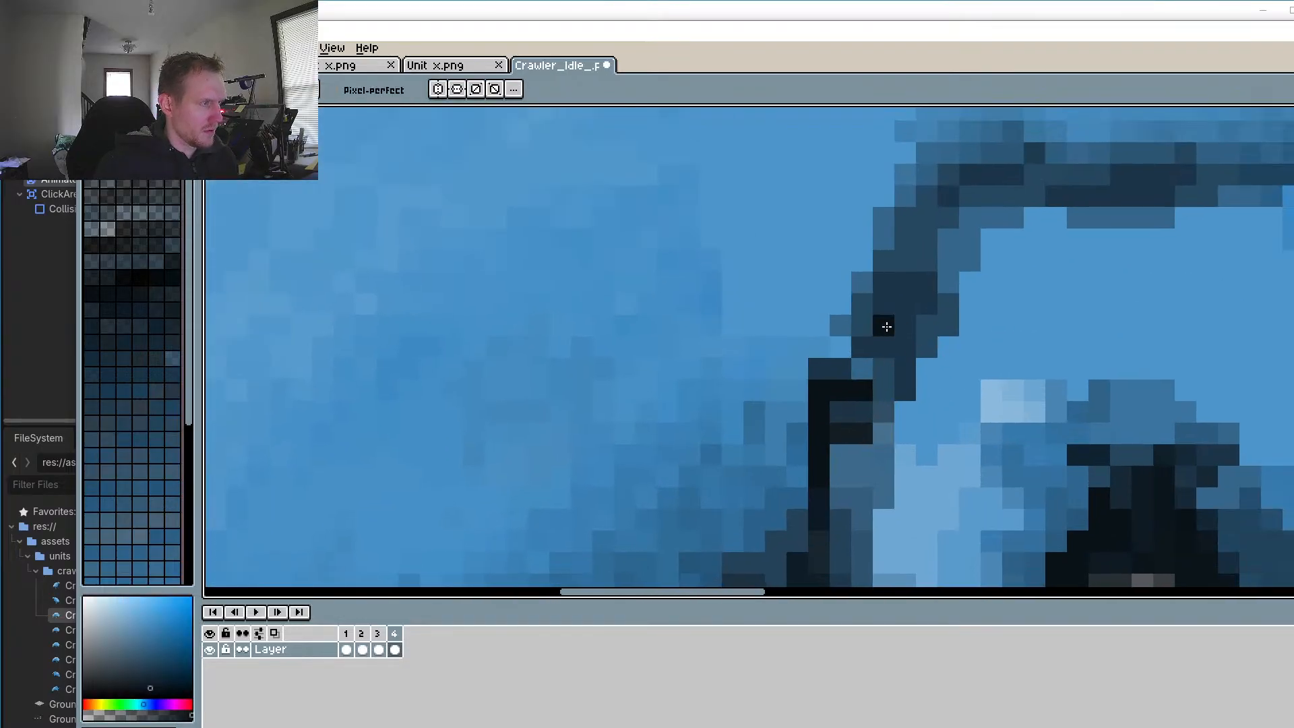
{"action": "mouse_move", "coordinate": [886, 326]}
{"action": "left_mouse_down"}
{"action": "mouse_move", "coordinate": [850, 366]}
{"action": "mouse_move", "coordinate": [881, 283]}
{"action": "left_mouse_up"}
{"action": "key", "text": "ctrl+z"}
{"action": "scroll", "coordinate": [882, 338], "scroll_direction": "down", "scroll_amount": 3}
{"action": "scroll", "coordinate": [881, 349], "scroll_direction": "up", "scroll_amount": 3}
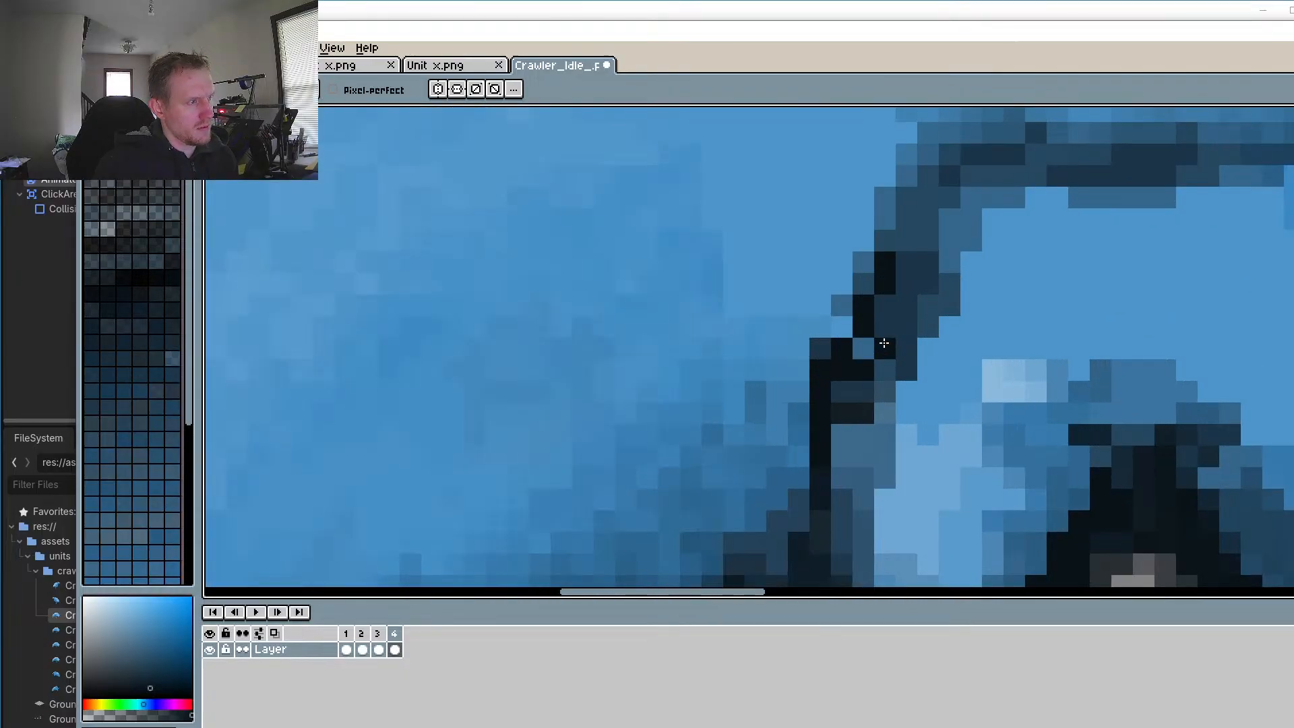
Step: Sample the body blue in frame 4 and paint over the grey-blue pixels on the inner side of the fin's rear outline
{"action": "left_click", "coordinate": [916, 392], "text": "alt"}
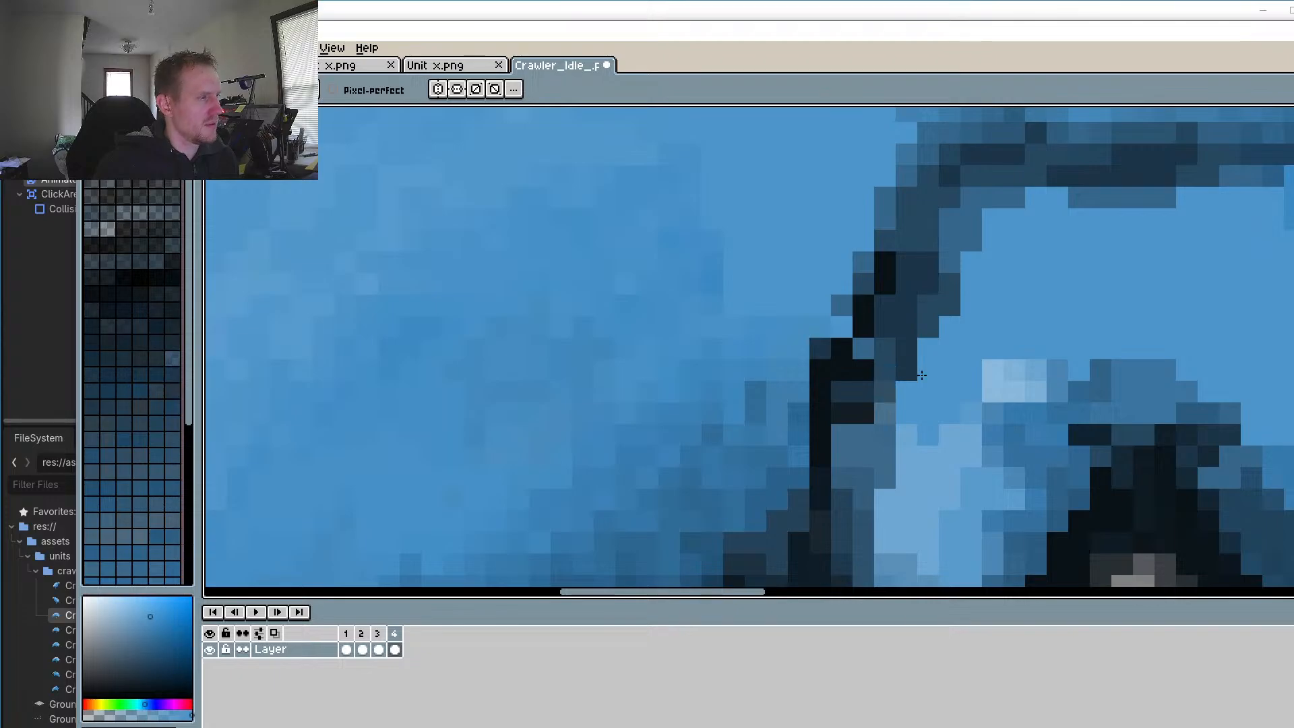
{"action": "mouse_move", "coordinate": [910, 369]}
{"action": "left_mouse_down"}
{"action": "mouse_move", "coordinate": [967, 274]}
{"action": "mouse_move", "coordinate": [894, 366]}
{"action": "mouse_move", "coordinate": [874, 460]}
{"action": "left_mouse_up"}
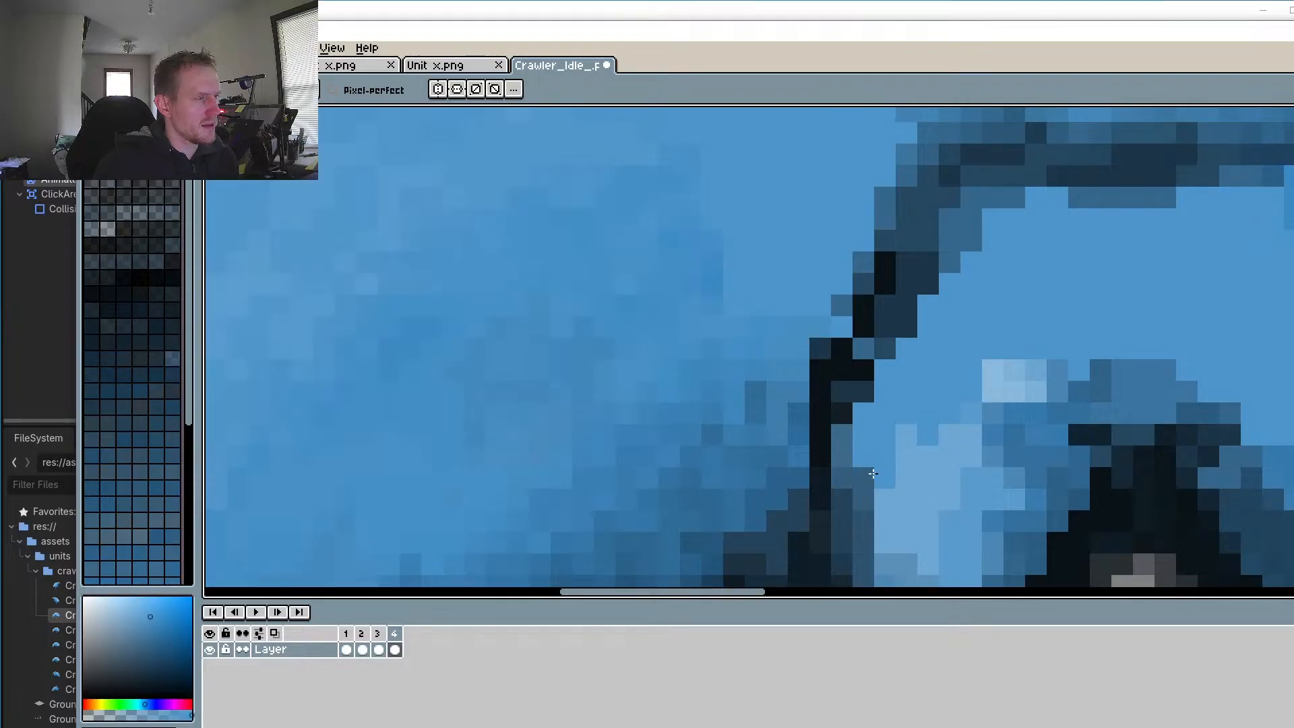
{"action": "scroll", "coordinate": [889, 475], "scroll_direction": "down", "scroll_amount": 2}
{"action": "scroll", "coordinate": [977, 368], "scroll_direction": "up", "scroll_amount": 2}
Step: Compare the fin with frame 3 and paint out the stray light pixels beside the notch in frame 4 with body blue
{"action": "key", "text": "r"}
{"action": "left_click_drag", "start_coordinate": [932, 359], "coordinate": [917, 358]}
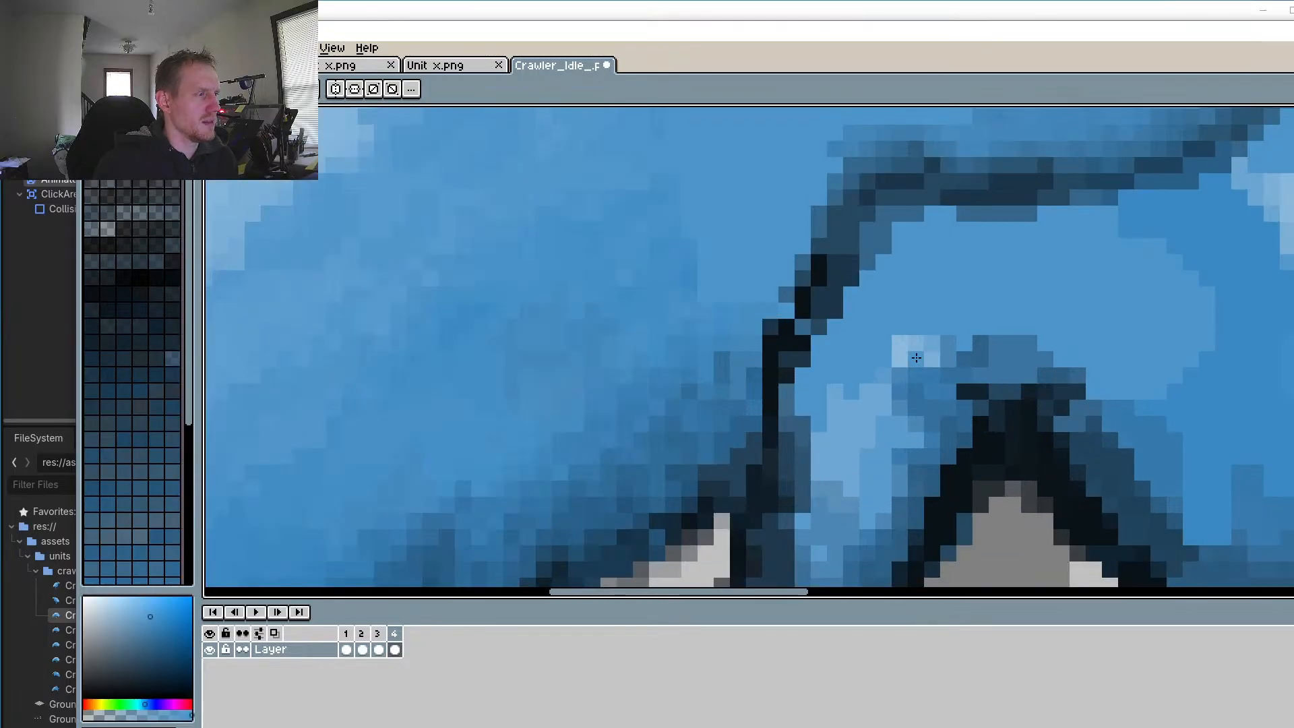
{"action": "left_click", "coordinate": [378, 633]}
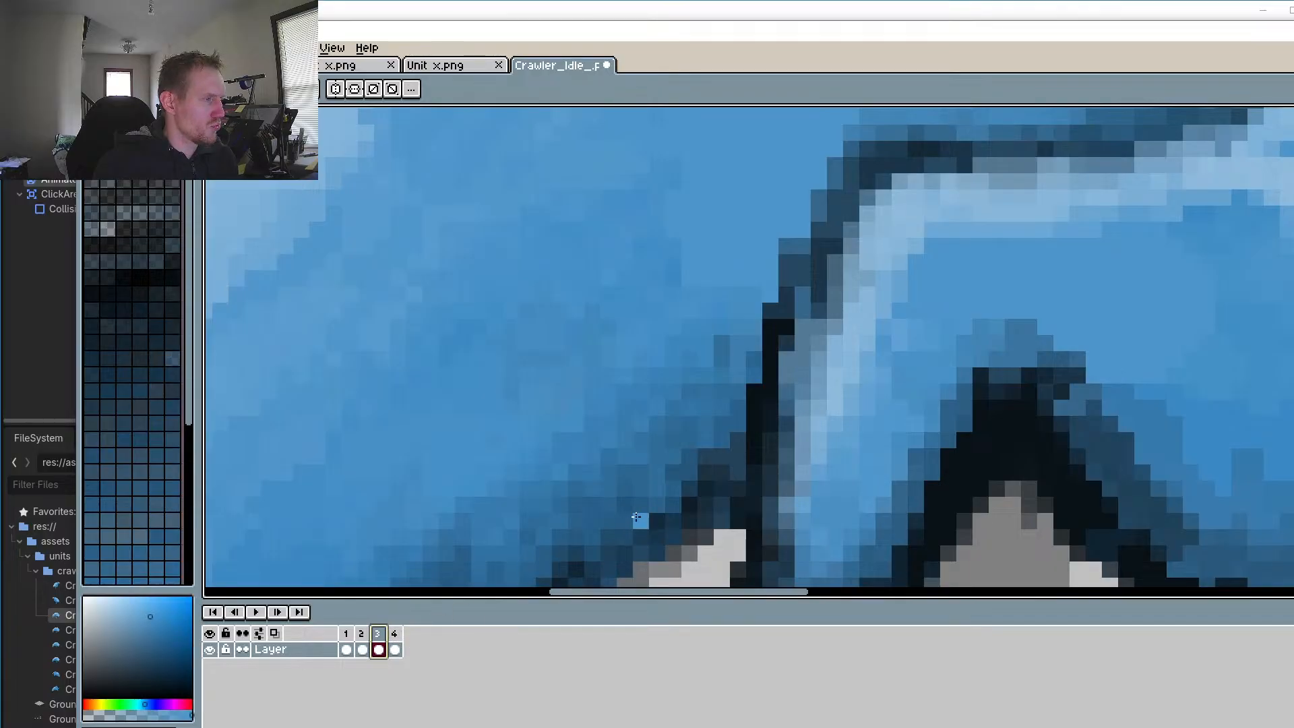
{"action": "left_click", "coordinate": [395, 634]}
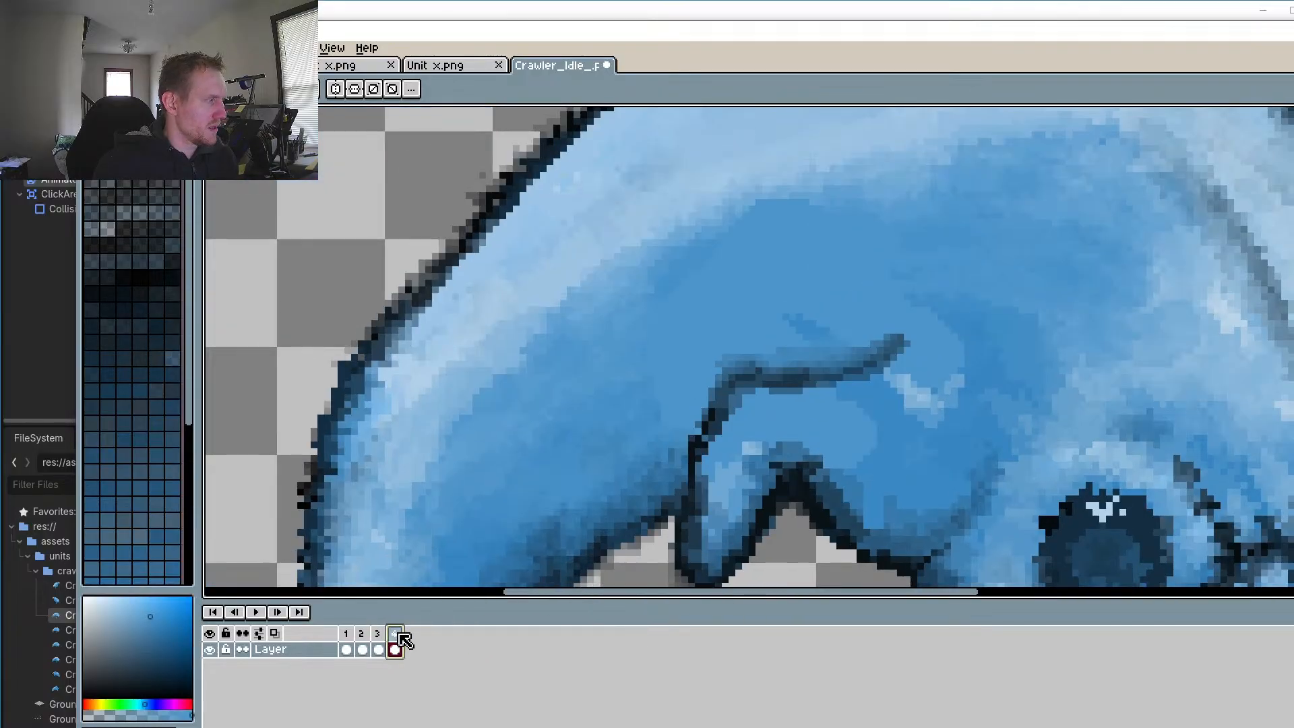
{"action": "scroll", "coordinate": [740, 469], "scroll_direction": "up", "scroll_amount": 3}
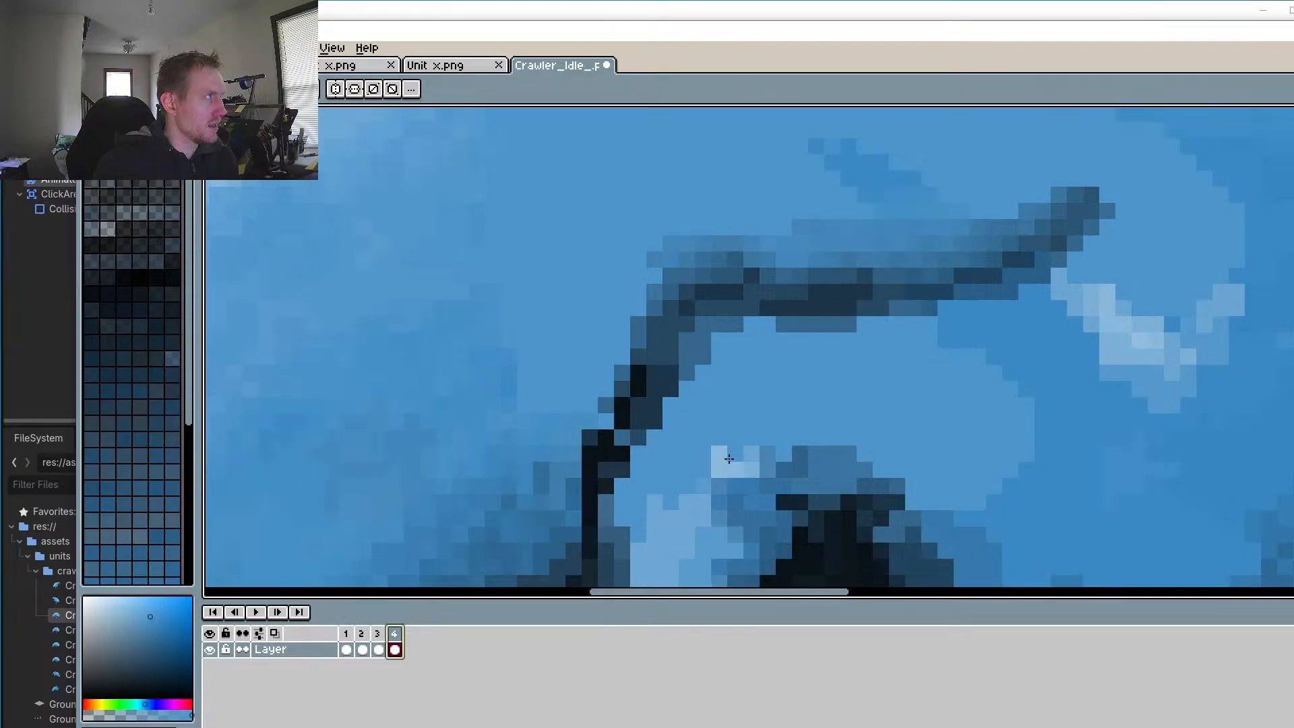
{"action": "left_click", "coordinate": [735, 454]}
{"action": "mouse_move", "coordinate": [736, 453]}
{"action": "left_mouse_down"}
{"action": "mouse_move", "coordinate": [716, 449]}
{"action": "mouse_move", "coordinate": [705, 467]}
{"action": "mouse_move", "coordinate": [751, 469]}
{"action": "left_mouse_up"}
{"action": "left_click", "coordinate": [750, 453]}
Step: Sample the light highlight colour in frame 4 and brush it translucently along the inner side of the fin's rear and upper outlines
{"action": "key", "text": "alt"}
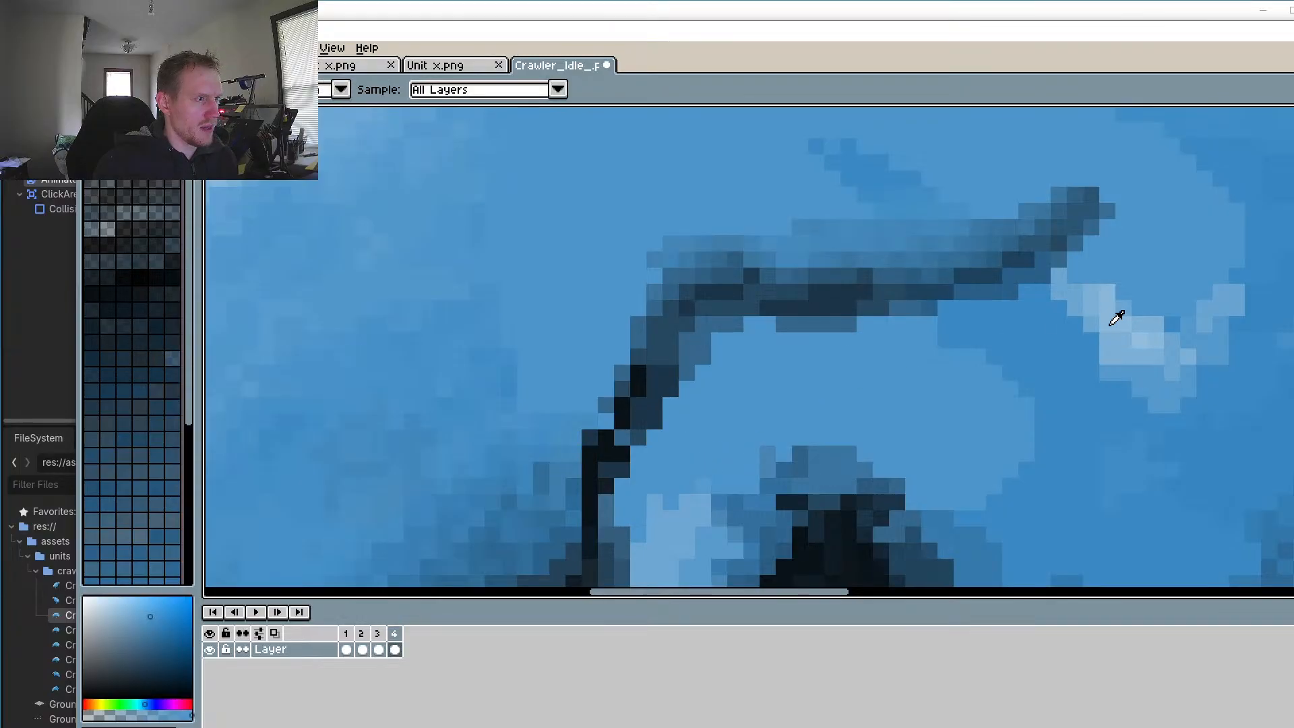
{"action": "left_click", "coordinate": [1152, 339]}
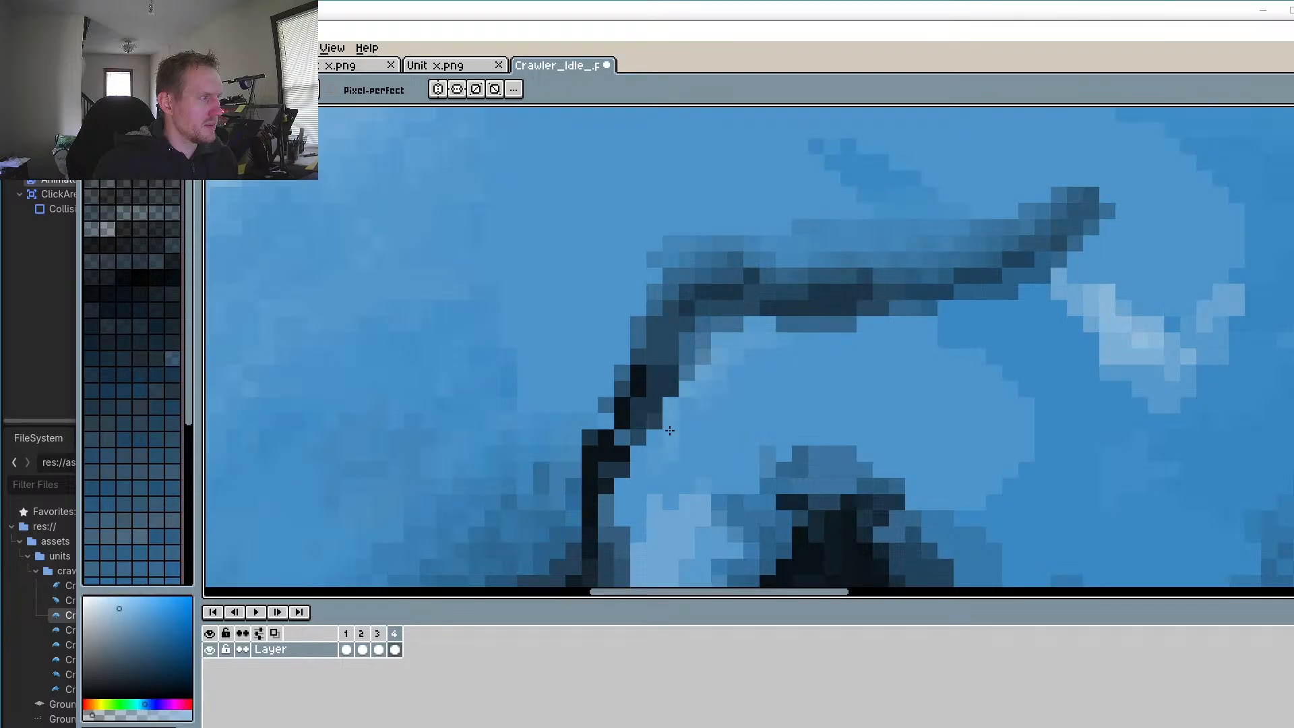
{"action": "scroll", "coordinate": [683, 382], "scroll_direction": "down", "scroll_amount": 2}
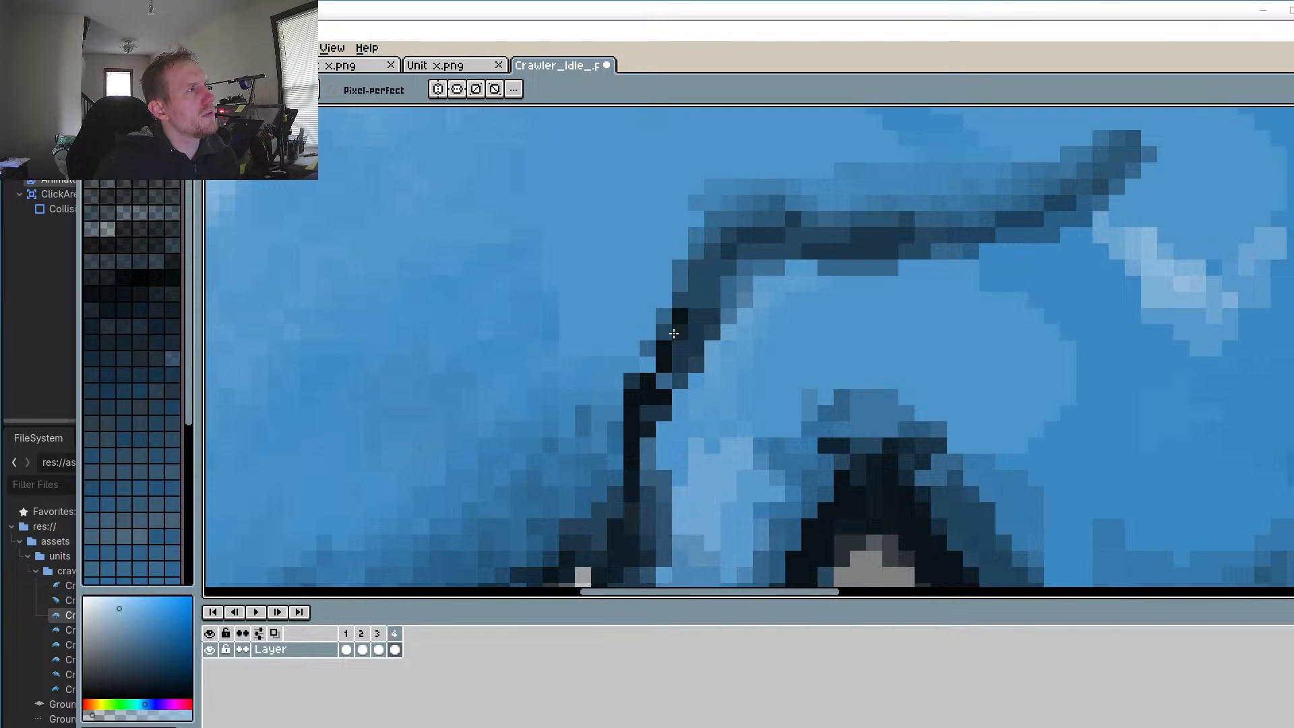
{"action": "left_click_drag", "start_coordinate": [674, 333], "coordinate": [671, 352]}
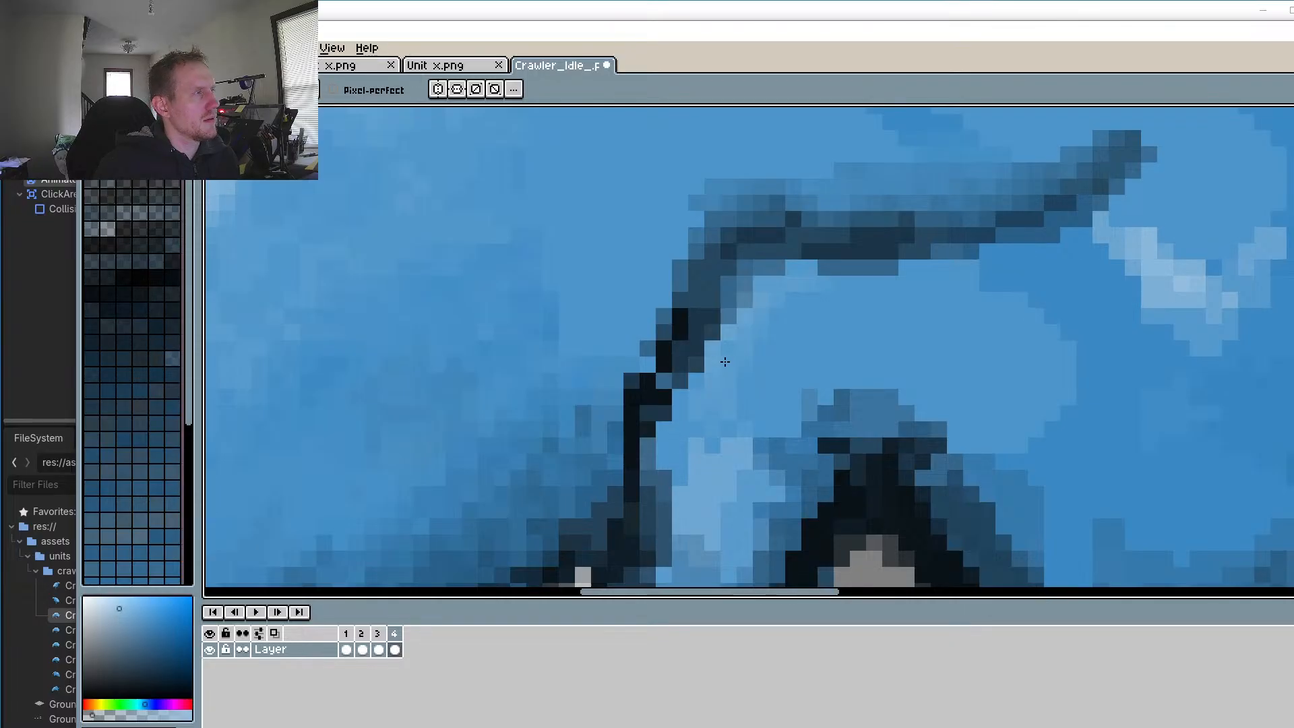
{"action": "left_click_drag", "start_coordinate": [723, 317], "coordinate": [705, 344]}
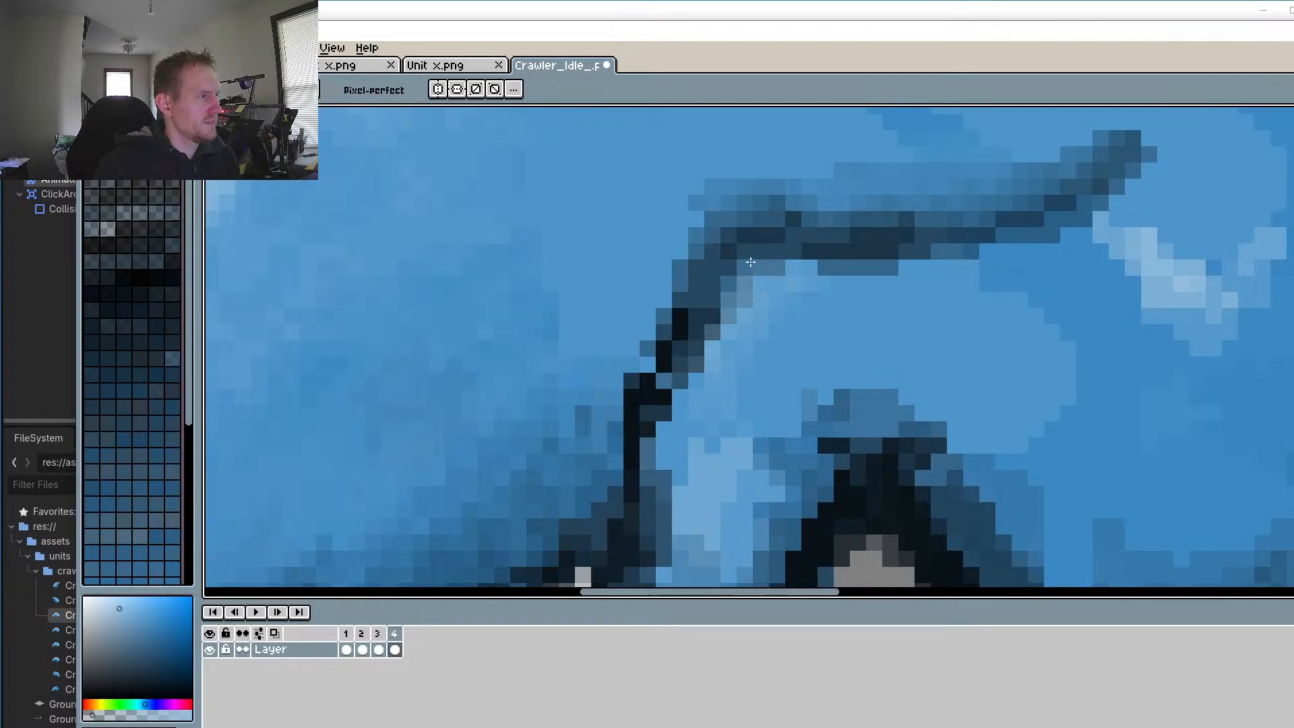
{"action": "left_click_drag", "start_coordinate": [829, 285], "coordinate": [999, 247]}
{"action": "left_click_drag", "start_coordinate": [906, 259], "coordinate": [1069, 250]}
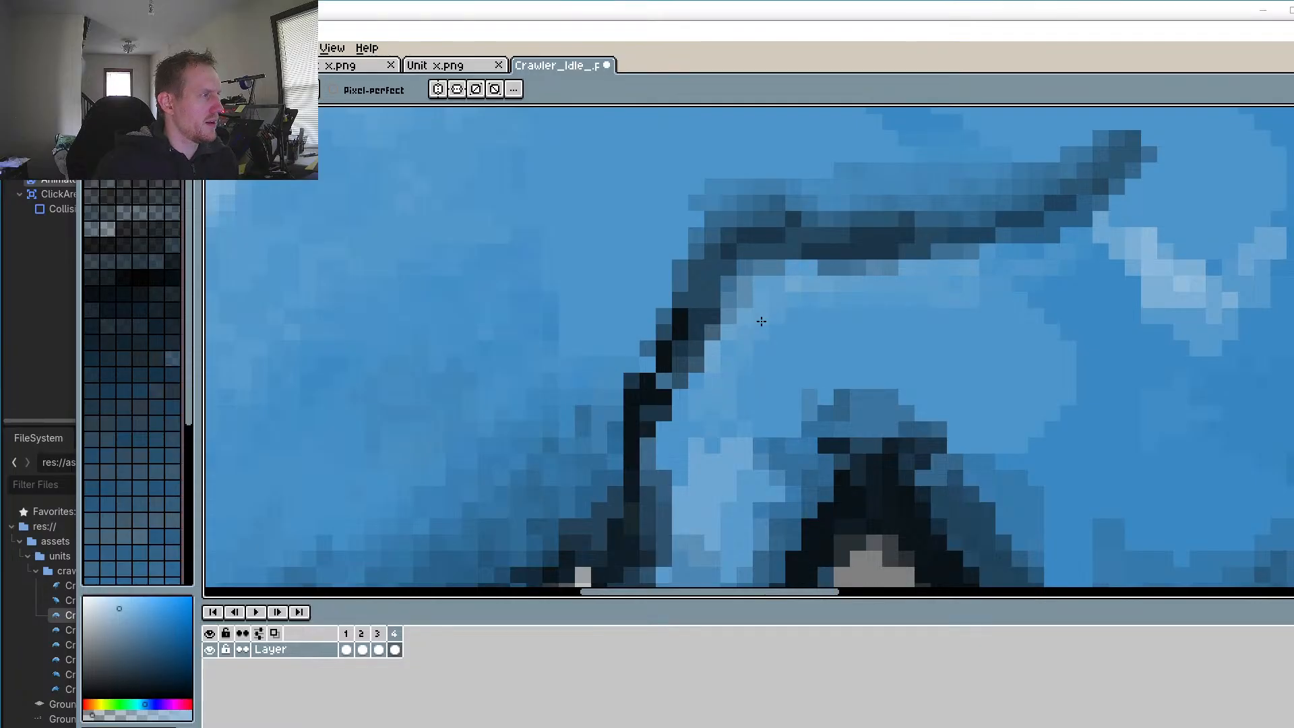
{"action": "left_click_drag", "start_coordinate": [665, 477], "coordinate": [680, 487]}
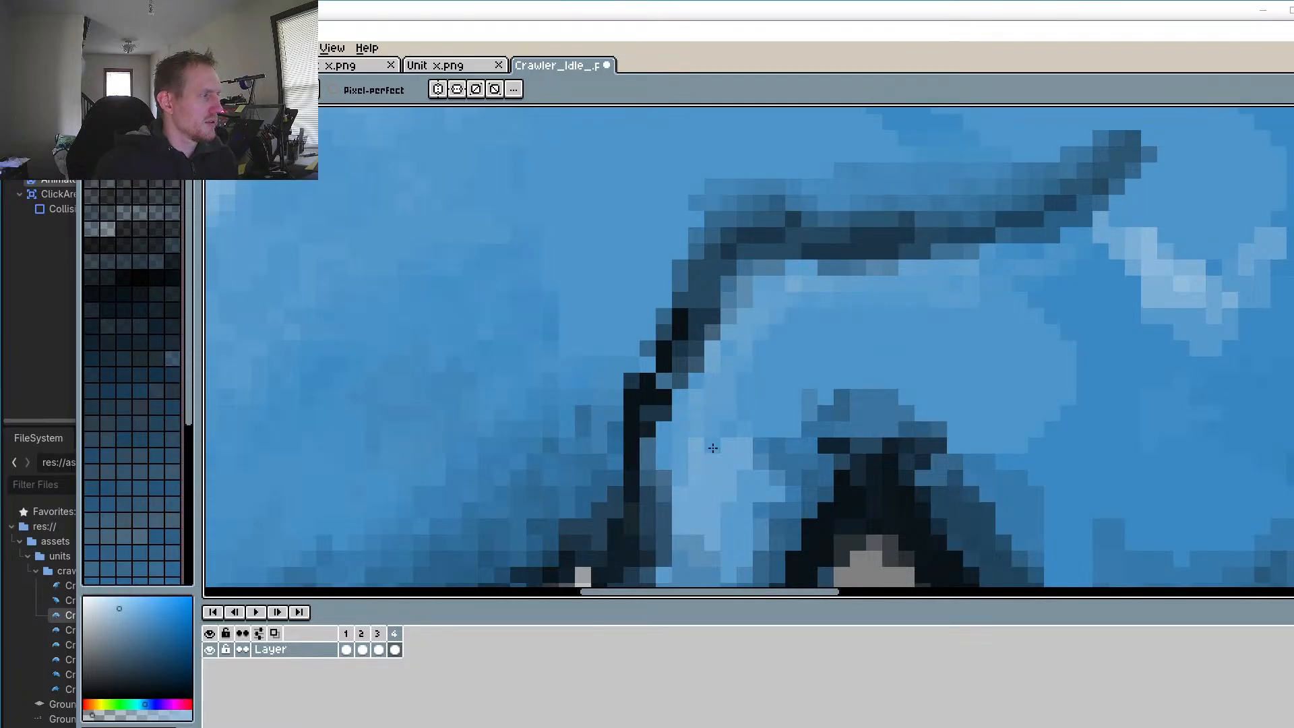
Step: Raise the highlight colour's opacity slightly and strengthen the highlight around the bend and rear side of the fin in frame 4
{"action": "left_click_drag", "start_coordinate": [91, 714], "coordinate": [108, 715]}
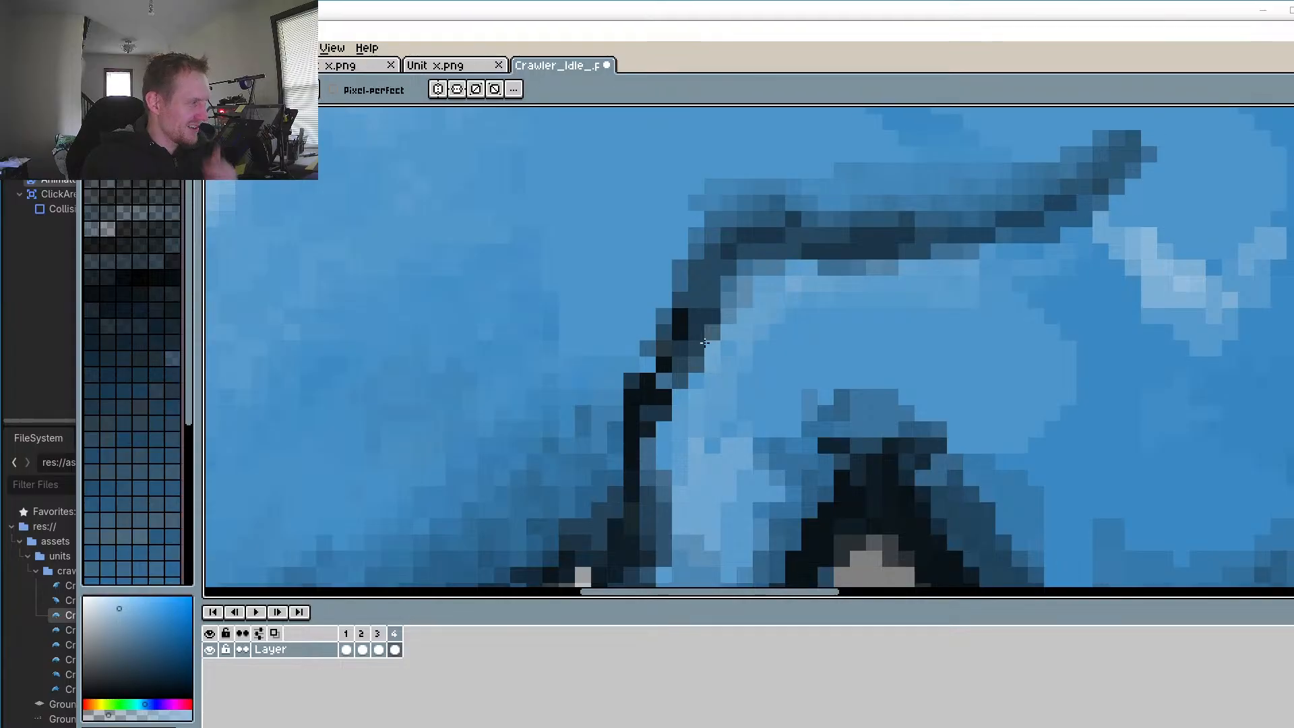
{"action": "left_click_drag", "start_coordinate": [743, 297], "coordinate": [728, 316]}
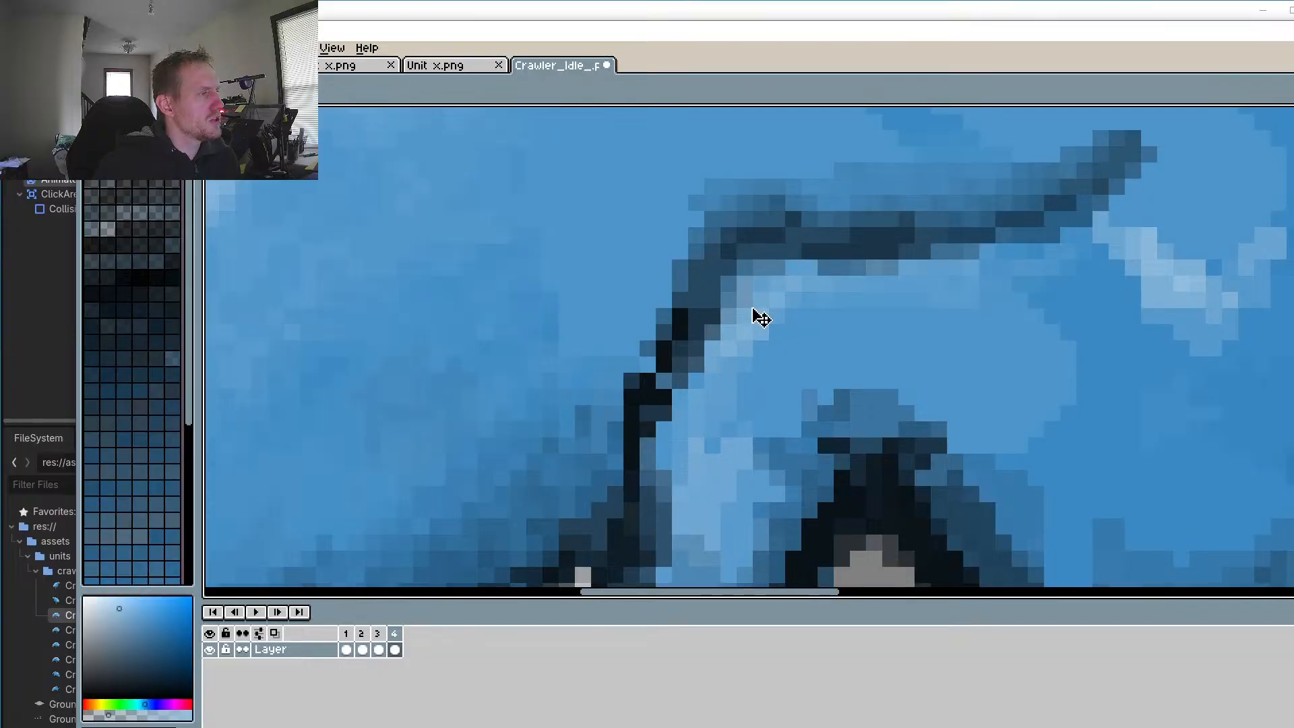
{"action": "mouse_move", "coordinate": [776, 315]}
{"action": "left_mouse_down"}
{"action": "mouse_move", "coordinate": [708, 350]}
{"action": "mouse_move", "coordinate": [678, 472]}
{"action": "left_mouse_up"}
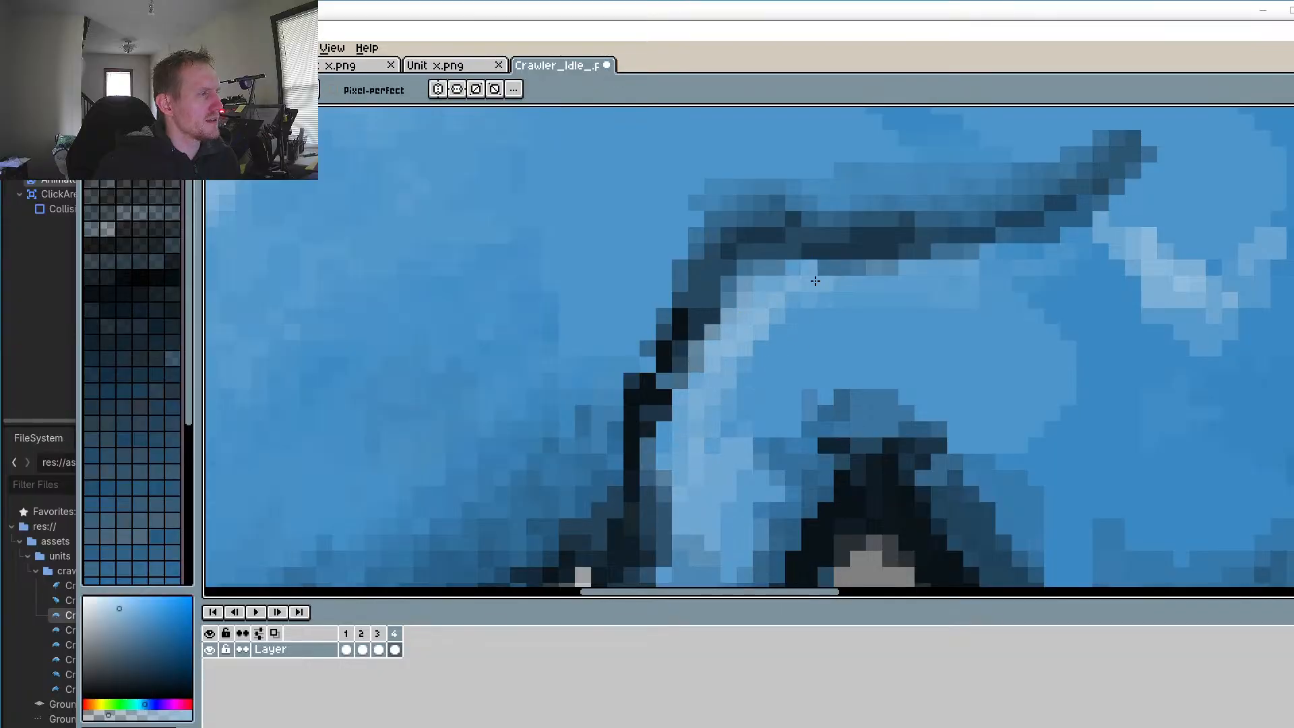
{"action": "mouse_move", "coordinate": [814, 281]}
{"action": "left_mouse_down"}
{"action": "mouse_move", "coordinate": [885, 287]}
{"action": "mouse_move", "coordinate": [822, 286]}
{"action": "left_mouse_up"}
Step: Compare the highlight in frames 3 and 2, and brush over the fin's inner and upper highlight in frame 1 to smooth it
{"action": "left_click", "coordinate": [379, 632]}
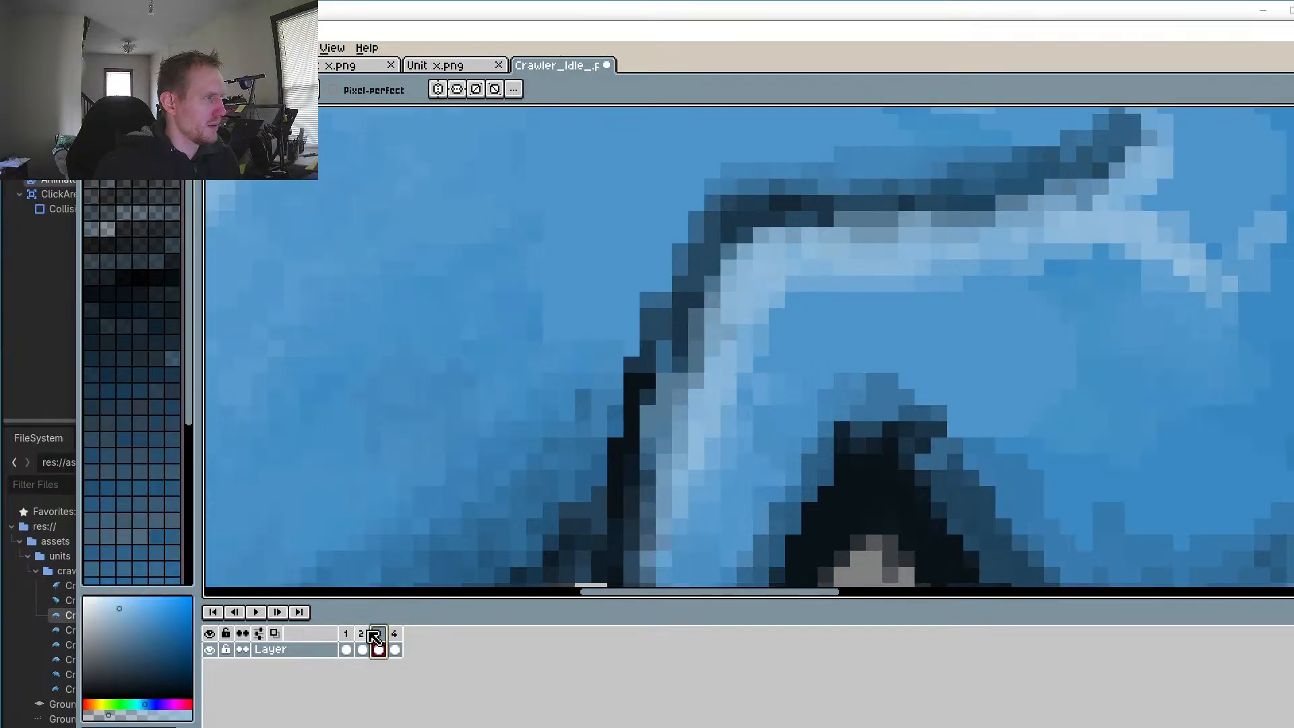
{"action": "left_click", "coordinate": [364, 632]}
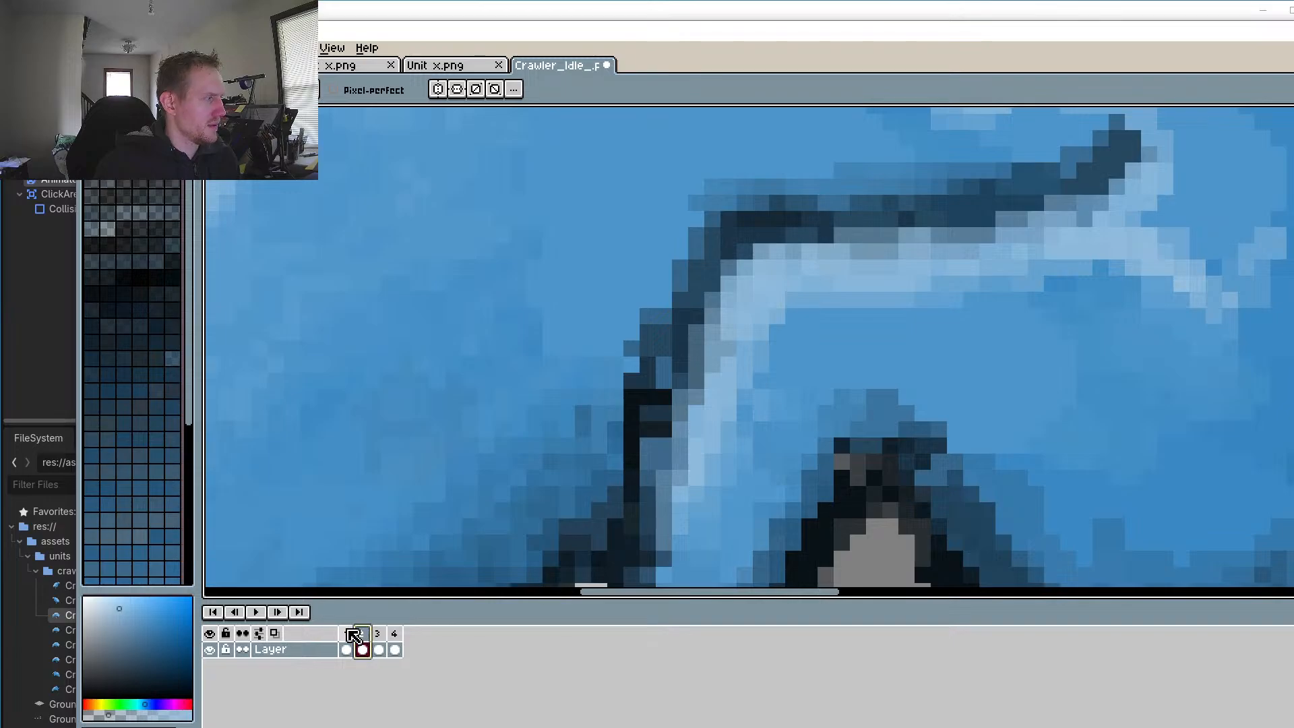
{"action": "left_click", "coordinate": [349, 632]}
{"action": "mouse_move", "coordinate": [789, 314]}
{"action": "left_mouse_down"}
{"action": "mouse_move", "coordinate": [743, 396]}
{"action": "mouse_move", "coordinate": [729, 349]}
{"action": "left_mouse_up"}
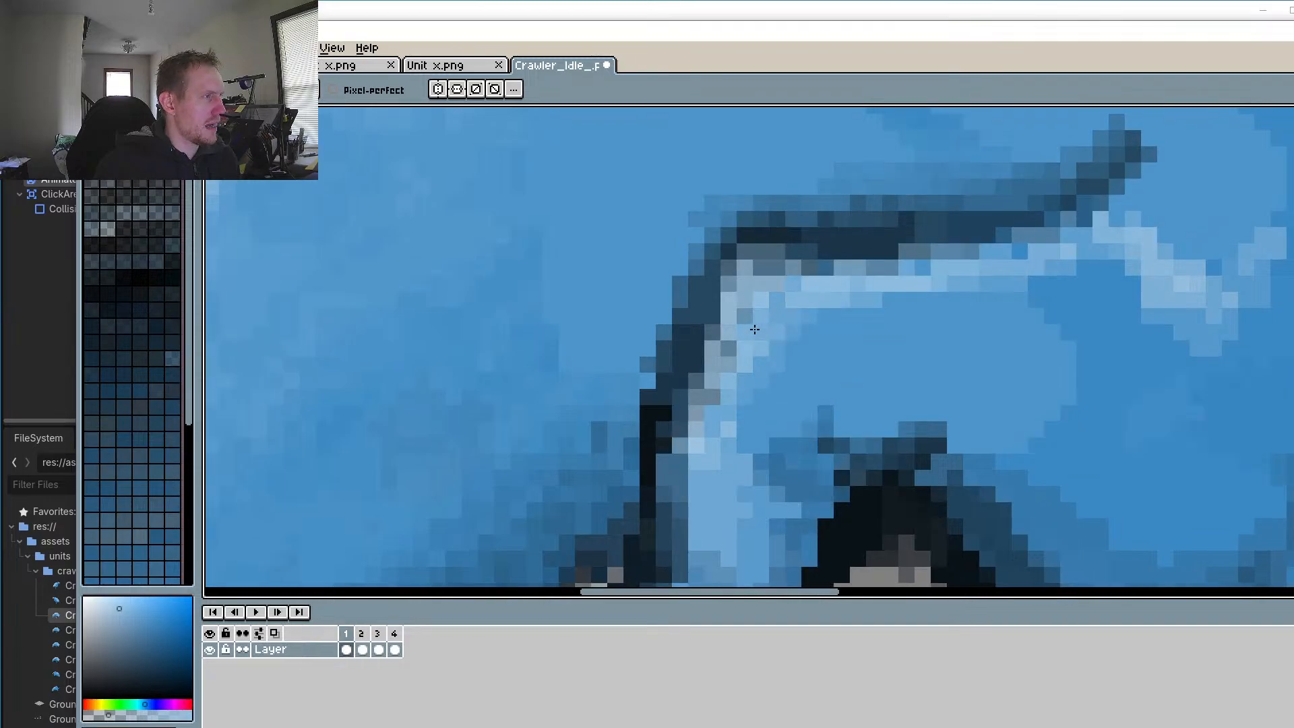
{"action": "mouse_move", "coordinate": [835, 314]}
{"action": "left_mouse_down"}
{"action": "mouse_move", "coordinate": [746, 315]}
{"action": "mouse_move", "coordinate": [736, 461]}
{"action": "left_mouse_up"}
{"action": "left_click_drag", "start_coordinate": [846, 274], "coordinate": [944, 283]}
{"action": "left_click_drag", "start_coordinate": [795, 267], "coordinate": [891, 252]}
Step: Compare with frames 2 and 3, and extend the light highlight from the bend along the fin's upper outline in frame 4
{"action": "left_click", "coordinate": [362, 640]}
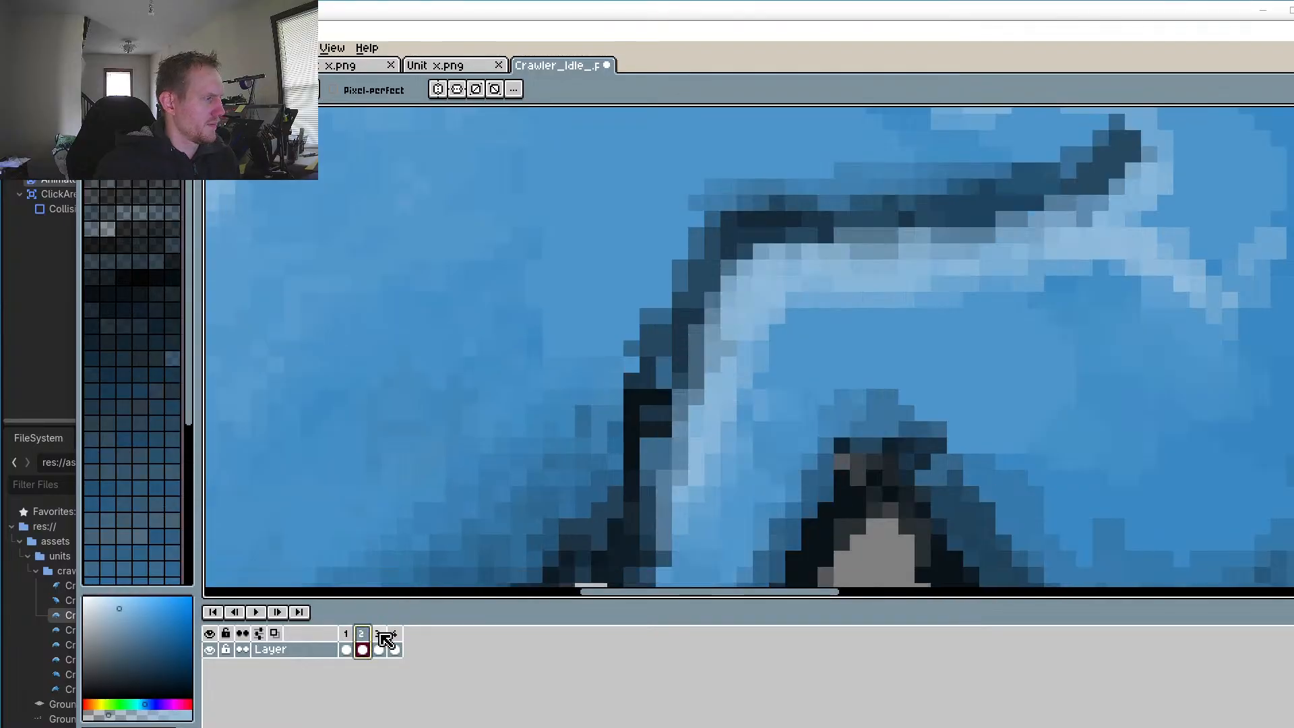
{"action": "left_click", "coordinate": [378, 639]}
{"action": "left_click", "coordinate": [401, 641]}
{"action": "left_click_drag", "start_coordinate": [775, 337], "coordinate": [727, 300]}
{"action": "left_click_drag", "start_coordinate": [808, 317], "coordinate": [896, 266]}
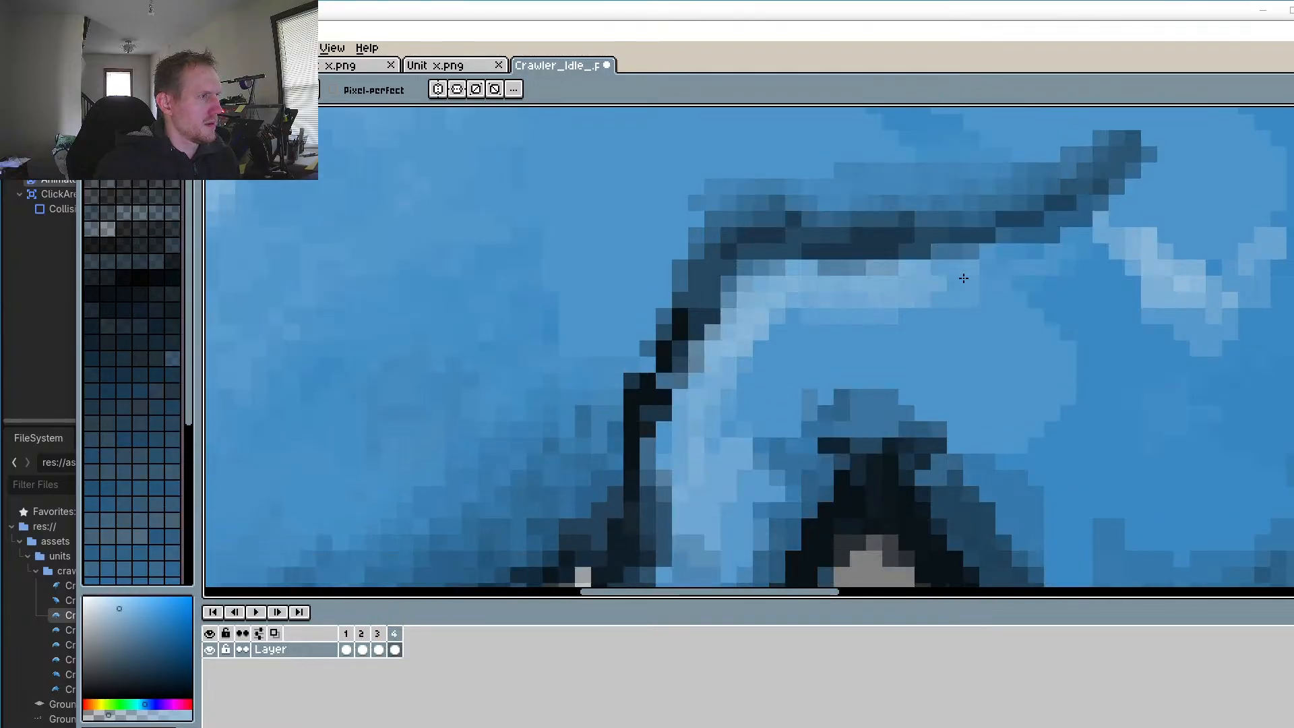
Step: Extend the light highlight toward the tip of the fin's upper outline in frame 4, and compare it with frames 3, 2 and 1
{"action": "left_click_drag", "start_coordinate": [983, 283], "coordinate": [1070, 250]}
{"action": "left_click", "coordinate": [378, 638]}
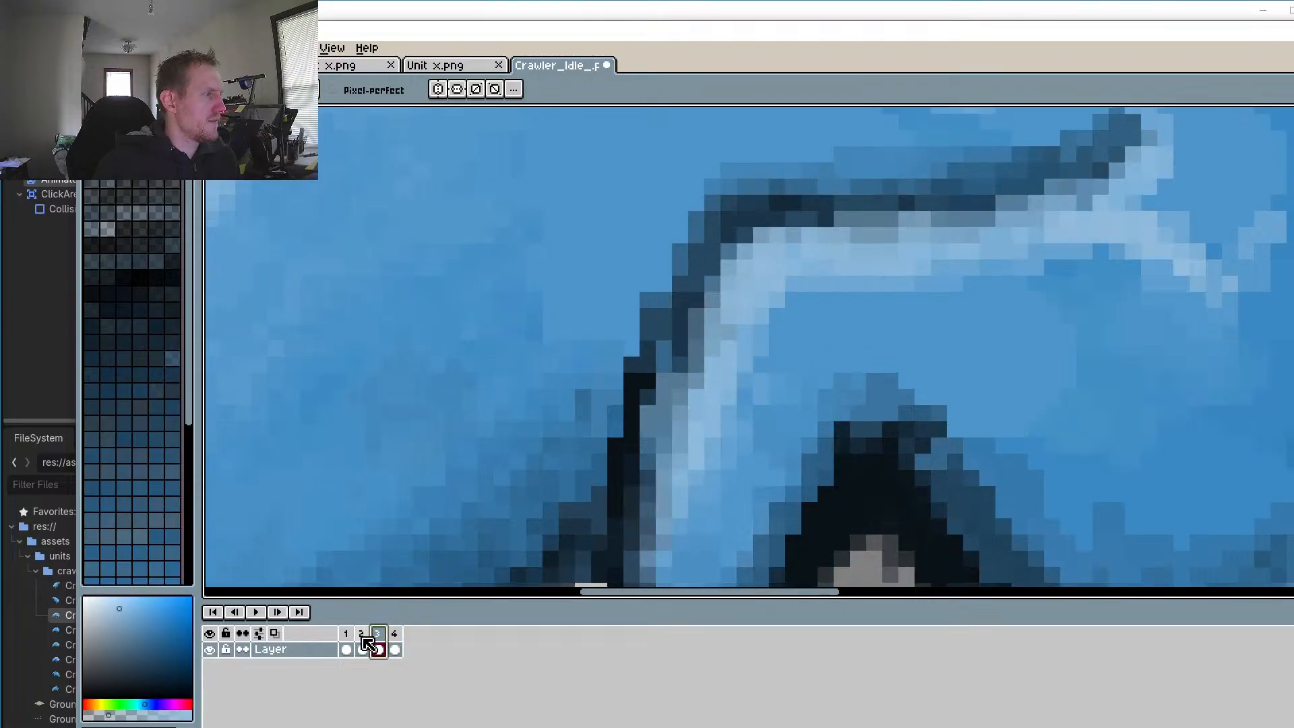
{"action": "left_click", "coordinate": [362, 640]}
{"action": "left_click", "coordinate": [346, 640]}
Step: Sample two mid blues from the fin's interior in frame 1 and brush them over the fin's lobe and inner area to smooth the shading
{"action": "scroll", "coordinate": [678, 382], "scroll_direction": "down", "scroll_amount": 2}
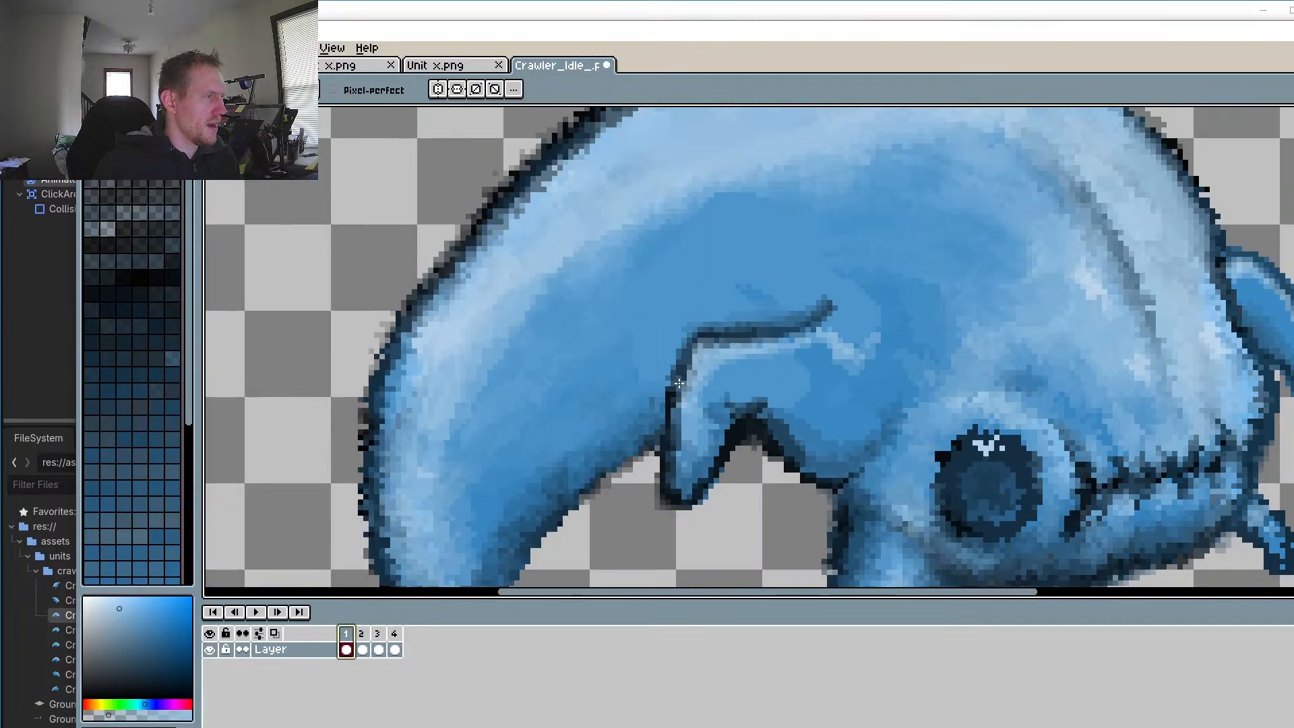
{"action": "scroll", "coordinate": [679, 383], "scroll_direction": "down", "scroll_amount": 3}
{"action": "scroll", "coordinate": [762, 411], "scroll_direction": "up", "scroll_amount": 4}
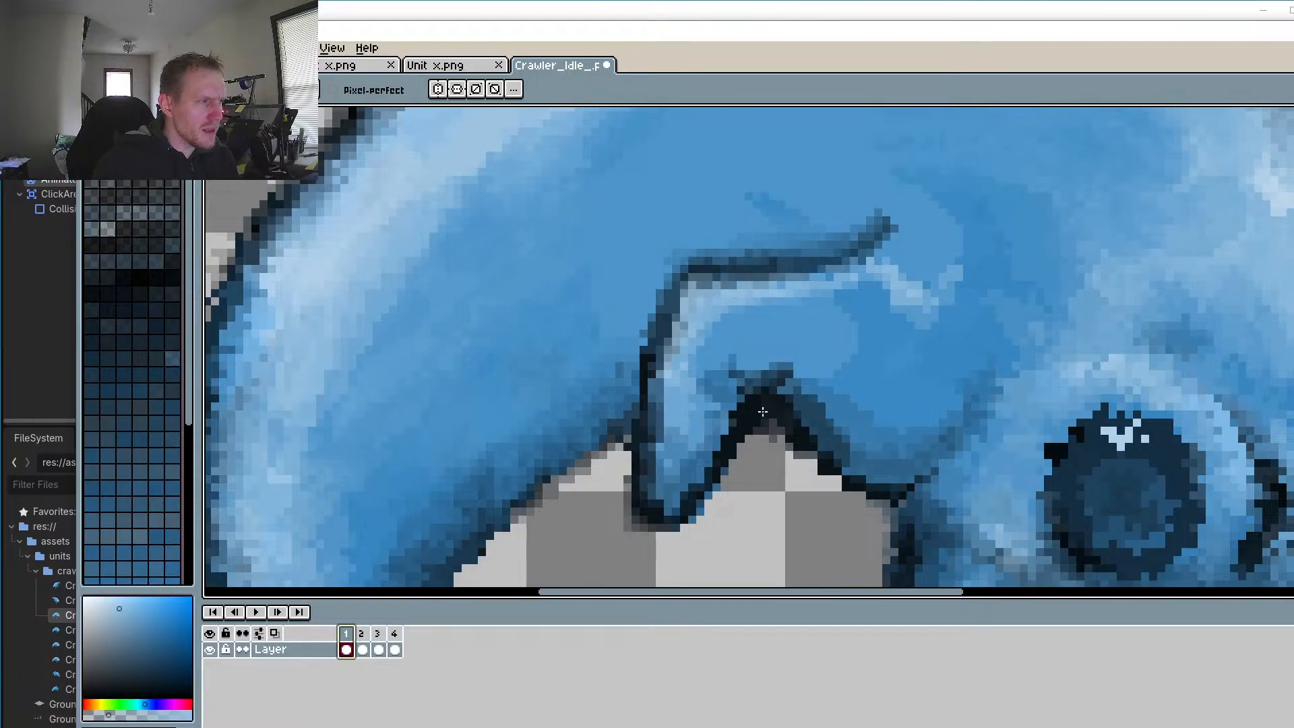
{"action": "key", "text": "i"}
{"action": "left_click", "coordinate": [912, 363]}
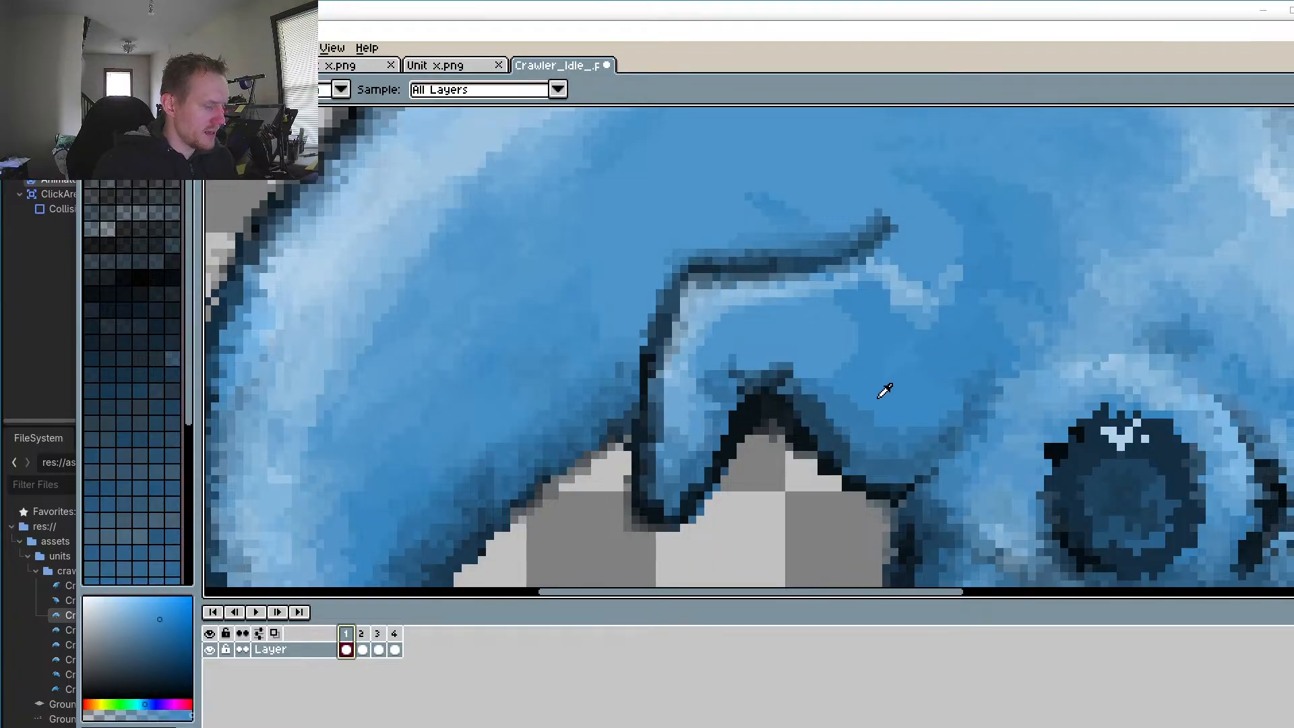
{"action": "key", "text": "b"}
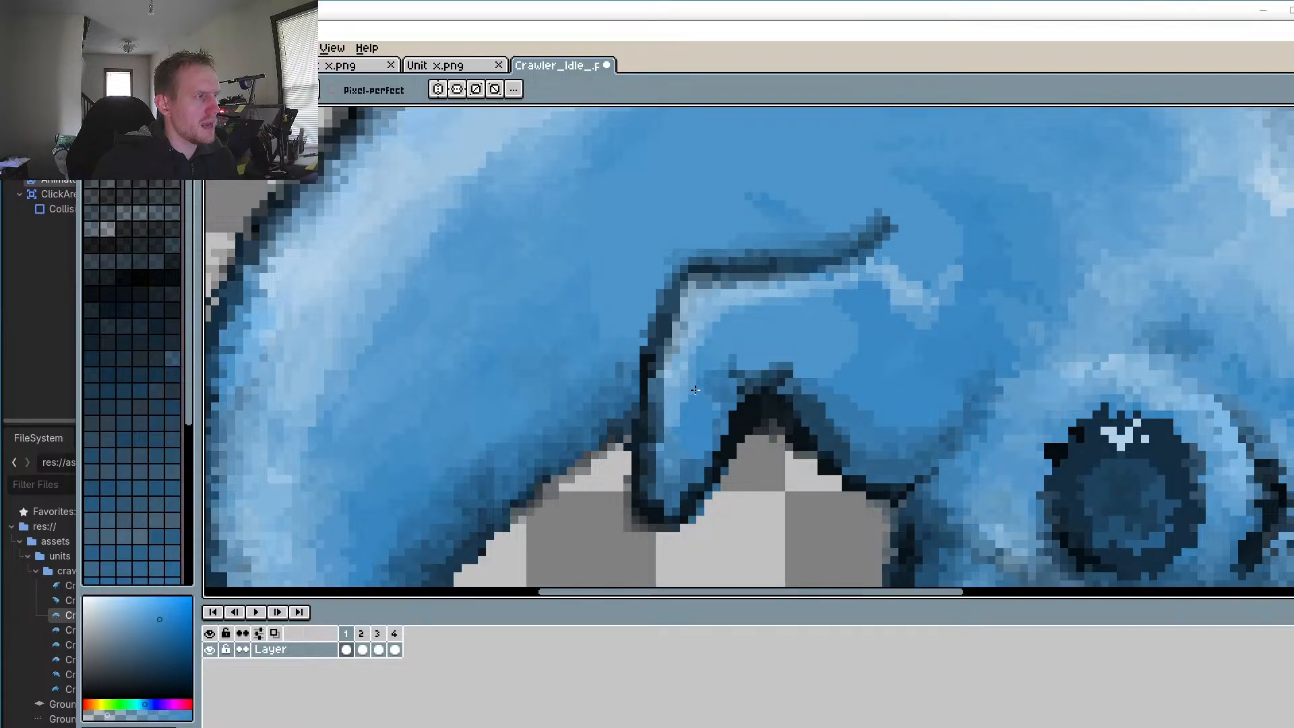
{"action": "left_click", "coordinate": [788, 318], "text": "alt"}
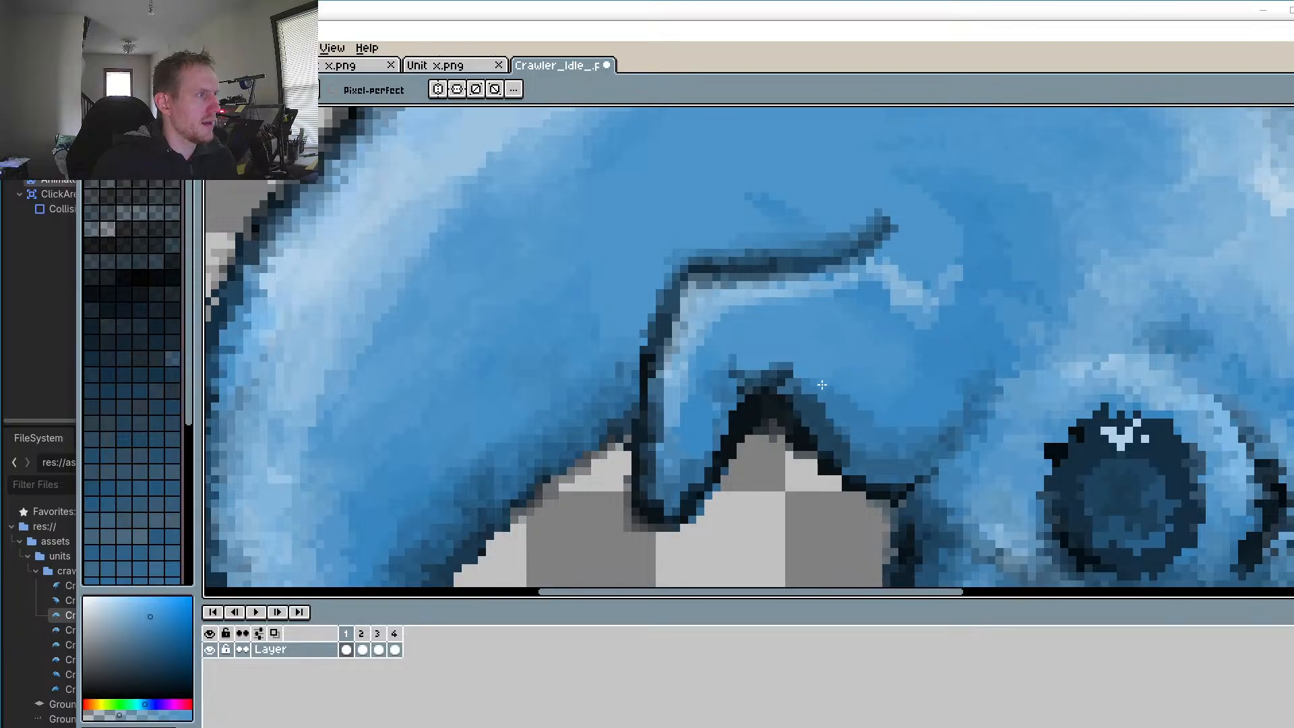
Step: Sample the dark shading behind the fin in frame 1, make it more translucent, and widen the soft shadow above the body's lower edge
{"action": "scroll", "coordinate": [809, 361], "scroll_direction": "down", "scroll_amount": 3}
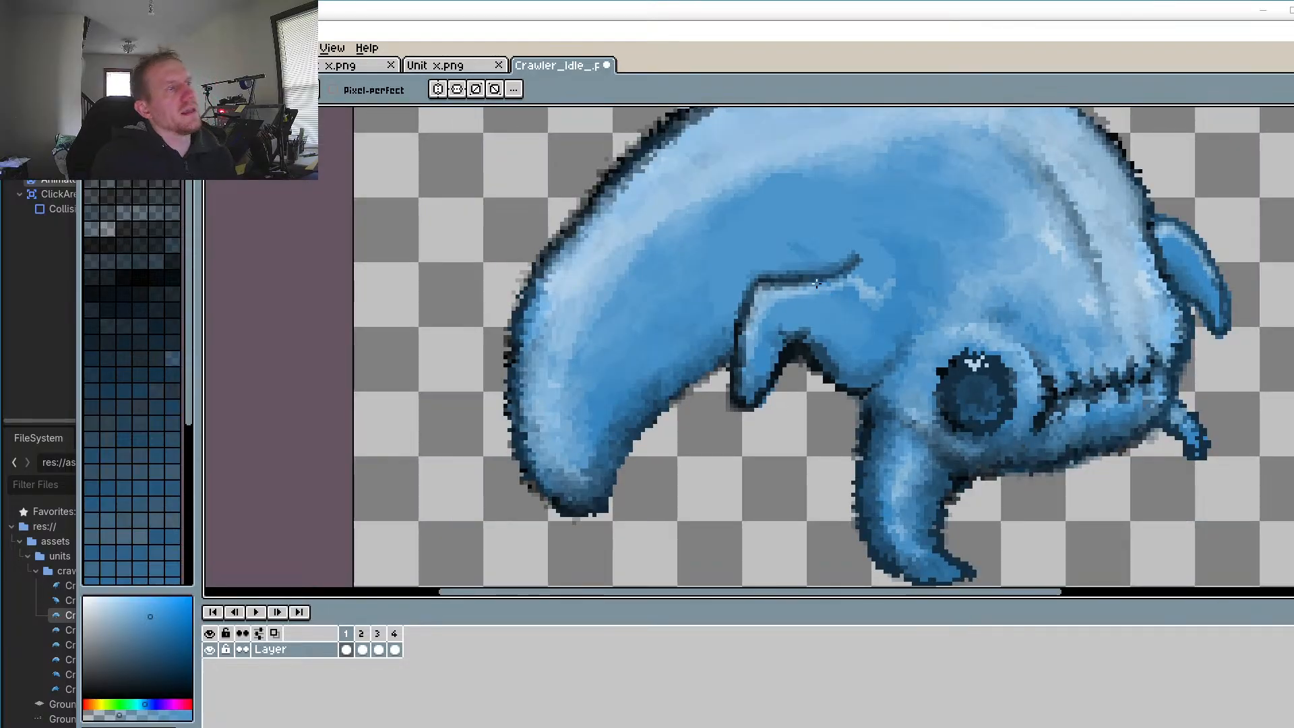
{"action": "scroll", "coordinate": [869, 320], "scroll_direction": "up", "scroll_amount": 5}
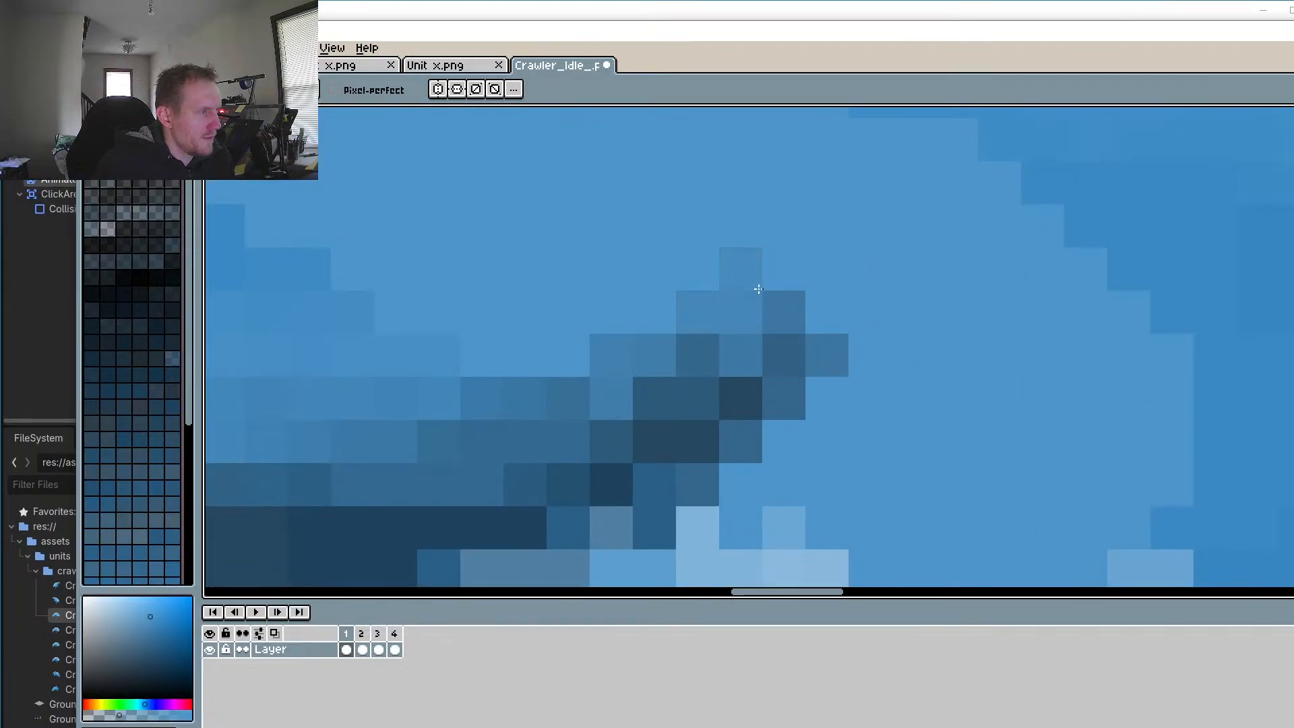
{"action": "scroll", "coordinate": [756, 286], "scroll_direction": "down", "scroll_amount": 2}
{"action": "scroll", "coordinate": [465, 336], "scroll_direction": "down", "scroll_amount": 2}
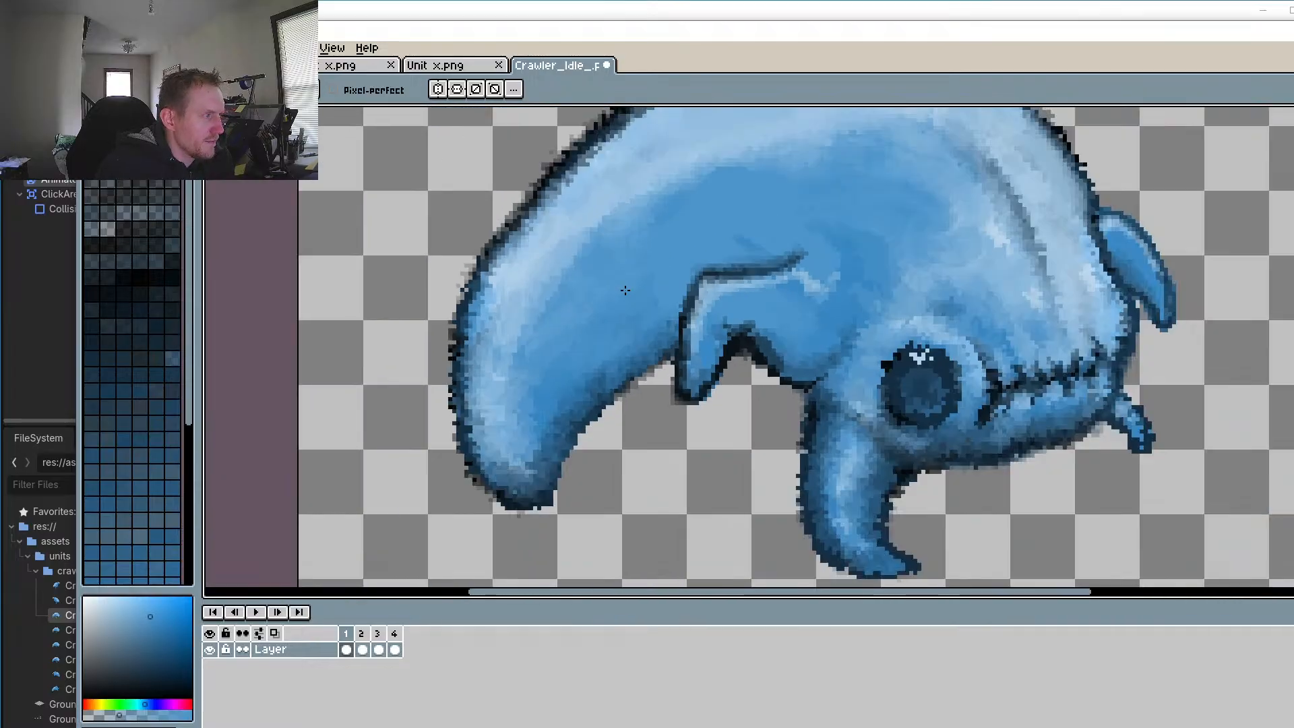
{"action": "scroll", "coordinate": [709, 415], "scroll_direction": "up", "scroll_amount": 3}
{"action": "key", "text": "i"}
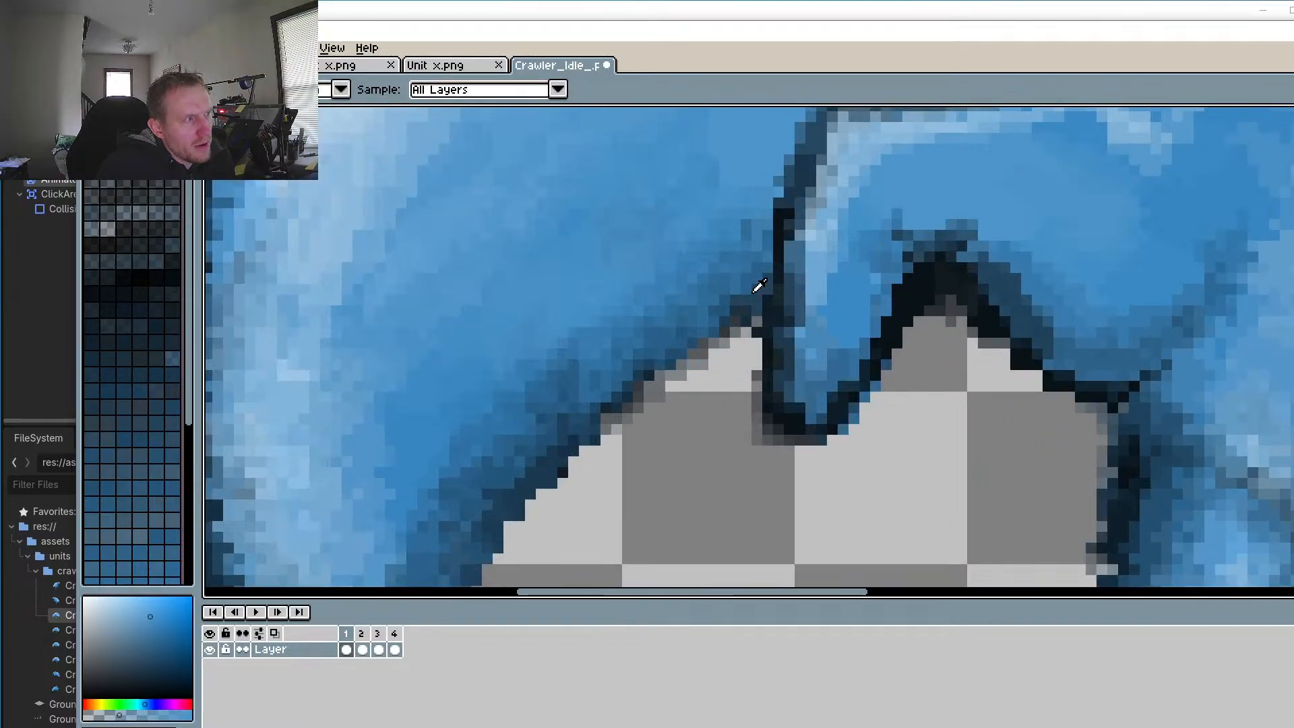
{"action": "left_click", "coordinate": [758, 285]}
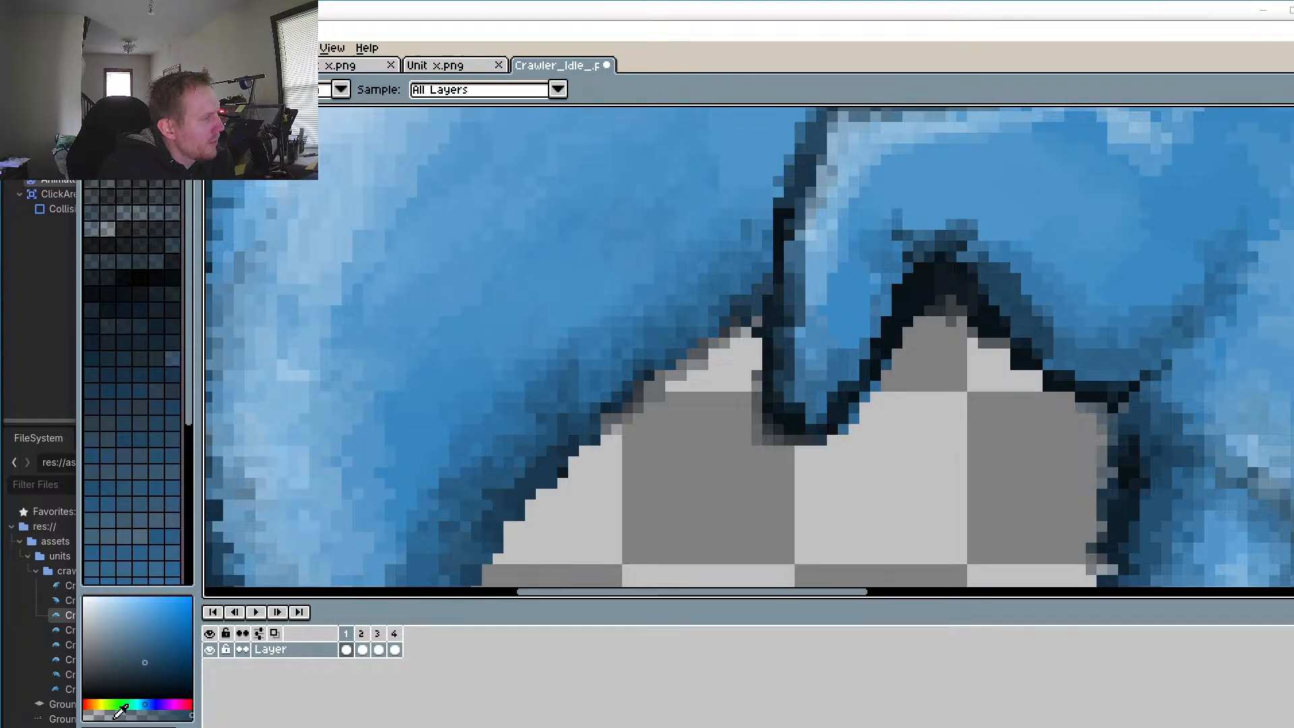
{"action": "key", "text": "b"}
{"action": "scroll", "coordinate": [768, 327], "scroll_direction": "up", "scroll_amount": 2}
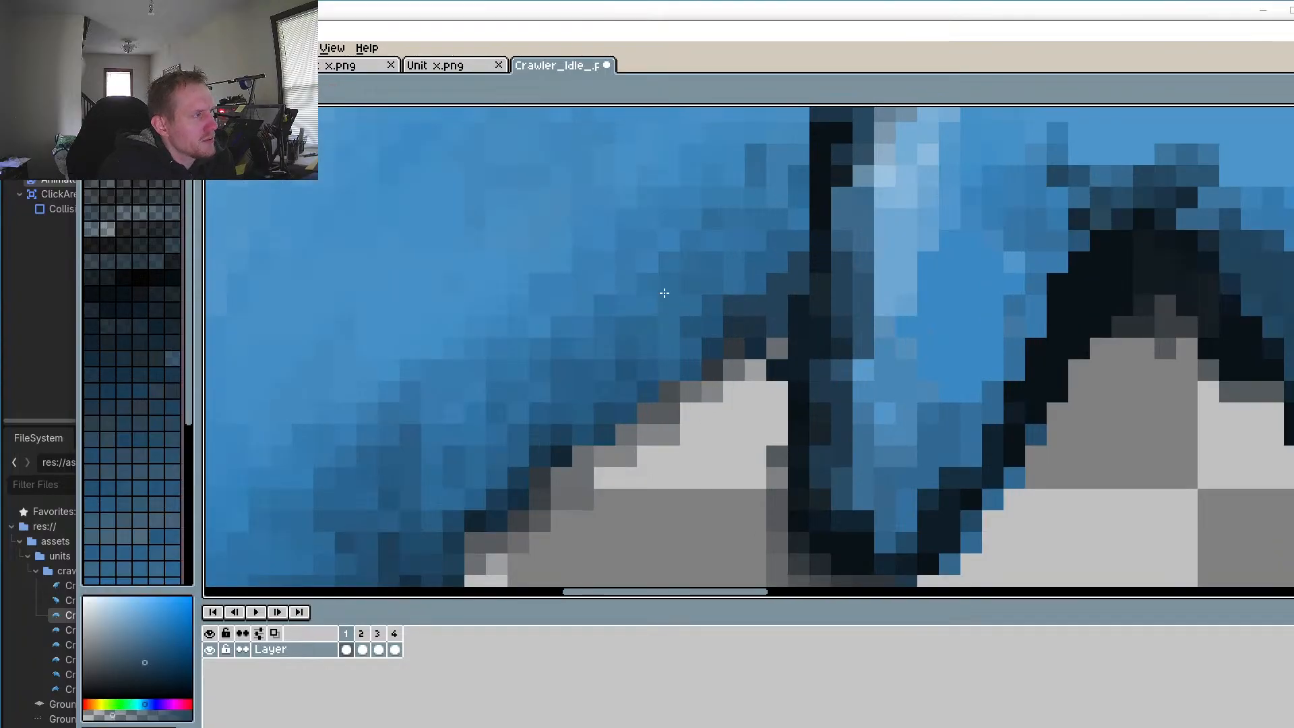
{"action": "left_click_drag", "start_coordinate": [653, 286], "coordinate": [675, 312]}
{"action": "key", "text": "ctrl+z"}
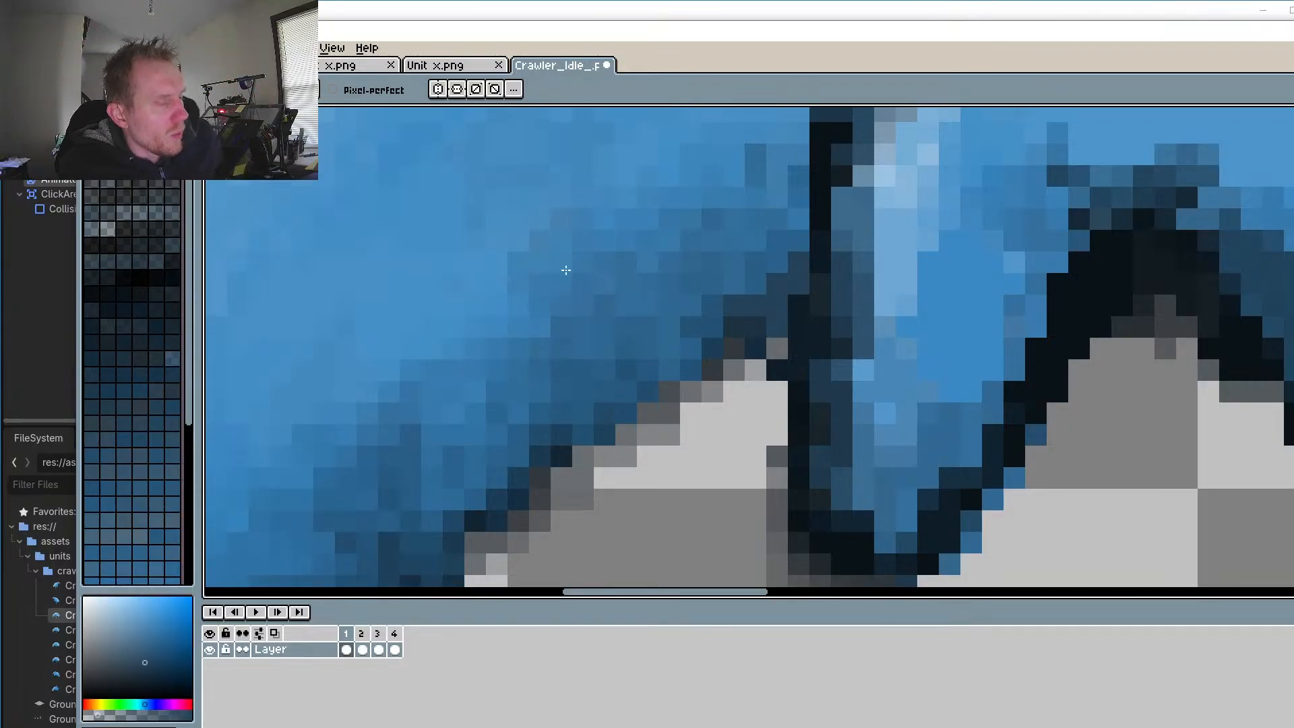
Step: Sample the blue just beyond the notch's front edge in frame 1, reduce its opacity, and brush over the dark shading beside the outline
{"action": "left_click_drag", "start_coordinate": [1078, 364], "coordinate": [1031, 362]}
{"action": "scroll", "coordinate": [1031, 362], "scroll_direction": "down", "scroll_amount": 3}
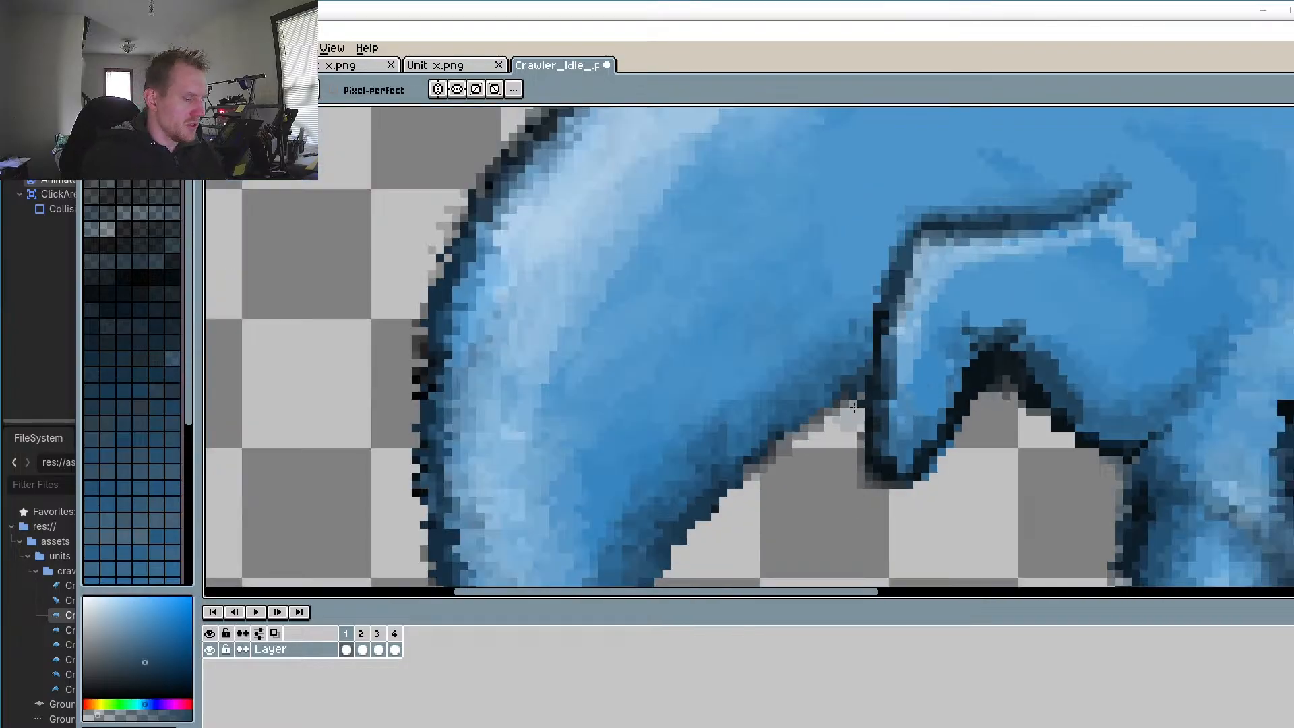
{"action": "scroll", "coordinate": [1017, 422], "scroll_direction": "up", "scroll_amount": 3}
{"action": "scroll", "coordinate": [1018, 367], "scroll_direction": "down", "scroll_amount": 2}
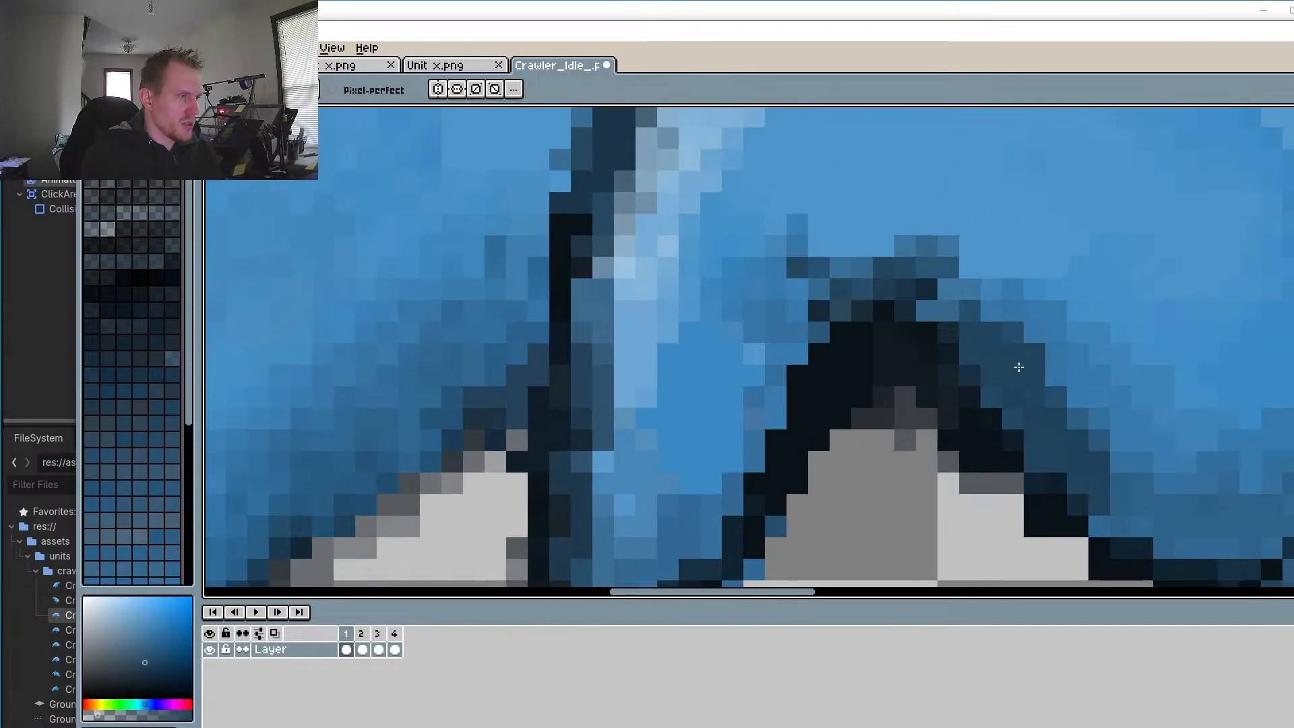
{"action": "key", "text": "i"}
{"action": "left_click", "coordinate": [1056, 312]}
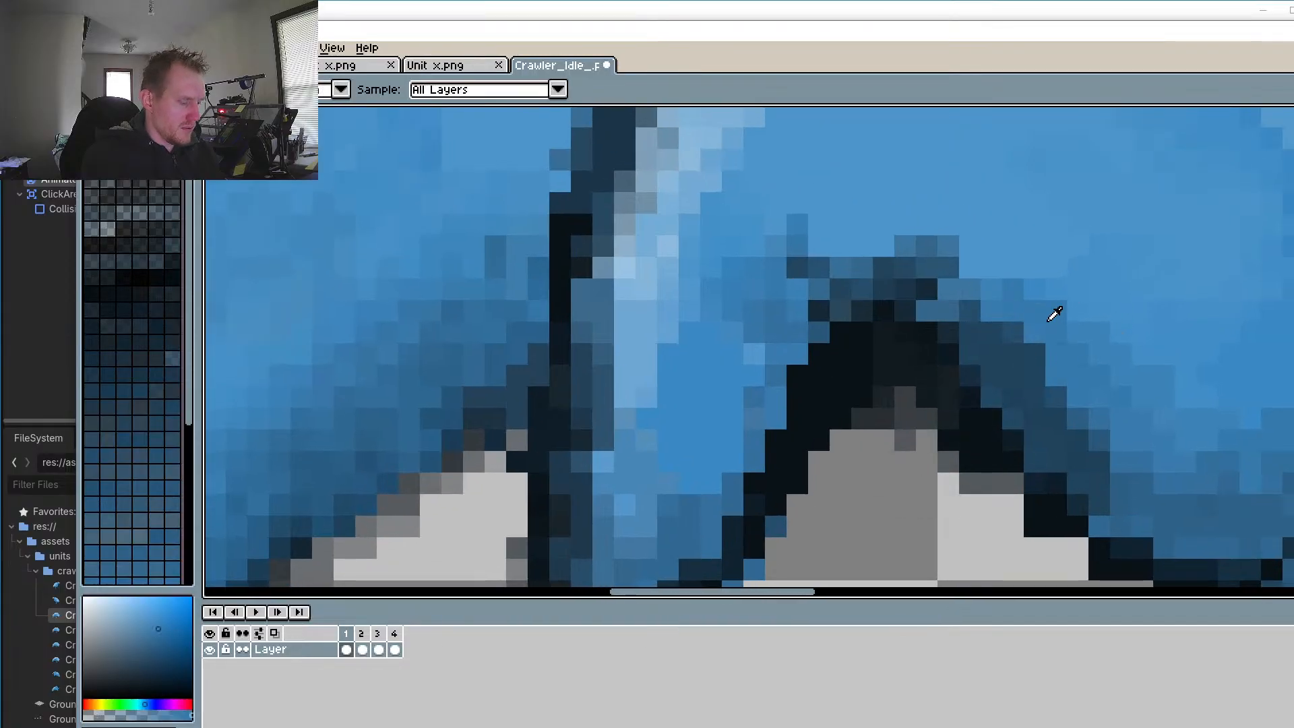
{"action": "key", "text": "b"}
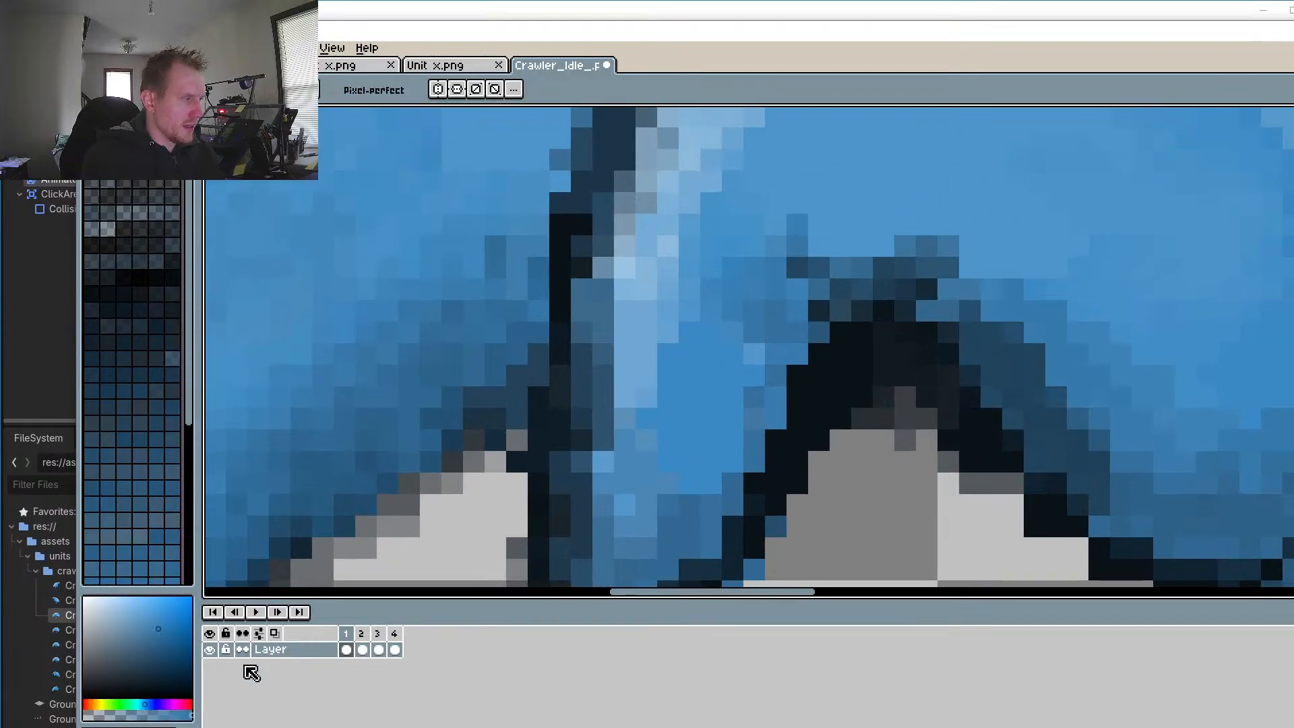
{"action": "left_click", "coordinate": [113, 715]}
{"action": "mouse_move", "coordinate": [969, 375]}
{"action": "left_mouse_down"}
{"action": "mouse_move", "coordinate": [951, 302]}
{"action": "mouse_move", "coordinate": [1076, 401]}
{"action": "mouse_move", "coordinate": [1010, 358]}
{"action": "mouse_move", "coordinate": [1034, 372]}
{"action": "left_mouse_up"}
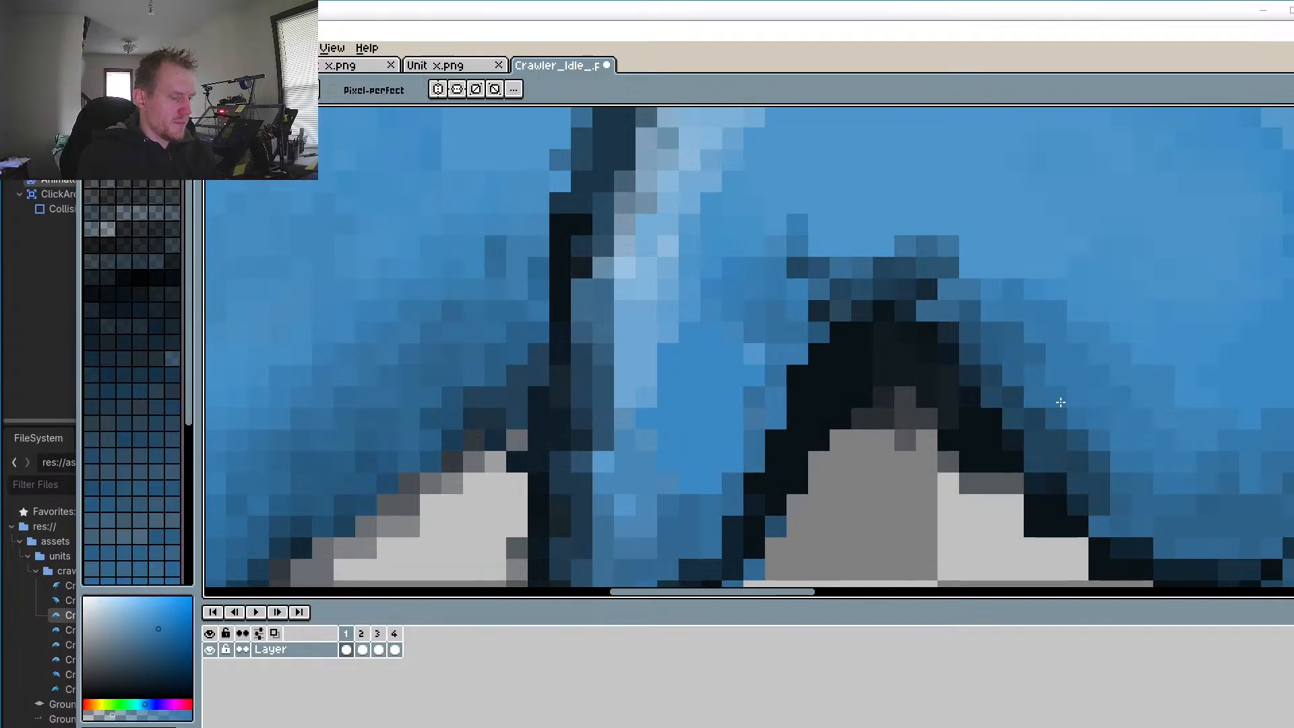
Step: Sample the near-black outline colour and fill in the stepped corners of the outline along the notch's front edge in frame 1
{"action": "key", "text": "o"}
{"action": "left_click", "coordinate": [1018, 455]}
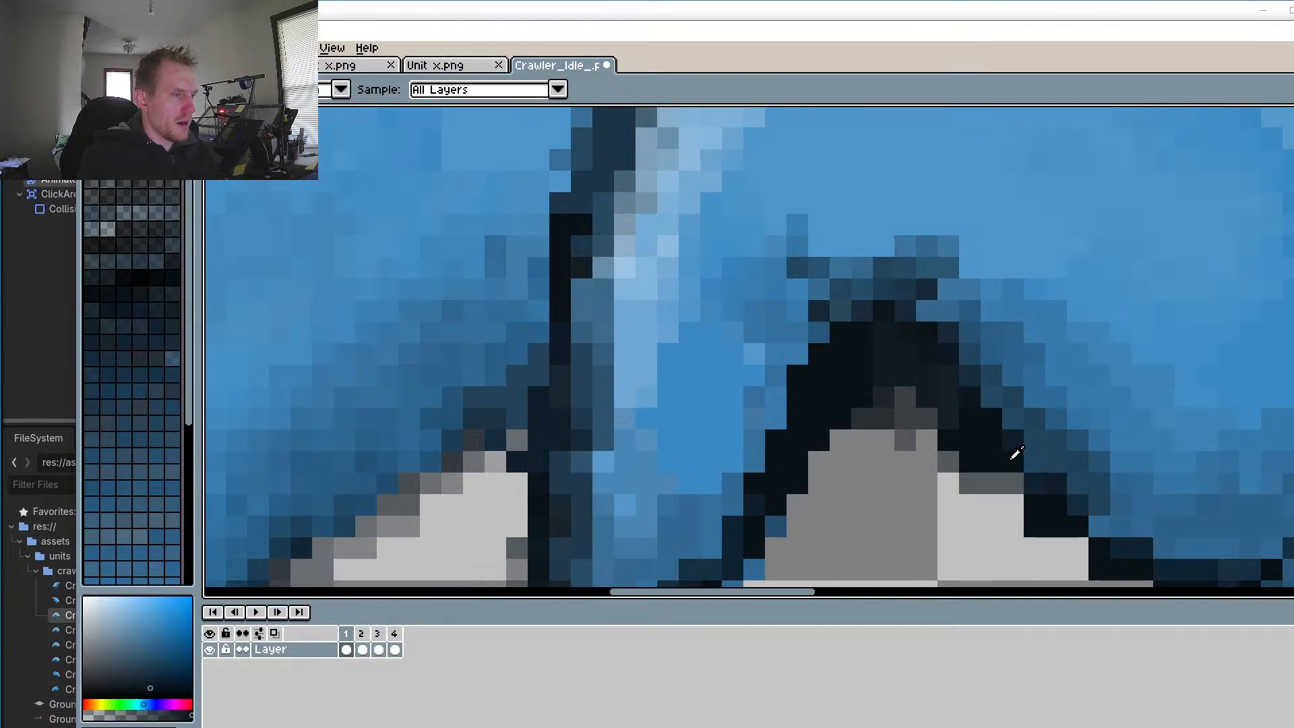
{"action": "key", "text": "b"}
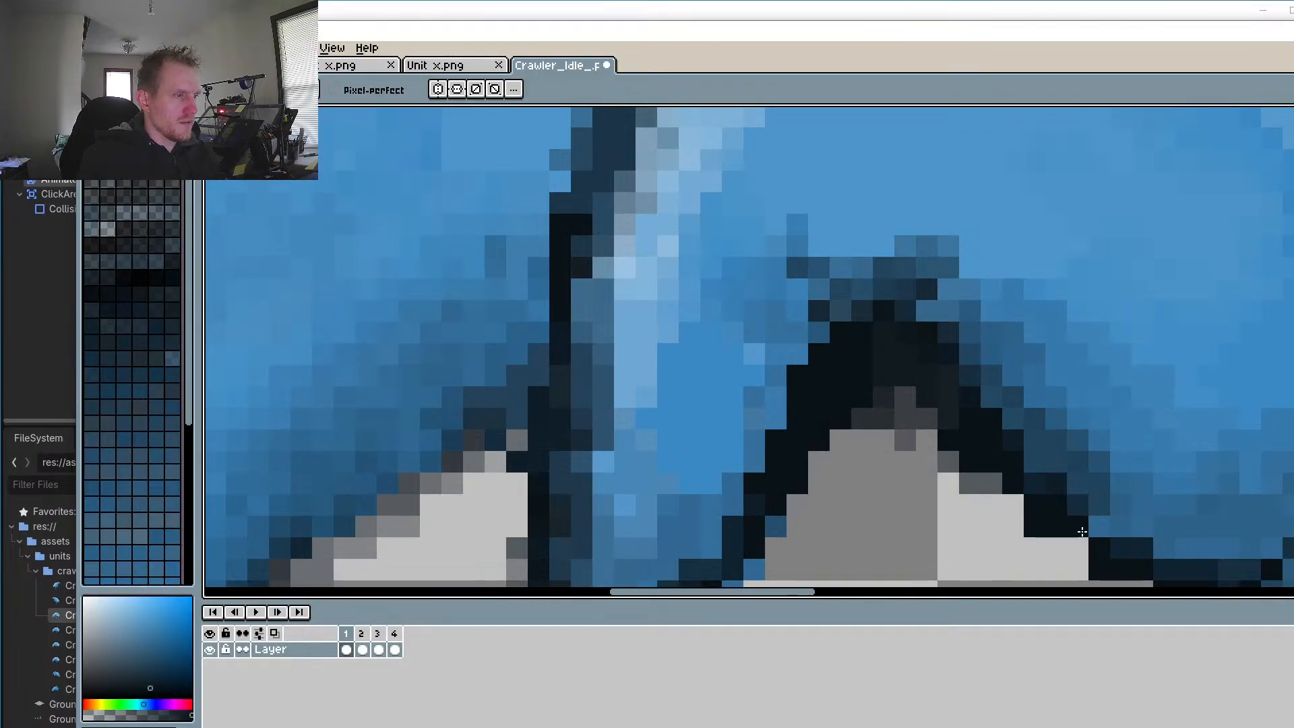
{"action": "left_click_drag", "start_coordinate": [1024, 535], "coordinate": [909, 390]}
{"action": "left_click", "coordinate": [909, 389]}
Step: Soften the outer corner pixels of the dark outline on both sides of the notch in frame 1 with the Eraser at 20% opacity
{"action": "key", "text": "o"}
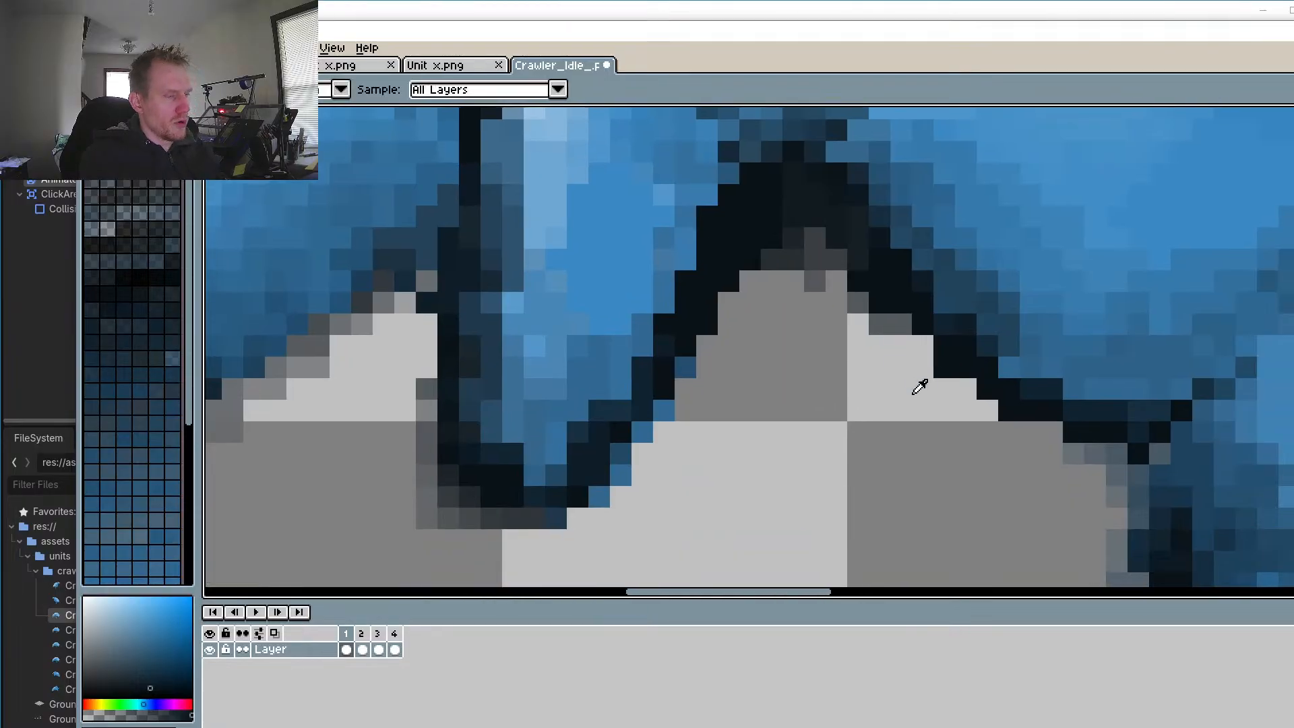
{"action": "left_click", "coordinate": [836, 488]}
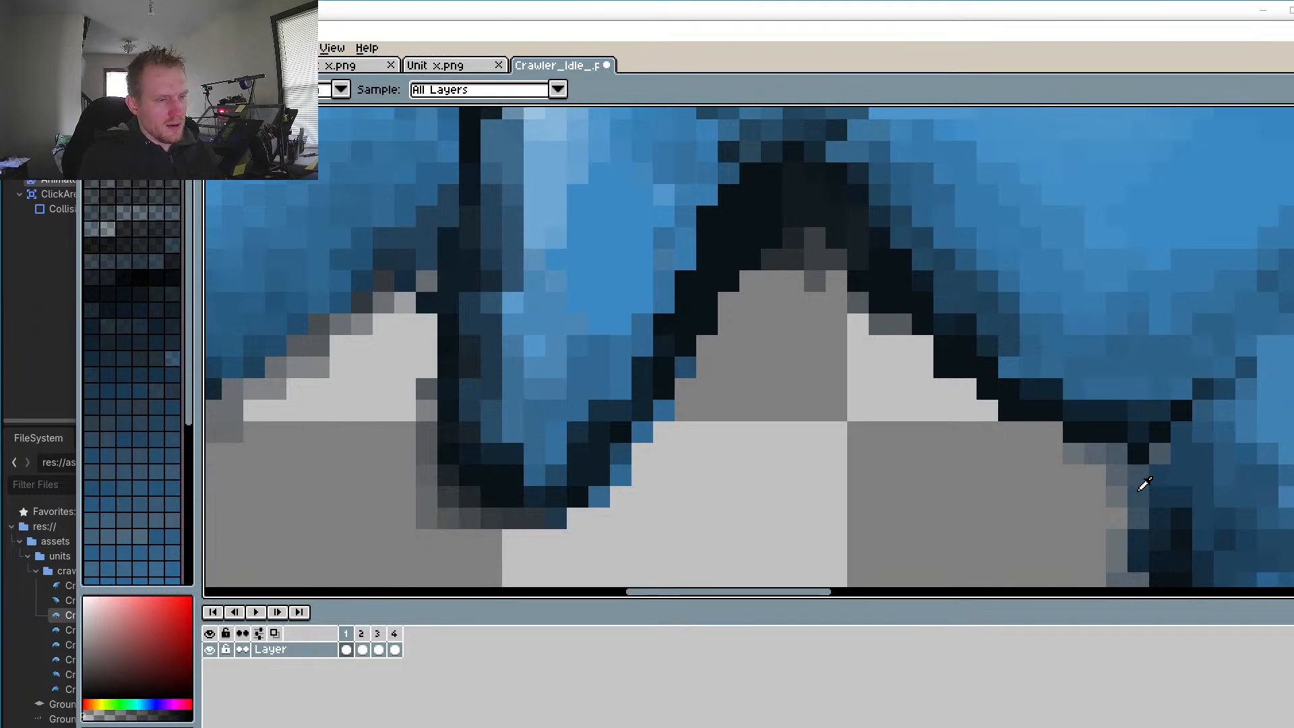
{"action": "left_click_drag", "start_coordinate": [1118, 479], "coordinate": [1107, 472]}
{"action": "left_click_drag", "start_coordinate": [901, 403], "coordinate": [845, 440]}
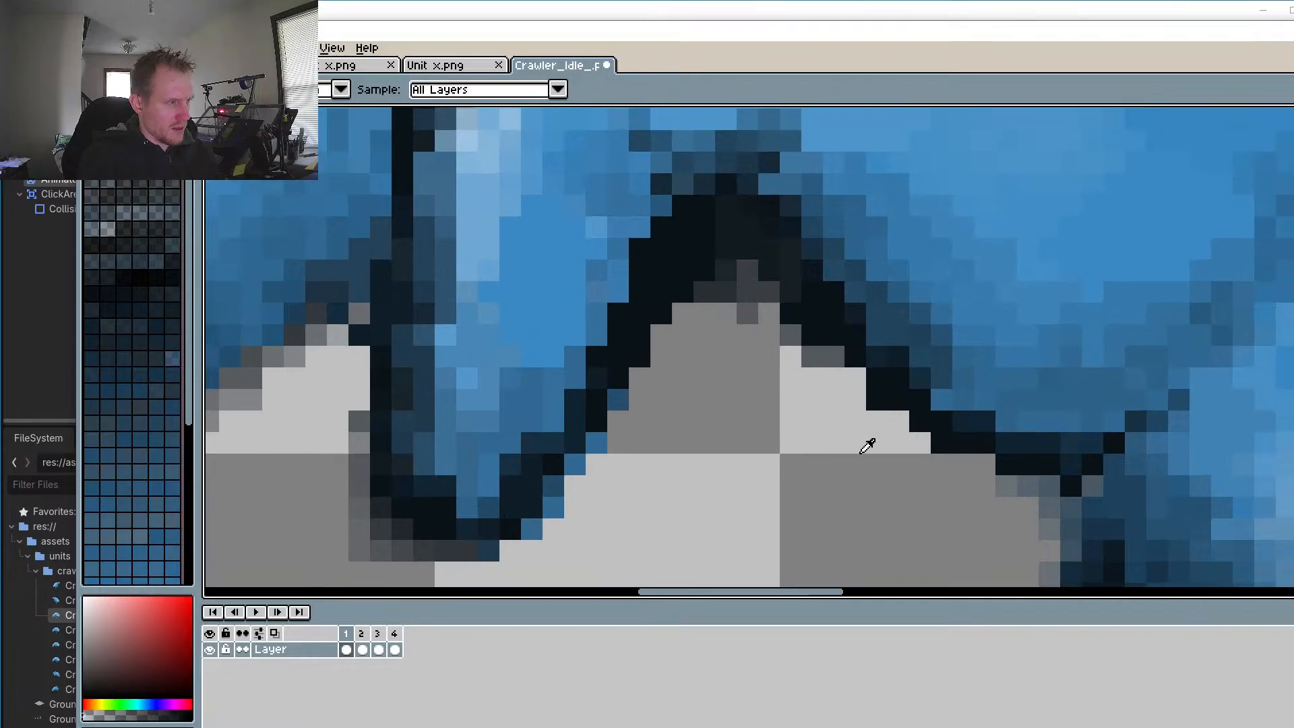
{"action": "key", "text": "b"}
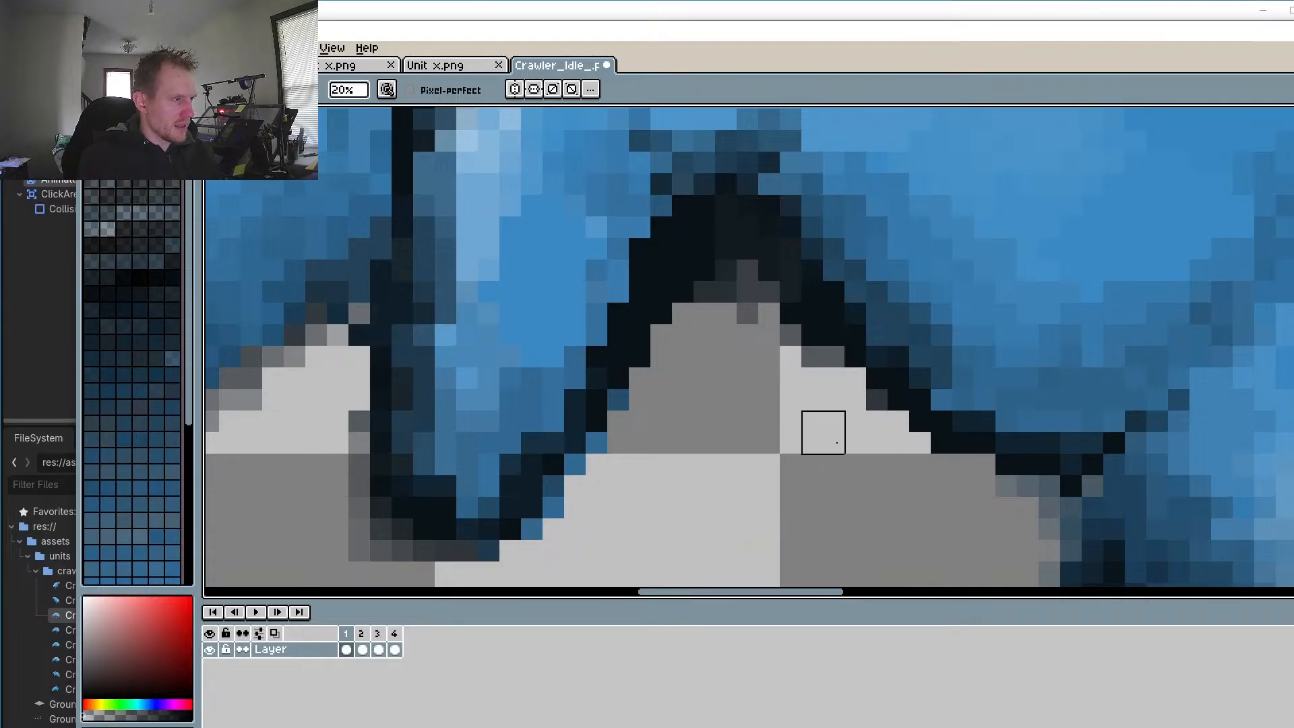
{"action": "left_click", "coordinate": [877, 400]}
{"action": "scroll", "coordinate": [869, 436], "scroll_direction": "down", "scroll_amount": 3}
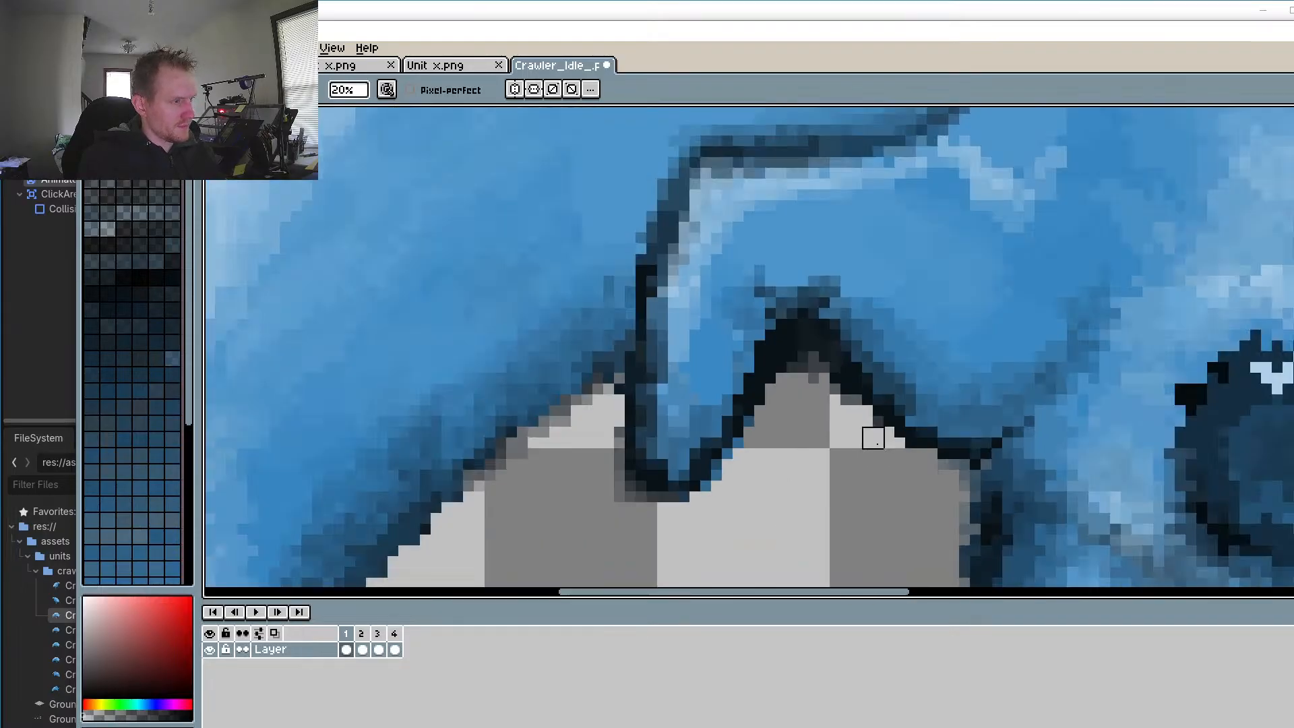
{"action": "scroll", "coordinate": [882, 461], "scroll_direction": "up", "scroll_amount": 3}
{"action": "scroll", "coordinate": [882, 460], "scroll_direction": "up", "scroll_amount": 2}
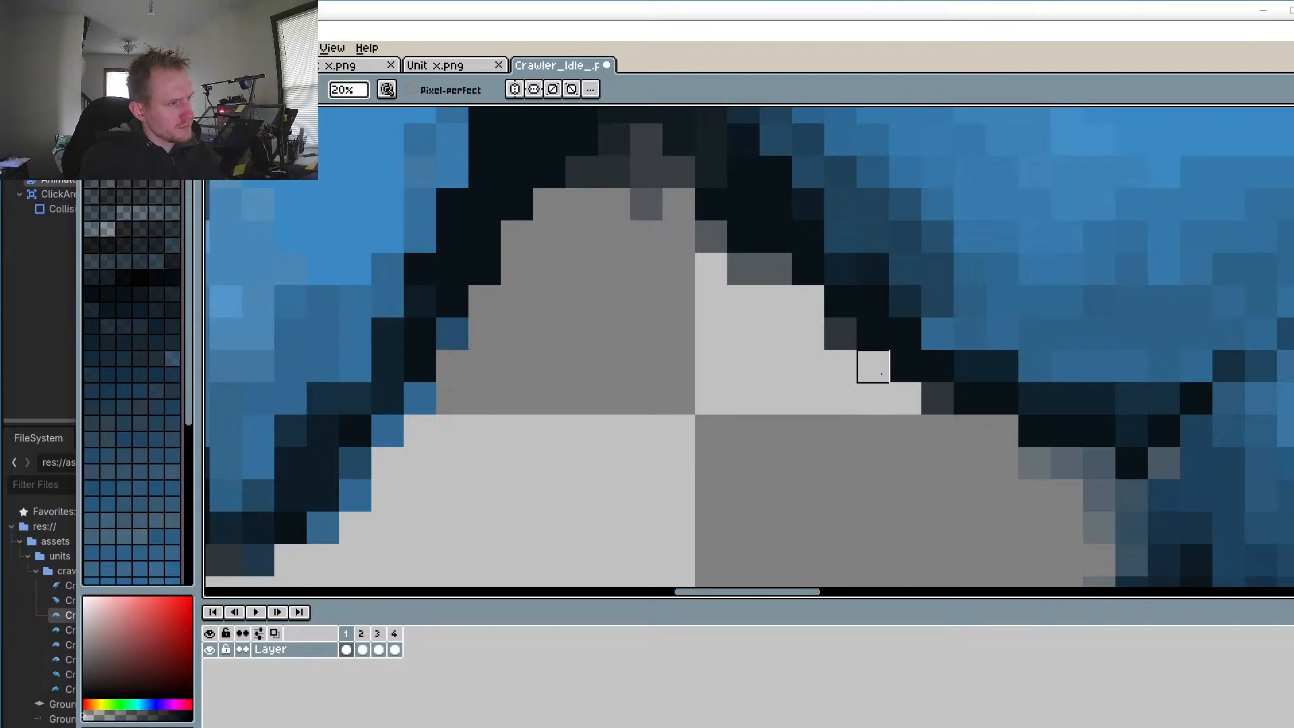
{"action": "left_click", "coordinate": [743, 269]}
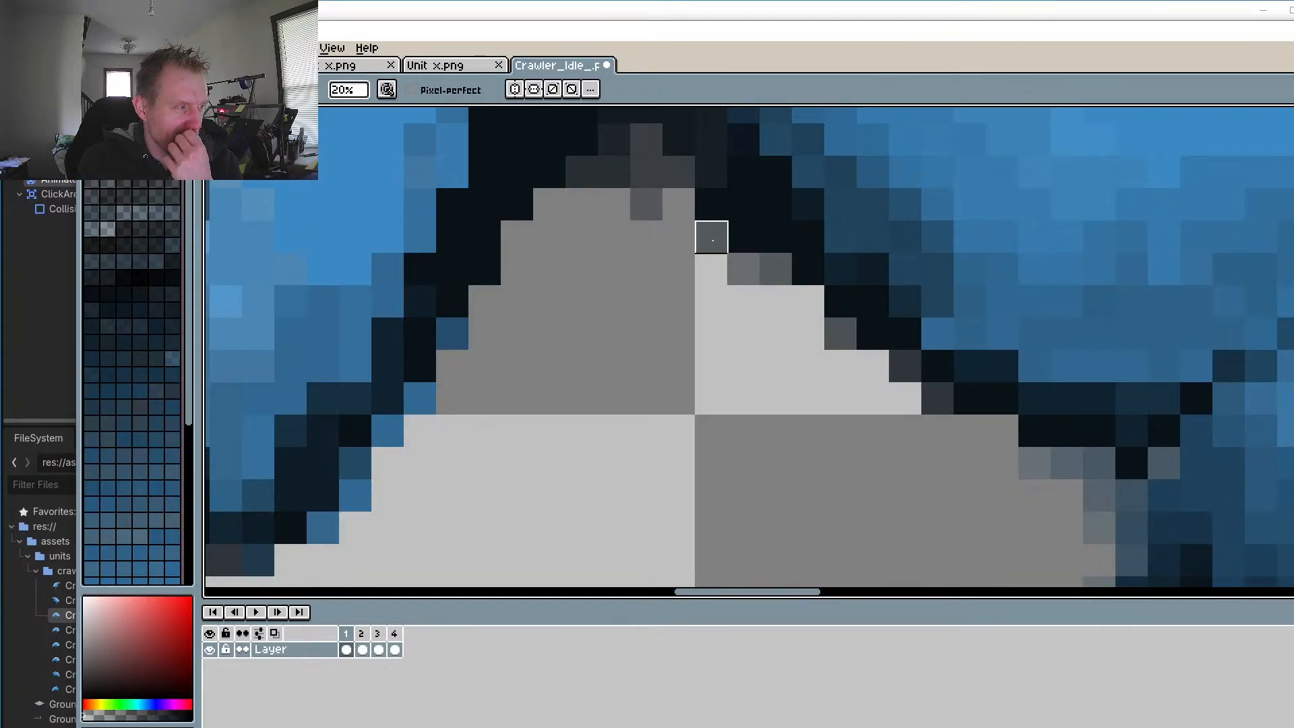
{"action": "left_click", "coordinate": [485, 269]}
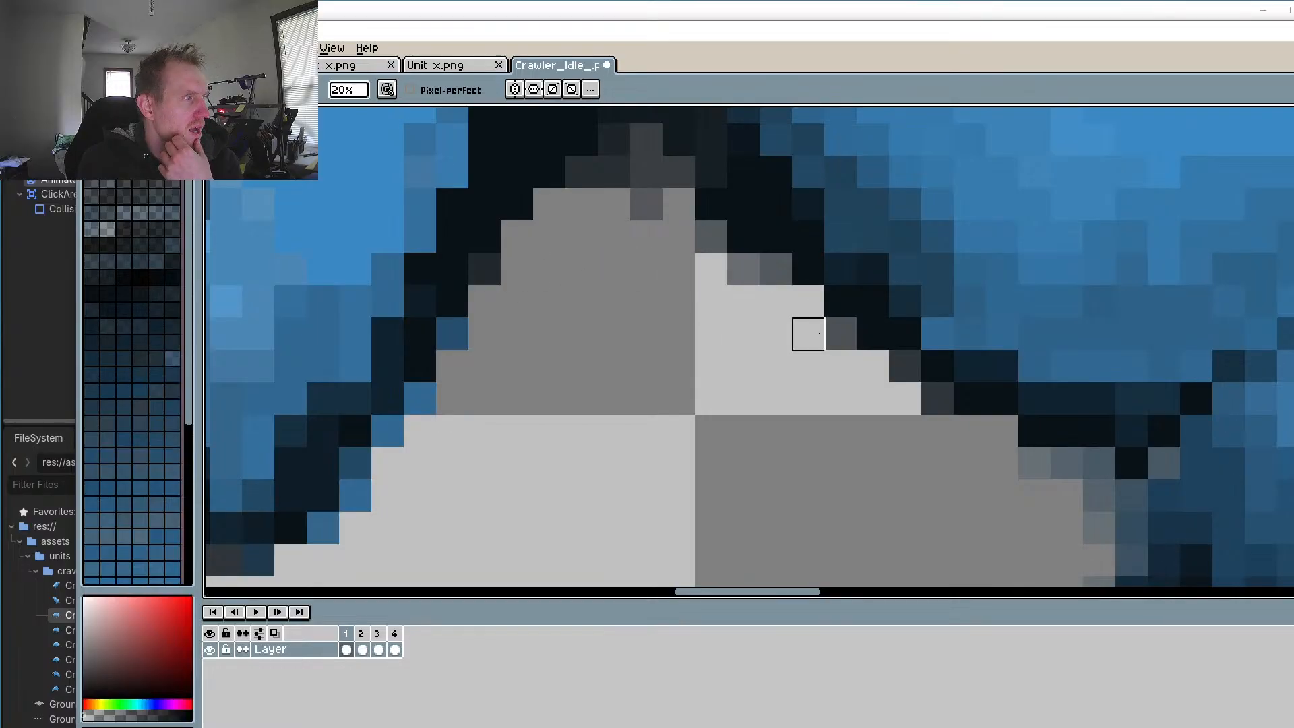
{"action": "scroll", "coordinate": [838, 429], "scroll_direction": "down", "scroll_amount": 3}
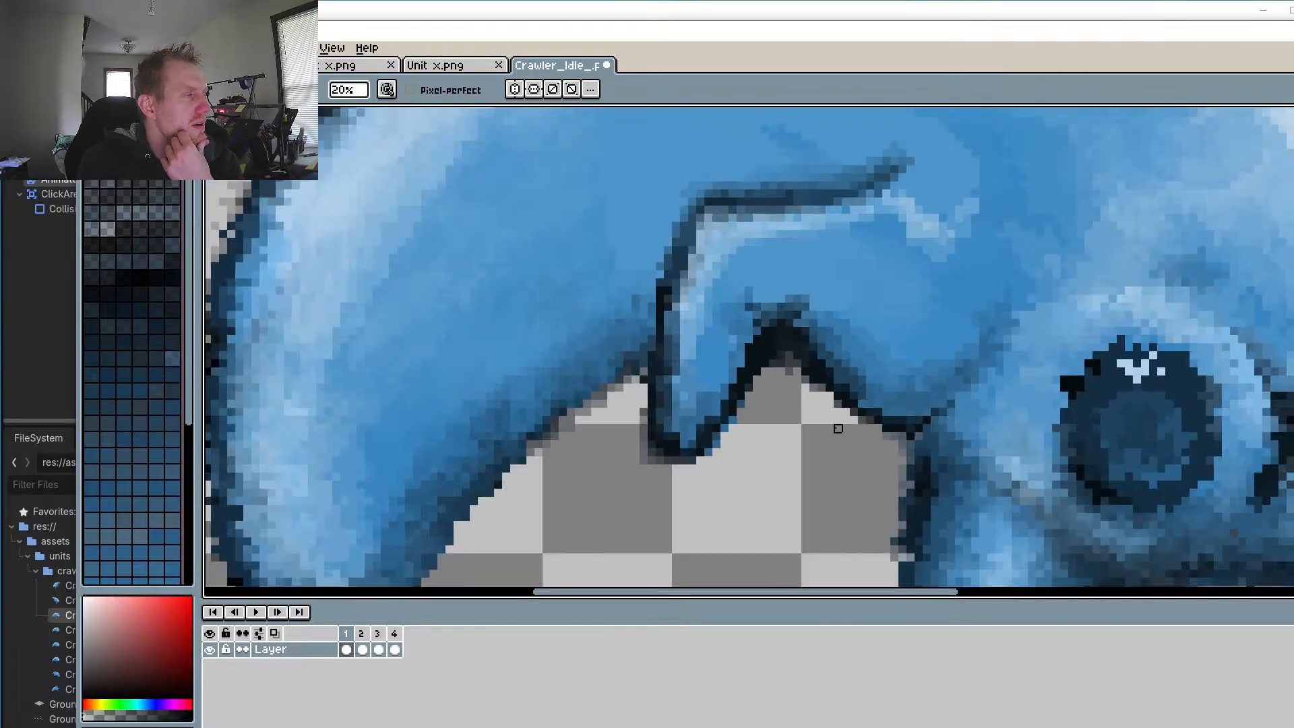
Step: Fade the stray grey pixels along the body's lower edge behind the fin in frame 1 with the 20% Eraser
{"action": "scroll", "coordinate": [751, 419], "scroll_direction": "up", "scroll_amount": 5}
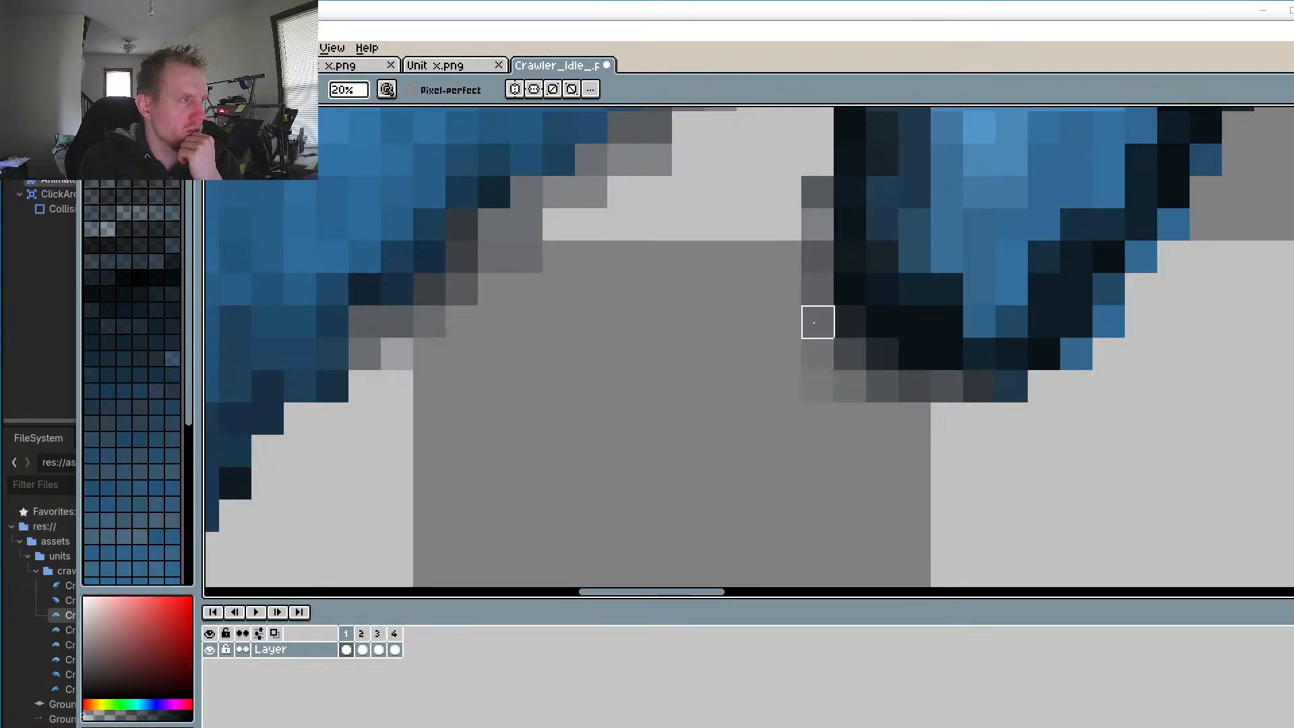
{"action": "scroll", "coordinate": [558, 323], "scroll_direction": "down", "scroll_amount": 3}
{"action": "scroll", "coordinate": [539, 307], "scroll_direction": "up", "scroll_amount": 3}
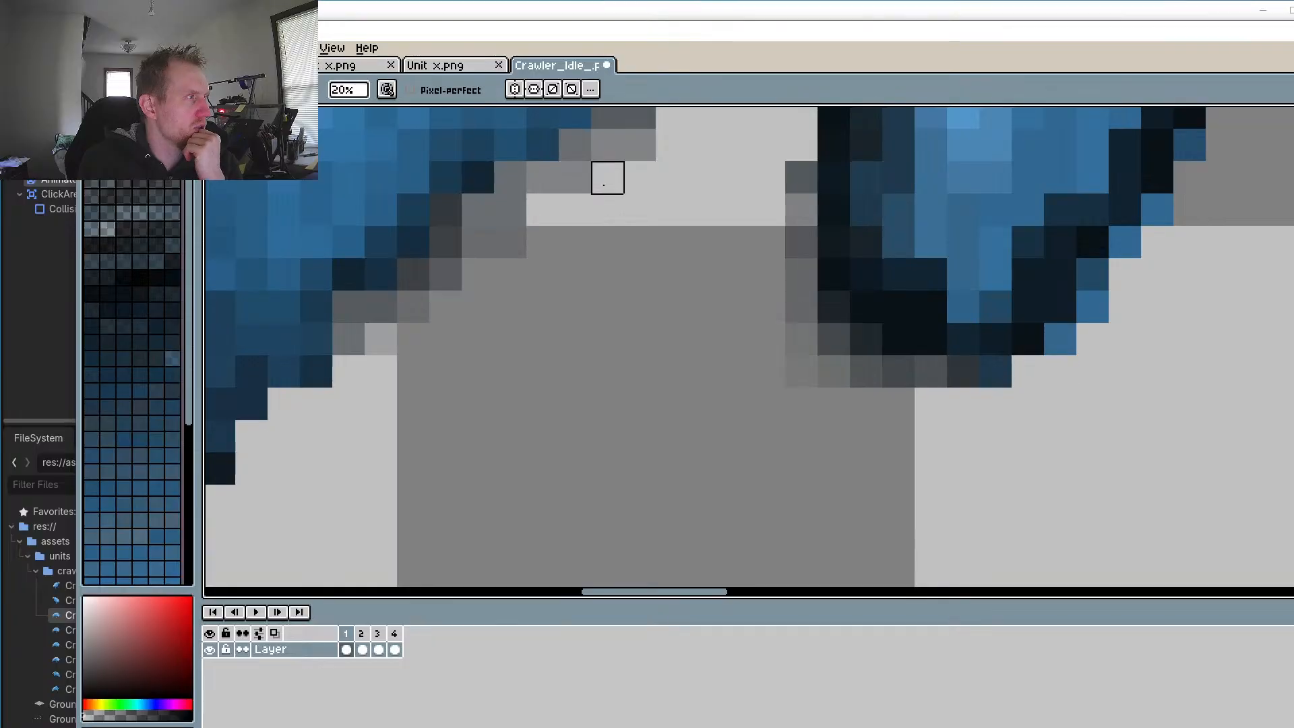
{"action": "left_click", "coordinate": [607, 142]}
{"action": "left_click", "coordinate": [640, 144]}
{"action": "left_click", "coordinate": [573, 179]}
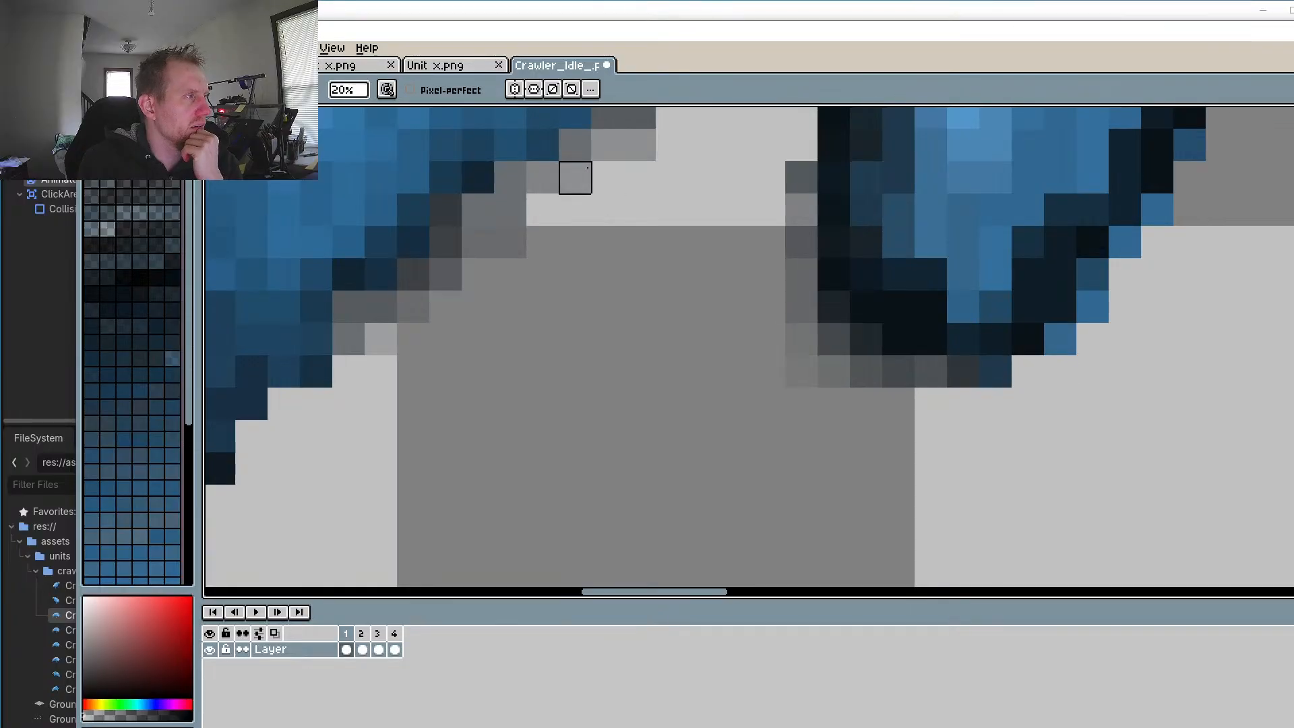
{"action": "scroll", "coordinate": [704, 243], "scroll_direction": "down", "scroll_amount": 4}
{"action": "scroll", "coordinate": [881, 236], "scroll_direction": "up", "scroll_amount": 4}
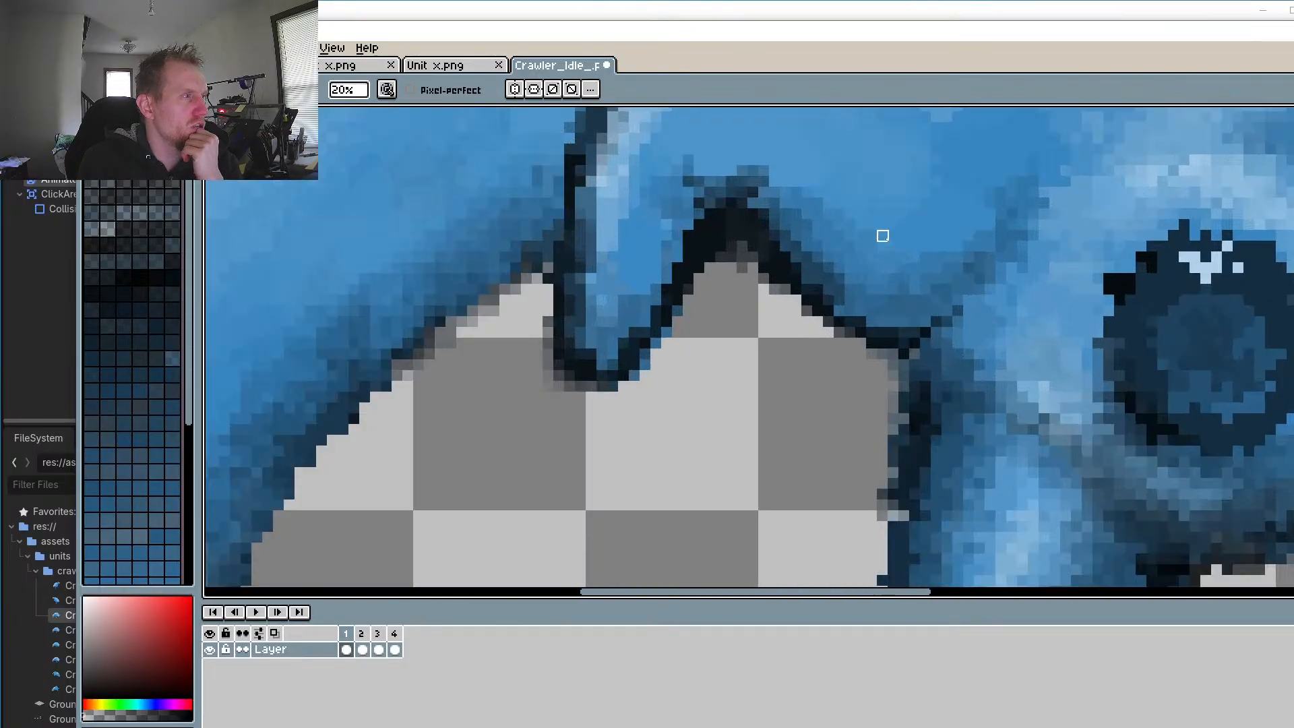
Step: Sample the light blue above the notch in frame 1, reduce its opacity, and brush over the dark pixels at the notch's peak
{"action": "left_click", "coordinate": [775, 267]}
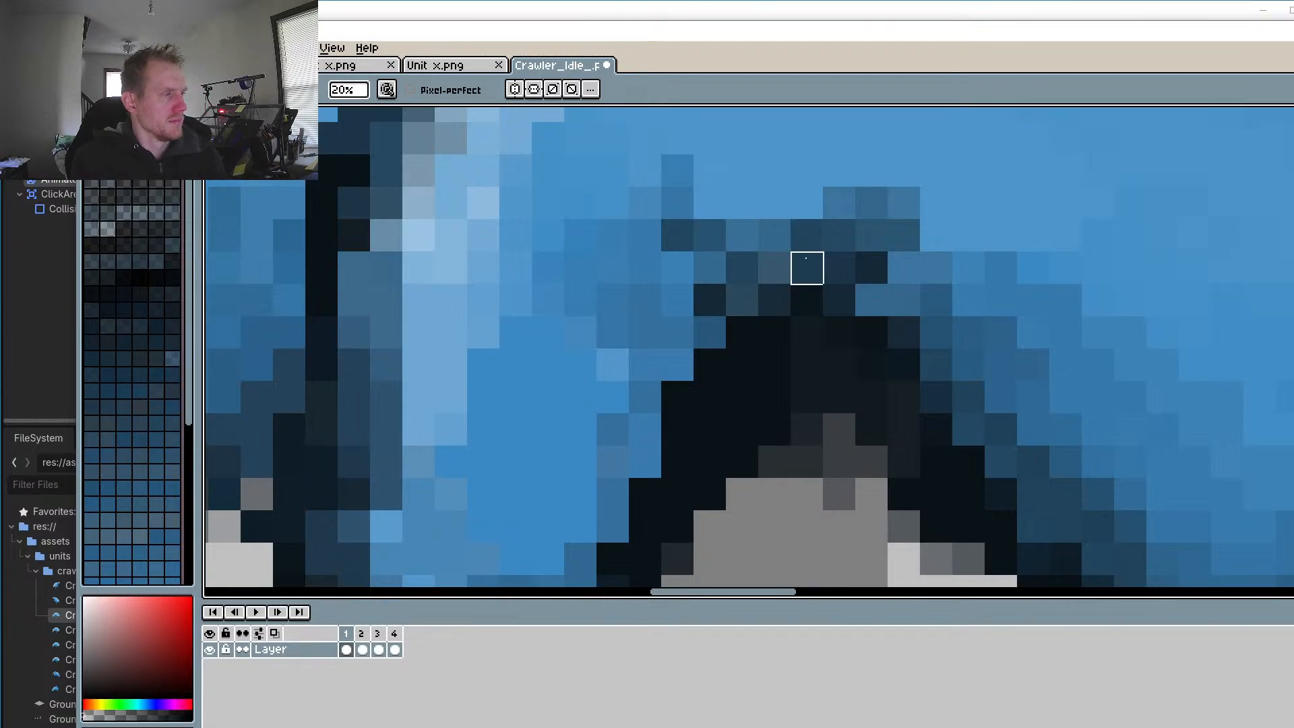
{"action": "left_click_drag", "start_coordinate": [801, 252], "coordinate": [806, 283]}
{"action": "left_click", "coordinate": [815, 209], "text": "alt"}
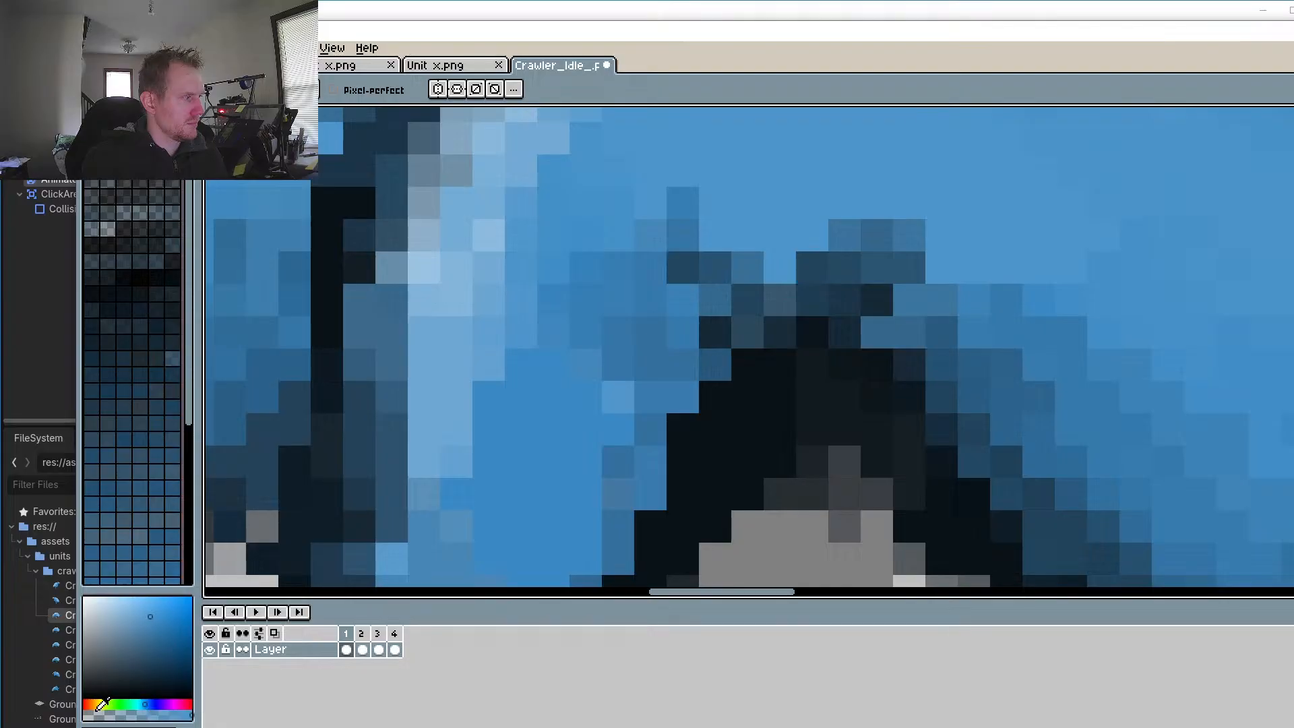
{"action": "left_click_drag", "start_coordinate": [806, 297], "coordinate": [828, 324]}
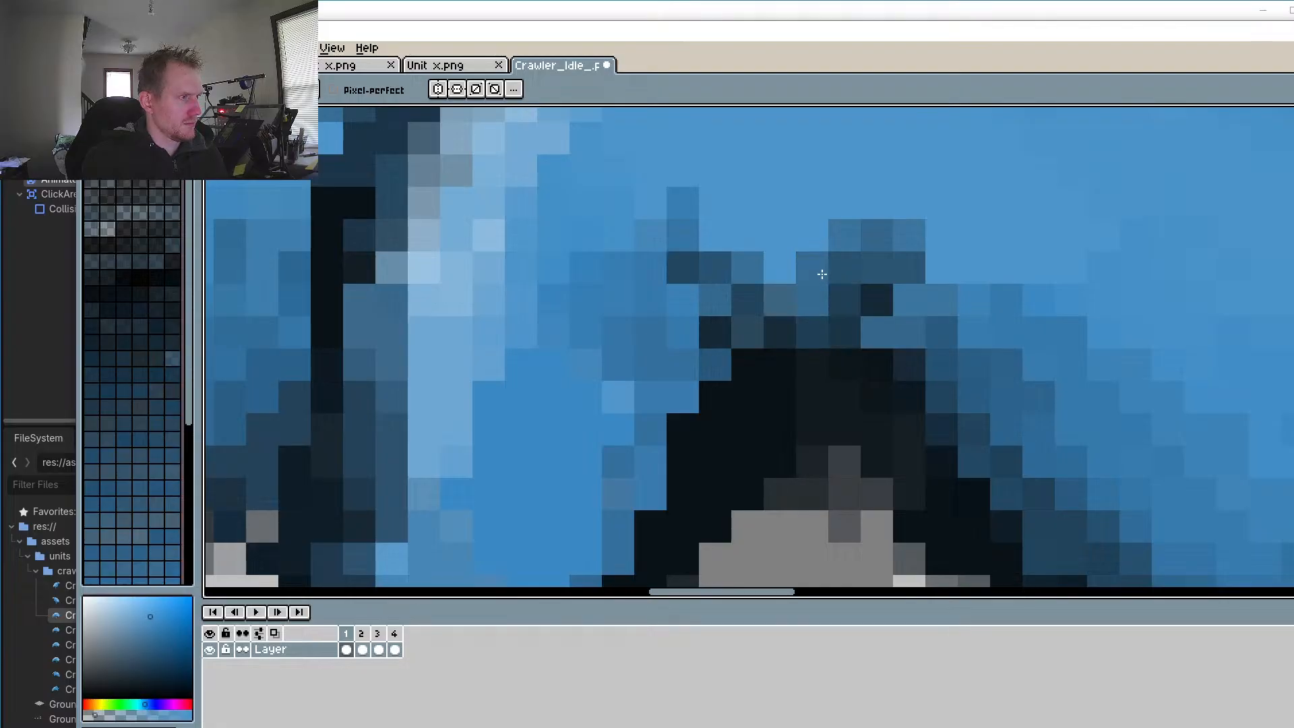
{"action": "mouse_move", "coordinate": [826, 257]}
{"action": "left_mouse_down"}
{"action": "mouse_move", "coordinate": [779, 258]}
{"action": "mouse_move", "coordinate": [789, 302]}
{"action": "mouse_move", "coordinate": [842, 359]}
{"action": "mouse_move", "coordinate": [817, 340]}
{"action": "mouse_move", "coordinate": [705, 411]}
{"action": "mouse_move", "coordinate": [726, 415]}
{"action": "mouse_move", "coordinate": [663, 444]}
{"action": "mouse_move", "coordinate": [693, 408]}
{"action": "mouse_move", "coordinate": [609, 513]}
{"action": "left_mouse_up"}
Step: Lighten the inner edges of the dark outline on both sides of the notch's peak in frame 1 with the translucent blue
{"action": "scroll", "coordinate": [620, 465], "scroll_direction": "down", "scroll_amount": 2}
{"action": "scroll", "coordinate": [630, 422], "scroll_direction": "up", "scroll_amount": 1}
{"action": "scroll", "coordinate": [630, 421], "scroll_direction": "up", "scroll_amount": 1}
{"action": "left_click_drag", "start_coordinate": [629, 421], "coordinate": [570, 232]}
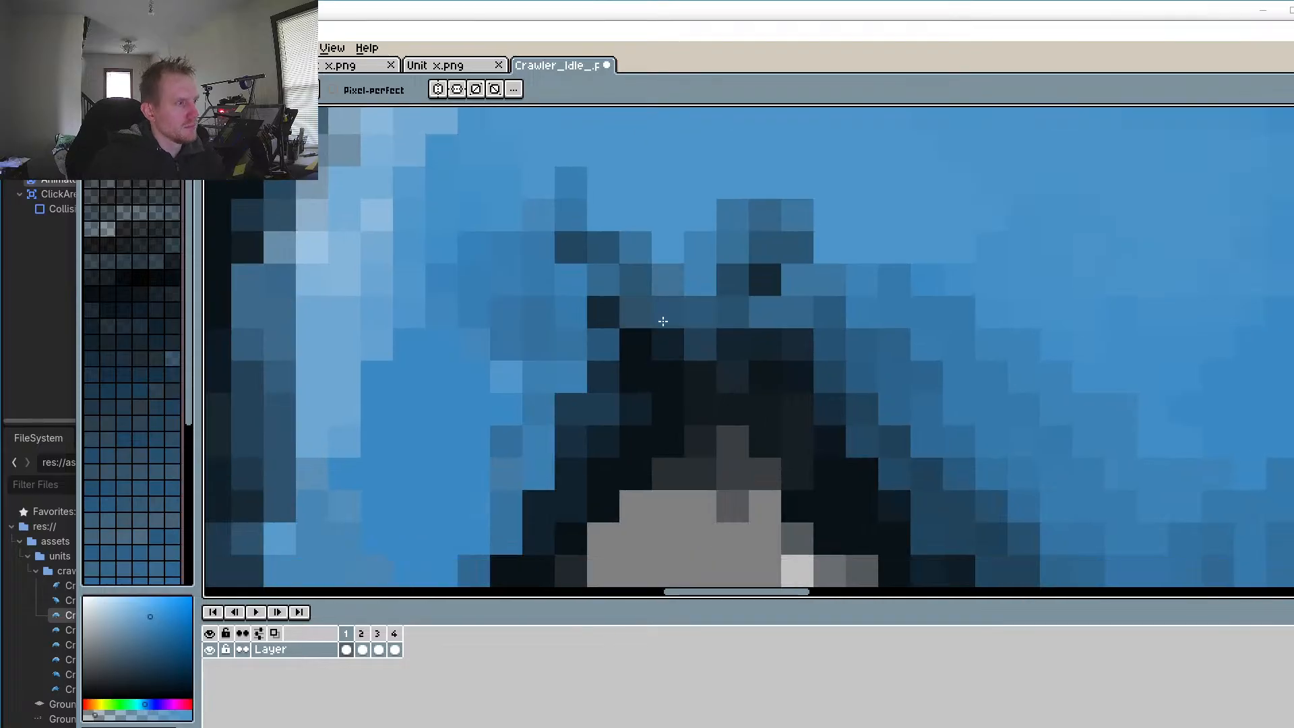
{"action": "mouse_move", "coordinate": [854, 449]}
{"action": "left_mouse_down"}
{"action": "mouse_move", "coordinate": [967, 505]}
{"action": "mouse_move", "coordinate": [798, 391]}
{"action": "left_mouse_up"}
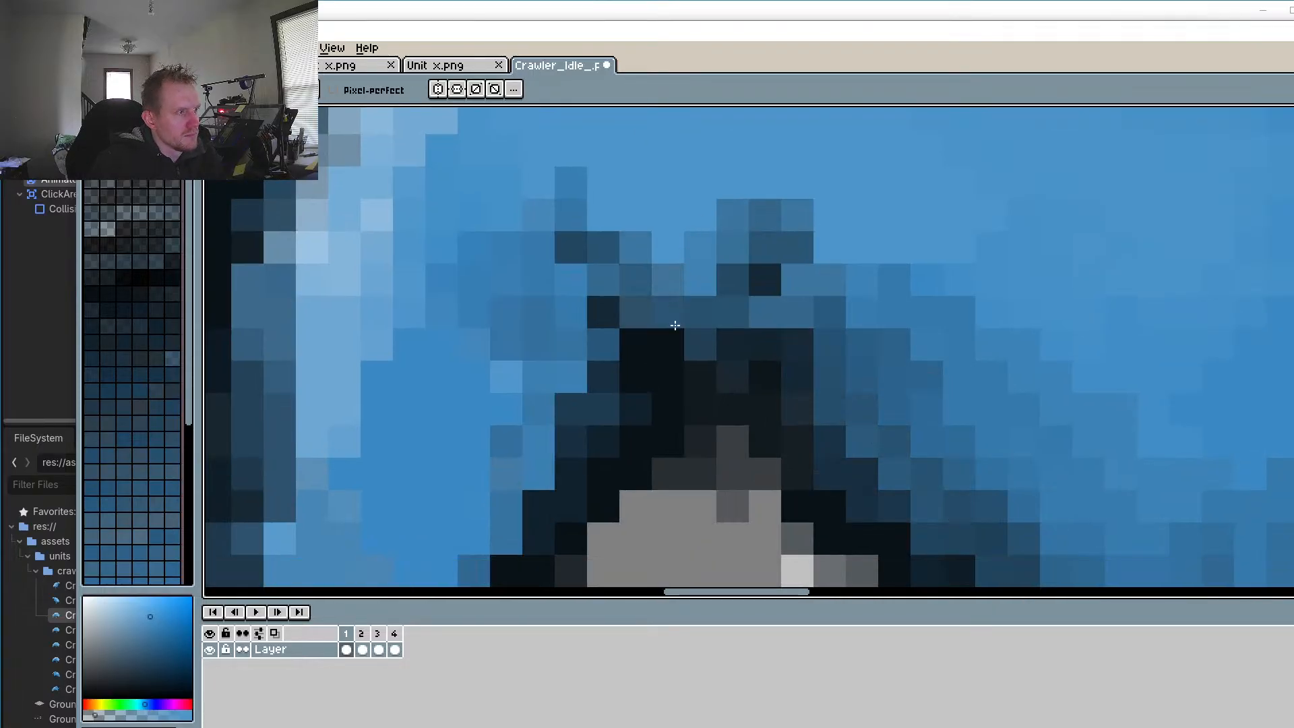
{"action": "mouse_move", "coordinate": [731, 208]}
{"action": "left_mouse_down"}
{"action": "mouse_move", "coordinate": [705, 306]}
{"action": "mouse_move", "coordinate": [520, 463]}
{"action": "mouse_move", "coordinate": [584, 410]}
{"action": "left_mouse_up"}
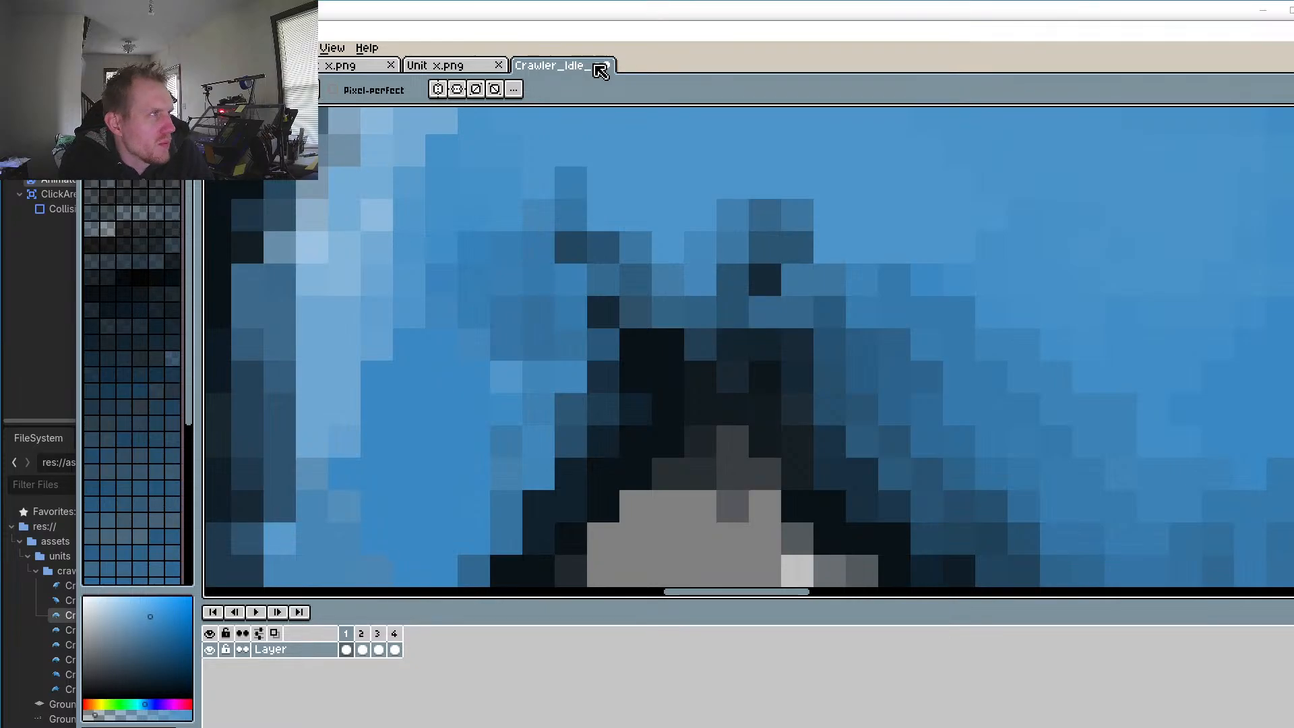
{"action": "left_click_drag", "start_coordinate": [680, 329], "coordinate": [903, 229]}
Step: Sample the mid-blue beside the notch's outline, lower its opacity, and shade the inside of the fin's lower tip in frame 1
{"action": "scroll", "coordinate": [910, 222], "scroll_direction": "down", "scroll_amount": 4}
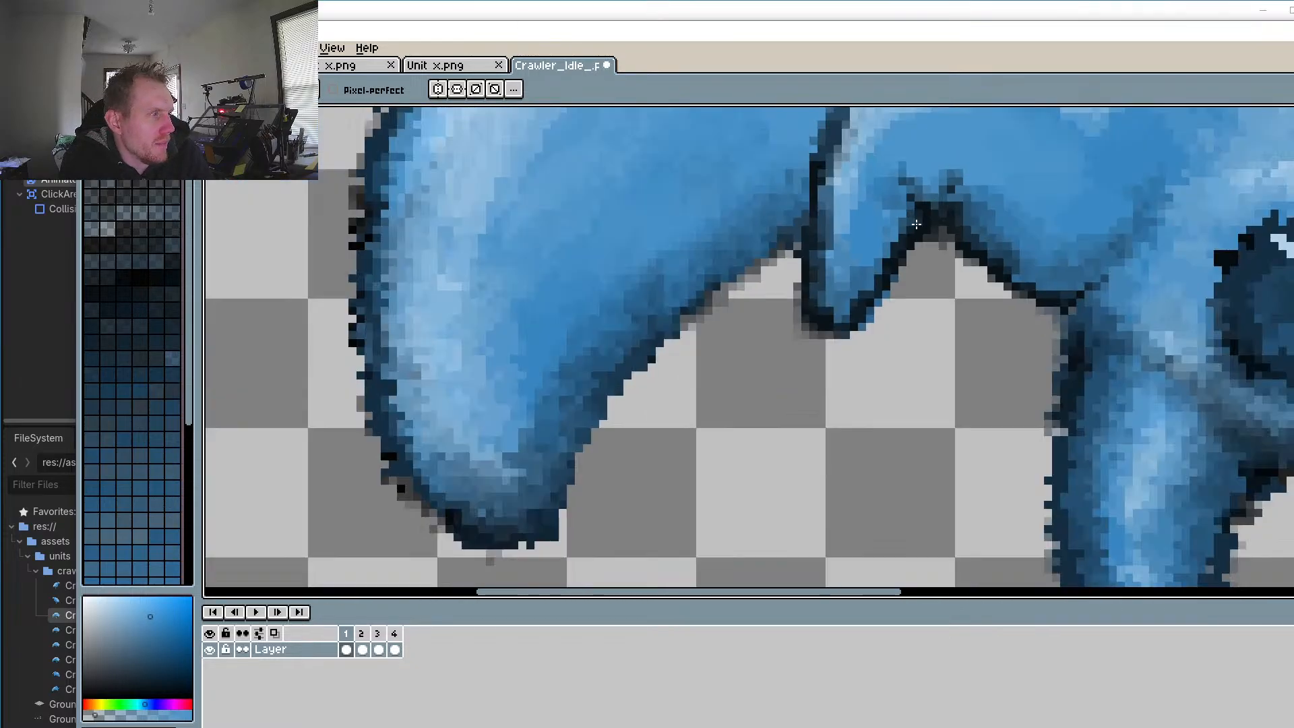
{"action": "scroll", "coordinate": [896, 259], "scroll_direction": "up", "scroll_amount": 3}
{"action": "left_click_drag", "start_coordinate": [898, 320], "coordinate": [904, 352]}
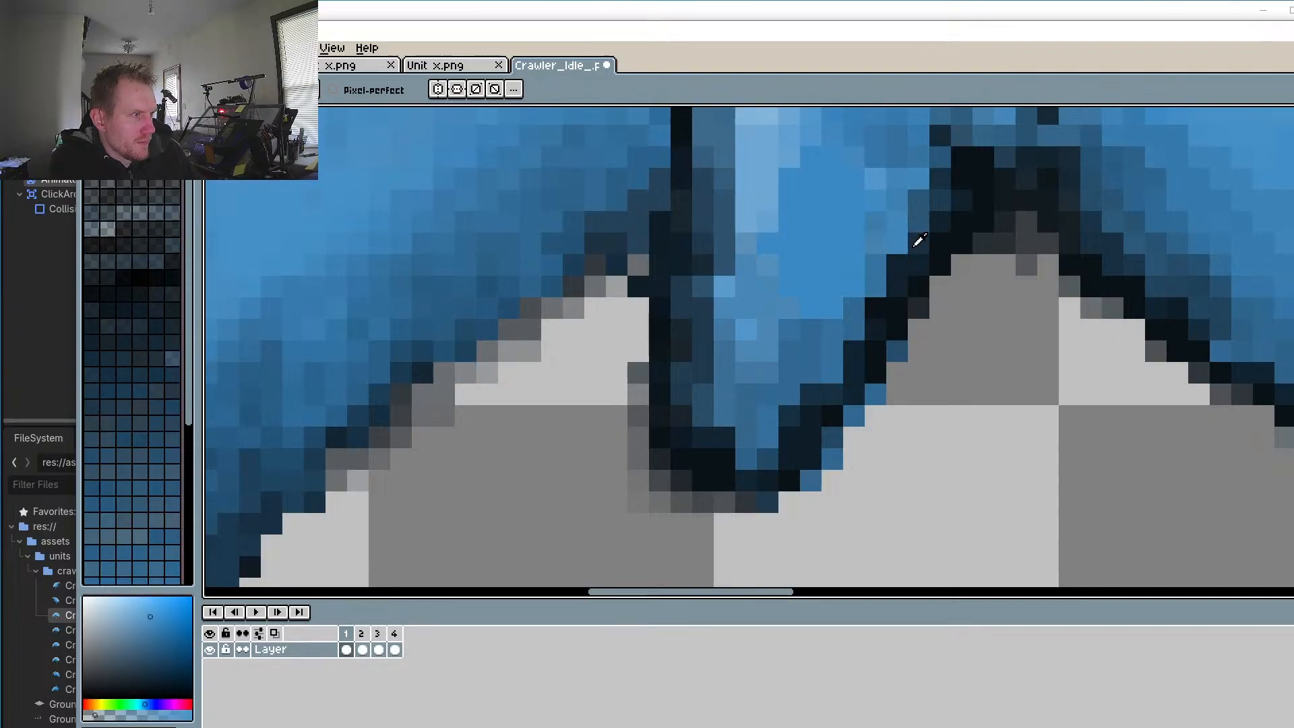
{"action": "key", "text": "i"}
{"action": "left_click", "coordinate": [923, 203]}
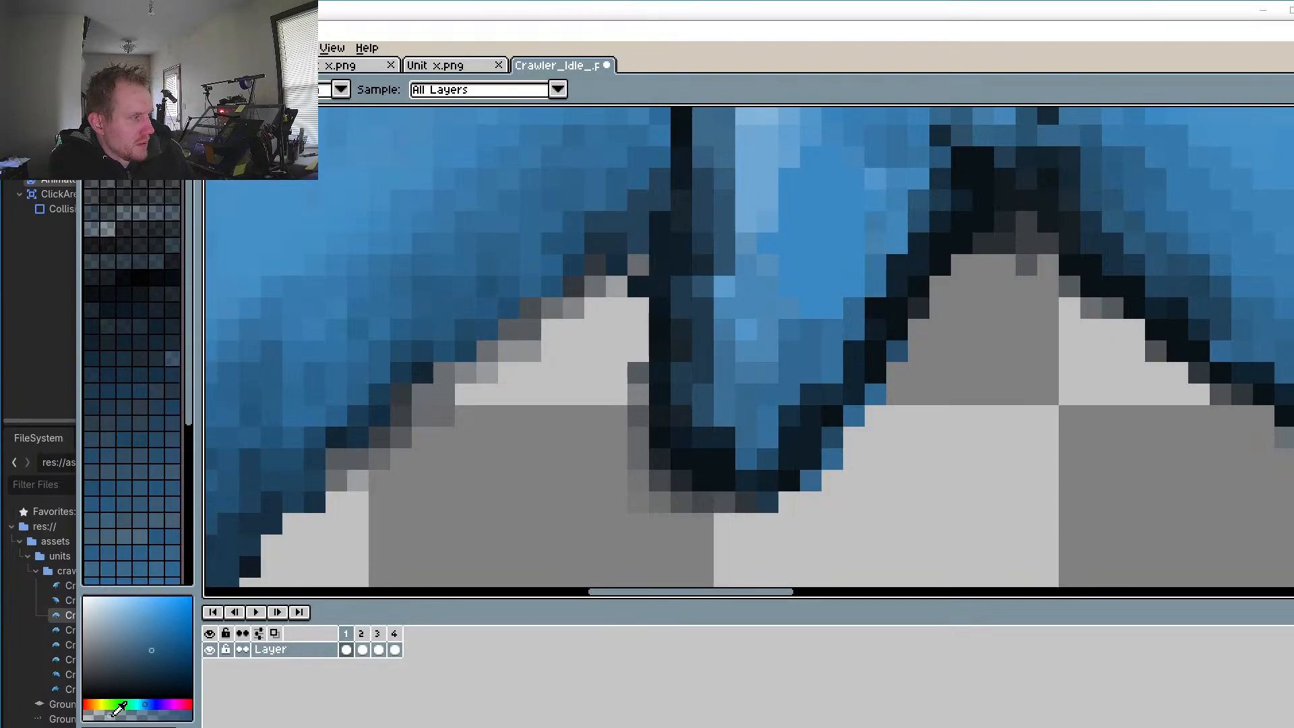
{"action": "key", "text": "b"}
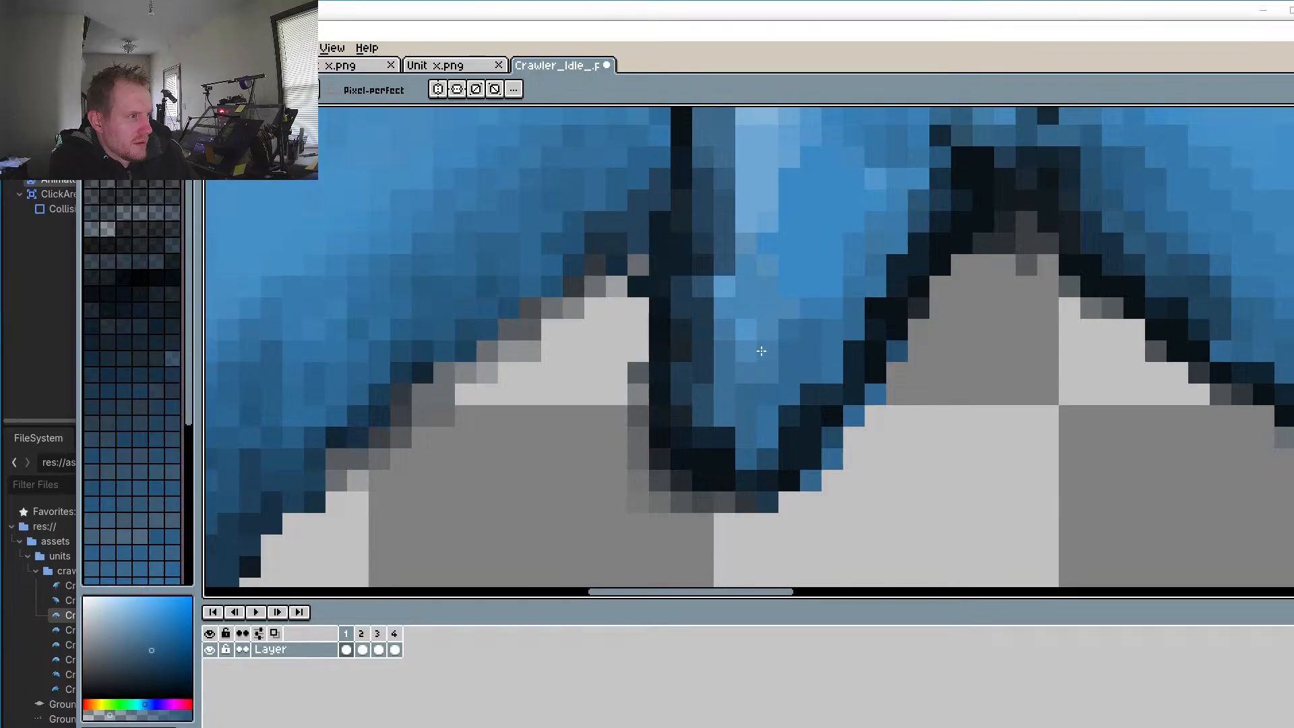
{"action": "left_click_drag", "start_coordinate": [956, 363], "coordinate": [867, 456]}
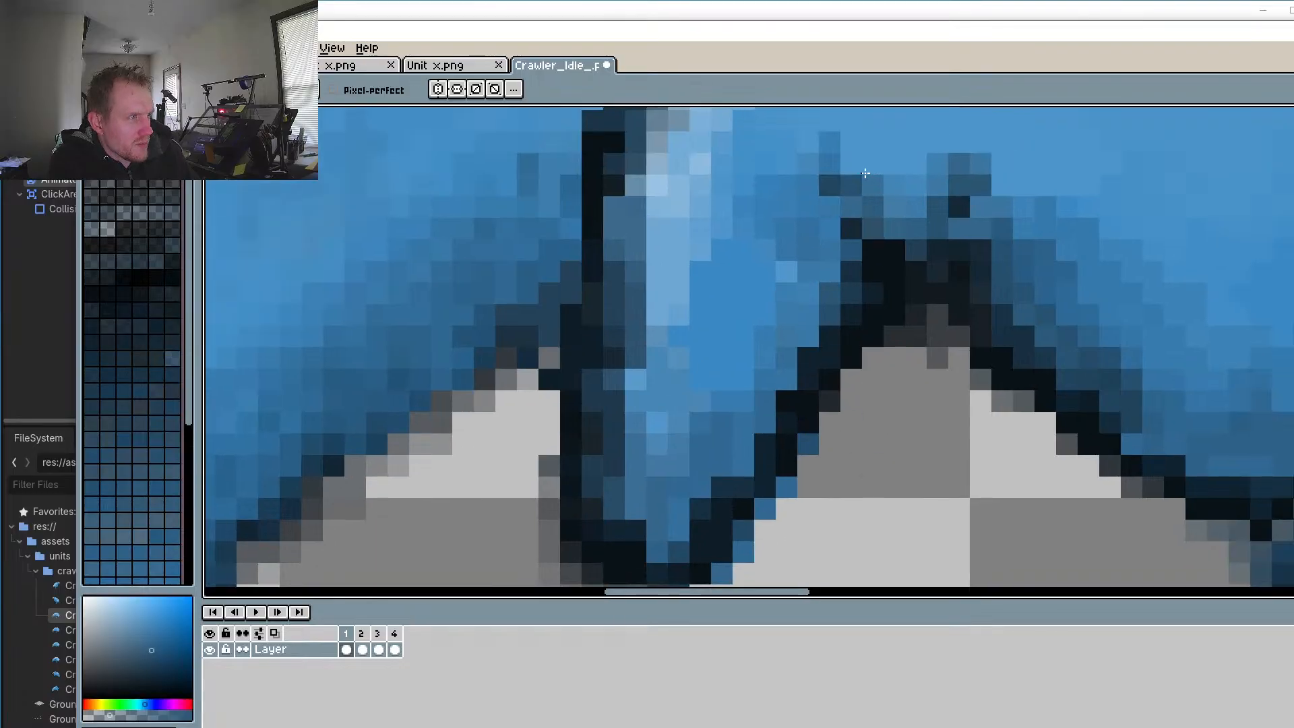
Step: Add a few translucent mid-blue shading pixels just above the notch's peak in frame 1
{"action": "scroll", "coordinate": [815, 284], "scroll_direction": "down", "scroll_amount": 3}
{"action": "scroll", "coordinate": [815, 284], "scroll_direction": "up", "scroll_amount": 3}
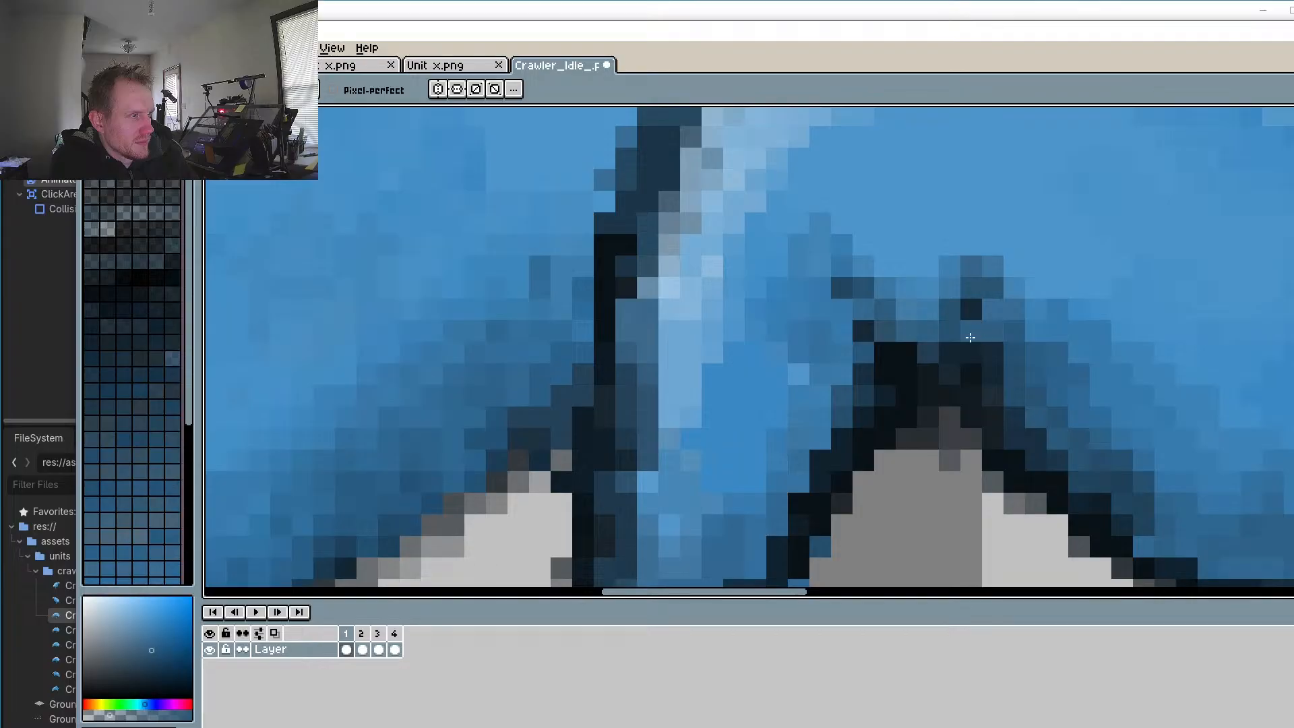
{"action": "left_click_drag", "start_coordinate": [992, 244], "coordinate": [970, 244]}
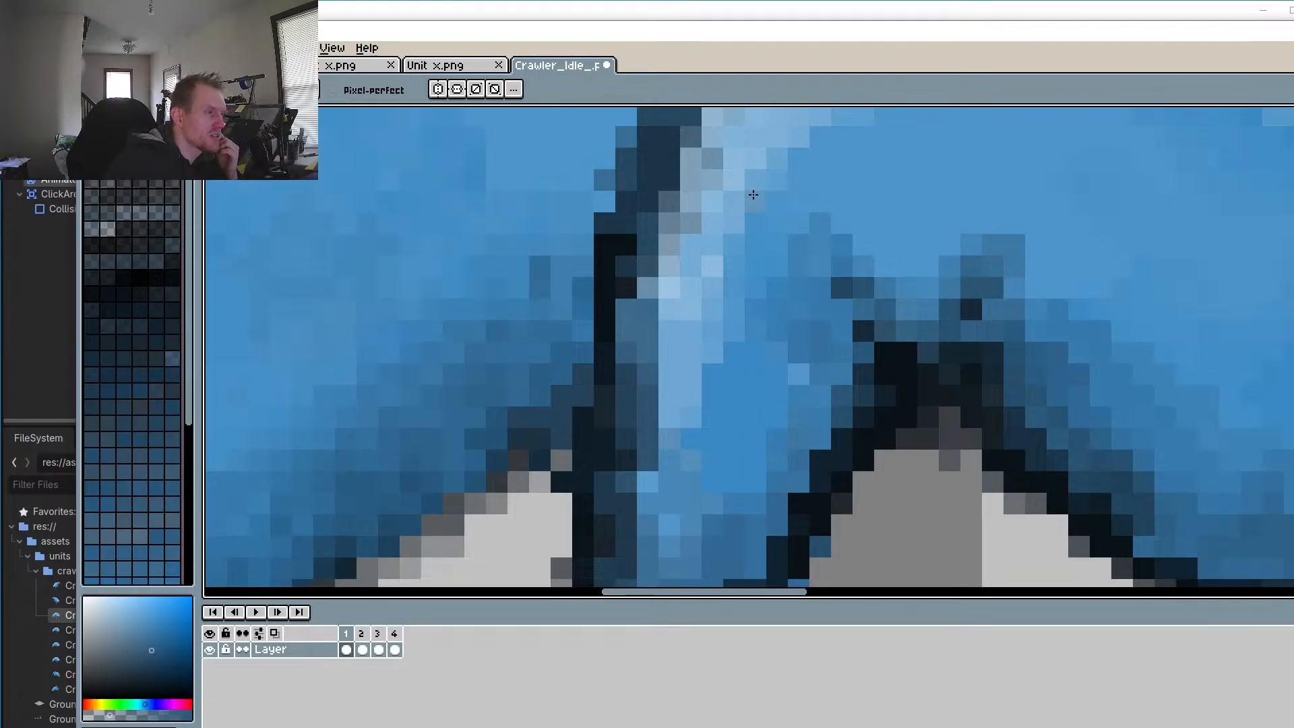
{"action": "scroll", "coordinate": [754, 195], "scroll_direction": "down", "scroll_amount": 5}
{"action": "scroll", "coordinate": [750, 384], "scroll_direction": "up", "scroll_amount": 5}
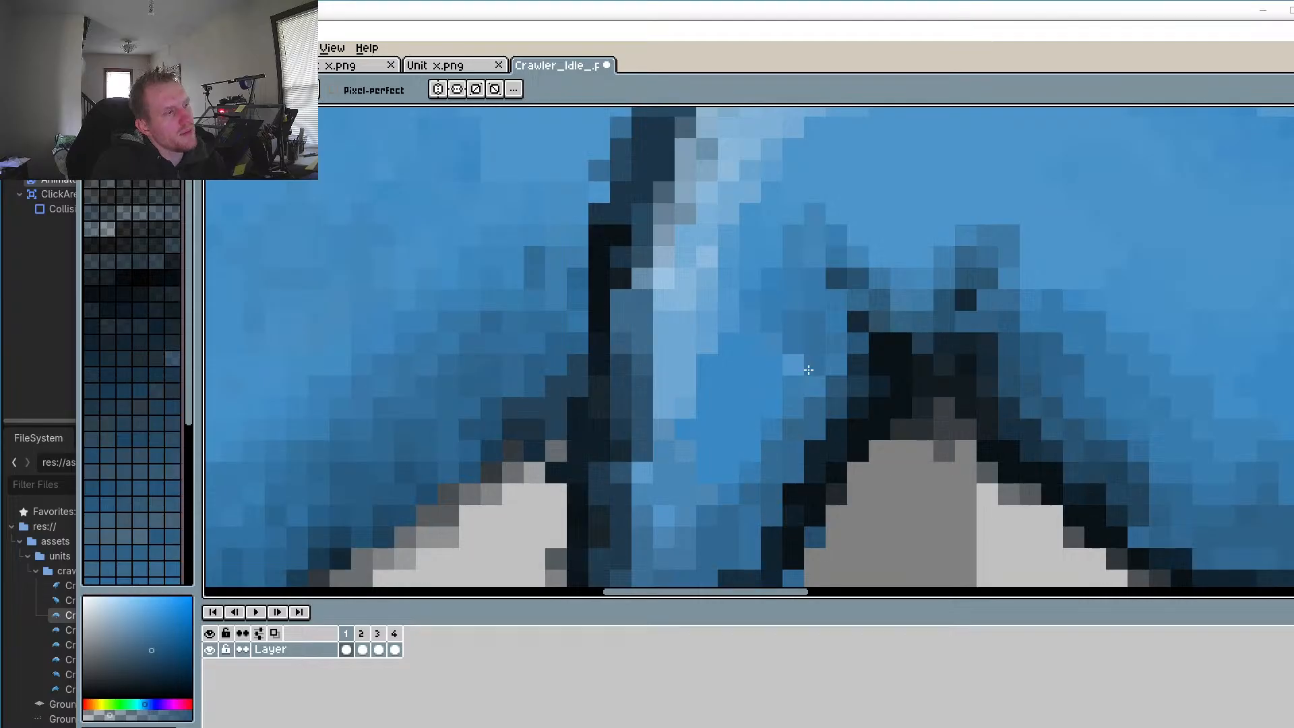
Step: Tone down the outer edge of the fin's pale highlight in frame 1 with translucent mid-blue, from the side up to the upper corner
{"action": "mouse_move", "coordinate": [668, 276]}
{"action": "left_mouse_down"}
{"action": "mouse_move", "coordinate": [664, 342]}
{"action": "mouse_move", "coordinate": [664, 298]}
{"action": "left_mouse_up"}
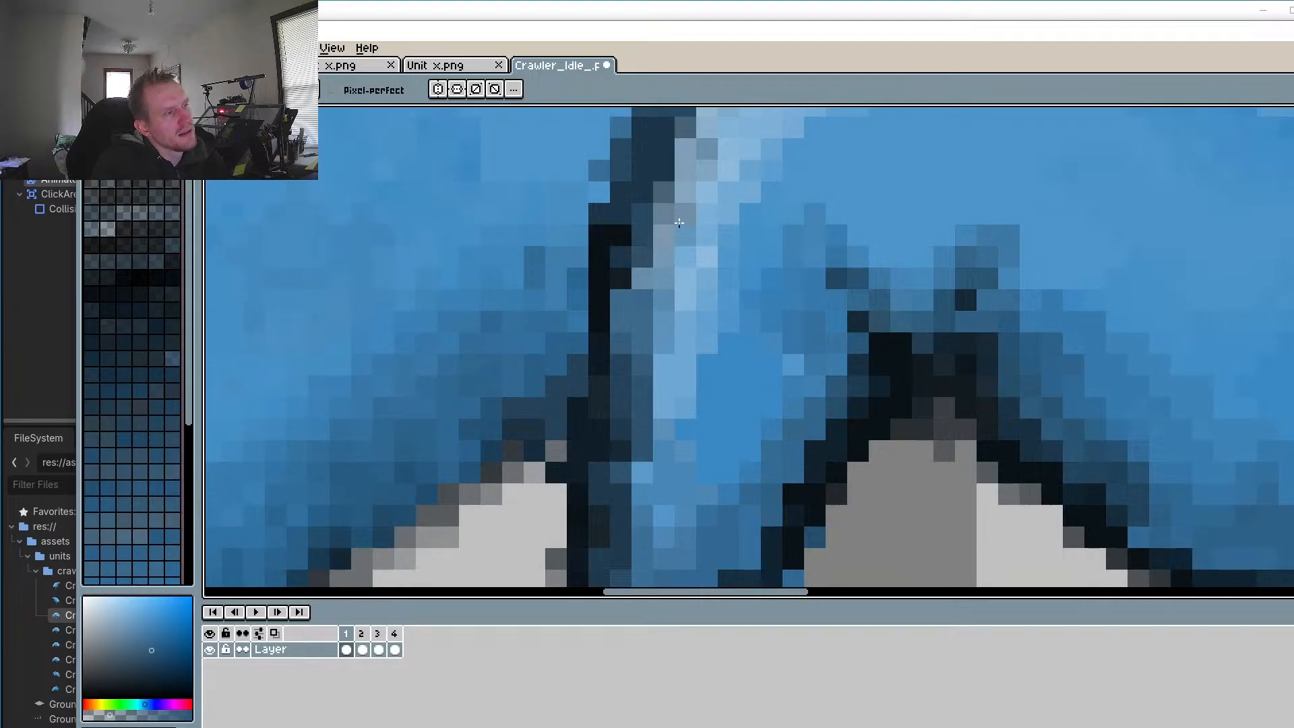
{"action": "left_click_drag", "start_coordinate": [679, 223], "coordinate": [656, 417]}
{"action": "left_click_drag", "start_coordinate": [683, 300], "coordinate": [680, 340]}
{"action": "mouse_move", "coordinate": [707, 237]}
{"action": "left_mouse_down"}
{"action": "mouse_move", "coordinate": [678, 255]}
{"action": "mouse_move", "coordinate": [672, 283]}
{"action": "mouse_move", "coordinate": [701, 227]}
{"action": "left_mouse_up"}
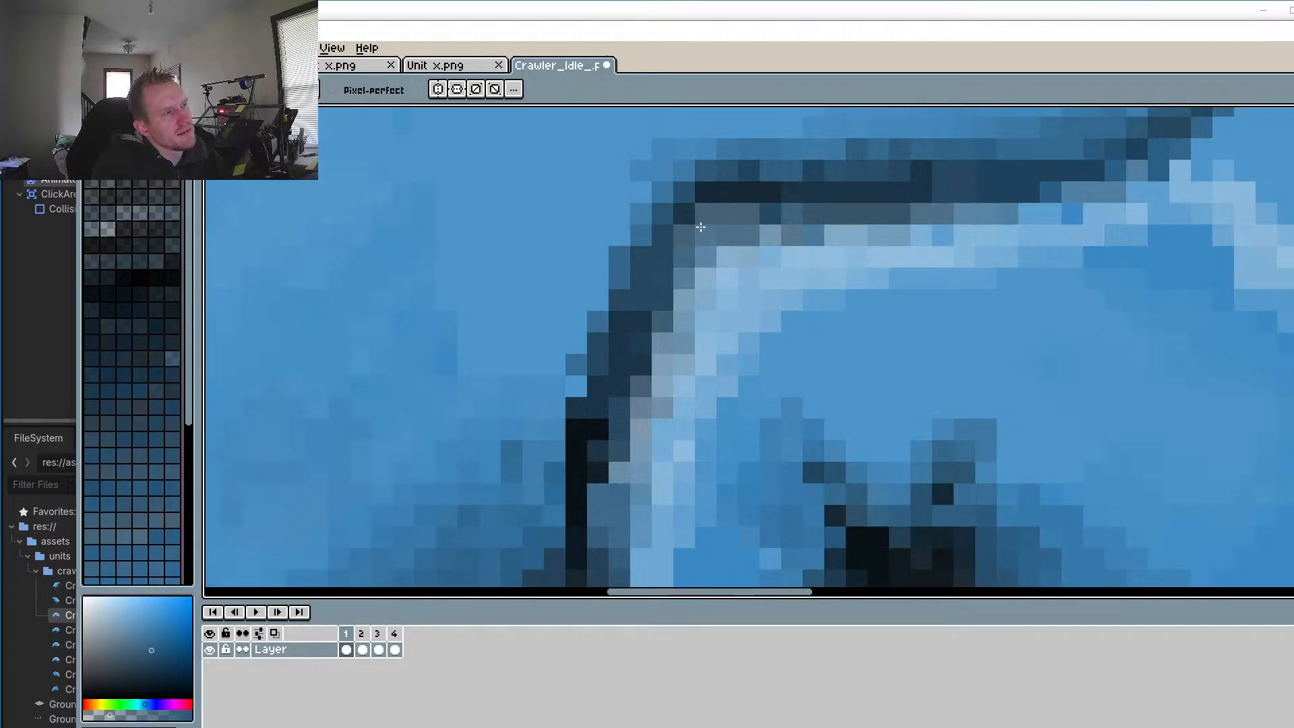
{"action": "left_click", "coordinate": [683, 277]}
{"action": "left_click_drag", "start_coordinate": [797, 410], "coordinate": [778, 250]}
Step: Sample the near-black outline colour, reduce its opacity, and darken the outline around the fin's upper corner in frame 1
{"action": "key", "text": "alt"}
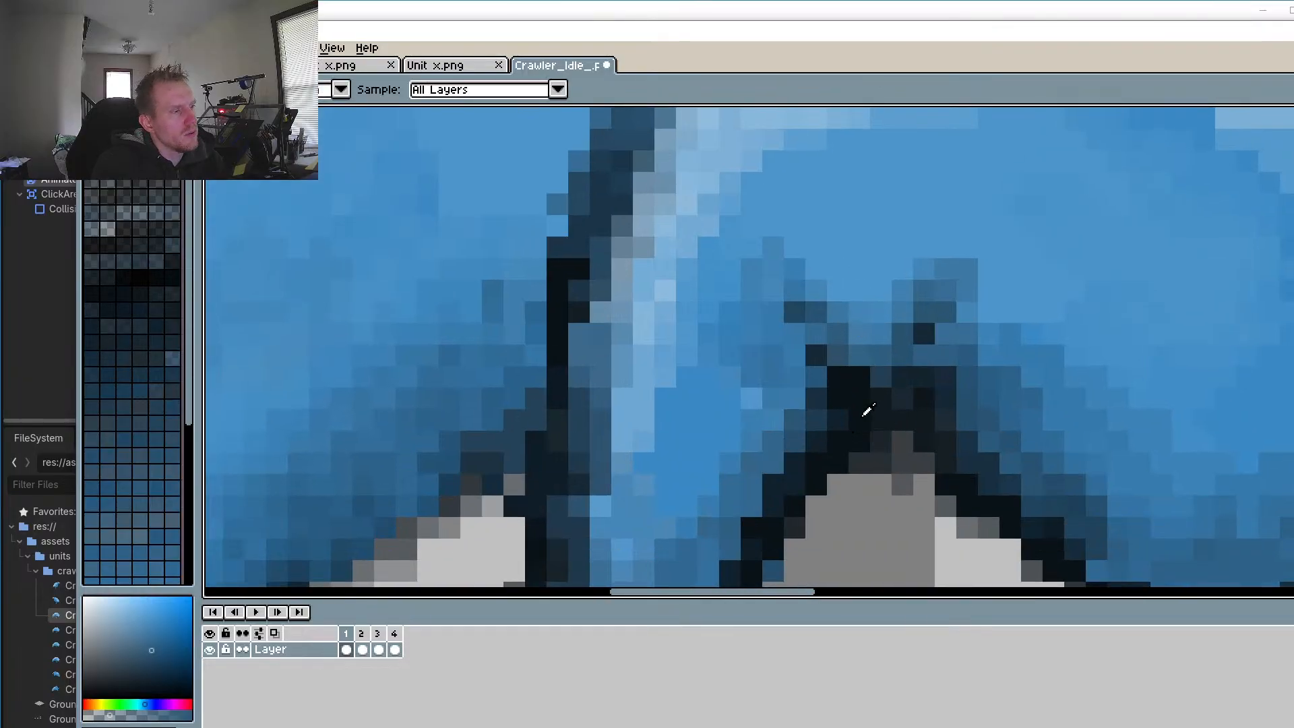
{"action": "left_click", "coordinate": [867, 410], "text": "alt"}
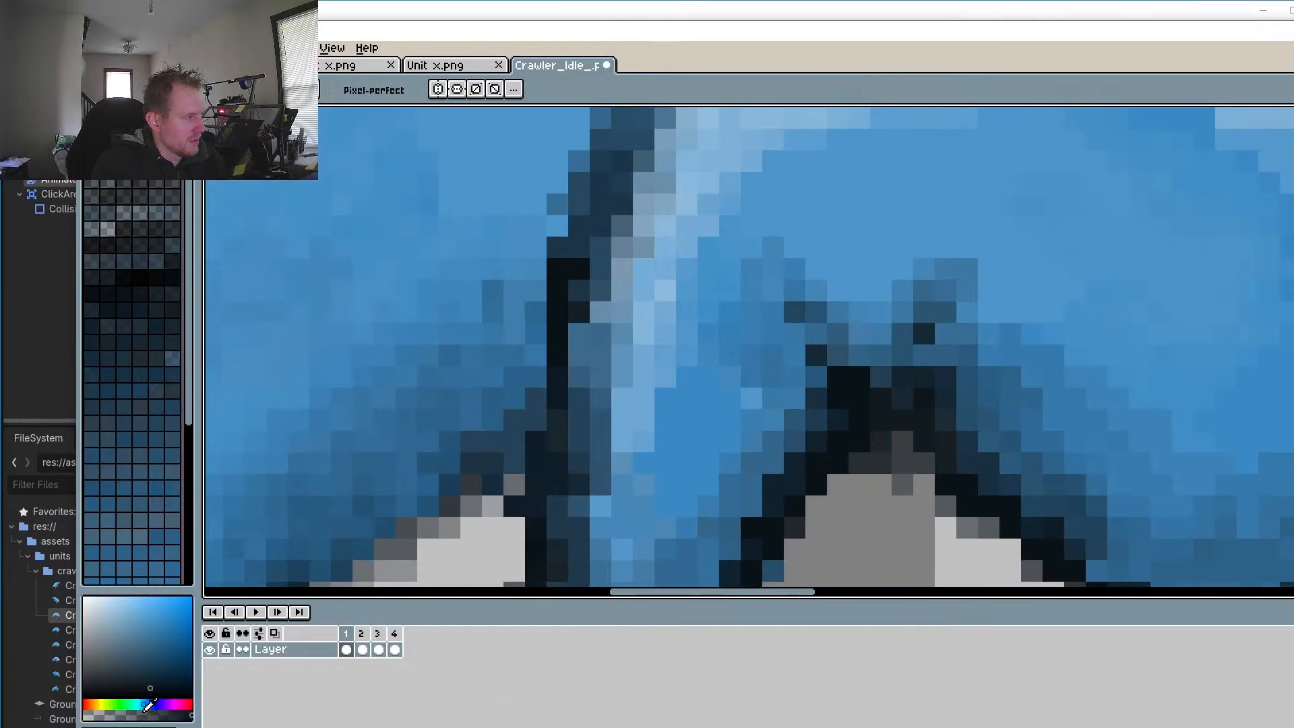
{"action": "left_click_drag", "start_coordinate": [600, 227], "coordinate": [552, 409]}
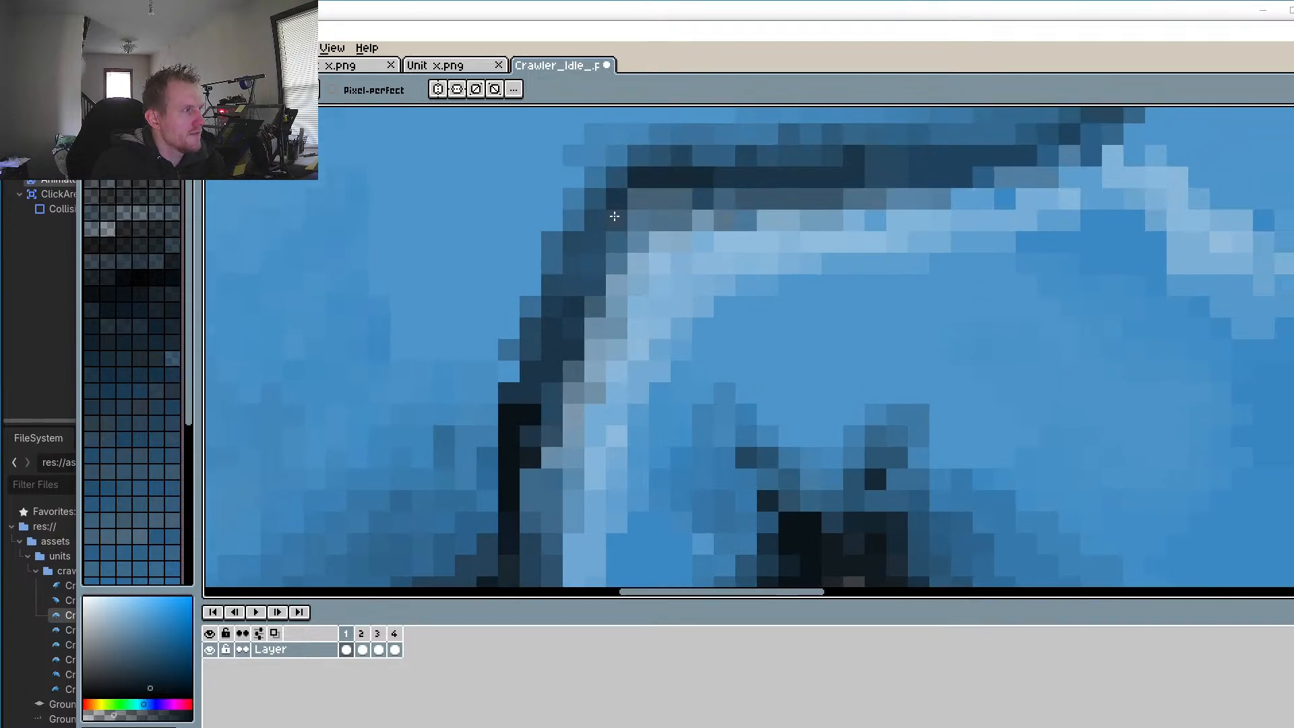
{"action": "left_click_drag", "start_coordinate": [615, 198], "coordinate": [557, 297]}
{"action": "mouse_move", "coordinate": [617, 180]}
{"action": "left_mouse_down"}
{"action": "mouse_move", "coordinate": [585, 213]}
{"action": "mouse_move", "coordinate": [514, 423]}
{"action": "mouse_move", "coordinate": [538, 380]}
{"action": "mouse_move", "coordinate": [594, 332]}
{"action": "left_mouse_up"}
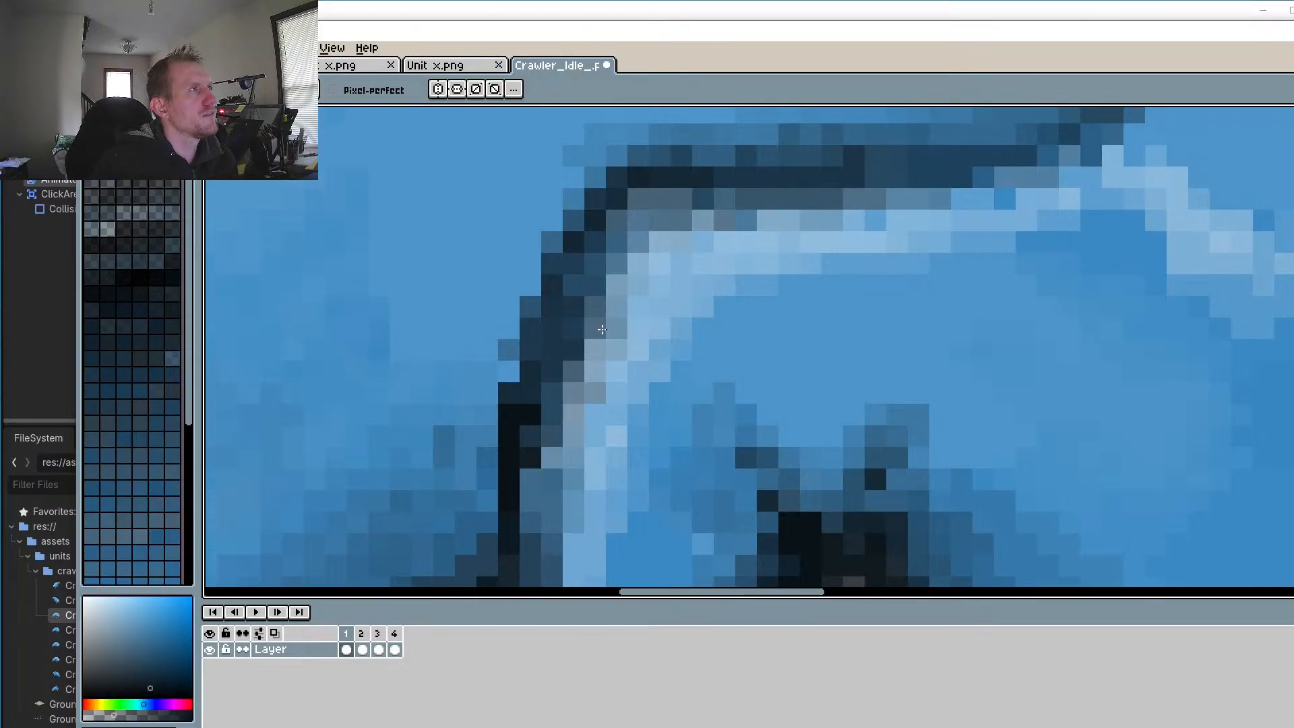
{"action": "left_click_drag", "start_coordinate": [1045, 522], "coordinate": [1000, 458]}
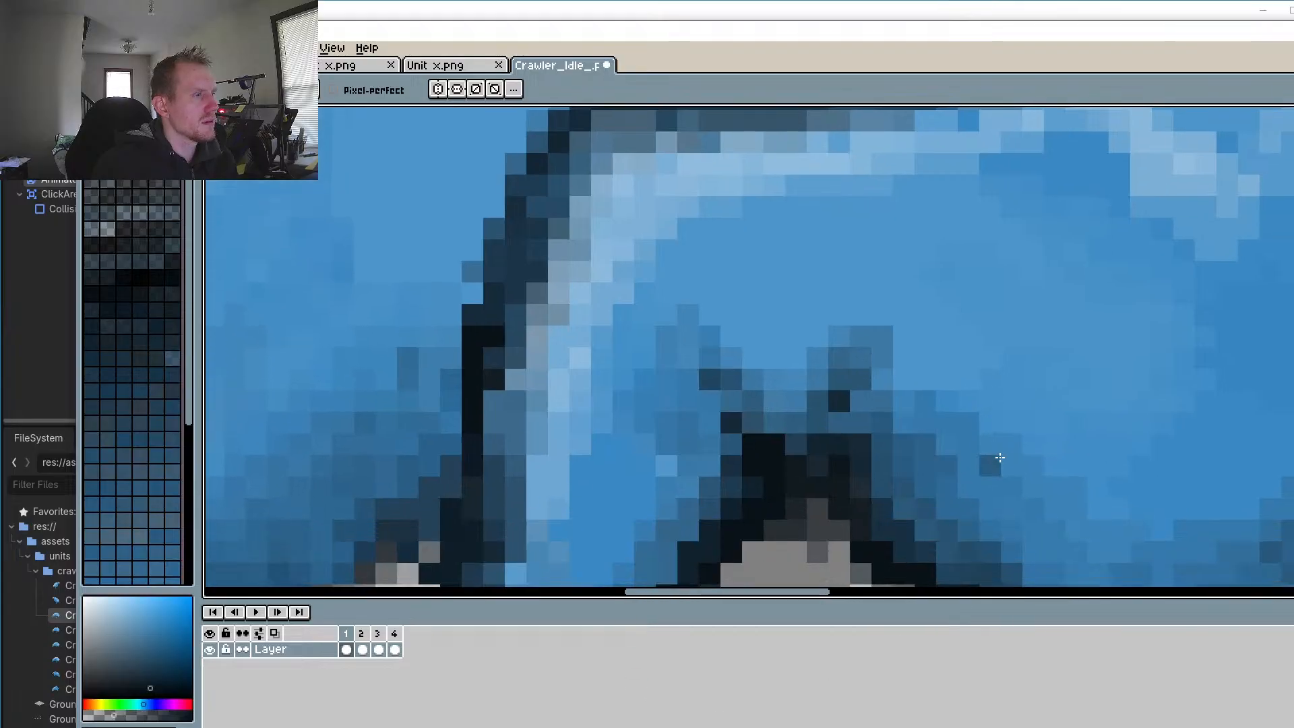
Step: Sample the light blue beside the notch's peak in frame 1 and paint over the stray shading pixels at its outer edge
{"action": "key", "text": "i"}
{"action": "left_click", "coordinate": [936, 348]}
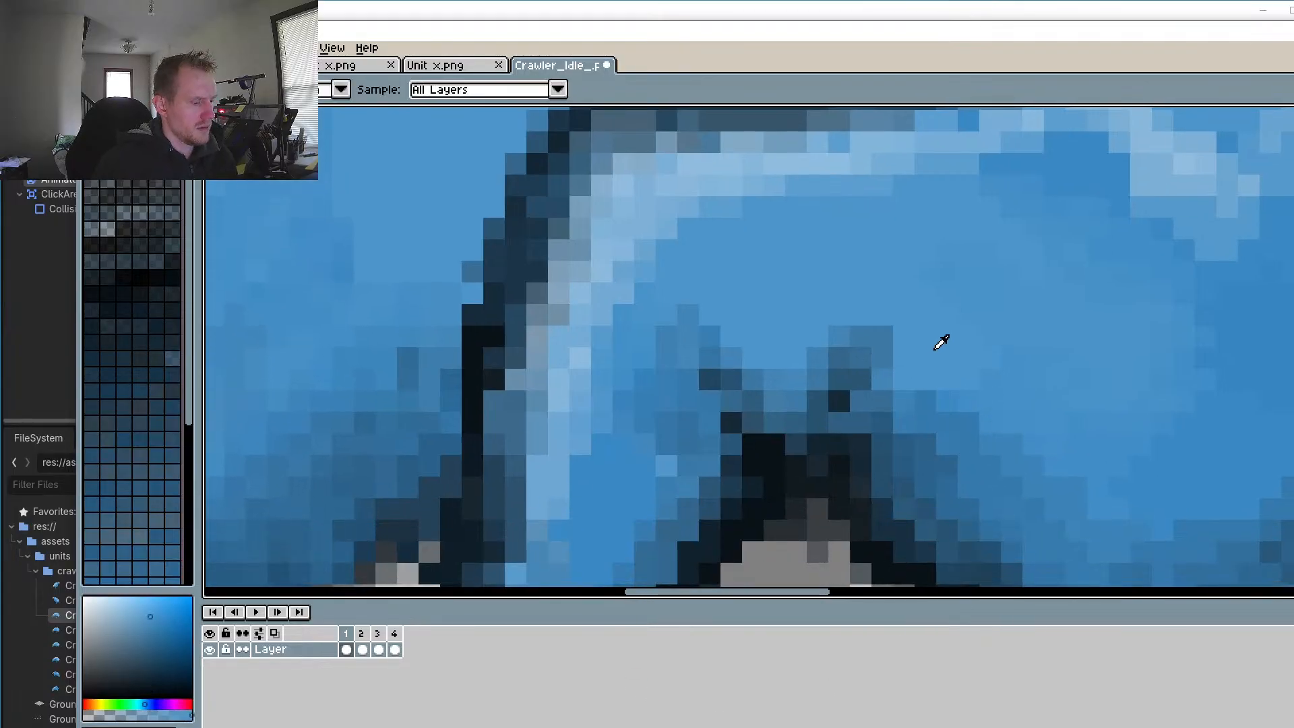
{"action": "key", "text": "b"}
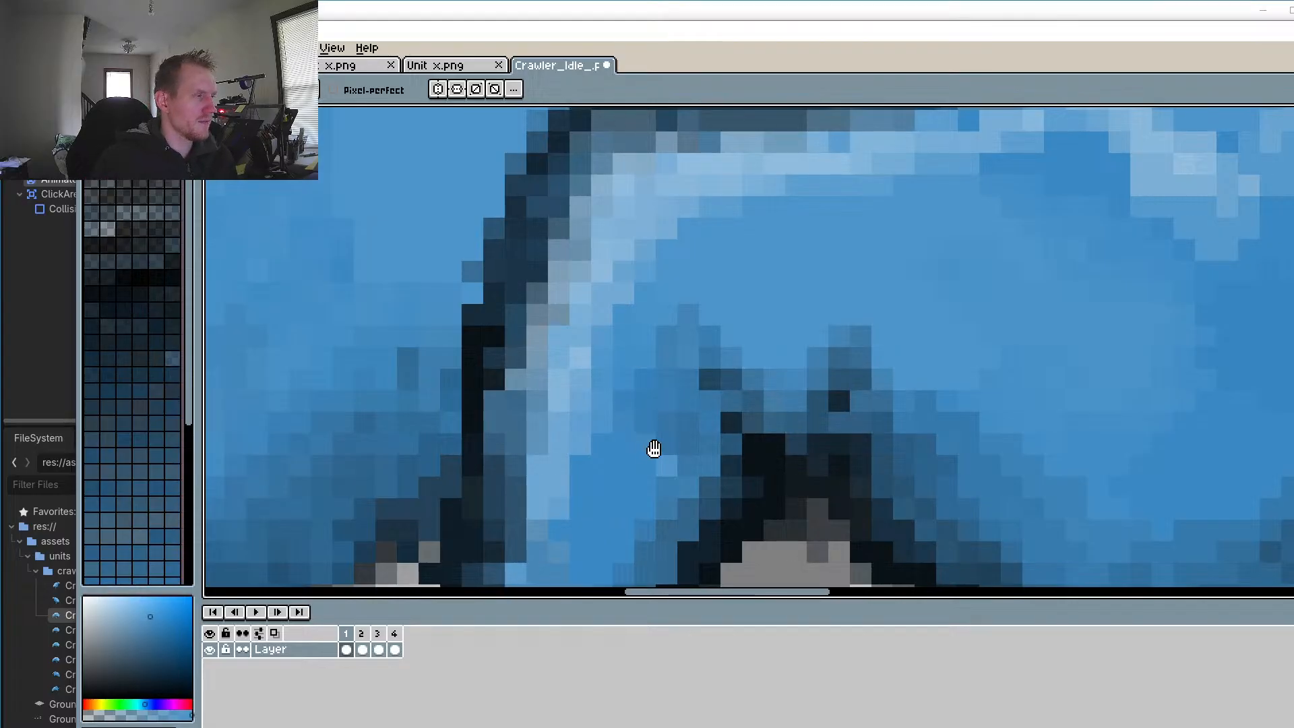
Step: Sample the saturated blue inside the fin in frame 1 and touch up the pixels along the highlight's inner edge
{"action": "left_click_drag", "start_coordinate": [643, 444], "coordinate": [665, 415]}
{"action": "key", "text": "alt"}
{"action": "left_click", "coordinate": [611, 430], "text": "alt"}
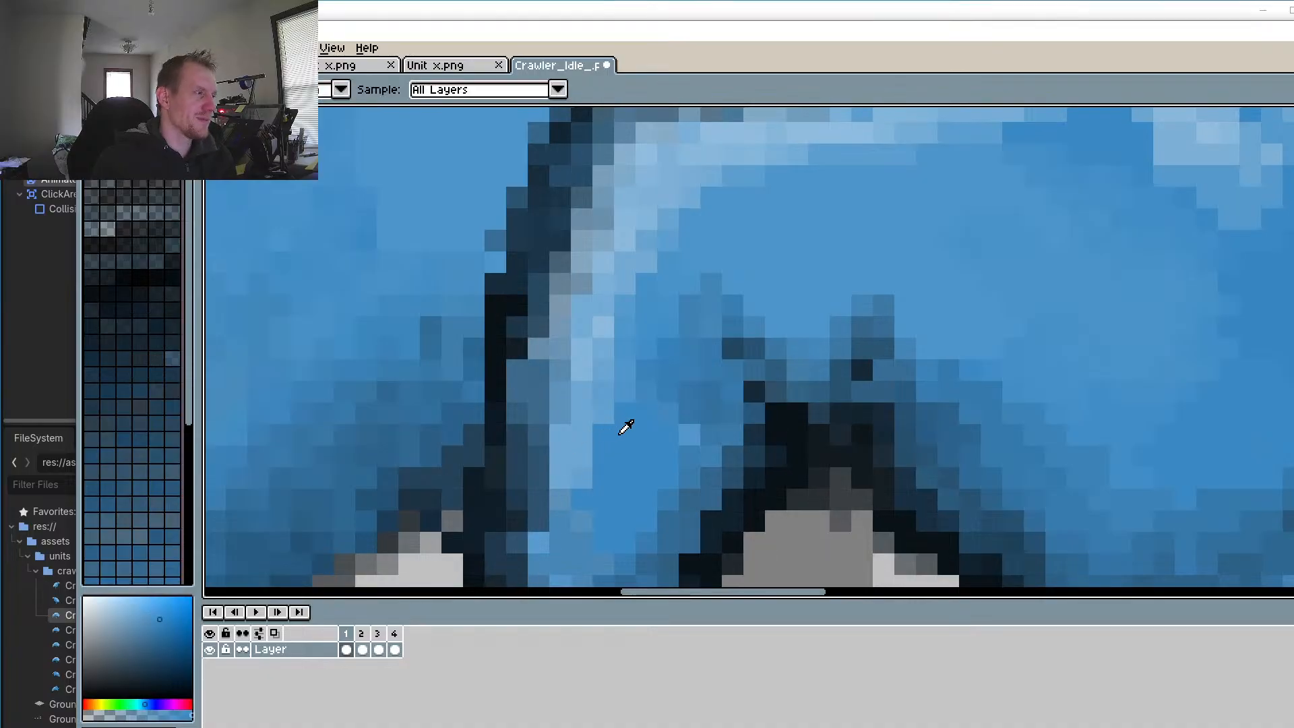
{"action": "left_click", "coordinate": [603, 414]}
{"action": "left_click", "coordinate": [583, 481]}
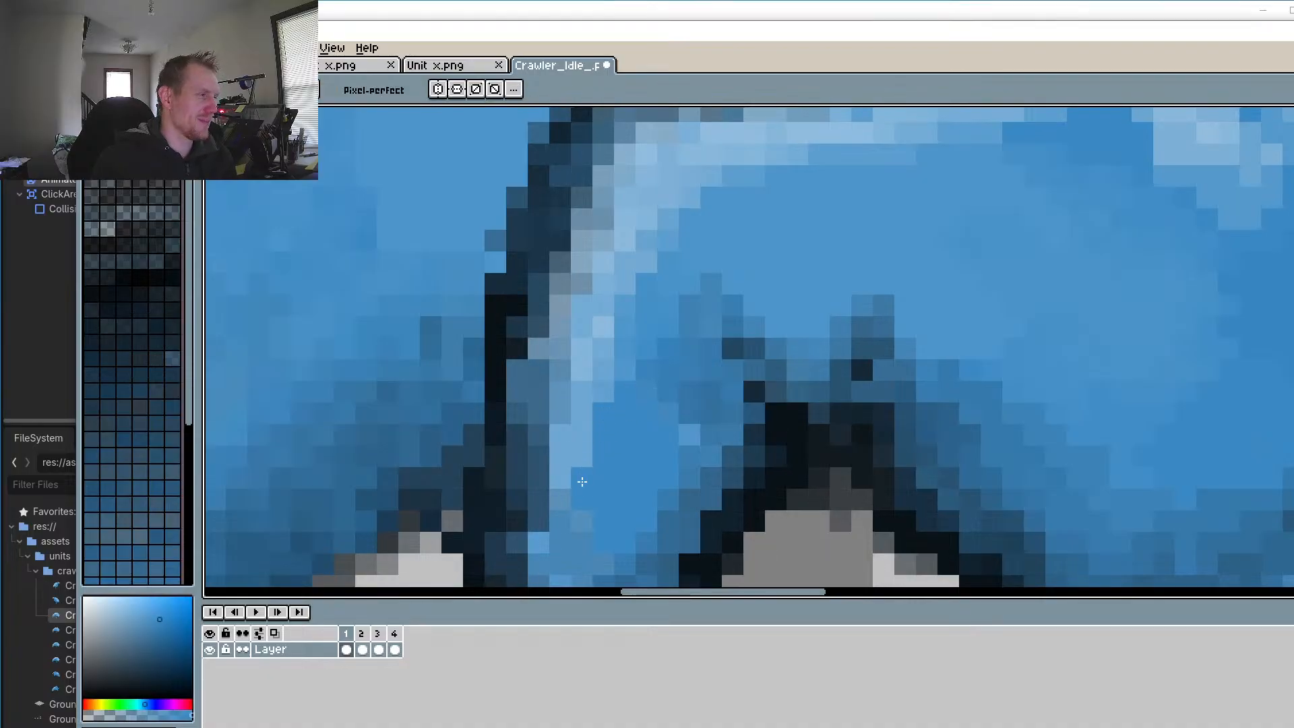
{"action": "left_click", "coordinate": [582, 455]}
{"action": "scroll", "coordinate": [586, 450], "scroll_direction": "down", "scroll_amount": 4}
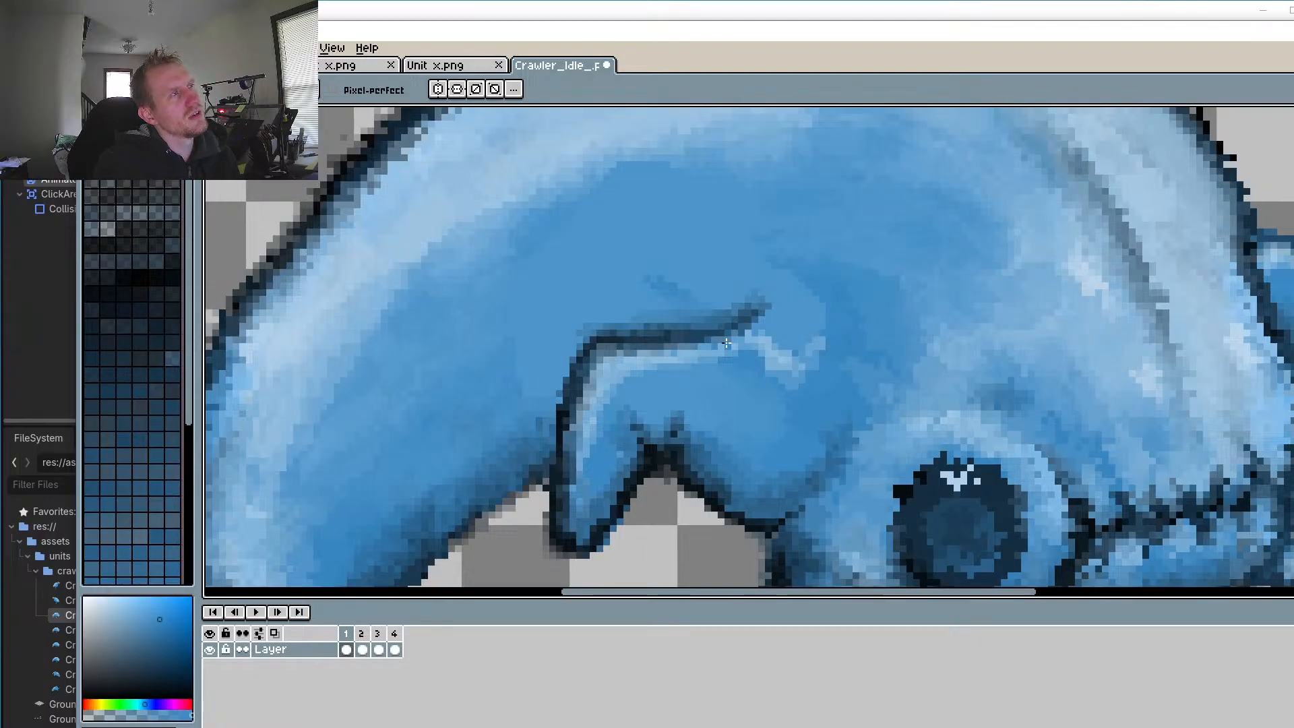
Step: Sample the pale blue of the fin's highlight in frame 1 and paint over the greyish pixels along its outer edge
{"action": "left_click_drag", "start_coordinate": [678, 505], "coordinate": [754, 380]}
{"action": "scroll", "coordinate": [658, 320], "scroll_direction": "up", "scroll_amount": 4}
{"action": "left_click_drag", "start_coordinate": [661, 320], "coordinate": [725, 398]}
{"action": "key", "text": "alt"}
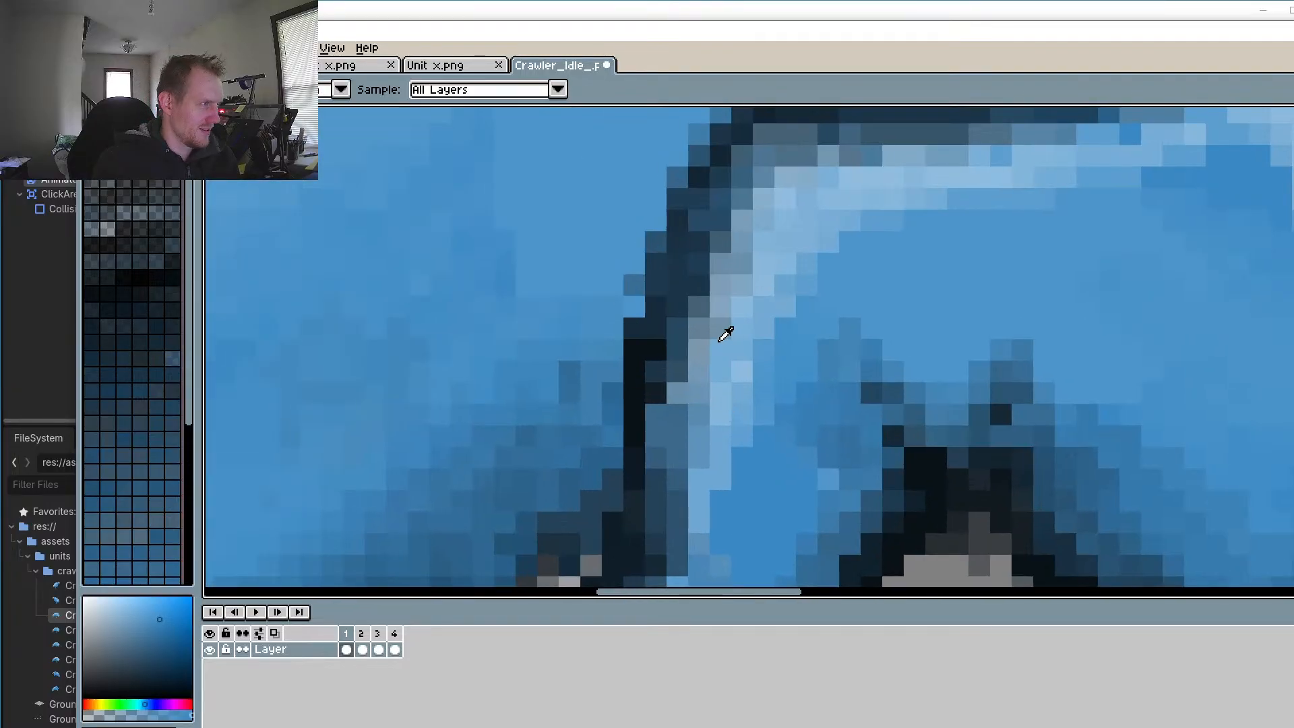
{"action": "left_click", "coordinate": [764, 267], "text": "alt"}
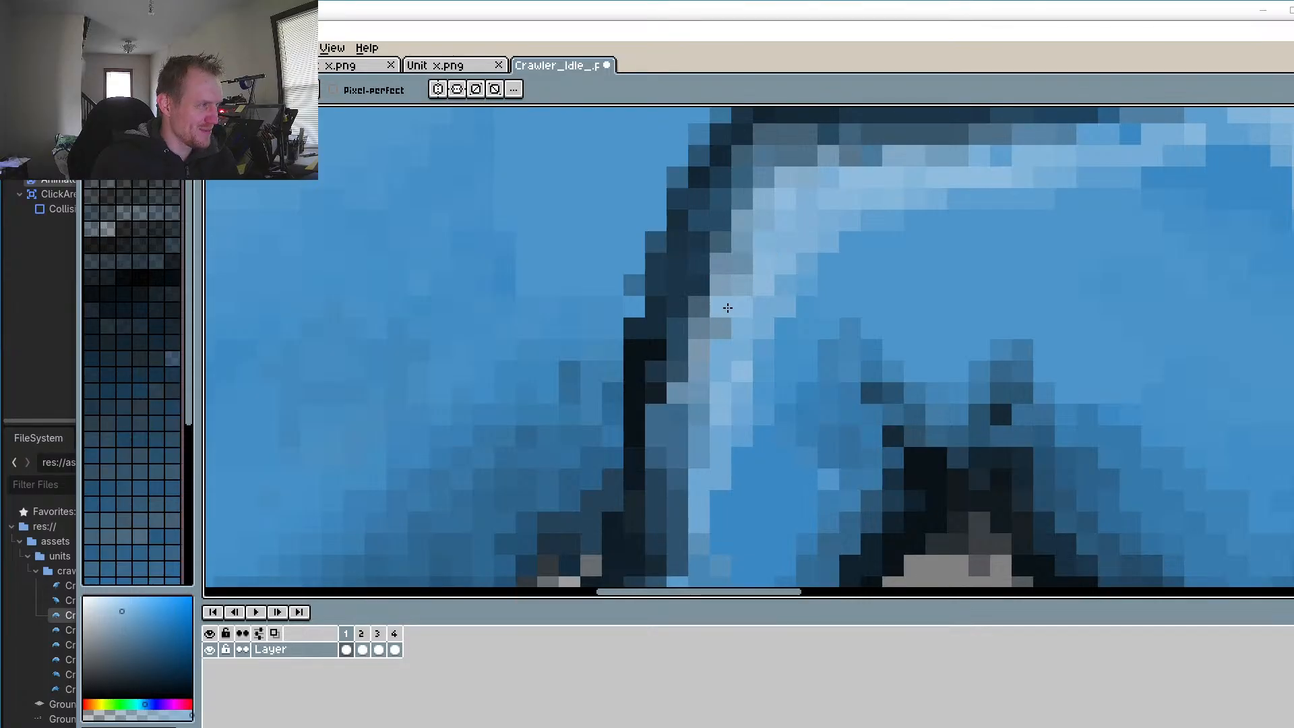
Step: Lower the light blue's opacity and paint translucent shading over the small limb's outer edge in frame 1
{"action": "left_click", "coordinate": [102, 714]}
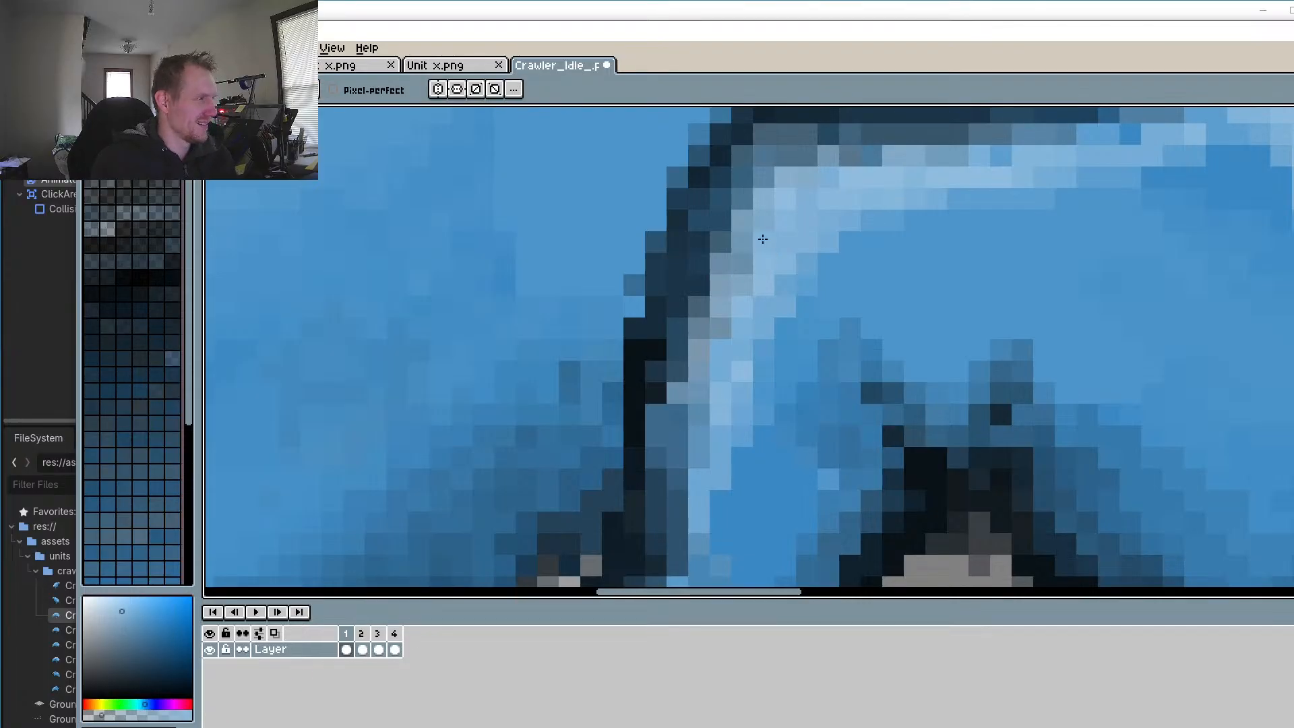
{"action": "mouse_move", "coordinate": [724, 329]}
{"action": "left_mouse_down"}
{"action": "mouse_move", "coordinate": [707, 330]}
{"action": "mouse_move", "coordinate": [696, 286]}
{"action": "mouse_move", "coordinate": [678, 313]}
{"action": "mouse_move", "coordinate": [676, 486]}
{"action": "left_mouse_up"}
{"action": "left_click_drag", "start_coordinate": [677, 349], "coordinate": [678, 482]}
{"action": "left_click_drag", "start_coordinate": [682, 326], "coordinate": [675, 461]}
{"action": "mouse_move", "coordinate": [662, 368]}
{"action": "left_mouse_down"}
{"action": "mouse_move", "coordinate": [662, 463]}
{"action": "mouse_move", "coordinate": [702, 514]}
{"action": "left_mouse_up"}
{"action": "scroll", "coordinate": [669, 463], "scroll_direction": "down", "scroll_amount": 3}
{"action": "scroll", "coordinate": [669, 462], "scroll_direction": "up", "scroll_amount": 1}
{"action": "scroll", "coordinate": [668, 463], "scroll_direction": "down", "scroll_amount": 1}
{"action": "scroll", "coordinate": [694, 413], "scroll_direction": "up", "scroll_amount": 3}
{"action": "scroll", "coordinate": [730, 447], "scroll_direction": "down", "scroll_amount": 3}
{"action": "scroll", "coordinate": [730, 447], "scroll_direction": "up", "scroll_amount": 1}
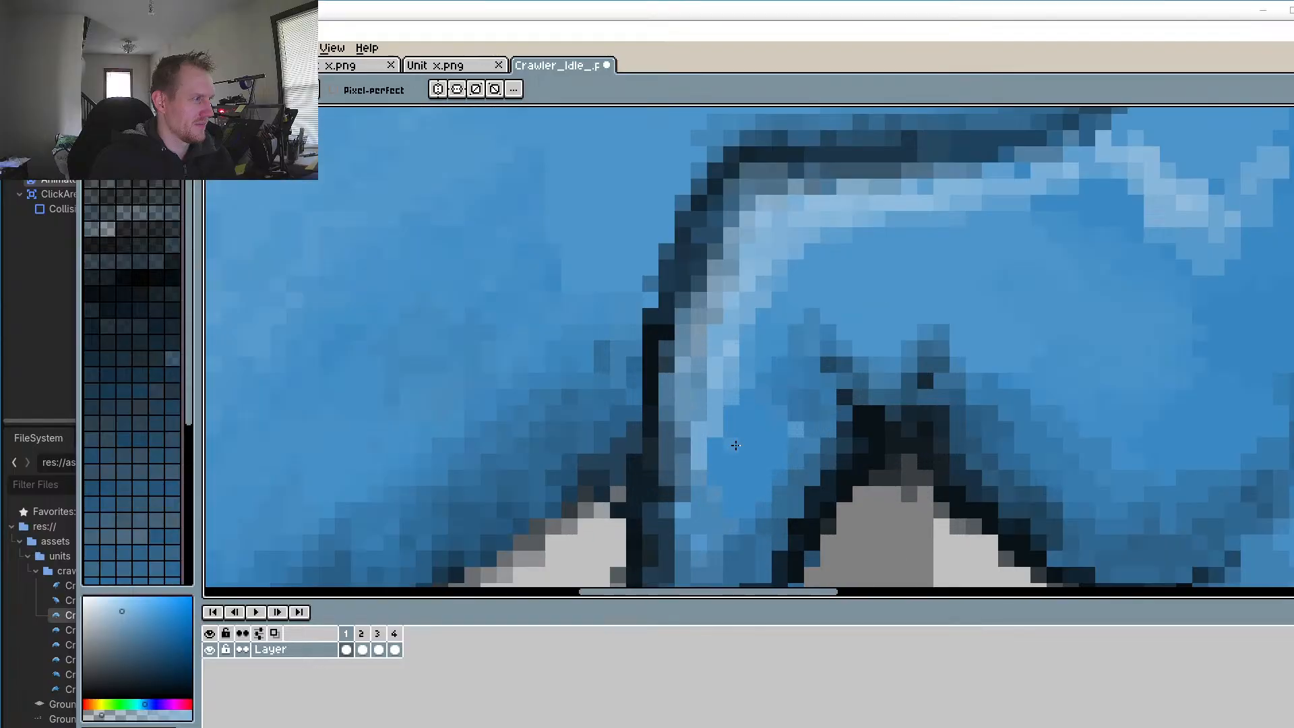
Step: Compare the small limb with its version in frame 2 and return to frame 1
{"action": "scroll", "coordinate": [837, 310], "scroll_direction": "down", "scroll_amount": 3}
{"action": "left_click", "coordinate": [360, 635]}
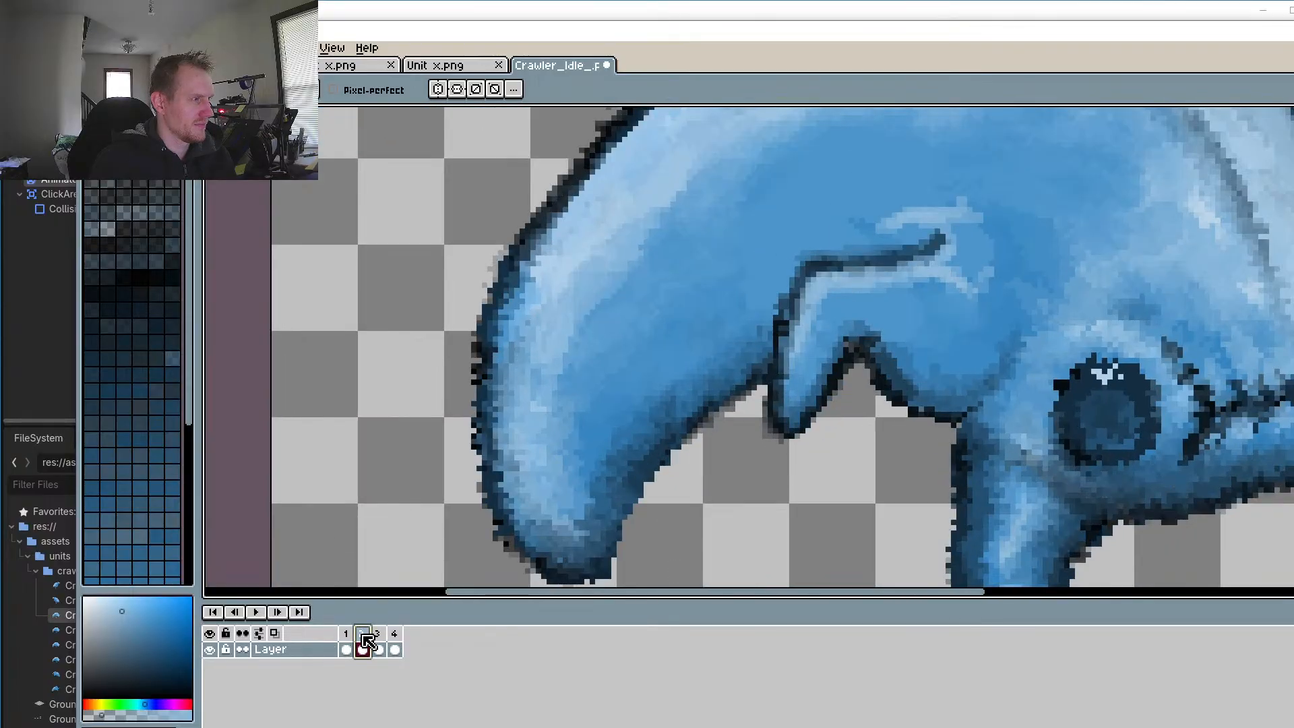
{"action": "left_click", "coordinate": [352, 637]}
{"action": "scroll", "coordinate": [775, 297], "scroll_direction": "up", "scroll_amount": 1}
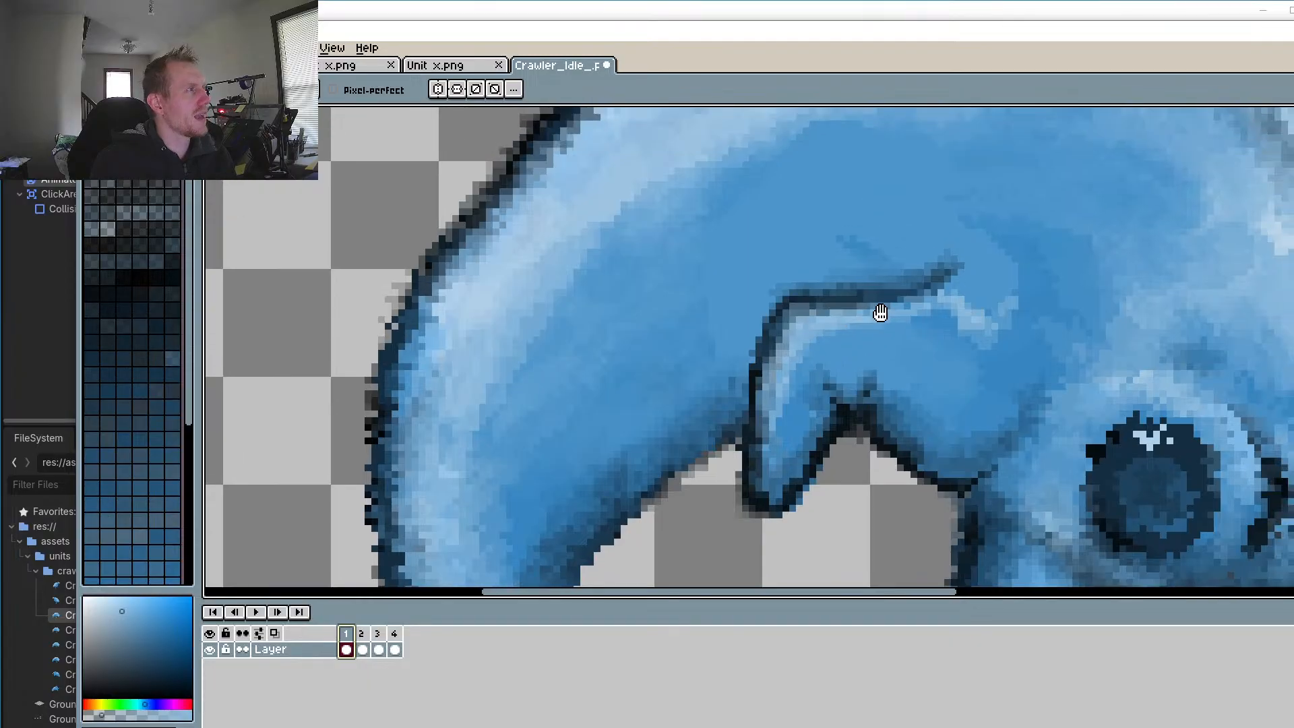
Step: Brush faint light blue highlights onto the small limb, just above the dark notch beside it
{"action": "scroll", "coordinate": [876, 312], "scroll_direction": "up", "scroll_amount": 3}
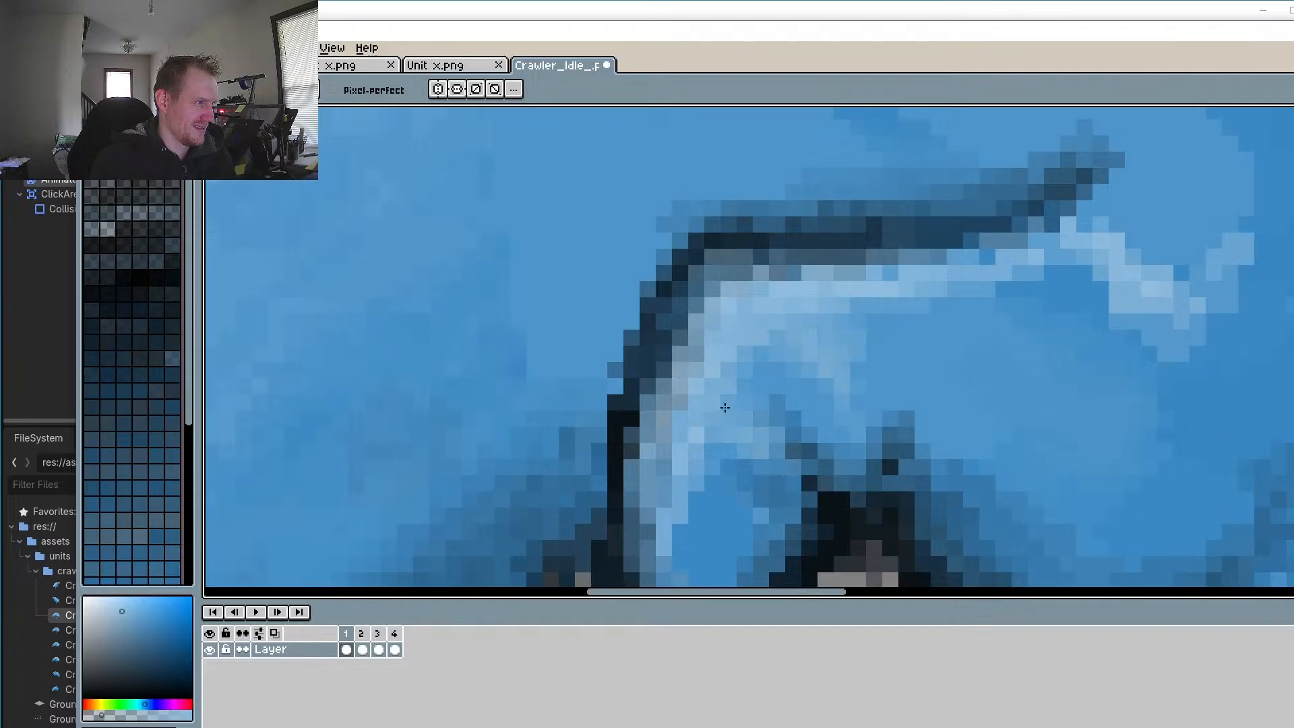
{"action": "scroll", "coordinate": [835, 529], "scroll_direction": "down", "scroll_amount": 3}
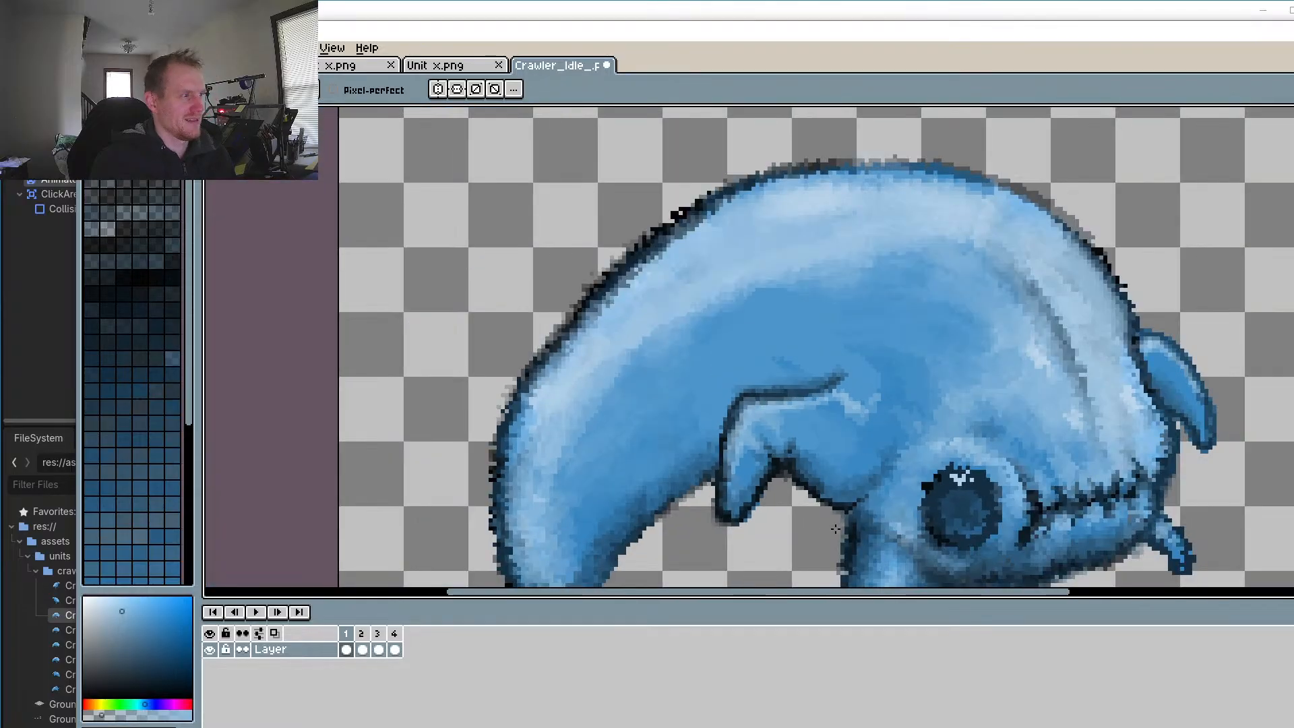
{"action": "left_click_drag", "start_coordinate": [782, 442], "coordinate": [804, 348]}
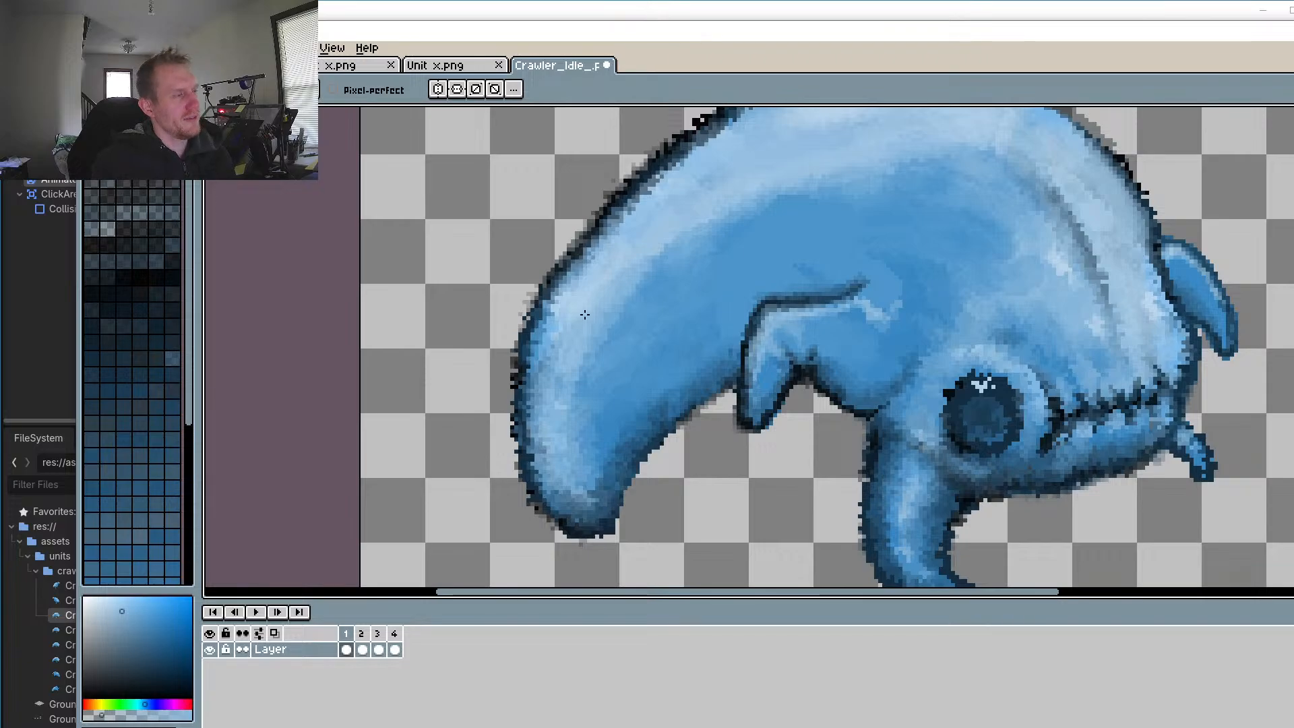
Step: Sample the mid blue of the creature's tail and blend it at low opacity into the highlight along the back
{"action": "key", "text": "i"}
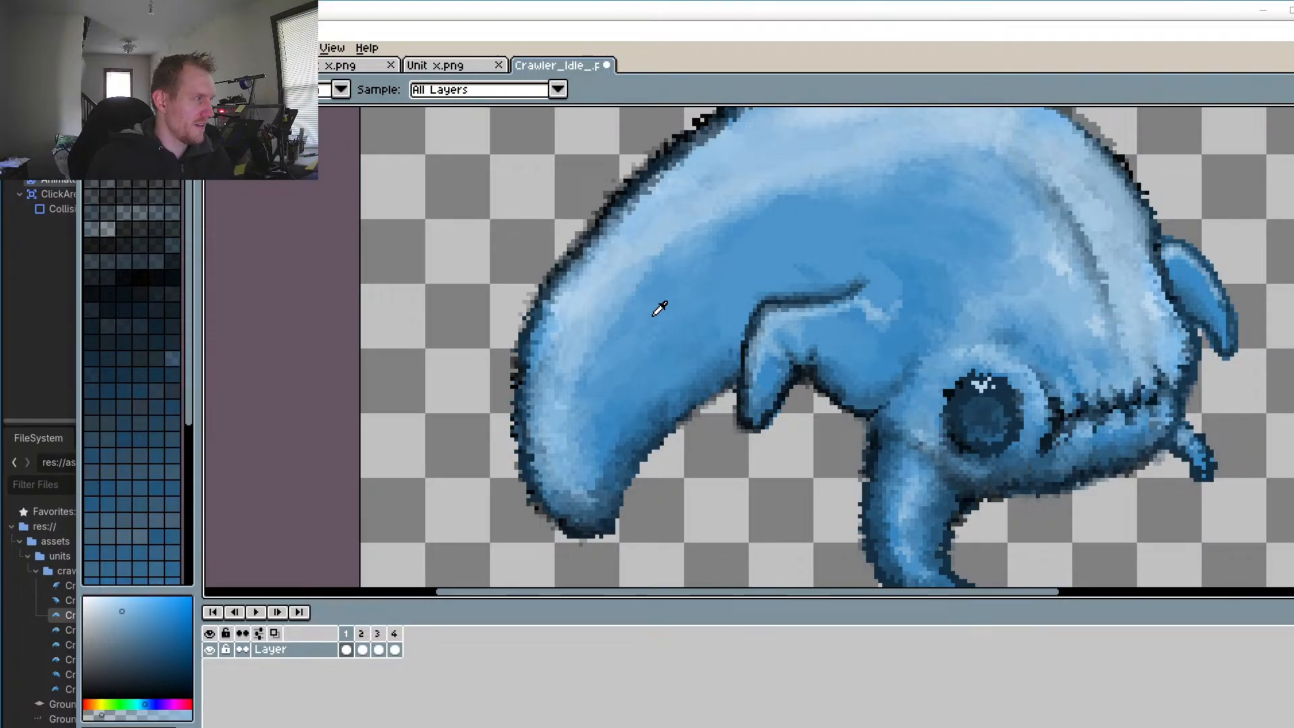
{"action": "left_click", "coordinate": [659, 305]}
{"action": "key", "text": "b"}
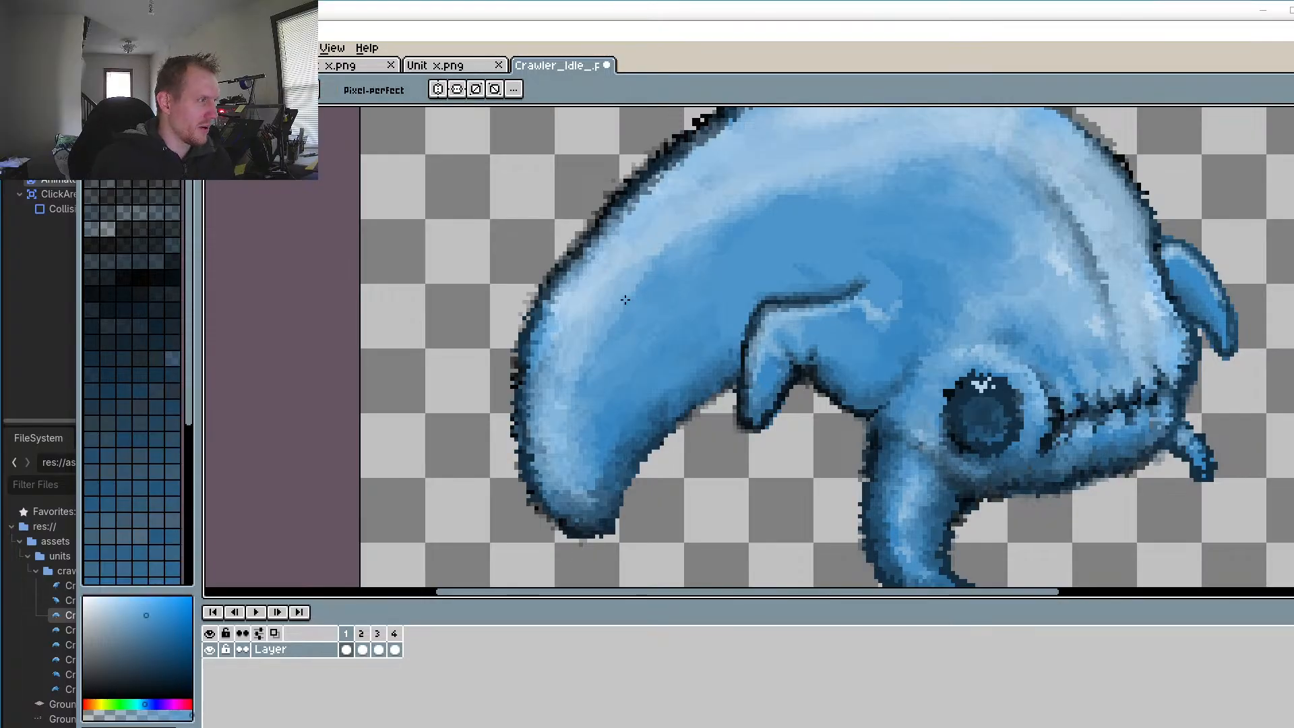
{"action": "scroll", "coordinate": [618, 333], "scroll_direction": "up", "scroll_amount": 2}
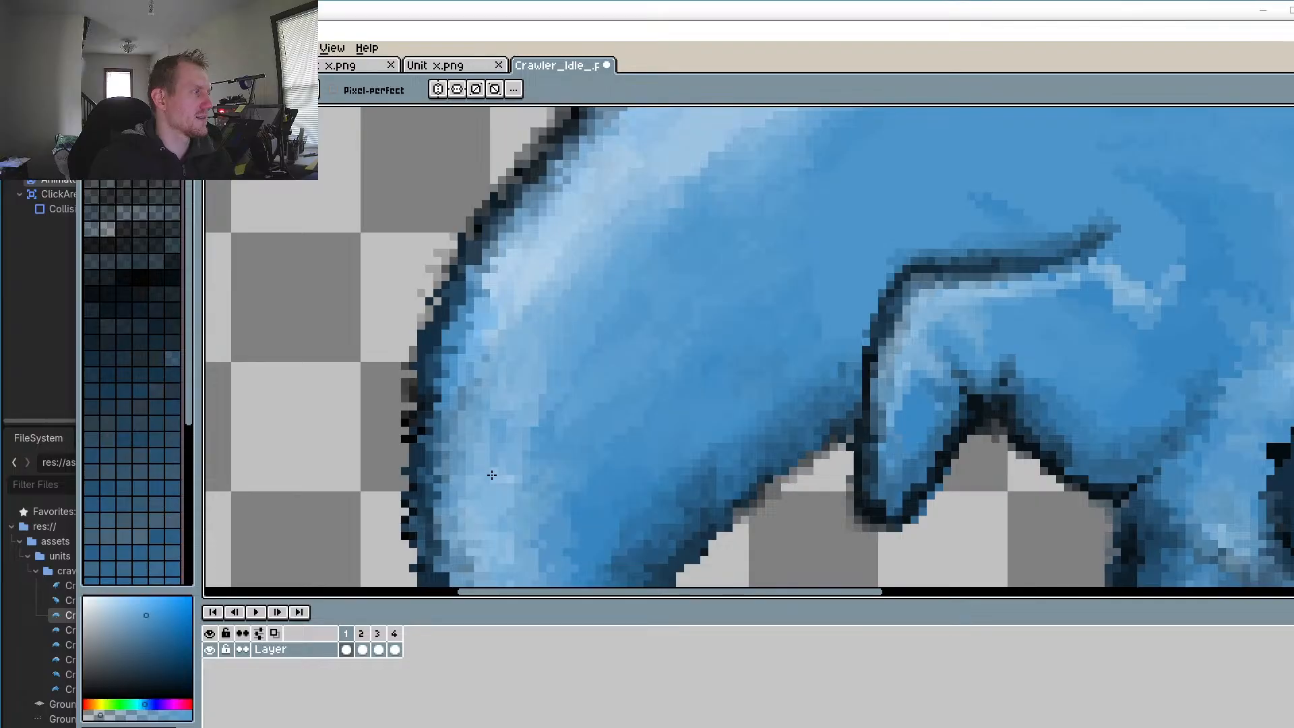
{"action": "left_click_drag", "start_coordinate": [692, 207], "coordinate": [599, 369]}
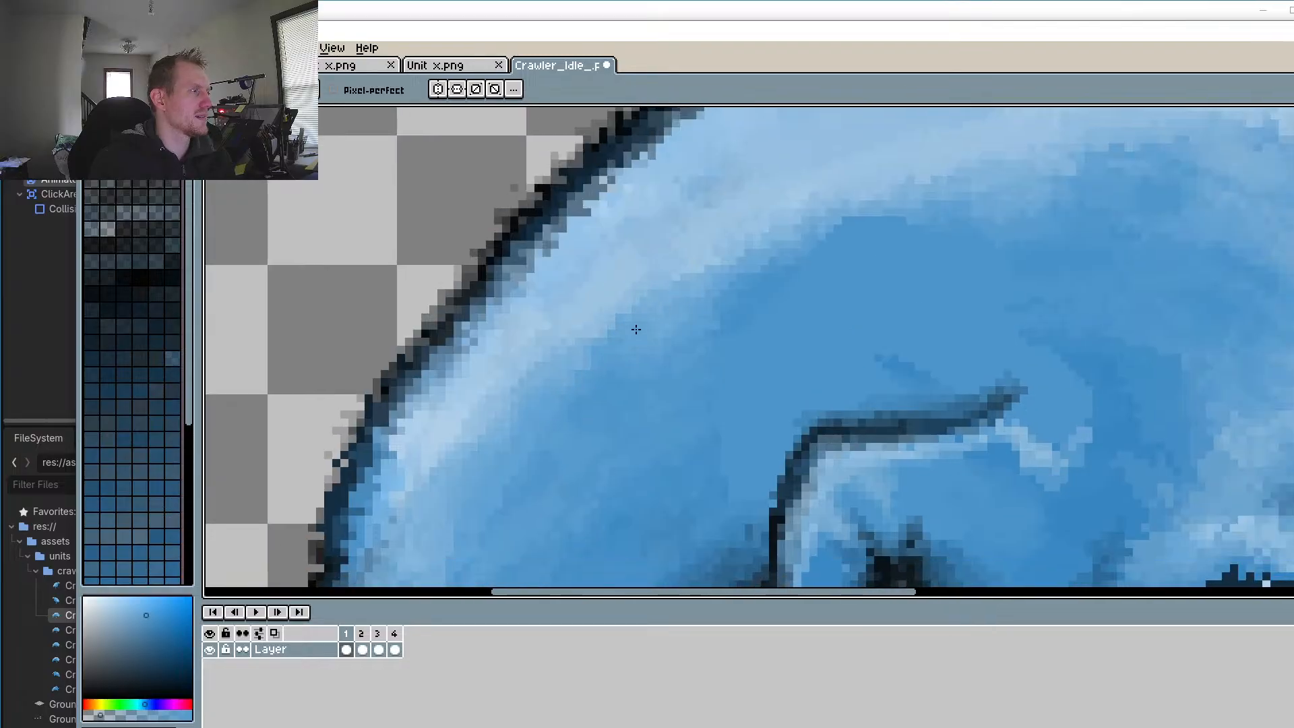
{"action": "scroll", "coordinate": [698, 326], "scroll_direction": "down", "scroll_amount": 2}
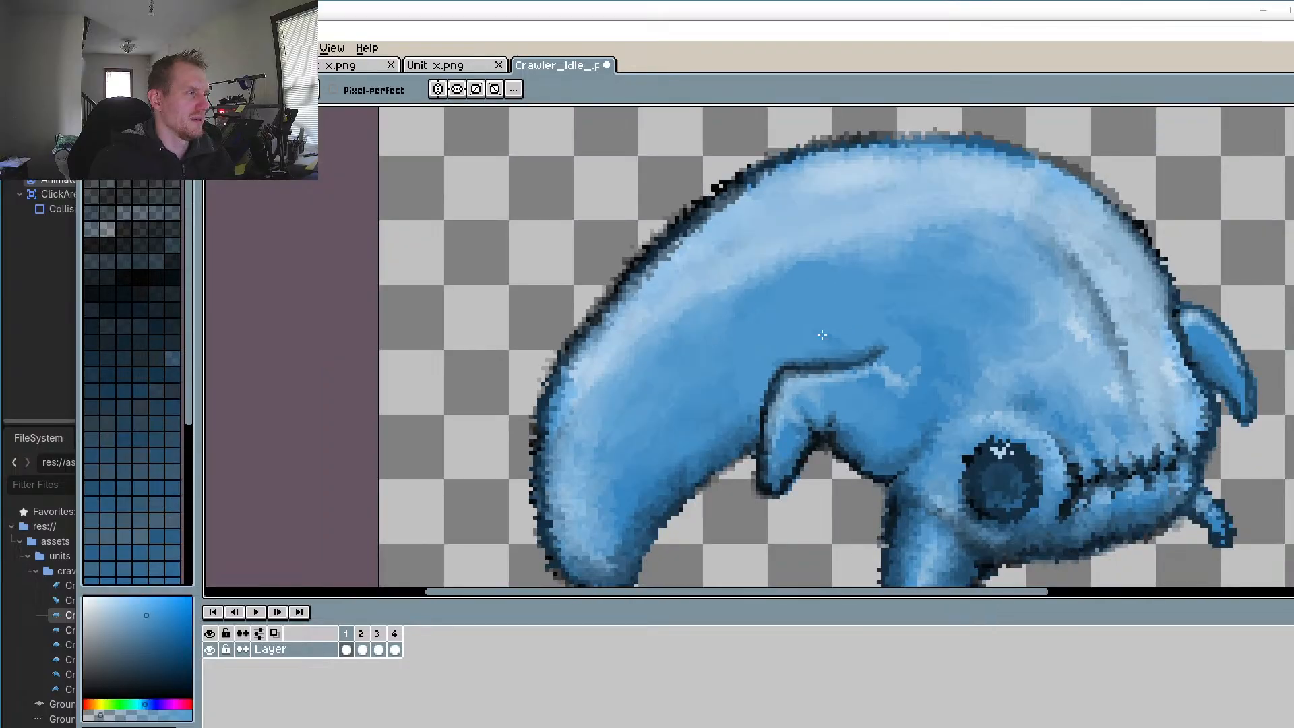
{"action": "scroll", "coordinate": [821, 335], "scroll_direction": "up", "scroll_amount": 3}
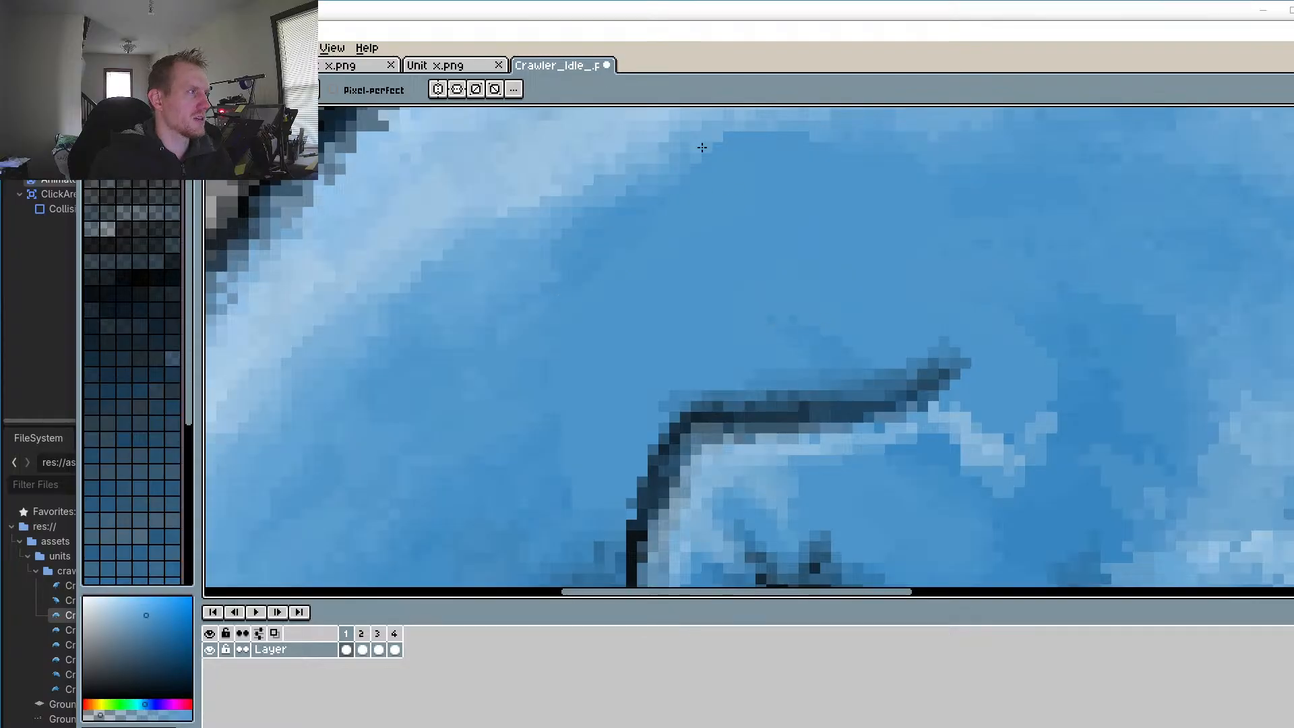
{"action": "scroll", "coordinate": [558, 332], "scroll_direction": "down", "scroll_amount": 1}
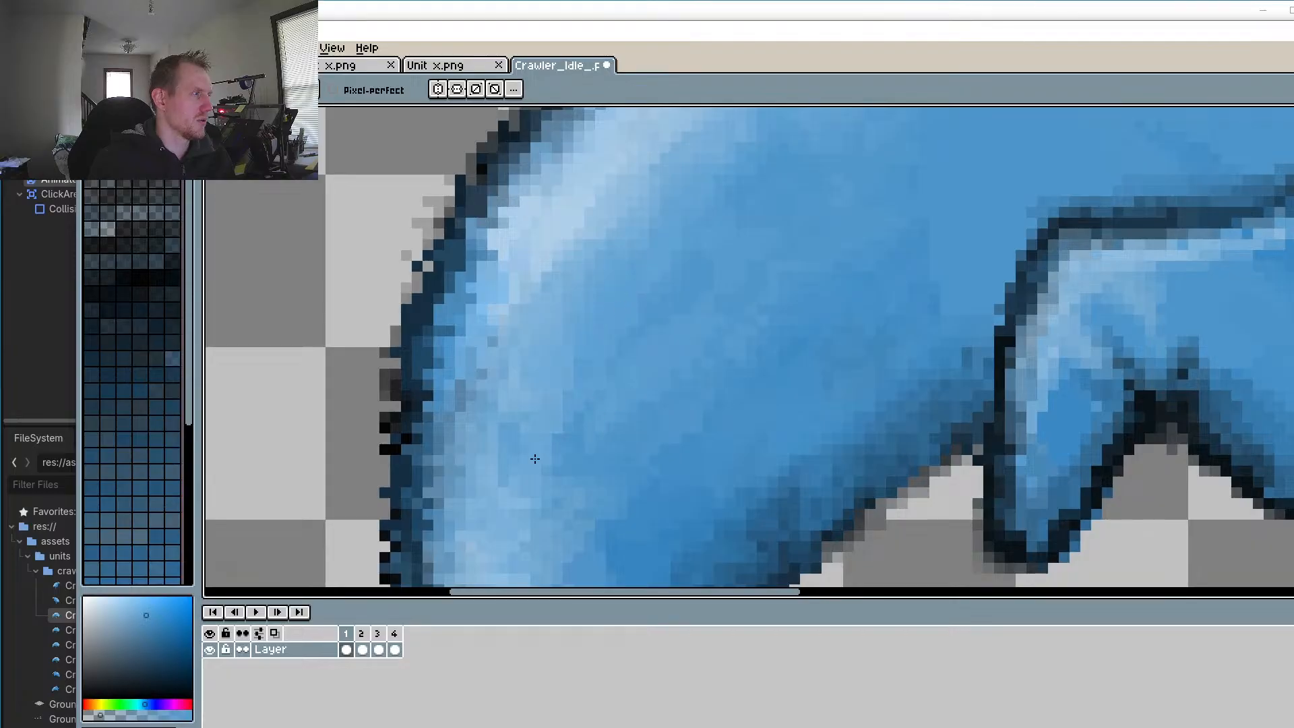
Step: Soften the inner edge of the highlight on the lower tail with translucent mid blue
{"action": "left_click_drag", "start_coordinate": [534, 459], "coordinate": [557, 253]}
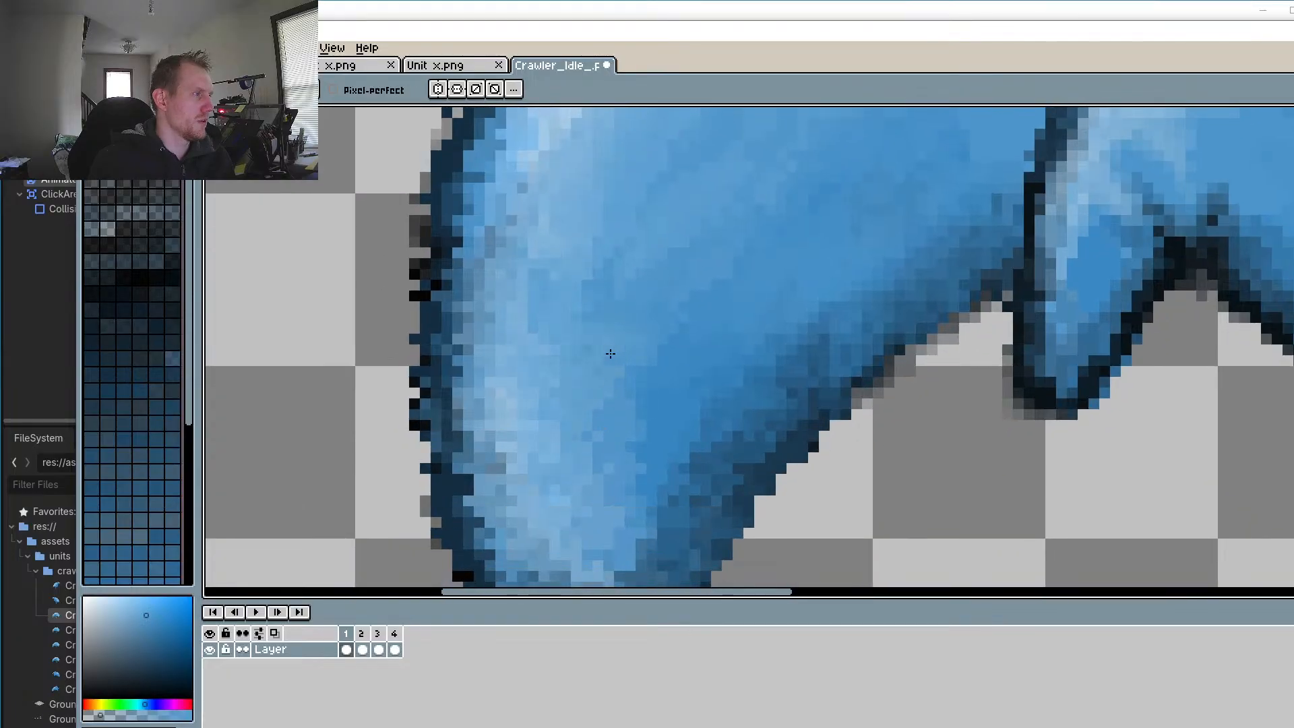
{"action": "left_click_drag", "start_coordinate": [640, 271], "coordinate": [600, 335]}
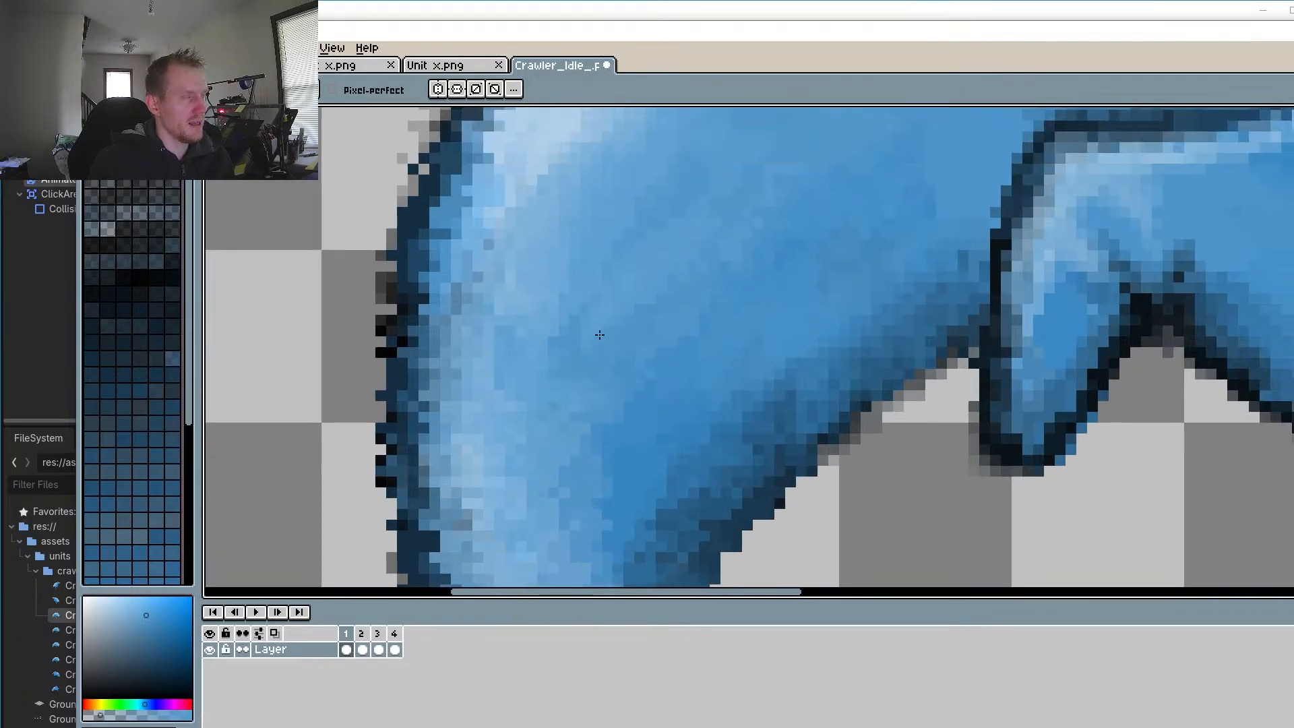
{"action": "scroll", "coordinate": [619, 301], "scroll_direction": "down", "scroll_amount": 2}
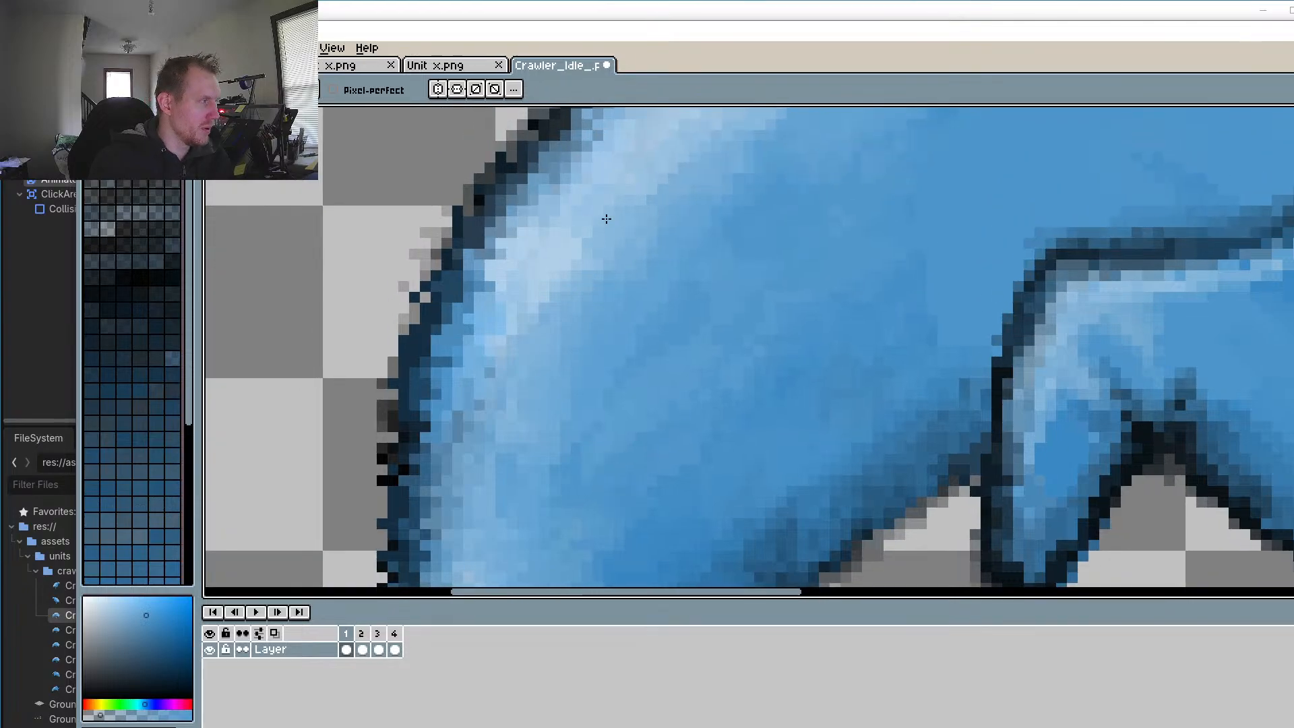
{"action": "left_click_drag", "start_coordinate": [667, 338], "coordinate": [699, 419]}
{"action": "scroll", "coordinate": [700, 419], "scroll_direction": "down", "scroll_amount": 3}
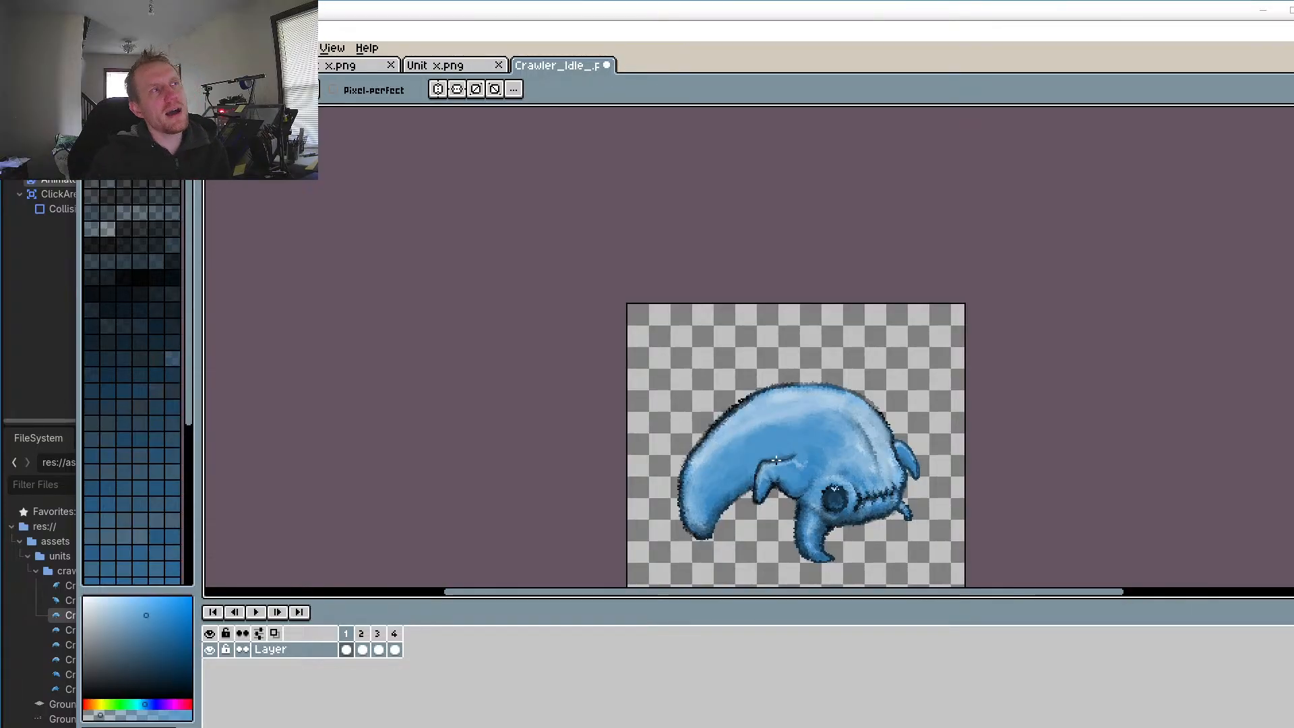
Step: Sample the black from the creature's outline on the upper back near the ear-like fin
{"action": "scroll", "coordinate": [805, 463], "scroll_direction": "up", "scroll_amount": 5}
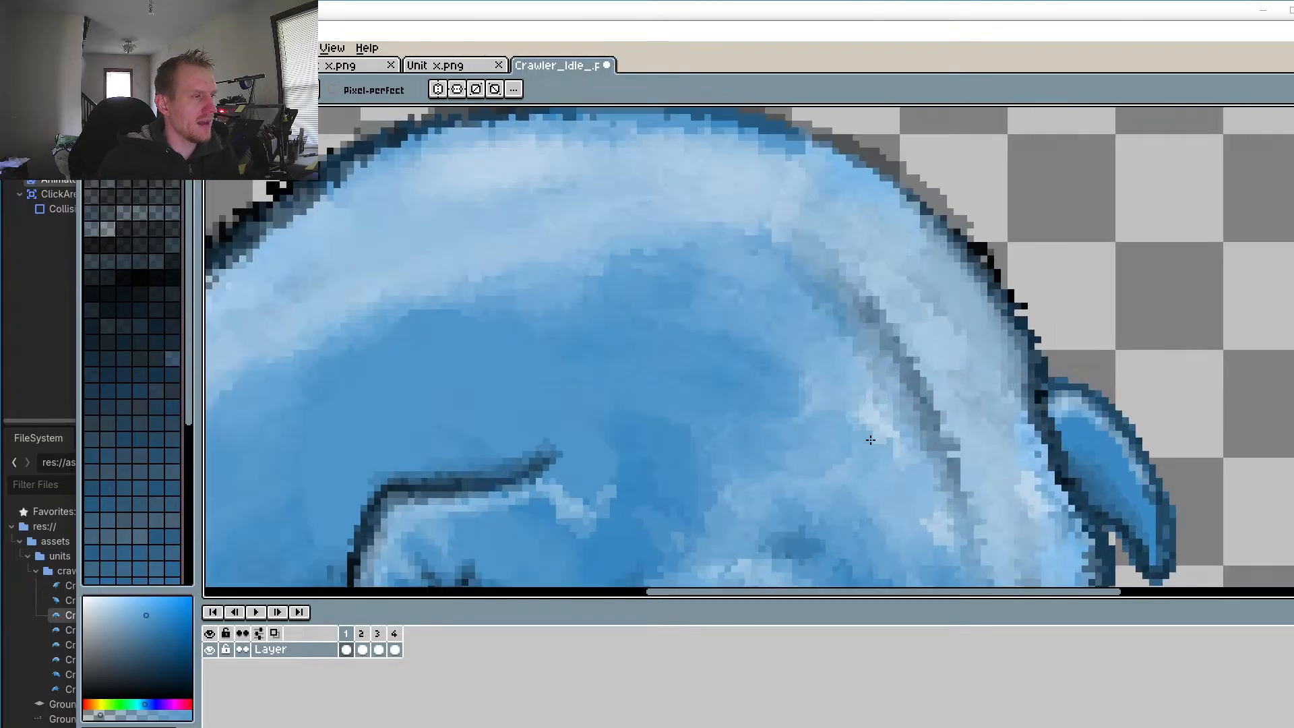
{"action": "scroll", "coordinate": [818, 432], "scroll_direction": "right", "scroll_amount": 3}
{"action": "scroll", "coordinate": [819, 432], "scroll_direction": "up", "scroll_amount": 2}
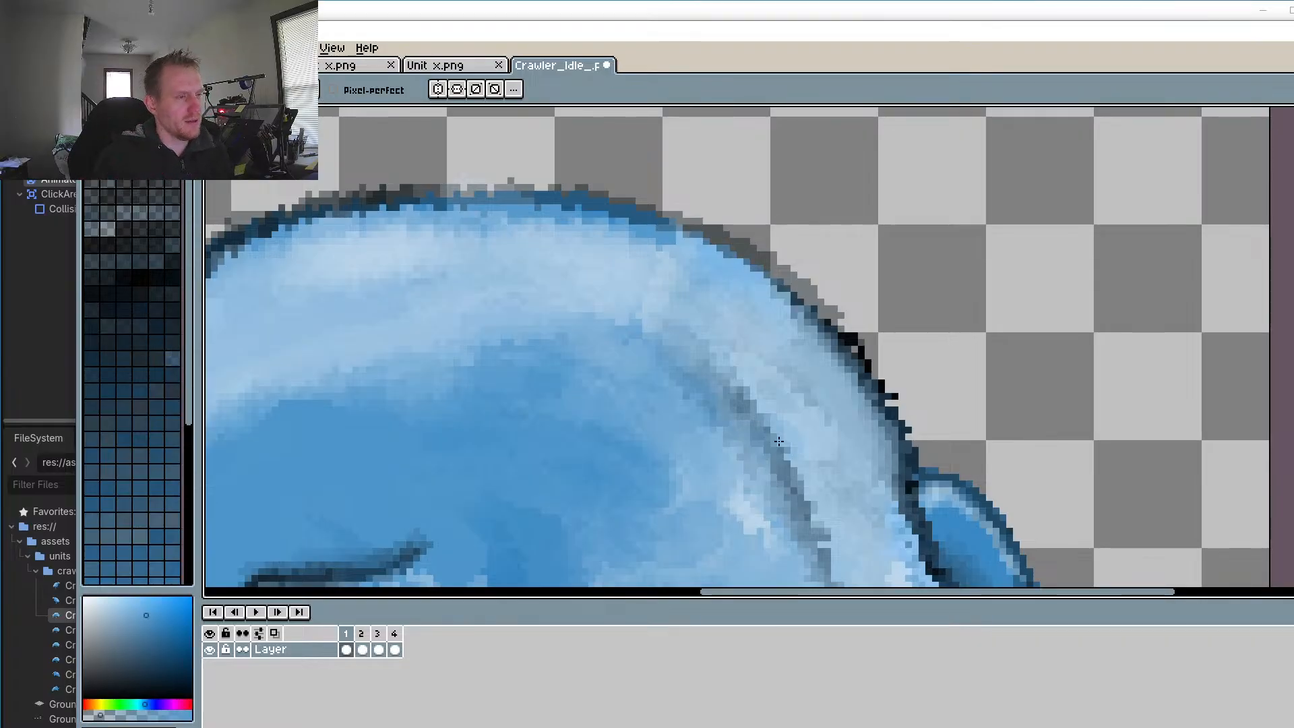
{"action": "scroll", "coordinate": [933, 404], "scroll_direction": "up", "scroll_amount": 2}
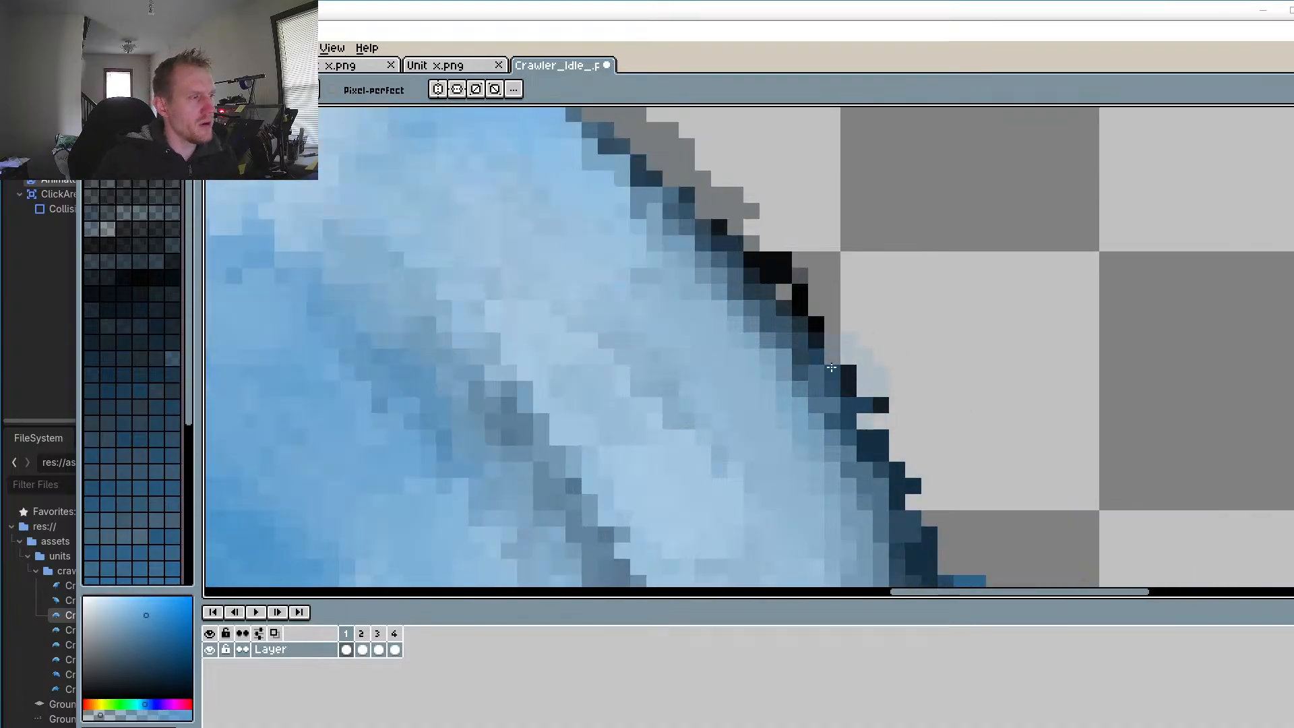
{"action": "left_click", "coordinate": [785, 266], "text": "alt"}
{"action": "key", "text": "plus"}
{"action": "key", "text": "plus"}
{"action": "key", "text": "plus"}
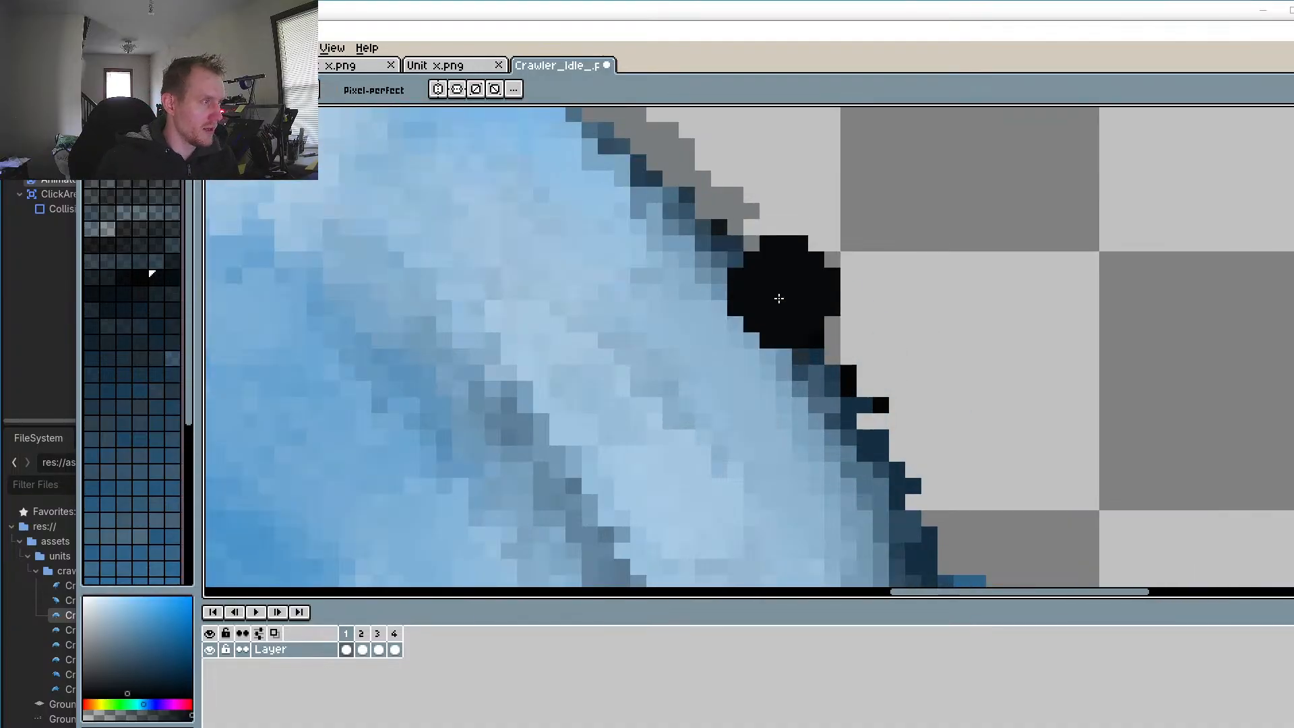
{"action": "key", "text": "ctrl+z"}
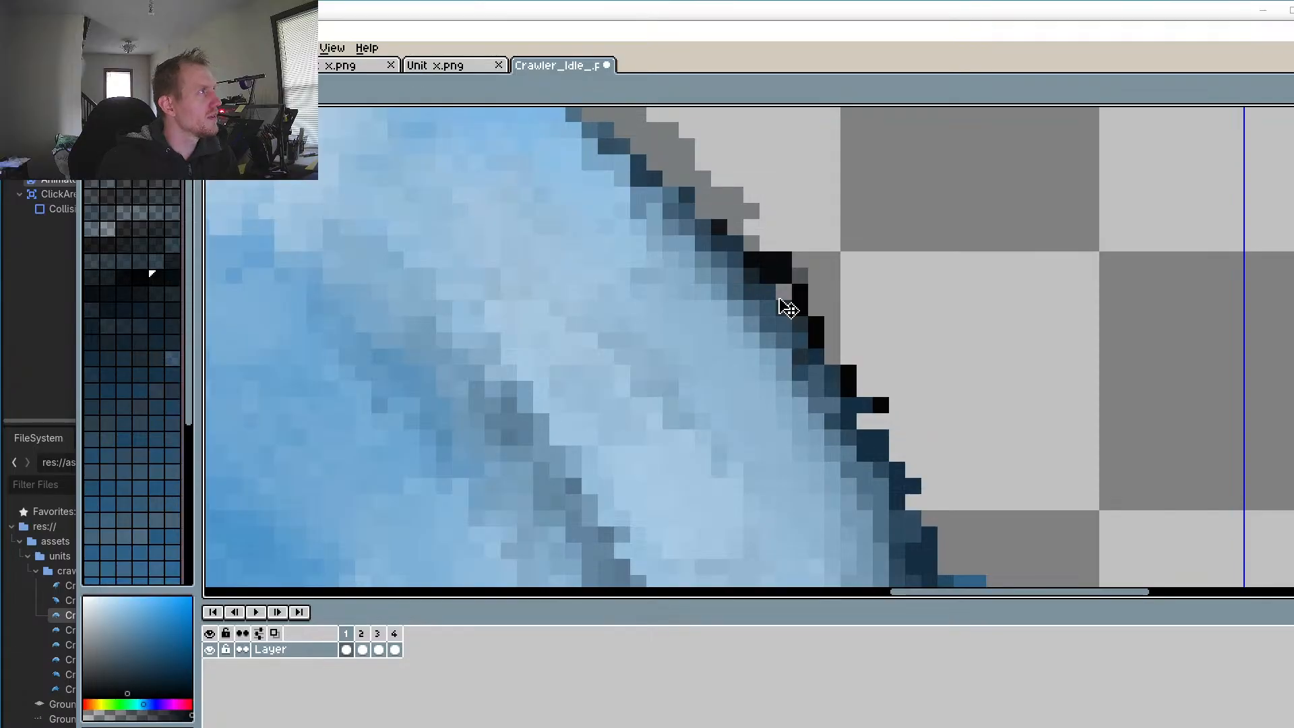
Step: Reduce the pencil to a single pixel and fill the gaps in the outline above the fin with black
{"action": "key", "text": "b"}
{"action": "key", "text": "minus"}
{"action": "key", "text": "minus"}
{"action": "key", "text": "minus"}
{"action": "key", "text": "minus"}
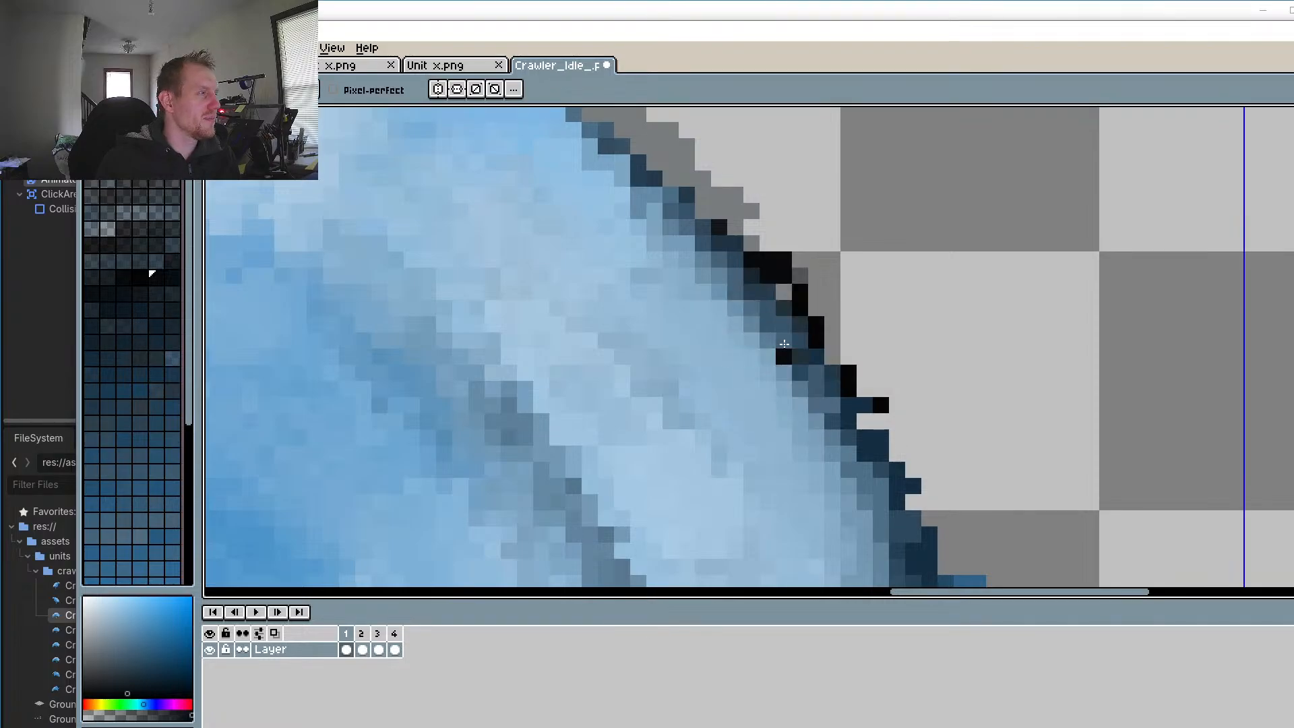
{"action": "left_click", "coordinate": [782, 292]}
{"action": "left_click", "coordinate": [834, 357]}
{"action": "left_click", "coordinate": [866, 421]}
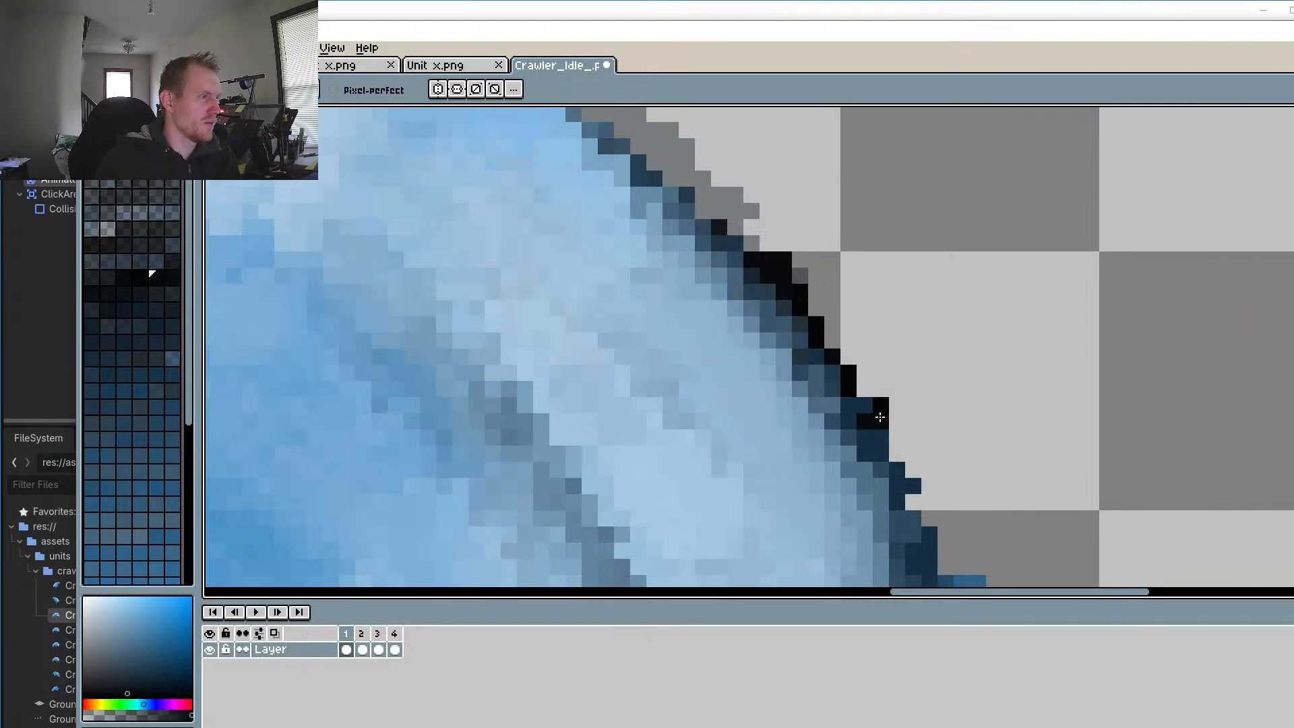
{"action": "left_click", "coordinate": [913, 502]}
Step: Sample the transparent background and erase the stray black pixel sticking out of the outline above the fin
{"action": "key", "text": "i"}
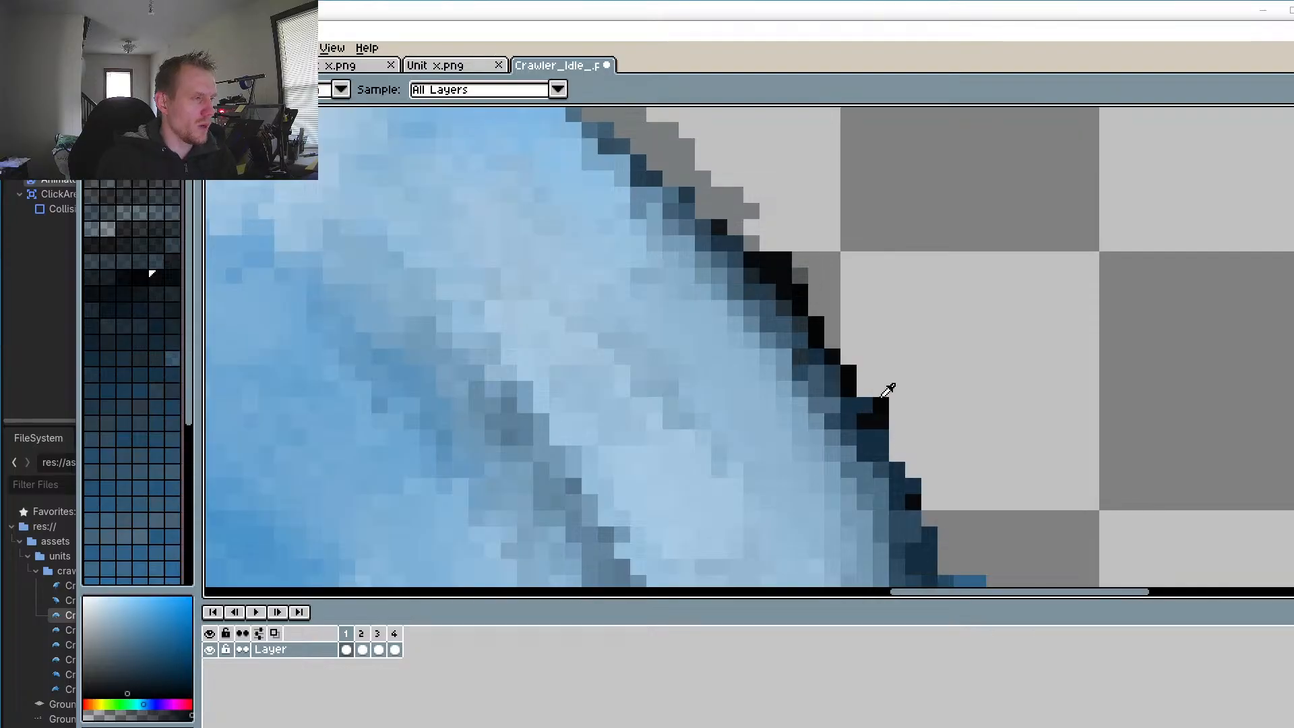
{"action": "left_click", "coordinate": [882, 397]}
{"action": "key", "text": "b"}
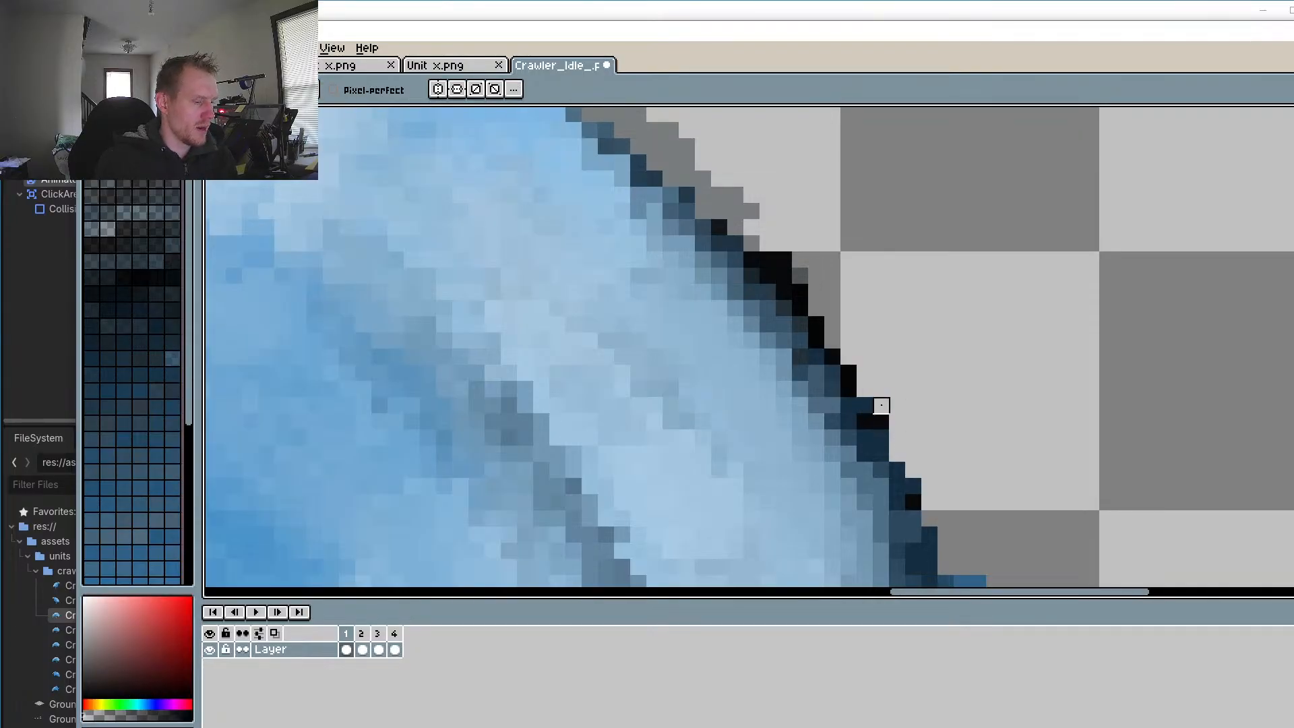
Step: Sample the outline's black again and add single pixels to continue the dark edge up along the back
{"action": "key", "text": "i"}
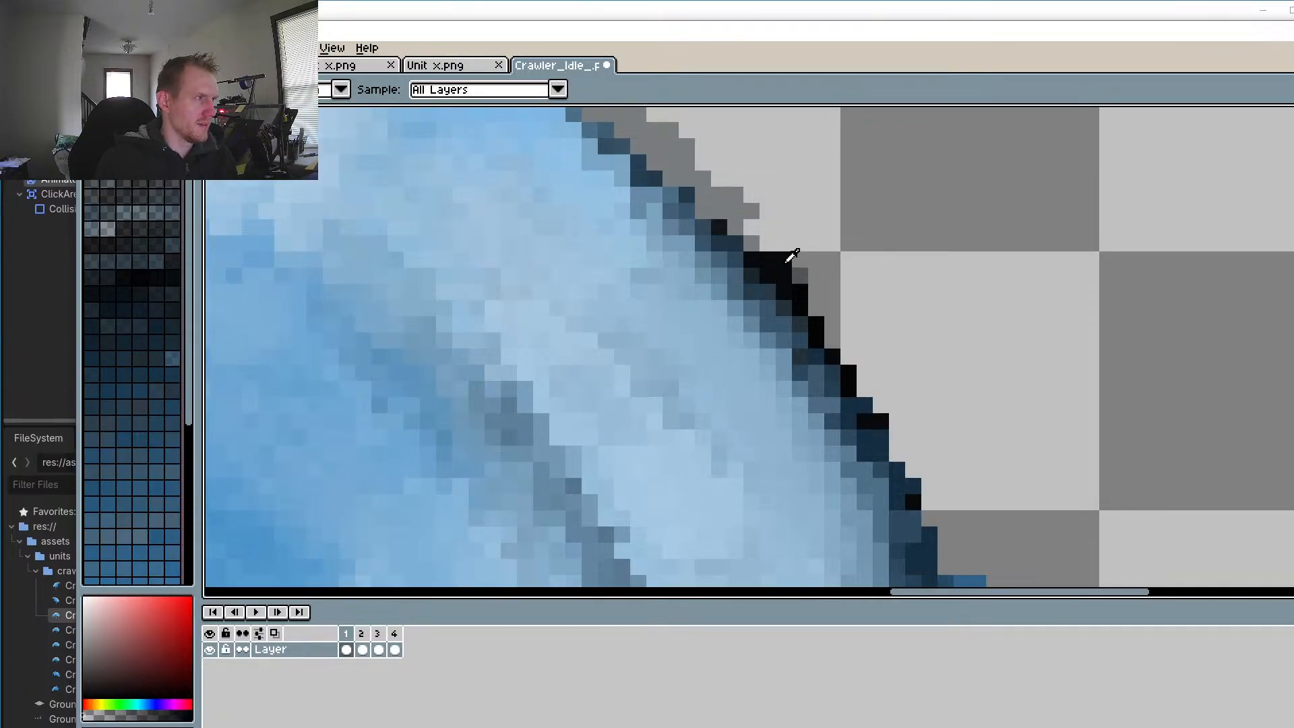
{"action": "left_click", "coordinate": [792, 256]}
{"action": "key", "text": "b"}
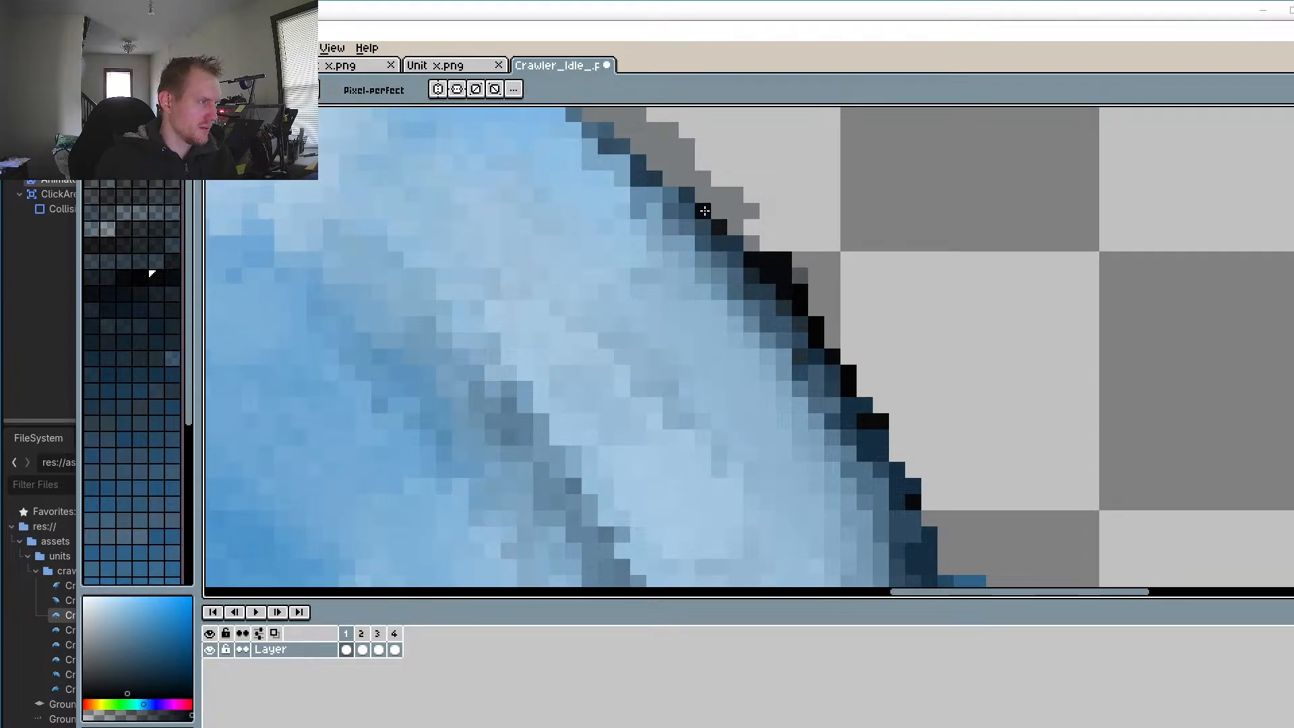
{"action": "left_click", "coordinate": [704, 210]}
{"action": "left_click", "coordinate": [671, 179]}
{"action": "left_click_drag", "start_coordinate": [564, 162], "coordinate": [613, 273]}
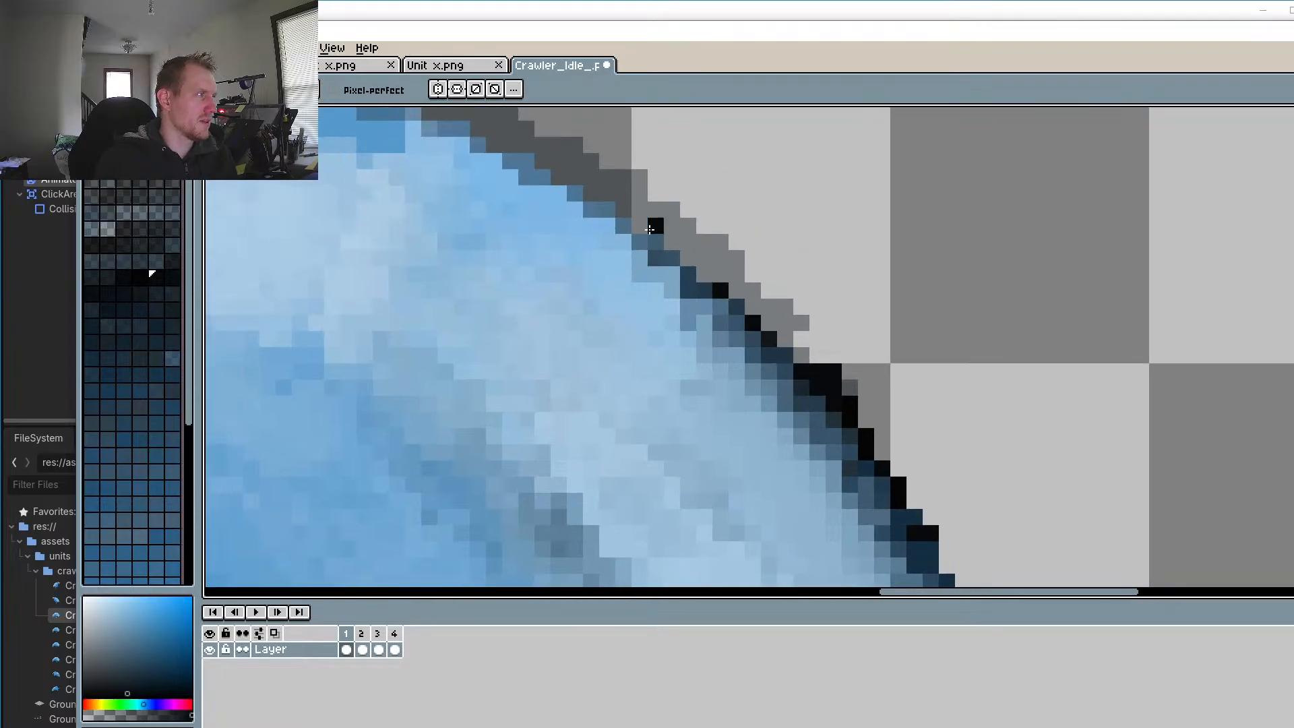
{"action": "left_click", "coordinate": [639, 225]}
{"action": "scroll", "coordinate": [829, 352], "scroll_direction": "down", "scroll_amount": 5}
{"action": "scroll", "coordinate": [812, 347], "scroll_direction": "up", "scroll_amount": 5}
Step: Sample the transparent background and erase the protruding grey fringe pixels along the outside of the upper back outline
{"action": "key", "text": "i"}
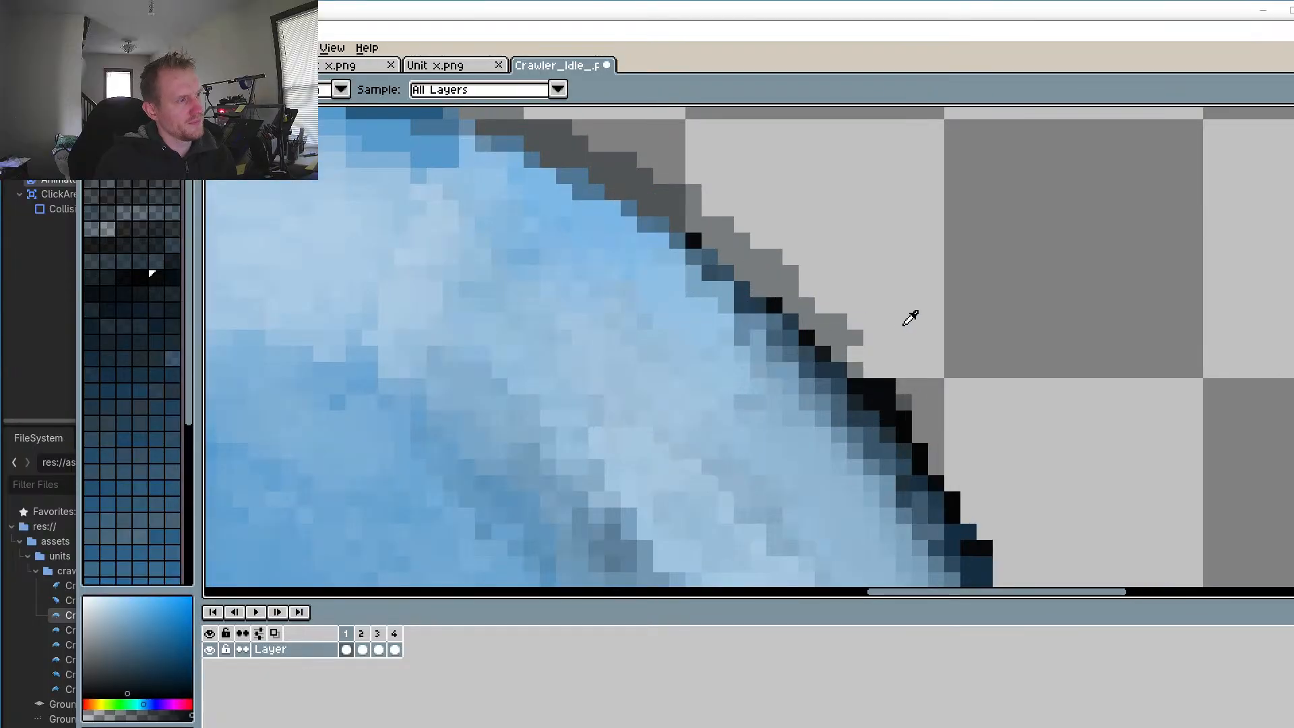
{"action": "left_click", "coordinate": [871, 329]}
{"action": "key", "text": "b"}
{"action": "left_click", "coordinate": [855, 338]}
{"action": "left_click", "coordinate": [839, 322]}
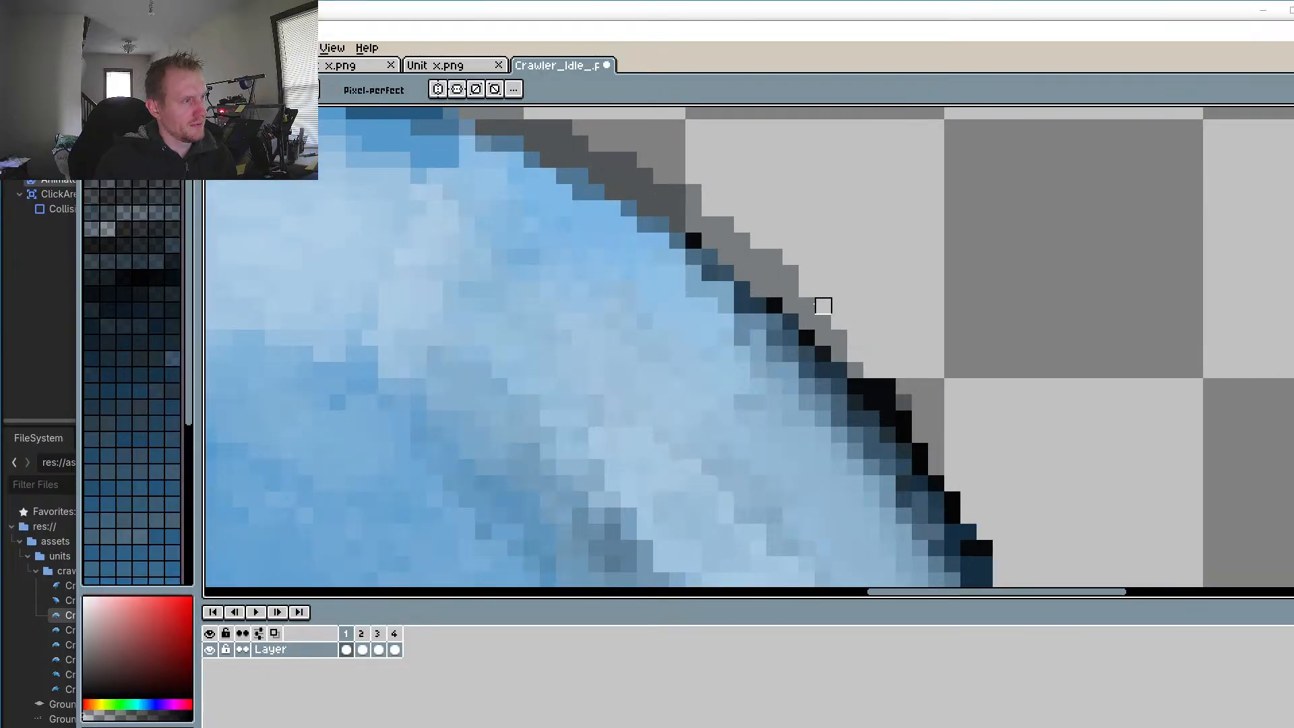
{"action": "left_click", "coordinate": [790, 273]}
{"action": "left_click", "coordinate": [775, 257]}
{"action": "left_click", "coordinate": [725, 225]}
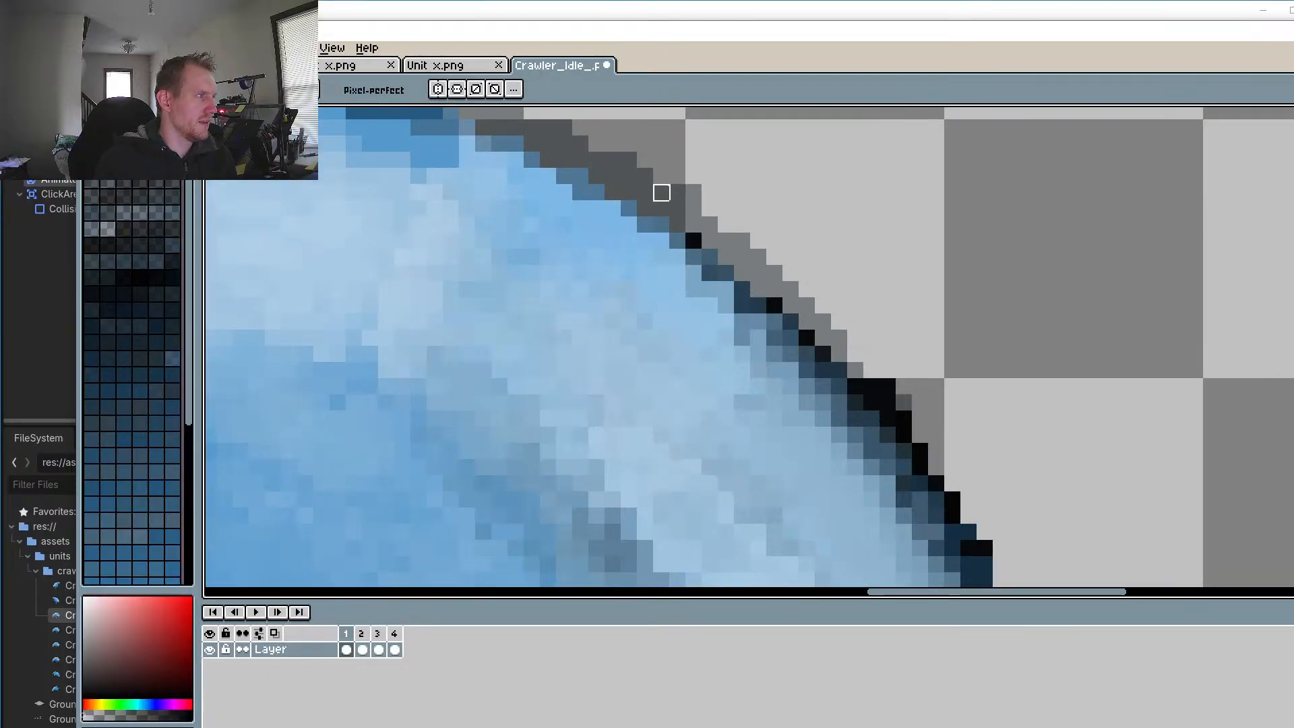
{"action": "left_click", "coordinate": [693, 192]}
{"action": "left_click", "coordinate": [694, 208]}
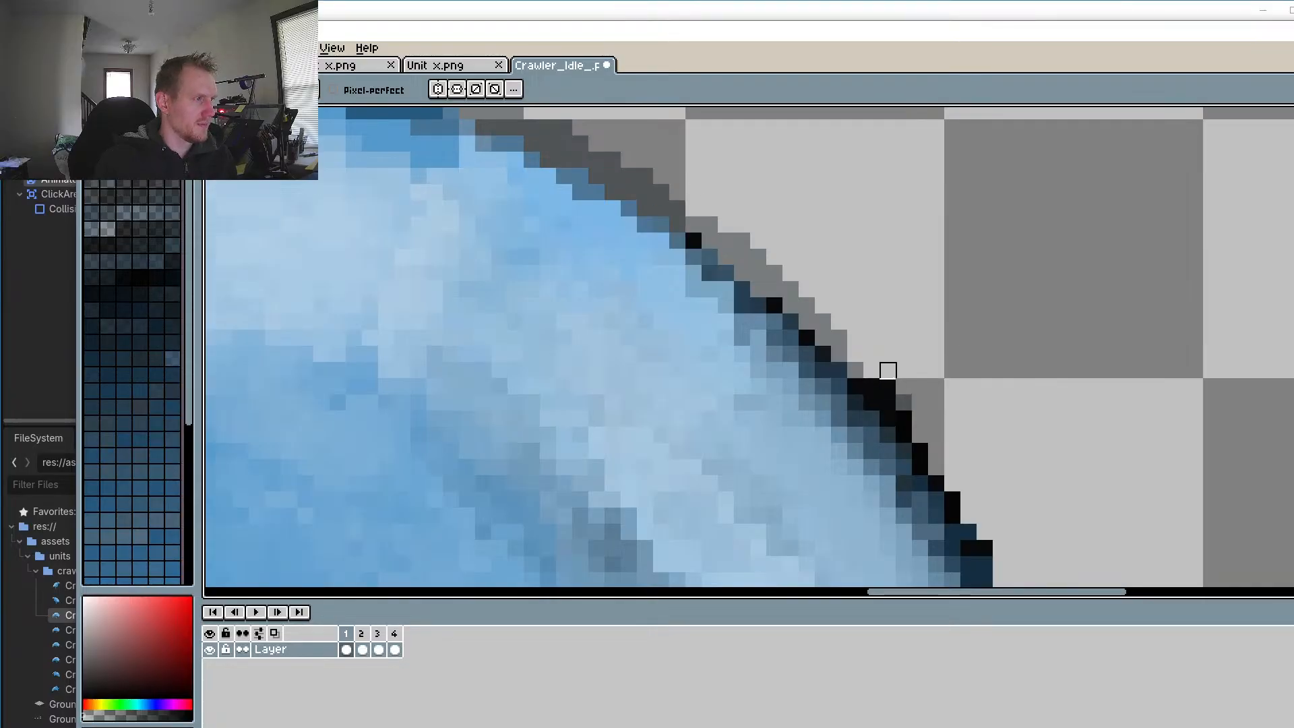
{"action": "scroll", "coordinate": [896, 388], "scroll_direction": "down", "scroll_amount": 5}
{"action": "left_click_drag", "start_coordinate": [664, 511], "coordinate": [823, 366]}
{"action": "scroll", "coordinate": [525, 370], "scroll_direction": "up", "scroll_amount": 2}
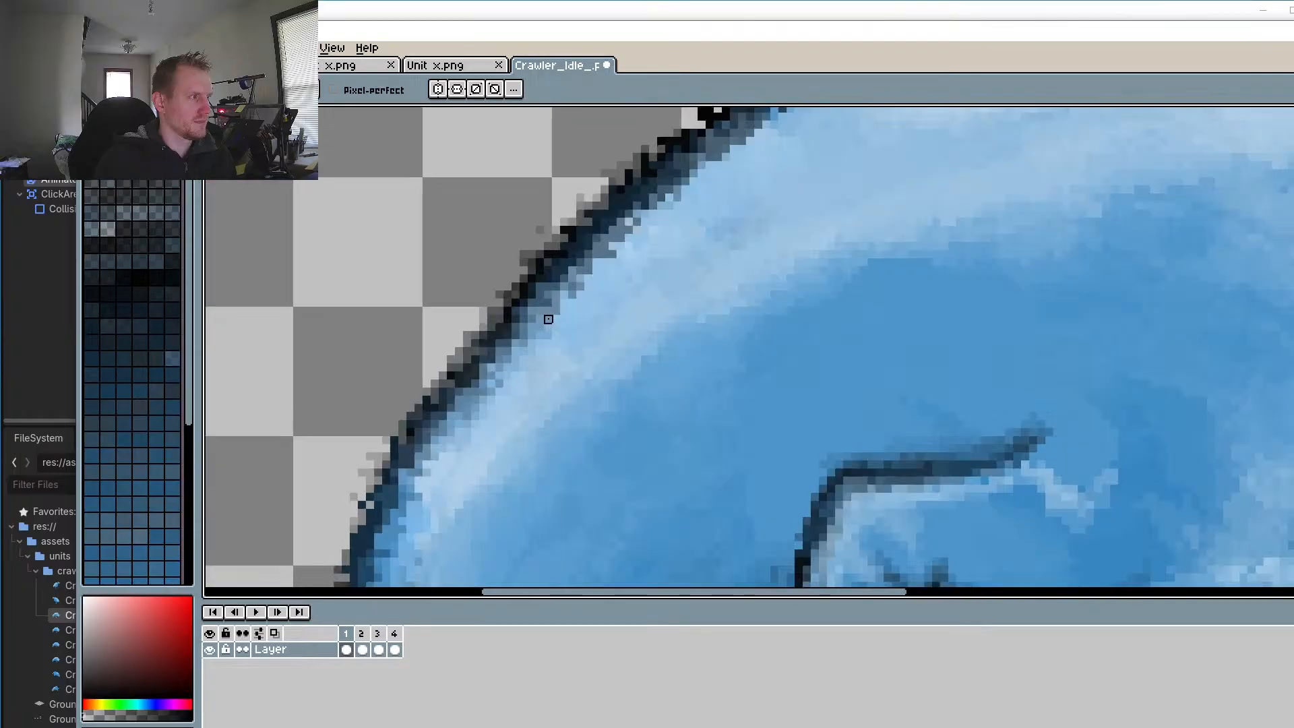
Step: Sample the near-black of the outline where the leg meets the jaw and add a single dark pixel along the lower jaw
{"action": "scroll", "coordinate": [570, 333], "scroll_direction": "up", "scroll_amount": 2}
{"action": "left_click_drag", "start_coordinate": [570, 333], "coordinate": [724, 502]}
{"action": "scroll", "coordinate": [812, 394], "scroll_direction": "down", "scroll_amount": 5}
{"action": "left_click_drag", "start_coordinate": [917, 336], "coordinate": [611, 243]}
{"action": "left_click_drag", "start_coordinate": [817, 419], "coordinate": [775, 274]}
{"action": "scroll", "coordinate": [851, 456], "scroll_direction": "up", "scroll_amount": 2}
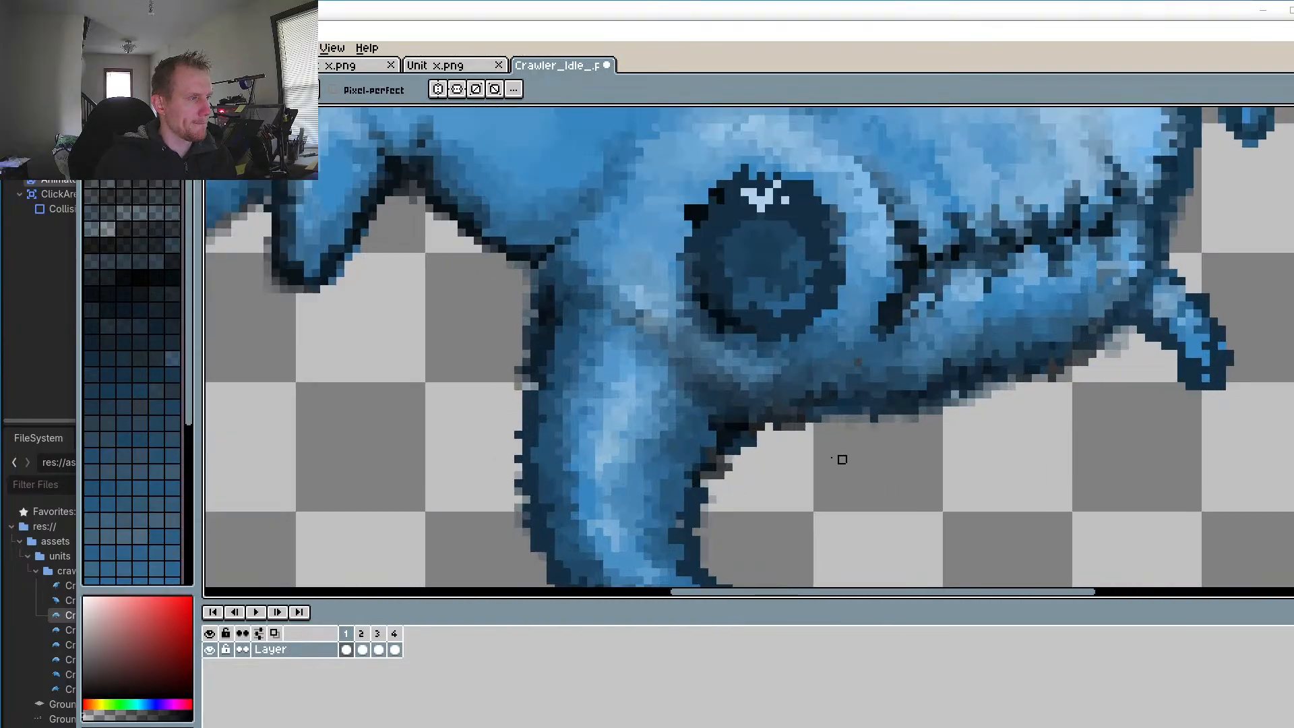
{"action": "scroll", "coordinate": [722, 401], "scroll_direction": "up", "scroll_amount": 4}
{"action": "key", "text": "o"}
{"action": "left_click", "coordinate": [707, 356]}
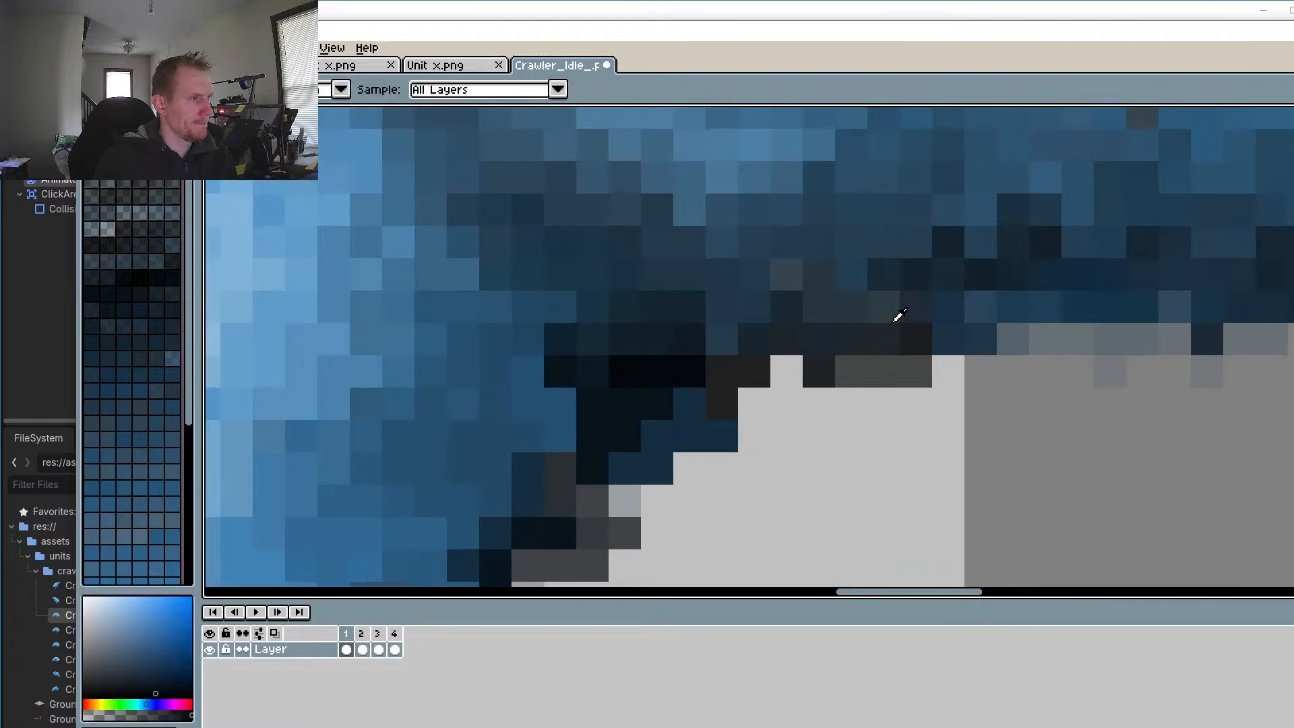
{"action": "key", "text": "b"}
{"action": "scroll", "coordinate": [1010, 304], "scroll_direction": "down", "scroll_amount": 3}
{"action": "scroll", "coordinate": [1078, 279], "scroll_direction": "up", "scroll_amount": 3}
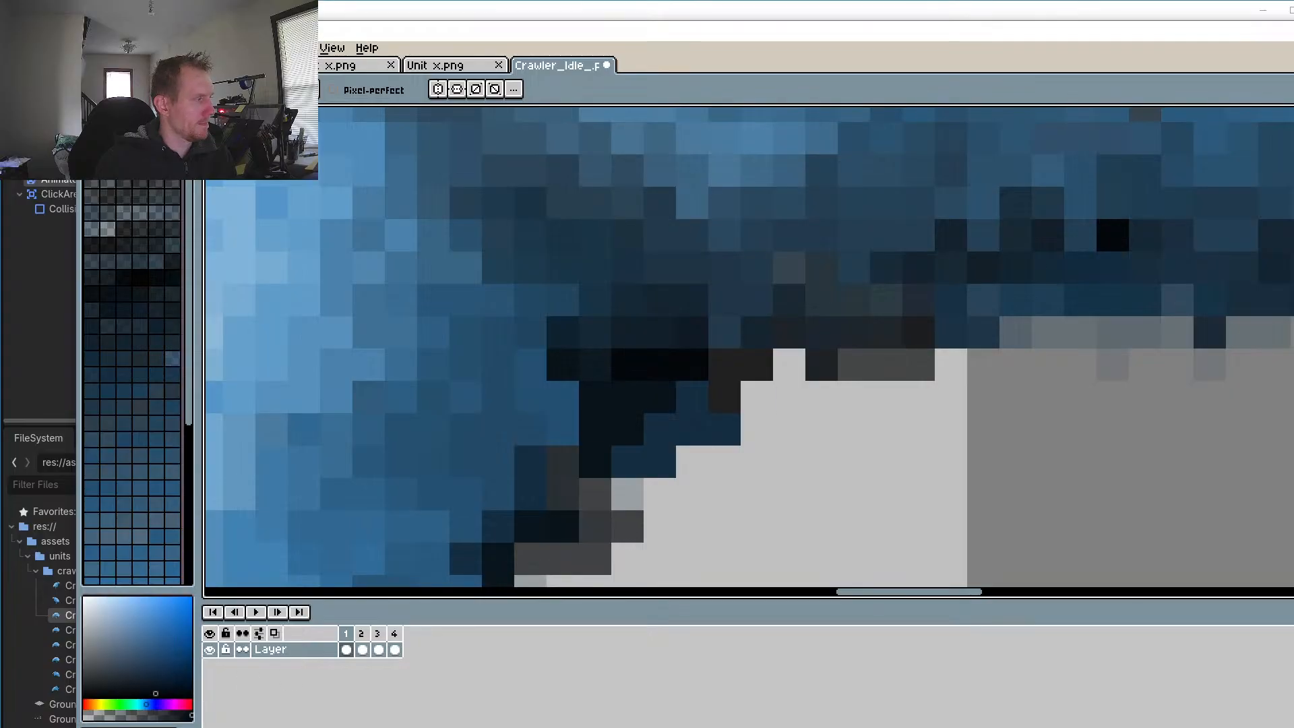
Step: Lower the sampled near-black's opacity and darken the underside of the jaw with translucent strokes towards the leg
{"action": "left_click", "coordinate": [119, 714]}
{"action": "left_click", "coordinate": [1136, 206]}
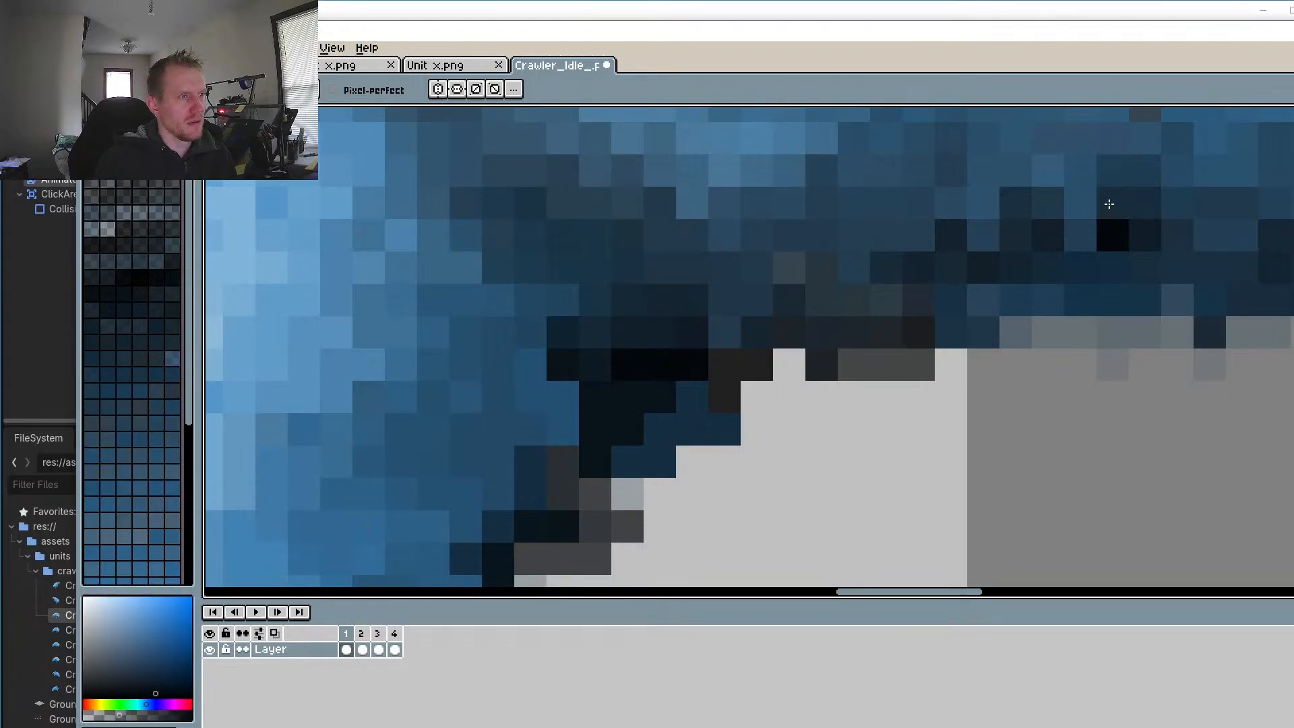
{"action": "mouse_move", "coordinate": [1071, 265]}
{"action": "left_mouse_down"}
{"action": "mouse_move", "coordinate": [984, 323]}
{"action": "mouse_move", "coordinate": [958, 327]}
{"action": "left_mouse_up"}
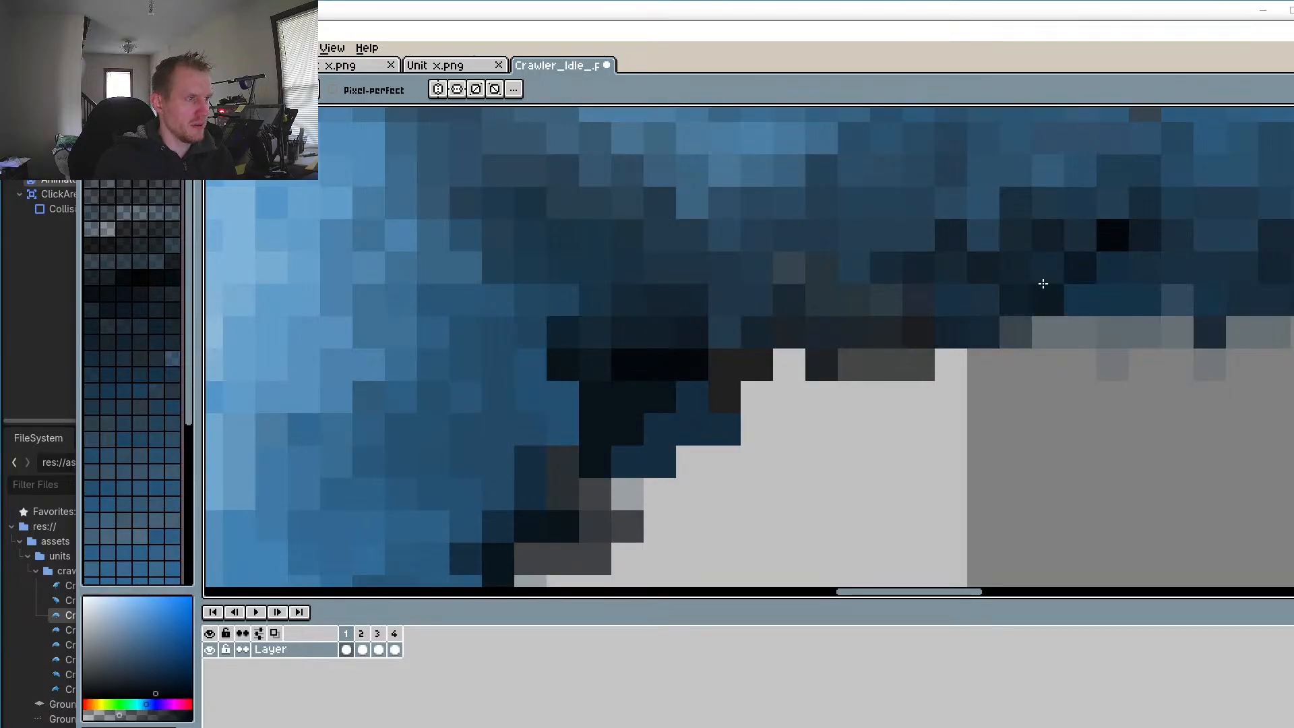
{"action": "left_click_drag", "start_coordinate": [1042, 283], "coordinate": [730, 315]}
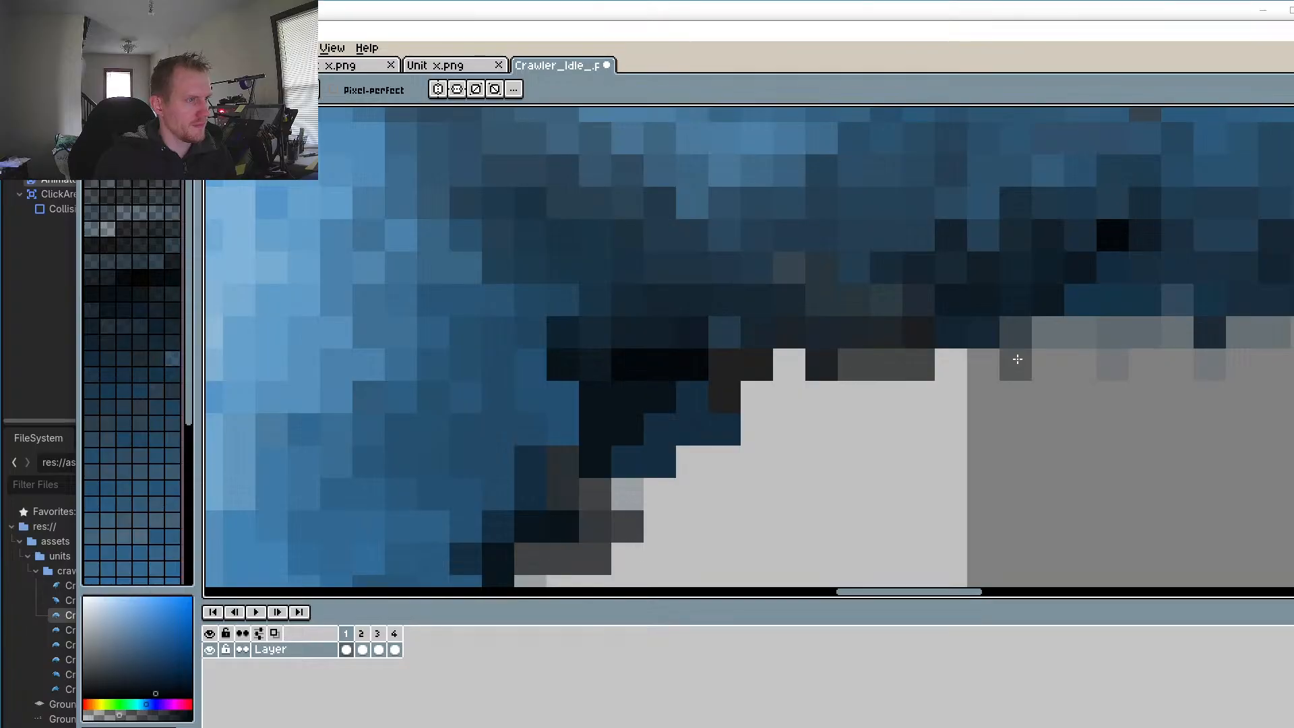
{"action": "left_click_drag", "start_coordinate": [1016, 359], "coordinate": [632, 380]}
{"action": "left_click", "coordinate": [788, 269]}
{"action": "left_click", "coordinate": [773, 286]}
{"action": "left_click", "coordinate": [855, 286]}
{"action": "left_click", "coordinate": [1016, 218]}
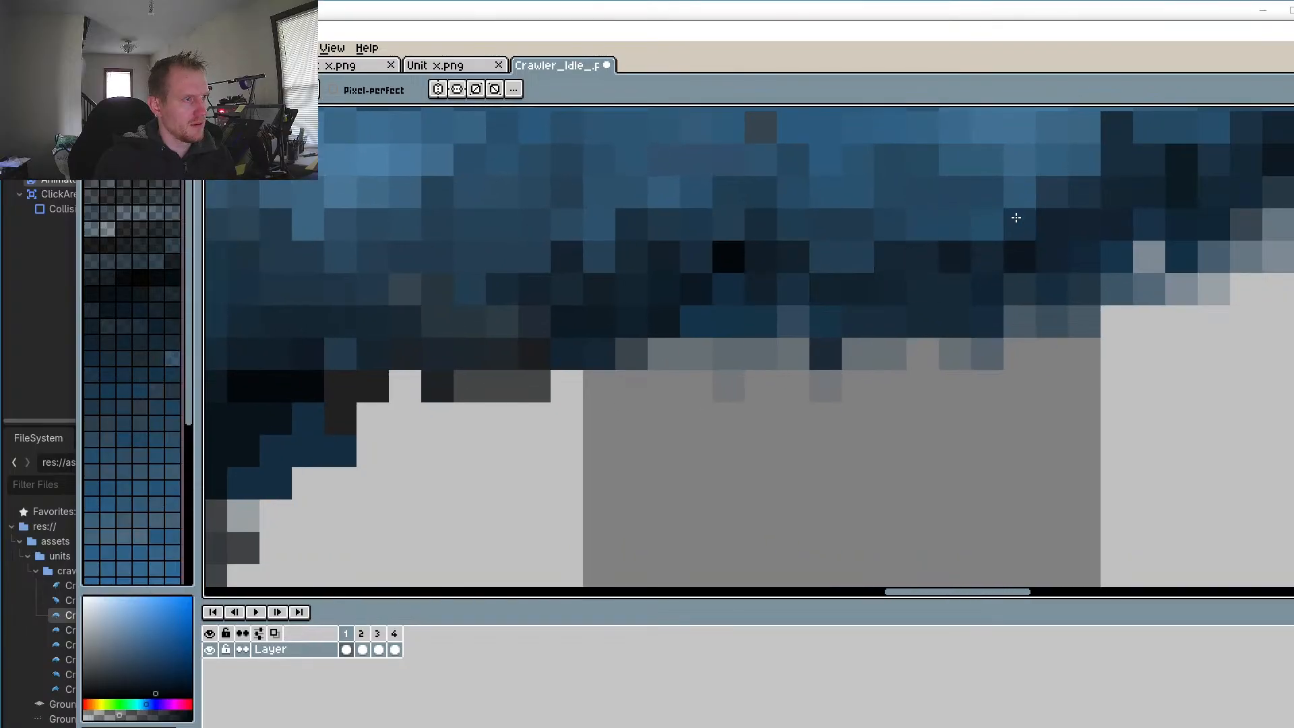
Step: Shade the blue interior of the small limb at the jaw's end with translucent near-black pixels along its inner edge
{"action": "scroll", "coordinate": [1038, 233], "scroll_direction": "down", "scroll_amount": 4}
{"action": "scroll", "coordinate": [813, 408], "scroll_direction": "up", "scroll_amount": 2}
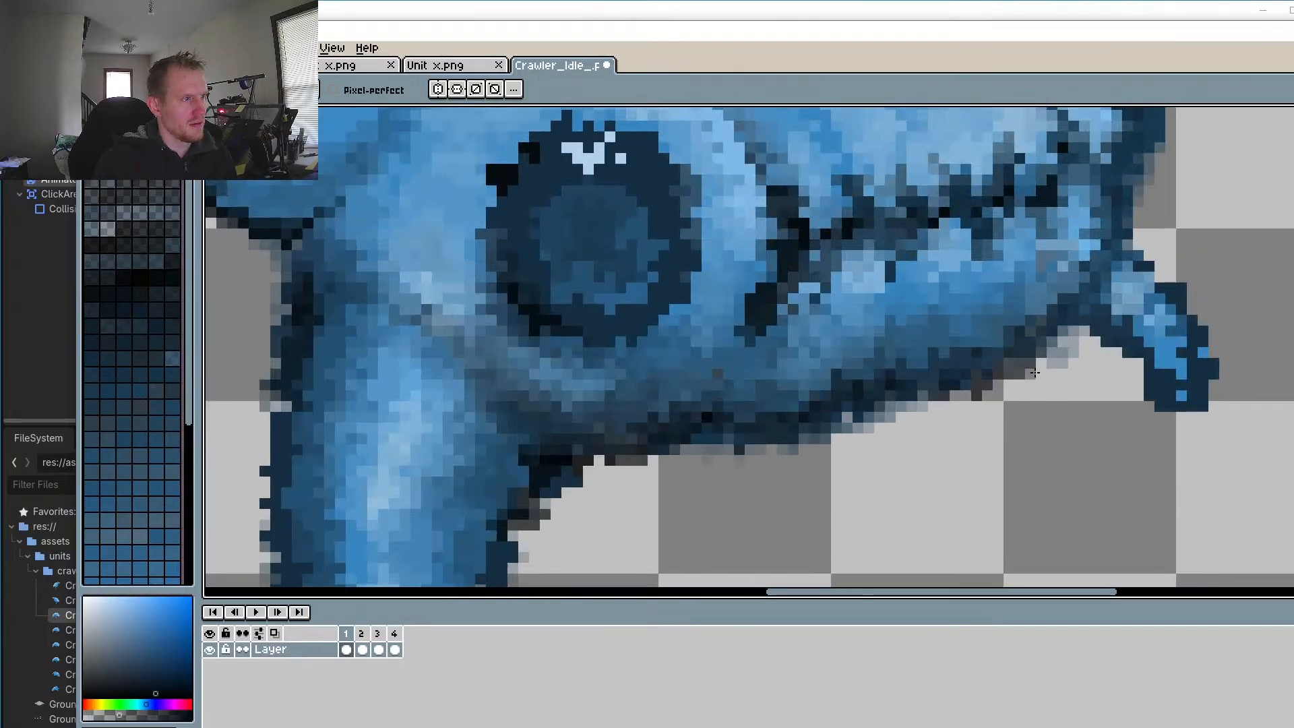
{"action": "scroll", "coordinate": [1035, 373], "scroll_direction": "up", "scroll_amount": 2}
{"action": "left_click_drag", "start_coordinate": [1114, 240], "coordinate": [1013, 306]}
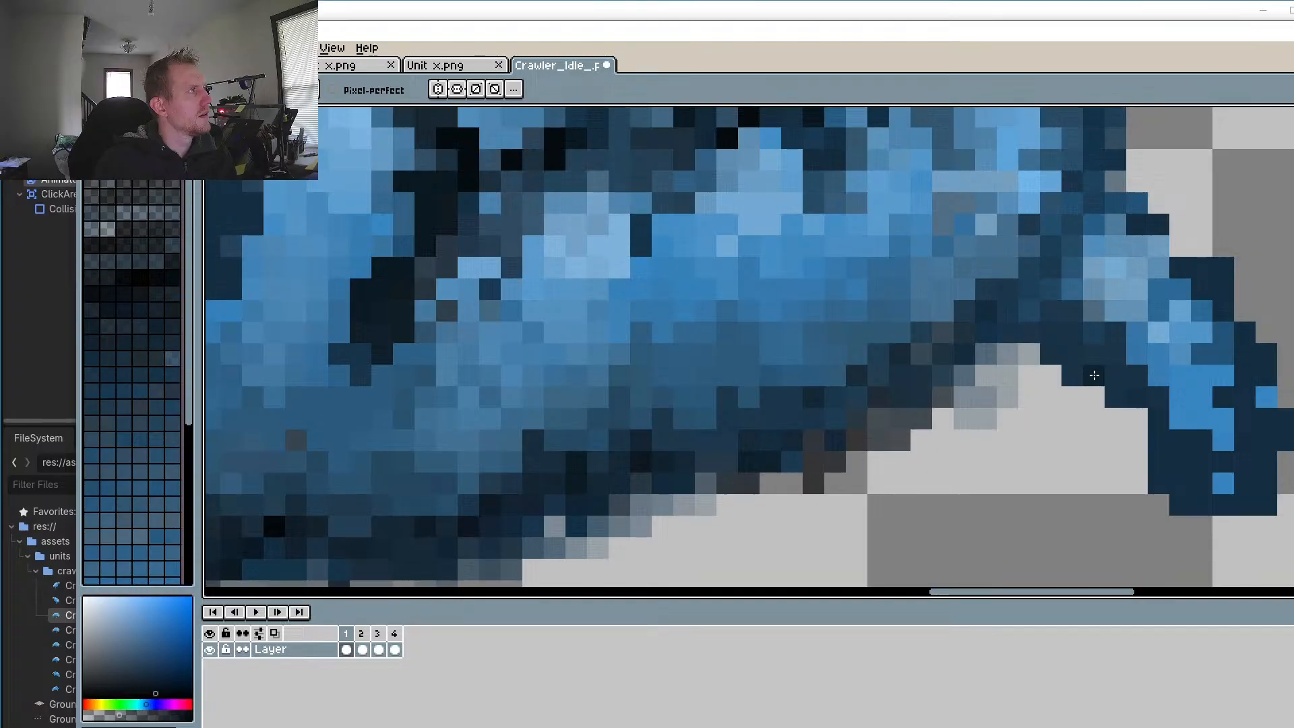
{"action": "scroll", "coordinate": [1094, 375], "scroll_direction": "up", "scroll_amount": 3}
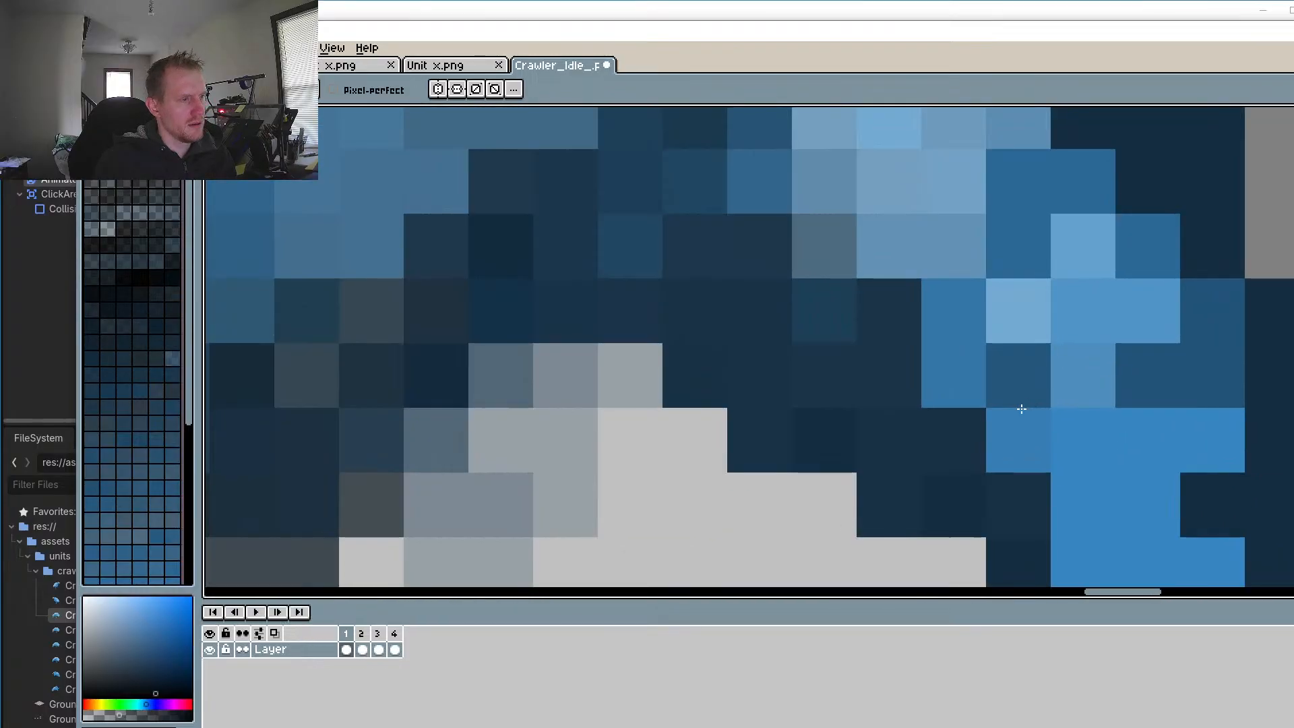
{"action": "left_click", "coordinate": [1019, 436]}
{"action": "left_click", "coordinate": [961, 381]}
{"action": "left_click_drag", "start_coordinate": [1049, 437], "coordinate": [926, 249]}
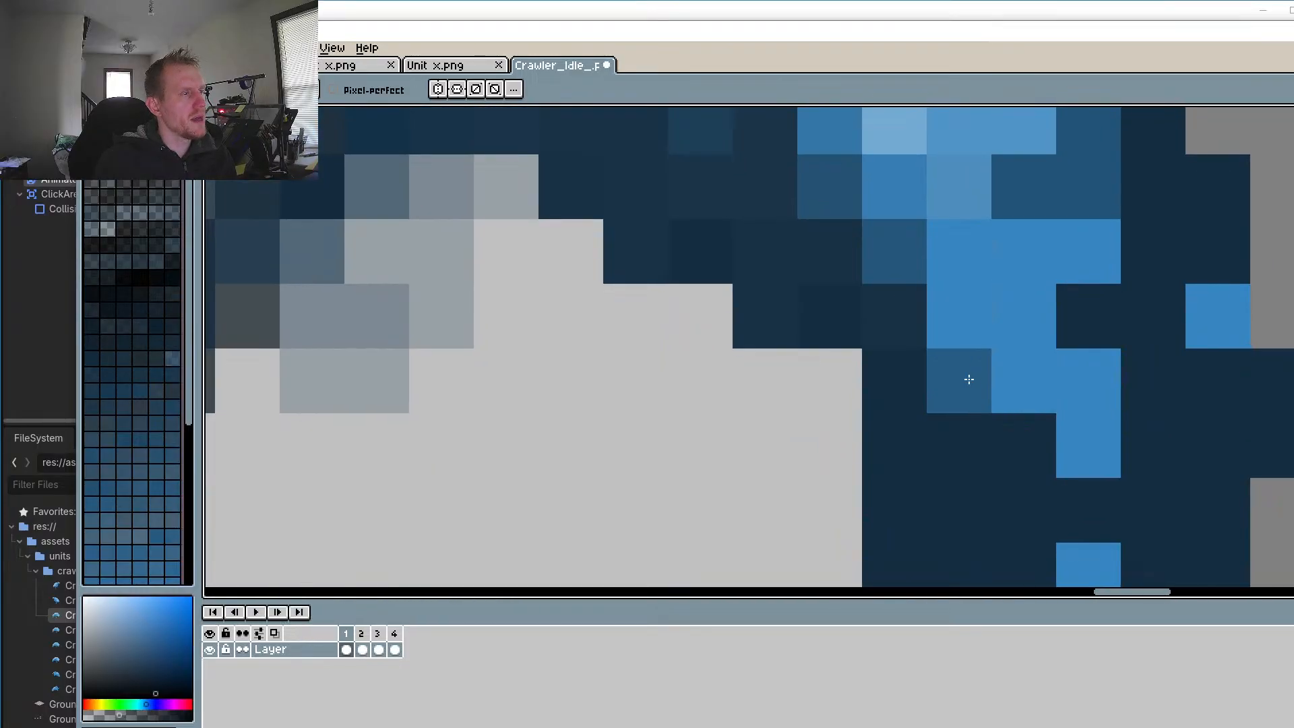
{"action": "left_click", "coordinate": [968, 378]}
{"action": "left_click", "coordinate": [1081, 455]}
{"action": "scroll", "coordinate": [1082, 455], "scroll_direction": "down", "scroll_amount": 4}
{"action": "scroll", "coordinate": [1097, 463], "scroll_direction": "up", "scroll_amount": 3}
Step: Sample the small limb's bright blue and paint opaque pixels to widen and even out its blue interior
{"action": "left_click", "coordinate": [1088, 445], "text": "alt"}
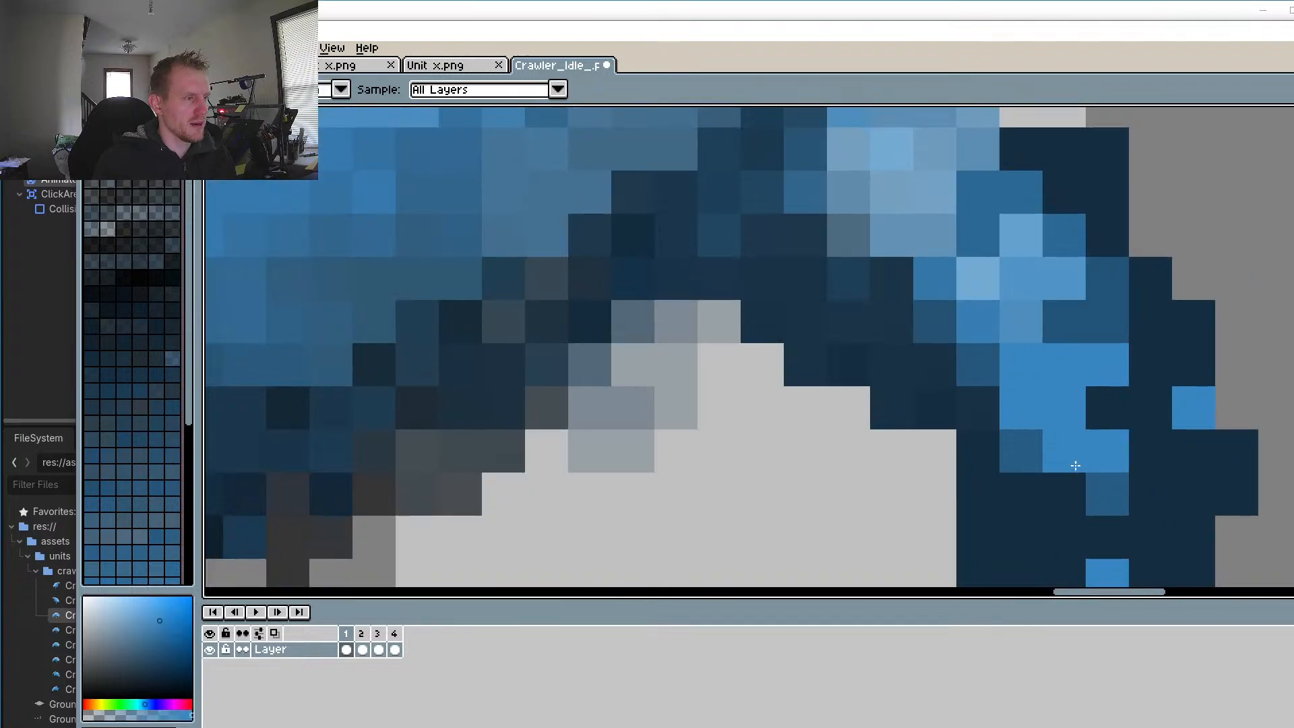
{"action": "left_click", "coordinate": [1068, 484]}
{"action": "left_click", "coordinate": [1097, 529]}
{"action": "left_click", "coordinate": [1074, 532]}
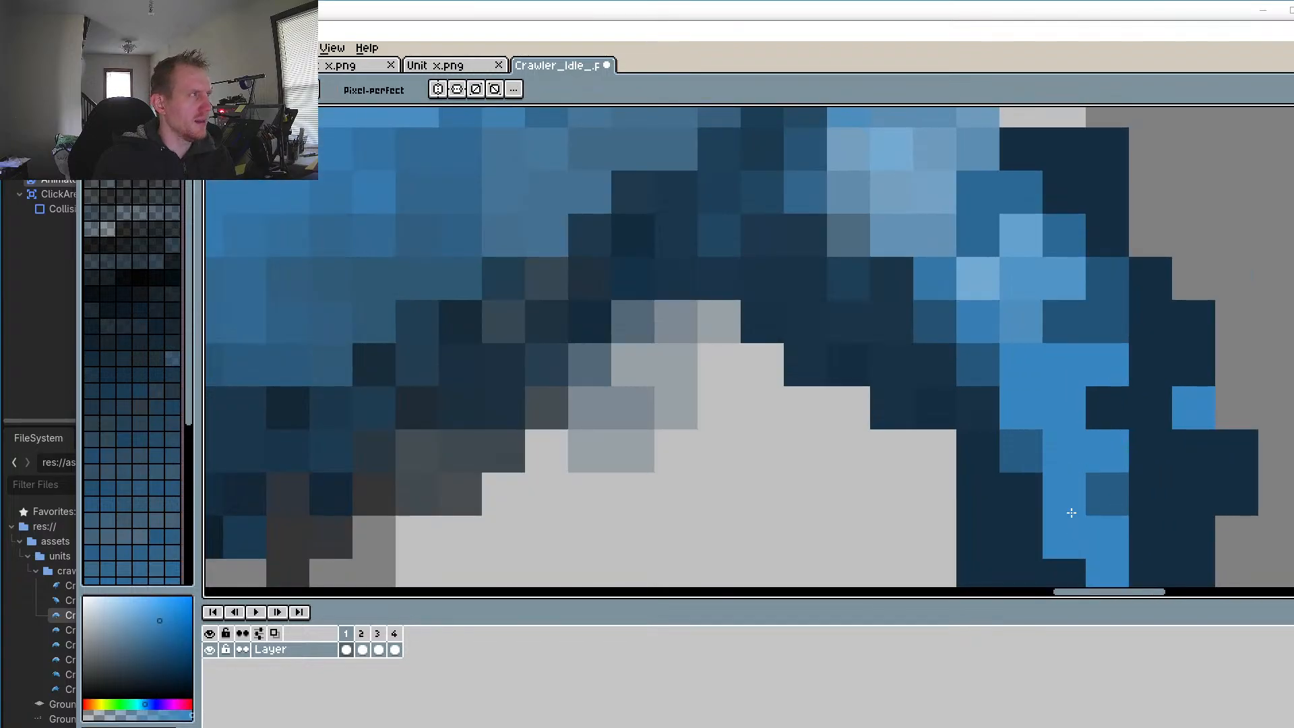
{"action": "left_click", "coordinate": [1116, 426]}
{"action": "scroll", "coordinate": [988, 445], "scroll_direction": "up", "scroll_amount": 5}
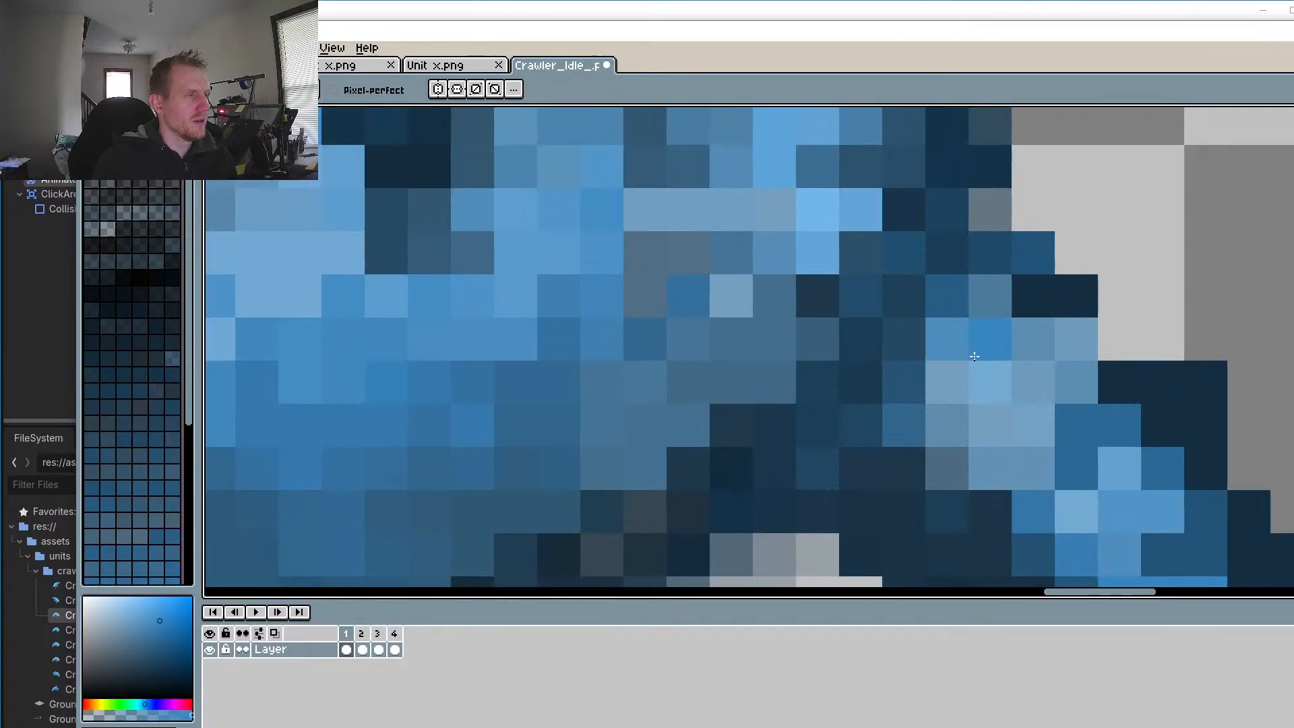
Step: Sample the small limb's dark navy outline, lower its opacity, and build up a soft stepped outline along the limb's upper outer edge
{"action": "key", "text": "alt"}
{"action": "left_click", "coordinate": [1174, 376]}
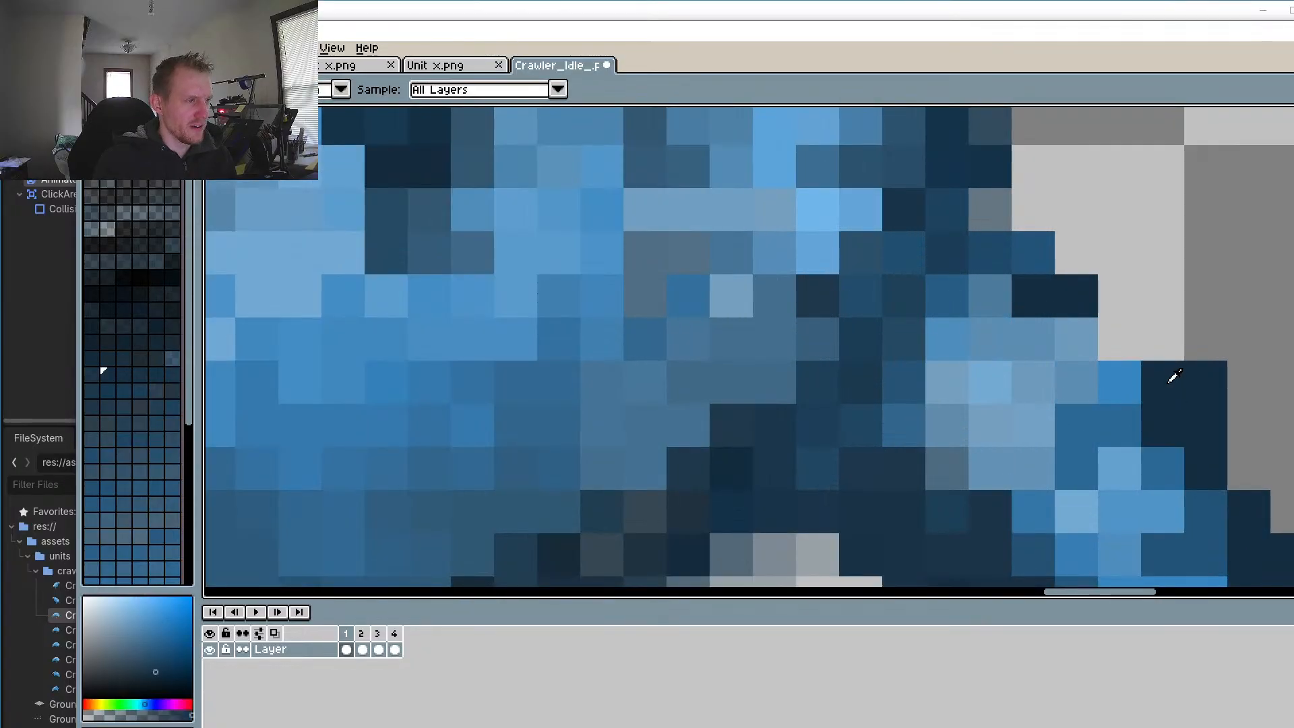
{"action": "left_click", "coordinate": [122, 713]}
{"action": "left_click", "coordinate": [1117, 343]}
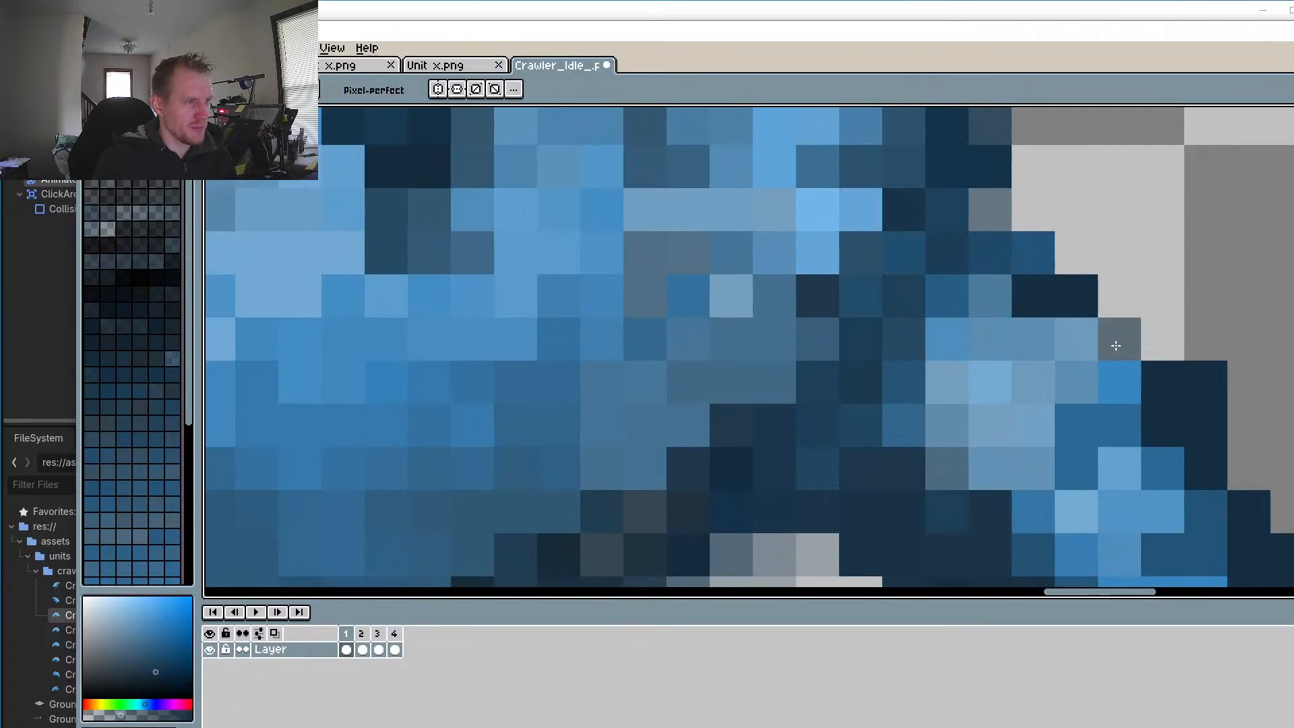
{"action": "left_click", "coordinate": [1115, 343]}
{"action": "left_click", "coordinate": [1119, 331]}
{"action": "left_click", "coordinate": [1118, 303]}
{"action": "left_click", "coordinate": [1117, 300]}
{"action": "left_click", "coordinate": [1062, 262]}
{"action": "mouse_move", "coordinate": [1052, 259]}
{"action": "left_mouse_down"}
{"action": "mouse_move", "coordinate": [1001, 203]}
{"action": "mouse_move", "coordinate": [1058, 214]}
{"action": "left_mouse_up"}
{"action": "left_click", "coordinate": [1022, 205]}
{"action": "left_click", "coordinate": [1029, 177]}
{"action": "left_click", "coordinate": [1059, 216]}
{"action": "left_click_drag", "start_coordinate": [1105, 256], "coordinate": [1169, 343]}
{"action": "left_click", "coordinate": [1170, 345]}
{"action": "left_click_drag", "start_coordinate": [1129, 292], "coordinate": [1084, 257]}
{"action": "left_click", "coordinate": [1166, 337]}
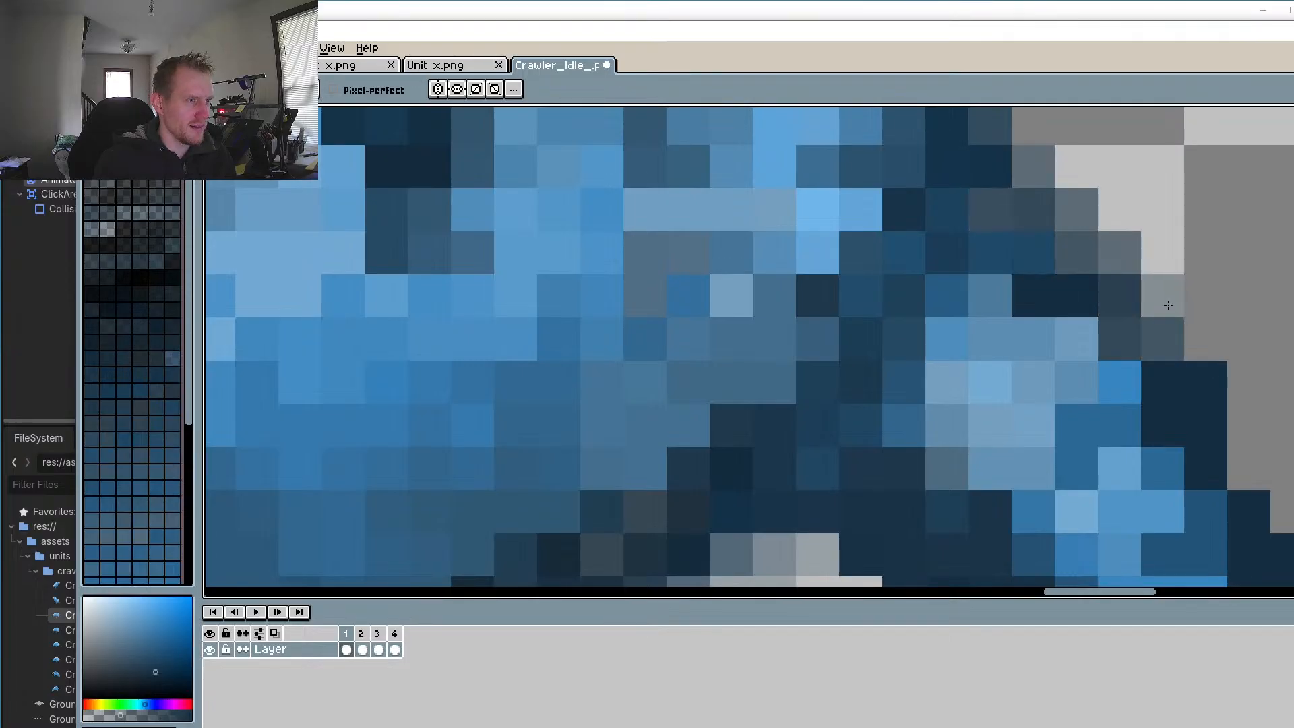
{"action": "left_click", "coordinate": [1167, 303]}
{"action": "left_click_drag", "start_coordinate": [1167, 307], "coordinate": [1197, 355]}
{"action": "left_click", "coordinate": [1199, 354]}
Step: Sample the small limb's light blue, reduce its opacity, and blend the dark inner edge into the blue interior
{"action": "scroll", "coordinate": [1189, 531], "scroll_direction": "down", "scroll_amount": 4}
{"action": "left_click_drag", "start_coordinate": [1186, 565], "coordinate": [1088, 357]}
{"action": "scroll", "coordinate": [1085, 310], "scroll_direction": "up", "scroll_amount": 4}
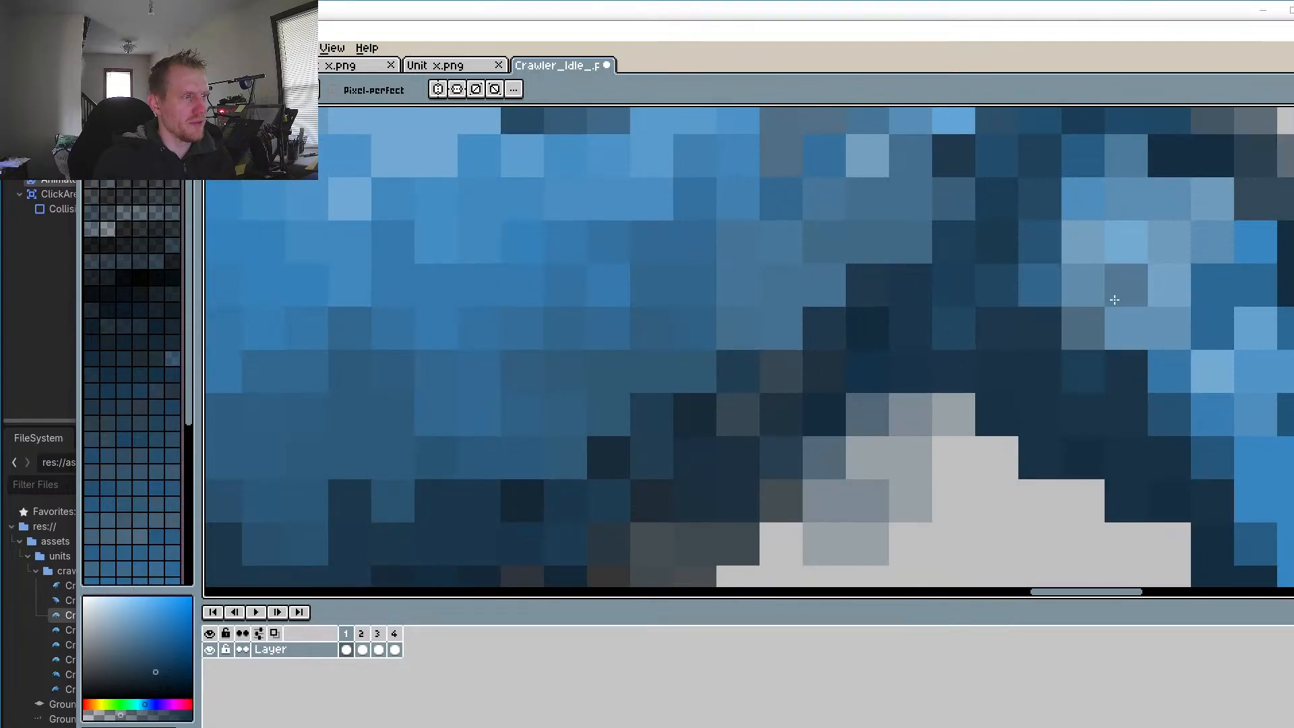
{"action": "left_click", "coordinate": [1139, 322], "text": "alt"}
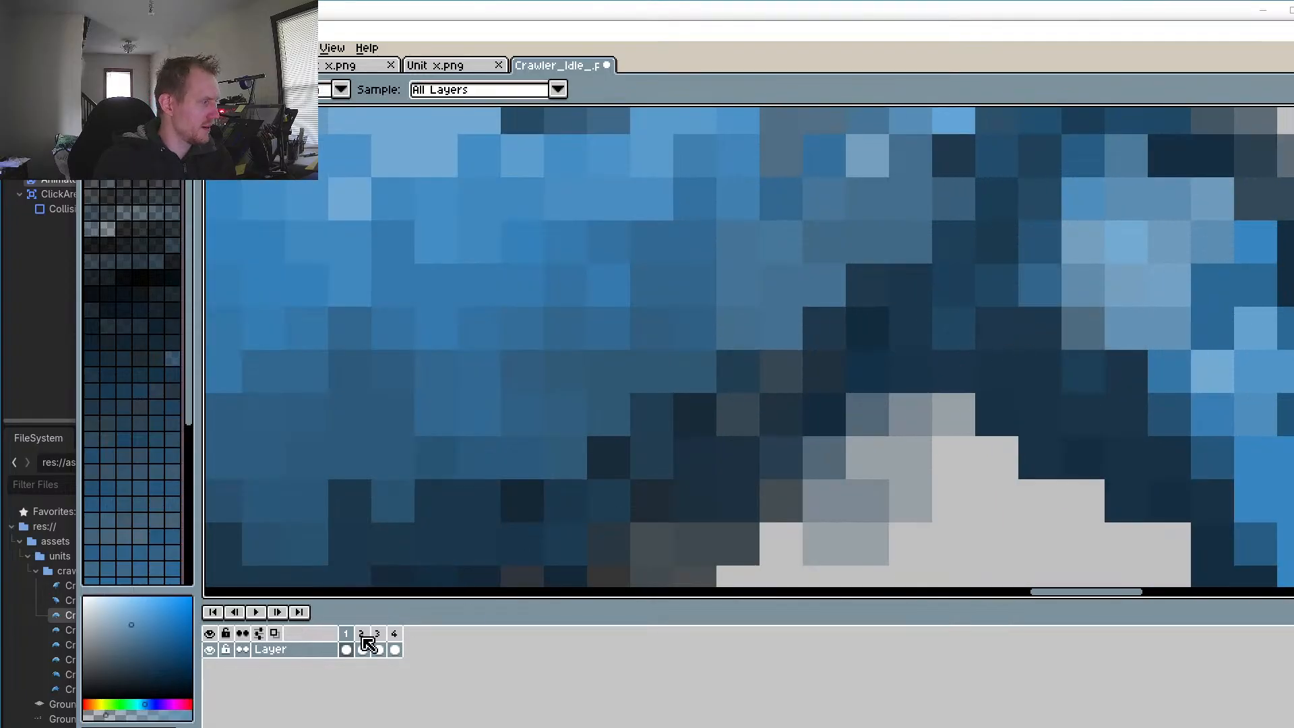
{"action": "left_click", "coordinate": [1120, 373]}
{"action": "left_click", "coordinate": [1003, 352]}
{"action": "left_click", "coordinate": [1026, 325]}
{"action": "left_click_drag", "start_coordinate": [1027, 328], "coordinate": [1045, 363]}
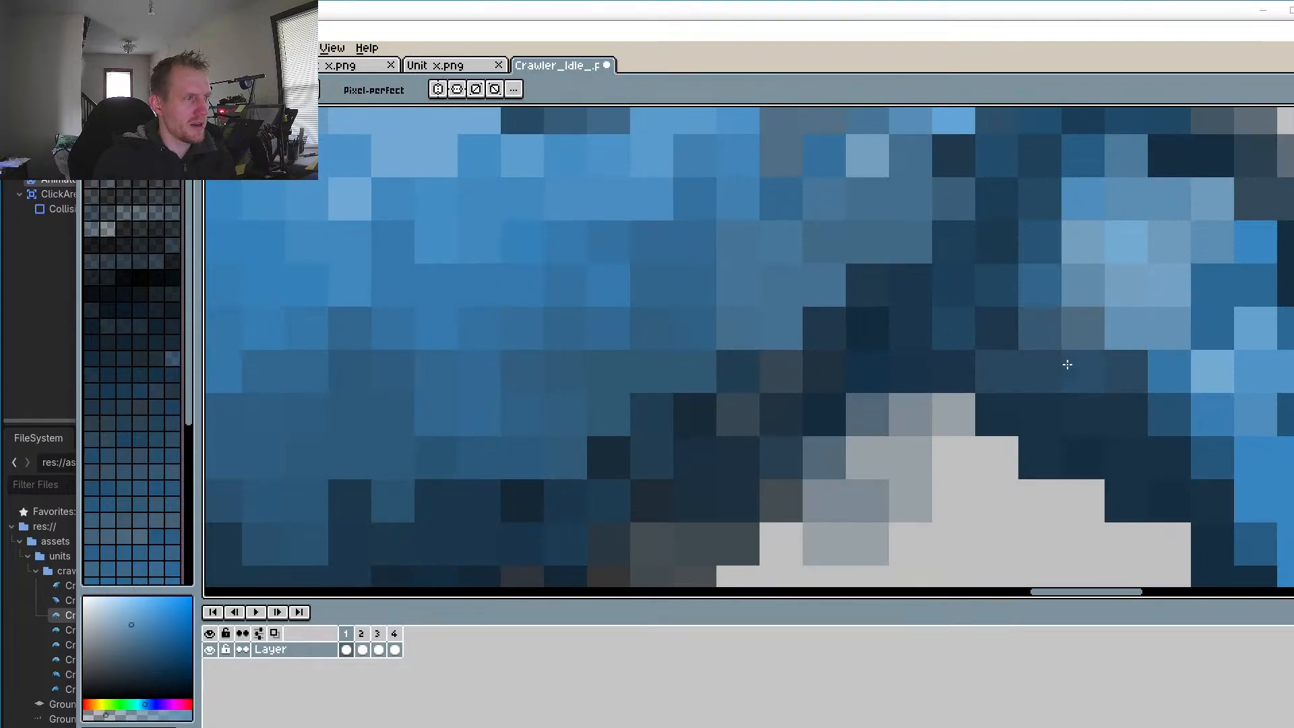
{"action": "left_click", "coordinate": [1130, 372]}
{"action": "left_click", "coordinate": [1085, 366]}
{"action": "left_click", "coordinate": [1124, 406]}
{"action": "left_click", "coordinate": [1203, 467]}
{"action": "left_click", "coordinate": [1169, 447]}
{"action": "left_click", "coordinate": [1216, 497]}
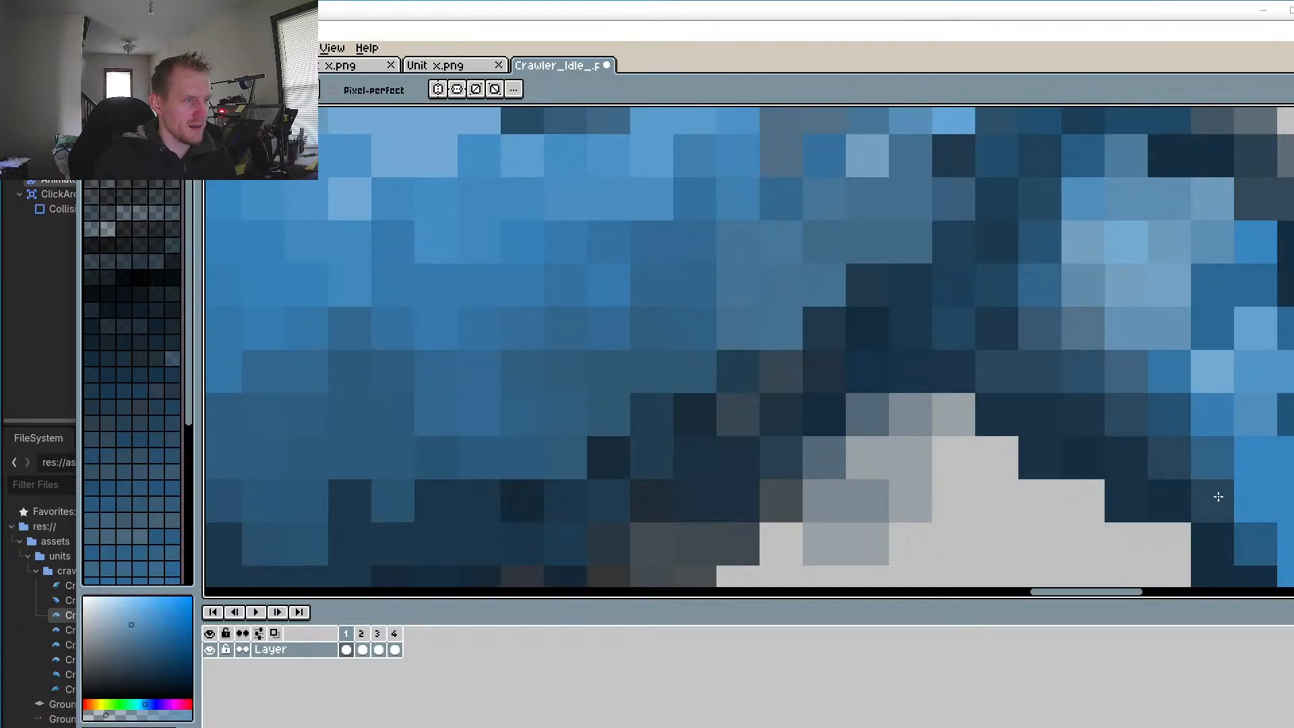
{"action": "left_click", "coordinate": [1215, 497]}
Step: Lighten single dark pixels along the small limb's upper outer edge with the translucent light blue
{"action": "mouse_move", "coordinate": [1274, 404]}
{"action": "left_mouse_down"}
{"action": "mouse_move", "coordinate": [1228, 421]}
{"action": "mouse_move", "coordinate": [1050, 420]}
{"action": "left_mouse_up"}
{"action": "left_click", "coordinate": [1062, 306]}
{"action": "left_click", "coordinate": [1056, 295]}
{"action": "left_click", "coordinate": [952, 187]}
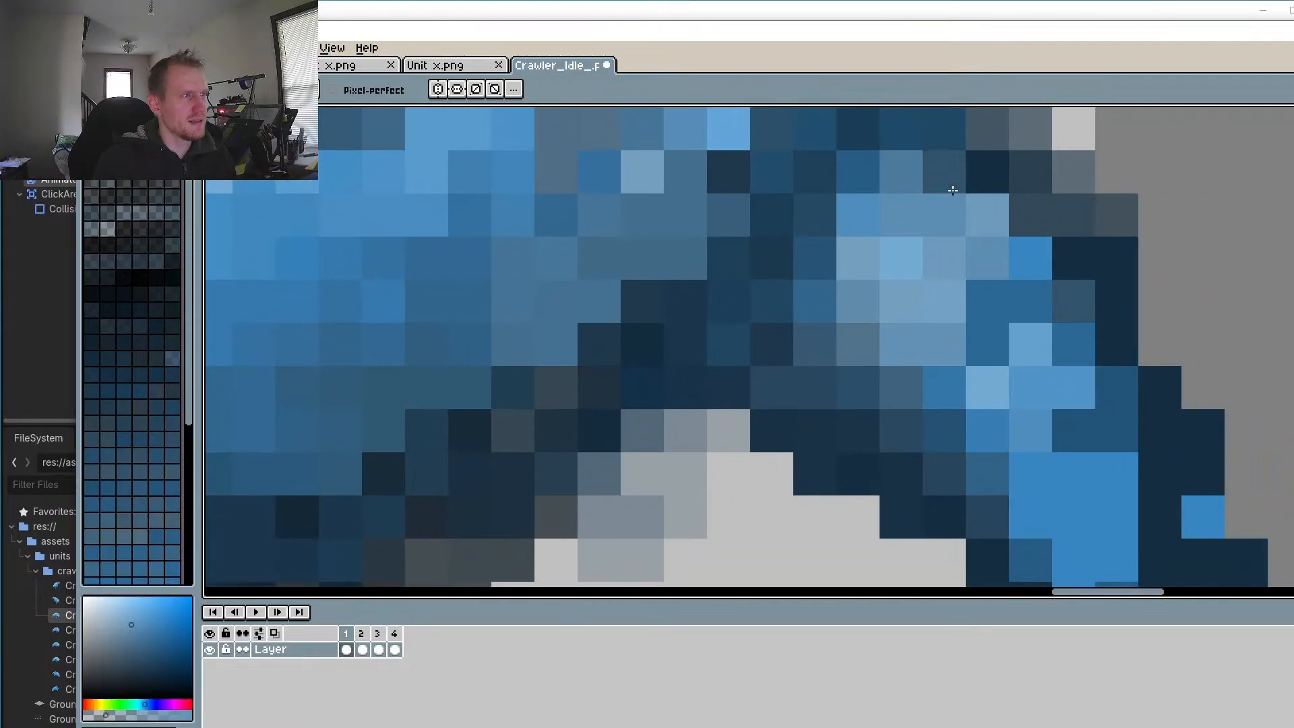
Step: Blend the borders between the bright blue interior and navy outline around the small limb's tip with translucent light blue
{"action": "left_click_drag", "start_coordinate": [1154, 513], "coordinate": [1025, 280]}
{"action": "left_click", "coordinate": [1035, 374]}
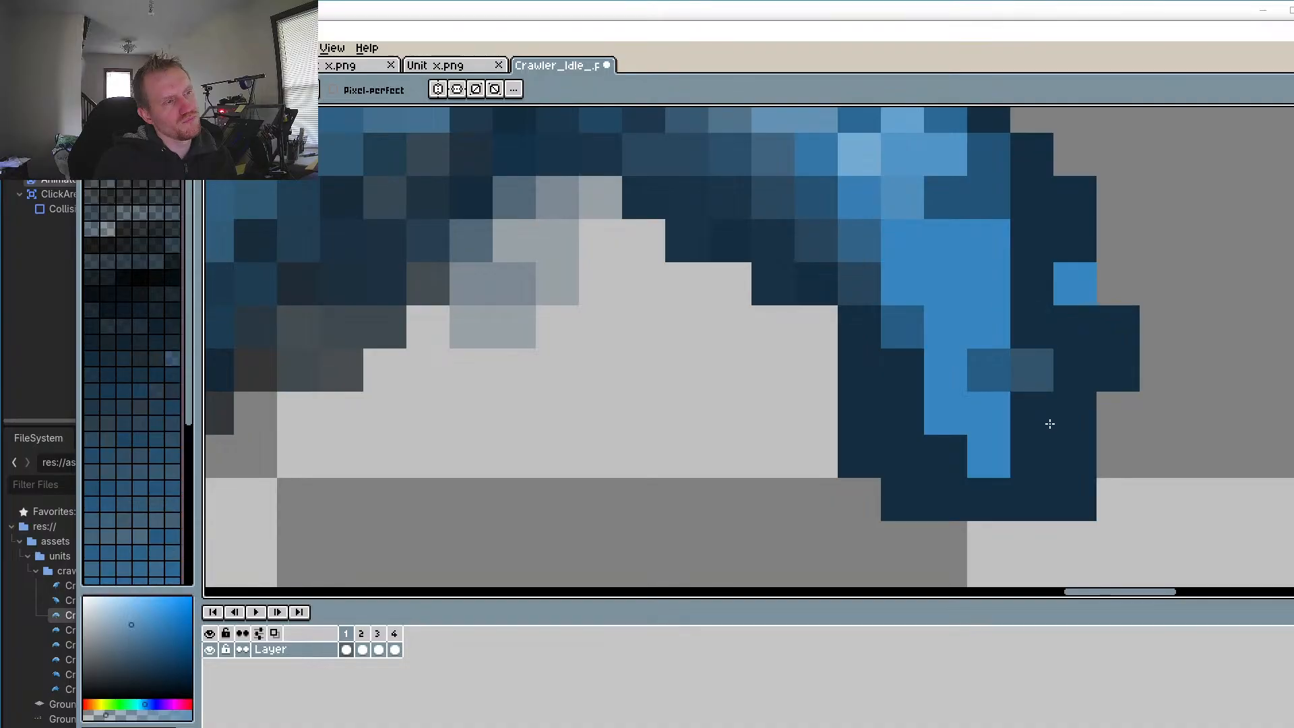
{"action": "left_click", "coordinate": [1031, 330]}
{"action": "left_click", "coordinate": [903, 364]}
{"action": "left_click", "coordinate": [943, 448]}
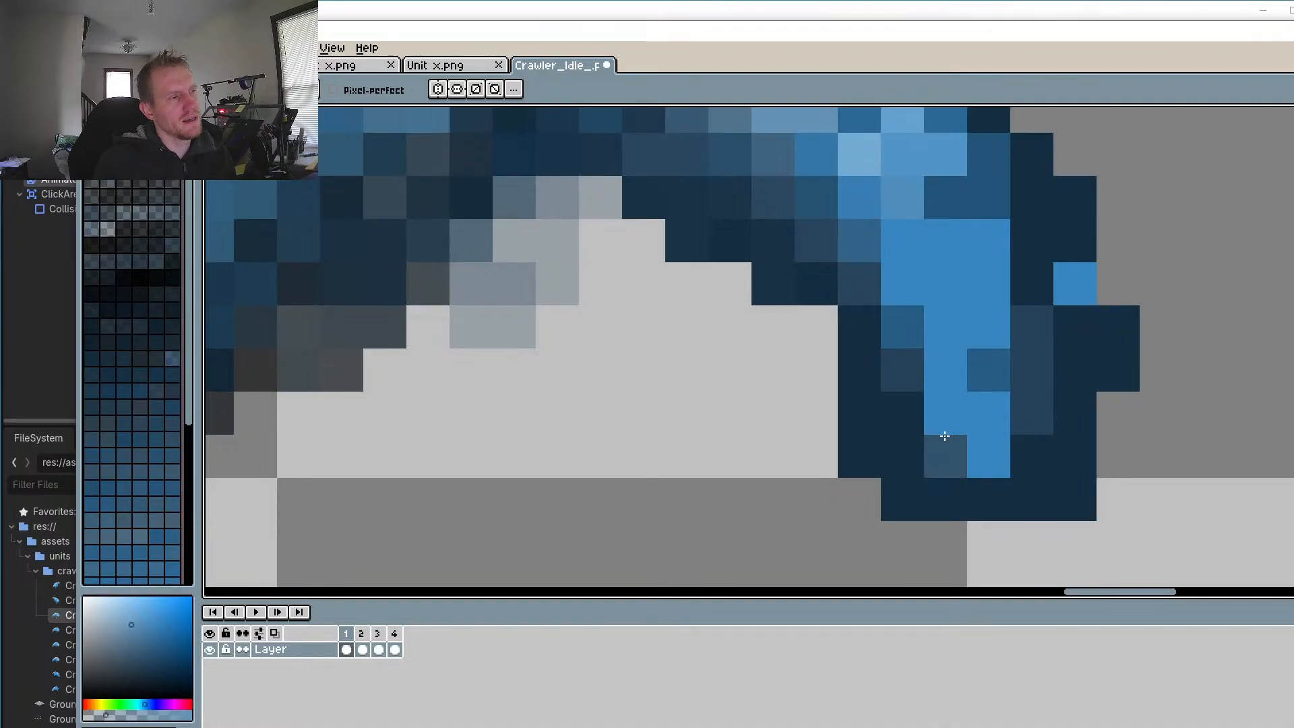
{"action": "left_click", "coordinate": [903, 408]}
{"action": "left_click", "coordinate": [1033, 238]}
{"action": "left_click", "coordinate": [942, 199]}
{"action": "left_click", "coordinate": [873, 226]}
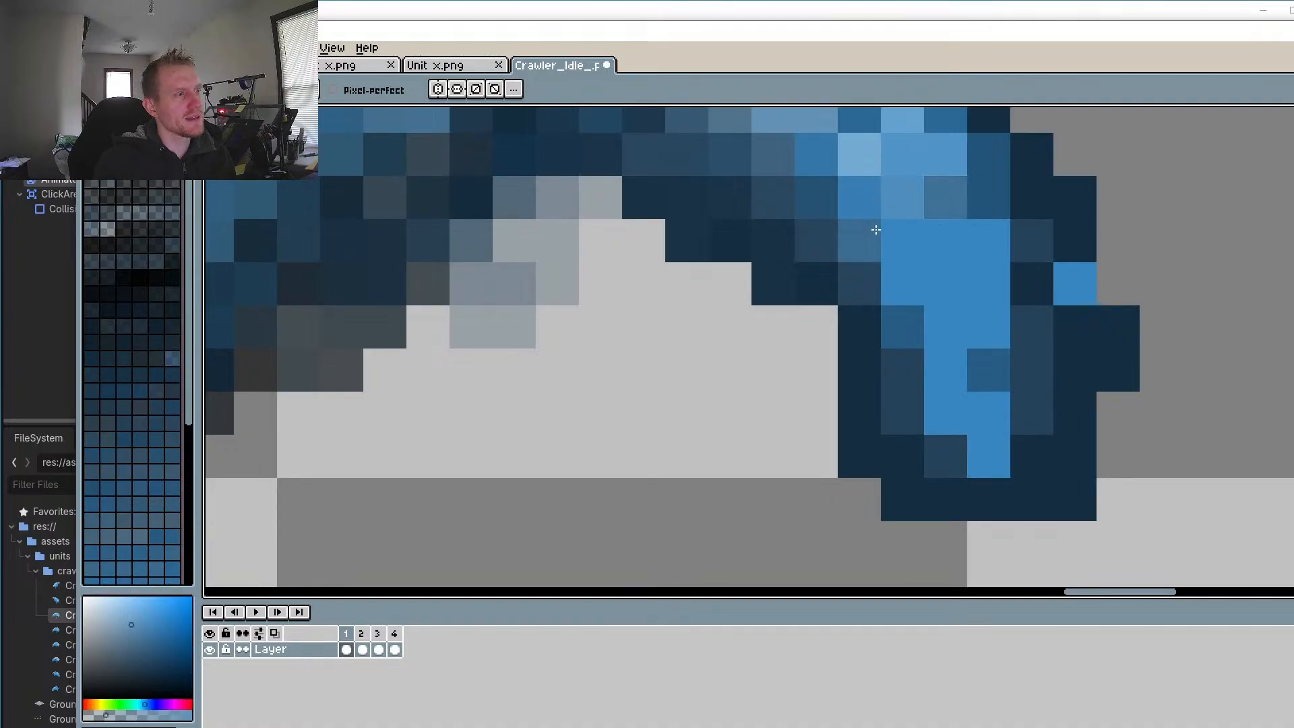
{"action": "left_click", "coordinate": [873, 277]}
{"action": "left_click", "coordinate": [1032, 240]}
{"action": "left_click", "coordinate": [1036, 210]}
{"action": "left_click", "coordinate": [1003, 213]}
Step: Sample the opaque navy outline colour and thicken the inner corner of the small limb's outline
{"action": "scroll", "coordinate": [828, 273], "scroll_direction": "down", "scroll_amount": 5}
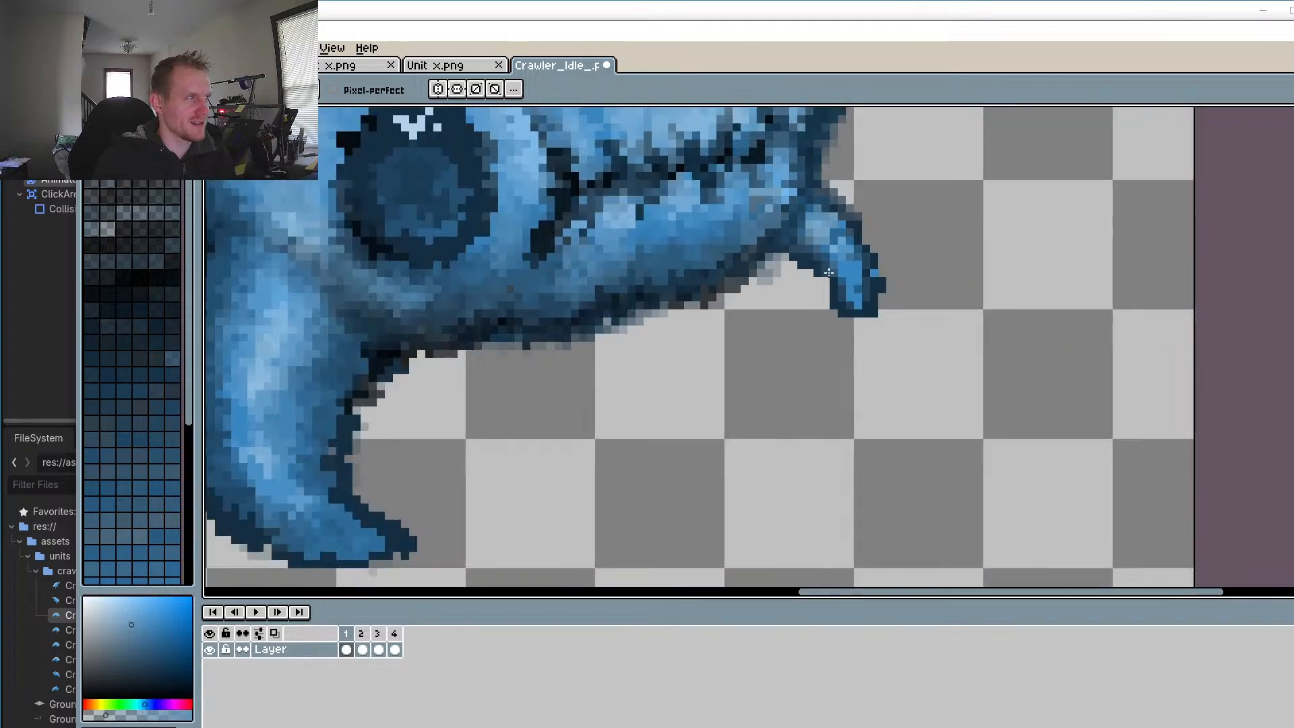
{"action": "left_click_drag", "start_coordinate": [762, 324], "coordinate": [890, 361]}
{"action": "scroll", "coordinate": [950, 293], "scroll_direction": "up", "scroll_amount": 6}
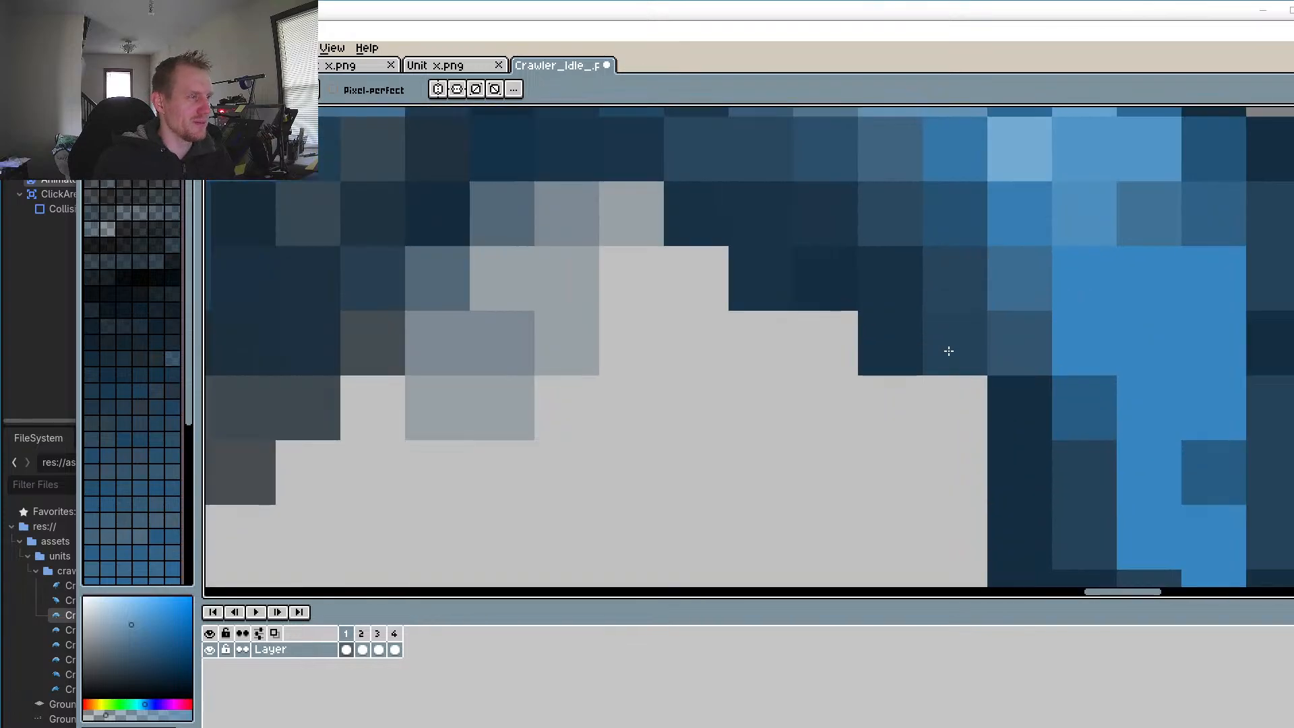
{"action": "left_click", "coordinate": [1035, 391], "text": "alt"}
{"action": "left_click", "coordinate": [959, 380]}
{"action": "left_click", "coordinate": [1022, 367]}
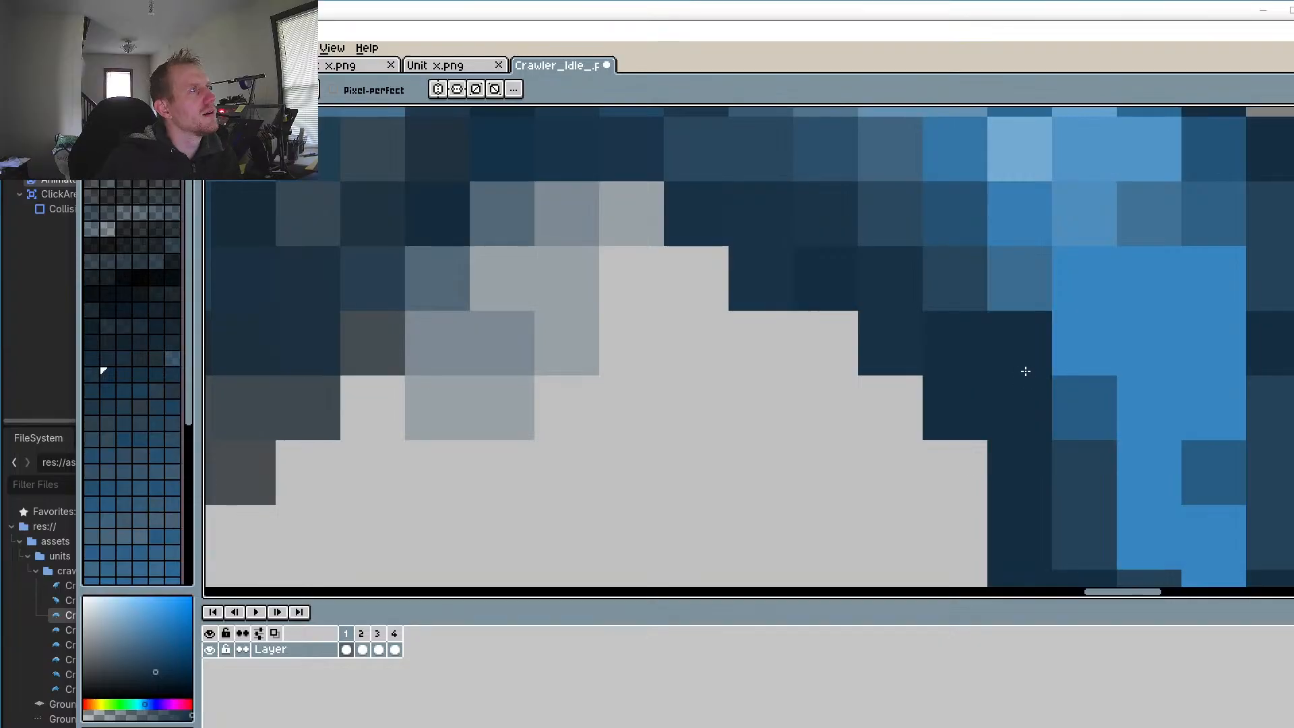
Step: Sample the transparent background and erase the pale fringe and stray dark pixels under the jaw beside the small limb
{"action": "scroll", "coordinate": [1025, 371], "scroll_direction": "down", "scroll_amount": 3}
{"action": "left_click_drag", "start_coordinate": [927, 344], "coordinate": [892, 317]}
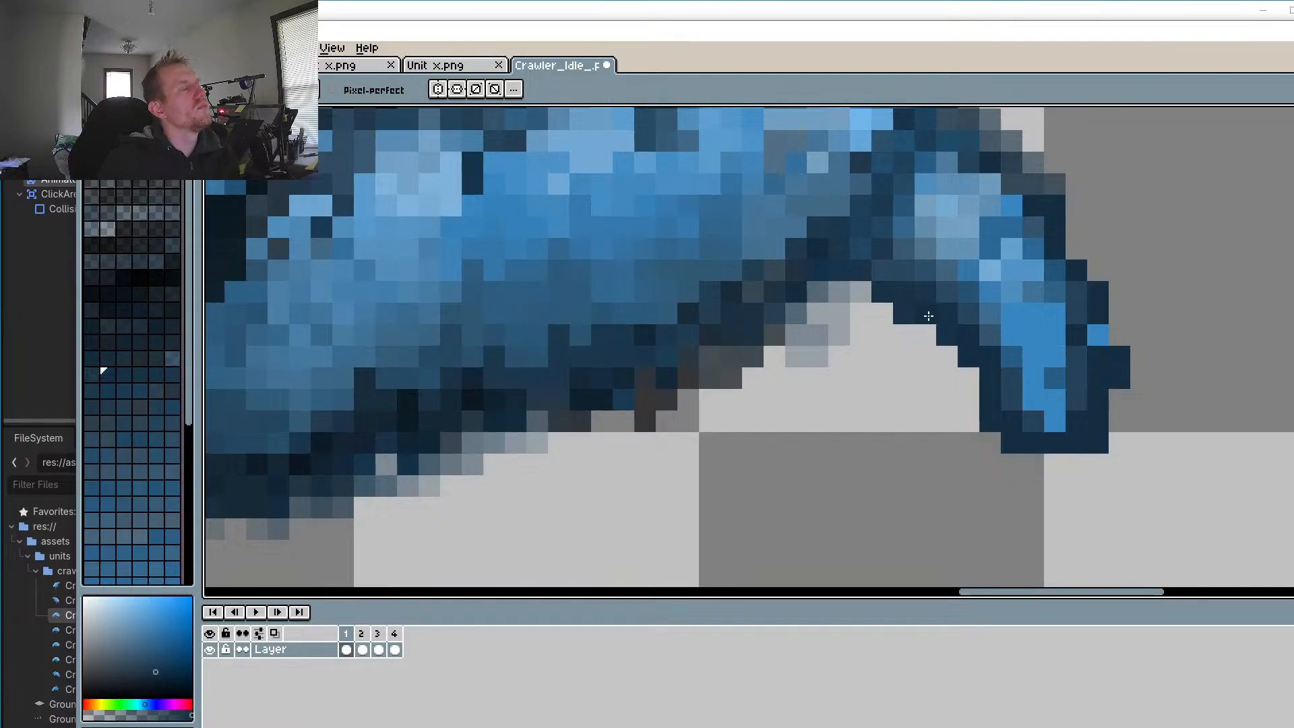
{"action": "scroll", "coordinate": [800, 417], "scroll_direction": "up", "scroll_amount": 3}
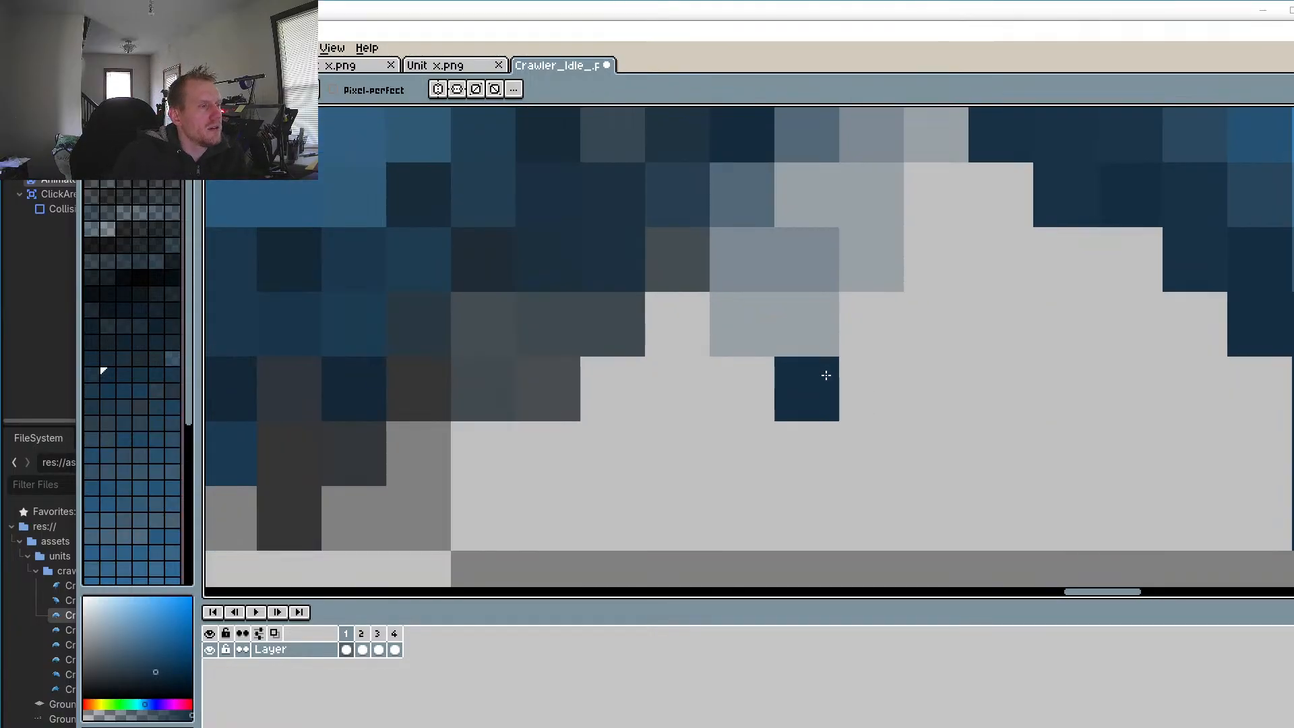
{"action": "left_click", "coordinate": [904, 285], "text": "alt"}
{"action": "left_click", "coordinate": [824, 311]}
{"action": "left_click", "coordinate": [749, 318]}
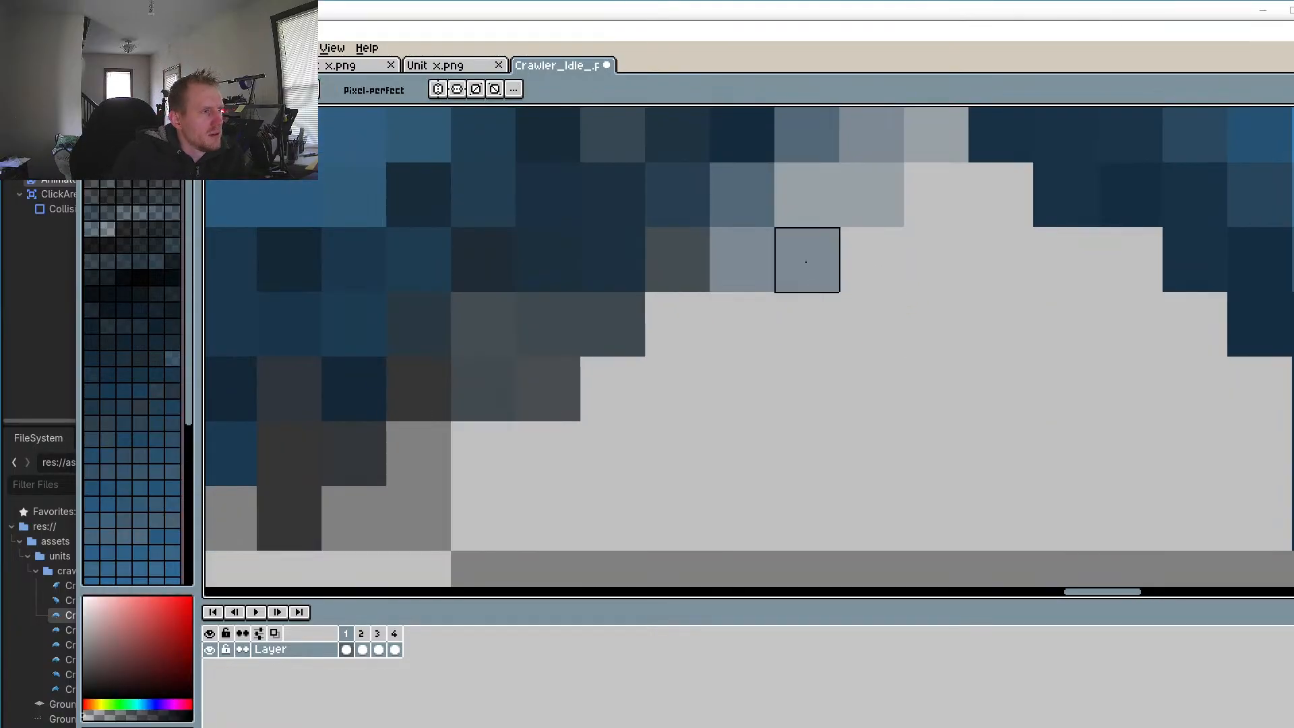
{"action": "left_click", "coordinate": [806, 260]}
{"action": "left_click", "coordinate": [868, 186]}
{"action": "left_click", "coordinate": [577, 389]}
{"action": "scroll", "coordinate": [586, 411], "scroll_direction": "down", "scroll_amount": 4}
{"action": "scroll", "coordinate": [512, 437], "scroll_direction": "up", "scroll_amount": 3}
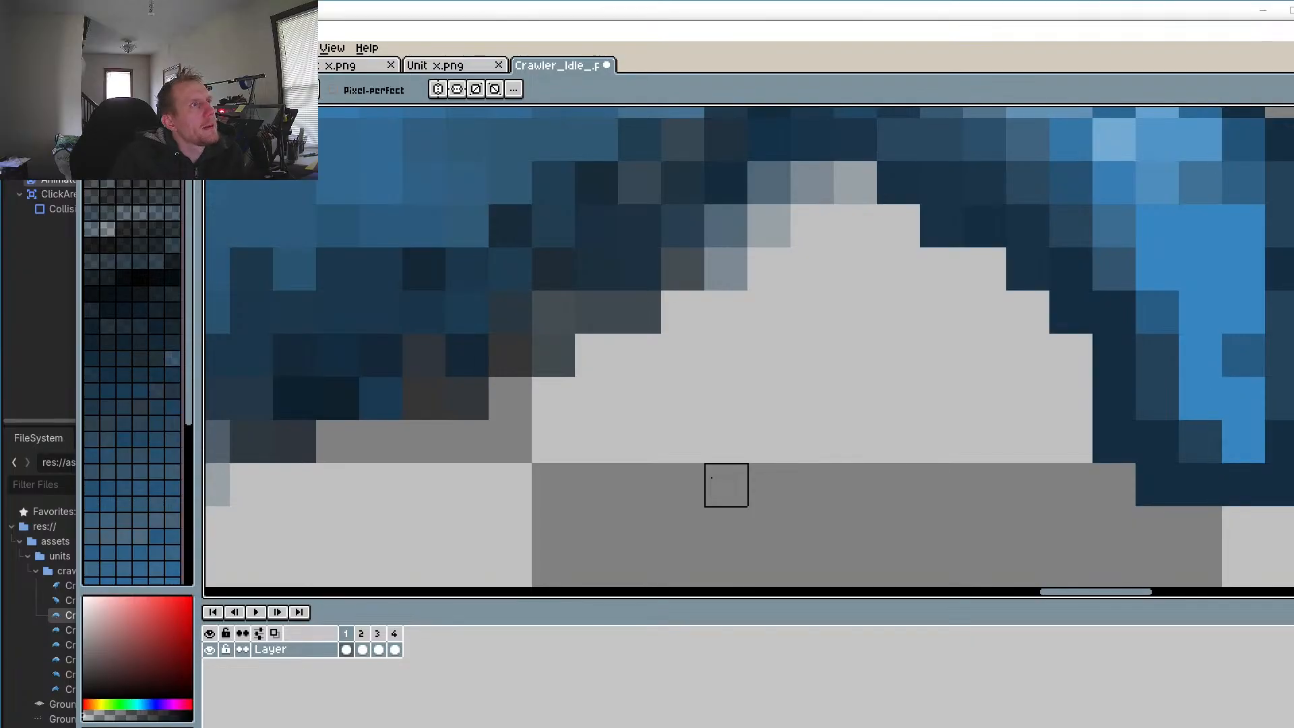
{"action": "scroll", "coordinate": [726, 484], "scroll_direction": "down", "scroll_amount": 3}
{"action": "scroll", "coordinate": [622, 458], "scroll_direction": "left", "scroll_amount": 3}
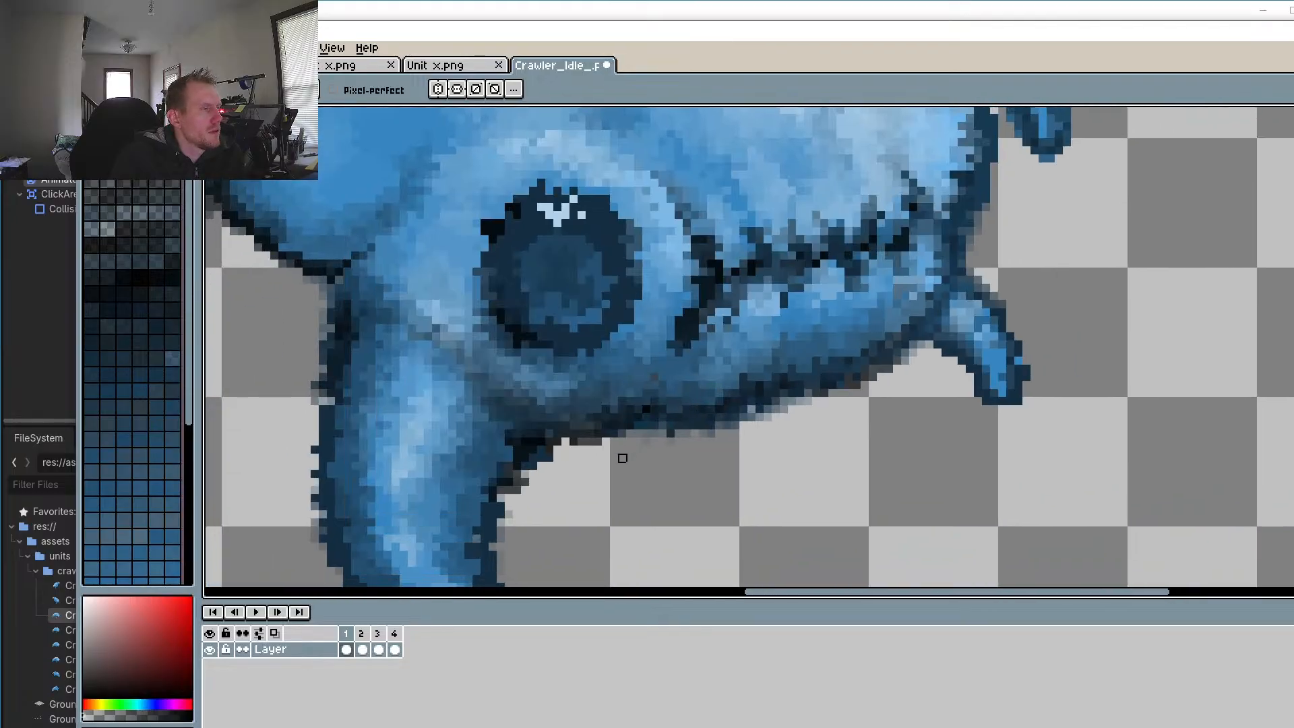
{"action": "scroll", "coordinate": [617, 432], "scroll_direction": "down", "scroll_amount": 1}
{"action": "scroll", "coordinate": [612, 404], "scroll_direction": "up", "scroll_amount": 5}
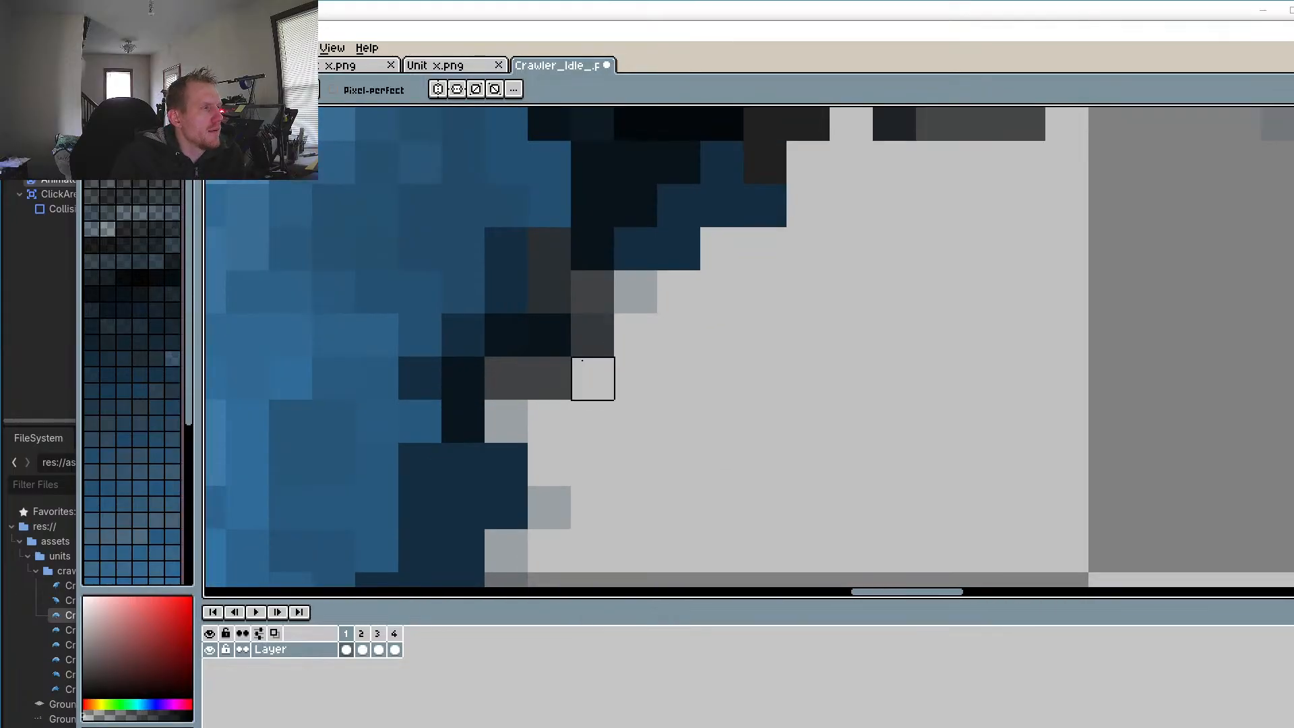
{"action": "scroll", "coordinate": [786, 267], "scroll_direction": "down", "scroll_amount": 3}
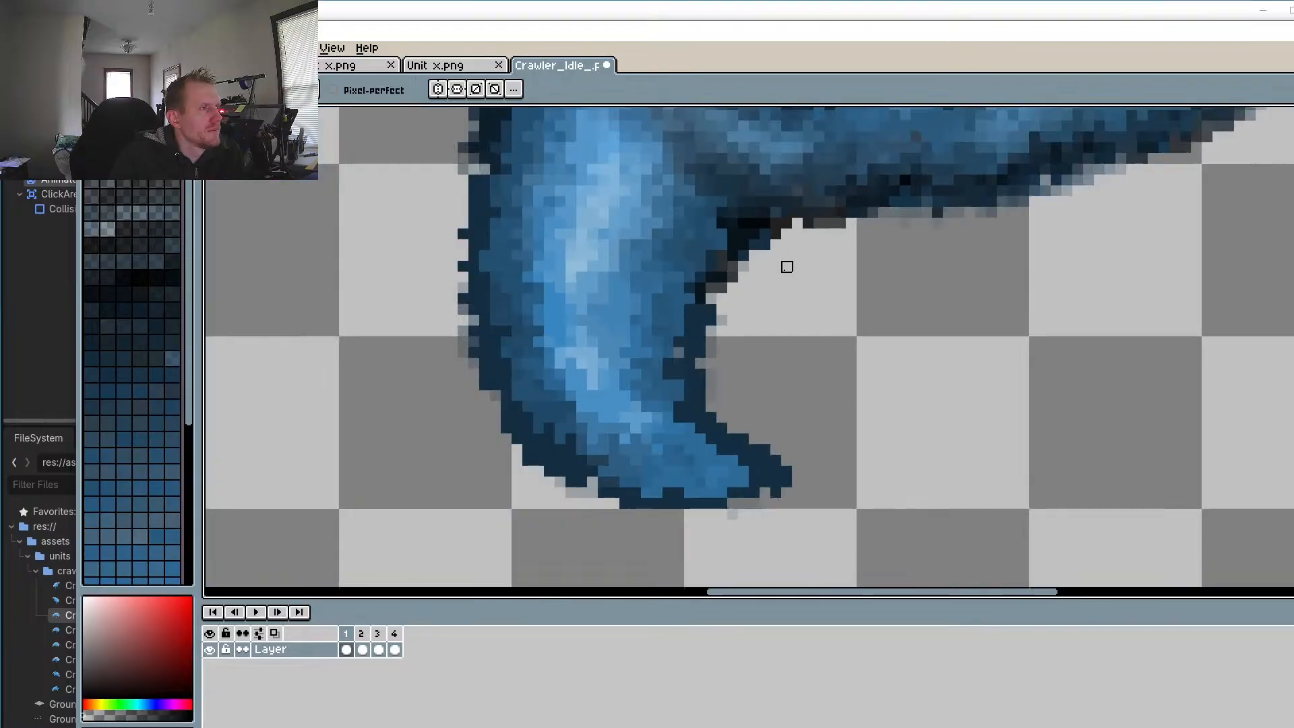
Step: Erase stray pixels along the small limb's inner outline down to its tip using the transparent colour
{"action": "scroll", "coordinate": [743, 342], "scroll_direction": "up", "scroll_amount": 3}
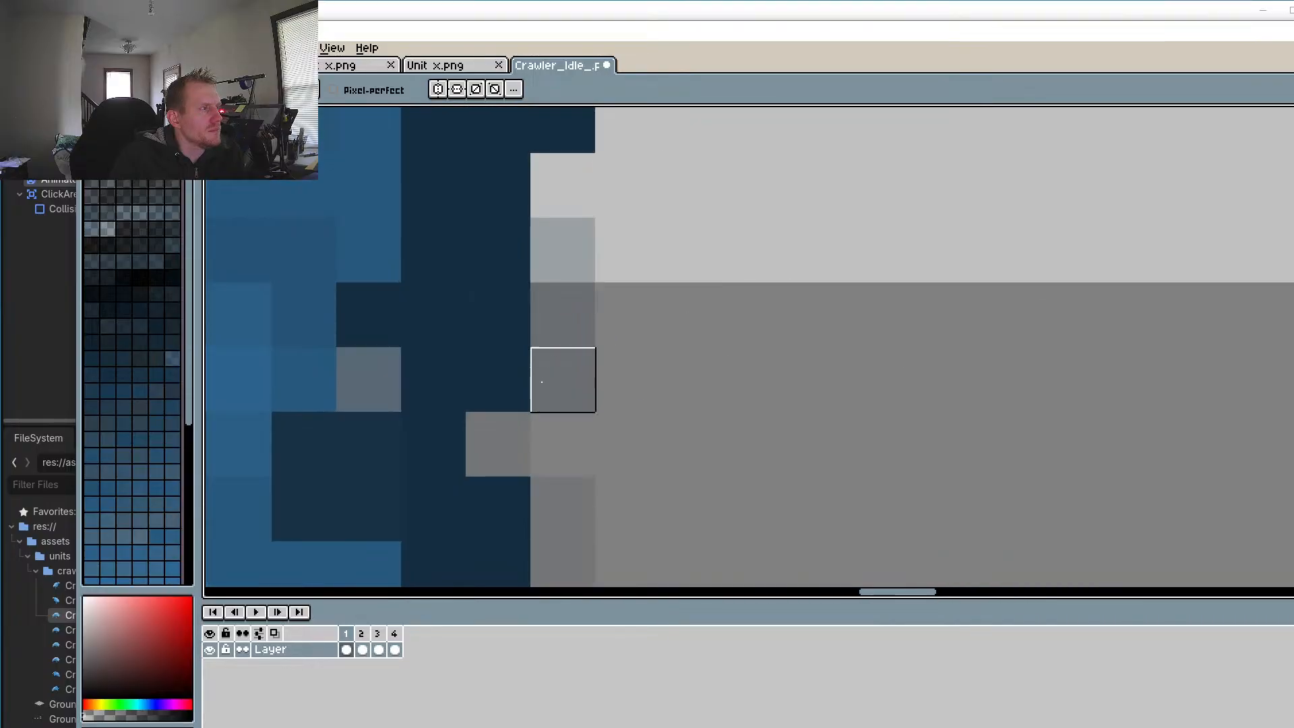
{"action": "scroll", "coordinate": [563, 506], "scroll_direction": "down", "scroll_amount": 3}
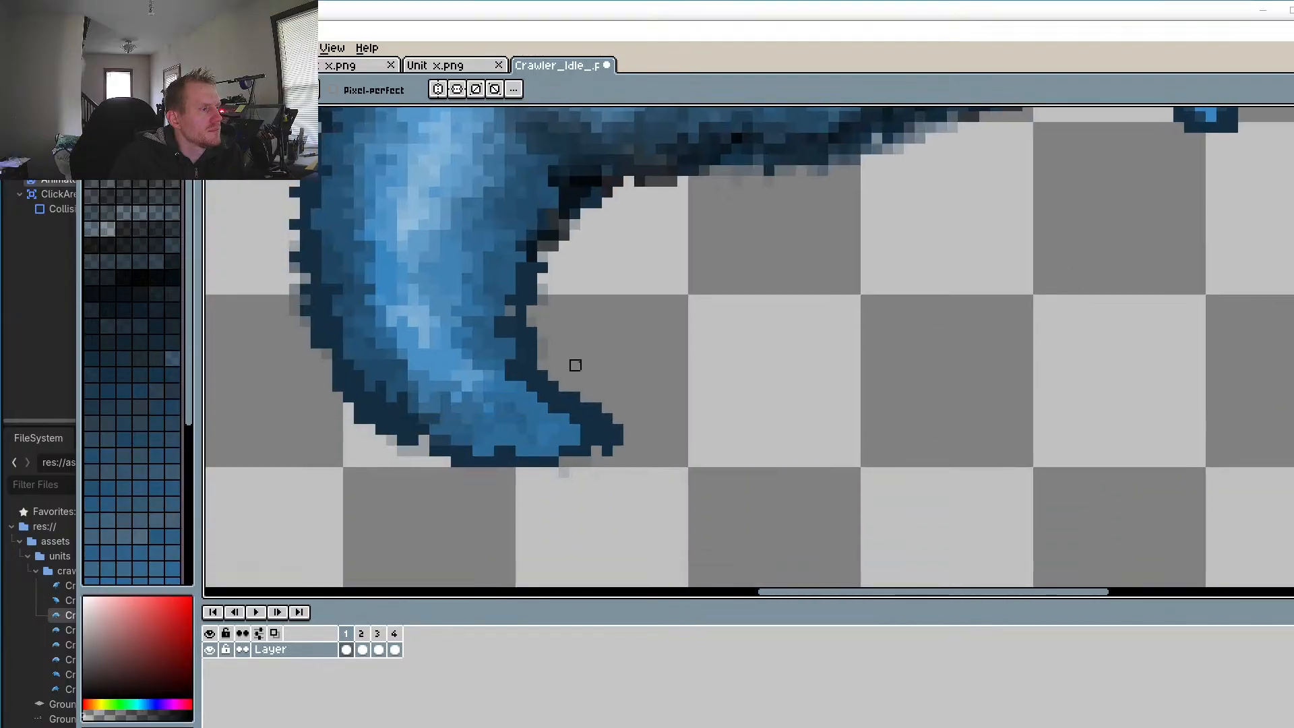
{"action": "scroll", "coordinate": [594, 519], "scroll_direction": "up", "scroll_amount": 2}
{"action": "left_click", "coordinate": [626, 485]}
{"action": "left_click", "coordinate": [560, 454]}
{"action": "left_click", "coordinate": [658, 518]}
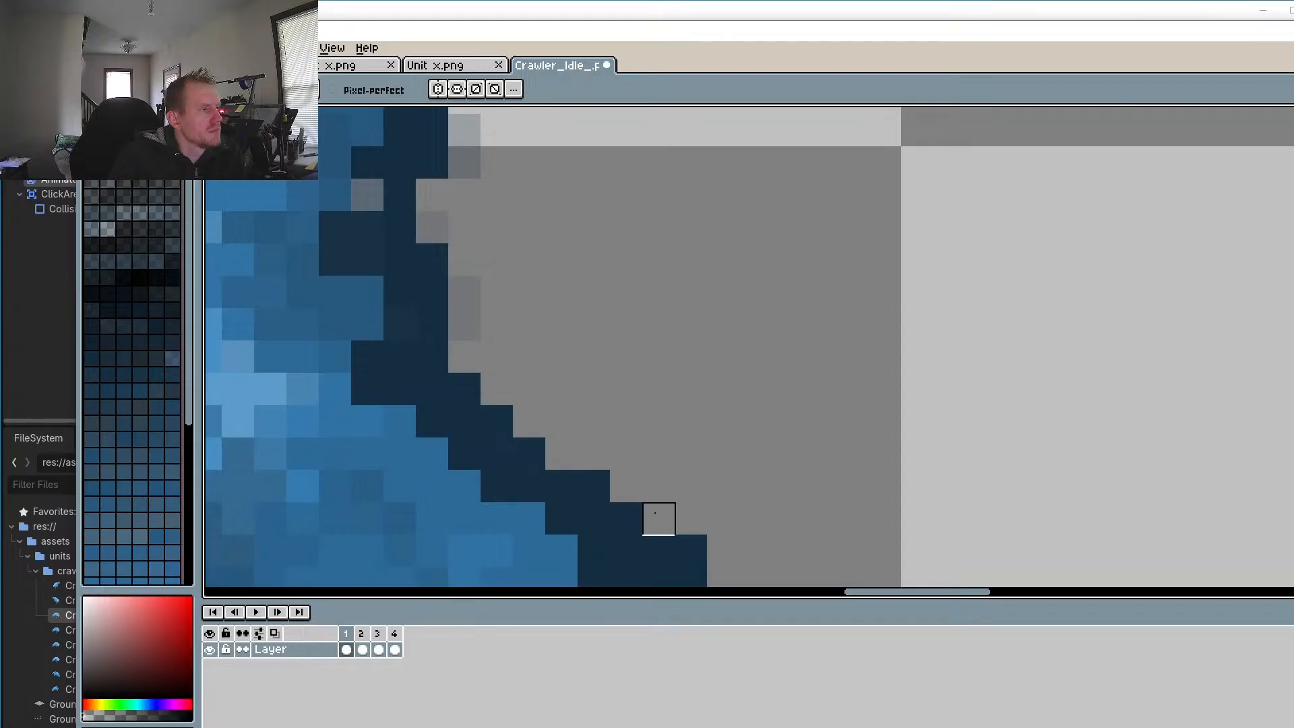
{"action": "left_click", "coordinate": [690, 550]}
{"action": "scroll", "coordinate": [691, 518], "scroll_direction": "down", "scroll_amount": 3}
{"action": "scroll", "coordinate": [541, 557], "scroll_direction": "up", "scroll_amount": 3}
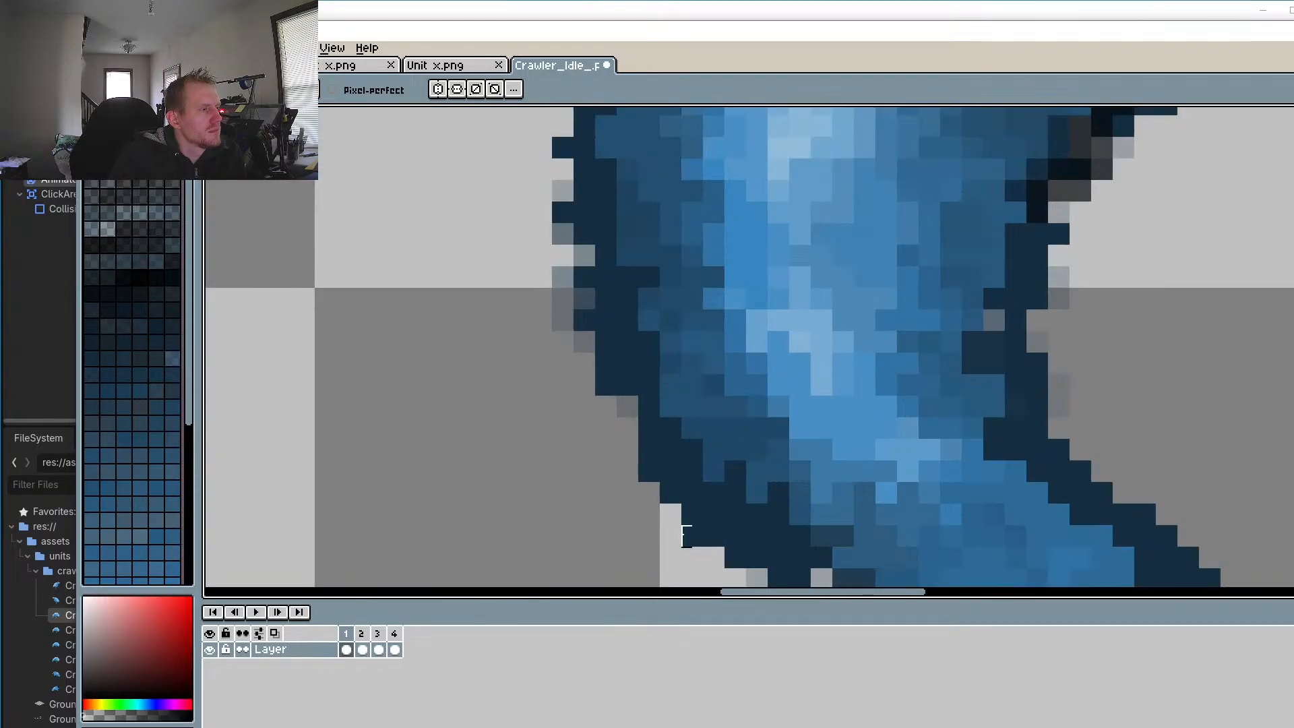
{"action": "scroll", "coordinate": [540, 404], "scroll_direction": "down", "scroll_amount": 3}
{"action": "scroll", "coordinate": [550, 425], "scroll_direction": "up", "scroll_amount": 2}
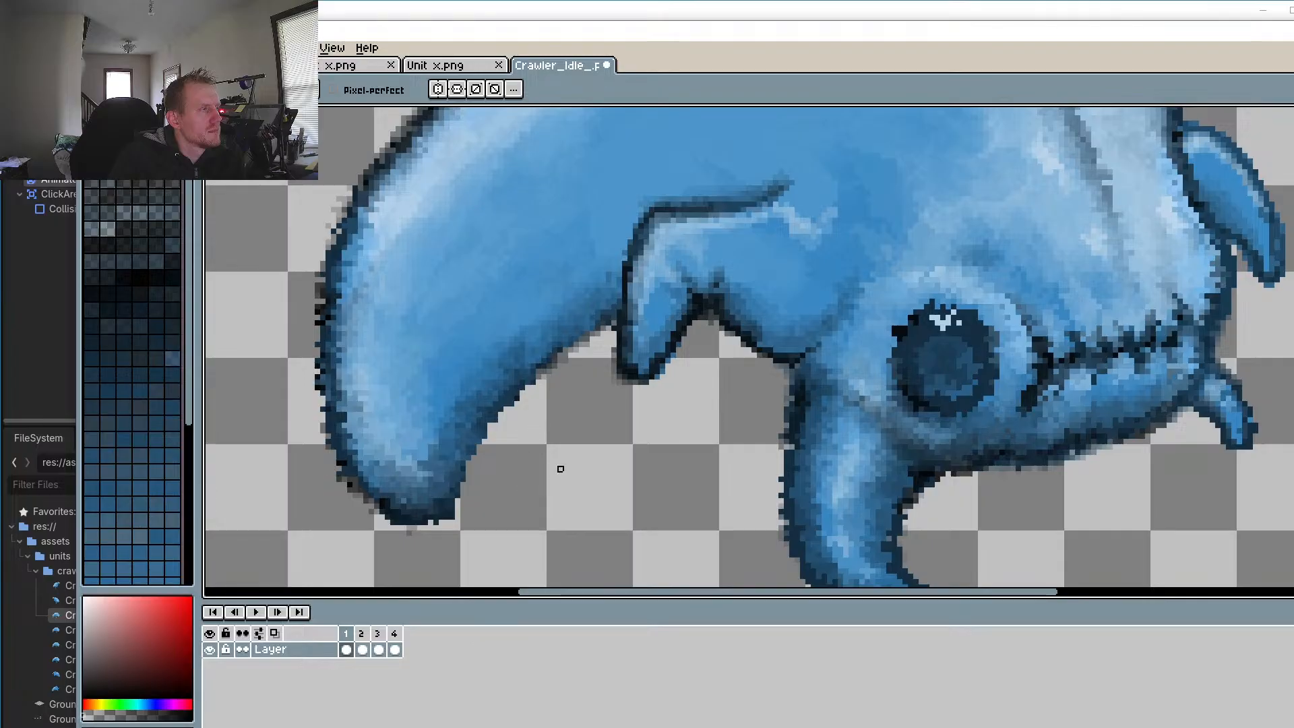
Step: Sample the head's light blue beside the upper fin, choose a darker blue, and tint the inner edge of the head outline there
{"action": "scroll", "coordinate": [560, 468], "scroll_direction": "down", "scroll_amount": 3}
{"action": "scroll", "coordinate": [873, 438], "scroll_direction": "up", "scroll_amount": 2}
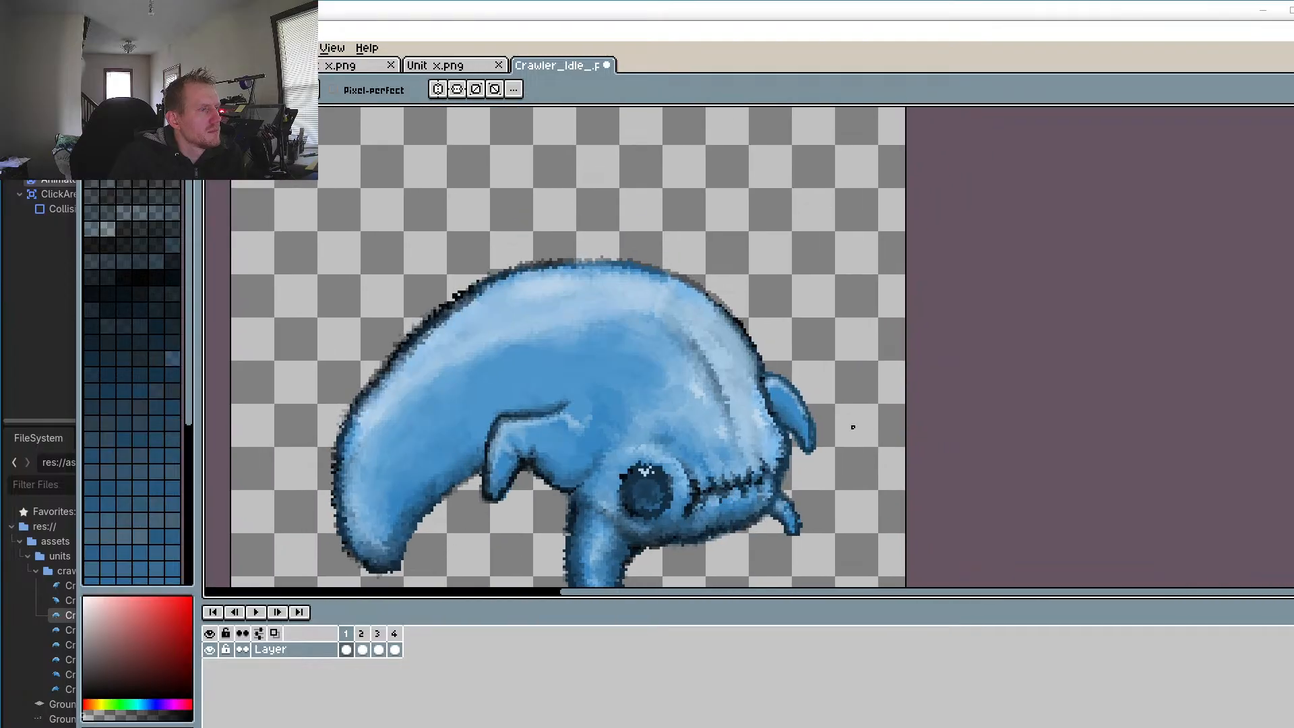
{"action": "left_click_drag", "start_coordinate": [821, 425], "coordinate": [810, 366]}
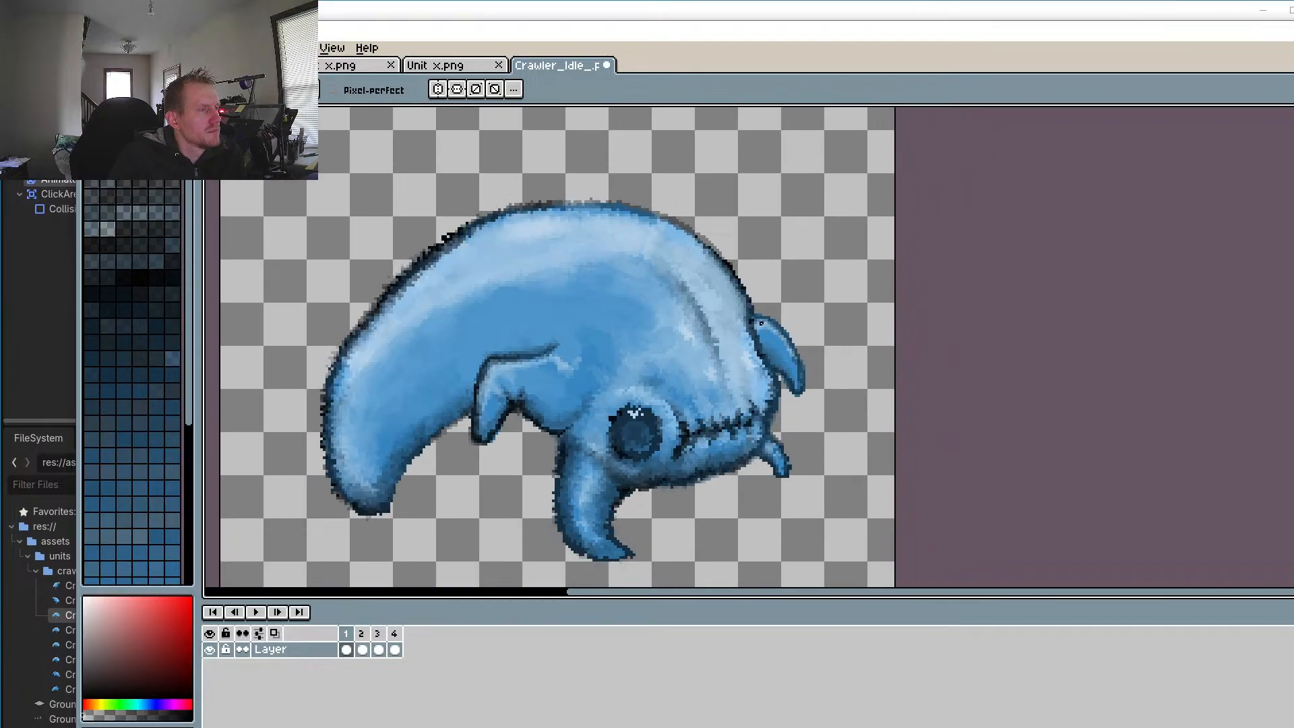
{"action": "scroll", "coordinate": [741, 327], "scroll_direction": "up", "scroll_amount": 4}
{"action": "key", "text": "i"}
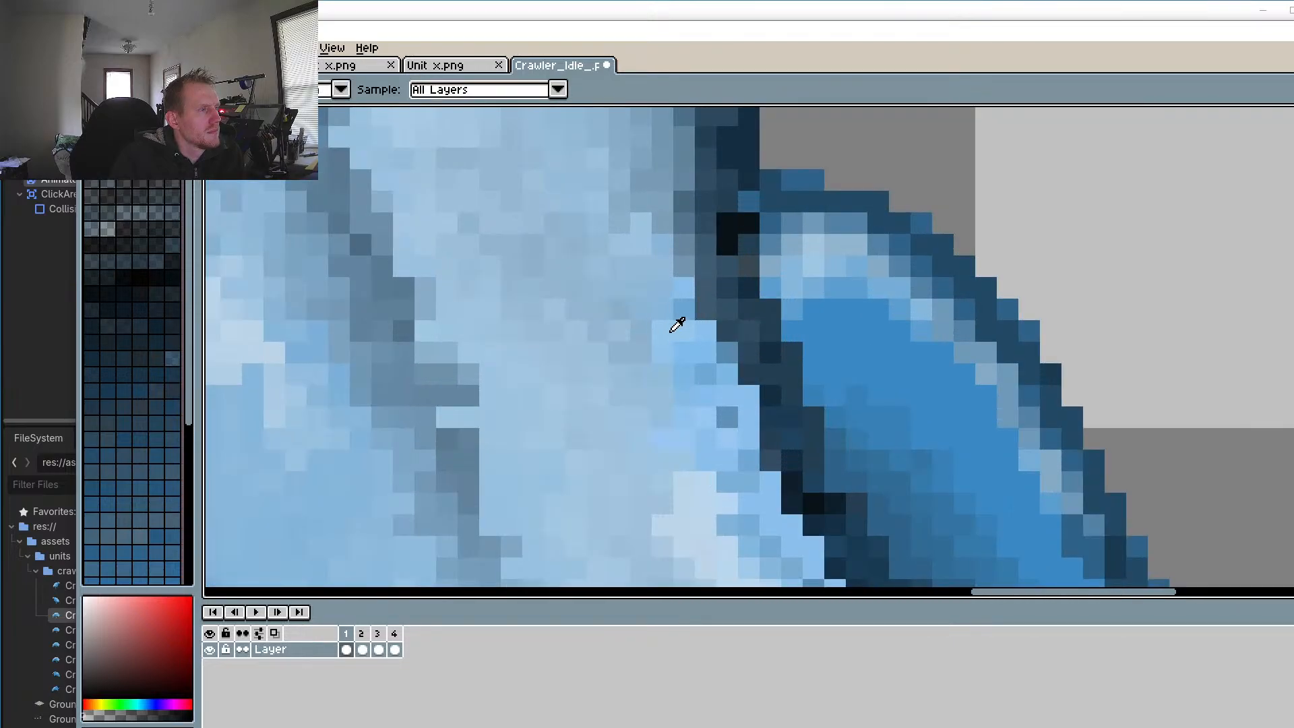
{"action": "left_click", "coordinate": [670, 290]}
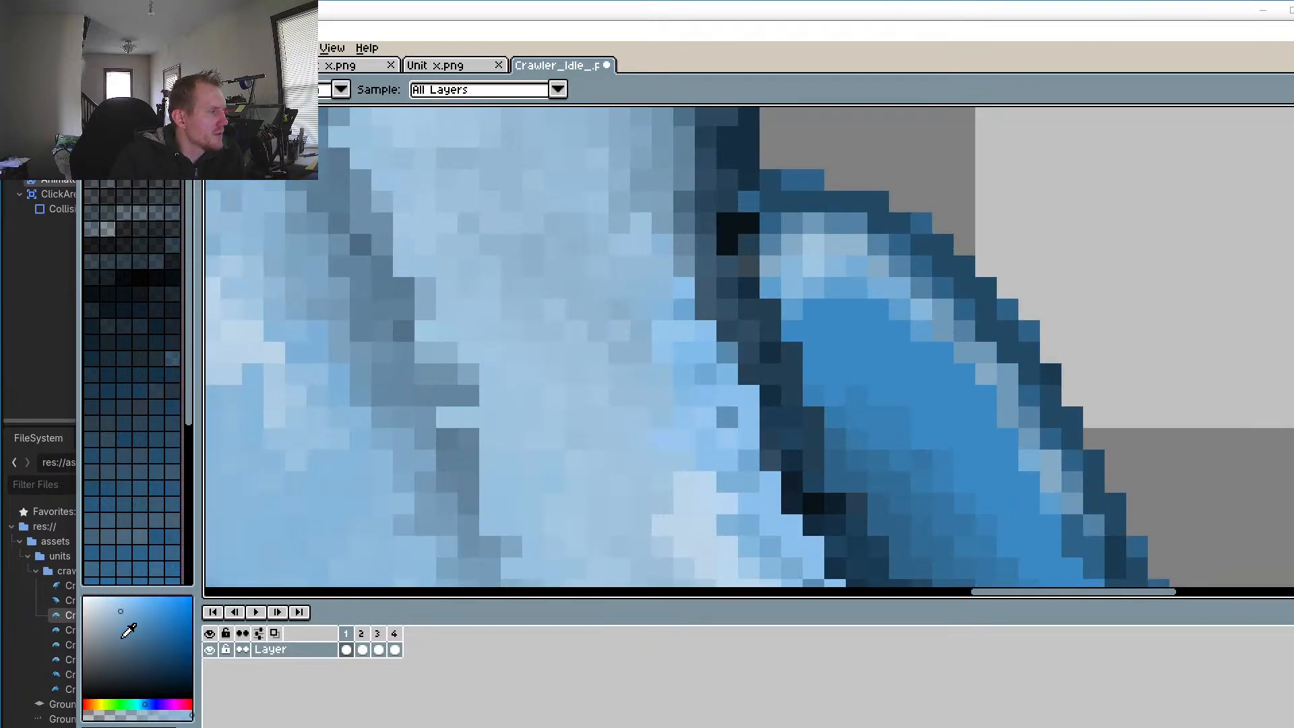
{"action": "left_click", "coordinate": [162, 634]}
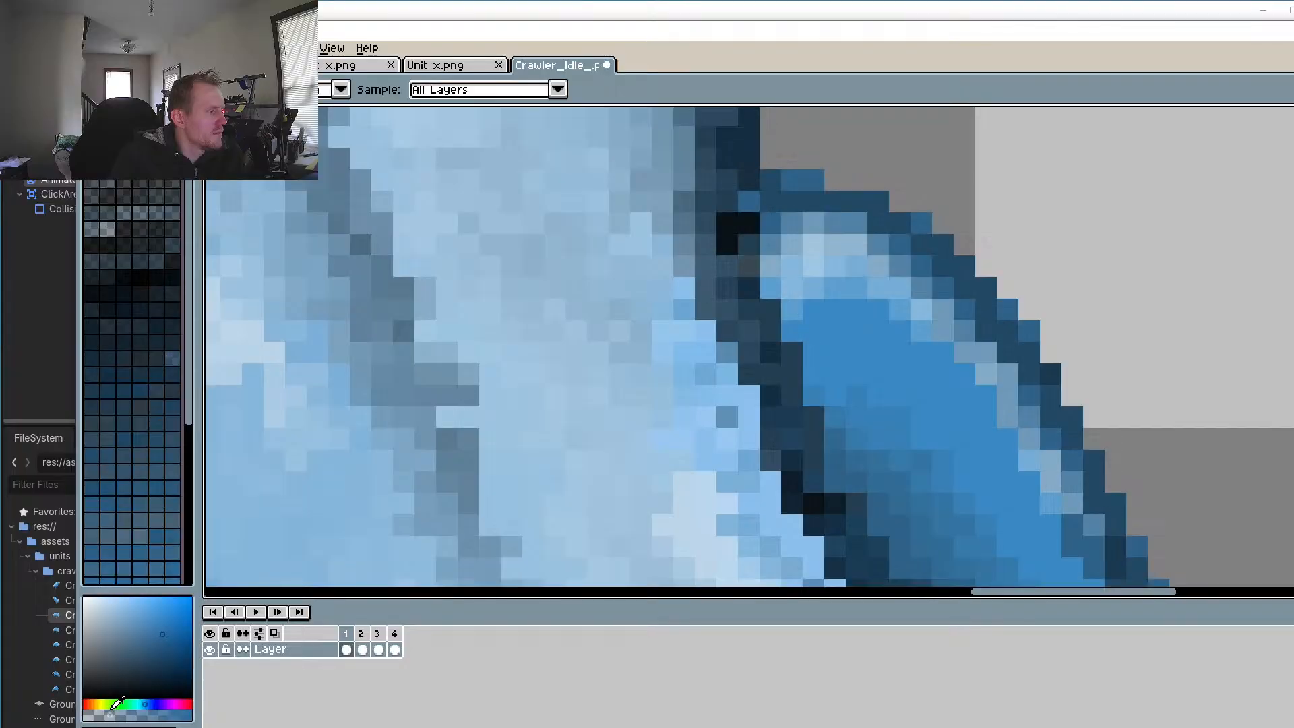
{"action": "key", "text": "b"}
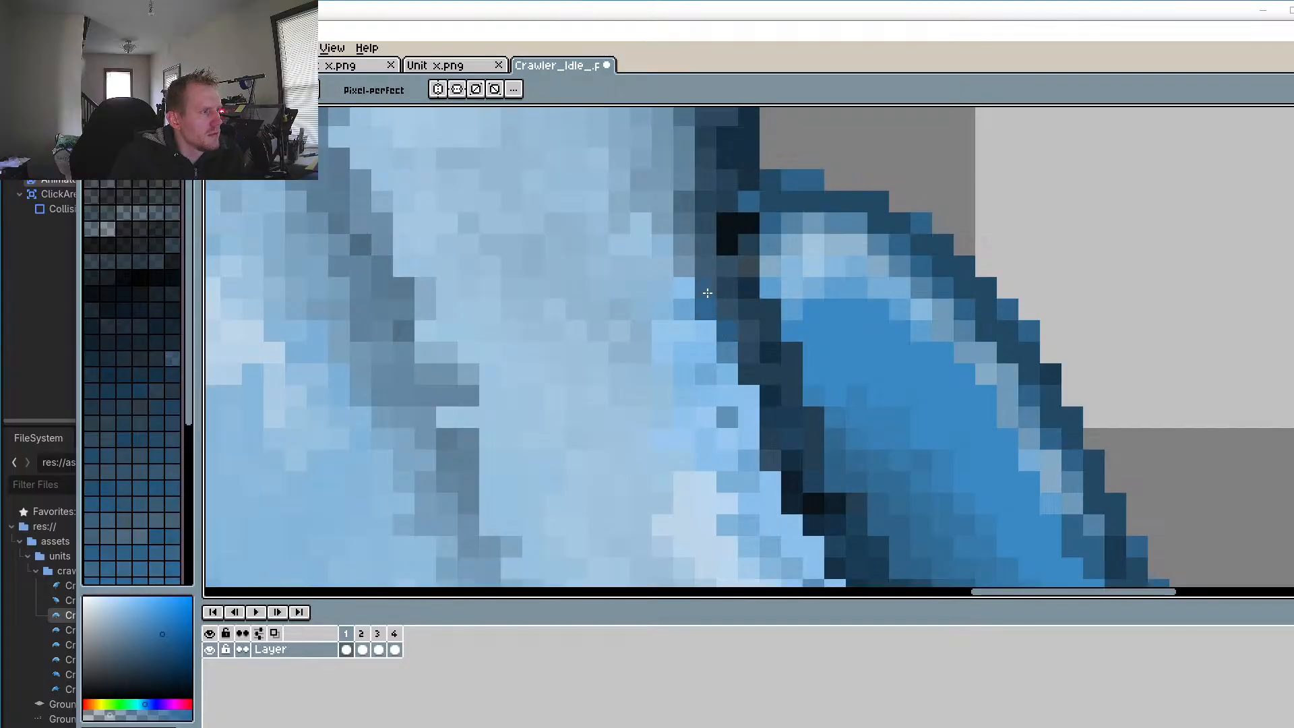
Step: Sample the bright light blue at the head's edge, lower its opacity, lighten the outline beside the upper fin, and undo the last stroke
{"action": "left_click", "coordinate": [697, 340], "text": "alt"}
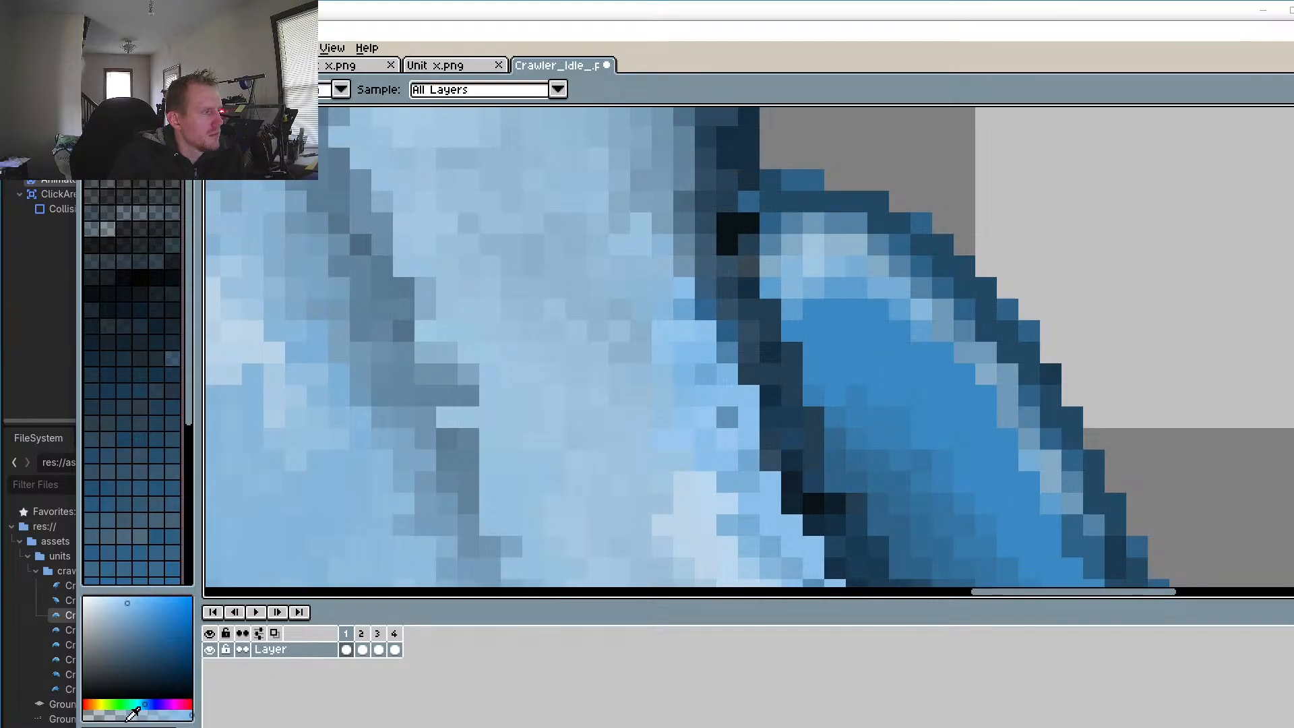
{"action": "key", "text": "b"}
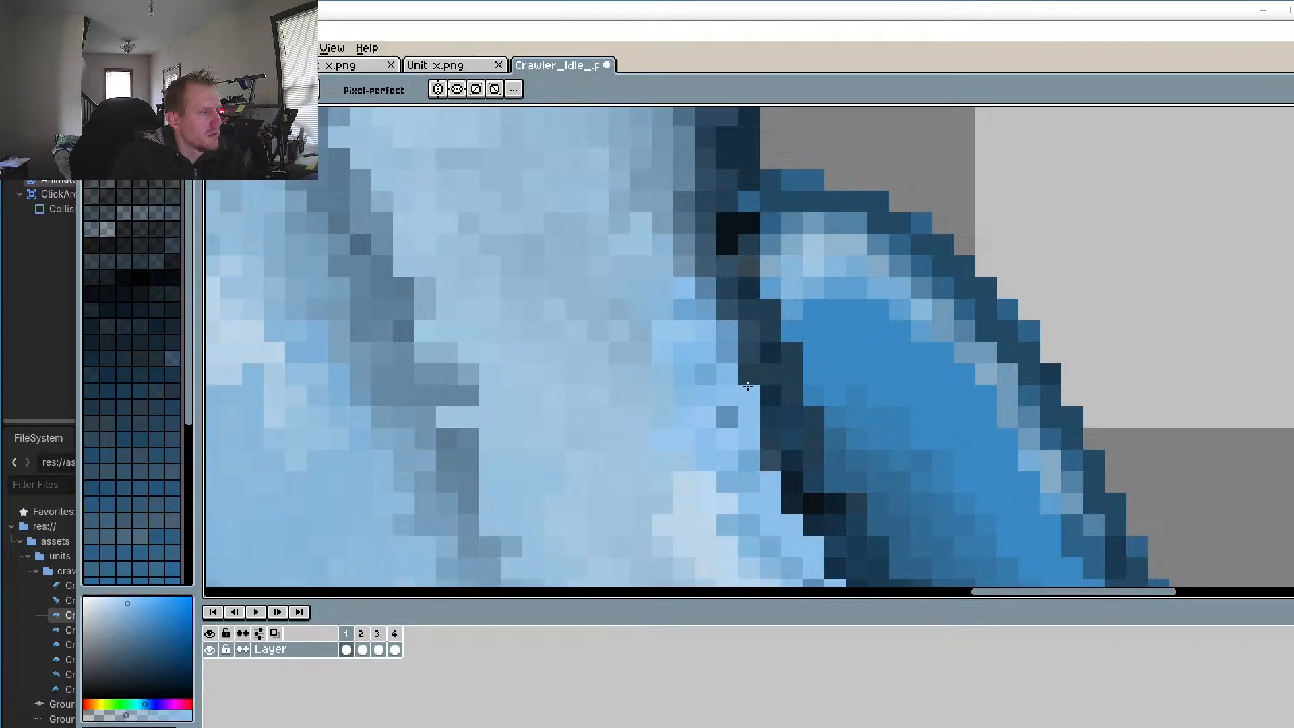
{"action": "left_click_drag", "start_coordinate": [773, 456], "coordinate": [772, 438]}
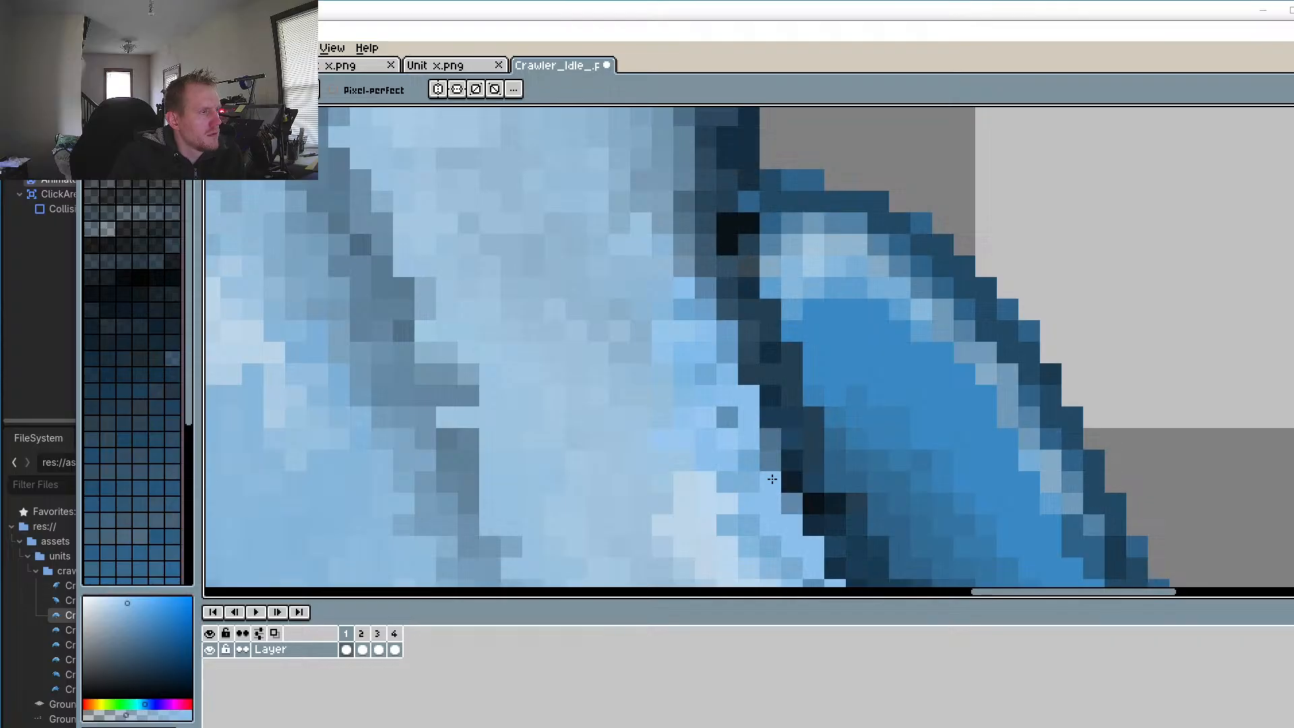
{"action": "key", "text": "ctrl+z"}
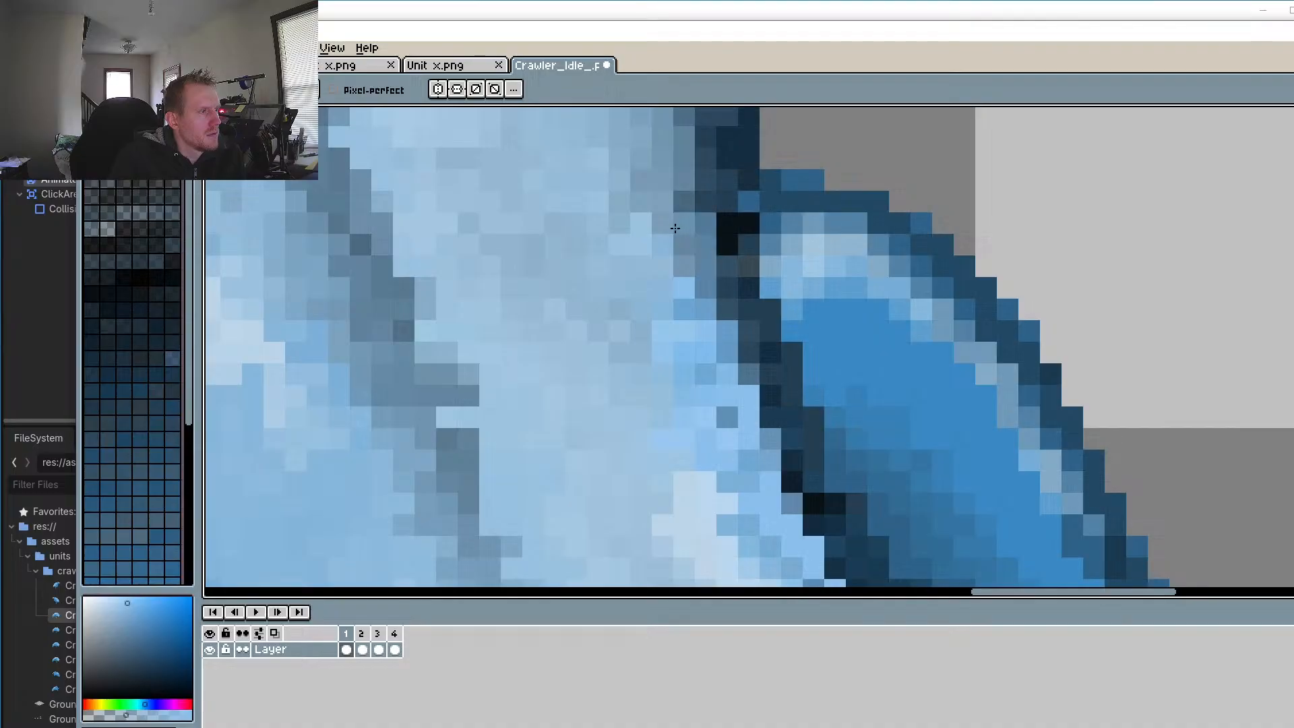
Step: Soften the head outline's inner edge alongside the lower half of the upper fin with single pixels of translucent light blue
{"action": "scroll", "coordinate": [749, 394], "scroll_direction": "down", "scroll_amount": 3}
{"action": "mouse_move", "coordinate": [756, 454]}
{"action": "left_mouse_down"}
{"action": "mouse_move", "coordinate": [722, 407]}
{"action": "mouse_move", "coordinate": [704, 277]}
{"action": "left_mouse_up"}
{"action": "scroll", "coordinate": [704, 276], "scroll_direction": "up", "scroll_amount": 3}
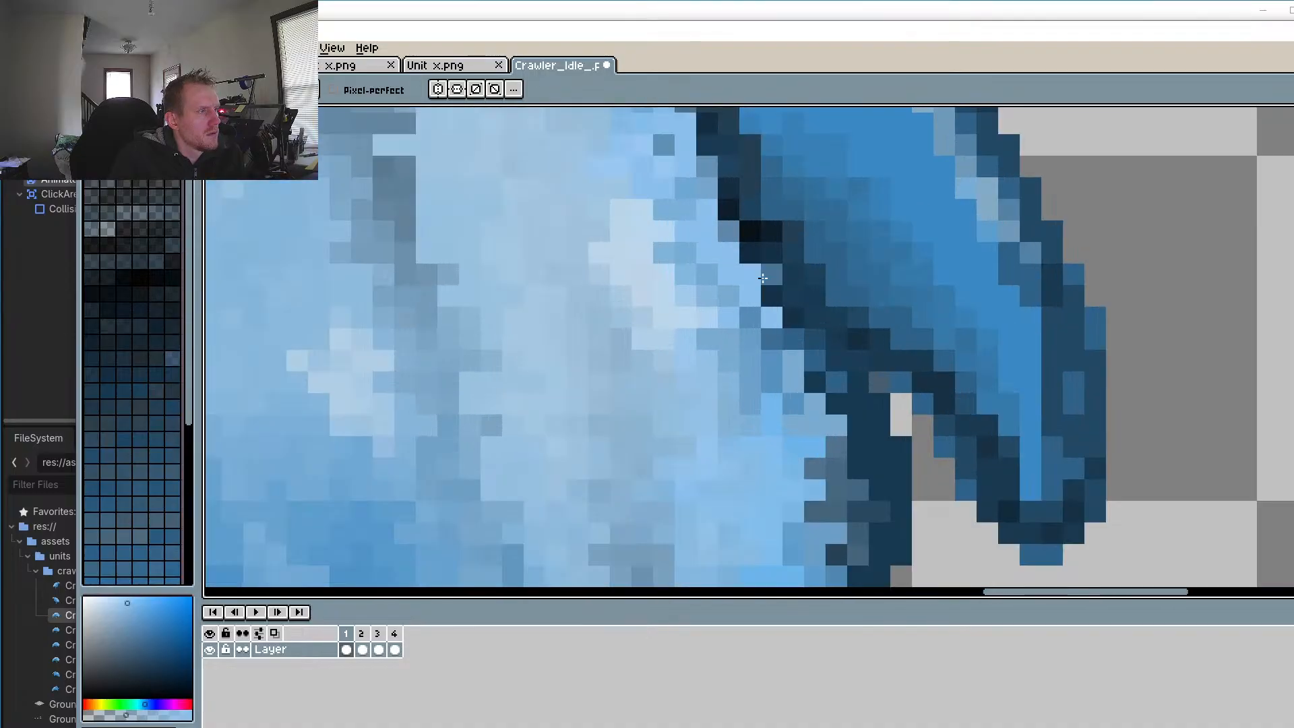
{"action": "left_click", "coordinate": [750, 252]}
{"action": "left_click", "coordinate": [771, 296]}
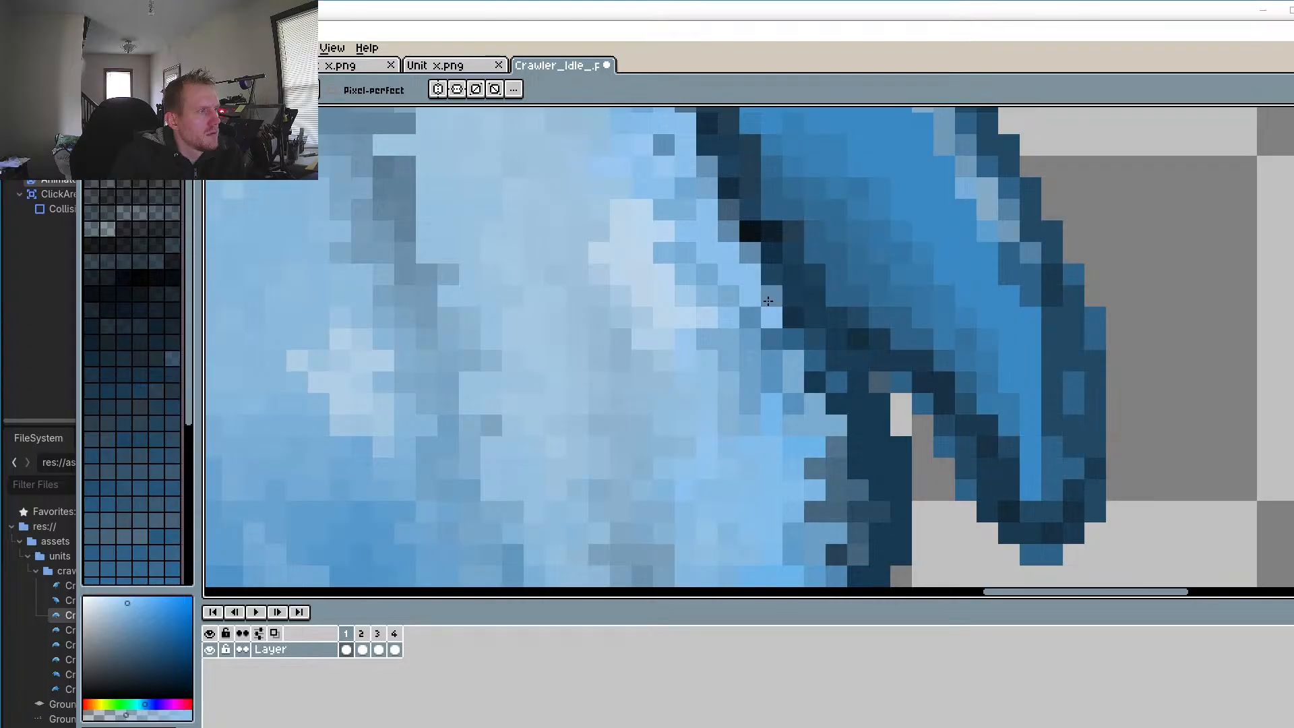
{"action": "left_click", "coordinate": [788, 322]}
{"action": "left_click", "coordinate": [815, 338]}
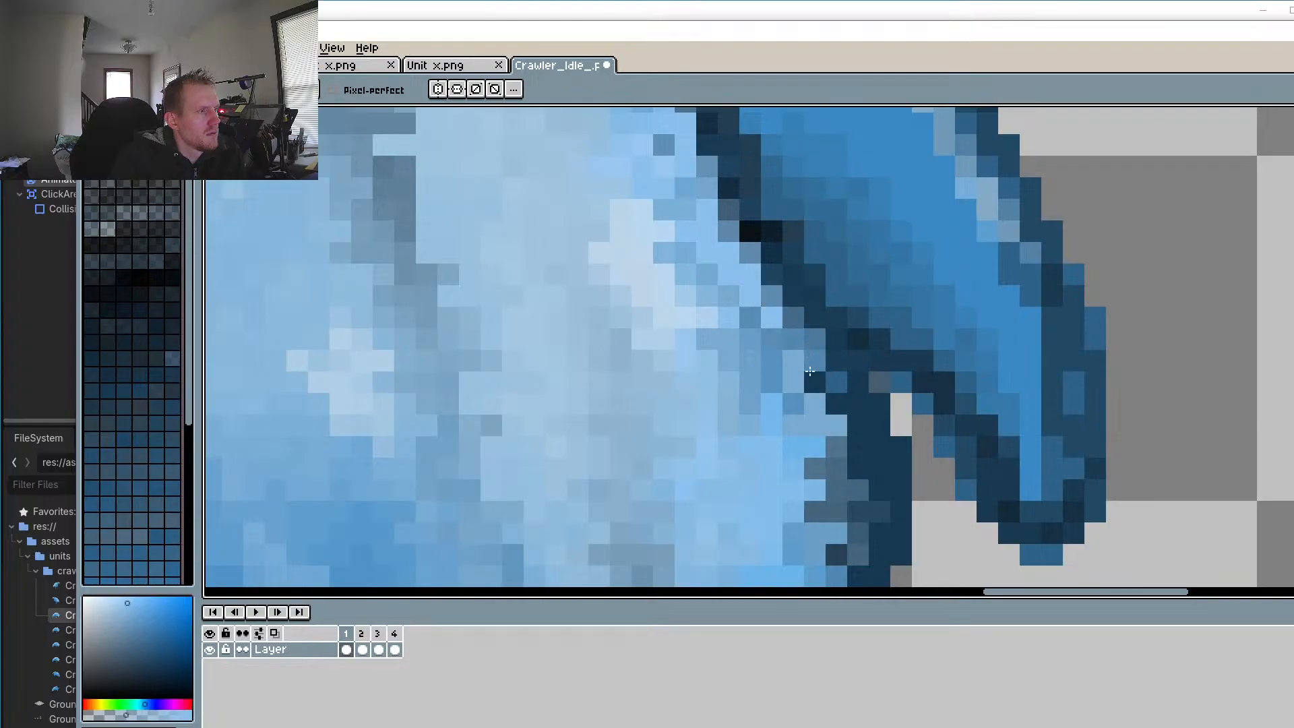
{"action": "left_click", "coordinate": [814, 381]}
Step: Lighten the dark inner outline pixels on the snout just below the upper fin with the translucent light blue
{"action": "scroll", "coordinate": [838, 404], "scroll_direction": "down", "scroll_amount": 4}
{"action": "scroll", "coordinate": [869, 482], "scroll_direction": "up", "scroll_amount": 3}
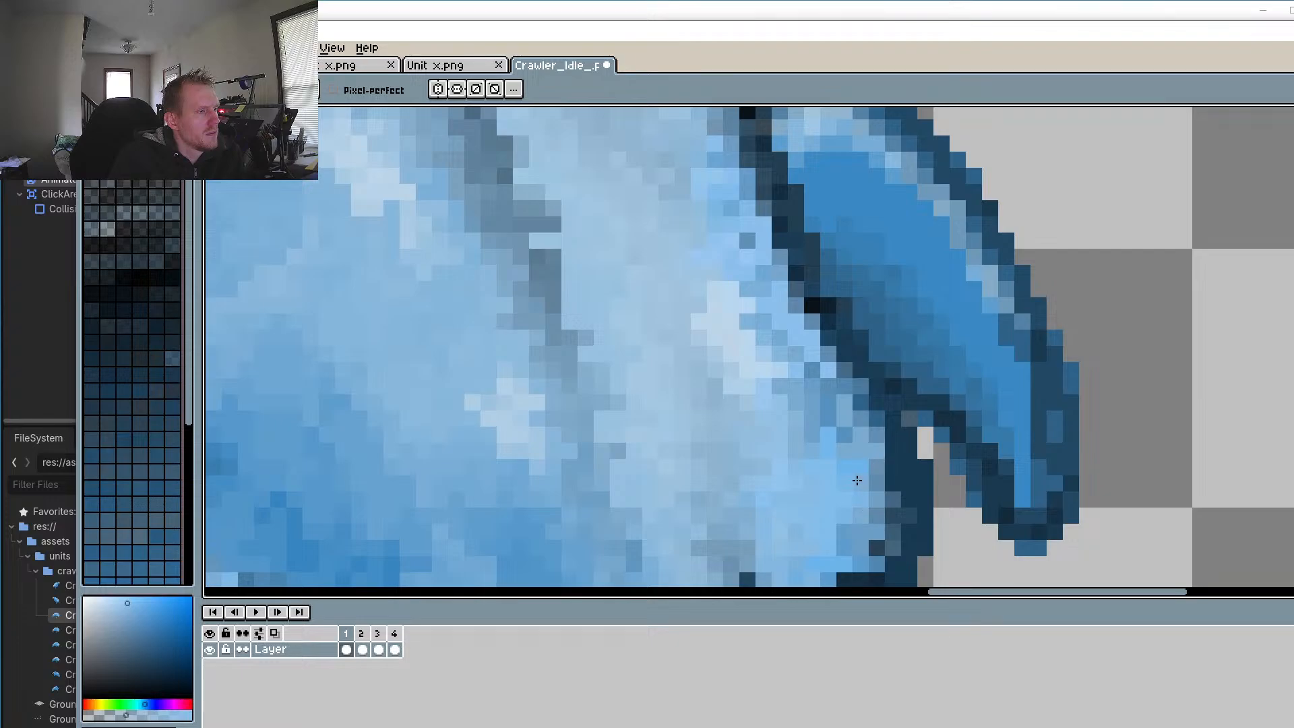
{"action": "left_click", "coordinate": [892, 492]}
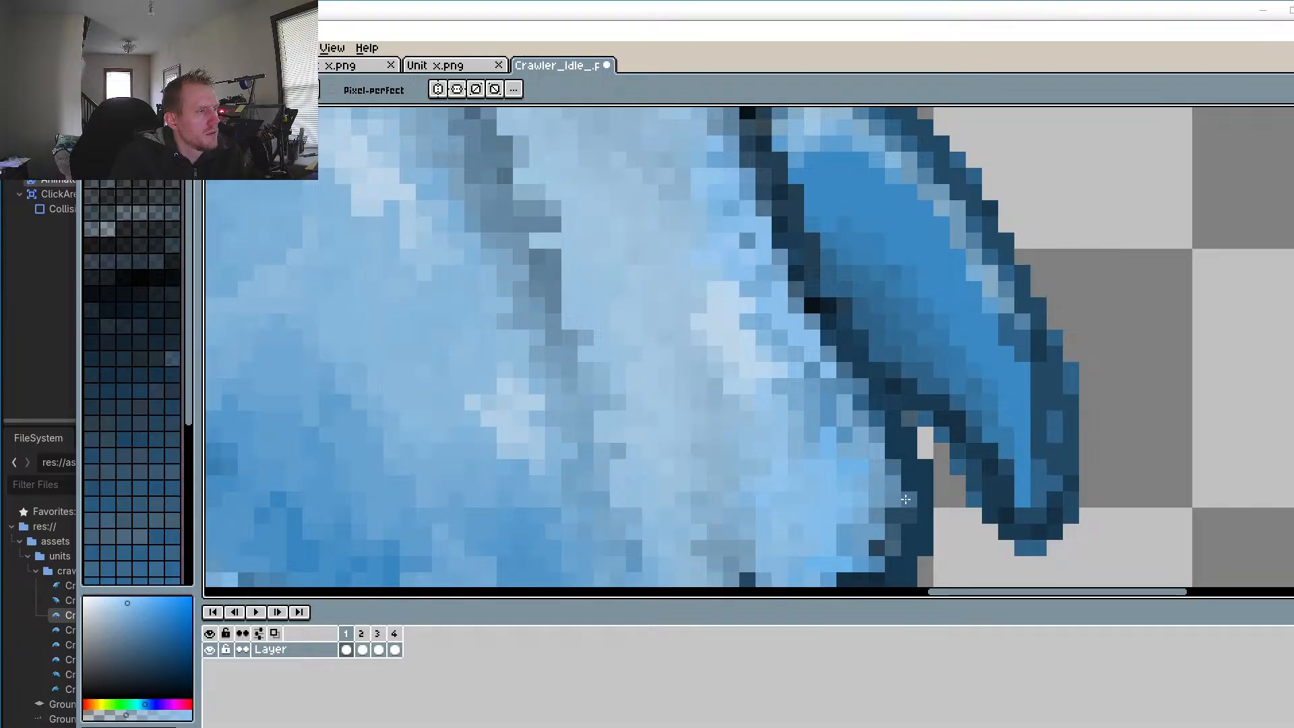
{"action": "scroll", "coordinate": [842, 458], "scroll_direction": "down", "scroll_amount": 3}
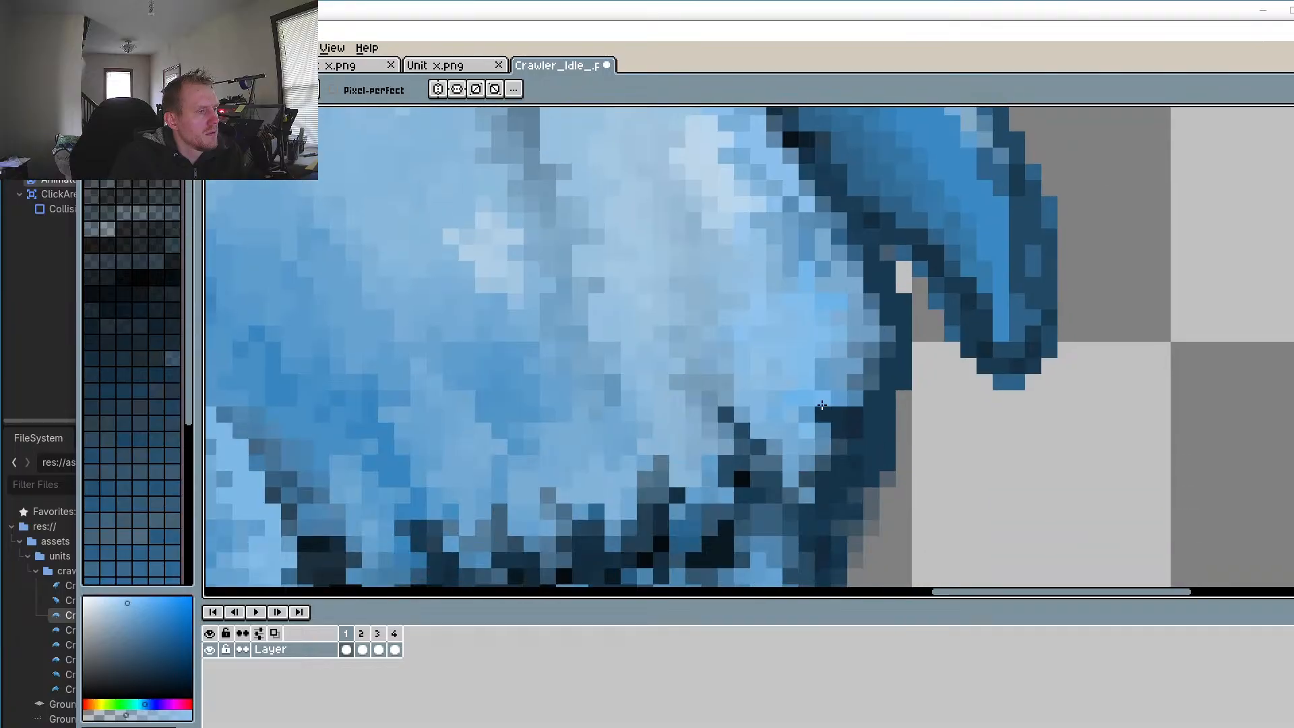
{"action": "scroll", "coordinate": [822, 408], "scroll_direction": "down", "scroll_amount": 5}
{"action": "scroll", "coordinate": [674, 405], "scroll_direction": "up", "scroll_amount": 1}
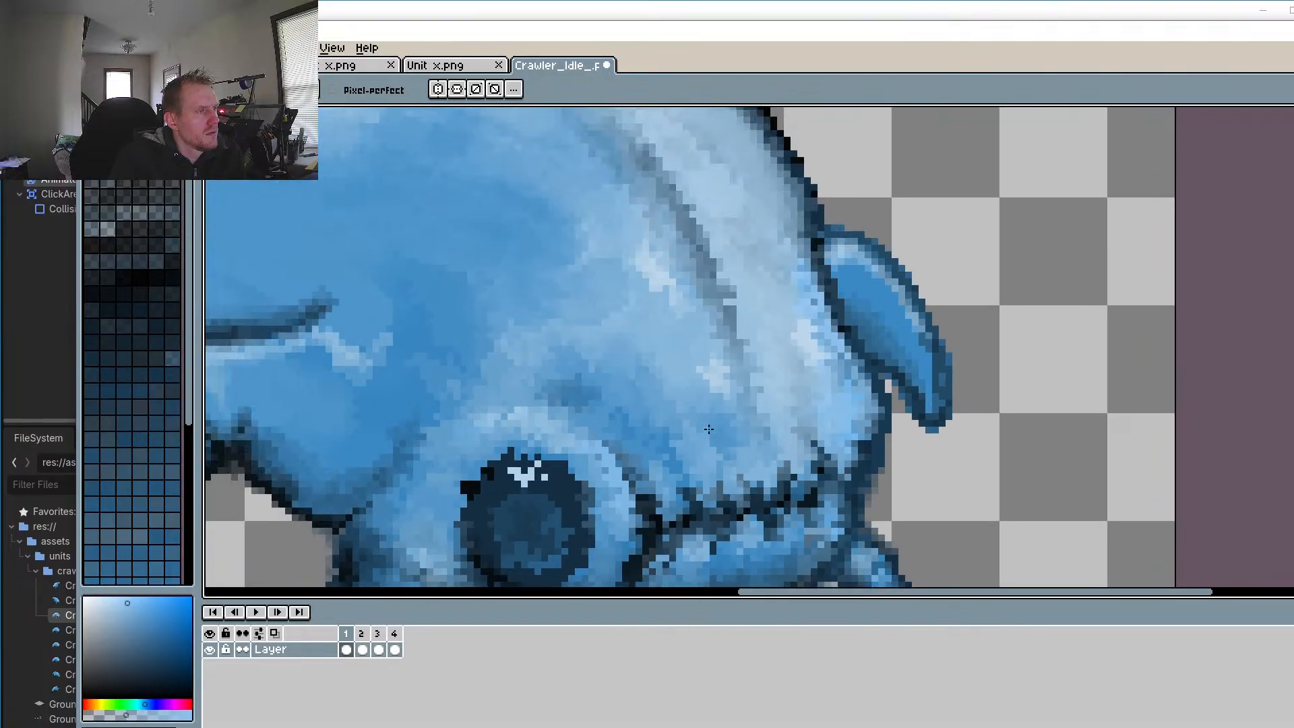
{"action": "scroll", "coordinate": [674, 404], "scroll_direction": "down", "scroll_amount": 2}
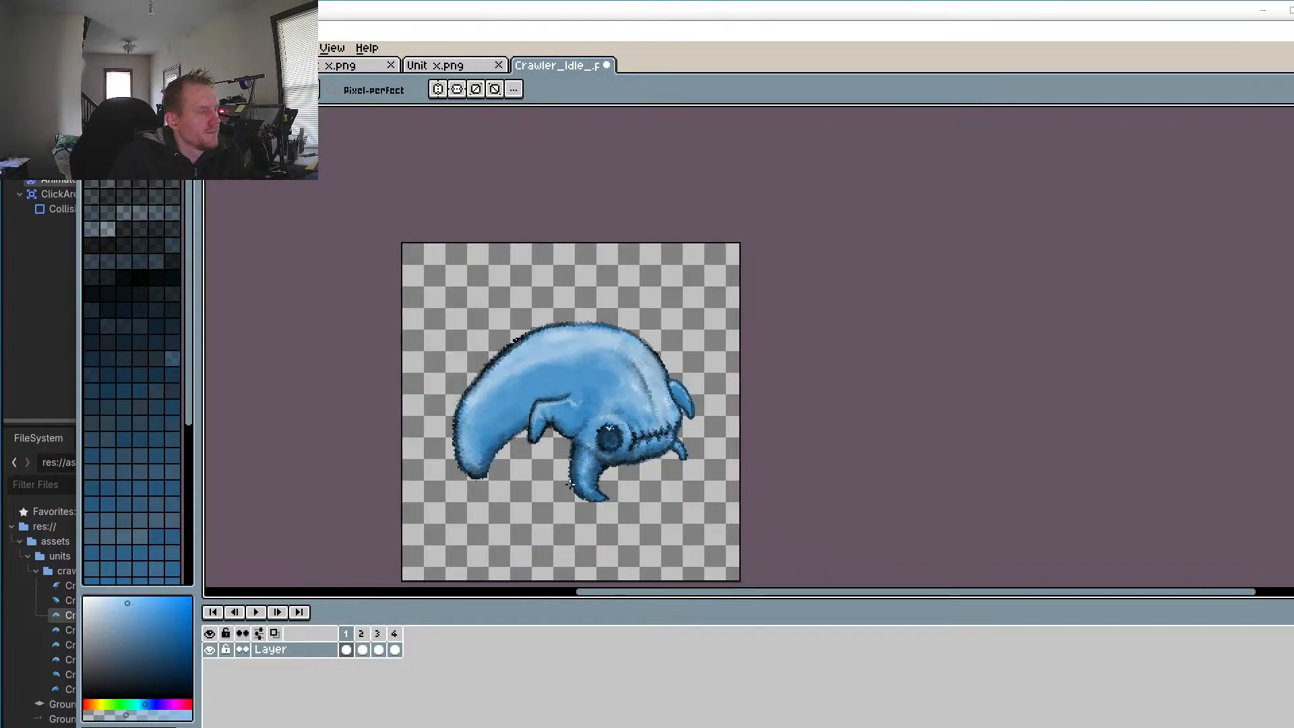
Step: Sample the body's mid blue, lower its opacity, and blend it along the lower edge of the pale highlight across the back
{"action": "scroll", "coordinate": [635, 458], "scroll_direction": "up", "scroll_amount": 3}
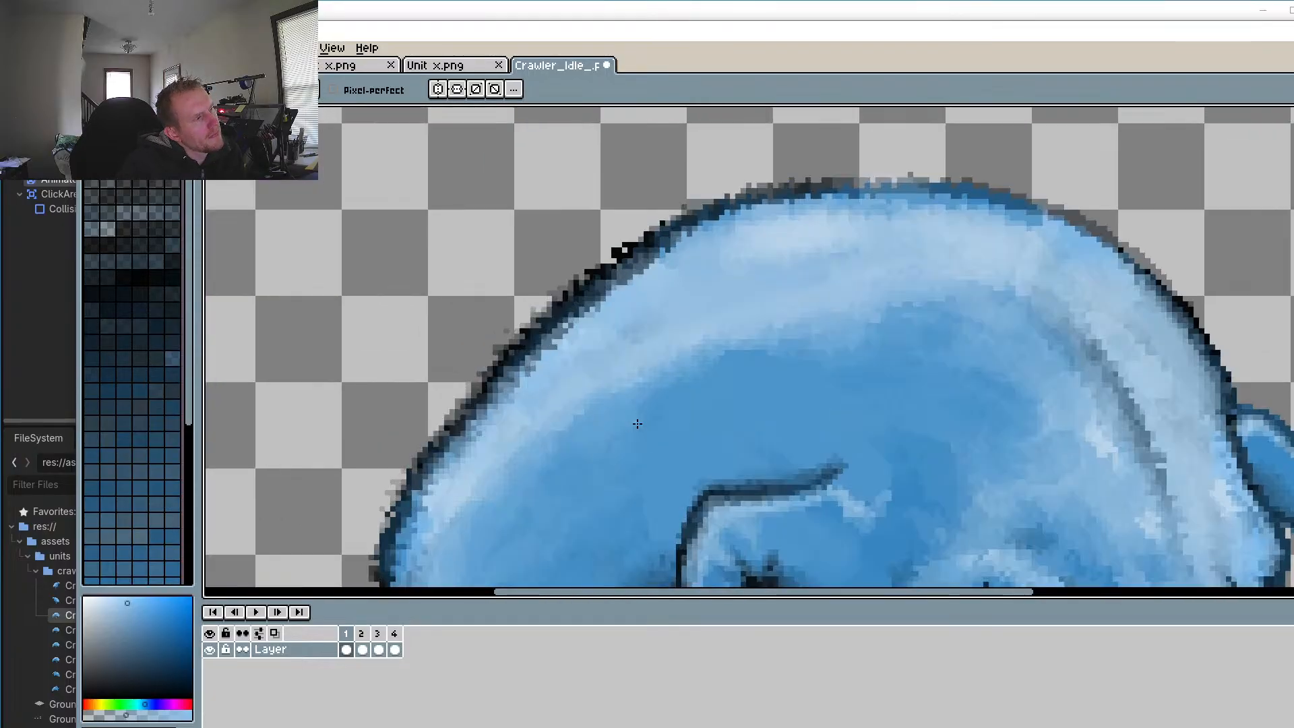
{"action": "left_click", "coordinate": [760, 362], "text": "alt"}
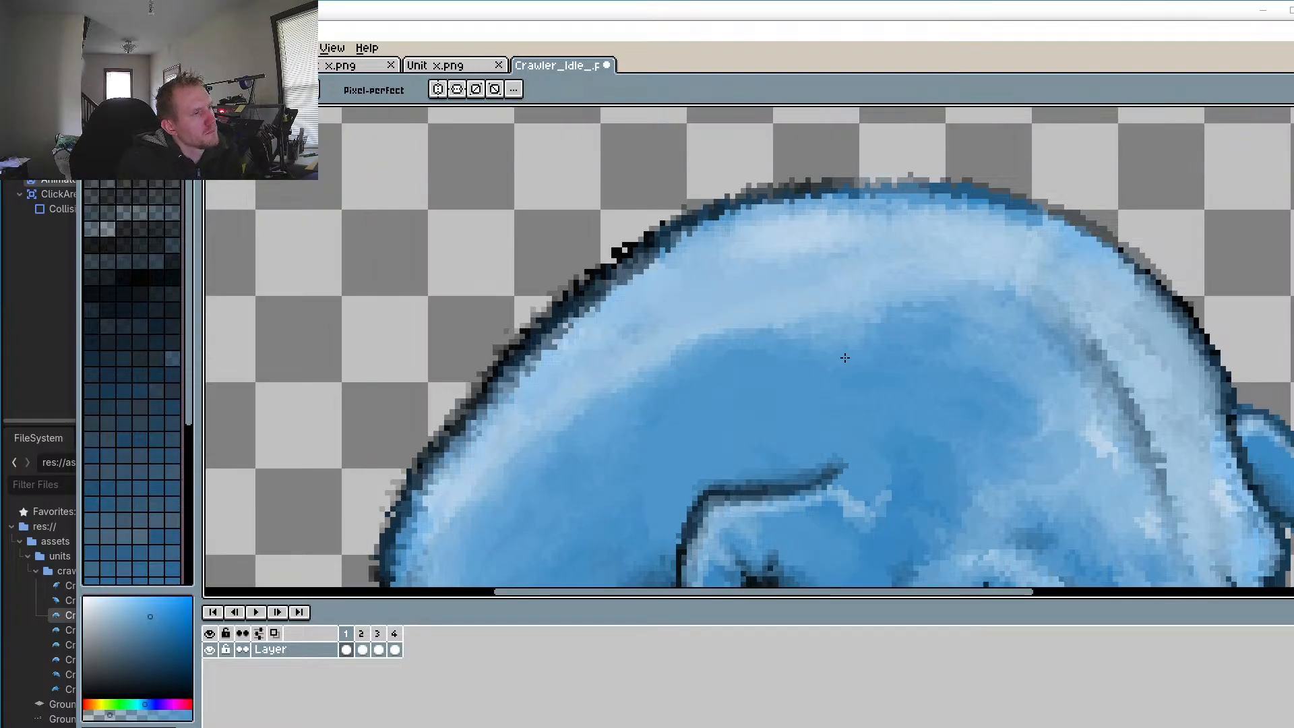
{"action": "scroll", "coordinate": [827, 351], "scroll_direction": "down", "scroll_amount": 5}
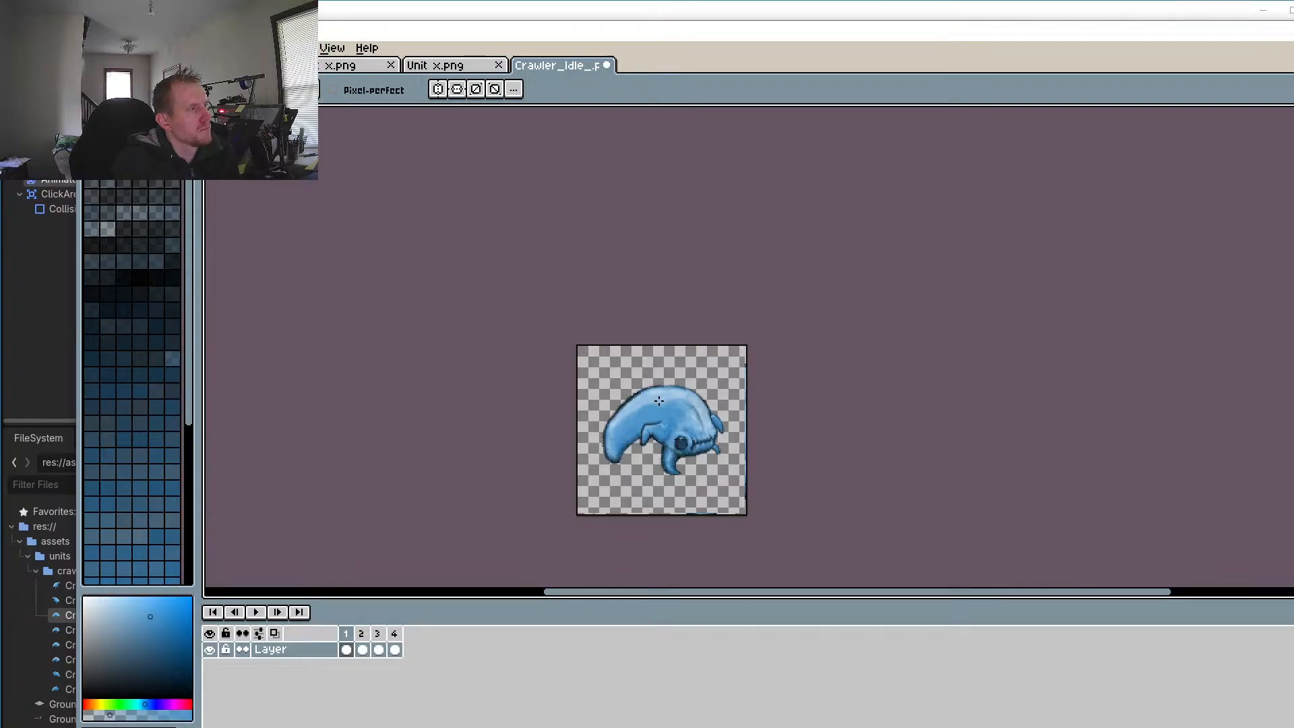
{"action": "scroll", "coordinate": [648, 431], "scroll_direction": "up", "scroll_amount": 4}
Step: Switch to frame 2, play the idle animation to check the motion, and stop the playback
{"action": "left_click", "coordinate": [362, 648]}
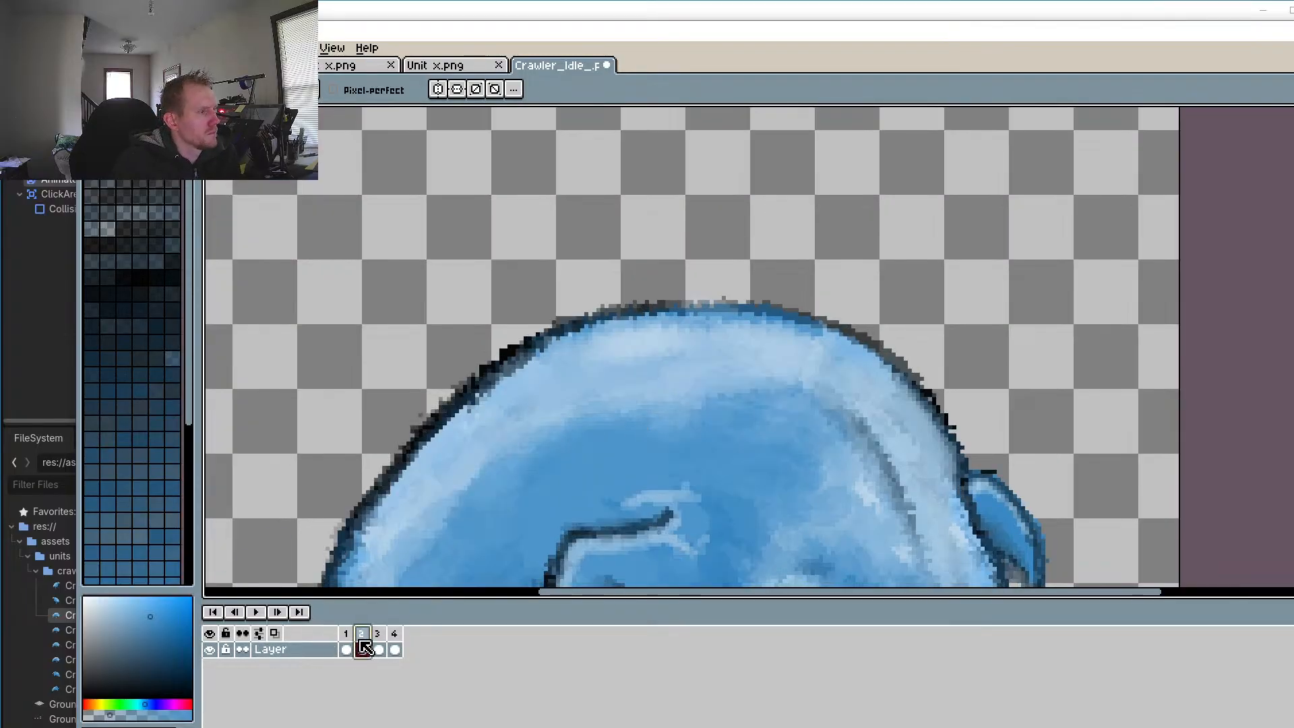
{"action": "scroll", "coordinate": [554, 436], "scroll_direction": "down", "scroll_amount": 4}
{"action": "left_click", "coordinate": [255, 611]}
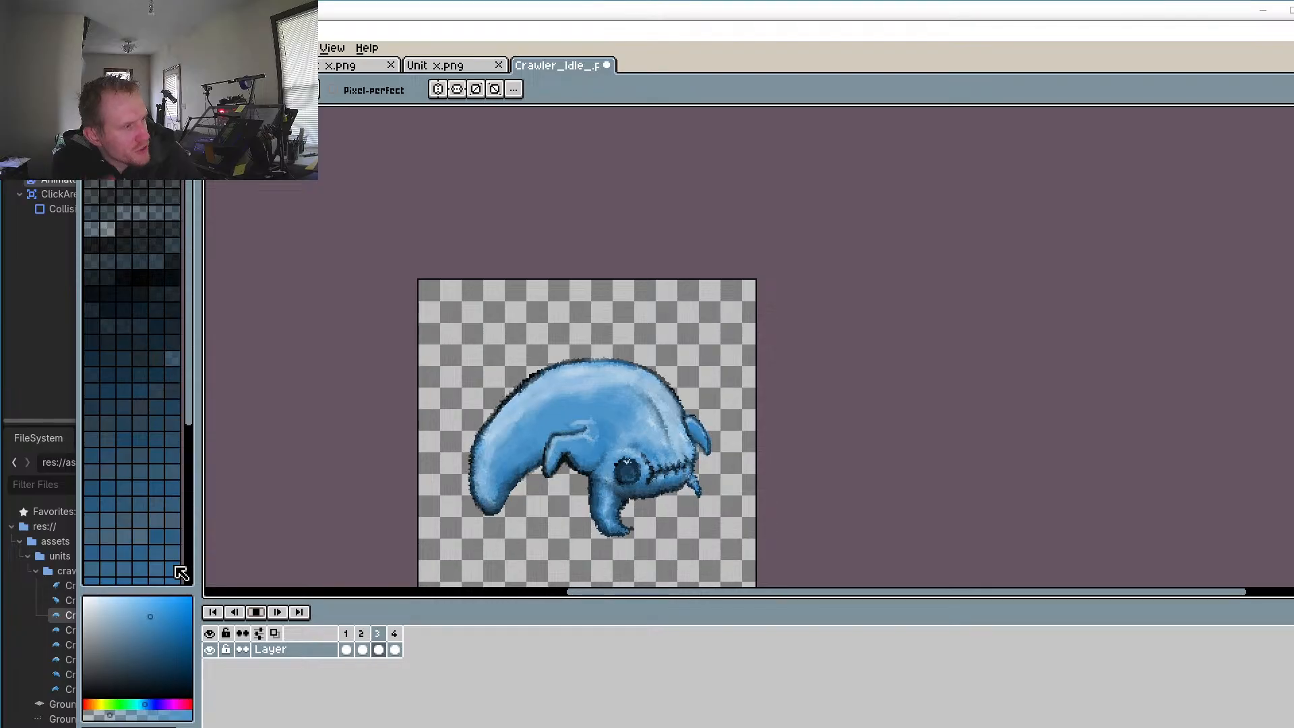
{"action": "left_click", "coordinate": [256, 611]}
Step: Open frame 4, sample the light blue of the small lower fin at the jaw tip, and enlarge the brush
{"action": "left_click", "coordinate": [368, 633]}
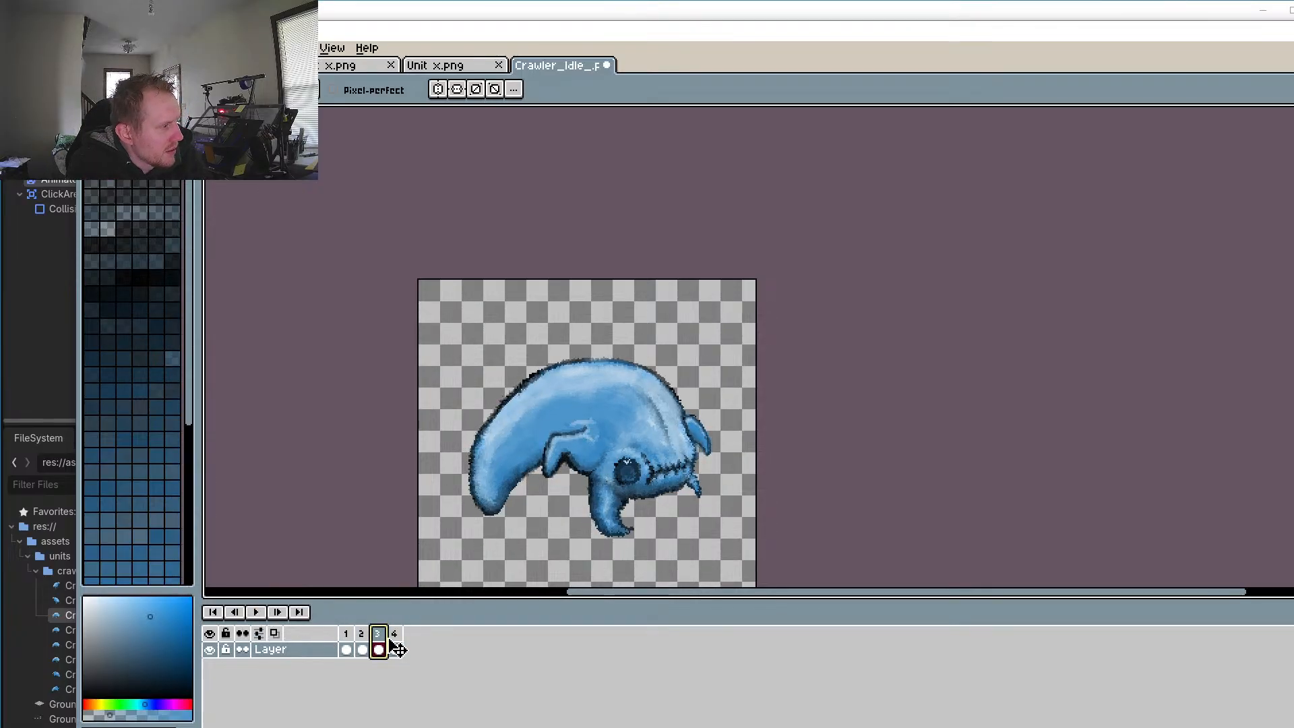
{"action": "left_click", "coordinate": [394, 649]}
{"action": "scroll", "coordinate": [712, 487], "scroll_direction": "up", "scroll_amount": 3}
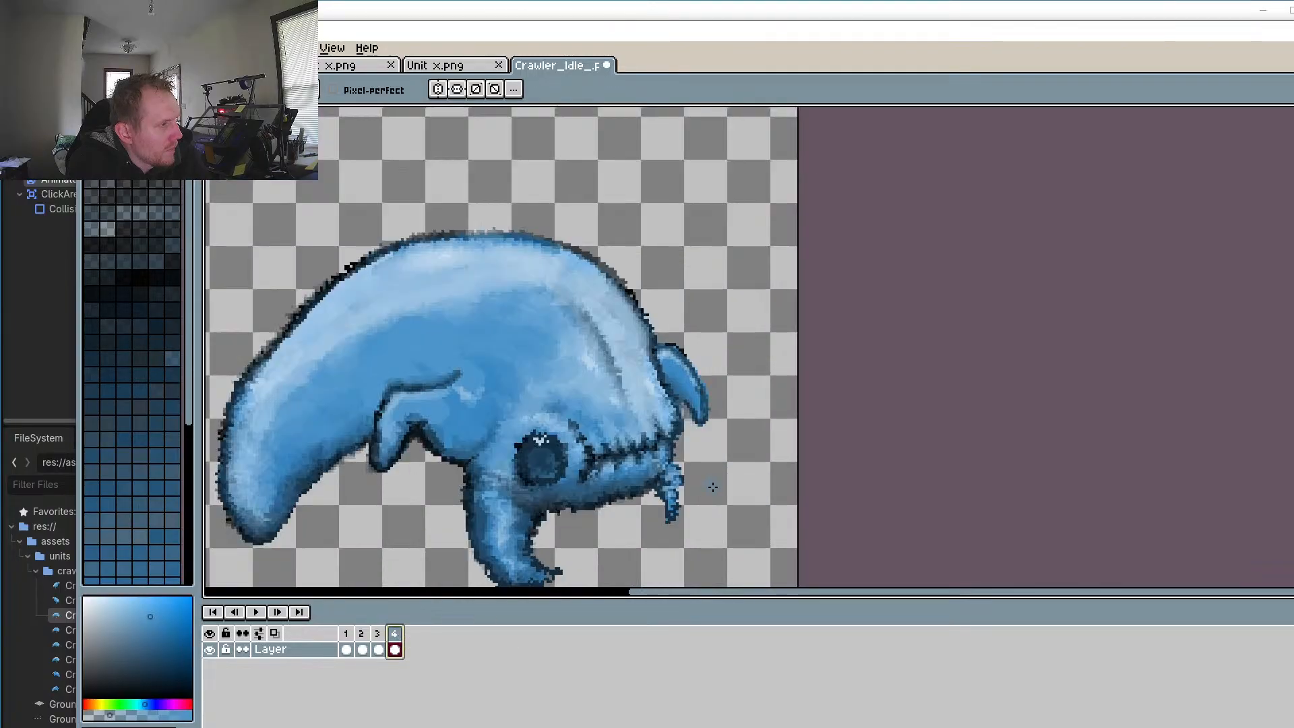
{"action": "scroll", "coordinate": [712, 486], "scroll_direction": "up", "scroll_amount": 3}
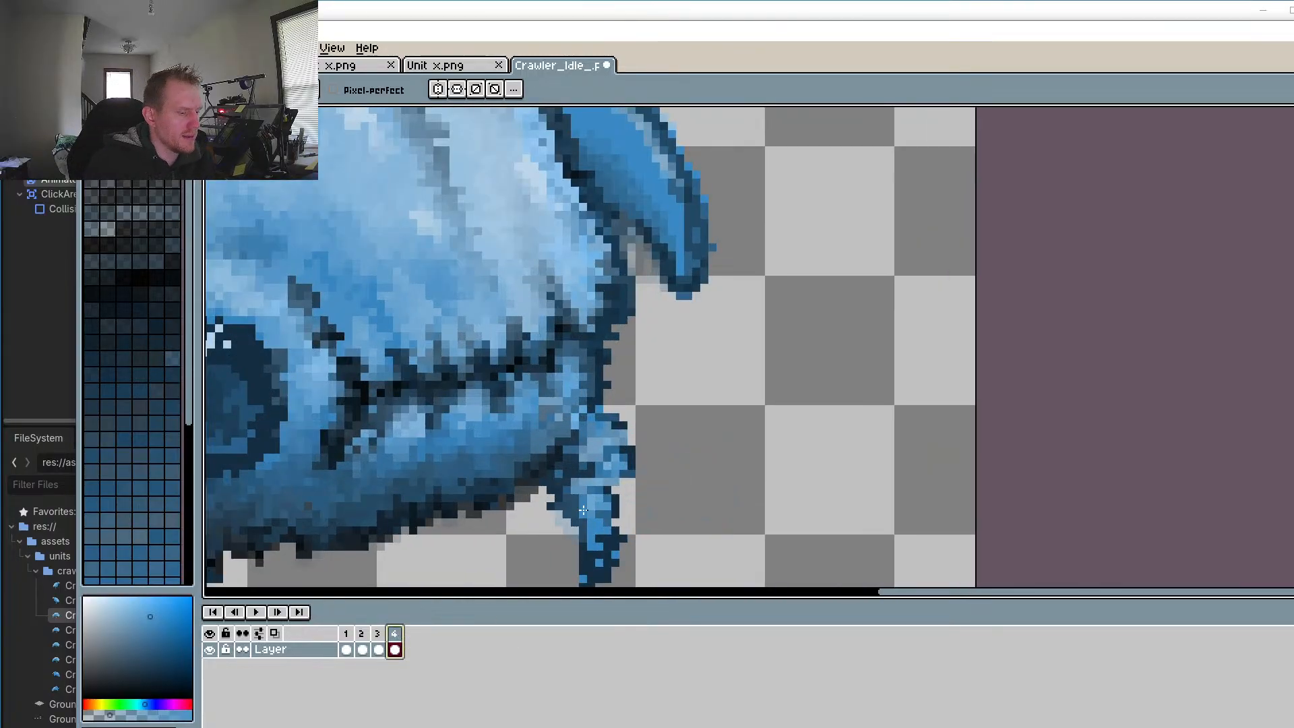
{"action": "scroll", "coordinate": [656, 445], "scroll_direction": "up", "scroll_amount": 3}
{"action": "key", "text": "i"}
{"action": "left_click", "coordinate": [693, 364]}
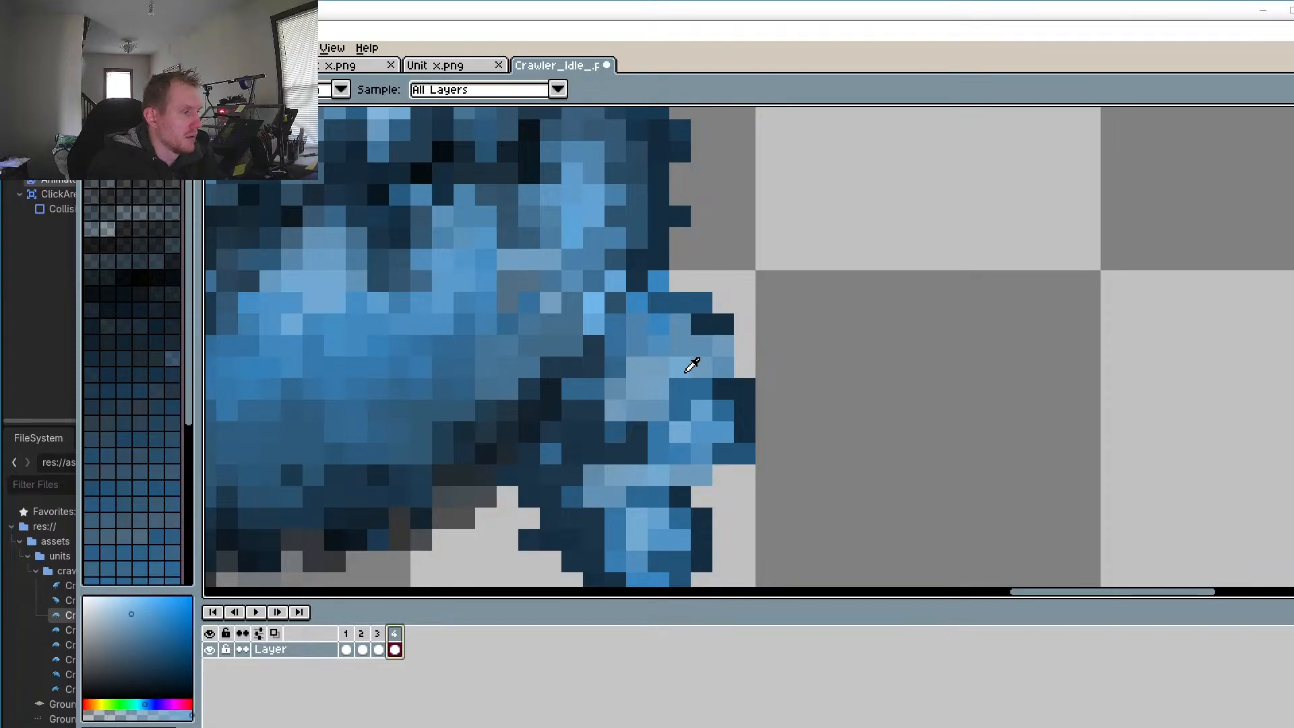
{"action": "key", "text": "b"}
{"action": "scroll", "coordinate": [628, 492], "scroll_direction": "down", "scroll_amount": 4}
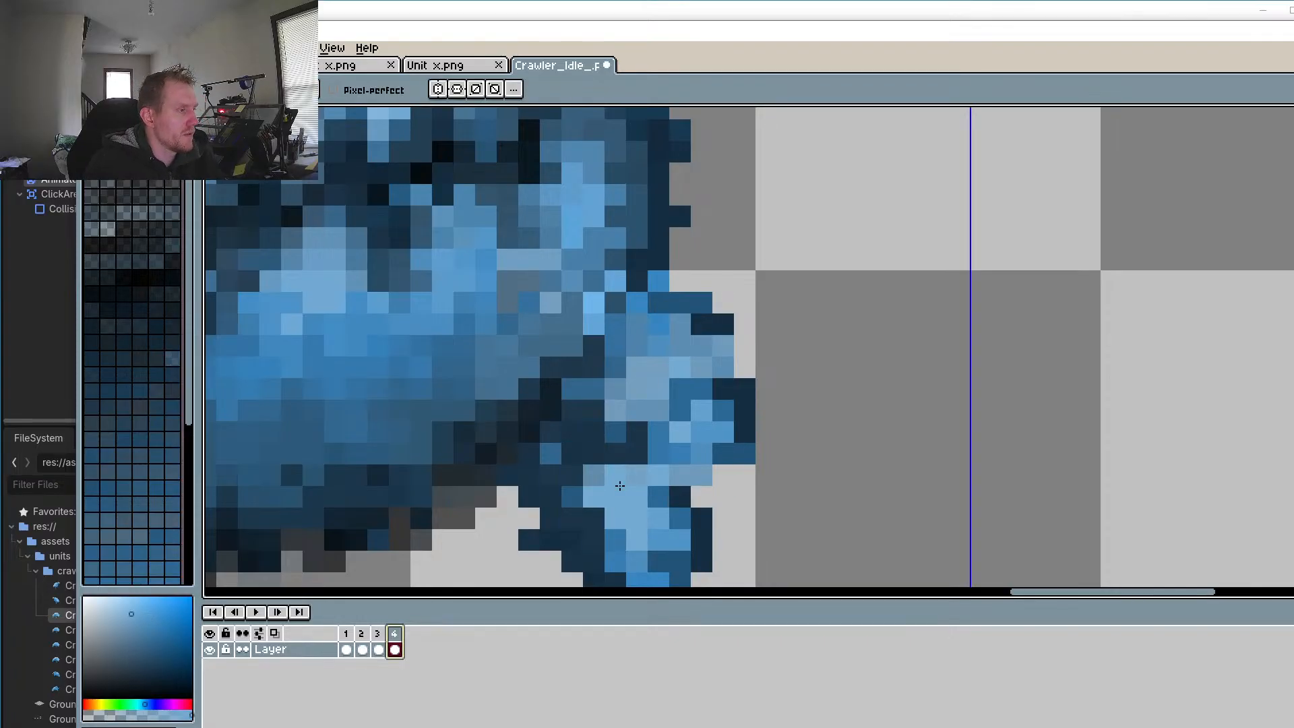
Step: Pick up transparency and erase the outer part of the small lower fin in frame 4
{"action": "key", "text": "i"}
{"action": "left_click", "coordinate": [775, 367]}
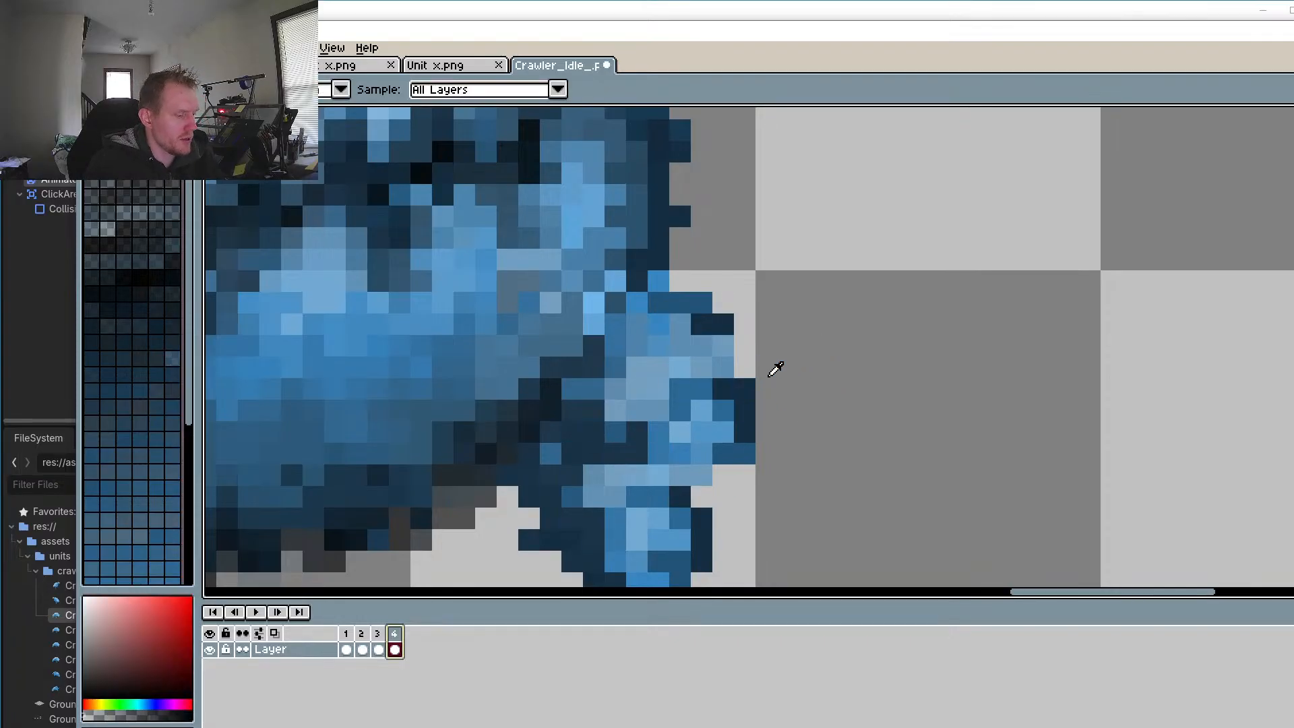
{"action": "key", "text": "b"}
{"action": "mouse_move", "coordinate": [707, 330]}
{"action": "left_mouse_down"}
{"action": "mouse_move", "coordinate": [676, 345]}
{"action": "mouse_move", "coordinate": [724, 419]}
{"action": "mouse_move", "coordinate": [733, 360]}
{"action": "mouse_move", "coordinate": [727, 388]}
{"action": "mouse_move", "coordinate": [753, 462]}
{"action": "mouse_move", "coordinate": [713, 345]}
{"action": "mouse_move", "coordinate": [664, 310]}
{"action": "mouse_move", "coordinate": [674, 369]}
{"action": "mouse_move", "coordinate": [745, 471]}
{"action": "left_mouse_up"}
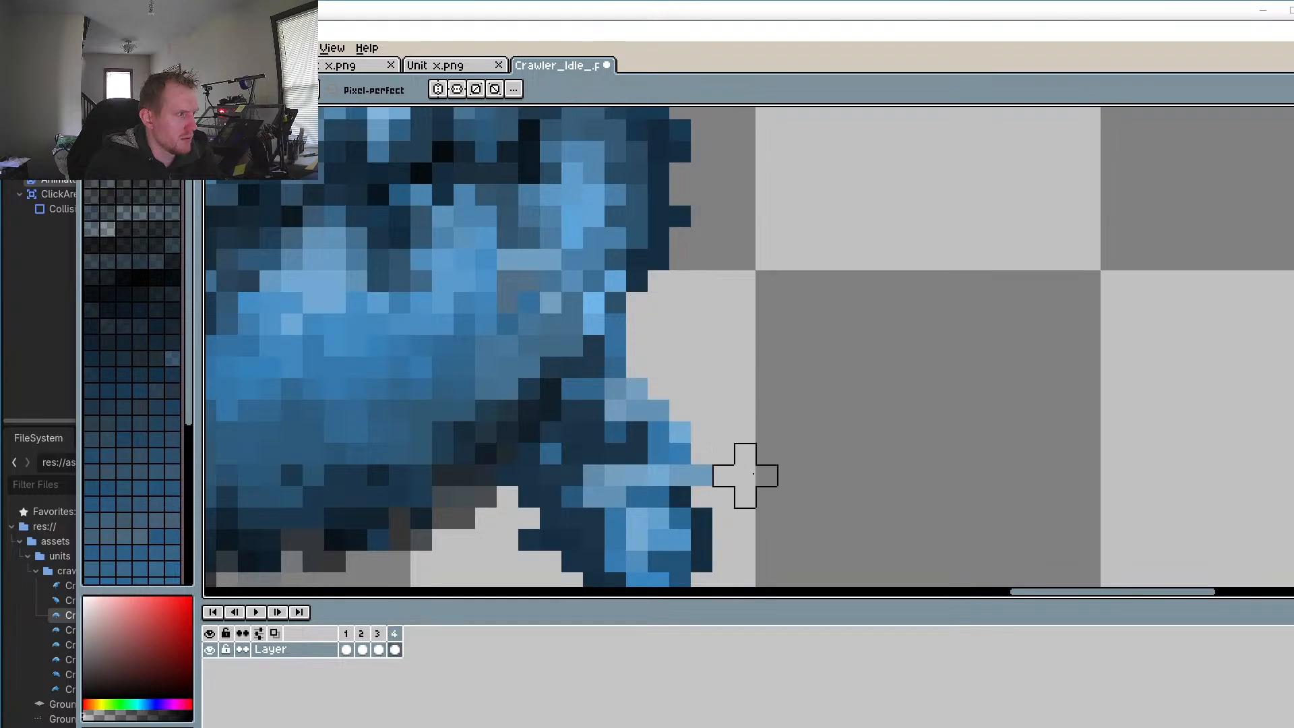
{"action": "scroll", "coordinate": [787, 362], "scroll_direction": "down", "scroll_amount": 4}
Step: Compare the position and shape of the lower fin between frames 3 and 4
{"action": "left_click", "coordinate": [379, 649]}
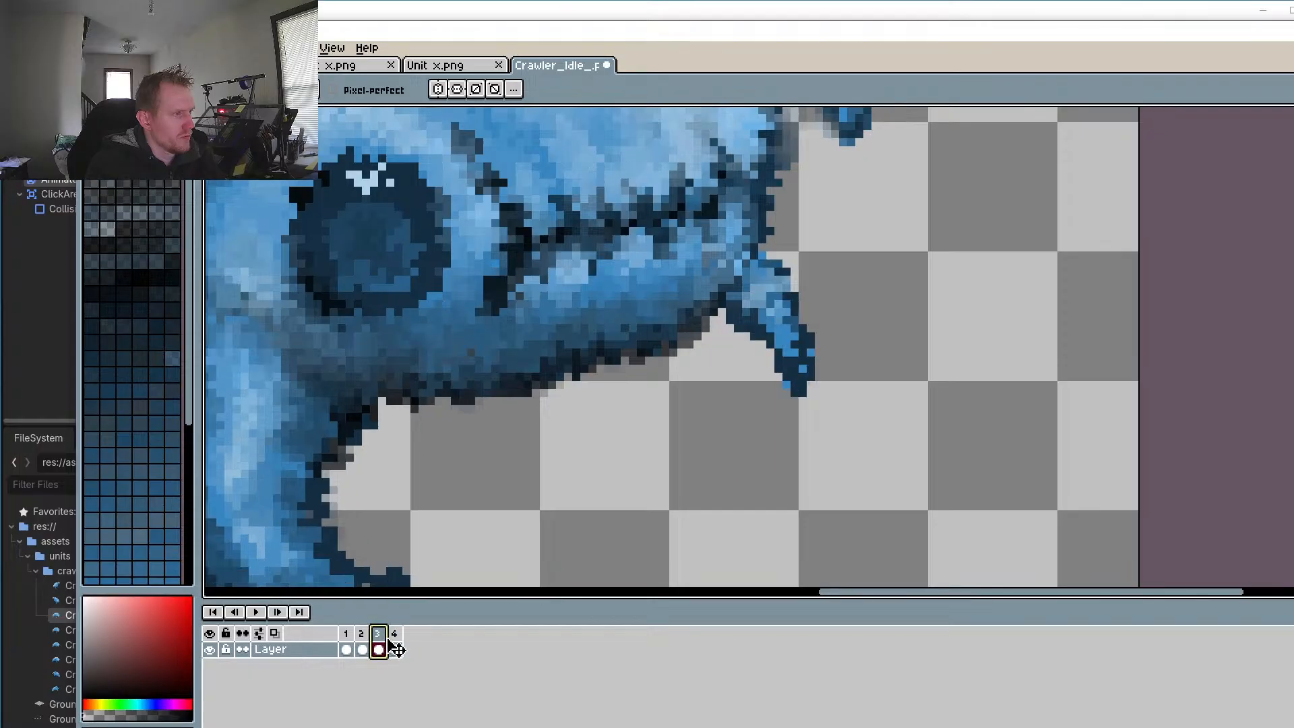
{"action": "left_click", "coordinate": [395, 649]}
{"action": "left_click", "coordinate": [379, 636]}
{"action": "left_click", "coordinate": [394, 637]}
{"action": "left_click", "coordinate": [378, 637]}
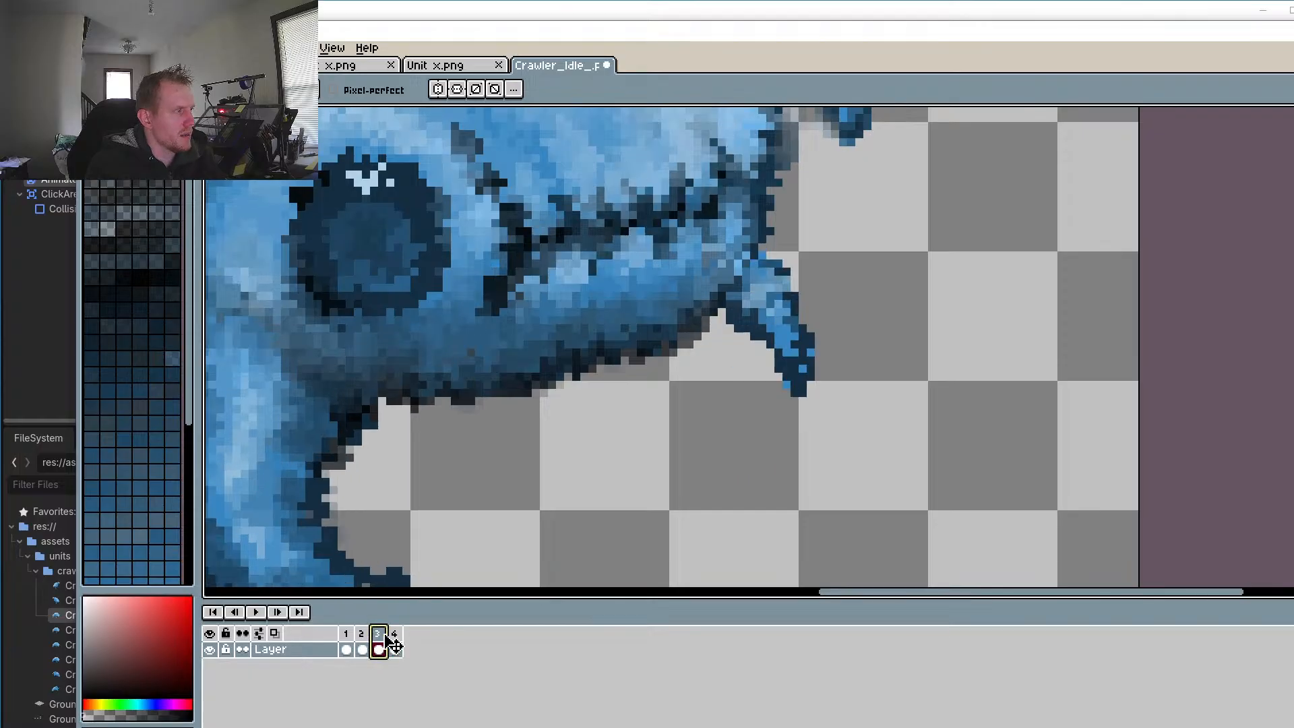
{"action": "left_click", "coordinate": [395, 639]}
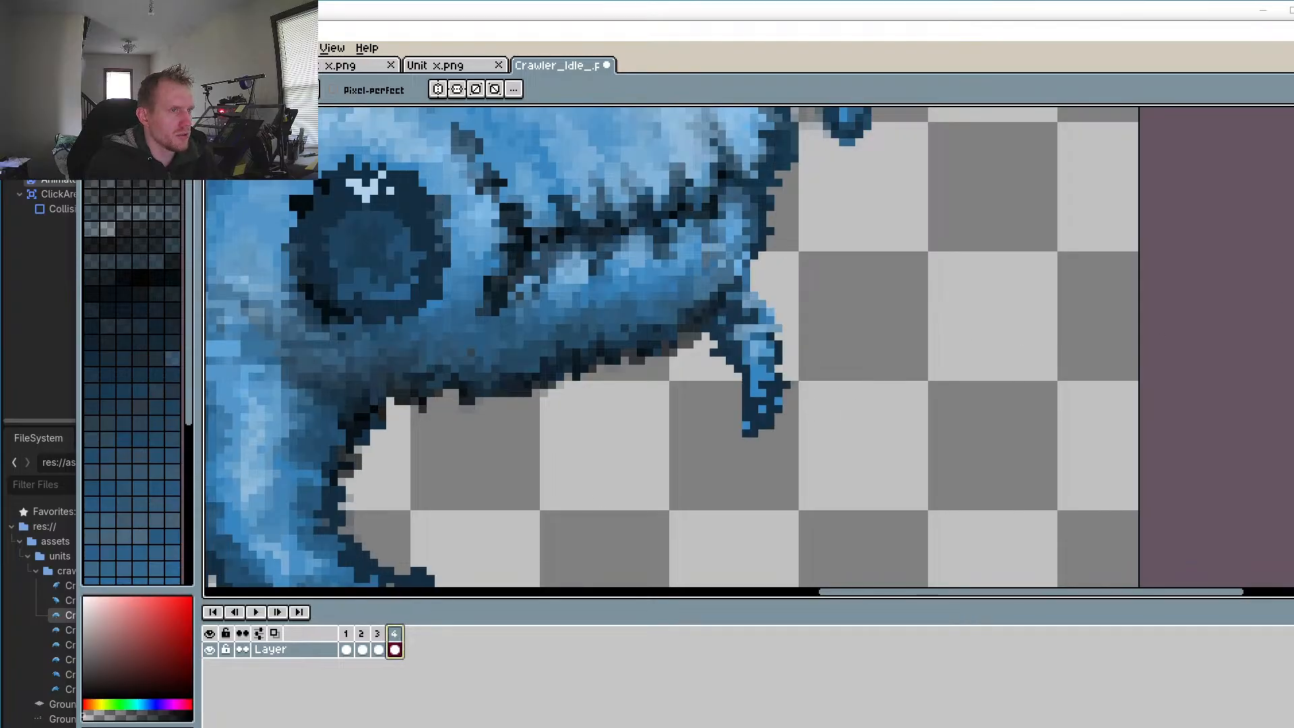
Step: Lasso the lower fin in frame 4, move it up and outward to line up with frame 3, and rotate it 6.7°
{"action": "left_click", "coordinate": [1289, 115]}
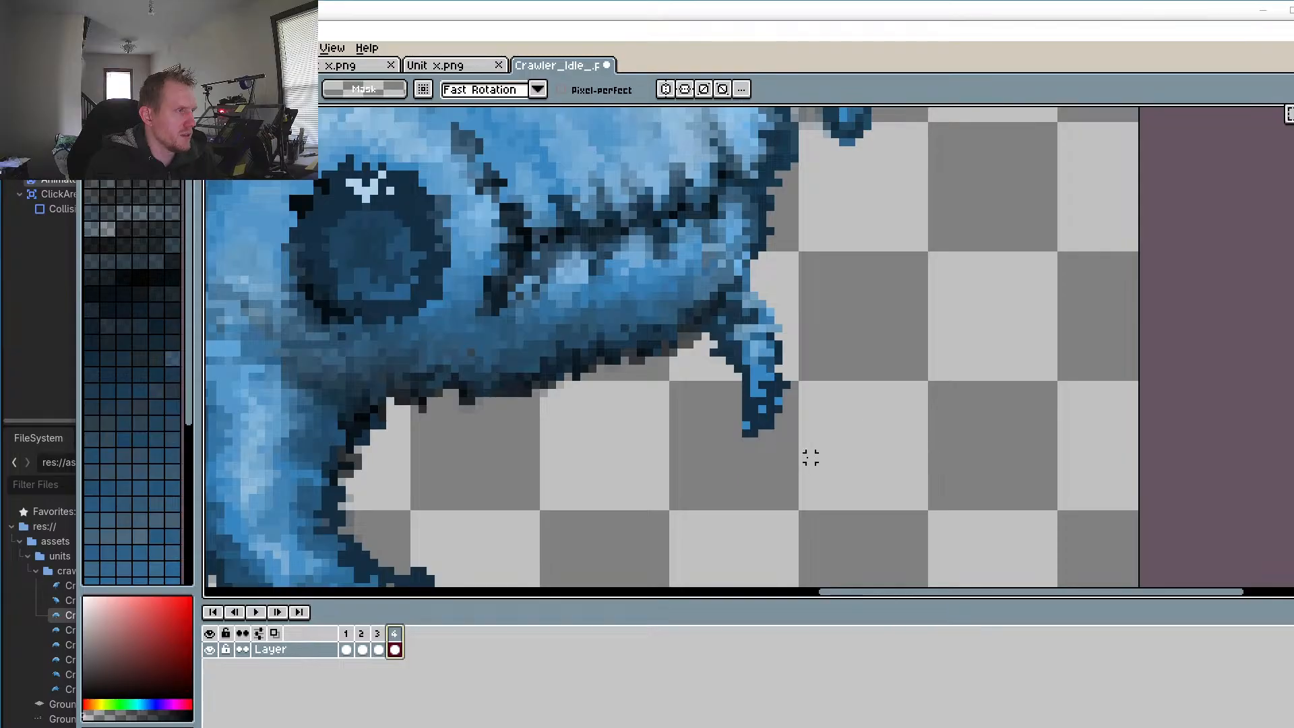
{"action": "mouse_move", "coordinate": [811, 458]}
{"action": "left_mouse_down"}
{"action": "mouse_move", "coordinate": [717, 449]}
{"action": "mouse_move", "coordinate": [680, 387]}
{"action": "mouse_move", "coordinate": [697, 337]}
{"action": "mouse_move", "coordinate": [754, 281]}
{"action": "mouse_move", "coordinate": [811, 295]}
{"action": "mouse_move", "coordinate": [823, 433]}
{"action": "left_mouse_up"}
{"action": "mouse_move", "coordinate": [866, 476]}
{"action": "left_mouse_down"}
{"action": "mouse_move", "coordinate": [896, 478]}
{"action": "mouse_move", "coordinate": [770, 369]}
{"action": "mouse_move", "coordinate": [803, 333]}
{"action": "left_mouse_up"}
{"action": "left_click", "coordinate": [379, 647]}
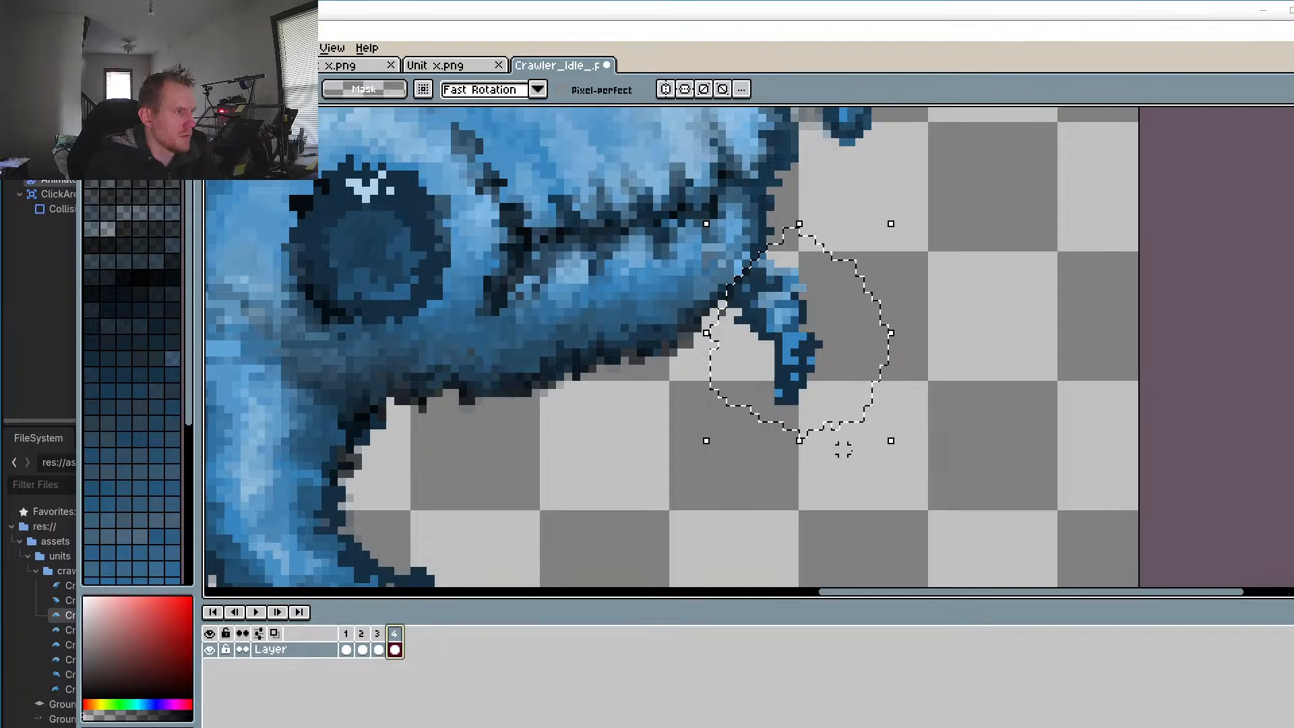
{"action": "left_click_drag", "start_coordinate": [903, 452], "coordinate": [913, 453]}
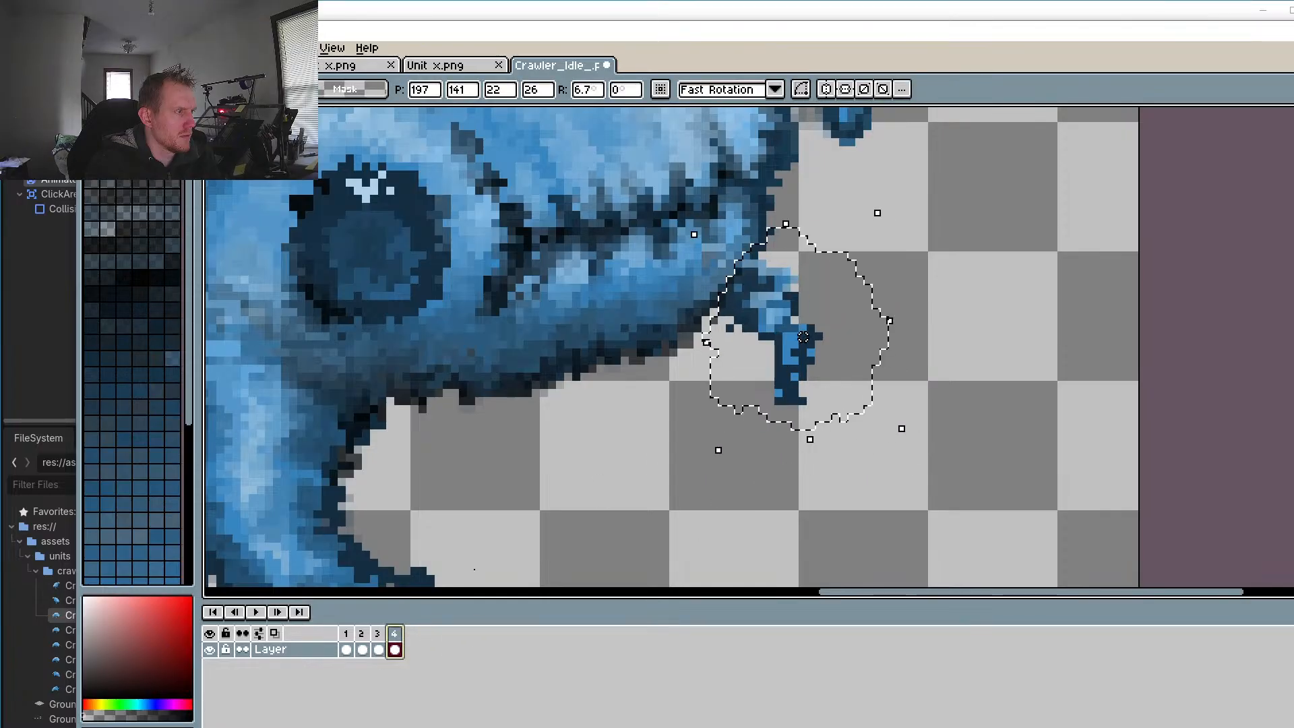
Step: Check the adjusted lower fin against frame 3 and play back the idle animation to review its motion
{"action": "left_click", "coordinate": [379, 635]}
{"action": "left_click", "coordinate": [393, 634]}
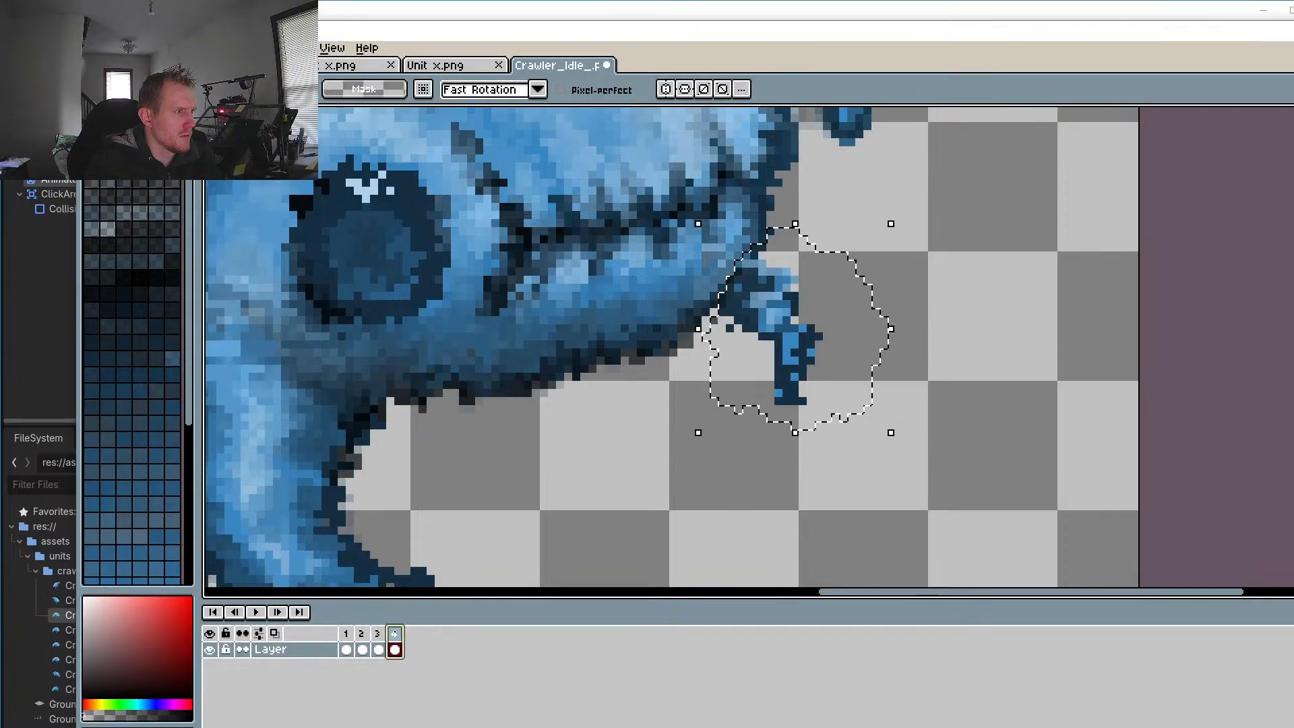
{"action": "left_click", "coordinate": [379, 635]}
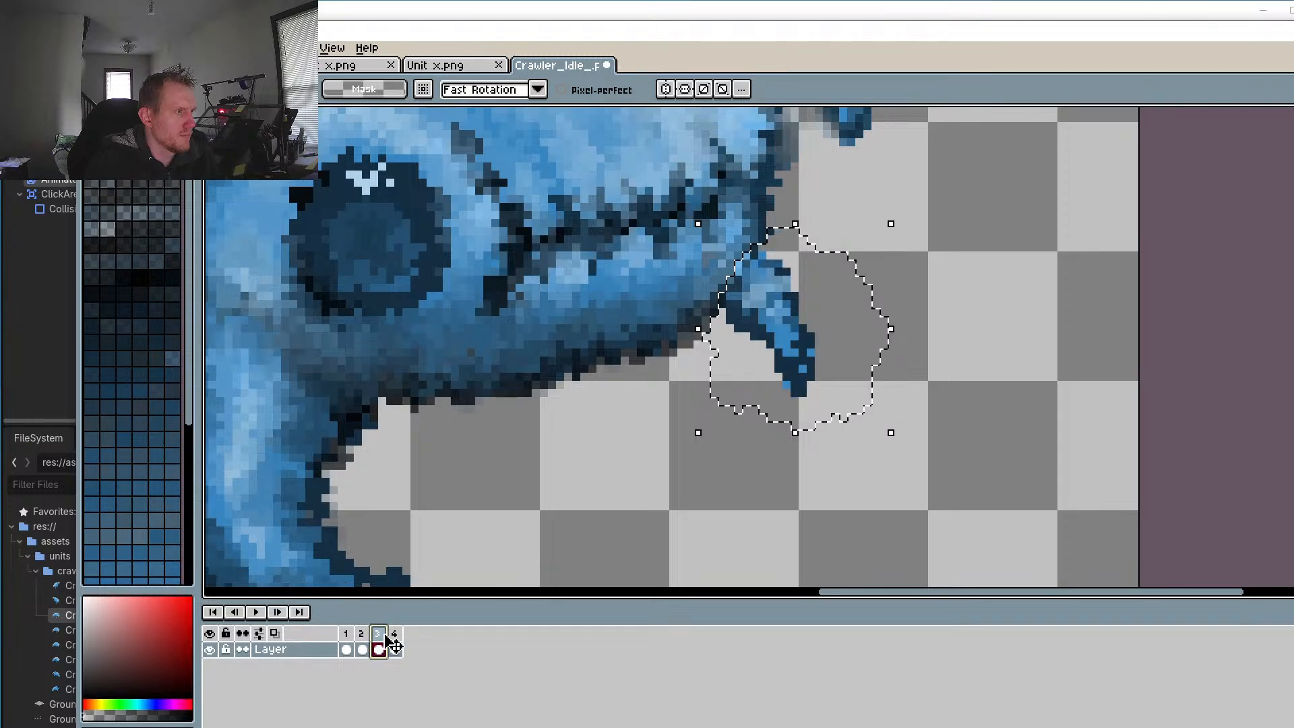
{"action": "left_click", "coordinate": [394, 635]}
{"action": "left_click", "coordinate": [256, 612]}
{"action": "scroll", "coordinate": [501, 419], "scroll_direction": "down", "scroll_amount": 2}
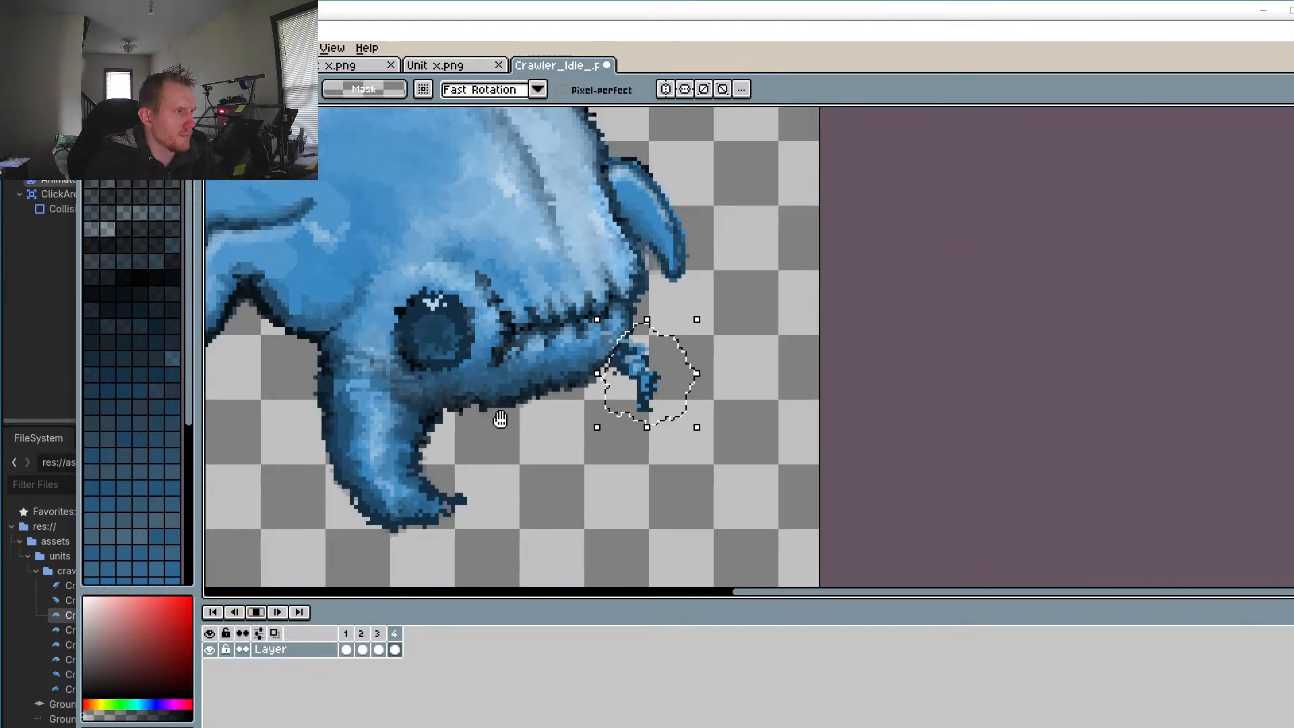
{"action": "left_click_drag", "start_coordinate": [531, 446], "coordinate": [722, 481]}
{"action": "scroll", "coordinate": [720, 484], "scroll_direction": "down", "scroll_amount": 1}
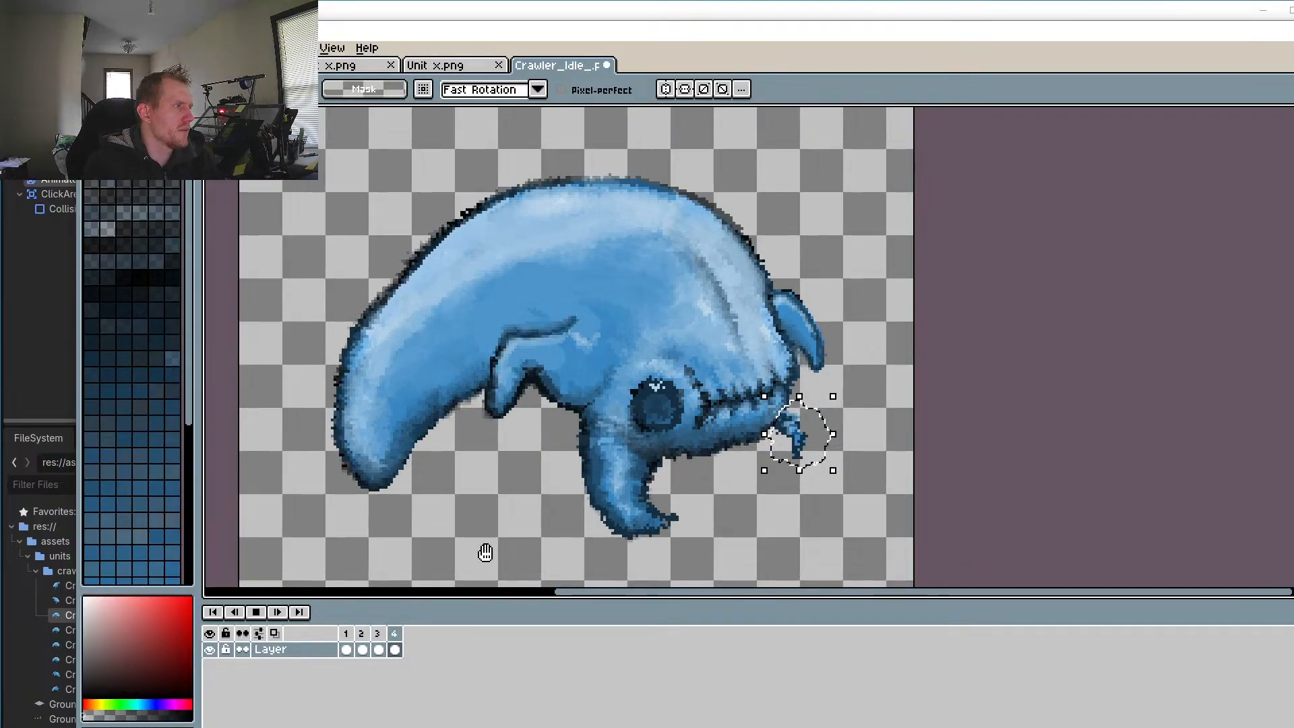
{"action": "left_click", "coordinate": [256, 612]}
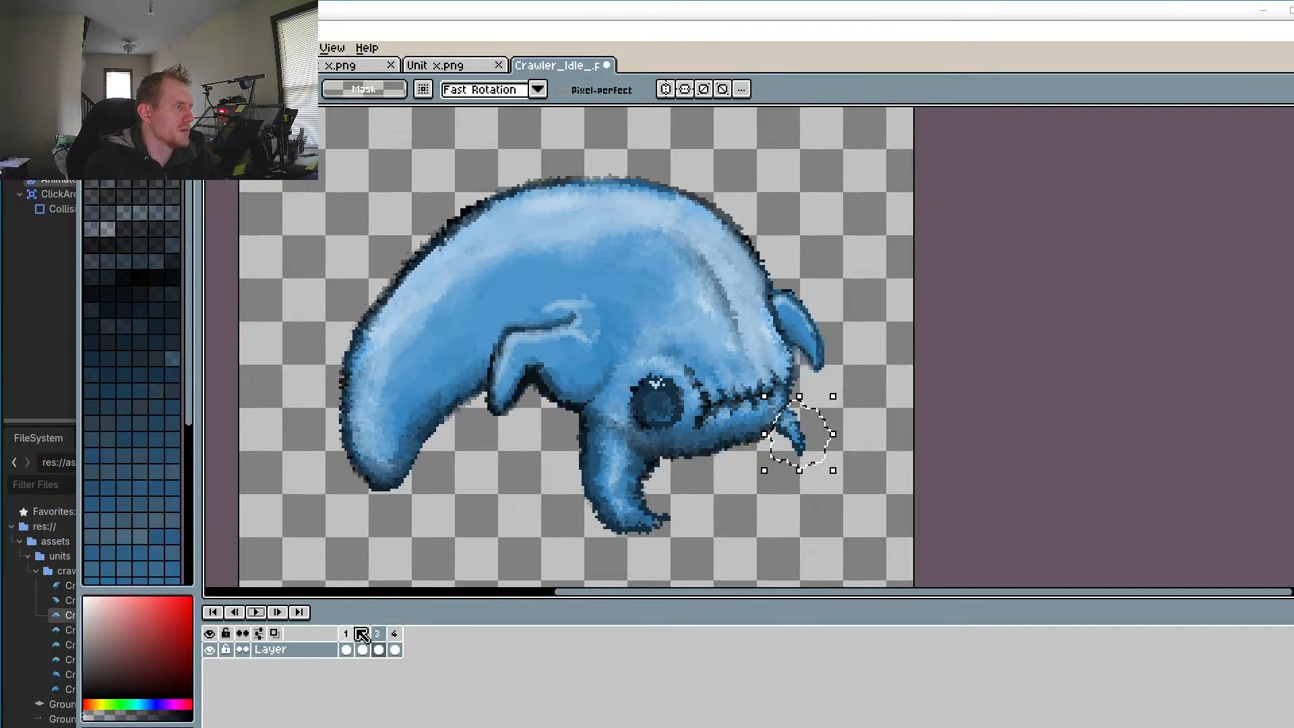
Step: Lasso the outer part of the upper fin in frame 3 and rotate it by -1.8°
{"action": "left_click", "coordinate": [378, 633]}
{"action": "scroll", "coordinate": [780, 364], "scroll_direction": "up", "scroll_amount": 2}
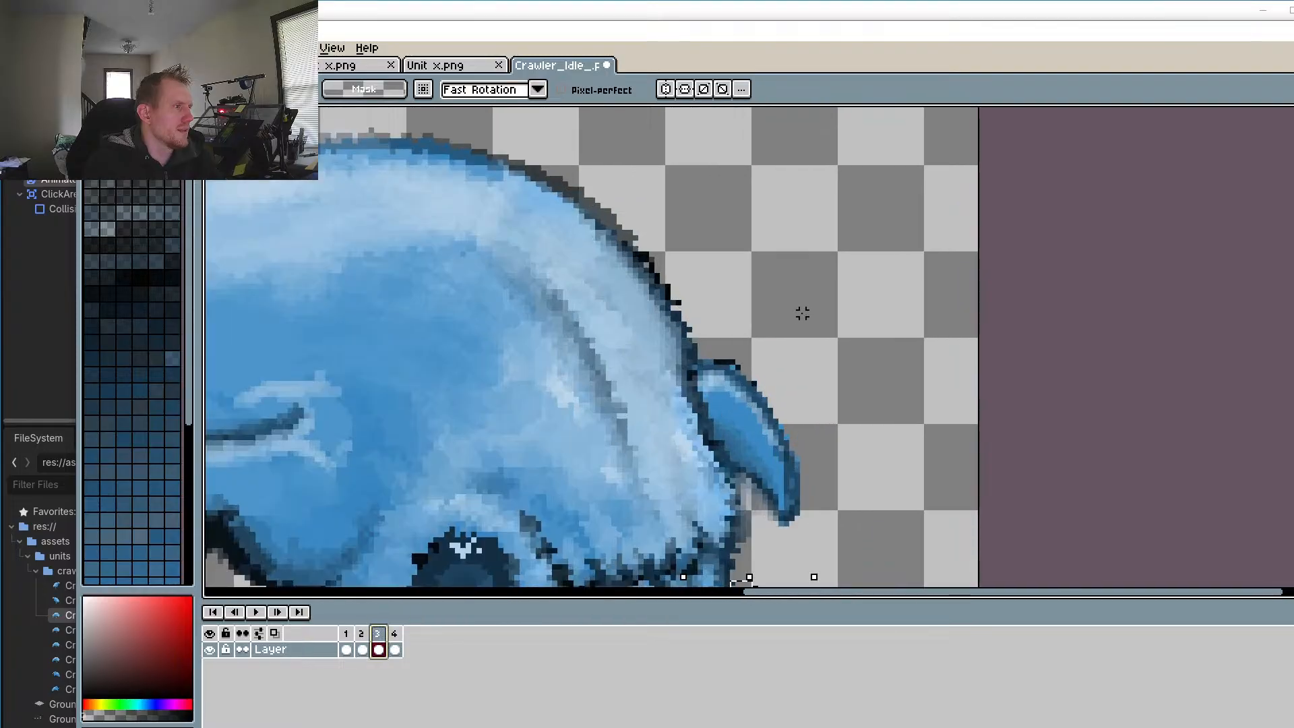
{"action": "left_click_drag", "start_coordinate": [883, 362], "coordinate": [941, 221]}
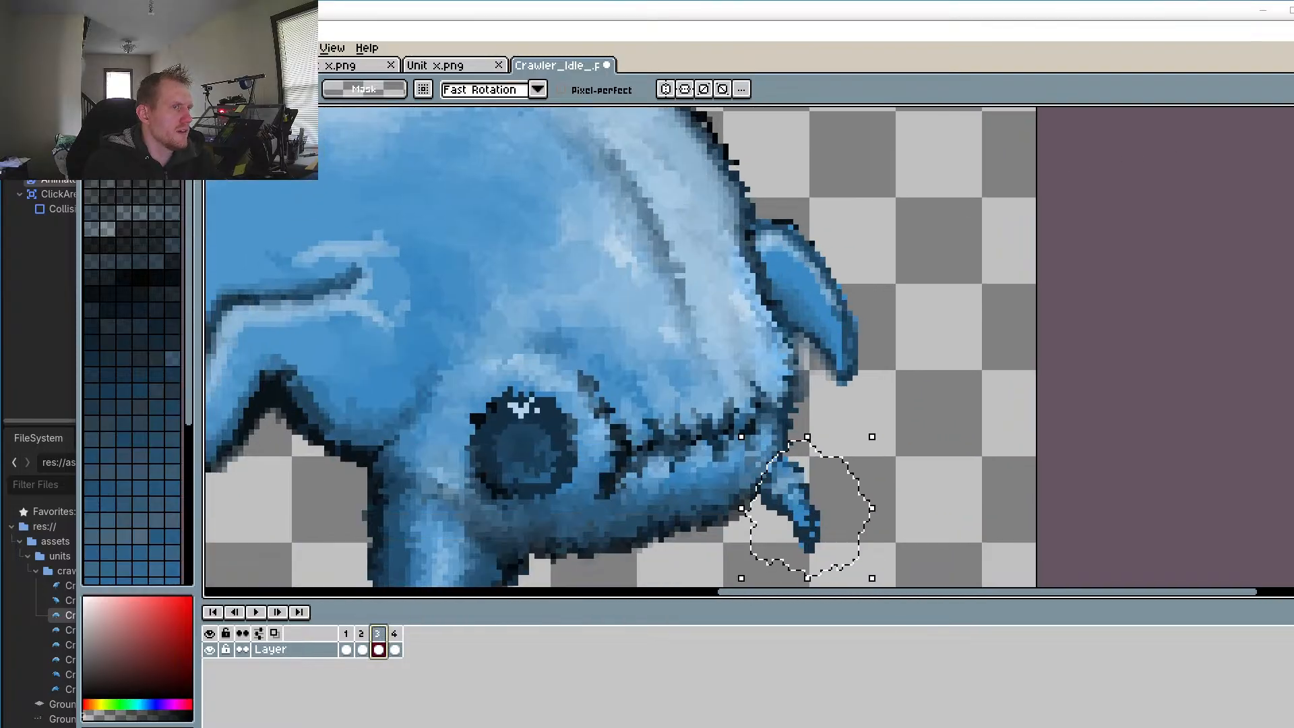
{"action": "left_click", "coordinate": [884, 394]}
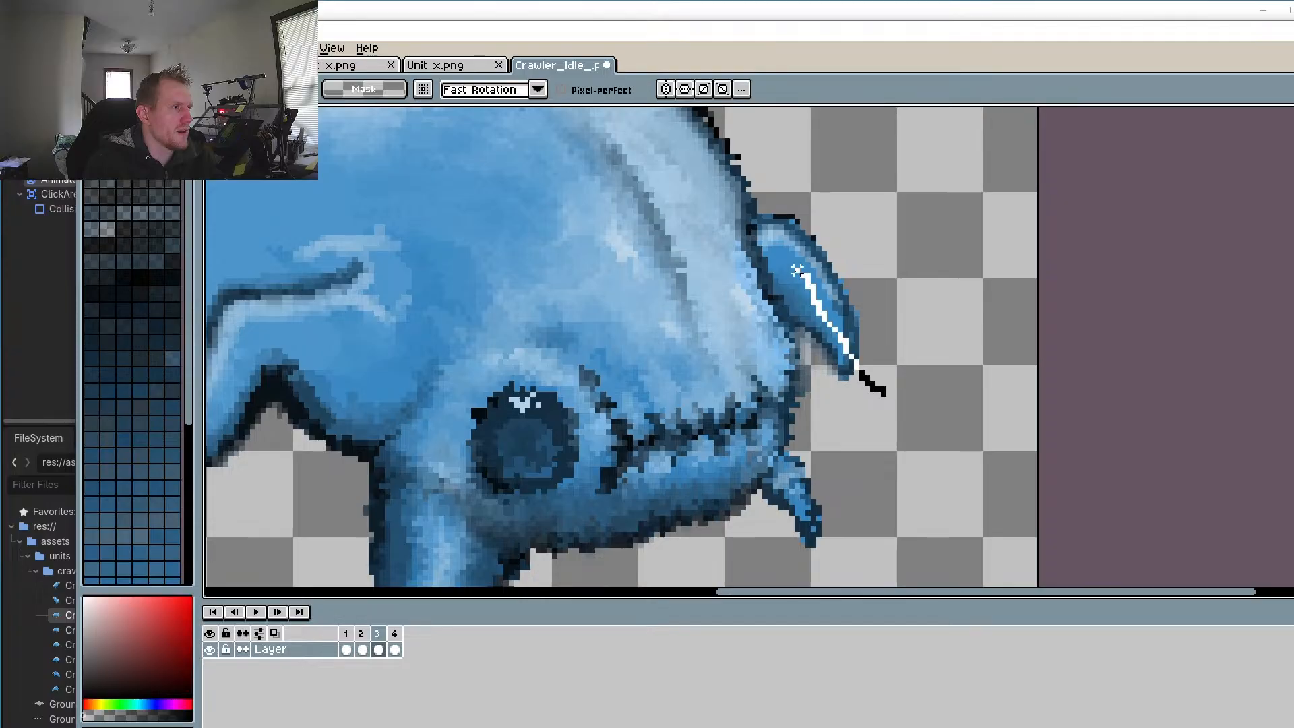
{"action": "left_click_drag", "start_coordinate": [797, 270], "coordinate": [866, 352]}
{"action": "left_click_drag", "start_coordinate": [1013, 318], "coordinate": [1006, 321]}
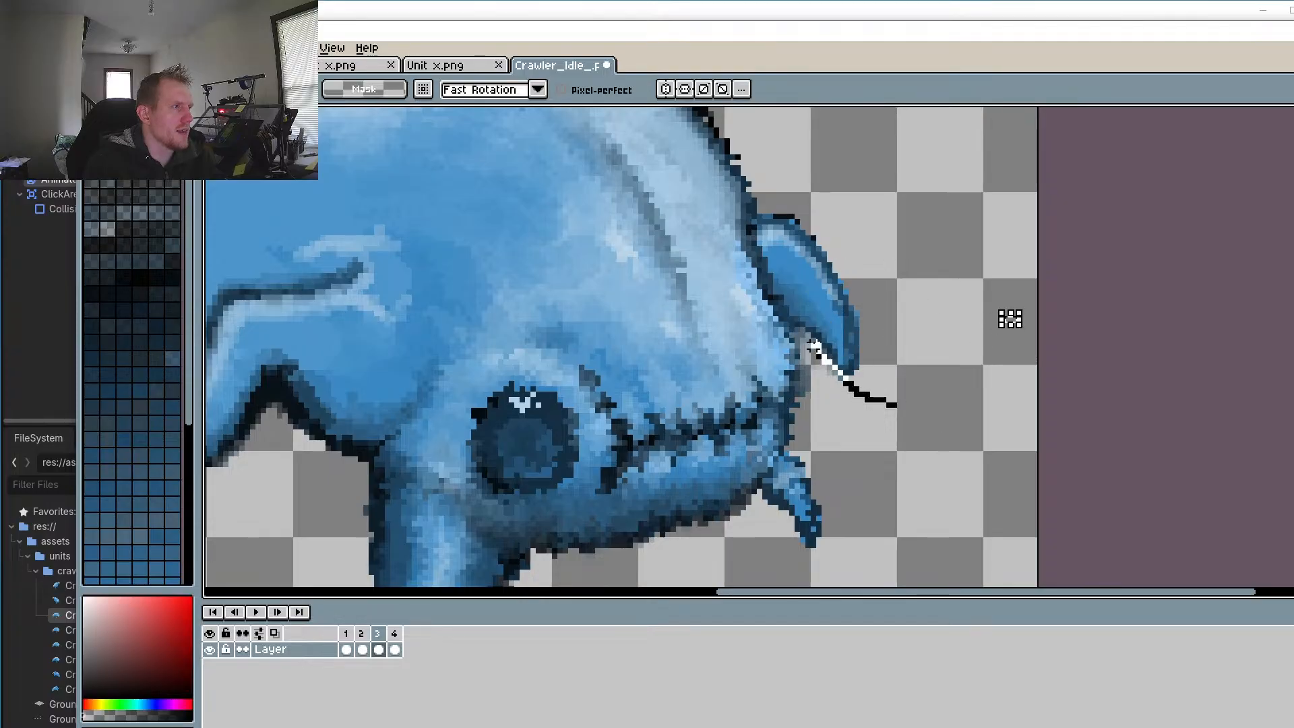
{"action": "left_click_drag", "start_coordinate": [814, 347], "coordinate": [816, 351]}
{"action": "mouse_move", "coordinate": [823, 232]}
{"action": "left_mouse_down"}
{"action": "mouse_move", "coordinate": [959, 361]}
{"action": "mouse_move", "coordinate": [860, 425]}
{"action": "left_mouse_up"}
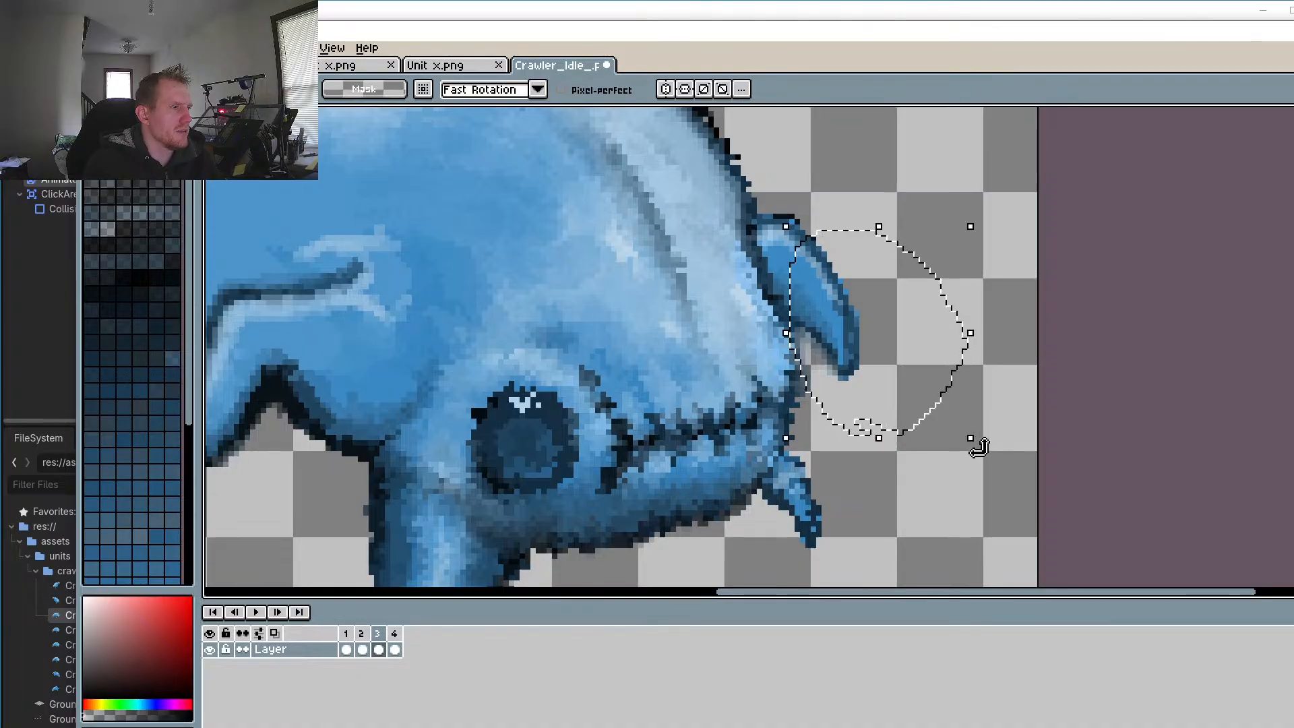
{"action": "left_click_drag", "start_coordinate": [978, 450], "coordinate": [958, 448]}
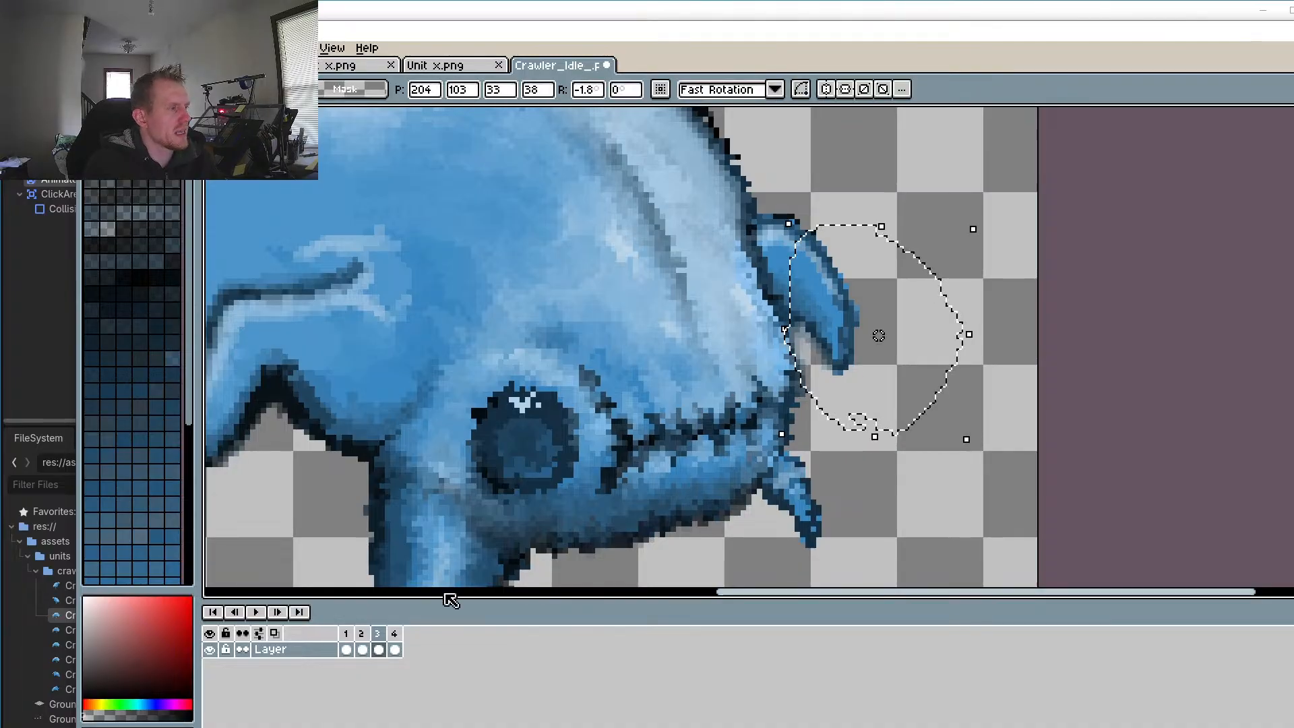
Step: Play the idle animation at different magnifications to review the upper fin's motion, and stop the playback
{"action": "left_click", "coordinate": [257, 612]}
{"action": "scroll", "coordinate": [535, 479], "scroll_direction": "down", "scroll_amount": 1}
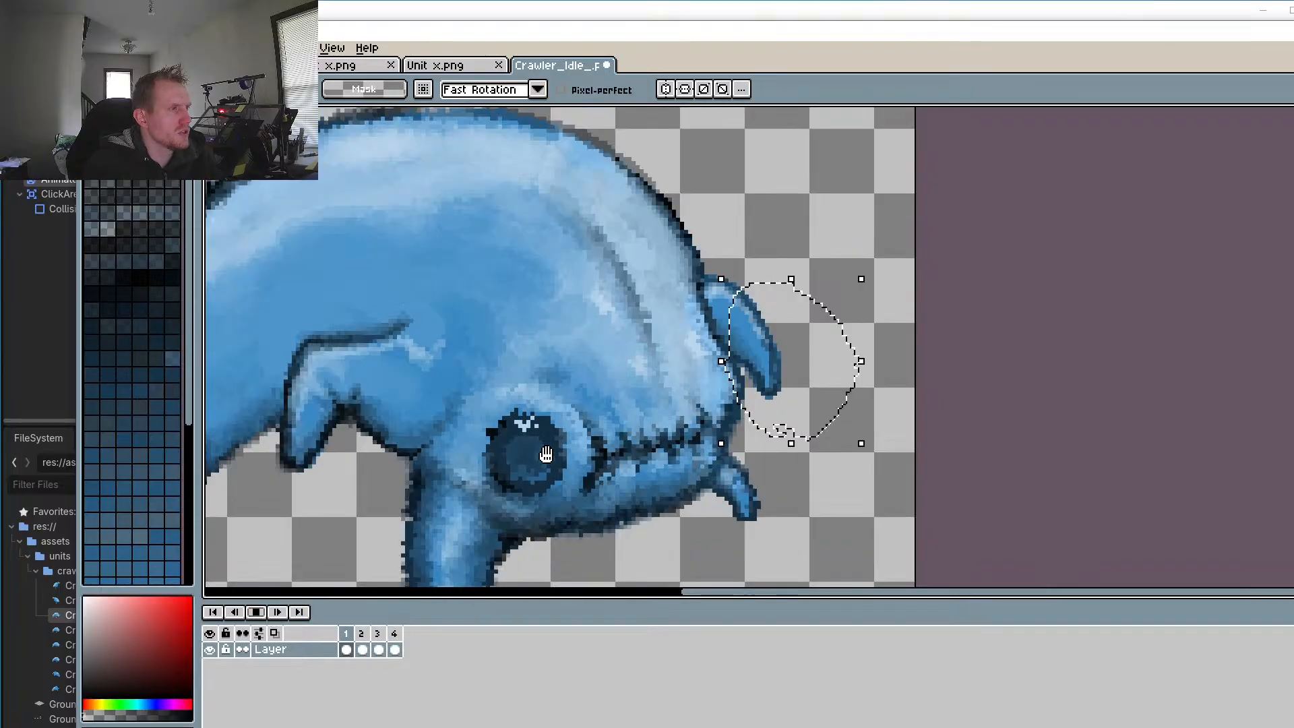
{"action": "scroll", "coordinate": [759, 558], "scroll_direction": "down", "scroll_amount": 3}
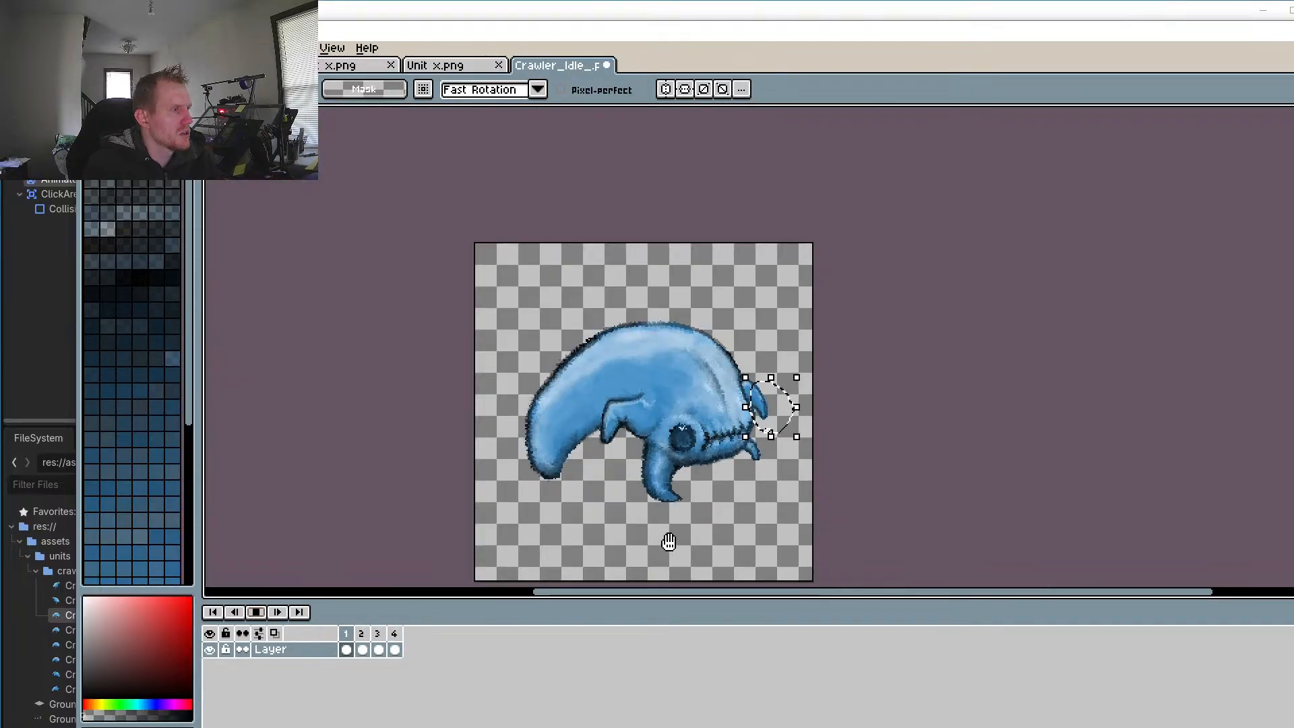
{"action": "scroll", "coordinate": [754, 438], "scroll_direction": "up", "scroll_amount": 4}
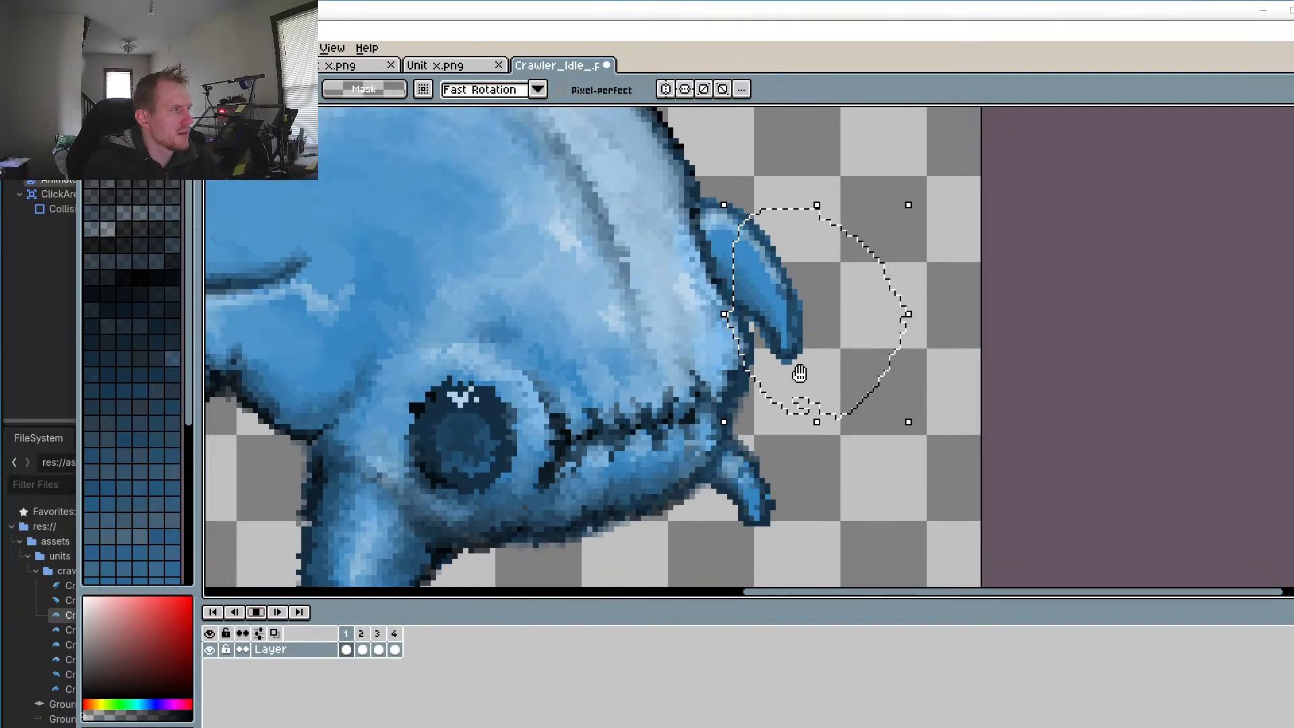
{"action": "left_click", "coordinate": [256, 612]}
Step: Compare the upper fin's position between frames 2 and 3
{"action": "left_click", "coordinate": [363, 648]}
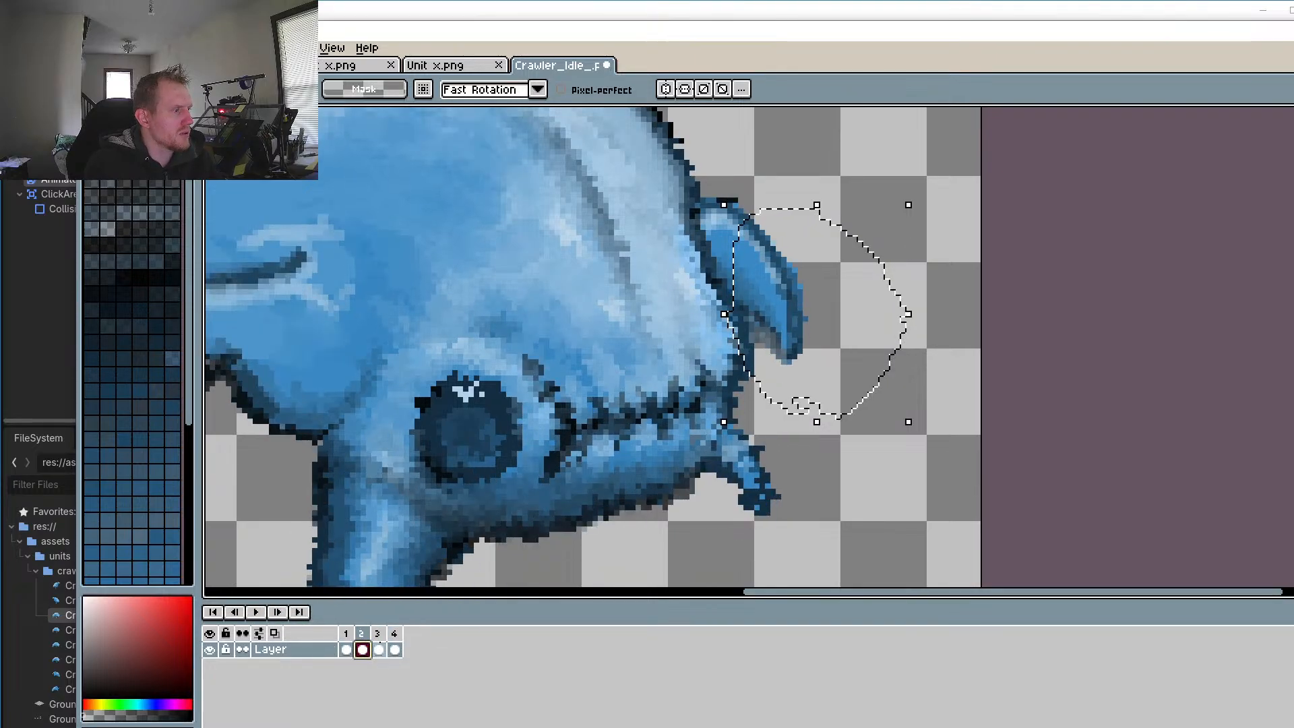
{"action": "left_click", "coordinate": [378, 635]}
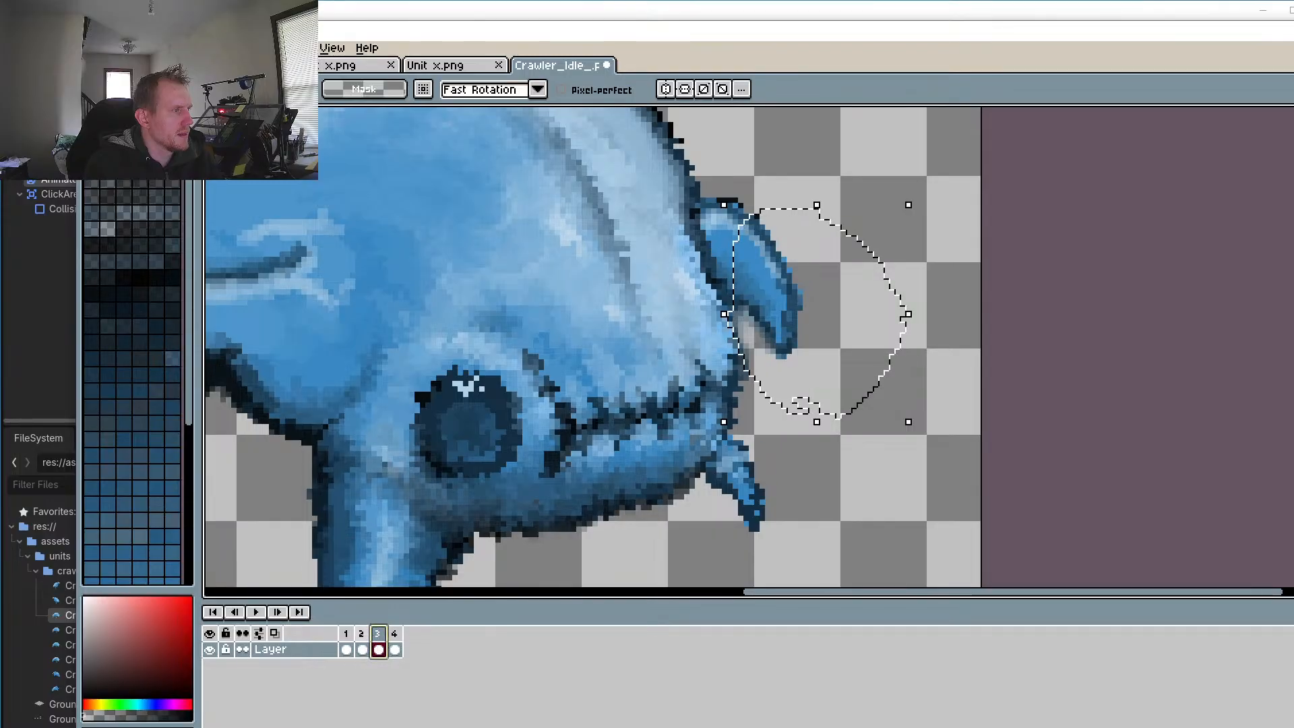
{"action": "left_click", "coordinate": [361, 634]}
{"action": "left_click", "coordinate": [376, 649]}
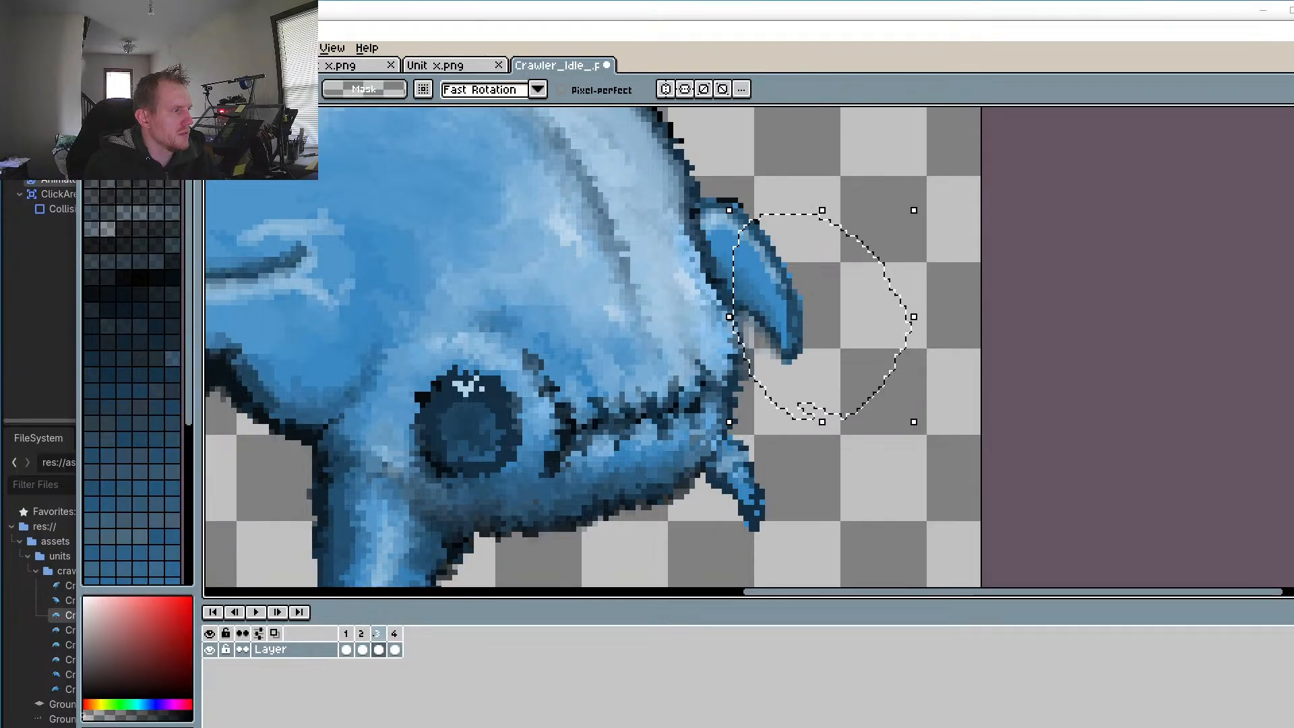
{"action": "left_click", "coordinate": [362, 634]}
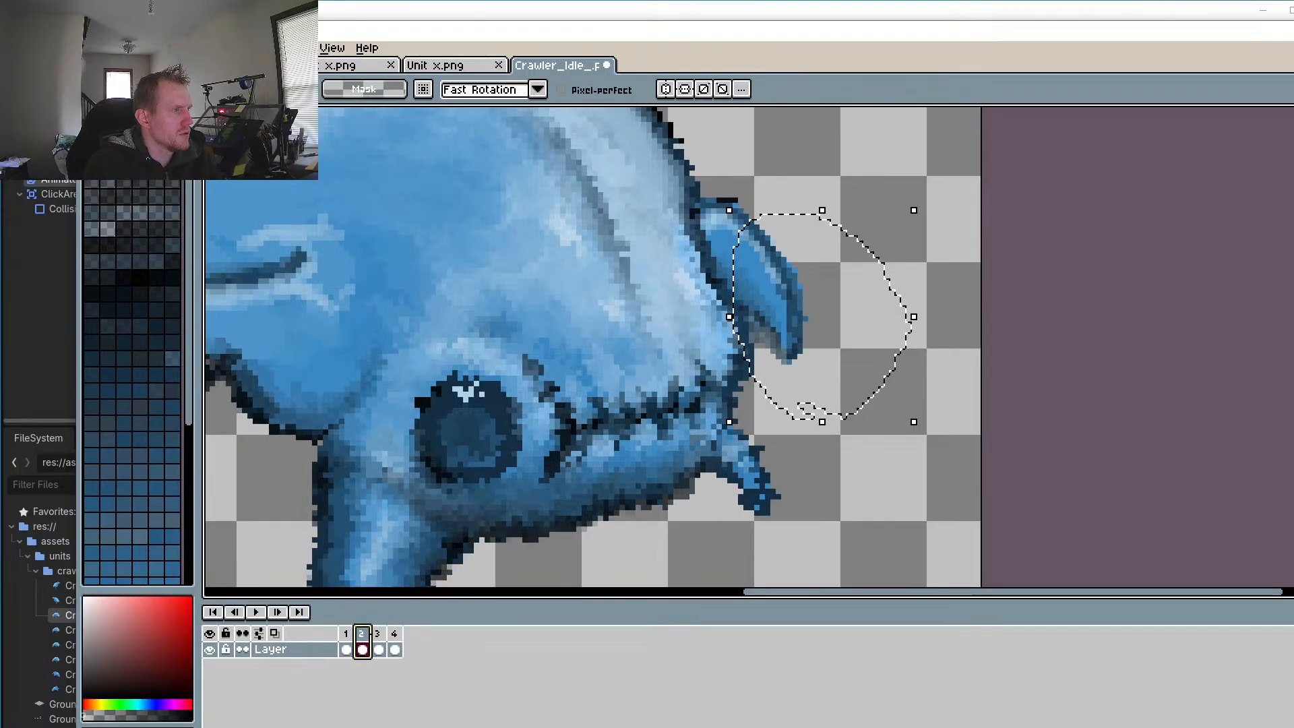
{"action": "left_click", "coordinate": [379, 648]}
{"action": "left_click", "coordinate": [256, 611]}
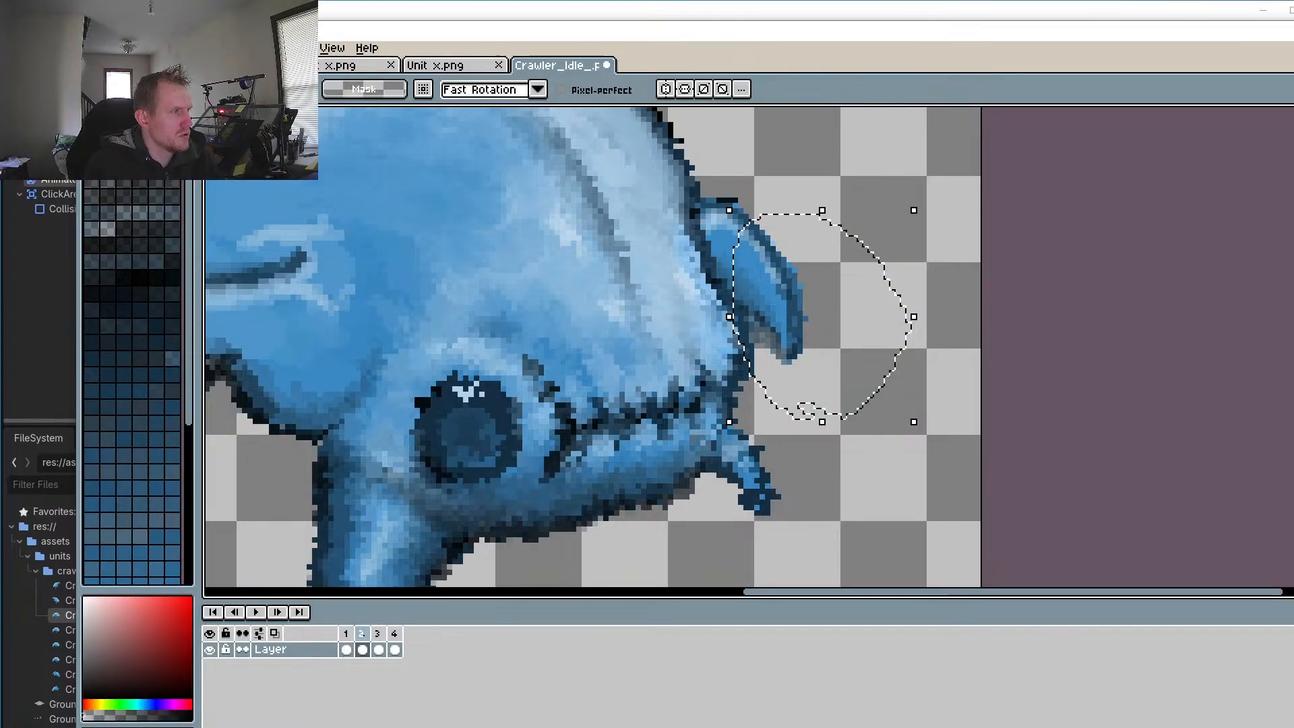
Step: Transform the selected part of the upper fin in frame 3 again with a slight rotation
{"action": "left_click", "coordinate": [378, 649]}
{"action": "key", "text": "ctrl+t"}
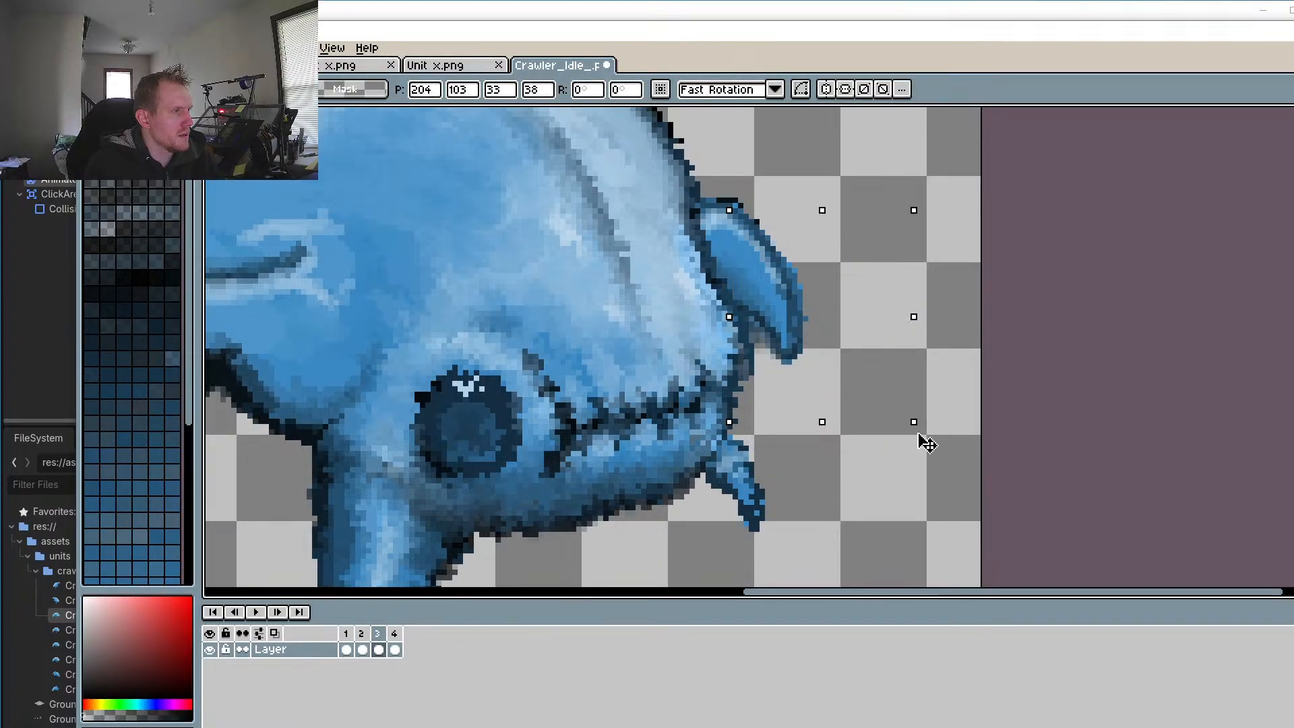
{"action": "left_click_drag", "start_coordinate": [918, 439], "coordinate": [925, 445]}
Step: Replay the idle animation from frame 2, and check frame 3 against frame 4
{"action": "left_click", "coordinate": [367, 634]}
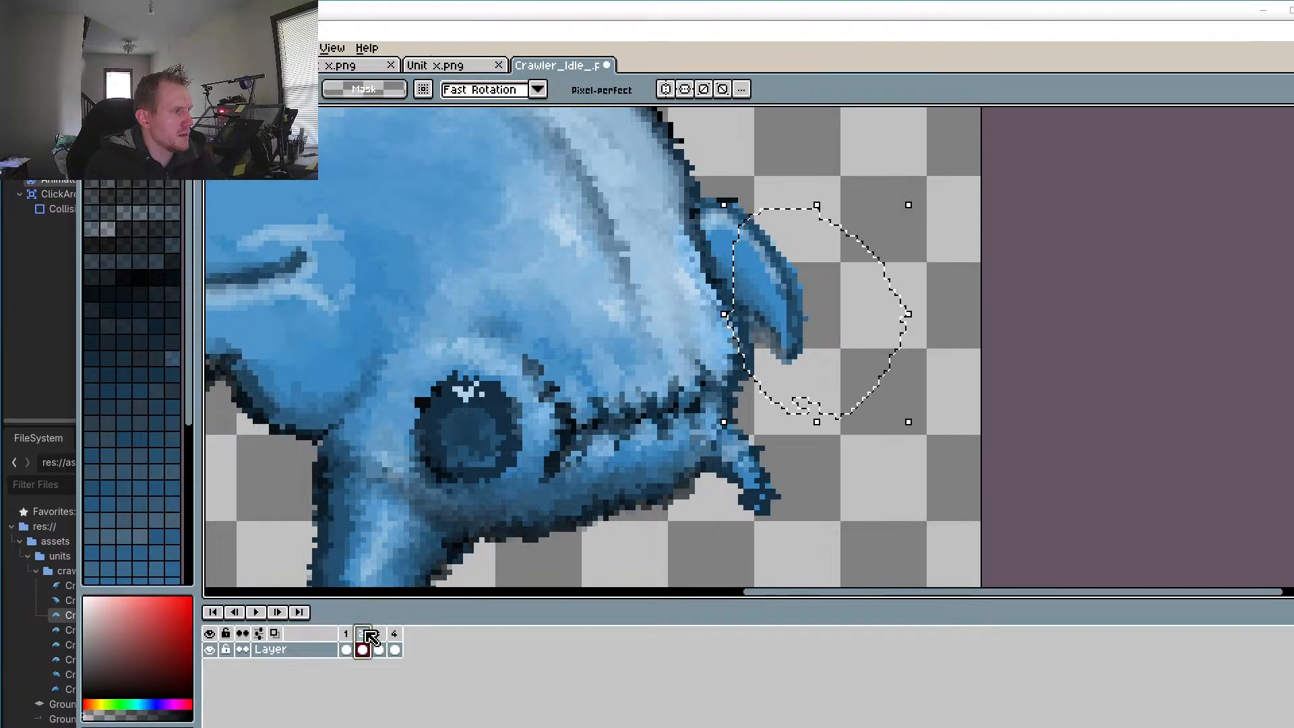
{"action": "left_click", "coordinate": [256, 612]}
{"action": "scroll", "coordinate": [457, 562], "scroll_direction": "down", "scroll_amount": 5}
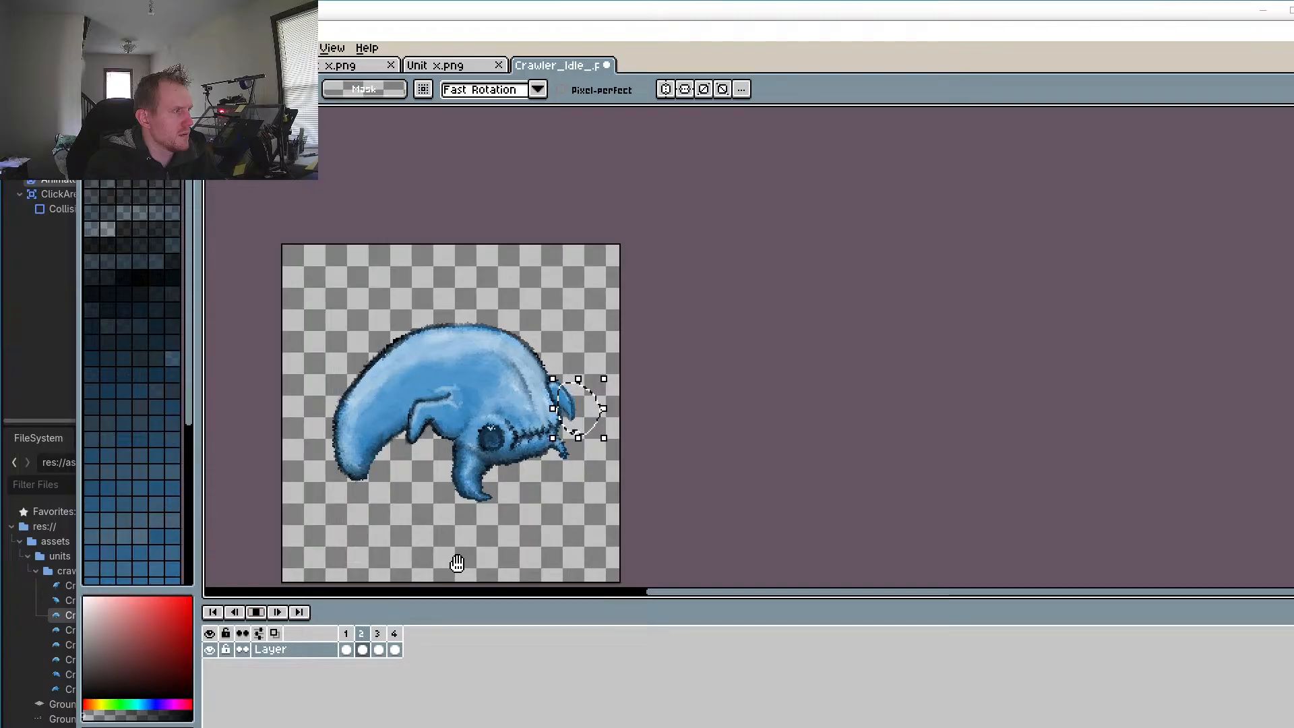
{"action": "left_click", "coordinate": [256, 612]}
{"action": "left_click", "coordinate": [378, 649]}
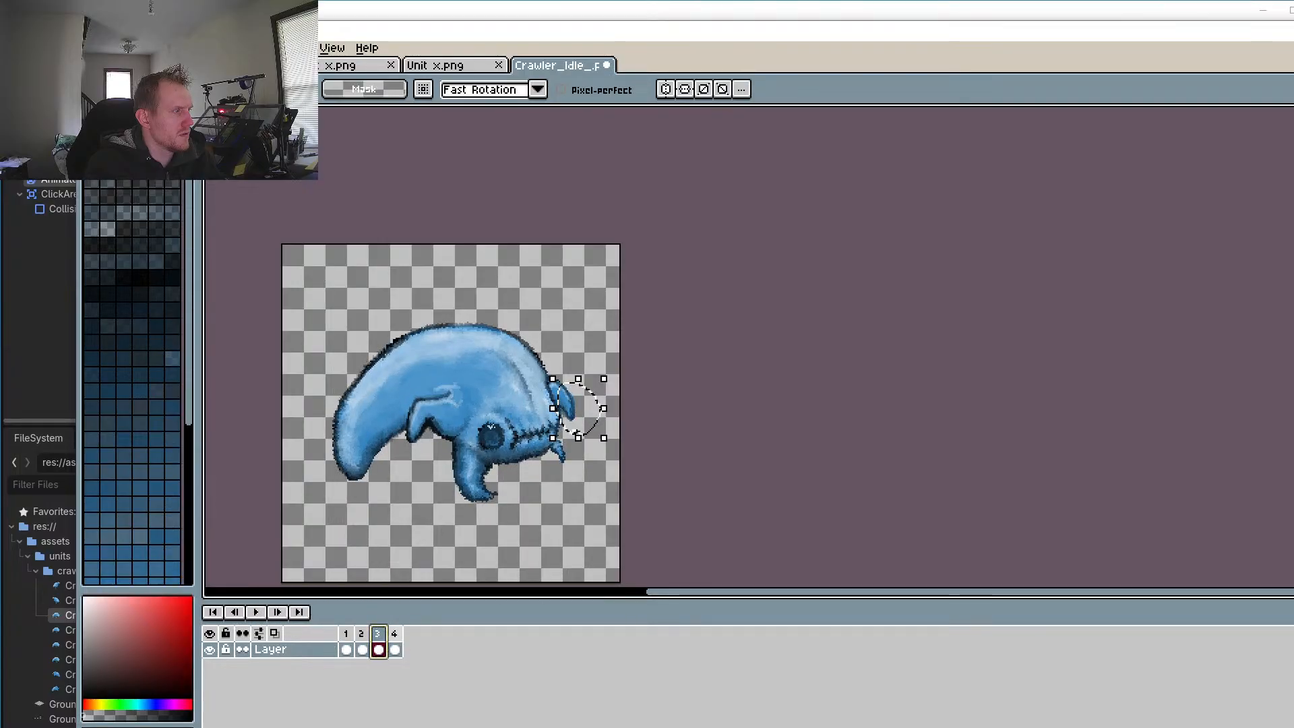
{"action": "left_click", "coordinate": [395, 649]}
{"action": "key", "text": "comma"}
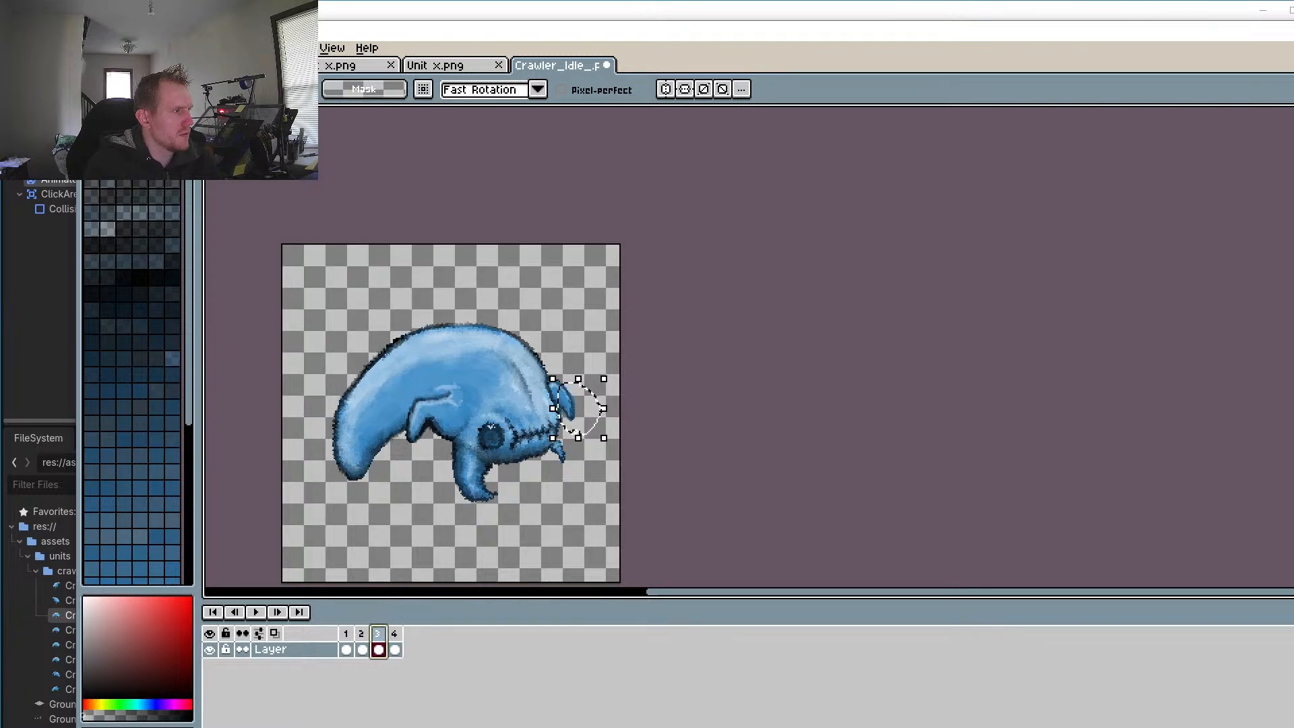
Step: Set the tool opacity to 91% and erase the dark outer edge around the upper fin's tip in frame 3
{"action": "scroll", "coordinate": [481, 432], "scroll_direction": "up", "scroll_amount": 5}
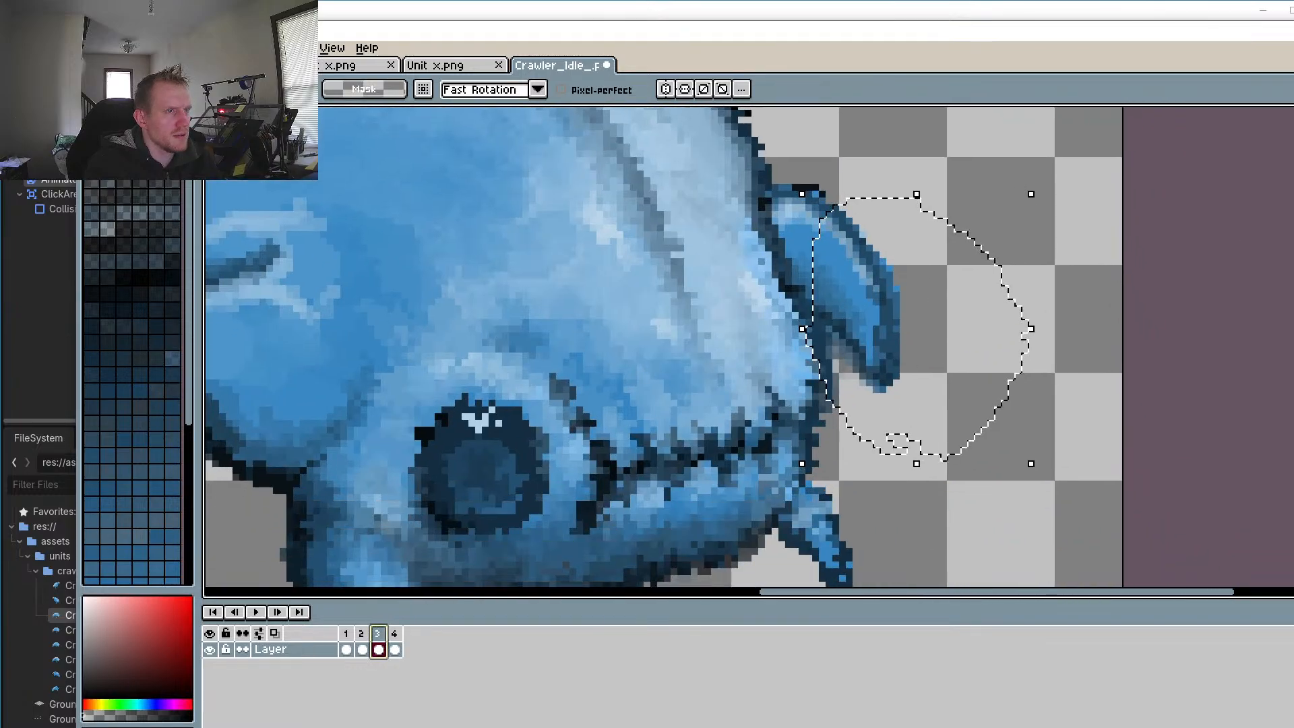
{"action": "key", "text": "z"}
{"action": "left_click", "coordinate": [948, 358]}
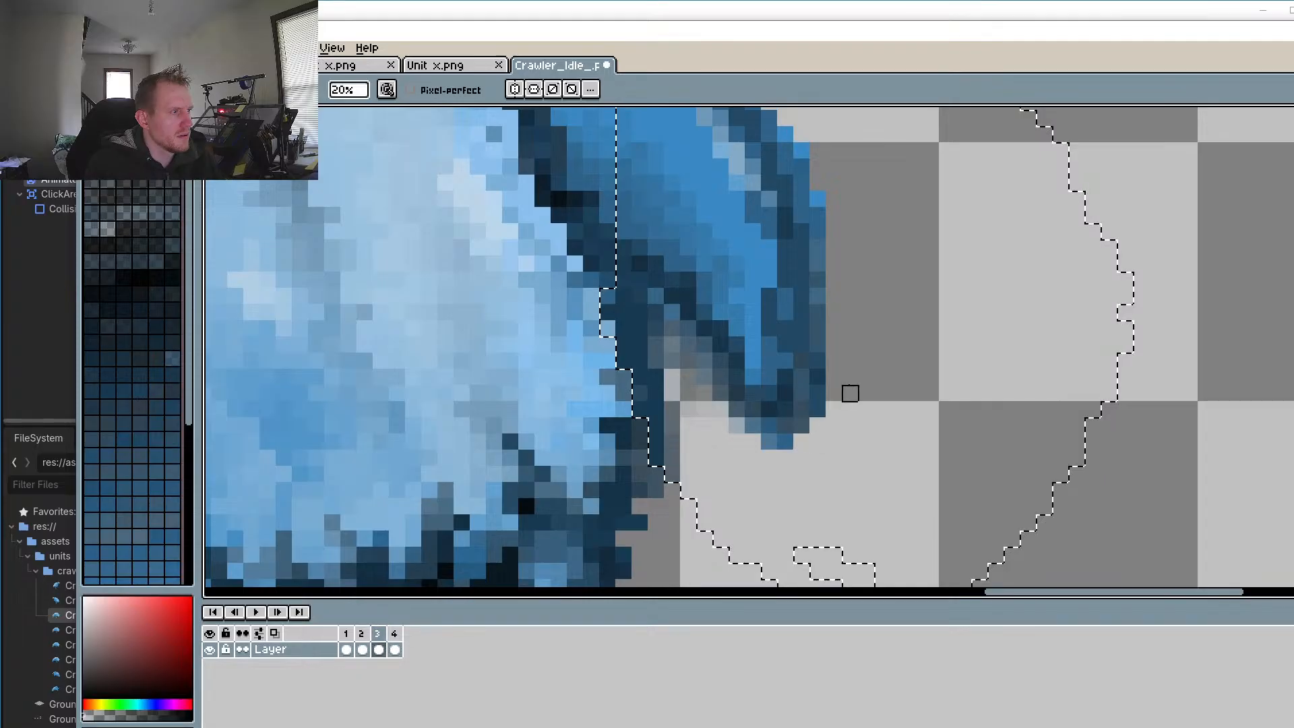
{"action": "left_click_drag", "start_coordinate": [337, 89], "coordinate": [480, 113]}
{"action": "mouse_move", "coordinate": [817, 393]}
{"action": "left_mouse_down"}
{"action": "mouse_move", "coordinate": [817, 312]}
{"action": "mouse_move", "coordinate": [801, 425]}
{"action": "mouse_move", "coordinate": [785, 441]}
{"action": "mouse_move", "coordinate": [817, 377]}
{"action": "mouse_move", "coordinate": [817, 393]}
{"action": "mouse_move", "coordinate": [802, 392]}
{"action": "mouse_move", "coordinate": [818, 360]}
{"action": "mouse_move", "coordinate": [817, 297]}
{"action": "mouse_move", "coordinate": [834, 279]}
{"action": "mouse_move", "coordinate": [818, 264]}
{"action": "mouse_move", "coordinate": [768, 442]}
{"action": "mouse_move", "coordinate": [850, 360]}
{"action": "mouse_move", "coordinate": [833, 247]}
{"action": "mouse_move", "coordinate": [801, 263]}
{"action": "mouse_move", "coordinate": [801, 394]}
{"action": "mouse_move", "coordinate": [801, 360]}
{"action": "mouse_move", "coordinate": [834, 376]}
{"action": "mouse_move", "coordinate": [817, 409]}
{"action": "mouse_move", "coordinate": [768, 442]}
{"action": "mouse_move", "coordinate": [817, 361]}
{"action": "left_mouse_up"}
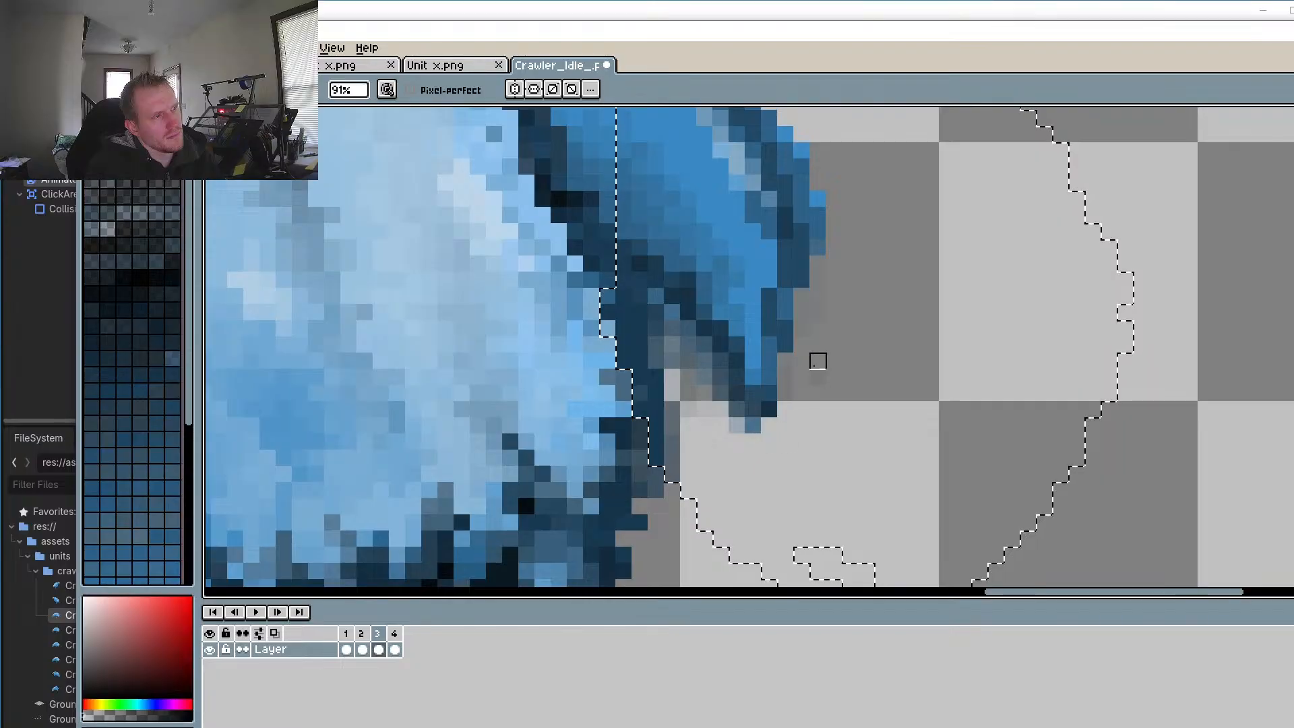
Step: Sample the dark blue of the upper fin's edge and paint in its outer outline near the tip in frame 3
{"action": "key", "text": "i"}
{"action": "left_click", "coordinate": [799, 261]}
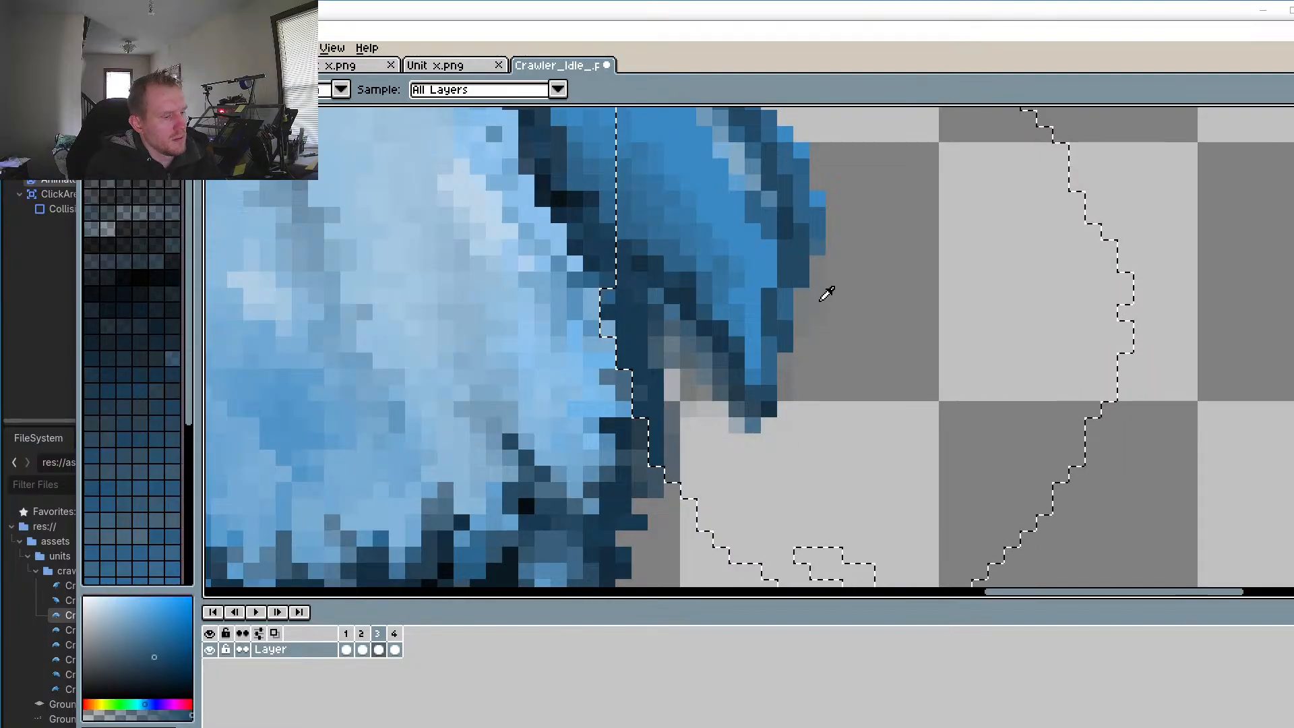
{"action": "key", "text": "b"}
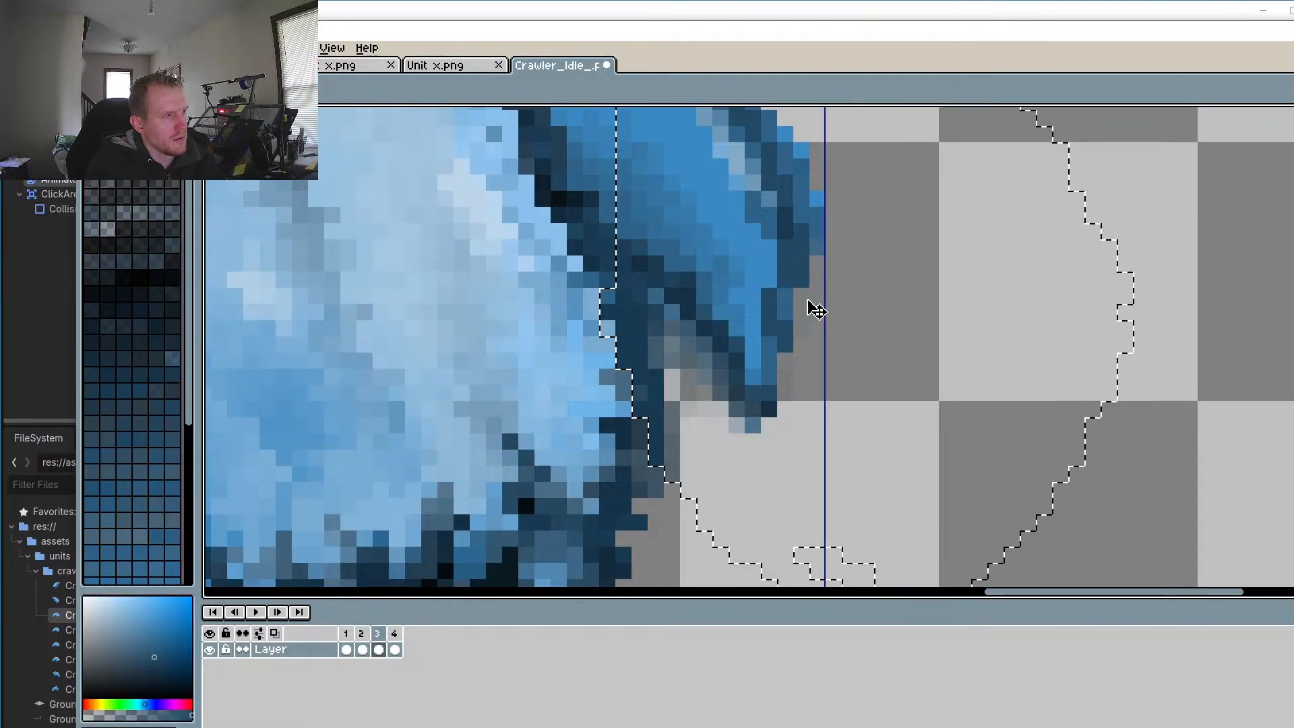
{"action": "left_click_drag", "start_coordinate": [805, 301], "coordinate": [796, 338]}
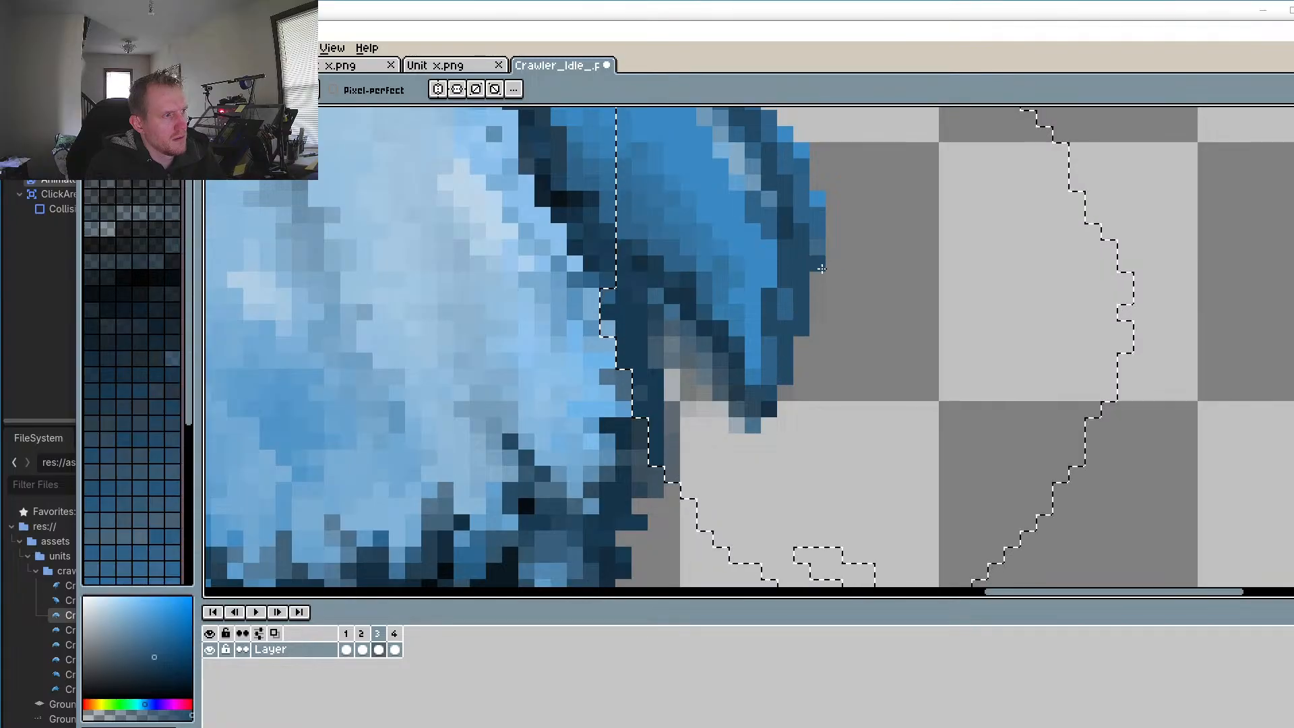
Step: Replay the idle animation with the whole creature in view and save the sprite file
{"action": "scroll", "coordinate": [716, 440], "scroll_direction": "down", "scroll_amount": 1}
{"action": "left_click", "coordinate": [255, 611]}
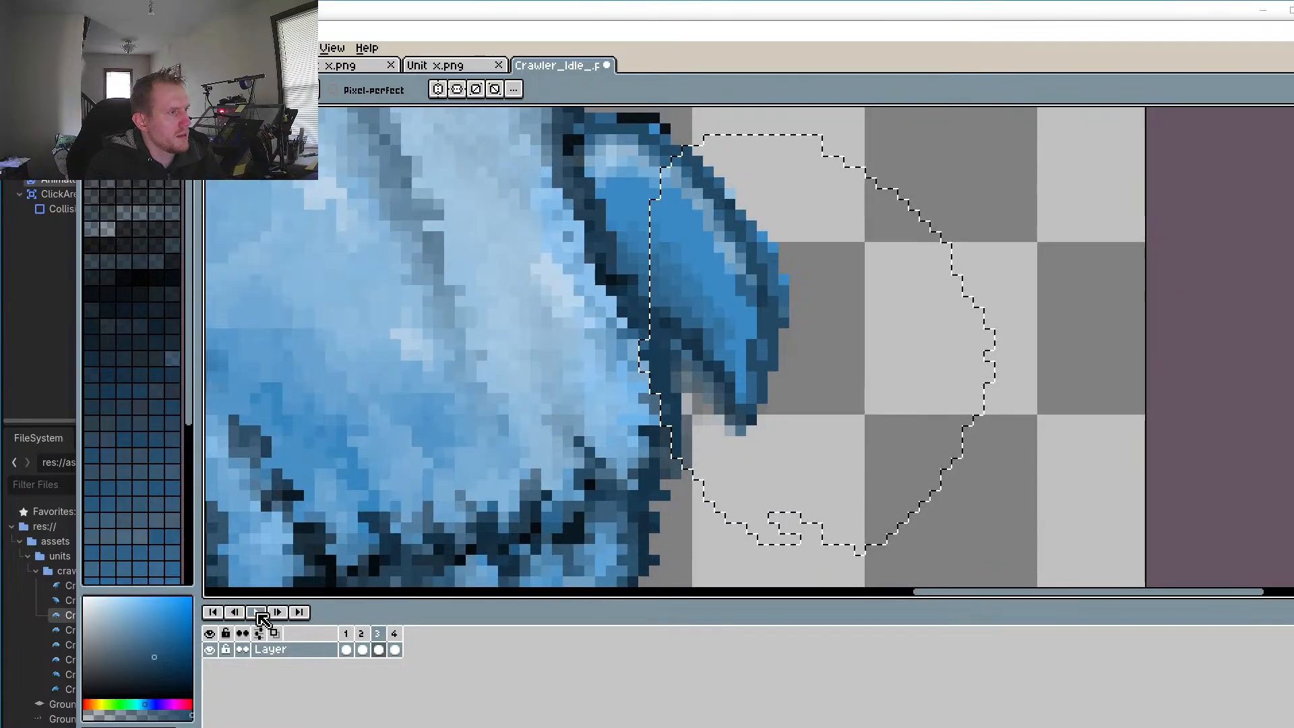
{"action": "scroll", "coordinate": [307, 533], "scroll_direction": "down", "scroll_amount": 8}
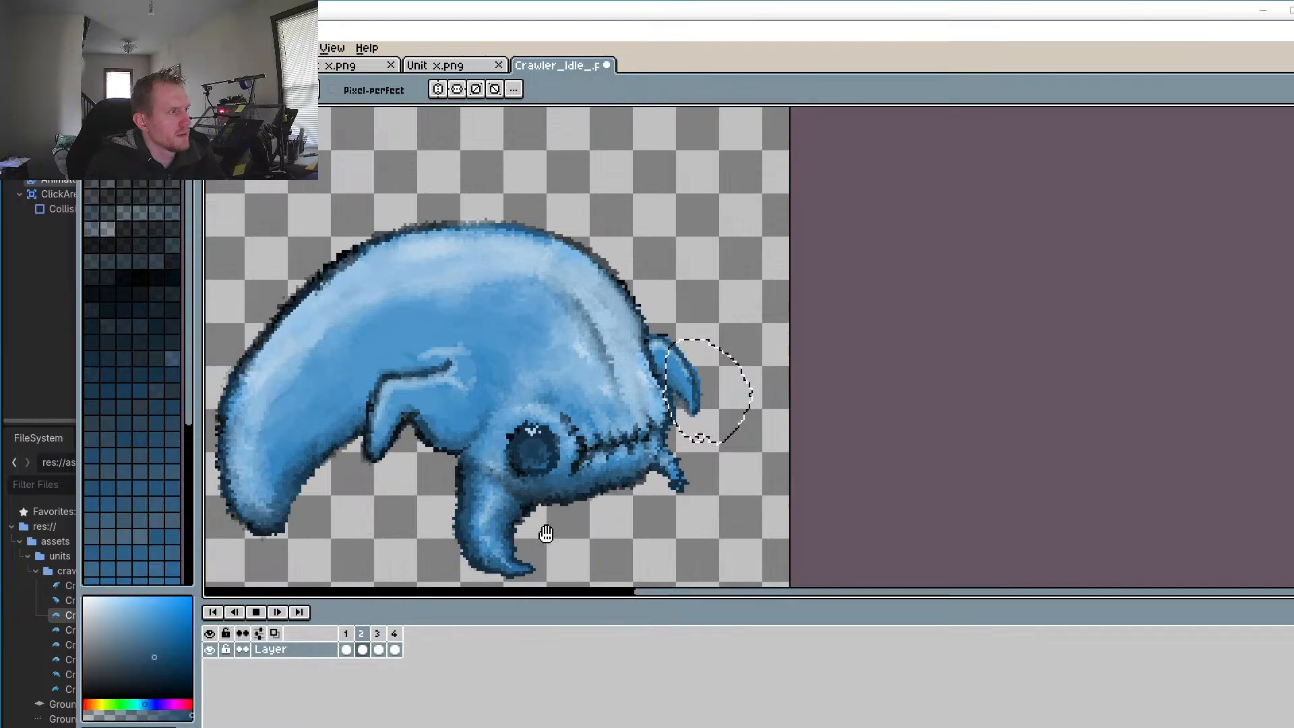
{"action": "scroll", "coordinate": [543, 528], "scroll_direction": "down", "scroll_amount": 2}
{"action": "left_click_drag", "start_coordinate": [676, 526], "coordinate": [728, 491]}
{"action": "left_click_drag", "start_coordinate": [612, 512], "coordinate": [714, 540]}
{"action": "scroll", "coordinate": [653, 492], "scroll_direction": "up", "scroll_amount": 3}
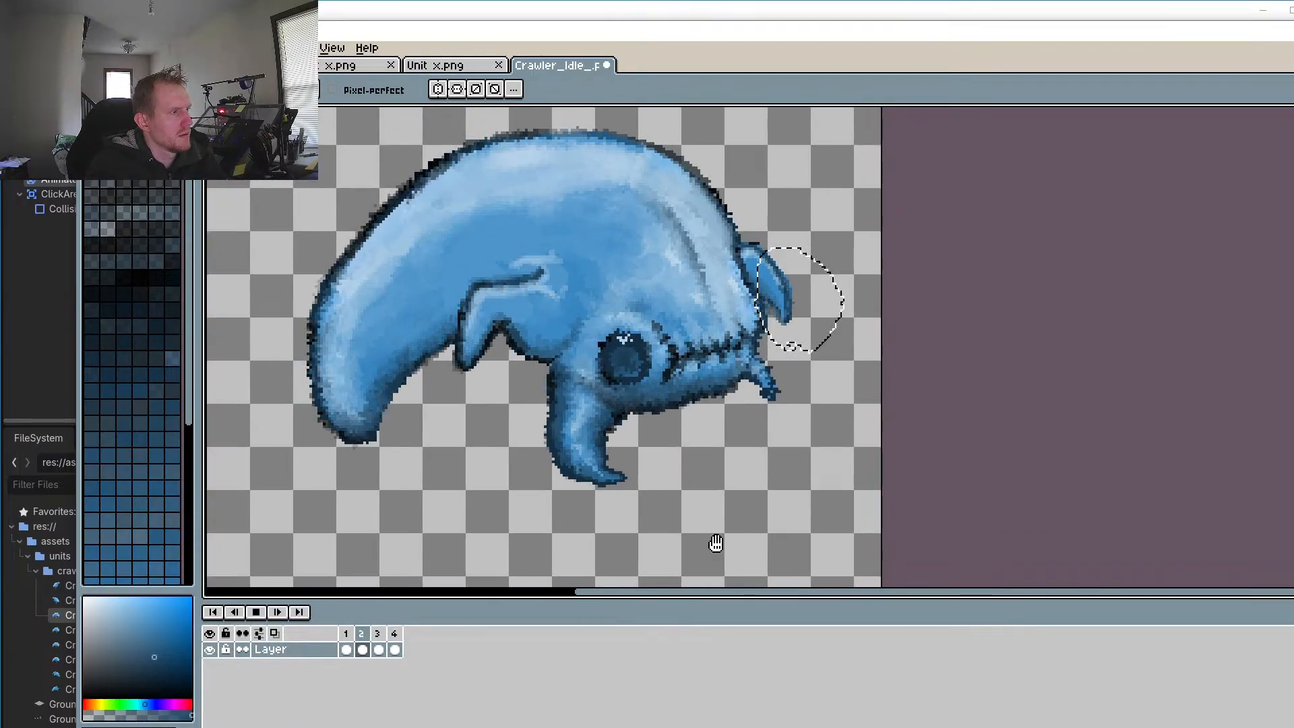
{"action": "left_click", "coordinate": [94, 47]}
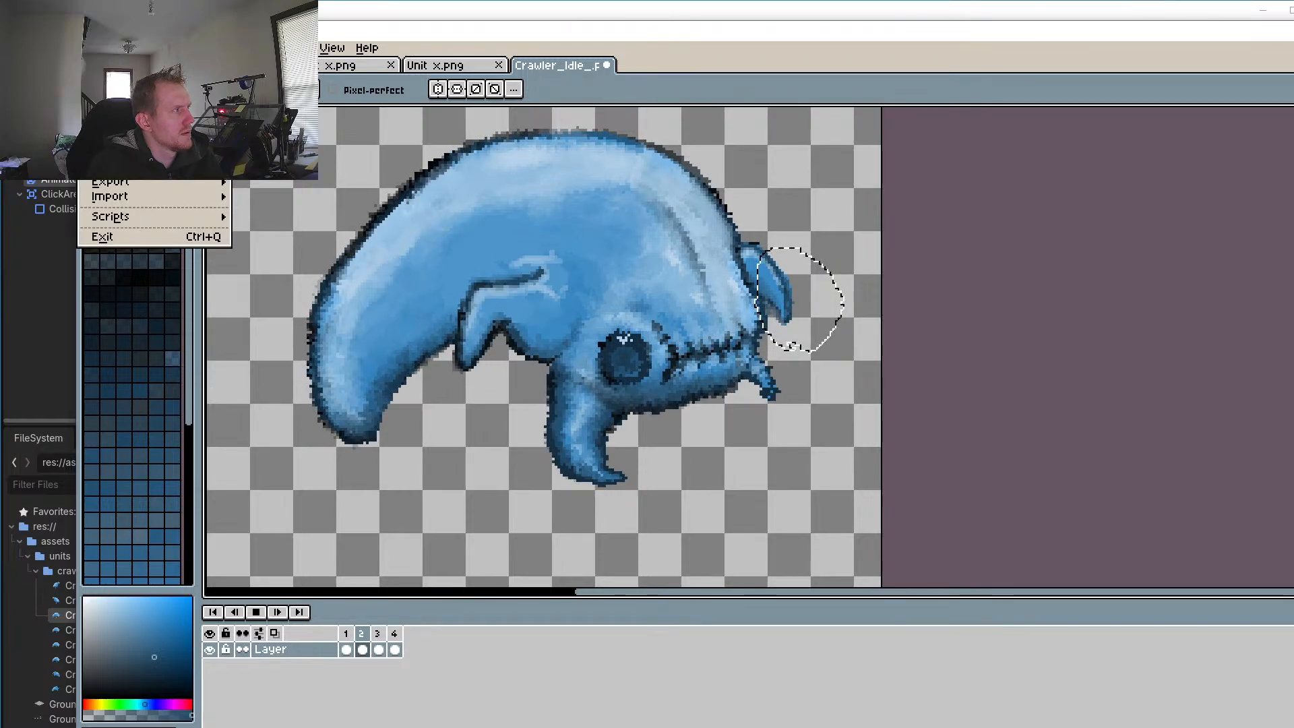
{"action": "left_click", "coordinate": [114, 122]}
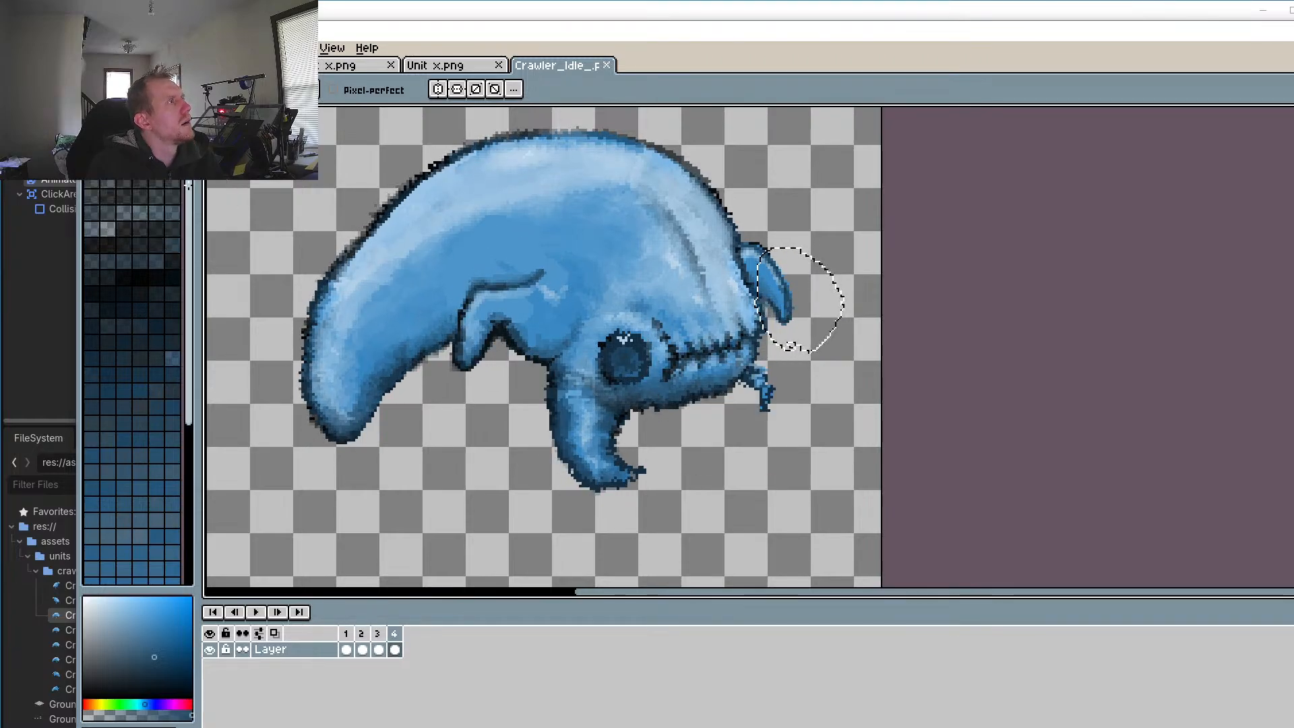
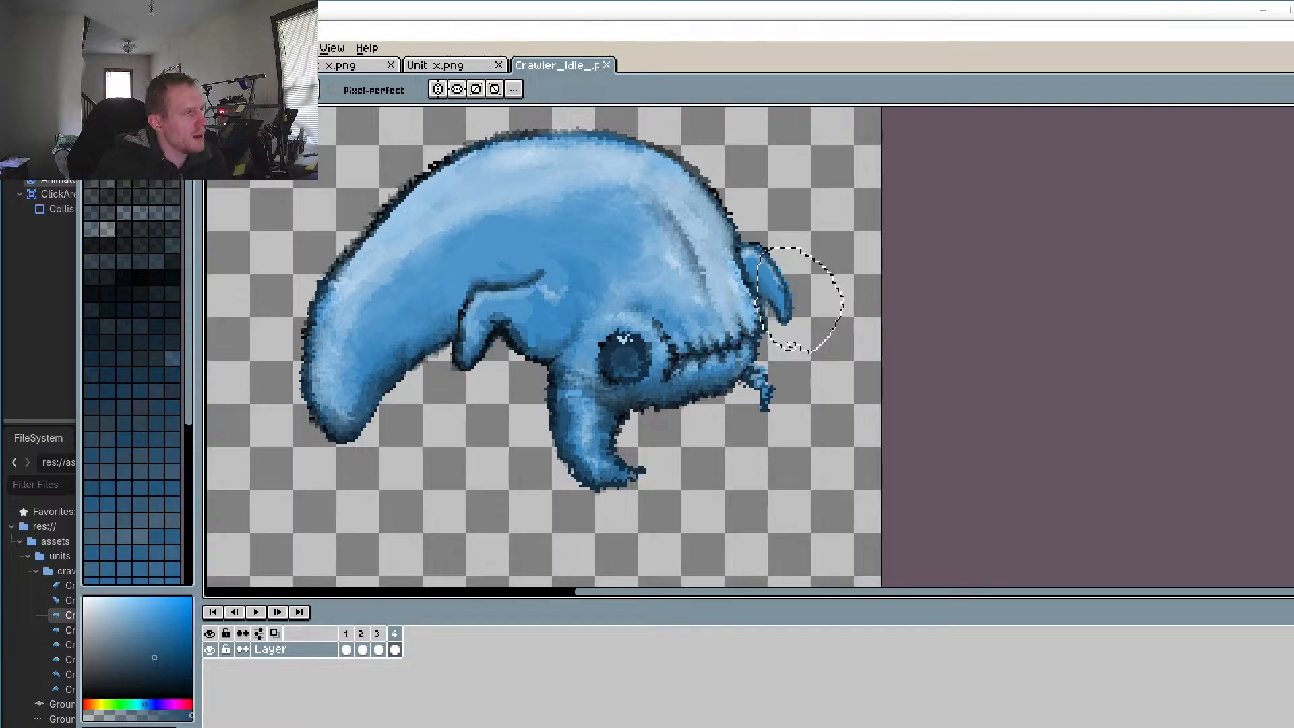
Step: Sample the light blue highlight of the side fin in frame 4 and clear the selection around the upper fin
{"action": "scroll", "coordinate": [479, 339], "scroll_direction": "up", "scroll_amount": 4}
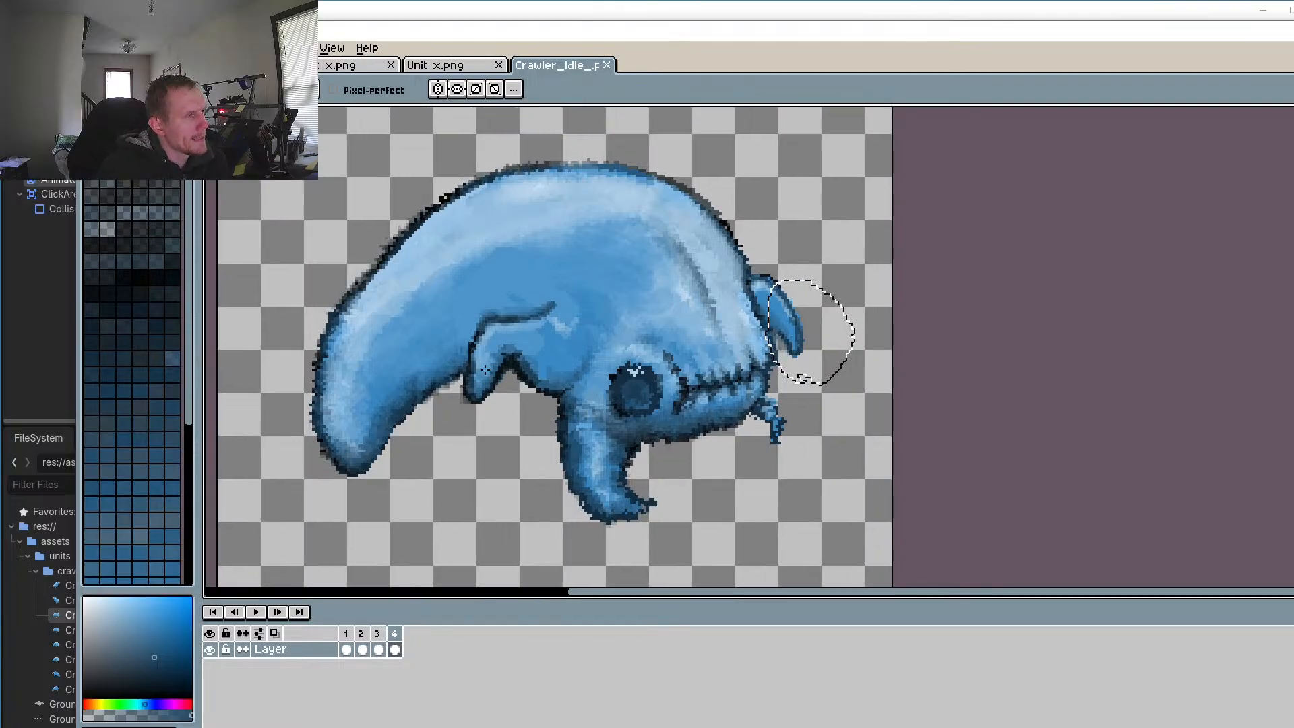
{"action": "scroll", "coordinate": [627, 376], "scroll_direction": "down", "scroll_amount": 2}
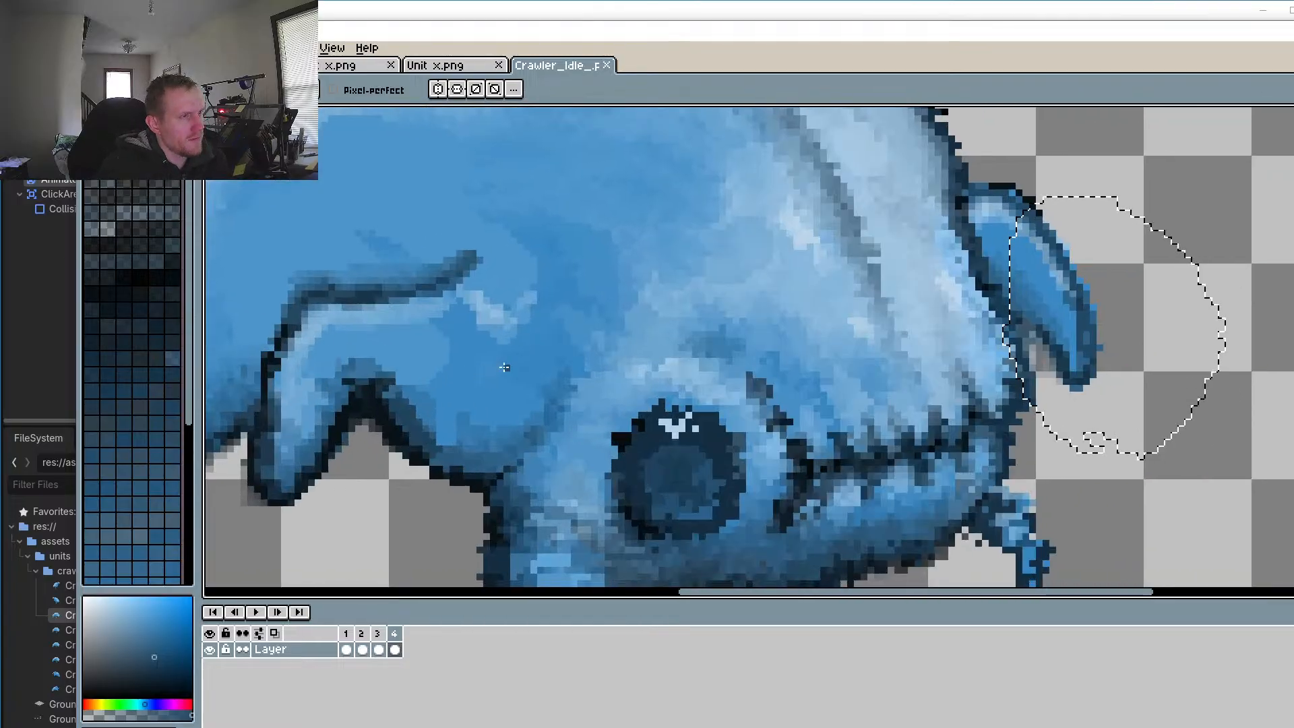
{"action": "scroll", "coordinate": [527, 347], "scroll_direction": "up", "scroll_amount": 2}
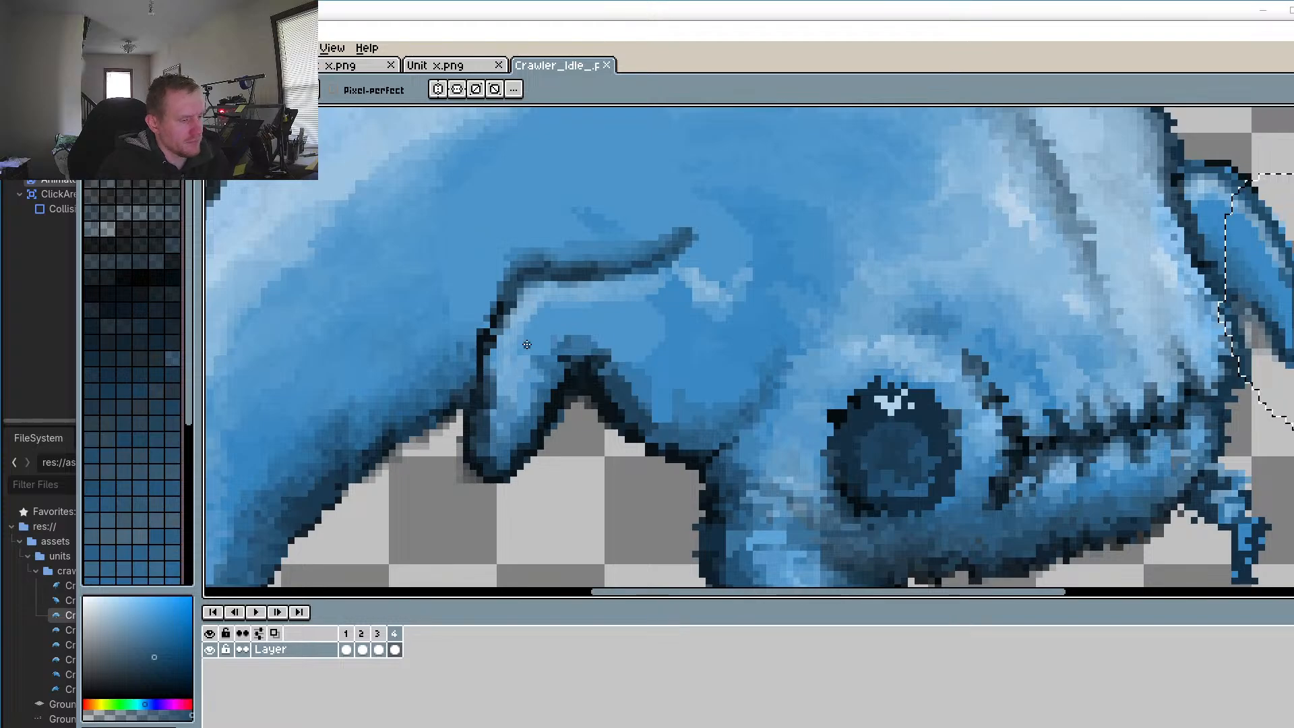
{"action": "key", "text": "i"}
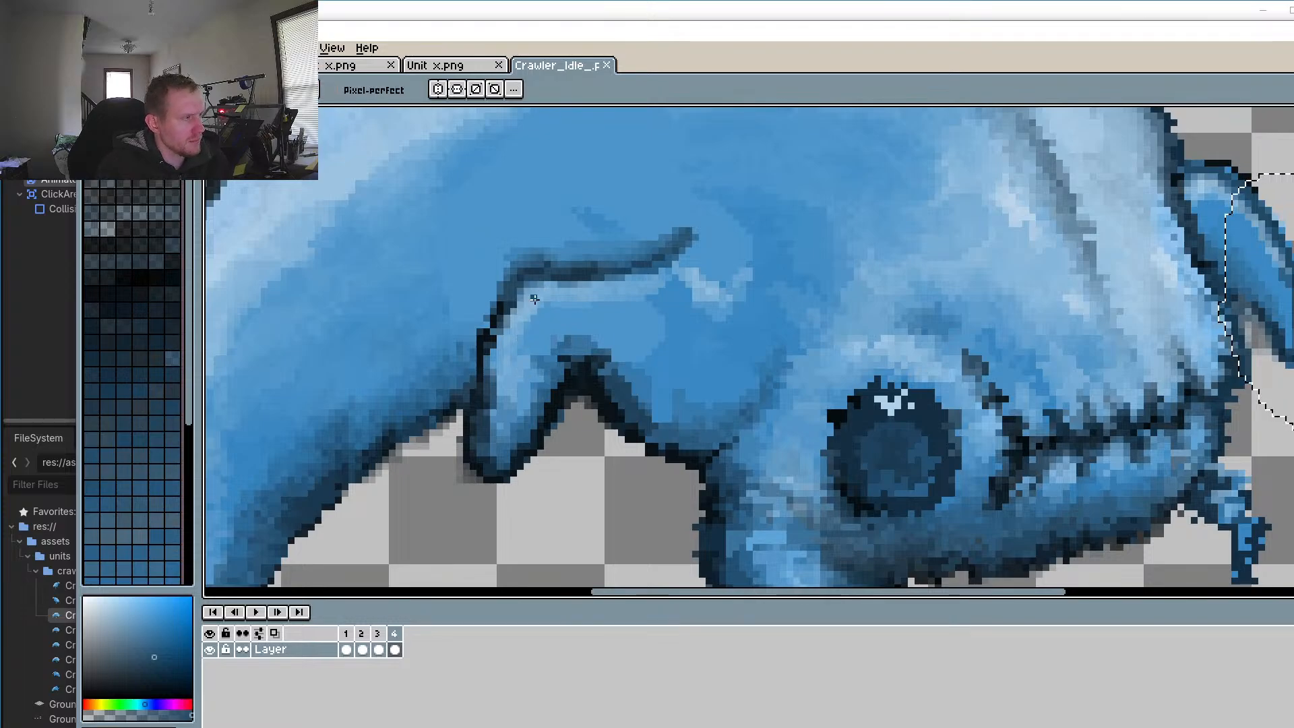
{"action": "scroll", "coordinate": [536, 296], "scroll_direction": "up", "scroll_amount": 2}
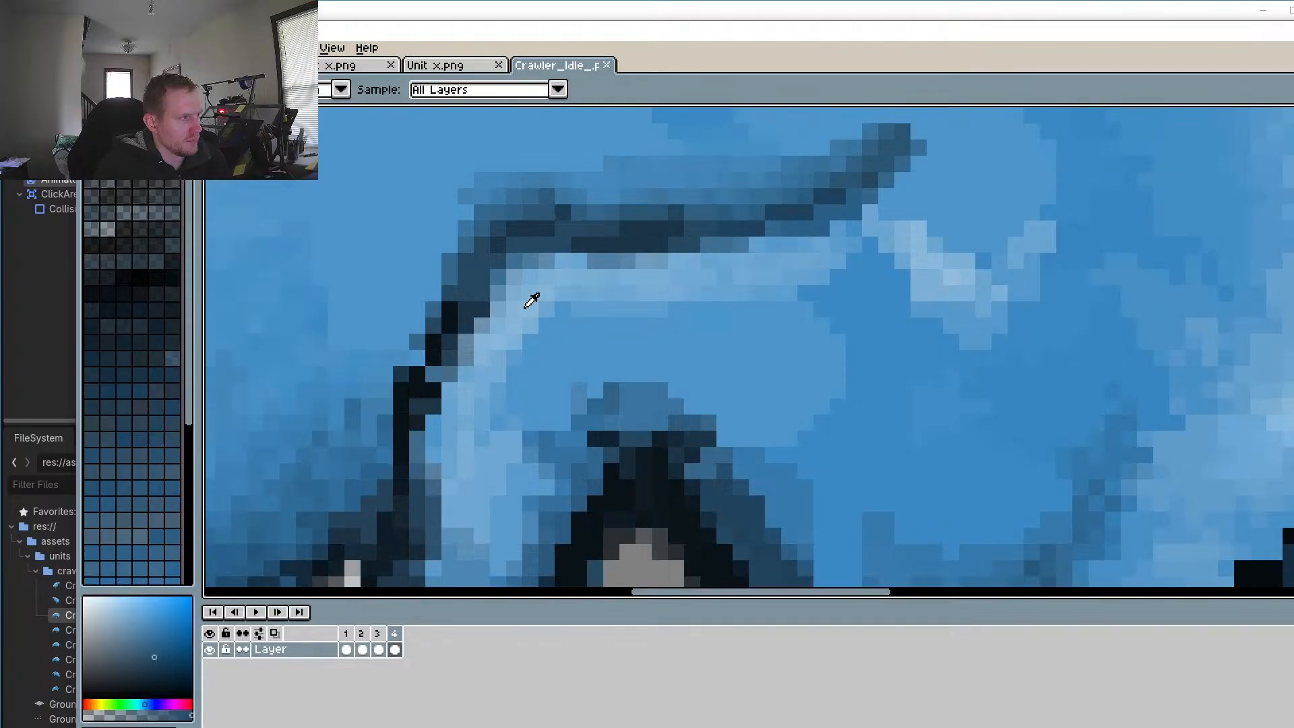
{"action": "left_click", "coordinate": [536, 300]}
{"action": "key", "text": "b"}
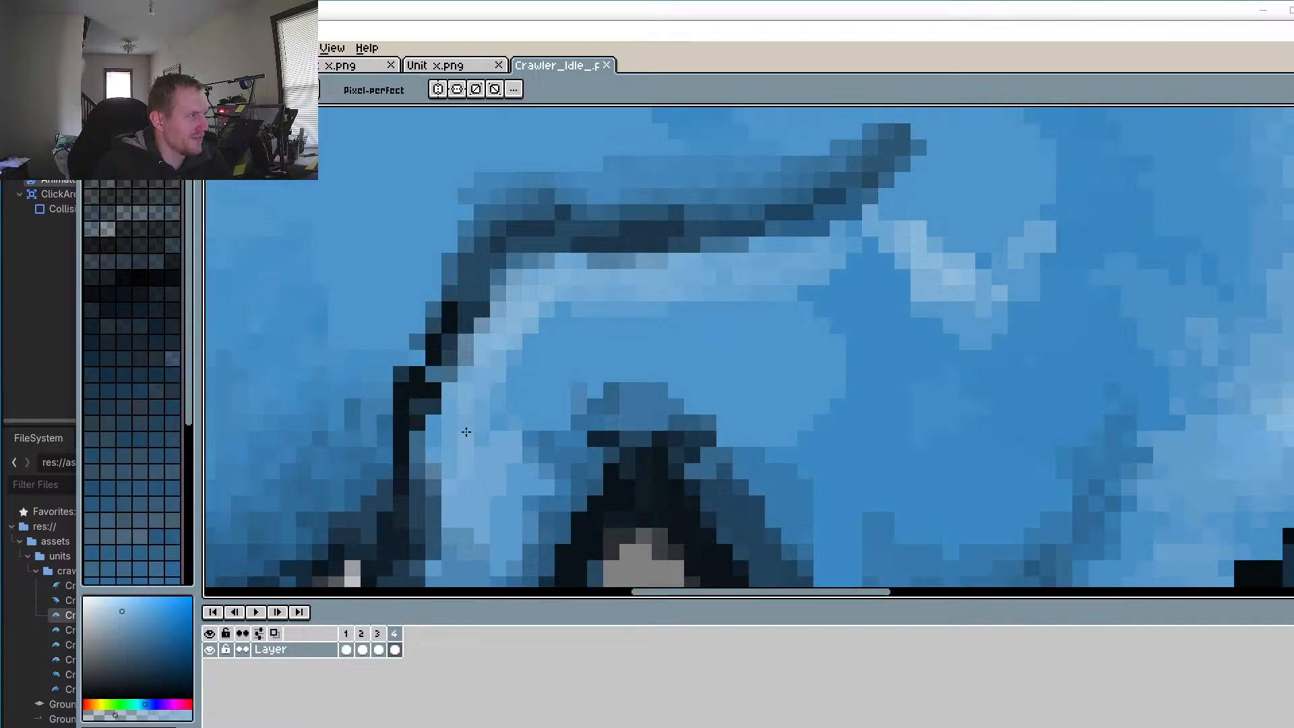
{"action": "scroll", "coordinate": [596, 520], "scroll_direction": "down", "scroll_amount": 3}
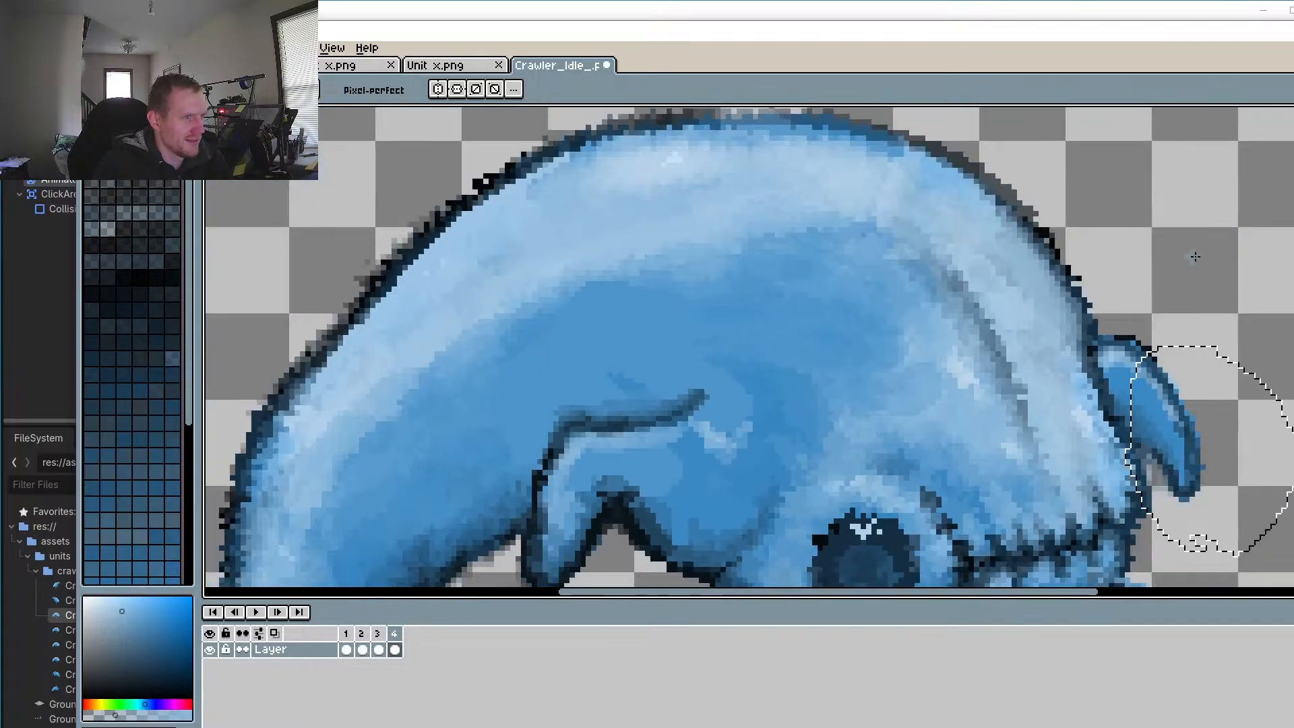
{"action": "left_click", "coordinate": [1290, 116]}
{"action": "left_click", "coordinate": [1225, 208]}
{"action": "left_click_drag", "start_coordinate": [915, 415], "coordinate": [939, 318]}
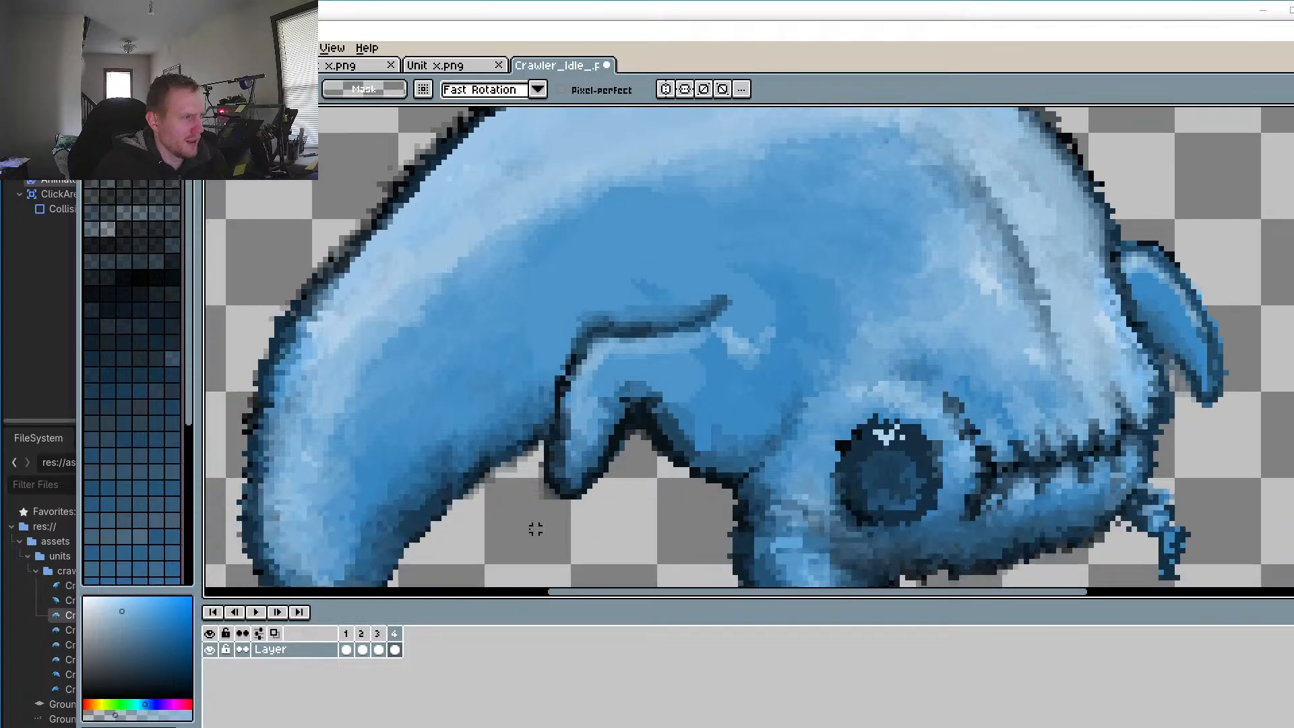
{"action": "left_click_drag", "start_coordinate": [946, 491], "coordinate": [907, 517]}
Step: Resample the side fin's light blue and paint a highlight along its inner edge beside the dark outline in frame 4
{"action": "key", "text": "i"}
{"action": "scroll", "coordinate": [573, 367], "scroll_direction": "up", "scroll_amount": 2}
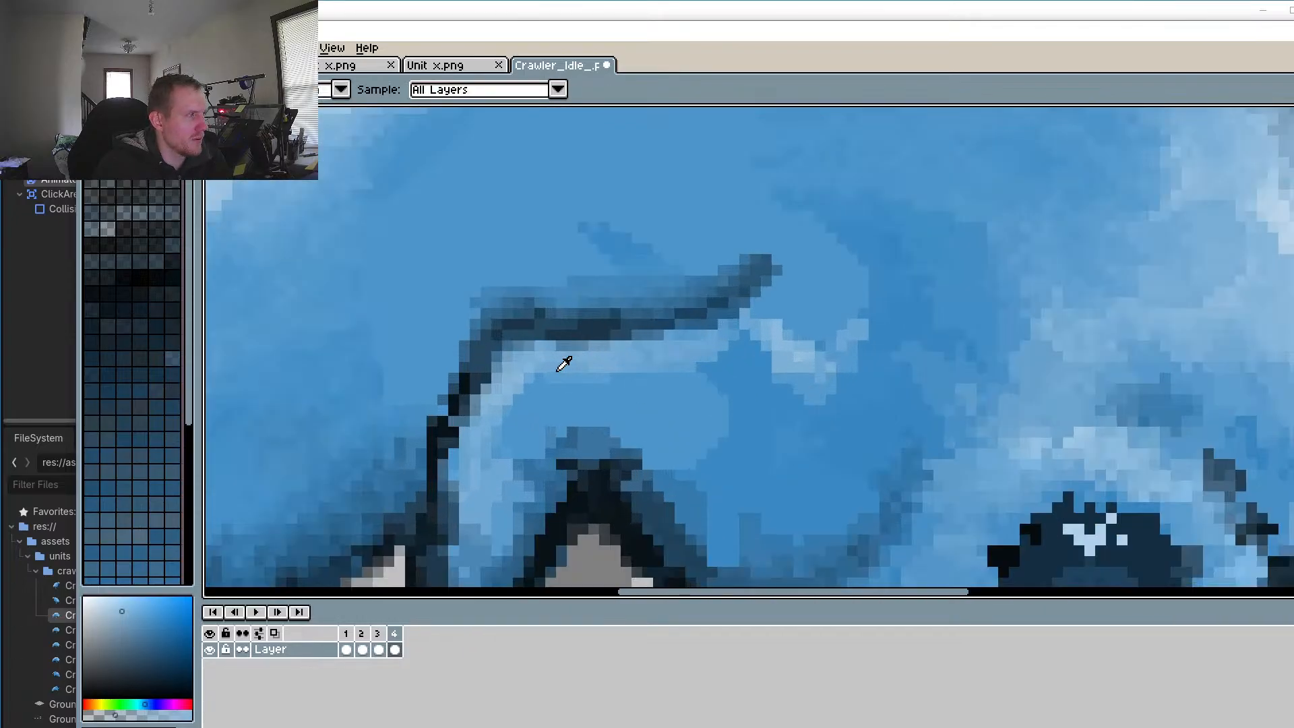
{"action": "key", "text": "b"}
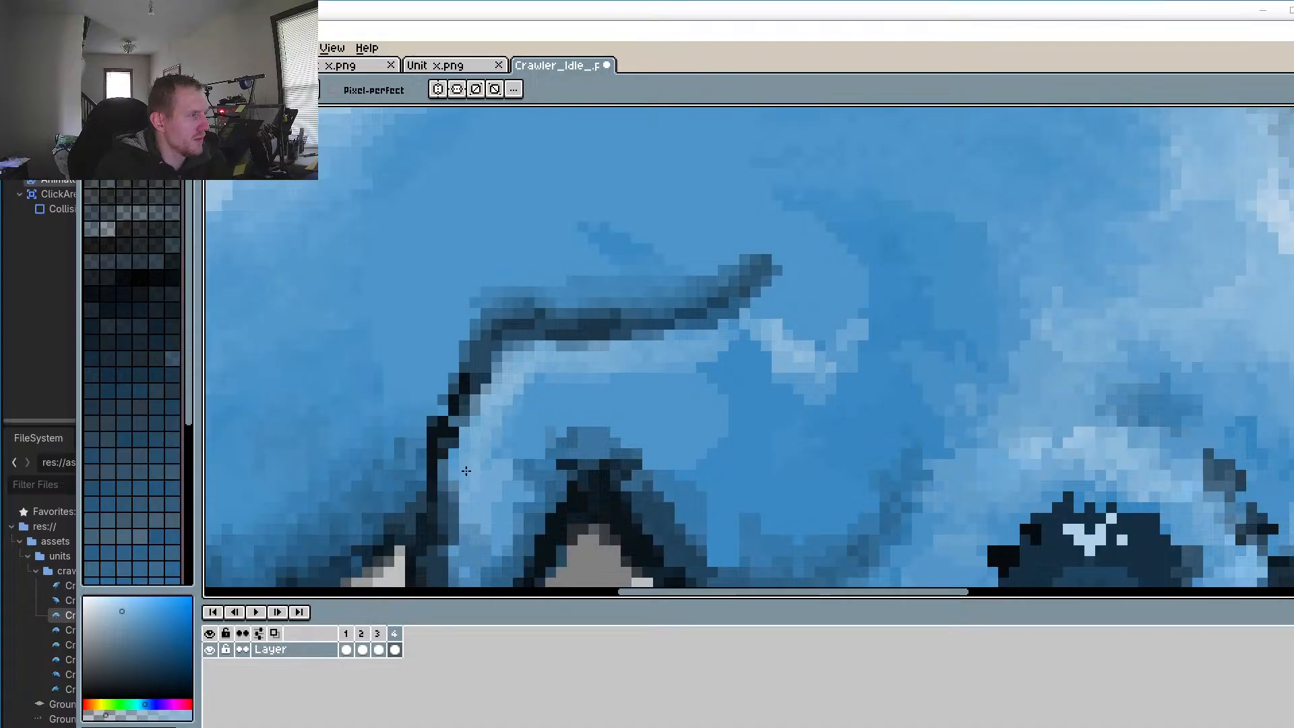
{"action": "mouse_move", "coordinate": [450, 483]}
{"action": "left_mouse_down"}
{"action": "mouse_move", "coordinate": [444, 545]}
{"action": "mouse_move", "coordinate": [468, 550]}
{"action": "left_mouse_up"}
{"action": "mouse_move", "coordinate": [508, 480]}
{"action": "left_mouse_down"}
{"action": "mouse_move", "coordinate": [461, 481]}
{"action": "mouse_move", "coordinate": [387, 519]}
{"action": "mouse_move", "coordinate": [388, 553]}
{"action": "left_mouse_up"}
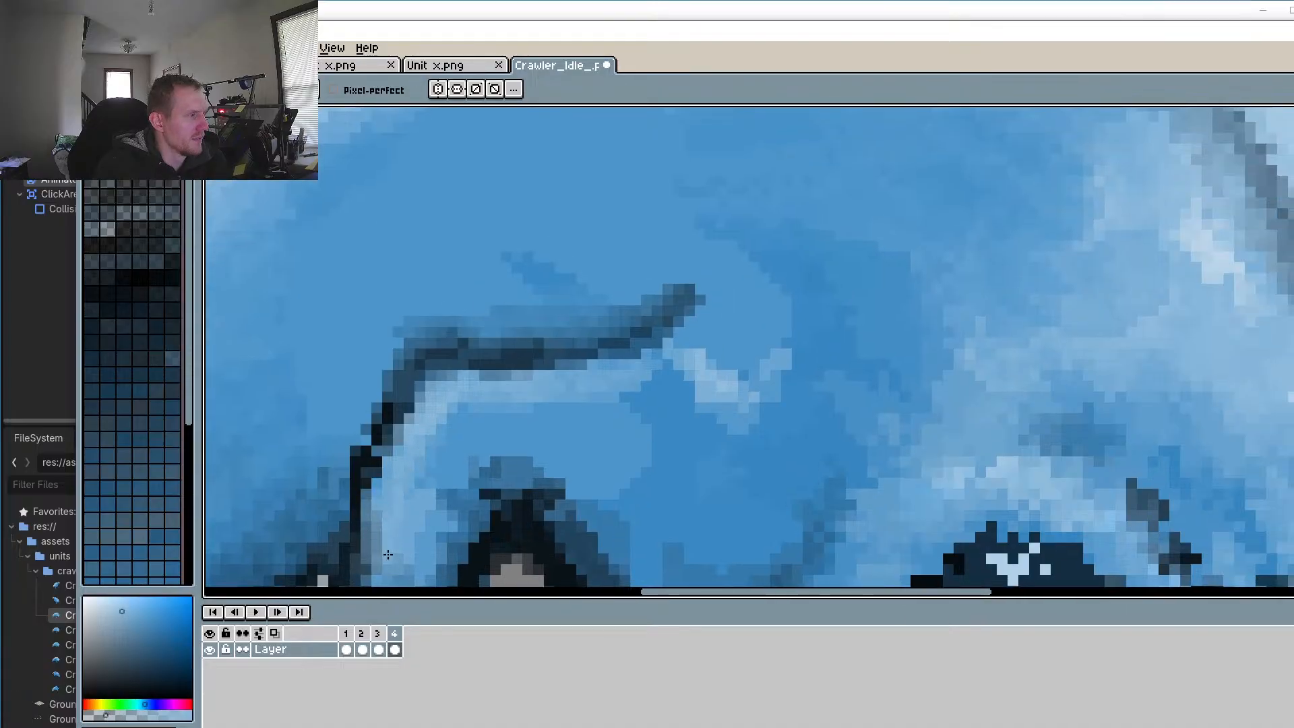
Step: Paint light blue highlight strokes along the outer side of the upper fin down to its tip in frame 4
{"action": "scroll", "coordinate": [757, 453], "scroll_direction": "down", "scroll_amount": 3}
{"action": "scroll", "coordinate": [959, 424], "scroll_direction": "up", "scroll_amount": 4}
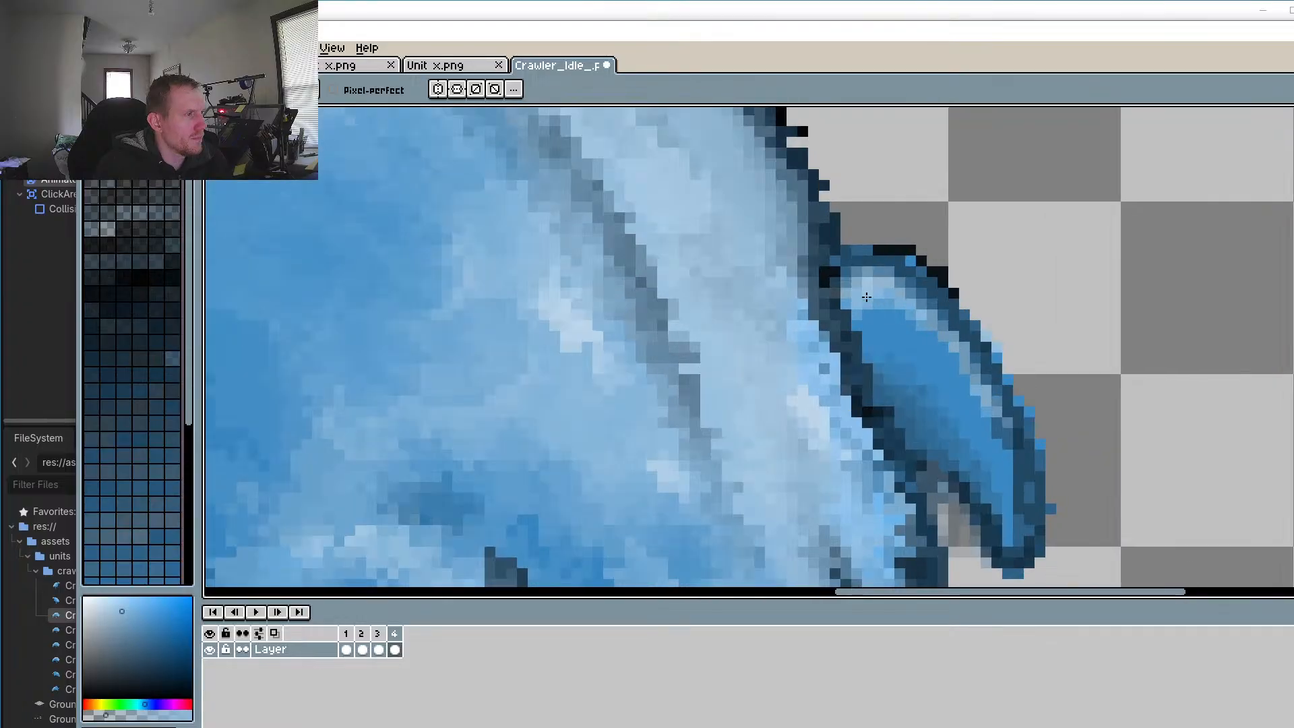
{"action": "mouse_move", "coordinate": [928, 327]}
{"action": "left_mouse_down"}
{"action": "mouse_move", "coordinate": [1007, 408]}
{"action": "mouse_move", "coordinate": [1034, 472]}
{"action": "left_mouse_up"}
{"action": "left_click_drag", "start_coordinate": [1019, 417], "coordinate": [1020, 505]}
{"action": "scroll", "coordinate": [1020, 505], "scroll_direction": "down", "scroll_amount": 2}
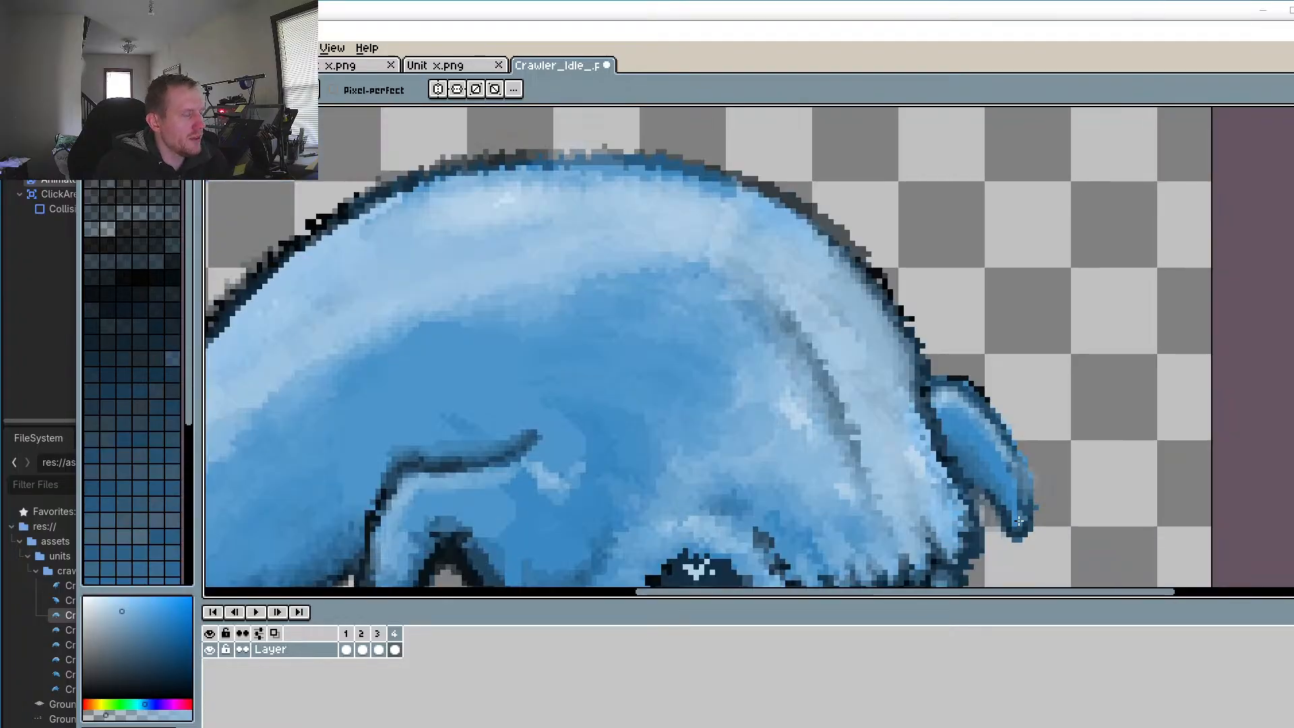
Step: Inspect the front leg, eye and mouth in frame 4 and replay the idle animation
{"action": "left_click_drag", "start_coordinate": [885, 474], "coordinate": [890, 292]}
{"action": "left_click_drag", "start_coordinate": [631, 447], "coordinate": [599, 363]}
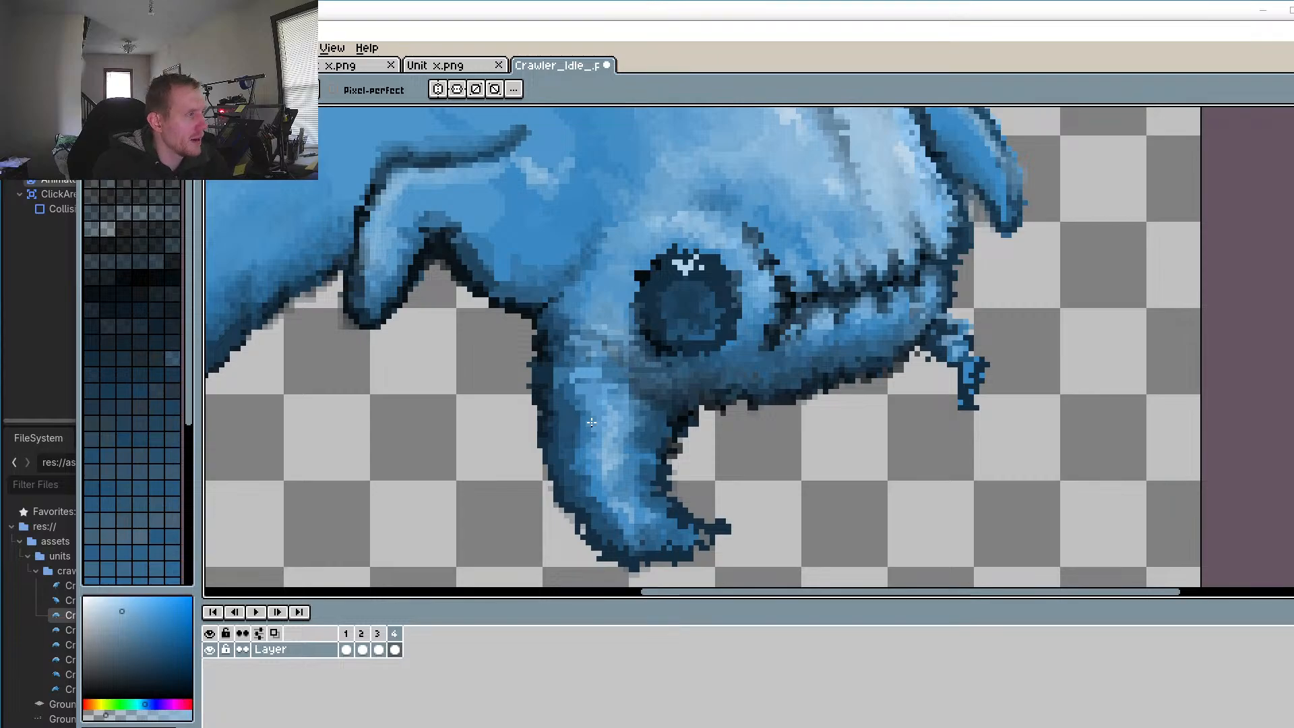
{"action": "scroll", "coordinate": [772, 379], "scroll_direction": "up", "scroll_amount": 2}
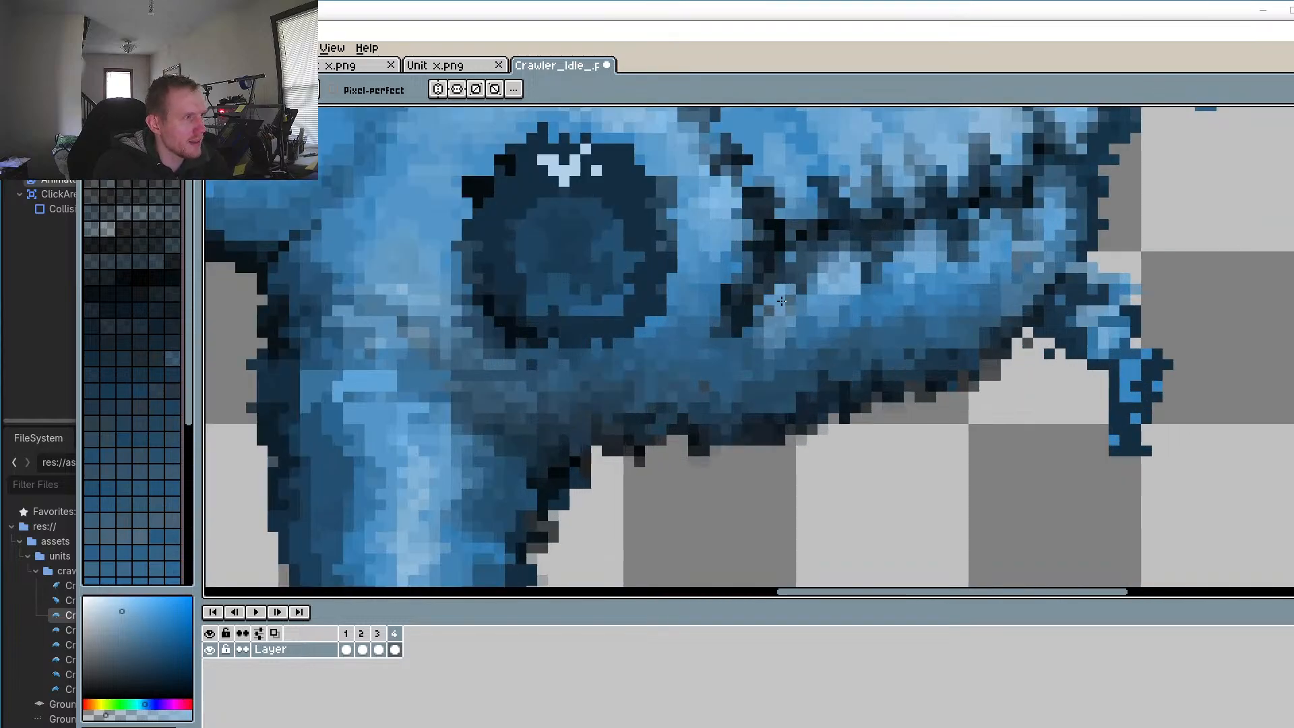
{"action": "scroll", "coordinate": [750, 353], "scroll_direction": "down", "scroll_amount": 2}
{"action": "scroll", "coordinate": [756, 389], "scroll_direction": "up", "scroll_amount": 2}
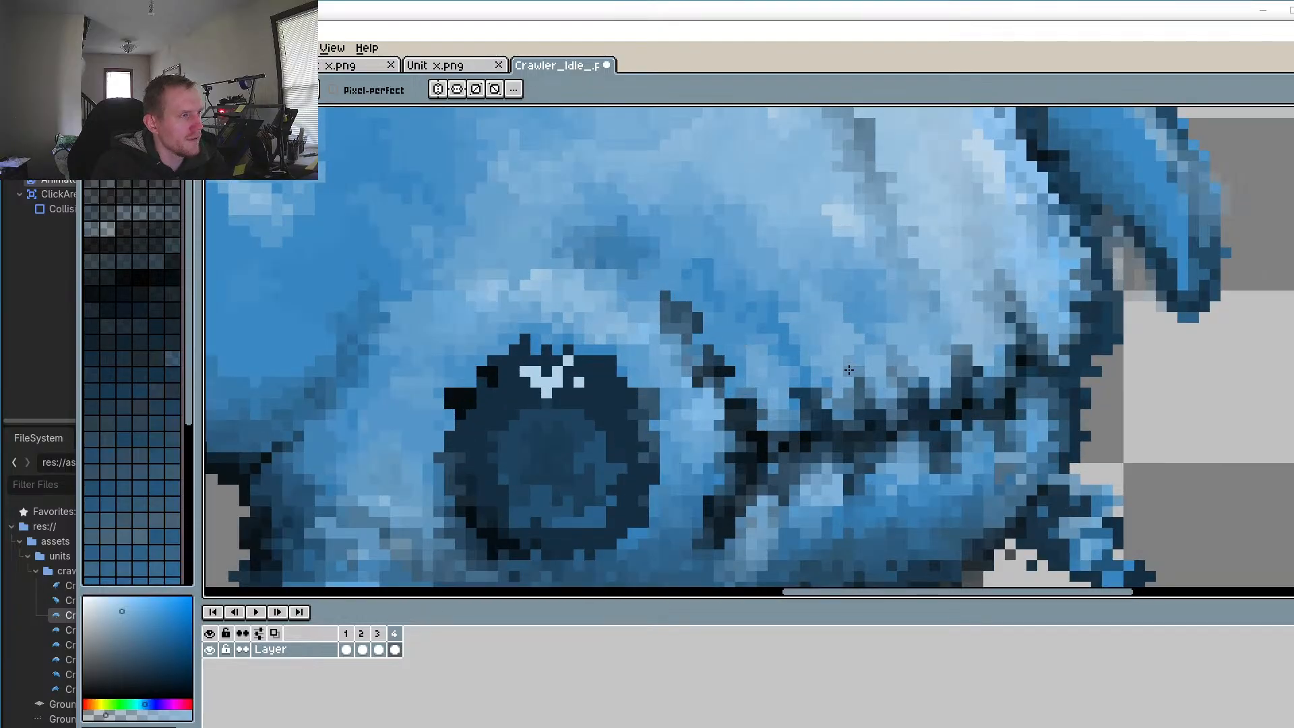
{"action": "scroll", "coordinate": [482, 374], "scroll_direction": "down", "scroll_amount": 2}
{"action": "left_click", "coordinate": [255, 611]}
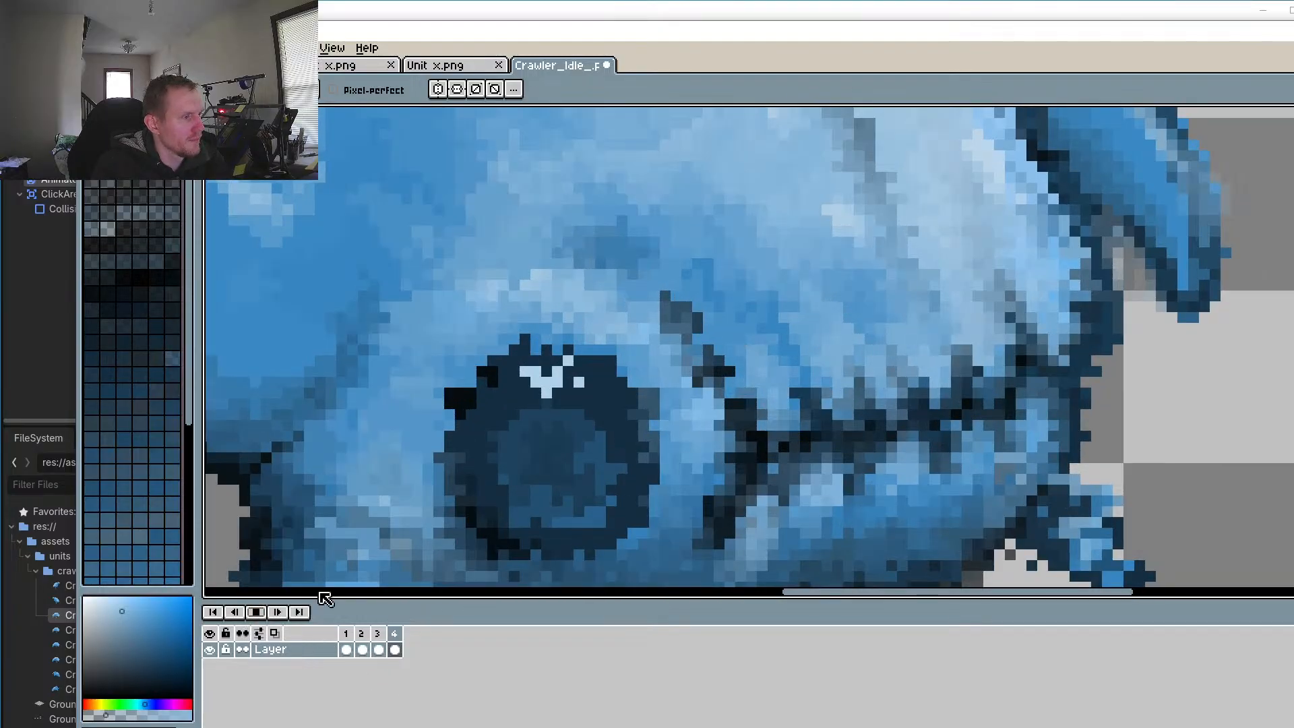
{"action": "scroll", "coordinate": [580, 418], "scroll_direction": "down", "scroll_amount": 1}
{"action": "scroll", "coordinate": [636, 425], "scroll_direction": "up", "scroll_amount": 1}
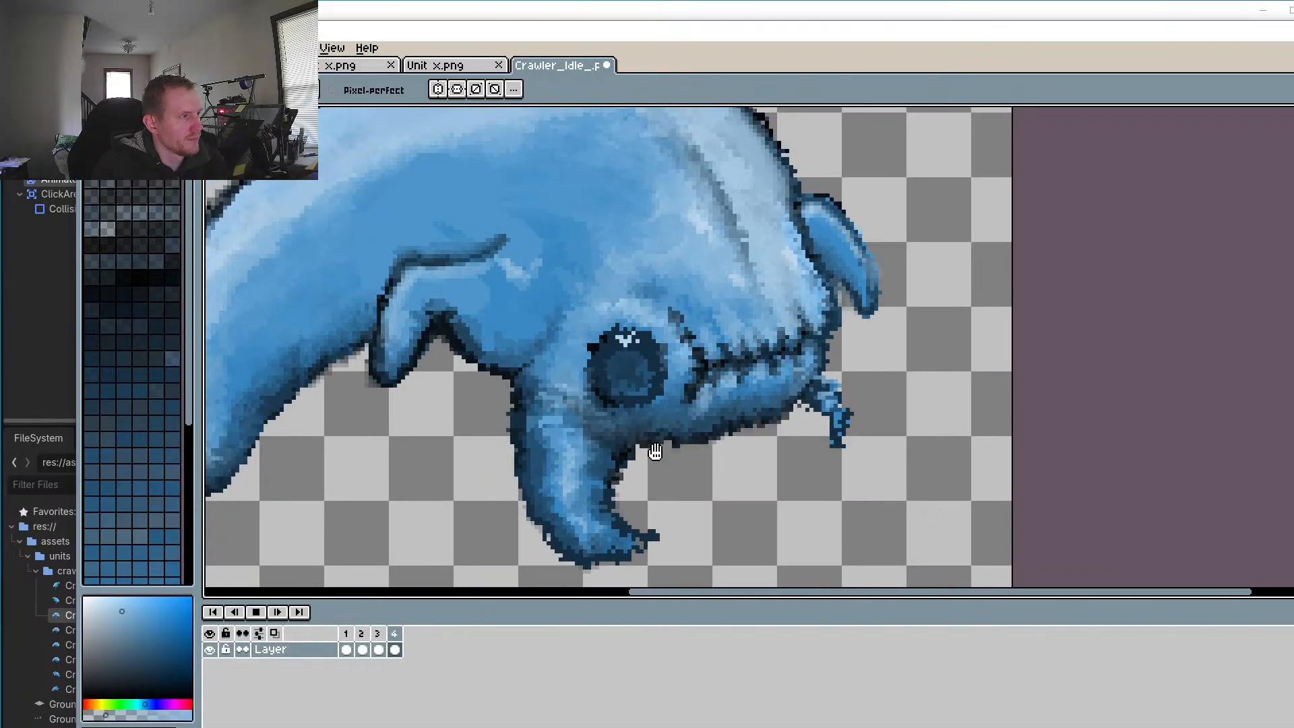
{"action": "left_click", "coordinate": [255, 611]}
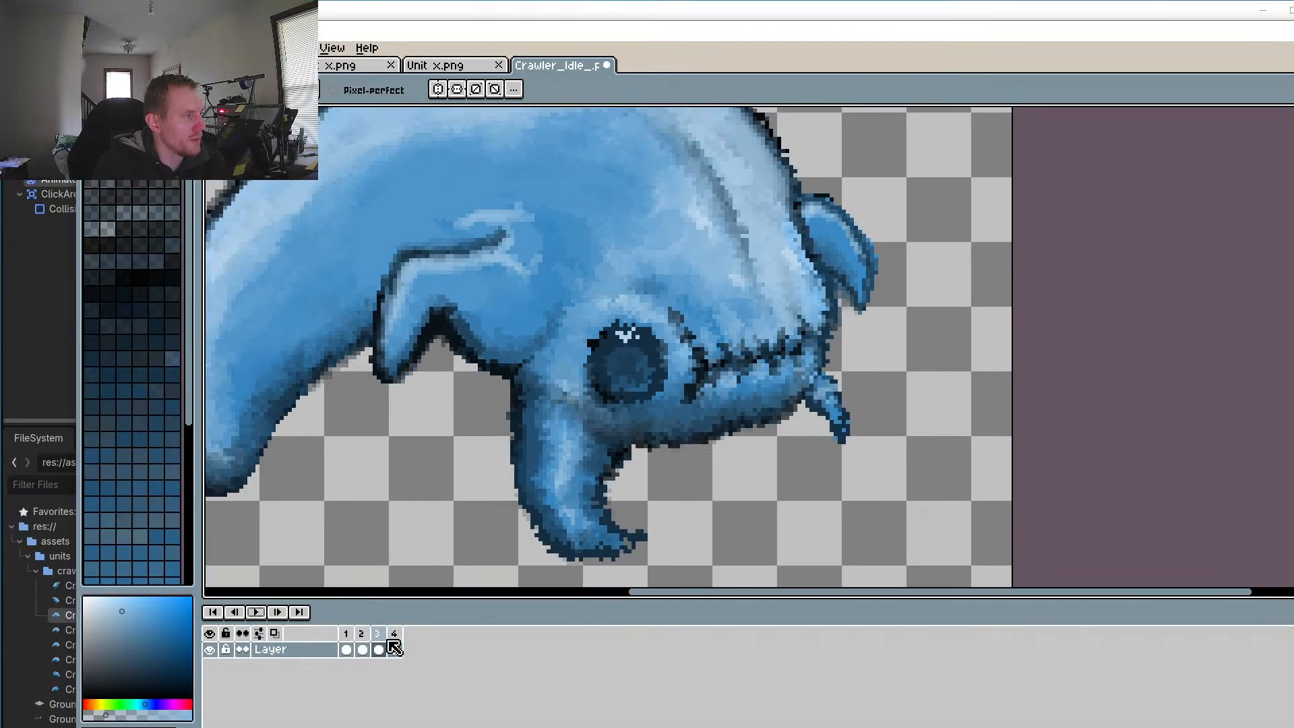
Step: Compare the small lower fin's shape and position below the mouth across frames 2, 3 and 4
{"action": "left_click", "coordinate": [395, 648]}
{"action": "left_click", "coordinate": [378, 648]}
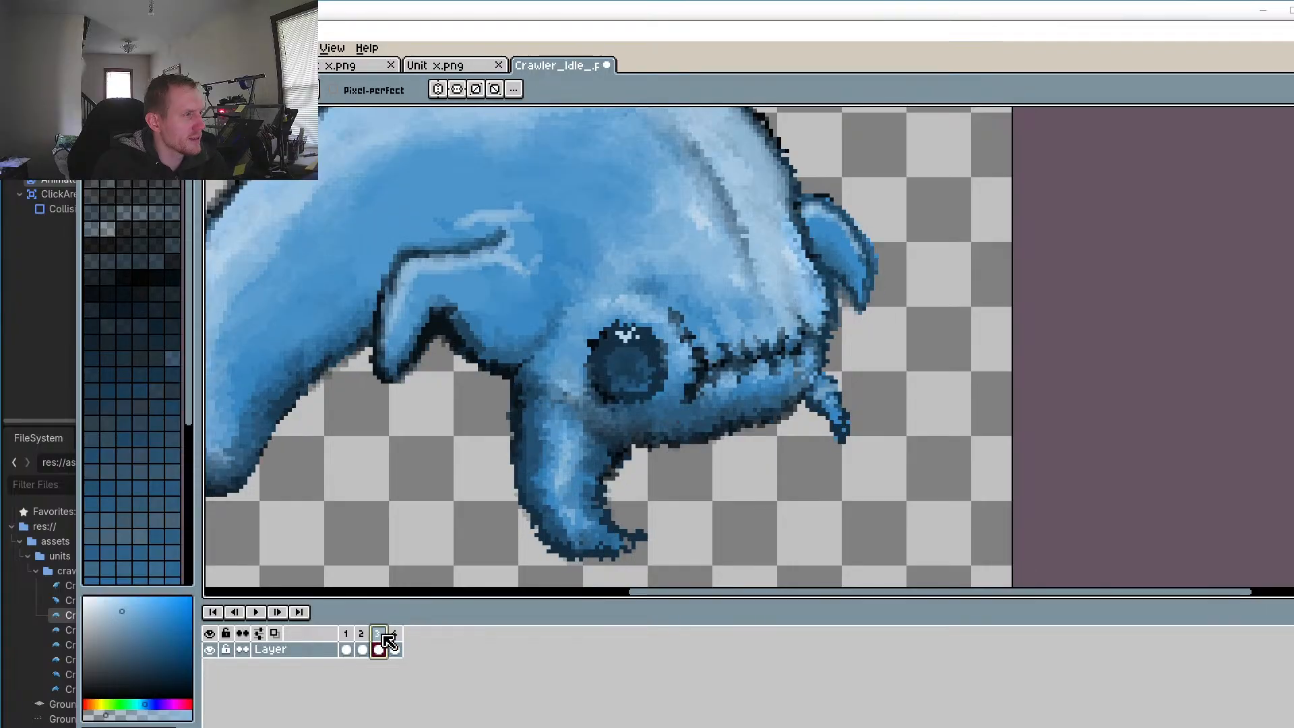
{"action": "left_click", "coordinate": [394, 648]}
{"action": "scroll", "coordinate": [815, 408], "scroll_direction": "up", "scroll_amount": 3}
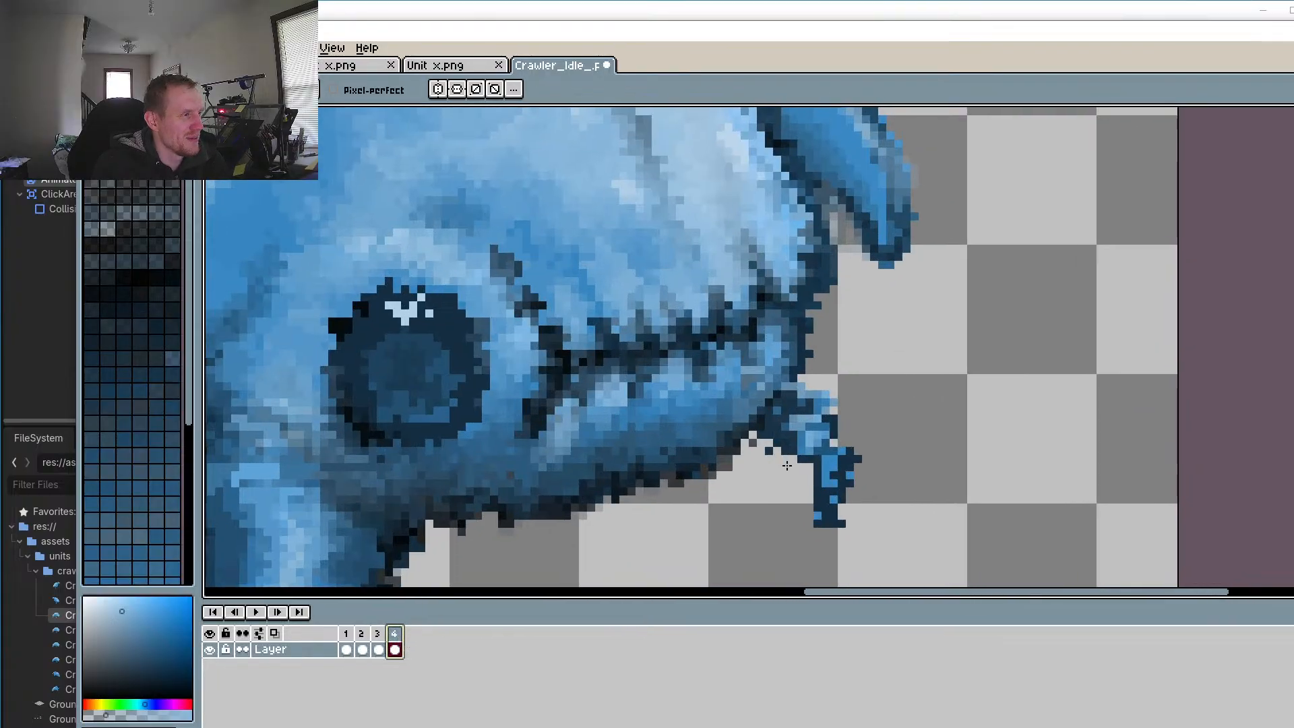
{"action": "left_click", "coordinate": [363, 648]}
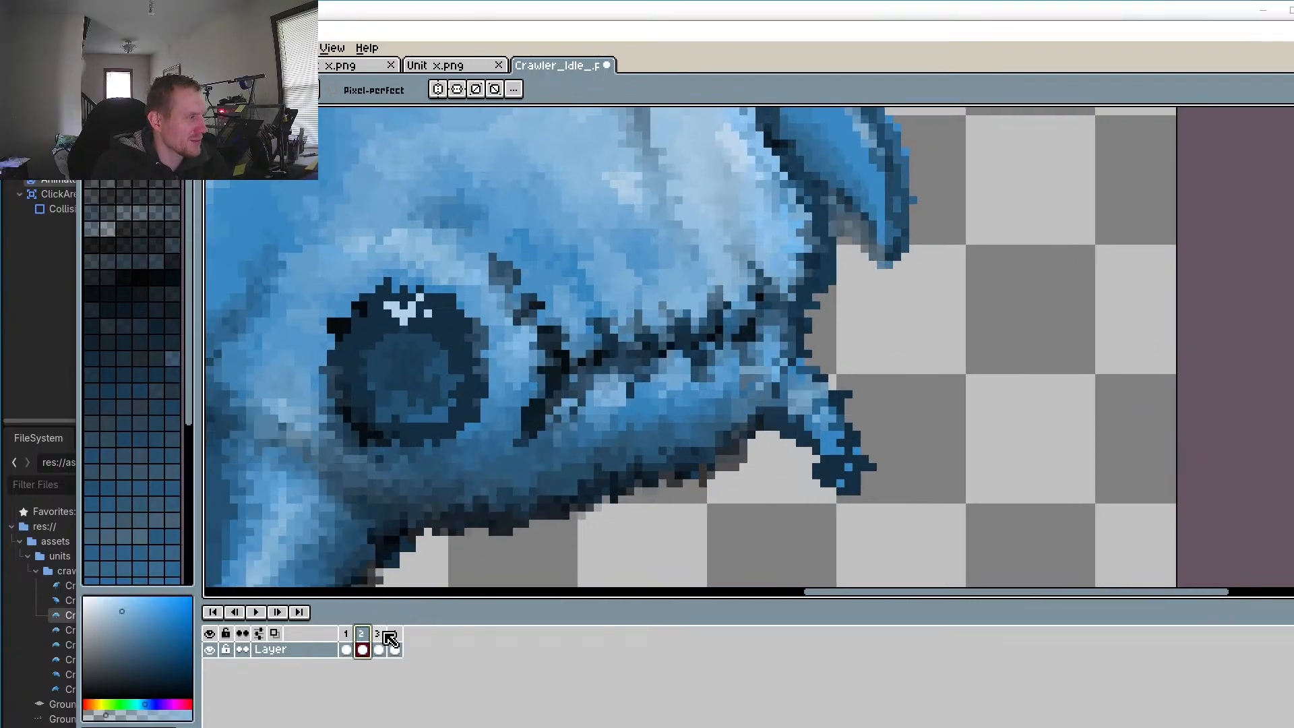
{"action": "left_click", "coordinate": [396, 634]}
{"action": "left_click", "coordinate": [363, 644]}
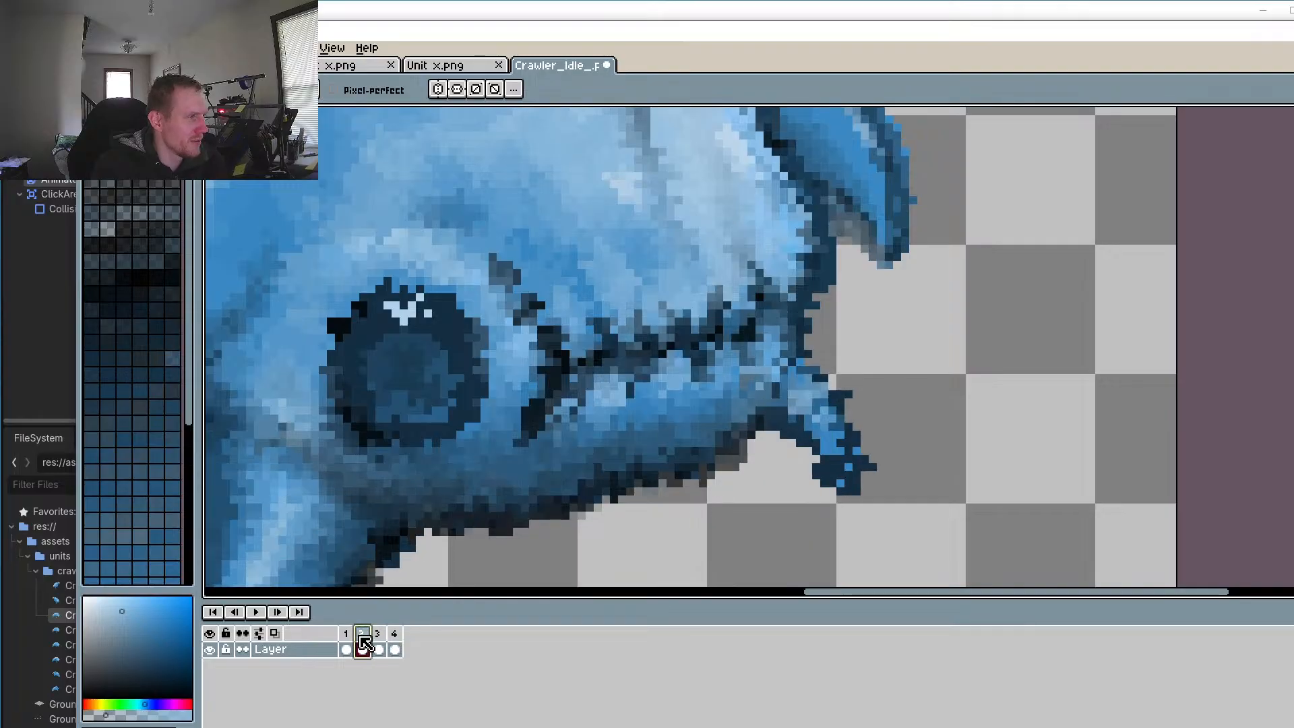
{"action": "left_click", "coordinate": [377, 643]}
{"action": "left_click", "coordinate": [396, 636]}
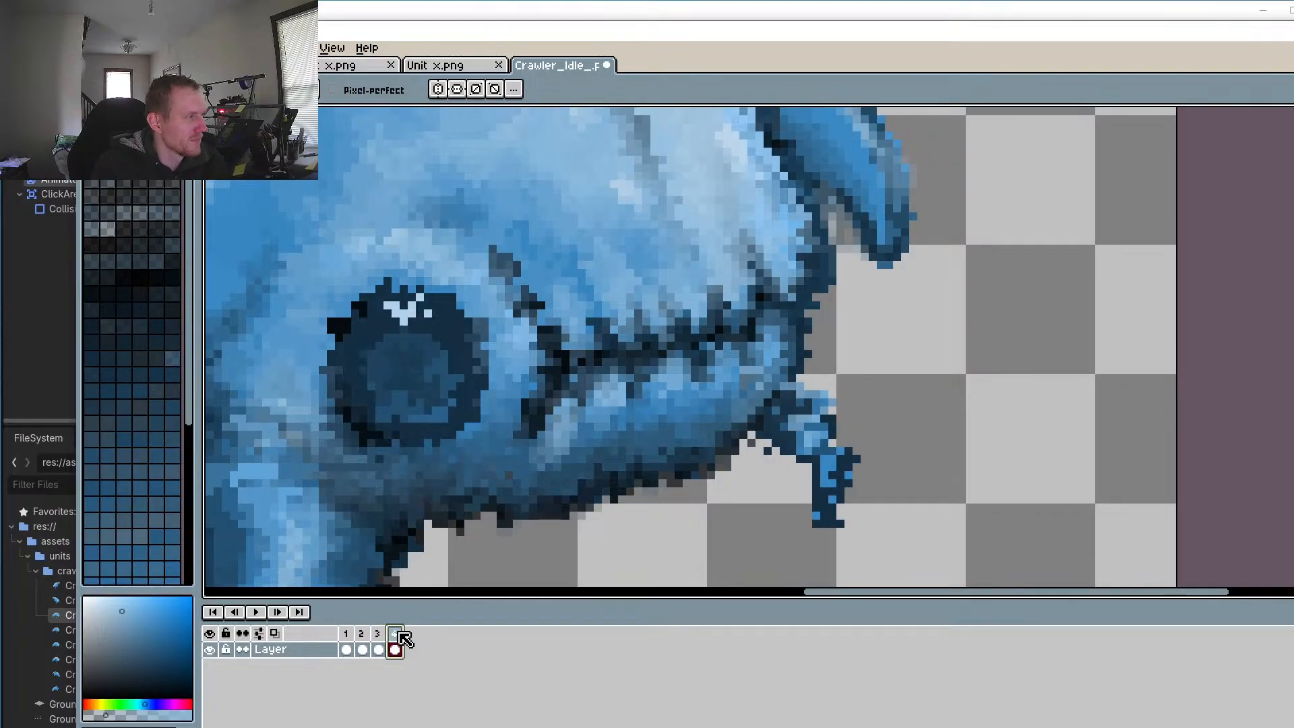
{"action": "left_click", "coordinate": [370, 635]}
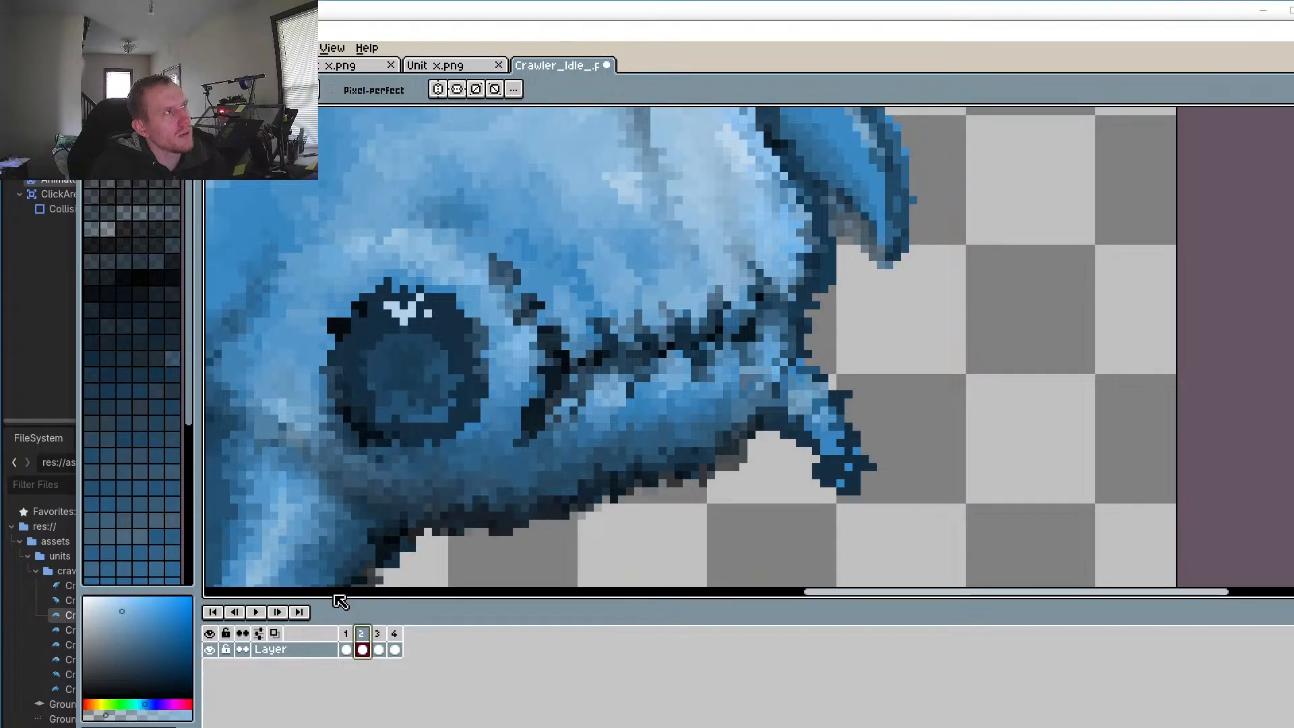
{"action": "left_click", "coordinate": [382, 634]}
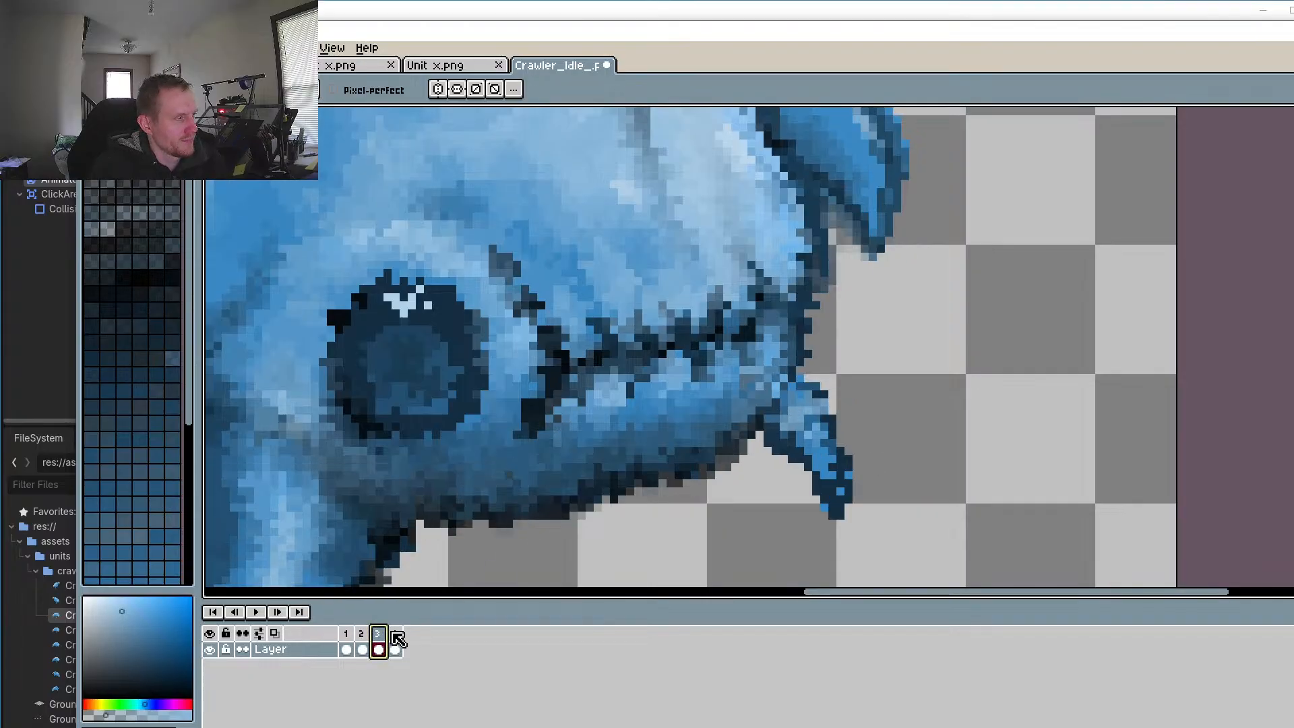
Step: Flip repeatedly through frames 2, 3 and 4 to study how the lower fin's tip moves from frame to frame
{"action": "left_click", "coordinate": [395, 634]}
{"action": "left_click", "coordinate": [364, 634]}
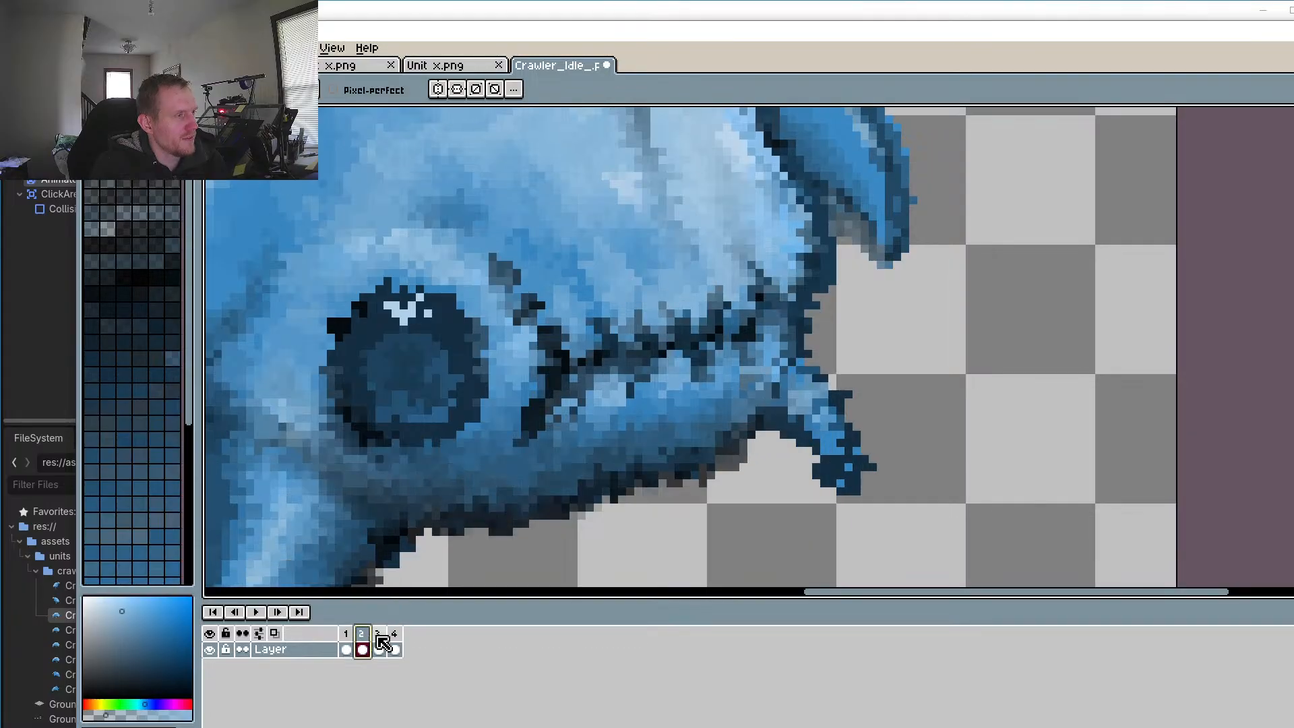
{"action": "left_click", "coordinate": [377, 634]}
{"action": "left_click", "coordinate": [394, 634]}
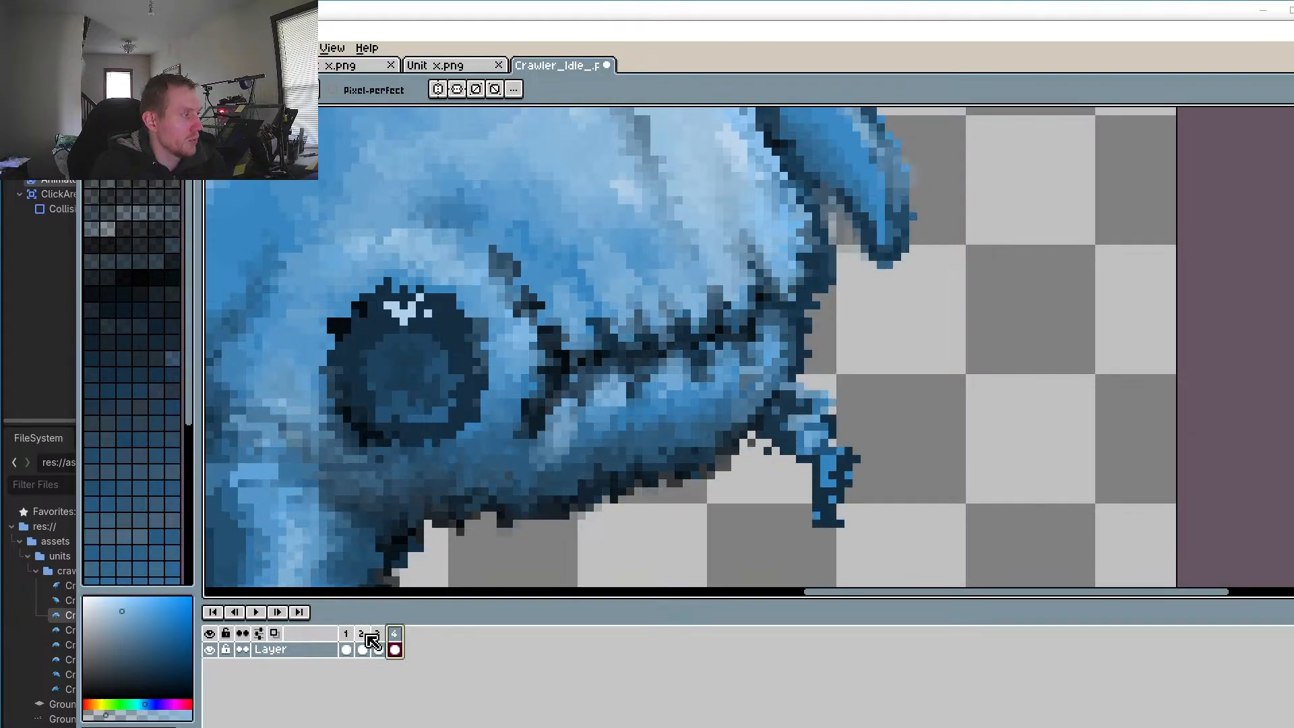
{"action": "left_click", "coordinate": [367, 634]}
{"action": "left_click", "coordinate": [381, 636]}
{"action": "left_click", "coordinate": [396, 635]}
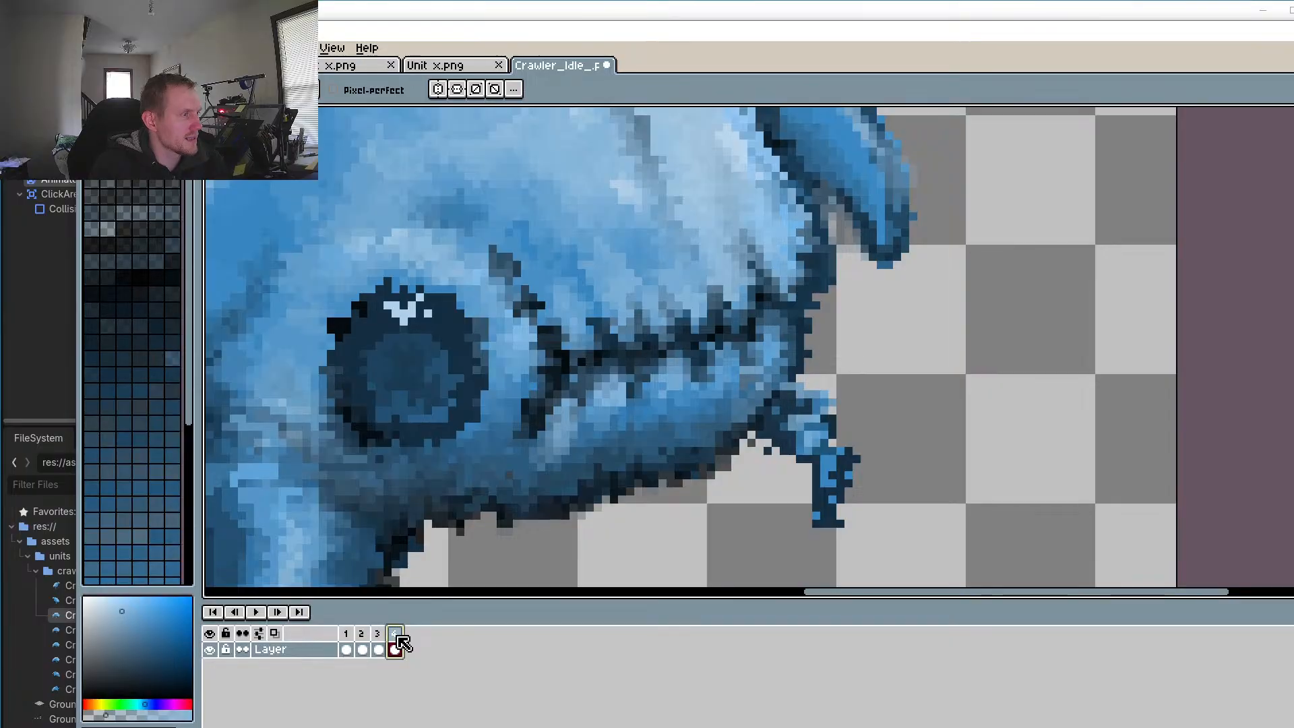
{"action": "left_click", "coordinate": [368, 635]}
{"action": "left_click", "coordinate": [381, 636]}
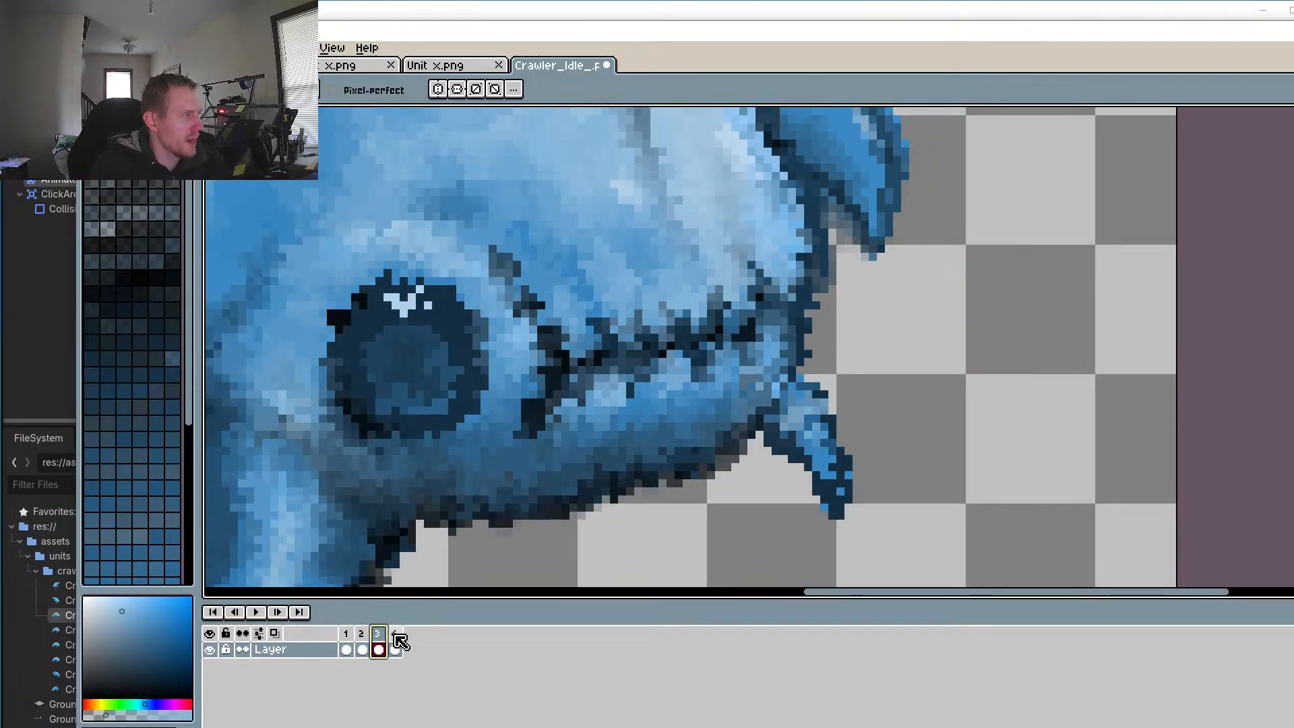
{"action": "left_click", "coordinate": [397, 636]}
Step: Sample the lower fin's mid blue in frame 4 and paint the fin as a solid, downward-curving shape
{"action": "scroll", "coordinate": [825, 401], "scroll_direction": "up", "scroll_amount": 2}
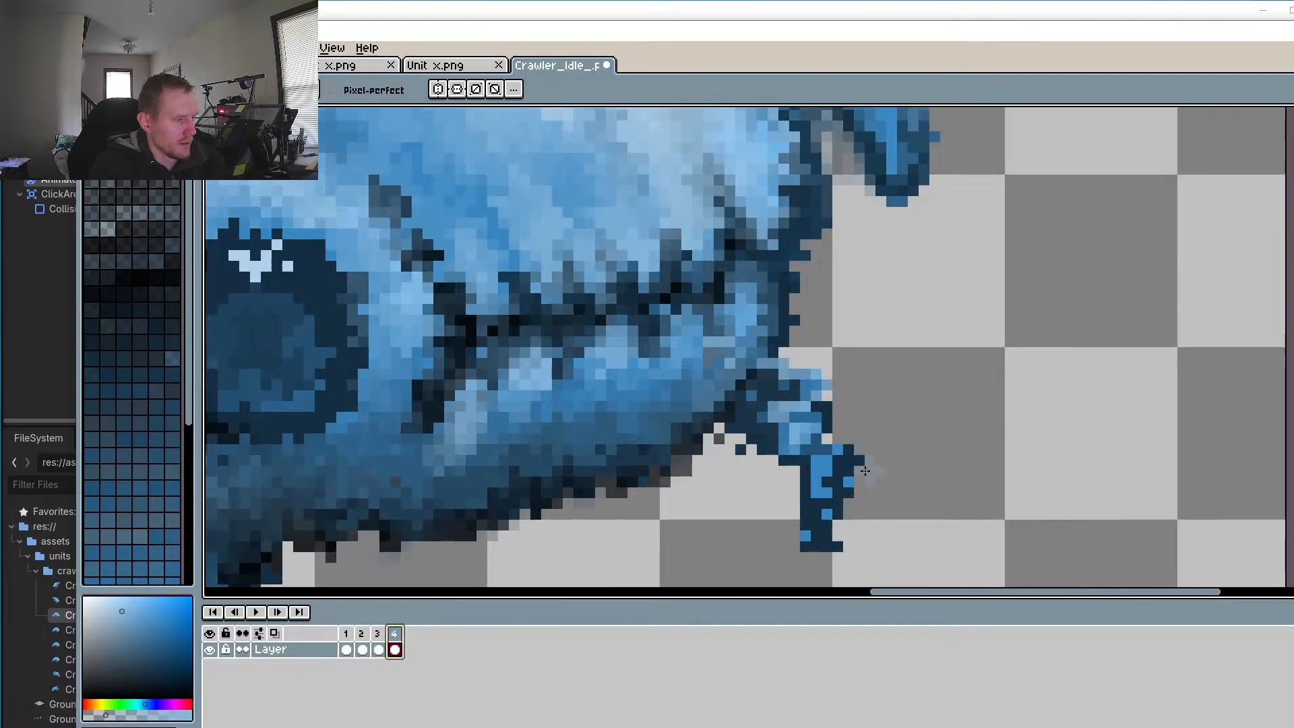
{"action": "key", "text": "alt"}
{"action": "left_click", "coordinate": [816, 406], "text": "alt"}
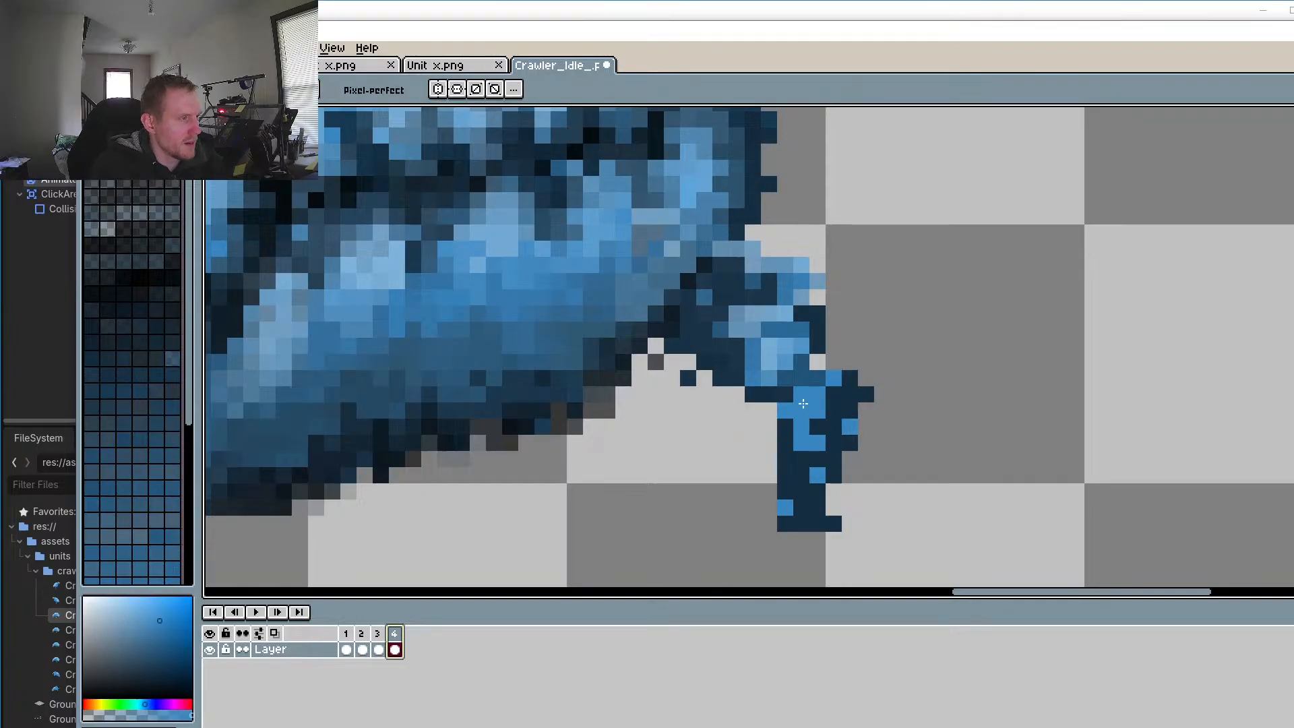
{"action": "mouse_move", "coordinate": [786, 395]}
{"action": "left_mouse_down"}
{"action": "mouse_move", "coordinate": [802, 438]}
{"action": "mouse_move", "coordinate": [813, 402]}
{"action": "mouse_move", "coordinate": [801, 357]}
{"action": "mouse_move", "coordinate": [725, 338]}
{"action": "mouse_move", "coordinate": [776, 401]}
{"action": "mouse_move", "coordinate": [786, 450]}
{"action": "mouse_move", "coordinate": [784, 351]}
{"action": "mouse_move", "coordinate": [767, 303]}
{"action": "mouse_move", "coordinate": [719, 320]}
{"action": "mouse_move", "coordinate": [724, 349]}
{"action": "mouse_move", "coordinate": [772, 430]}
{"action": "mouse_move", "coordinate": [828, 387]}
{"action": "mouse_move", "coordinate": [807, 361]}
{"action": "mouse_move", "coordinate": [810, 476]}
{"action": "mouse_move", "coordinate": [824, 437]}
{"action": "mouse_move", "coordinate": [798, 495]}
{"action": "left_mouse_up"}
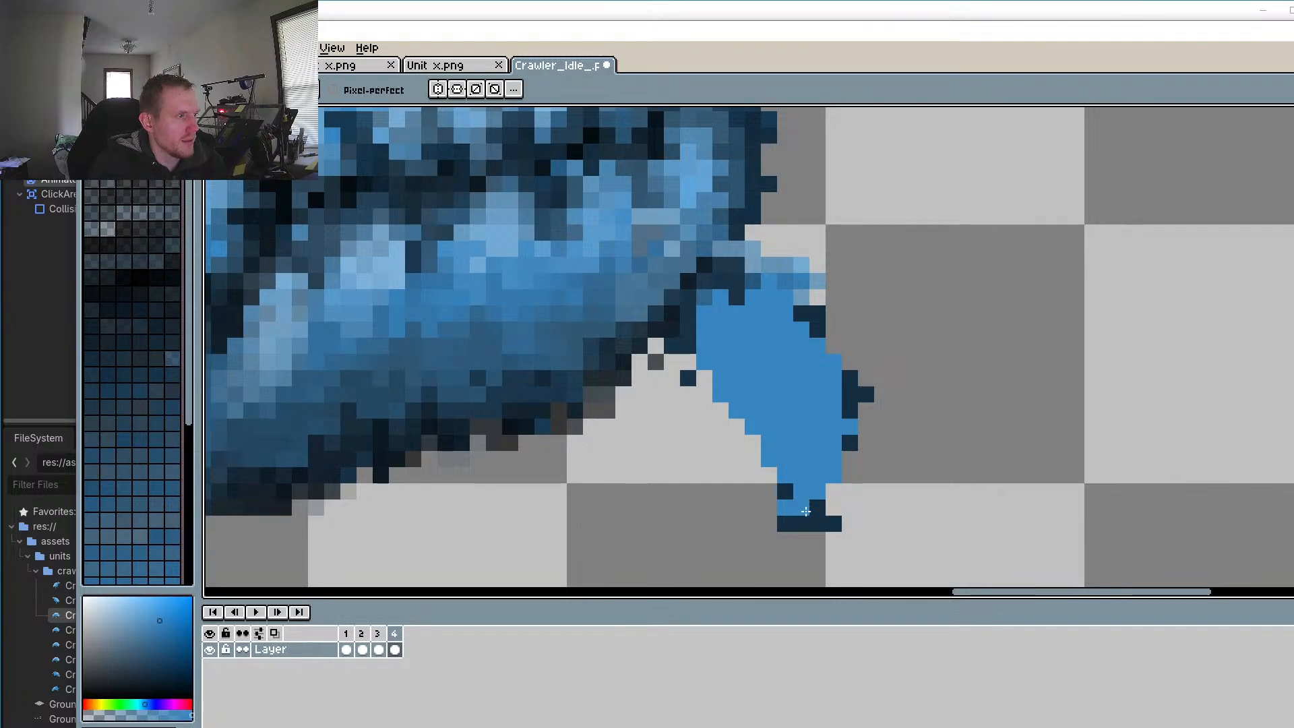
Step: Check the repainted lower fin against frames 2 and 3 and outline its inner edge in sampled dark blue in frame 4
{"action": "key", "text": "i"}
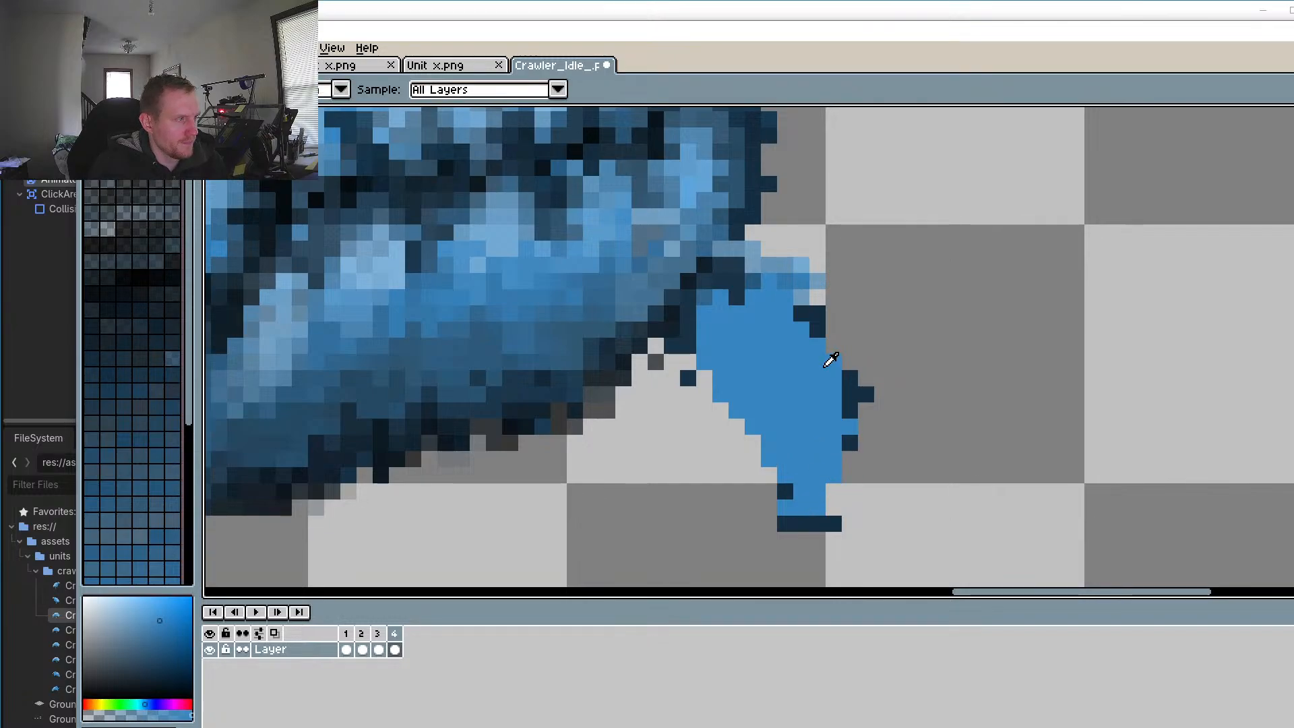
{"action": "left_click", "coordinate": [365, 632]}
{"action": "left_click", "coordinate": [391, 636]}
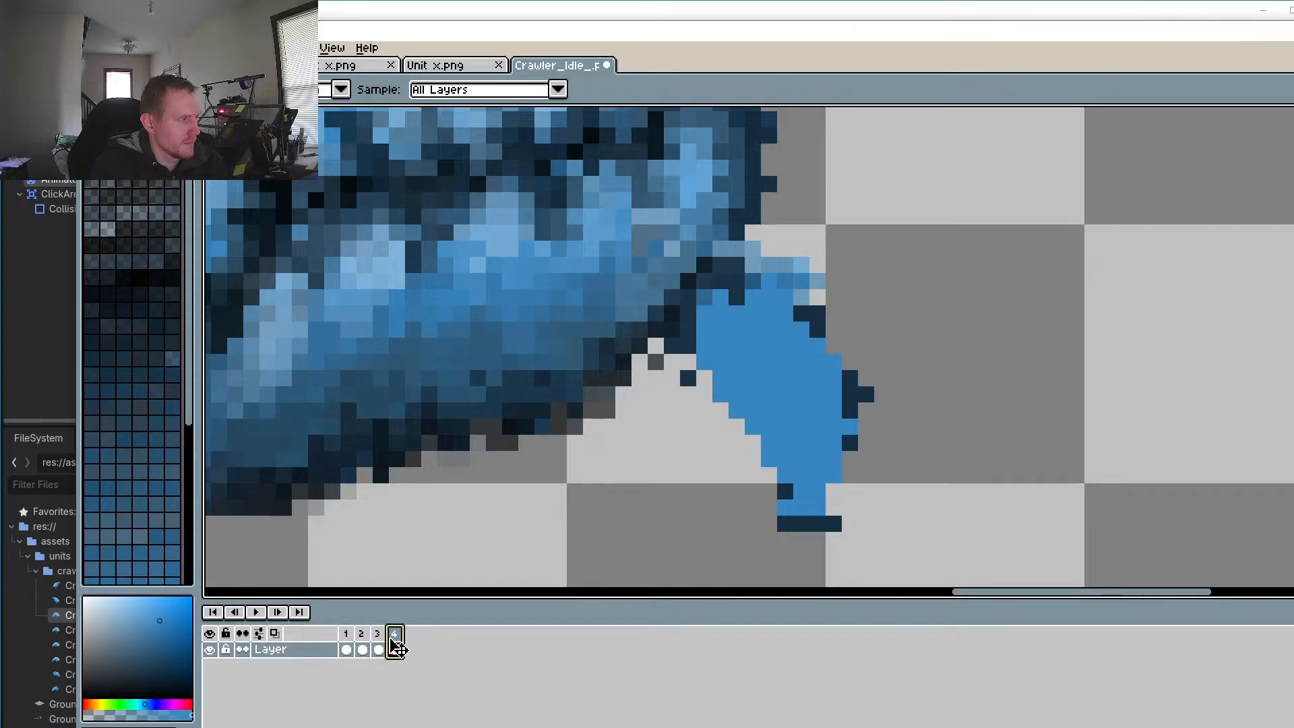
{"action": "left_click", "coordinate": [374, 636]}
{"action": "left_click", "coordinate": [361, 640]}
{"action": "left_click", "coordinate": [381, 640]}
{"action": "left_click", "coordinate": [399, 639]}
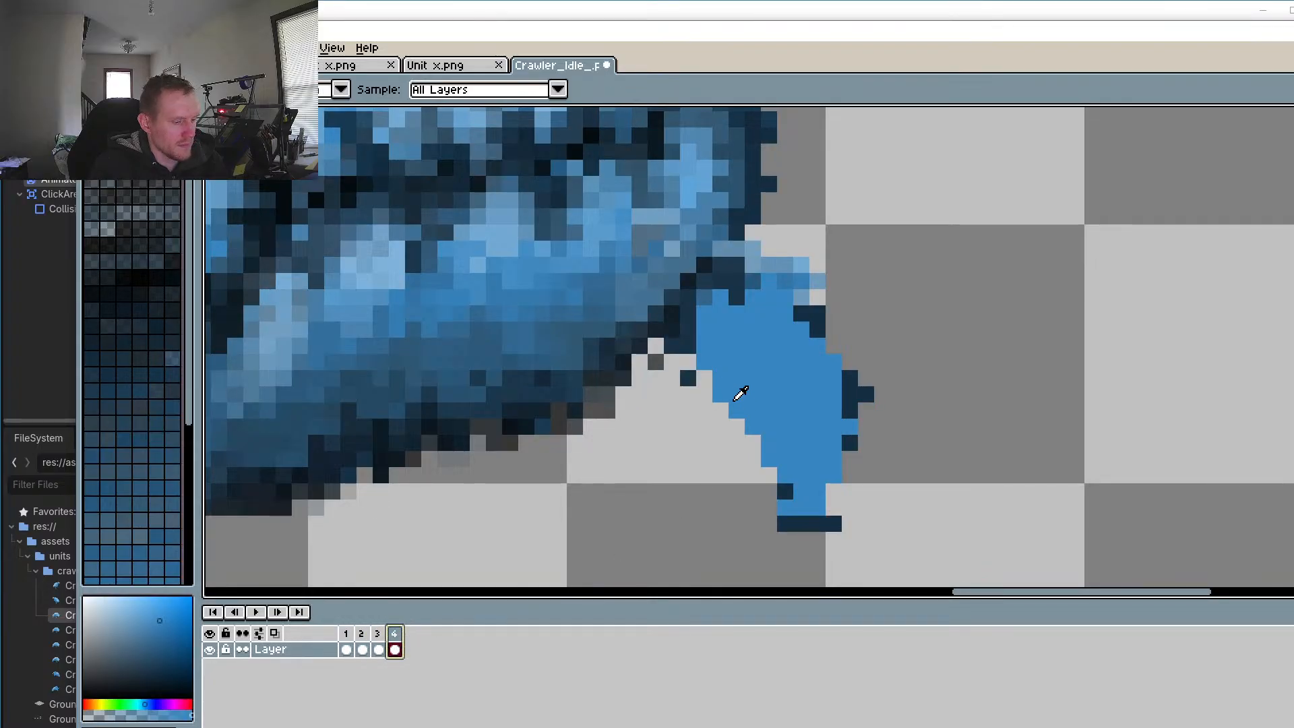
{"action": "mouse_move", "coordinate": [705, 397]}
{"action": "left_mouse_down"}
{"action": "mouse_move", "coordinate": [681, 378]}
{"action": "mouse_move", "coordinate": [696, 373]}
{"action": "left_mouse_up"}
{"action": "left_click", "coordinate": [668, 315]}
{"action": "key", "text": "b"}
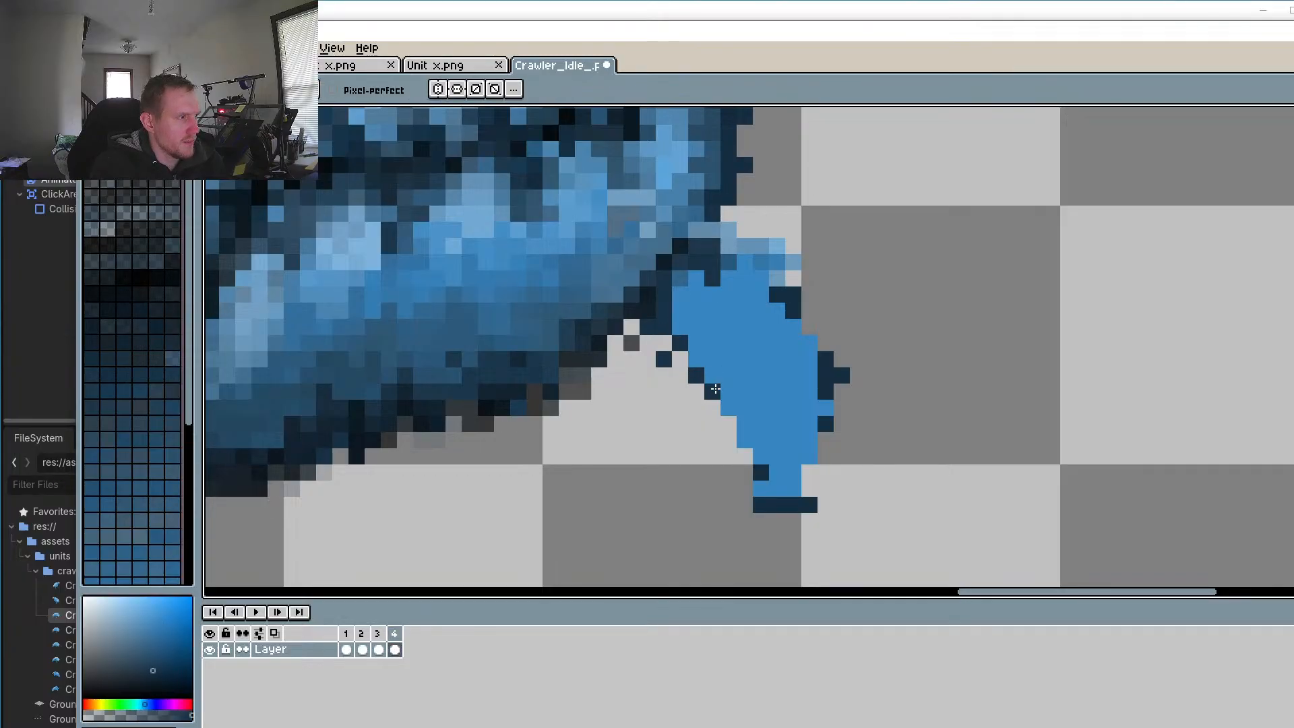
{"action": "left_click", "coordinate": [745, 456]}
{"action": "left_click", "coordinate": [743, 440]}
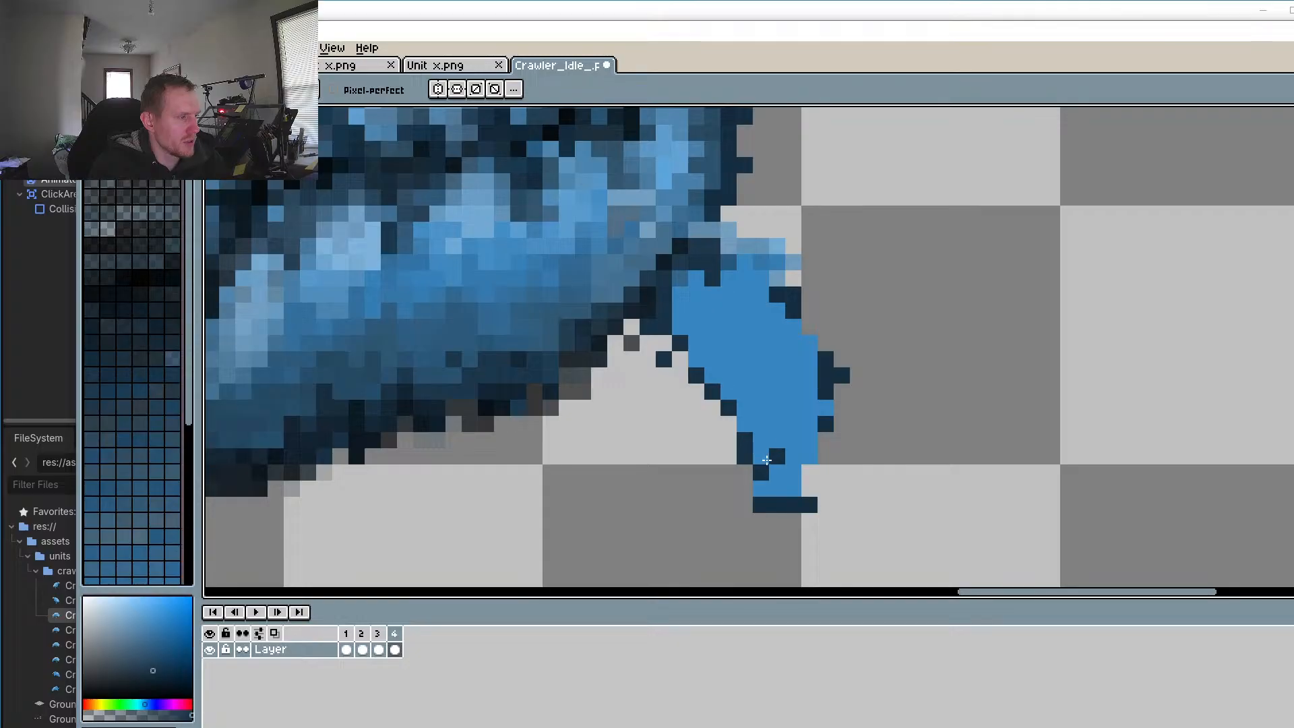
Step: Outline the lower fin's tip and outer edge up to its base in dark blue in frame 4
{"action": "left_click", "coordinate": [761, 489]}
{"action": "mouse_move", "coordinate": [774, 493]}
{"action": "left_mouse_down"}
{"action": "mouse_move", "coordinate": [813, 491]}
{"action": "mouse_move", "coordinate": [825, 422]}
{"action": "left_mouse_up"}
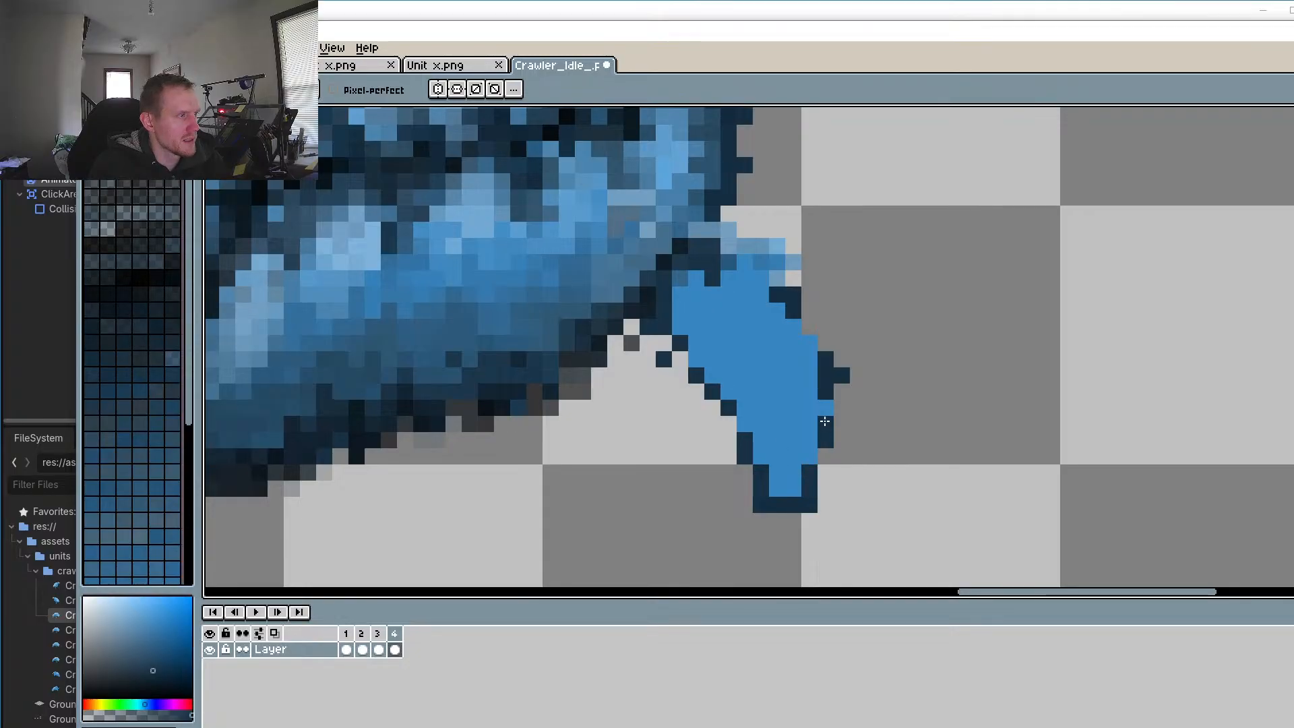
{"action": "left_click", "coordinate": [812, 338]}
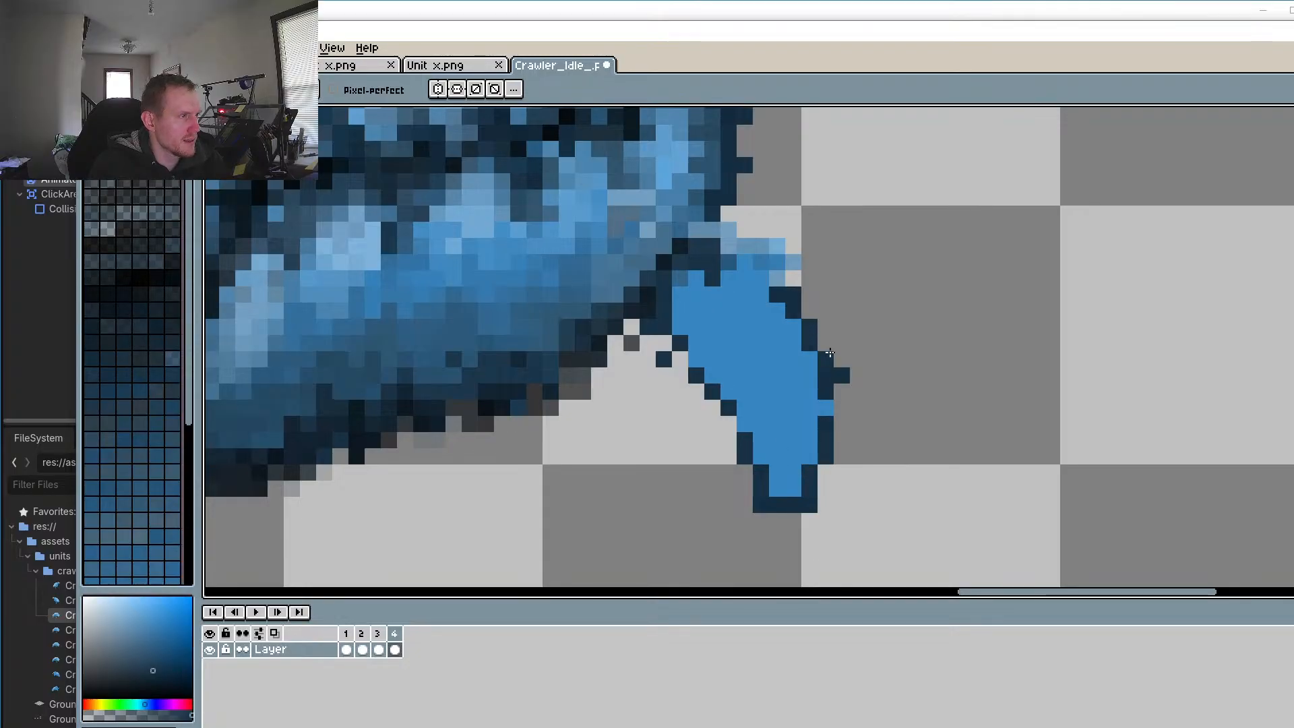
{"action": "mouse_move", "coordinate": [830, 353]}
{"action": "left_mouse_down"}
{"action": "mouse_move", "coordinate": [790, 272]}
{"action": "mouse_move", "coordinate": [761, 231]}
{"action": "left_mouse_up"}
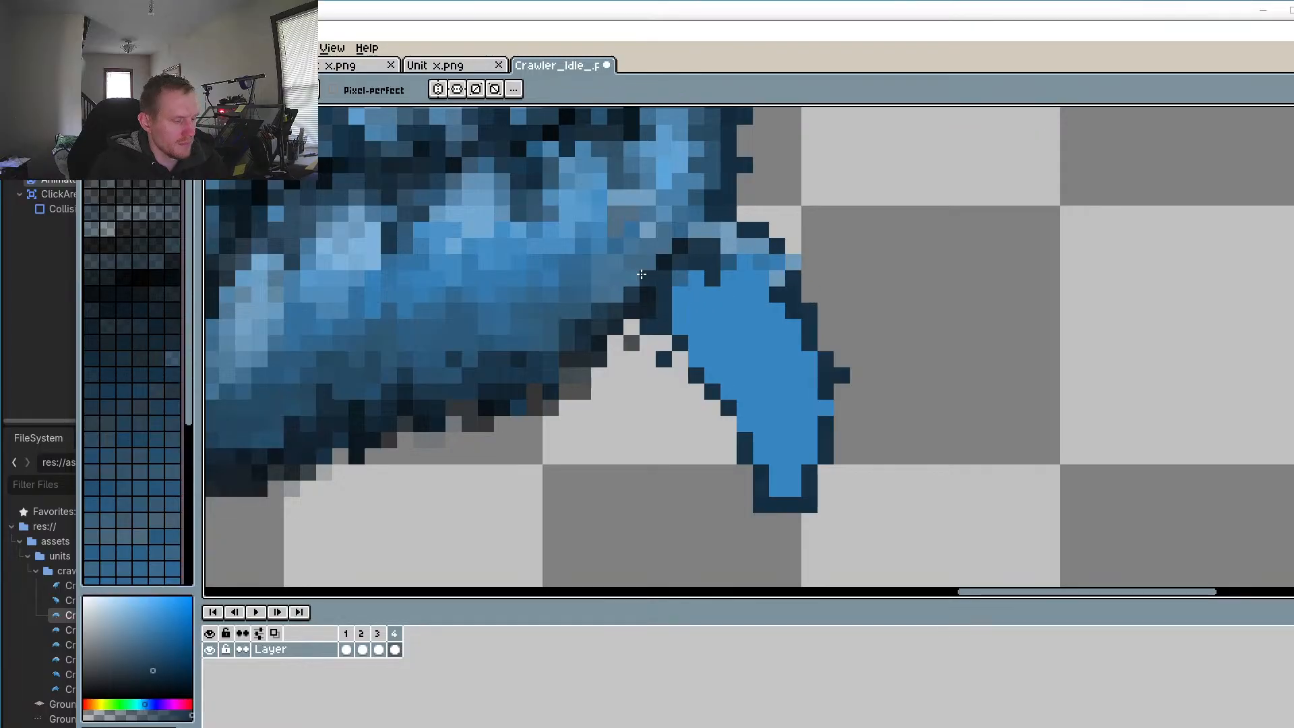
Step: Sample a muted blue beside the jaw and shade the lower fin's base and outer edge with it in frame 4
{"action": "key", "text": "i"}
{"action": "left_click", "coordinate": [669, 241]}
{"action": "key", "text": "b"}
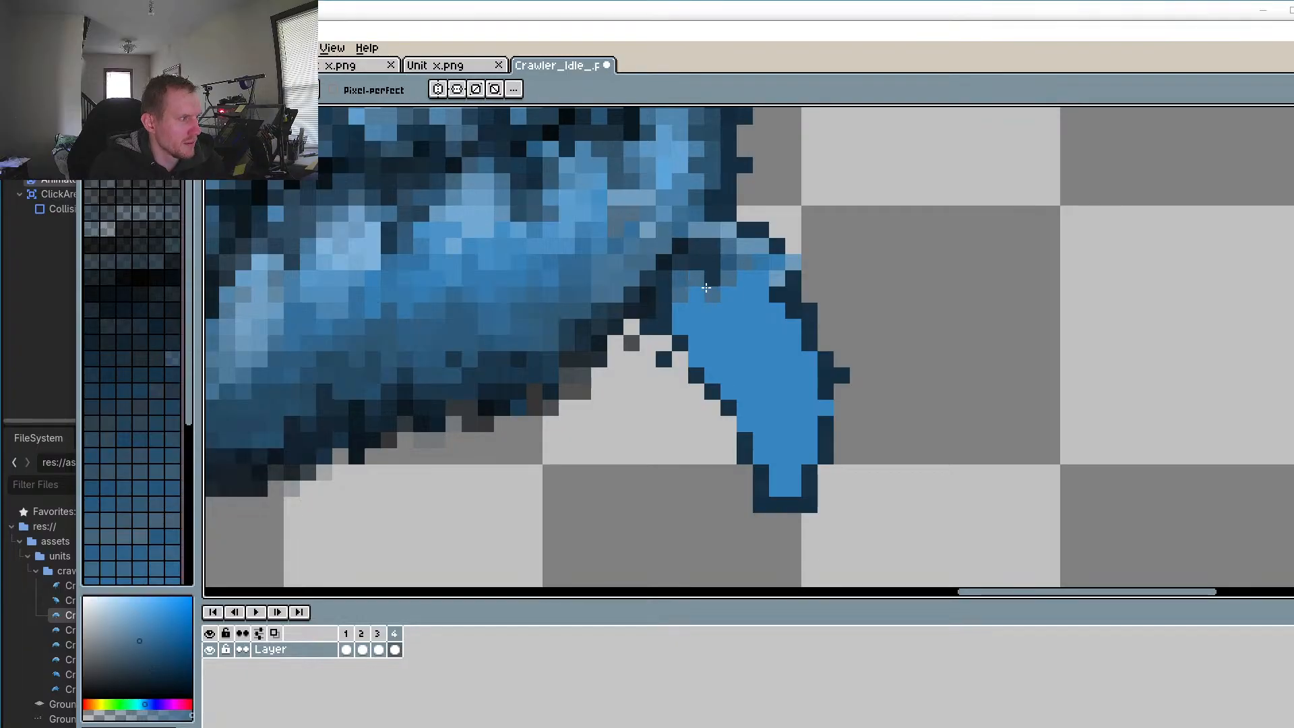
{"action": "left_click_drag", "start_coordinate": [706, 287], "coordinate": [675, 308]}
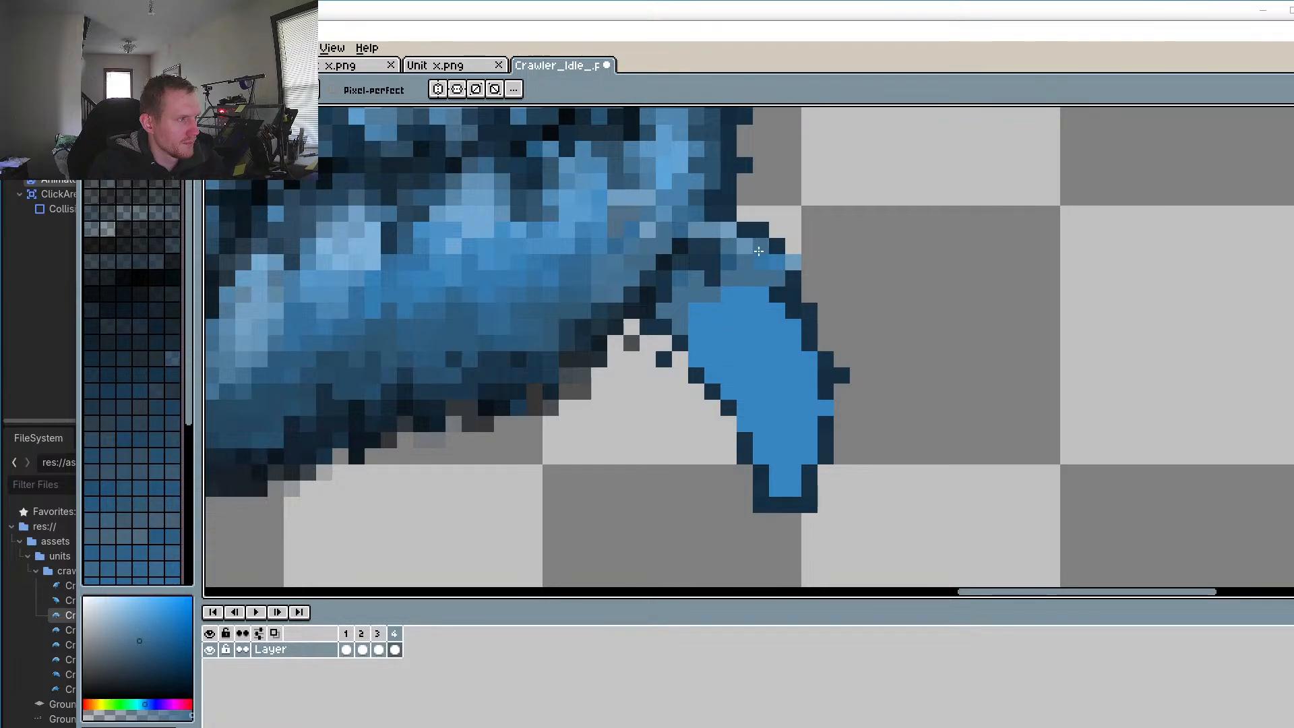
{"action": "left_click_drag", "start_coordinate": [785, 304], "coordinate": [809, 362]}
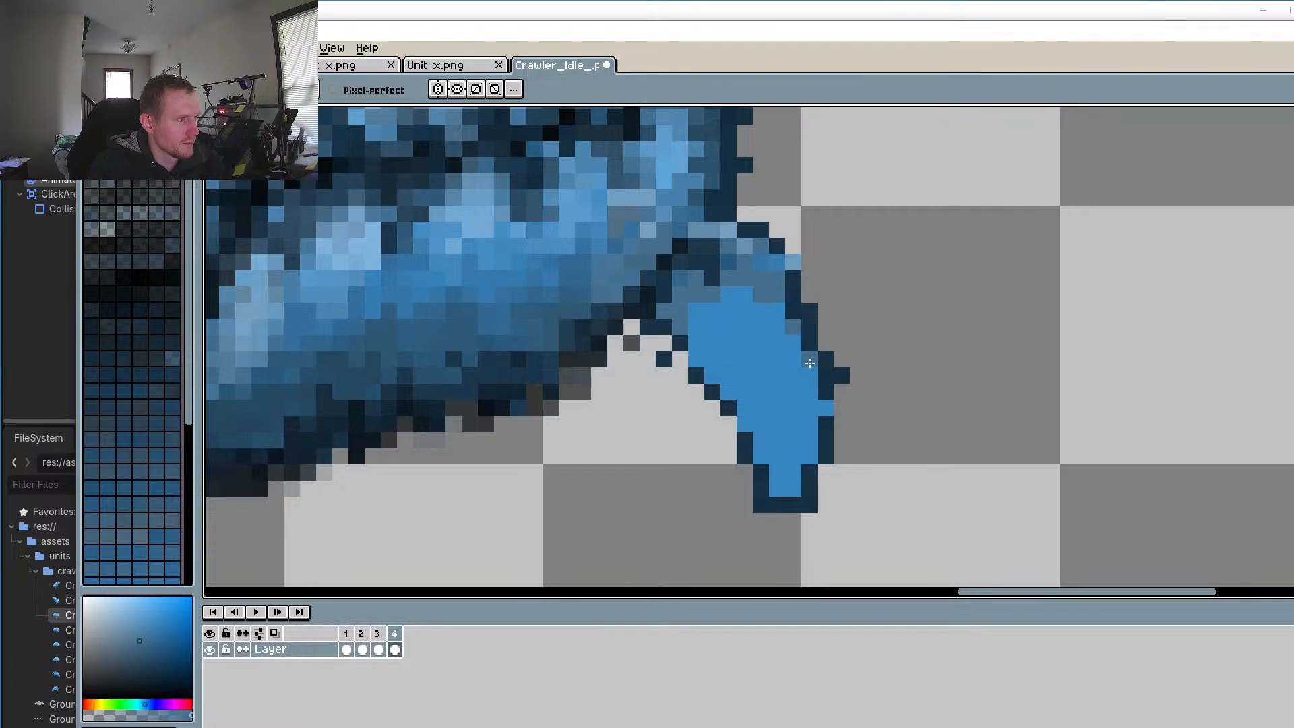
Step: Erase the stray pixels beside the lower fin's base and shade its inner edge down to the tip in muted blue in frame 4
{"action": "left_click", "coordinate": [629, 370], "text": "alt"}
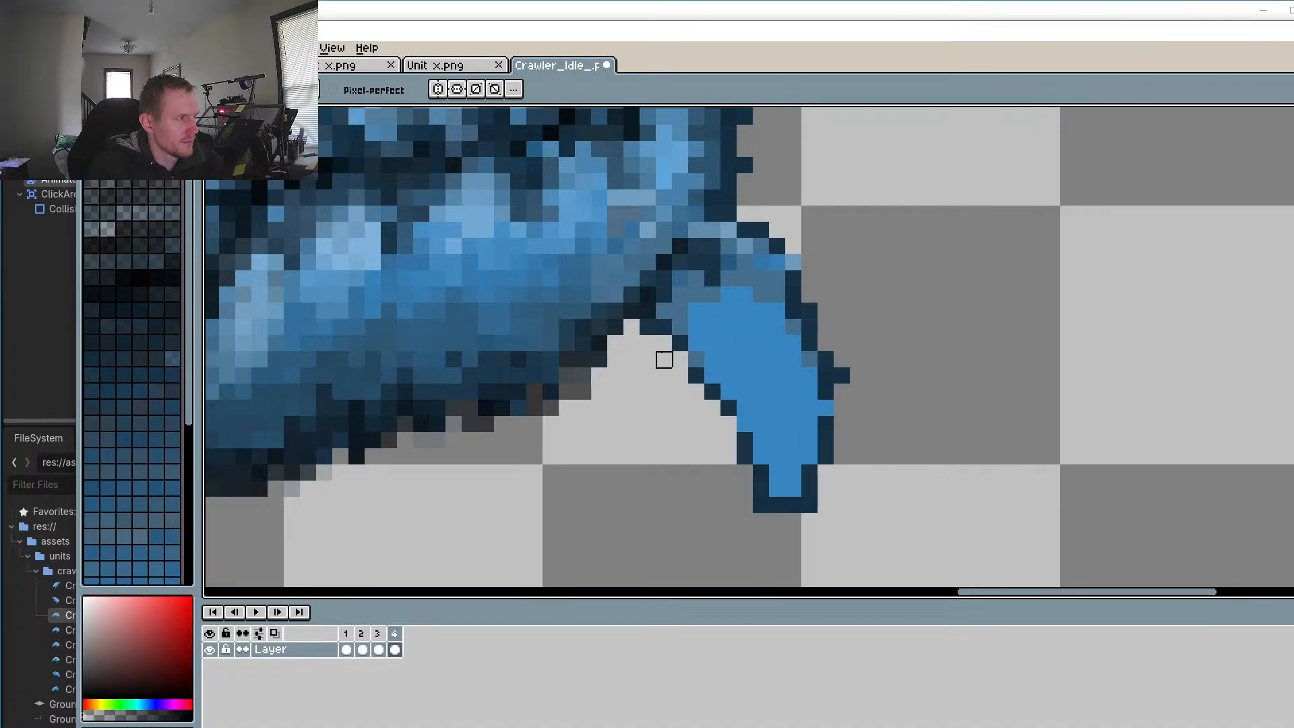
{"action": "left_click", "coordinate": [681, 297], "text": "alt"}
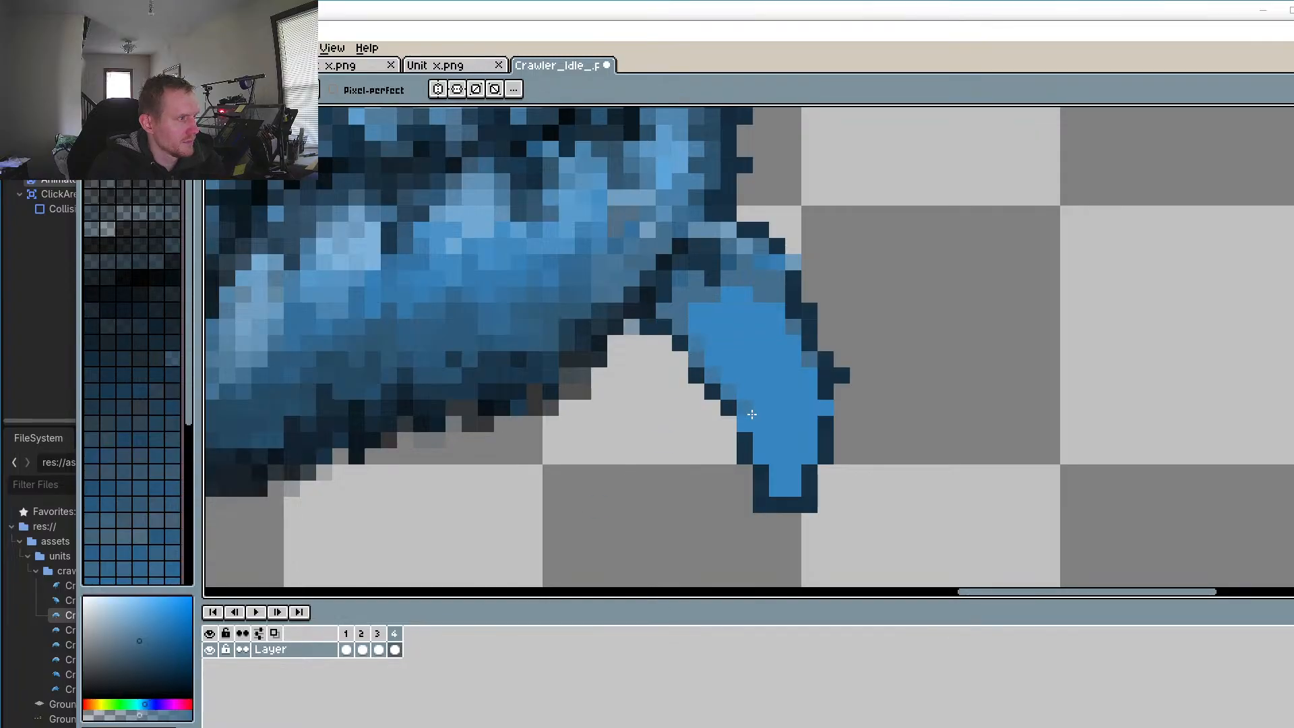
{"action": "left_click", "coordinate": [768, 452]}
{"action": "left_click", "coordinate": [773, 474]}
{"action": "left_click", "coordinate": [777, 489]}
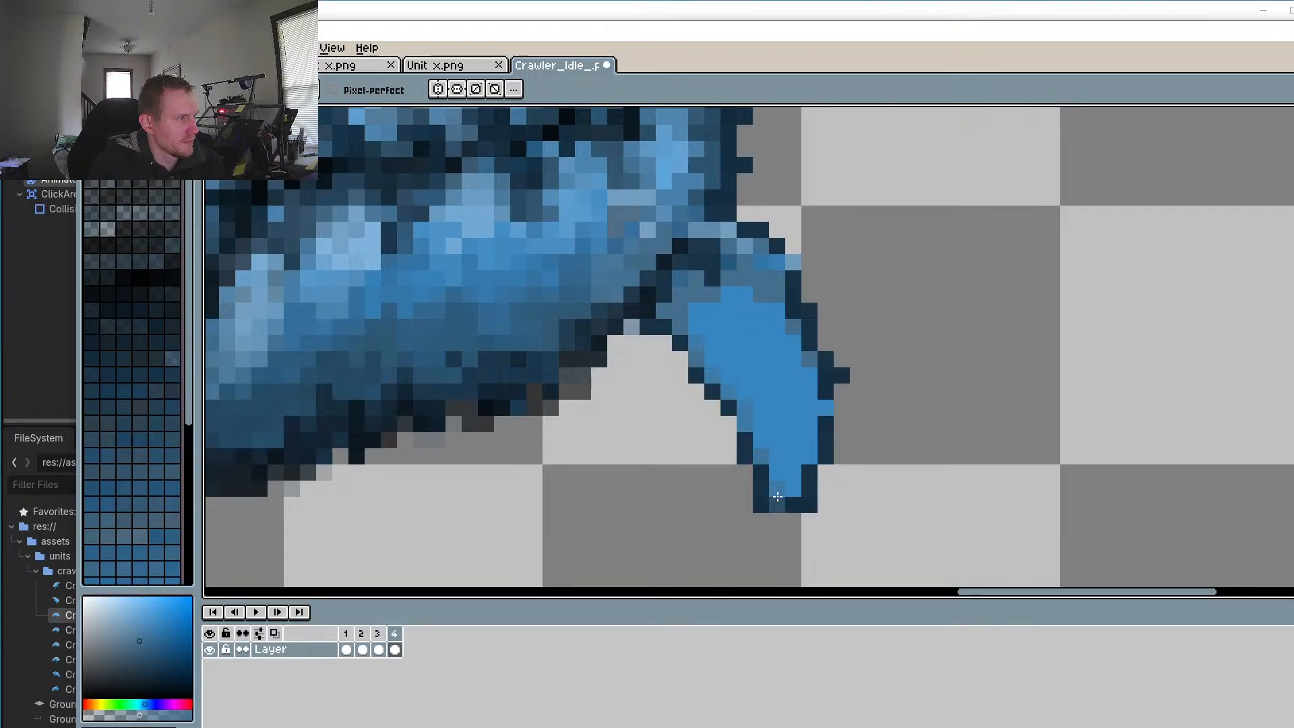
Step: Sample the lower fin's blue in frame 3 and paint over the dark pixels inside the fin toward its tip
{"action": "left_click", "coordinate": [379, 647]}
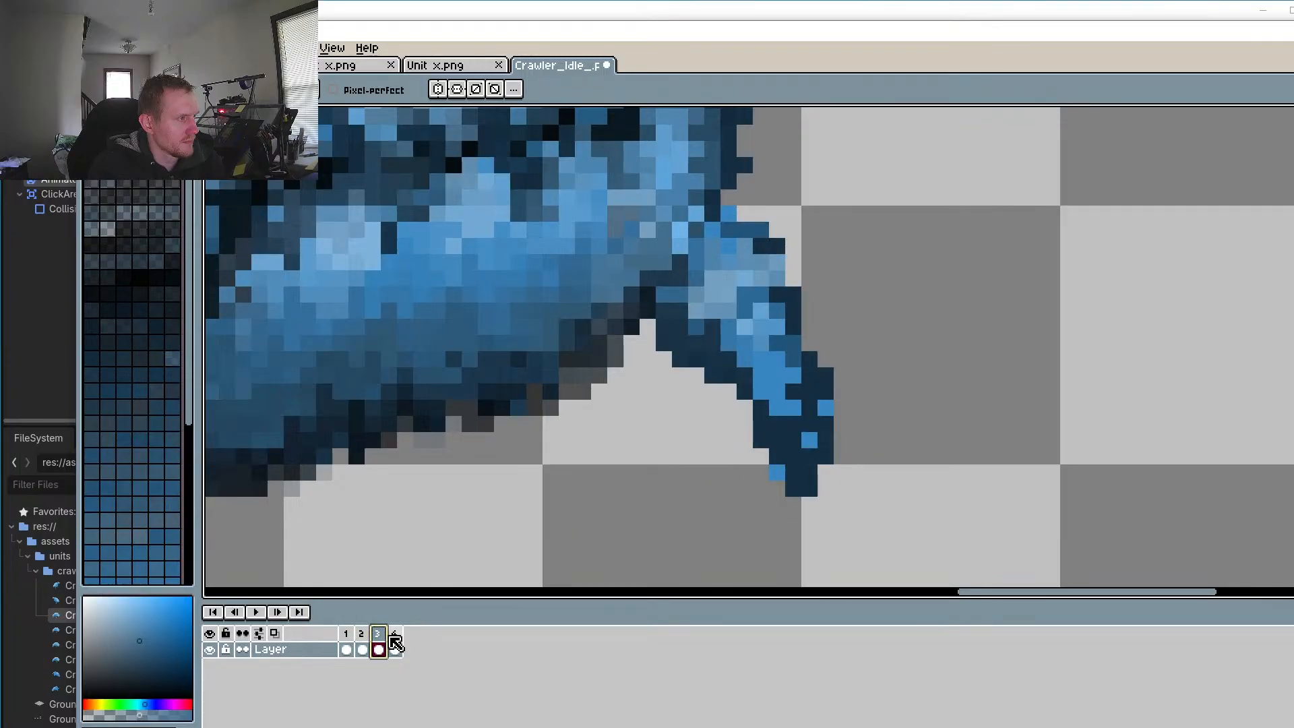
{"action": "key", "text": "i"}
{"action": "left_click", "coordinate": [731, 328]}
{"action": "key", "text": "b"}
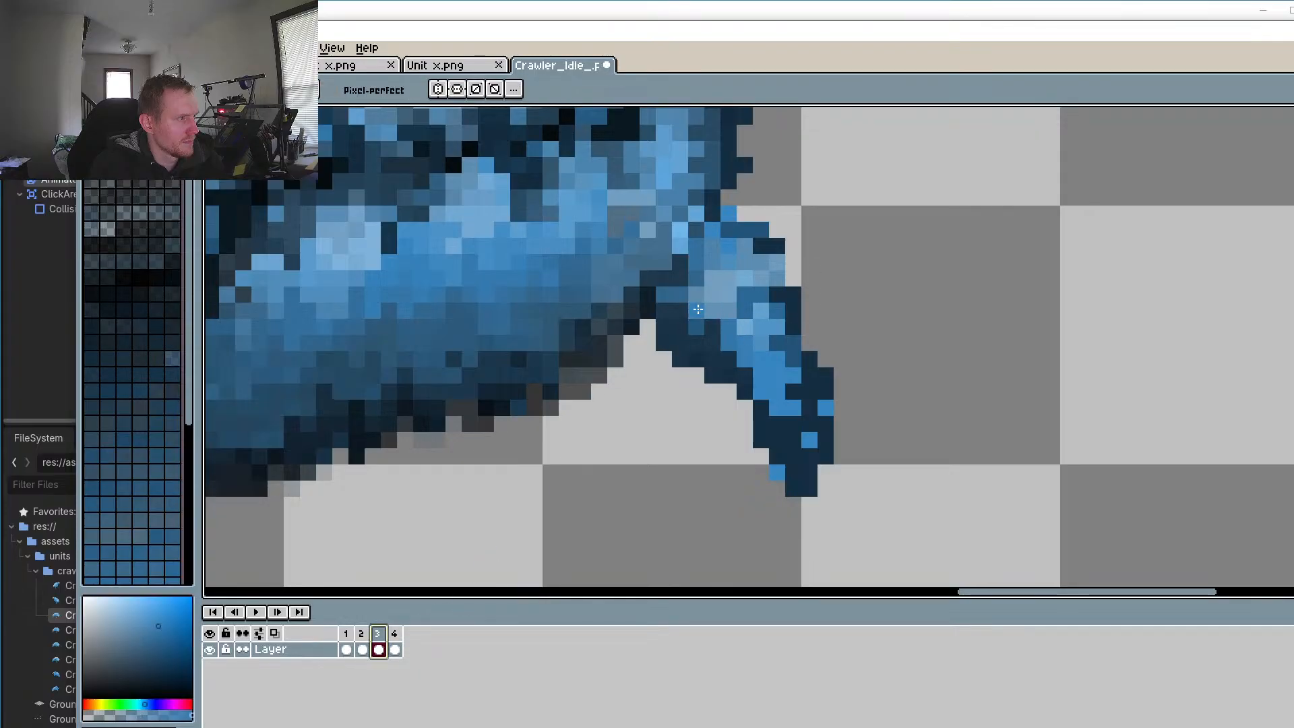
{"action": "left_click", "coordinate": [714, 329]}
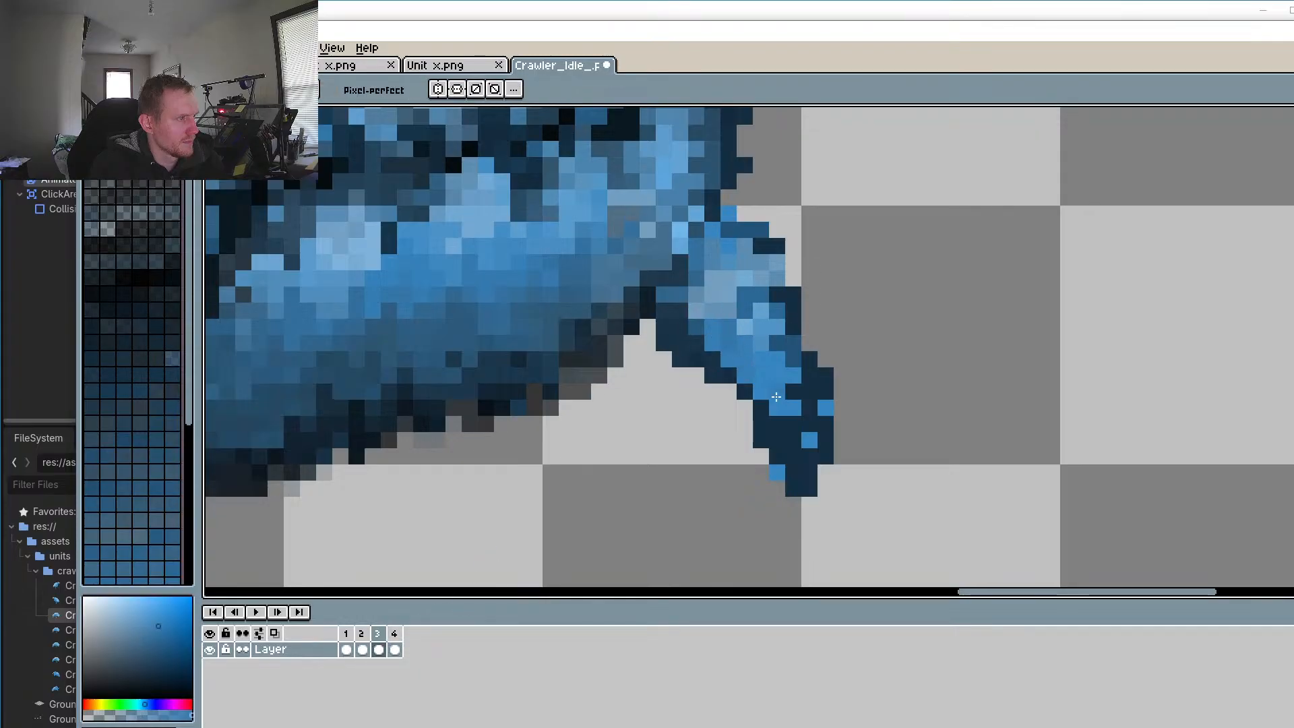
{"action": "left_click_drag", "start_coordinate": [793, 423], "coordinate": [804, 415]}
{"action": "left_click", "coordinate": [803, 392]}
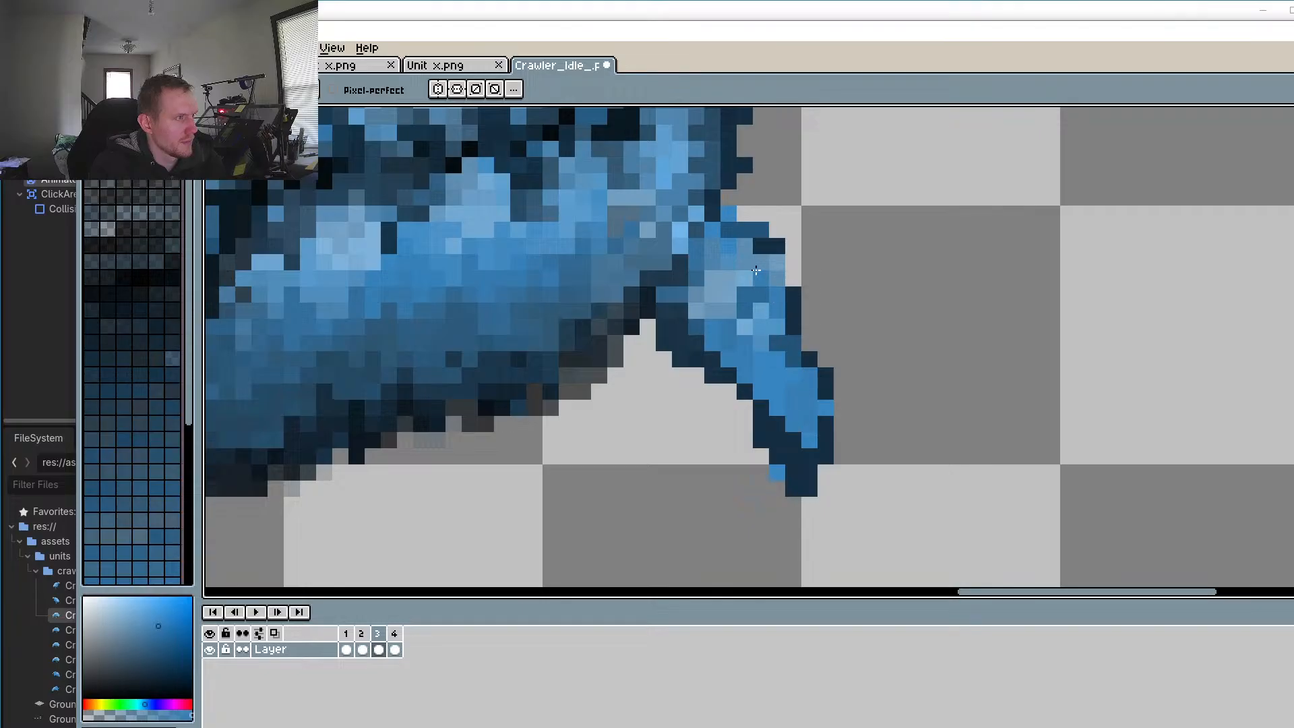
Step: Blend blue over the pale patches at the lower fin's base and darken the outline where it meets the jaw in frame 3
{"action": "mouse_move", "coordinate": [756, 271]}
{"action": "left_mouse_down"}
{"action": "mouse_move", "coordinate": [741, 283]}
{"action": "mouse_move", "coordinate": [742, 326]}
{"action": "left_mouse_up"}
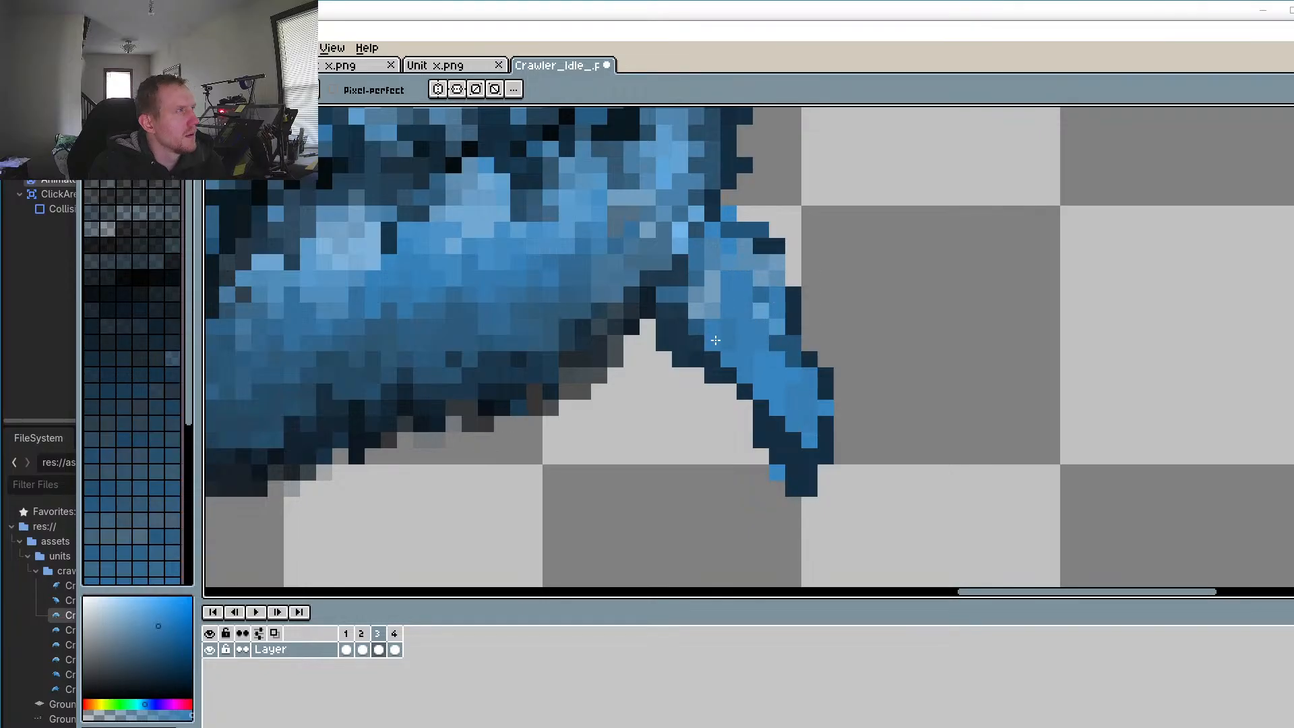
{"action": "left_click", "coordinate": [696, 326]}
{"action": "left_click", "coordinate": [679, 327]}
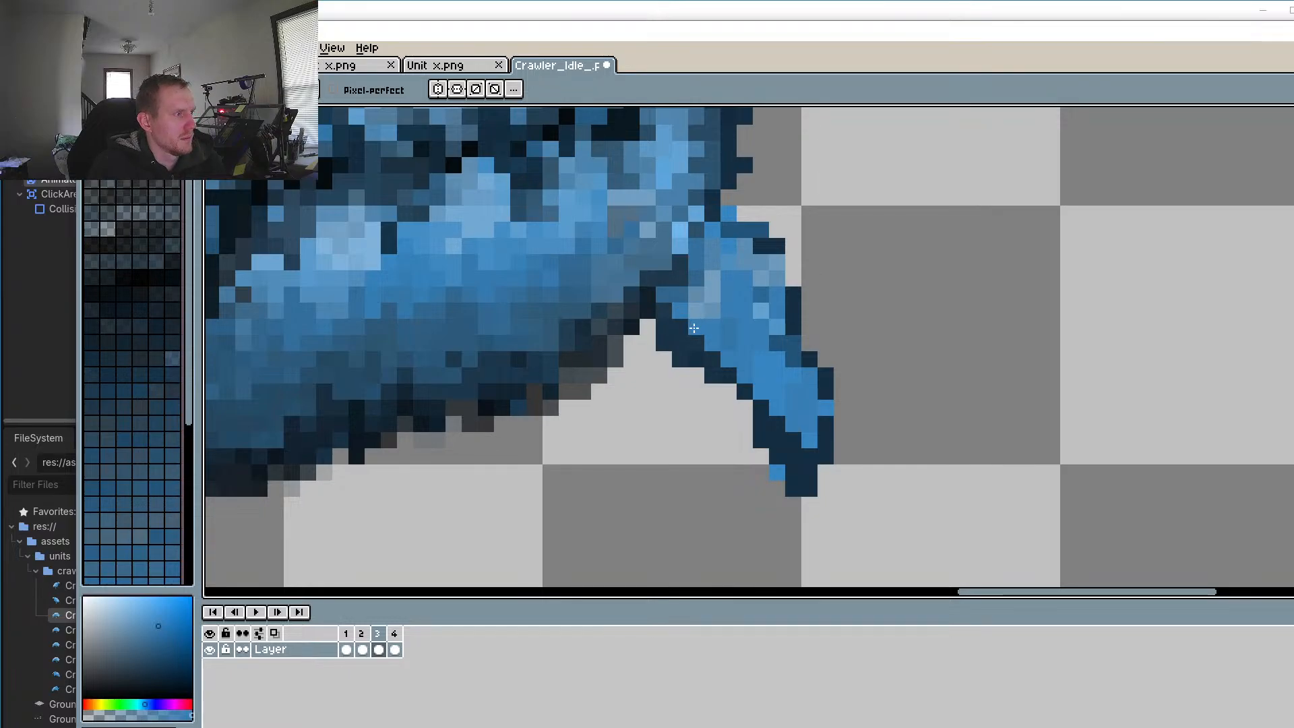
{"action": "left_click", "coordinate": [644, 328], "text": "alt"}
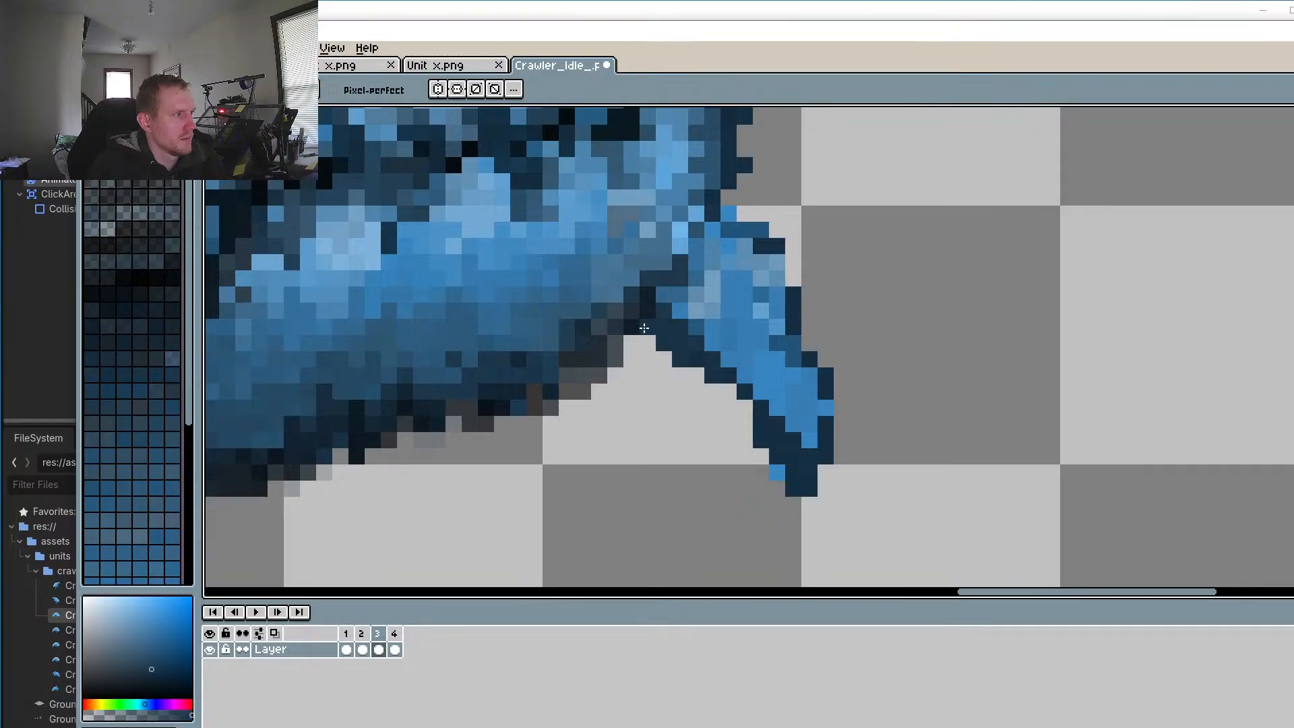
Step: Replay the idle animation to check the lower fin's motion
{"action": "scroll", "coordinate": [418, 571], "scroll_direction": "down", "scroll_amount": 3}
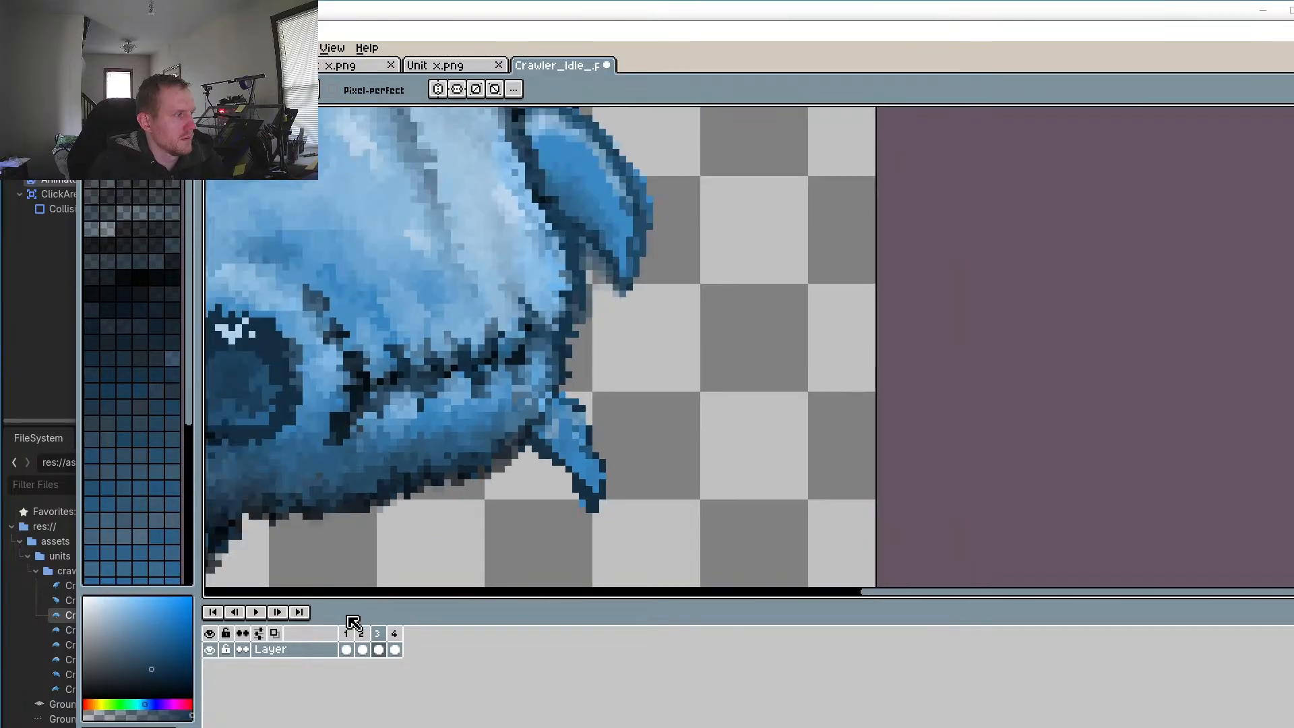
{"action": "left_click", "coordinate": [256, 612]}
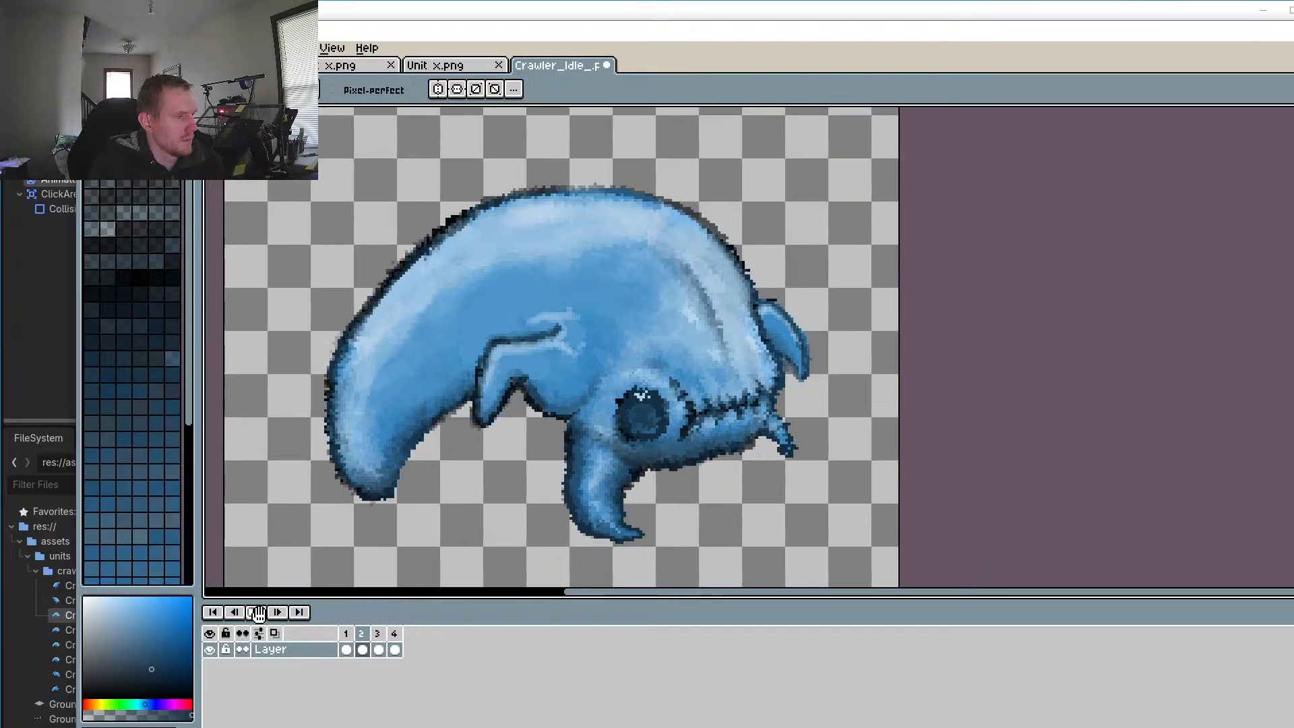
{"action": "left_click", "coordinate": [256, 612]}
{"action": "scroll", "coordinate": [441, 602], "scroll_direction": "up", "scroll_amount": 2}
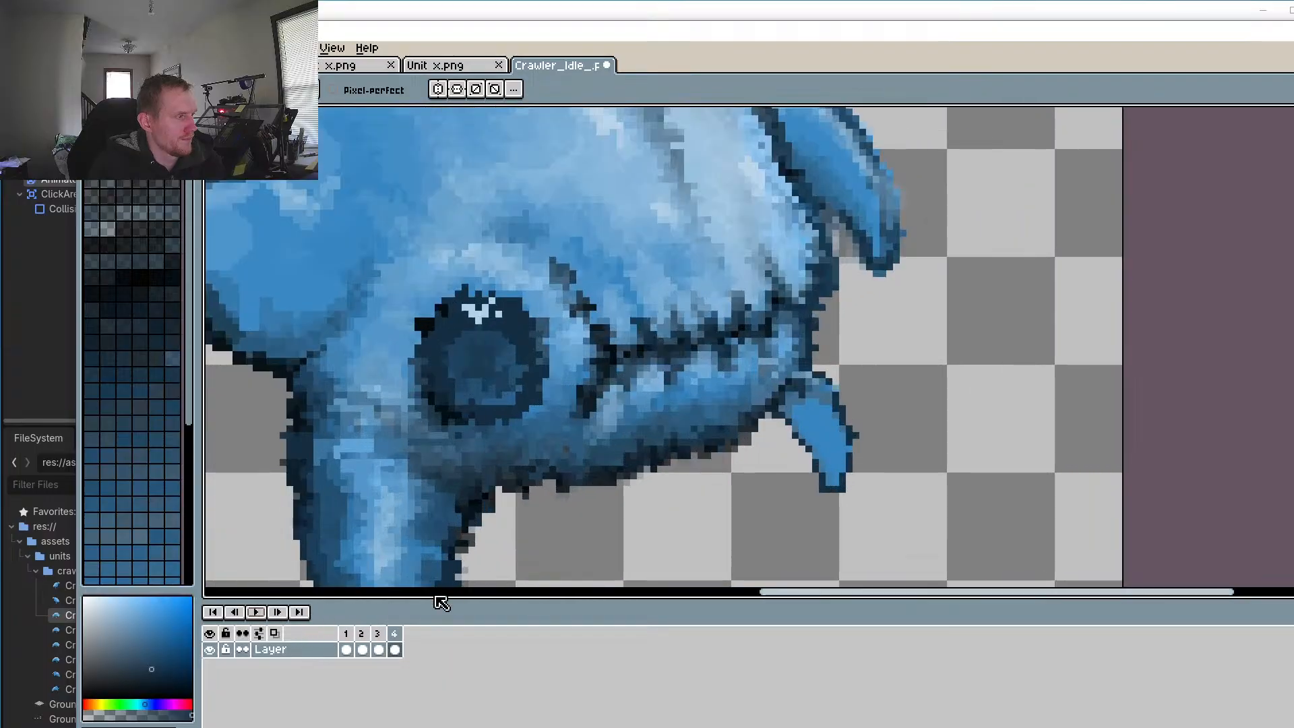
{"action": "scroll", "coordinate": [441, 601], "scroll_direction": "down", "scroll_amount": 1}
Step: Erase the protruding outline pixels on the lower fin's outer edge in frame 3 and extend the fin's sampled blue toward that edge
{"action": "left_click", "coordinate": [378, 640]}
{"action": "scroll", "coordinate": [880, 411], "scroll_direction": "up", "scroll_amount": 2}
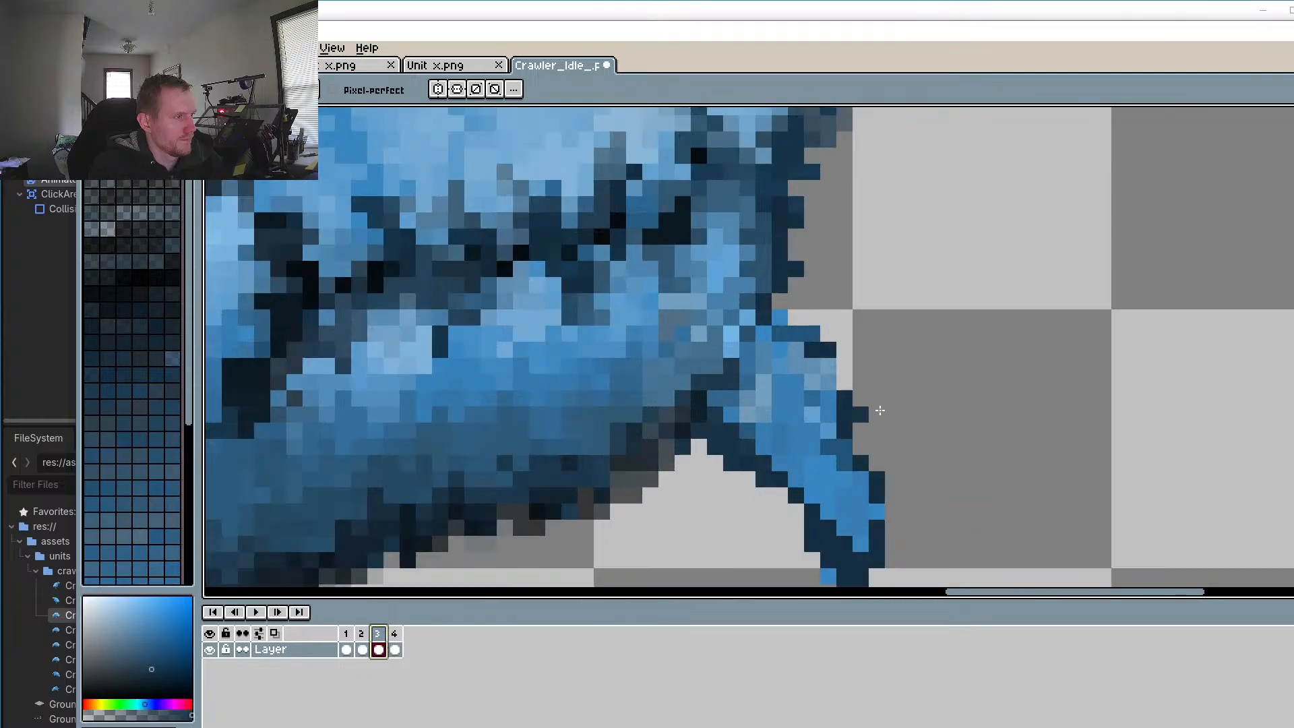
{"action": "left_click", "coordinate": [867, 337], "text": "alt"}
{"action": "left_click", "coordinate": [828, 349]}
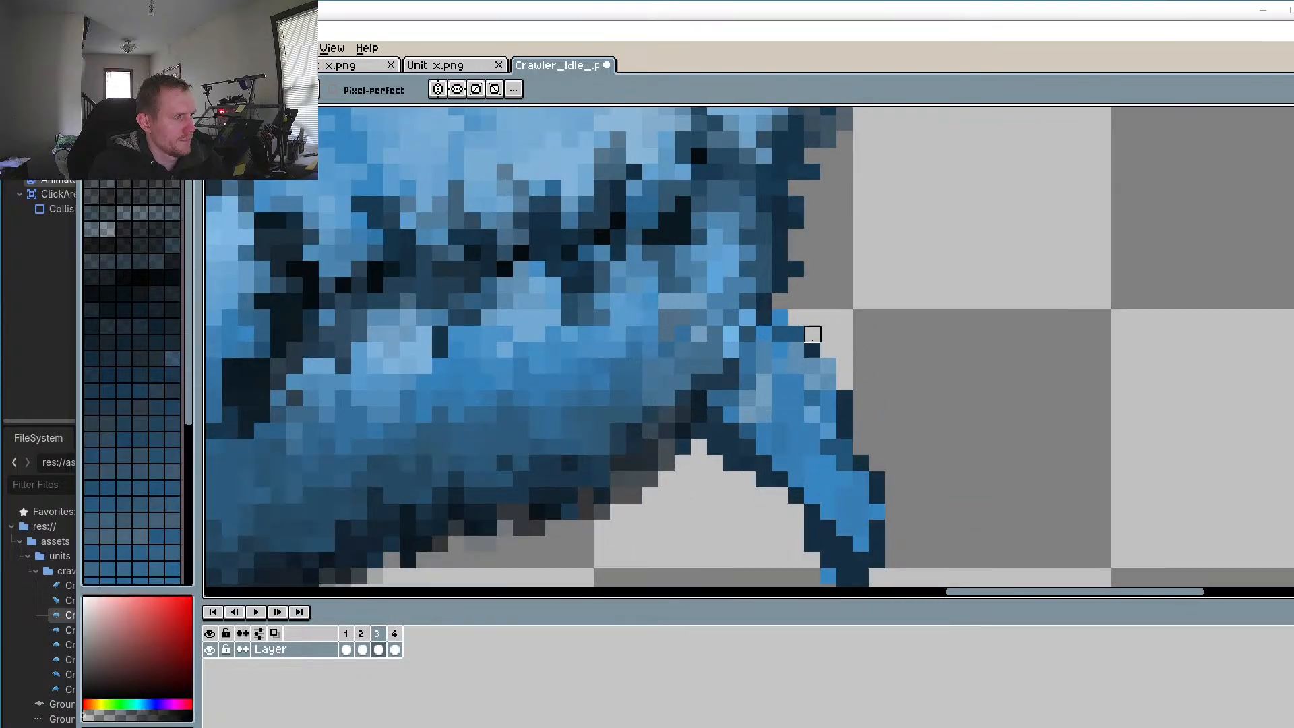
{"action": "left_click", "coordinate": [828, 366]}
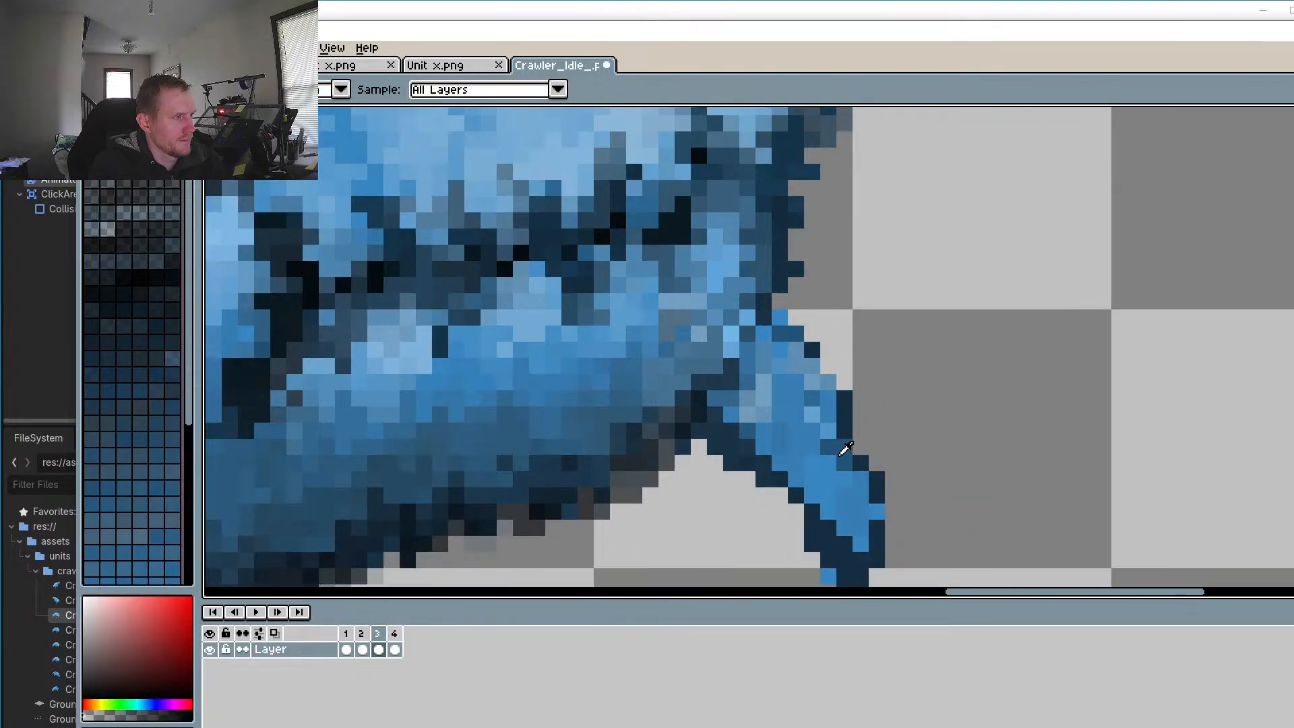
{"action": "left_click", "coordinate": [844, 448], "text": "alt"}
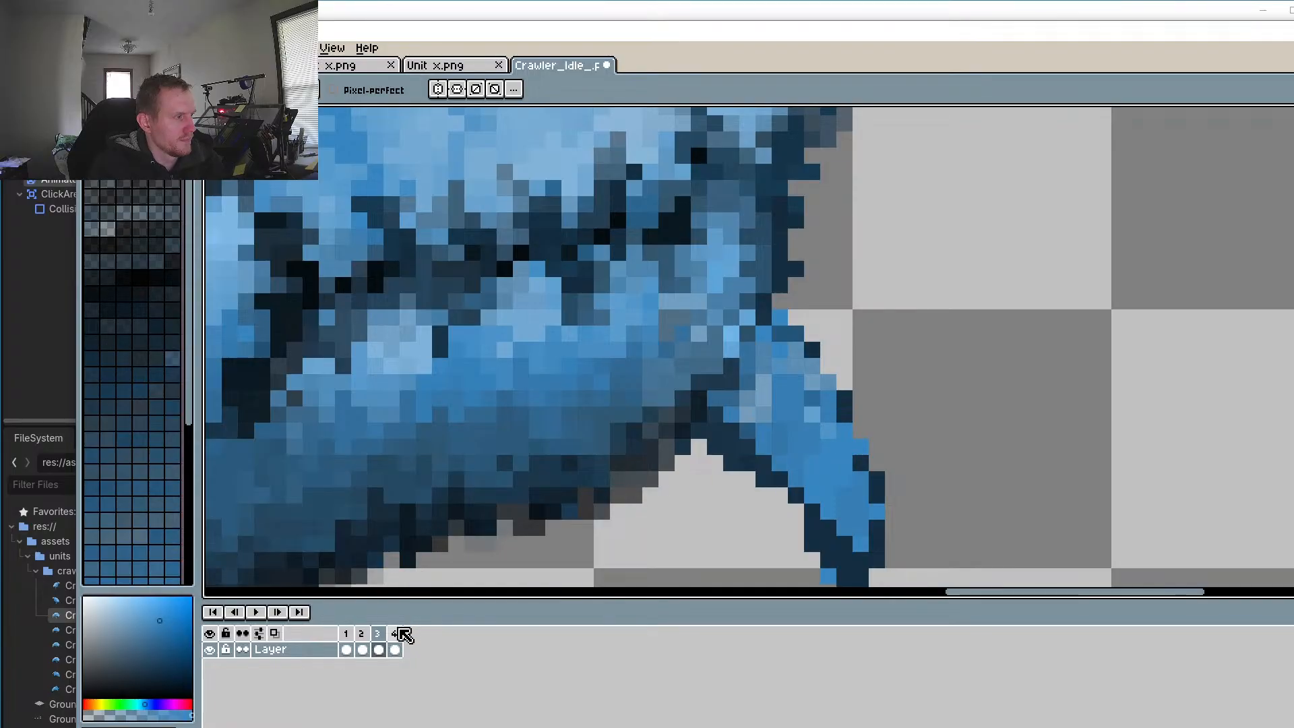
Step: Sample the lower fin's bright blue in frame 2 and paint over the dark pixels inside the fin near its tip
{"action": "left_click", "coordinate": [395, 648]}
{"action": "left_click", "coordinate": [346, 635]}
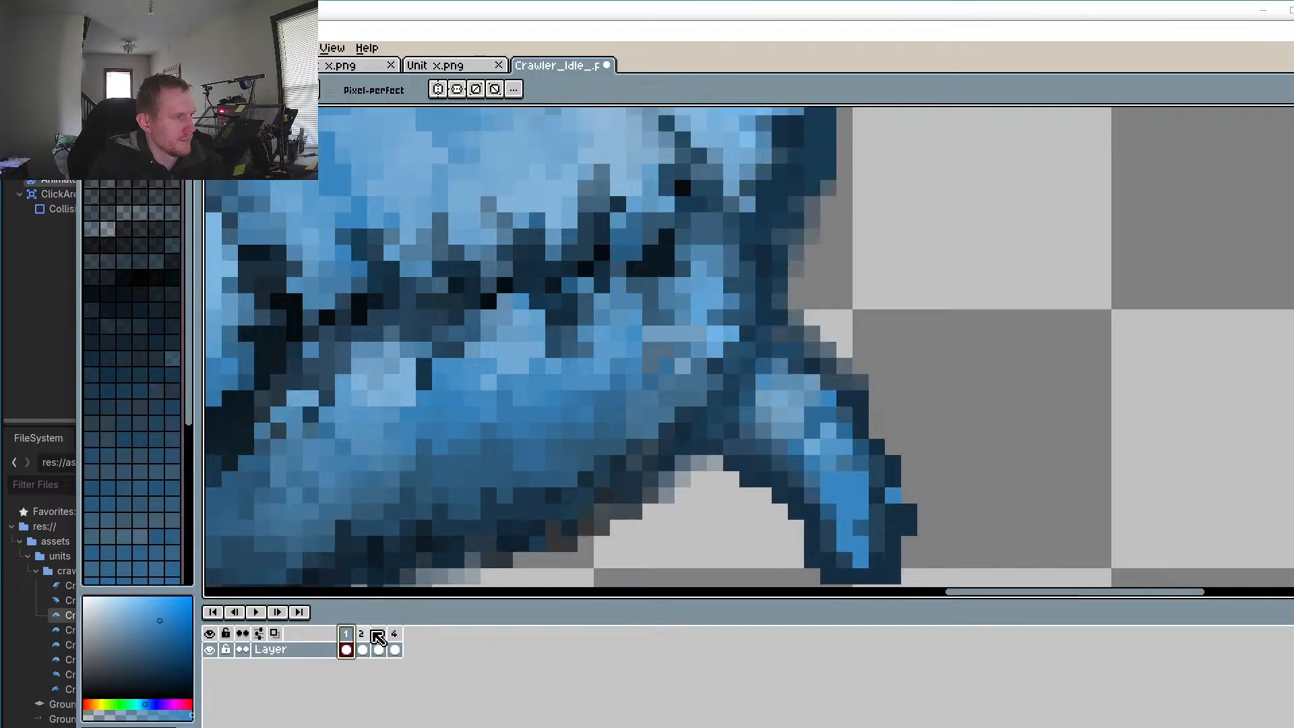
{"action": "left_click", "coordinate": [367, 634]}
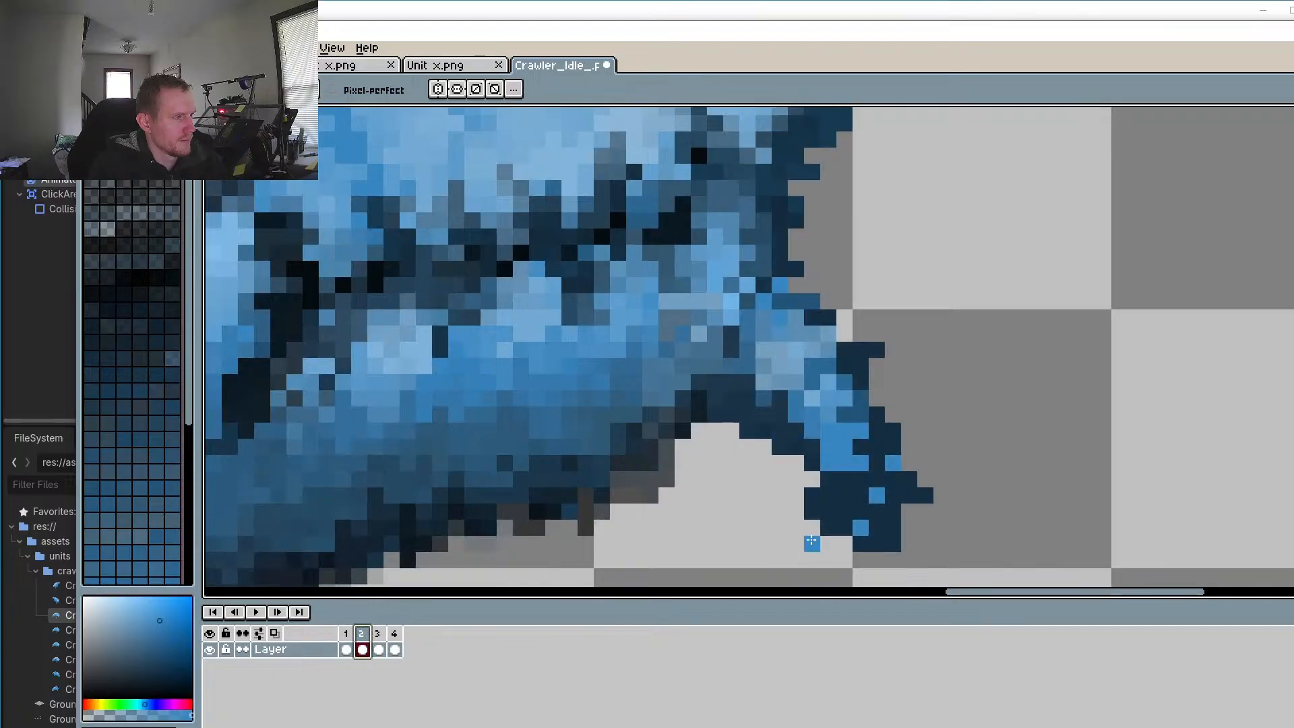
{"action": "left_click", "coordinate": [843, 446], "text": "alt"}
{"action": "mouse_move", "coordinate": [846, 475]}
{"action": "left_mouse_down"}
{"action": "mouse_move", "coordinate": [859, 504]}
{"action": "mouse_move", "coordinate": [838, 488]}
{"action": "mouse_move", "coordinate": [882, 514]}
{"action": "mouse_move", "coordinate": [851, 445]}
{"action": "mouse_move", "coordinate": [874, 458]}
{"action": "mouse_move", "coordinate": [862, 430]}
{"action": "left_mouse_up"}
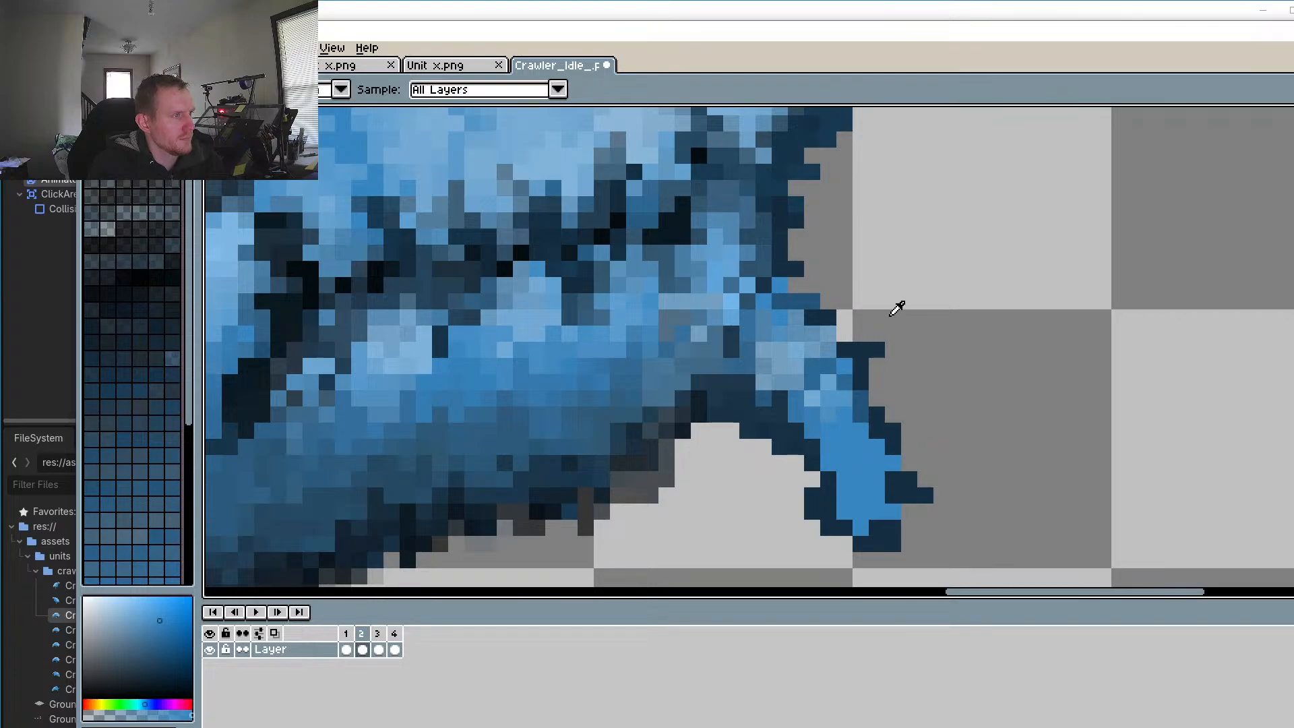
Step: Erase the protruding pixels on the lower fin's outer edge in frame 2, then redraw that edge's dark outline and fill blue up to it
{"action": "left_click", "coordinate": [877, 349], "text": "alt"}
{"action": "left_click", "coordinate": [925, 495]}
{"action": "left_click", "coordinate": [906, 479]}
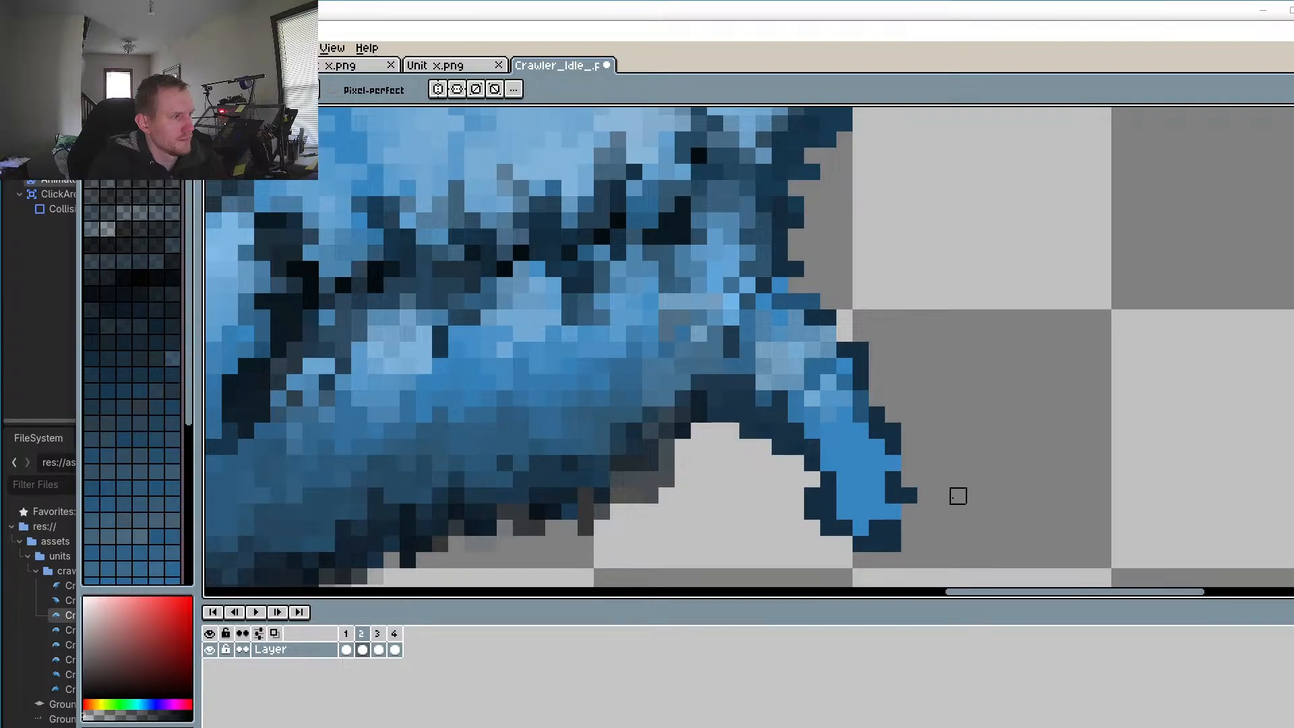
{"action": "left_click", "coordinate": [844, 335], "text": "alt"}
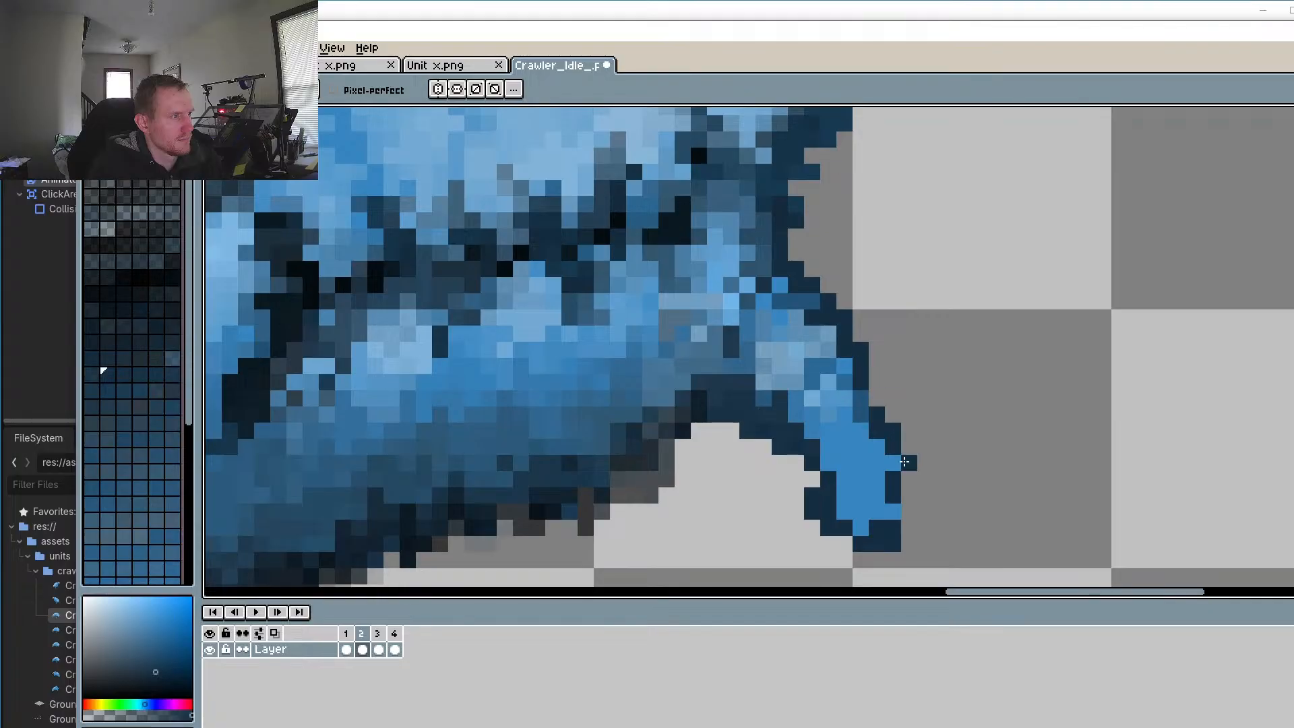
{"action": "left_click_drag", "start_coordinate": [904, 461], "coordinate": [905, 507]}
{"action": "left_click", "coordinate": [882, 485], "text": "alt"}
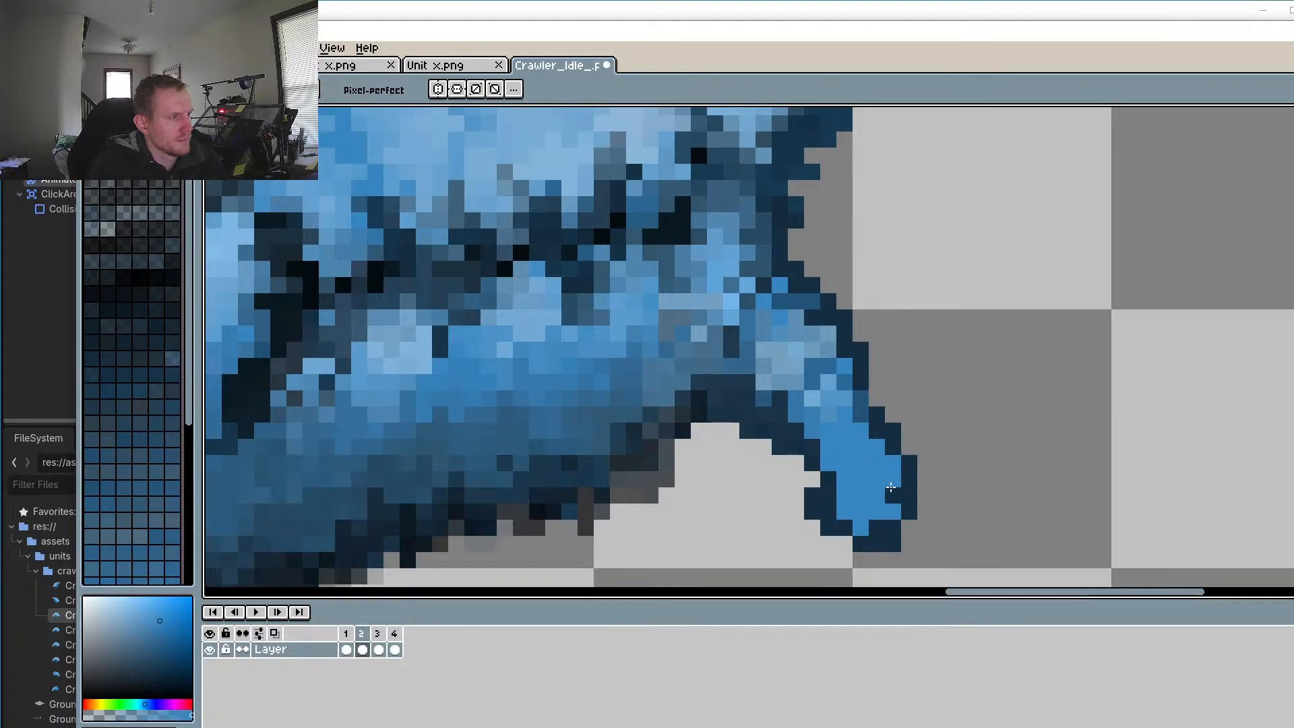
{"action": "key", "text": "alt"}
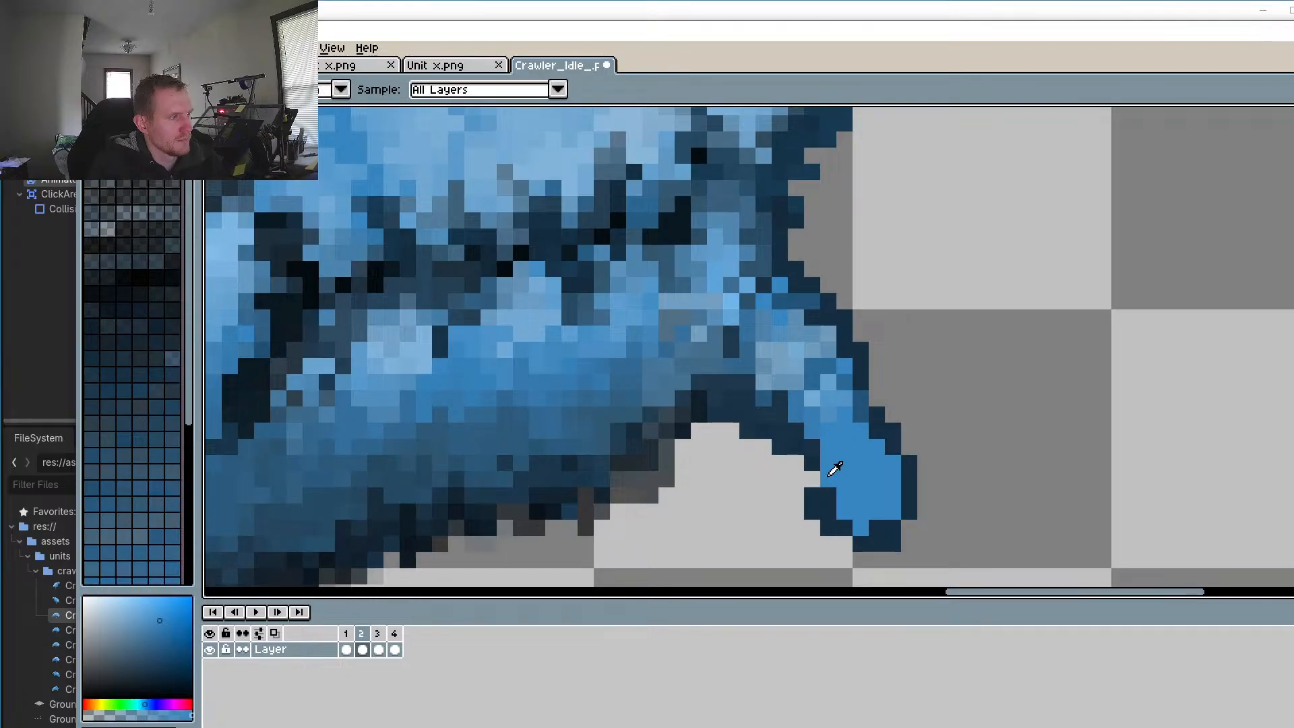
Step: Trim the lower fin's inner edge near the tip in frame 2 and redraw its outline with the sampled dark blue
{"action": "left_click", "coordinate": [816, 475], "text": "alt"}
{"action": "left_click", "coordinate": [816, 478], "text": "alt"}
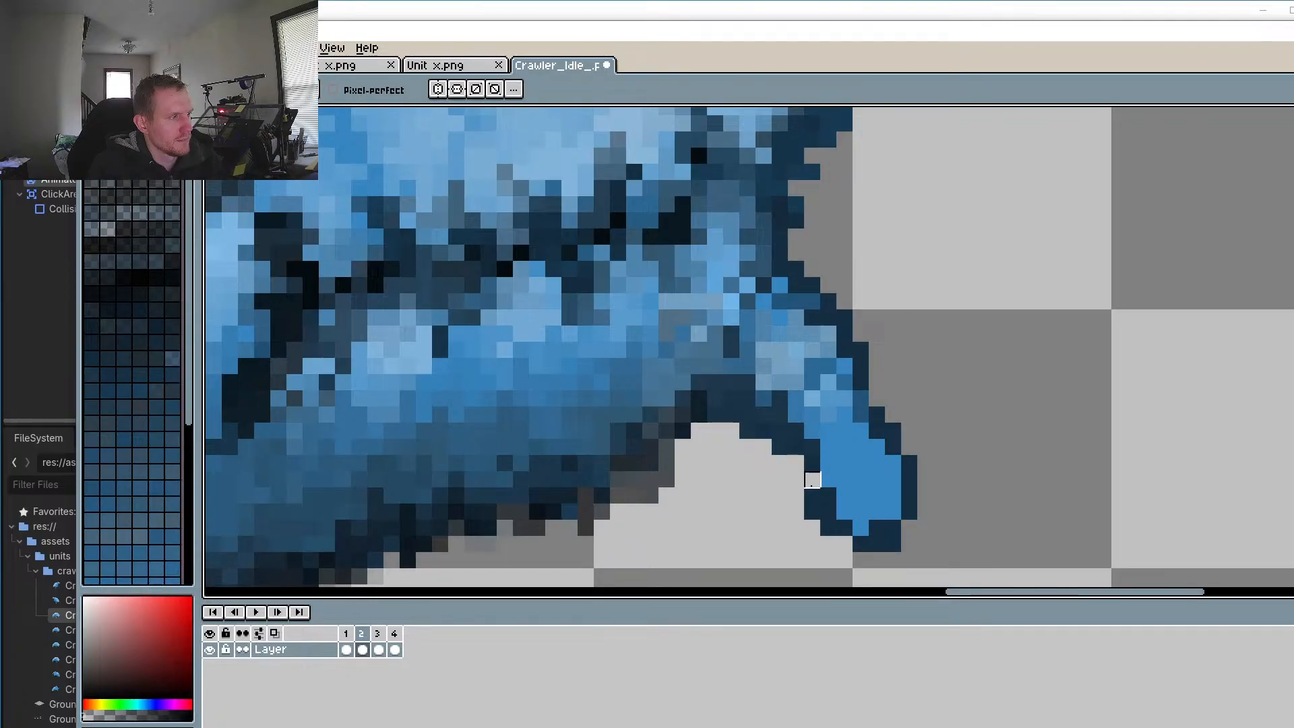
{"action": "left_click_drag", "start_coordinate": [813, 480], "coordinate": [809, 511]}
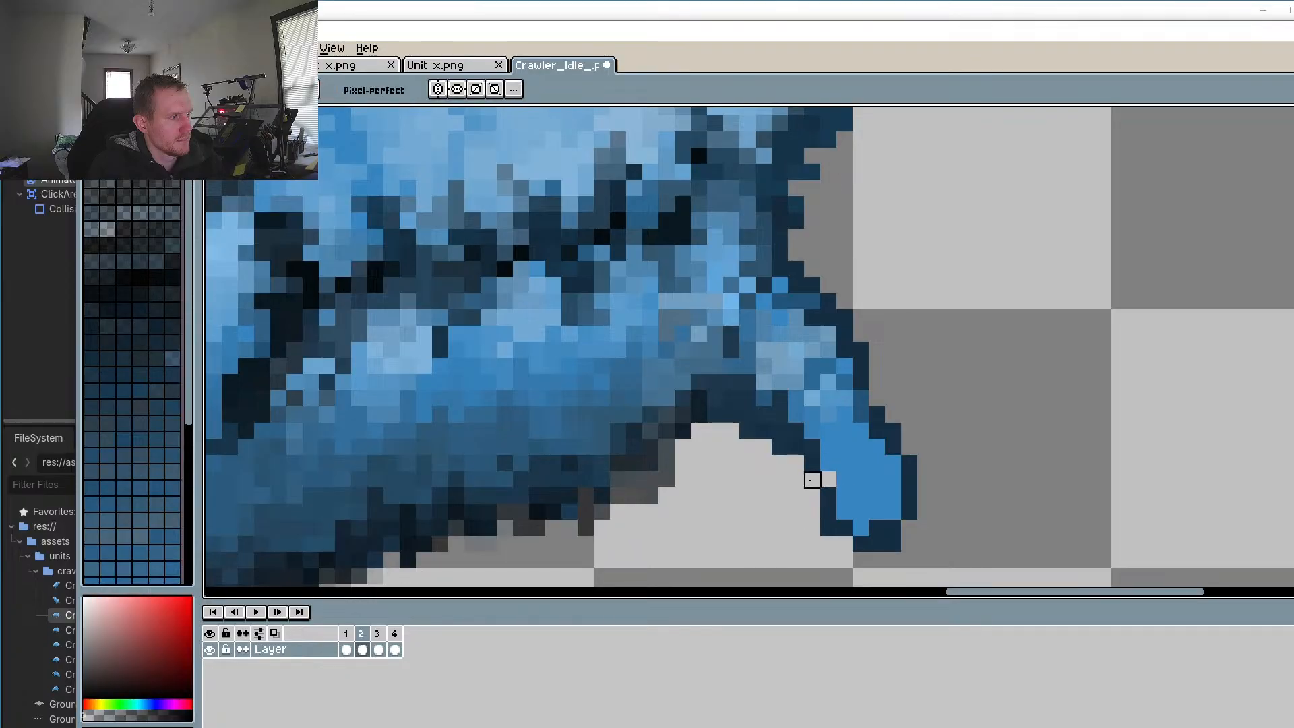
{"action": "left_click", "coordinate": [825, 473], "text": "alt"}
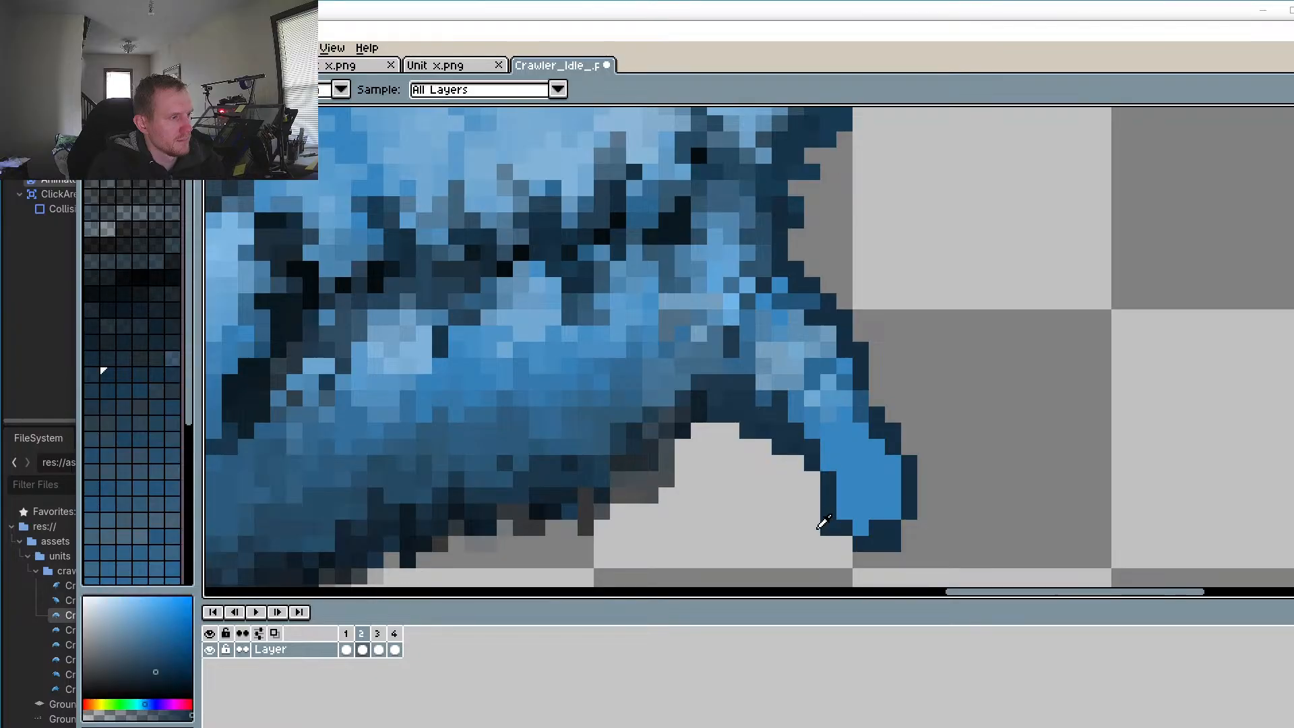
{"action": "left_click", "coordinate": [816, 523], "text": "alt"}
{"action": "left_click", "coordinate": [828, 528]}
Step: Extend the sampled bright blue over the dark pixels at the bottom of the lower fin's tip in frame 2
{"action": "left_click", "coordinate": [893, 544]}
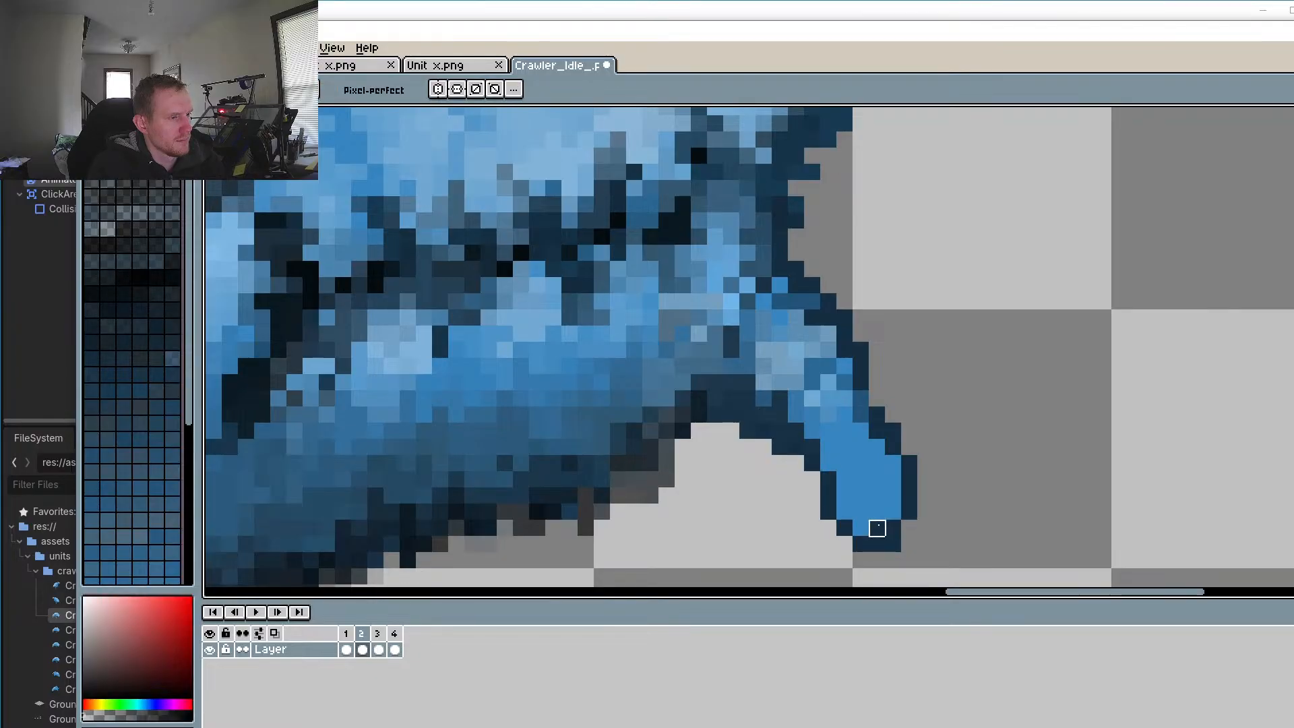
{"action": "left_click", "coordinate": [881, 497], "text": "alt"}
{"action": "left_click_drag", "start_coordinate": [876, 528], "coordinate": [892, 527]}
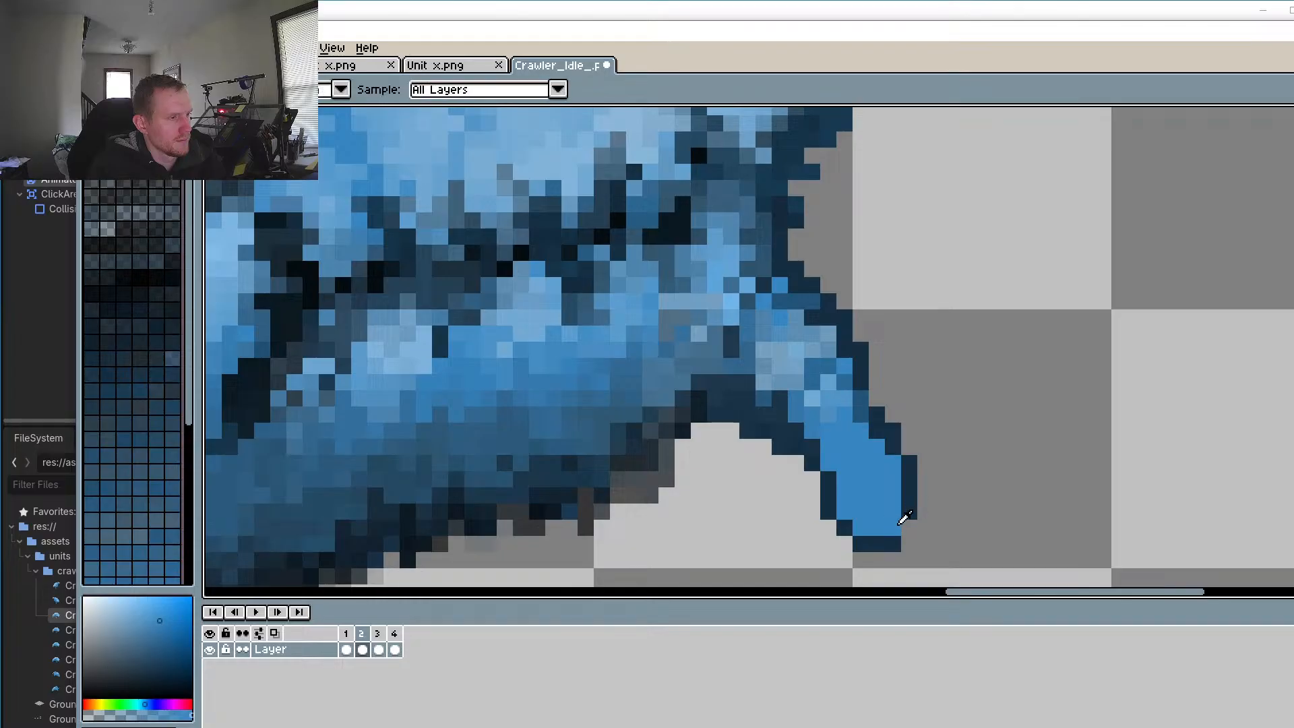
Step: Compare the lower fin's shape and position between frames 2, 3 and 4
{"action": "scroll", "coordinate": [920, 506], "scroll_direction": "down", "scroll_amount": 2}
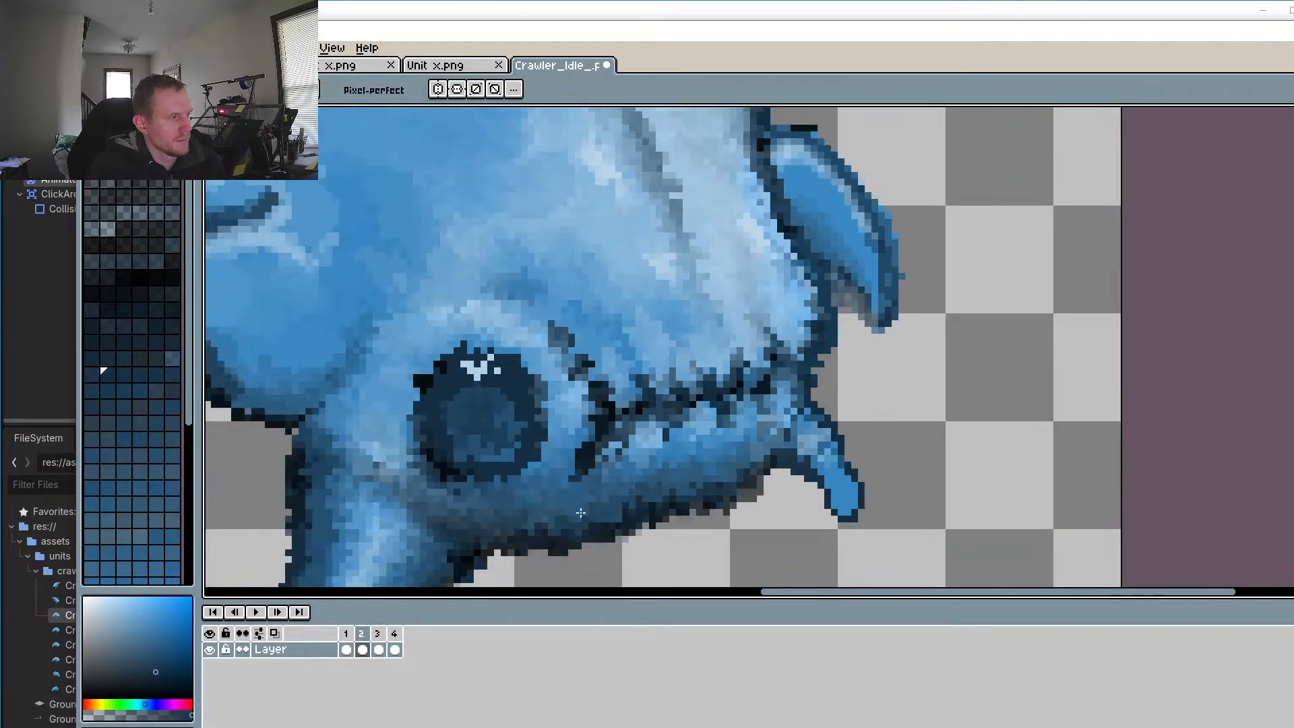
{"action": "left_click", "coordinate": [380, 634]}
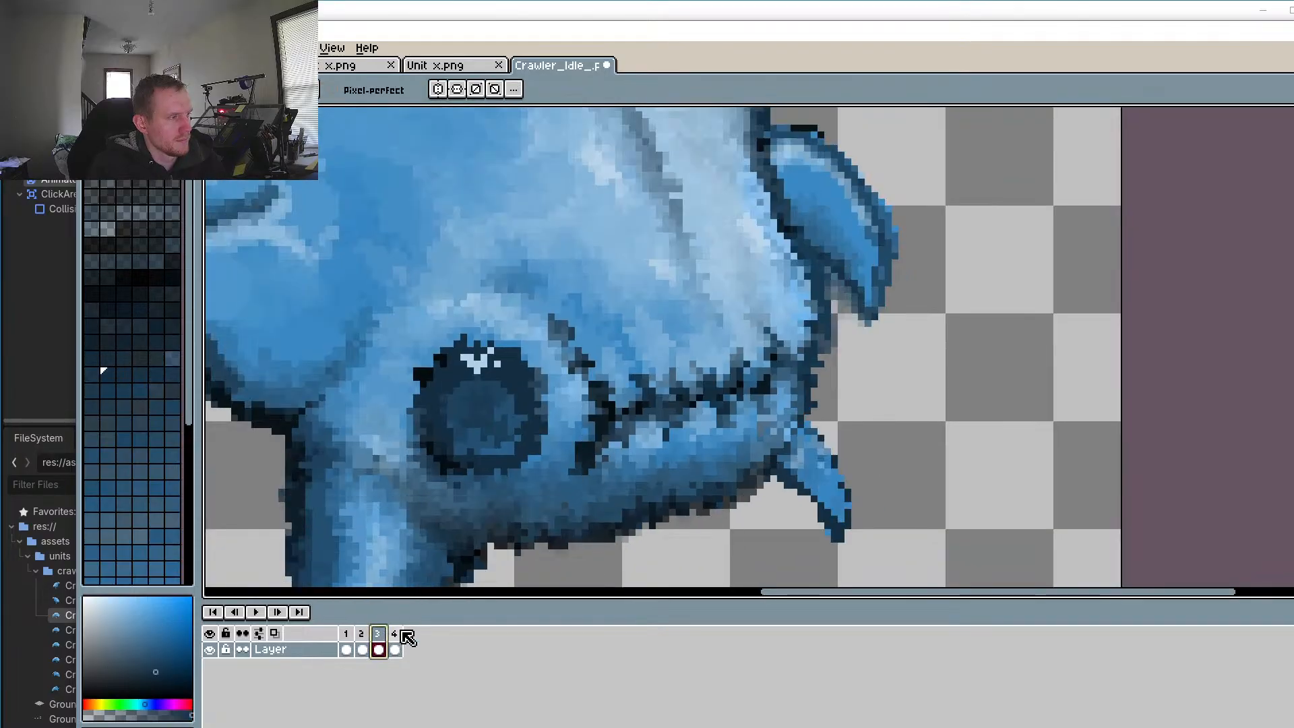
{"action": "left_click", "coordinate": [395, 634]}
{"action": "left_click", "coordinate": [364, 636]}
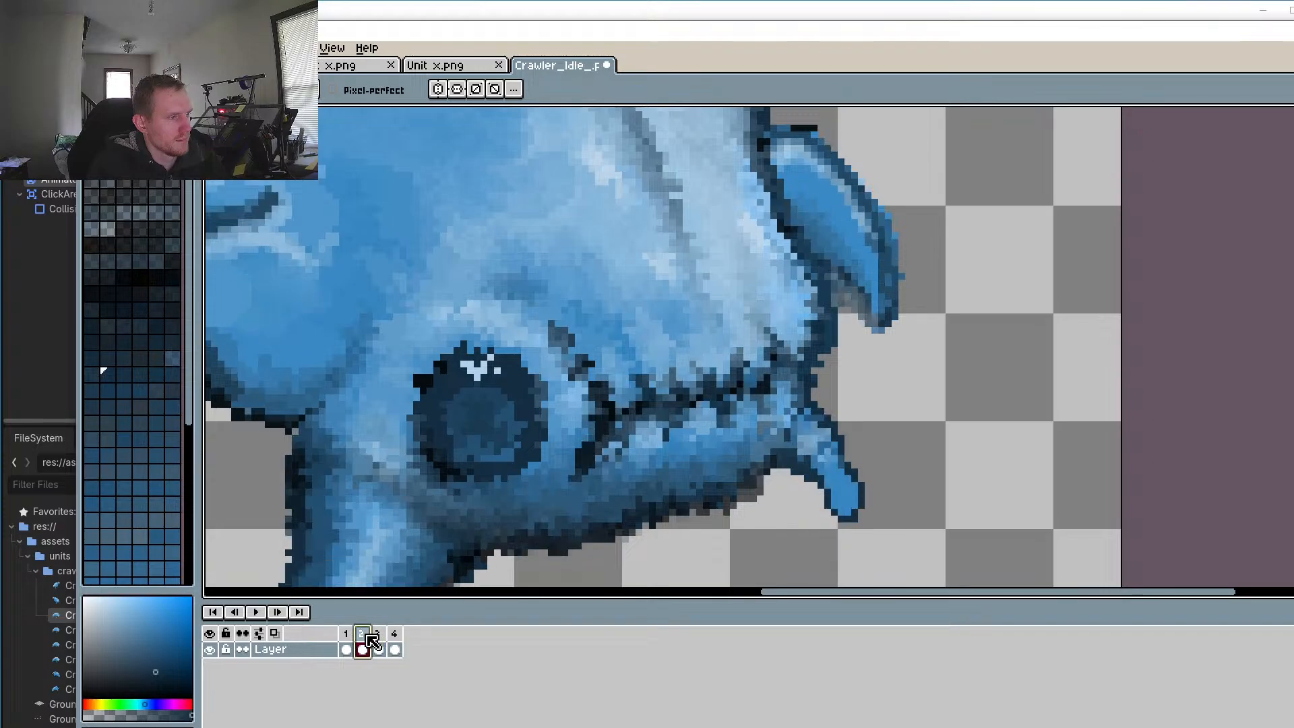
{"action": "scroll", "coordinate": [748, 502], "scroll_direction": "up", "scroll_amount": 3}
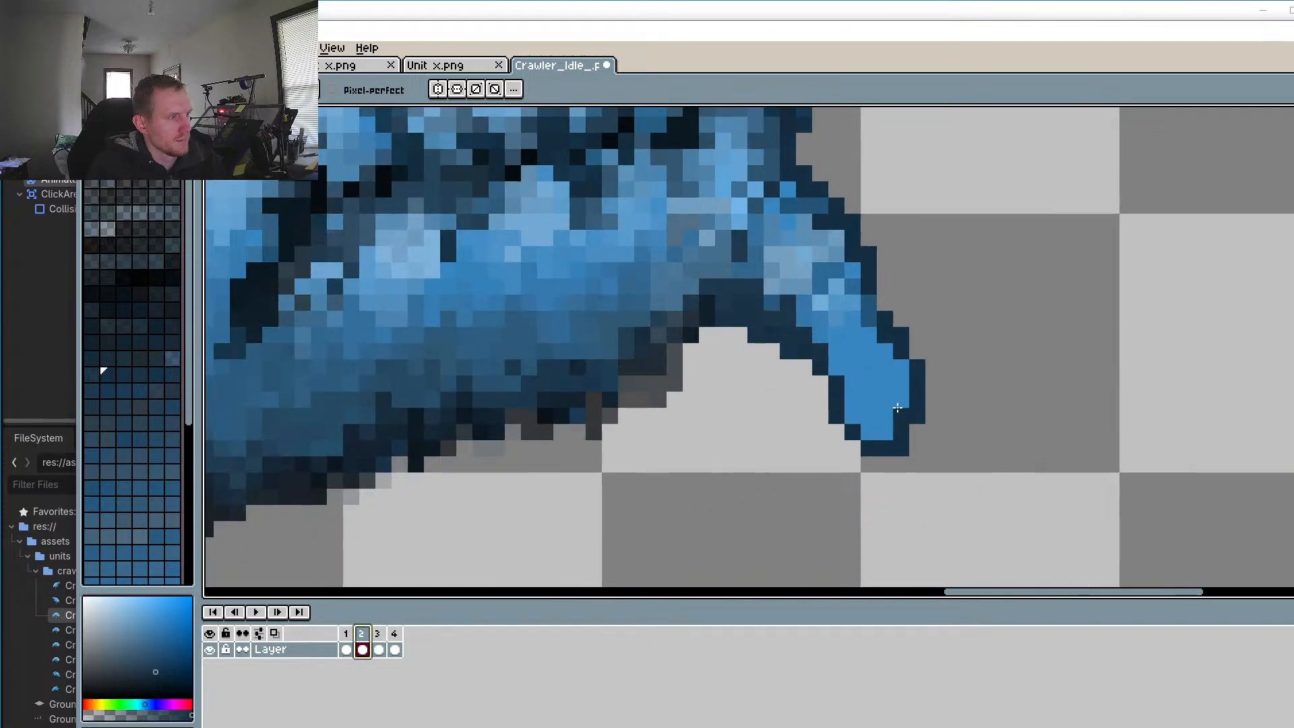
{"action": "key", "text": "b"}
{"action": "left_click", "coordinate": [380, 634]}
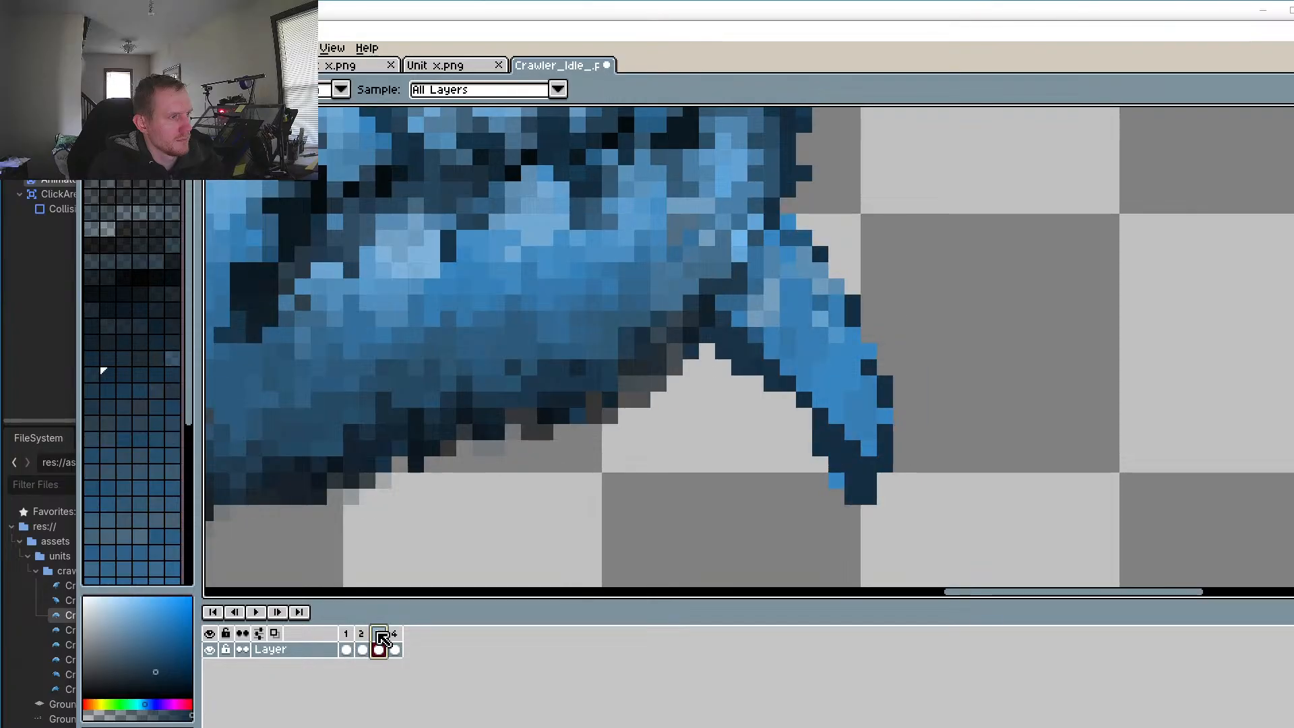
{"action": "left_click", "coordinate": [362, 635]}
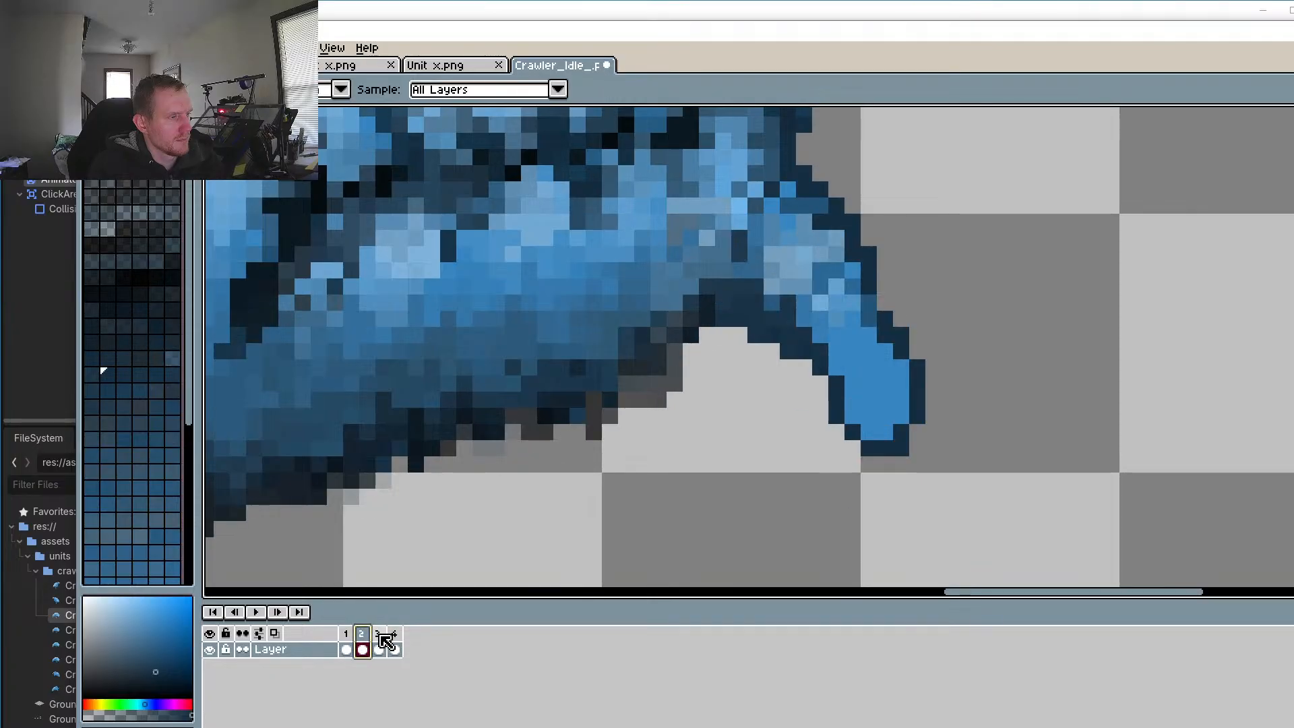
{"action": "left_click", "coordinate": [380, 636]}
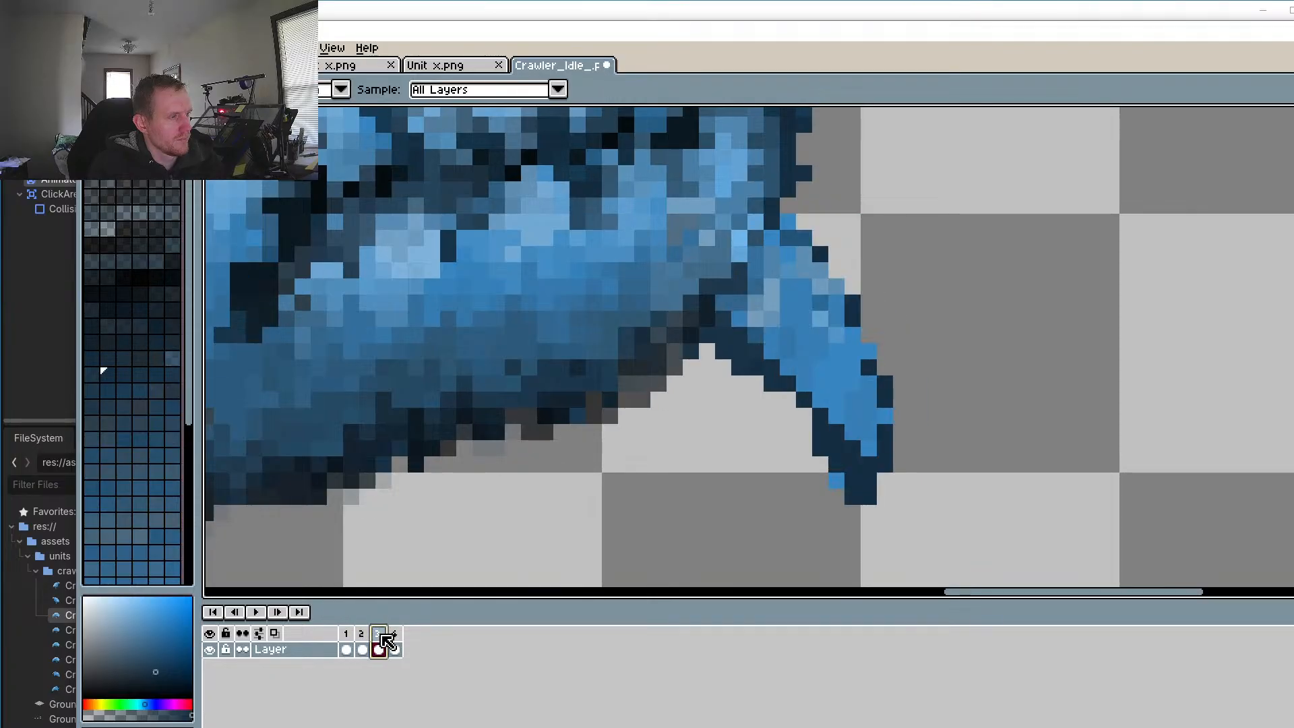
{"action": "left_click", "coordinate": [362, 640]}
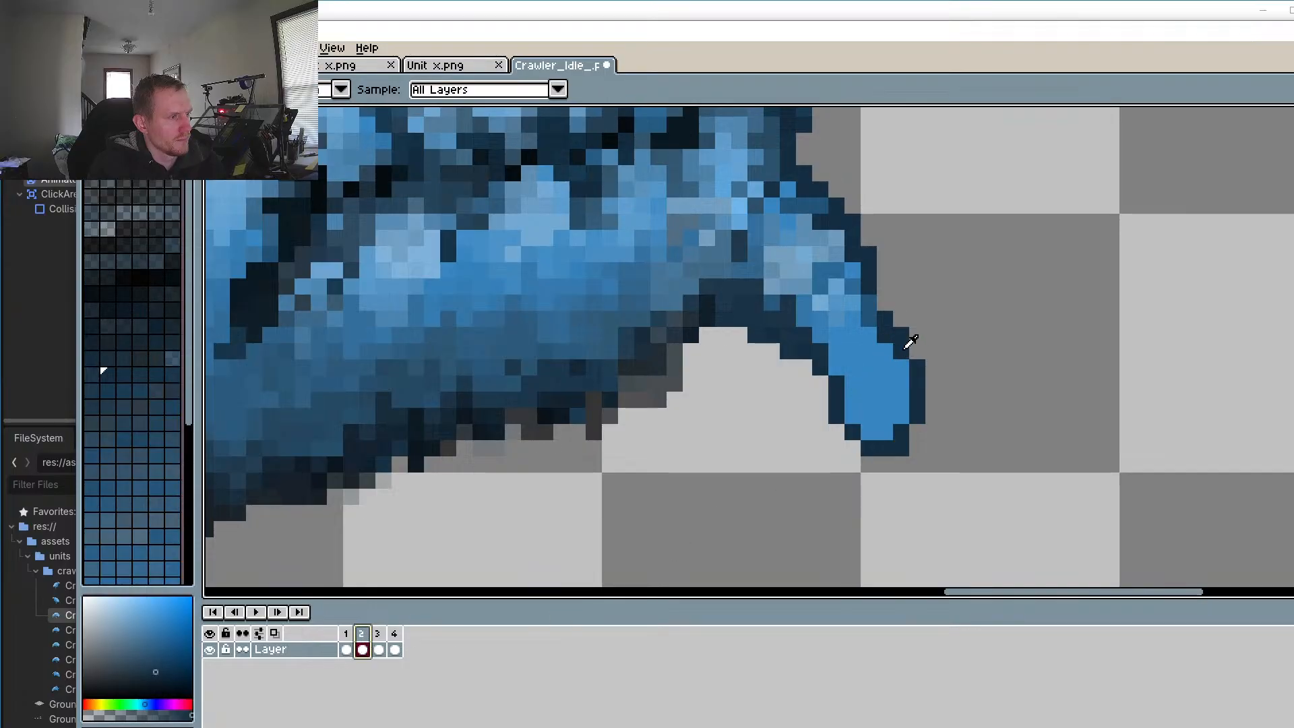
Step: Narrow the lower fin's tip in frame 2 by erasing its outer edge and redrawing the dark outline further in
{"action": "left_click", "coordinate": [926, 319], "text": "alt"}
{"action": "mouse_move", "coordinate": [902, 336]}
{"action": "left_mouse_down"}
{"action": "mouse_move", "coordinate": [917, 383]}
{"action": "mouse_move", "coordinate": [917, 432]}
{"action": "mouse_move", "coordinate": [901, 383]}
{"action": "mouse_move", "coordinate": [885, 448]}
{"action": "left_mouse_up"}
{"action": "left_click", "coordinate": [901, 415]}
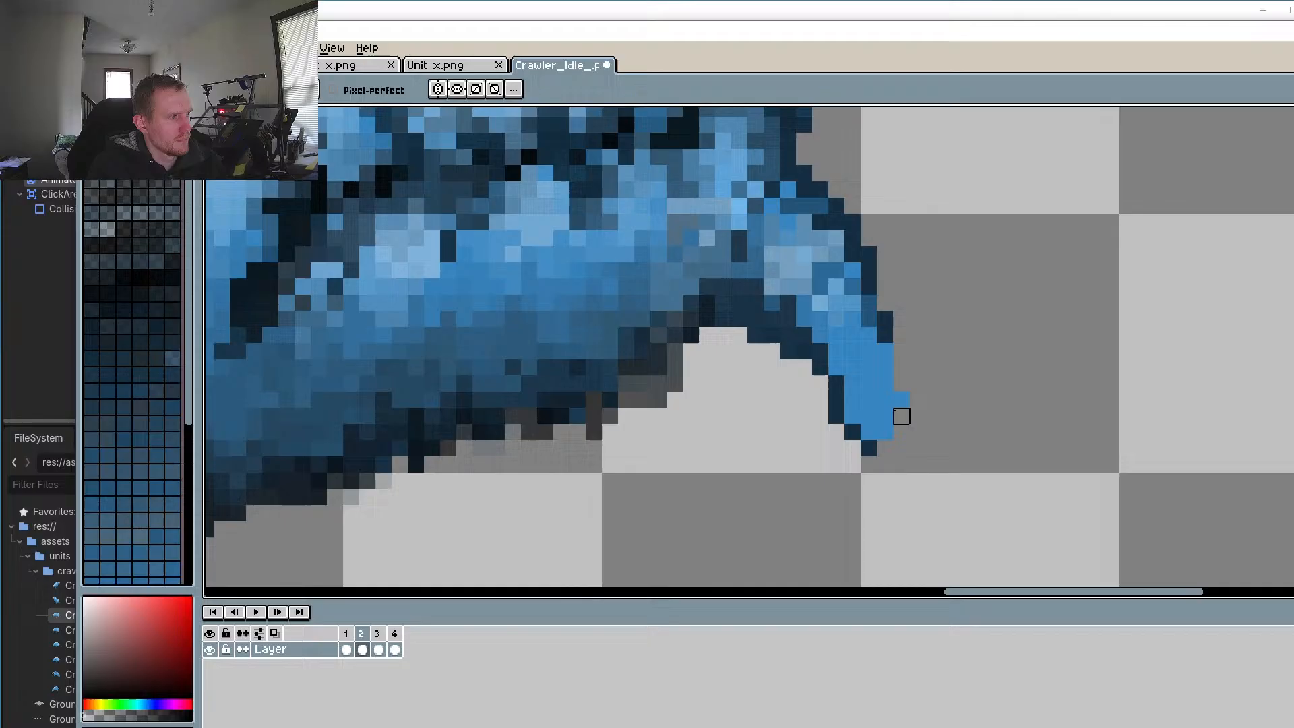
{"action": "left_click", "coordinate": [888, 332], "text": "alt"}
{"action": "left_click_drag", "start_coordinate": [885, 352], "coordinate": [888, 397]}
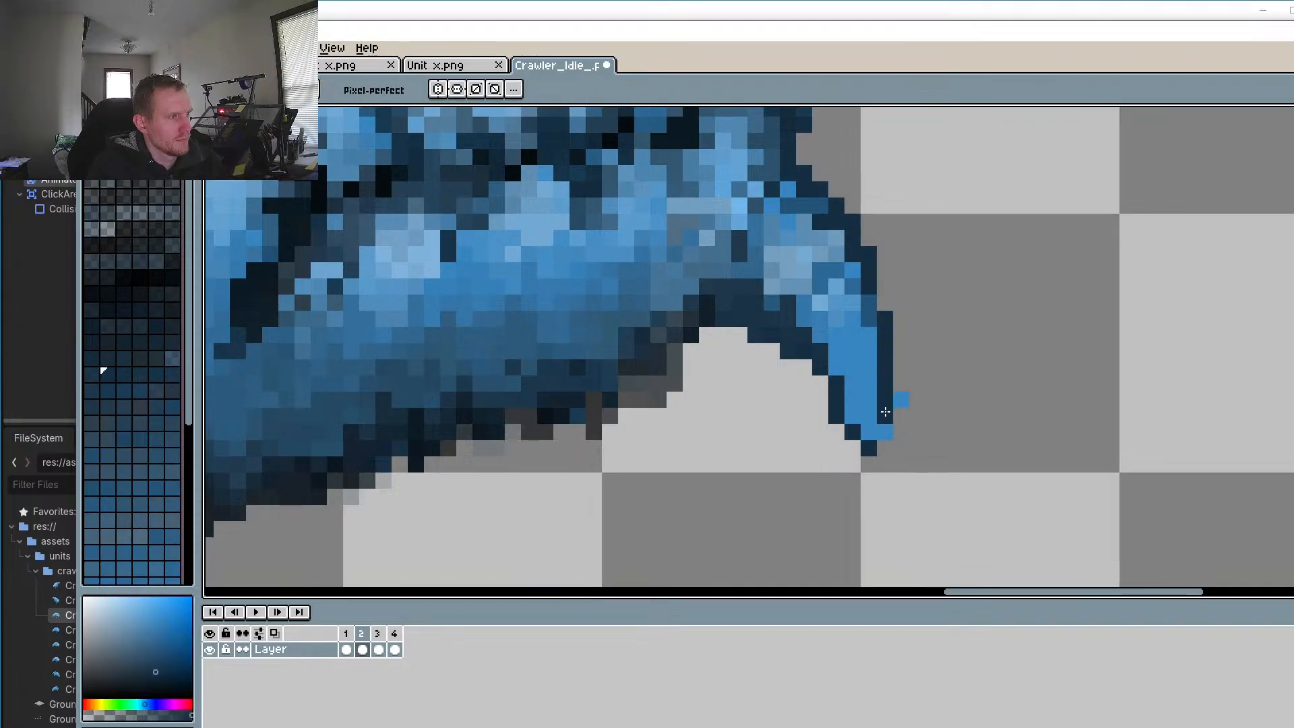
{"action": "left_click", "coordinate": [901, 398]}
{"action": "left_click", "coordinate": [379, 640]}
{"action": "left_click", "coordinate": [362, 633]}
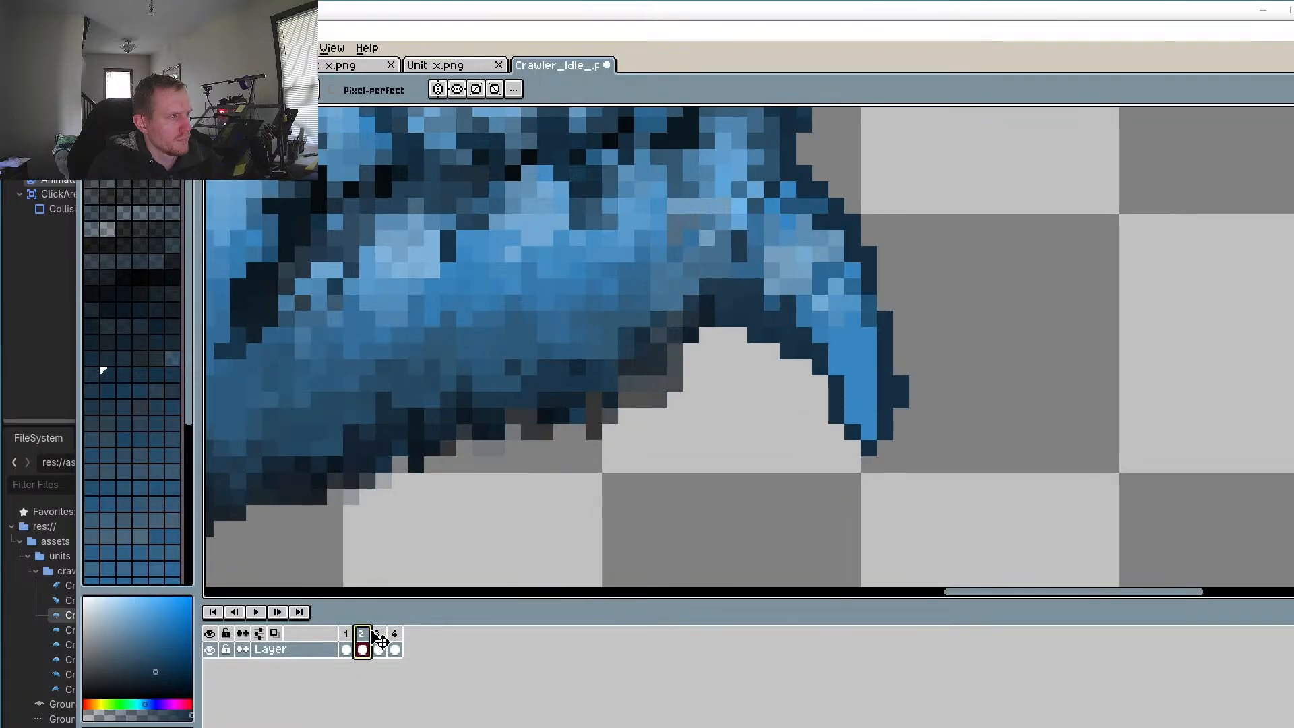
Step: Trim the inner side of the lower fin's tip in frame 4 and redraw its outline with the sampled dark blue
{"action": "left_click", "coordinate": [378, 633]}
{"action": "left_click", "coordinate": [395, 640]}
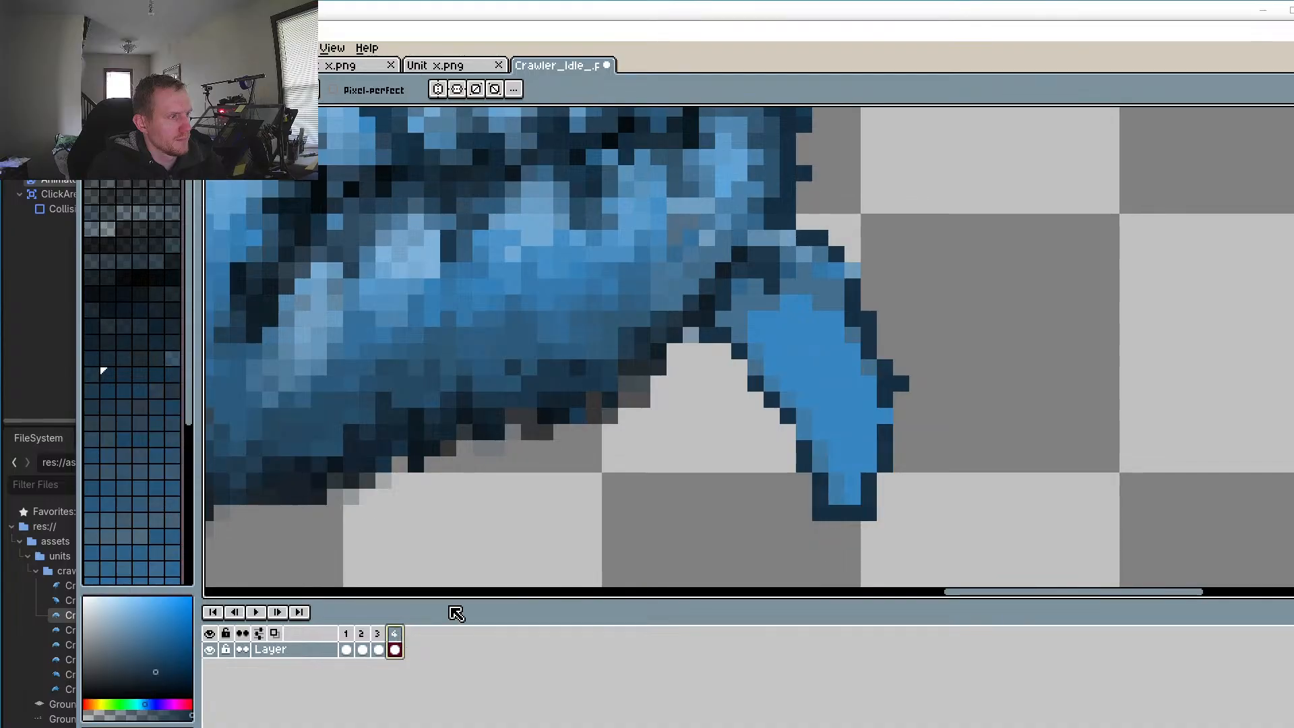
{"action": "key", "text": "i"}
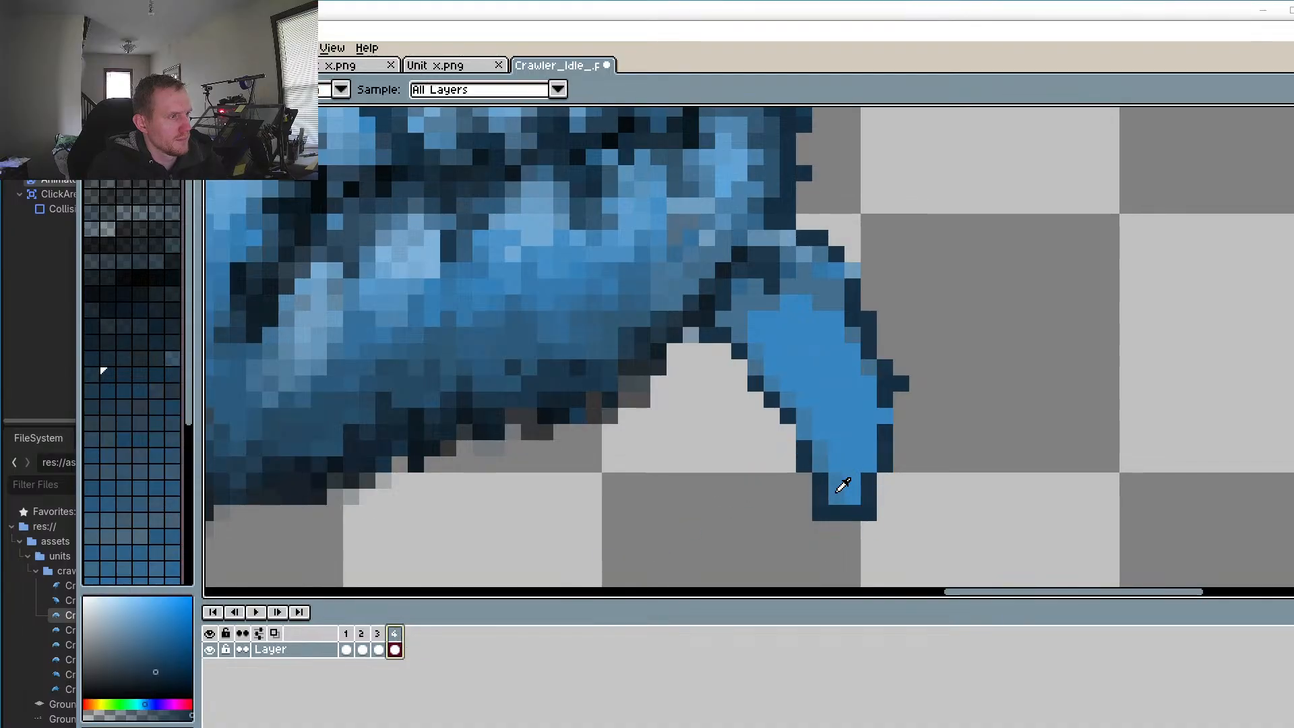
{"action": "left_click", "coordinate": [797, 525], "text": "alt"}
{"action": "left_click", "coordinate": [820, 513]}
{"action": "left_click", "coordinate": [820, 481]}
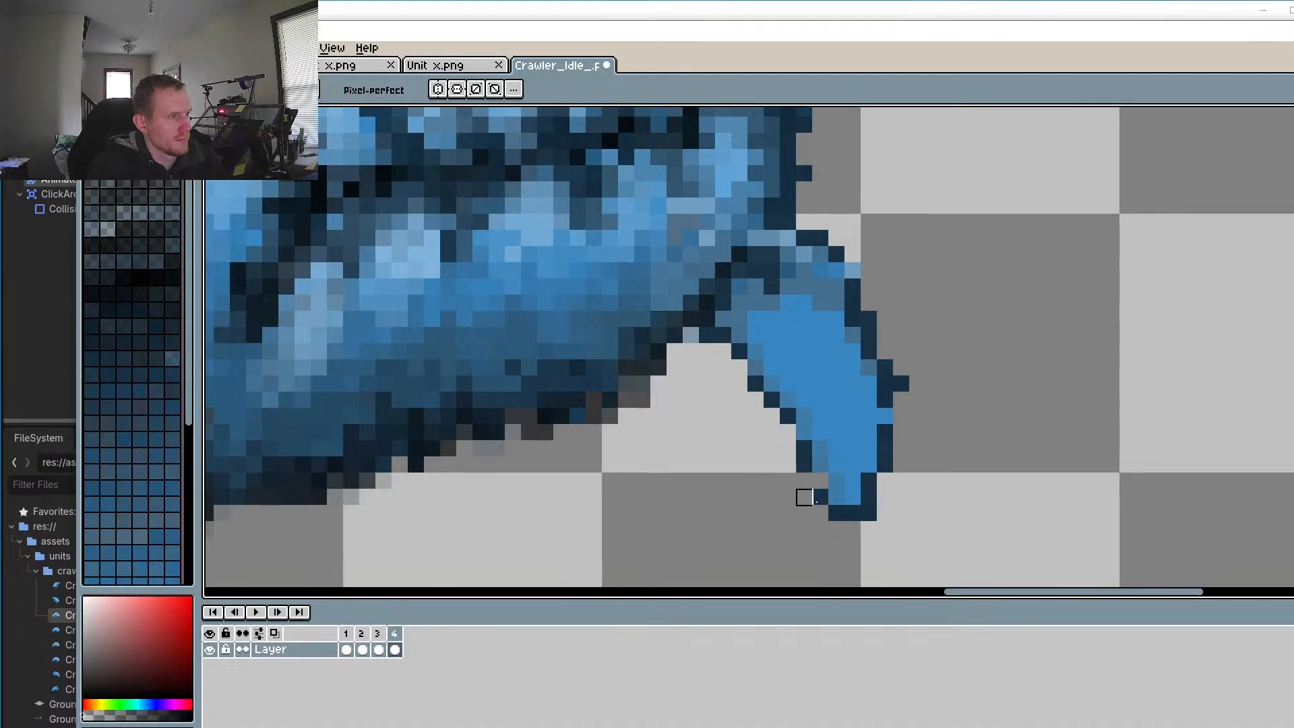
{"action": "left_click", "coordinate": [804, 465]}
{"action": "left_click", "coordinate": [820, 497]}
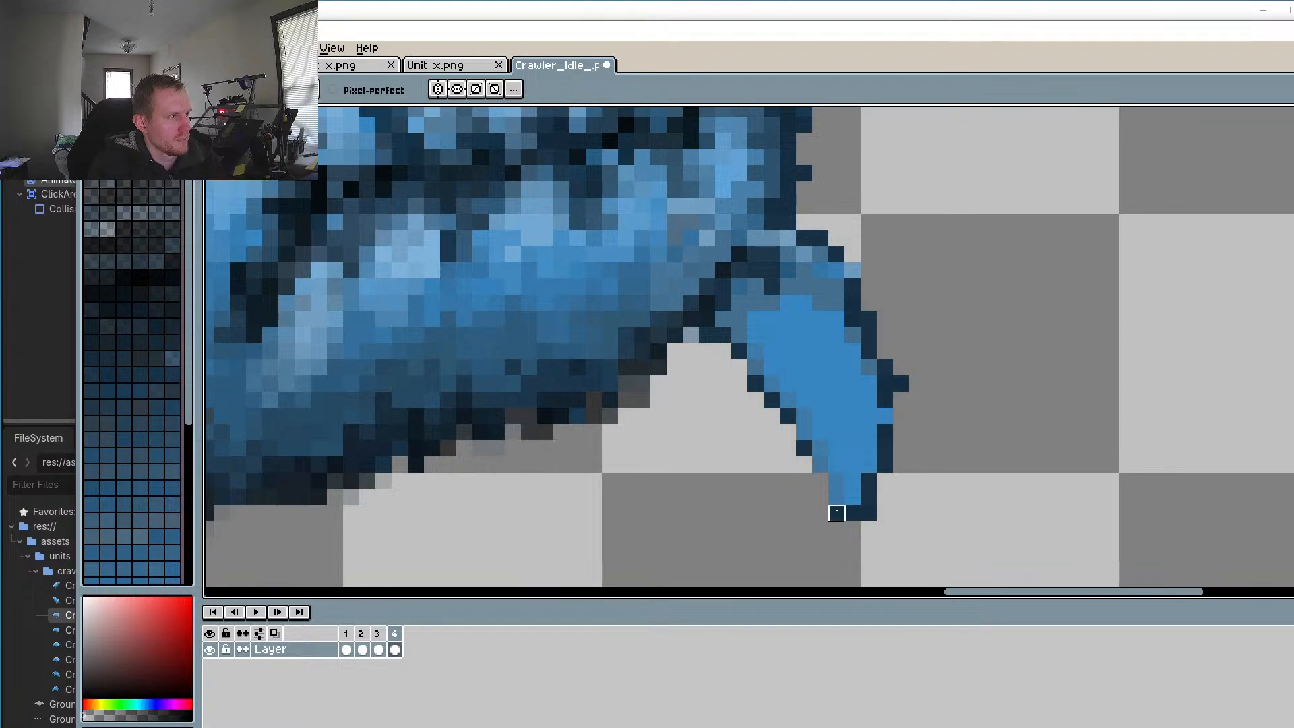
{"action": "key", "text": "i"}
{"action": "left_click", "coordinate": [870, 491]}
{"action": "left_click", "coordinate": [835, 480]}
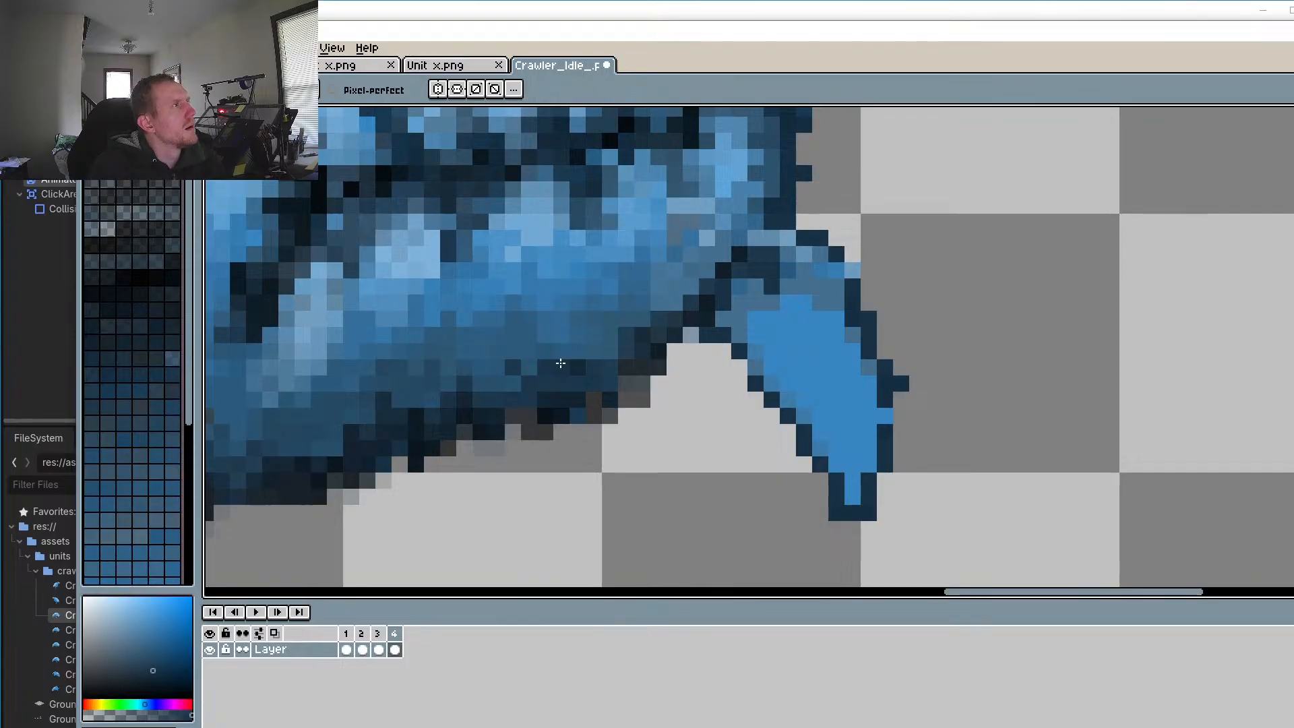
Step: Sample the muted blue at the lower fin's base in frame 4 and paint it over the base's pale and dark upper pixels
{"action": "scroll", "coordinate": [697, 436], "scroll_direction": "down", "scroll_amount": 2}
{"action": "scroll", "coordinate": [807, 351], "scroll_direction": "up", "scroll_amount": 5}
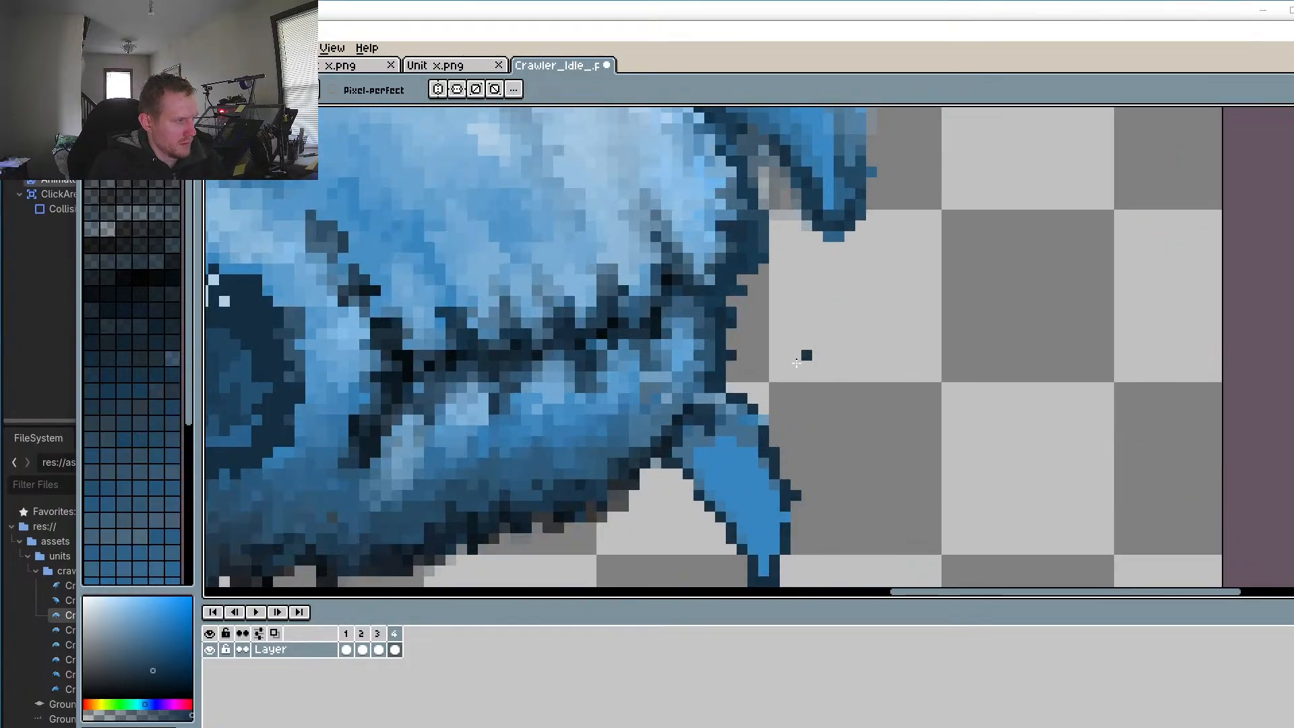
{"action": "left_click", "coordinate": [719, 458], "text": "alt"}
{"action": "left_click", "coordinate": [725, 378], "text": "alt"}
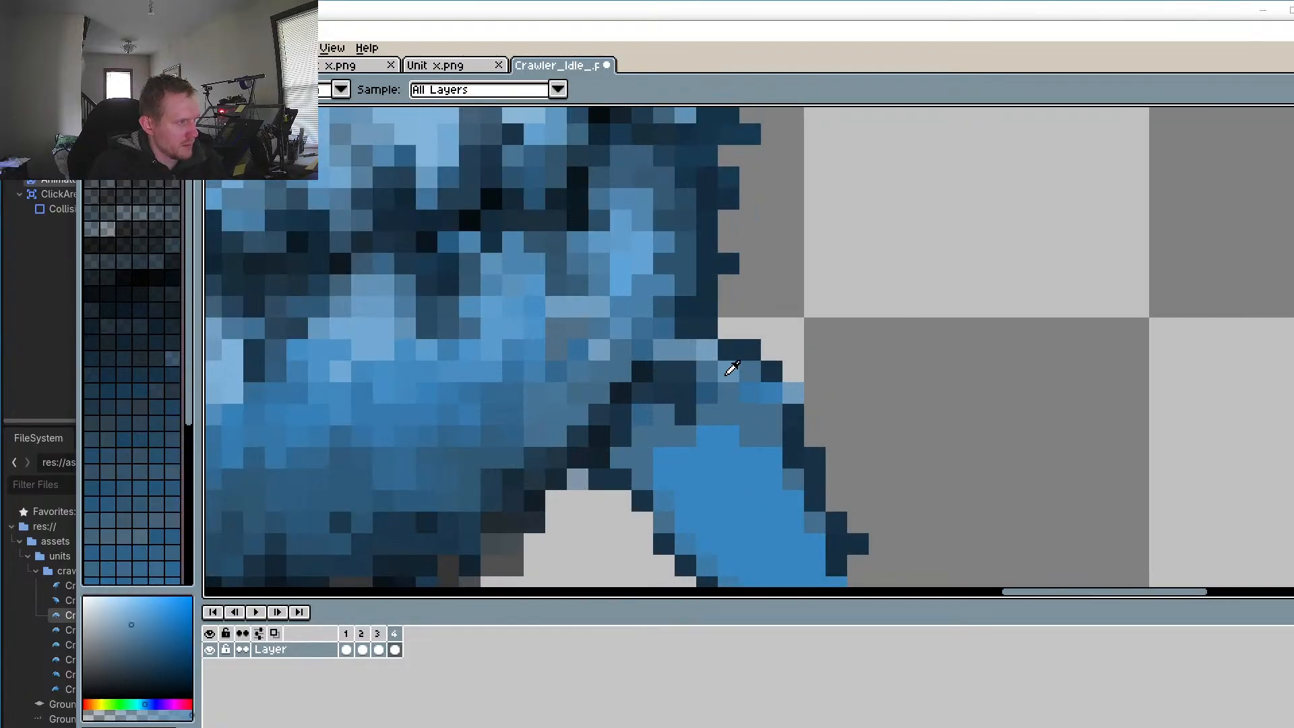
{"action": "left_click", "coordinate": [747, 375], "text": "alt"}
{"action": "left_click_drag", "start_coordinate": [734, 373], "coordinate": [716, 360]}
{"action": "left_click", "coordinate": [727, 346]}
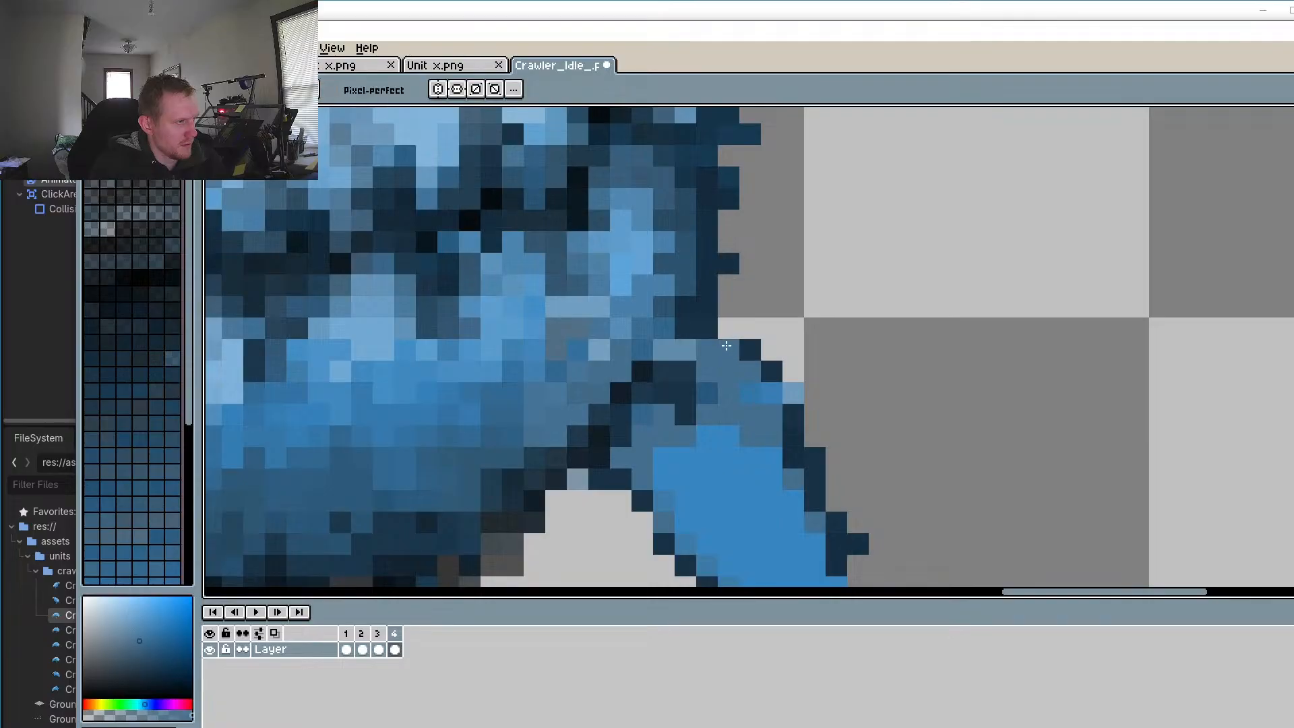
{"action": "left_click", "coordinate": [727, 330]}
Step: Sample the dark outline colour and connect the lower fin's upper outline to the jaw edge in frame 4
{"action": "left_click", "coordinate": [701, 300], "text": "alt"}
{"action": "left_click", "coordinate": [729, 307]}
{"action": "left_click", "coordinate": [748, 329]}
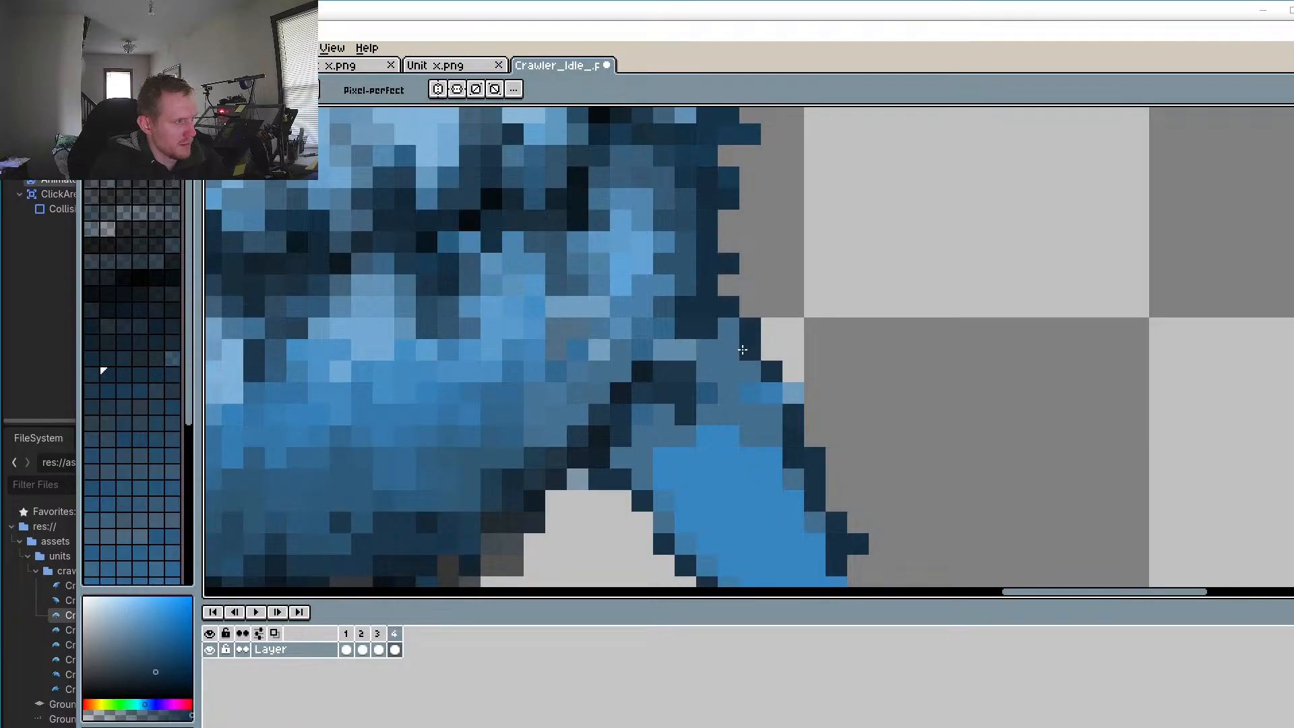
Step: Shade the lower fin's inner edge, tip and the bright pixel on its outer edge in frame 4 with the sampled muted blue
{"action": "scroll", "coordinate": [721, 440], "scroll_direction": "down", "scroll_amount": 4}
{"action": "mouse_move", "coordinate": [714, 439]}
{"action": "left_mouse_down"}
{"action": "mouse_move", "coordinate": [729, 372]}
{"action": "mouse_move", "coordinate": [776, 371]}
{"action": "left_mouse_up"}
{"action": "scroll", "coordinate": [710, 397], "scroll_direction": "up", "scroll_amount": 3}
{"action": "left_click", "coordinate": [740, 336], "text": "alt"}
{"action": "left_click", "coordinate": [784, 391]}
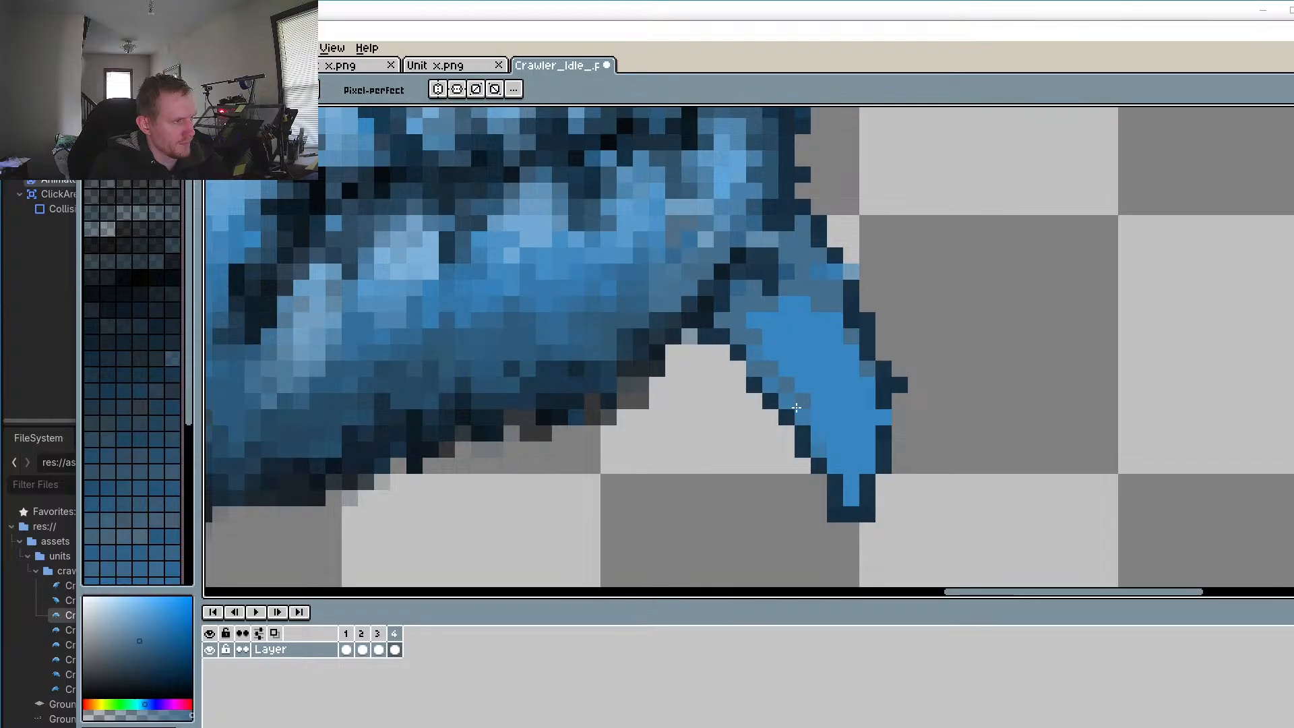
{"action": "left_click", "coordinate": [802, 412]}
{"action": "left_click", "coordinate": [801, 404]}
{"action": "left_click", "coordinate": [816, 429]}
{"action": "left_click", "coordinate": [817, 417]}
{"action": "left_click", "coordinate": [832, 463]}
{"action": "left_click", "coordinate": [836, 451]}
{"action": "left_click_drag", "start_coordinate": [851, 480], "coordinate": [851, 499]}
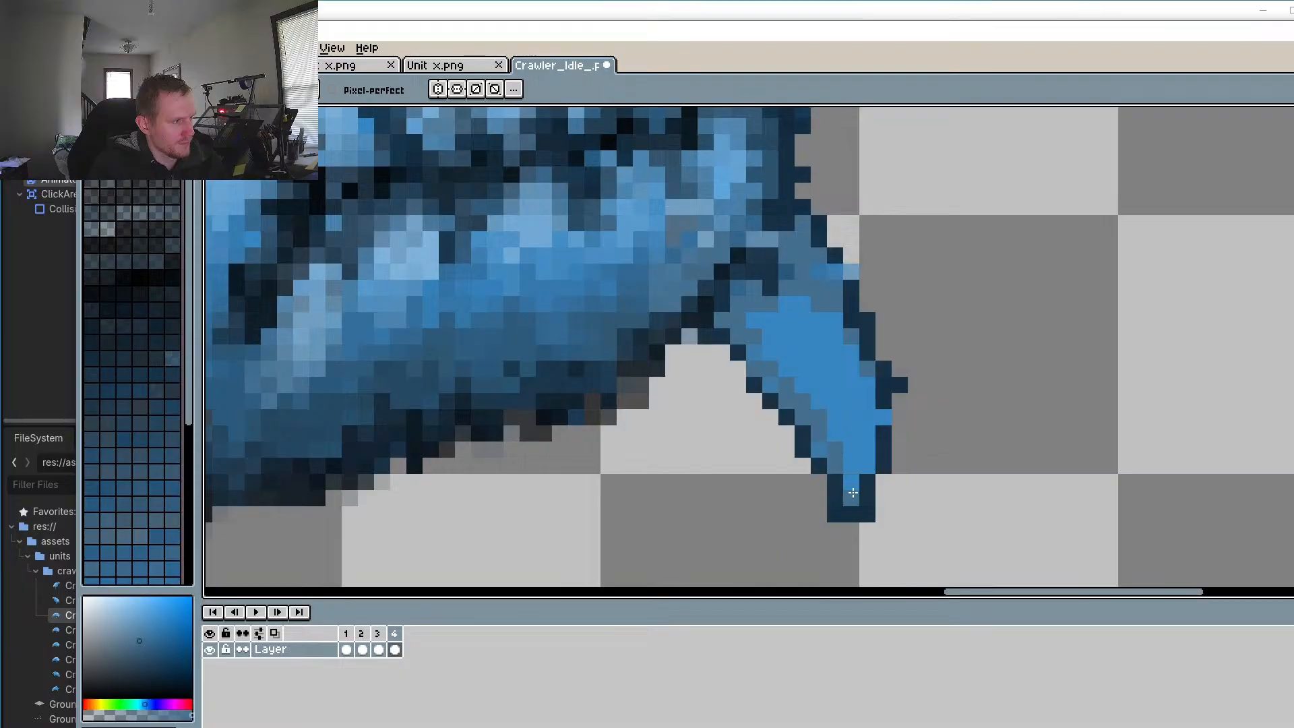
{"action": "left_click", "coordinate": [883, 417]}
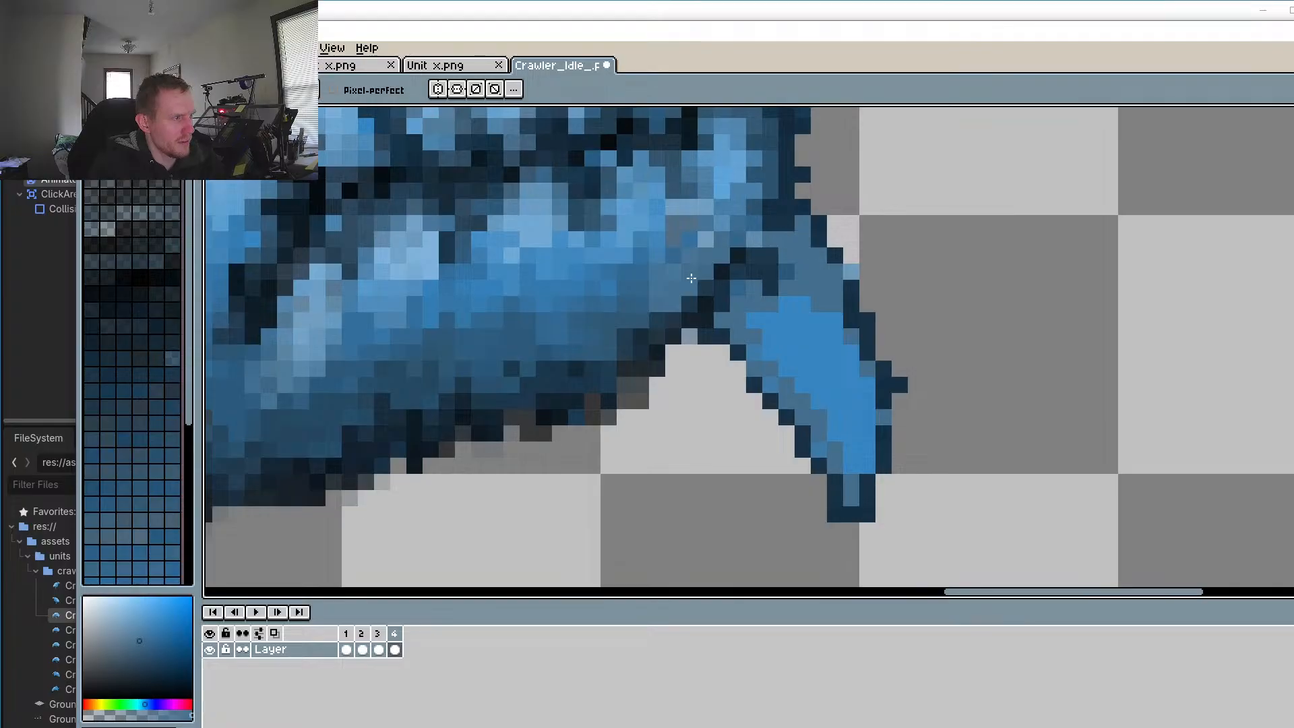
Step: Shade the lower fin's inner edge and tip in frame 2 with the muted blue
{"action": "scroll", "coordinate": [821, 271], "scroll_direction": "down", "scroll_amount": 5}
{"action": "scroll", "coordinate": [800, 297], "scroll_direction": "up", "scroll_amount": 5}
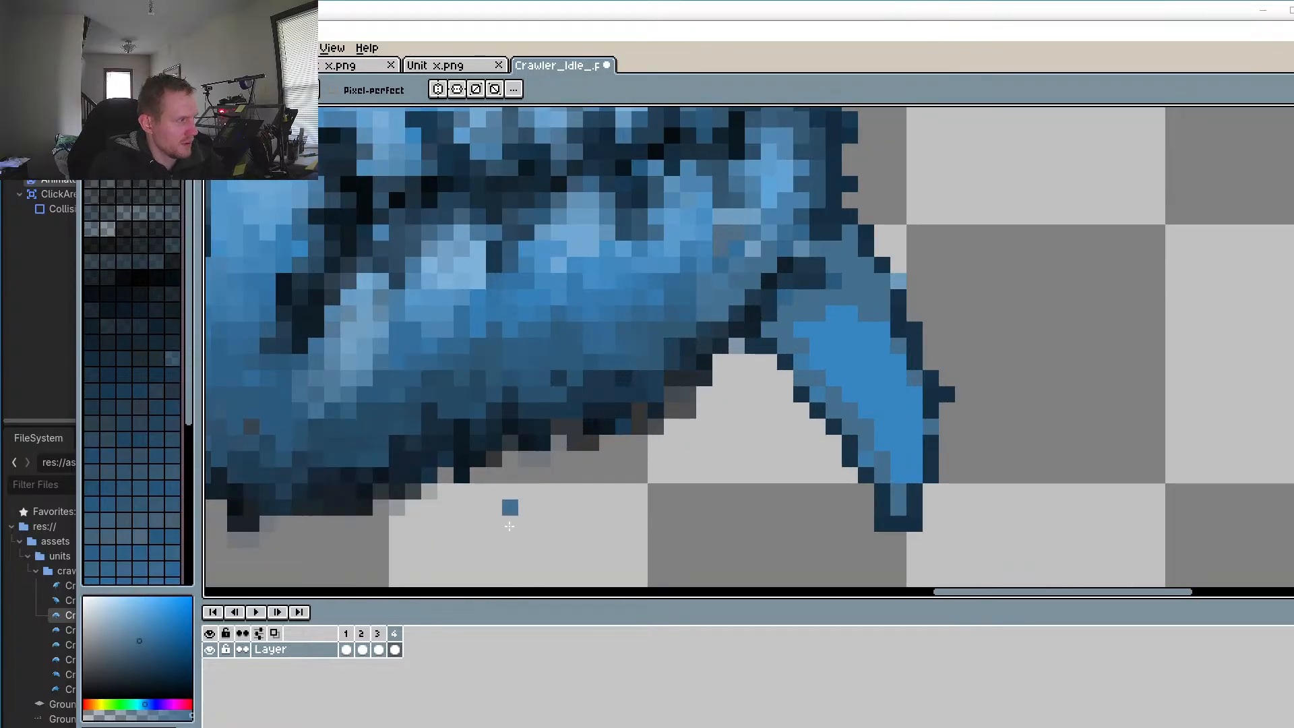
{"action": "left_click", "coordinate": [345, 649]}
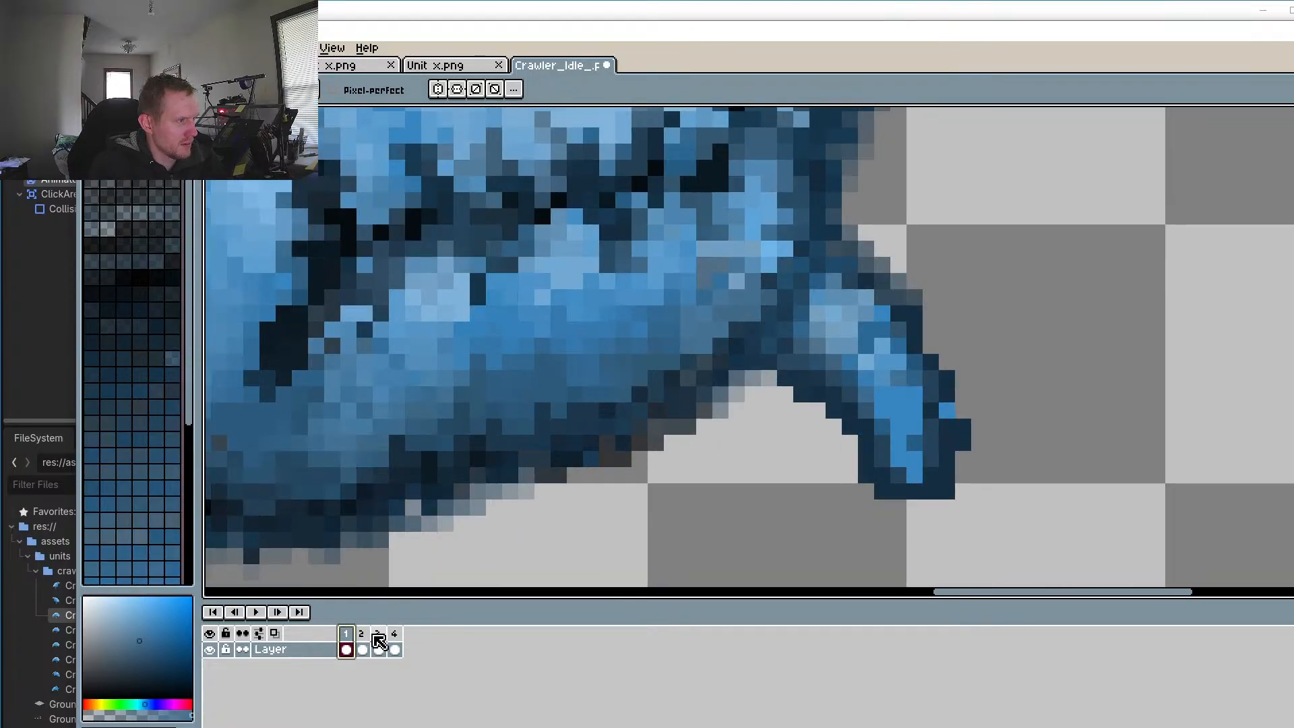
{"action": "left_click", "coordinate": [363, 648]}
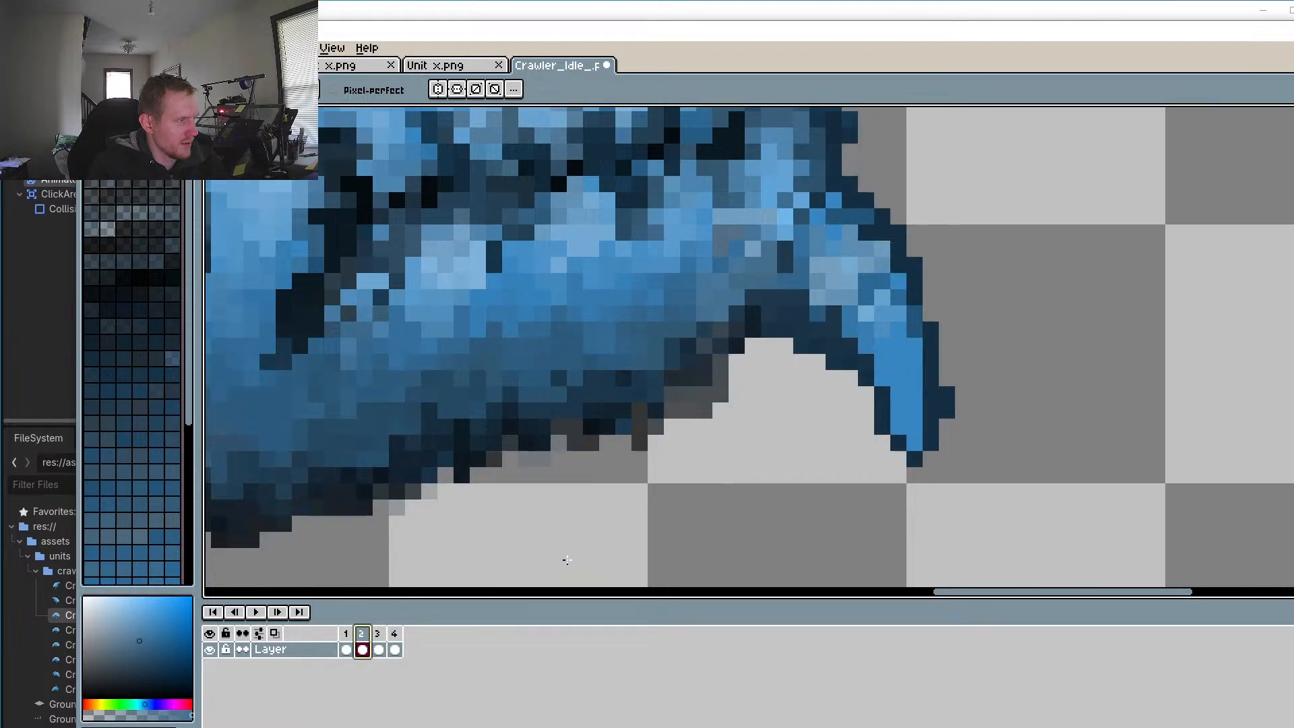
{"action": "left_click", "coordinate": [884, 375]}
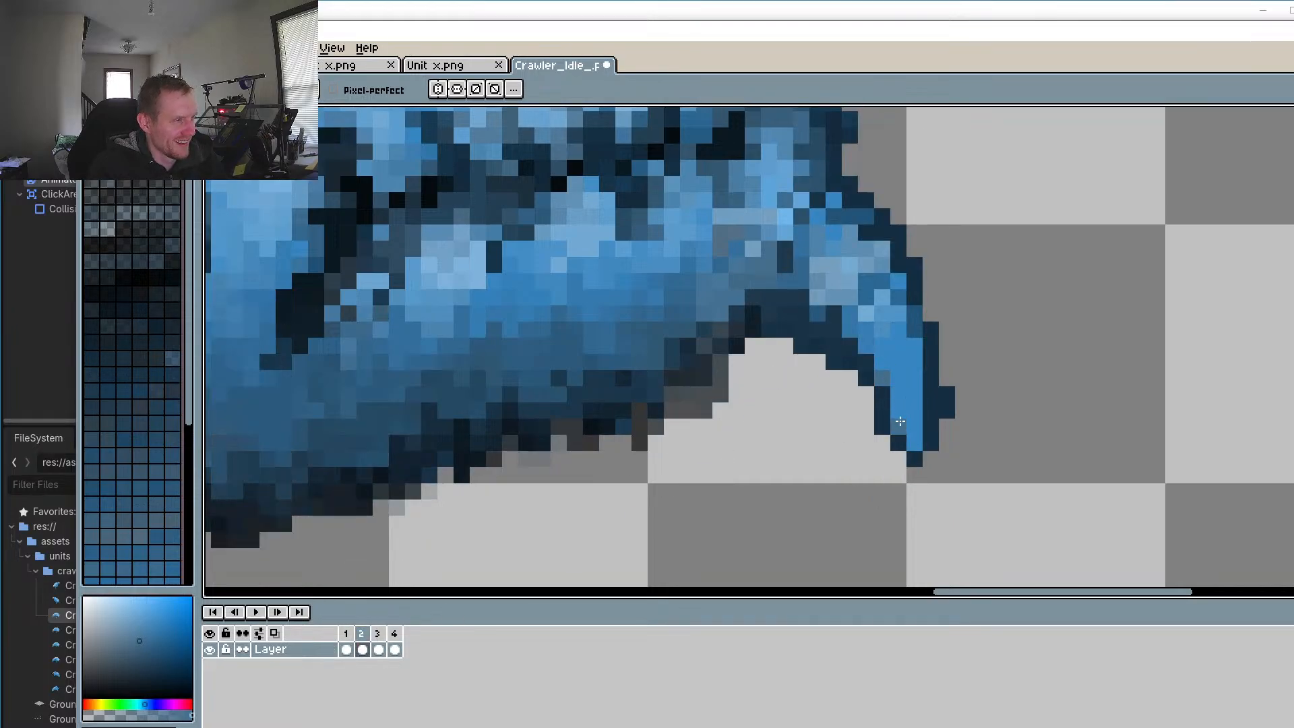
{"action": "left_click_drag", "start_coordinate": [899, 425], "coordinate": [897, 392]}
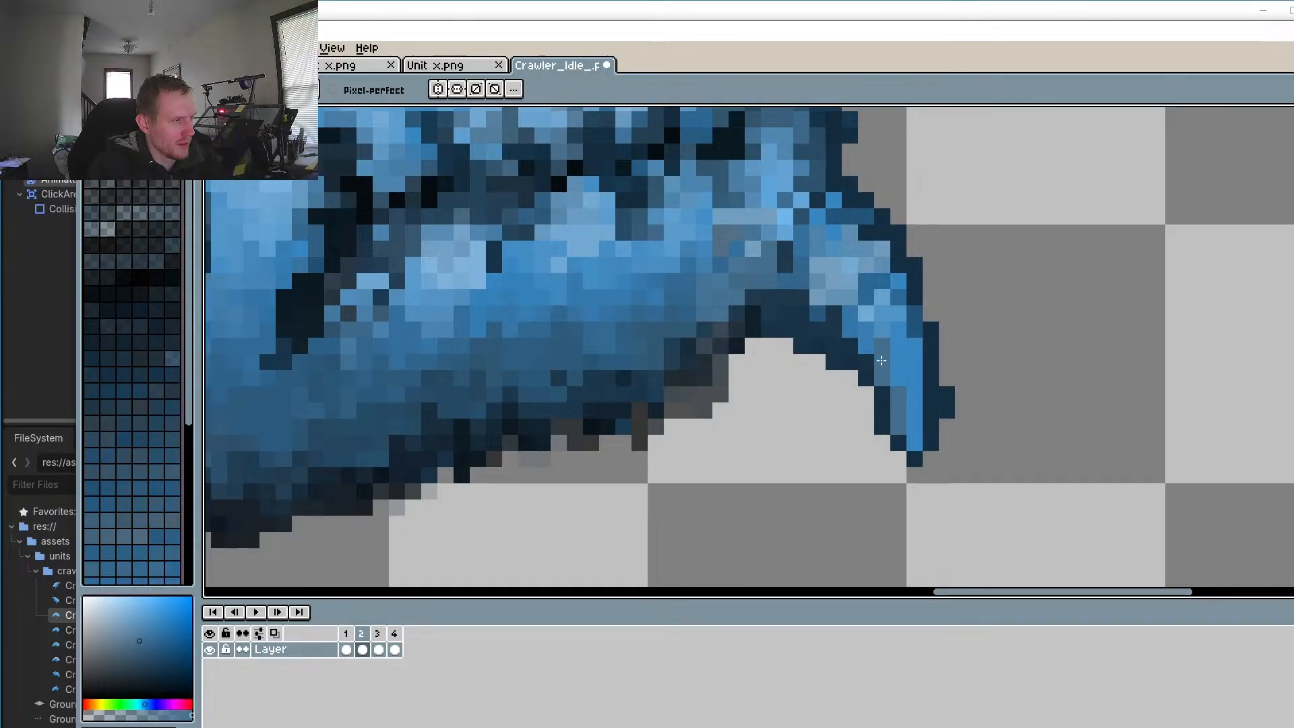
{"action": "left_click_drag", "start_coordinate": [911, 426], "coordinate": [915, 441]}
{"action": "left_click", "coordinate": [895, 381]}
{"action": "left_click", "coordinate": [912, 347]}
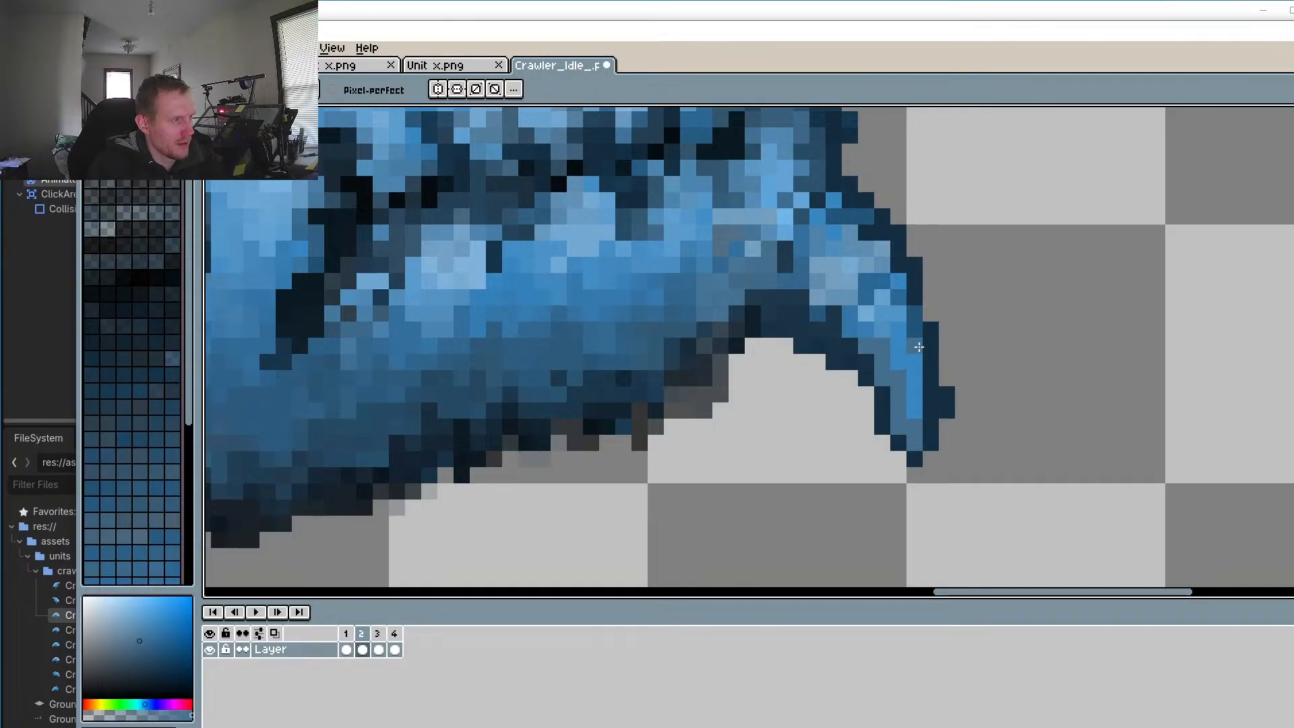
Step: Paint muted blue pixels along the lower fin's inner and outer edges in frame 3
{"action": "left_click", "coordinate": [378, 649]}
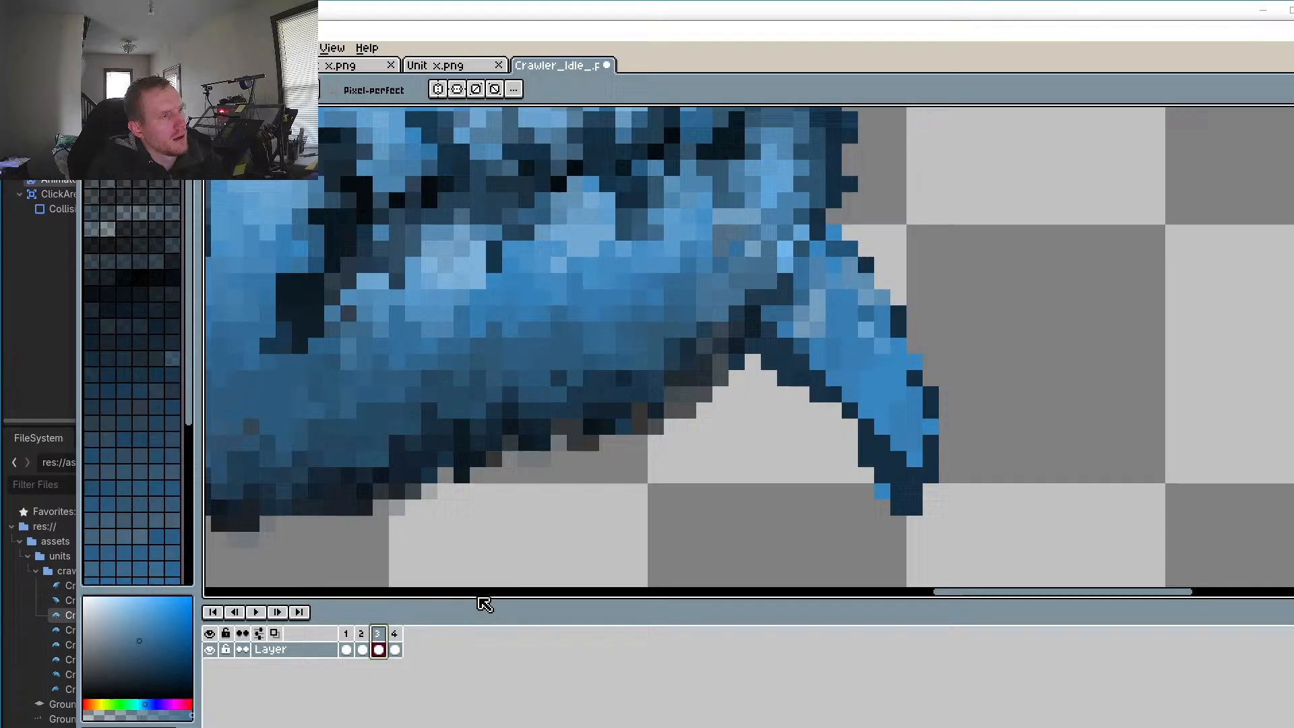
{"action": "left_click", "coordinate": [834, 380]}
{"action": "left_click", "coordinate": [849, 396]}
{"action": "left_click", "coordinate": [882, 427]}
{"action": "left_click", "coordinate": [914, 362]}
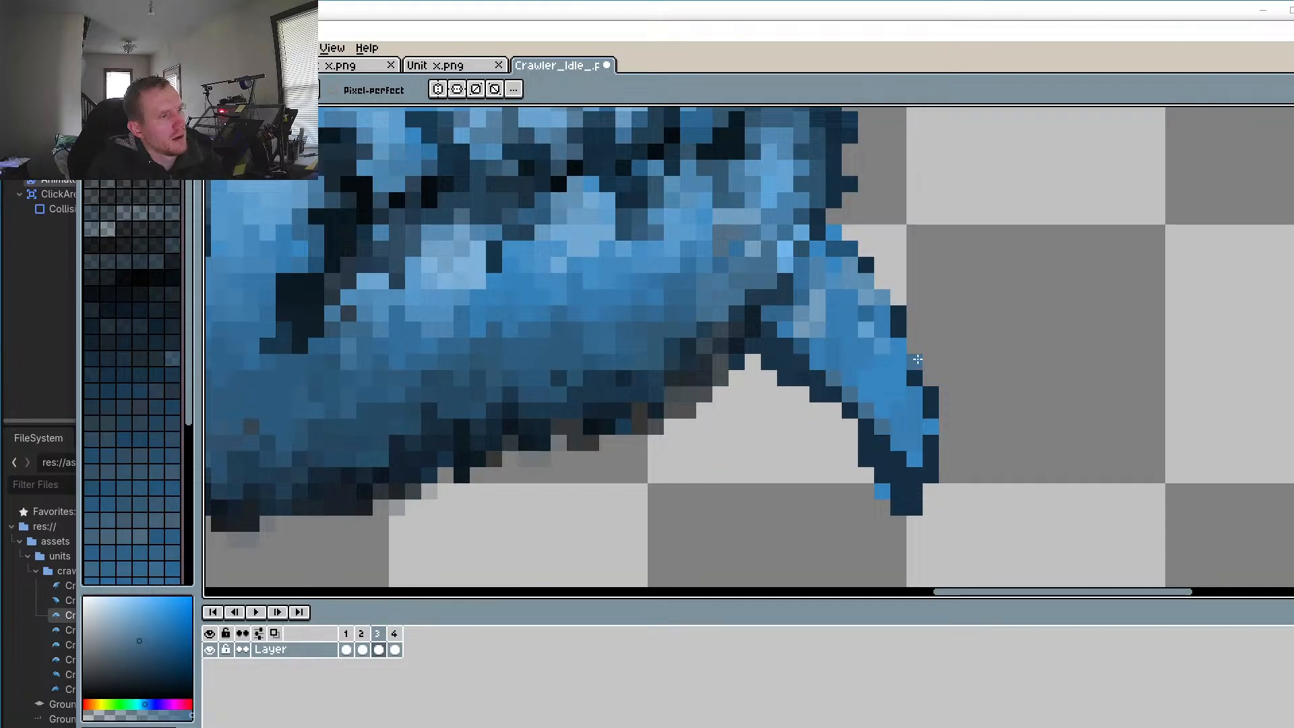
{"action": "left_click", "coordinate": [898, 345]}
{"action": "left_click", "coordinate": [912, 347]}
{"action": "left_click", "coordinate": [881, 281]}
{"action": "left_click", "coordinate": [899, 299]}
{"action": "left_click", "coordinate": [930, 362]}
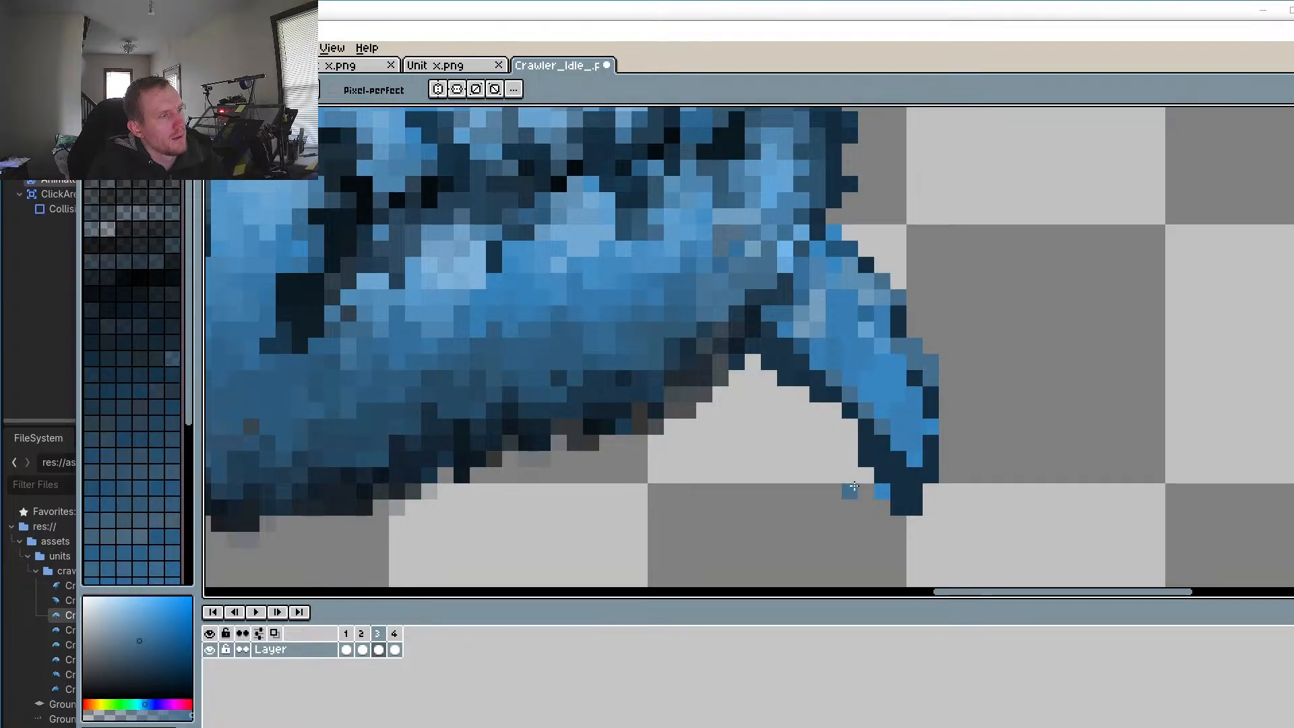
Step: Clear the stray bright pixel beside the lower fin's tip in frame 3 and save the idle animation
{"action": "key", "text": "i"}
{"action": "left_click", "coordinate": [878, 495]}
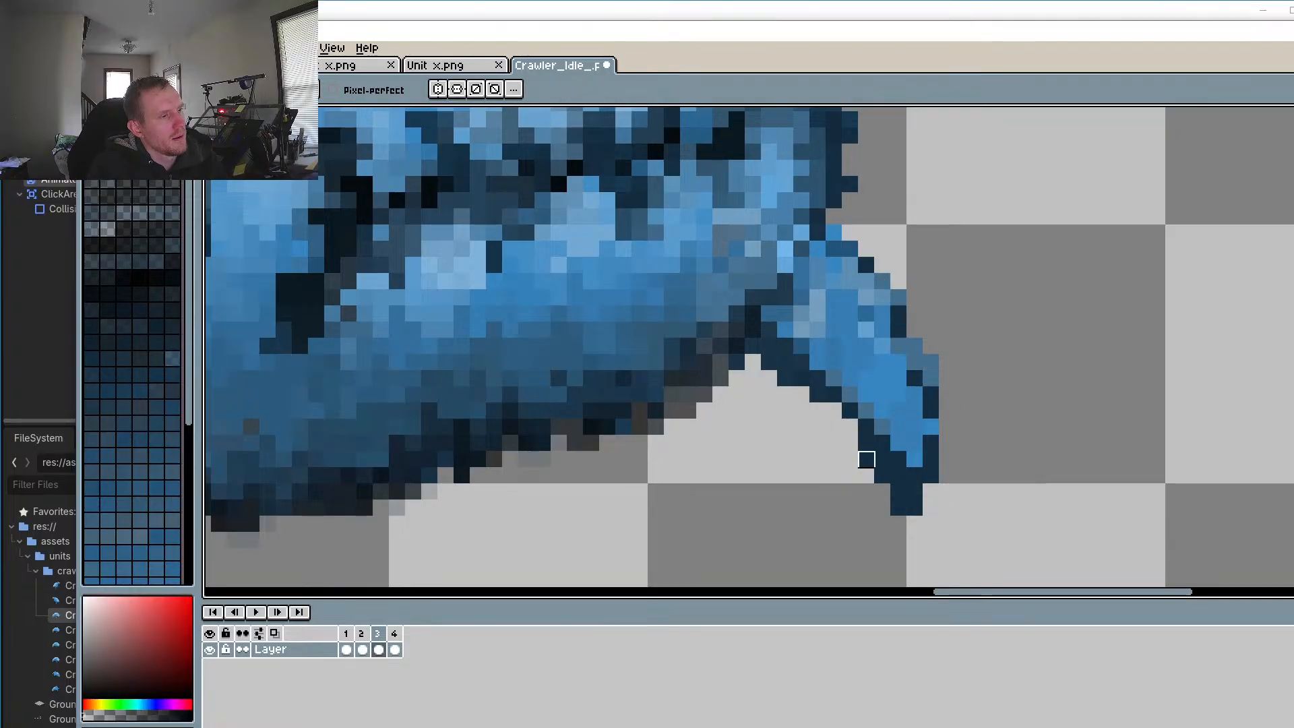
{"action": "left_click", "coordinate": [898, 508]}
{"action": "scroll", "coordinate": [684, 484], "scroll_direction": "down", "scroll_amount": 6}
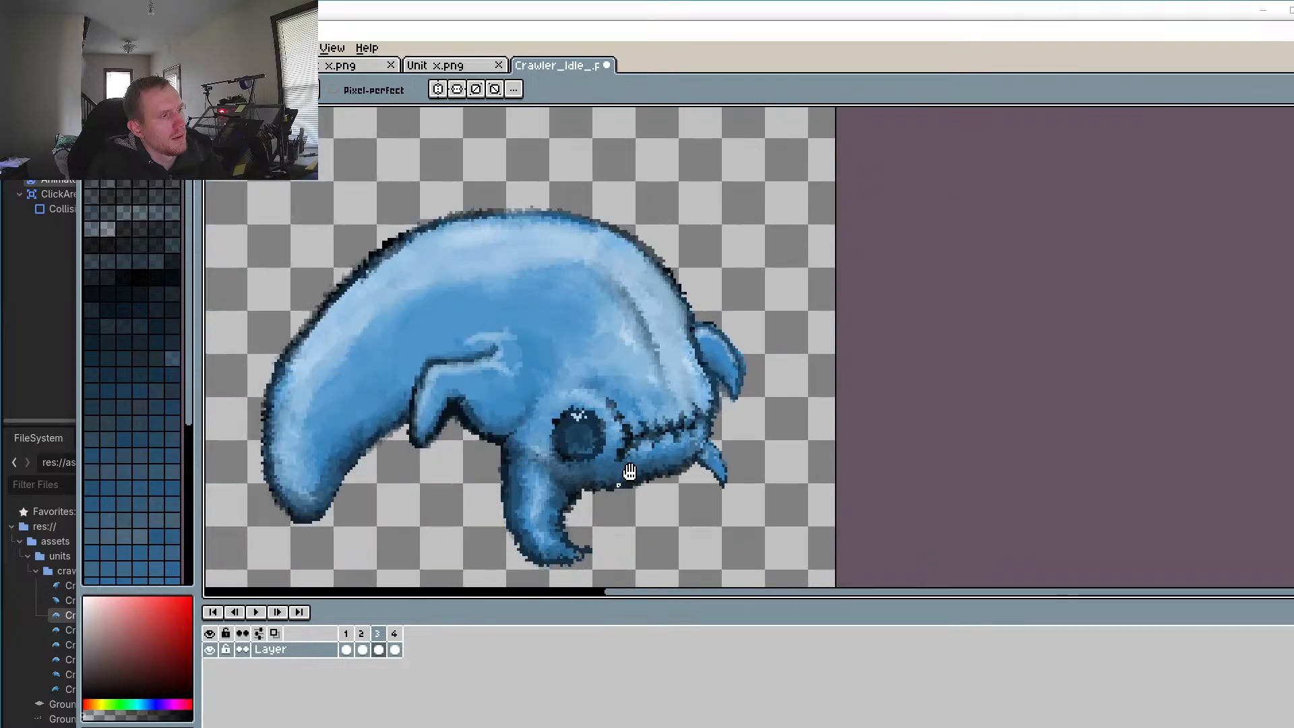
{"action": "left_click_drag", "start_coordinate": [628, 471], "coordinate": [696, 399]}
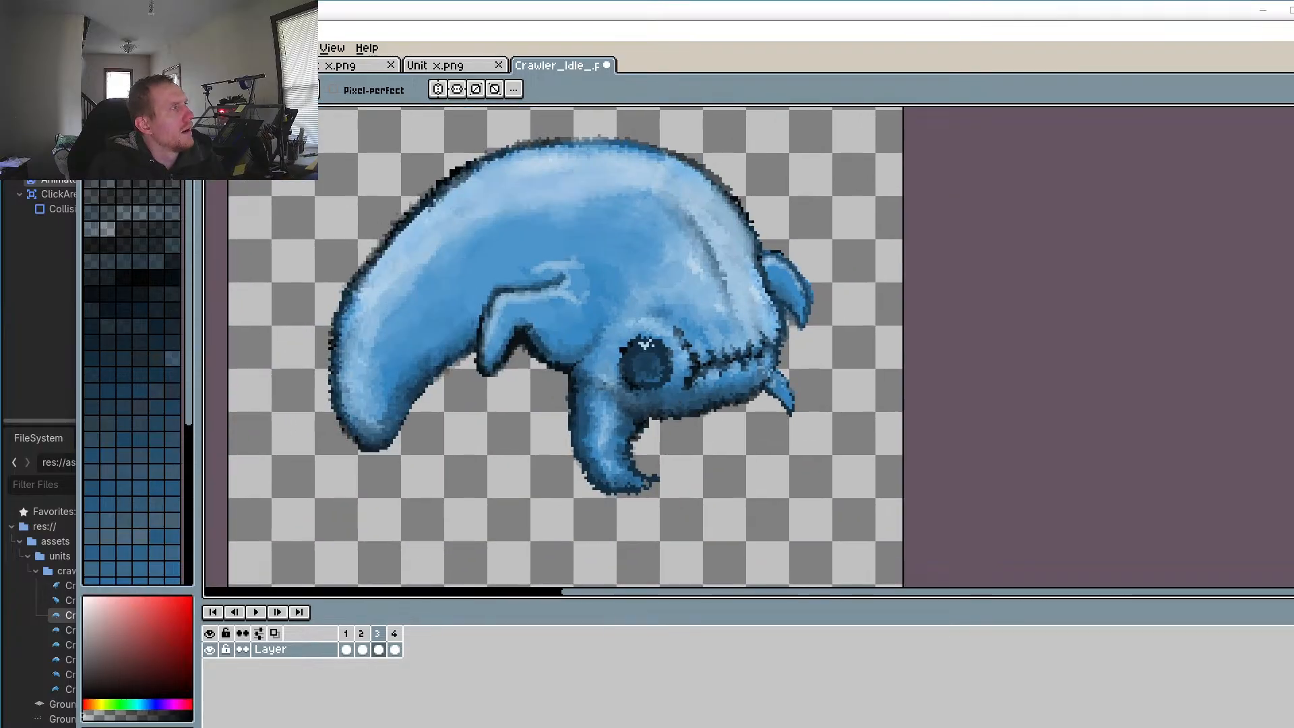
{"action": "left_click", "coordinate": [90, 48]}
{"action": "left_click", "coordinate": [103, 117]}
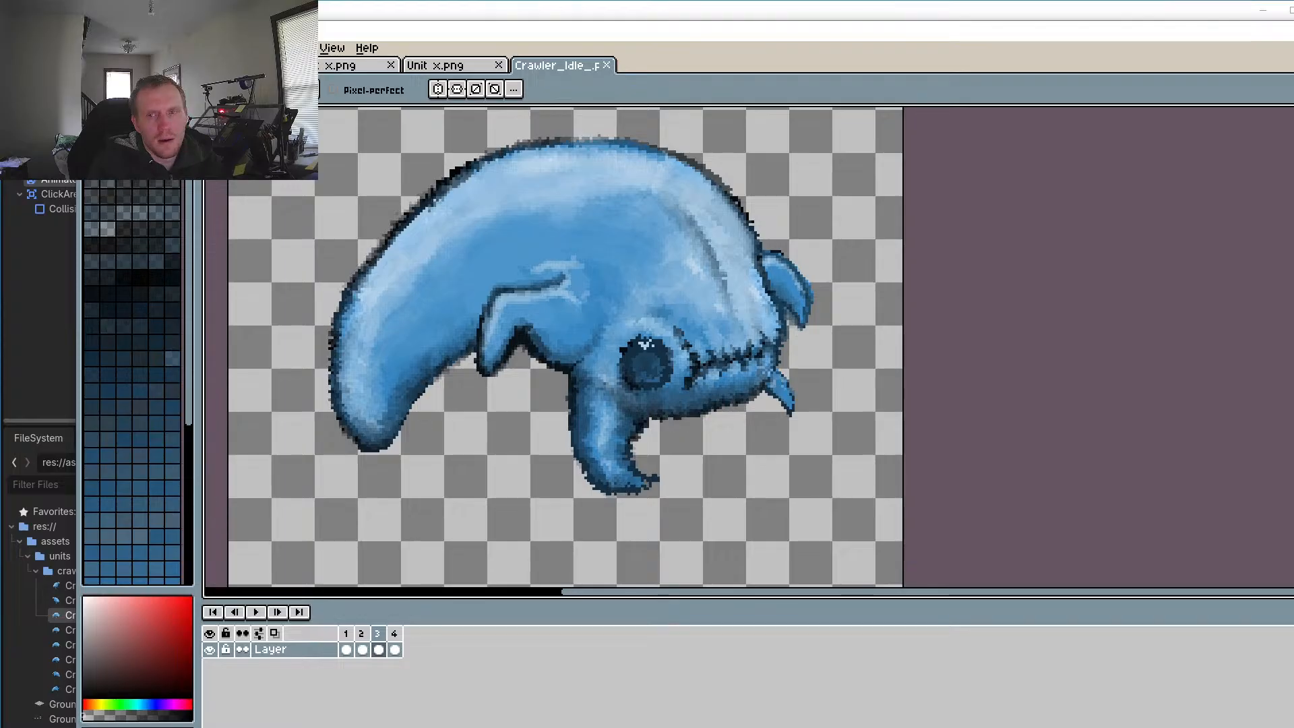
Step: Switch to Godot, run the game again and override its camera for a closer view of the crawler
{"action": "key", "text": "alt+Tab"}
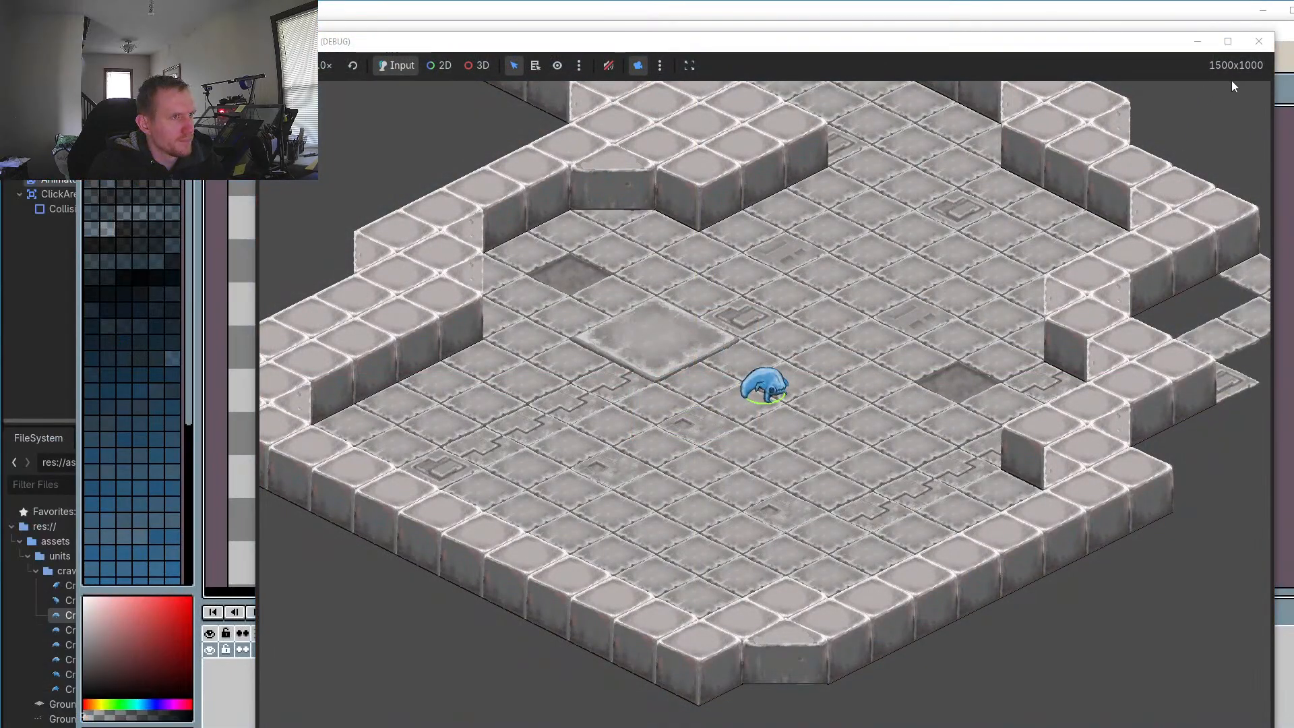
{"action": "key", "text": "alt+Tab"}
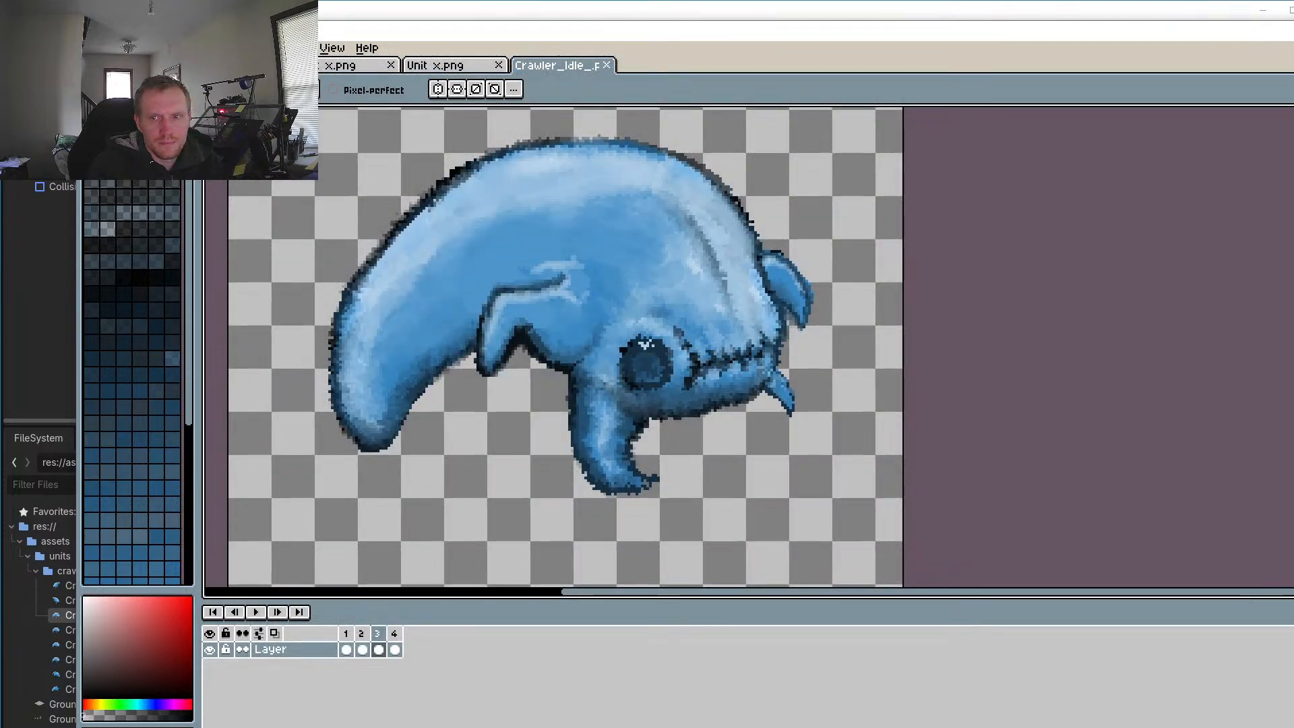
{"action": "key", "text": "alt+Tab"}
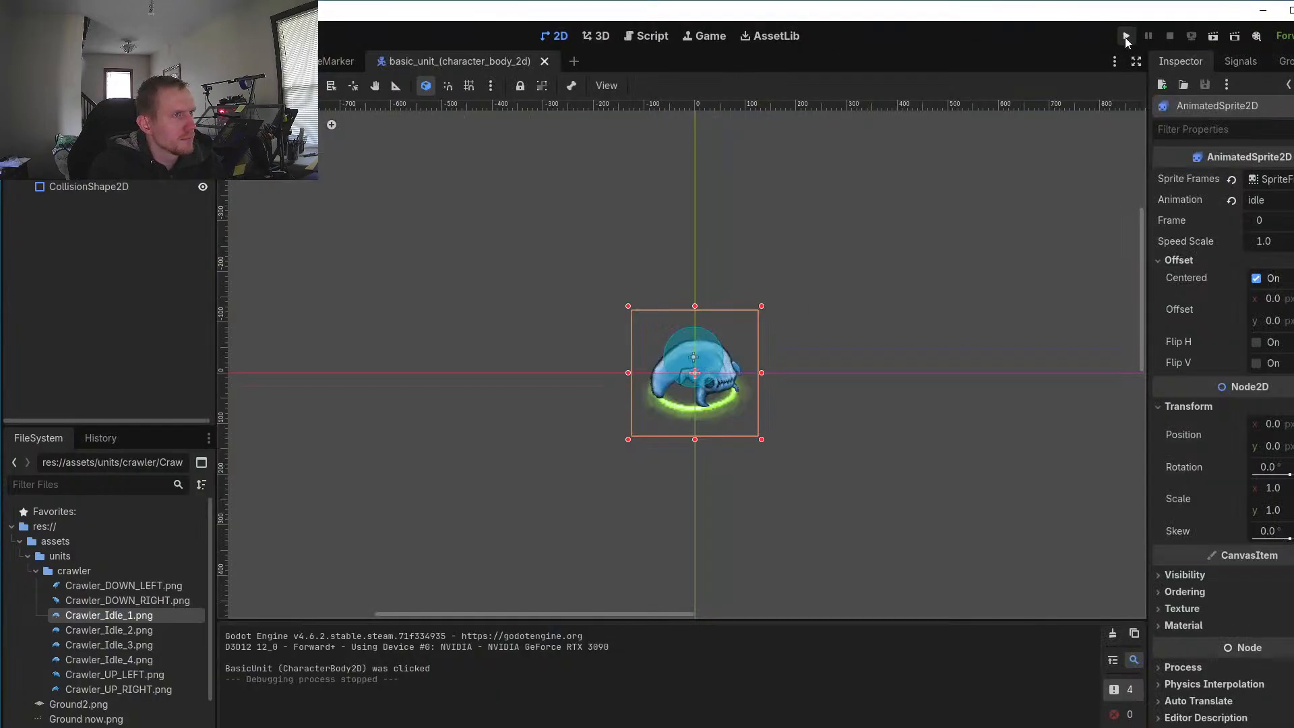
{"action": "left_click", "coordinate": [1125, 38]}
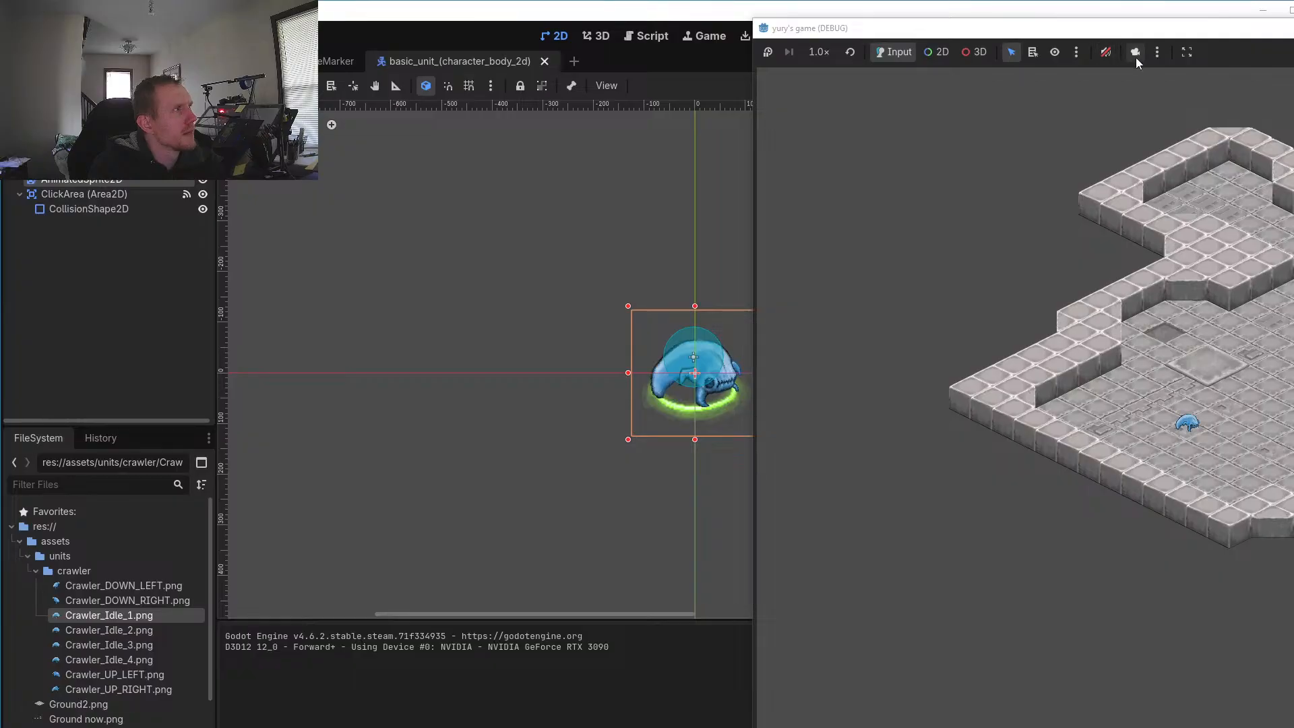
{"action": "left_click_drag", "start_coordinate": [1186, 35], "coordinate": [636, 39]}
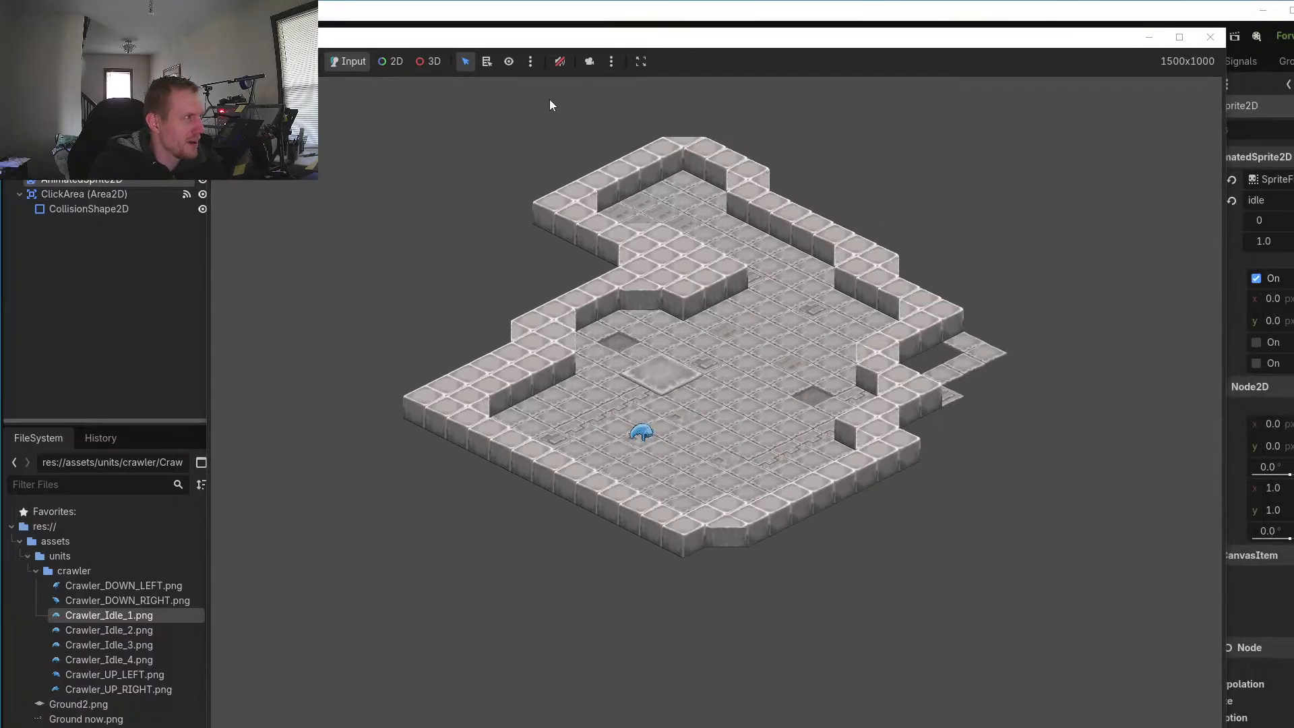
{"action": "left_click", "coordinate": [591, 62]}
{"action": "scroll", "coordinate": [715, 411], "scroll_direction": "up", "scroll_amount": 5}
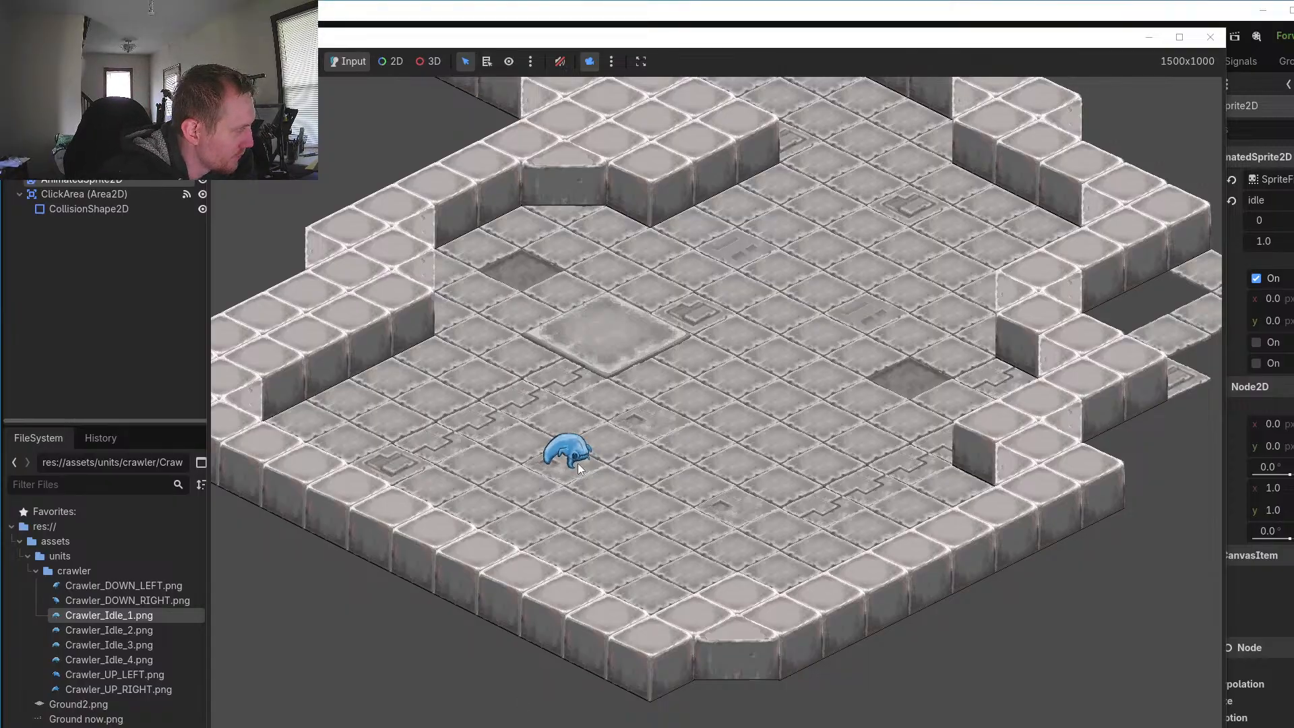
Step: Send the crawler to various floor tiles in the running game to check its idle animation and directional sprites
{"action": "left_click", "coordinate": [635, 518]}
{"action": "left_click", "coordinate": [694, 456]}
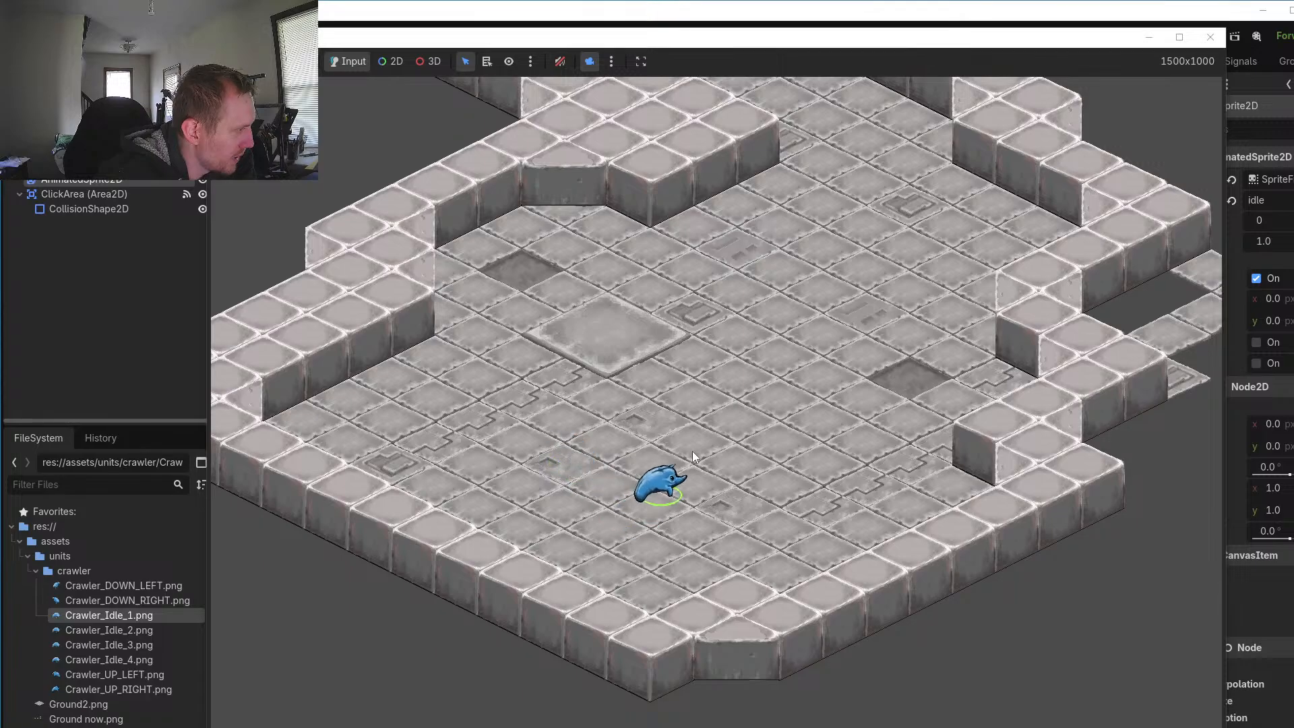
{"action": "left_click", "coordinate": [565, 483]}
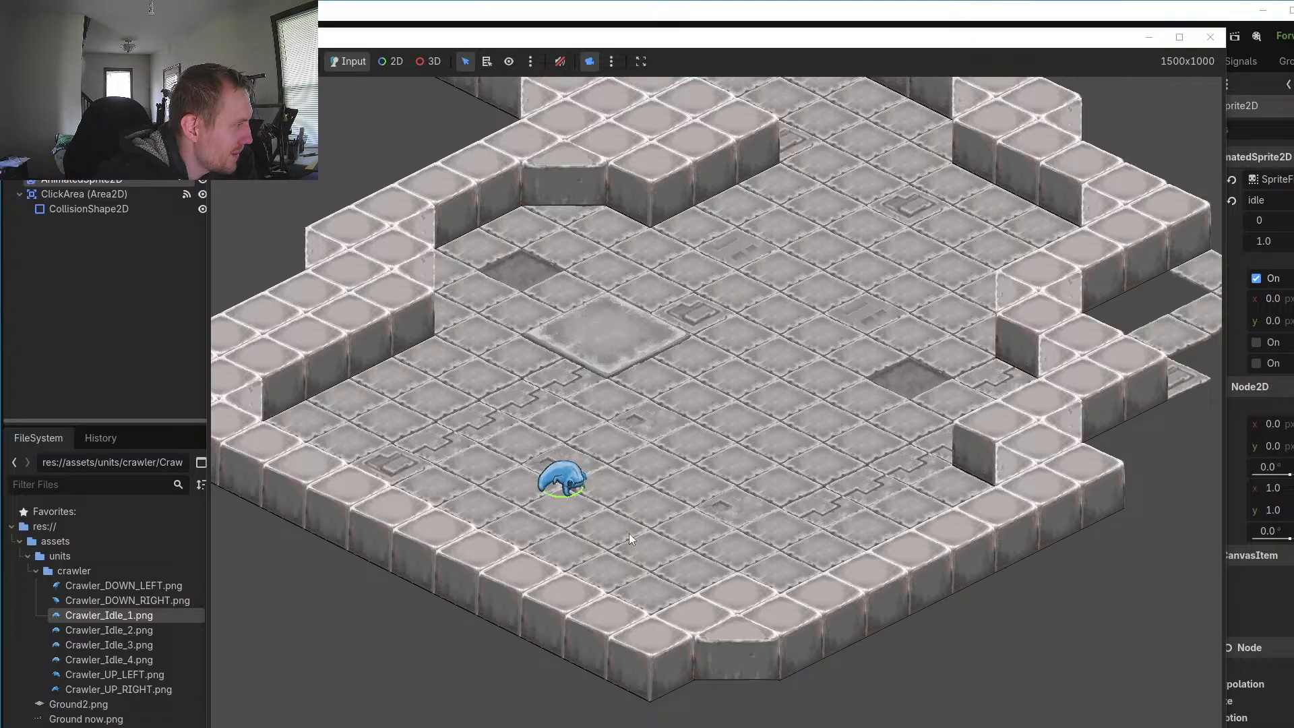
{"action": "left_click", "coordinate": [589, 562]}
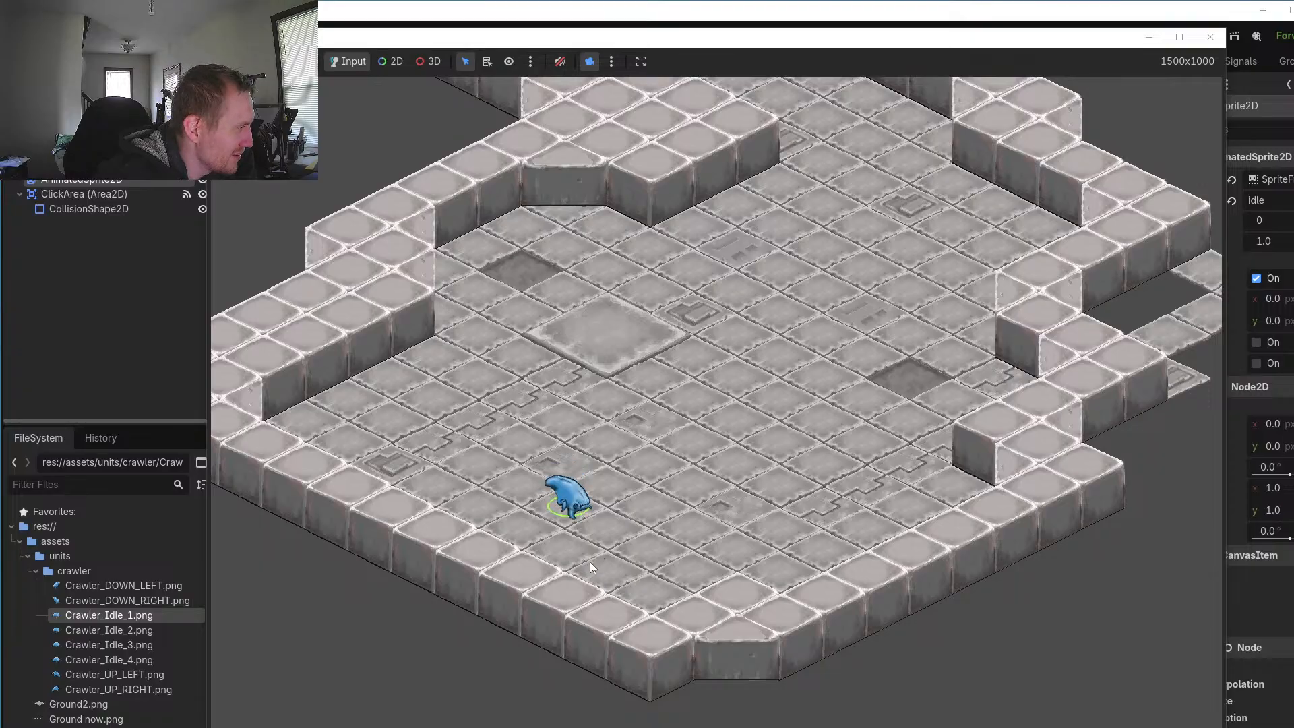
{"action": "left_click", "coordinate": [636, 465]}
{"action": "left_click", "coordinate": [633, 529]}
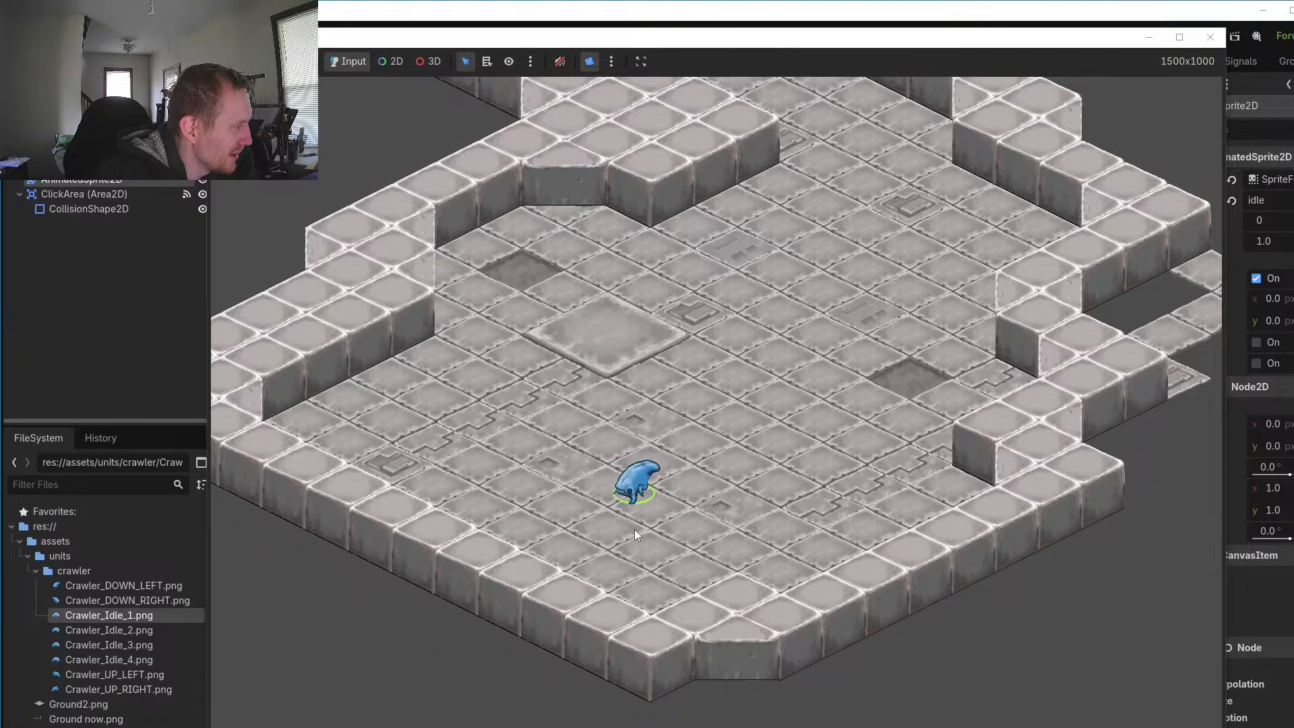
{"action": "left_click", "coordinate": [693, 552]}
{"action": "left_click", "coordinate": [728, 492]}
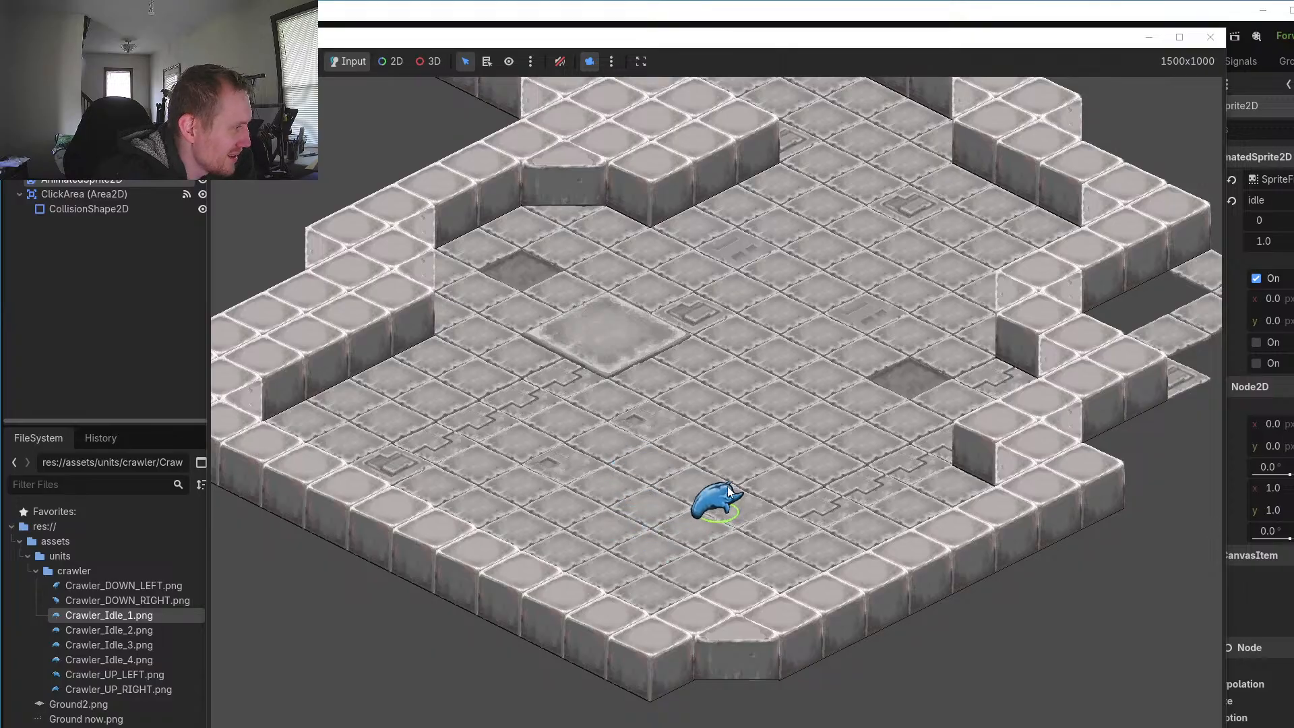
{"action": "left_click", "coordinate": [581, 418]}
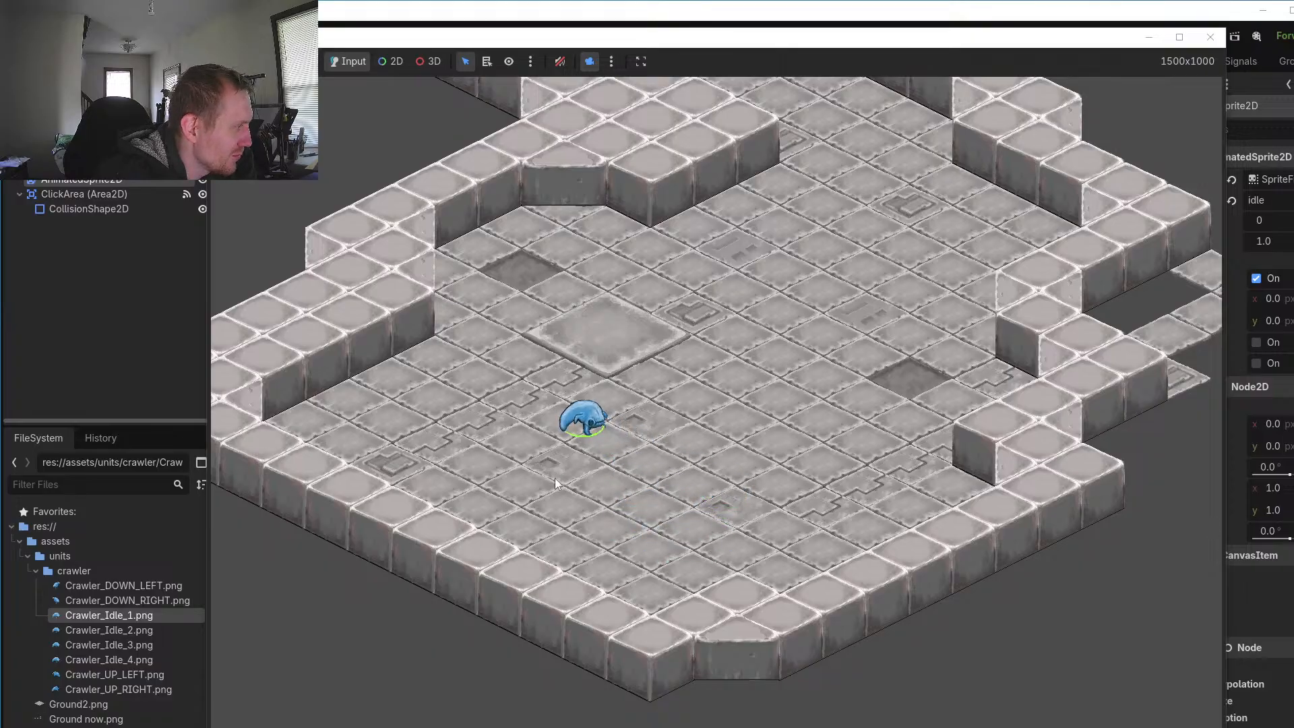
{"action": "left_click", "coordinate": [557, 482]}
{"action": "left_click", "coordinate": [605, 422]}
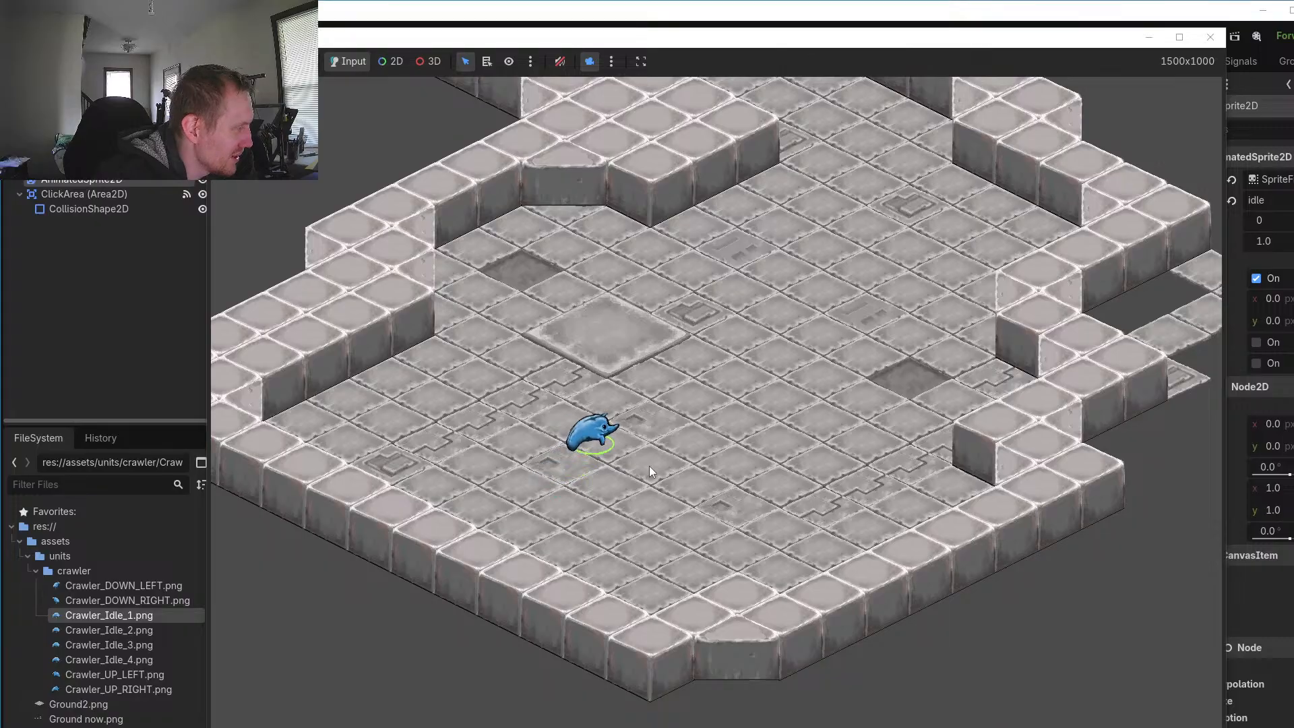
{"action": "left_click", "coordinate": [658, 503]}
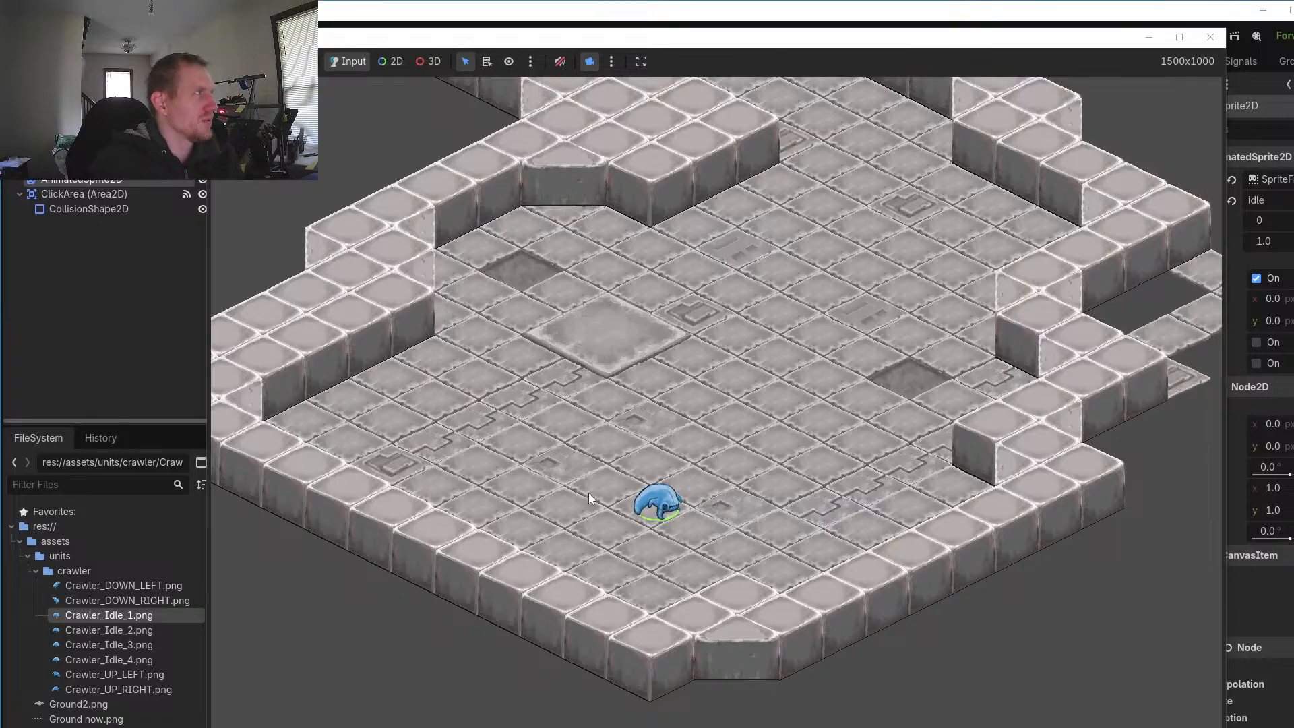
{"action": "right_click", "coordinate": [618, 447]}
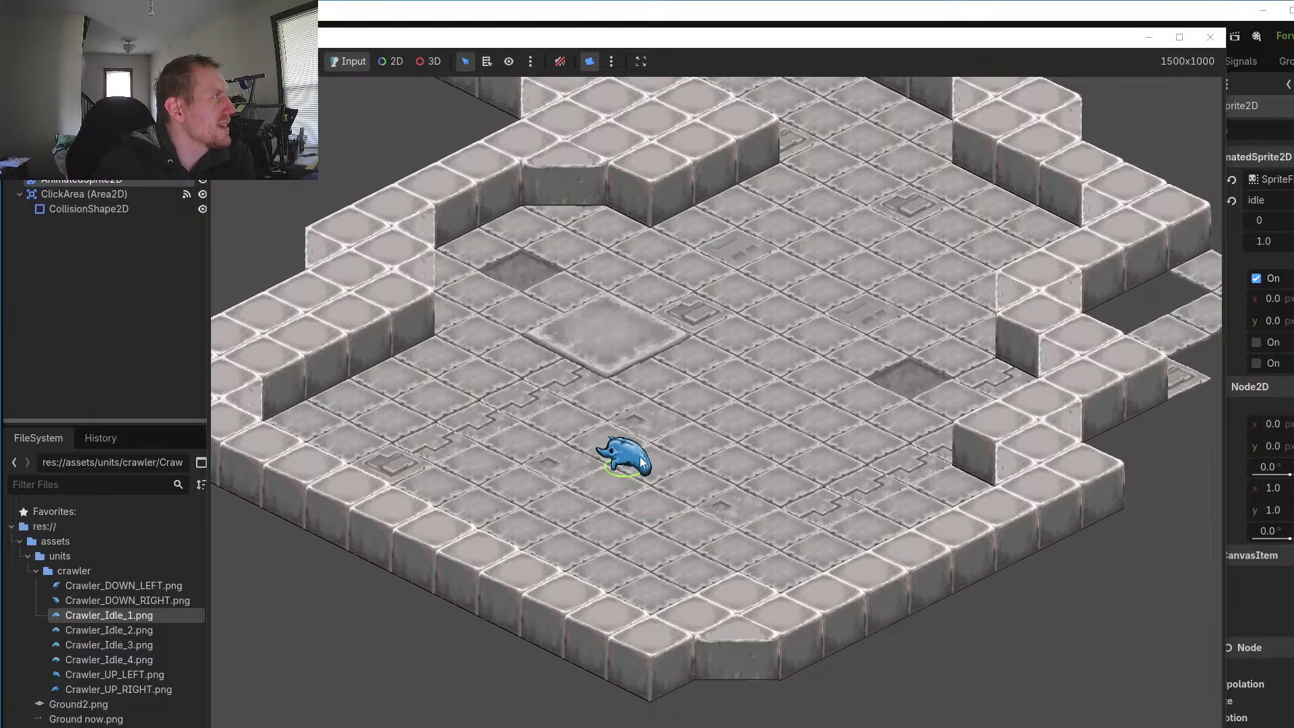
{"action": "right_click", "coordinate": [708, 444]}
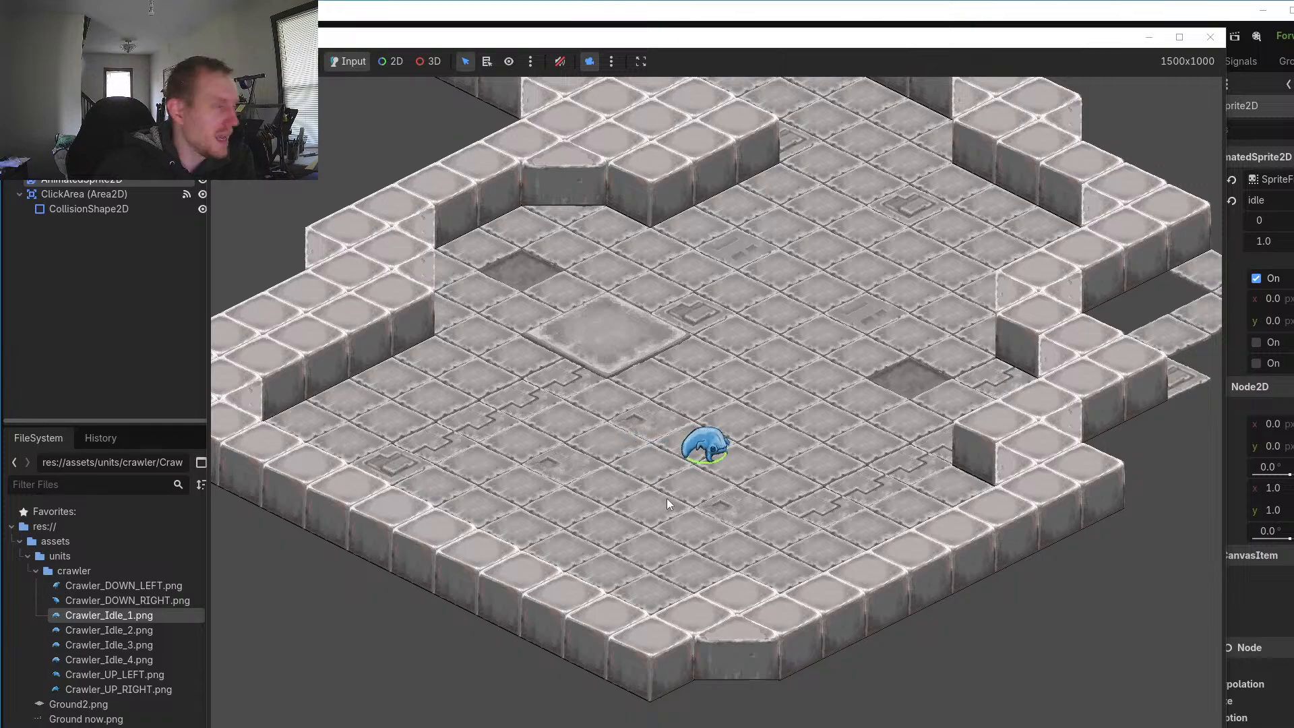
{"action": "right_click", "coordinate": [714, 504]}
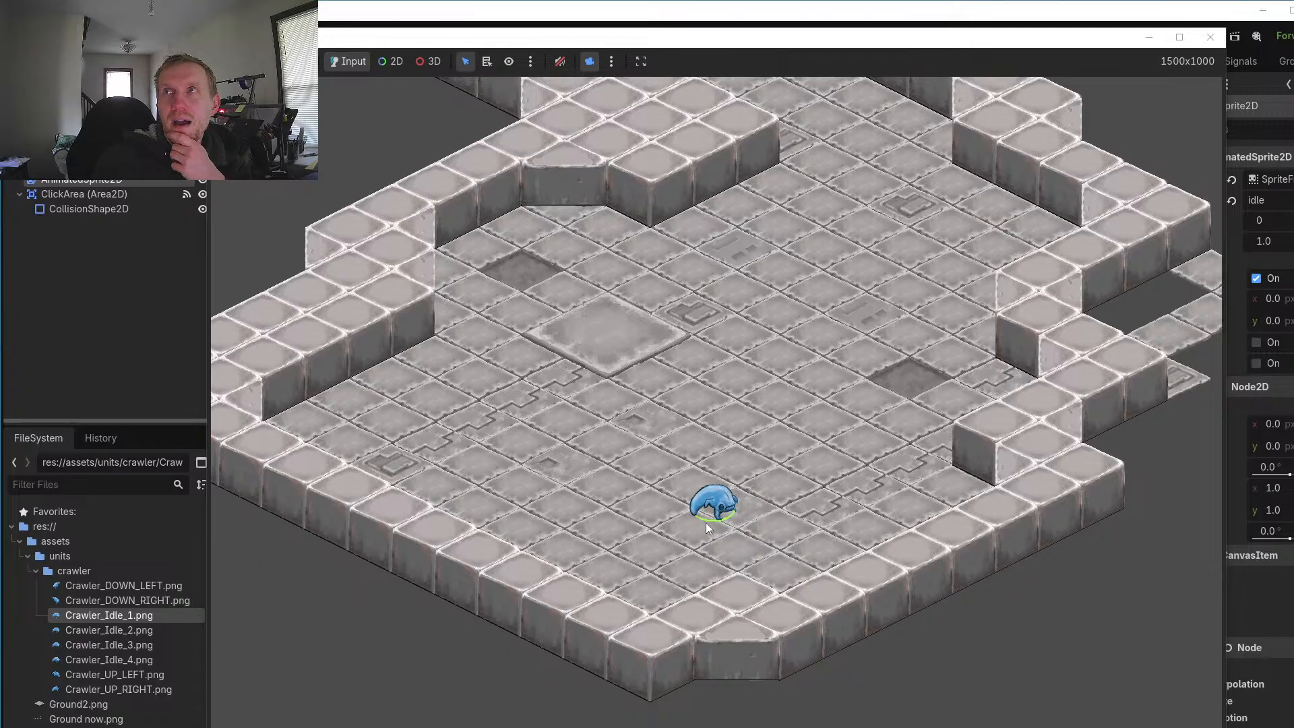
{"action": "right_click", "coordinate": [609, 491]}
{"action": "right_click", "coordinate": [629, 423]}
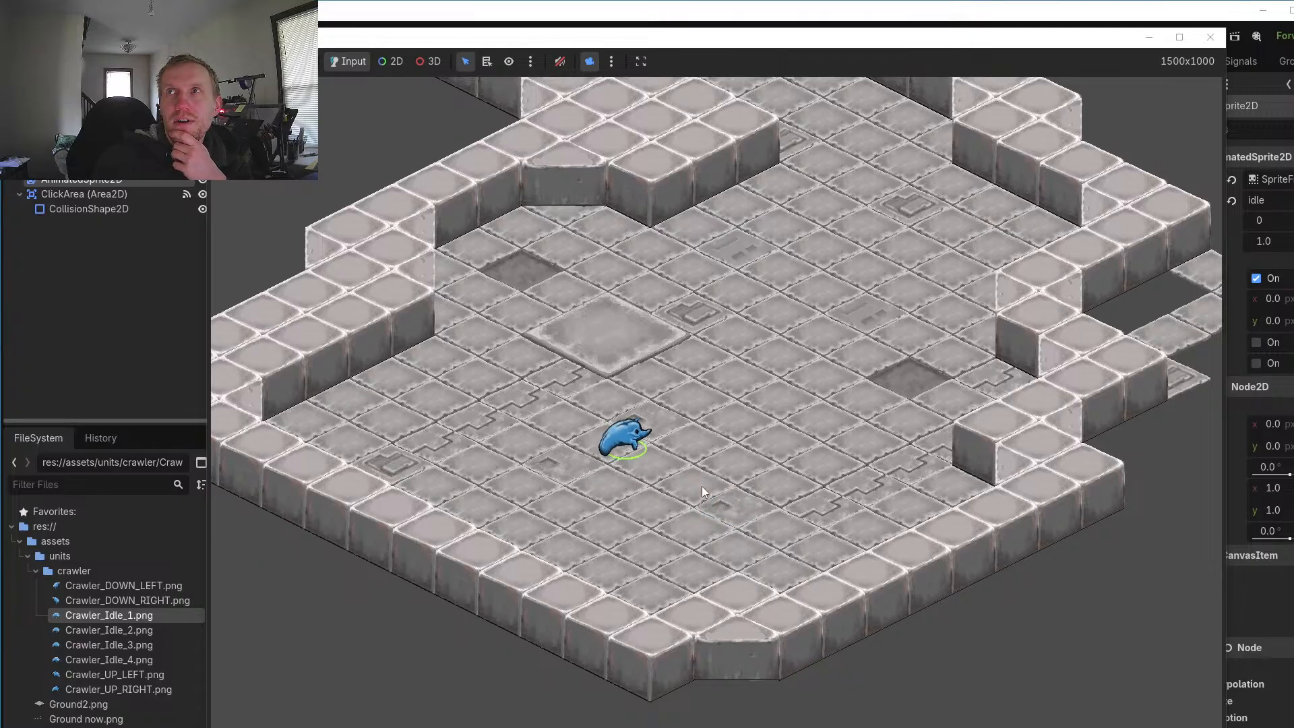
{"action": "right_click", "coordinate": [701, 487]}
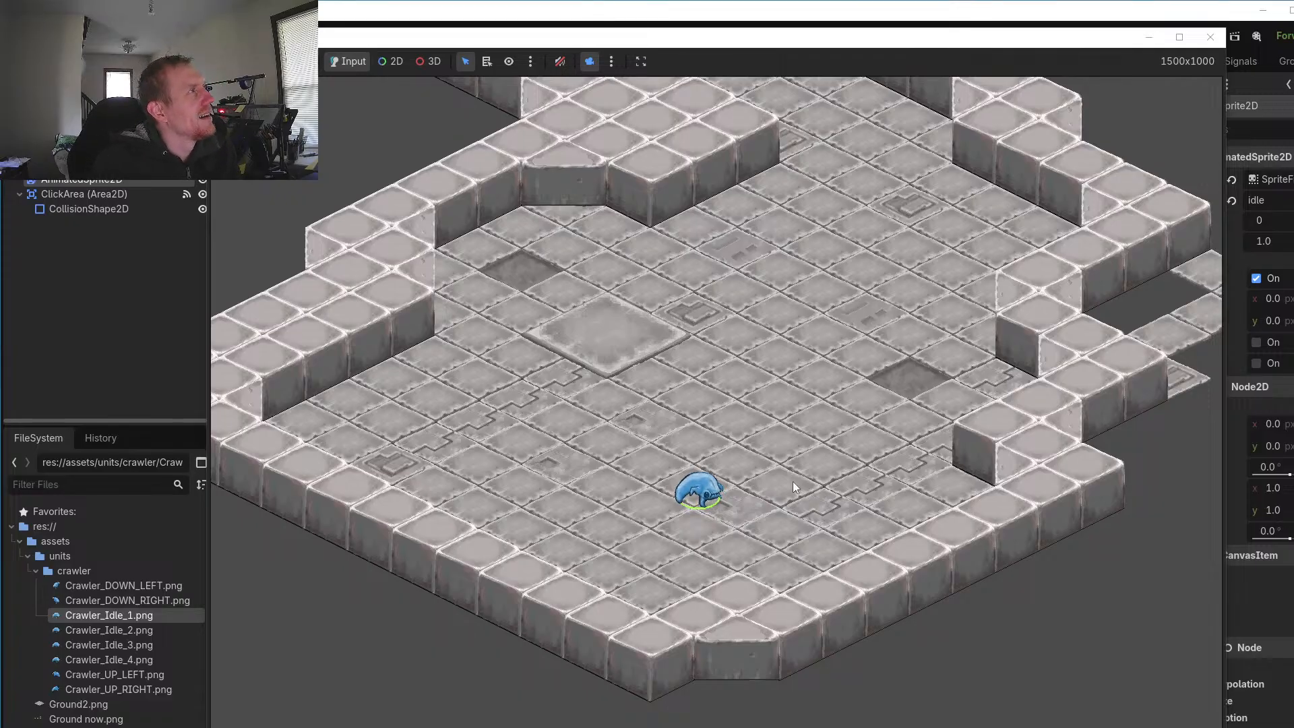
{"action": "left_click", "coordinate": [721, 448]}
{"action": "left_click", "coordinate": [651, 426]}
{"action": "left_click", "coordinate": [569, 474]}
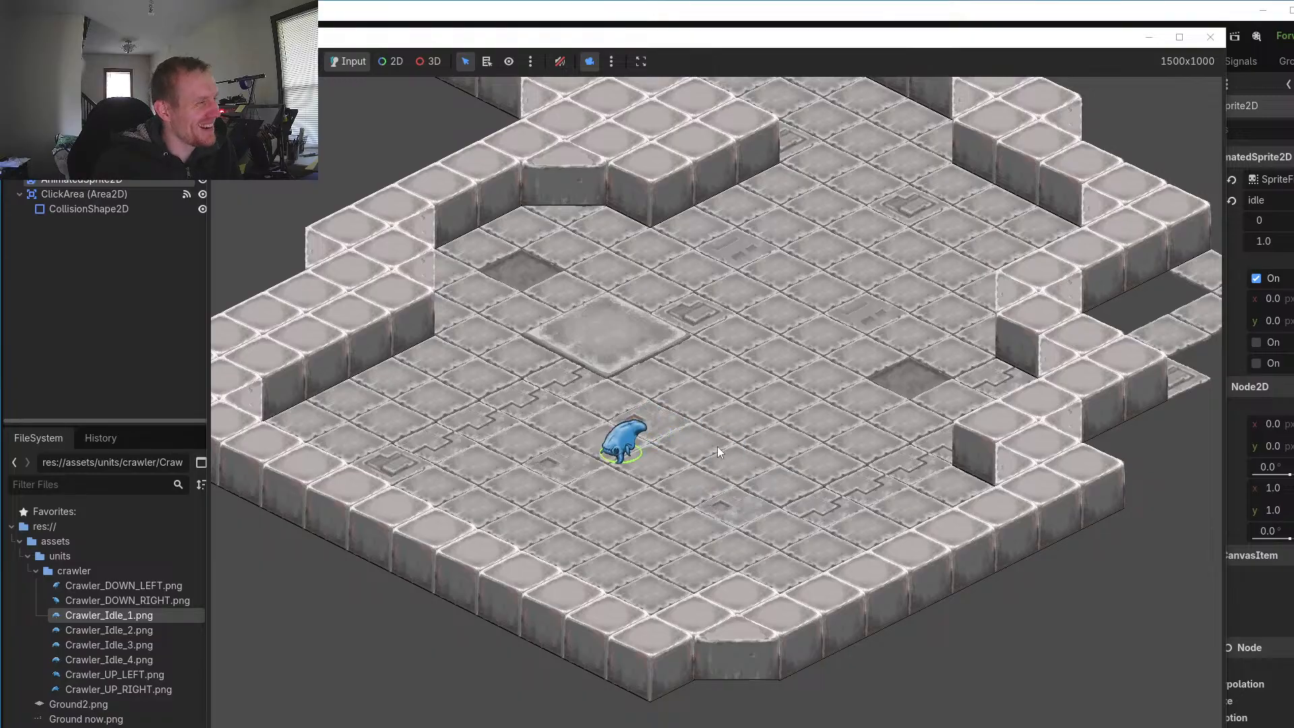
{"action": "left_click", "coordinate": [718, 446]}
{"action": "left_click", "coordinate": [726, 523]}
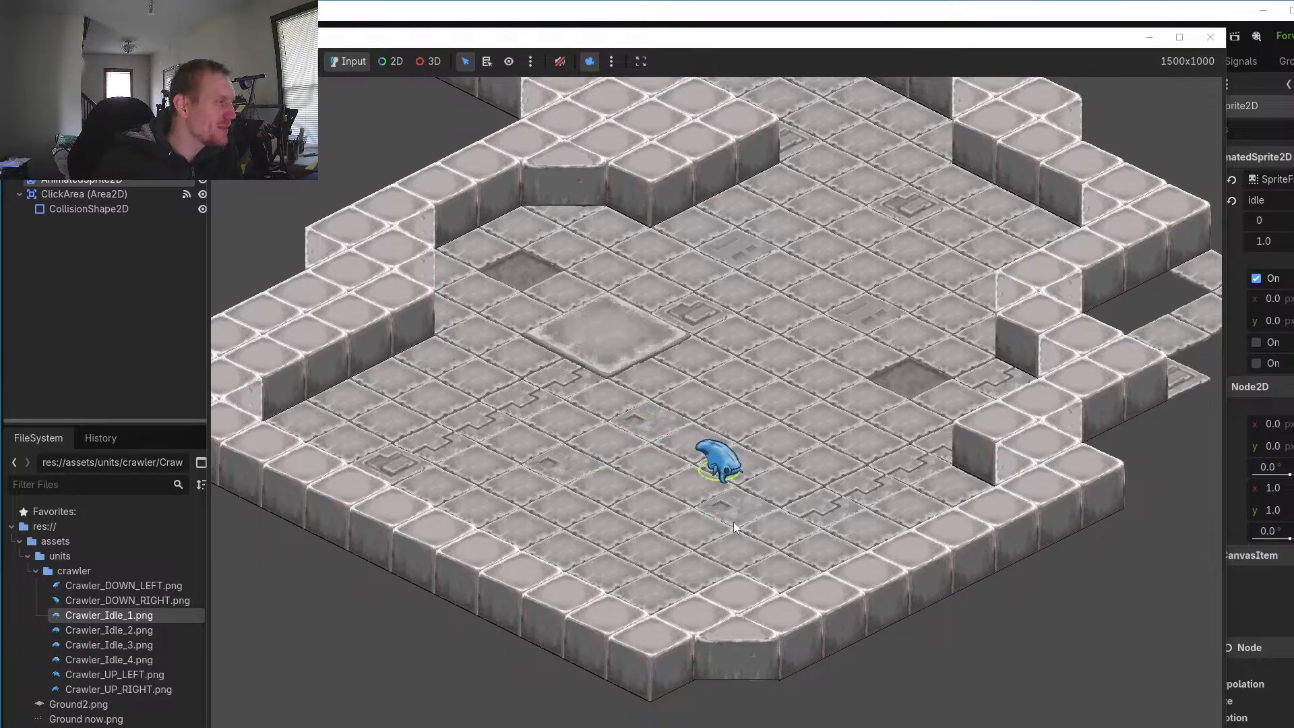
{"action": "left_click", "coordinate": [765, 403]}
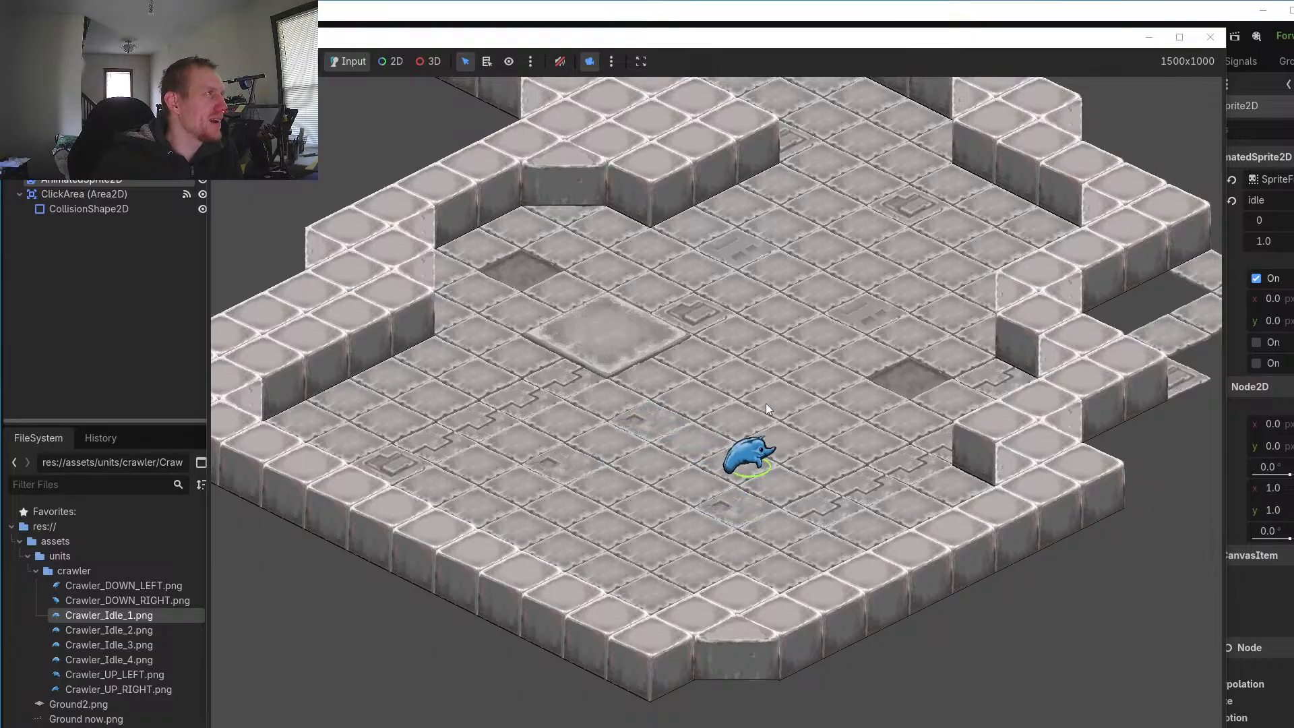
Step: Walk the crawler back and forth across the lower floor tiles to examine its turns and idle poses
{"action": "left_click", "coordinate": [702, 387]}
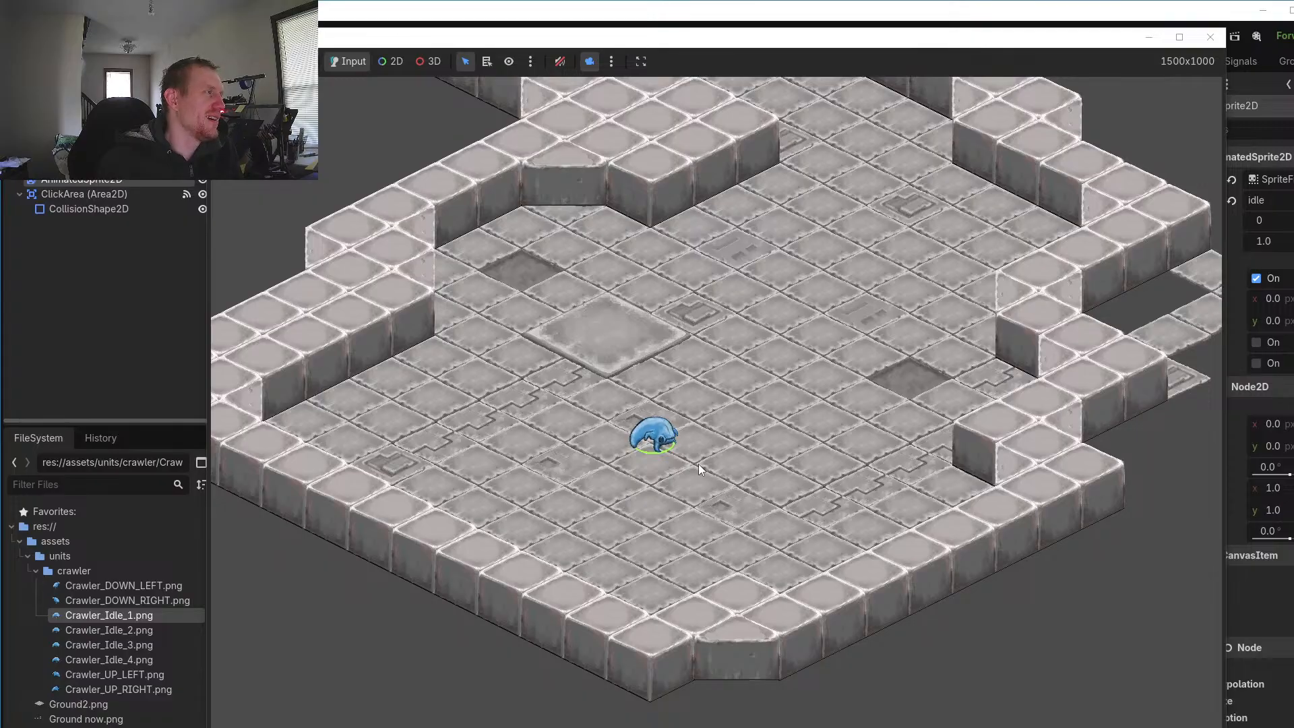
{"action": "left_click", "coordinate": [776, 457]}
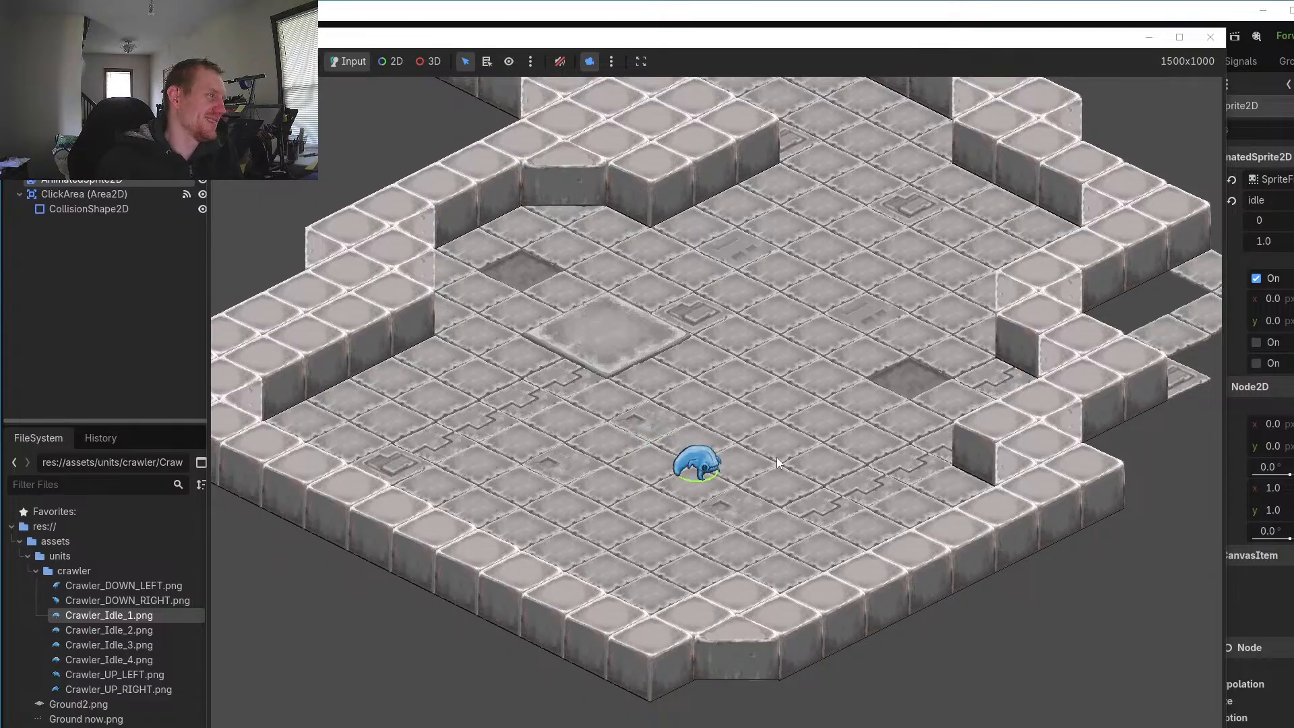
{"action": "left_click", "coordinate": [752, 524]}
{"action": "left_click", "coordinate": [615, 502]}
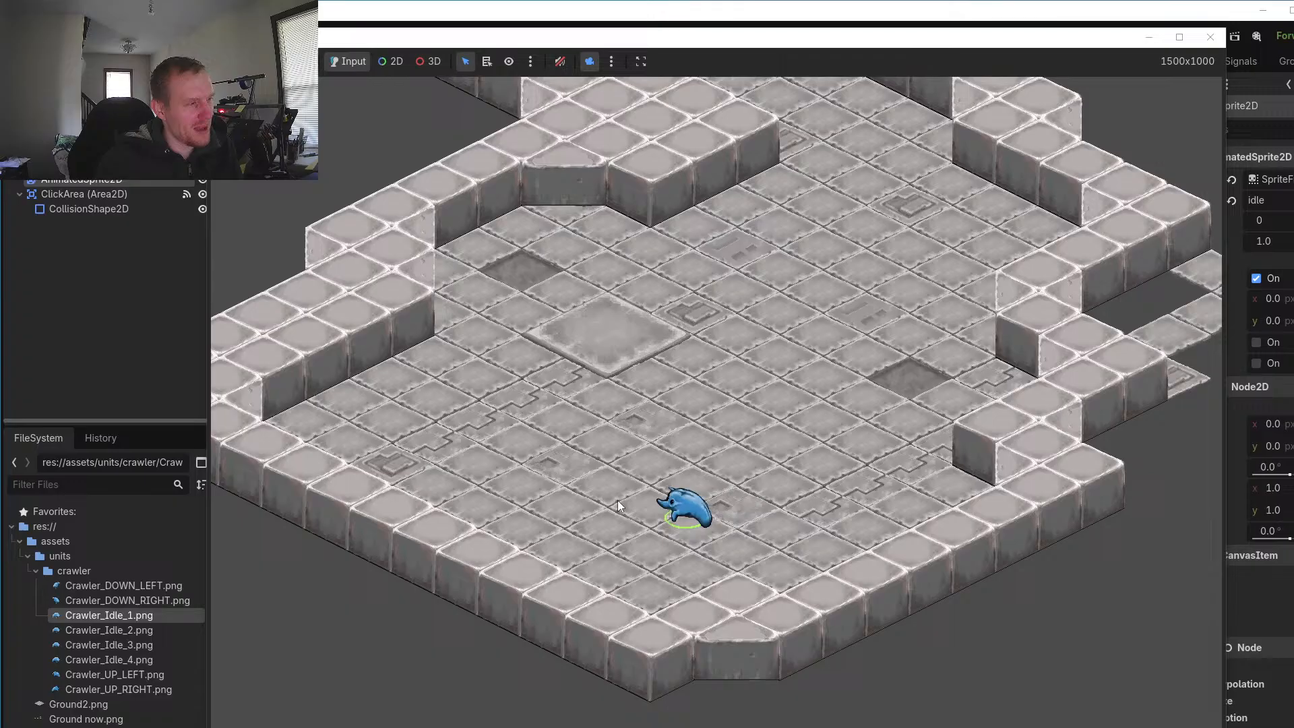
{"action": "left_click", "coordinate": [645, 439]}
{"action": "left_click", "coordinate": [610, 394]}
{"action": "left_click", "coordinate": [498, 424]}
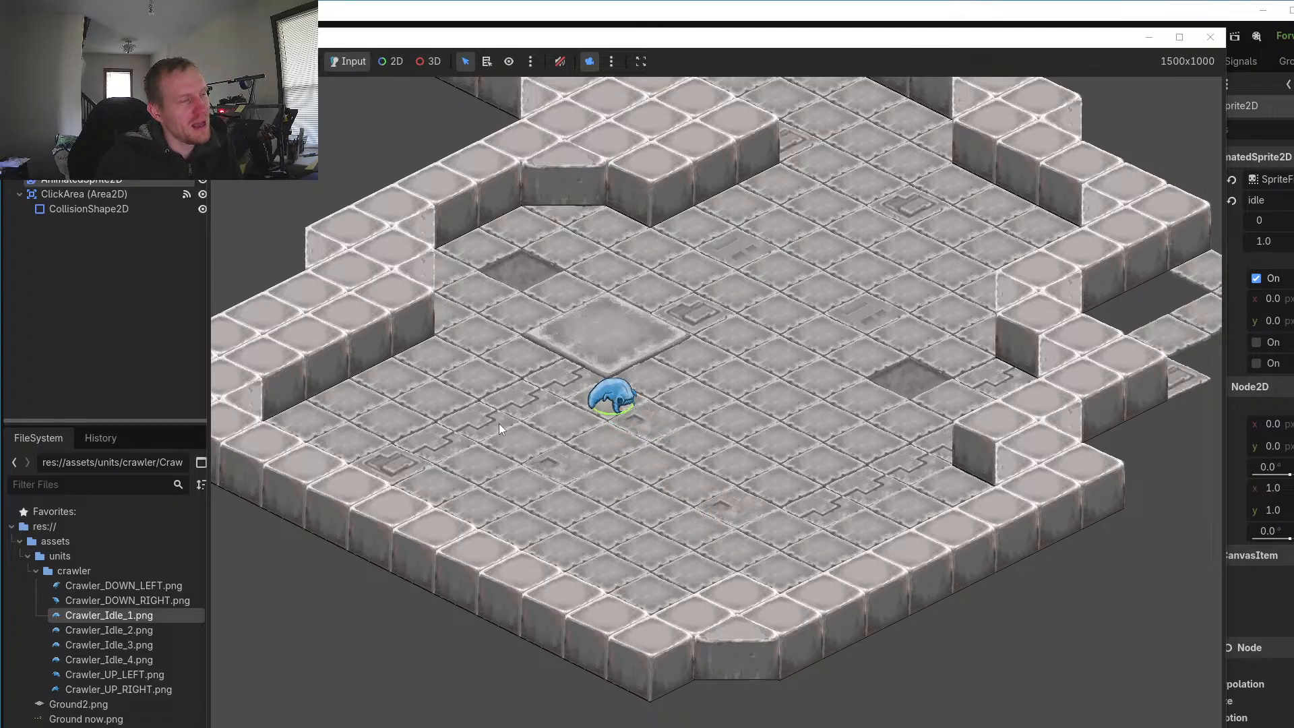
{"action": "left_click", "coordinate": [594, 495]}
{"action": "left_click", "coordinate": [649, 461]}
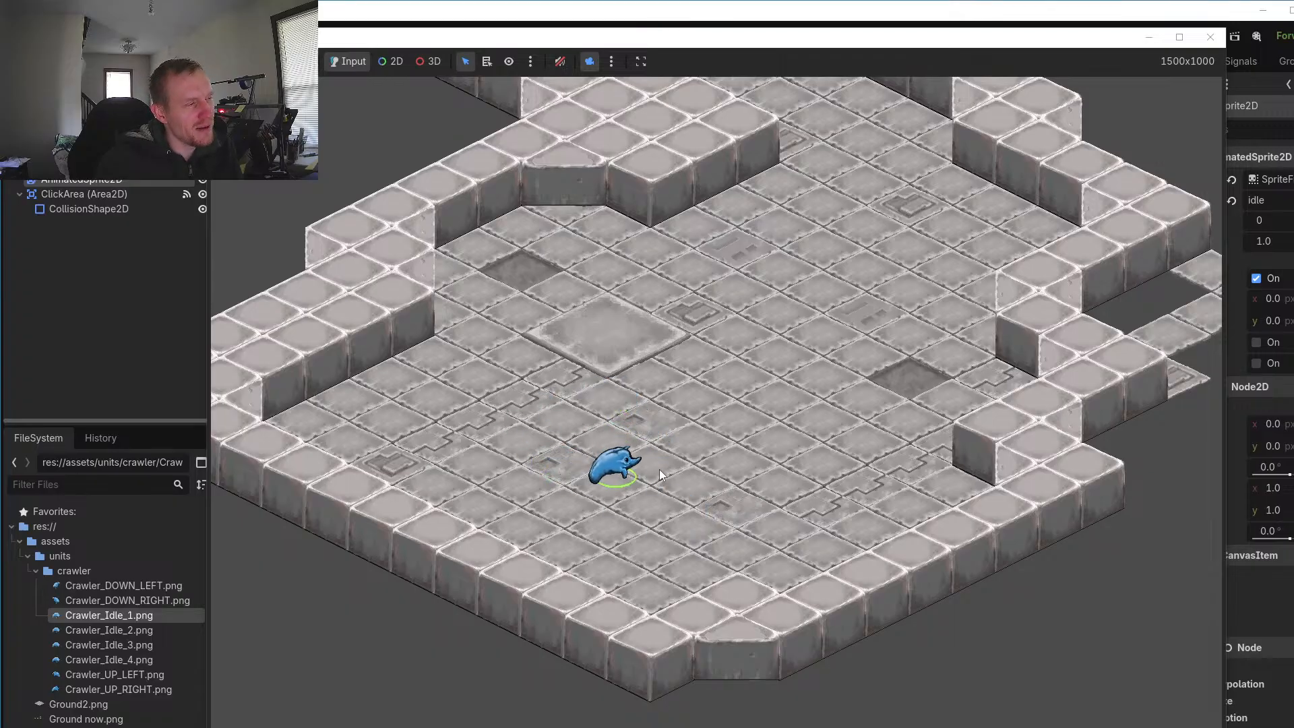
{"action": "left_click", "coordinate": [678, 537]}
{"action": "left_click", "coordinate": [744, 517]}
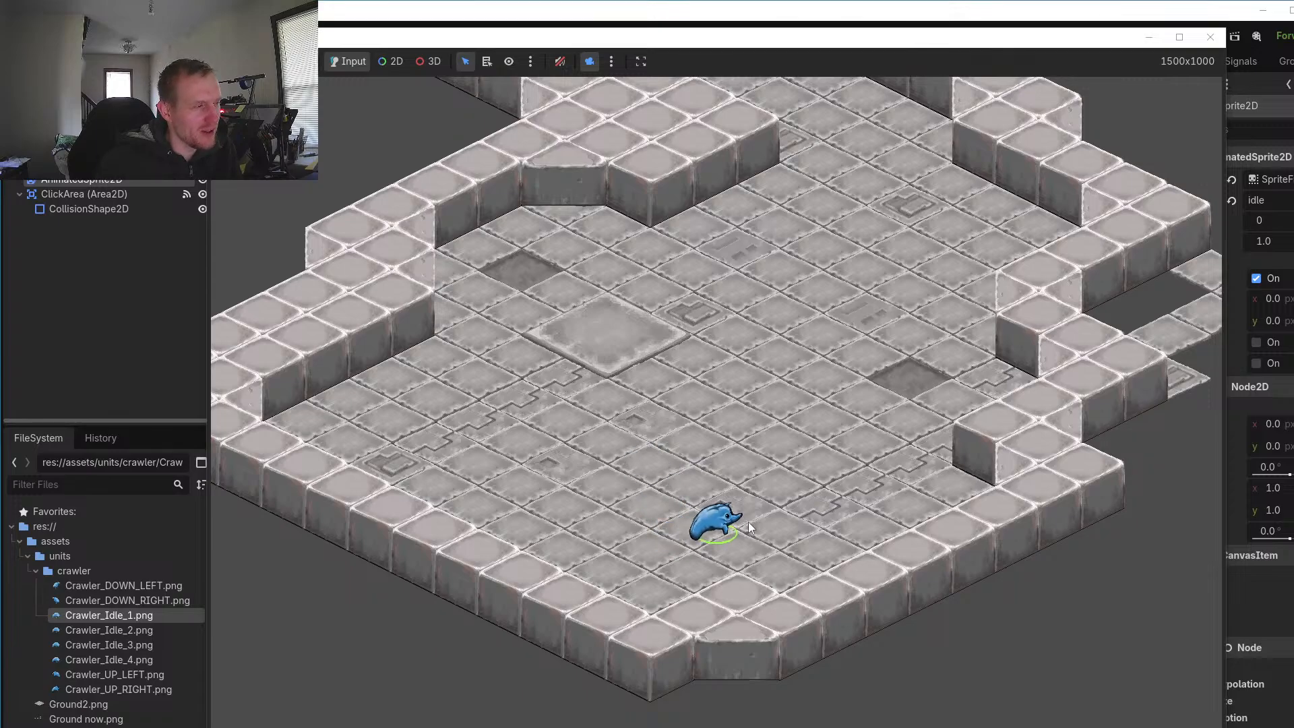
{"action": "left_click", "coordinate": [613, 481]}
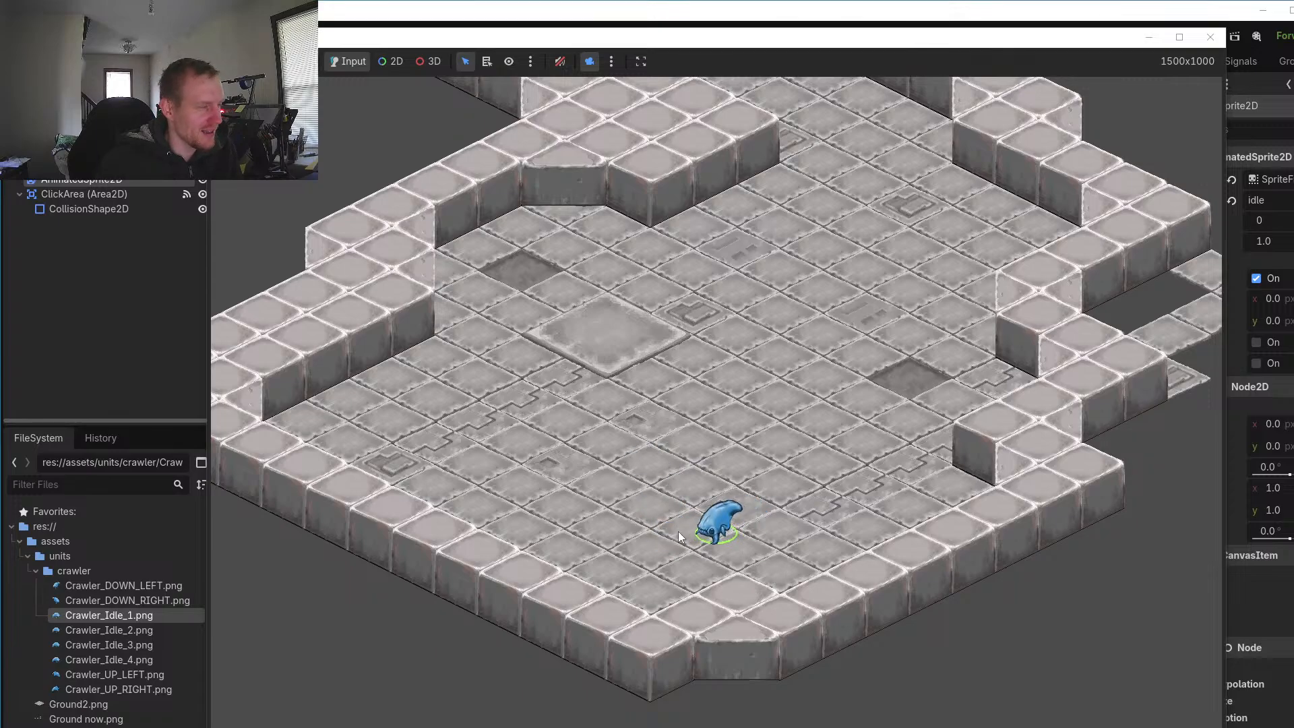
{"action": "left_click", "coordinate": [712, 452]}
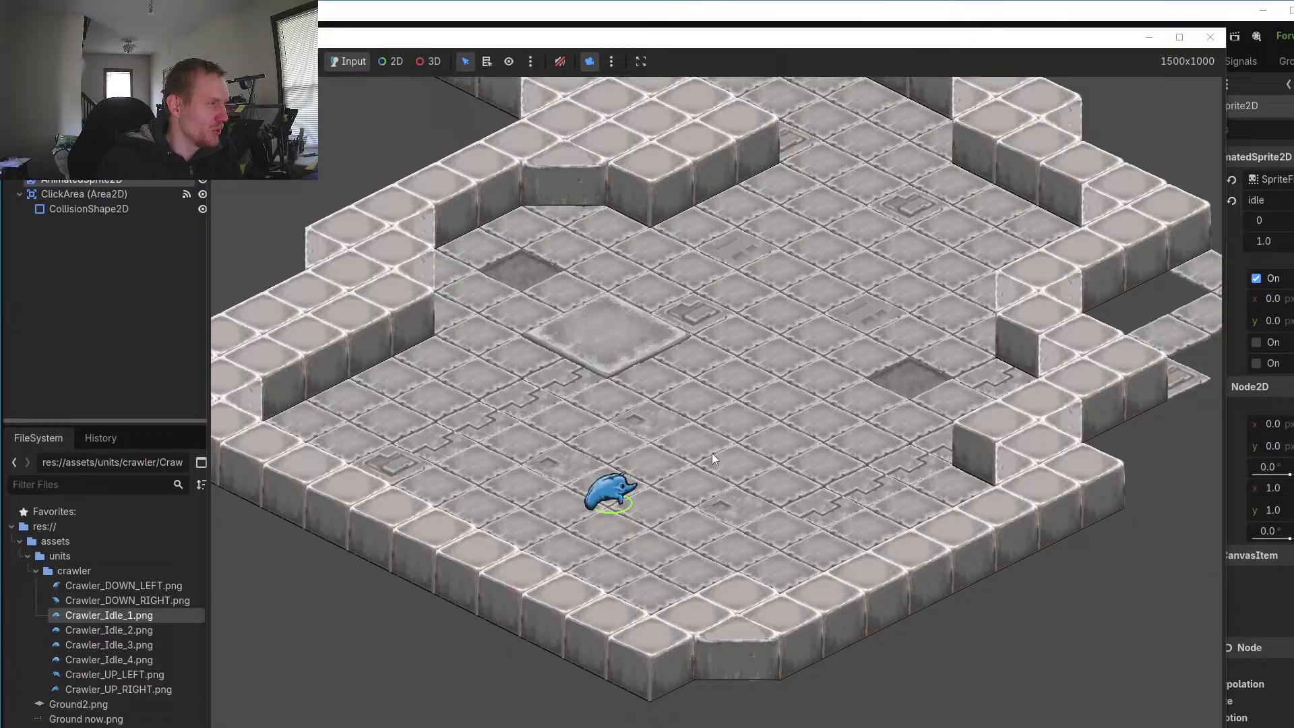
{"action": "left_click", "coordinate": [760, 512]}
{"action": "left_click", "coordinate": [698, 534]}
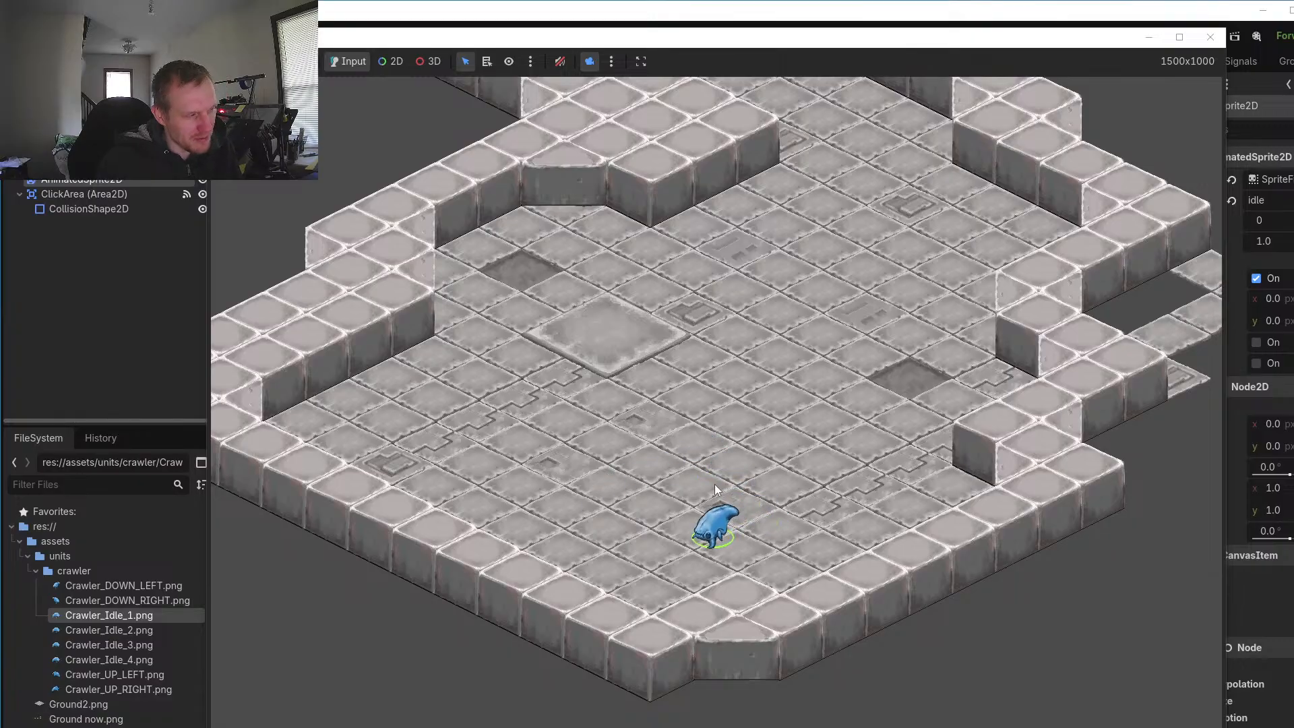
{"action": "left_click", "coordinate": [713, 480]}
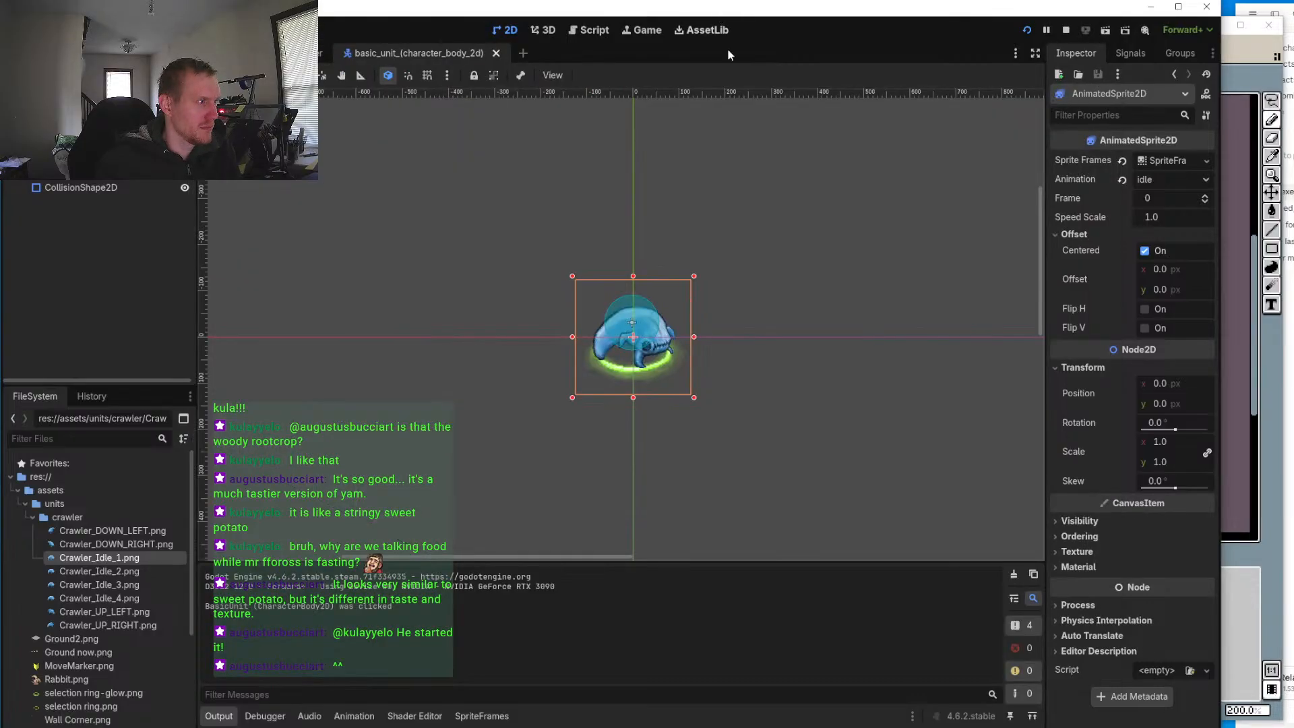
Step: Restart the game, reposition its window, override the camera for a closer view and select the crawler
{"action": "key", "text": "F8"}
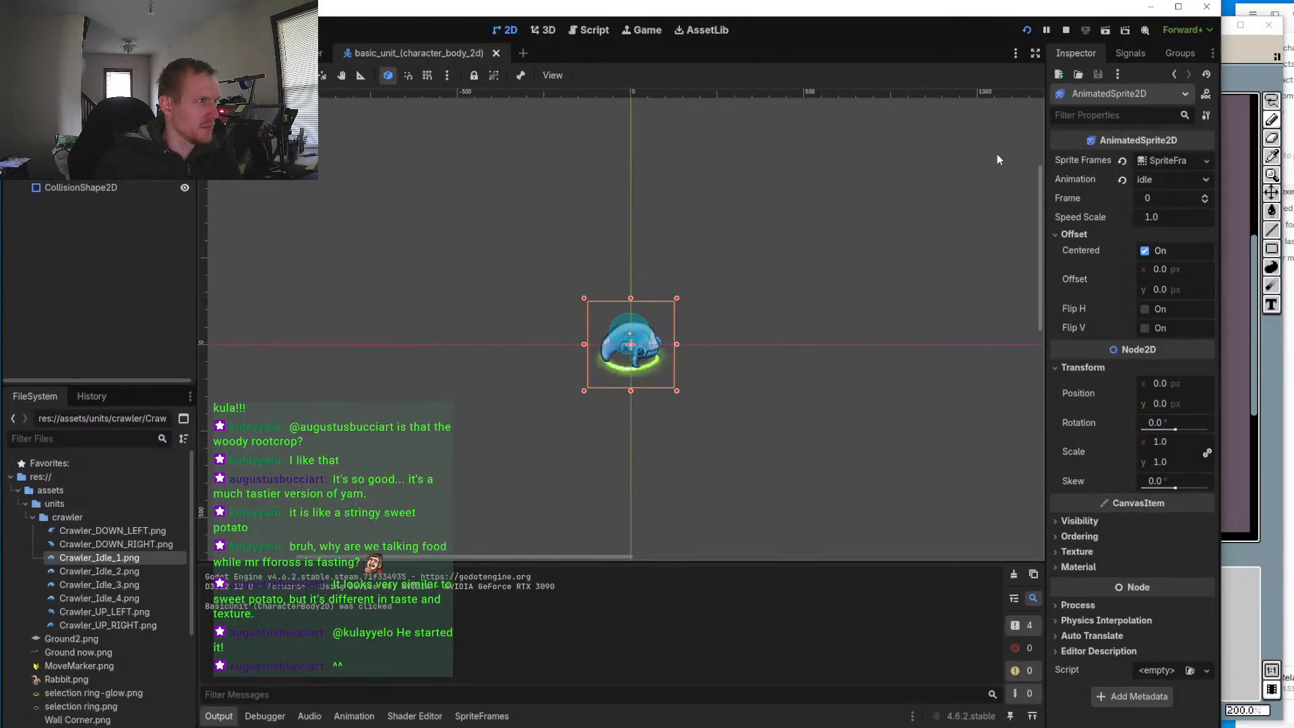
{"action": "left_click", "coordinate": [1026, 30]}
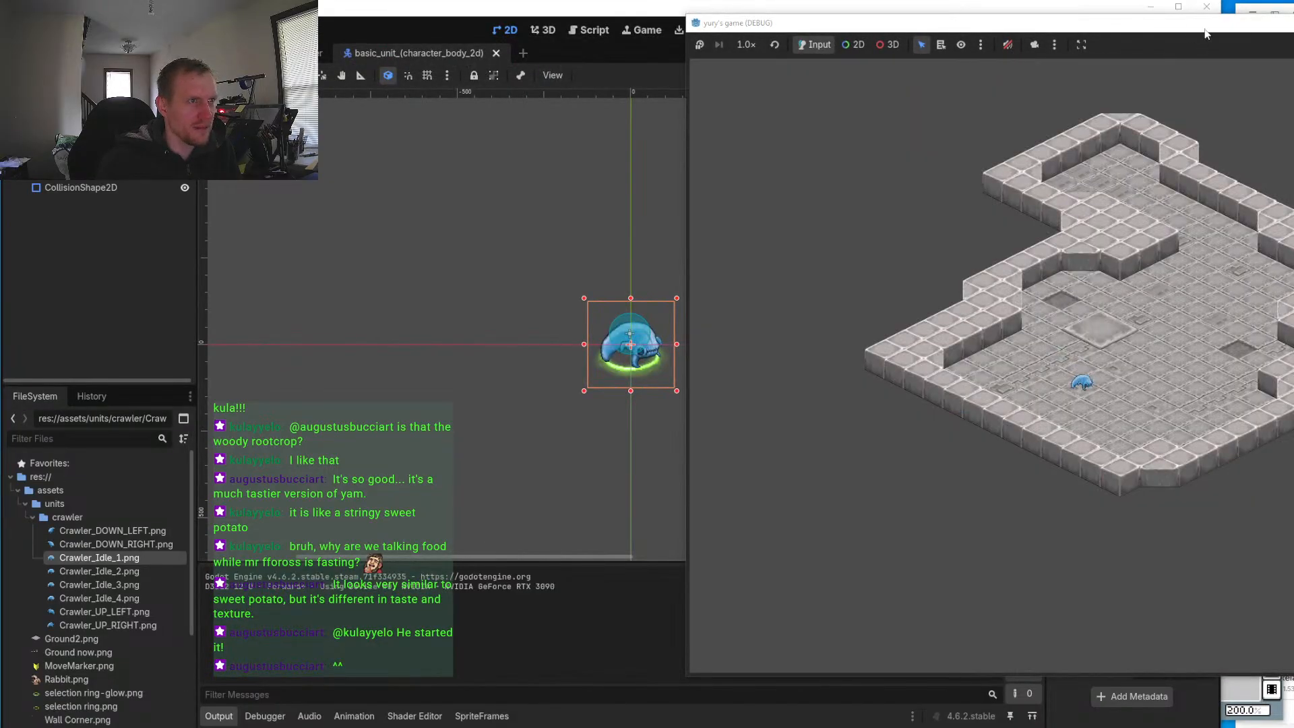
{"action": "left_click_drag", "start_coordinate": [1205, 34], "coordinate": [773, 35]}
{"action": "left_click_drag", "start_coordinate": [796, 37], "coordinate": [836, 37]}
{"action": "left_click", "coordinate": [667, 54]}
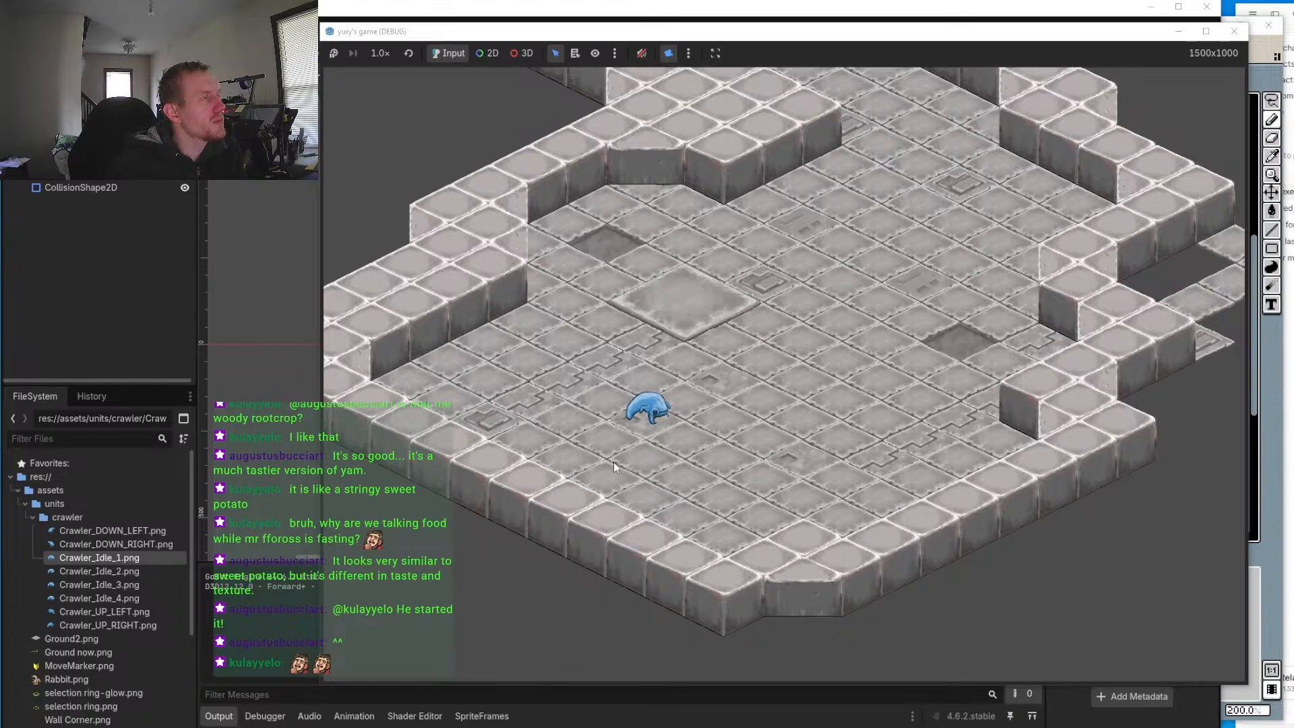
{"action": "left_click", "coordinate": [643, 414]}
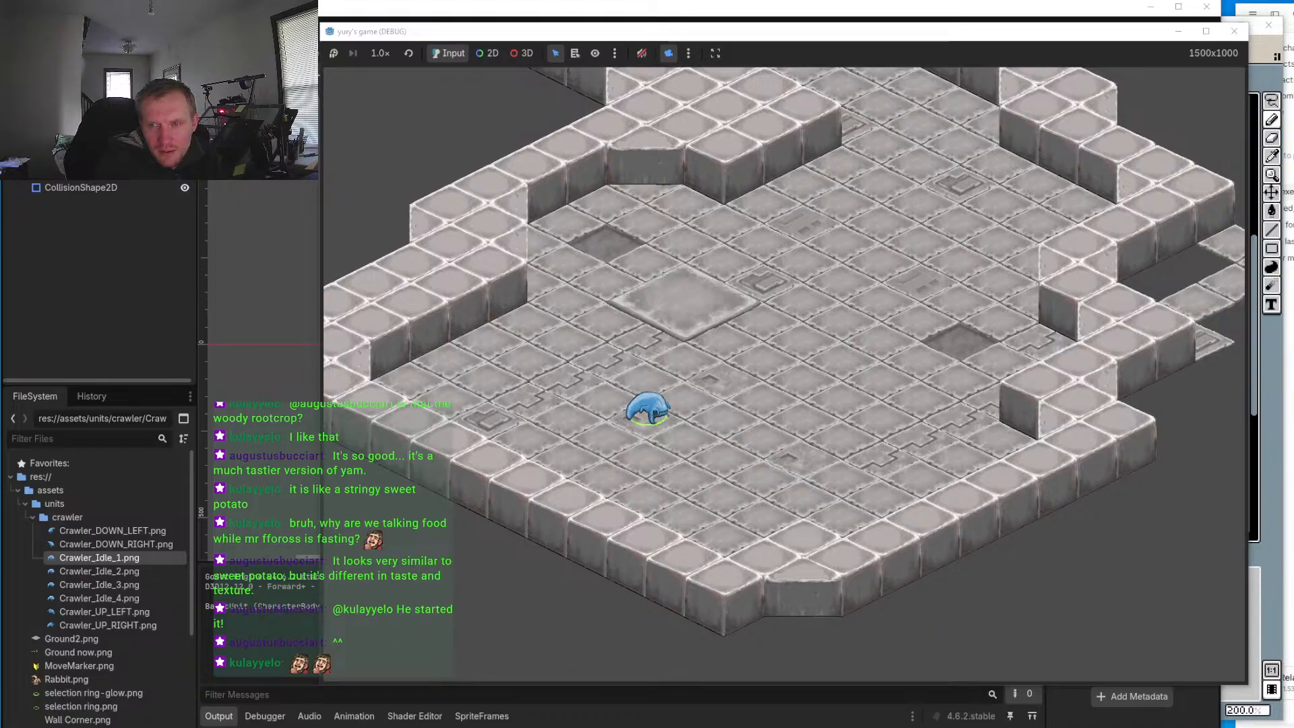
Step: Switch to Aseprite, touch up the skin beside the eye in frame 3 with sampled blue #5496c8 and play back the animation
{"action": "key", "text": "alt+Tab"}
{"action": "left_click_drag", "start_coordinate": [517, 323], "coordinate": [651, 354]}
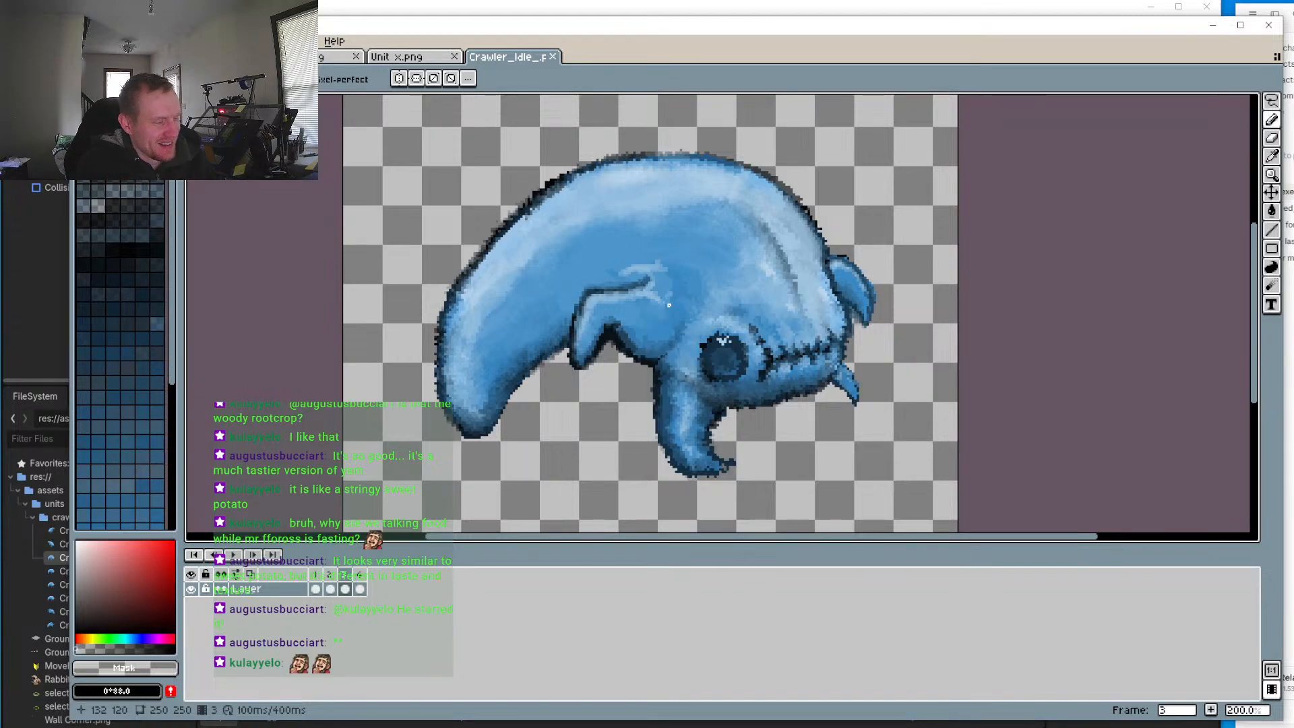
{"action": "key", "text": "i"}
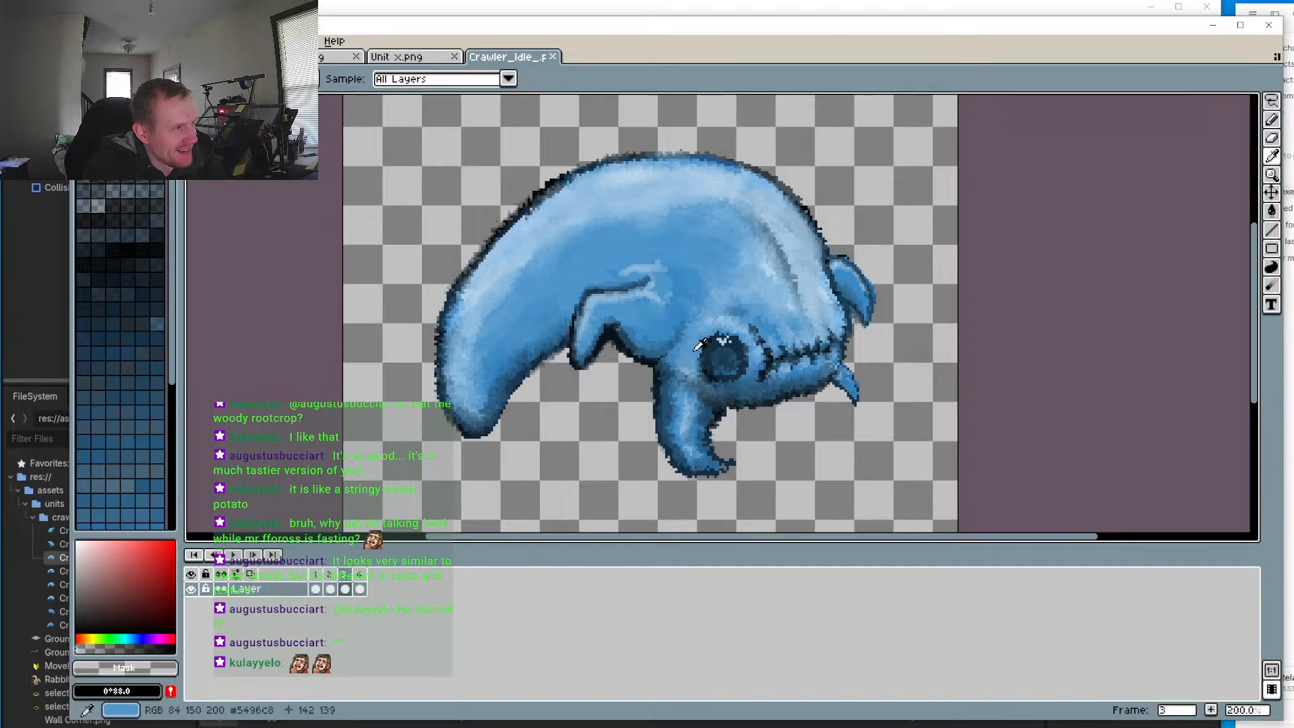
{"action": "left_click", "coordinate": [696, 342]}
{"action": "key", "text": "b"}
{"action": "scroll", "coordinate": [688, 333], "scroll_direction": "up", "scroll_amount": 3}
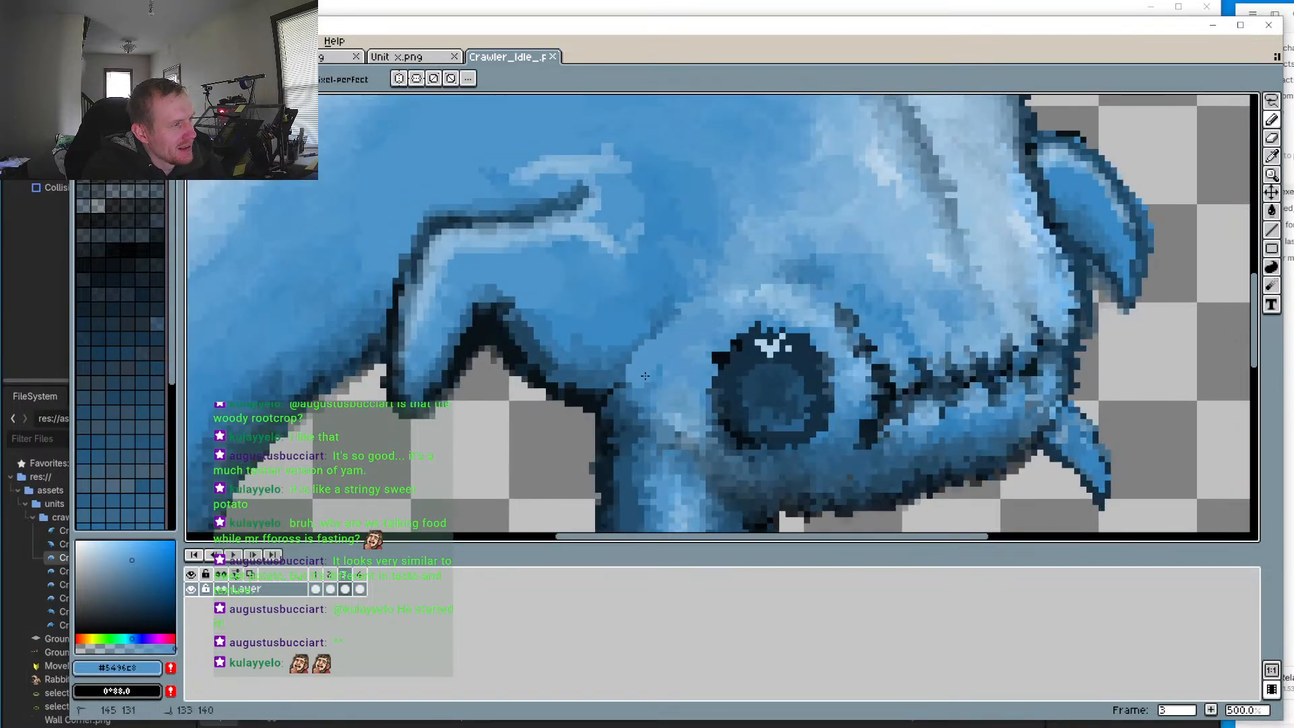
{"action": "key", "text": "ctrl+z"}
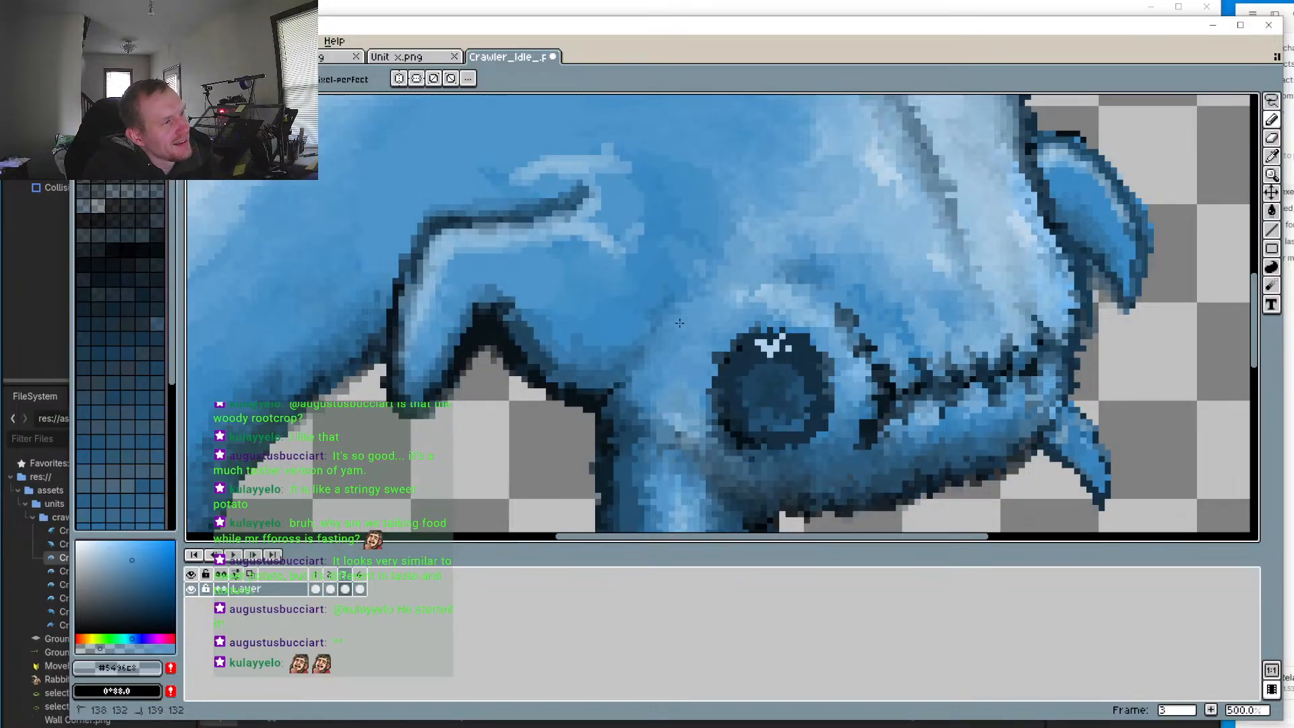
{"action": "scroll", "coordinate": [679, 323], "scroll_direction": "down", "scroll_amount": 4}
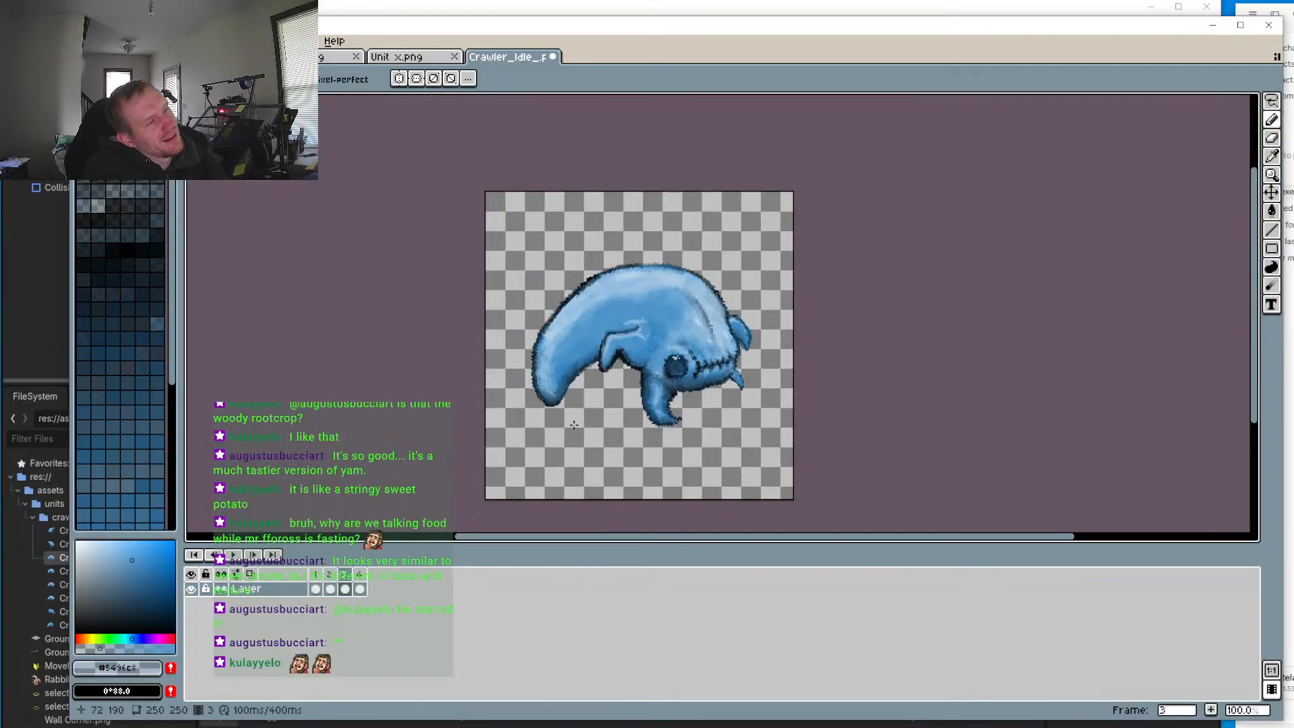
{"action": "left_click", "coordinate": [235, 554]}
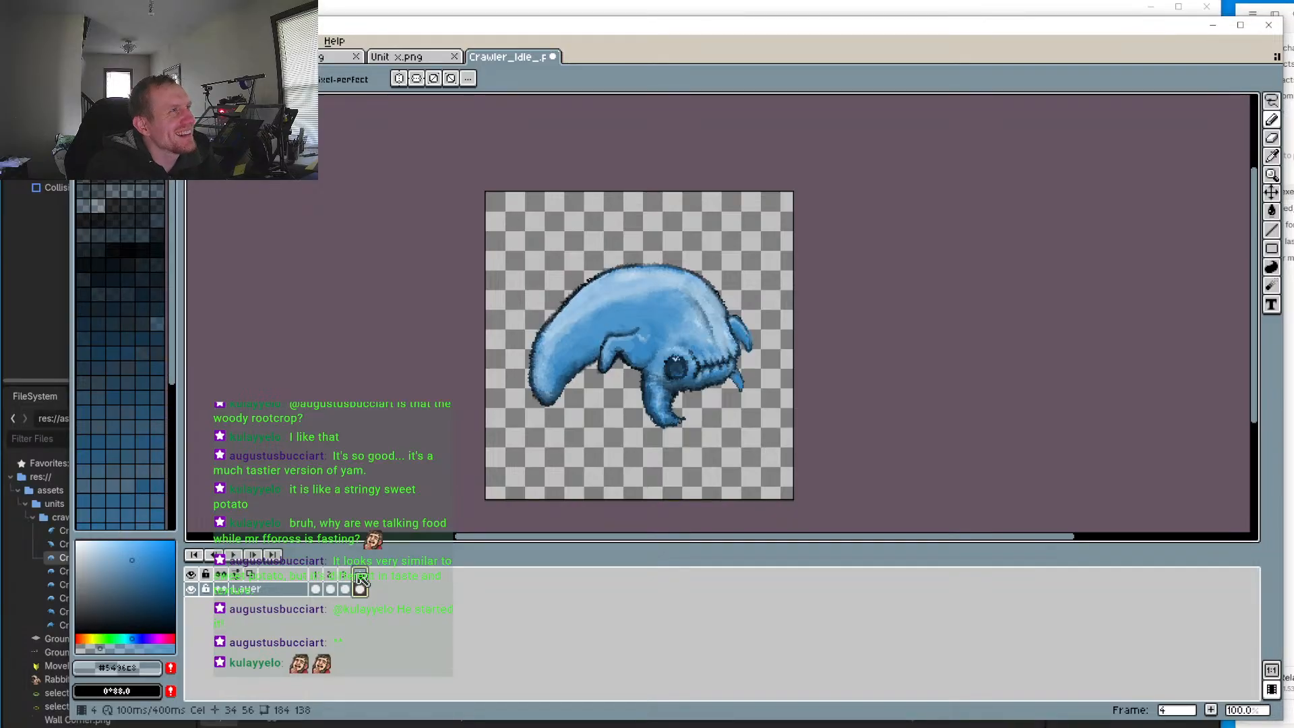
Step: In frame 4, sample the body blue #4c95ca and the dark outline colour #091218, and darken the side fin's upper outline
{"action": "scroll", "coordinate": [638, 334], "scroll_direction": "up", "scroll_amount": 4}
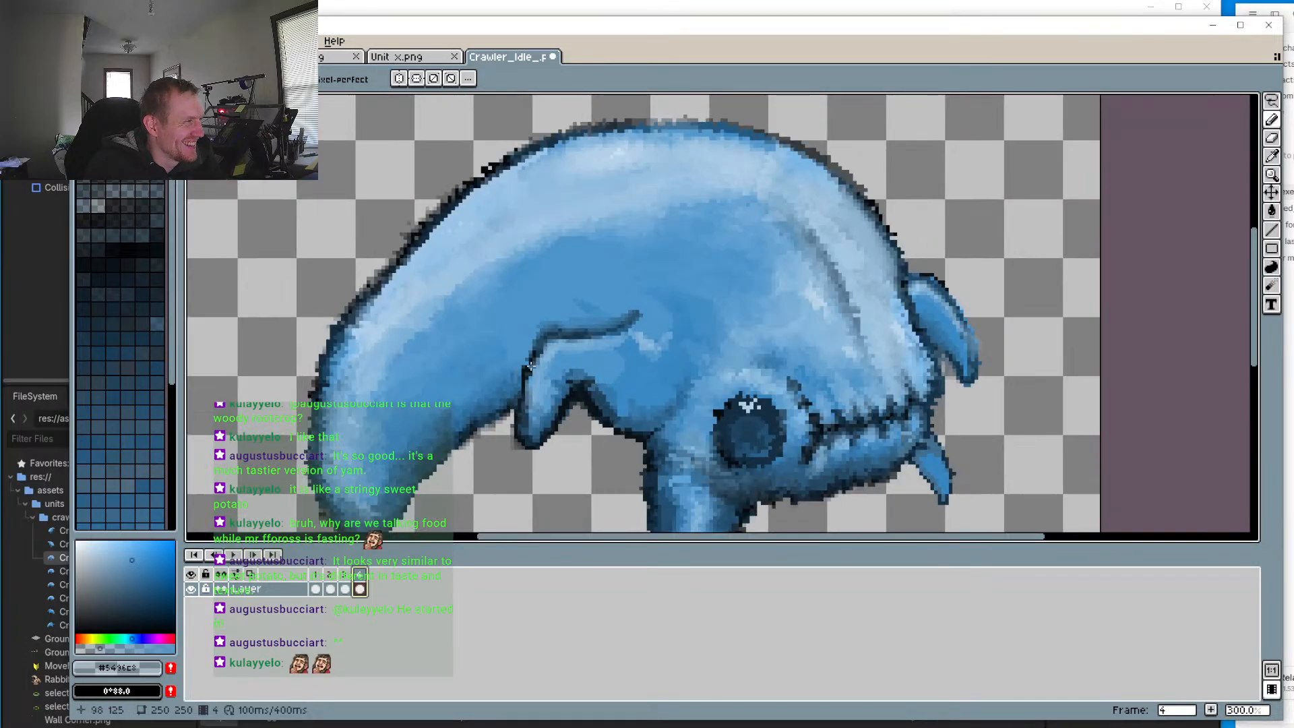
{"action": "key", "text": "i"}
{"action": "left_click", "coordinate": [525, 316]}
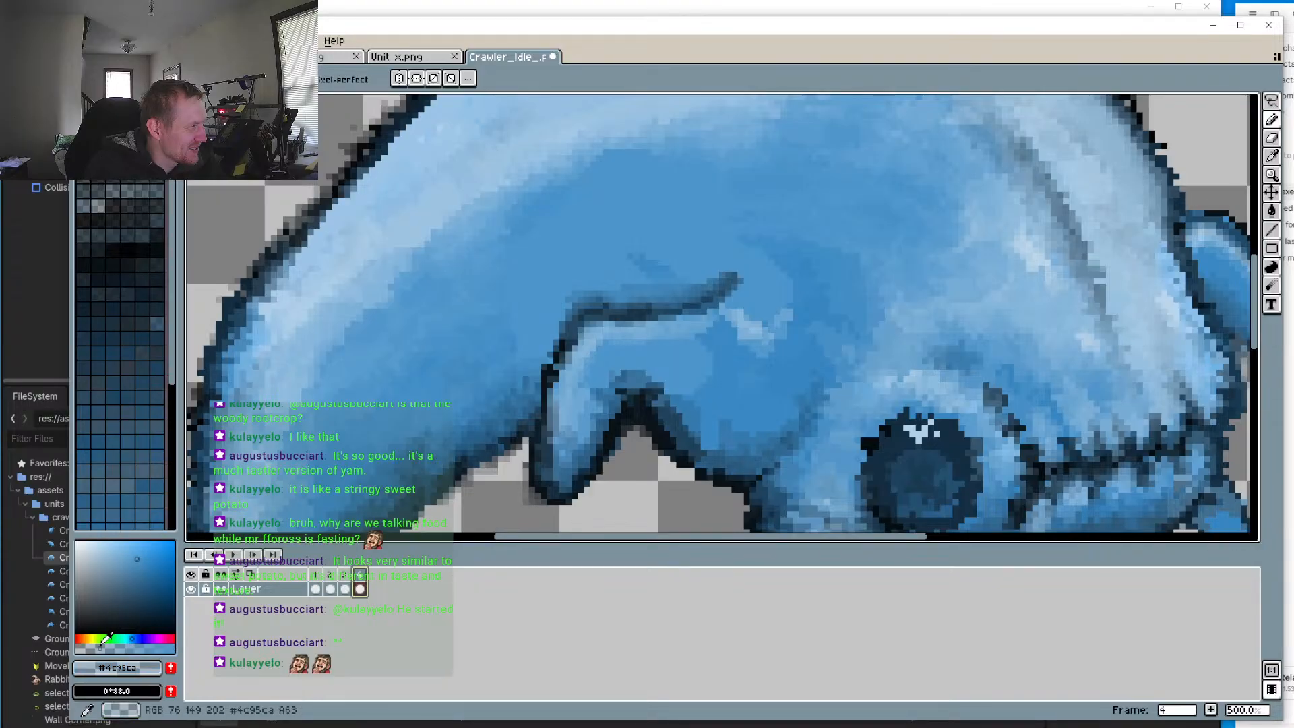
{"action": "scroll", "coordinate": [507, 285], "scroll_direction": "up", "scroll_amount": 1}
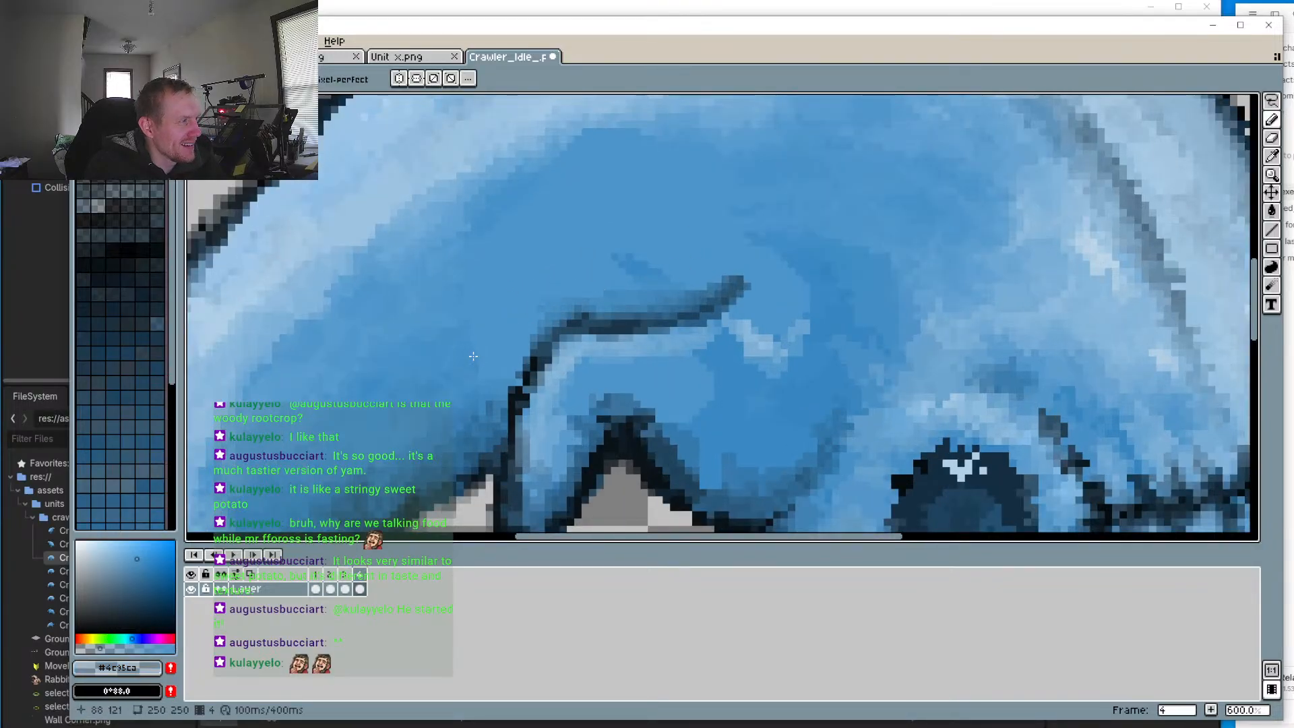
{"action": "scroll", "coordinate": [536, 357], "scroll_direction": "up", "scroll_amount": 1}
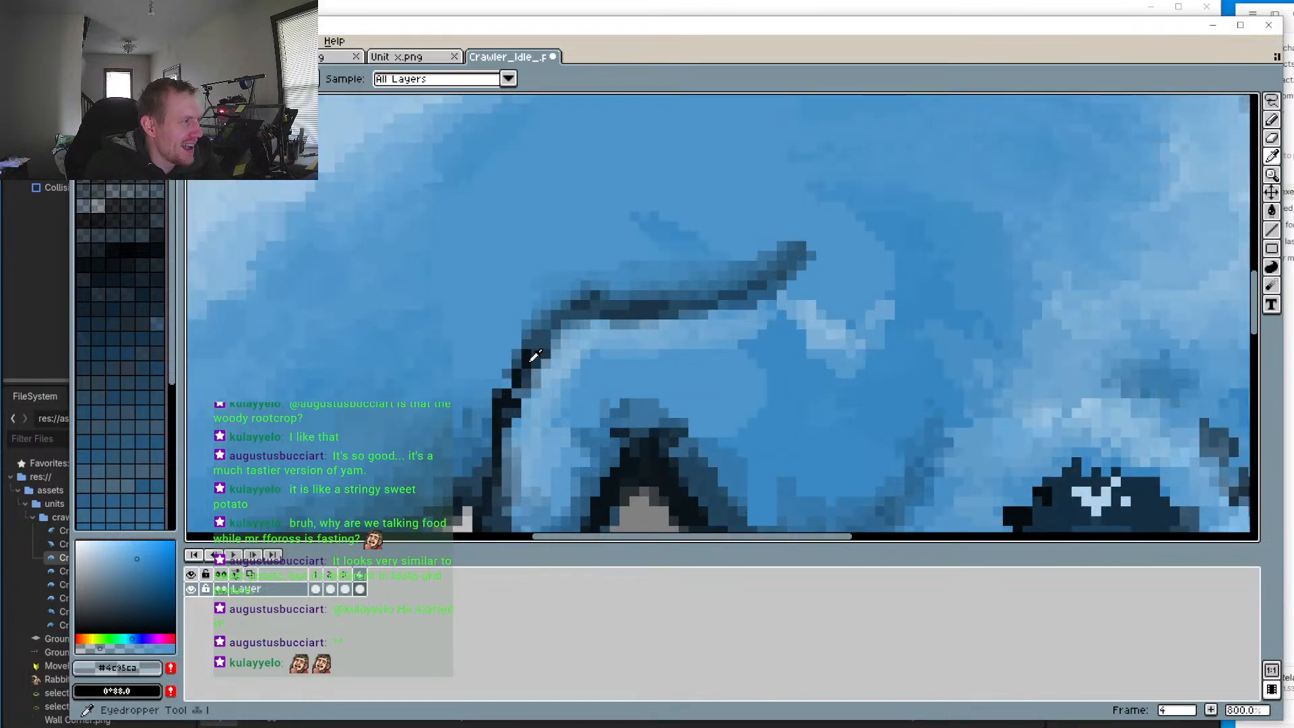
{"action": "left_click", "coordinate": [532, 355], "text": "alt"}
{"action": "scroll", "coordinate": [525, 399], "scroll_direction": "up", "scroll_amount": 6}
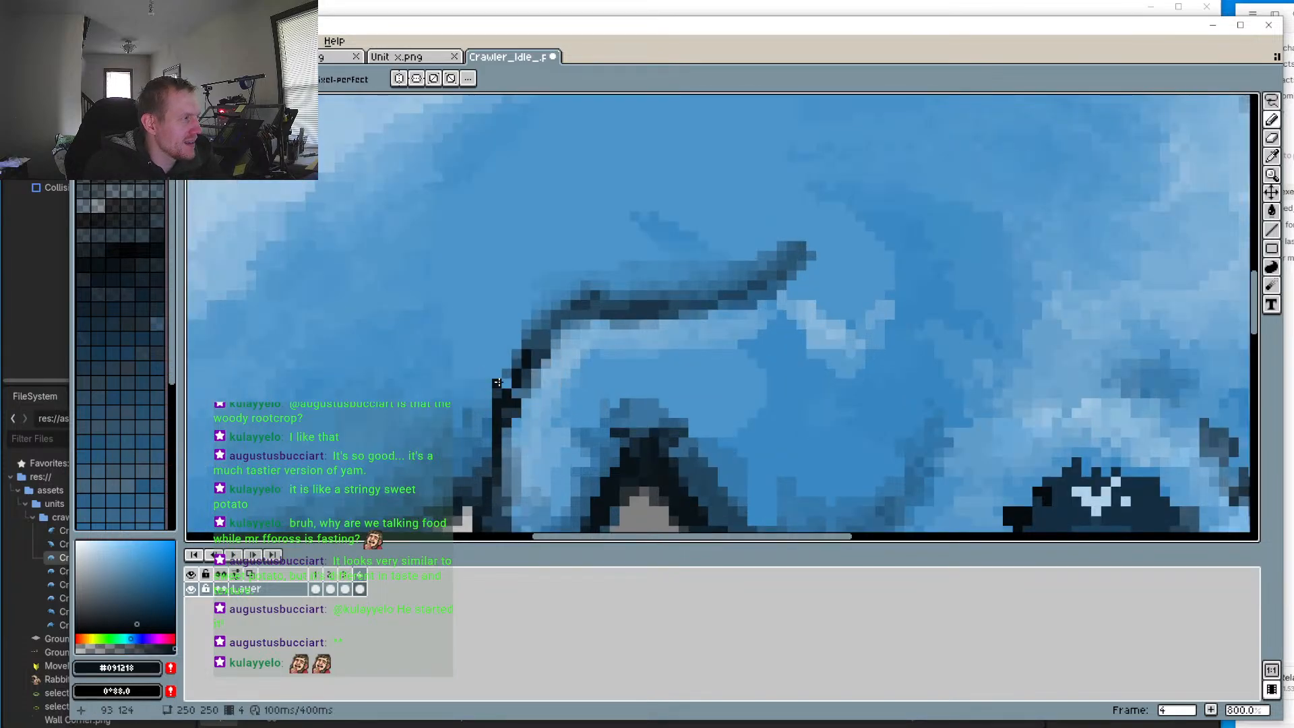
{"action": "scroll", "coordinate": [520, 432], "scroll_direction": "down", "scroll_amount": 4}
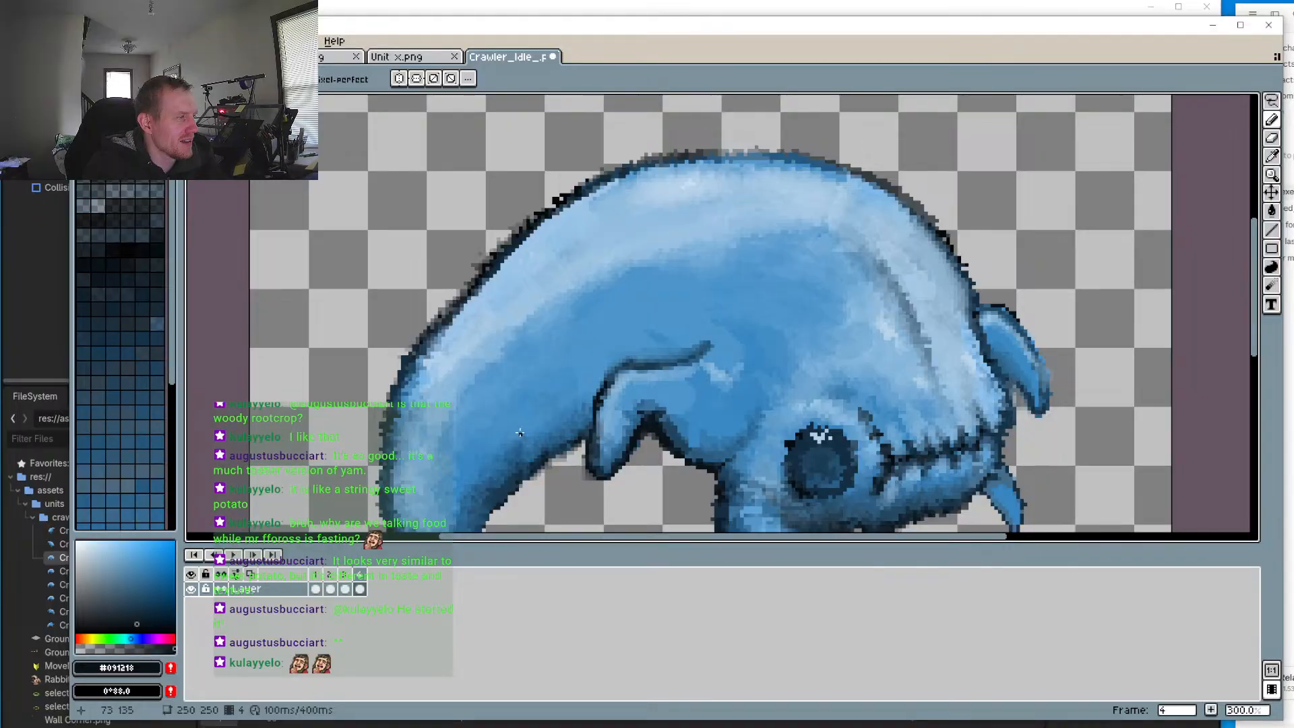
{"action": "scroll", "coordinate": [539, 434], "scroll_direction": "up", "scroll_amount": 2}
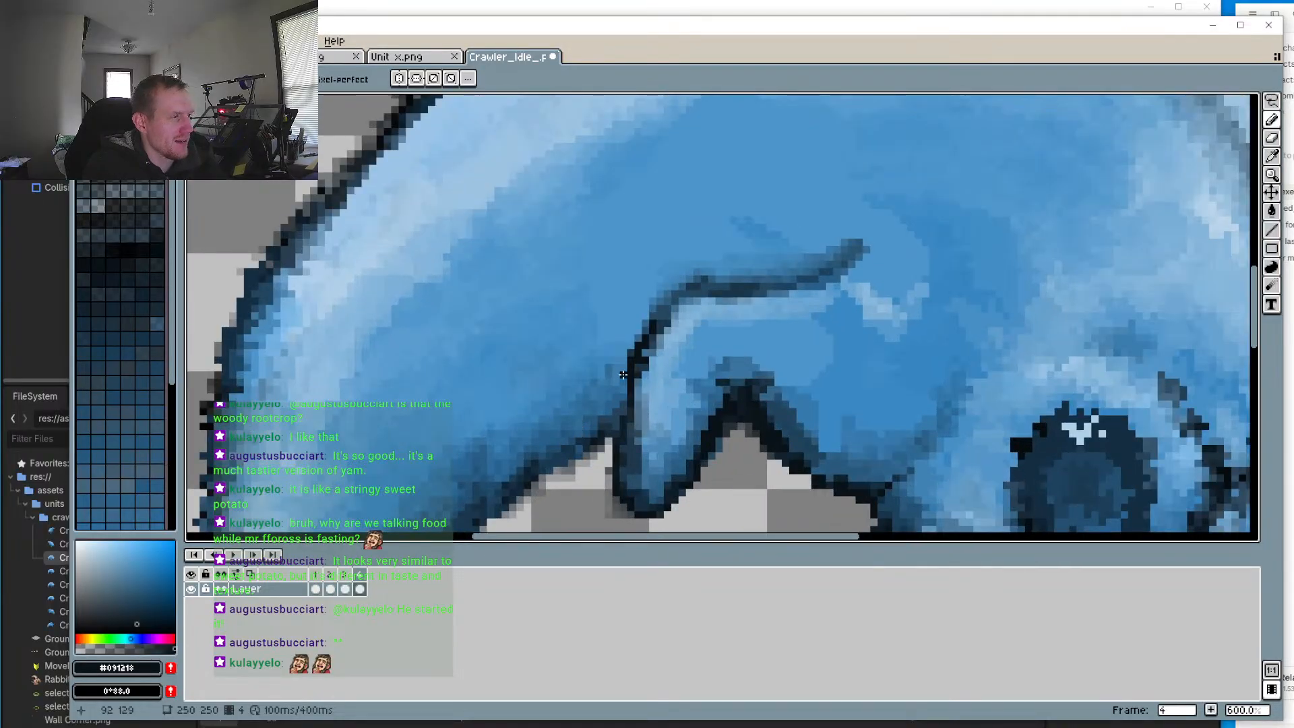
{"action": "scroll", "coordinate": [667, 303], "scroll_direction": "up", "scroll_amount": 3}
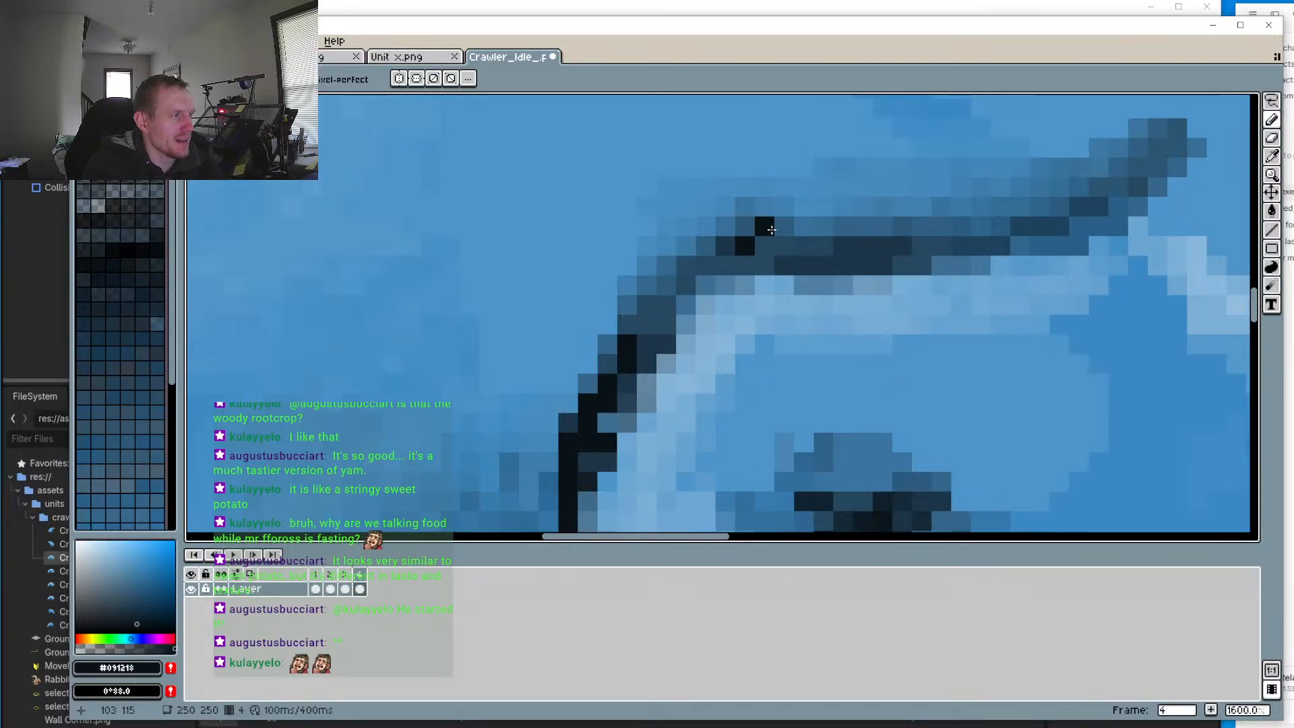
{"action": "left_click_drag", "start_coordinate": [742, 231], "coordinate": [727, 244]}
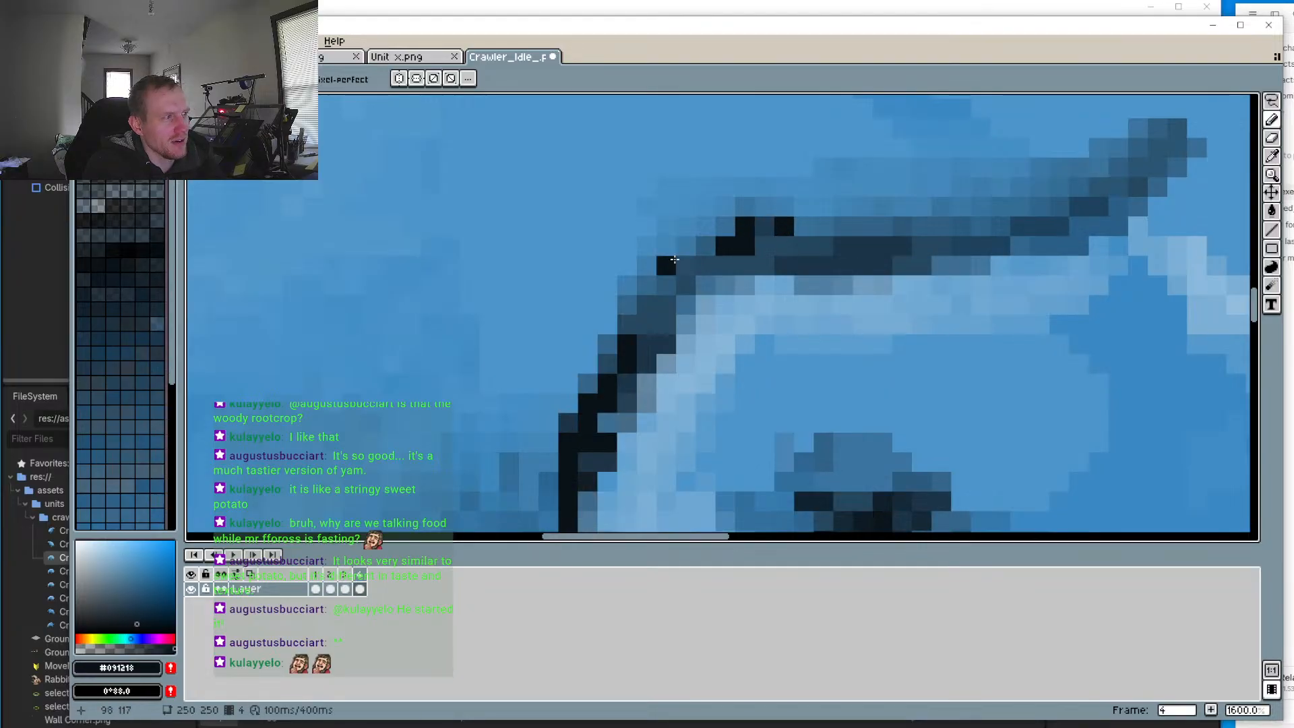
Step: Darken the belly's lower outline in frame 4, from the side fin back towards the tail, with the outline colour #091218
{"action": "scroll", "coordinate": [709, 375], "scroll_direction": "down", "scroll_amount": 7}
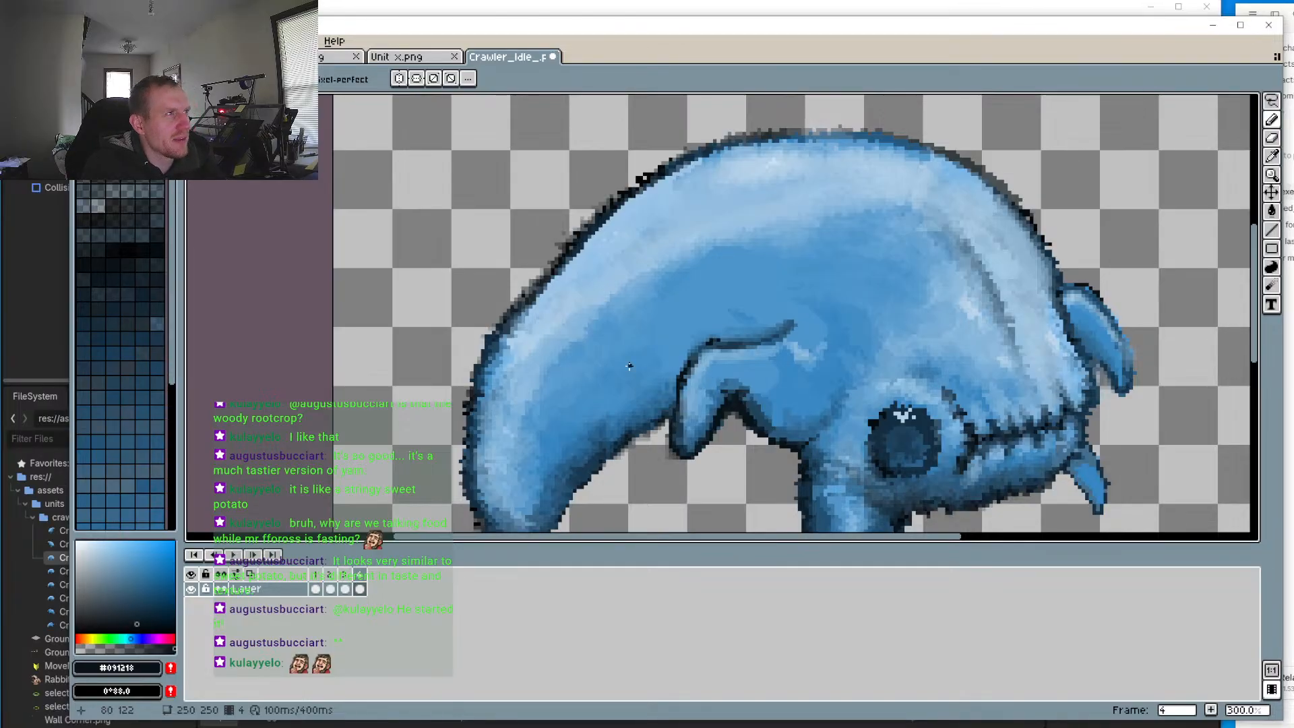
{"action": "scroll", "coordinate": [652, 458], "scroll_direction": "up", "scroll_amount": 3}
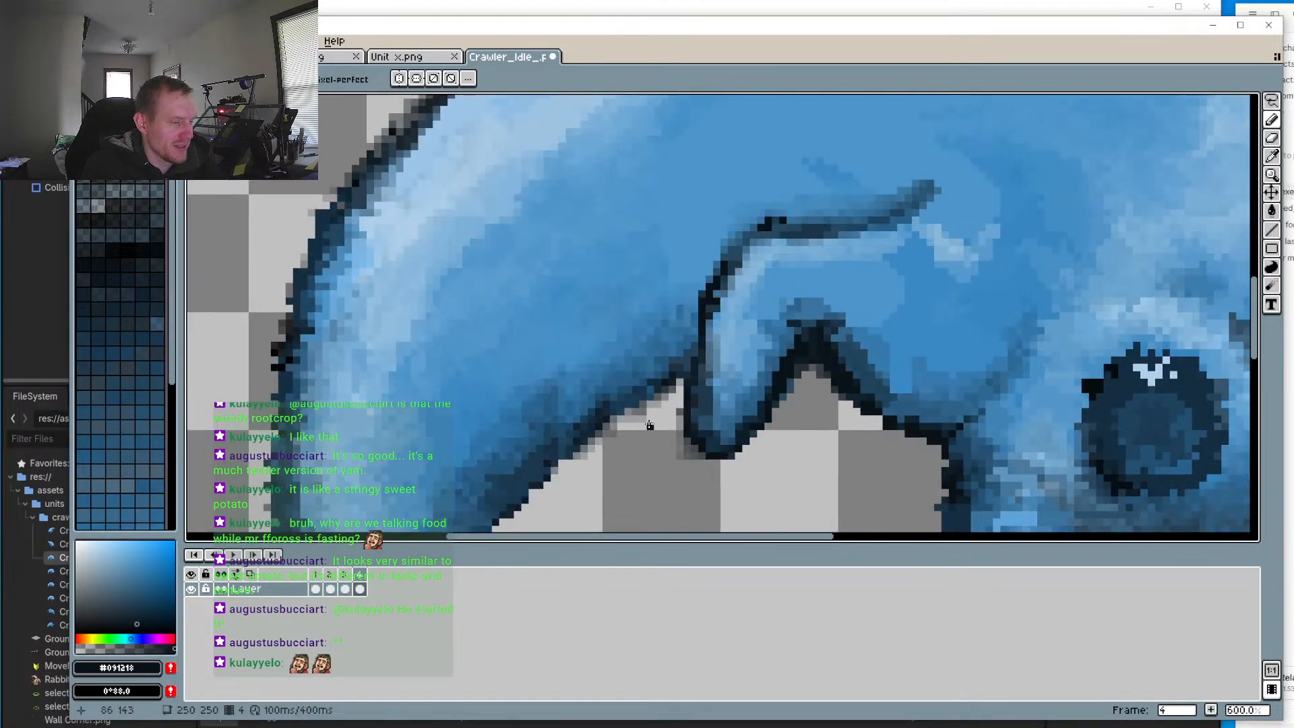
{"action": "scroll", "coordinate": [672, 379], "scroll_direction": "up", "scroll_amount": 4}
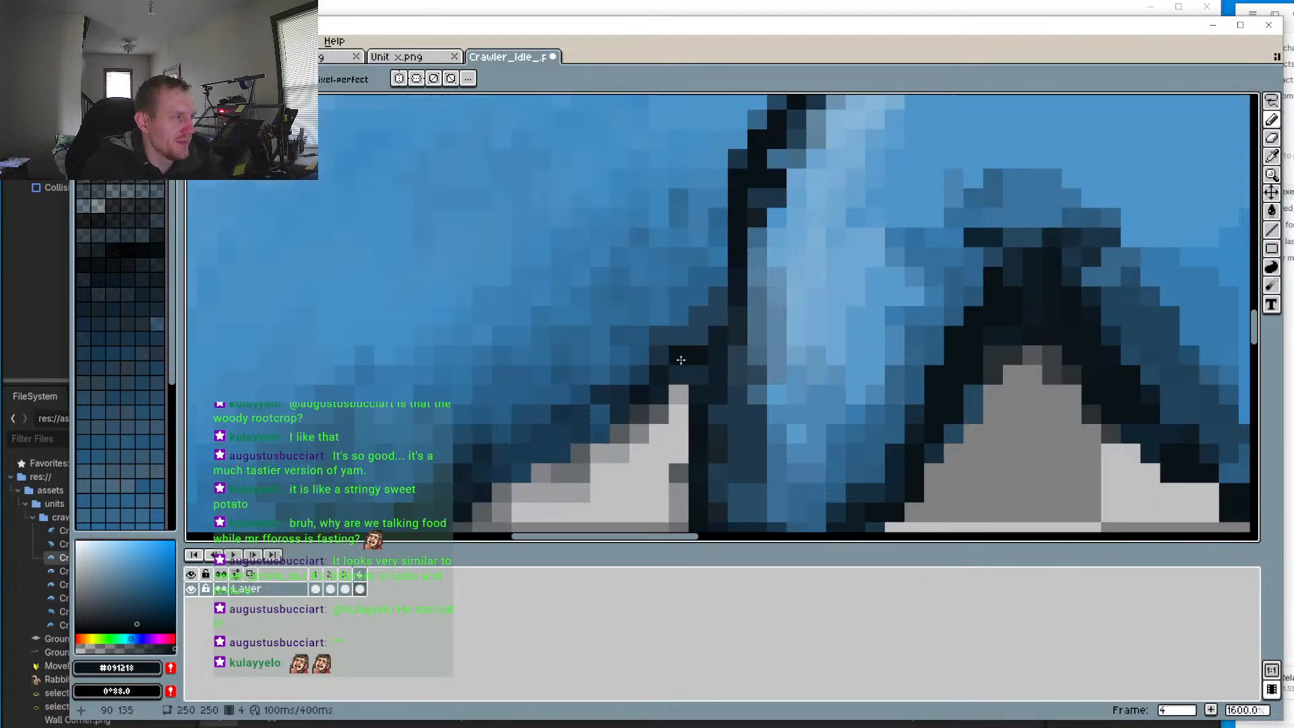
{"action": "left_click", "coordinate": [603, 404]}
{"action": "left_click", "coordinate": [616, 394]}
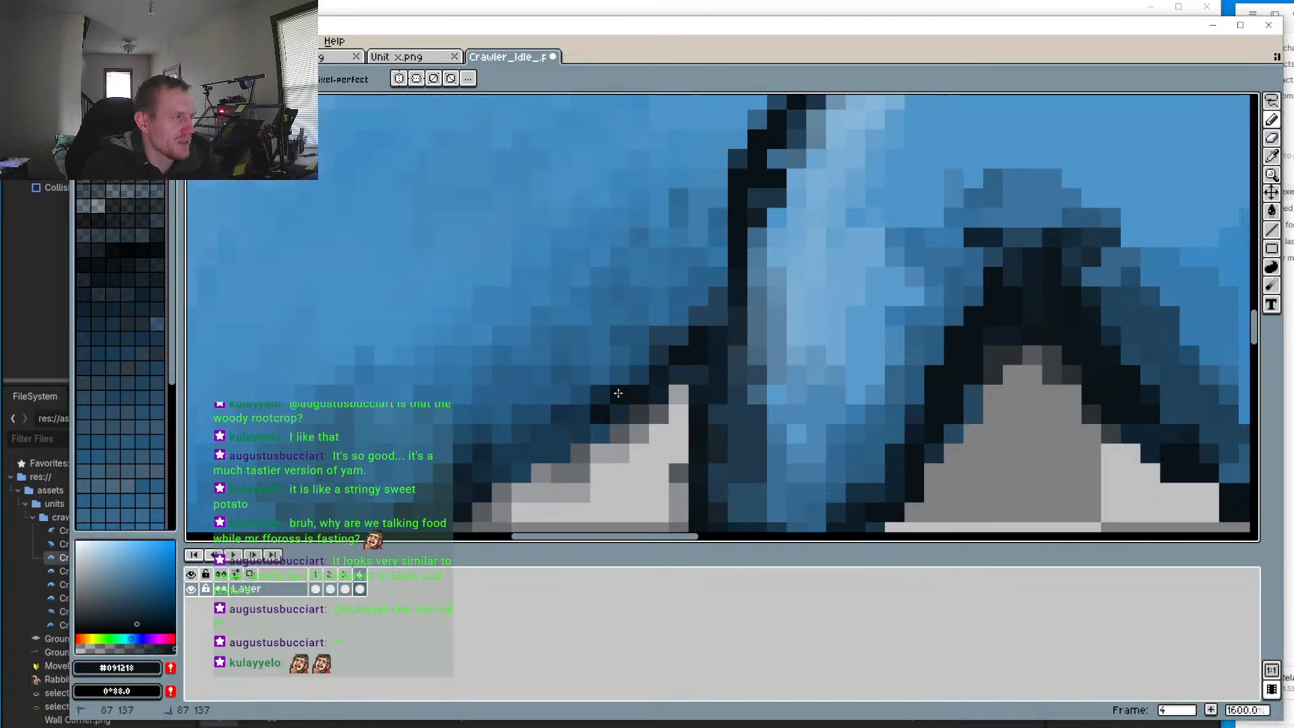
{"action": "left_click_drag", "start_coordinate": [523, 409], "coordinate": [629, 306]}
{"action": "left_click", "coordinate": [607, 360]}
{"action": "left_click", "coordinate": [627, 348]}
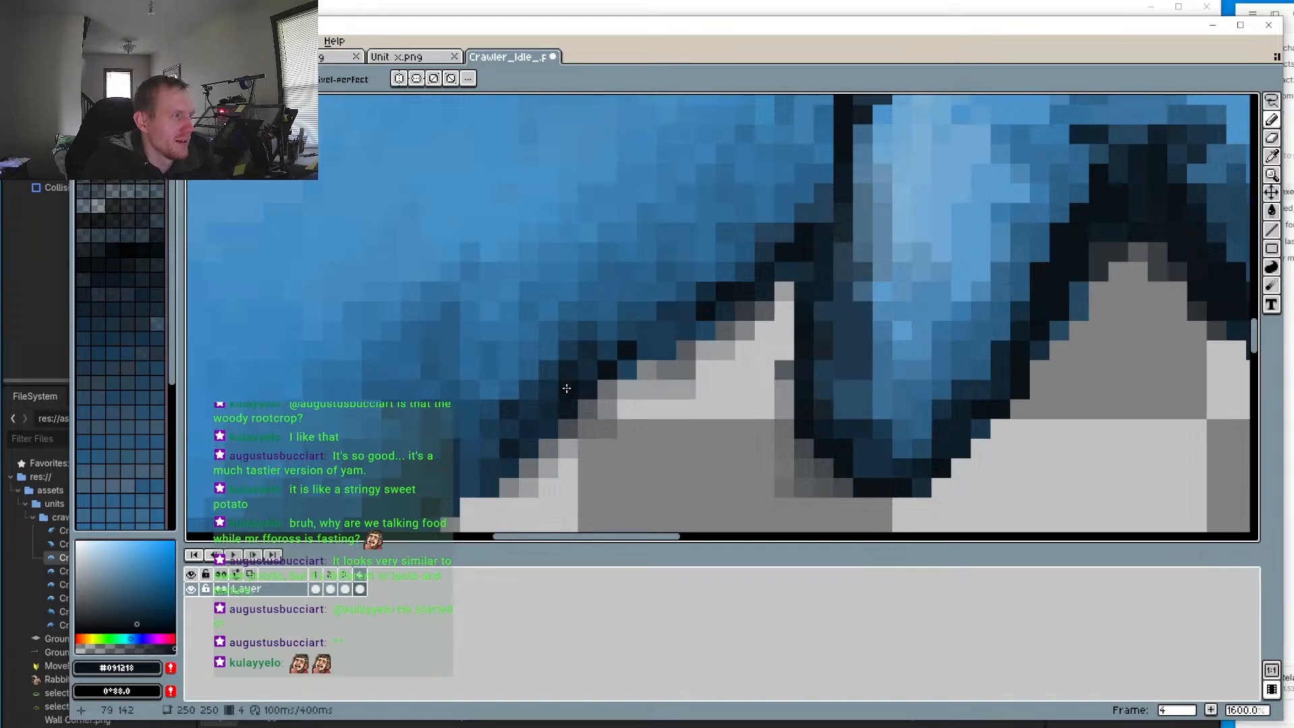
{"action": "left_click_drag", "start_coordinate": [566, 386], "coordinate": [639, 270]}
{"action": "left_click", "coordinate": [549, 367]}
{"action": "left_click", "coordinate": [524, 389]}
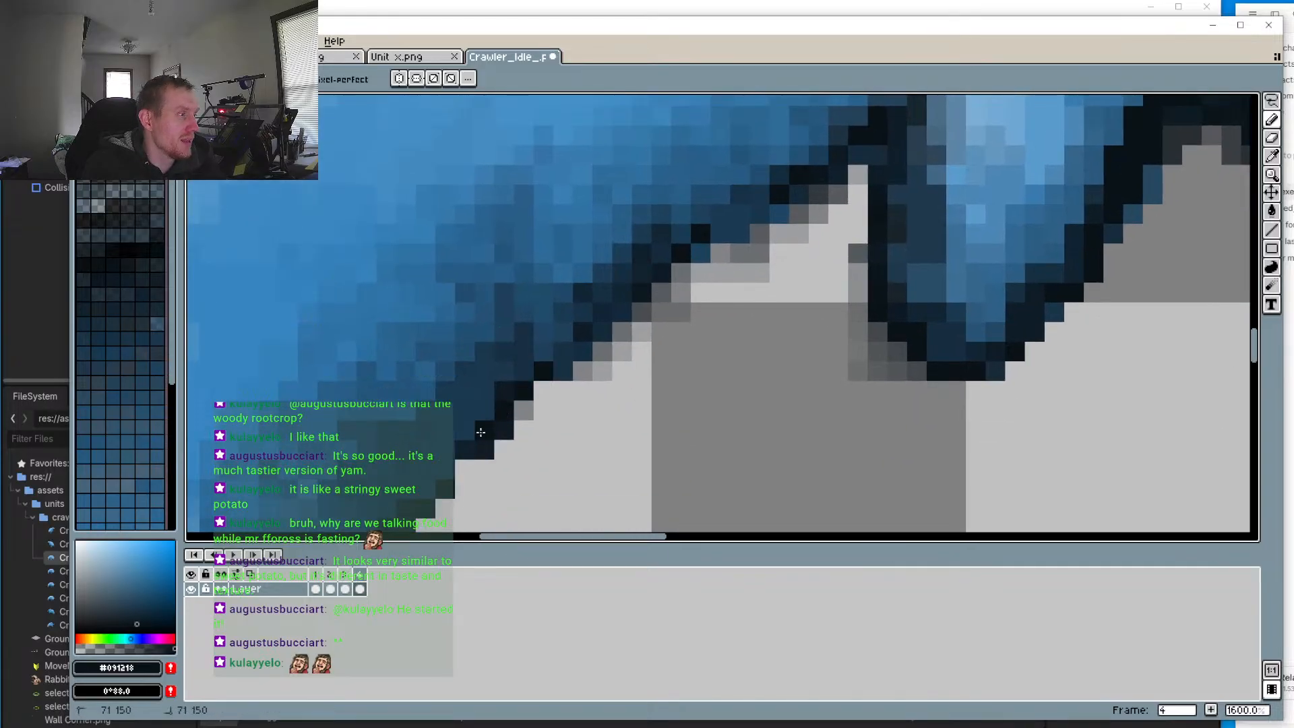
Step: Sample the light blue beside the side fin, lower its opacity and brush a soft highlight above the fin's tip in frame 4
{"action": "scroll", "coordinate": [492, 408], "scroll_direction": "down", "scroll_amount": 8}
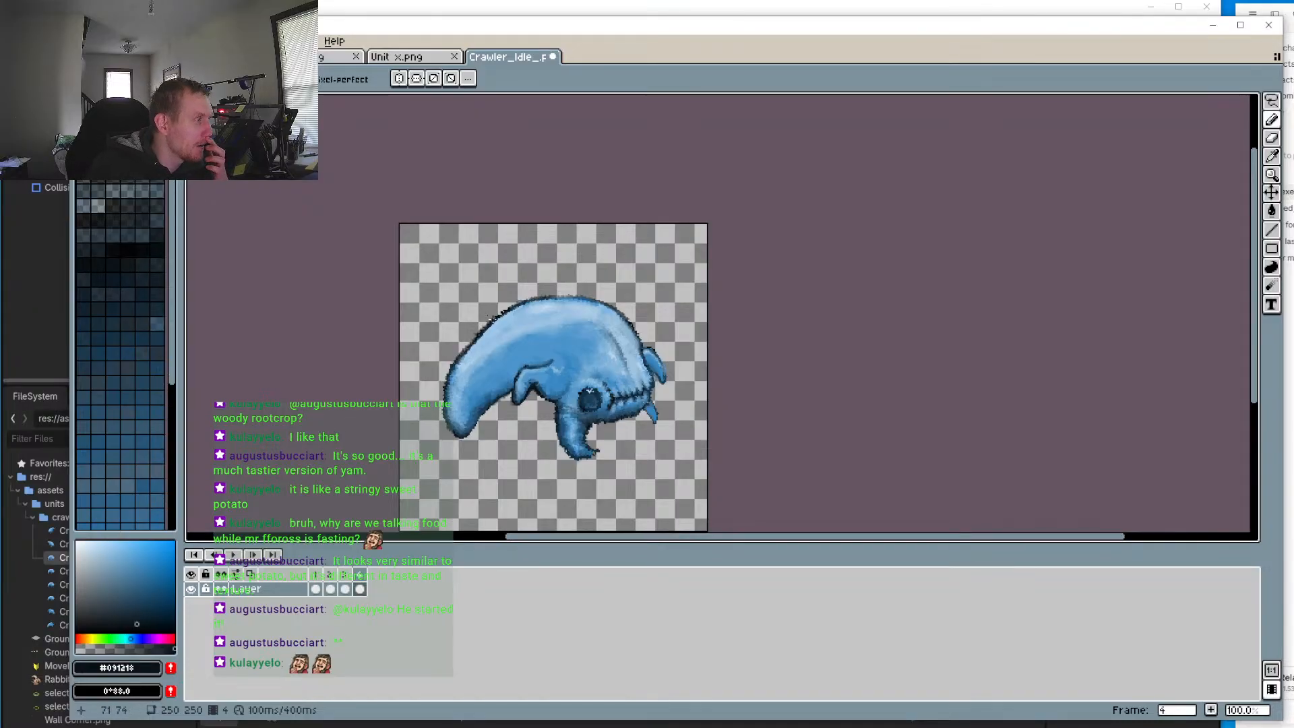
{"action": "left_click_drag", "start_coordinate": [491, 318], "coordinate": [526, 412]}
{"action": "scroll", "coordinate": [608, 435], "scroll_direction": "up", "scroll_amount": 3}
{"action": "key", "text": "i"}
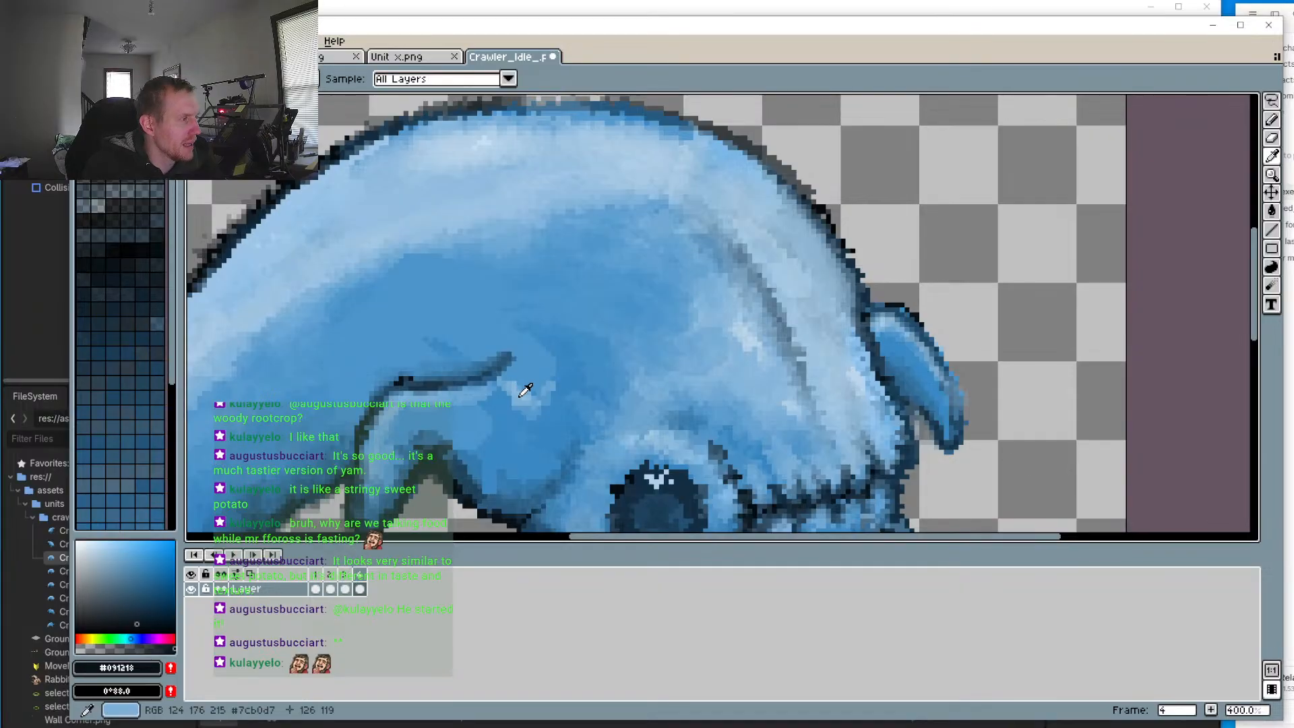
{"action": "left_click", "coordinate": [525, 389]}
{"action": "key", "text": "b"}
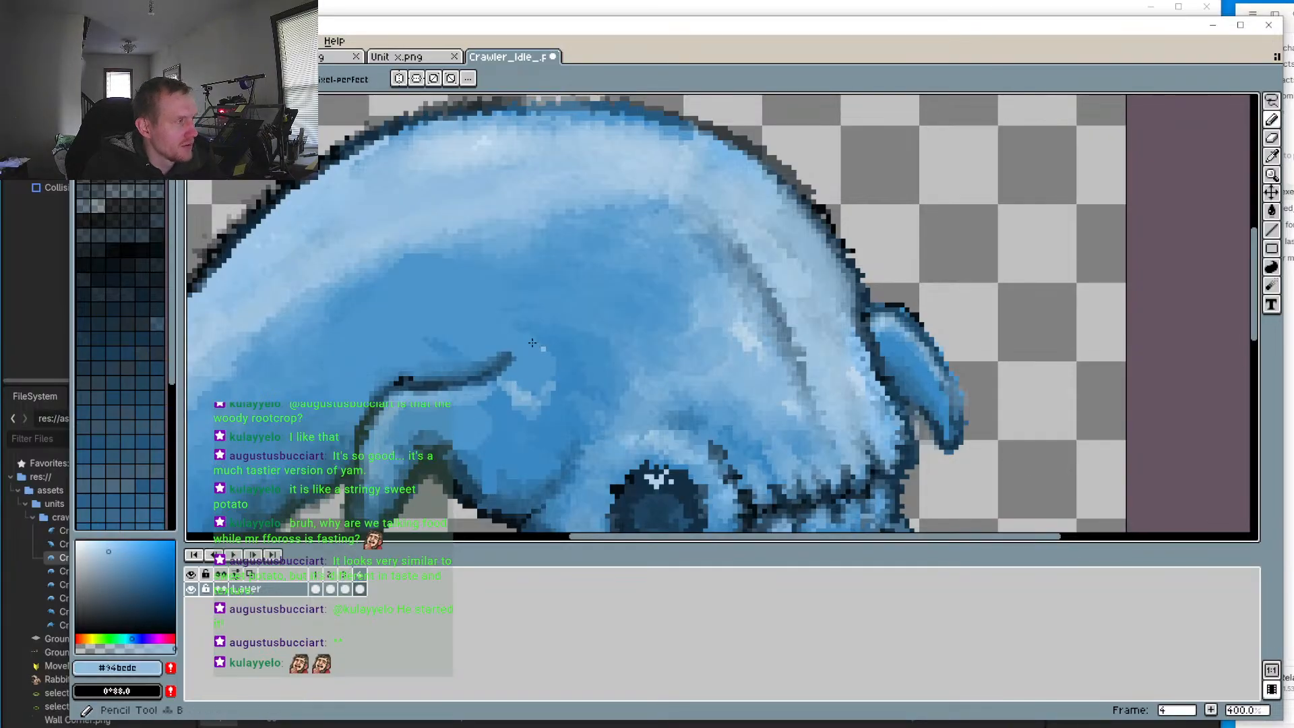
{"action": "left_click", "coordinate": [86, 649]}
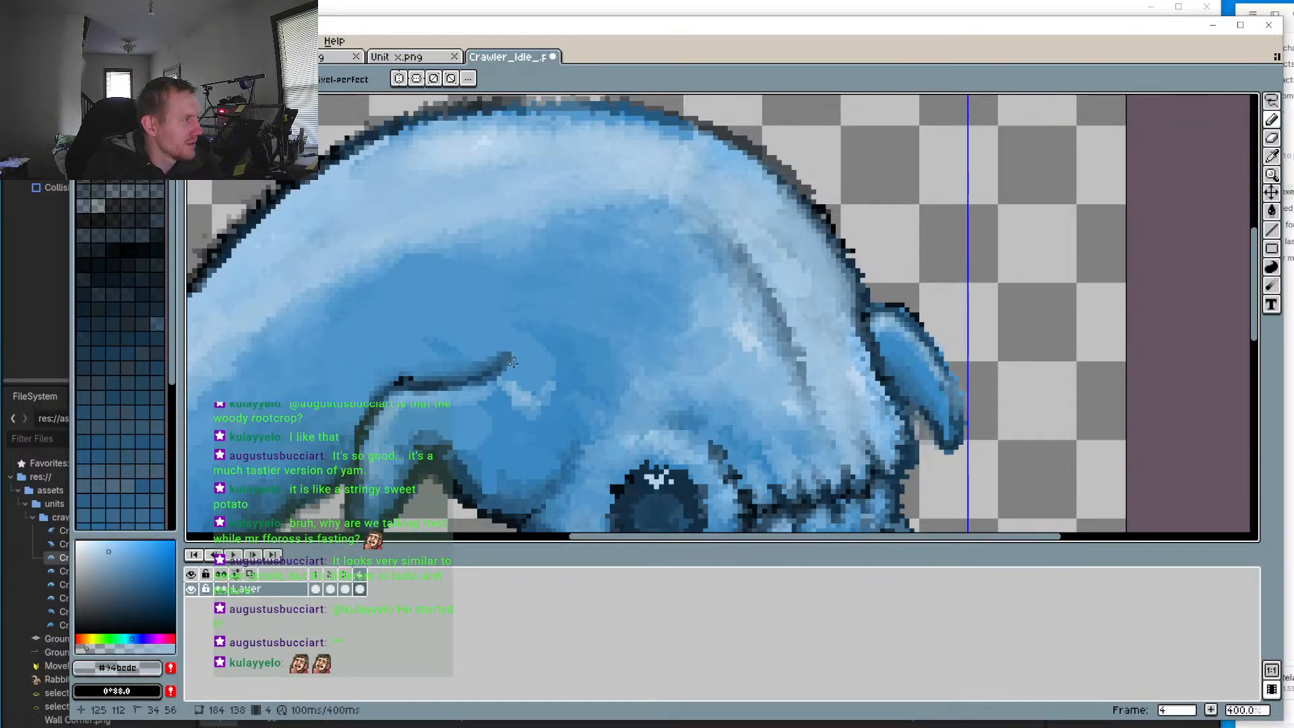
{"action": "key", "text": "ctrl+d"}
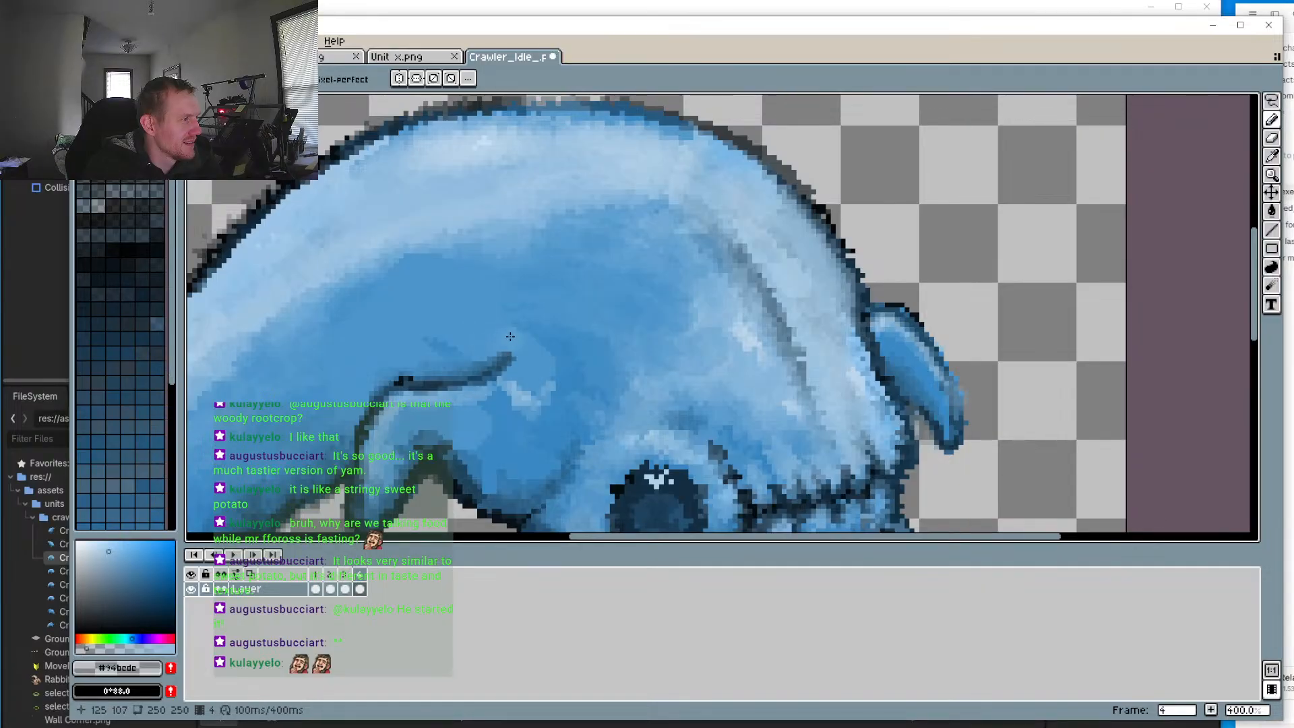
{"action": "mouse_move", "coordinate": [545, 366]}
{"action": "left_mouse_down"}
{"action": "mouse_move", "coordinate": [492, 358]}
{"action": "mouse_move", "coordinate": [511, 347]}
{"action": "mouse_move", "coordinate": [540, 360]}
{"action": "mouse_move", "coordinate": [500, 343]}
{"action": "mouse_move", "coordinate": [442, 364]}
{"action": "left_mouse_up"}
{"action": "left_click_drag", "start_coordinate": [451, 356], "coordinate": [549, 354]}
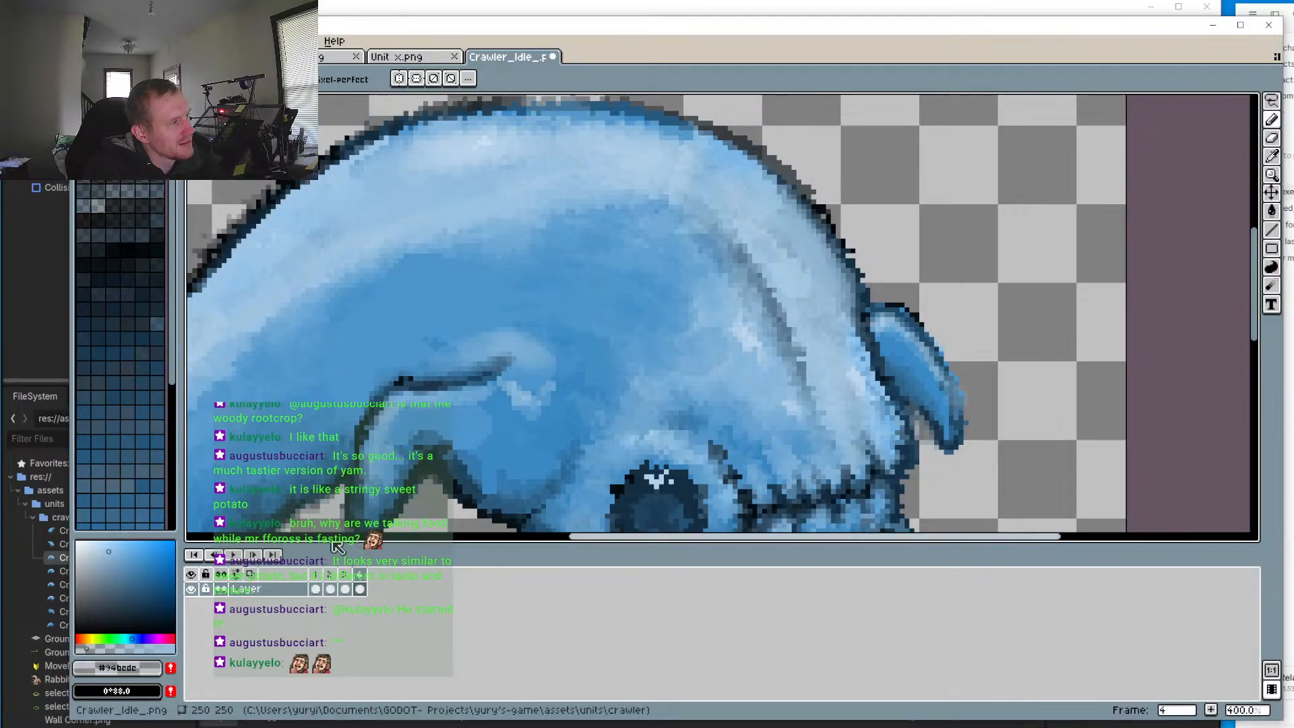
Step: Lighten the skin above the side fin in frame 3, return to frame 4 and play back the animation
{"action": "scroll", "coordinate": [496, 318], "scroll_direction": "up", "scroll_amount": 2}
{"action": "scroll", "coordinate": [496, 319], "scroll_direction": "up", "scroll_amount": 1}
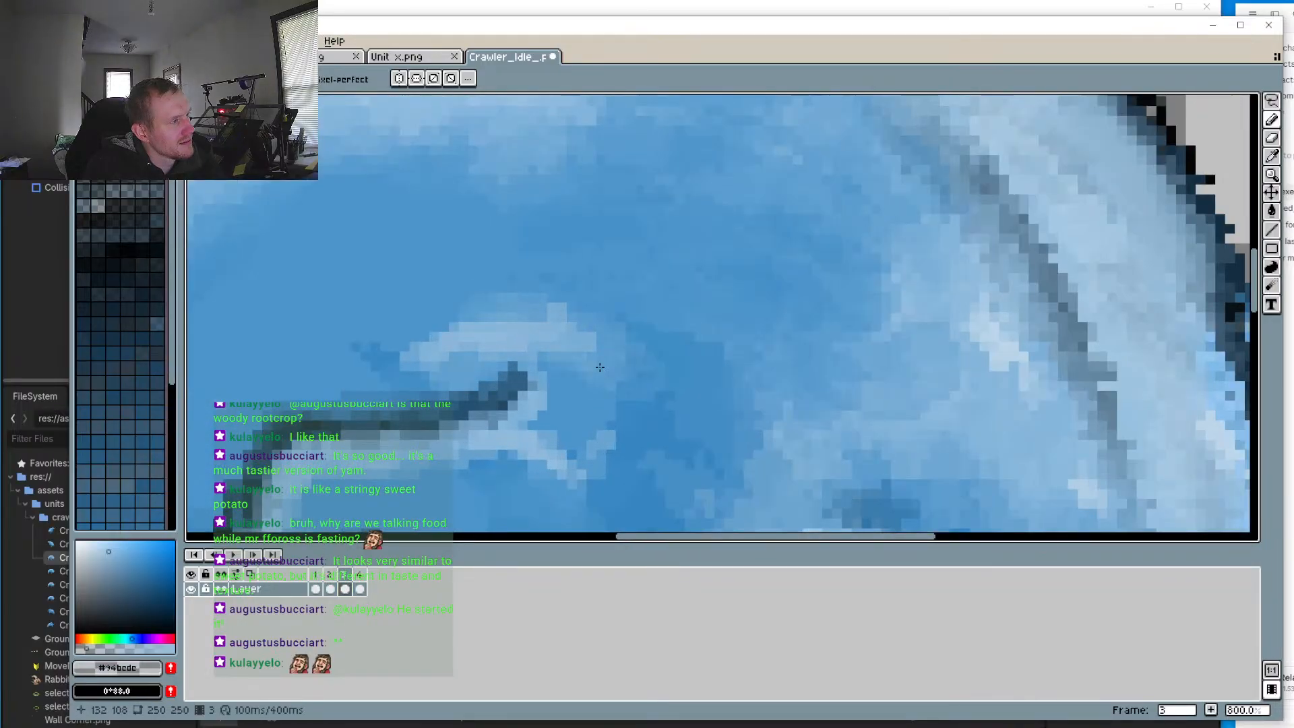
{"action": "scroll", "coordinate": [404, 526], "scroll_direction": "down", "scroll_amount": 3}
{"action": "left_click", "coordinate": [361, 589]}
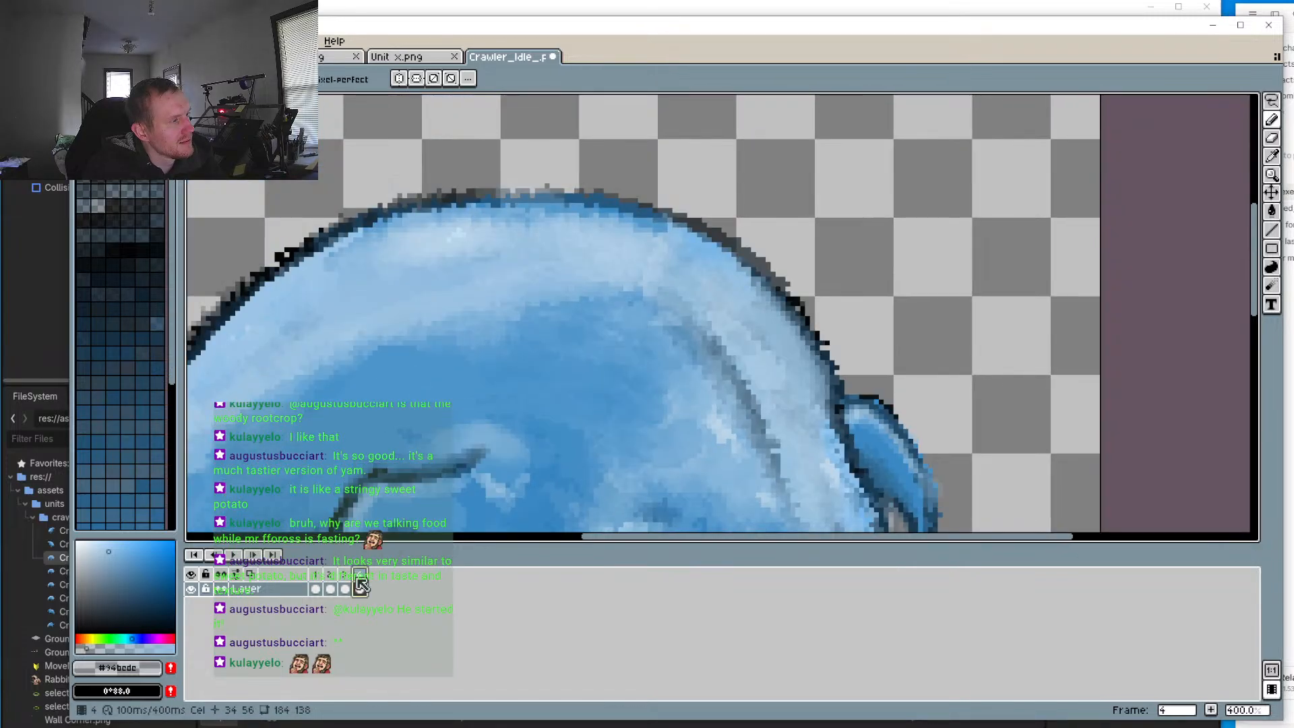
{"action": "scroll", "coordinate": [349, 507], "scroll_direction": "down", "scroll_amount": 2}
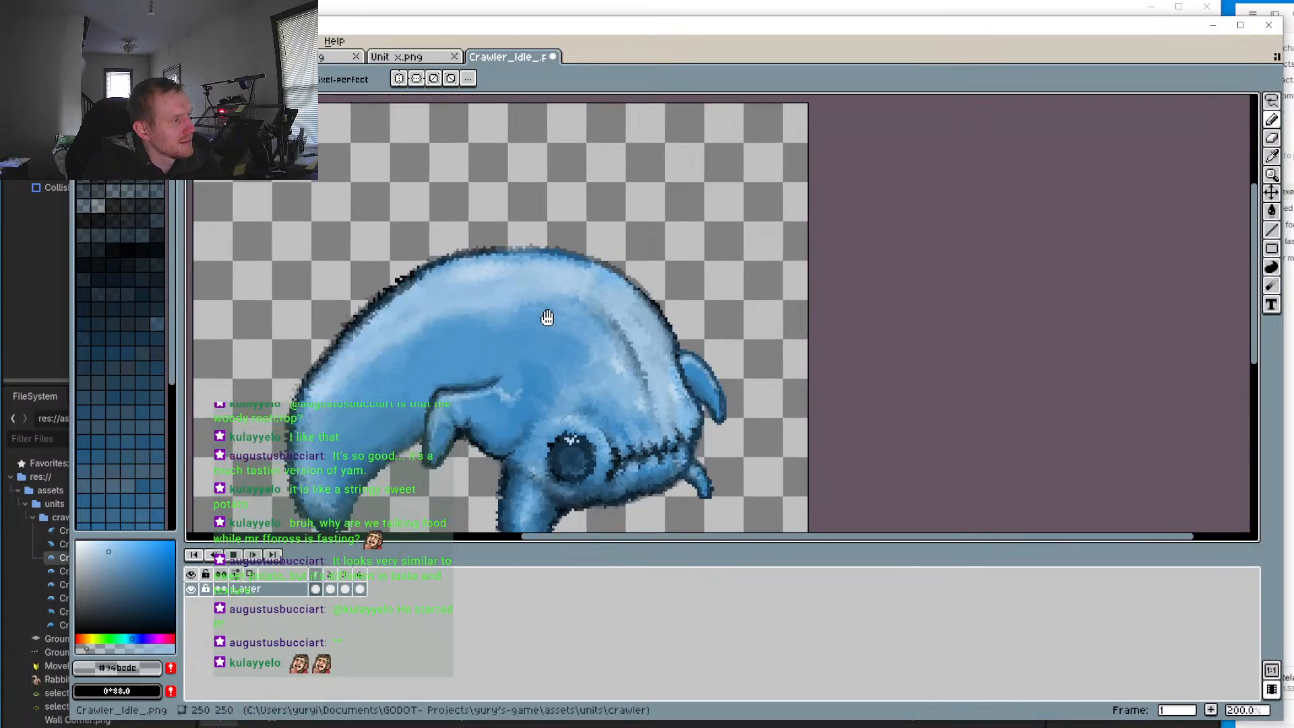
{"action": "left_click", "coordinate": [234, 555]}
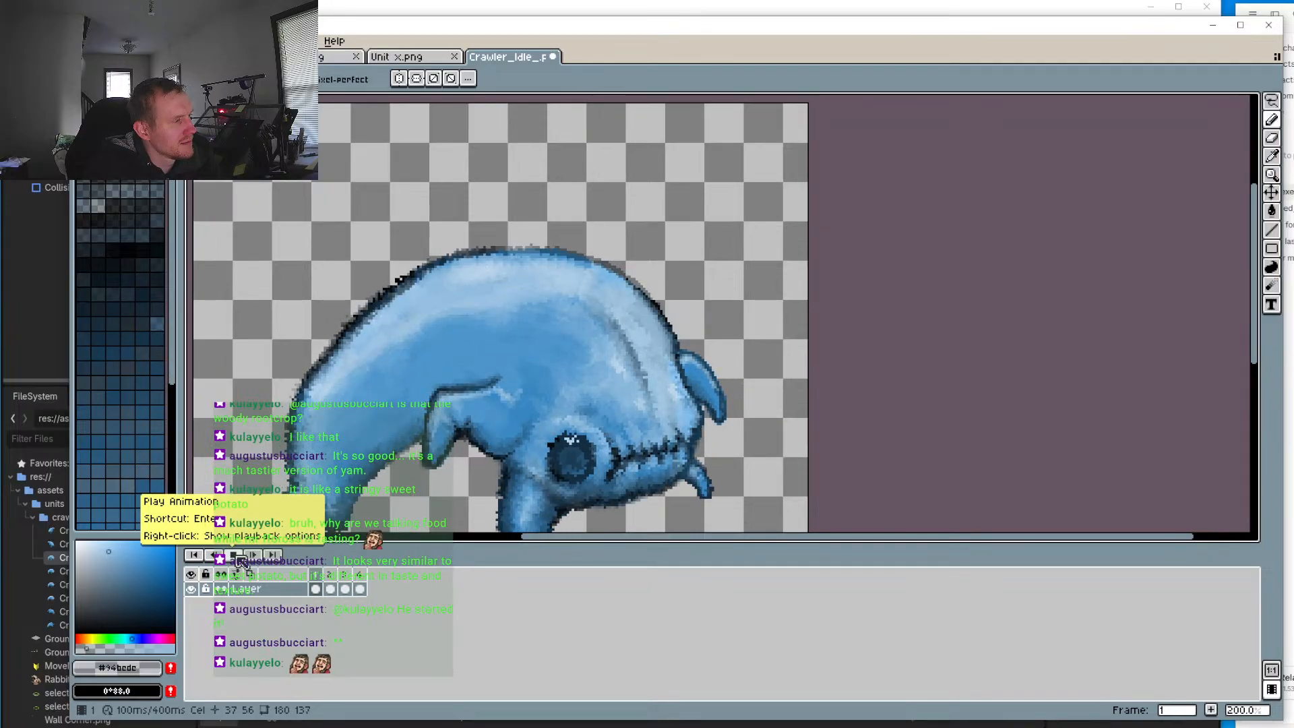
{"action": "left_click", "coordinate": [234, 555]}
Step: Build up a soft, translucent light-blue highlight above and around the side fin's tip in frame 1
{"action": "scroll", "coordinate": [472, 404], "scroll_direction": "up", "scroll_amount": 5}
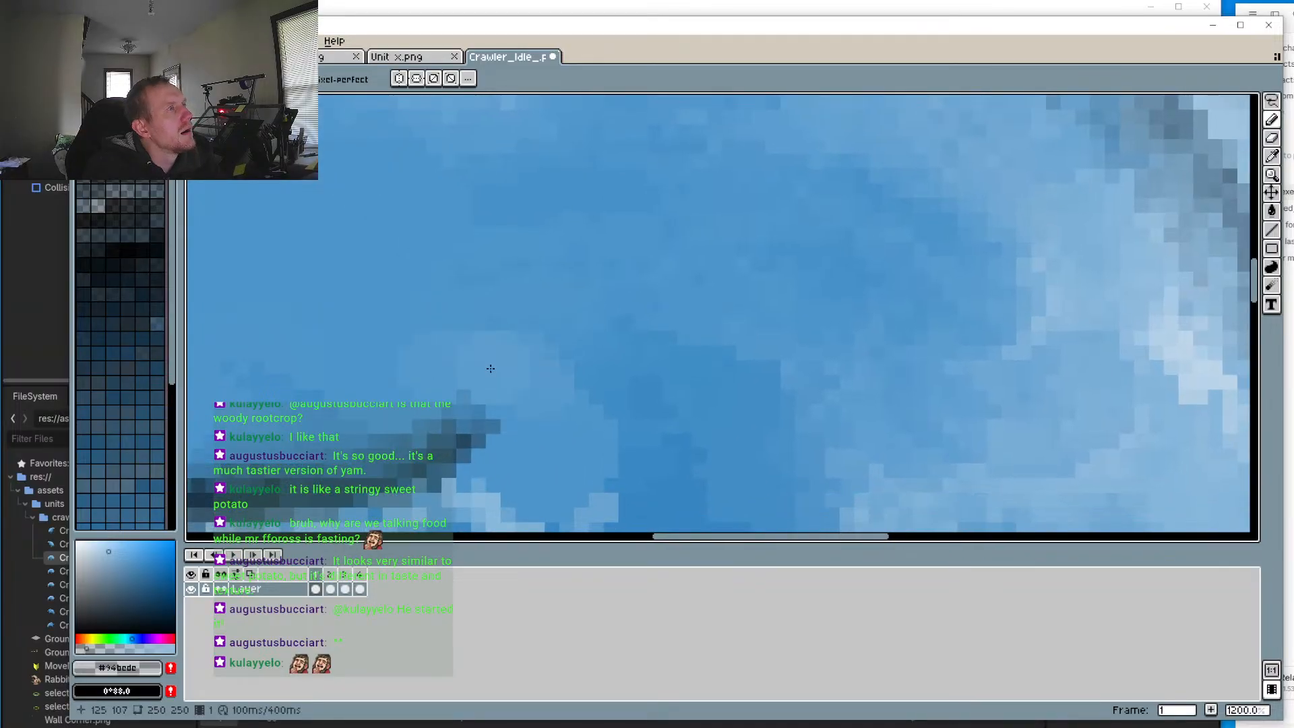
{"action": "mouse_move", "coordinate": [512, 385]}
{"action": "left_mouse_down"}
{"action": "mouse_move", "coordinate": [444, 362]}
{"action": "mouse_move", "coordinate": [397, 376]}
{"action": "left_mouse_up"}
{"action": "mouse_move", "coordinate": [418, 369]}
{"action": "left_mouse_down"}
{"action": "mouse_move", "coordinate": [483, 361]}
{"action": "mouse_move", "coordinate": [536, 378]}
{"action": "left_mouse_up"}
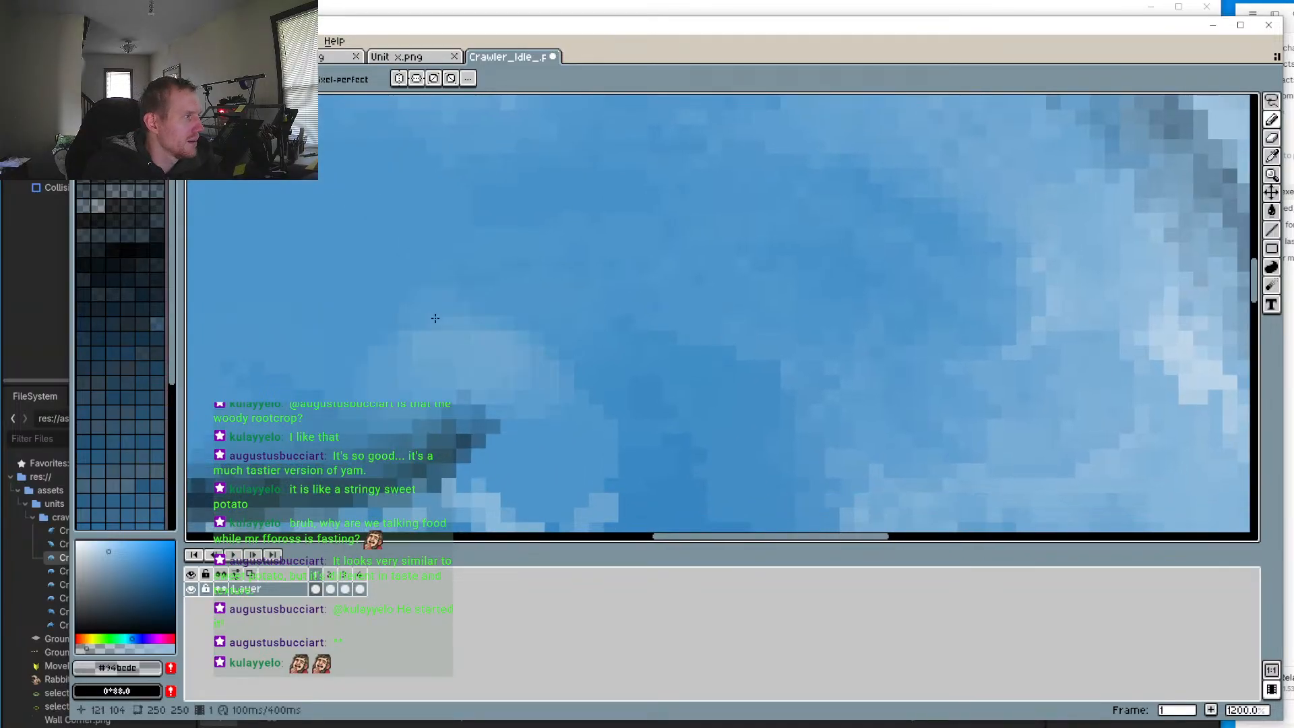
{"action": "left_click_drag", "start_coordinate": [436, 318], "coordinate": [484, 372]}
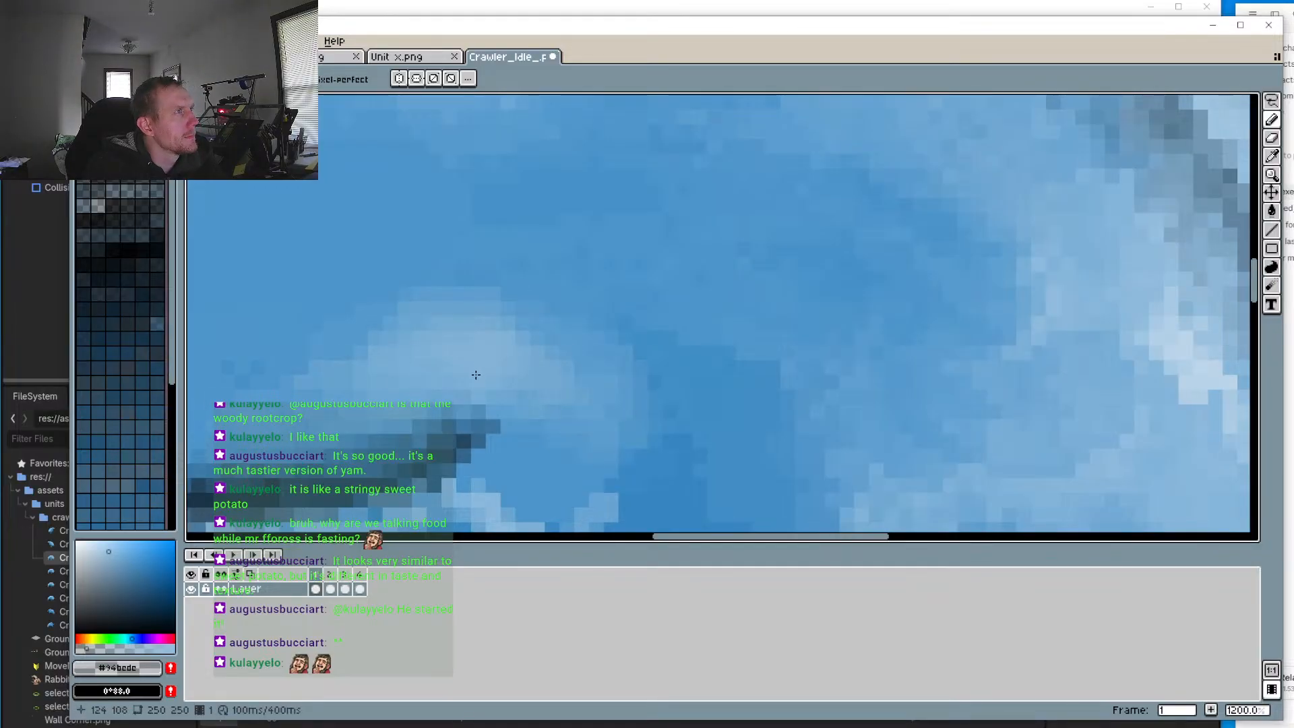
{"action": "left_click_drag", "start_coordinate": [438, 372], "coordinate": [462, 330]}
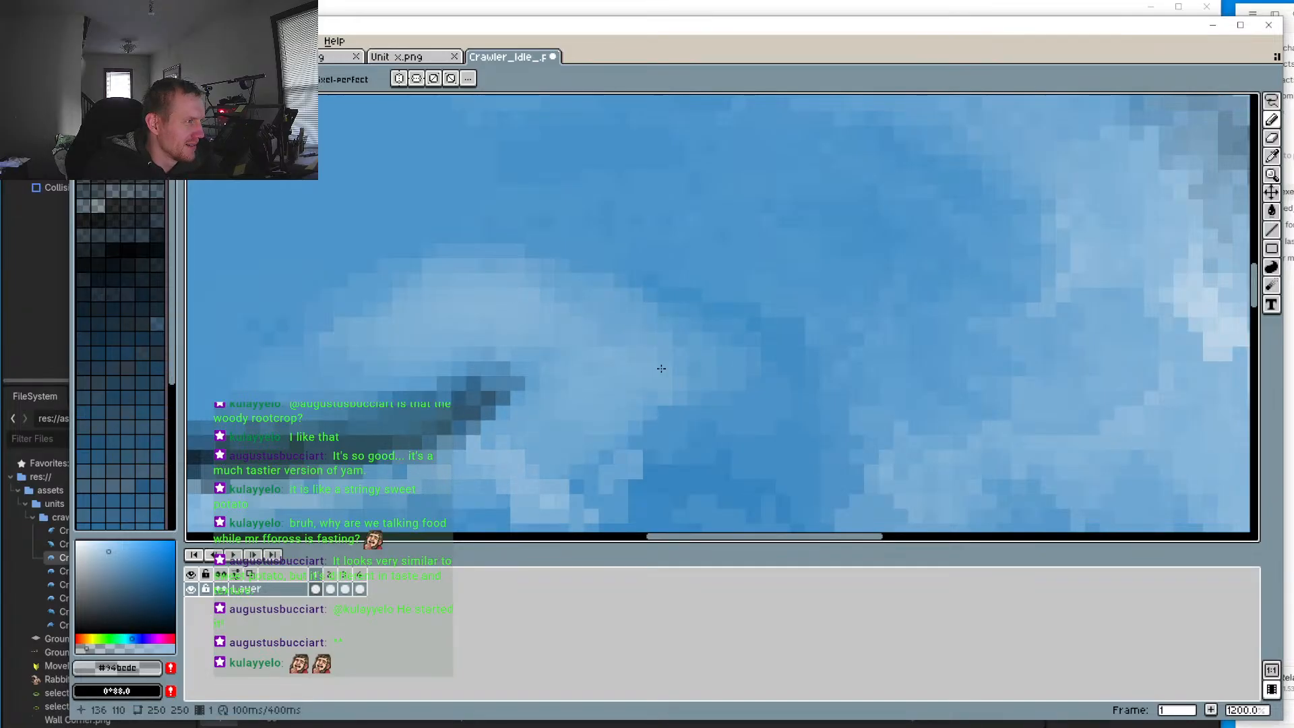
{"action": "scroll", "coordinate": [637, 455], "scroll_direction": "down", "scroll_amount": 3}
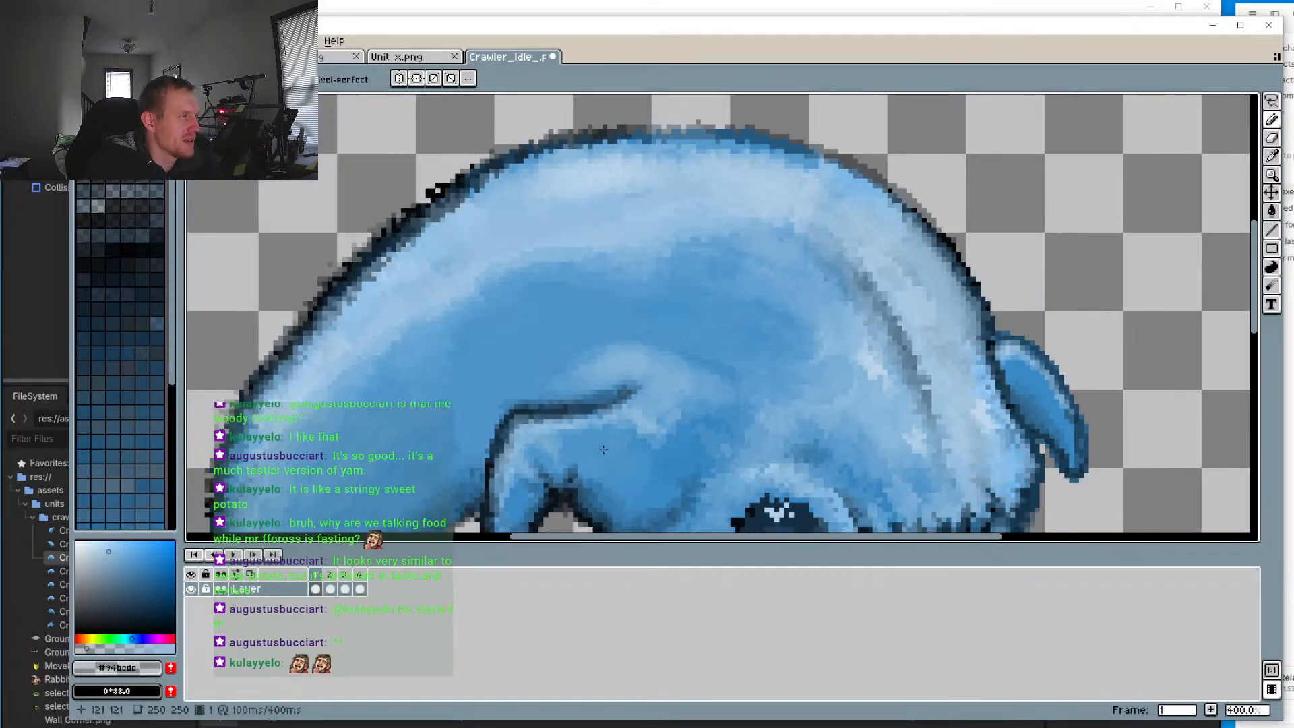
Step: Extend the highlight above the side fin towards the head in frame 2 and compare it with frames 3 and 4
{"action": "left_click", "coordinate": [329, 576]}
{"action": "scroll", "coordinate": [602, 363], "scroll_direction": "up", "scroll_amount": 2}
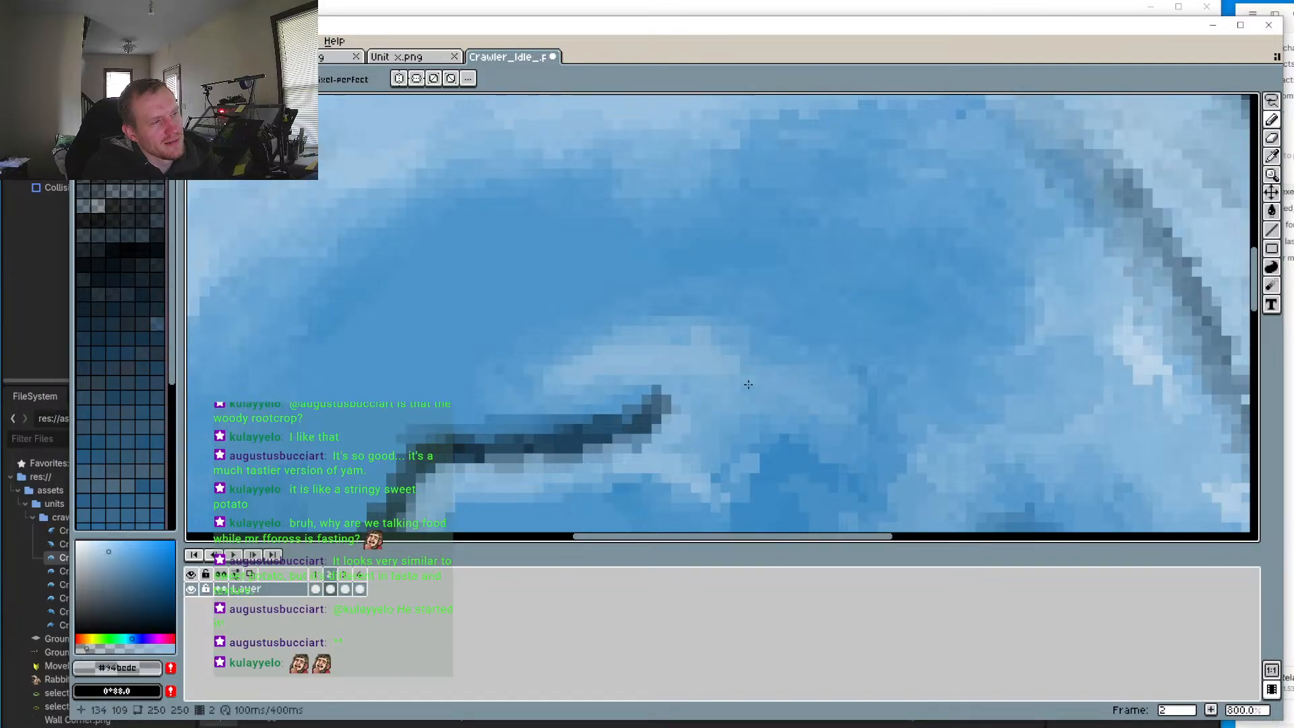
{"action": "scroll", "coordinate": [742, 400], "scroll_direction": "down", "scroll_amount": 3}
{"action": "scroll", "coordinate": [623, 477], "scroll_direction": "up", "scroll_amount": 3}
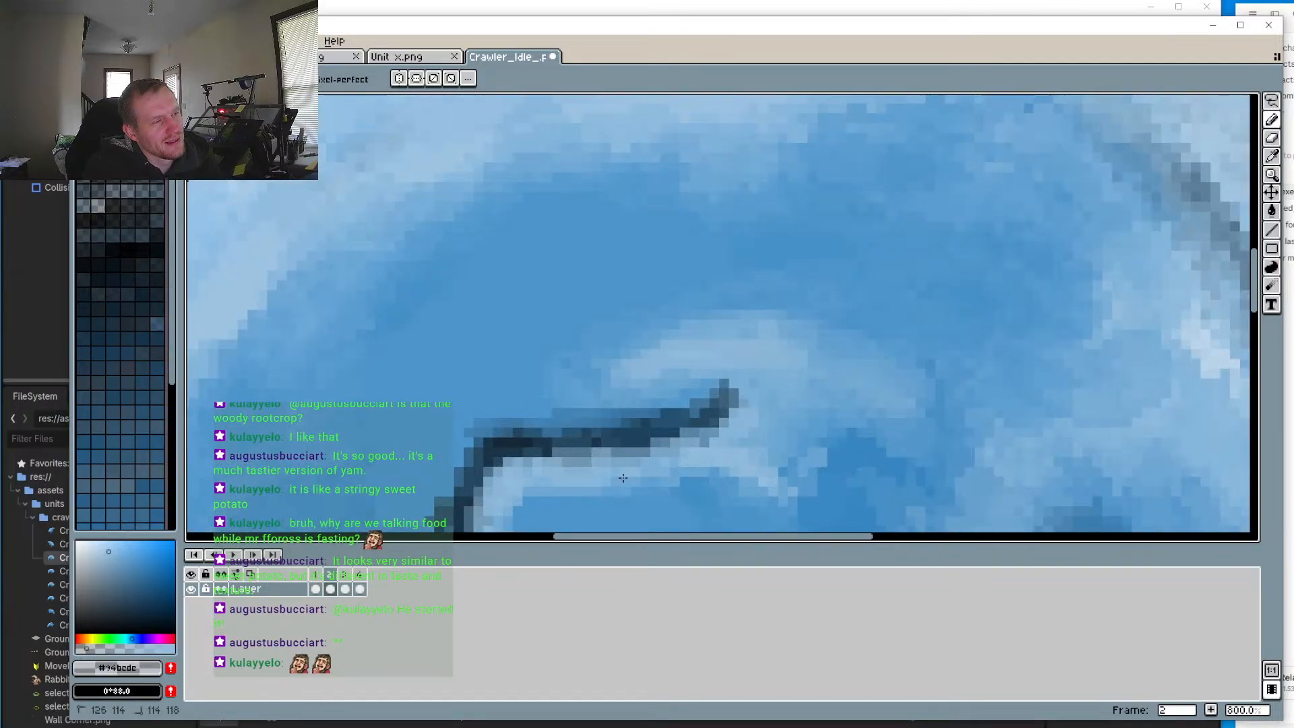
{"action": "key", "text": "period"}
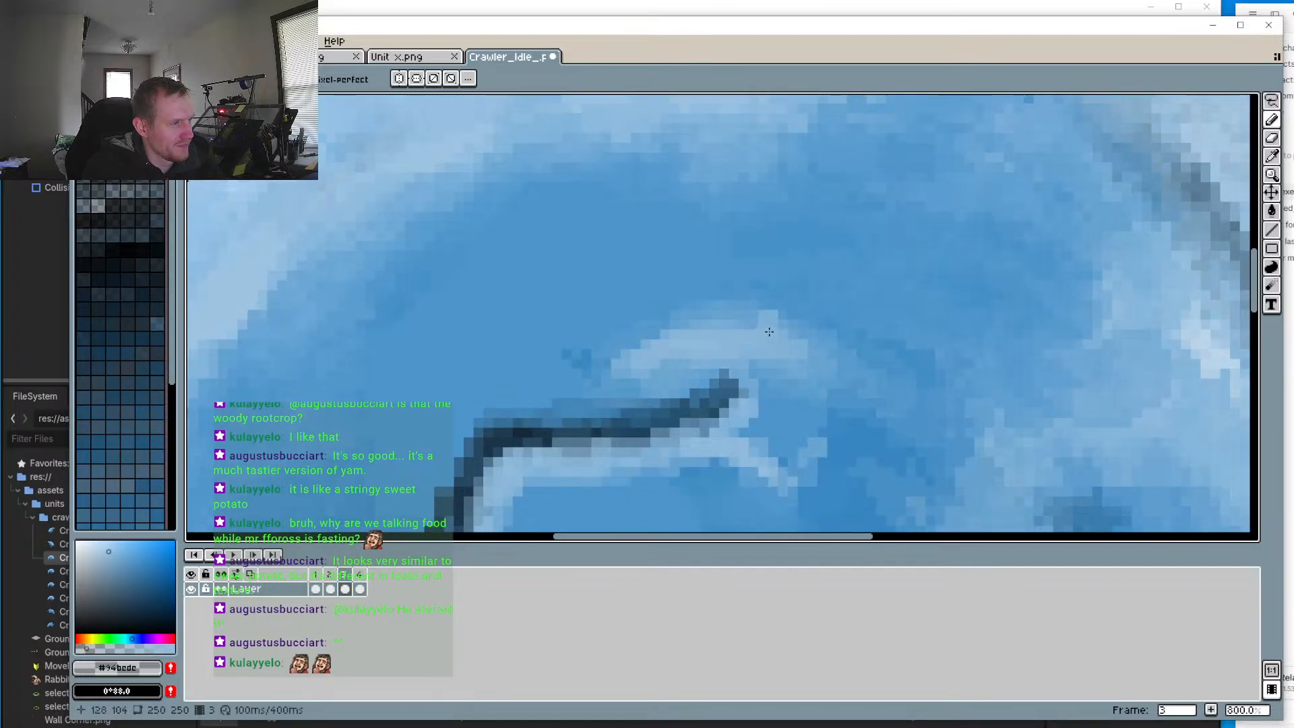
{"action": "left_click", "coordinate": [360, 574]}
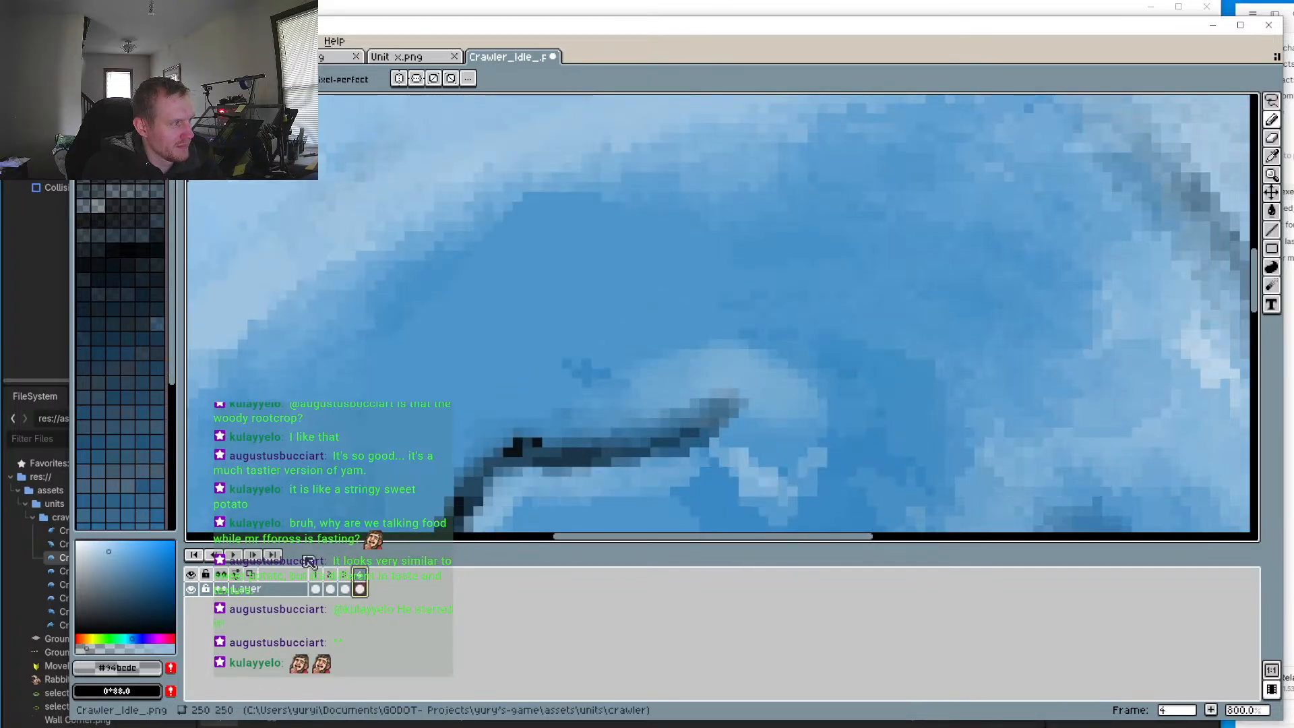
{"action": "key", "text": "comma"}
Step: Play back the idle animation to check the fin highlights, go to frame 1 and undo the last pencil stroke
{"action": "scroll", "coordinate": [579, 438], "scroll_direction": "down", "scroll_amount": 3}
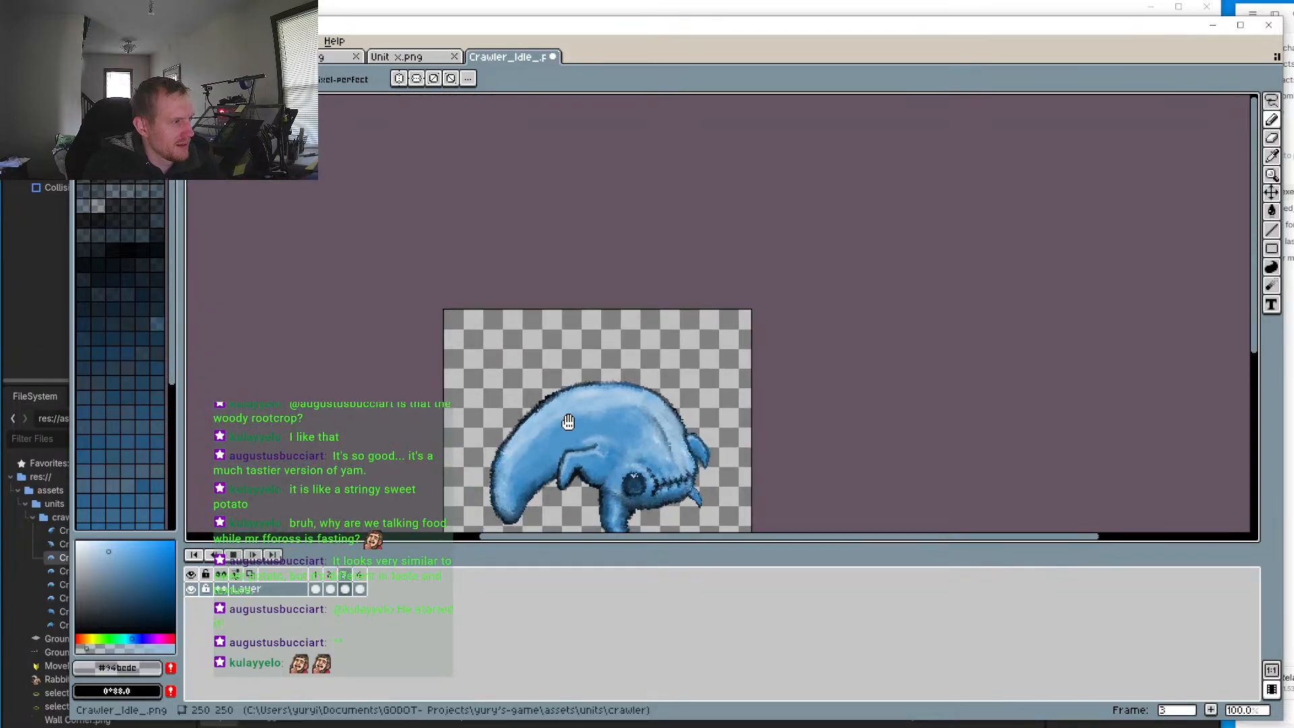
{"action": "left_click_drag", "start_coordinate": [568, 422], "coordinate": [565, 339]}
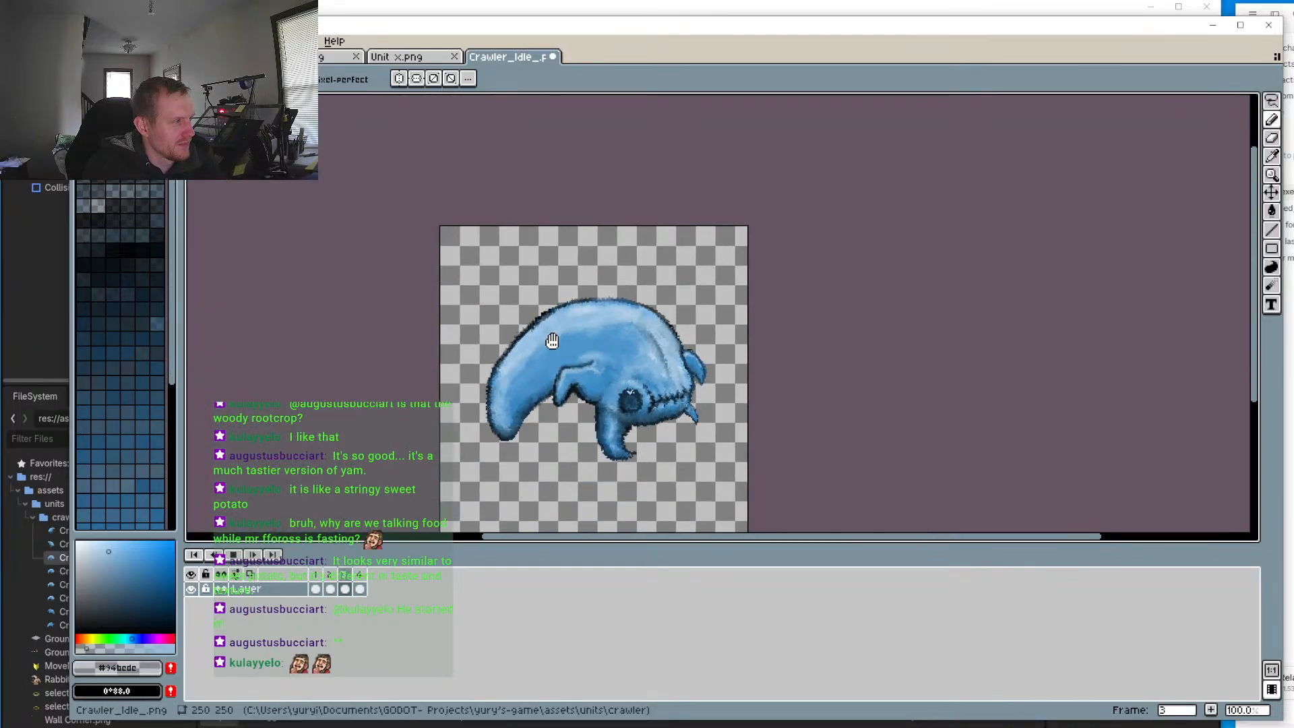
{"action": "scroll", "coordinate": [551, 350], "scroll_direction": "up", "scroll_amount": 1}
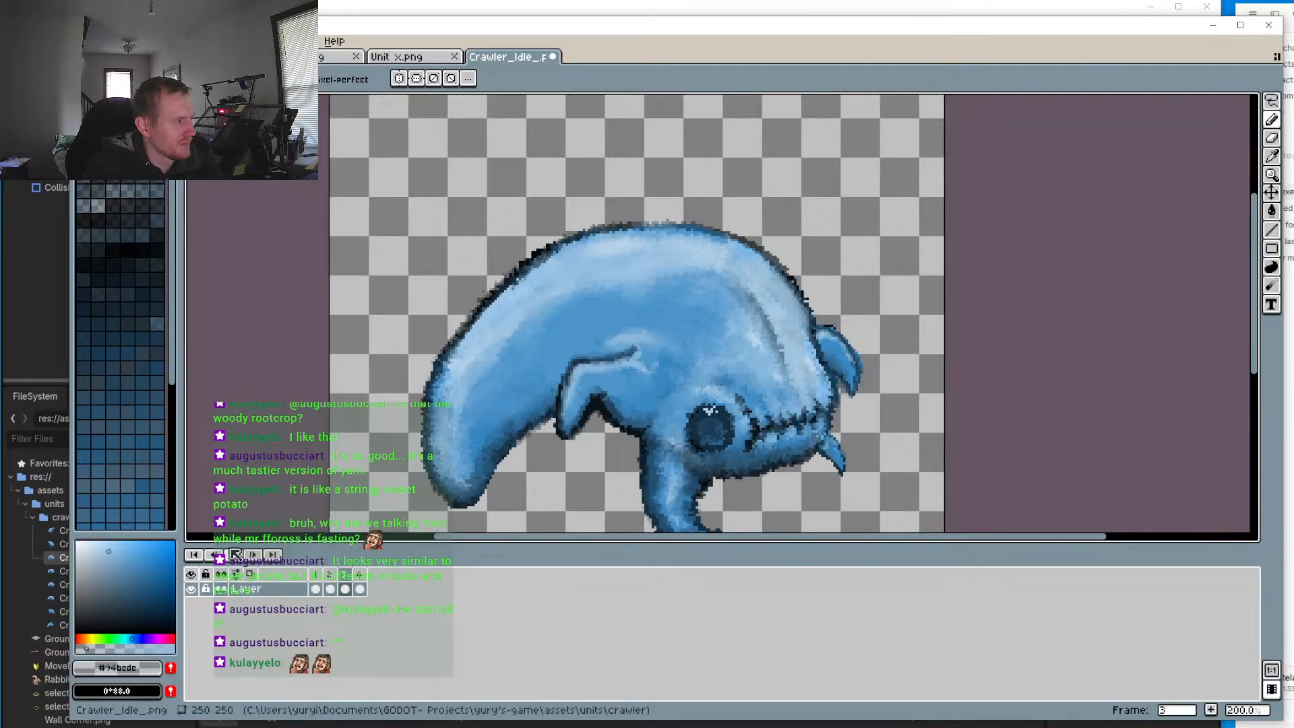
{"action": "scroll", "coordinate": [559, 414], "scroll_direction": "up", "scroll_amount": 2}
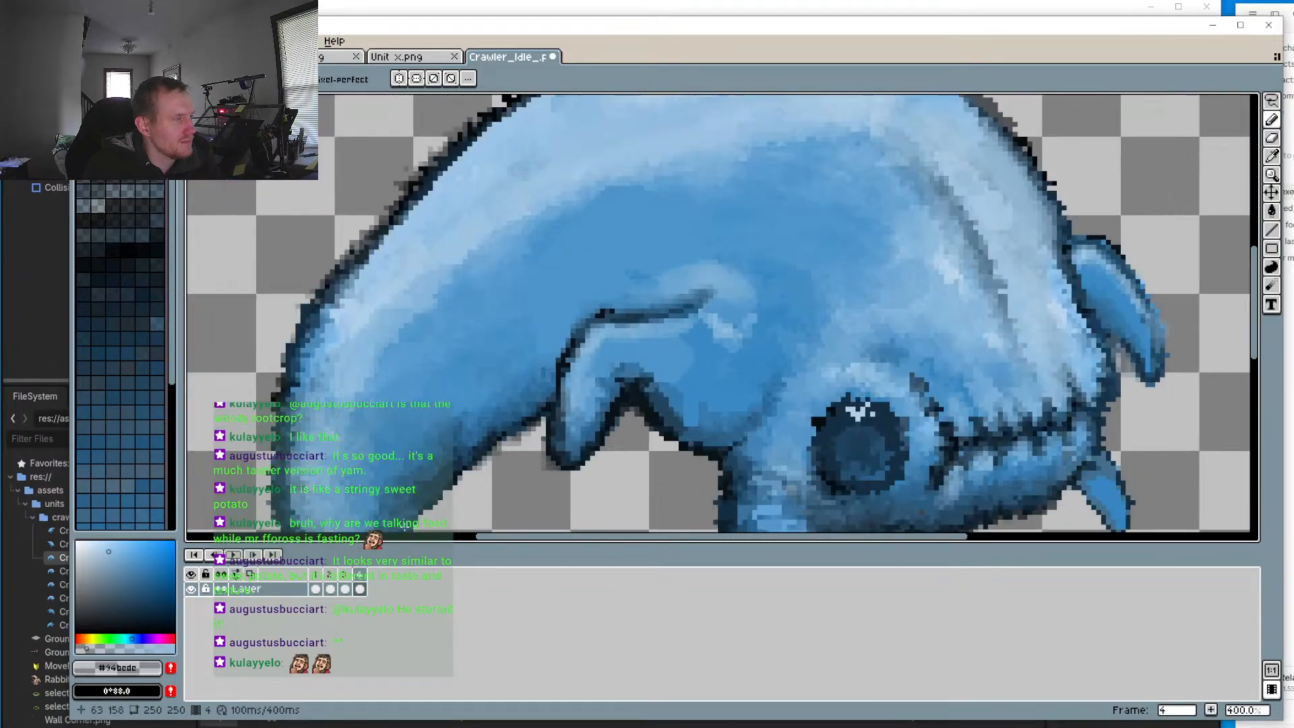
{"action": "left_click", "coordinate": [256, 555]}
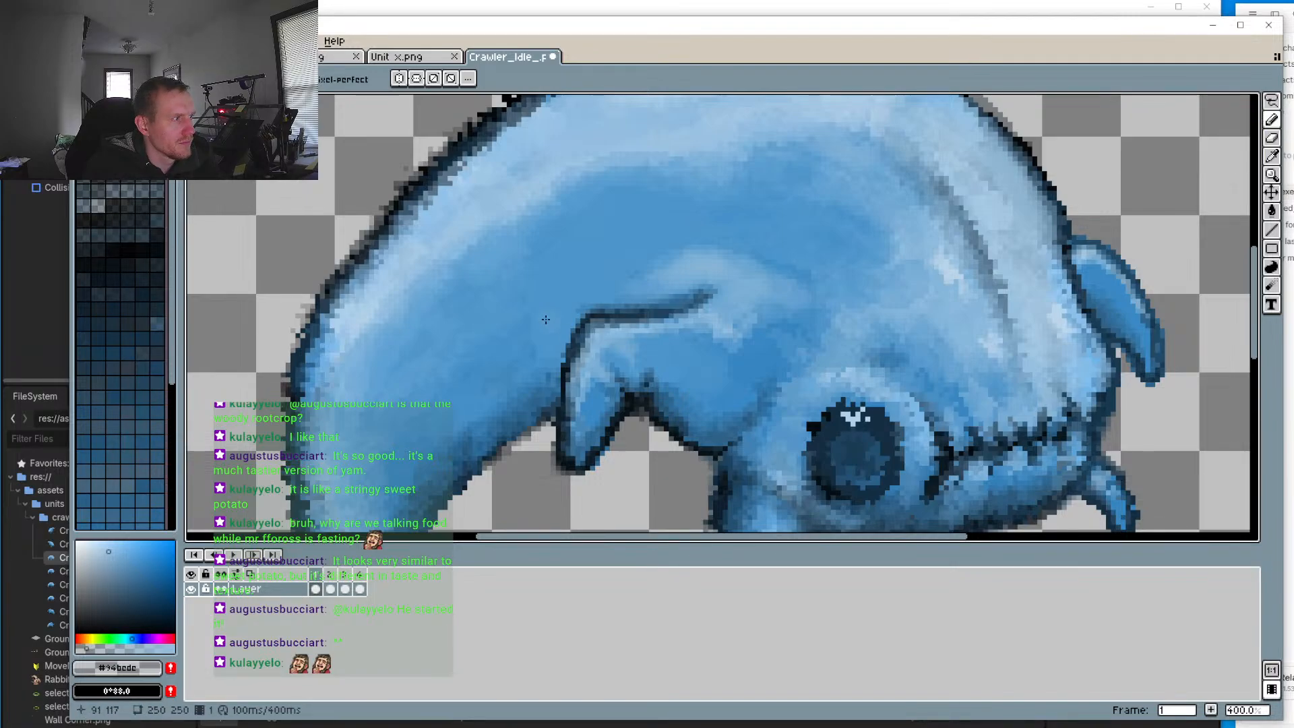
{"action": "key", "text": "ctrl+z"}
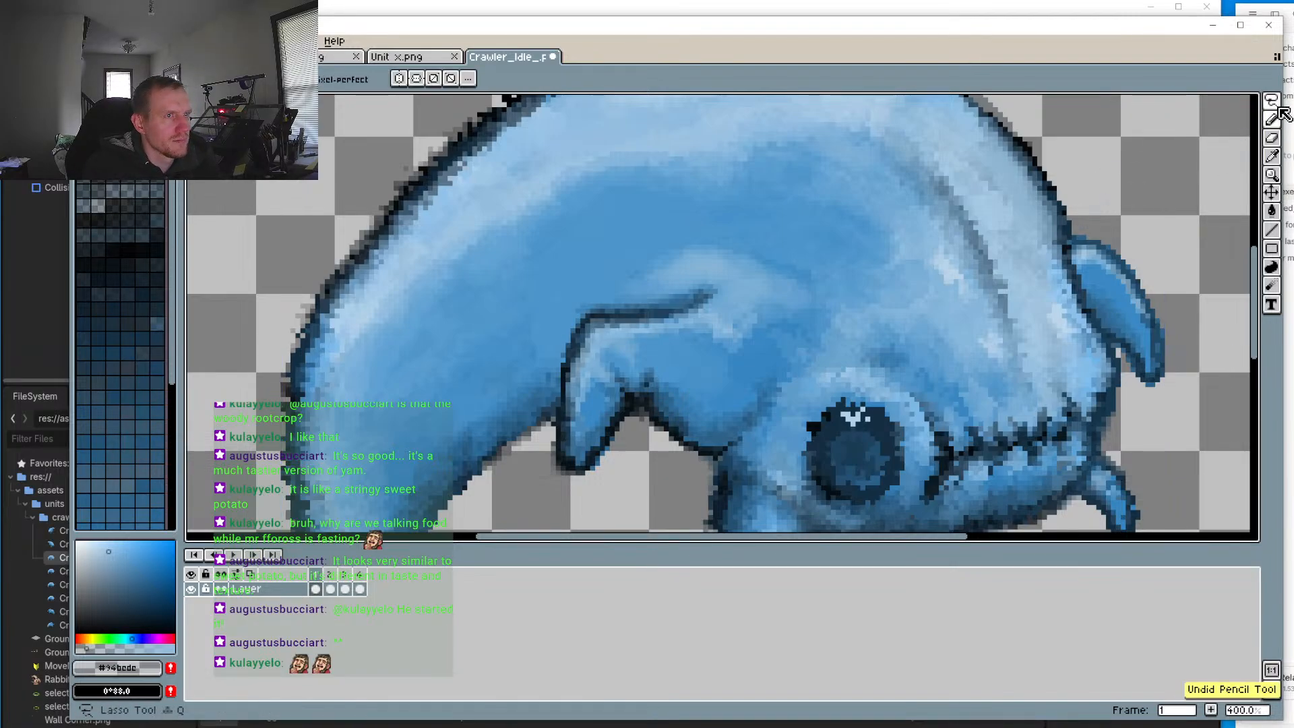
Step: Lasso the upper part of the side fin in frame 1, paste it at the same place in frame 2 and return to frame 1
{"action": "left_click", "coordinate": [1273, 101]}
{"action": "left_click_drag", "start_coordinate": [524, 305], "coordinate": [670, 359]}
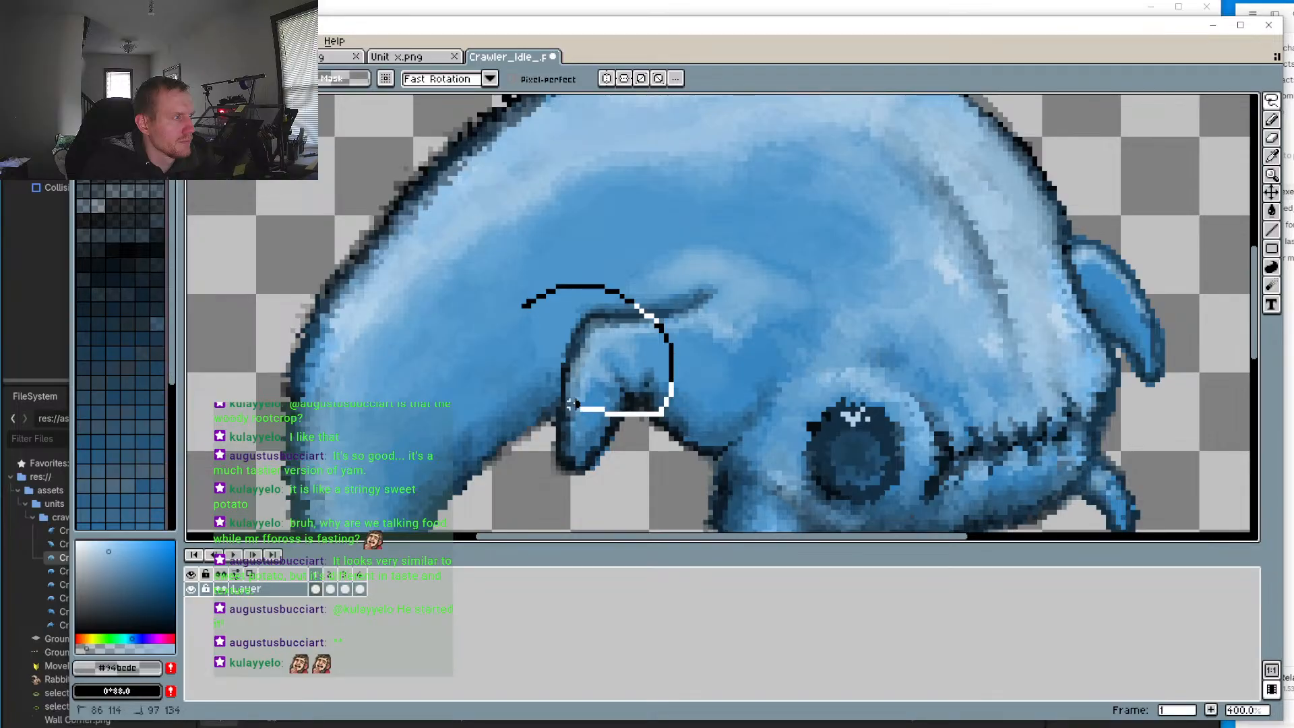
{"action": "left_click_drag", "start_coordinate": [527, 292], "coordinate": [528, 294]}
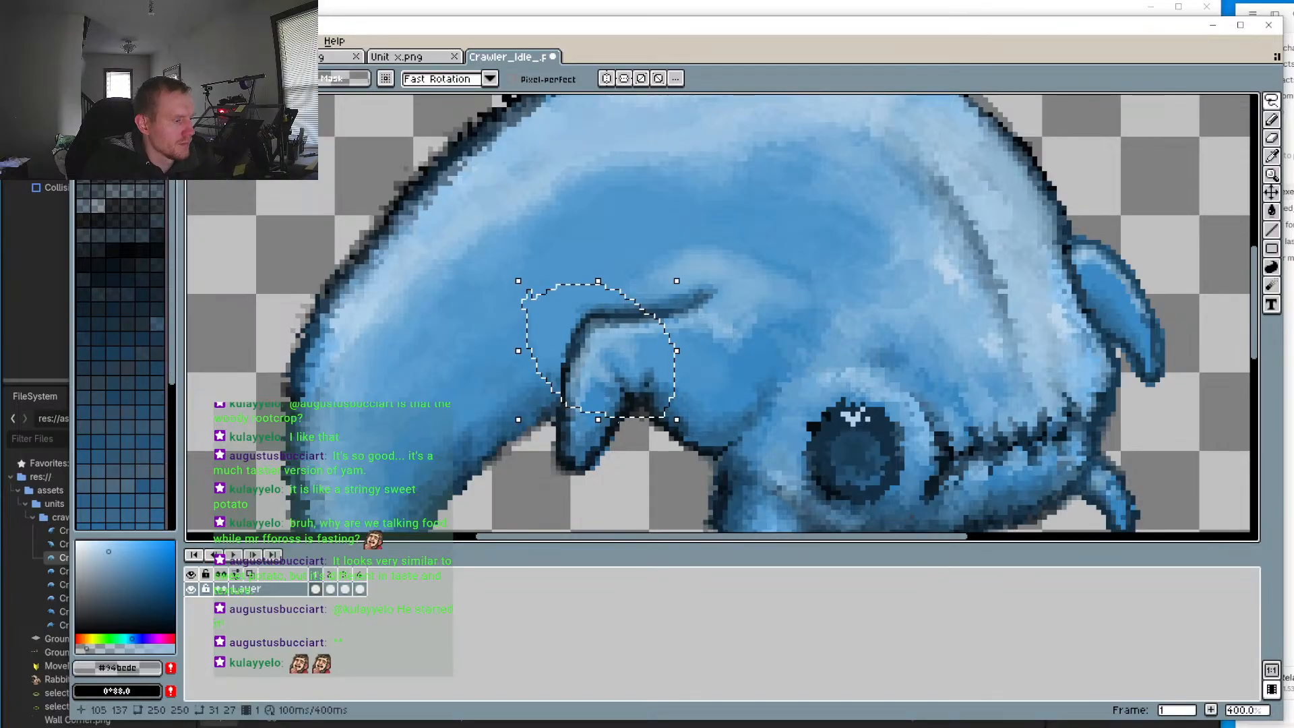
{"action": "left_click", "coordinate": [334, 575]}
{"action": "key", "text": "ctrl+v"}
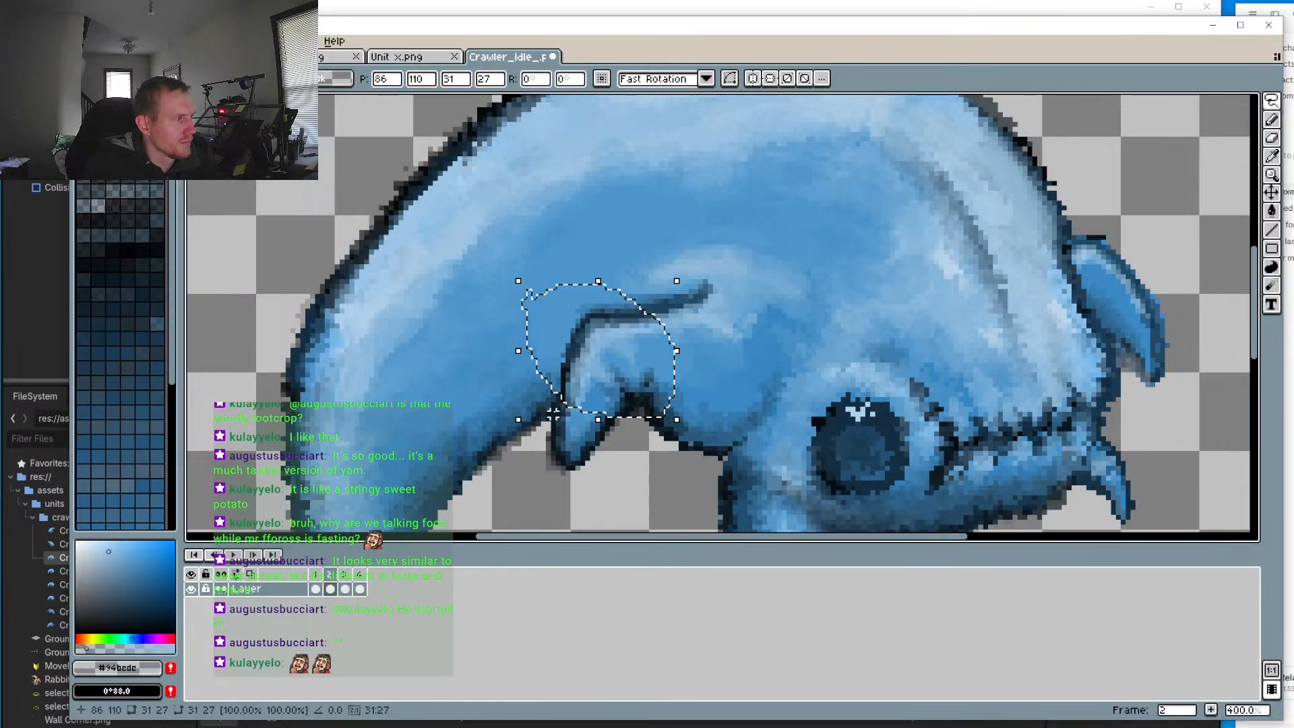
{"action": "left_click", "coordinate": [315, 587]}
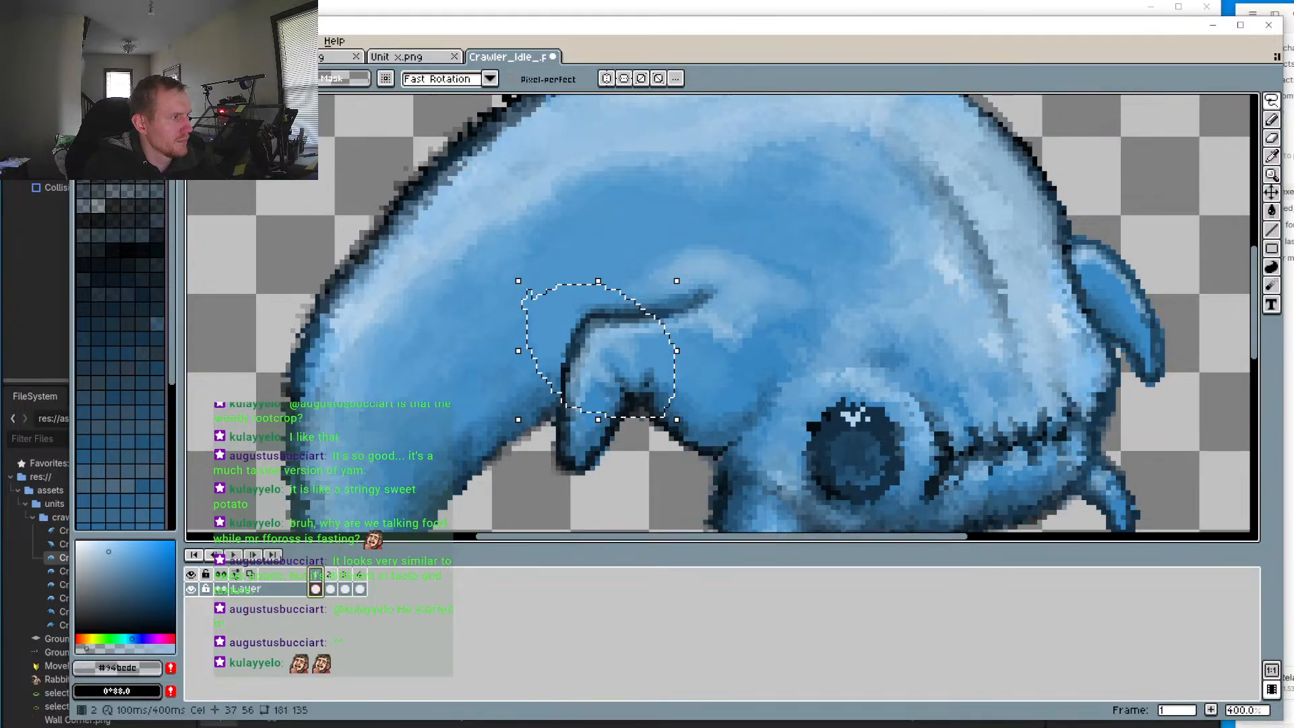
Step: Nudge the pasted fin patch one pixel left in frame 2 and paste the same patch over the side fin in frame 3
{"action": "left_click", "coordinate": [330, 588]}
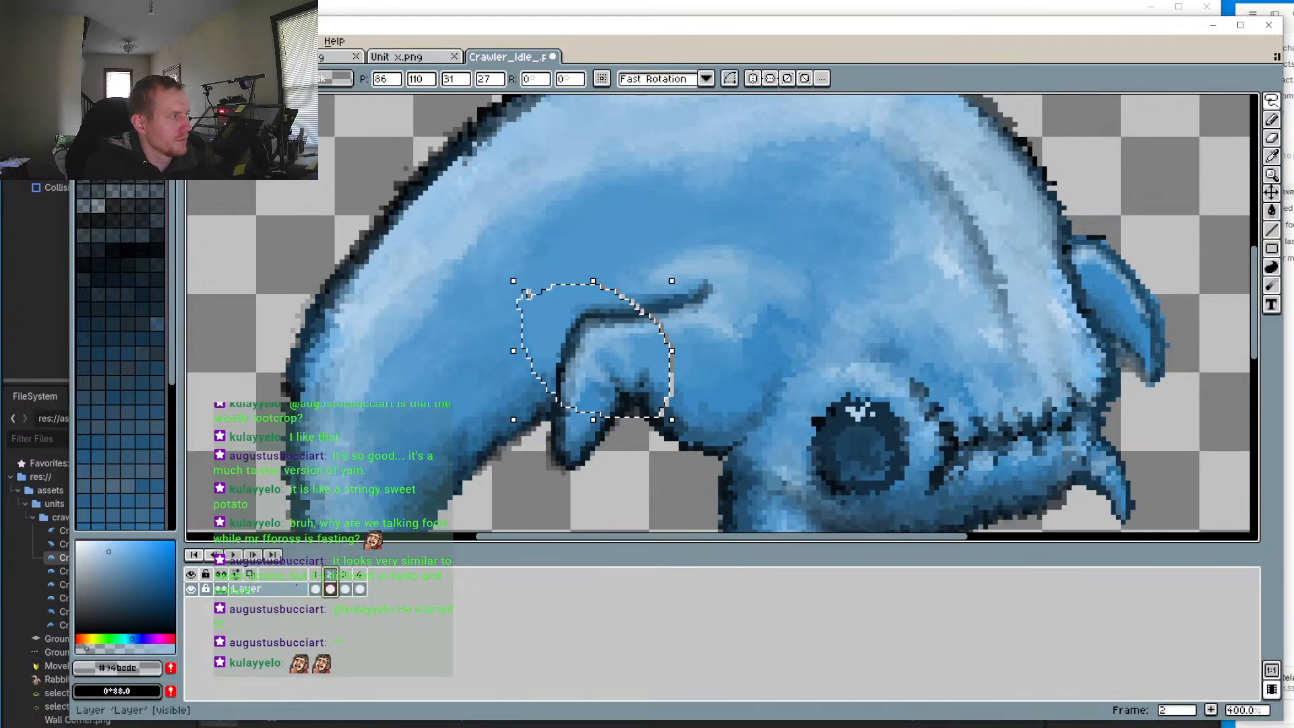
{"action": "key", "text": "Left"}
{"action": "left_click", "coordinate": [330, 586]}
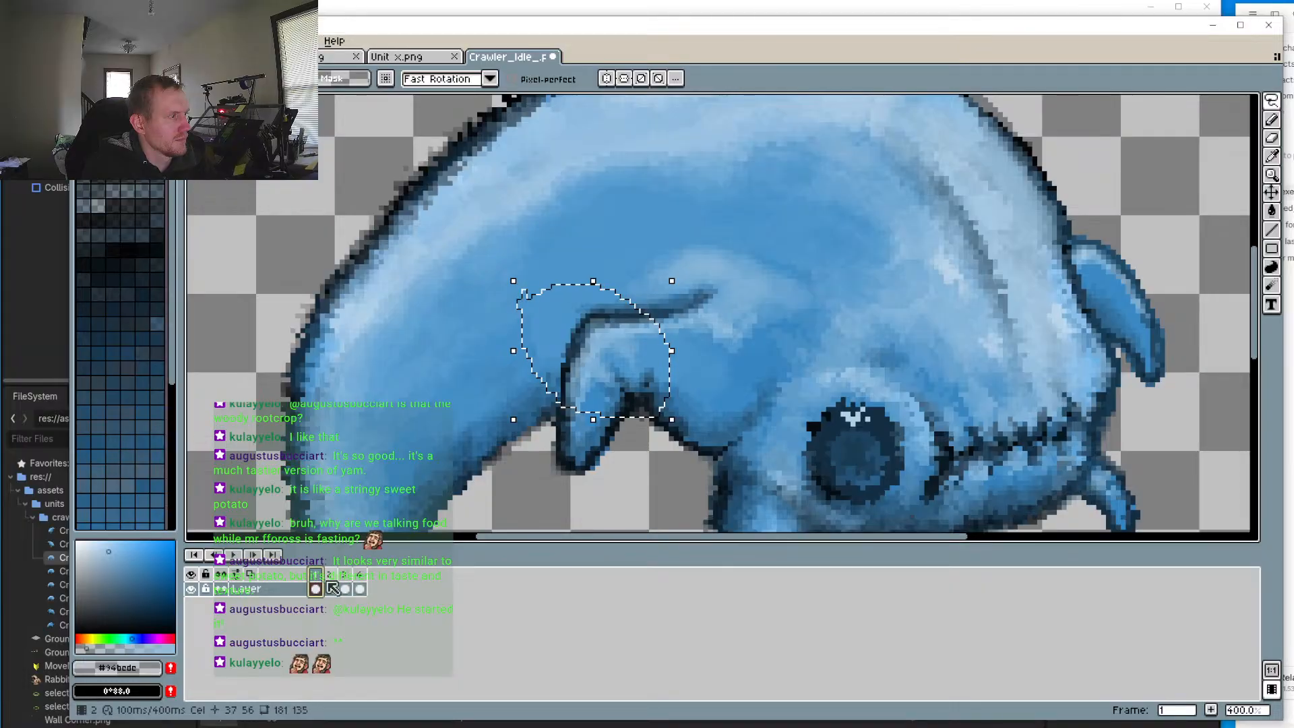
{"action": "left_click", "coordinate": [346, 575]}
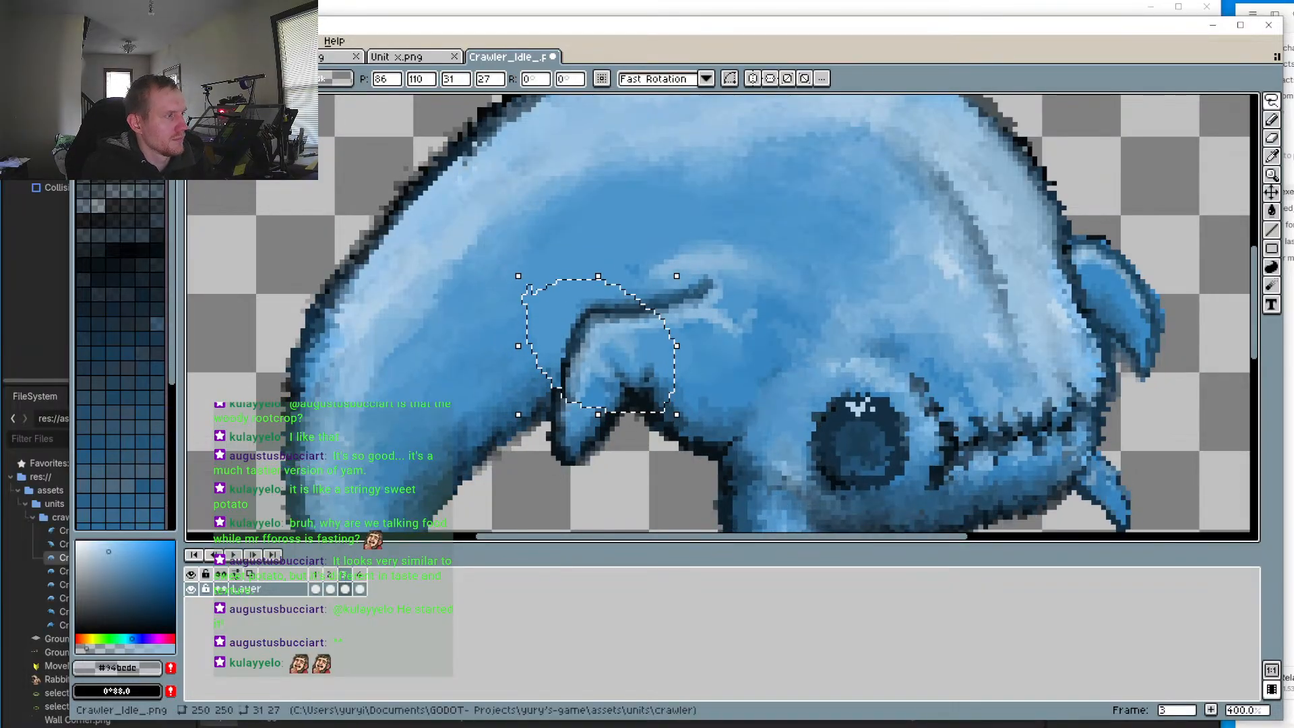
{"action": "left_click", "coordinate": [330, 588]}
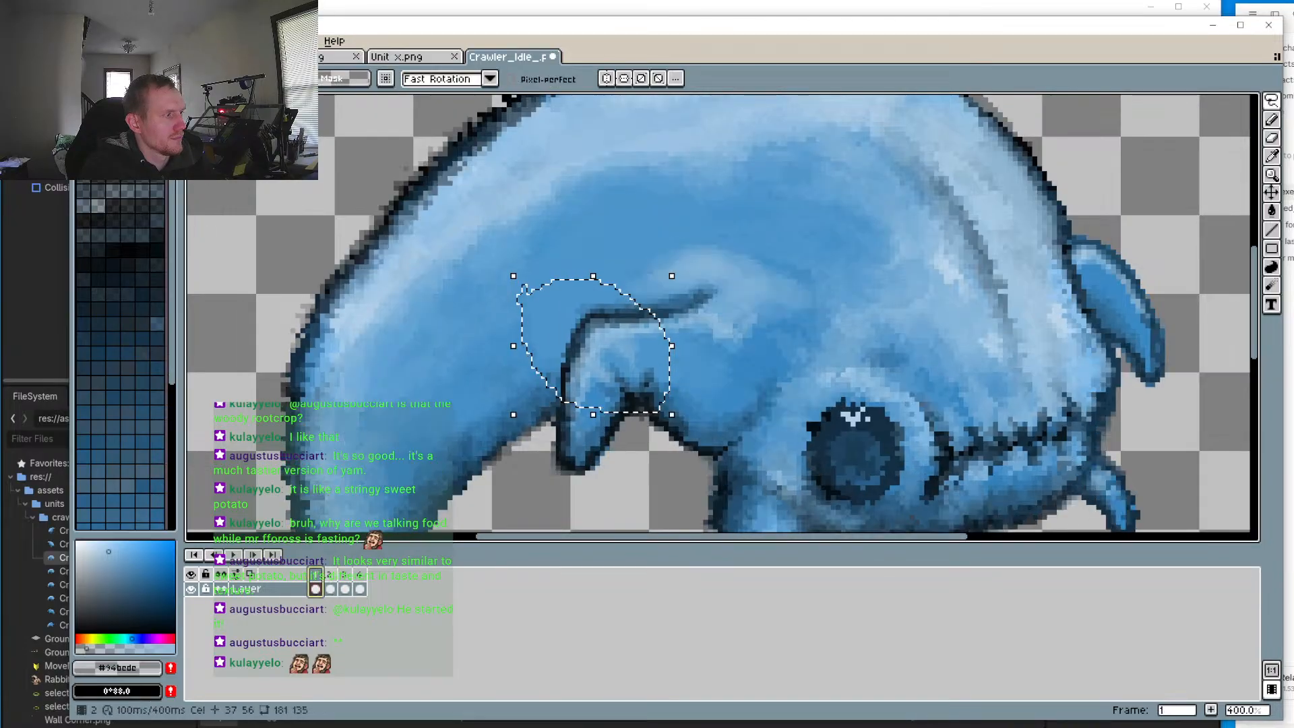
Step: Paste the fin patch into frame 4, lowered and rotated by -1.1°, and compare the side fin across all four frames
{"action": "left_click", "coordinate": [346, 584]}
{"action": "left_click", "coordinate": [360, 580]}
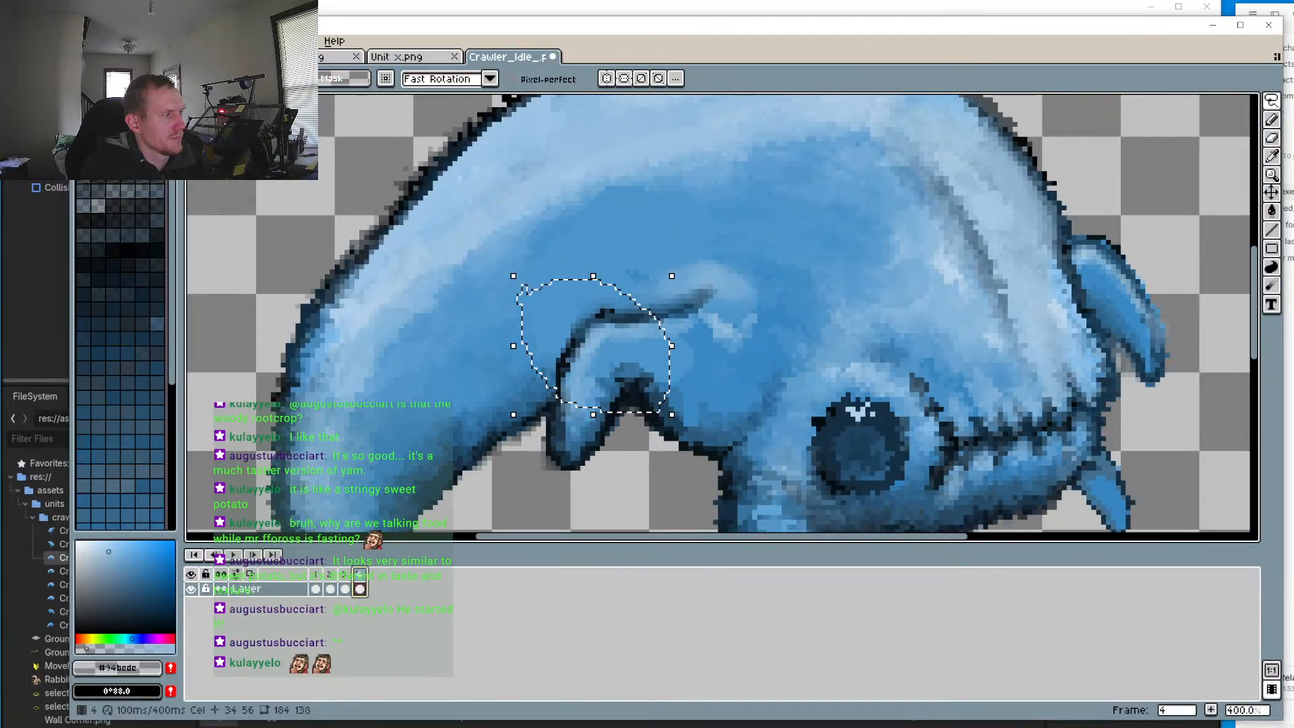
{"action": "key", "text": "Down"}
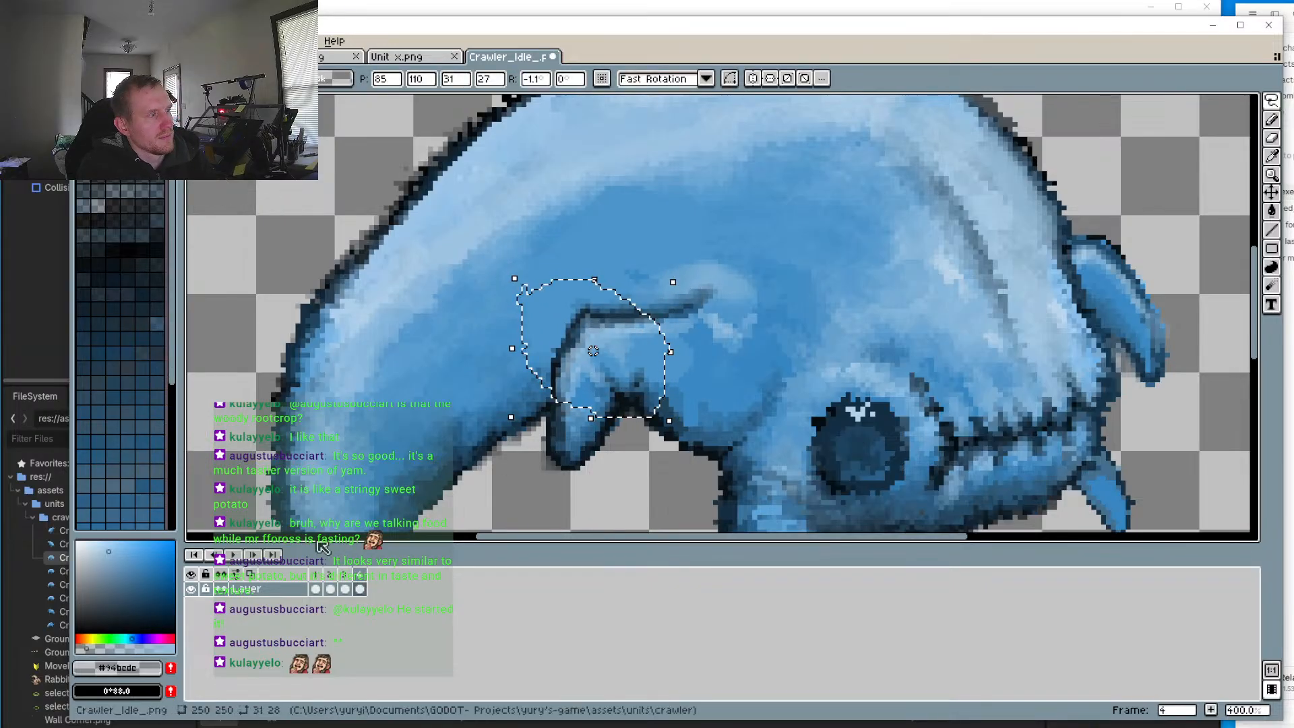
{"action": "left_click", "coordinate": [315, 581]}
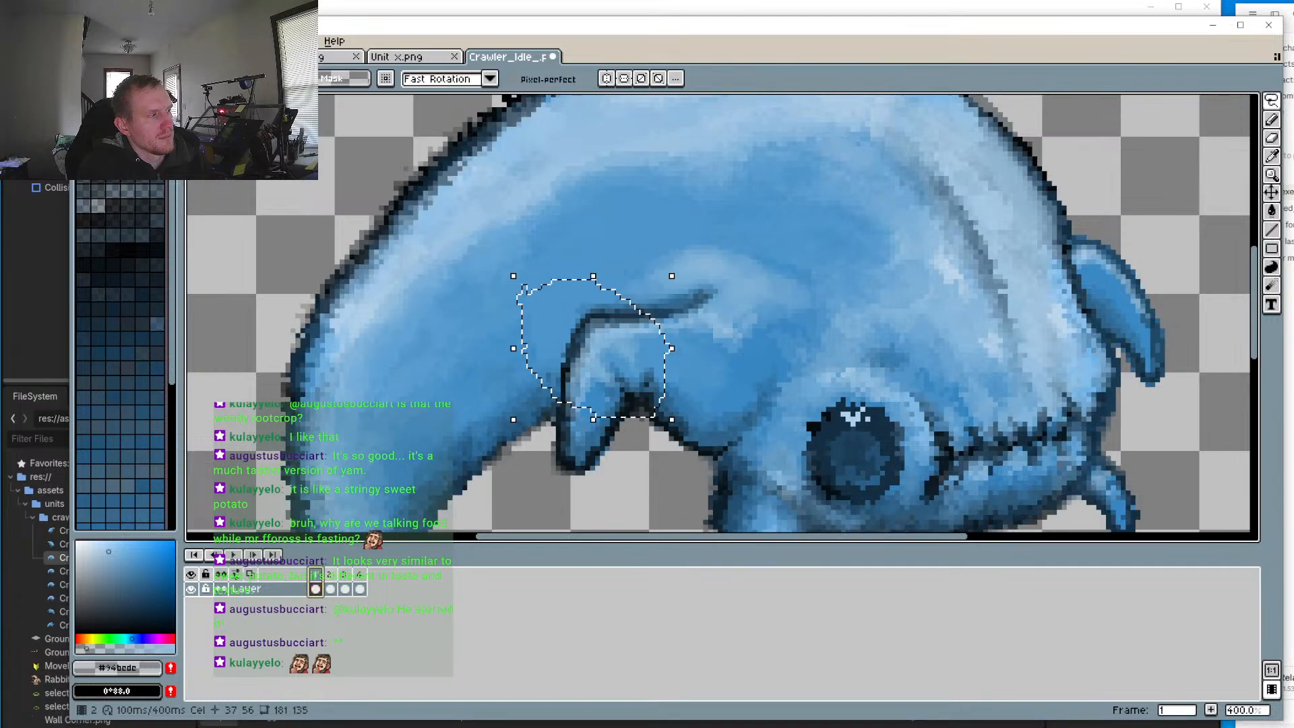
{"action": "left_click", "coordinate": [330, 581]}
{"action": "left_click", "coordinate": [345, 581]}
{"action": "left_click", "coordinate": [360, 585]}
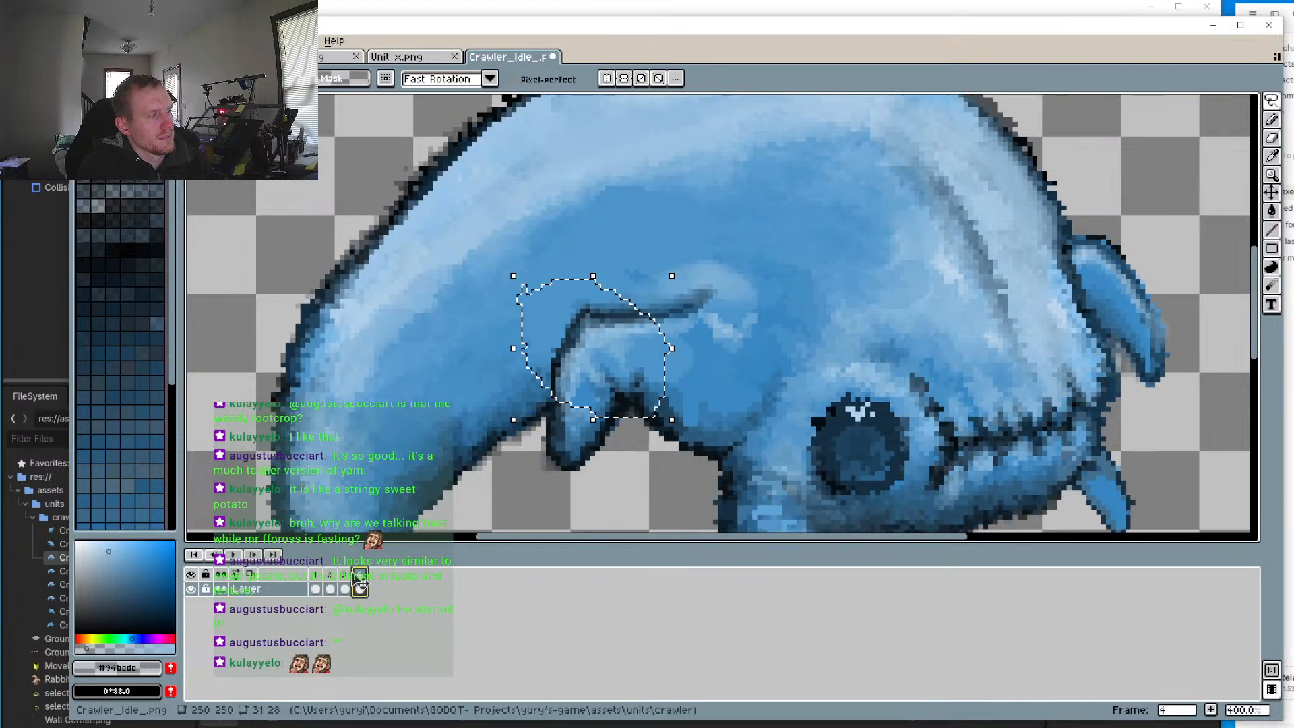
{"action": "left_click", "coordinate": [345, 585]}
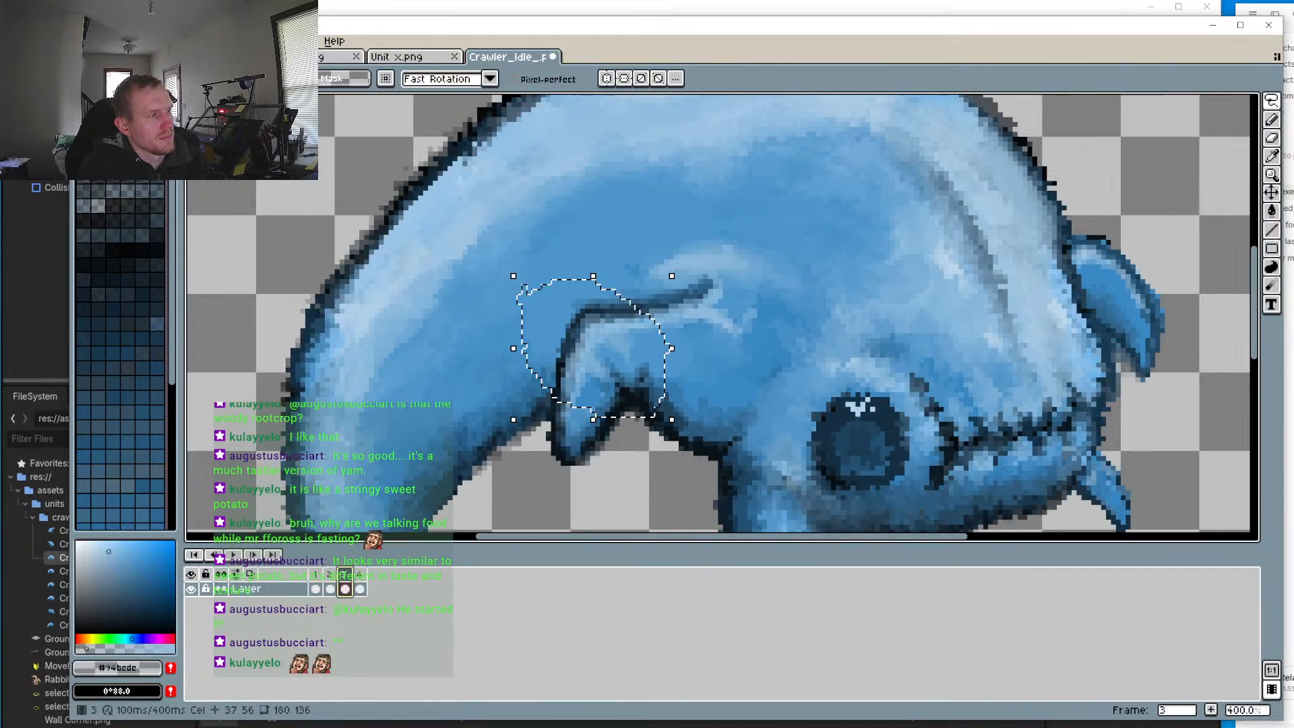
Step: Fill the upper part of the vertical transparent gap inside frame 2's side fin with the sampled blue #4c95ca
{"action": "left_click", "coordinate": [331, 581]}
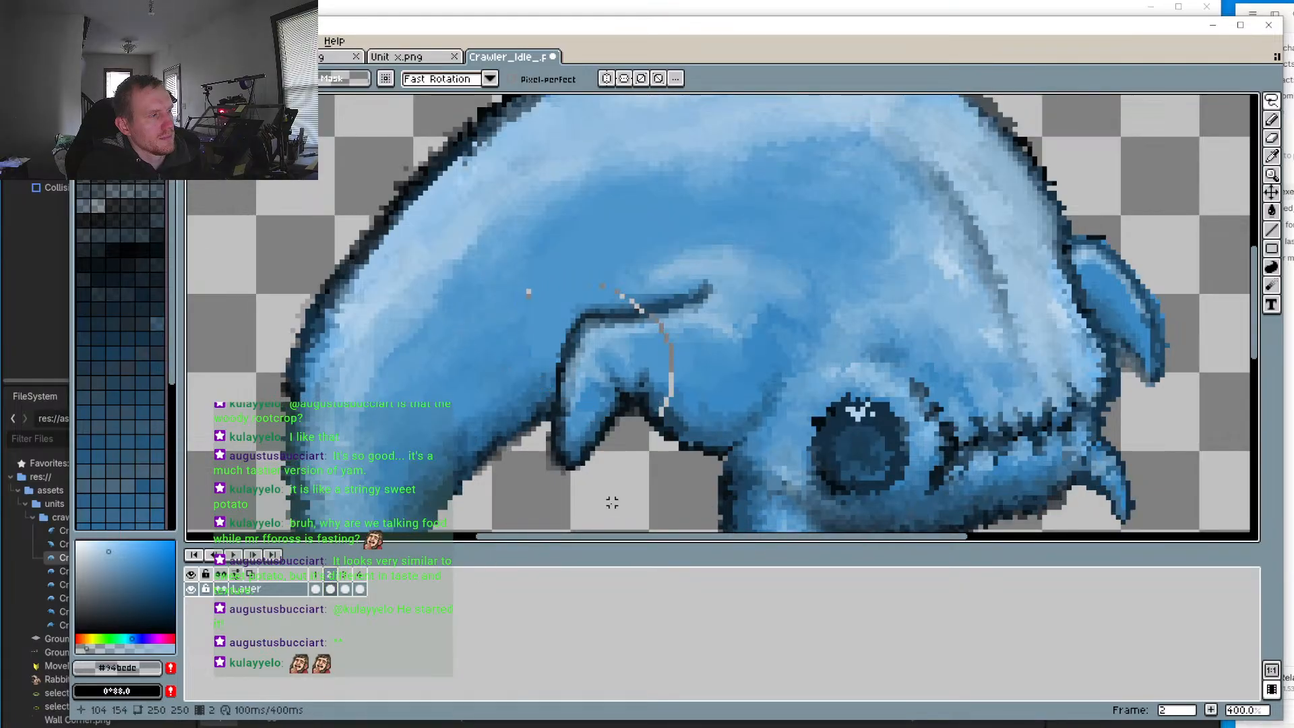
{"action": "scroll", "coordinate": [661, 399], "scroll_direction": "up", "scroll_amount": 2}
{"action": "scroll", "coordinate": [660, 399], "scroll_direction": "up", "scroll_amount": 3}
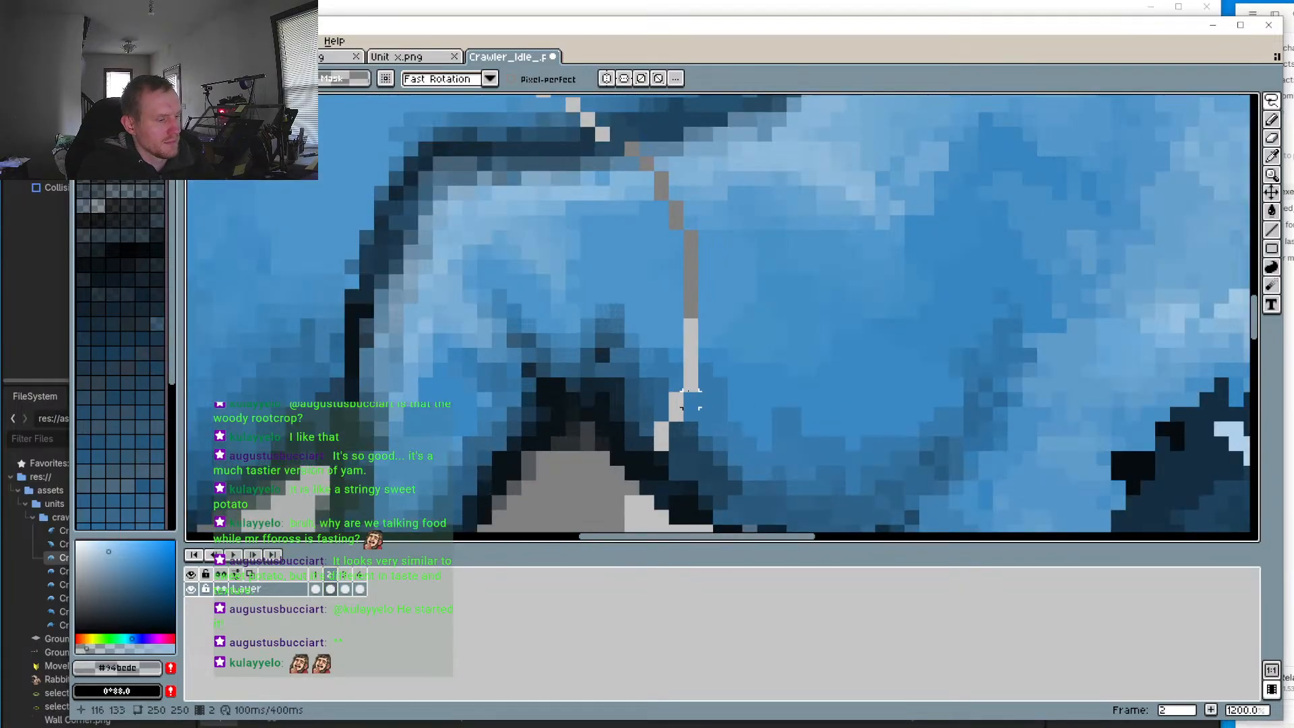
{"action": "key", "text": "i"}
{"action": "left_click", "coordinate": [714, 256]}
{"action": "key", "text": "b"}
{"action": "mouse_move", "coordinate": [691, 313]}
{"action": "left_mouse_down"}
{"action": "mouse_move", "coordinate": [687, 265]}
{"action": "mouse_move", "coordinate": [690, 330]}
{"action": "left_mouse_up"}
{"action": "key", "text": "ctrl+z"}
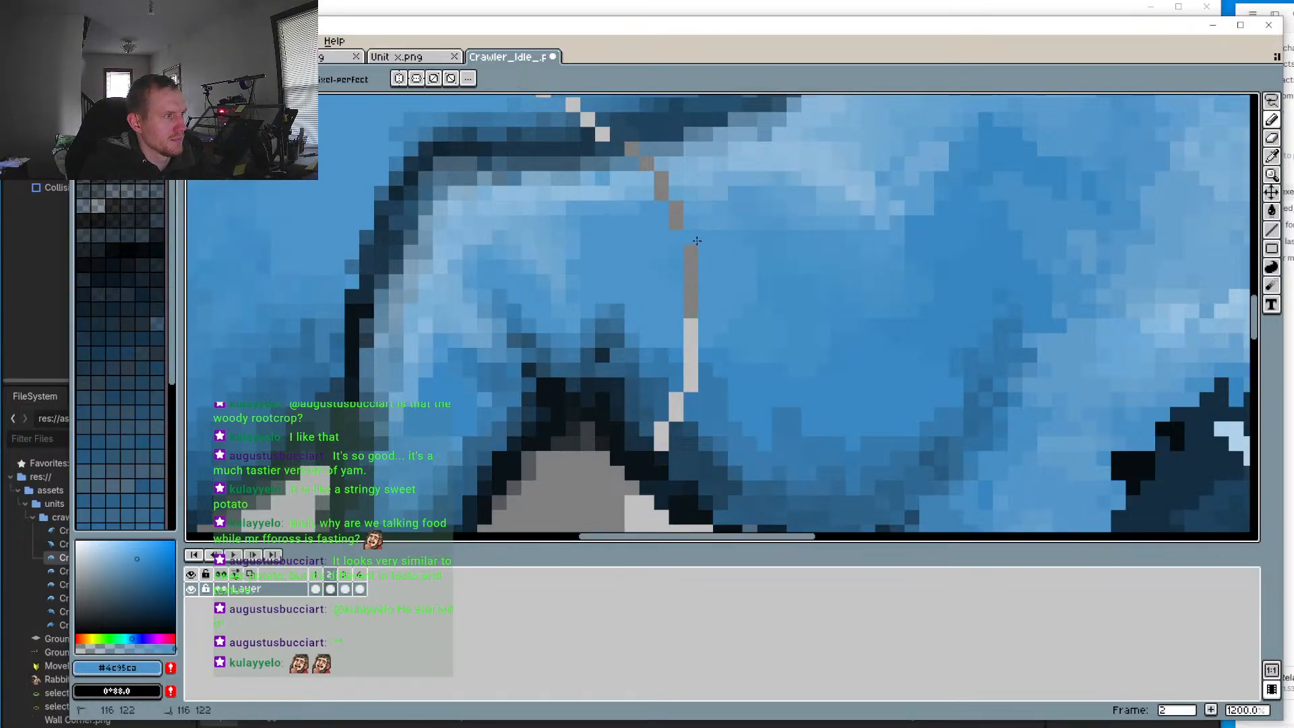
{"action": "left_click", "coordinate": [691, 348]}
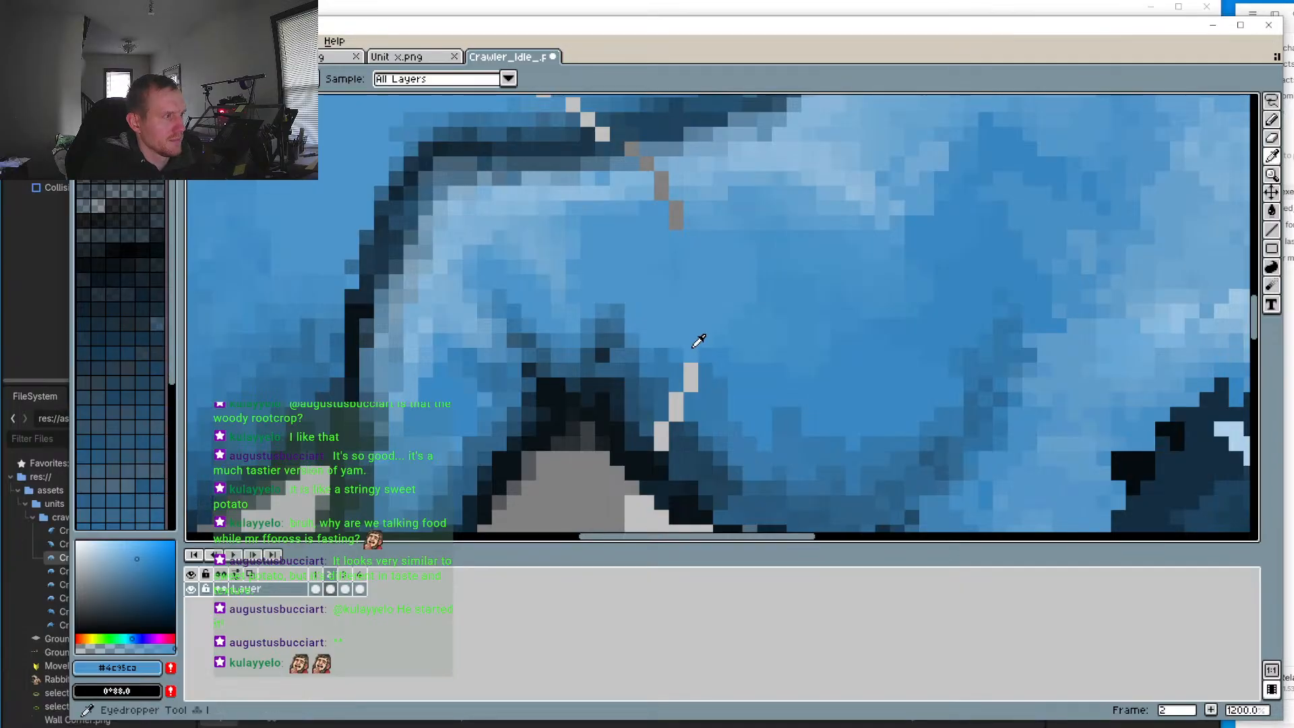
Step: Fill the lower gap pixels beside the fin's dark notch with matching neighbouring colours, from blue #3a89c4 to dark #1f4159
{"action": "left_click", "coordinate": [706, 350], "text": "alt"}
{"action": "left_click", "coordinate": [692, 367]}
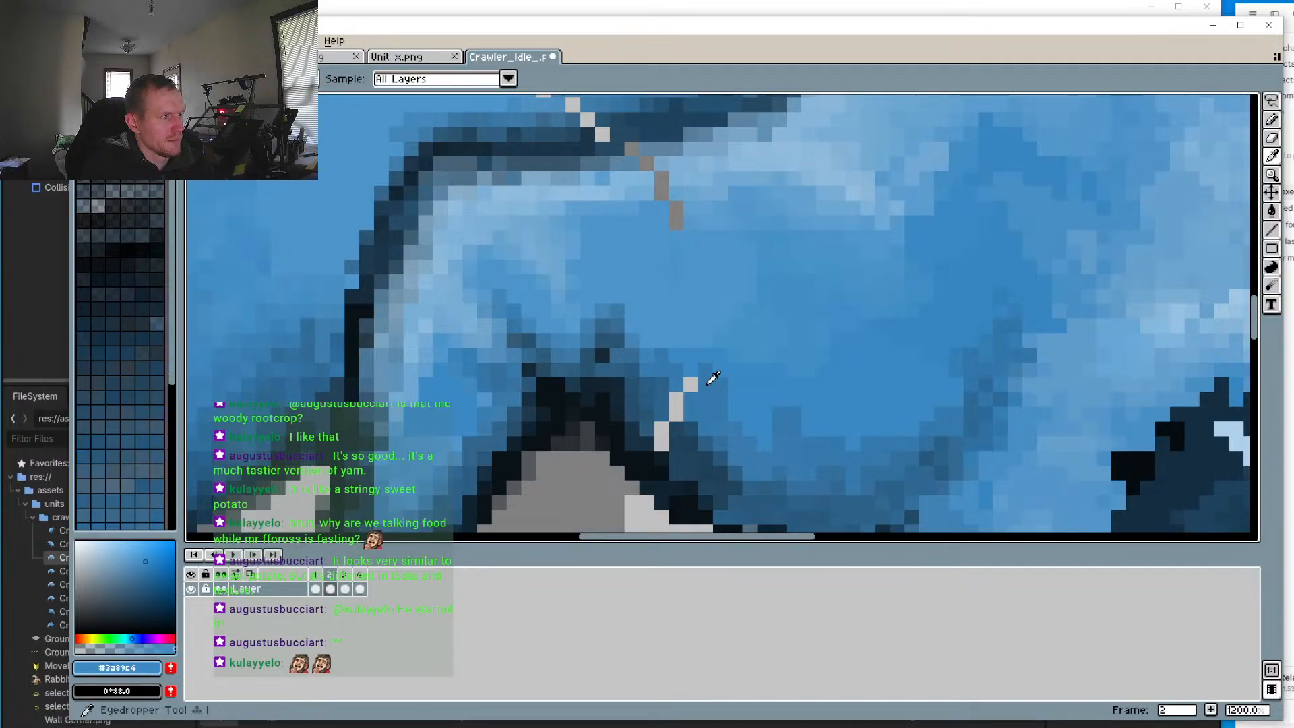
{"action": "left_click", "coordinate": [710, 378], "text": "alt"}
{"action": "left_click", "coordinate": [691, 384]}
{"action": "left_click", "coordinate": [673, 426], "text": "alt"}
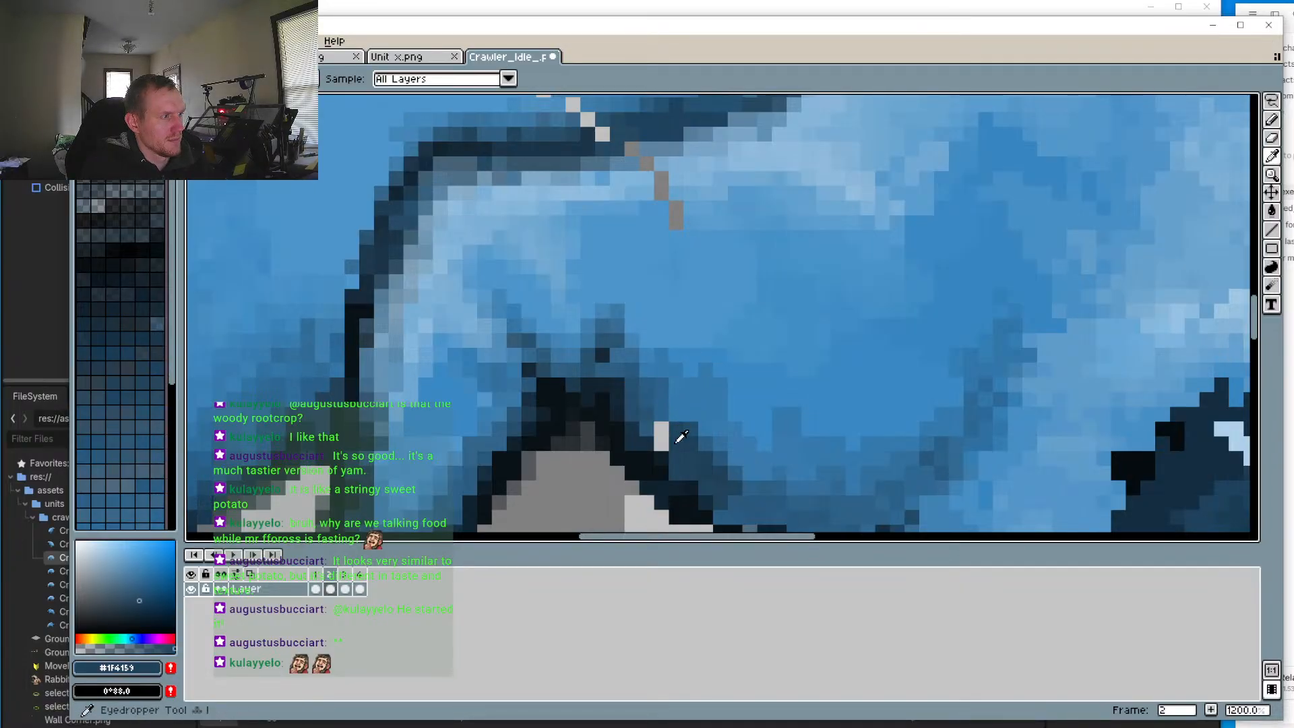
{"action": "left_click", "coordinate": [664, 433], "text": "alt"}
{"action": "left_click", "coordinate": [669, 437], "text": "alt"}
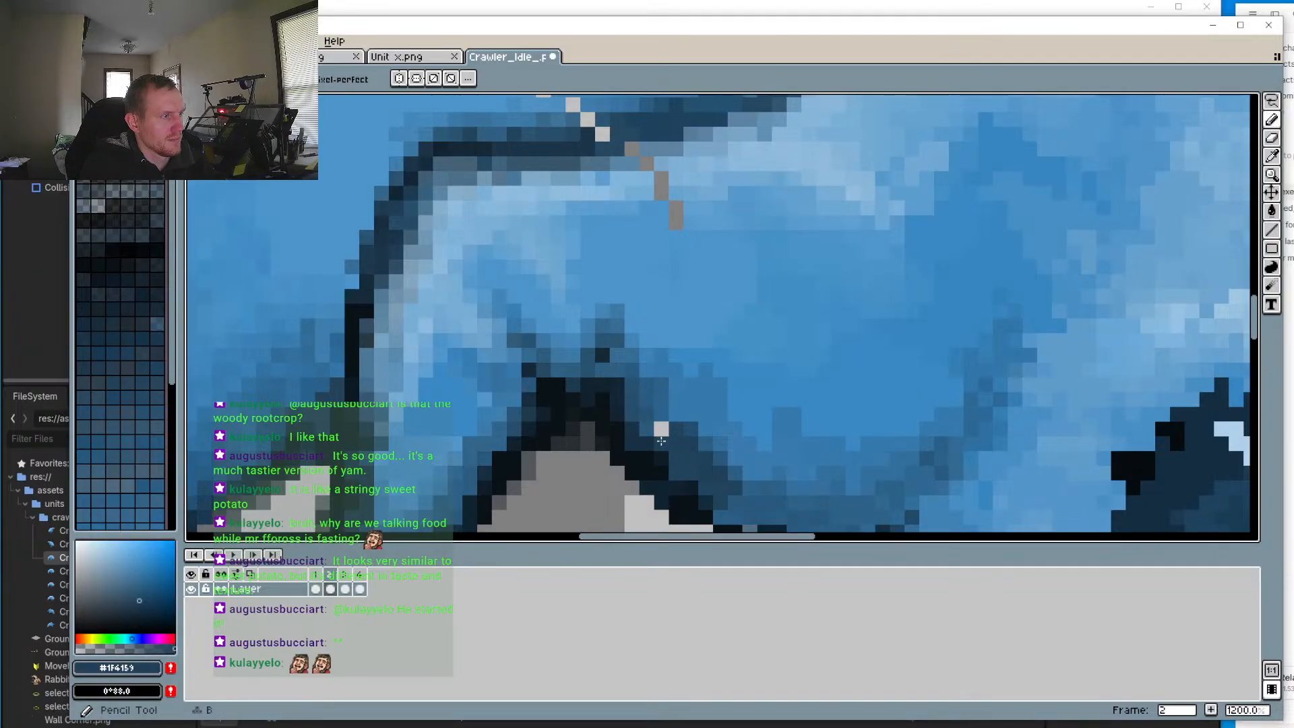
Step: Fill the diagonal gap pixels below the fin's dark outline with sampled neighbouring blues, including light blue #89b6d9 for the highlight
{"action": "left_click", "coordinate": [681, 241], "text": "alt"}
{"action": "left_click", "coordinate": [675, 225]}
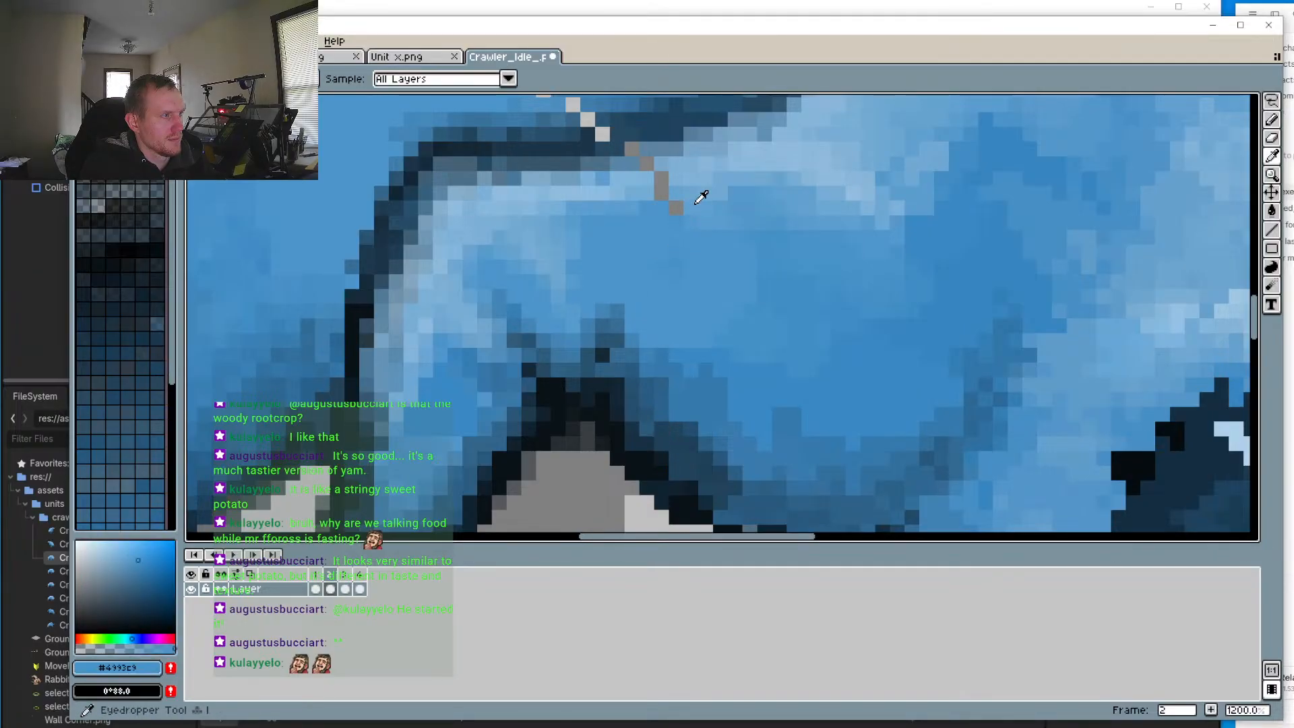
{"action": "left_click", "coordinate": [676, 203], "text": "alt"}
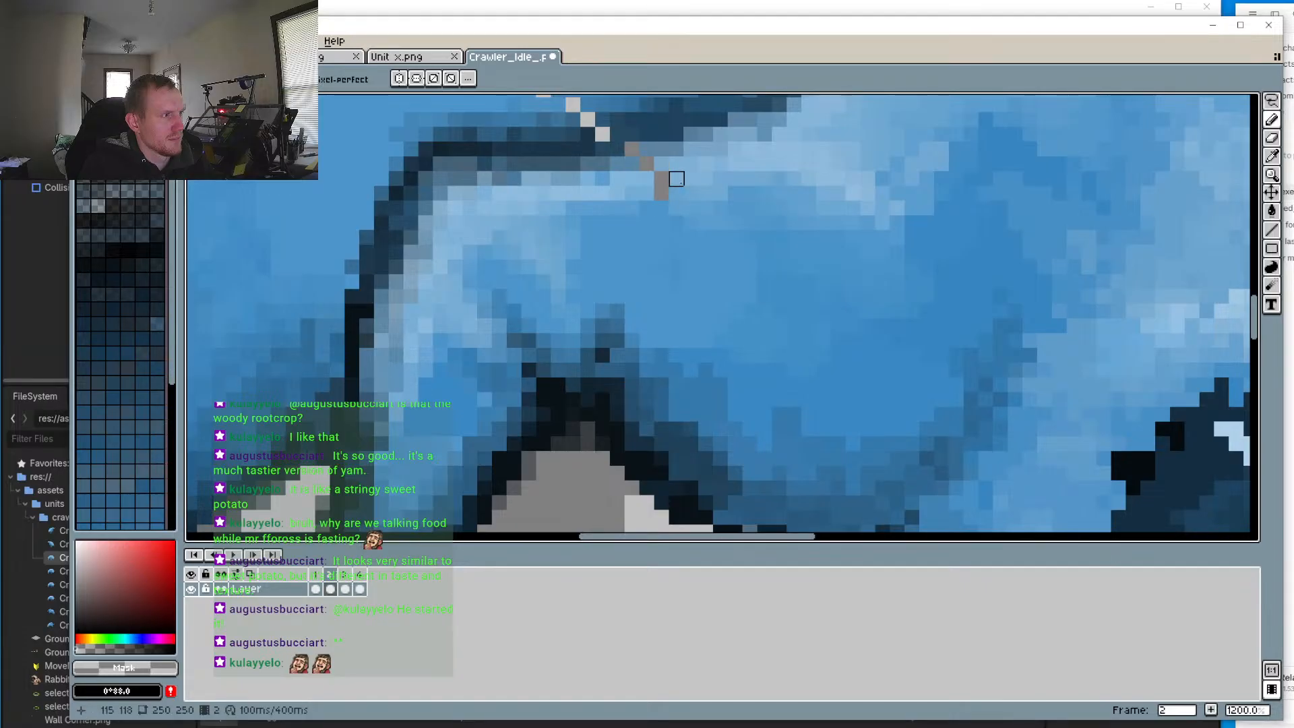
{"action": "left_click", "coordinate": [676, 193], "text": "alt"}
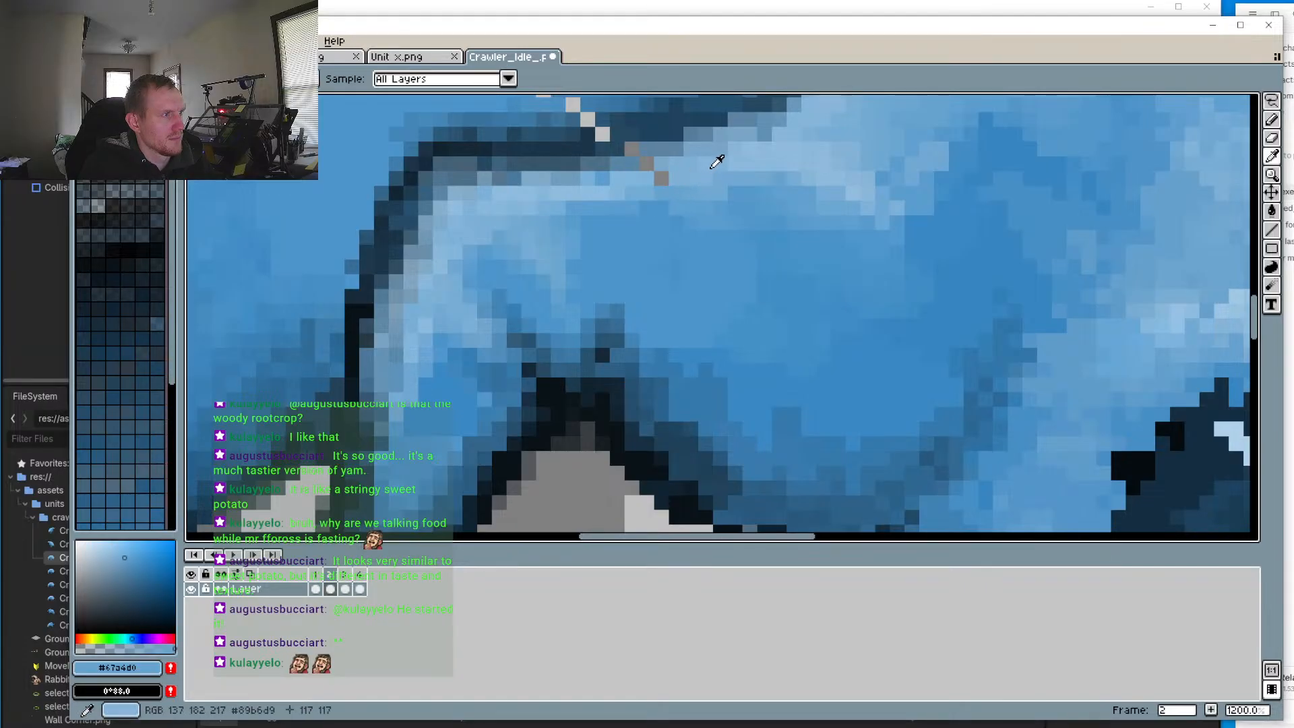
{"action": "left_click", "coordinate": [661, 177]}
{"action": "left_click", "coordinate": [645, 163]}
{"action": "left_click", "coordinate": [628, 148]}
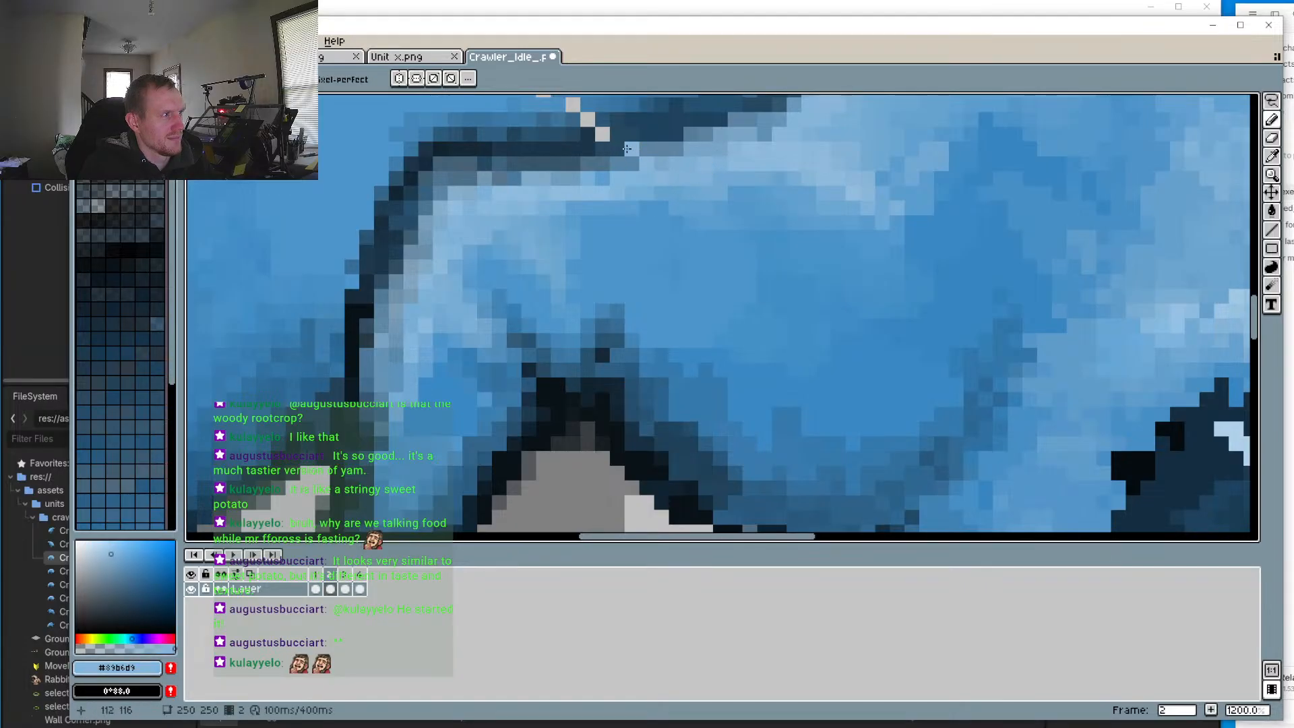
{"action": "left_click", "coordinate": [642, 154], "text": "alt"}
Step: Patch the transparent pixels crossing the fin's dark outline and the stray ones above it with sampled outline and body colours
{"action": "scroll", "coordinate": [647, 203], "scroll_direction": "up", "scroll_amount": 3}
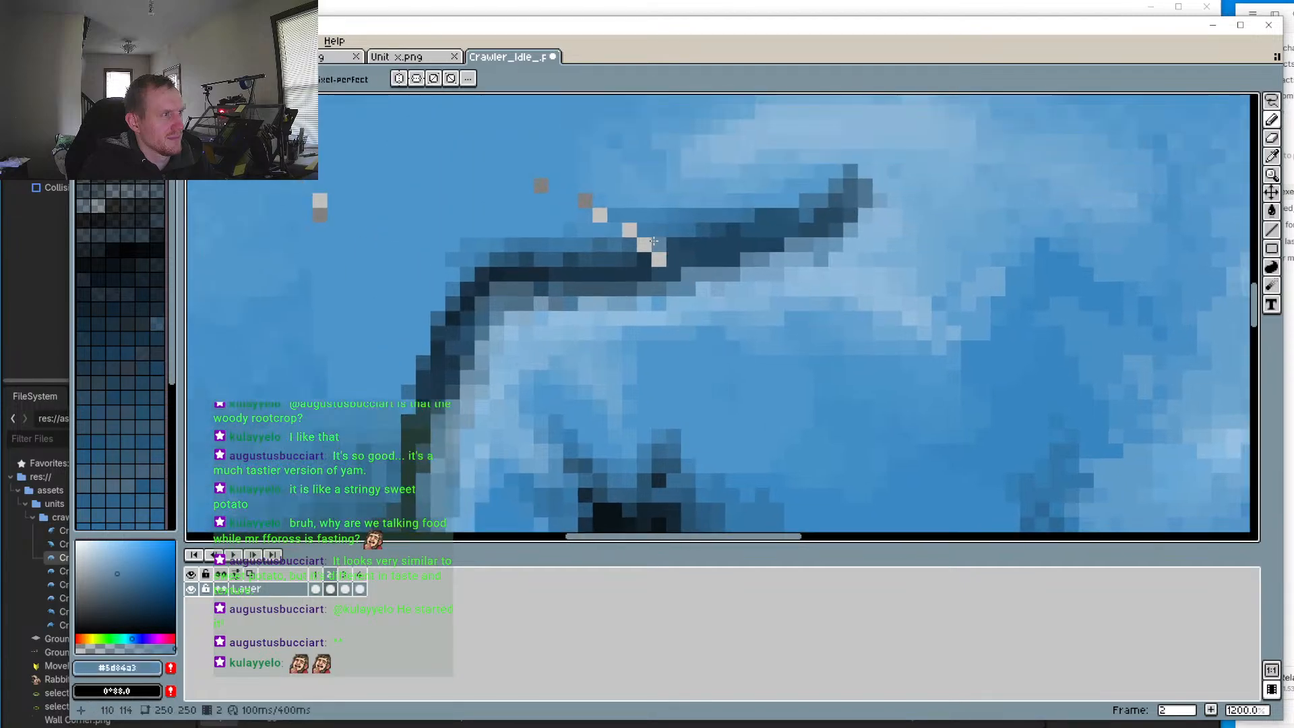
{"action": "left_click", "coordinate": [673, 258], "text": "alt"}
{"action": "left_click", "coordinate": [659, 259]}
{"action": "left_click", "coordinate": [659, 245], "text": "alt"}
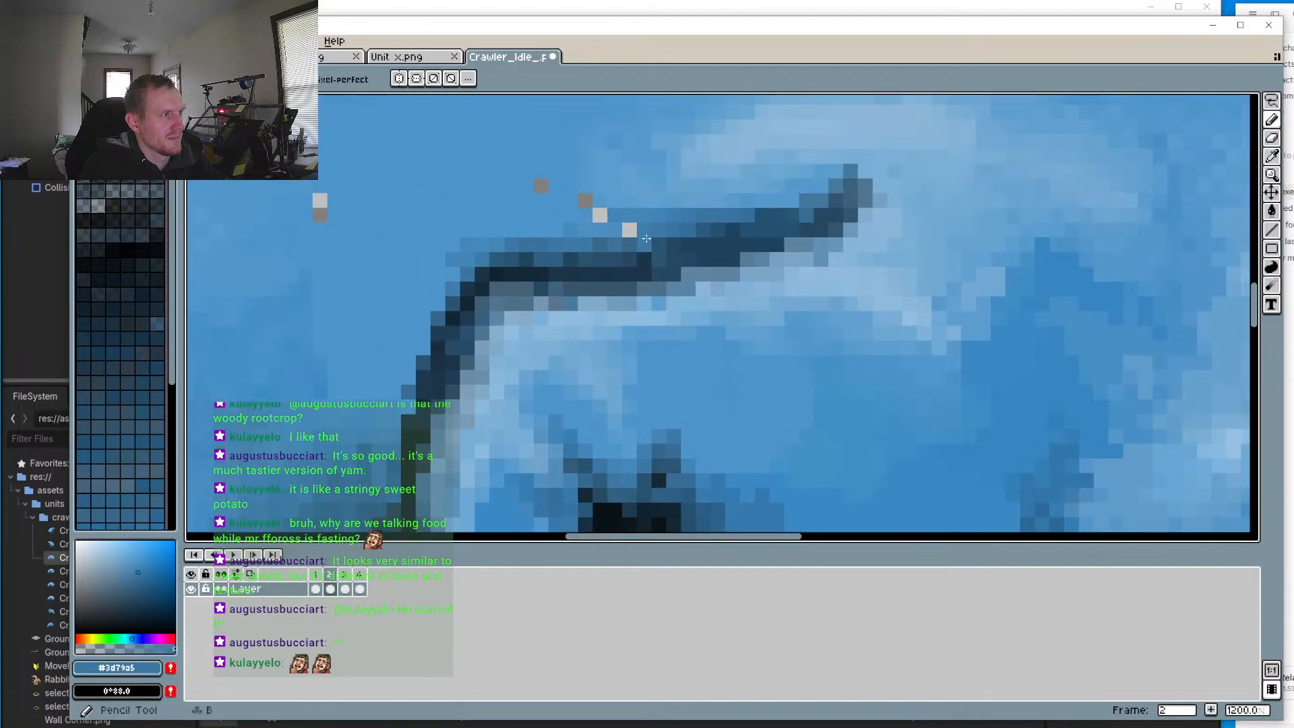
{"action": "left_click", "coordinate": [645, 244]}
{"action": "left_click", "coordinate": [599, 215]}
{"action": "left_click", "coordinate": [609, 192], "text": "alt"}
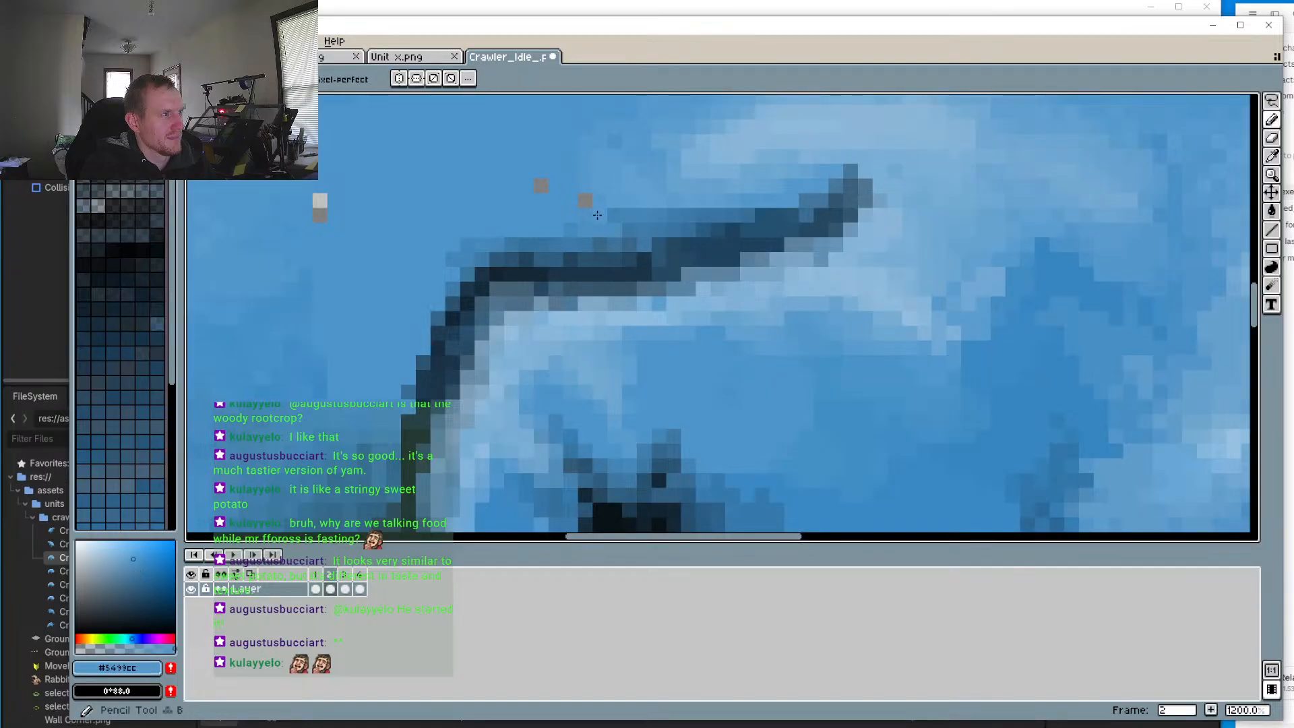
{"action": "left_click", "coordinate": [571, 168], "text": "alt"}
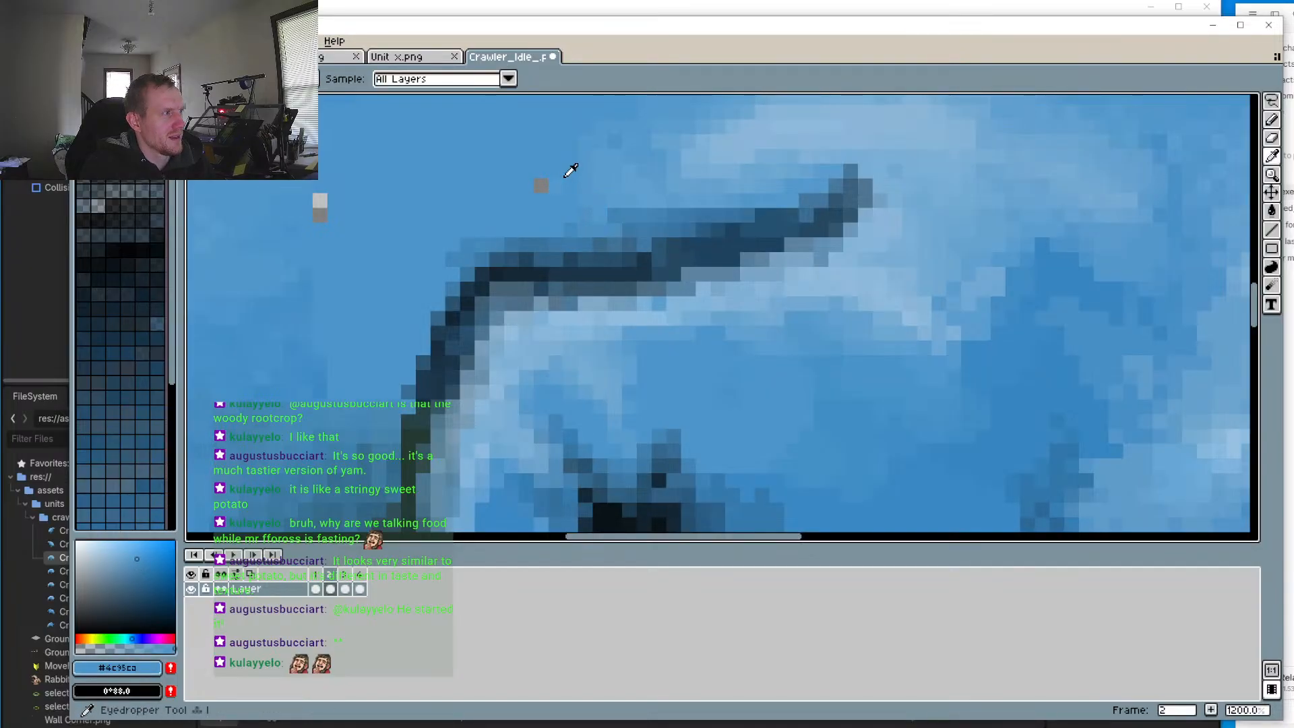
{"action": "left_click", "coordinate": [536, 183]}
{"action": "left_click_drag", "start_coordinate": [427, 216], "coordinate": [667, 236]}
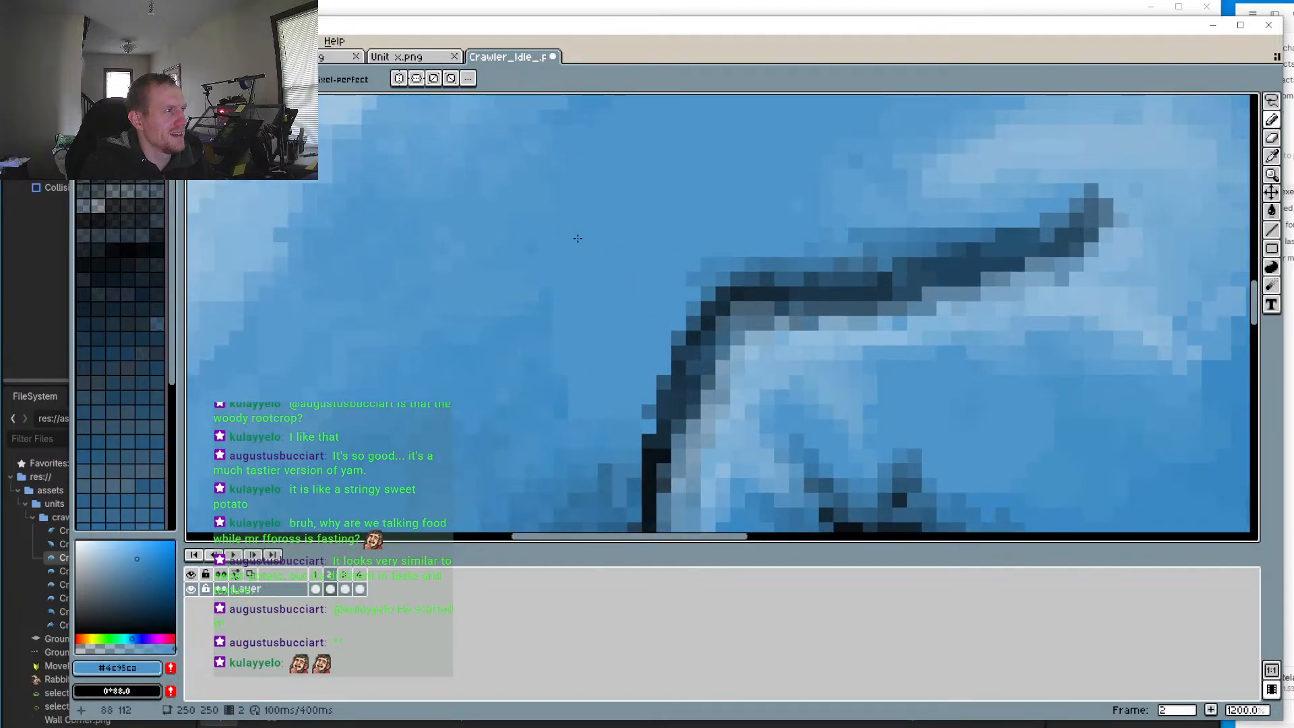
Step: Play back the idle animation from frame 1 with the whole crawler in view to check the repaired side fin
{"action": "scroll", "coordinate": [592, 310], "scroll_direction": "down", "scroll_amount": 5}
{"action": "scroll", "coordinate": [641, 327], "scroll_direction": "up", "scroll_amount": 1}
{"action": "left_click_drag", "start_coordinate": [621, 373], "coordinate": [579, 366]}
{"action": "scroll", "coordinate": [674, 294], "scroll_direction": "up", "scroll_amount": 1}
{"action": "scroll", "coordinate": [667, 290], "scroll_direction": "up", "scroll_amount": 1}
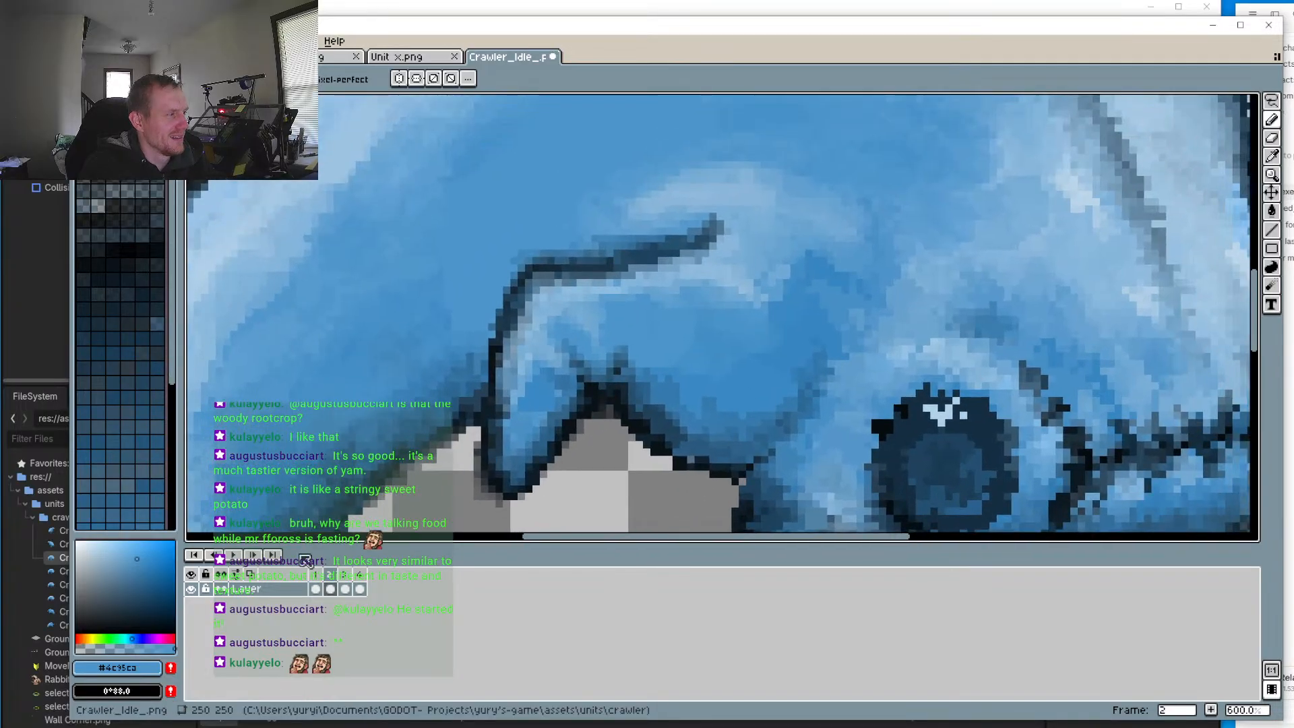
{"action": "left_click", "coordinate": [315, 574]}
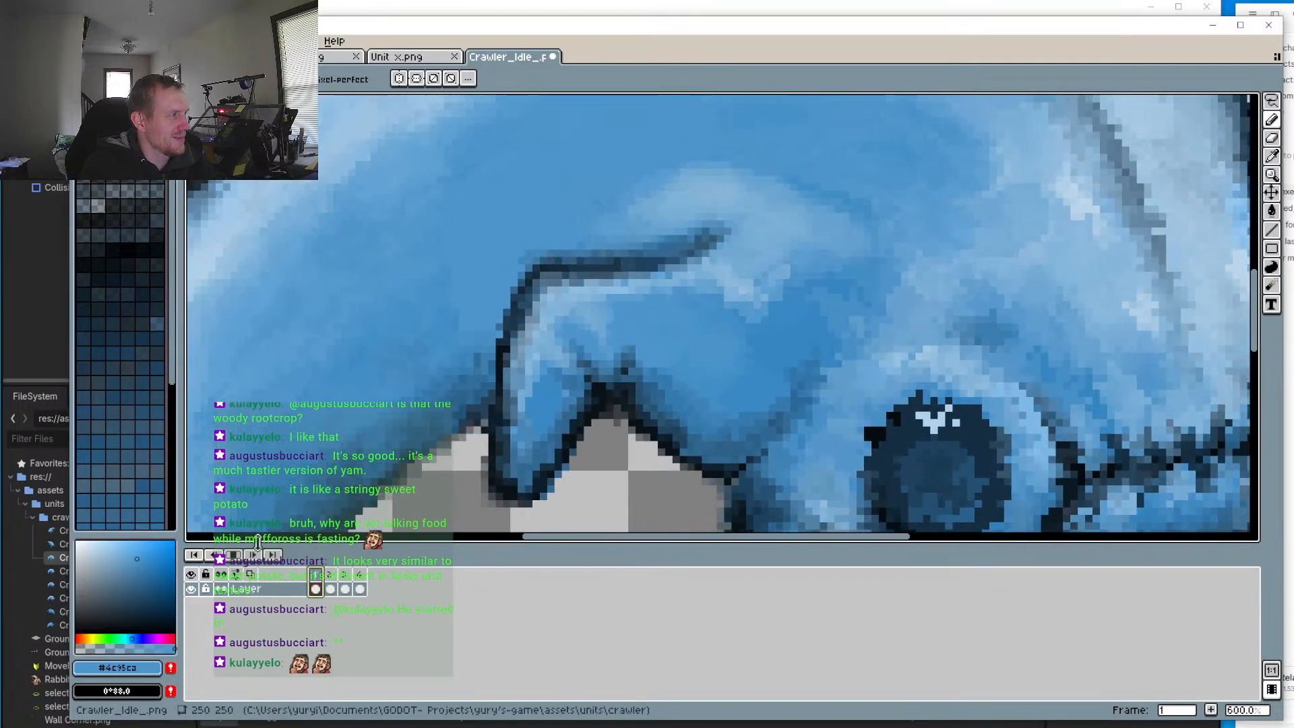
{"action": "scroll", "coordinate": [444, 421], "scroll_direction": "down", "scroll_amount": 3}
{"action": "left_click_drag", "start_coordinate": [442, 491], "coordinate": [456, 398]}
{"action": "scroll", "coordinate": [456, 398], "scroll_direction": "down", "scroll_amount": 1}
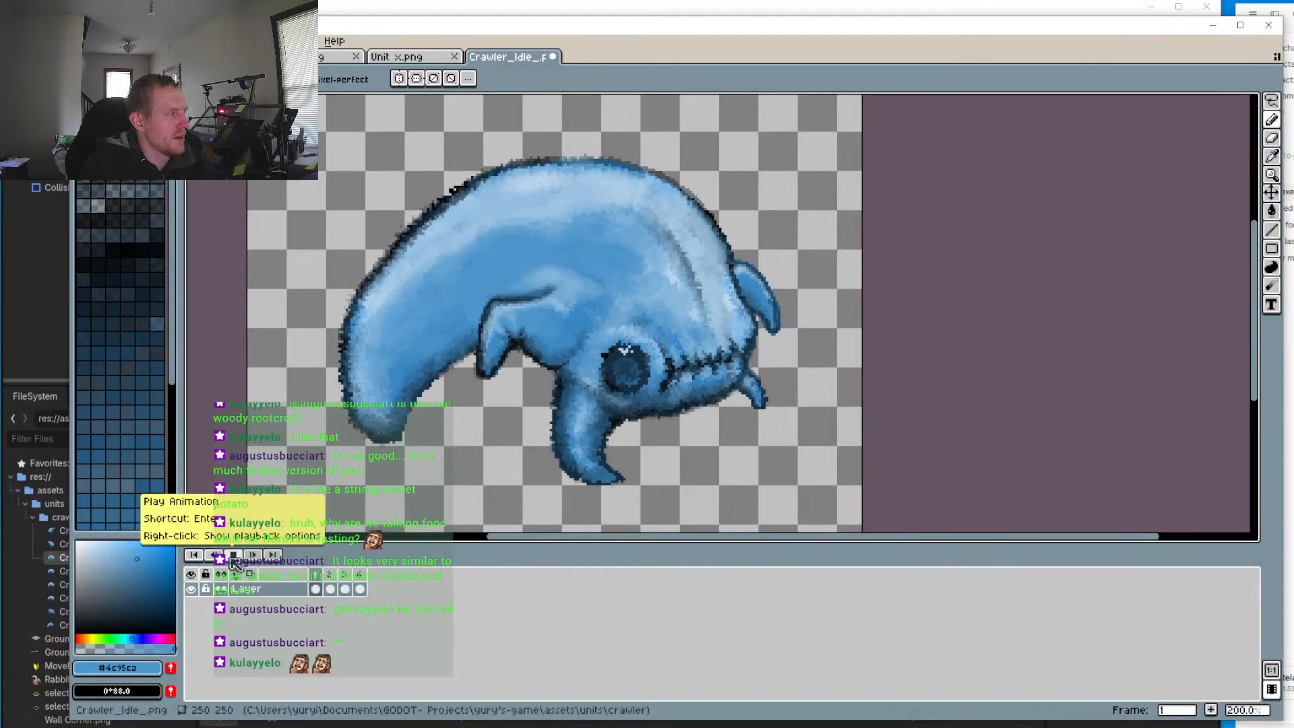
{"action": "left_click", "coordinate": [232, 558]}
{"action": "left_click_drag", "start_coordinate": [544, 305], "coordinate": [557, 347]}
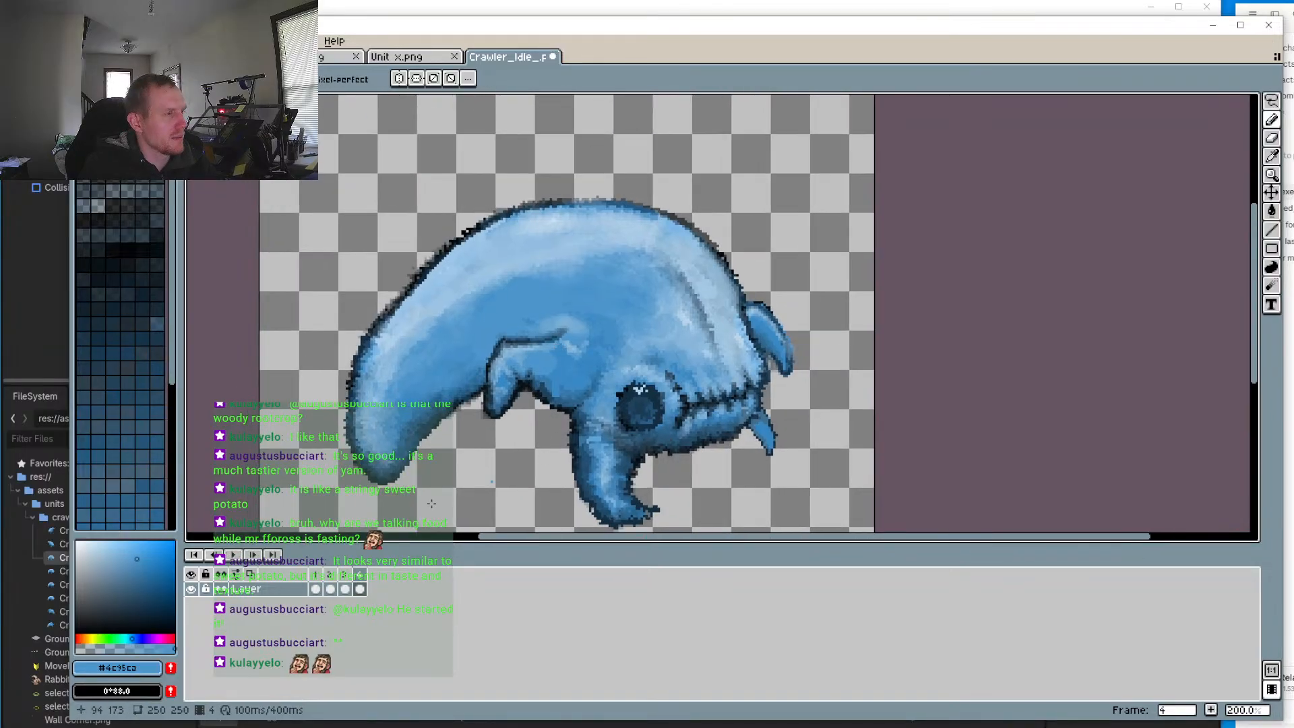
Step: Replay the idle animation and step through single frames to examine how the side fin moves
{"action": "left_click", "coordinate": [233, 554]}
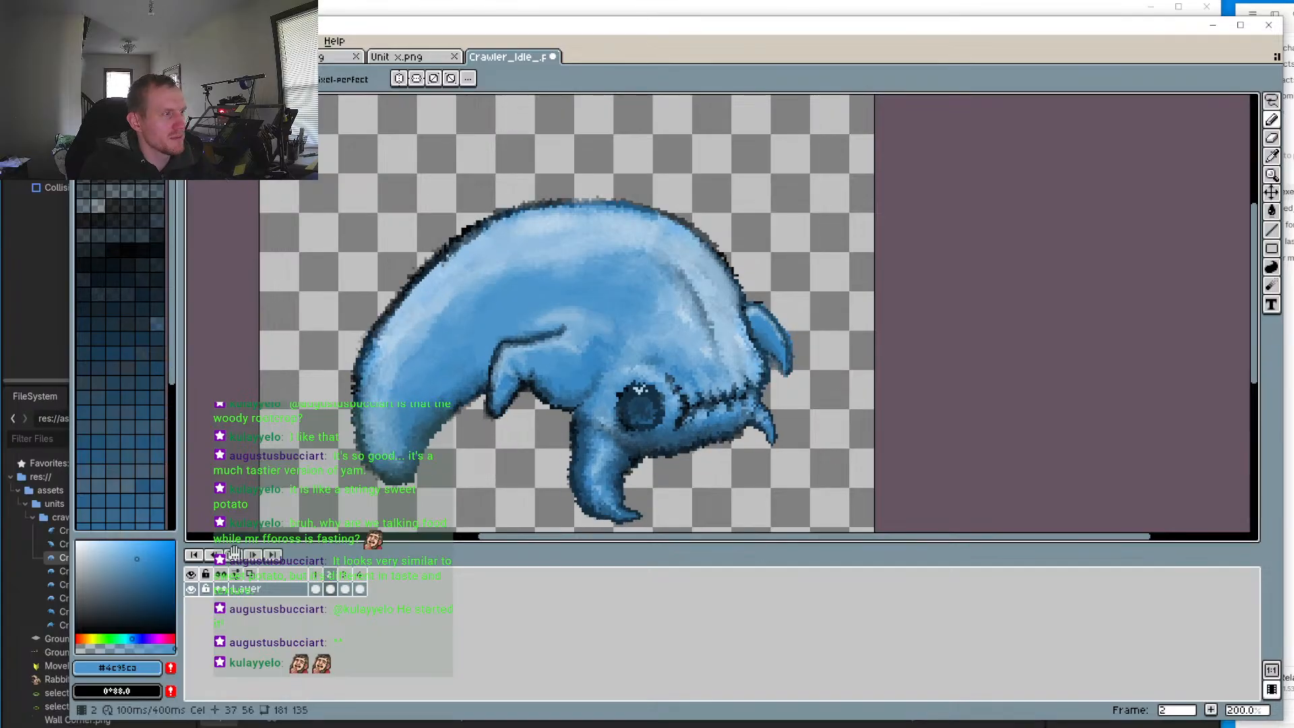
{"action": "left_click", "coordinate": [237, 556]}
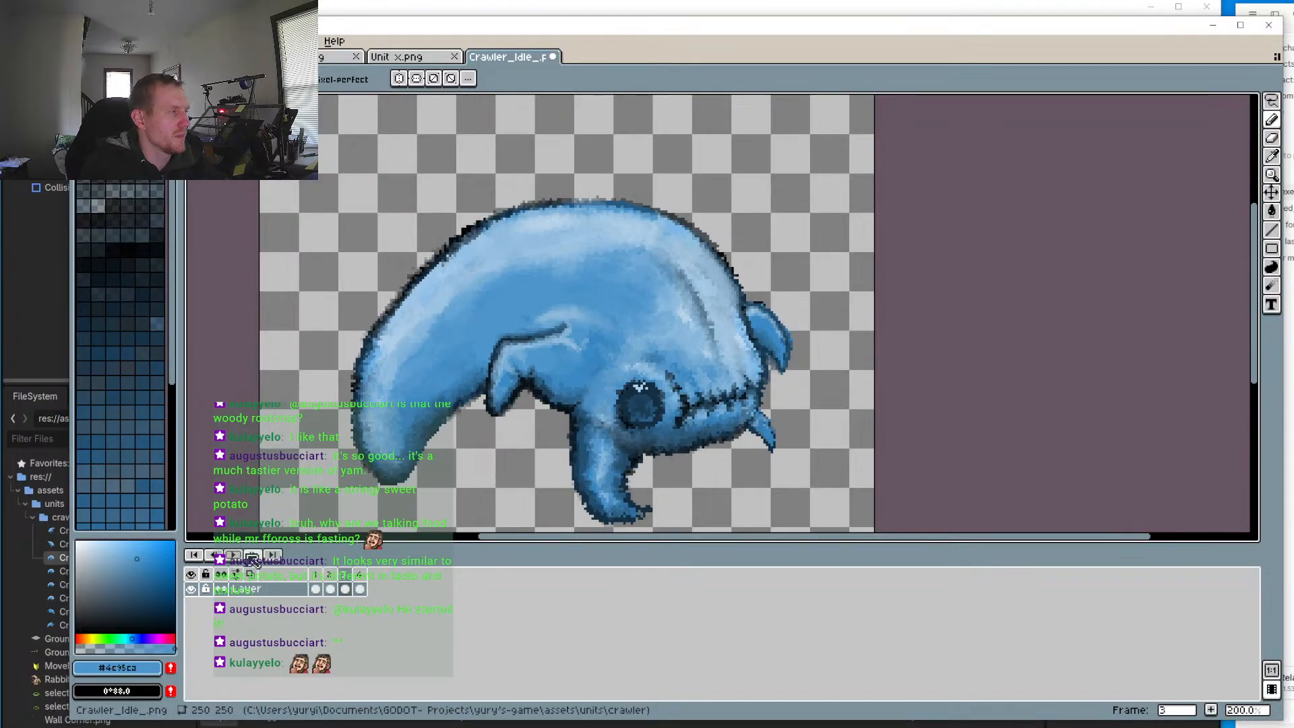
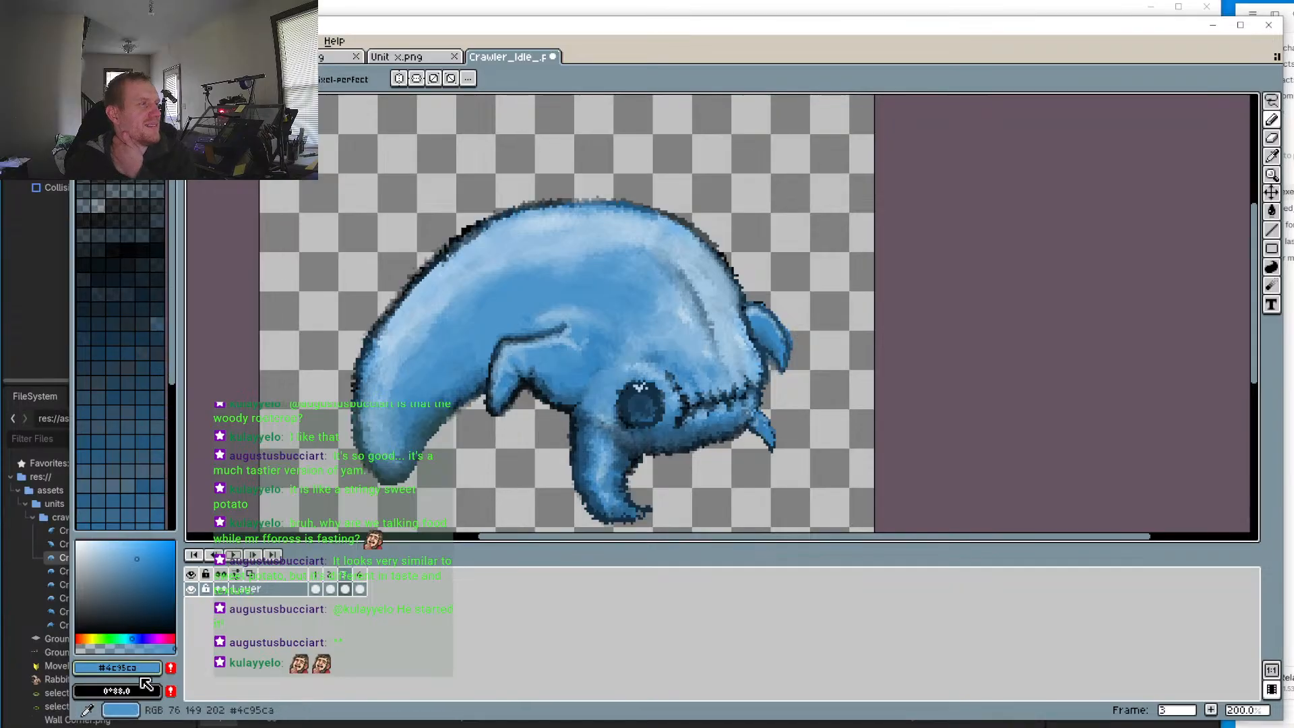
{"action": "left_click", "coordinate": [234, 559]}
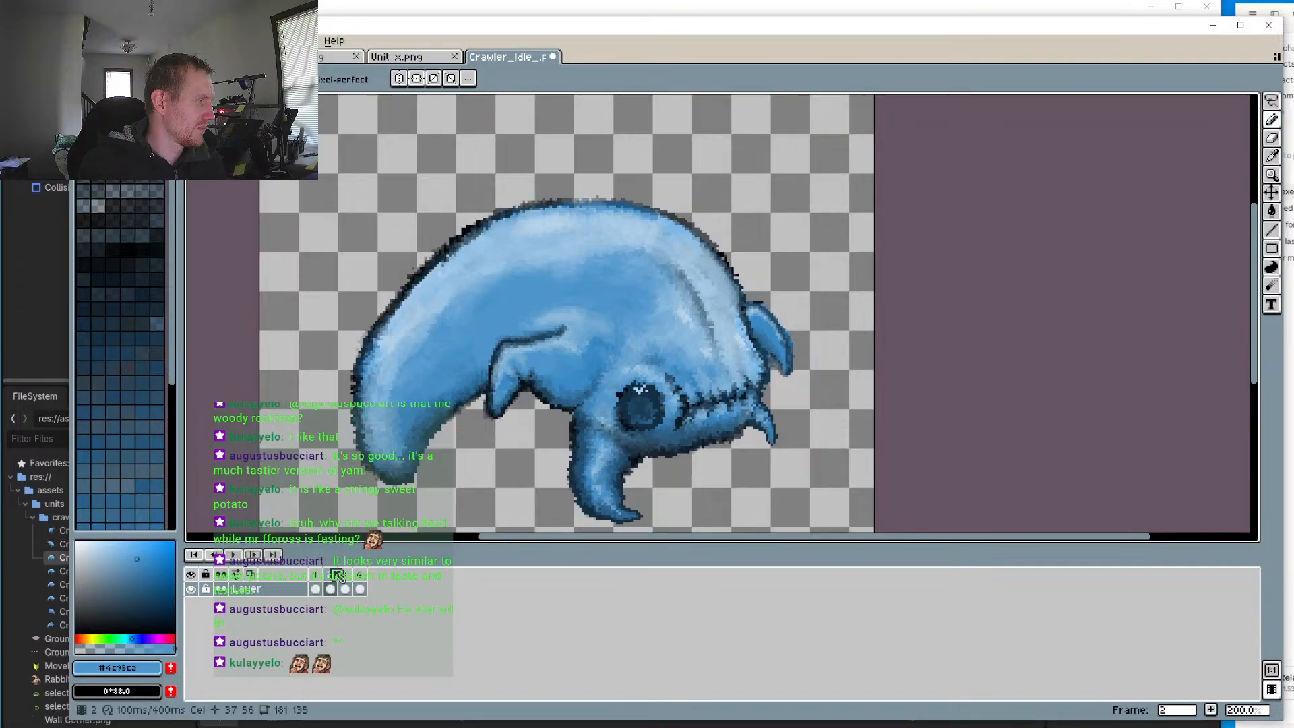
{"action": "scroll", "coordinate": [431, 462], "scroll_direction": "left", "scroll_amount": 3}
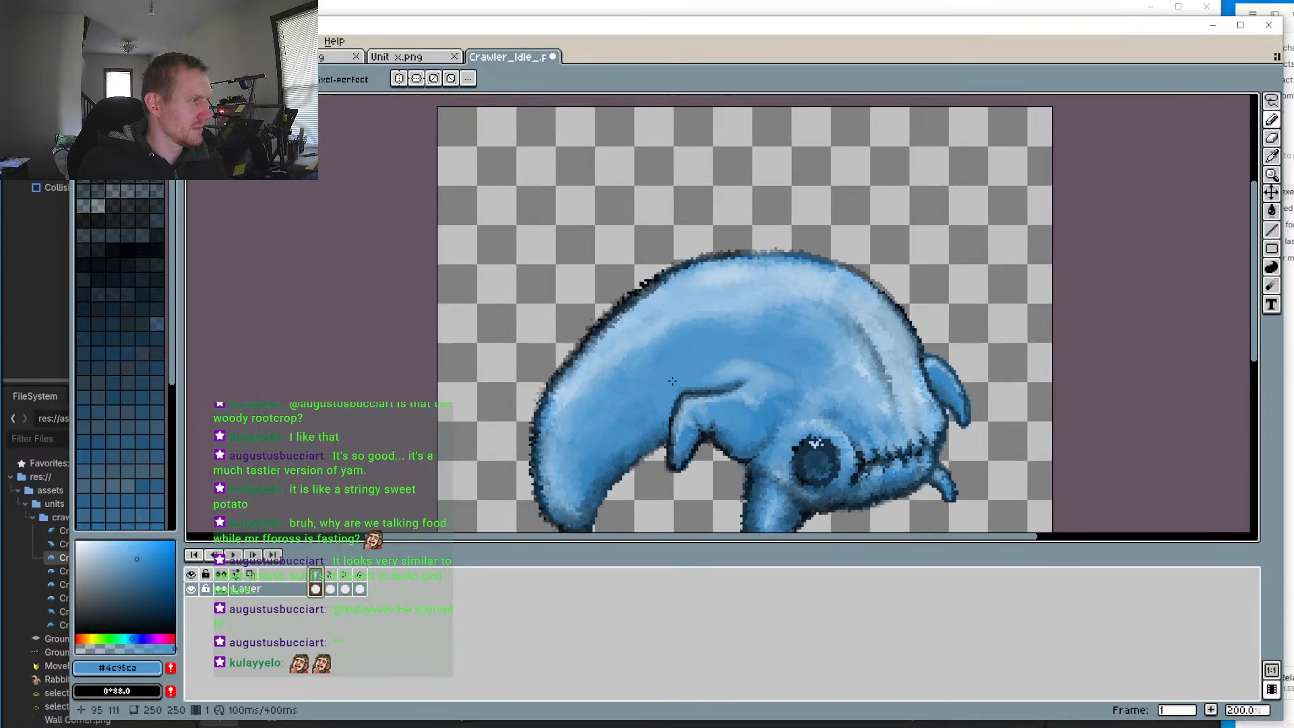
{"action": "left_click", "coordinate": [253, 555]}
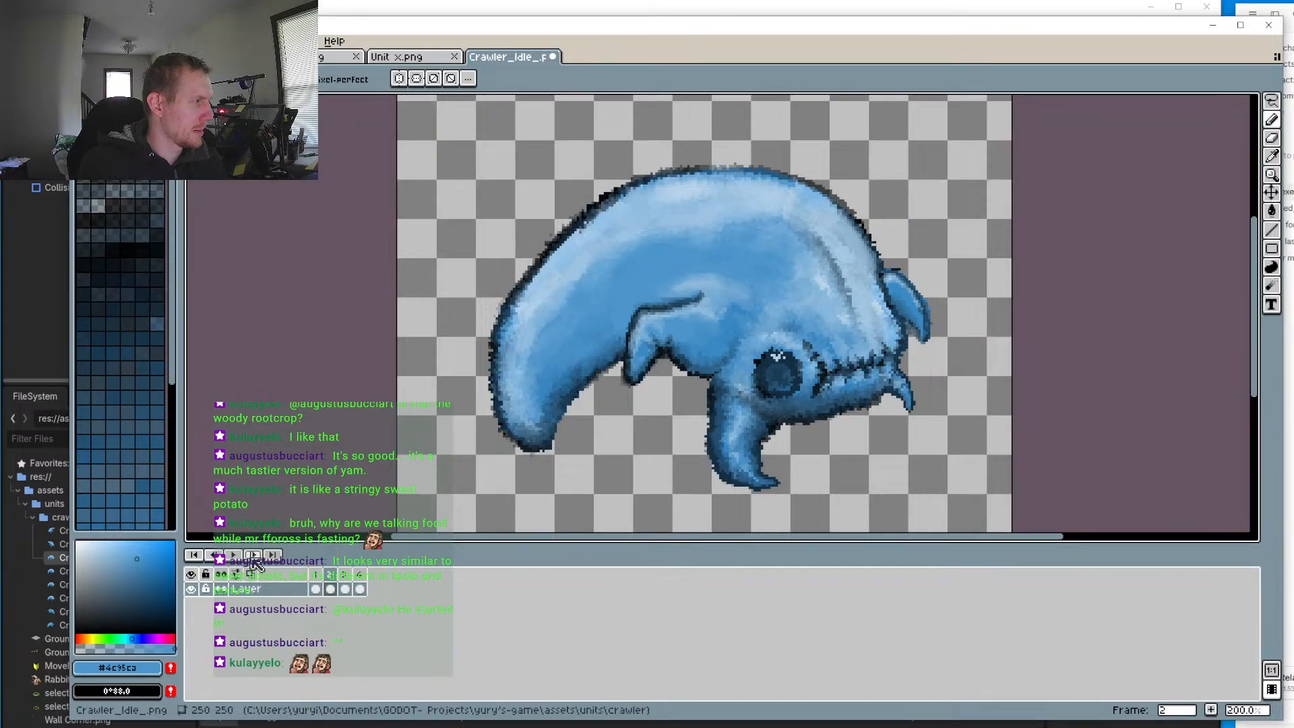
Step: Flip back and forth between frames 1 and 2 to compare the crawler's shading, side fin and outline
{"action": "left_click", "coordinate": [253, 555]}
{"action": "left_click", "coordinate": [253, 555]}
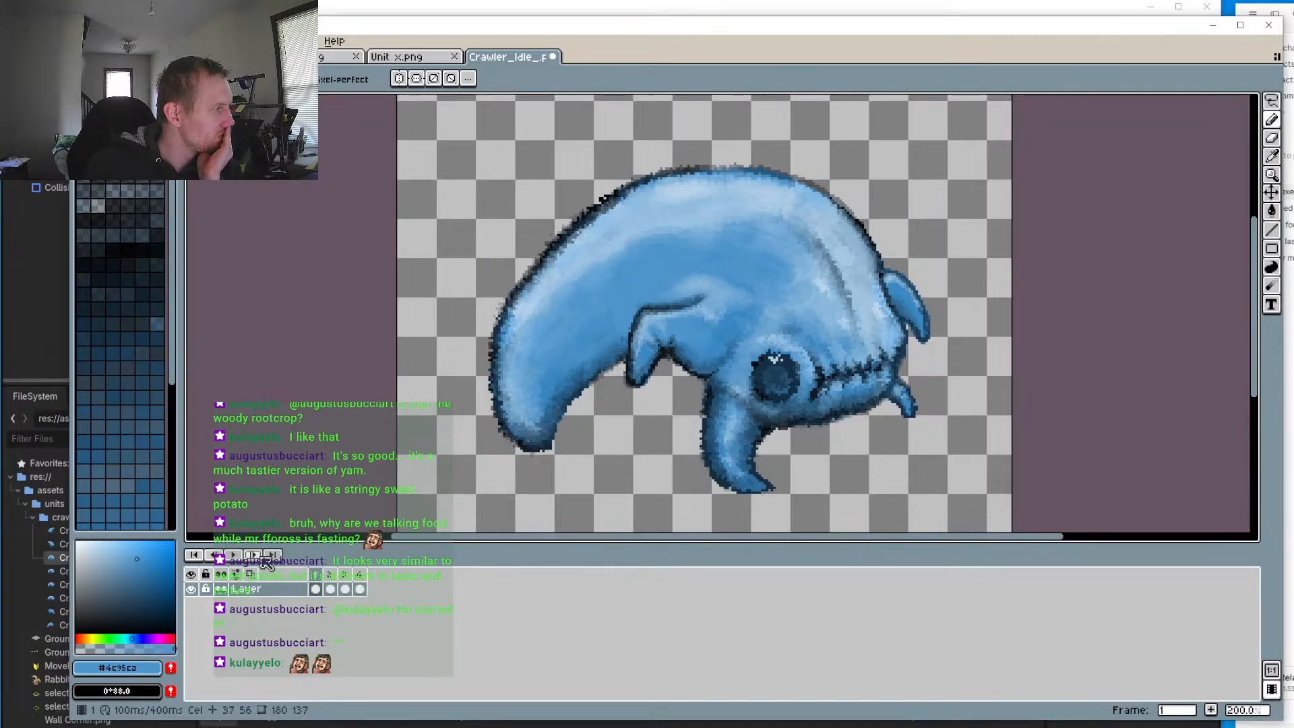
{"action": "left_click", "coordinate": [263, 558]}
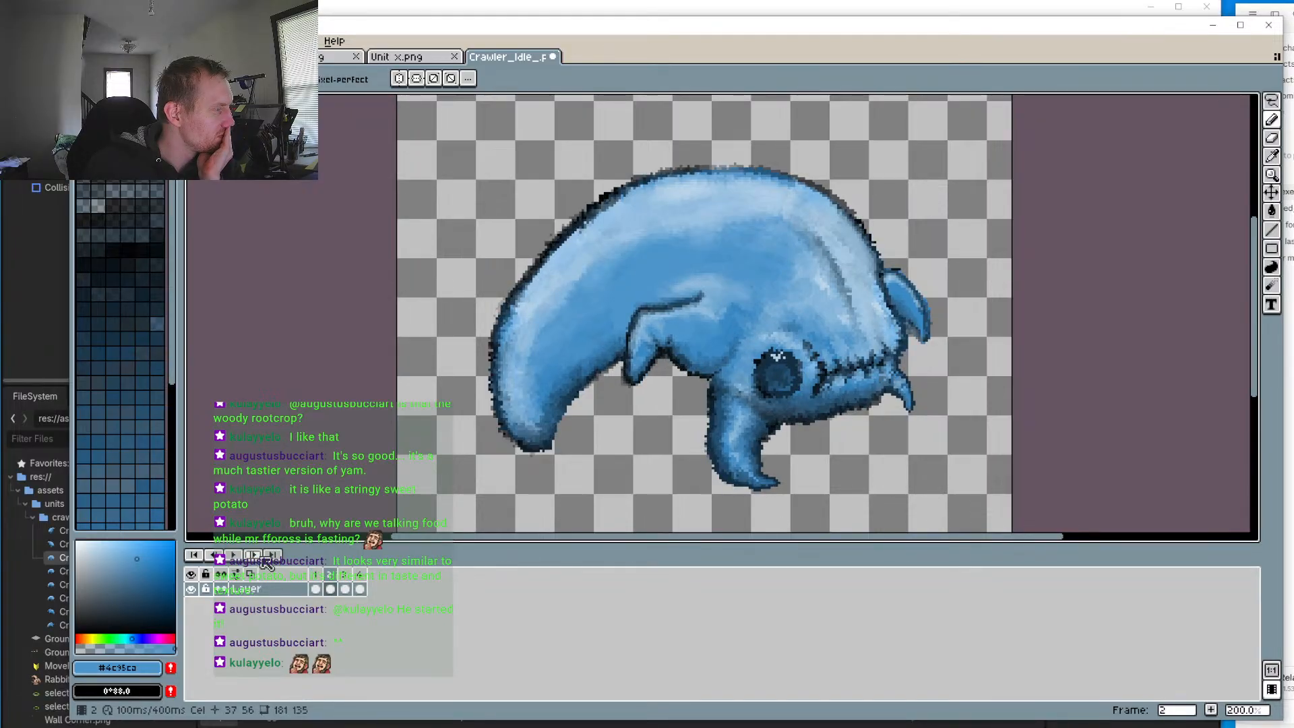
{"action": "left_click", "coordinate": [217, 562]}
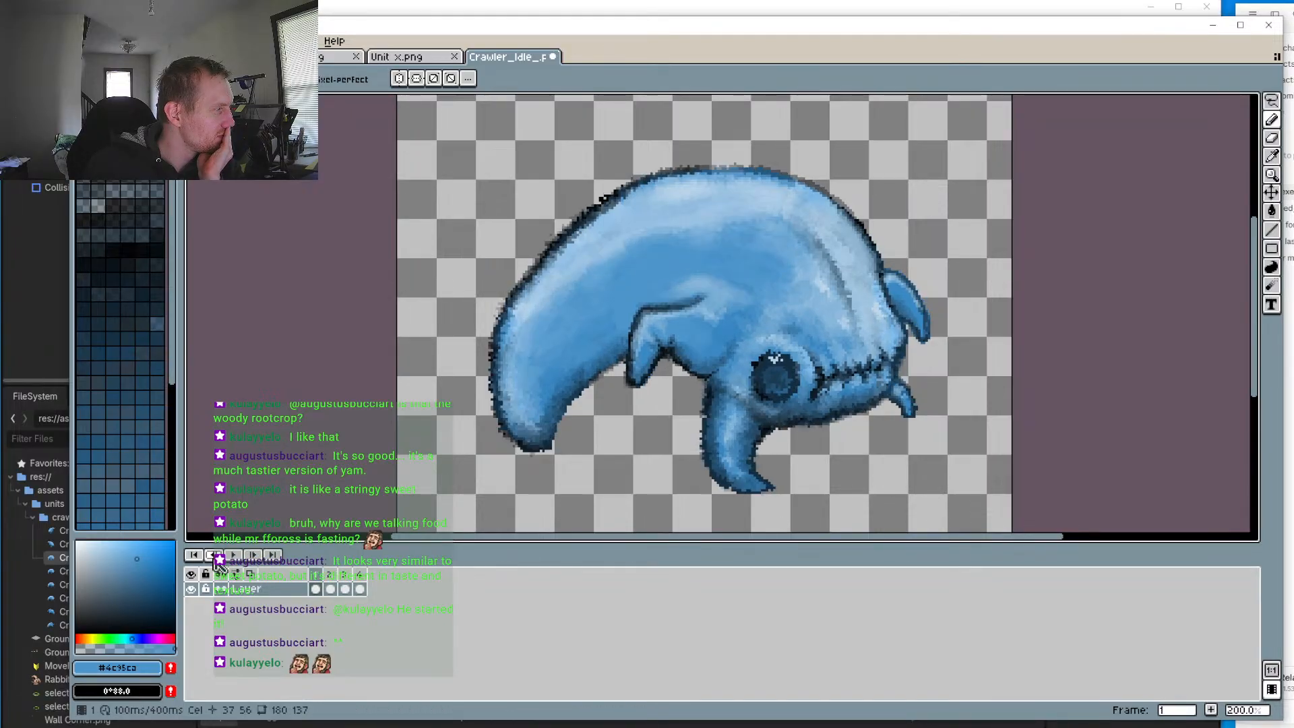
{"action": "left_click", "coordinate": [256, 557]}
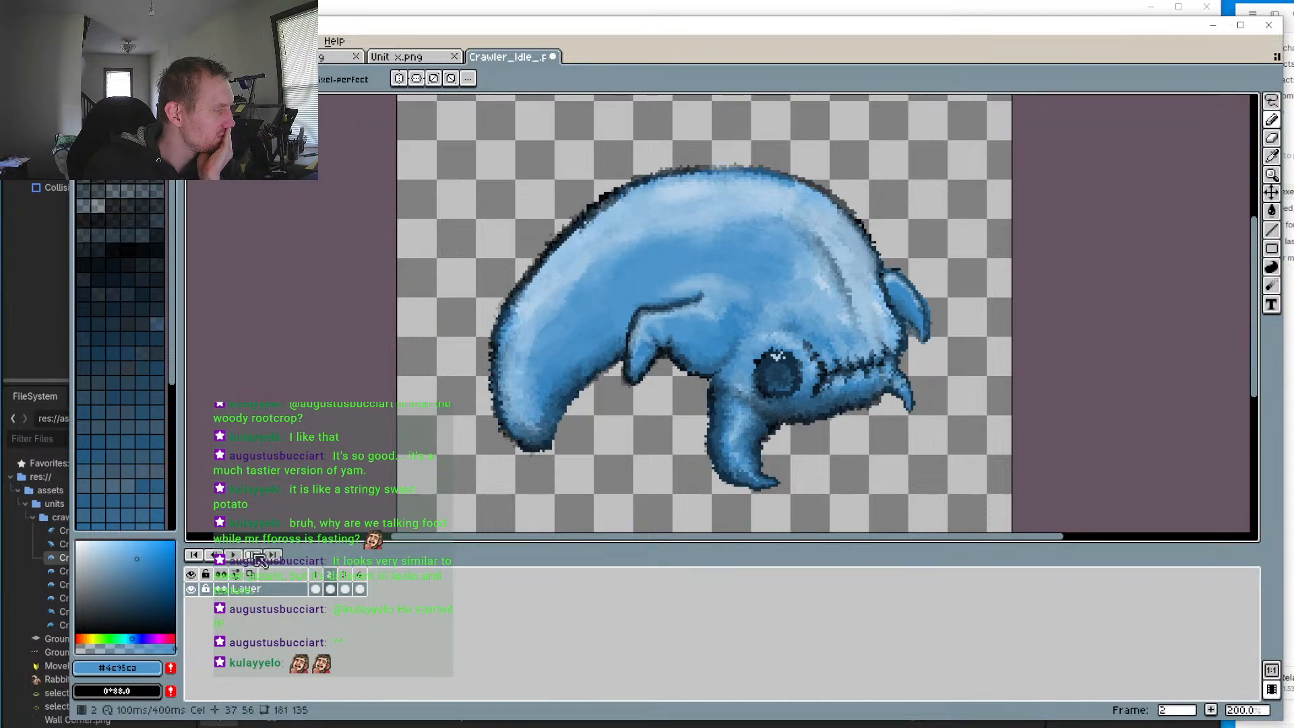
{"action": "left_click", "coordinate": [217, 559]}
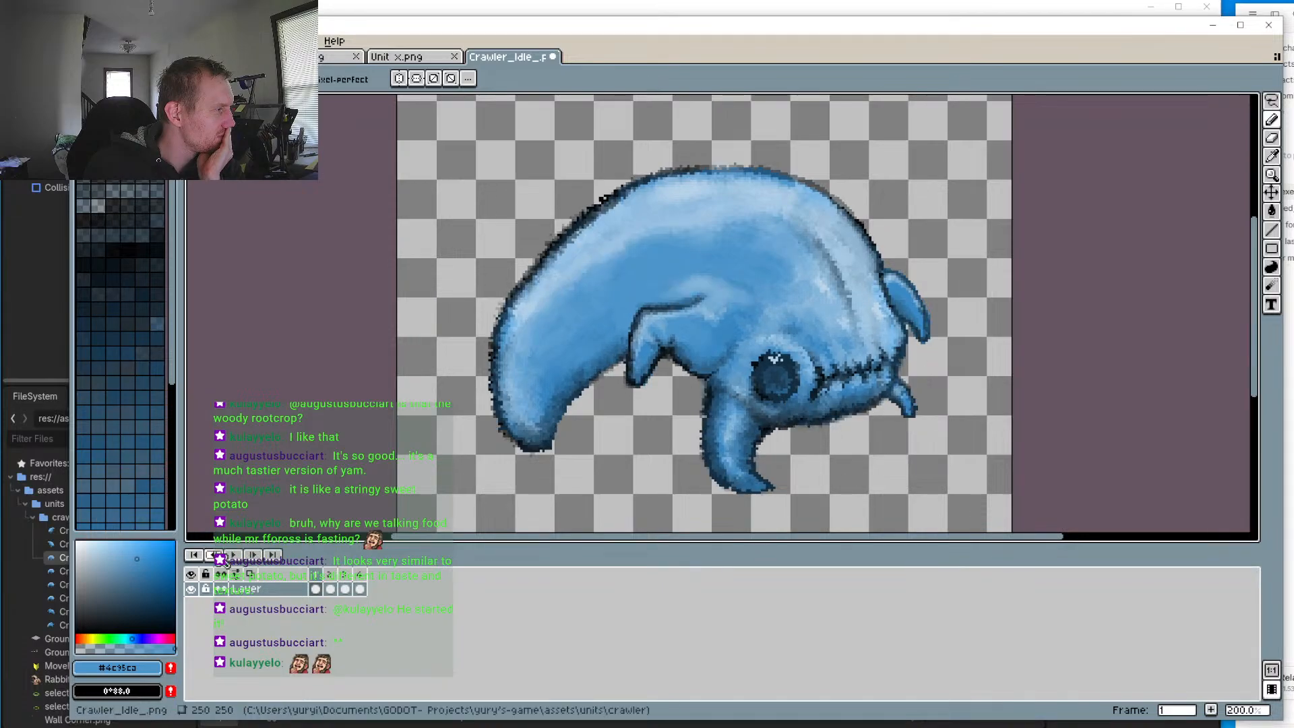
{"action": "left_click", "coordinate": [260, 556]}
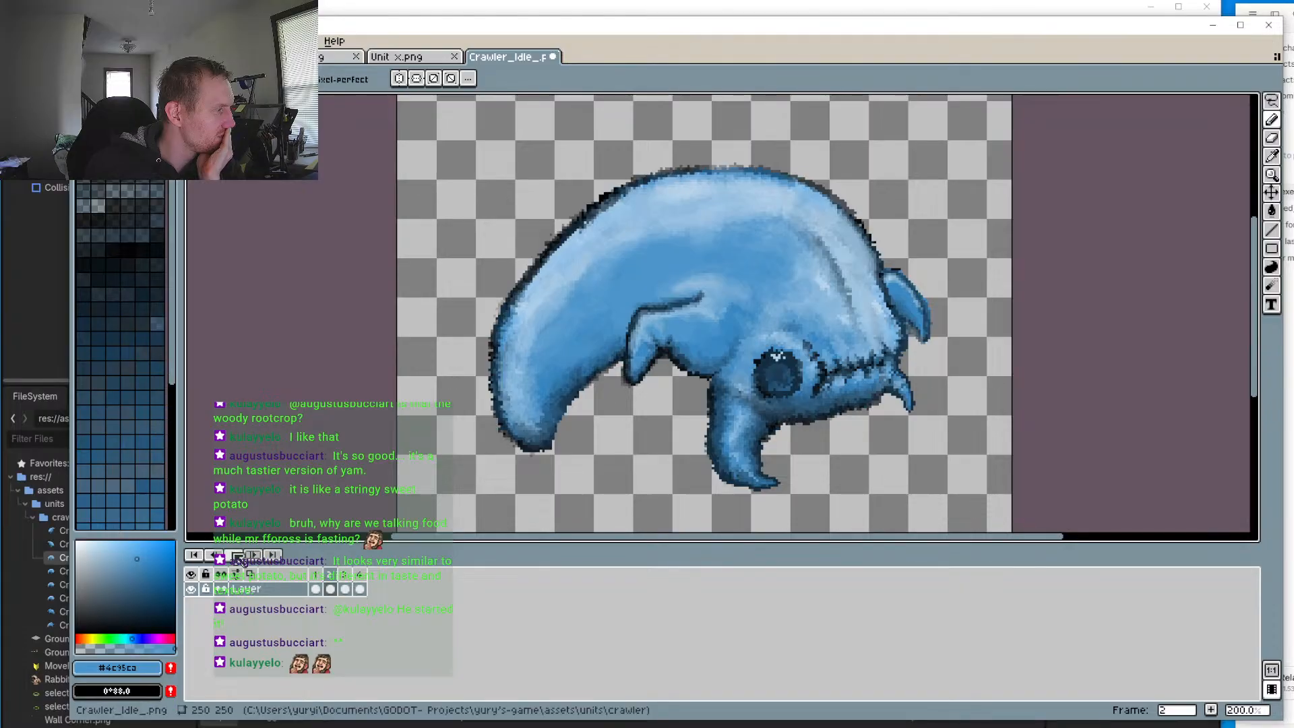
{"action": "left_click", "coordinate": [218, 558]}
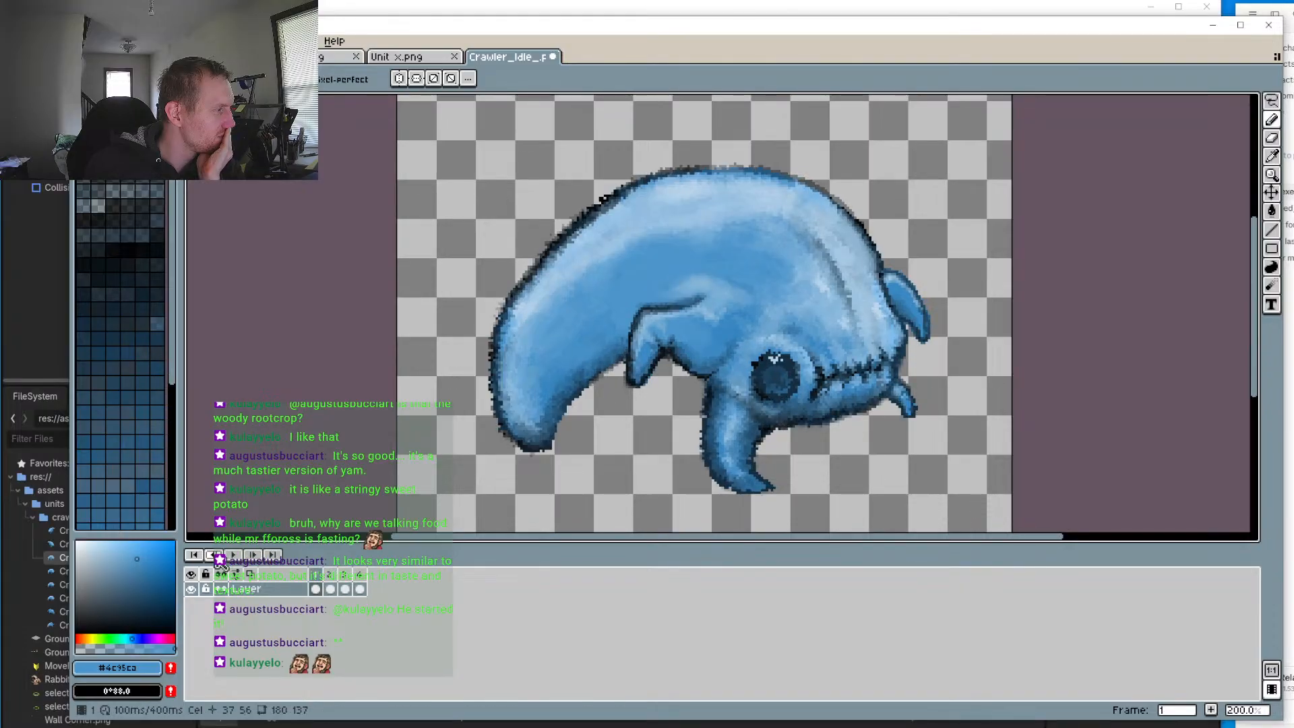
{"action": "left_click", "coordinate": [261, 557]}
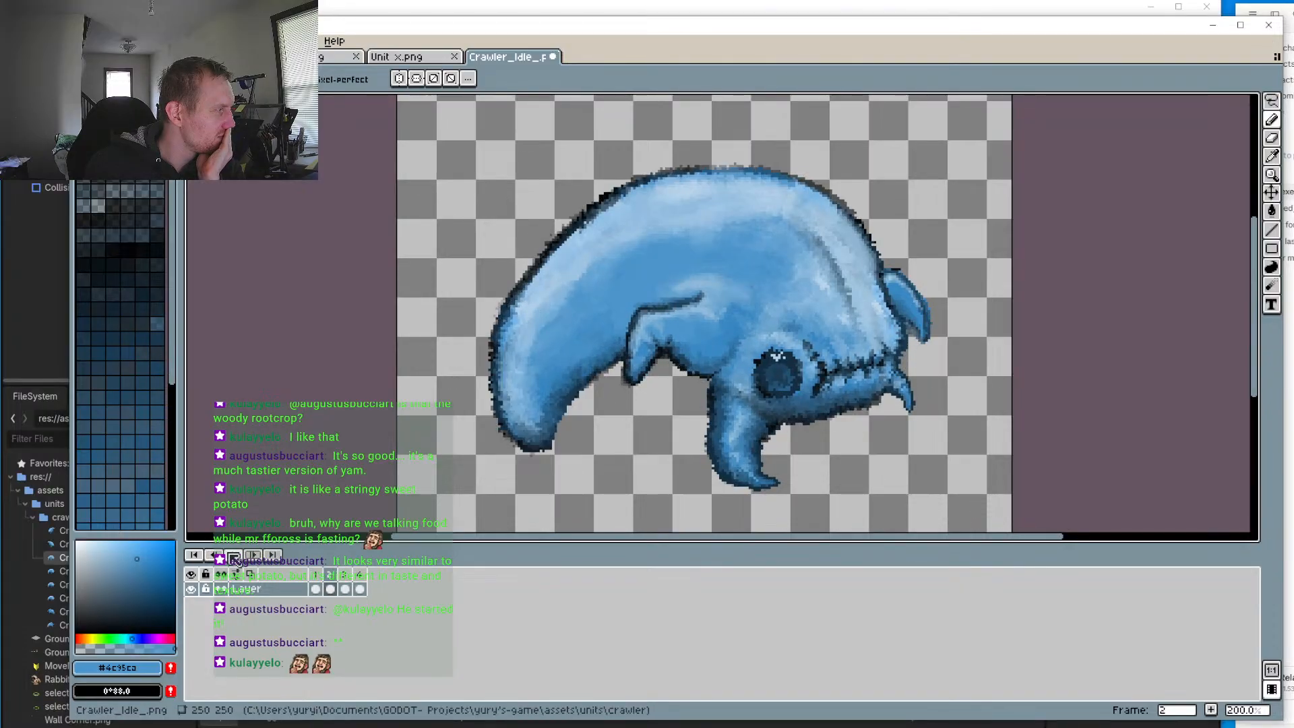
{"action": "left_click", "coordinate": [229, 558]}
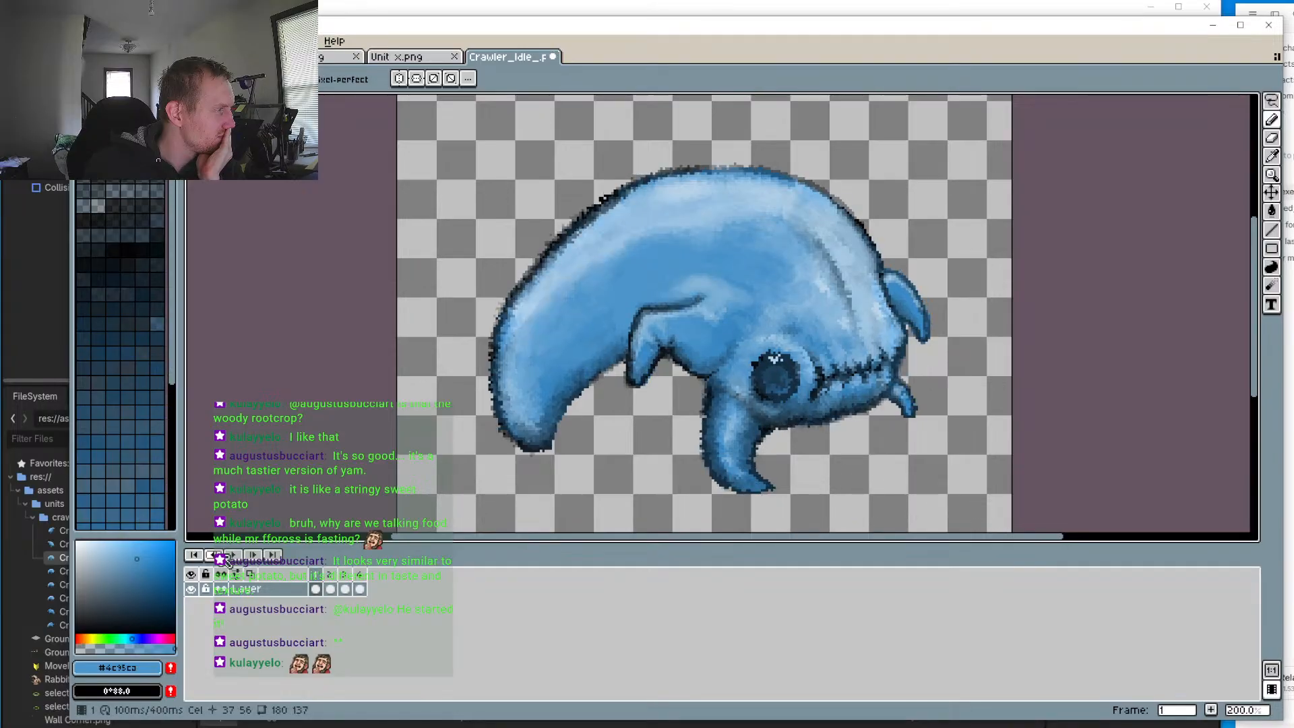
{"action": "left_click", "coordinate": [266, 557]}
Step: Keep body blue #4c95ca as the pencil colour and lower its opacity to almost transparent for blending the highlight on frame 2
{"action": "scroll", "coordinate": [512, 386], "scroll_direction": "up", "scroll_amount": 2}
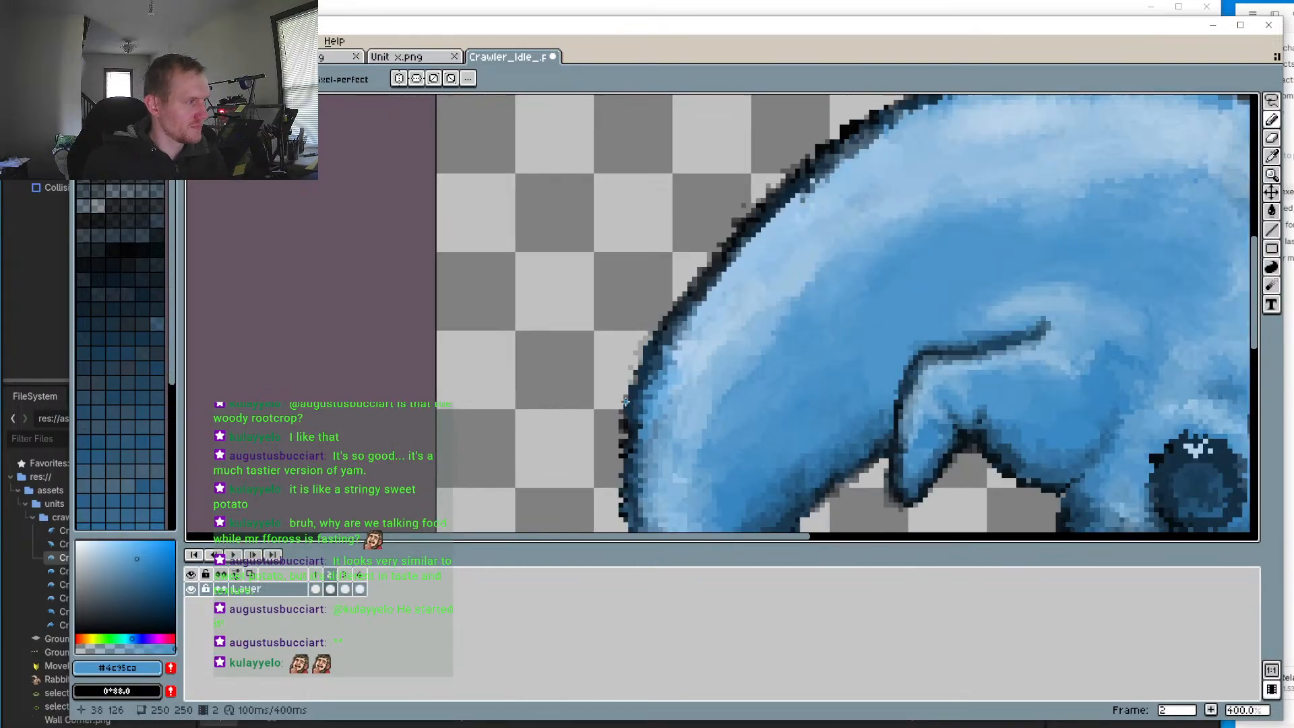
{"action": "key", "text": "i"}
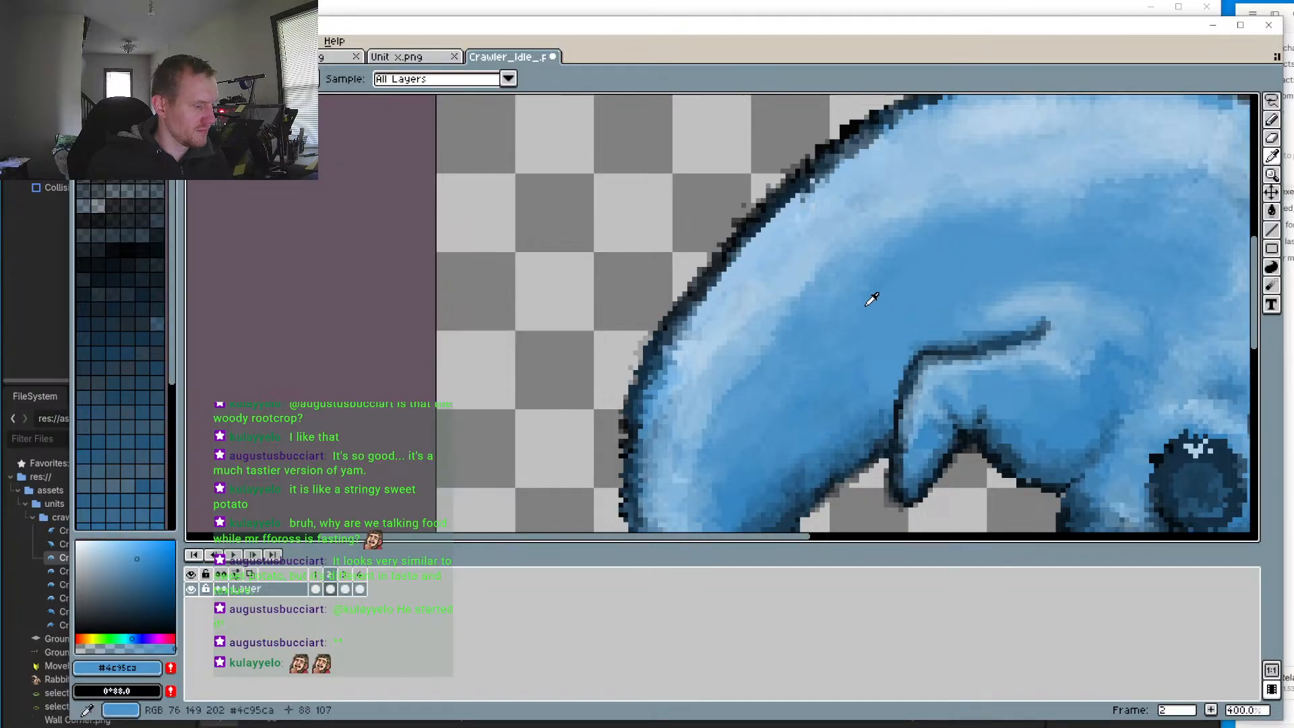
{"action": "key", "text": "b"}
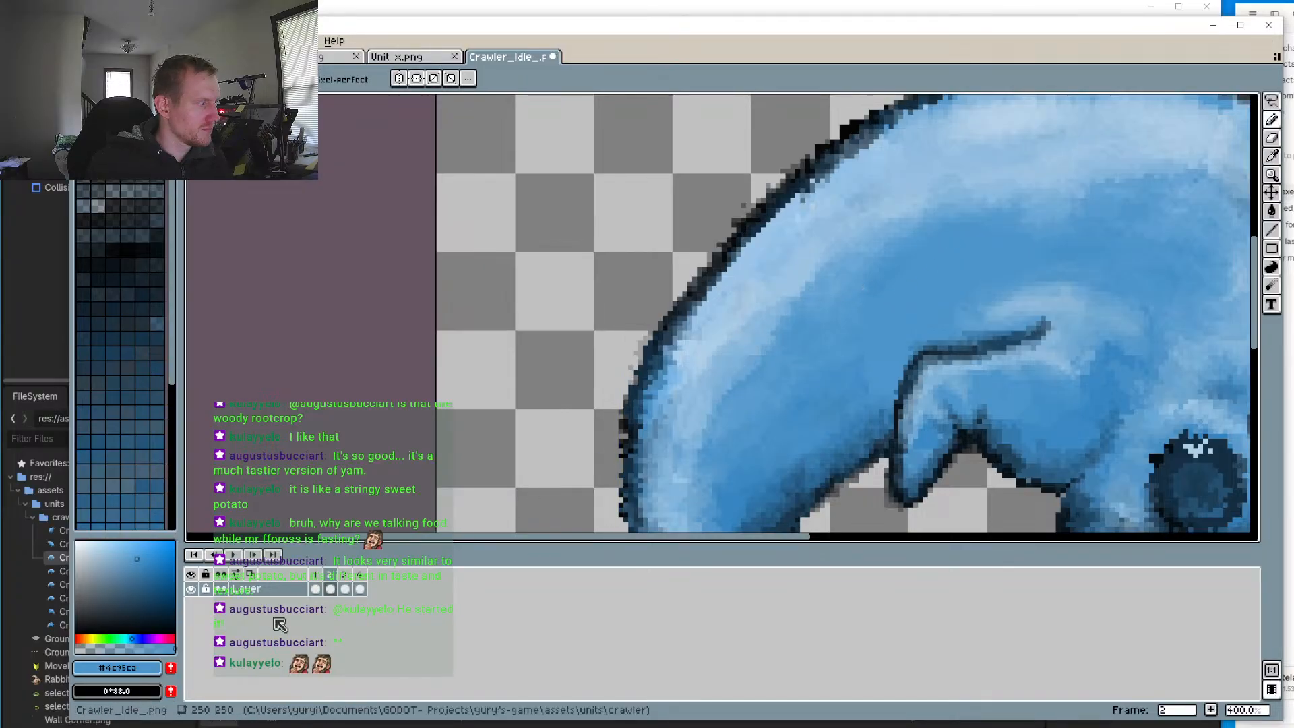
{"action": "left_click", "coordinate": [98, 648]}
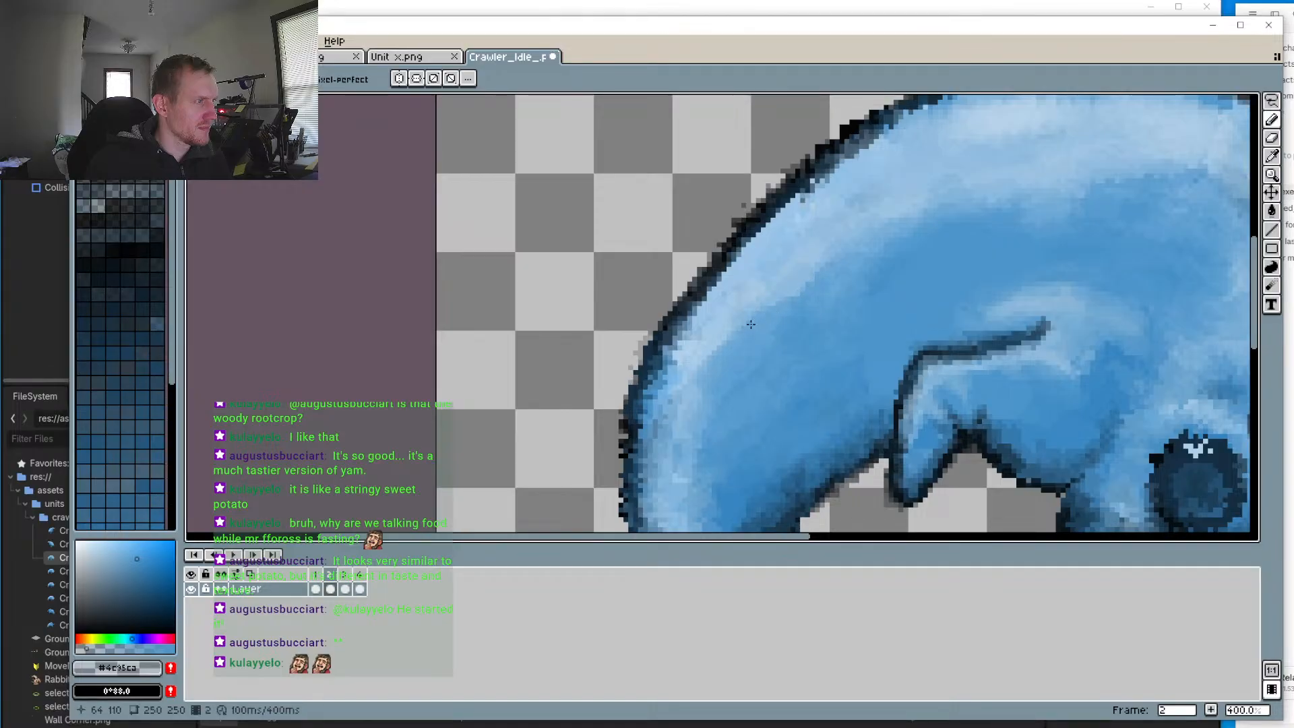
Step: Play the idle animation and switch between frames 2 and 3 to compare the highlight along the crawler's back
{"action": "left_click", "coordinate": [231, 555]}
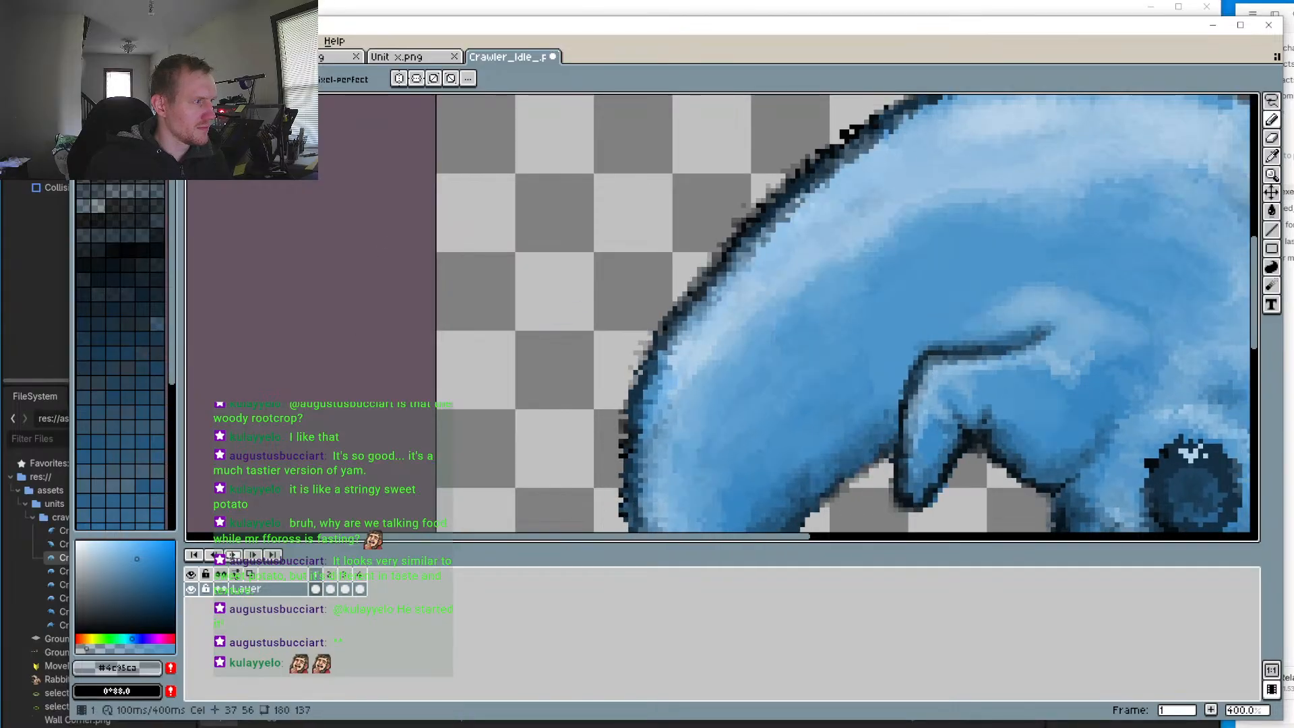
{"action": "left_click", "coordinate": [347, 578]}
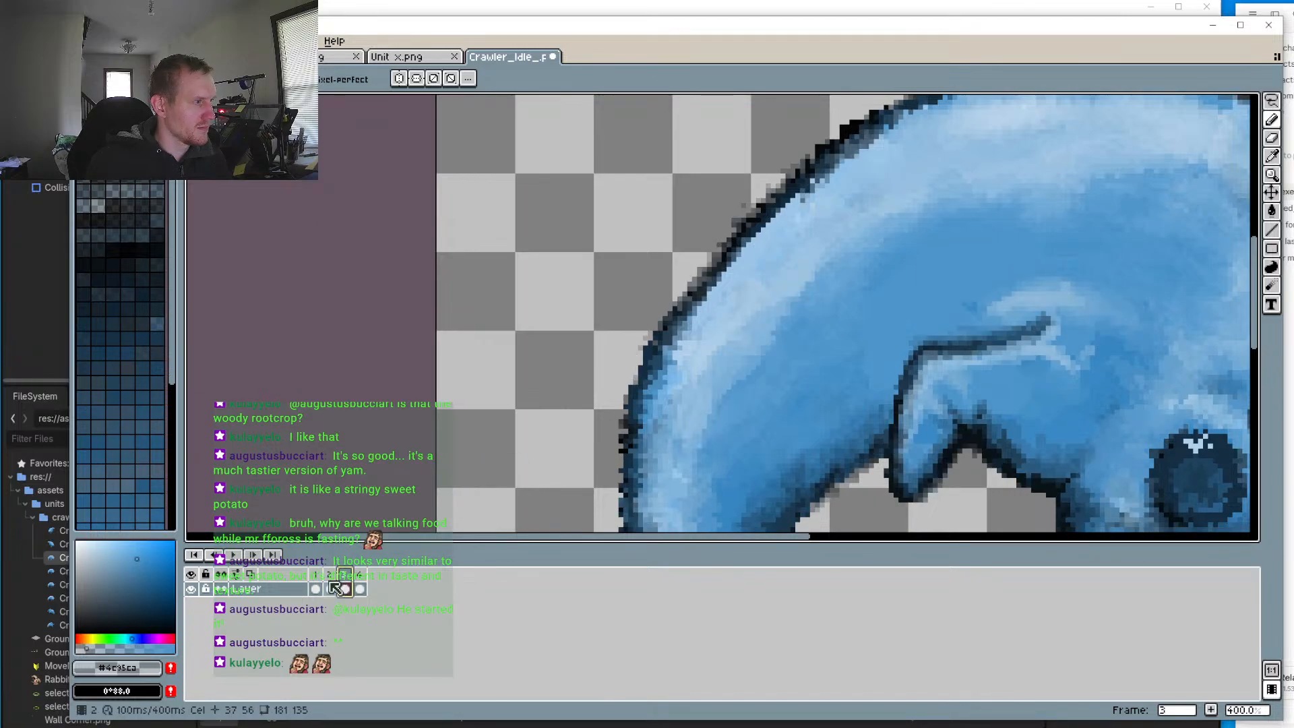
{"action": "left_click", "coordinate": [330, 587]}
{"action": "left_click", "coordinate": [345, 587]}
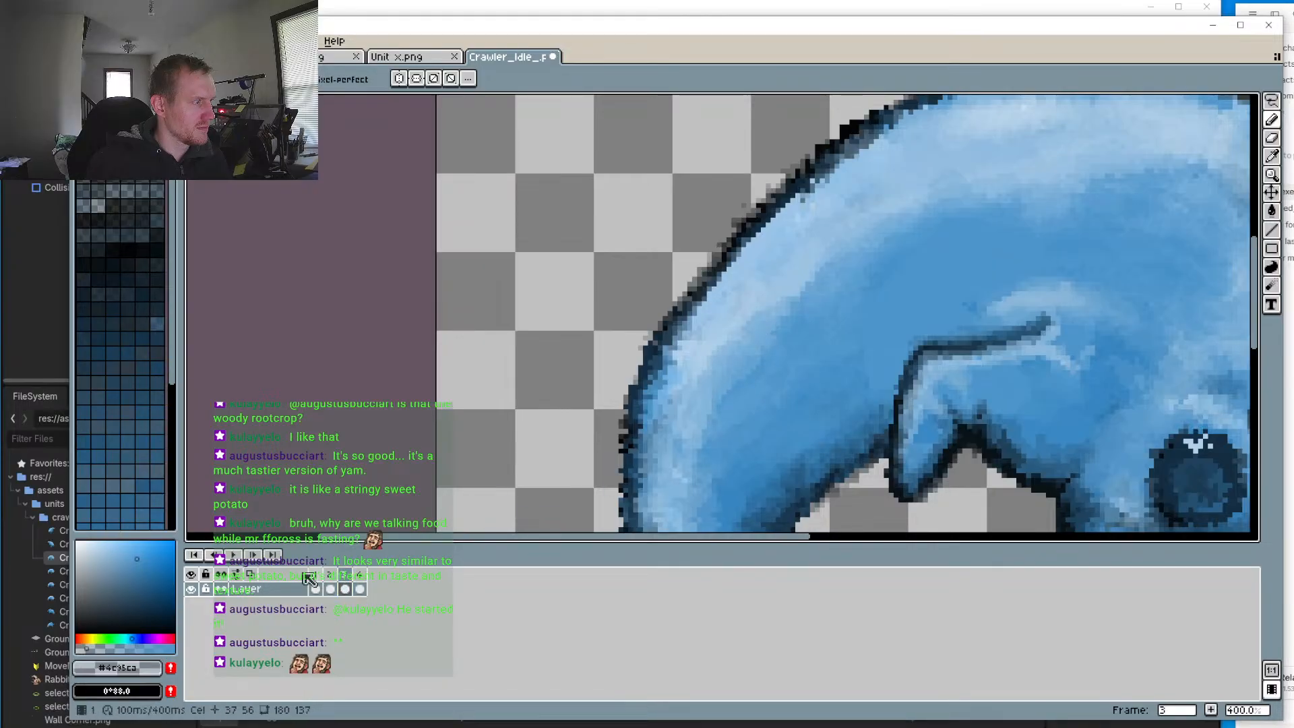
{"action": "left_click", "coordinate": [330, 587]}
{"action": "left_click", "coordinate": [346, 587]}
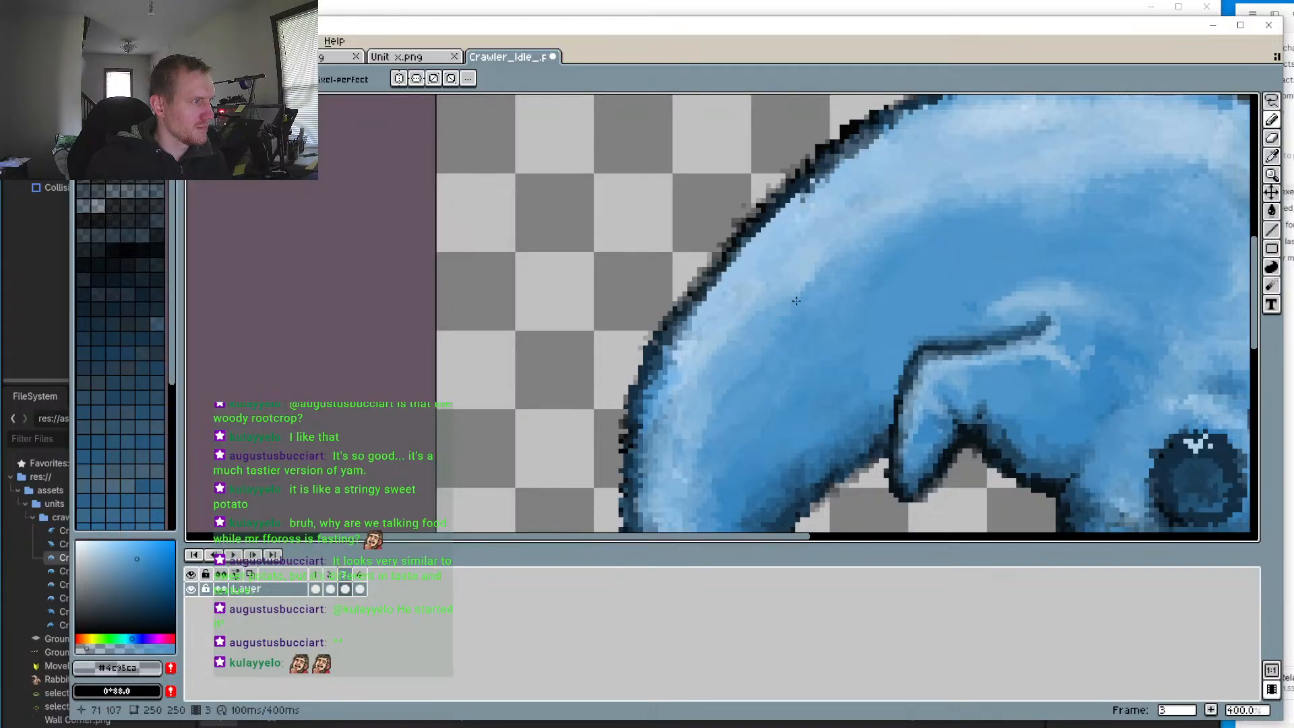
Step: Soften the inner edge of the highlight above the tail on frame 3 with translucent blue strokes, and switch to frame 4
{"action": "left_click_drag", "start_coordinate": [759, 316], "coordinate": [747, 344]}
{"action": "left_click_drag", "start_coordinate": [718, 390], "coordinate": [711, 420]}
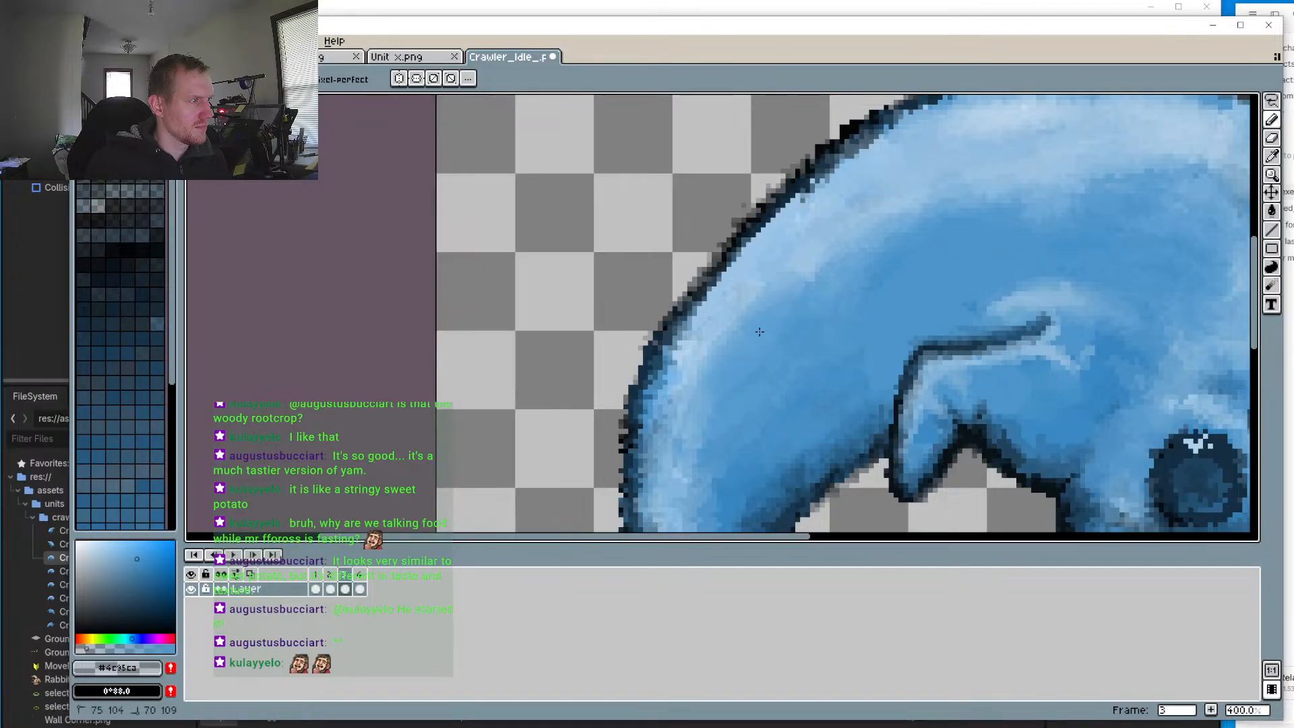
{"action": "left_click", "coordinate": [359, 589]}
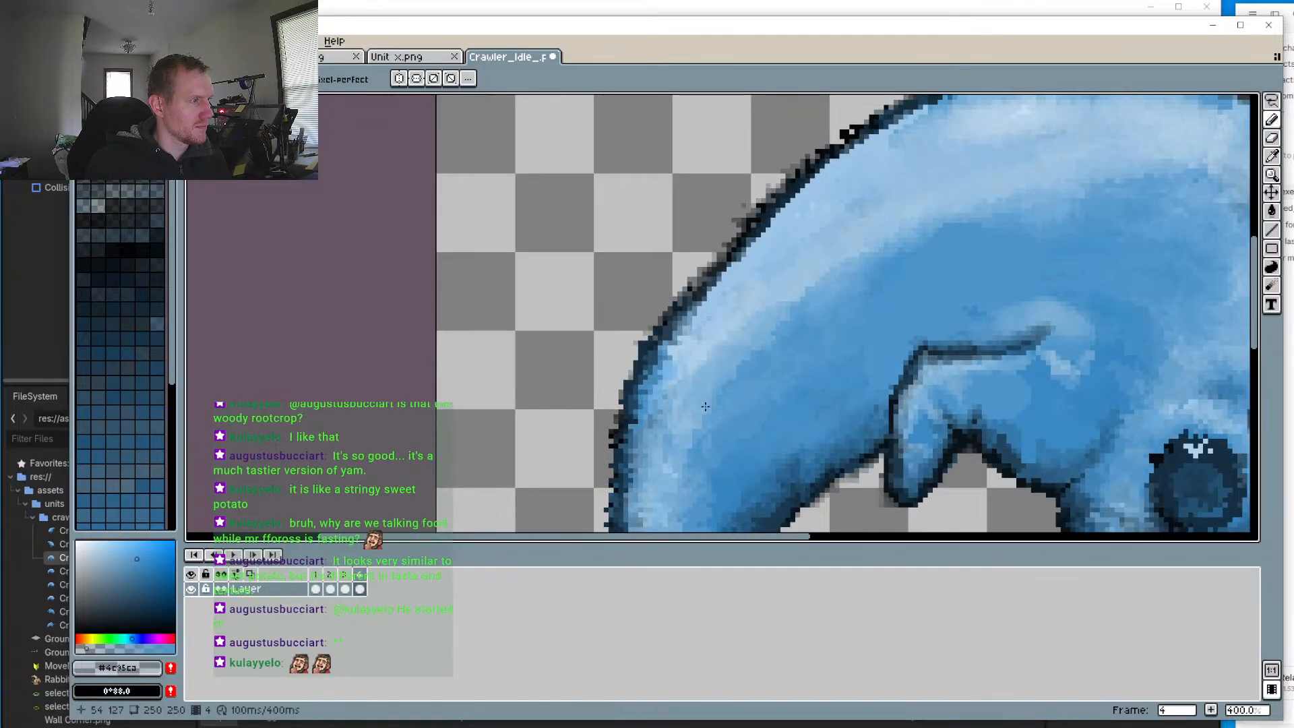
Step: Play the crawler idle animation and compare frames 1 and 2 for differences around the eye and mouth
{"action": "scroll", "coordinate": [697, 404], "scroll_direction": "down", "scroll_amount": 3}
{"action": "scroll", "coordinate": [694, 395], "scroll_direction": "up", "scroll_amount": 2}
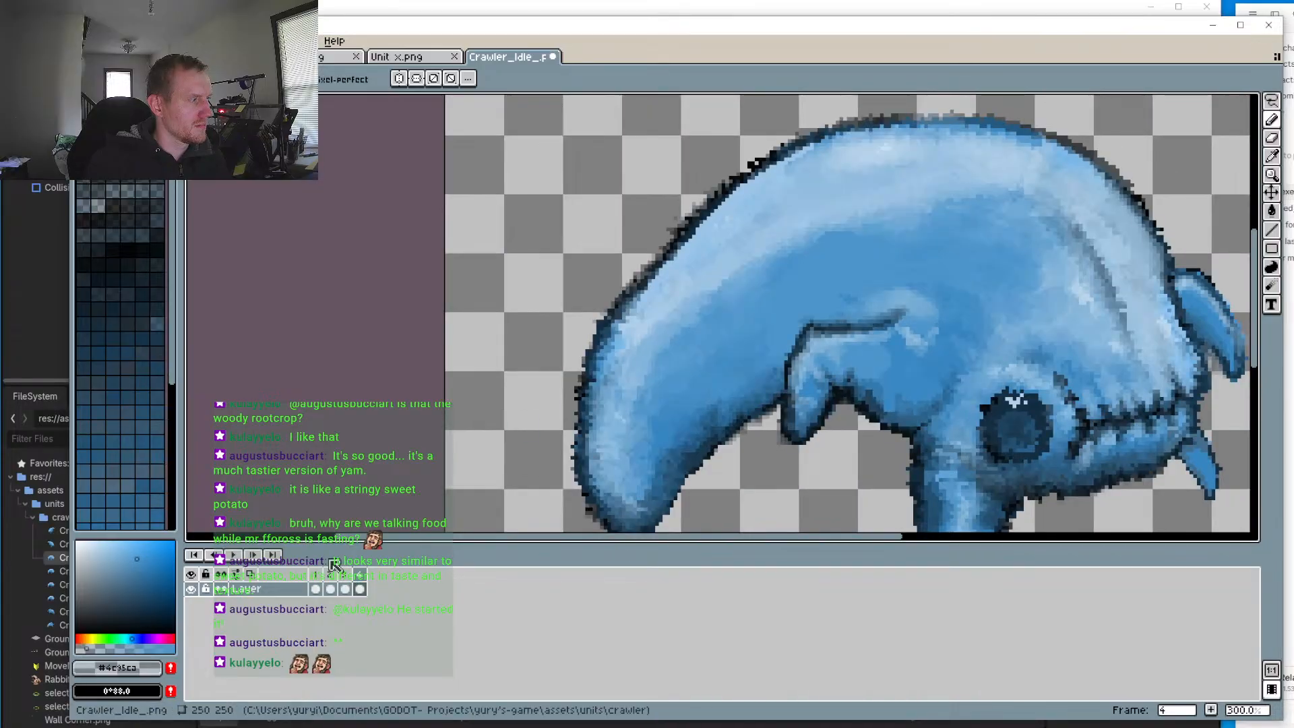
{"action": "left_click", "coordinate": [233, 554]}
{"action": "scroll", "coordinate": [629, 484], "scroll_direction": "down", "scroll_amount": 4}
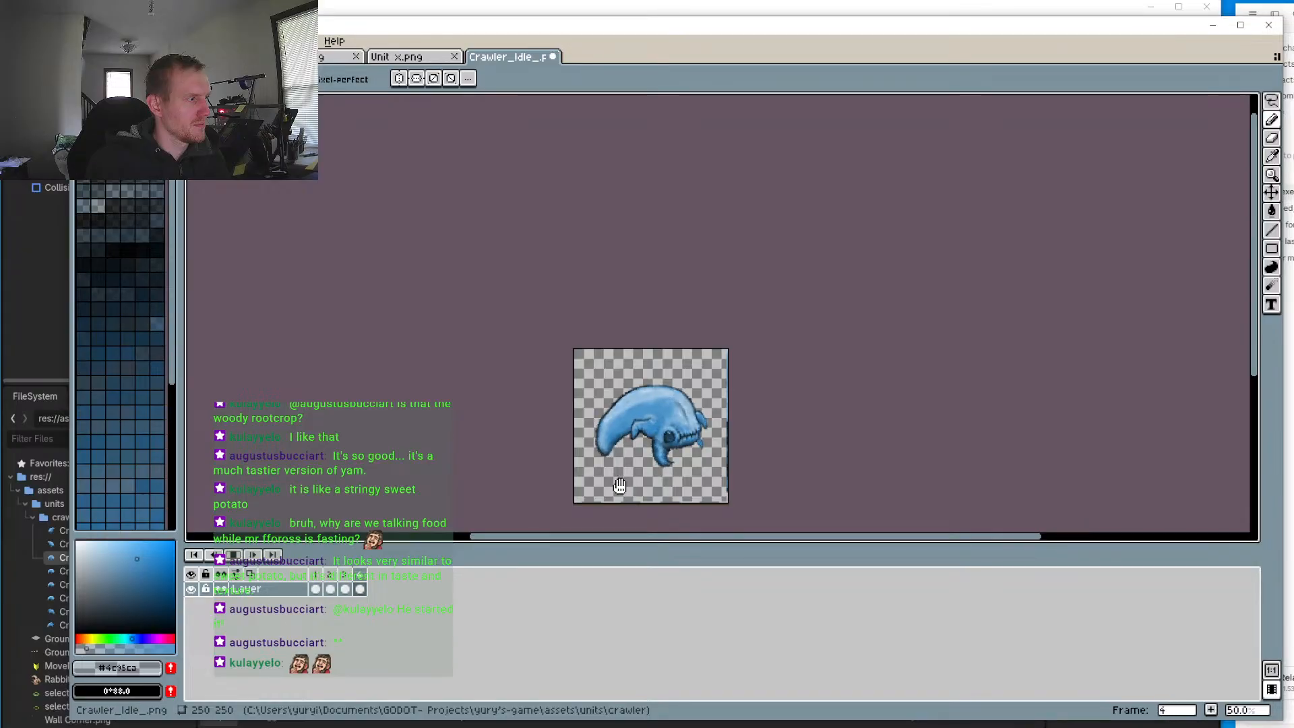
{"action": "left_click_drag", "start_coordinate": [570, 424], "coordinate": [601, 372]}
{"action": "scroll", "coordinate": [601, 372], "scroll_direction": "up", "scroll_amount": 2}
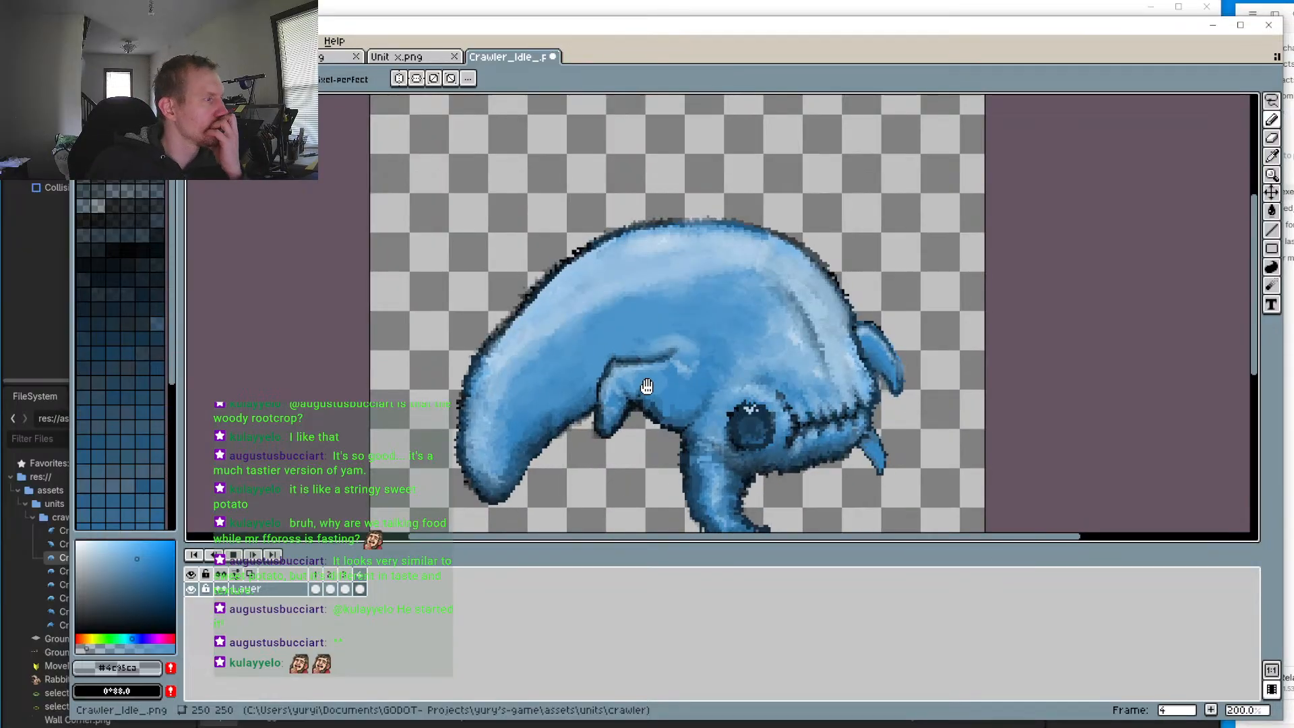
{"action": "left_click_drag", "start_coordinate": [550, 395], "coordinate": [591, 341]}
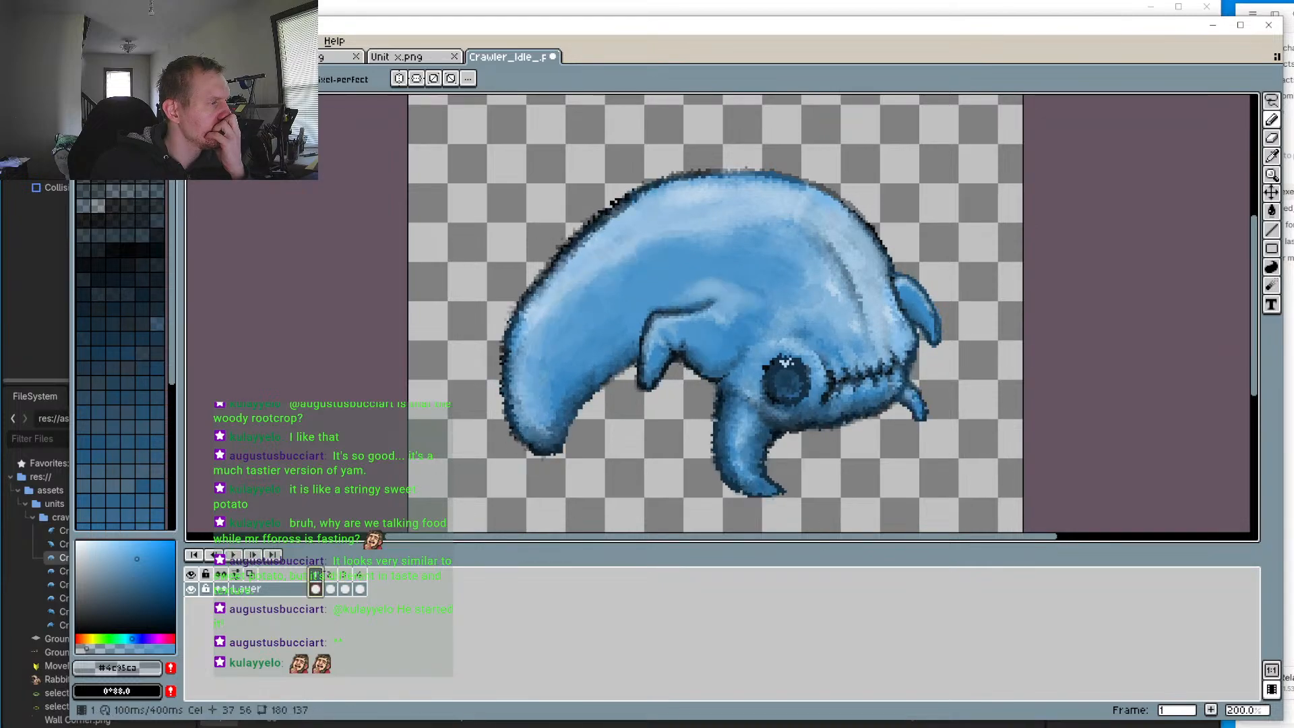
{"action": "left_click", "coordinate": [242, 554]}
{"action": "left_click", "coordinate": [330, 576]}
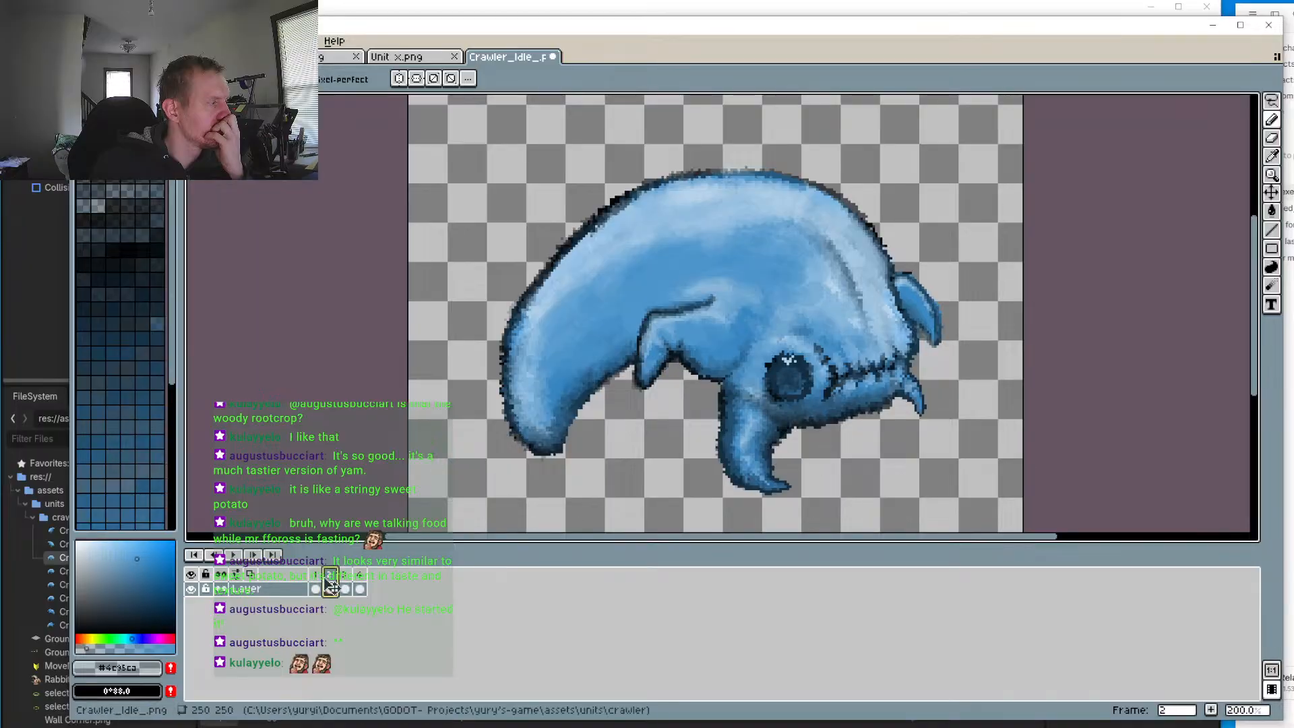
{"action": "left_click", "coordinate": [316, 576]}
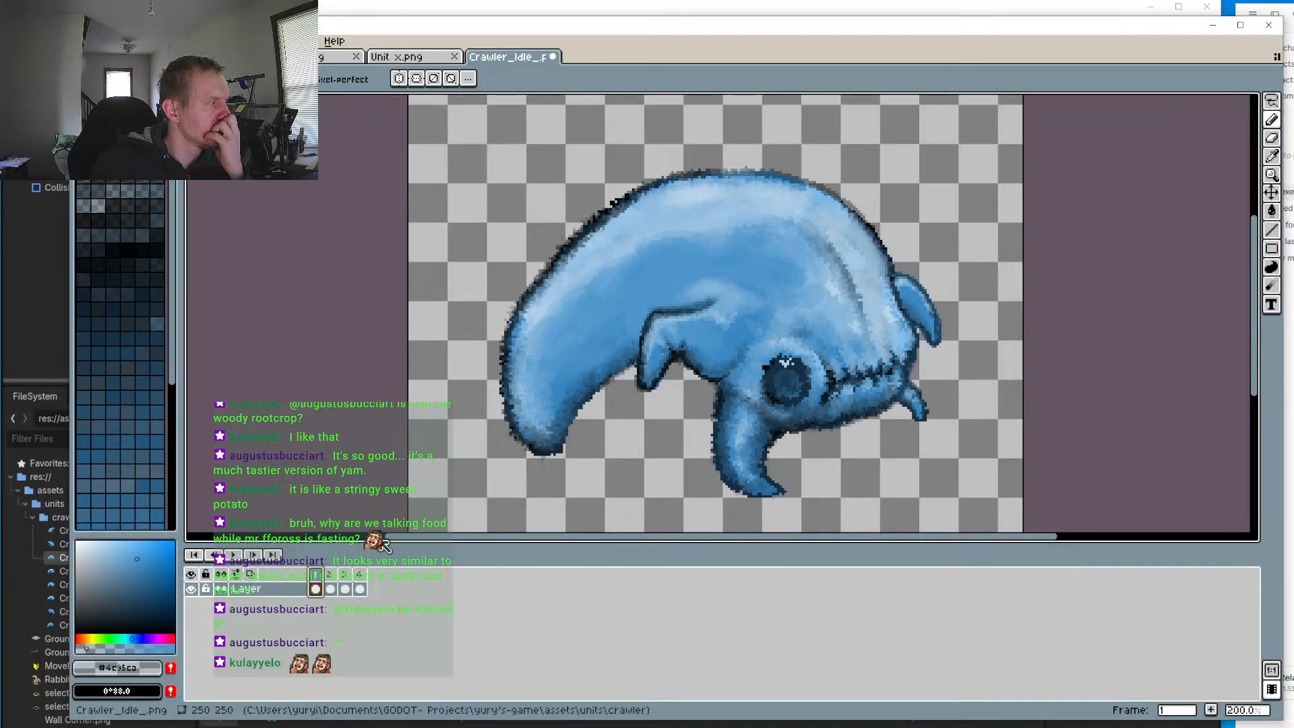
Step: Lasso the patch between the eye and mouth on frame 1 and try pasting a copy of it into frame 2
{"action": "left_click", "coordinate": [1271, 99]}
{"action": "scroll", "coordinate": [851, 333], "scroll_direction": "up", "scroll_amount": 4}
{"action": "left_click_drag", "start_coordinate": [756, 282], "coordinate": [867, 321]}
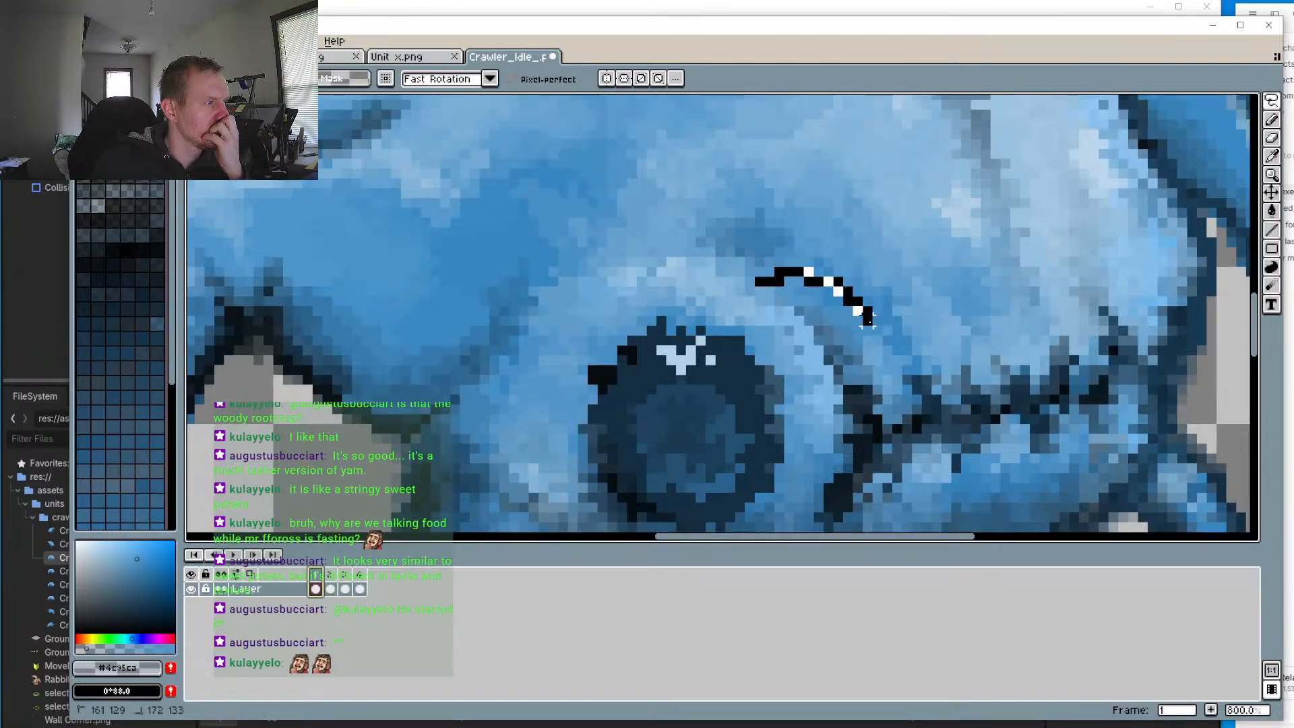
{"action": "left_click_drag", "start_coordinate": [756, 273], "coordinate": [756, 275]}
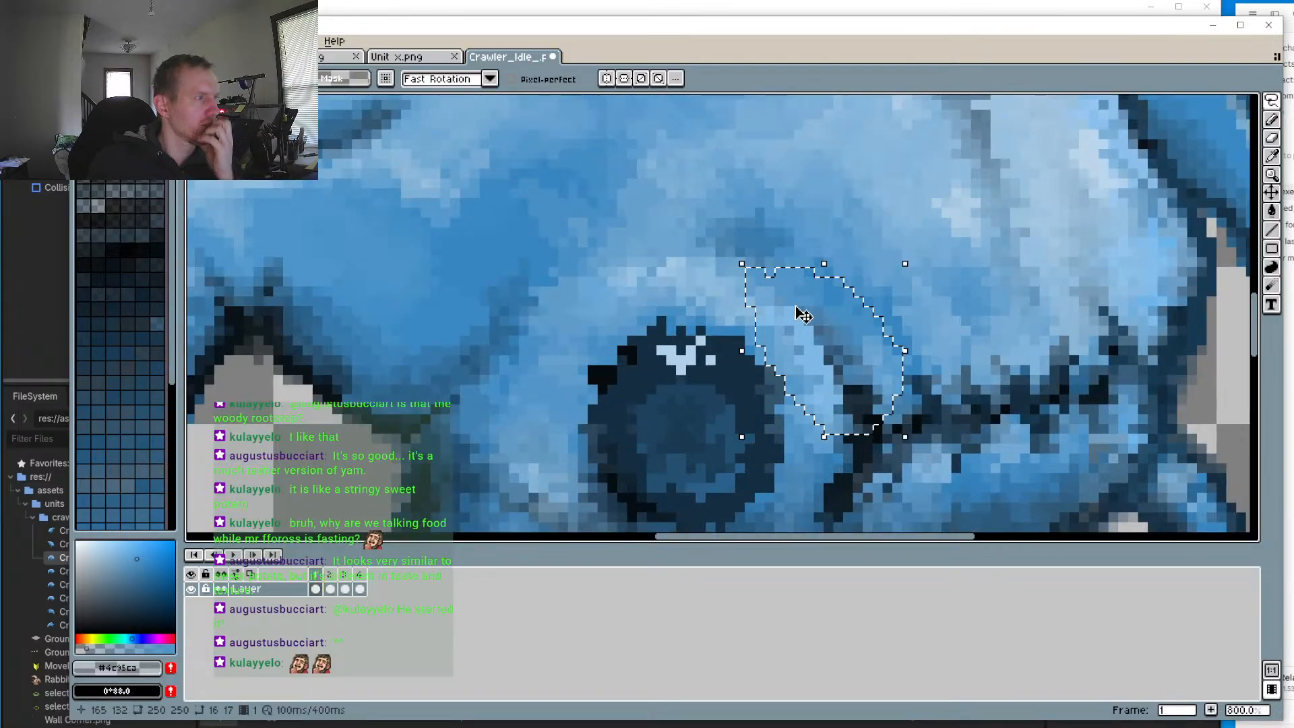
{"action": "left_click", "coordinate": [337, 586]}
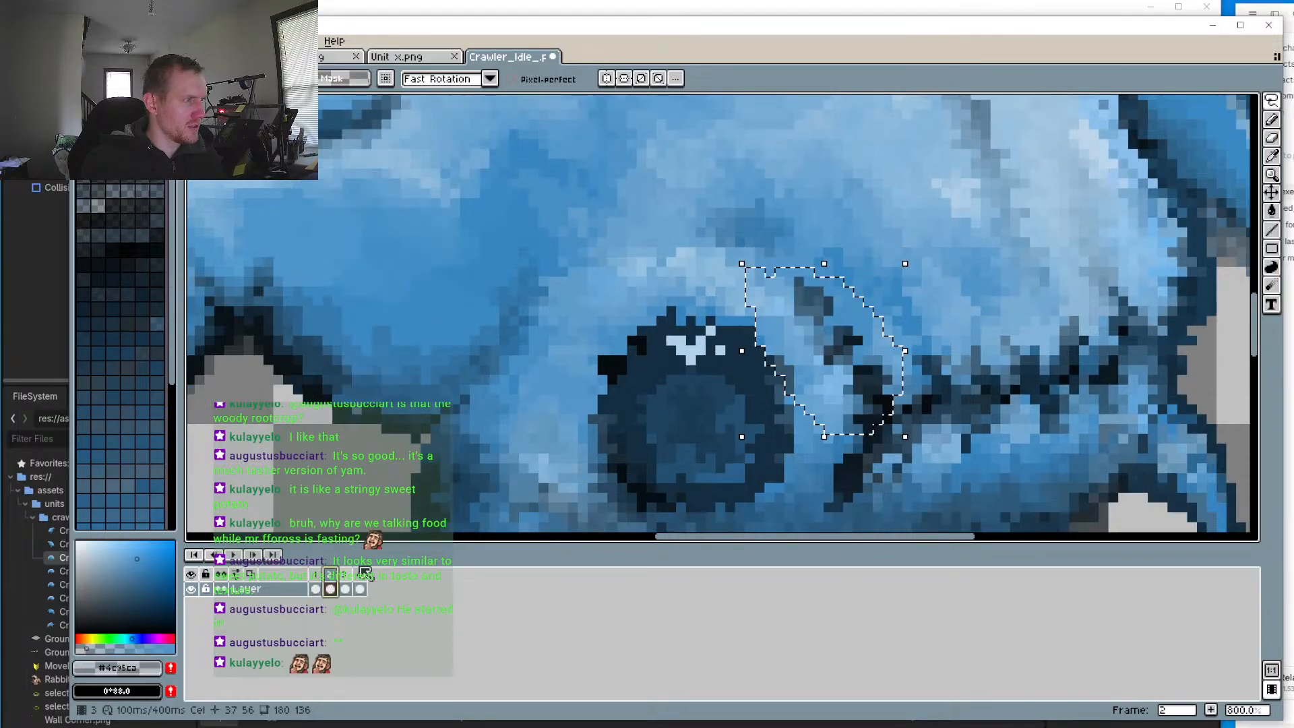
{"action": "key", "text": "Up"}
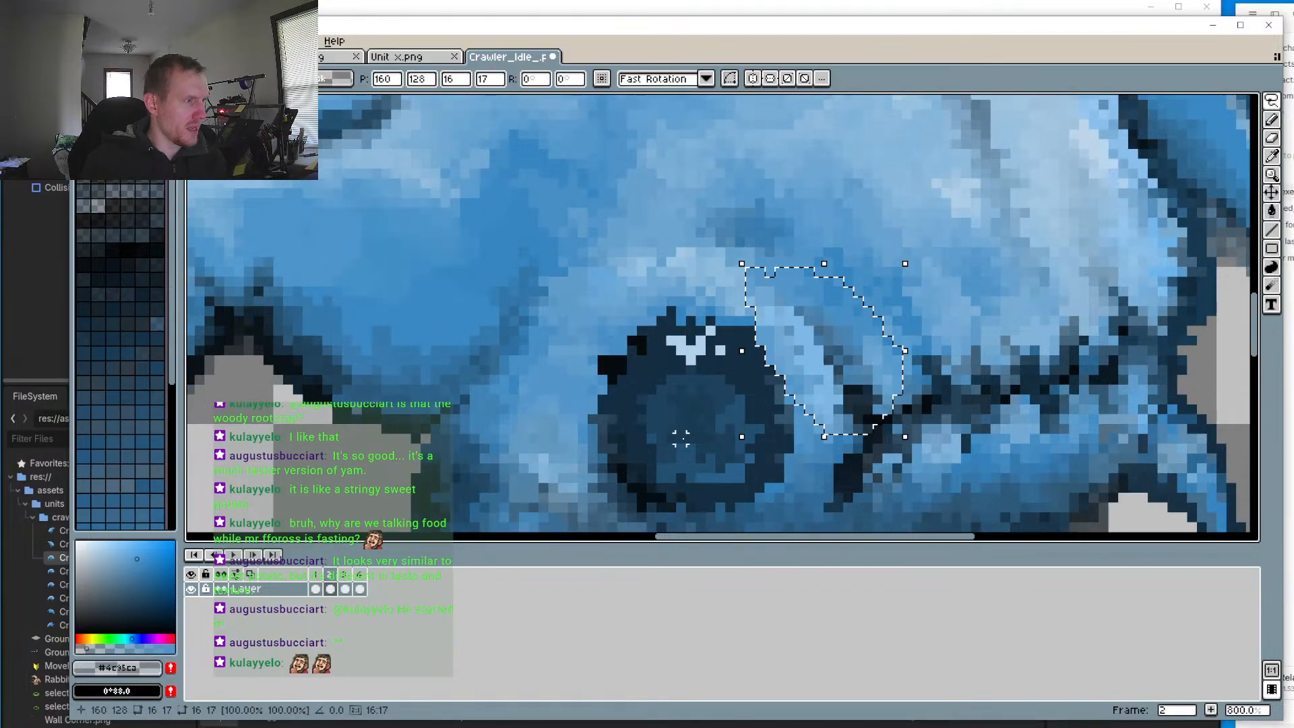
Step: Compare the patch across frames 1 and 2 and try deleting the selected area on frame 2
{"action": "left_click", "coordinate": [316, 578]}
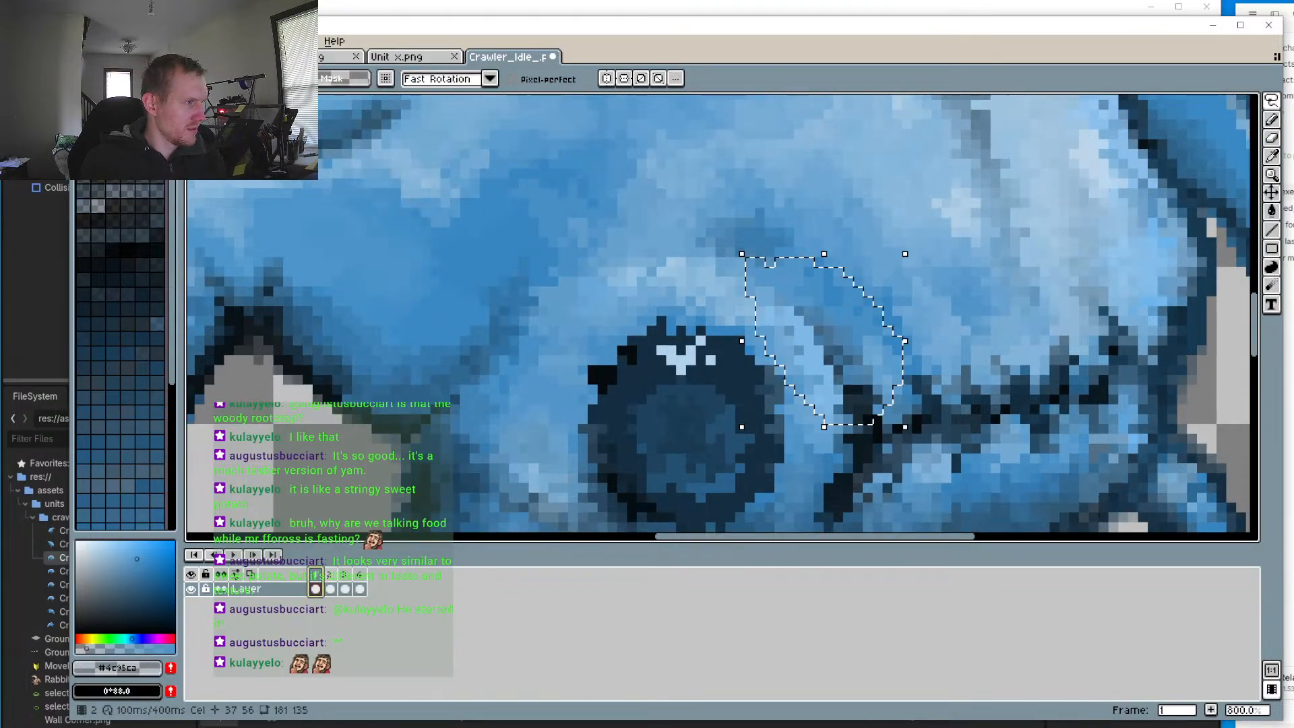
{"action": "left_click", "coordinate": [330, 575]}
{"action": "key", "text": "Right"}
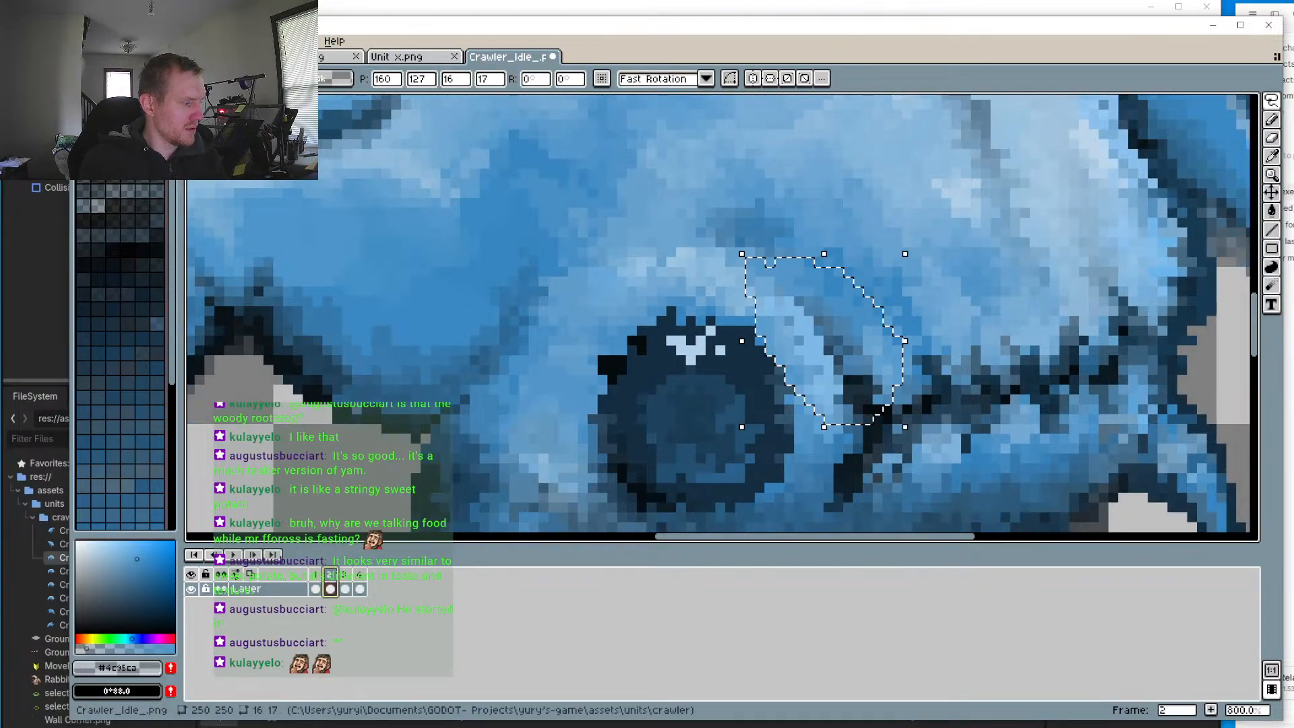
{"action": "key", "text": "Delete"}
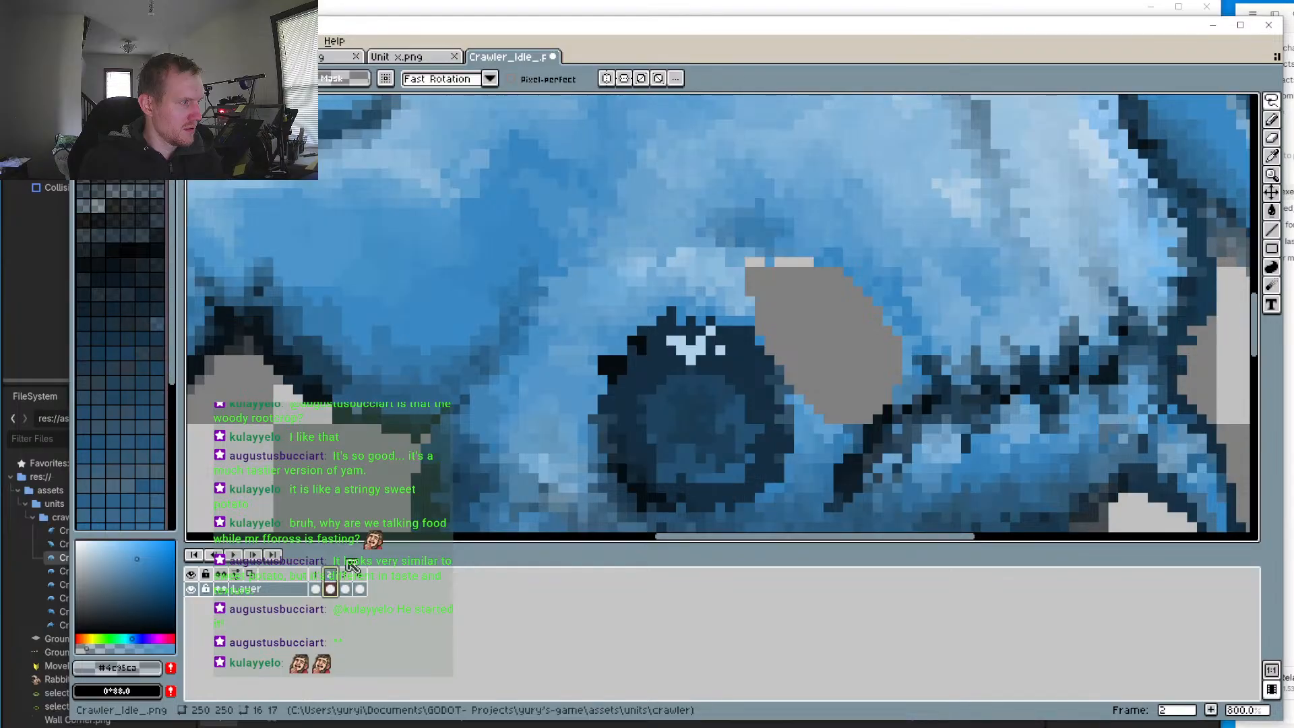
Step: Undo the deletion and the patch changes made on frame 2
{"action": "key", "text": "ctrl+z"}
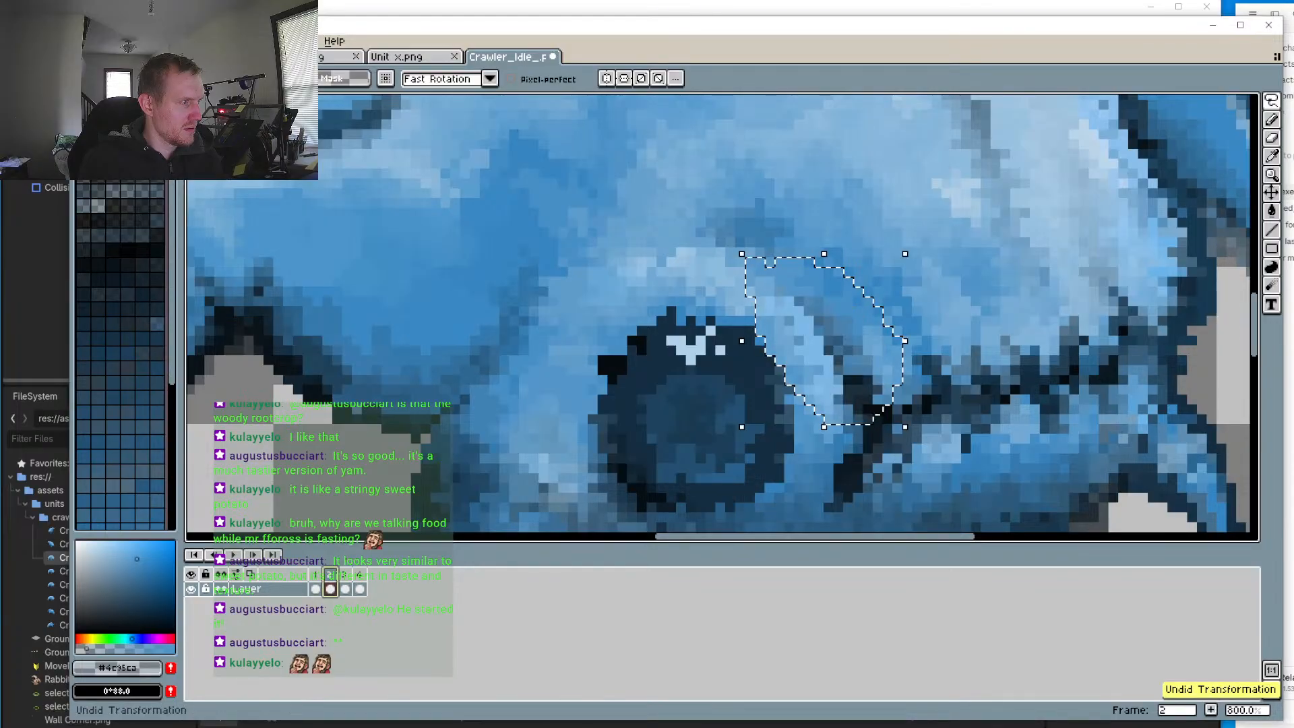
{"action": "key", "text": "ctrl+z"}
{"action": "key", "text": "Up"}
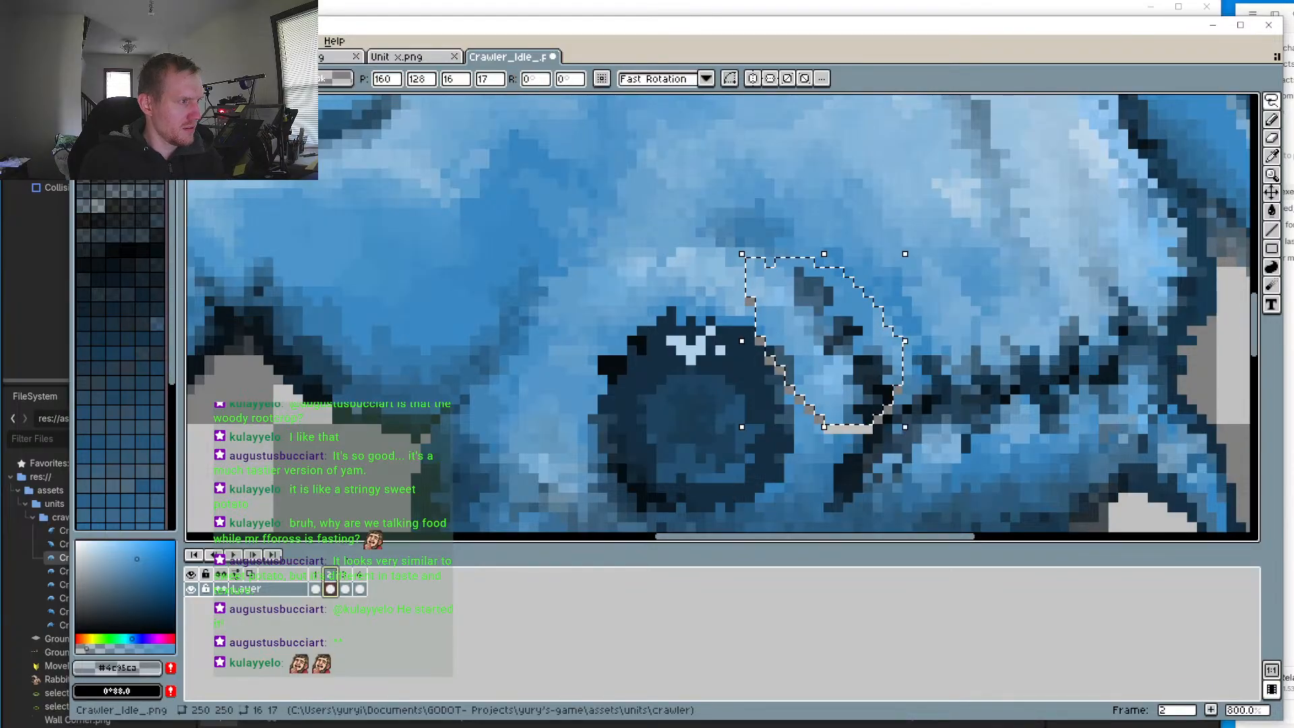
{"action": "key", "text": "ctrl+z"}
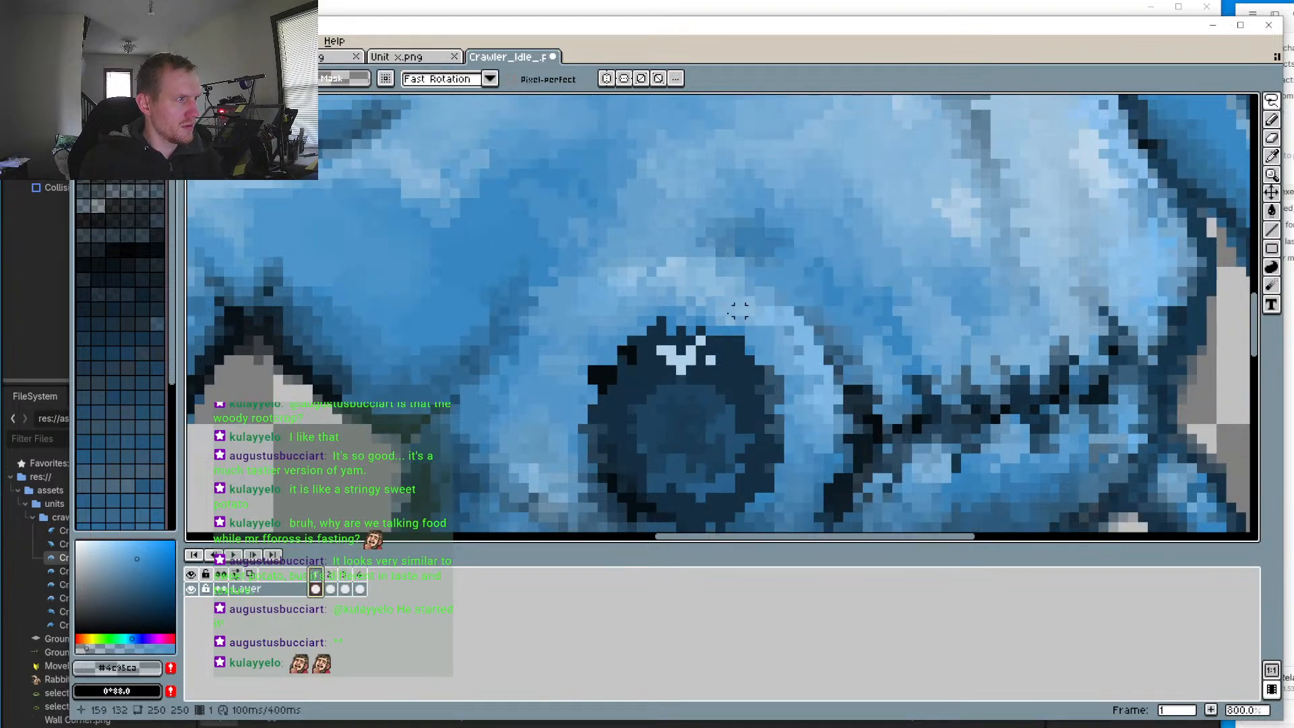
Step: Lasso a patch about 16 by 18 pixels beside the eye on frame 1 and paste it into frame 2 at 161, 127
{"action": "mouse_move", "coordinate": [759, 282]}
{"action": "left_mouse_down"}
{"action": "mouse_move", "coordinate": [794, 271]}
{"action": "mouse_move", "coordinate": [896, 382]}
{"action": "left_mouse_up"}
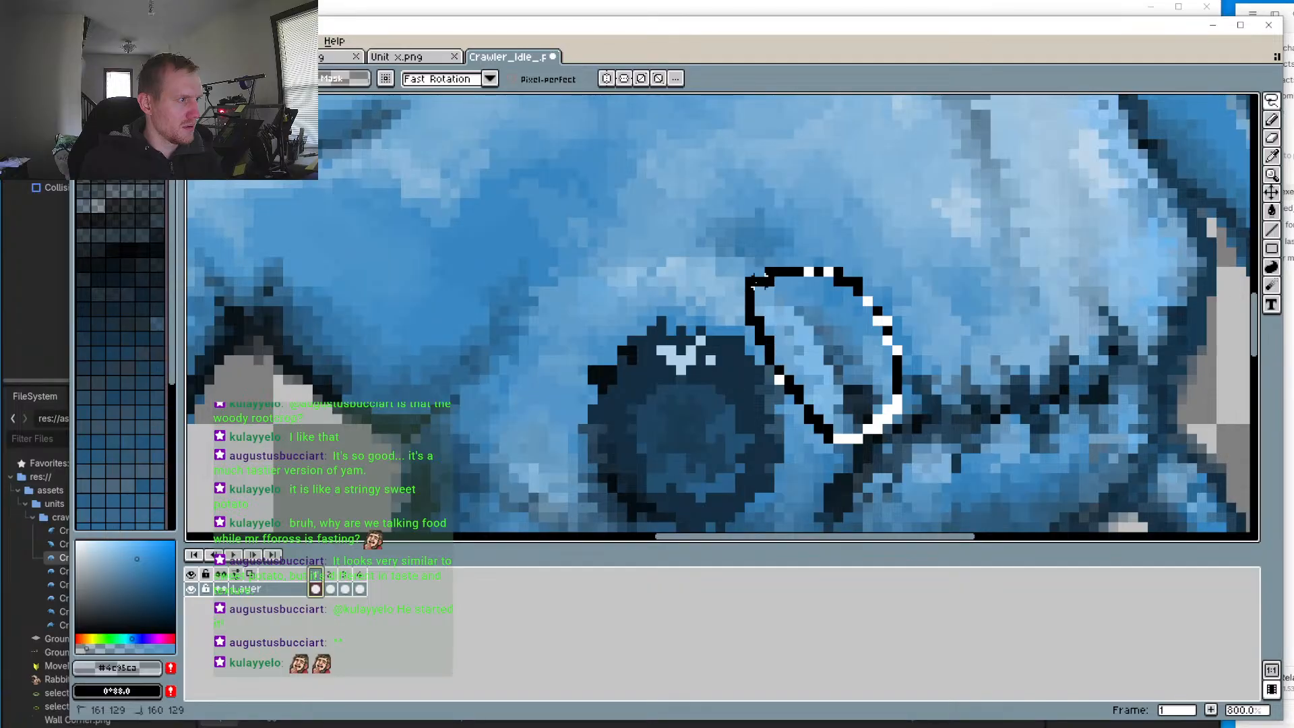
{"action": "left_click_drag", "start_coordinate": [759, 282], "coordinate": [758, 282]}
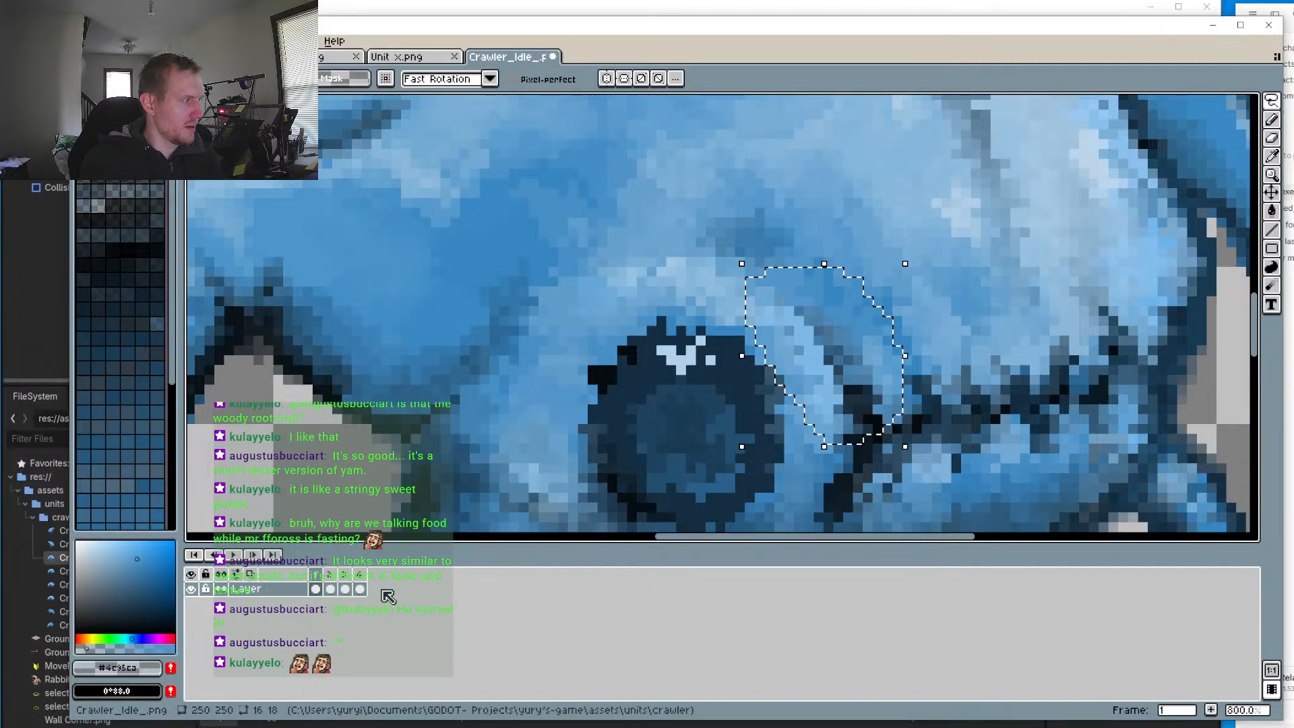
{"action": "left_click", "coordinate": [330, 589]}
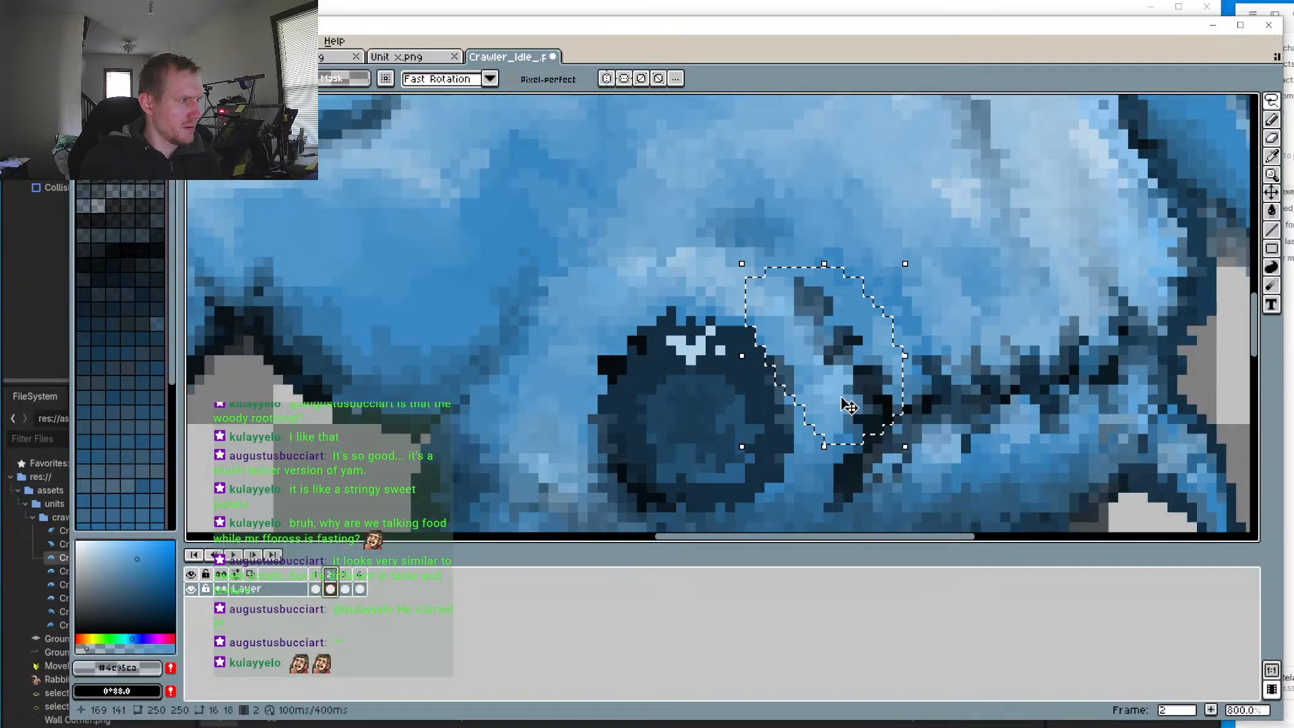
{"action": "key", "text": "Up"}
{"action": "key", "text": "ctrl+z"}
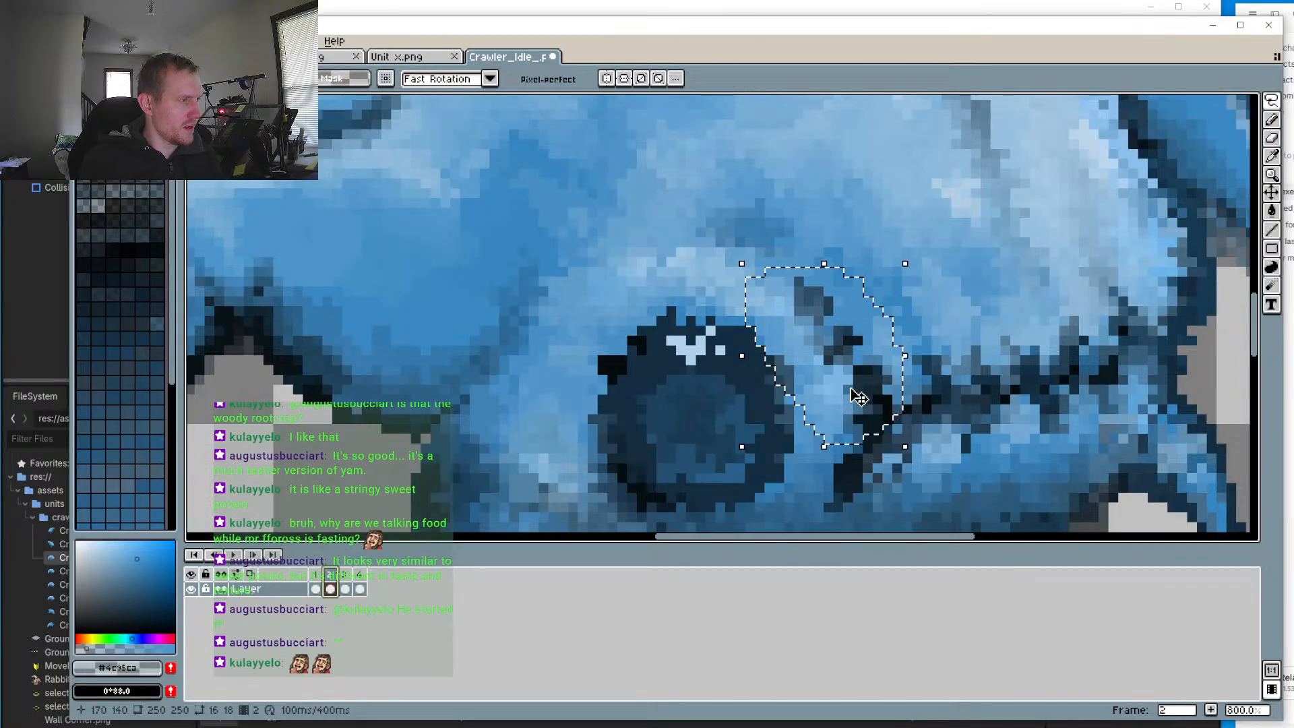
{"action": "left_click", "coordinate": [897, 310]}
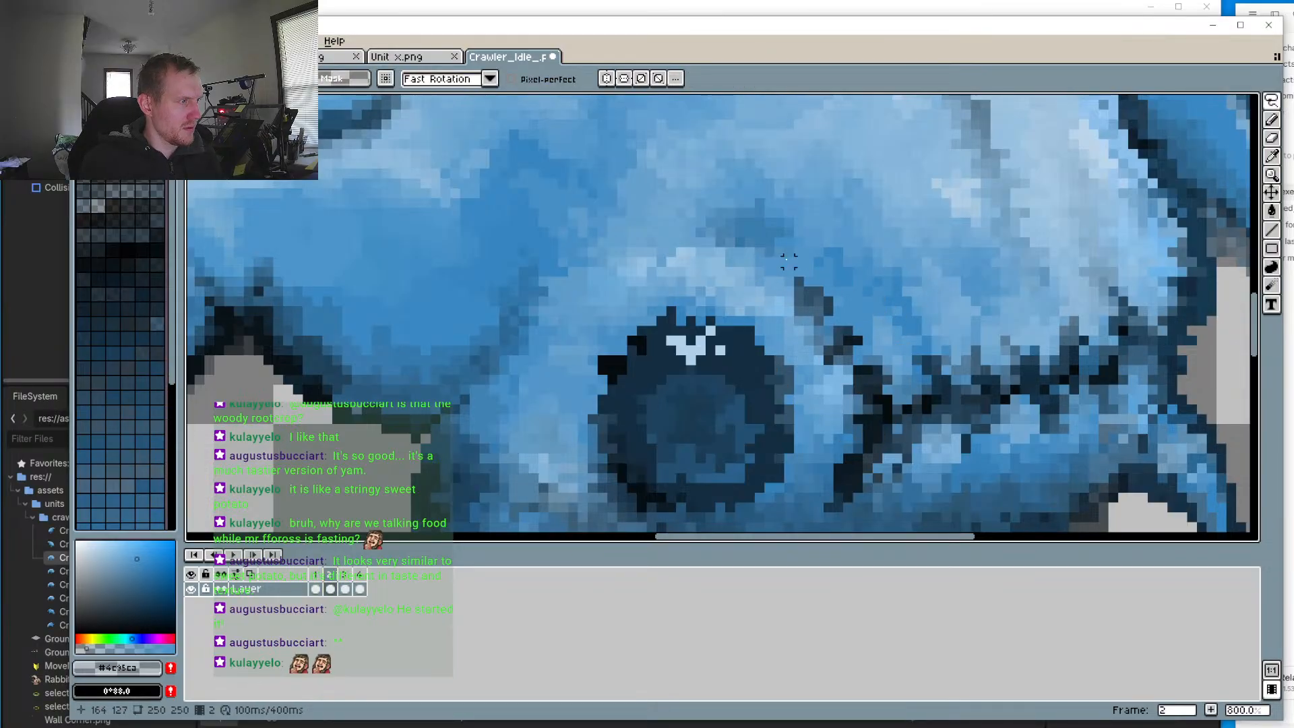
{"action": "key", "text": "ctrl+z"}
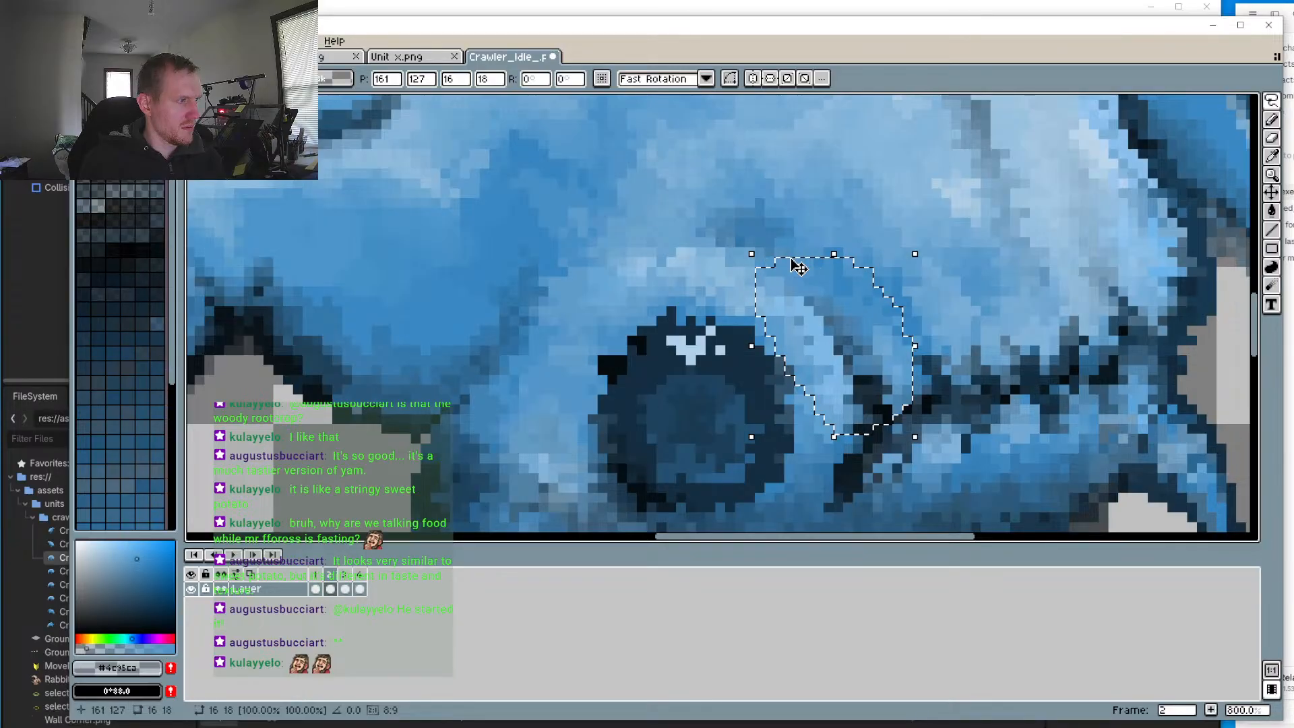
Step: Paste the copied eye-side patch into frame 3 and position it at 161, 127
{"action": "left_click", "coordinate": [316, 589]}
{"action": "left_click", "coordinate": [345, 589]}
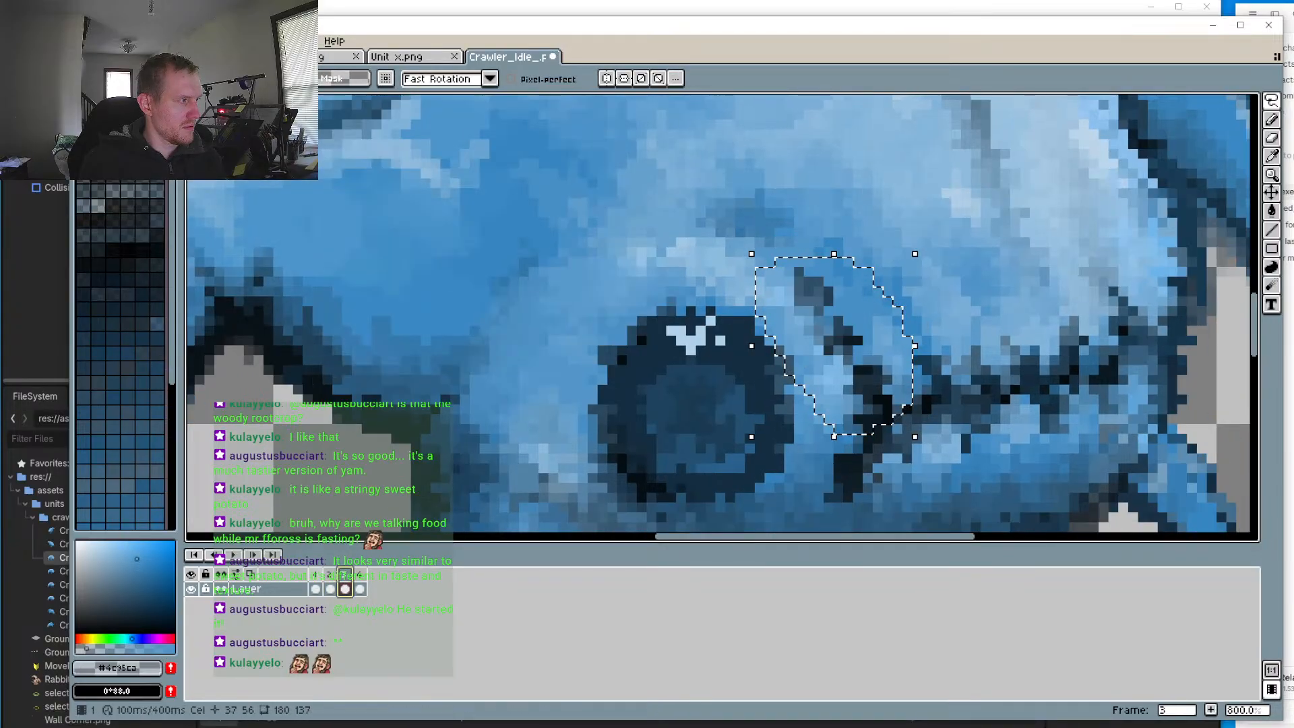
{"action": "left_click", "coordinate": [330, 574]}
{"action": "left_click", "coordinate": [345, 575]}
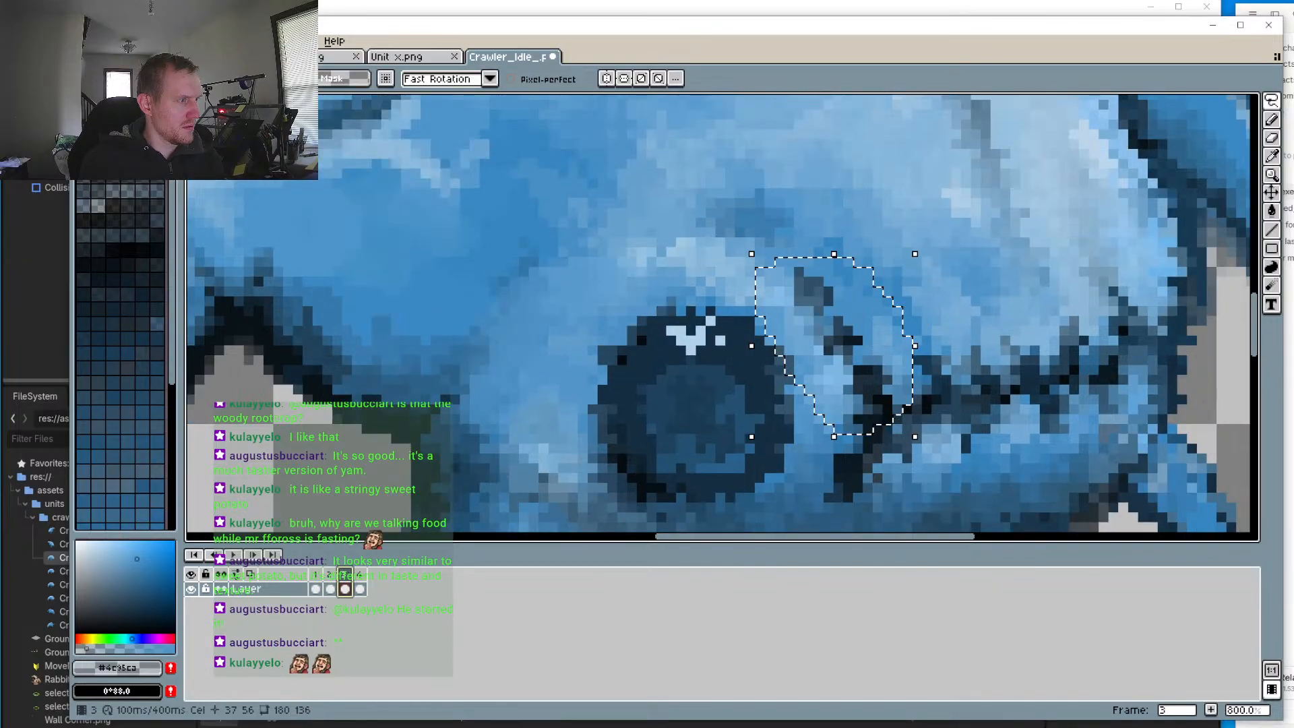
{"action": "left_click", "coordinate": [771, 212]}
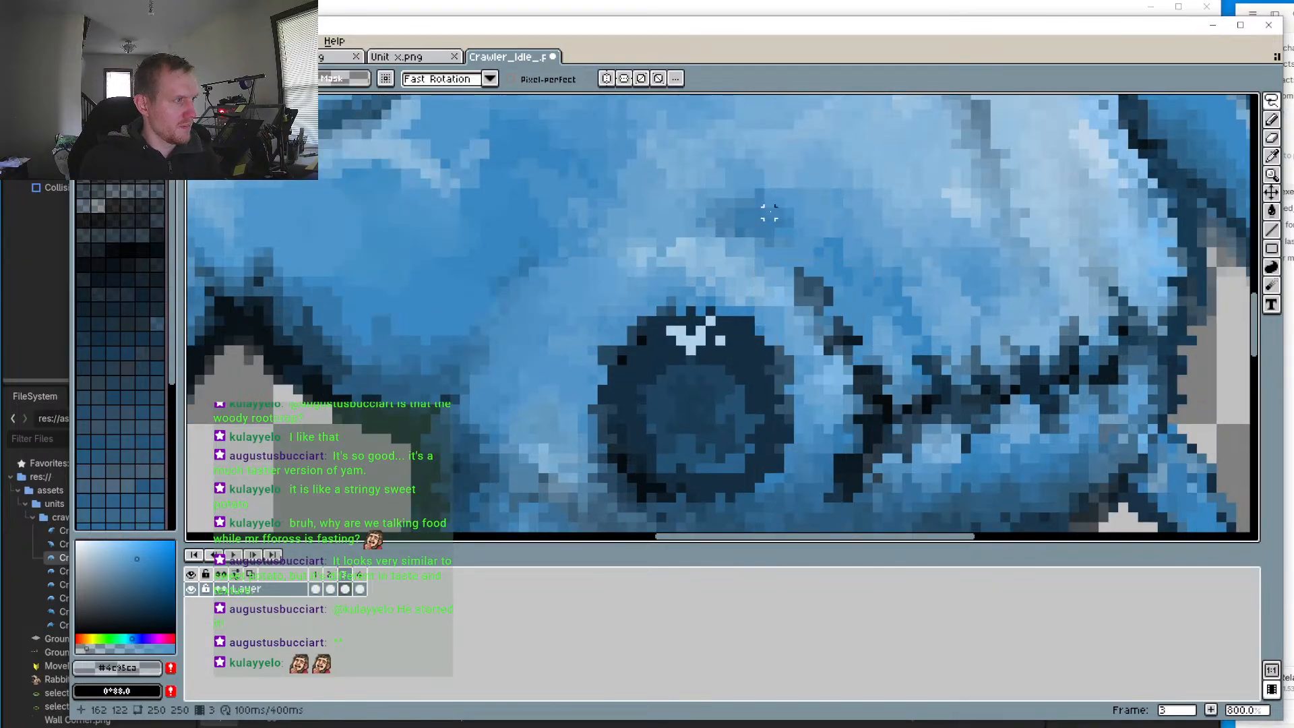
{"action": "key", "text": "ctrl+v"}
{"action": "key", "text": "Up"}
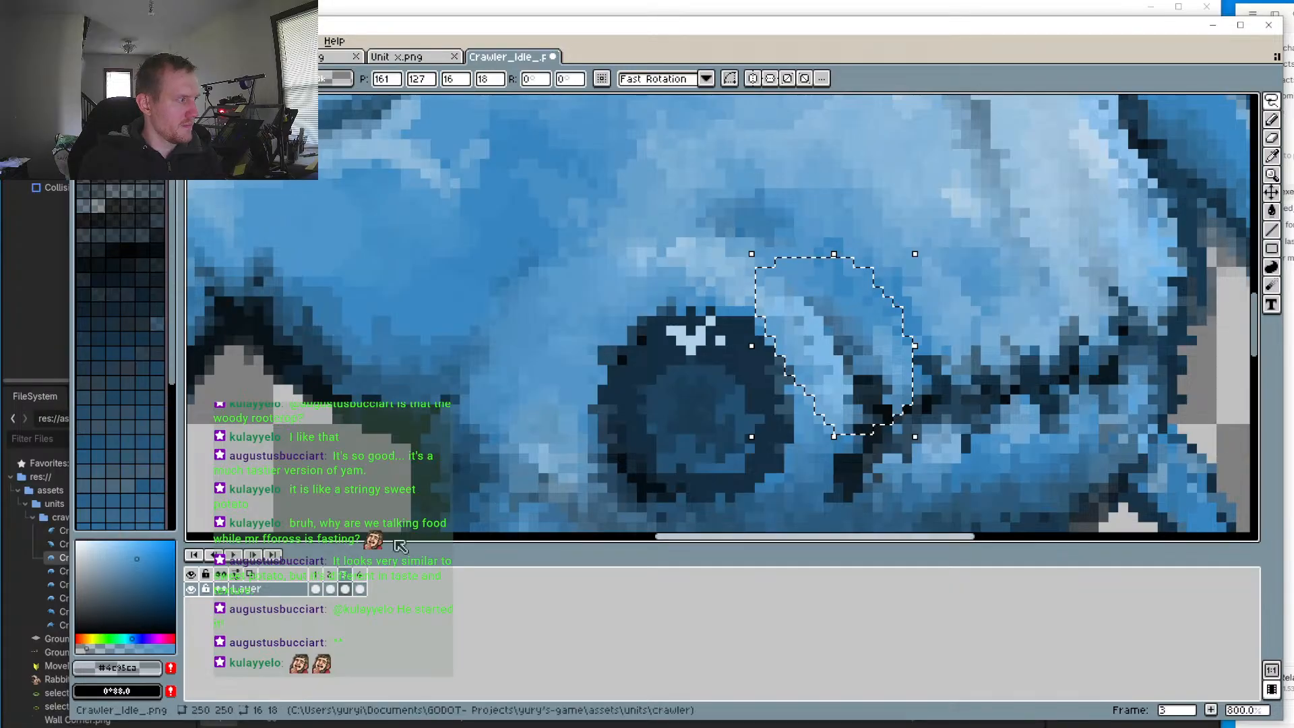
Step: Clear the selection on frame 4 and paste the copied eye-side patch there at 160, 128
{"action": "left_click", "coordinate": [359, 574]}
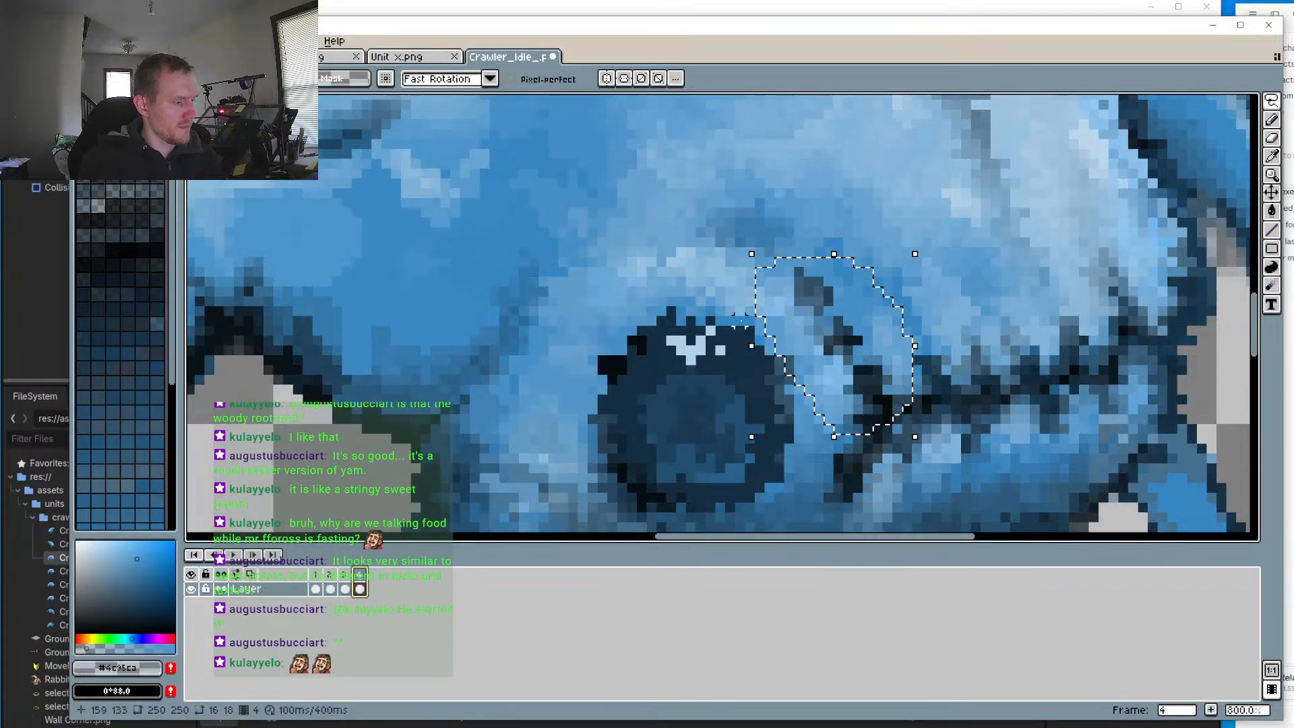
{"action": "key", "text": "ctrl+d"}
{"action": "key", "text": "ctrl+v"}
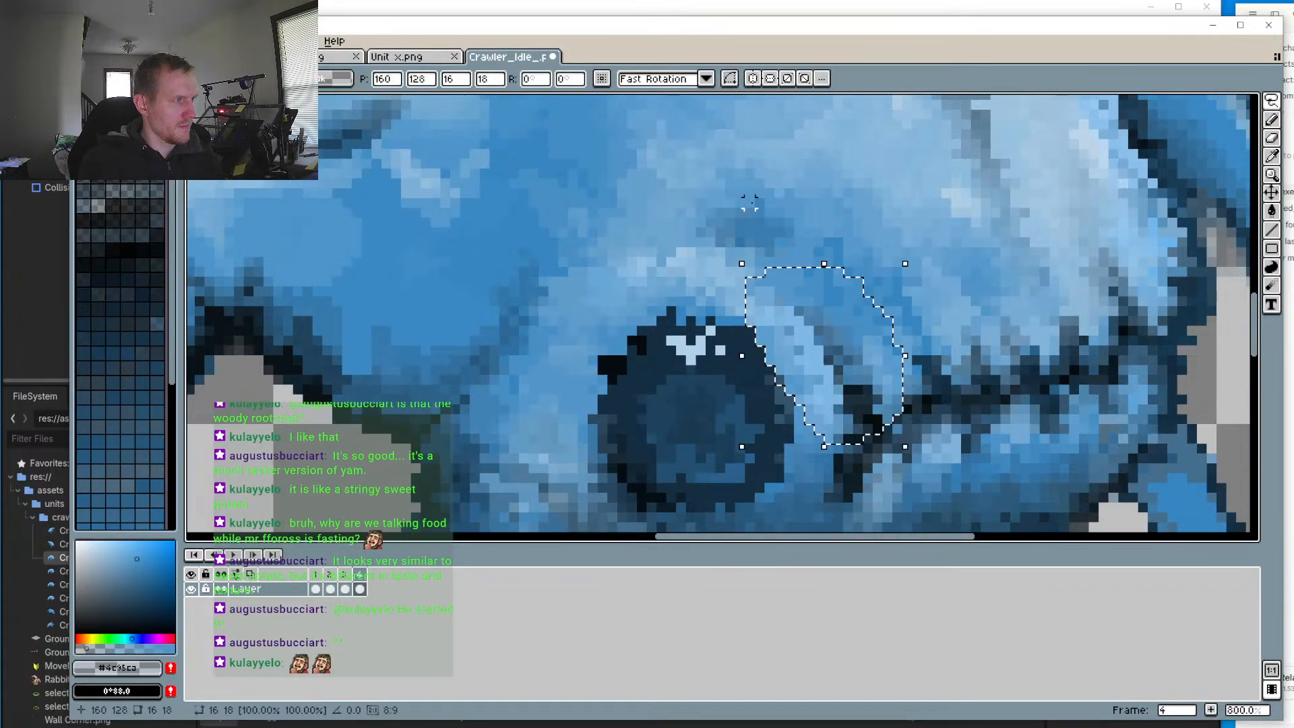
Step: Play the idle animation at 200% zoom to check the patched area beside the eye
{"action": "left_click", "coordinate": [233, 554]}
{"action": "scroll", "coordinate": [301, 477], "scroll_direction": "down", "scroll_amount": 3}
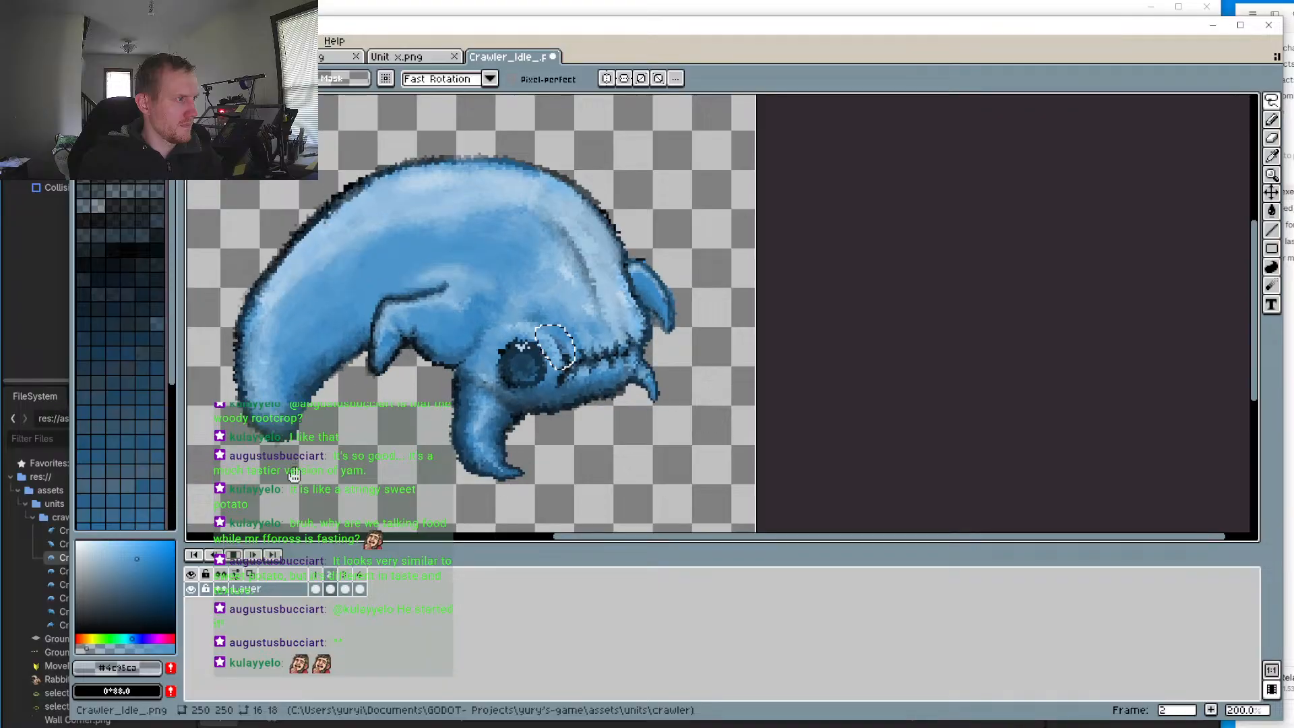
{"action": "left_click", "coordinate": [233, 557]}
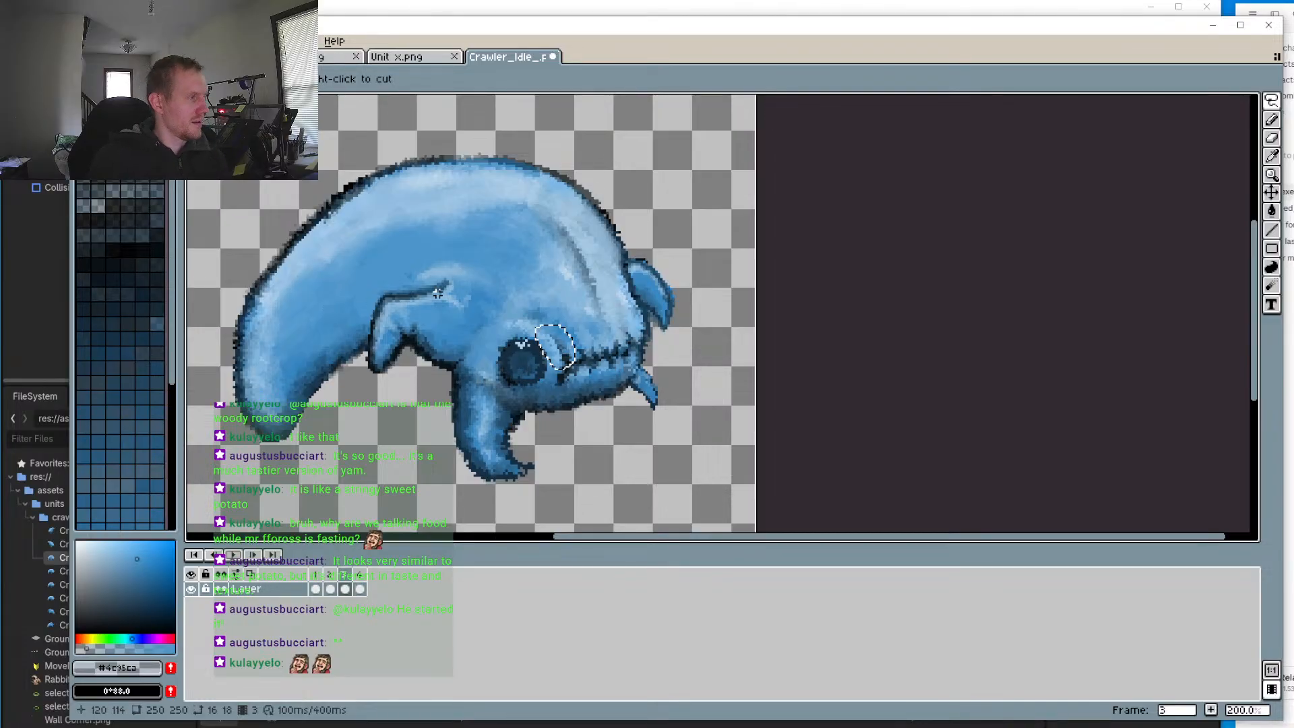
{"action": "left_click_drag", "start_coordinate": [335, 279], "coordinate": [522, 266]}
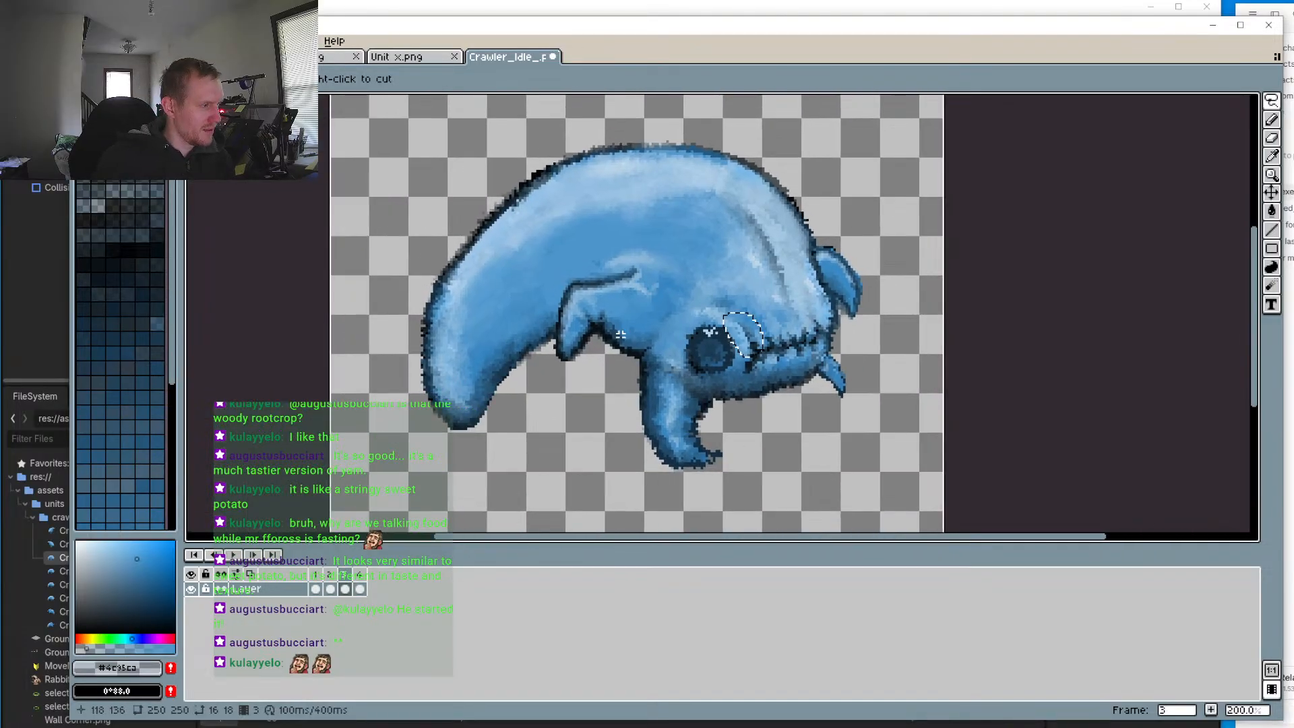
{"action": "left_click", "coordinate": [233, 557]}
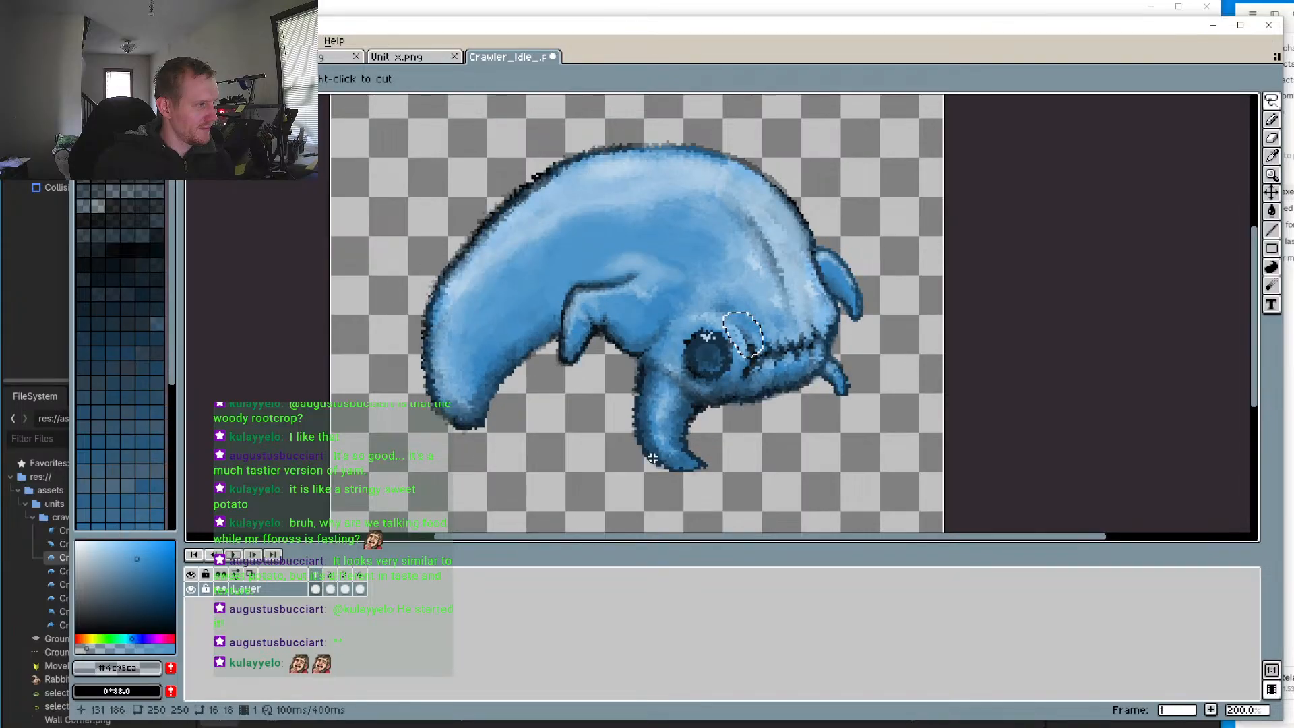
{"action": "left_click", "coordinate": [778, 454]}
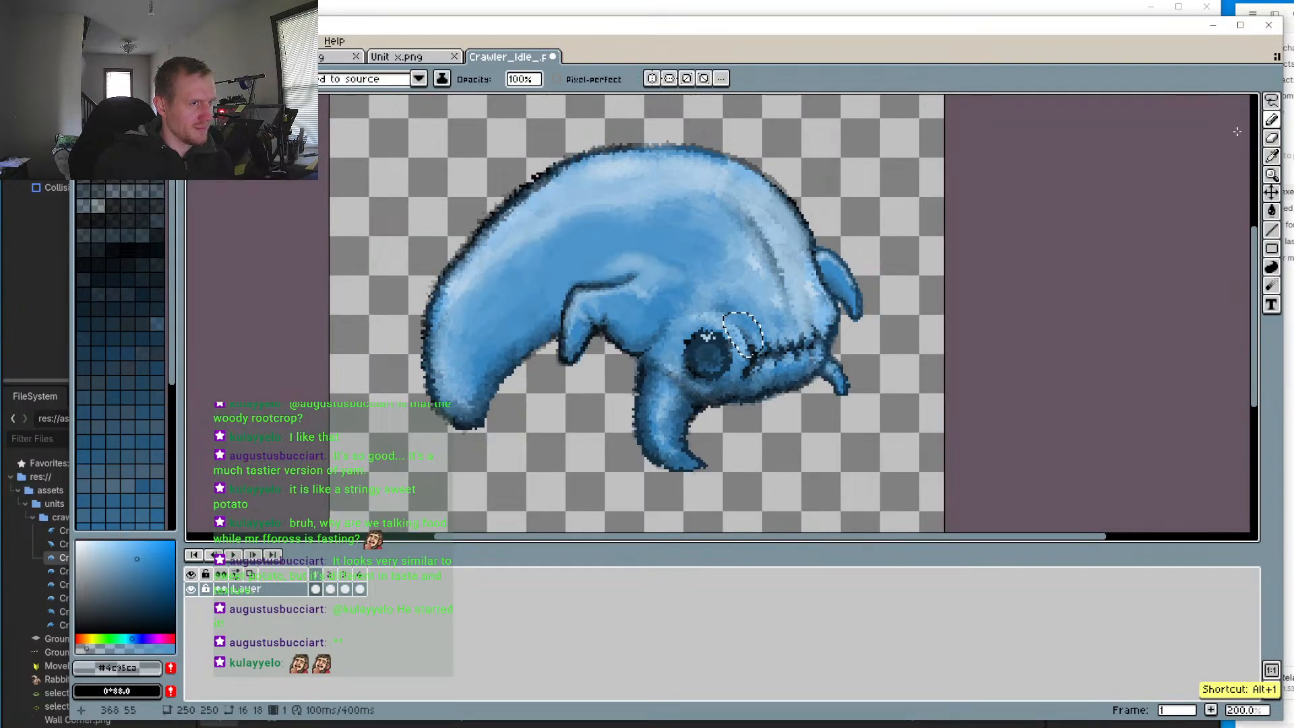
Step: Lasso the front leg on frame 1, scale it to 50 by 48 pixels and position it at 115, 154
{"action": "left_click", "coordinate": [1271, 102]}
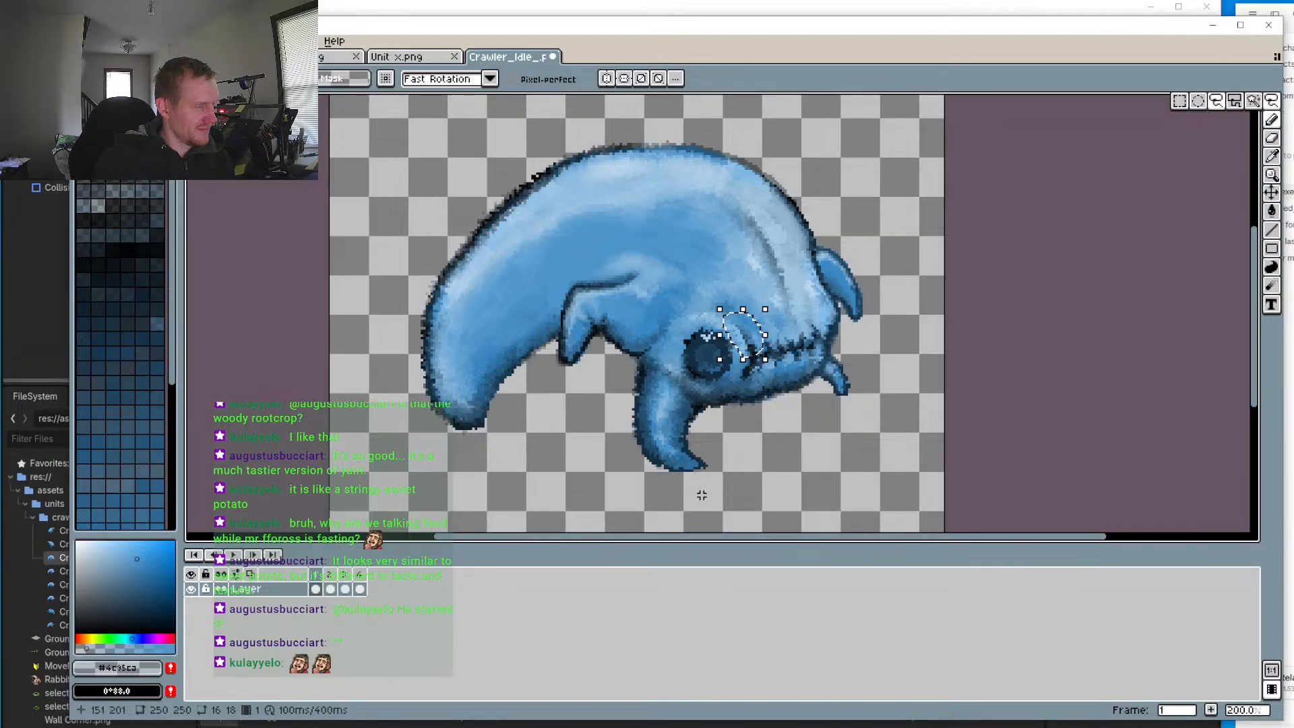
{"action": "left_click_drag", "start_coordinate": [698, 495], "coordinate": [679, 495]}
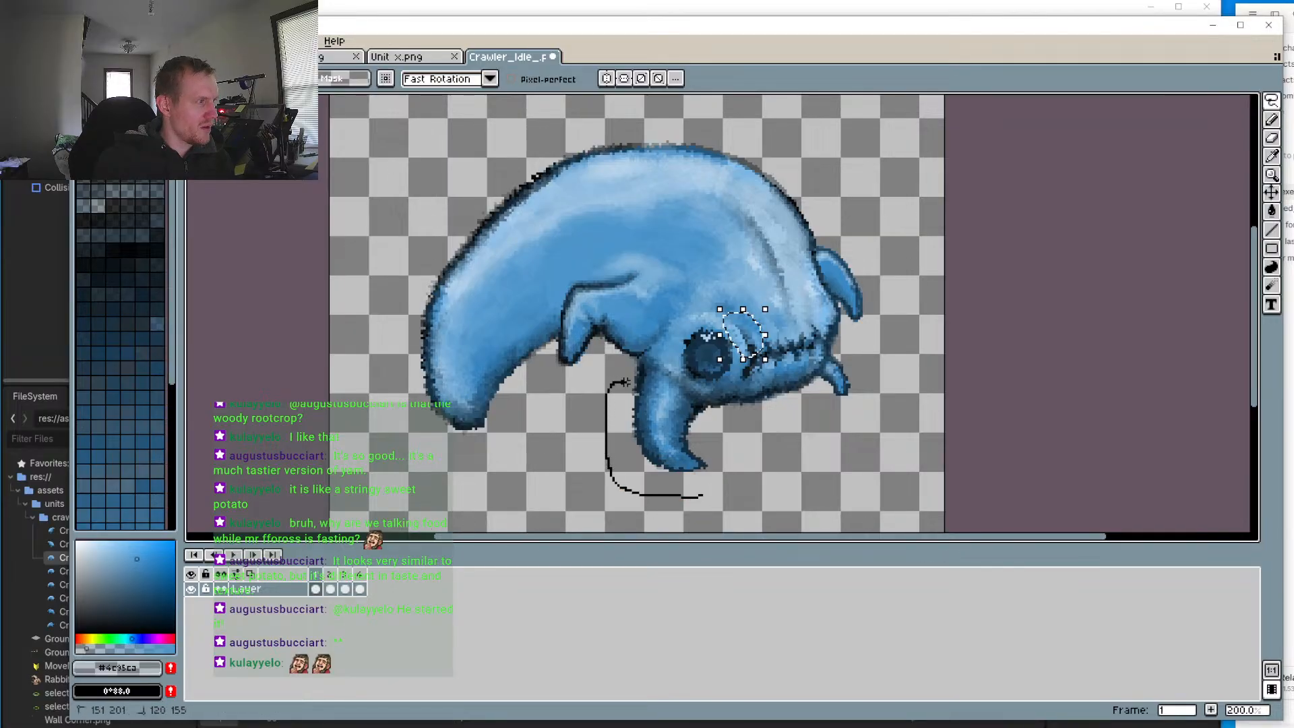
{"action": "mouse_move", "coordinate": [676, 496]}
{"action": "left_mouse_down"}
{"action": "mouse_move", "coordinate": [684, 515]}
{"action": "mouse_move", "coordinate": [681, 504]}
{"action": "left_mouse_up"}
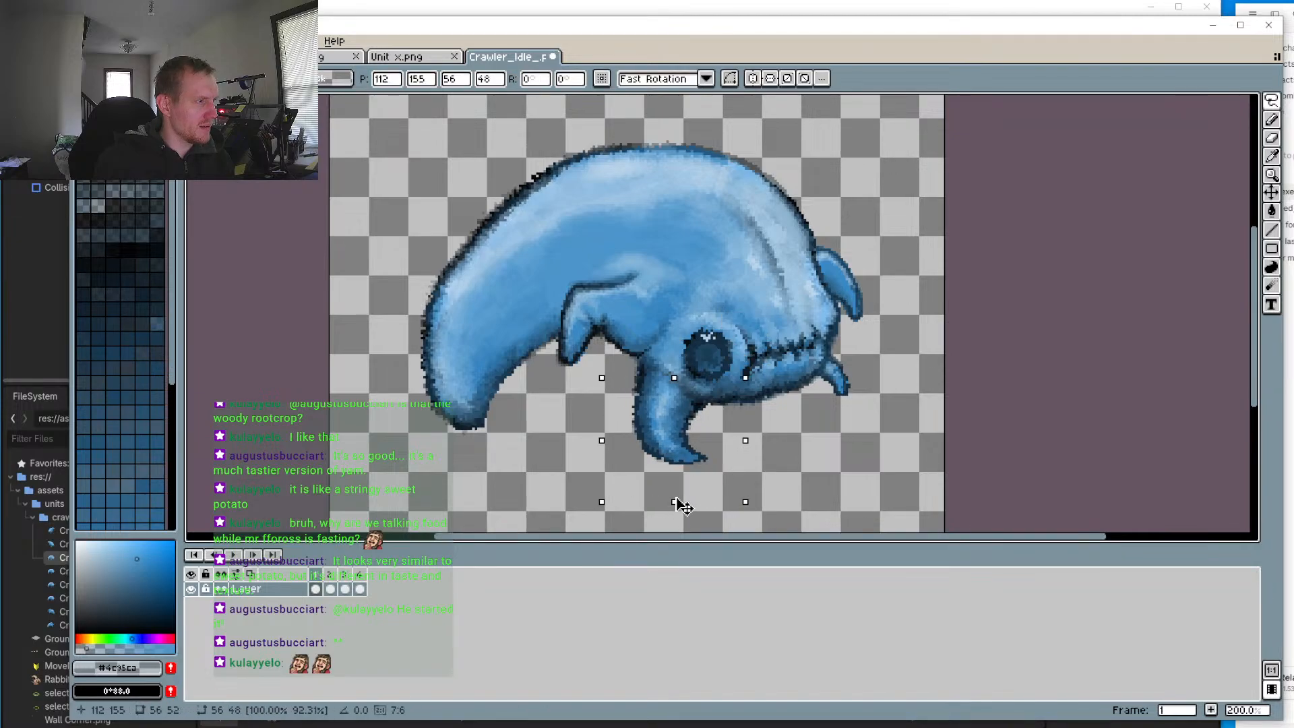
{"action": "left_click_drag", "start_coordinate": [602, 441], "coordinate": [617, 442]}
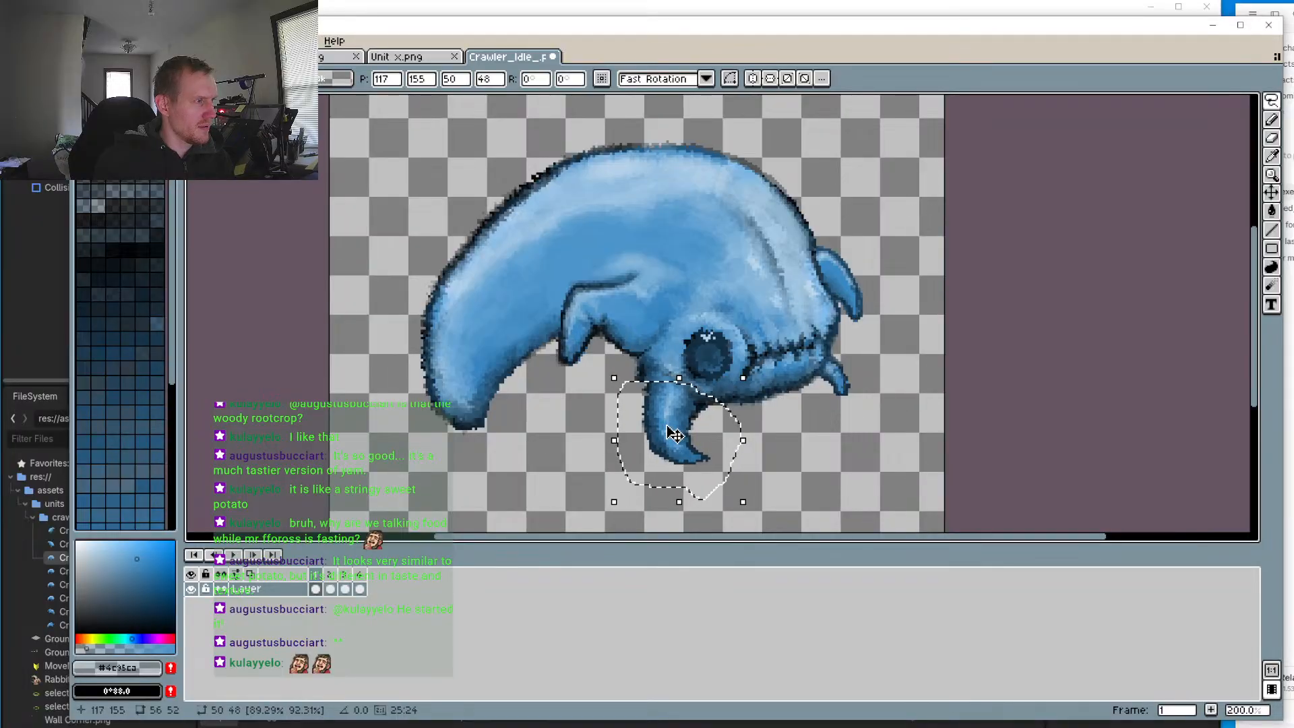
{"action": "key", "text": "Left"}
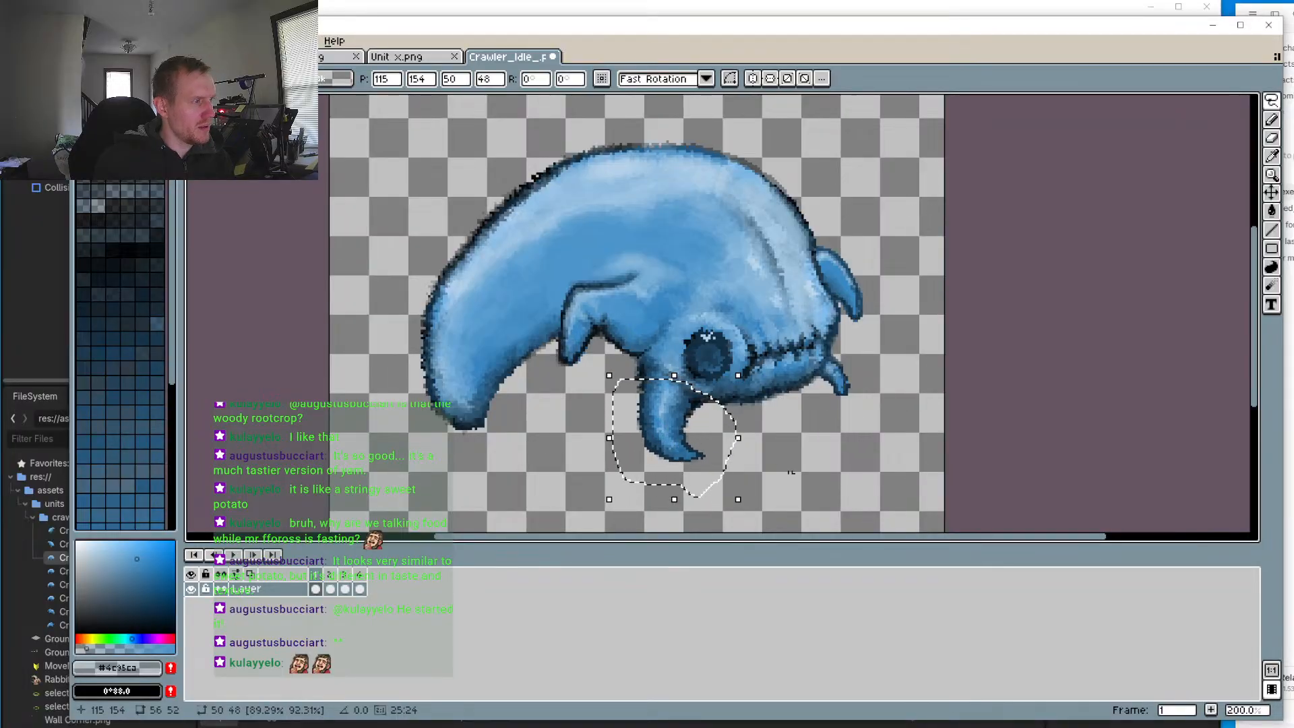
Step: Scale the selected front leg on frame 2 to 45 by 40 pixels at 116, 153
{"action": "key", "text": "period"}
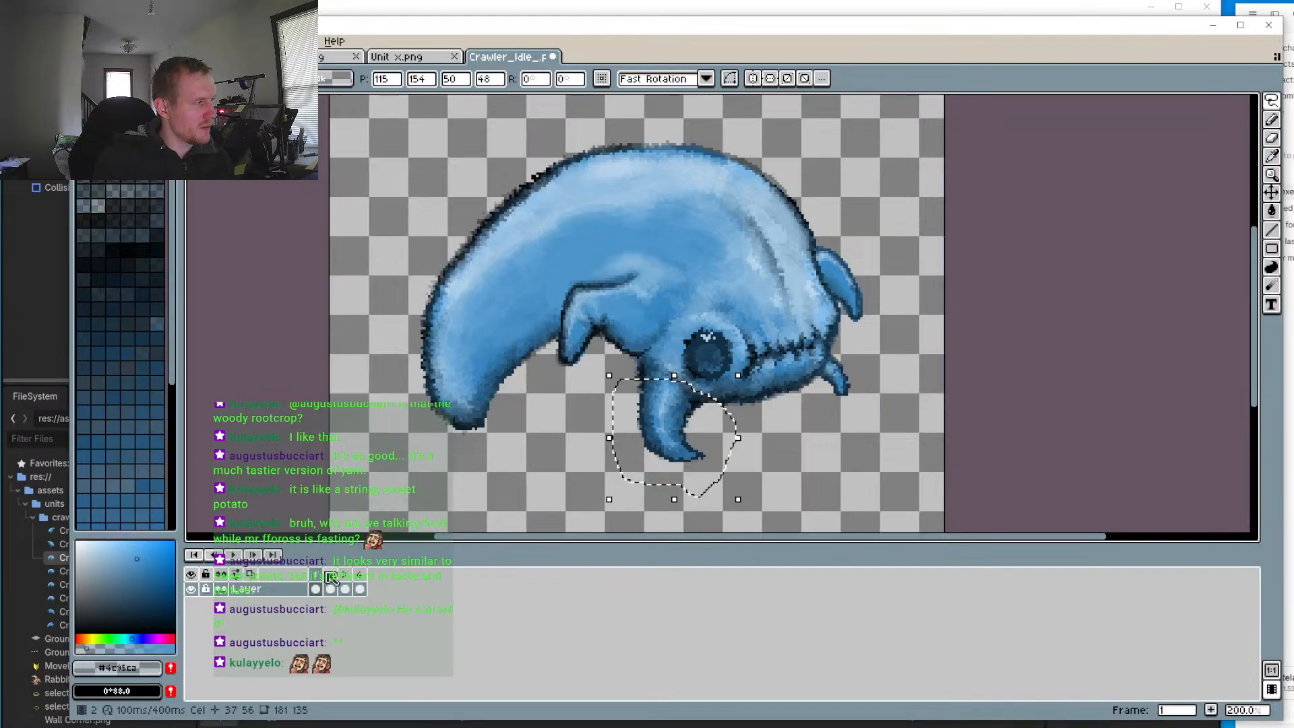
{"action": "left_click_drag", "start_coordinate": [674, 500], "coordinate": [674, 479]}
{"action": "left_click_drag", "start_coordinate": [735, 427], "coordinate": [726, 429]}
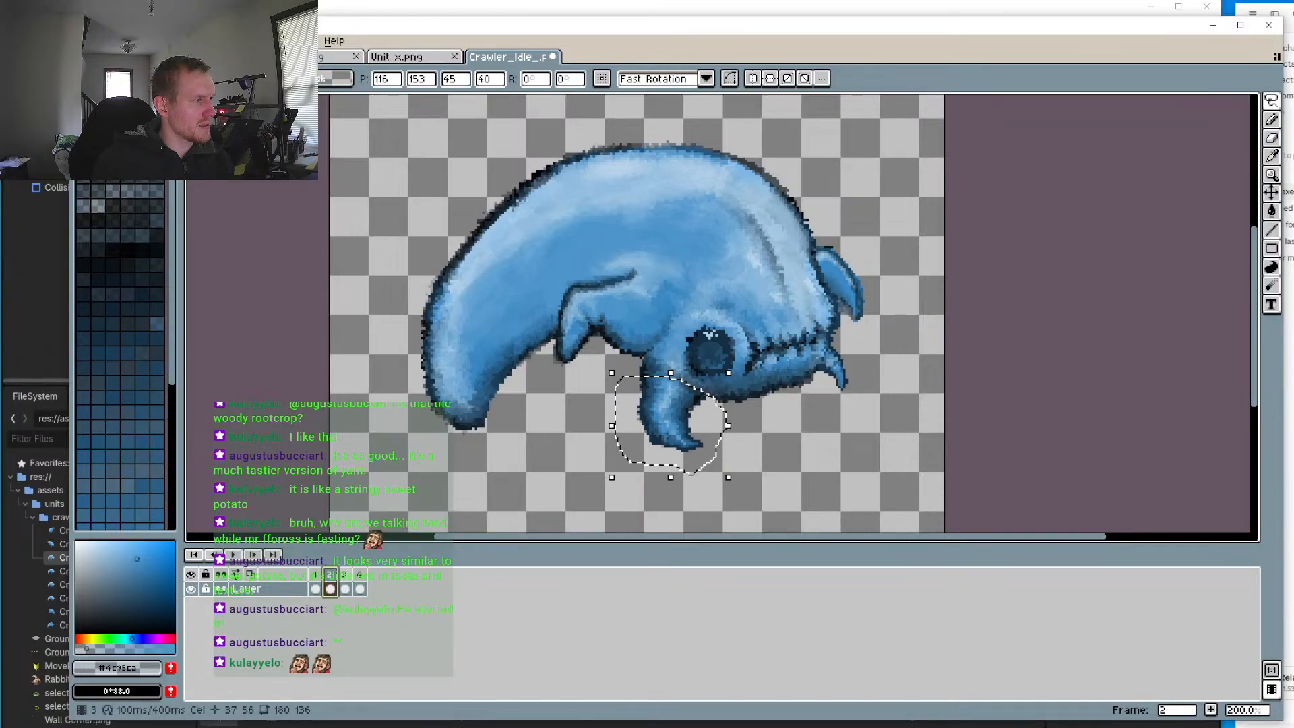
Step: Shrink the selected front leg on frame 3 to 41 by 33 pixels at 117, 153
{"action": "left_click", "coordinate": [345, 575]}
{"action": "left_click_drag", "start_coordinate": [667, 476], "coordinate": [672, 472]}
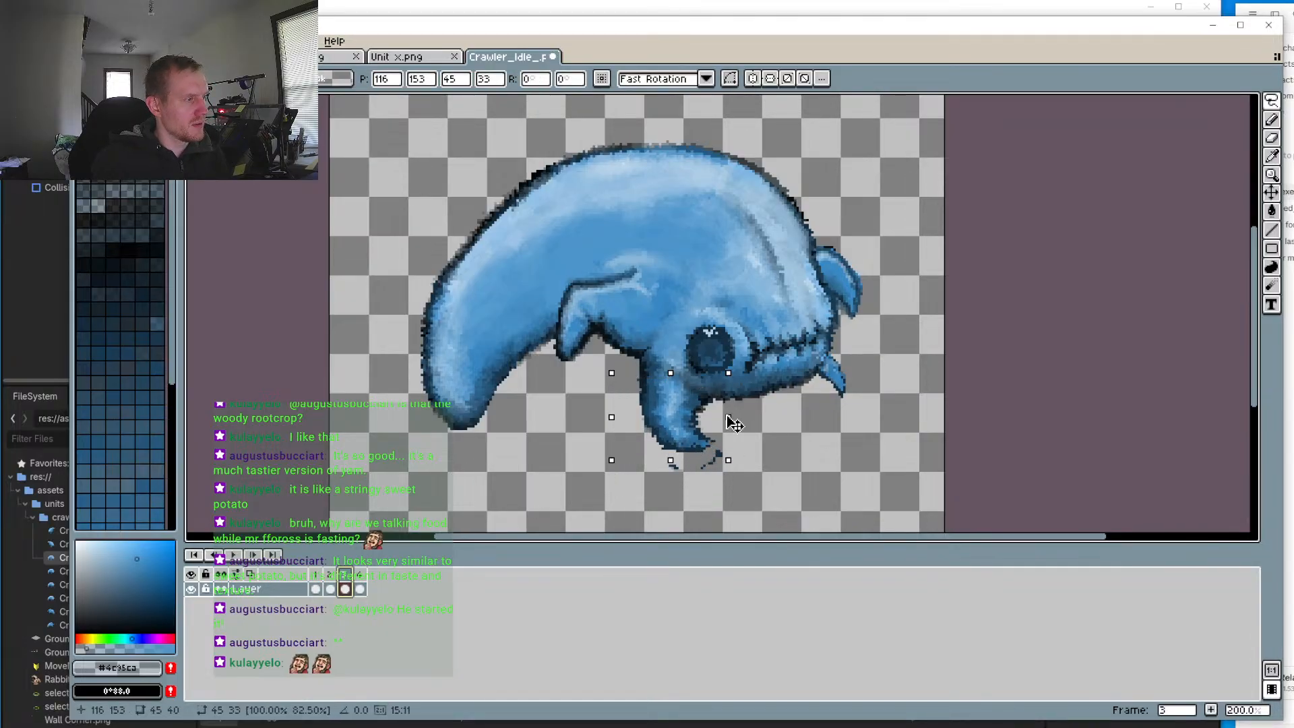
{"action": "left_click_drag", "start_coordinate": [733, 423], "coordinate": [721, 421]}
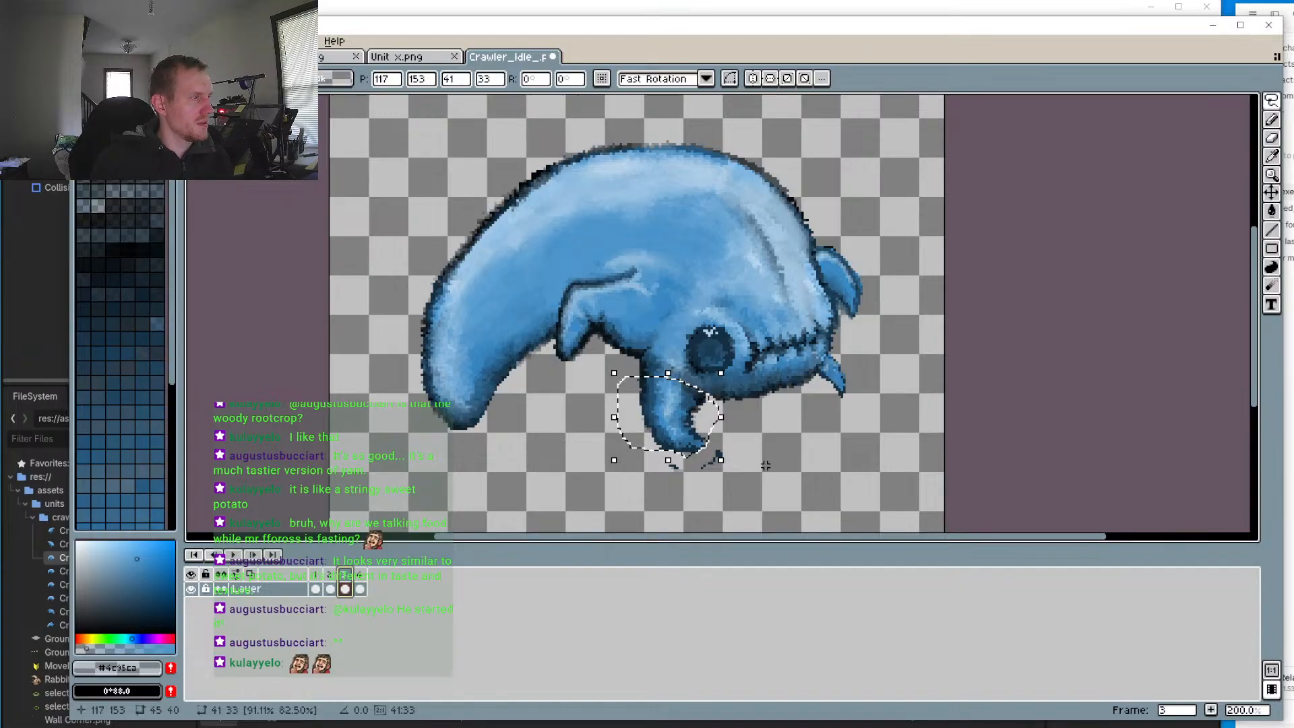
Step: Lasso the whole front leg on frame 4 and scale it to 57 by 44 pixels at 115, 149
{"action": "key", "text": "period"}
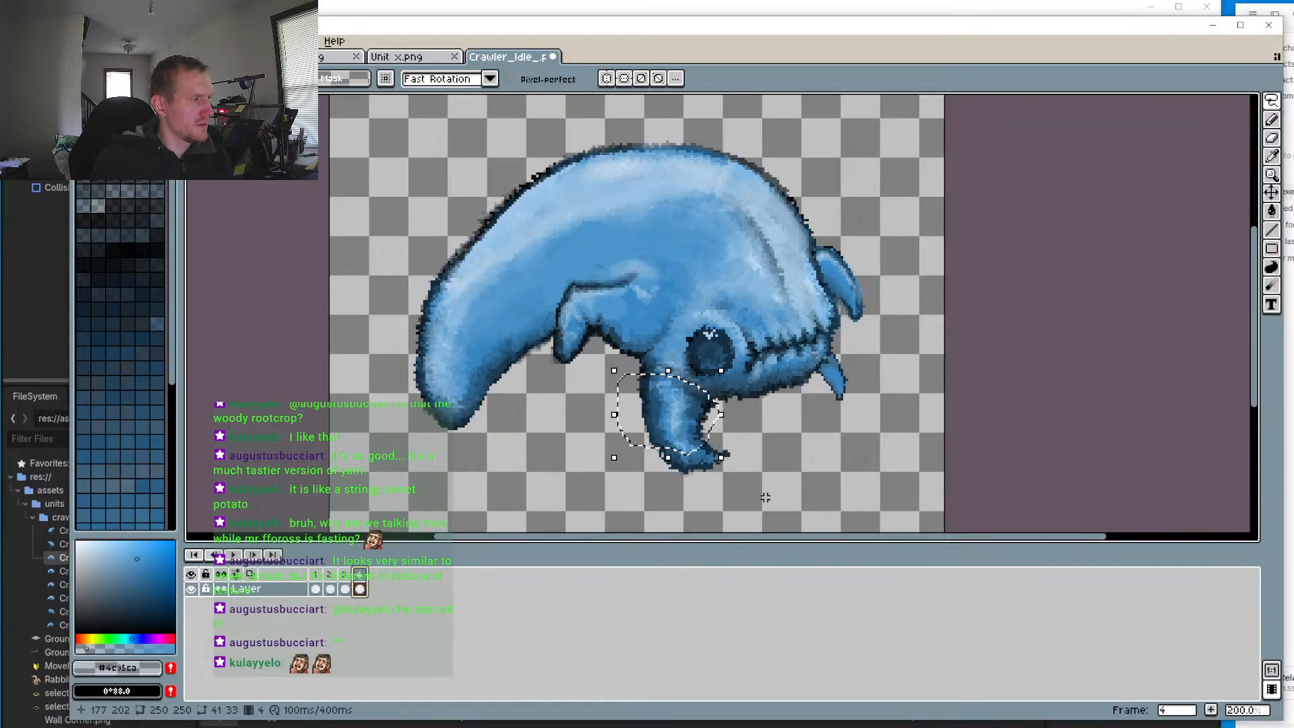
{"action": "left_click", "coordinate": [745, 492]}
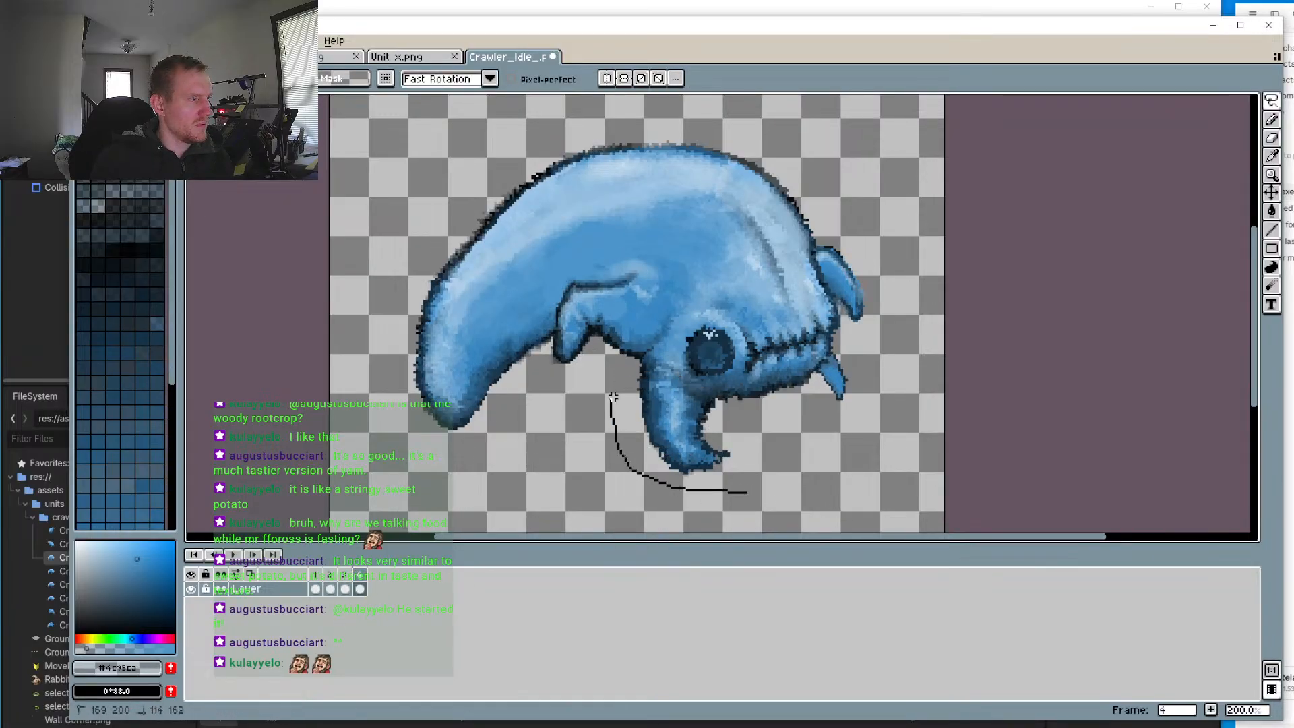
{"action": "left_click_drag", "start_coordinate": [753, 480], "coordinate": [685, 497]}
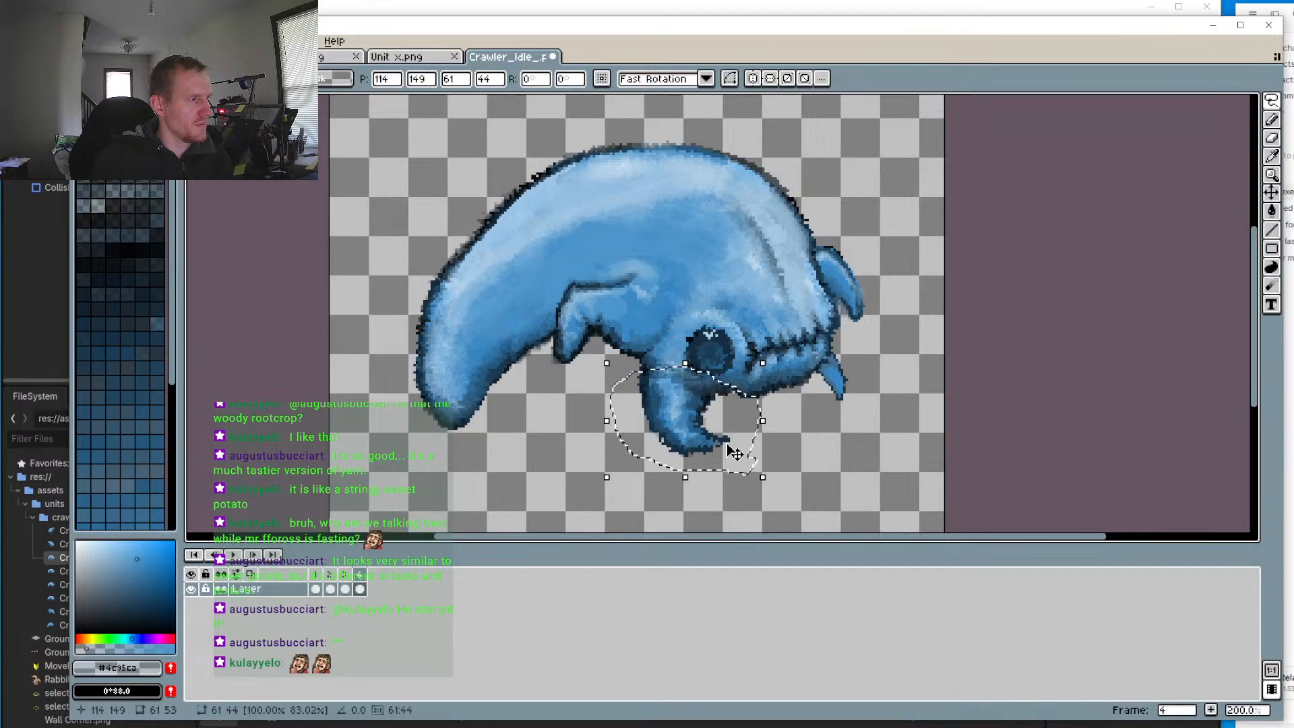
{"action": "left_click_drag", "start_coordinate": [766, 423], "coordinate": [754, 421]}
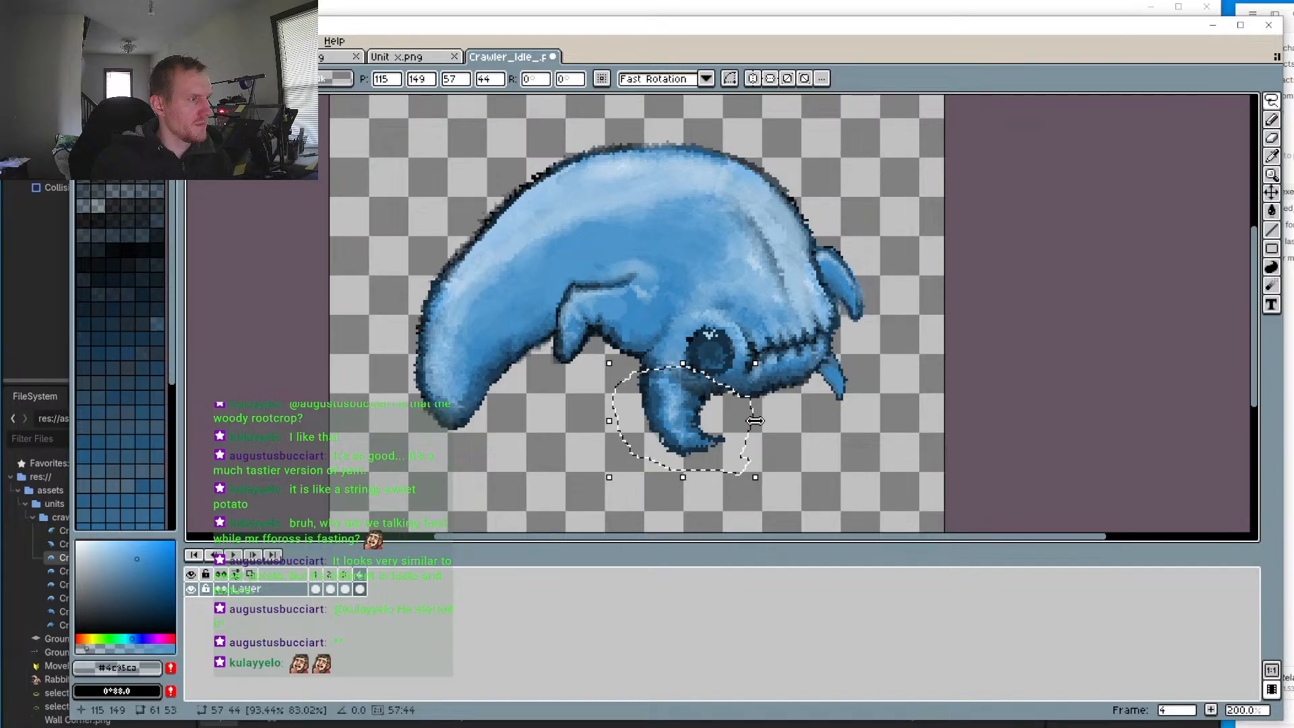
Step: Play the idle animation and compare the front leg between frames 1 and 2
{"action": "left_click", "coordinate": [234, 554]}
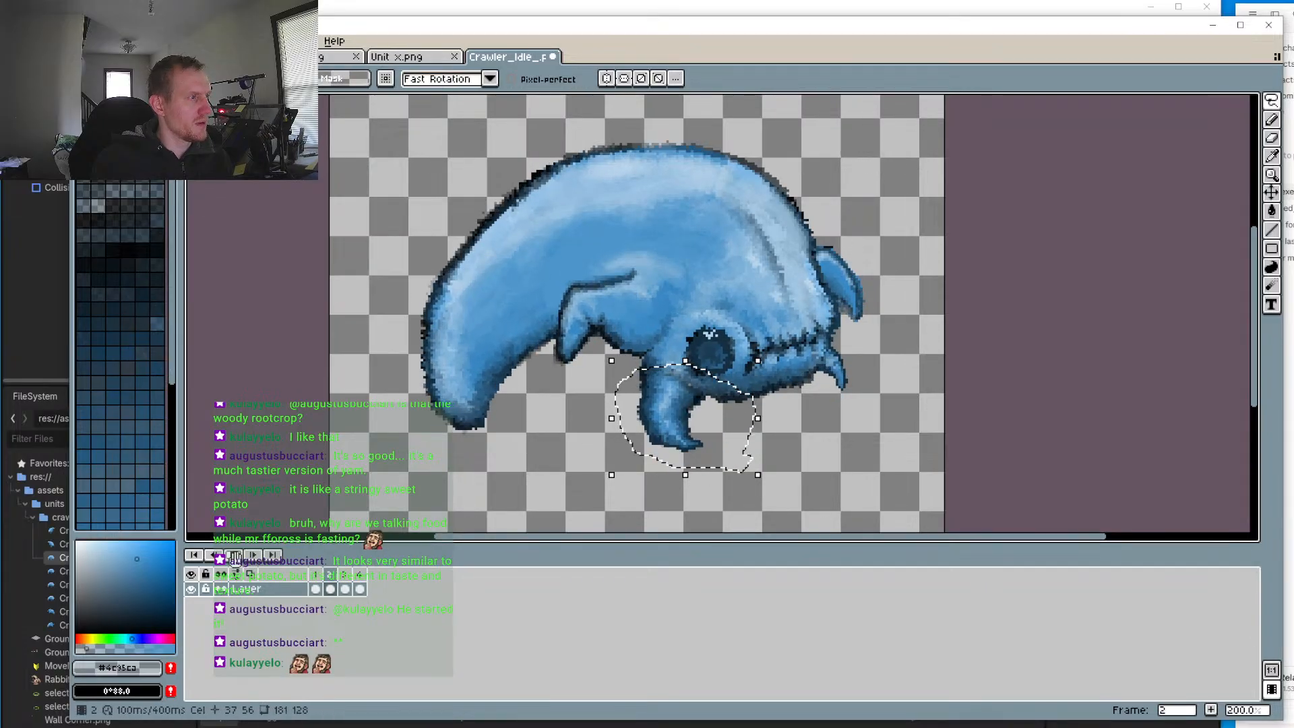
{"action": "left_click", "coordinate": [234, 555]}
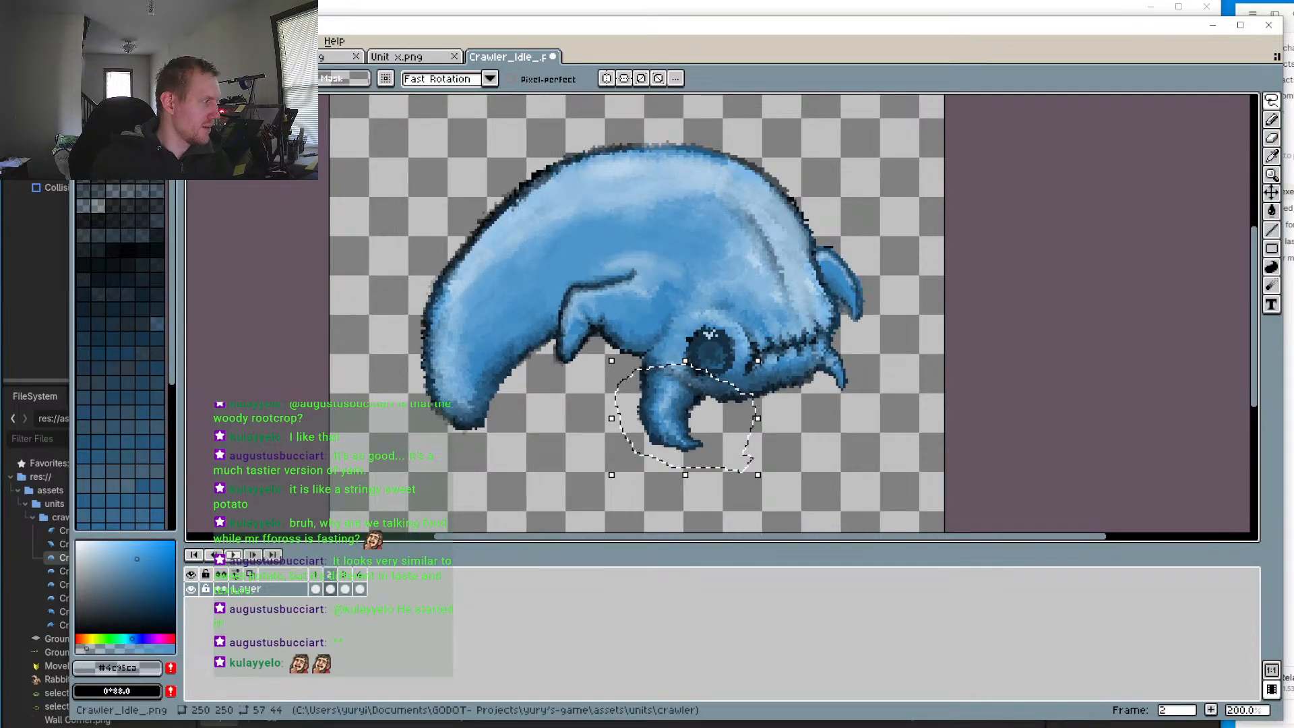
{"action": "left_click", "coordinate": [315, 589]}
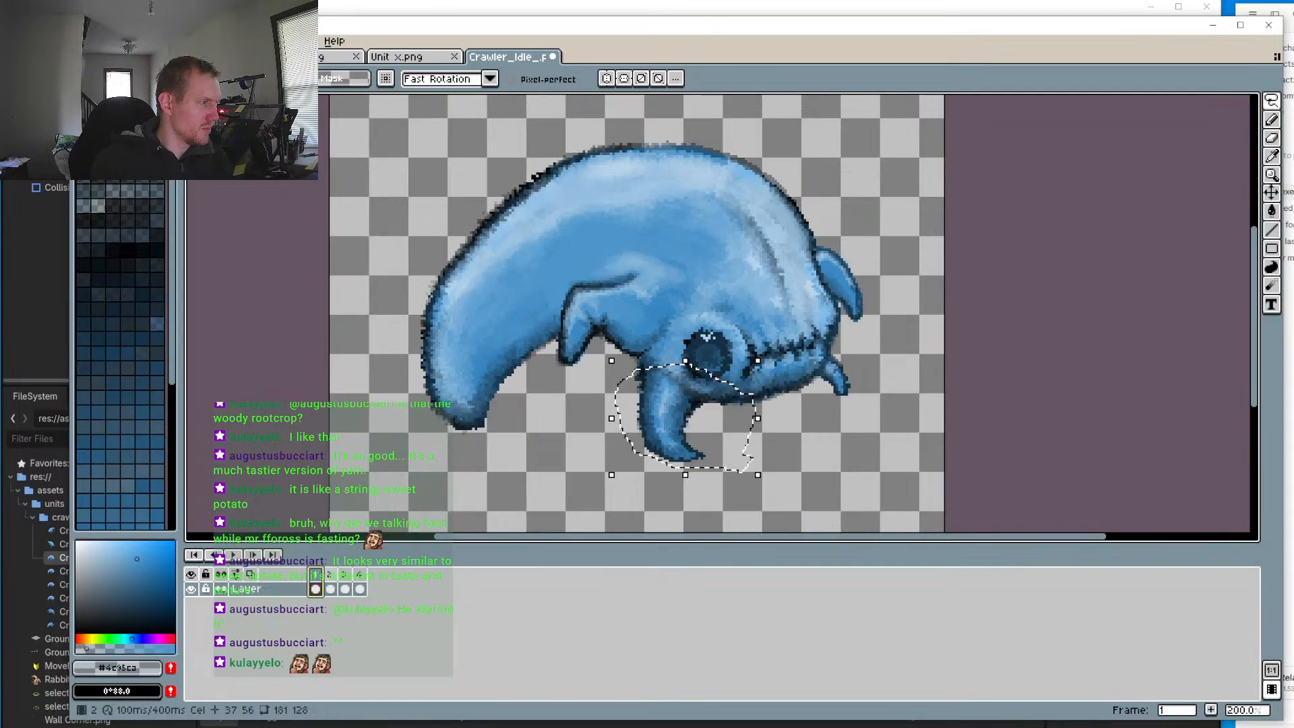
{"action": "left_click", "coordinate": [330, 589]}
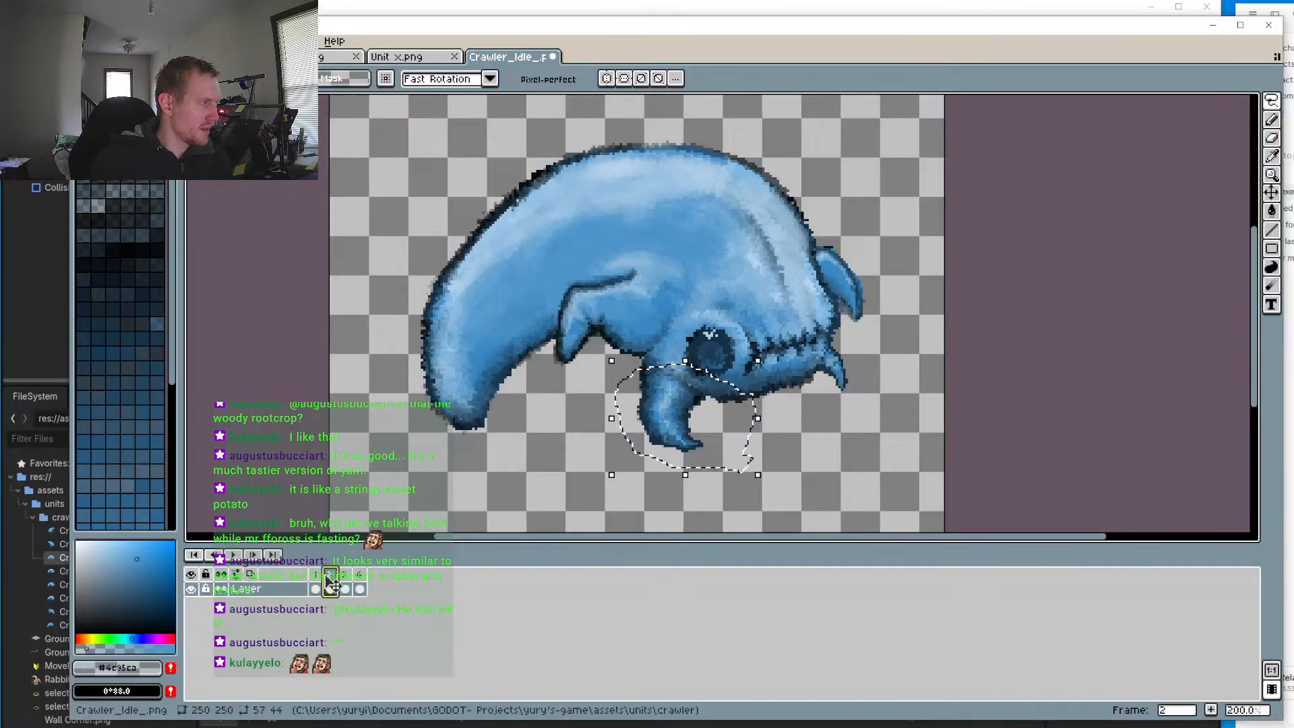
Step: Squash the front leg on frame 1 to 57 by 39 pixels and paste a copy into frame 2 at 117, 148
{"action": "left_click", "coordinate": [315, 588]}
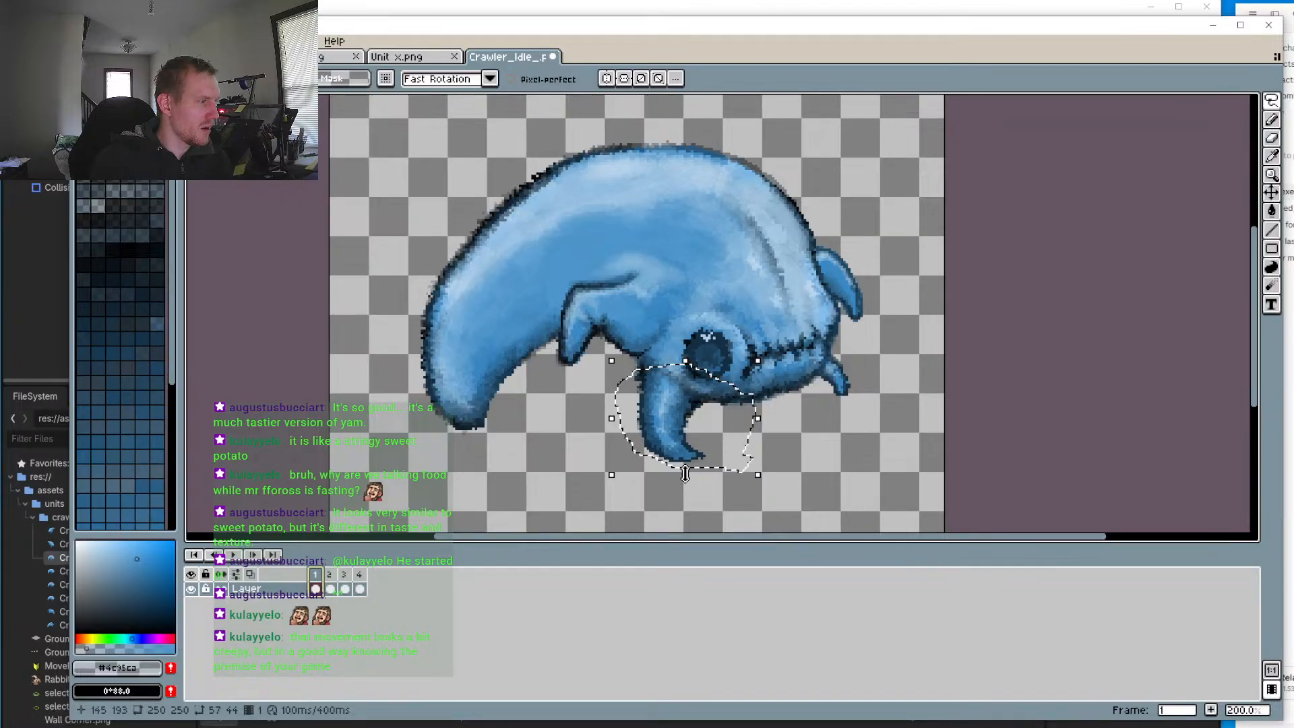
{"action": "left_click_drag", "start_coordinate": [685, 473], "coordinate": [686, 472]}
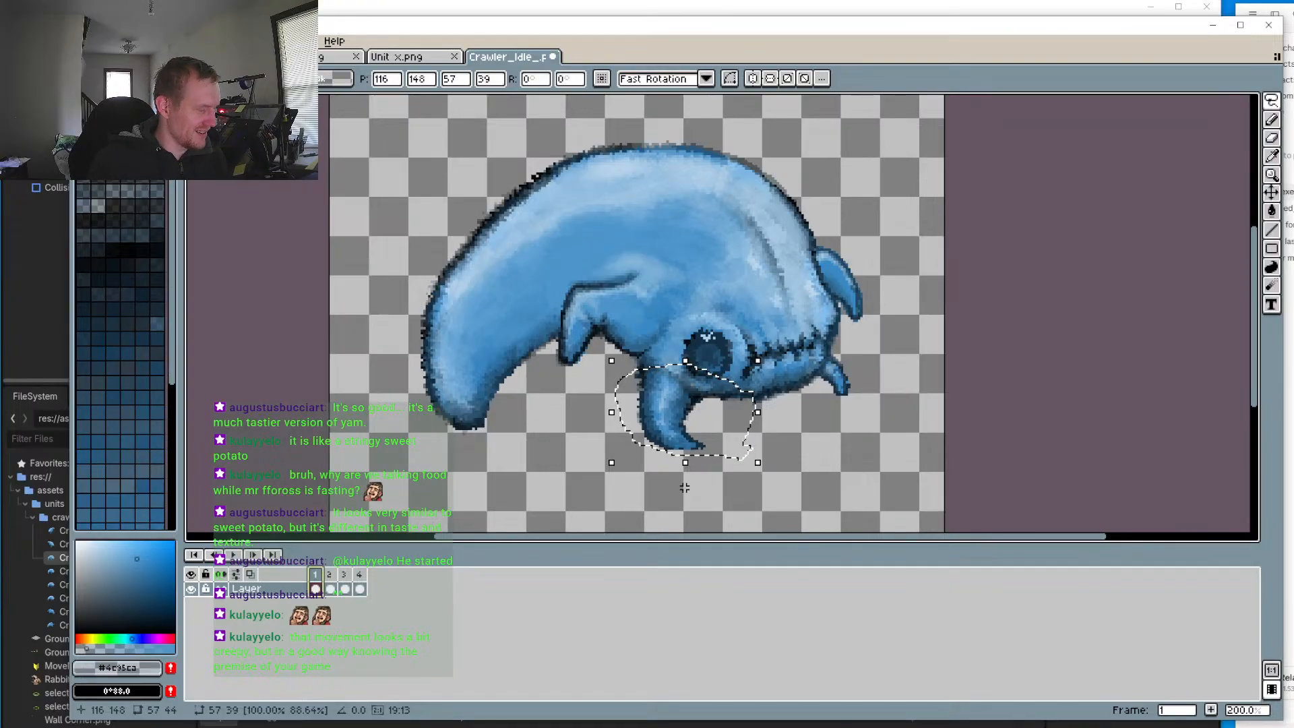
{"action": "key", "text": "."}
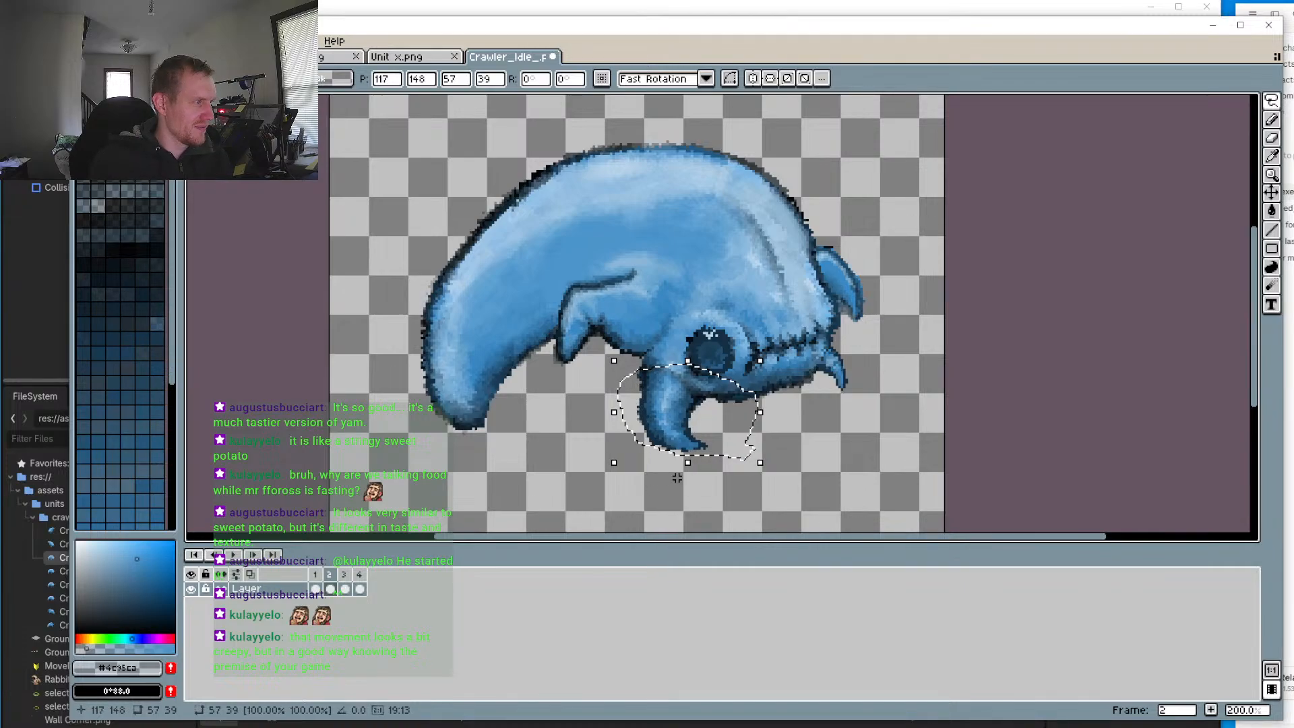
Step: Paste the squashed front leg into frames 3 and 4 at 116, 148 and play the animation
{"action": "left_click", "coordinate": [344, 575]}
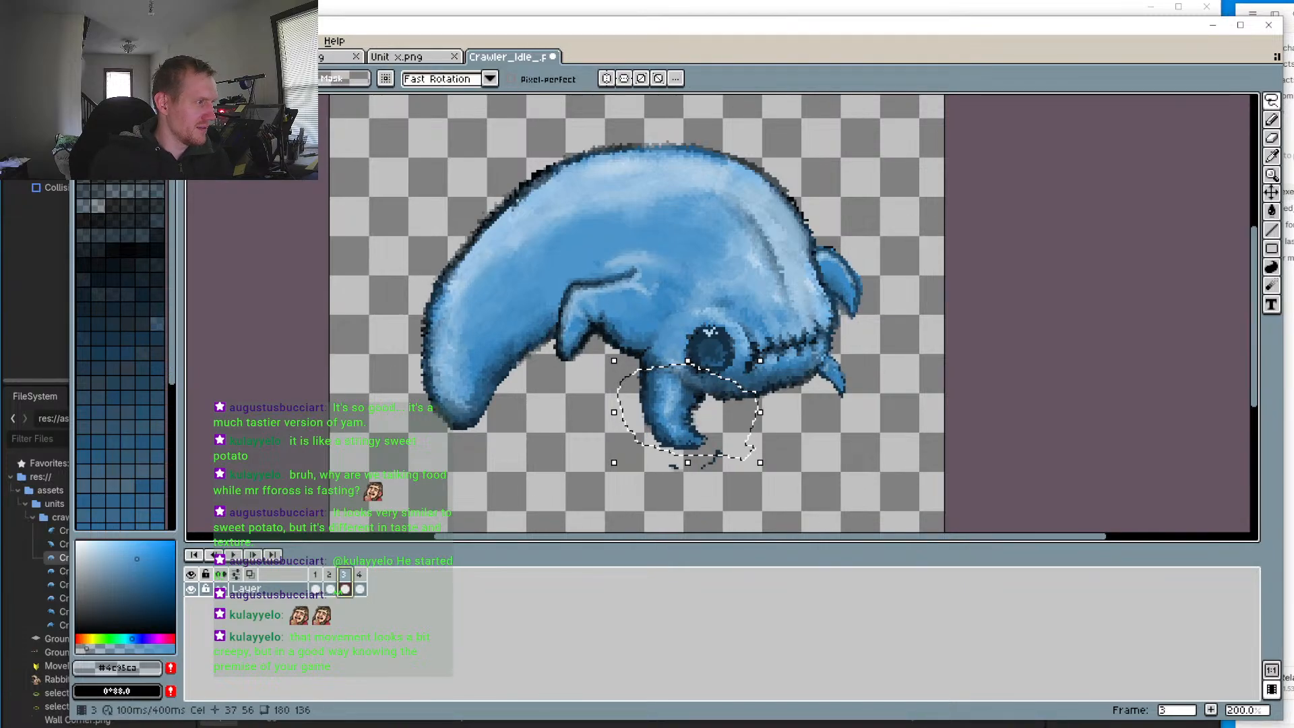
{"action": "key", "text": "Left"}
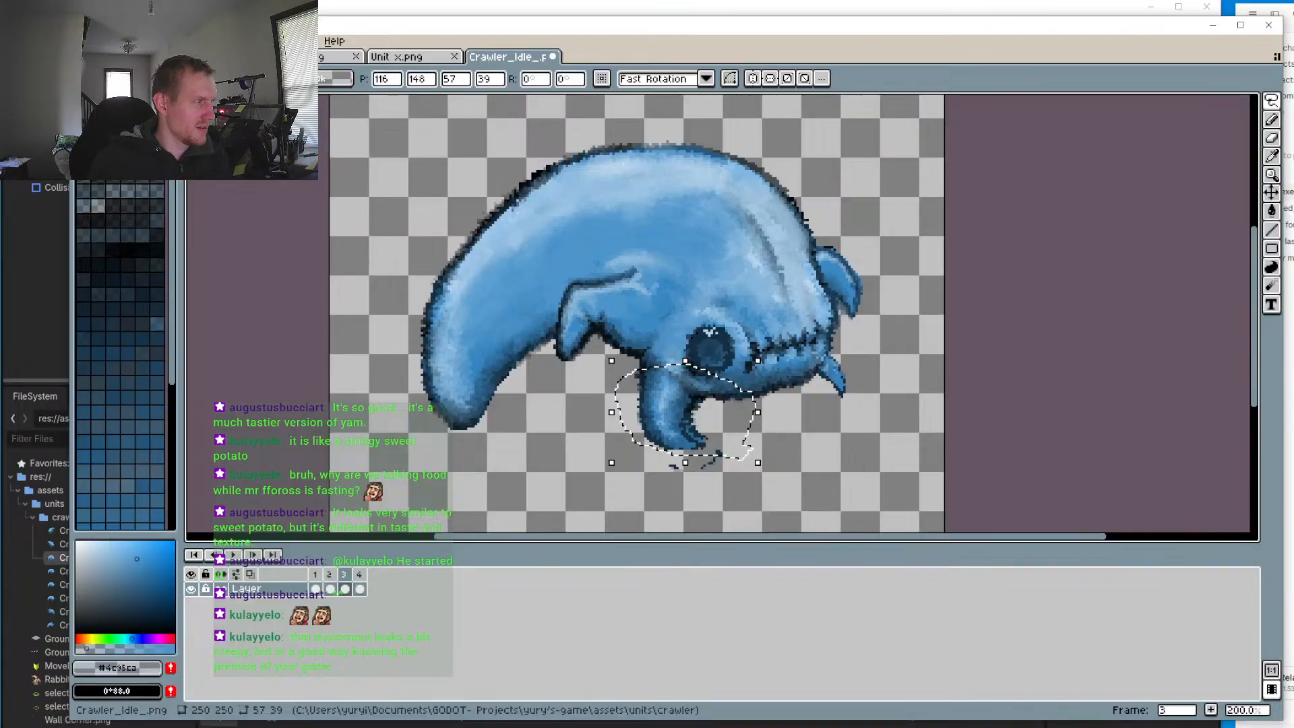
{"action": "left_click", "coordinate": [359, 575]}
{"action": "key", "text": "ctrl+v"}
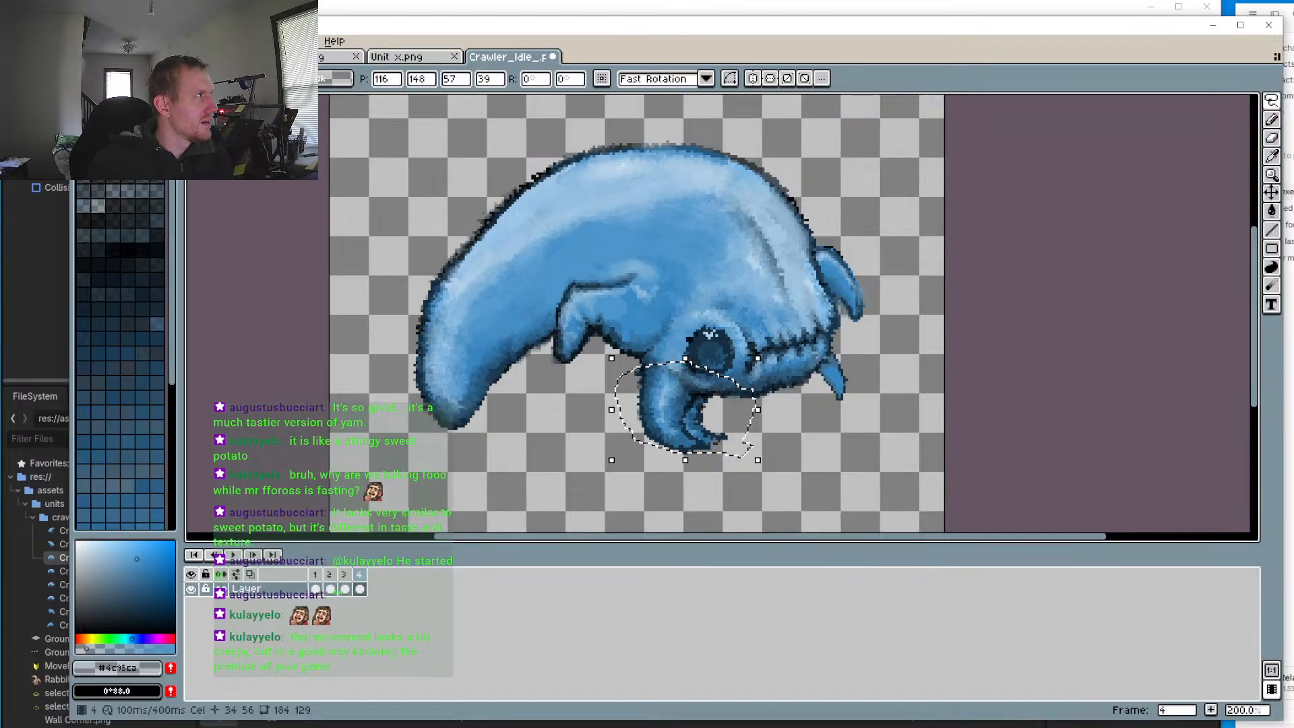
{"action": "left_click", "coordinate": [237, 554]}
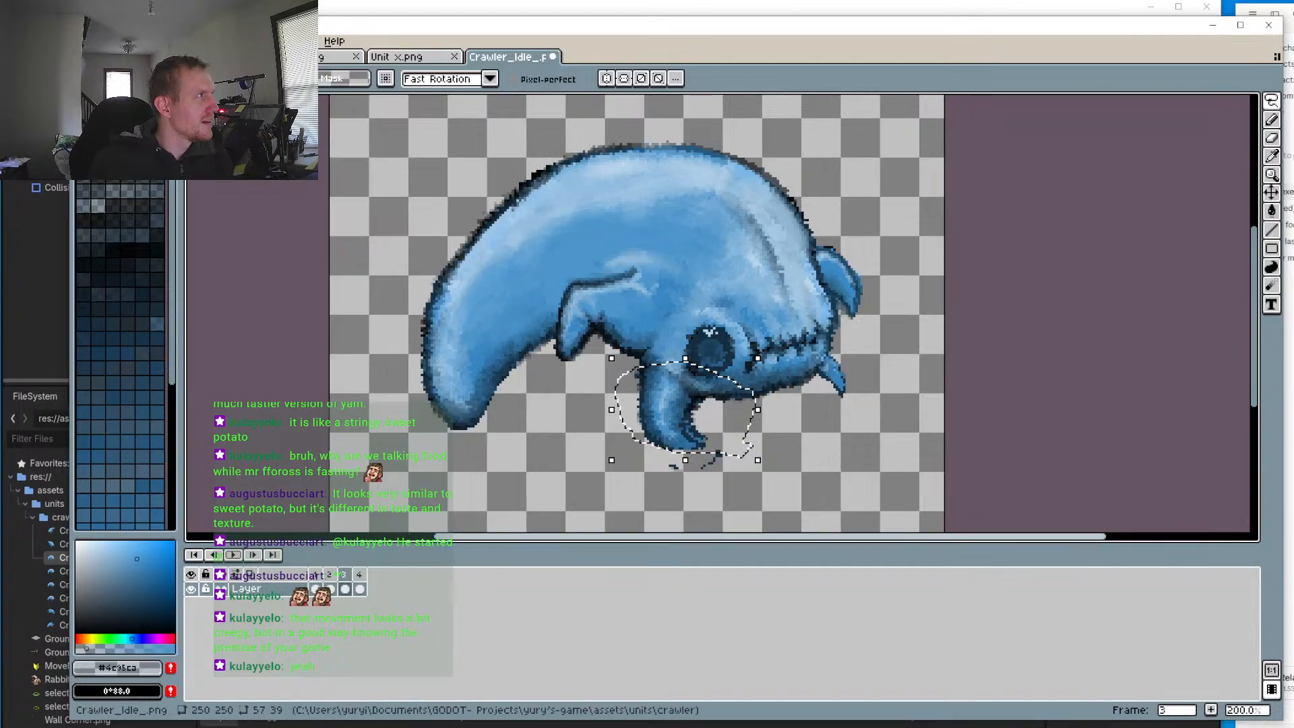
Step: Try to erase the leftover outline pixels around the front foot on frame 3 with the Eraser at 91% opacity
{"action": "scroll", "coordinate": [553, 464], "scroll_direction": "up", "scroll_amount": 2}
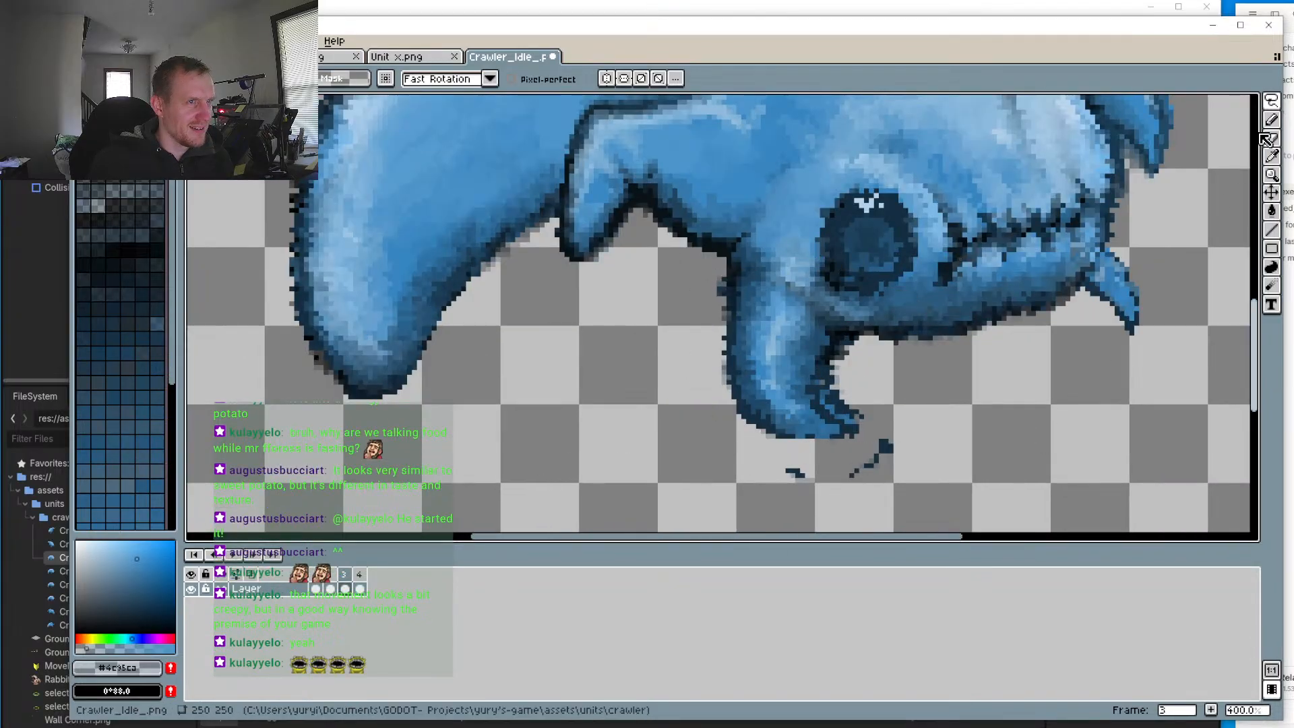
{"action": "left_click", "coordinate": [1269, 138]}
{"action": "scroll", "coordinate": [865, 335], "scroll_direction": "up", "scroll_amount": 2}
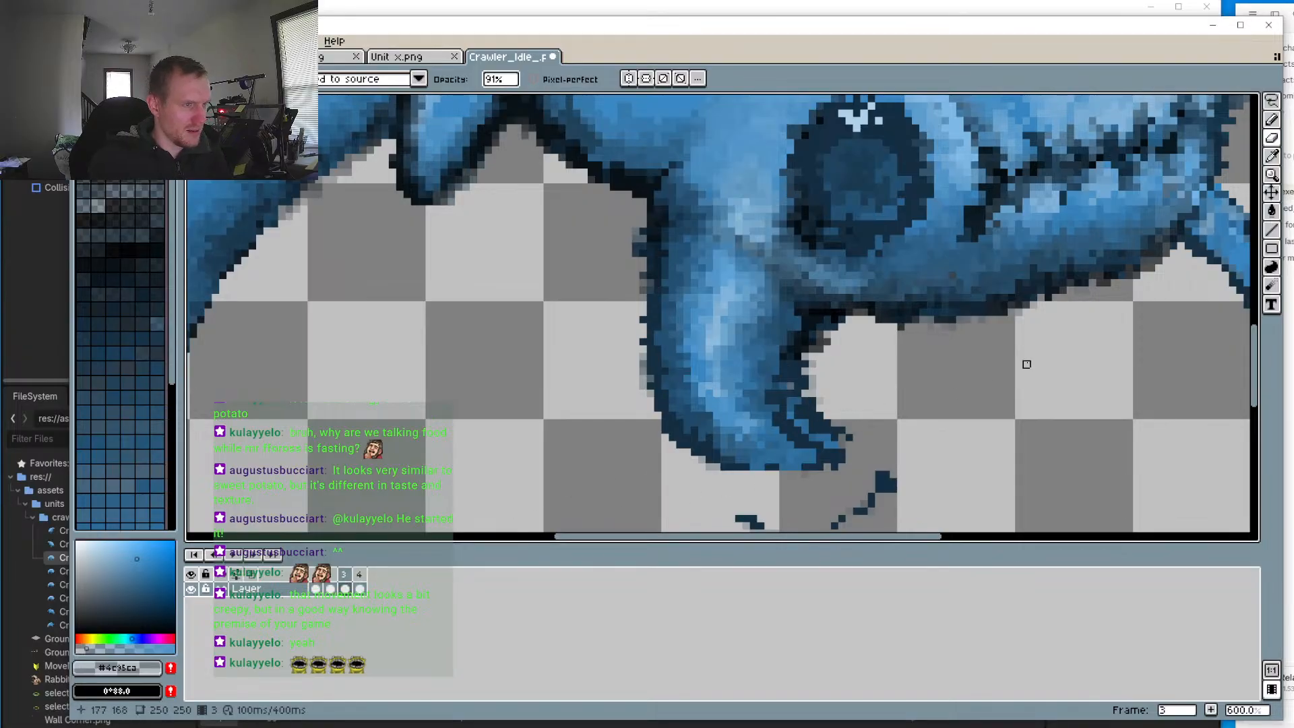
{"action": "scroll", "coordinate": [1026, 364], "scroll_direction": "down", "scroll_amount": 2}
{"action": "left_click", "coordinate": [1271, 100]}
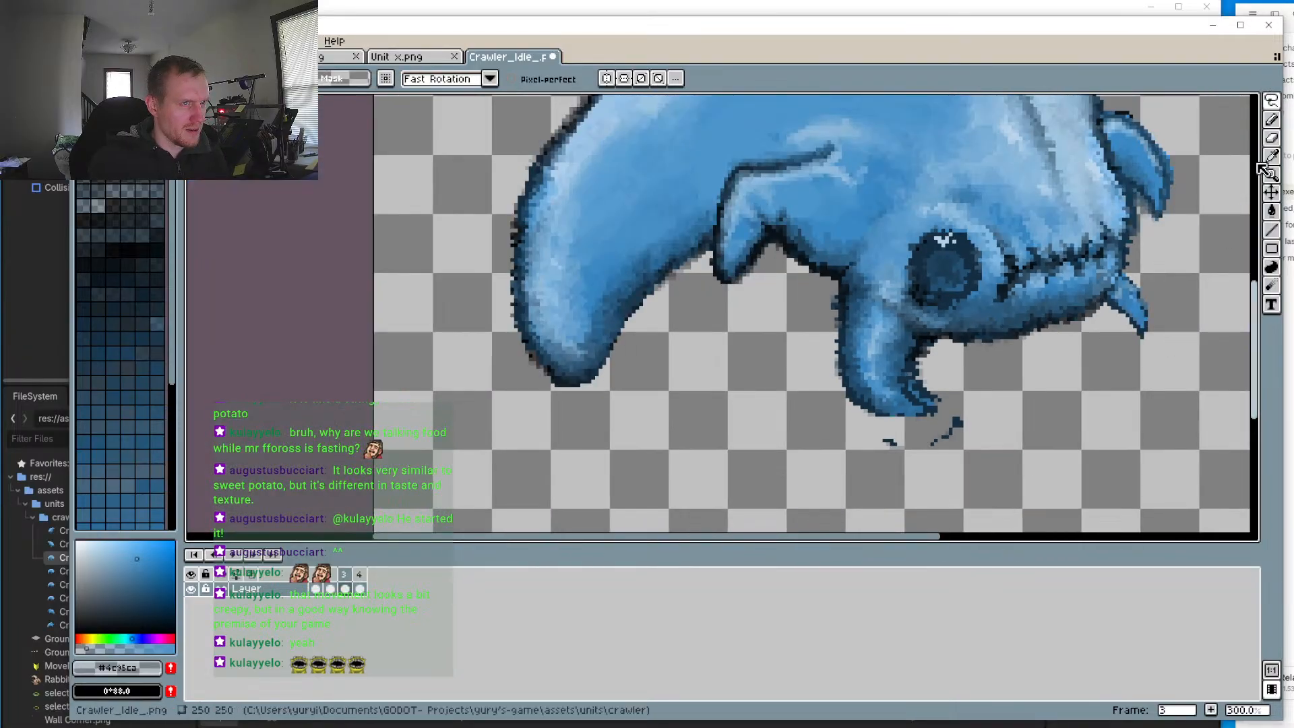
{"action": "left_click", "coordinate": [1270, 138]}
{"action": "scroll", "coordinate": [958, 365], "scroll_direction": "up", "scroll_amount": 2}
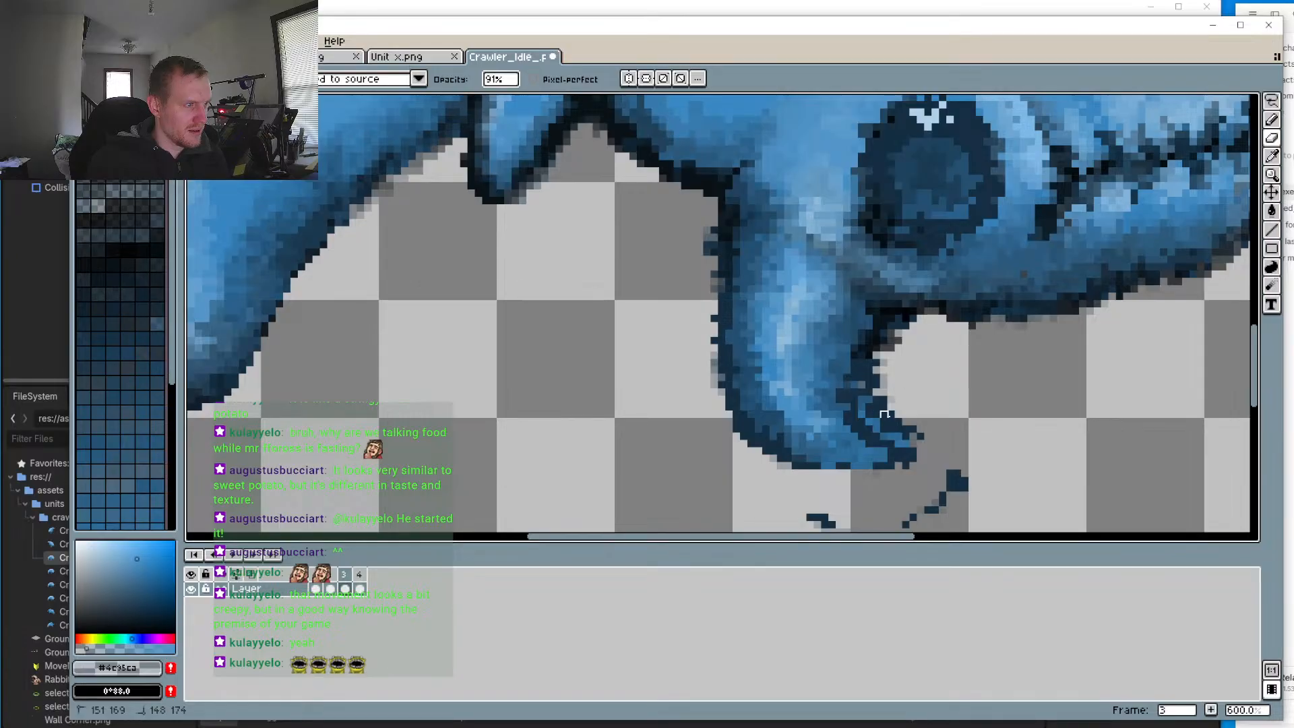
{"action": "scroll", "coordinate": [965, 451], "scroll_direction": "down", "scroll_amount": 5}
{"action": "scroll", "coordinate": [849, 364], "scroll_direction": "up", "scroll_amount": 3}
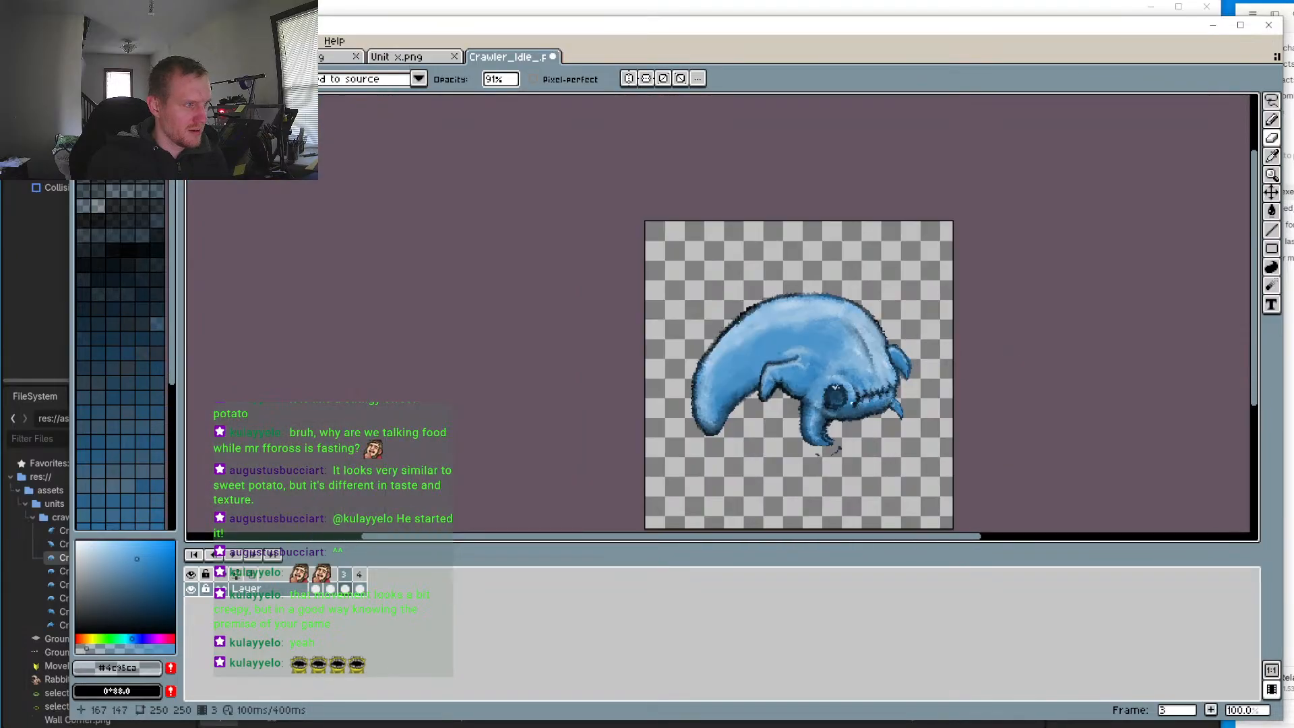
{"action": "scroll", "coordinate": [877, 422], "scroll_direction": "up", "scroll_amount": 3}
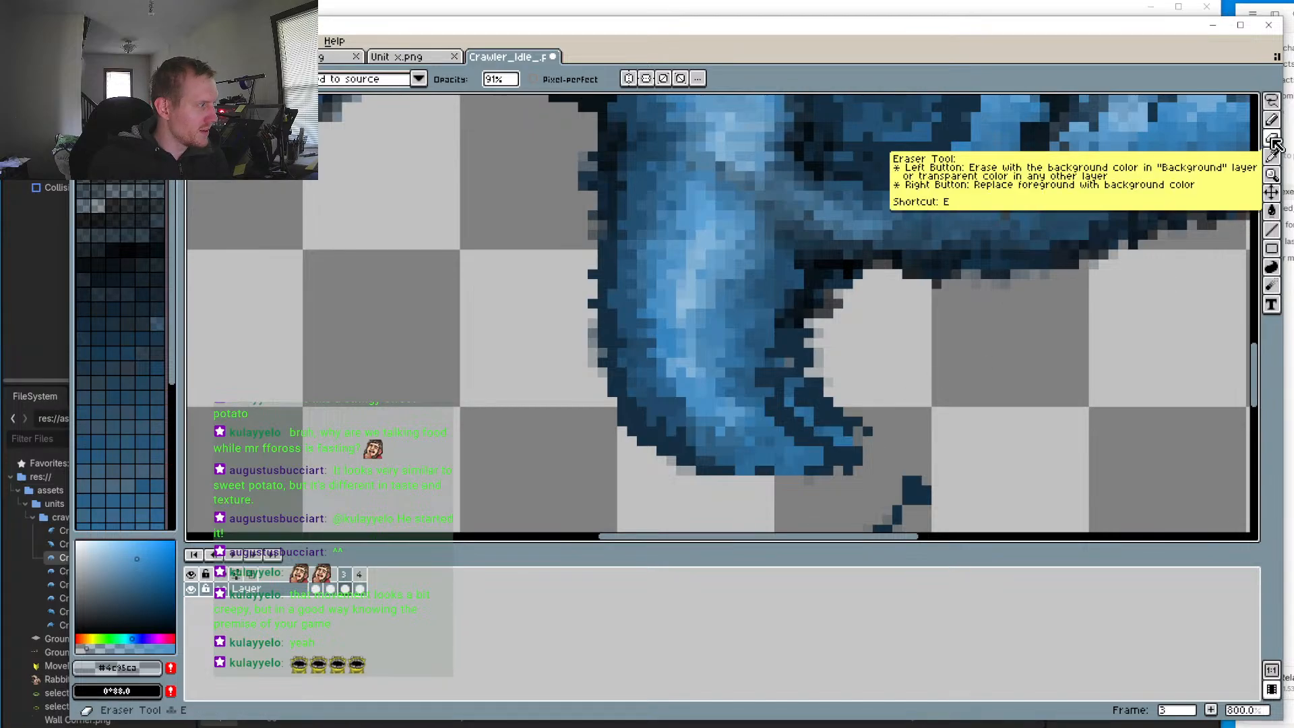
{"action": "scroll", "coordinate": [895, 430], "scroll_direction": "up", "scroll_amount": 3}
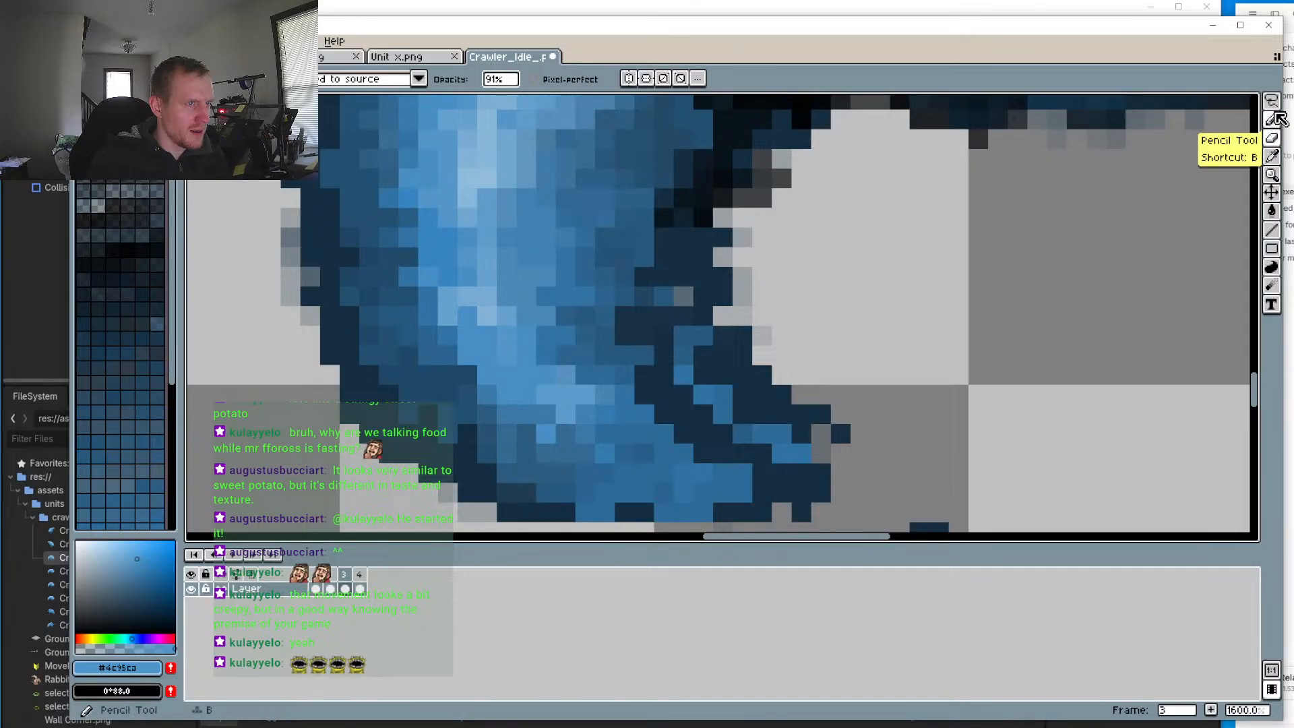
Step: Lasso an area about 57 by 48 pixels around the front foot on frame 3 and try erasing its doubled outline
{"action": "left_click", "coordinate": [1271, 101]}
{"action": "scroll", "coordinate": [836, 246], "scroll_direction": "down", "scroll_amount": 3}
{"action": "mouse_move", "coordinate": [803, 206]}
{"action": "left_mouse_down"}
{"action": "mouse_move", "coordinate": [894, 511]}
{"action": "mouse_move", "coordinate": [943, 172]}
{"action": "left_mouse_up"}
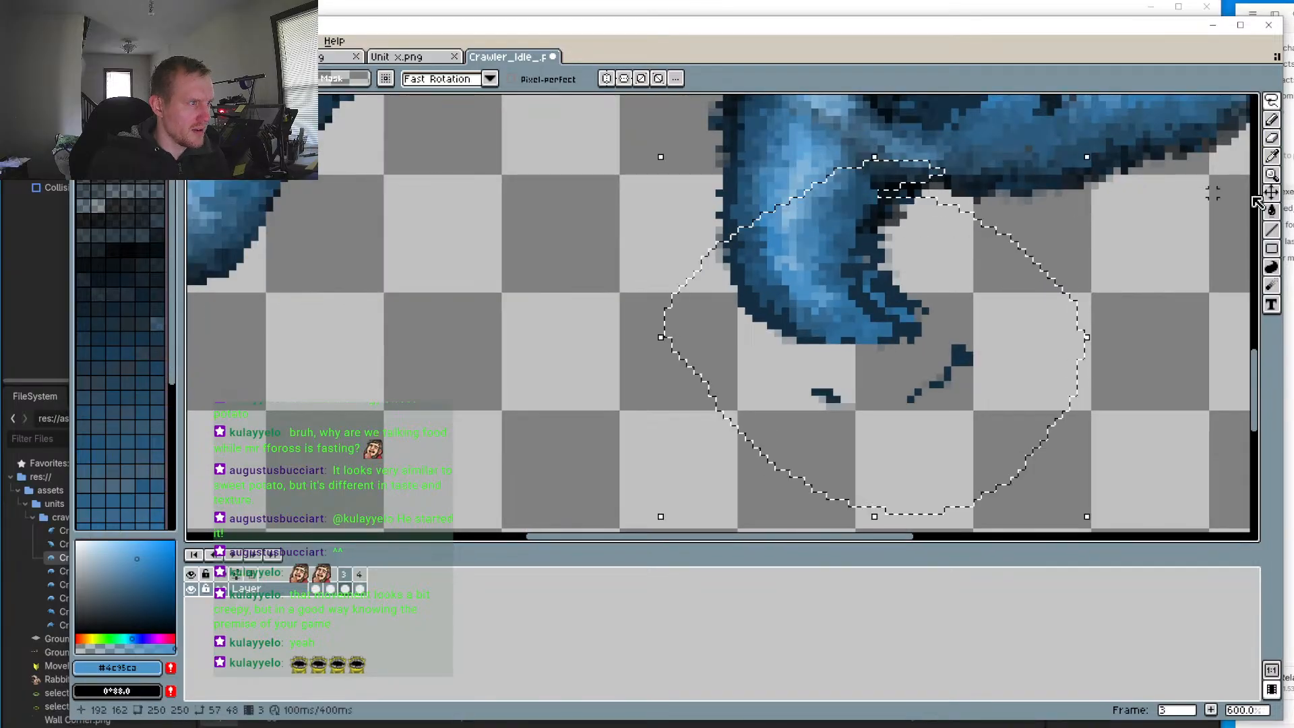
{"action": "left_click", "coordinate": [1272, 139]}
{"action": "scroll", "coordinate": [985, 294], "scroll_direction": "up", "scroll_amount": 1}
{"action": "scroll", "coordinate": [834, 326], "scroll_direction": "down", "scroll_amount": 1}
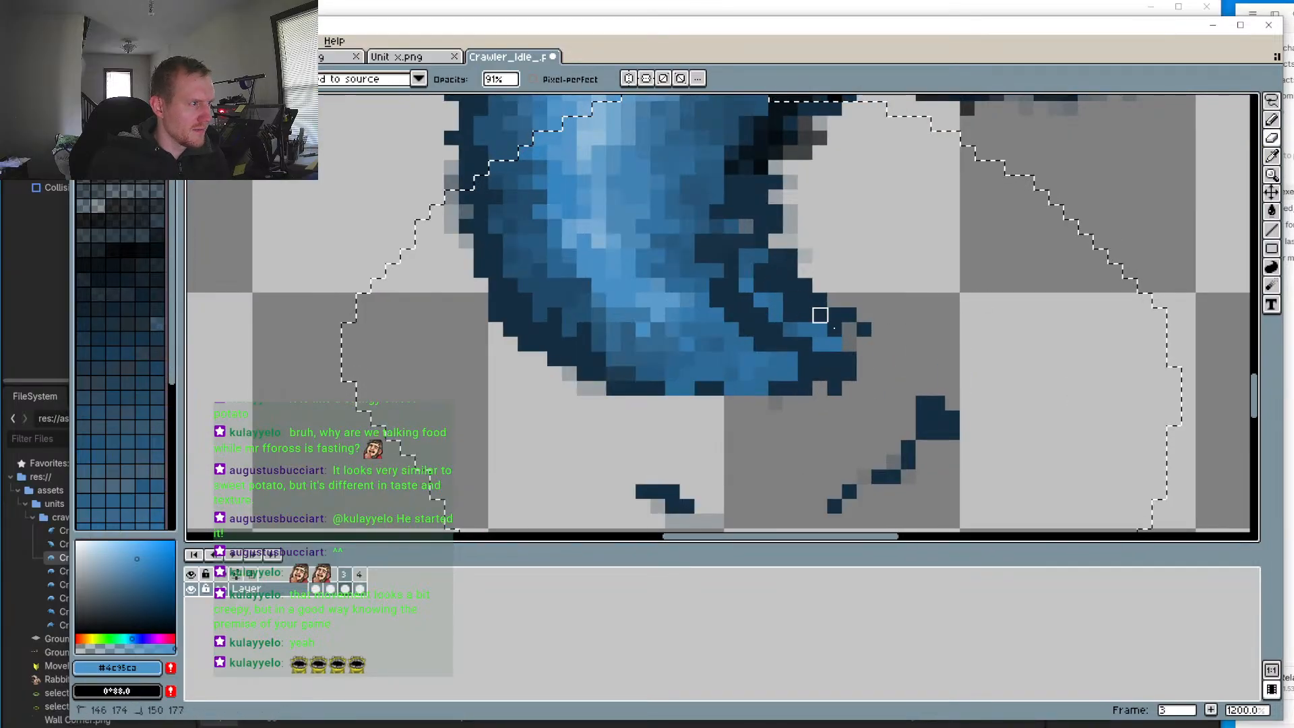
{"action": "scroll", "coordinate": [817, 312], "scroll_direction": "down", "scroll_amount": 1}
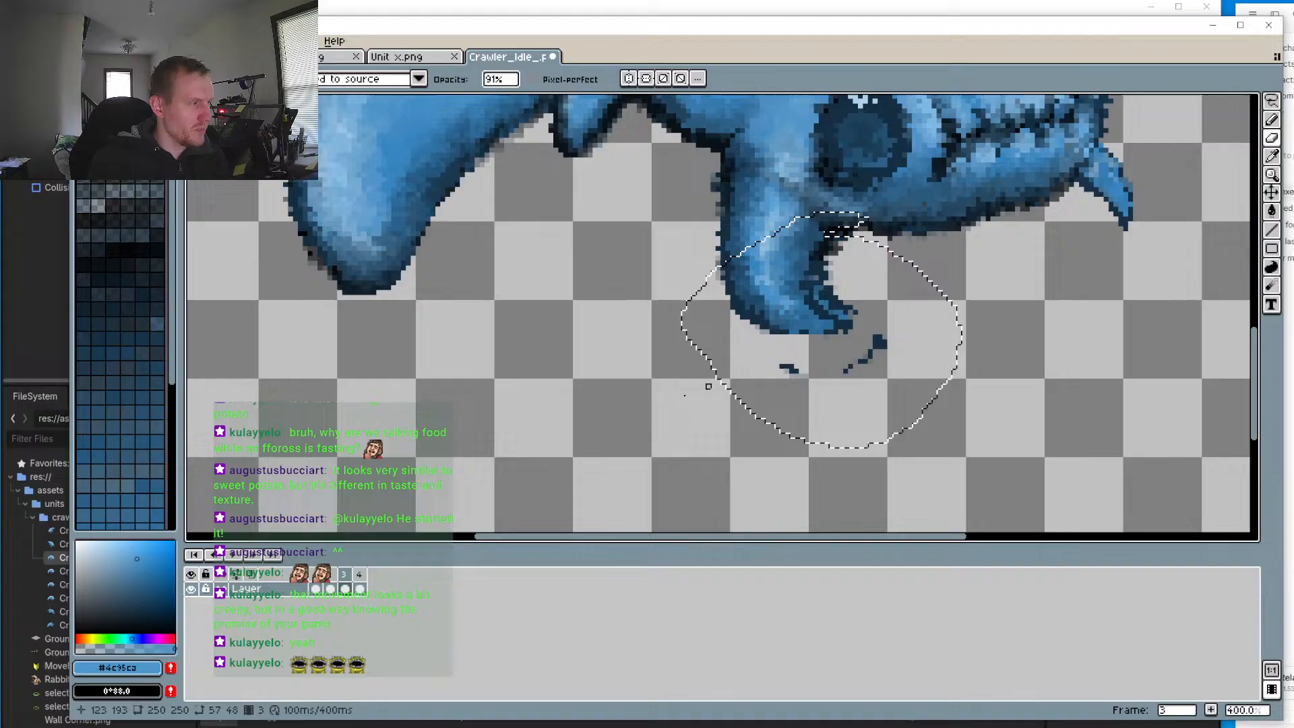
Step: Compare the front foot on frames 4, 3 and 2
{"action": "left_click", "coordinate": [360, 577]}
{"action": "left_click", "coordinate": [345, 575]}
{"action": "left_click", "coordinate": [330, 574]}
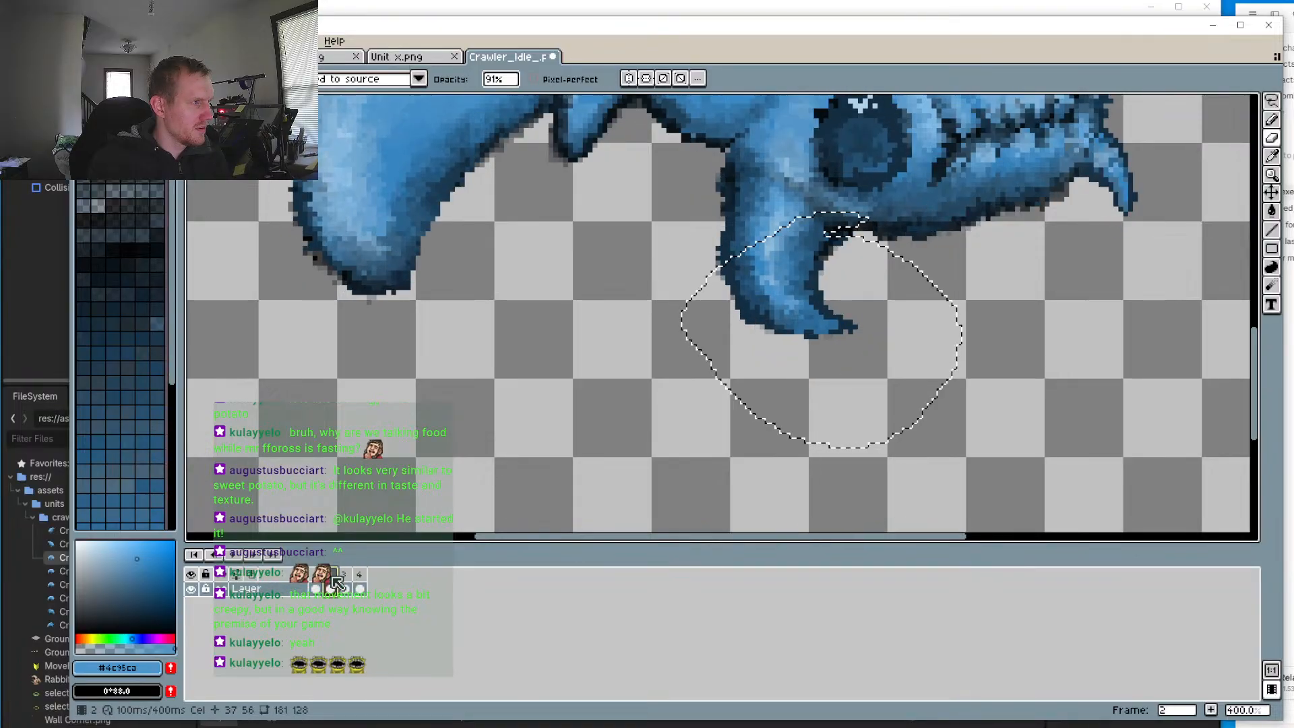
Step: Compare the front foot's outline on frames 1, 3 and 4
{"action": "left_click", "coordinate": [315, 576]}
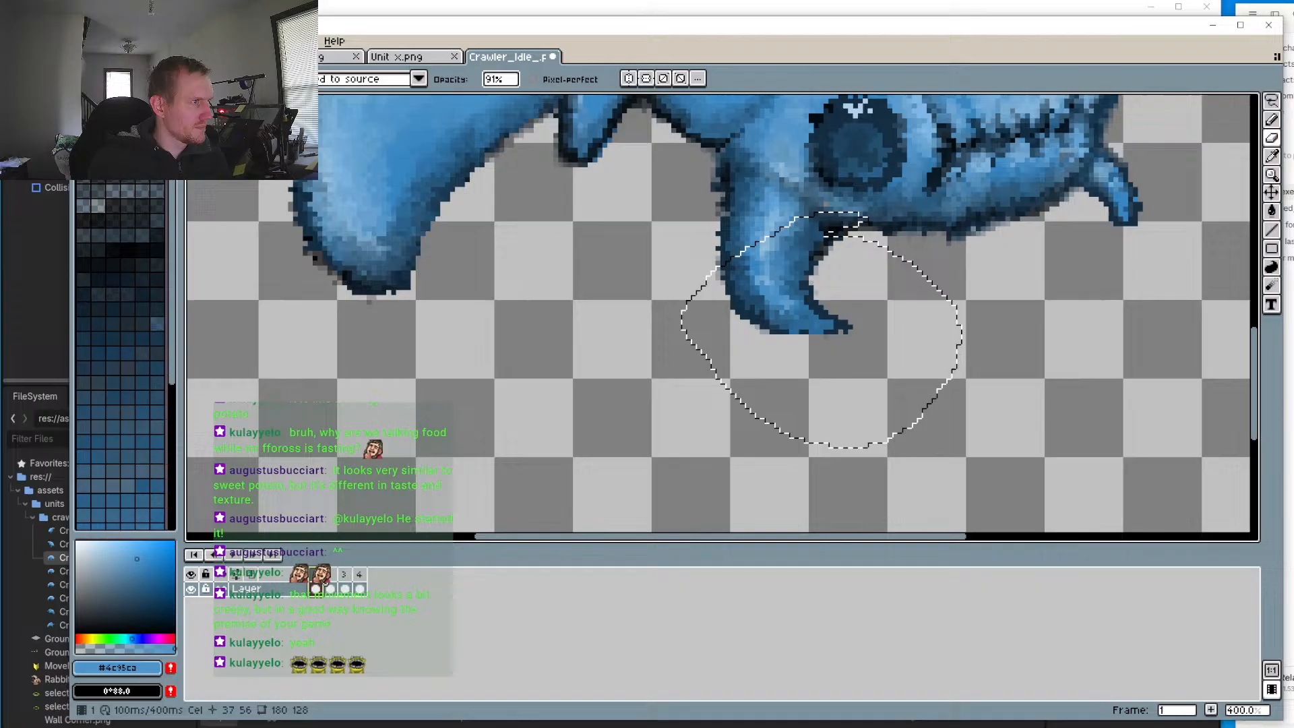
{"action": "left_click", "coordinate": [345, 576]}
{"action": "left_click", "coordinate": [360, 577]}
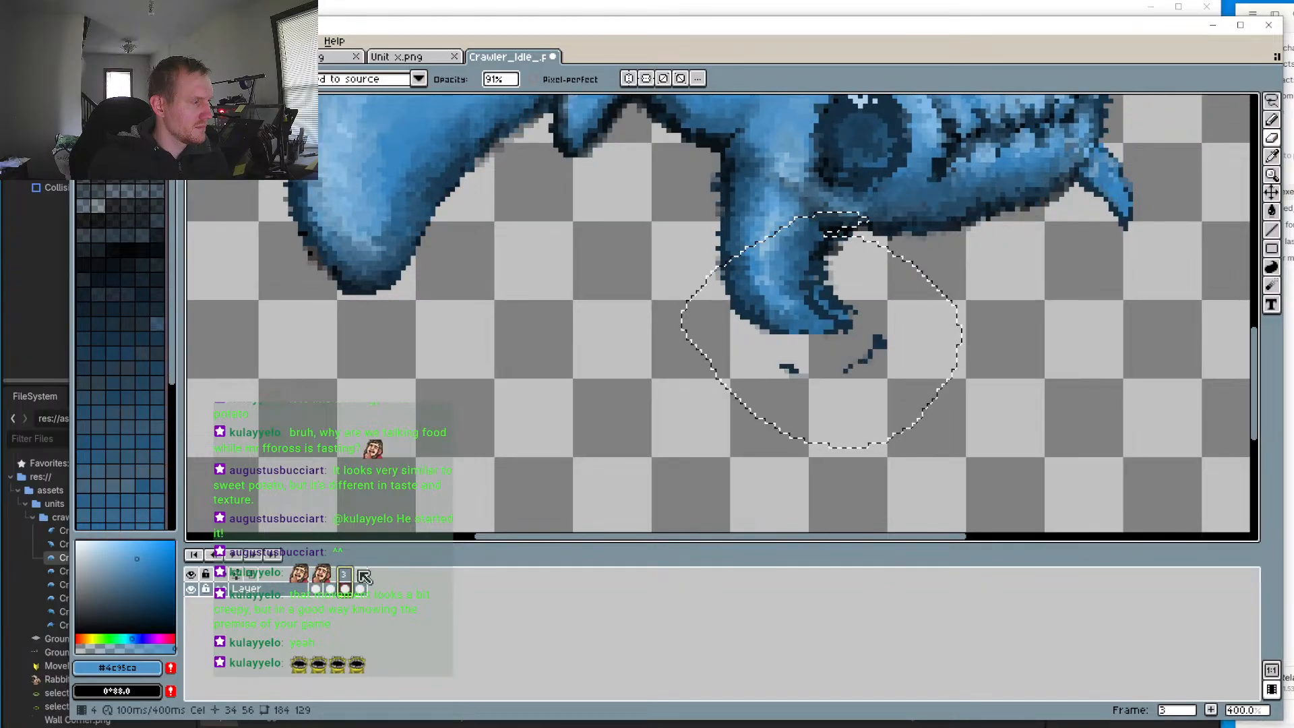
{"action": "scroll", "coordinate": [768, 390], "scroll_direction": "down", "scroll_amount": 2}
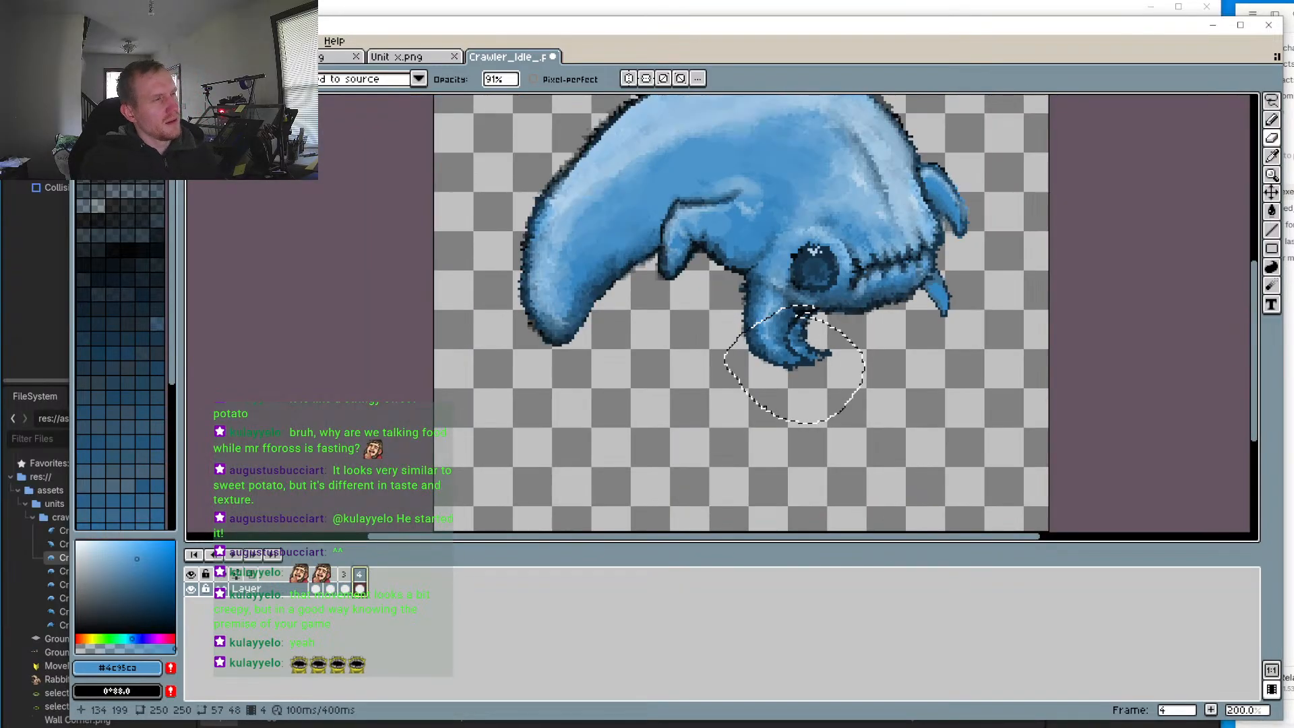
Step: Clear the lasso selection around the front foot on frame 4
{"action": "left_click", "coordinate": [1282, 104]}
{"action": "left_click", "coordinate": [1179, 101]}
{"action": "left_click", "coordinate": [939, 439]}
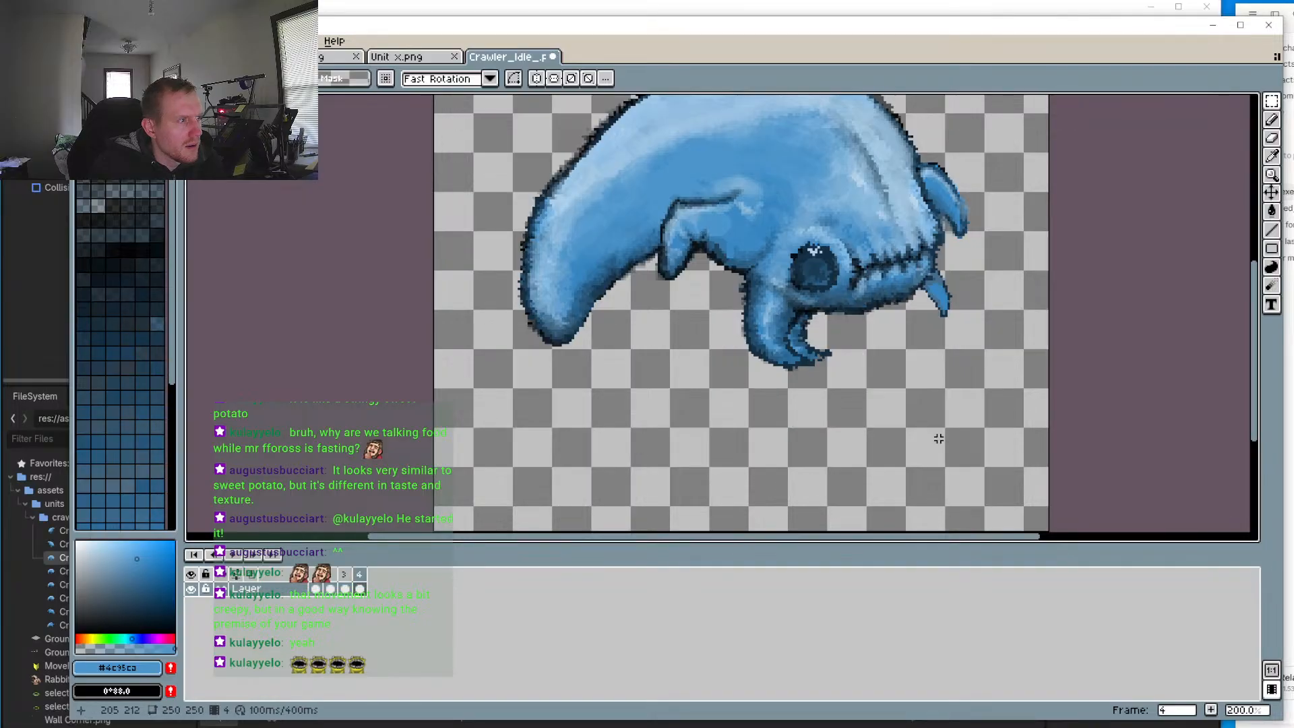
Step: Examine the doubled outline of the front foot and the empty area below it on frame 4
{"action": "key", "text": "b"}
{"action": "scroll", "coordinate": [872, 328], "scroll_direction": "up", "scroll_amount": 3}
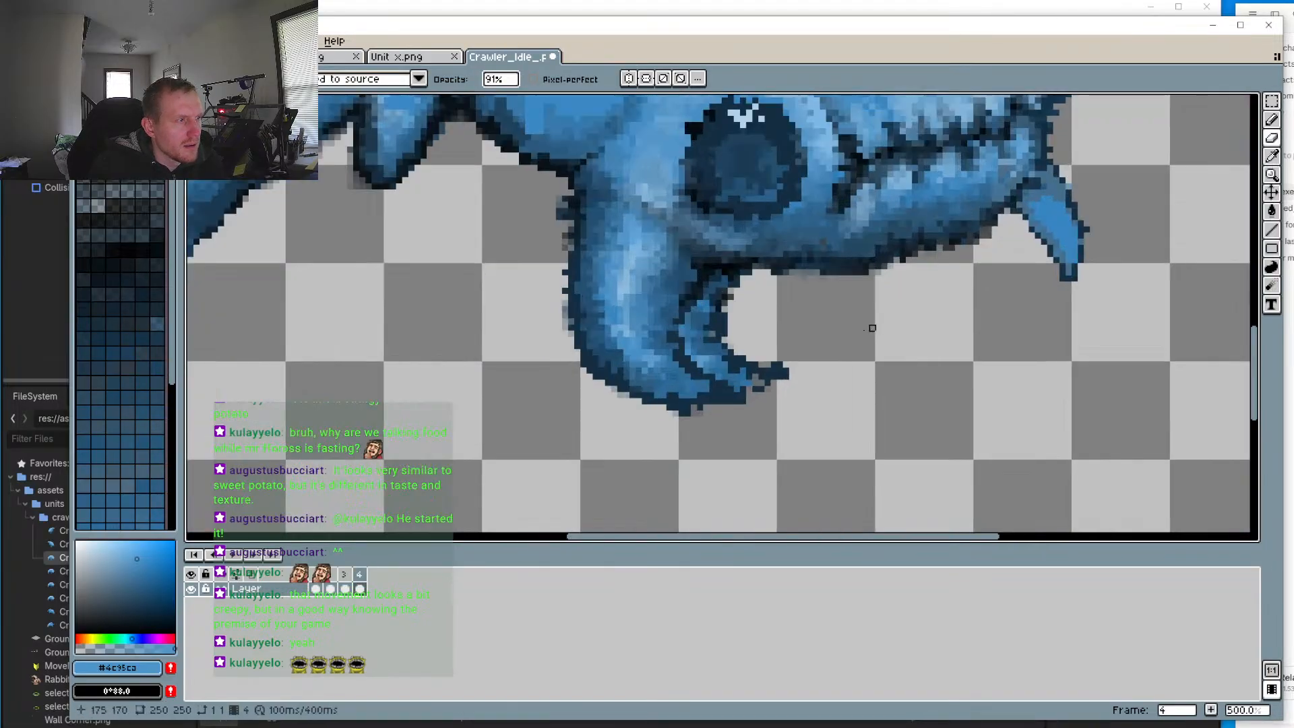
{"action": "scroll", "coordinate": [871, 388], "scroll_direction": "down", "scroll_amount": 2}
{"action": "left_click_drag", "start_coordinate": [1014, 510], "coordinate": [974, 391]}
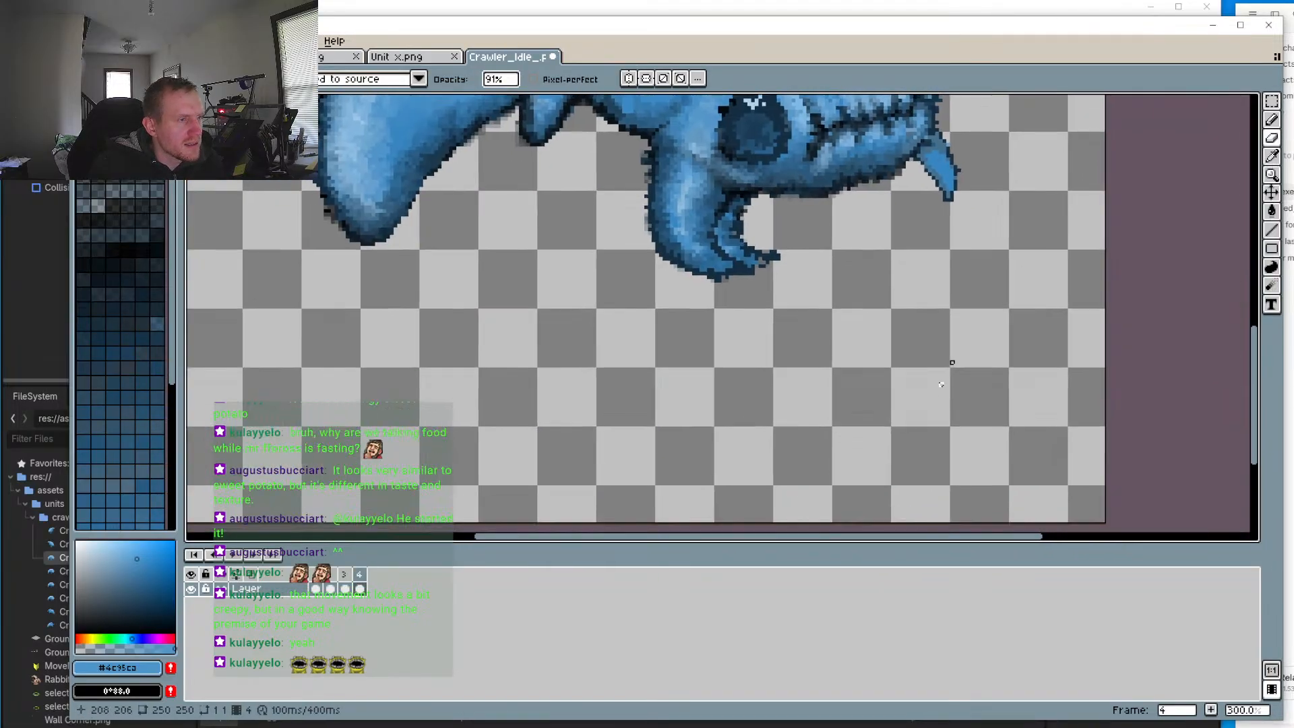
{"action": "scroll", "coordinate": [954, 397], "scroll_direction": "up", "scroll_amount": 8}
{"action": "scroll", "coordinate": [851, 314], "scroll_direction": "down", "scroll_amount": 5}
{"action": "scroll", "coordinate": [852, 314], "scroll_direction": "down", "scroll_amount": 3}
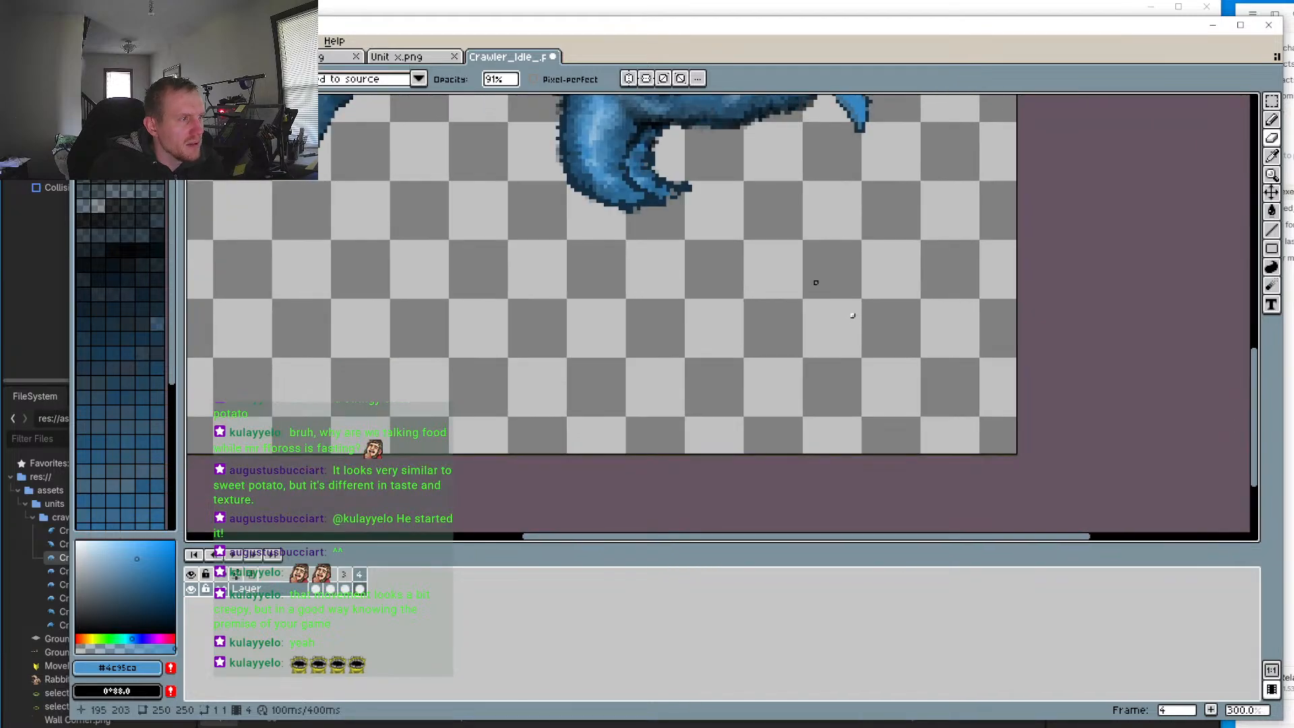
{"action": "scroll", "coordinate": [822, 296], "scroll_direction": "up", "scroll_amount": 2}
{"action": "left_click", "coordinate": [1271, 101]}
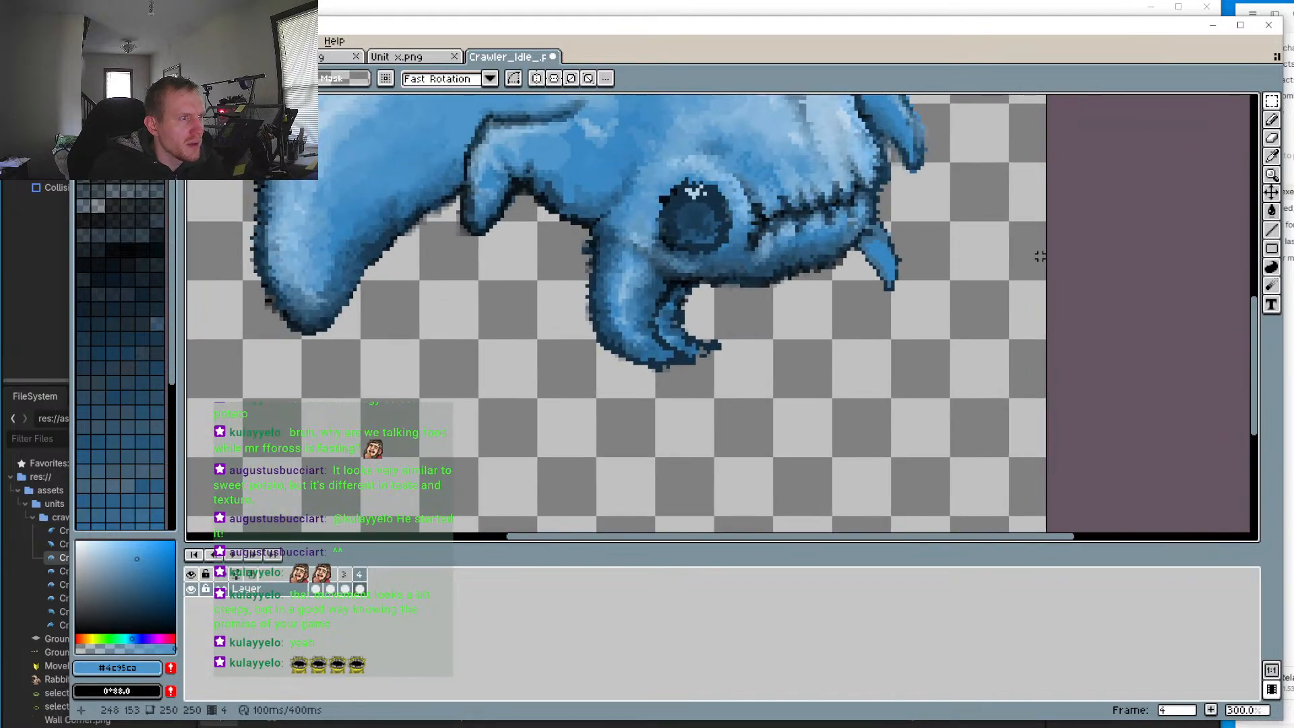
{"action": "left_click", "coordinate": [1271, 119]}
{"action": "scroll", "coordinate": [622, 328], "scroll_direction": "up", "scroll_amount": 4}
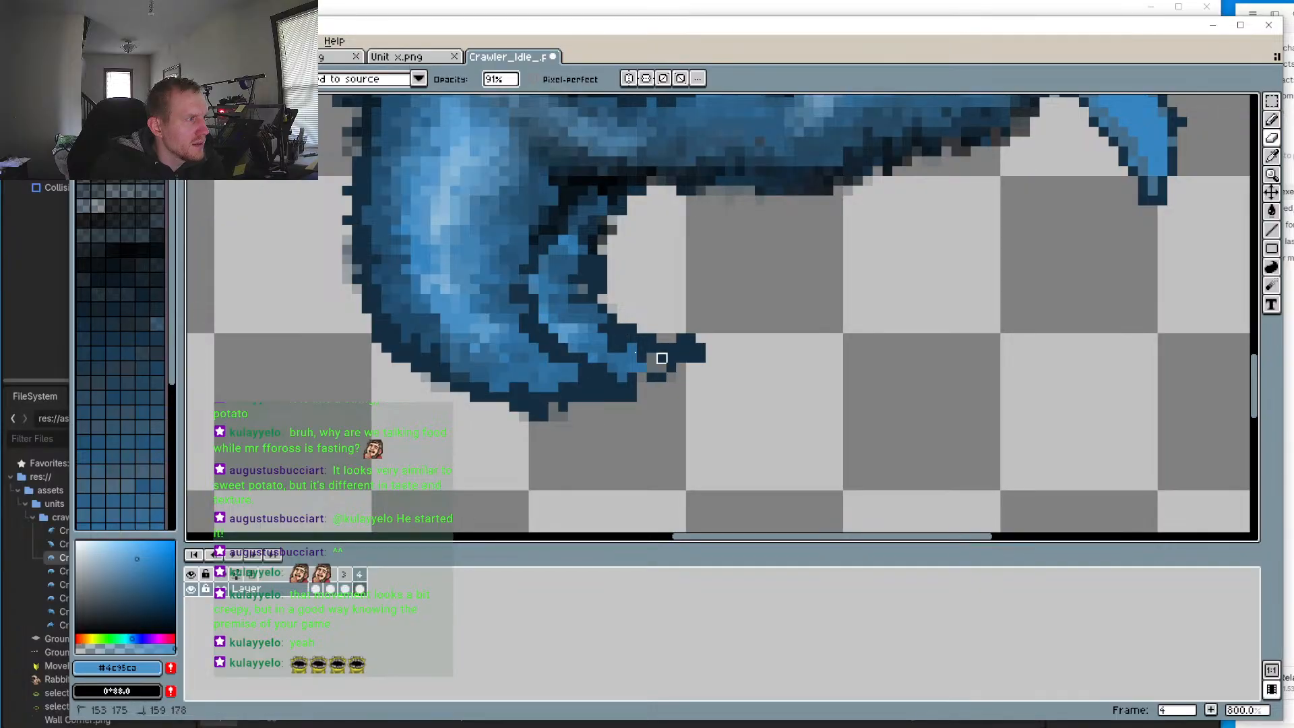
{"action": "scroll", "coordinate": [544, 338], "scroll_direction": "down", "scroll_amount": 3}
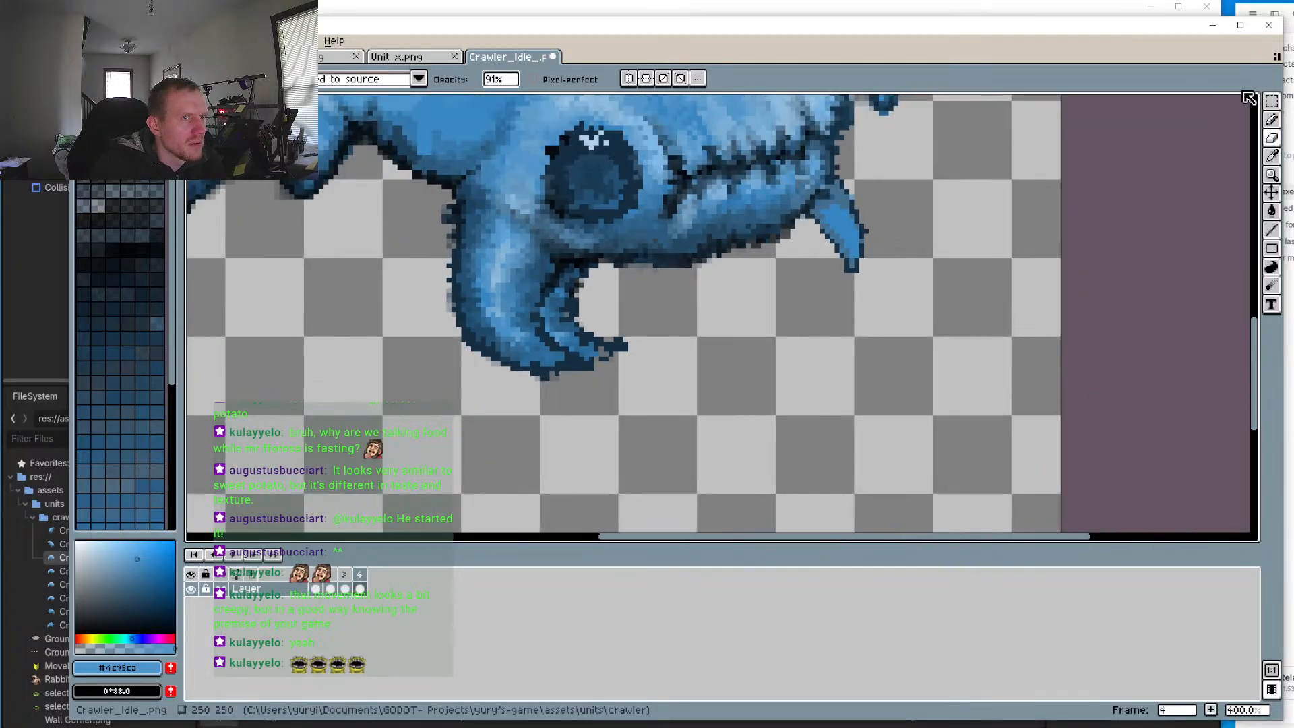
Step: Select a rectangle of 124 by 69 pixels around the eye, jaw and front leg on frame 4 and reactivate the Eraser
{"action": "key", "text": "shift+q"}
{"action": "mouse_move", "coordinate": [285, 131]}
{"action": "left_mouse_down"}
{"action": "mouse_move", "coordinate": [910, 462]}
{"action": "mouse_move", "coordinate": [894, 470]}
{"action": "left_mouse_up"}
{"action": "key", "text": "b"}
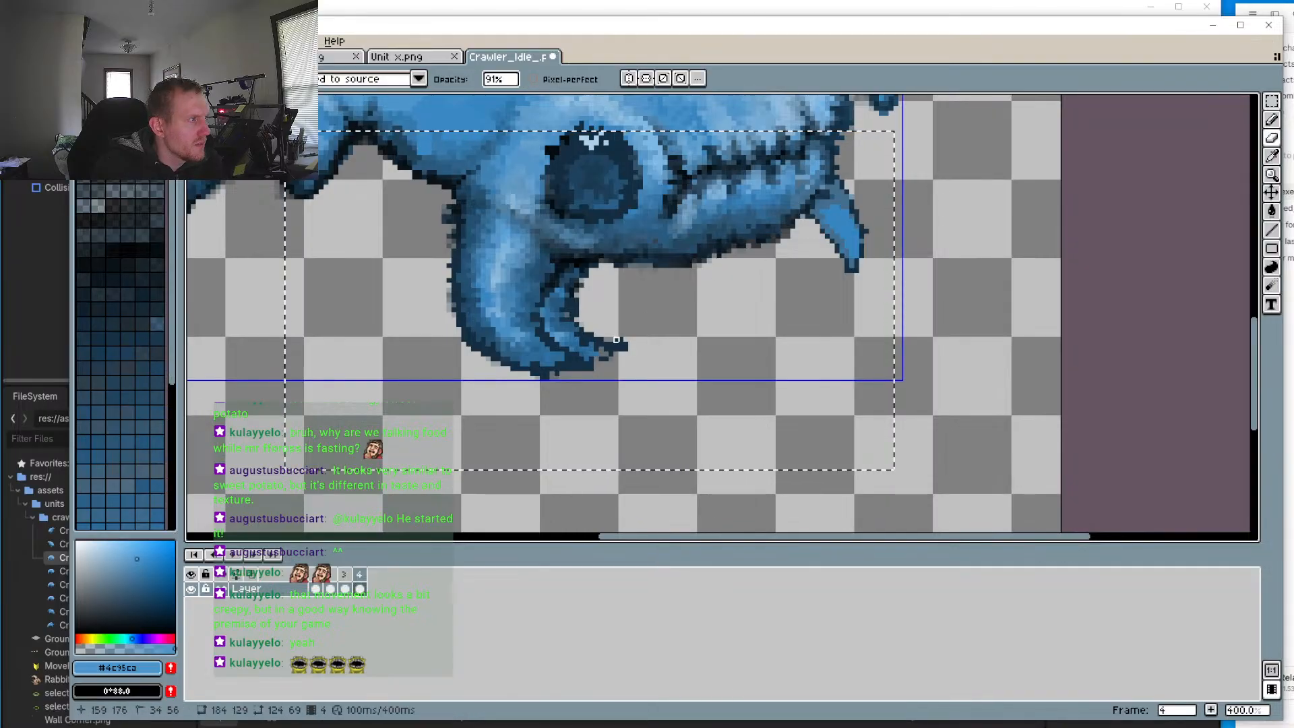
{"action": "scroll", "coordinate": [628, 364], "scroll_direction": "up", "scroll_amount": 3}
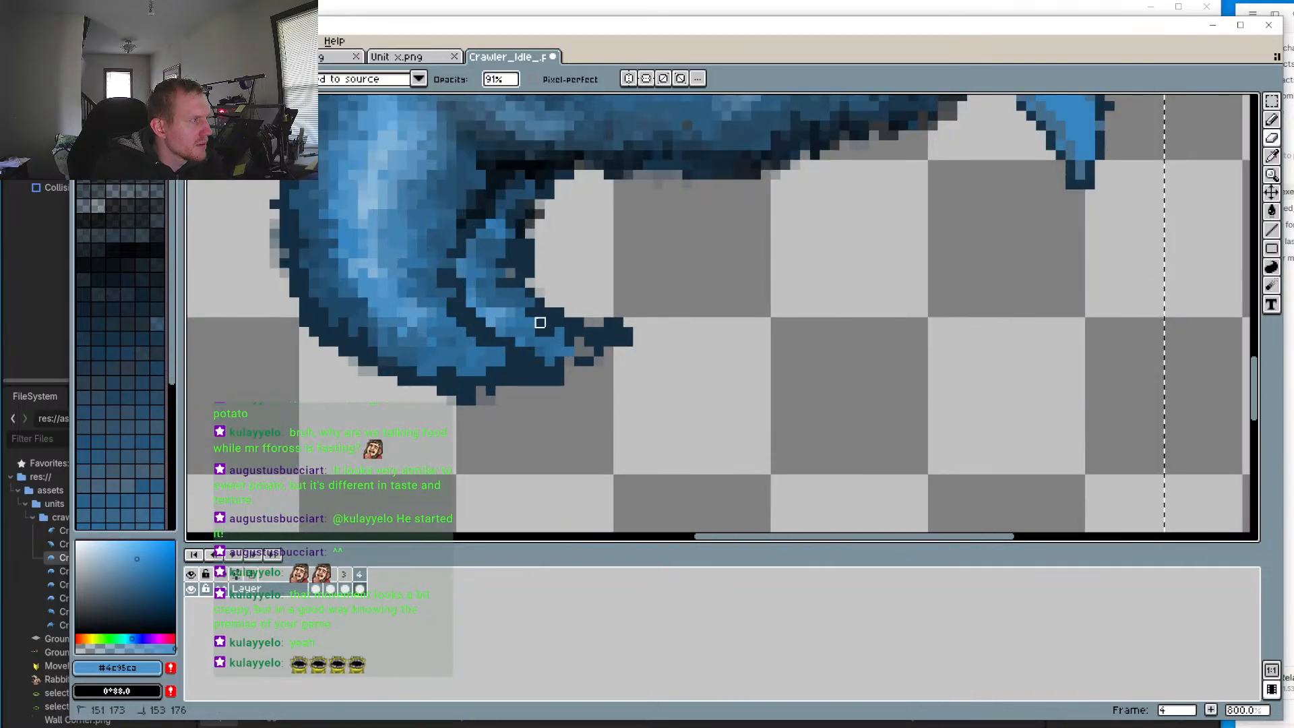
{"action": "scroll", "coordinate": [659, 375], "scroll_direction": "down", "scroll_amount": 4}
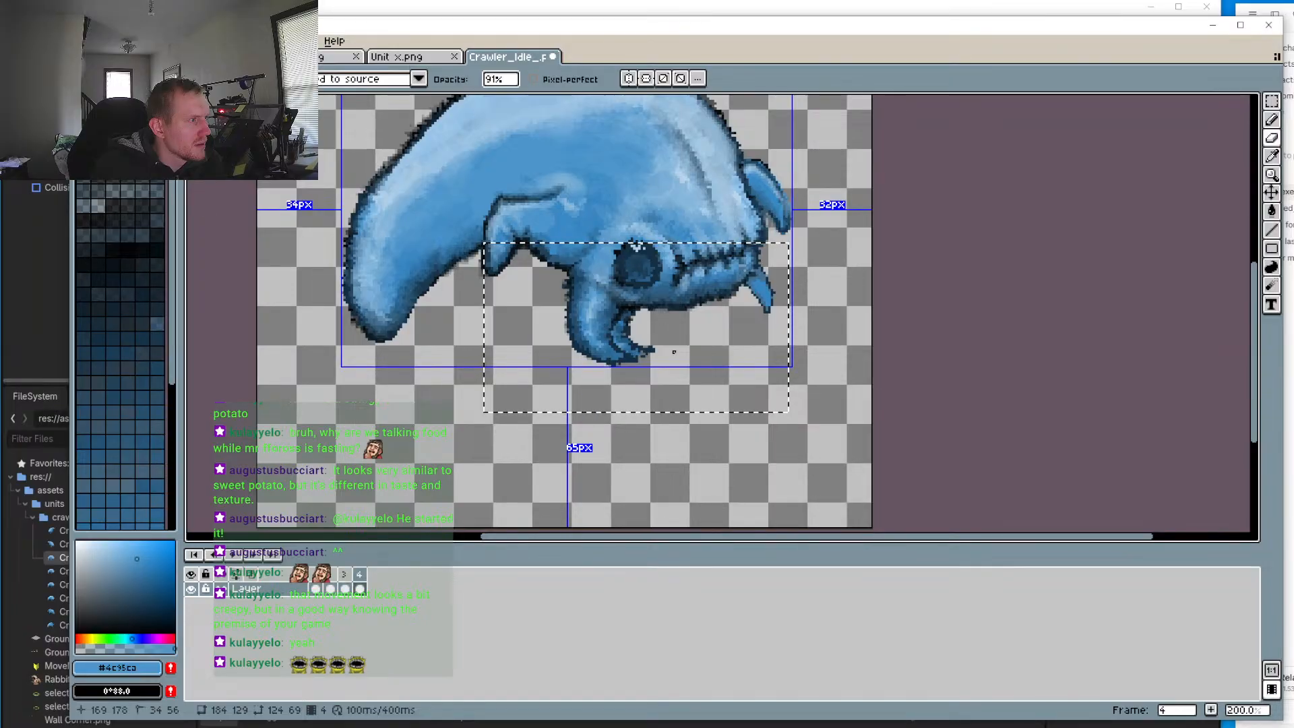
{"action": "scroll", "coordinate": [674, 351], "scroll_direction": "down", "scroll_amount": 3}
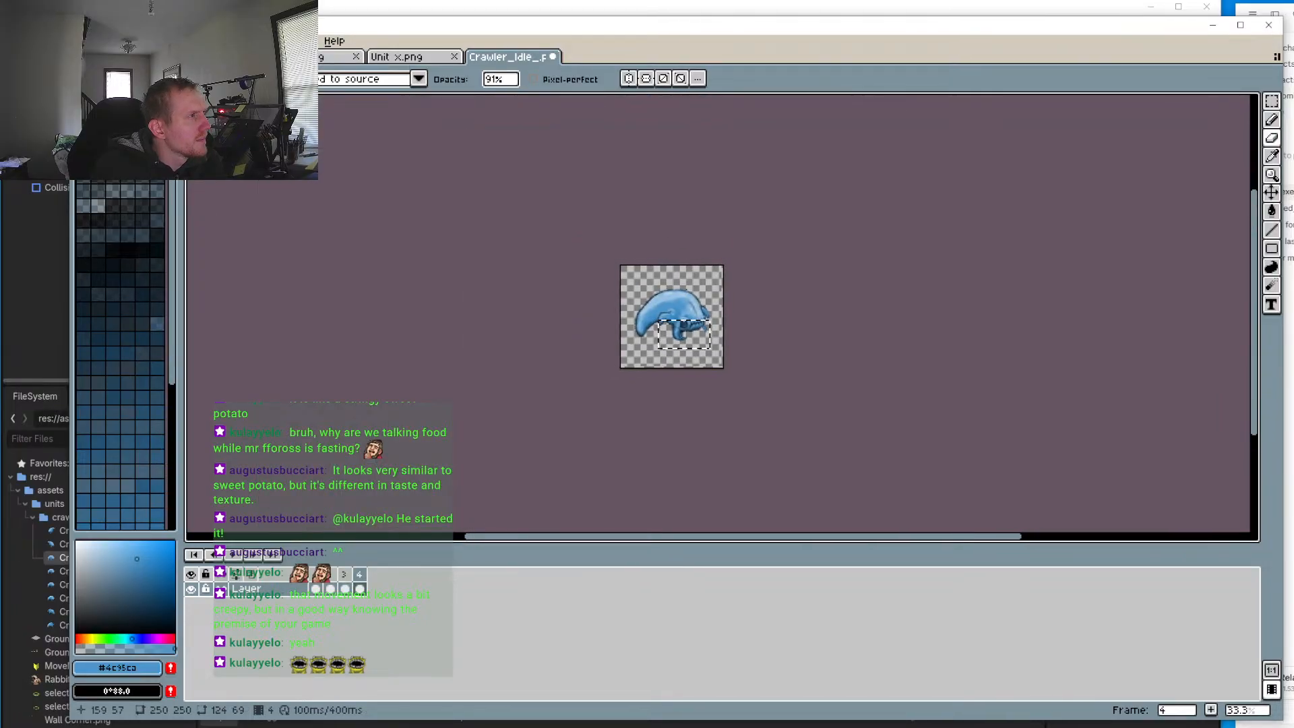
{"action": "scroll", "coordinate": [657, 351], "scroll_direction": "up", "scroll_amount": 4}
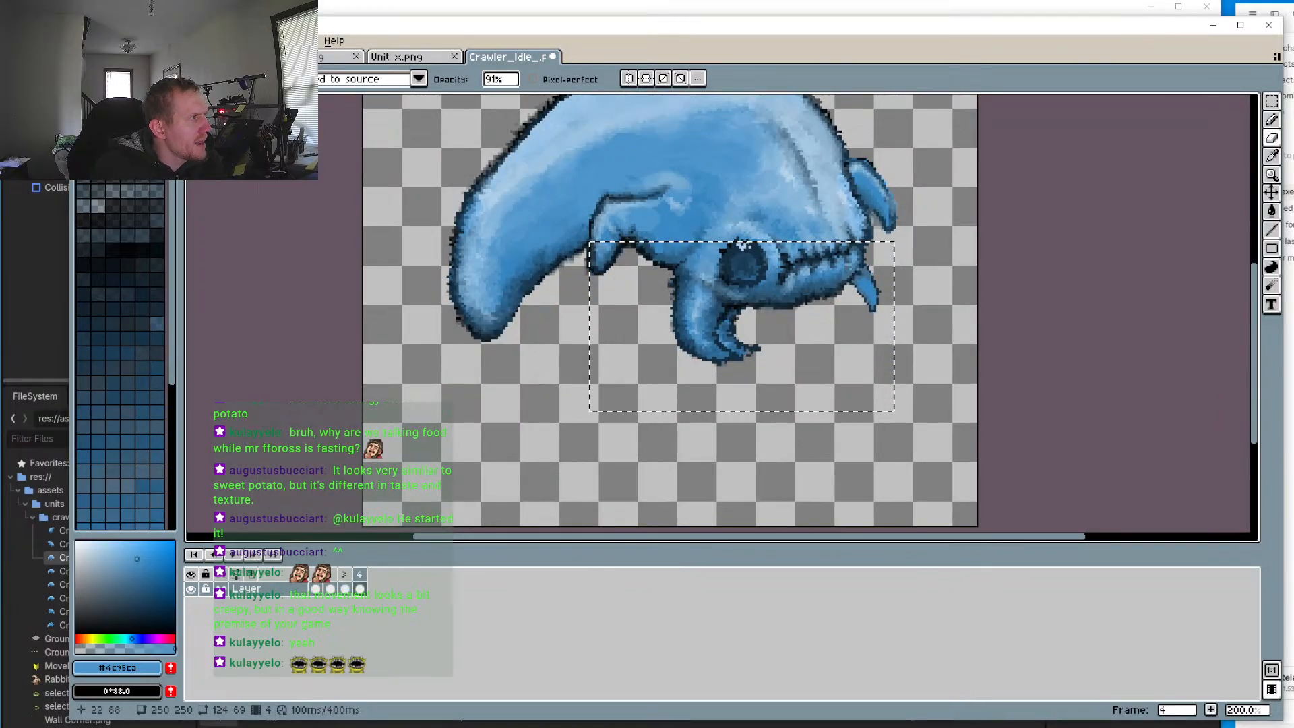
Step: Set the Eraser's opacity to 100%
{"action": "left_click", "coordinate": [502, 79]}
{"action": "left_click_drag", "start_coordinate": [520, 99], "coordinate": [655, 103]}
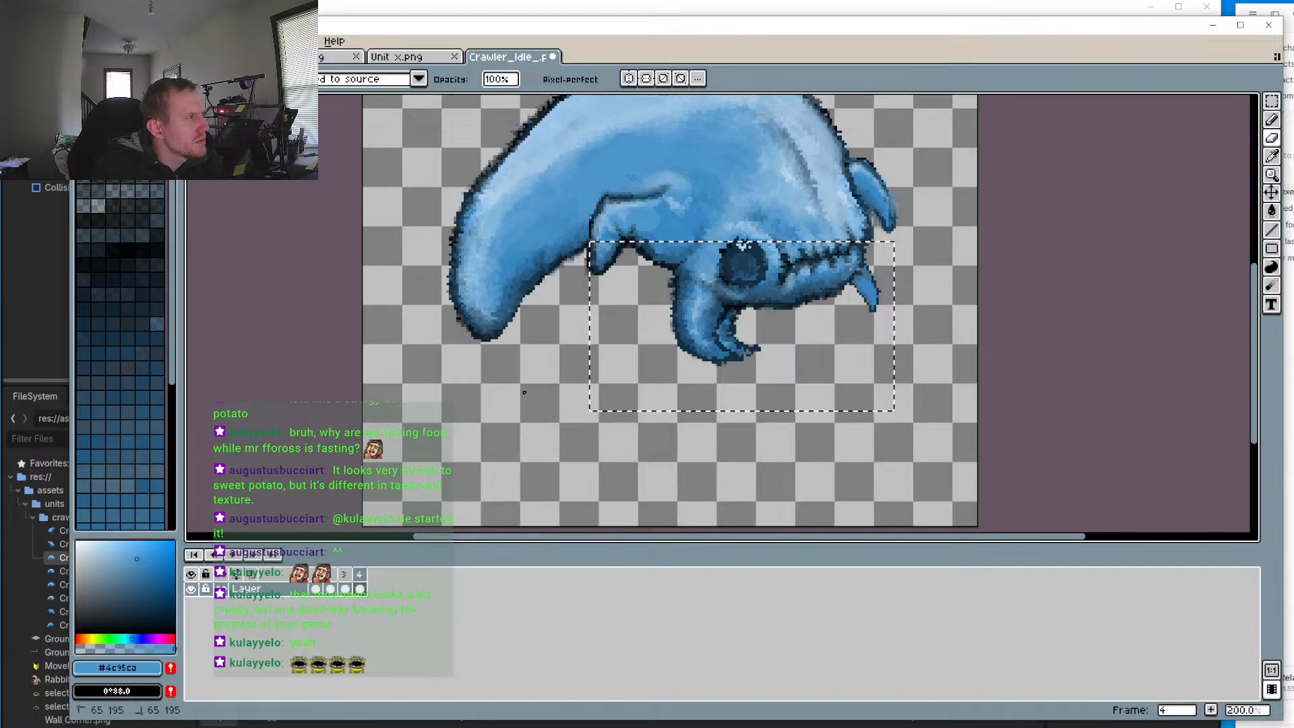
{"action": "scroll", "coordinate": [686, 349], "scroll_direction": "up", "scroll_amount": 3}
{"action": "scroll", "coordinate": [777, 344], "scroll_direction": "down", "scroll_amount": 3}
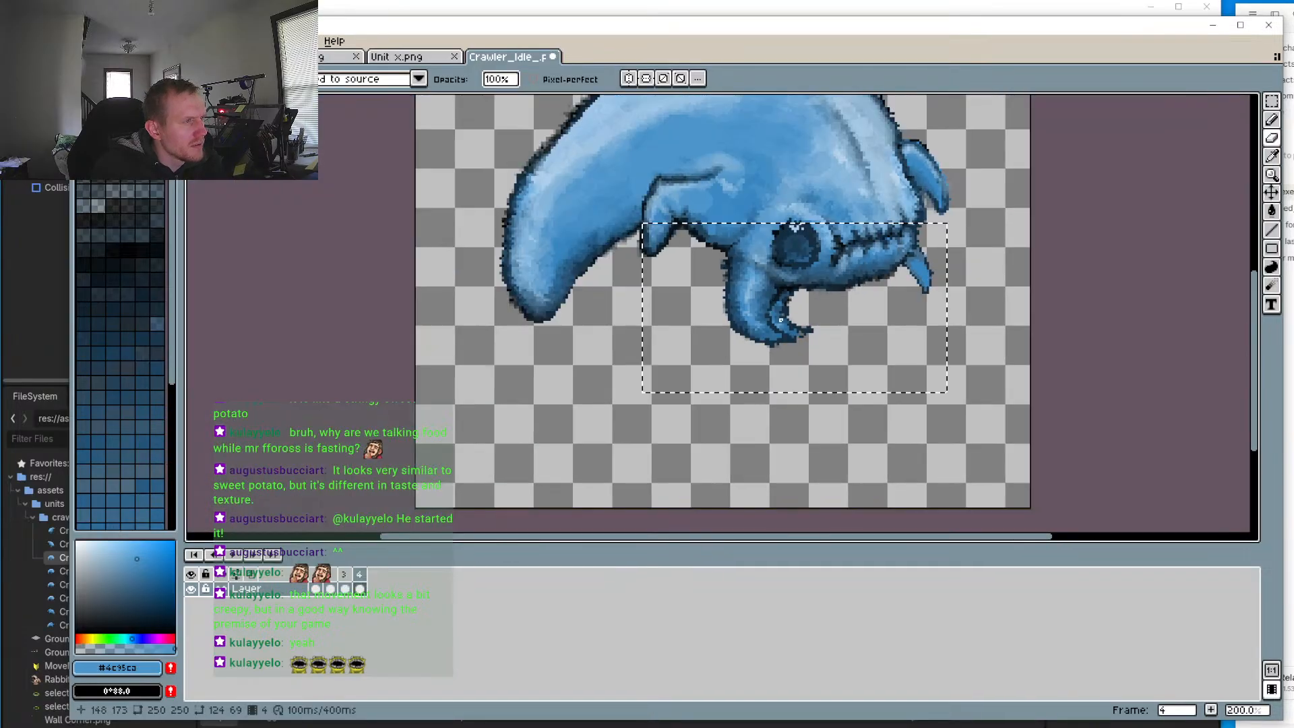
Step: Inspect the front foot on frame 4 and play the animation to check the leg's movement
{"action": "scroll", "coordinate": [810, 233], "scroll_direction": "up", "scroll_amount": 2}
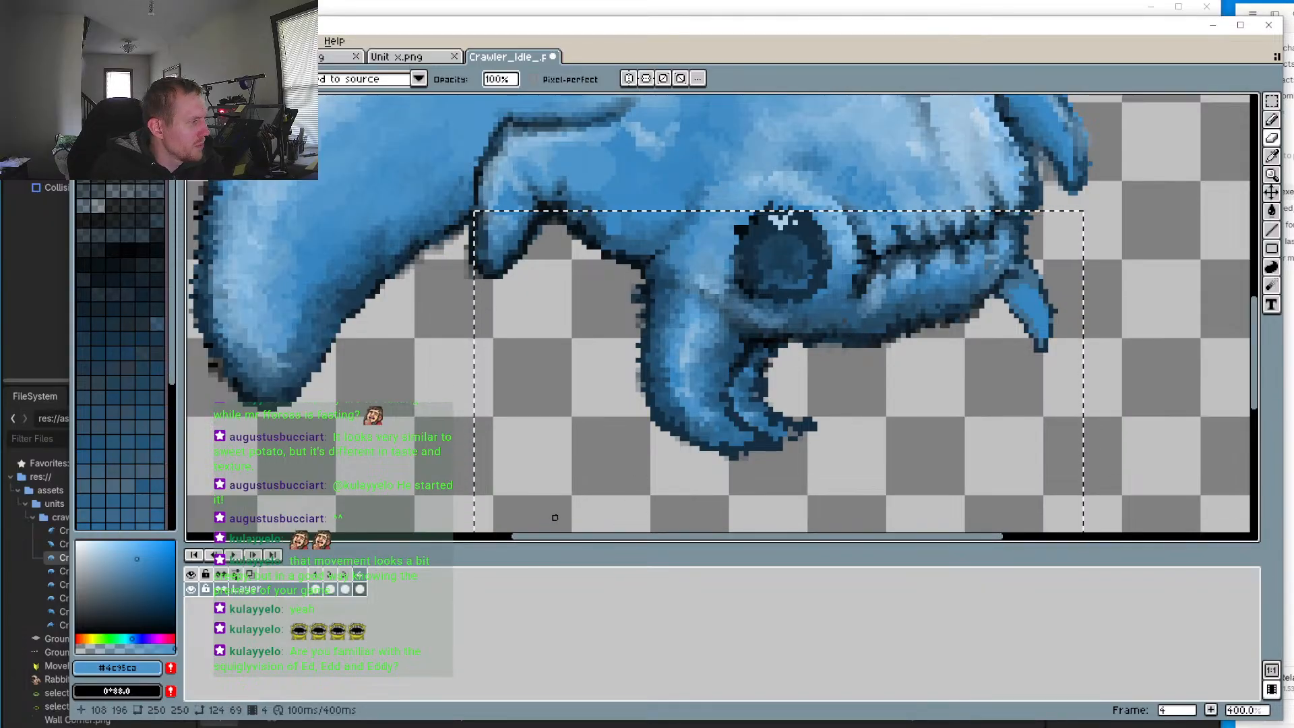
{"action": "scroll", "coordinate": [797, 427], "scroll_direction": "down", "scroll_amount": 3}
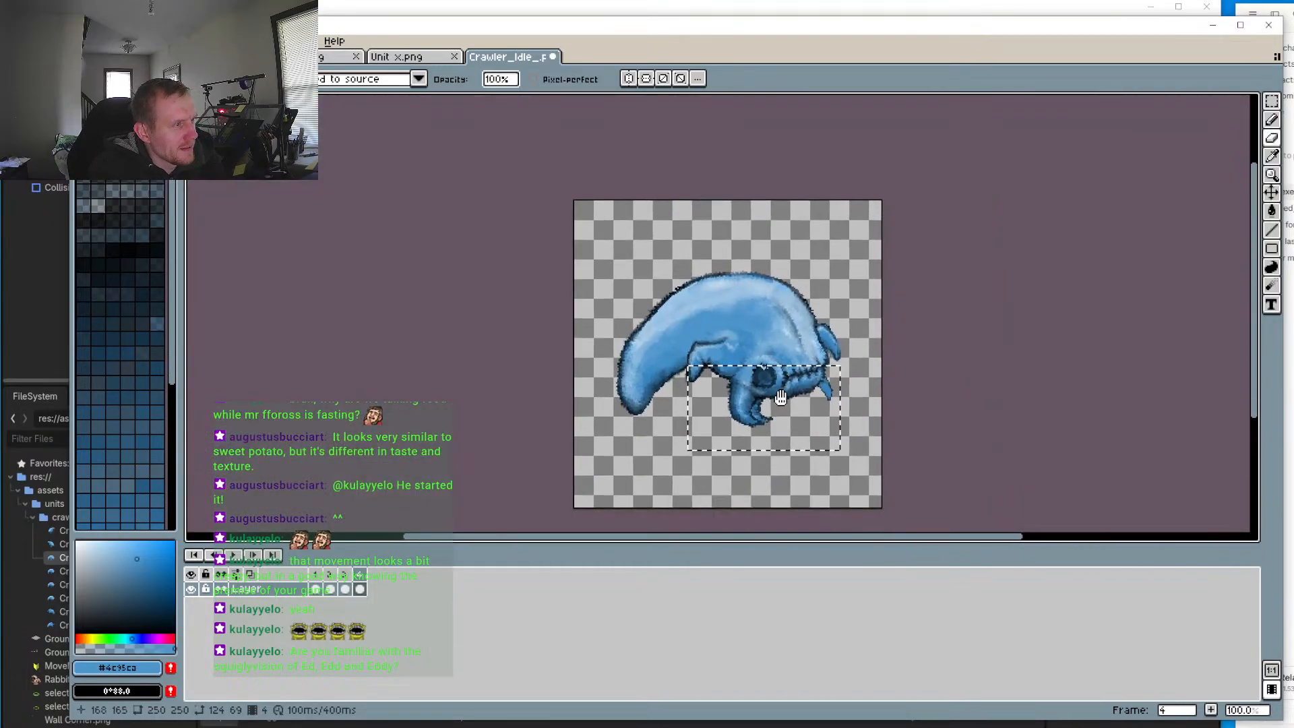
{"action": "scroll", "coordinate": [780, 397], "scroll_direction": "up", "scroll_amount": 2}
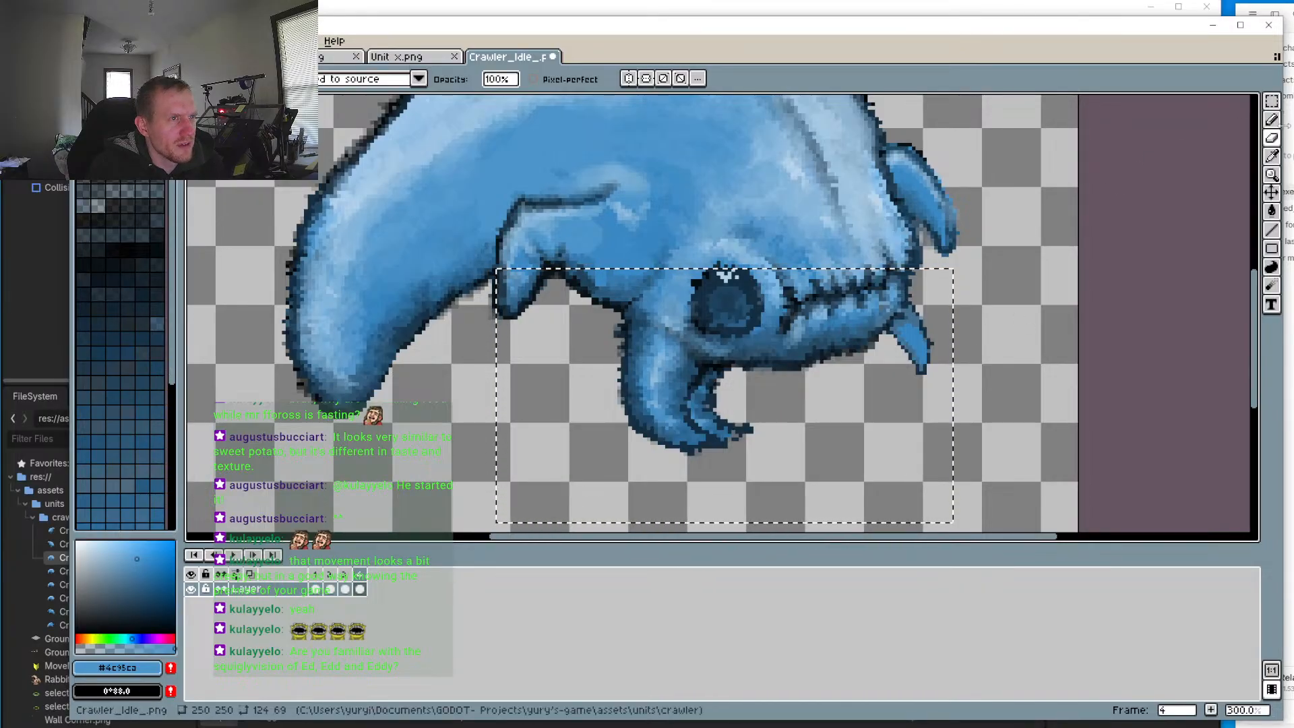
{"action": "scroll", "coordinate": [791, 384], "scroll_direction": "up", "scroll_amount": 3}
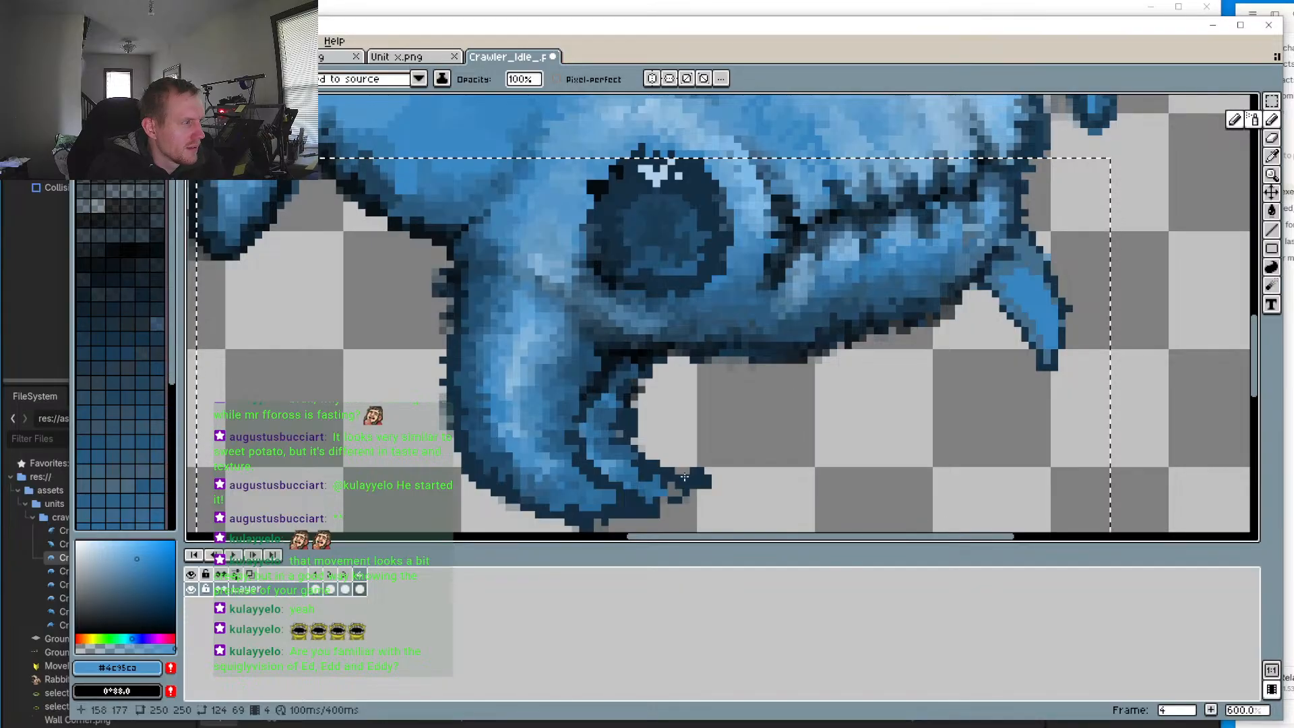
{"action": "key", "text": "e"}
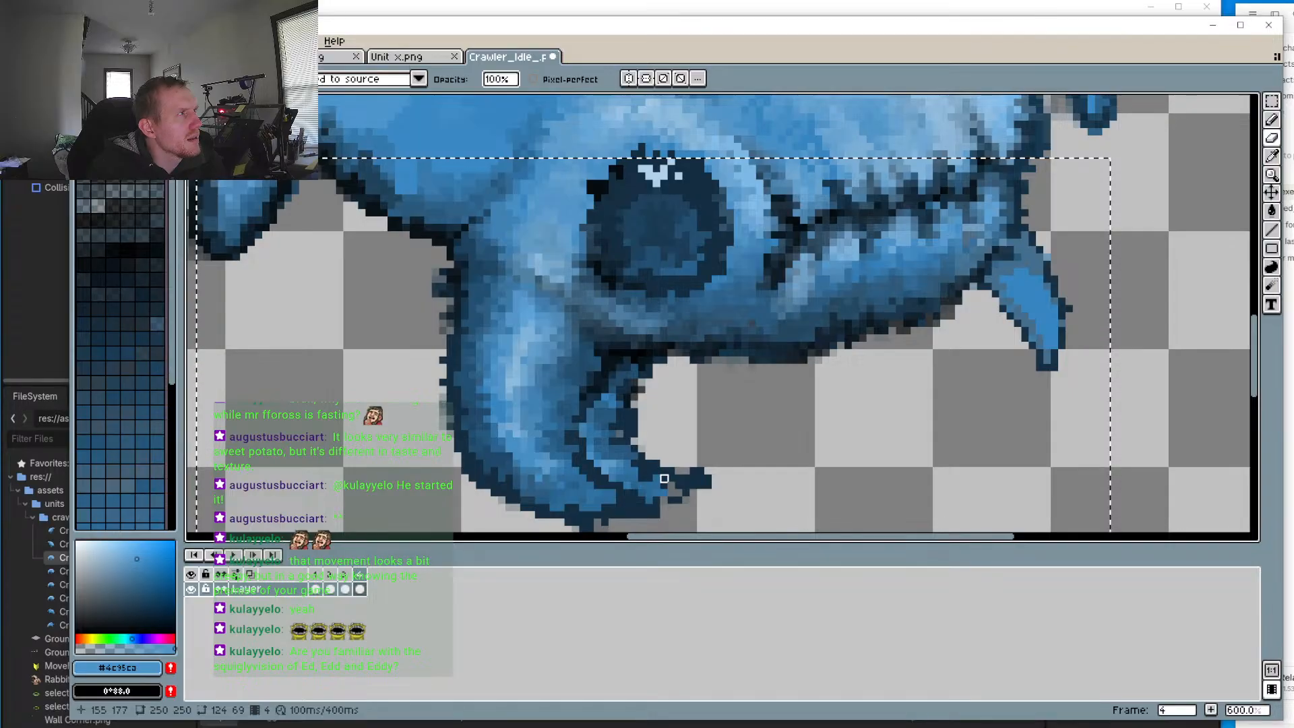
{"action": "scroll", "coordinate": [694, 427], "scroll_direction": "down", "scroll_amount": 3}
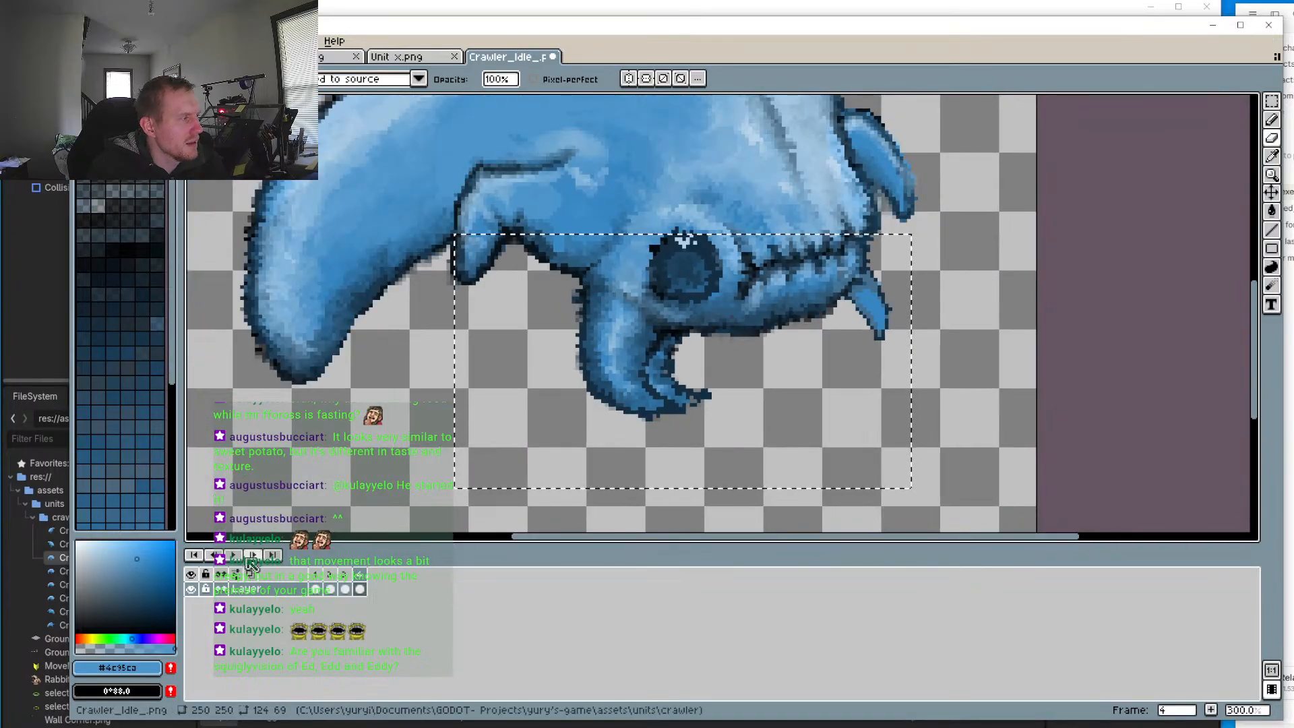
{"action": "left_click", "coordinate": [234, 554]}
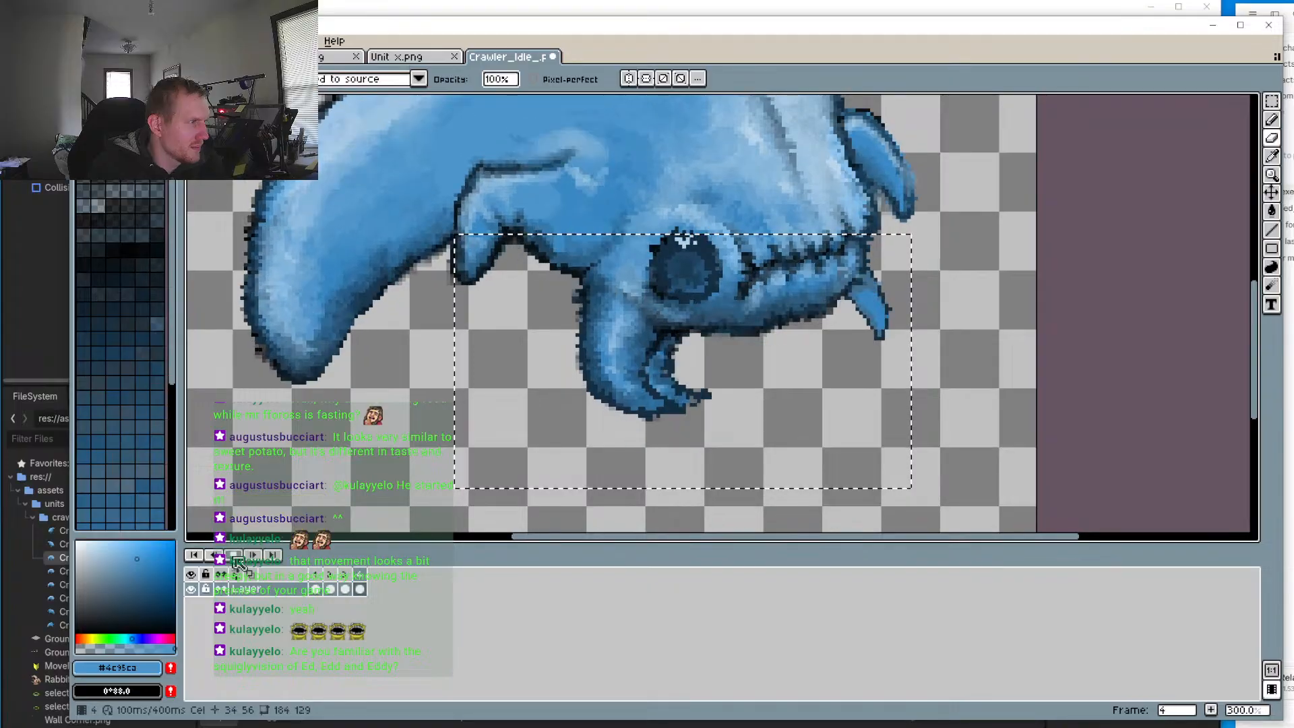
{"action": "left_click", "coordinate": [234, 555]}
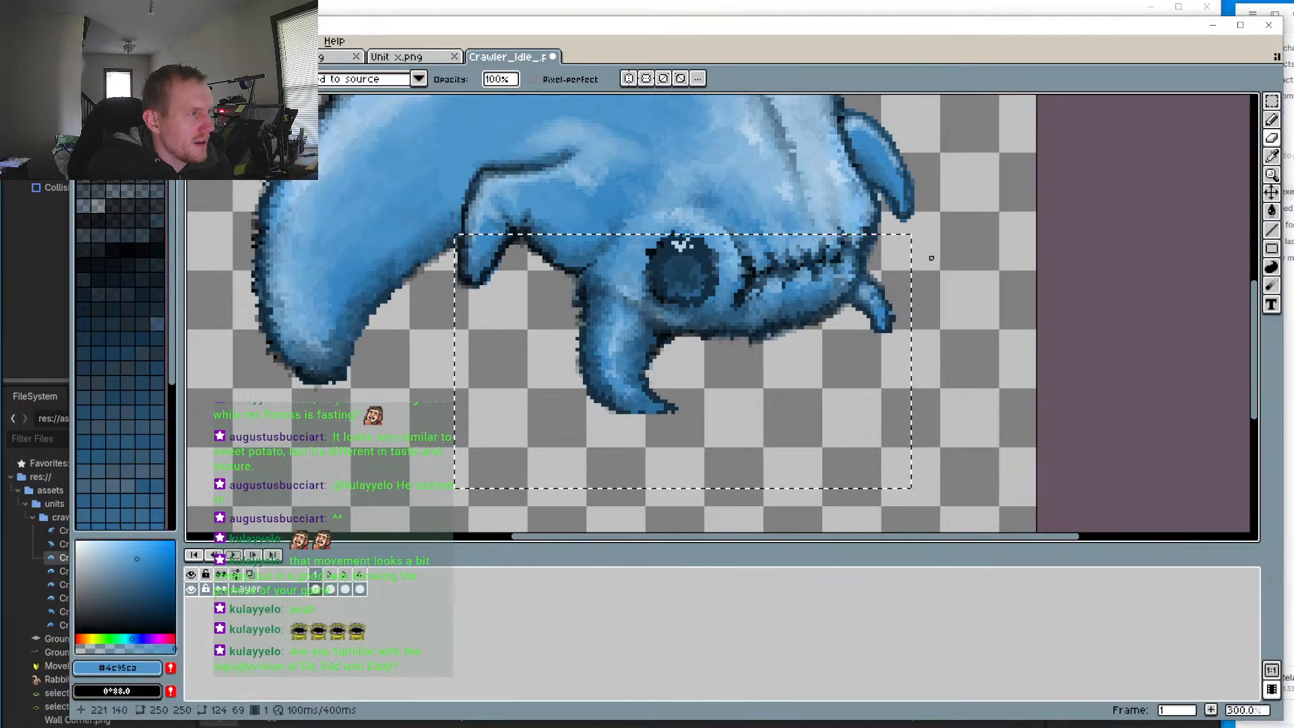
Step: Examine the front leg and its outline on frame 1 at several magnifications
{"action": "scroll", "coordinate": [931, 299], "scroll_direction": "up", "scroll_amount": 1}
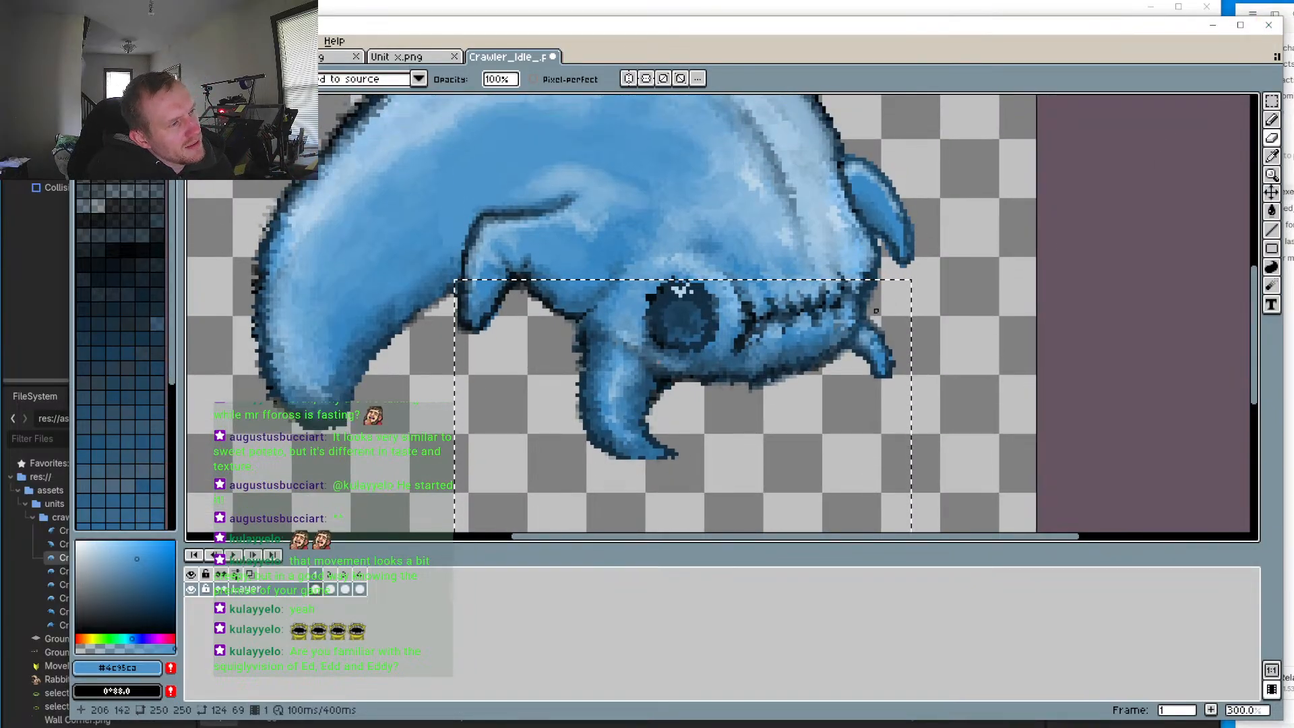
{"action": "scroll", "coordinate": [865, 310], "scroll_direction": "down", "scroll_amount": 2}
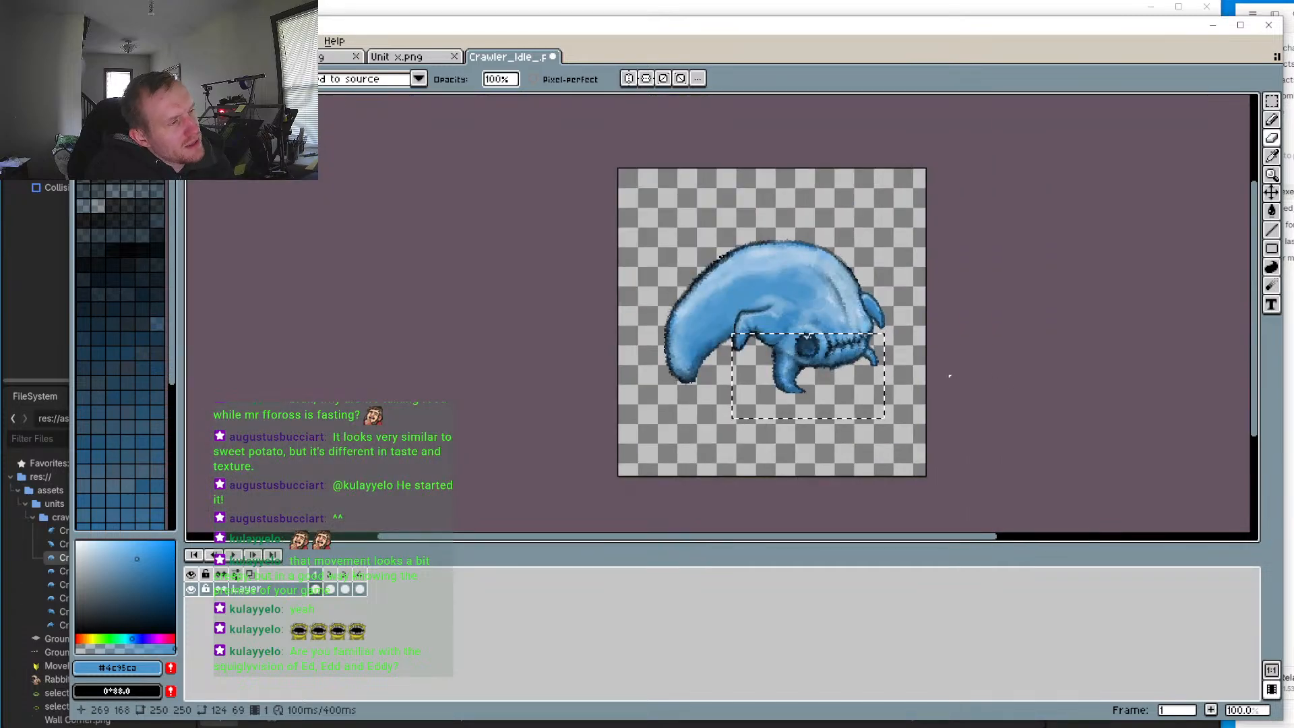
{"action": "scroll", "coordinate": [734, 396], "scroll_direction": "up", "scroll_amount": 3}
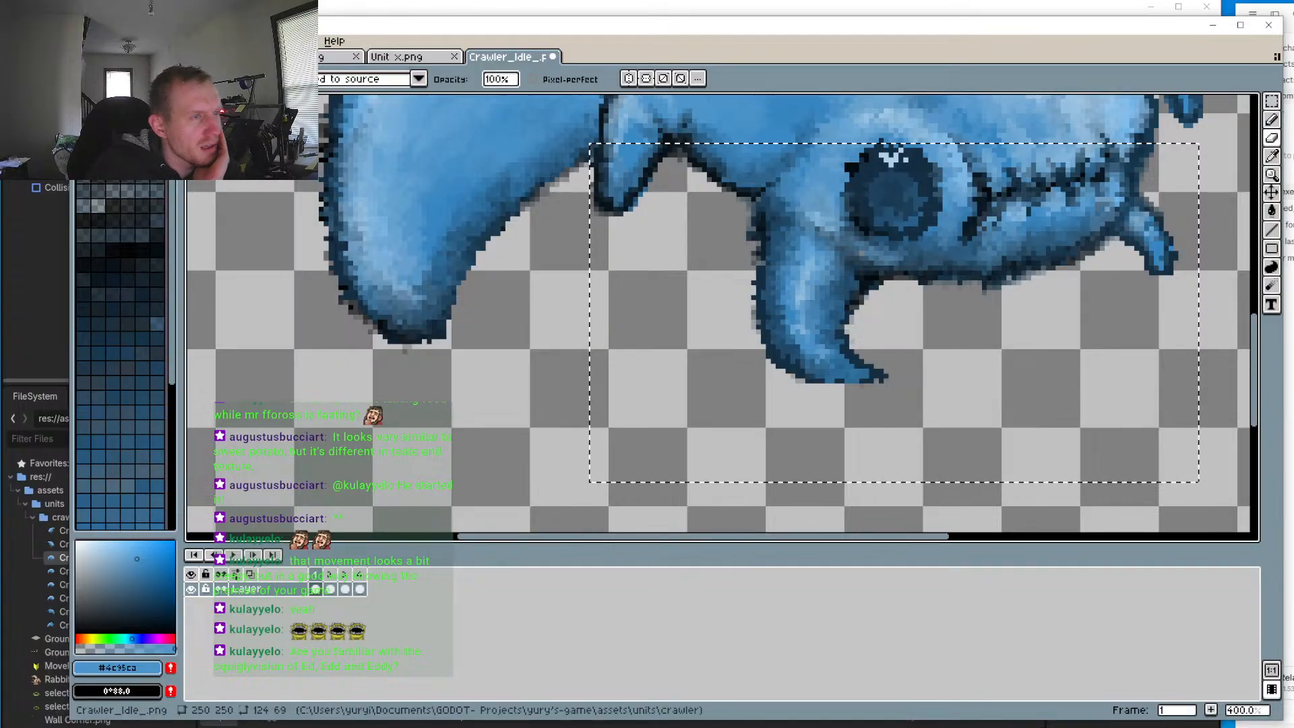
{"action": "scroll", "coordinate": [870, 344], "scroll_direction": "up", "scroll_amount": 3}
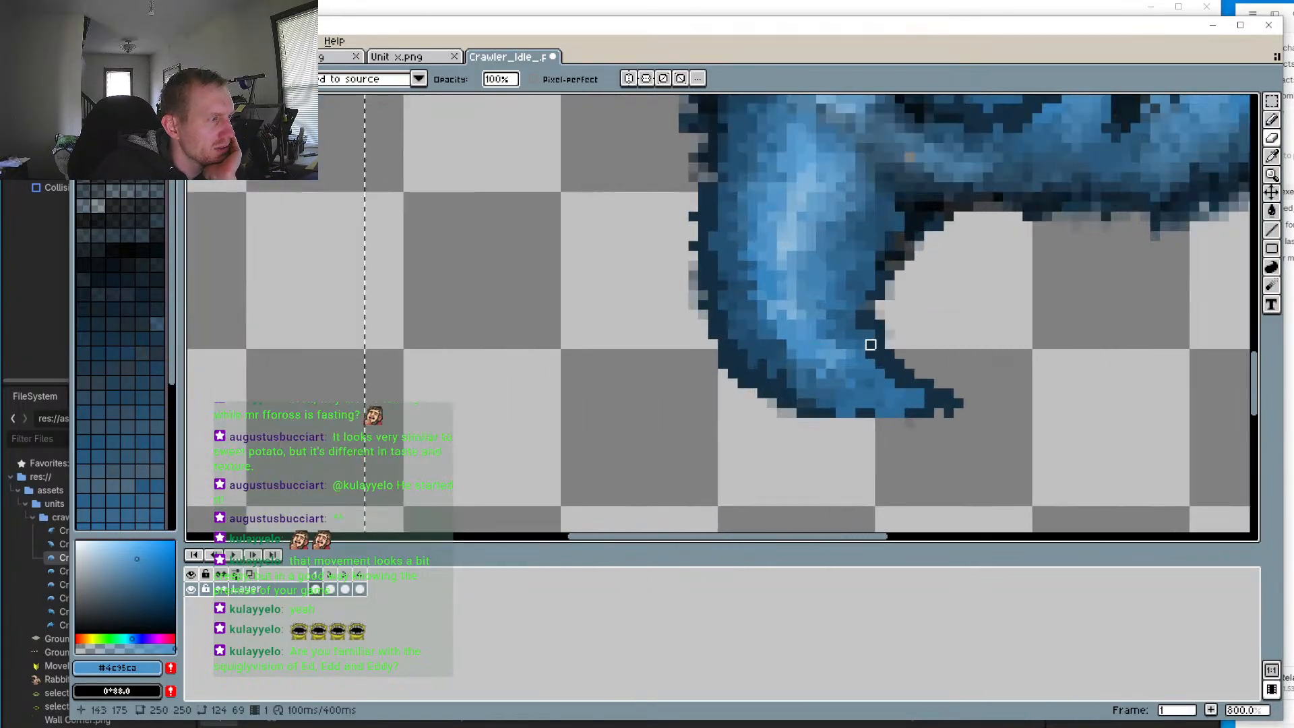
{"action": "scroll", "coordinate": [889, 364], "scroll_direction": "down", "scroll_amount": 3}
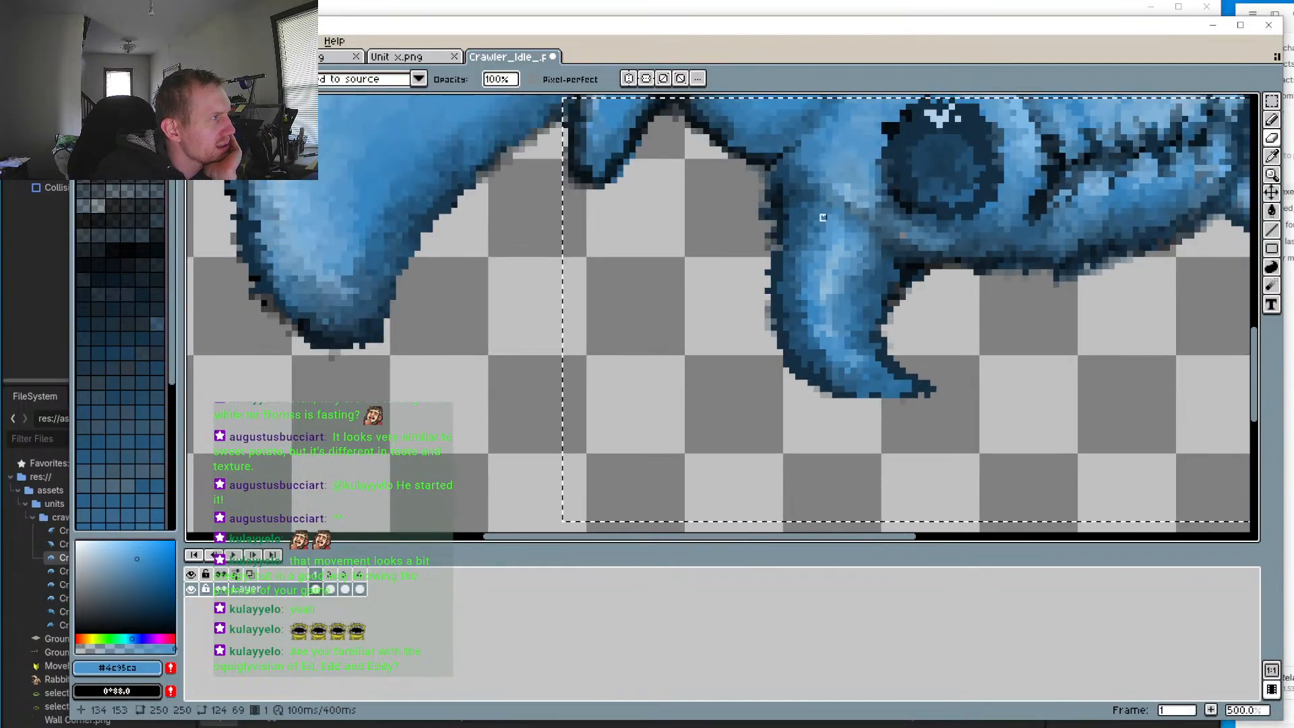
{"action": "scroll", "coordinate": [809, 286], "scroll_direction": "up", "scroll_amount": 2}
Step: Switch to Unit x.png, clear its selection and activate the Eraser to work near the creature's shadow
{"action": "key", "text": "ctrl+shift+Tab"}
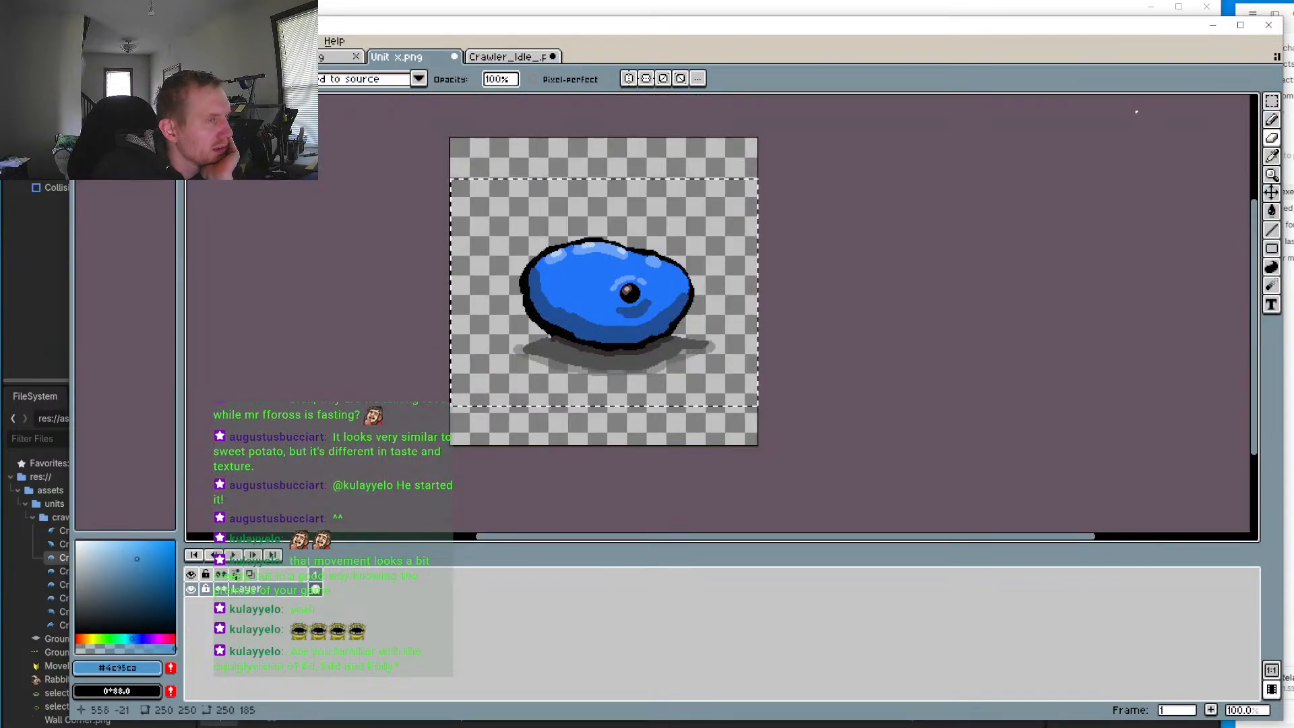
{"action": "left_click", "coordinate": [1273, 104]}
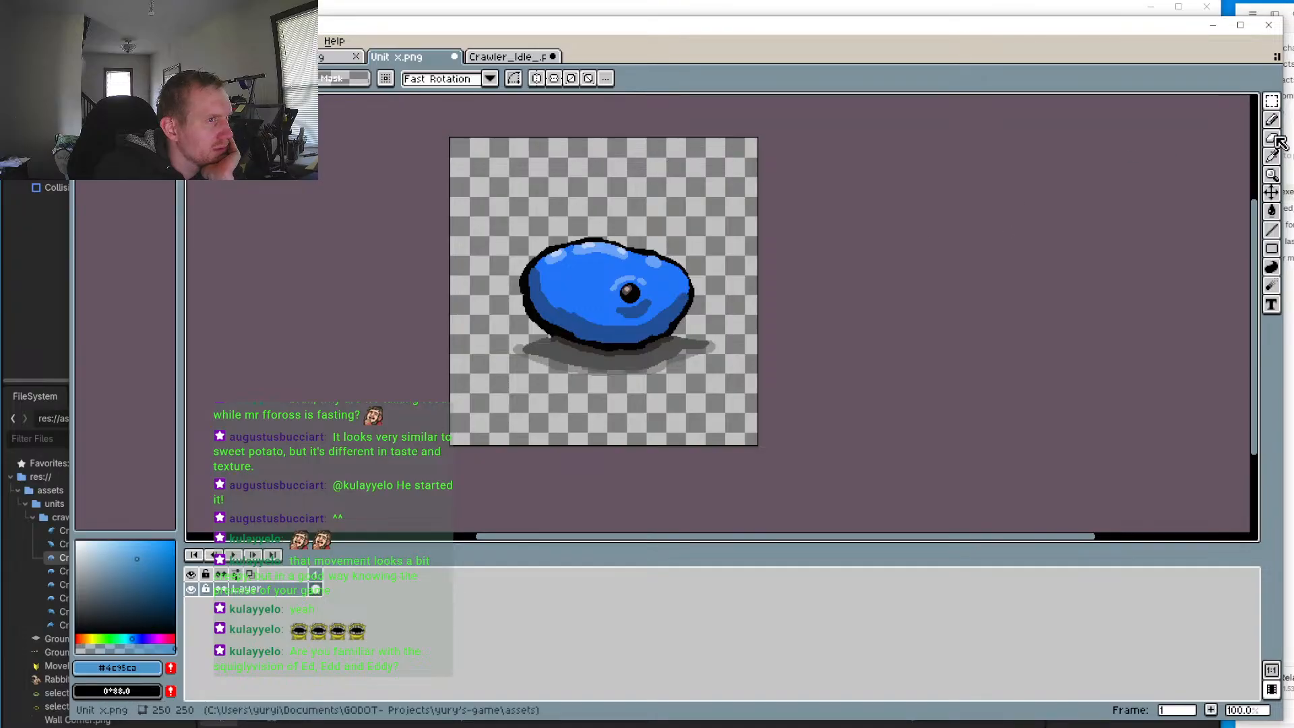
{"action": "key", "text": "b"}
{"action": "scroll", "coordinate": [483, 364], "scroll_direction": "up", "scroll_amount": 5}
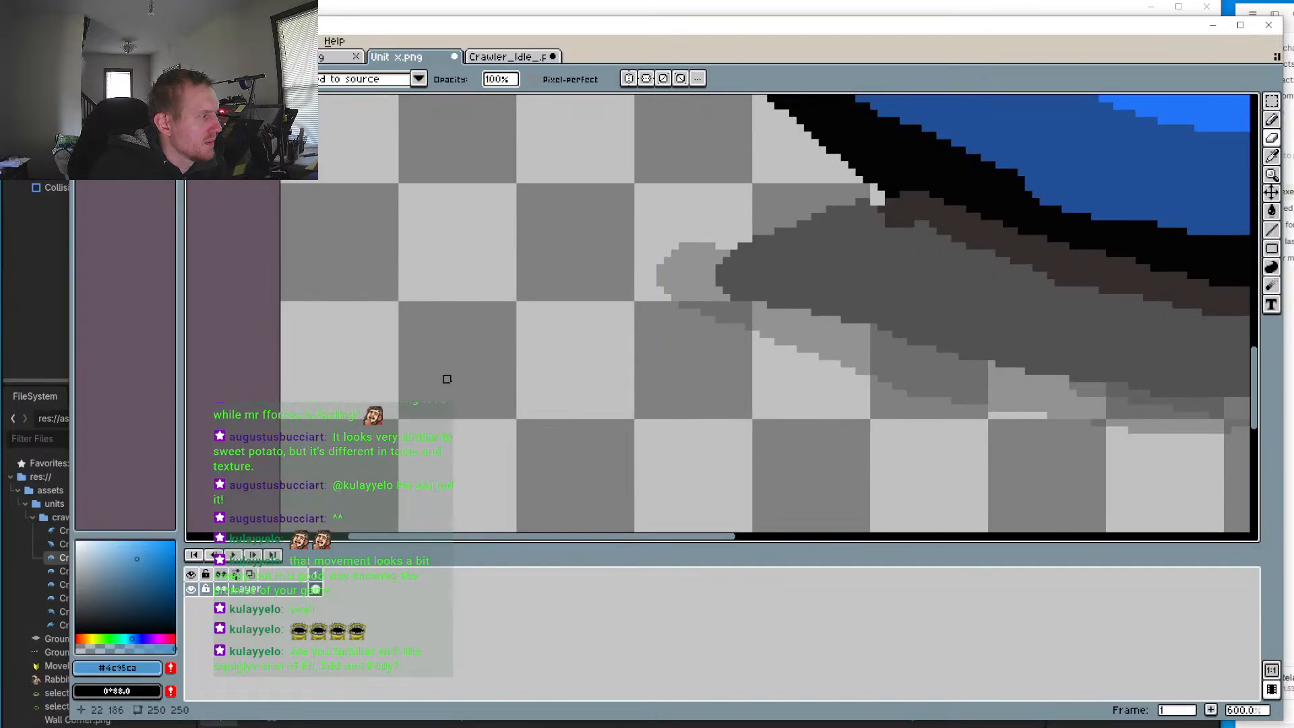
{"action": "scroll", "coordinate": [445, 384], "scroll_direction": "down", "scroll_amount": 3}
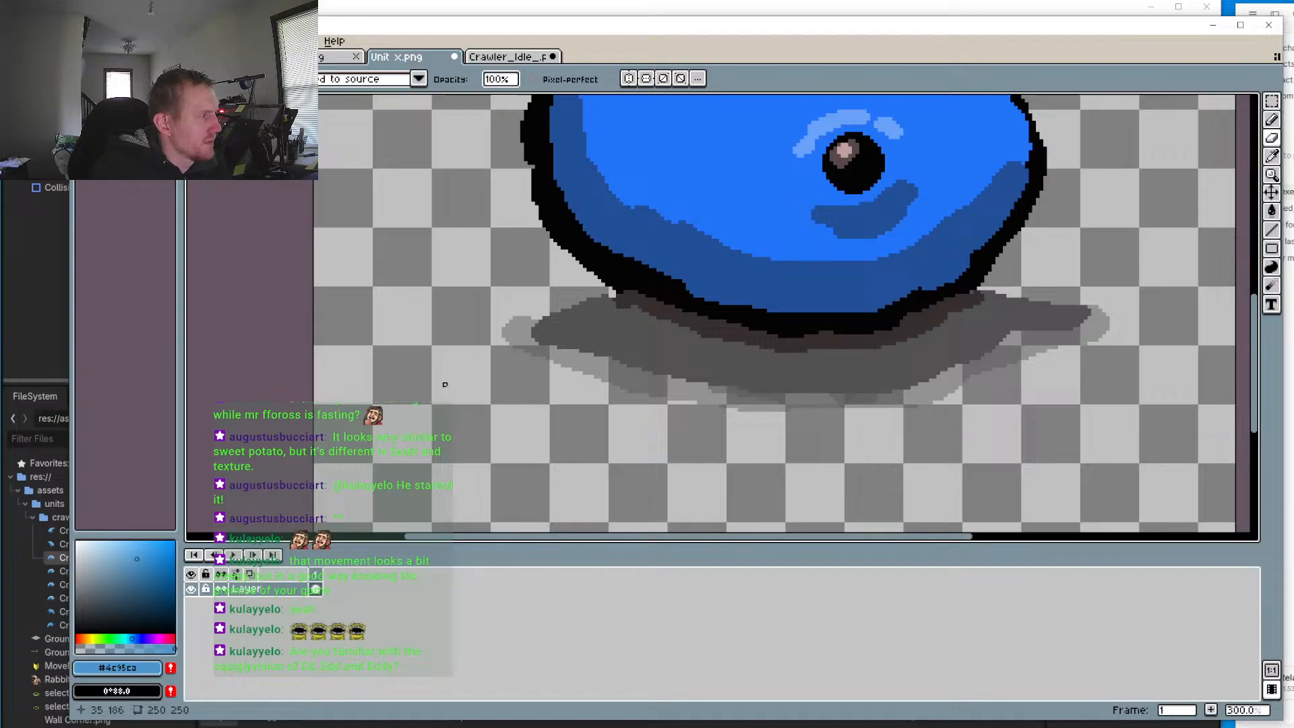
{"action": "left_click", "coordinate": [1272, 140]}
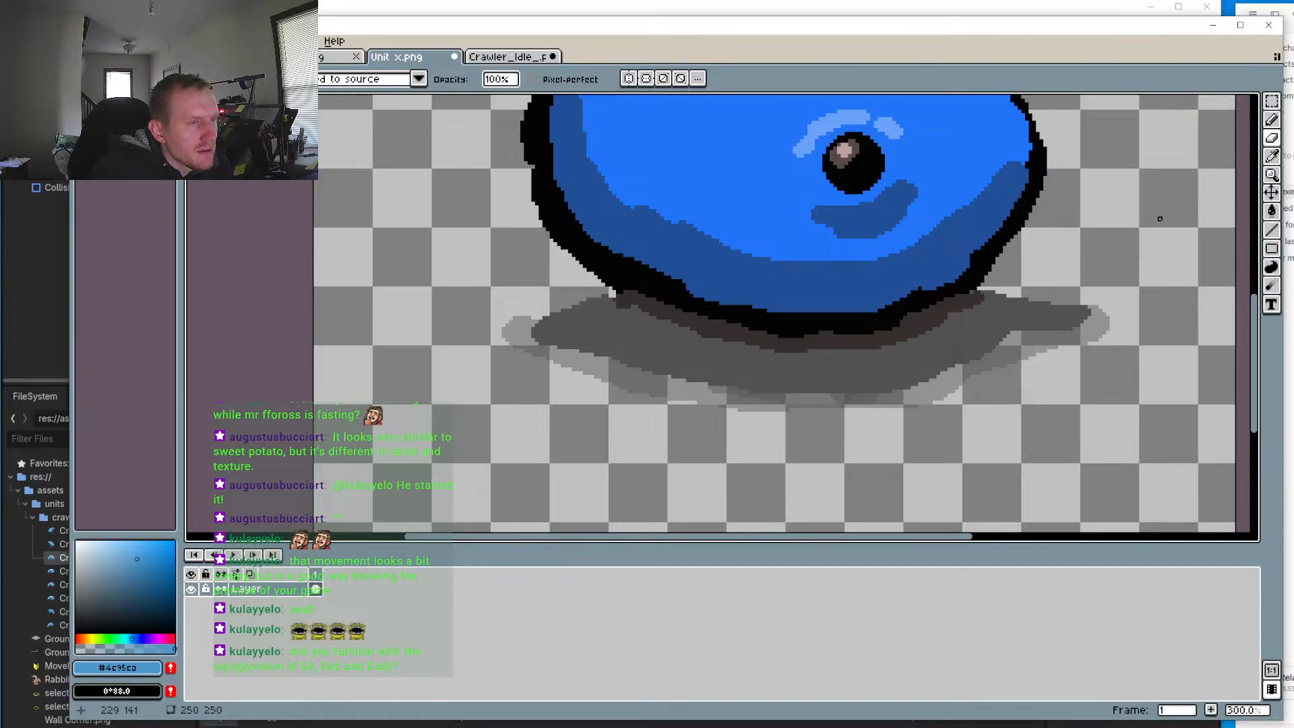
{"action": "left_click", "coordinate": [1078, 314]}
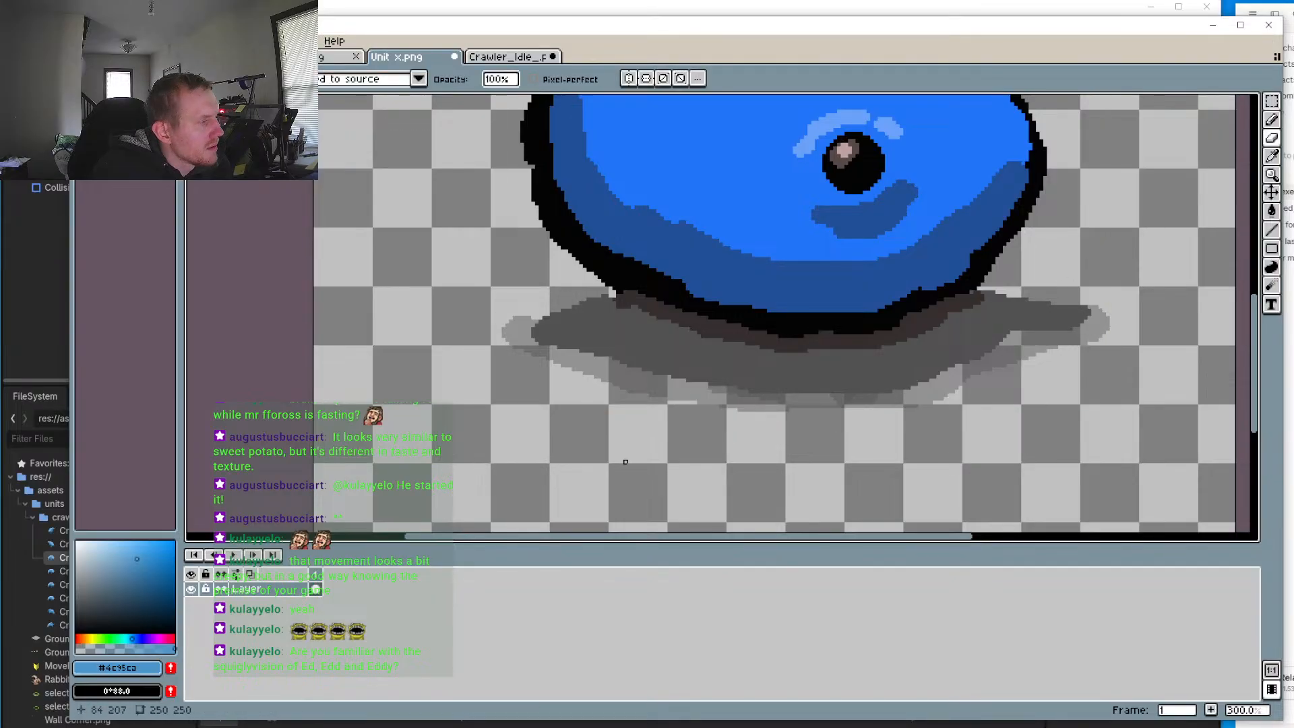
{"action": "left_click", "coordinate": [85, 40]}
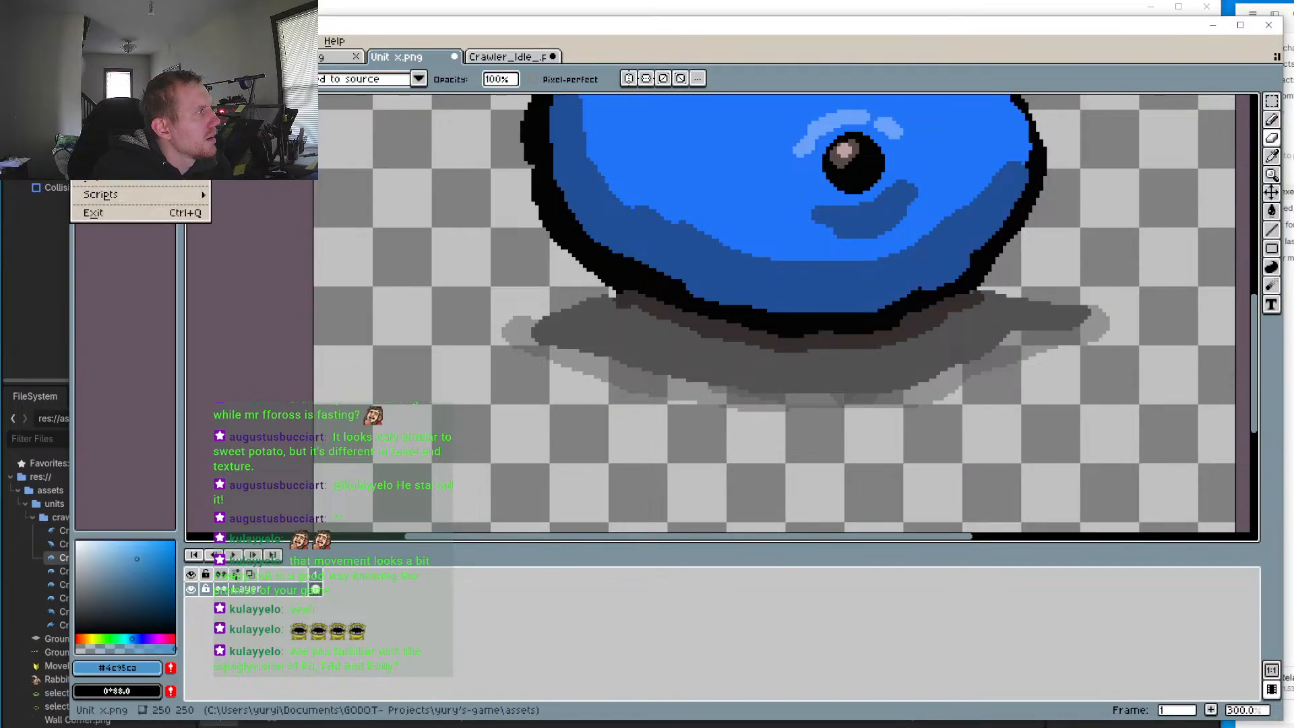
{"action": "key", "text": "ctrl+o"}
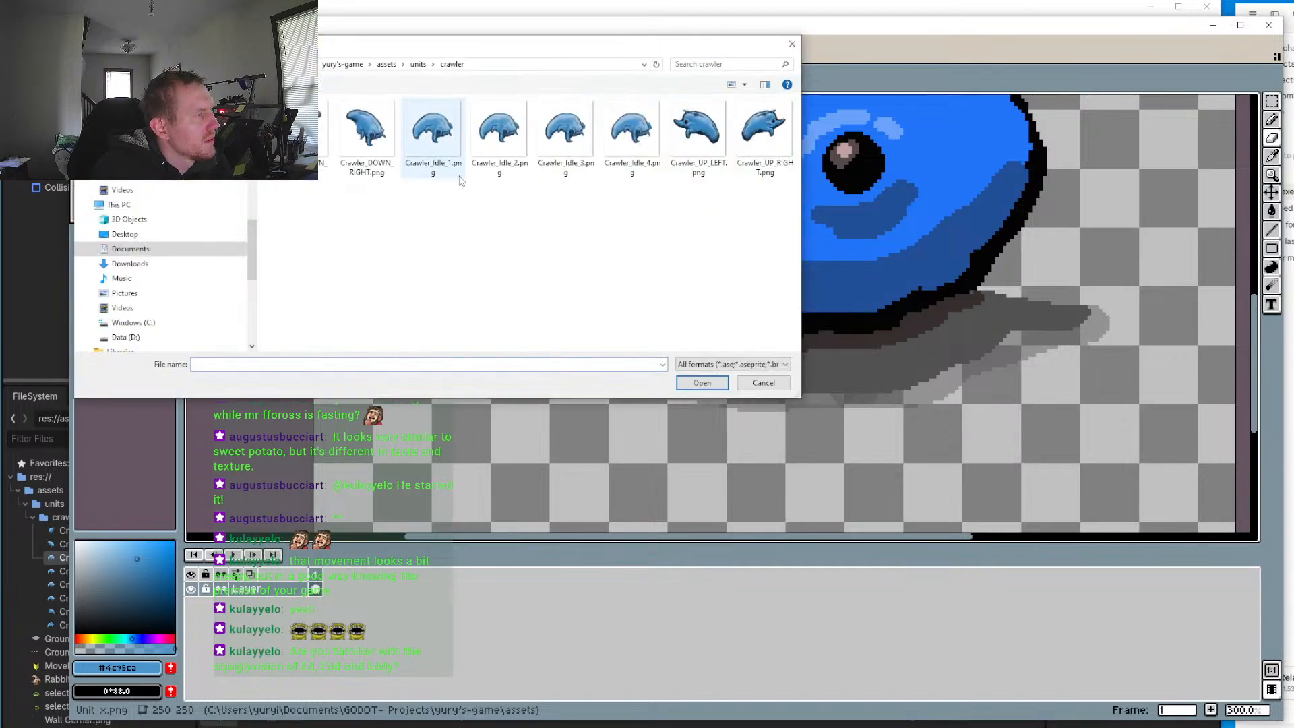
{"action": "left_click", "coordinate": [762, 383]}
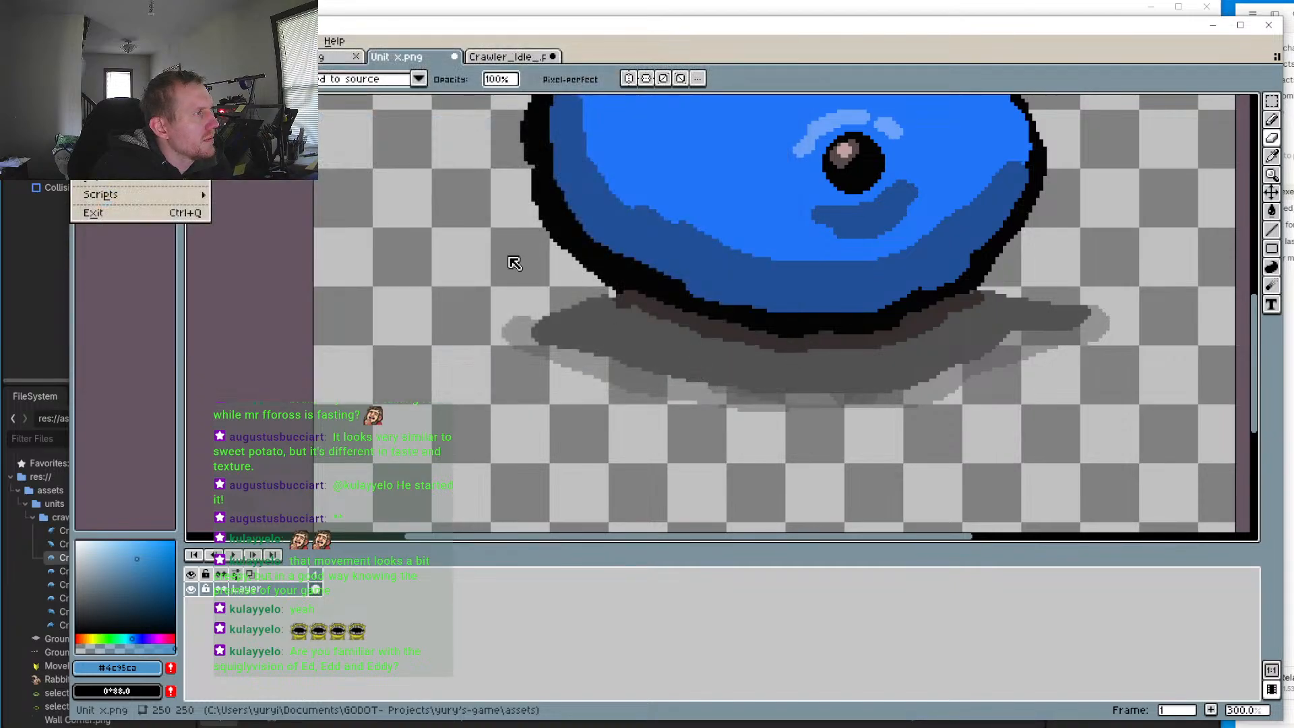
Step: Create a 57 × 39 px RGBA sprite with a transparent background and try a yellow Pencil stroke in its middle
{"action": "left_click", "coordinate": [100, 56]}
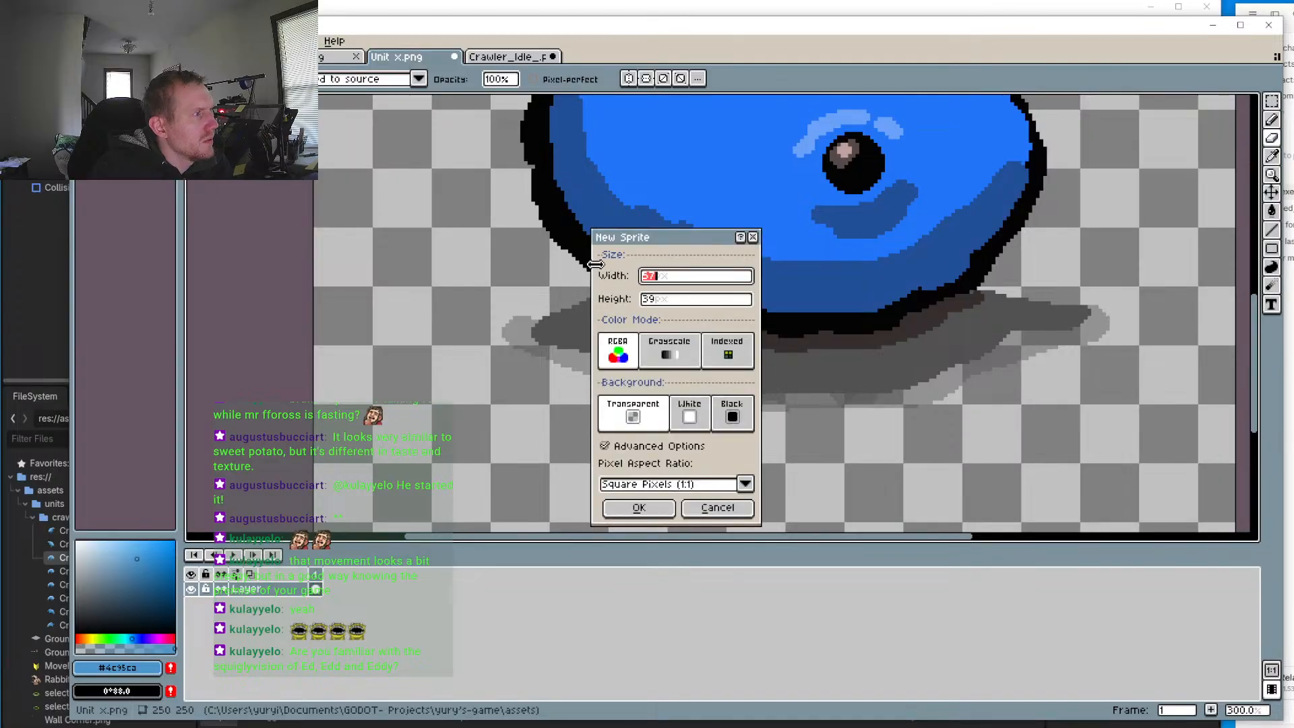
{"action": "left_click", "coordinate": [643, 511]}
{"action": "scroll", "coordinate": [684, 317], "scroll_direction": "up", "scroll_amount": 5}
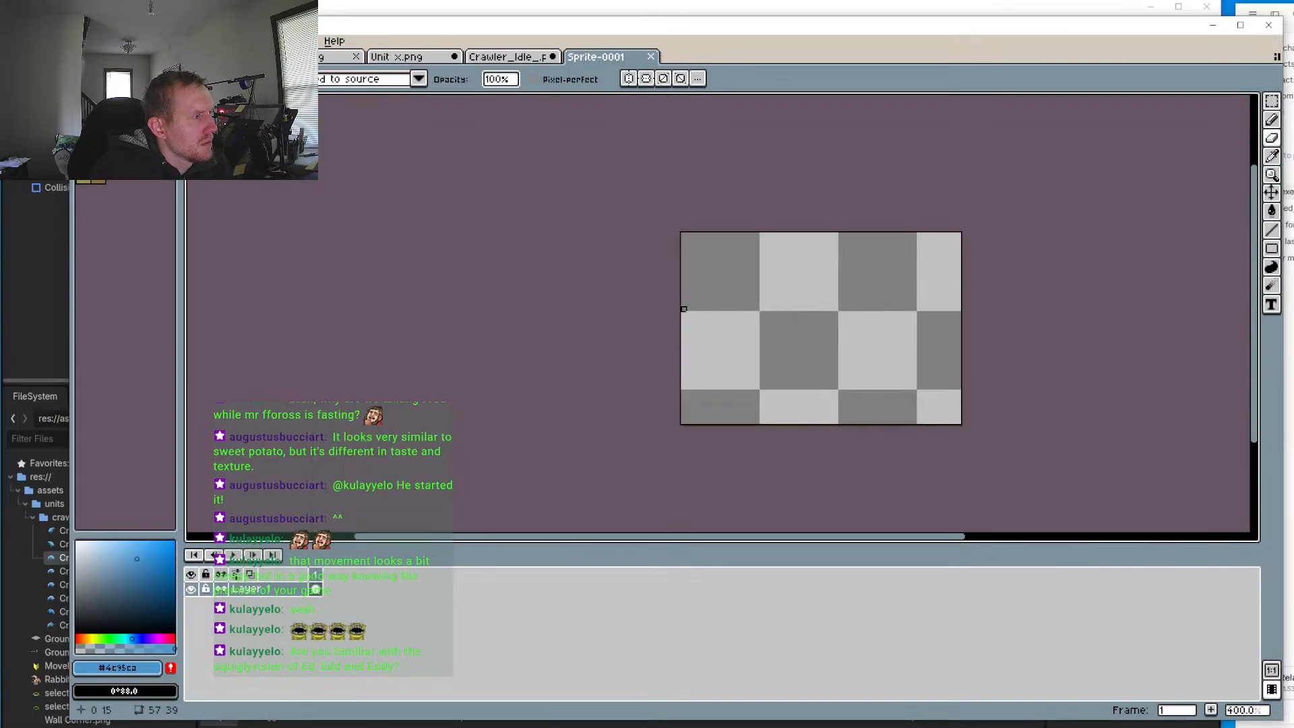
{"action": "left_click", "coordinate": [1271, 121]}
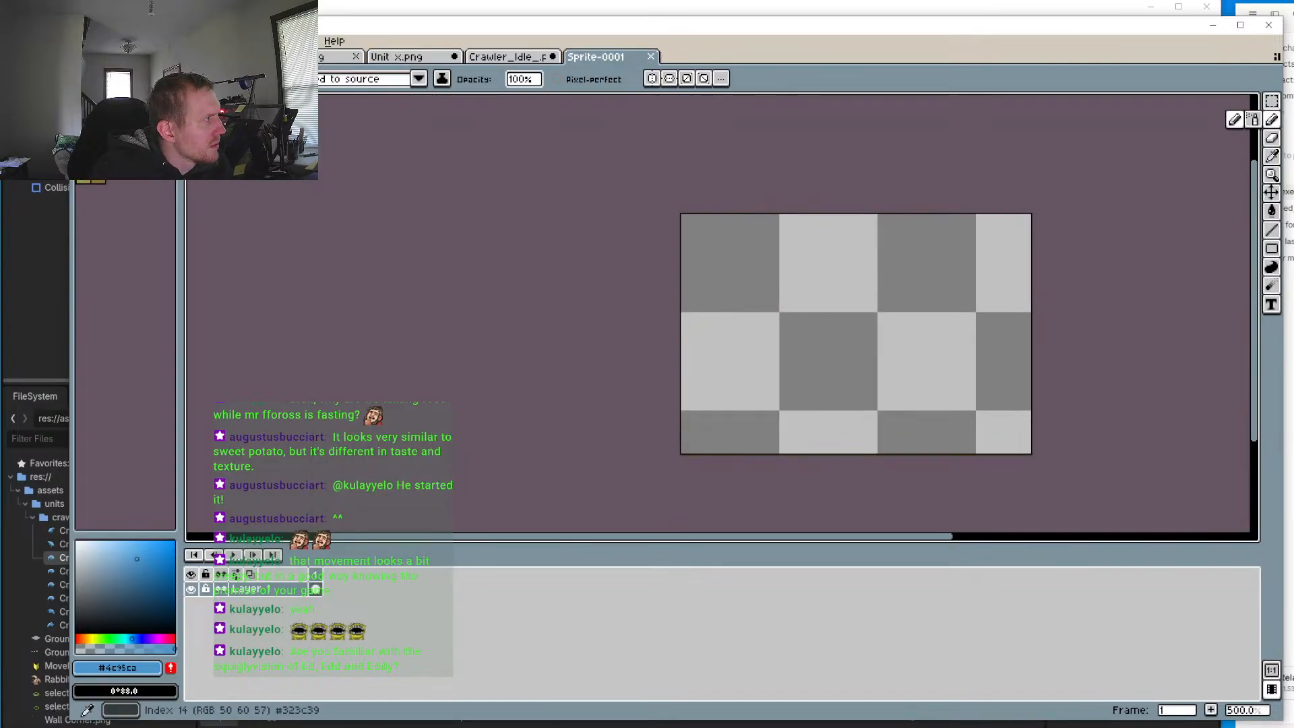
{"action": "left_click", "coordinate": [113, 115]}
{"action": "left_click_drag", "start_coordinate": [814, 337], "coordinate": [855, 309]}
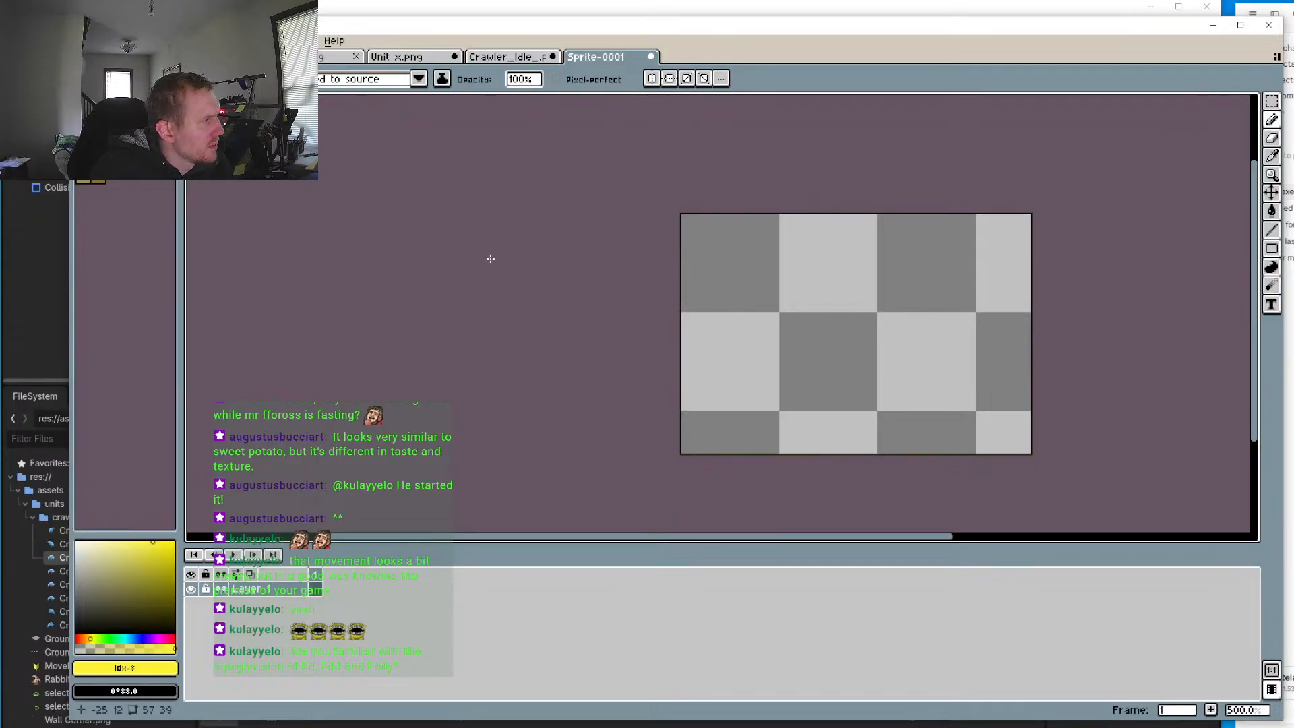
{"action": "scroll", "coordinate": [844, 335], "scroll_direction": "down", "scroll_amount": 5}
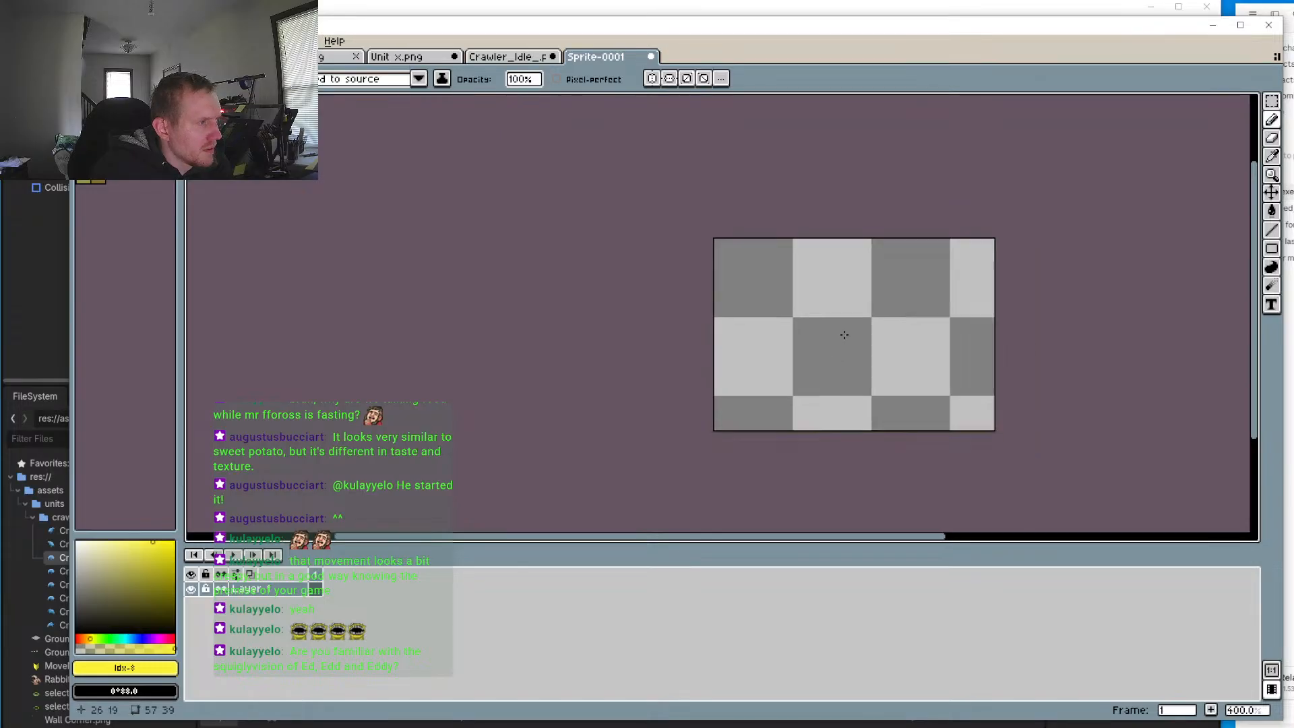
{"action": "scroll", "coordinate": [843, 333], "scroll_direction": "up", "scroll_amount": 6}
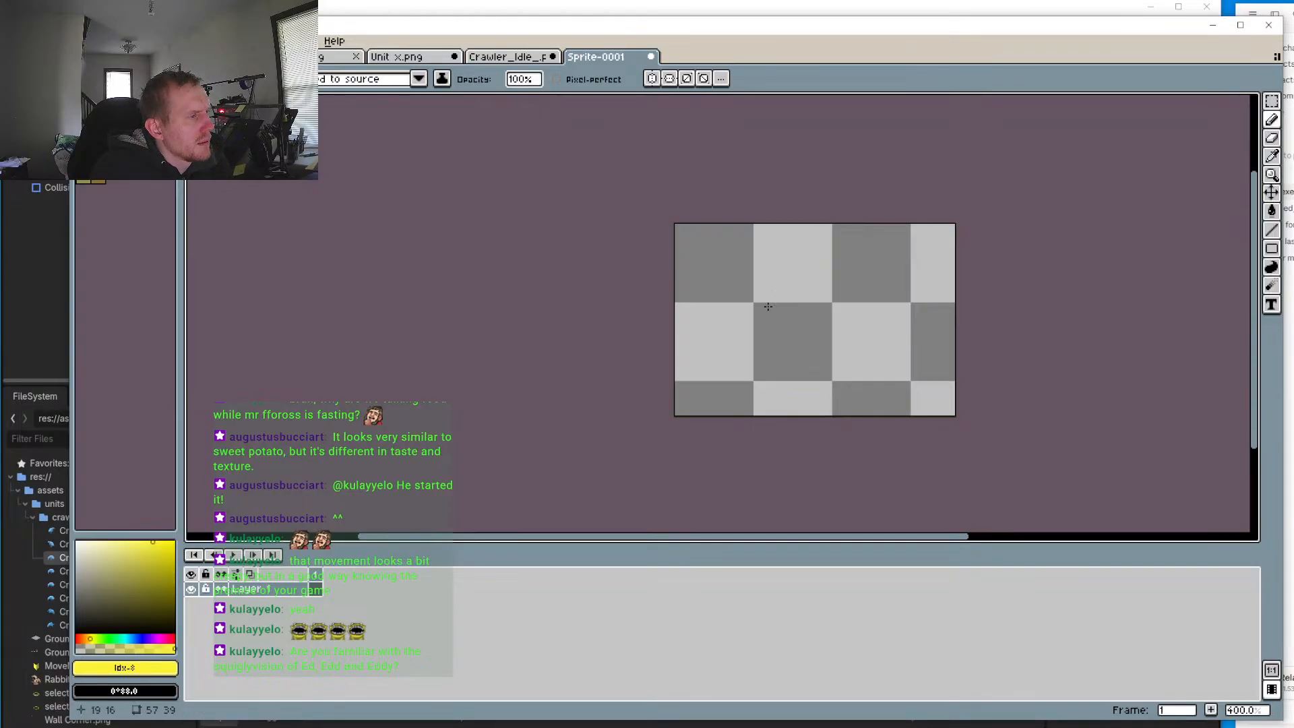
Step: Switch back to the crawler idle animation and clear the selection around its front leg
{"action": "left_click", "coordinate": [495, 59]}
{"action": "scroll", "coordinate": [775, 289], "scroll_direction": "down", "scroll_amount": 3}
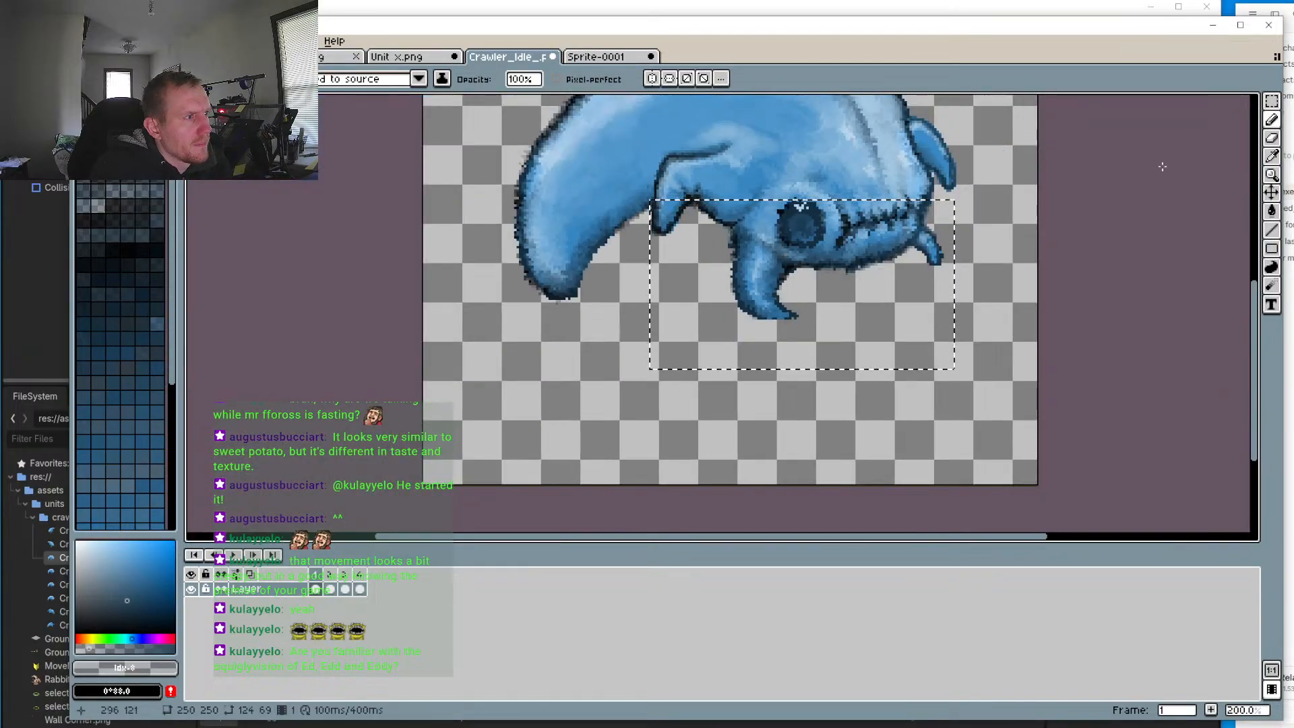
{"action": "left_click", "coordinate": [1272, 102]}
{"action": "left_click", "coordinate": [954, 144]}
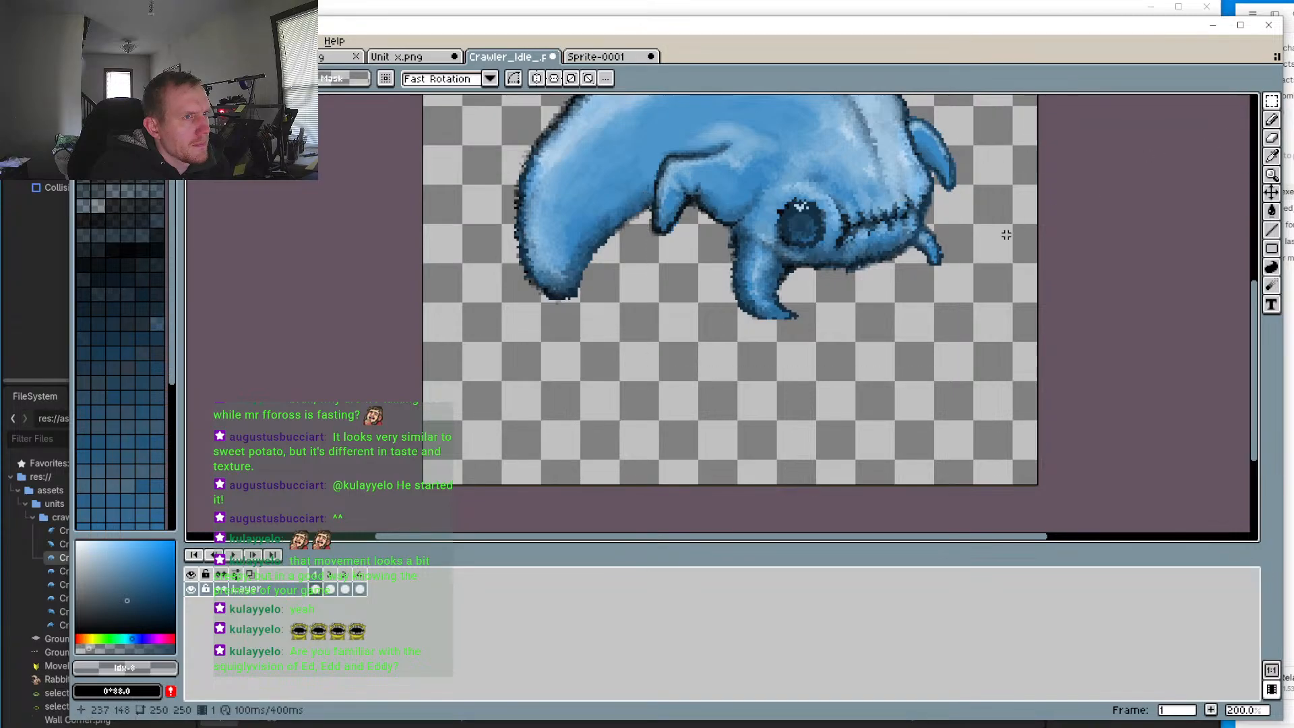
Step: Activate the Pencil, make the dark blue foreground colour fully opaque and check the outline around frame 1's front foot
{"action": "left_click", "coordinate": [1271, 120]}
{"action": "scroll", "coordinate": [812, 289], "scroll_direction": "up", "scroll_amount": 2}
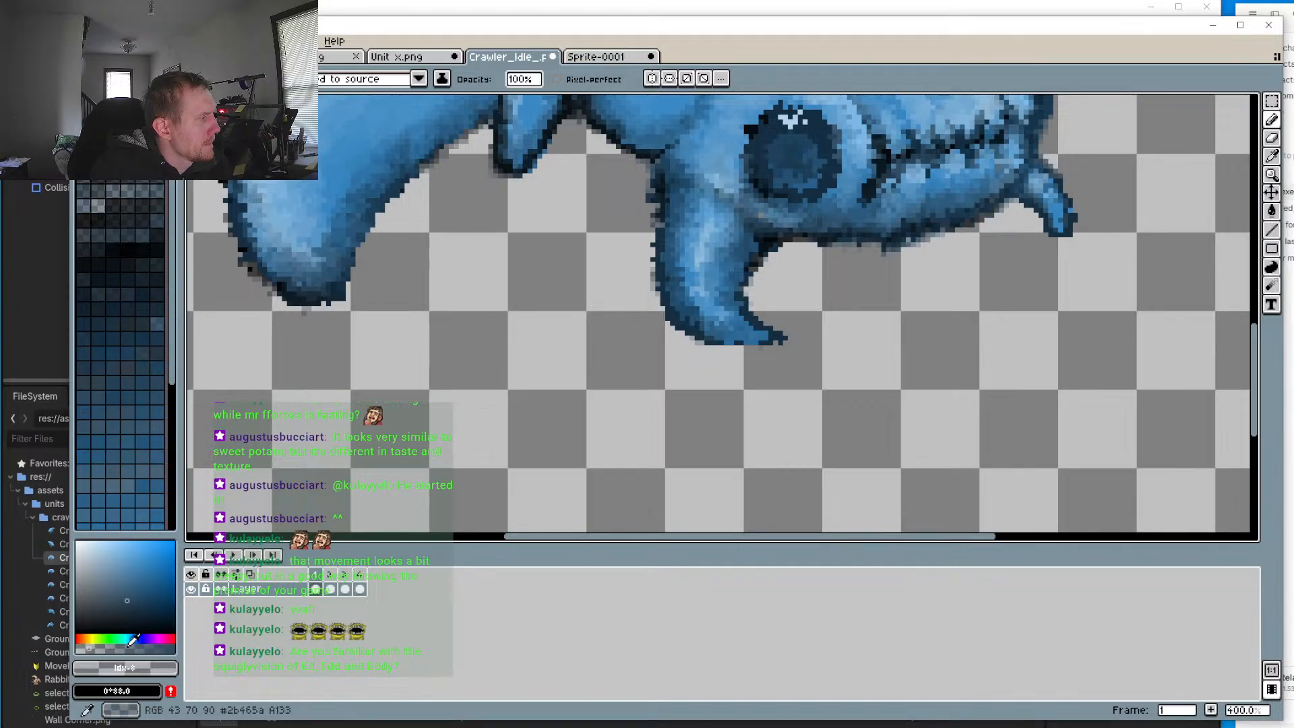
{"action": "left_click_drag", "start_coordinate": [148, 649], "coordinate": [181, 649]}
{"action": "scroll", "coordinate": [684, 330], "scroll_direction": "up", "scroll_amount": 6}
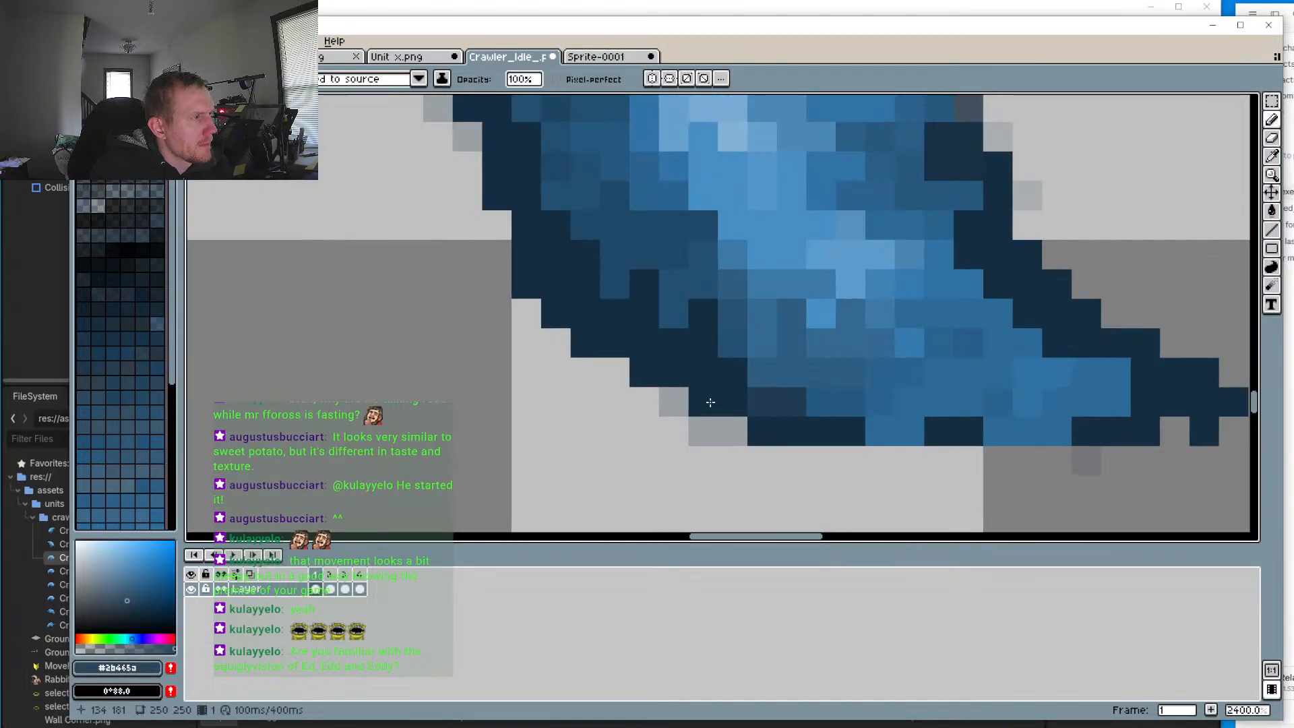
{"action": "scroll", "coordinate": [685, 330], "scroll_direction": "down", "scroll_amount": 3}
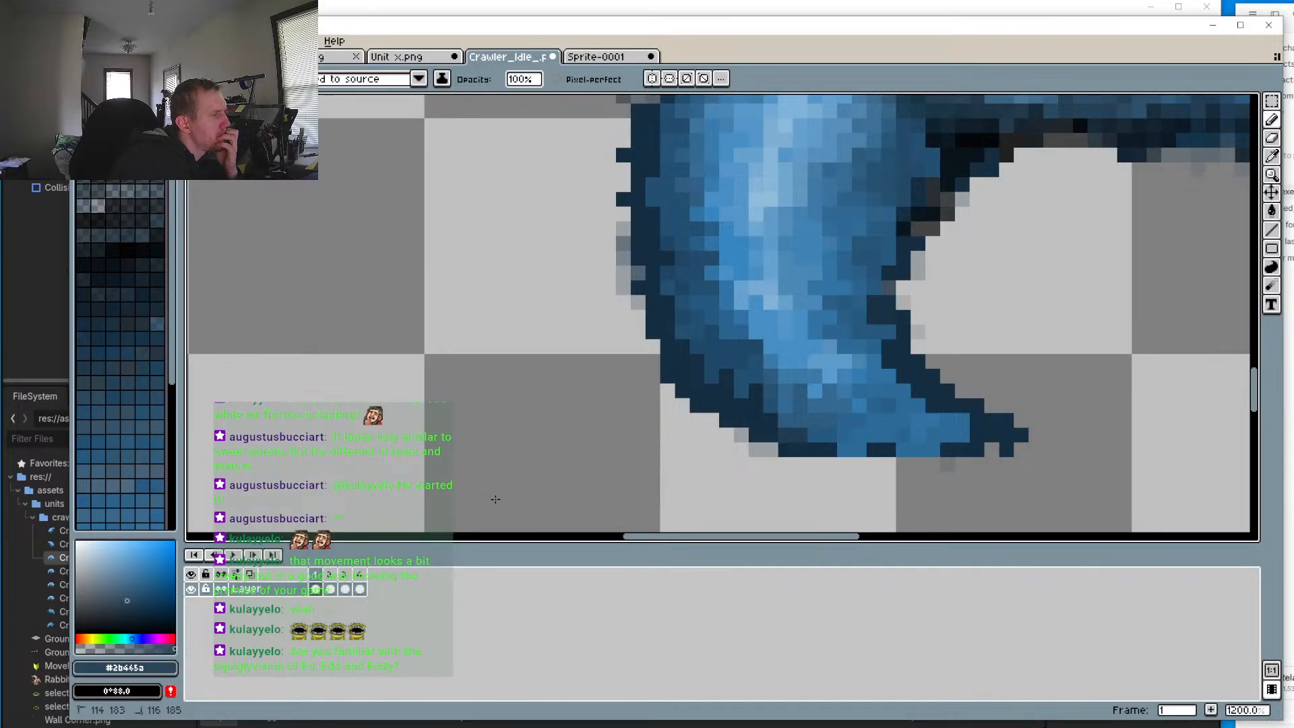
{"action": "scroll", "coordinate": [512, 429], "scroll_direction": "down", "scroll_amount": 3}
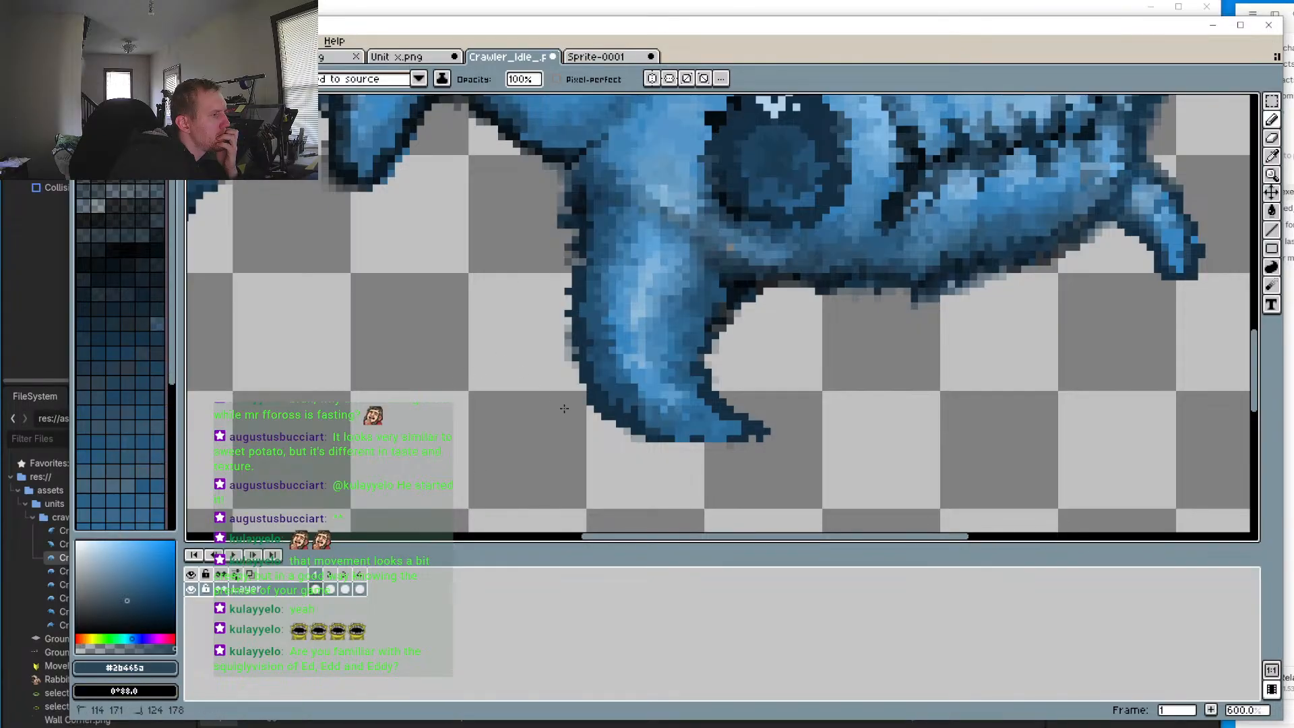
{"action": "scroll", "coordinate": [560, 405], "scroll_direction": "down", "scroll_amount": 4}
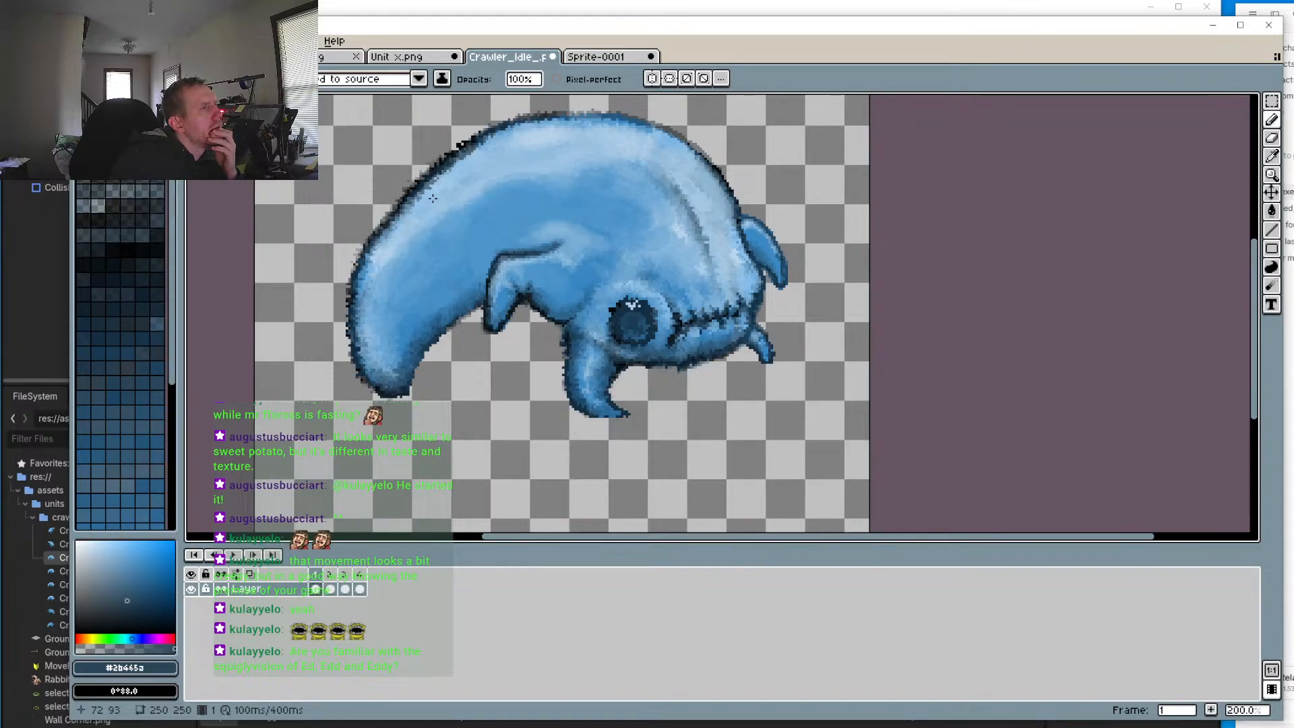
Step: Activate the Eraser and discard its source-aligned custom brush in favour of the regular round brush
{"action": "left_click", "coordinate": [1272, 138]}
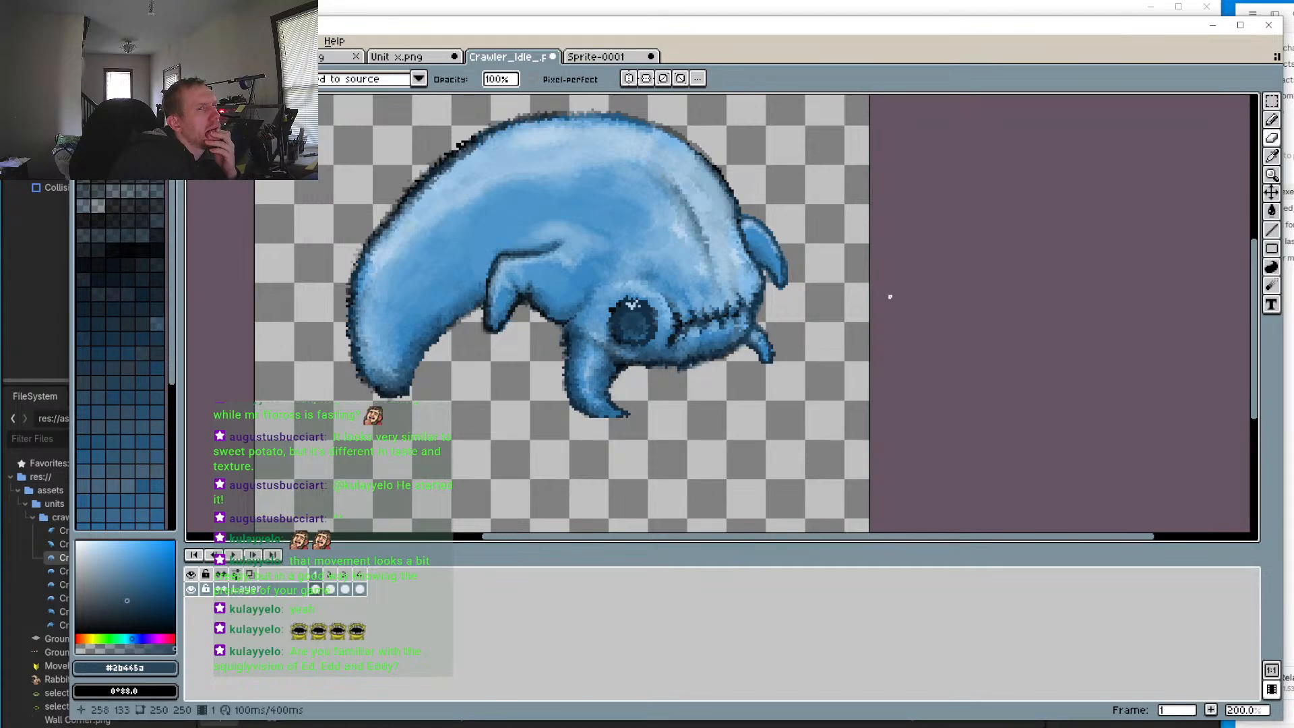
{"action": "scroll", "coordinate": [654, 254], "scroll_direction": "up", "scroll_amount": 5}
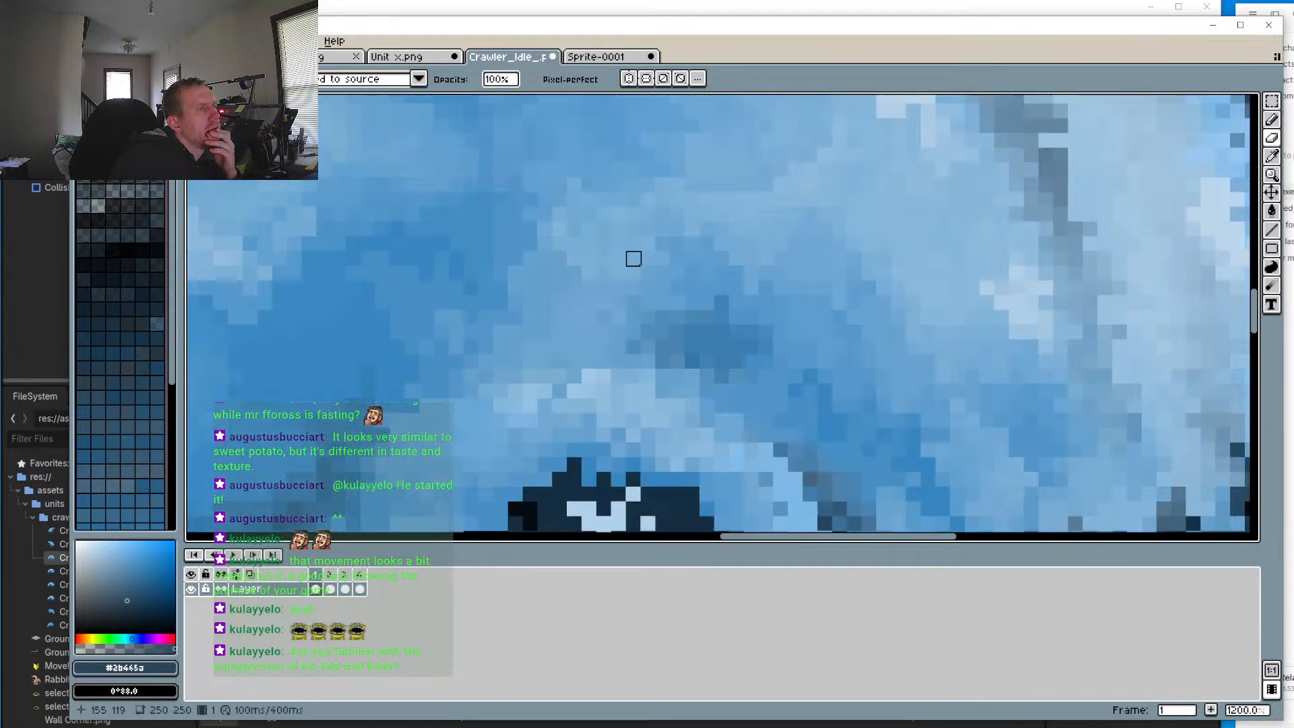
{"action": "scroll", "coordinate": [667, 202], "scroll_direction": "down", "scroll_amount": 2}
{"action": "left_click_drag", "start_coordinate": [540, 275], "coordinate": [516, 233]}
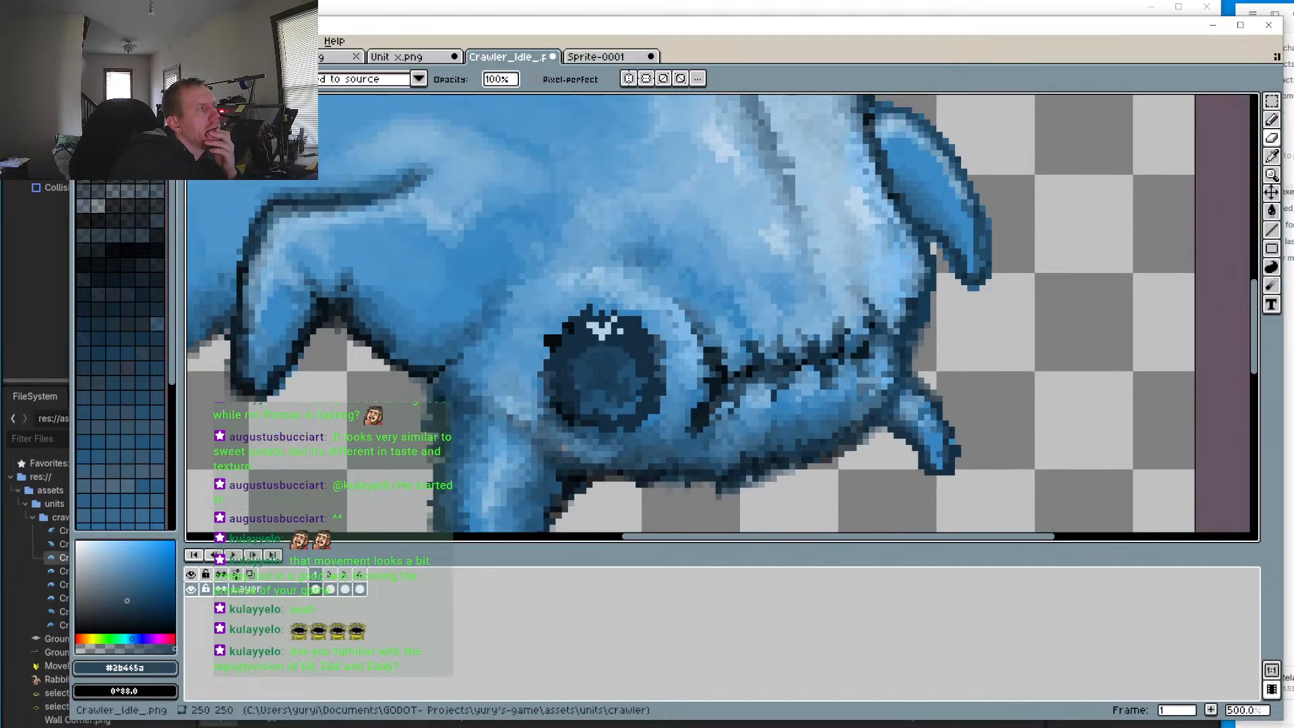
{"action": "left_click", "coordinate": [196, 78]}
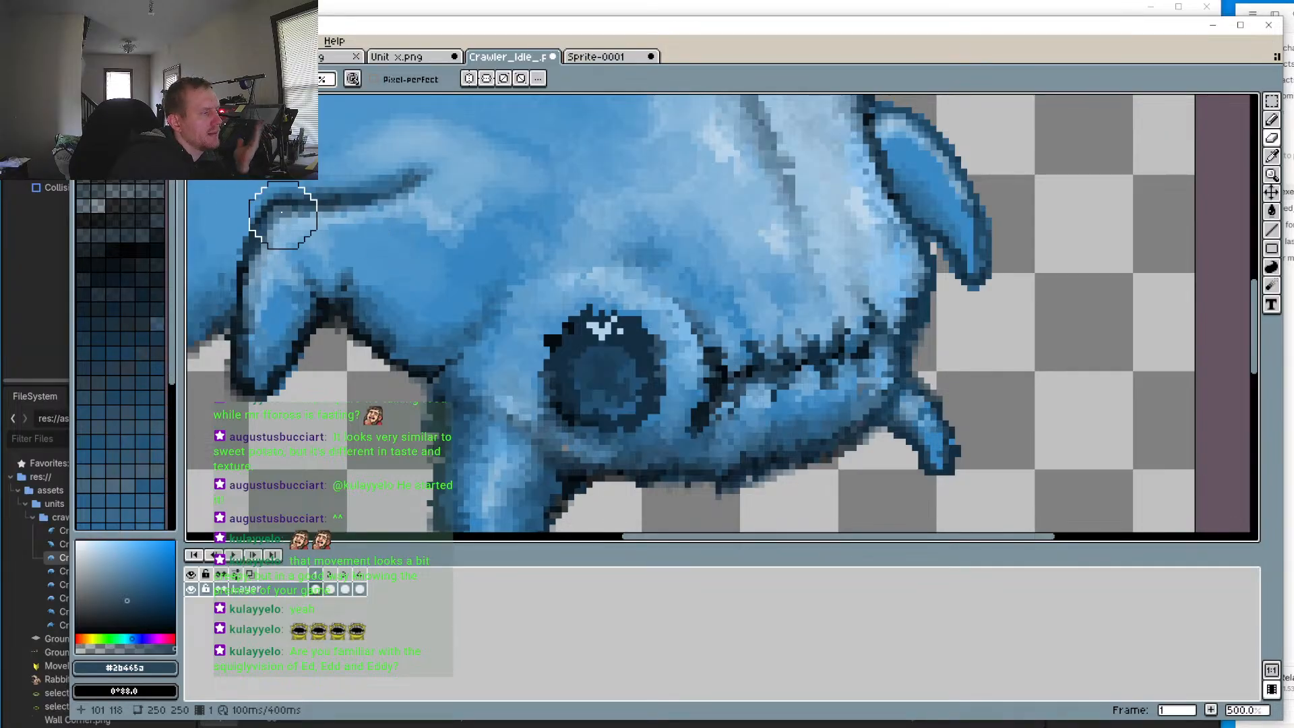
{"action": "scroll", "coordinate": [502, 323], "scroll_direction": "down", "scroll_amount": 3}
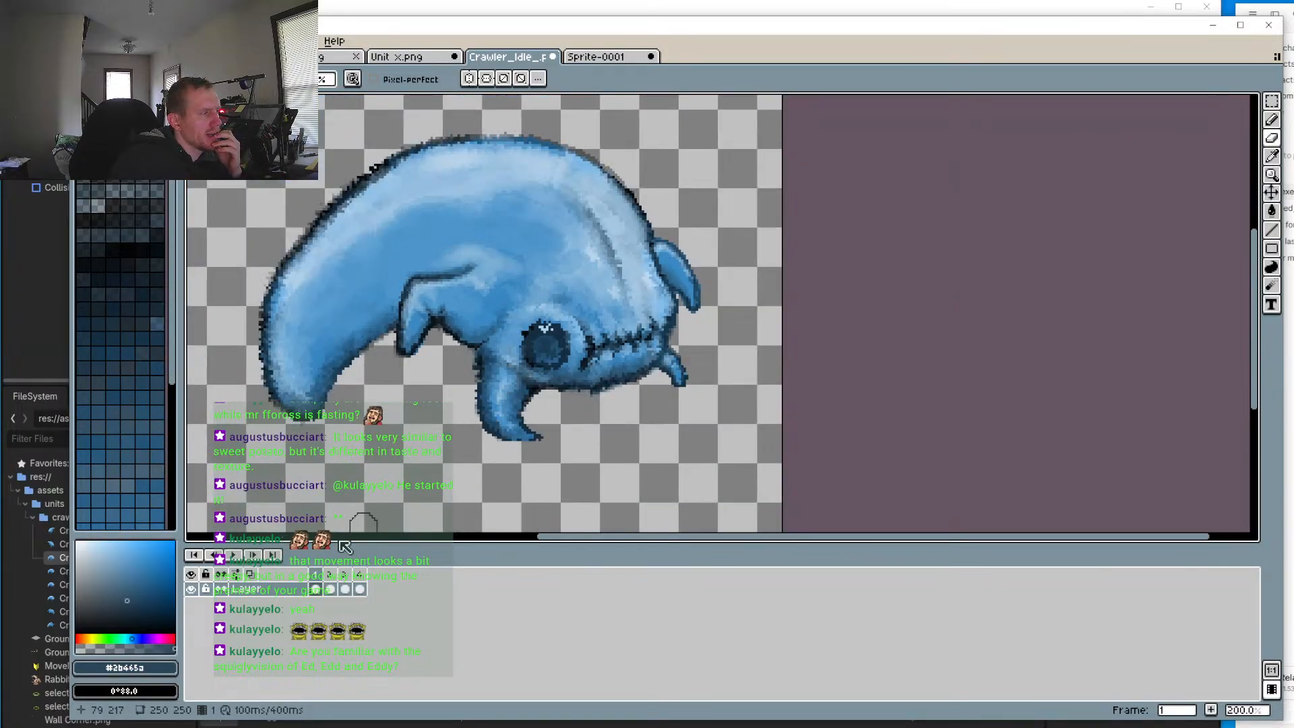
Step: On frame 3, erase the stray pixels below the front foot and the leftover second claw along the leg's inner edge
{"action": "left_click", "coordinate": [330, 588]}
{"action": "left_click", "coordinate": [352, 587]}
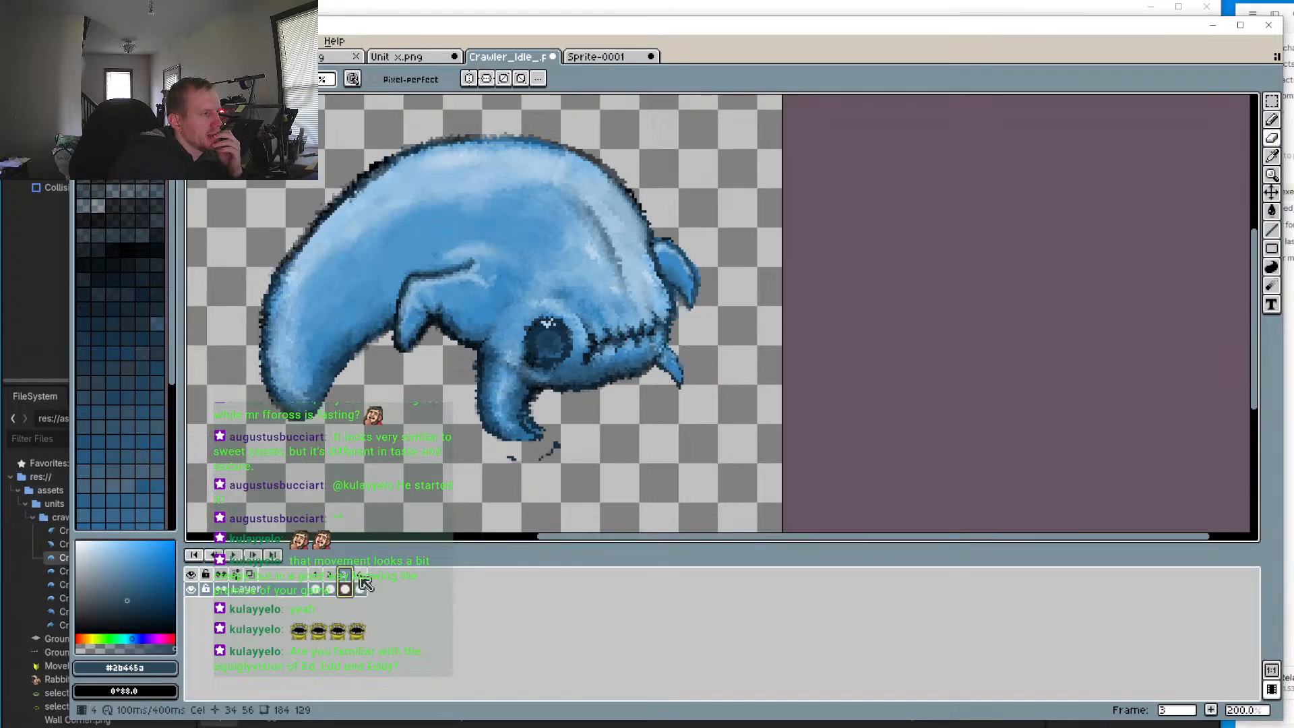
{"action": "scroll", "coordinate": [491, 496], "scroll_direction": "up", "scroll_amount": 3}
{"action": "mouse_move", "coordinate": [573, 486]}
{"action": "left_mouse_down"}
{"action": "mouse_move", "coordinate": [525, 494]}
{"action": "mouse_move", "coordinate": [512, 454]}
{"action": "left_mouse_up"}
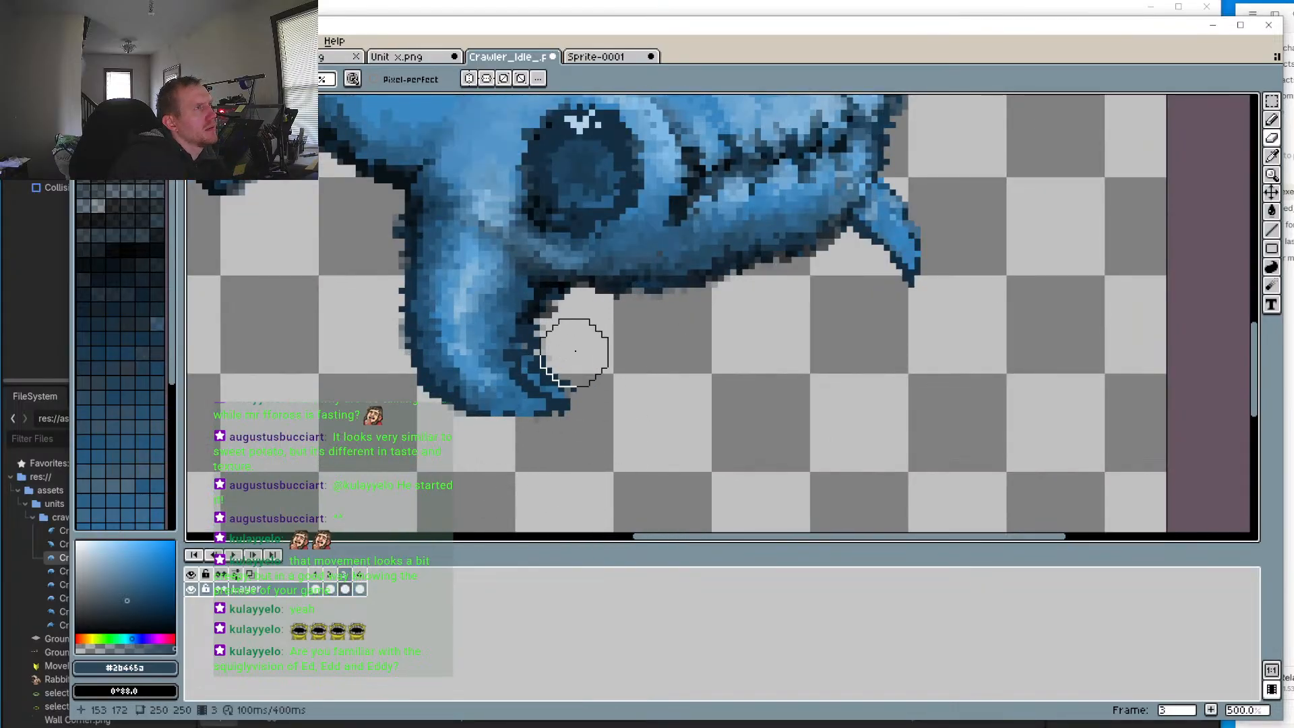
{"action": "scroll", "coordinate": [546, 365], "scroll_direction": "up", "scroll_amount": 1}
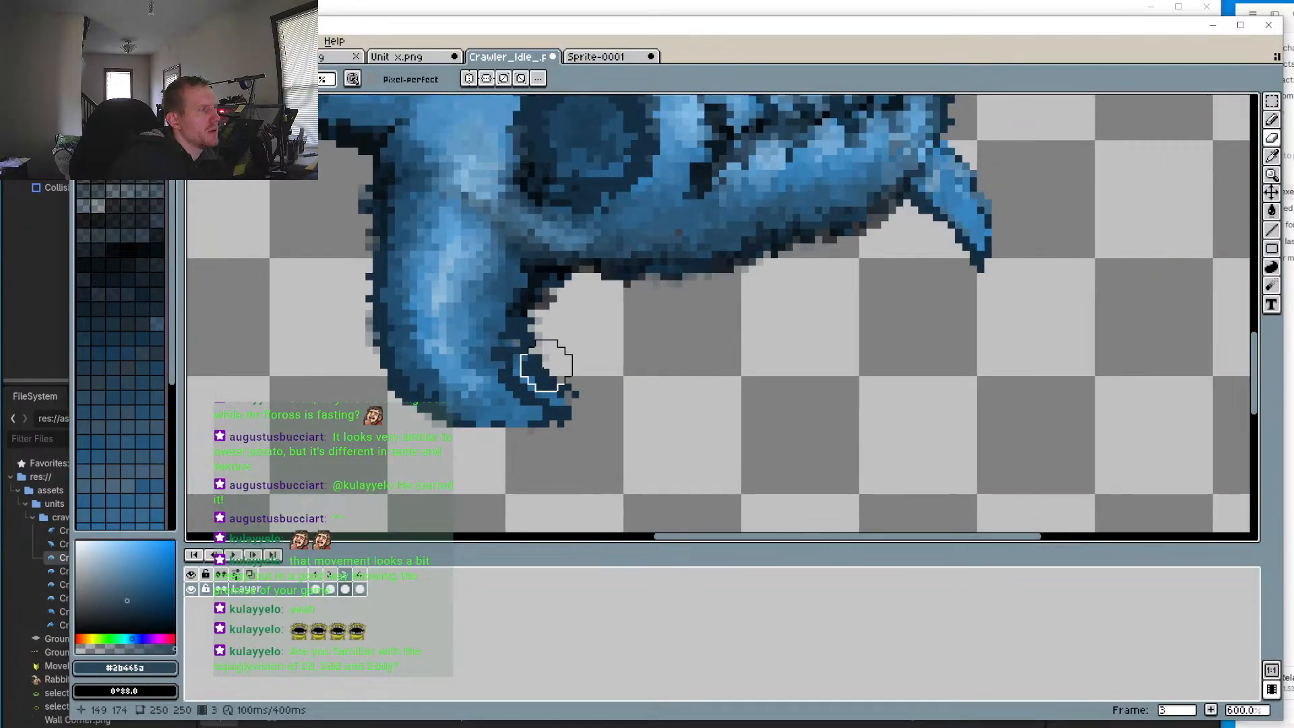
{"action": "scroll", "coordinate": [547, 365], "scroll_direction": "up", "scroll_amount": 3}
{"action": "mouse_move", "coordinate": [514, 298]}
{"action": "left_mouse_down"}
{"action": "mouse_move", "coordinate": [560, 348]}
{"action": "mouse_move", "coordinate": [611, 400]}
{"action": "mouse_move", "coordinate": [583, 254]}
{"action": "mouse_move", "coordinate": [602, 241]}
{"action": "mouse_move", "coordinate": [554, 312]}
{"action": "left_mouse_up"}
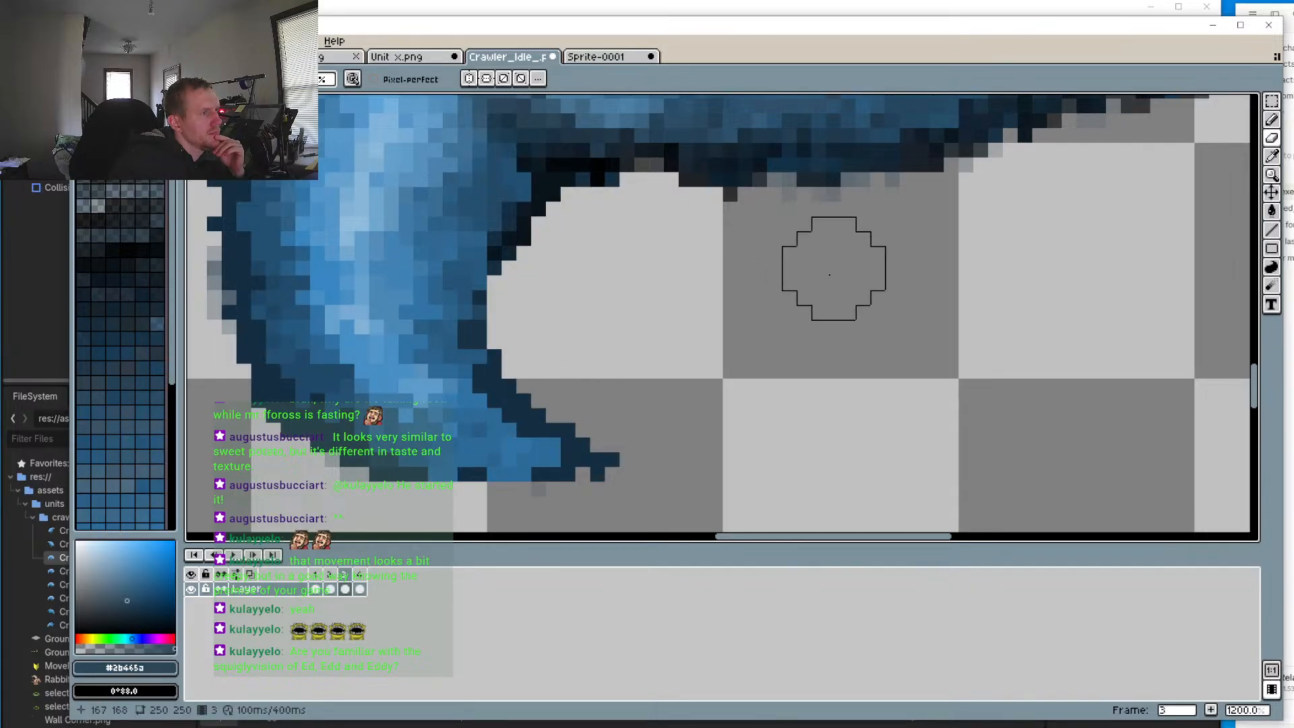
Step: On frame 4, erase the duplicate claw beside the front leg, keeping a single curved foot tip
{"action": "scroll", "coordinate": [834, 269], "scroll_direction": "down", "scroll_amount": 6}
{"action": "left_click", "coordinate": [360, 574]}
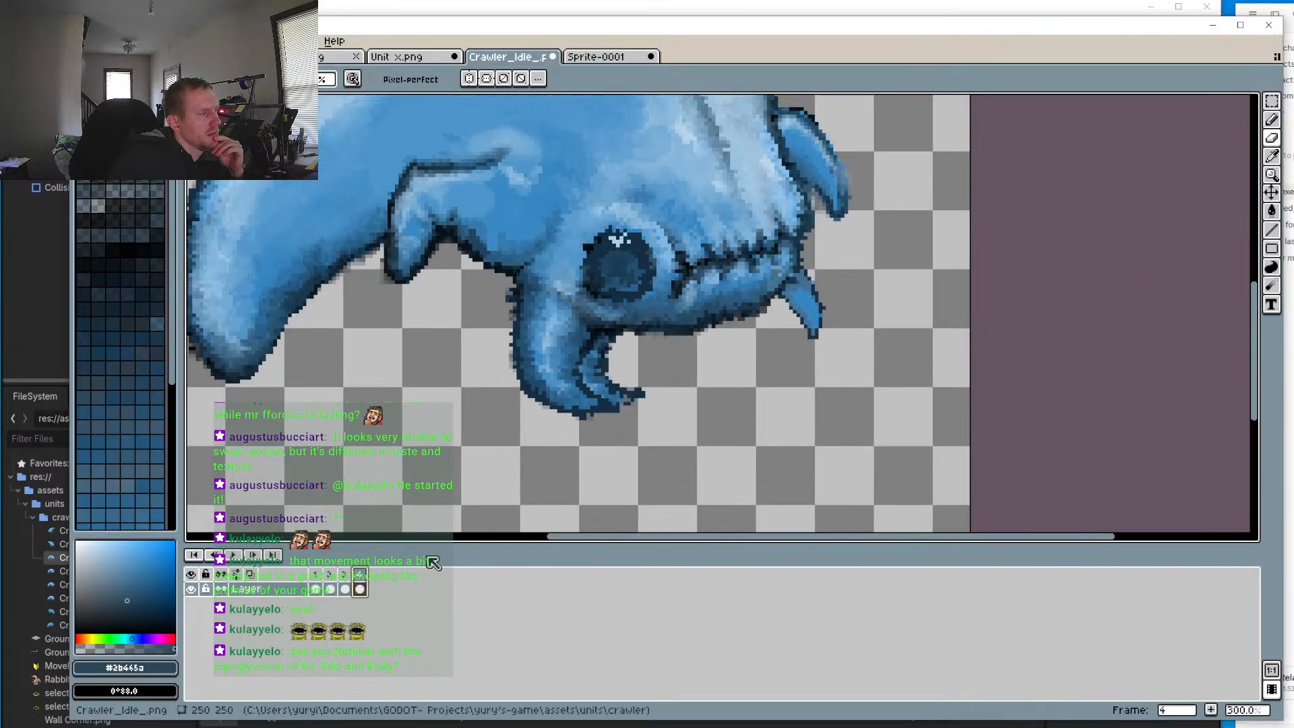
{"action": "scroll", "coordinate": [613, 404], "scroll_direction": "up", "scroll_amount": 4}
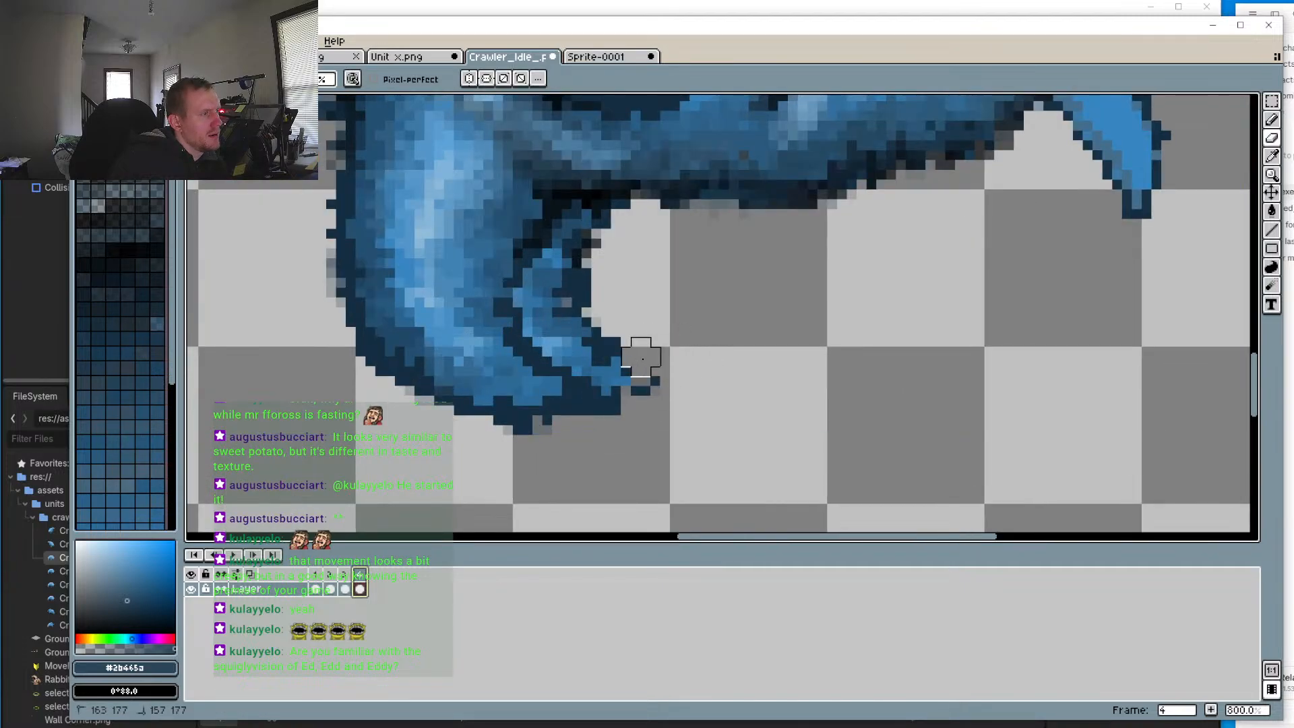
{"action": "mouse_move", "coordinate": [641, 357]}
{"action": "left_mouse_down"}
{"action": "mouse_move", "coordinate": [610, 344]}
{"action": "mouse_move", "coordinate": [653, 385]}
{"action": "mouse_move", "coordinate": [578, 359]}
{"action": "mouse_move", "coordinate": [544, 308]}
{"action": "mouse_move", "coordinate": [552, 337]}
{"action": "mouse_move", "coordinate": [557, 299]}
{"action": "mouse_move", "coordinate": [597, 249]}
{"action": "mouse_move", "coordinate": [572, 238]}
{"action": "mouse_move", "coordinate": [601, 239]}
{"action": "mouse_move", "coordinate": [563, 288]}
{"action": "left_mouse_up"}
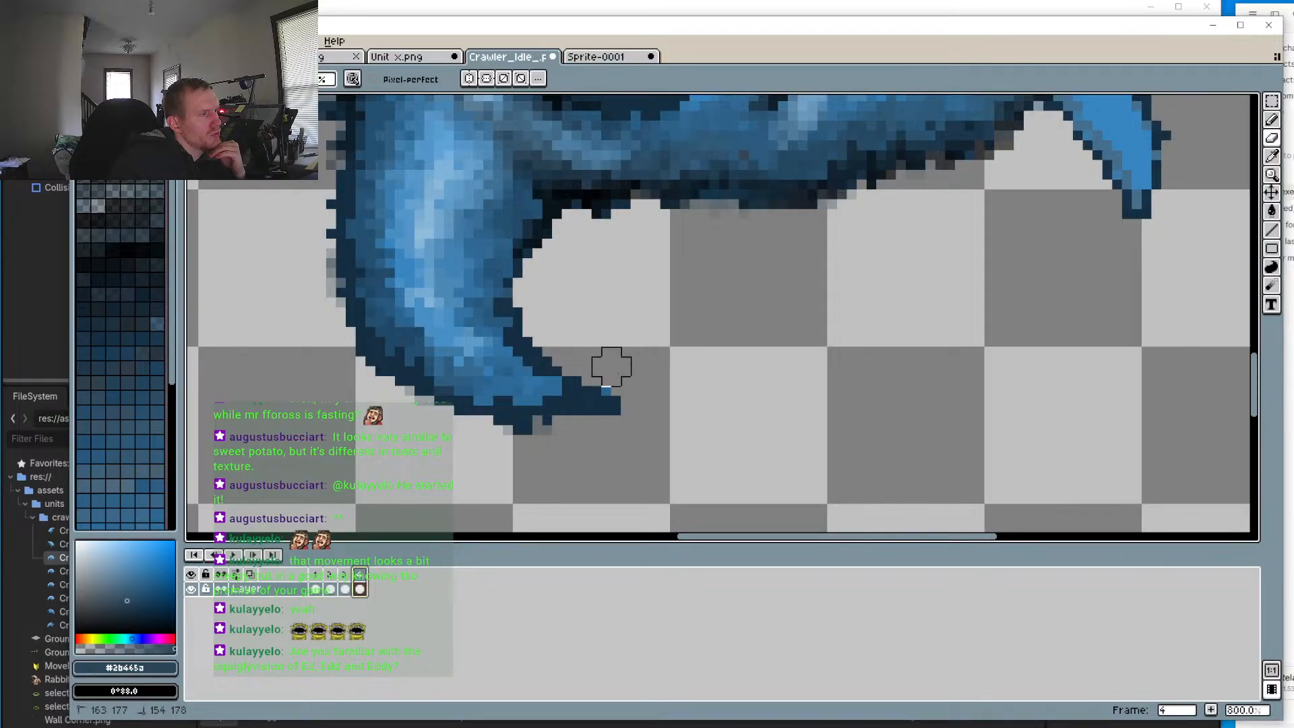
Step: Play the idle animation at reduced magnification, stop it and step through frames 1 to 4 to check the front leg
{"action": "scroll", "coordinate": [611, 378], "scroll_direction": "down", "scroll_amount": 4}
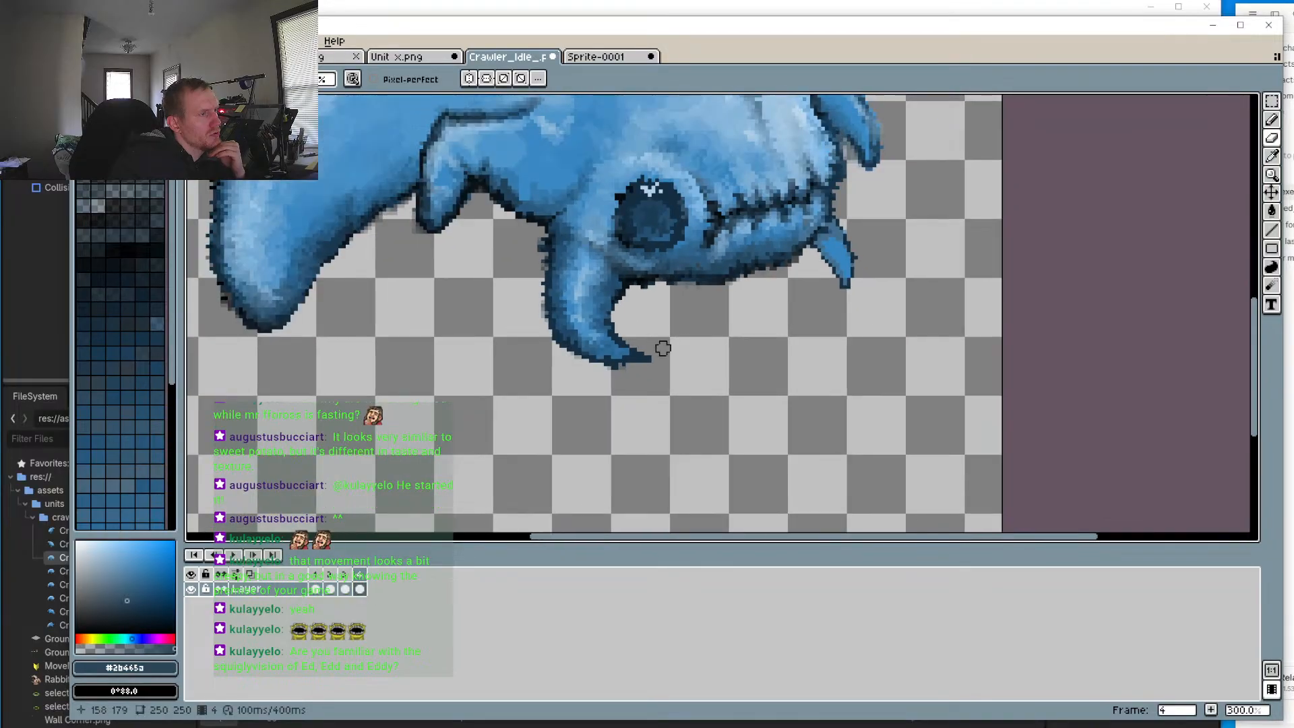
{"action": "left_click", "coordinate": [234, 555]}
{"action": "left_click_drag", "start_coordinate": [514, 317], "coordinate": [471, 477]}
{"action": "scroll", "coordinate": [485, 419], "scroll_direction": "down", "scroll_amount": 1}
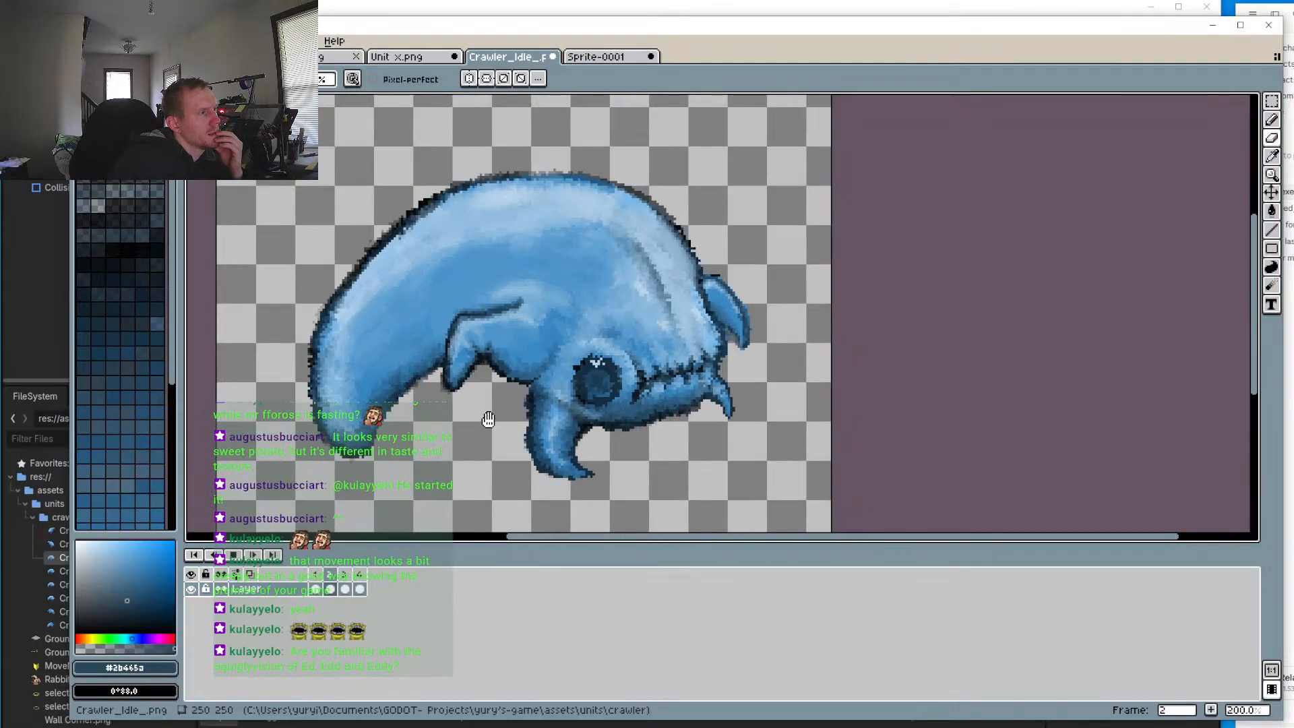
{"action": "scroll", "coordinate": [487, 418], "scroll_direction": "down", "scroll_amount": 3}
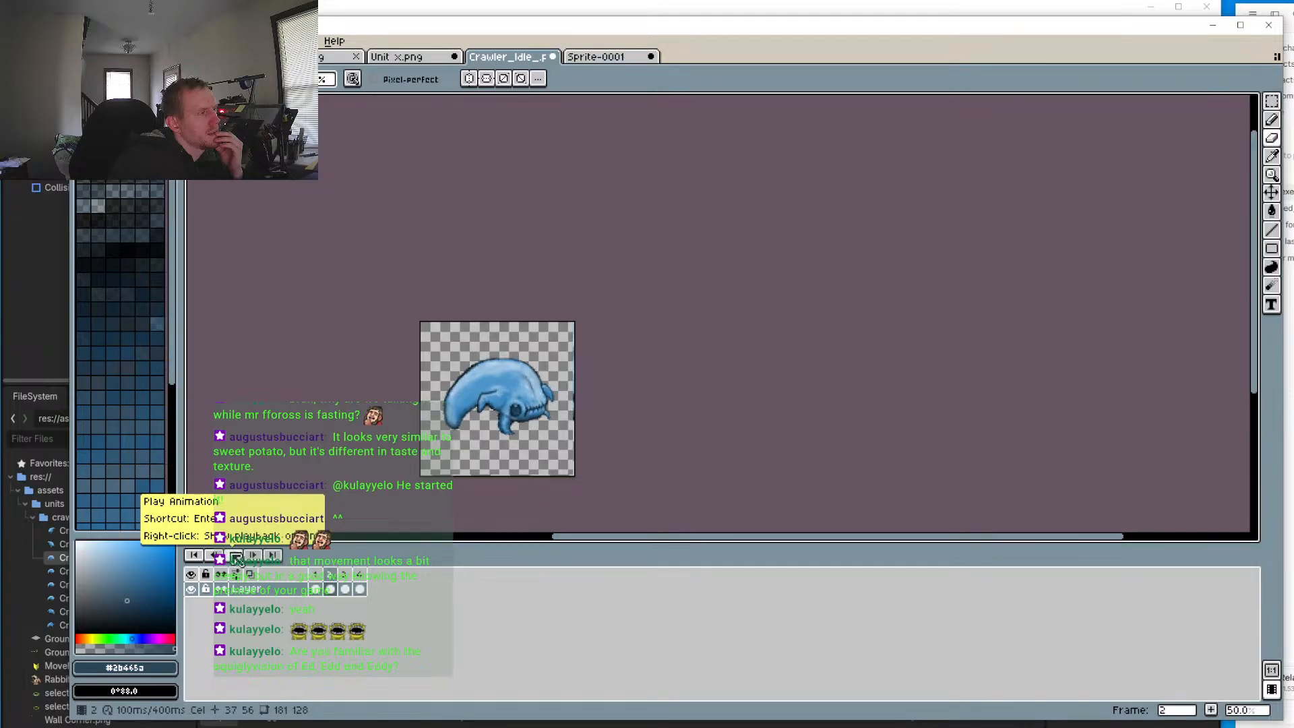
{"action": "left_click", "coordinate": [235, 557]}
{"action": "left_click", "coordinate": [314, 588]}
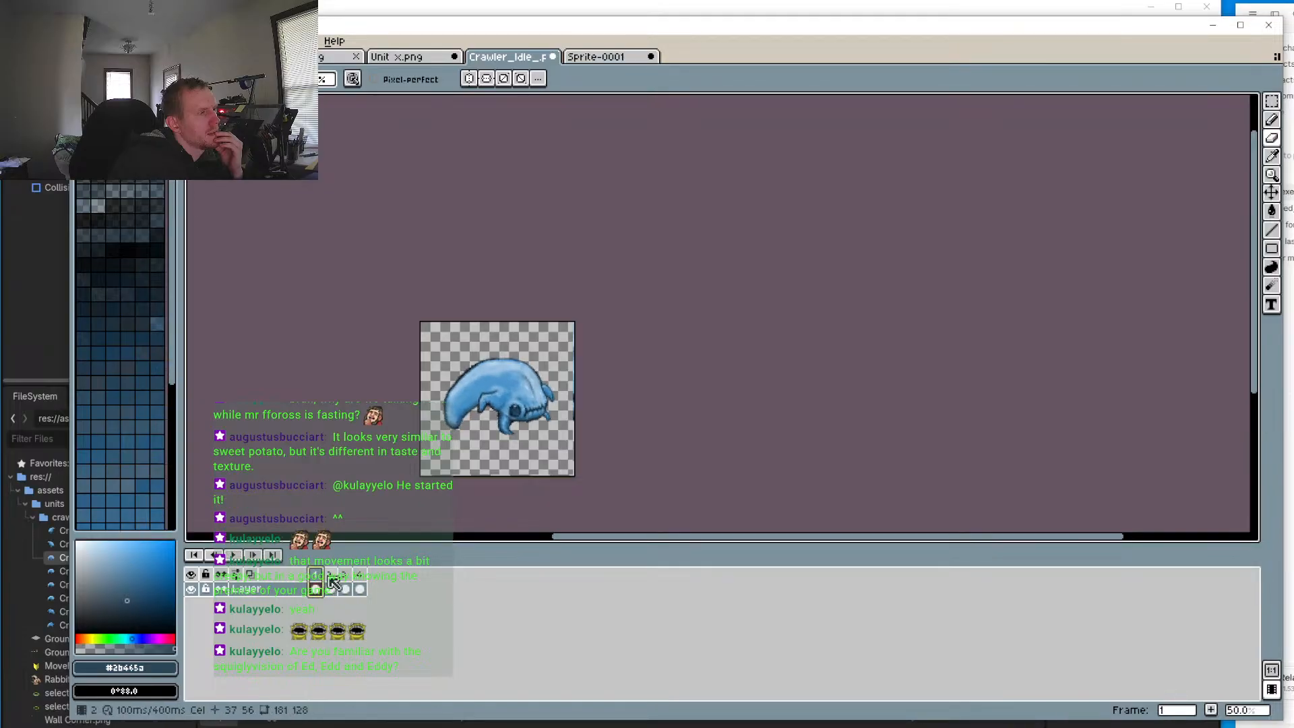
{"action": "left_click", "coordinate": [330, 576]}
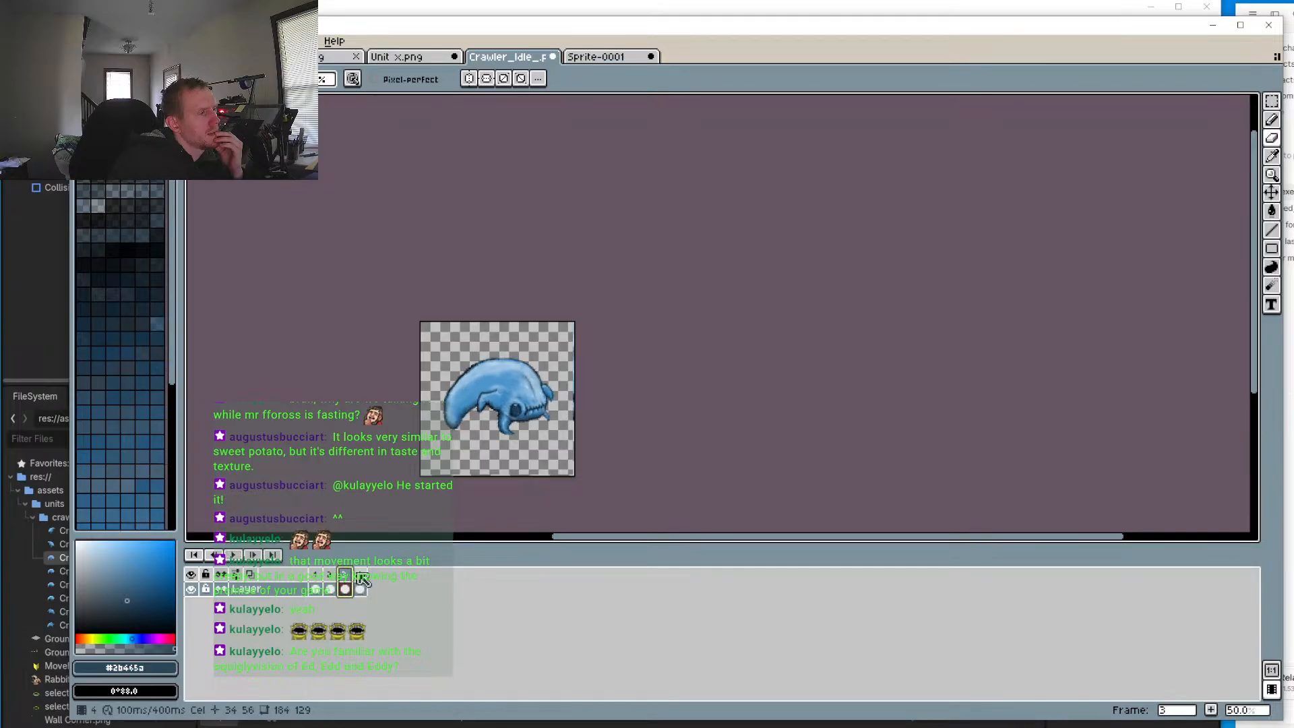
{"action": "left_click", "coordinate": [360, 576]}
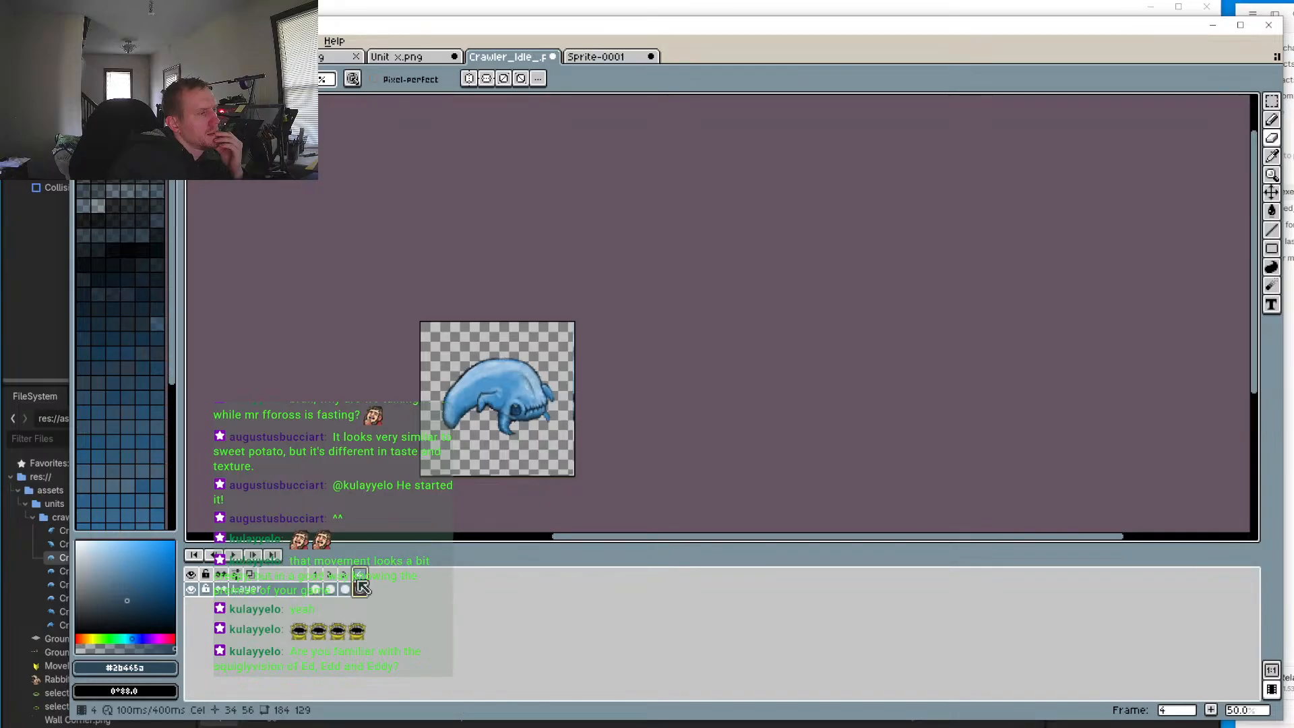
Step: Step back and forth through frames 4 to 1 to compare the crawler's pose between frames
{"action": "left_click", "coordinate": [344, 578]}
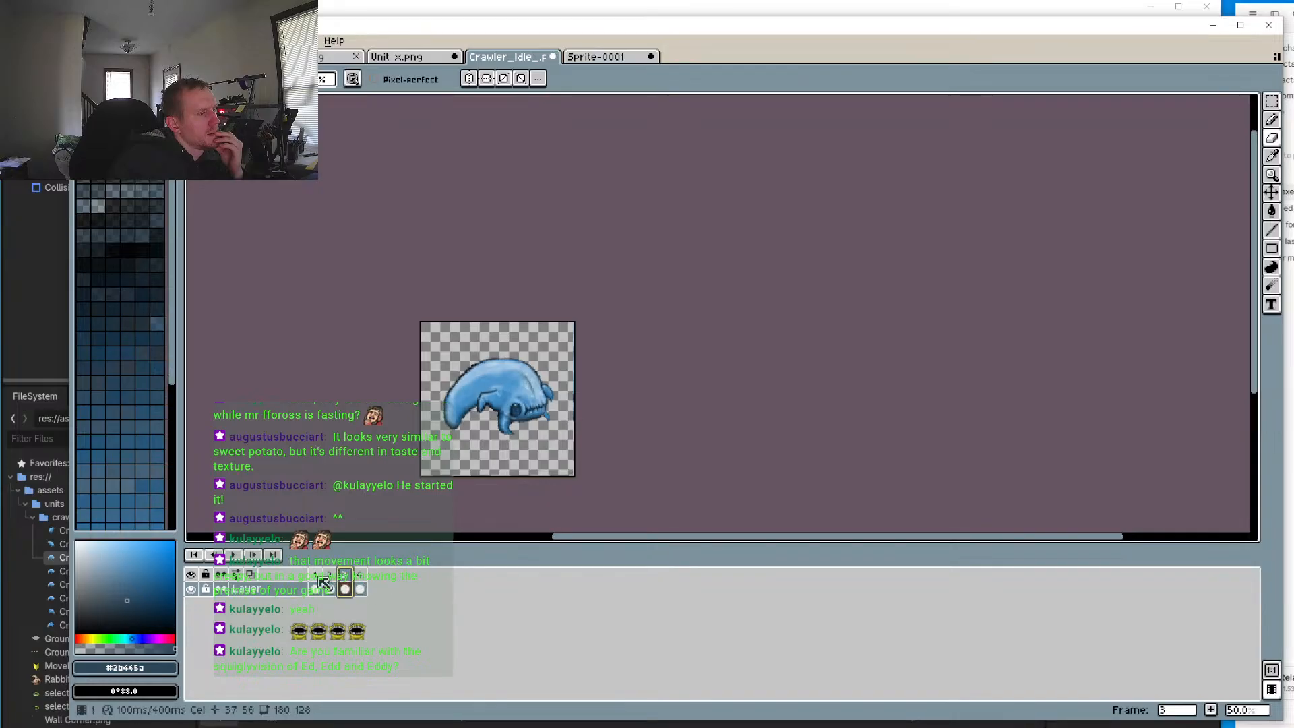
{"action": "left_click", "coordinate": [330, 579]}
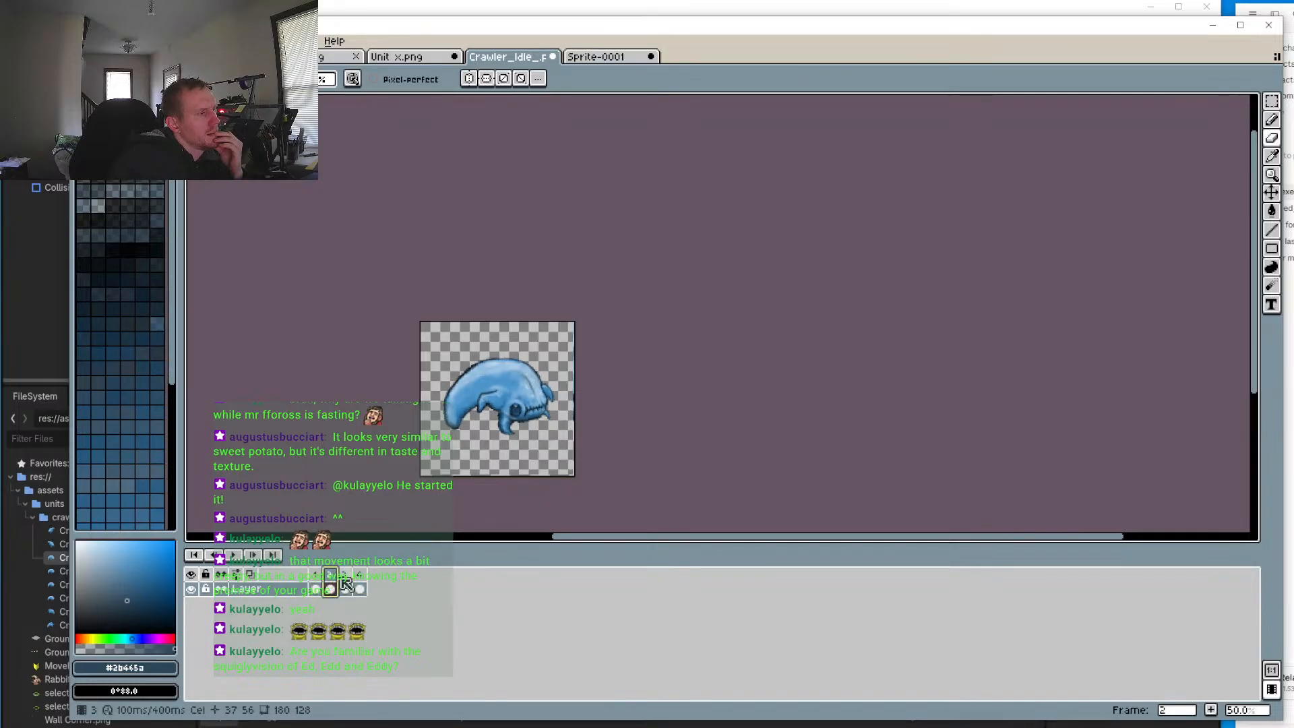
{"action": "left_click", "coordinate": [317, 580]}
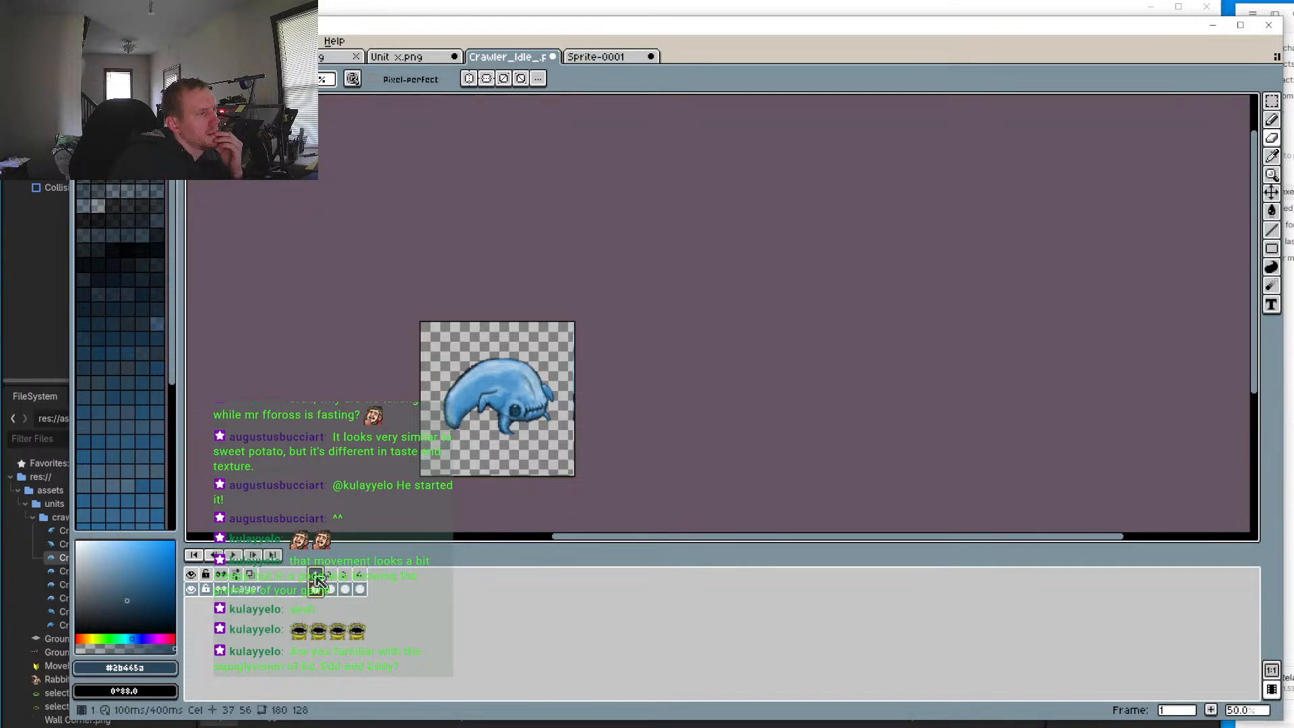
{"action": "left_click", "coordinate": [329, 579]}
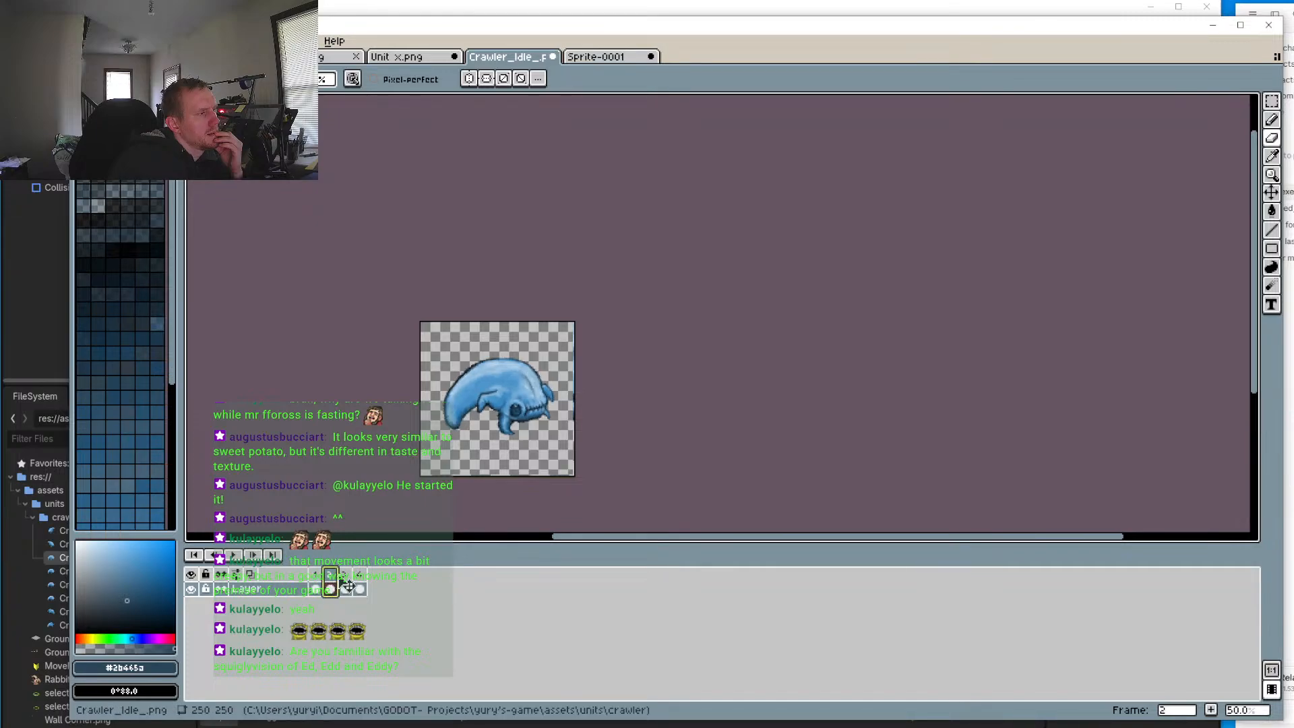
{"action": "left_click", "coordinate": [345, 580]}
{"action": "left_click", "coordinate": [362, 578]}
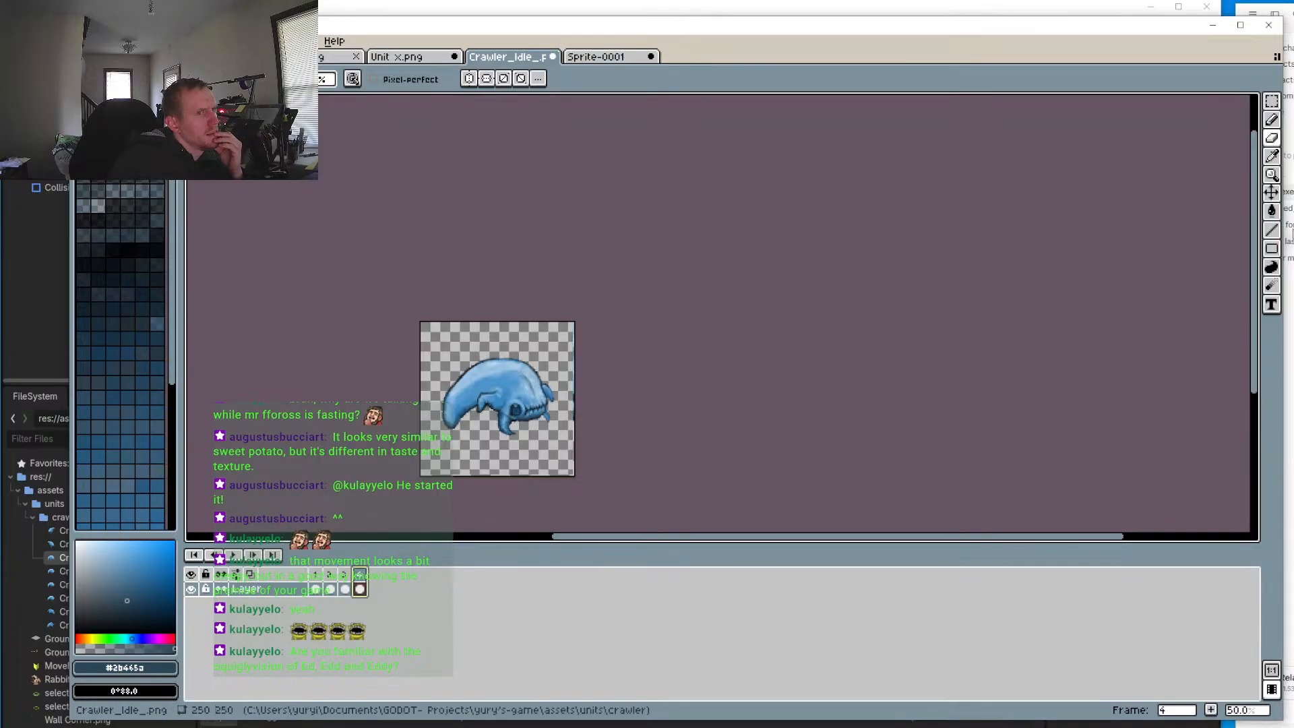
{"action": "key", "text": "m"}
{"action": "scroll", "coordinate": [479, 358], "scroll_direction": "up", "scroll_amount": 3}
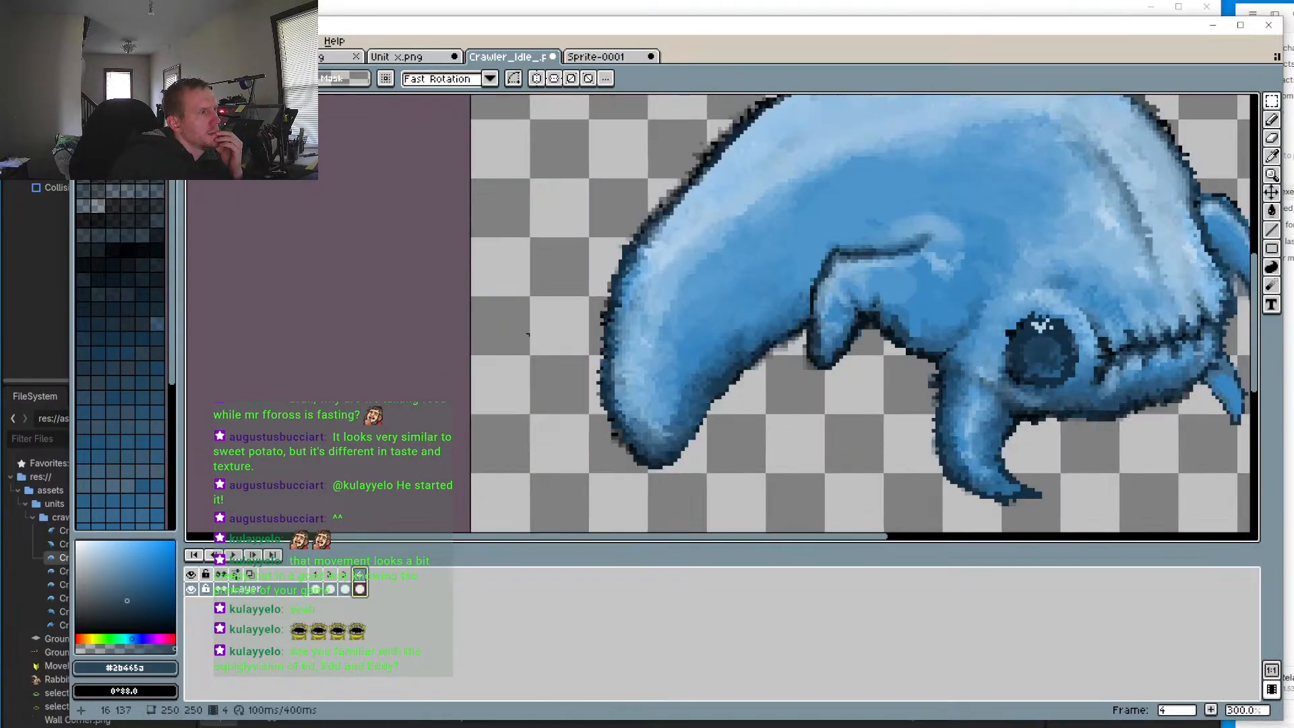
{"action": "left_click_drag", "start_coordinate": [767, 500], "coordinate": [772, 504]}
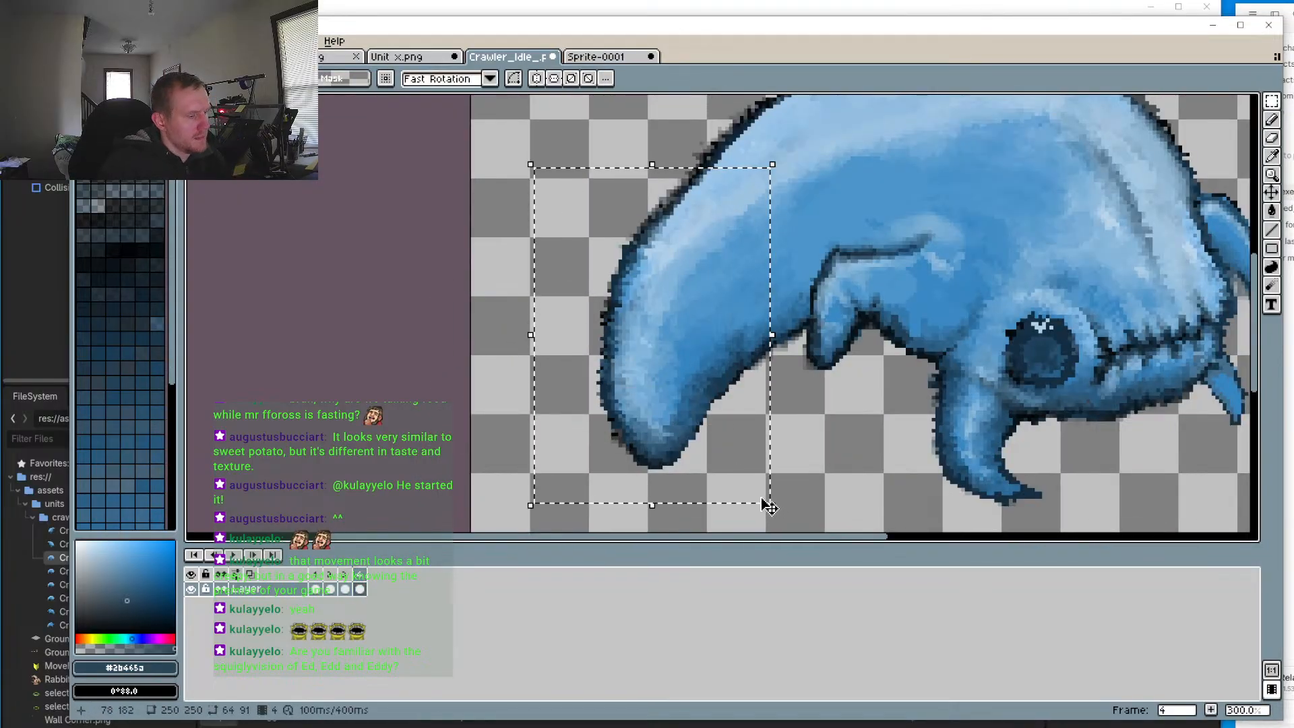
{"action": "left_click", "coordinate": [347, 576]}
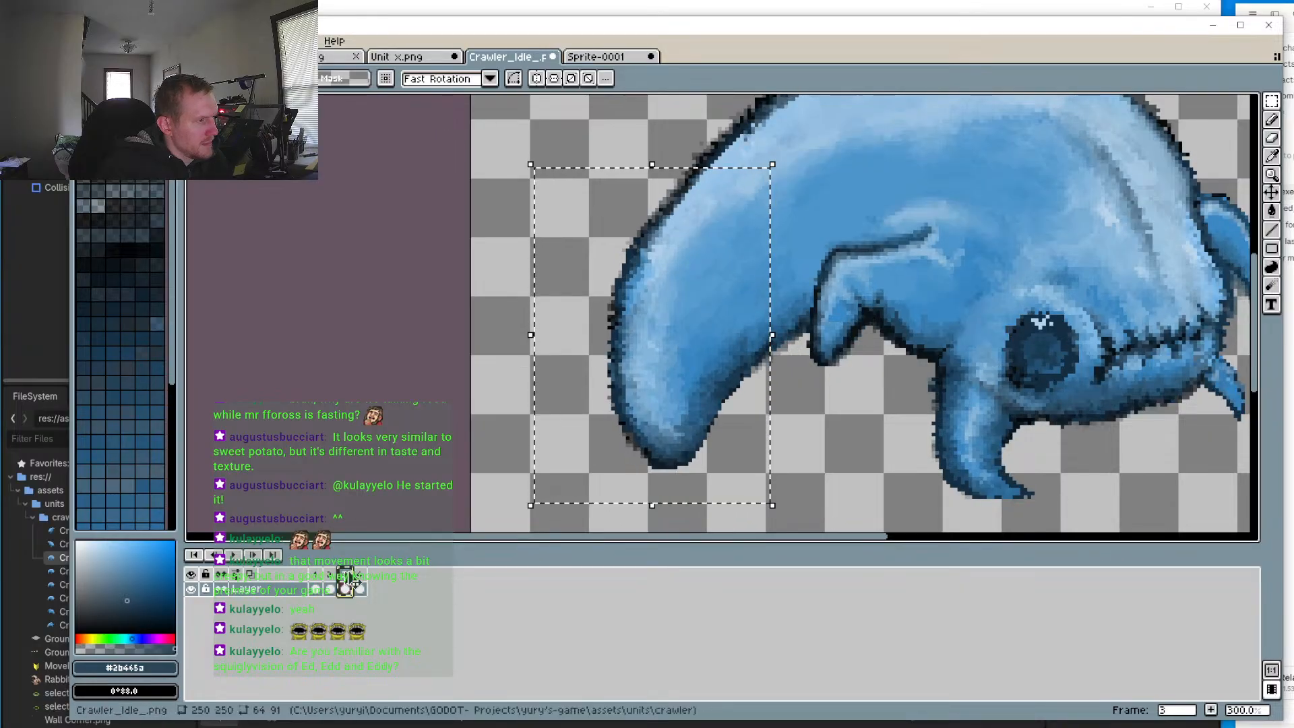
{"action": "left_click", "coordinate": [361, 576]}
{"action": "key", "text": "alt+n"}
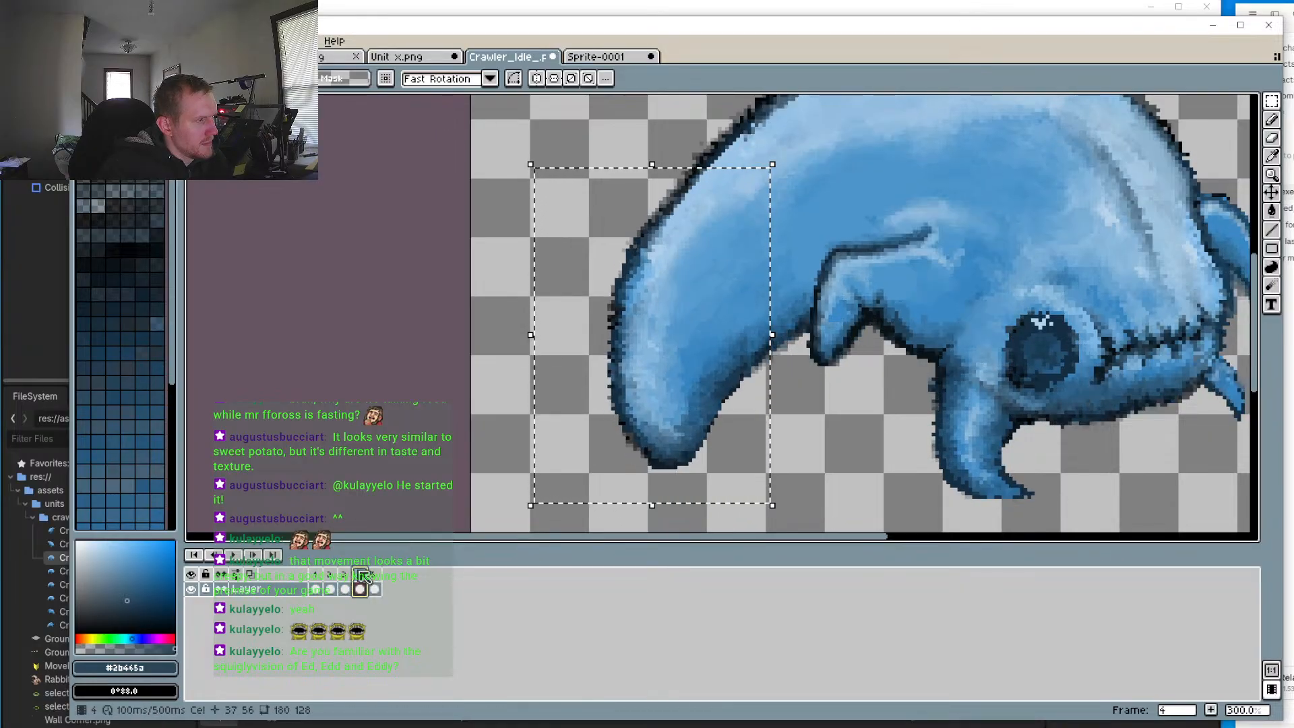
{"action": "left_click", "coordinate": [346, 576]}
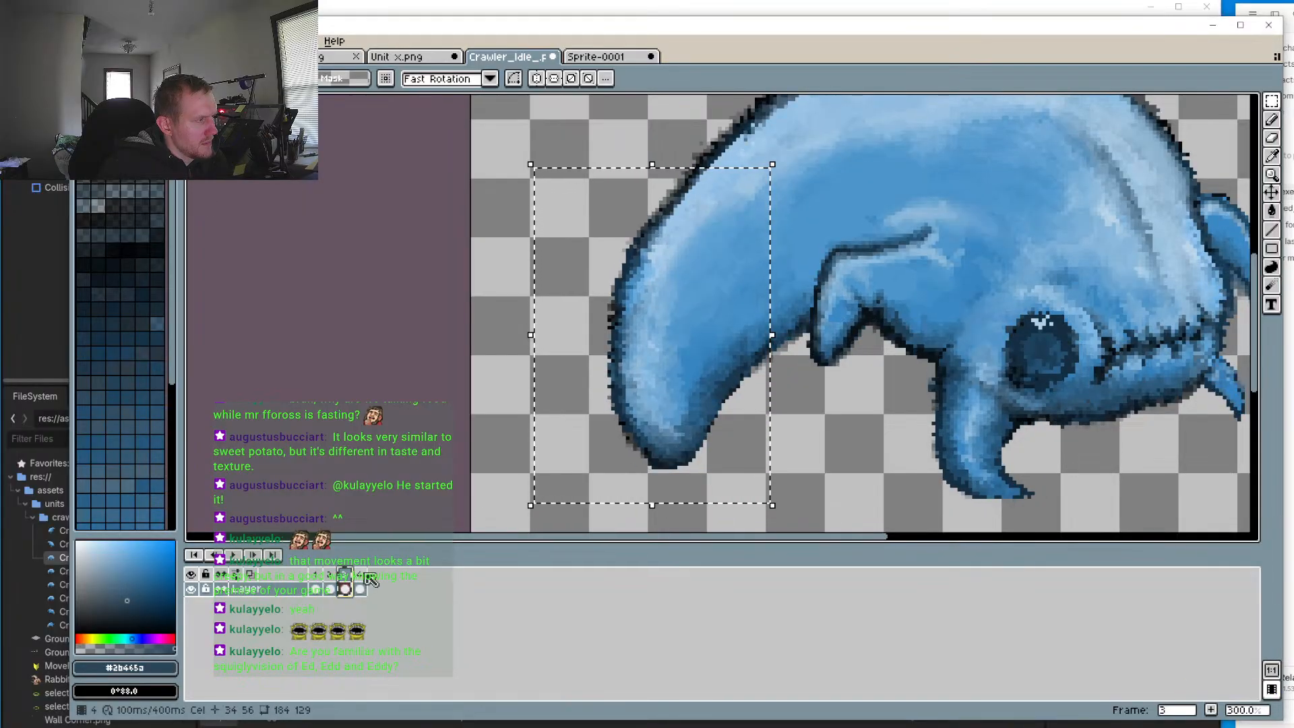
{"action": "key", "text": "period"}
{"action": "key", "text": "ctrl+z"}
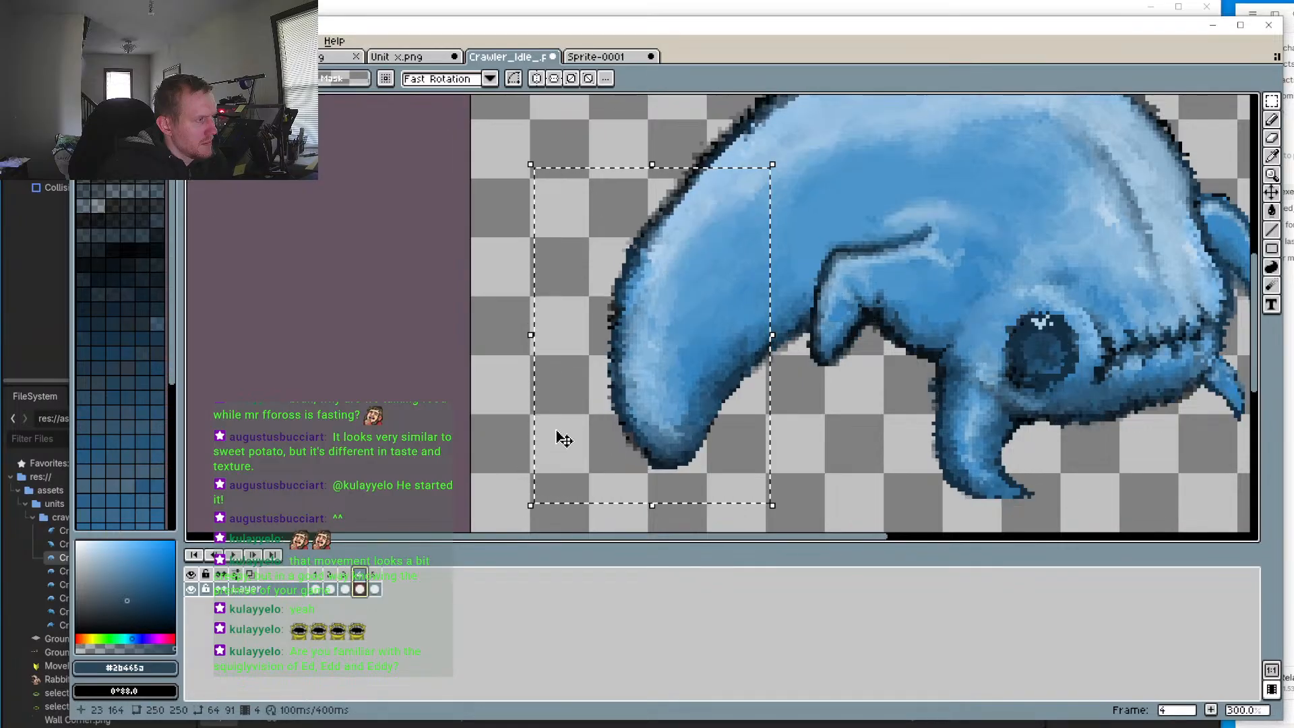
{"action": "key", "text": "ctrl+z"}
Step: Copy the tail region, about 51 × 100 px, from frame 3, paste it in place on frame 4, and deselect
{"action": "left_click", "coordinate": [345, 581]}
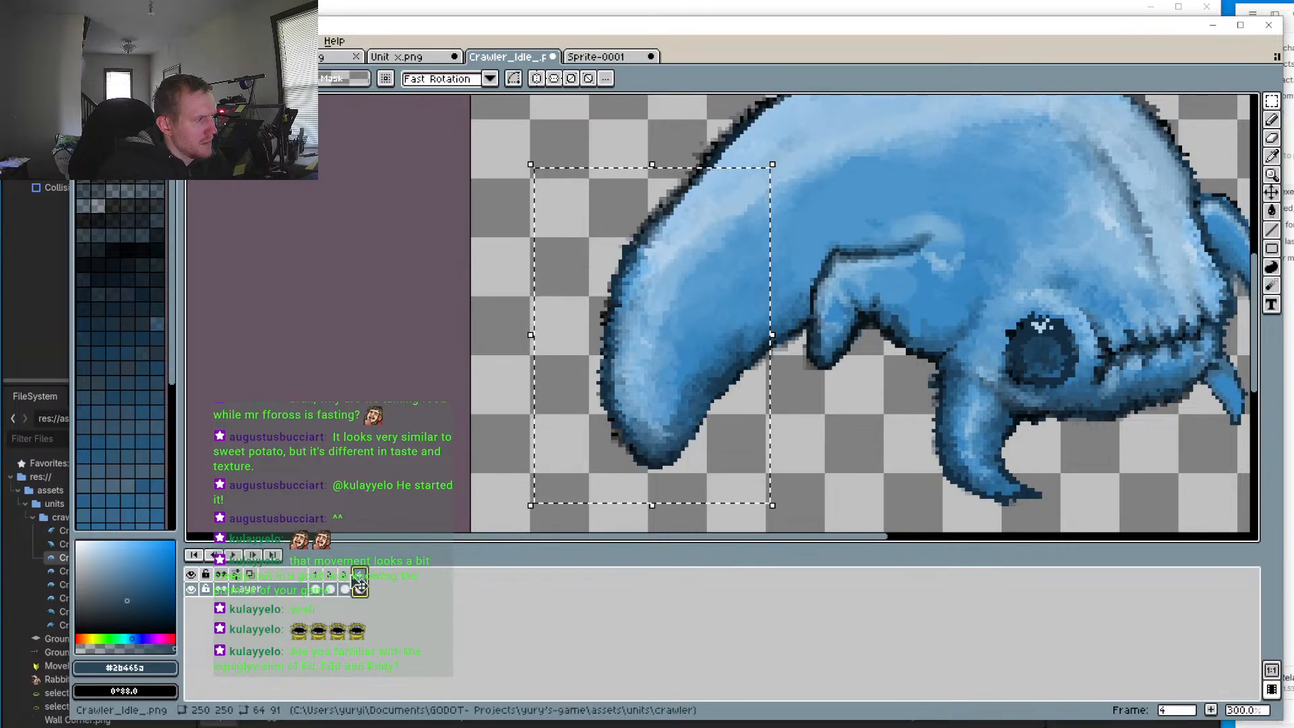
{"action": "left_click", "coordinate": [1272, 101]}
{"action": "left_click_drag", "start_coordinate": [574, 160], "coordinate": [765, 531]}
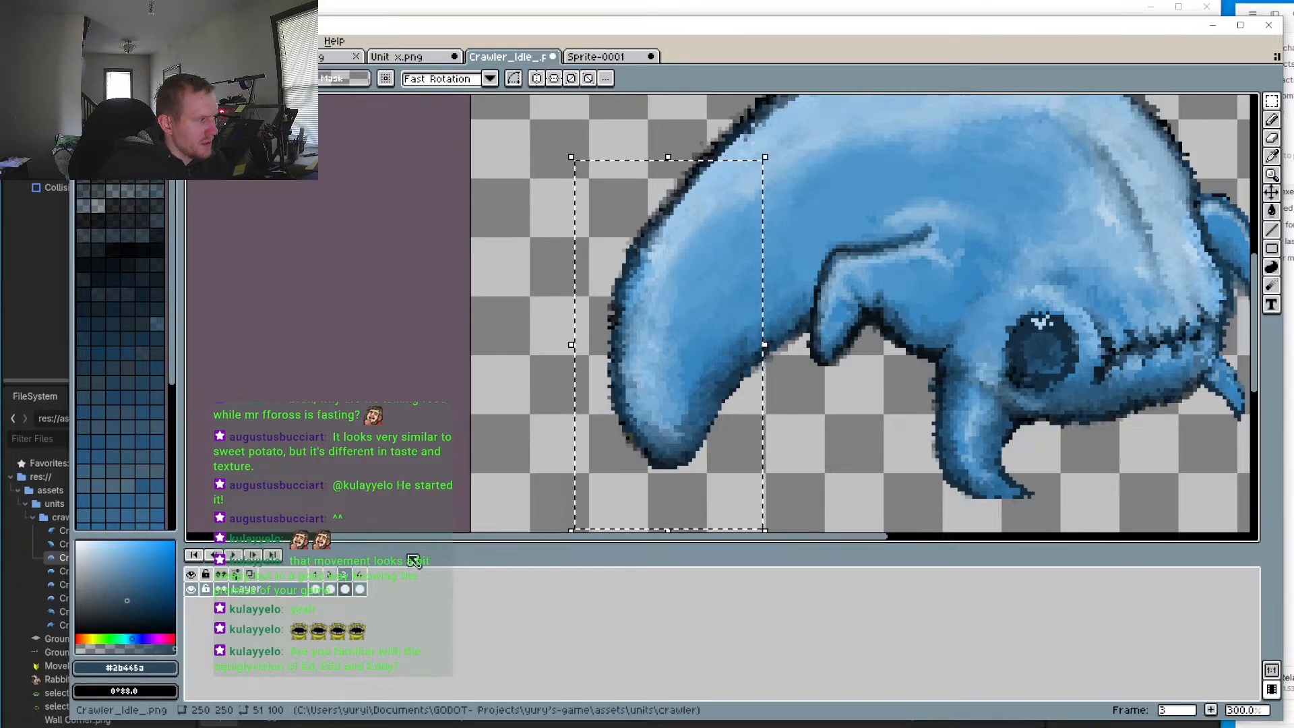
{"action": "left_click", "coordinate": [371, 578]}
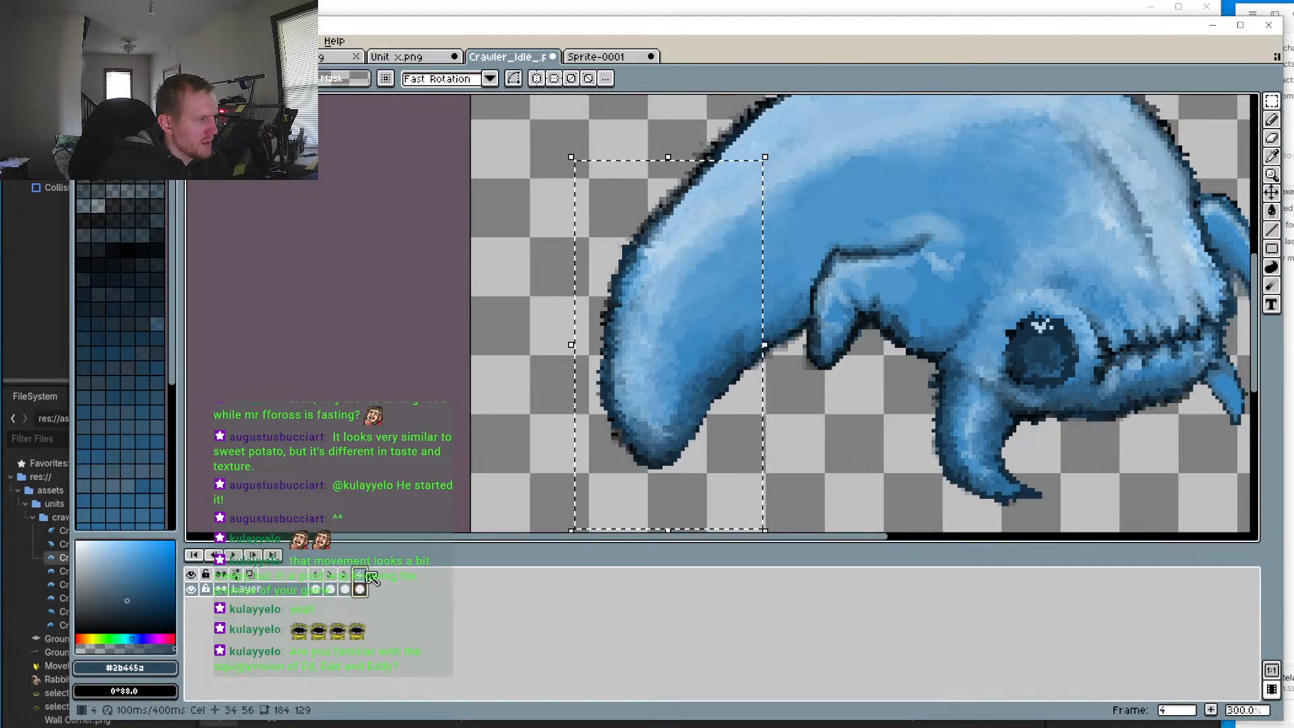
{"action": "left_click", "coordinate": [691, 409]}
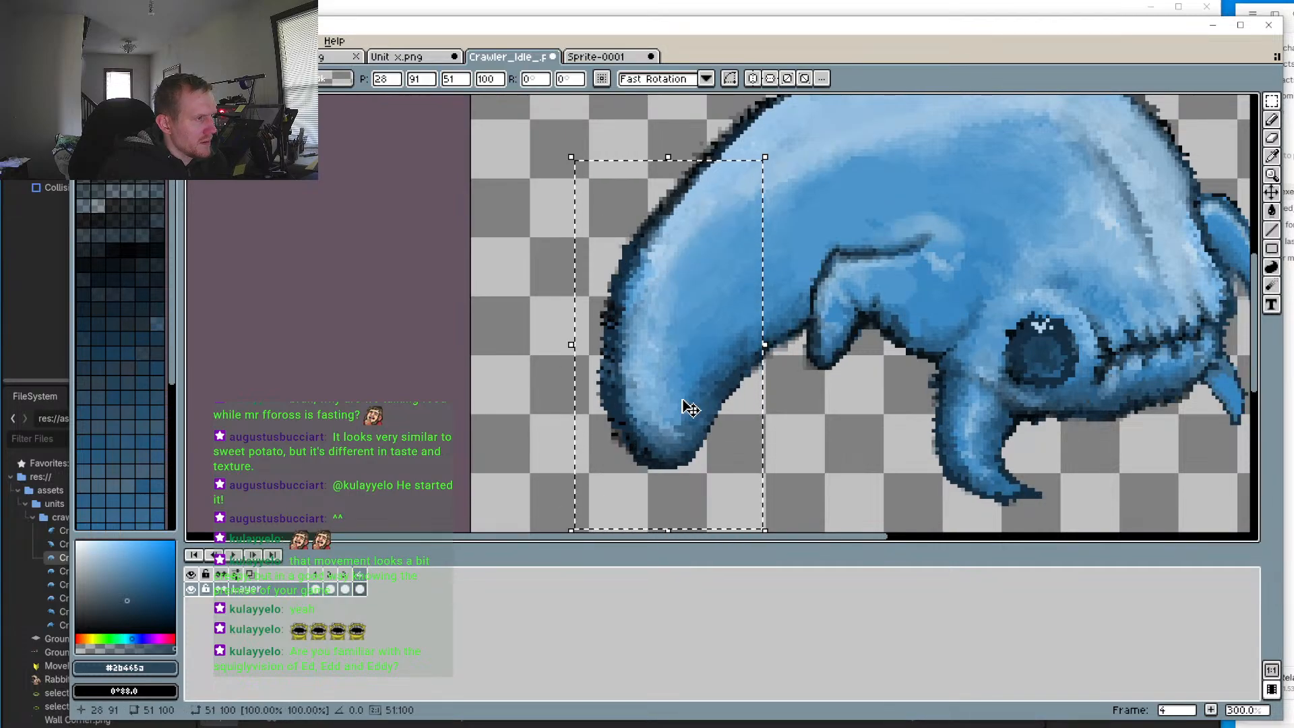
{"action": "left_click", "coordinate": [344, 589]}
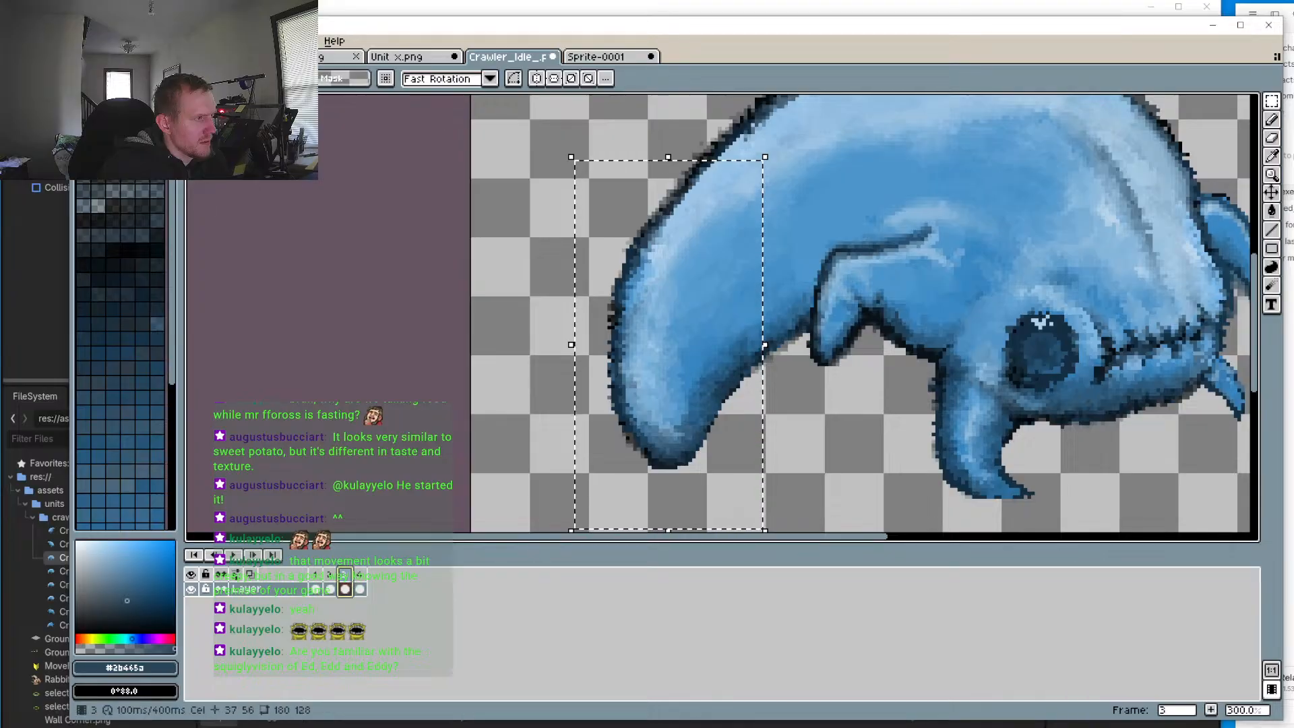
{"action": "key", "text": "Right"}
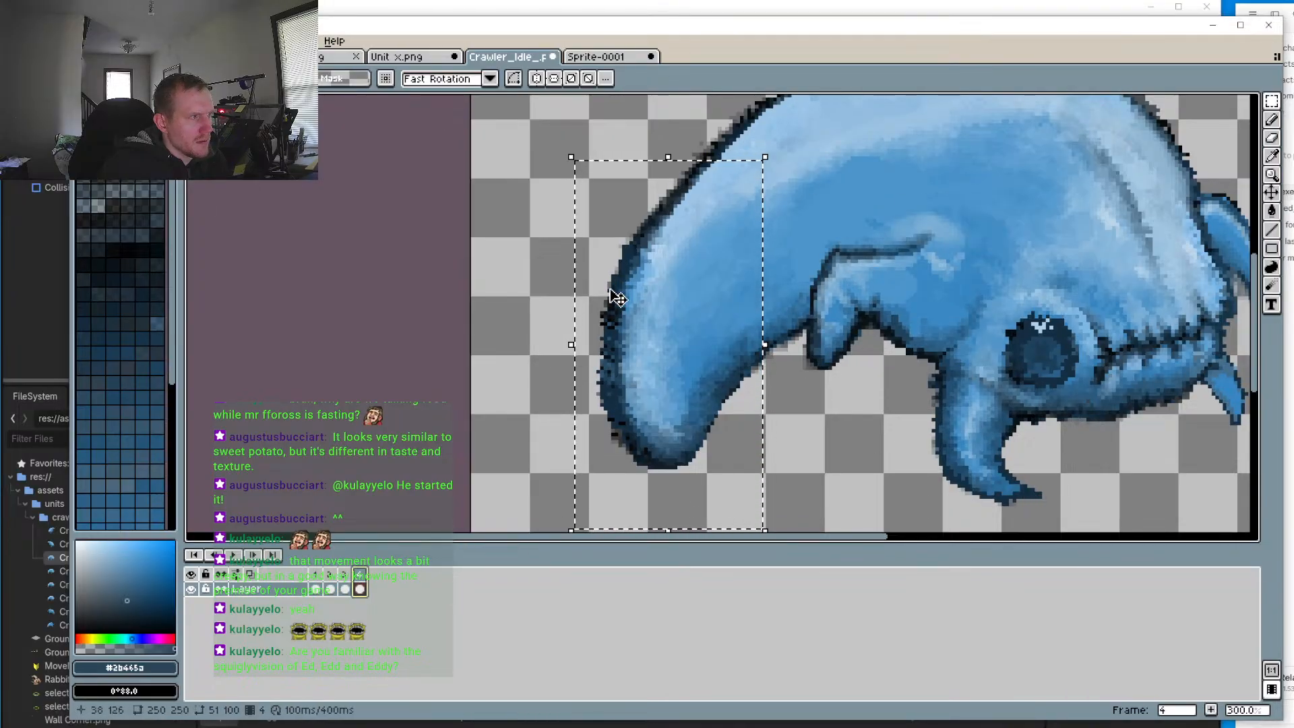
{"action": "key", "text": "ctrl+d"}
Step: On frame 4, erase the leftover dark outline pixels along the outer edge of the pasted tail
{"action": "key", "text": "b"}
{"action": "scroll", "coordinate": [434, 418], "scroll_direction": "up", "scroll_amount": 3}
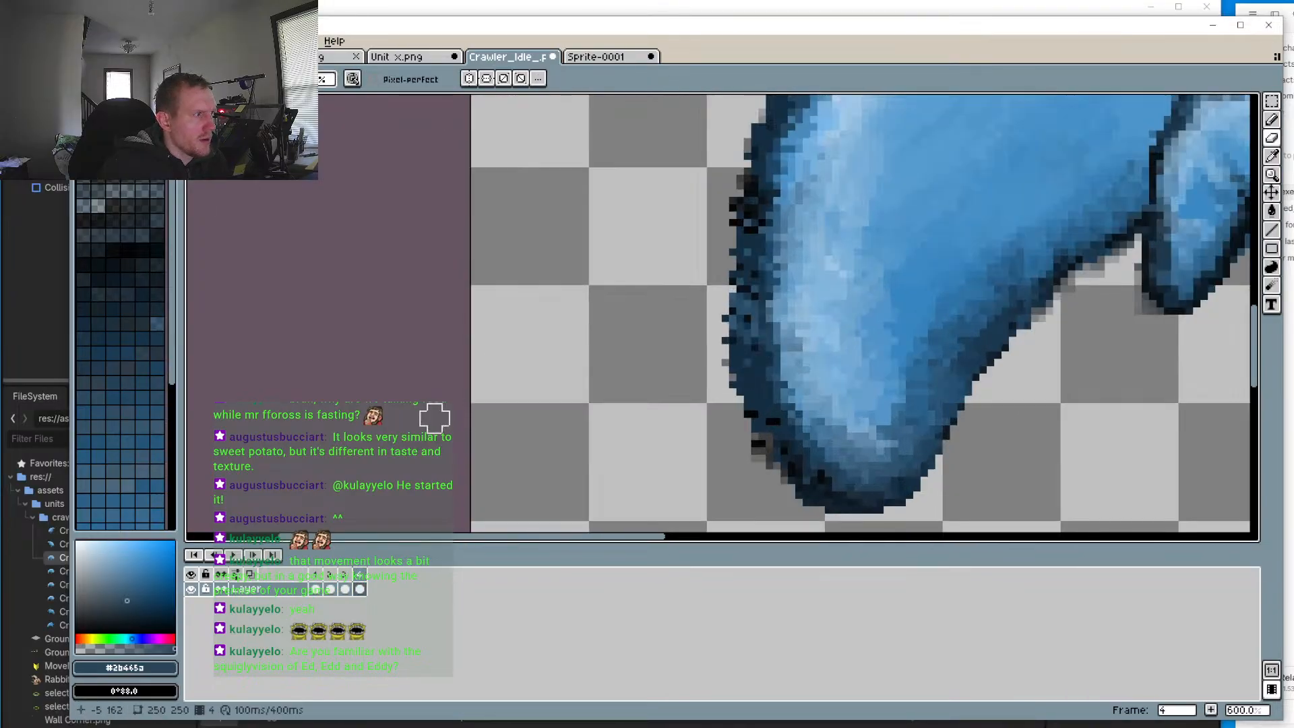
{"action": "left_click_drag", "start_coordinate": [707, 308], "coordinate": [775, 484]}
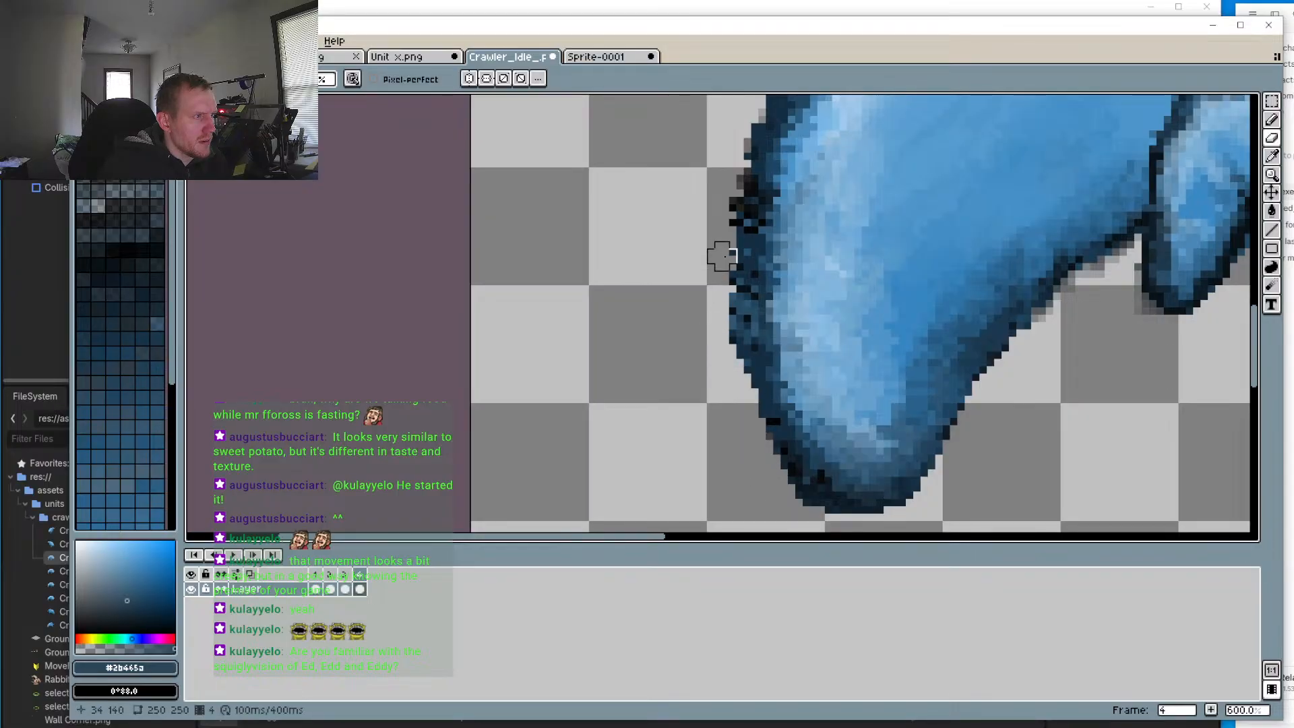
{"action": "left_click_drag", "start_coordinate": [736, 130], "coordinate": [736, 190]}
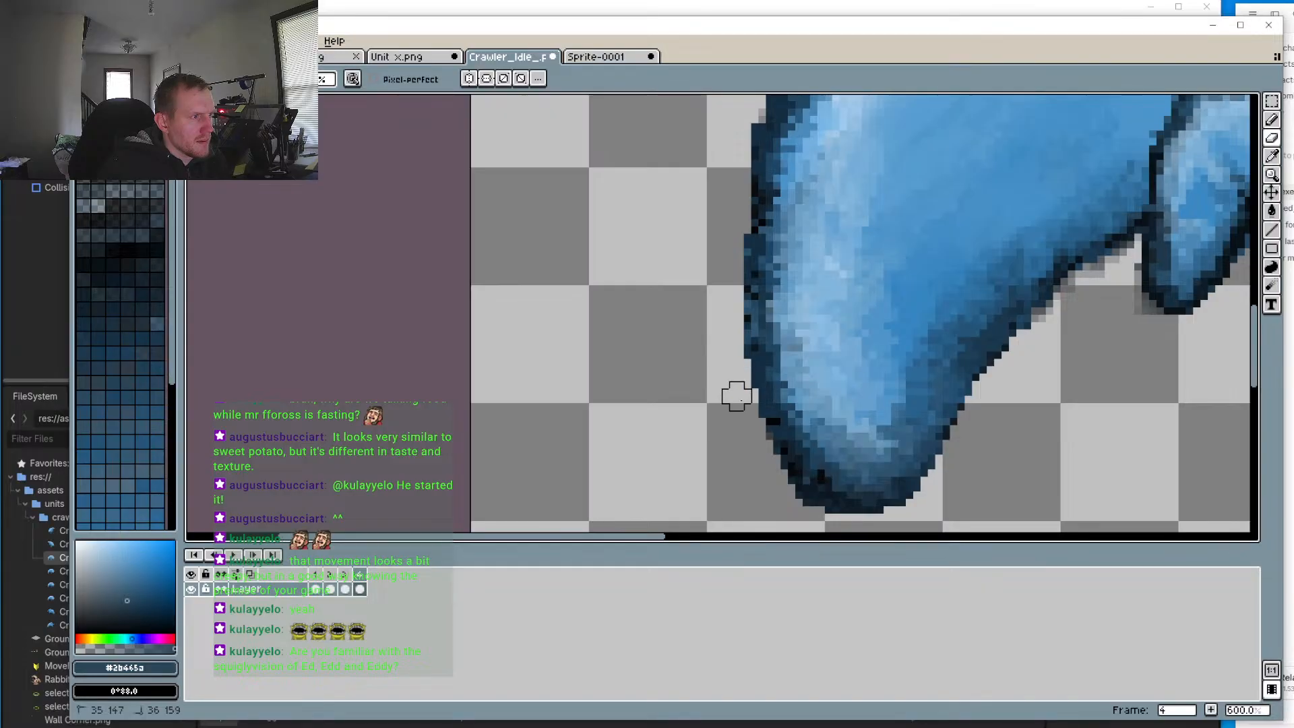
{"action": "scroll", "coordinate": [615, 430], "scroll_direction": "up", "scroll_amount": 1}
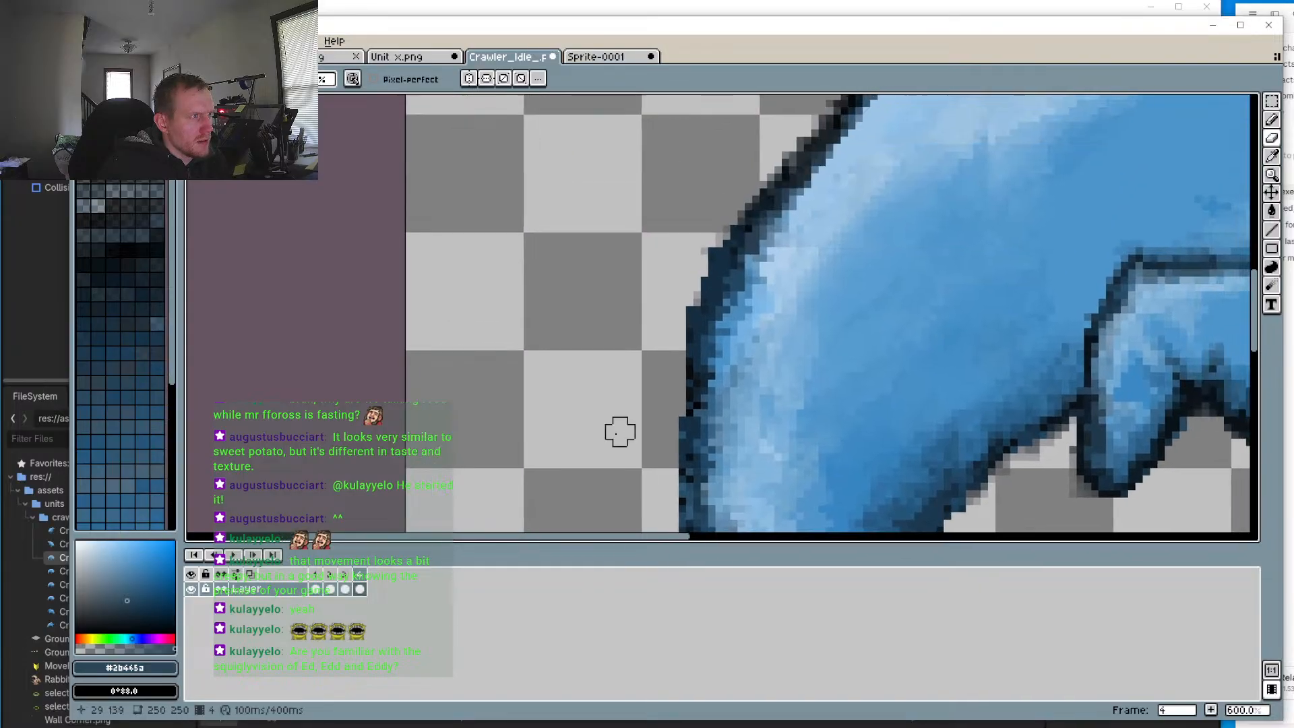
Step: Lower the Eraser's opacity and soften the tail's outer edge on frame 4, from the upper bend down around the tip
{"action": "left_click", "coordinate": [327, 80]}
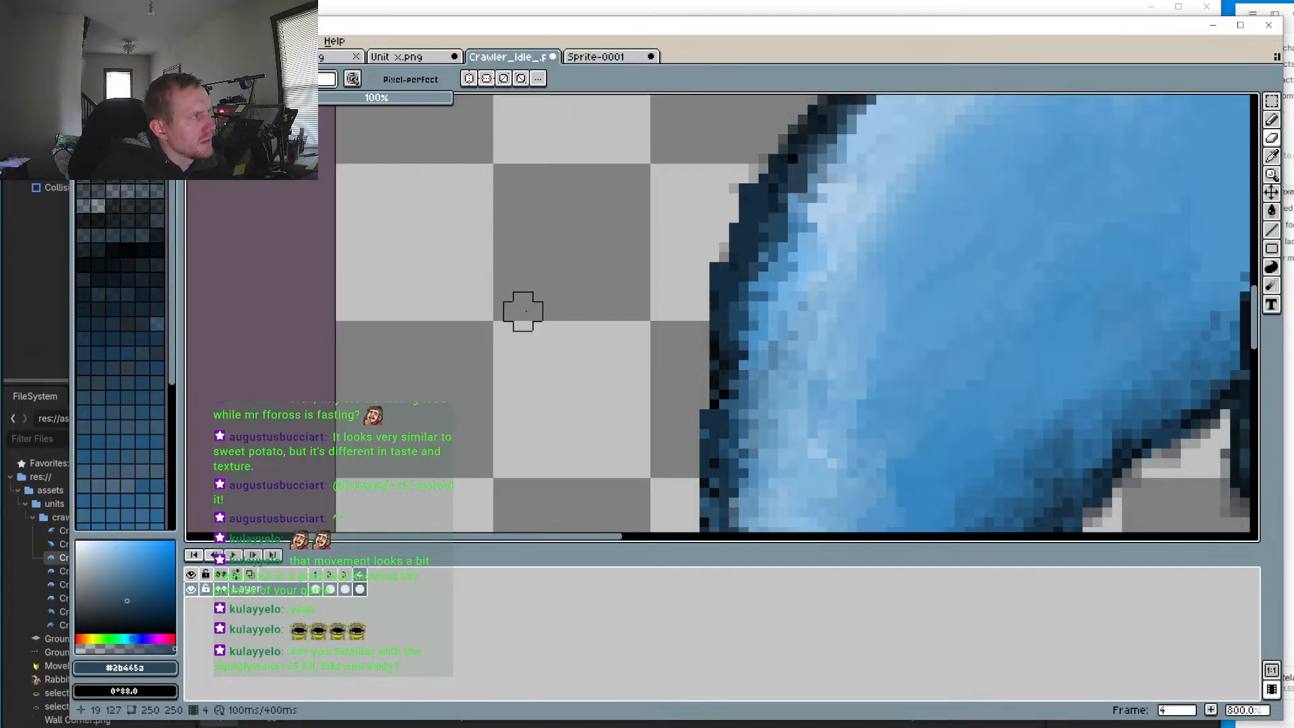
{"action": "left_click", "coordinate": [738, 163]}
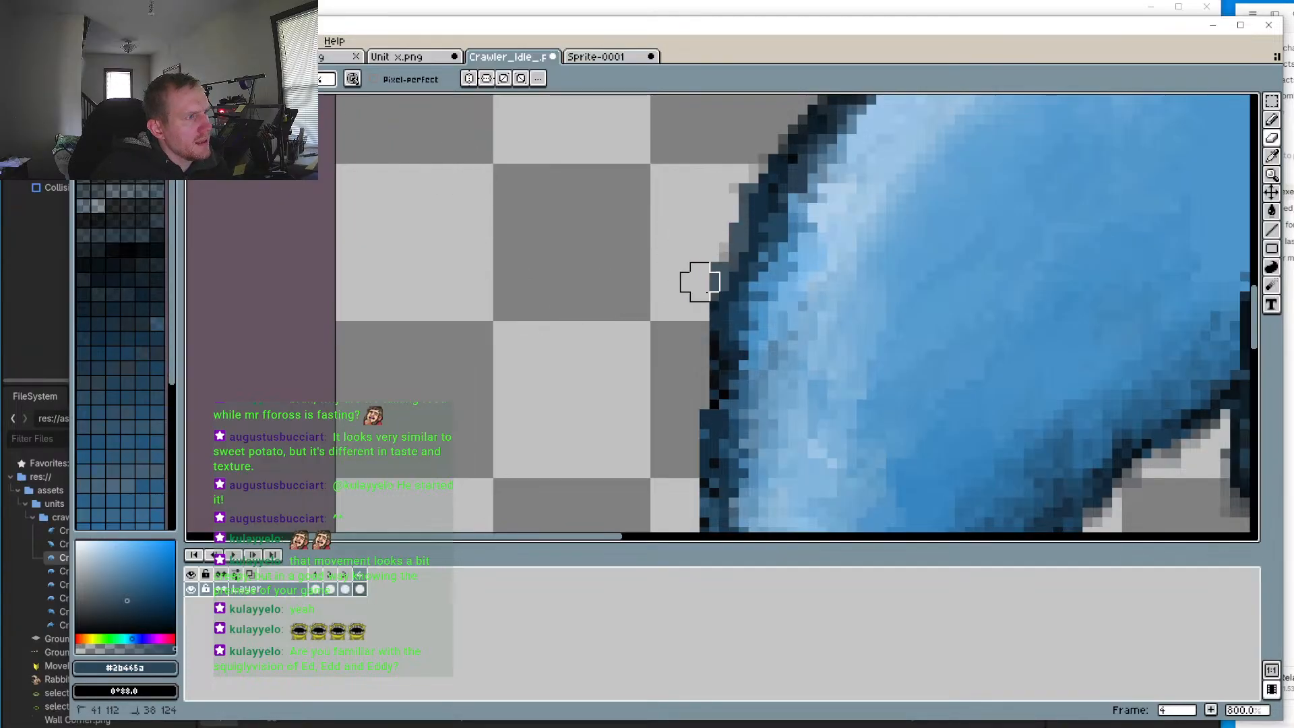
{"action": "left_click_drag", "start_coordinate": [687, 309], "coordinate": [701, 212]}
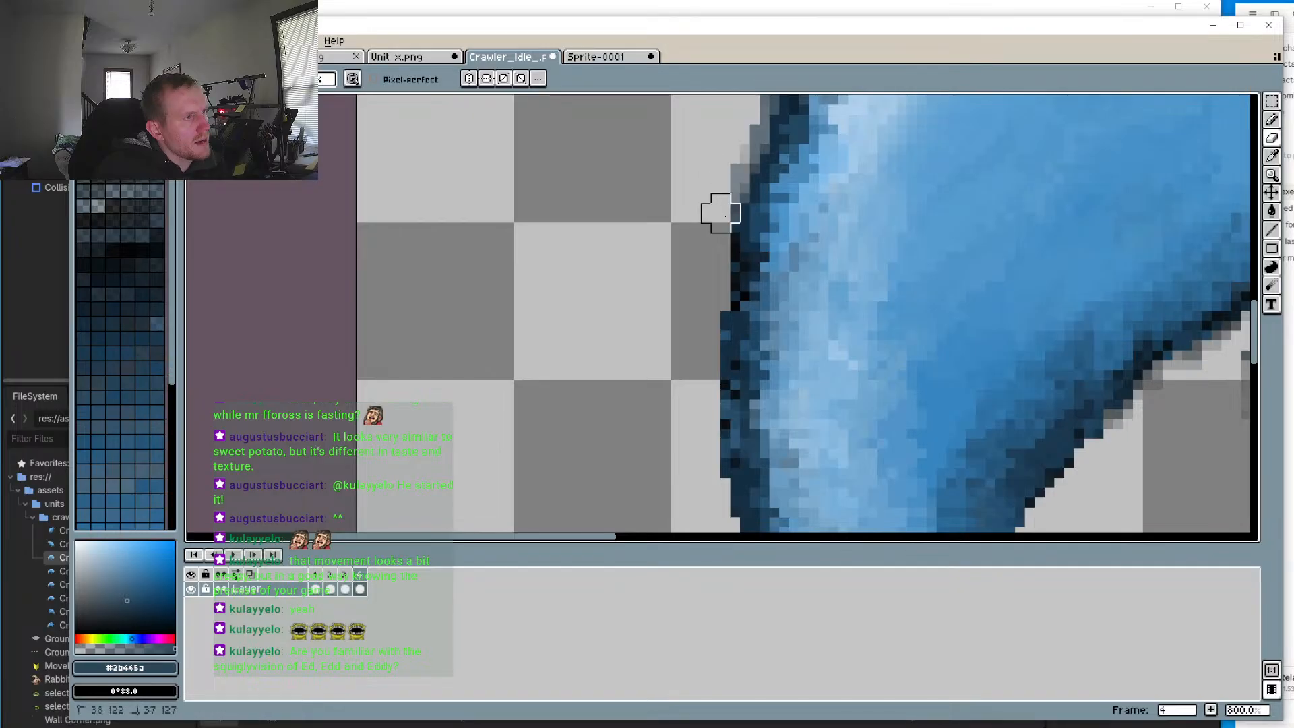
{"action": "scroll", "coordinate": [701, 298], "scroll_direction": "down", "scroll_amount": 3}
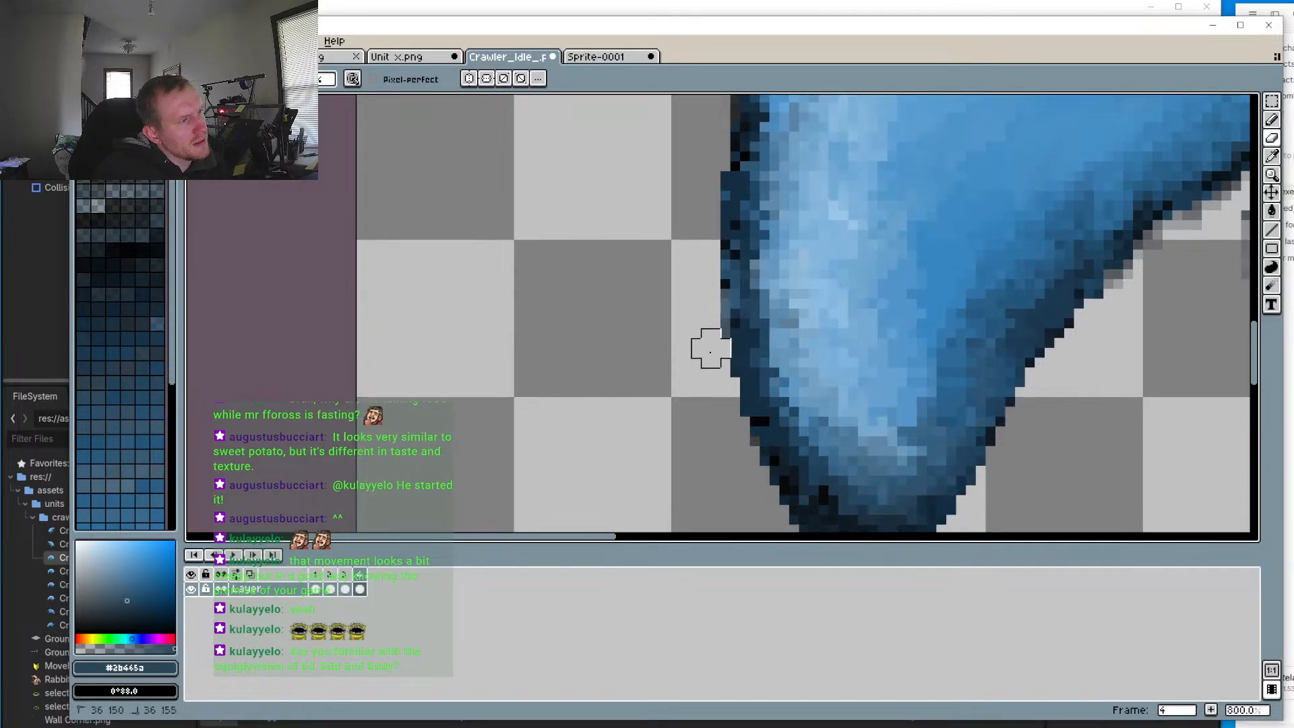
{"action": "left_click_drag", "start_coordinate": [701, 413], "coordinate": [694, 308]}
{"action": "left_click_drag", "start_coordinate": [757, 417], "coordinate": [763, 427]}
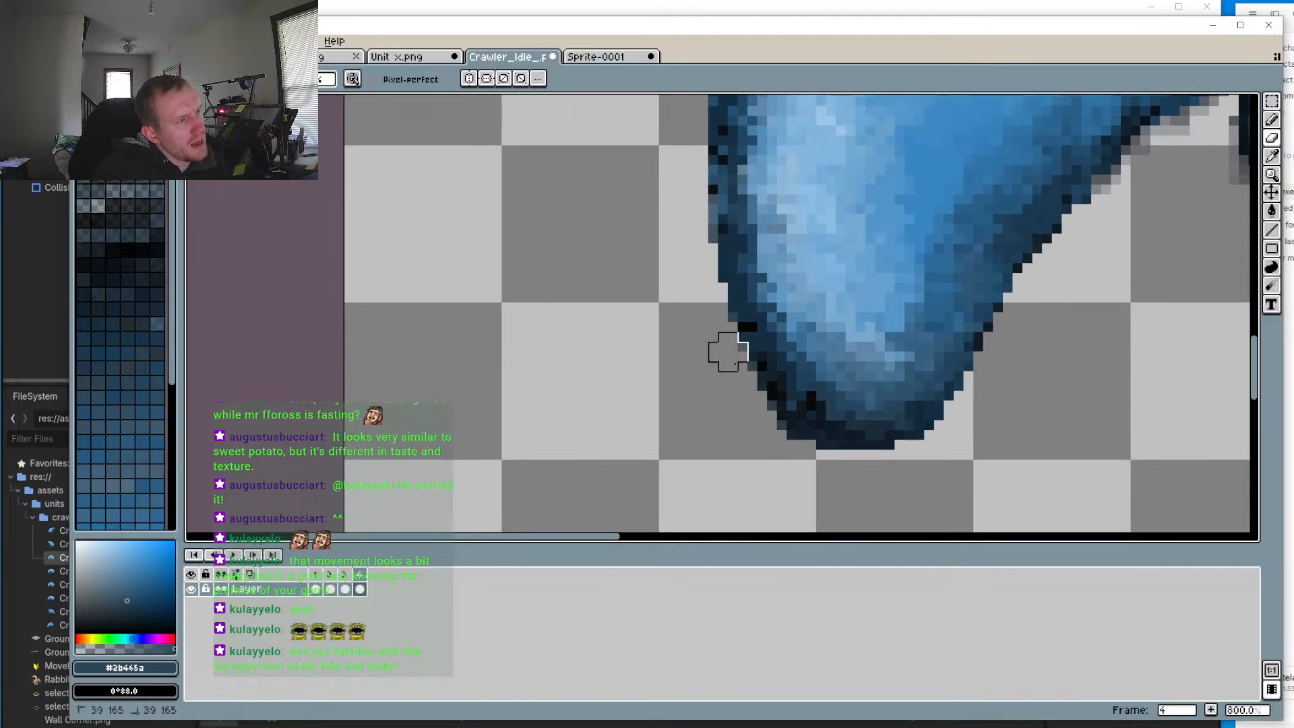
{"action": "left_click_drag", "start_coordinate": [735, 357], "coordinate": [793, 445]}
{"action": "left_click_drag", "start_coordinate": [734, 385], "coordinate": [803, 445]}
{"action": "left_click_drag", "start_coordinate": [704, 301], "coordinate": [834, 456]}
Step: Play the idle animation and watch the tail movement at several magnifications
{"action": "scroll", "coordinate": [702, 335], "scroll_direction": "down", "scroll_amount": 3}
{"action": "scroll", "coordinate": [589, 278], "scroll_direction": "up", "scroll_amount": 2}
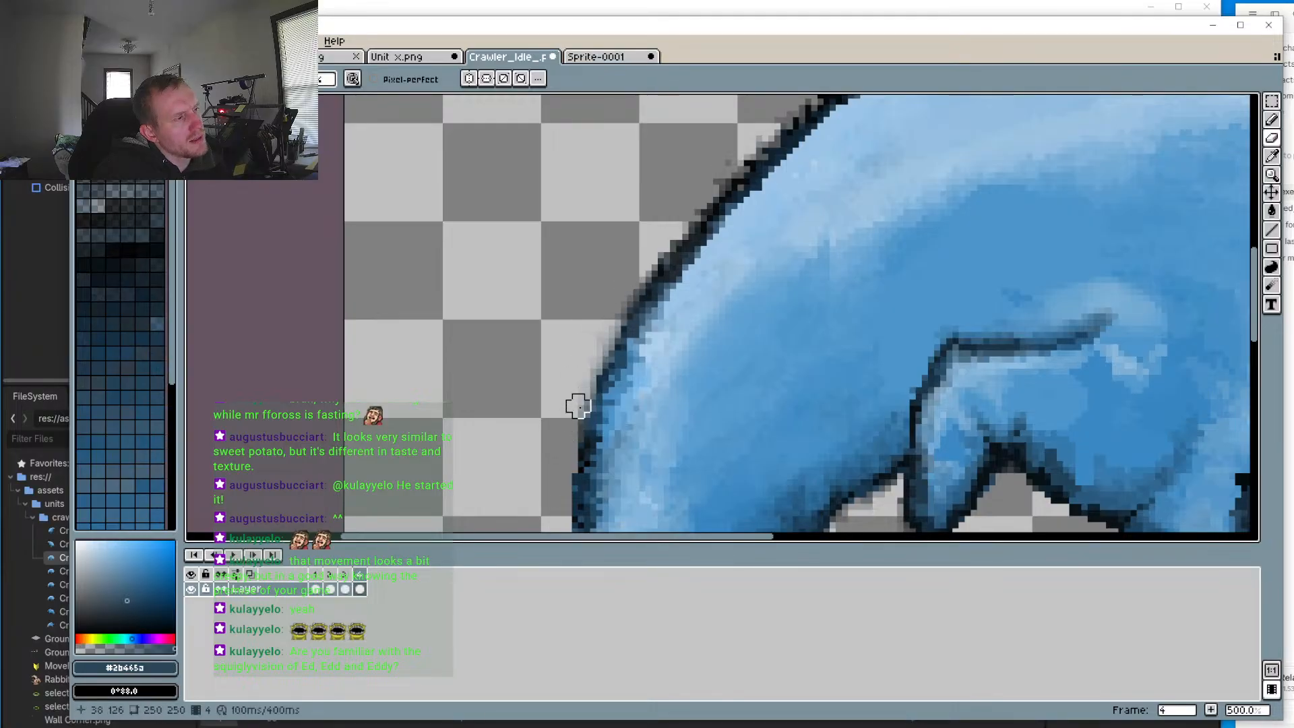
{"action": "scroll", "coordinate": [578, 405], "scroll_direction": "down", "scroll_amount": 2}
{"action": "left_click", "coordinate": [233, 555]}
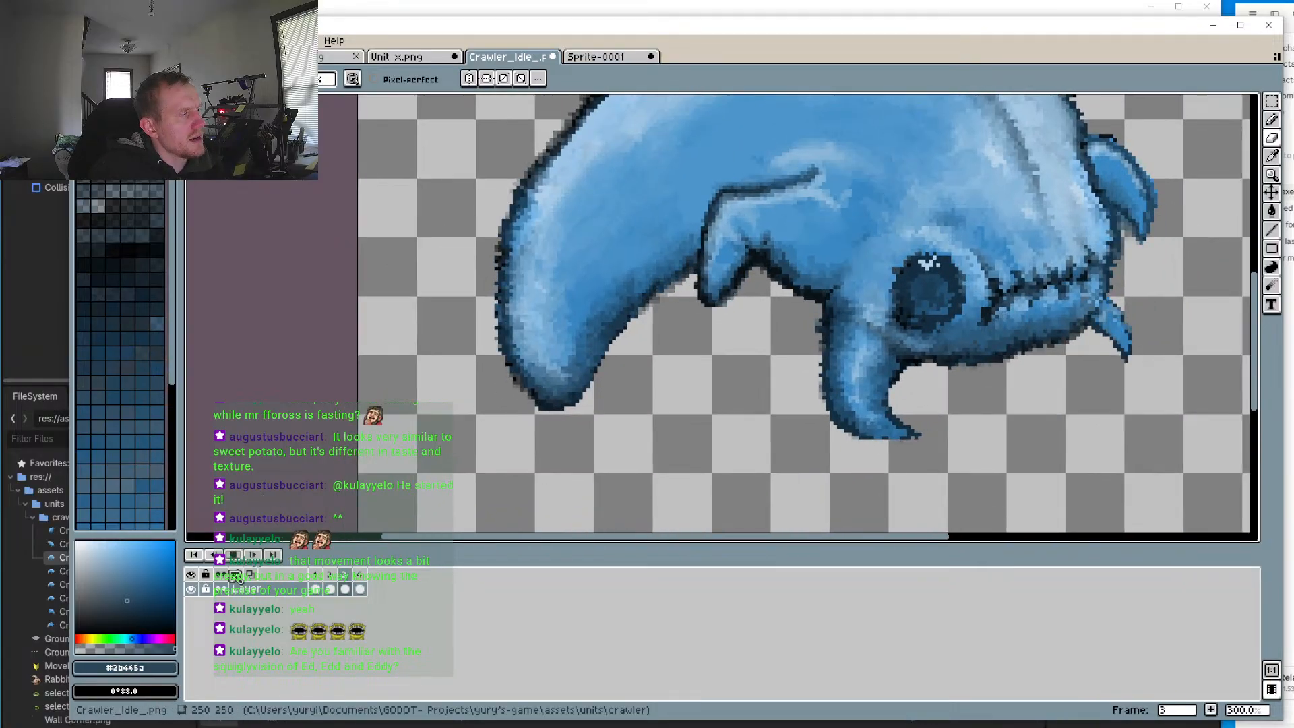
{"action": "scroll", "coordinate": [577, 397], "scroll_direction": "down", "scroll_amount": 2}
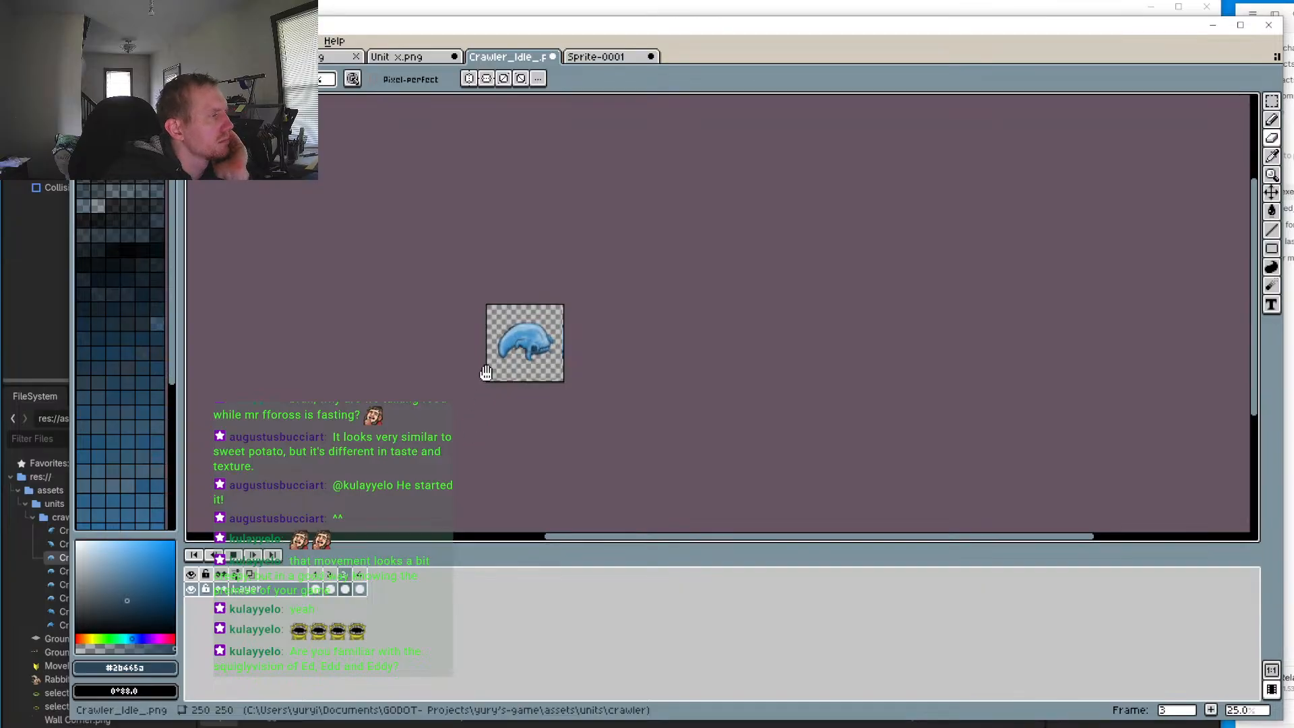
{"action": "scroll", "coordinate": [485, 370], "scroll_direction": "up", "scroll_amount": 4}
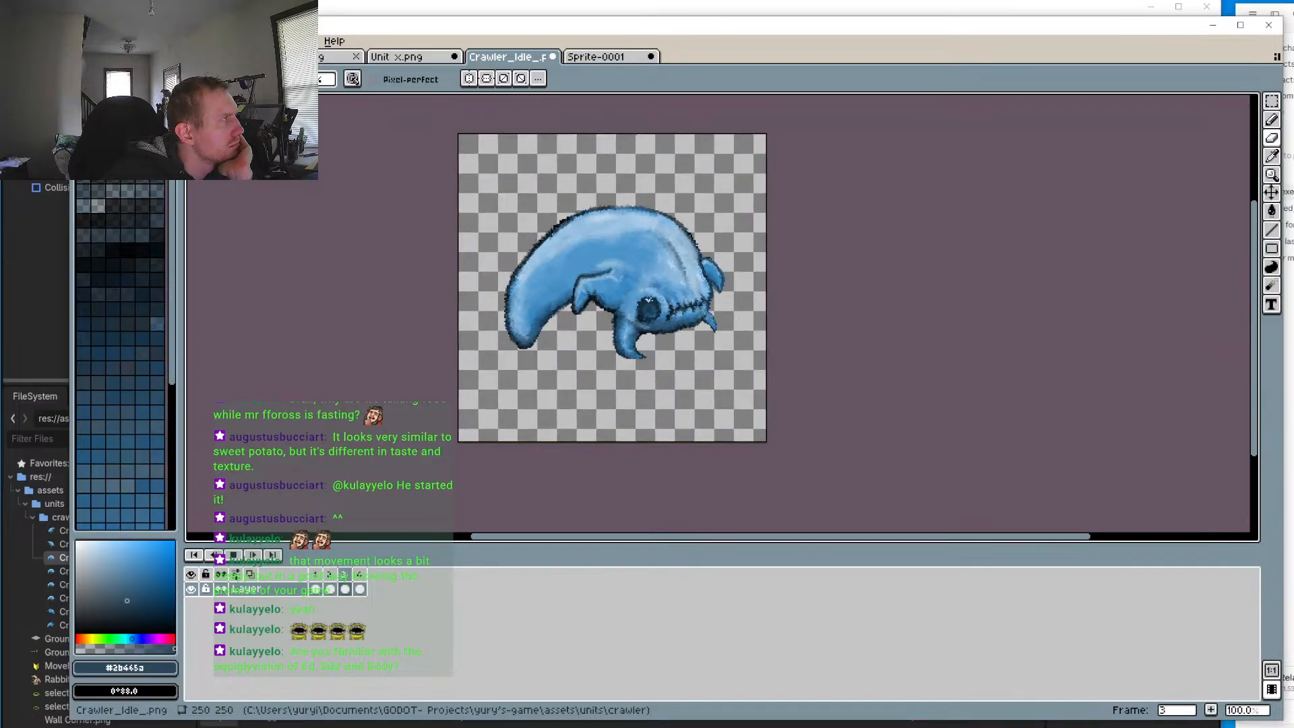
Step: Save the crawler idle animation in PNG format, accepting the unsupported palette limitation
{"action": "left_click", "coordinate": [86, 41]}
{"action": "left_click", "coordinate": [94, 103]}
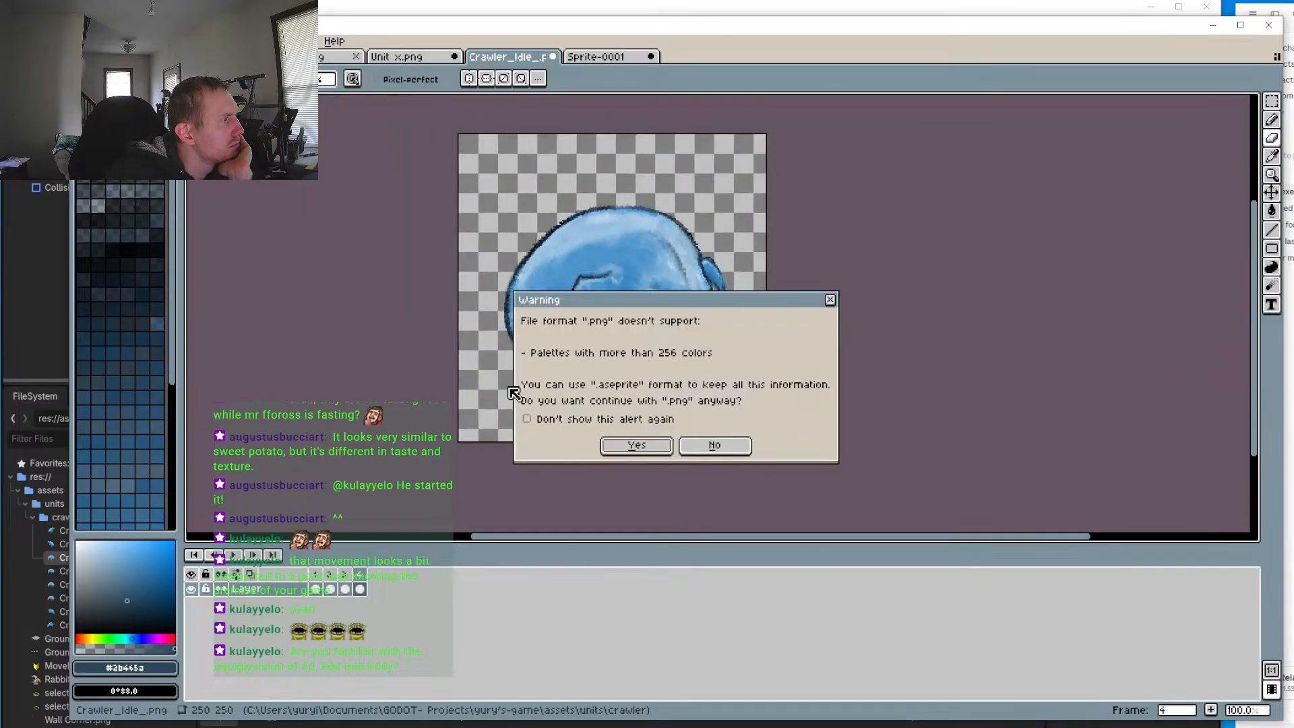
{"action": "left_click", "coordinate": [636, 446]}
Step: Switch to Godot, rerun the game and send the crawler to a nearby floor tile to check its updated idle animation
{"action": "left_click", "coordinate": [546, 13]}
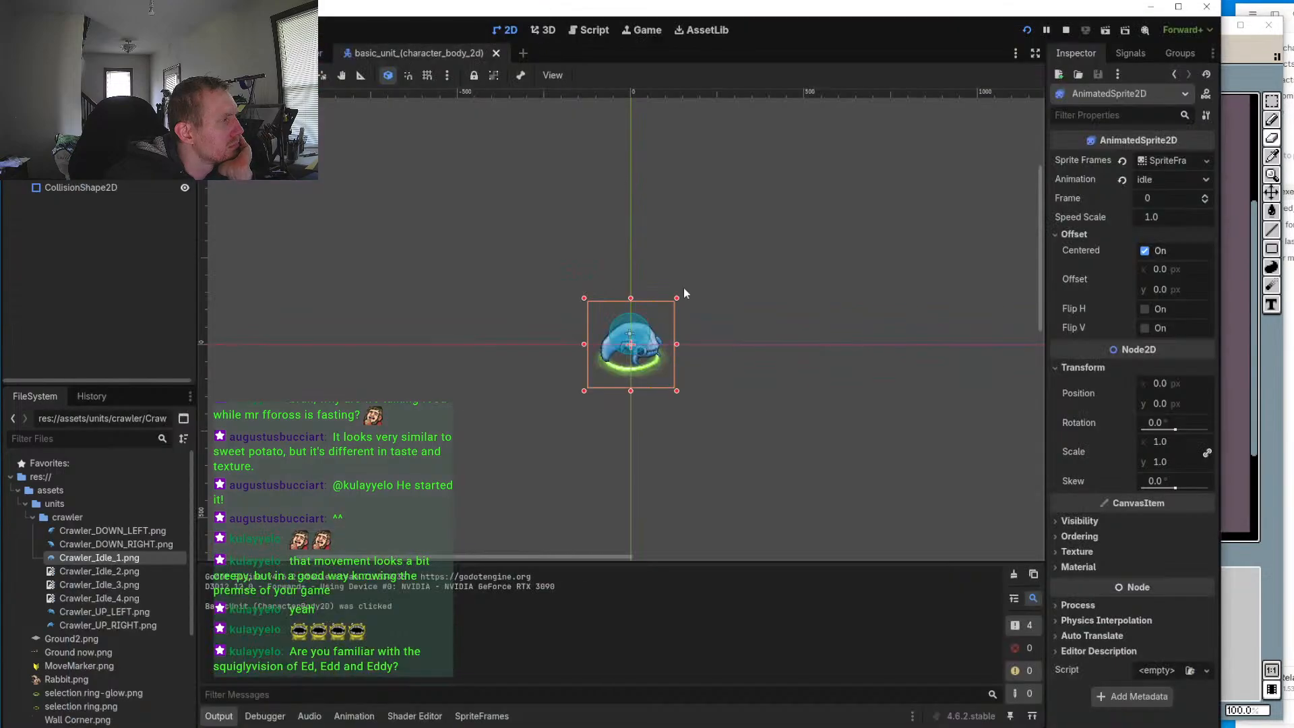
{"action": "left_click", "coordinate": [1027, 33]}
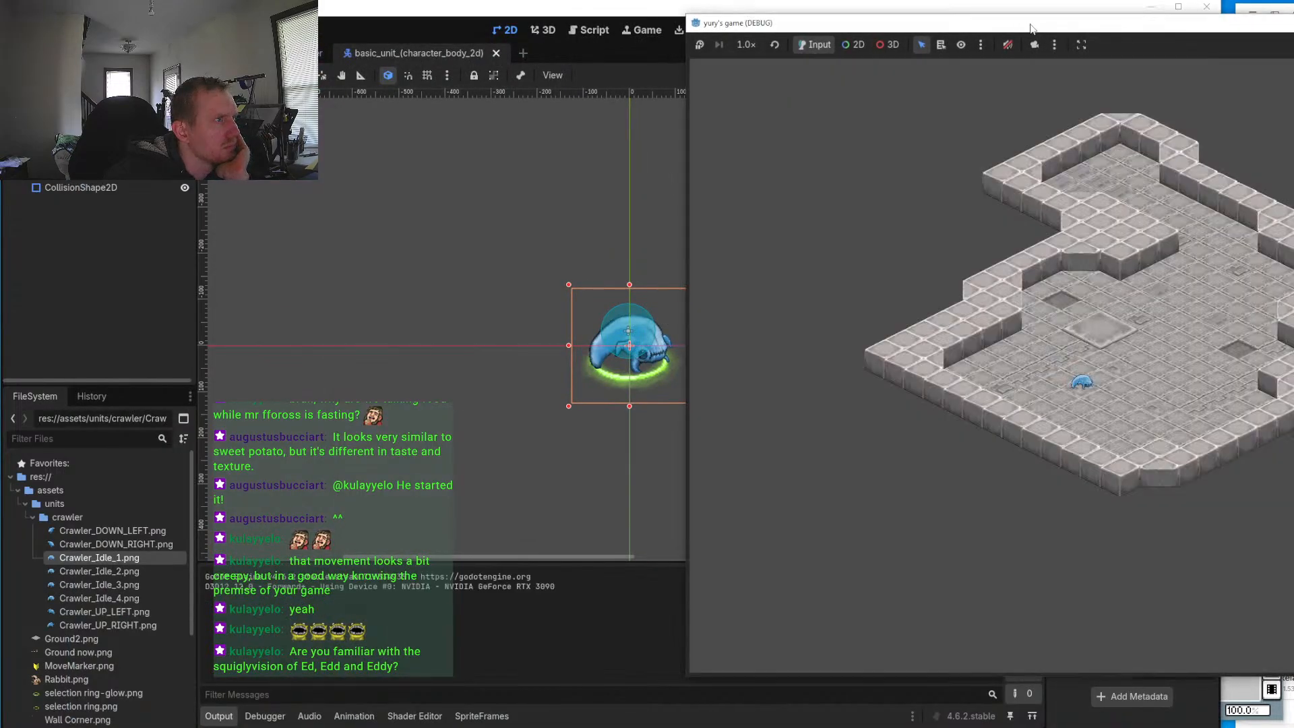
{"action": "left_click_drag", "start_coordinate": [1027, 30], "coordinate": [595, 49]}
{"action": "left_click", "coordinate": [592, 67]}
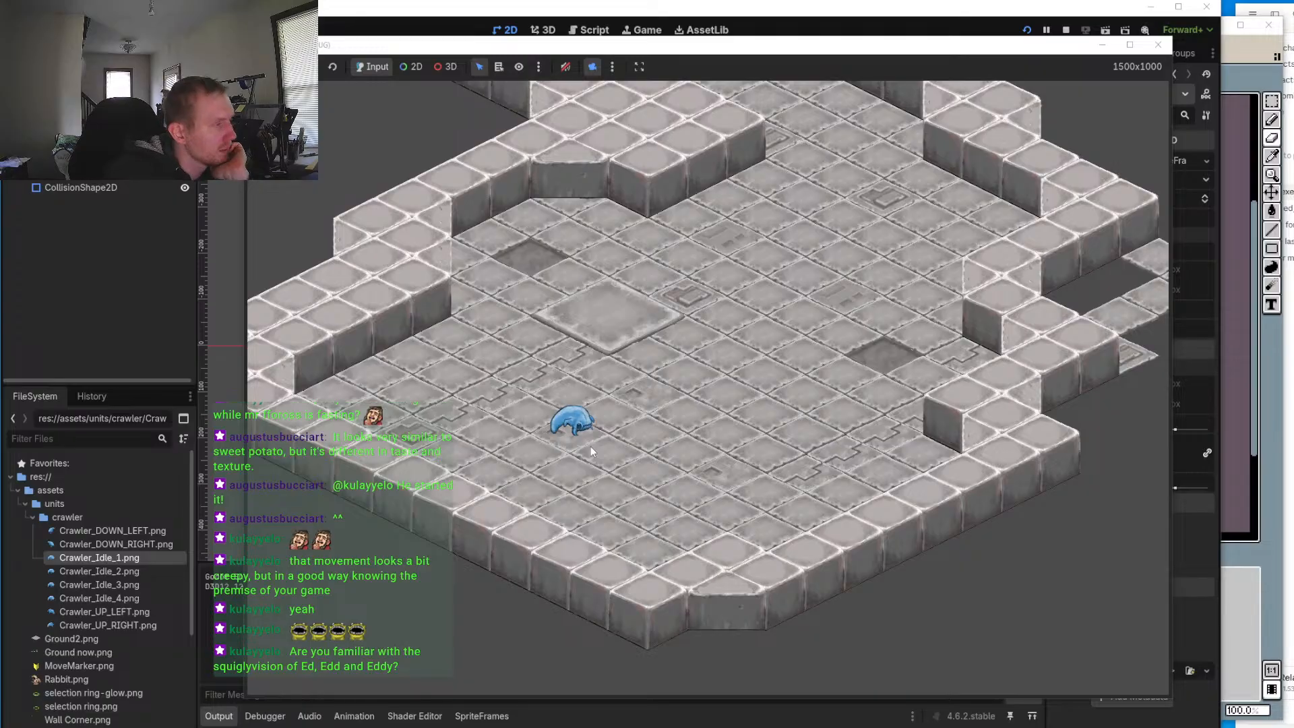
{"action": "left_click", "coordinate": [571, 425]}
{"action": "right_click", "coordinate": [652, 487]}
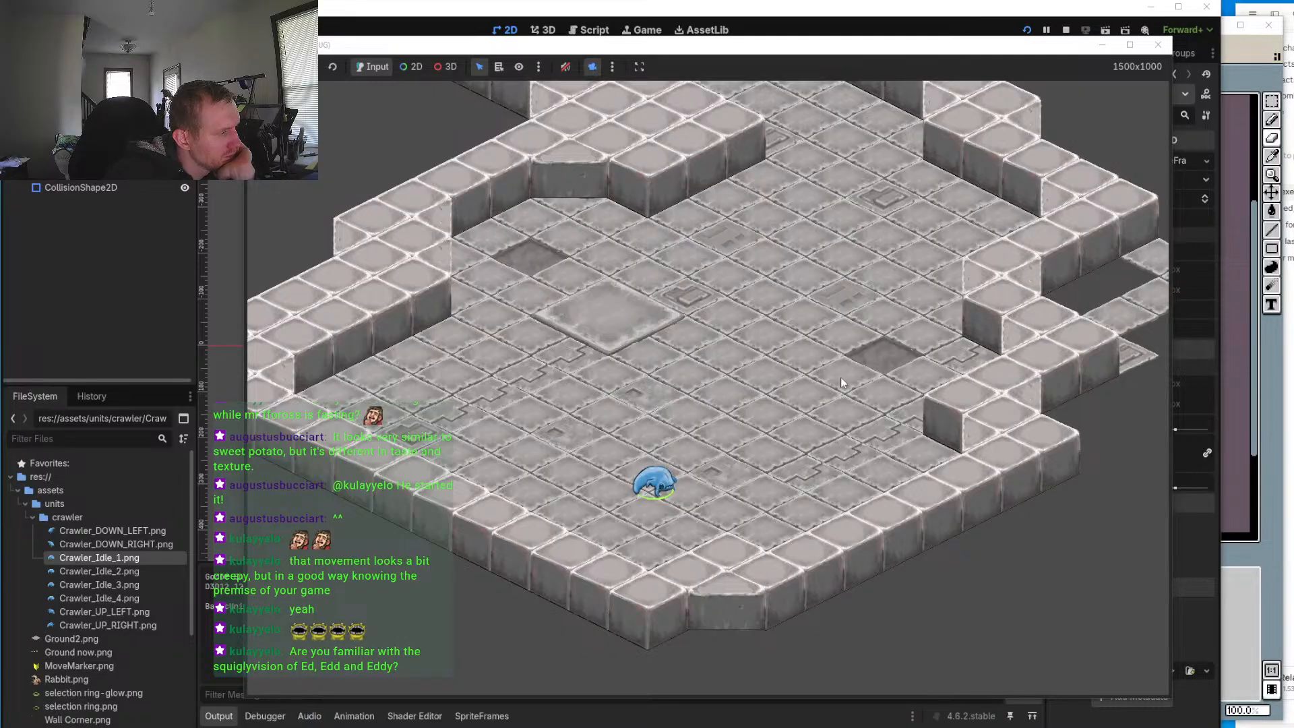
Step: Send the crawler to a floor tile up and left, deselect it, close the game and switch back to Aseprite
{"action": "right_click", "coordinate": [605, 402]}
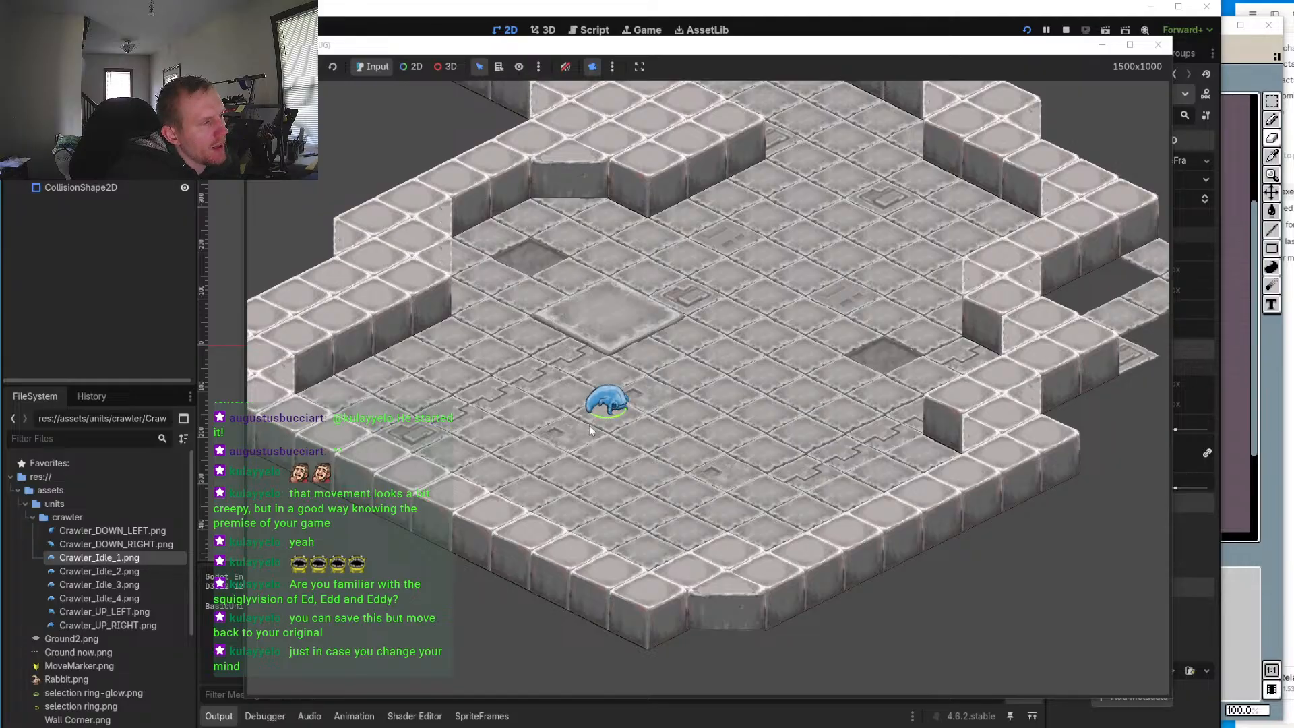
{"action": "left_click", "coordinate": [807, 496]}
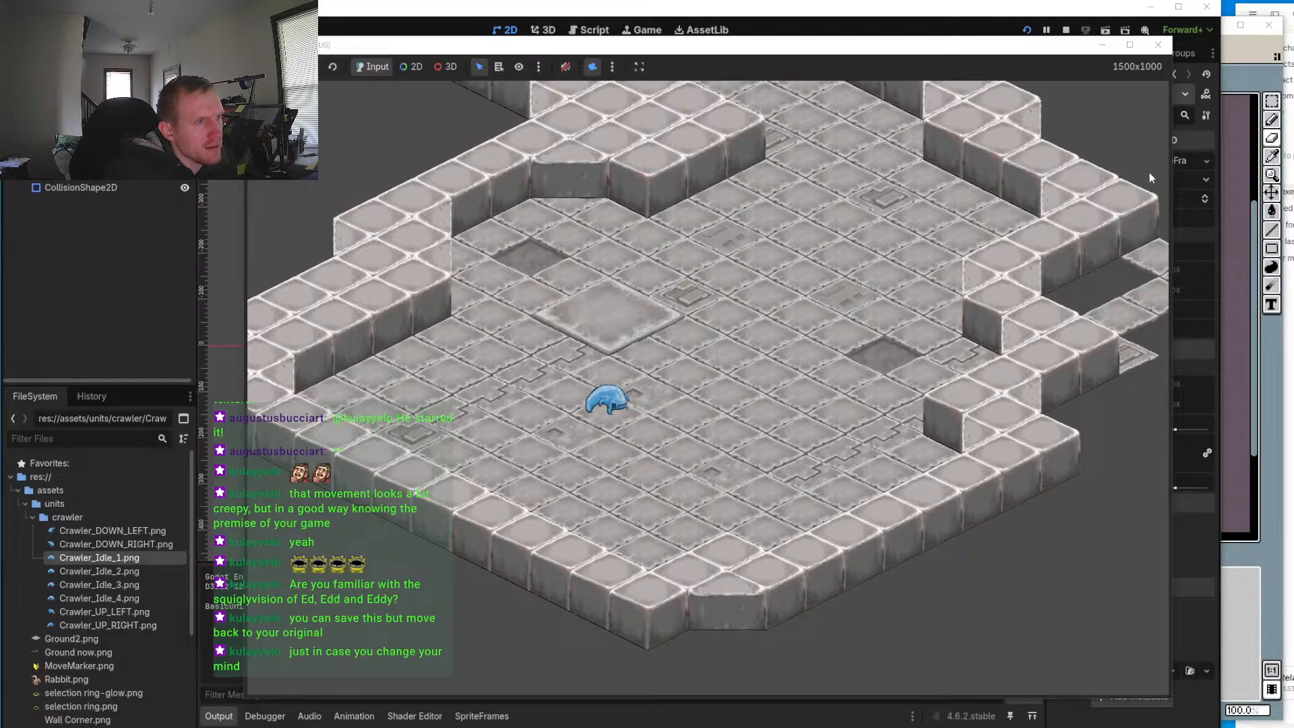
{"action": "left_click", "coordinate": [1158, 45]}
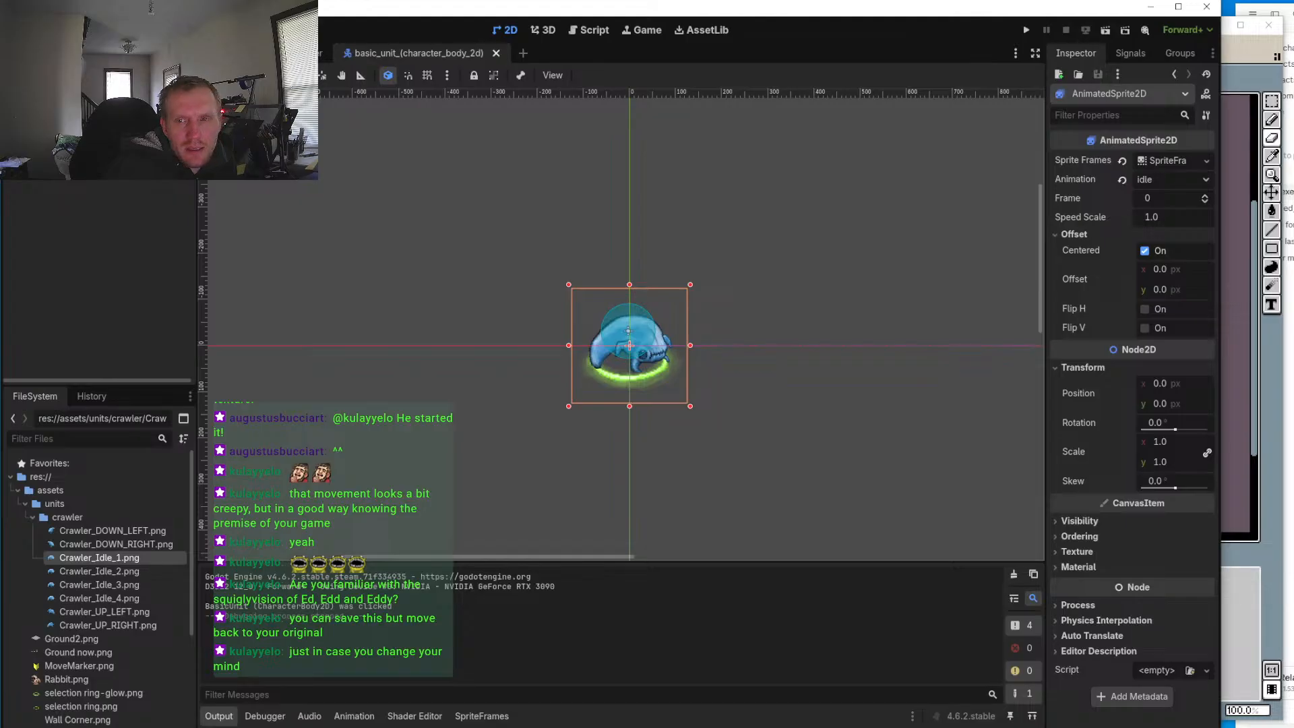
{"action": "left_click", "coordinate": [1285, 115]}
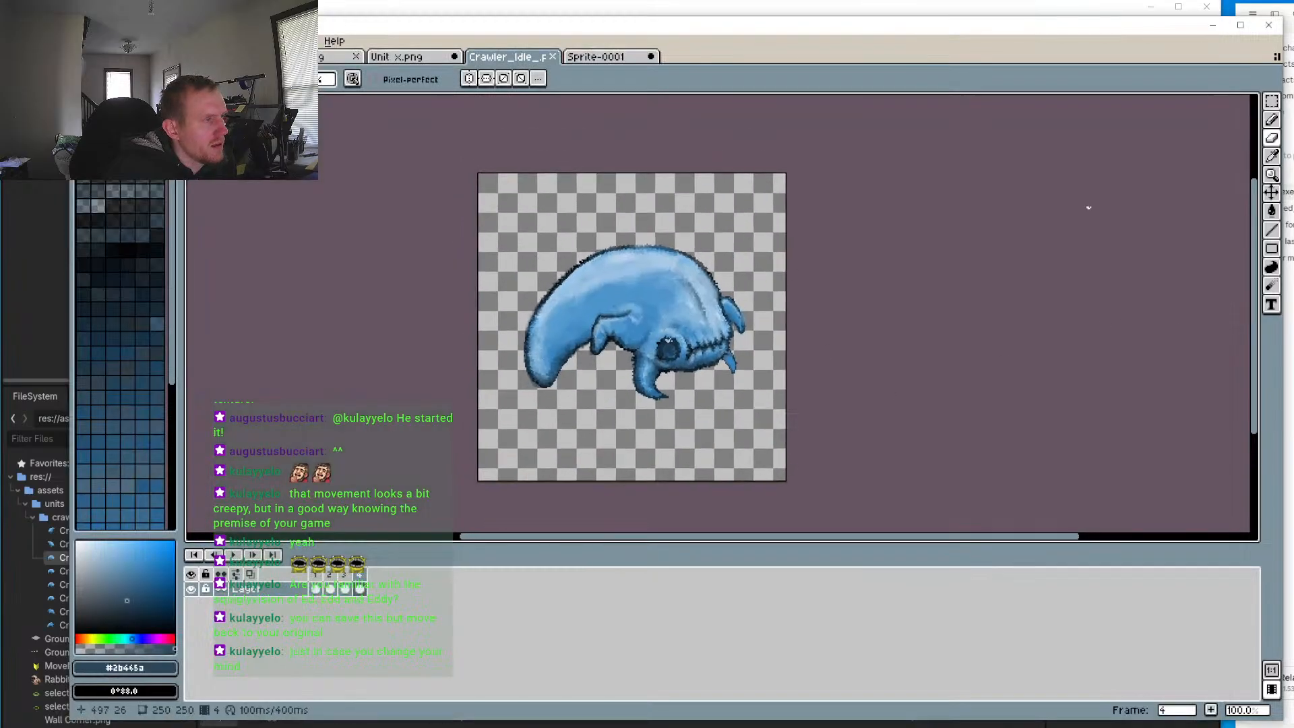
{"action": "left_click", "coordinate": [1271, 101]}
{"action": "scroll", "coordinate": [544, 336], "scroll_direction": "up", "scroll_amount": 2}
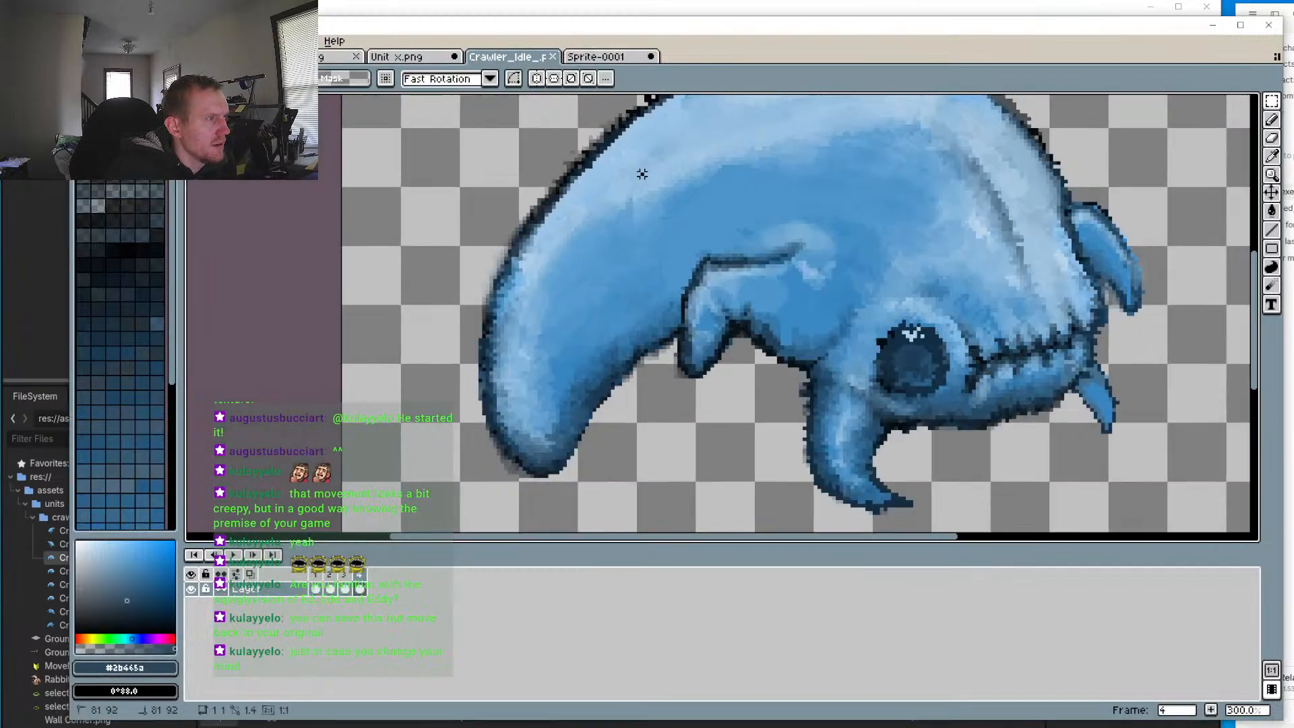
{"action": "left_click_drag", "start_coordinate": [641, 174], "coordinate": [812, 408]}
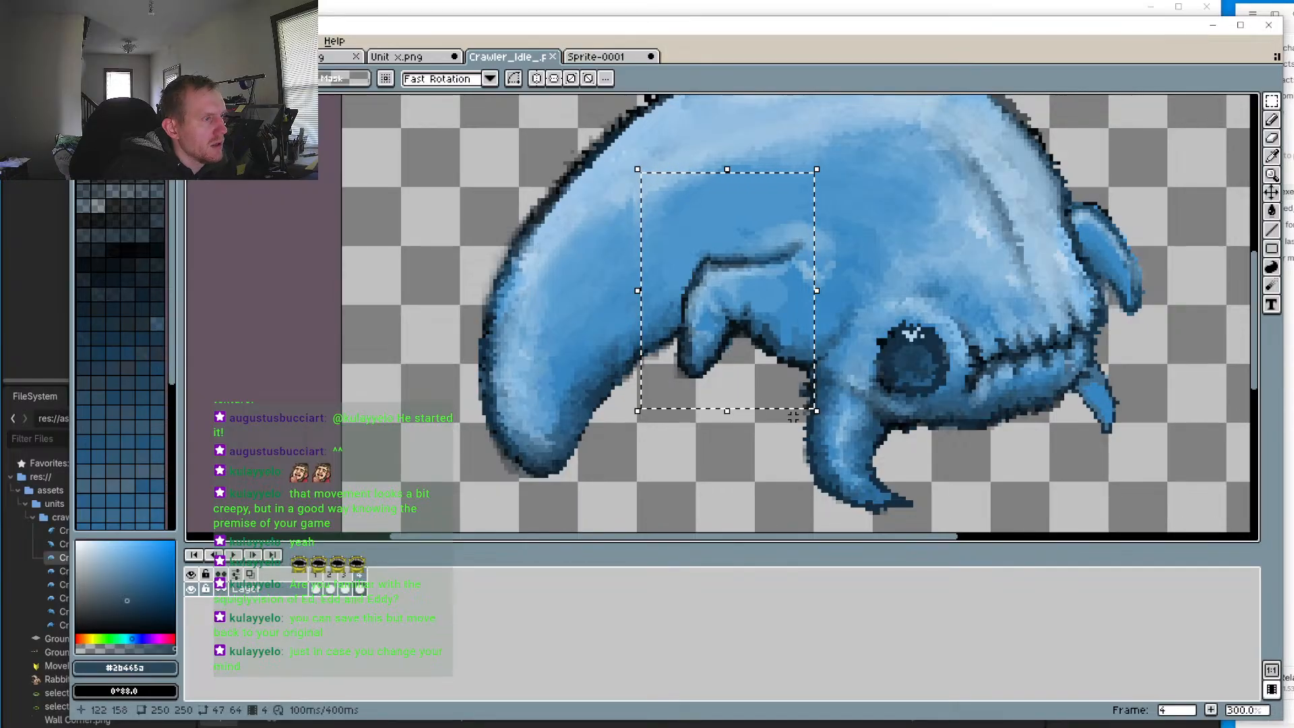
{"action": "left_click_drag", "start_coordinate": [656, 199], "coordinate": [758, 414]}
{"action": "left_click_drag", "start_coordinate": [732, 343], "coordinate": [732, 389]}
{"action": "key", "text": "Left"}
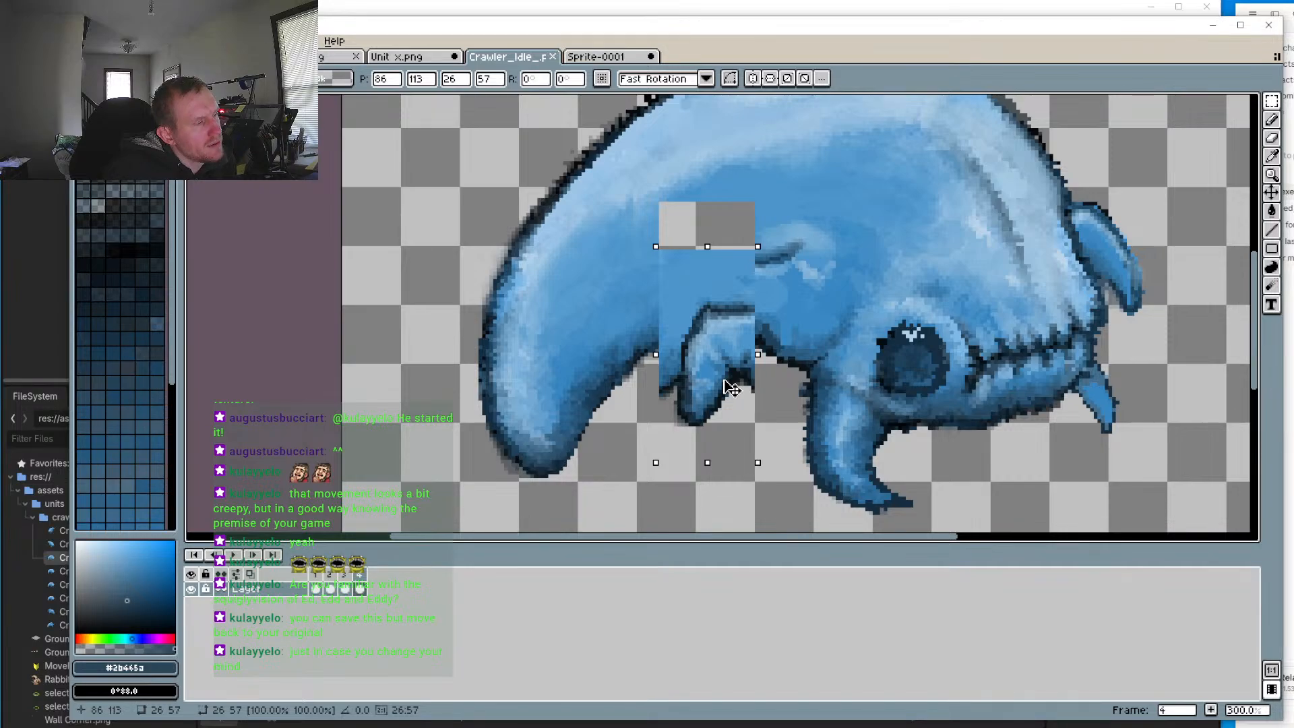
{"action": "key", "text": "ctrl+z"}
{"action": "key", "text": "ctrl+z"}
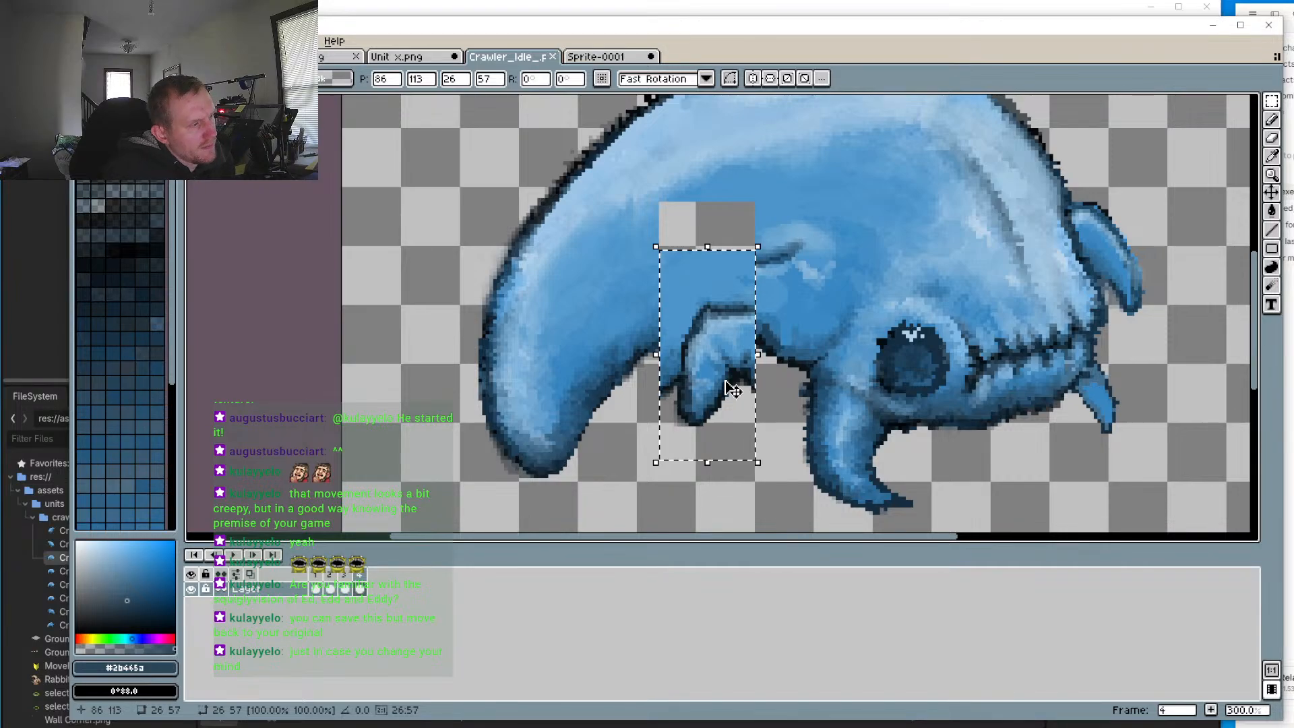
{"action": "left_click", "coordinate": [719, 439]}
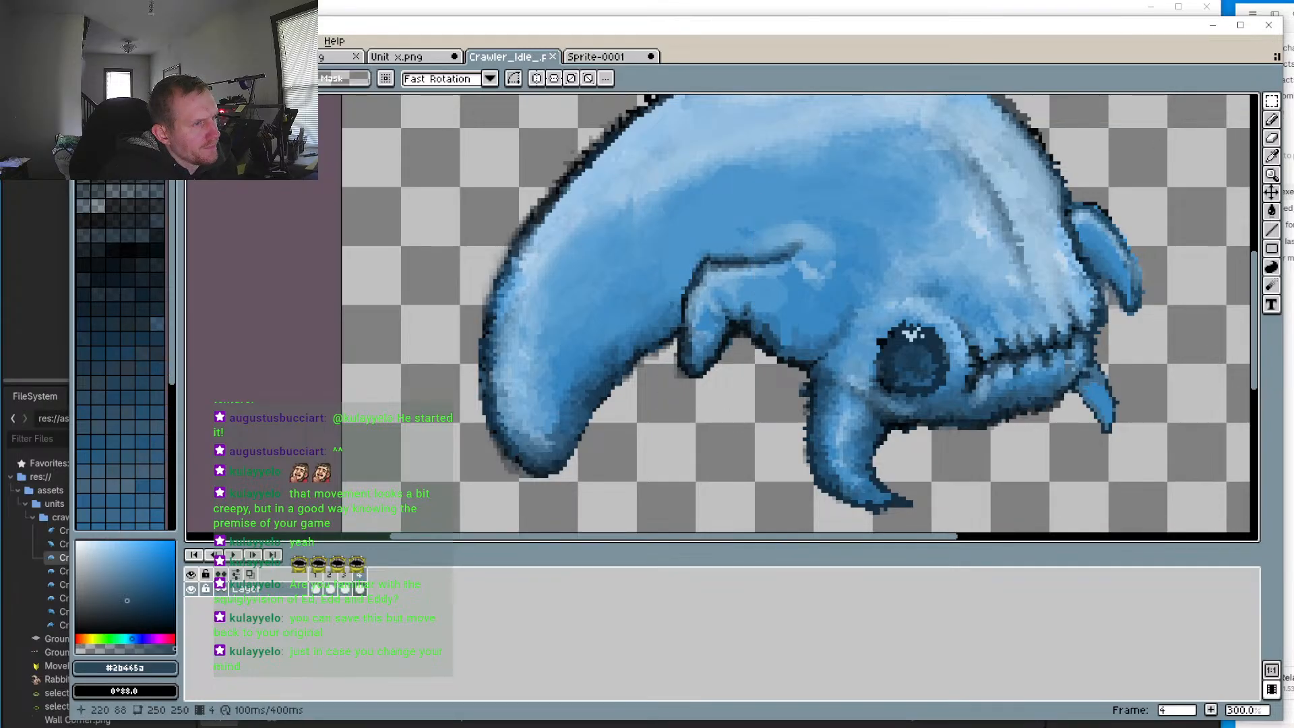
Step: Select the small rear leg on frame 4 with an elliptical marquee about 52 by 50 pixels
{"action": "left_click_drag", "start_coordinate": [1271, 101], "coordinate": [1202, 113]}
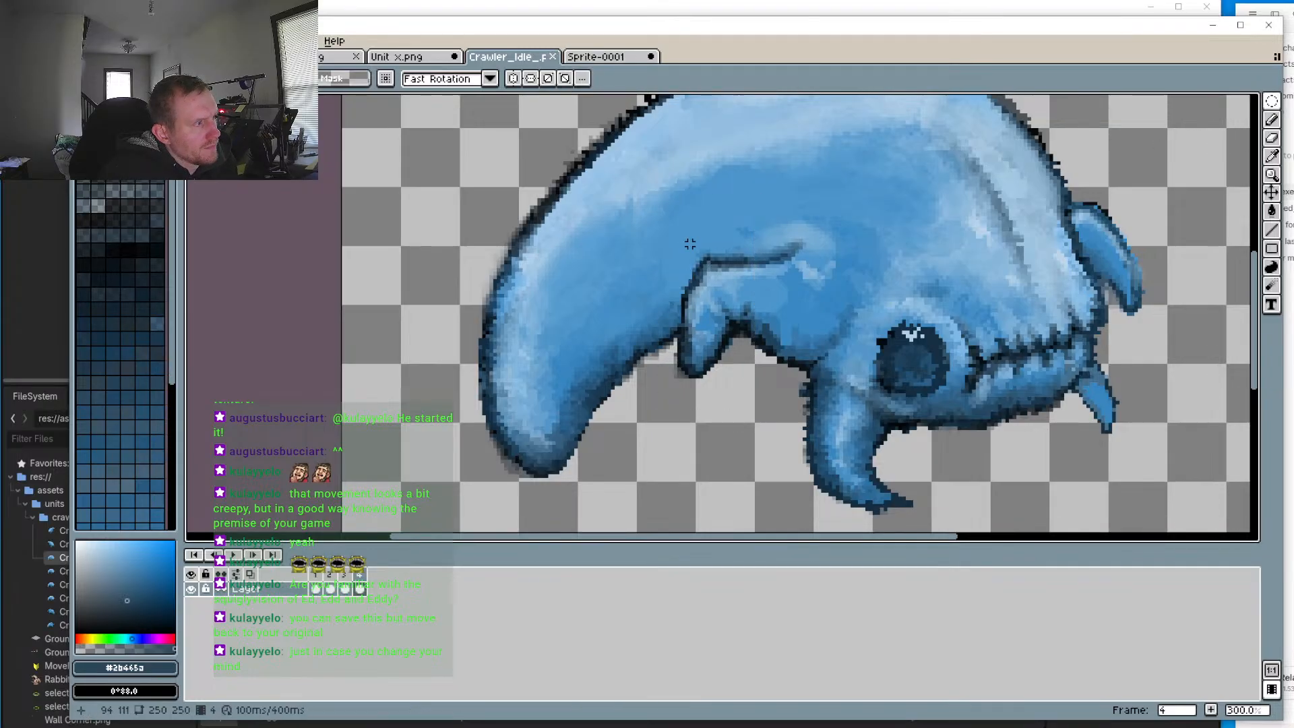
{"action": "left_click_drag", "start_coordinate": [617, 217], "coordinate": [807, 401]}
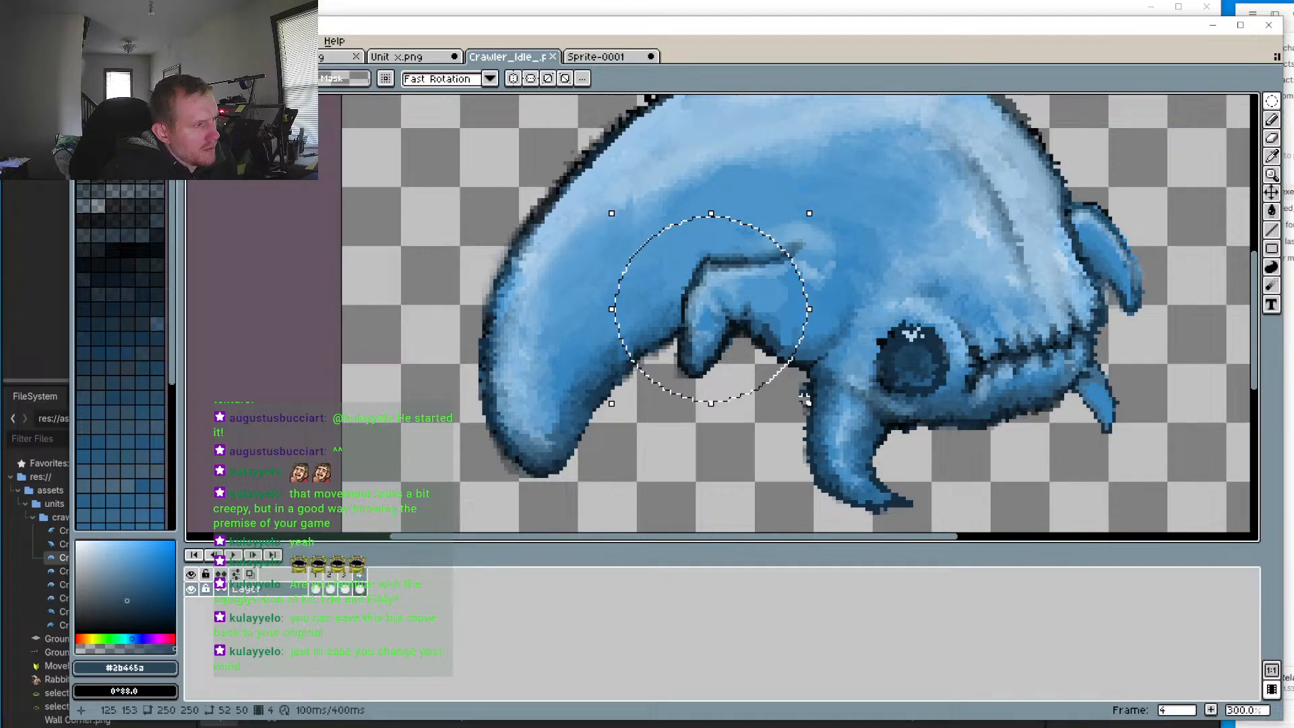
{"action": "left_click_drag", "start_coordinate": [725, 325], "coordinate": [725, 355]}
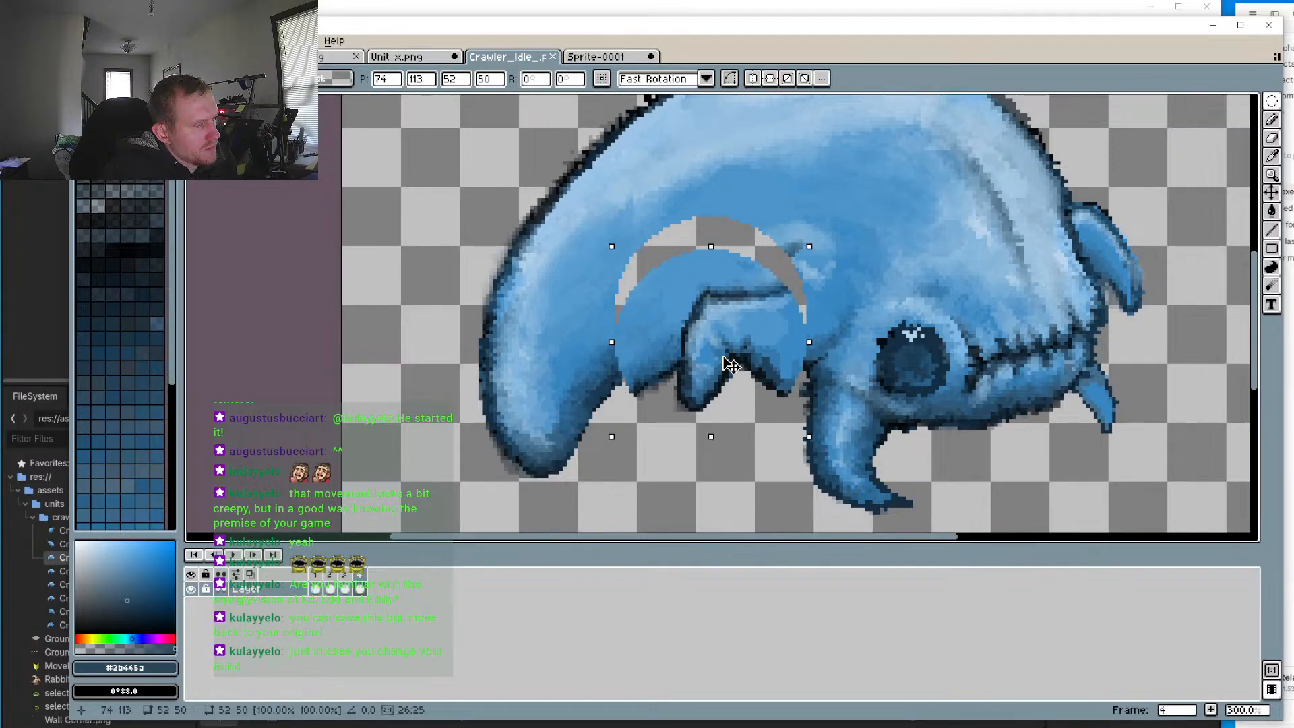
{"action": "left_click_drag", "start_coordinate": [713, 442], "coordinate": [768, 456]}
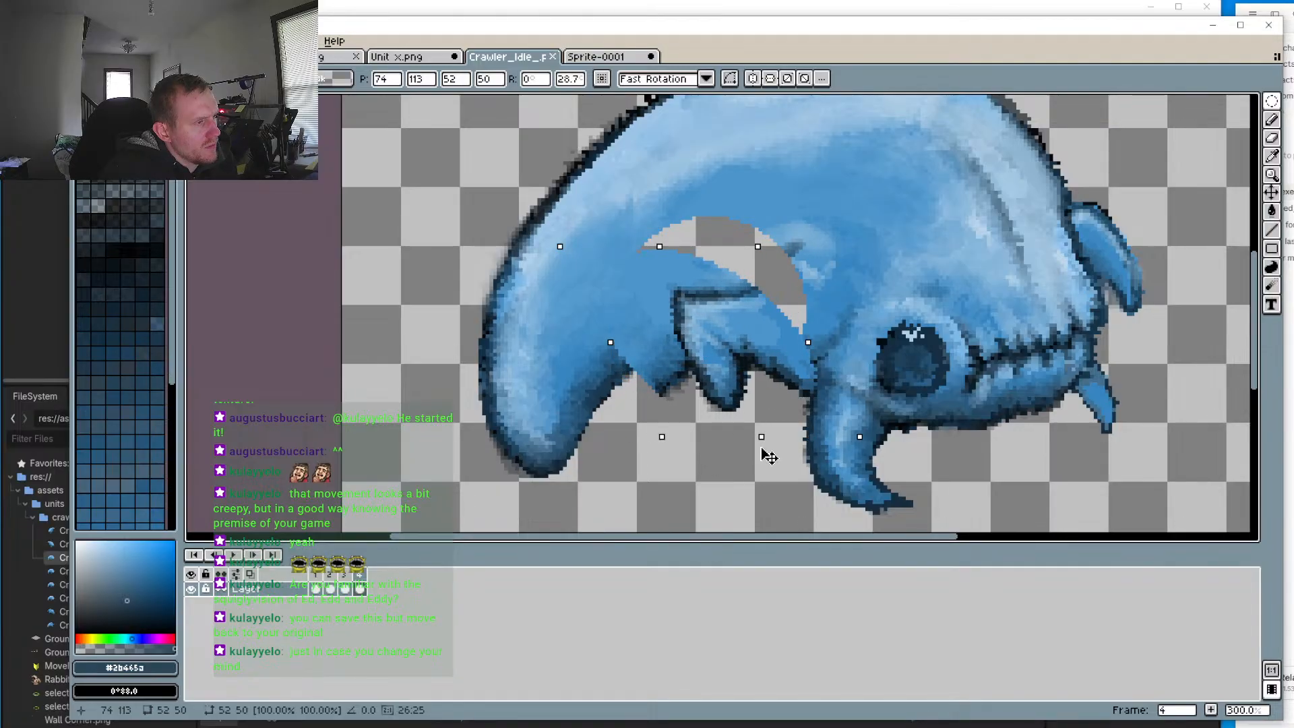
{"action": "key", "text": "Escape"}
{"action": "left_click_drag", "start_coordinate": [812, 411], "coordinate": [838, 346]}
{"action": "left_click_drag", "start_coordinate": [717, 375], "coordinate": [721, 382]}
{"action": "key", "text": "Escape"}
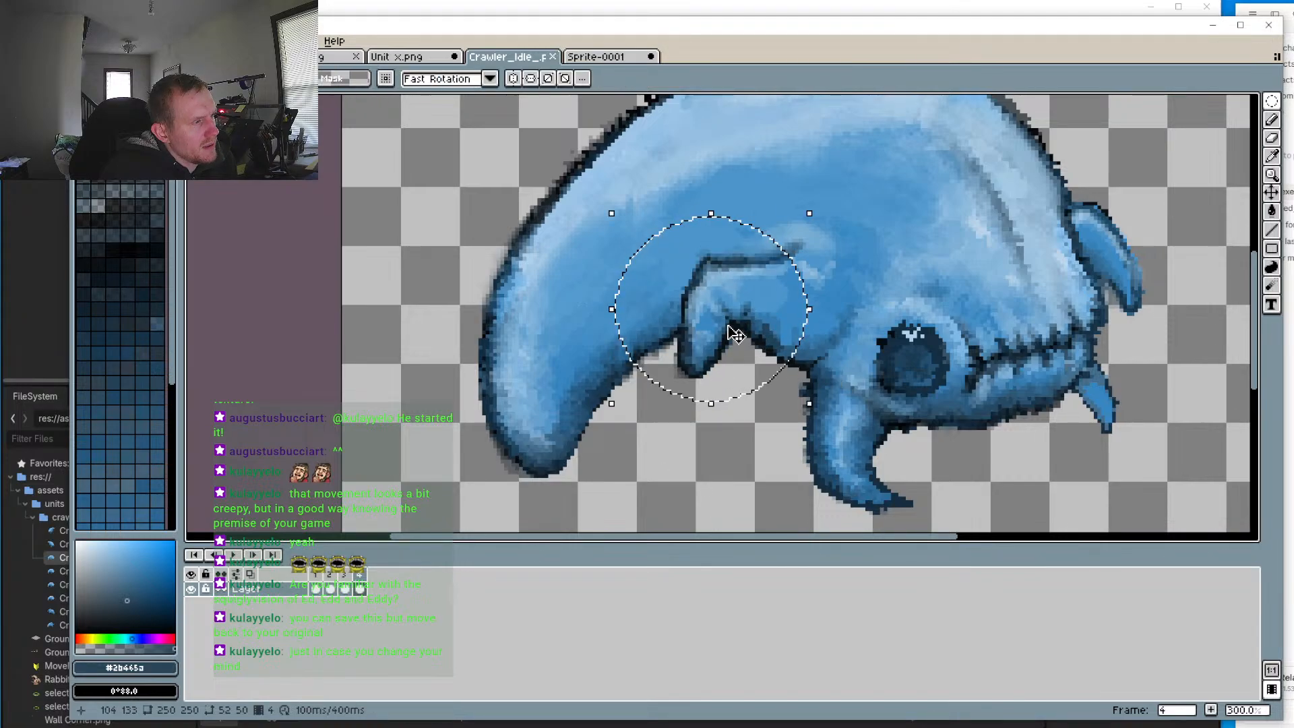
Step: Rotate the selected rear leg 14.4° and shift it slightly down to position 73, 111
{"action": "left_click_drag", "start_coordinate": [811, 405], "coordinate": [834, 385]}
{"action": "left_click_drag", "start_coordinate": [687, 348], "coordinate": [678, 366]}
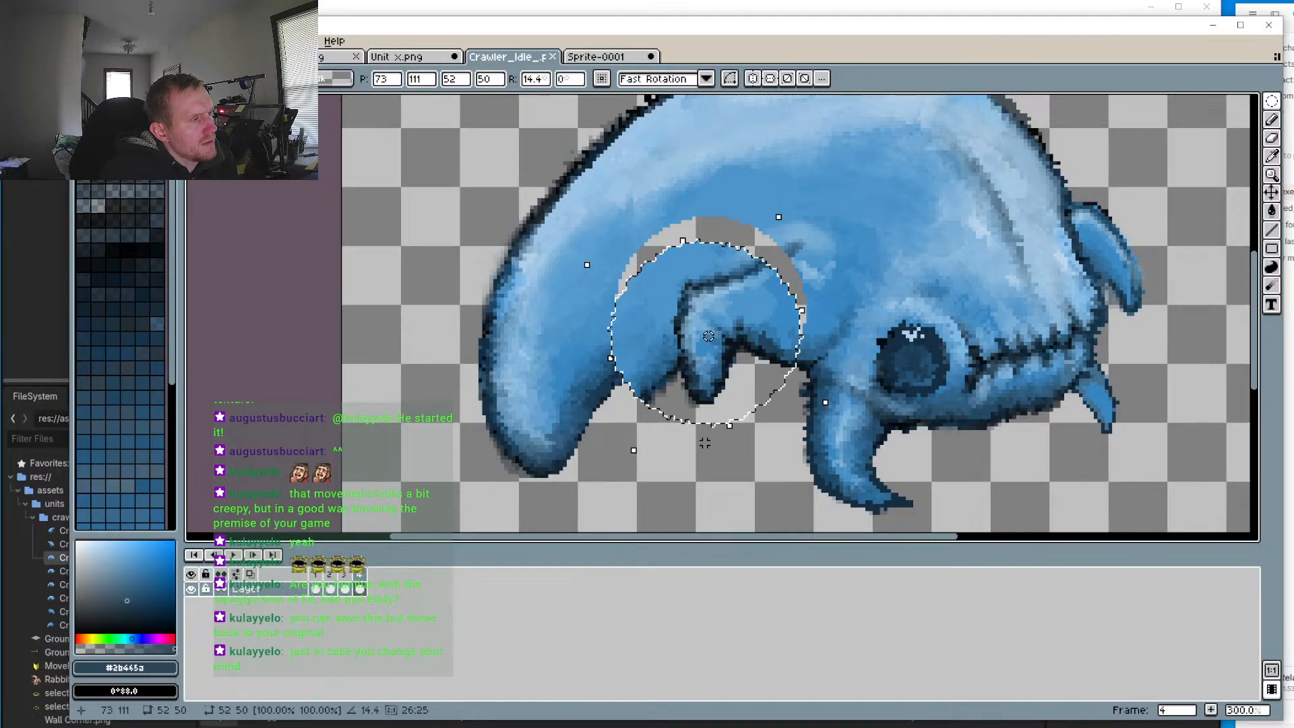
{"action": "left_click", "coordinate": [738, 476]}
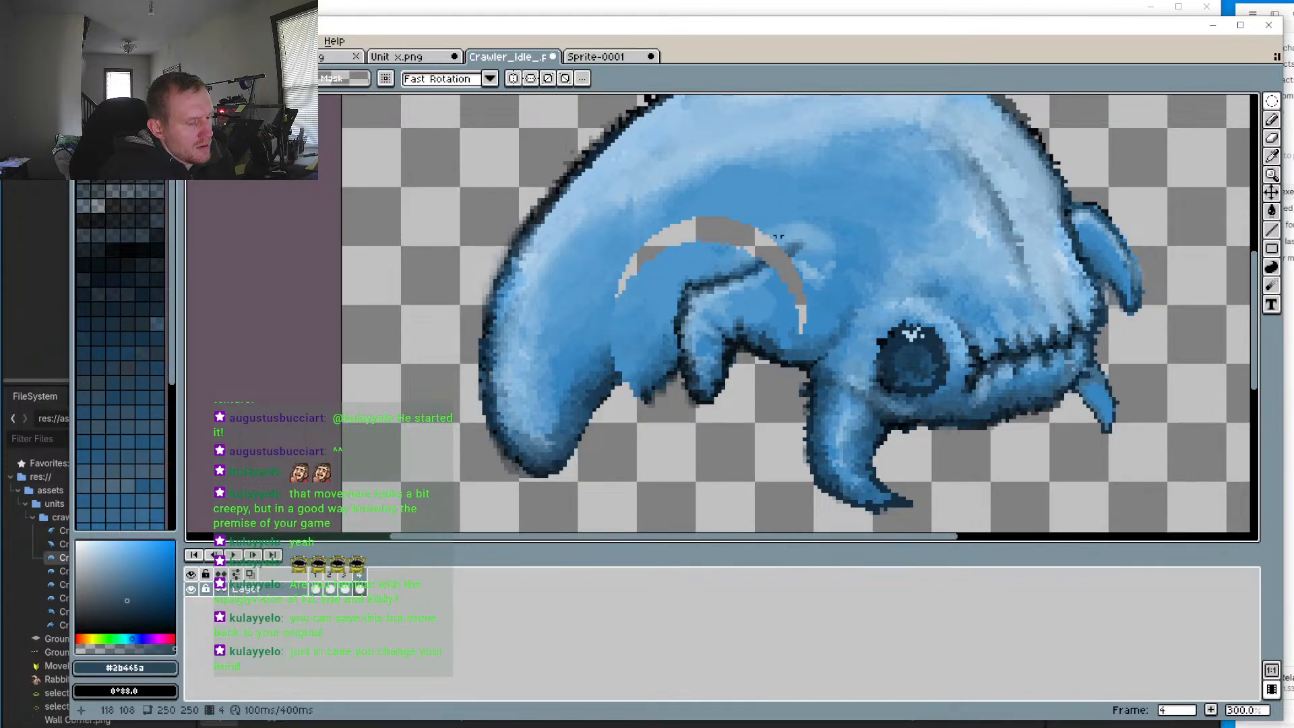
Step: Sample body blue #4c95ca and paint over most of the transparent arc left around the moved rear leg
{"action": "key", "text": "b"}
{"action": "left_click", "coordinate": [739, 223], "text": "alt"}
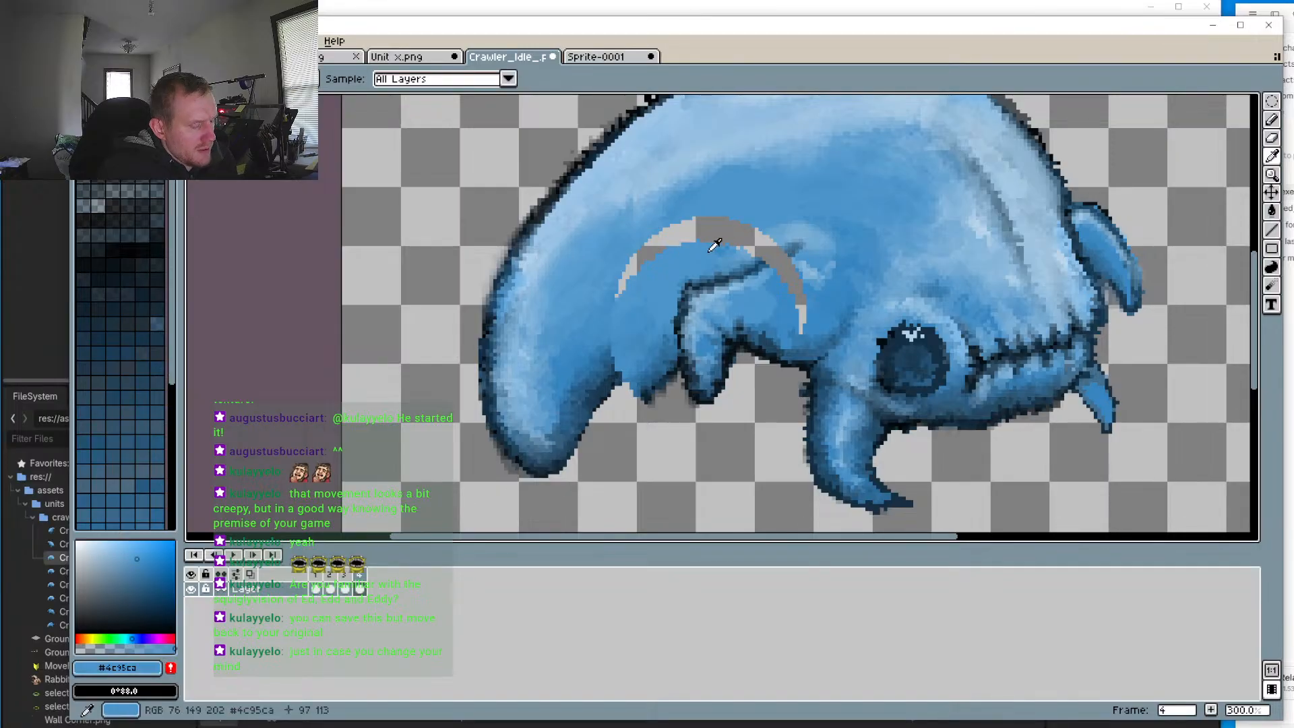
{"action": "mouse_move", "coordinate": [698, 219]}
{"action": "left_mouse_down"}
{"action": "mouse_move", "coordinate": [655, 254]}
{"action": "mouse_move", "coordinate": [617, 296]}
{"action": "left_mouse_up"}
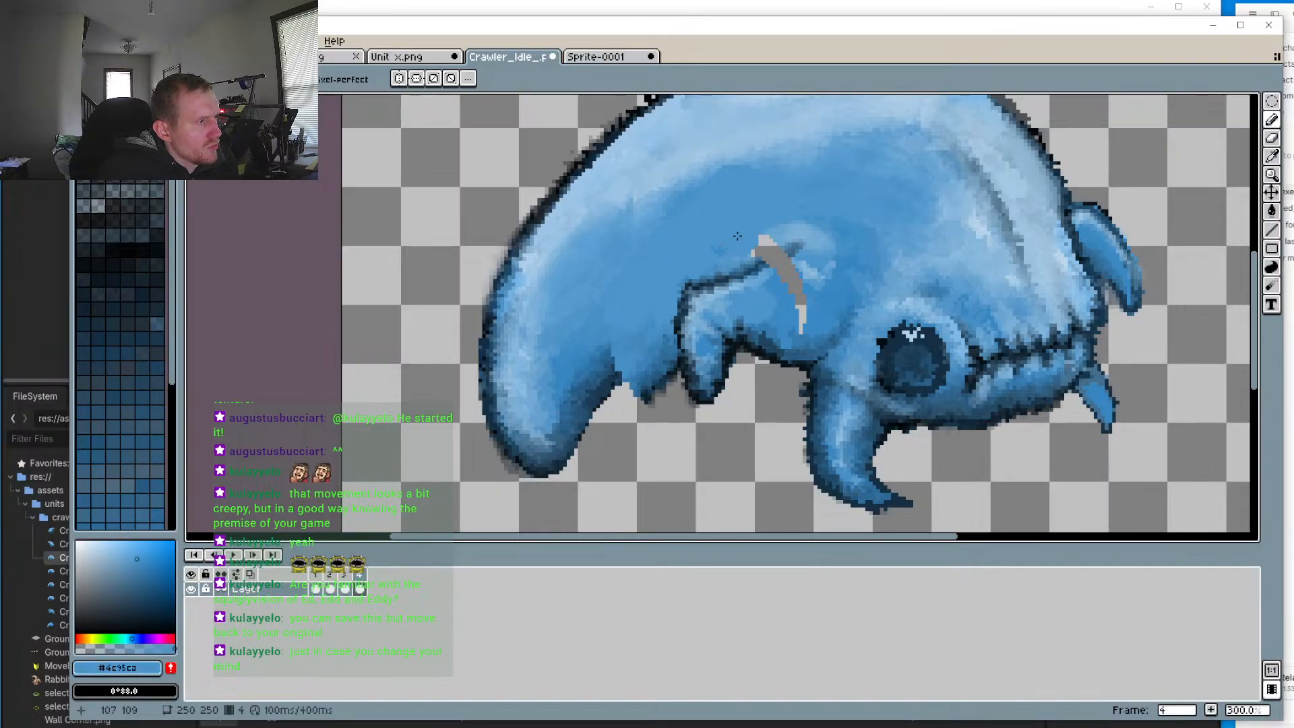
{"action": "scroll", "coordinate": [737, 243], "scroll_direction": "up", "scroll_amount": 2}
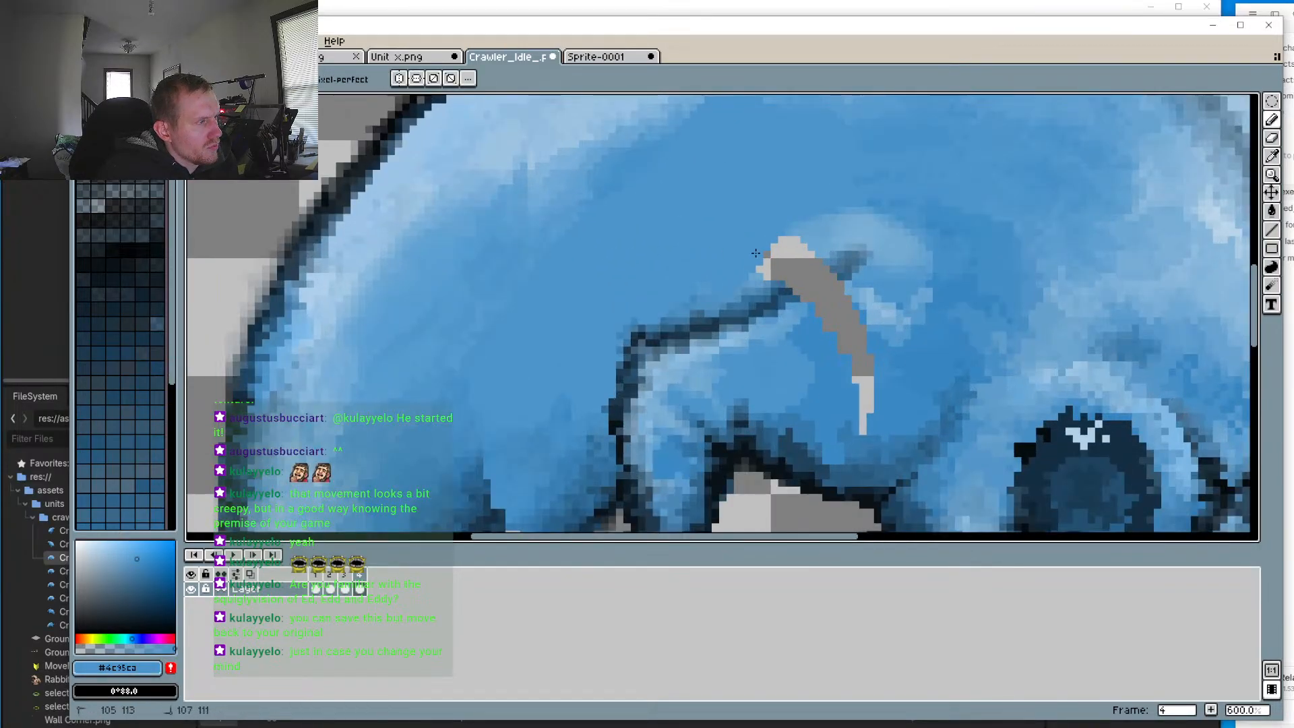
{"action": "left_click_drag", "start_coordinate": [758, 266], "coordinate": [802, 257]}
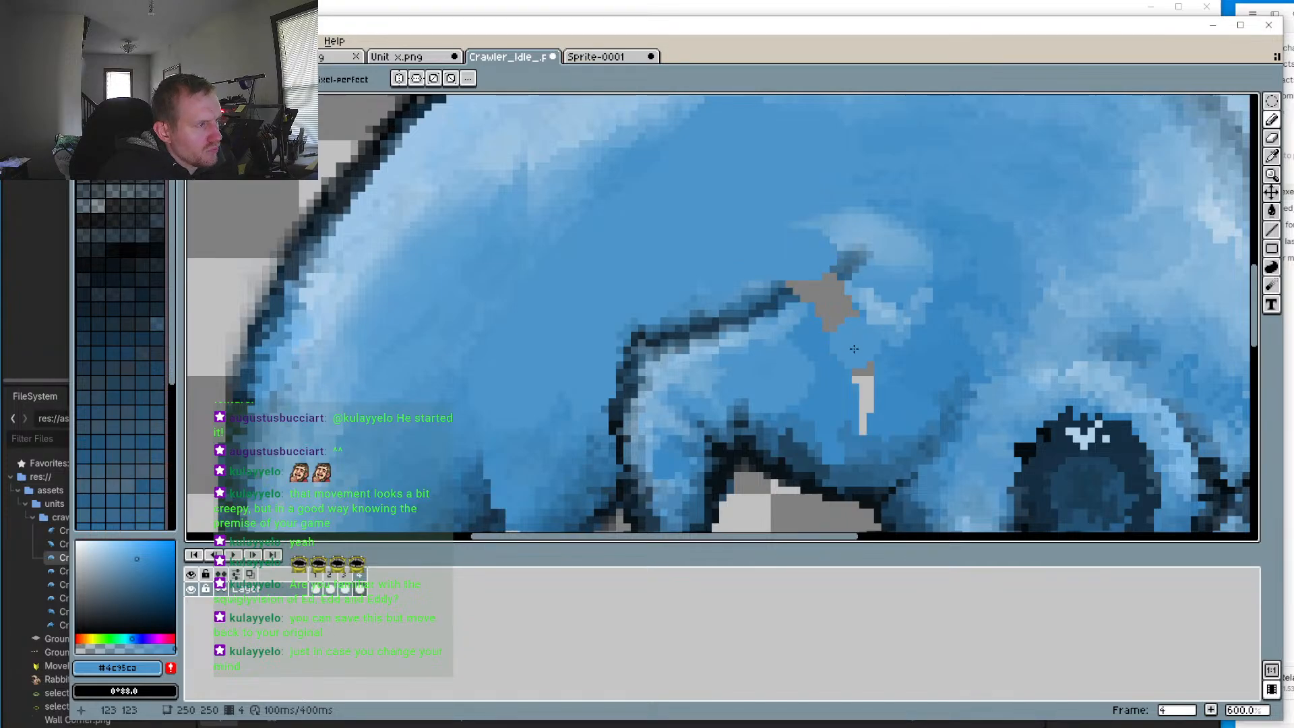
{"action": "mouse_move", "coordinate": [850, 345]}
{"action": "left_mouse_down"}
{"action": "mouse_move", "coordinate": [827, 331]}
{"action": "mouse_move", "coordinate": [857, 307]}
{"action": "left_mouse_up"}
{"action": "left_click_drag", "start_coordinate": [861, 413], "coordinate": [863, 431]}
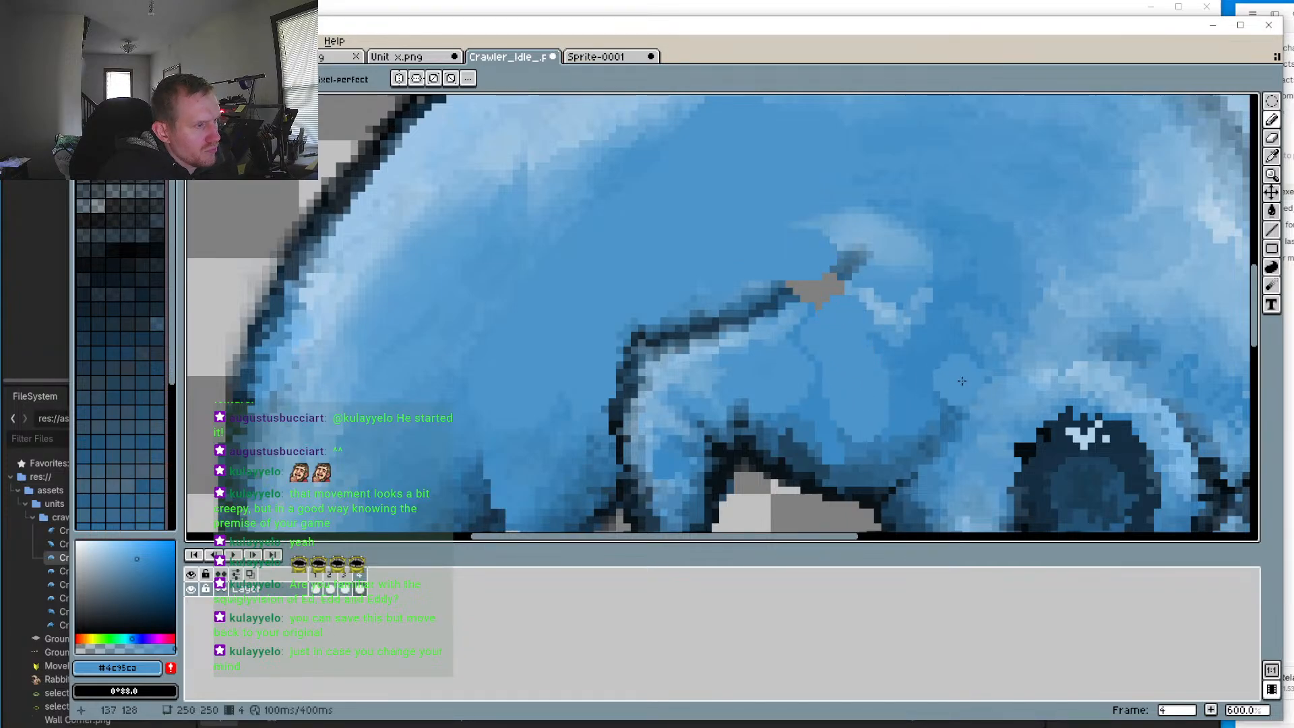
Step: Sample the darker blue #3784c1 and blend it over the patched area at the rear leg's upper part
{"action": "key", "text": "i"}
{"action": "left_click", "coordinate": [920, 362]}
{"action": "key", "text": "b"}
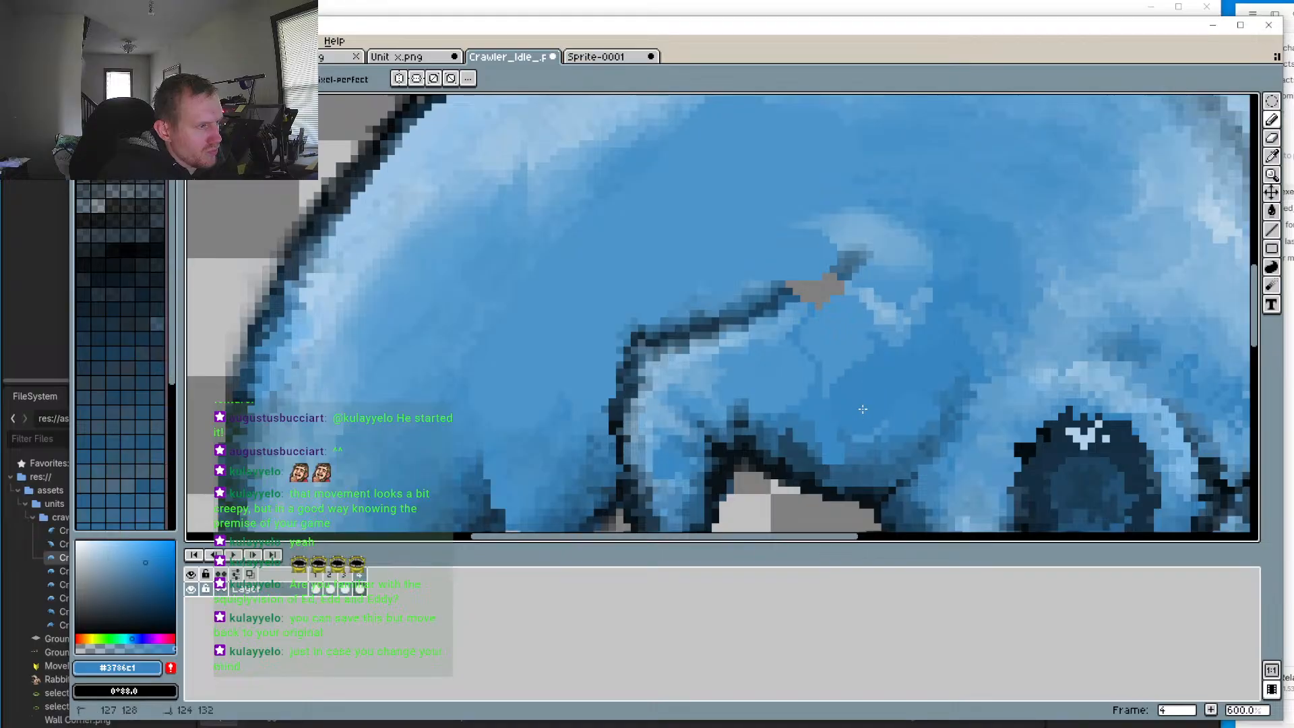
{"action": "mouse_move", "coordinate": [825, 355]}
{"action": "left_mouse_down"}
{"action": "mouse_move", "coordinate": [819, 331]}
{"action": "mouse_move", "coordinate": [842, 322]}
{"action": "left_mouse_up"}
Step: Sample dark outline color #12232e, set it to full opacity and redraw the leg's upper outline across the remaining gap
{"action": "scroll", "coordinate": [805, 340], "scroll_direction": "up", "scroll_amount": 1}
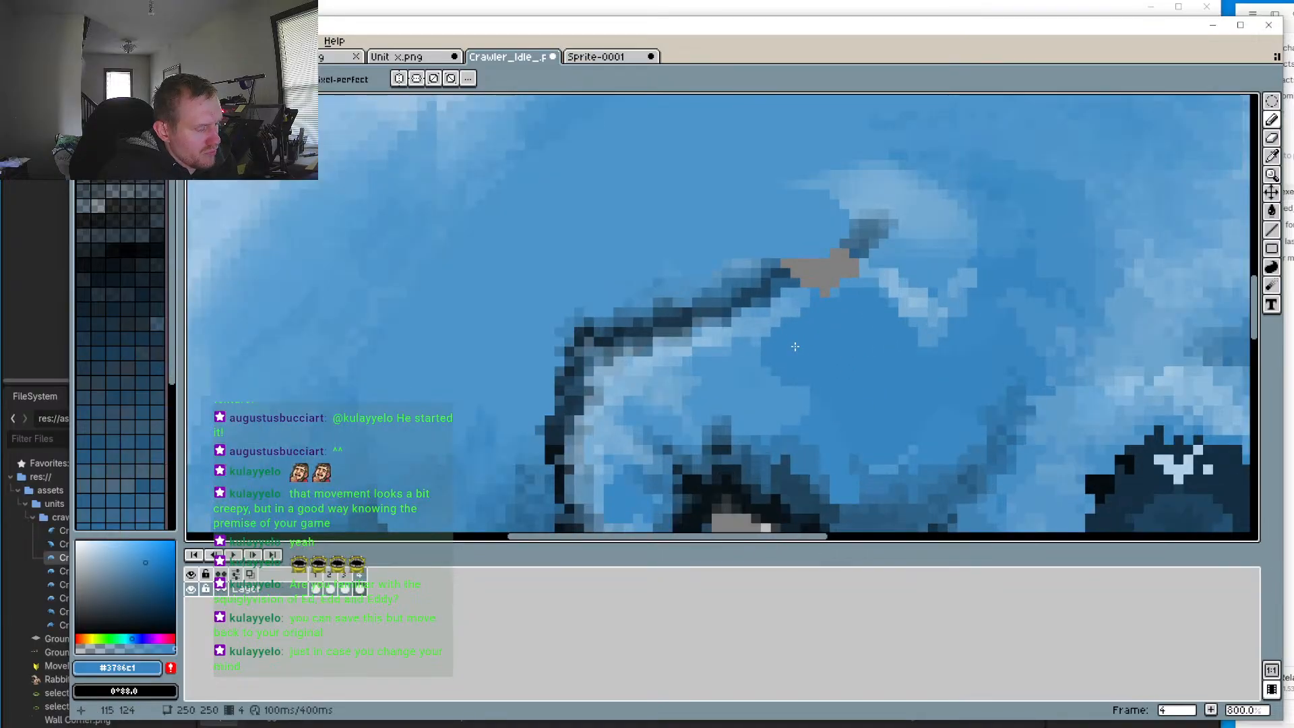
{"action": "scroll", "coordinate": [798, 350], "scroll_direction": "down", "scroll_amount": 2}
{"action": "key", "text": "i"}
{"action": "scroll", "coordinate": [667, 363], "scroll_direction": "up", "scroll_amount": 2}
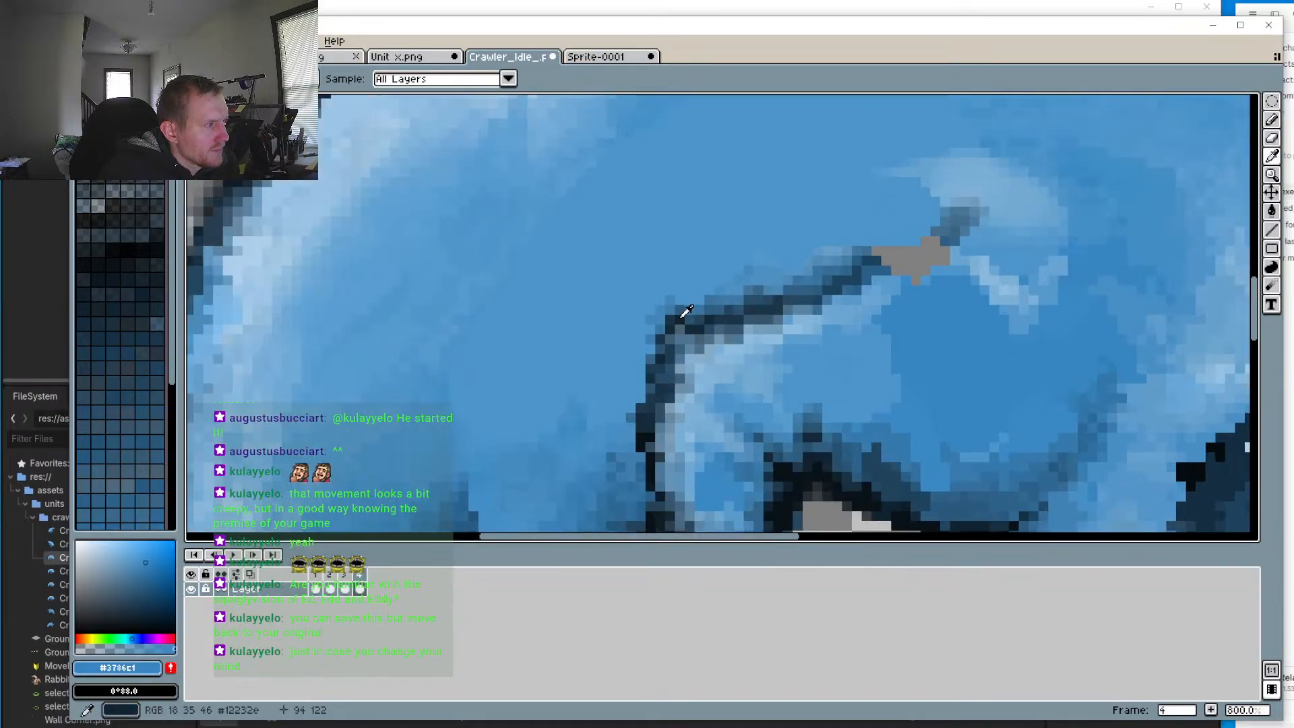
{"action": "left_click", "coordinate": [681, 315]}
{"action": "key", "text": "b"}
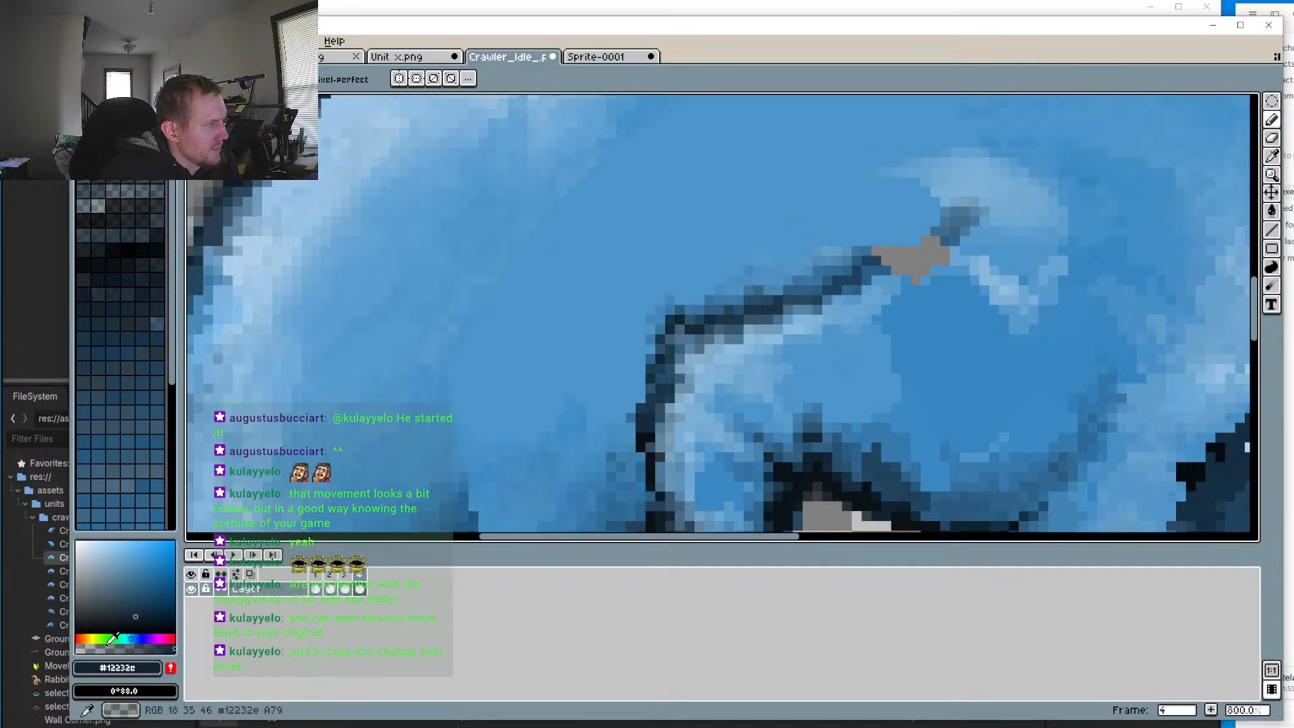
{"action": "scroll", "coordinate": [873, 225], "scroll_direction": "up", "scroll_amount": 3}
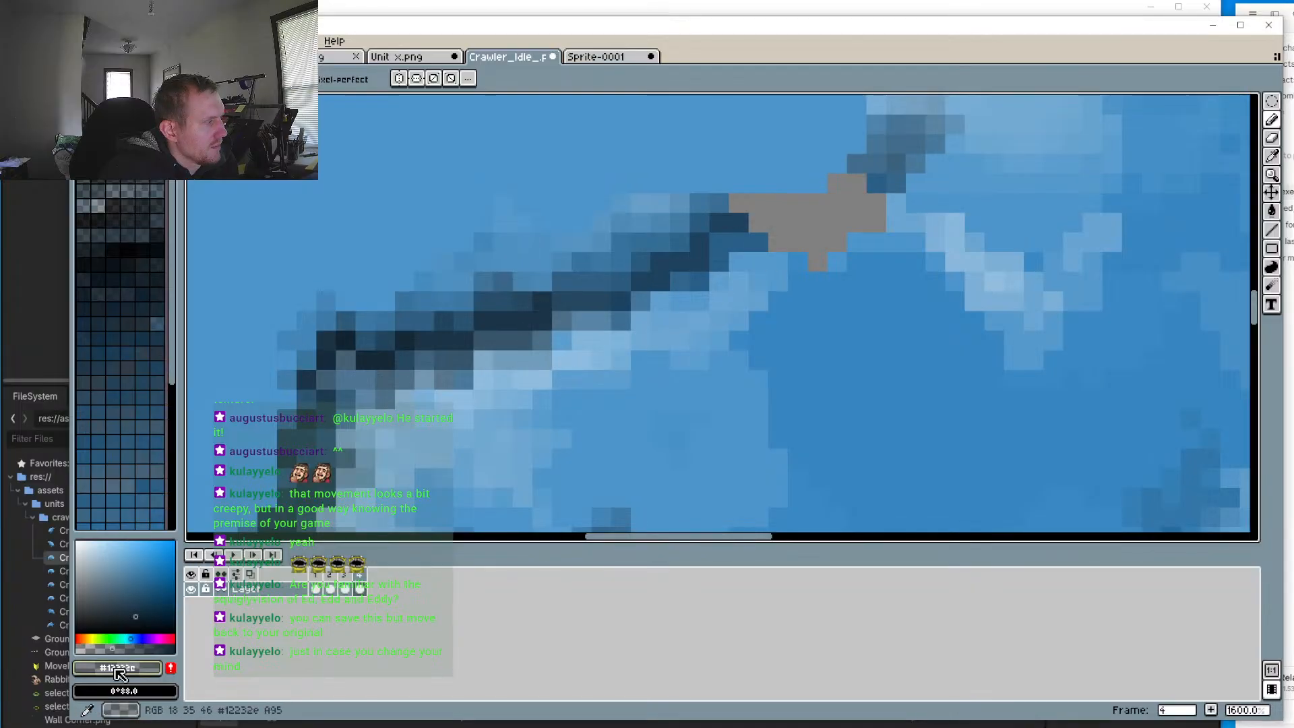
{"action": "left_click_drag", "start_coordinate": [140, 647], "coordinate": [177, 648]}
{"action": "left_click_drag", "start_coordinate": [878, 182], "coordinate": [718, 242]}
{"action": "scroll", "coordinate": [867, 226], "scroll_direction": "down", "scroll_amount": 1}
{"action": "scroll", "coordinate": [867, 225], "scroll_direction": "up", "scroll_amount": 3}
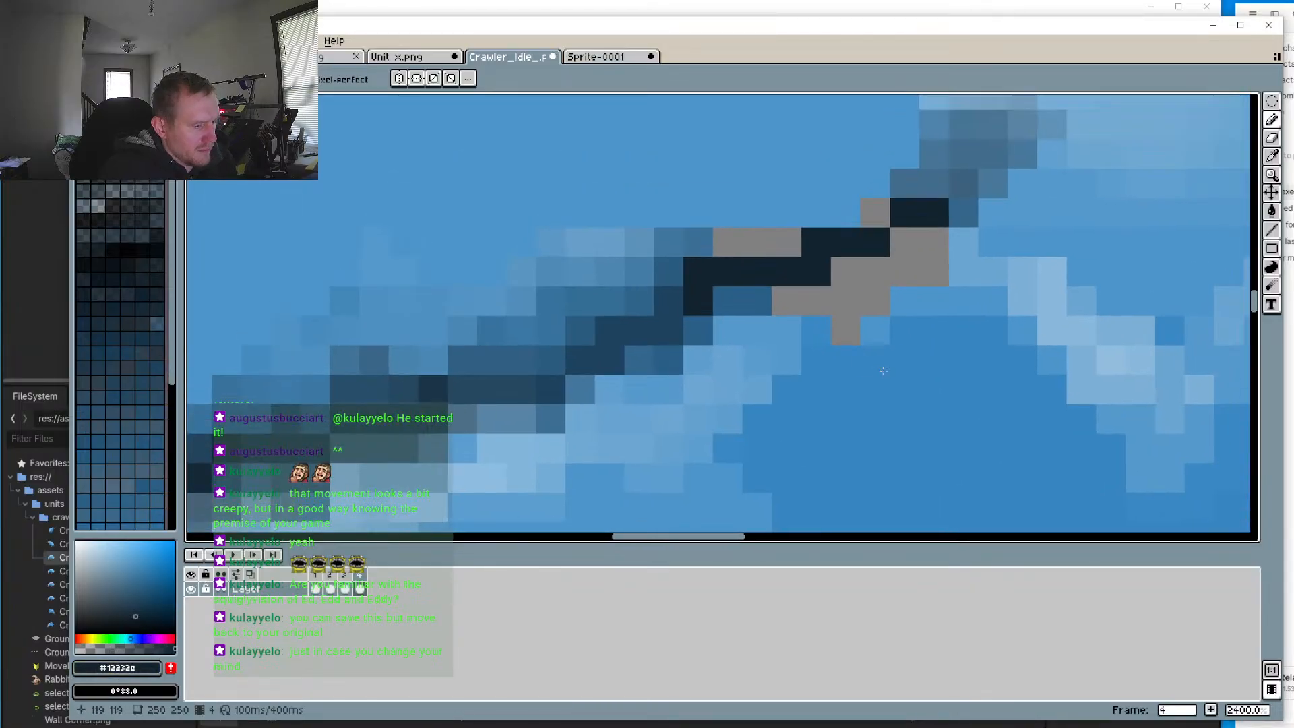
Step: Sample #4c95ca and fill the leftover transparent pixels above and below the leg's redrawn outline
{"action": "key", "text": "i"}
{"action": "left_click", "coordinate": [927, 299]}
{"action": "key", "text": "b"}
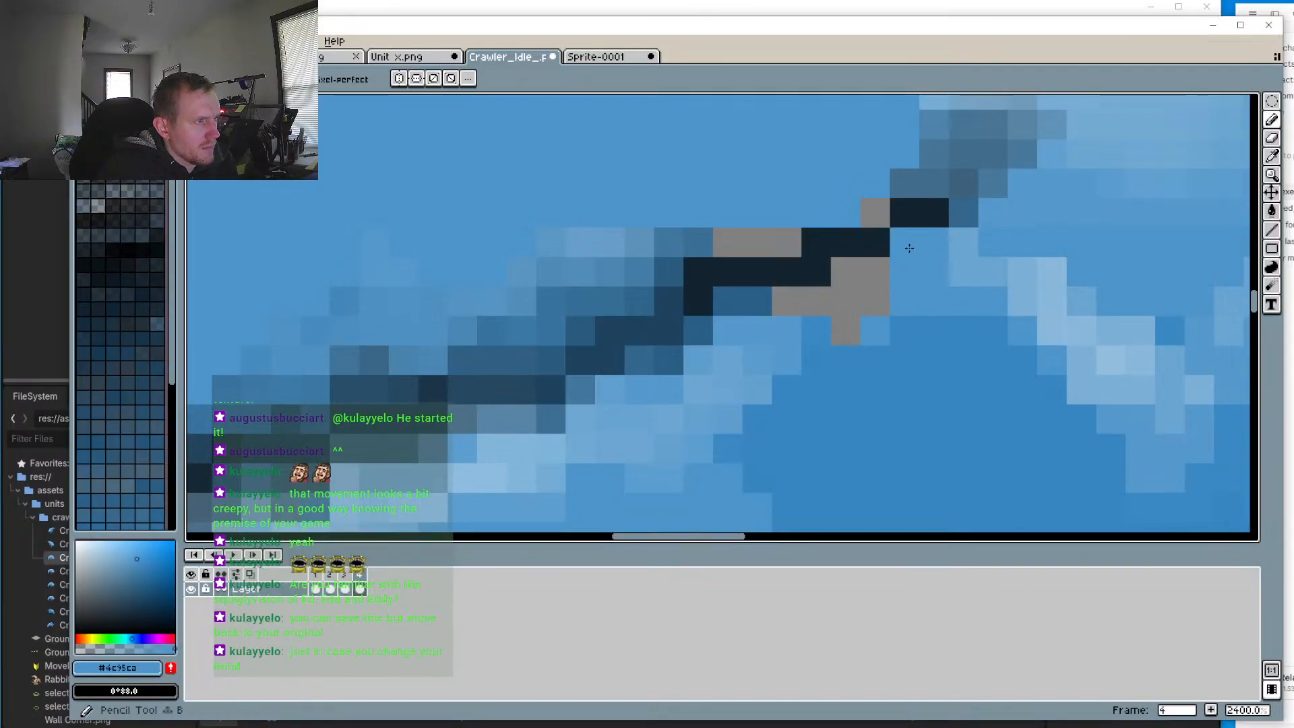
{"action": "mouse_move", "coordinate": [815, 315]}
{"action": "left_mouse_down"}
{"action": "mouse_move", "coordinate": [866, 302]}
{"action": "mouse_move", "coordinate": [837, 272]}
{"action": "mouse_move", "coordinate": [874, 269]}
{"action": "left_mouse_up"}
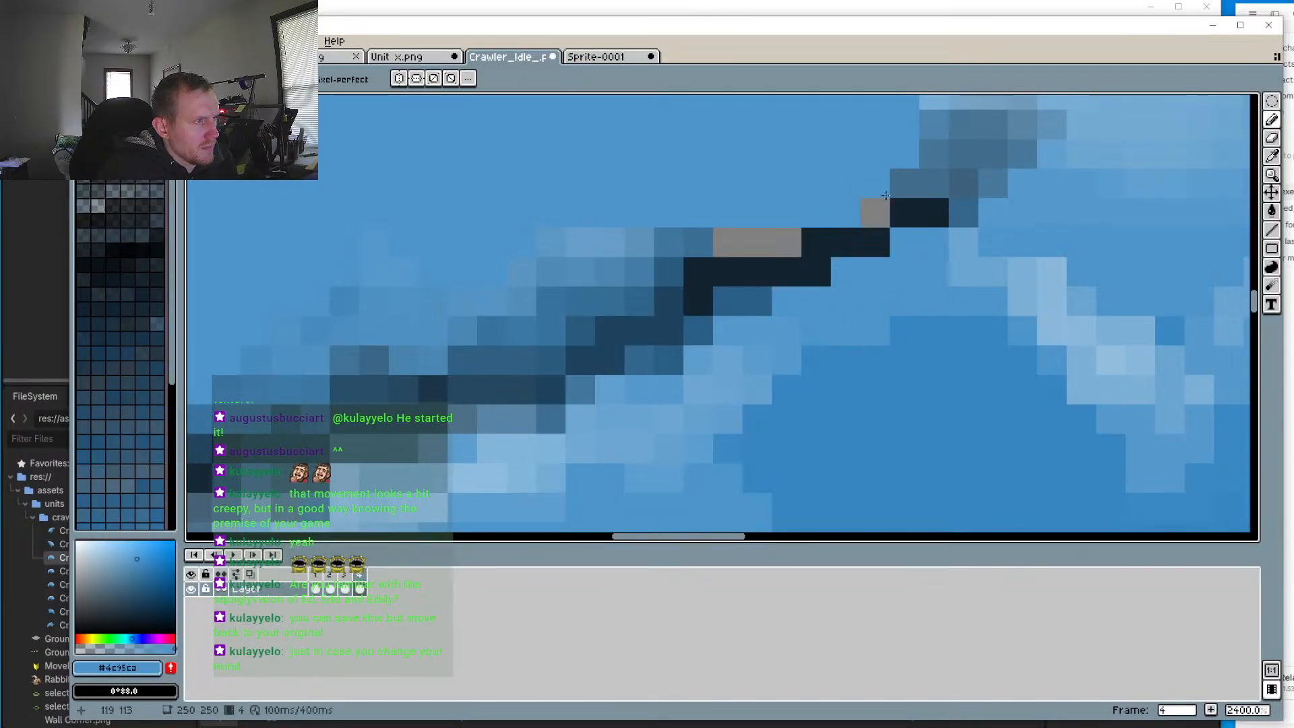
{"action": "left_click_drag", "start_coordinate": [787, 241], "coordinate": [578, 245]}
Step: Sample transparency and paint away the jagged body fragment protruding below the underside between tail and rear leg
{"action": "scroll", "coordinate": [570, 256], "scroll_direction": "down", "scroll_amount": 4}
{"action": "left_click_drag", "start_coordinate": [611, 400], "coordinate": [793, 228]}
{"action": "scroll", "coordinate": [713, 348], "scroll_direction": "up", "scroll_amount": 1}
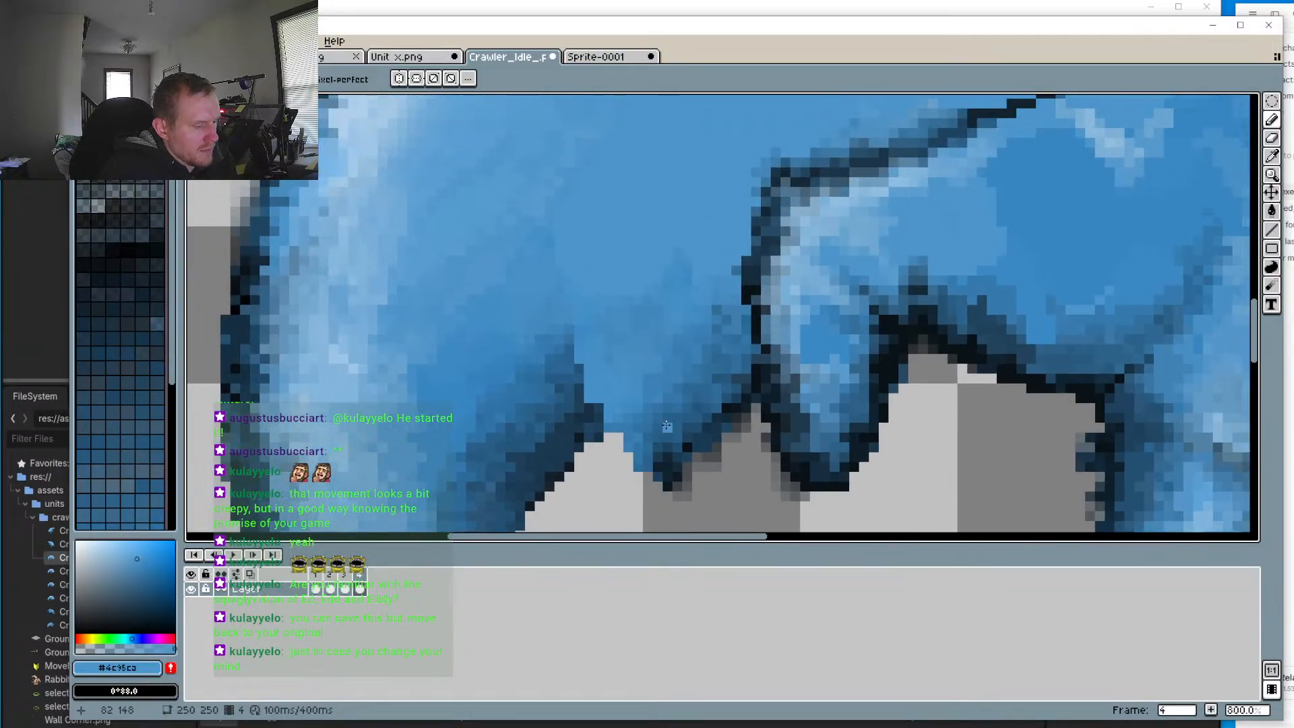
{"action": "left_click_drag", "start_coordinate": [670, 416], "coordinate": [659, 394]}
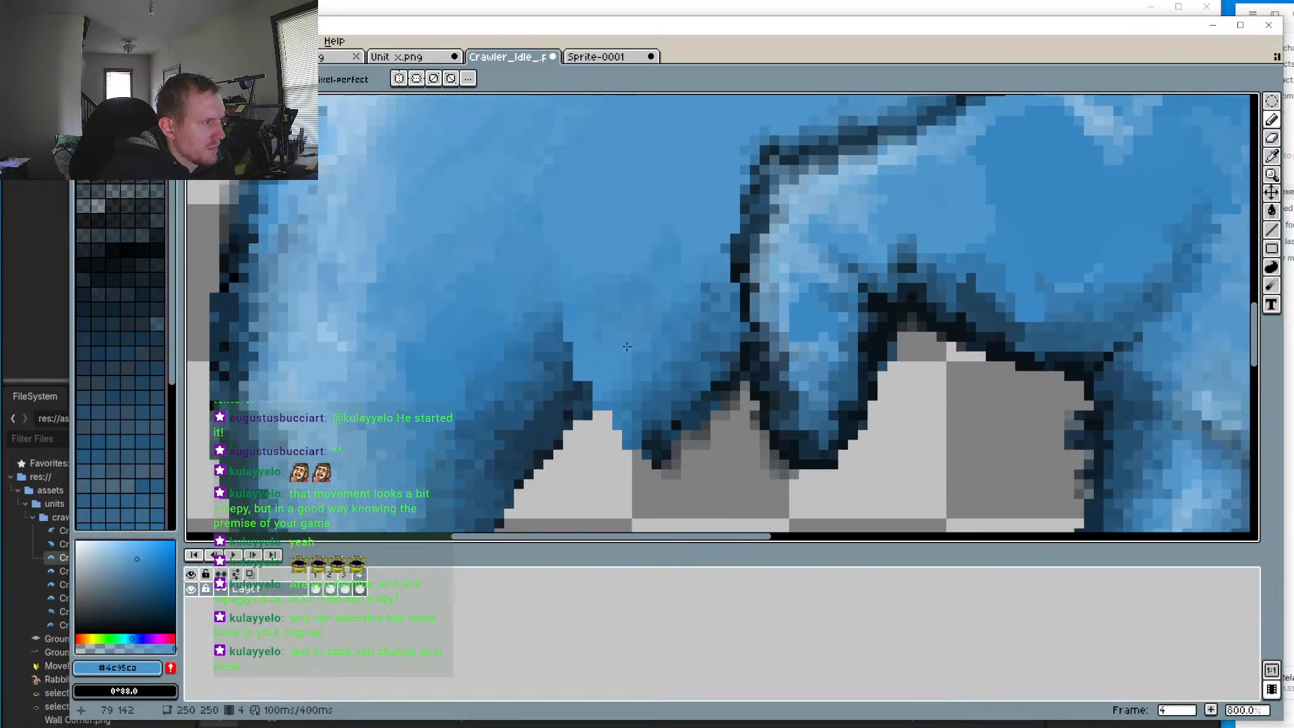
{"action": "left_click", "coordinate": [606, 463], "text": "alt"}
{"action": "mouse_move", "coordinate": [678, 455]}
{"action": "left_mouse_down"}
{"action": "mouse_move", "coordinate": [647, 415]}
{"action": "mouse_move", "coordinate": [637, 444]}
{"action": "mouse_move", "coordinate": [650, 469]}
{"action": "mouse_move", "coordinate": [660, 449]}
{"action": "mouse_move", "coordinate": [615, 427]}
{"action": "mouse_move", "coordinate": [671, 419]}
{"action": "mouse_move", "coordinate": [688, 388]}
{"action": "mouse_move", "coordinate": [707, 426]}
{"action": "mouse_move", "coordinate": [715, 370]}
{"action": "mouse_move", "coordinate": [643, 412]}
{"action": "mouse_move", "coordinate": [682, 418]}
{"action": "mouse_move", "coordinate": [675, 483]}
{"action": "mouse_move", "coordinate": [679, 448]}
{"action": "left_mouse_up"}
{"action": "key", "text": "b"}
{"action": "scroll", "coordinate": [707, 465], "scroll_direction": "down", "scroll_amount": 4}
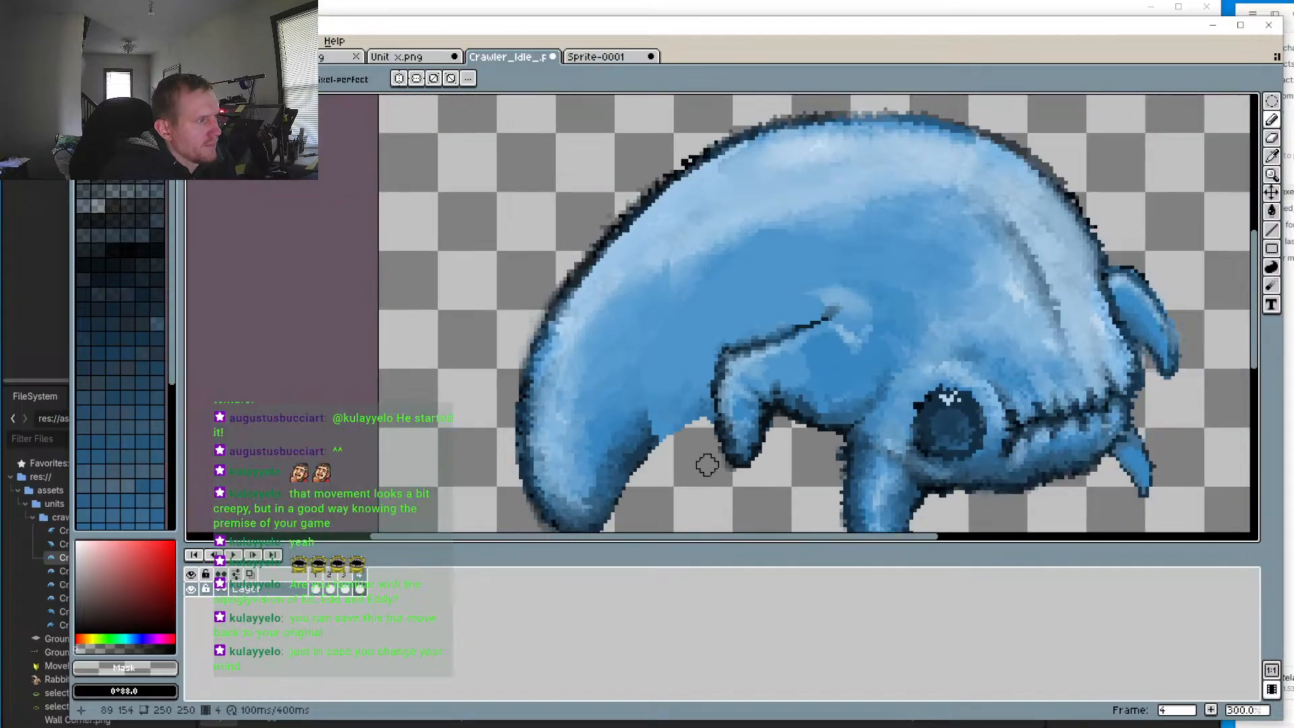
Step: Sample dark blue #1a354a from the tail and shade the trimmed underside edge between tail and rear leg
{"action": "scroll", "coordinate": [707, 465], "scroll_direction": "up", "scroll_amount": 4}
{"action": "key", "text": "i"}
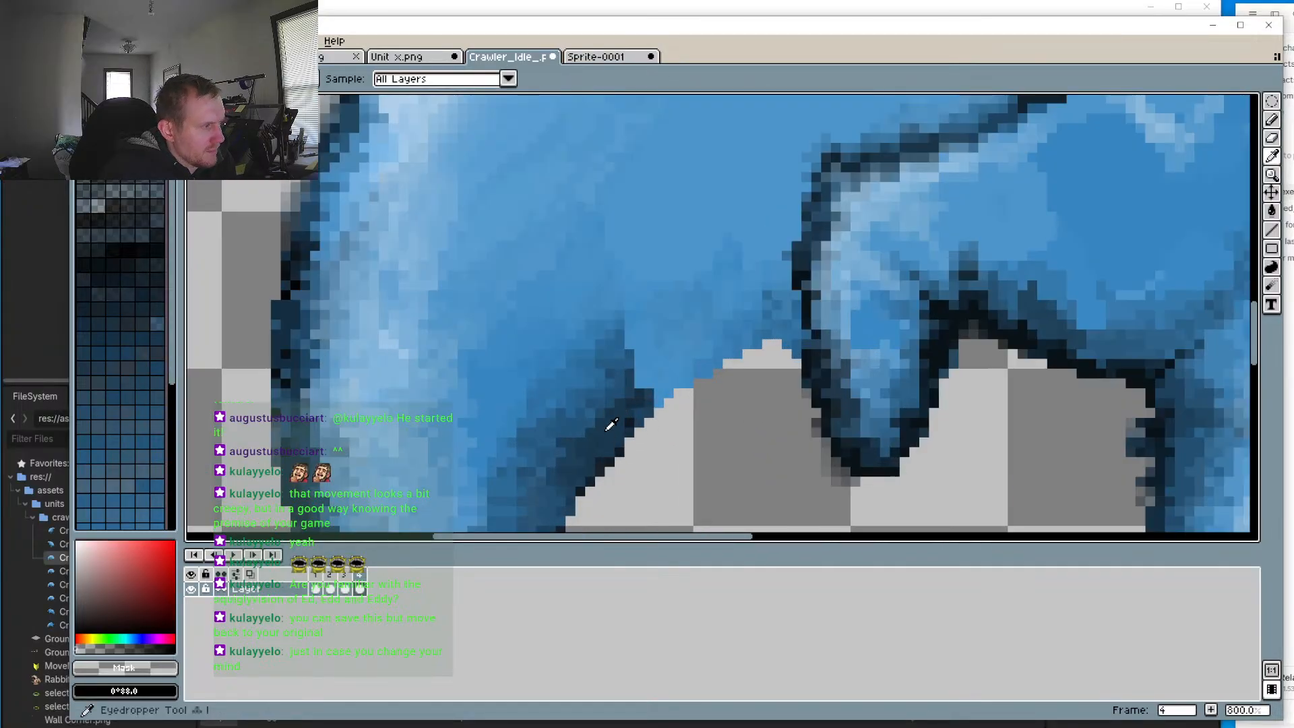
{"action": "left_click", "coordinate": [611, 424]}
{"action": "key", "text": "b"}
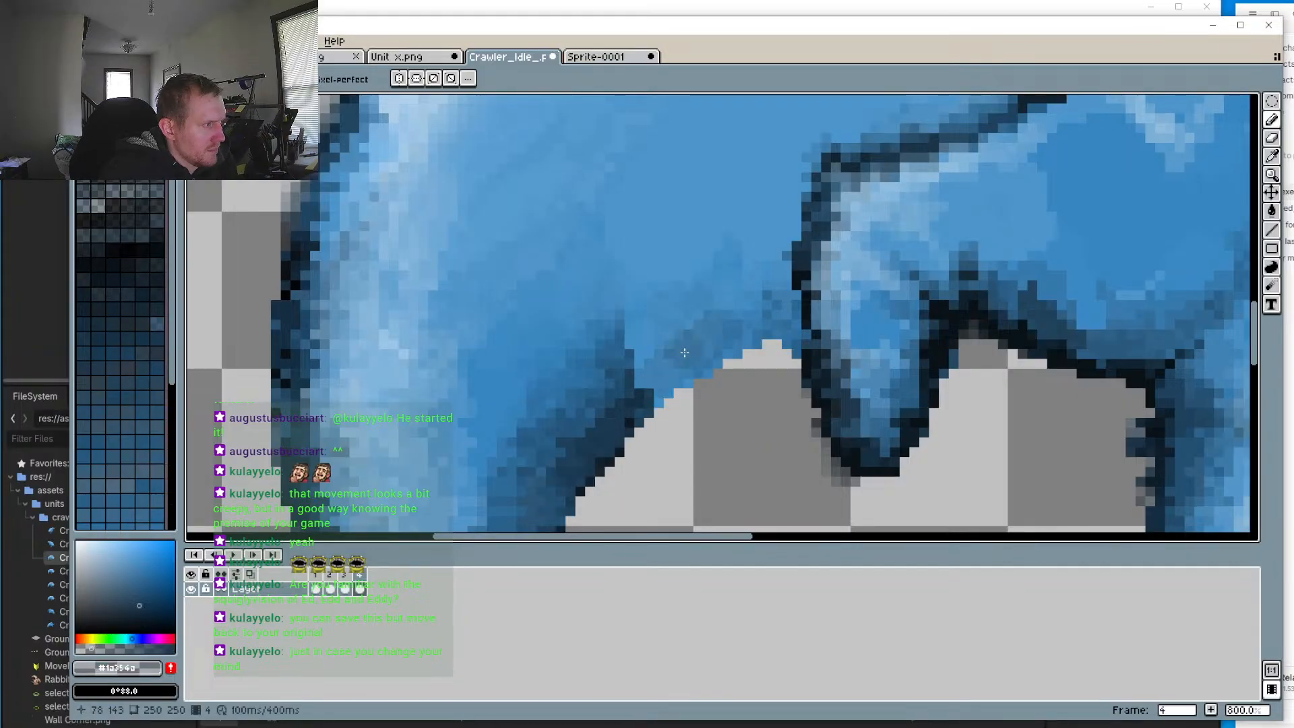
{"action": "mouse_move", "coordinate": [685, 352]}
{"action": "left_mouse_down"}
{"action": "mouse_move", "coordinate": [647, 385]}
{"action": "mouse_move", "coordinate": [779, 314]}
{"action": "mouse_move", "coordinate": [648, 377]}
{"action": "mouse_move", "coordinate": [707, 347]}
{"action": "left_mouse_up"}
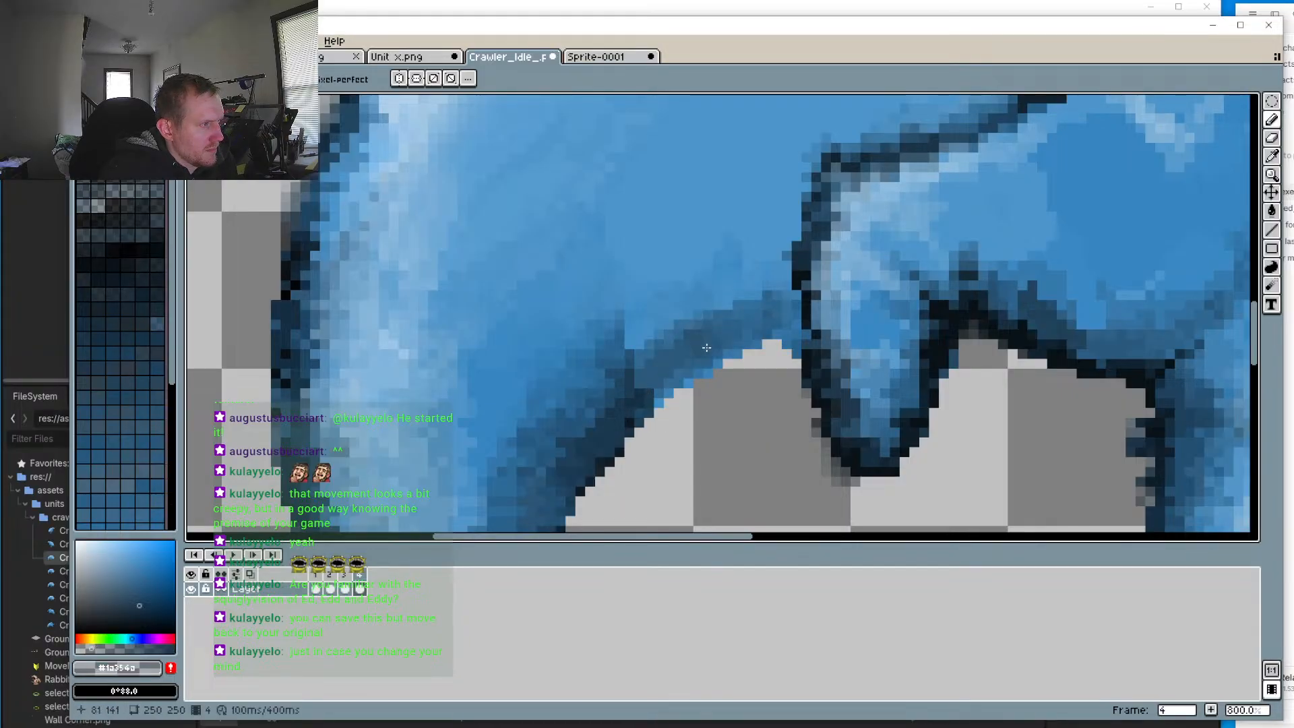
Step: Deepen the shading along the underside between tail and rear leg with further #1a354a strokes, blending it up into the body
{"action": "left_click", "coordinate": [706, 348]}
{"action": "mouse_move", "coordinate": [659, 393]}
{"action": "left_mouse_down"}
{"action": "mouse_move", "coordinate": [698, 347]}
{"action": "mouse_move", "coordinate": [637, 409]}
{"action": "mouse_move", "coordinate": [786, 328]}
{"action": "left_mouse_up"}
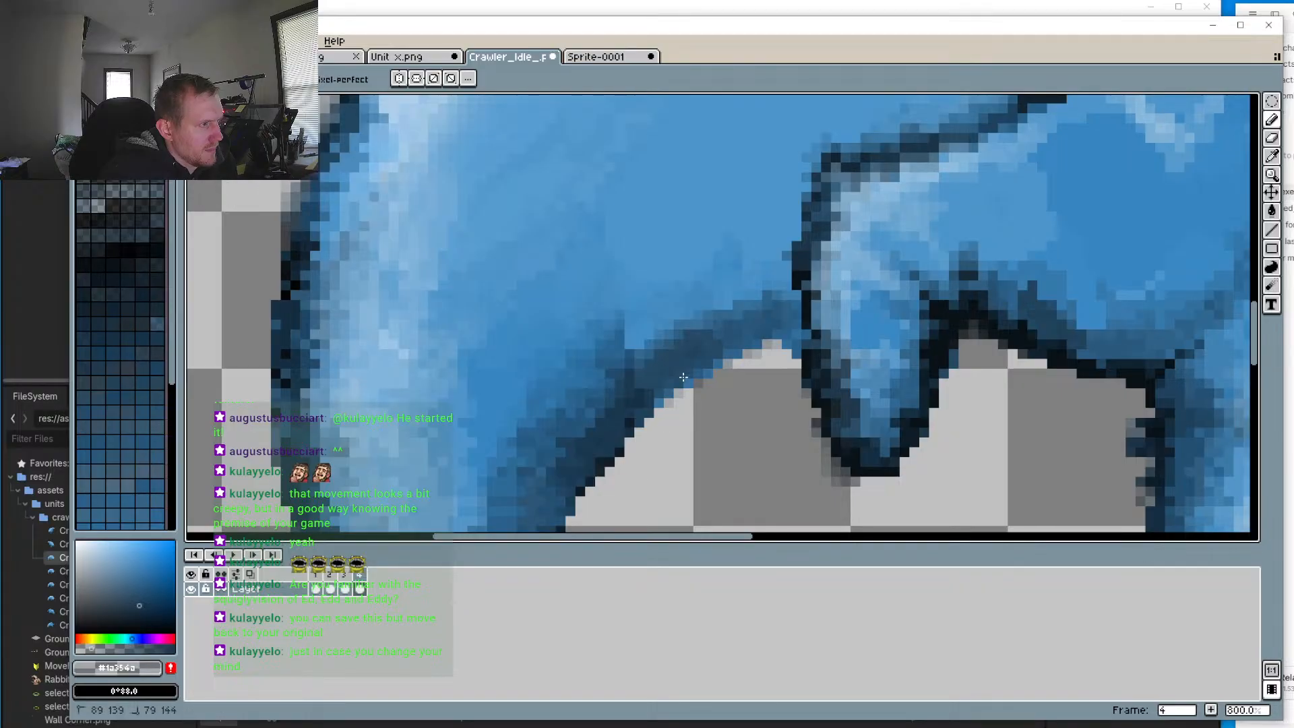
{"action": "left_click_drag", "start_coordinate": [683, 376], "coordinate": [657, 414]}
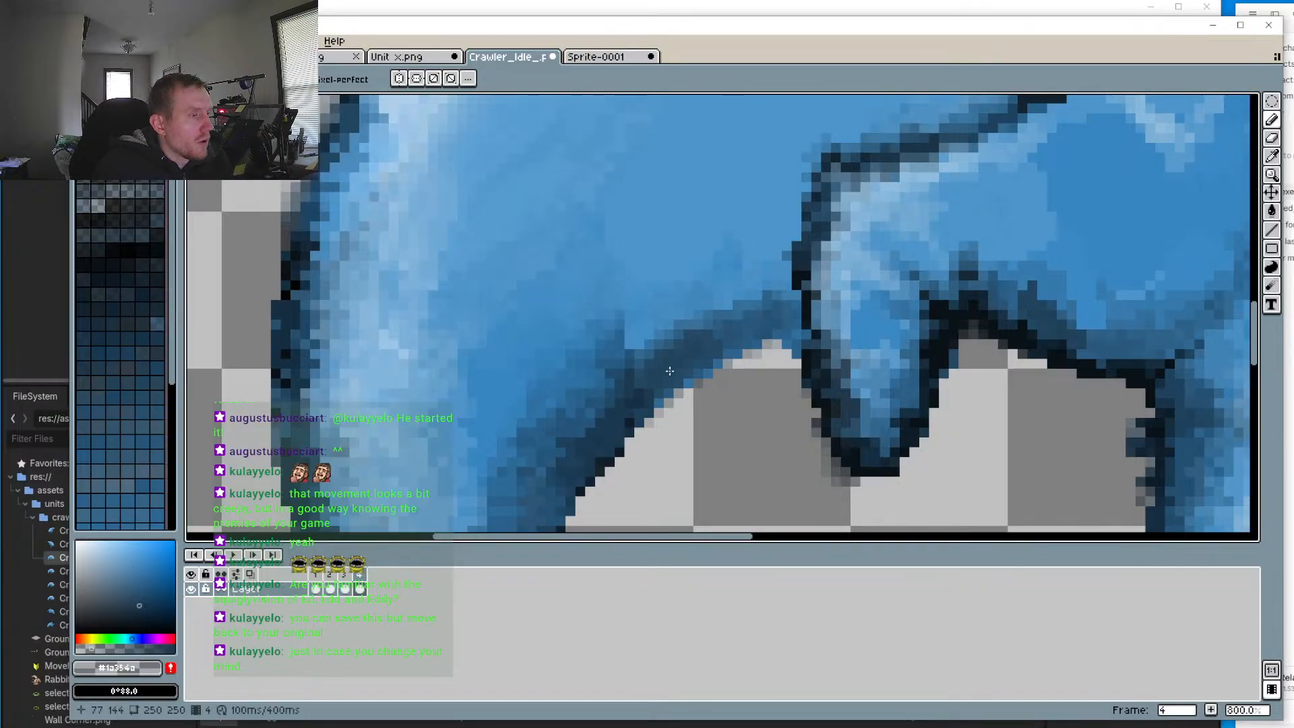
{"action": "scroll", "coordinate": [669, 371], "scroll_direction": "down", "scroll_amount": 4}
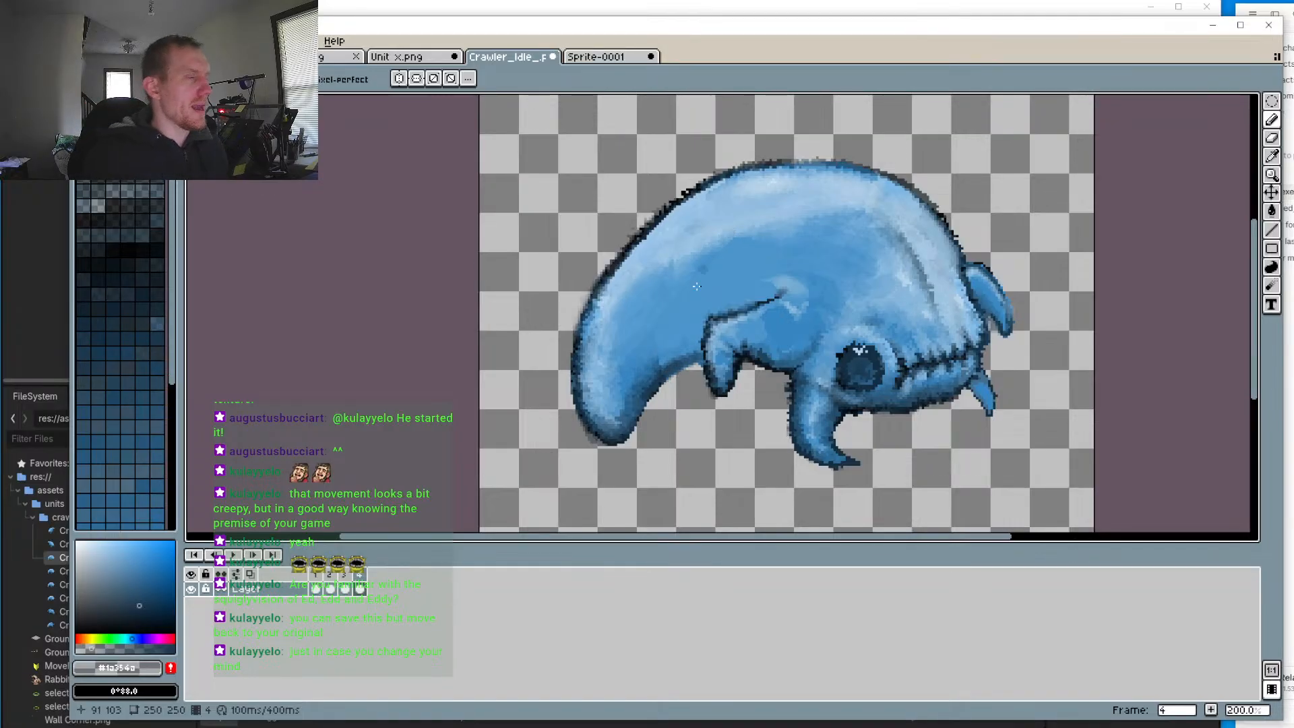
{"action": "scroll", "coordinate": [665, 359], "scroll_direction": "up", "scroll_amount": 5}
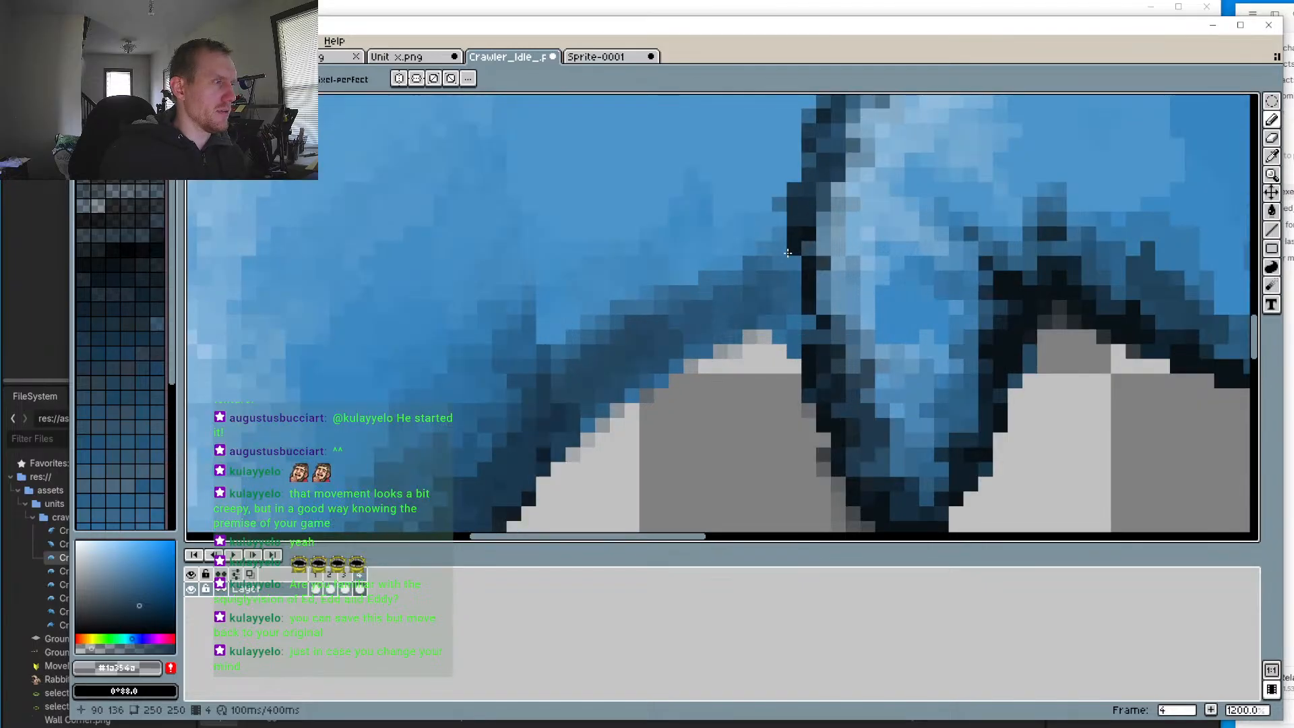
{"action": "left_click_drag", "start_coordinate": [712, 275], "coordinate": [554, 382]}
{"action": "left_click_drag", "start_coordinate": [572, 337], "coordinate": [728, 248]}
{"action": "left_click_drag", "start_coordinate": [765, 234], "coordinate": [687, 238]}
{"action": "scroll", "coordinate": [578, 379], "scroll_direction": "down", "scroll_amount": 5}
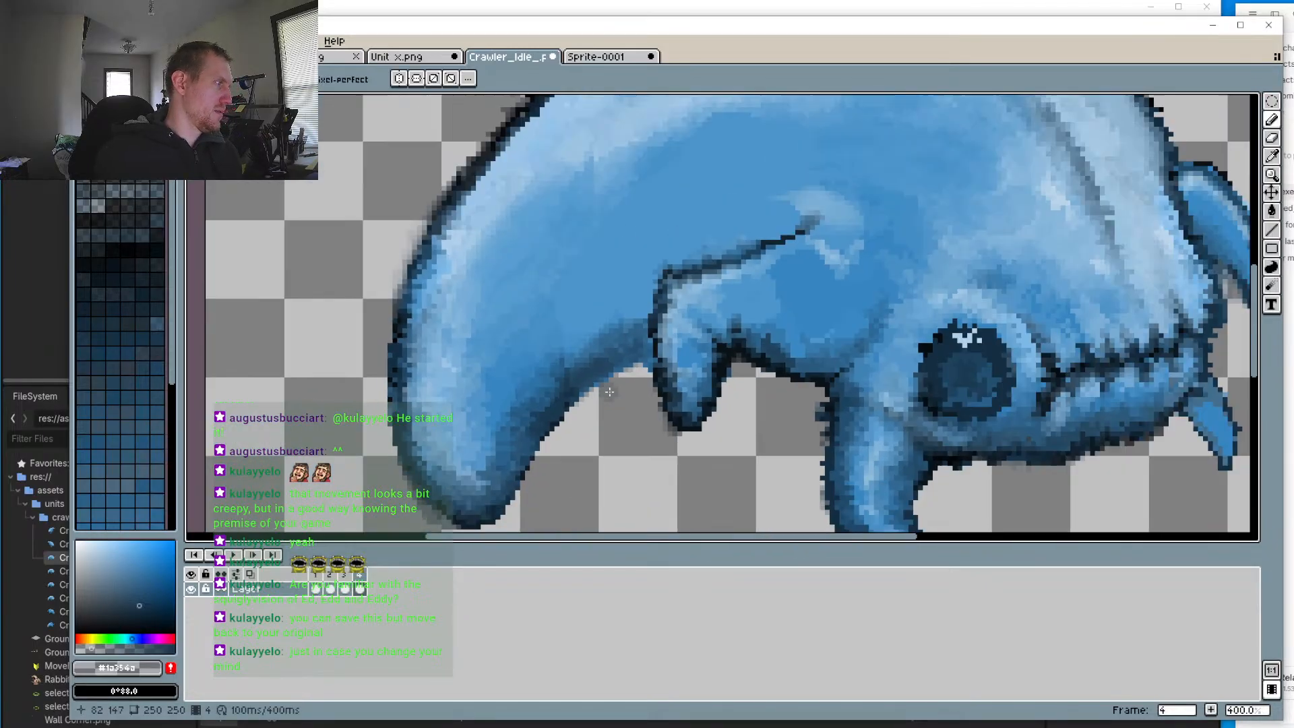
{"action": "left_click_drag", "start_coordinate": [520, 432], "coordinate": [599, 359]}
Step: Sample near-black #0f1b24 from the tail's edge and darken the underside contour between tail and rear leg
{"action": "scroll", "coordinate": [615, 336], "scroll_direction": "up", "scroll_amount": 6}
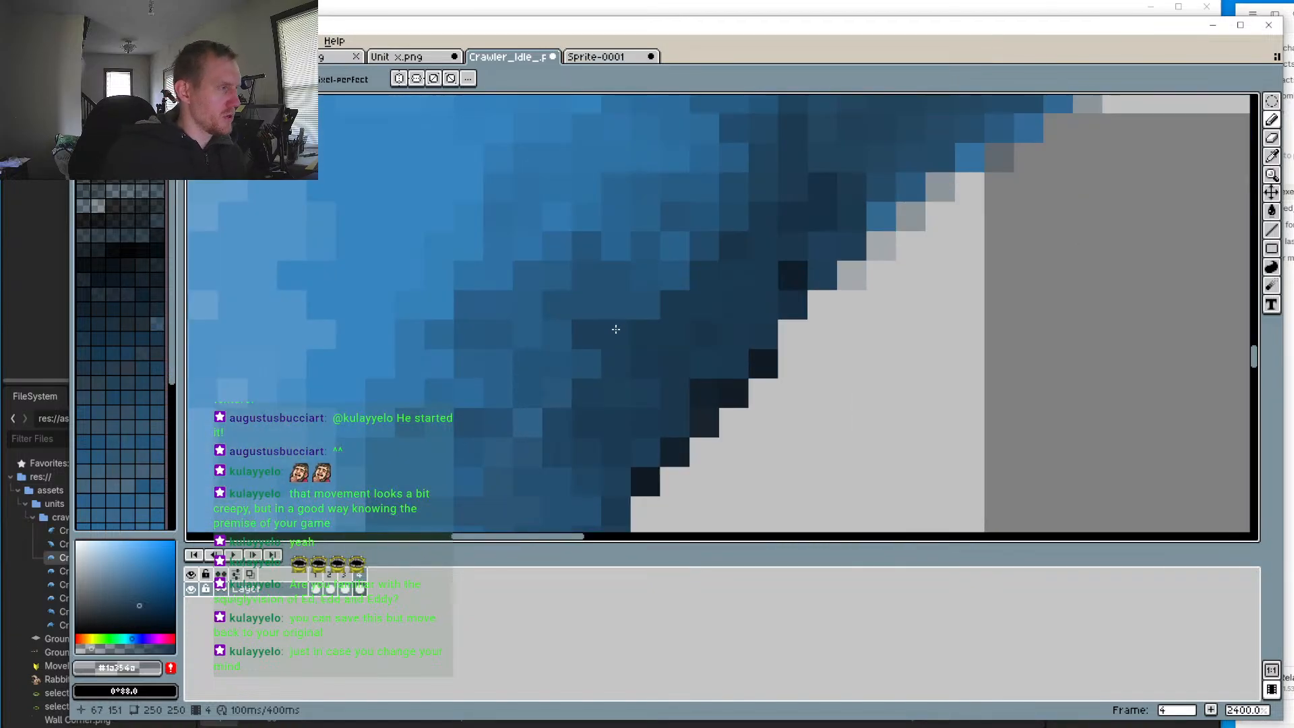
{"action": "left_click", "coordinate": [764, 357], "text": "alt"}
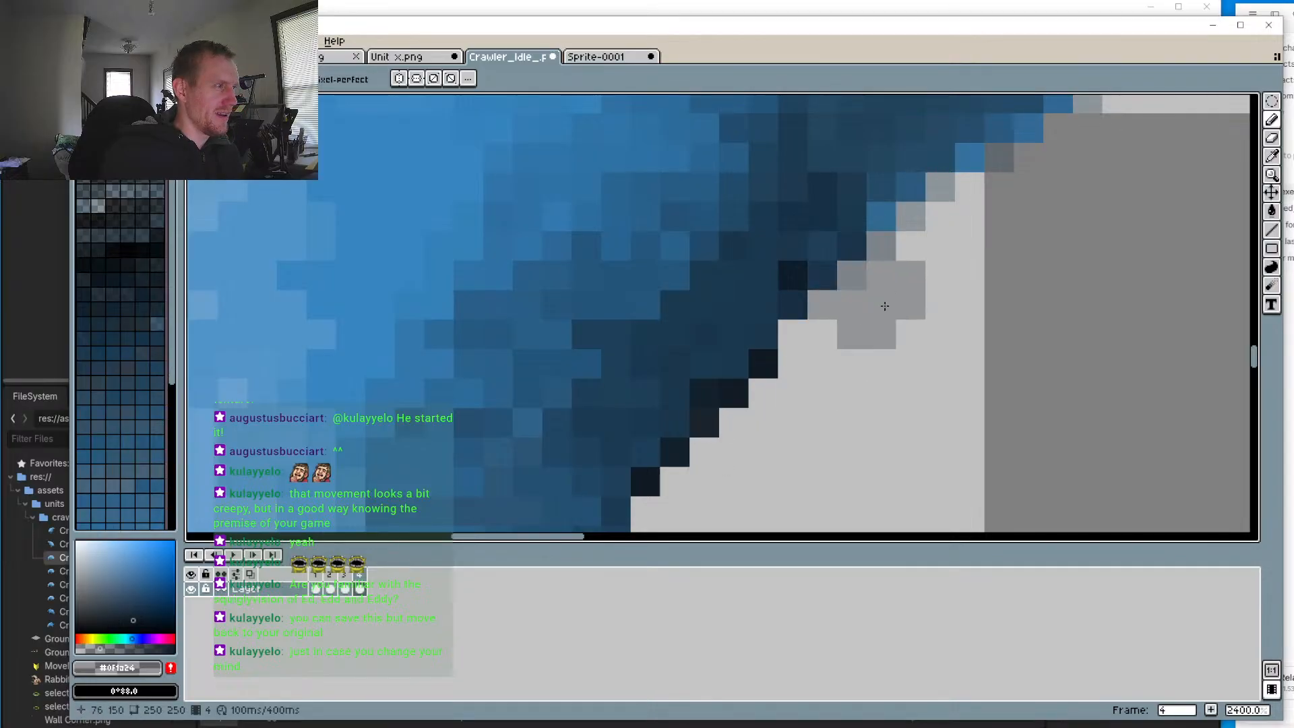
{"action": "left_click_drag", "start_coordinate": [997, 159], "coordinate": [844, 313]}
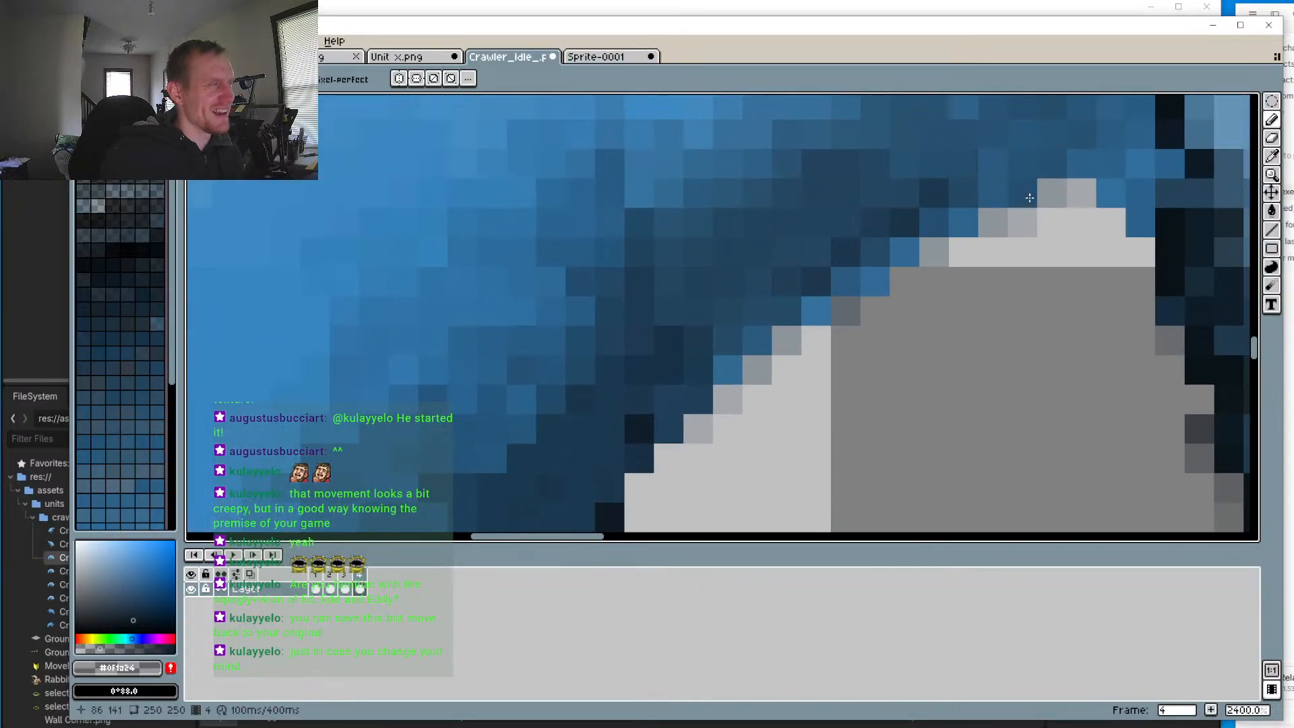
{"action": "left_click_drag", "start_coordinate": [1029, 193], "coordinate": [853, 225]}
{"action": "scroll", "coordinate": [854, 201], "scroll_direction": "down", "scroll_amount": 3}
{"action": "scroll", "coordinate": [896, 203], "scroll_direction": "up", "scroll_amount": 3}
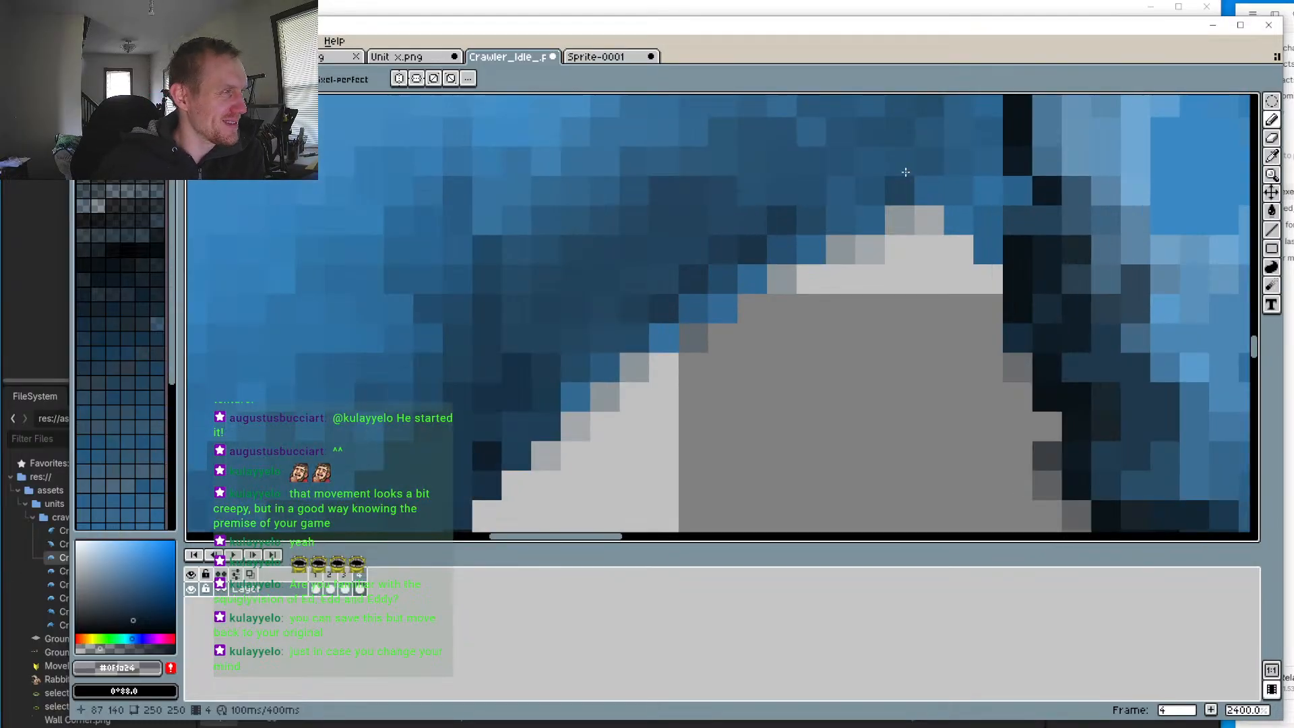
{"action": "mouse_move", "coordinate": [936, 166]}
{"action": "left_mouse_down"}
{"action": "mouse_move", "coordinate": [806, 196]}
{"action": "mouse_move", "coordinate": [974, 162]}
{"action": "mouse_move", "coordinate": [851, 173]}
{"action": "mouse_move", "coordinate": [815, 196]}
{"action": "mouse_move", "coordinate": [952, 167]}
{"action": "mouse_move", "coordinate": [850, 140]}
{"action": "mouse_move", "coordinate": [880, 143]}
{"action": "mouse_move", "coordinate": [985, 213]}
{"action": "mouse_move", "coordinate": [934, 182]}
{"action": "mouse_move", "coordinate": [795, 246]}
{"action": "left_mouse_up"}
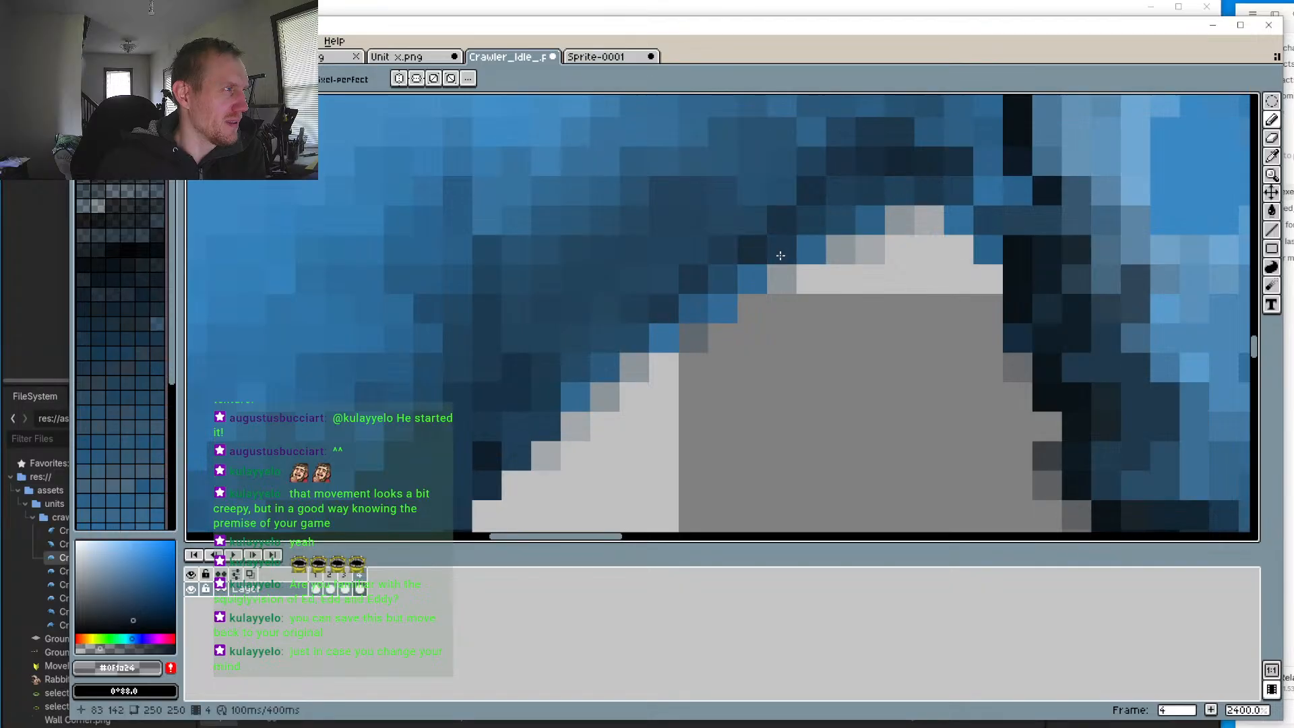
{"action": "scroll", "coordinate": [816, 350], "scroll_direction": "down", "scroll_amount": 5}
{"action": "scroll", "coordinate": [816, 350], "scroll_direction": "down", "scroll_amount": 2}
Step: Thicken the upper end of the rear leg's outline with #0f1b24 strokes above the thin dark line
{"action": "scroll", "coordinate": [777, 307], "scroll_direction": "up", "scroll_amount": 5}
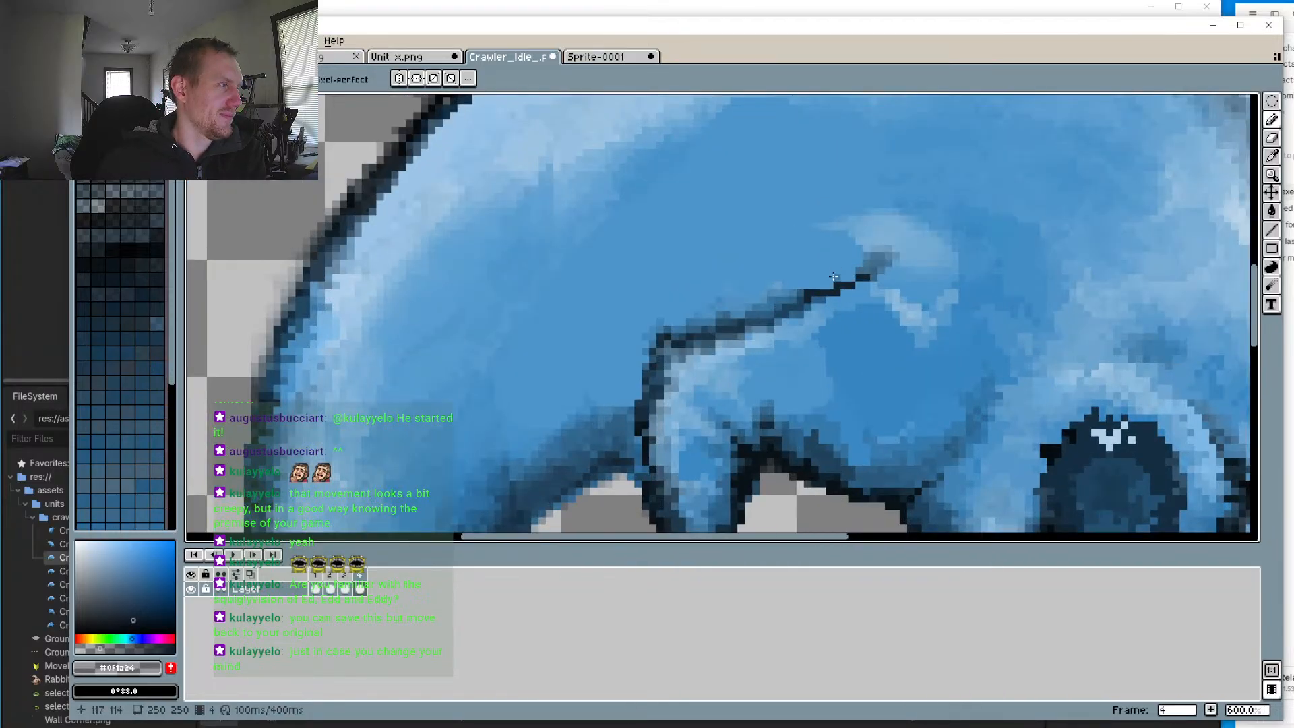
{"action": "scroll", "coordinate": [833, 276], "scroll_direction": "up", "scroll_amount": 3}
{"action": "left_click_drag", "start_coordinate": [876, 269], "coordinate": [774, 307]}
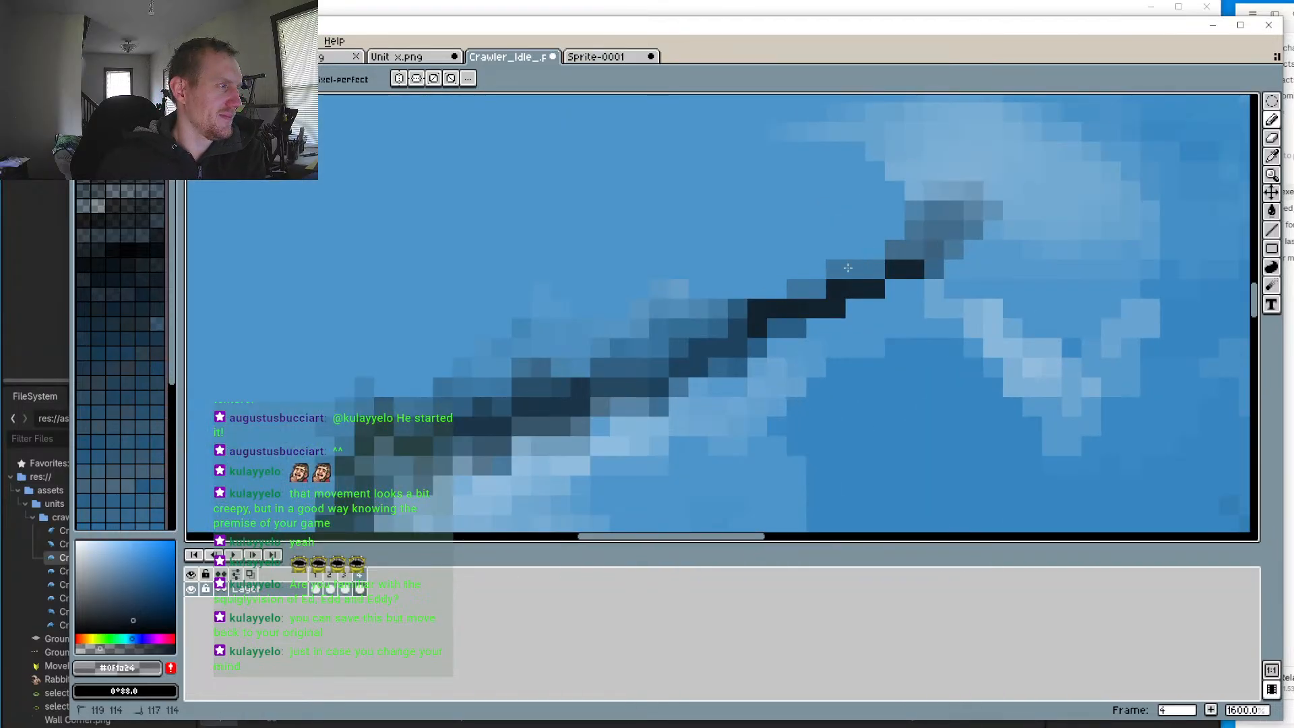
{"action": "mouse_move", "coordinate": [895, 249]}
{"action": "left_mouse_down"}
{"action": "mouse_move", "coordinate": [752, 314]}
{"action": "mouse_move", "coordinate": [895, 214]}
{"action": "mouse_move", "coordinate": [894, 232]}
{"action": "mouse_move", "coordinate": [743, 321]}
{"action": "mouse_move", "coordinate": [830, 205]}
{"action": "mouse_move", "coordinate": [877, 190]}
{"action": "mouse_move", "coordinate": [739, 283]}
{"action": "mouse_move", "coordinate": [692, 293]}
{"action": "mouse_move", "coordinate": [804, 207]}
{"action": "mouse_move", "coordinate": [711, 281]}
{"action": "left_mouse_up"}
{"action": "scroll", "coordinate": [710, 281], "scroll_direction": "down", "scroll_amount": 3}
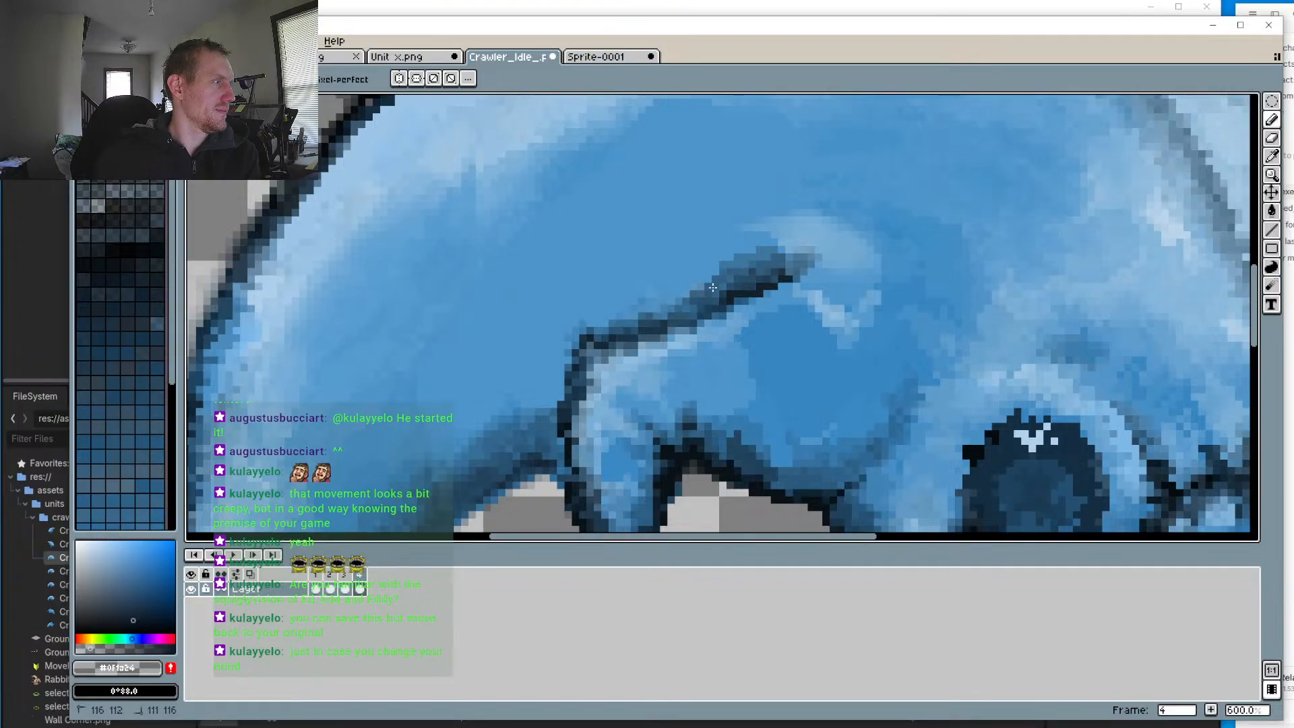
{"action": "scroll", "coordinate": [638, 375], "scroll_direction": "down", "scroll_amount": 4}
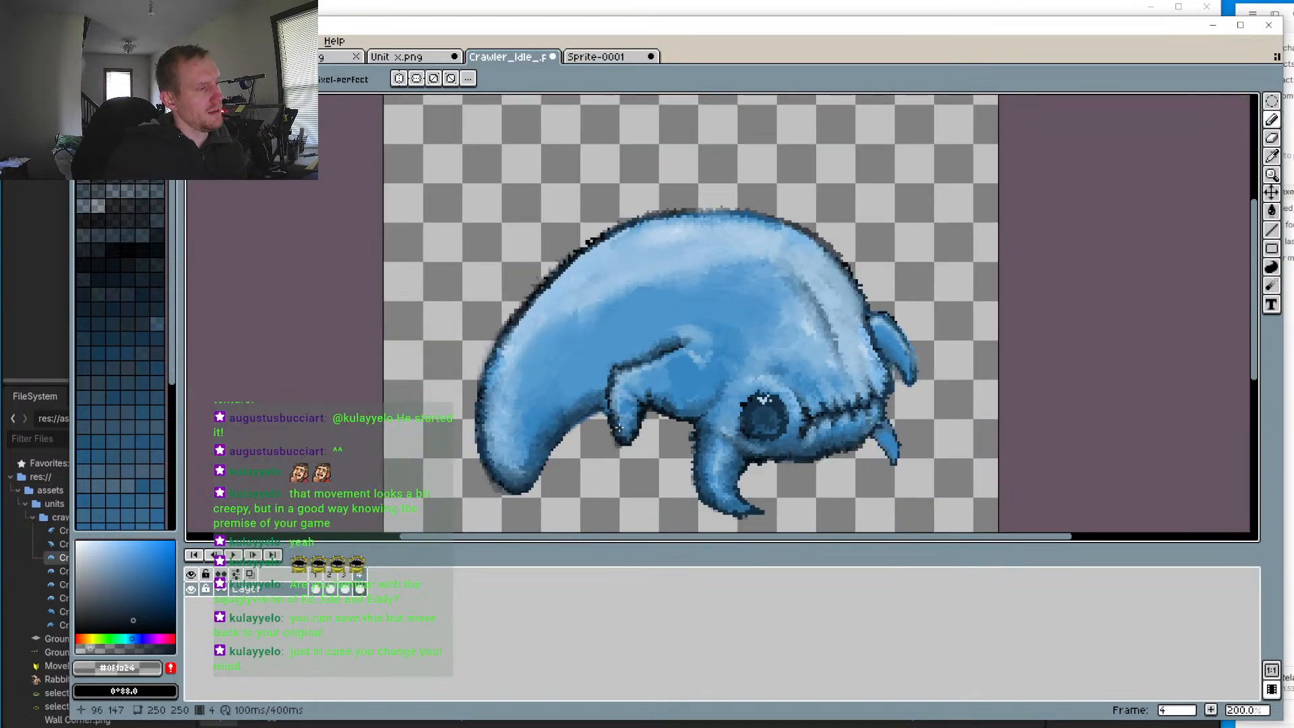
{"action": "left_click_drag", "start_coordinate": [621, 477], "coordinate": [648, 436]}
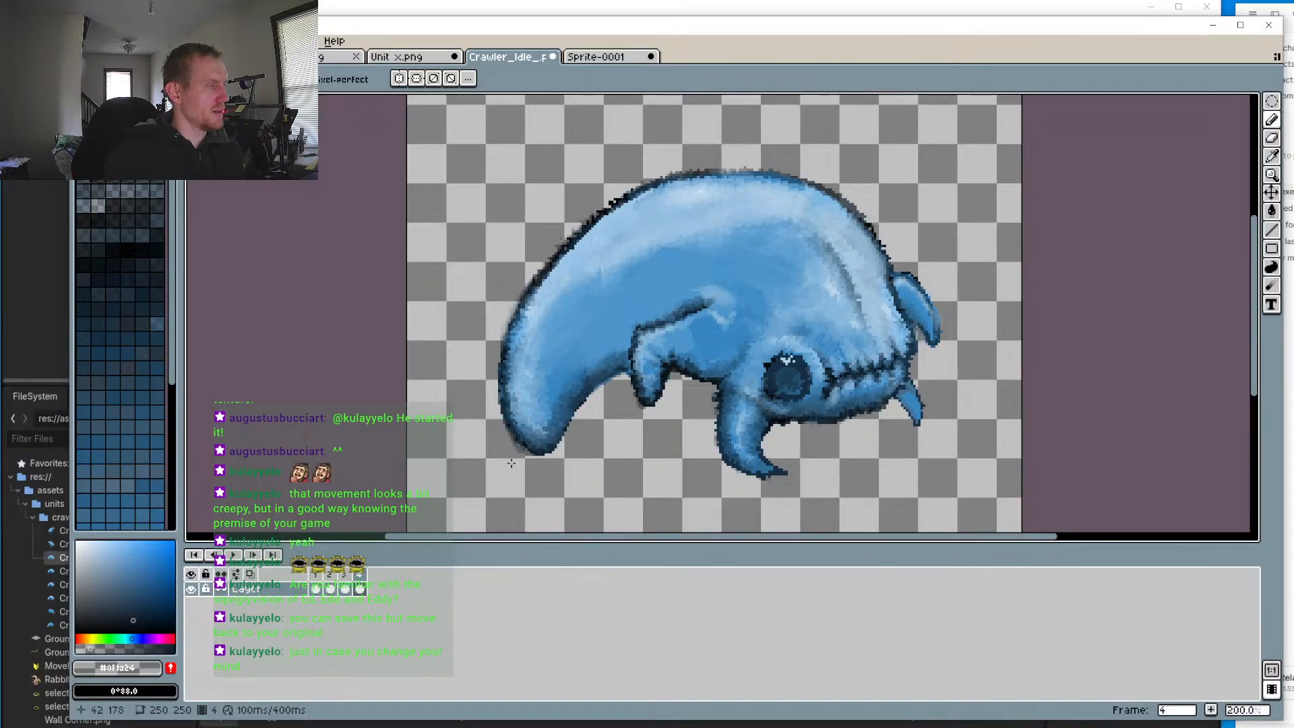
Step: Try to transfer the rear leg area from frame 4 onto frames 3 and 2 using a rectangular selection
{"action": "scroll", "coordinate": [511, 463], "scroll_direction": "down", "scroll_amount": 1}
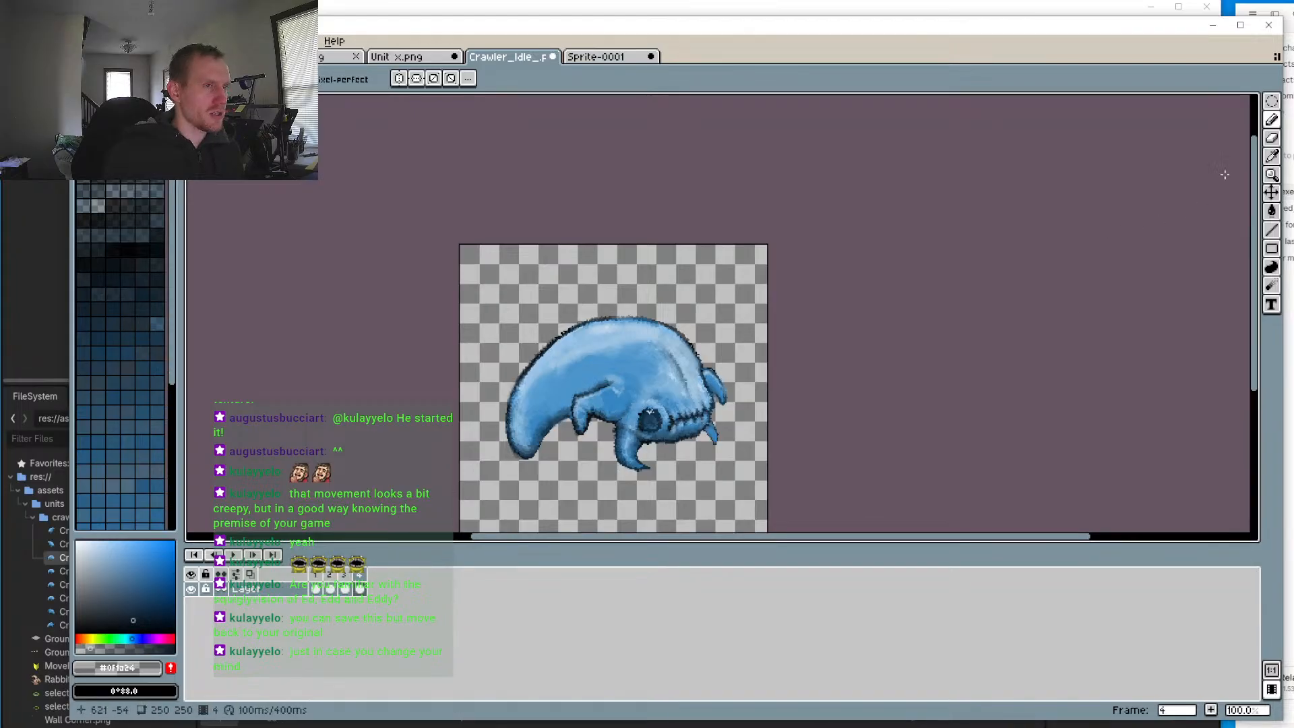
{"action": "left_click", "coordinate": [1272, 101]}
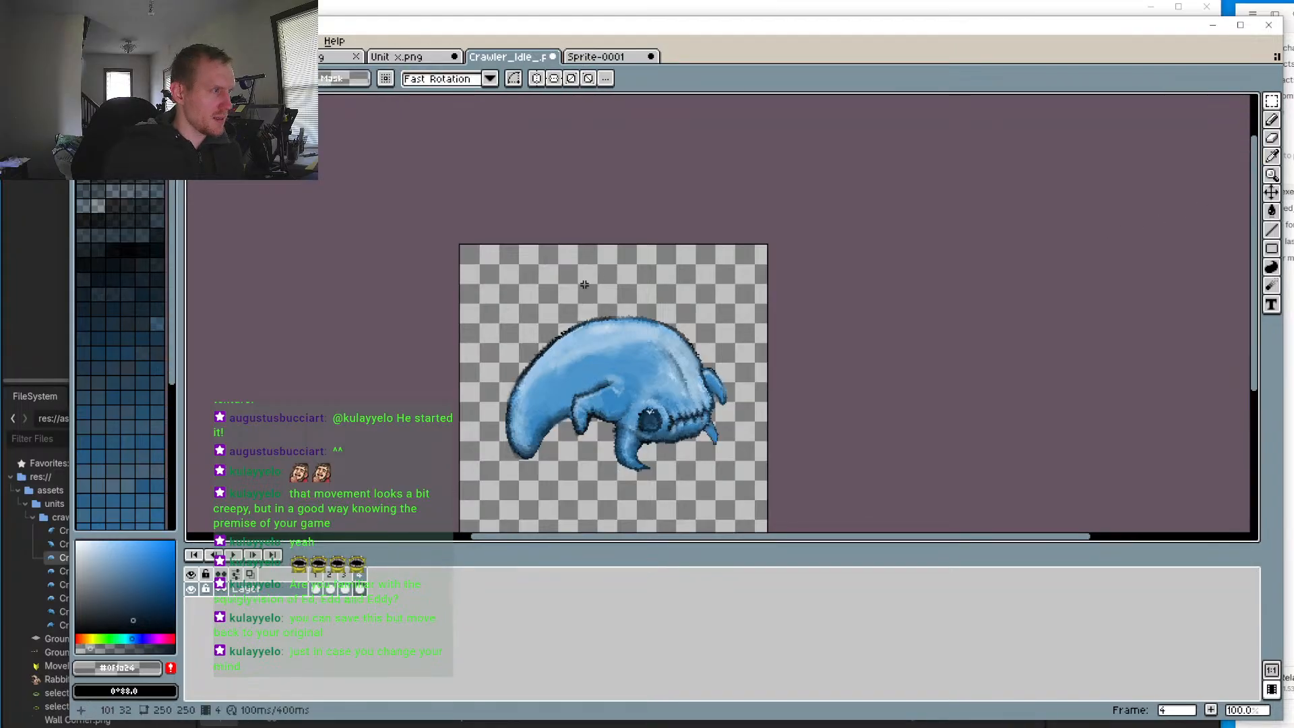
{"action": "scroll", "coordinate": [566, 291], "scroll_direction": "up", "scroll_amount": 1}
{"action": "left_click_drag", "start_coordinate": [519, 245], "coordinate": [658, 398]}
{"action": "left_click", "coordinate": [347, 574]}
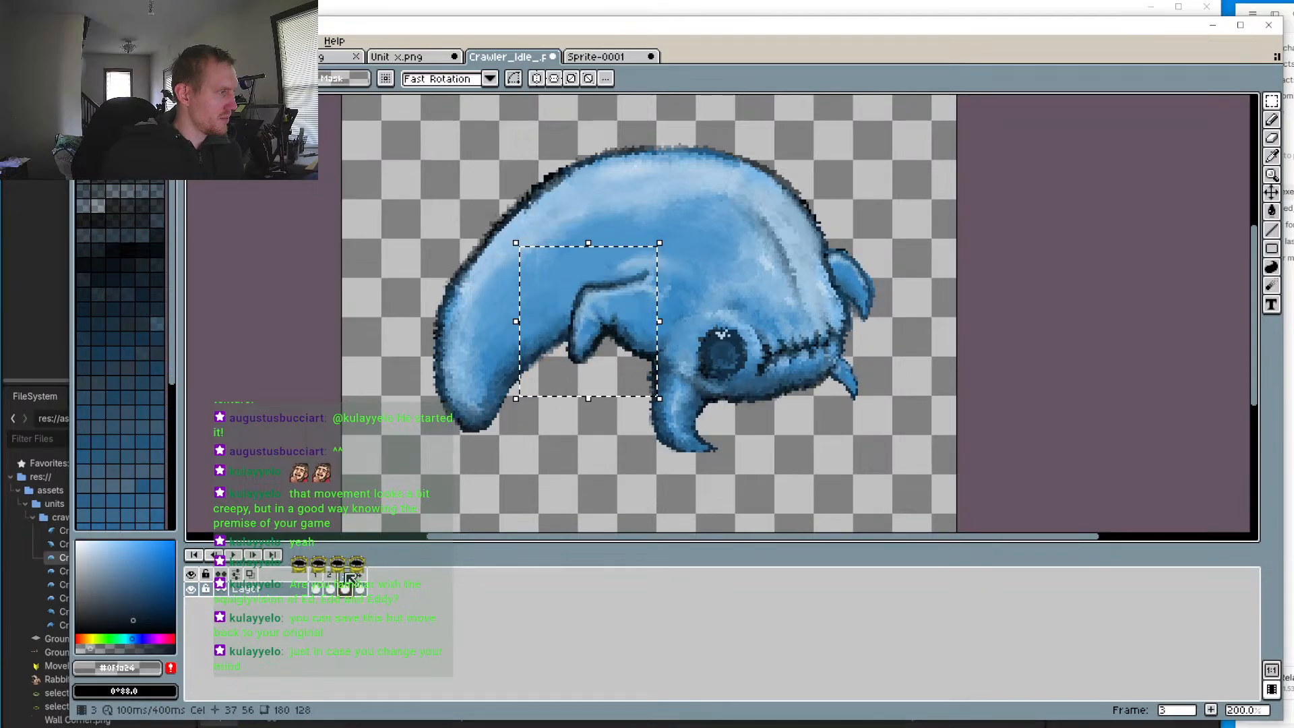
{"action": "key", "text": "ctrl+v"}
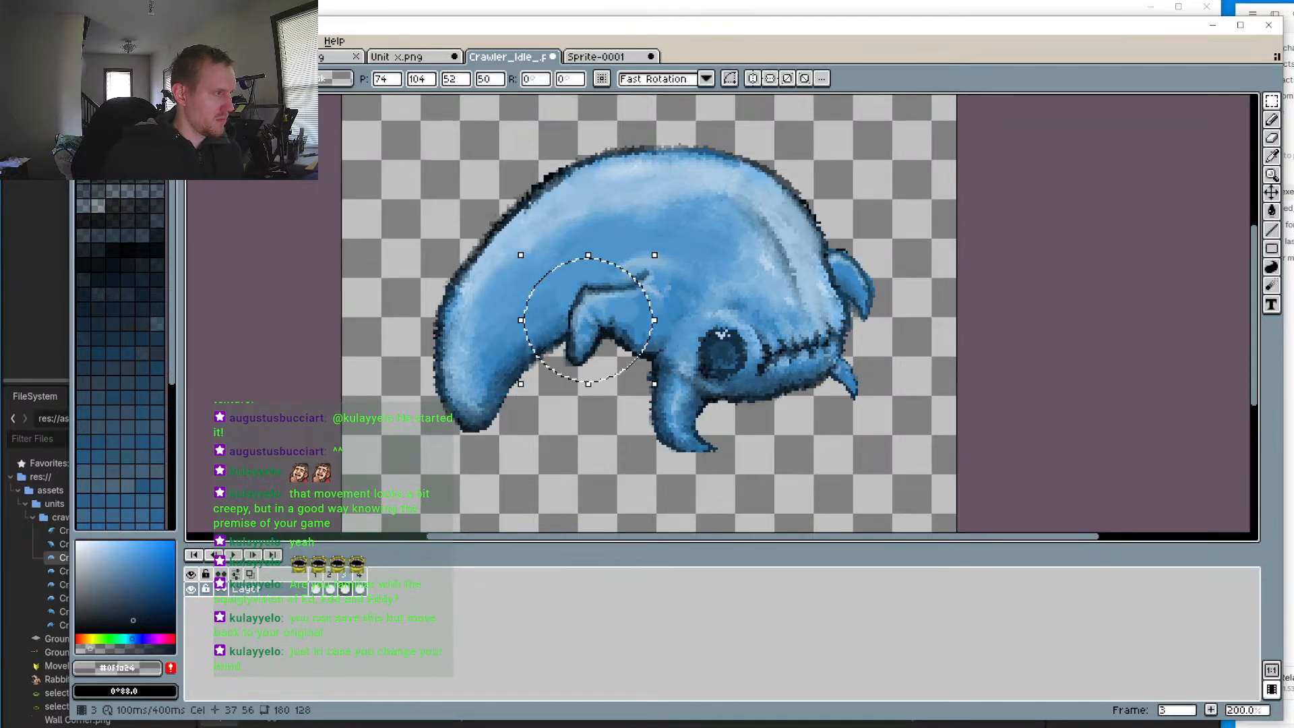
{"action": "left_click", "coordinate": [330, 589]}
{"action": "key", "text": "ctrl+v"}
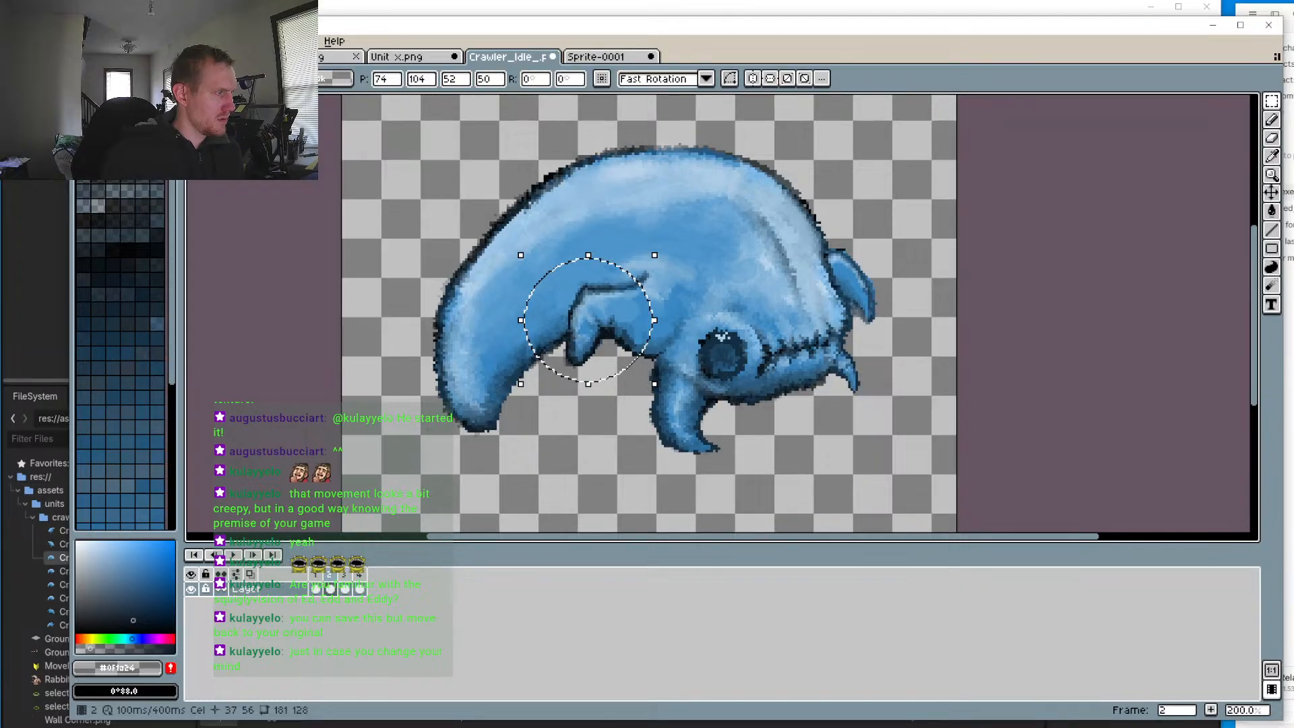
Step: Compare the rear leg's pose across the four frames and play back the idle animation
{"action": "left_click", "coordinate": [315, 577]}
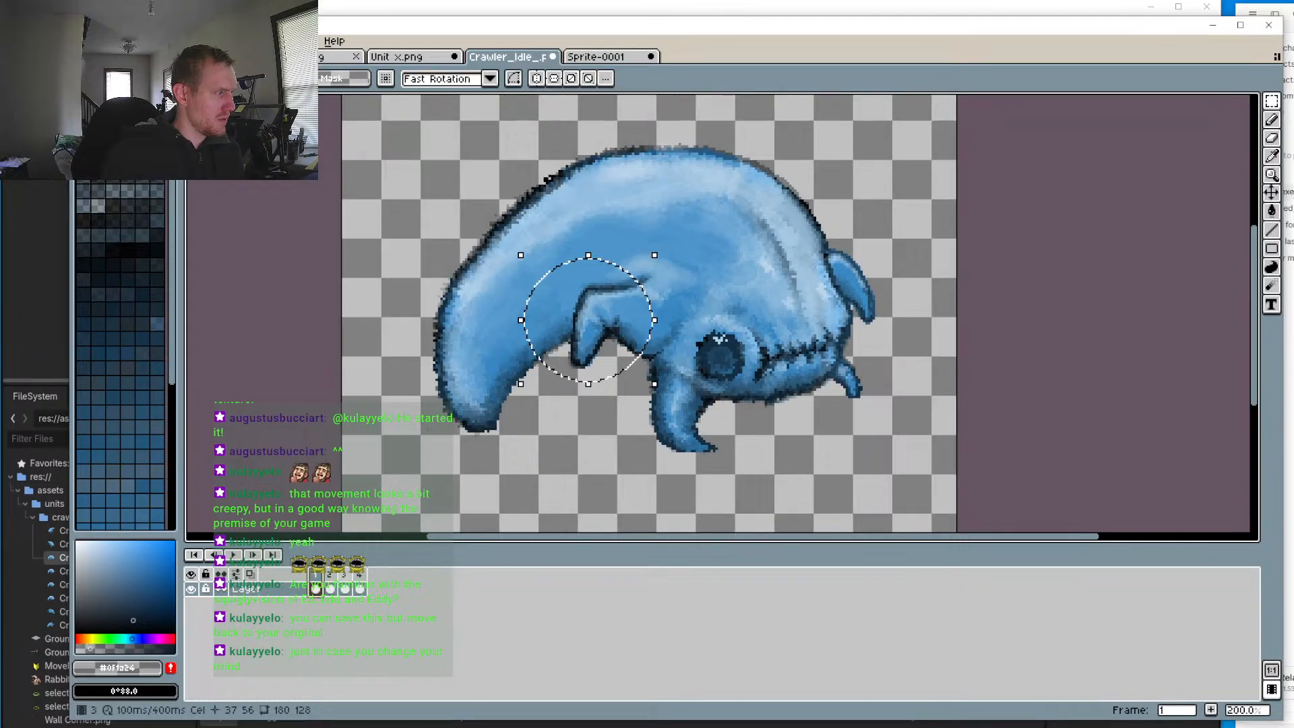
{"action": "left_click", "coordinate": [345, 589]}
{"action": "left_click", "coordinate": [359, 589]}
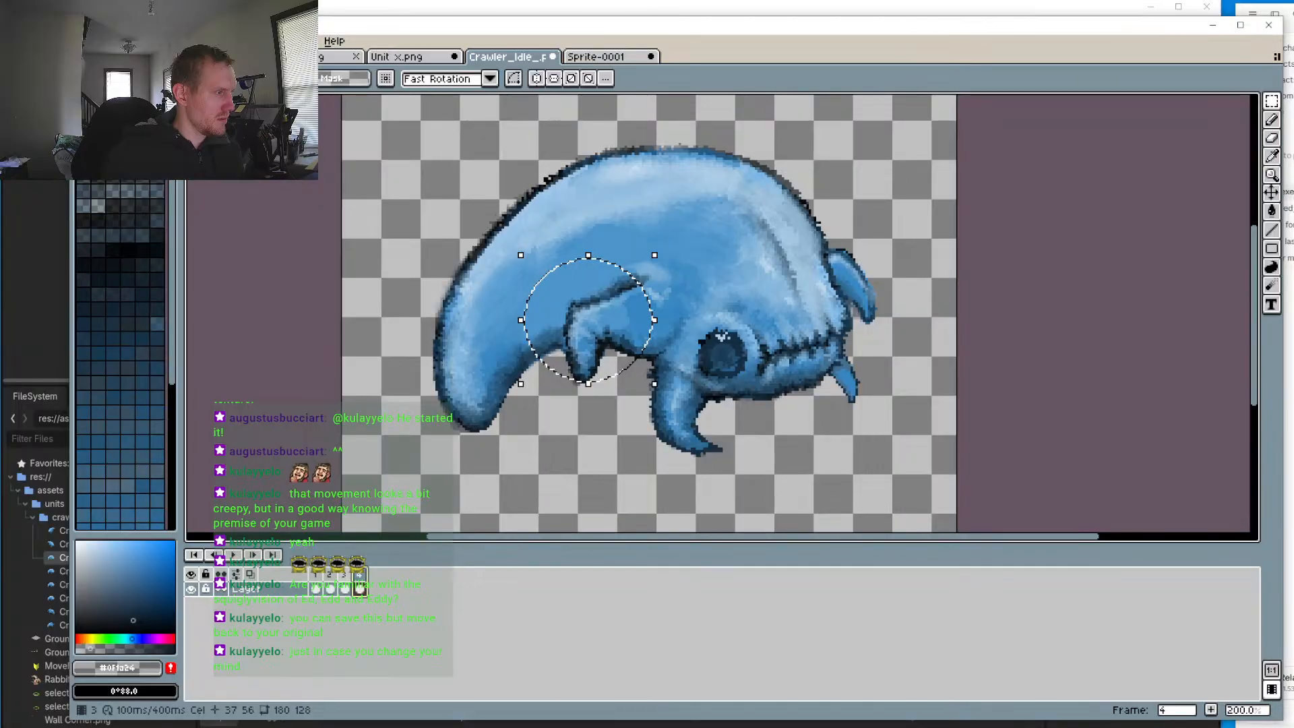
{"action": "left_click", "coordinate": [235, 555]}
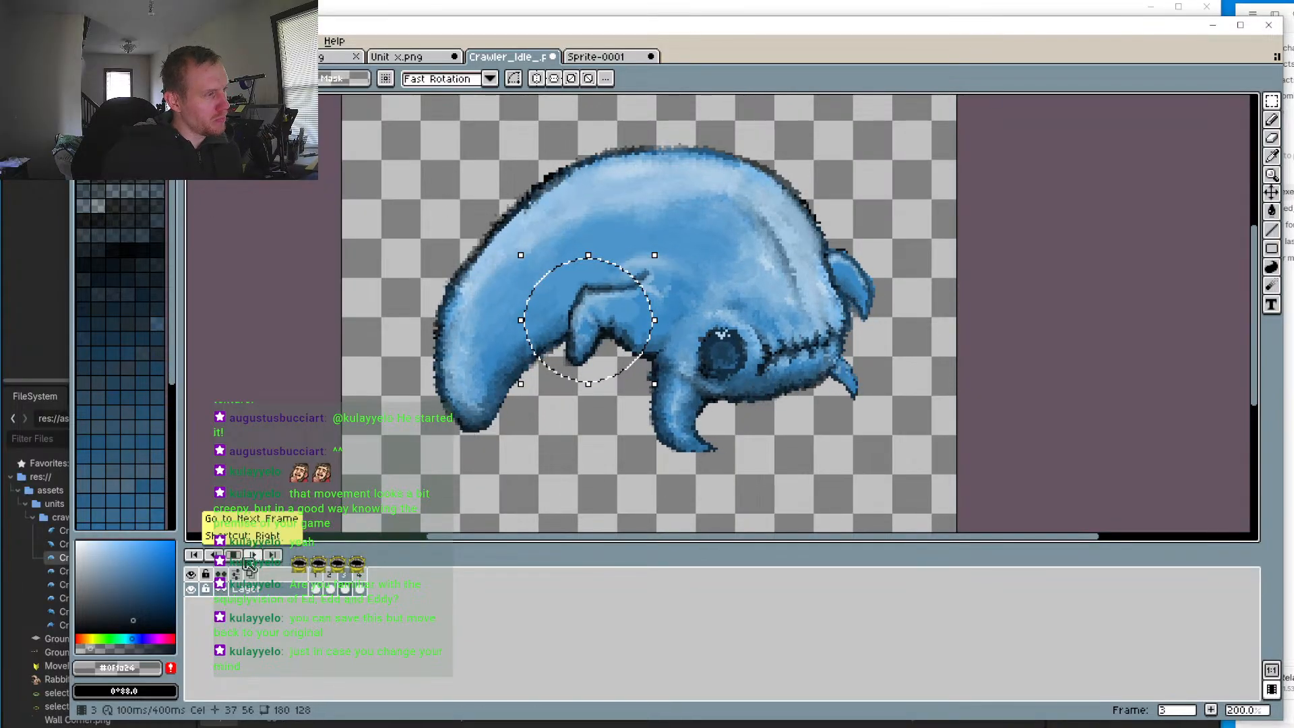
{"action": "left_click", "coordinate": [236, 557]}
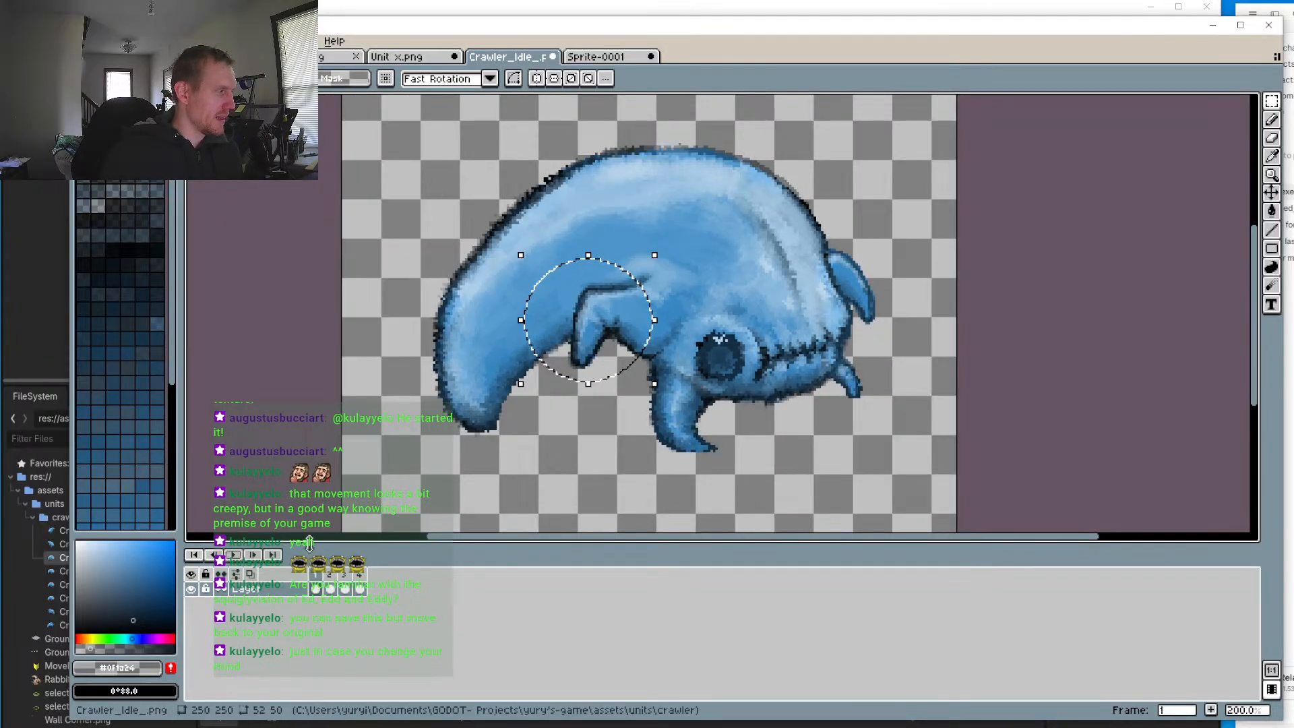
{"action": "left_click", "coordinate": [334, 574]}
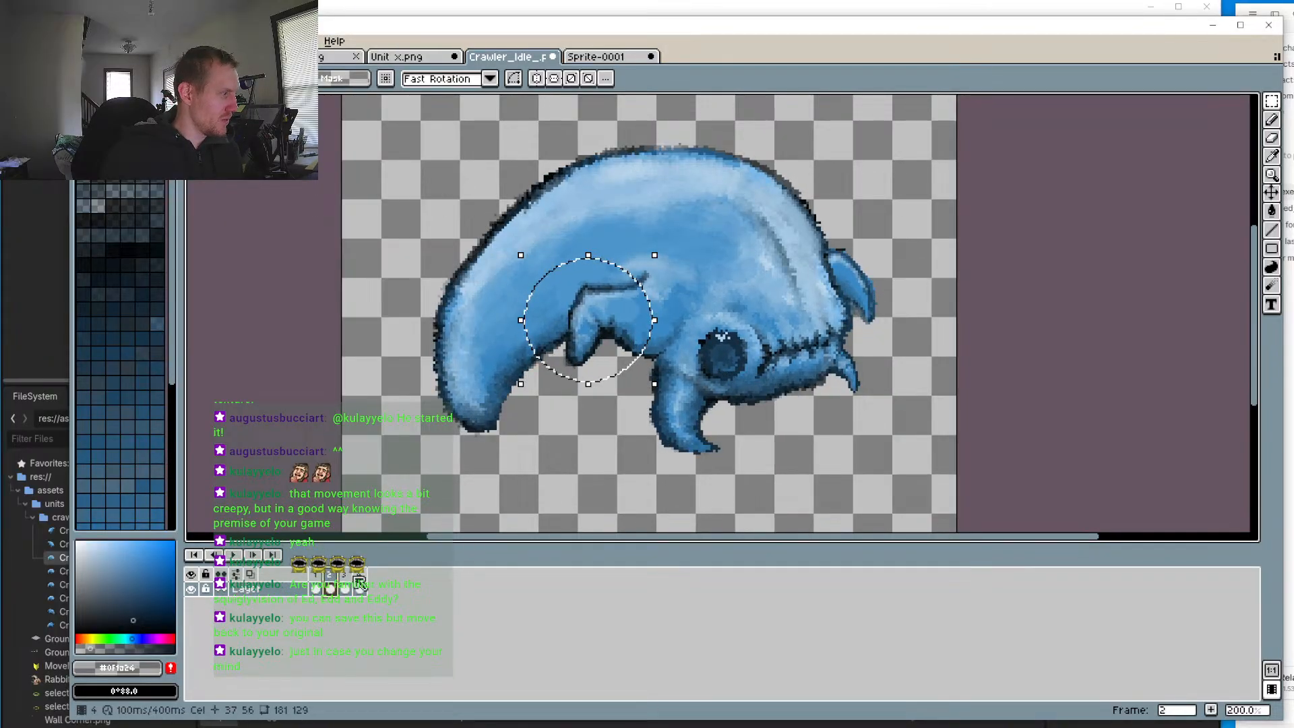
{"action": "left_click", "coordinate": [359, 583]}
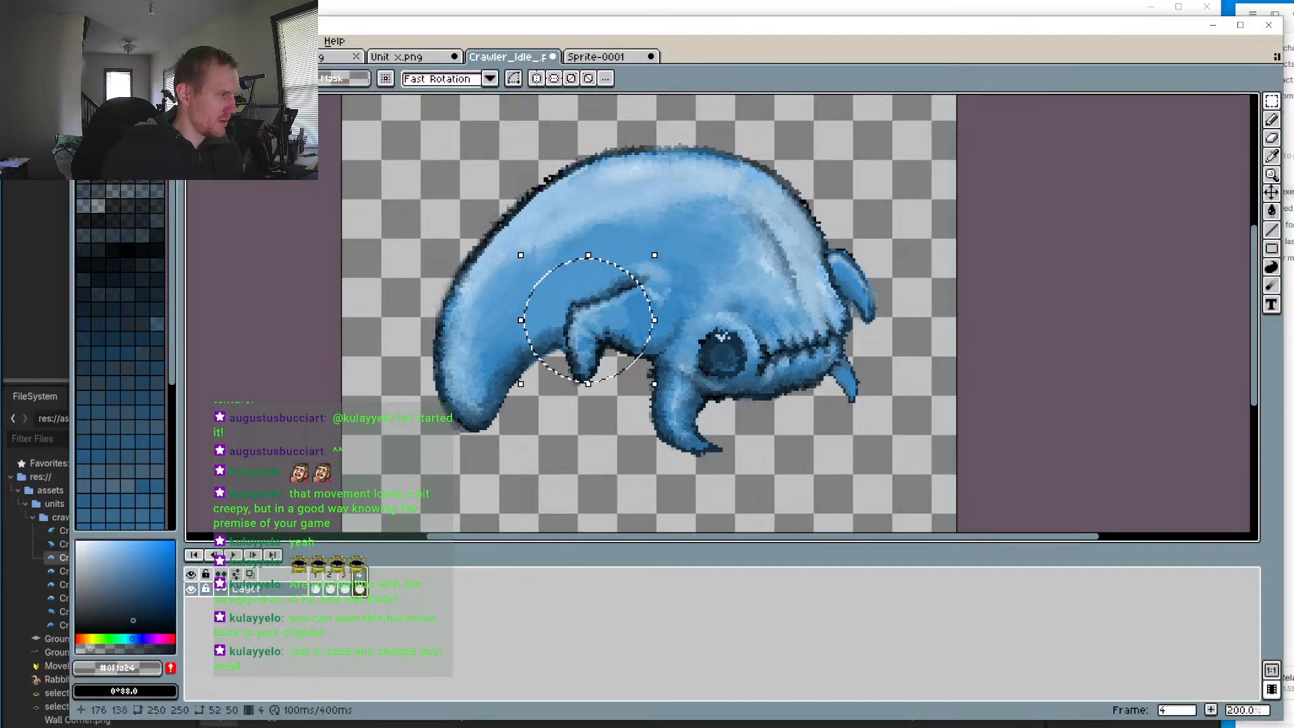
Step: Select the 49 x 61 pixel area around frame 4's repainted rear leg and paste it in place on frame 3
{"action": "left_click_drag", "start_coordinate": [443, 178], "coordinate": [697, 496]}
{"action": "key", "text": "ctrl+d"}
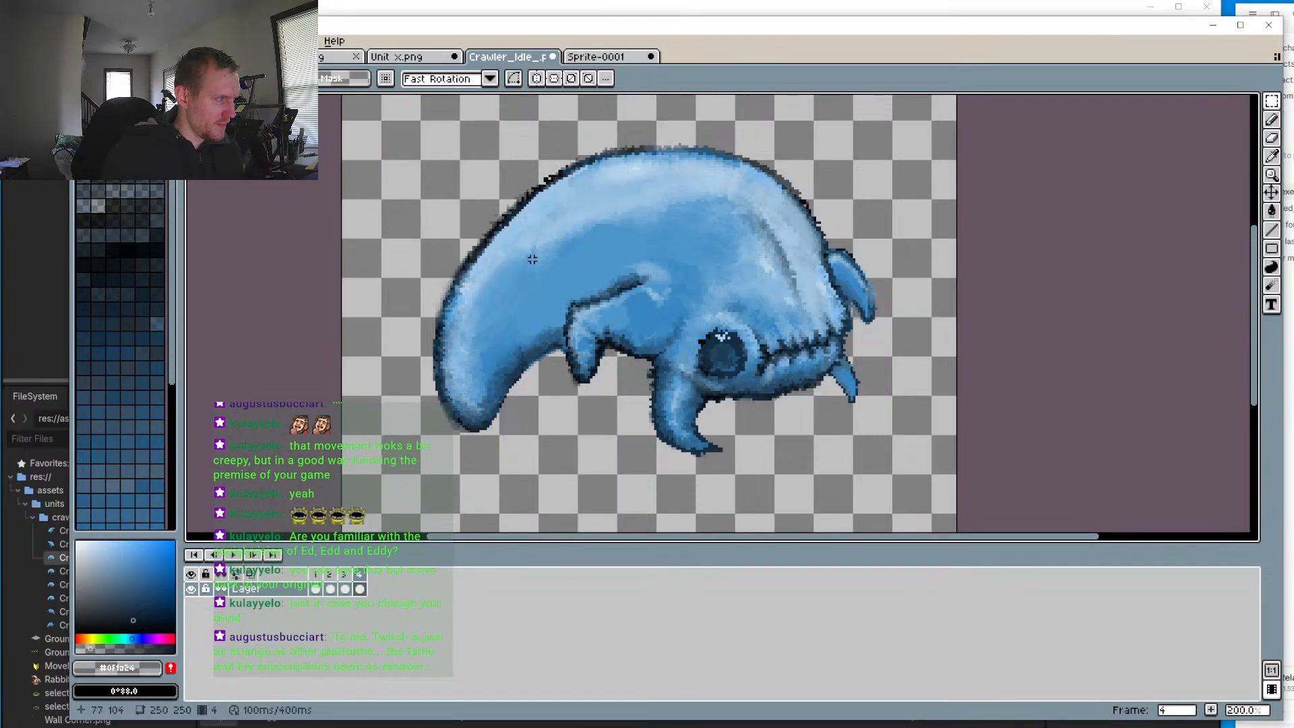
{"action": "left_click_drag", "start_coordinate": [648, 404], "coordinate": [653, 407]}
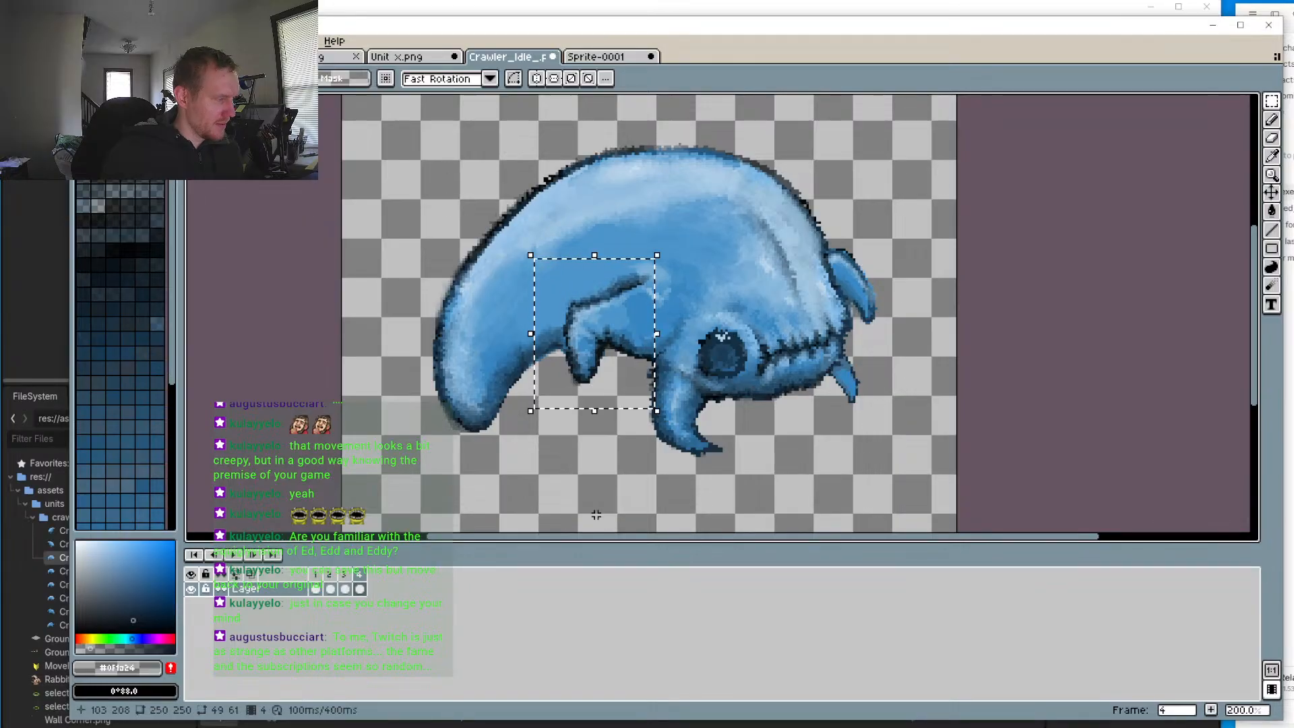
{"action": "left_click", "coordinate": [345, 586]}
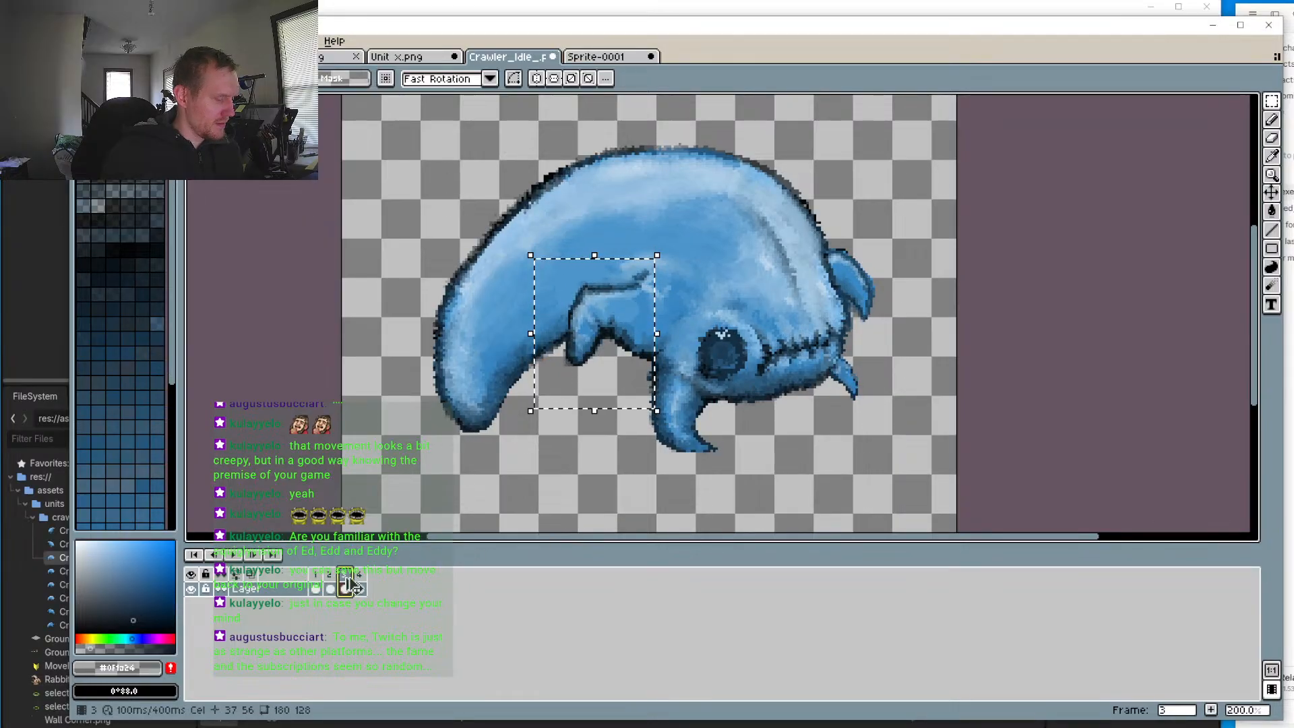
{"action": "key", "text": "ctrl+v"}
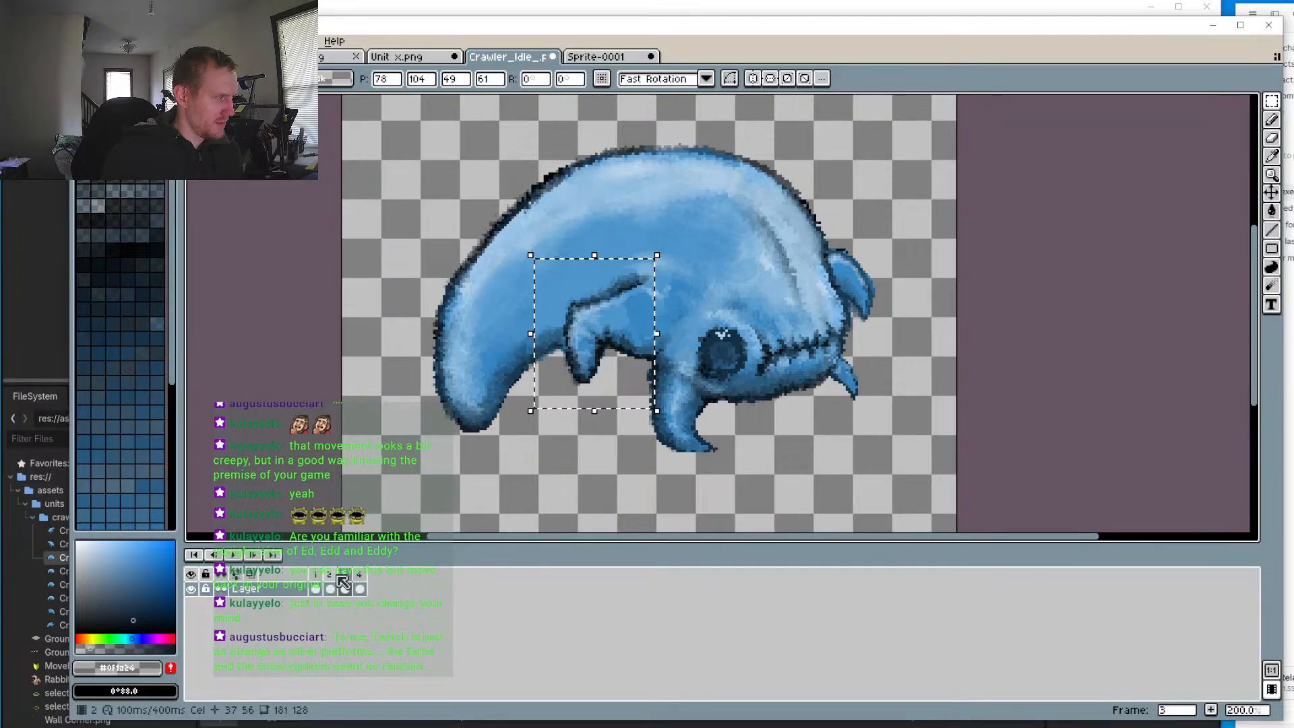
{"action": "key", "text": "Return"}
Step: Paste the copied rear leg area in the same position on frames 1 and 2, checking against the other frames
{"action": "left_click", "coordinate": [232, 552]}
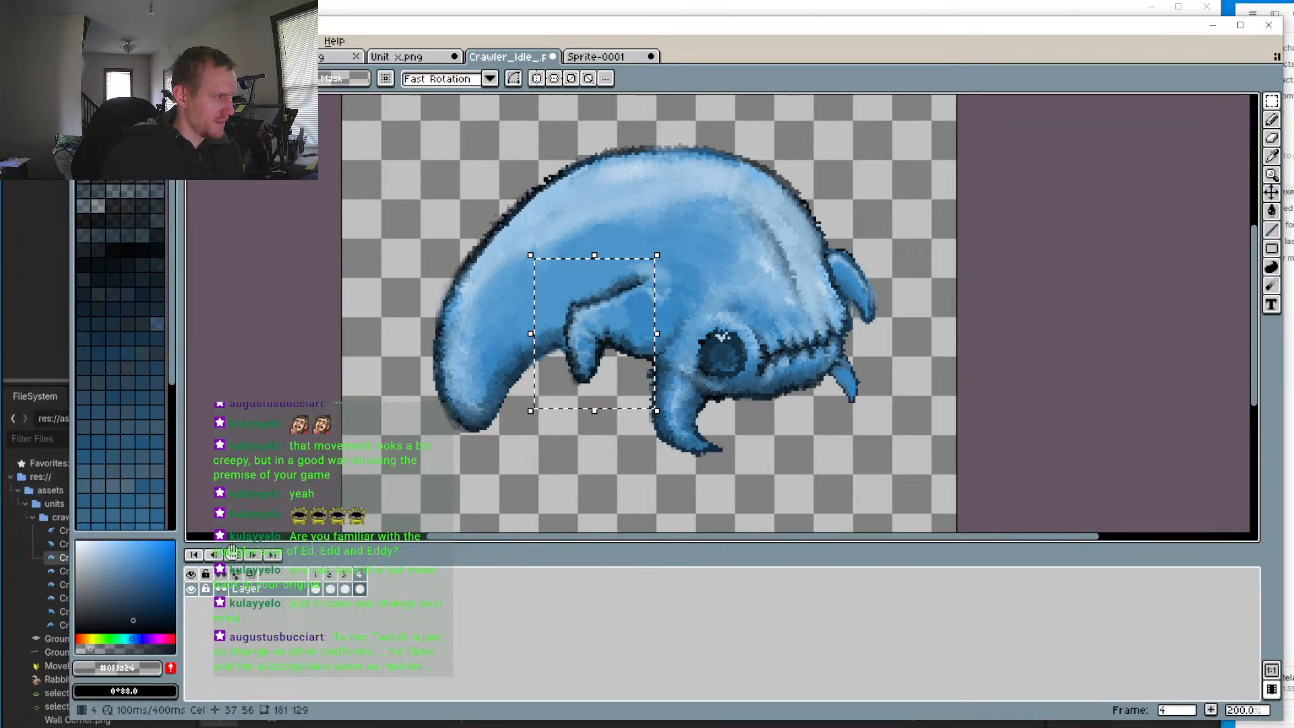
{"action": "left_click", "coordinate": [316, 581]}
{"action": "key", "text": "ctrl+v"}
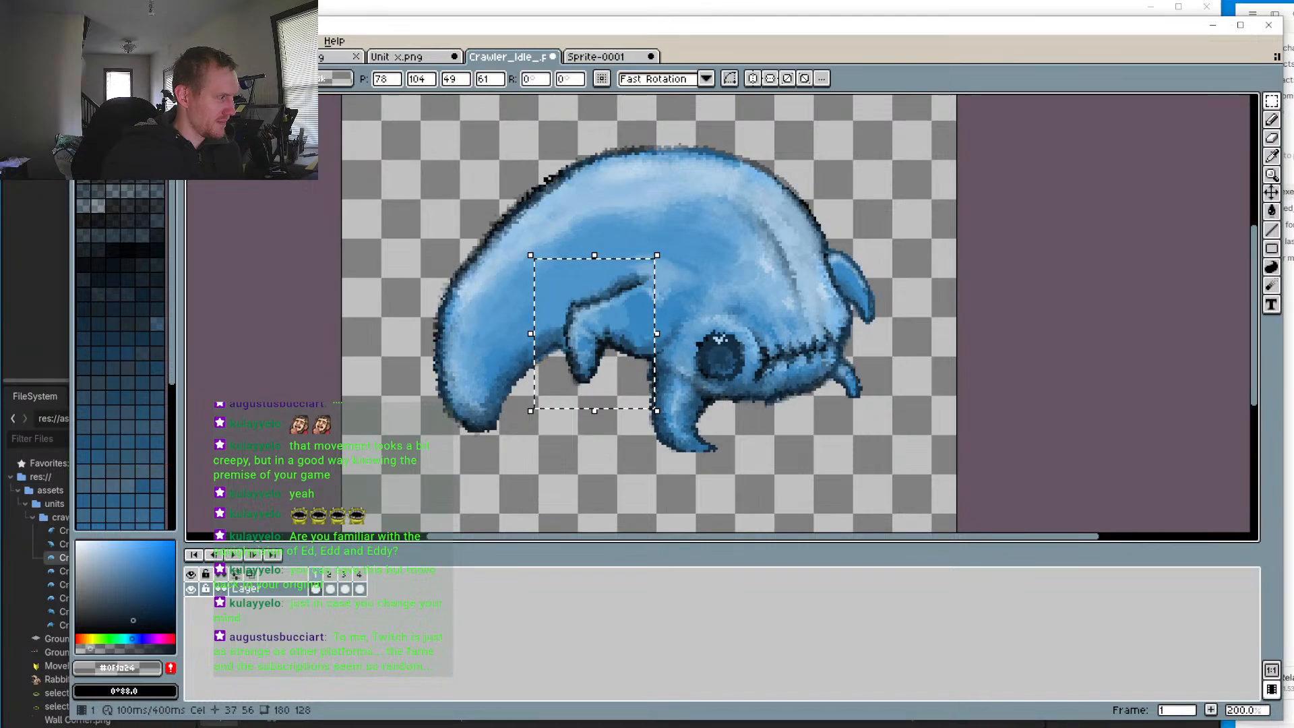
{"action": "left_click", "coordinate": [332, 583]}
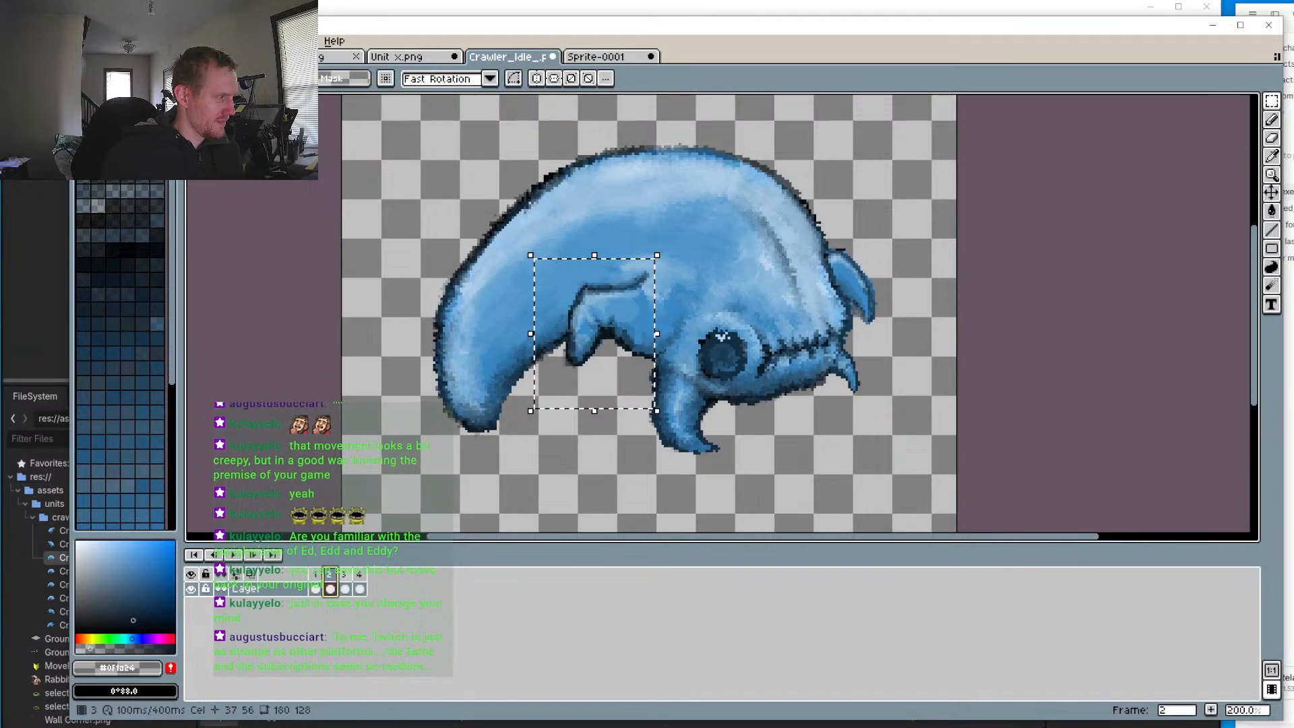
{"action": "left_click", "coordinate": [360, 586]}
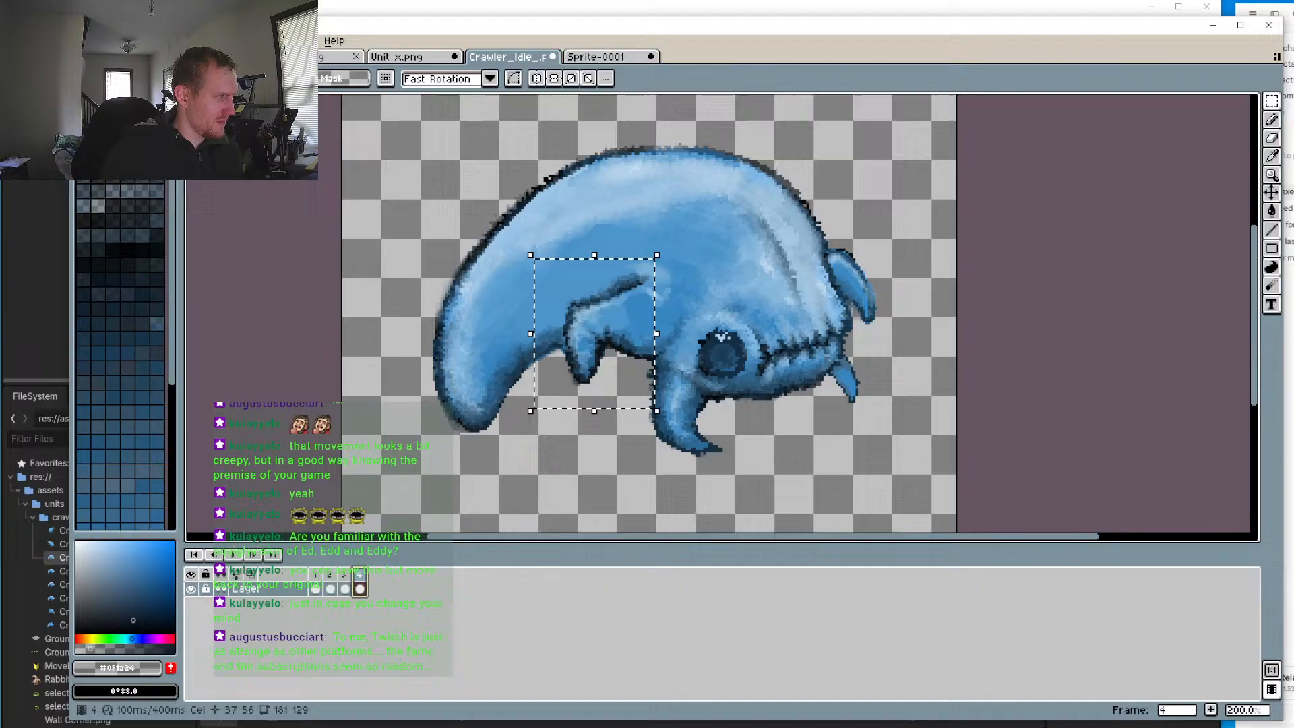
{"action": "left_click", "coordinate": [330, 586]}
{"action": "key", "text": "ctrl+v"}
{"action": "left_click", "coordinate": [344, 588]}
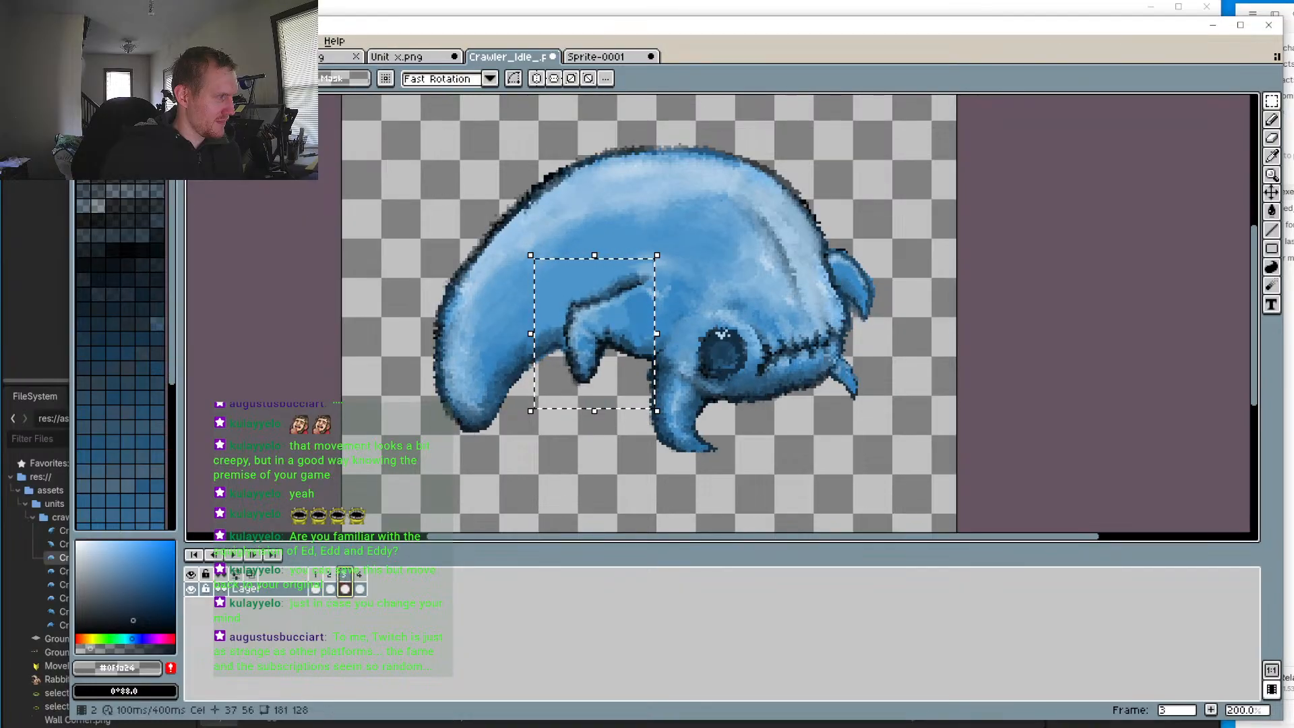
Step: Play back the crawler idle animation from frame 1 to check the pasted rear leg
{"action": "left_click", "coordinate": [316, 588]}
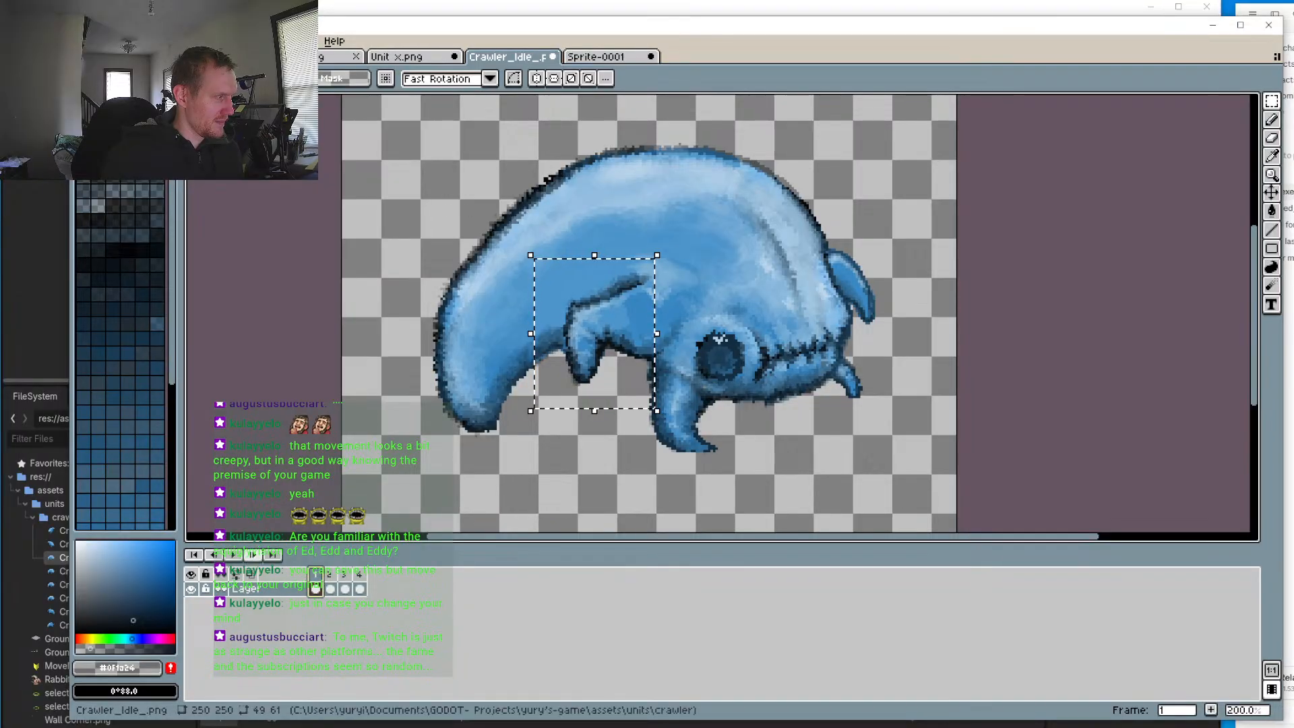
{"action": "left_click", "coordinate": [234, 554]}
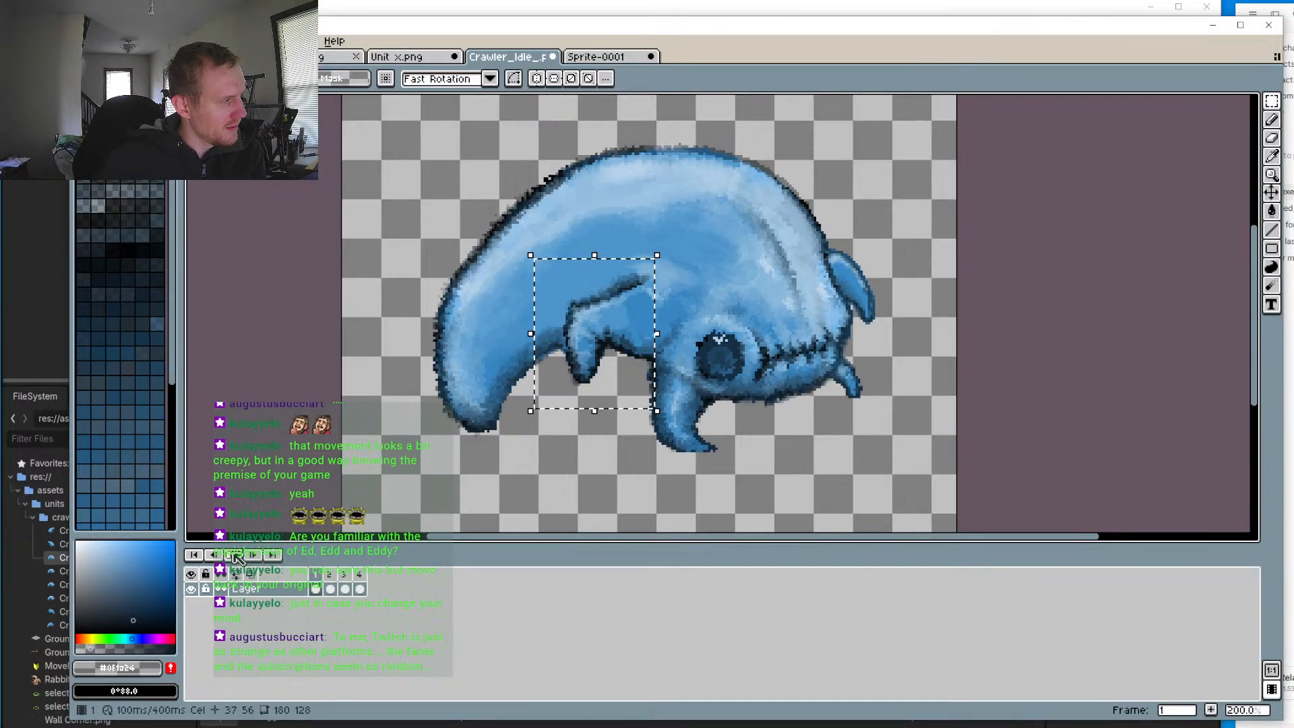
{"action": "left_click", "coordinate": [84, 41]}
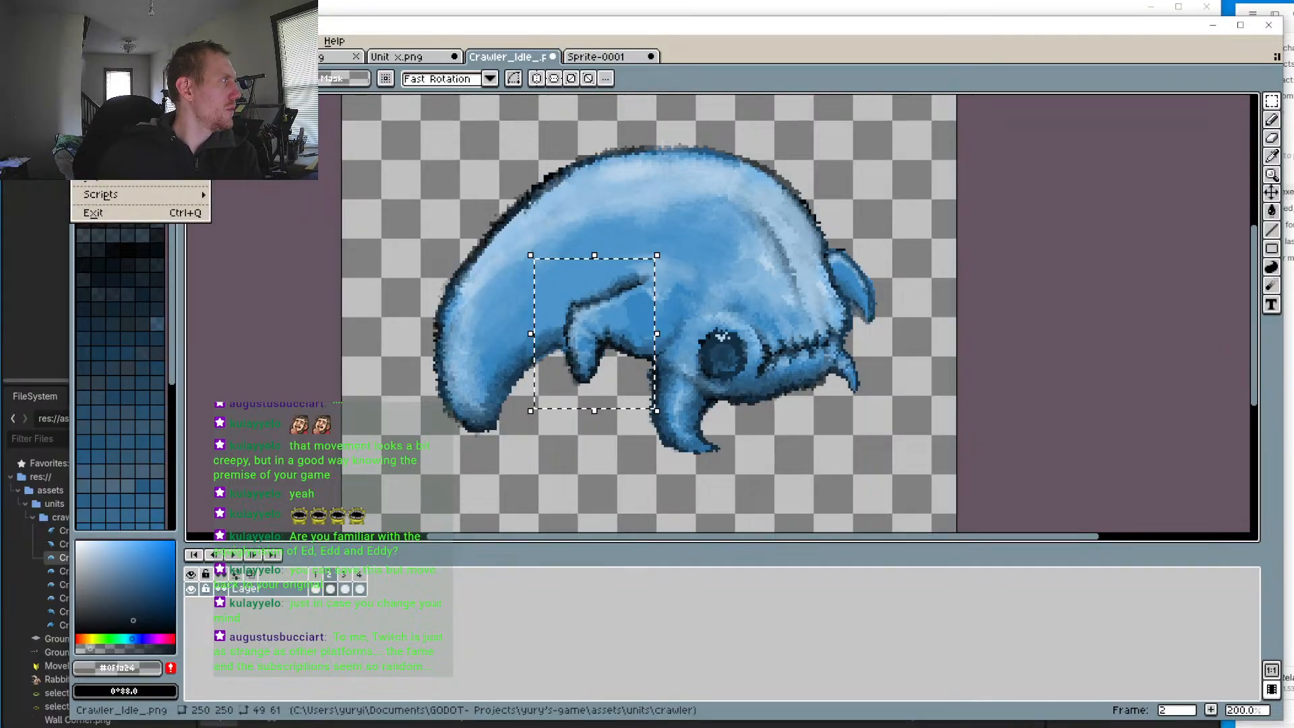
{"action": "left_click", "coordinate": [98, 101]}
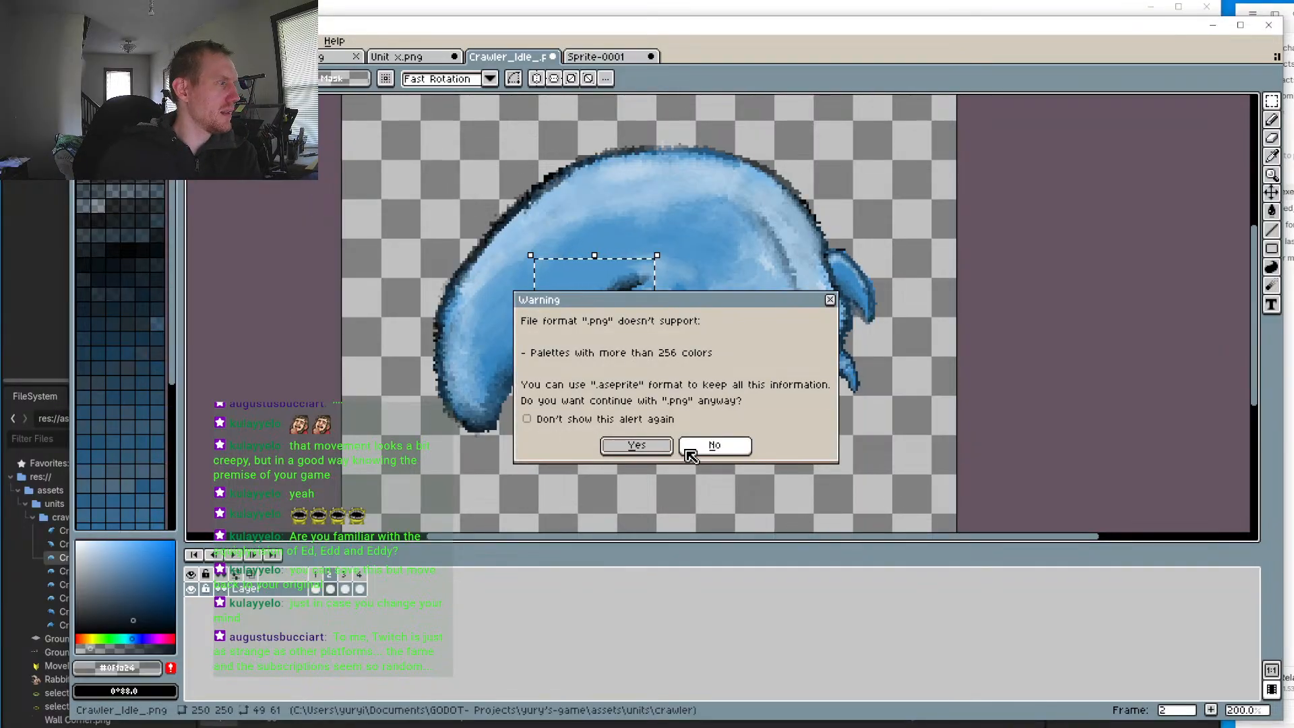
{"action": "left_click", "coordinate": [713, 446]}
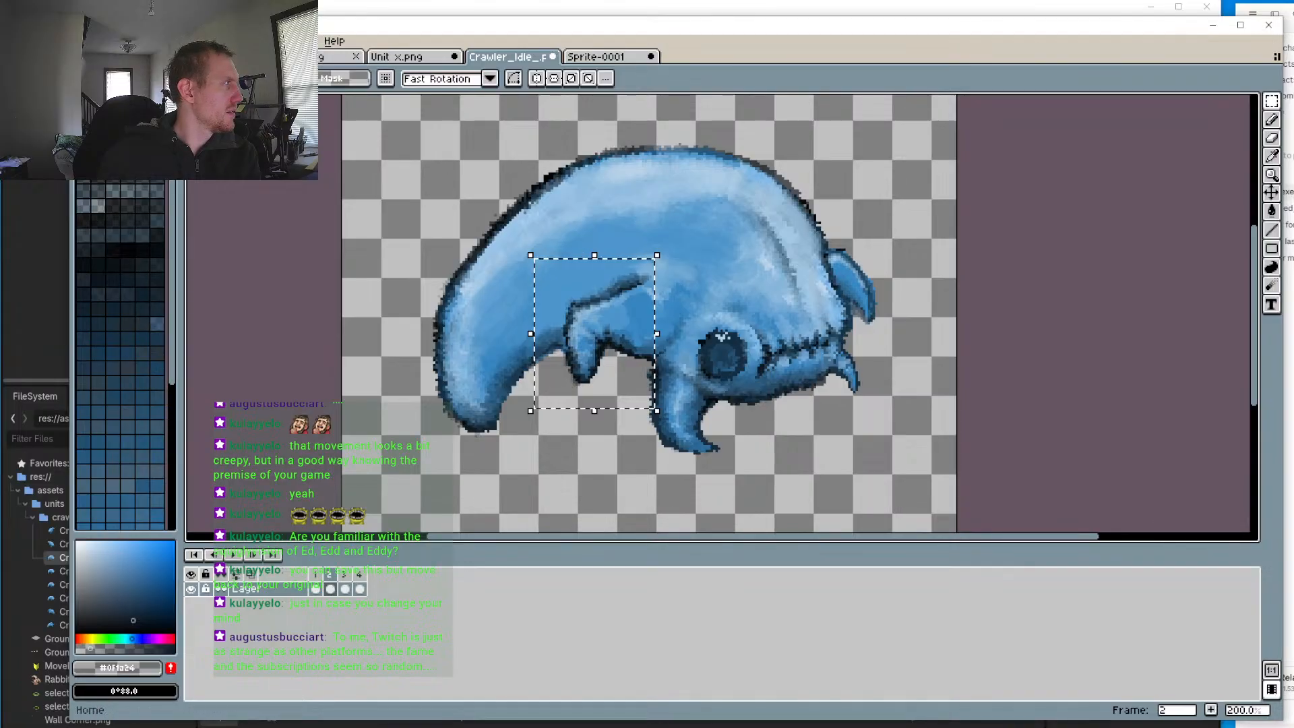
Step: Clear the rectangular selection and save the crawler idle frames as PNG, accepting the format's 256-color palette limit
{"action": "left_click", "coordinate": [83, 41]}
{"action": "left_click", "coordinate": [98, 102]}
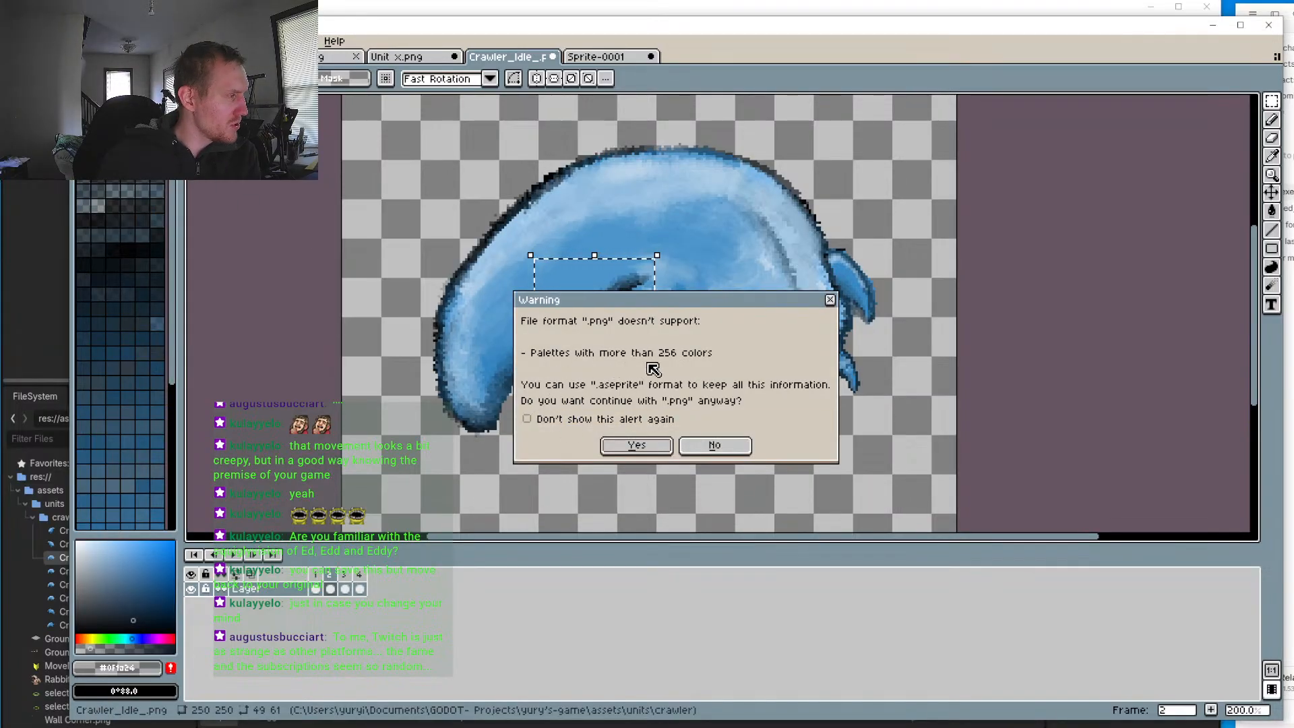
{"action": "left_click", "coordinate": [637, 446]}
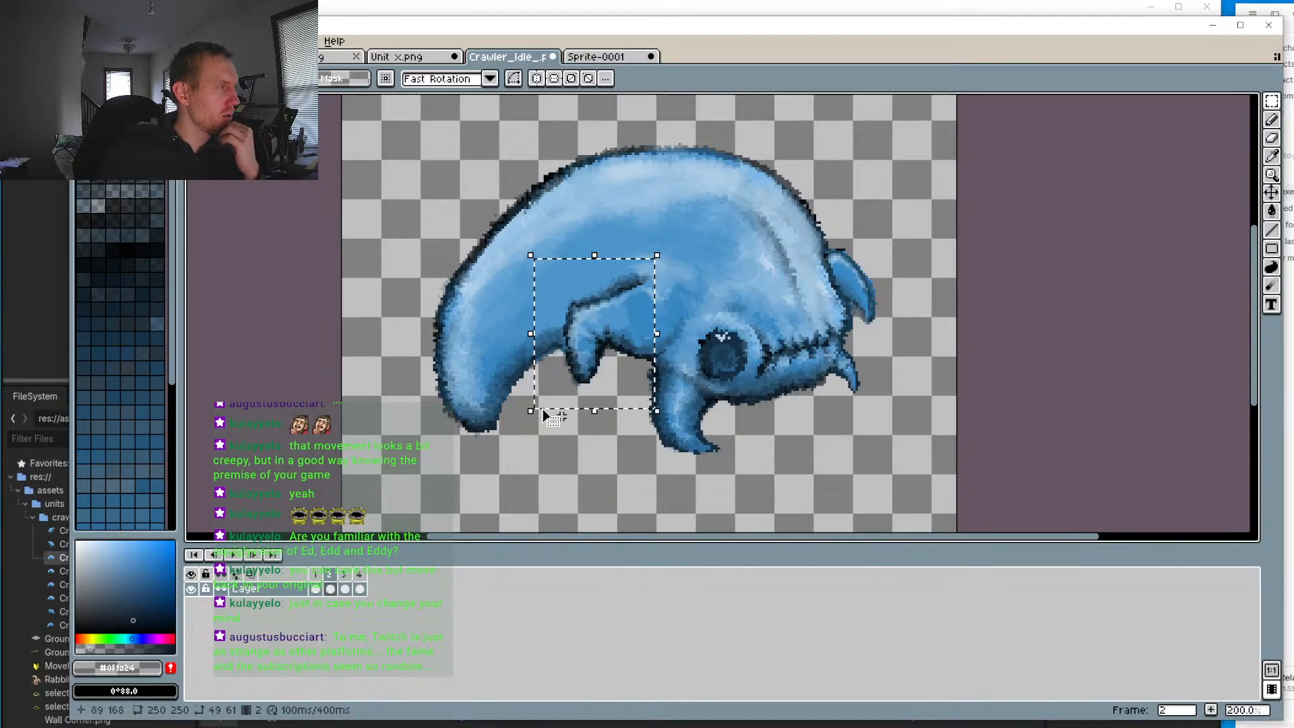
{"action": "left_click", "coordinate": [310, 223]}
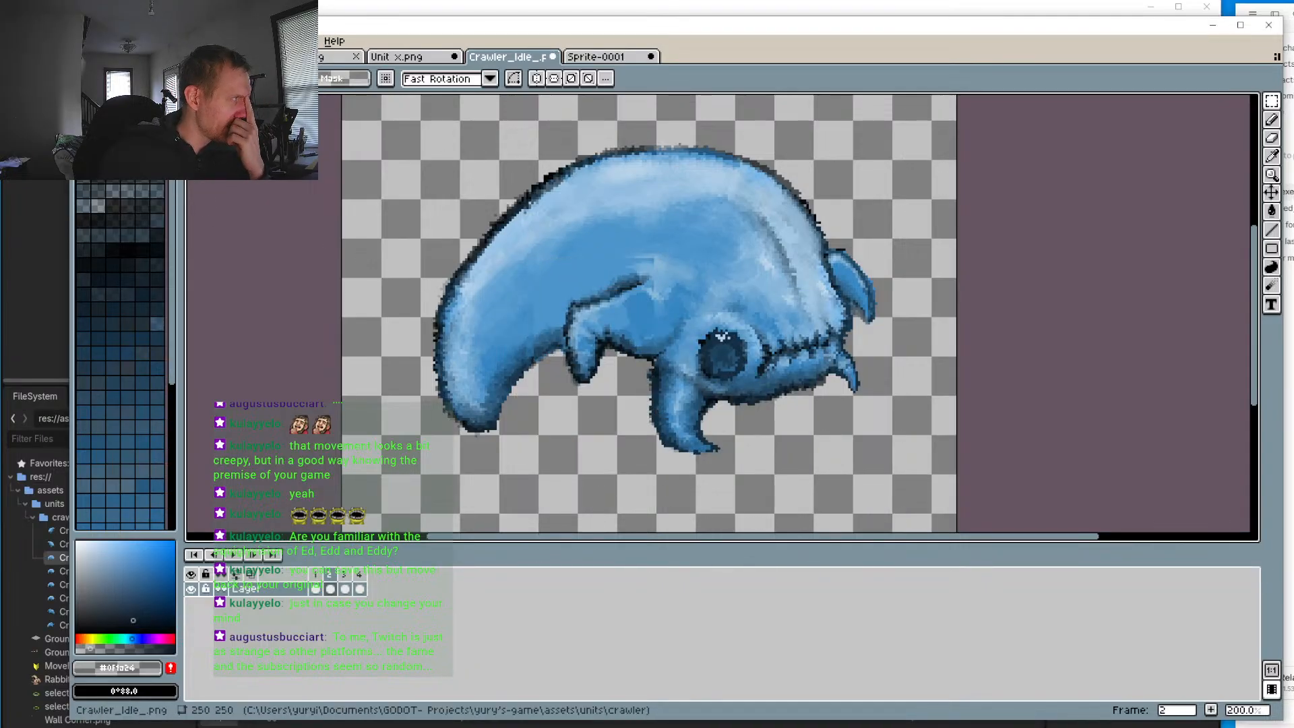
{"action": "left_click", "coordinate": [84, 40]}
{"action": "left_click", "coordinate": [96, 102]}
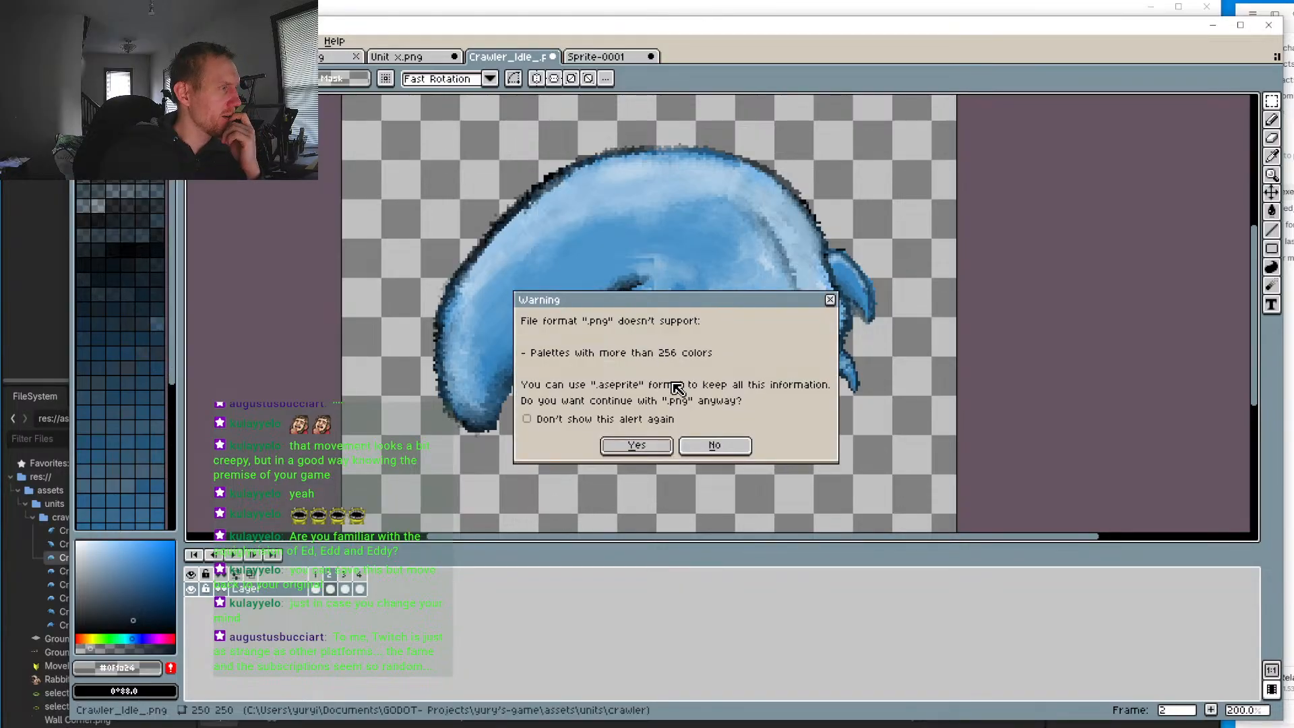
{"action": "left_click", "coordinate": [648, 452]}
Step: Switch to Godot, run the game, and enable the camera override to zoom in on the crawler
{"action": "left_click", "coordinate": [685, 11]}
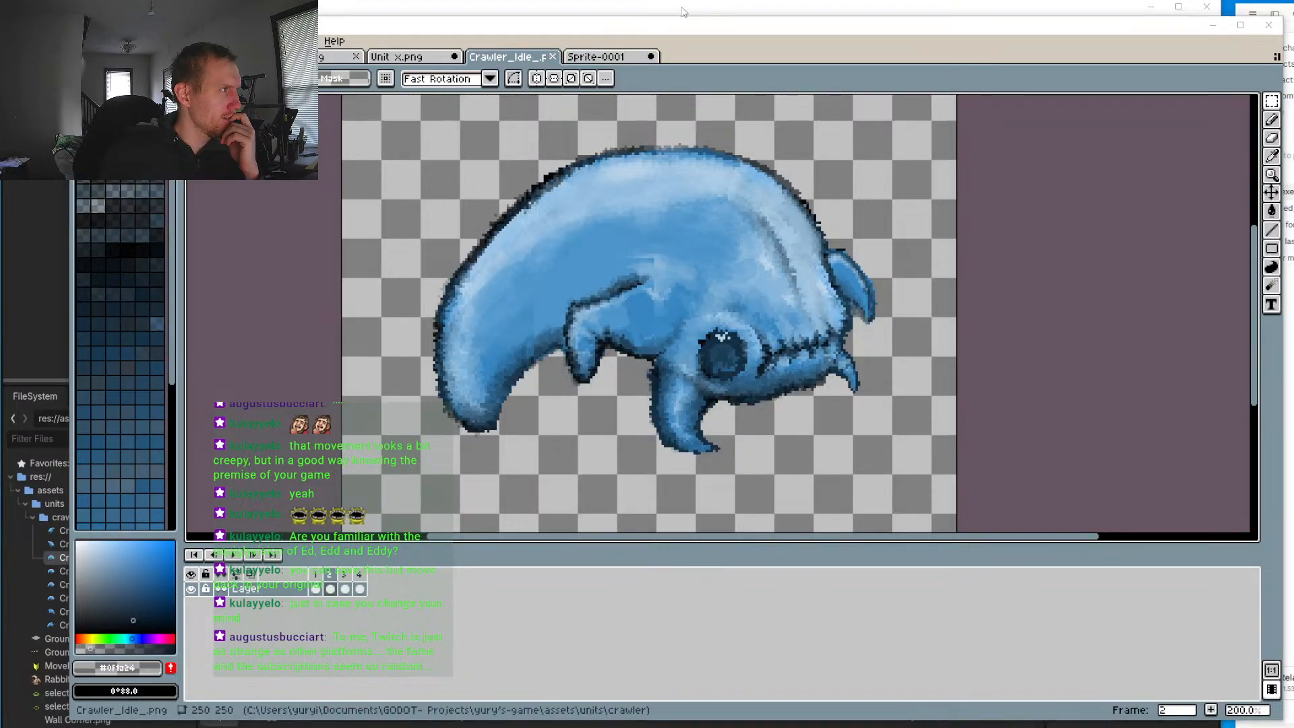
{"action": "left_click", "coordinate": [1026, 30]}
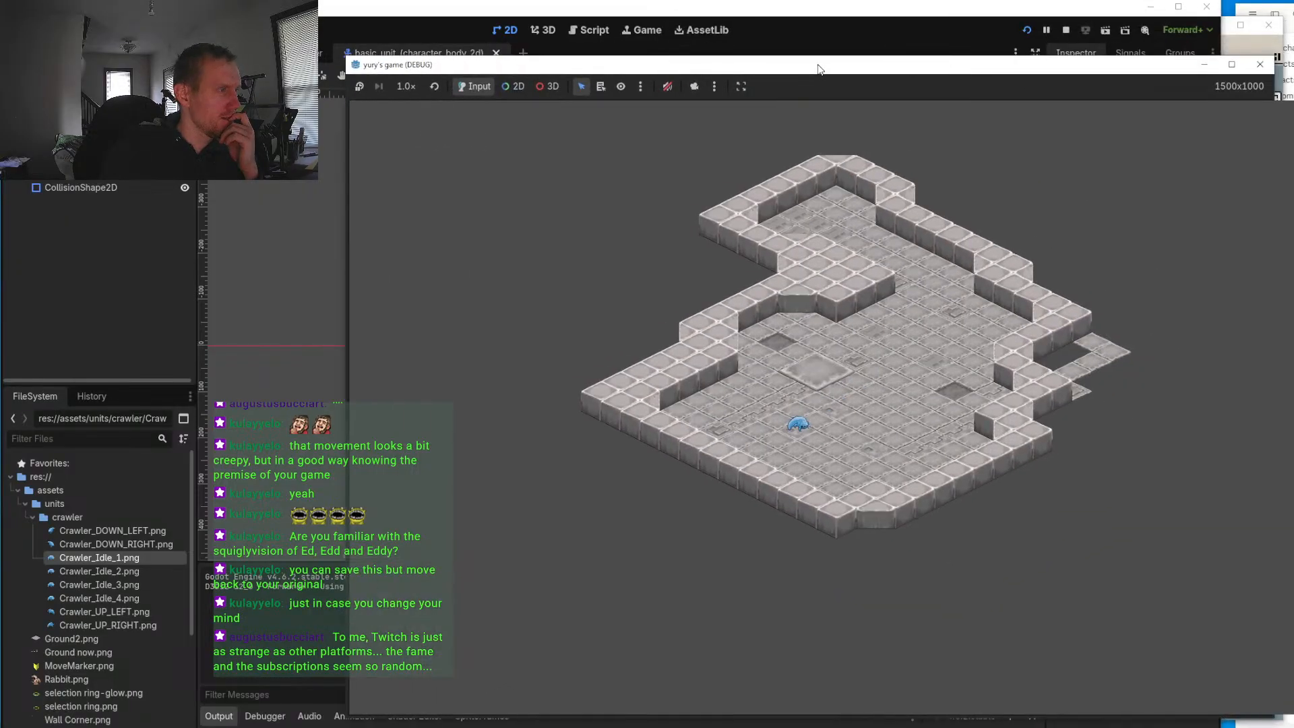
{"action": "left_click_drag", "start_coordinate": [819, 70], "coordinate": [676, 53]}
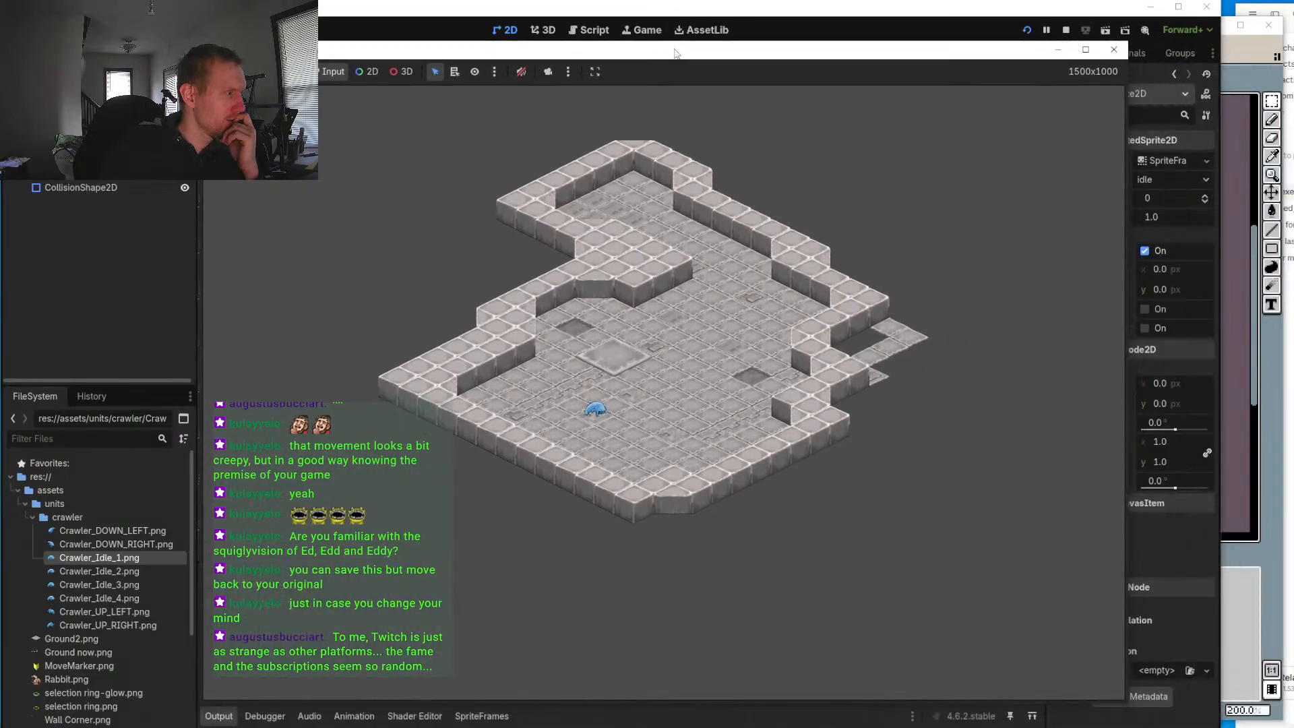
{"action": "left_click", "coordinate": [547, 72]}
{"action": "scroll", "coordinate": [566, 139], "scroll_direction": "up", "scroll_amount": 3}
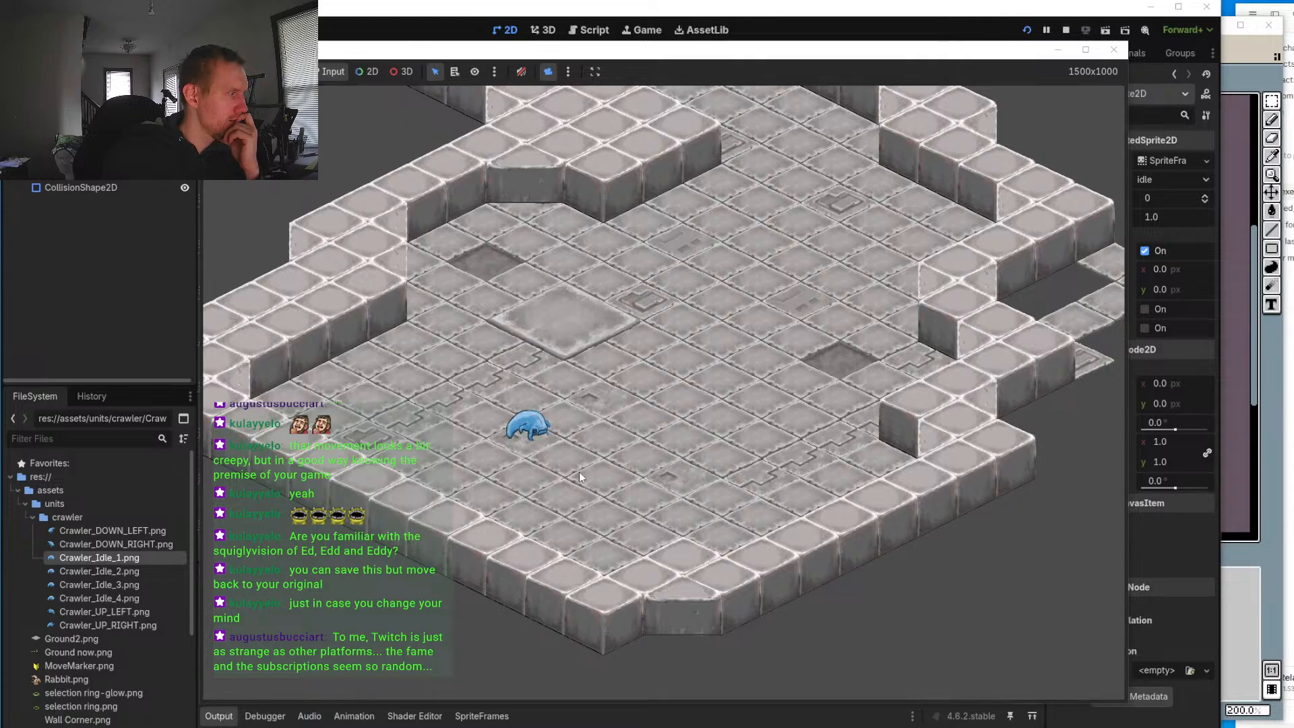
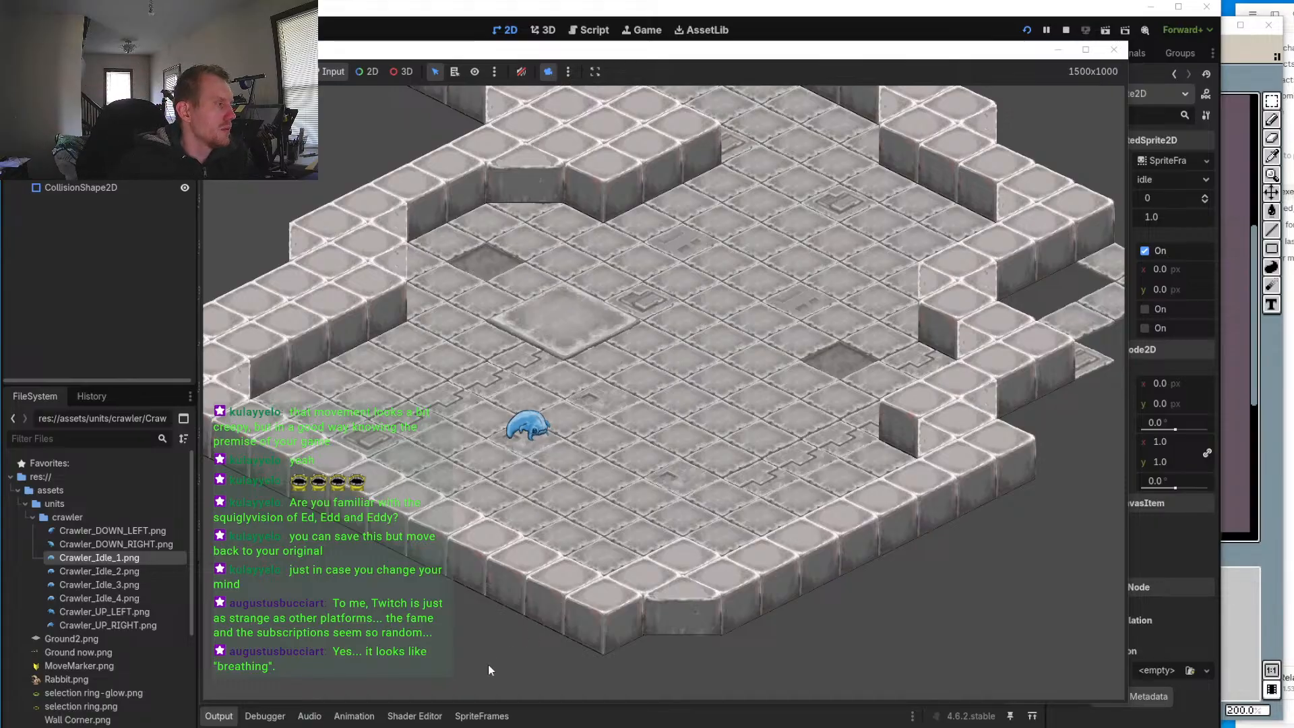
Step: Select the crawler and send it to various floor tiles in different directions to review its idle animation, and close the game
{"action": "left_click", "coordinate": [549, 425]}
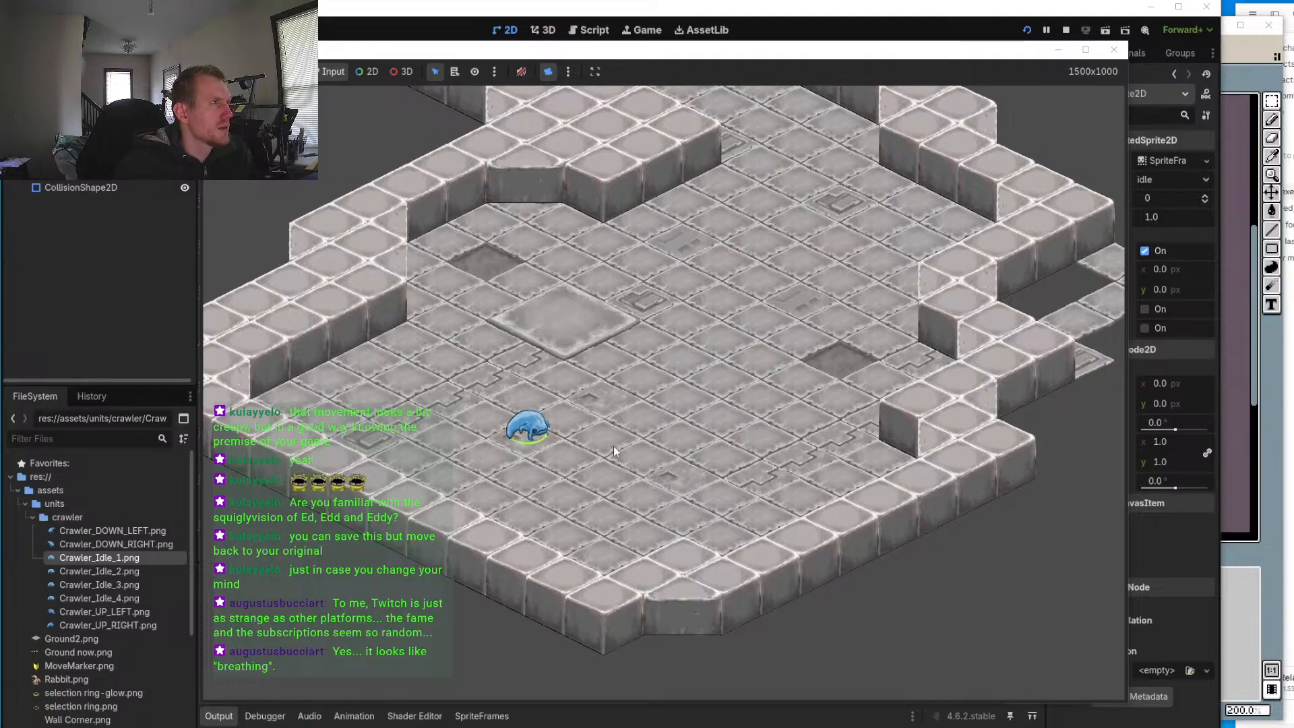
{"action": "left_click", "coordinate": [613, 446]}
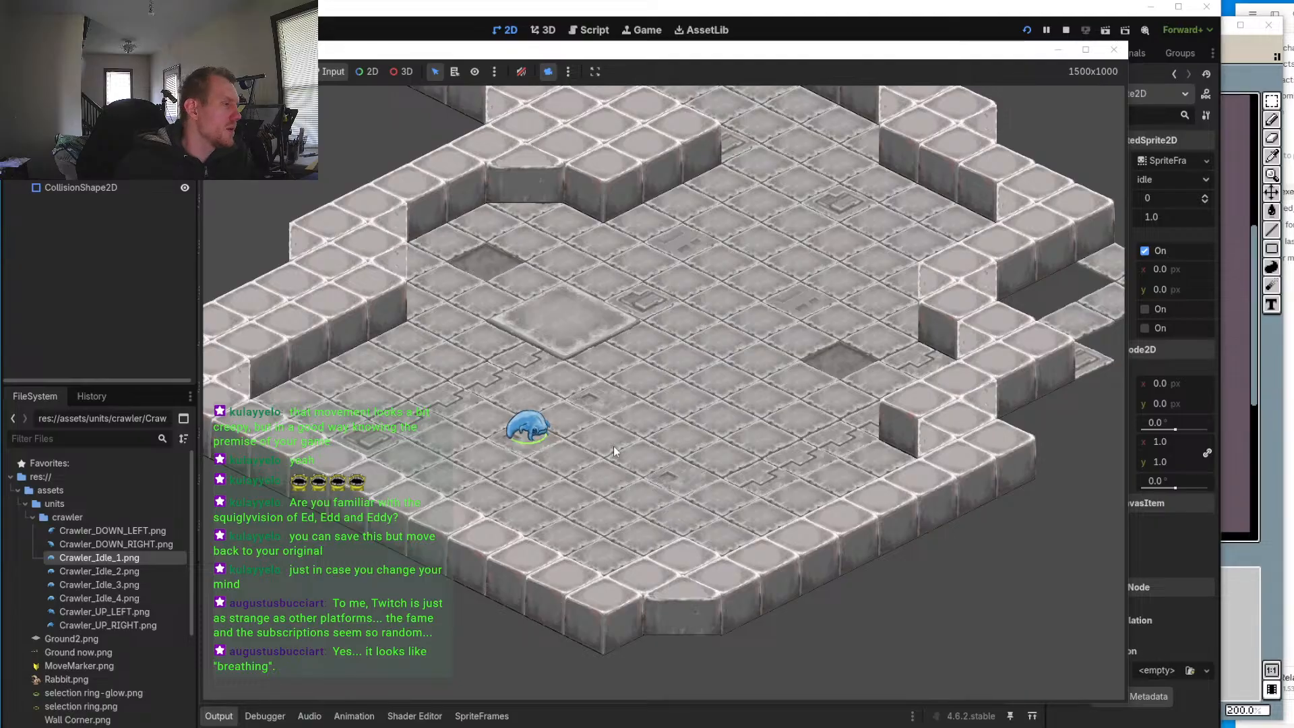
{"action": "left_click", "coordinate": [654, 383]}
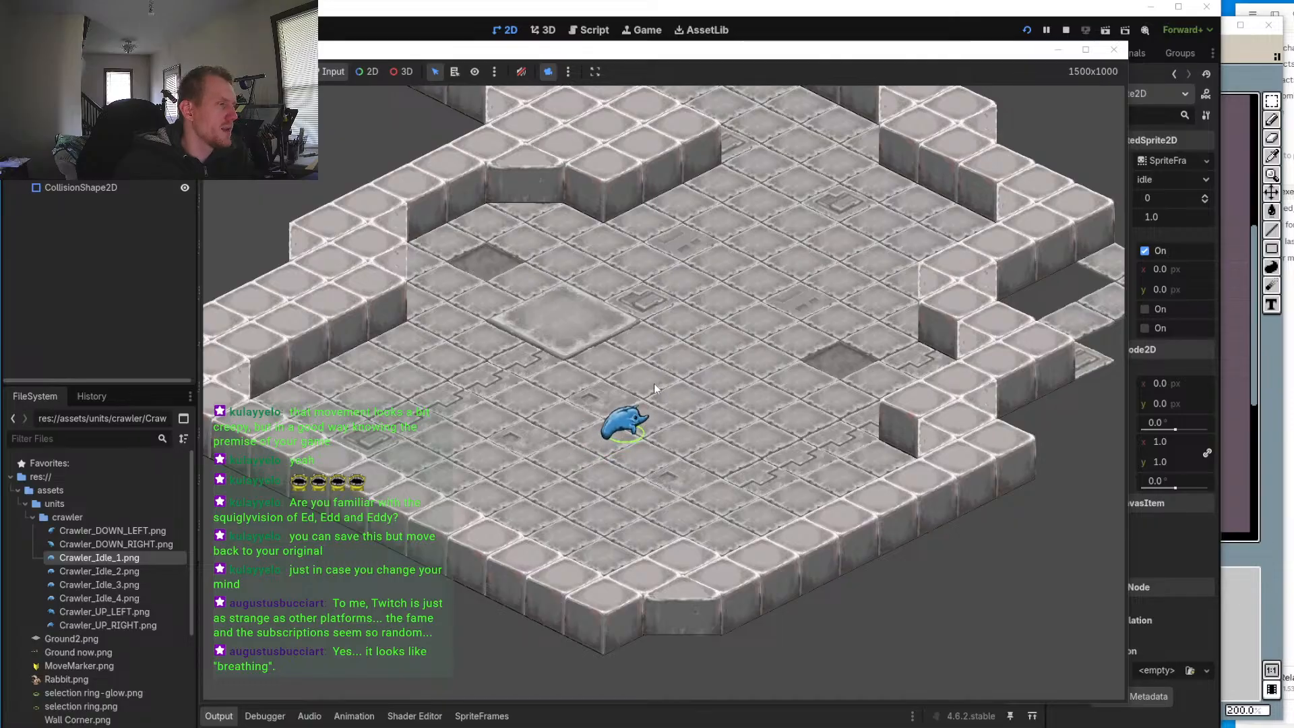
{"action": "left_click", "coordinate": [563, 341]}
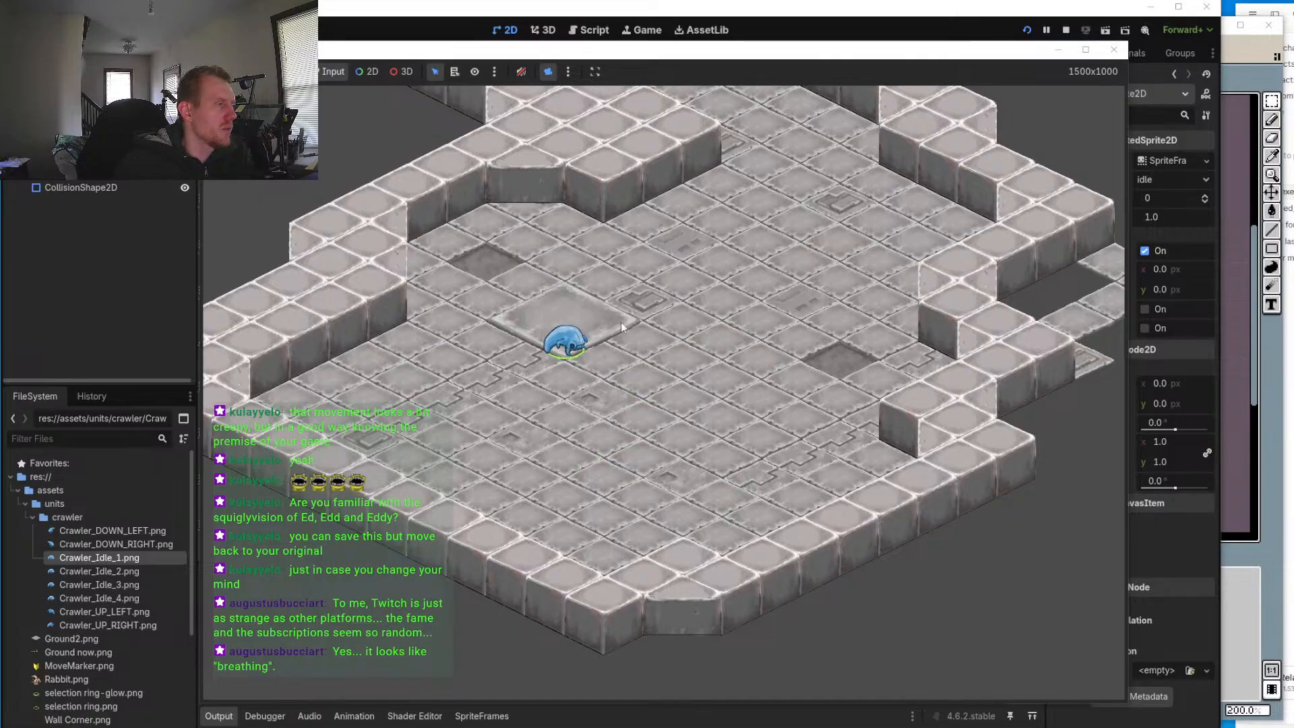
{"action": "left_click", "coordinate": [646, 295]}
{"action": "left_click", "coordinate": [739, 482]}
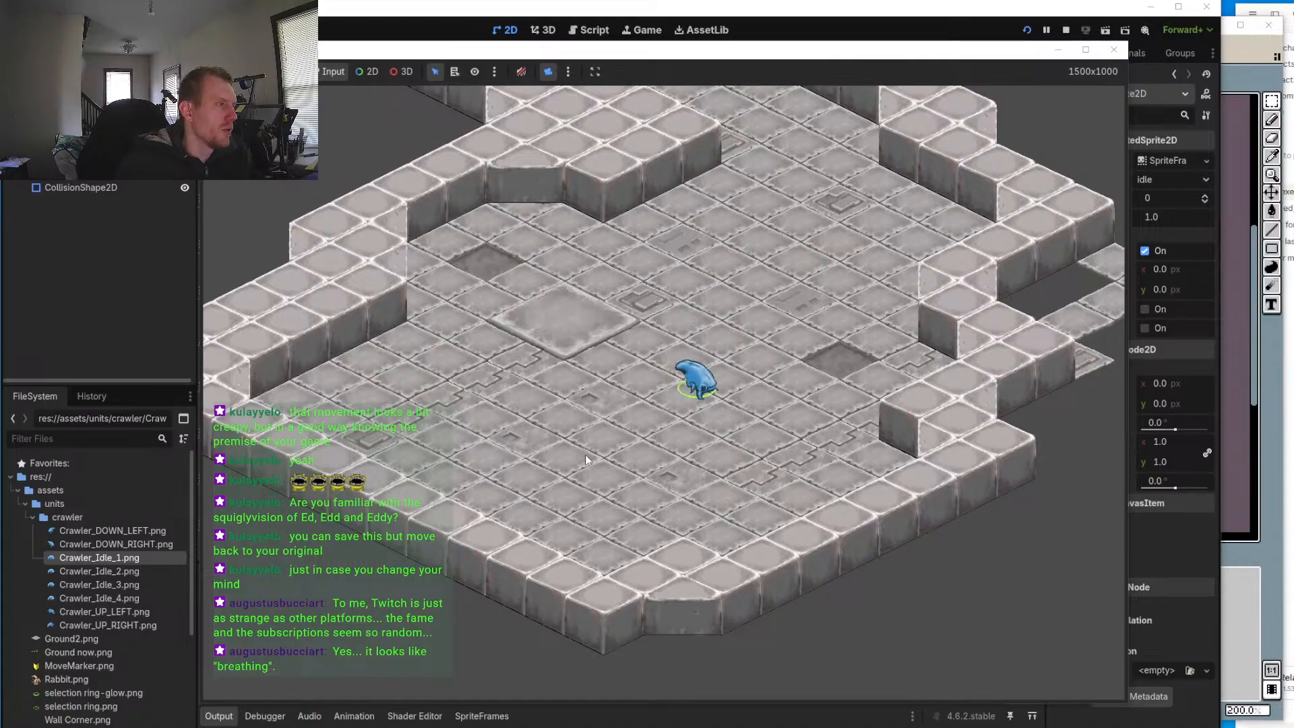
{"action": "left_click", "coordinate": [589, 498]}
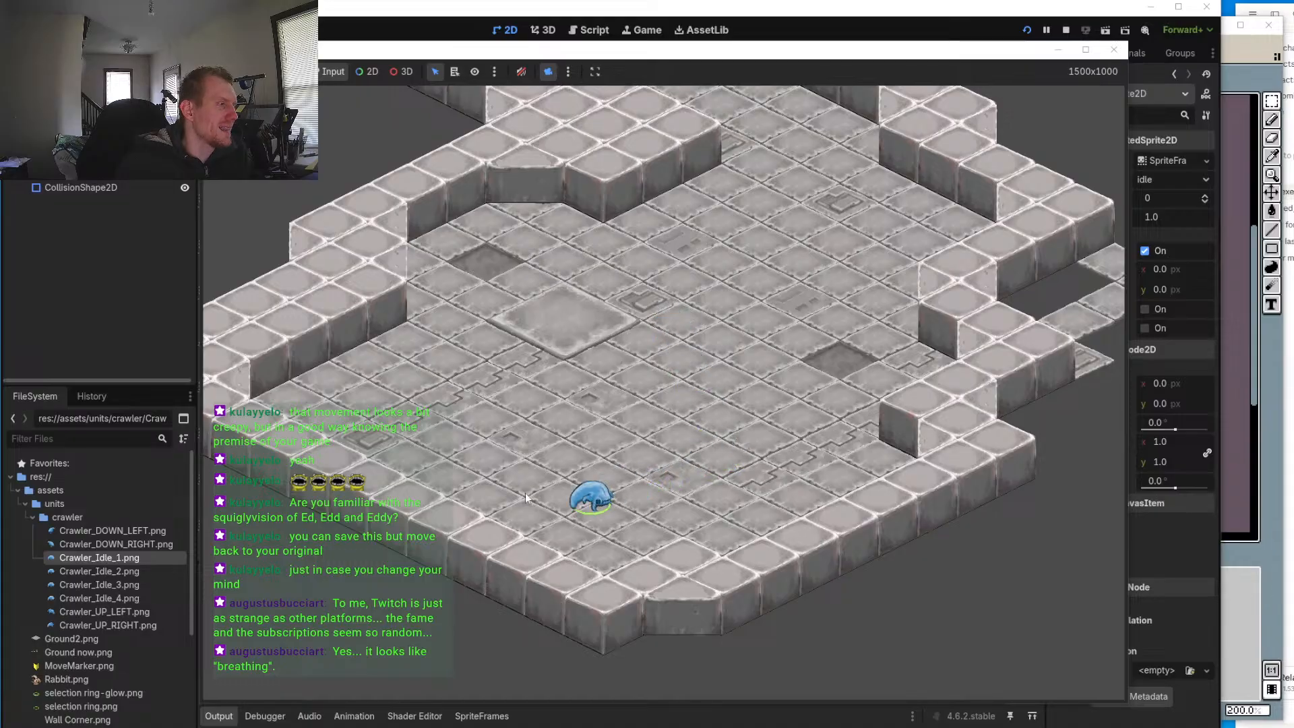
{"action": "left_click", "coordinate": [528, 412]}
{"action": "left_click", "coordinate": [655, 372]}
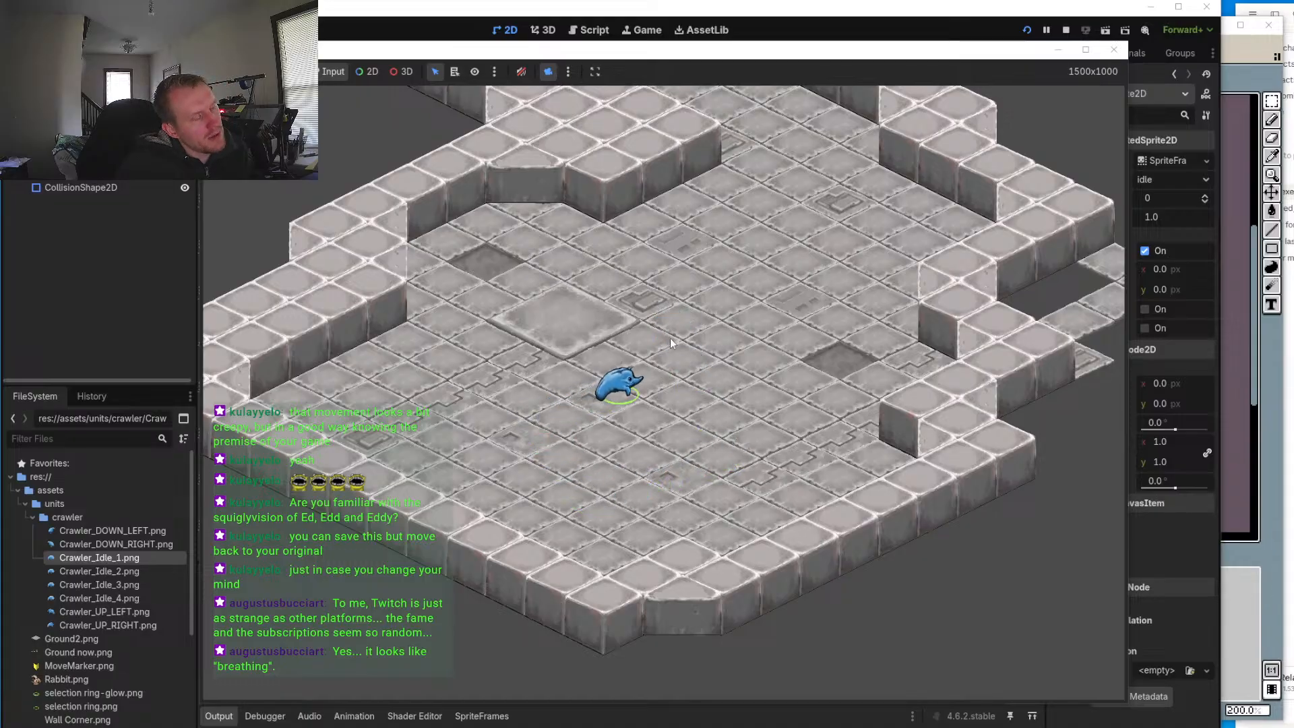
{"action": "left_click", "coordinate": [674, 467]}
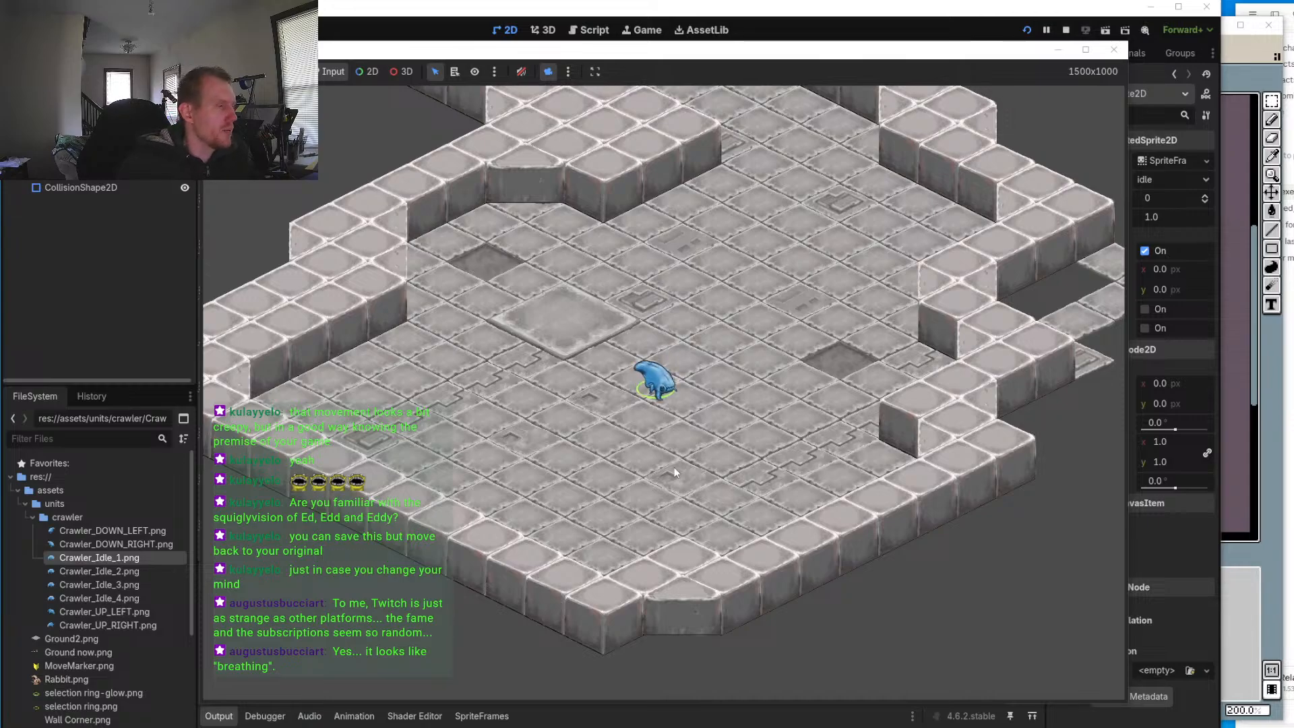
{"action": "left_click", "coordinate": [652, 516]}
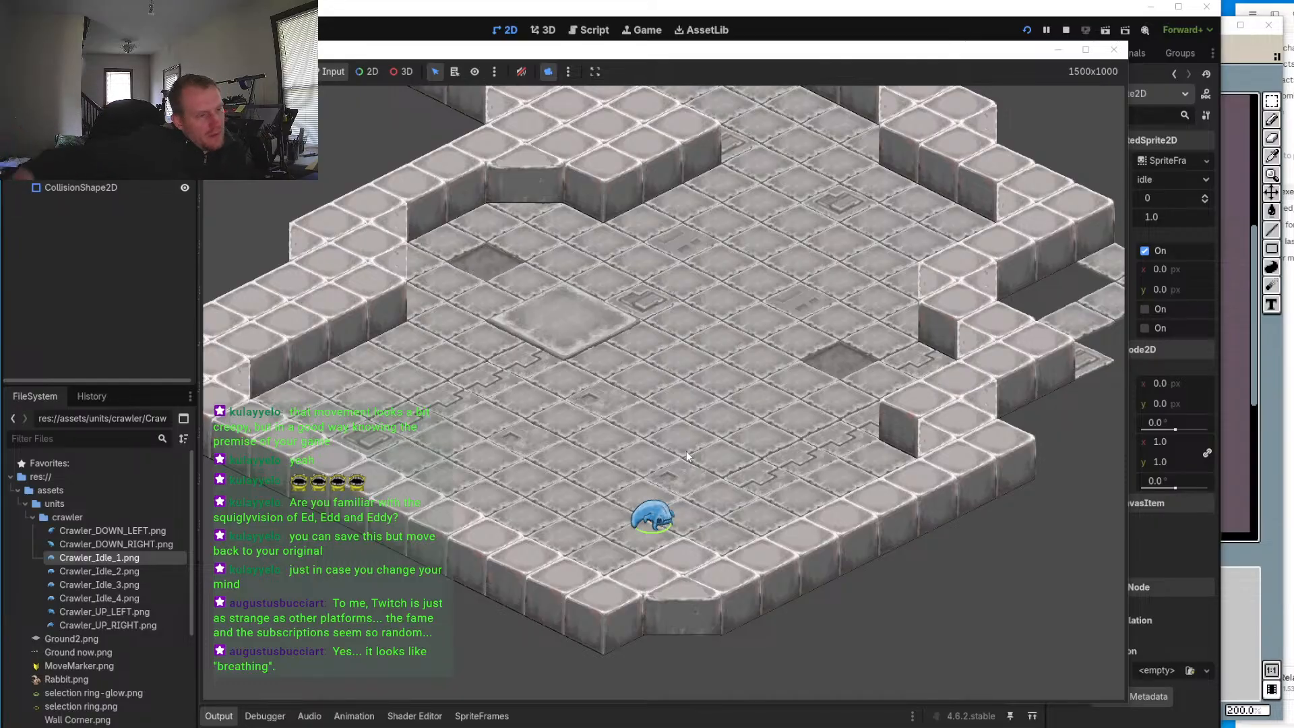
{"action": "left_click", "coordinate": [646, 442]}
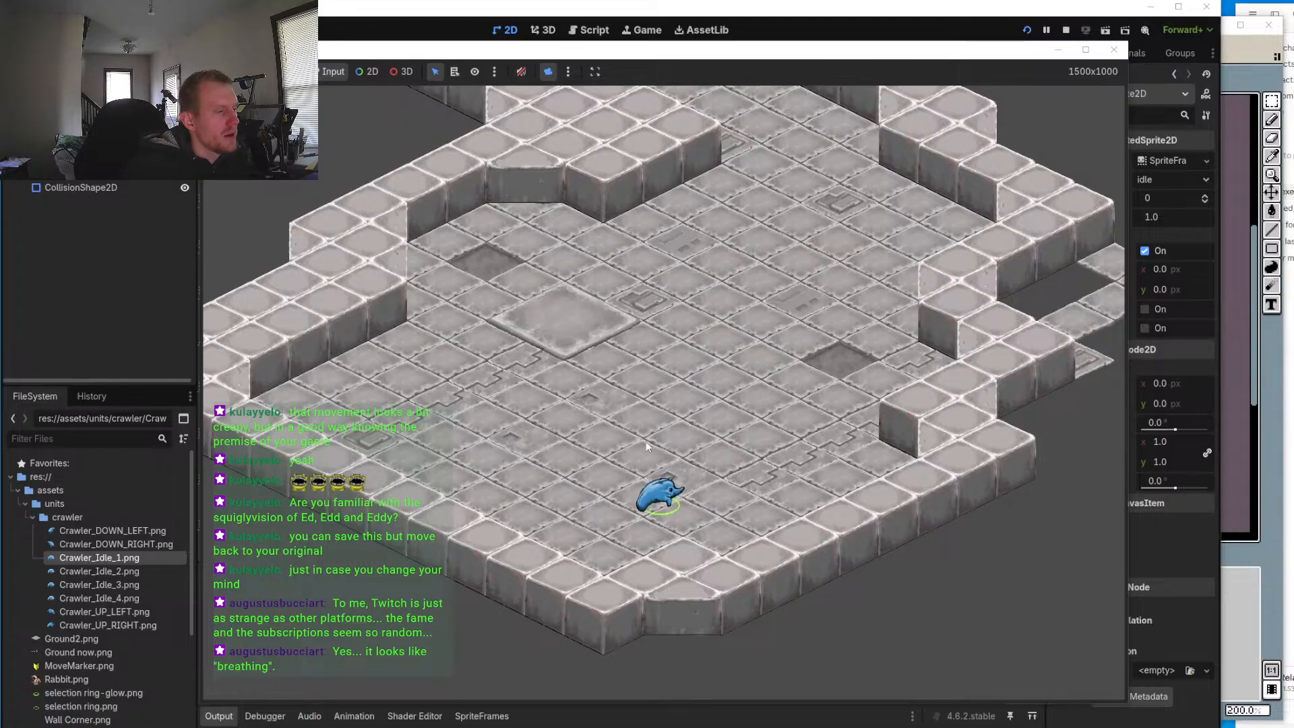
{"action": "left_click", "coordinate": [601, 419]}
{"action": "left_click", "coordinate": [675, 333]}
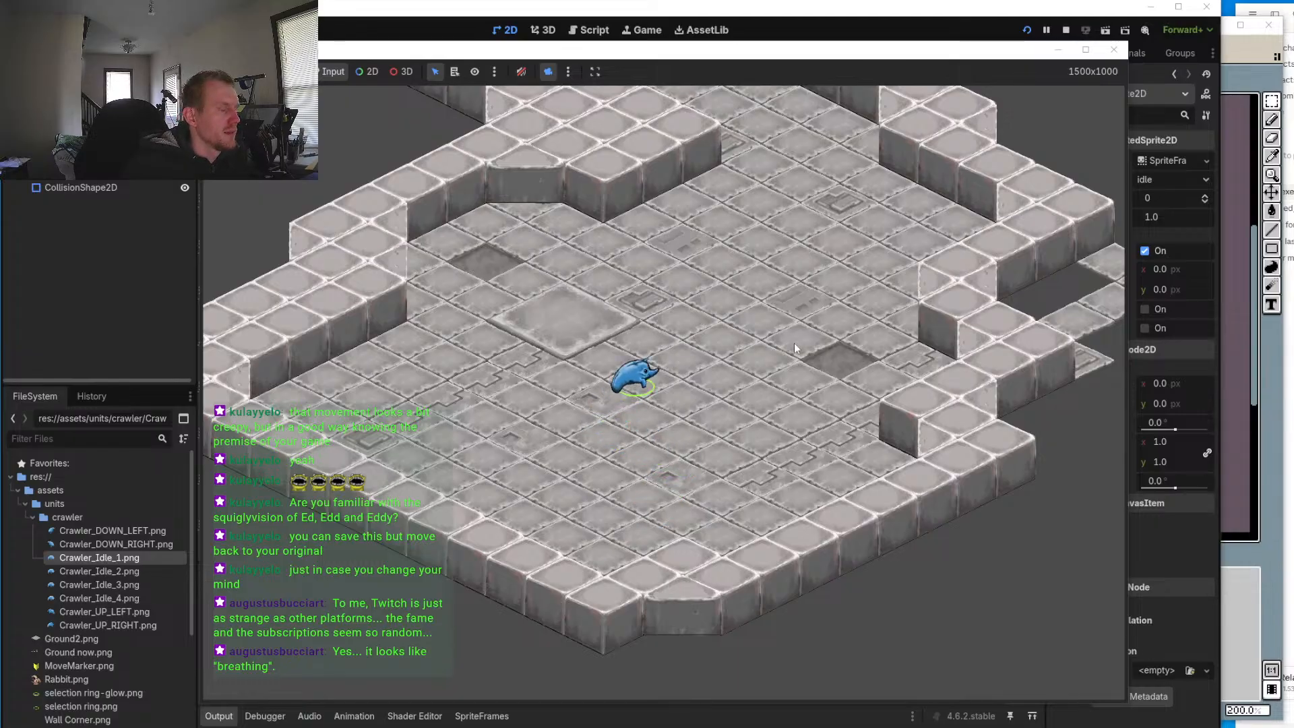
{"action": "left_click", "coordinate": [843, 357]}
{"action": "left_click", "coordinate": [659, 442]}
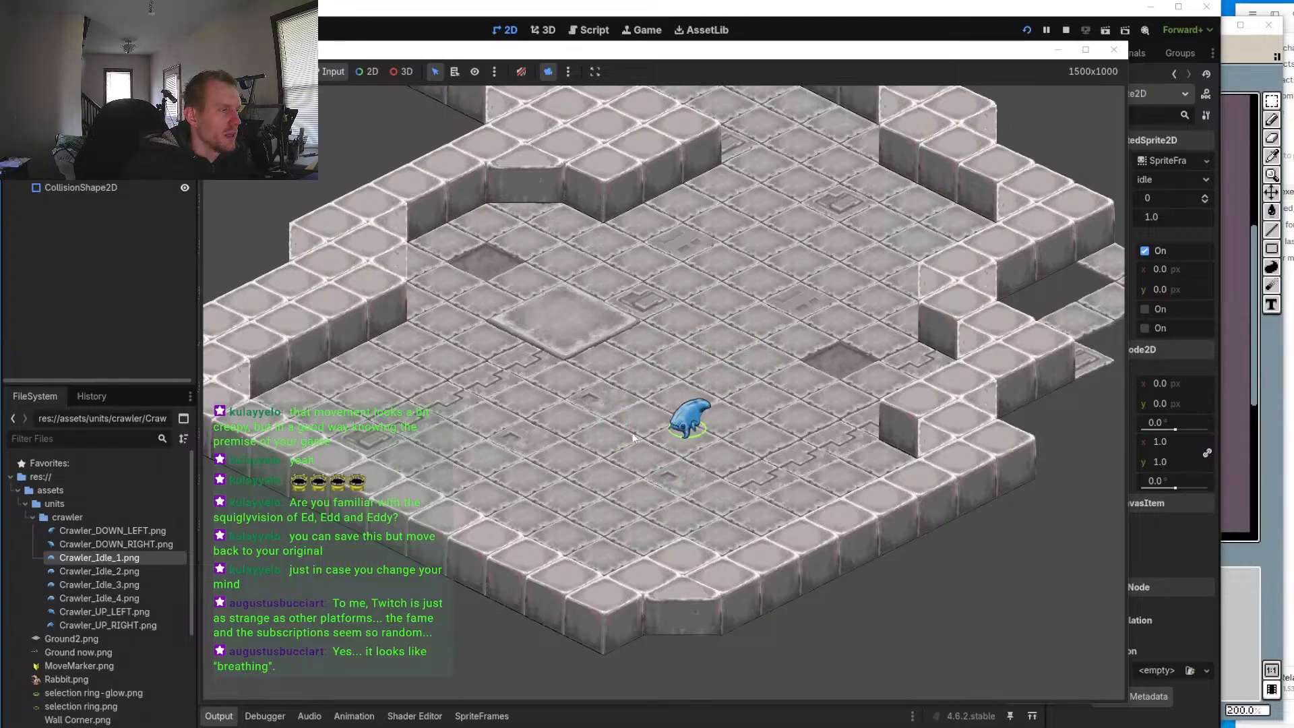
{"action": "left_click", "coordinate": [601, 435]}
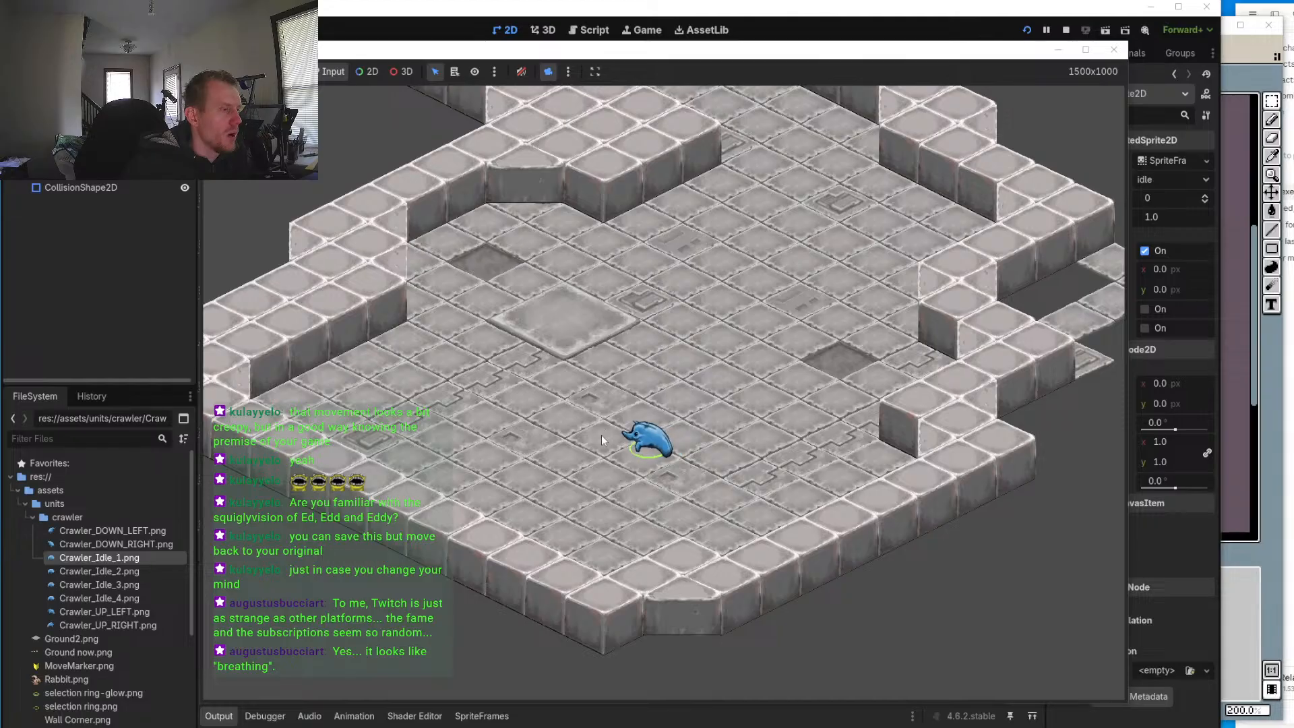
{"action": "left_click", "coordinate": [611, 366]}
{"action": "left_click", "coordinate": [676, 461]}
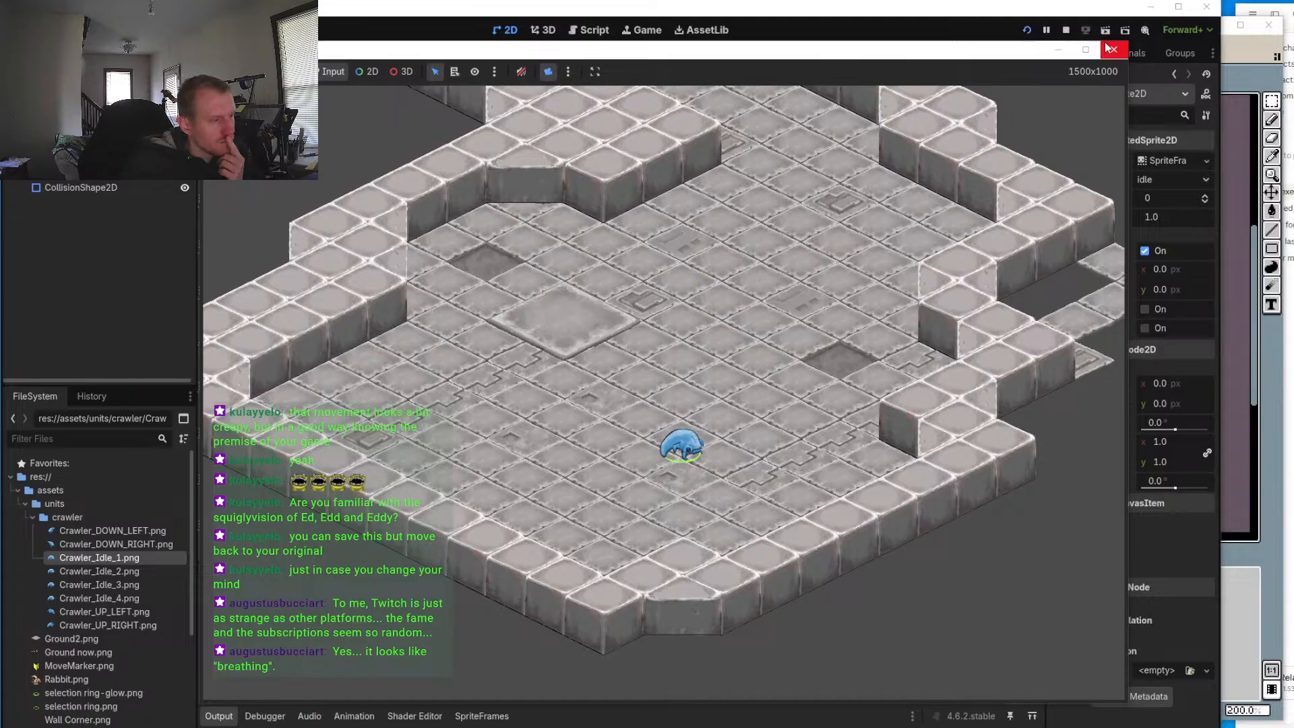
{"action": "left_click", "coordinate": [1108, 49]}
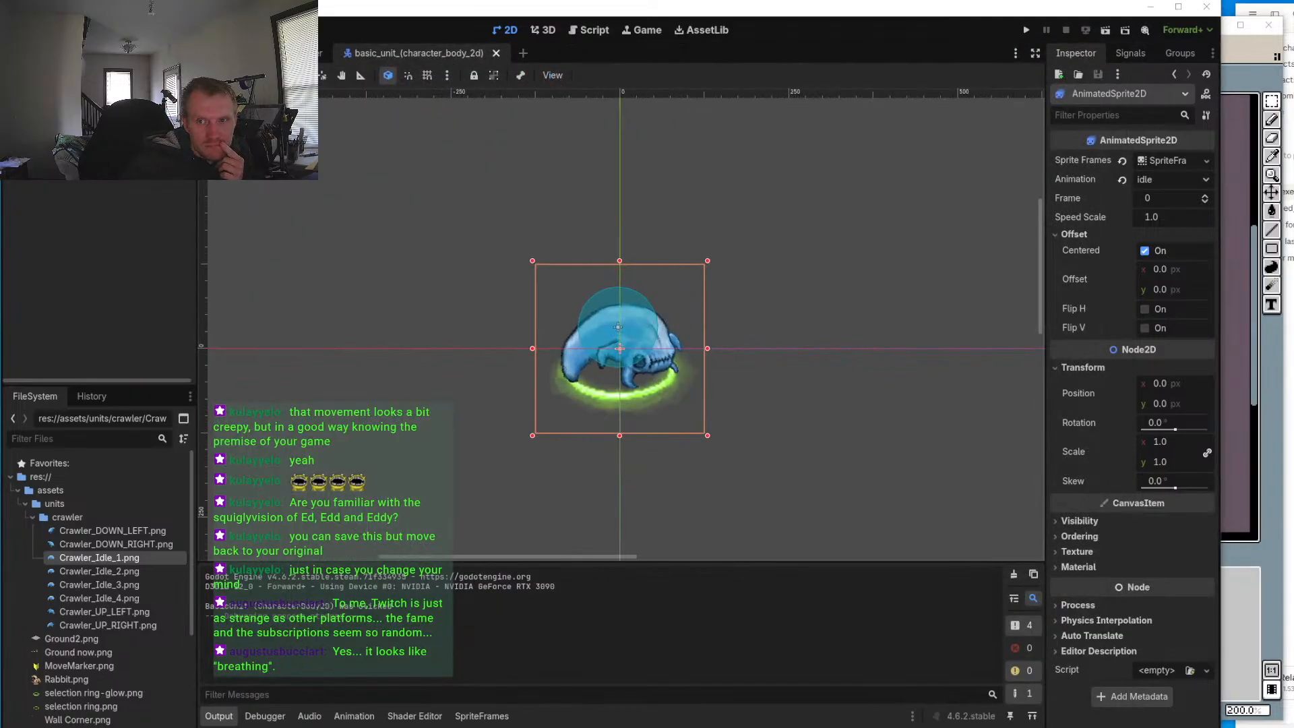
Step: Switch to Aseprite and bring up frame 3 of the crawler idle animation at the rear leg's upper outline
{"action": "key", "text": "alt+Tab"}
{"action": "left_click_drag", "start_coordinate": [577, 283], "coordinate": [610, 349]}
{"action": "scroll", "coordinate": [626, 348], "scroll_direction": "up", "scroll_amount": 3}
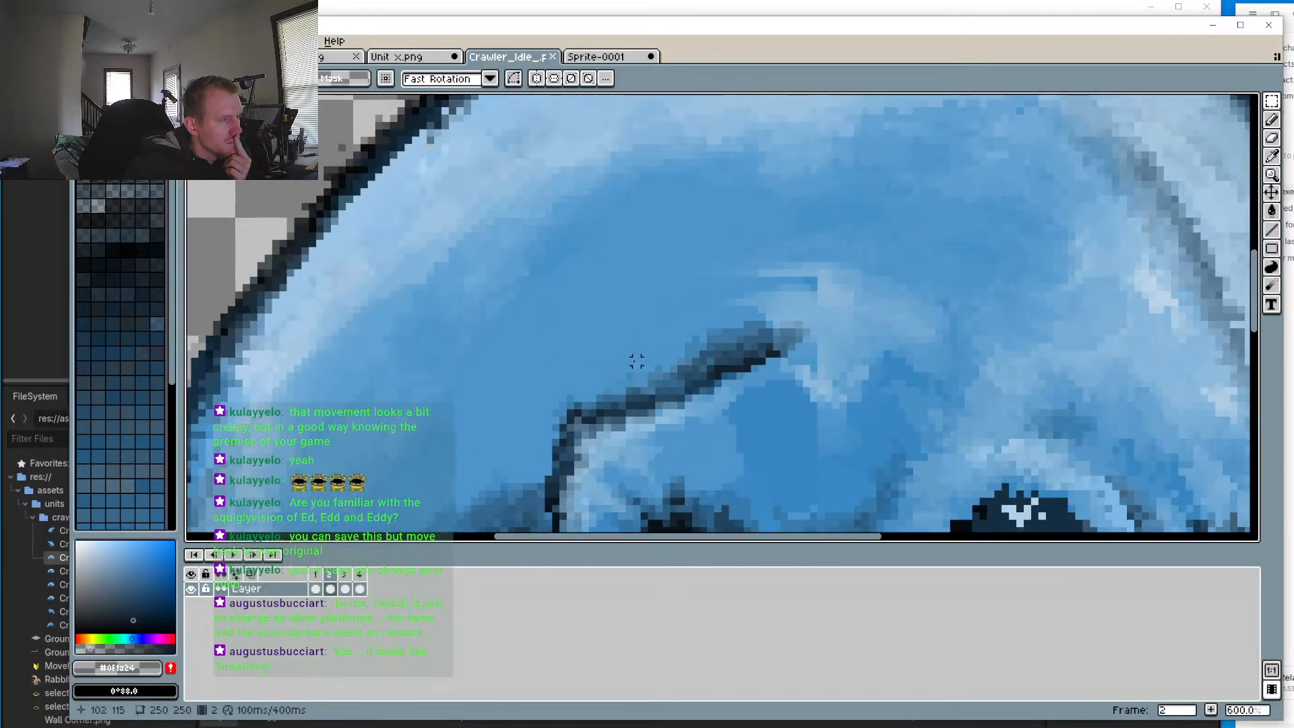
{"action": "scroll", "coordinate": [708, 370], "scroll_direction": "up", "scroll_amount": 4}
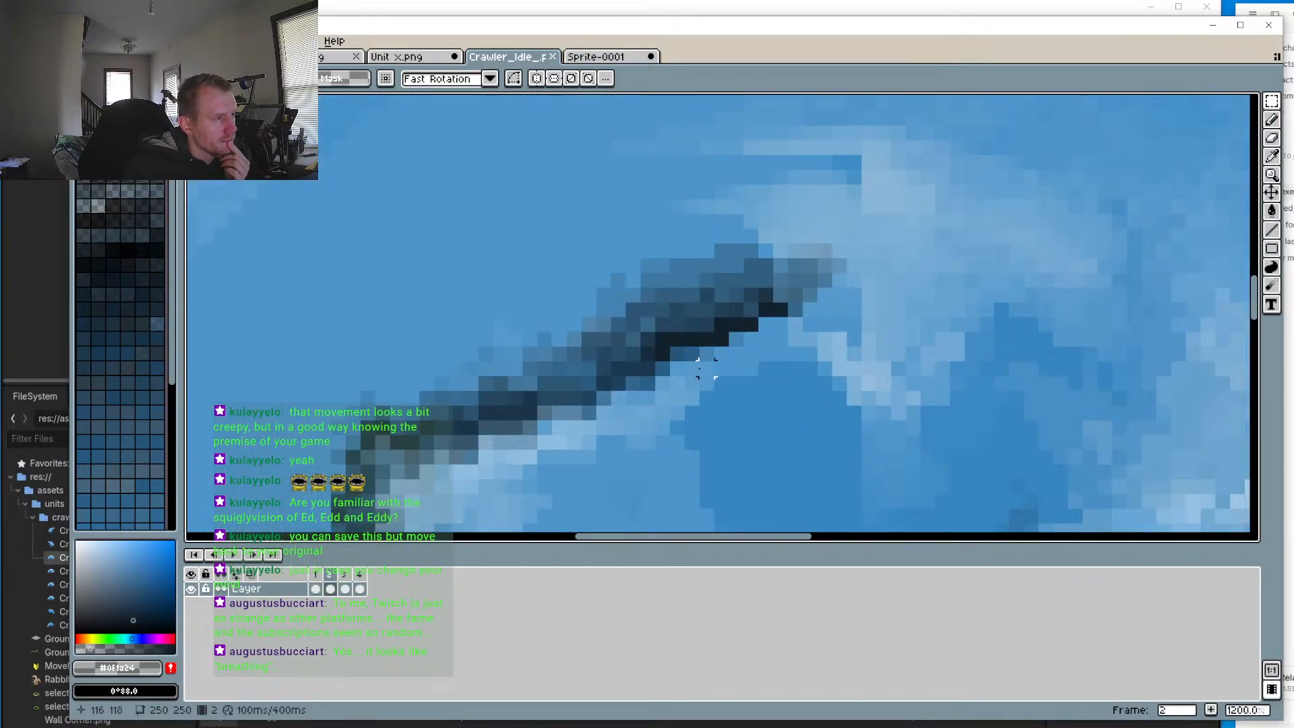
{"action": "left_click", "coordinate": [345, 588]}
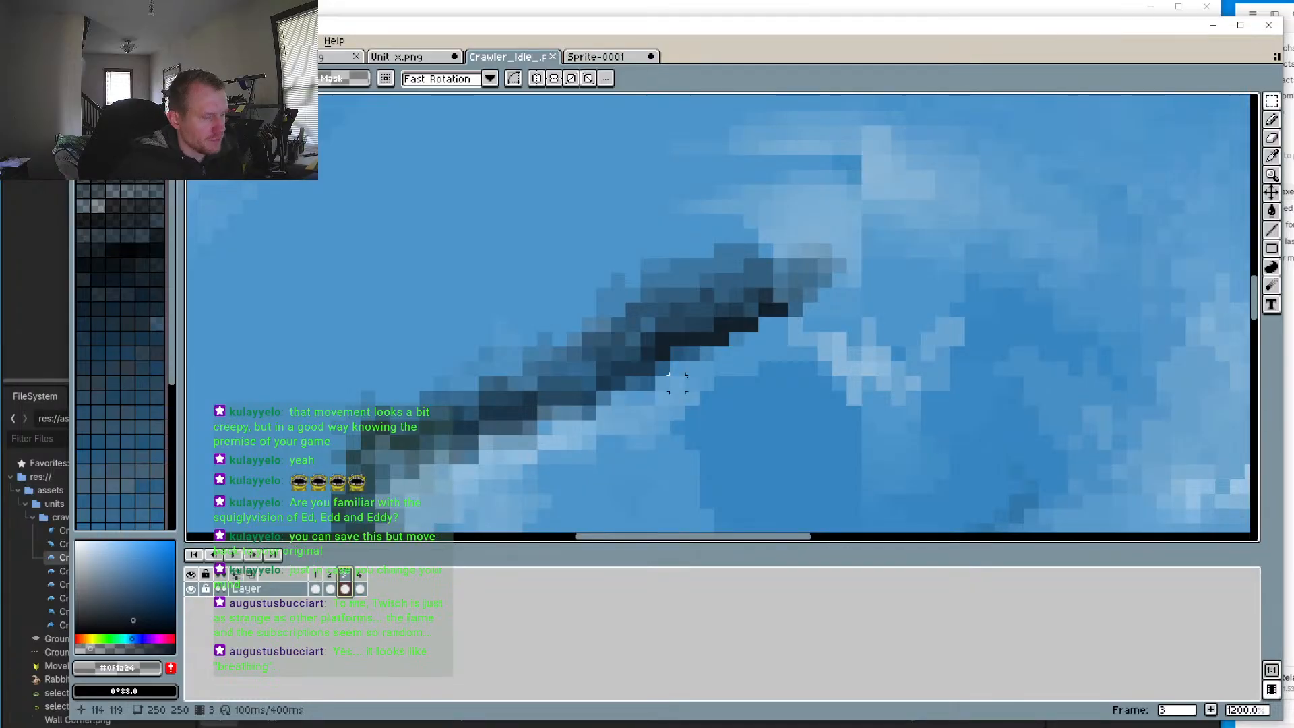
Step: Sample the dark outline color #12222d from the rear leg's upper line for use with the Pencil tool
{"action": "key", "text": "i"}
{"action": "left_click", "coordinate": [759, 341]}
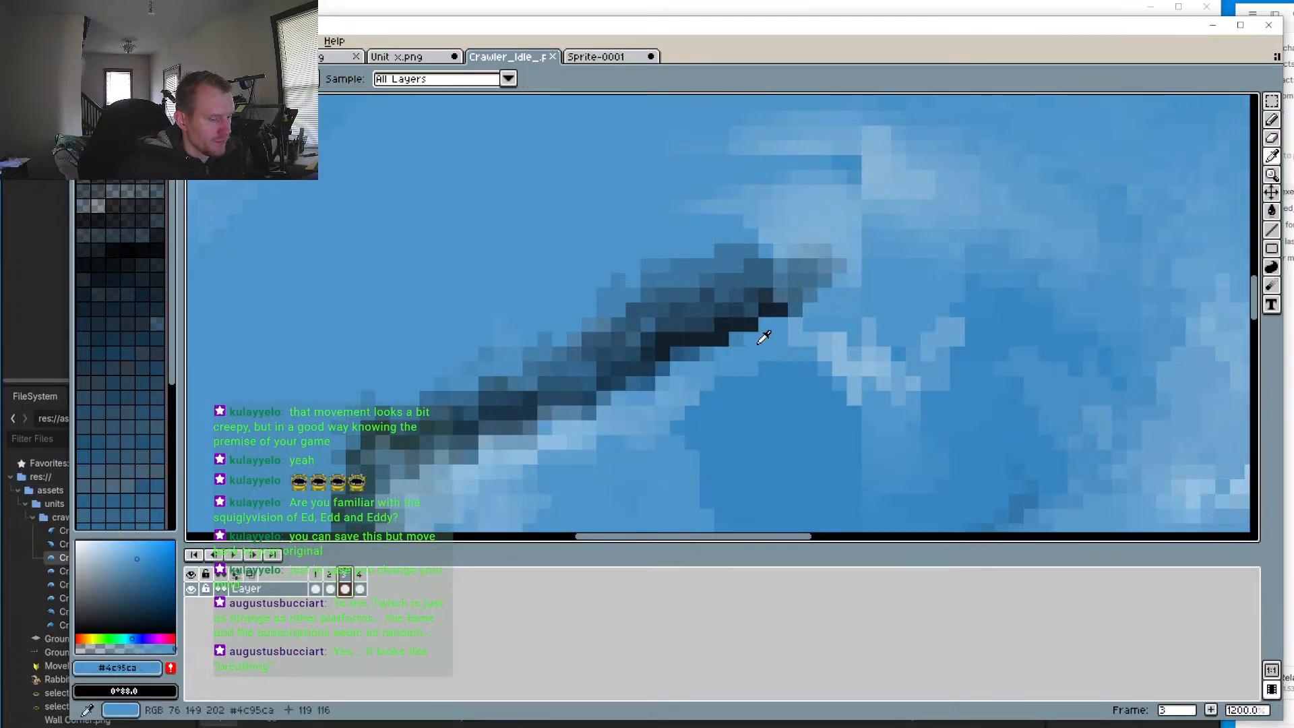
{"action": "key", "text": "b"}
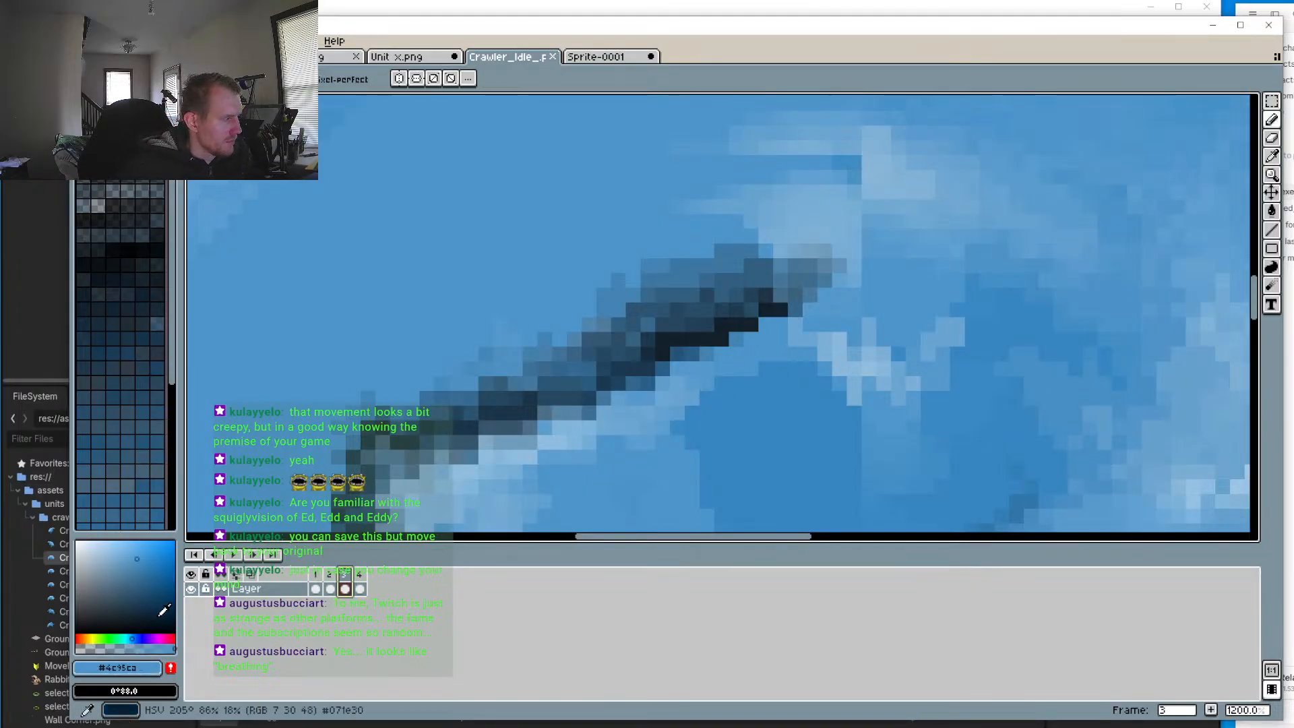
{"action": "key", "text": "i"}
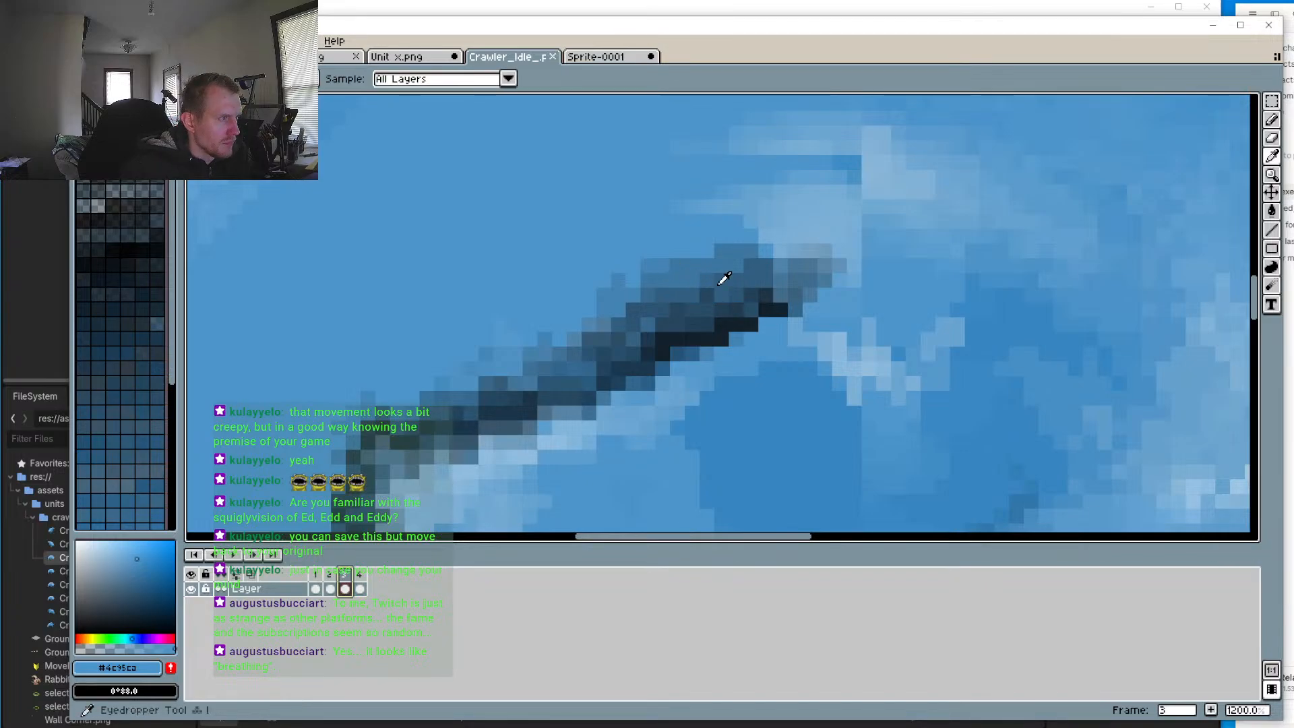
{"action": "left_click", "coordinate": [741, 282]}
{"action": "key", "text": "b"}
{"action": "key", "text": "i"}
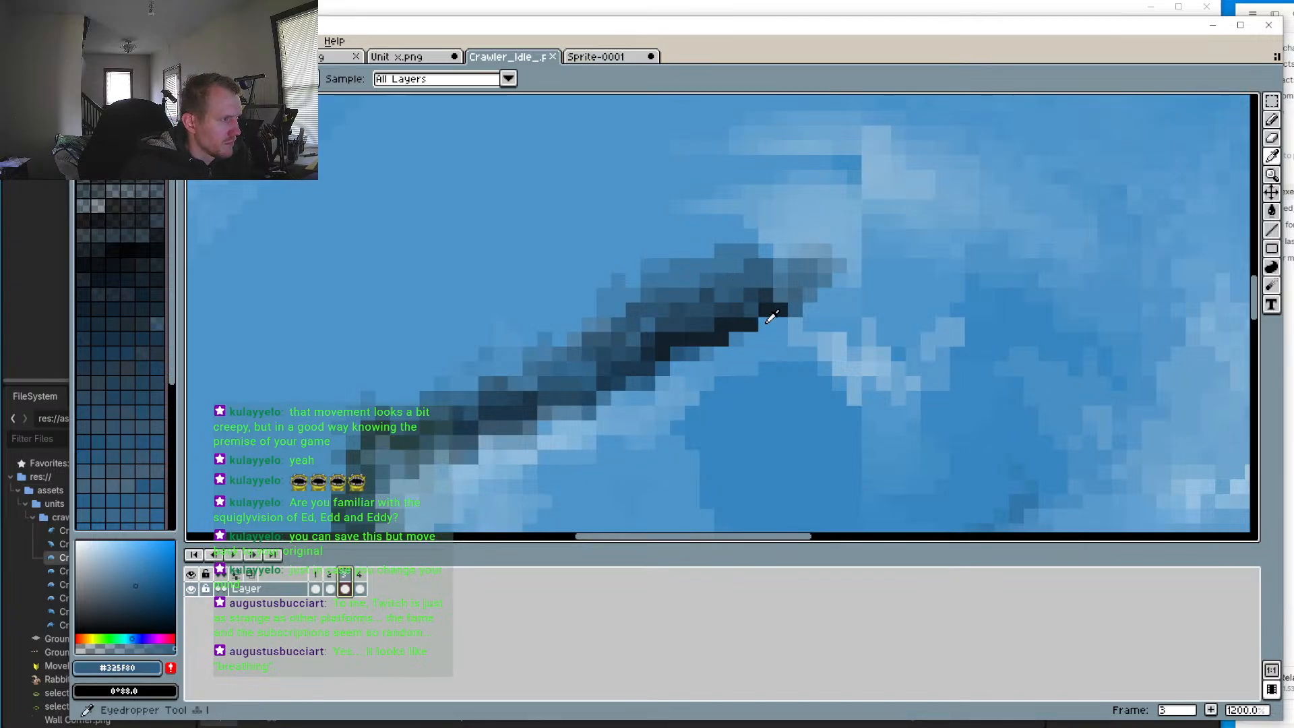
{"action": "left_click", "coordinate": [754, 326]}
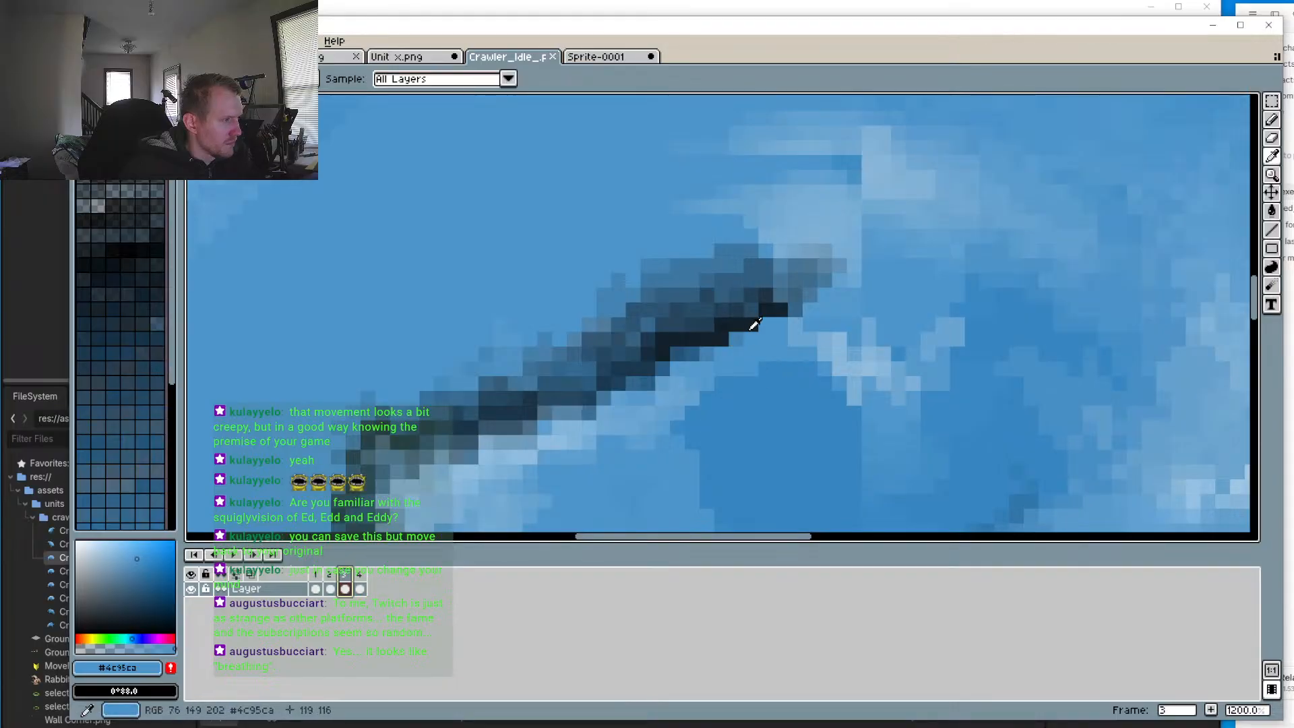
{"action": "left_click", "coordinate": [755, 310]}
{"action": "key", "text": "b"}
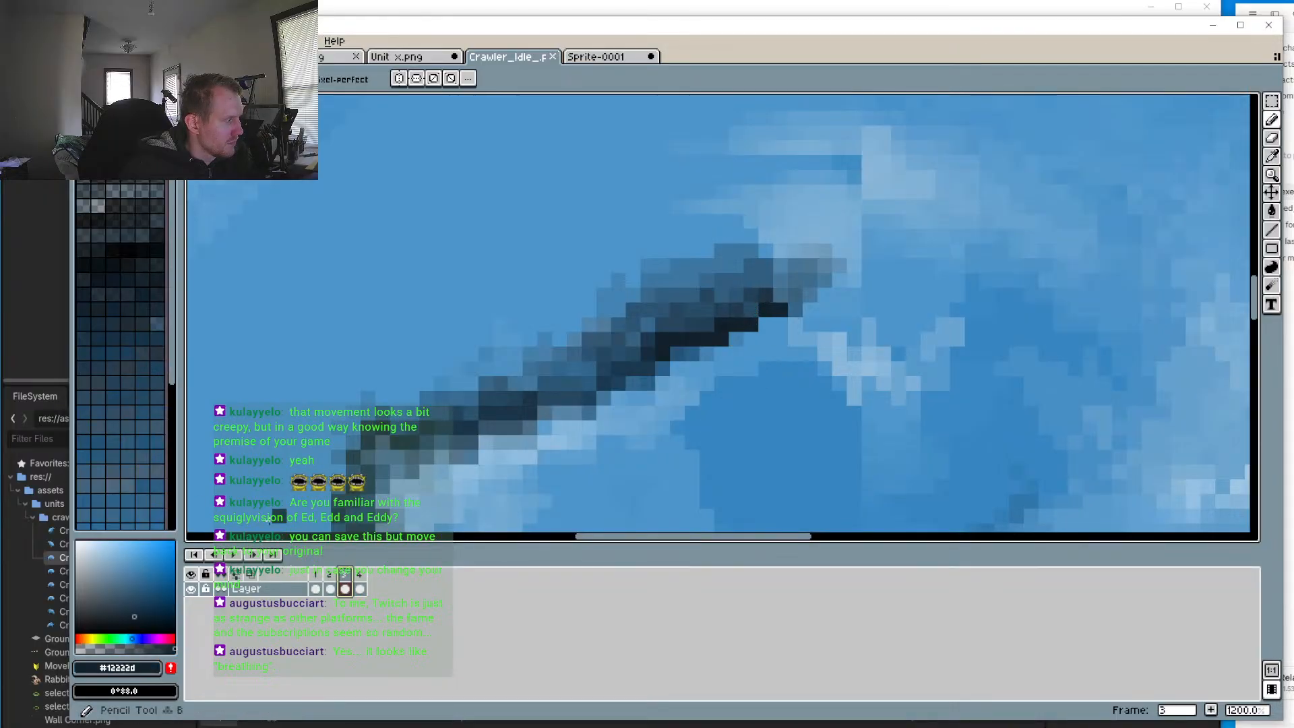
Step: Paint dark #12222d pixels along the core of the rear leg's upper outline in frame 3 to strengthen it
{"action": "left_click_drag", "start_coordinate": [751, 310], "coordinate": [737, 311]}
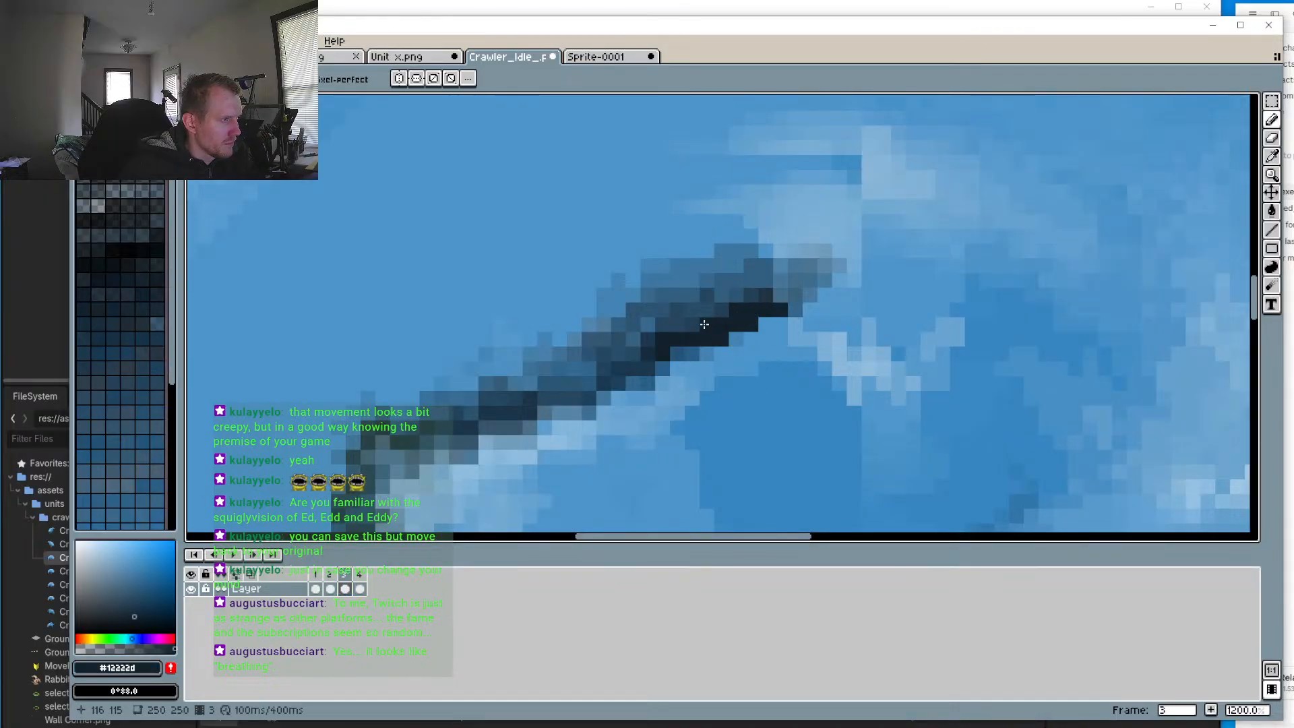
{"action": "left_click", "coordinate": [722, 310]}
{"action": "left_click", "coordinate": [692, 324]}
{"action": "left_click", "coordinate": [675, 326]}
{"action": "left_click", "coordinate": [639, 347]}
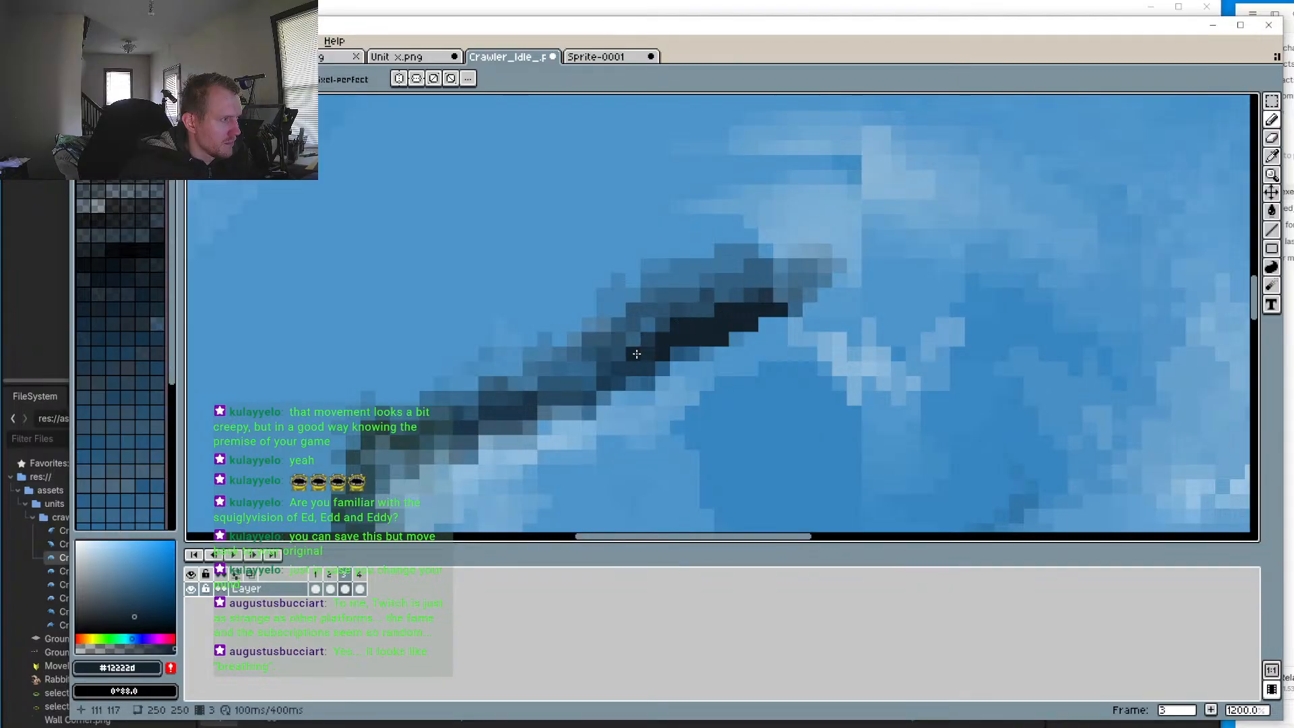
{"action": "left_click", "coordinate": [620, 359]}
{"action": "left_click", "coordinate": [606, 369]}
{"action": "left_click", "coordinate": [591, 374]}
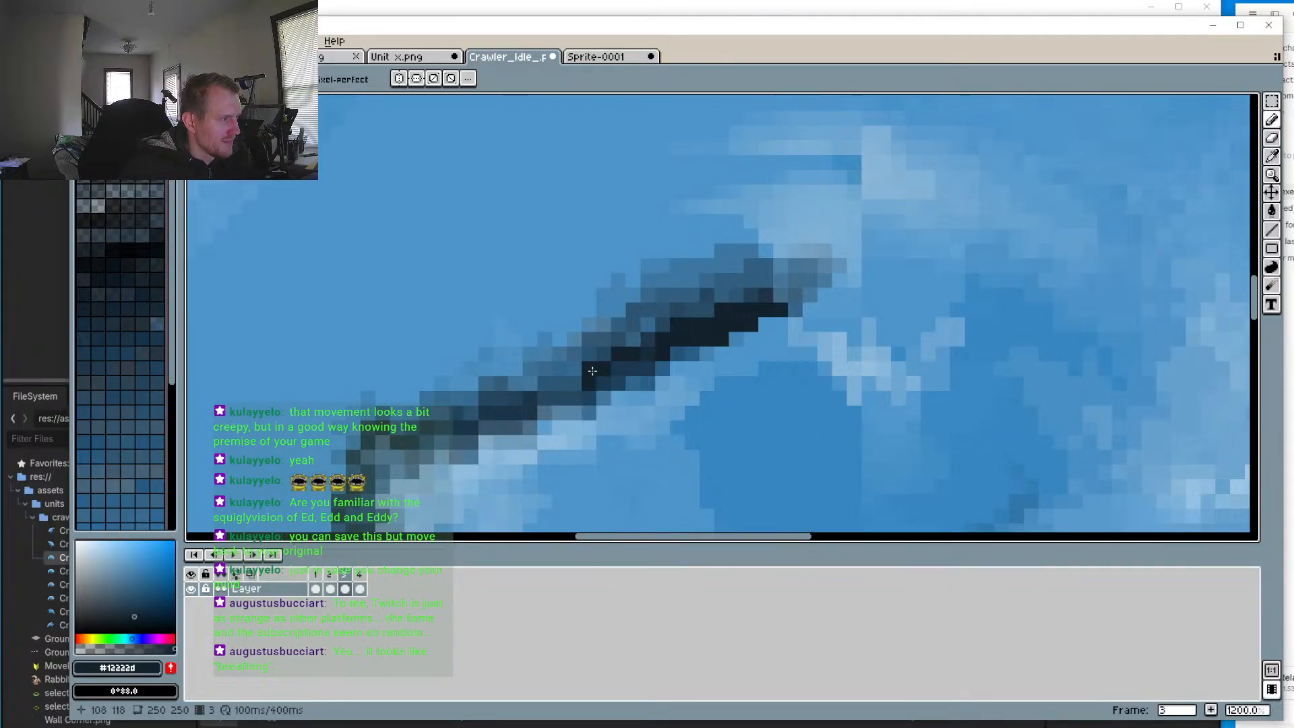
{"action": "left_click", "coordinate": [660, 324]}
{"action": "left_click", "coordinate": [754, 295]}
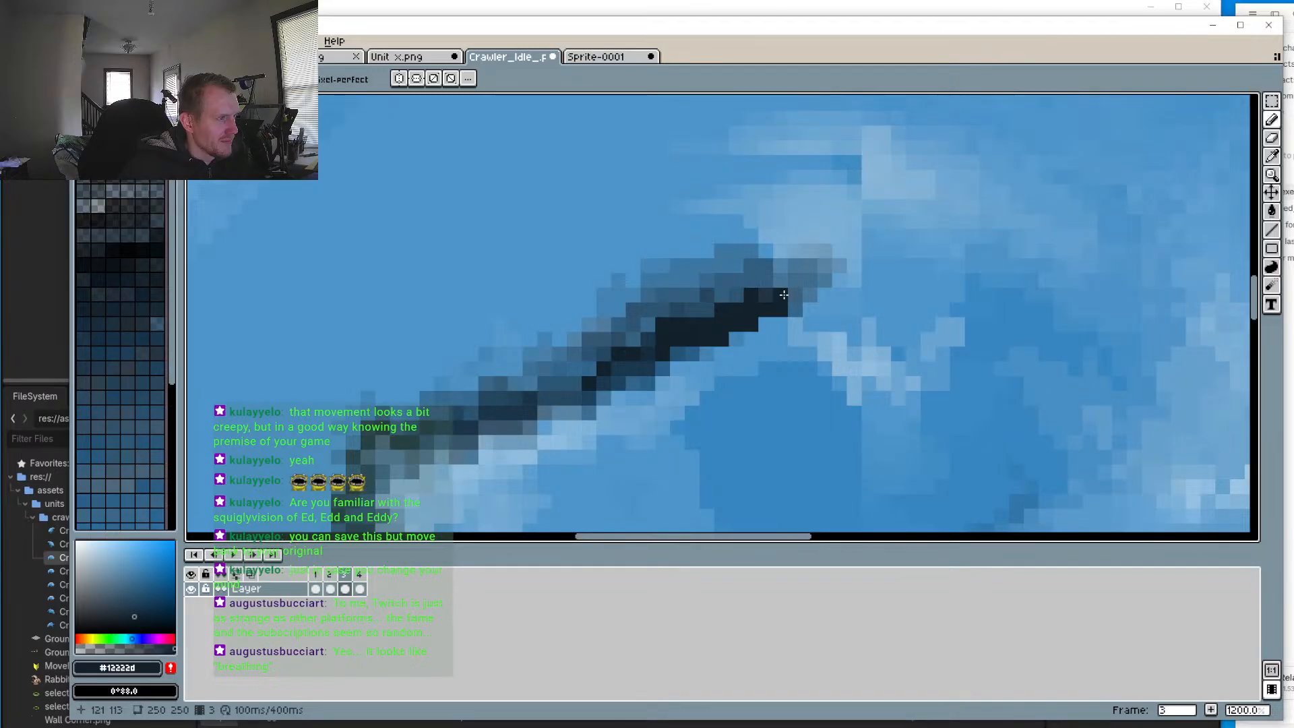
{"action": "left_click", "coordinate": [574, 382]}
Step: Sample the body blue beside the line and soften the dark outline's lower edge and tip with semi-transparent blue pixels
{"action": "left_click", "coordinate": [737, 352]}
{"action": "key", "text": "i"}
{"action": "left_click", "coordinate": [770, 326]}
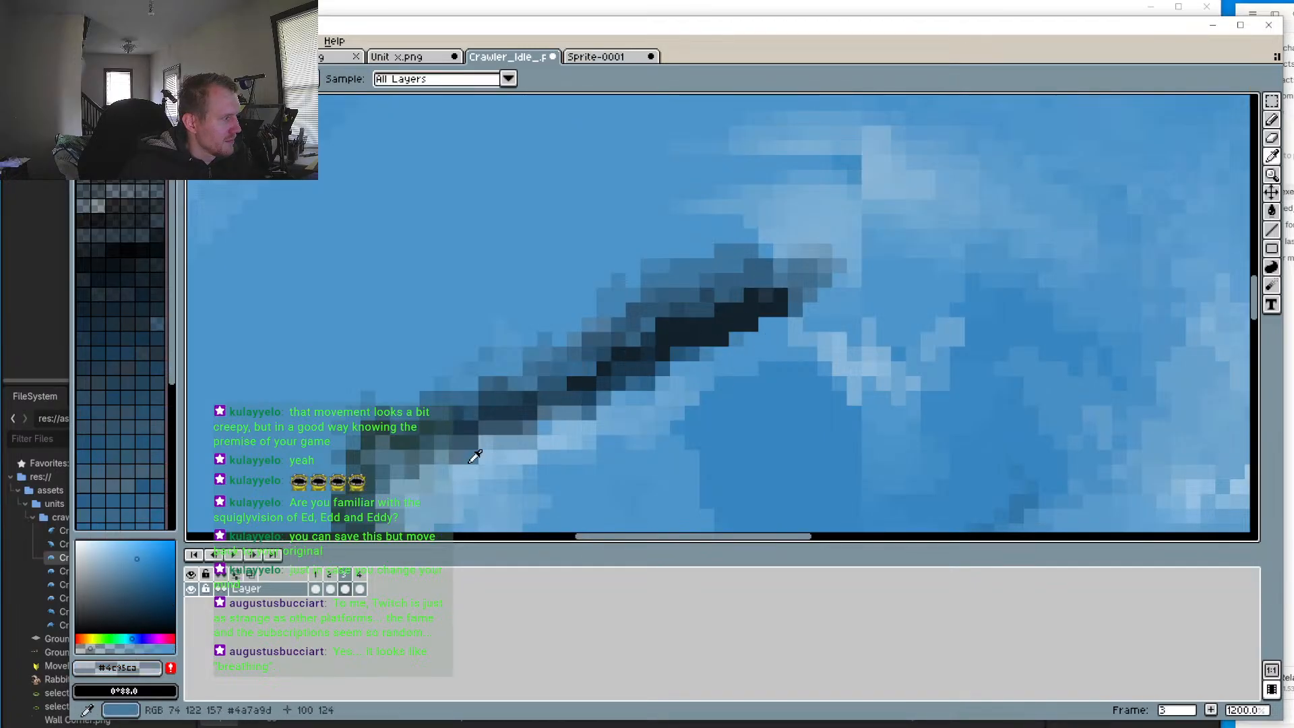
{"action": "key", "text": "b"}
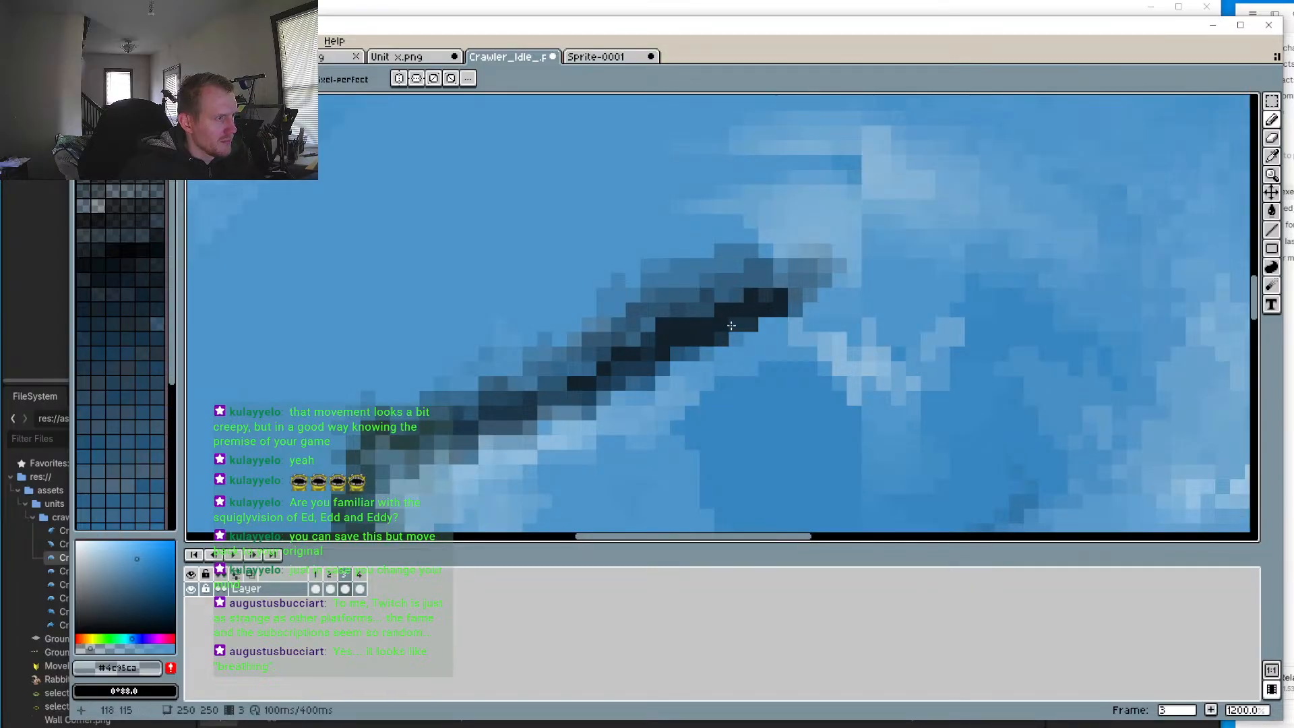
{"action": "left_click", "coordinate": [693, 346]}
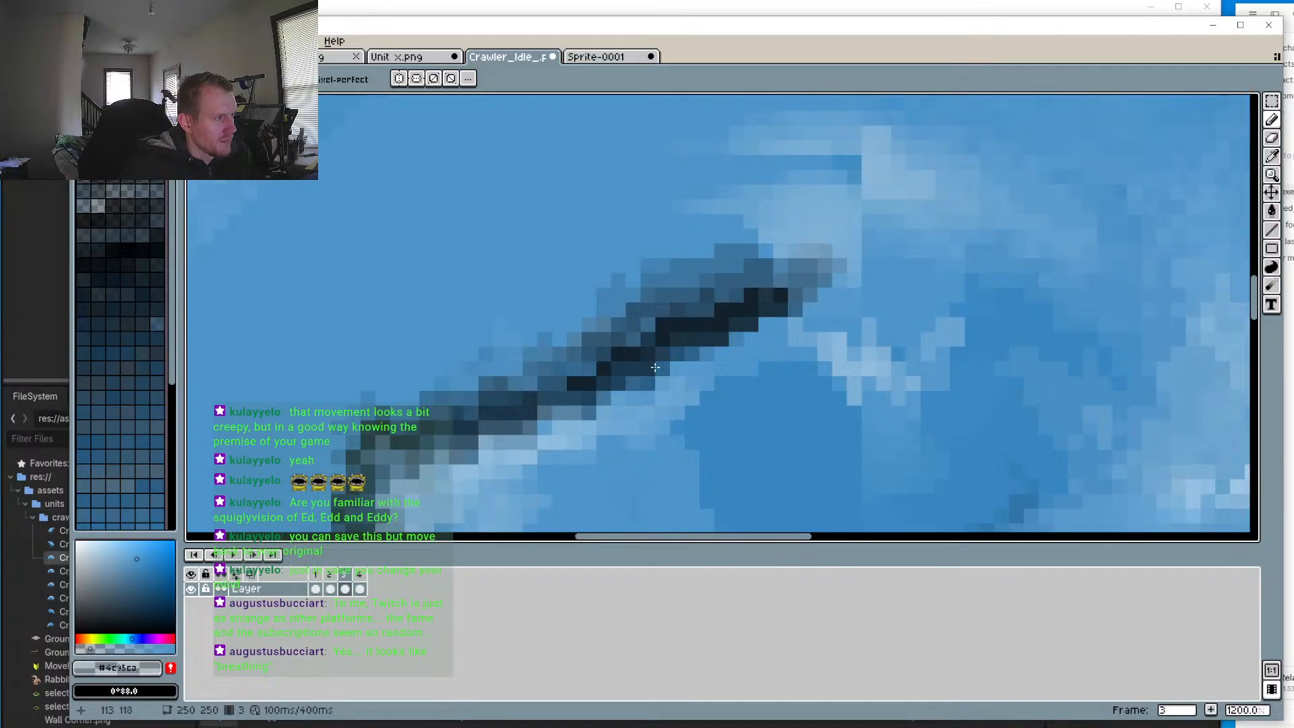
{"action": "left_click", "coordinate": [608, 385]}
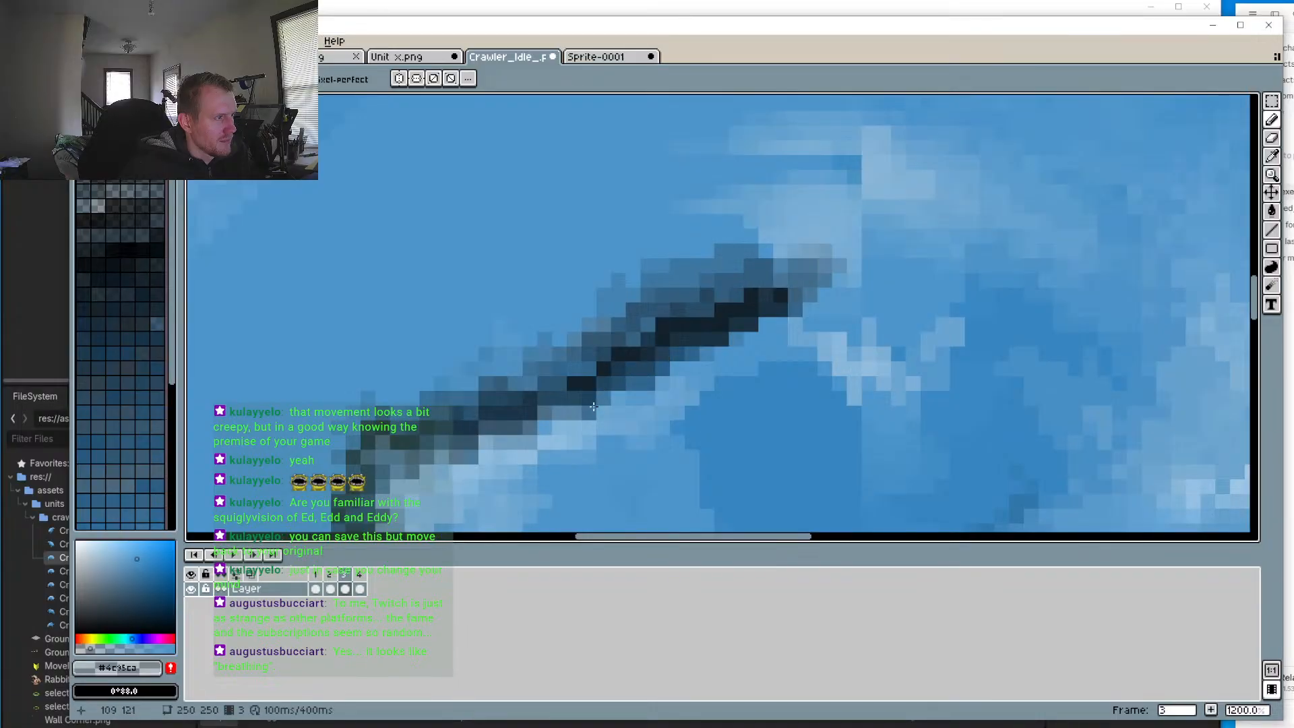
{"action": "left_click", "coordinate": [591, 399]}
{"action": "left_click", "coordinate": [718, 342]}
{"action": "left_click", "coordinate": [728, 325]}
{"action": "left_click", "coordinate": [776, 311]}
{"action": "left_click", "coordinate": [779, 298]}
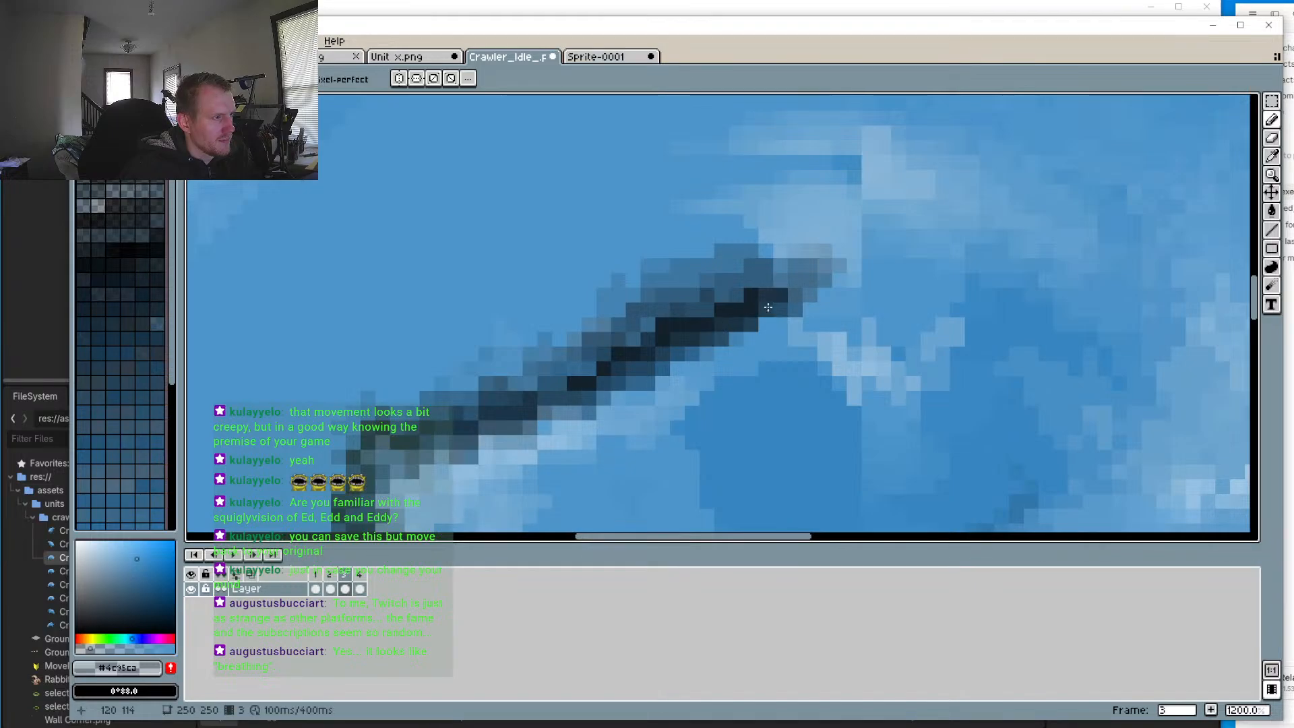
{"action": "left_click", "coordinate": [753, 310]}
Step: Compare the rear leg's upper outline in frame 3 with frames 2 and 4
{"action": "scroll", "coordinate": [731, 324], "scroll_direction": "down", "scroll_amount": 4}
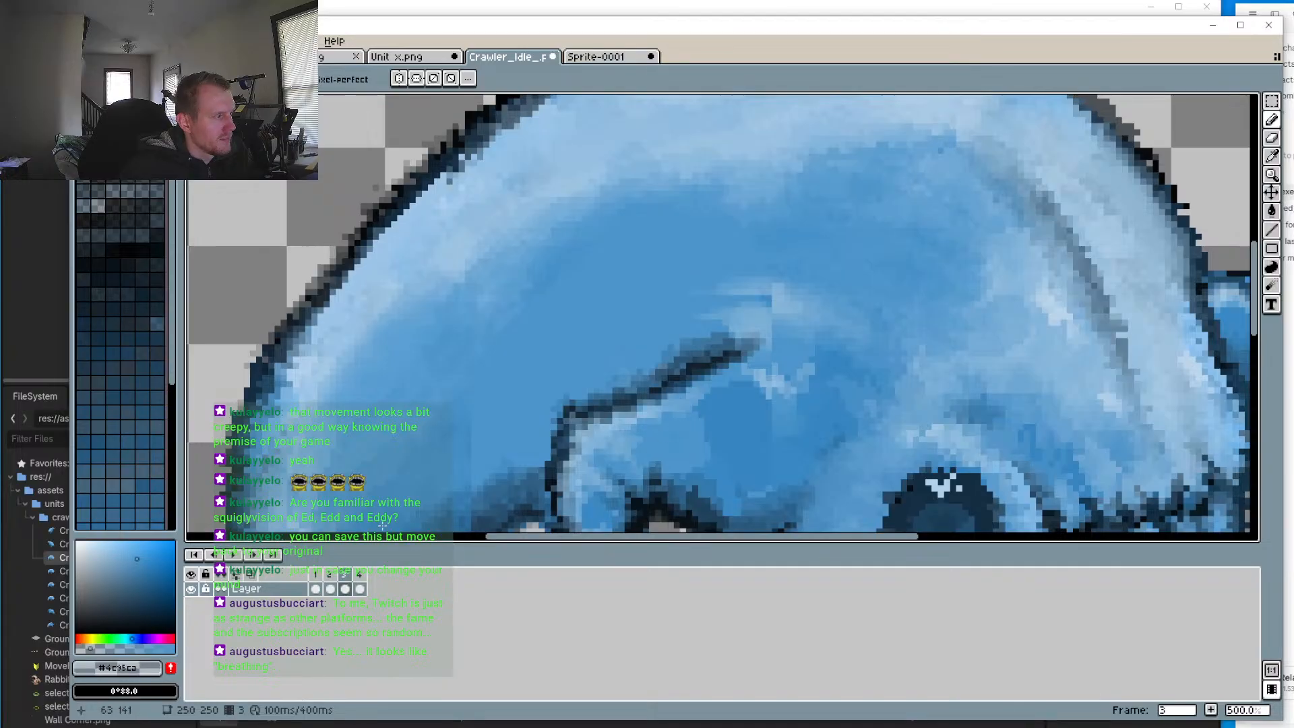
{"action": "left_click", "coordinate": [330, 583]}
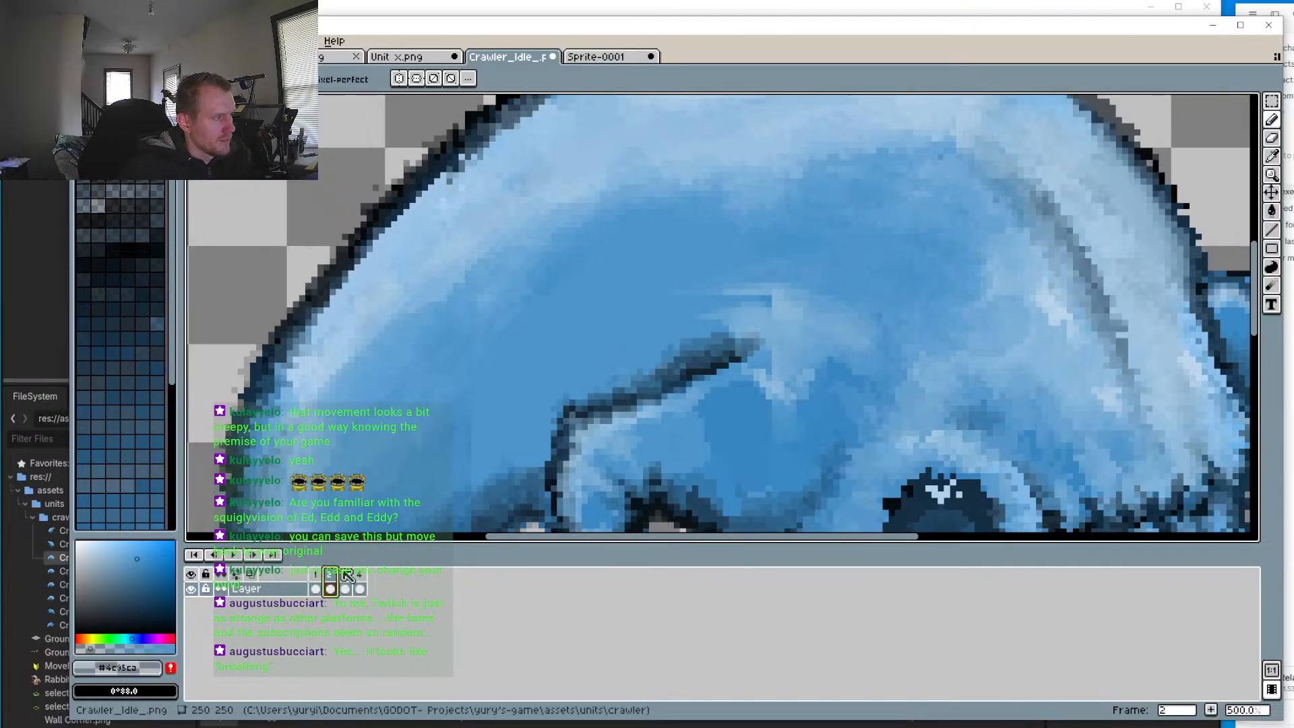
{"action": "left_click", "coordinate": [346, 574]}
{"action": "left_click", "coordinate": [331, 574]}
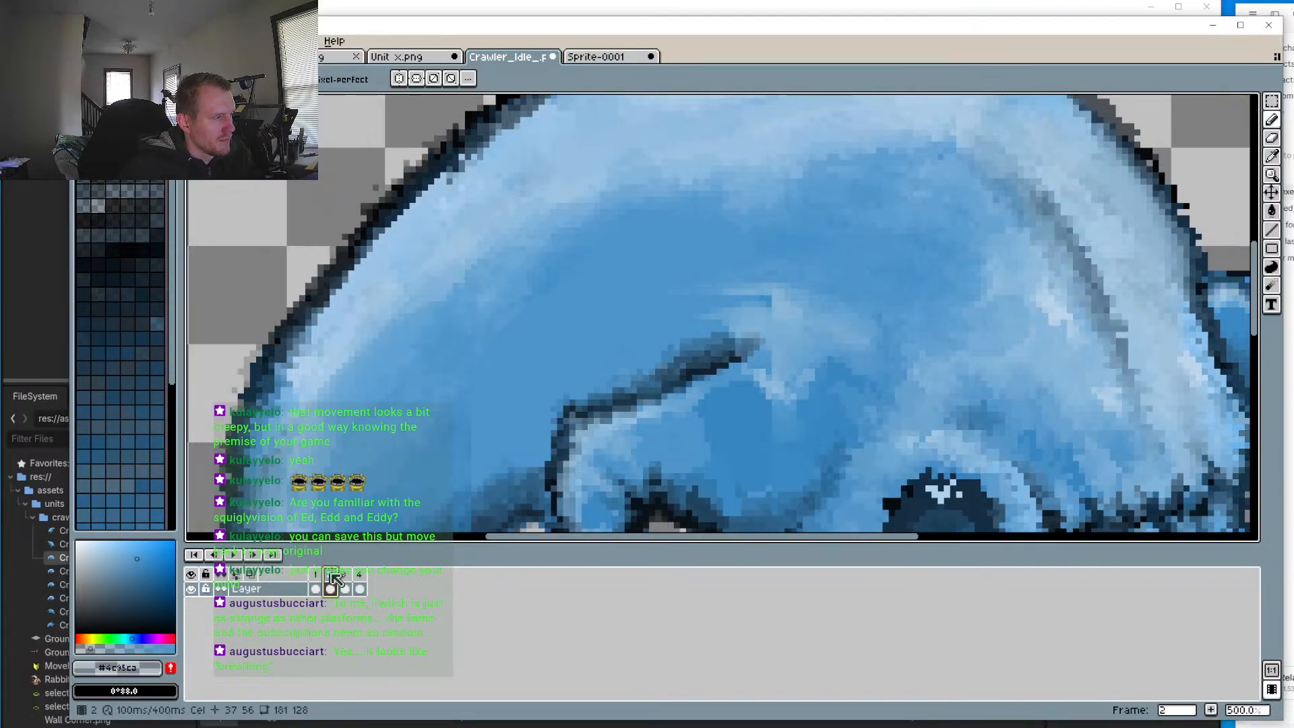
{"action": "left_click", "coordinate": [346, 575]}
{"action": "left_click", "coordinate": [362, 575]}
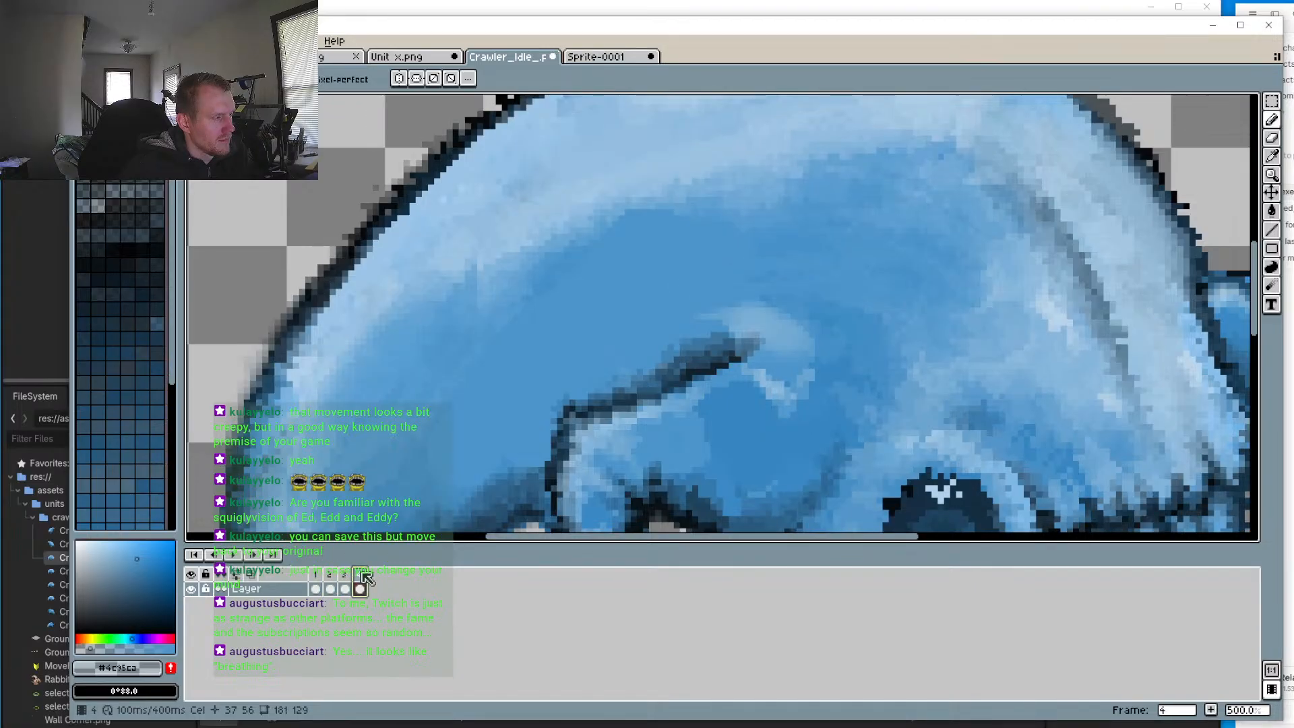
{"action": "left_click", "coordinate": [346, 574]}
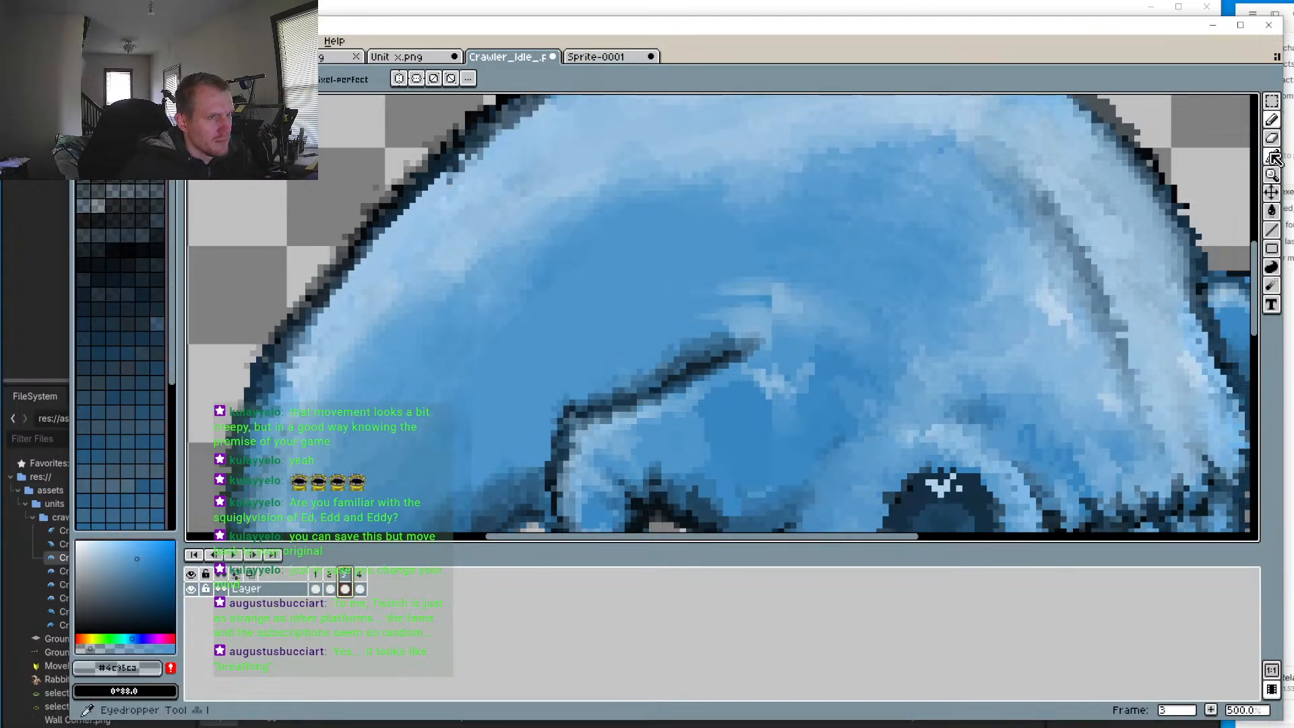
Step: Select a 29 × 16 px area around the leg's upper outline in frame 3 and paste the copied rear leg region into frame 4
{"action": "left_click", "coordinate": [1271, 101]}
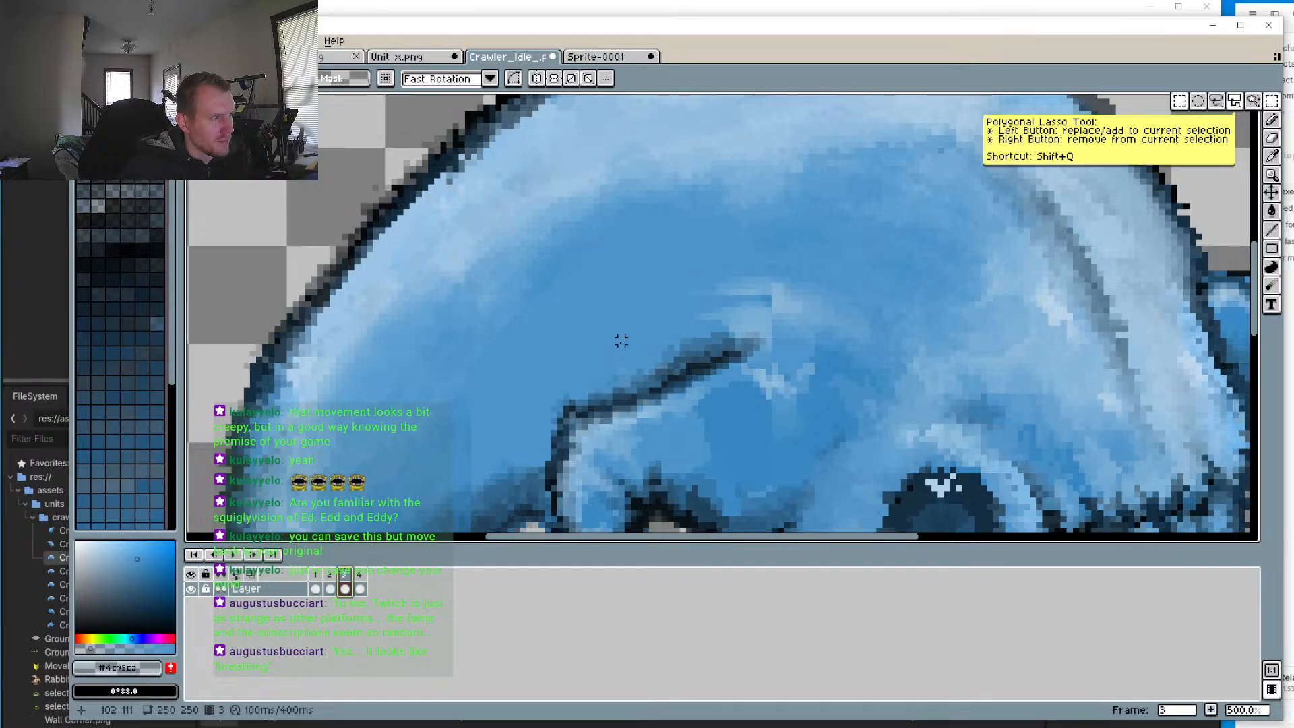
{"action": "left_click_drag", "start_coordinate": [621, 348], "coordinate": [781, 426]}
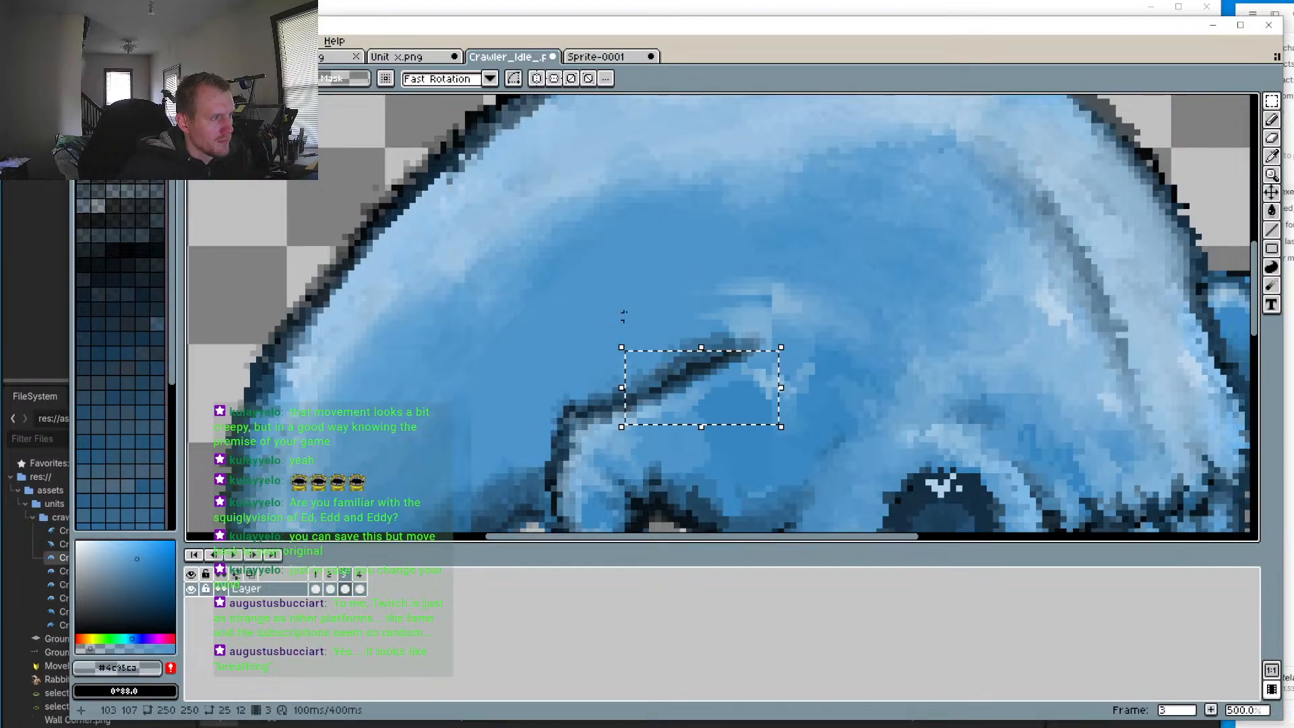
{"action": "left_click_drag", "start_coordinate": [610, 317], "coordinate": [793, 420]}
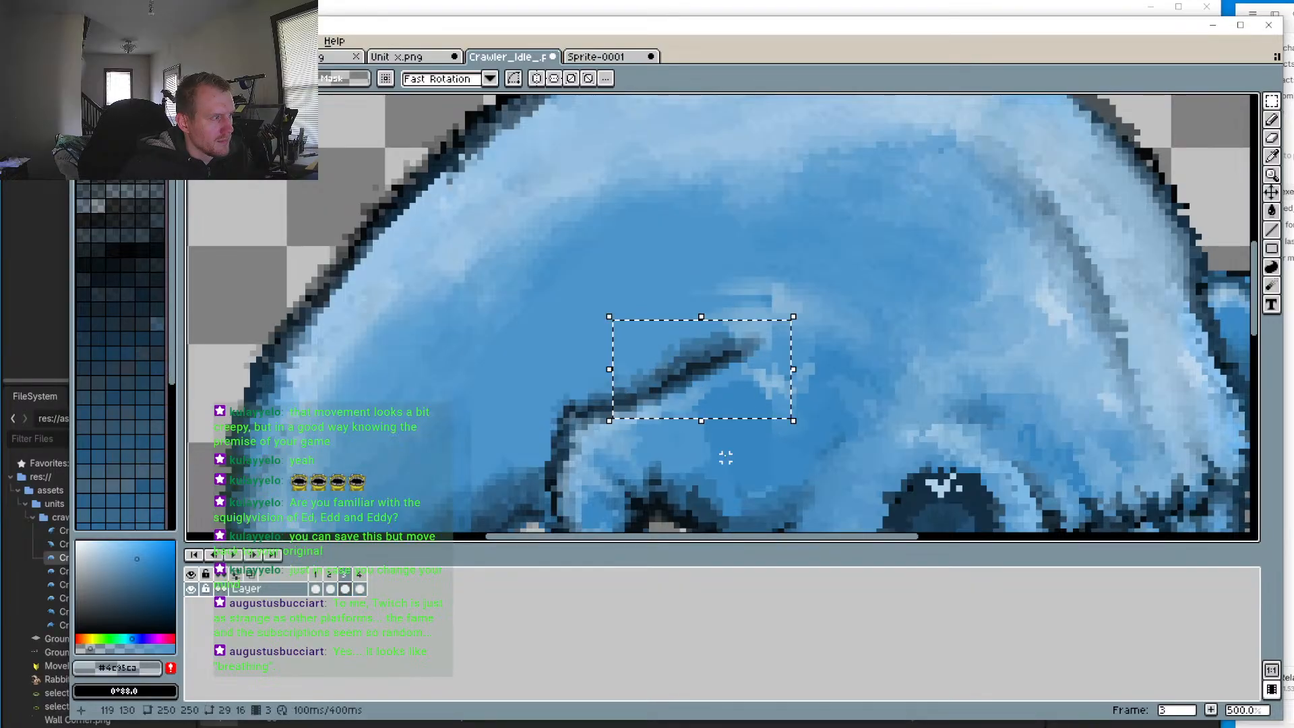
{"action": "left_click", "coordinate": [361, 576]}
{"action": "key", "text": "ctrl+v"}
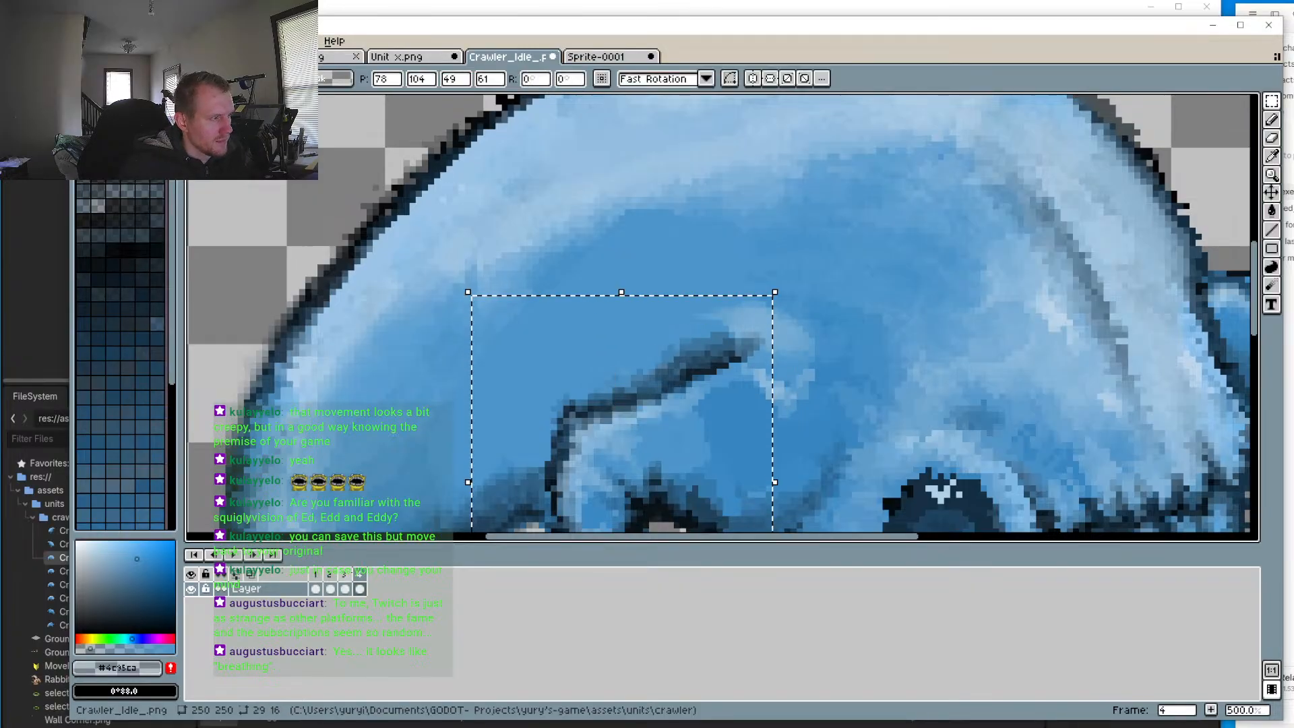
{"action": "key", "text": "Return"}
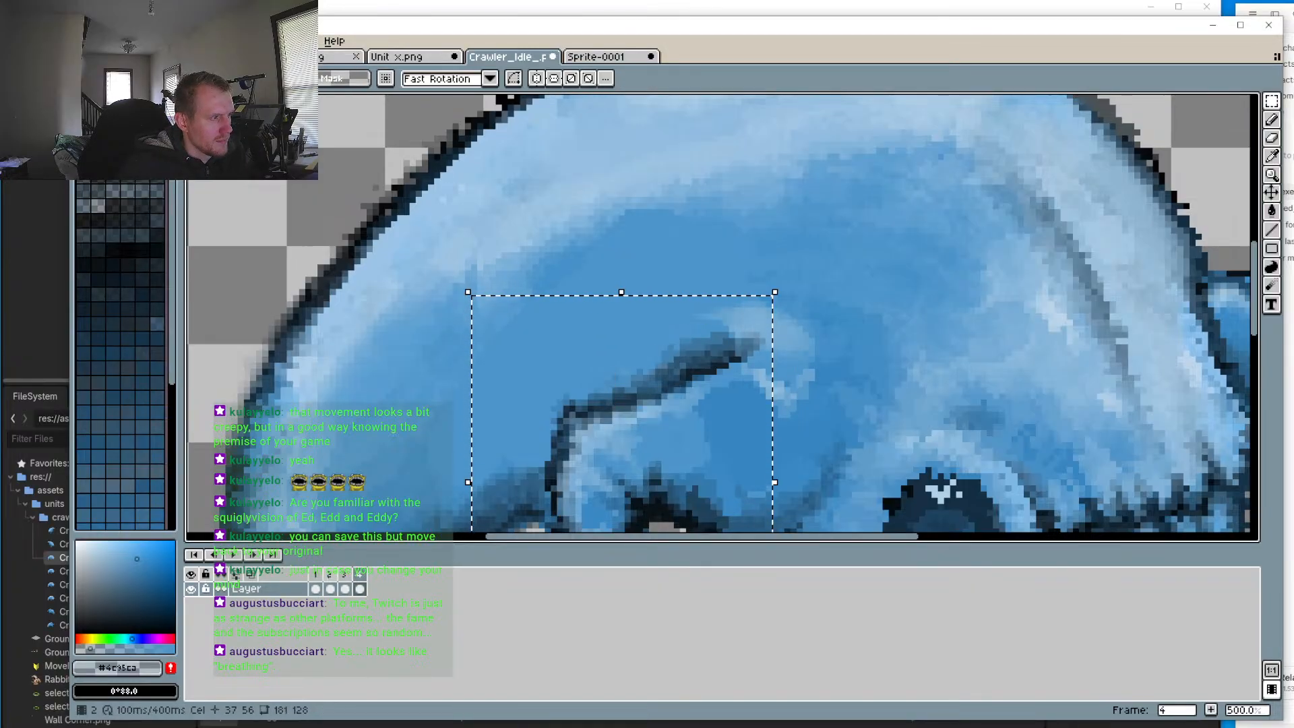
Step: Clear the selection and compare the rear leg and its surrounding shading across all four idle frames
{"action": "scroll", "coordinate": [476, 309], "scroll_direction": "down", "scroll_amount": 2}
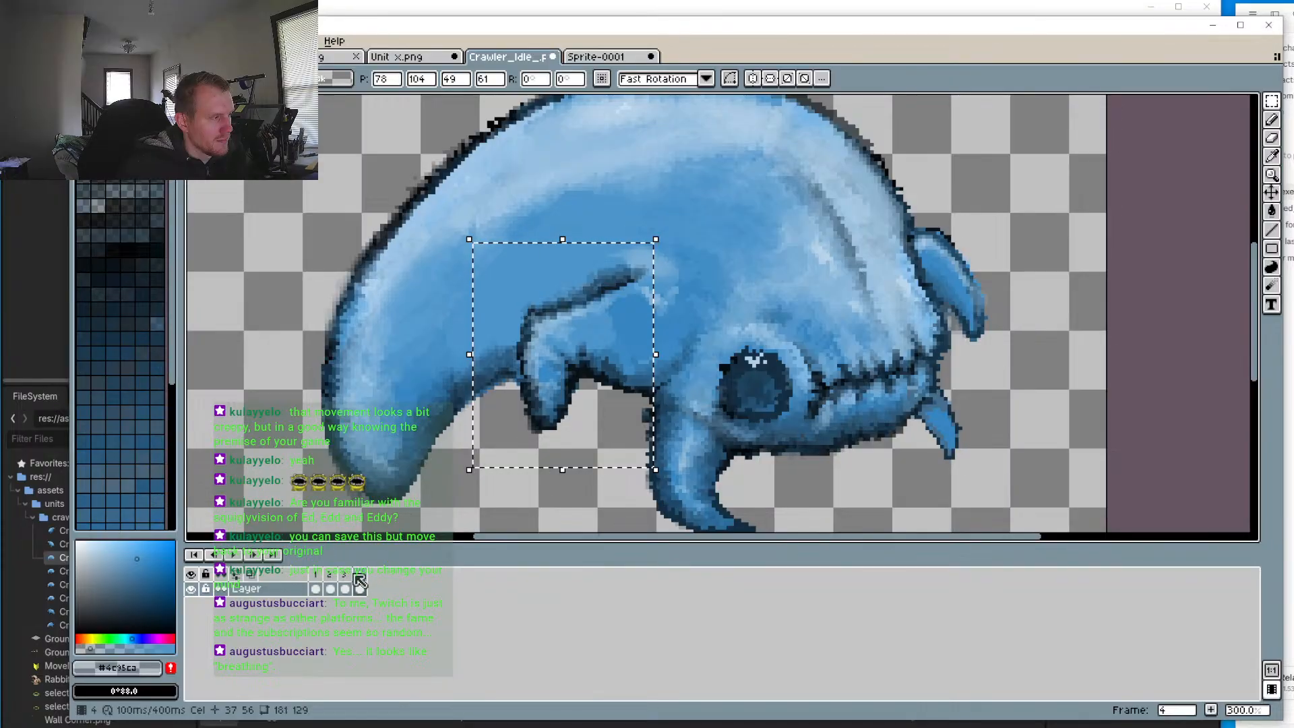
{"action": "left_click", "coordinate": [345, 576]}
{"action": "left_click", "coordinate": [332, 577]}
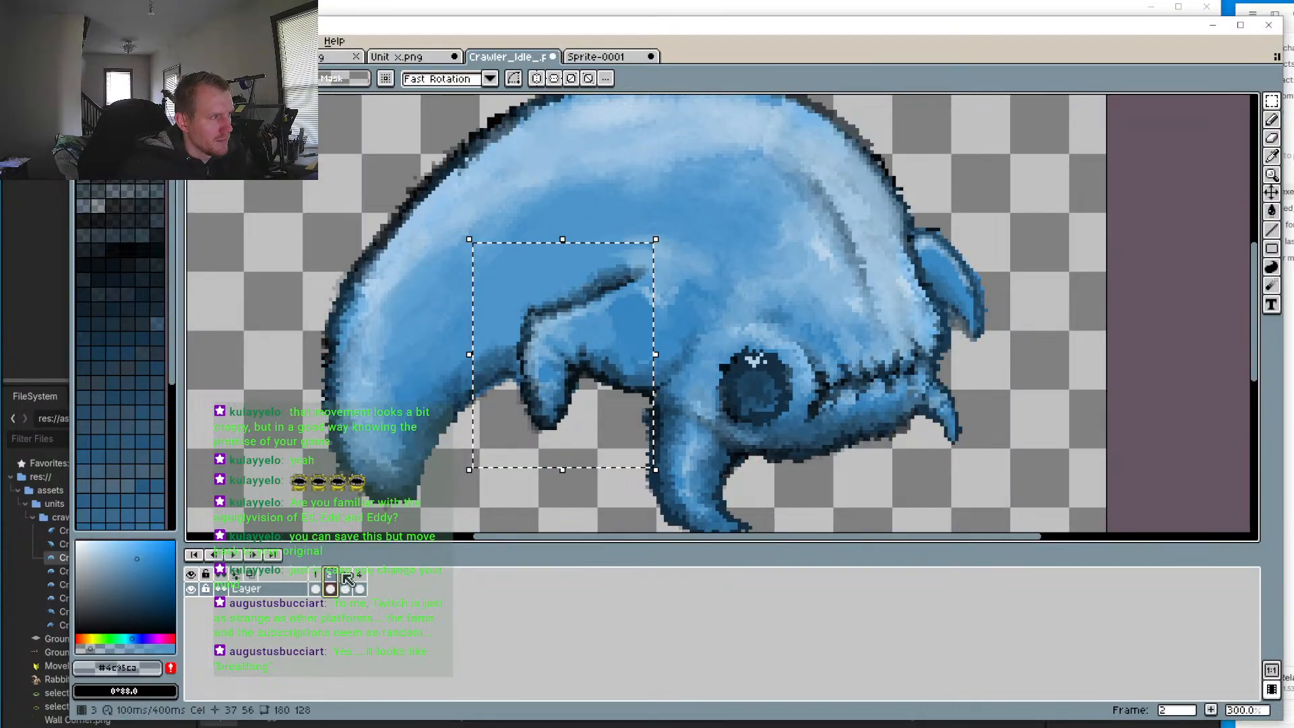
{"action": "left_click", "coordinate": [345, 577]}
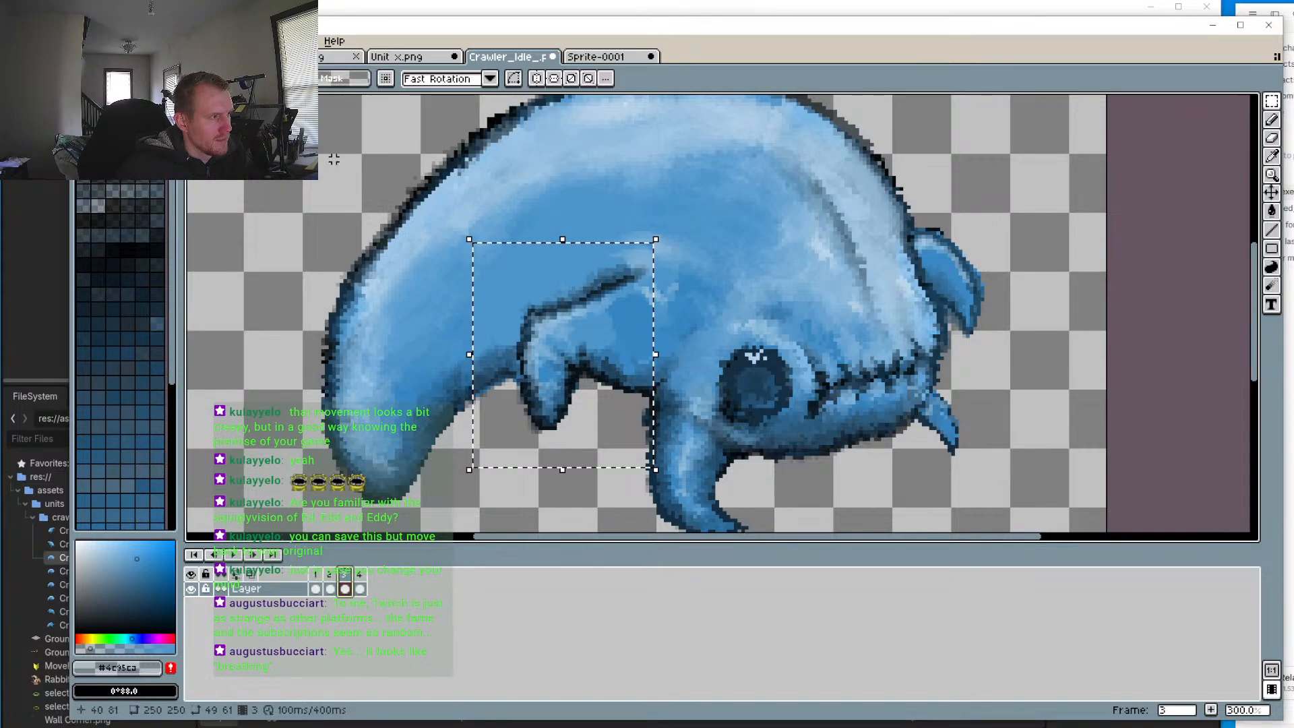
{"action": "left_click", "coordinate": [334, 159]}
{"action": "left_click", "coordinate": [330, 576]}
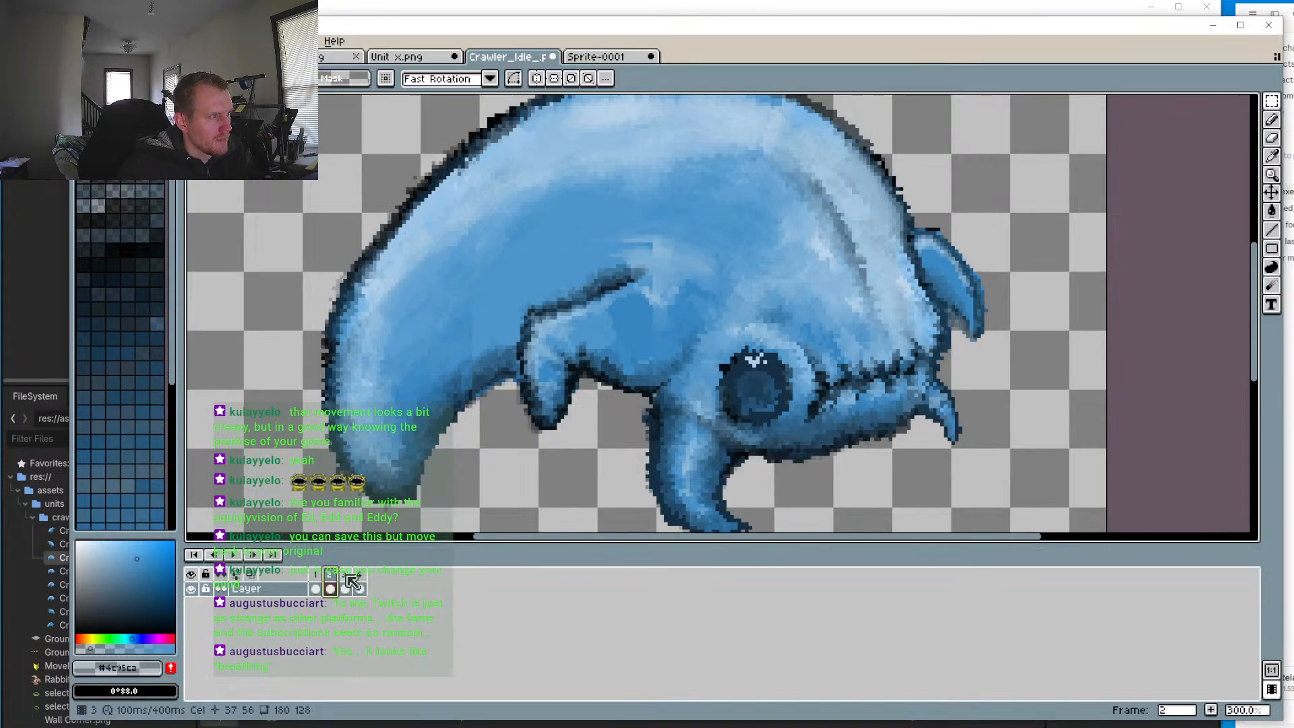
{"action": "left_click", "coordinate": [359, 586]}
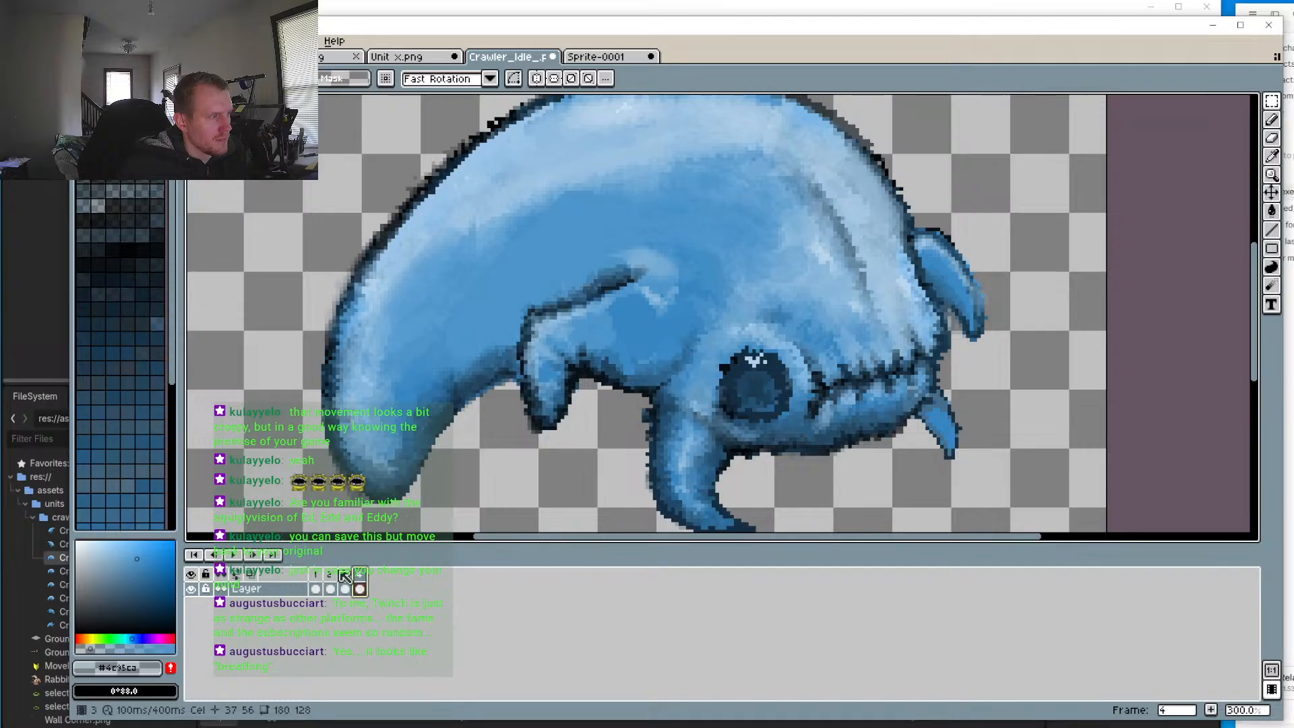
{"action": "left_click", "coordinate": [317, 577]}
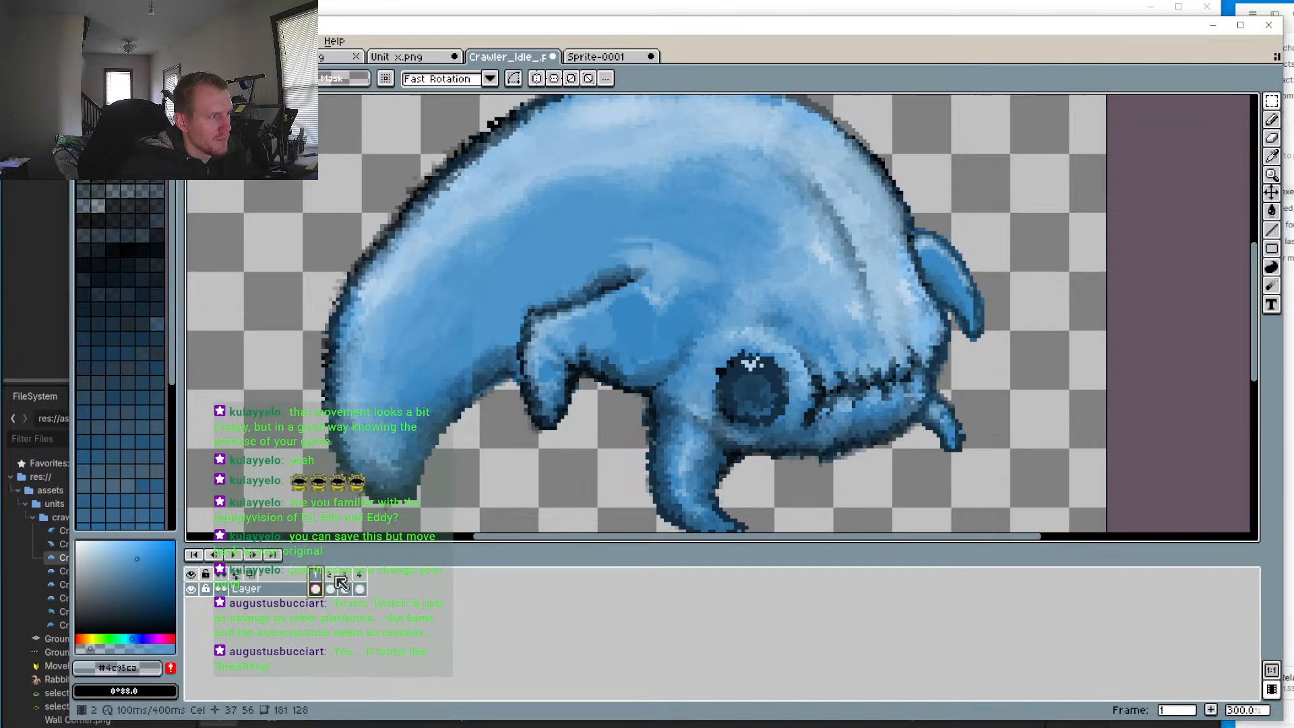
{"action": "left_click", "coordinate": [337, 578]}
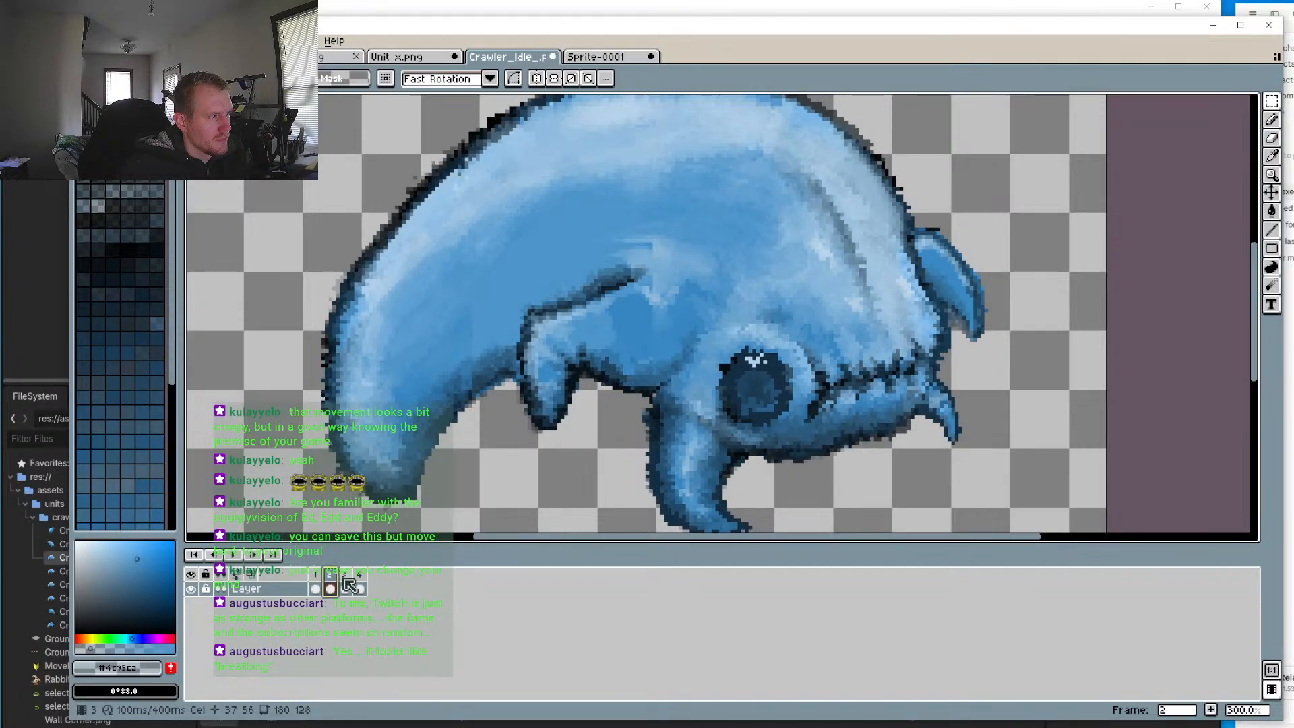
Step: Compare the crawler's eye, jaw and front claw across all four idle frames
{"action": "left_click", "coordinate": [346, 585]}
{"action": "left_click", "coordinate": [336, 578]}
{"action": "left_click", "coordinate": [343, 584]}
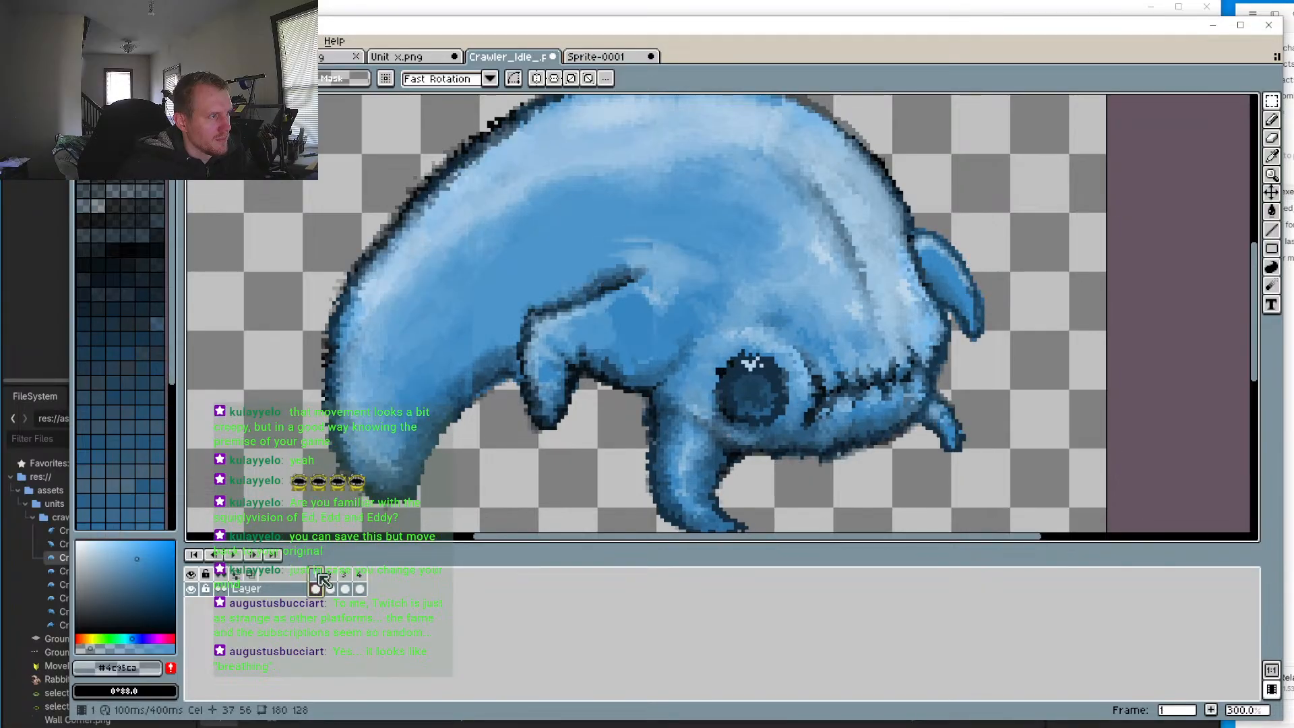
{"action": "left_click", "coordinate": [337, 578]}
{"action": "left_click", "coordinate": [345, 585]}
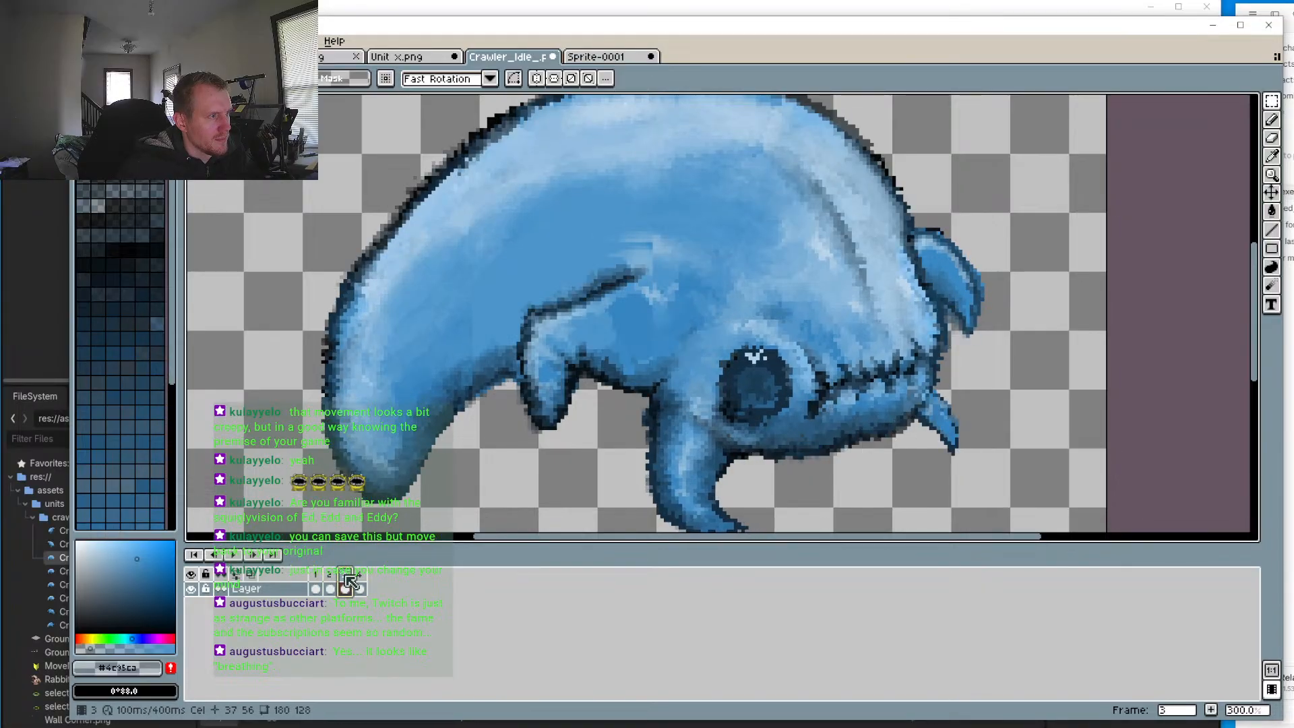
{"action": "left_click", "coordinate": [359, 586]}
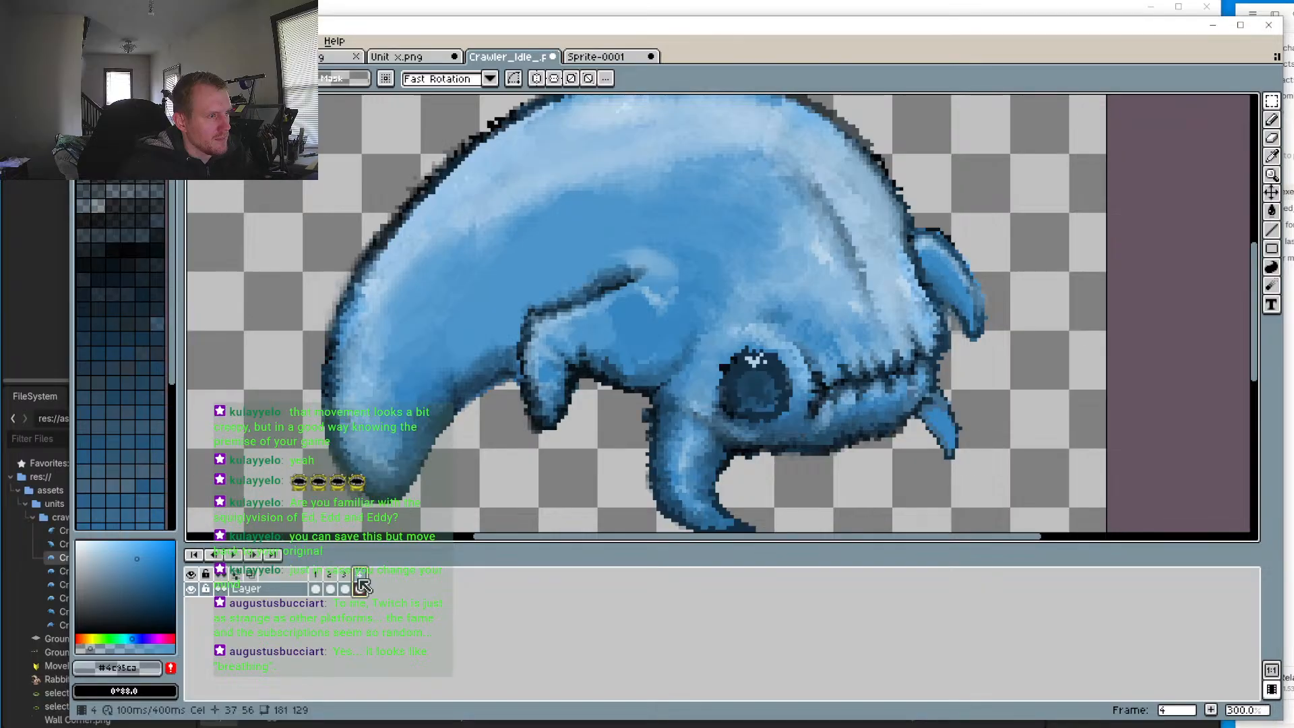
{"action": "left_click", "coordinate": [343, 585]}
{"action": "left_click", "coordinate": [331, 588]}
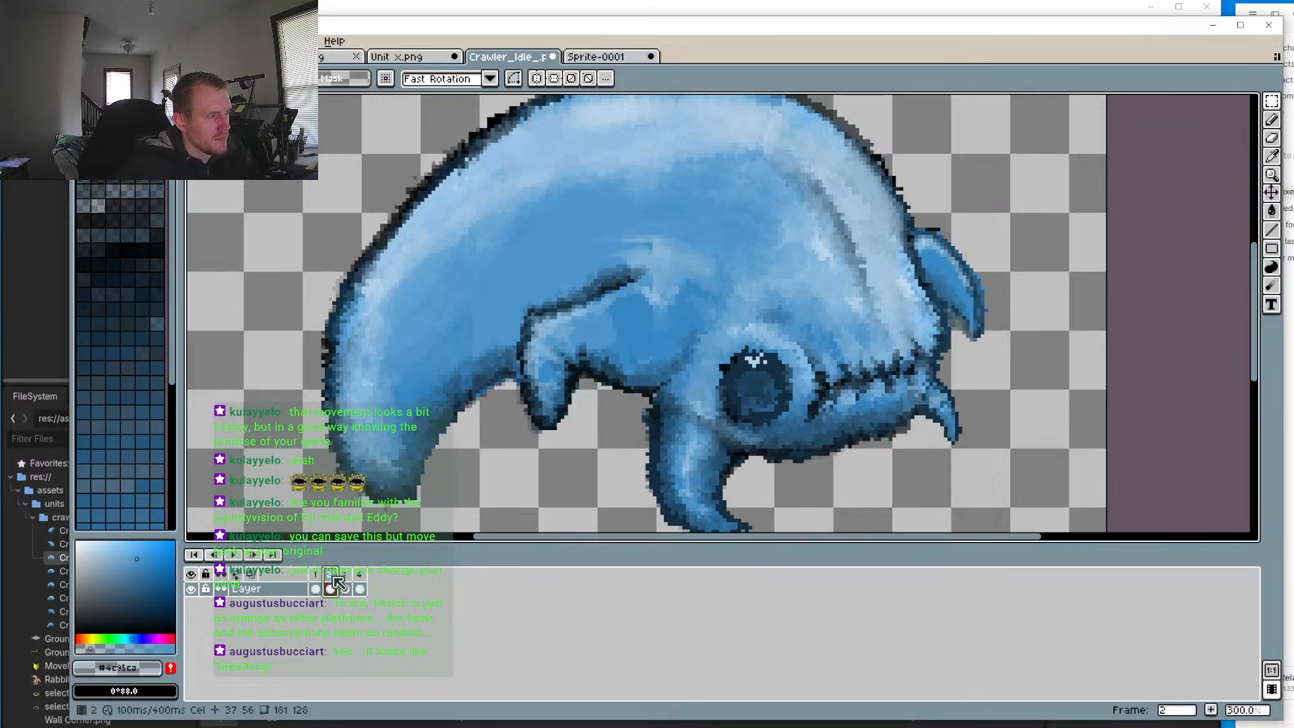
{"action": "left_click", "coordinate": [345, 585]}
{"action": "left_click", "coordinate": [330, 588]}
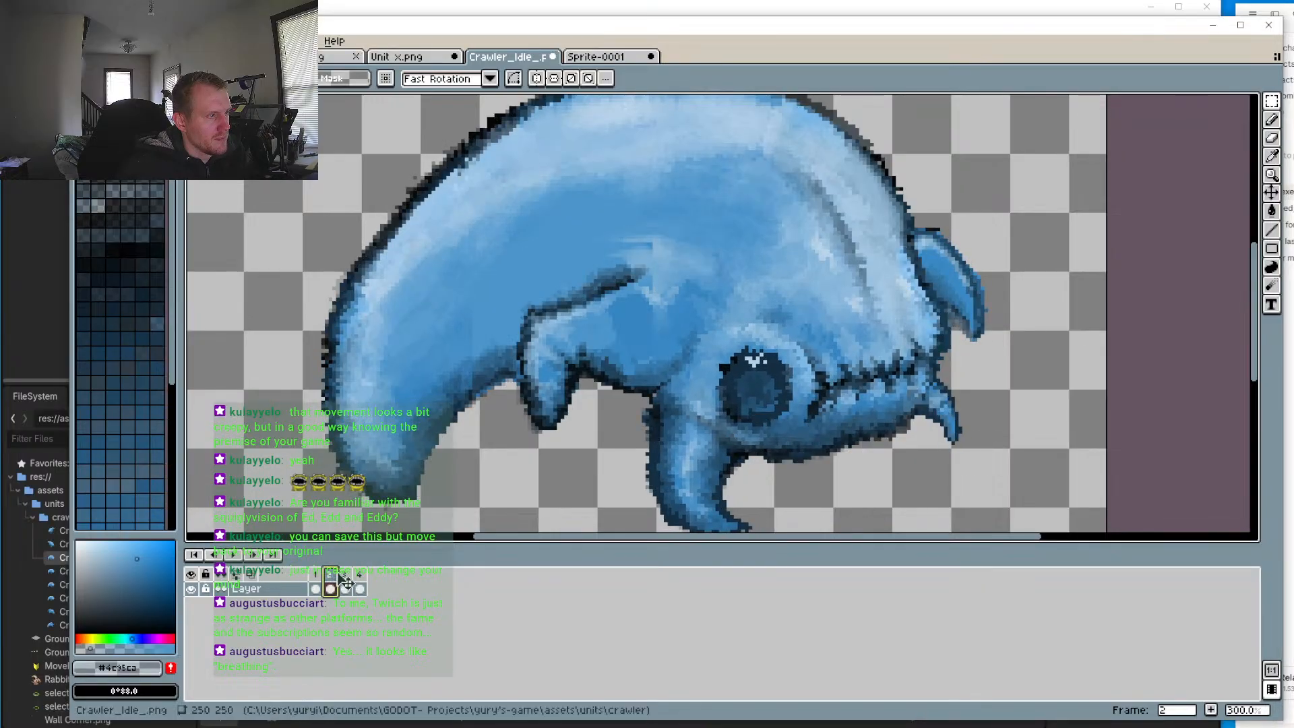
{"action": "left_click", "coordinate": [345, 586]}
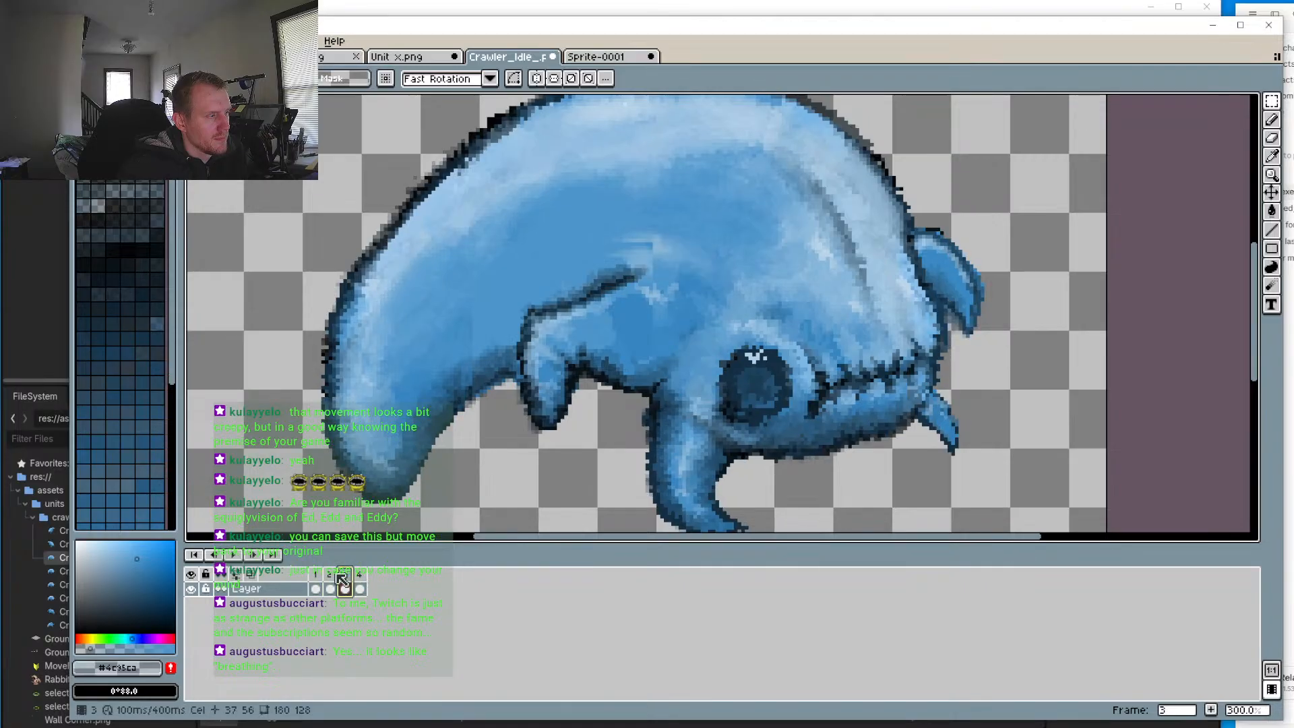
Step: Try replacing the eye in frame 3 with a 24 × 26 px area copied from around the eye in frame 1
{"action": "left_click", "coordinate": [316, 588]}
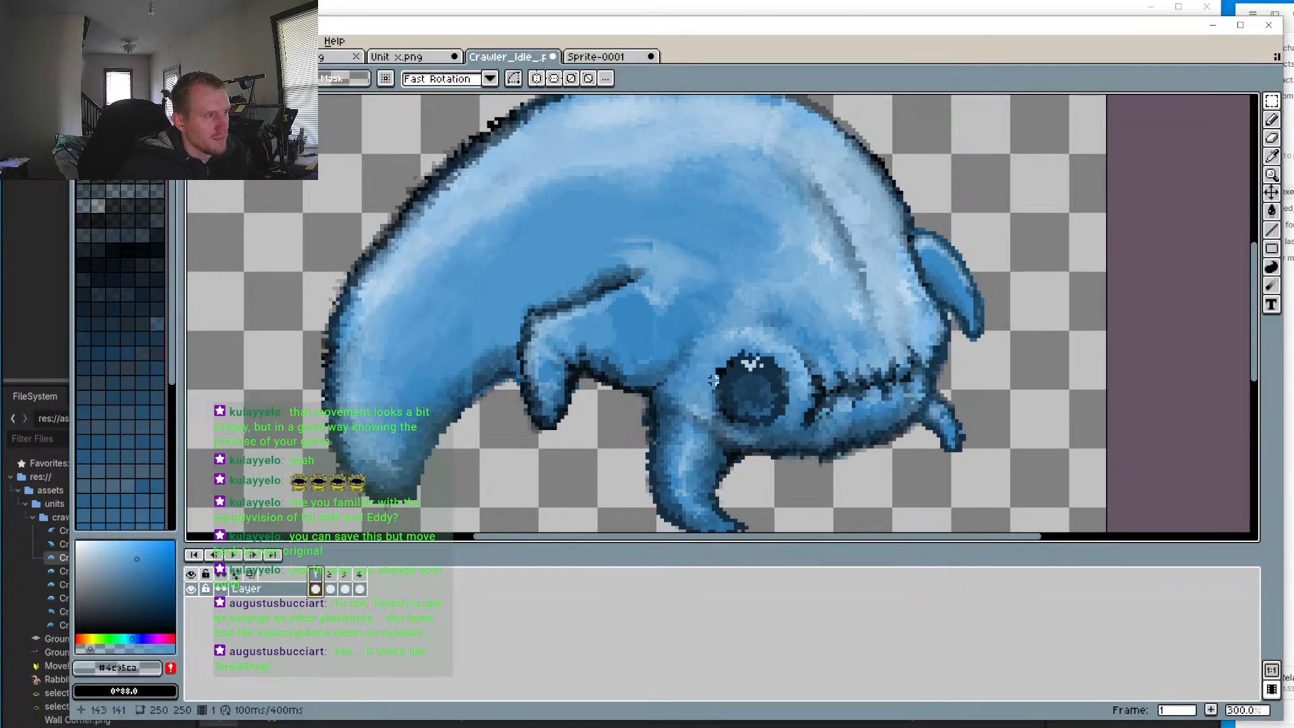
{"action": "scroll", "coordinate": [762, 276], "scroll_direction": "up", "scroll_amount": 2}
{"action": "left_click_drag", "start_coordinate": [760, 273], "coordinate": [854, 362]}
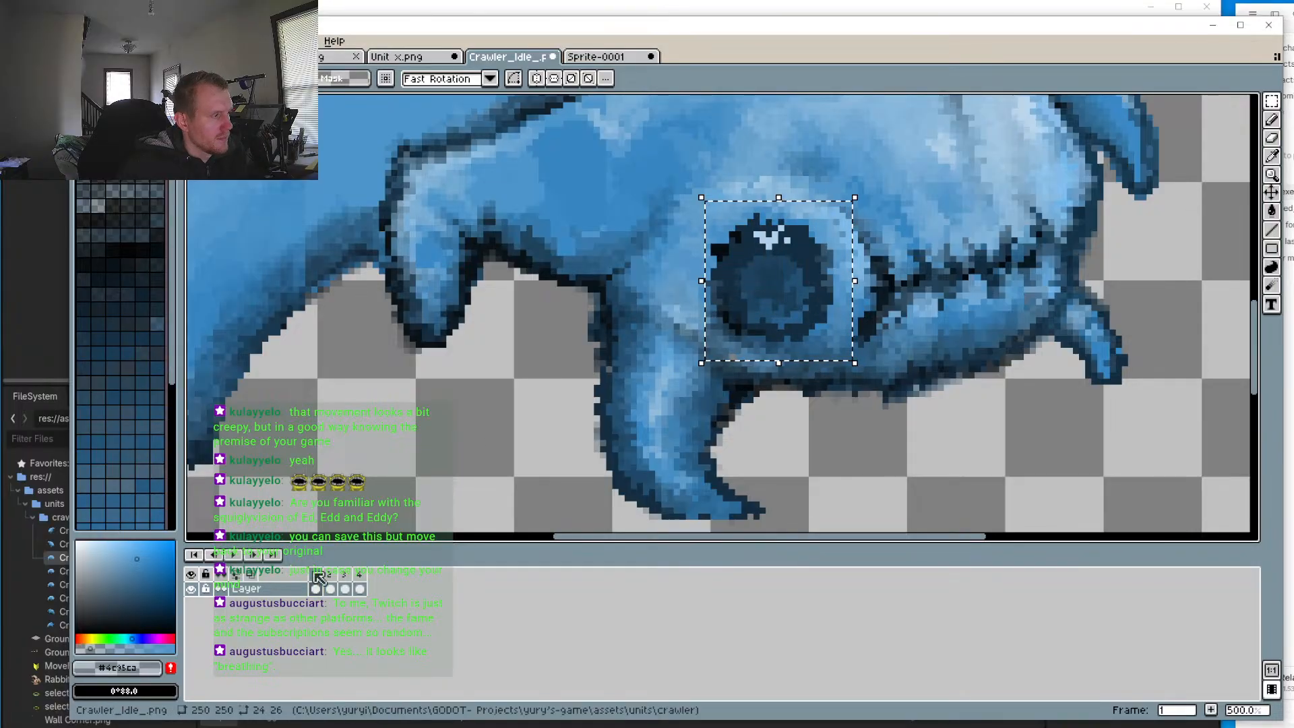
{"action": "left_click", "coordinate": [330, 588]}
{"action": "left_click", "coordinate": [346, 587]}
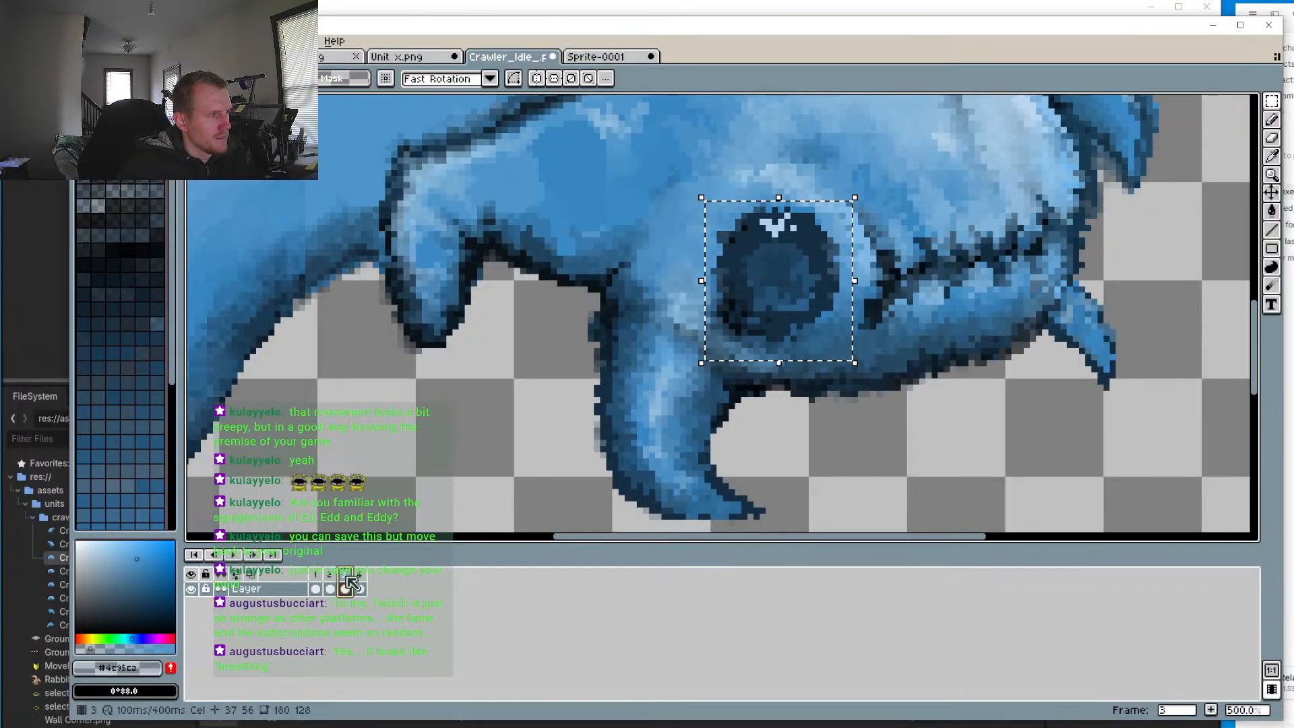
{"action": "key", "text": "ctrl+v"}
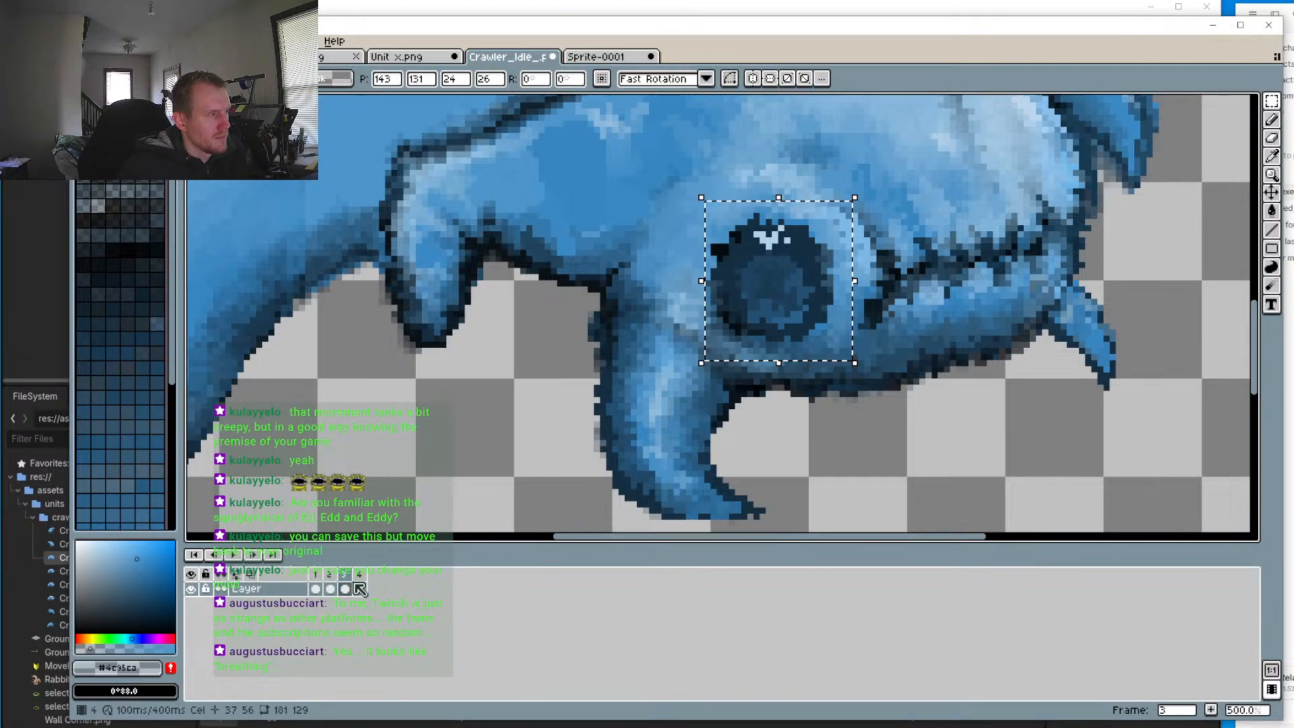
Step: Compare the eye in frames 1 to 3 and try shifting the pasted eye area in frame 3 one pixel right and up
{"action": "left_click", "coordinate": [316, 579]}
{"action": "left_click", "coordinate": [330, 578]}
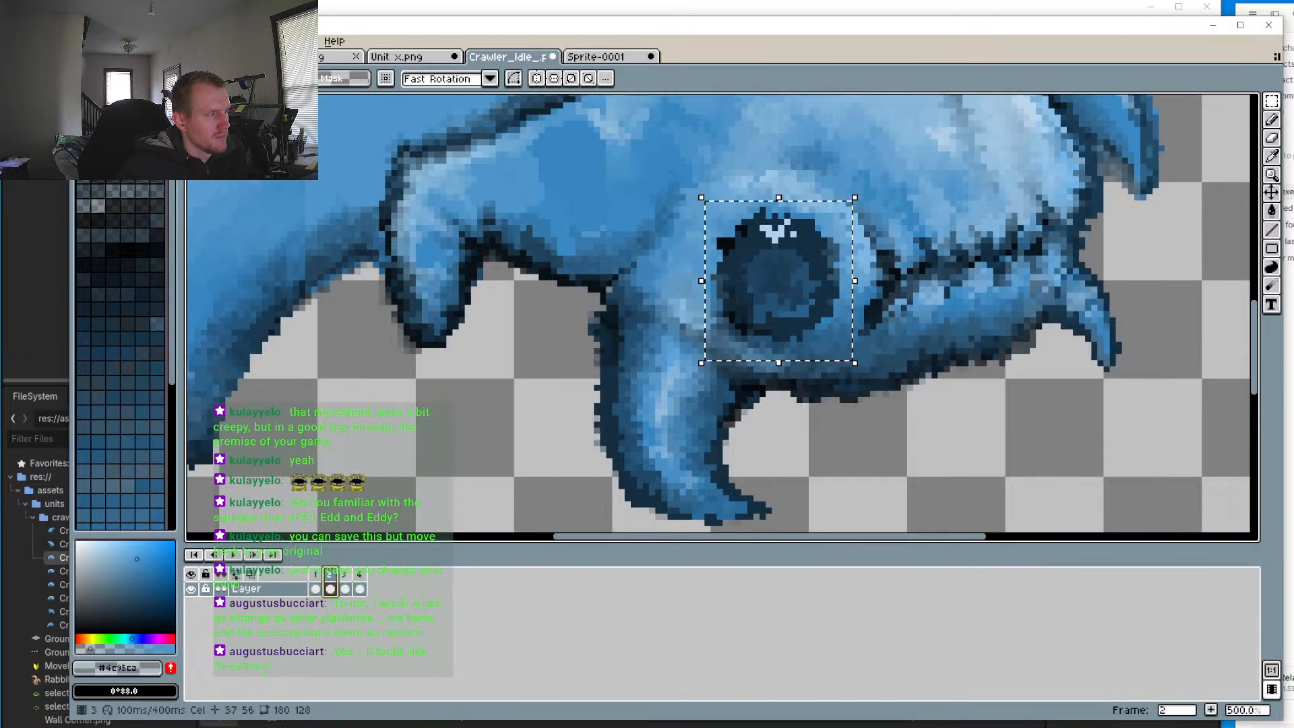
{"action": "left_click", "coordinate": [317, 579]}
{"action": "left_click", "coordinate": [330, 580]}
{"action": "left_click", "coordinate": [345, 577]}
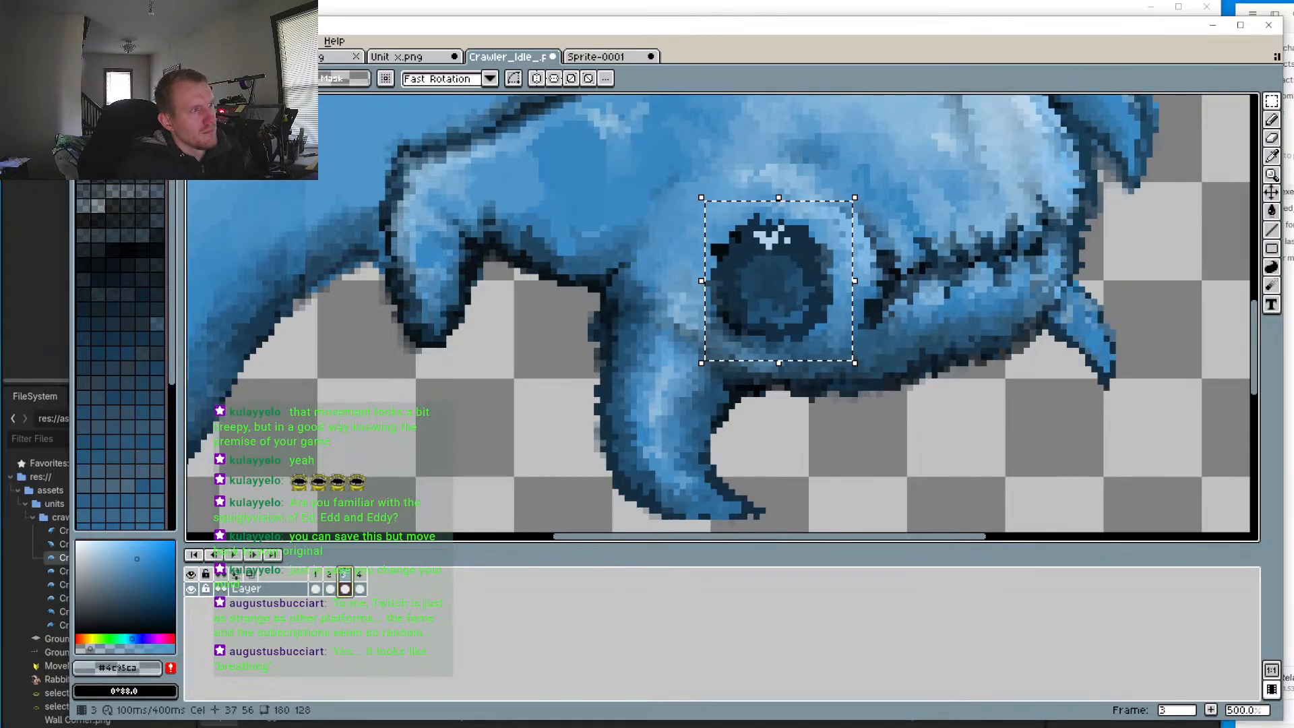
{"action": "key", "text": "Right"}
{"action": "key", "text": "Up"}
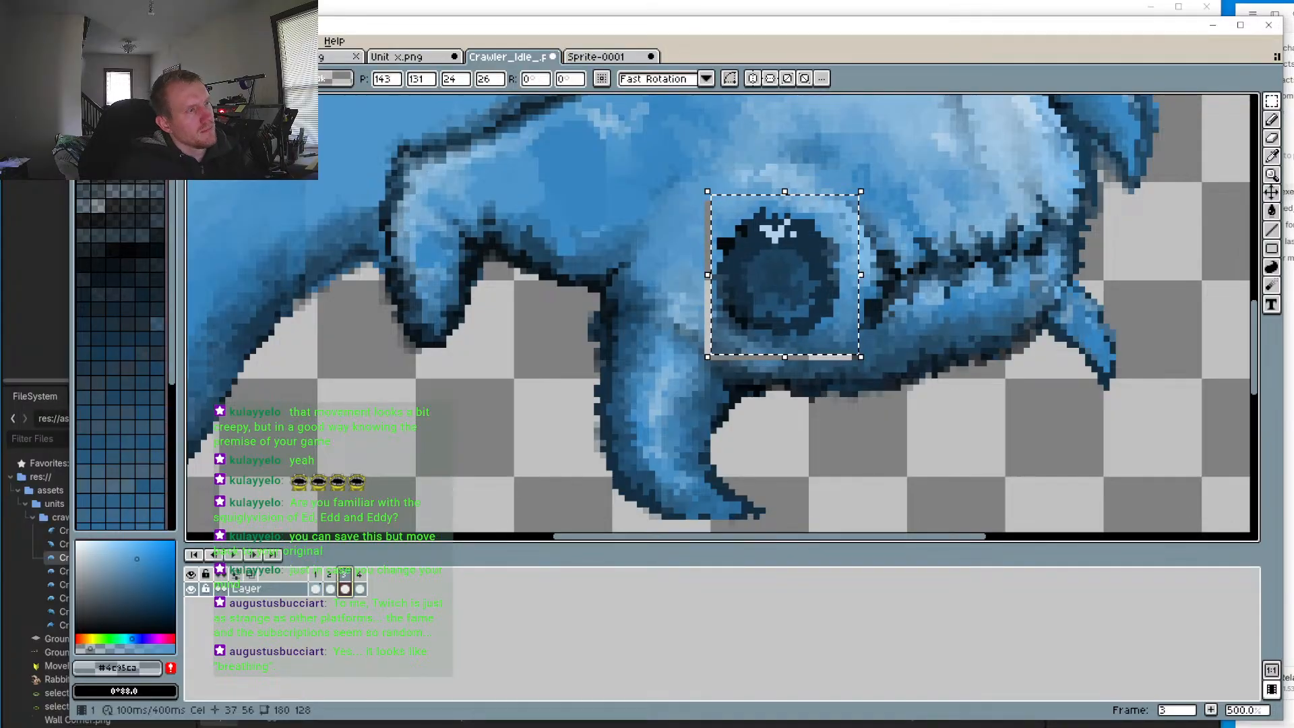
{"action": "key", "text": "ctrl+z"}
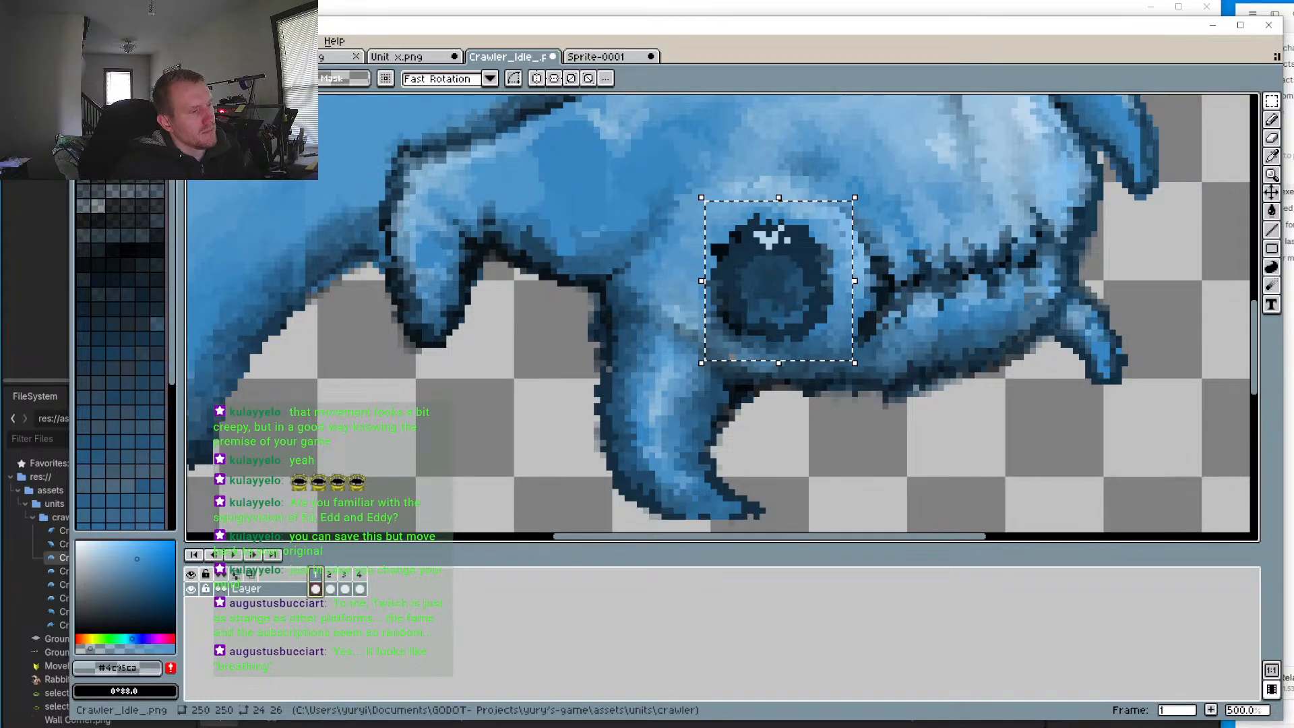
Step: Try the eye area one pixel higher in frame 2, undo the eye edits, and clear the selection
{"action": "left_click", "coordinate": [332, 577]}
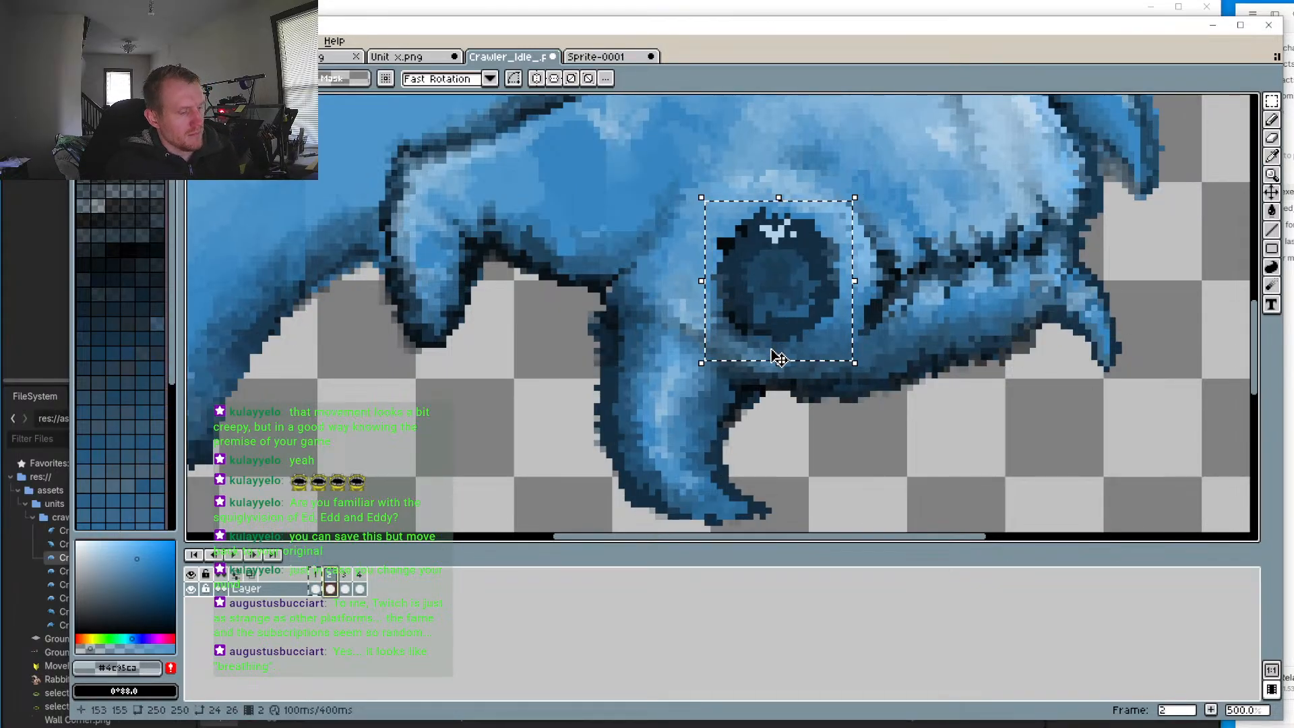
{"action": "key", "text": "Up"}
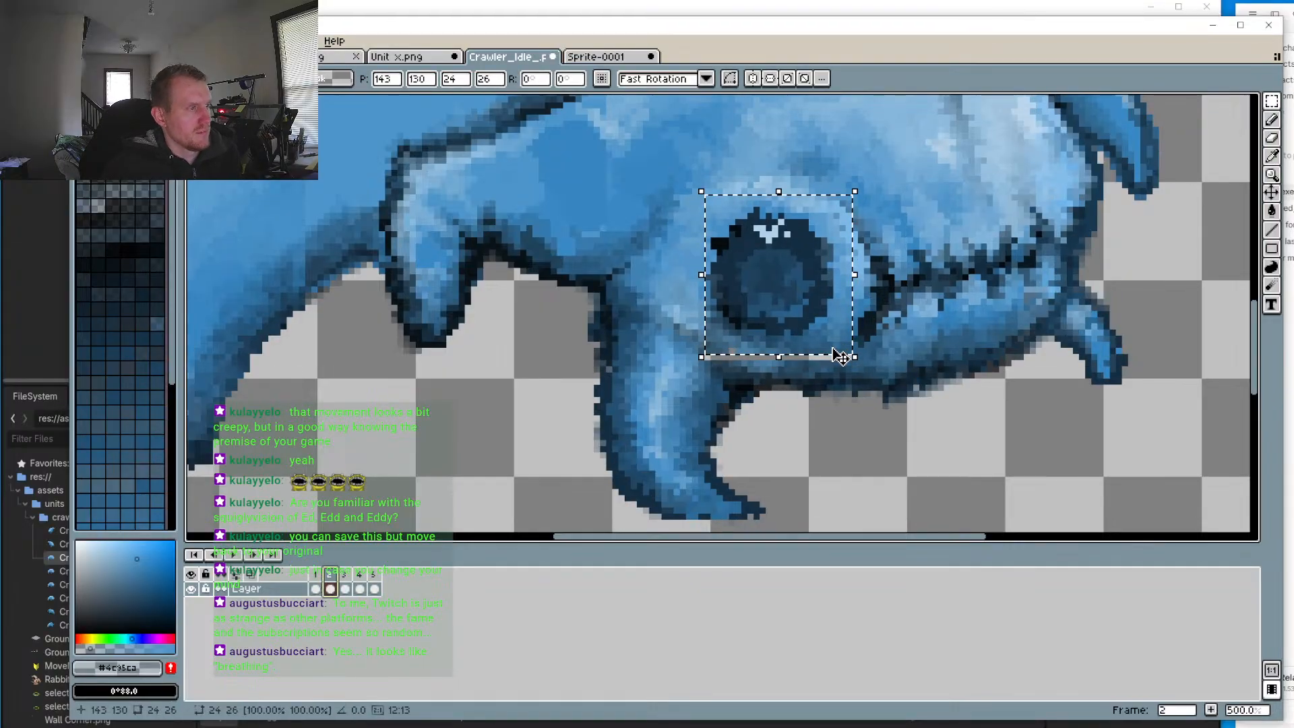
{"action": "key", "text": "ctrl+z"}
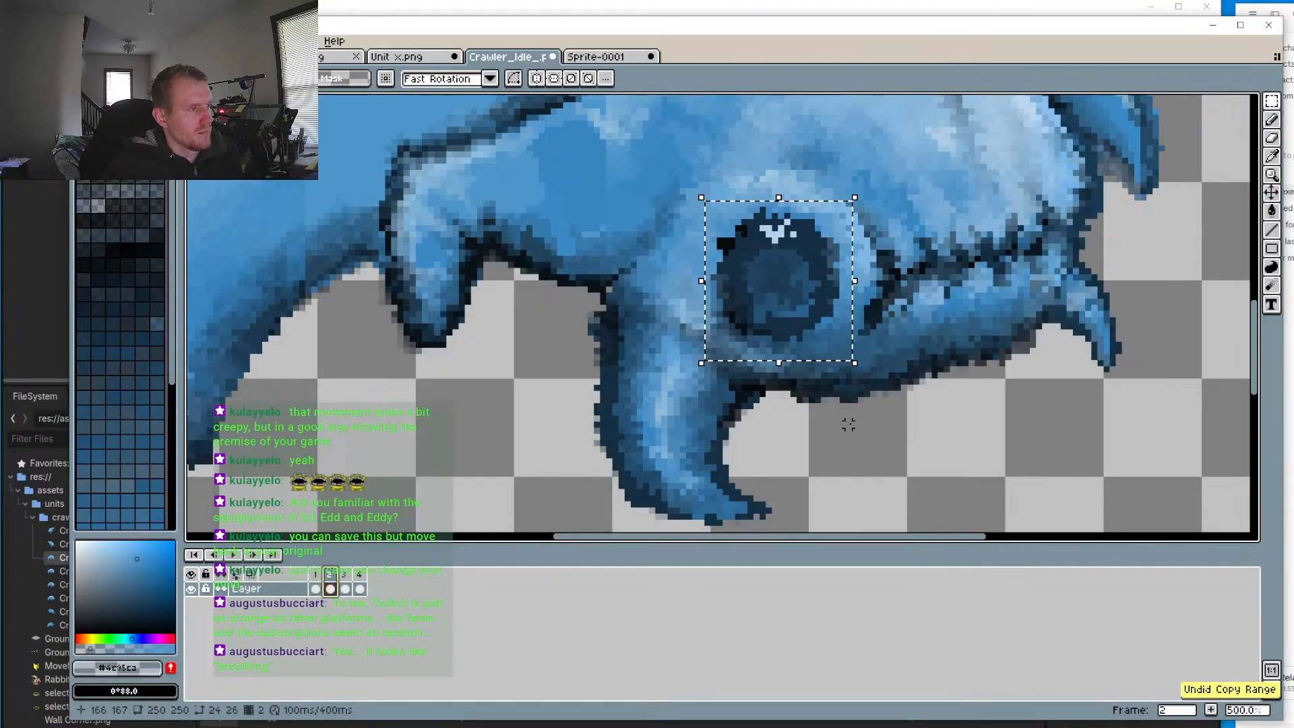
{"action": "key", "text": "ctrl+z"}
{"action": "key", "text": "ctrl+d"}
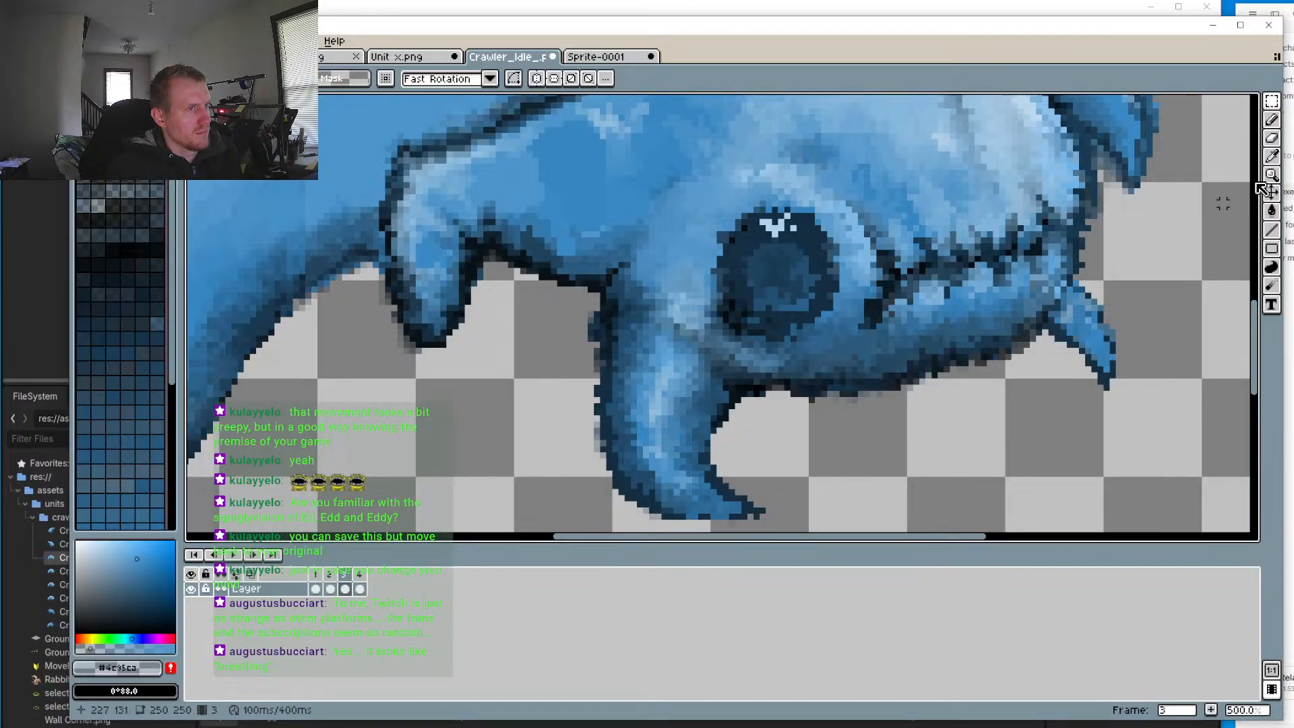
Step: Copy a 35 × 34 px area around the eye in frame 1 and try it one pixel farther right in frame 3
{"action": "left_click_drag", "start_coordinate": [756, 172], "coordinate": [767, 183]}
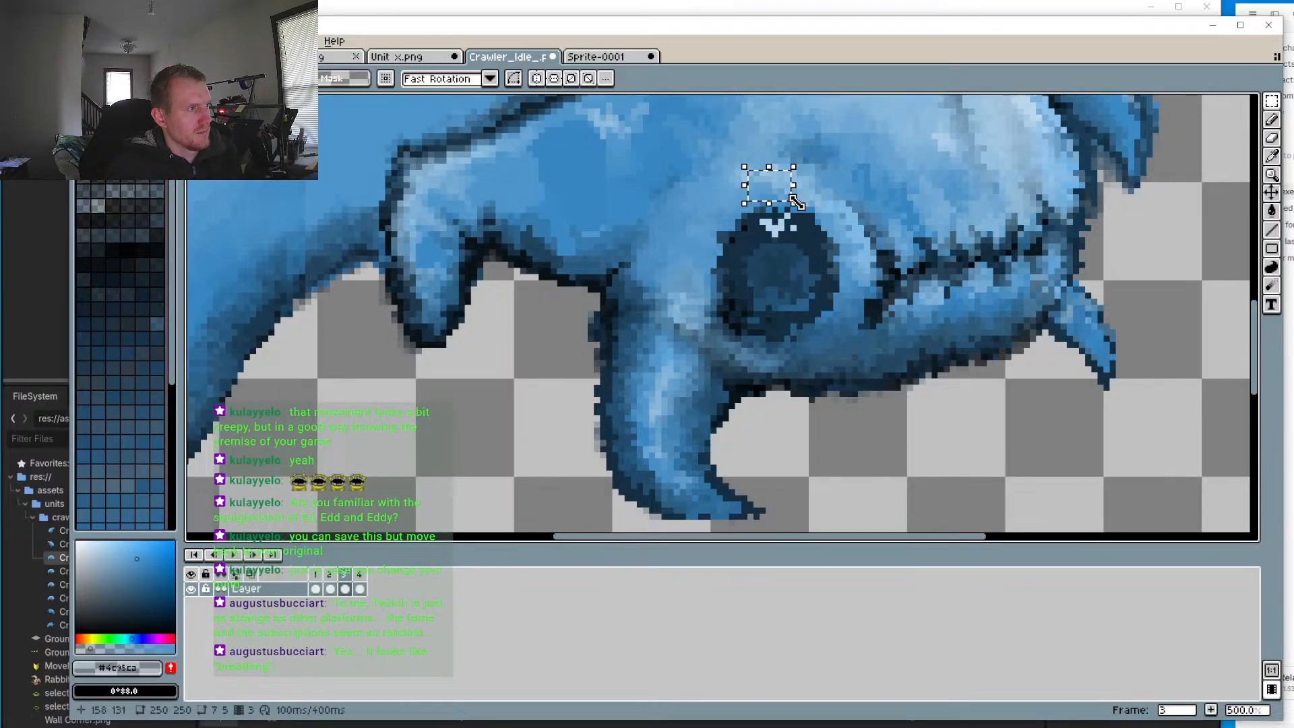
{"action": "scroll", "coordinate": [775, 202], "scroll_direction": "down", "scroll_amount": 3}
{"action": "scroll", "coordinate": [785, 377], "scroll_direction": "up", "scroll_amount": 1}
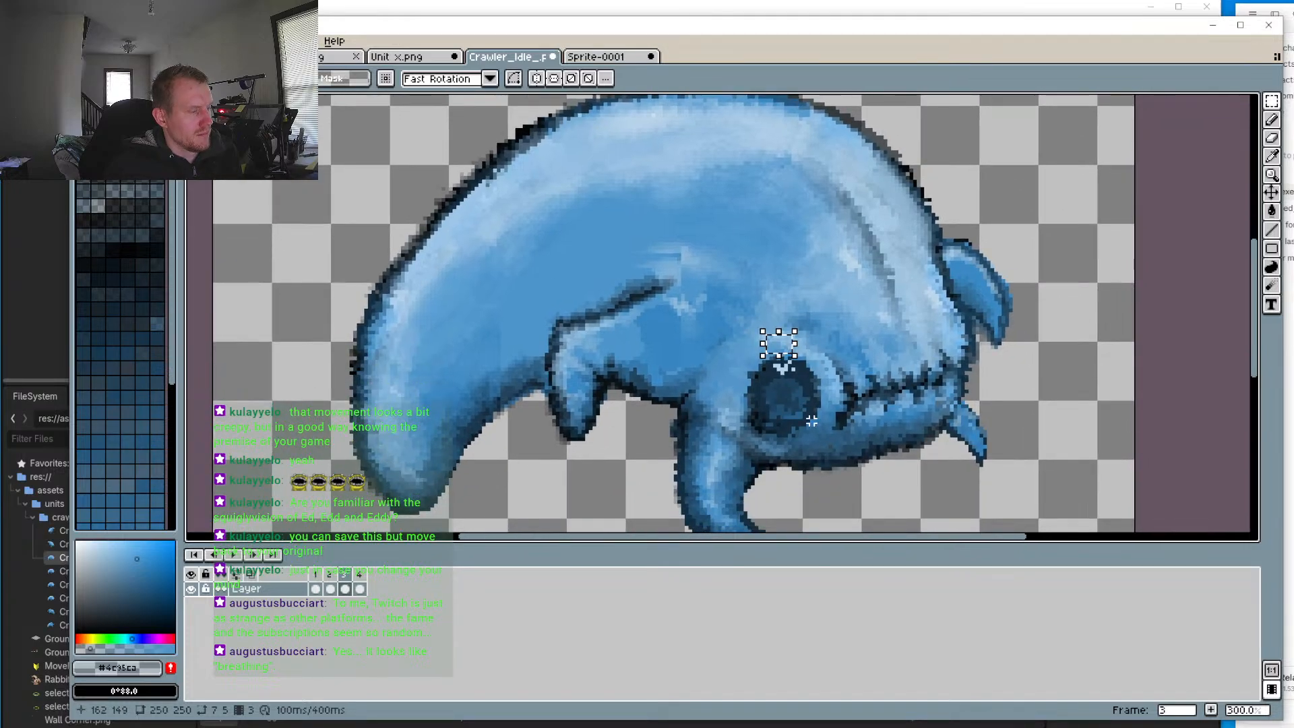
{"action": "left_click", "coordinate": [317, 575]}
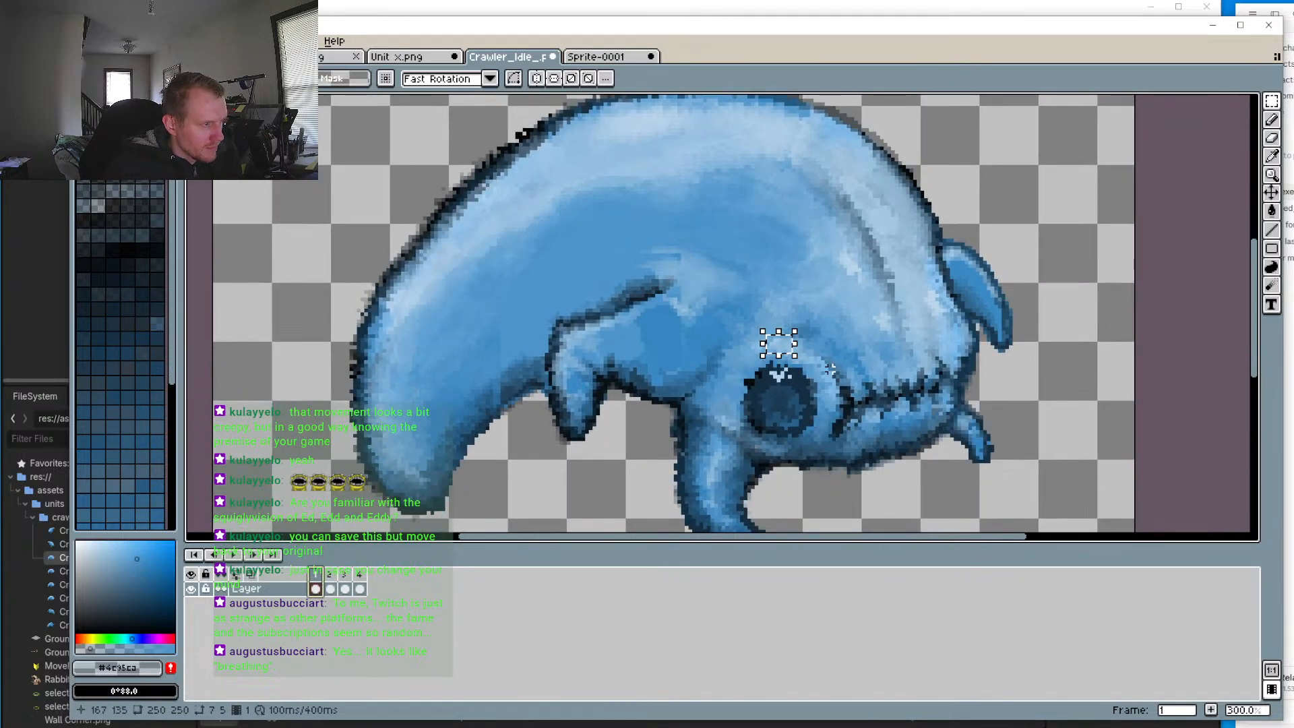
{"action": "scroll", "coordinate": [843, 424], "scroll_direction": "down", "scroll_amount": 1}
{"action": "left_click_drag", "start_coordinate": [702, 301], "coordinate": [836, 431]}
{"action": "key", "text": "Right"}
{"action": "key", "text": "Right"}
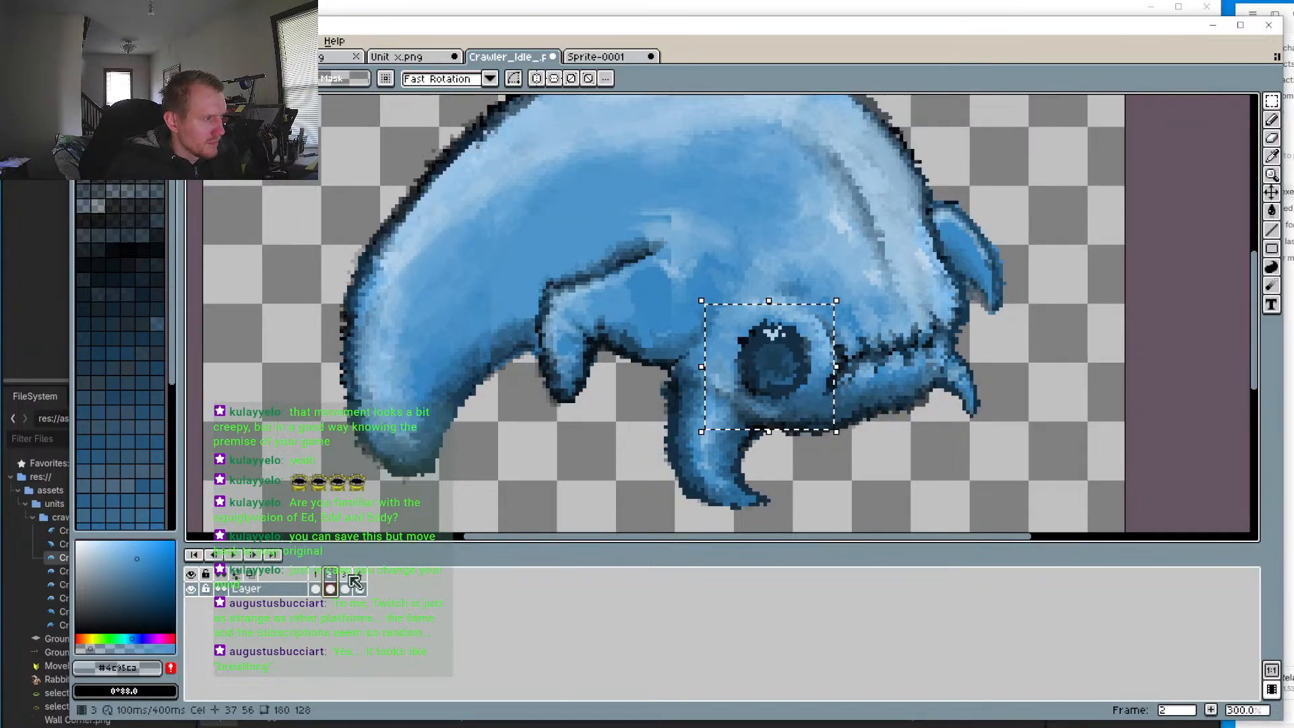
{"action": "left_click", "coordinate": [735, 268]}
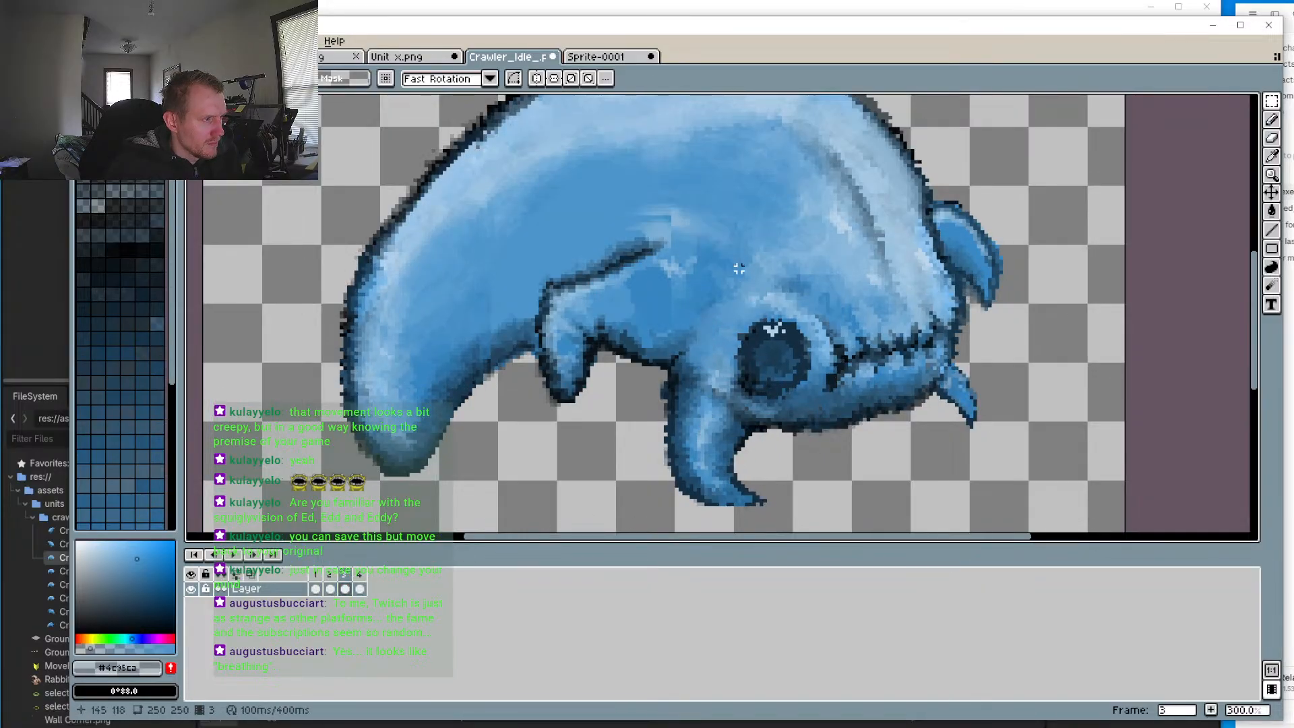
{"action": "key", "text": "ctrl+z"}
{"action": "key", "text": "Right"}
{"action": "key", "text": "Up"}
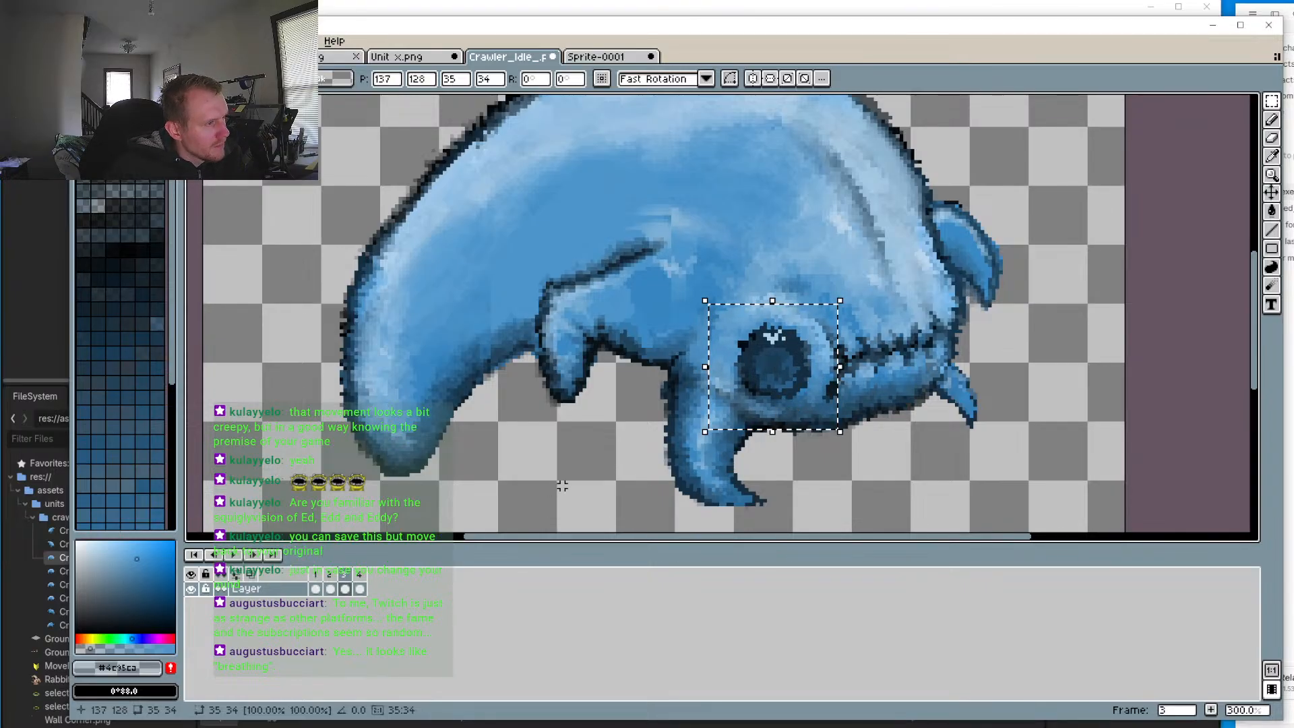
Step: Check the pasted eye against frames 2 and 4, play the idle animation, and undo the eye paste in frame 3
{"action": "left_click", "coordinate": [329, 588]}
{"action": "left_click", "coordinate": [344, 588]}
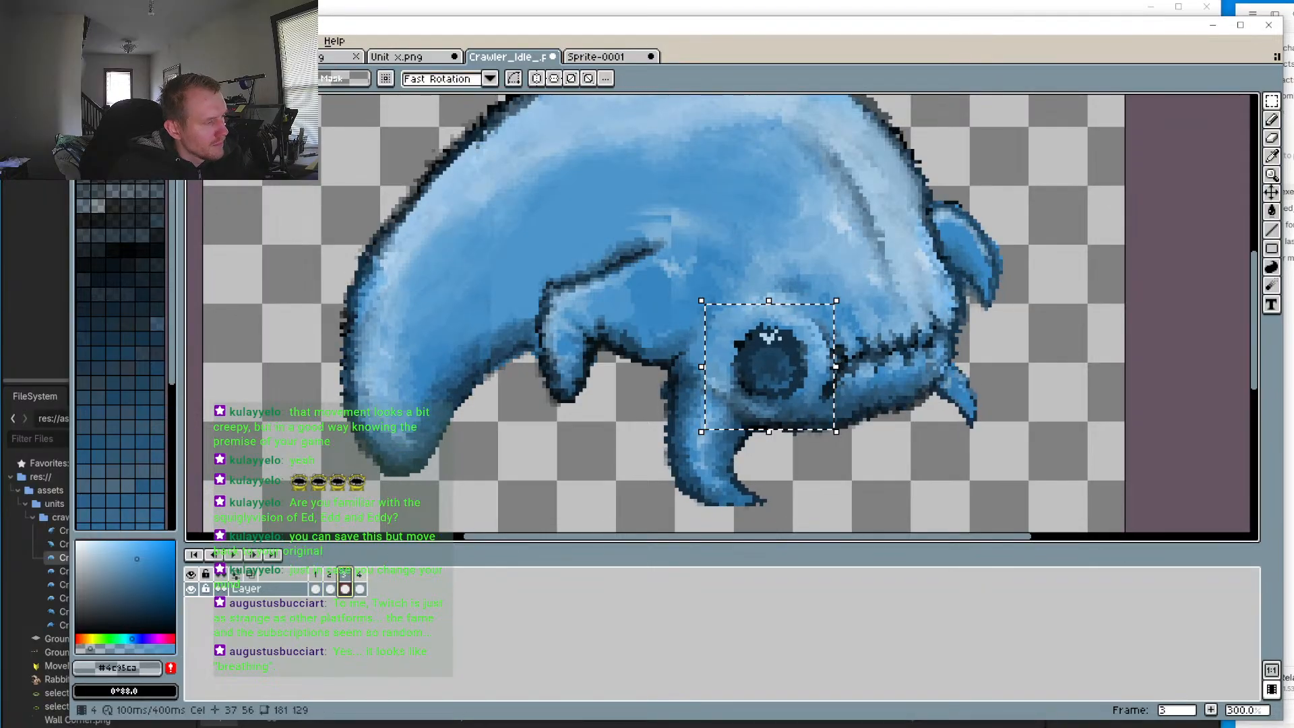
{"action": "left_click", "coordinate": [360, 574]}
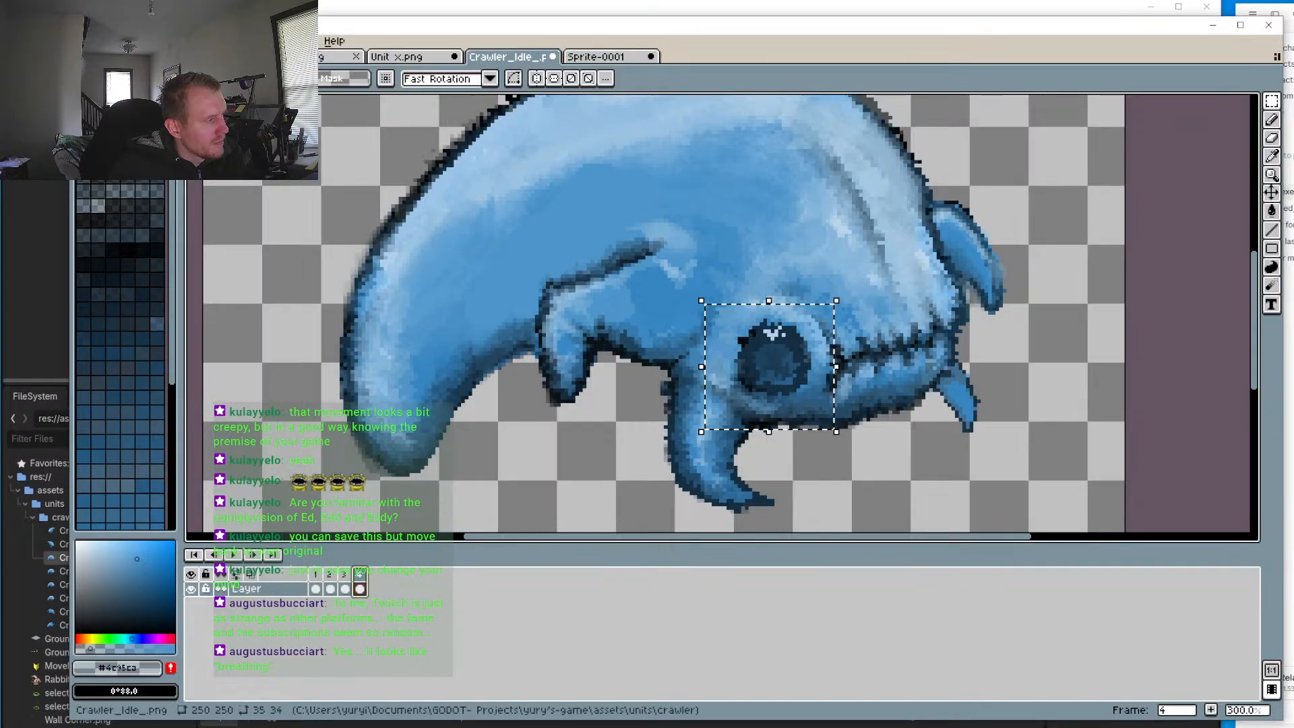
{"action": "left_click", "coordinate": [234, 555]}
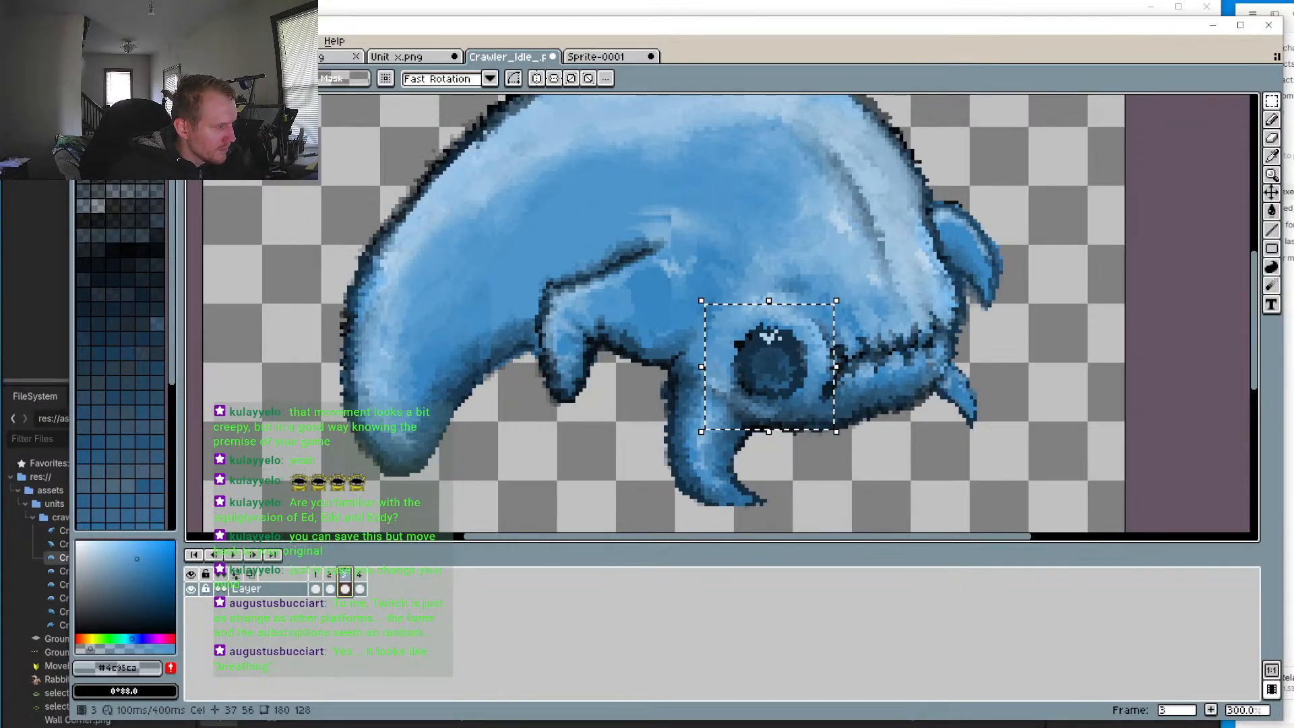
{"action": "key", "text": "ctrl+z"}
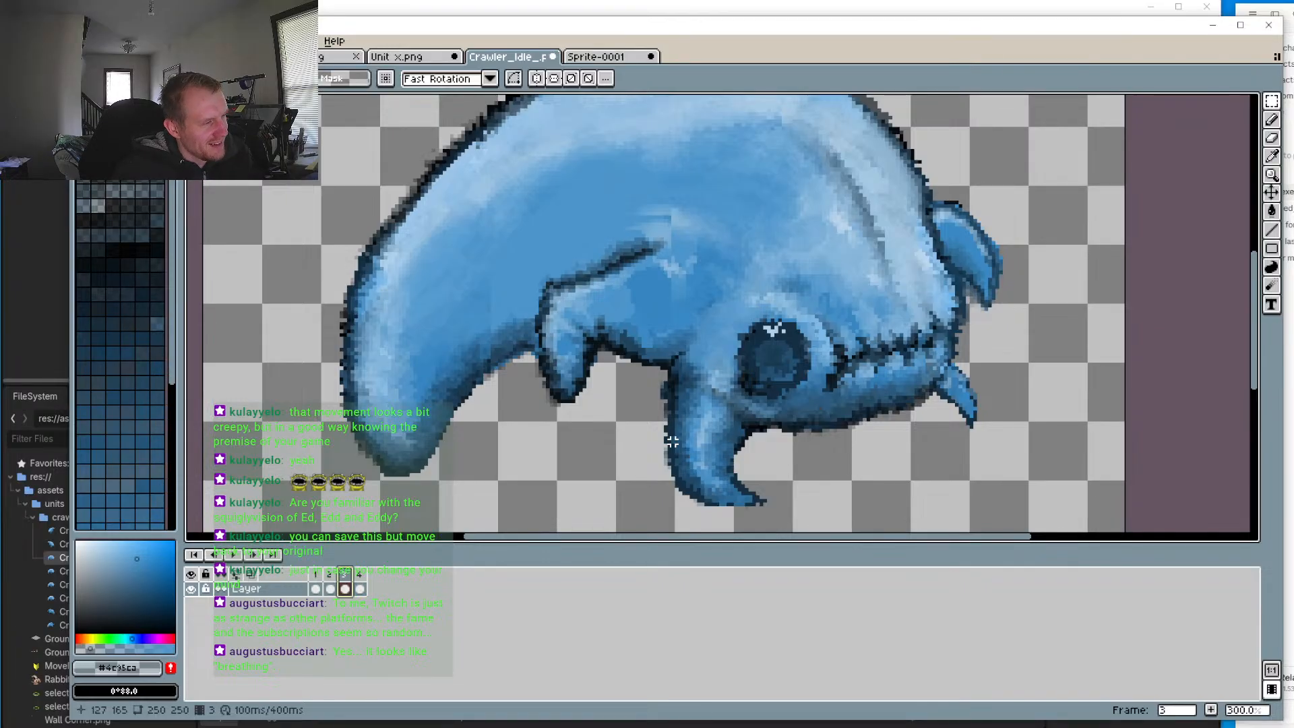
Step: Sample the front claw's dark outline blue and draw a one-pixel outline along the lower edge of its tip in frame 3
{"action": "scroll", "coordinate": [706, 471], "scroll_direction": "up", "scroll_amount": 4}
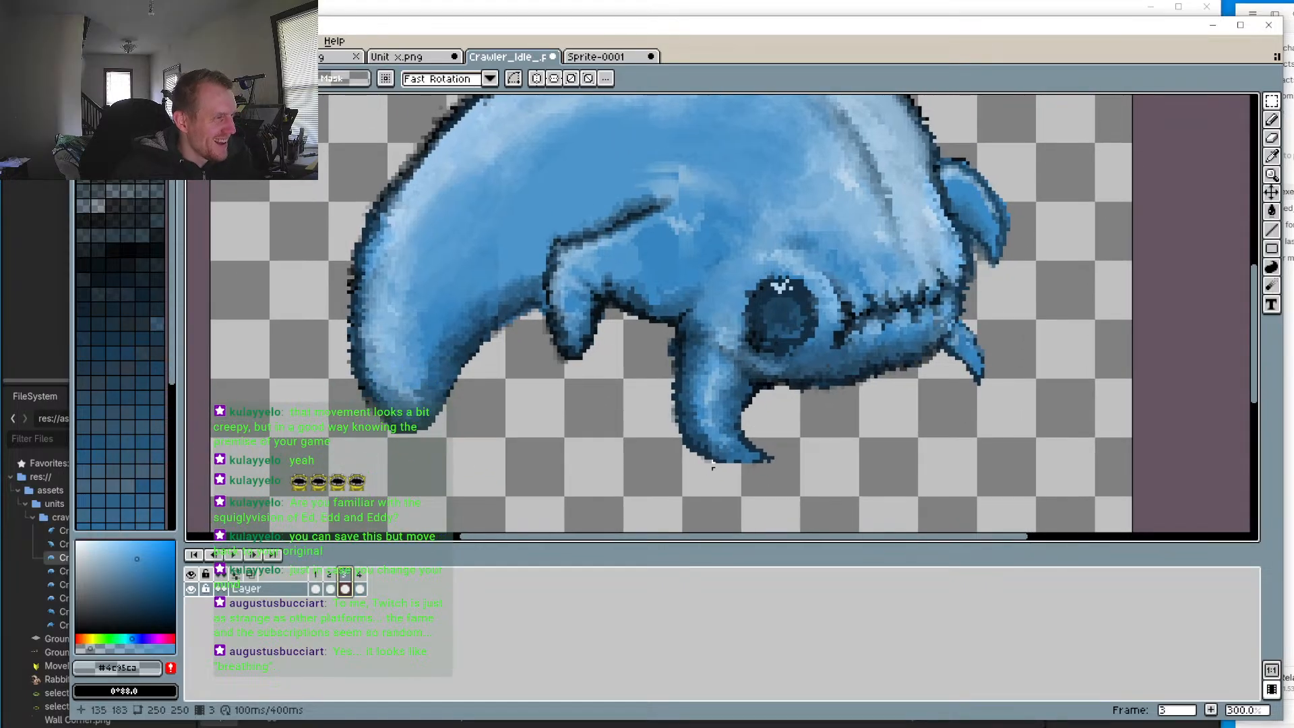
{"action": "key", "text": "i"}
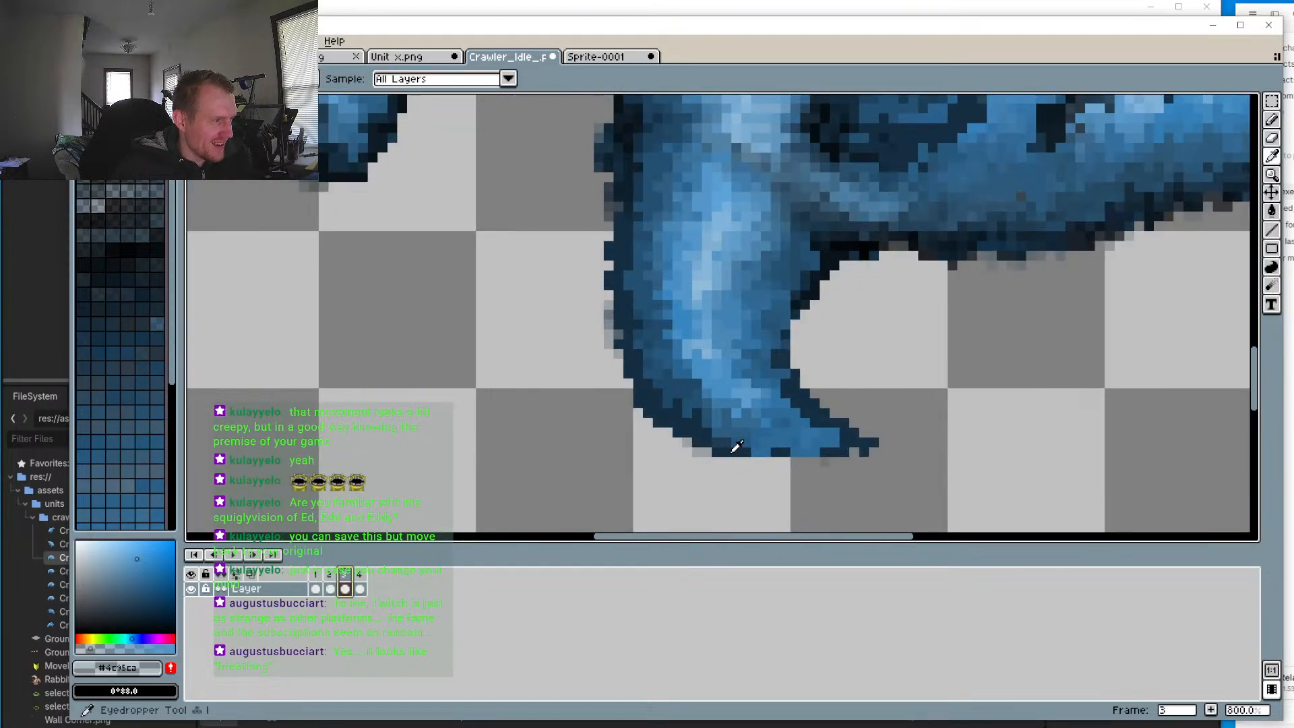
{"action": "left_click", "coordinate": [734, 449]}
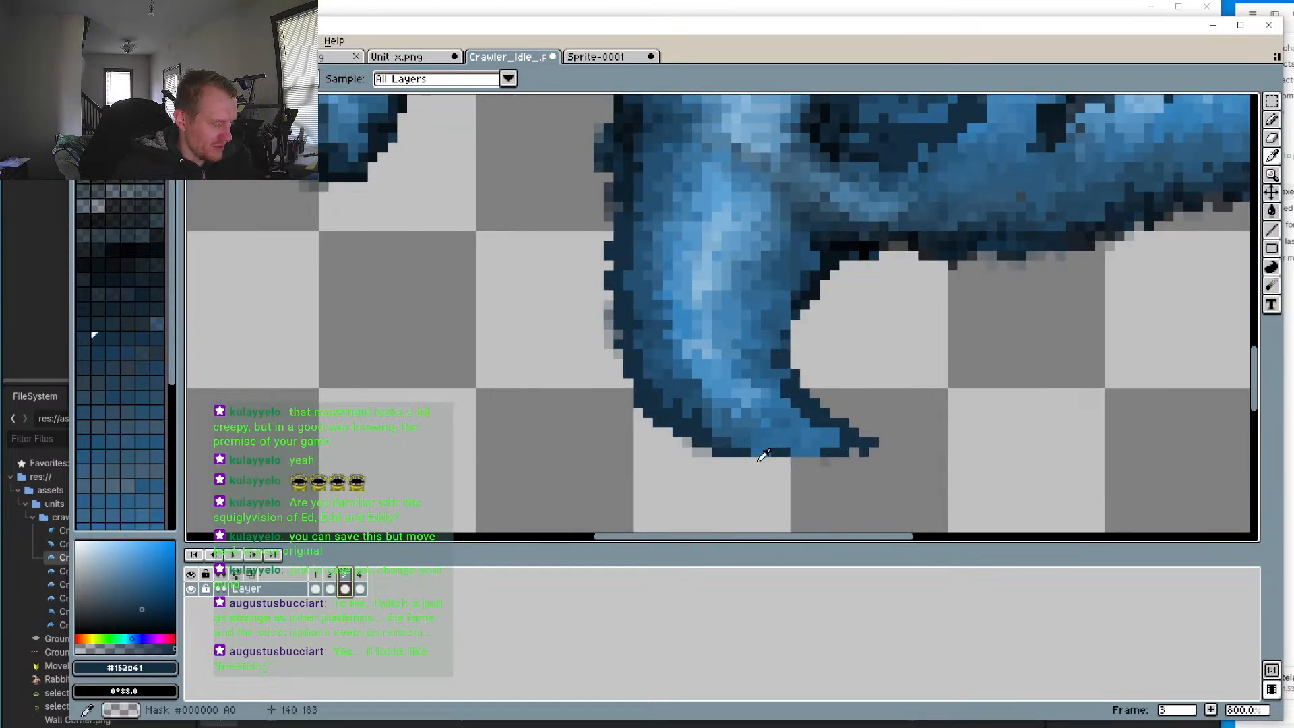
{"action": "key", "text": "b"}
{"action": "left_click_drag", "start_coordinate": [746, 461], "coordinate": [774, 465]}
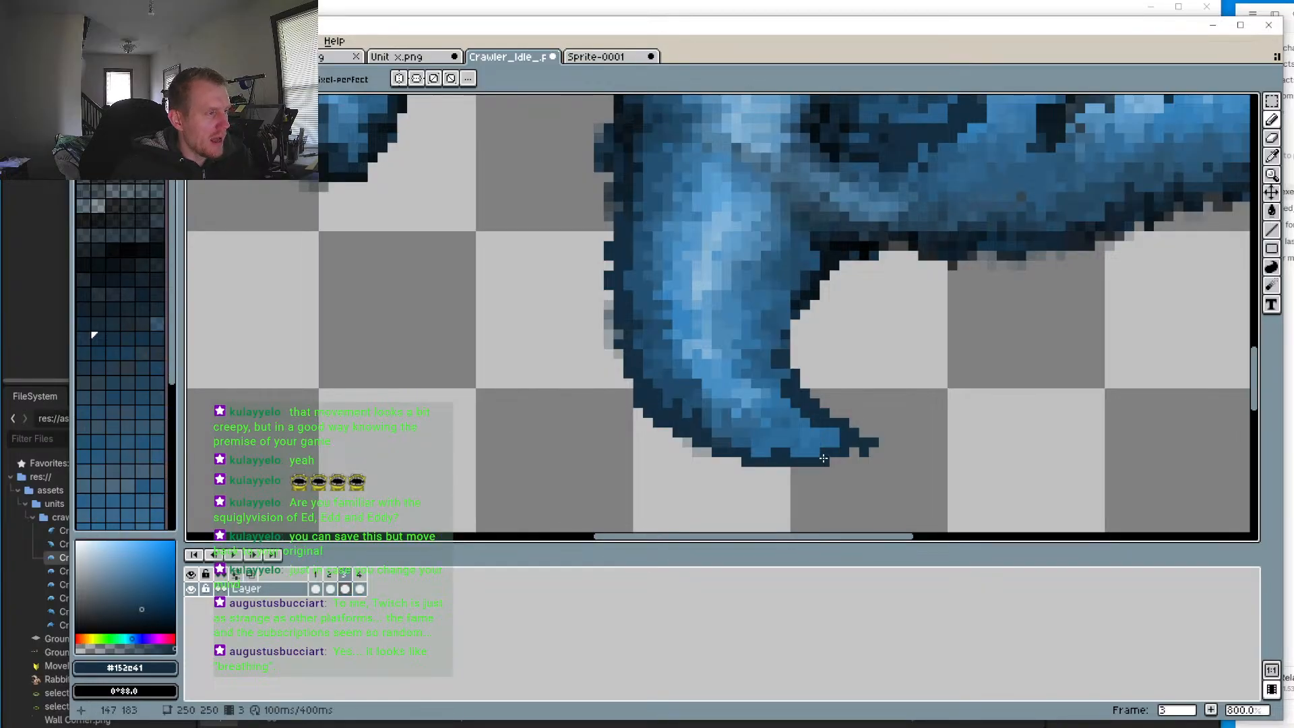
{"action": "scroll", "coordinate": [817, 462], "scroll_direction": "down", "scroll_amount": 4}
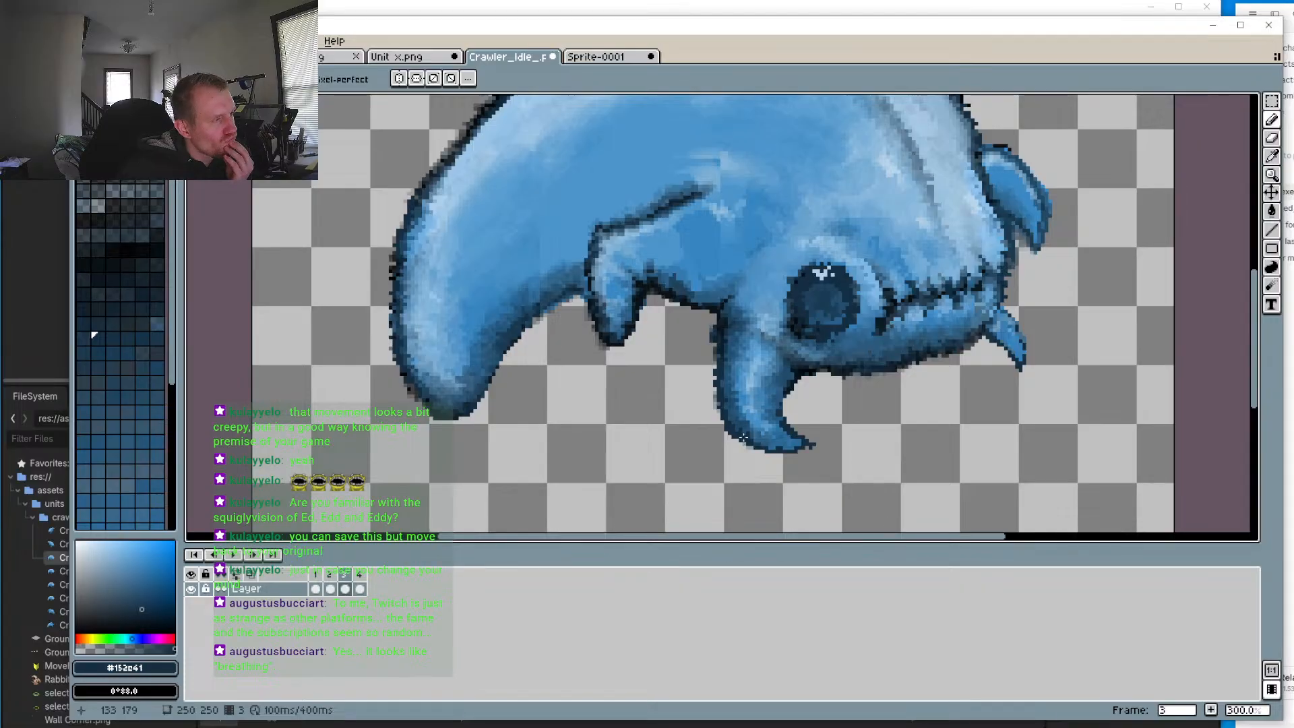
{"action": "left_click_drag", "start_coordinate": [688, 355], "coordinate": [648, 388]}
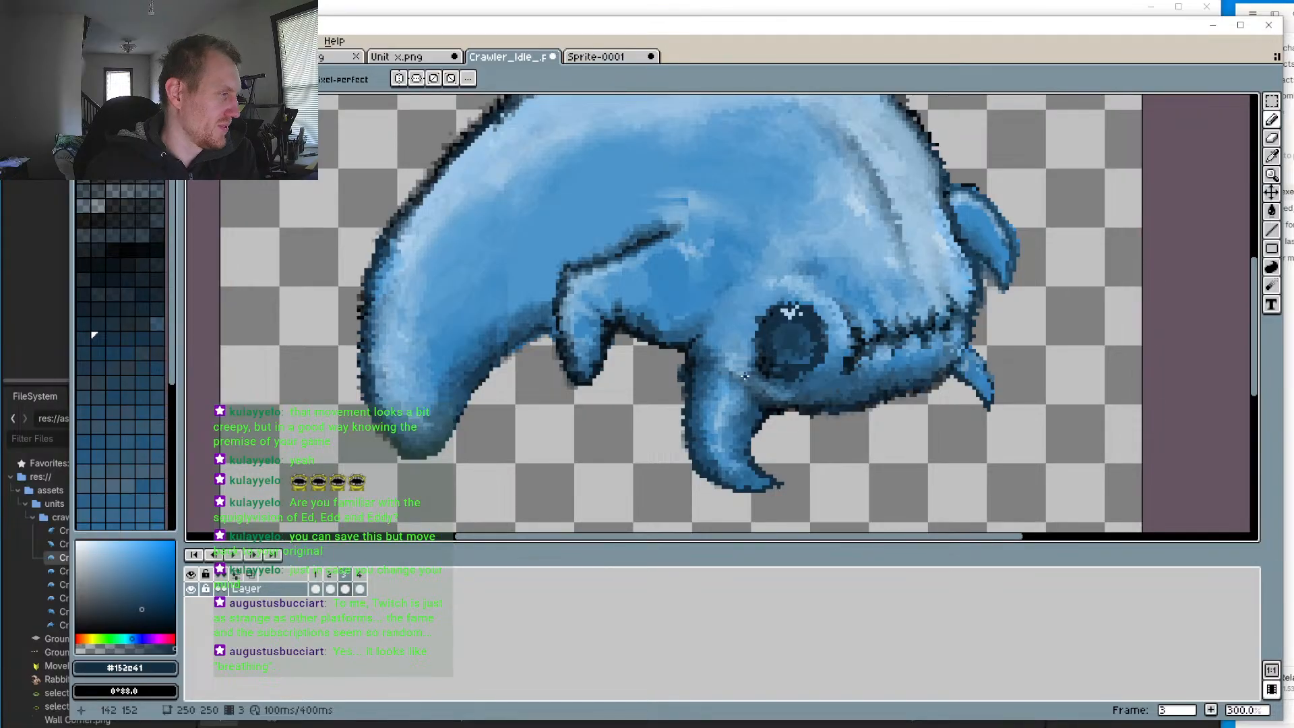
{"action": "scroll", "coordinate": [666, 357], "scroll_direction": "down", "scroll_amount": 2}
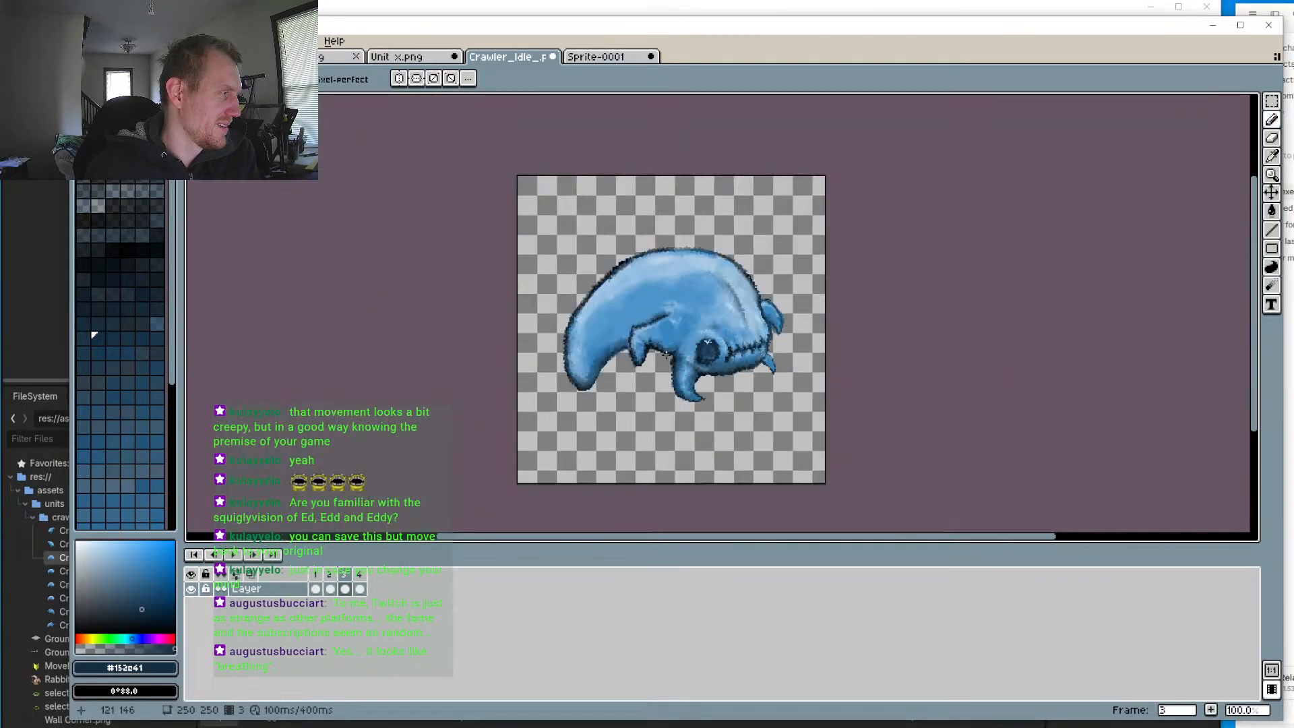
Step: Examine the legs, claw and eye in frame 3 at different magnifications and compare them with frame 2
{"action": "scroll", "coordinate": [665, 348], "scroll_direction": "up", "scroll_amount": 2}
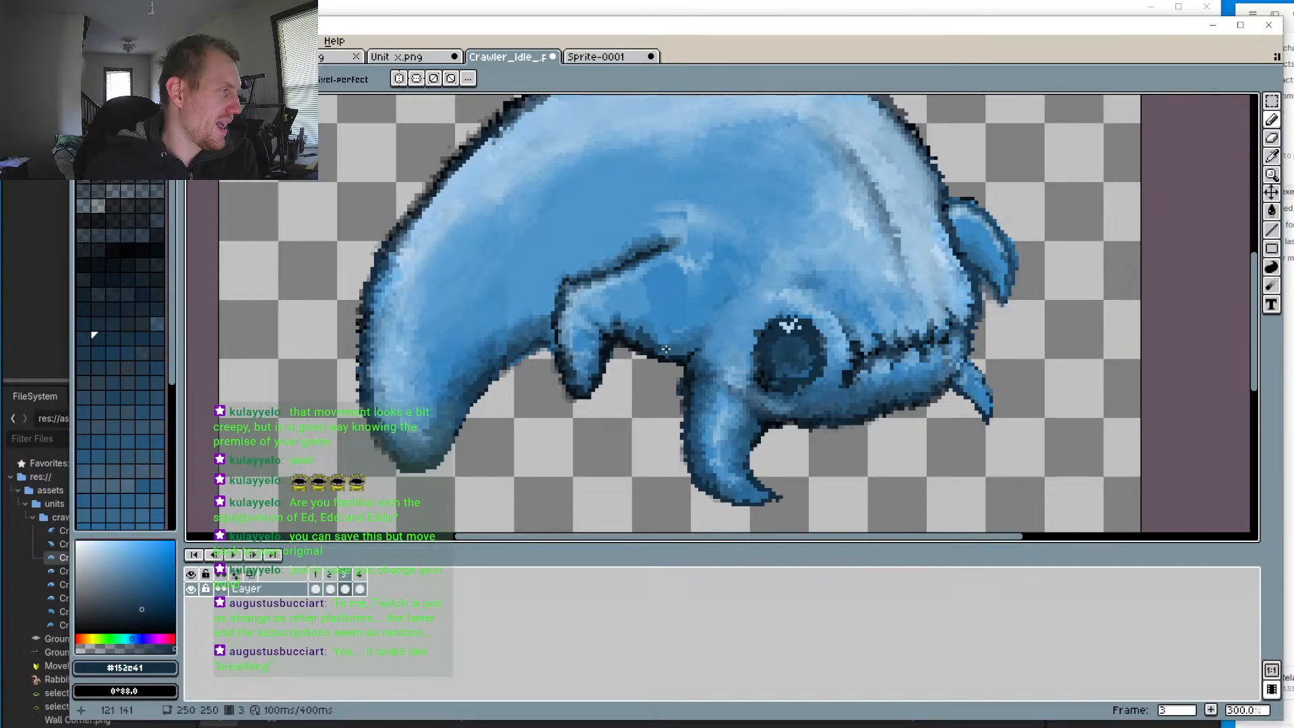
{"action": "left_click_drag", "start_coordinate": [743, 427], "coordinate": [759, 346]}
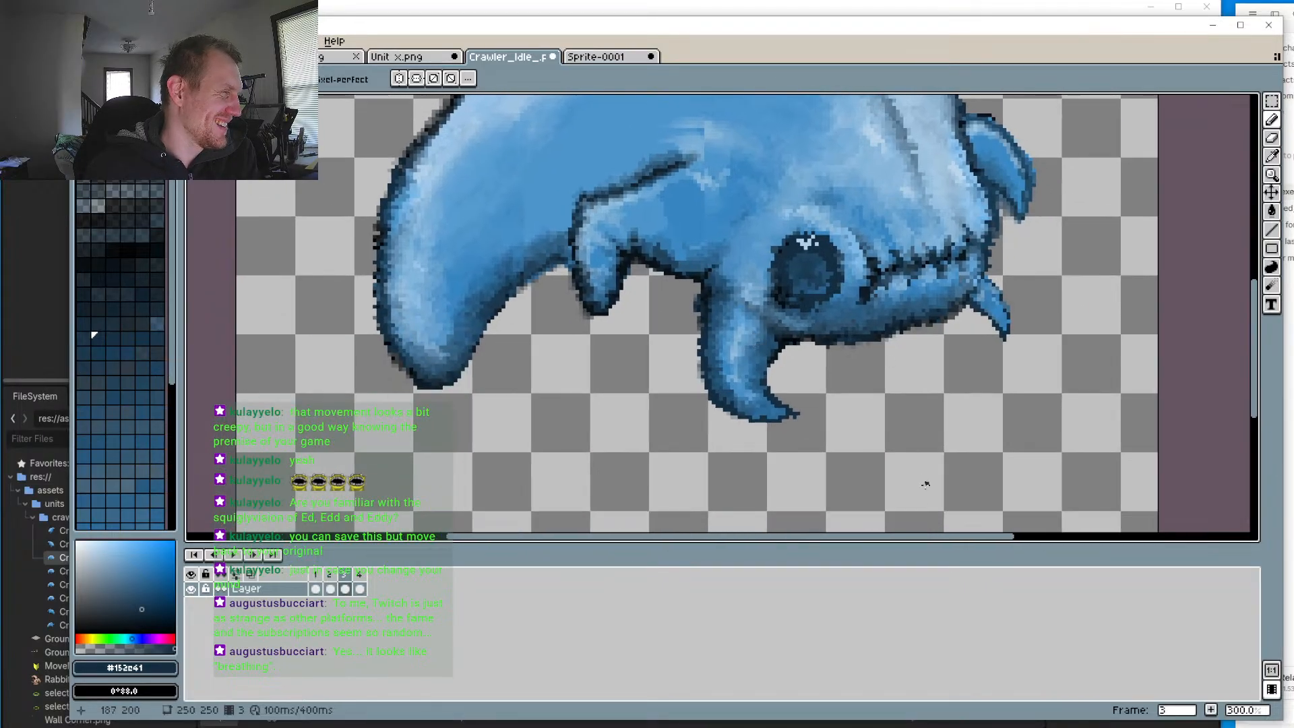
{"action": "left_click_drag", "start_coordinate": [1064, 501], "coordinate": [1069, 503]}
{"action": "left_click_drag", "start_coordinate": [1059, 415], "coordinate": [950, 378]}
{"action": "scroll", "coordinate": [1014, 449], "scroll_direction": "down", "scroll_amount": 3}
{"action": "scroll", "coordinate": [950, 377], "scroll_direction": "up", "scroll_amount": 3}
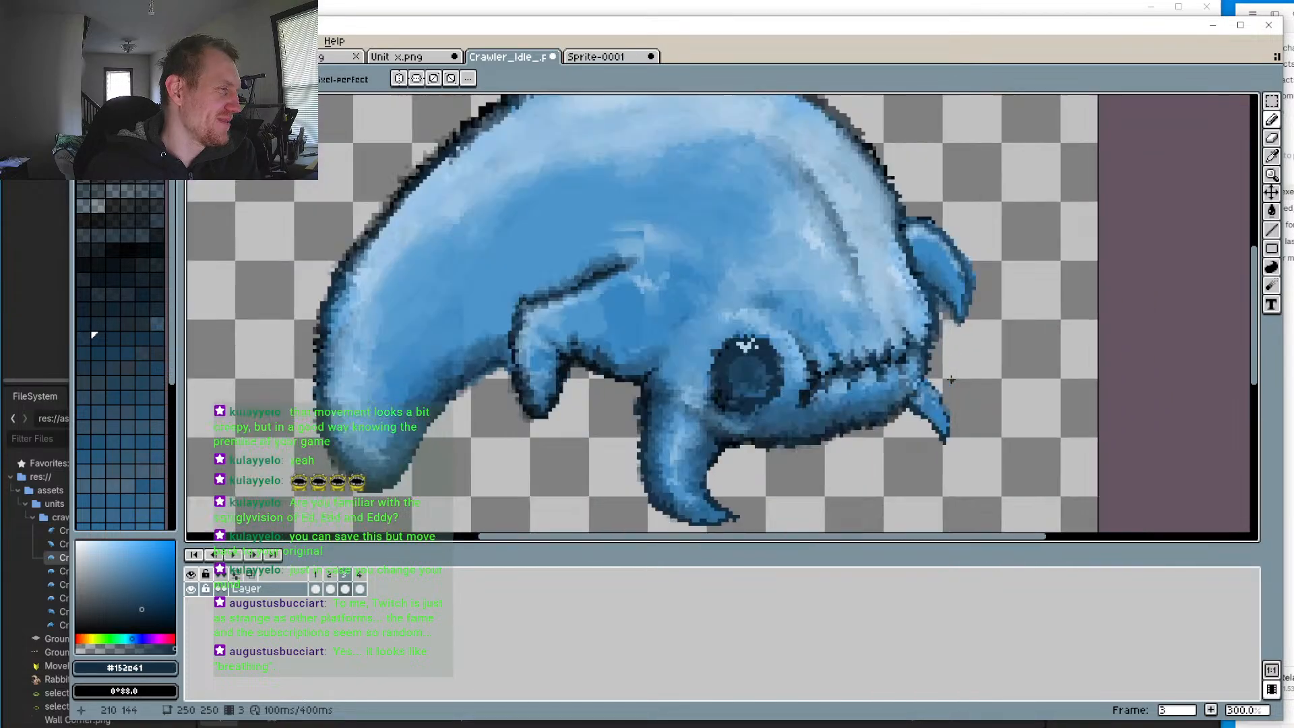
{"action": "left_click_drag", "start_coordinate": [845, 408], "coordinate": [814, 348]}
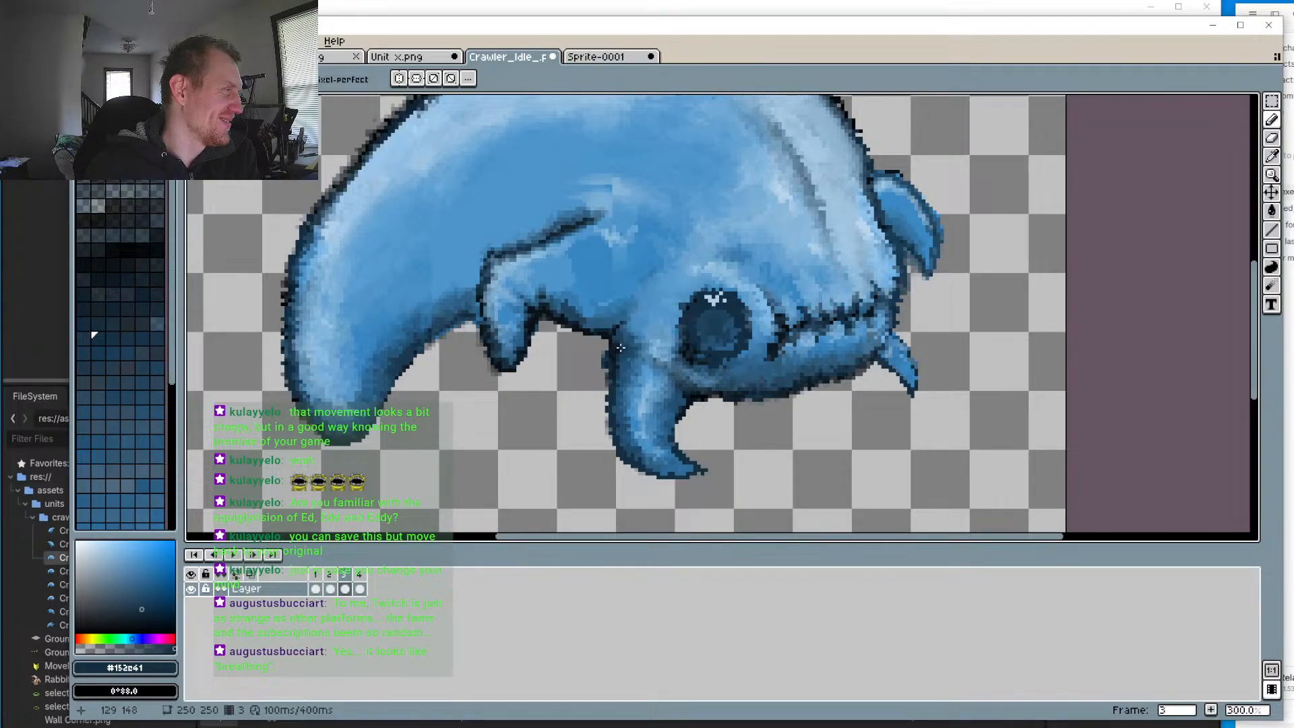
{"action": "scroll", "coordinate": [620, 348], "scroll_direction": "down", "scroll_amount": 2}
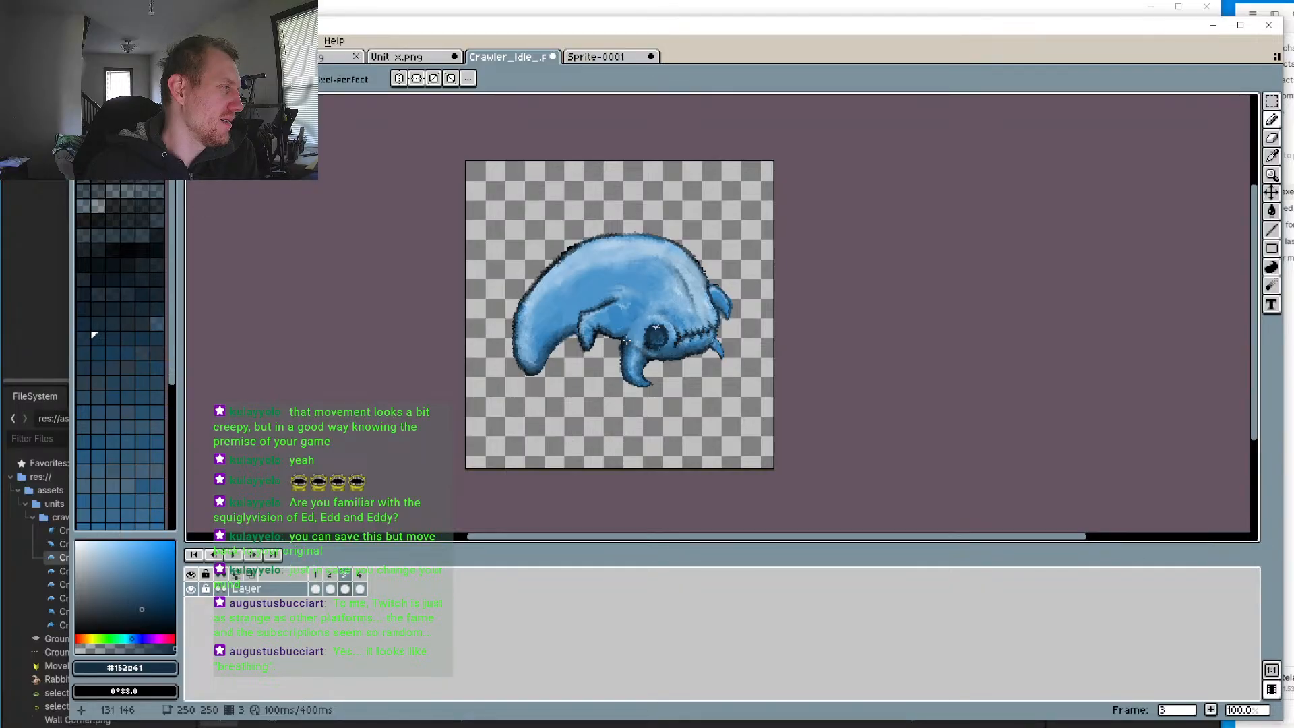
{"action": "scroll", "coordinate": [626, 341], "scroll_direction": "up", "scroll_amount": 3}
{"action": "left_click", "coordinate": [331, 578]}
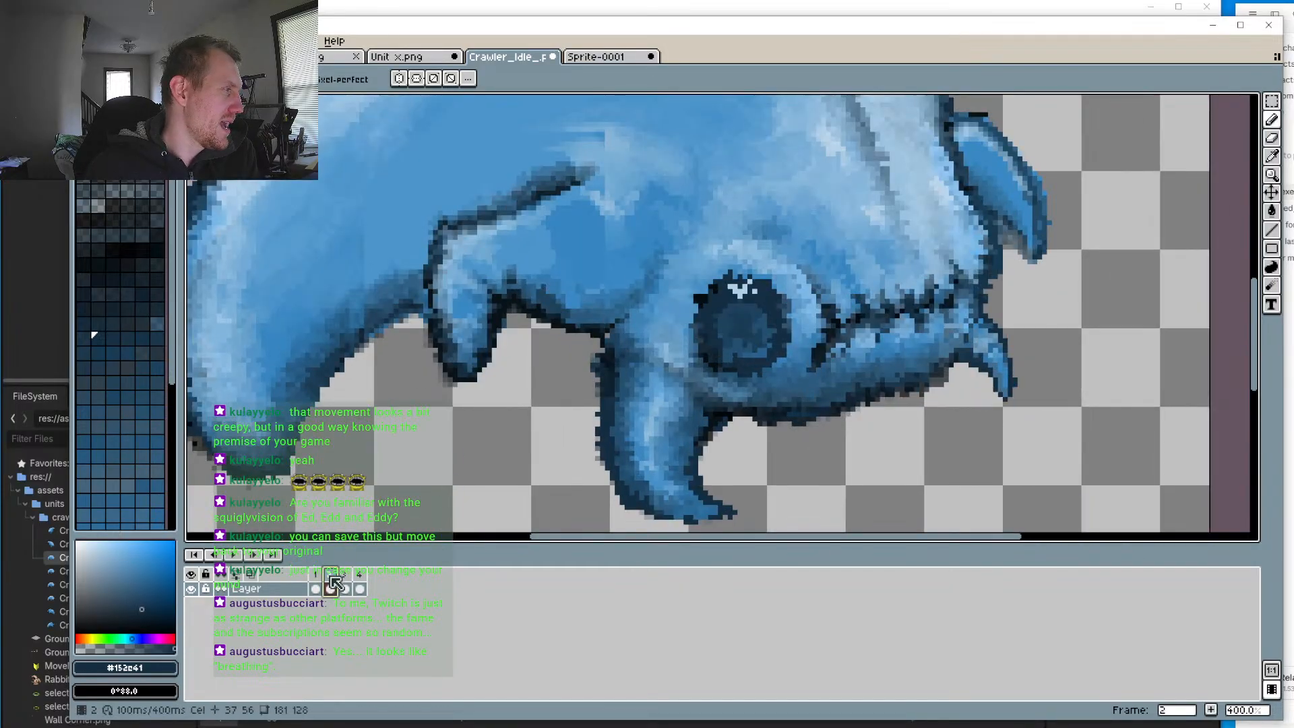
{"action": "left_click", "coordinate": [329, 584]}
{"action": "left_click", "coordinate": [330, 589]}
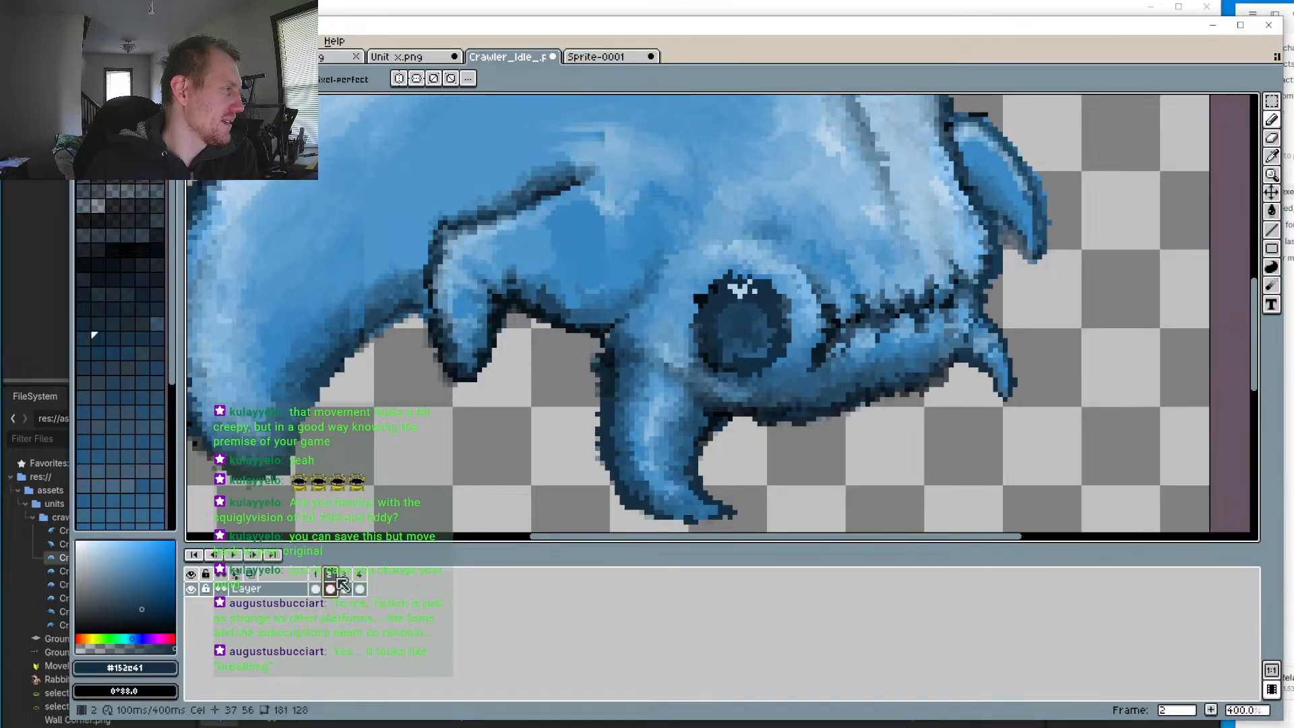
{"action": "left_click", "coordinate": [345, 588]}
Step: Sample the mid blue below the eye, paint over the dark pixels under its lower rim in frame 3, and compare frames 1 to 3
{"action": "scroll", "coordinate": [730, 386], "scroll_direction": "up", "scroll_amount": 2}
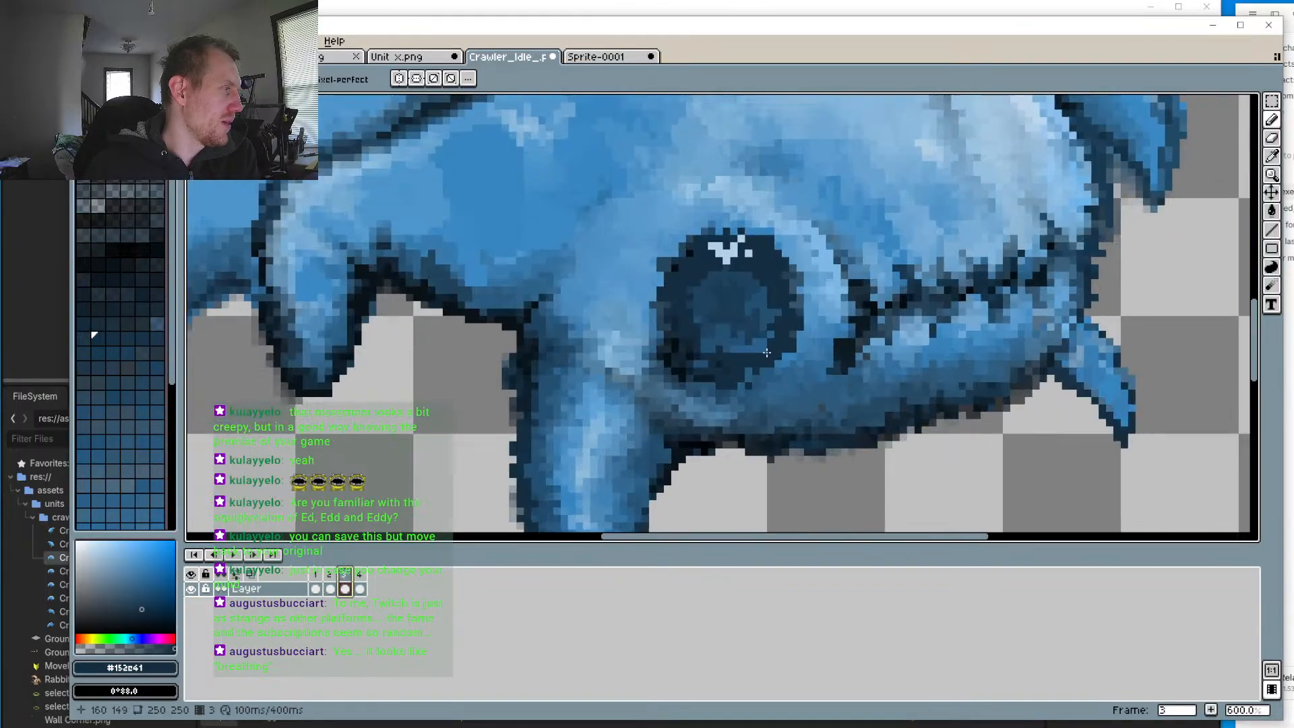
{"action": "scroll", "coordinate": [730, 386], "scroll_direction": "up", "scroll_amount": 3}
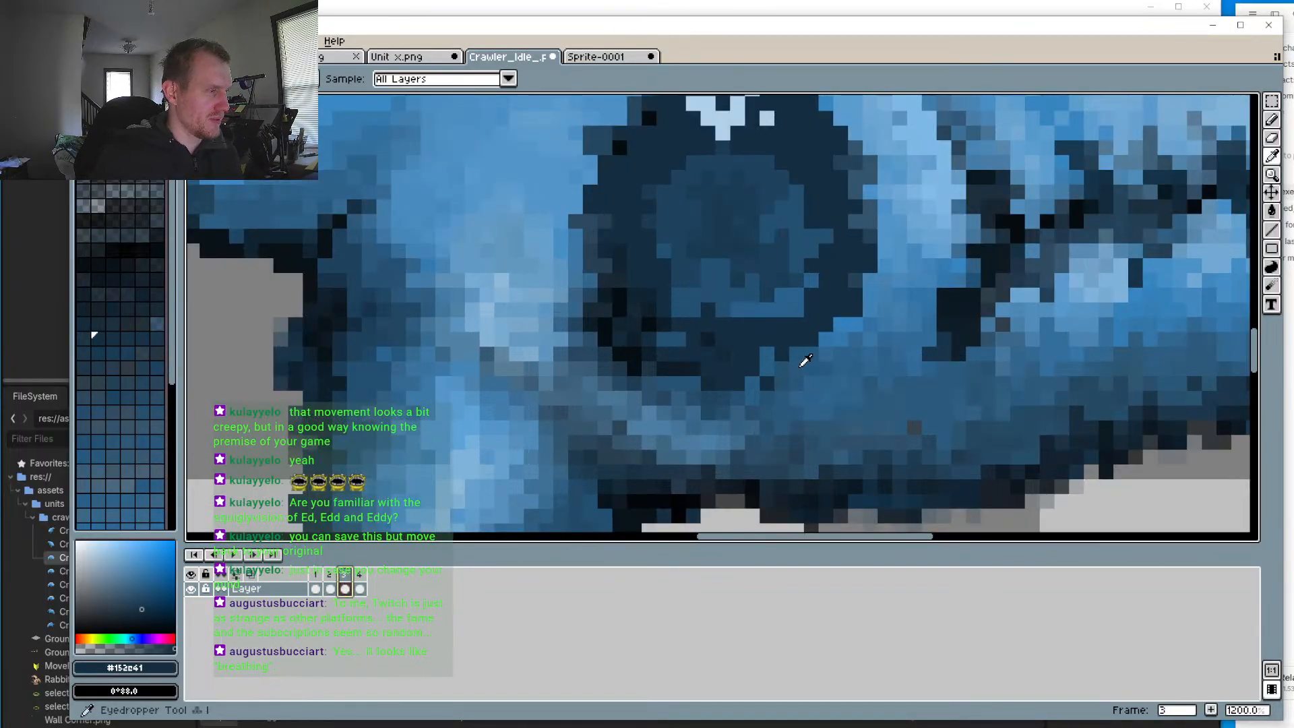
{"action": "left_click", "coordinate": [798, 364], "text": "alt"}
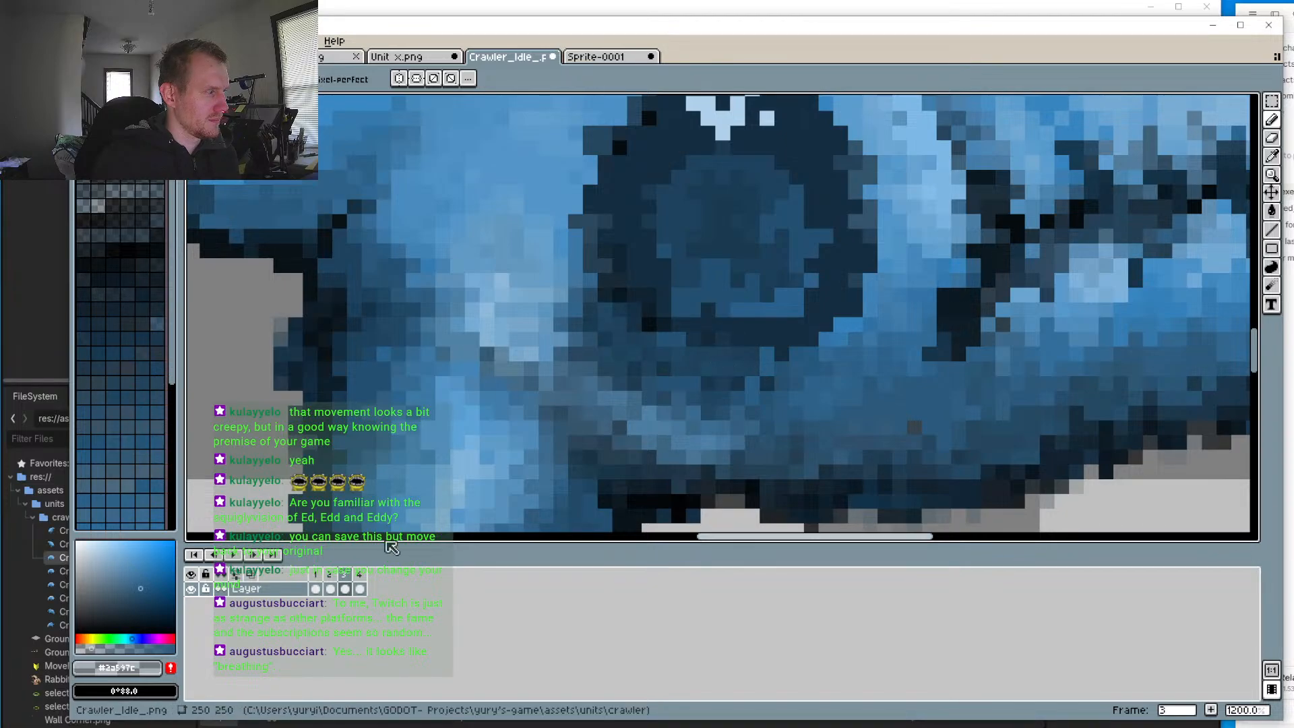
{"action": "left_click", "coordinate": [316, 588]}
{"action": "left_click", "coordinate": [331, 574]}
{"action": "left_click", "coordinate": [344, 574]}
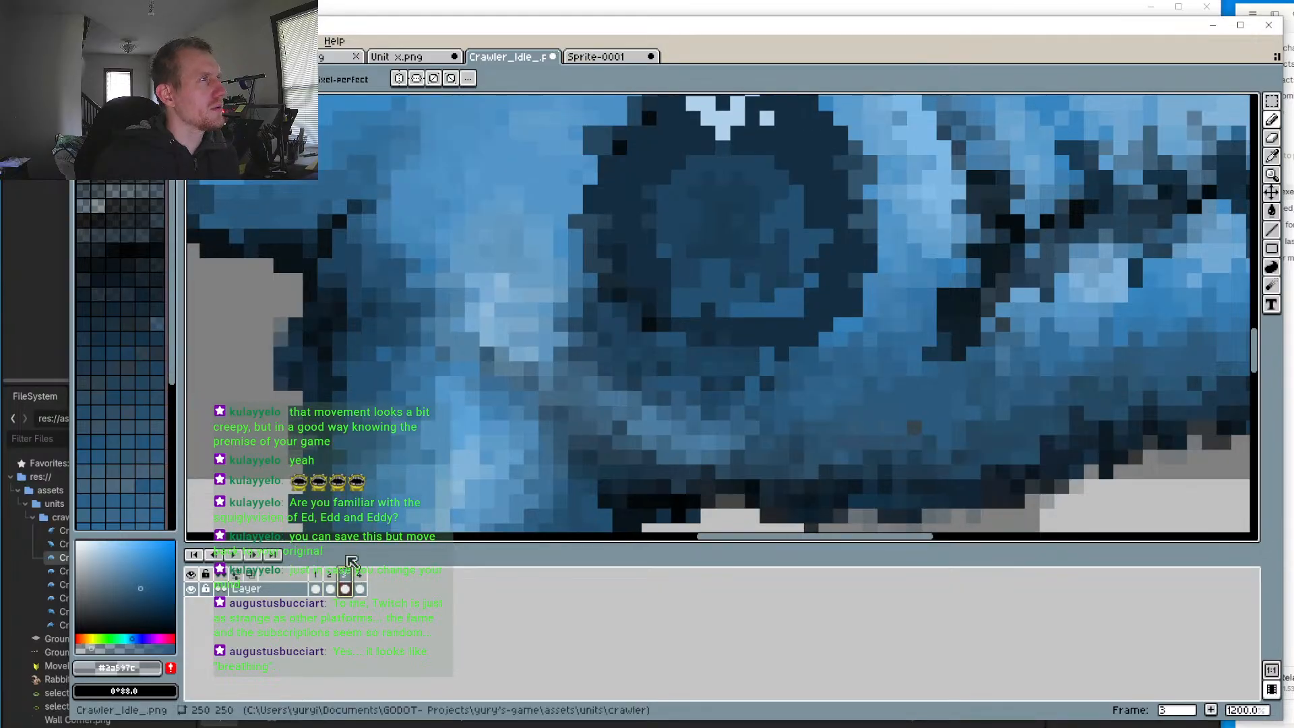
Step: Touch up the pixels along the lower-left edge of the eye in frame 3 with the sampled mid blue
{"action": "scroll", "coordinate": [596, 355], "scroll_direction": "down", "scroll_amount": 8}
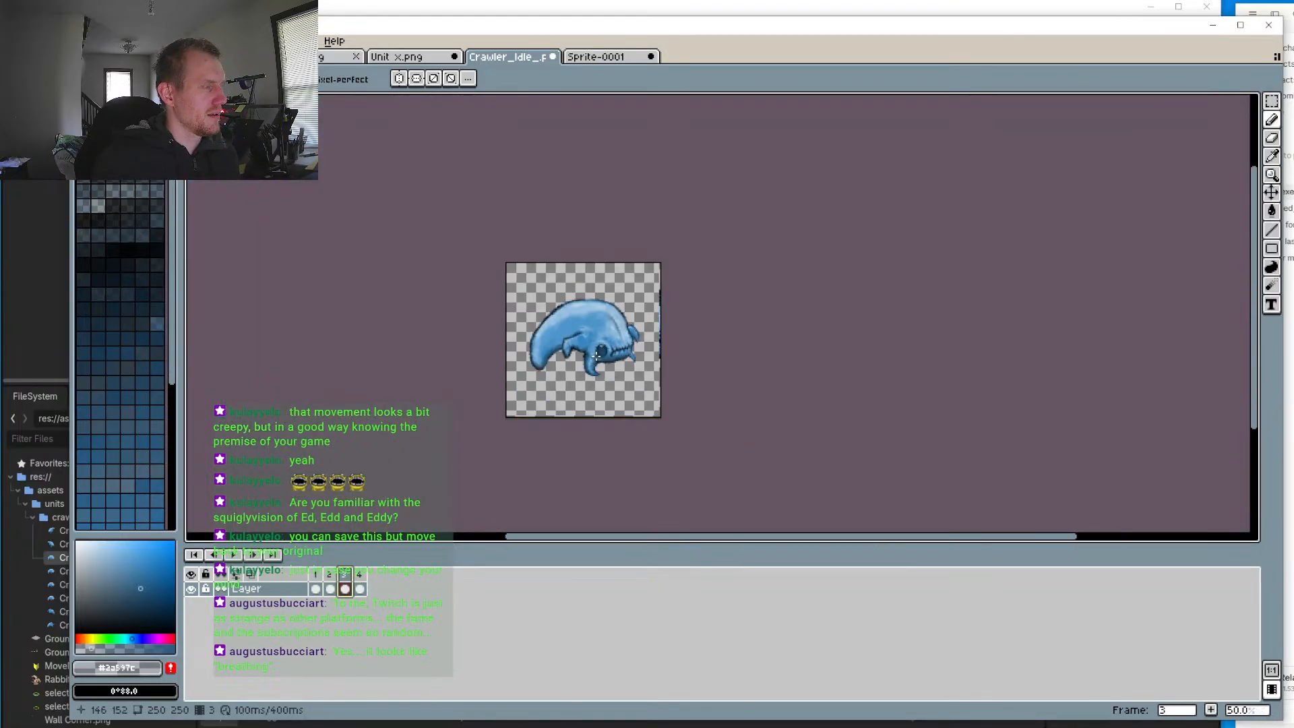
{"action": "scroll", "coordinate": [555, 439], "scroll_direction": "up", "scroll_amount": 6}
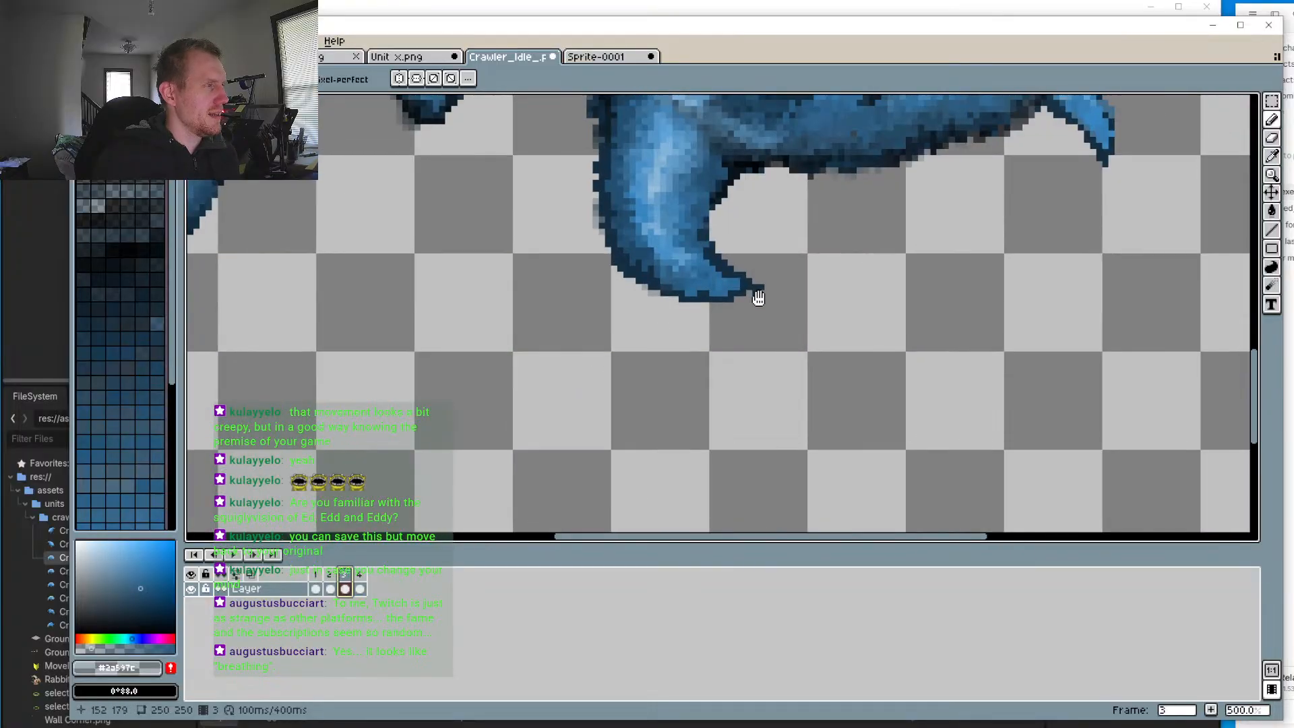
{"action": "scroll", "coordinate": [757, 292], "scroll_direction": "up", "scroll_amount": 2}
{"action": "scroll", "coordinate": [806, 291], "scroll_direction": "up", "scroll_amount": 3}
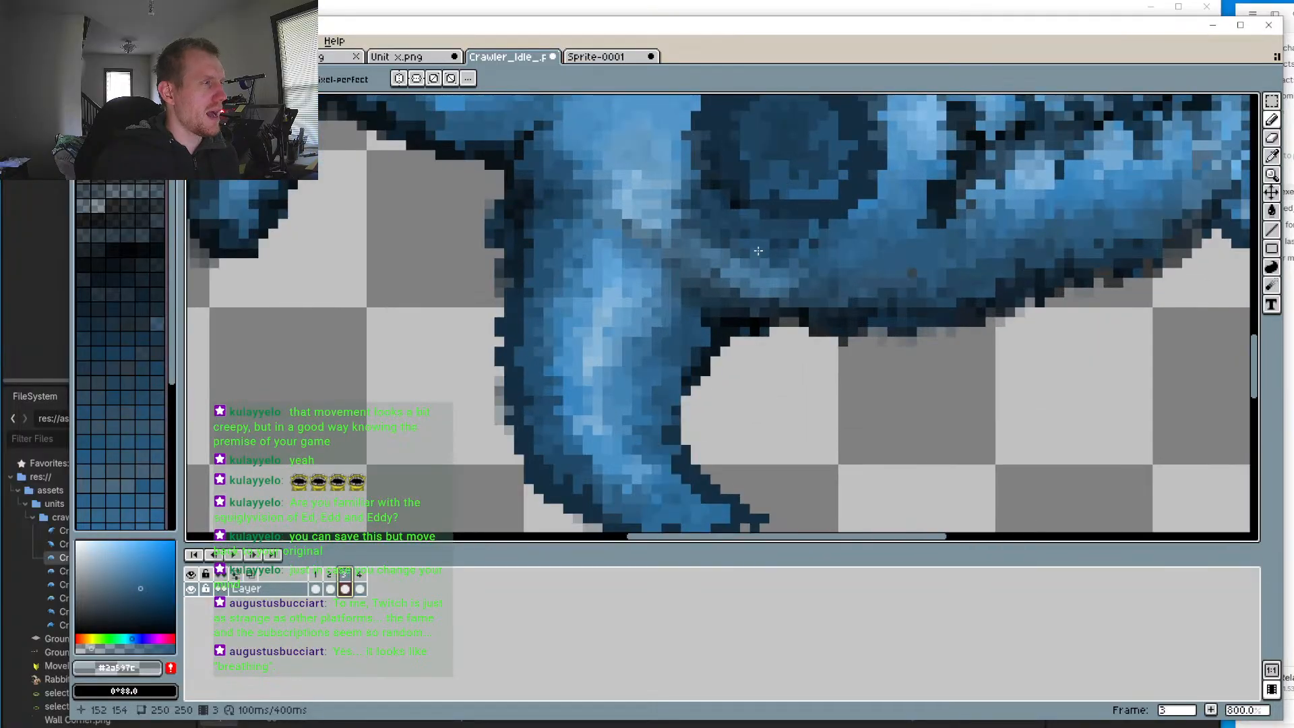
{"action": "scroll", "coordinate": [758, 251], "scroll_direction": "up", "scroll_amount": 3}
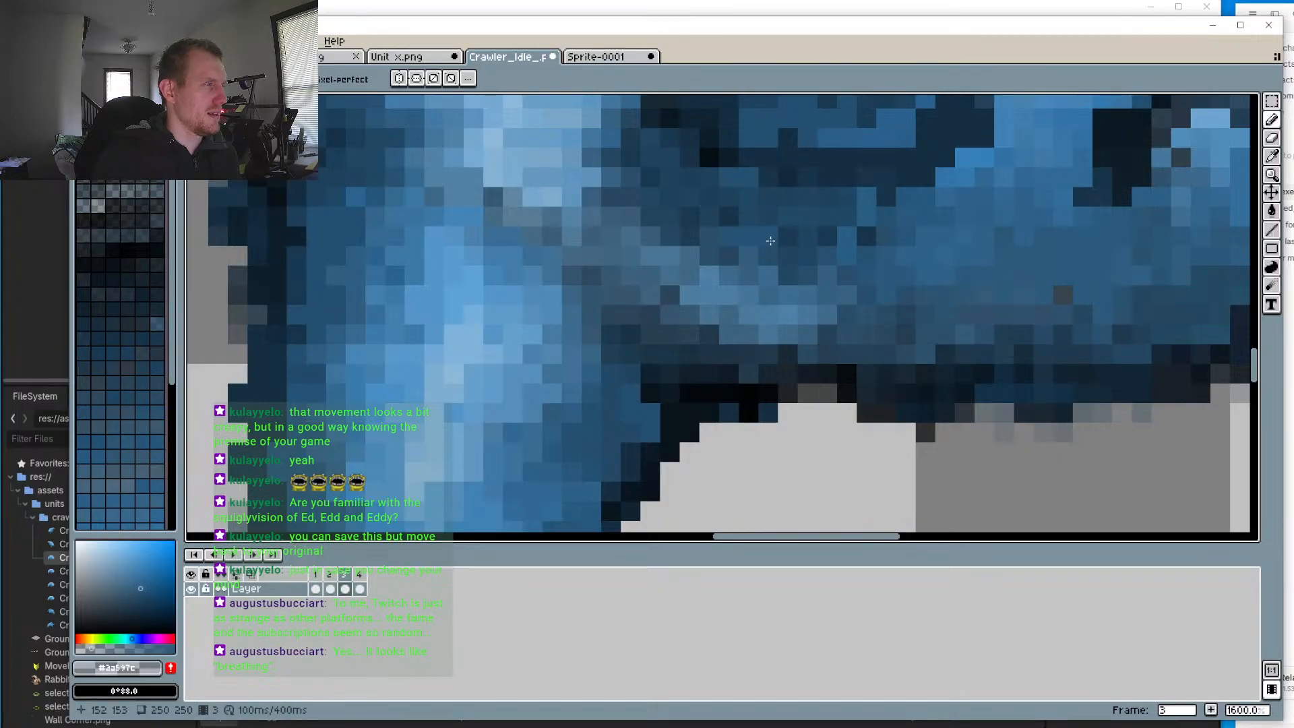
{"action": "left_click_drag", "start_coordinate": [770, 240], "coordinate": [739, 387]}
{"action": "left_click_drag", "start_coordinate": [618, 290], "coordinate": [609, 329]}
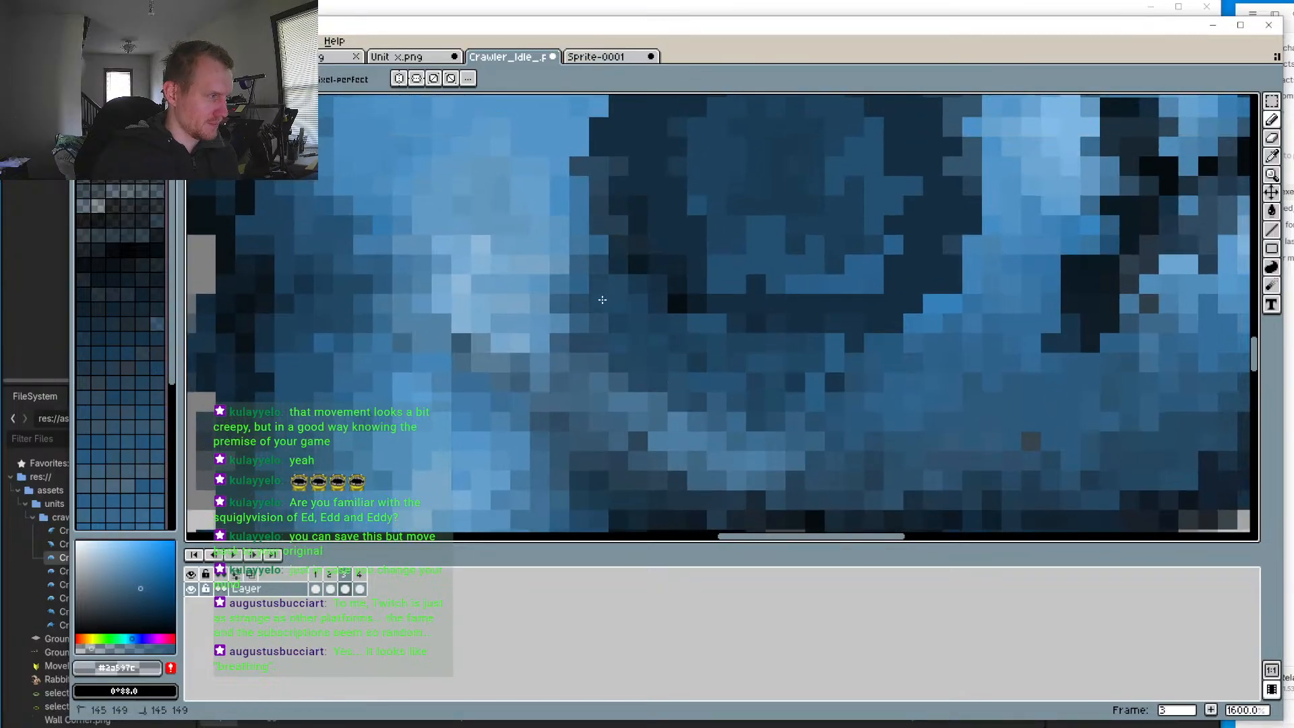
{"action": "scroll", "coordinate": [708, 367], "scroll_direction": "down", "scroll_amount": 6}
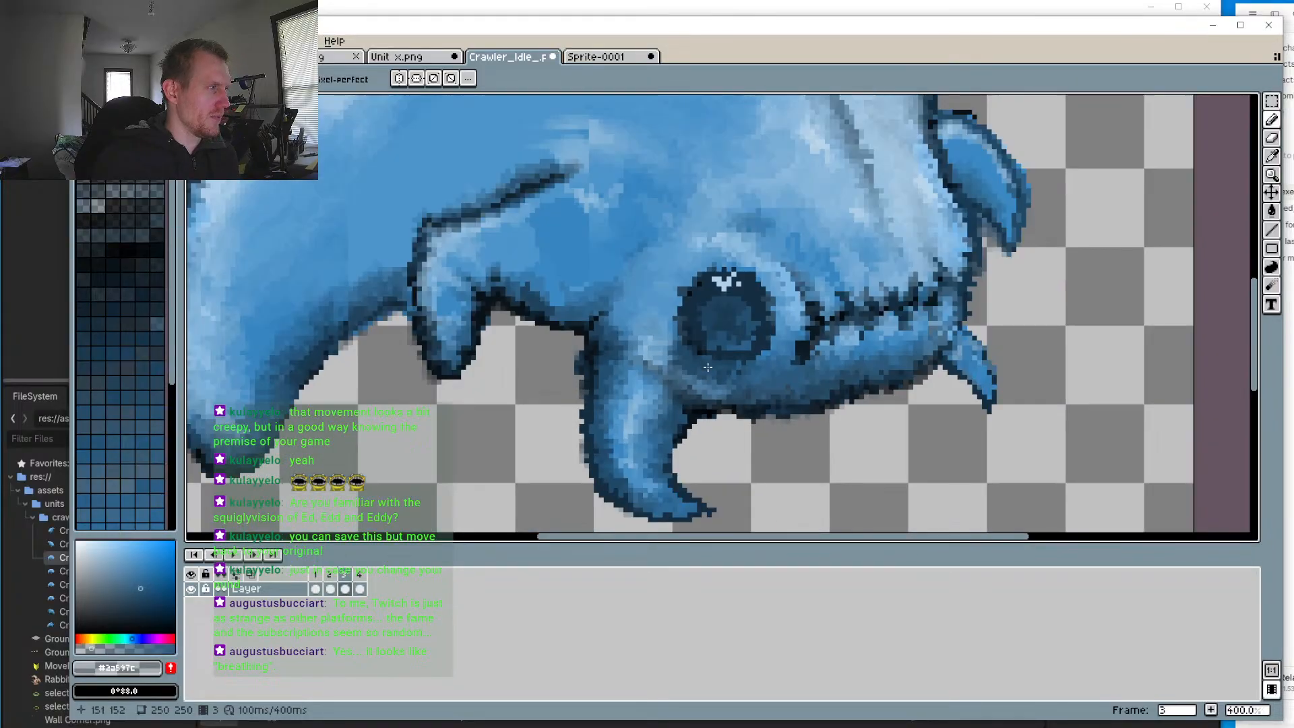
{"action": "scroll", "coordinate": [711, 365], "scroll_direction": "up", "scroll_amount": 2}
{"action": "scroll", "coordinate": [760, 366], "scroll_direction": "up", "scroll_amount": 3}
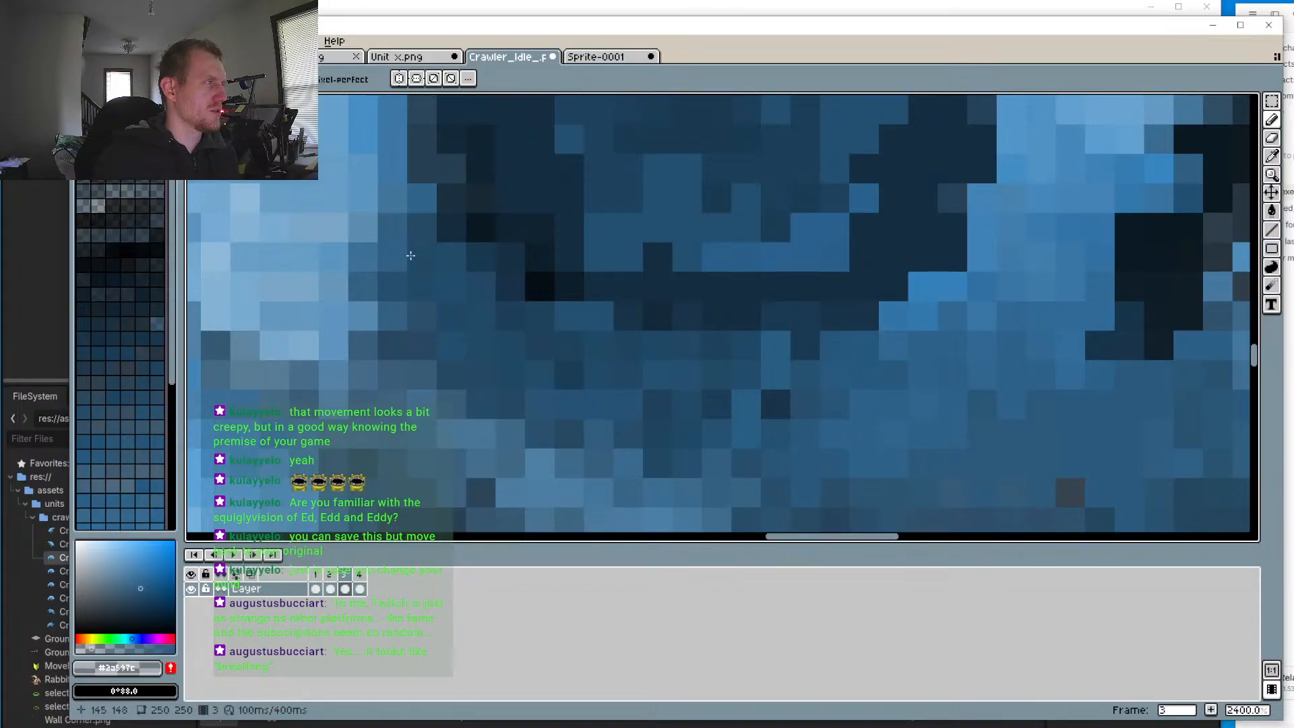
{"action": "left_click_drag", "start_coordinate": [410, 254], "coordinate": [411, 266]}
{"action": "mouse_move", "coordinate": [392, 200]}
{"action": "left_mouse_down"}
{"action": "mouse_move", "coordinate": [353, 202]}
{"action": "mouse_move", "coordinate": [415, 211]}
{"action": "left_mouse_up"}
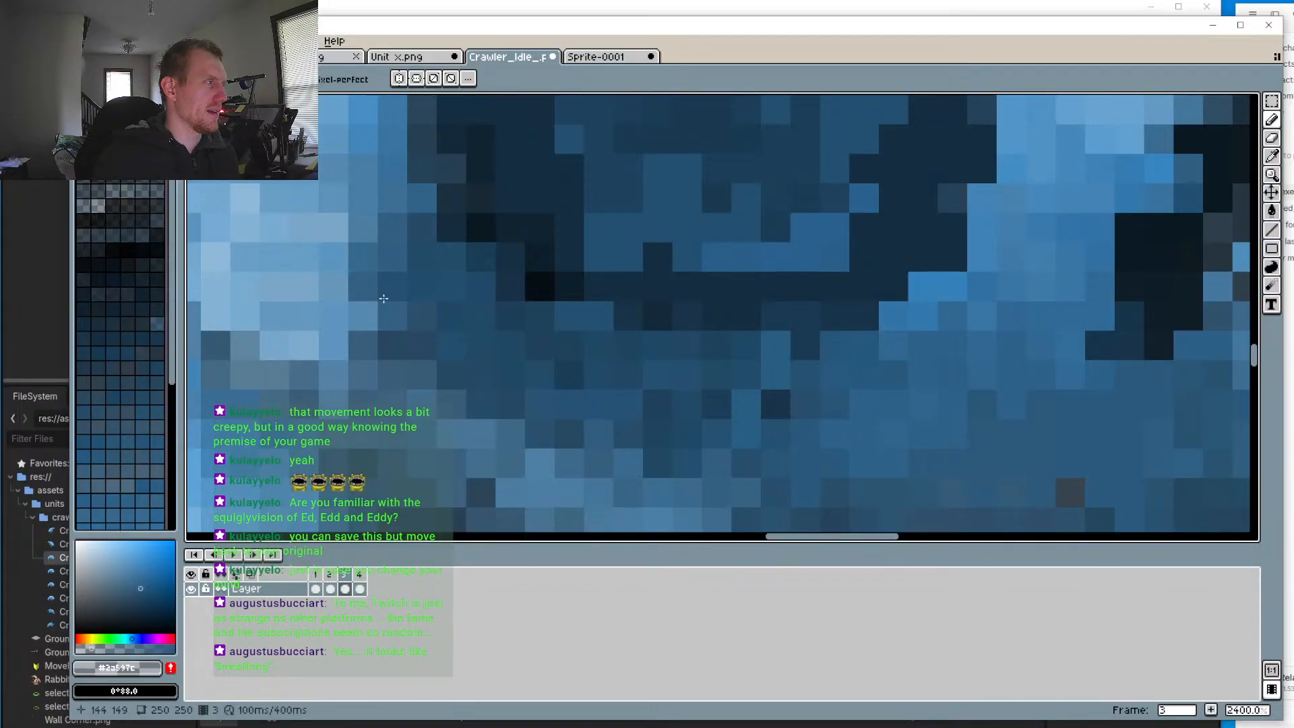
{"action": "scroll", "coordinate": [740, 406], "scroll_direction": "down", "scroll_amount": 5}
{"action": "scroll", "coordinate": [739, 406], "scroll_direction": "down", "scroll_amount": 2}
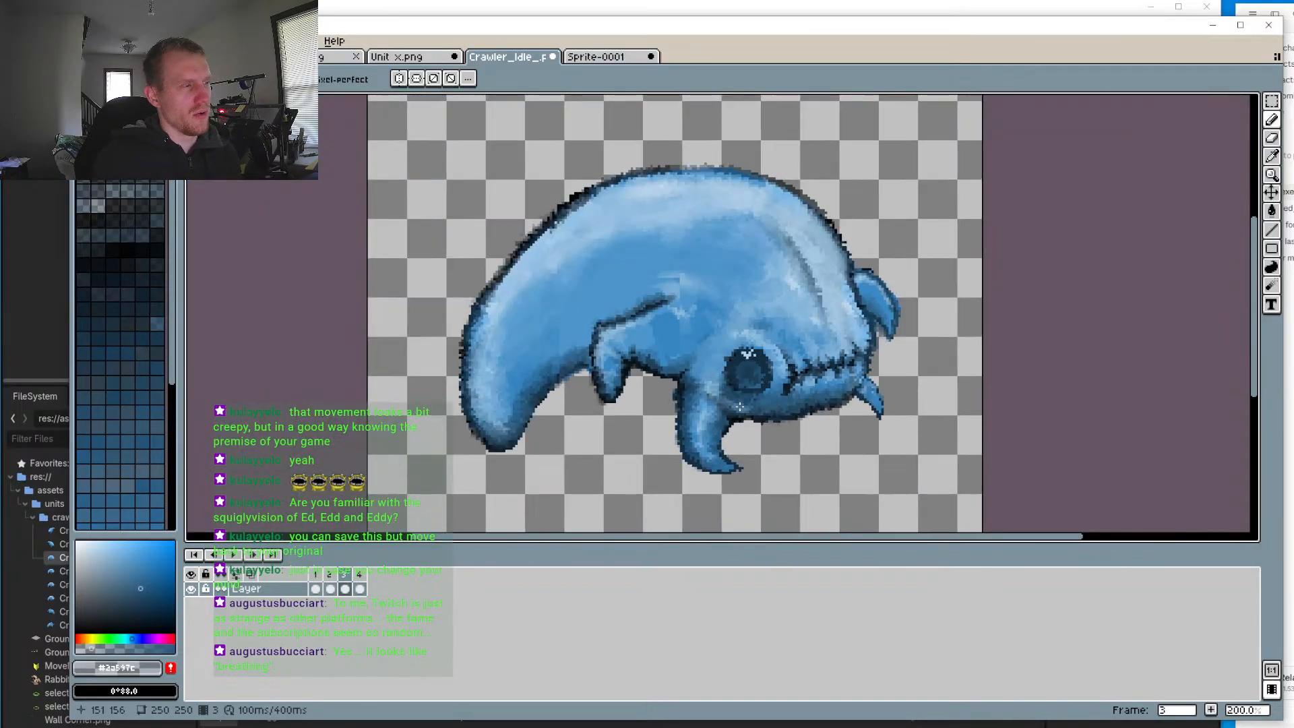
Step: Sample the light skin blue beside the eye and paint over the protruding dark pixels on its upper-left edge in frame 3
{"action": "scroll", "coordinate": [739, 406], "scroll_direction": "up", "scroll_amount": 2}
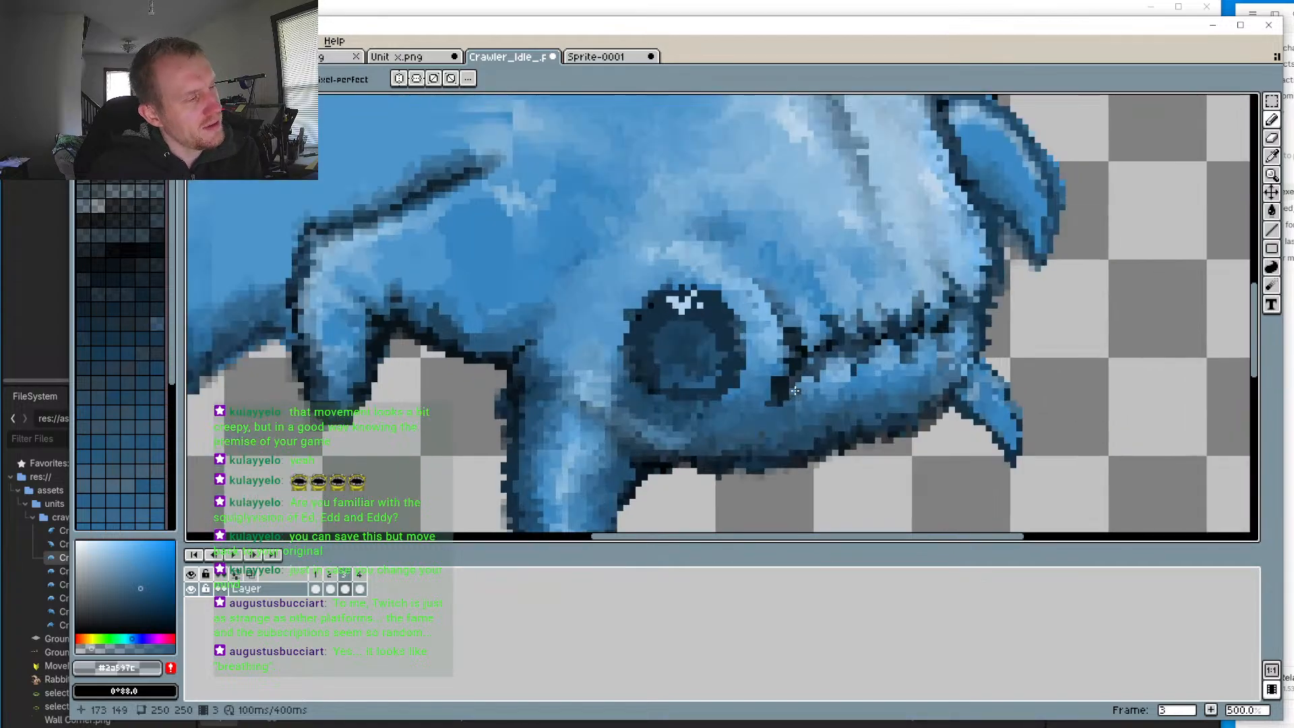
{"action": "scroll", "coordinate": [615, 320], "scroll_direction": "up", "scroll_amount": 3}
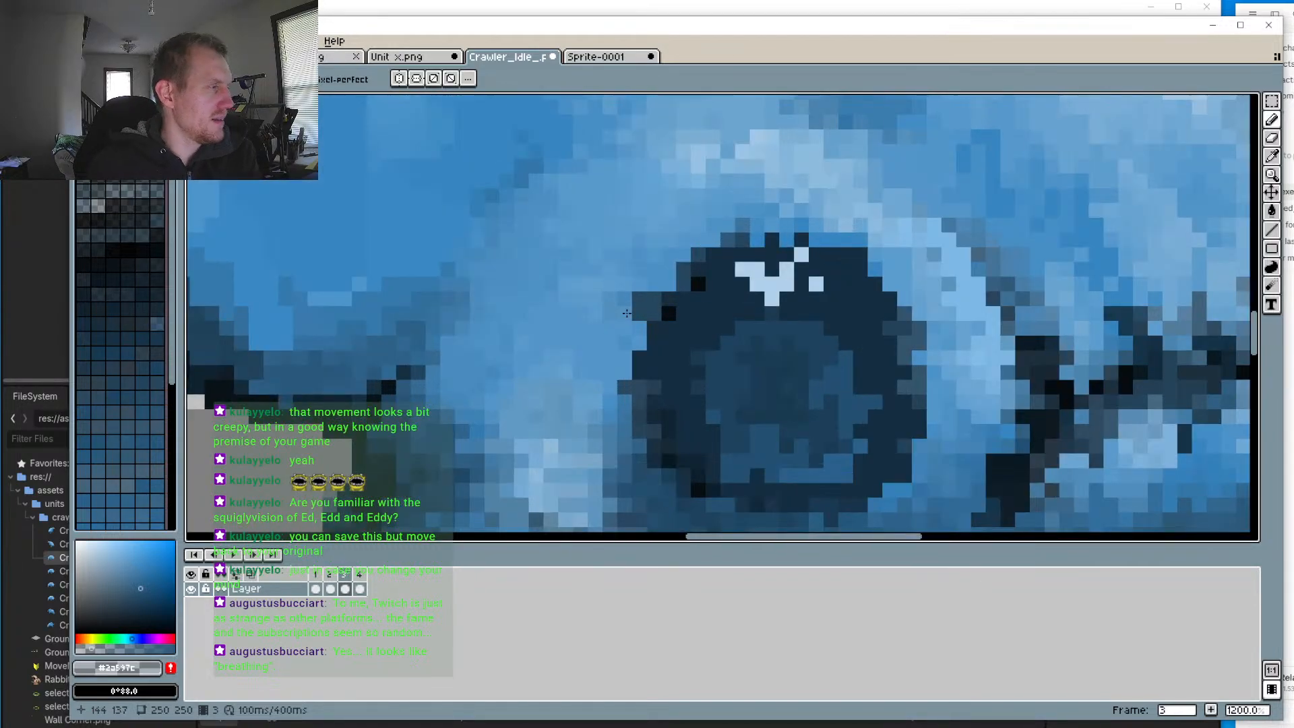
{"action": "key", "text": "i"}
{"action": "left_click", "coordinate": [632, 260]}
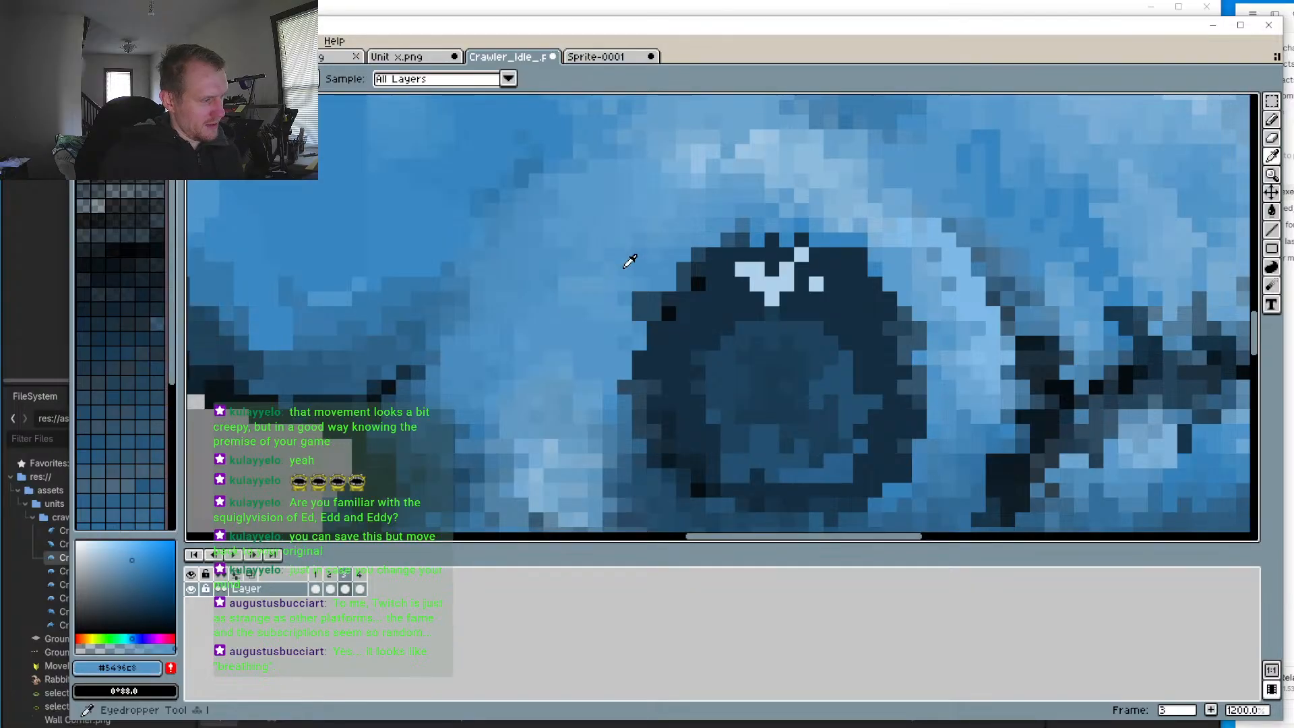
{"action": "key", "text": "b"}
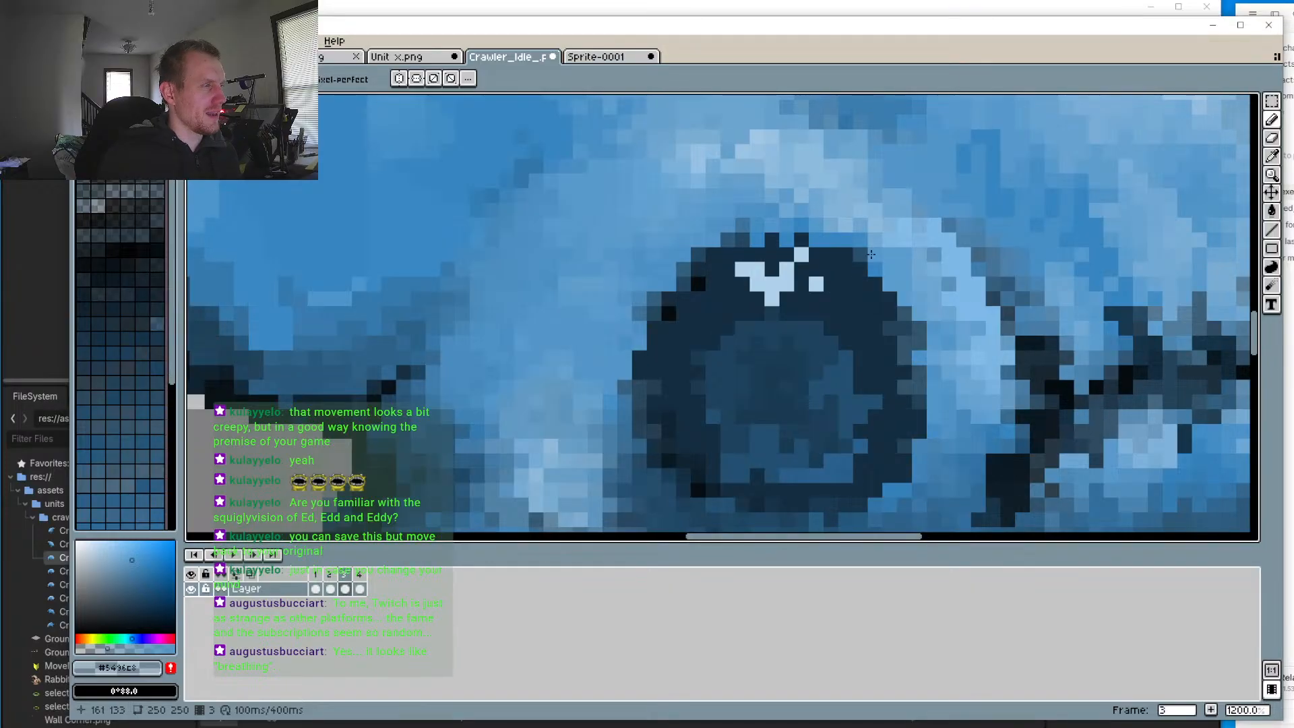
{"action": "scroll", "coordinate": [869, 286], "scroll_direction": "down", "scroll_amount": 7}
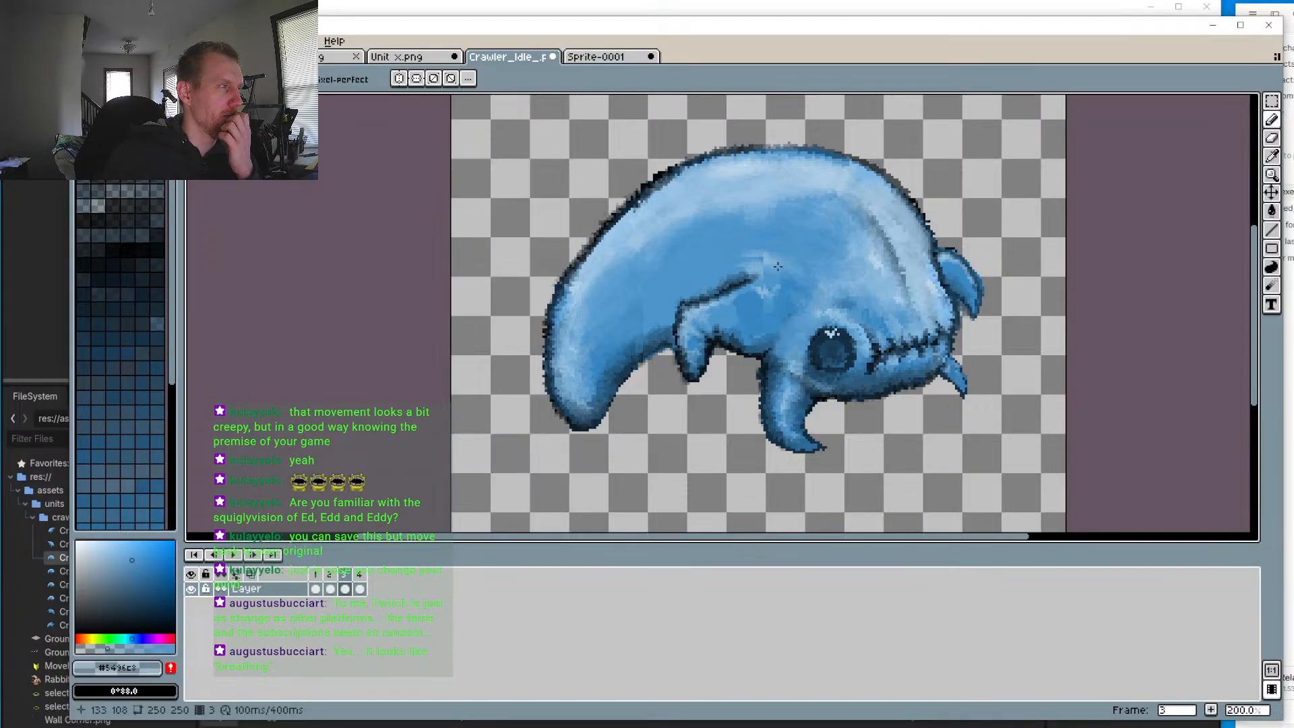
Step: Sample the pale highlight blue #7aafd5 beside the seam above the leg crease in frame 3 and return to the Pencil tool
{"action": "scroll", "coordinate": [778, 278], "scroll_direction": "up", "scroll_amount": 3}
{"action": "key", "text": "i"}
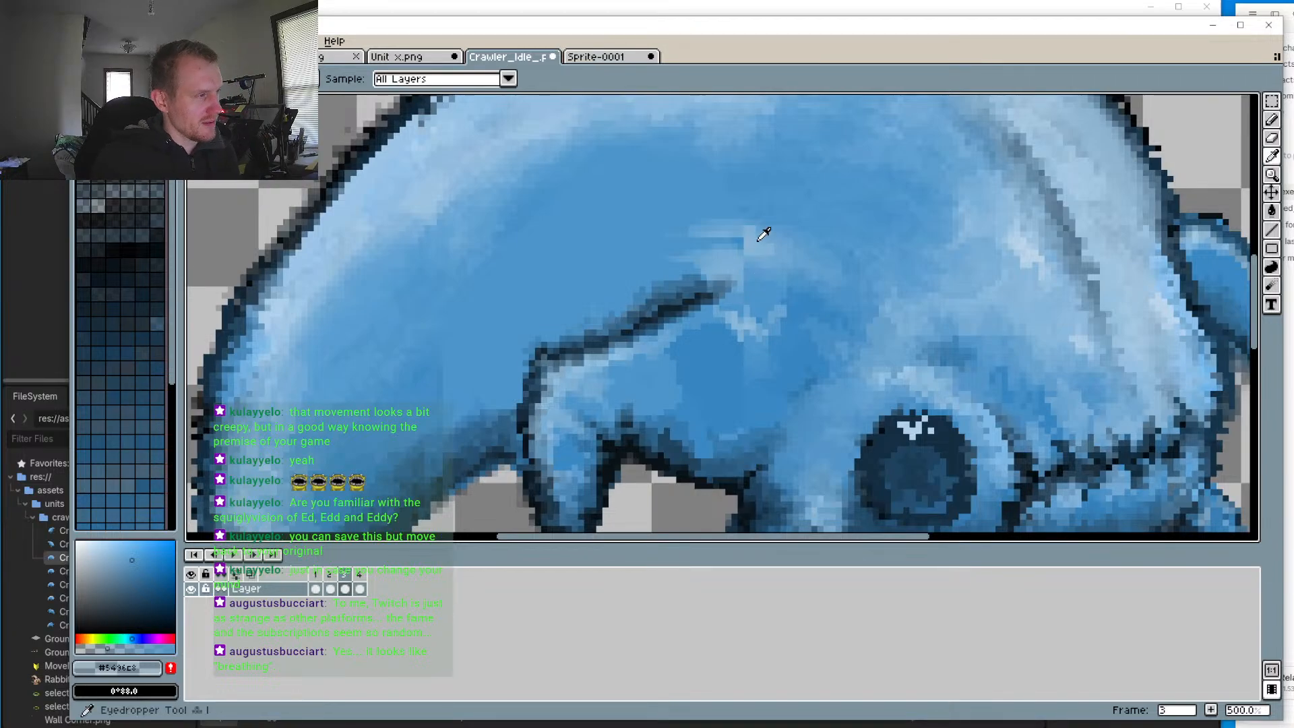
{"action": "left_click", "coordinate": [745, 243]}
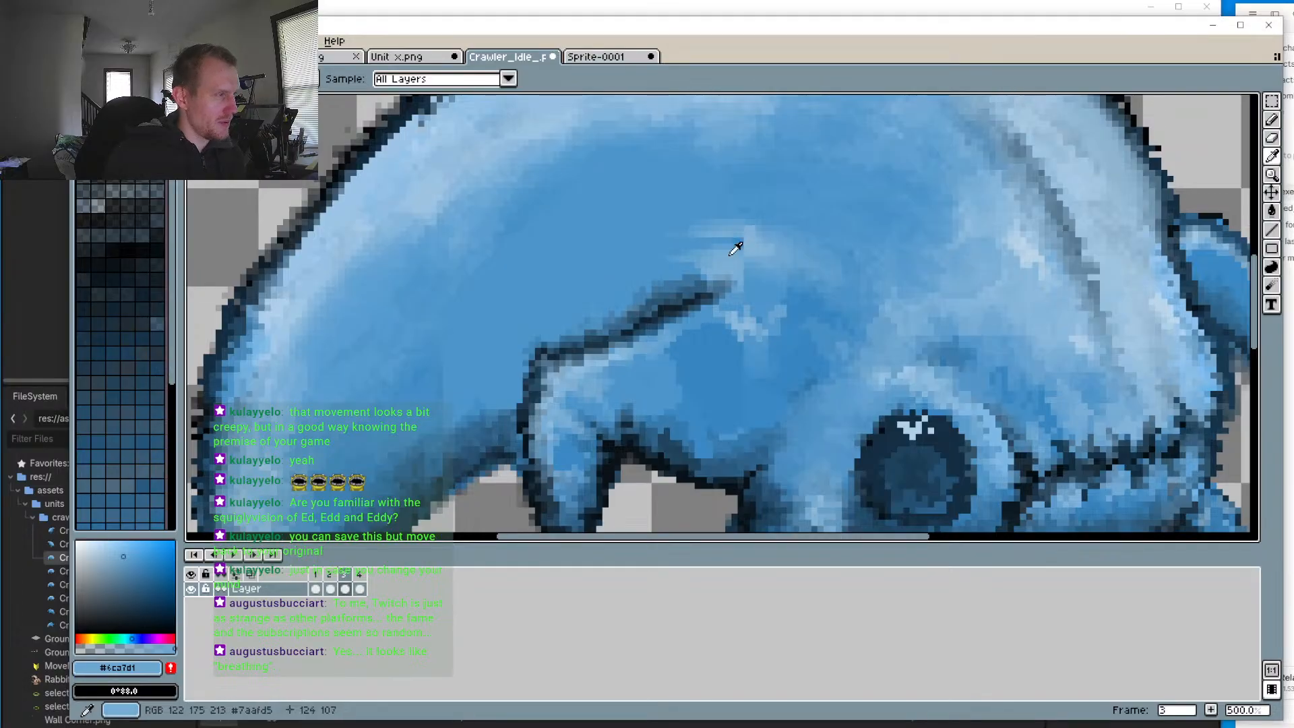
{"action": "left_click", "coordinate": [744, 249]}
{"action": "key", "text": "b"}
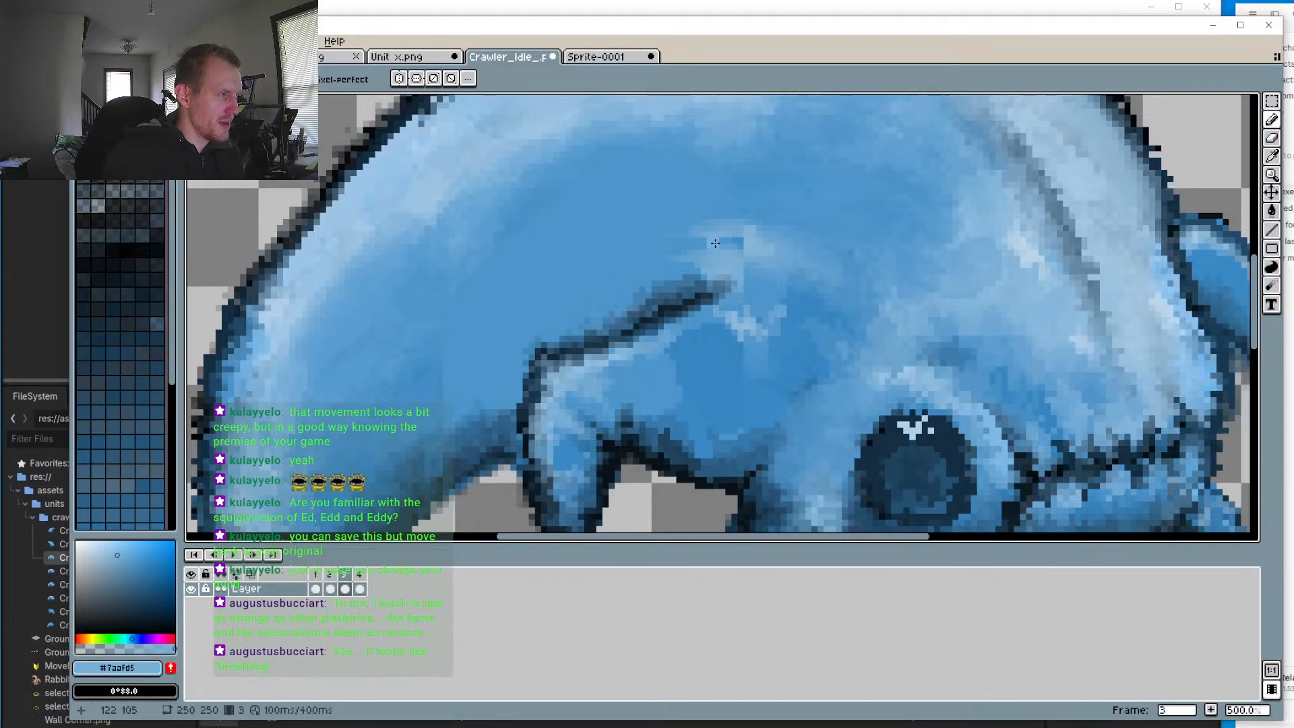
{"action": "scroll", "coordinate": [691, 252], "scroll_direction": "up", "scroll_amount": 2}
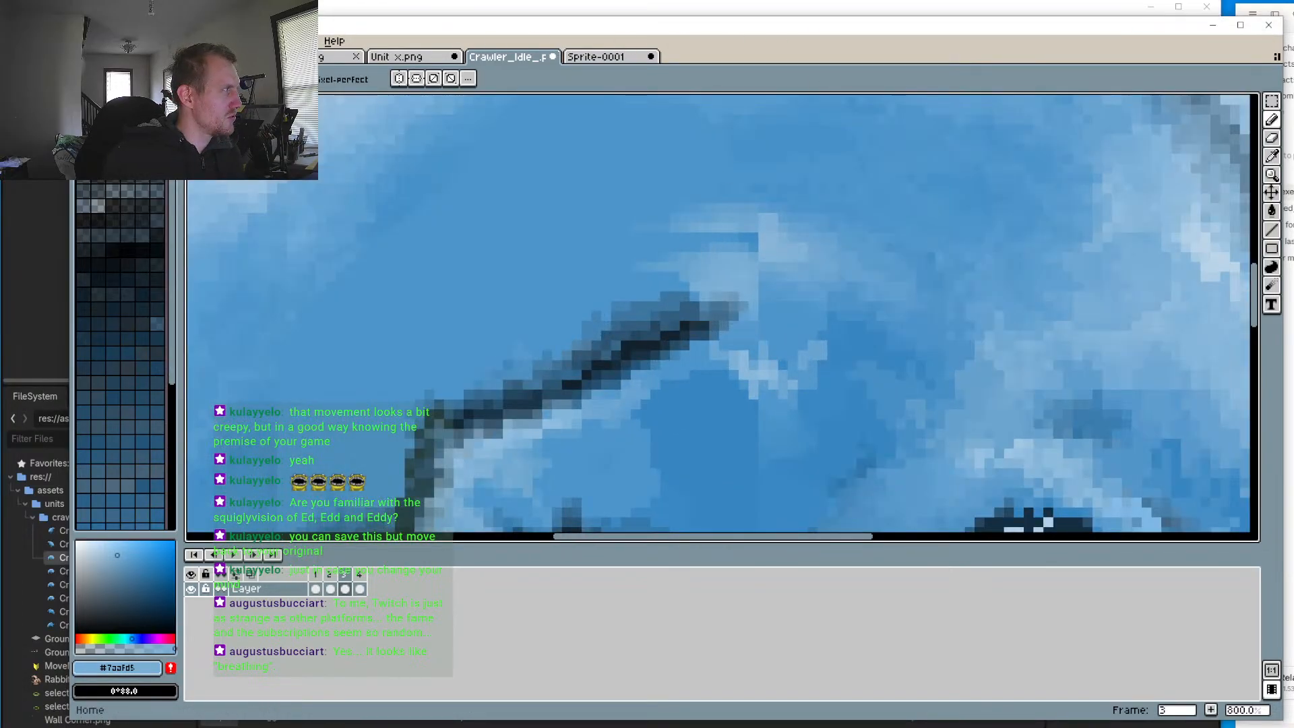
Step: Save the crawler idle frames in PNG format, accepting the palette limitation
{"action": "left_click", "coordinate": [85, 41]}
{"action": "key", "text": "ctrl+s"}
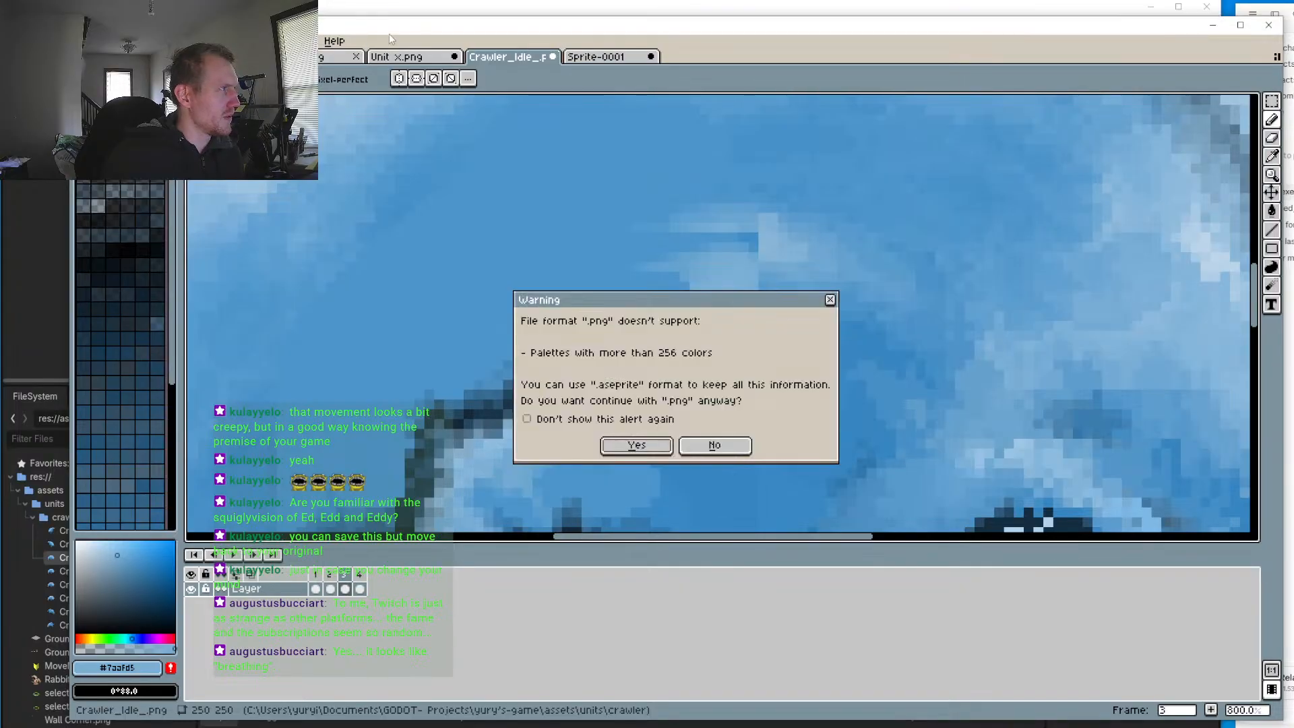
{"action": "left_click", "coordinate": [645, 445]}
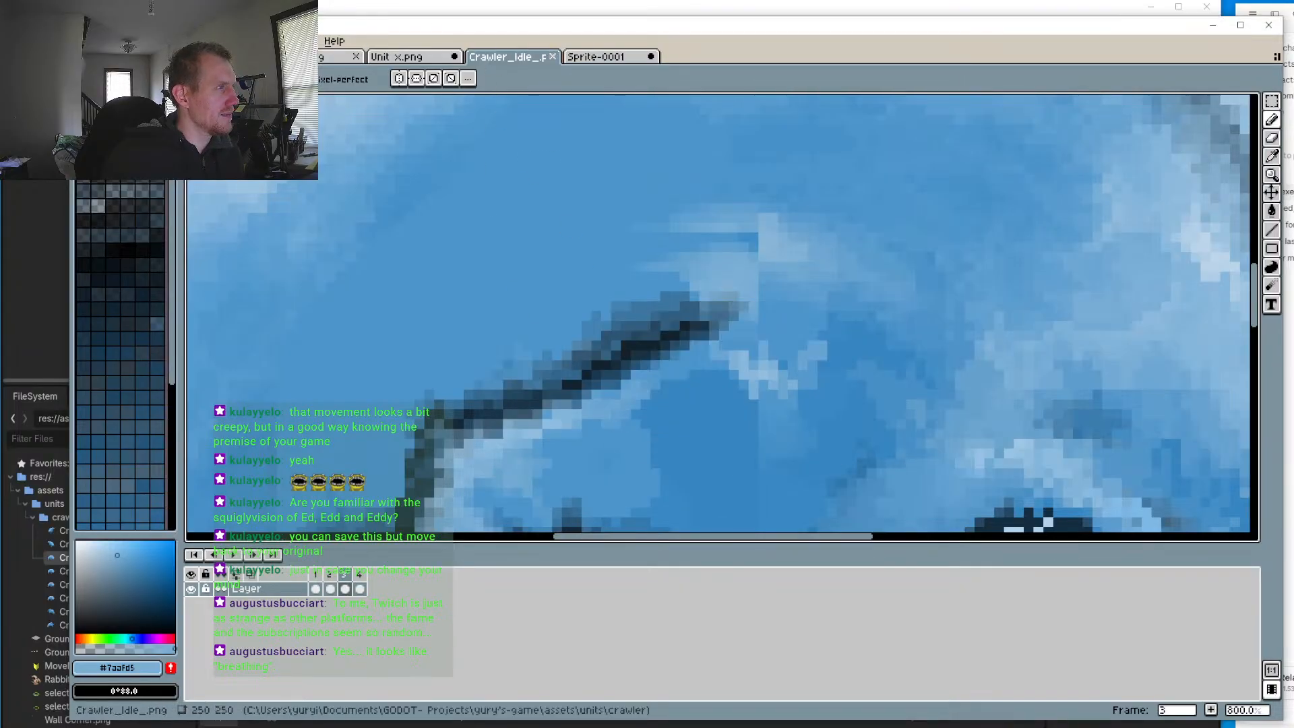
Step: Switch to Godot, run the game with the camera override, and select the crawler to watch its idle animation
{"action": "key", "text": "alt+Tab"}
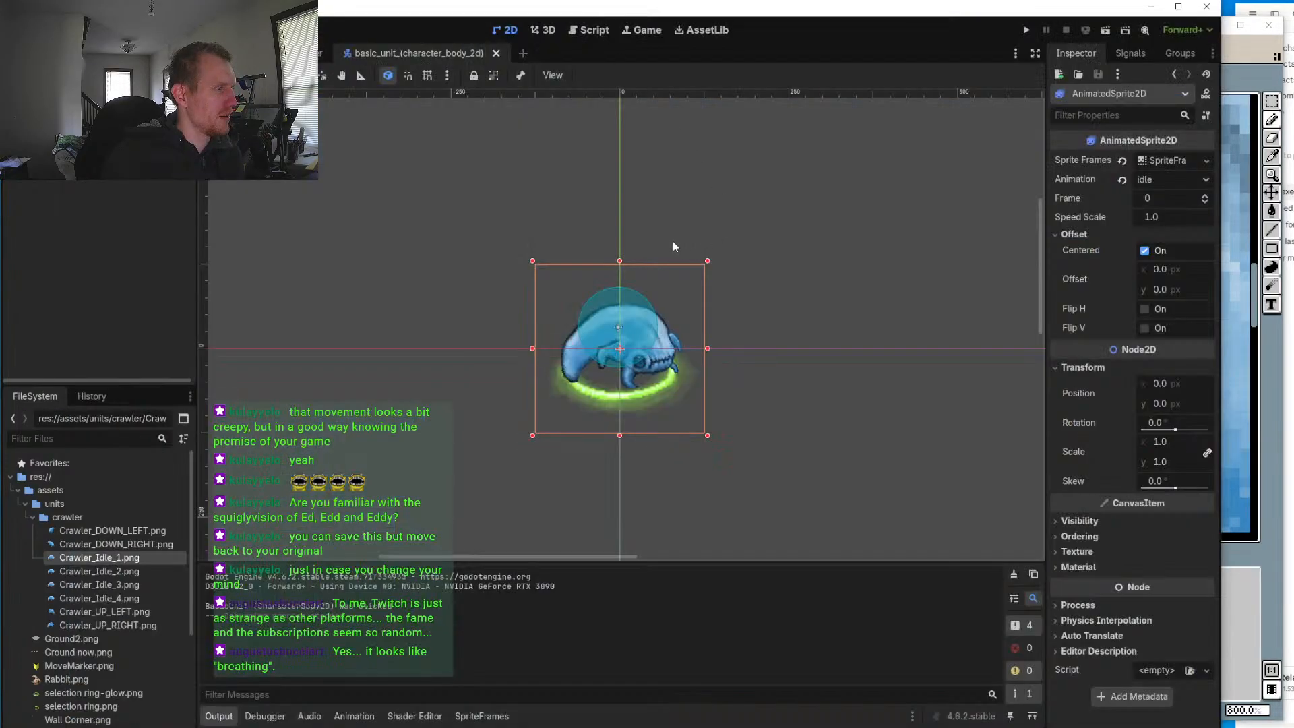
{"action": "left_click", "coordinate": [1031, 30]}
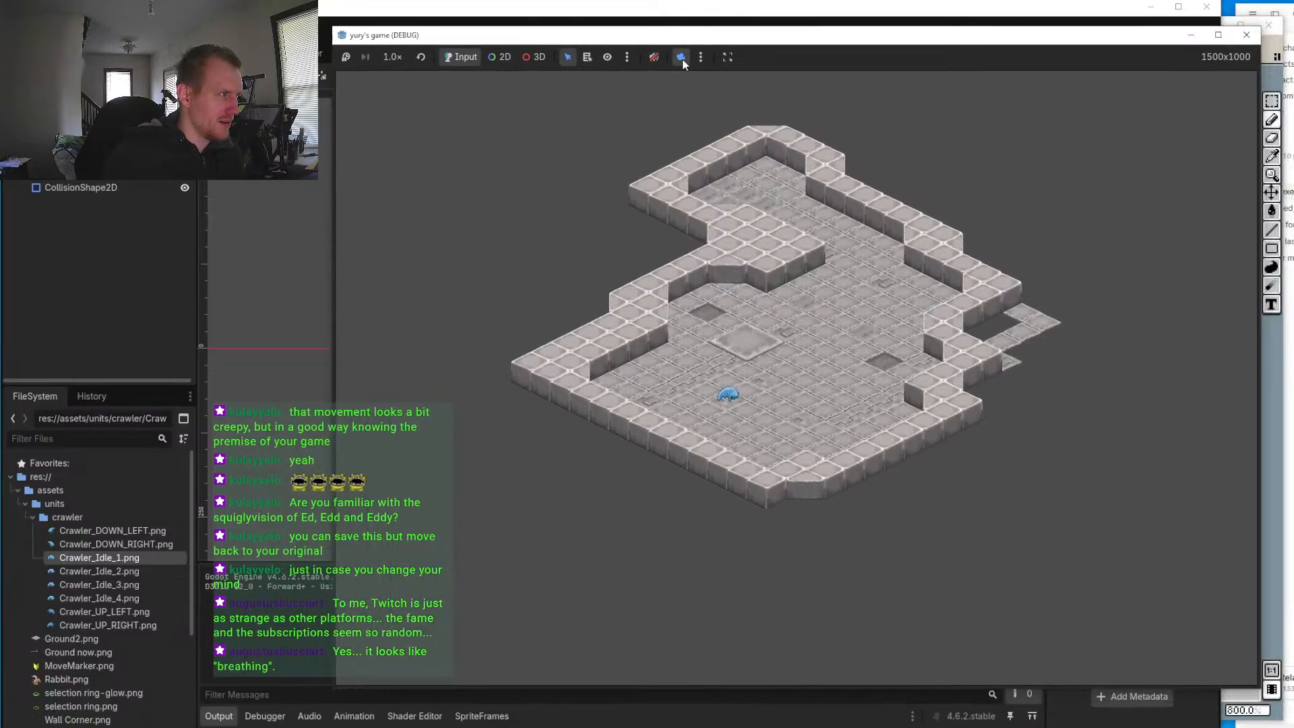
{"action": "left_click", "coordinate": [681, 57]}
{"action": "left_click", "coordinate": [681, 421]}
{"action": "left_click", "coordinate": [786, 406]}
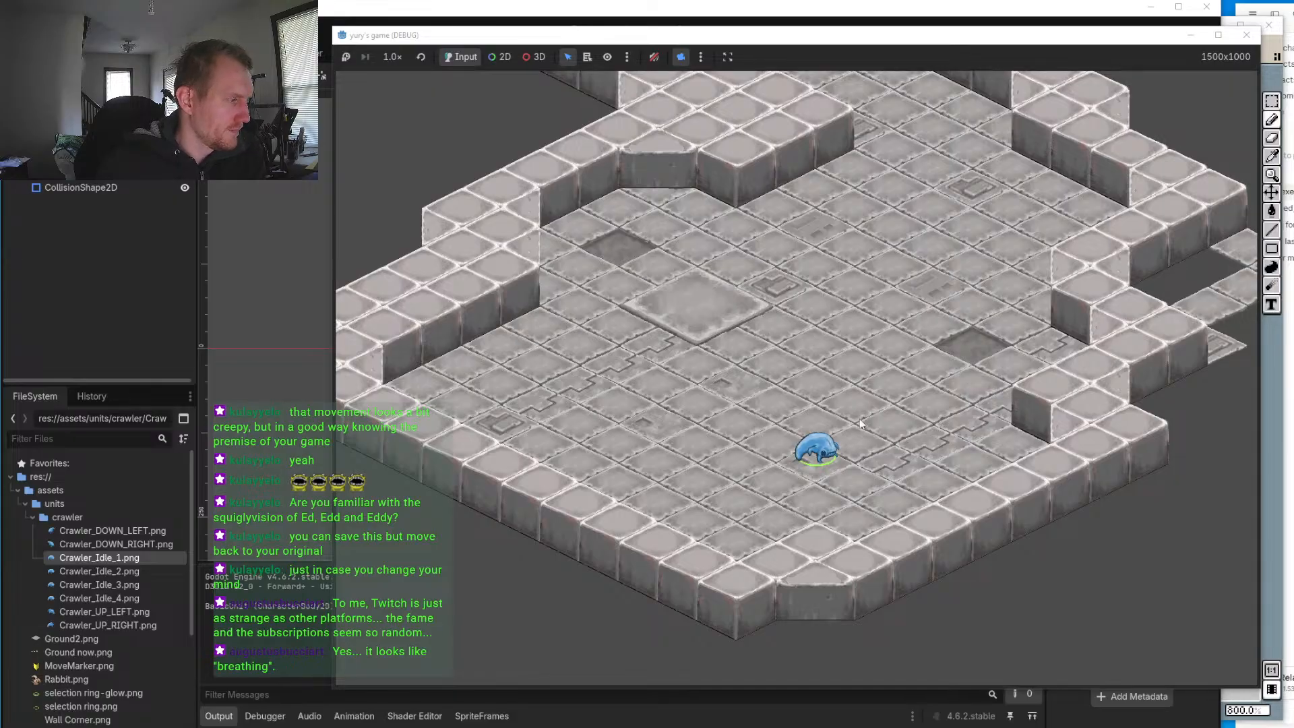
{"action": "left_click_drag", "start_coordinate": [1185, 45], "coordinate": [1035, 78]}
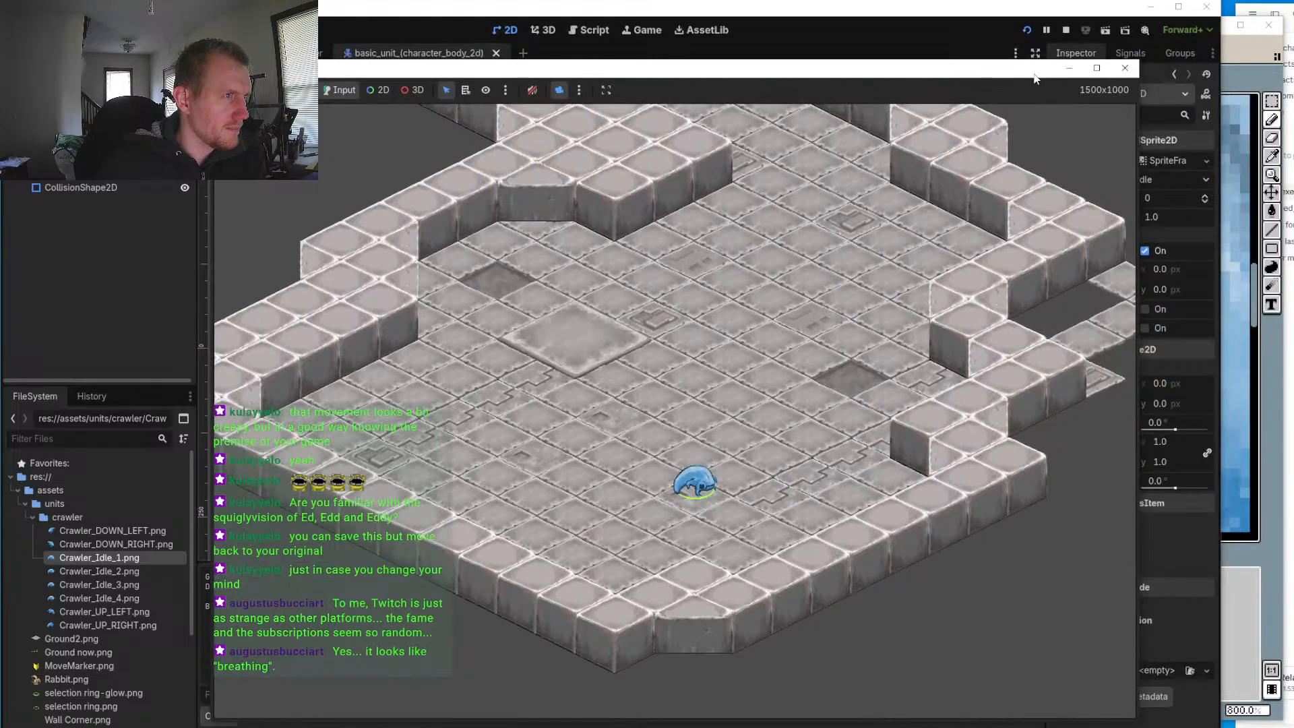
Step: Stop the running game and switch back to Aseprite with the whole crawler face of frame 3 in view
{"action": "left_click", "coordinate": [1124, 67]}
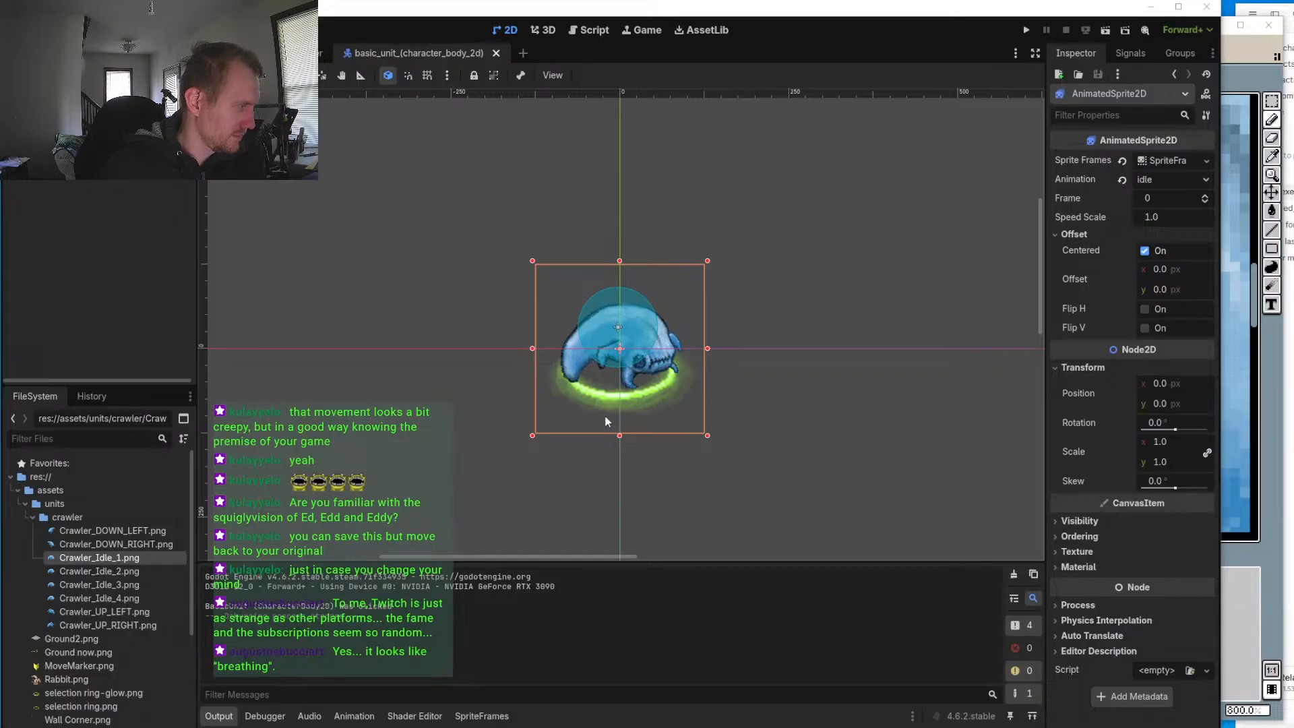
{"action": "left_click", "coordinate": [1259, 389]}
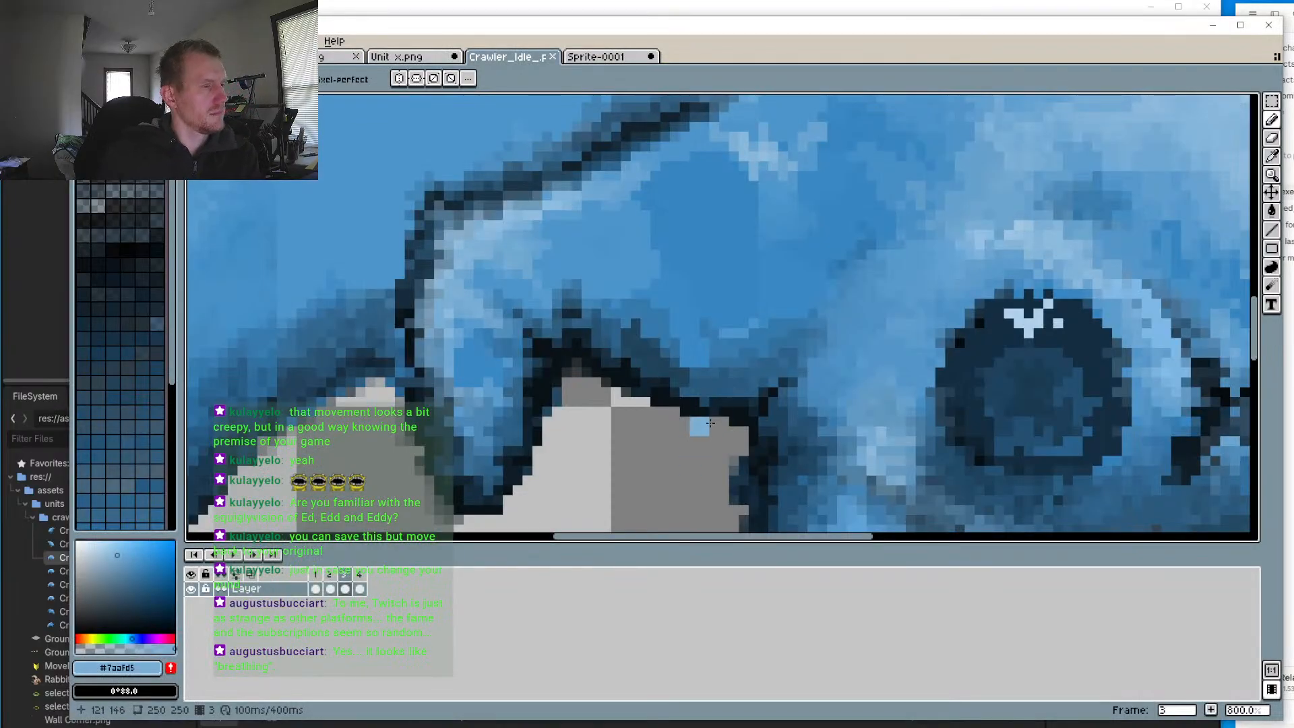
{"action": "scroll", "coordinate": [710, 423], "scroll_direction": "down", "scroll_amount": 5}
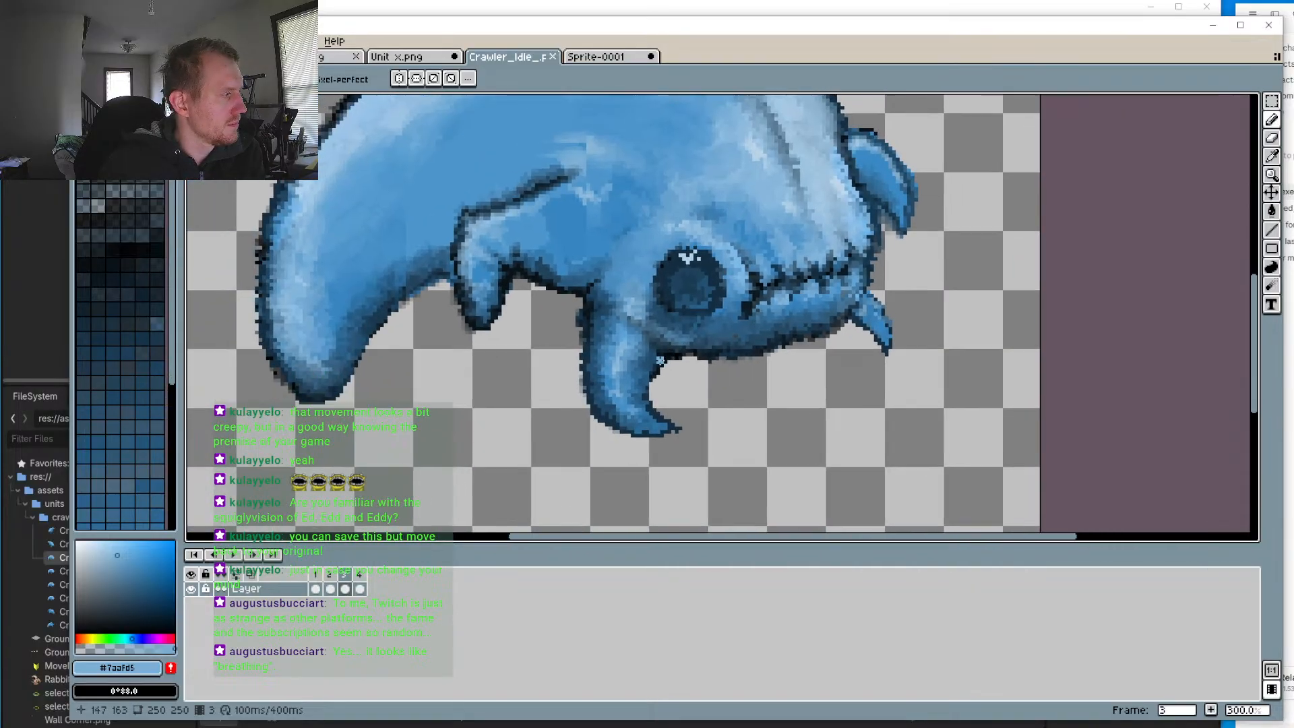
{"action": "left_click_drag", "start_coordinate": [501, 270], "coordinate": [575, 332]}
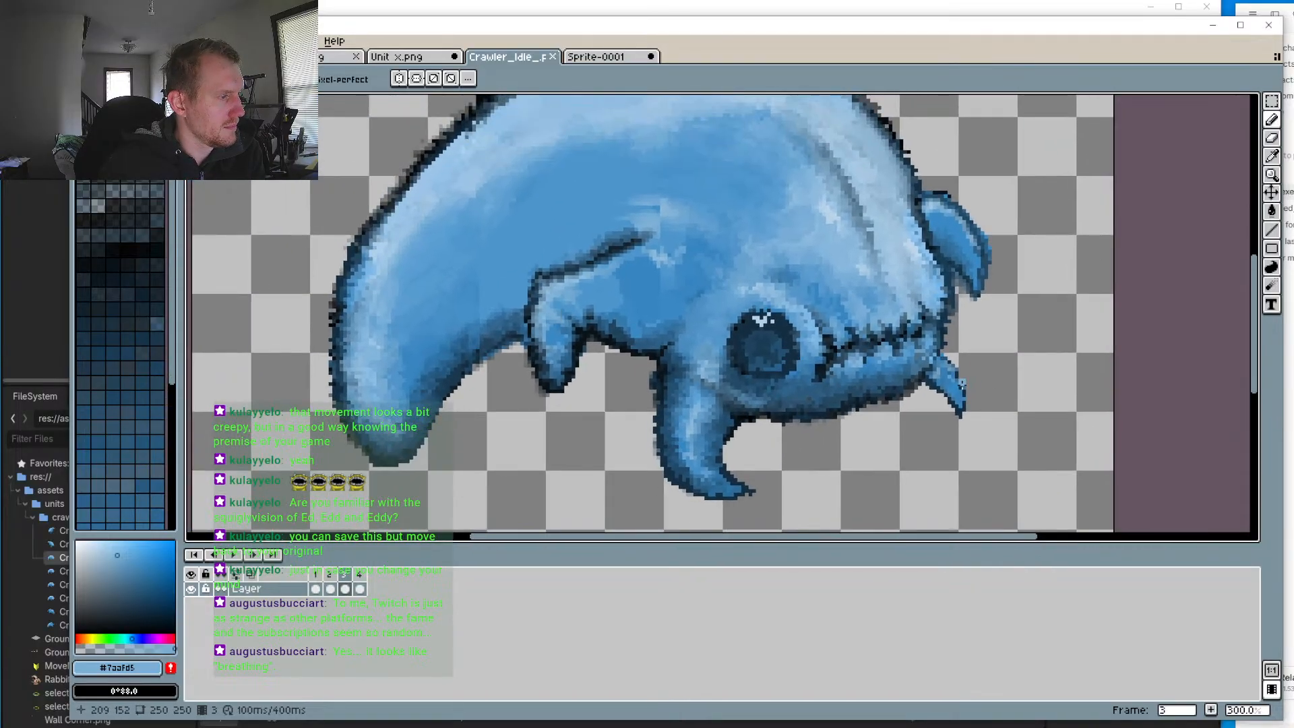
Step: Sample the dark blue #1f394d and darken the outline pixels where the small claw joins the mouth corner in frame 3
{"action": "scroll", "coordinate": [961, 383], "scroll_direction": "up", "scroll_amount": 5}
{"action": "key", "text": "i"}
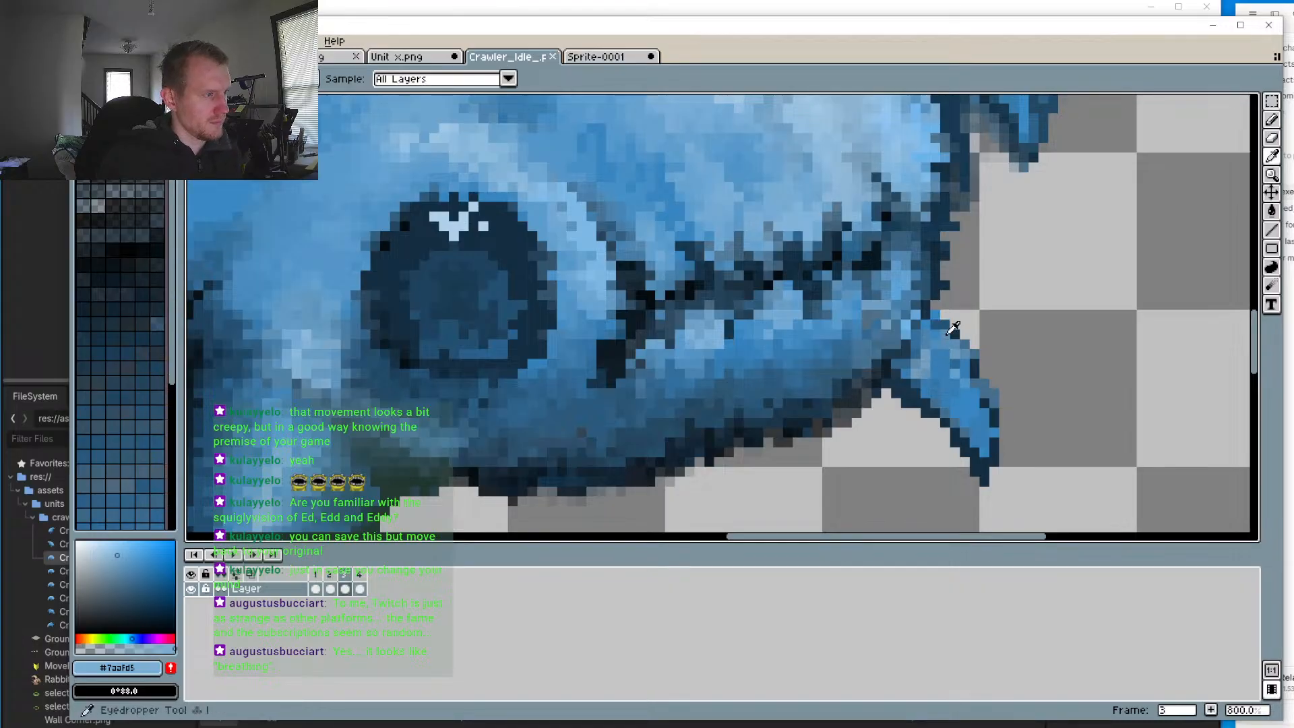
{"action": "scroll", "coordinate": [953, 328], "scroll_direction": "up", "scroll_amount": 3}
{"action": "left_click", "coordinate": [829, 364]}
{"action": "key", "text": "b"}
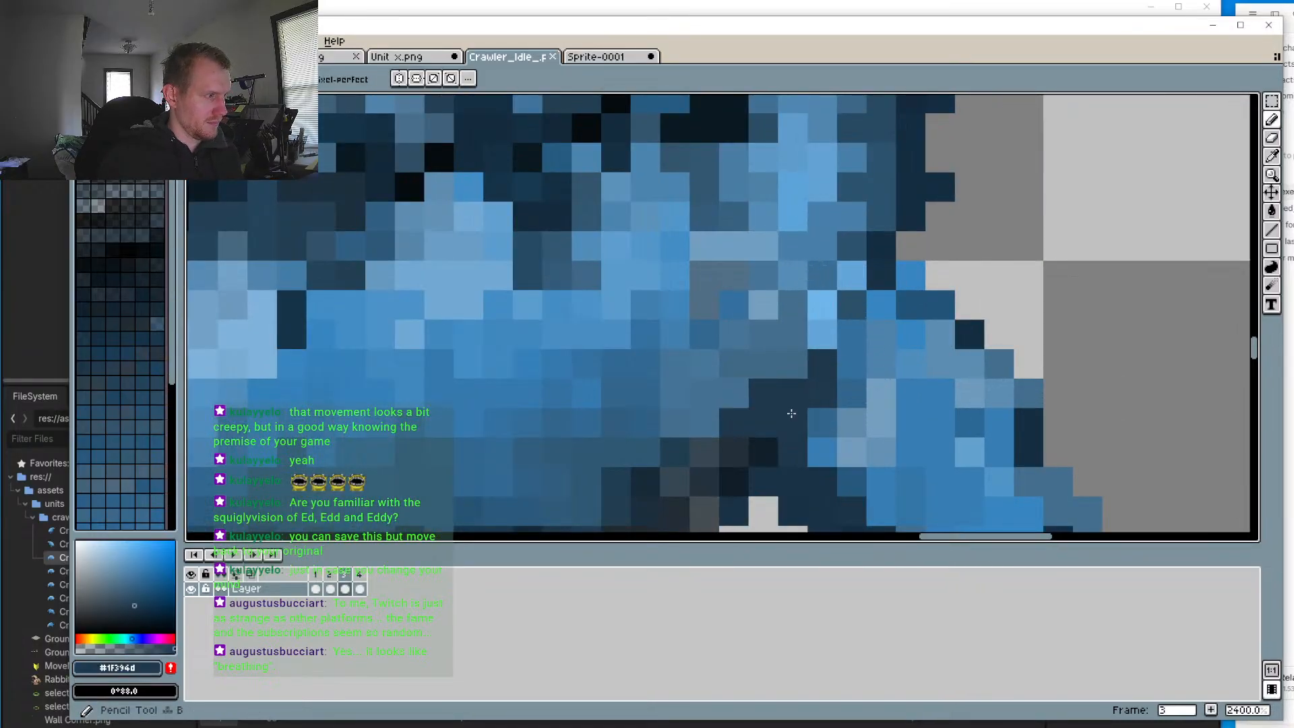
{"action": "left_click", "coordinate": [792, 413]}
{"action": "left_click", "coordinate": [880, 336]}
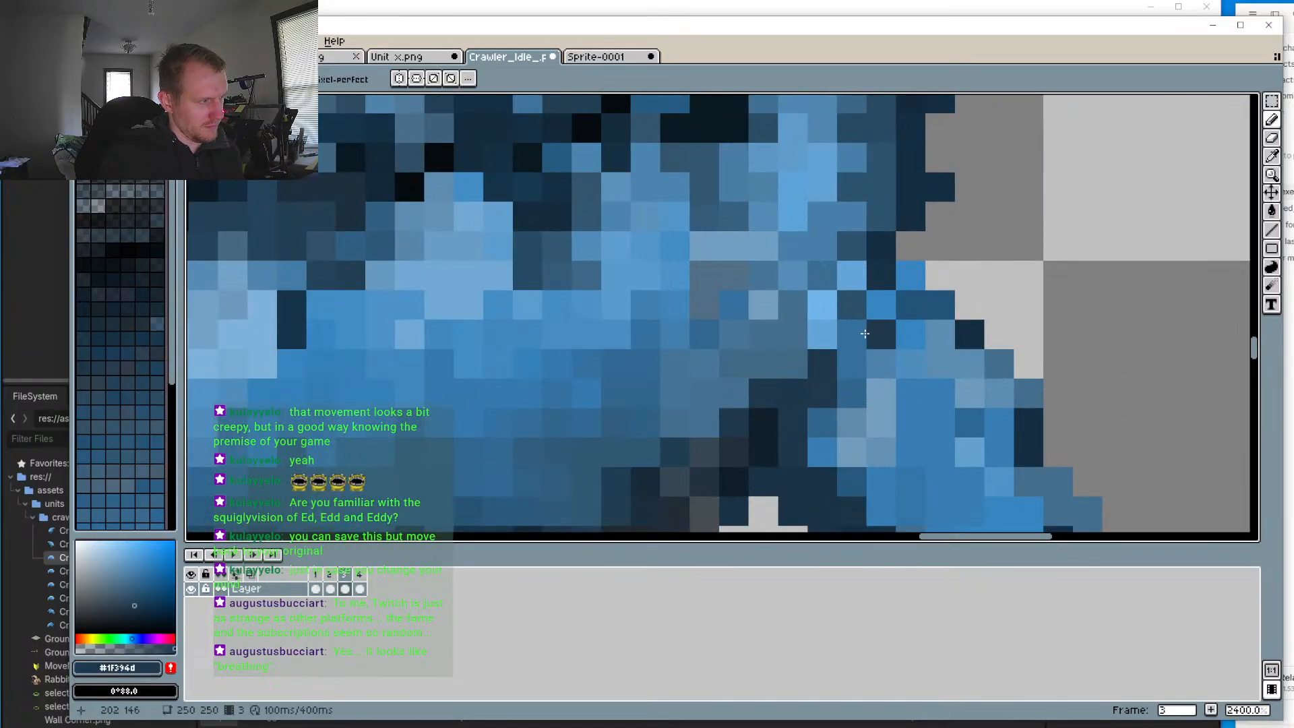
{"action": "left_click", "coordinate": [880, 304]}
{"action": "left_click", "coordinate": [910, 246]}
Step: Compare the crawler's eye and jaw outline across all four idle frames, ending on frame 3
{"action": "scroll", "coordinate": [910, 250], "scroll_direction": "down", "scroll_amount": 6}
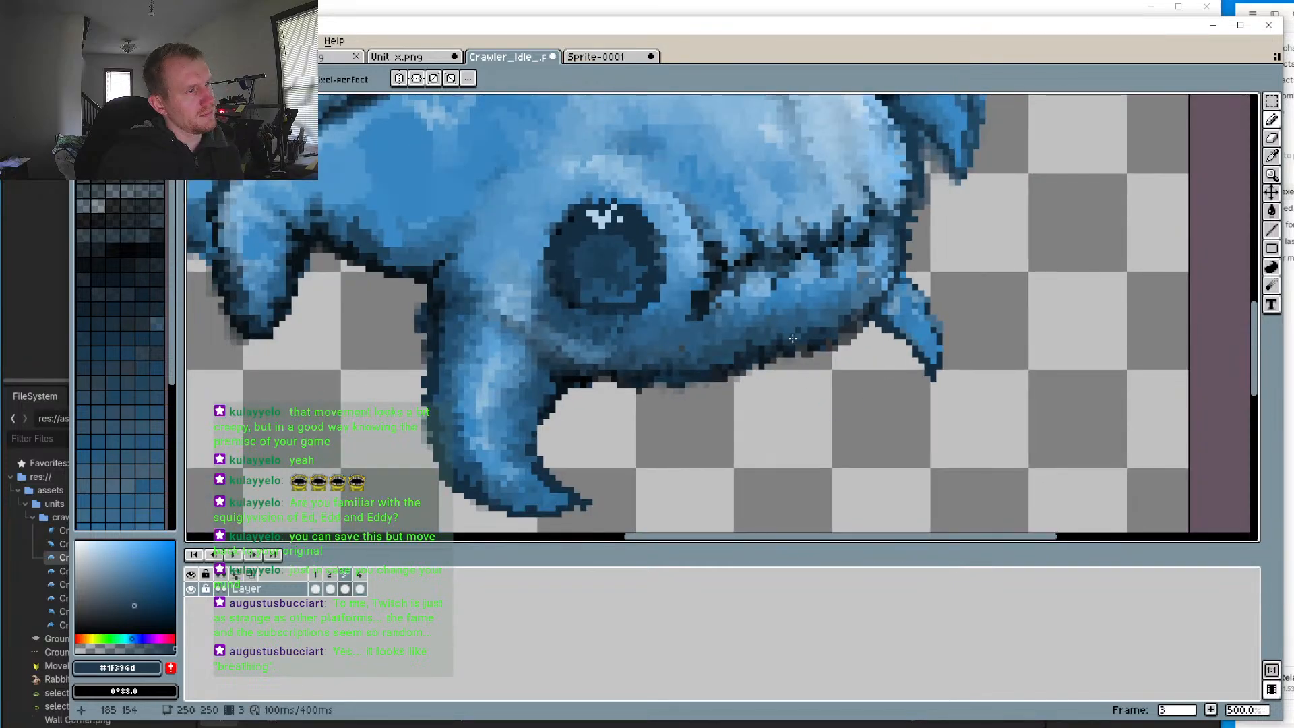
{"action": "scroll", "coordinate": [792, 339], "scroll_direction": "down", "scroll_amount": 1}
{"action": "left_click_drag", "start_coordinate": [750, 345], "coordinate": [815, 426]}
{"action": "left_click", "coordinate": [358, 578]}
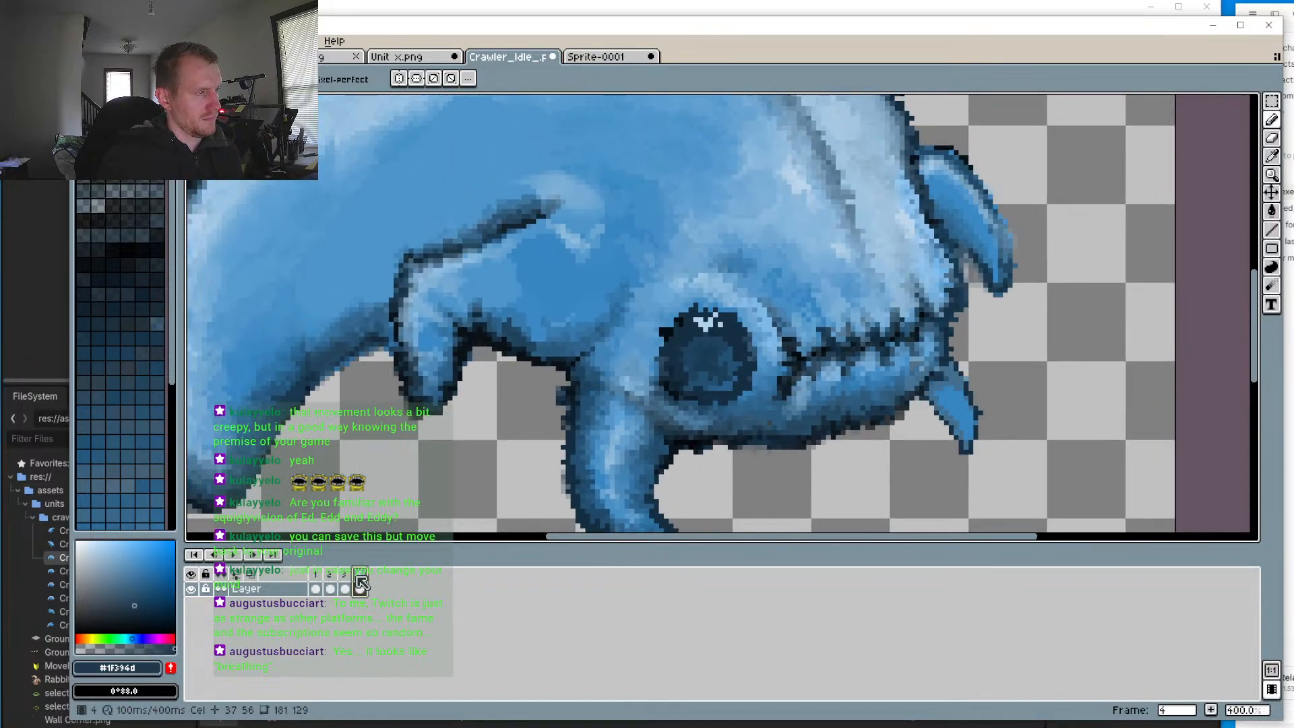
{"action": "left_click", "coordinate": [345, 582]}
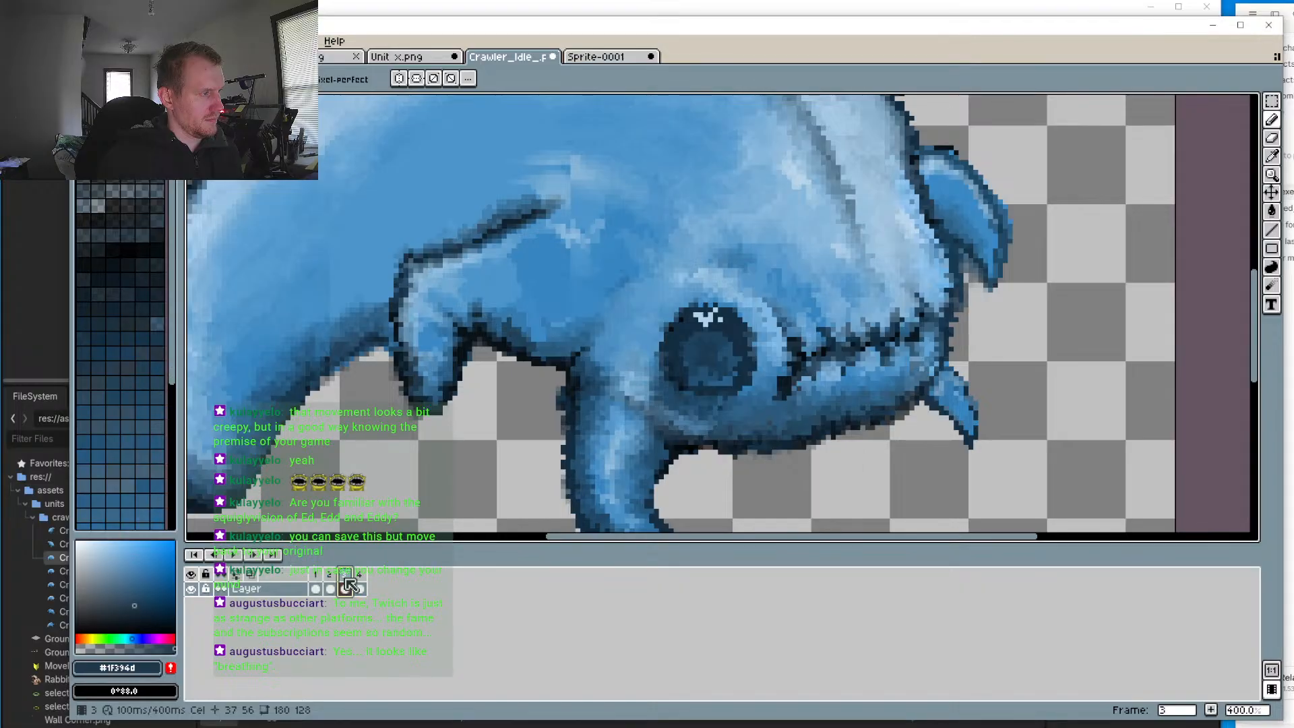
{"action": "left_click", "coordinate": [318, 585]}
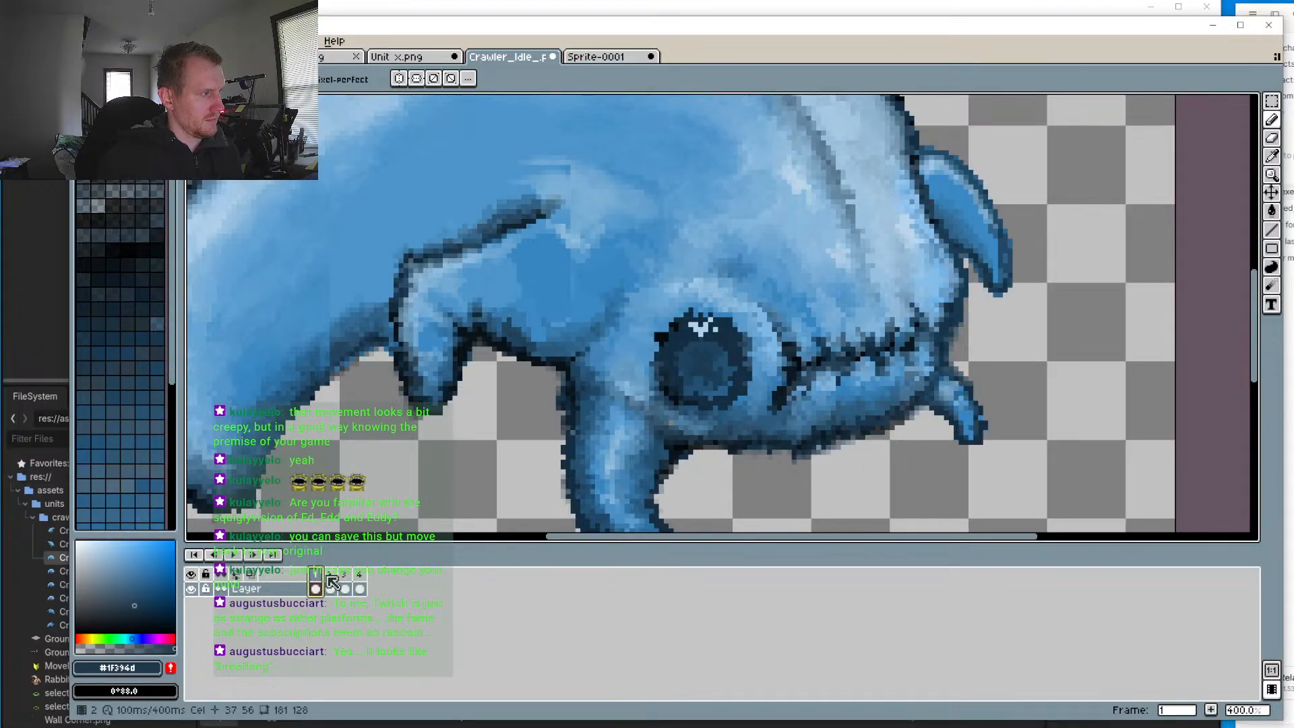
{"action": "left_click", "coordinate": [331, 581]}
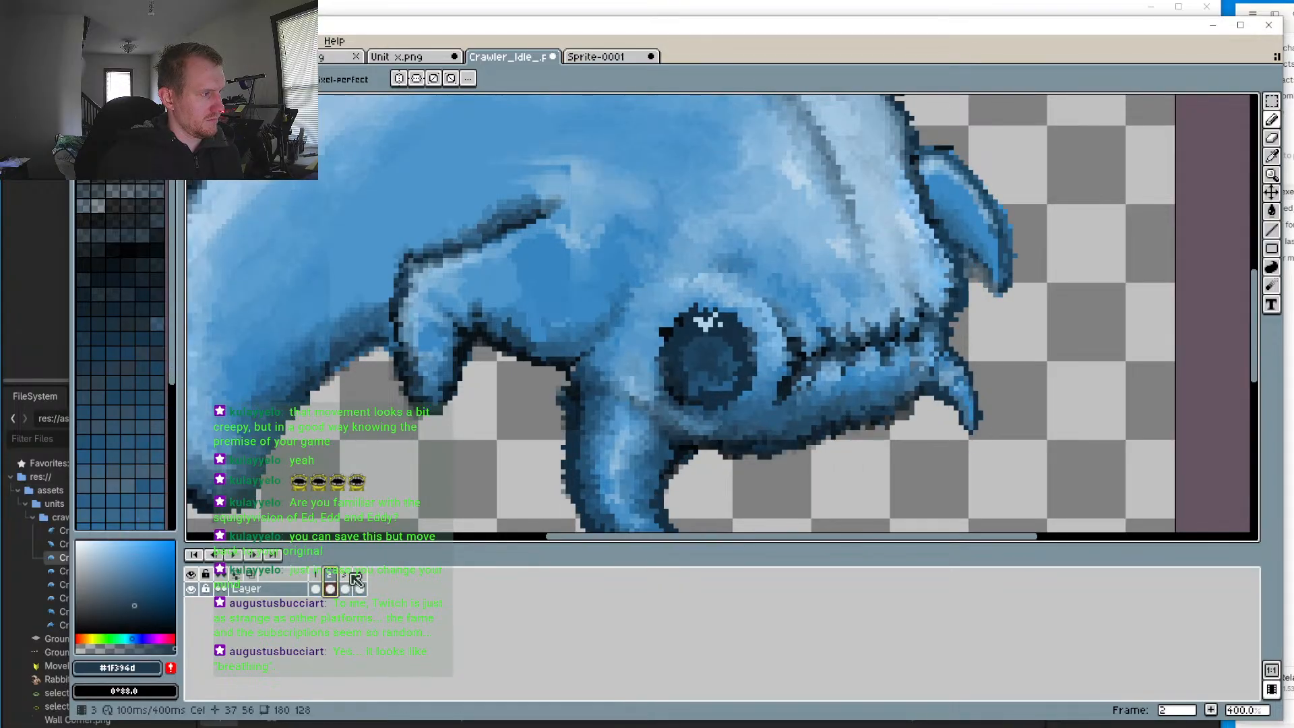
{"action": "left_click", "coordinate": [351, 576]}
Step: Sample the near-black #050e14 from the eye's lower-left rim and place a pixel under the eye's bottom edge in frame 3
{"action": "scroll", "coordinate": [687, 433], "scroll_direction": "up", "scroll_amount": 3}
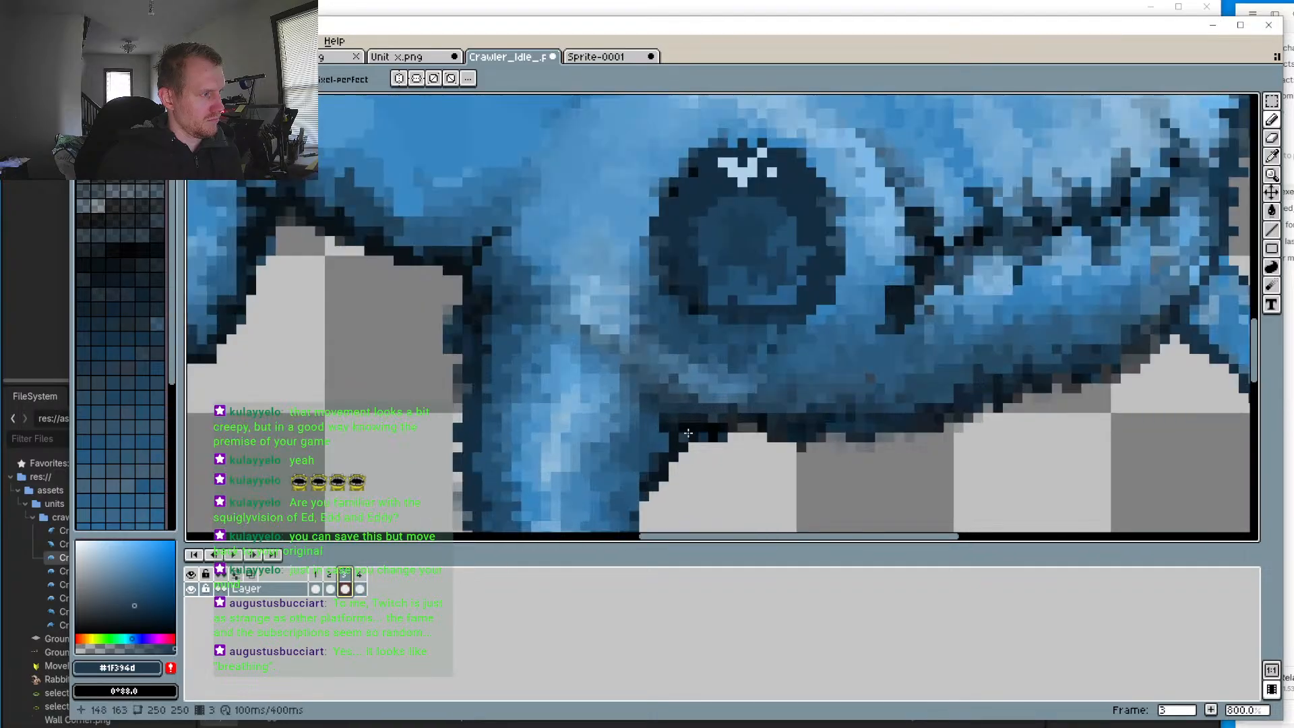
{"action": "scroll", "coordinate": [687, 434], "scroll_direction": "up", "scroll_amount": 3}
{"action": "key", "text": "i"}
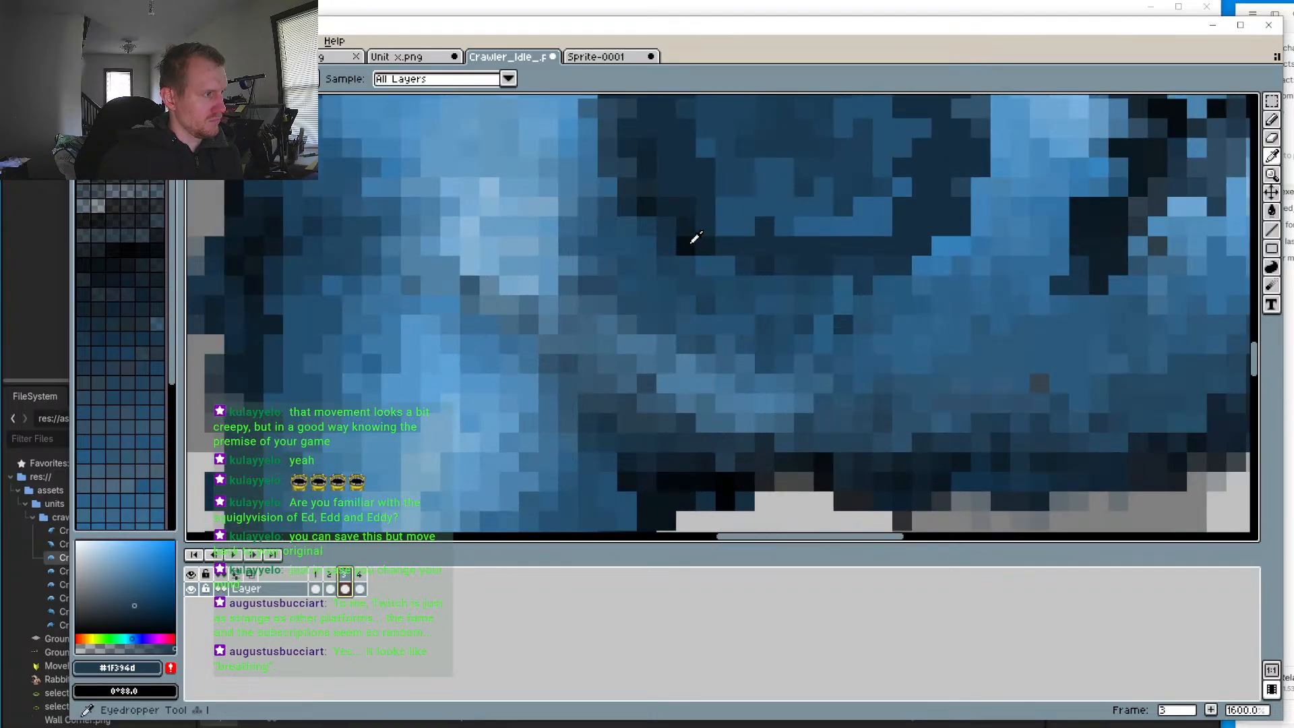
{"action": "left_click", "coordinate": [698, 243]}
{"action": "key", "text": "b"}
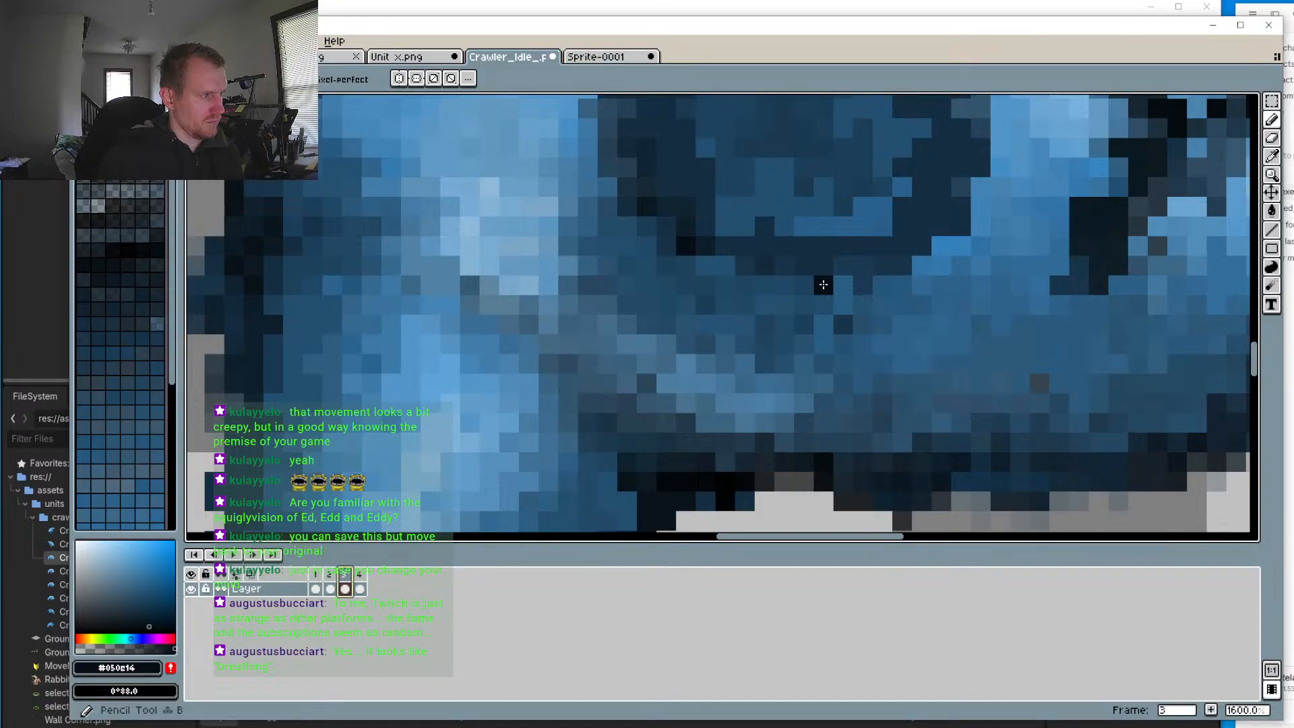
{"action": "left_click", "coordinate": [824, 283]}
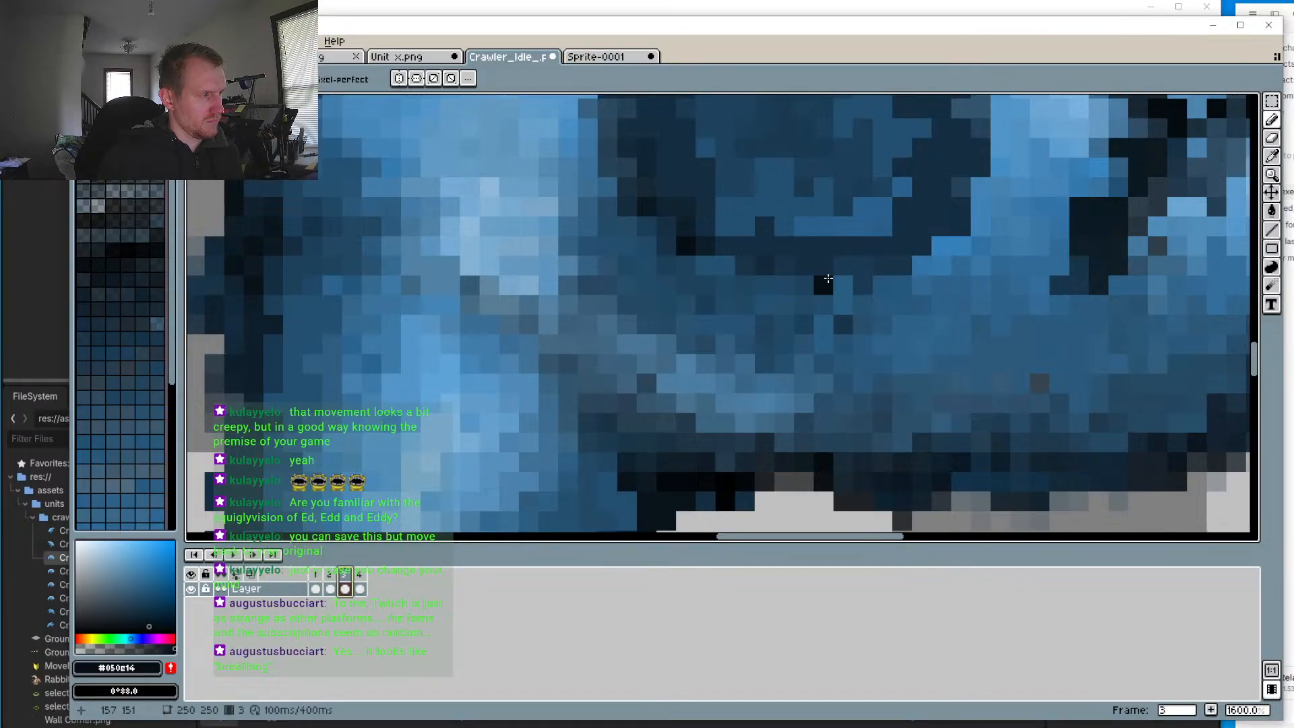
{"action": "key", "text": "ctrl+z"}
Step: Sample the dark navy #0f1f2b from the eye rim and paint pixels around the dark spot under the eye in frame 3
{"action": "key", "text": "i"}
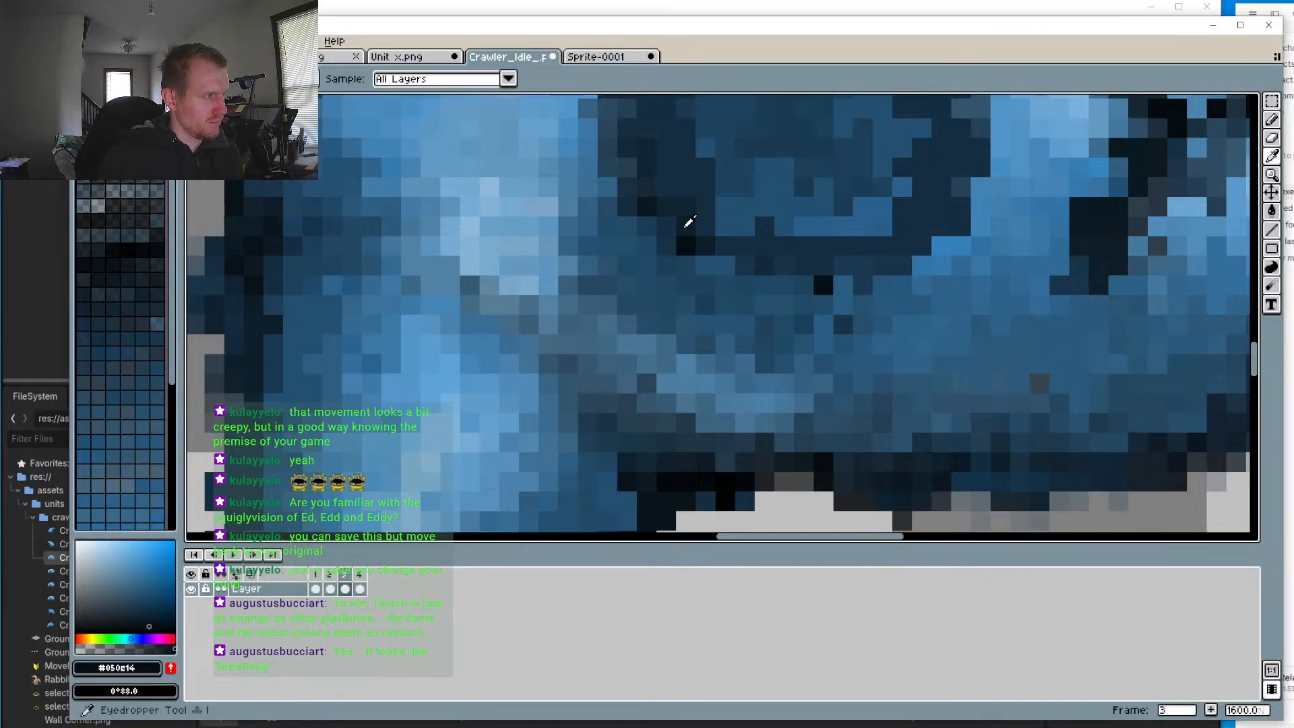
{"action": "left_click", "coordinate": [687, 222]}
{"action": "key", "text": "b"}
{"action": "left_click", "coordinate": [817, 287]}
{"action": "left_click", "coordinate": [806, 282]}
{"action": "left_click", "coordinate": [841, 281]}
{"action": "left_click", "coordinate": [843, 271]}
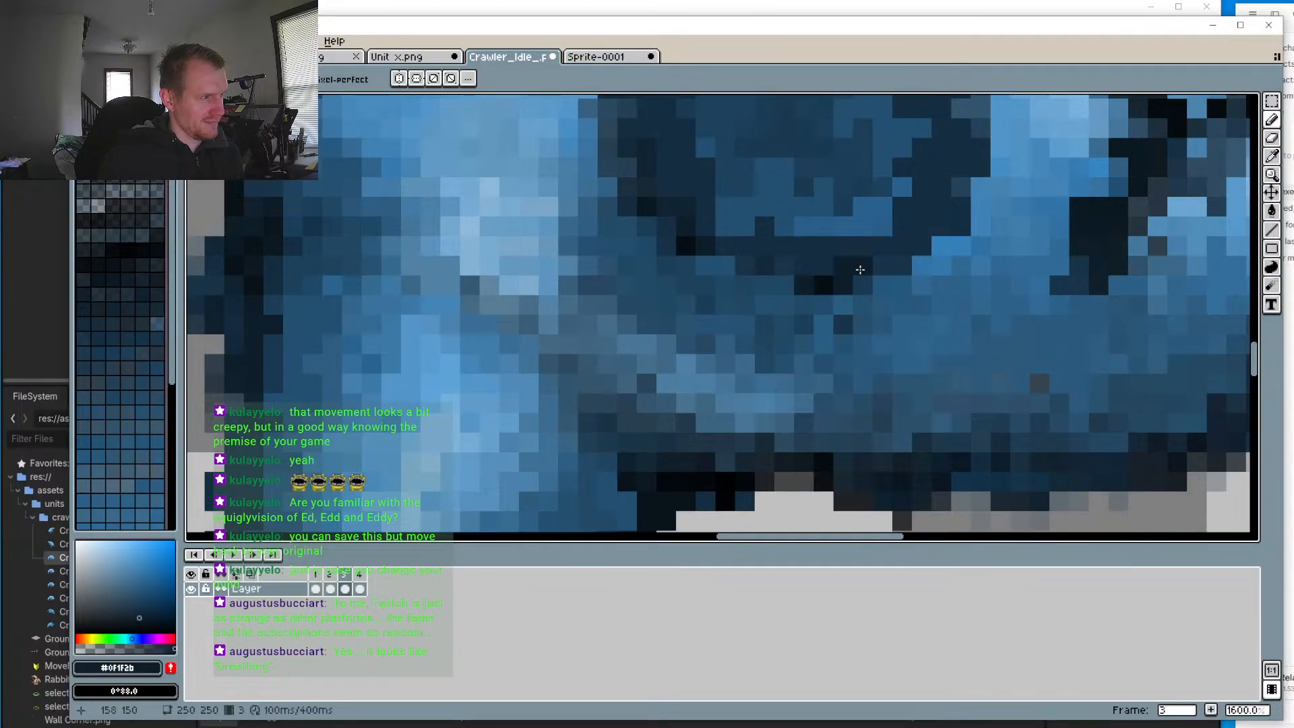
{"action": "left_click", "coordinate": [859, 271]}
Step: Sample the rim blue #152c41 and extend the eye's bottom edge on both sides of the dark spot in frame 3
{"action": "key", "text": "i"}
{"action": "left_click", "coordinate": [927, 241]}
{"action": "key", "text": "b"}
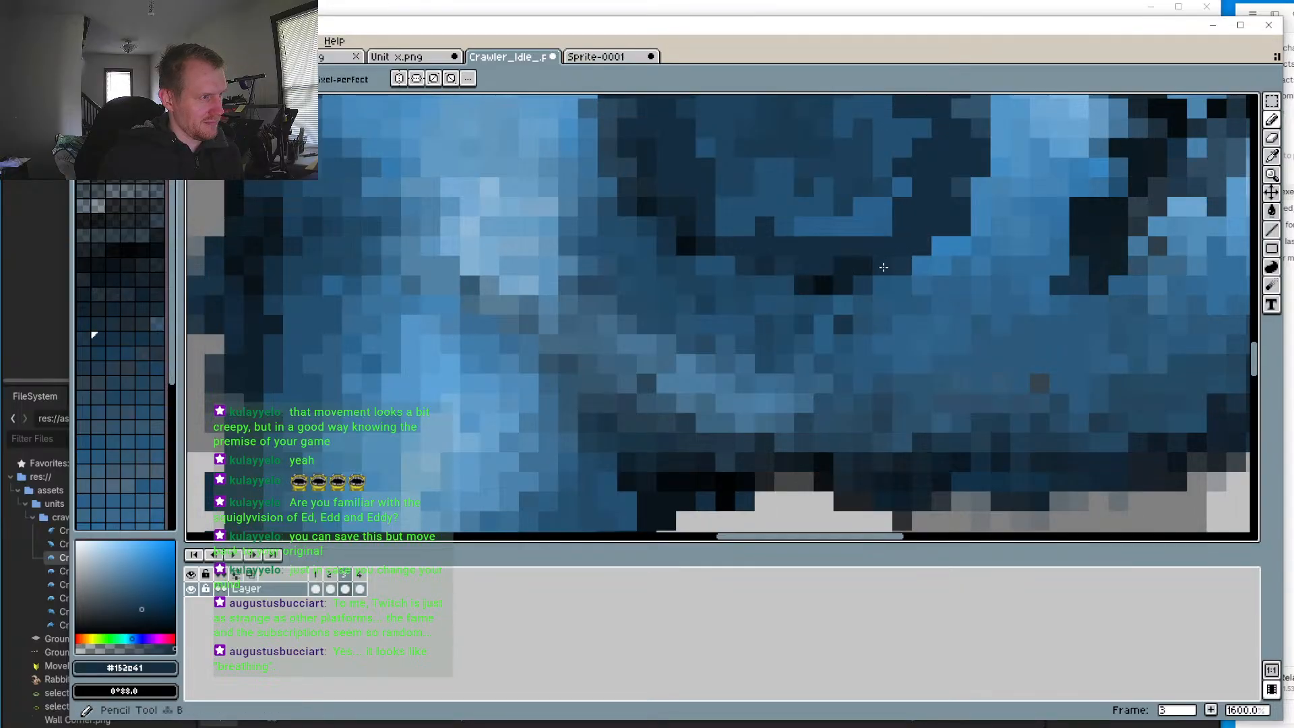
{"action": "left_click", "coordinate": [877, 281]}
{"action": "left_click", "coordinate": [784, 282]}
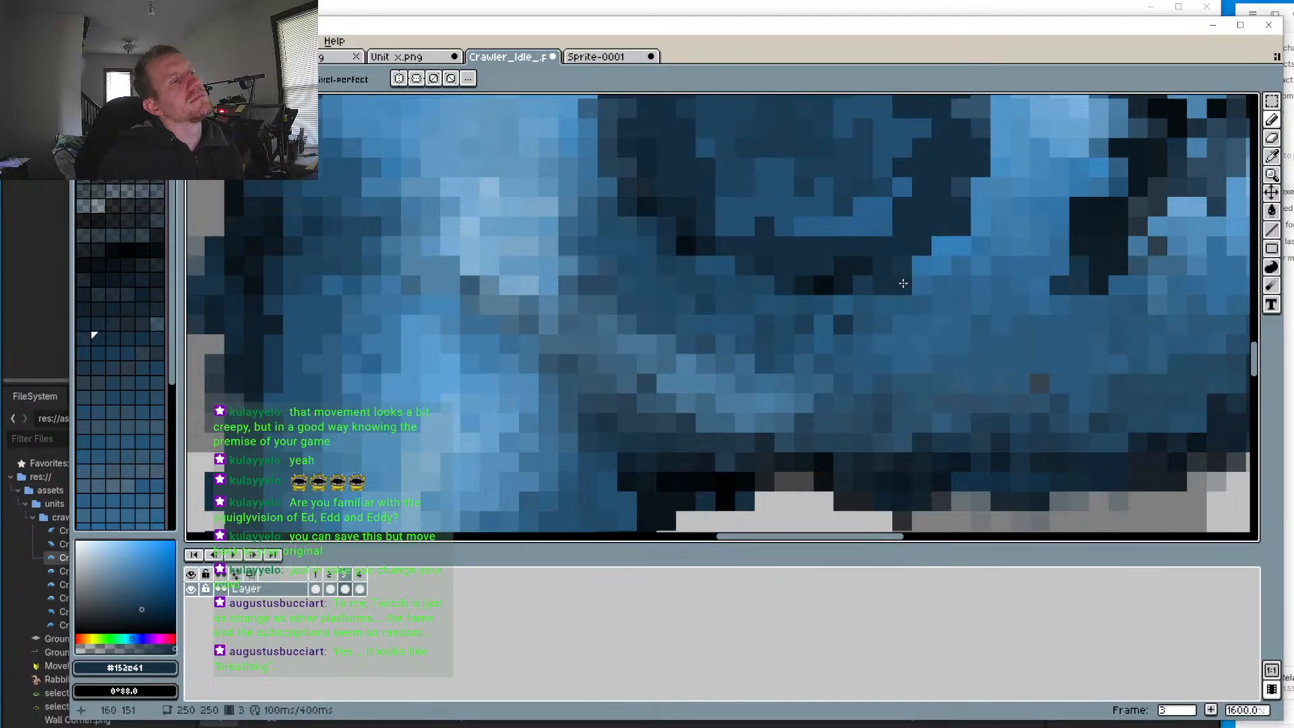
Step: Paint a dark pixel on the lower edge of the creature's eye in frame 3
{"action": "left_click", "coordinate": [919, 266]}
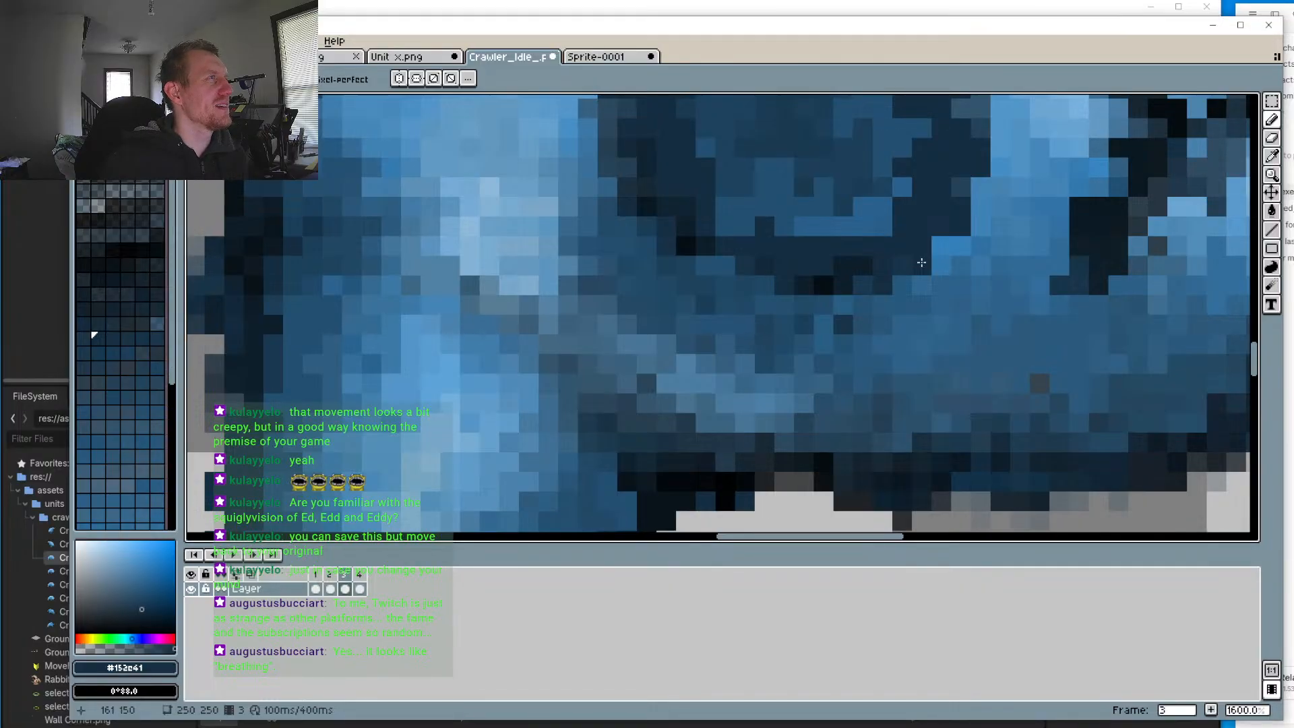
{"action": "scroll", "coordinate": [921, 262], "scroll_direction": "down", "scroll_amount": 6}
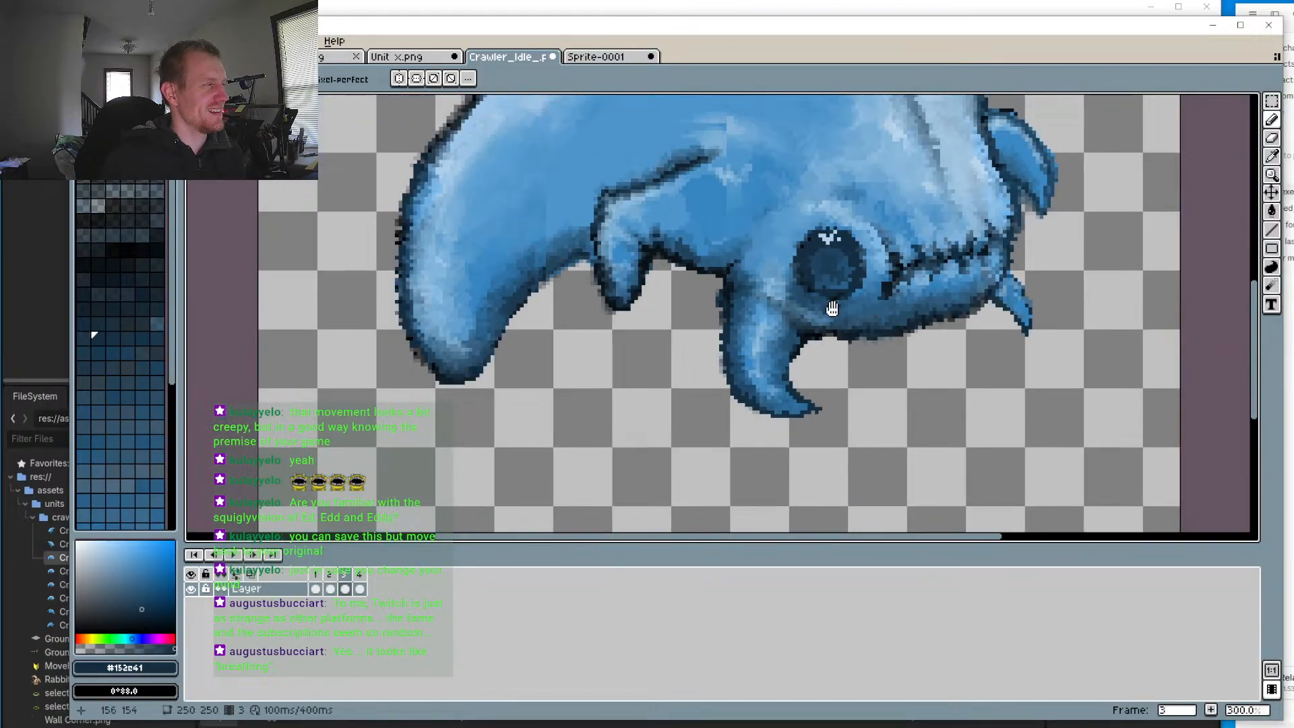
{"action": "left_click_drag", "start_coordinate": [832, 308], "coordinate": [842, 375]}
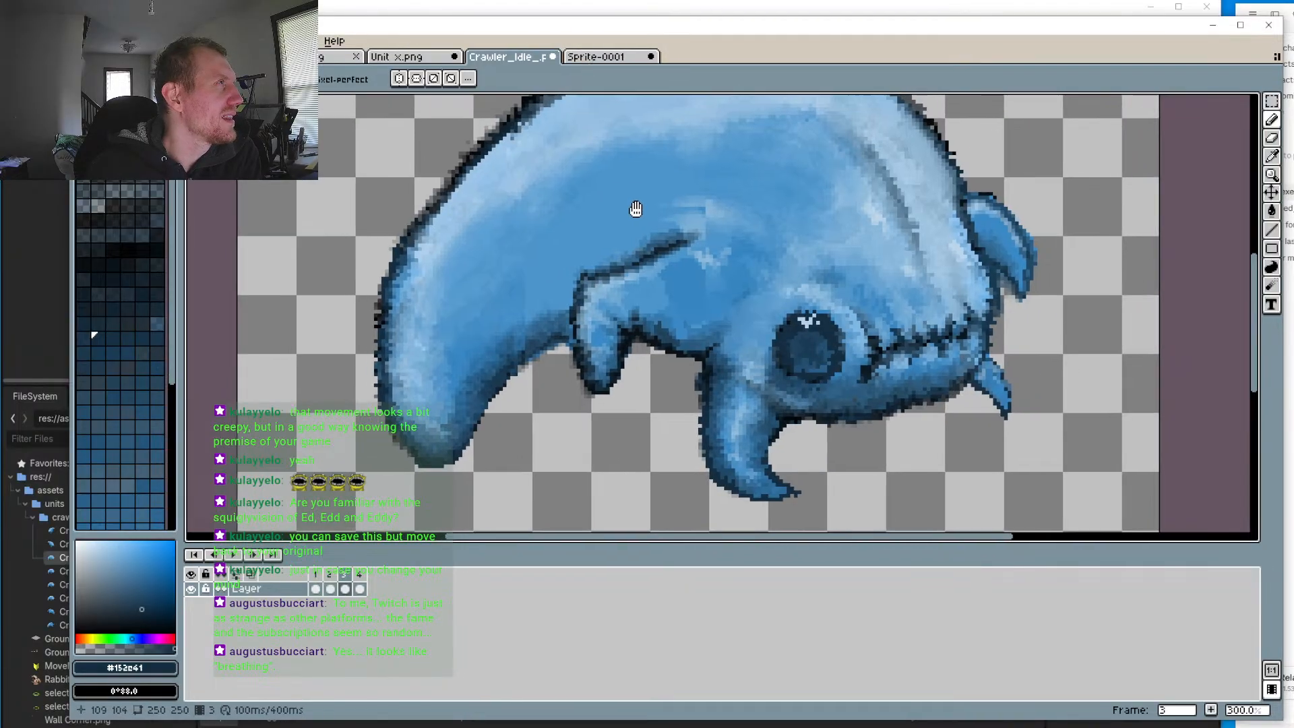
Step: Compare frames 2, 3 and 4 of the crawler and play the idle animation to examine its movement
{"action": "scroll", "coordinate": [635, 208], "scroll_direction": "down", "scroll_amount": 1}
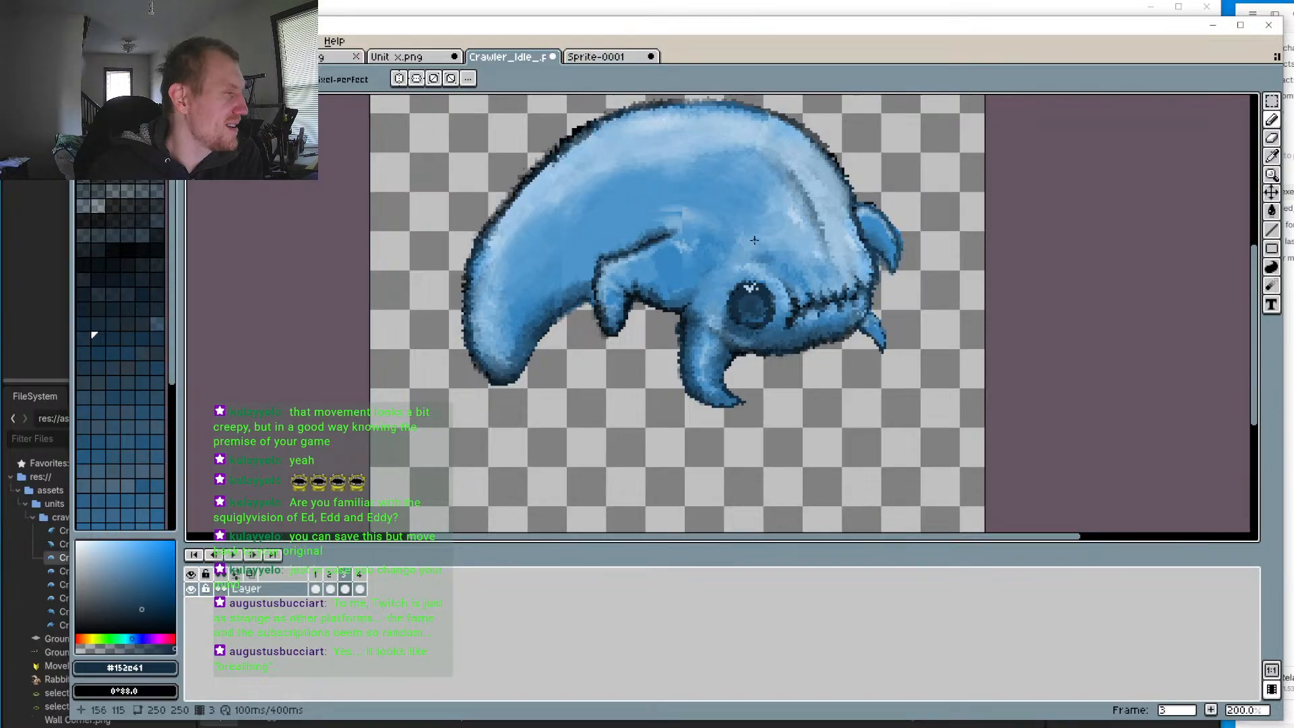
{"action": "scroll", "coordinate": [781, 264], "scroll_direction": "up", "scroll_amount": 2}
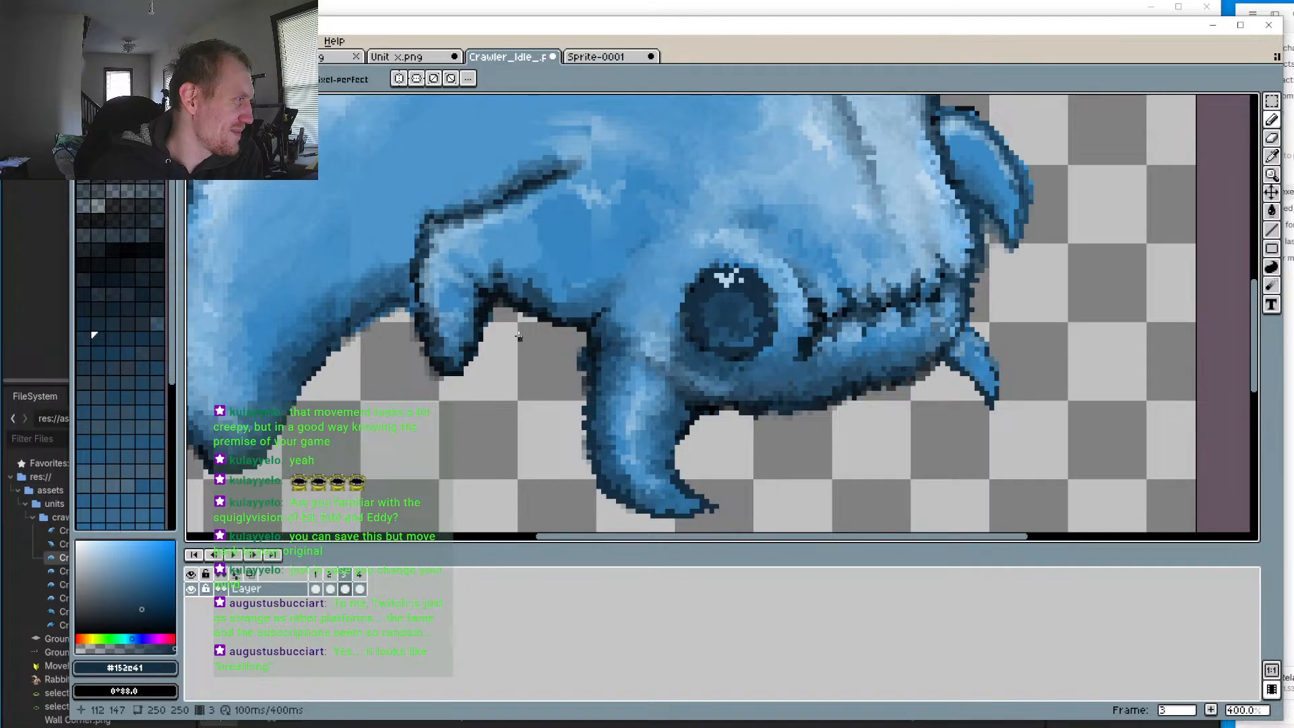
{"action": "scroll", "coordinate": [555, 325], "scroll_direction": "down", "scroll_amount": 1}
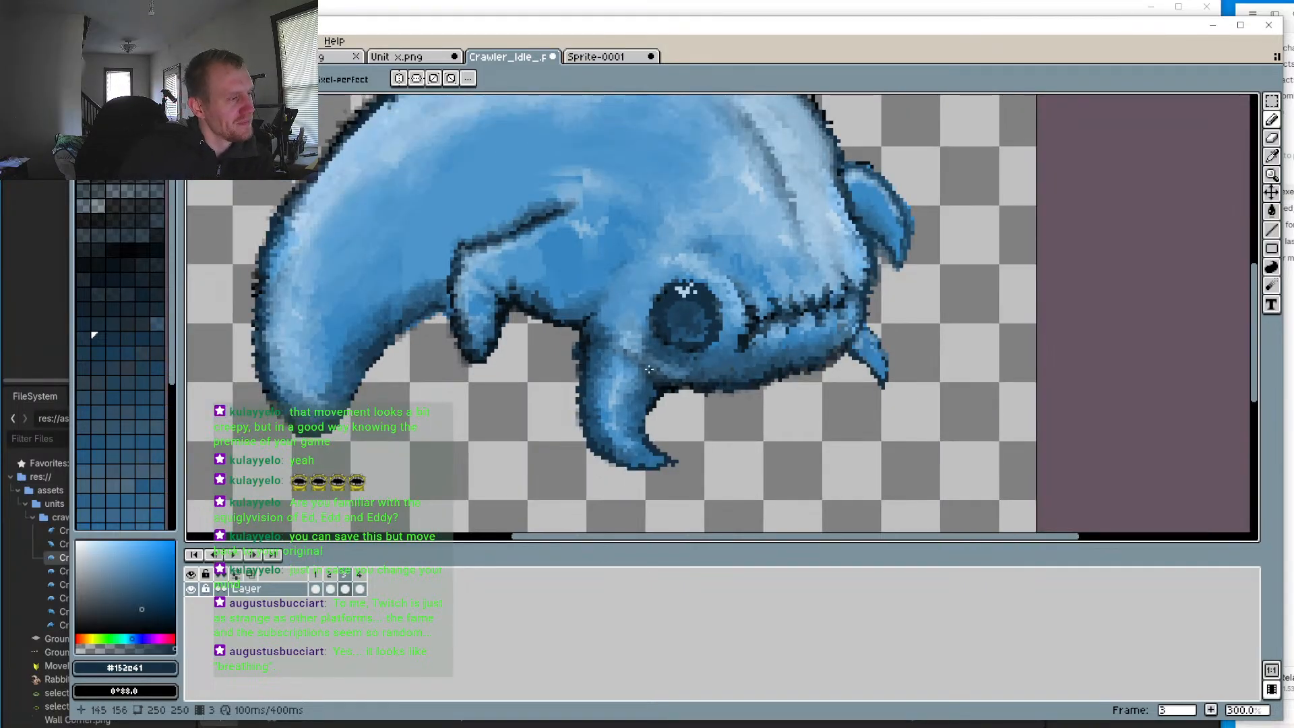
{"action": "left_click", "coordinate": [330, 588]}
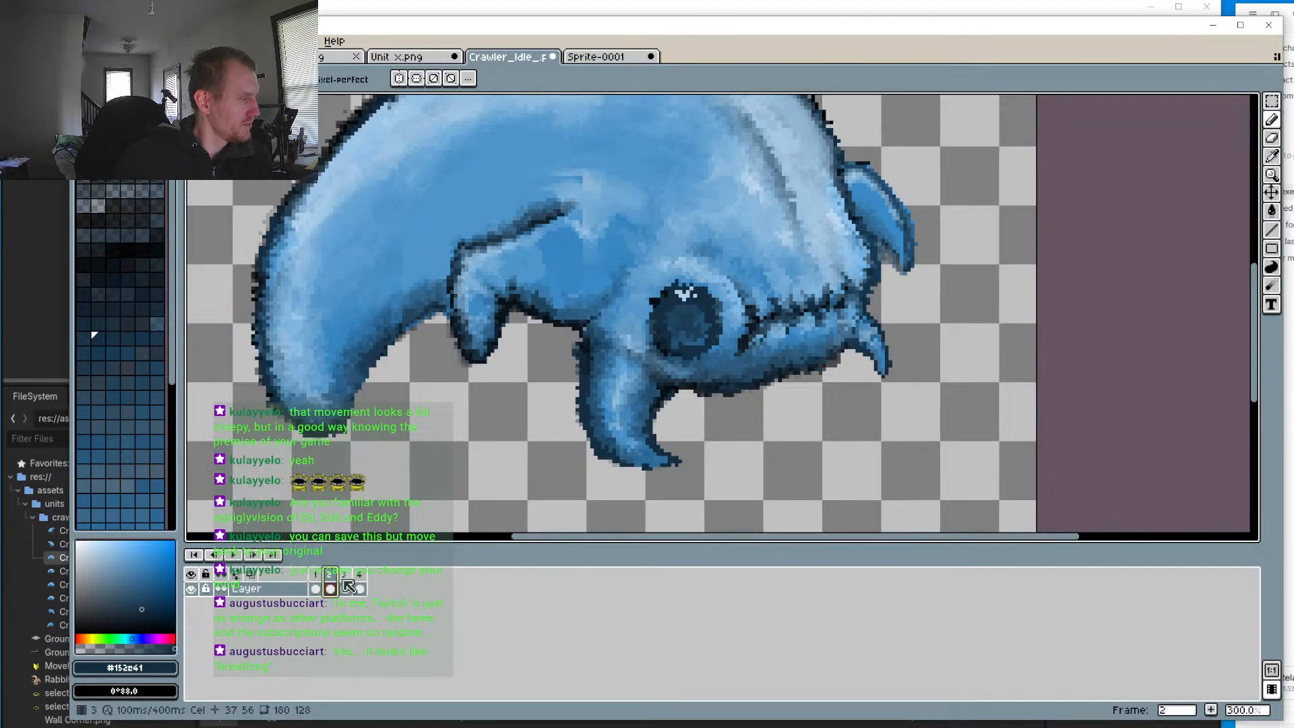
{"action": "left_click", "coordinate": [346, 584]}
{"action": "left_click", "coordinate": [363, 576]}
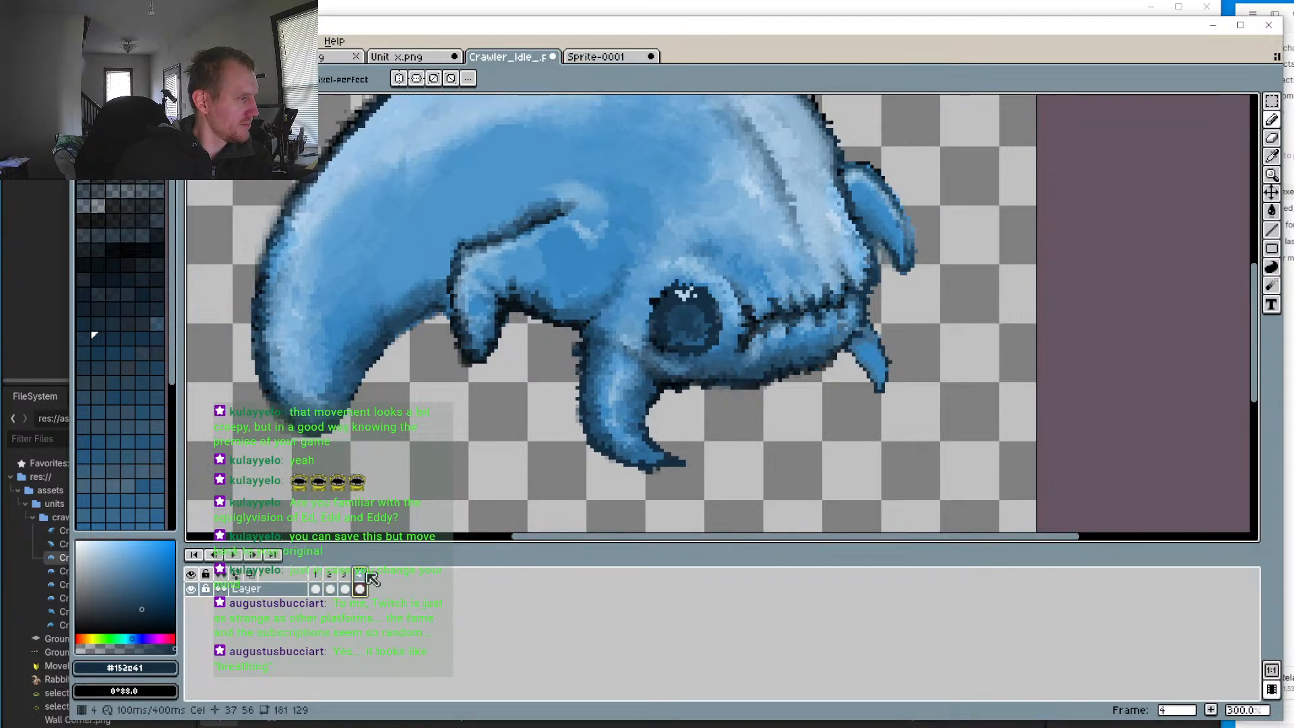
{"action": "left_click", "coordinate": [231, 555]}
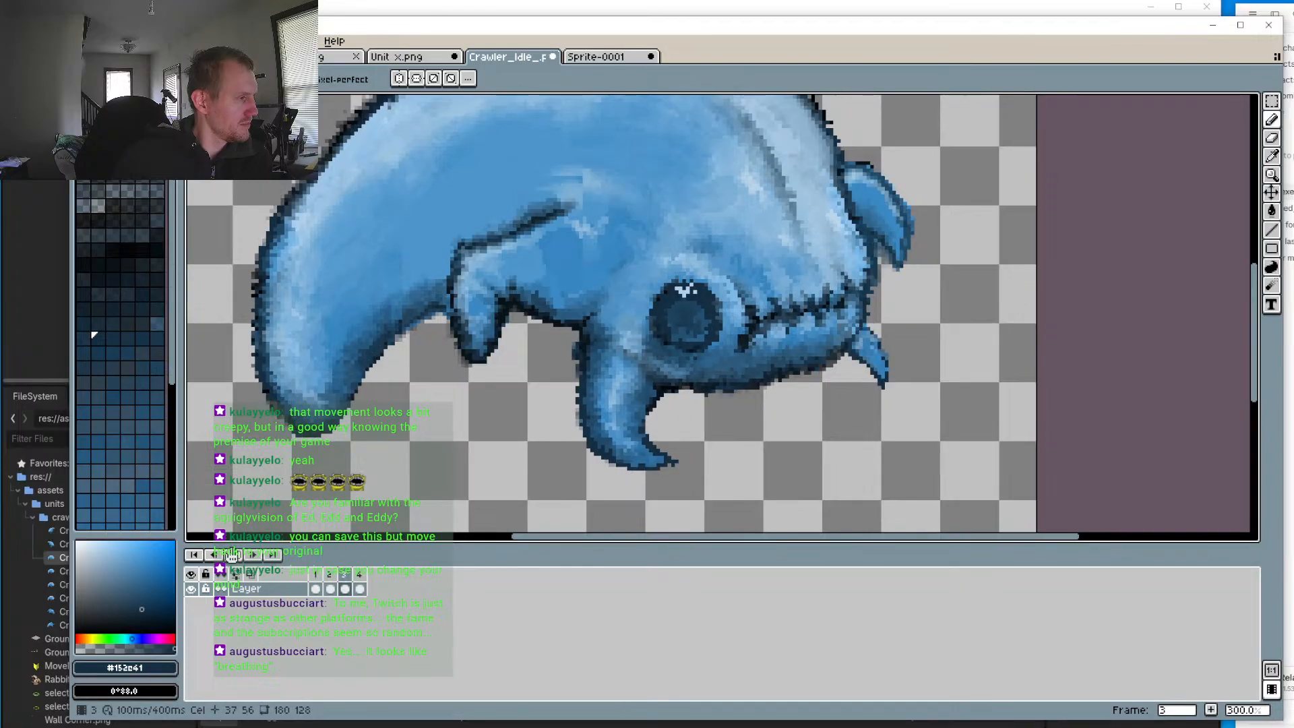
{"action": "key", "text": "1"}
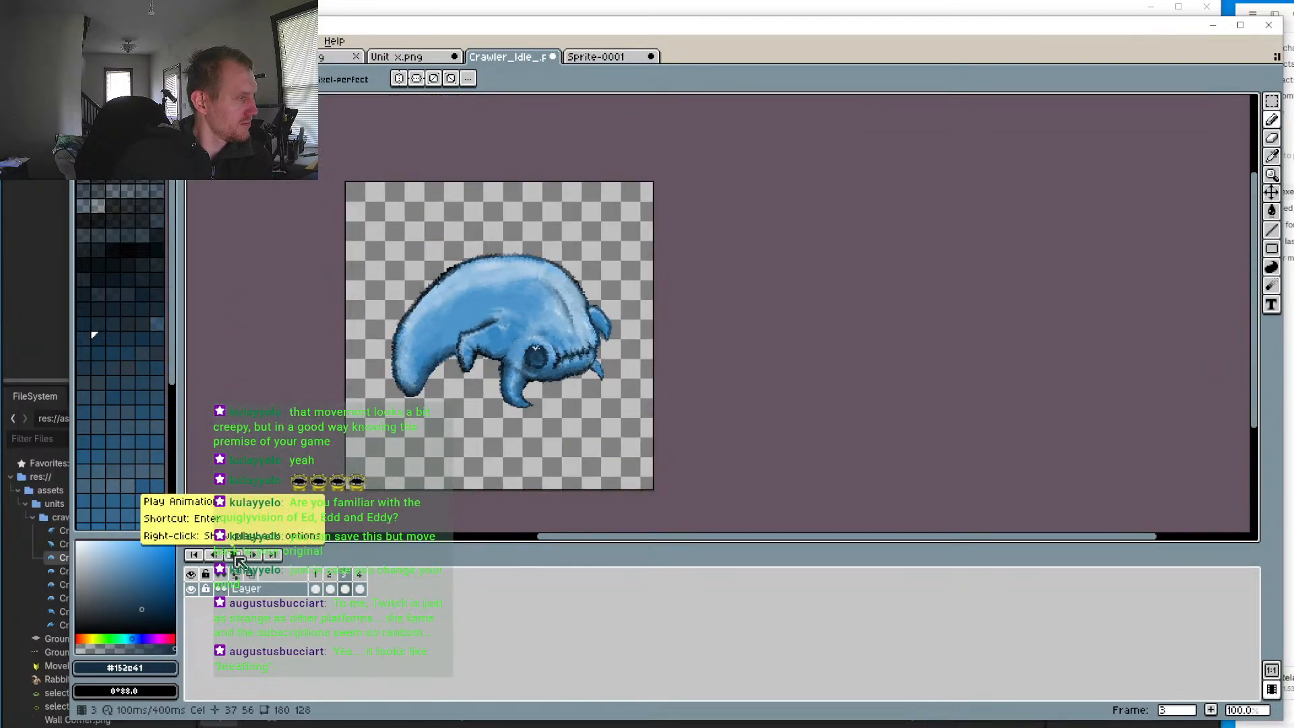
{"action": "left_click", "coordinate": [237, 556]}
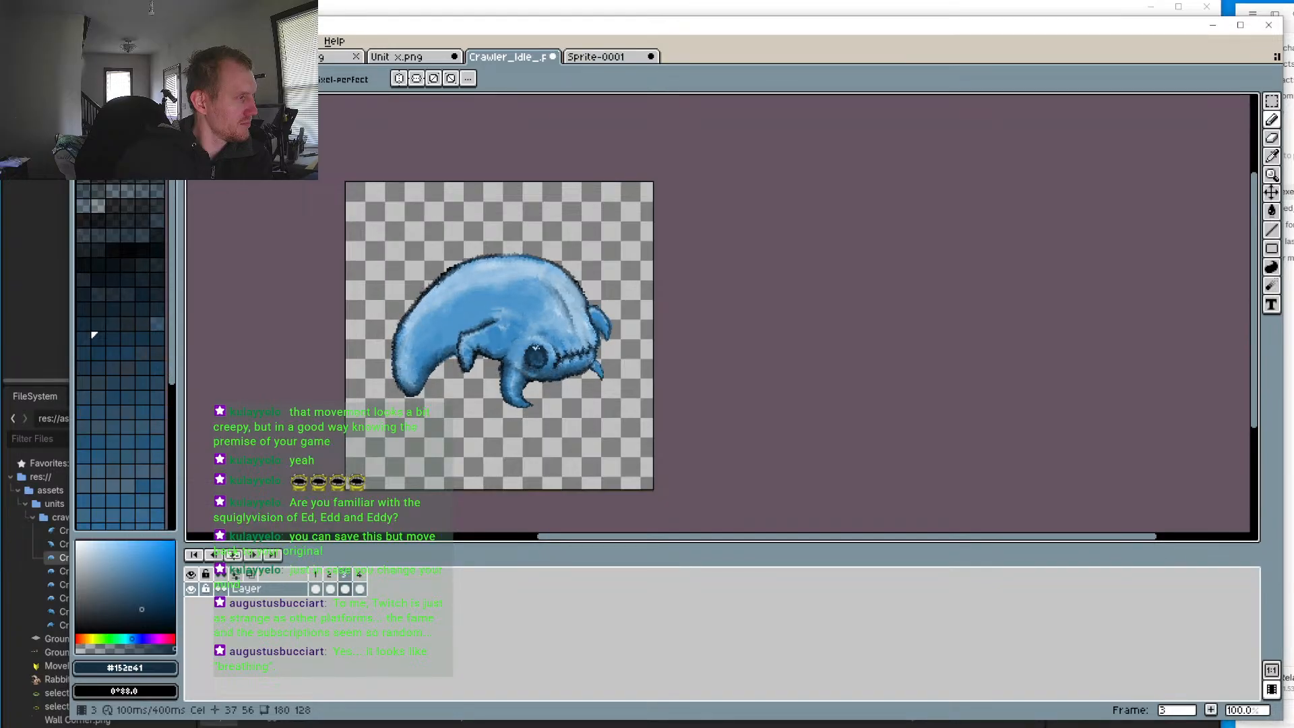
{"action": "scroll", "coordinate": [432, 337], "scroll_direction": "up", "scroll_amount": 3}
{"action": "scroll", "coordinate": [432, 337], "scroll_direction": "down", "scroll_amount": 2}
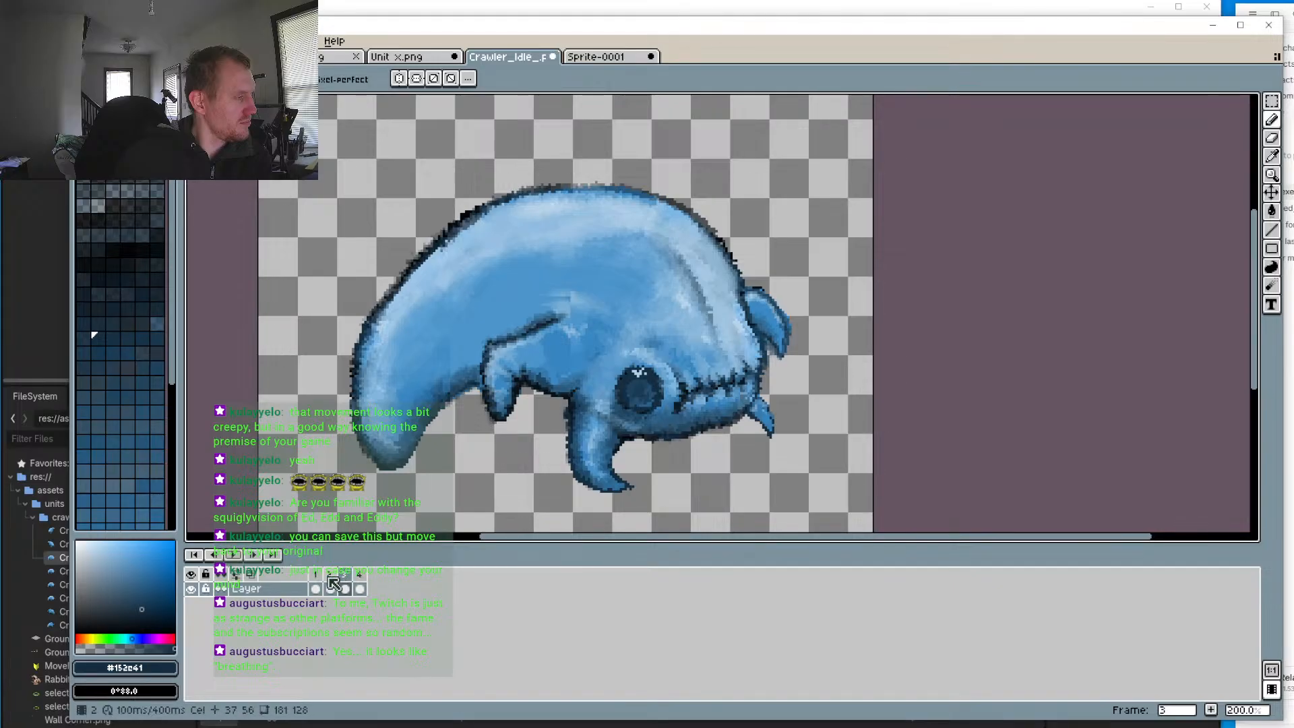
Step: Select the lower part of the small belly limb in frame 3, rotate it 1.2° and shift it one pixel right
{"action": "scroll", "coordinate": [501, 405], "scroll_direction": "up", "scroll_amount": 1}
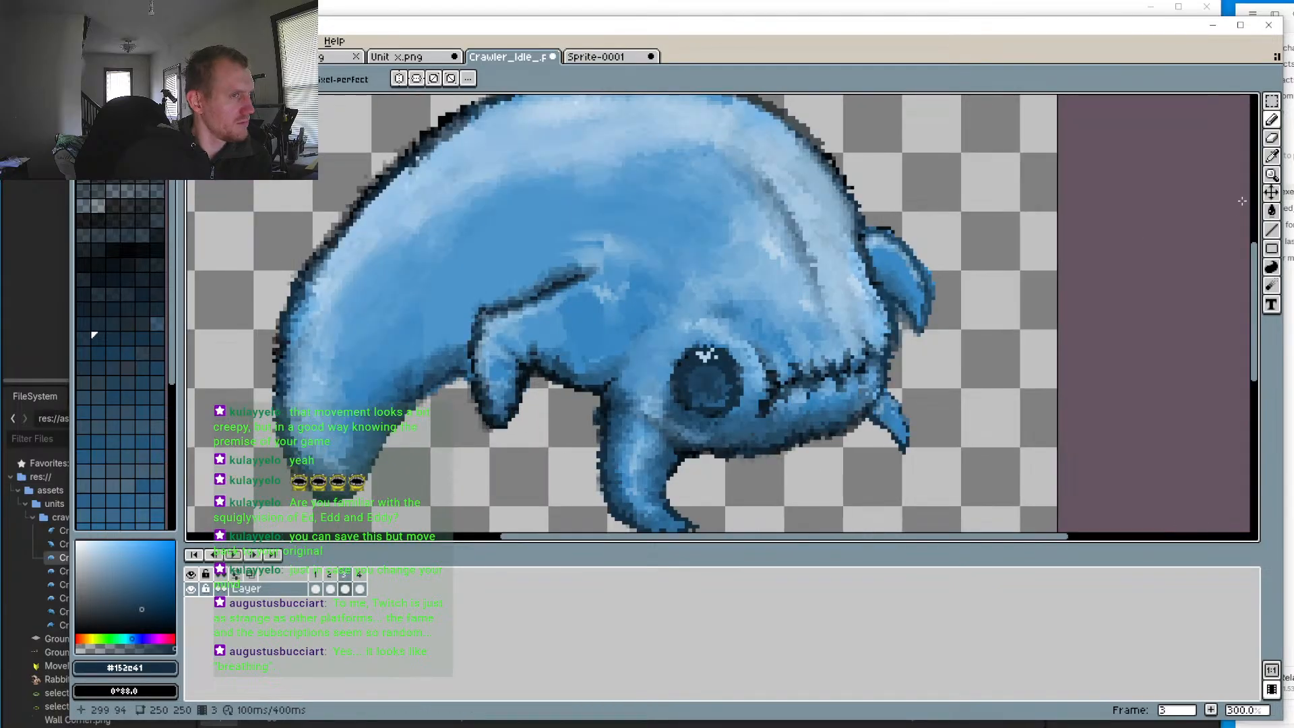
{"action": "left_click", "coordinate": [1272, 101]}
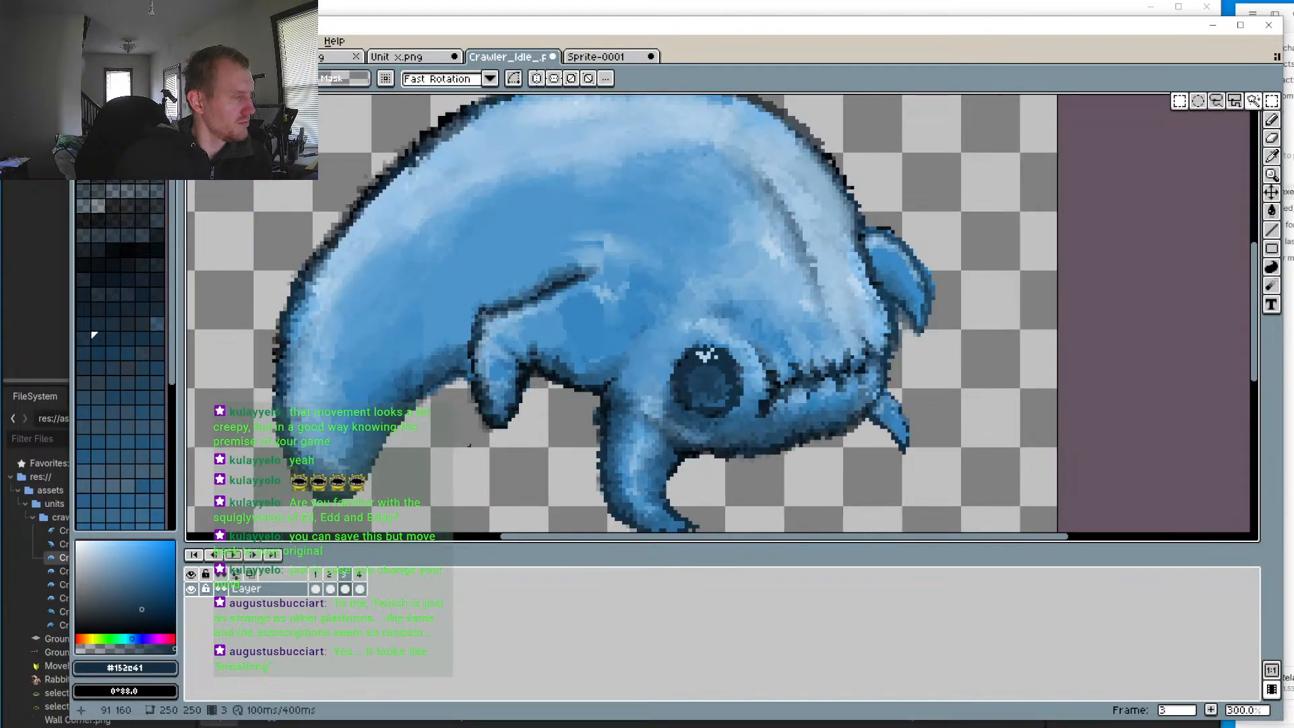
{"action": "left_click_drag", "start_coordinate": [505, 390], "coordinate": [459, 354]}
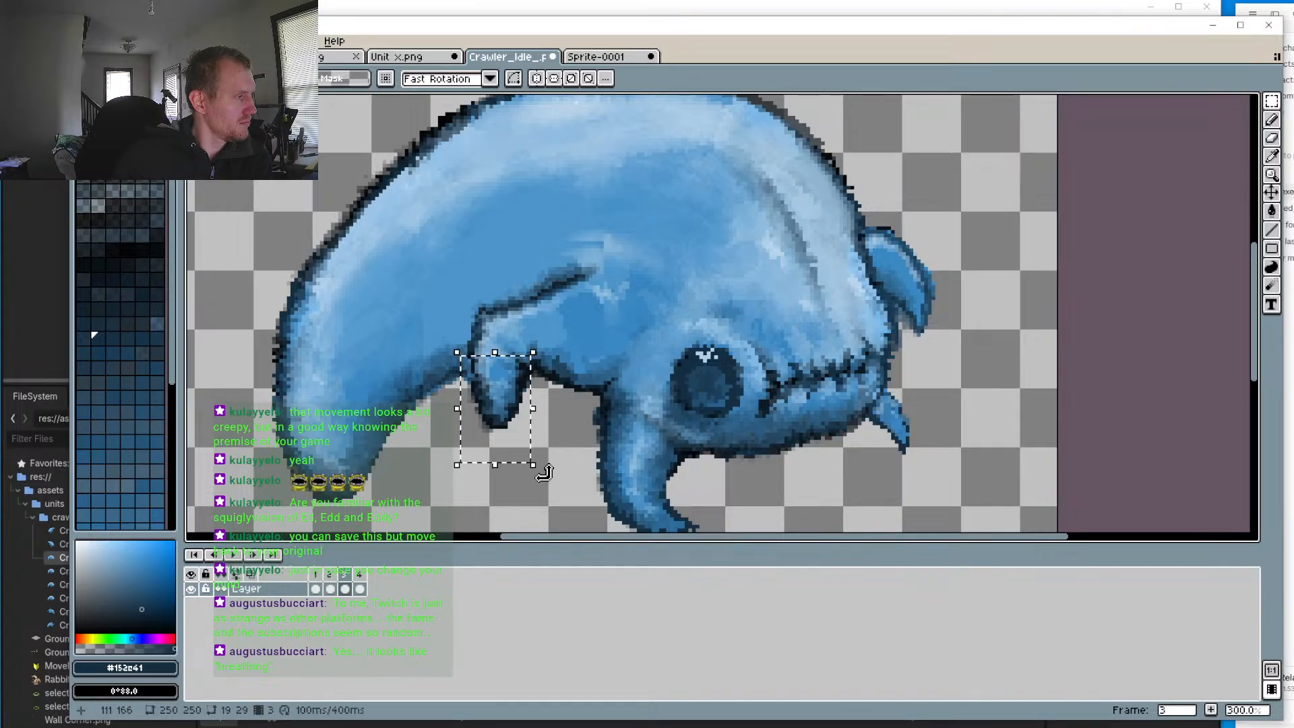
{"action": "key", "text": "ctrl+t"}
{"action": "left_click_drag", "start_coordinate": [543, 478], "coordinate": [542, 477]}
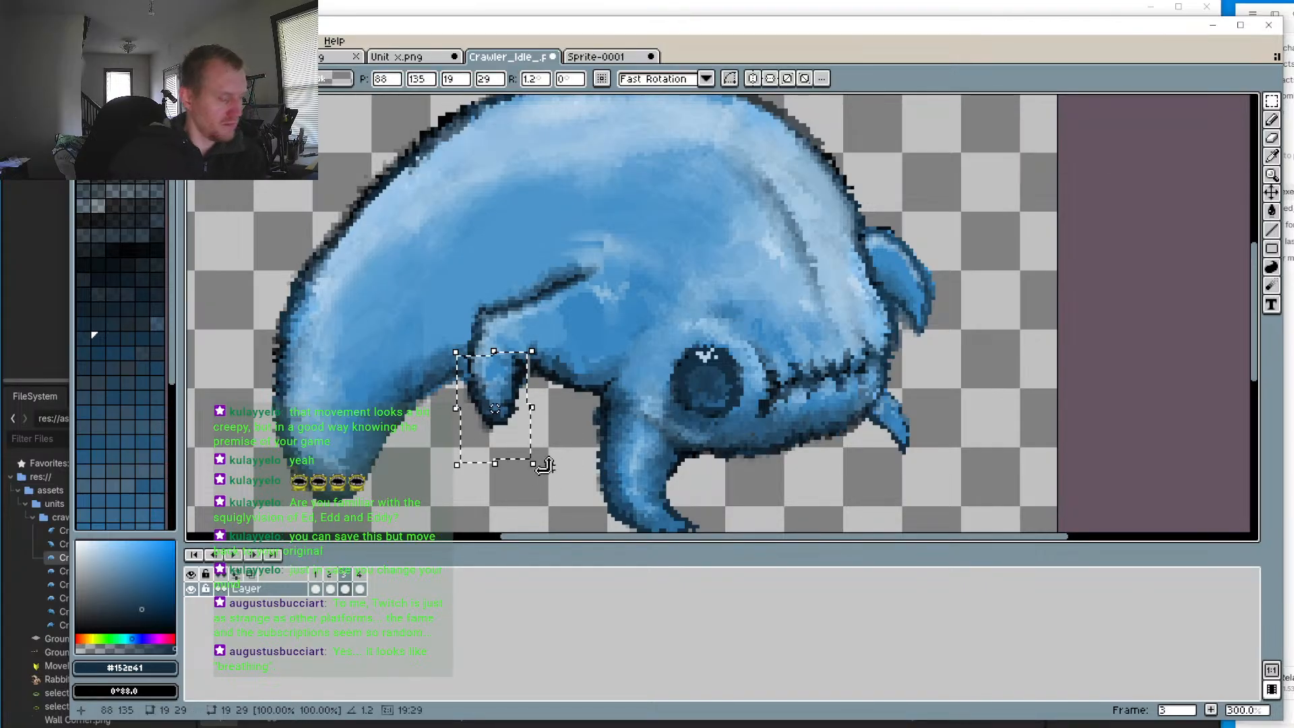
{"action": "left_click_drag", "start_coordinate": [500, 411], "coordinate": [504, 411]}
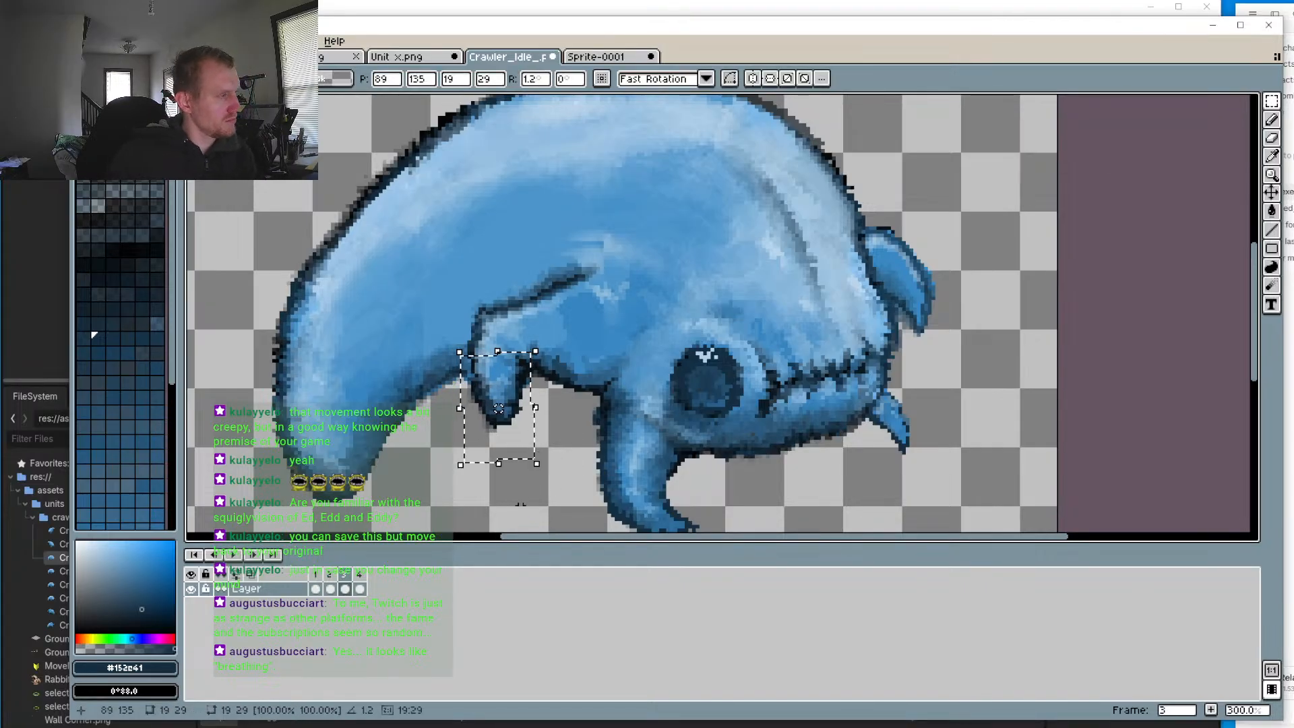
Step: Shift the lower part of the small belly limb one pixel right in frame 4
{"action": "left_click", "coordinate": [360, 583]}
{"action": "key", "text": "ctrl+t"}
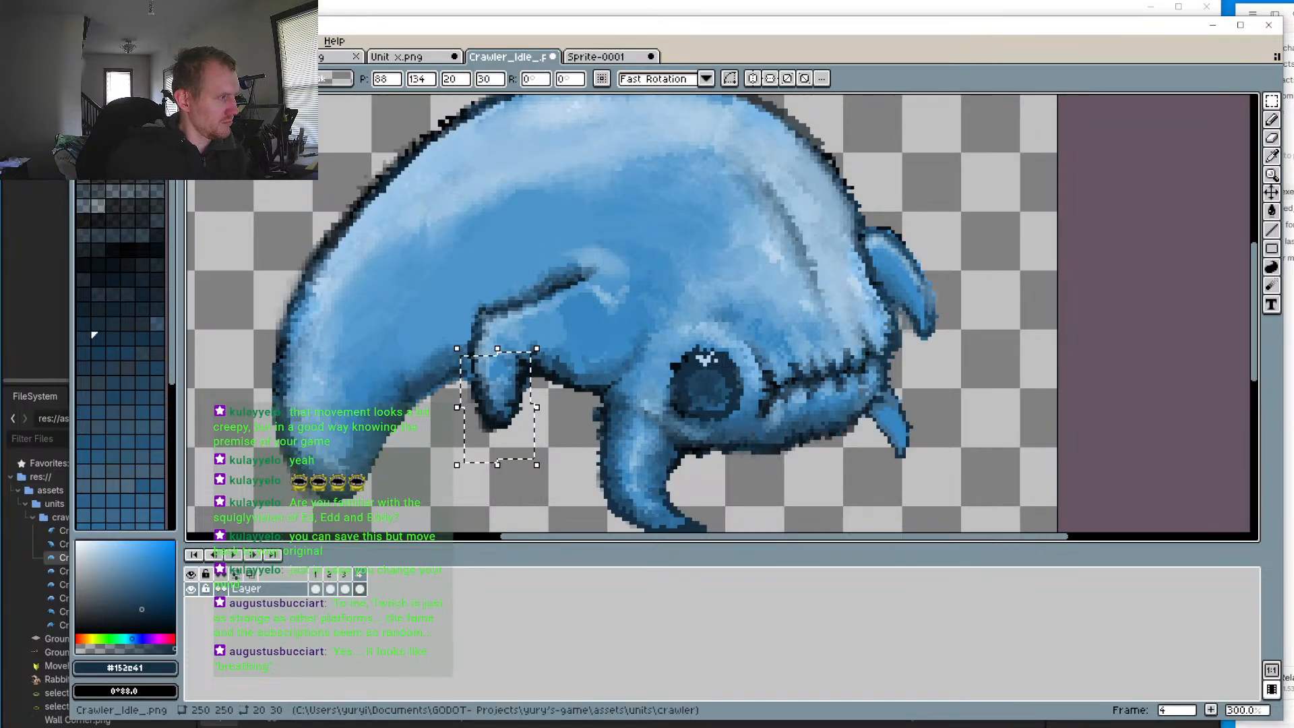
{"action": "key", "text": "Right"}
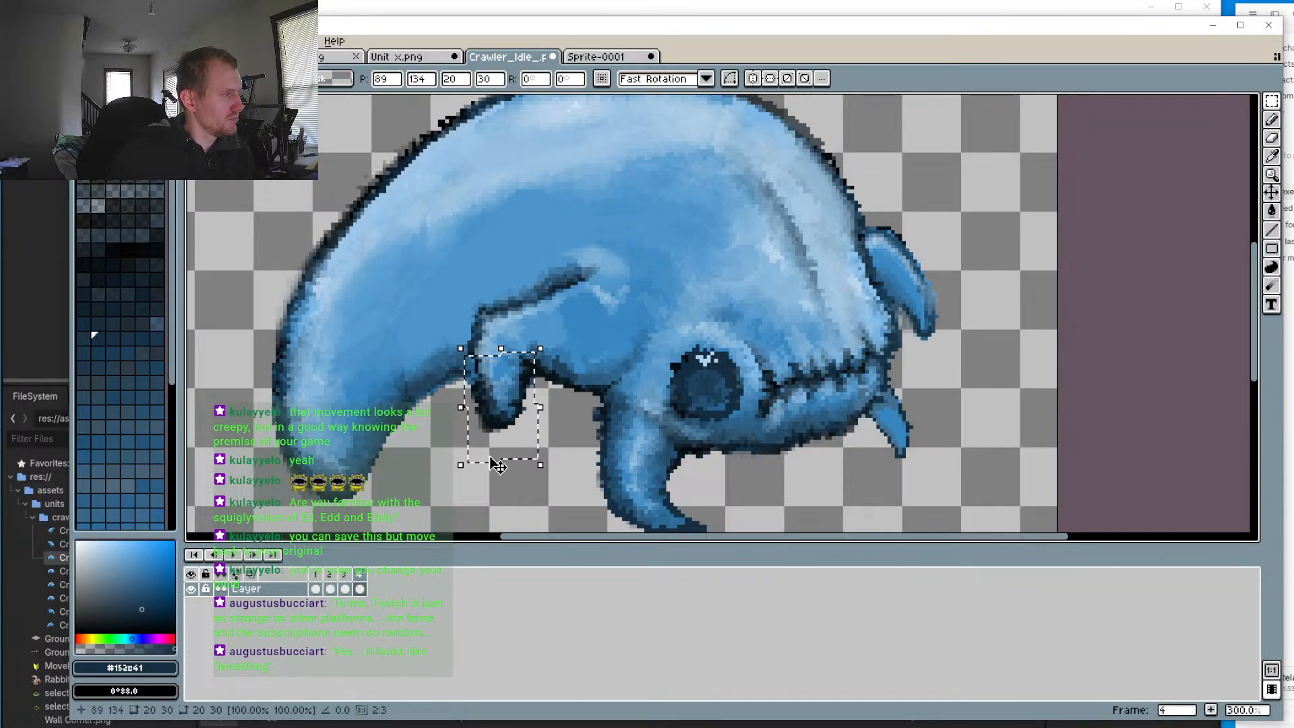
Step: Play the idle animation to check the motion of the small belly limb
{"action": "left_click", "coordinate": [236, 555]}
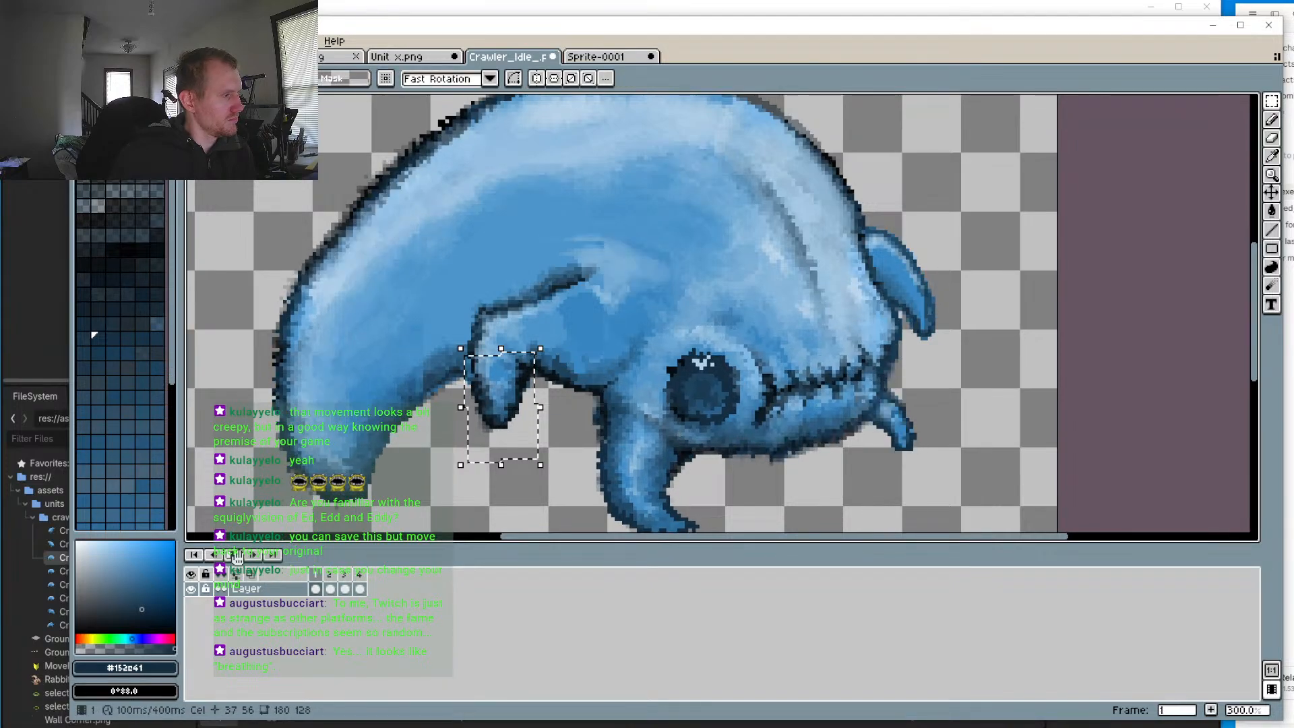
{"action": "scroll", "coordinate": [399, 511], "scroll_direction": "down", "scroll_amount": 3}
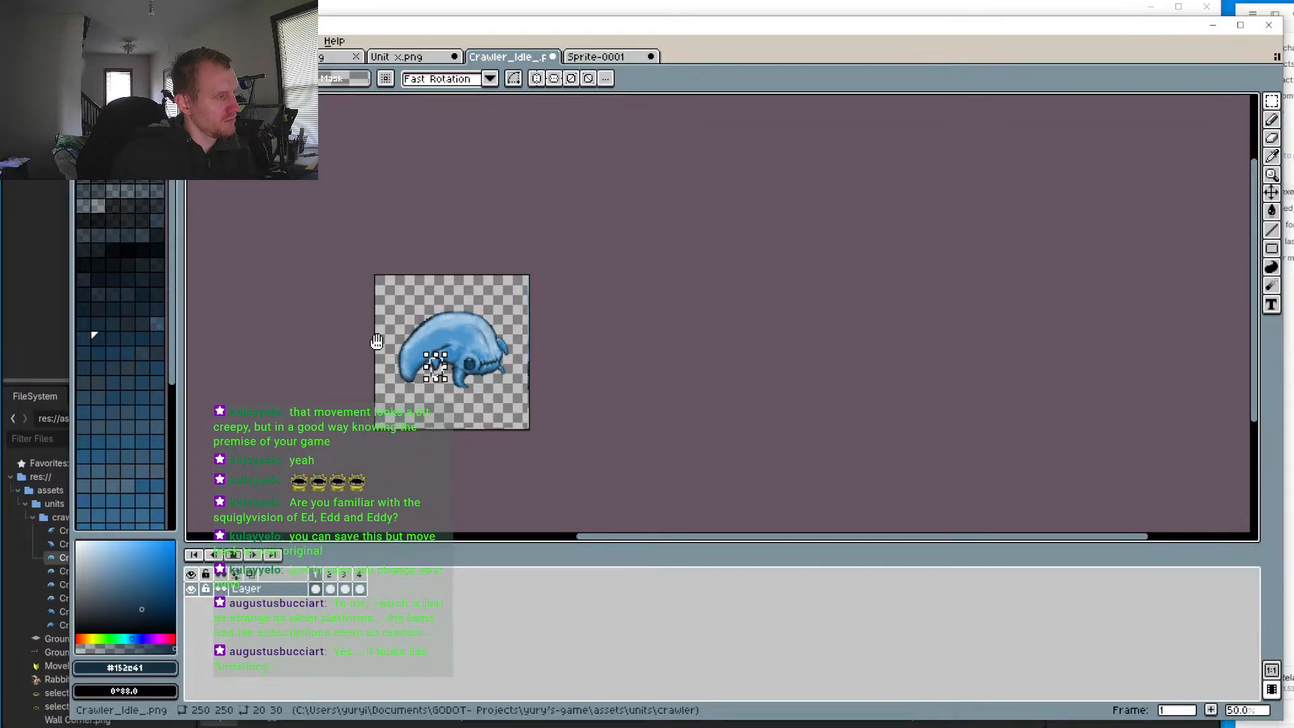
{"action": "scroll", "coordinate": [377, 341], "scroll_direction": "up", "scroll_amount": 3}
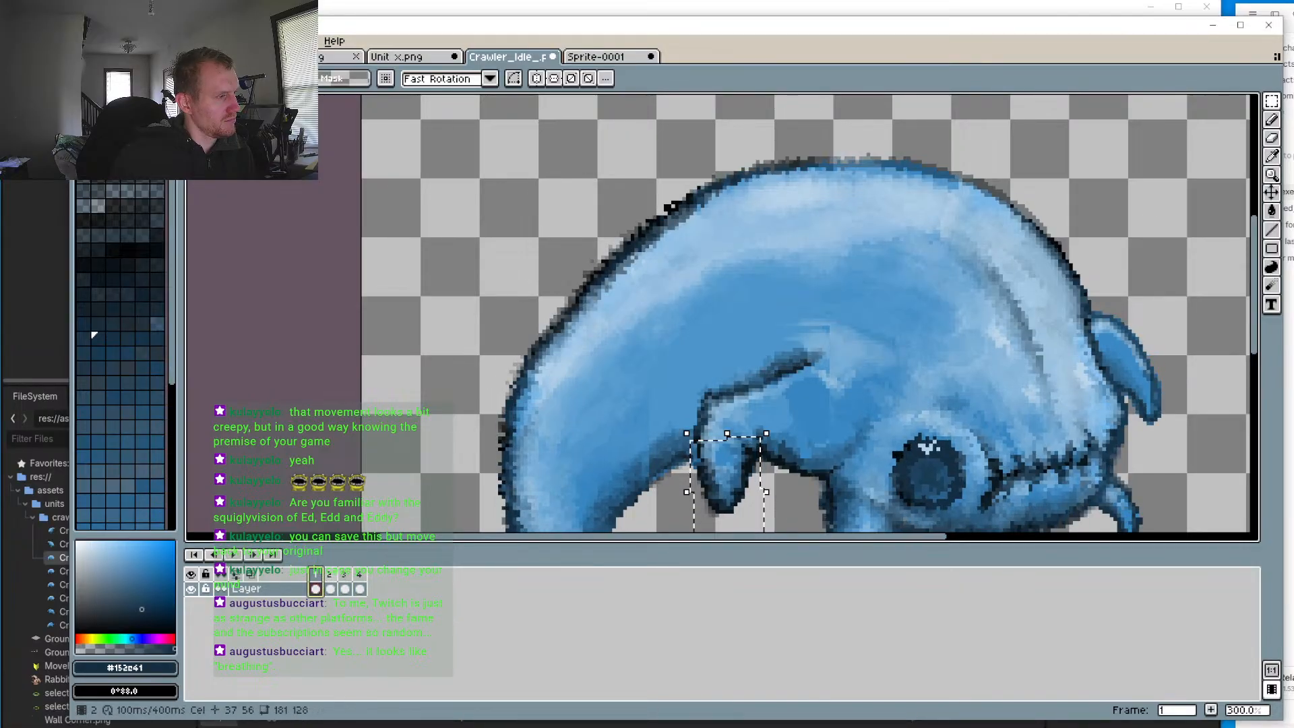
Step: Deselect the limb area, sample the light blue of the highlight above the limb crease, and paint over the highlight's hard edges in frame 1
{"action": "scroll", "coordinate": [876, 325], "scroll_direction": "up", "scroll_amount": 2}
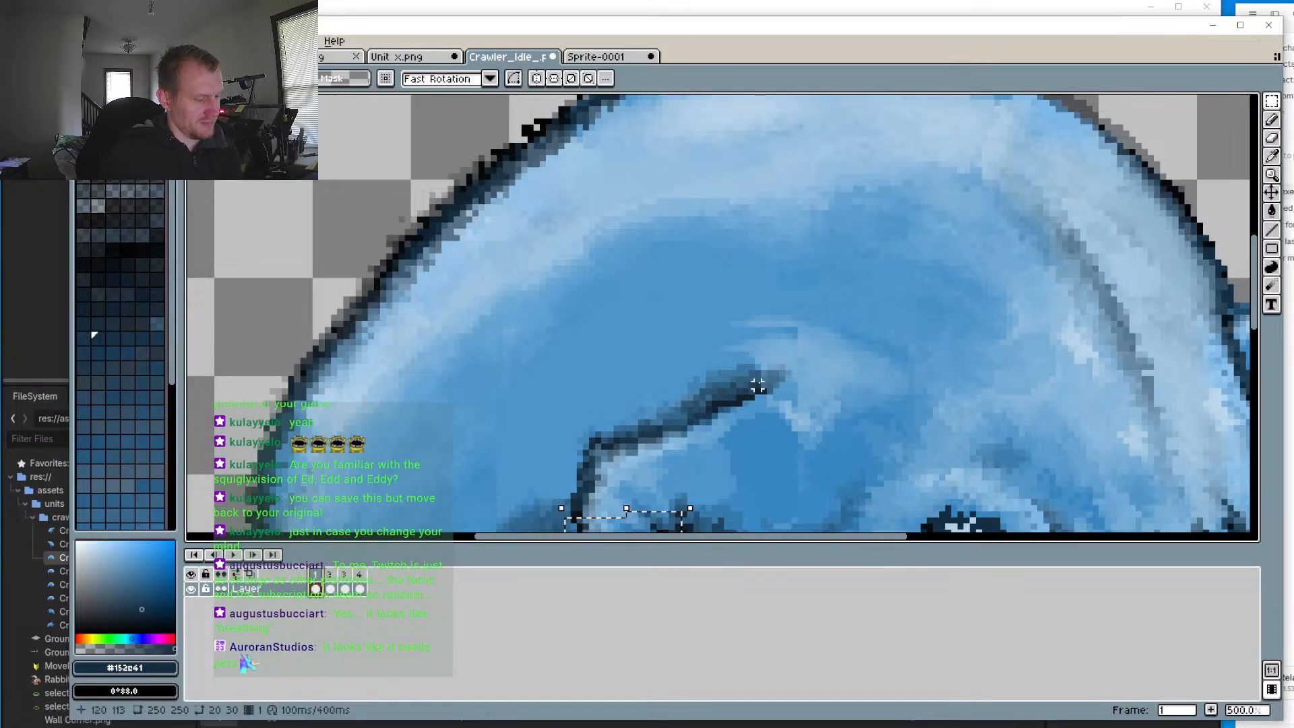
{"action": "key", "text": "i"}
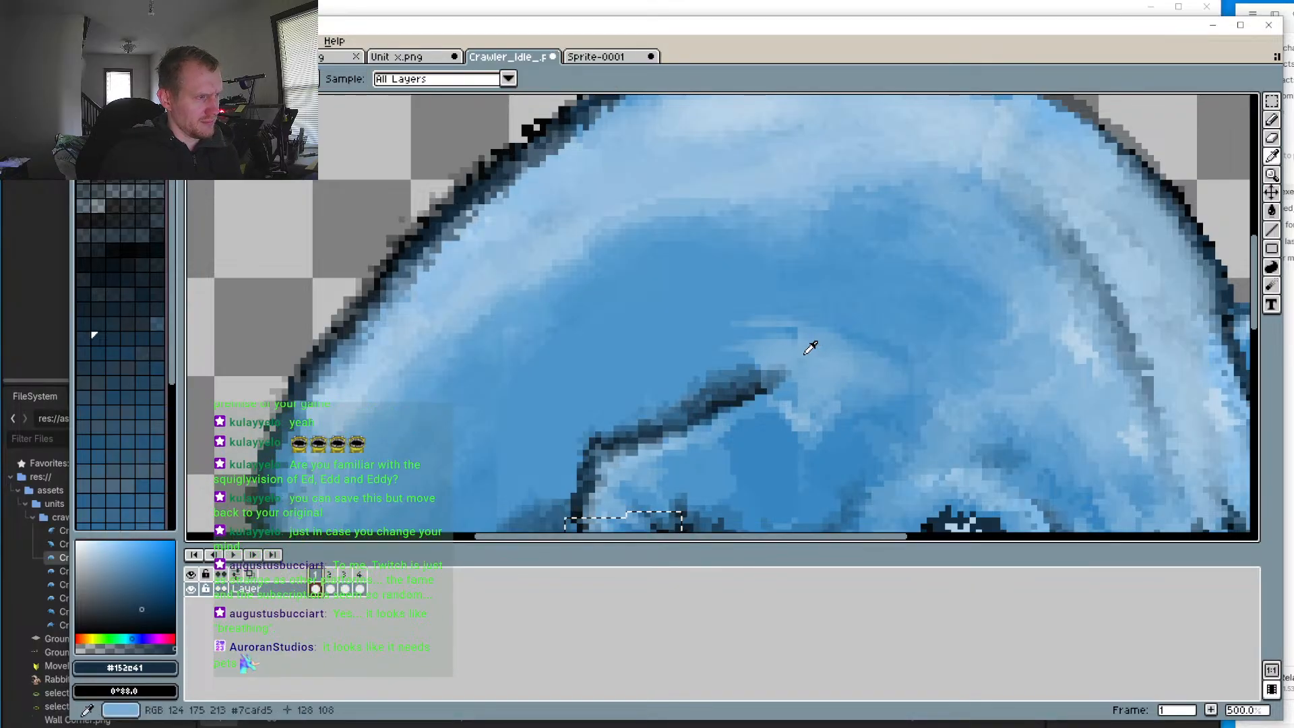
{"action": "left_click", "coordinate": [810, 347]}
{"action": "key", "text": "b"}
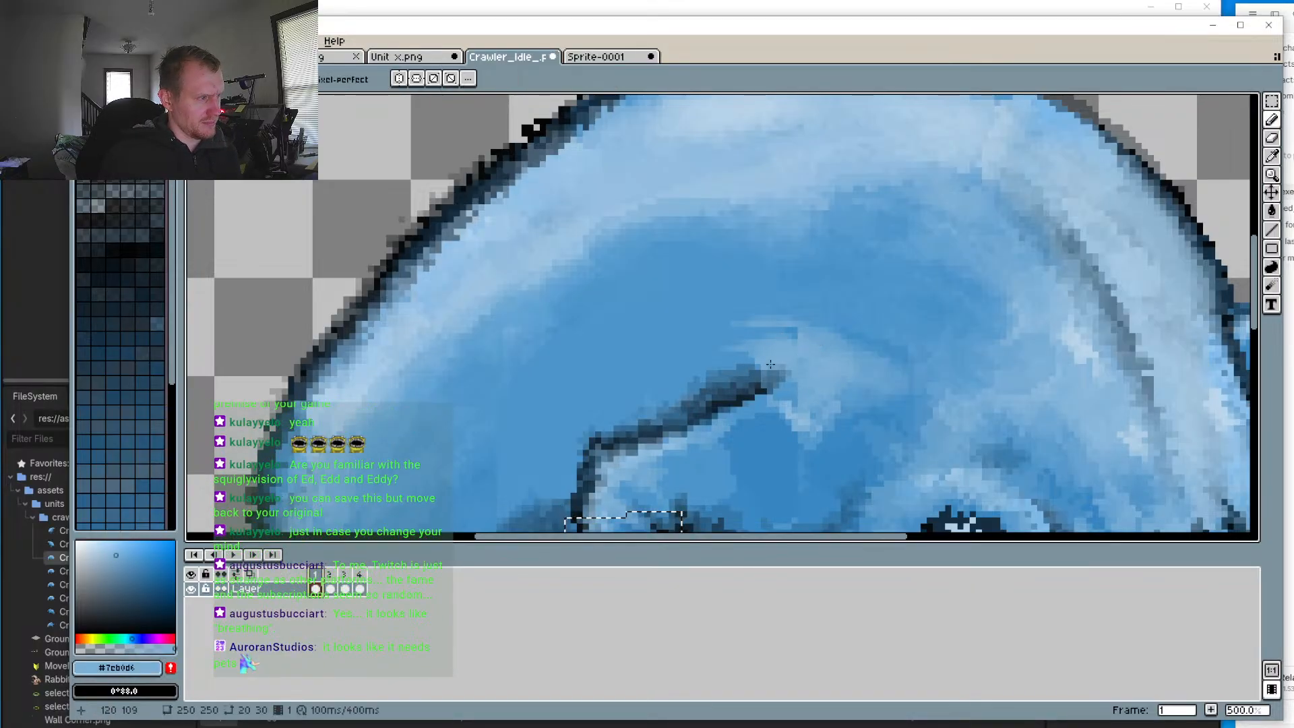
{"action": "left_click", "coordinate": [1272, 101]}
{"action": "left_click", "coordinate": [1236, 132]}
{"action": "left_click", "coordinate": [1271, 120]}
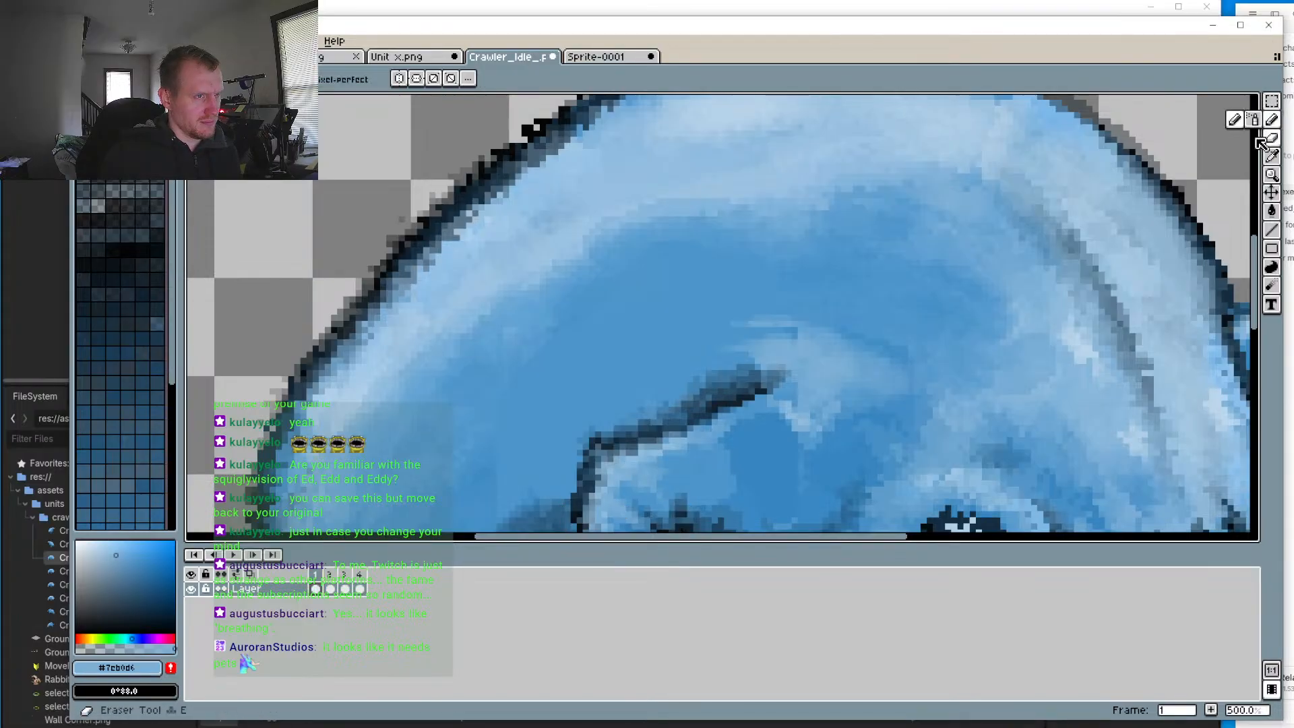
{"action": "left_click_drag", "start_coordinate": [725, 405], "coordinate": [742, 334]}
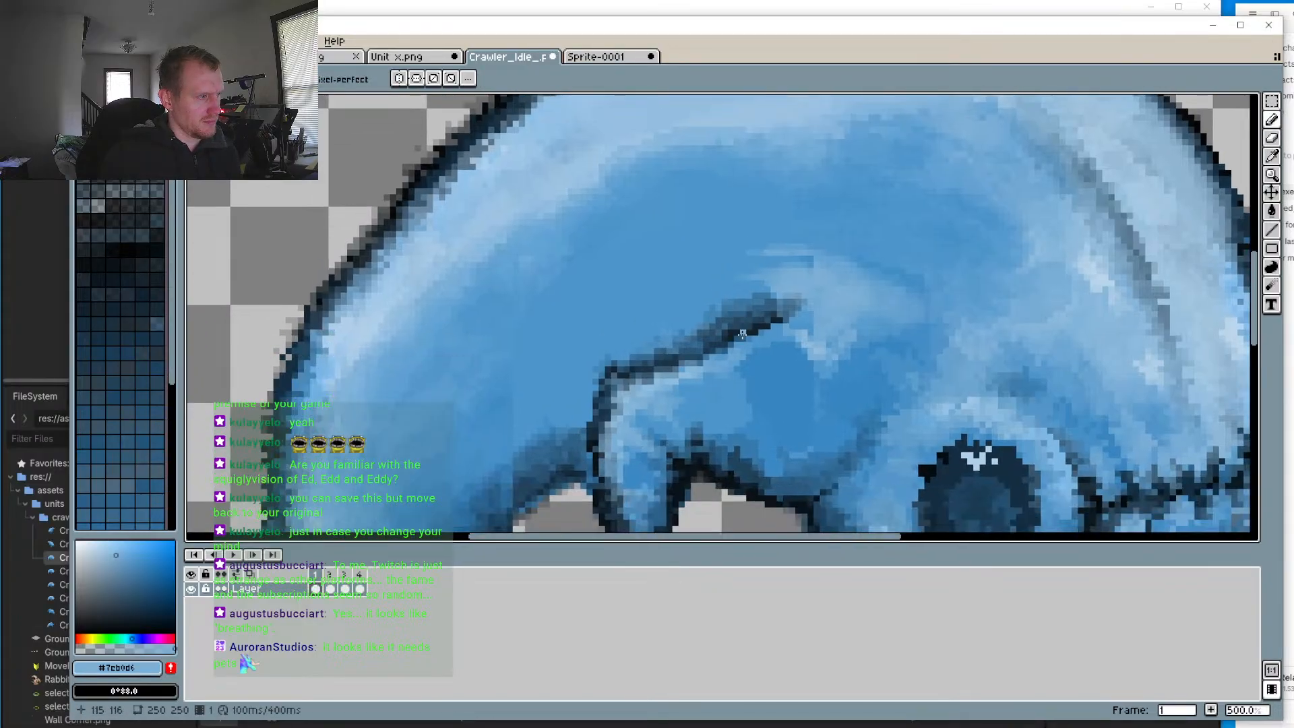
{"action": "left_click", "coordinate": [817, 270], "text": "alt"}
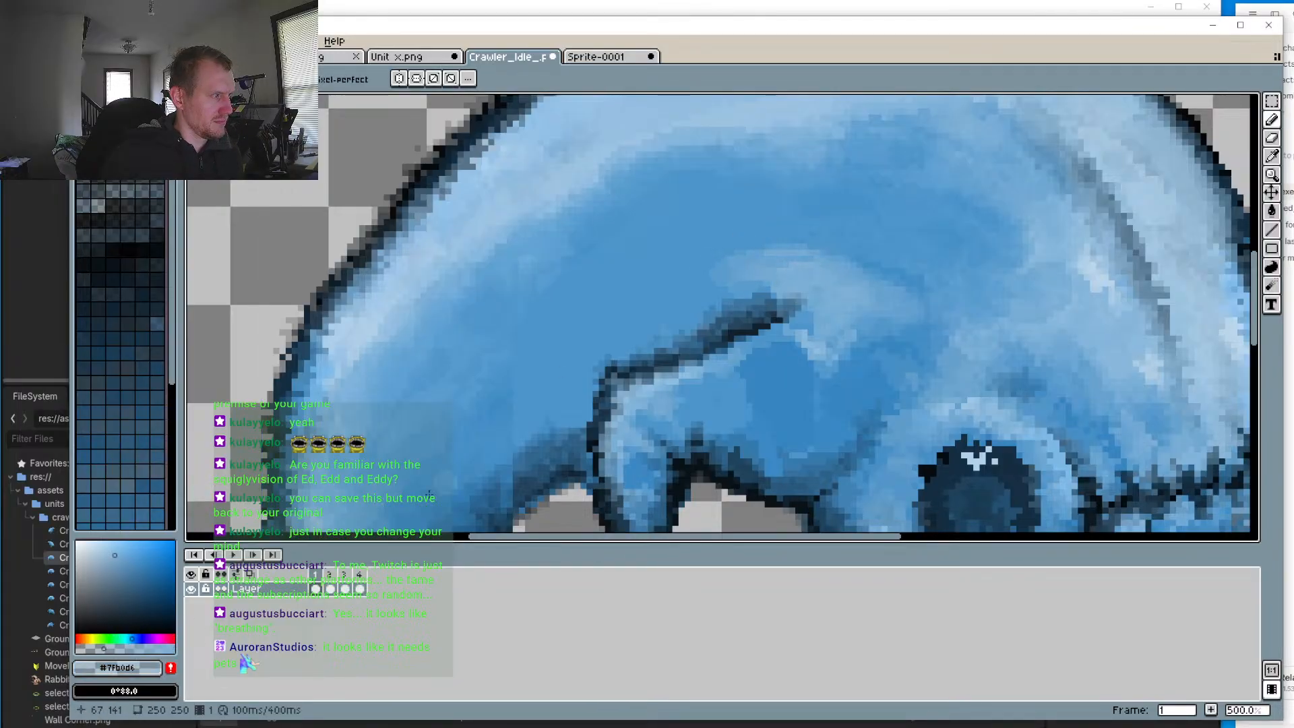
Step: Smooth the highlight above the limb crease with the sampled light blue in frames 2 and 3
{"action": "left_click", "coordinate": [329, 574]}
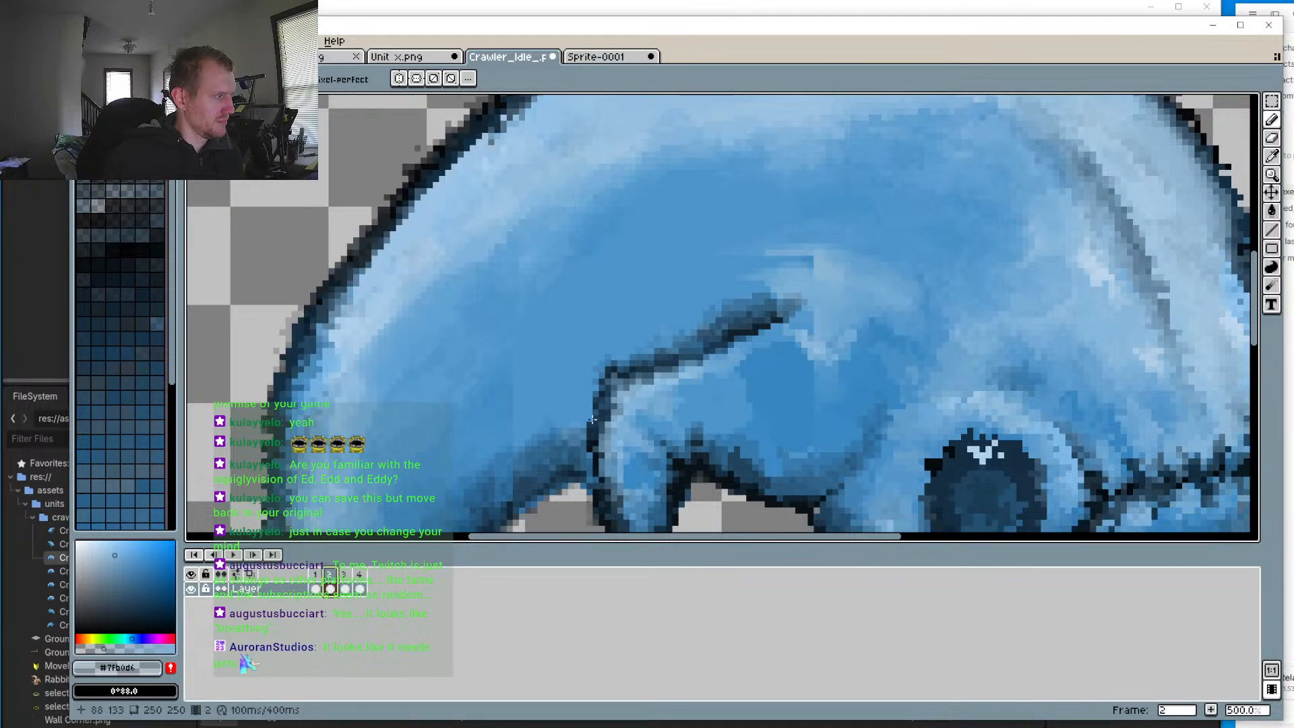
{"action": "mouse_move", "coordinate": [775, 259]}
{"action": "left_mouse_down"}
{"action": "mouse_move", "coordinate": [820, 255]}
{"action": "mouse_move", "coordinate": [726, 279]}
{"action": "mouse_move", "coordinate": [813, 260]}
{"action": "left_mouse_up"}
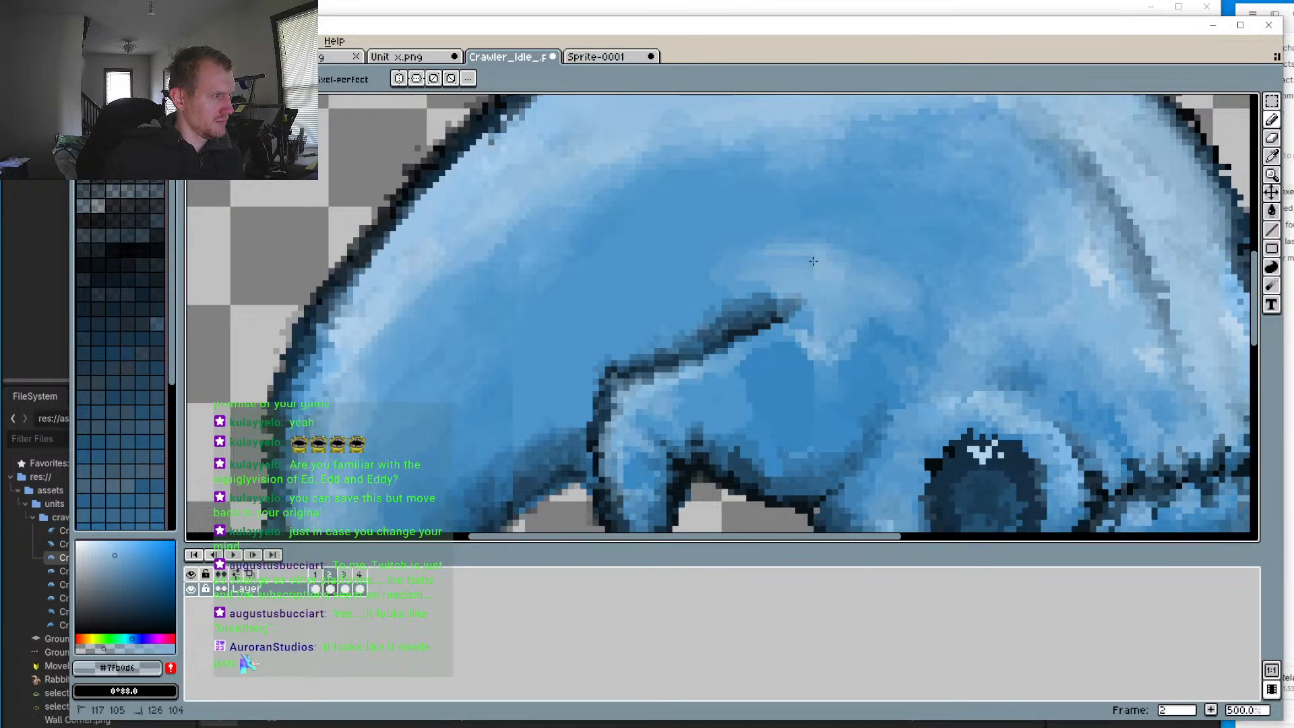
{"action": "left_click", "coordinate": [351, 583]}
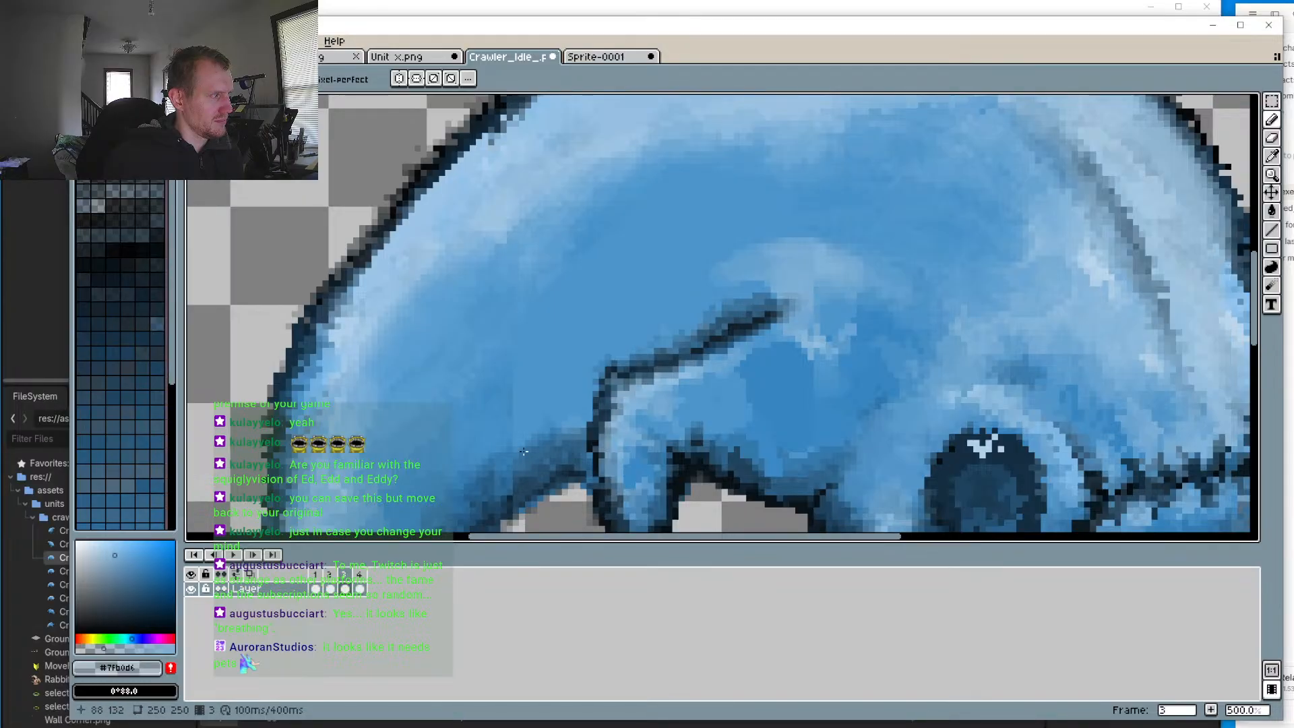
Step: Paint the light blue highlight into a rounded, soft patch above the limb crease in frame 4
{"action": "key", "text": "Right"}
{"action": "left_click_drag", "start_coordinate": [749, 281], "coordinate": [849, 278]}
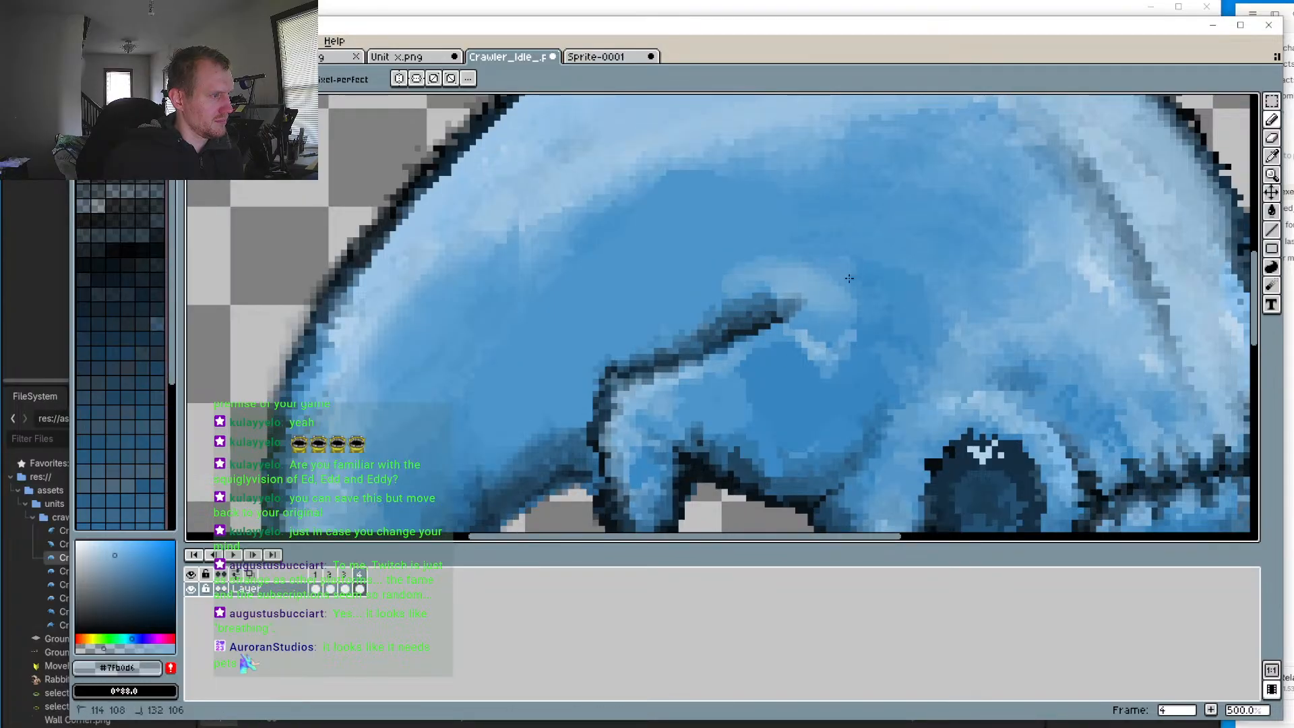
{"action": "left_click_drag", "start_coordinate": [746, 259], "coordinate": [788, 283]}
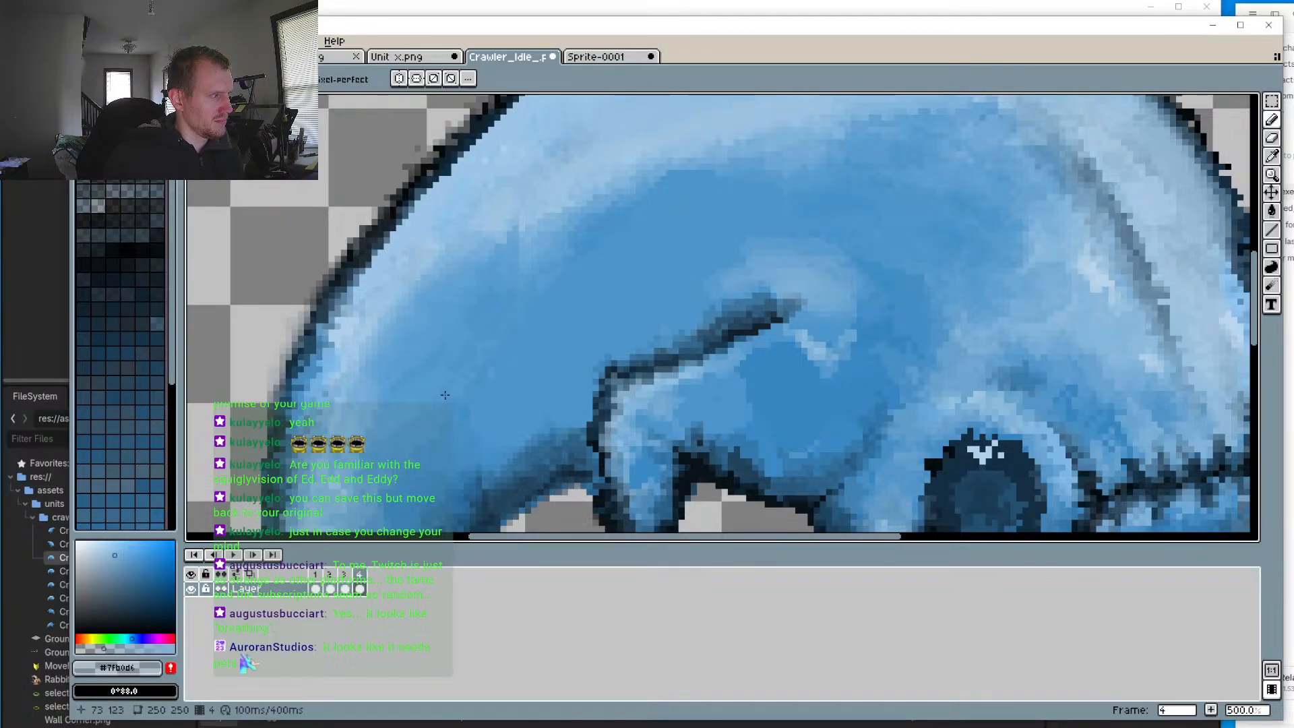
Step: Step back and forth through the frames to compare the highlight above the limb crease
{"action": "key", "text": "Left"}
{"action": "key", "text": "Left"}
{"action": "key", "text": "Left"}
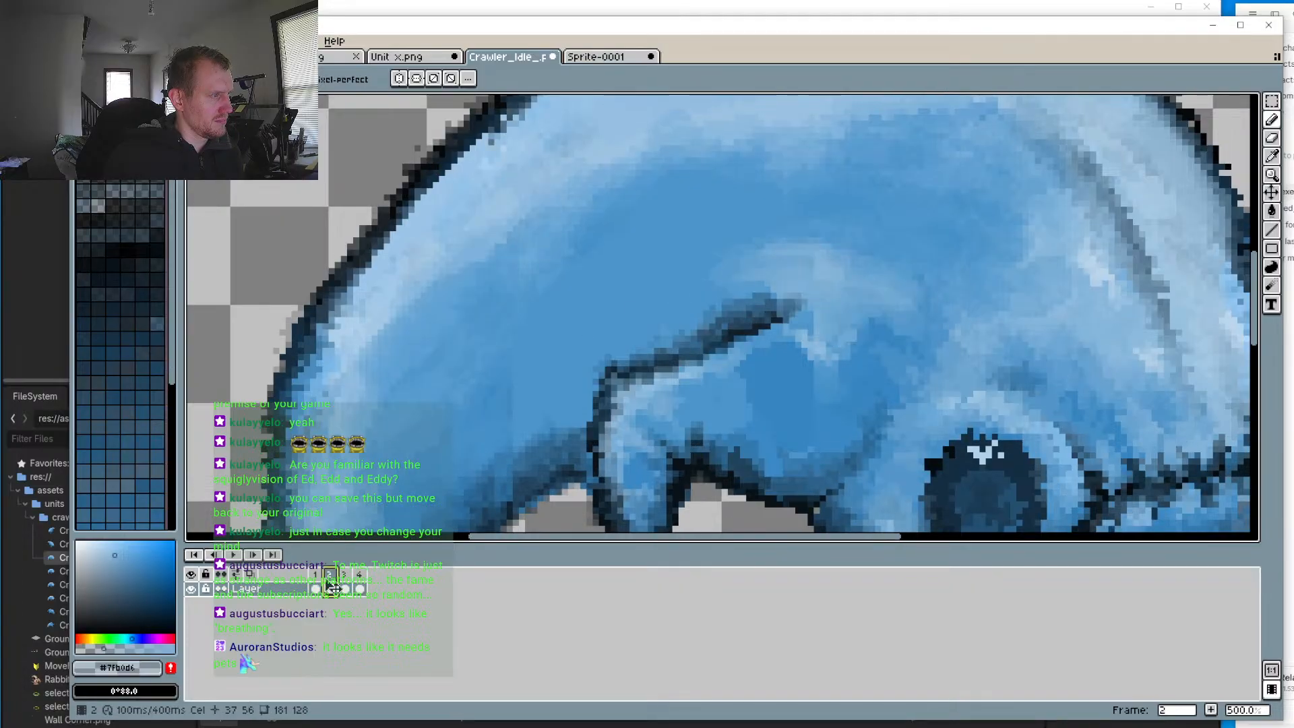
{"action": "key", "text": "Right"}
{"action": "key", "text": "Right"}
{"action": "key", "text": "Right"}
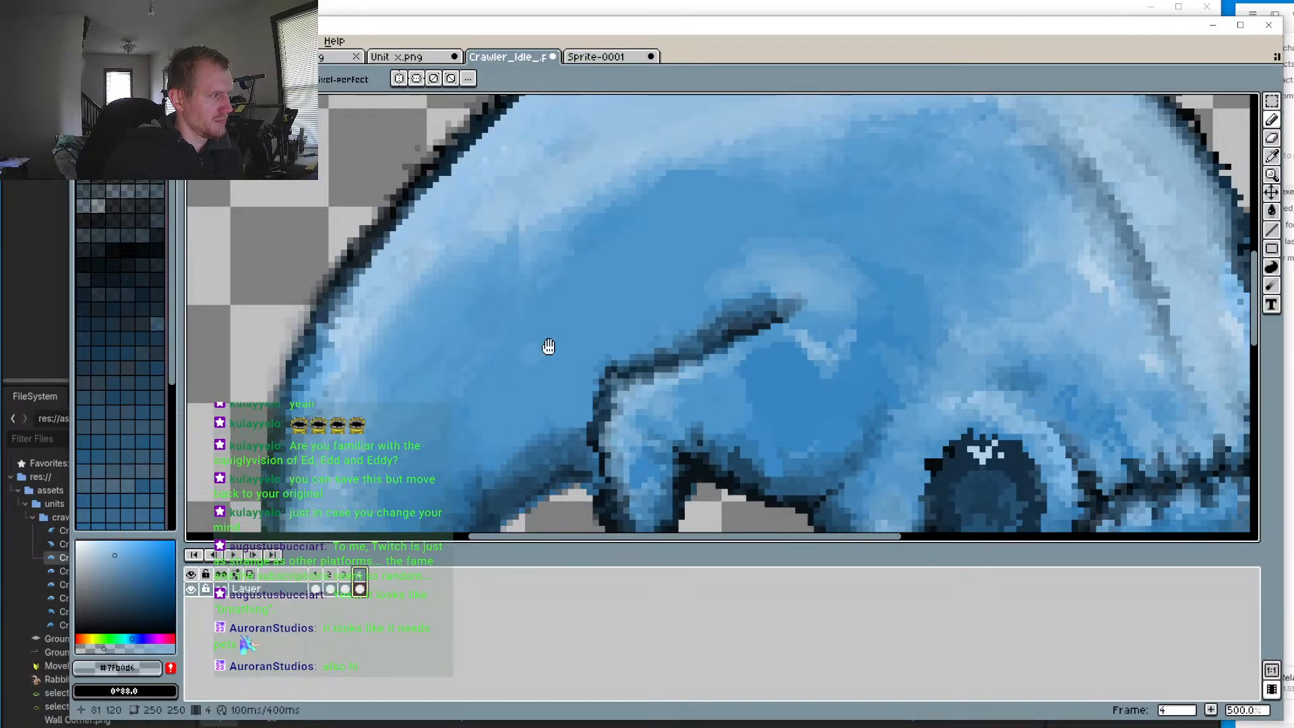
Step: In frame 1, sample the body's mid blues behind the small limb, starting with #4490c7, and paint over the hard vertical shading seam
{"action": "left_click_drag", "start_coordinate": [547, 347], "coordinate": [711, 227]}
{"action": "left_click", "coordinate": [320, 581]}
{"action": "scroll", "coordinate": [684, 376], "scroll_direction": "up", "scroll_amount": 1}
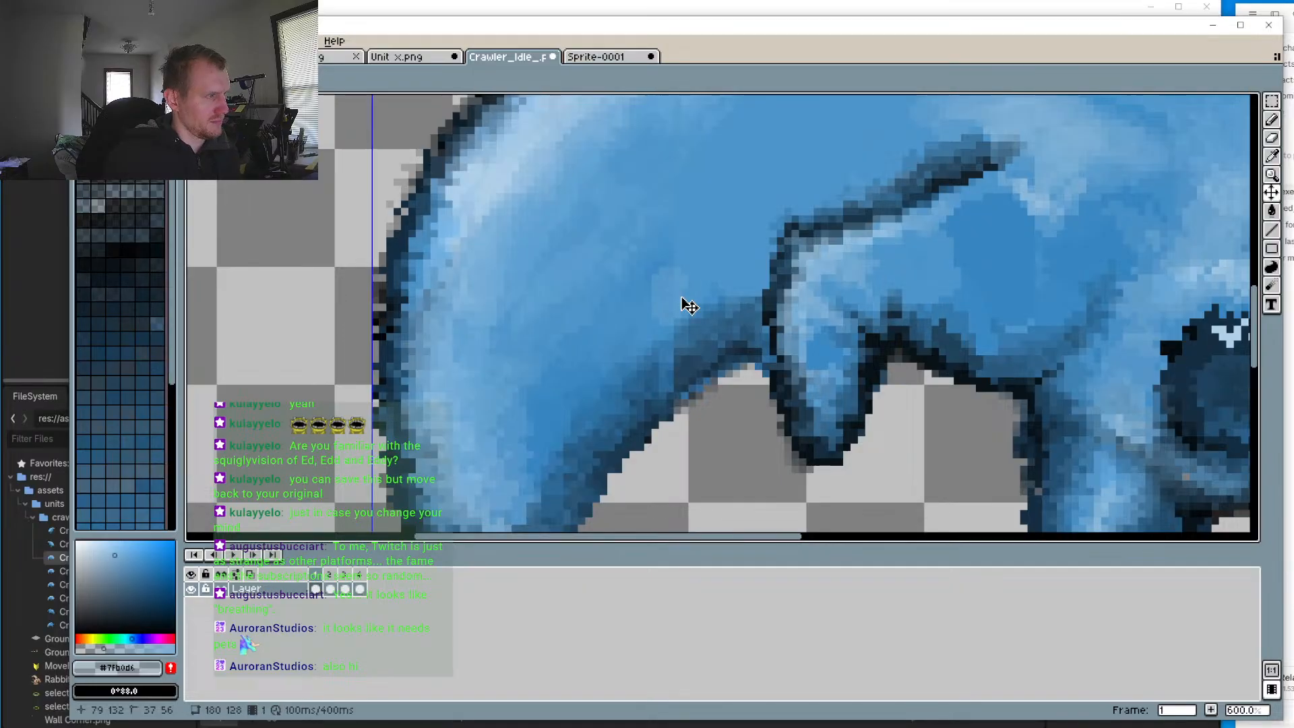
{"action": "key", "text": "i"}
{"action": "left_click", "coordinate": [677, 235]}
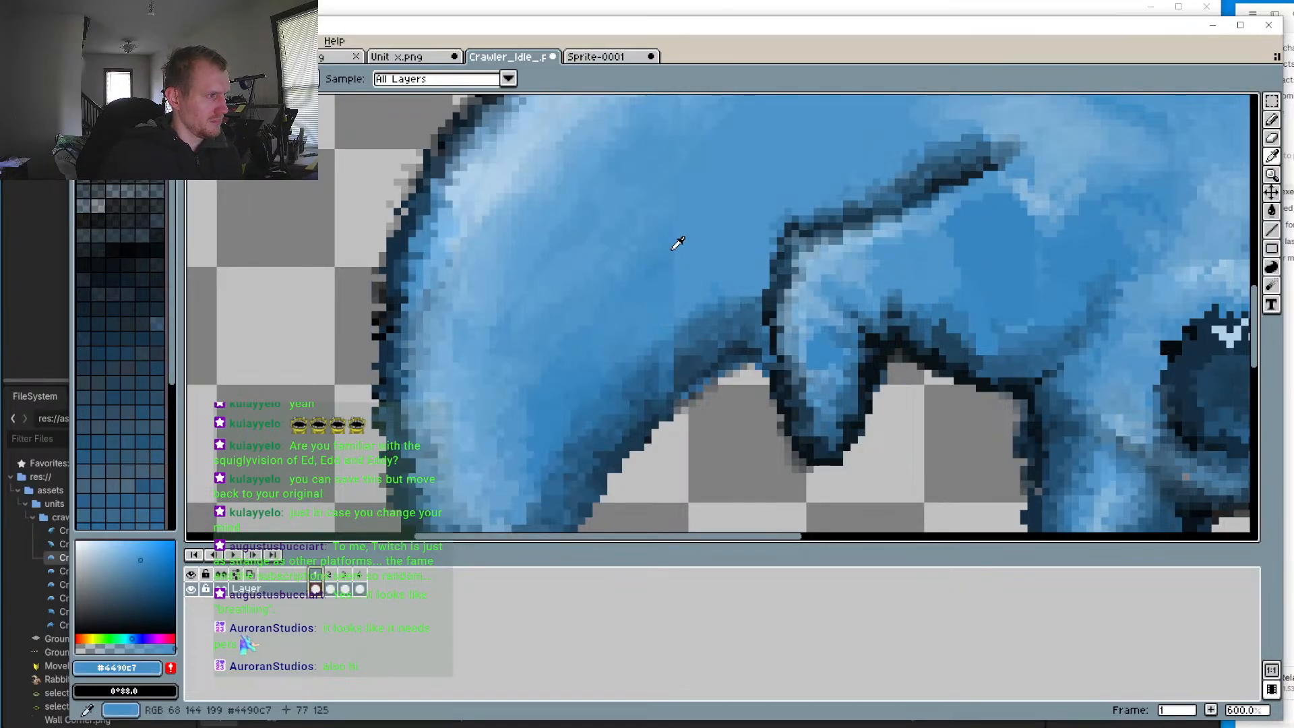
{"action": "key", "text": "b"}
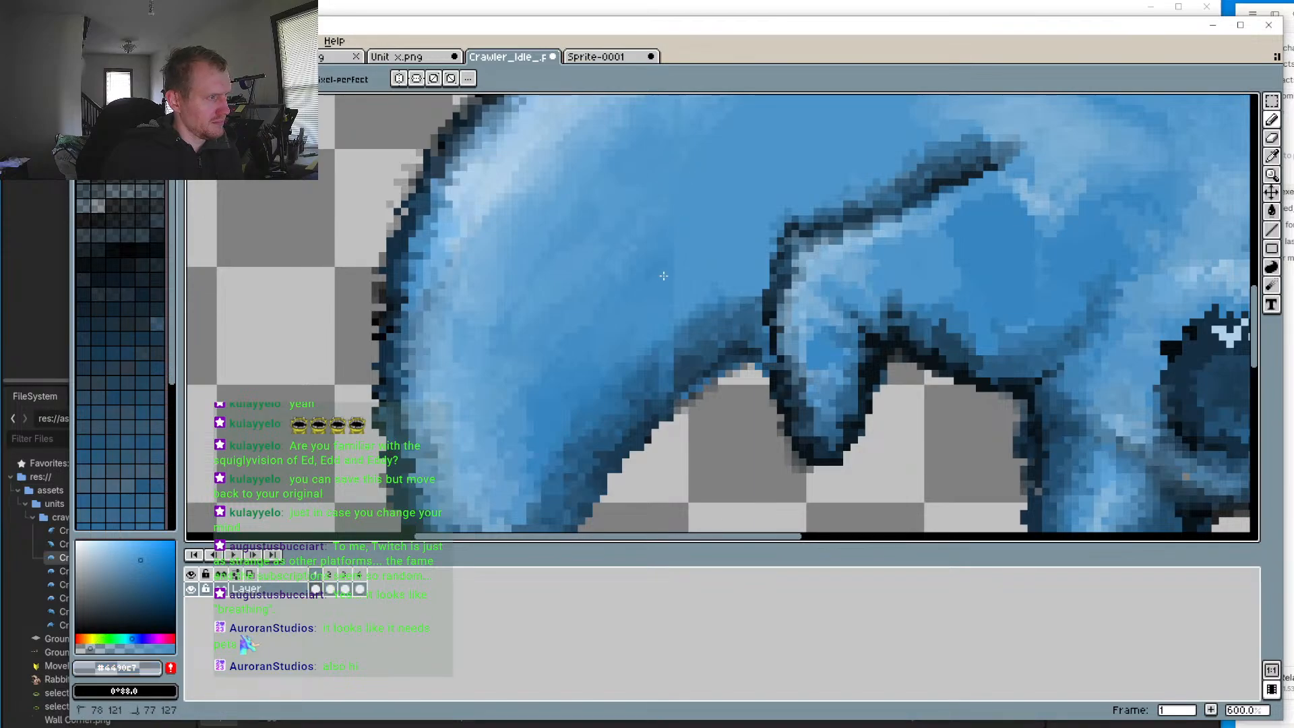
{"action": "scroll", "coordinate": [676, 271], "scroll_direction": "up", "scroll_amount": 3}
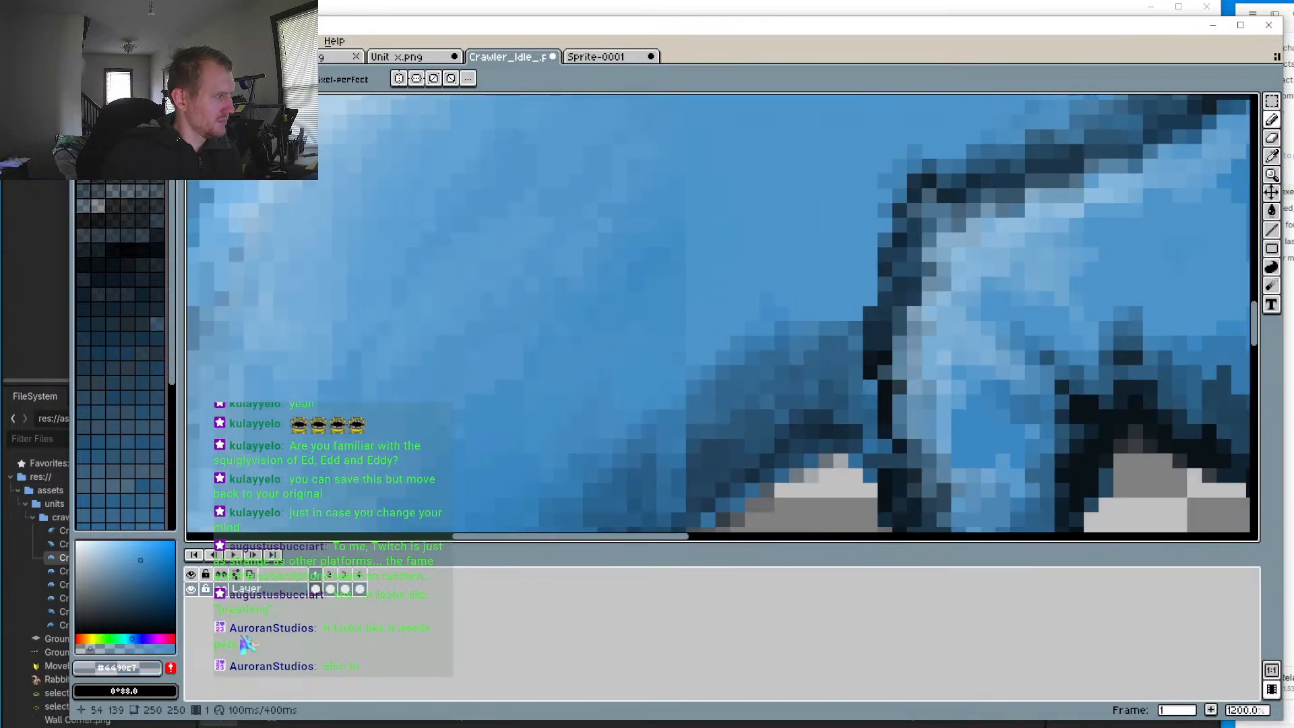
{"action": "scroll", "coordinate": [692, 288], "scroll_direction": "down", "scroll_amount": 2}
{"action": "key", "text": "i"}
{"action": "left_click", "coordinate": [659, 260]}
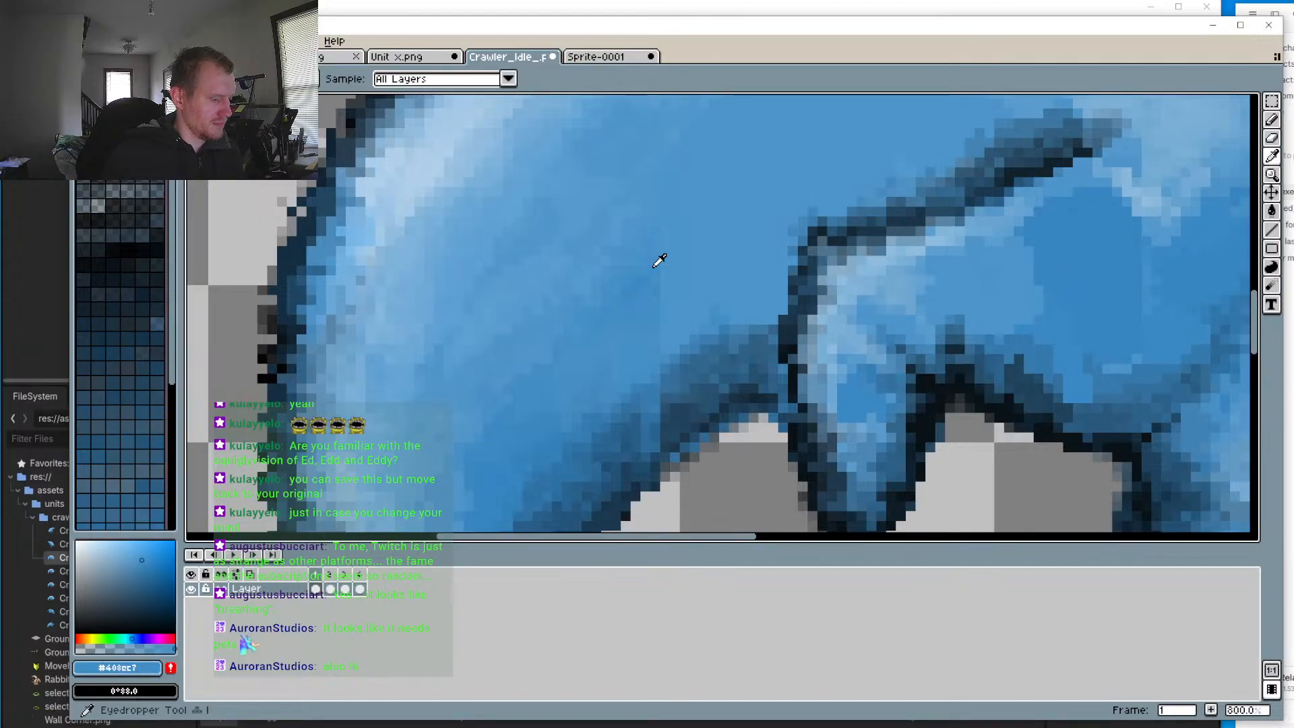
{"action": "key", "text": "b"}
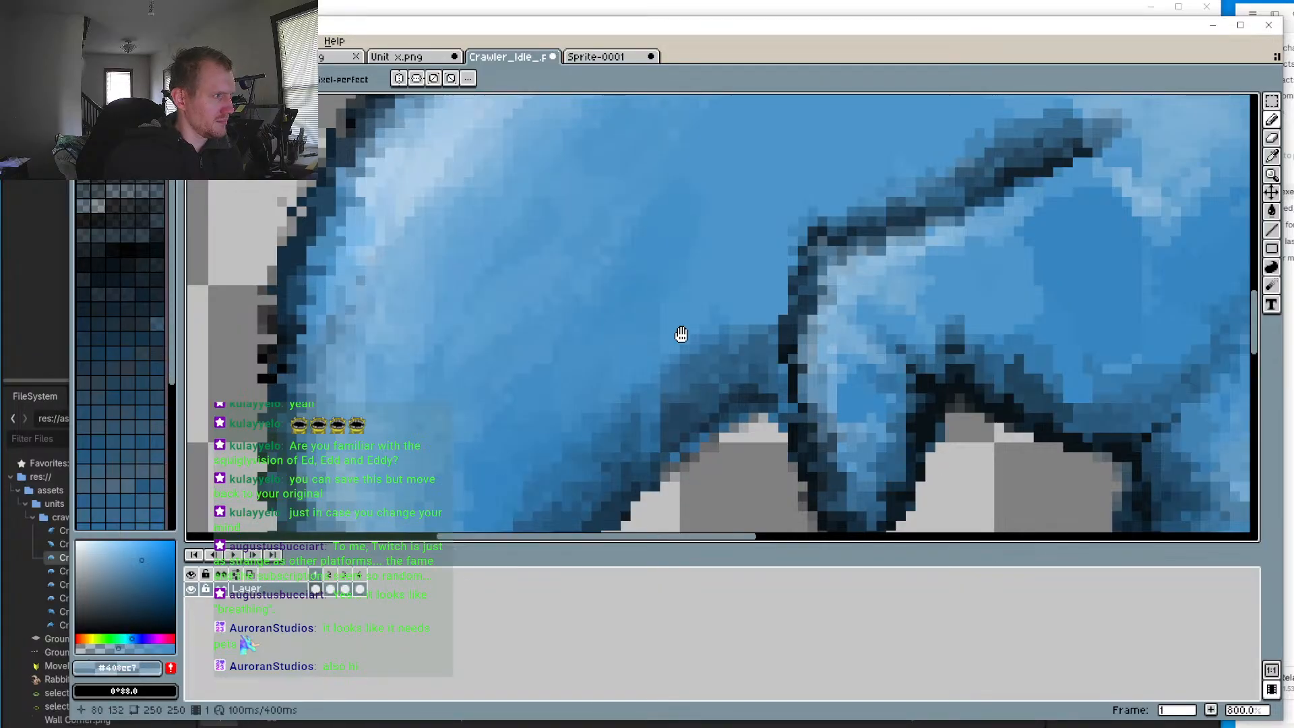
Step: Play the idle animation to check the blended body shading behind the small limb, and stop playback
{"action": "left_click_drag", "start_coordinate": [678, 335], "coordinate": [643, 423]}
{"action": "scroll", "coordinate": [726, 235], "scroll_direction": "down", "scroll_amount": 3}
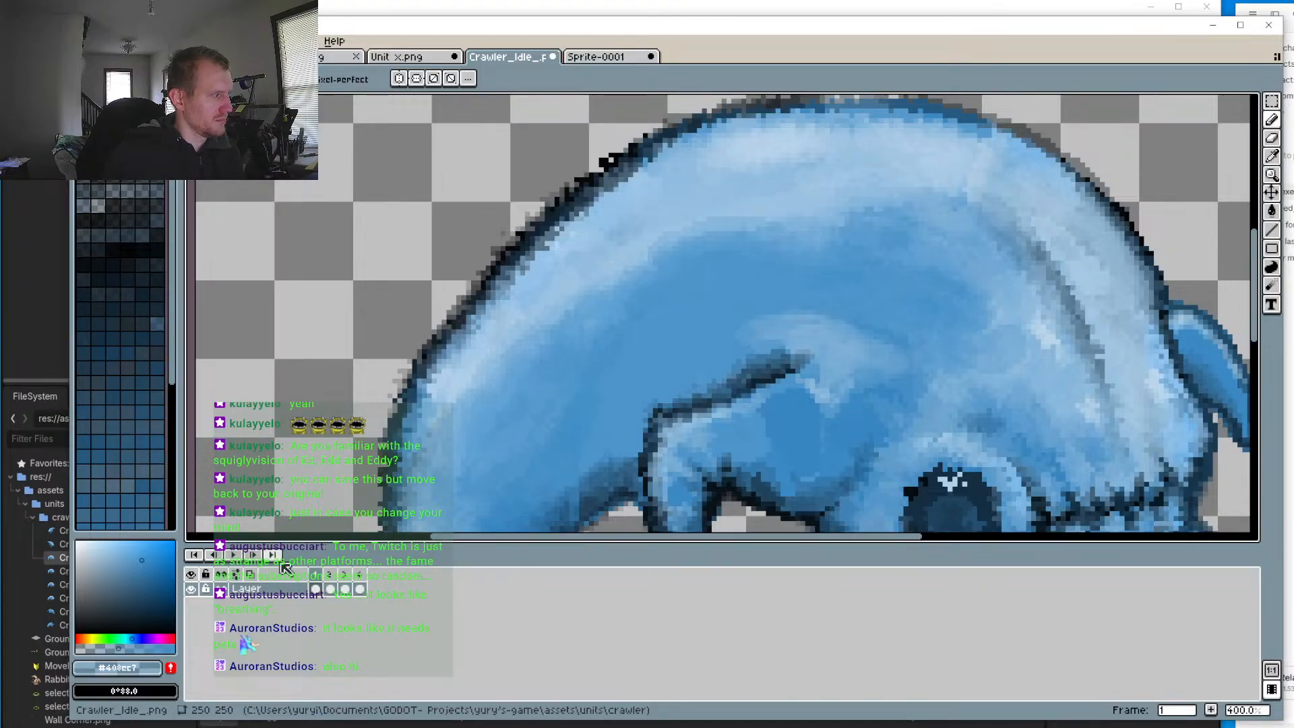
{"action": "left_click", "coordinate": [232, 554]}
{"action": "left_click_drag", "start_coordinate": [453, 331], "coordinate": [442, 315]}
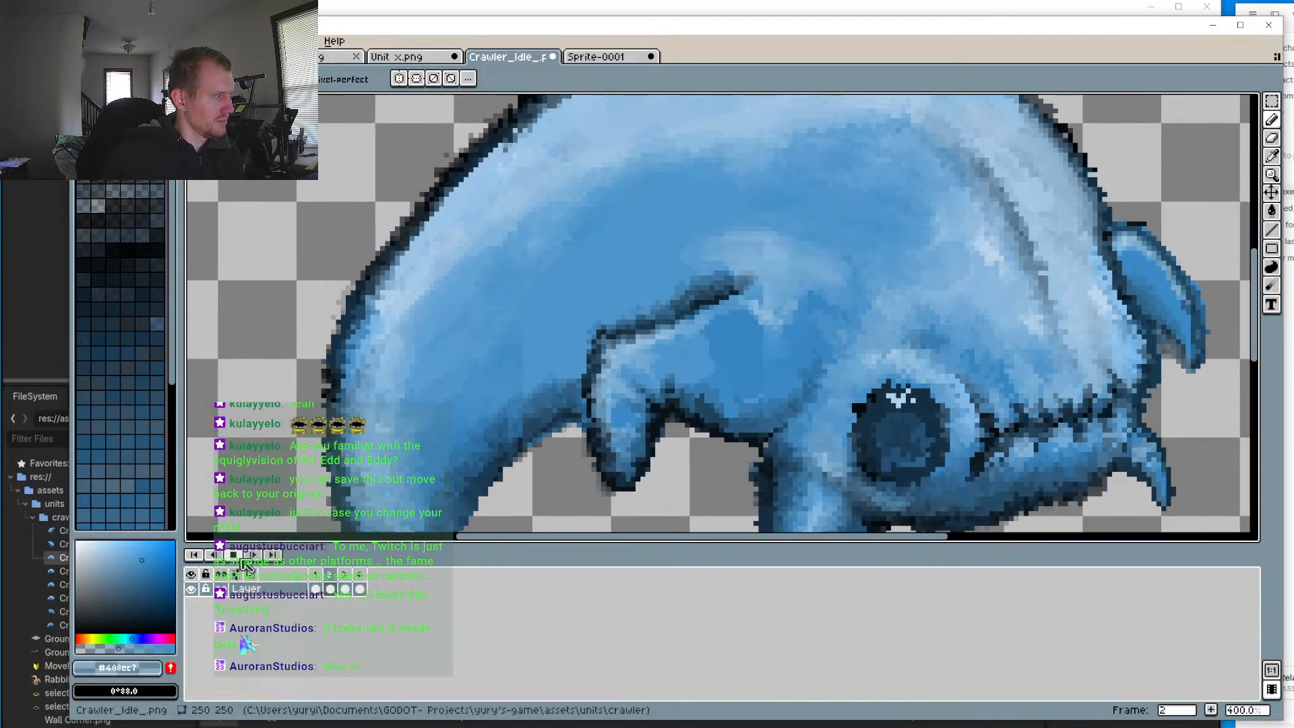
{"action": "left_click", "coordinate": [232, 554]}
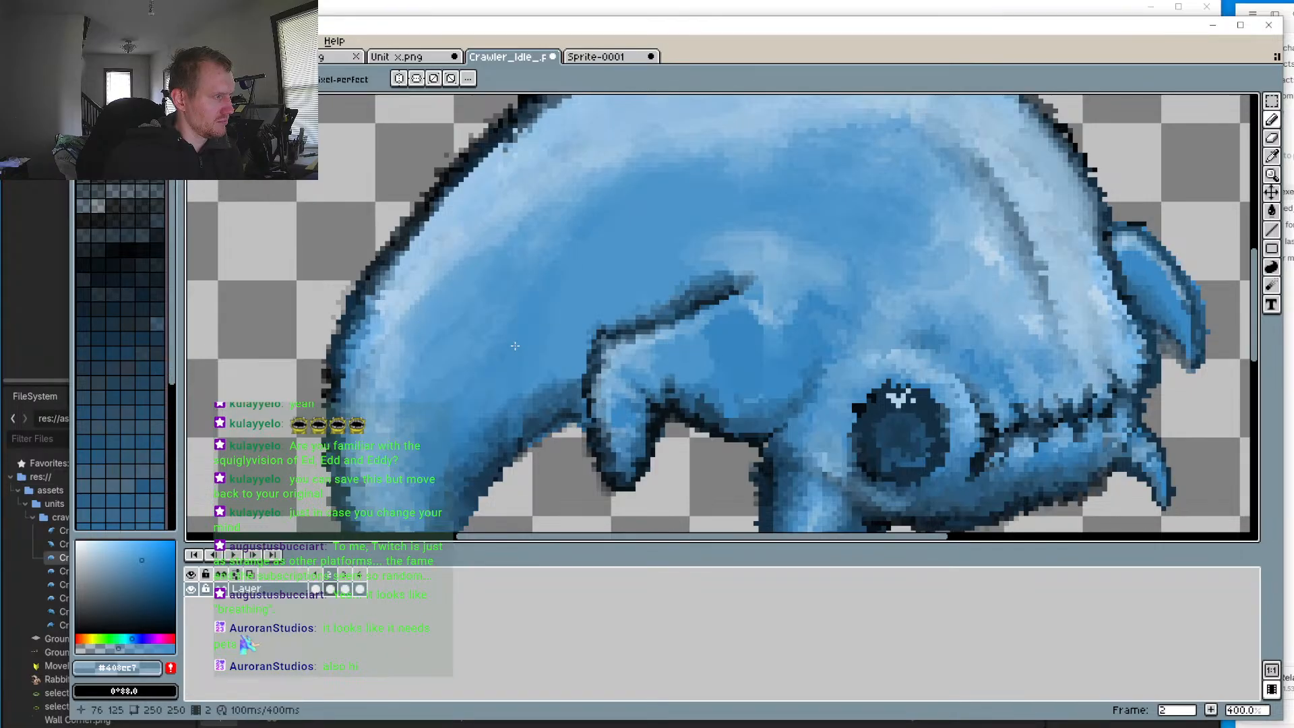
Step: In frame 4, touch up the body blue, sample the darker blue at the underside shadow, and extend the shadow behind the small limb
{"action": "left_click", "coordinate": [359, 589]}
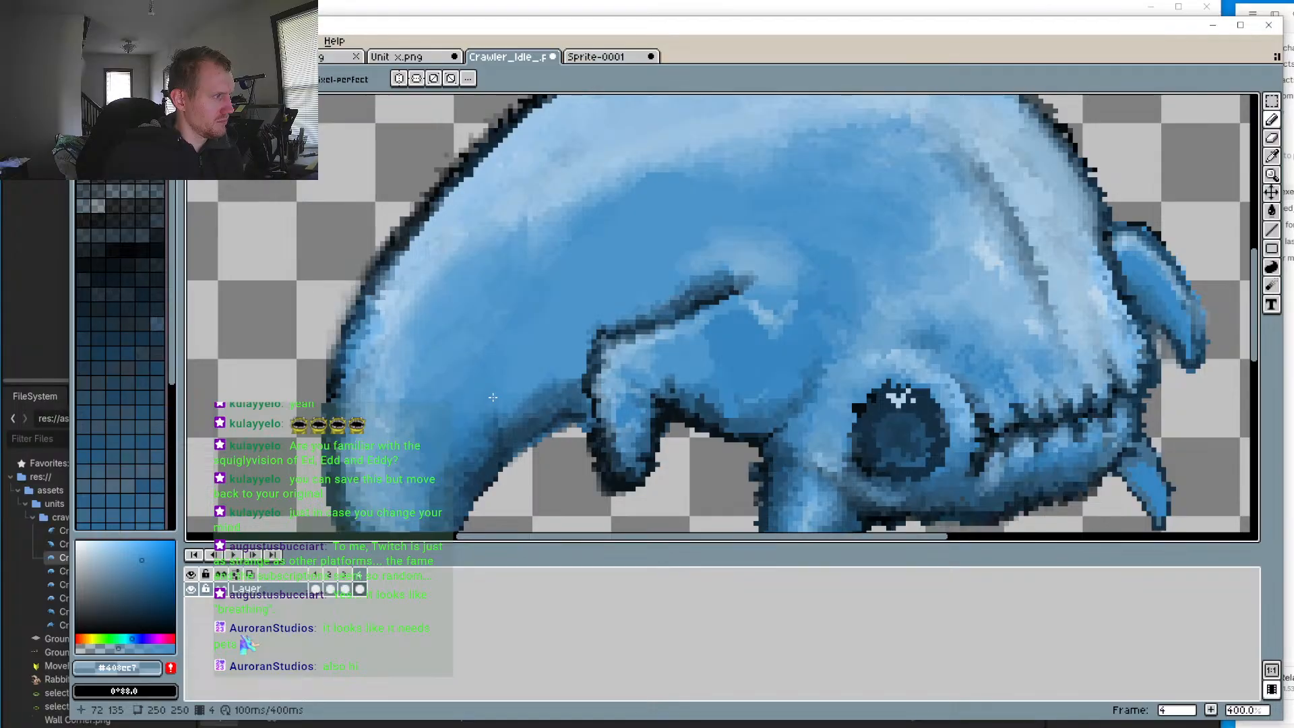
{"action": "left_click", "coordinate": [498, 355]}
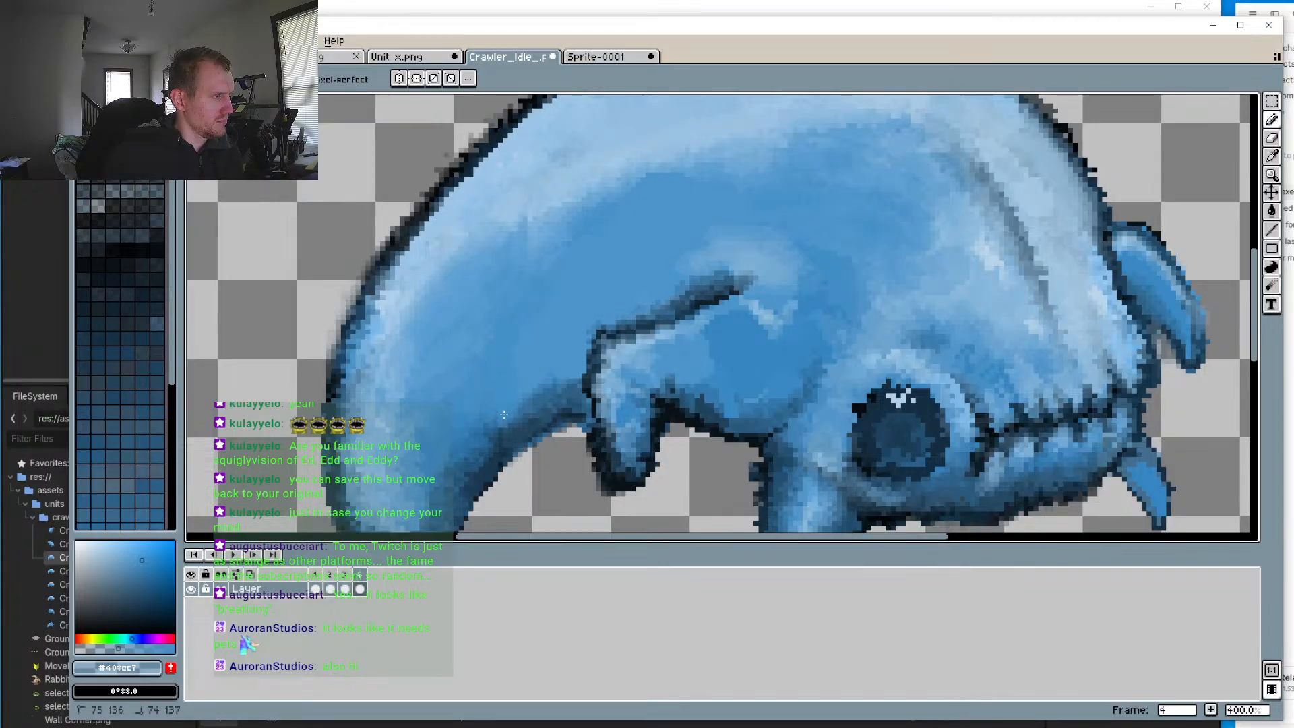
{"action": "key", "text": "i"}
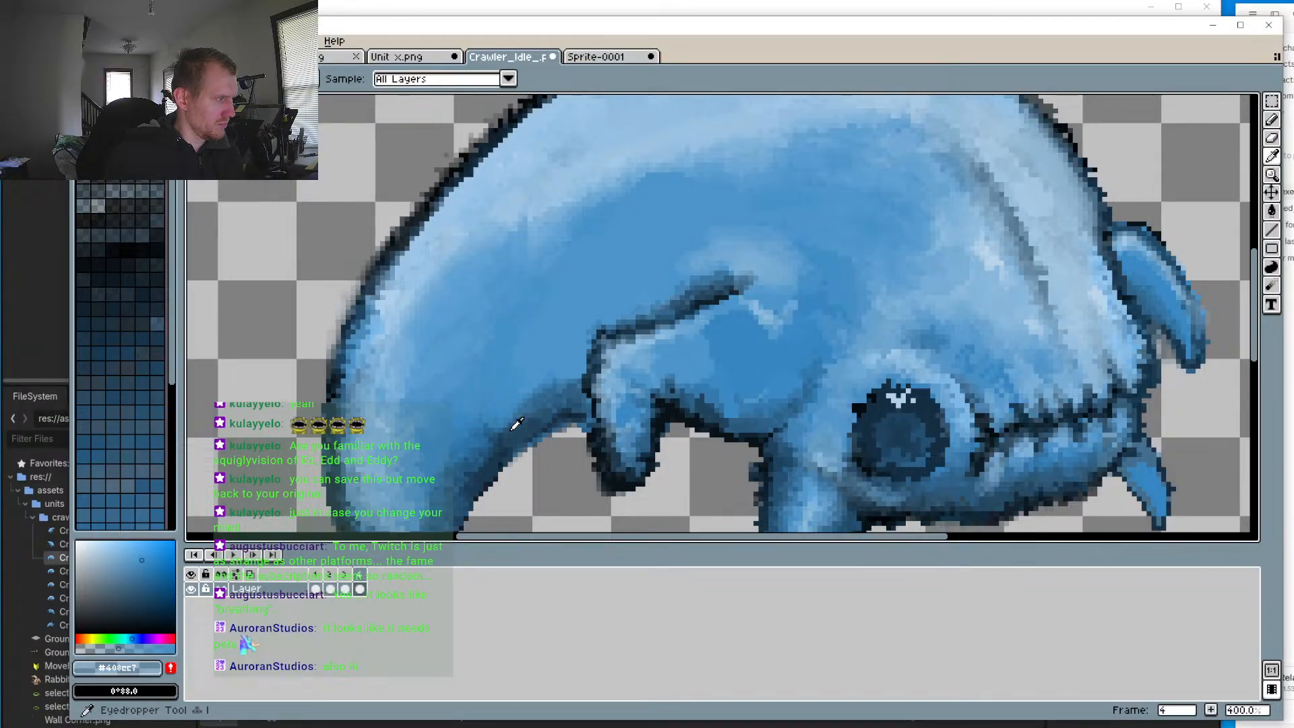
{"action": "left_click", "coordinate": [526, 411]}
{"action": "key", "text": "b"}
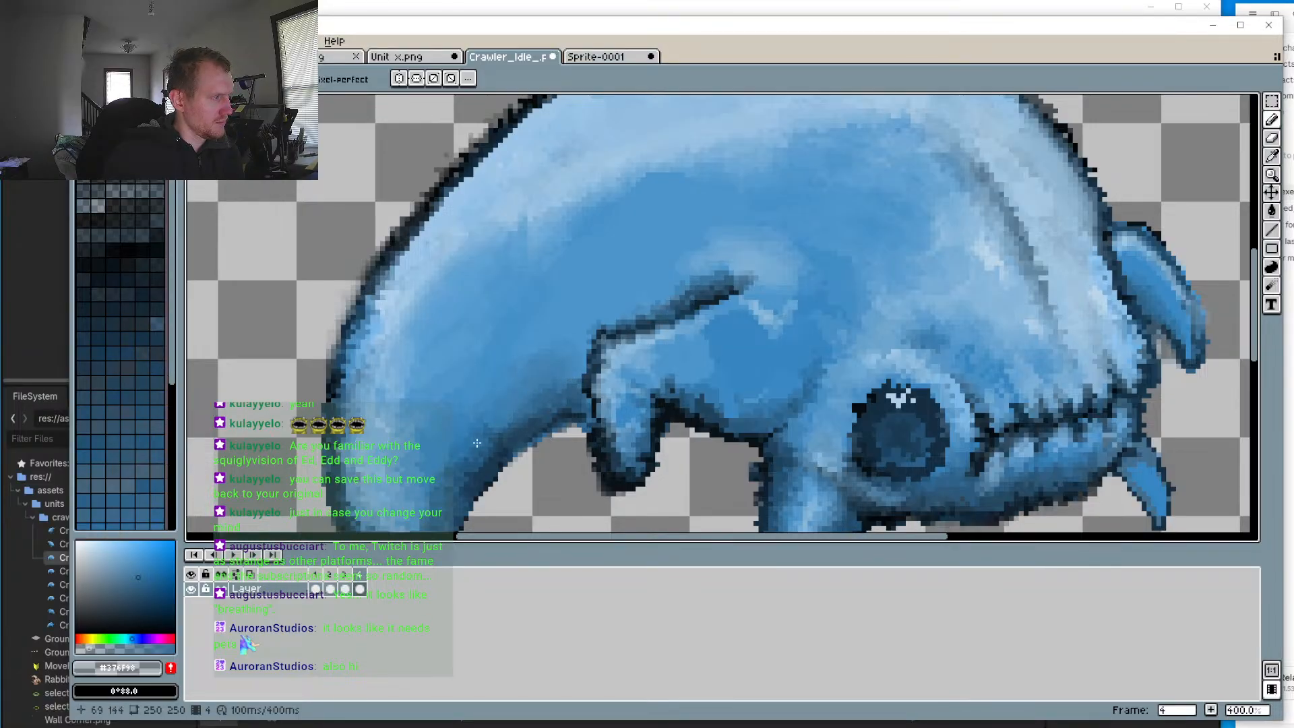
Step: Compare frame 1 with frame 2, sample the dark blue #2e6186 there, and deepen frame 2's underside shadow behind the small limb
{"action": "left_click", "coordinate": [315, 575]}
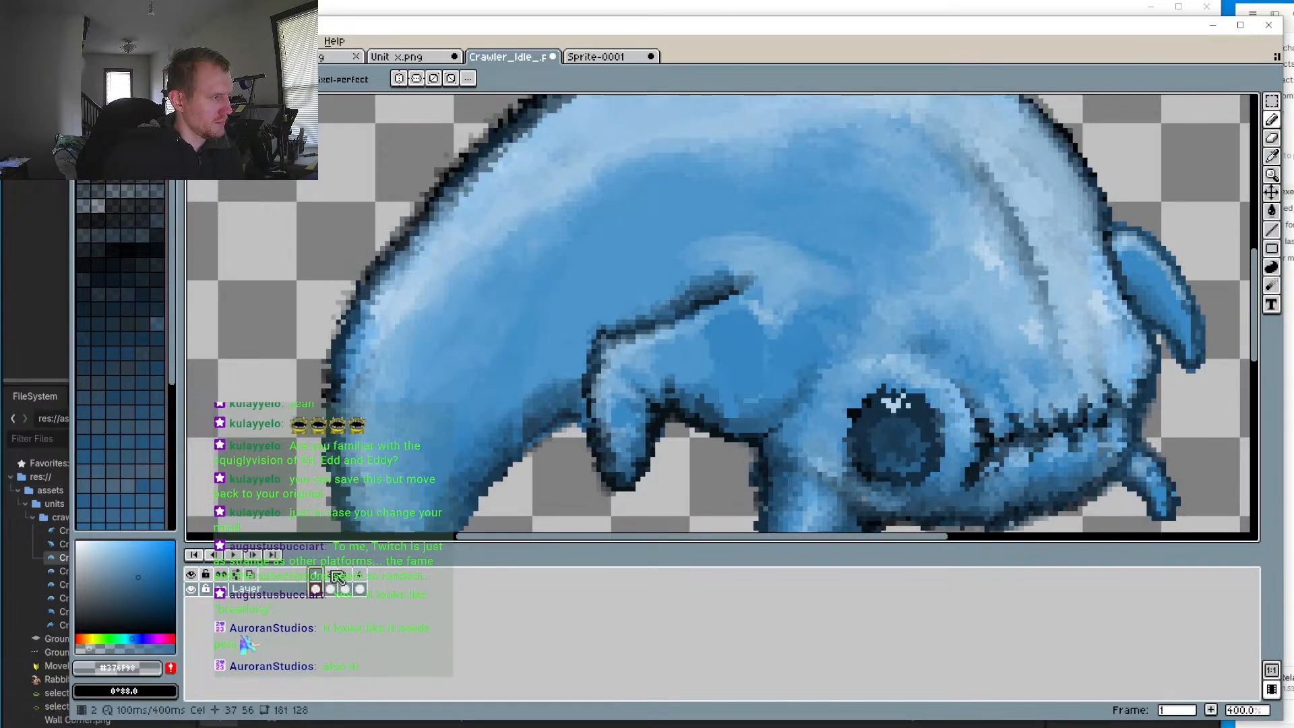
{"action": "left_click", "coordinate": [330, 574]}
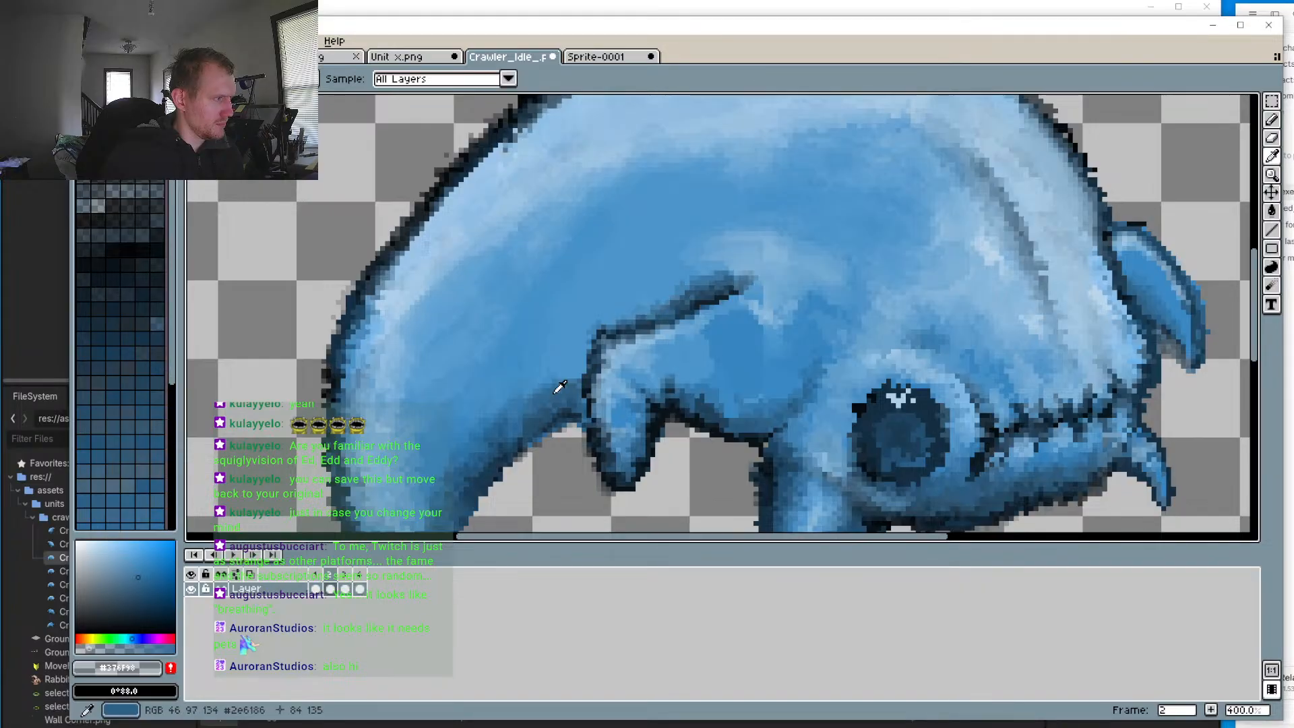
{"action": "left_click", "coordinate": [554, 396], "text": "alt"}
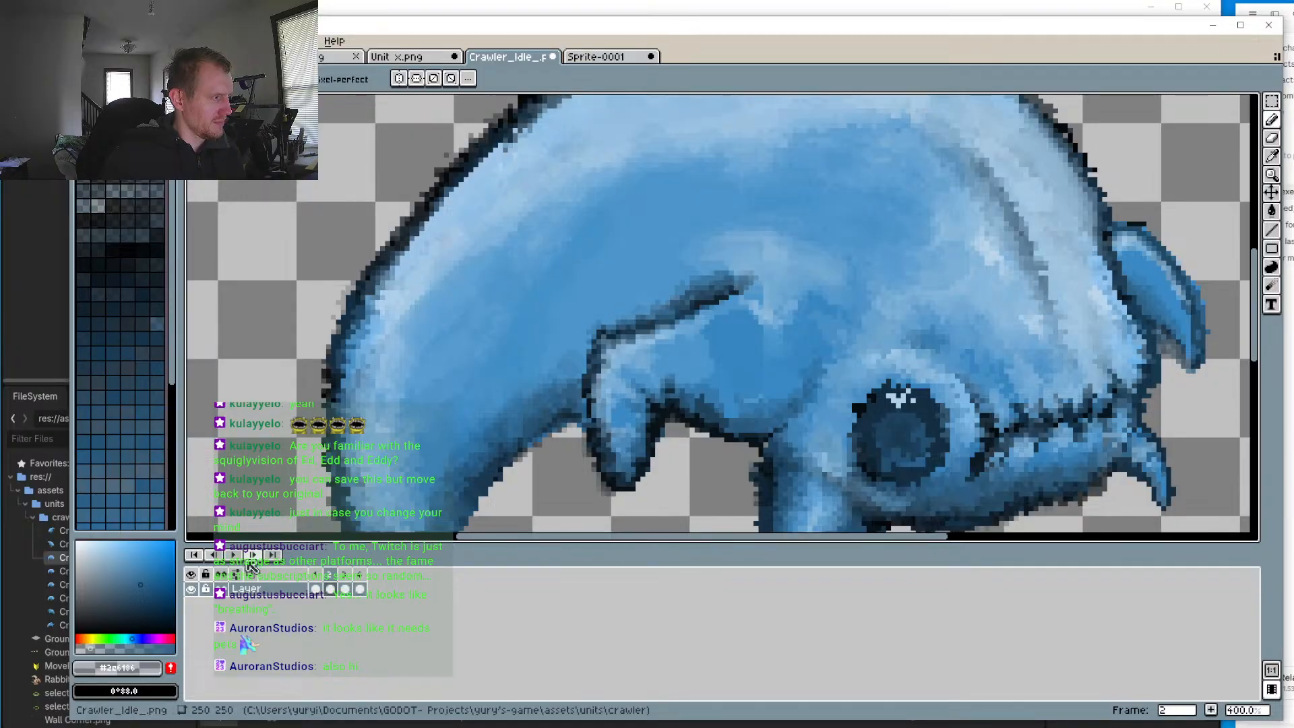
Step: Play the animation and examine the whole crawler at 100% size and close up for shading differences
{"action": "left_click", "coordinate": [233, 553]}
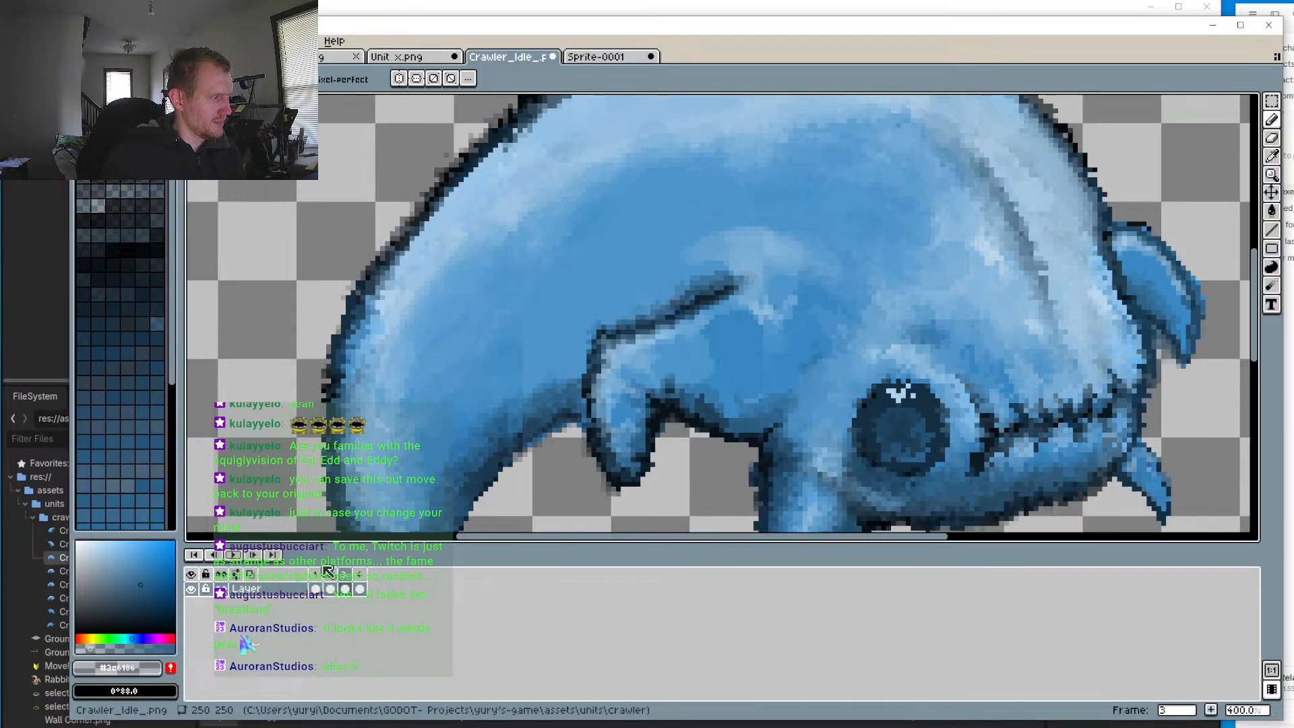
{"action": "key", "text": "1"}
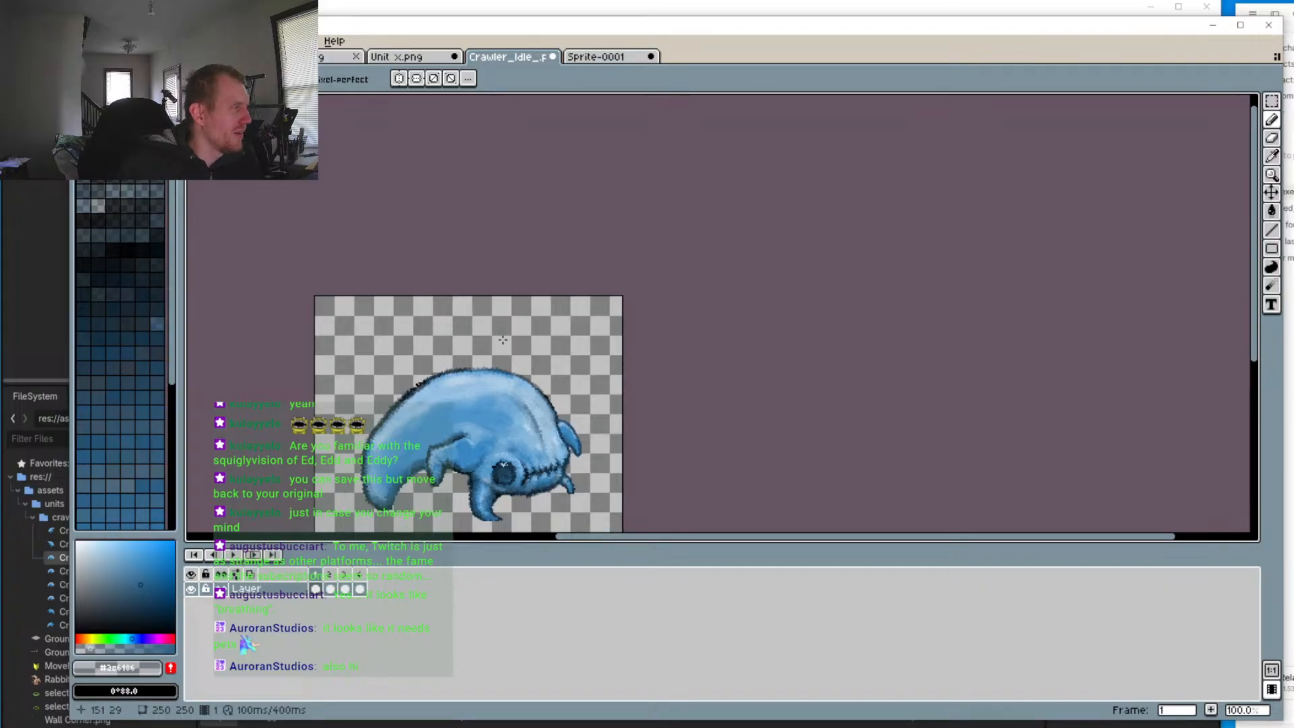
{"action": "left_click_drag", "start_coordinate": [455, 395], "coordinate": [488, 329]}
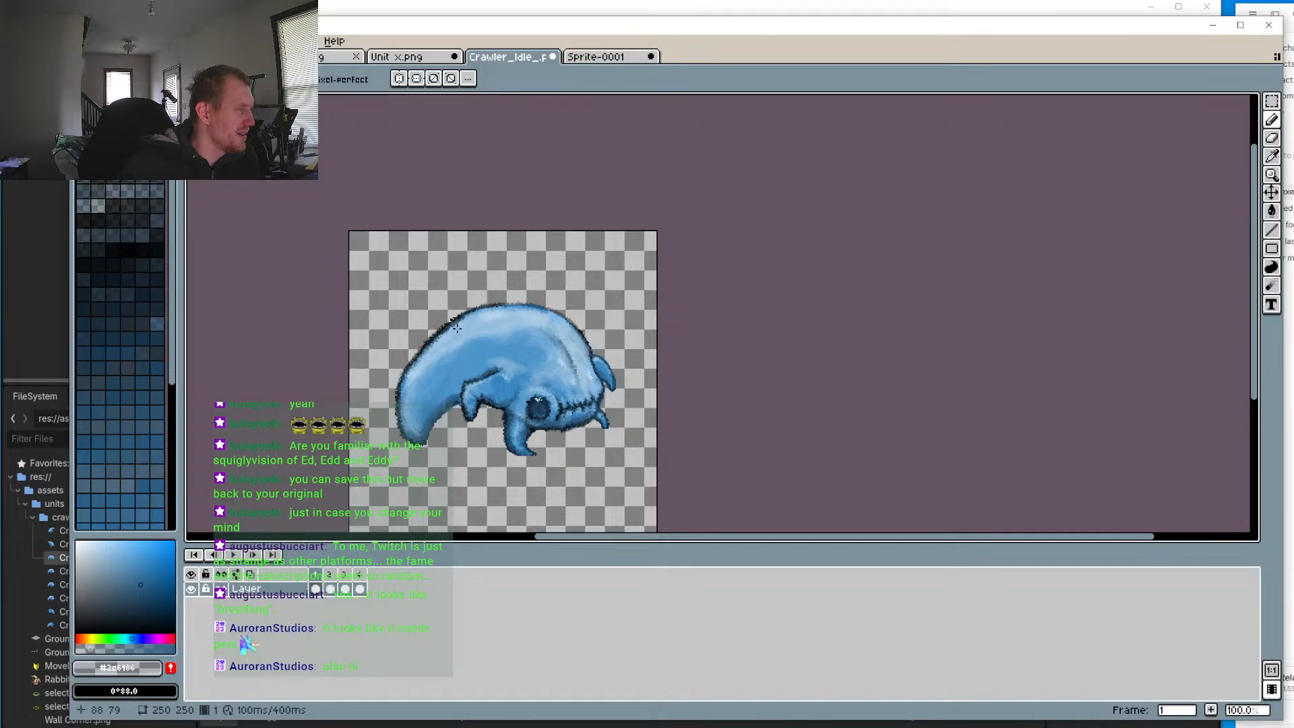
{"action": "scroll", "coordinate": [453, 481], "scroll_direction": "up", "scroll_amount": 3}
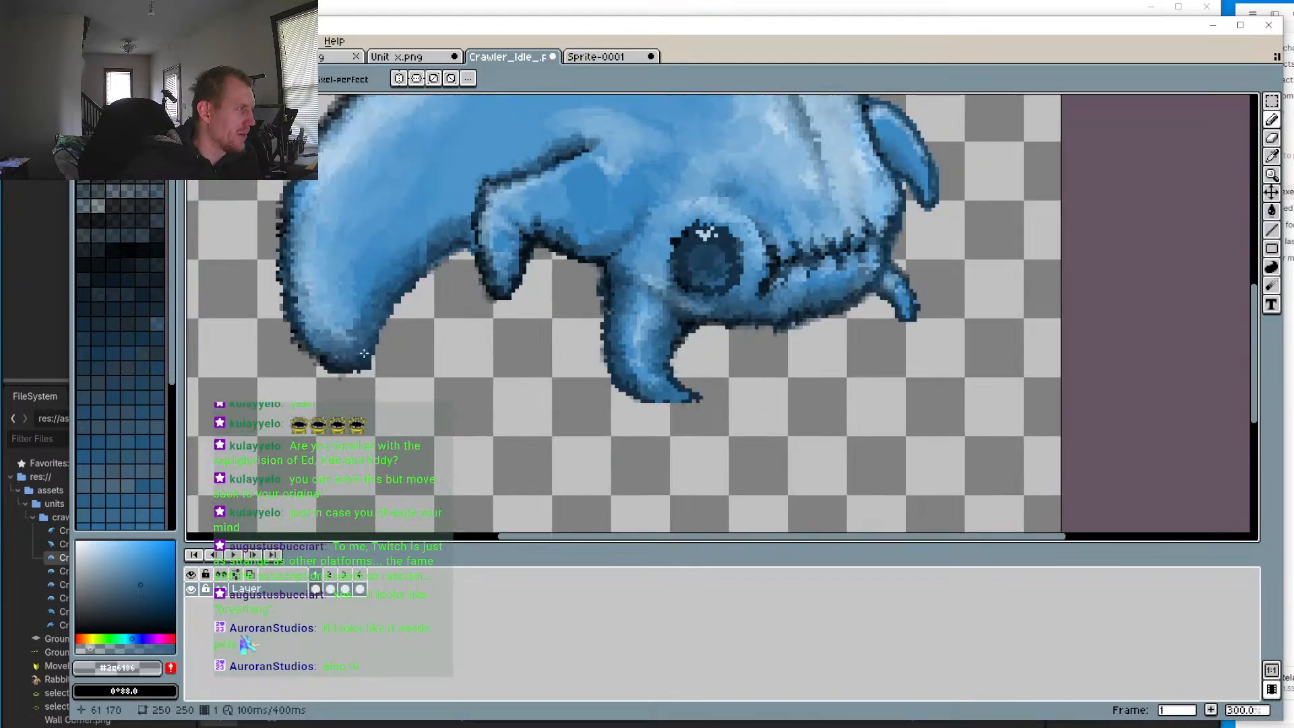
{"action": "scroll", "coordinate": [485, 414], "scroll_direction": "down", "scroll_amount": 1}
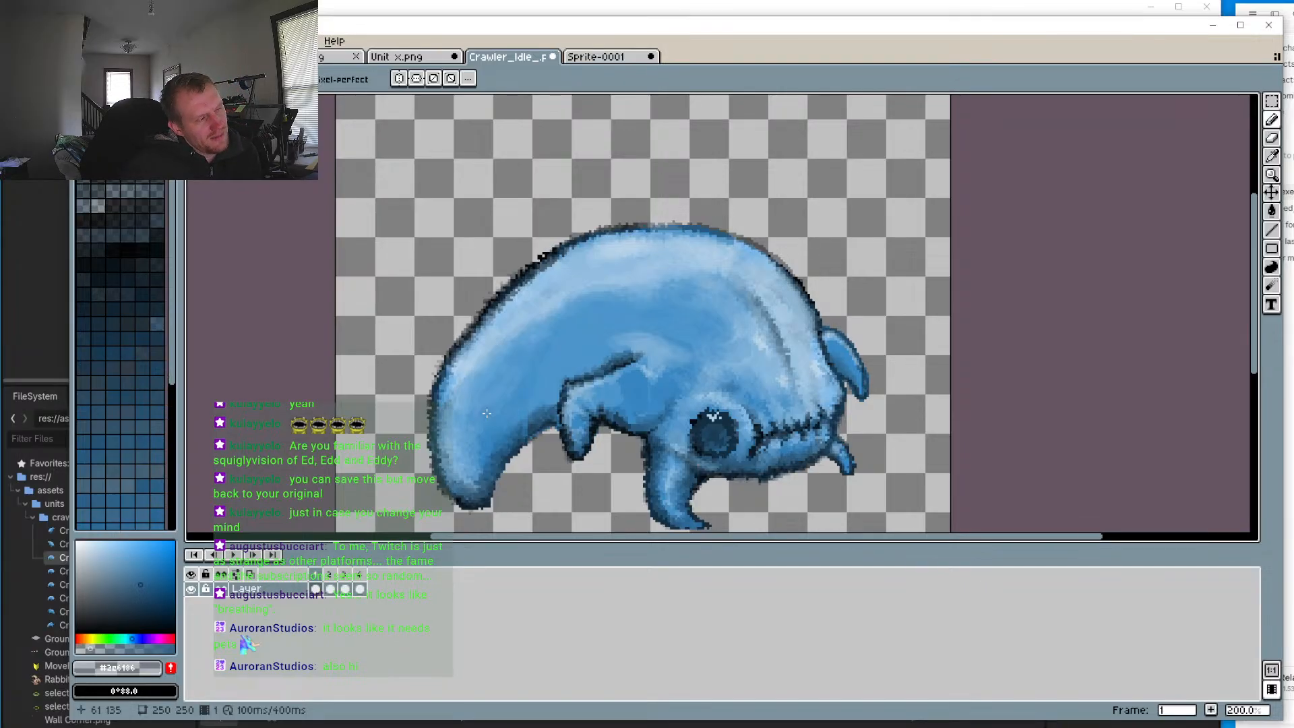
{"action": "scroll", "coordinate": [486, 413], "scroll_direction": "up", "scroll_amount": 4}
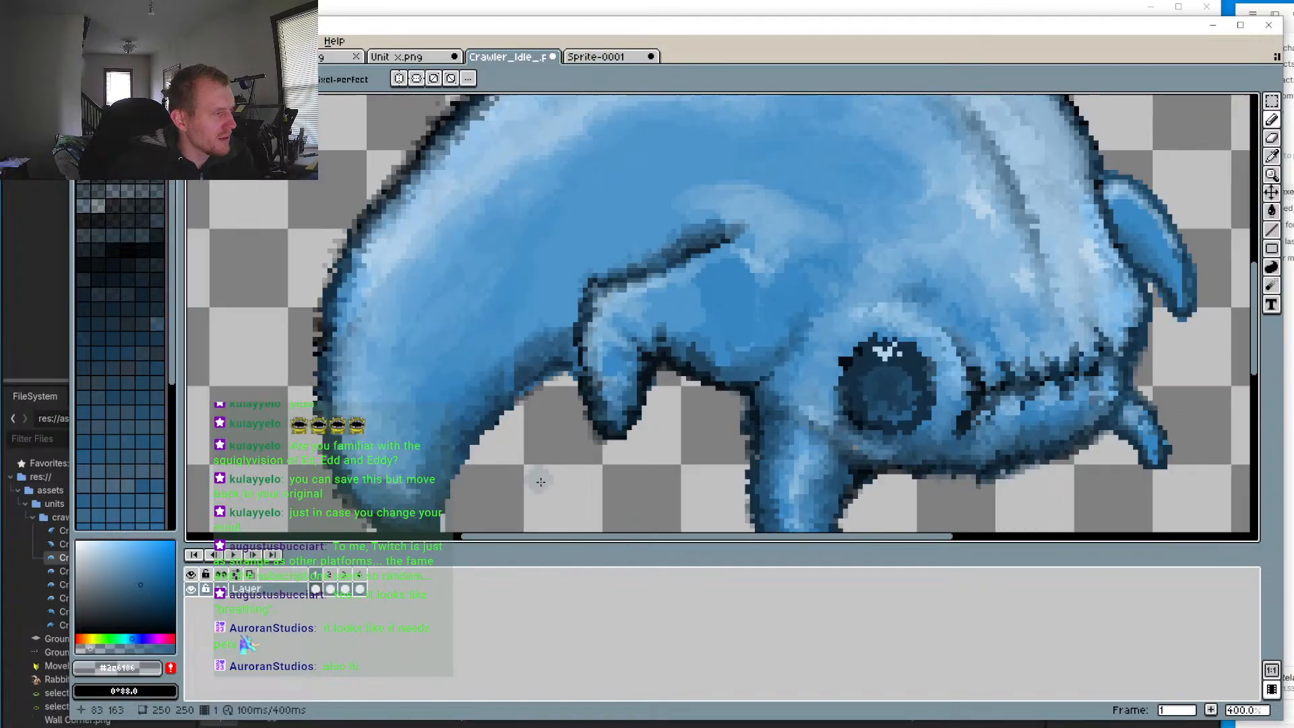
Step: Sample the dark blue #2b5777 in frame 1 and paint the soft underside shadow behind the small limb through frames 1 to 4
{"action": "key", "text": "i"}
{"action": "left_click", "coordinate": [533, 296]}
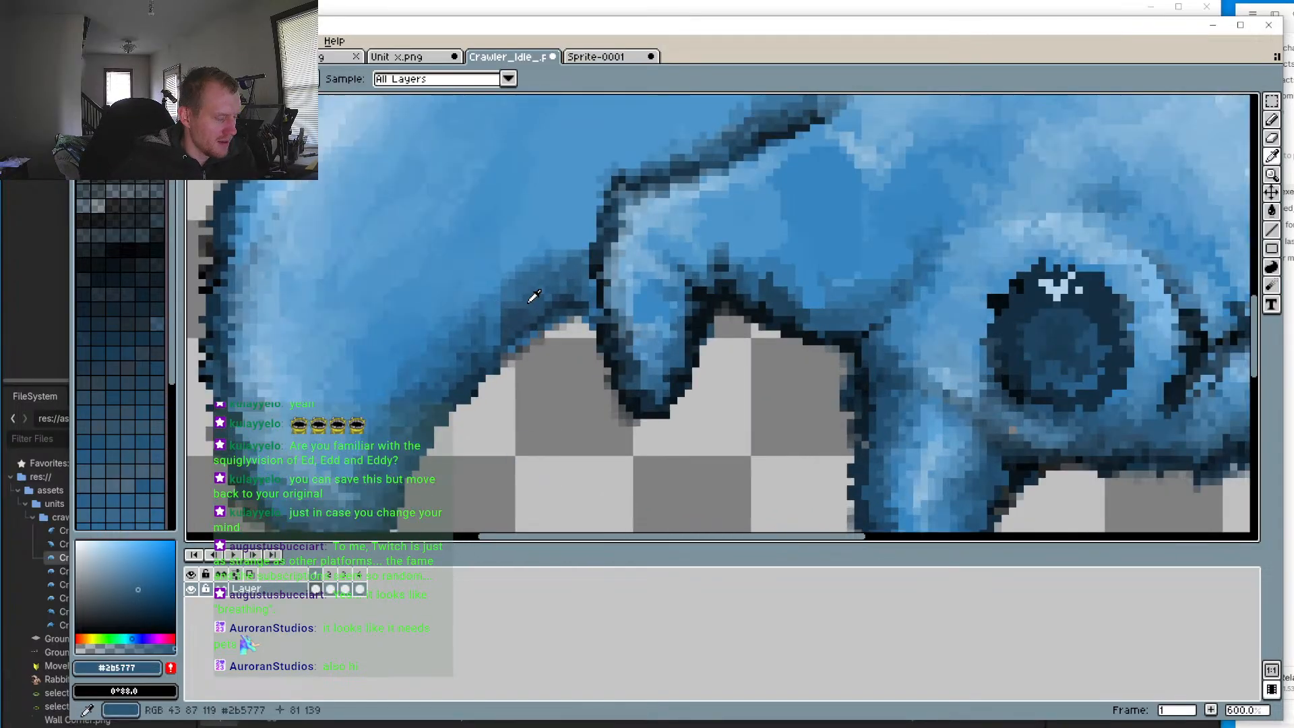
{"action": "key", "text": "b"}
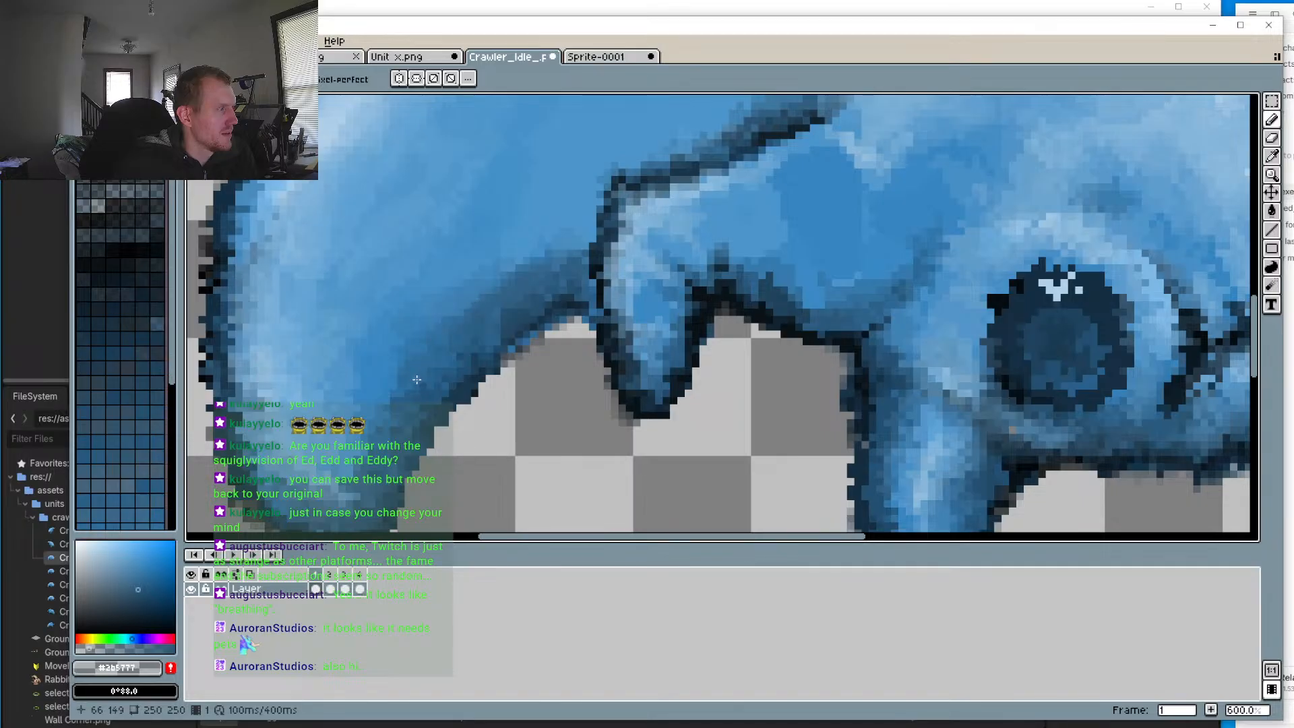
{"action": "key", "text": "ctrl+Right"}
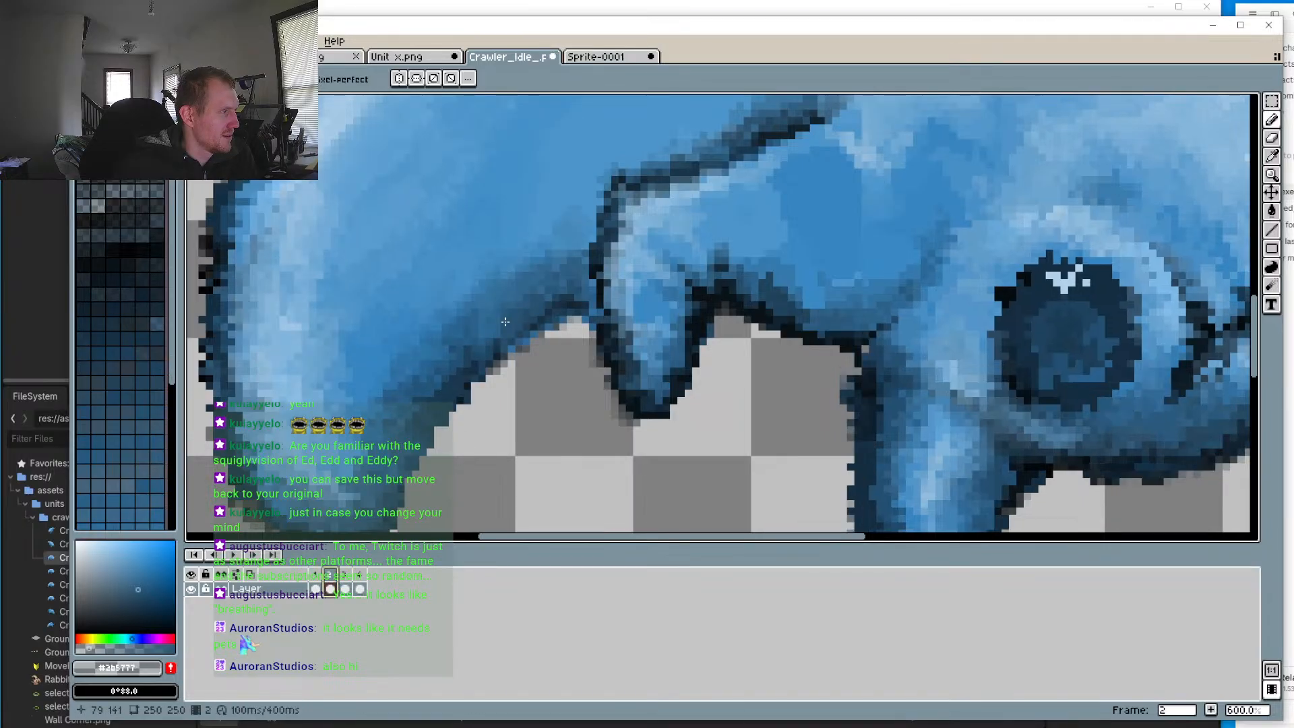
{"action": "key", "text": "ctrl+Right"}
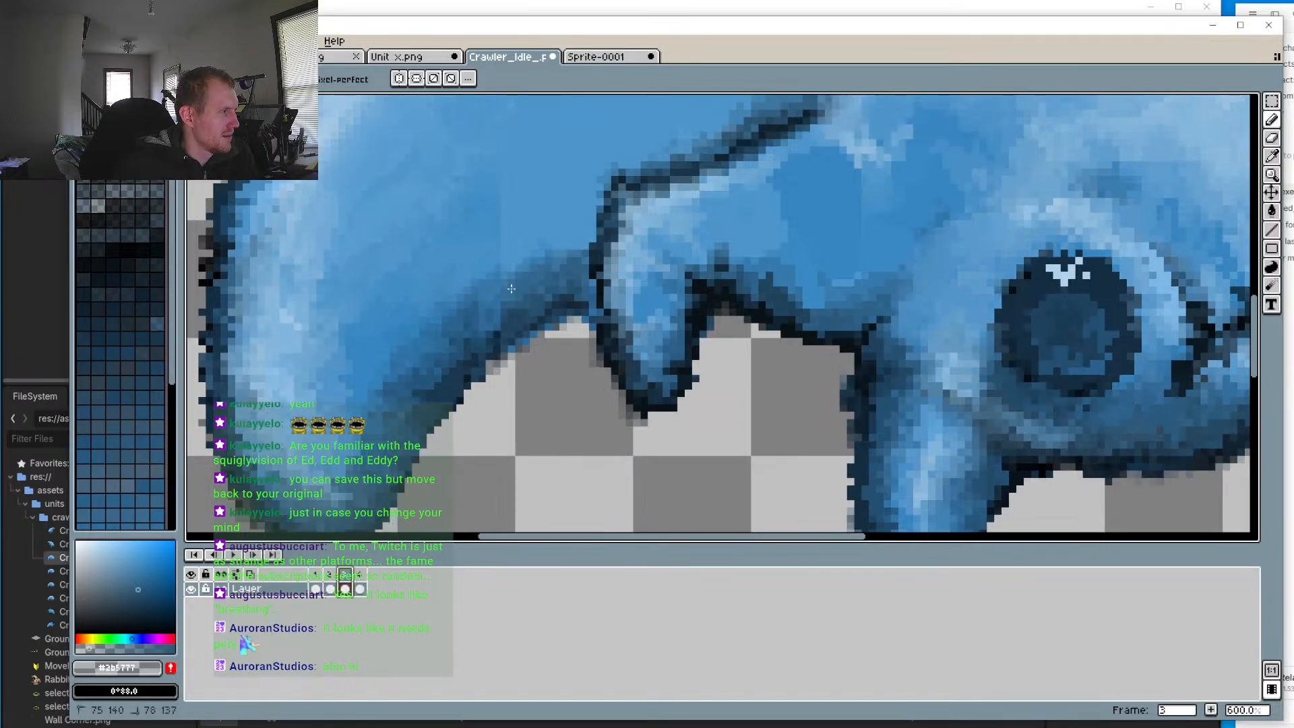
{"action": "left_click", "coordinate": [359, 589]}
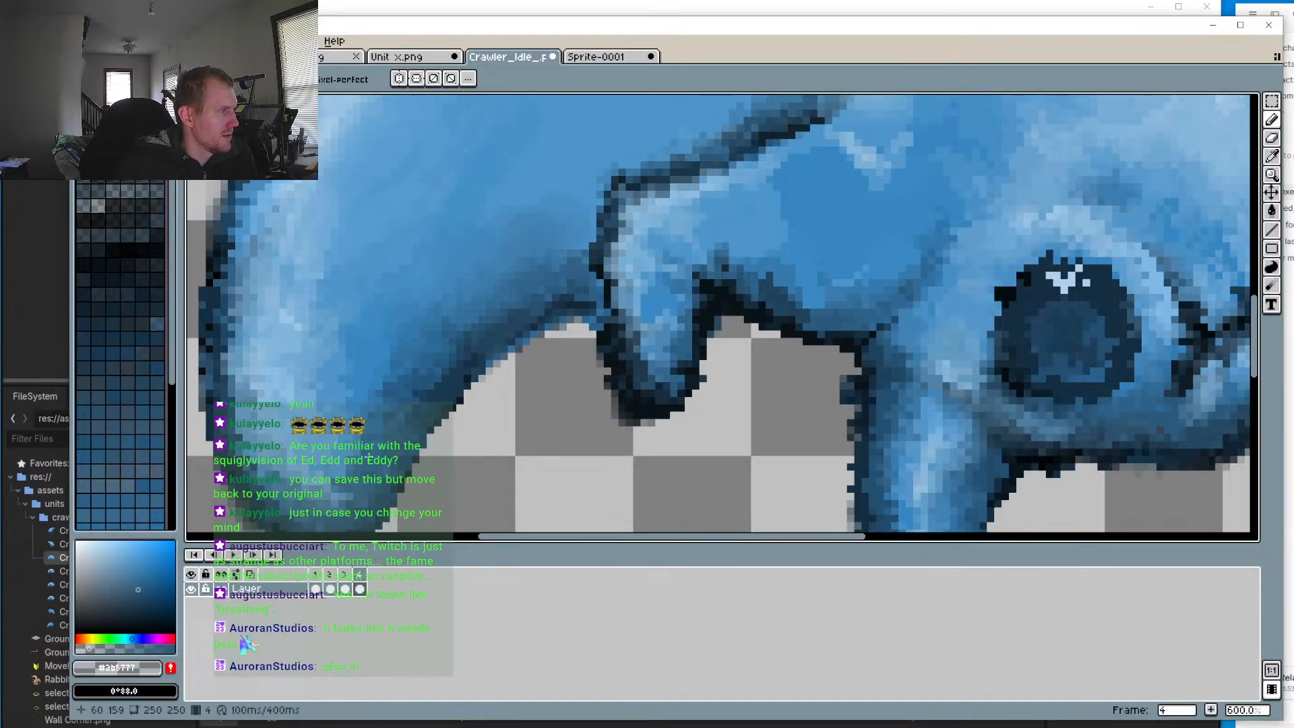
Step: Check the shadow in playback, sample the body's mid blue in frame 3, and soften the shadow's upper edge behind the small limb
{"action": "scroll", "coordinate": [369, 458], "scroll_direction": "down", "scroll_amount": 4}
{"action": "left_click", "coordinate": [232, 554]}
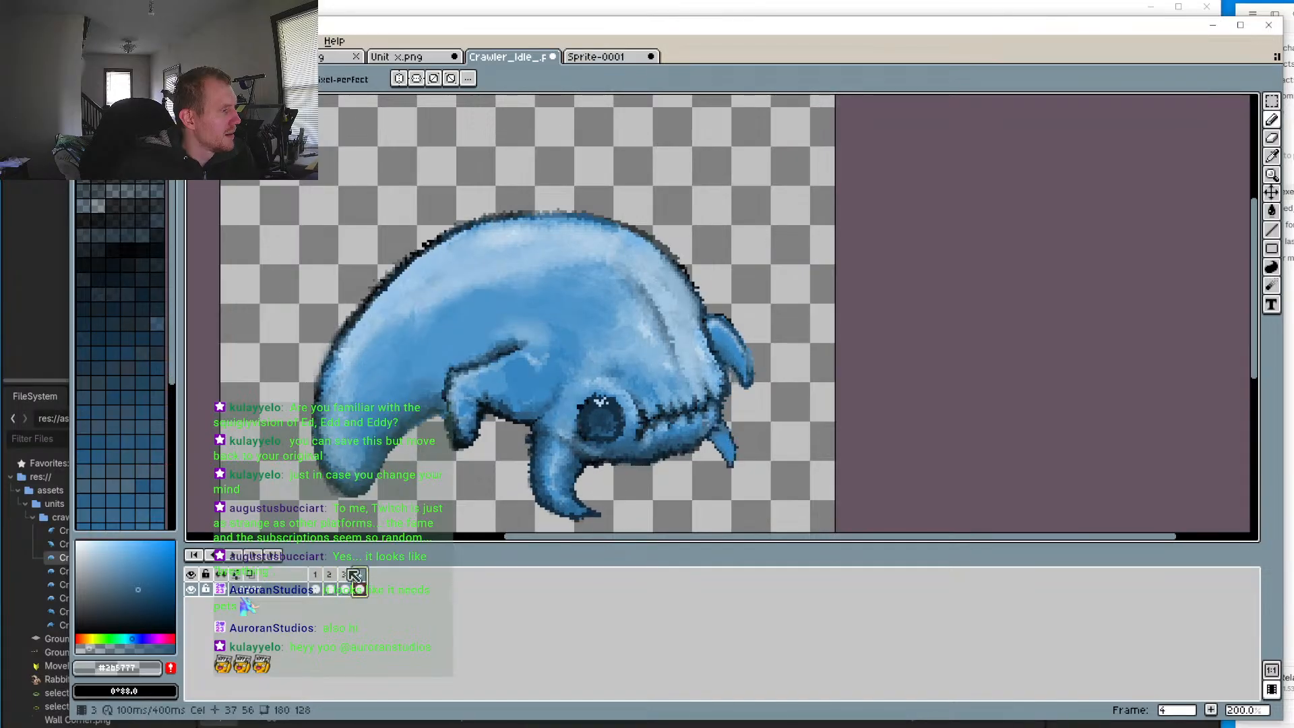
{"action": "scroll", "coordinate": [411, 424], "scroll_direction": "up", "scroll_amount": 2}
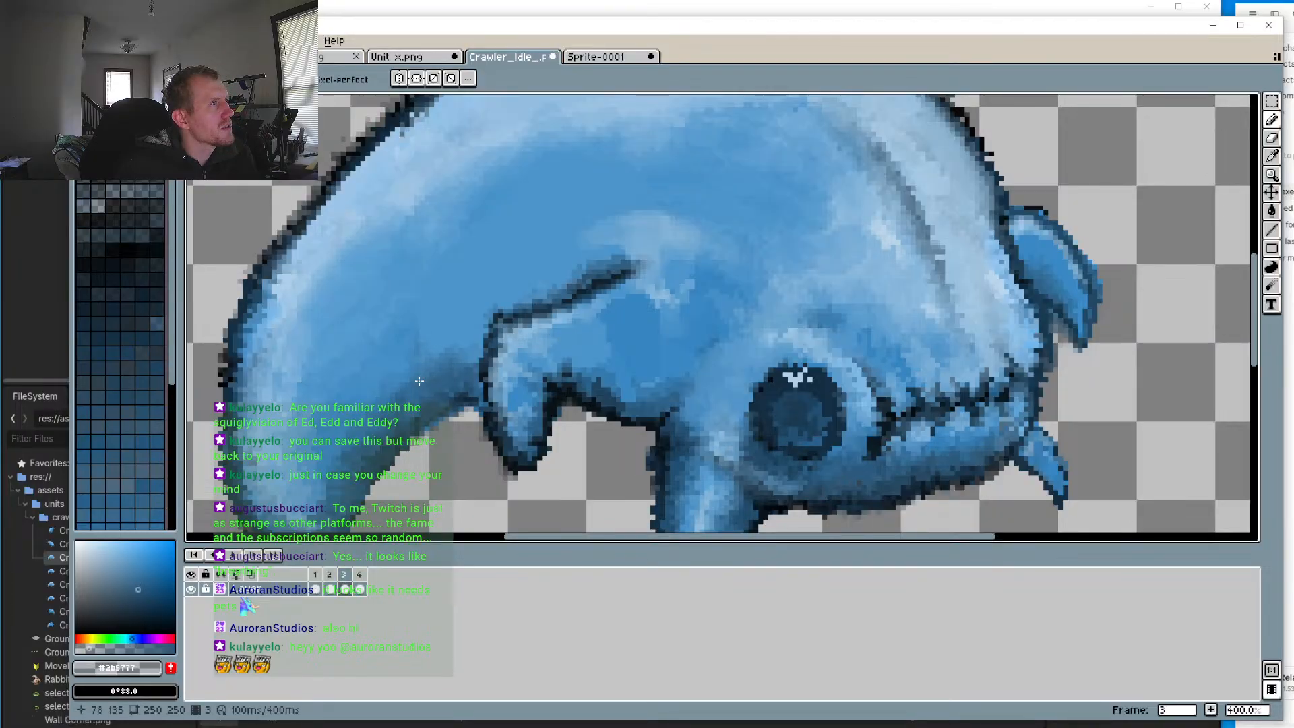
{"action": "left_click", "coordinate": [432, 311], "text": "alt"}
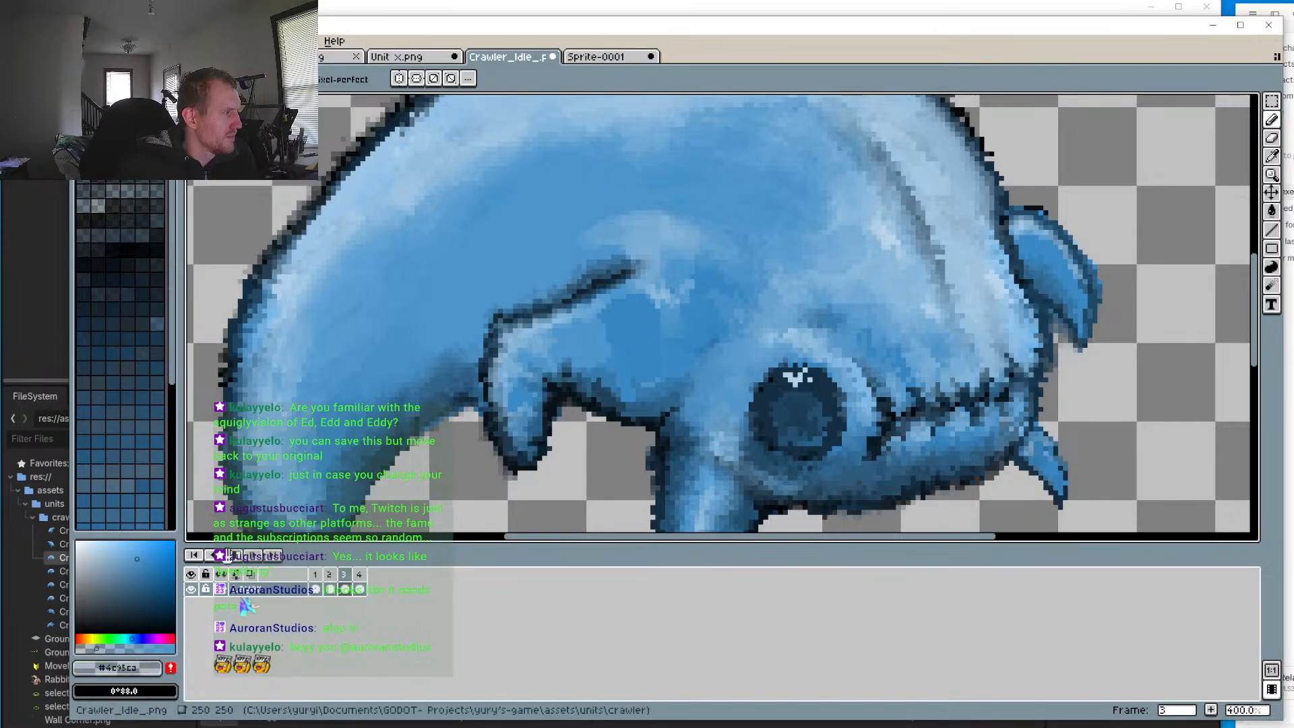
Step: Replay the animation at several zoom levels to examine the underside shadow behind the small limb across the frames
{"action": "left_click", "coordinate": [228, 554]}
{"action": "key", "text": "minus"}
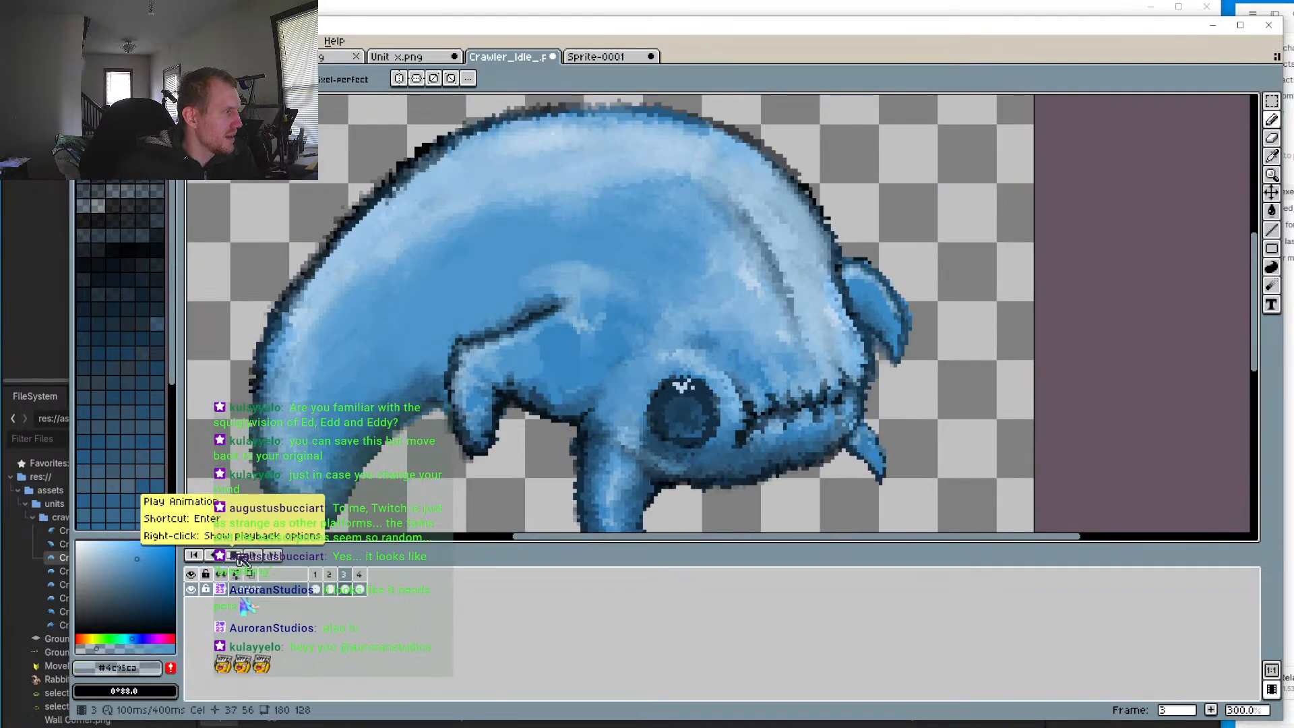
{"action": "scroll", "coordinate": [389, 401], "scroll_direction": "down", "scroll_amount": 2}
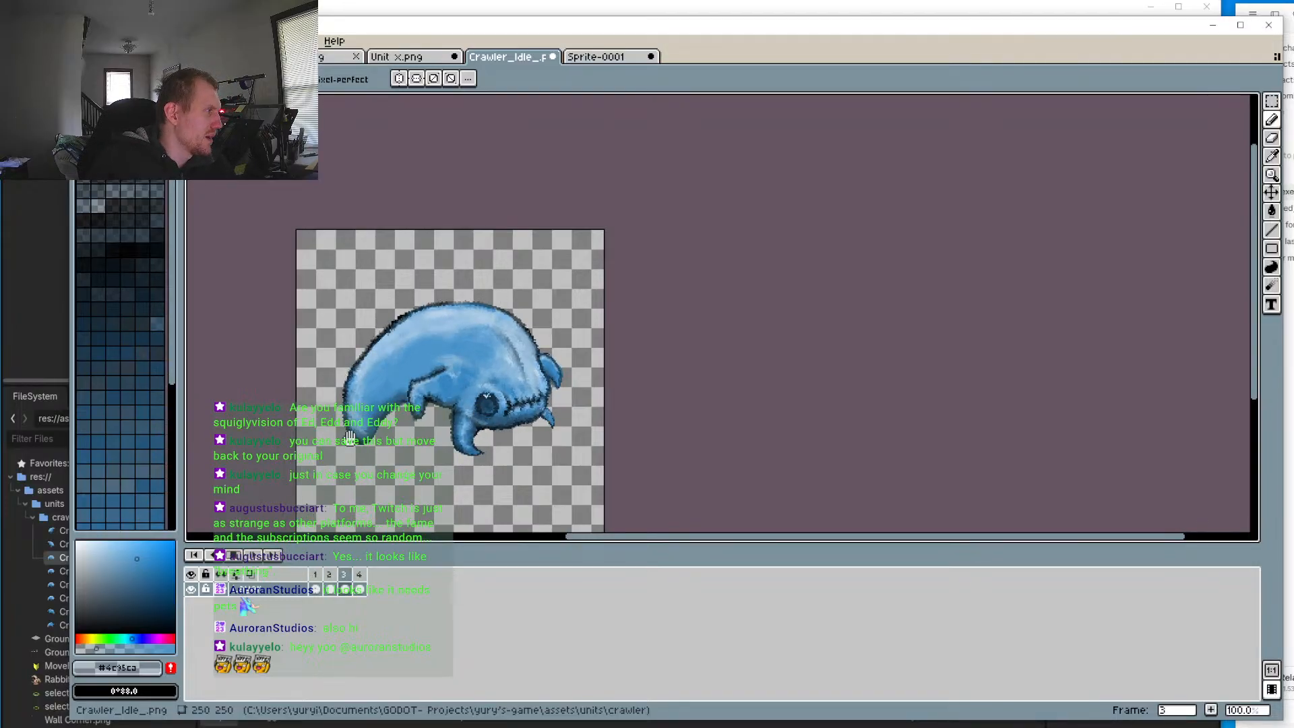
{"action": "scroll", "coordinate": [398, 422], "scroll_direction": "up", "scroll_amount": 3}
{"action": "left_click", "coordinate": [234, 554]}
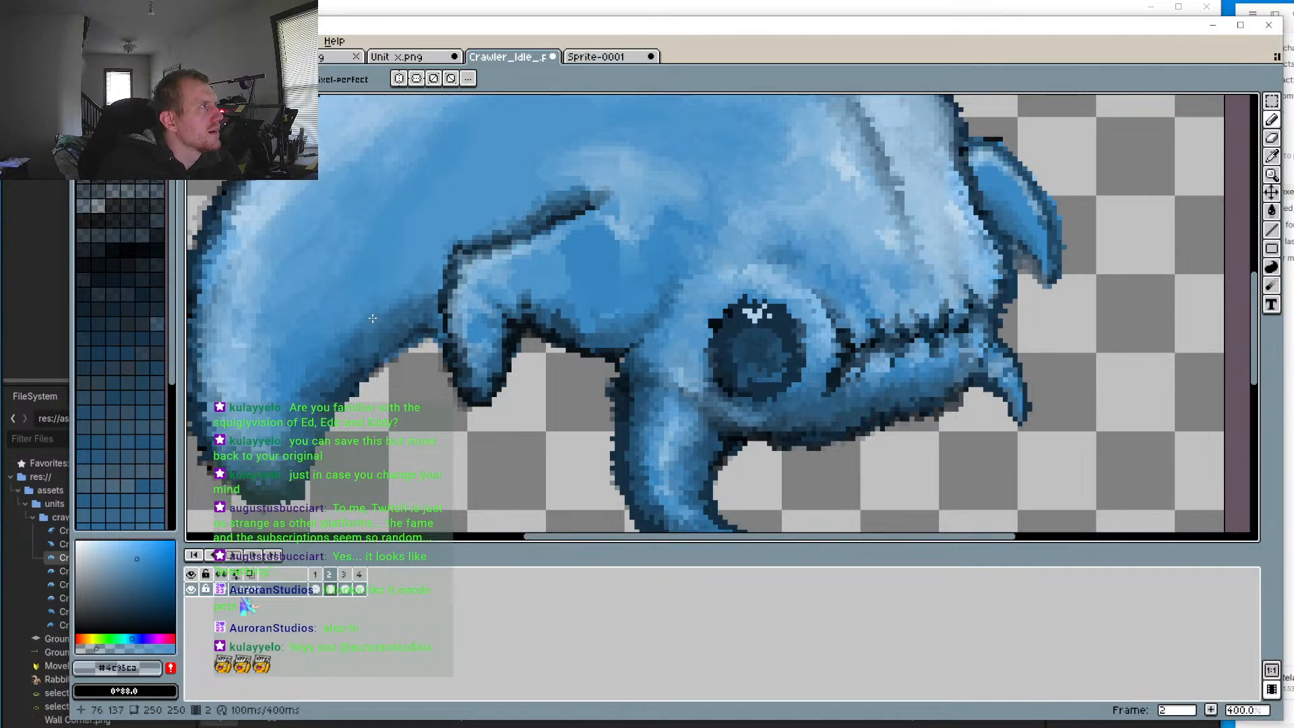
{"action": "scroll", "coordinate": [372, 318], "scroll_direction": "up", "scroll_amount": 2}
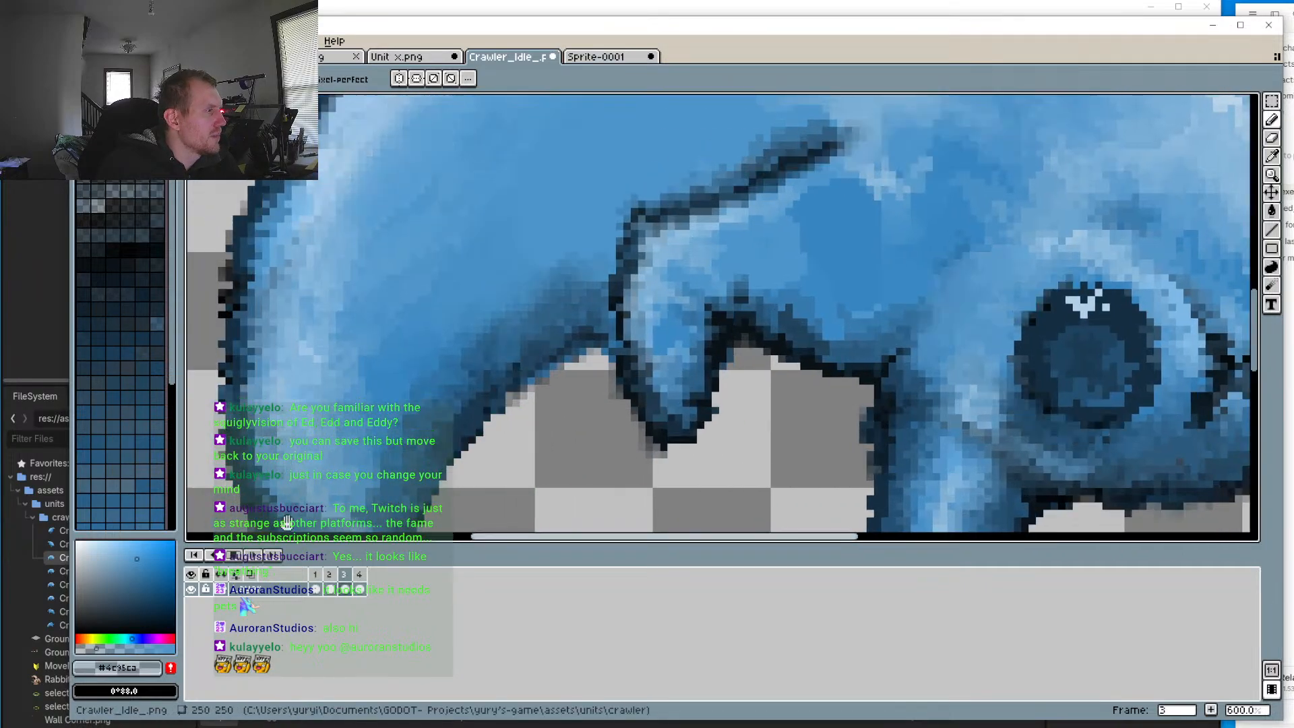
{"action": "scroll", "coordinate": [286, 522], "scroll_direction": "down", "scroll_amount": 3}
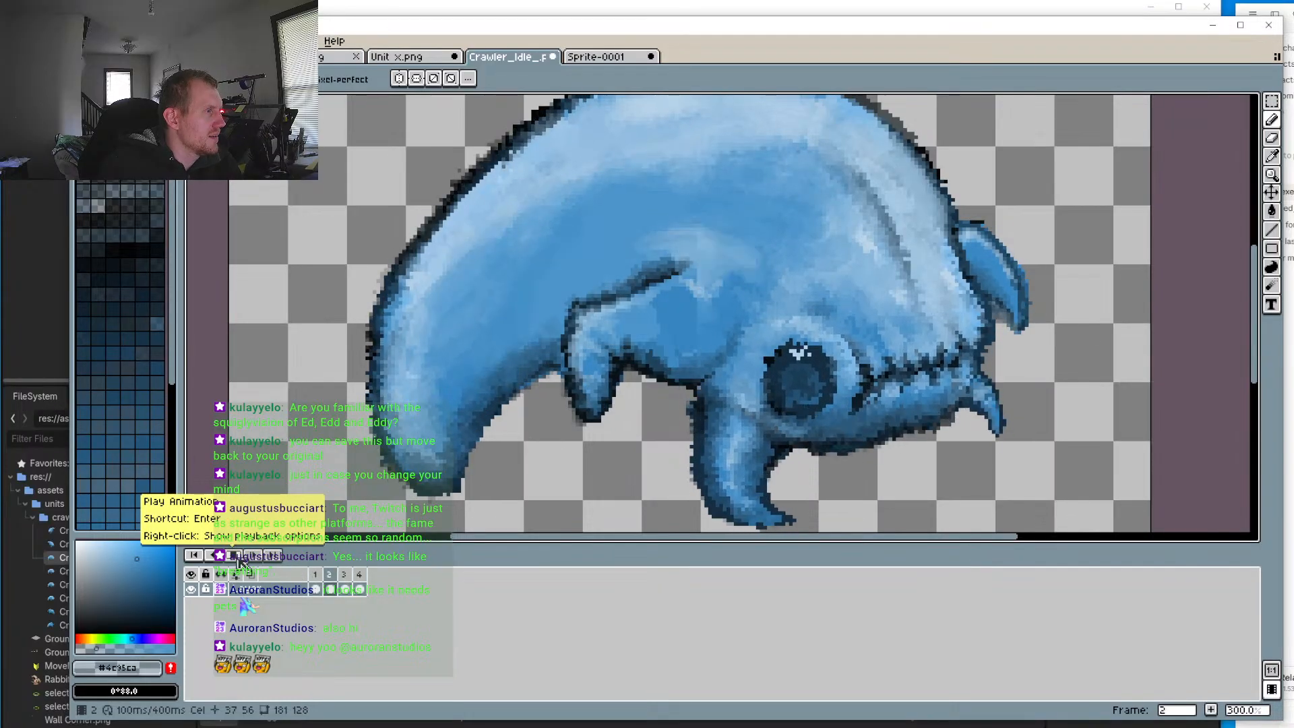
Step: Play the animation at 50% and 400% zoom, then compare the rear body's shading in frames 3 and 4
{"action": "scroll", "coordinate": [246, 532], "scroll_direction": "down", "scroll_amount": 4}
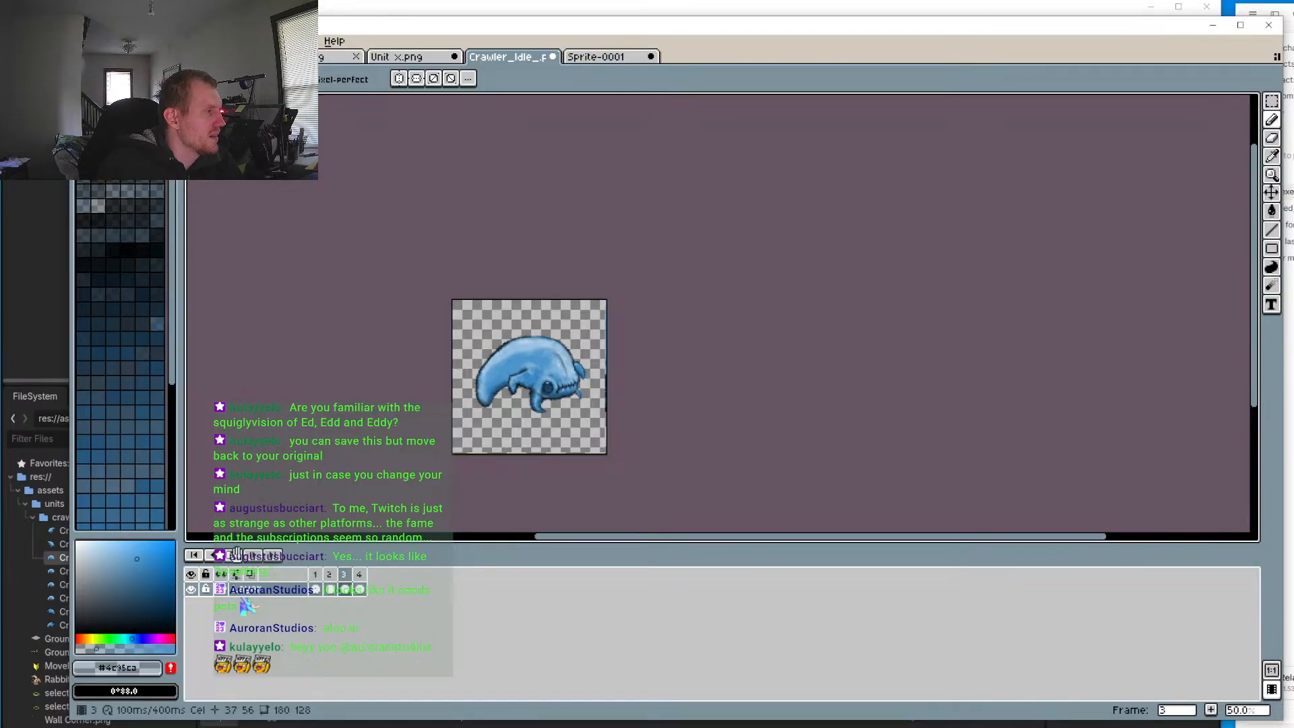
{"action": "scroll", "coordinate": [470, 341], "scroll_direction": "up", "scroll_amount": 4}
{"action": "left_click_drag", "start_coordinate": [629, 519], "coordinate": [528, 240]}
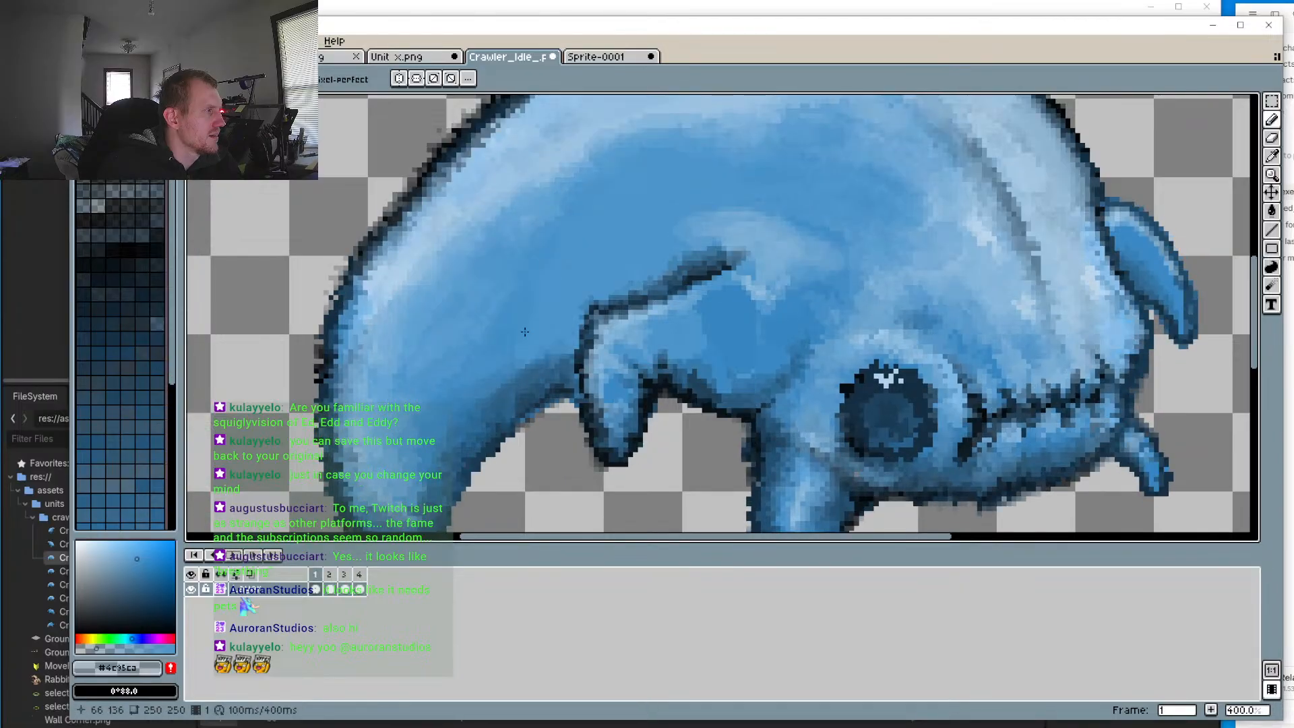
{"action": "left_click", "coordinate": [236, 555]}
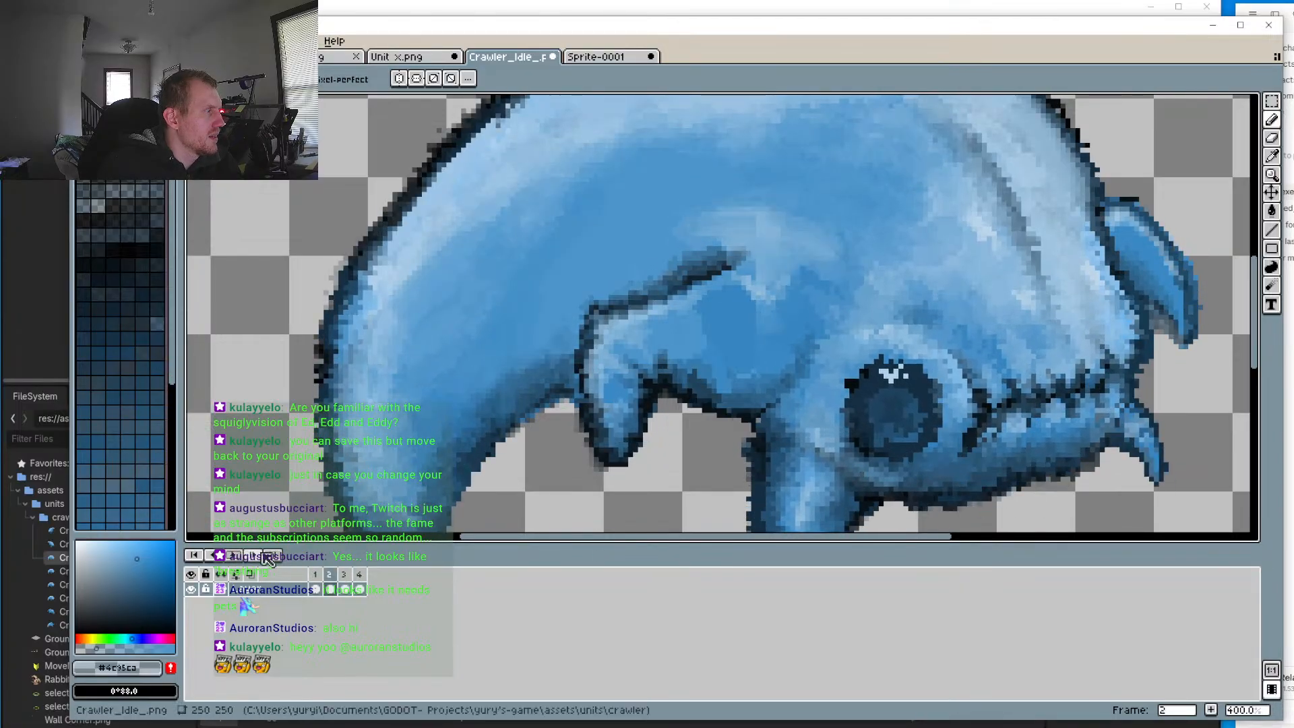
{"action": "left_click", "coordinate": [346, 578]}
{"action": "left_click", "coordinate": [360, 580]}
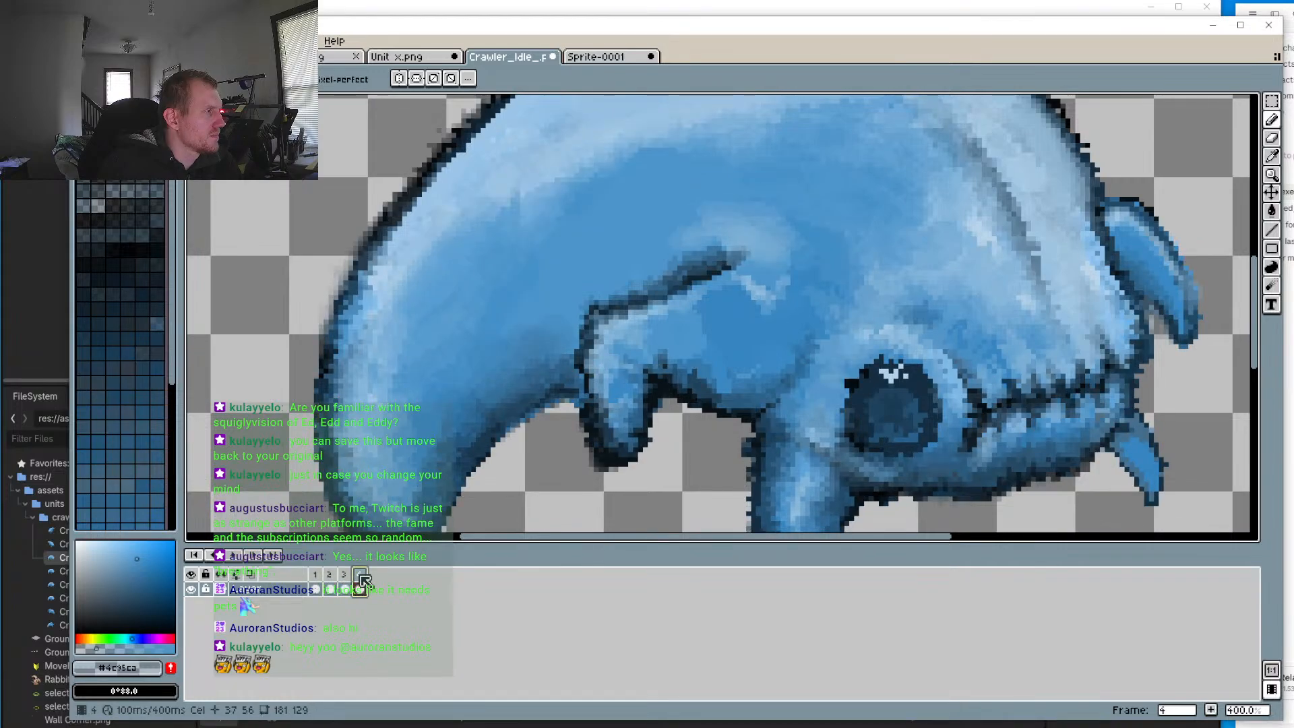
Step: Soften the lower edge of the back highlight in frame 4 with the mid blue and check it in playback
{"action": "scroll", "coordinate": [505, 369], "scroll_direction": "up", "scroll_amount": 3}
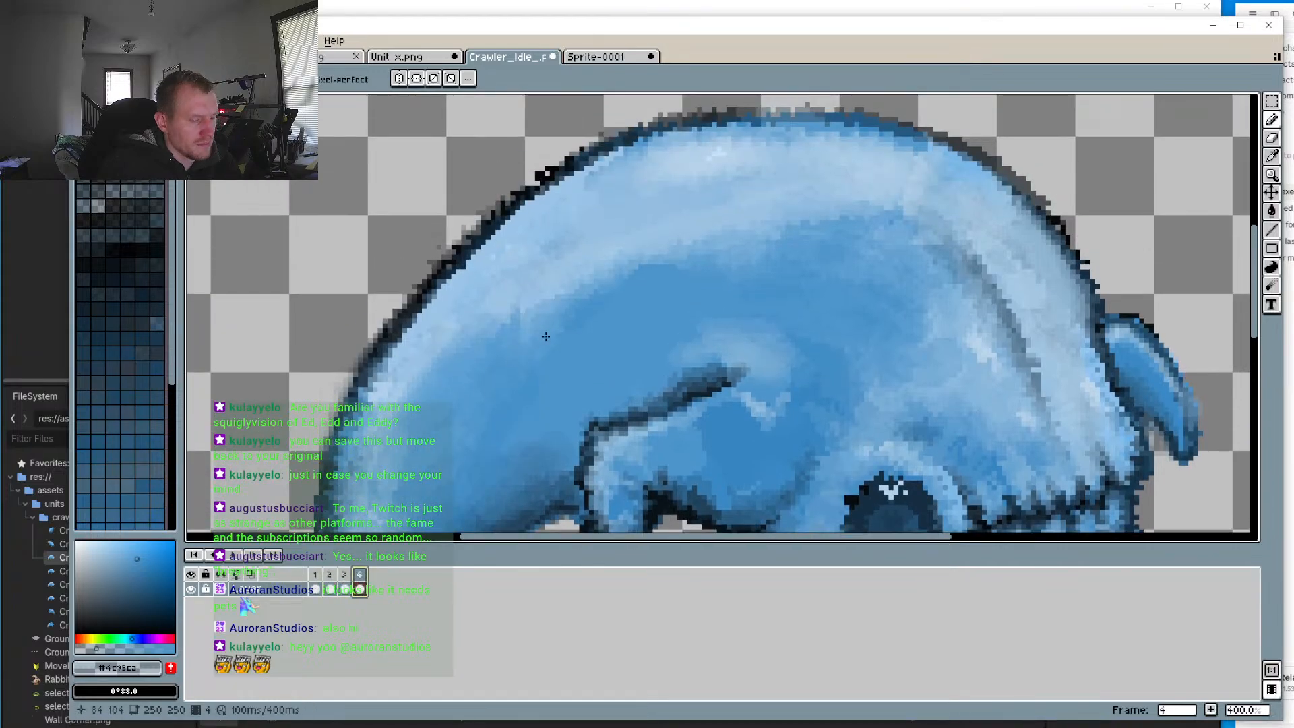
{"action": "key", "text": "b"}
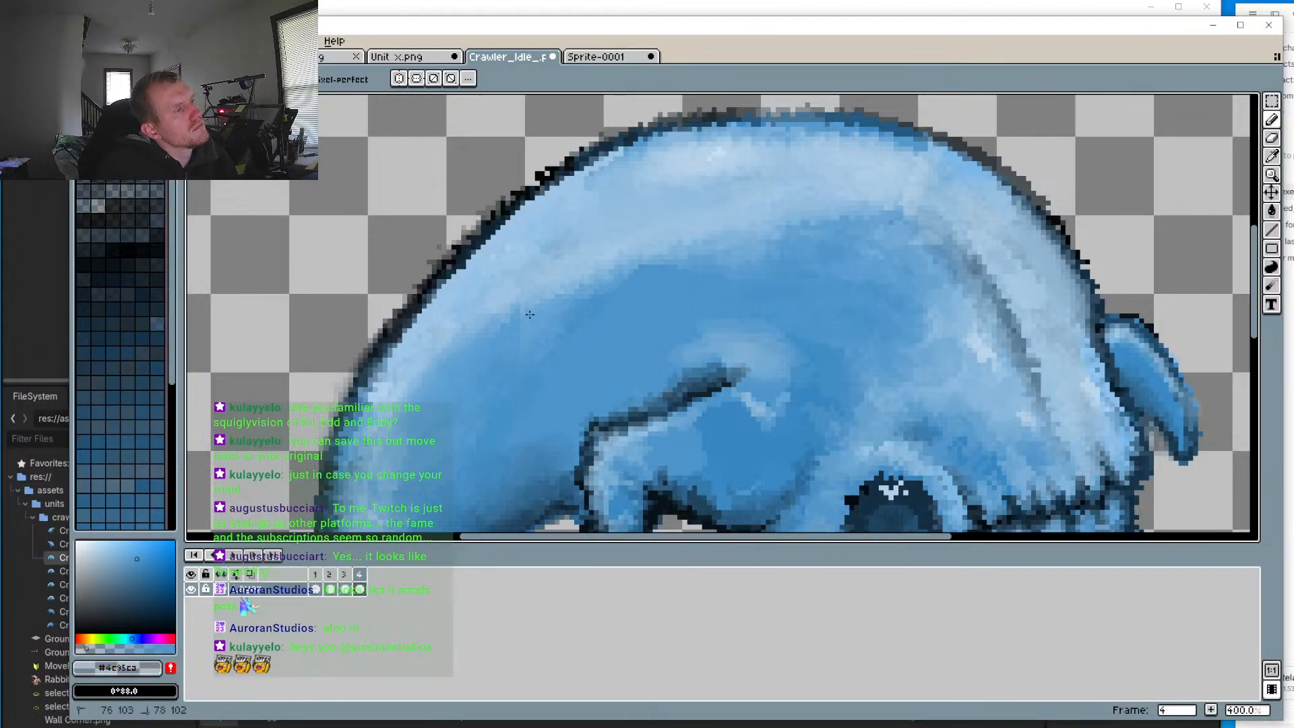
{"action": "left_click", "coordinate": [233, 554]}
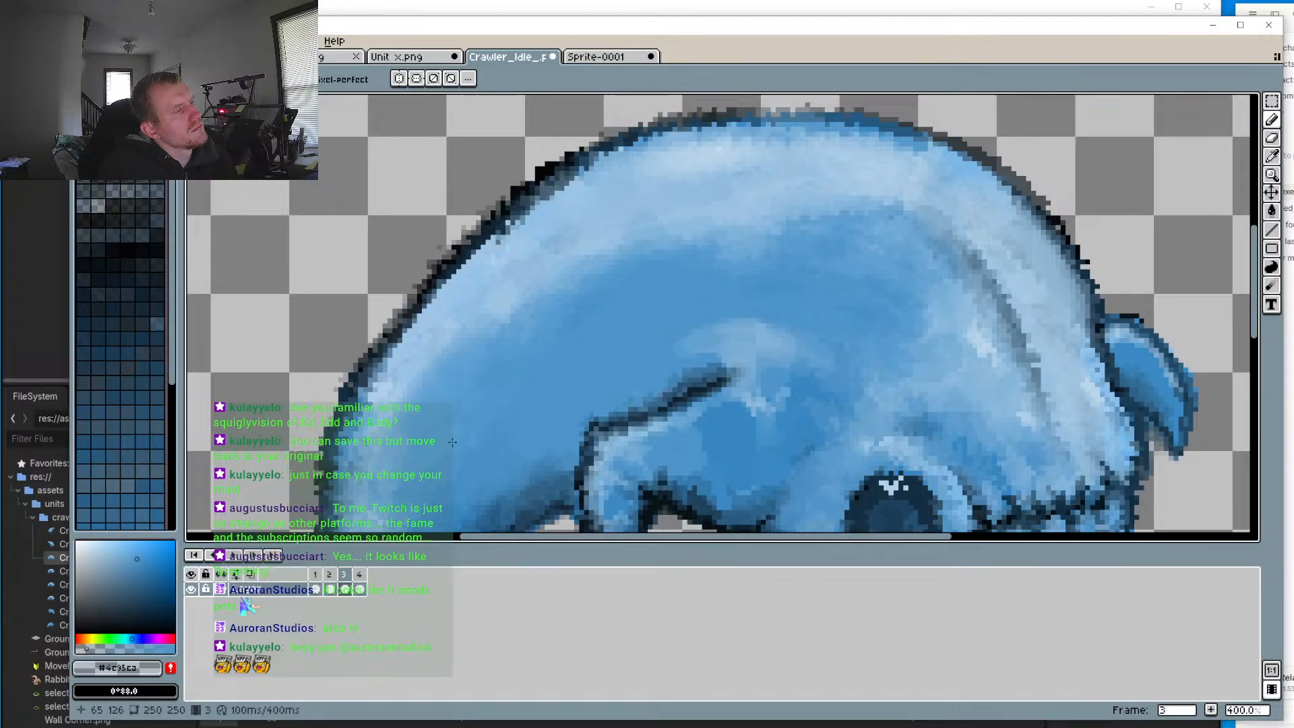
{"action": "left_click_drag", "start_coordinate": [568, 326], "coordinate": [661, 225]}
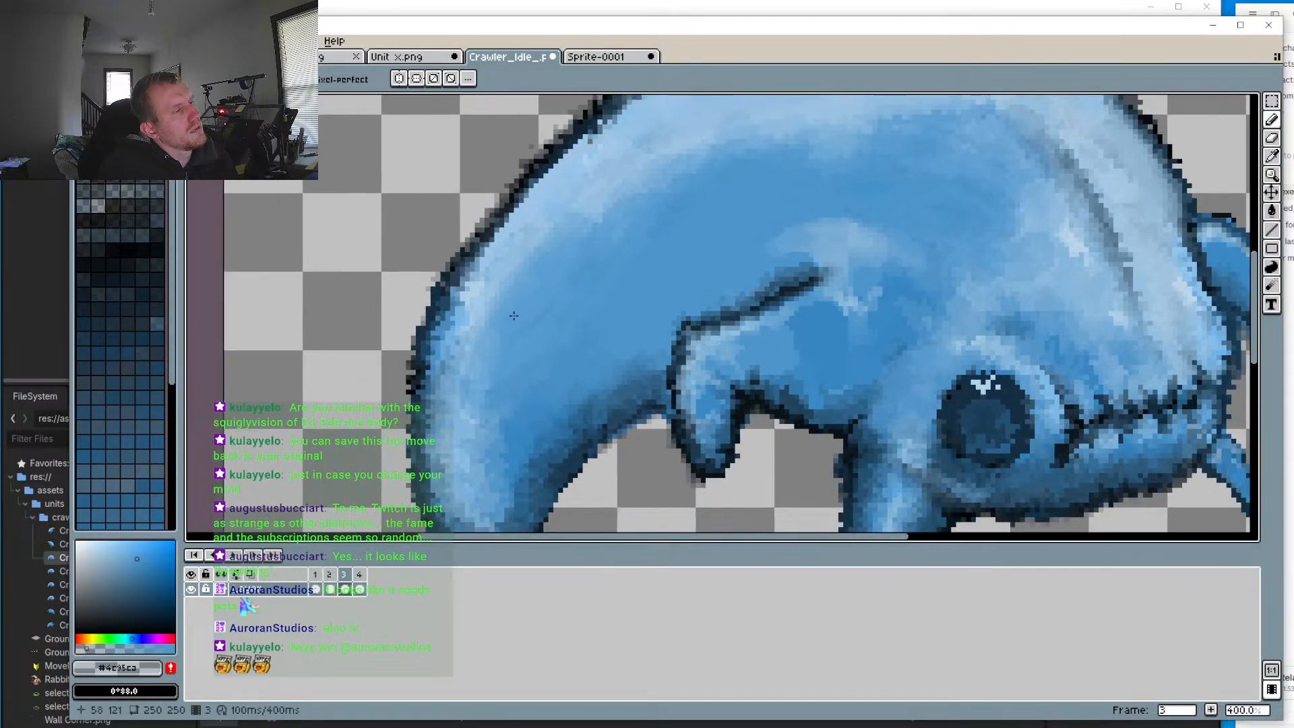
Step: Brush mid blue over the rear body and along the back highlight's lower edge in frame 2
{"action": "key", "text": "Left"}
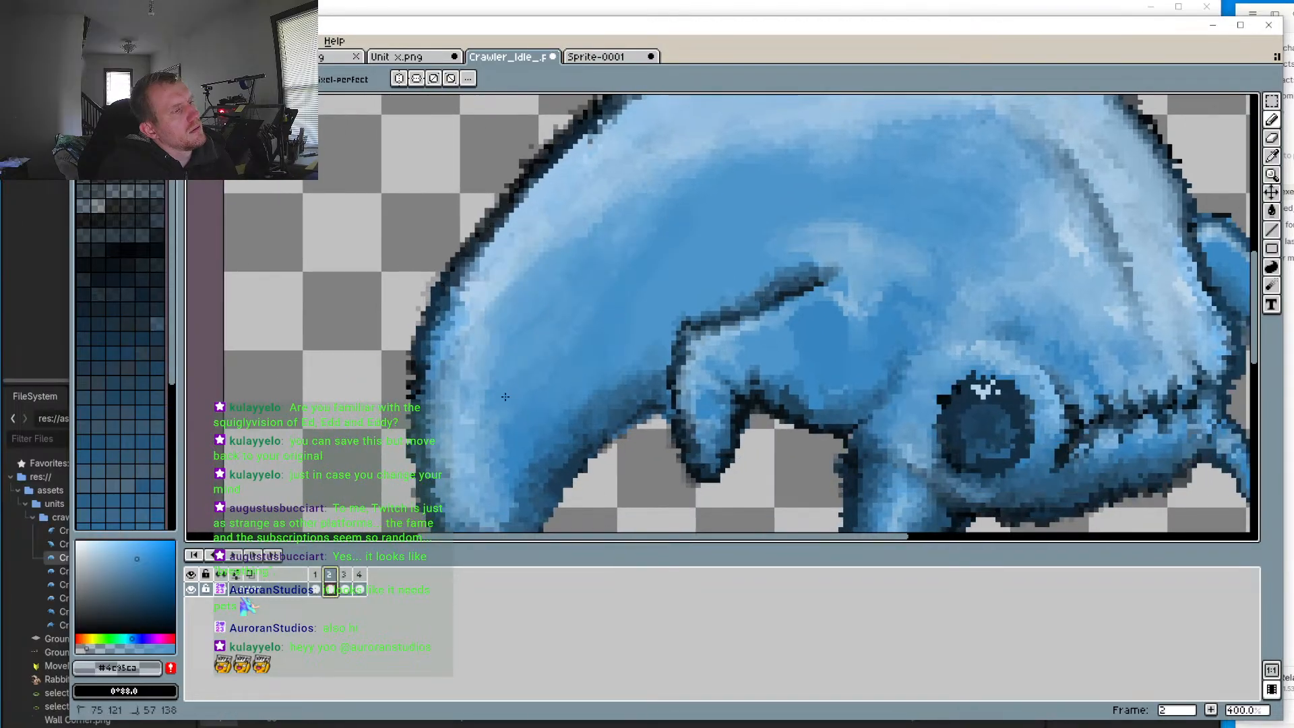
{"action": "left_click_drag", "start_coordinate": [579, 356], "coordinate": [588, 325]}
{"action": "left_click_drag", "start_coordinate": [501, 331], "coordinate": [684, 170]}
{"action": "left_click_drag", "start_coordinate": [598, 241], "coordinate": [677, 185]}
Step: Blend the rear body's mid blue into the back highlight in frames 1 and 4
{"action": "key", "text": "Left"}
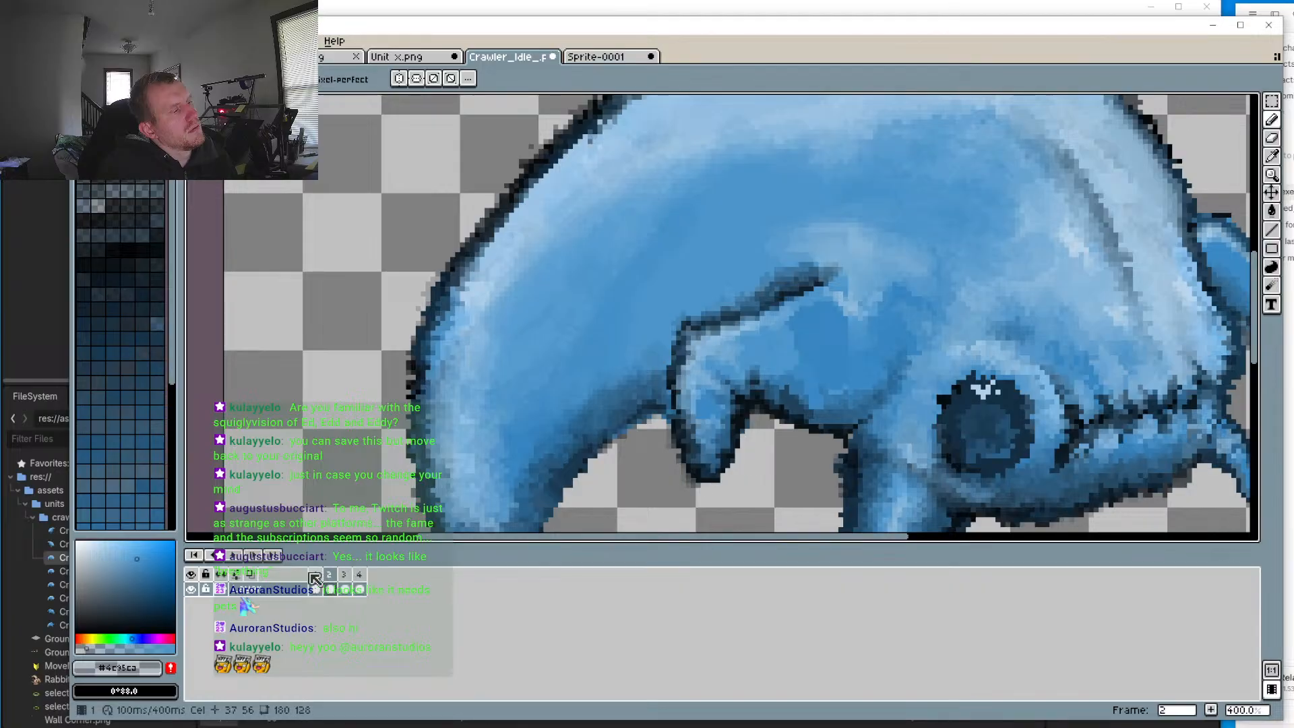
{"action": "left_click_drag", "start_coordinate": [508, 325], "coordinate": [646, 197]}
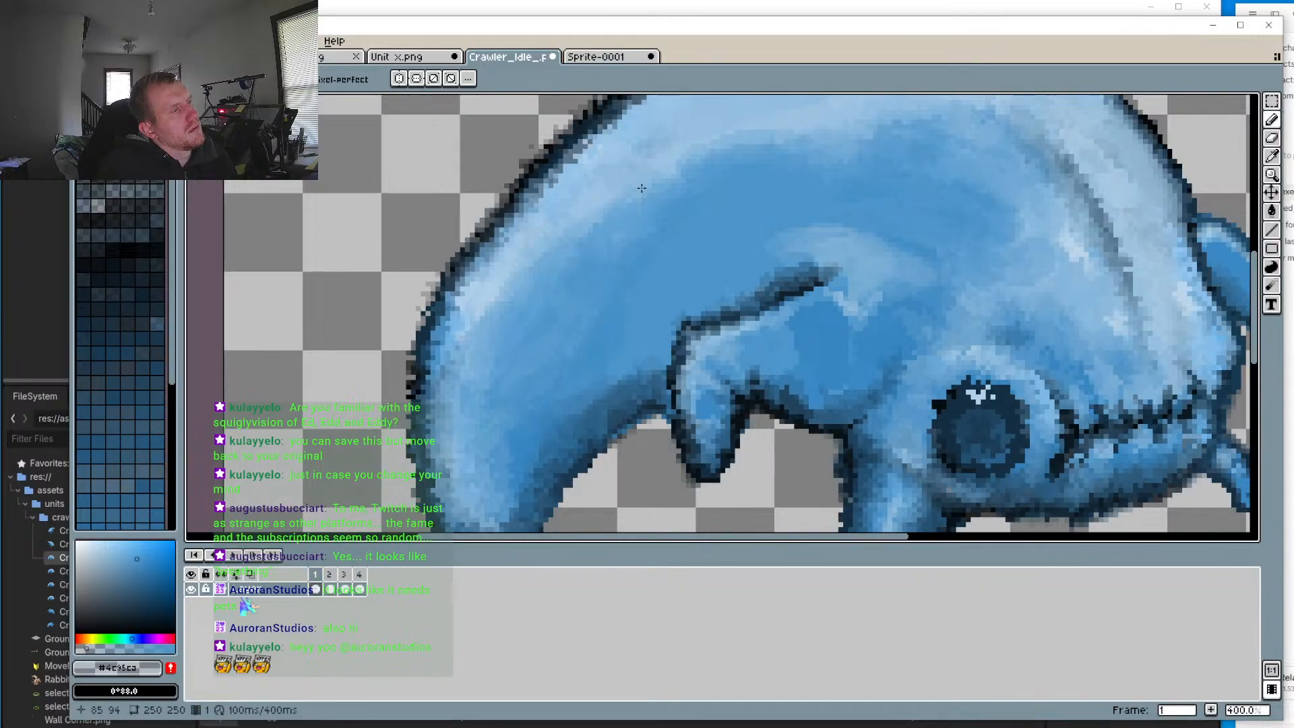
{"action": "left_click_drag", "start_coordinate": [627, 254], "coordinate": [567, 360]}
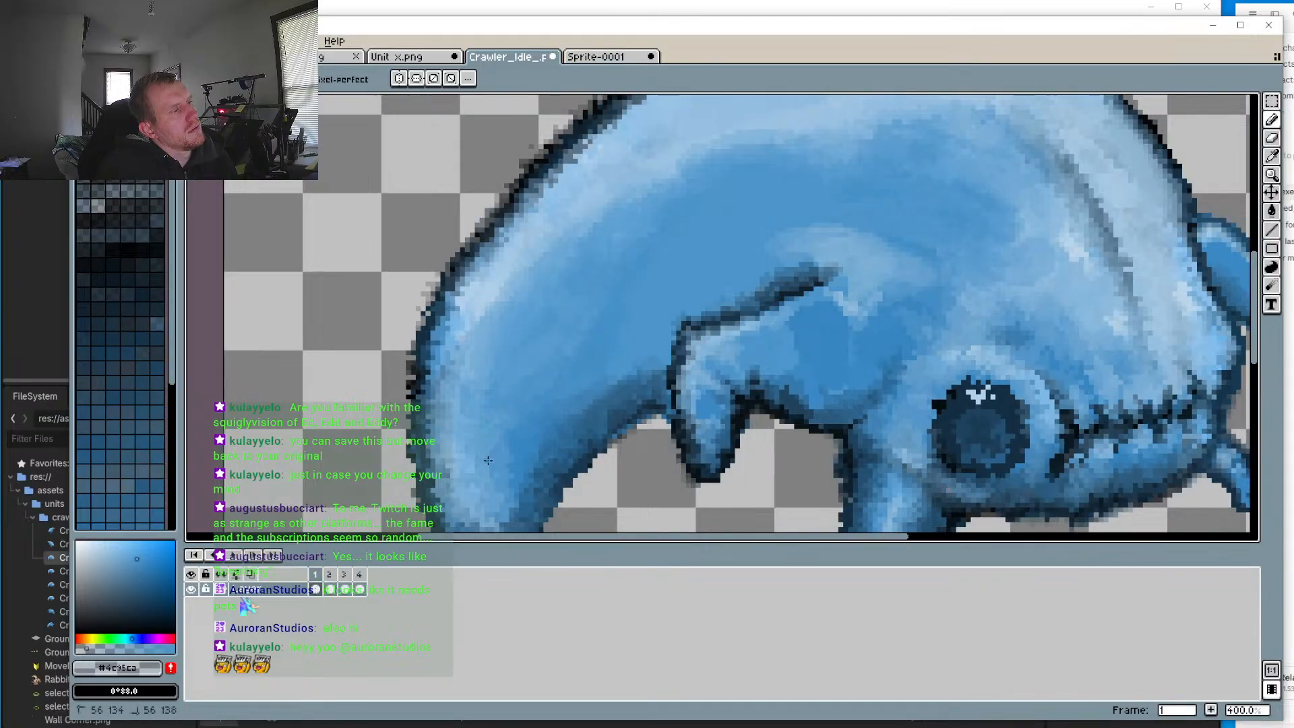
{"action": "key", "text": "Left"}
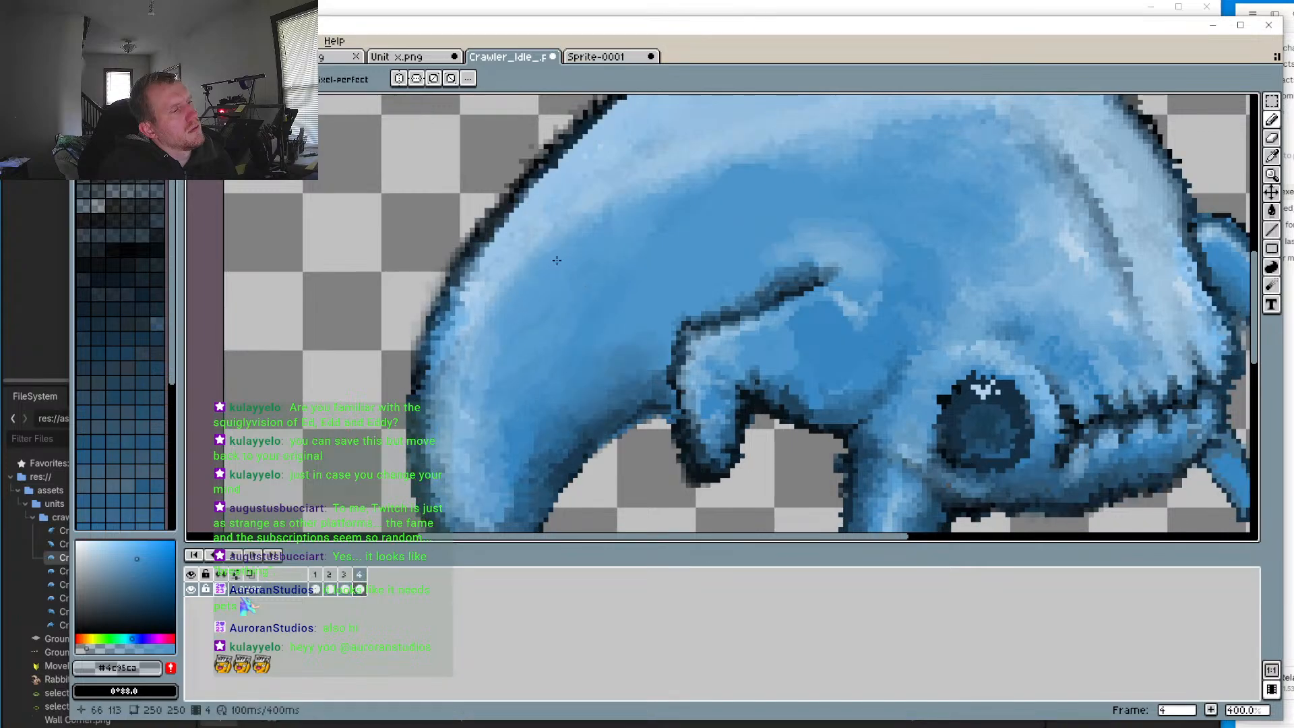
{"action": "left_click_drag", "start_coordinate": [556, 260], "coordinate": [518, 308]}
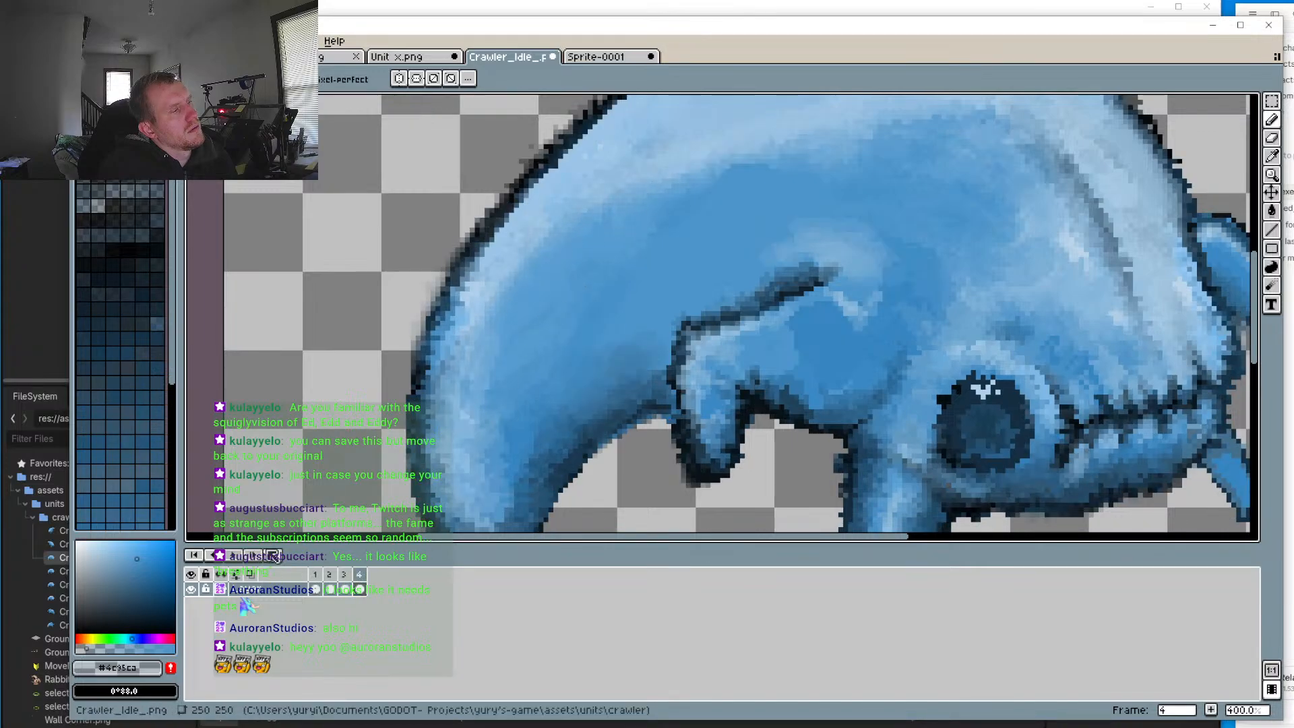
Step: Replay the animation and step through frames 1 to 4 to compare the whole crawler's body shading
{"action": "left_click", "coordinate": [231, 554]}
{"action": "scroll", "coordinate": [514, 370], "scroll_direction": "down", "scroll_amount": 2}
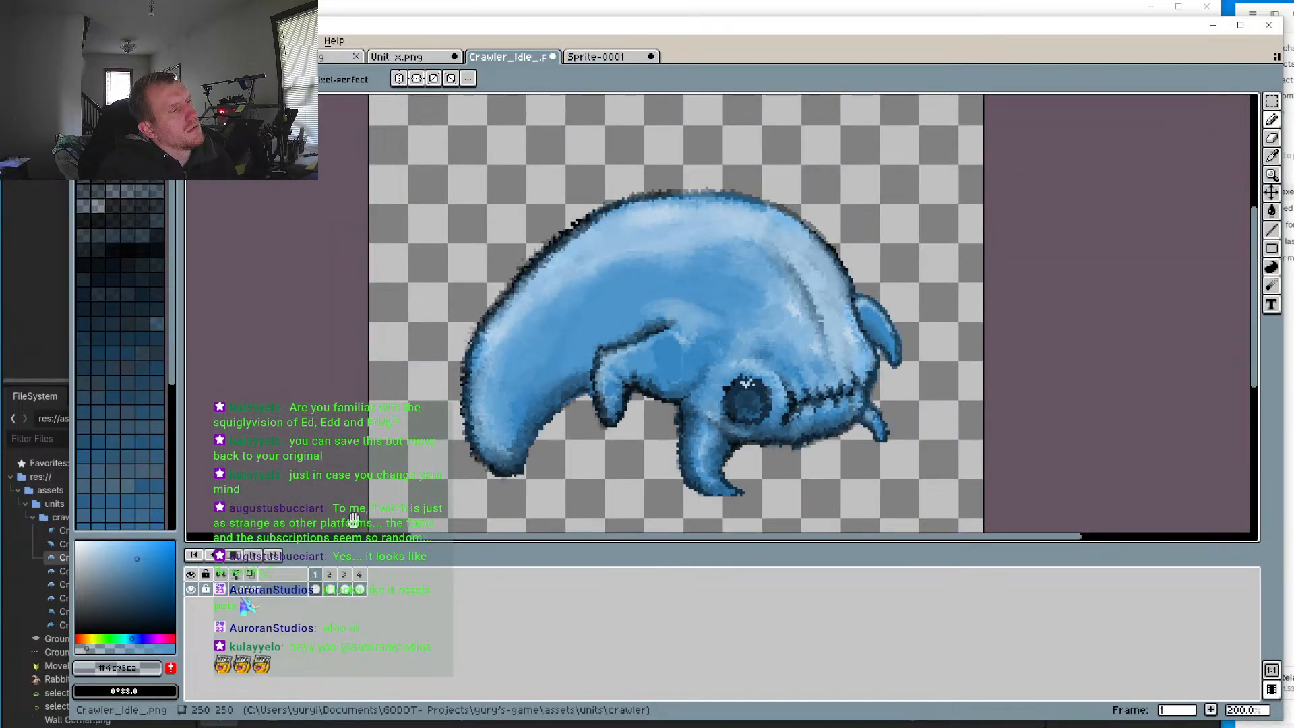
{"action": "left_click", "coordinate": [231, 555]}
{"action": "left_click", "coordinate": [316, 588]}
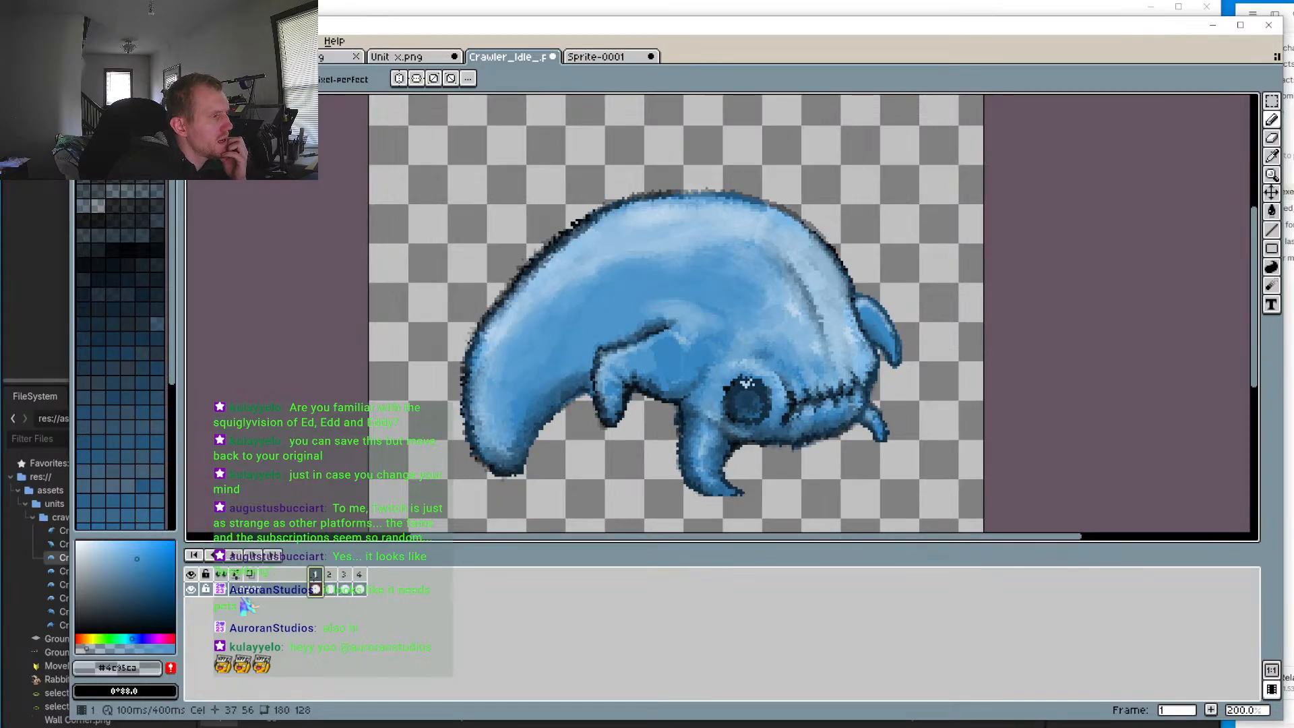
{"action": "left_click", "coordinate": [331, 586]}
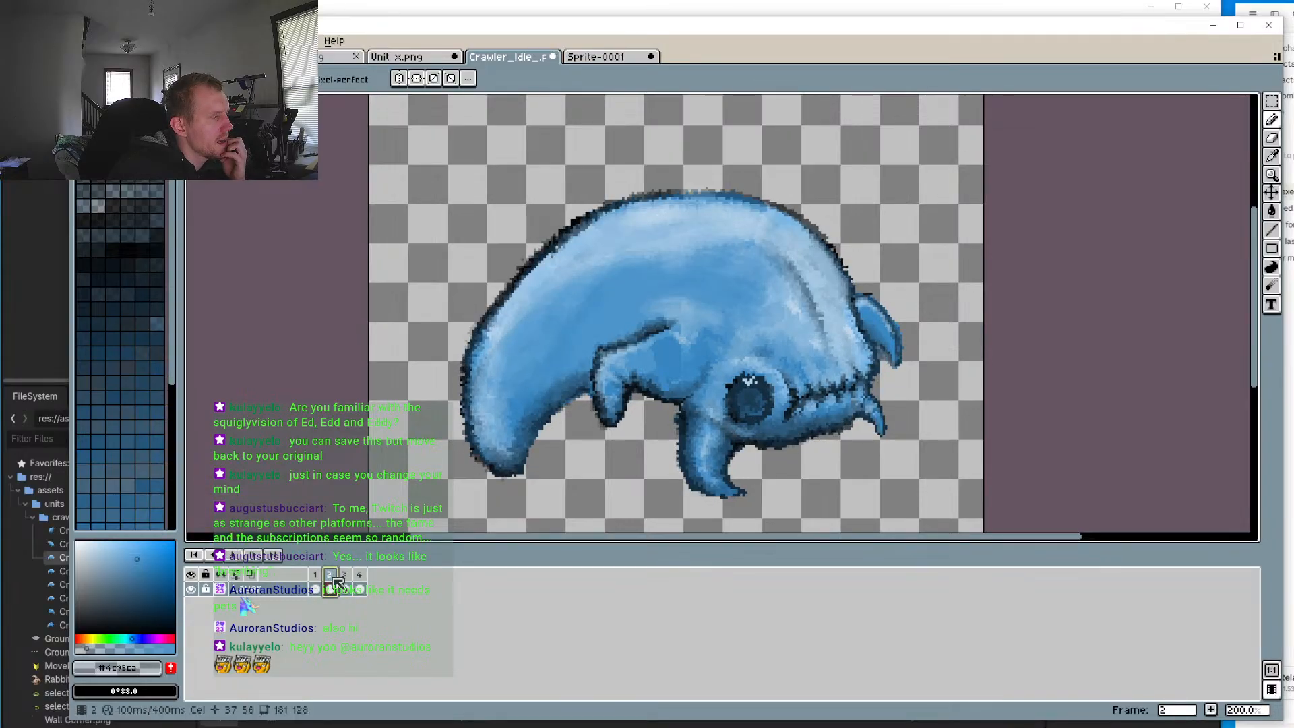
{"action": "left_click", "coordinate": [344, 586]}
{"action": "left_click", "coordinate": [360, 583]}
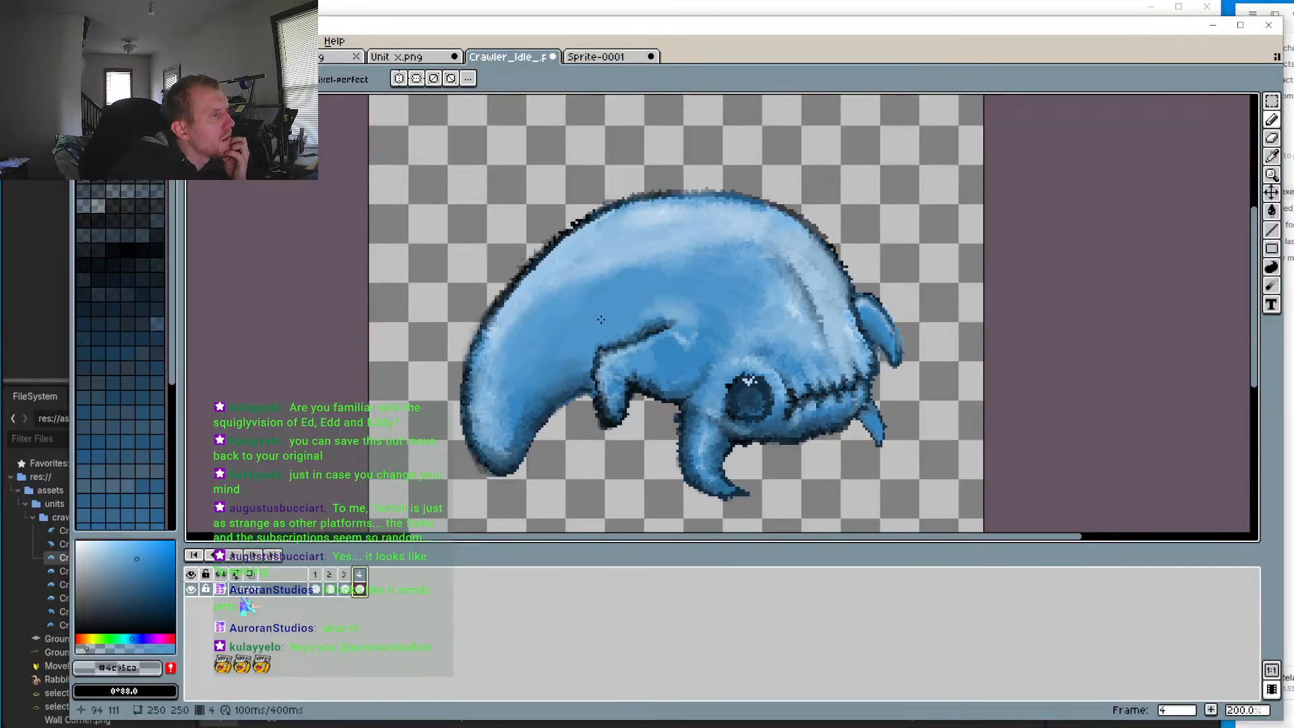
{"action": "scroll", "coordinate": [600, 319], "scroll_direction": "up", "scroll_amount": 1}
{"action": "scroll", "coordinate": [610, 323], "scroll_direction": "down", "scroll_amount": 2}
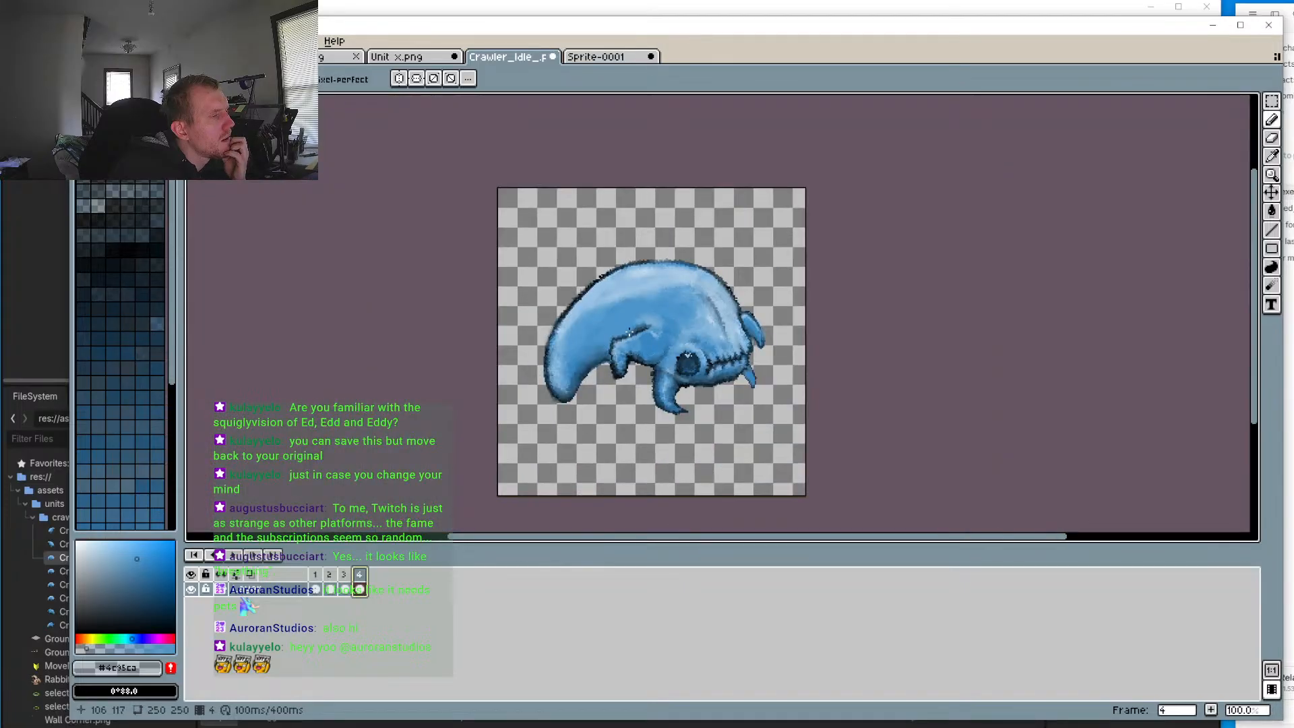
Step: Examine the eye, mouth and fins close up in frames 4, 2 and 3, then replay the animation at several zoom levels
{"action": "scroll", "coordinate": [773, 349], "scroll_direction": "up", "scroll_amount": 3}
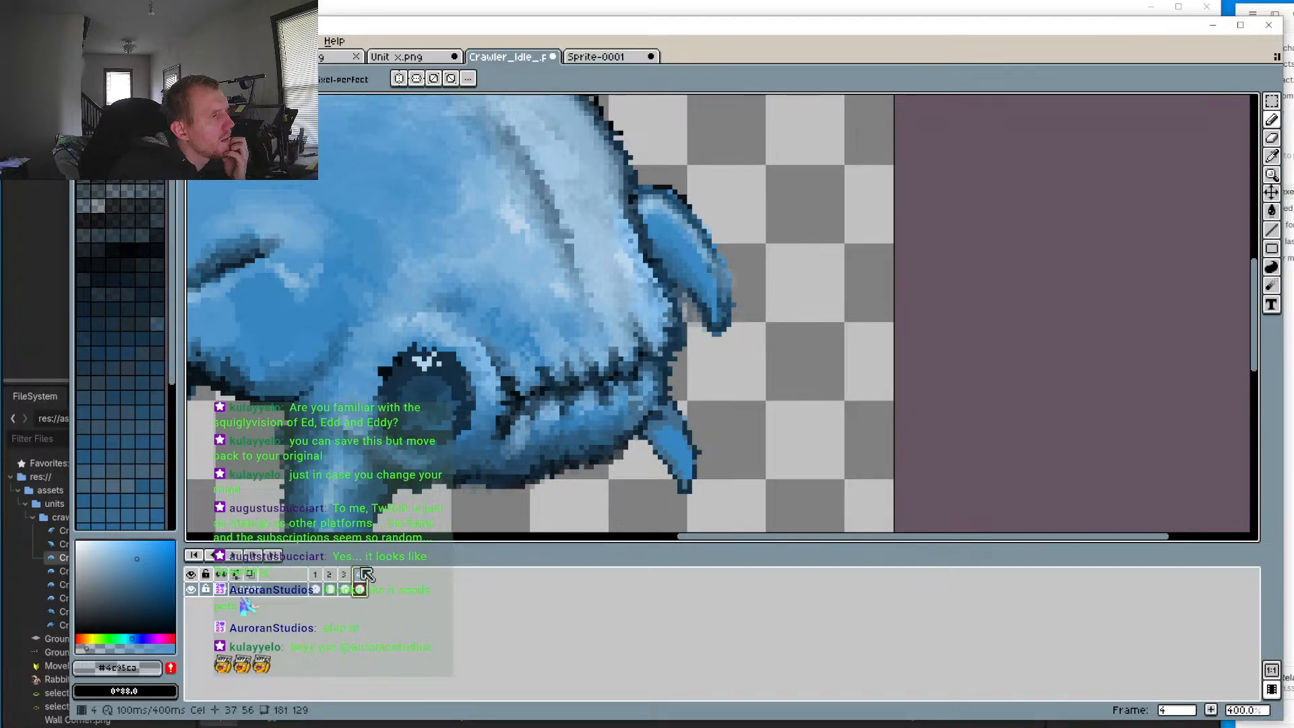
{"action": "left_click", "coordinate": [329, 574]}
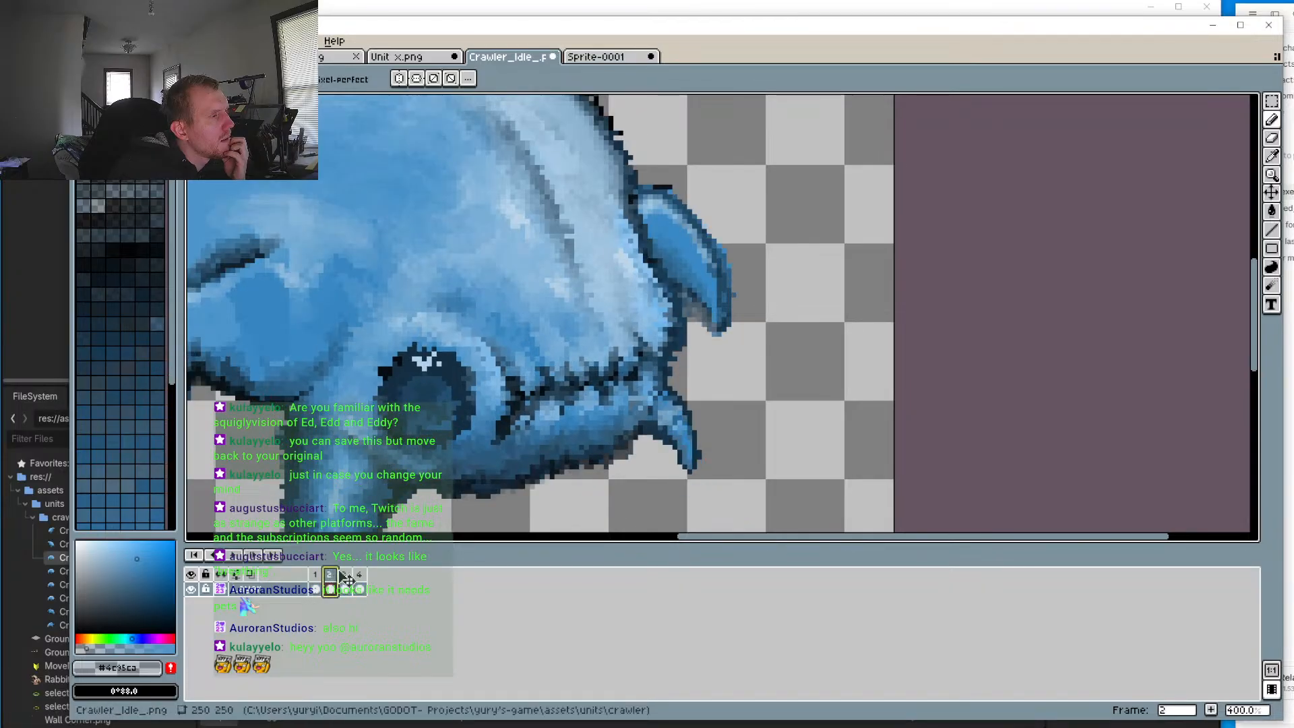
{"action": "left_click", "coordinate": [344, 575]}
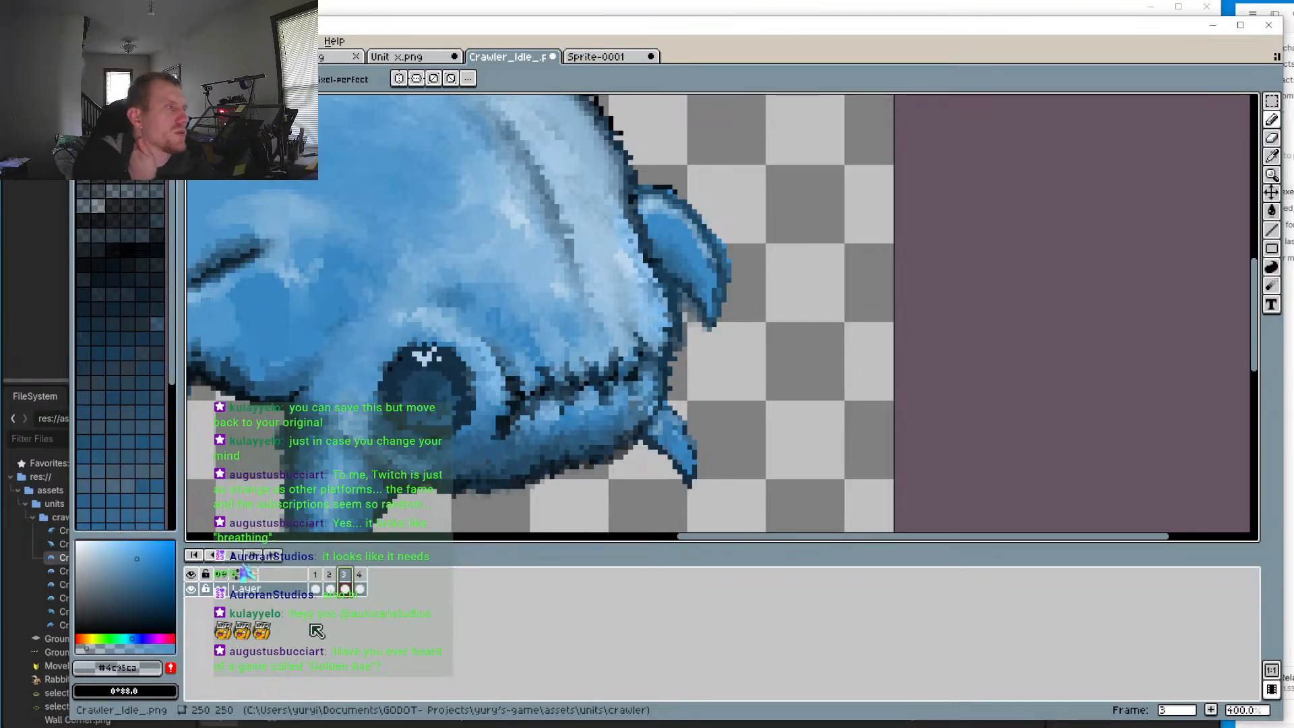
{"action": "scroll", "coordinate": [508, 339], "scroll_direction": "down", "scroll_amount": 3}
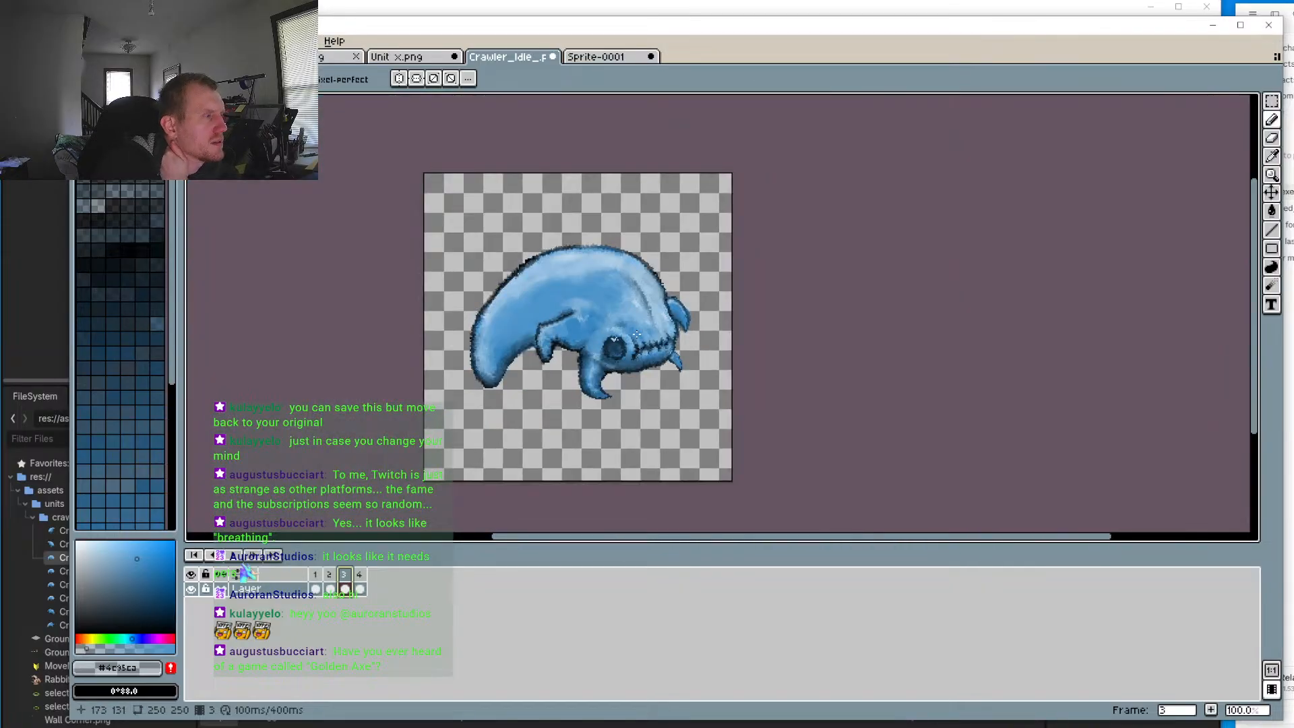
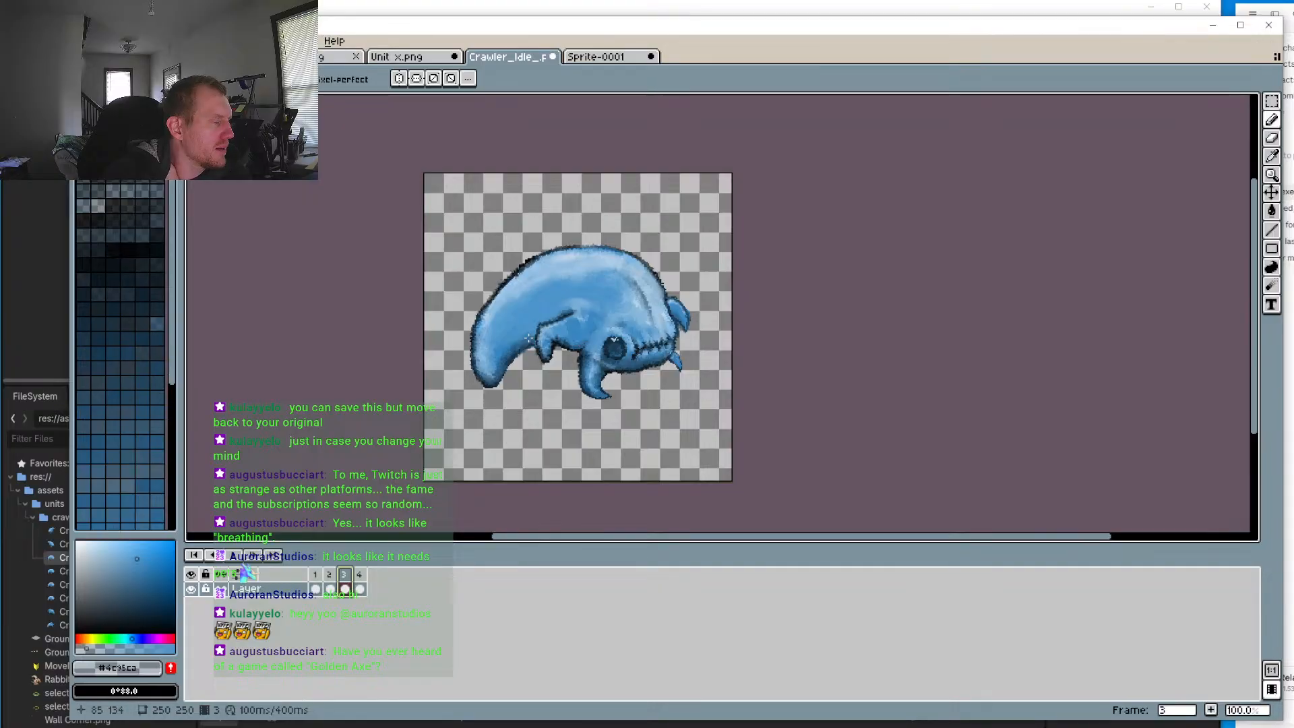
{"action": "scroll", "coordinate": [528, 337], "scroll_direction": "up", "scroll_amount": 3}
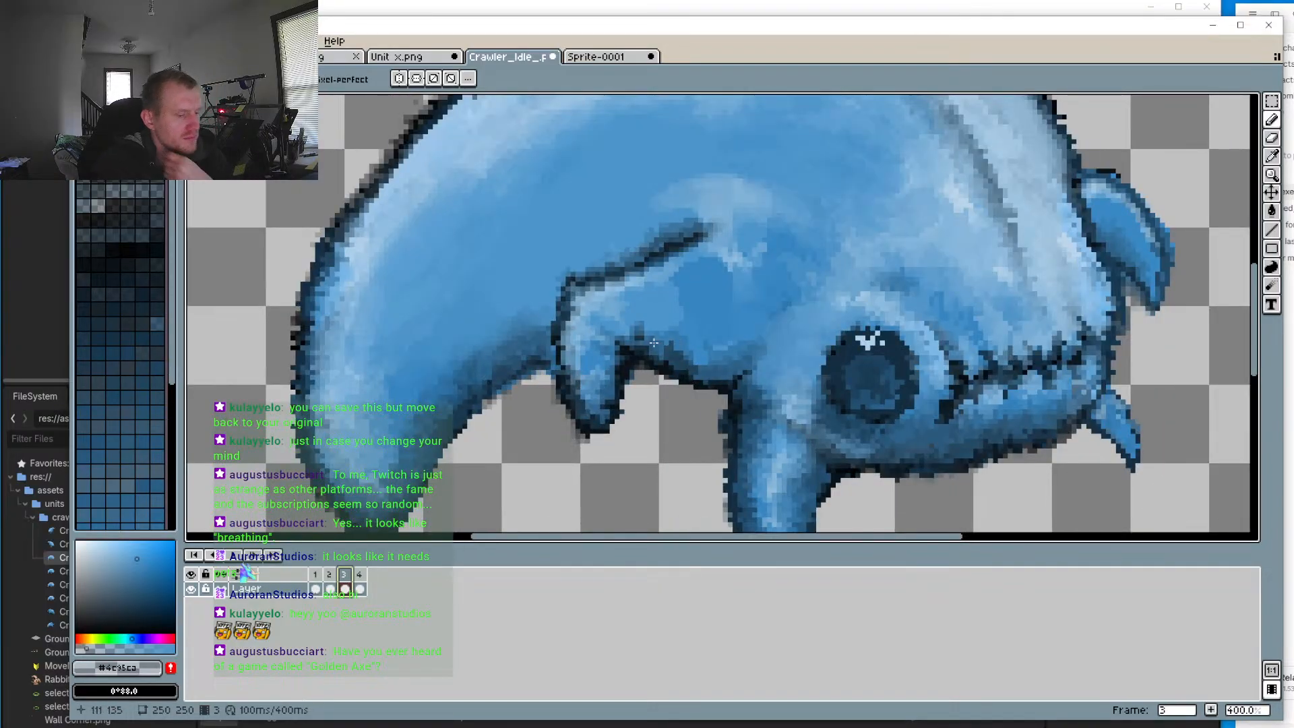
{"action": "scroll", "coordinate": [721, 342], "scroll_direction": "down", "scroll_amount": 1}
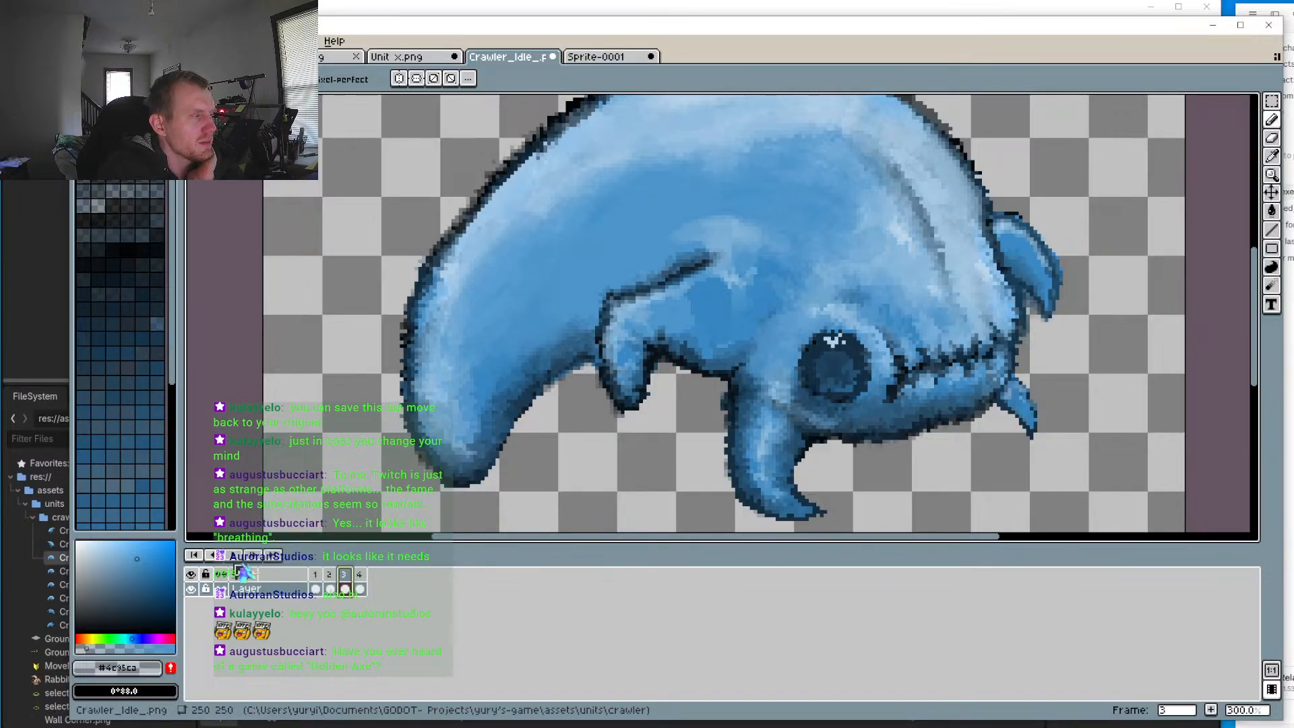
{"action": "left_click", "coordinate": [233, 555]}
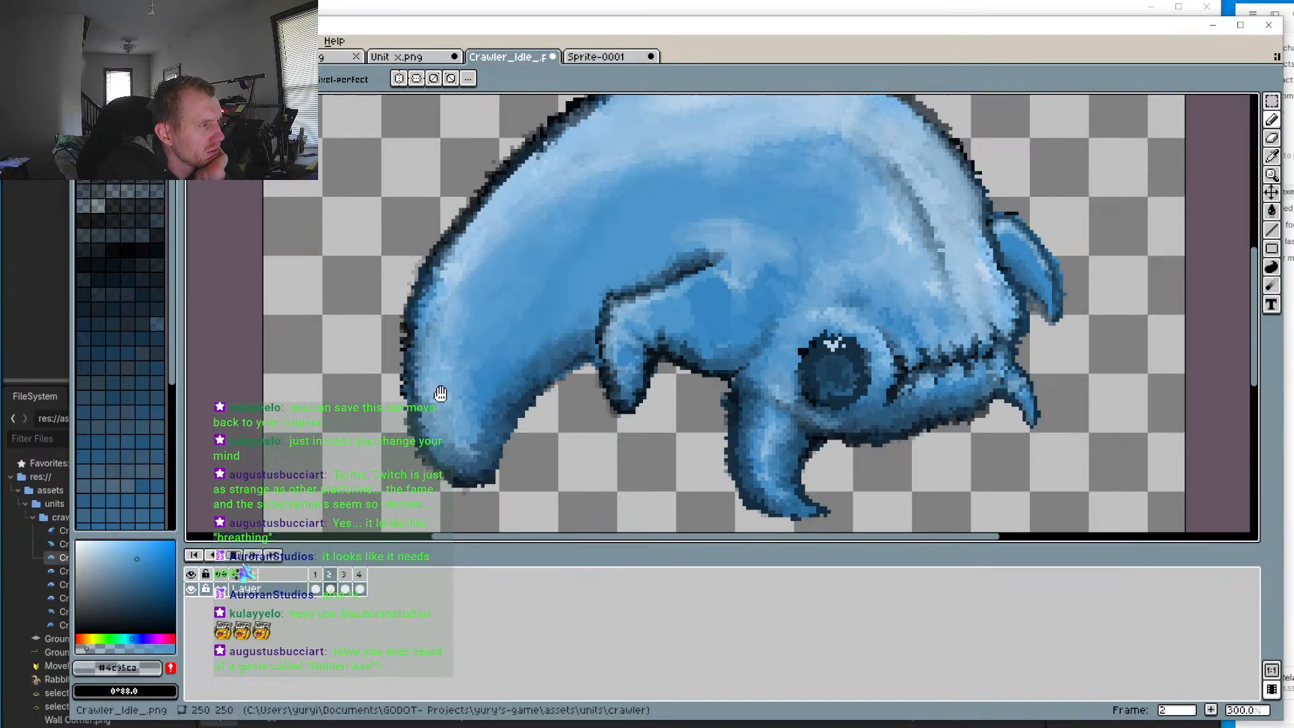
{"action": "scroll", "coordinate": [440, 394], "scroll_direction": "down", "scroll_amount": 3}
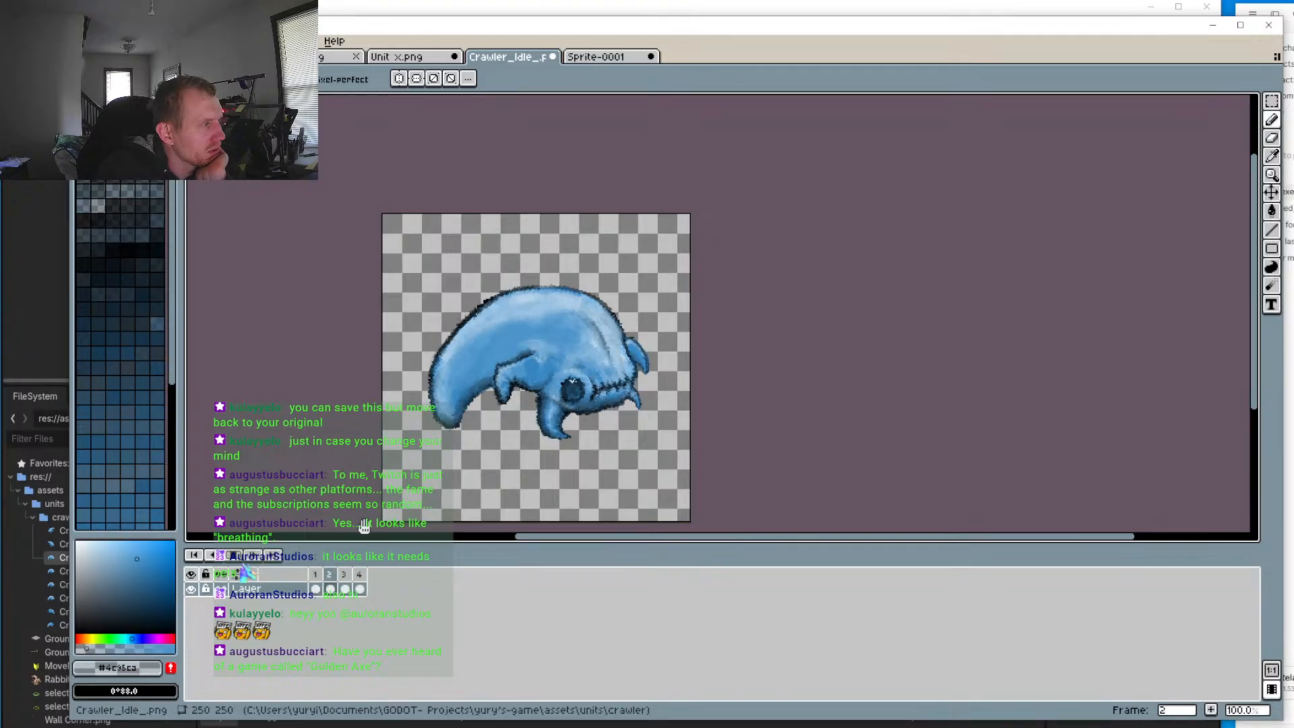
{"action": "scroll", "coordinate": [499, 371], "scroll_direction": "up", "scroll_amount": 4}
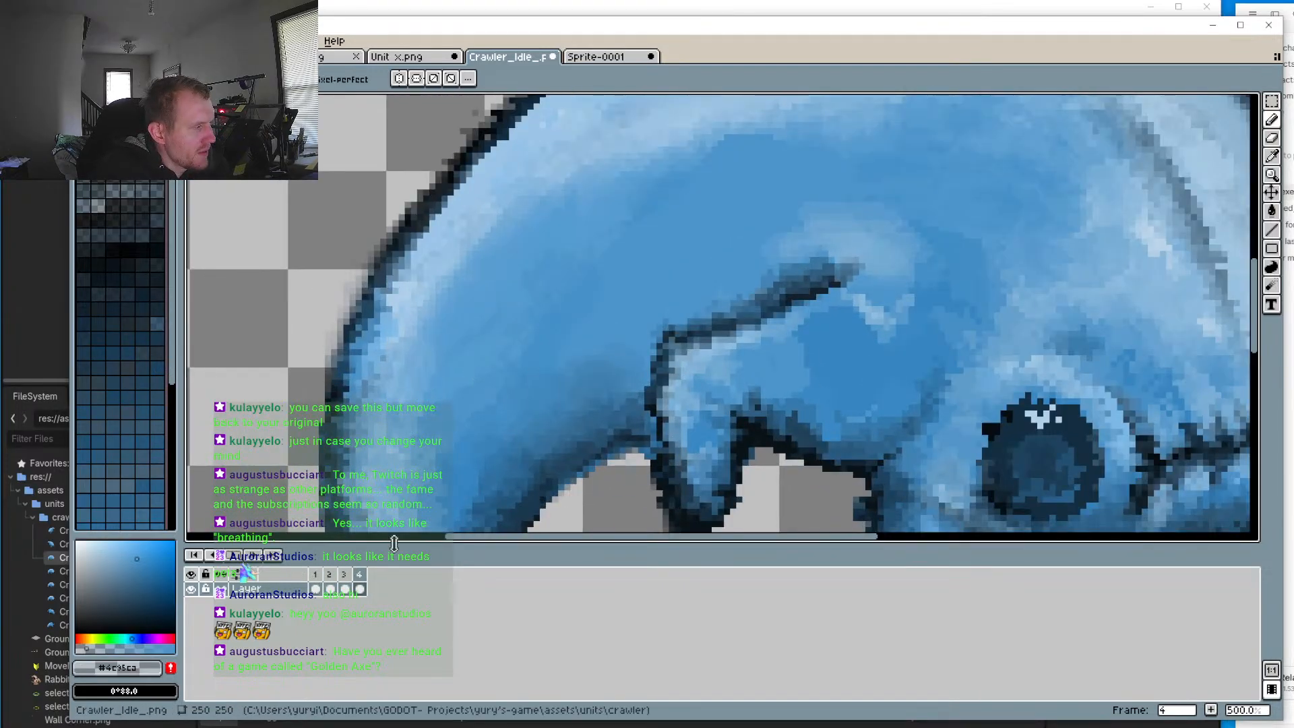
Step: Sample the limb's blue #3786c1 in frame 3, touch up the small limb's shading, and compare it across frames 2 to 4
{"action": "key", "text": "i"}
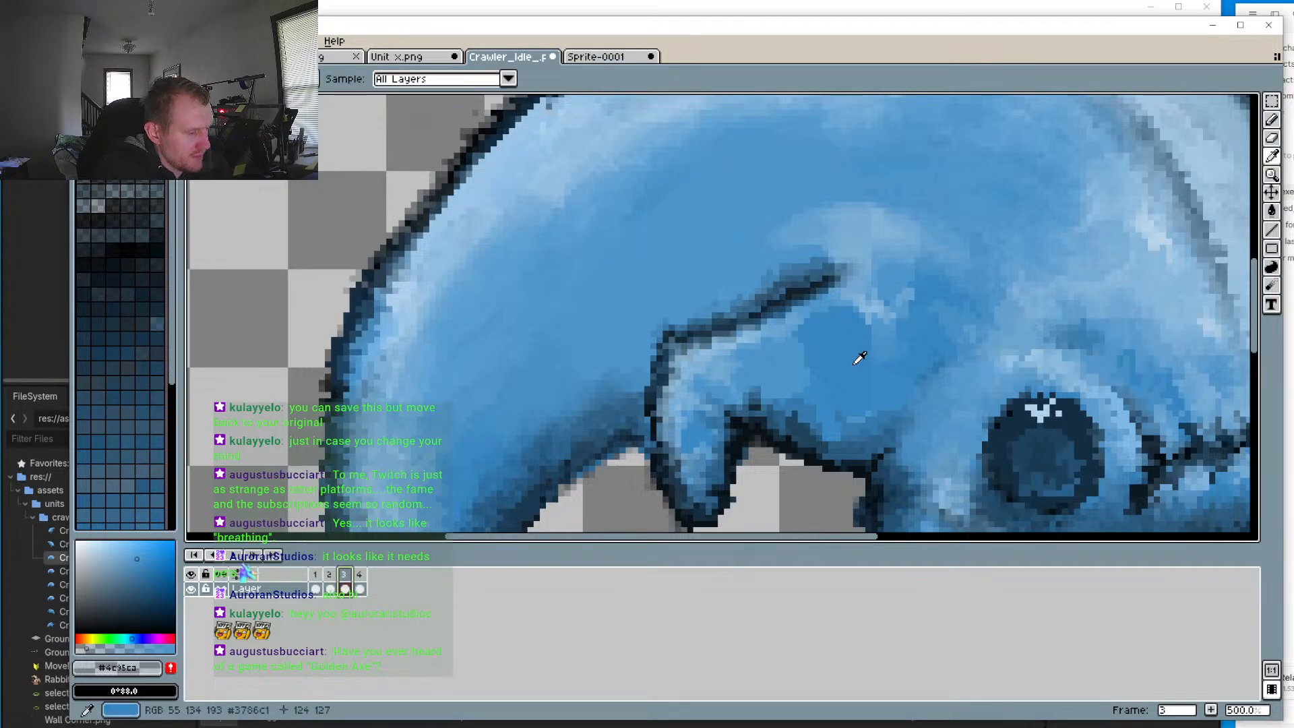
{"action": "left_click", "coordinate": [859, 355]}
{"action": "key", "text": "b"}
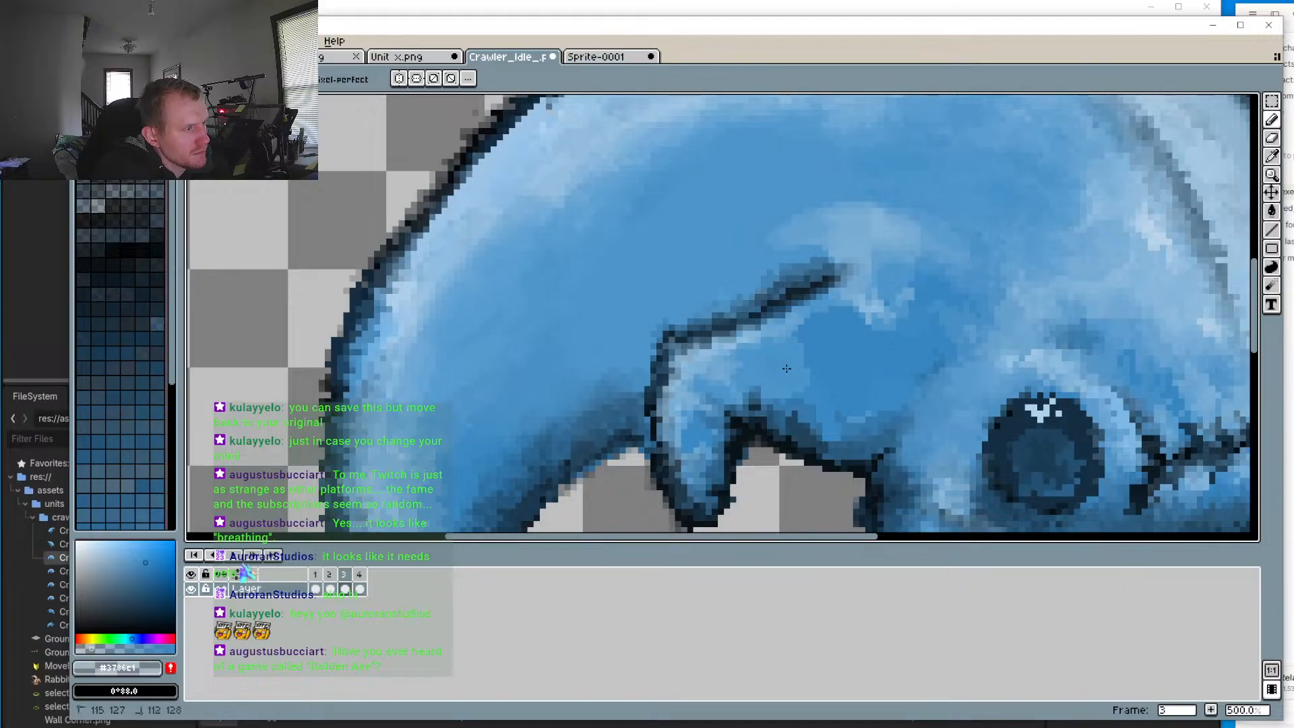
{"action": "left_click", "coordinate": [331, 584]}
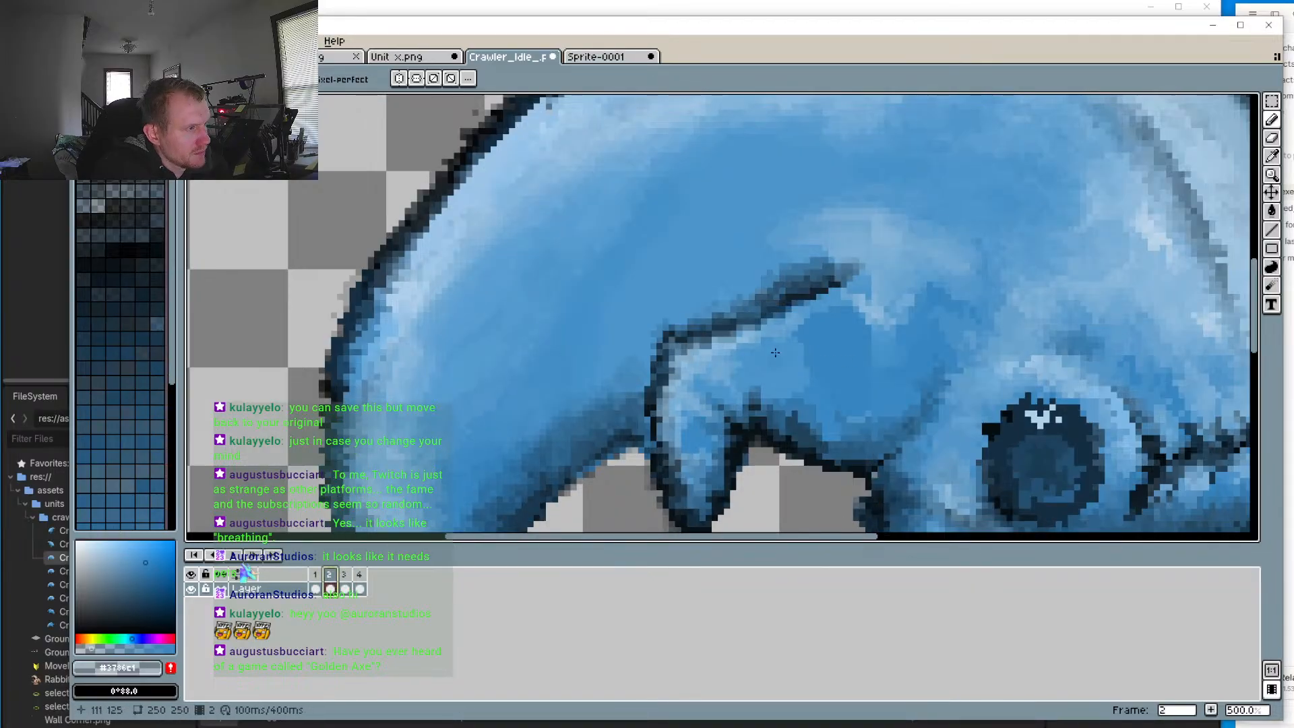
{"action": "key", "text": "Right"}
{"action": "key", "text": "Right"}
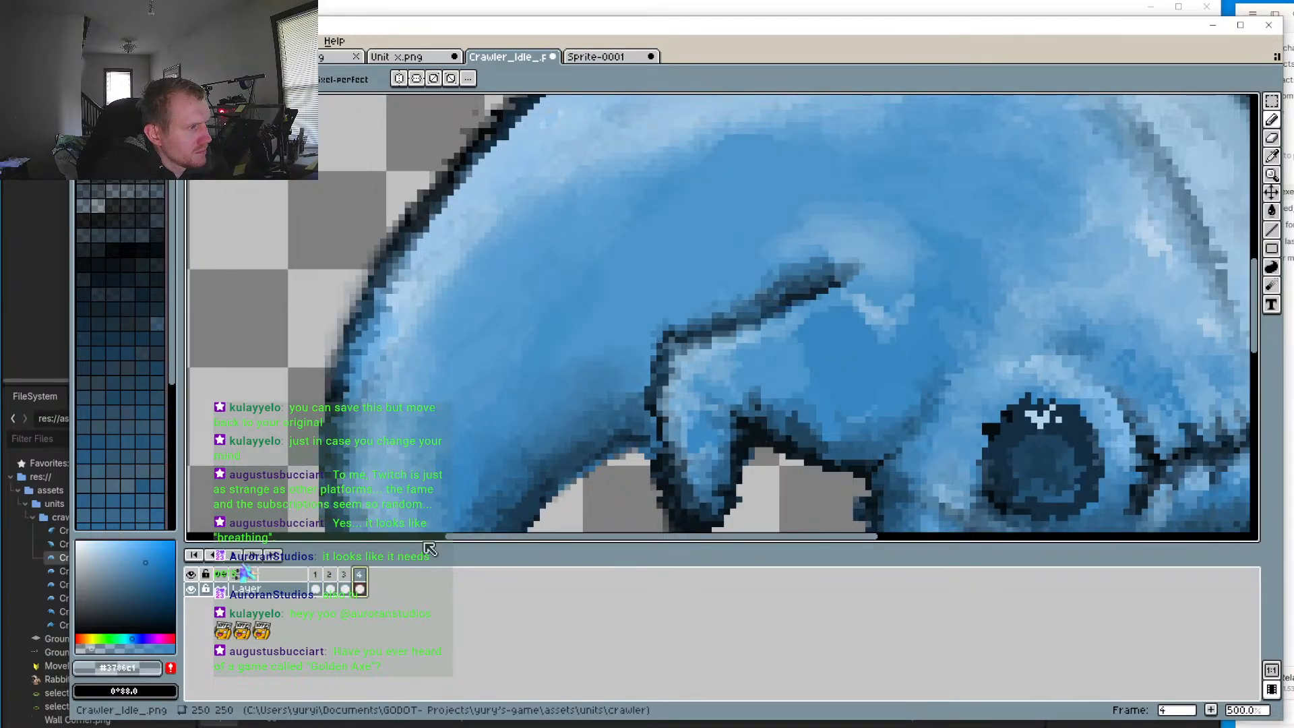
{"action": "left_click", "coordinate": [348, 579]}
{"action": "left_click", "coordinate": [358, 578]}
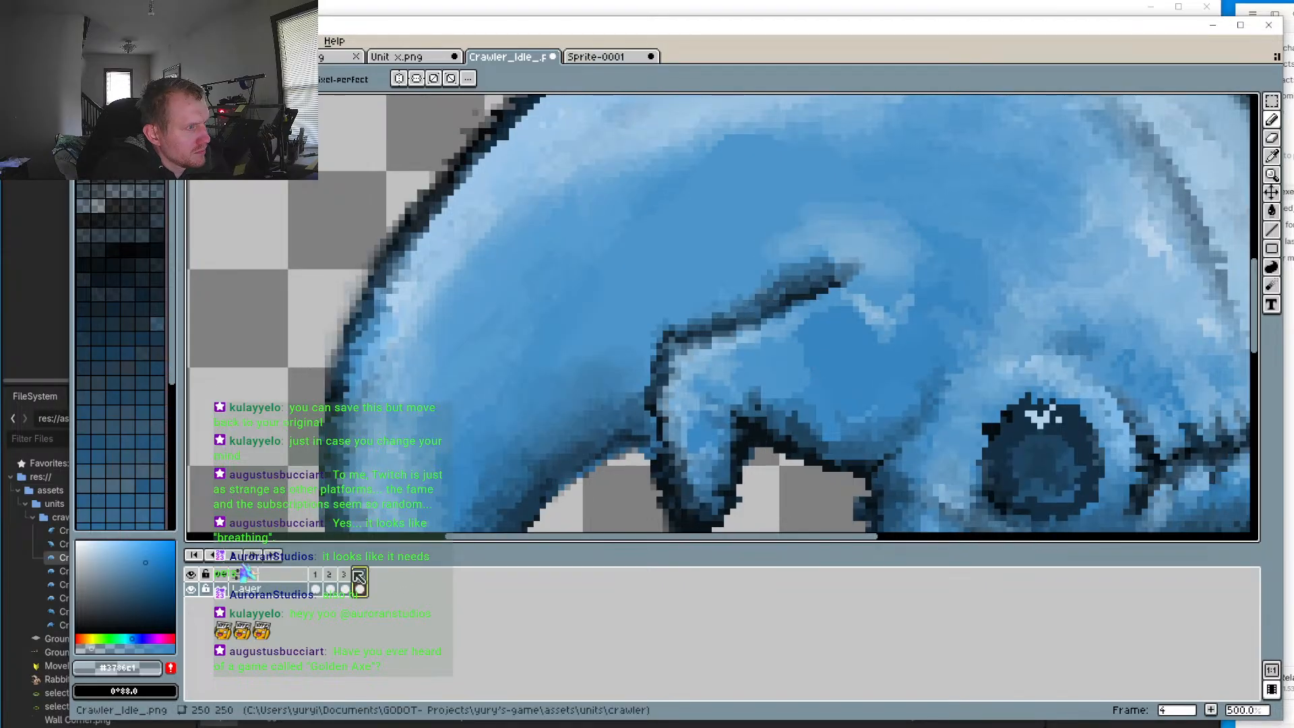
{"action": "left_click", "coordinate": [346, 580]}
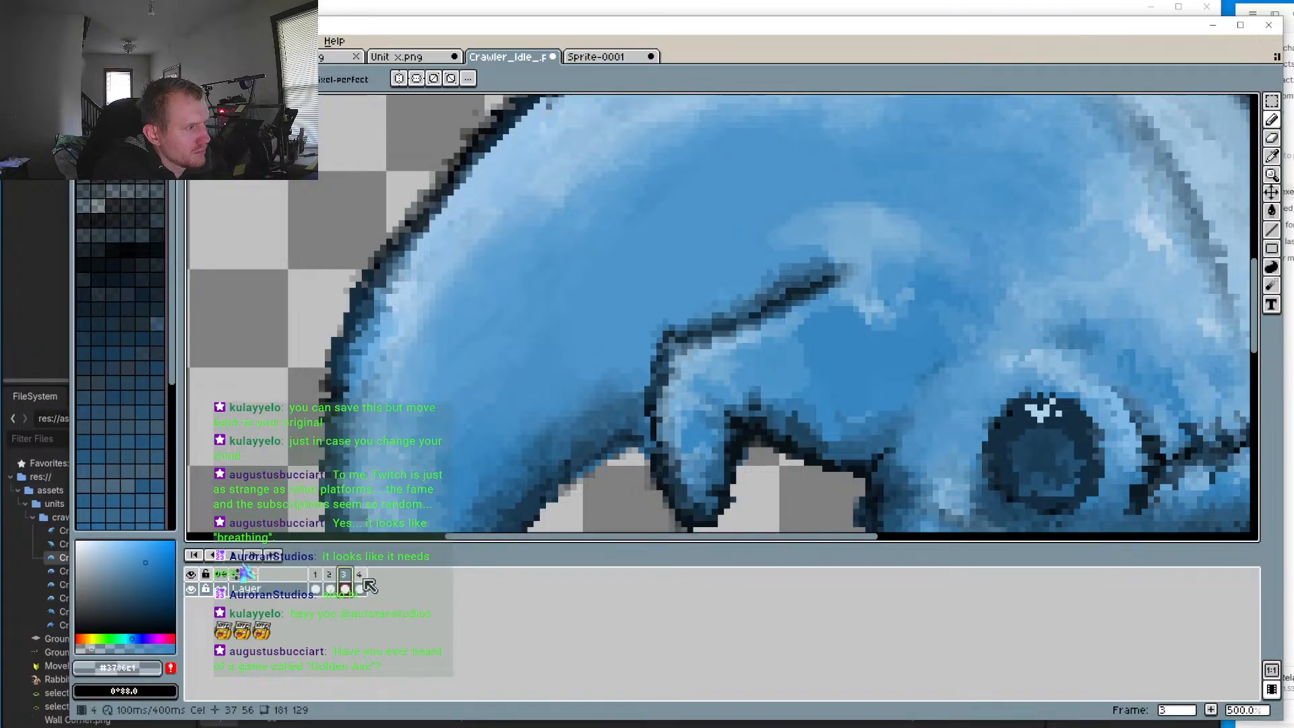
Step: Compare frames 3 and 4, and sample the mid blue just outside the eye's upper-left edge in frame 4
{"action": "left_click", "coordinate": [365, 581]}
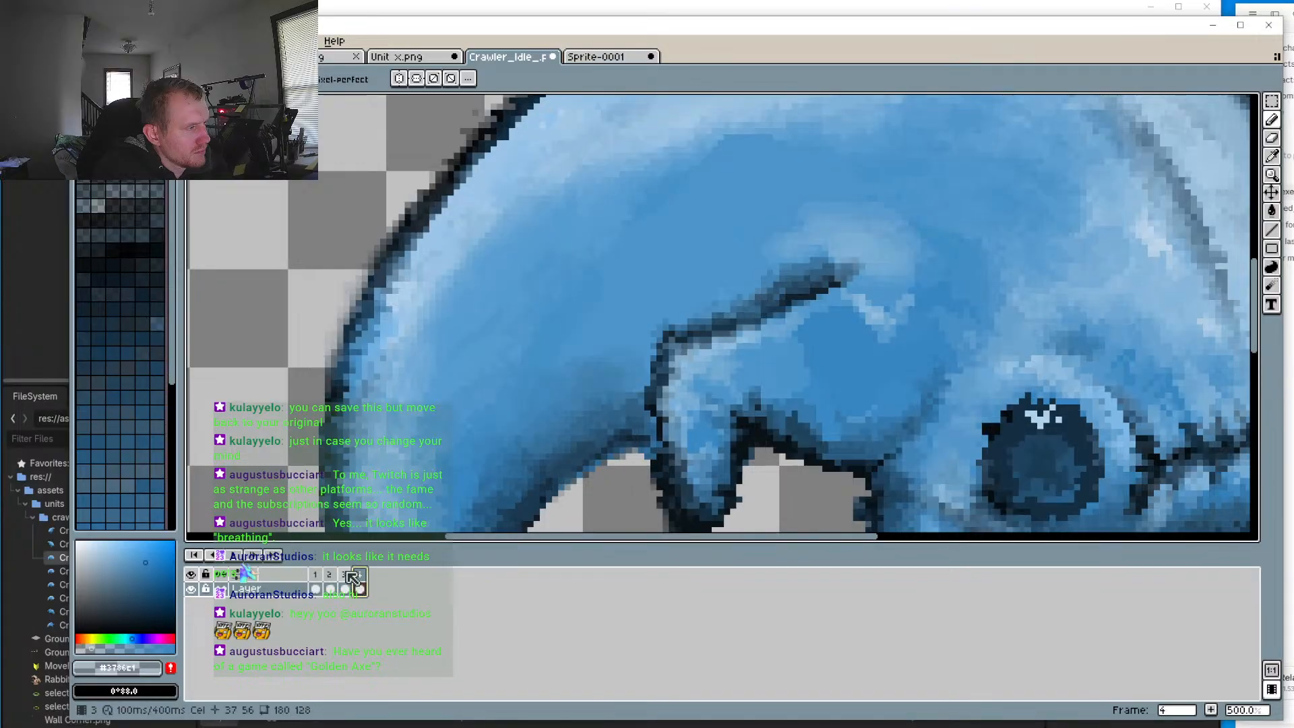
{"action": "left_click", "coordinate": [345, 580]}
{"action": "left_click", "coordinate": [364, 578]}
{"action": "scroll", "coordinate": [843, 388], "scroll_direction": "up", "scroll_amount": 5}
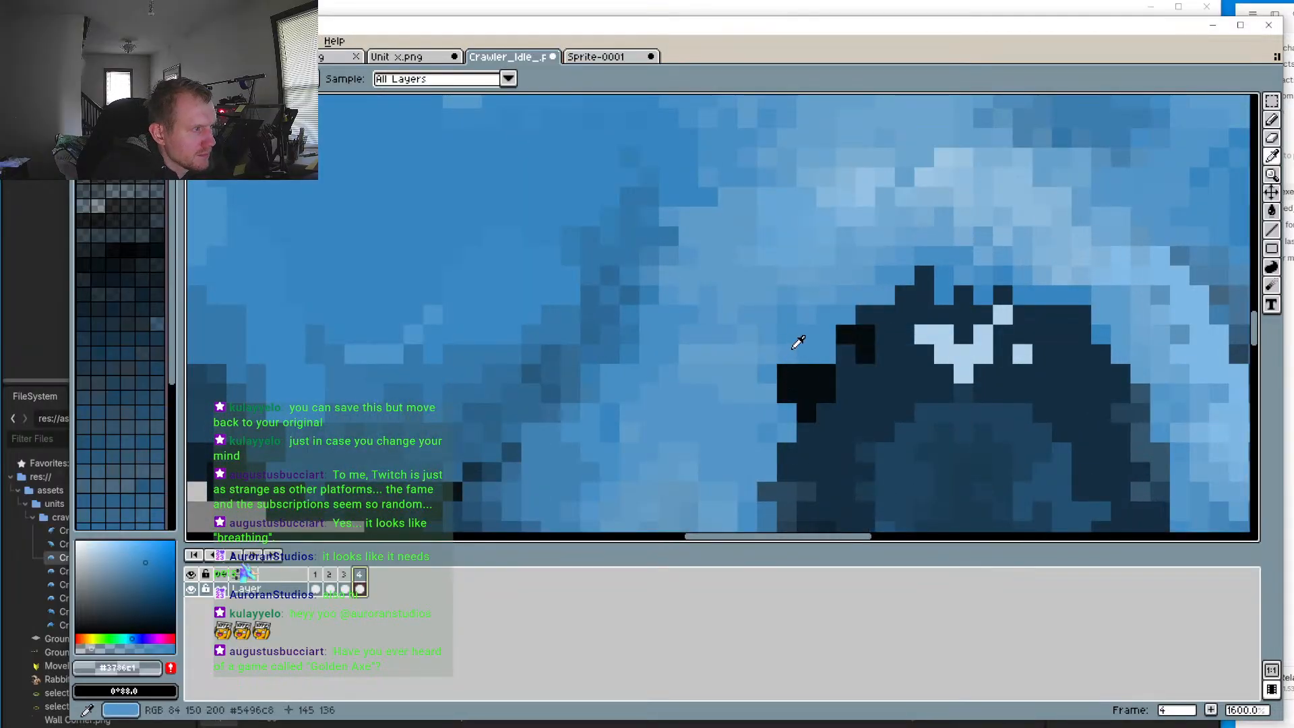
{"action": "left_click", "coordinate": [800, 351], "text": "alt"}
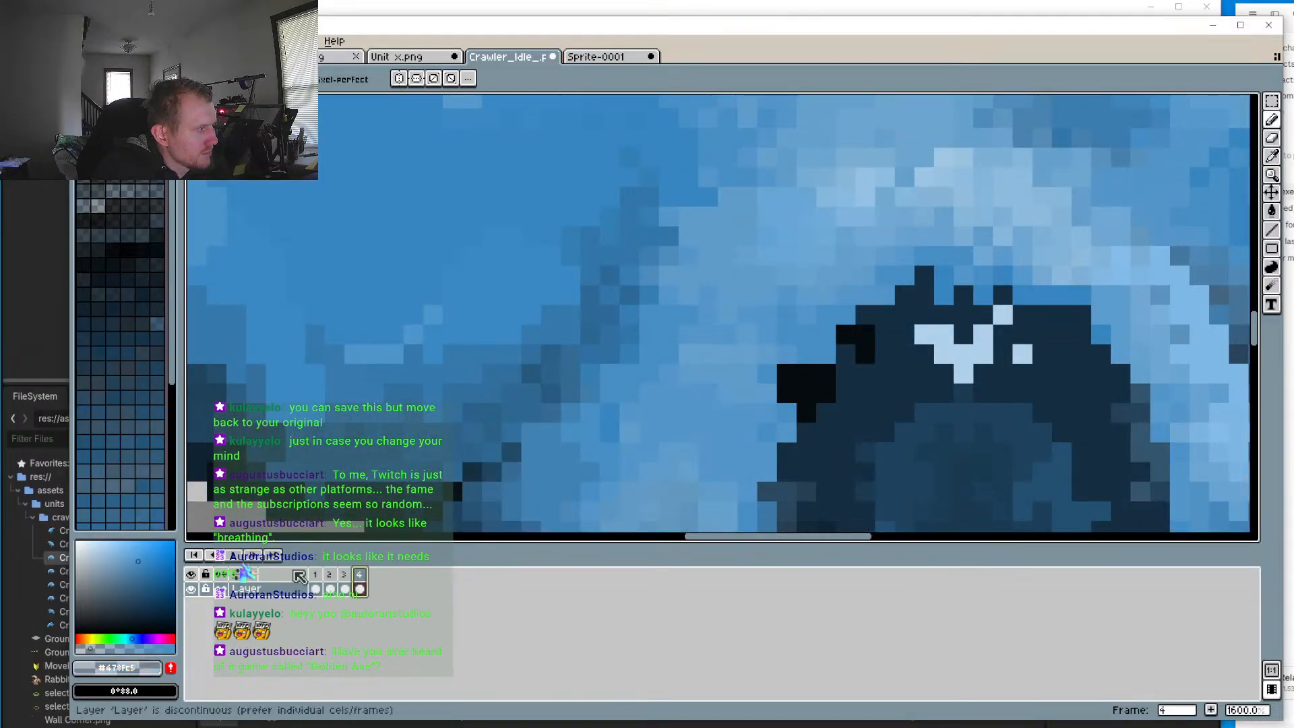
{"action": "mouse_move", "coordinate": [786, 397]}
{"action": "left_mouse_down"}
{"action": "mouse_move", "coordinate": [809, 378]}
{"action": "mouse_move", "coordinate": [784, 368]}
{"action": "left_mouse_up"}
{"action": "left_click_drag", "start_coordinate": [865, 333], "coordinate": [866, 393]}
{"action": "key", "text": "ctrl+z"}
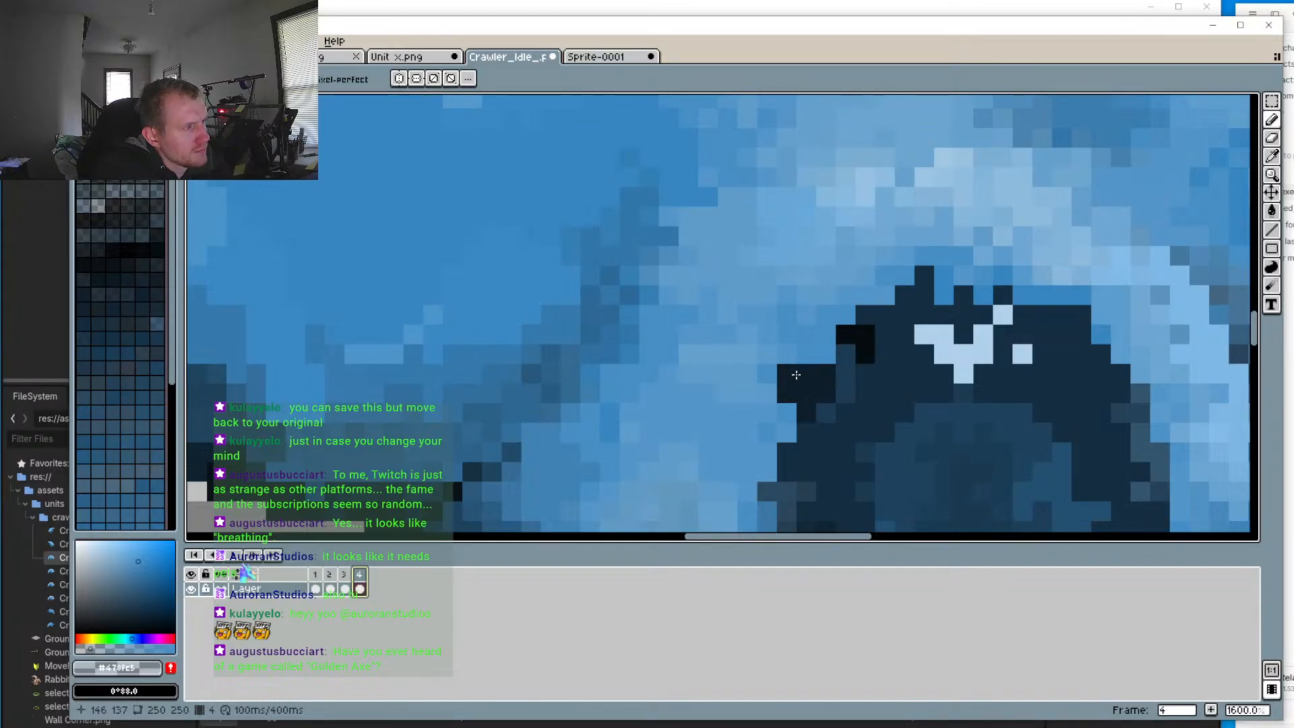
{"action": "key", "text": "ctrl+z"}
Step: Soften the outermost black pixels along the eye's upper-left edge in frame 4 with the sampled blue
{"action": "left_click", "coordinate": [791, 383]}
{"action": "left_click", "coordinate": [799, 375]}
{"action": "left_click", "coordinate": [798, 375]}
{"action": "left_click", "coordinate": [798, 376]}
{"action": "left_click", "coordinate": [793, 374]}
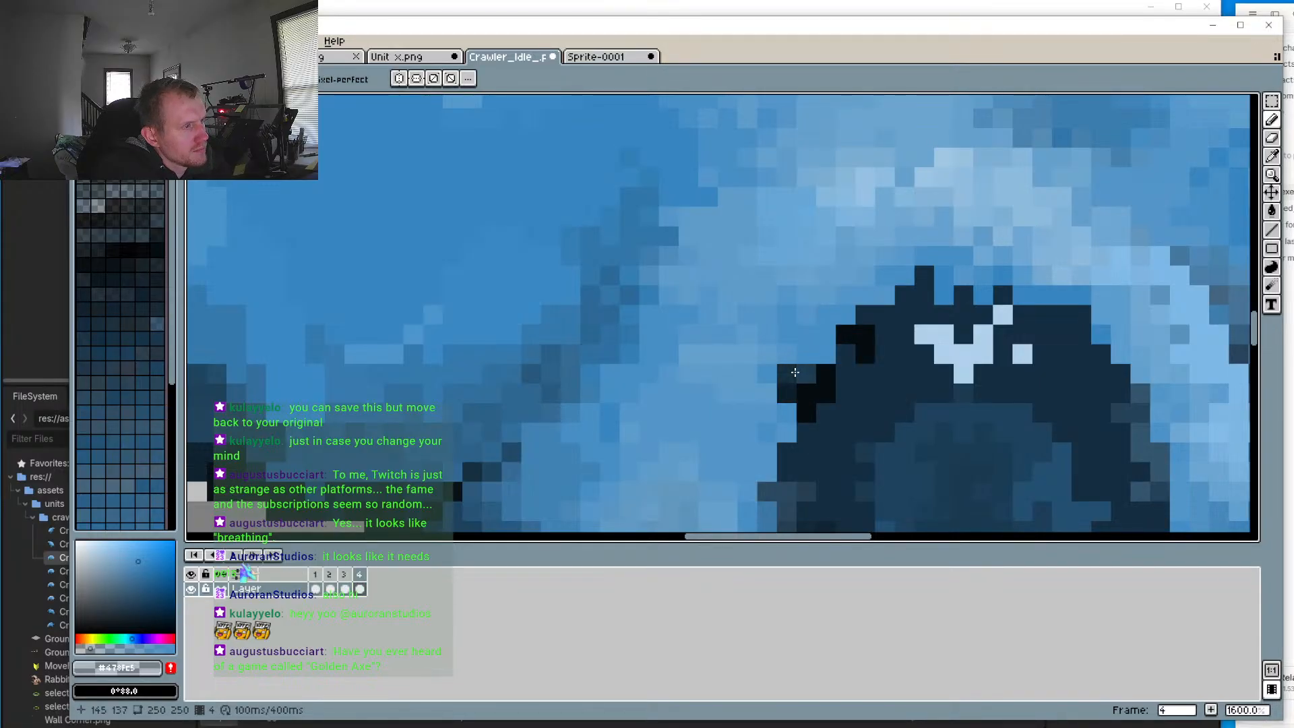
{"action": "left_click", "coordinate": [794, 373]}
{"action": "left_click", "coordinate": [793, 374]}
{"action": "left_click", "coordinate": [795, 372]}
{"action": "left_click", "coordinate": [800, 374]}
{"action": "left_click", "coordinate": [800, 375]}
{"action": "left_click", "coordinate": [784, 388]}
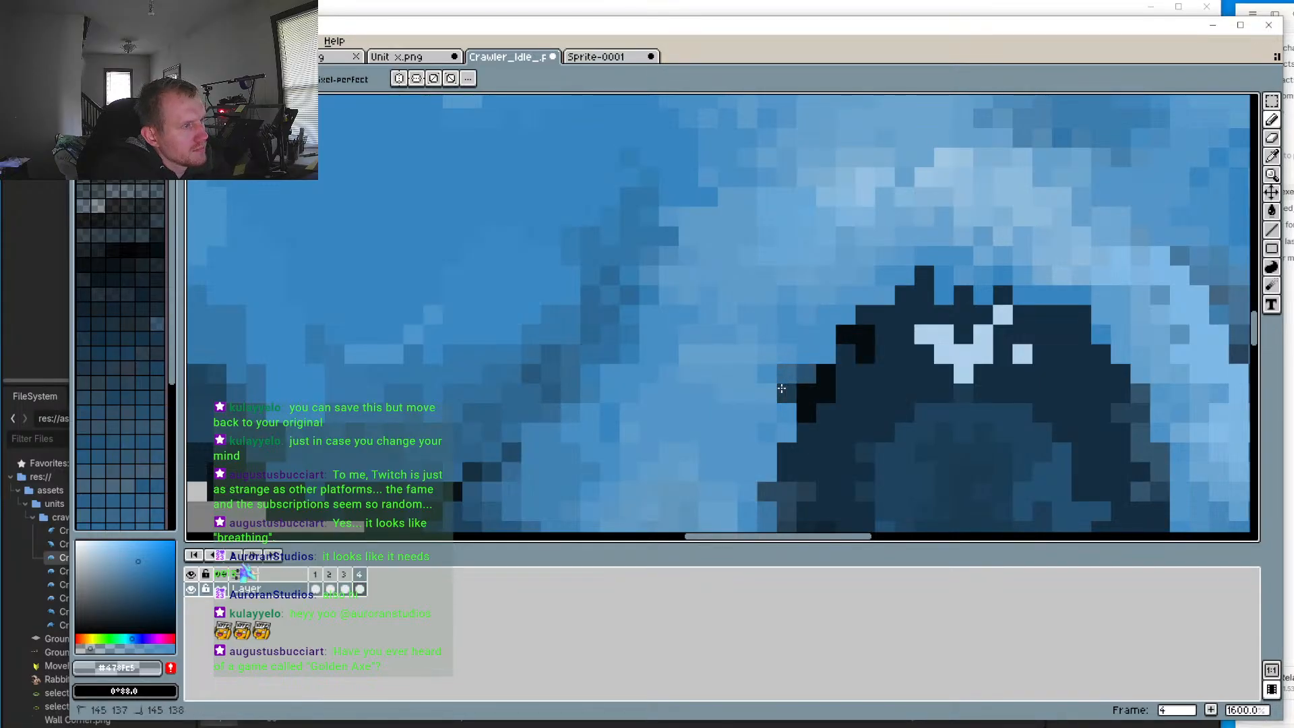
{"action": "left_click", "coordinate": [783, 388]}
{"action": "left_click", "coordinate": [846, 325]}
{"action": "left_click", "coordinate": [846, 327]}
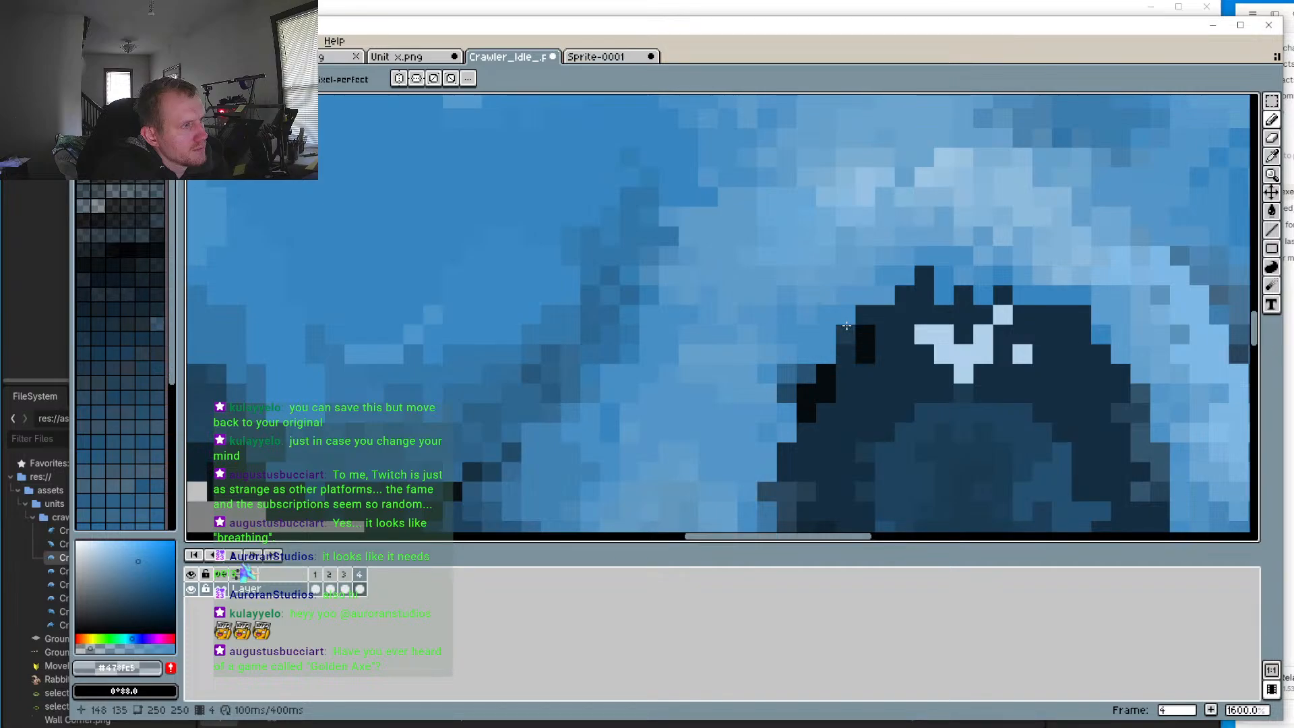
{"action": "left_click", "coordinate": [789, 390]}
Step: Compare the eye's outline and the surrounding head shading between frames 3 and 4
{"action": "scroll", "coordinate": [842, 354], "scroll_direction": "down", "scroll_amount": 3}
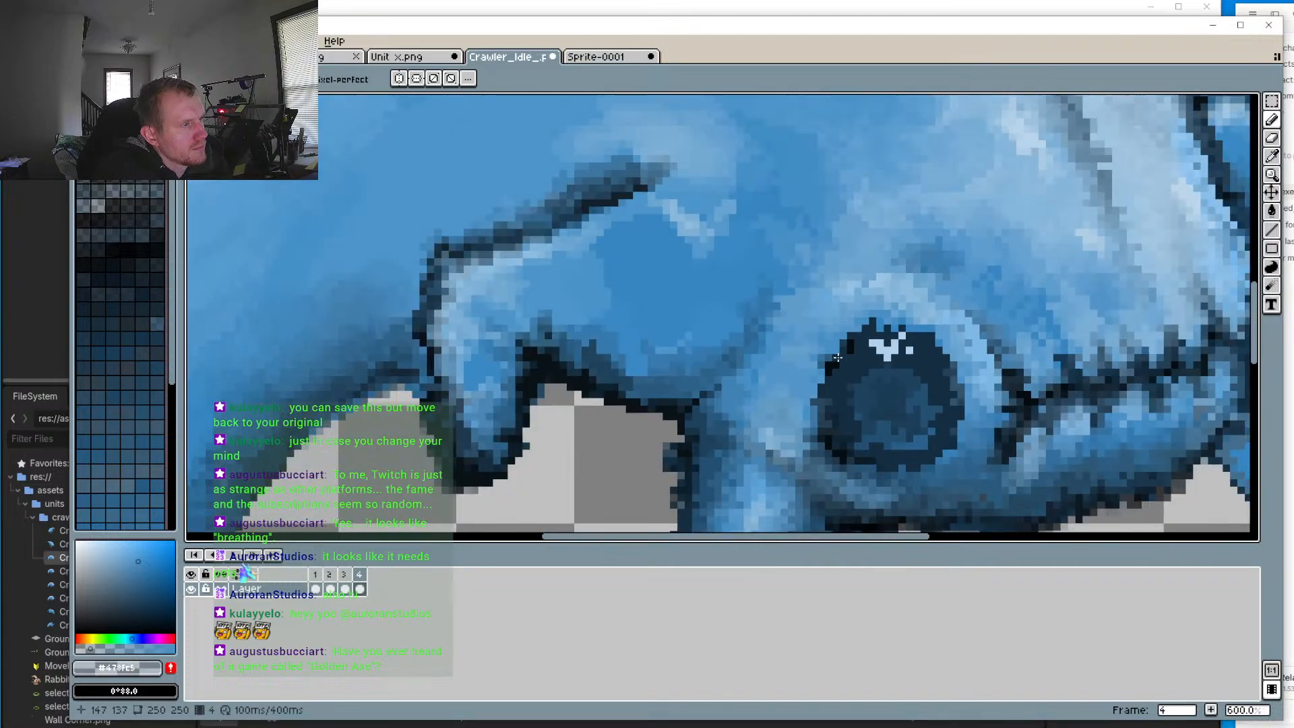
{"action": "scroll", "coordinate": [843, 357], "scroll_direction": "up", "scroll_amount": 2}
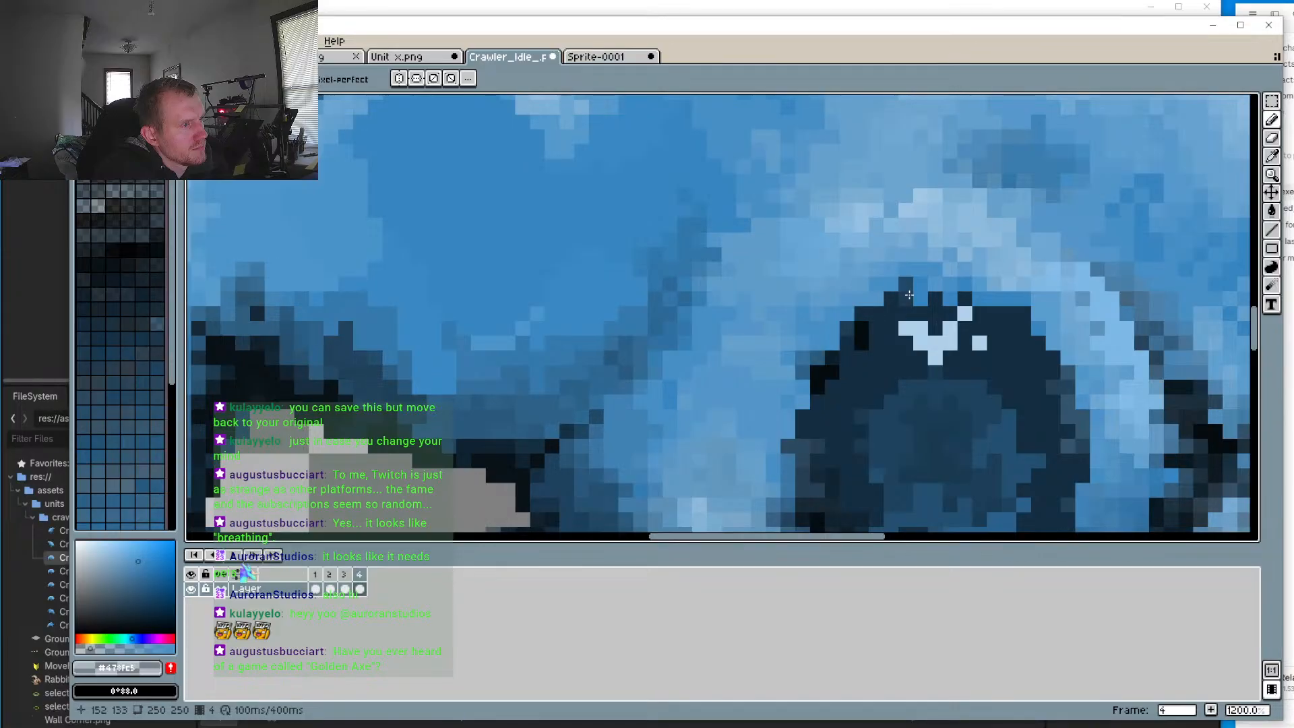
{"action": "left_click", "coordinate": [350, 575]}
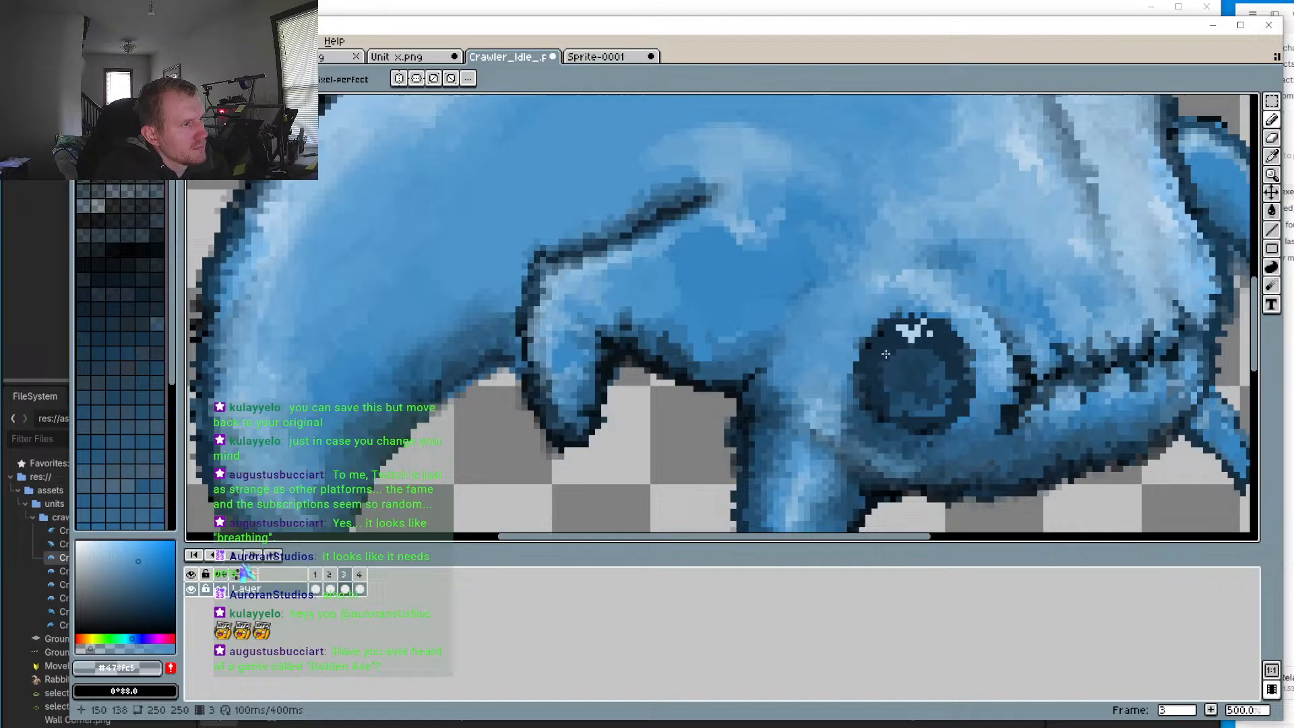
{"action": "scroll", "coordinate": [903, 334], "scroll_direction": "down", "scroll_amount": 4}
{"action": "left_click", "coordinate": [359, 574]}
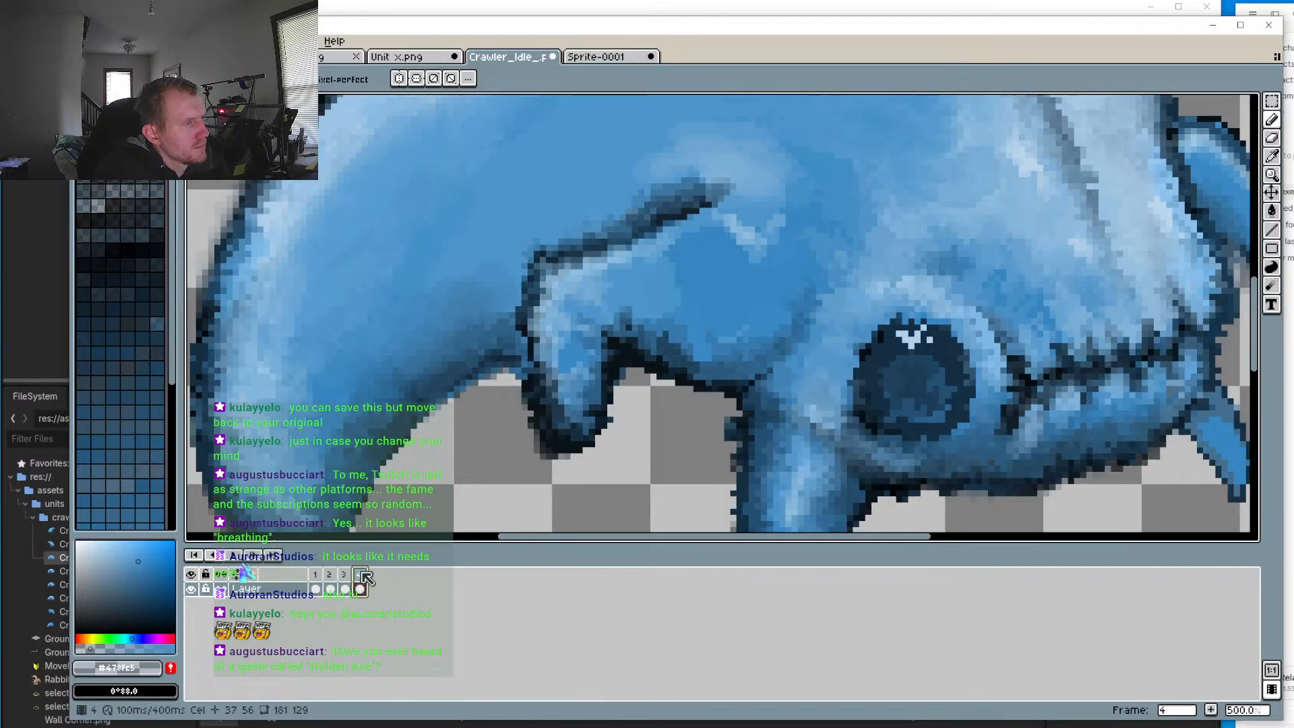
{"action": "scroll", "coordinate": [830, 334], "scroll_direction": "up", "scroll_amount": 1}
{"action": "scroll", "coordinate": [830, 334], "scroll_direction": "up", "scroll_amount": 3}
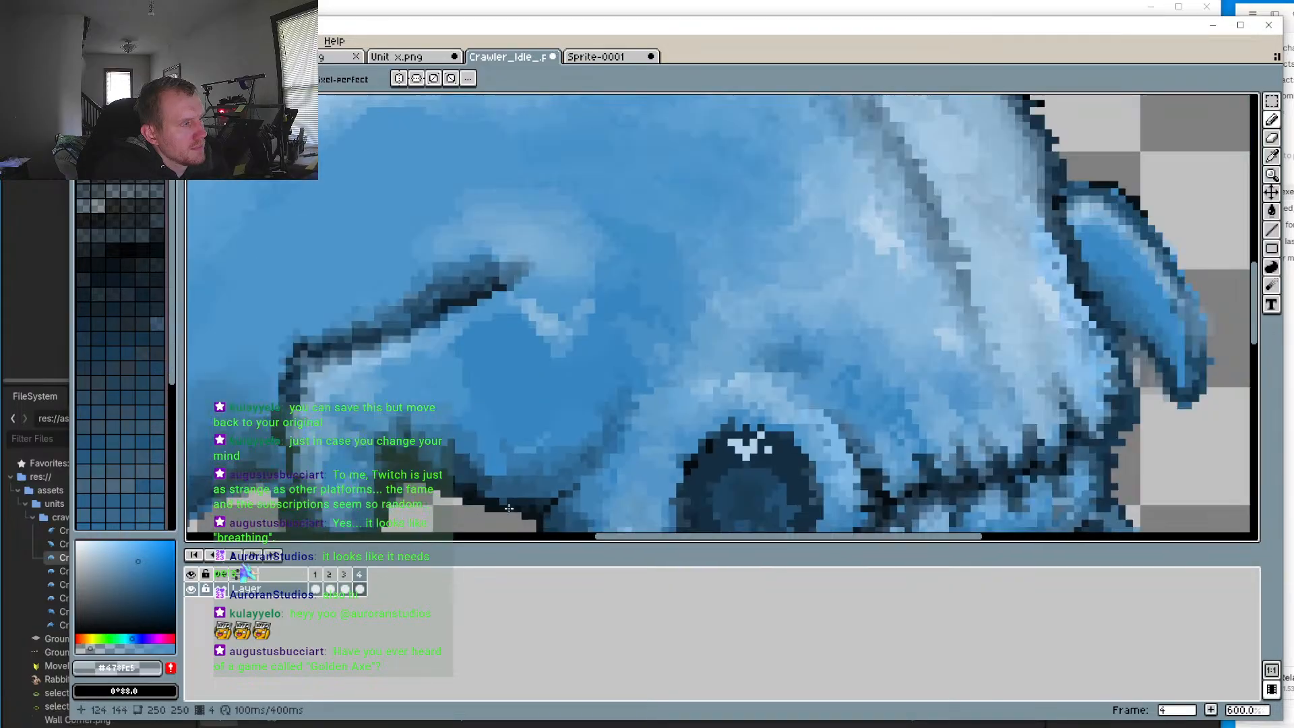
{"action": "scroll", "coordinate": [550, 505], "scroll_direction": "down", "scroll_amount": 3}
Step: Lighten the black pixels along the eye's upper-left edge in frame 2 with the same blue
{"action": "left_click", "coordinate": [331, 587]}
{"action": "scroll", "coordinate": [713, 407], "scroll_direction": "up", "scroll_amount": 5}
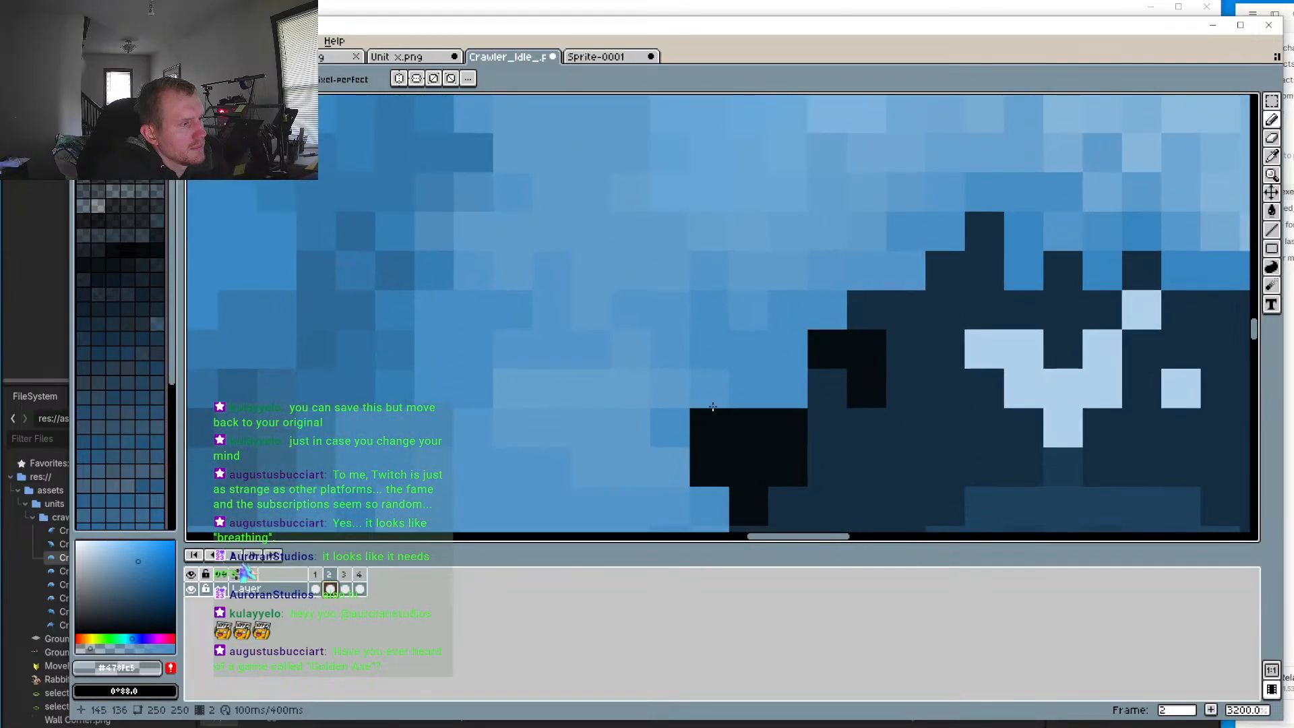
{"action": "mouse_move", "coordinate": [712, 406]}
{"action": "left_mouse_down"}
{"action": "mouse_move", "coordinate": [744, 419]}
{"action": "mouse_move", "coordinate": [704, 463]}
{"action": "mouse_move", "coordinate": [719, 422]}
{"action": "mouse_move", "coordinate": [810, 338]}
{"action": "mouse_move", "coordinate": [891, 309]}
{"action": "mouse_move", "coordinate": [989, 231]}
{"action": "mouse_move", "coordinate": [960, 257]}
{"action": "mouse_move", "coordinate": [854, 290]}
{"action": "mouse_move", "coordinate": [714, 432]}
{"action": "left_mouse_up"}
{"action": "scroll", "coordinate": [817, 340], "scroll_direction": "down", "scroll_amount": 4}
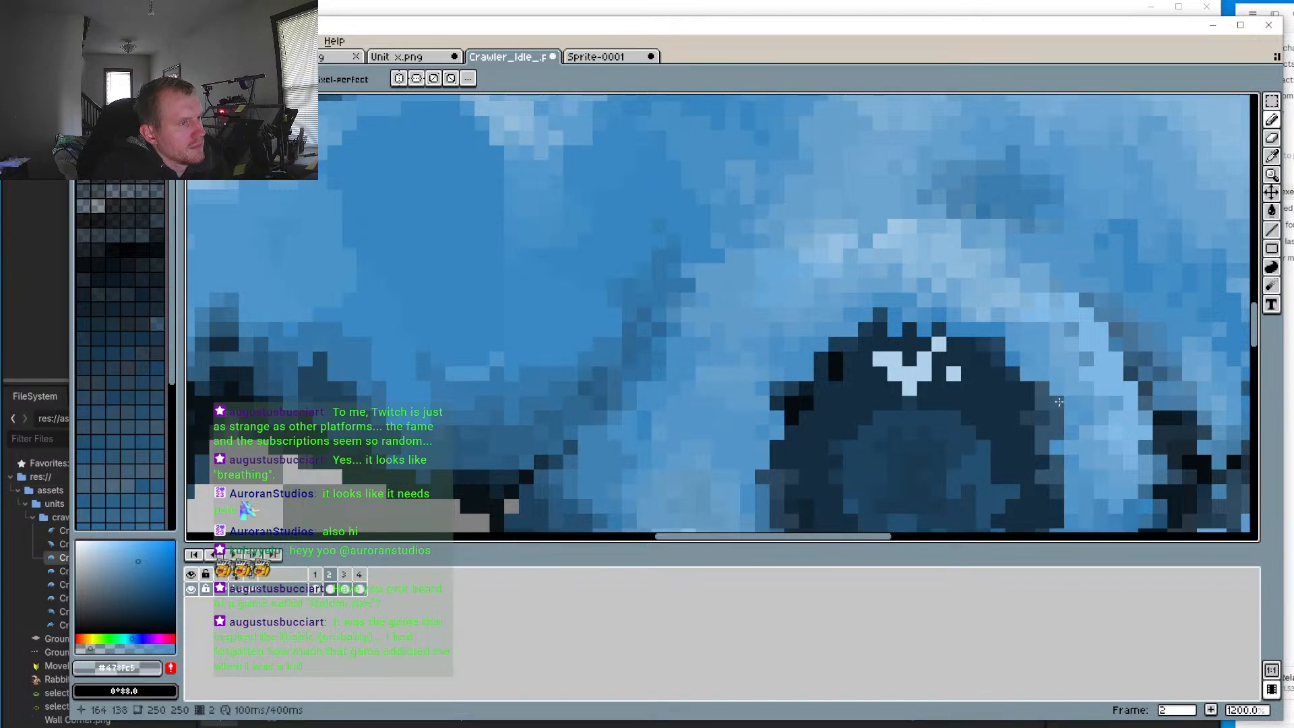
{"action": "scroll", "coordinate": [975, 390], "scroll_direction": "down", "scroll_amount": 2}
{"action": "scroll", "coordinate": [963, 411], "scroll_direction": "up", "scroll_amount": 3}
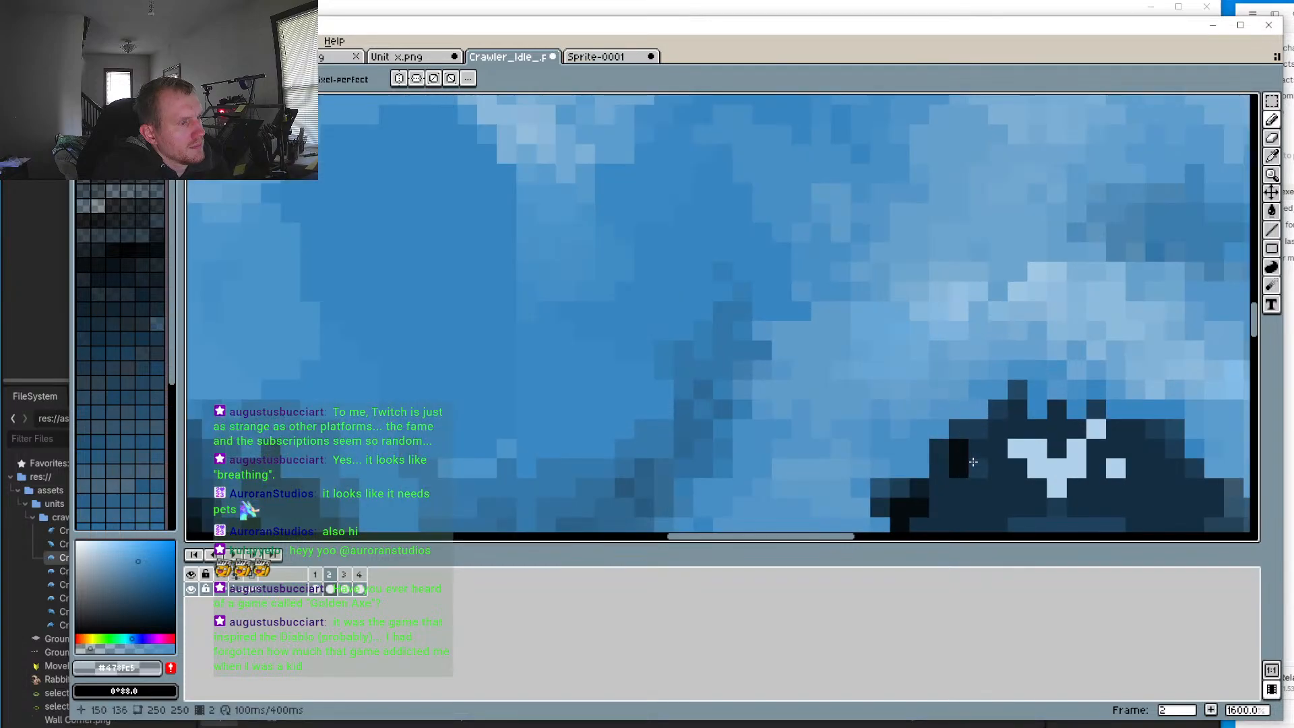
{"action": "right_click", "coordinate": [950, 443]}
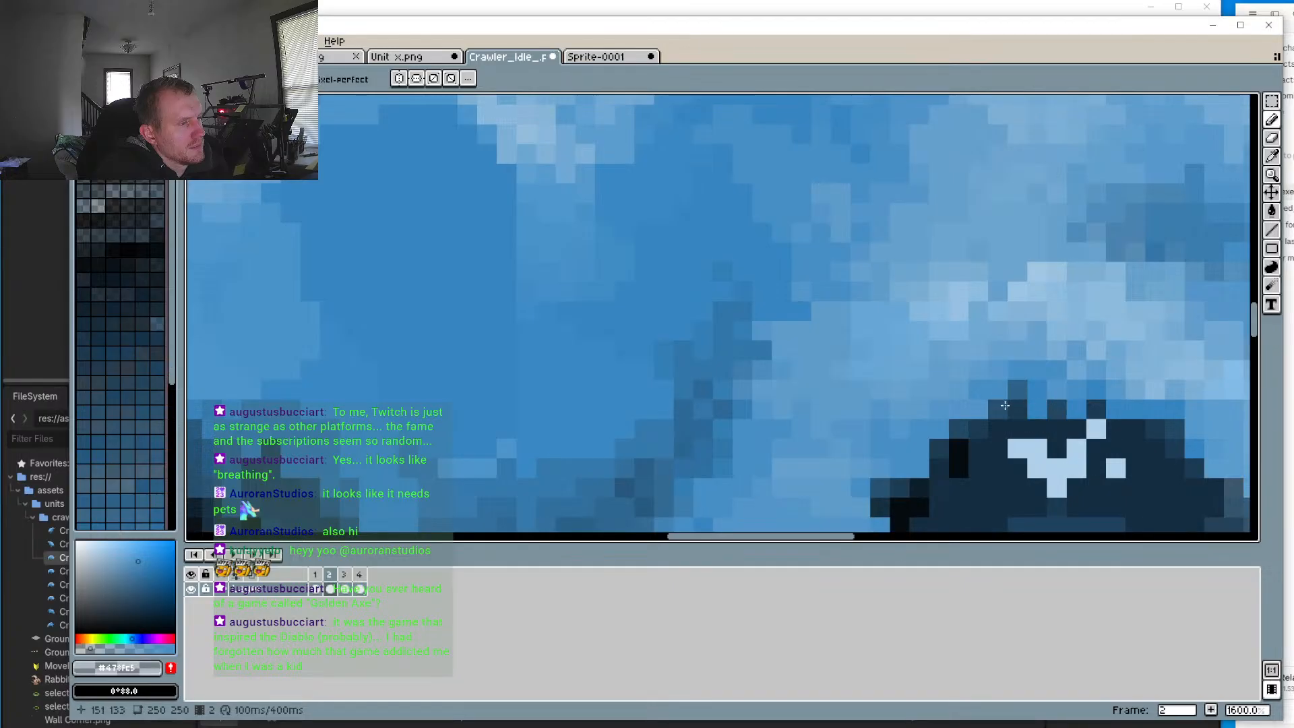
{"action": "scroll", "coordinate": [890, 458], "scroll_direction": "down", "scroll_amount": 2}
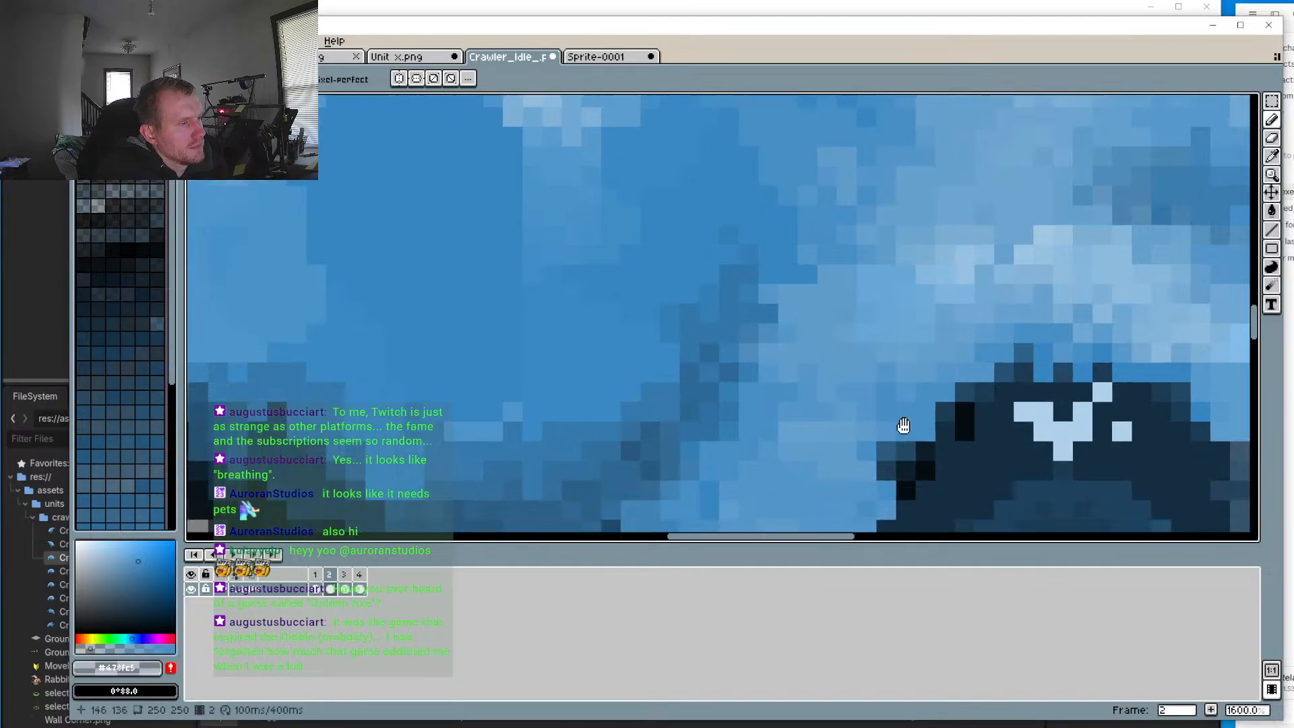
Step: Examine the area below the eye in frame 2, then replay the whole animation from frame 1
{"action": "scroll", "coordinate": [889, 432], "scroll_direction": "down", "scroll_amount": 3}
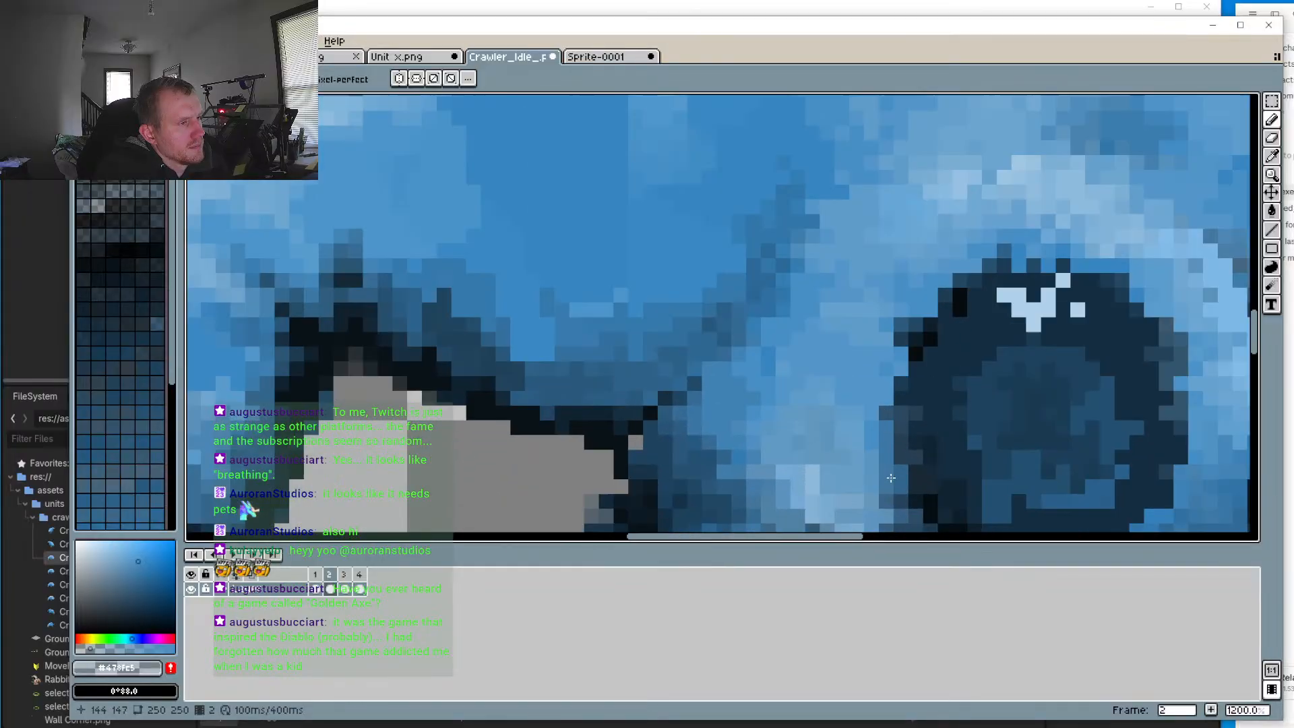
{"action": "scroll", "coordinate": [903, 462], "scroll_direction": "up", "scroll_amount": 4}
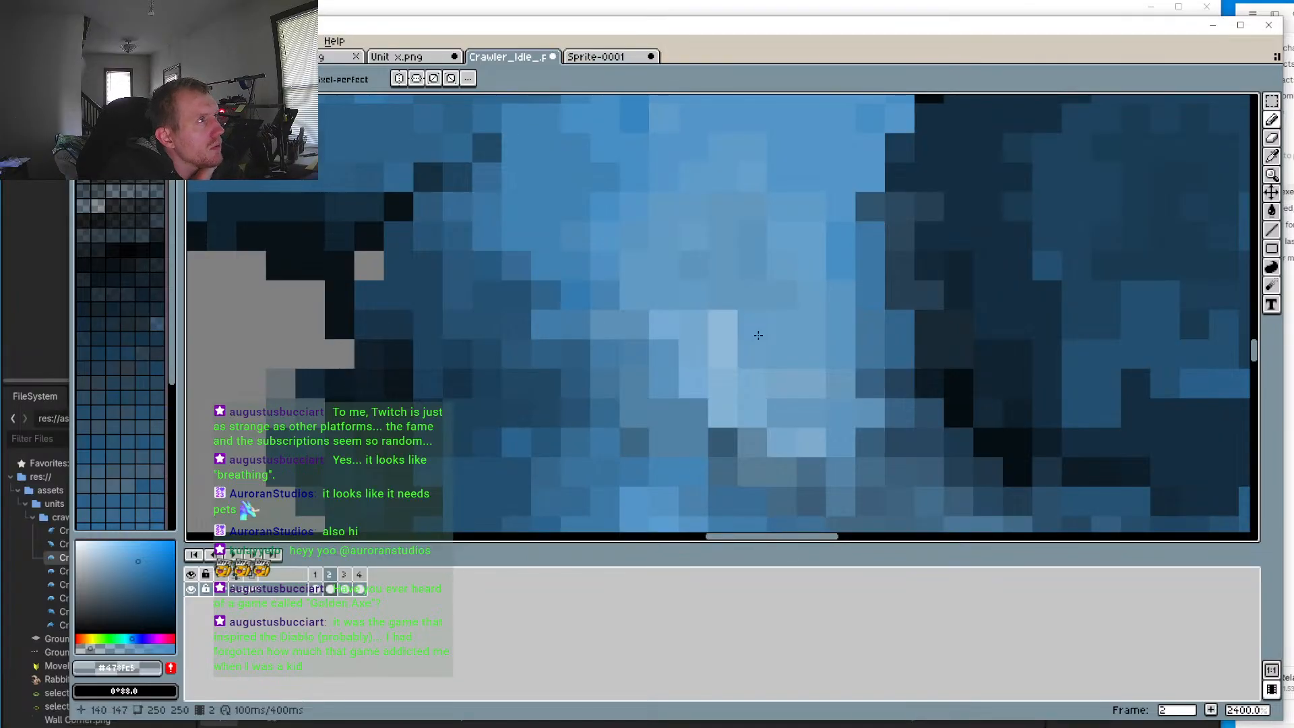
{"action": "scroll", "coordinate": [758, 187], "scroll_direction": "down", "scroll_amount": 7}
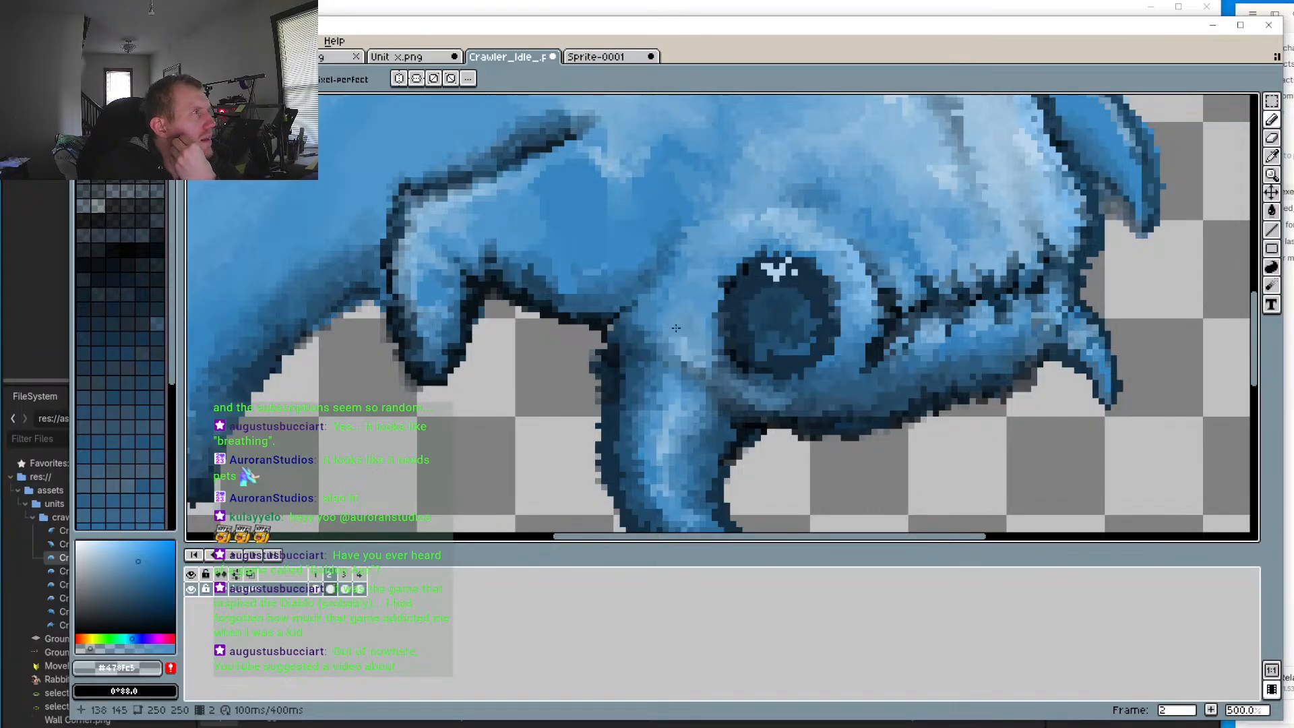
{"action": "scroll", "coordinate": [676, 327], "scroll_direction": "down", "scroll_amount": 3}
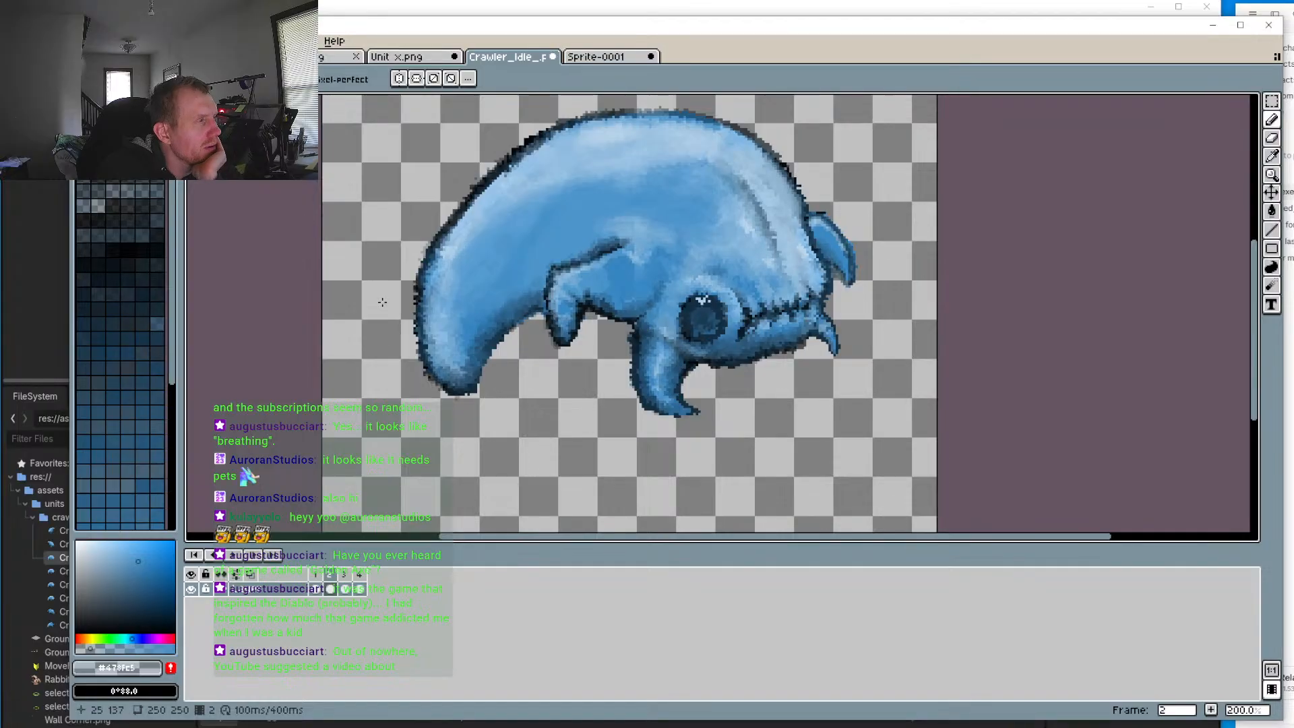
{"action": "left_click_drag", "start_coordinate": [514, 314], "coordinate": [506, 386]}
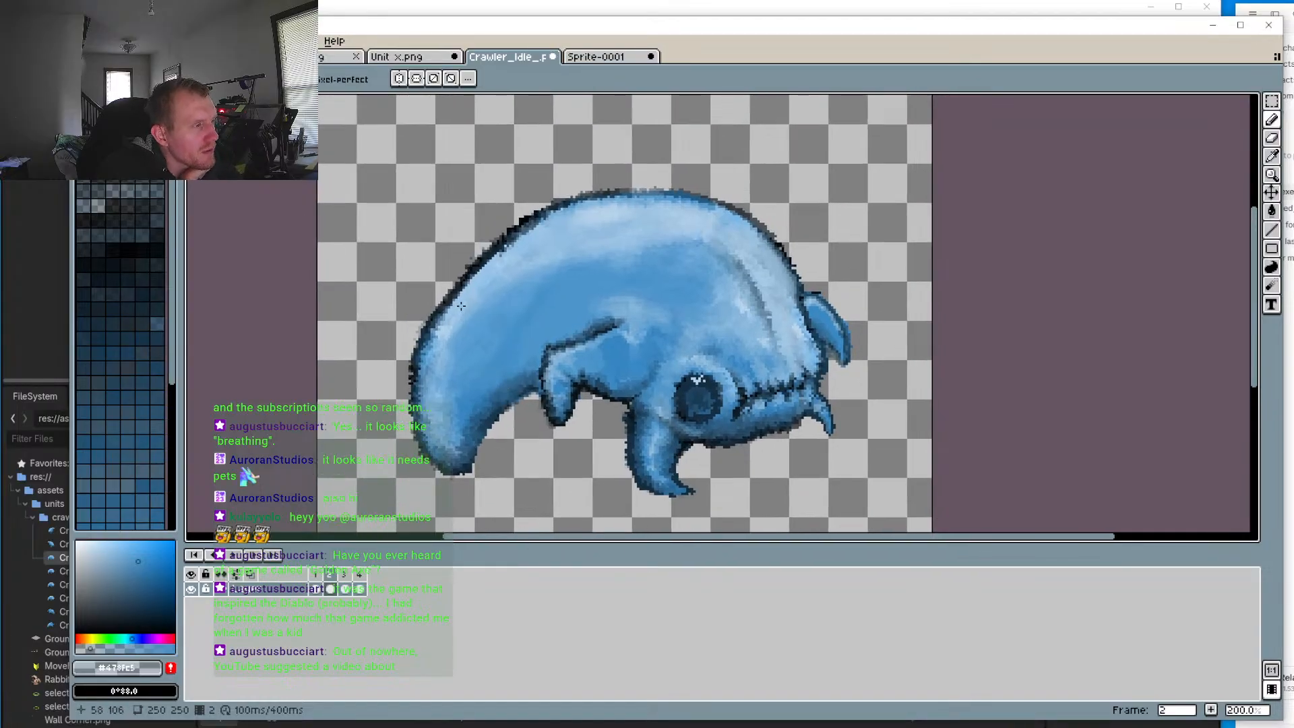
{"action": "left_click", "coordinate": [319, 574]}
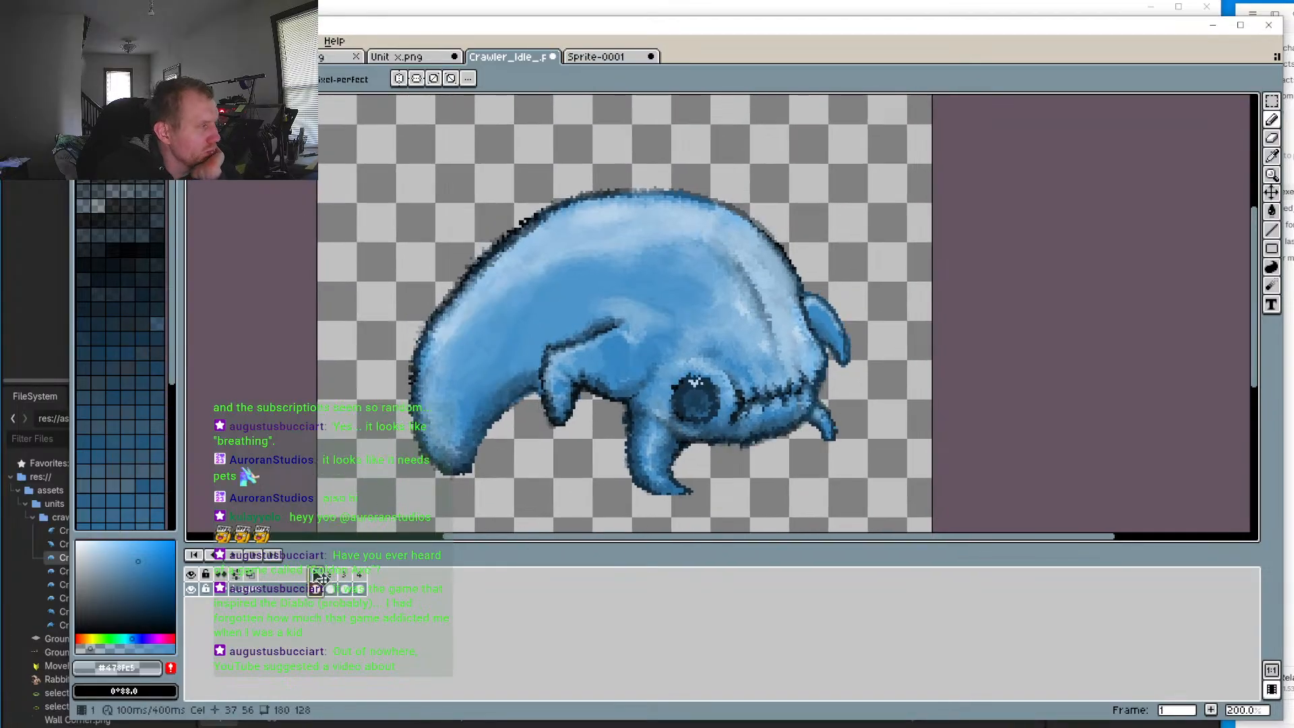
{"action": "left_click", "coordinate": [233, 553]}
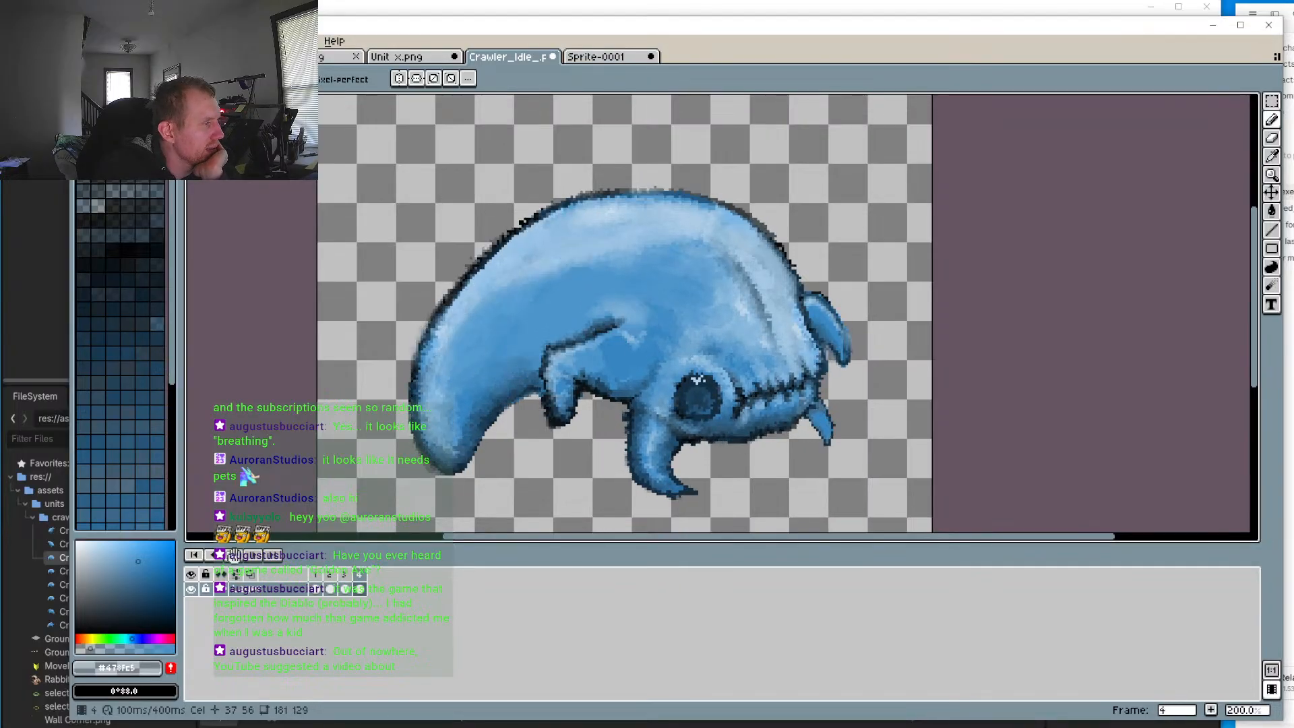
{"action": "left_click", "coordinate": [232, 555]}
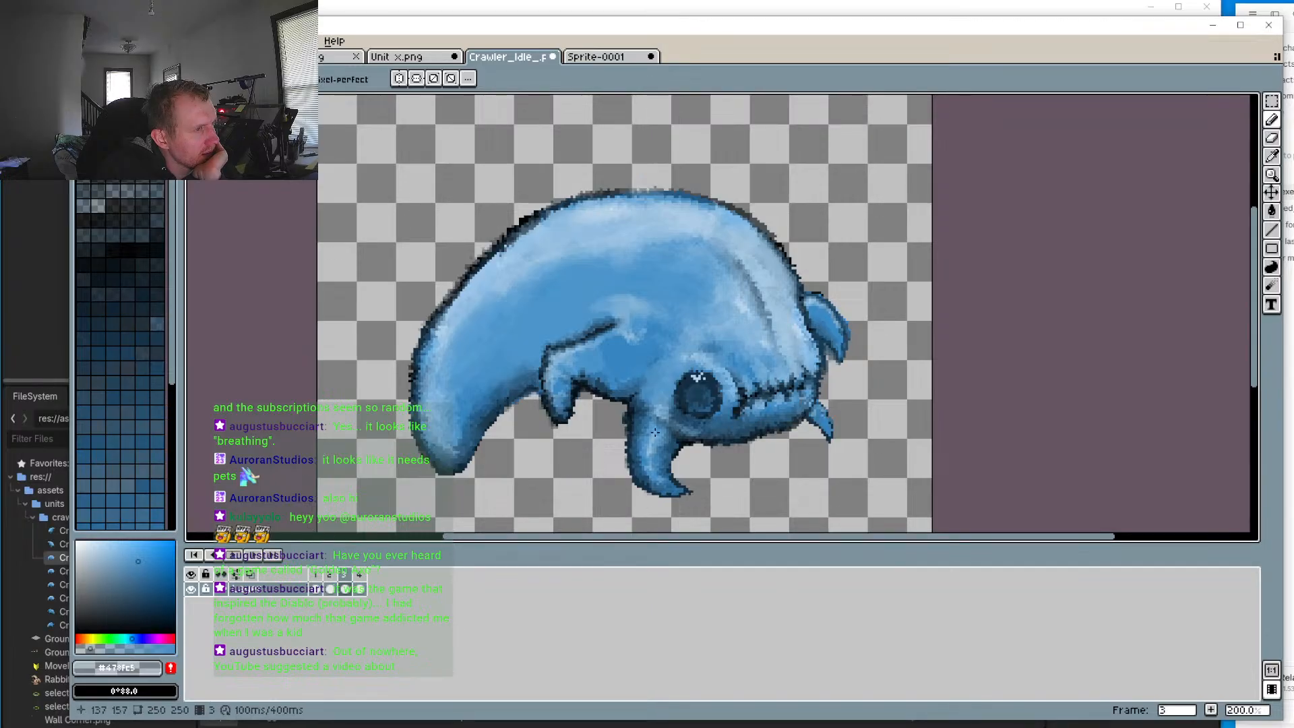
Step: Sample the dark shadow blue from the body's lower edge beside the small limb in frame 3 and compare that edge with frame 4
{"action": "scroll", "coordinate": [654, 432], "scroll_direction": "up", "scroll_amount": 4}
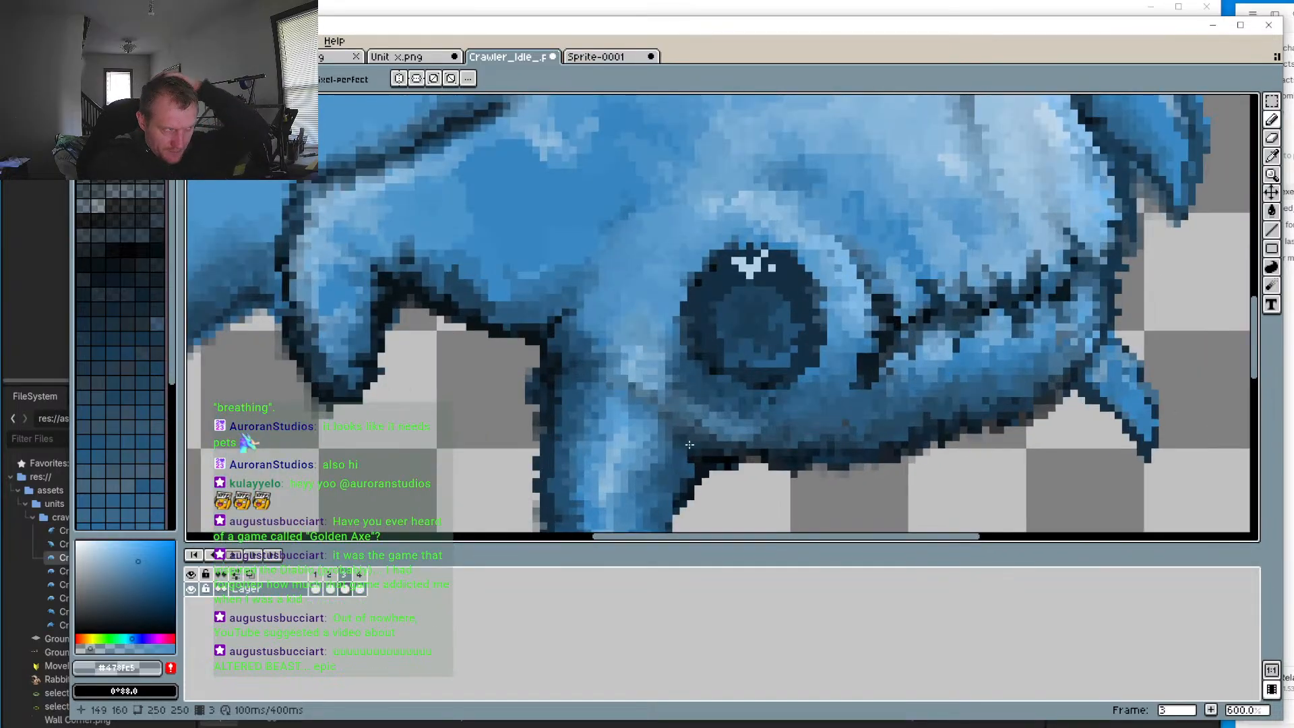
{"action": "left_click_drag", "start_coordinate": [465, 296], "coordinate": [506, 366]}
{"action": "scroll", "coordinate": [507, 366], "scroll_direction": "up", "scroll_amount": 1}
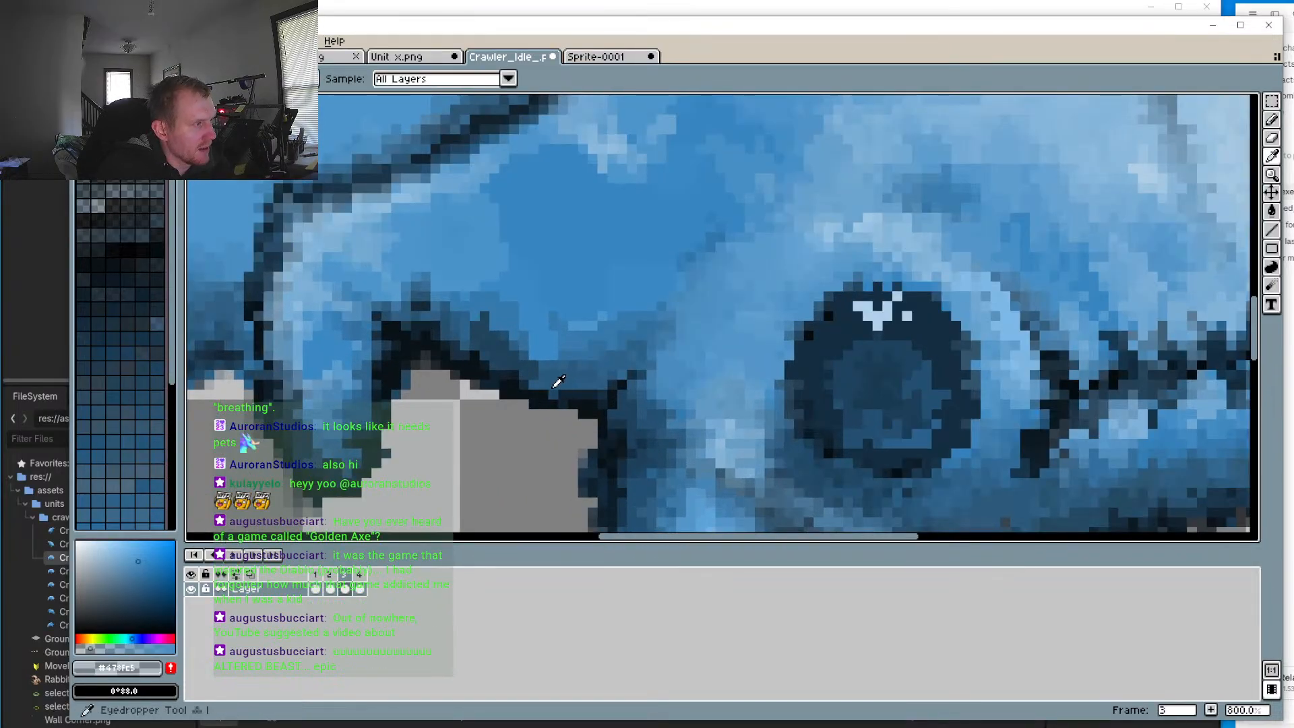
{"action": "left_click", "coordinate": [536, 369], "text": "alt"}
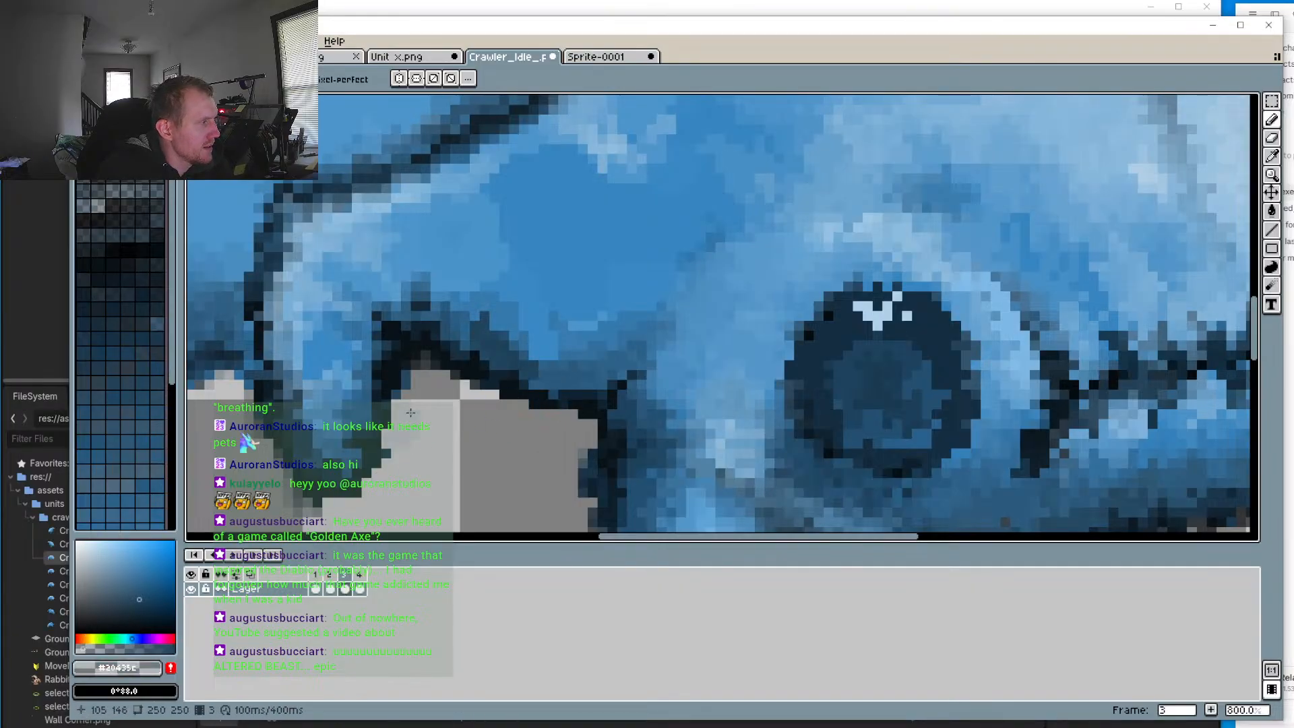
{"action": "scroll", "coordinate": [460, 377], "scroll_direction": "up", "scroll_amount": 2}
{"action": "left_click", "coordinate": [359, 578]}
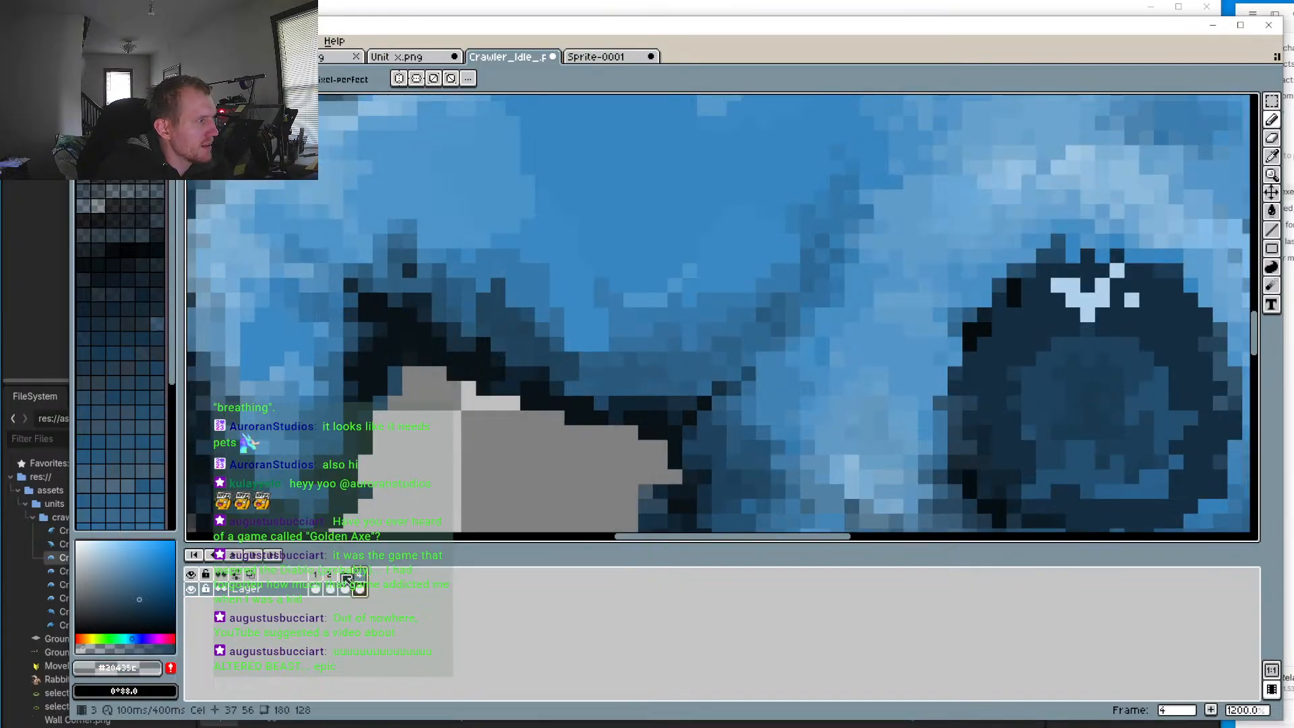
{"action": "left_click", "coordinate": [345, 577]}
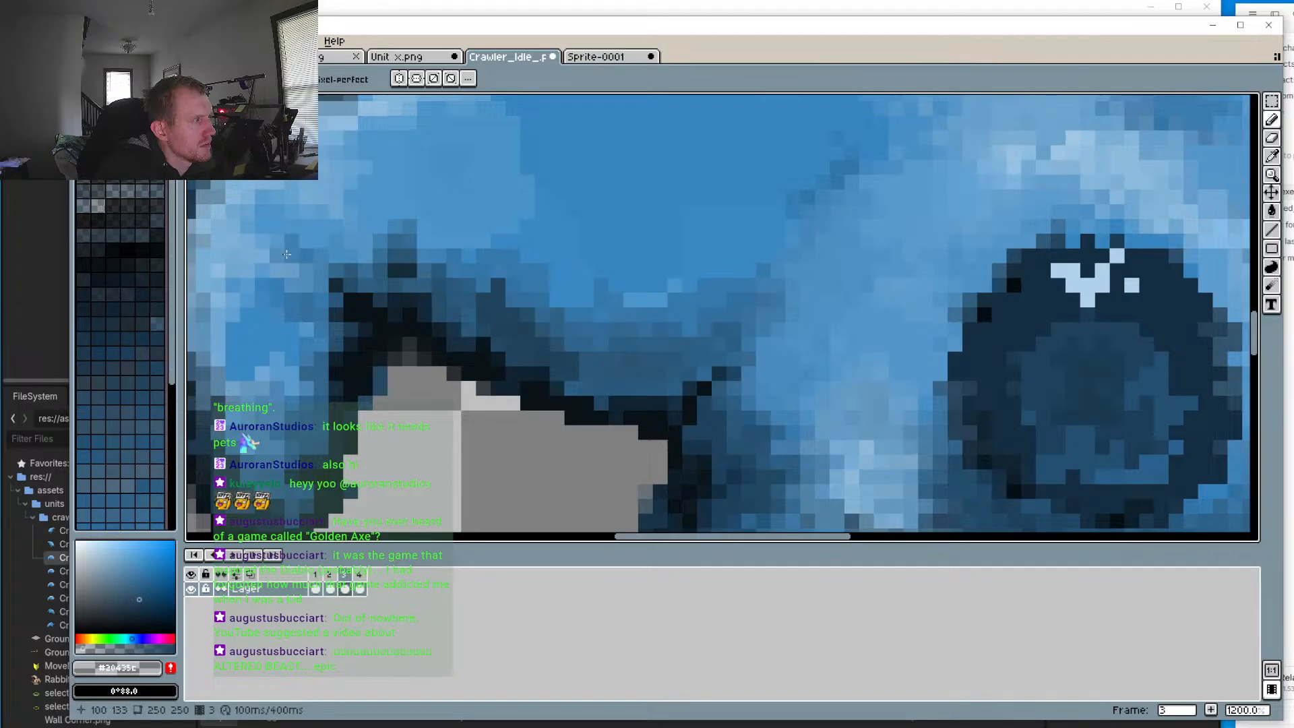
Step: Darken the belly shadow between the small limb and the front leg in frame 4 to match frame 3
{"action": "scroll", "coordinate": [323, 301], "scroll_direction": "down", "scroll_amount": 3}
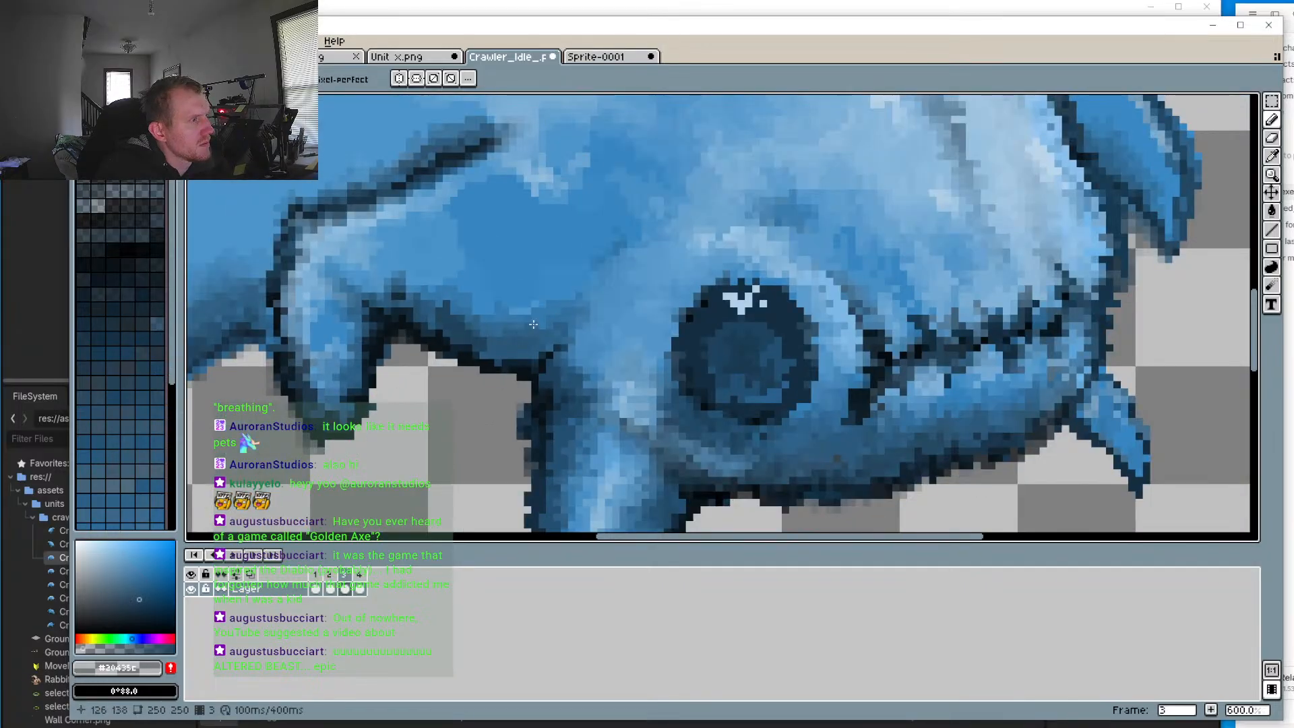
{"action": "scroll", "coordinate": [488, 355], "scroll_direction": "up", "scroll_amount": 2}
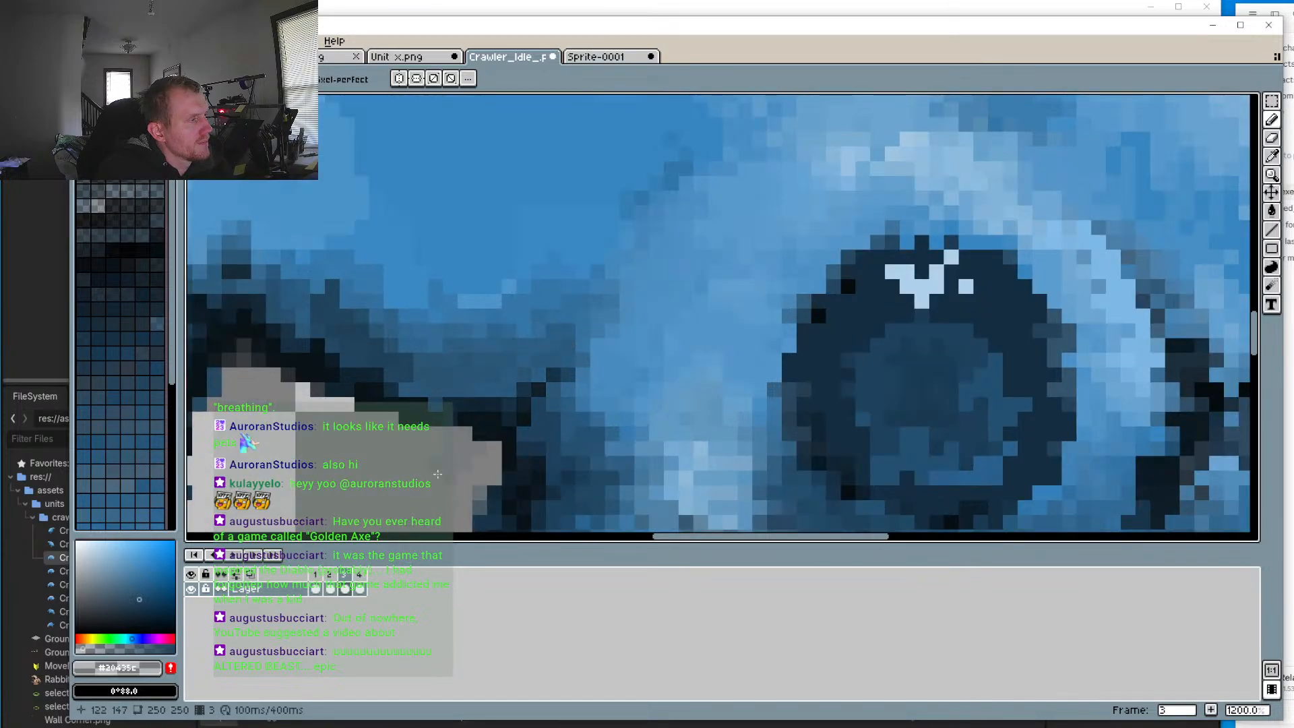
{"action": "key", "text": "period"}
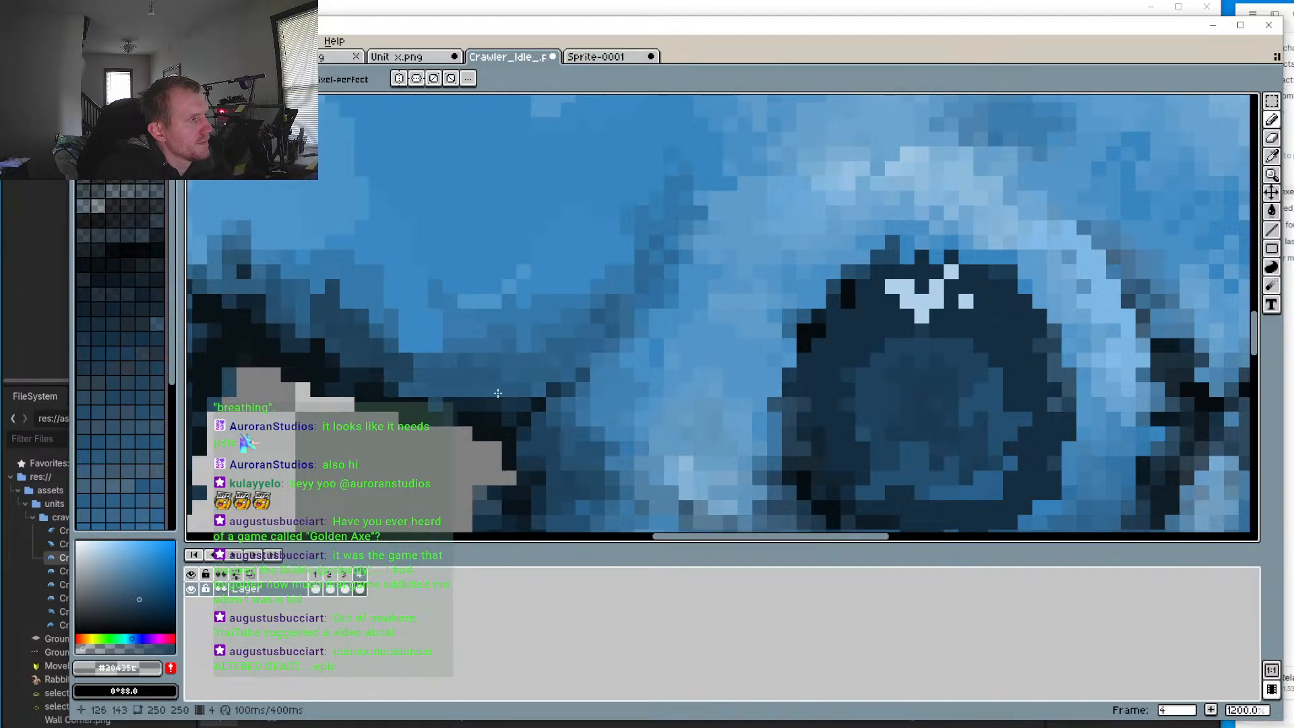
{"action": "left_click_drag", "start_coordinate": [468, 379], "coordinate": [356, 321]}
{"action": "left_click_drag", "start_coordinate": [600, 292], "coordinate": [584, 291]}
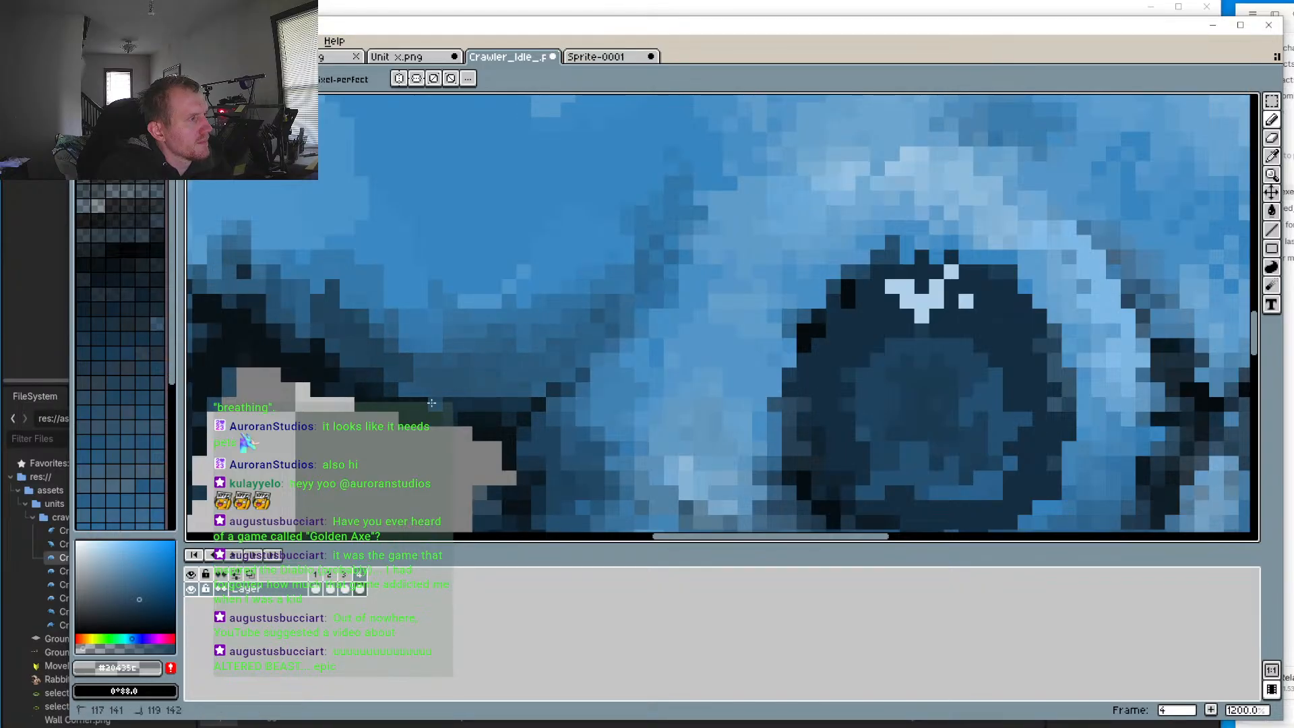
{"action": "scroll", "coordinate": [431, 402], "scroll_direction": "down", "scroll_amount": 6}
{"action": "scroll", "coordinate": [500, 376], "scroll_direction": "up", "scroll_amount": 7}
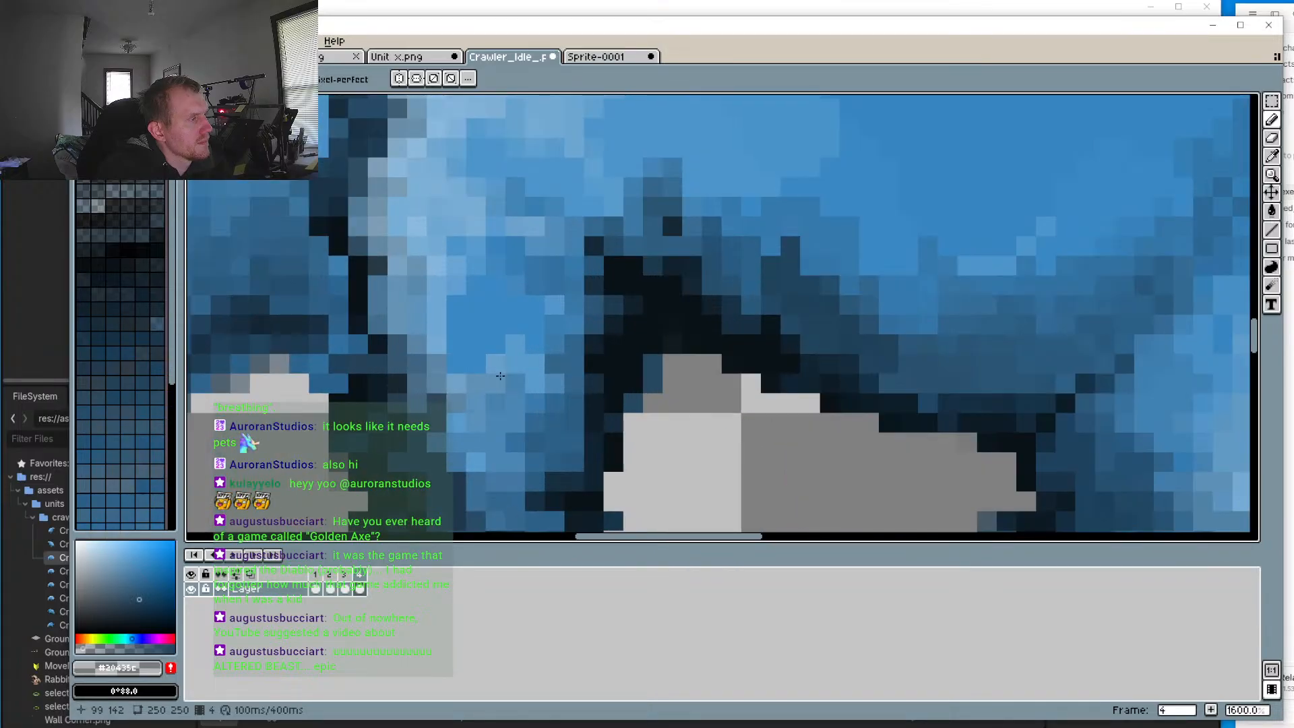
Step: Retouch the outline between the body and the small limb in frame 4 with the sampled shadow blue, and replay the animation
{"action": "left_click", "coordinate": [355, 305]}
{"action": "left_click_drag", "start_coordinate": [356, 256], "coordinate": [372, 397]}
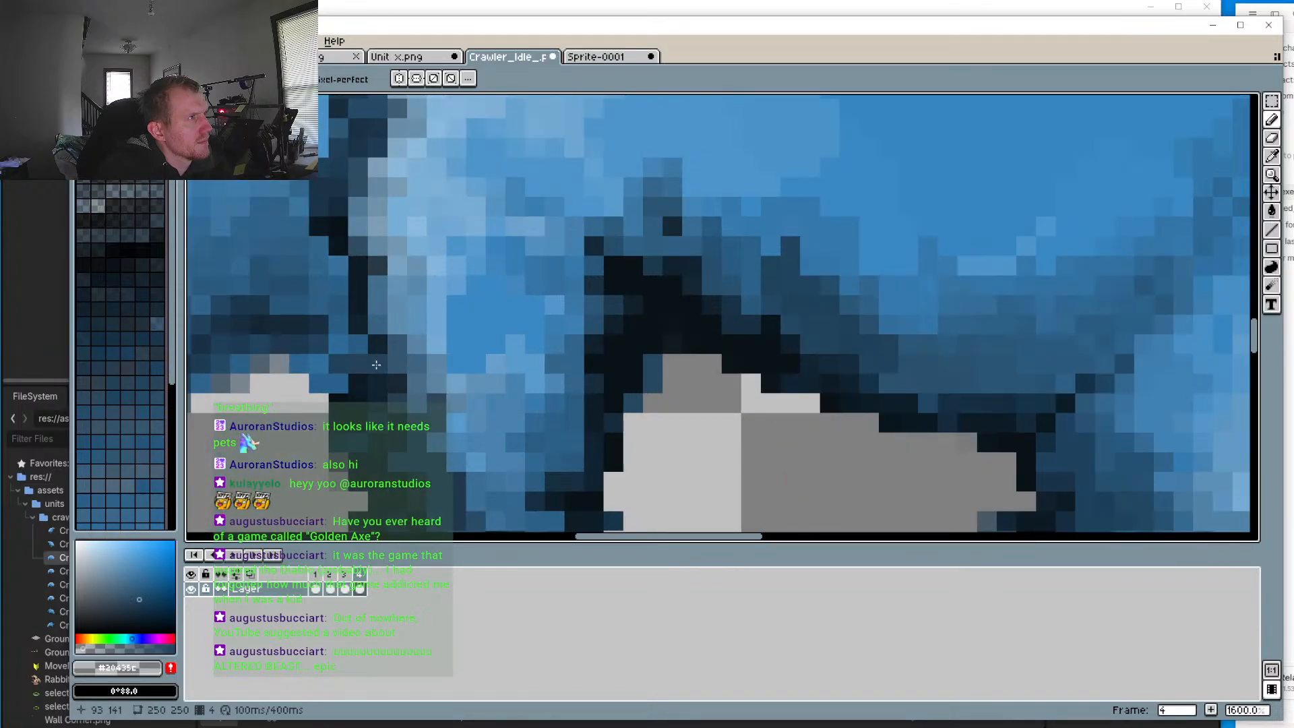
{"action": "scroll", "coordinate": [376, 365], "scroll_direction": "down", "scroll_amount": 4}
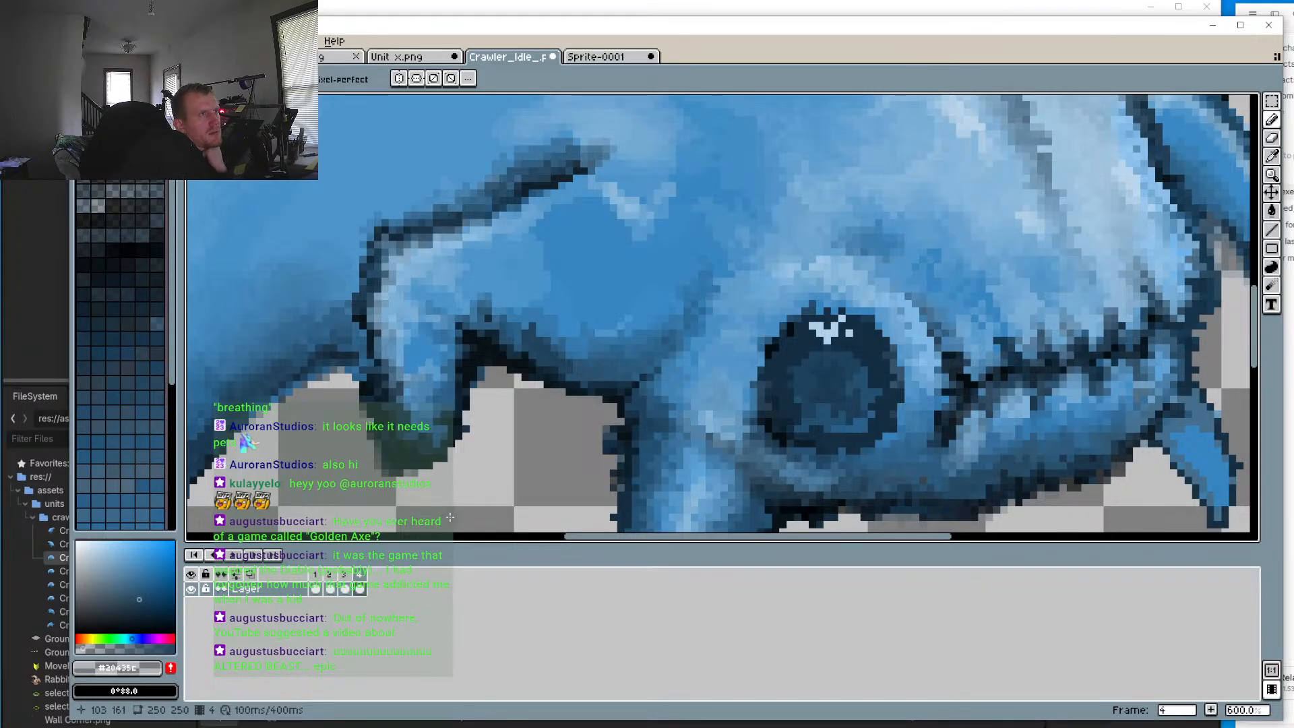
{"action": "left_click", "coordinate": [233, 554]}
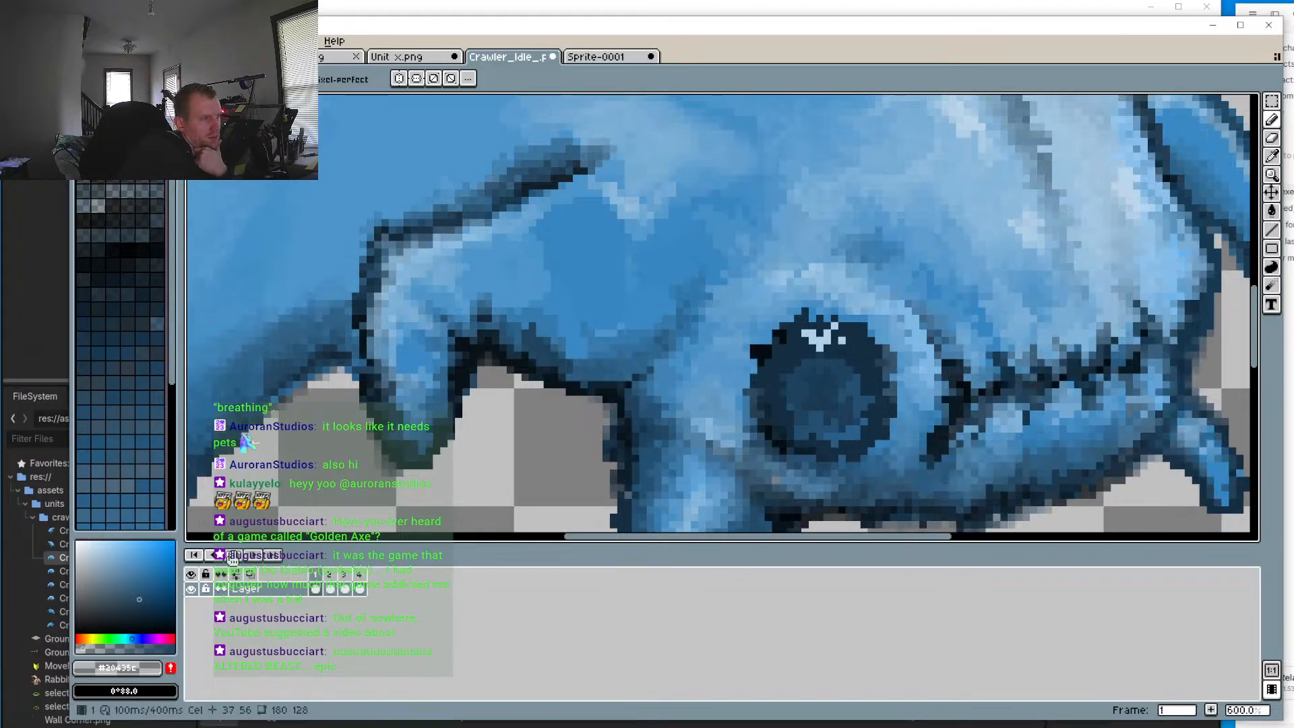
{"action": "scroll", "coordinate": [442, 461], "scroll_direction": "down", "scroll_amount": 3}
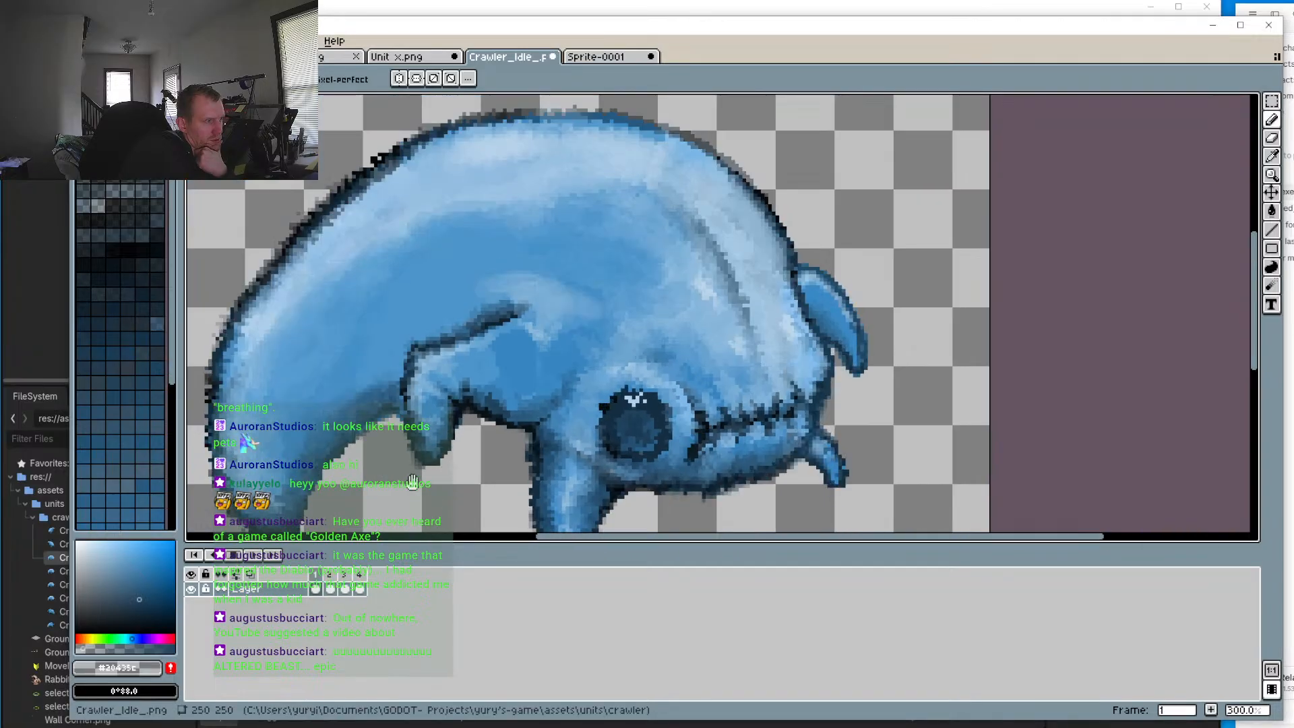
{"action": "left_click_drag", "start_coordinate": [381, 501], "coordinate": [398, 412]}
{"action": "scroll", "coordinate": [398, 412], "scroll_direction": "down", "scroll_amount": 1}
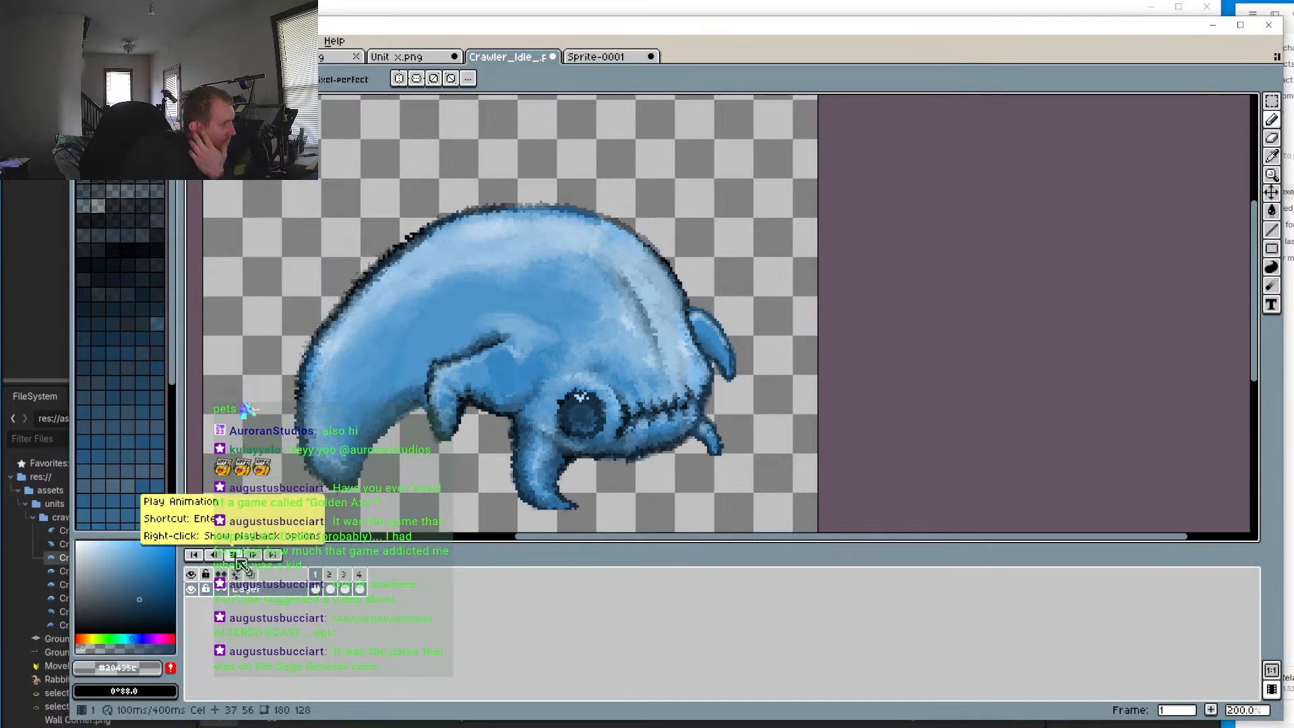
Step: Soften the small limb's dark outer edge facing the tail in frame 4 with the Eraser
{"action": "left_click", "coordinate": [364, 587]}
{"action": "scroll", "coordinate": [364, 467], "scroll_direction": "up", "scroll_amount": 3}
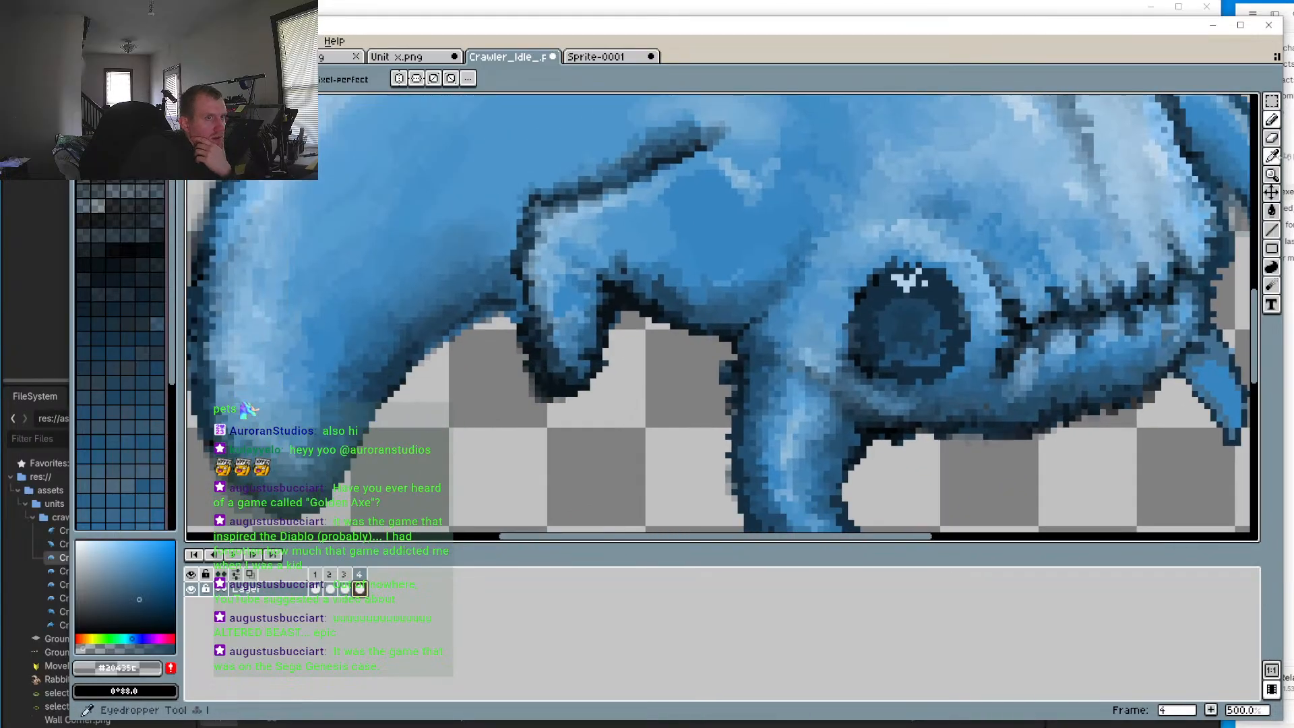
{"action": "left_click", "coordinate": [1274, 139]}
{"action": "scroll", "coordinate": [610, 345], "scroll_direction": "up", "scroll_amount": 3}
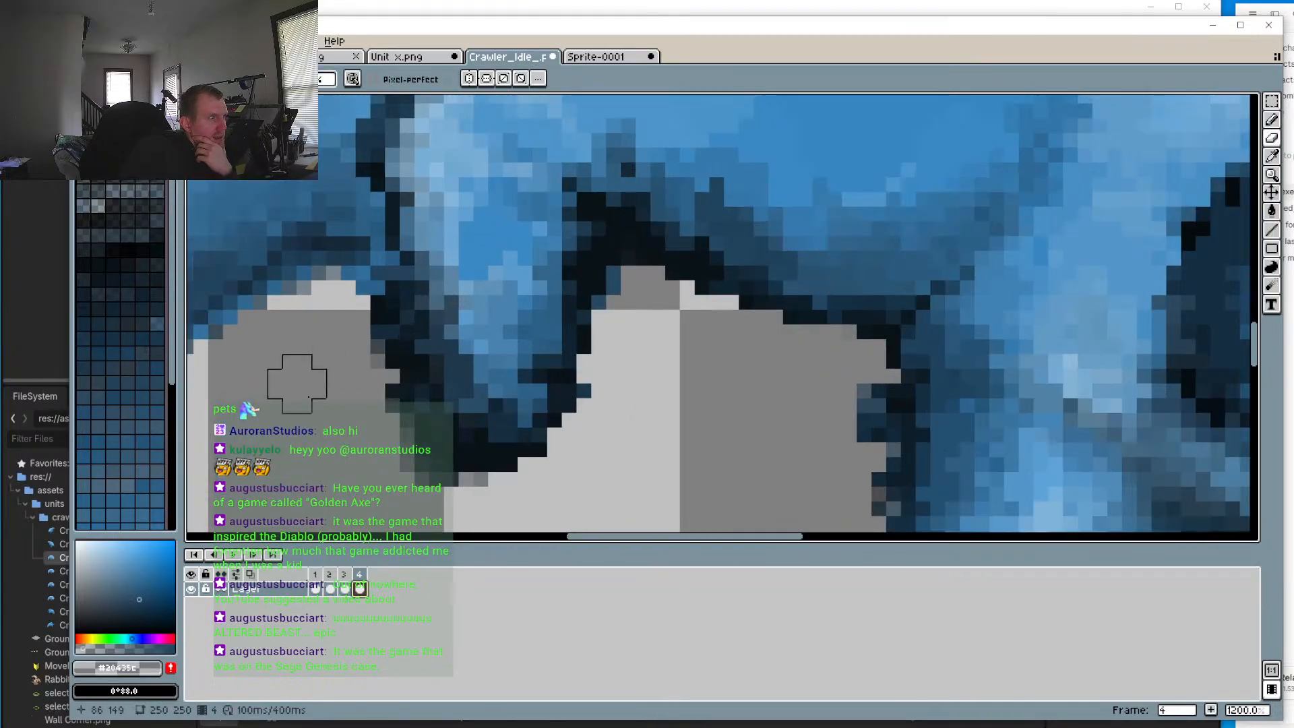
{"action": "mouse_move", "coordinate": [319, 404]}
{"action": "left_mouse_down"}
{"action": "mouse_move", "coordinate": [370, 442]}
{"action": "mouse_move", "coordinate": [371, 413]}
{"action": "mouse_move", "coordinate": [385, 414]}
{"action": "mouse_move", "coordinate": [386, 442]}
{"action": "mouse_move", "coordinate": [415, 472]}
{"action": "mouse_move", "coordinate": [444, 472]}
{"action": "mouse_move", "coordinate": [400, 457]}
{"action": "mouse_move", "coordinate": [430, 487]}
{"action": "mouse_move", "coordinate": [386, 457]}
{"action": "mouse_move", "coordinate": [430, 471]}
{"action": "mouse_move", "coordinate": [387, 435]}
{"action": "left_mouse_up"}
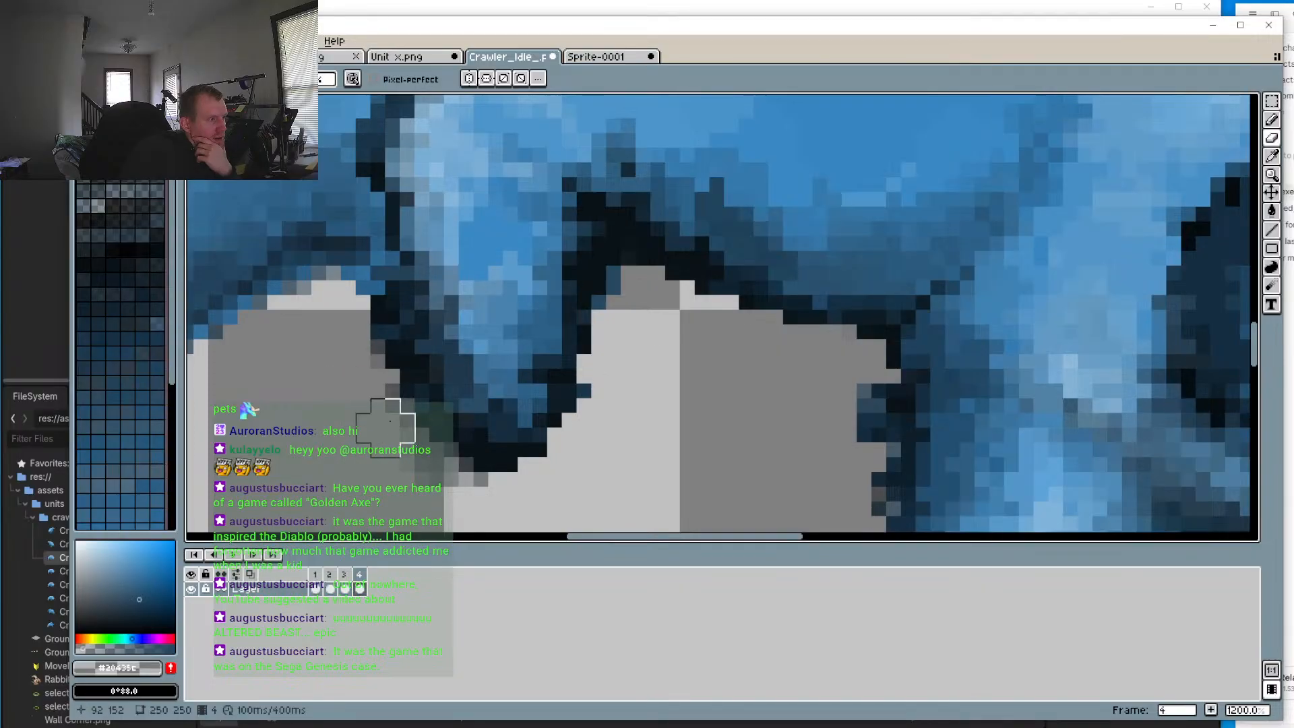
{"action": "left_click_drag", "start_coordinate": [386, 354], "coordinate": [384, 340]}
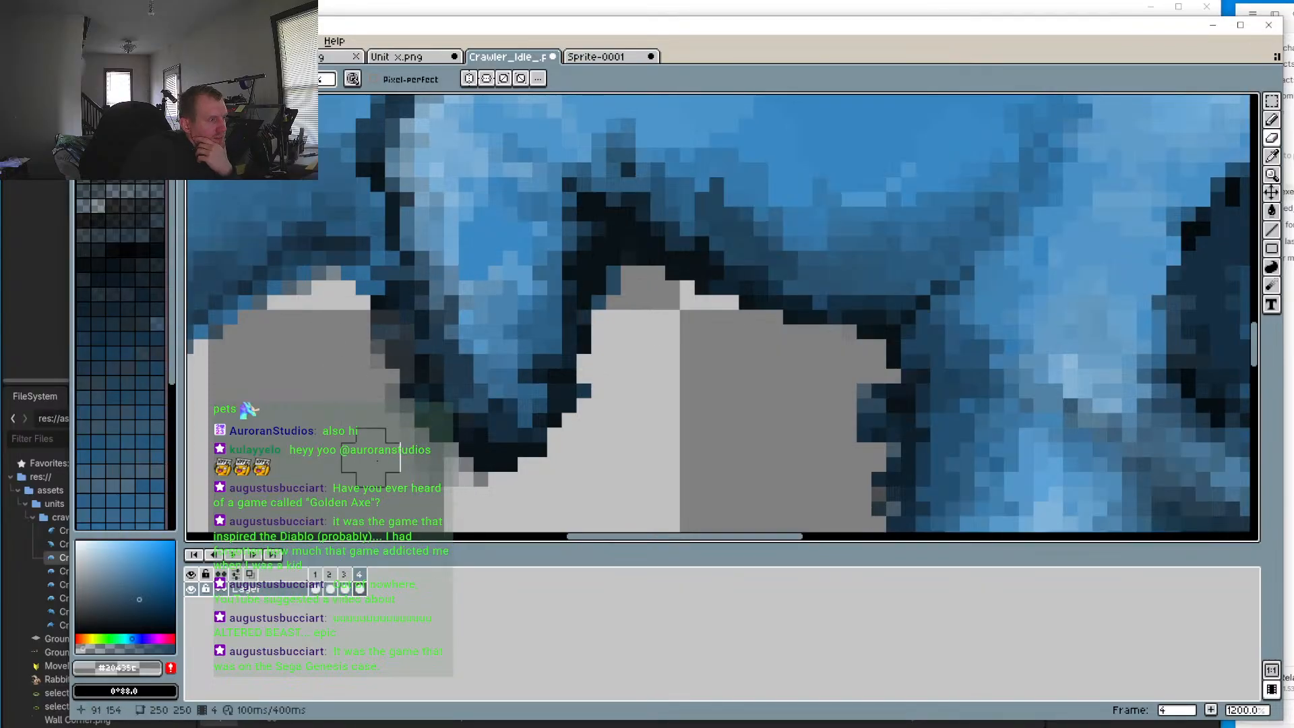
{"action": "scroll", "coordinate": [404, 439], "scroll_direction": "down", "scroll_amount": 4}
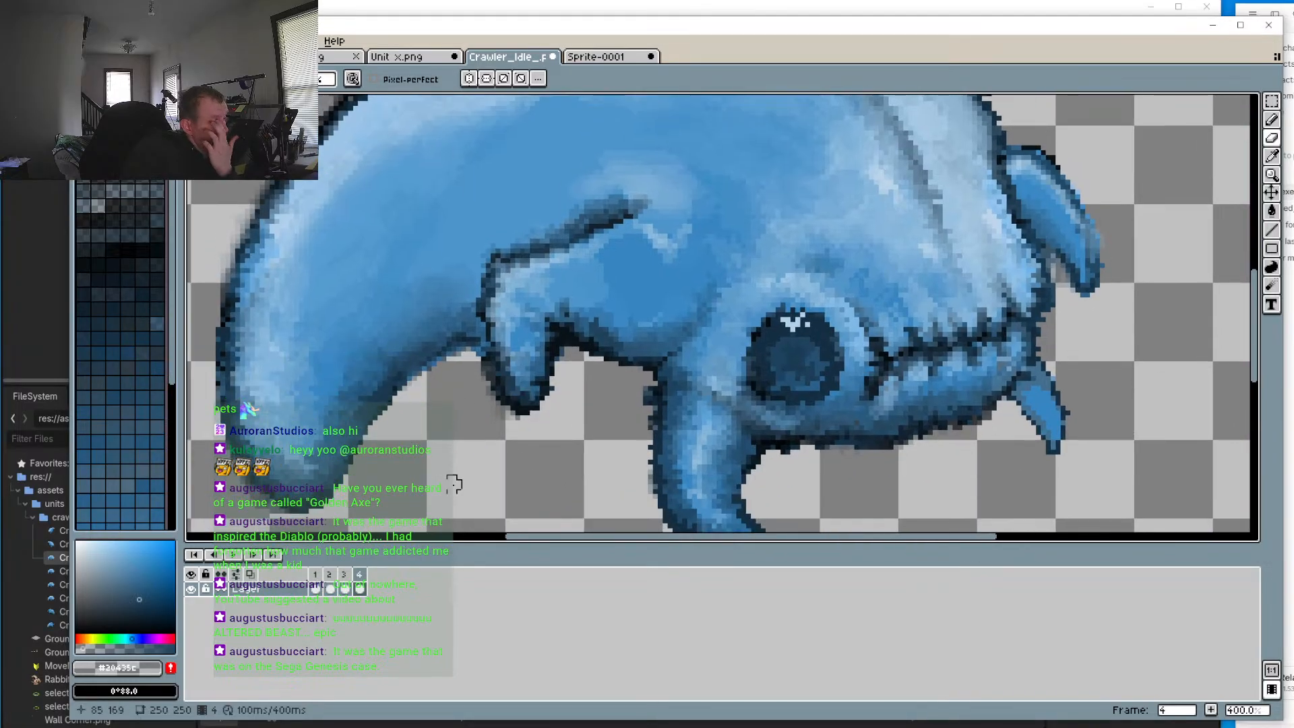
Step: Compare the limb and body across all four frames and check the animation at 100% zoom
{"action": "left_click", "coordinate": [320, 575]}
{"action": "left_click", "coordinate": [330, 576]}
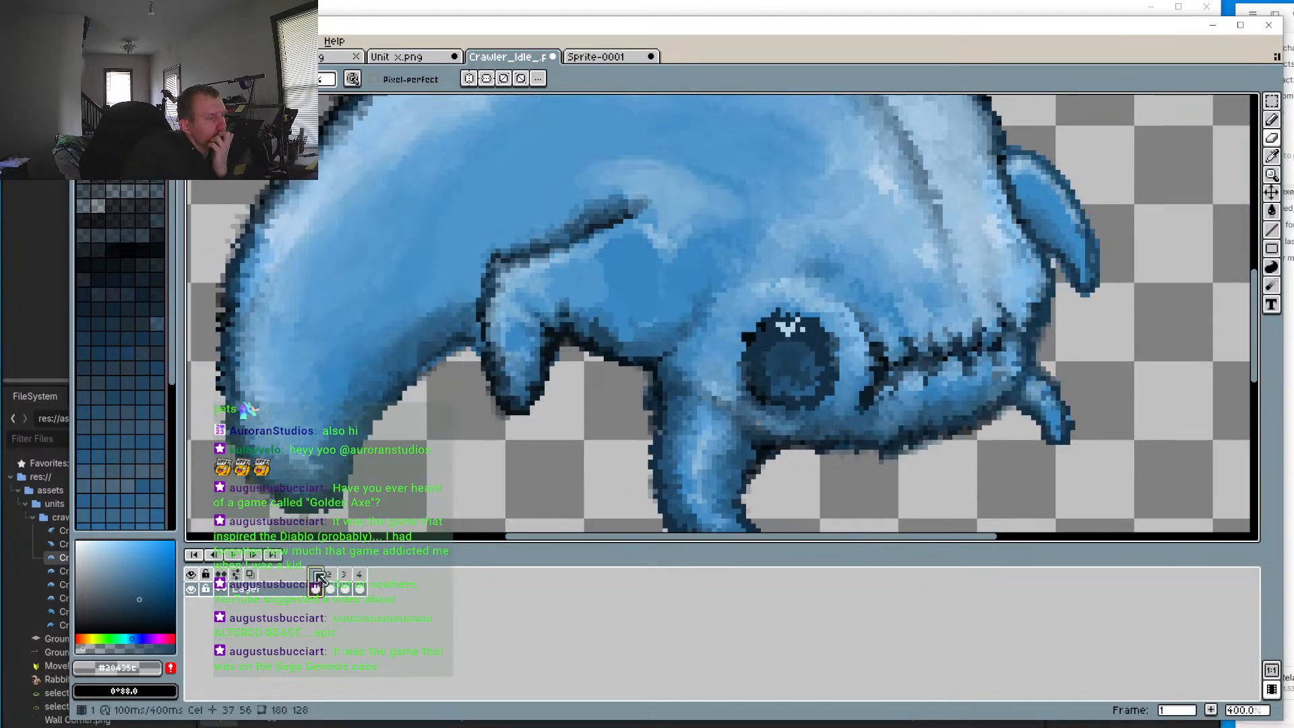
{"action": "left_click", "coordinate": [317, 576]}
{"action": "left_click", "coordinate": [331, 576]}
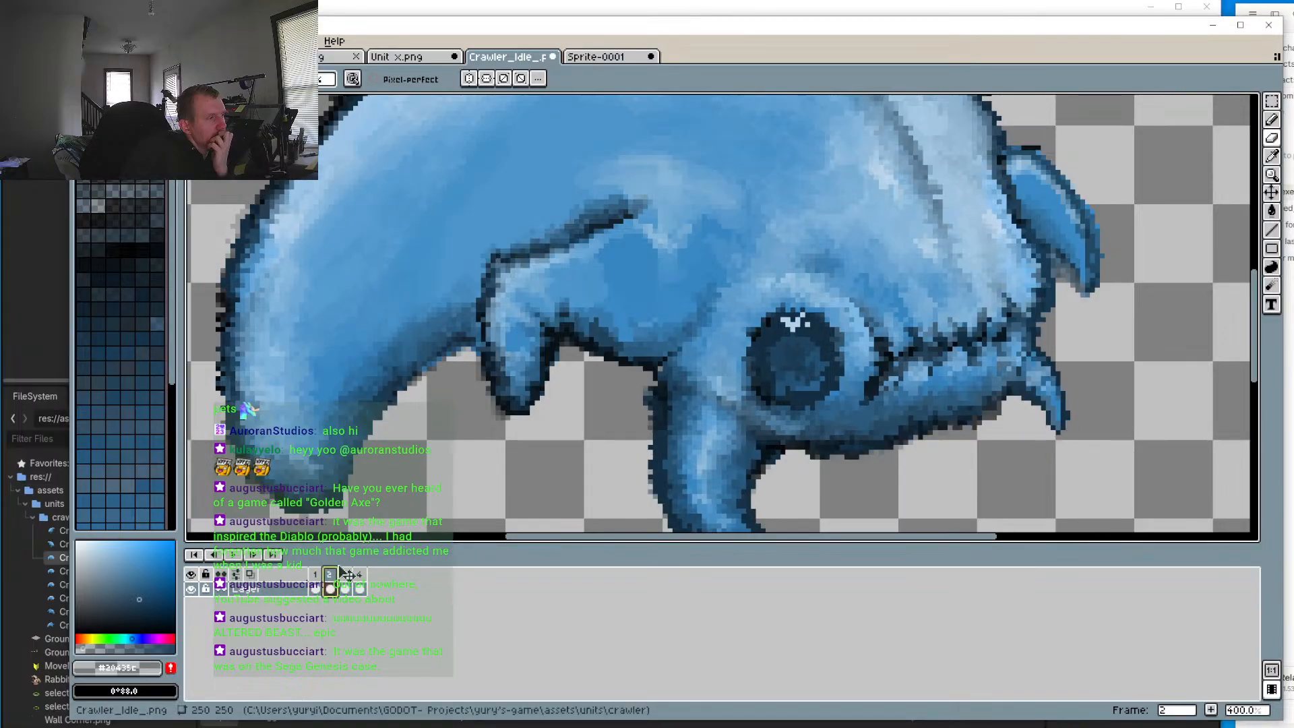
{"action": "left_click", "coordinate": [345, 576]}
{"action": "left_click", "coordinate": [360, 576]}
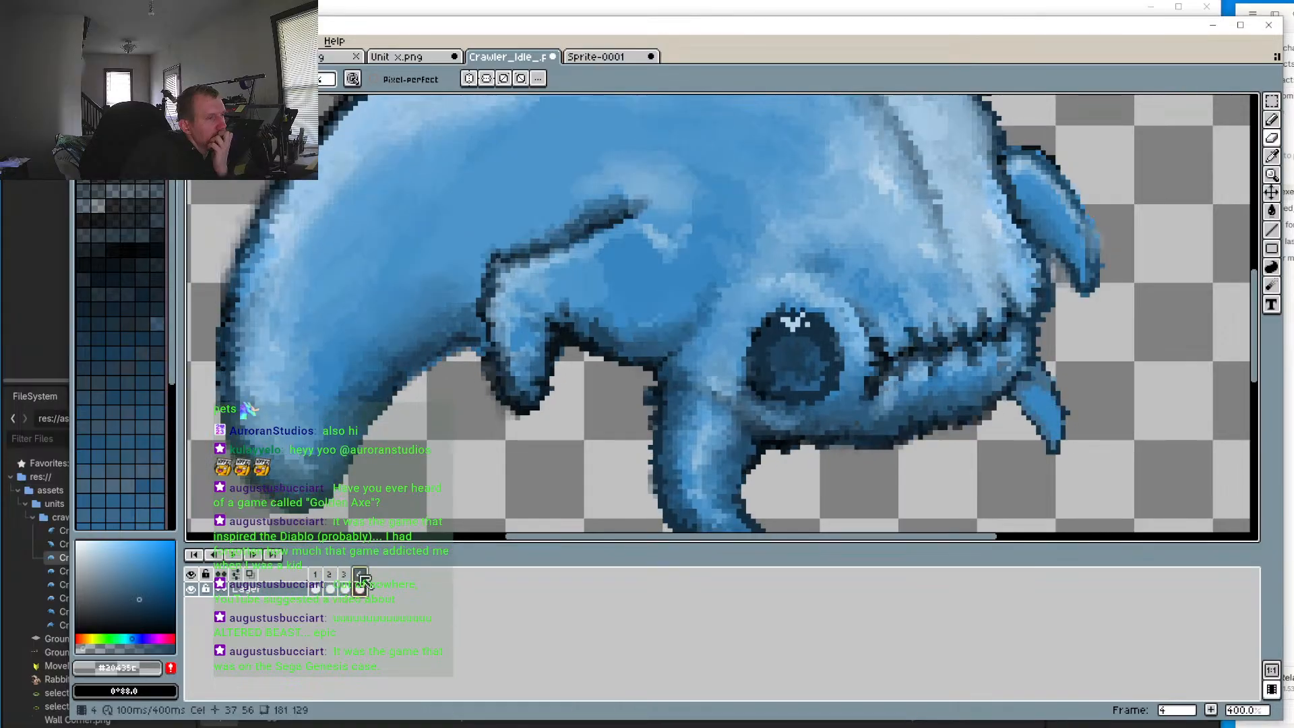
{"action": "key", "text": "1"}
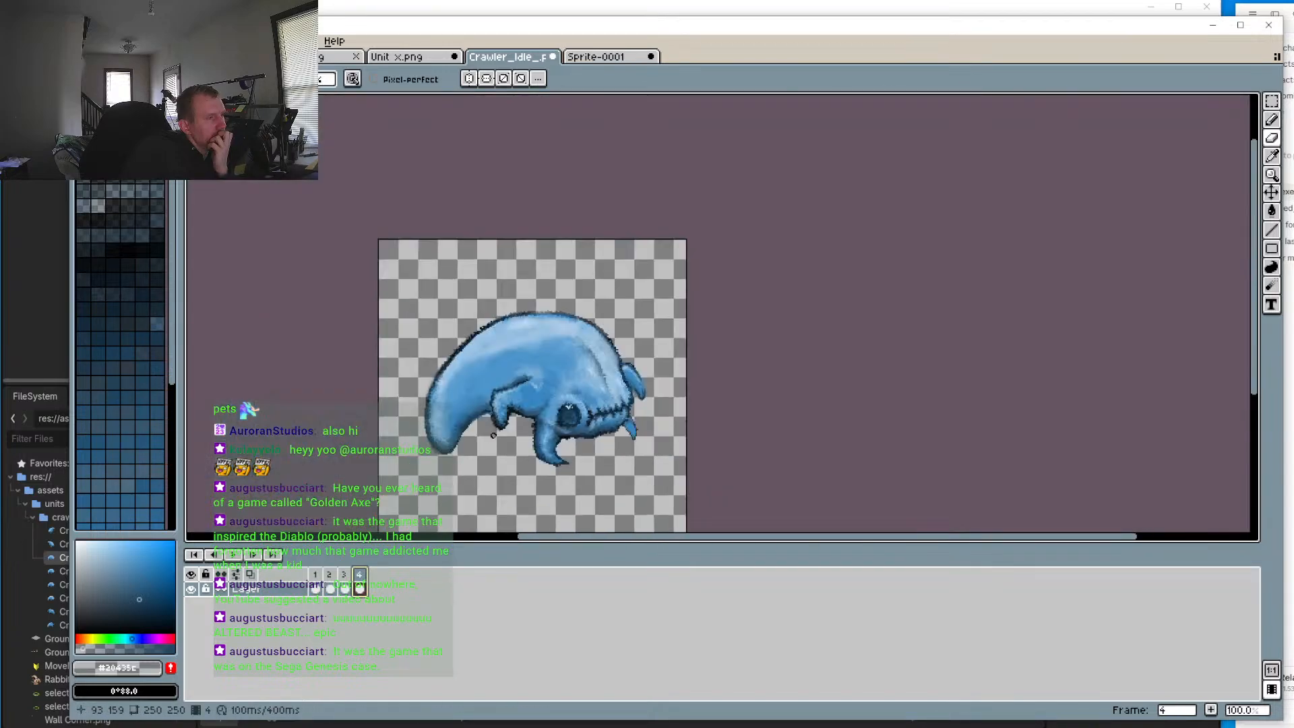
{"action": "left_click", "coordinate": [234, 555]}
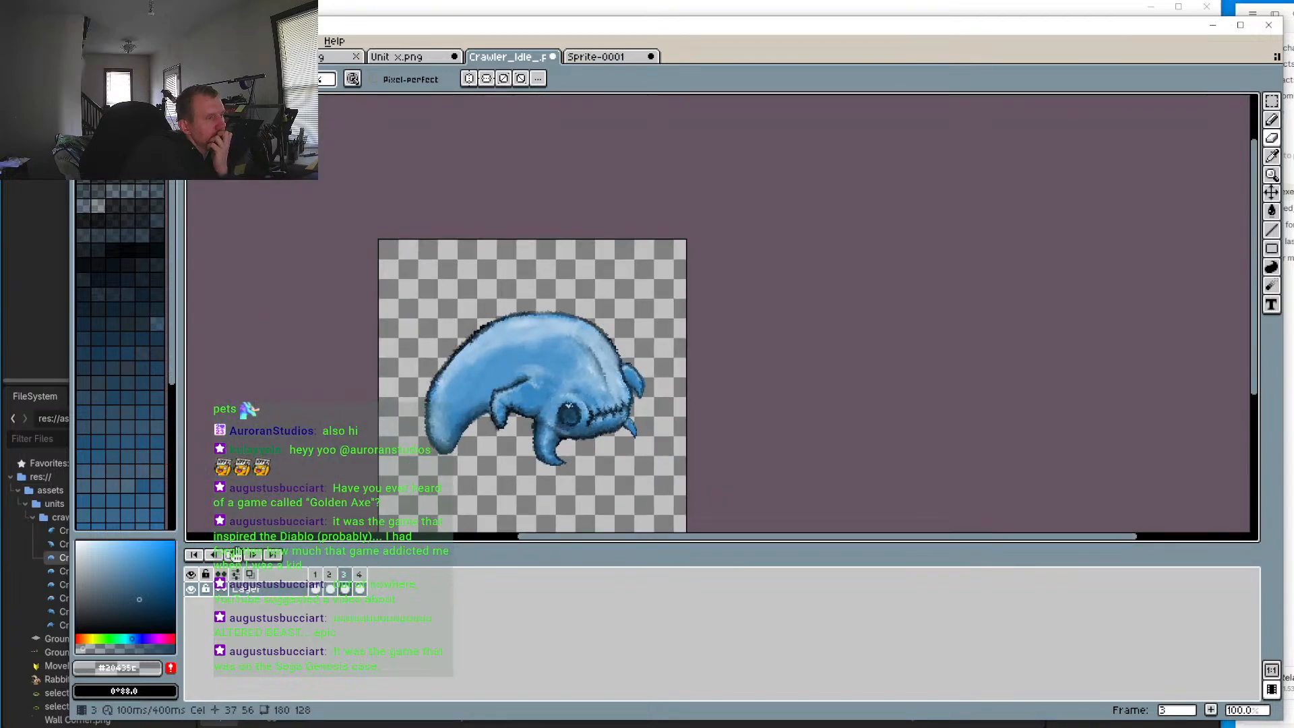
{"action": "left_click", "coordinate": [236, 554]}
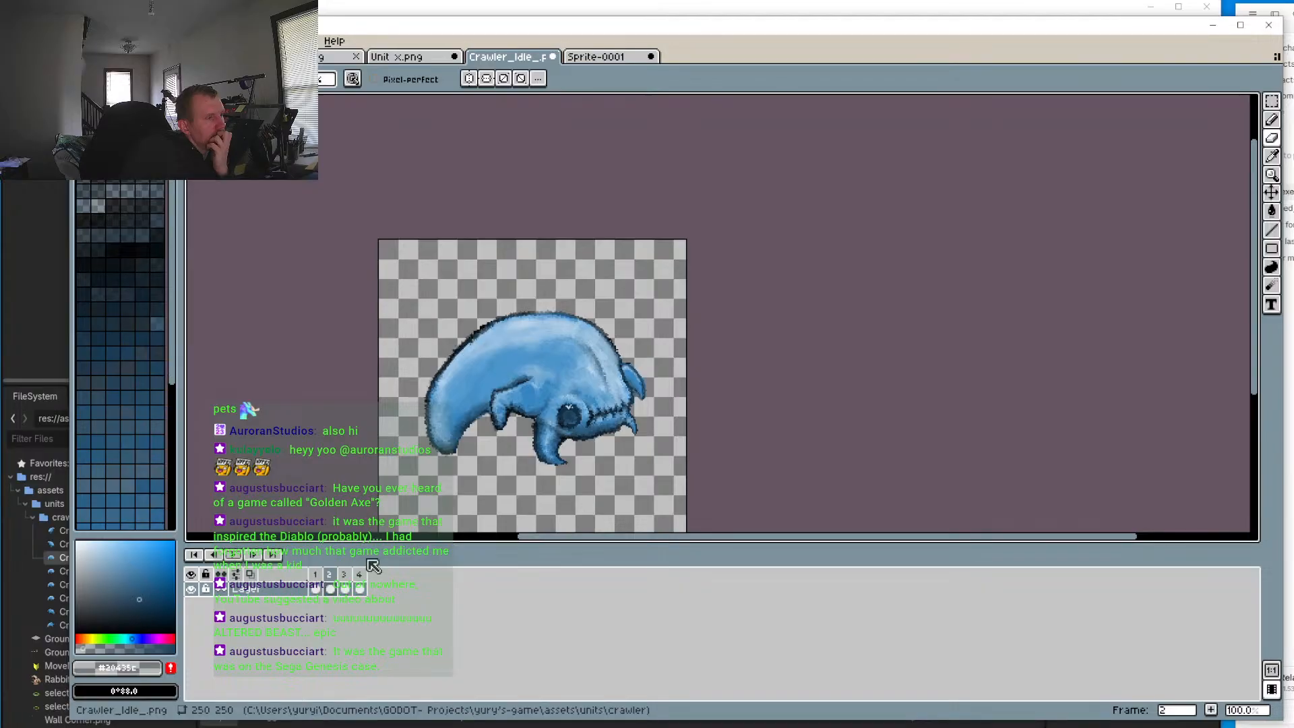
{"action": "left_click", "coordinate": [345, 576]}
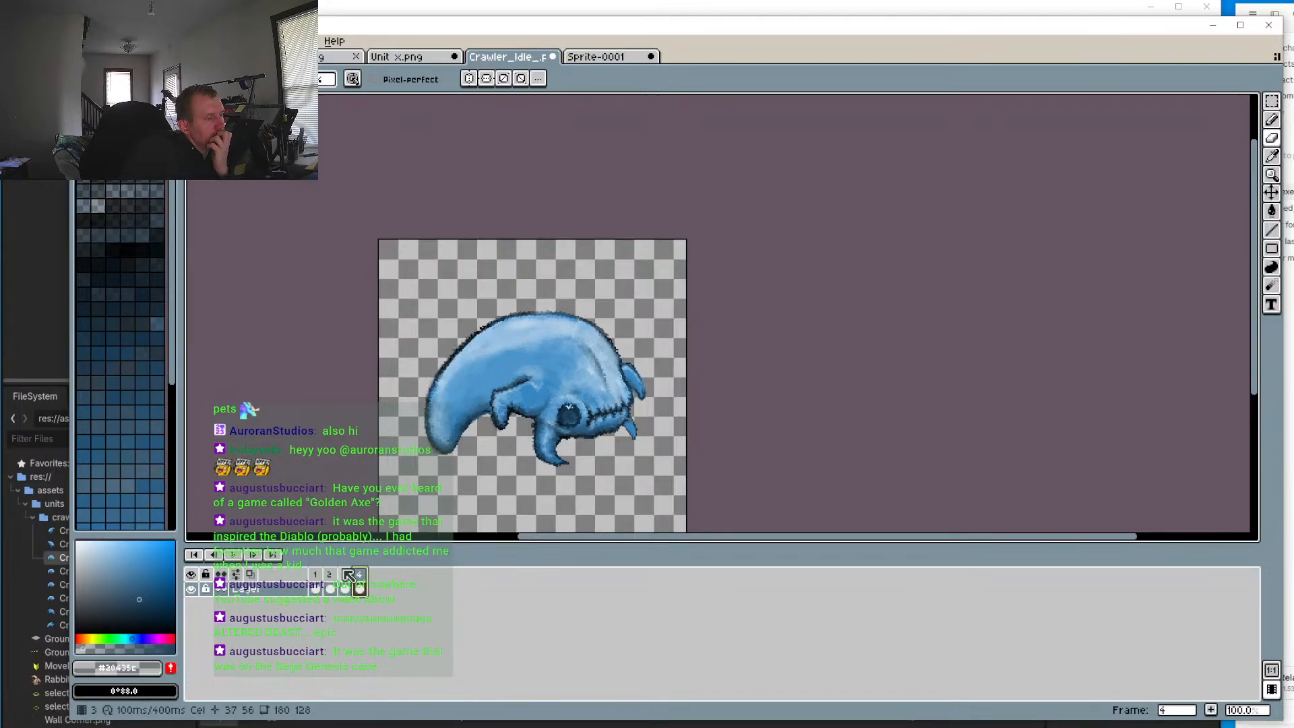
Step: Copy the tail-side section of the upper back from frame 3, paste it into frame 4 and place it in the empty canvas corner
{"action": "left_click", "coordinate": [1270, 100]}
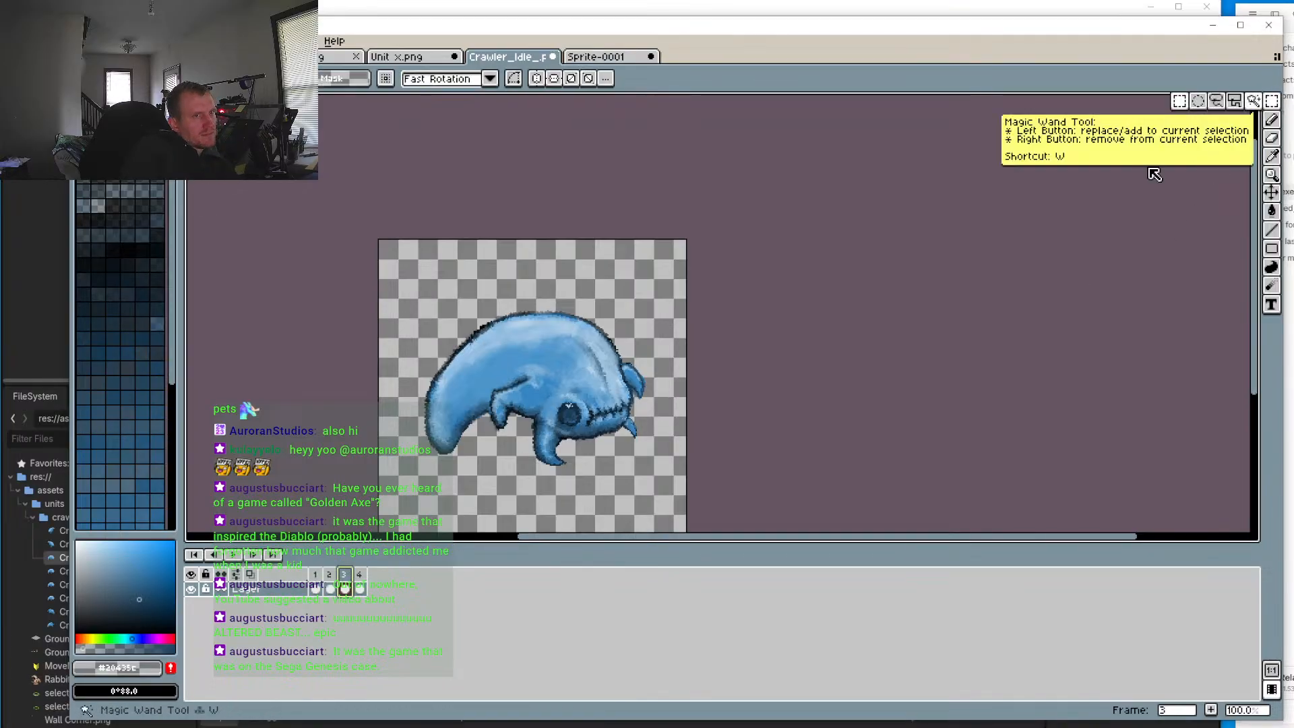
{"action": "scroll", "coordinate": [438, 311], "scroll_direction": "up", "scroll_amount": 1}
{"action": "left_click_drag", "start_coordinate": [421, 314], "coordinate": [625, 465]}
{"action": "key", "text": "period"}
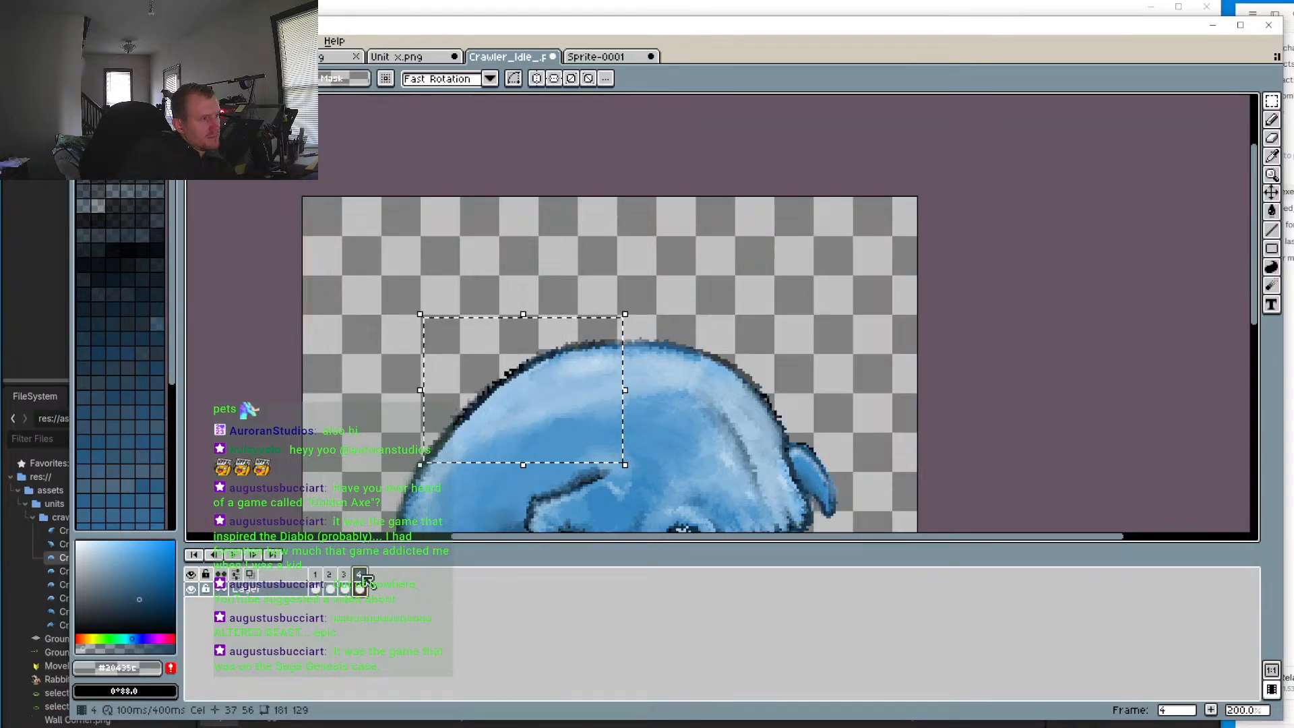
{"action": "left_click", "coordinate": [320, 211]}
{"action": "key", "text": "ctrl+z"}
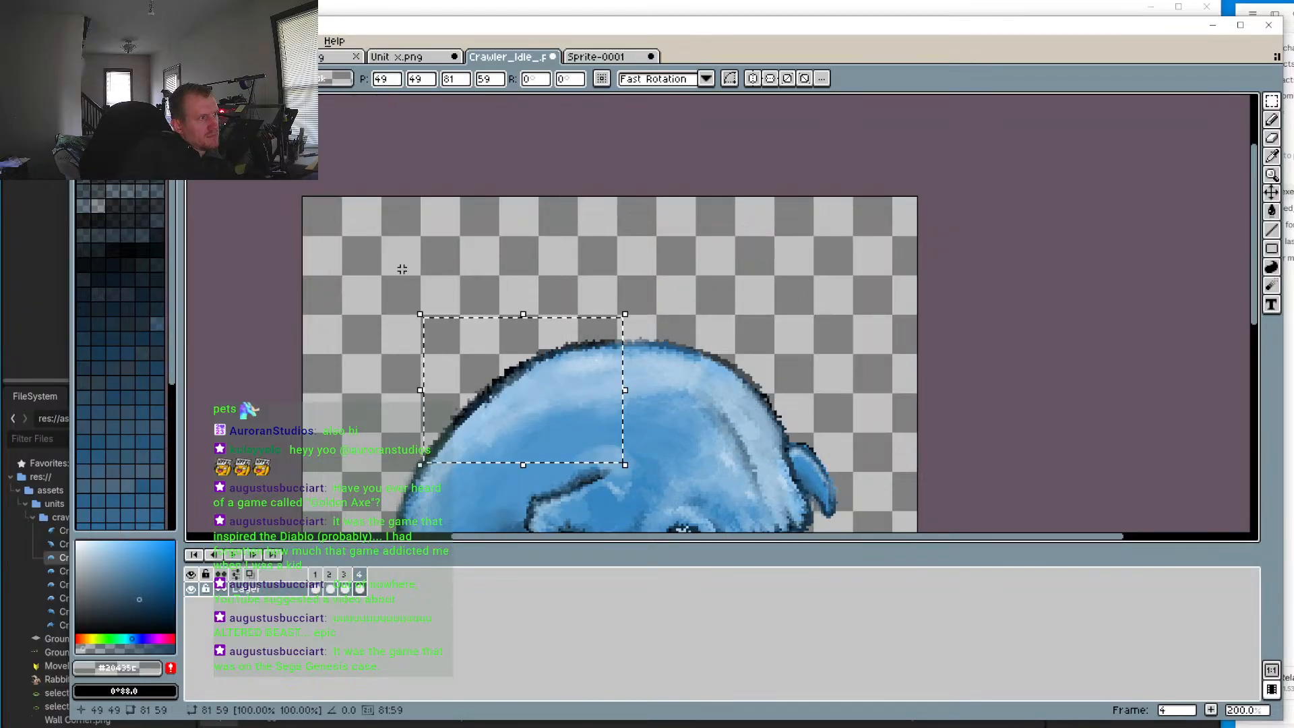
{"action": "mouse_move", "coordinate": [525, 360]}
{"action": "left_mouse_down"}
{"action": "mouse_move", "coordinate": [466, 321]}
{"action": "mouse_move", "coordinate": [396, 222]}
{"action": "mouse_move", "coordinate": [408, 224]}
{"action": "left_mouse_up"}
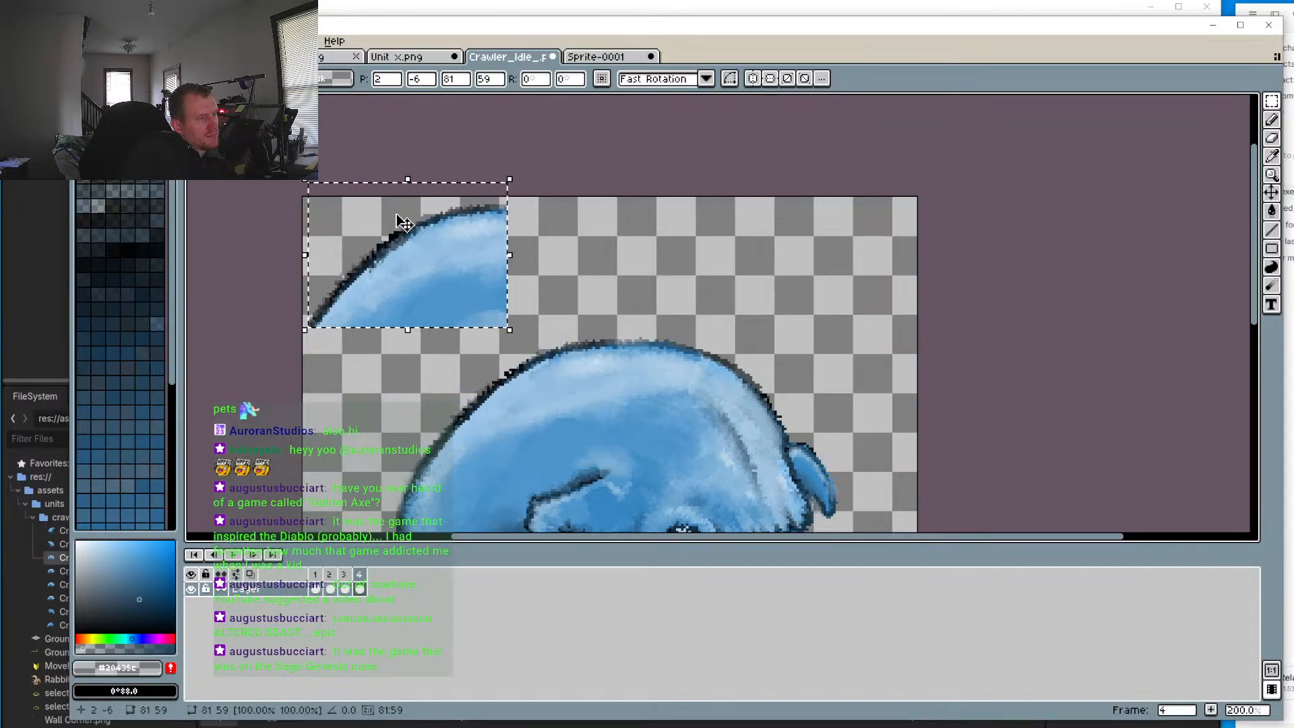
Step: Fade the pasted back section with the Eraser and lay it over the matching part of the back at position 47, 50
{"action": "left_click", "coordinate": [1272, 139]}
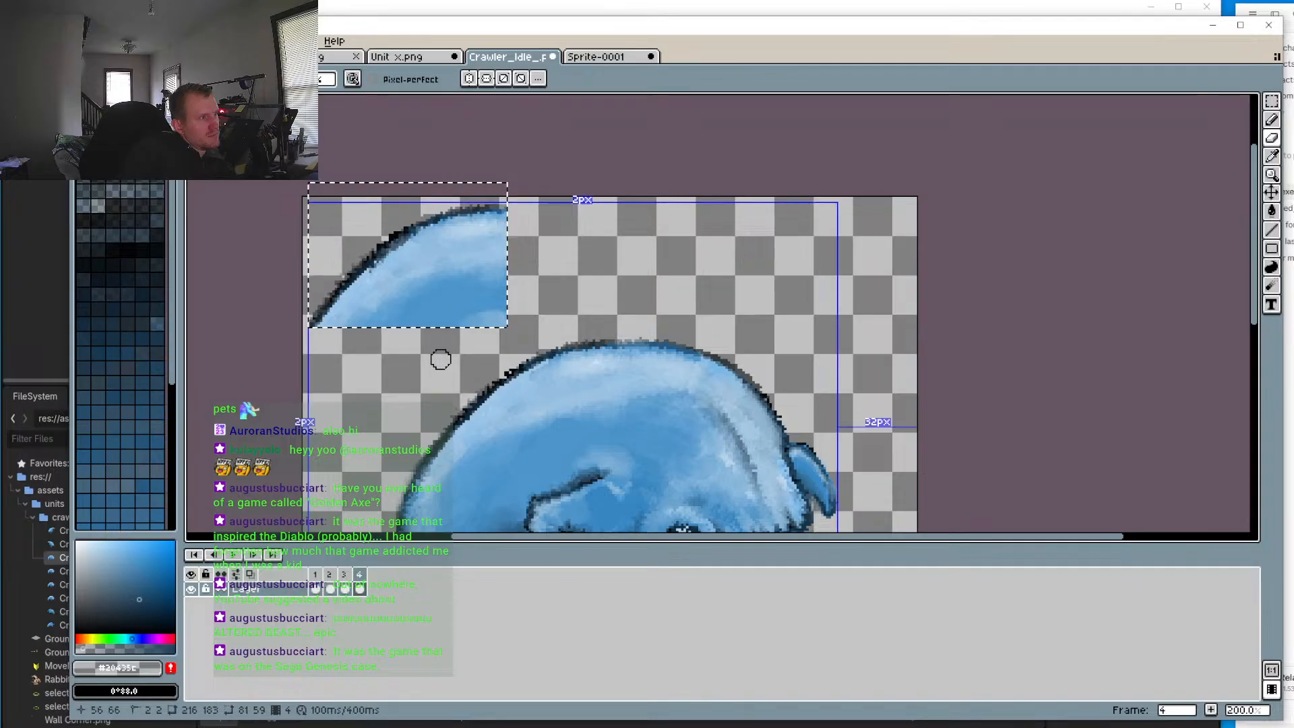
{"action": "mouse_move", "coordinate": [483, 312]}
{"action": "left_mouse_down"}
{"action": "mouse_move", "coordinate": [477, 282]}
{"action": "mouse_move", "coordinate": [389, 314]}
{"action": "mouse_move", "coordinate": [491, 215]}
{"action": "mouse_move", "coordinate": [352, 295]}
{"action": "mouse_move", "coordinate": [362, 258]}
{"action": "mouse_move", "coordinate": [321, 324]}
{"action": "mouse_move", "coordinate": [444, 241]}
{"action": "mouse_move", "coordinate": [318, 352]}
{"action": "mouse_move", "coordinate": [409, 246]}
{"action": "mouse_move", "coordinate": [515, 206]}
{"action": "mouse_move", "coordinate": [355, 340]}
{"action": "left_mouse_up"}
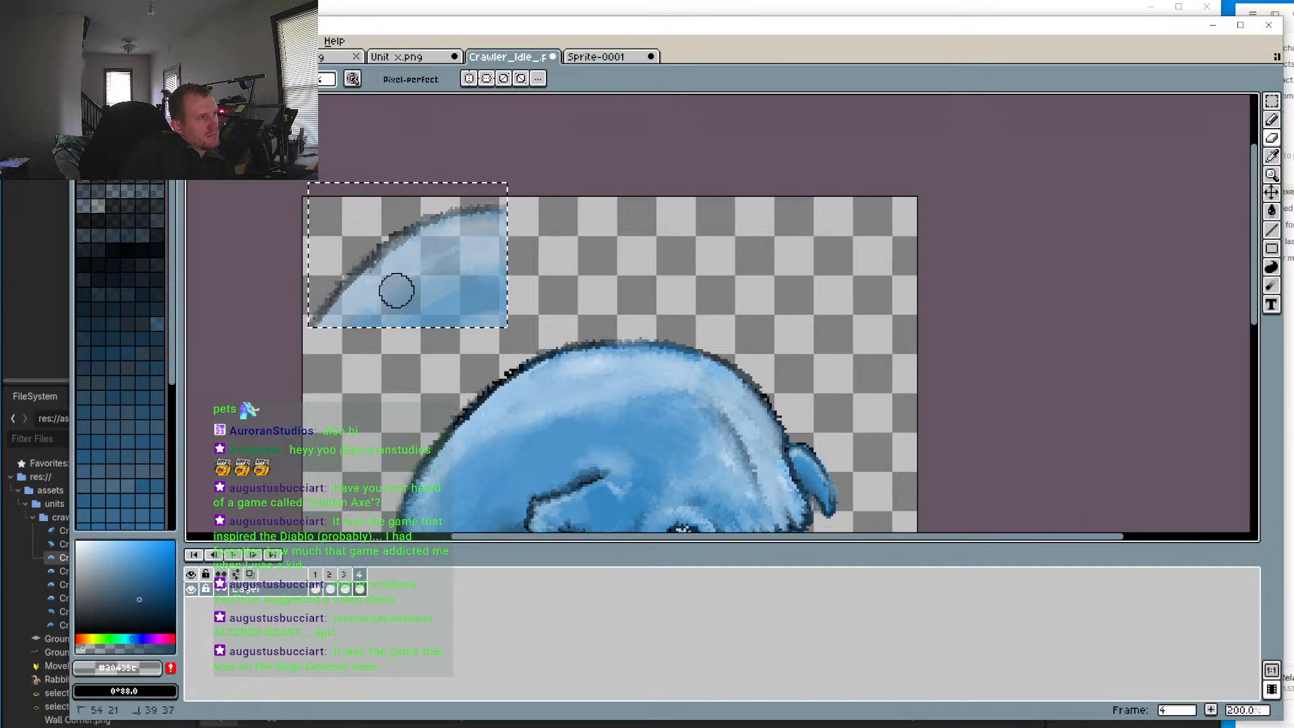
{"action": "left_click", "coordinate": [1273, 109]}
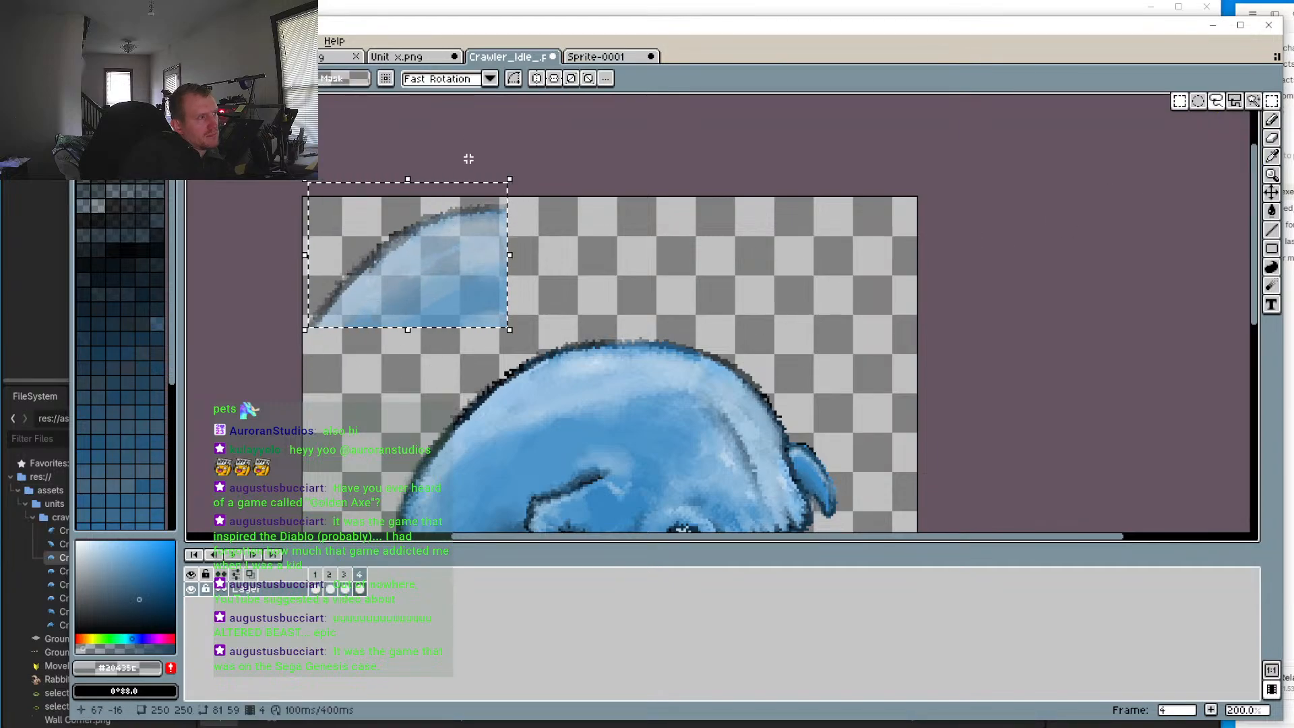
{"action": "left_click_drag", "start_coordinate": [434, 263], "coordinate": [543, 388]}
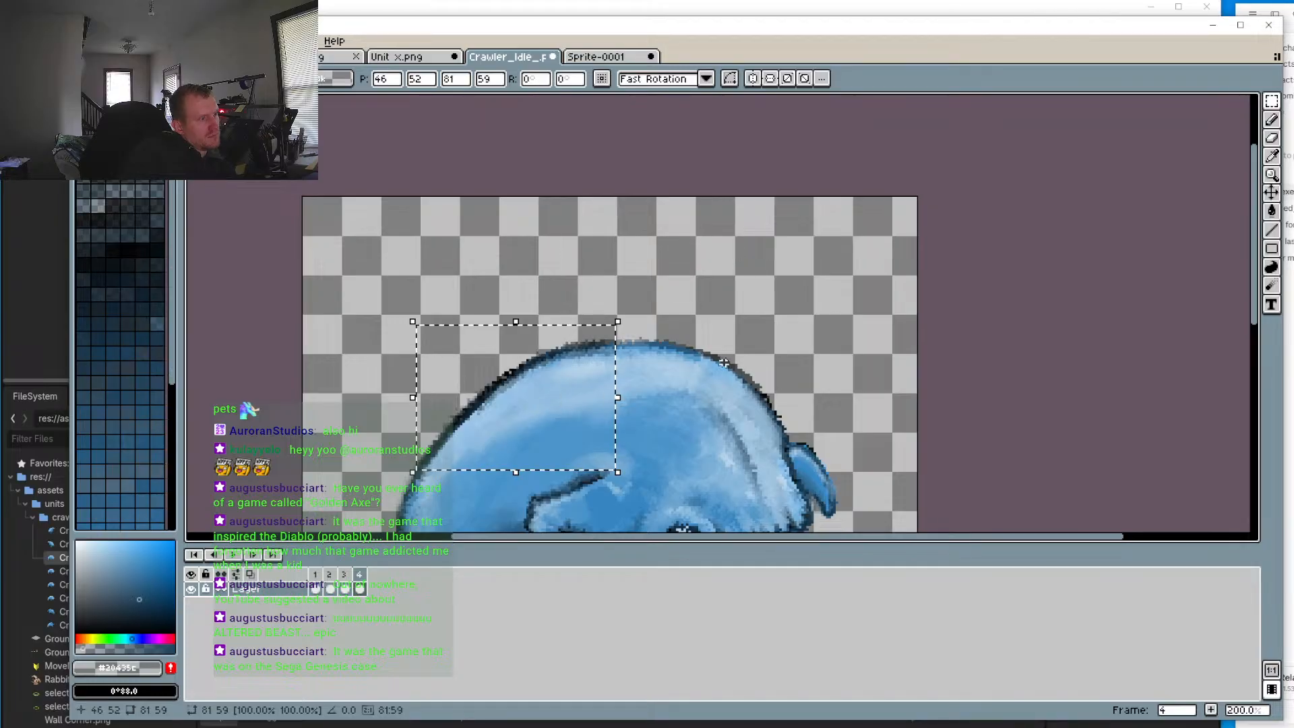
{"action": "key", "text": "Up"}
{"action": "key", "text": "Right"}
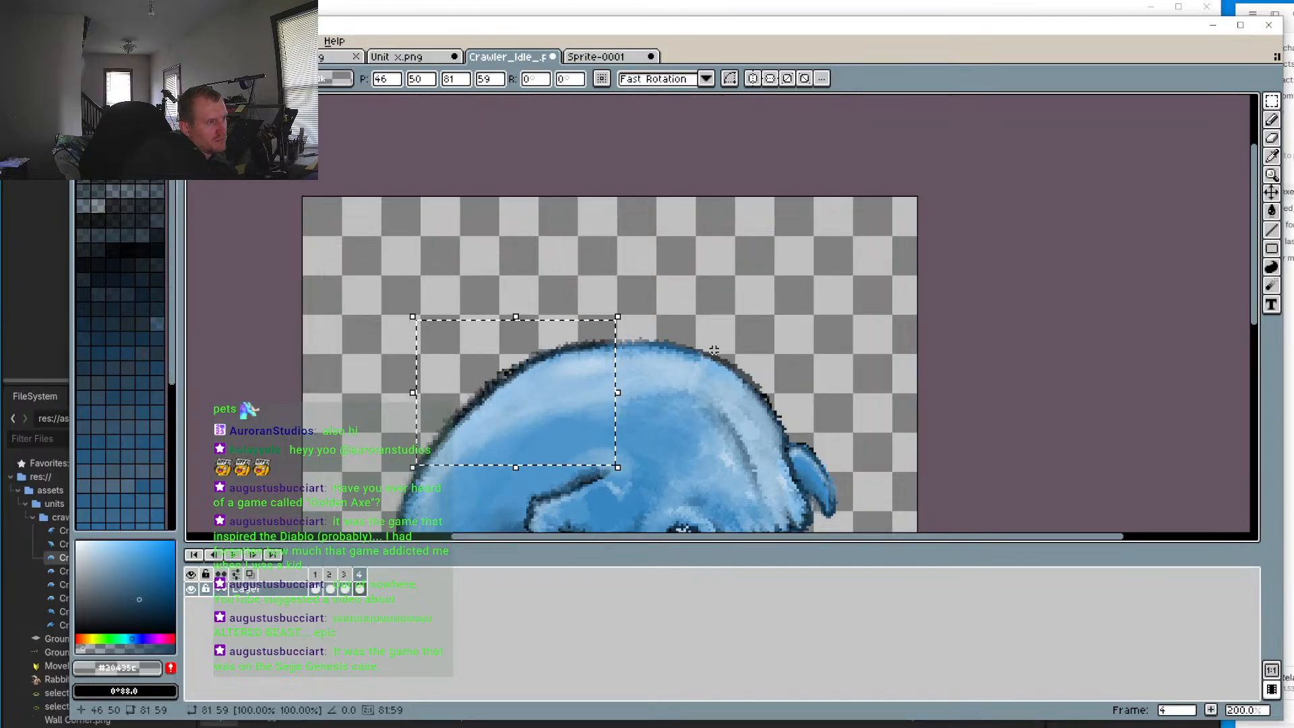
{"action": "key", "text": "Up"}
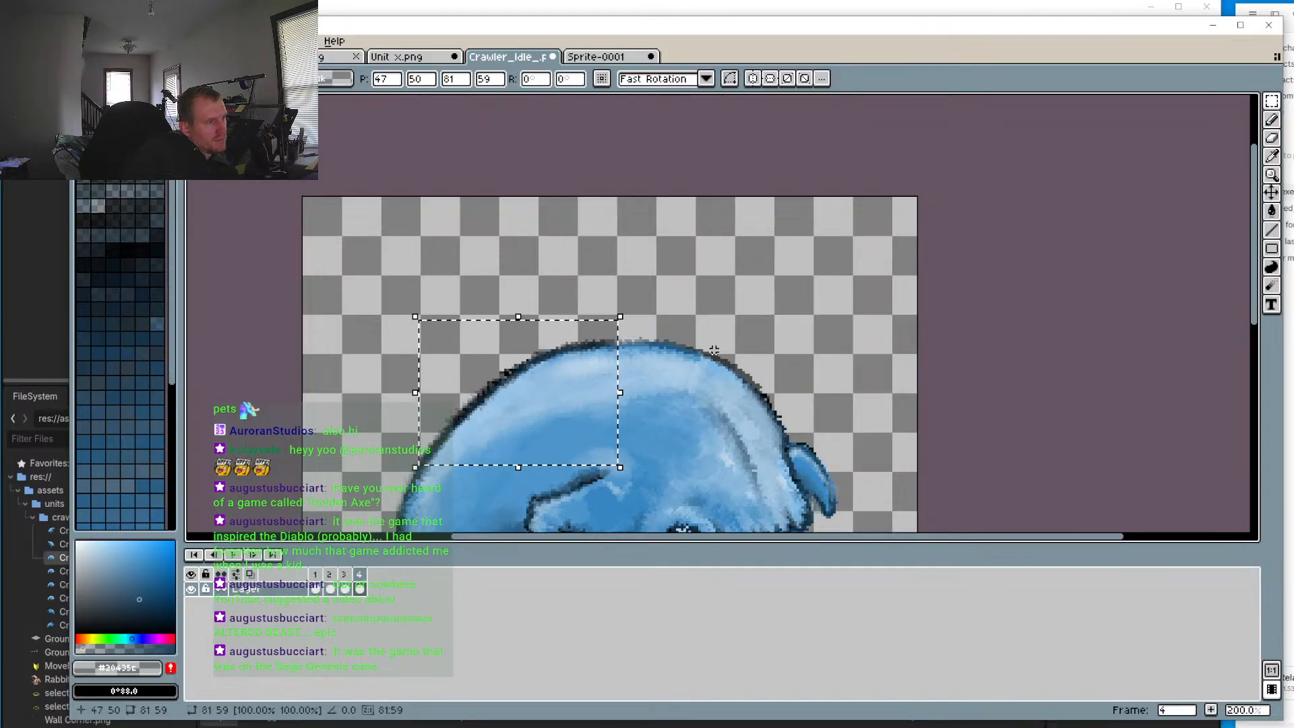
{"action": "key", "text": "Return"}
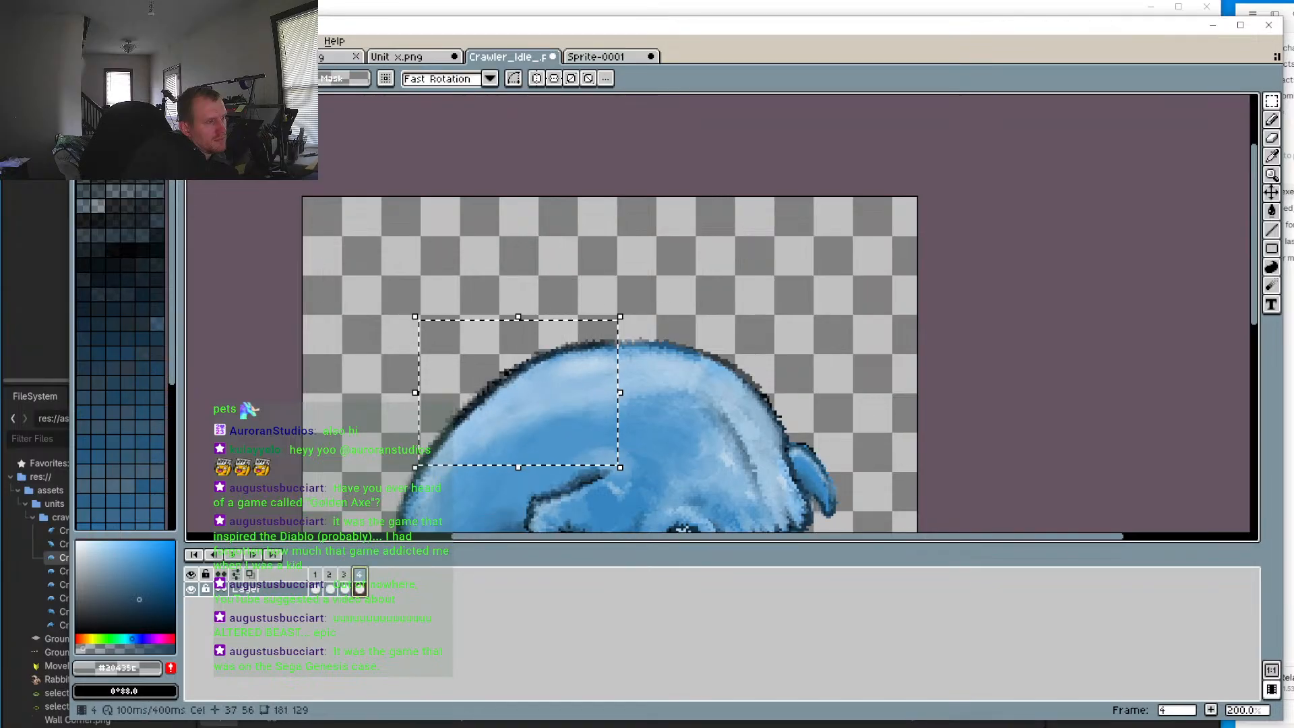
Step: Compare the blended back outline in frames 3 and 4, replay the animation, and check the back in the earlier frames
{"action": "left_click", "coordinate": [345, 578]}
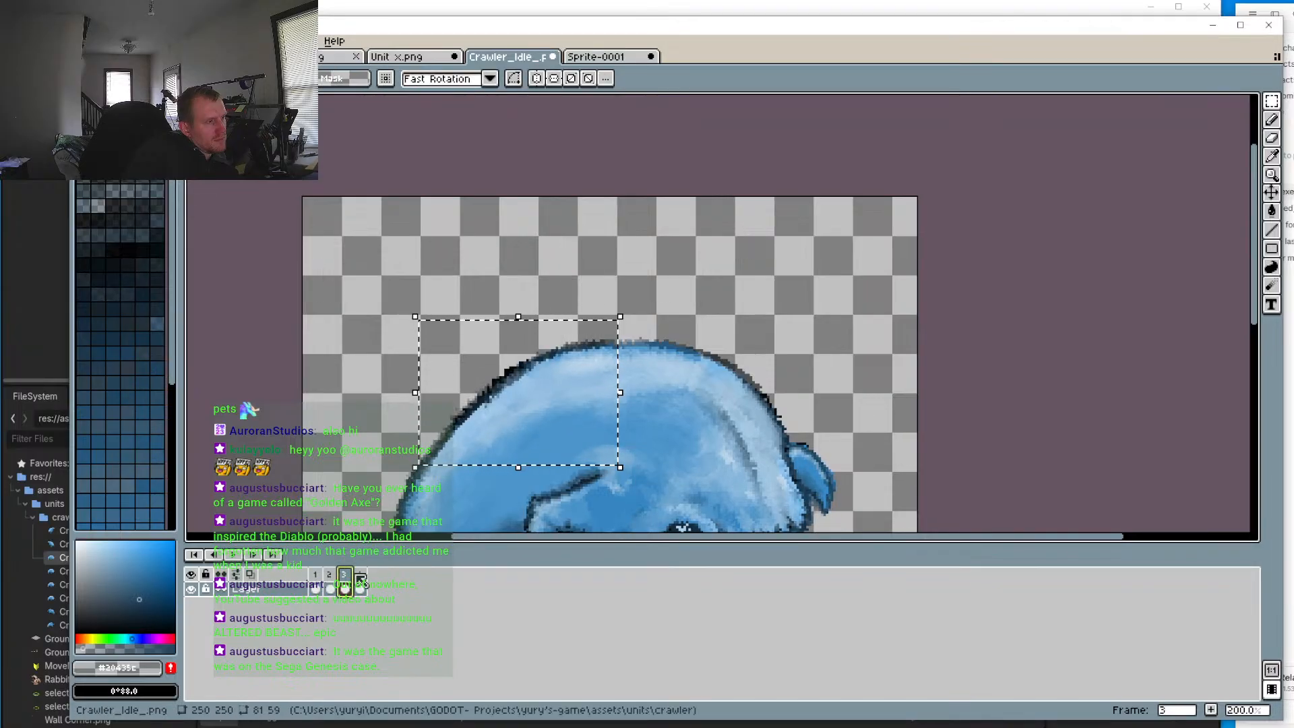
{"action": "left_click", "coordinate": [359, 578]}
{"action": "left_click", "coordinate": [237, 554]}
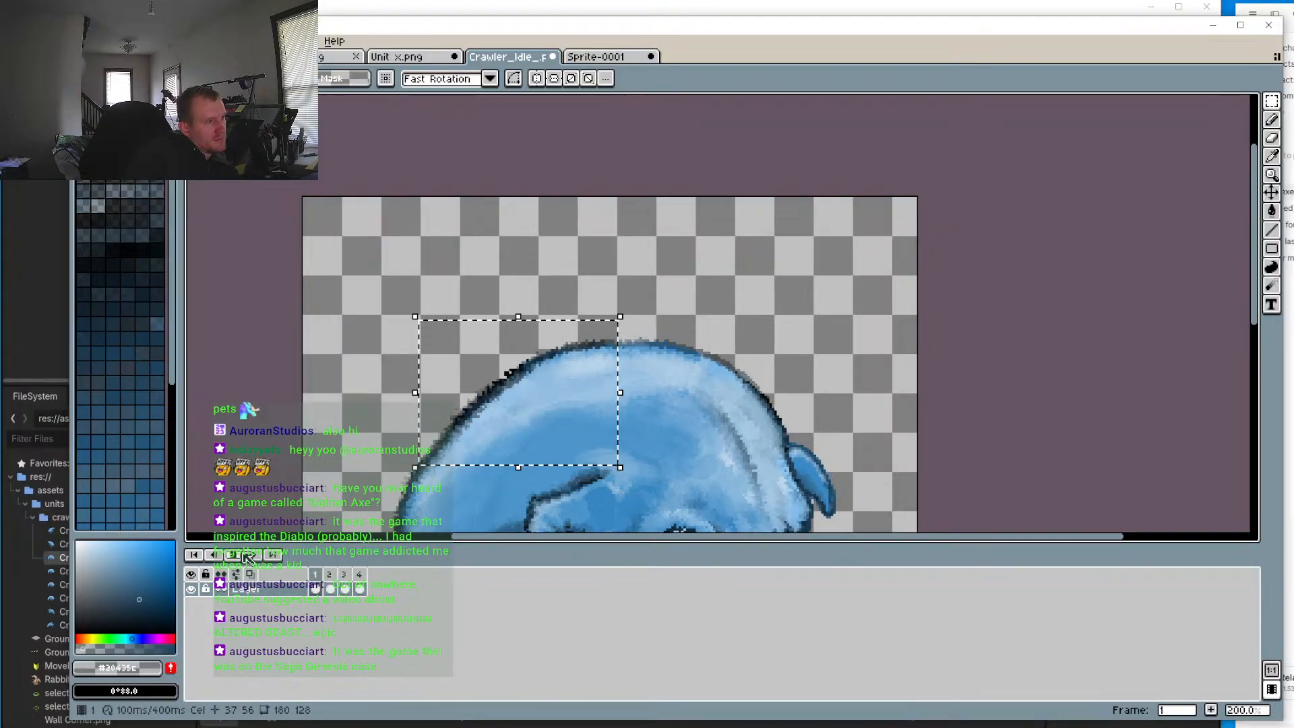
{"action": "left_click", "coordinate": [242, 554]}
{"action": "left_click_drag", "start_coordinate": [438, 324], "coordinate": [271, 214]}
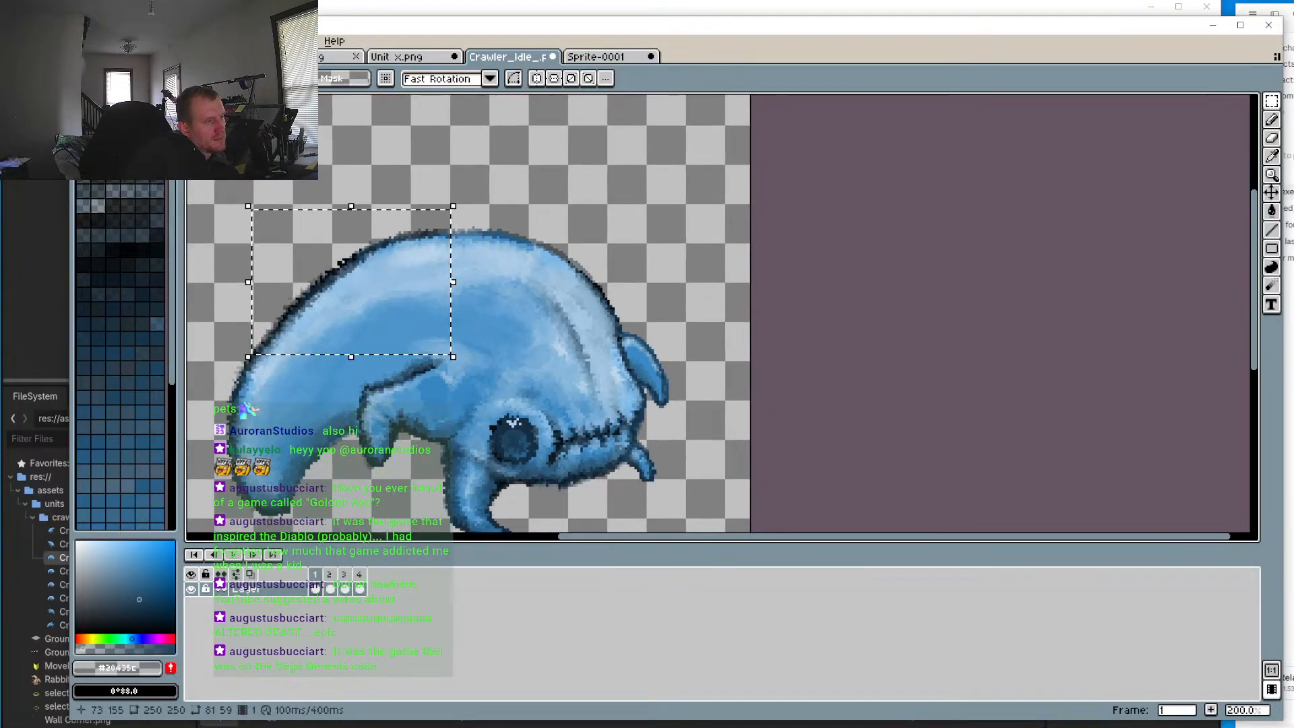
{"action": "left_click", "coordinate": [350, 574]}
{"action": "left_click", "coordinate": [329, 575]}
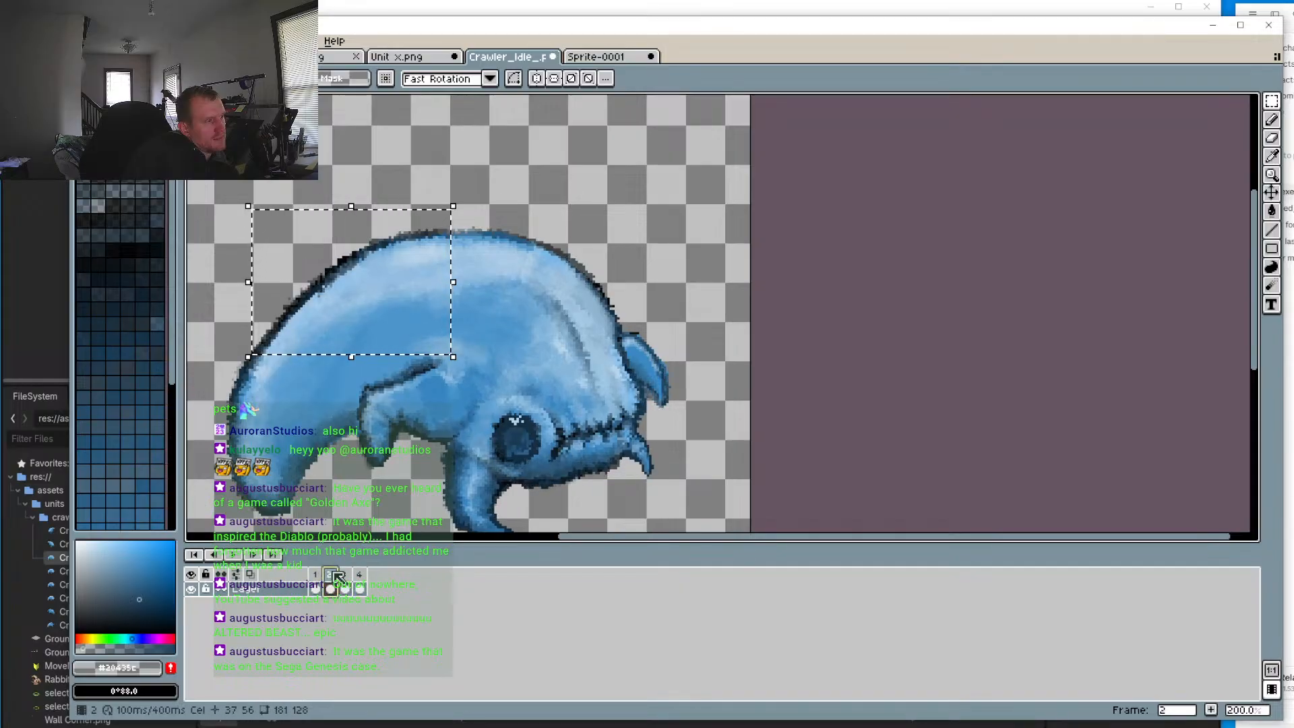
{"action": "left_click", "coordinate": [317, 573]}
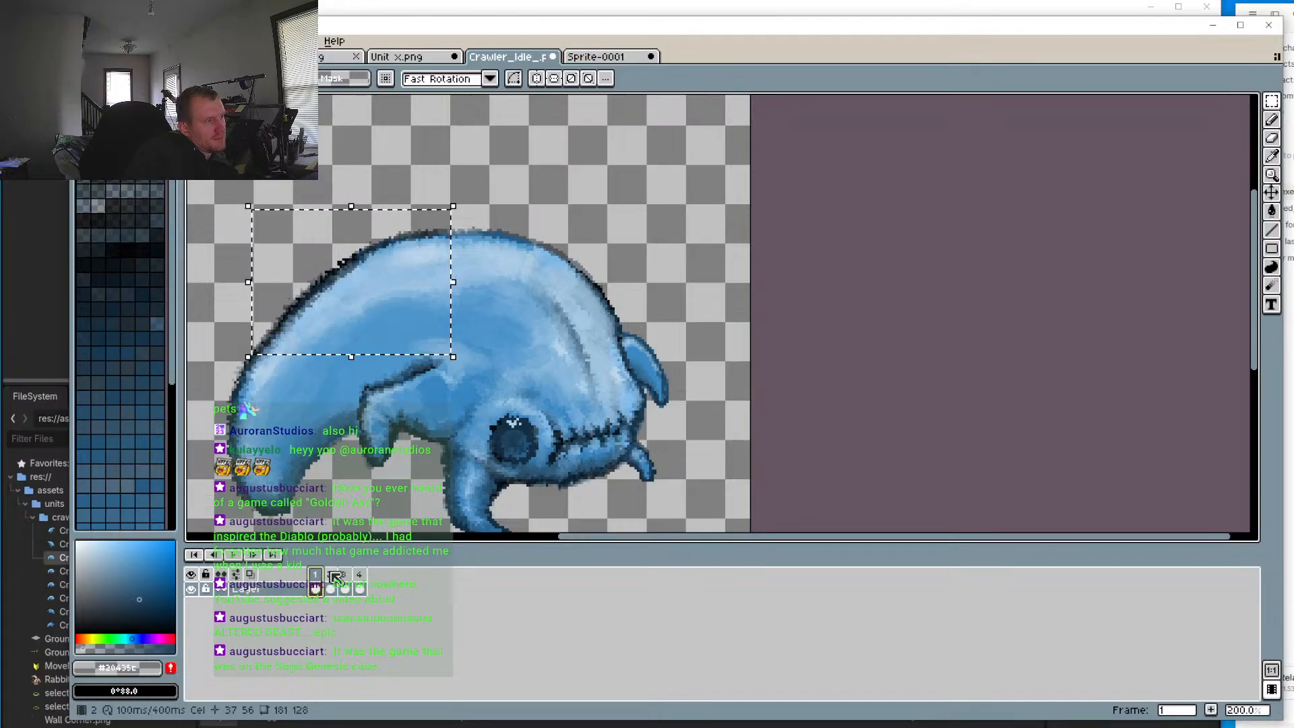
{"action": "left_click", "coordinate": [330, 574]}
Step: Compare the body shading around the upper limb crease in frames 2, 3 and 4
{"action": "left_click", "coordinate": [600, 197]}
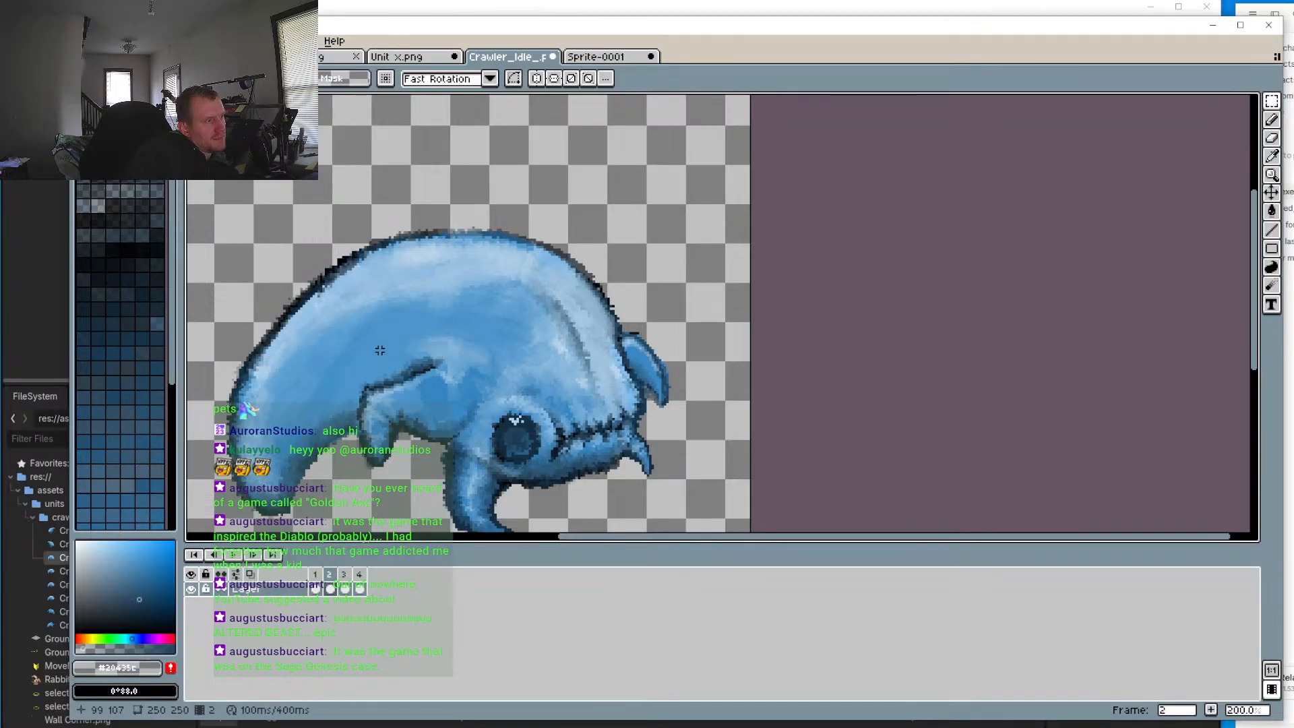
{"action": "left_click_drag", "start_coordinate": [378, 326], "coordinate": [501, 392]}
{"action": "left_click", "coordinate": [343, 575]}
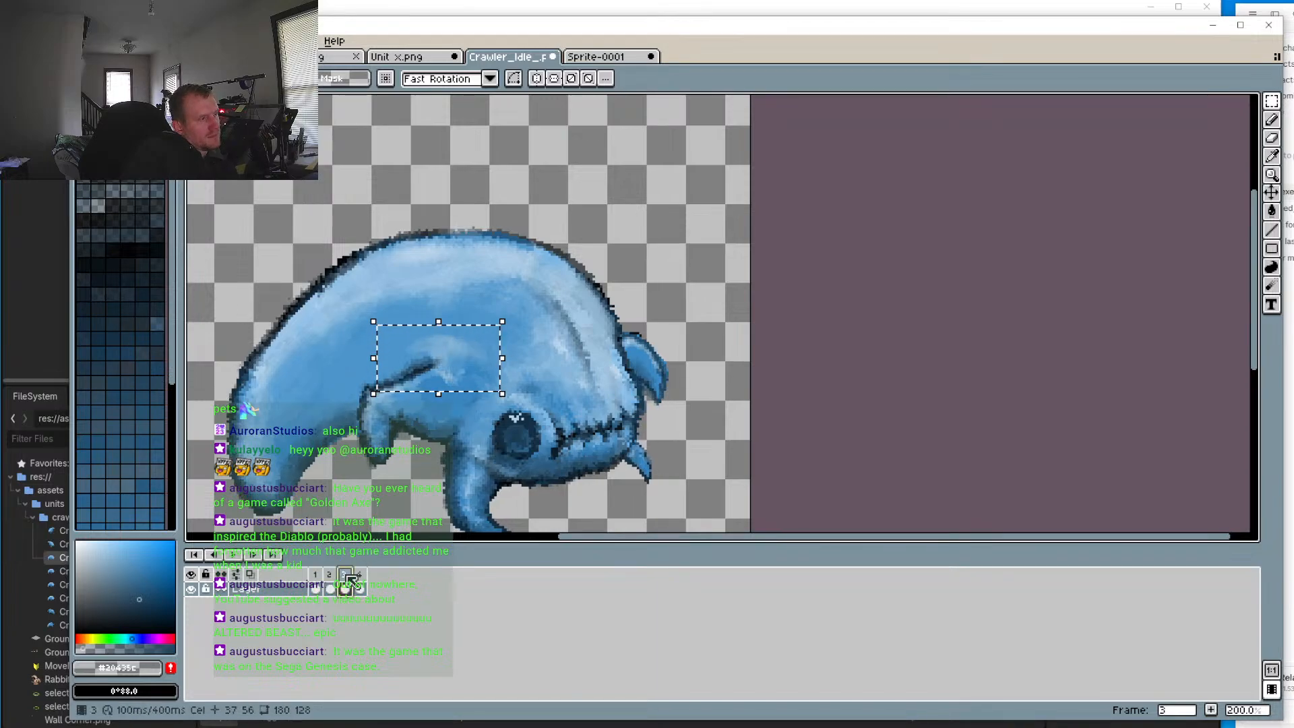
{"action": "left_click", "coordinate": [361, 574]}
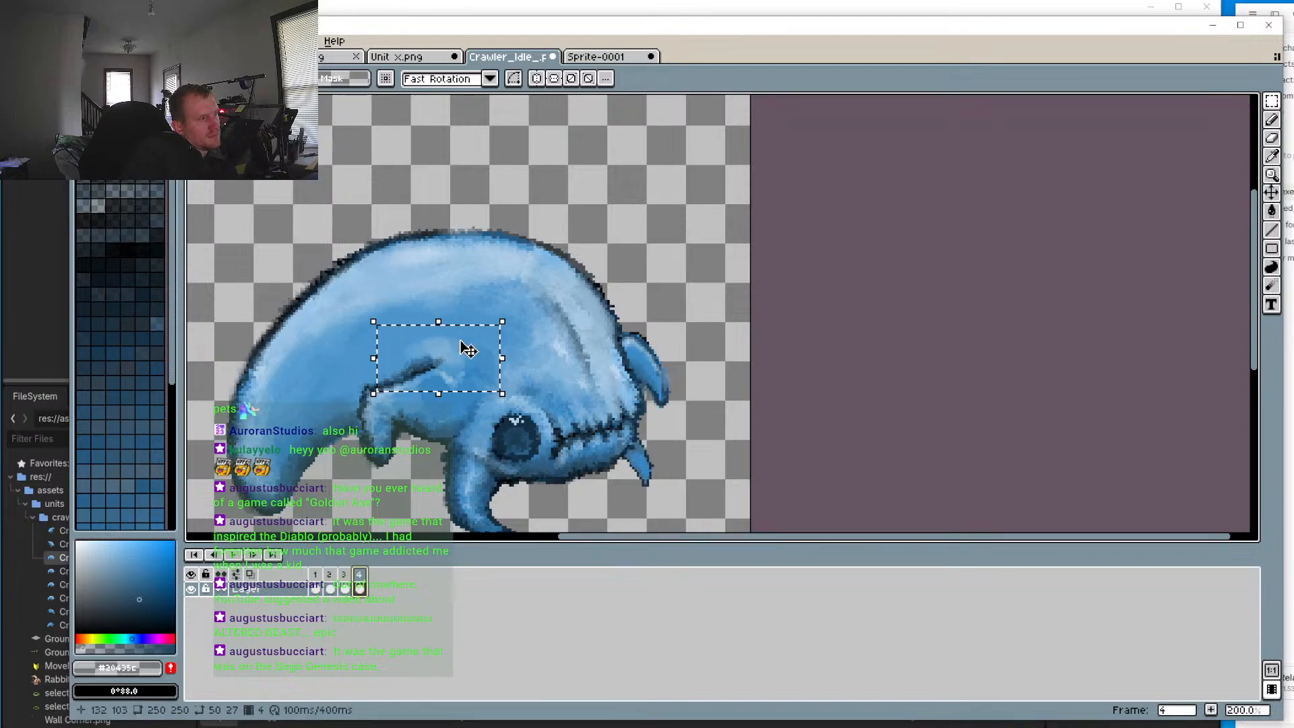
{"action": "key", "text": "ctrl+d"}
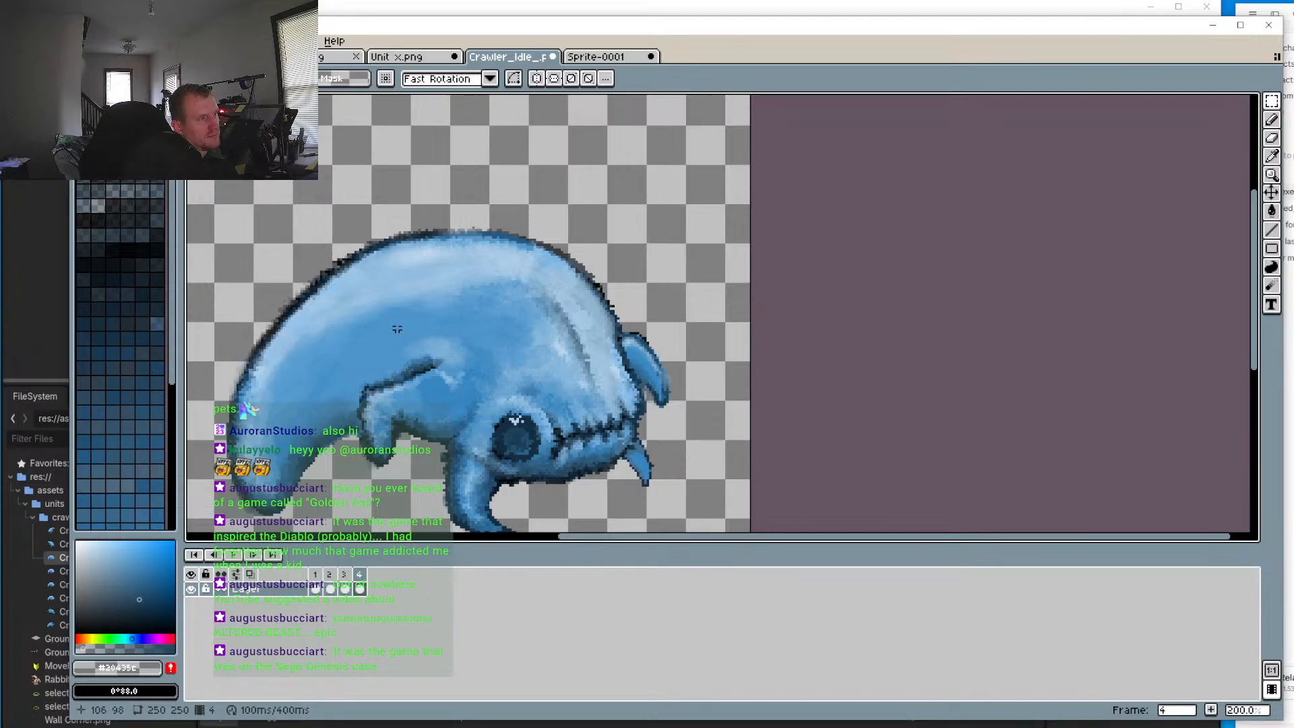
Step: Try to paste the 37 by 28 pixel patch around the limb crease from frame 4 into frame 3 at position 106, 98
{"action": "left_click_drag", "start_coordinate": [397, 329], "coordinate": [486, 399]}
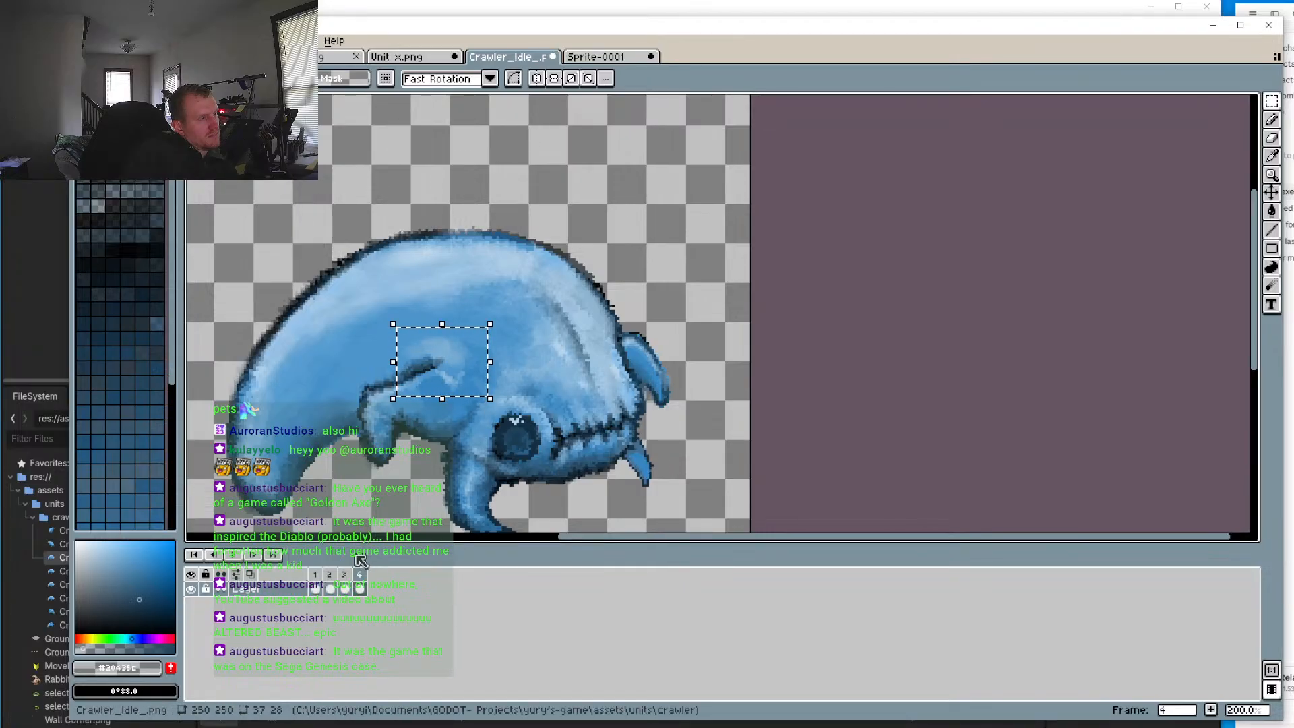
{"action": "key", "text": "Left"}
{"action": "key", "text": "ctrl+d"}
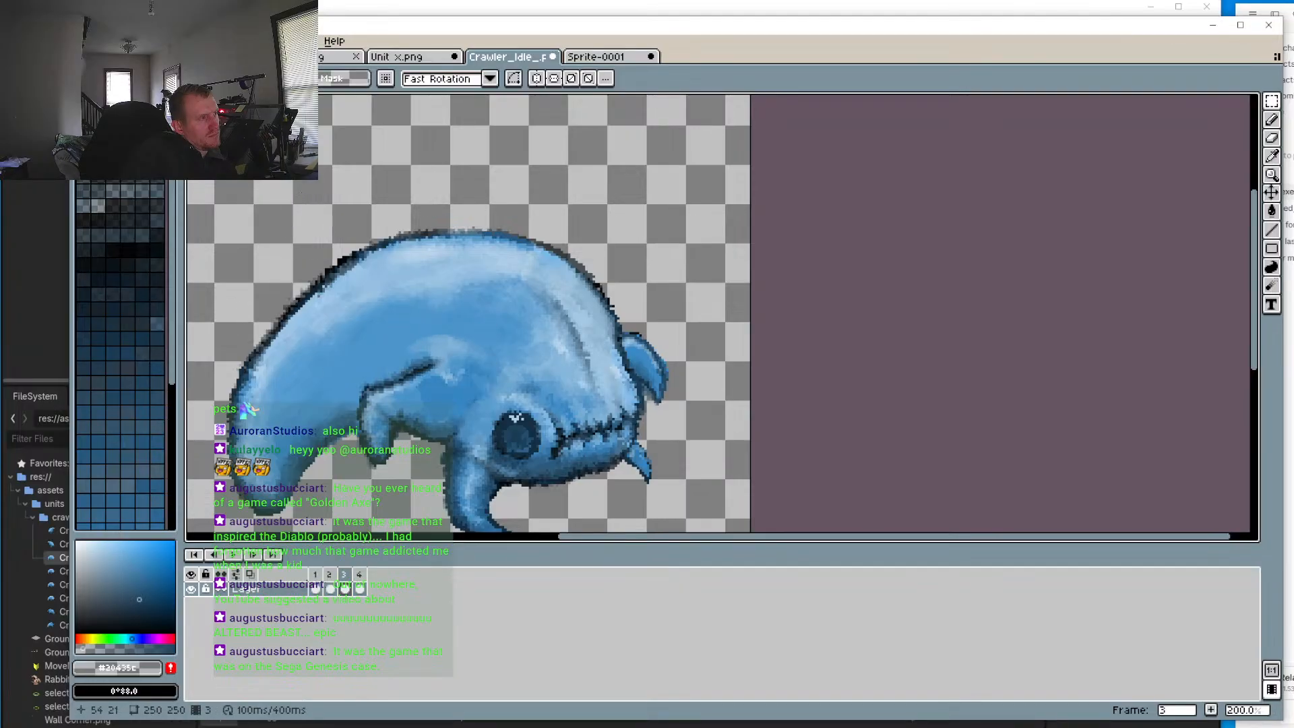
{"action": "key", "text": "ctrl+shift+d"}
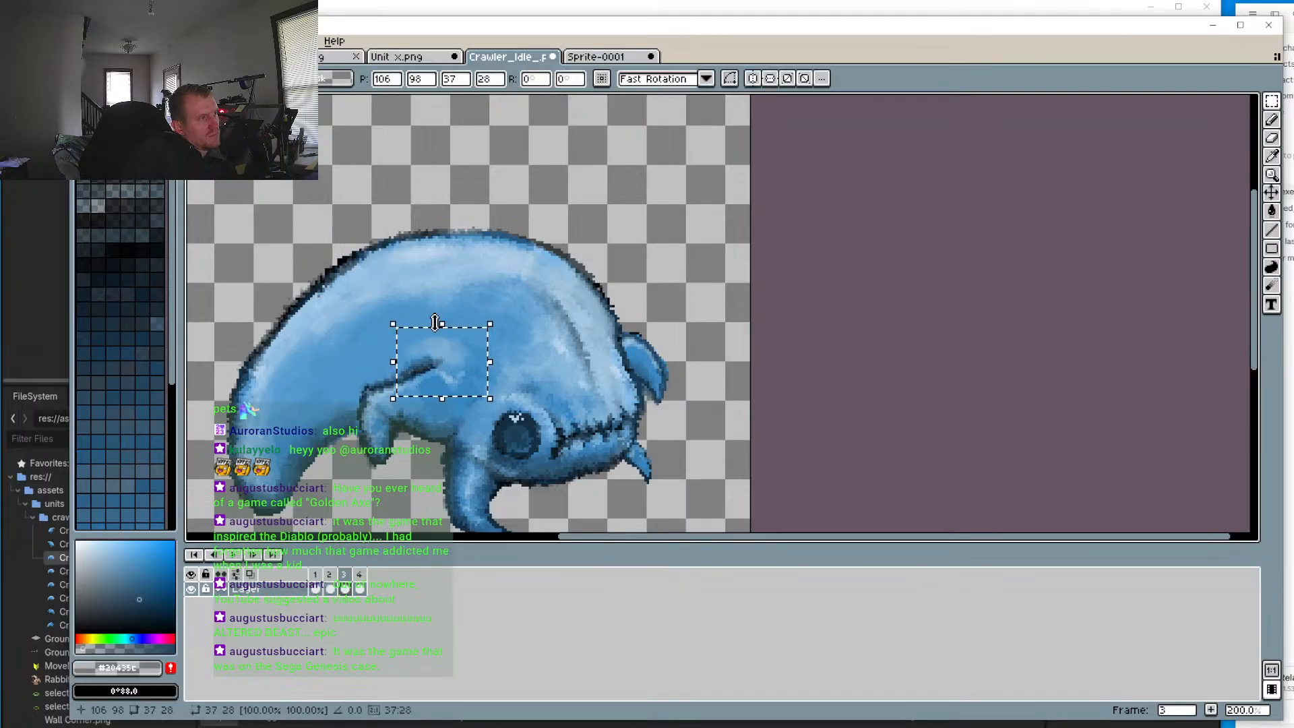
{"action": "left_click_drag", "start_coordinate": [453, 365], "coordinate": [445, 341]}
{"action": "key", "text": "ctrl+d"}
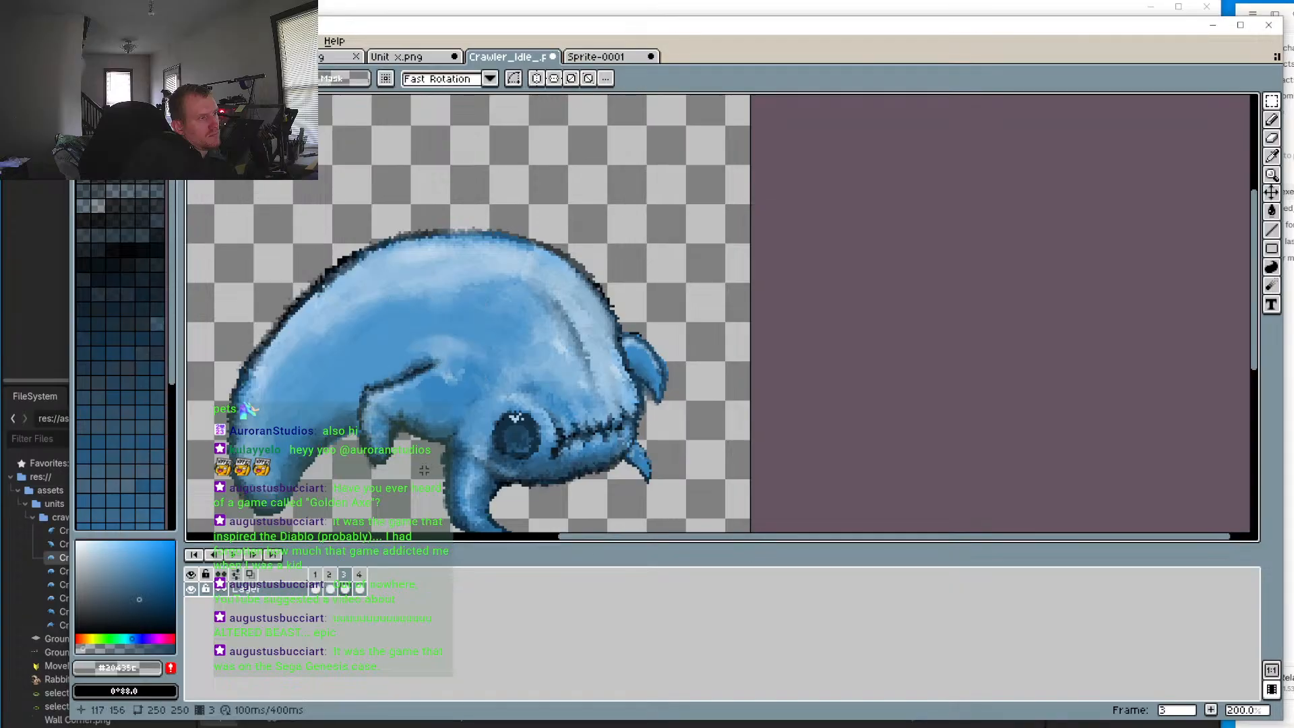
Step: Try to paste a 42 by 33 pixel patch of frame 4's limb crease and body shading over the matching area in frame 2
{"action": "key", "text": "Right"}
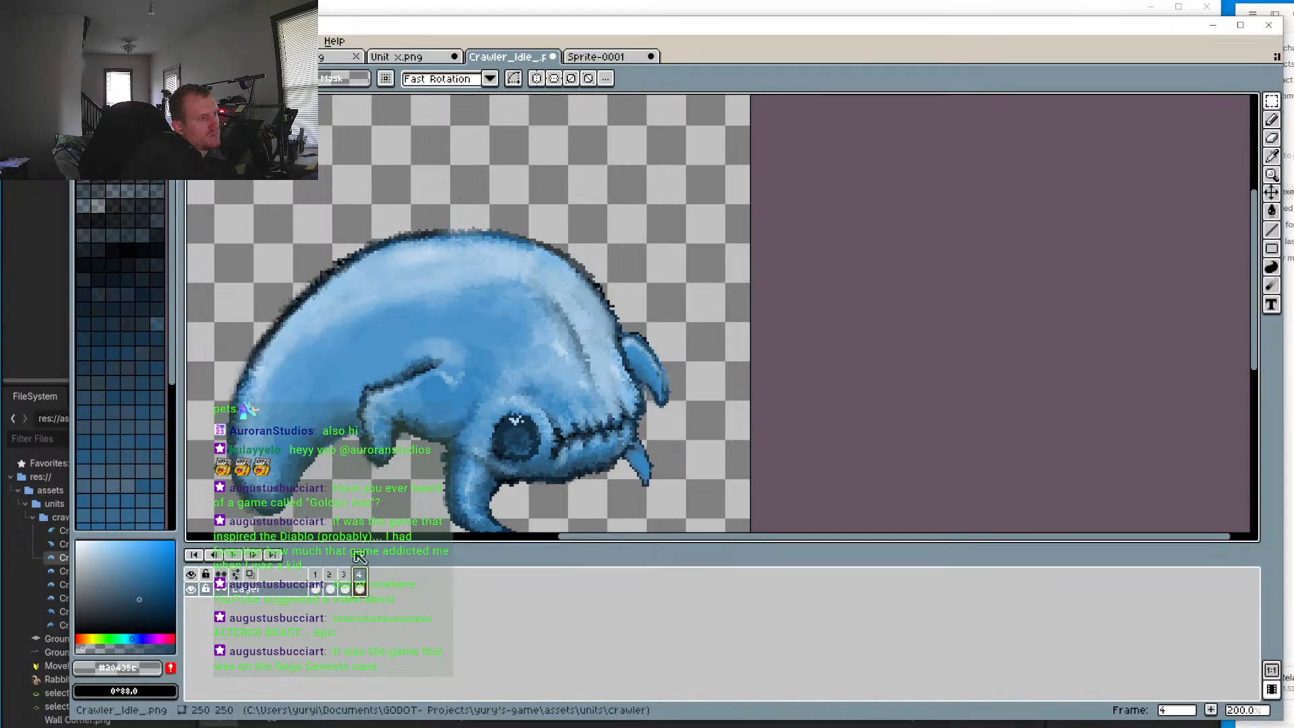
{"action": "left_click_drag", "start_coordinate": [382, 306], "coordinate": [486, 387]}
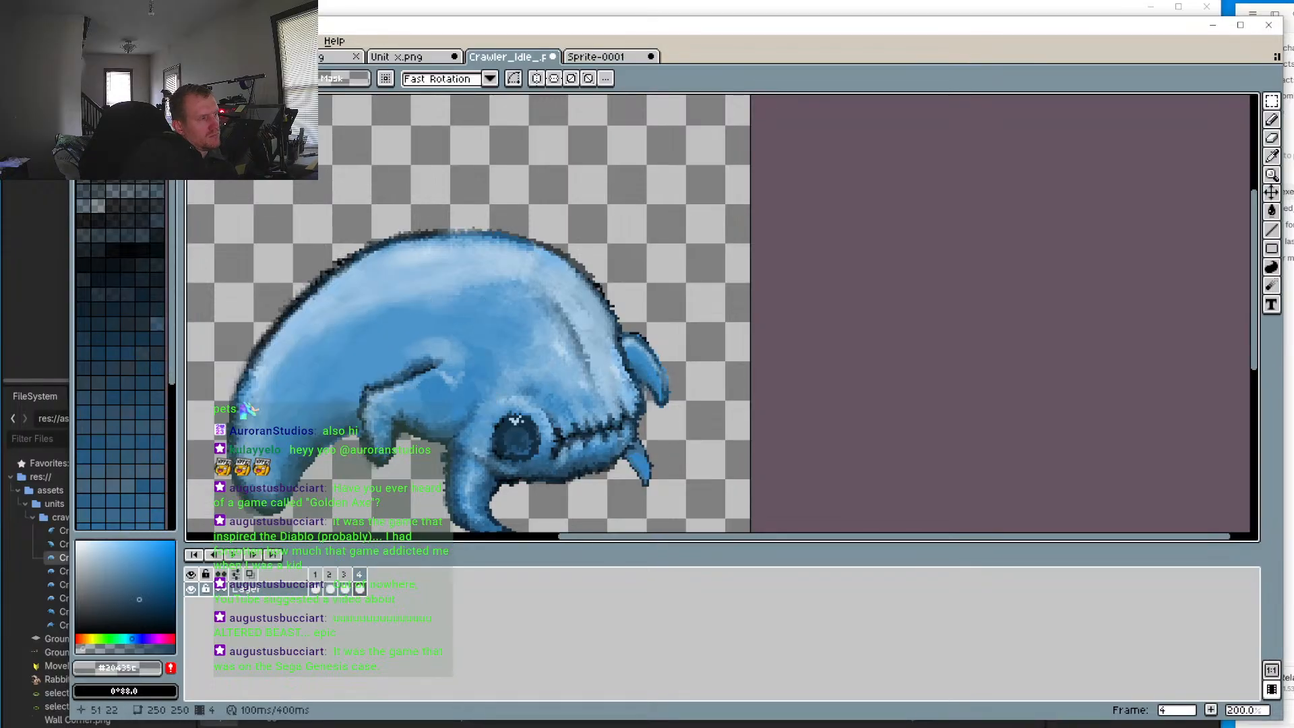
{"action": "left_click_drag", "start_coordinate": [252, 138], "coordinate": [308, 186]}
{"action": "key", "text": "ctrl+z"}
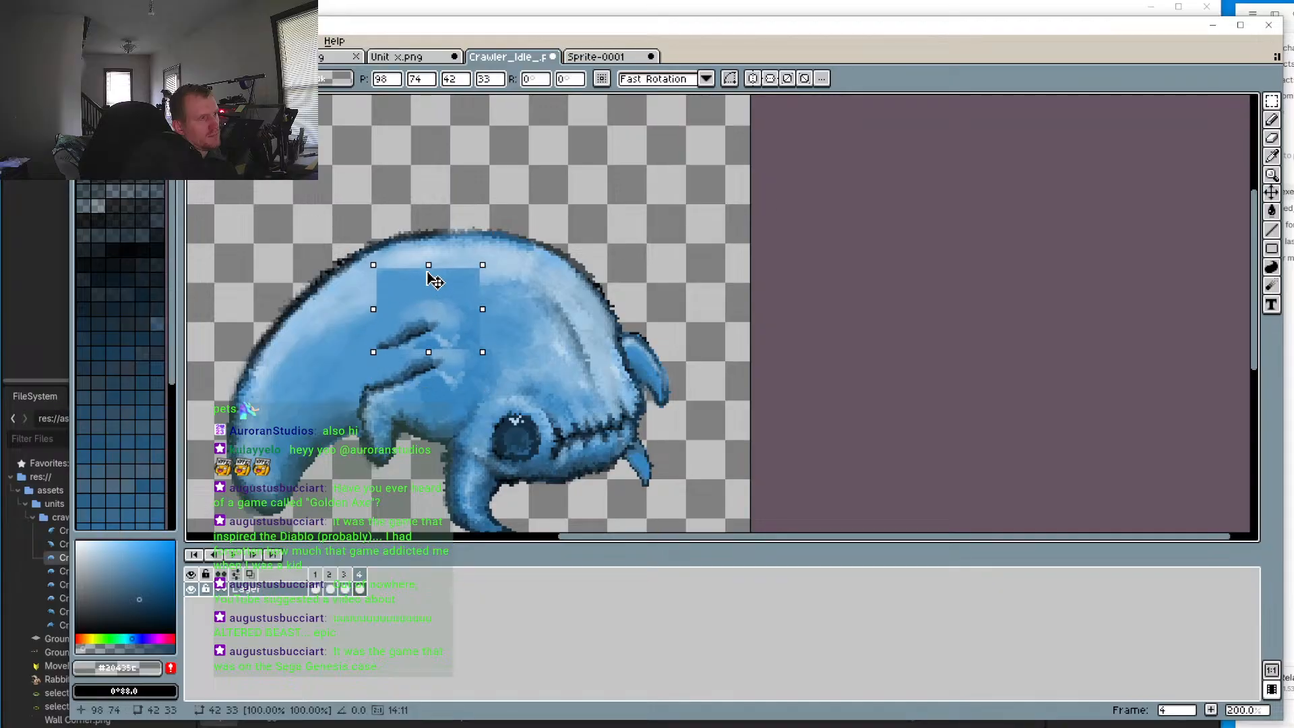
{"action": "left_click", "coordinate": [331, 575]}
{"action": "left_click_drag", "start_coordinate": [456, 300], "coordinate": [469, 339]}
{"action": "key", "text": "ctrl+z"}
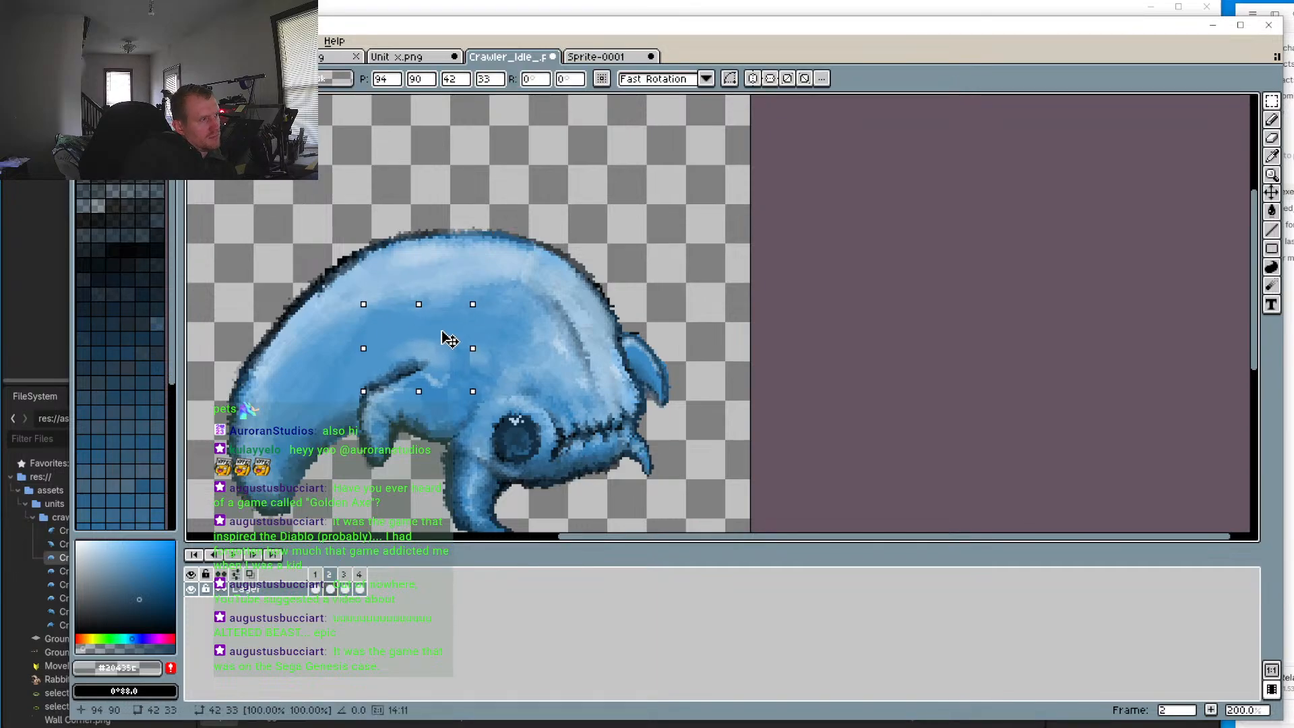
{"action": "key", "text": "ctrl+z"}
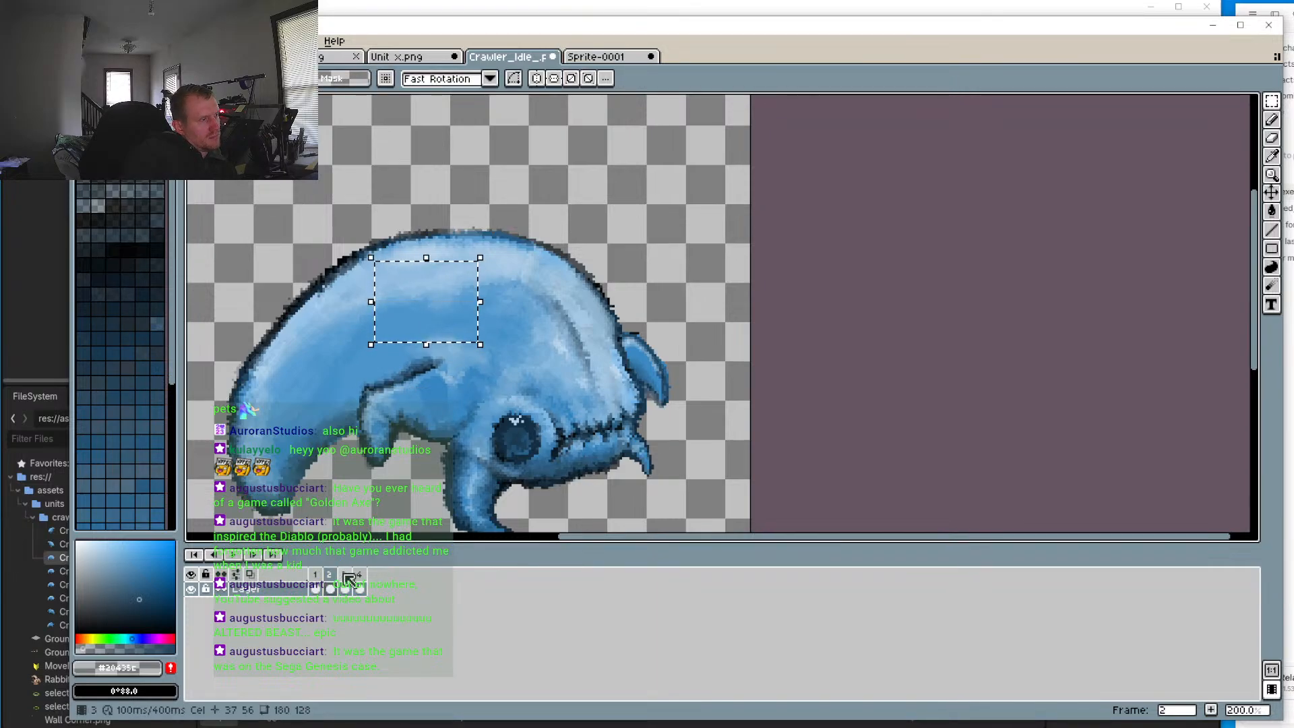
Step: Check all four frames for misplaced pieces and undo the stray crease patch pasted in frame 4
{"action": "left_click", "coordinate": [344, 574]}
{"action": "left_click", "coordinate": [359, 574]}
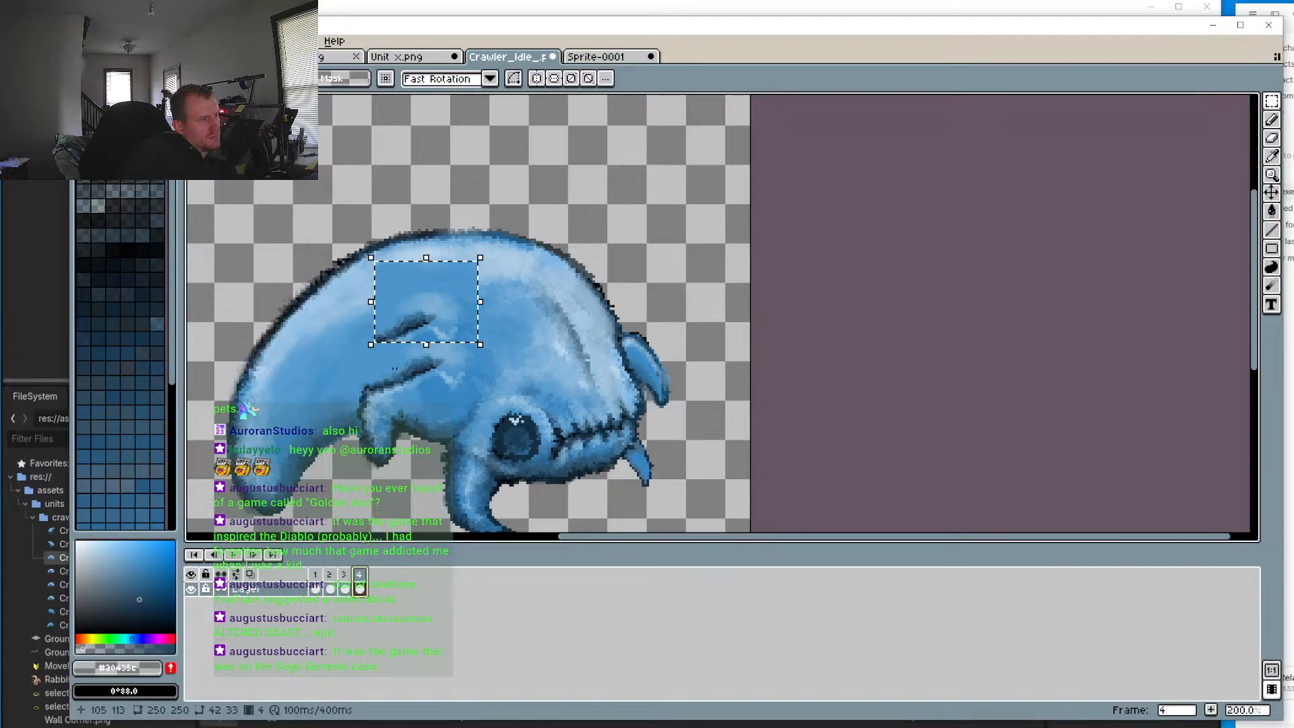
{"action": "left_click_drag", "start_coordinate": [417, 310], "coordinate": [426, 339]}
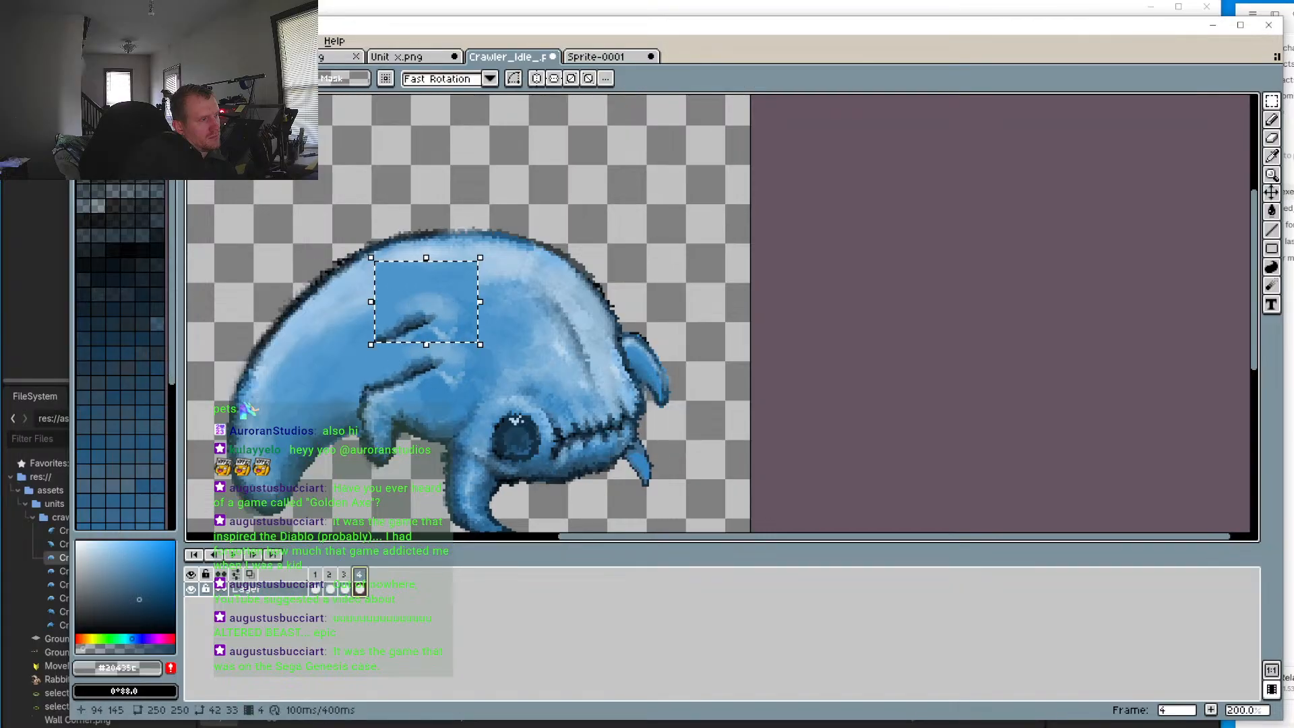
{"action": "left_click", "coordinate": [315, 574]}
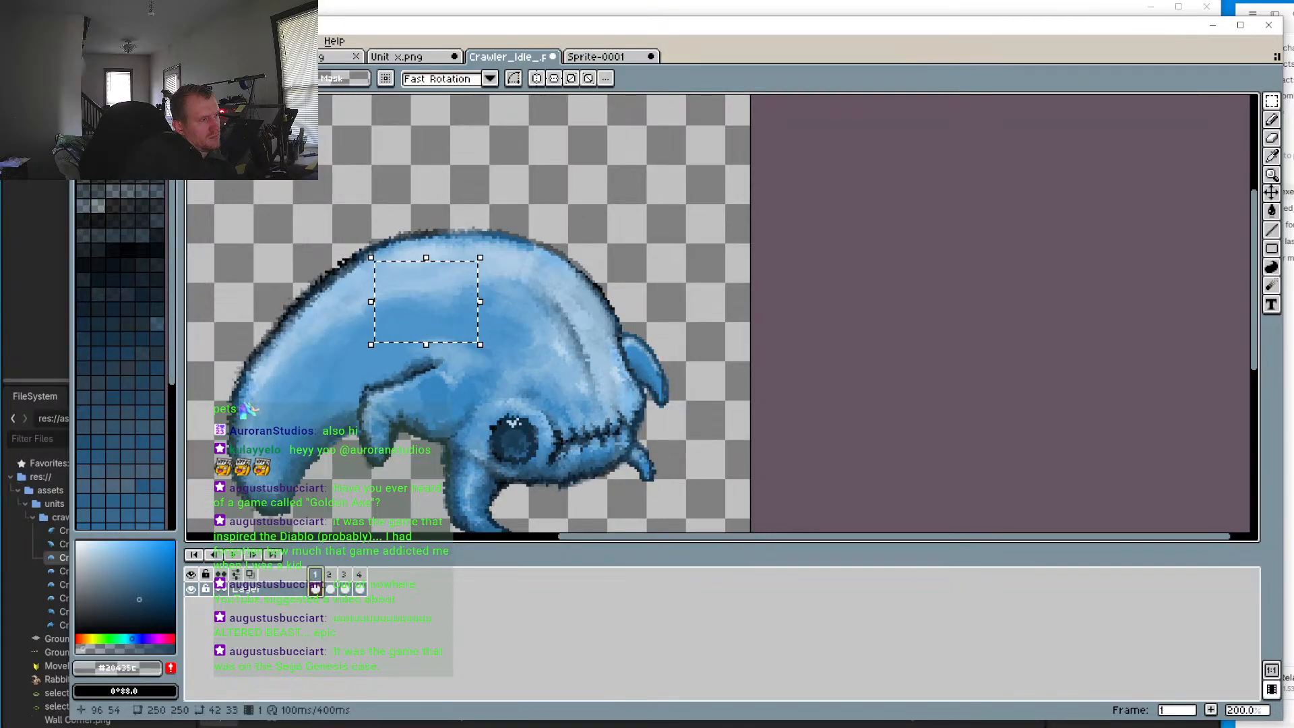
{"action": "left_click", "coordinate": [330, 576]}
{"action": "left_click", "coordinate": [345, 575]}
{"action": "left_click", "coordinate": [359, 576]}
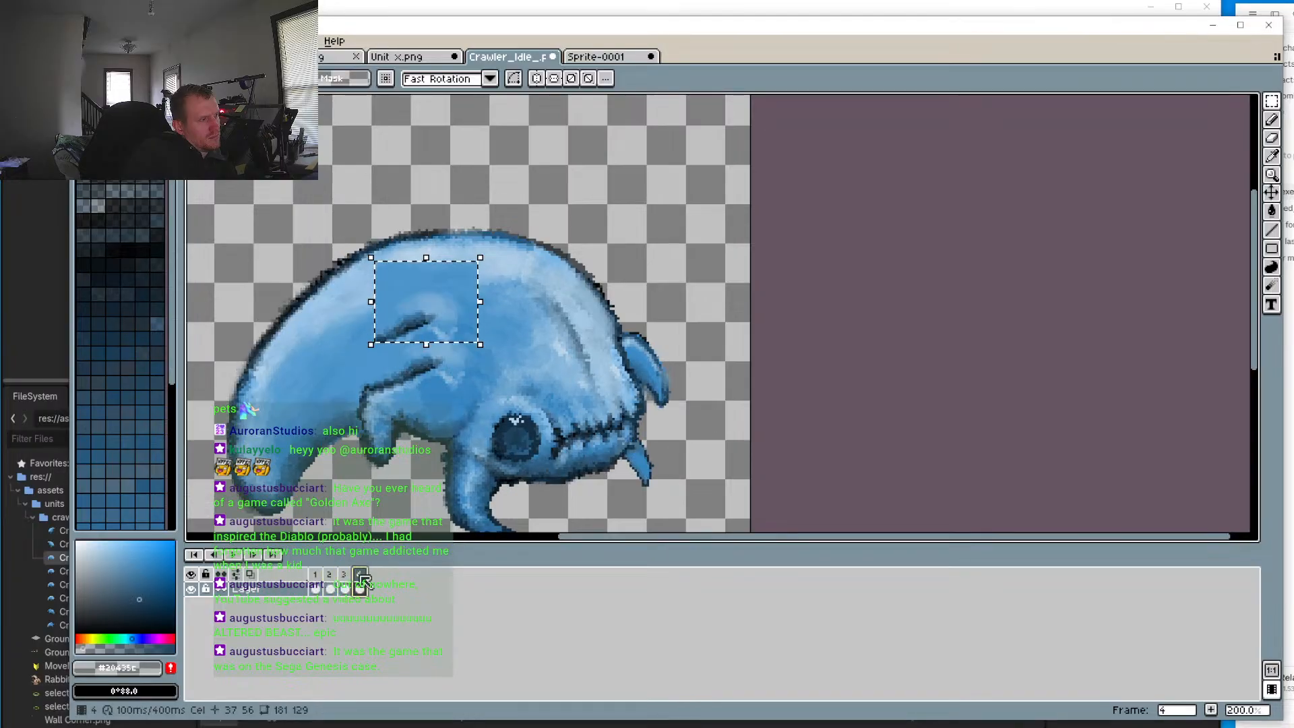
{"action": "key", "text": "ctrl+z"}
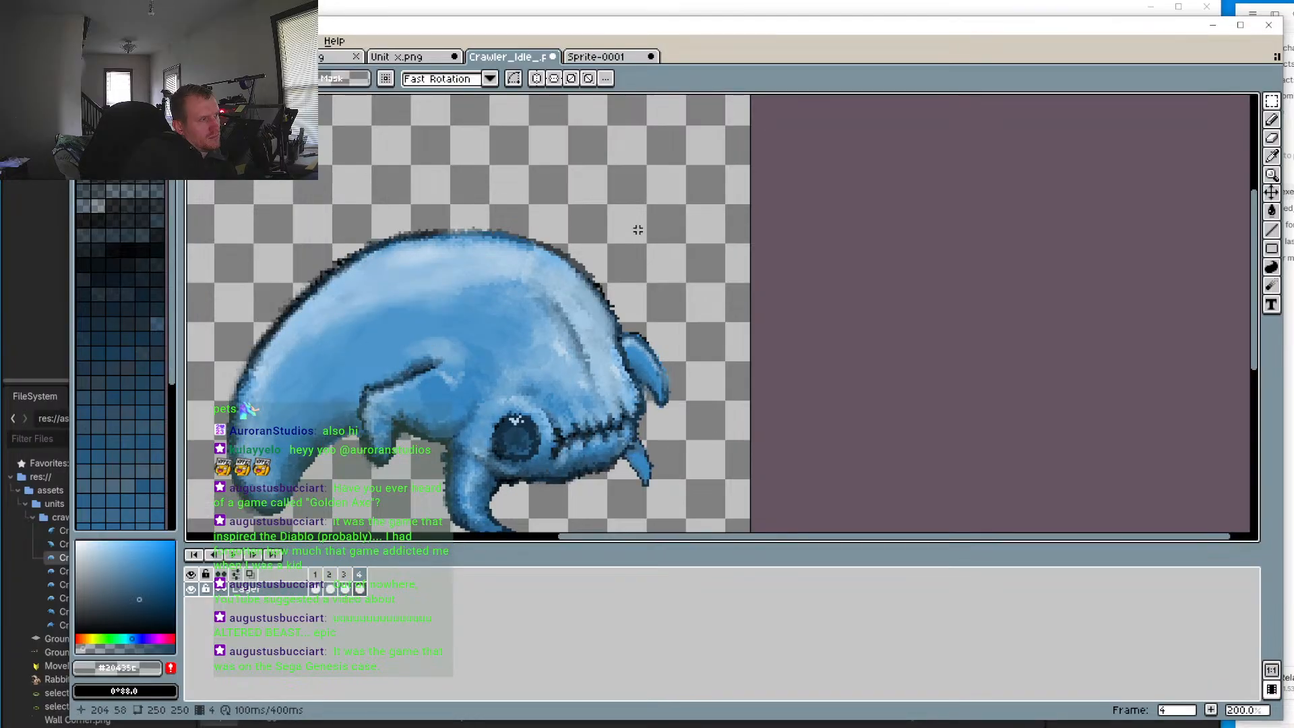
Step: Copy the 40 by 33 pixel crease and body patch from frame 4 into frames 3, 2 and 1 at position 99, 85, and replay the animation
{"action": "left_click_drag", "start_coordinate": [380, 296], "coordinate": [477, 377]}
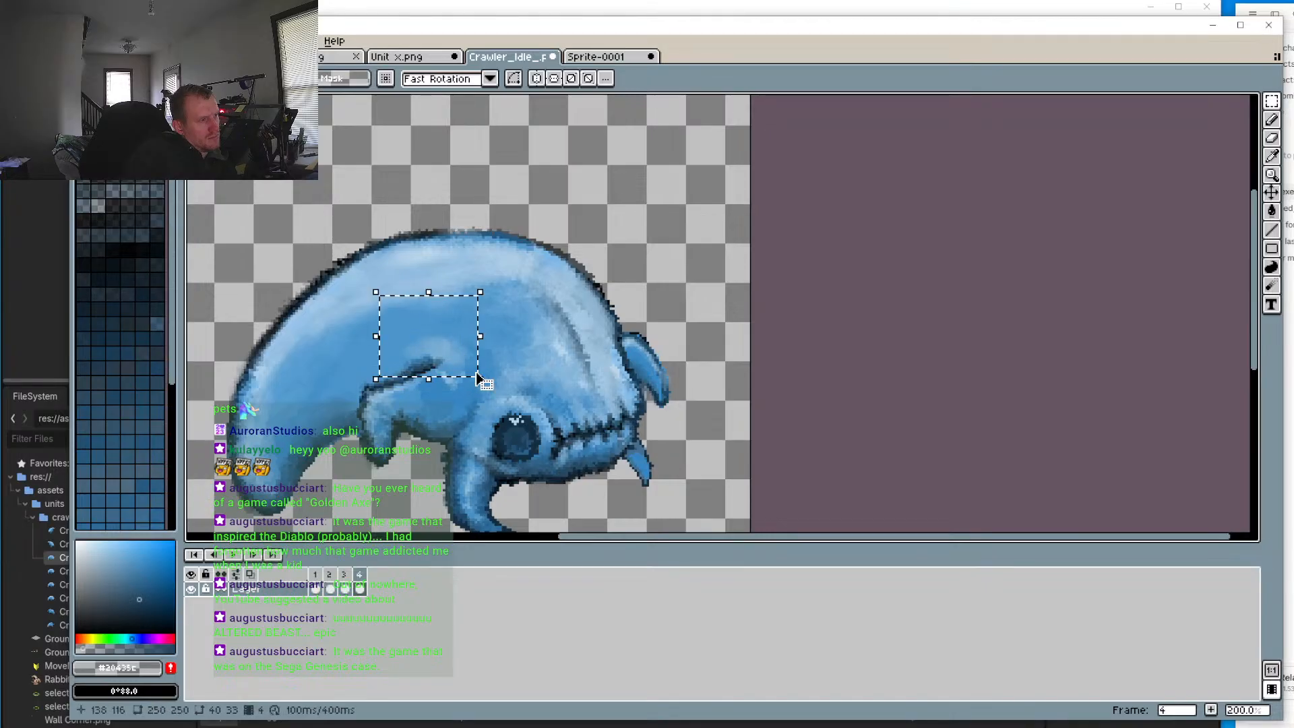
{"action": "left_click", "coordinate": [345, 576]}
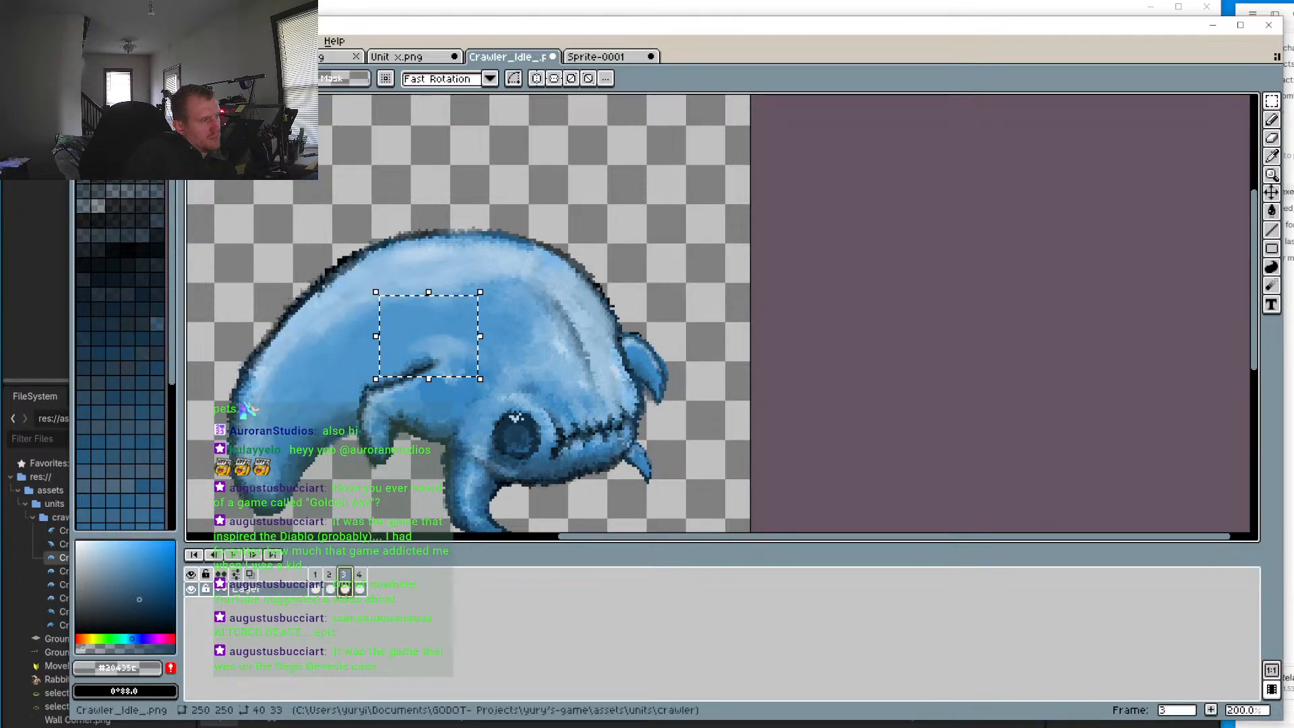
{"action": "key", "text": "ctrl+v"}
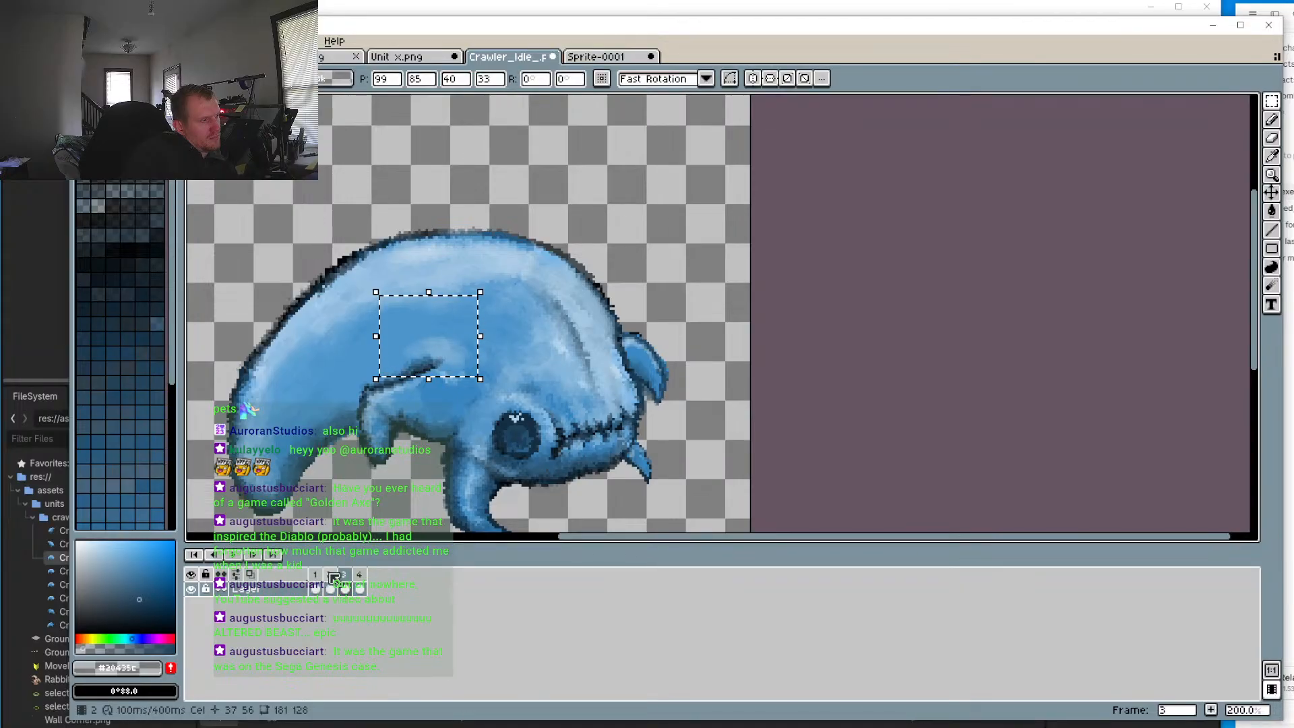
{"action": "left_click", "coordinate": [330, 588]}
{"action": "key", "text": "ctrl+v"}
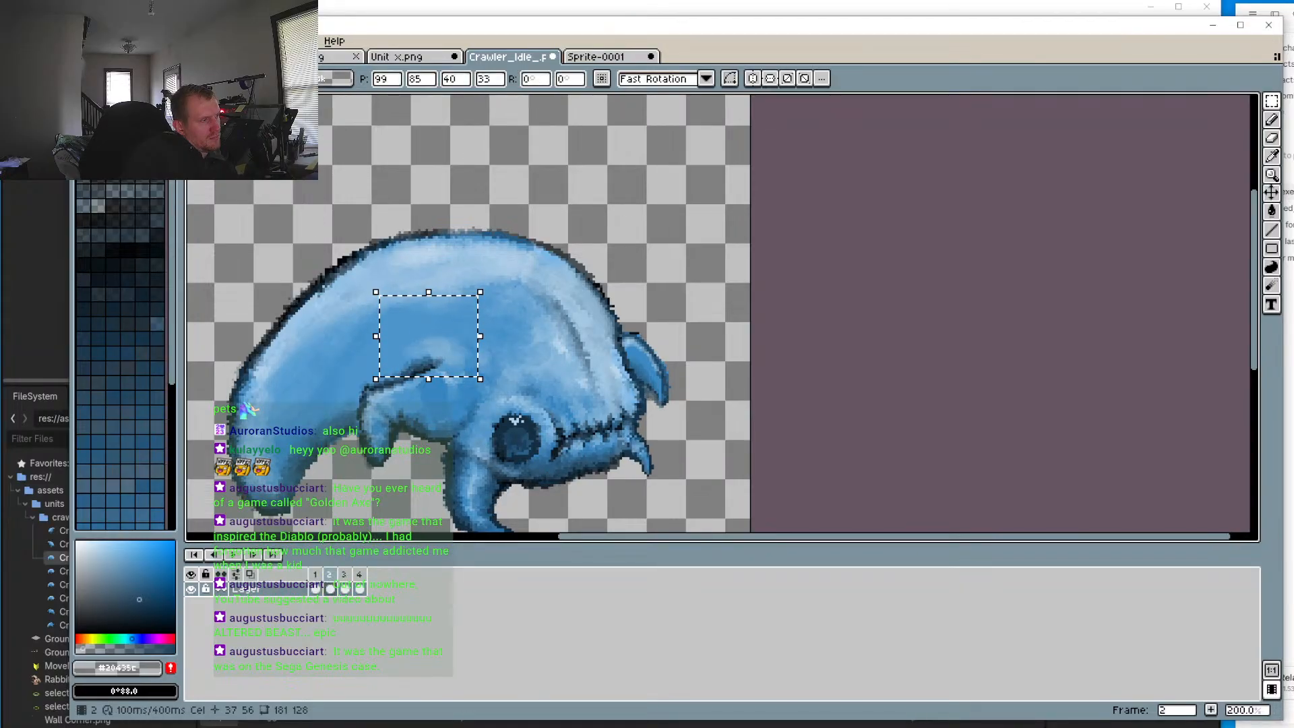
{"action": "left_click", "coordinate": [311, 574]}
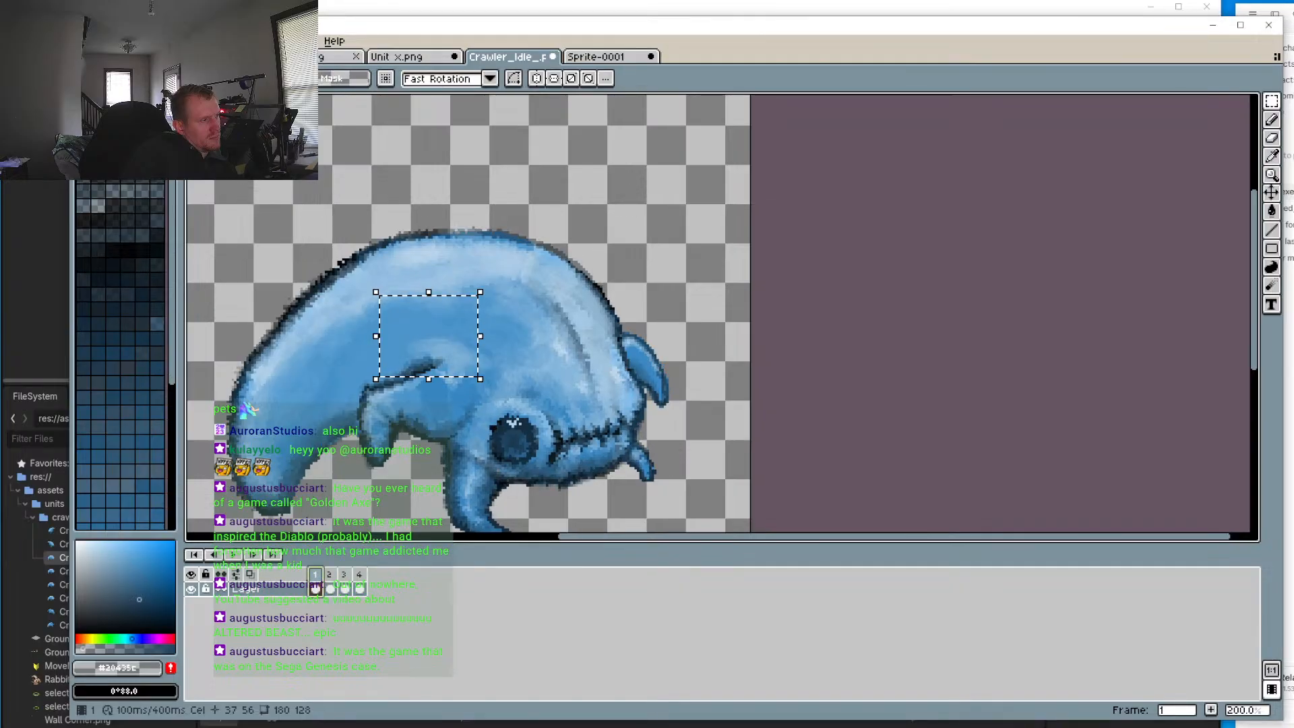
{"action": "left_click", "coordinate": [236, 557]}
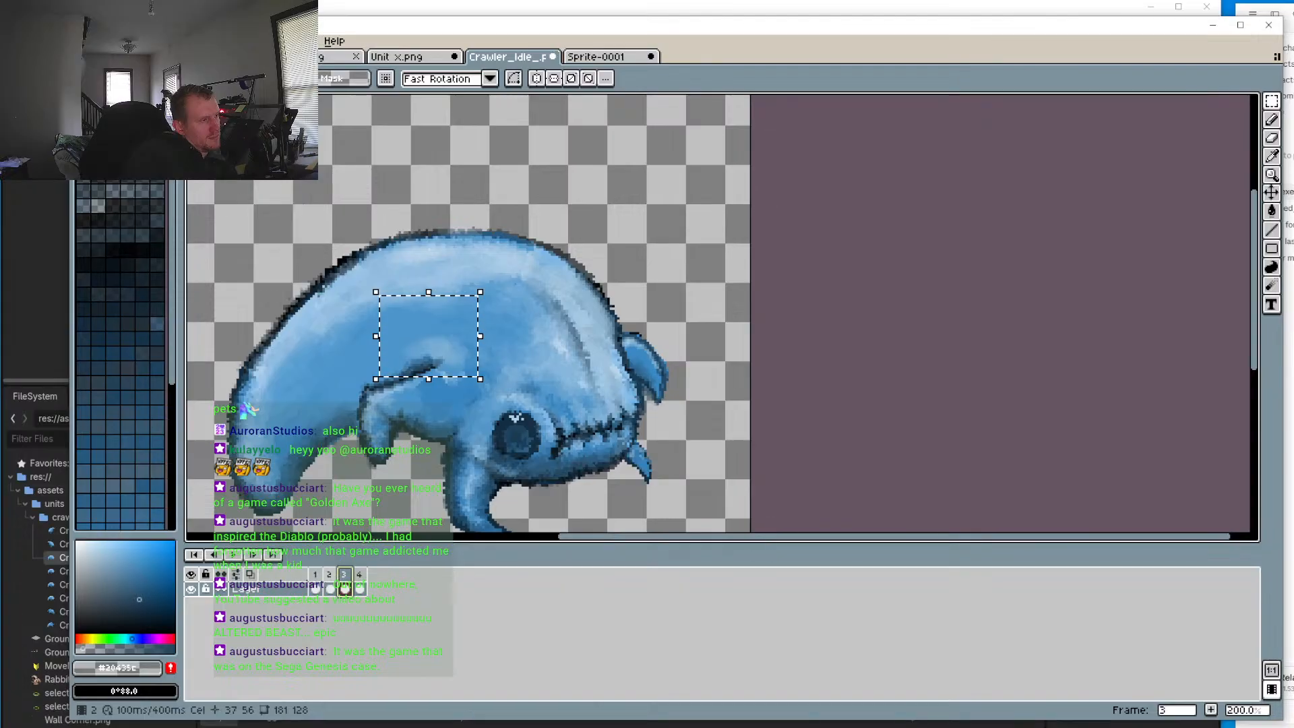
Step: Sample the blue #3786c1 from below the limb crease in frame 2 and clear the selection
{"action": "left_click", "coordinate": [330, 589]}
{"action": "scroll", "coordinate": [435, 369], "scroll_direction": "up", "scroll_amount": 3}
{"action": "left_click_drag", "start_coordinate": [439, 448], "coordinate": [412, 364]}
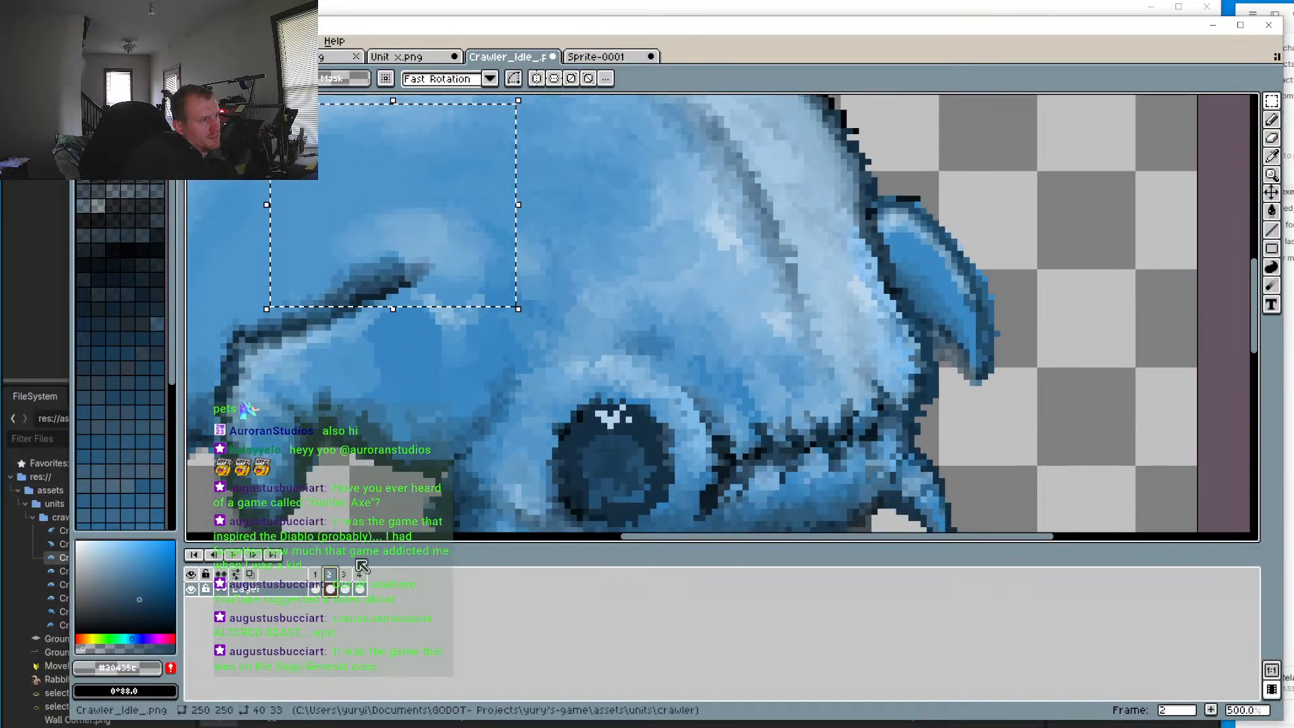
{"action": "key", "text": "i"}
{"action": "left_click", "coordinate": [430, 347]}
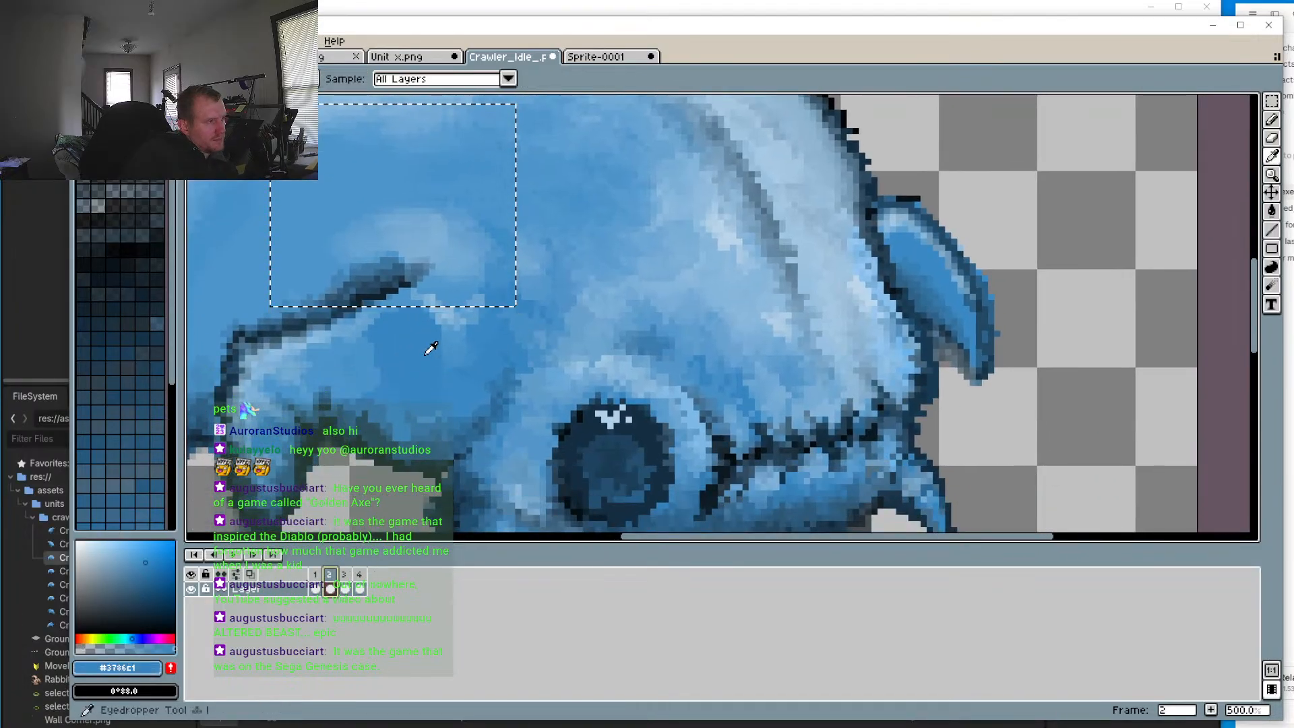
{"action": "left_click", "coordinate": [1271, 101]}
{"action": "left_click", "coordinate": [819, 229]}
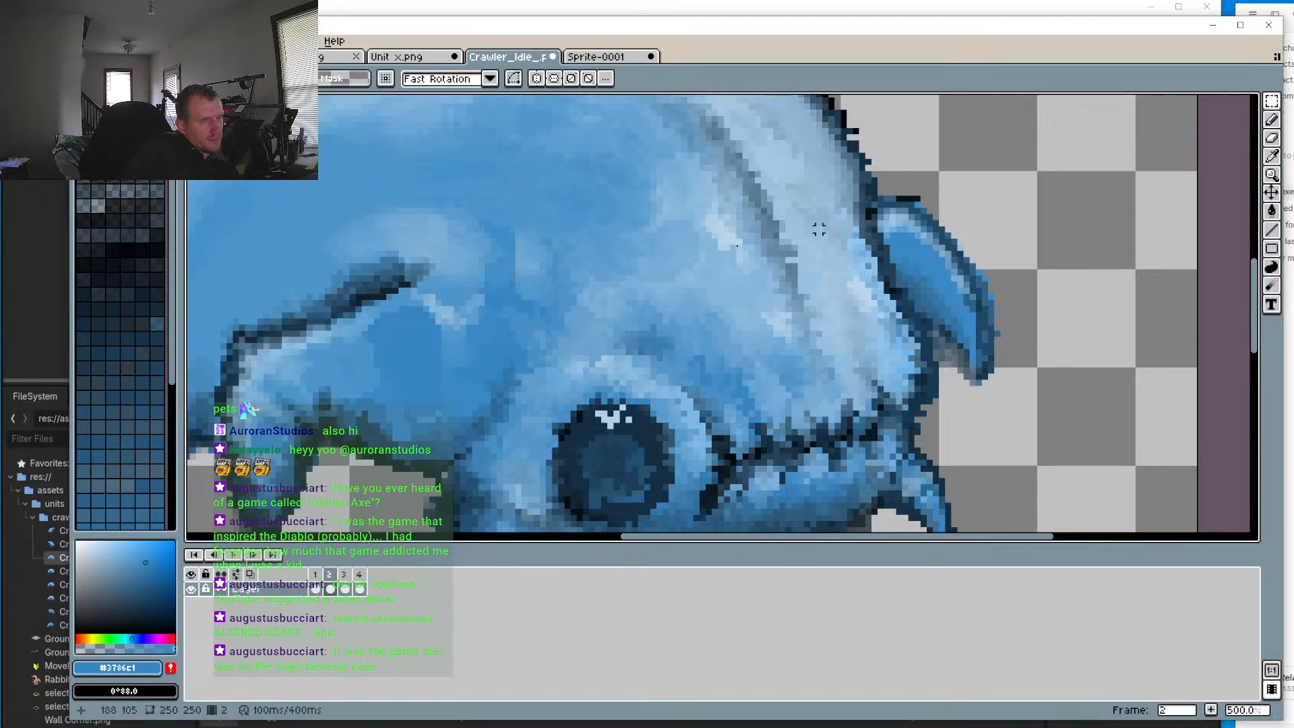
Step: Paint the sampled blue over the limb shading below the crease in frame 2 with the Pencil, using frame 3 for comparison
{"action": "key", "text": "b"}
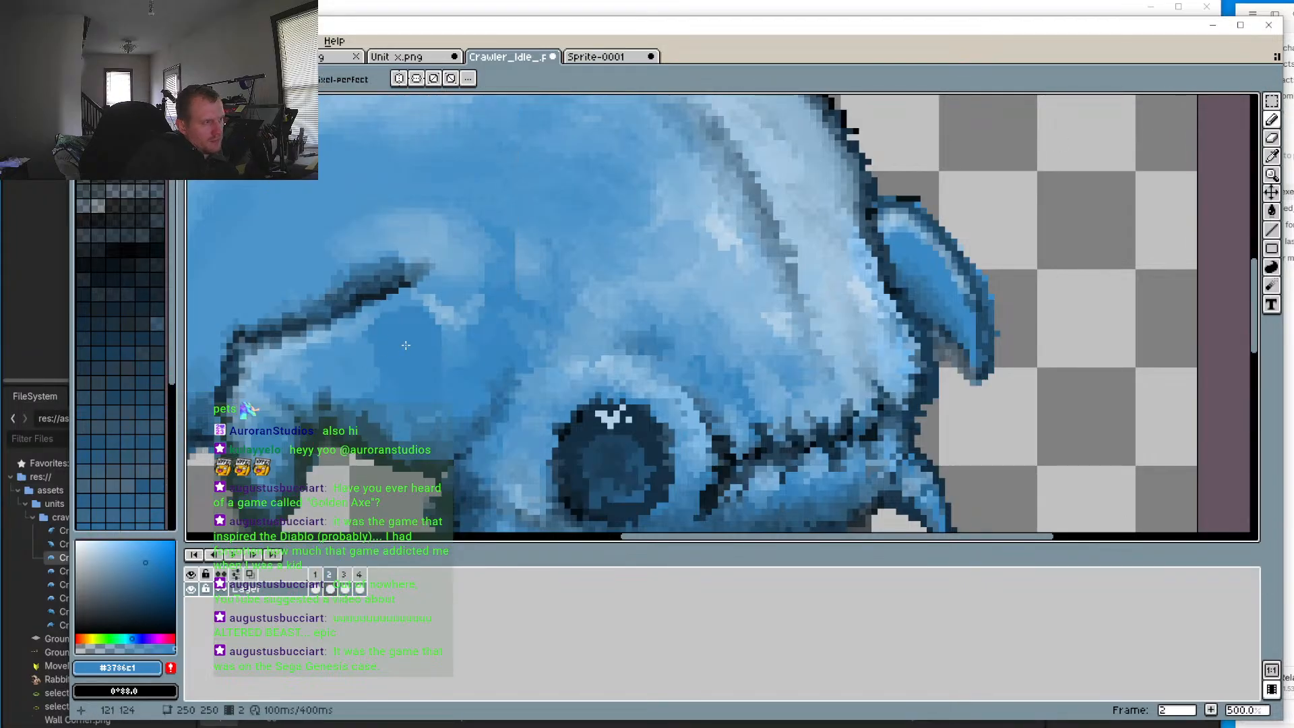
{"action": "key", "text": "v"}
{"action": "key", "text": "b"}
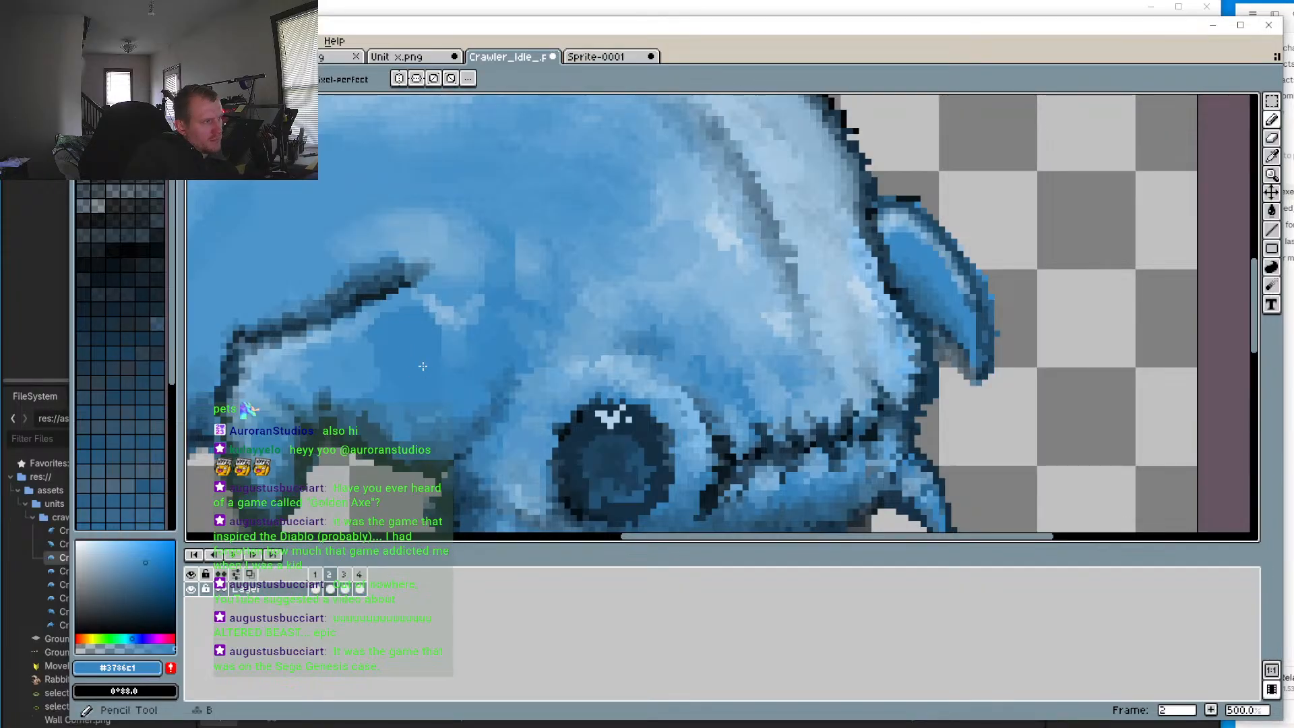
{"action": "left_click", "coordinate": [347, 576]}
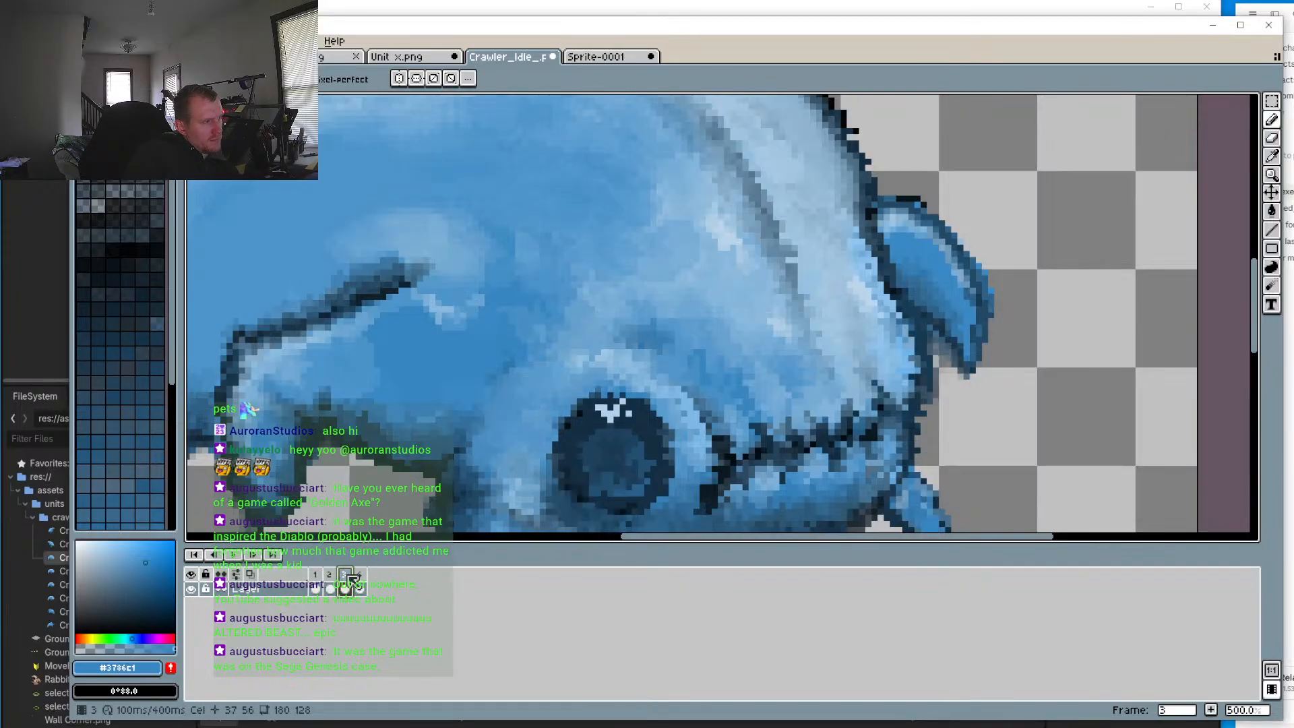
{"action": "key", "text": "comma"}
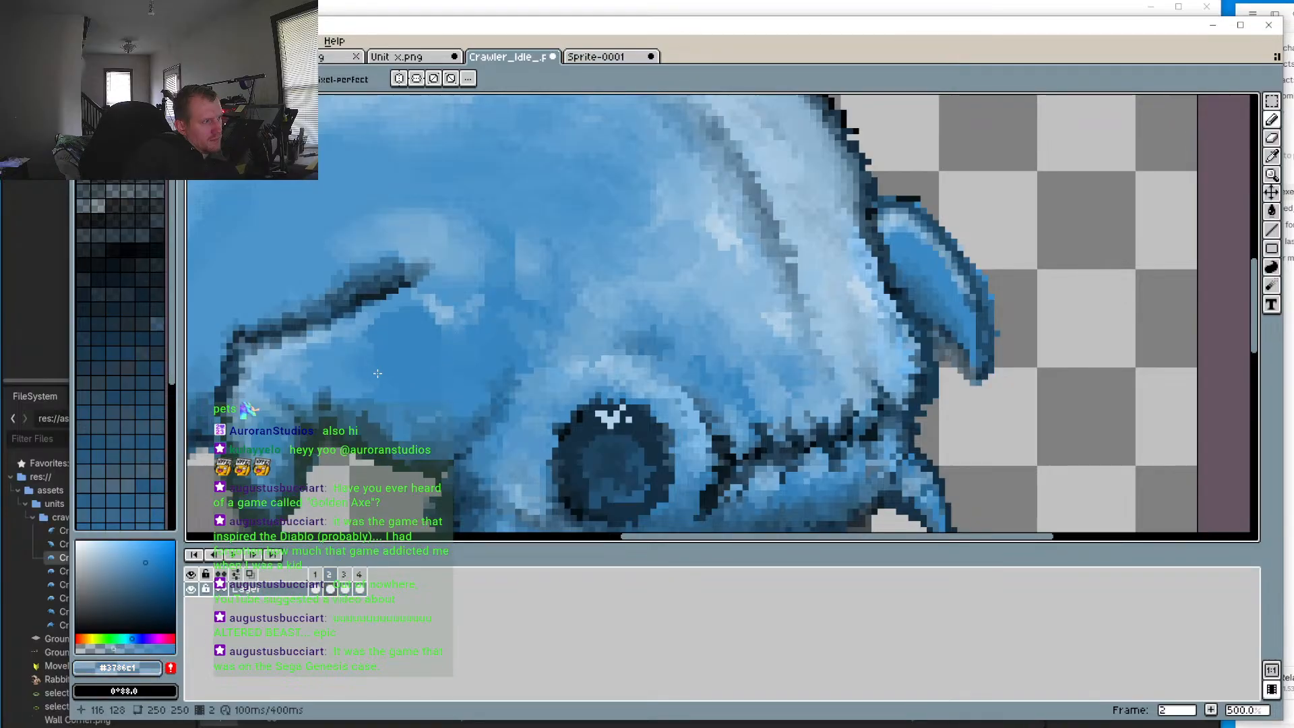
Step: Trim the pale highlight below the limb crease in frame 3 with Pencil strokes in the sampled blue
{"action": "left_click", "coordinate": [347, 576]}
{"action": "left_click", "coordinate": [331, 576]}
{"action": "left_click", "coordinate": [345, 588]}
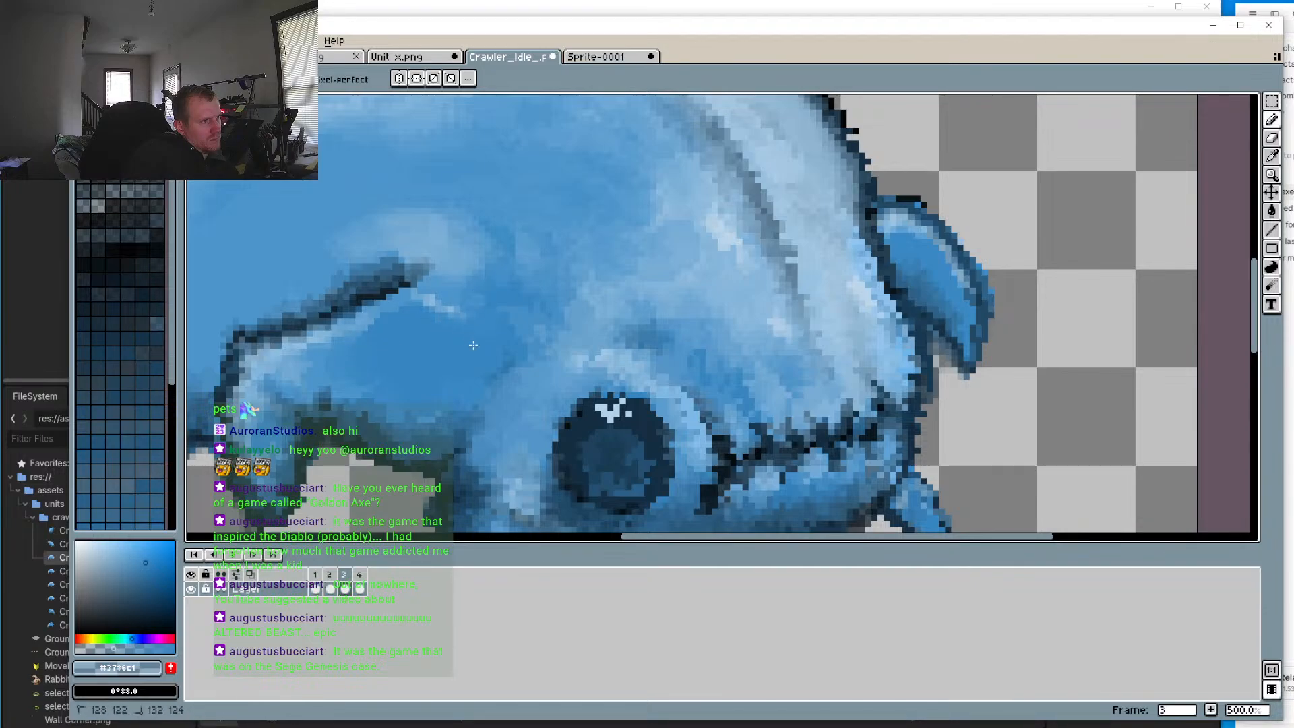
Step: Compare the shading between the limb crease and the eye in frames 2 and 3
{"action": "scroll", "coordinate": [473, 345], "scroll_direction": "down", "scroll_amount": 2}
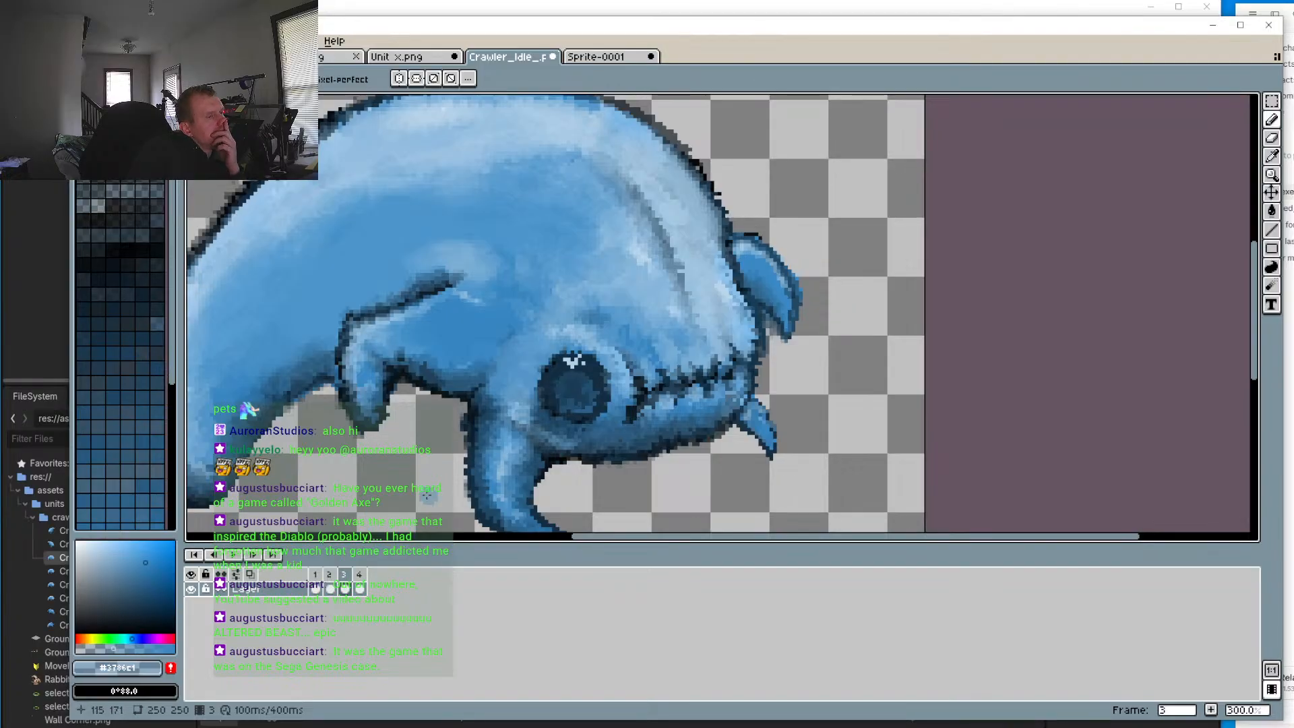
{"action": "left_click", "coordinate": [335, 577]}
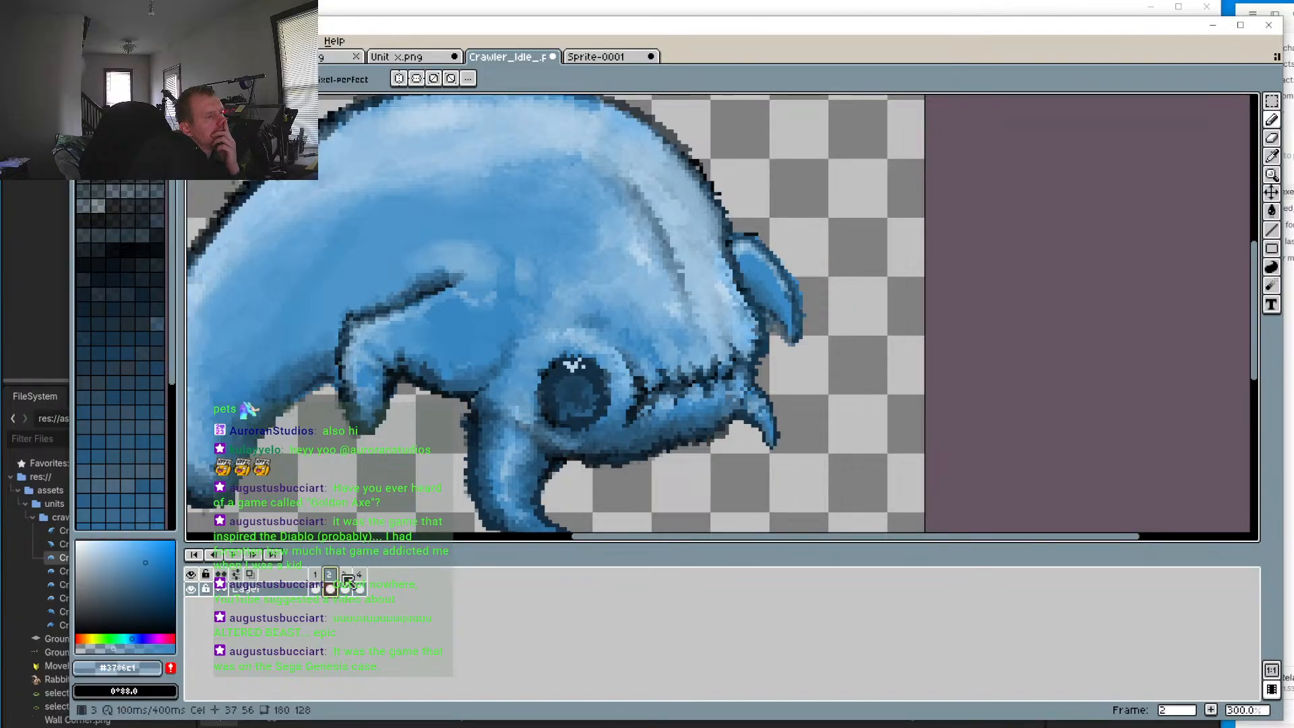
{"action": "left_click", "coordinate": [342, 577]}
{"action": "left_click", "coordinate": [337, 576]}
{"action": "left_click", "coordinate": [344, 577]}
{"action": "left_click", "coordinate": [329, 577]}
{"action": "scroll", "coordinate": [495, 299], "scroll_direction": "up", "scroll_amount": 3}
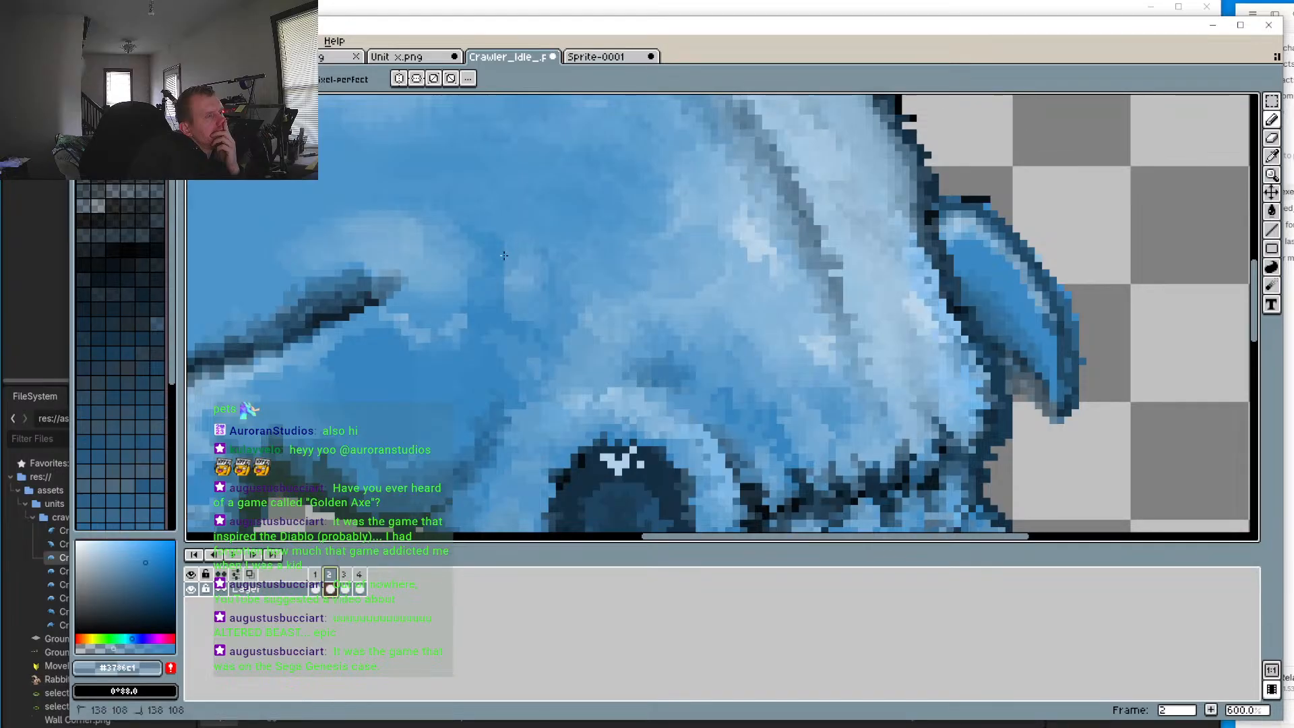
Step: Compare the highlight below the limb crease in frames 2 and 3, and inspect the whole crawler and its face in frame 3
{"action": "key", "text": "Right"}
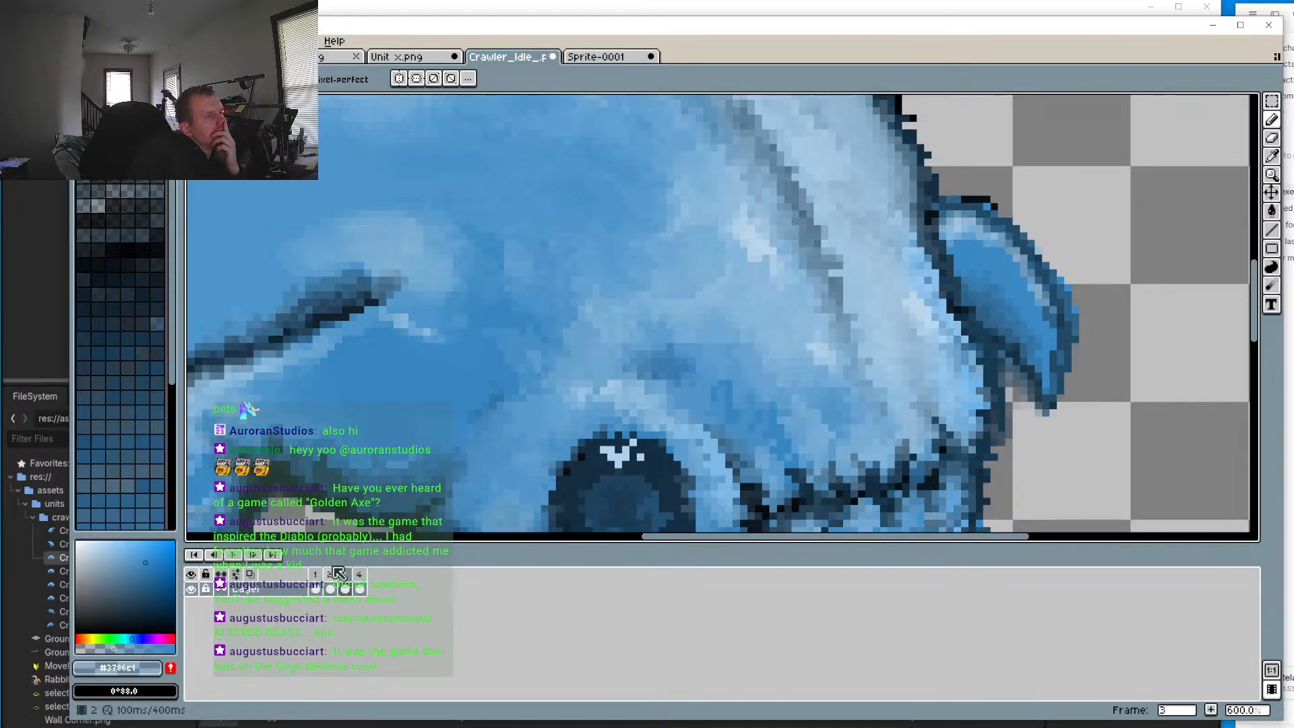
{"action": "key", "text": "Left"}
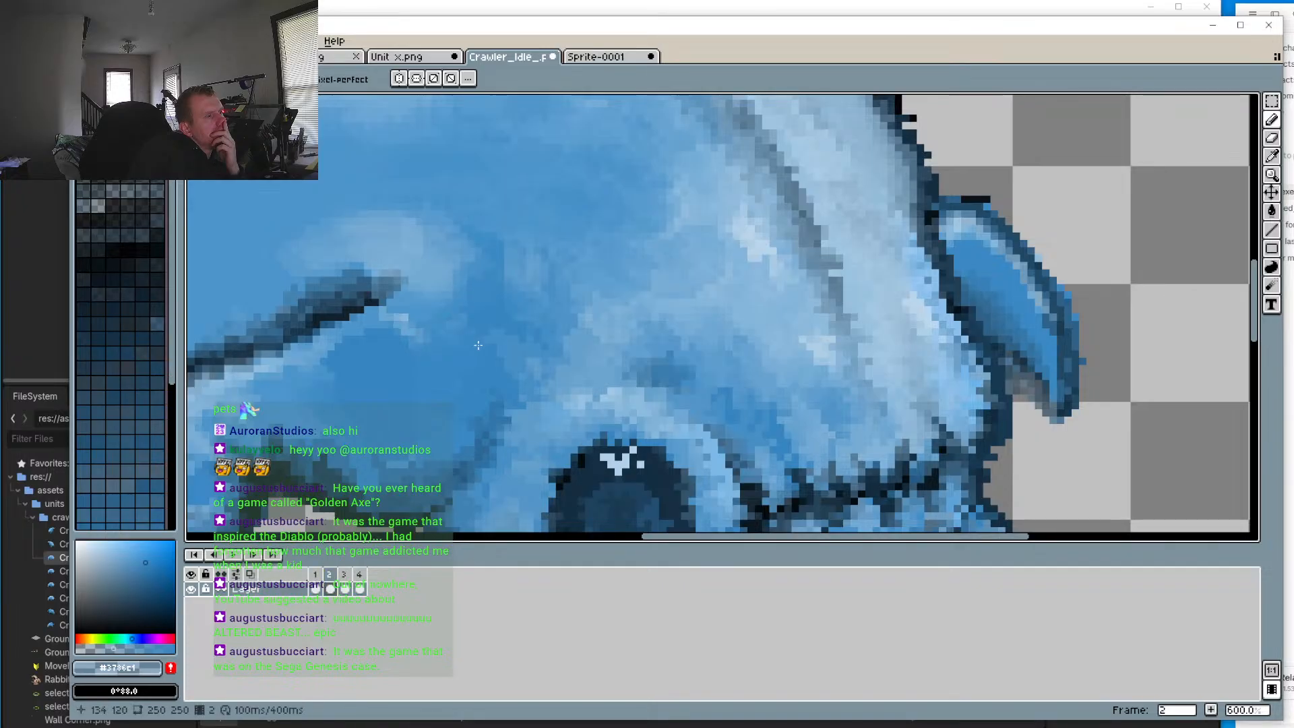
{"action": "left_click", "coordinate": [346, 574]}
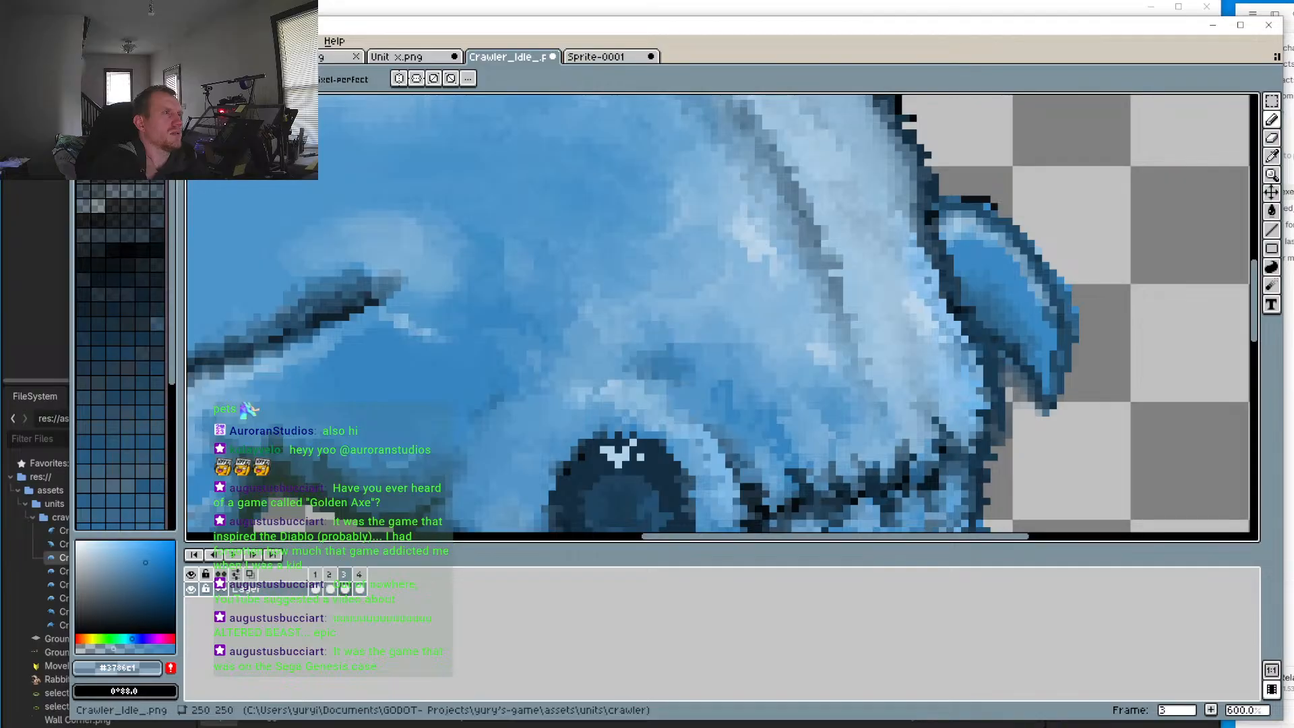
{"action": "scroll", "coordinate": [383, 407], "scroll_direction": "down", "scroll_amount": 3}
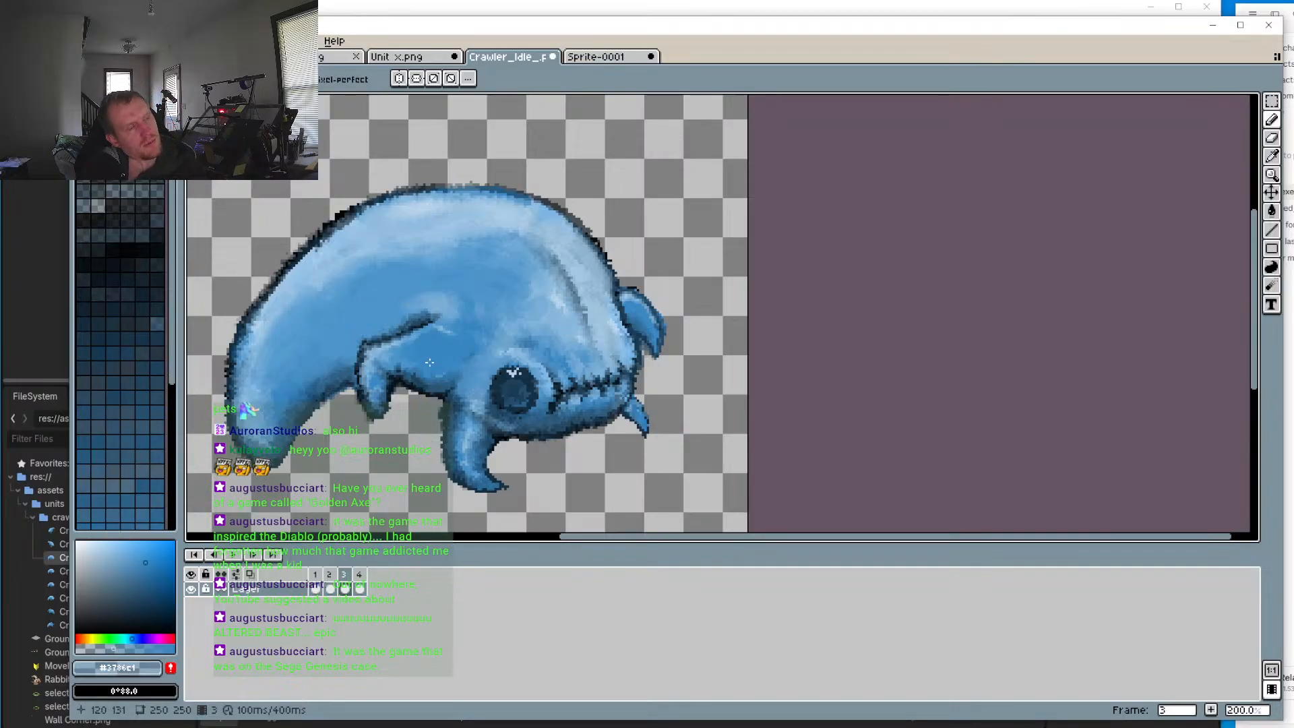
{"action": "scroll", "coordinate": [393, 302], "scroll_direction": "down", "scroll_amount": 3}
{"action": "scroll", "coordinate": [374, 339], "scroll_direction": "up", "scroll_amount": 3}
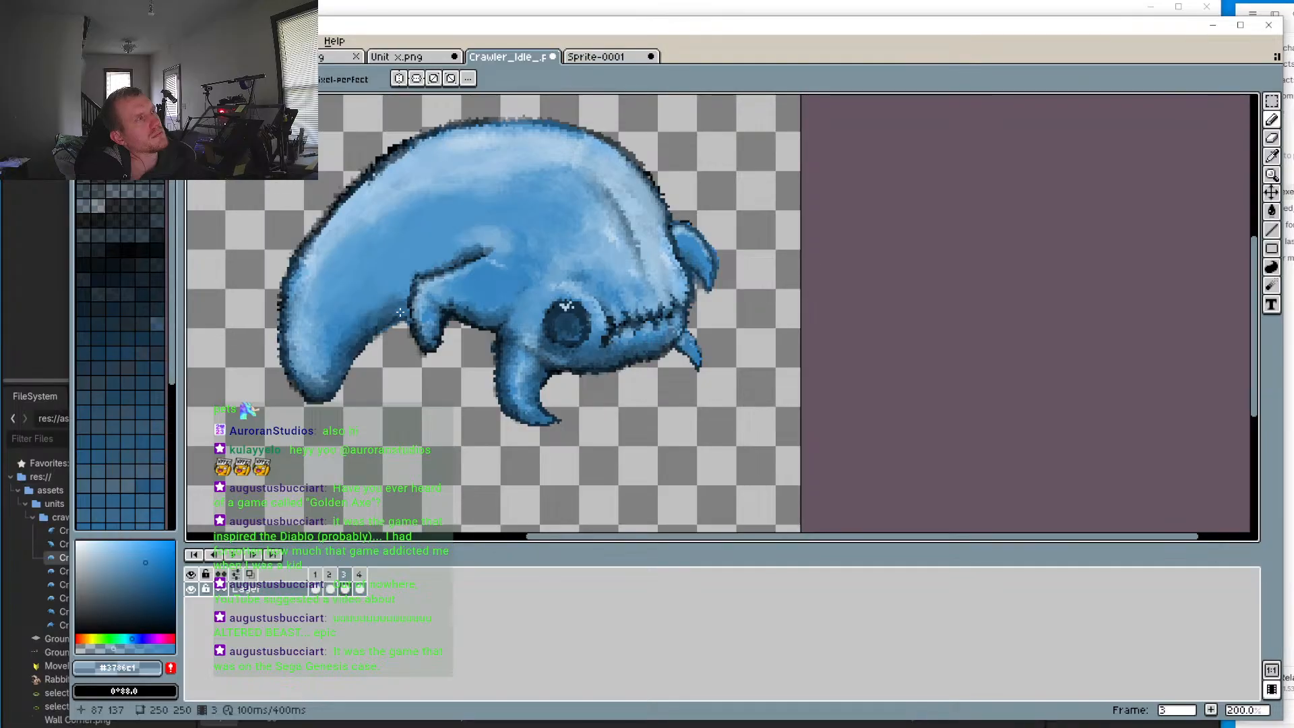
{"action": "scroll", "coordinate": [637, 356], "scroll_direction": "up", "scroll_amount": 2}
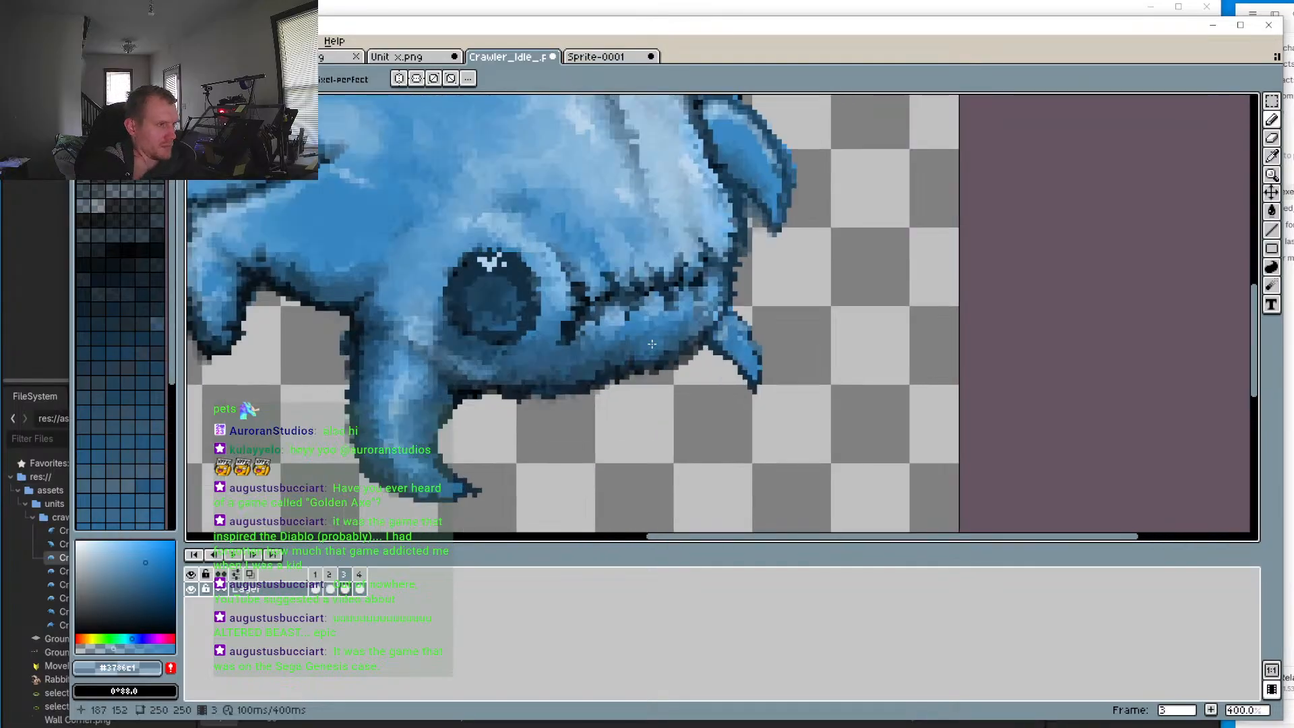
{"action": "scroll", "coordinate": [635, 341], "scroll_direction": "down", "scroll_amount": 2}
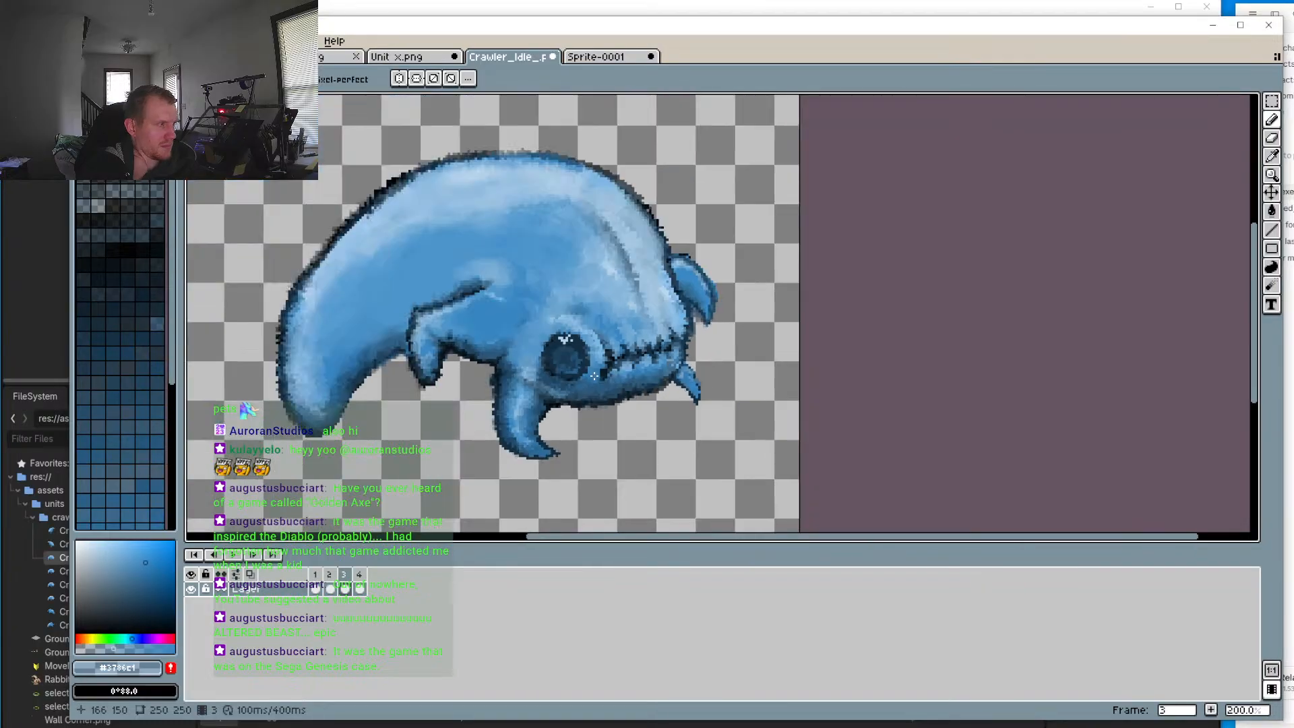
Step: Play the idle animation and compare the crawler's eye, mouth and outline across all four frames
{"action": "left_click", "coordinate": [234, 552]}
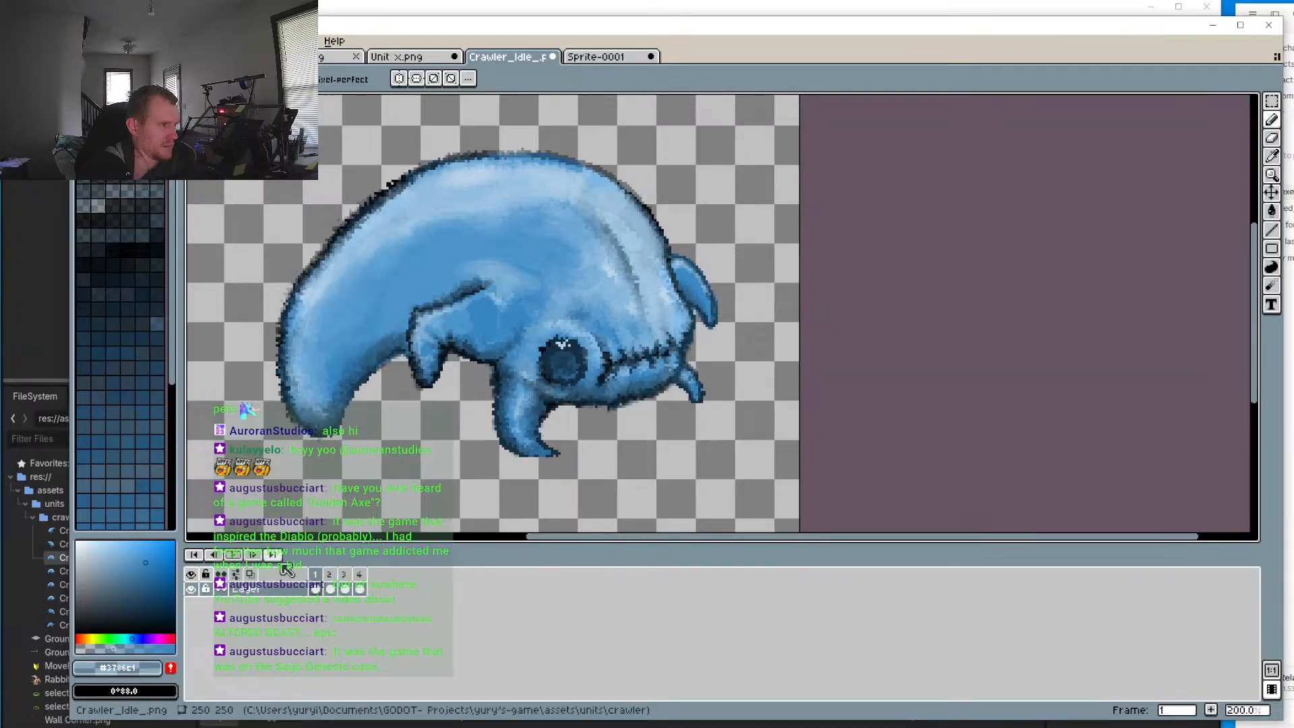
{"action": "left_click", "coordinate": [329, 578]}
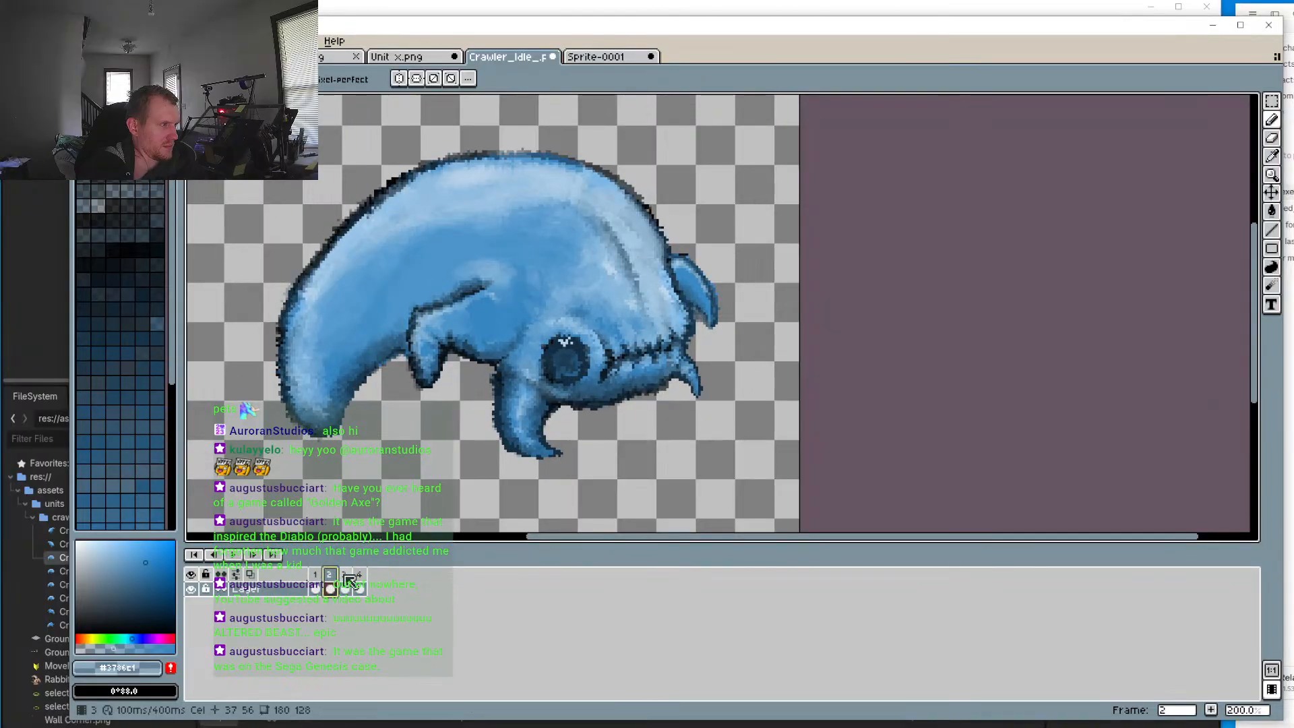
{"action": "left_click", "coordinate": [345, 576]}
{"action": "left_click", "coordinate": [361, 576]}
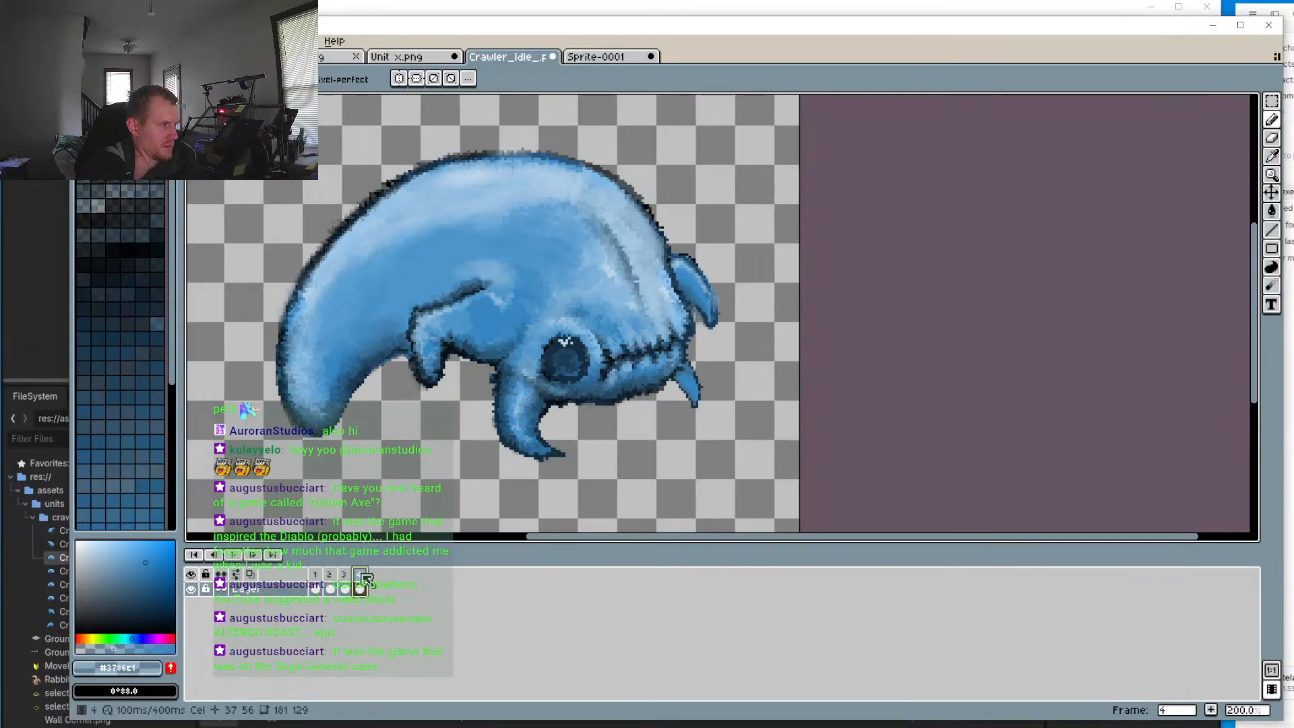
{"action": "left_click", "coordinate": [330, 577]}
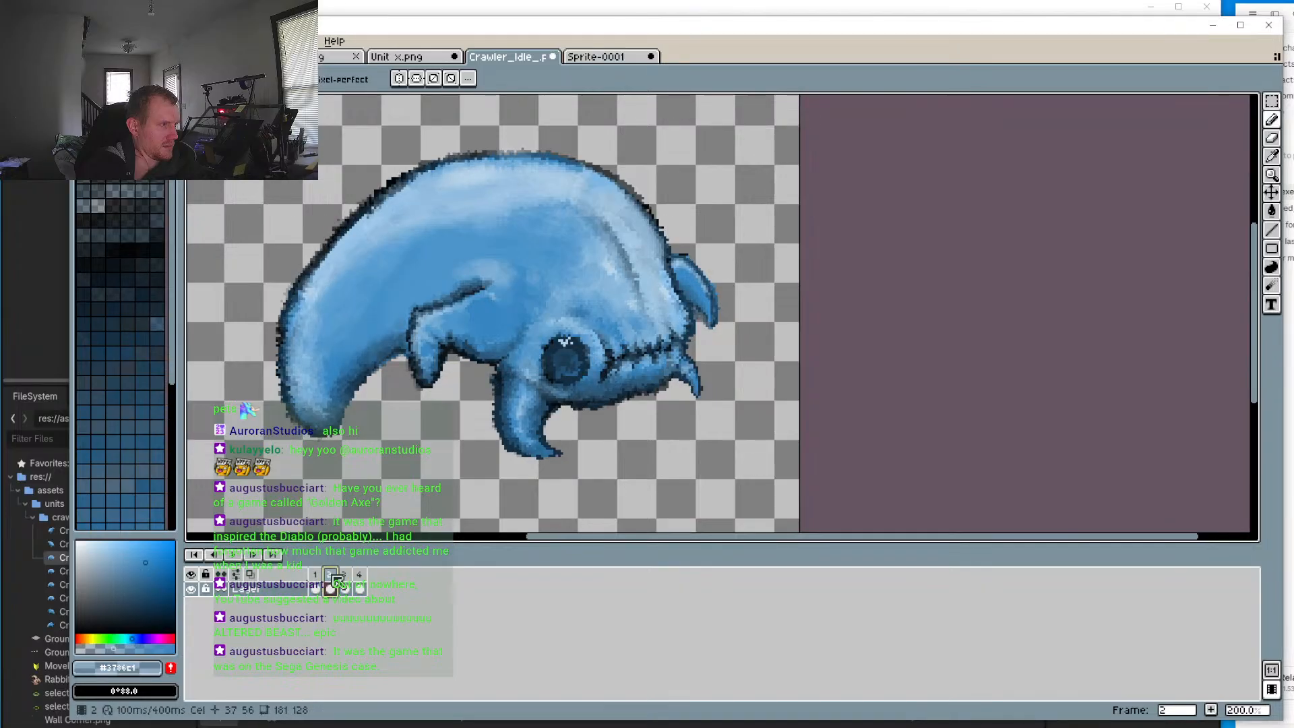
{"action": "left_click", "coordinate": [316, 576]}
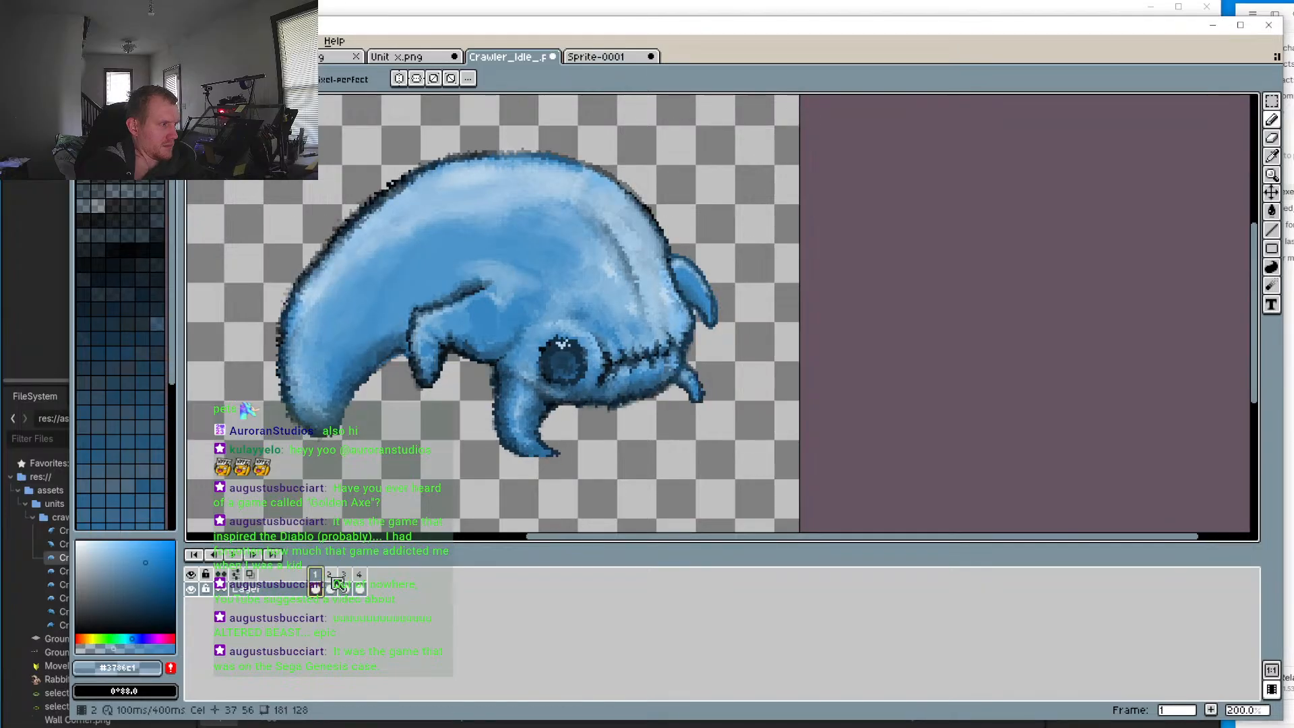
{"action": "left_click", "coordinate": [335, 579]}
{"action": "left_click", "coordinate": [350, 577]}
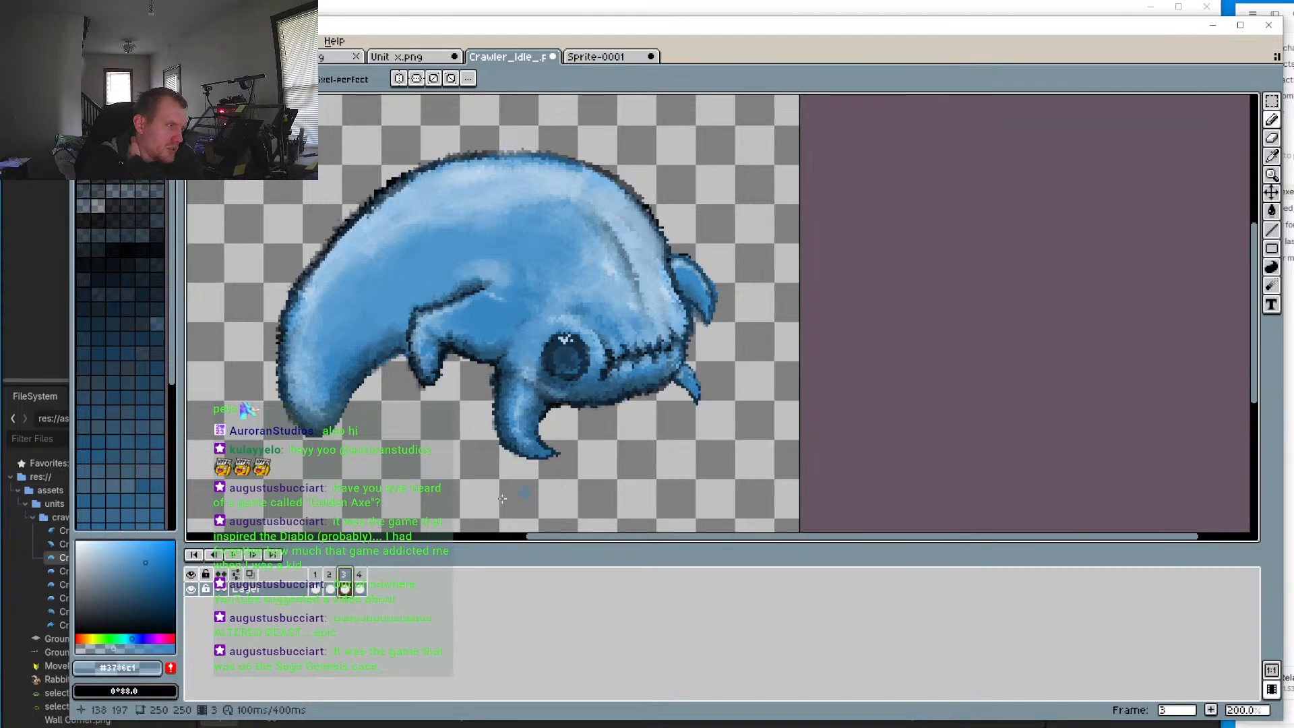
{"action": "left_click", "coordinate": [359, 576]}
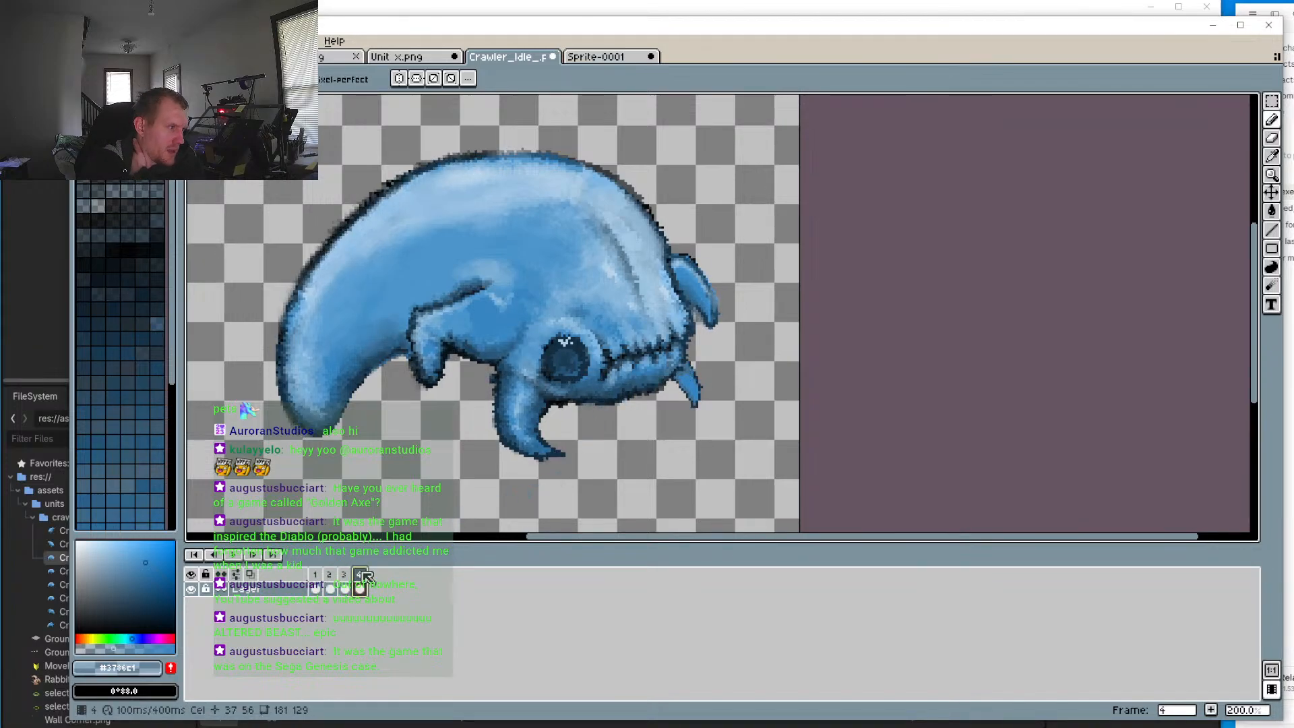
{"action": "left_click", "coordinate": [315, 576]}
{"action": "left_click", "coordinate": [333, 577]}
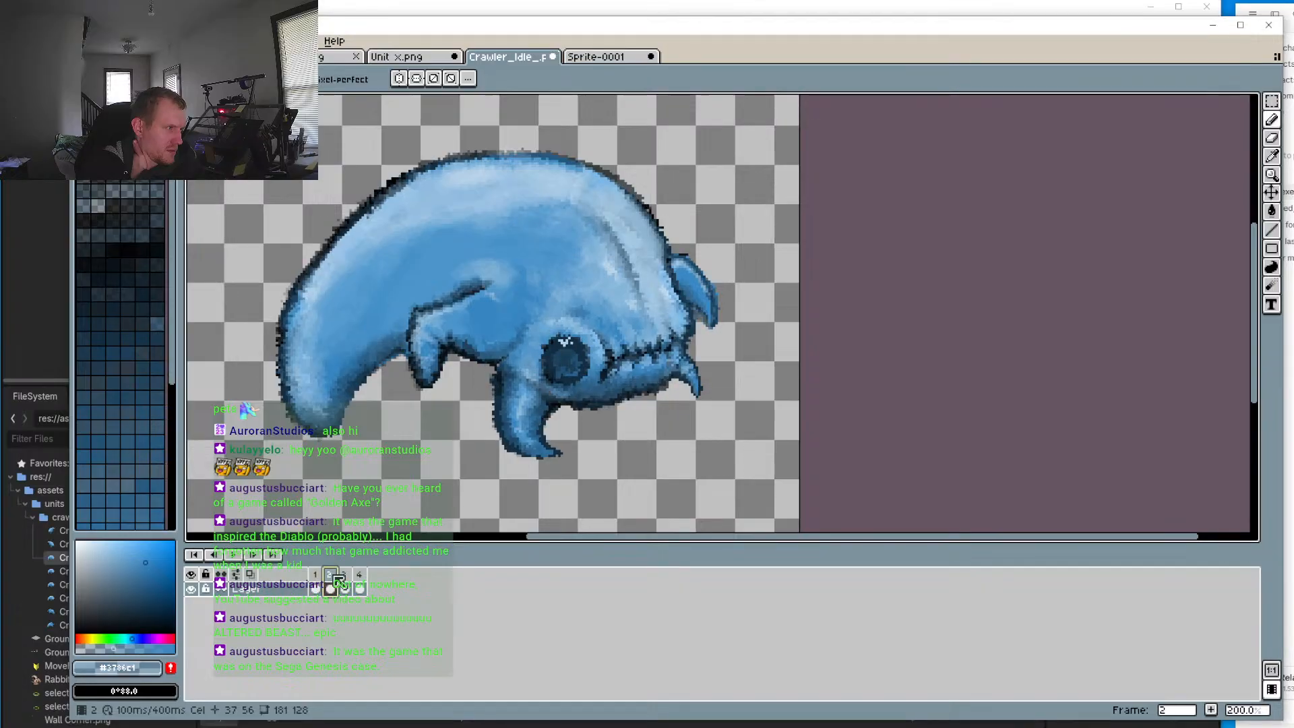
{"action": "left_click", "coordinate": [346, 575]}
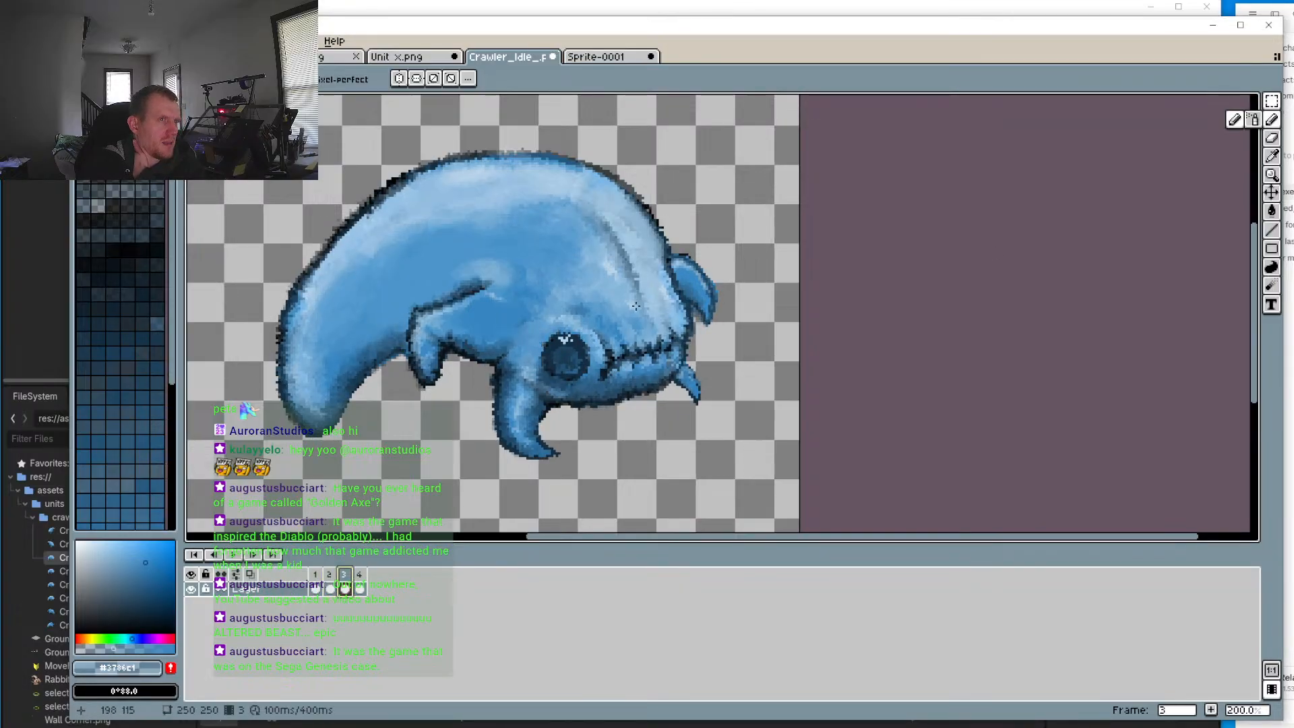
Step: Select a 40 × 36 px rectangle around the eye in frame 3 and move it down one pixel
{"action": "scroll", "coordinate": [533, 347], "scroll_direction": "up", "scroll_amount": 2}
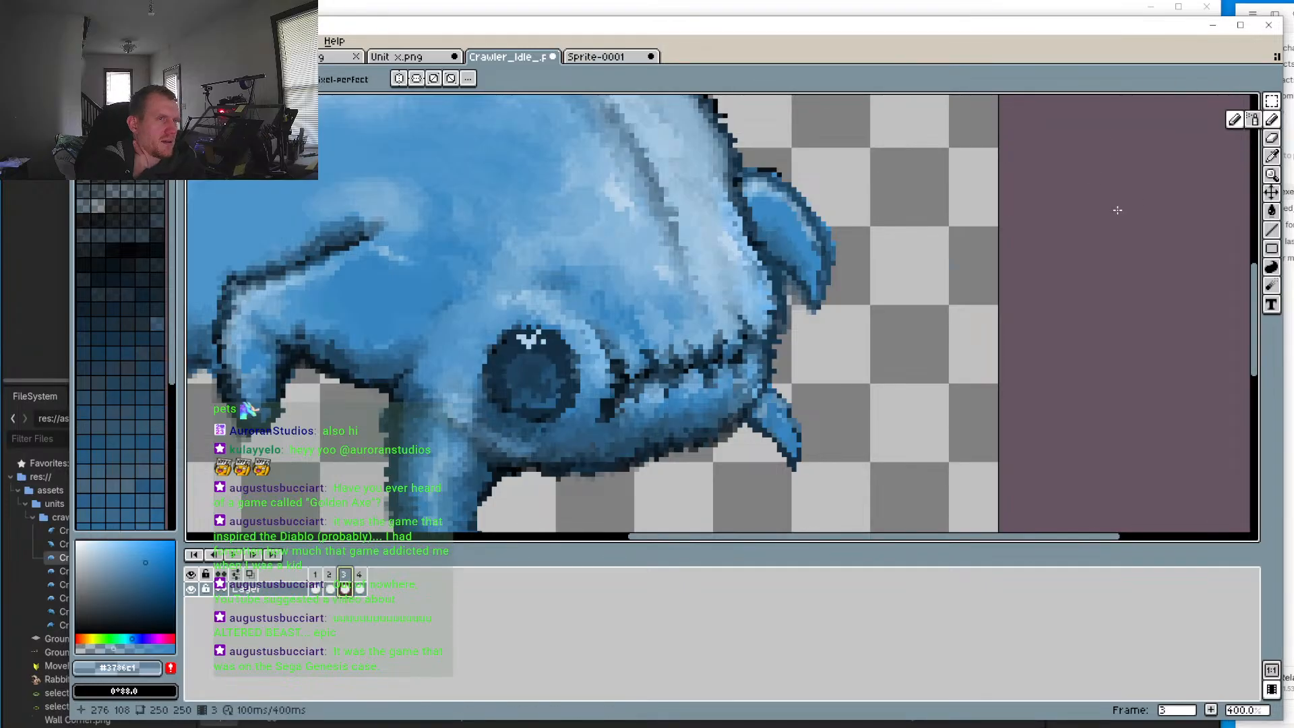
{"action": "left_click", "coordinate": [1271, 100]}
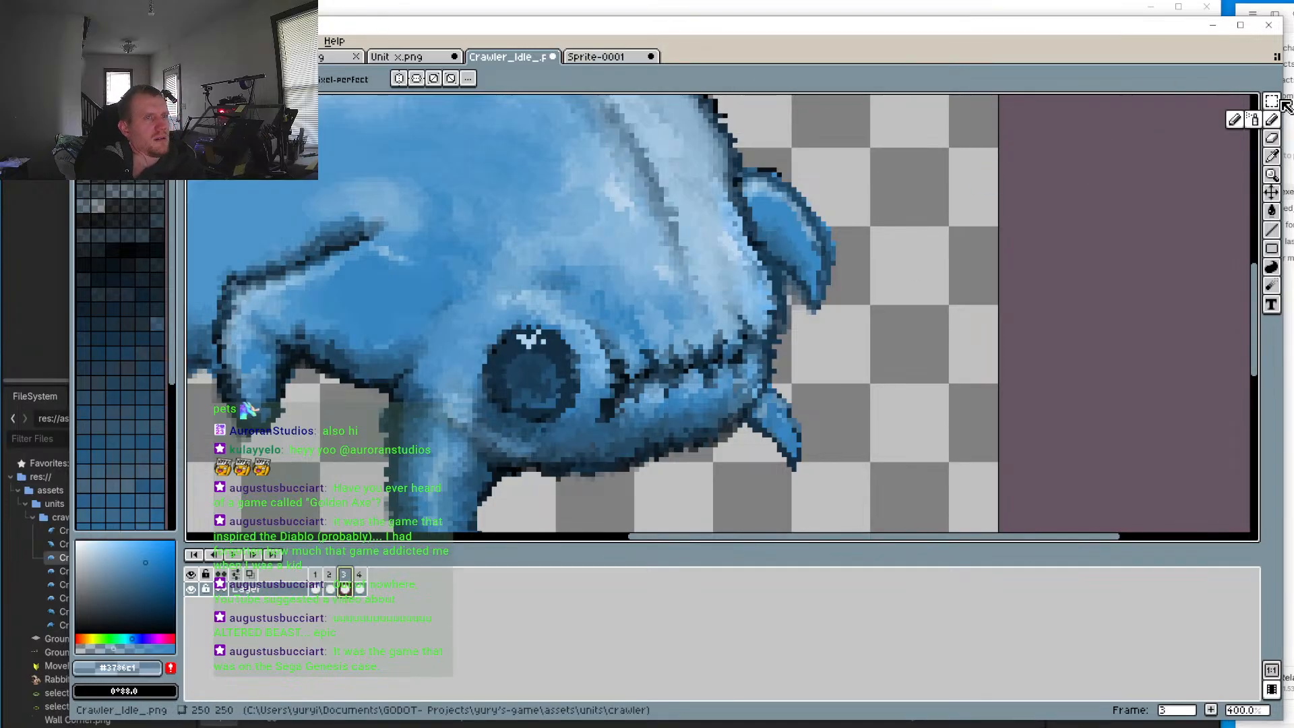
{"action": "mouse_move", "coordinate": [1270, 101]}
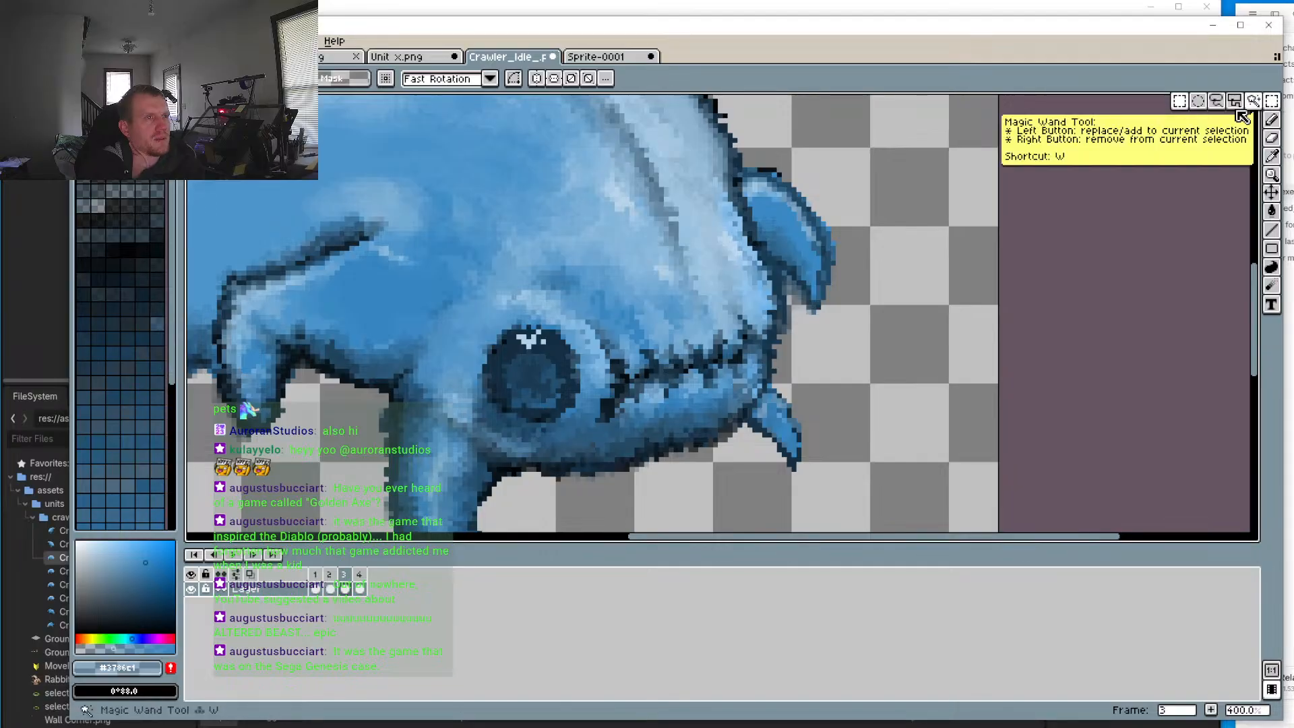
{"action": "left_click_drag", "start_coordinate": [425, 282], "coordinate": [623, 465]}
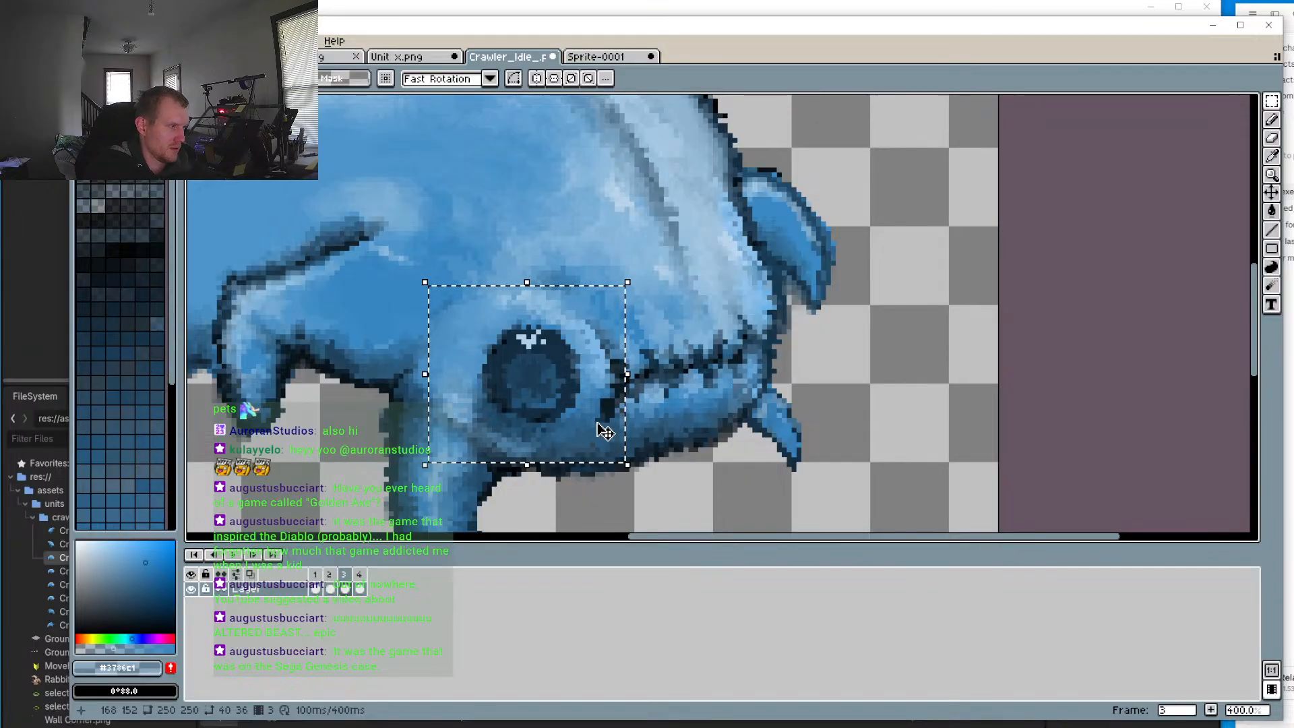
{"action": "key", "text": "Down"}
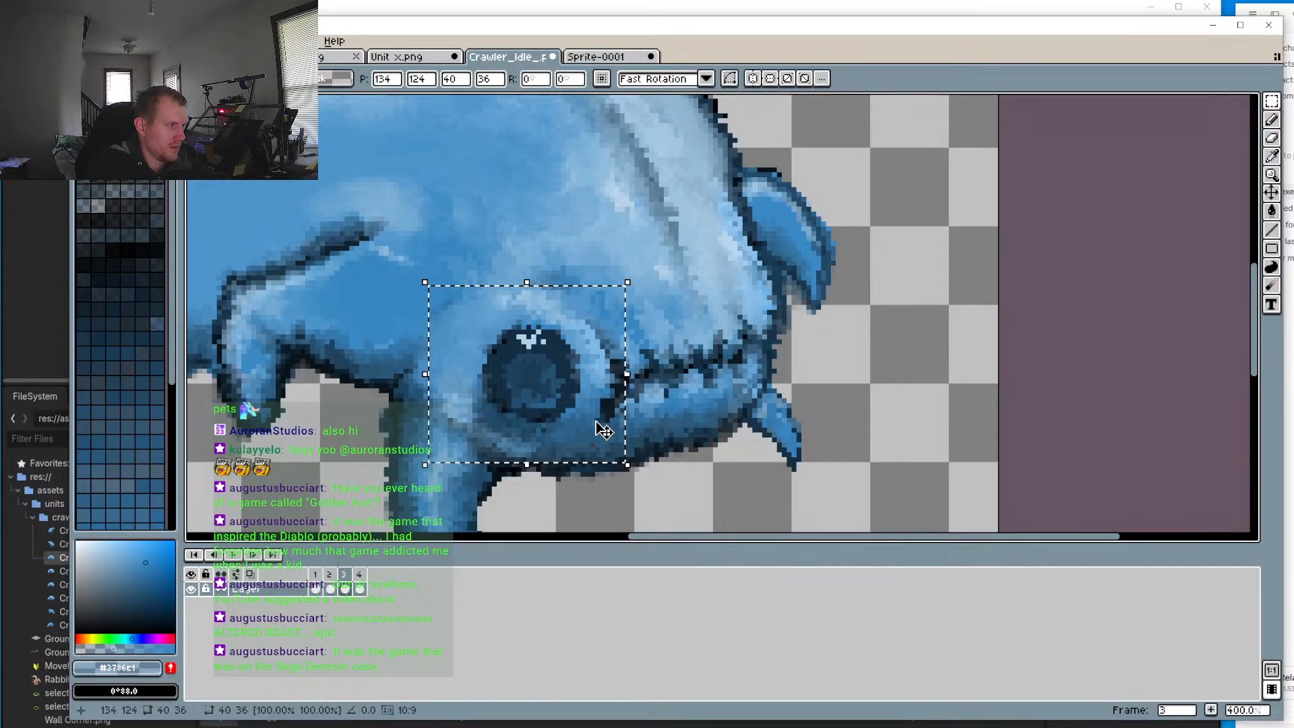
{"action": "key", "text": "Down"}
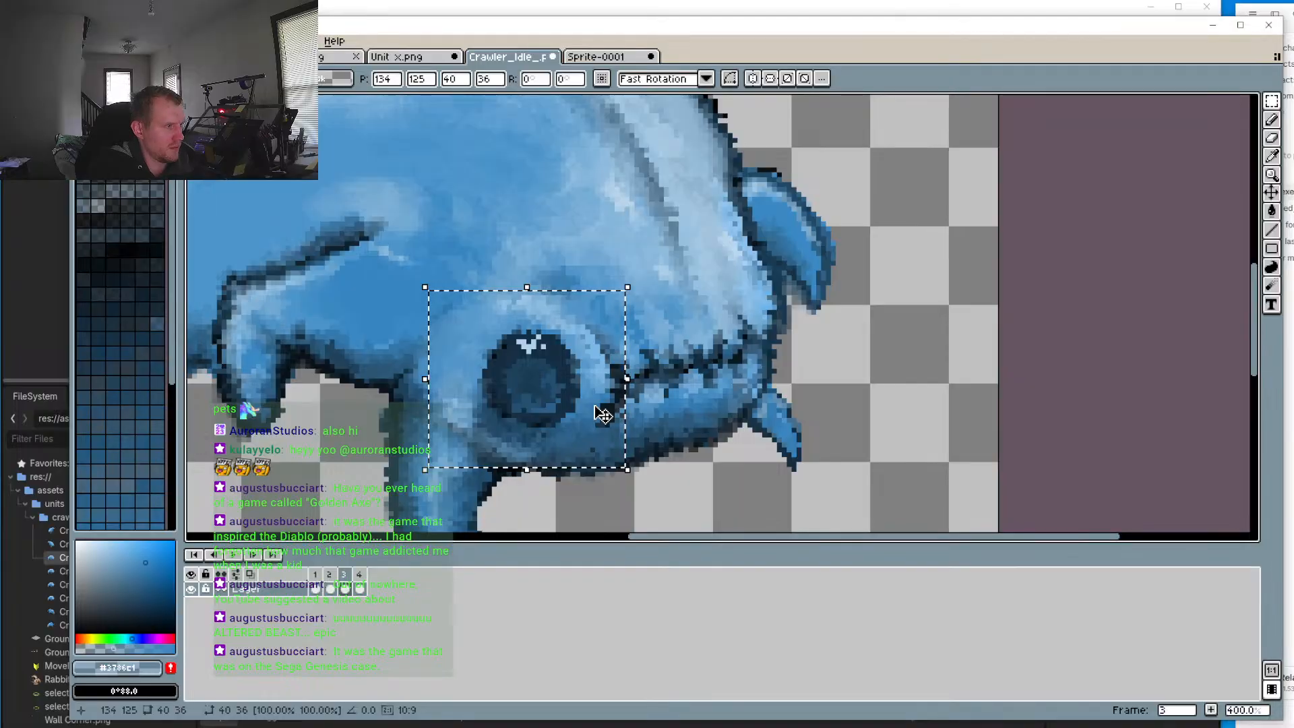
Step: Compare the eye's position across the four frames and play the idle animation at 100% zoom
{"action": "left_click", "coordinate": [344, 577]}
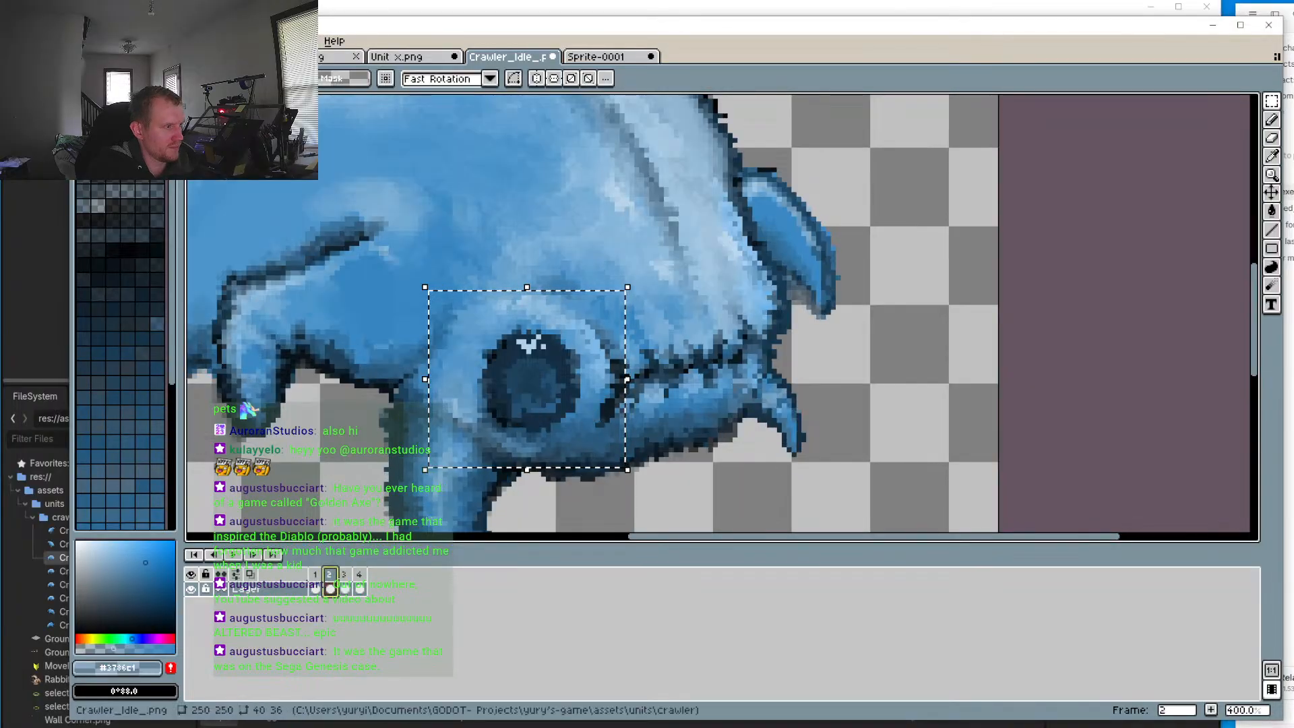
{"action": "left_click", "coordinate": [315, 576]}
{"action": "left_click", "coordinate": [330, 575]}
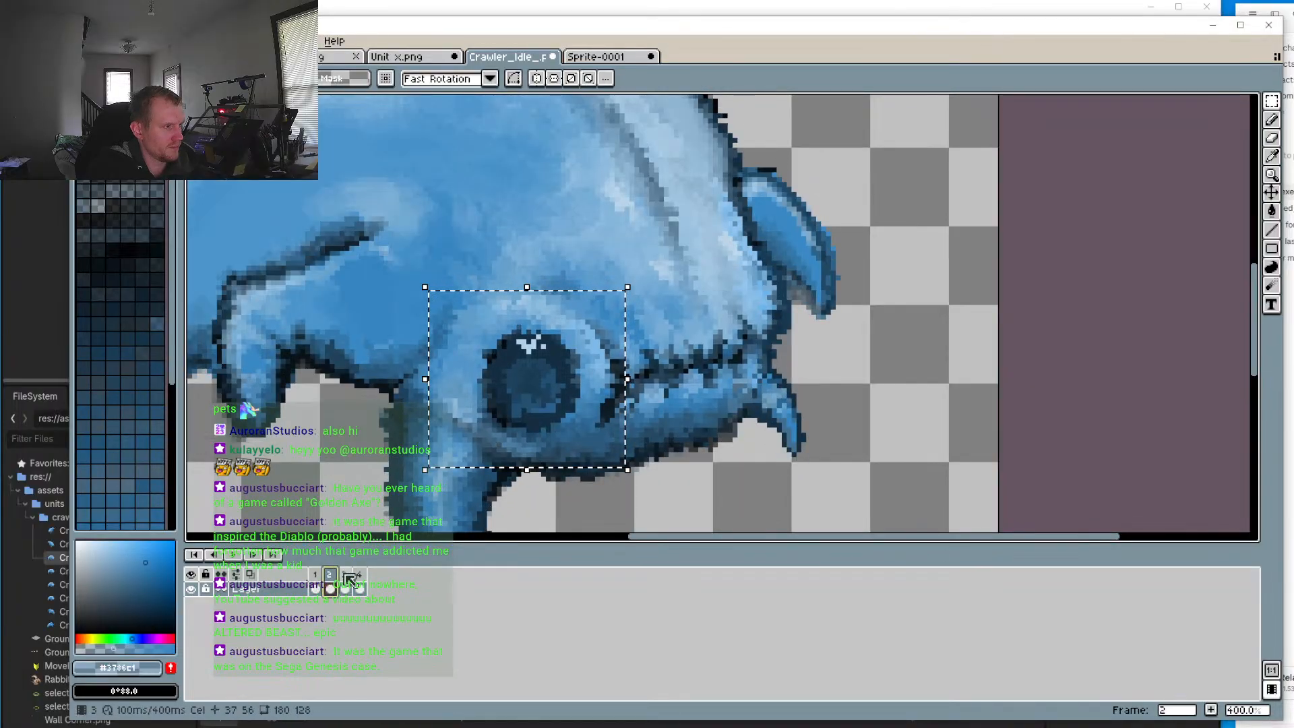
{"action": "left_click", "coordinate": [346, 575]}
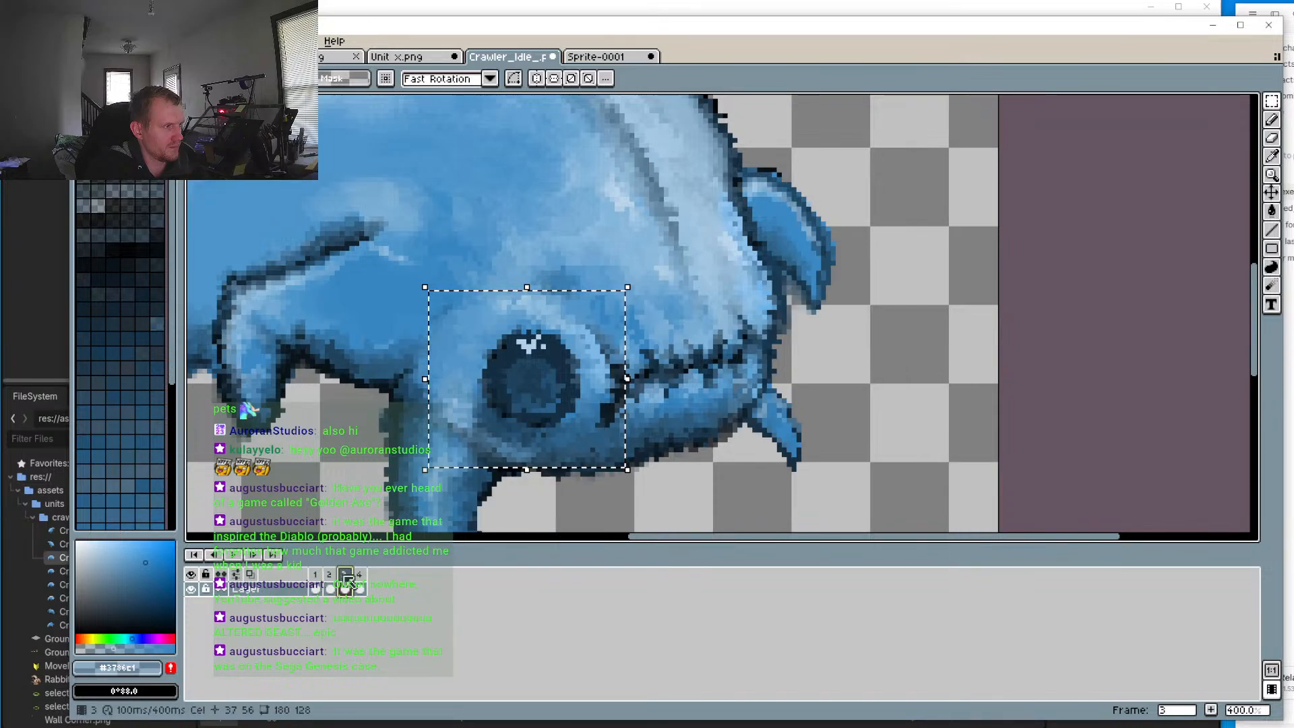
{"action": "left_click", "coordinate": [359, 574]}
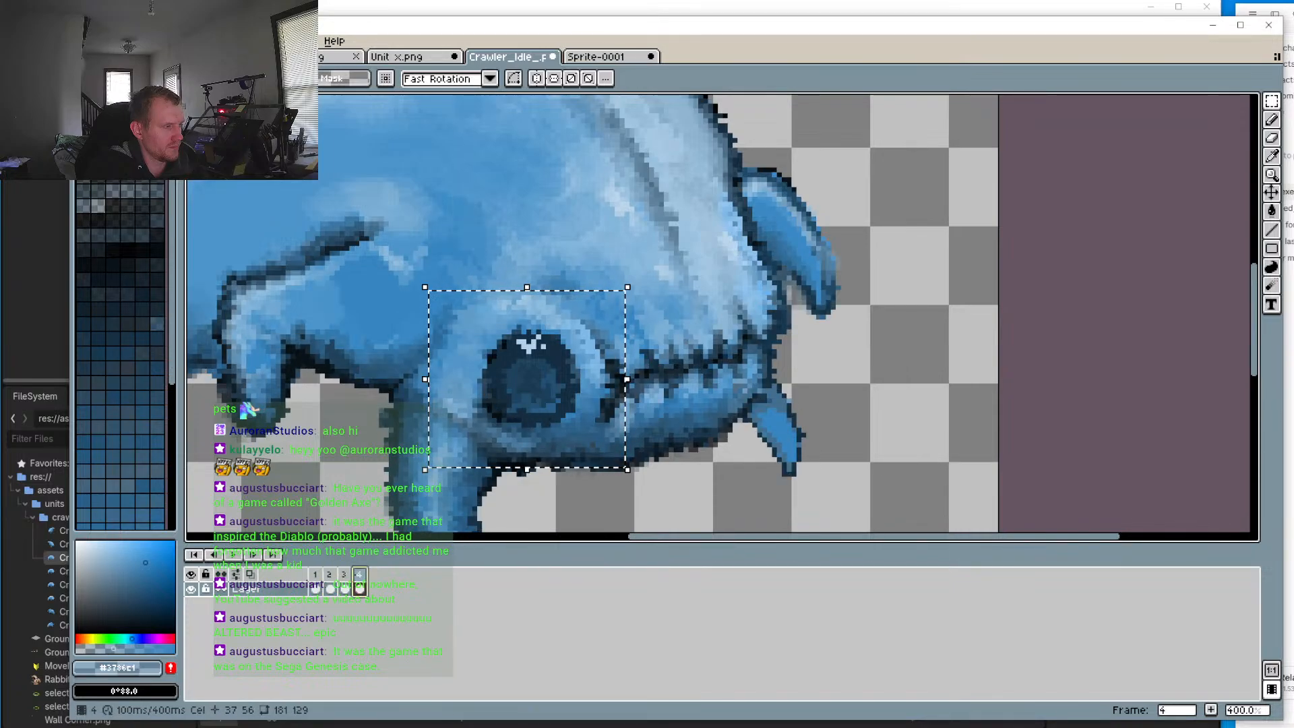
{"action": "left_click", "coordinate": [234, 555]}
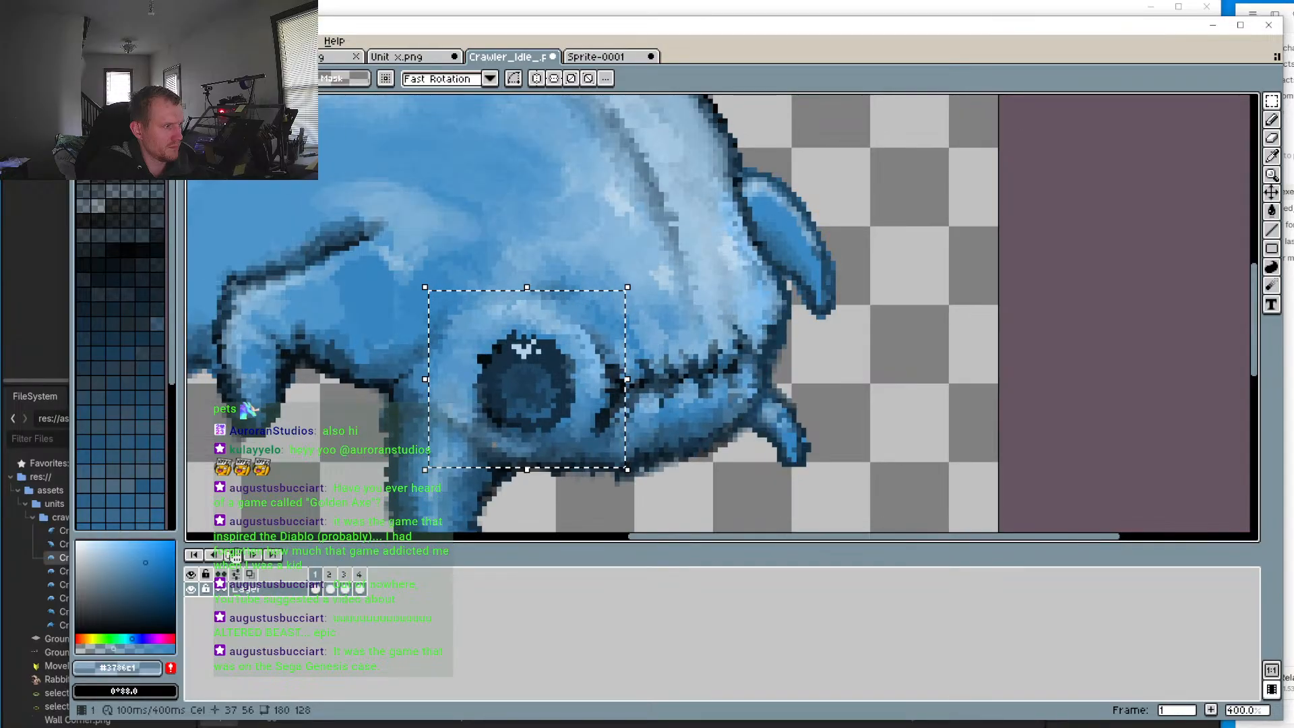
{"action": "key", "text": "1"}
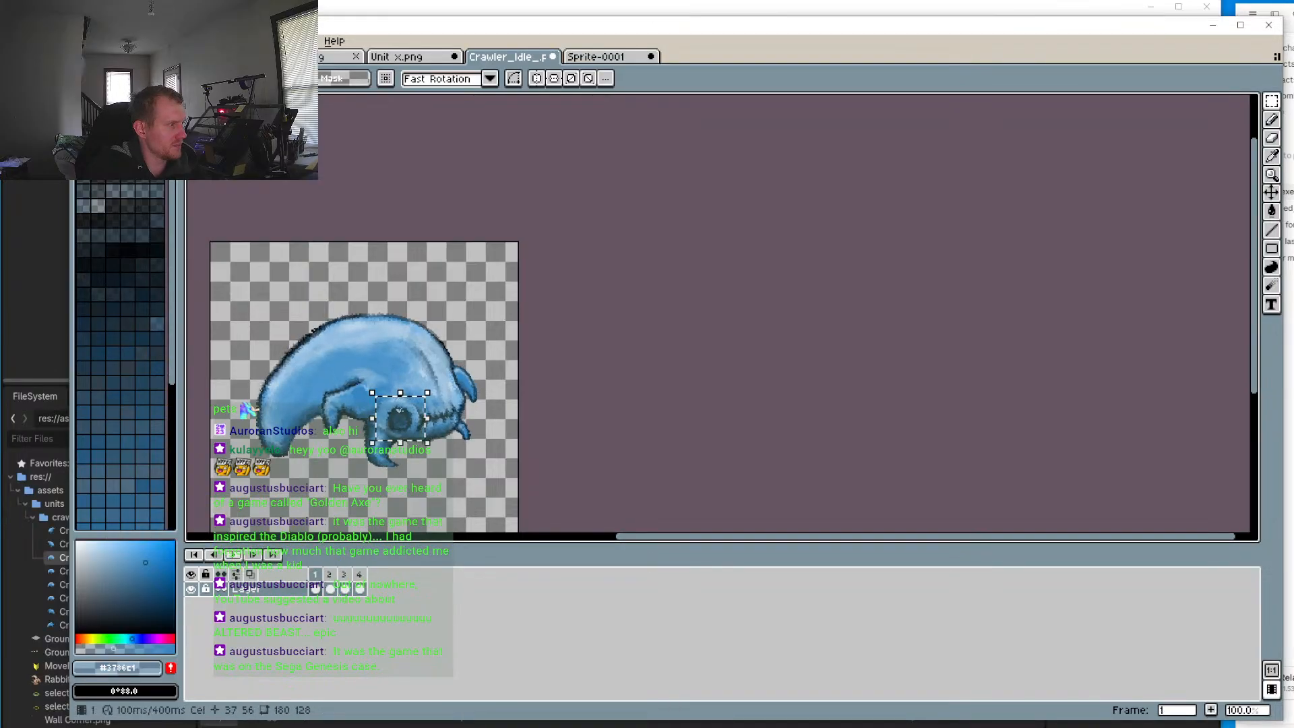
Step: Examine the eye and the limb crease shading up close while cycling through the animation frames
{"action": "scroll", "coordinate": [317, 434], "scroll_direction": "up", "scroll_amount": 3}
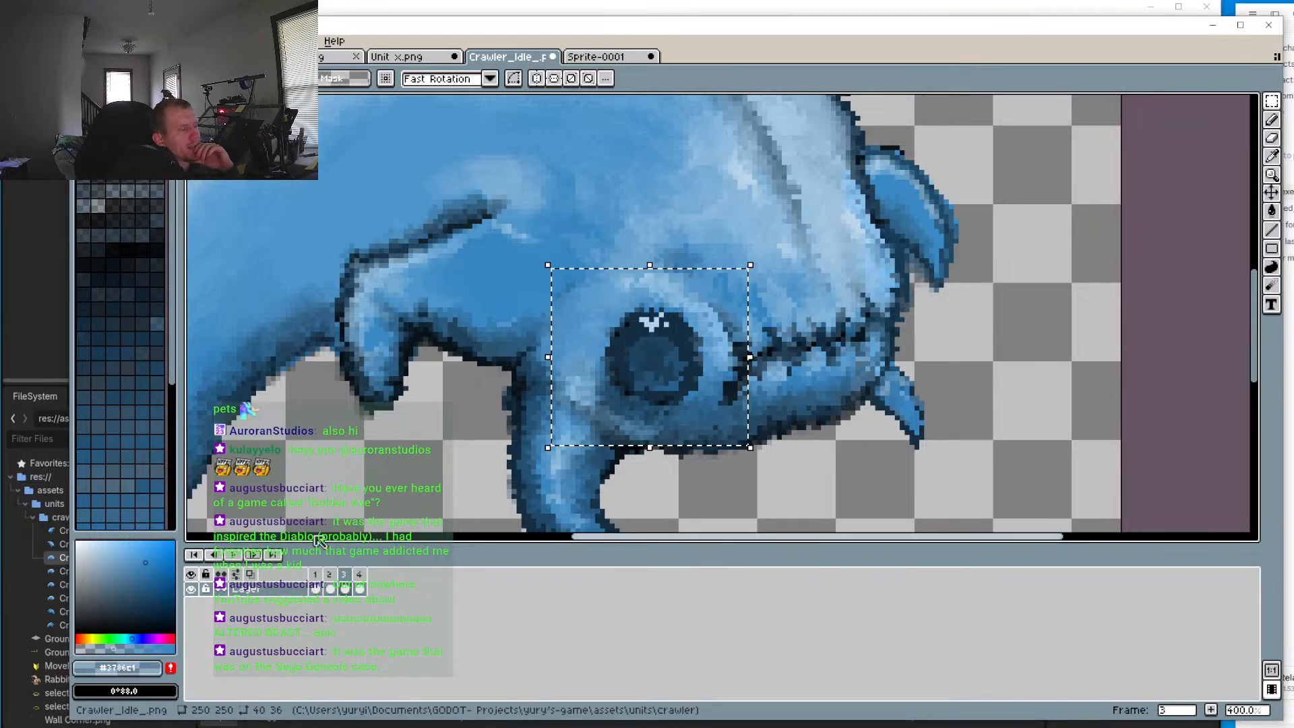
{"action": "scroll", "coordinate": [409, 447], "scroll_direction": "up", "scroll_amount": 1}
{"action": "left_click_drag", "start_coordinate": [409, 447], "coordinate": [440, 540]}
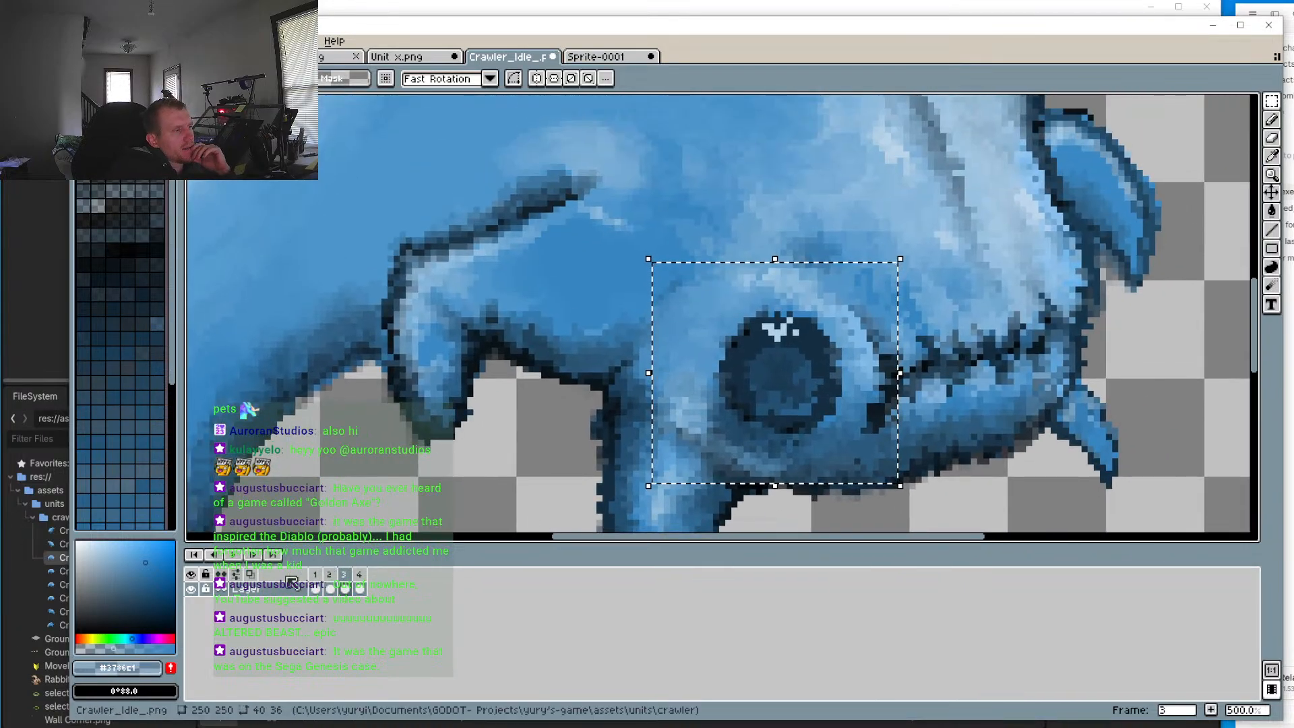
{"action": "left_click", "coordinate": [258, 558]}
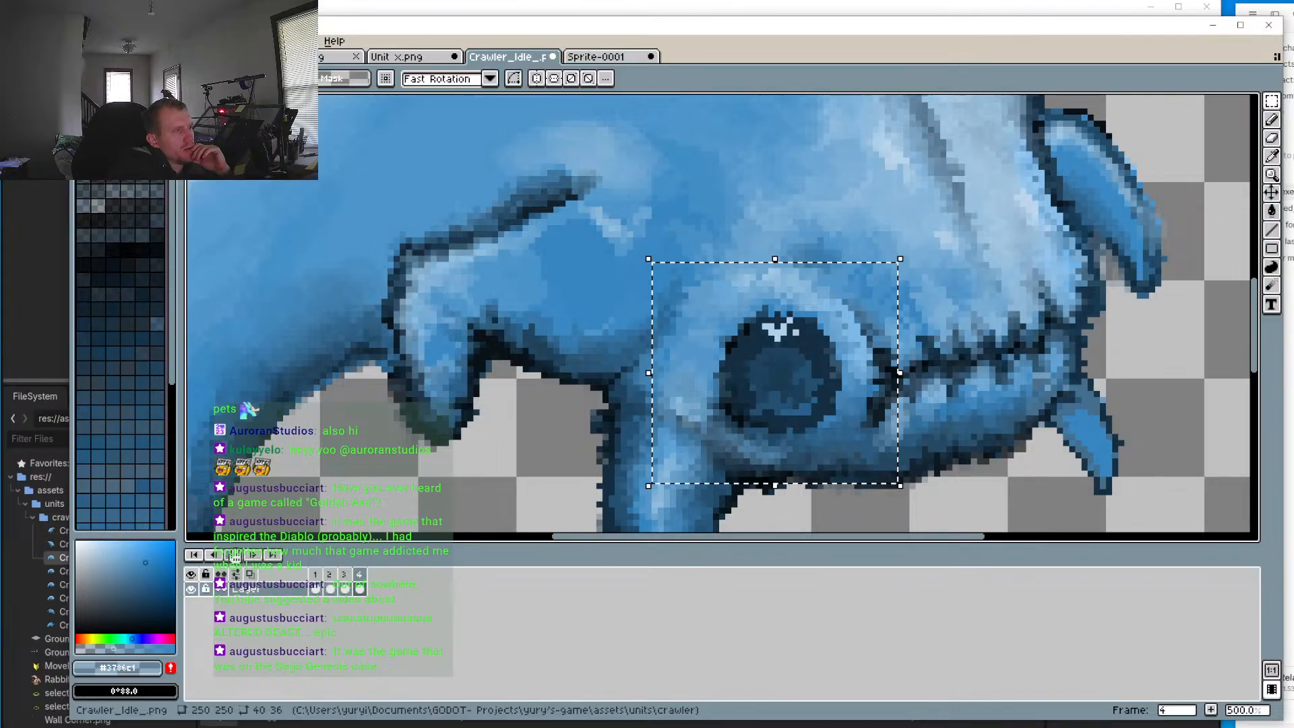
{"action": "left_click", "coordinate": [248, 559]}
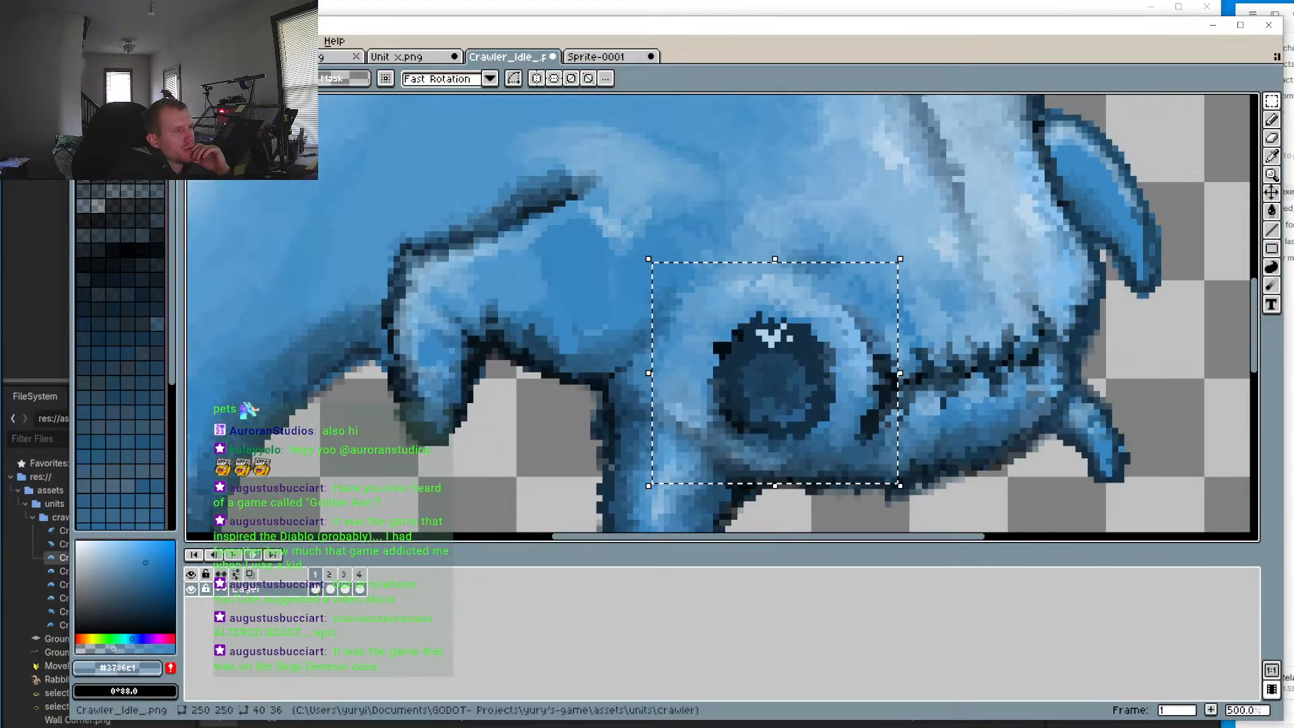
{"action": "left_click", "coordinate": [248, 559]}
{"action": "left_click", "coordinate": [248, 559]}
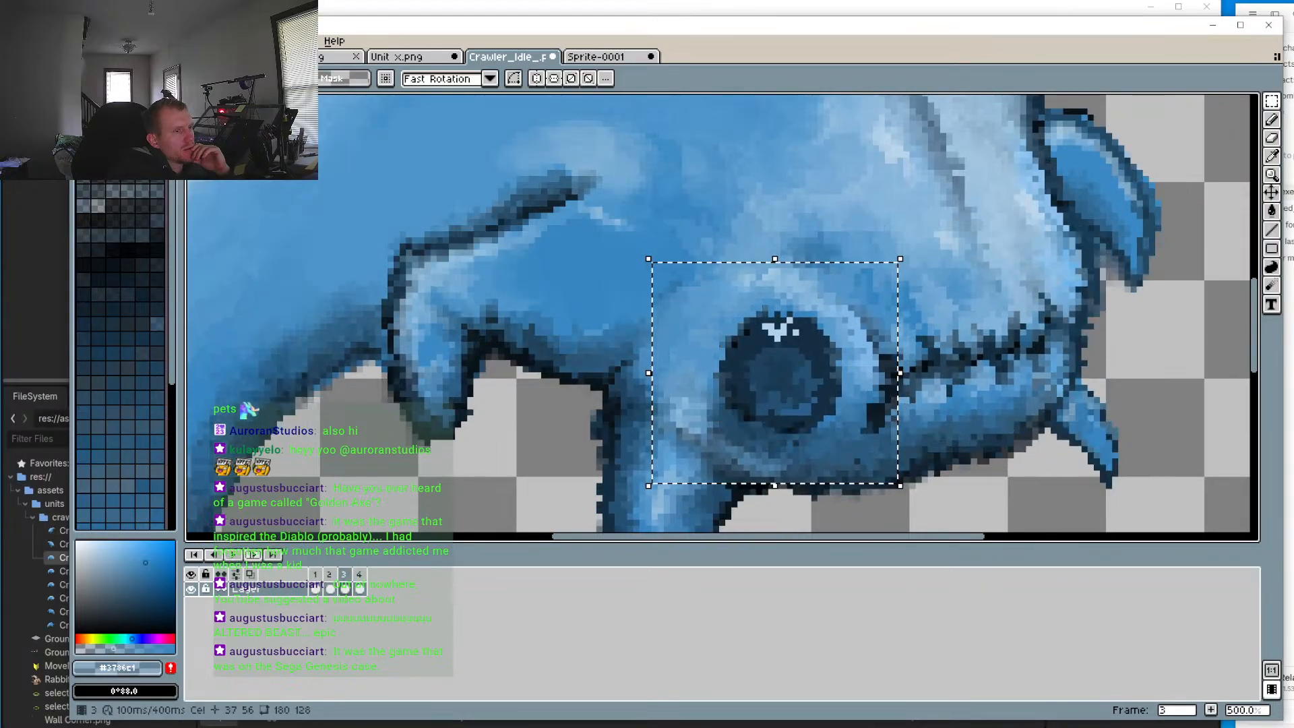
{"action": "left_click", "coordinate": [247, 560]}
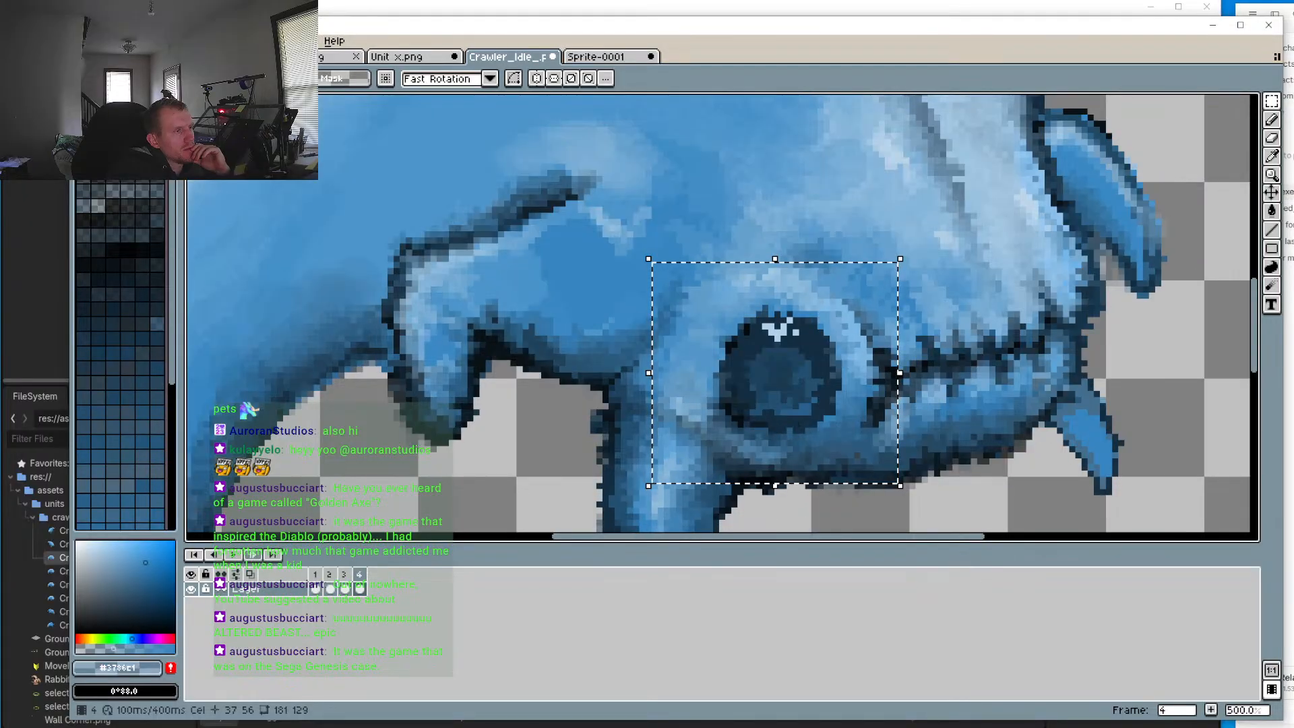
{"action": "left_click", "coordinate": [248, 560]}
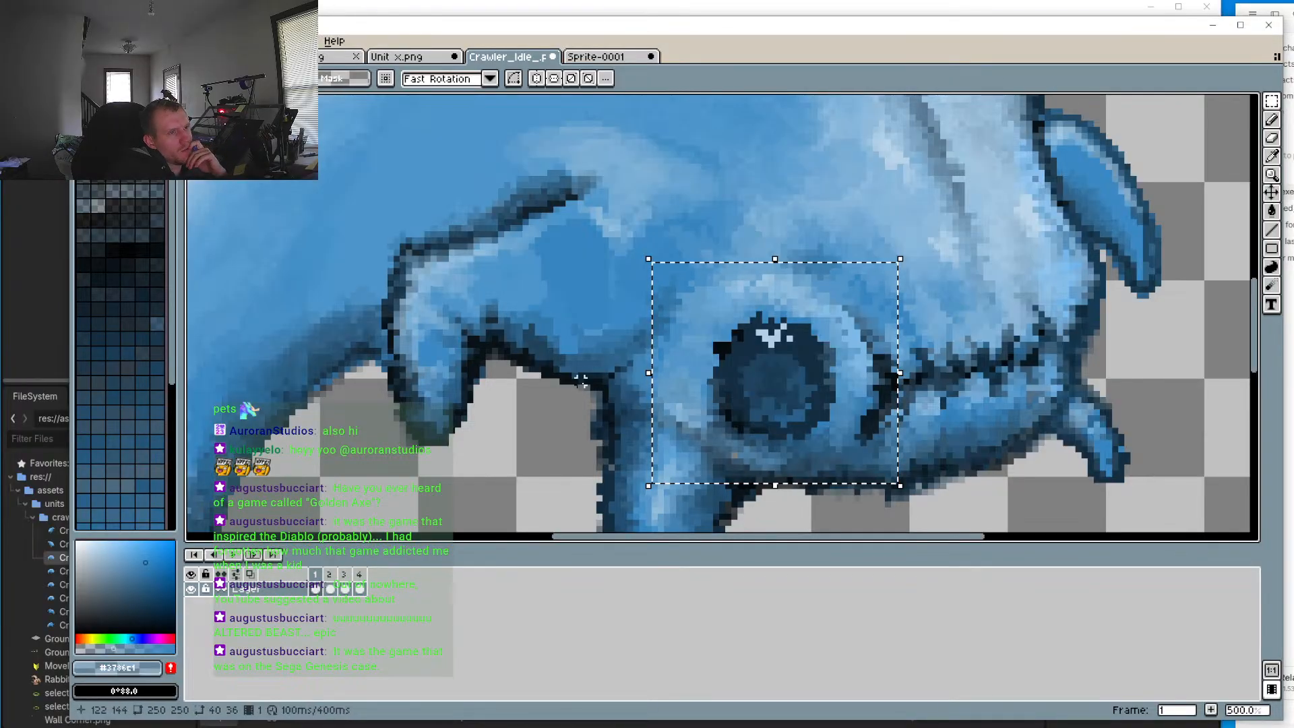
Step: Compare the crawler's eye, mouth and limb shading across the four frames at 300% zoom
{"action": "scroll", "coordinate": [567, 452], "scroll_direction": "down", "scroll_amount": 2}
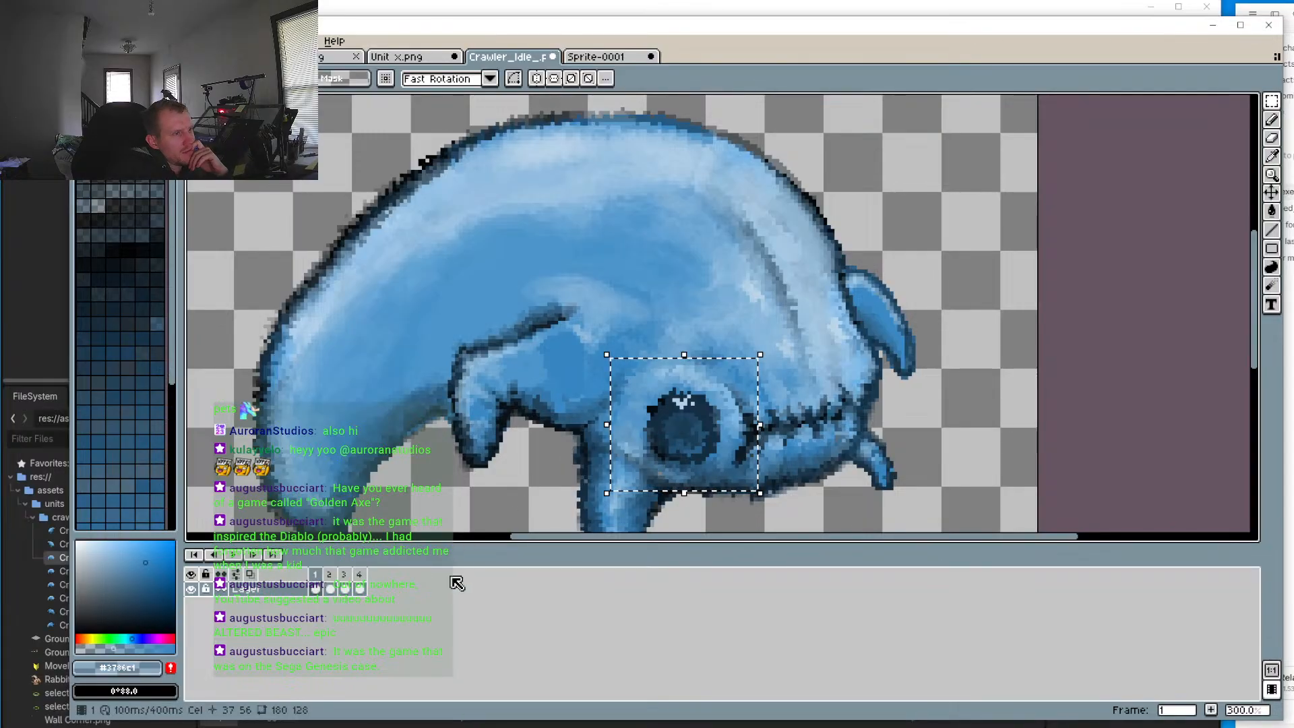
{"action": "left_click", "coordinate": [262, 561]}
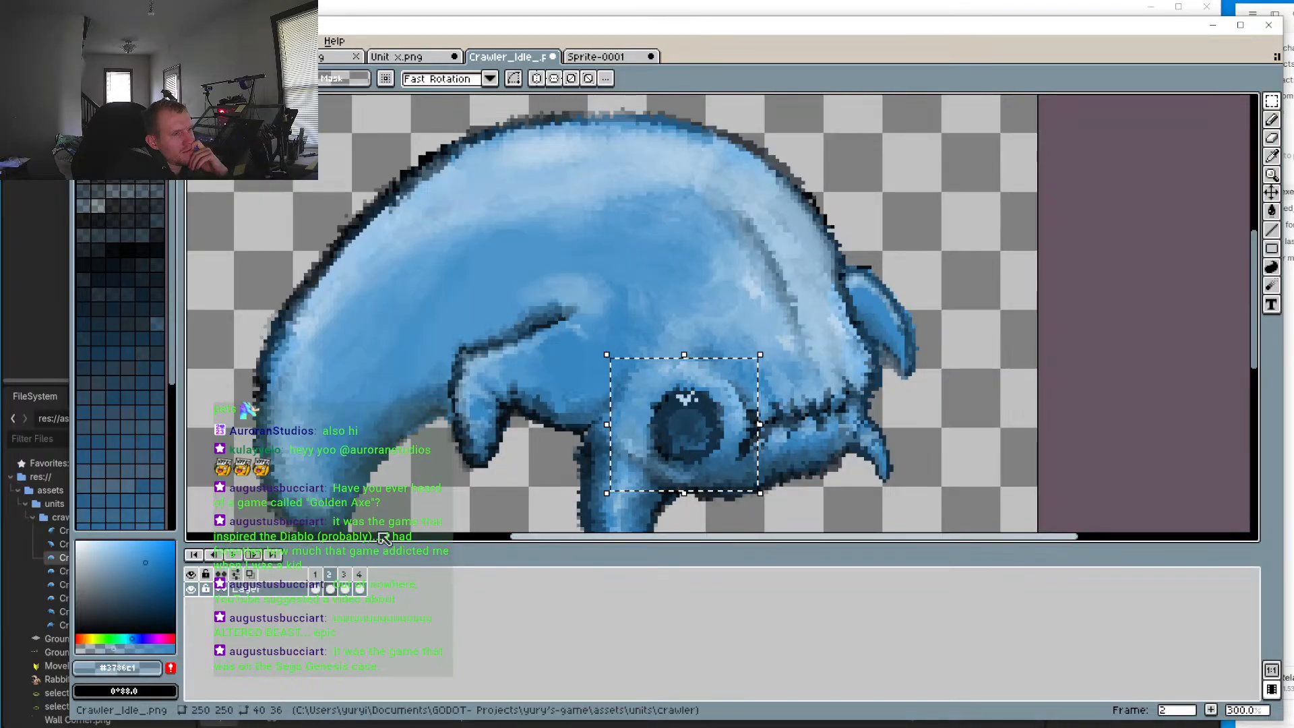
{"action": "left_click", "coordinate": [317, 573]}
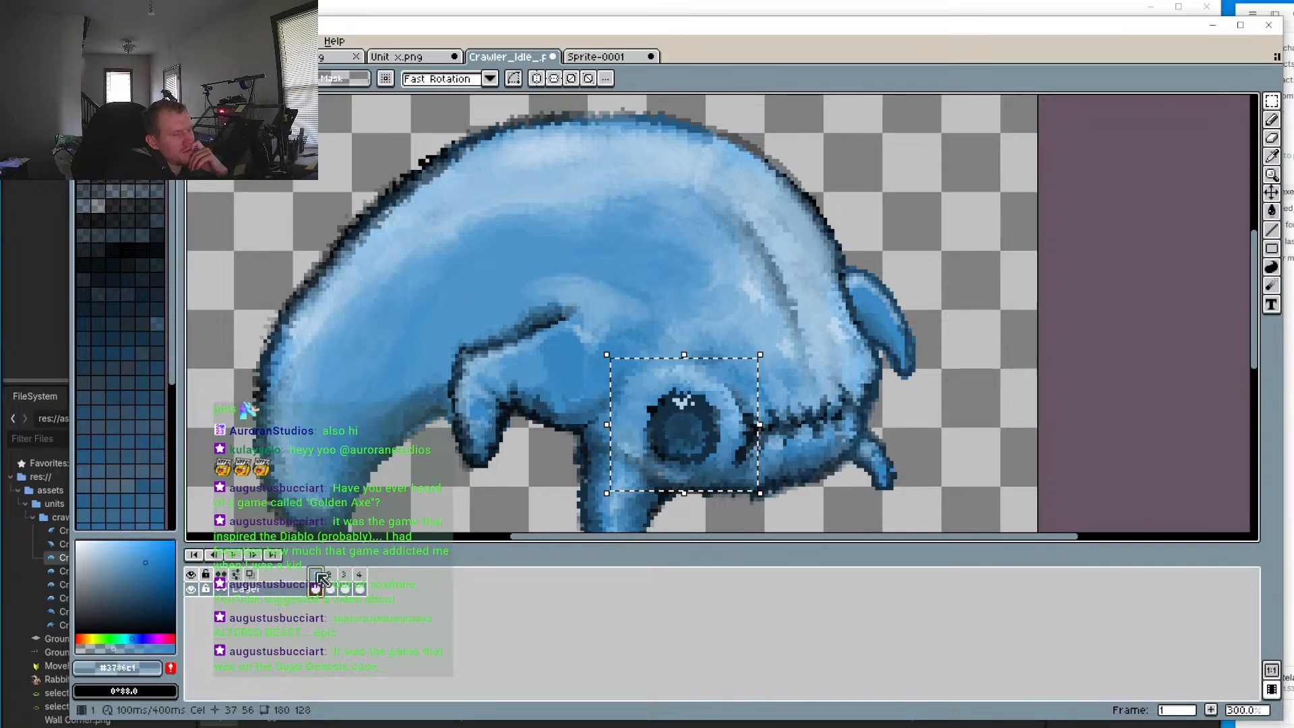
{"action": "left_click", "coordinate": [330, 577]}
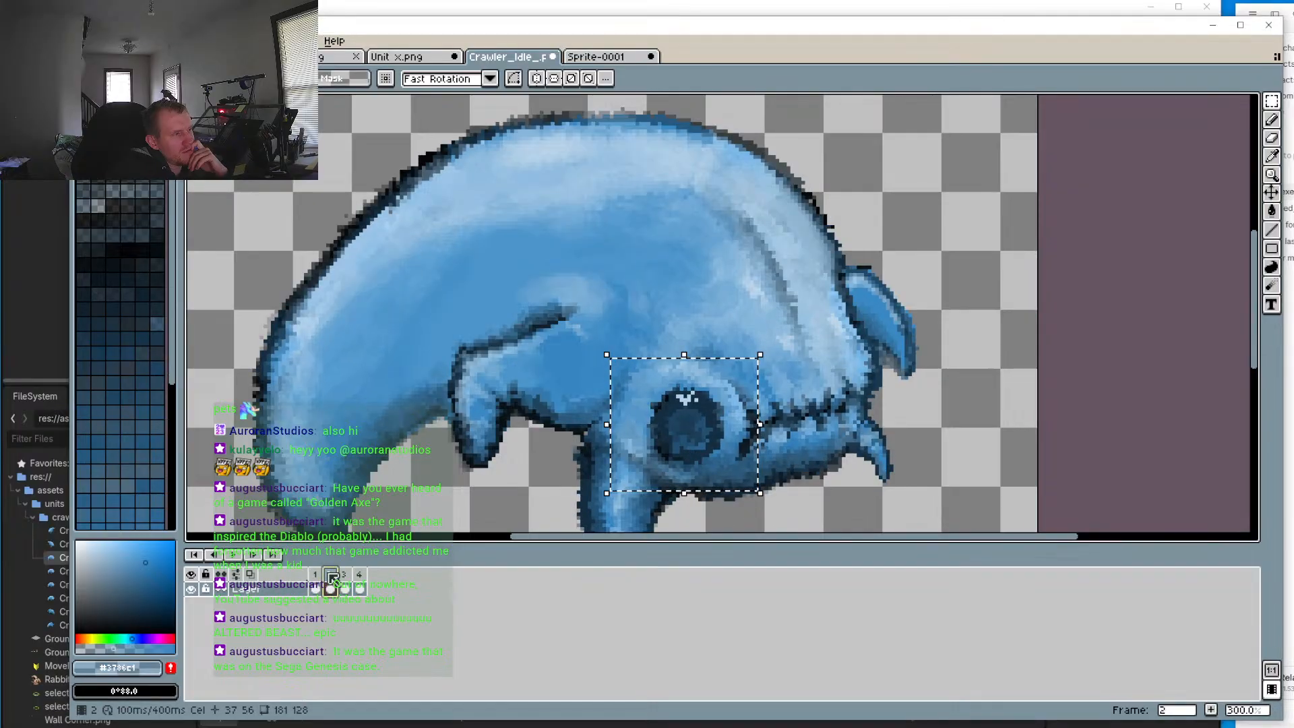
{"action": "left_click", "coordinate": [315, 575]}
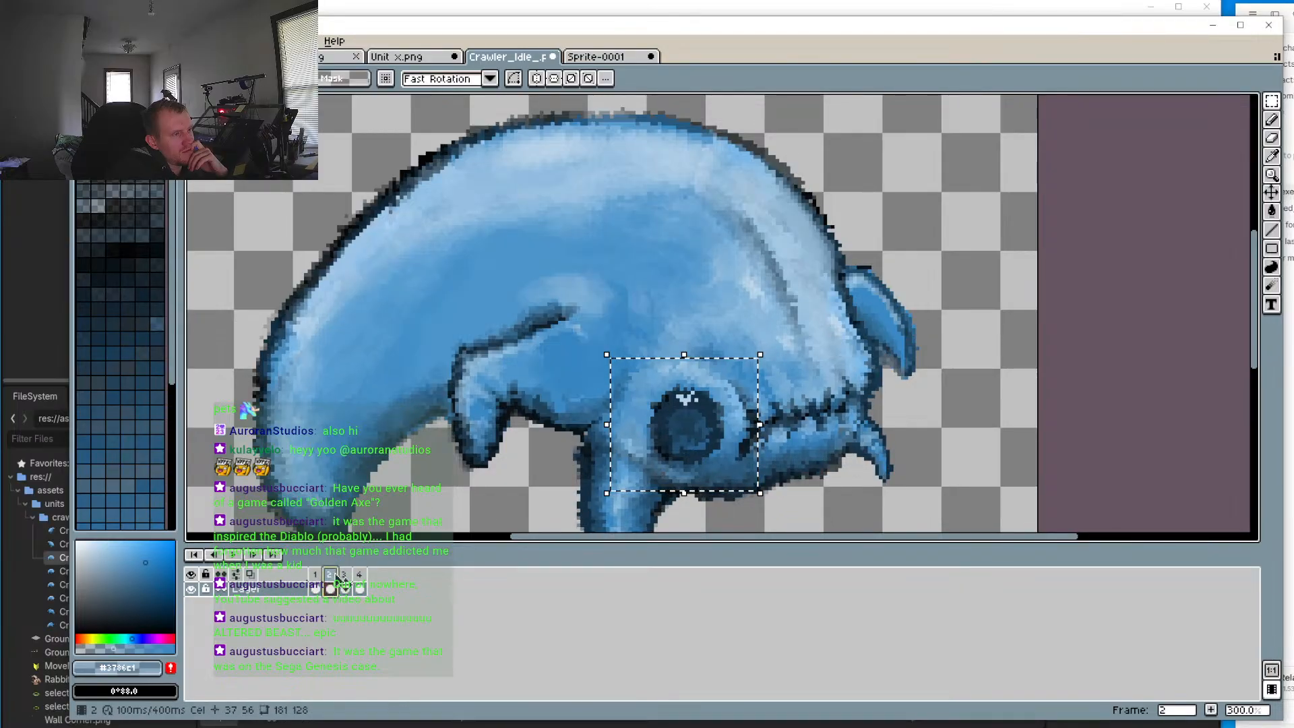
{"action": "left_click", "coordinate": [350, 575]}
{"action": "left_click", "coordinate": [360, 575]}
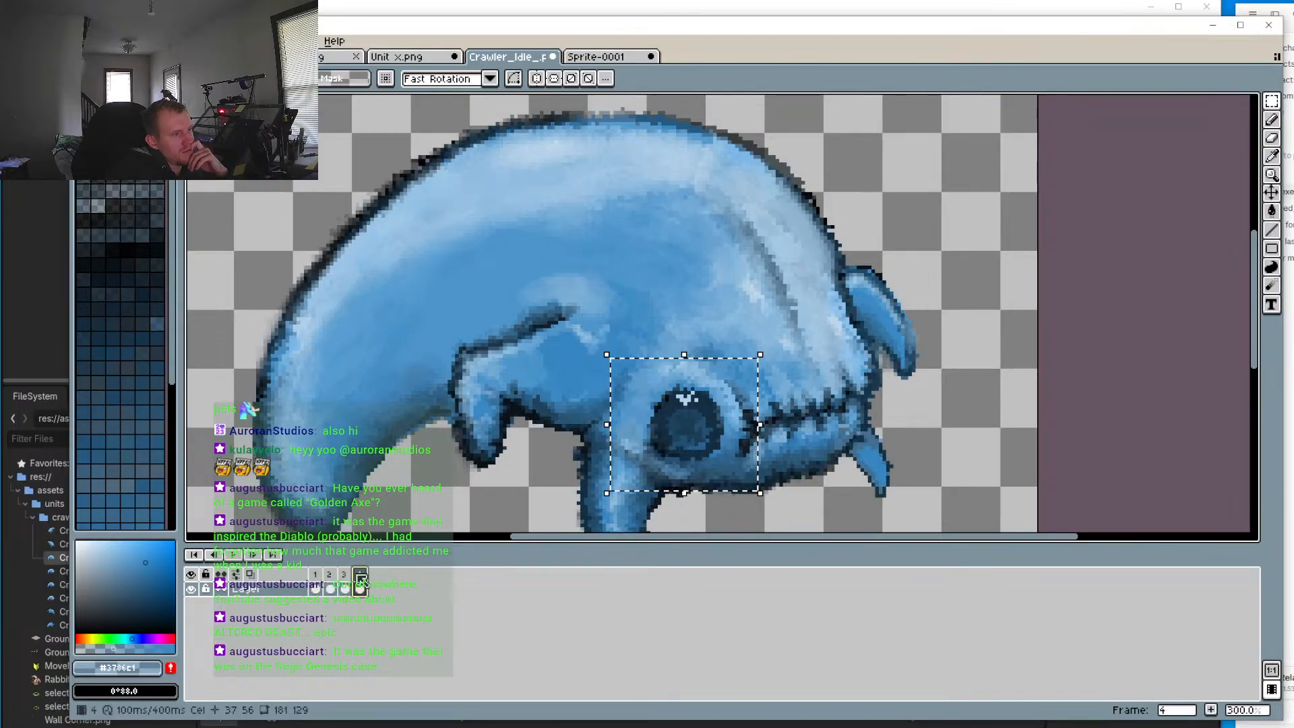
{"action": "left_click", "coordinate": [345, 576]}
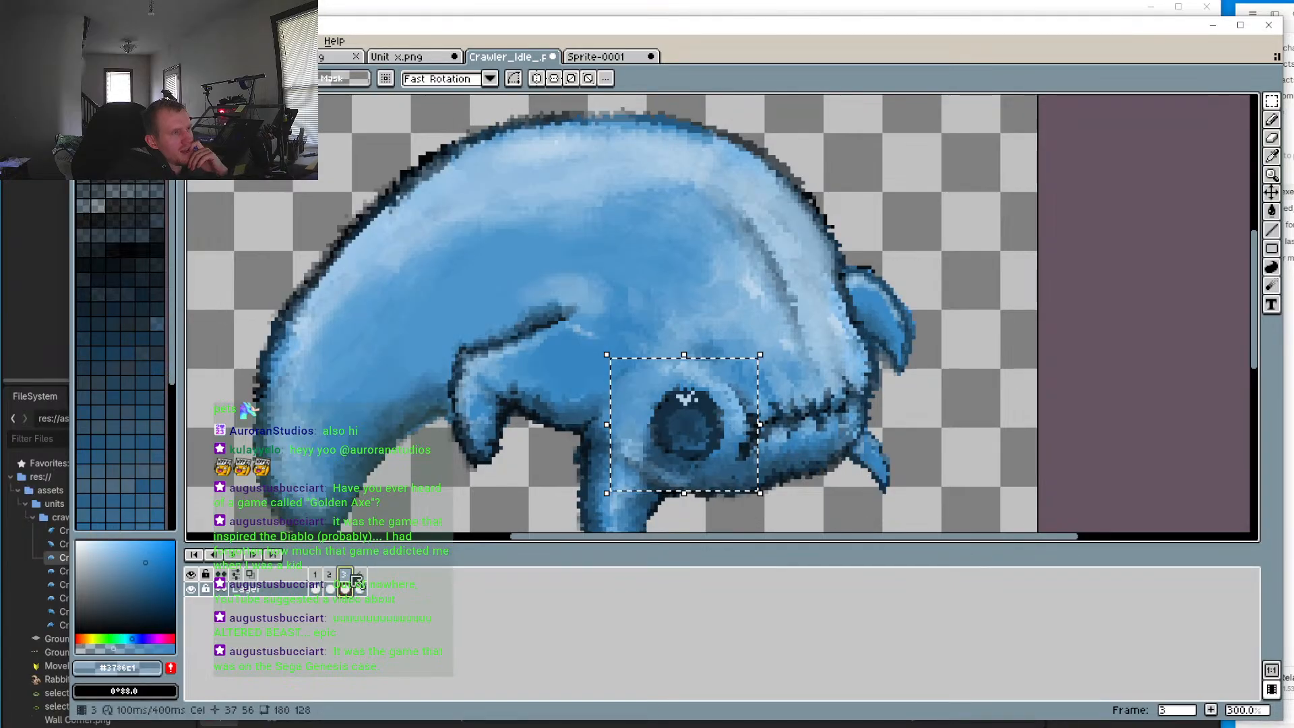
{"action": "left_click", "coordinate": [361, 576]}
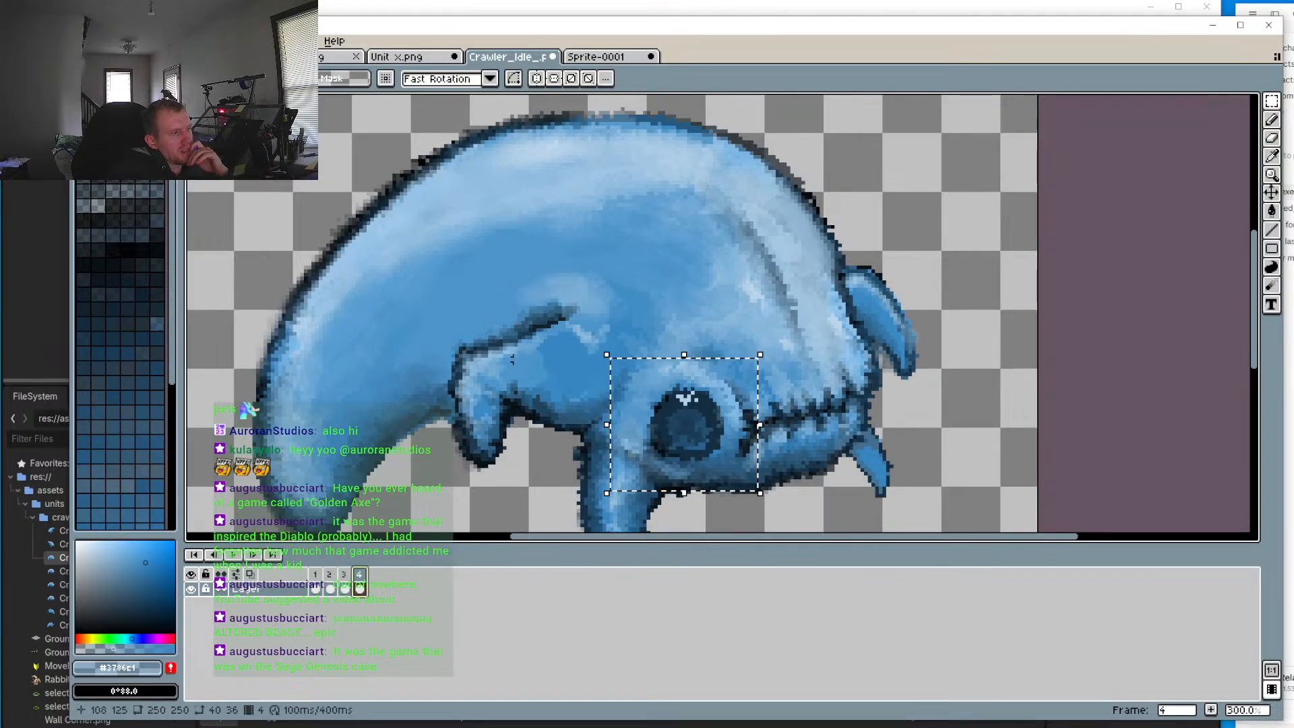
Step: Review the whole crawler at 100% zoom while stepping back through frames 3, 2 and 1
{"action": "scroll", "coordinate": [516, 359], "scroll_direction": "down", "scroll_amount": 3}
{"action": "scroll", "coordinate": [539, 367], "scroll_direction": "up", "scroll_amount": 3}
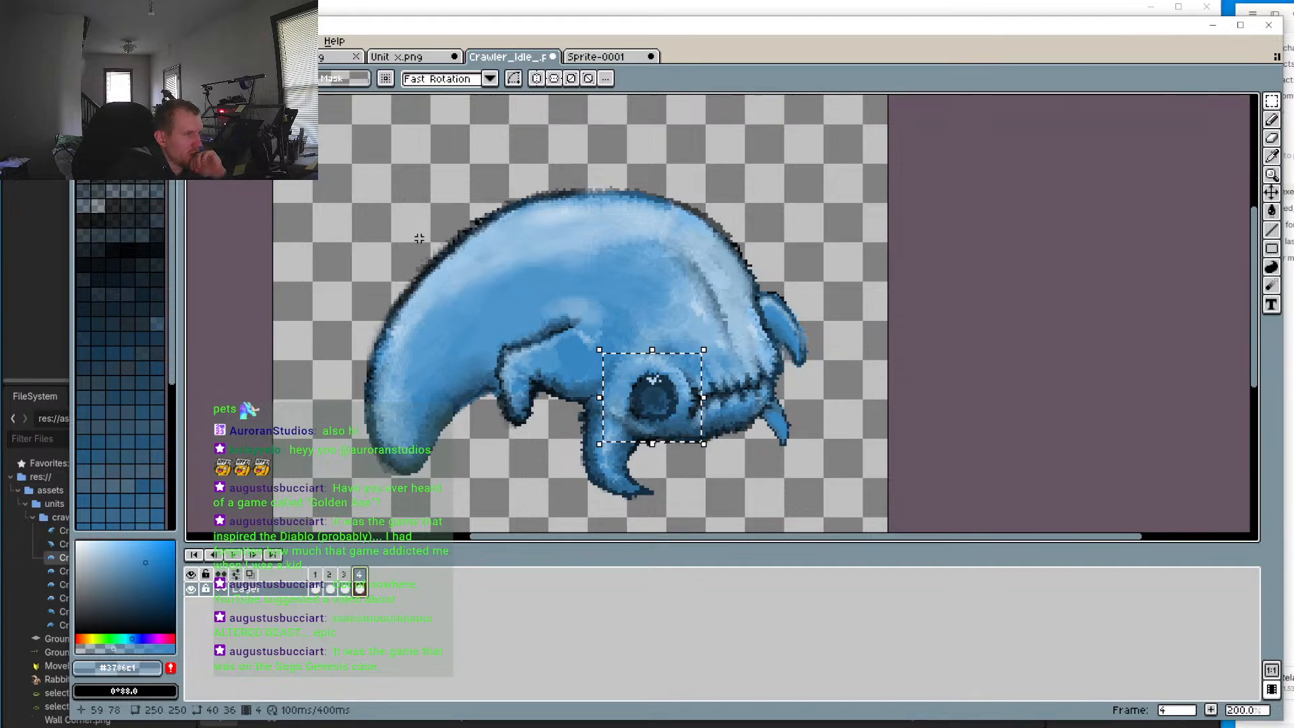
{"action": "scroll", "coordinate": [419, 239], "scroll_direction": "down", "scroll_amount": 4}
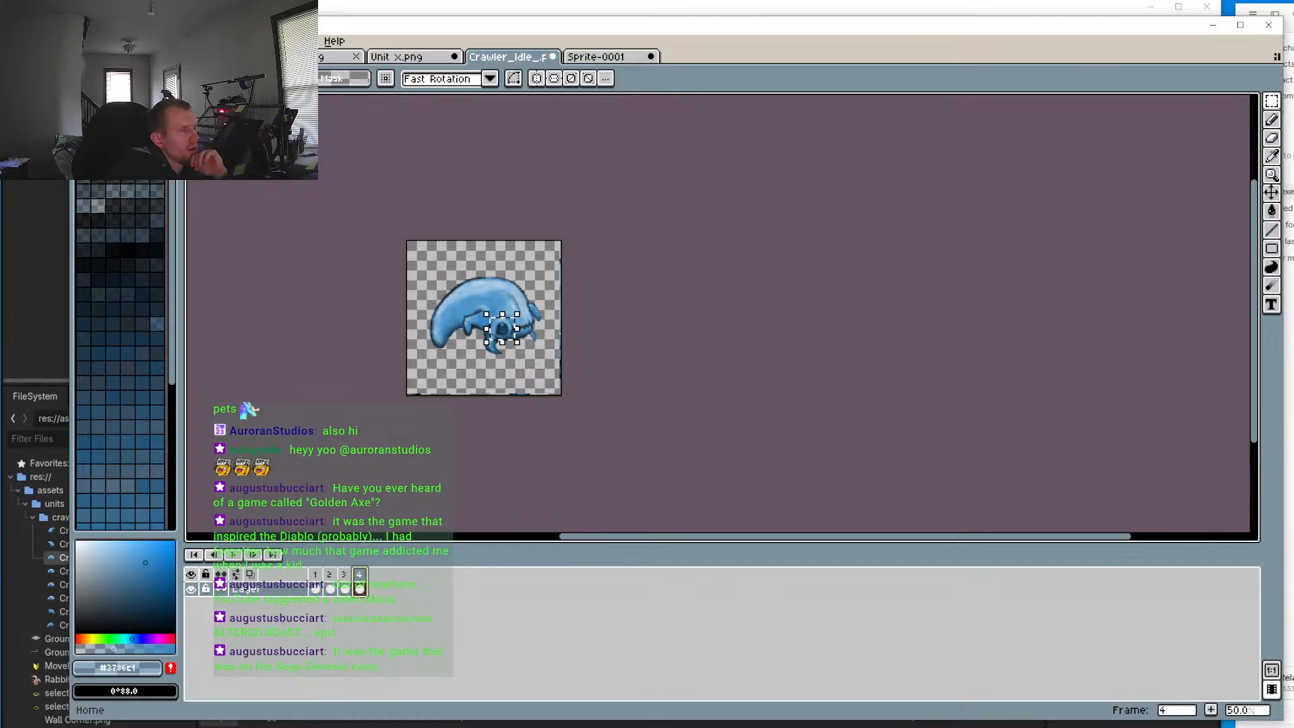
{"action": "scroll", "coordinate": [559, 337], "scroll_direction": "up", "scroll_amount": 2}
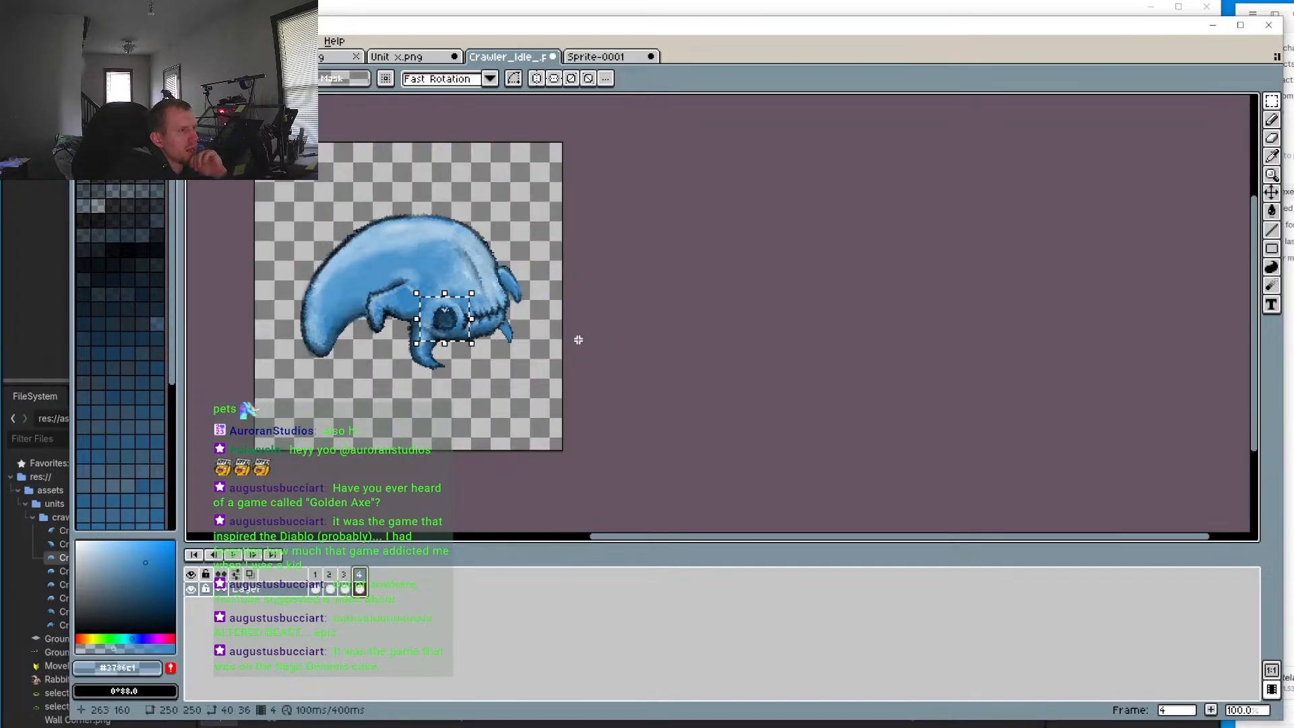
{"action": "scroll", "coordinate": [578, 338], "scroll_direction": "left", "scroll_amount": 2}
{"action": "scroll", "coordinate": [573, 337], "scroll_direction": "down", "scroll_amount": 2}
{"action": "scroll", "coordinate": [550, 335], "scroll_direction": "up", "scroll_amount": 2}
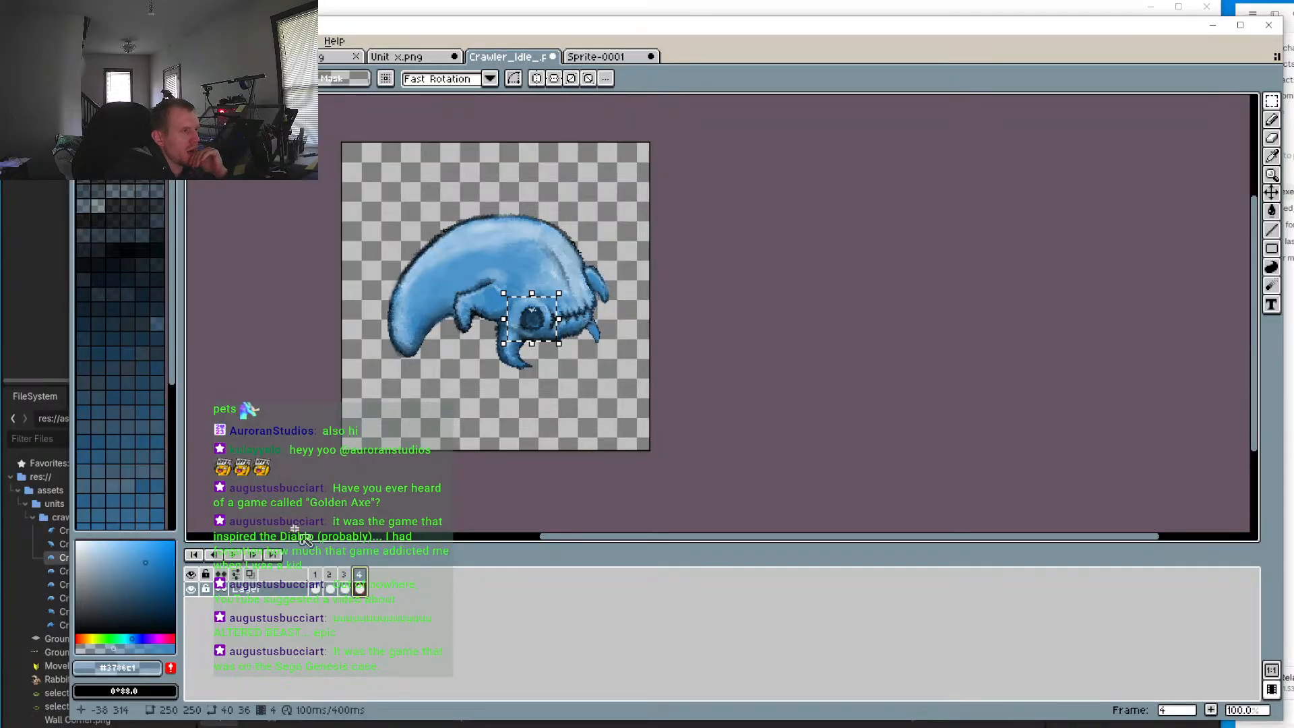
{"action": "left_click", "coordinate": [344, 587]}
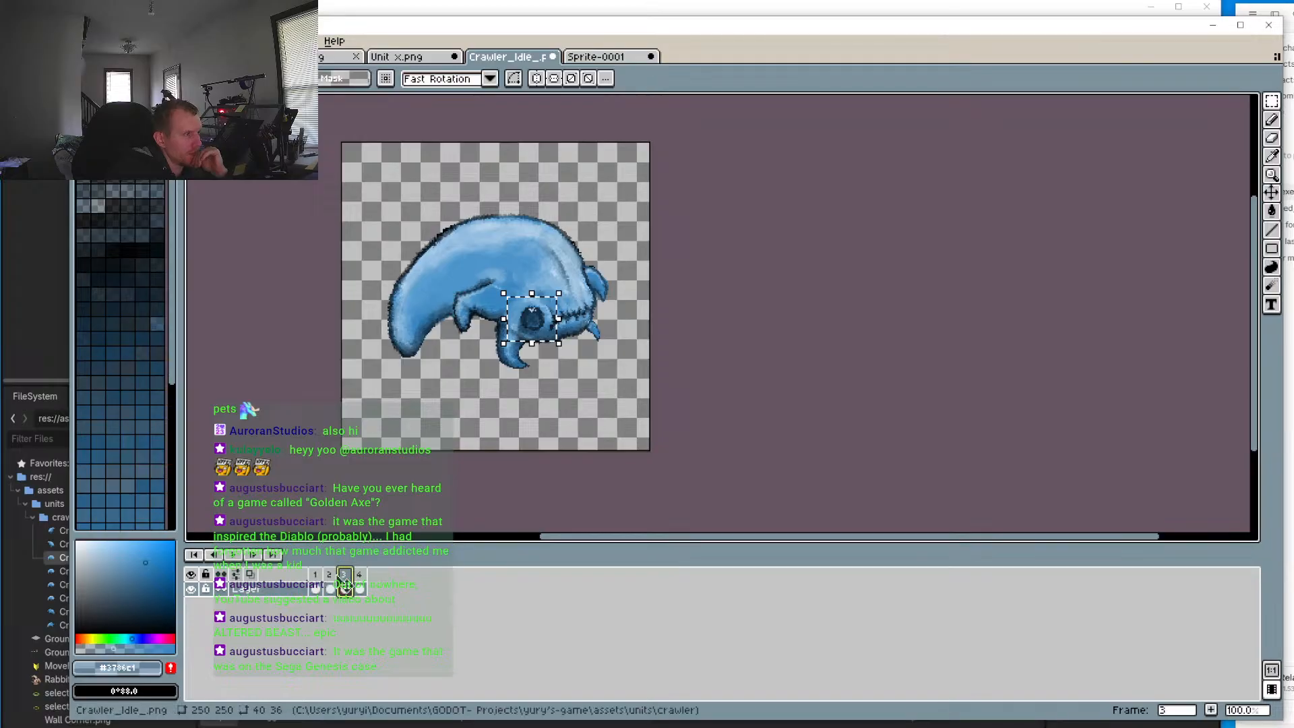
{"action": "left_click", "coordinate": [329, 585]}
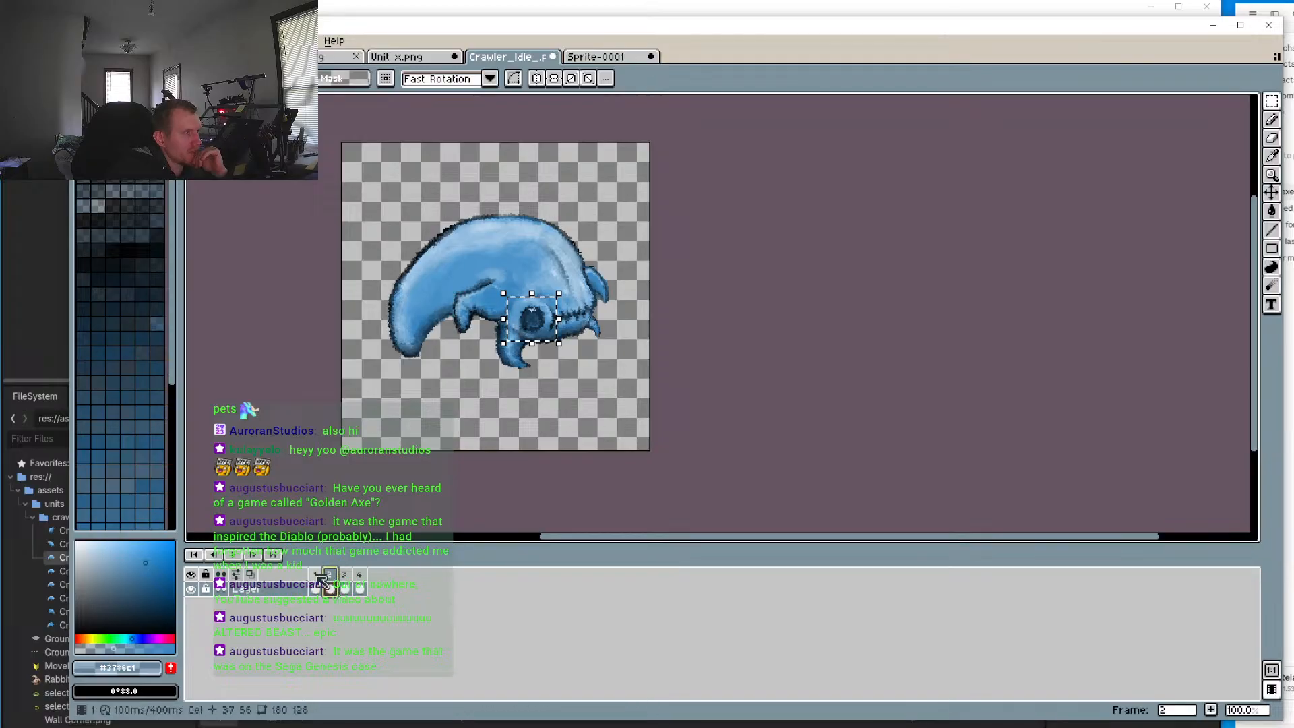
{"action": "left_click", "coordinate": [315, 585]}
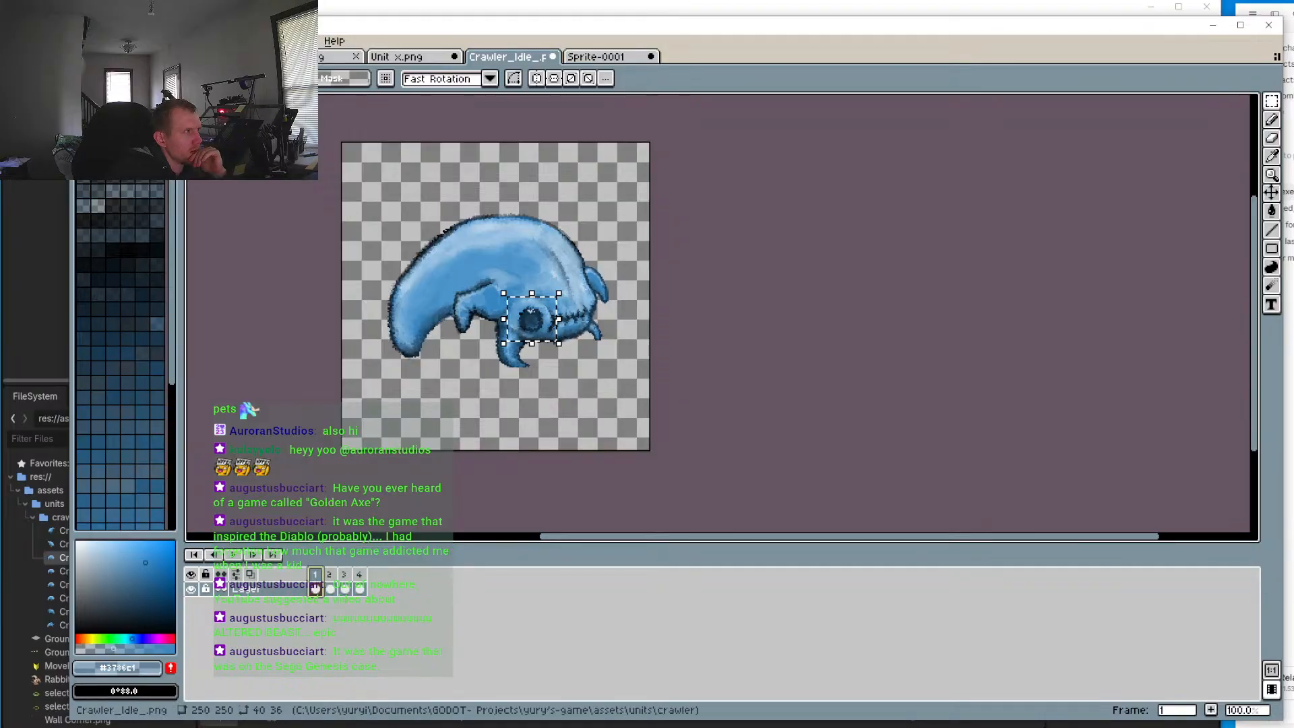
{"action": "key", "text": "alt+f"}
{"action": "key", "text": "Right"}
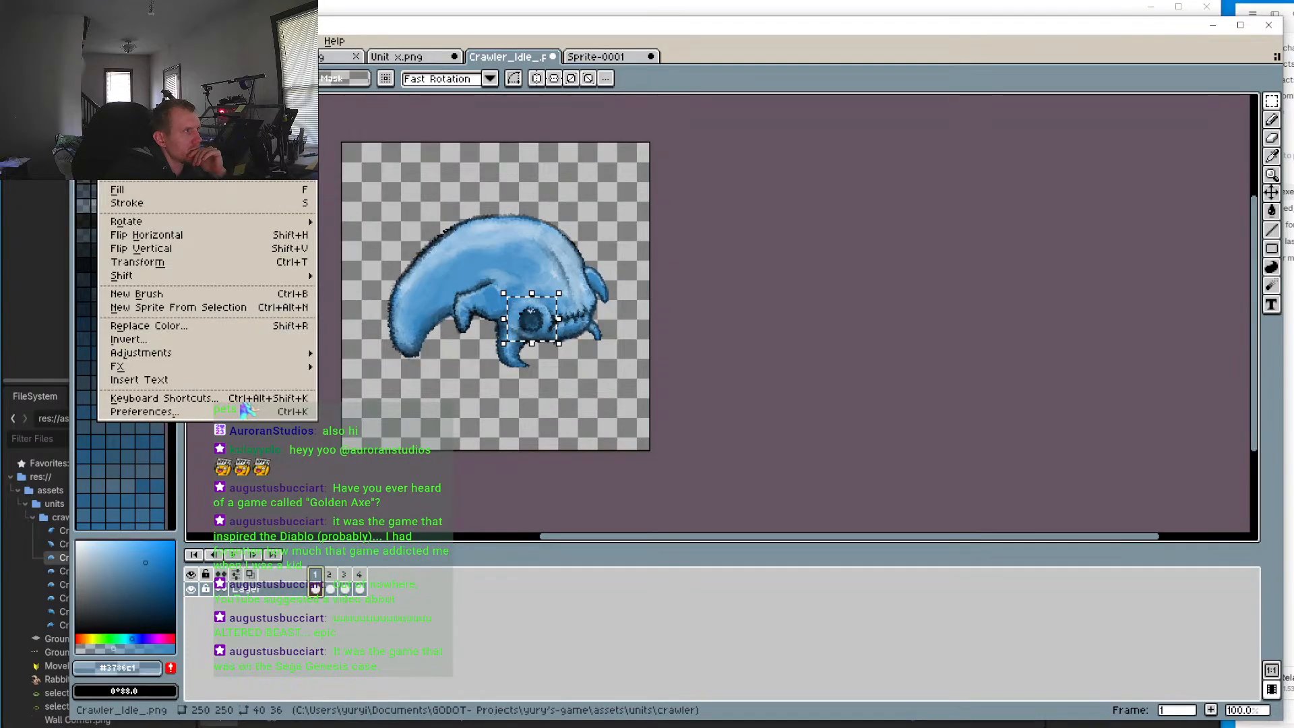
{"action": "key", "text": "Escape"}
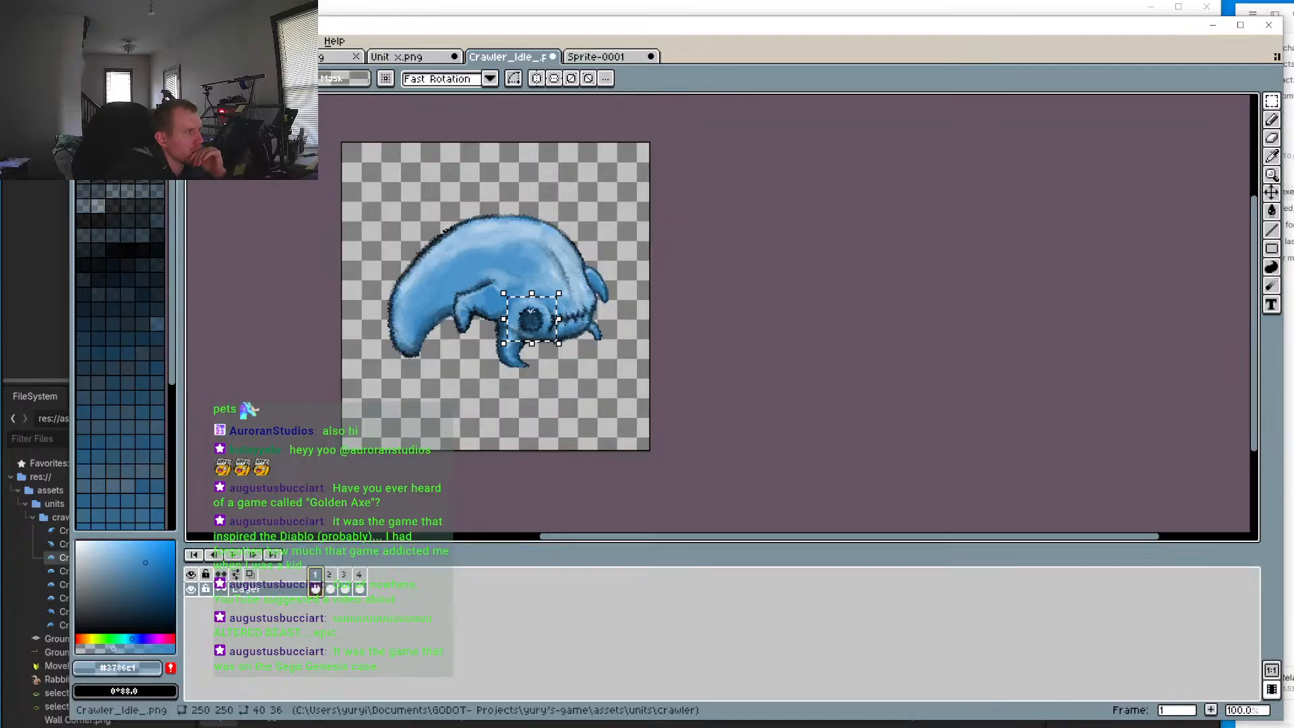
{"action": "key", "text": "ctrl+alt+c"}
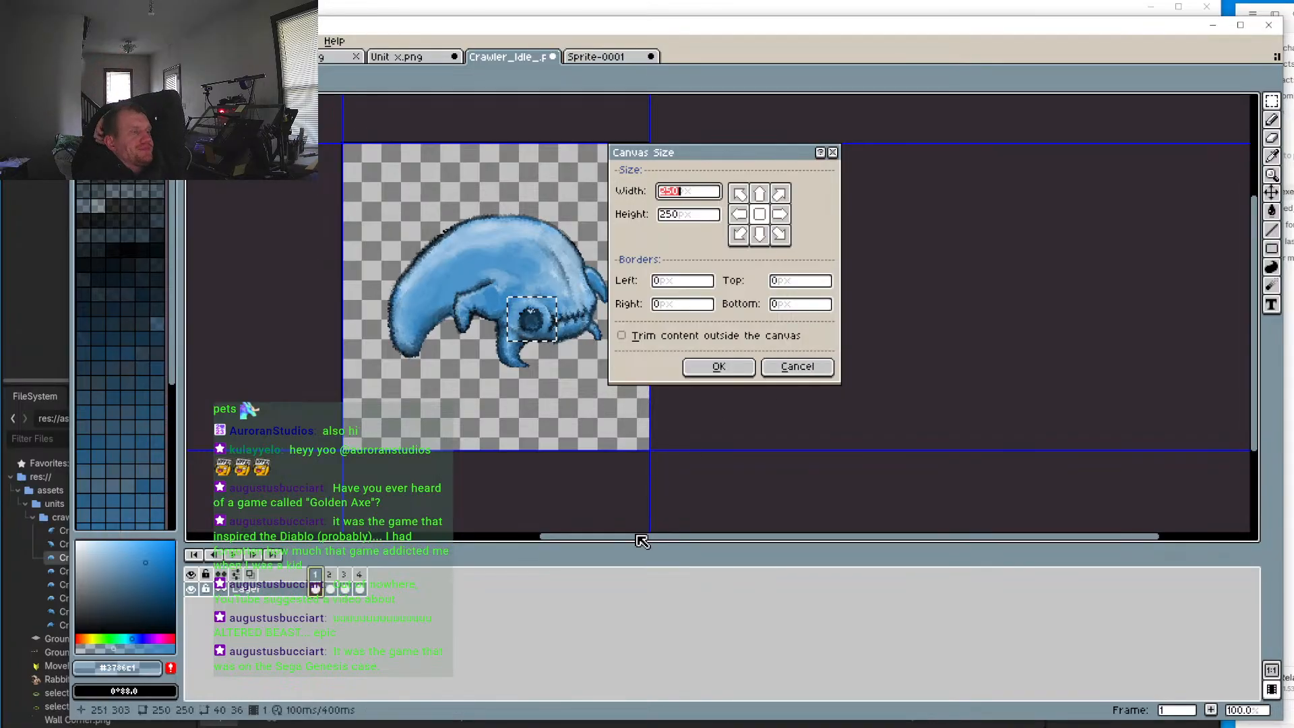
{"action": "left_click", "coordinate": [793, 375]}
Step: Play the four-frame idle animation at 100% zoom, then stop playback
{"action": "left_click", "coordinate": [234, 556]}
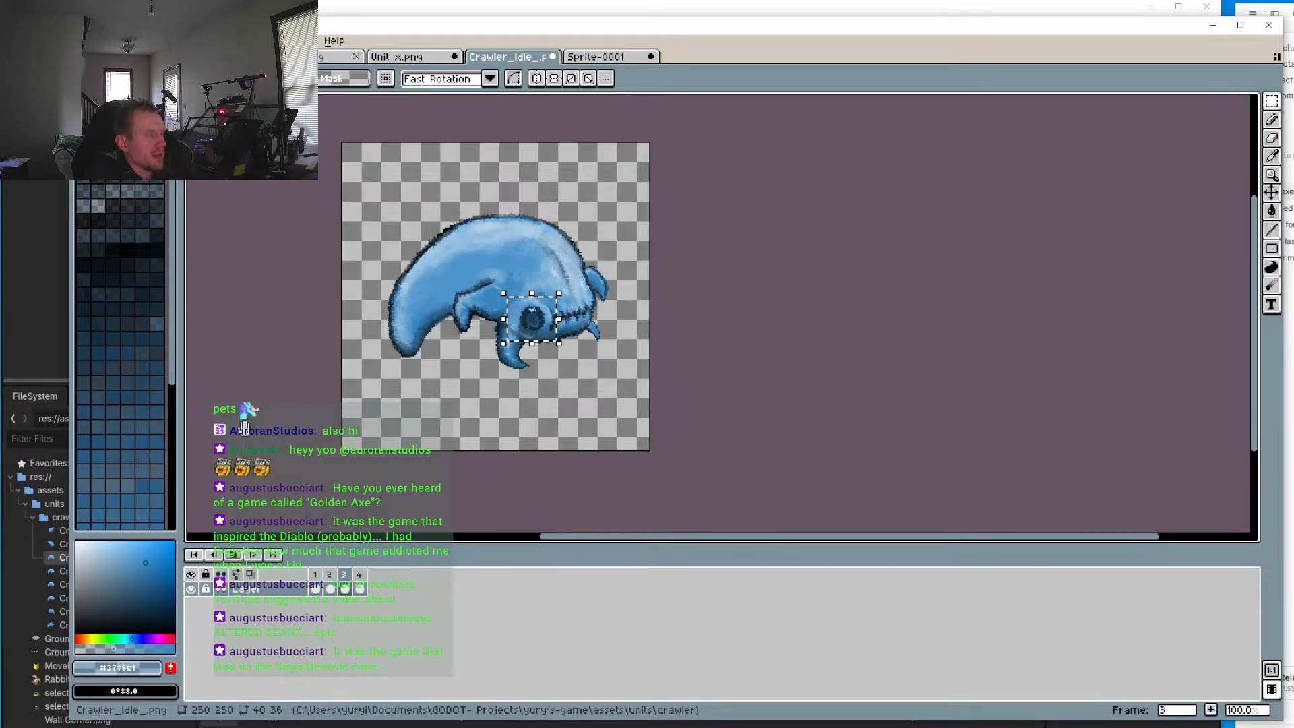
{"action": "left_click", "coordinate": [240, 559]}
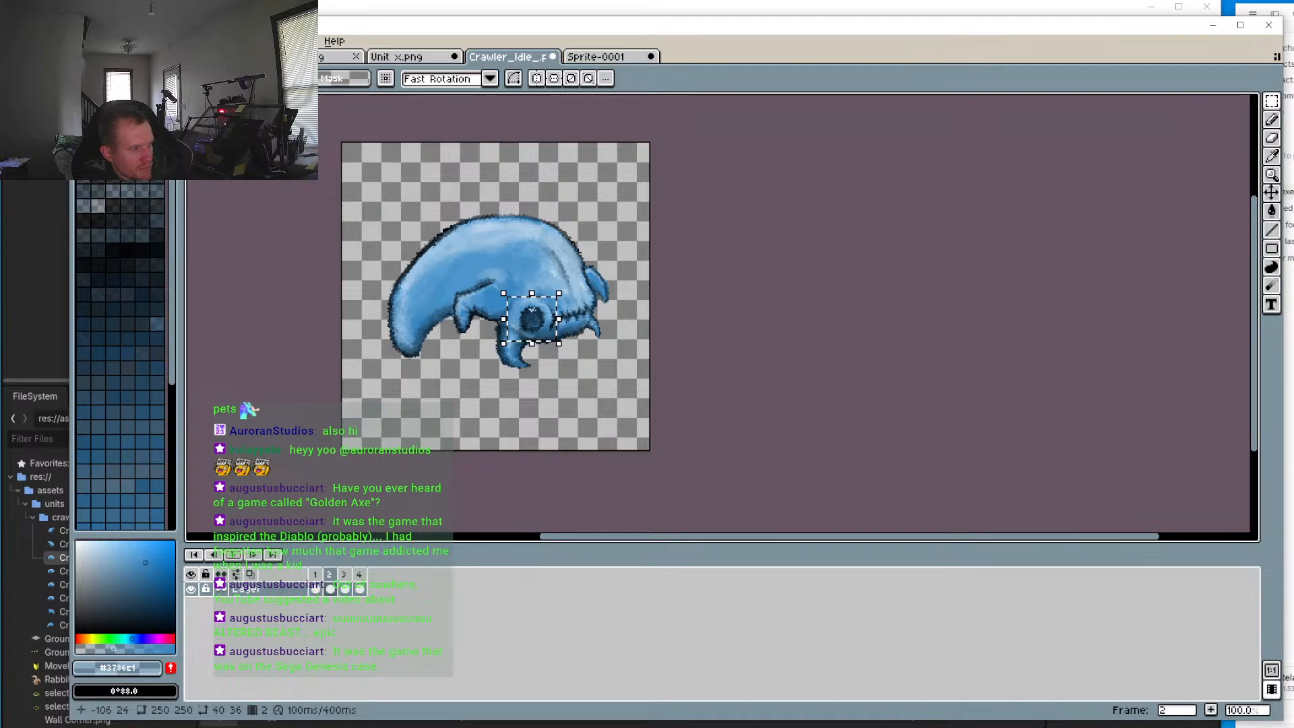
Step: Try cropping the canvas to 150 × 150 px around its centre with Canvas Size
{"action": "left_click", "coordinate": [111, 41]}
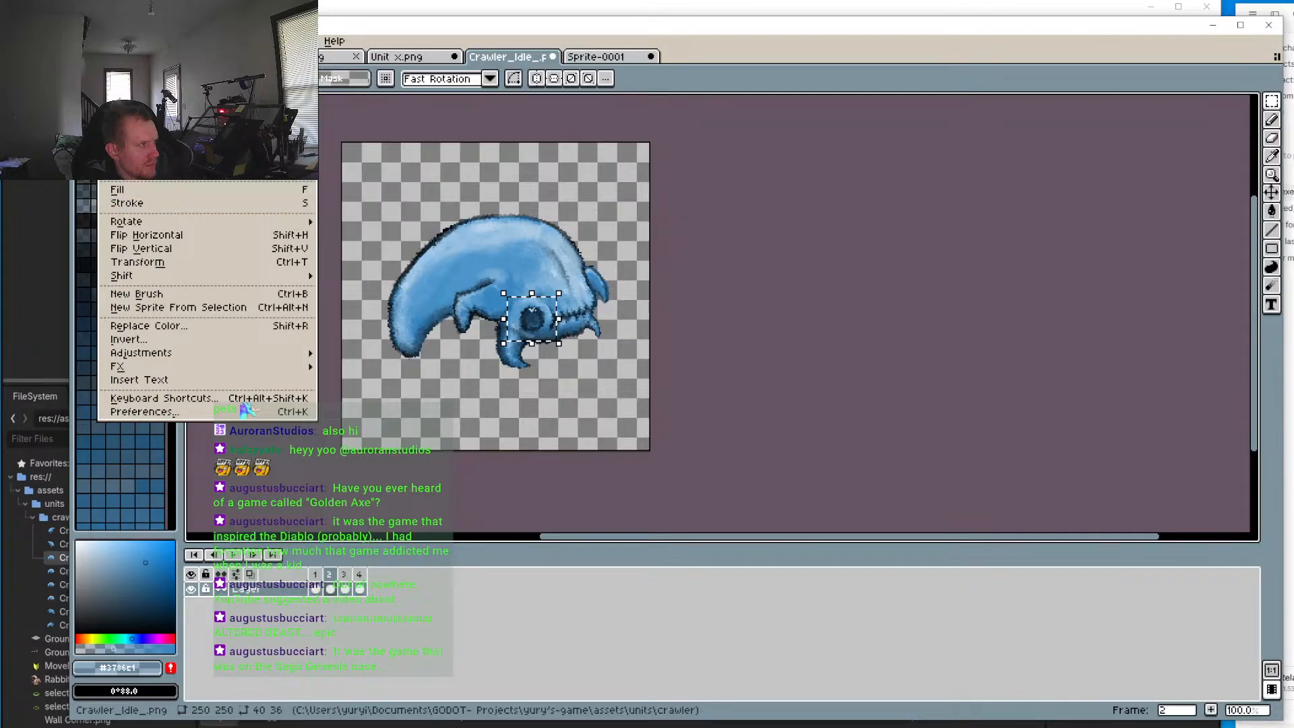
{"action": "left_click", "coordinate": [182, 203]}
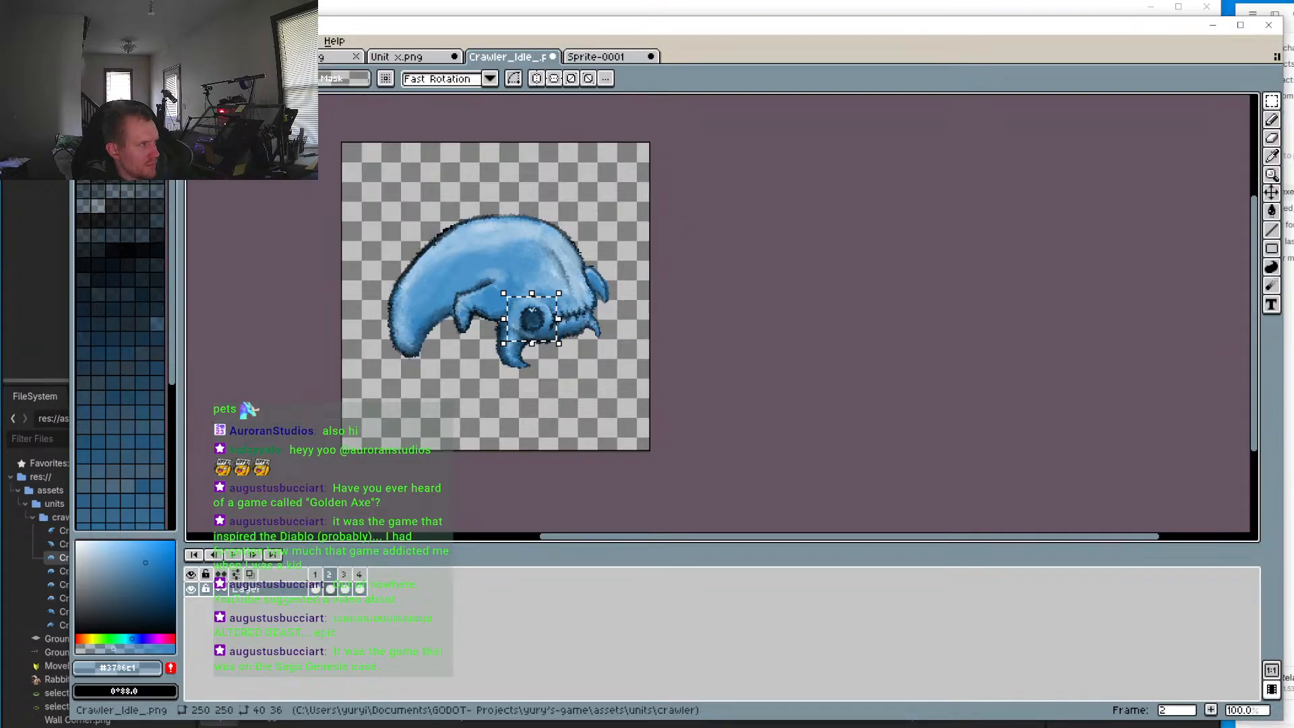
{"action": "key", "text": "ctrl+alt+c"}
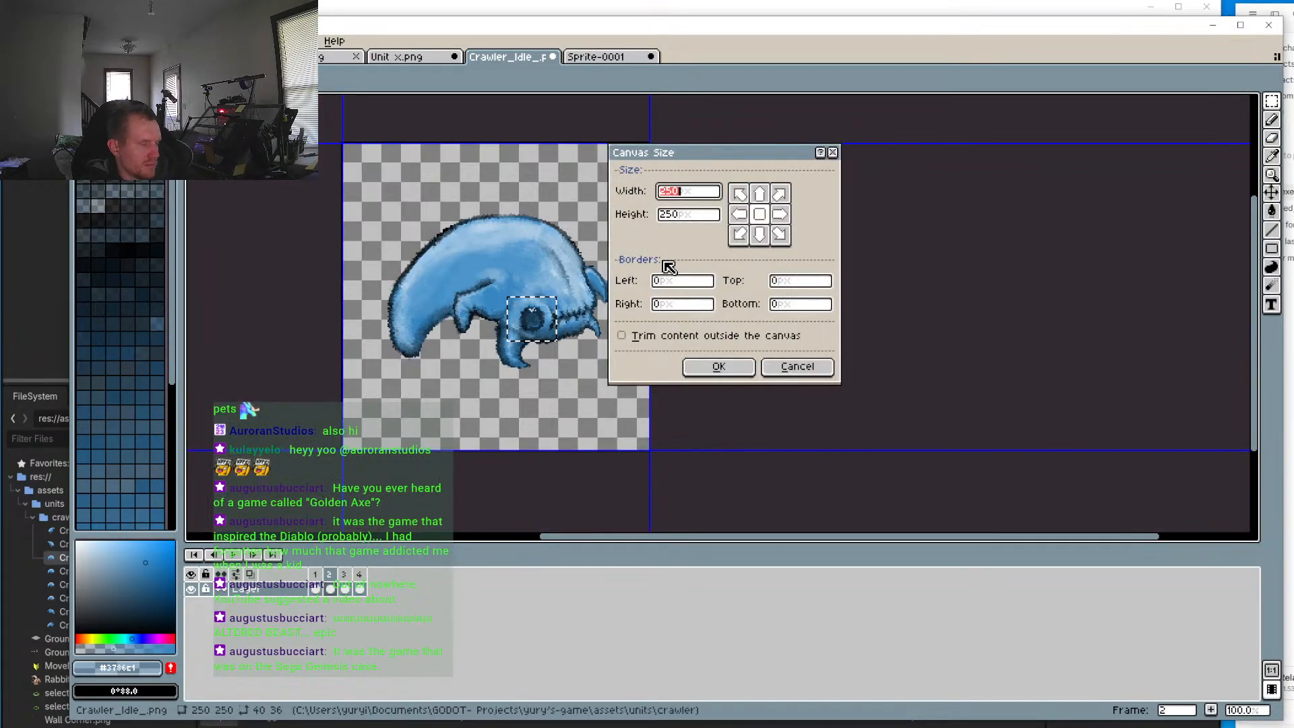
{"action": "type", "text": "15"}
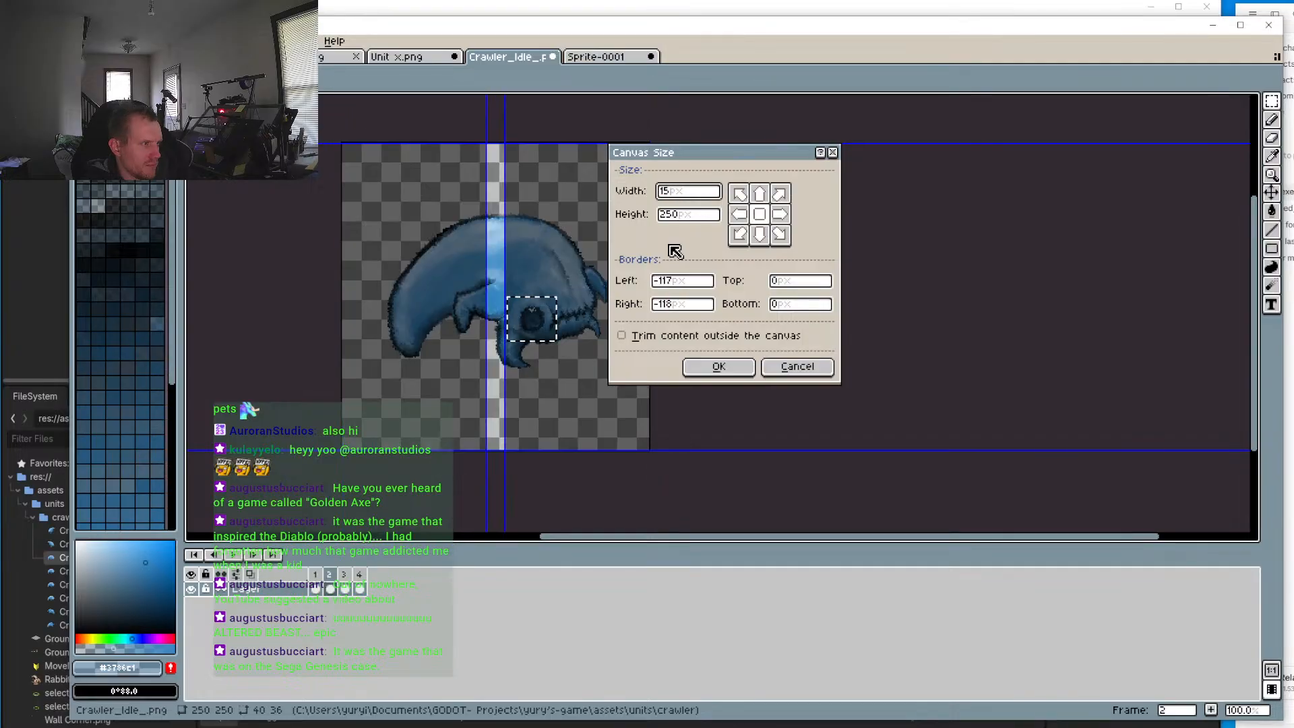
{"action": "type", "text": "0"}
{"action": "left_click", "coordinate": [693, 211]}
{"action": "type", "text": "1"}
{"action": "key", "text": "ctrl+a"}
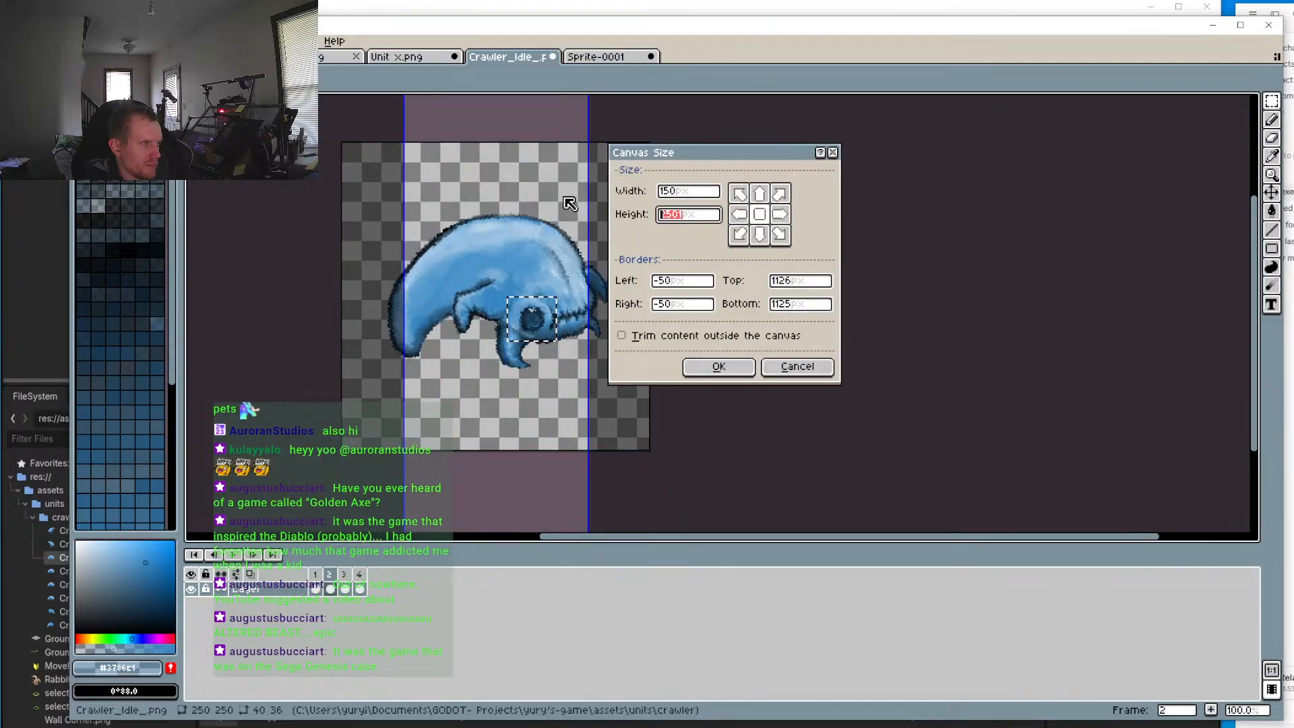
{"action": "type", "text": "150"}
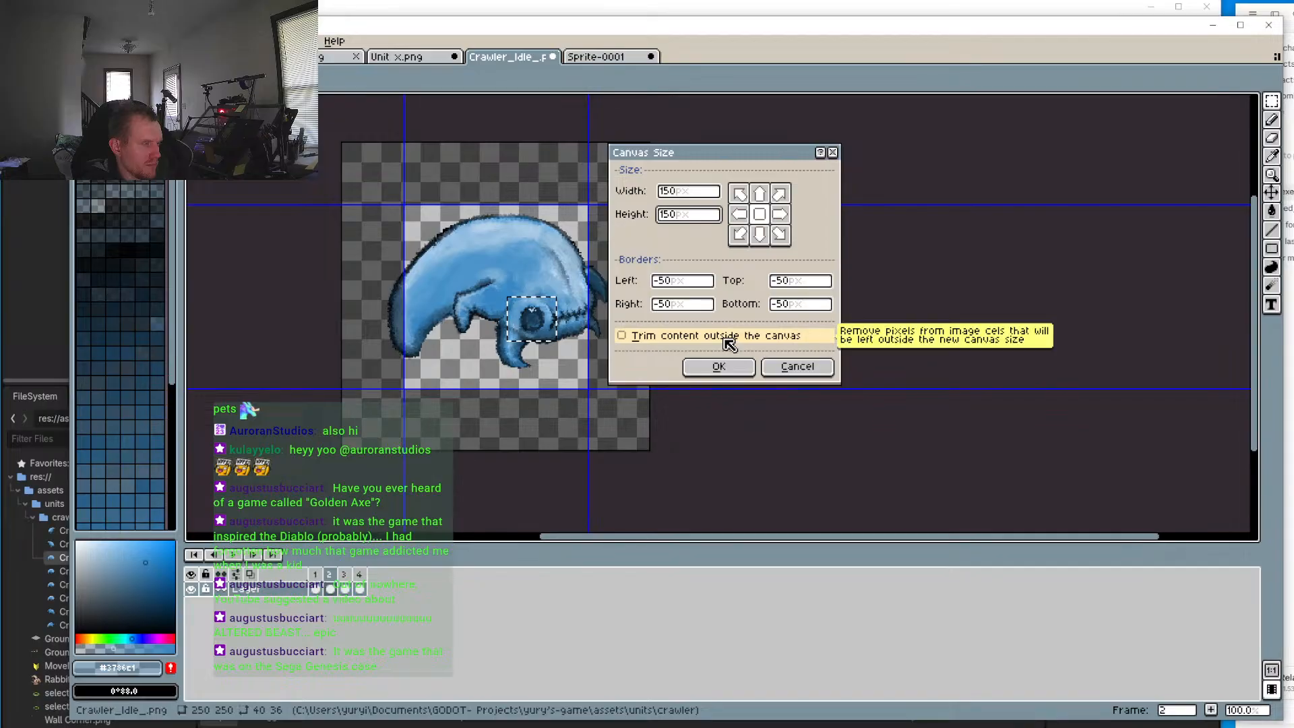
{"action": "left_click", "coordinate": [718, 366]}
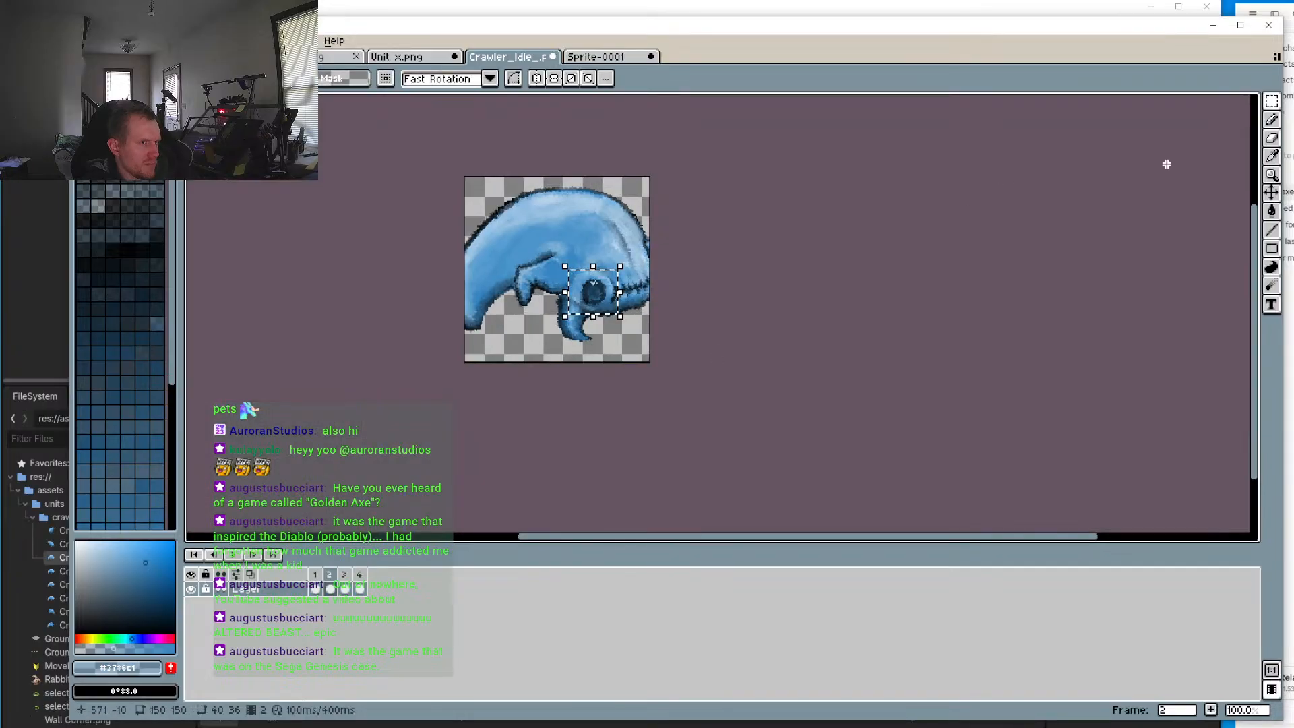
Step: Try shrinking the crawler within the cropped canvas, and undo both that and the canvas resize
{"action": "left_click", "coordinate": [1271, 101]}
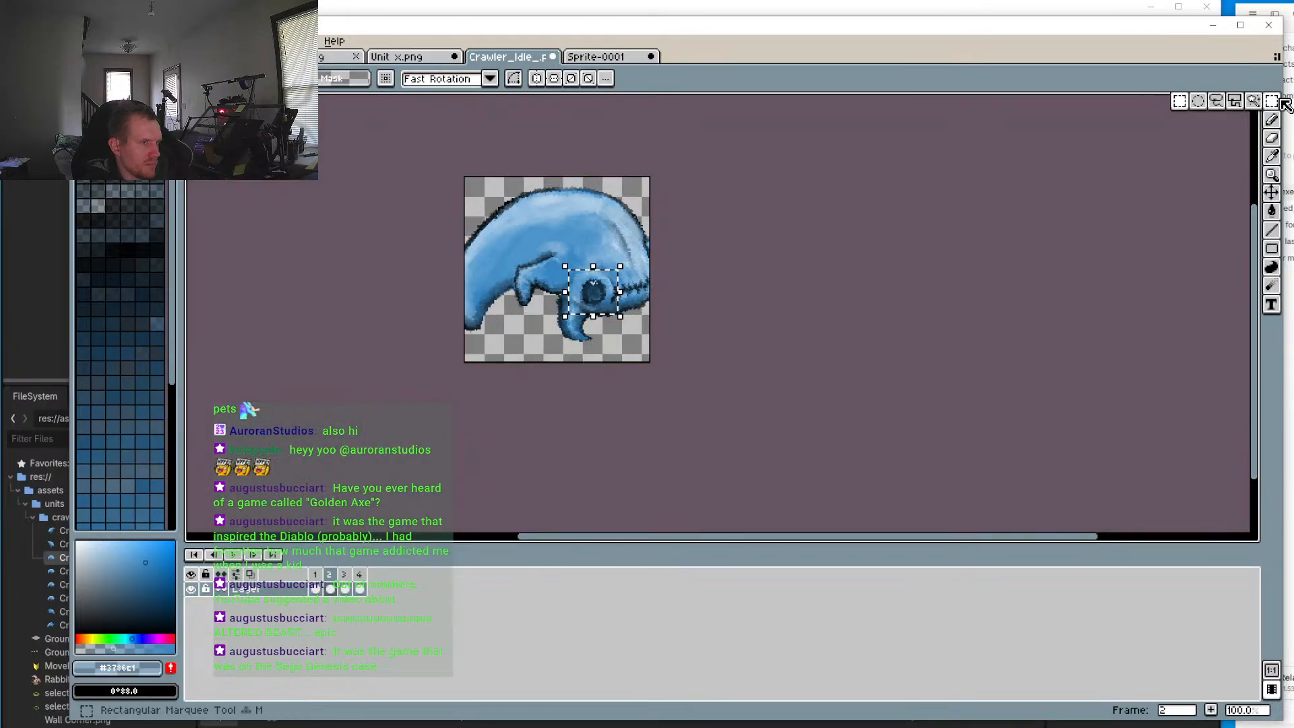
{"action": "left_click_drag", "start_coordinate": [341, 140], "coordinate": [743, 379]}
{"action": "left_click_drag", "start_coordinate": [651, 174], "coordinate": [596, 215]}
{"action": "key", "text": "ctrl+z"}
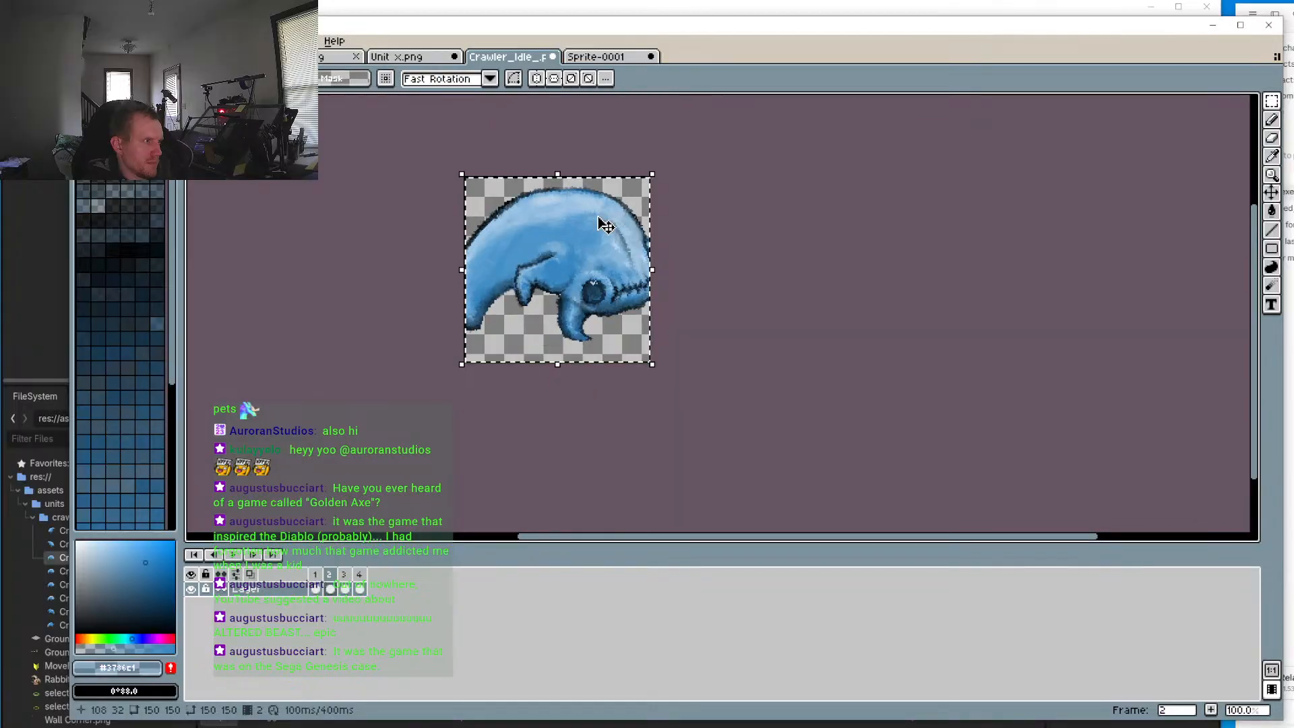
{"action": "key", "text": "ctrl+z"}
{"action": "key", "text": "ctrl+z"}
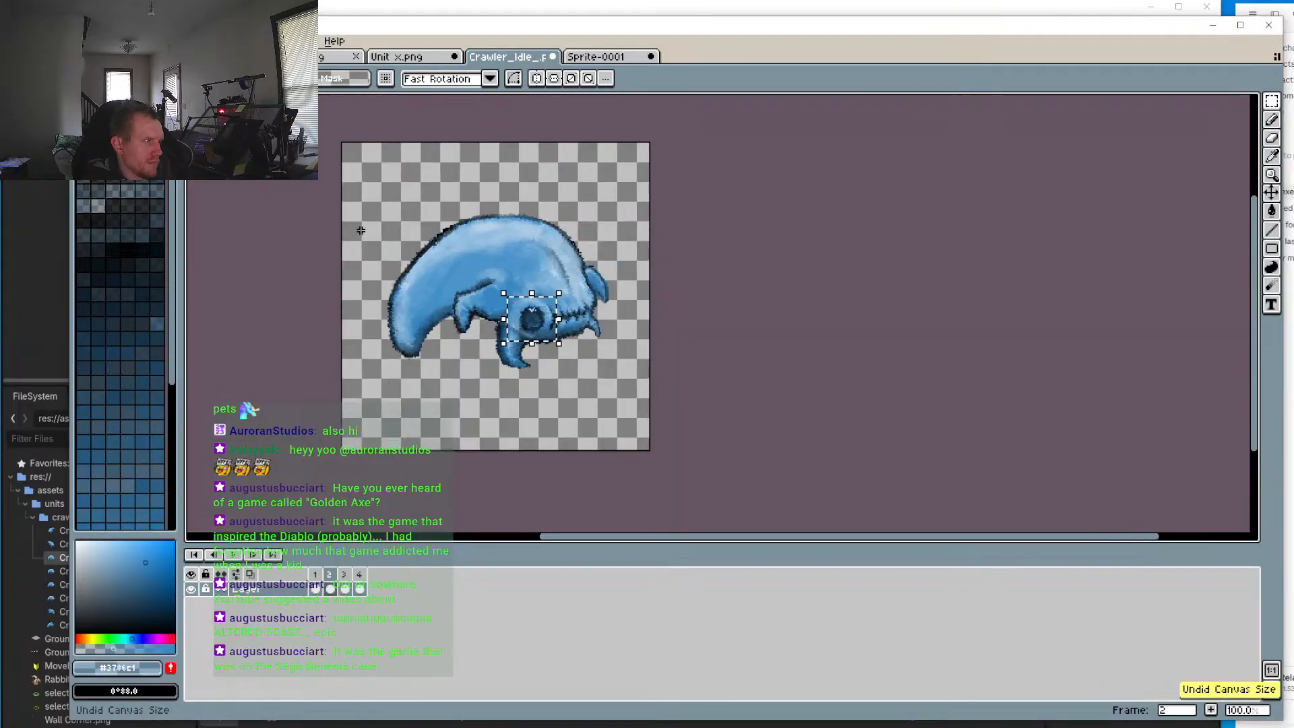
Step: In frame 1, select a rectangle around the whole crawler, scale it to about 147 × 110 px and move it near the canvas centre
{"action": "left_click", "coordinate": [320, 574]}
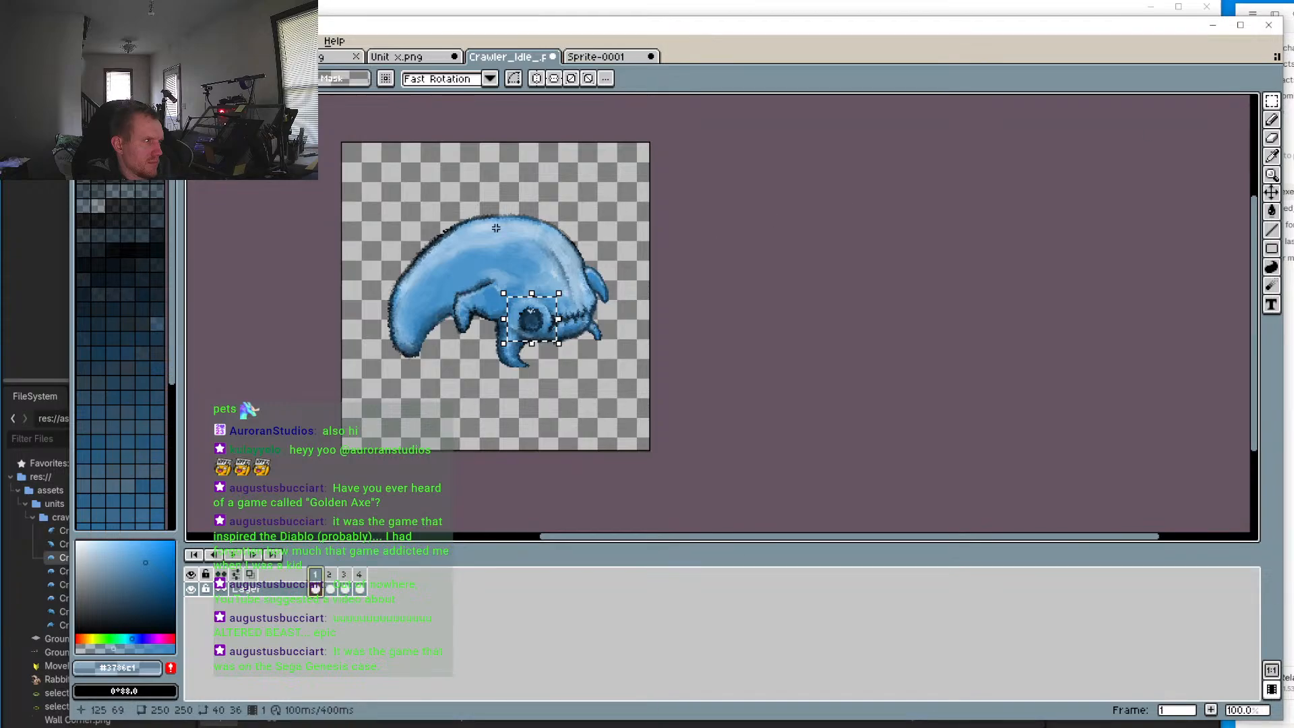
{"action": "key", "text": "ctrl+d"}
{"action": "mouse_move", "coordinate": [1280, 107]}
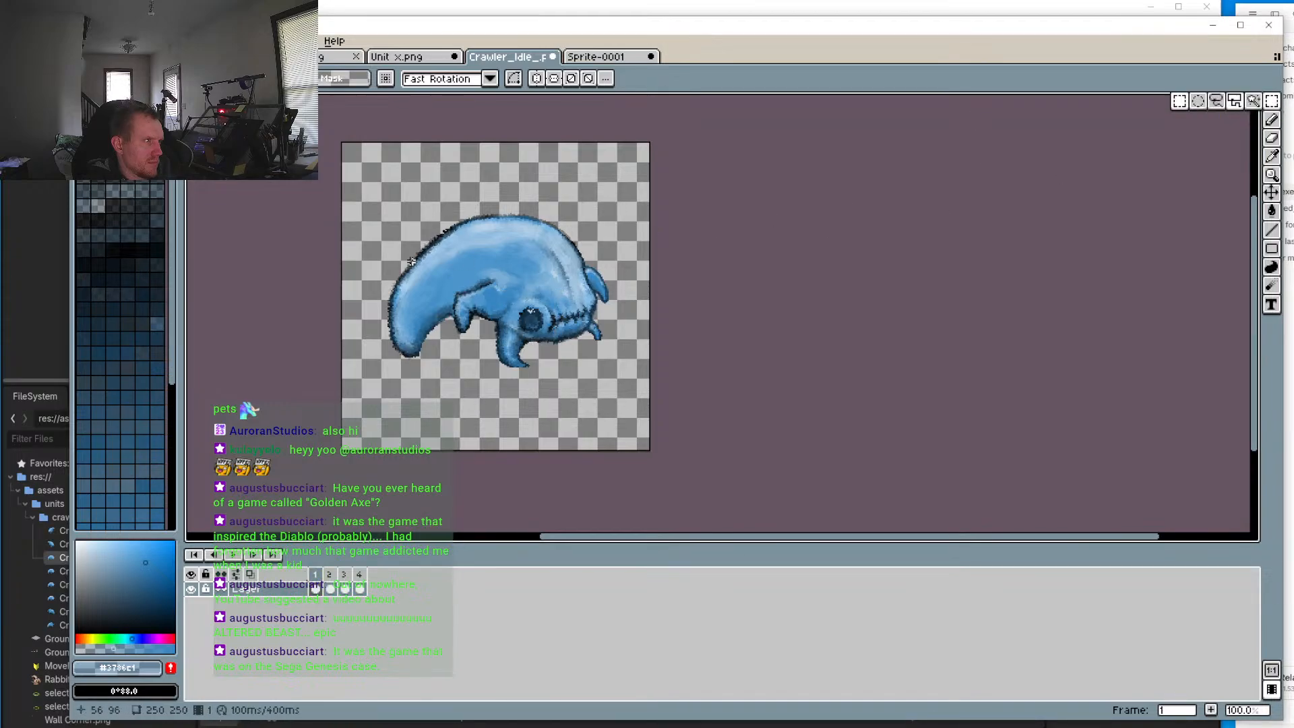
{"action": "left_click_drag", "start_coordinate": [354, 177], "coordinate": [633, 401]}
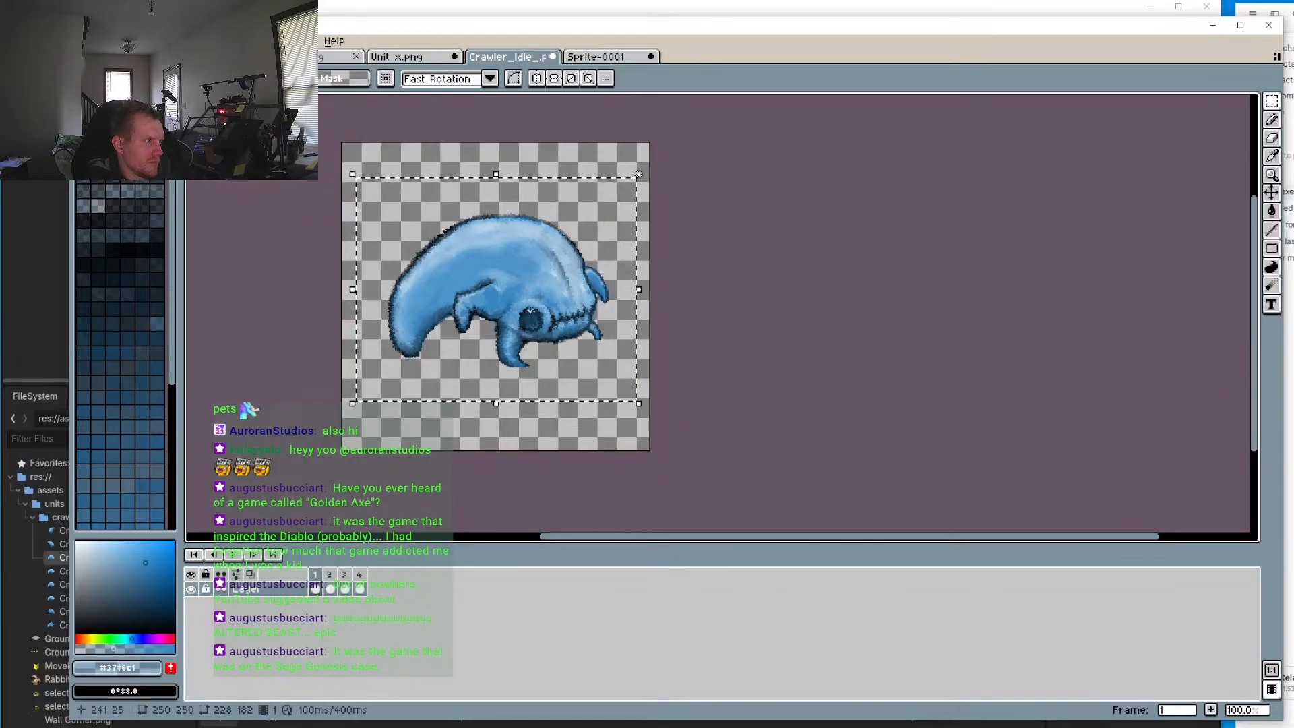
{"action": "left_click_drag", "start_coordinate": [638, 174], "coordinate": [573, 306]}
{"action": "key", "text": "ctrl+z"}
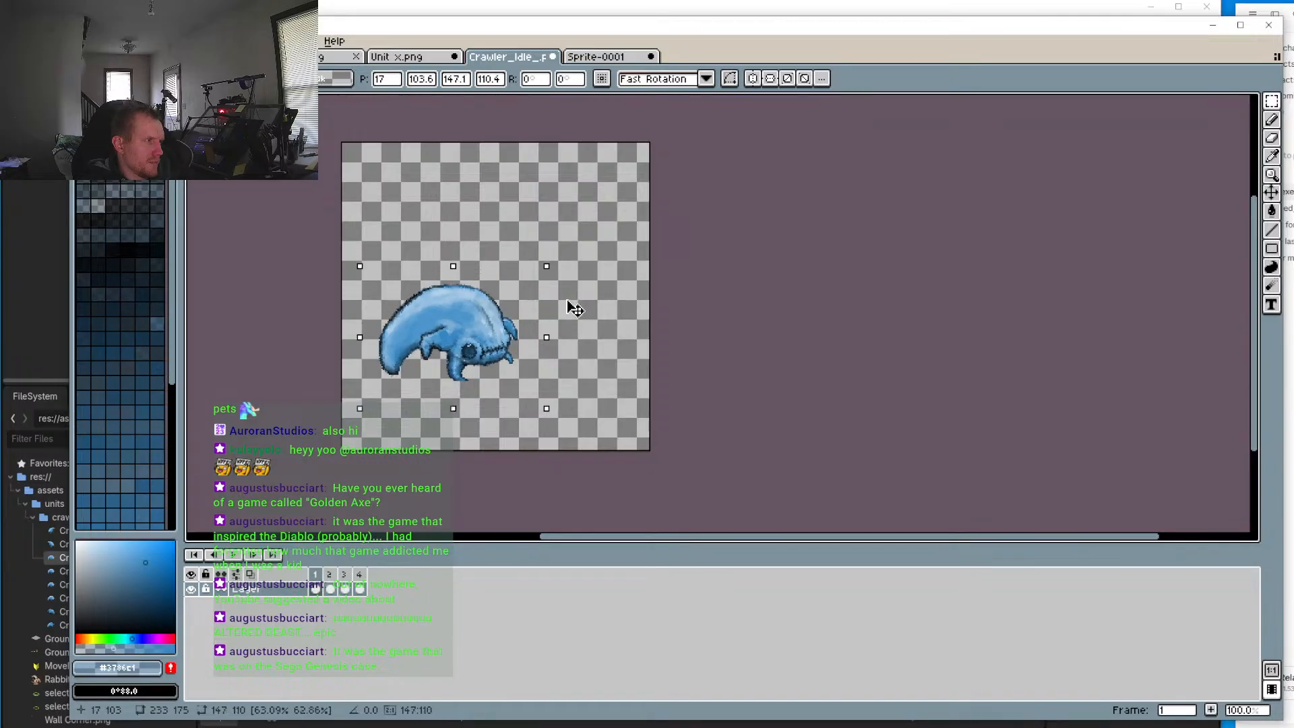
{"action": "left_click_drag", "start_coordinate": [473, 331], "coordinate": [519, 290]}
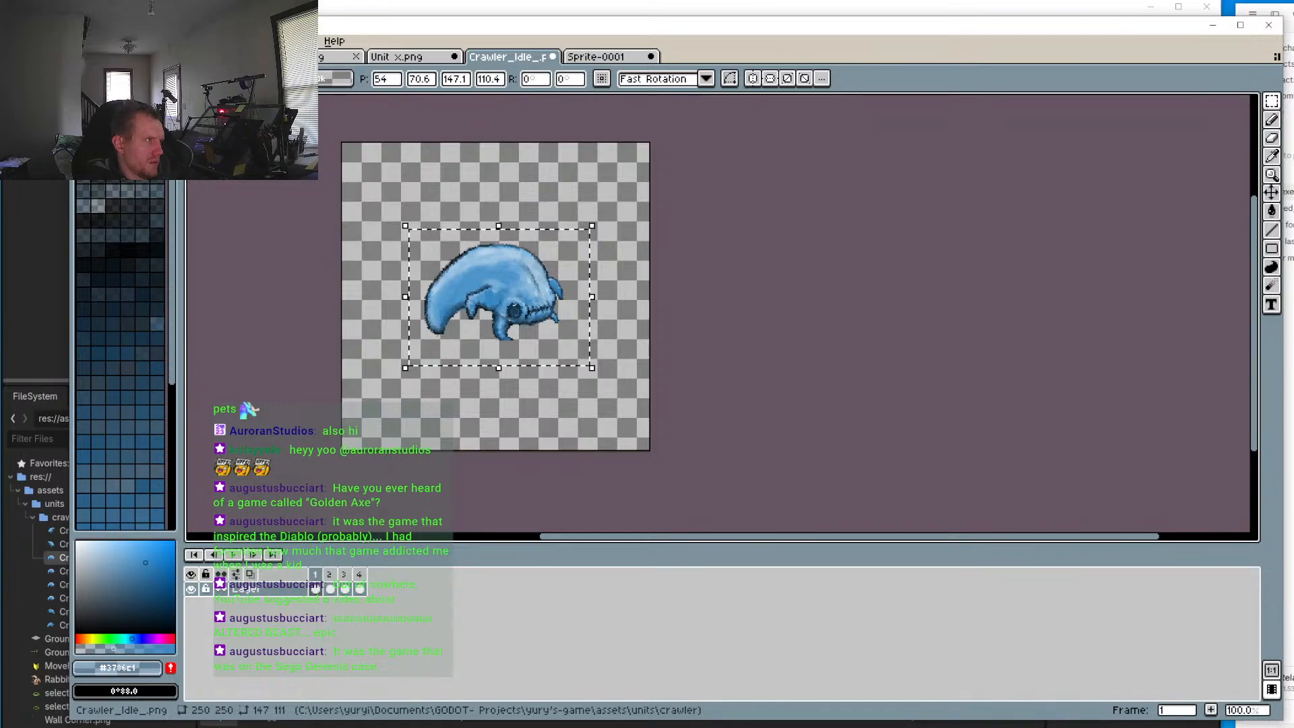
Step: Try cropping the canvas around its centre to a width and height of 150 px with Canvas Size
{"action": "left_click", "coordinate": [109, 41]}
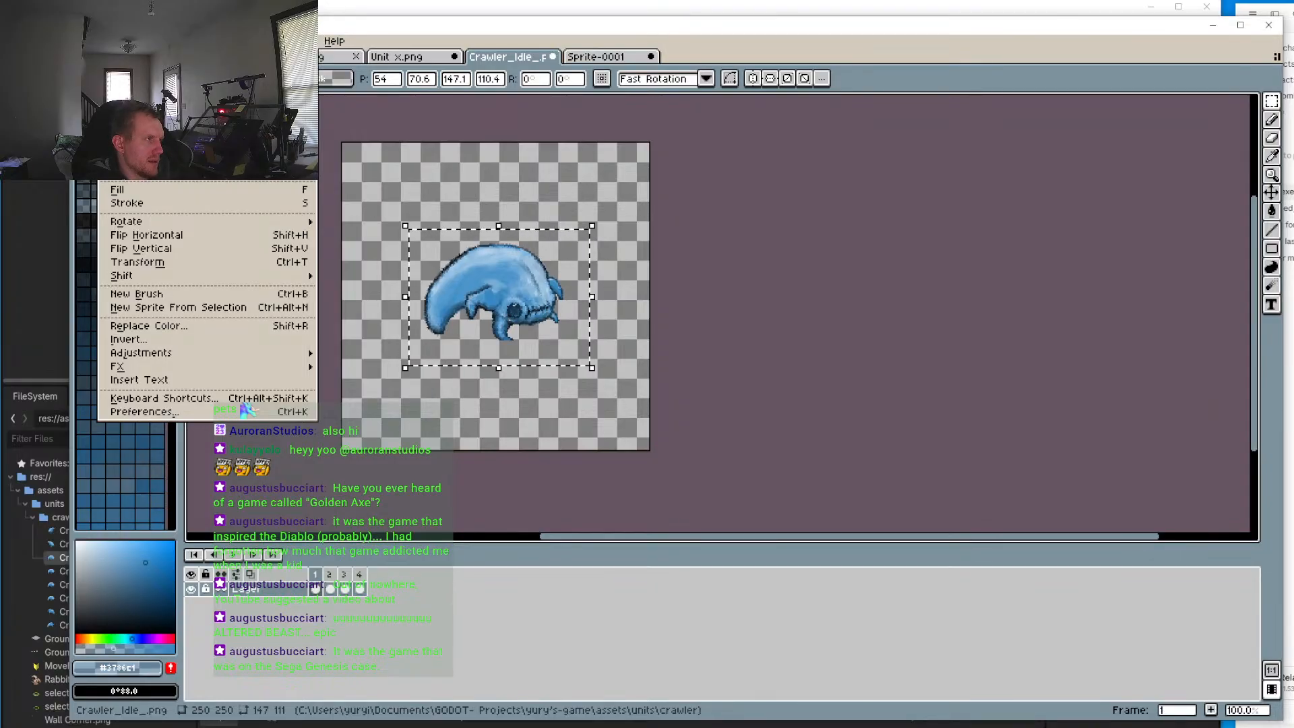
{"action": "key", "text": "Escape"}
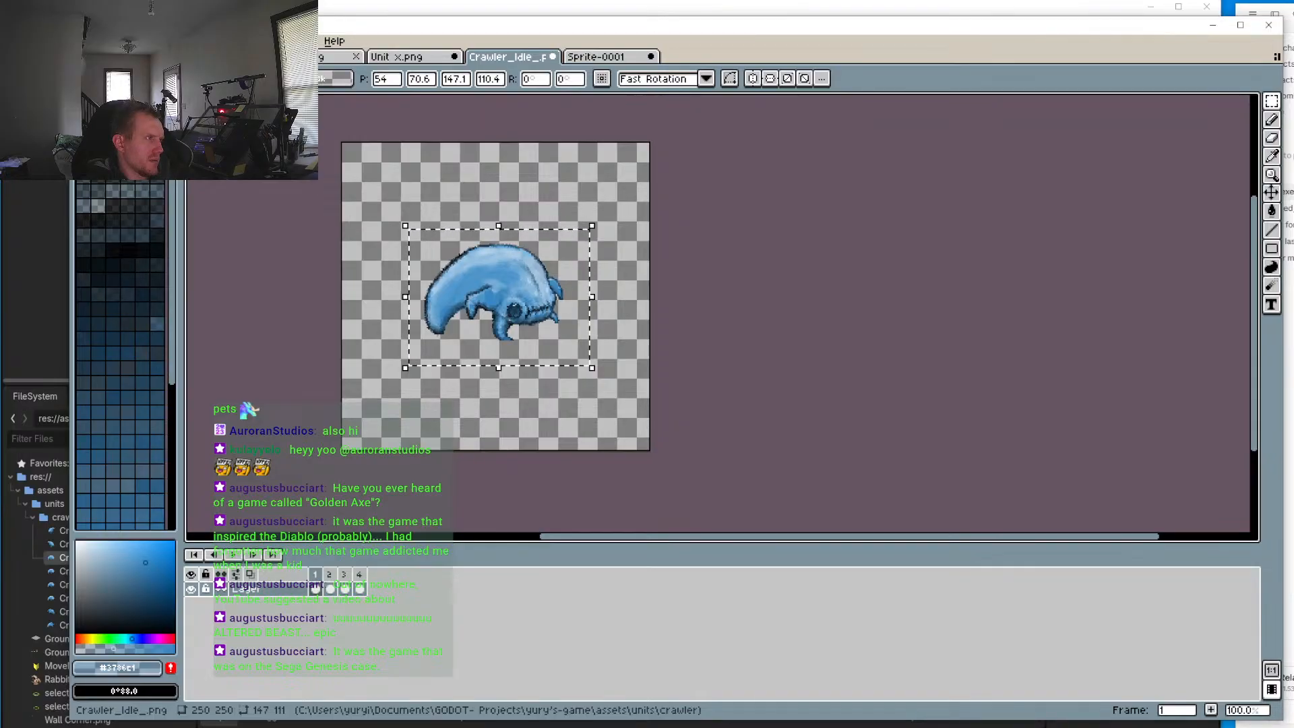
{"action": "key", "text": "ctrl+alt+c"}
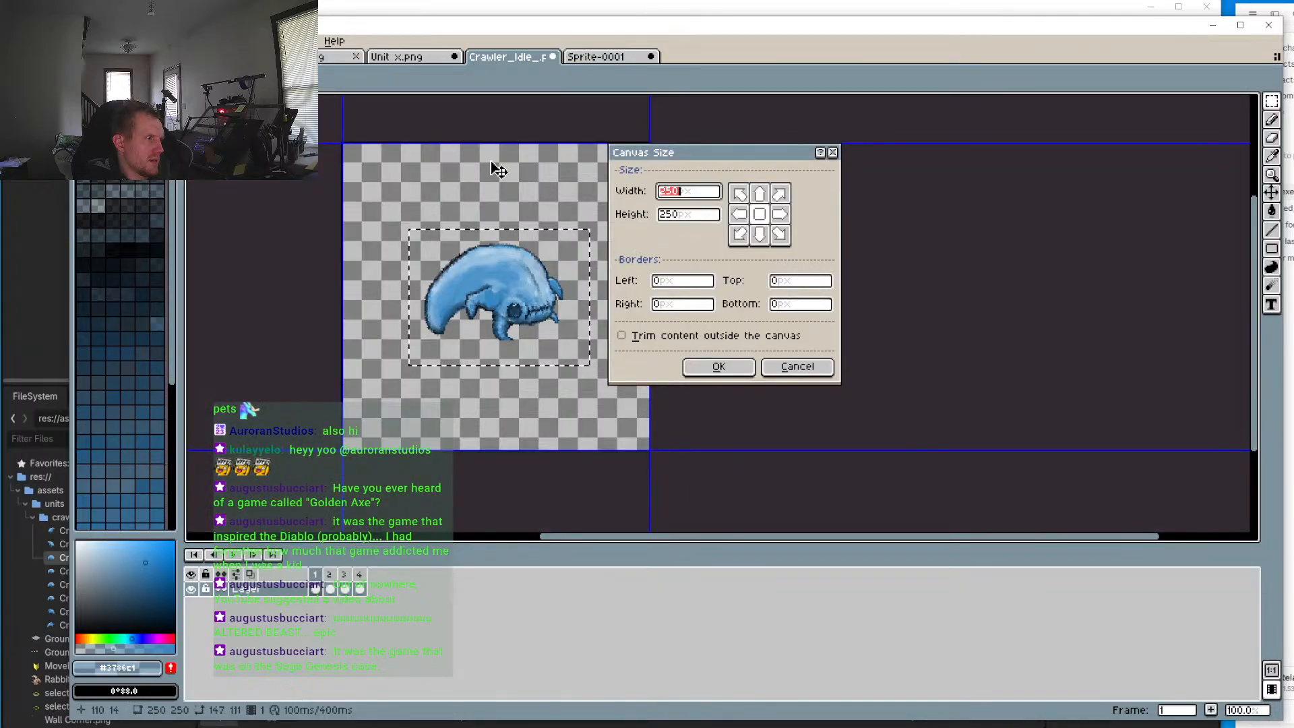
{"action": "type", "text": "150"}
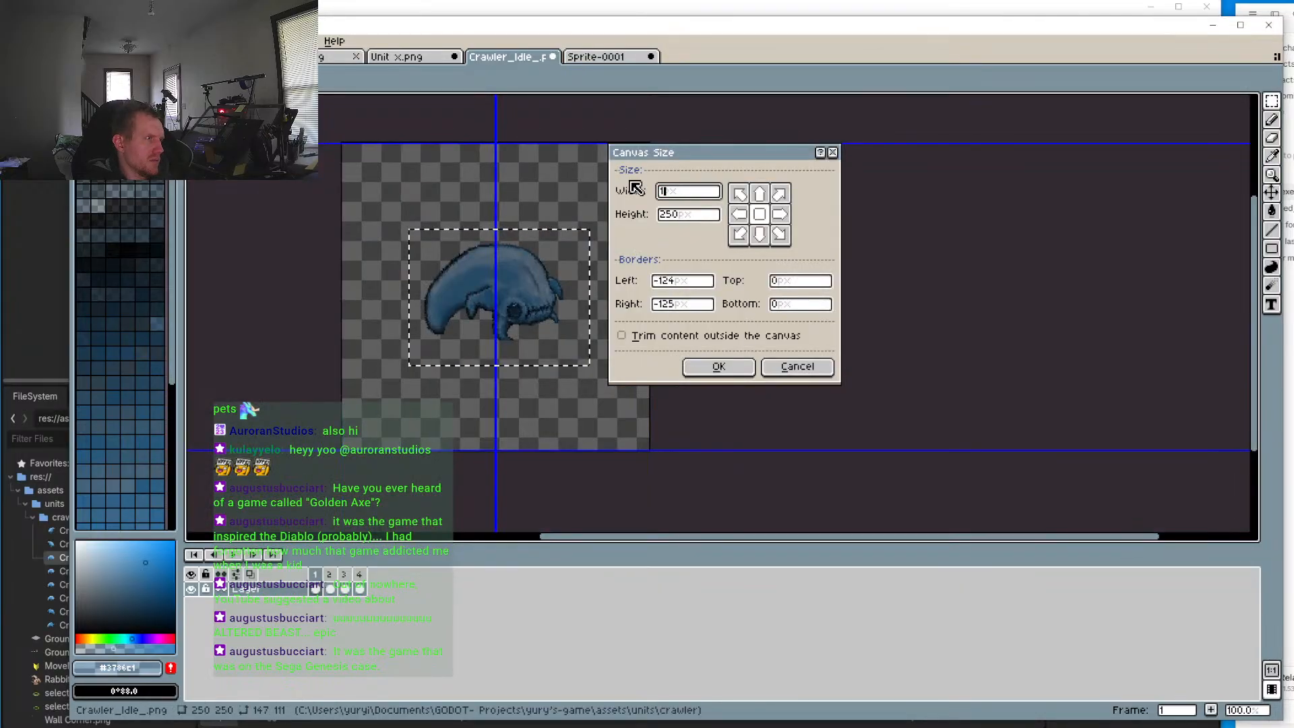
{"action": "left_click", "coordinate": [685, 219]}
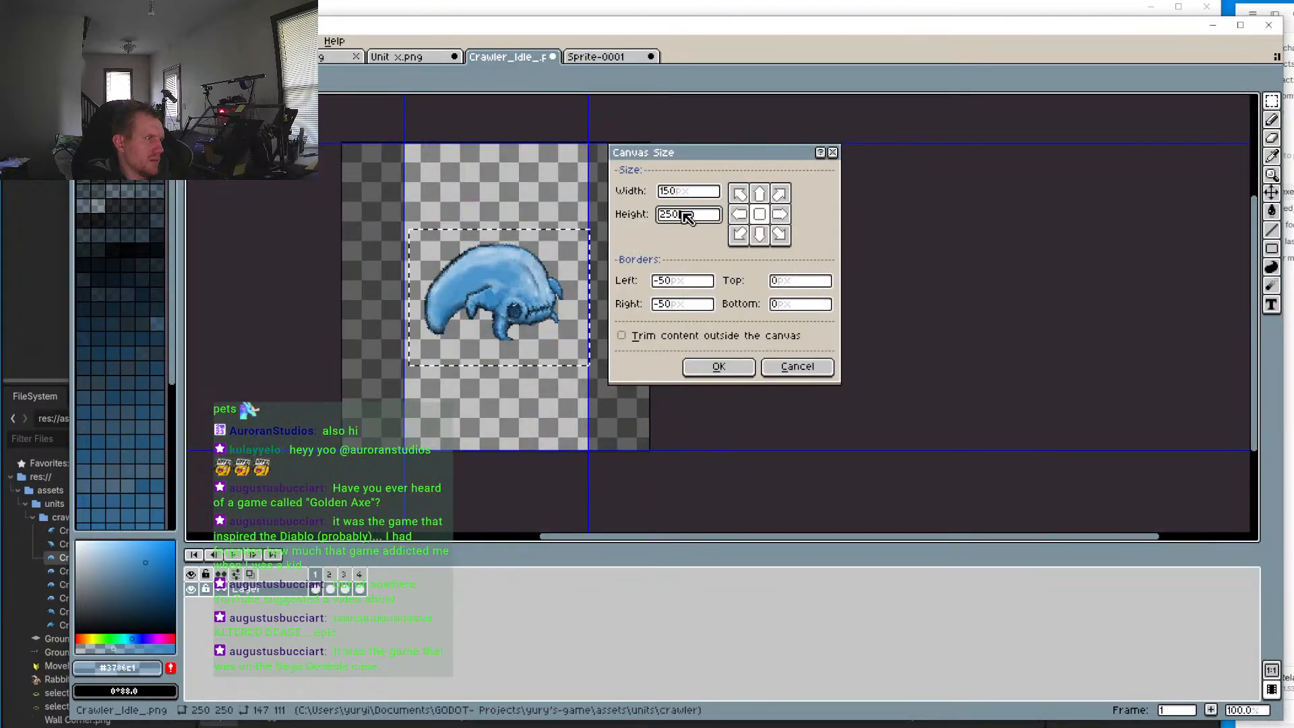
{"action": "double_click", "coordinate": [685, 218]}
{"action": "type", "text": "150"}
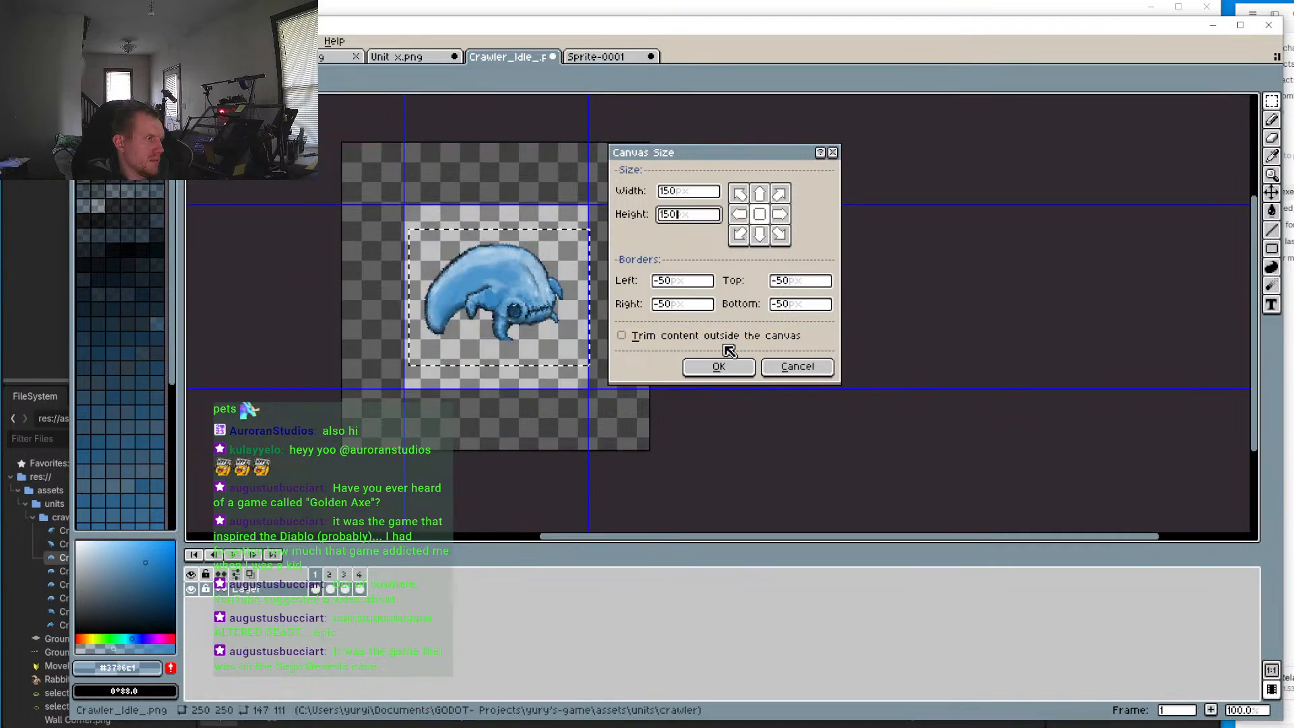
{"action": "left_click", "coordinate": [718, 366]}
Step: Examine the reduced crawler in frame 1 up close and within the whole cropped canvas
{"action": "scroll", "coordinate": [563, 308], "scroll_direction": "up", "scroll_amount": 2}
{"action": "left_click_drag", "start_coordinate": [572, 325], "coordinate": [579, 414]}
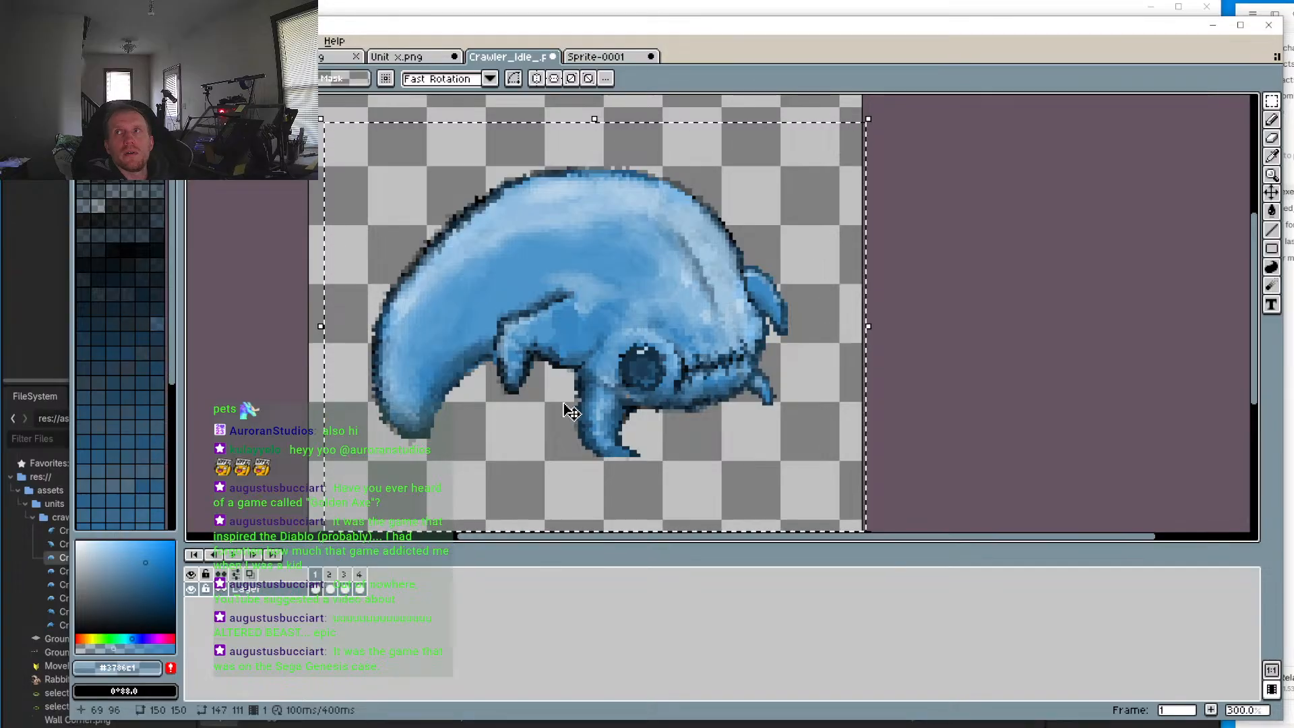
{"action": "left_click_drag", "start_coordinate": [571, 352], "coordinate": [580, 350]}
{"action": "scroll", "coordinate": [546, 377], "scroll_direction": "up", "scroll_amount": 2}
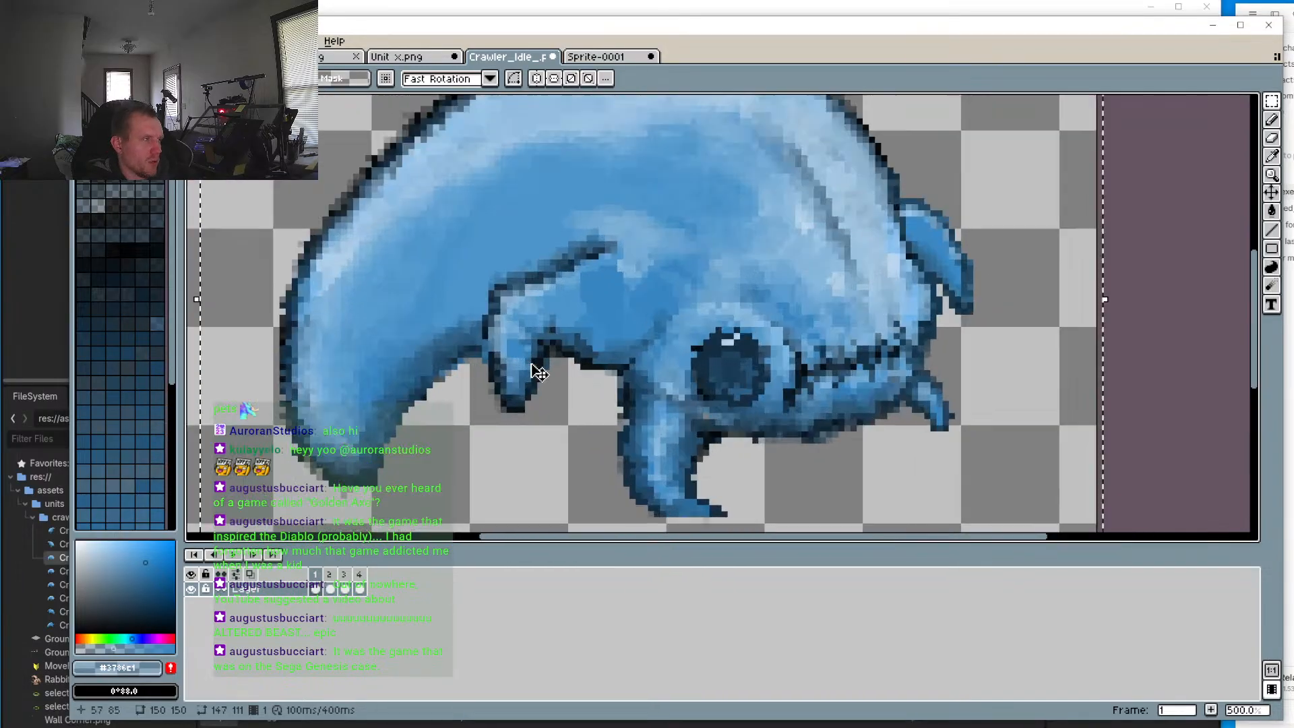
{"action": "scroll", "coordinate": [551, 383], "scroll_direction": "down", "scroll_amount": 1}
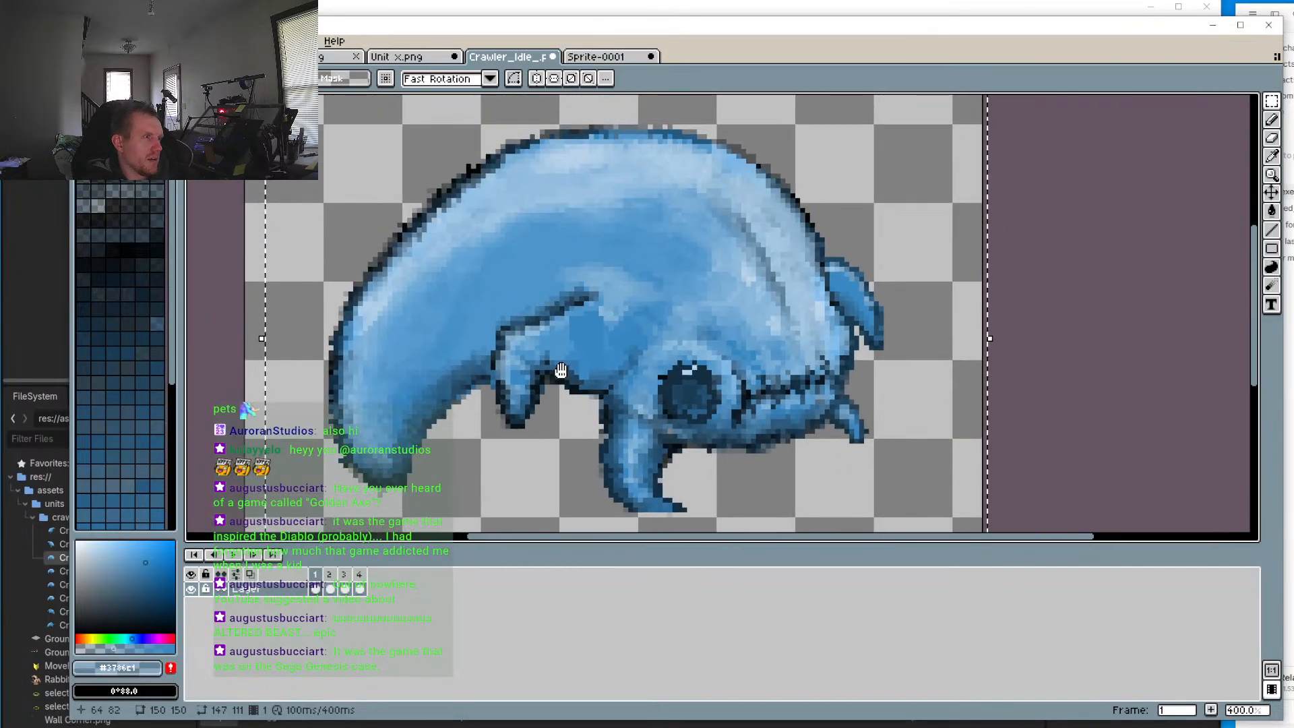
{"action": "scroll", "coordinate": [548, 391], "scroll_direction": "down", "scroll_amount": 2}
{"action": "left_click_drag", "start_coordinate": [521, 407], "coordinate": [525, 384]}
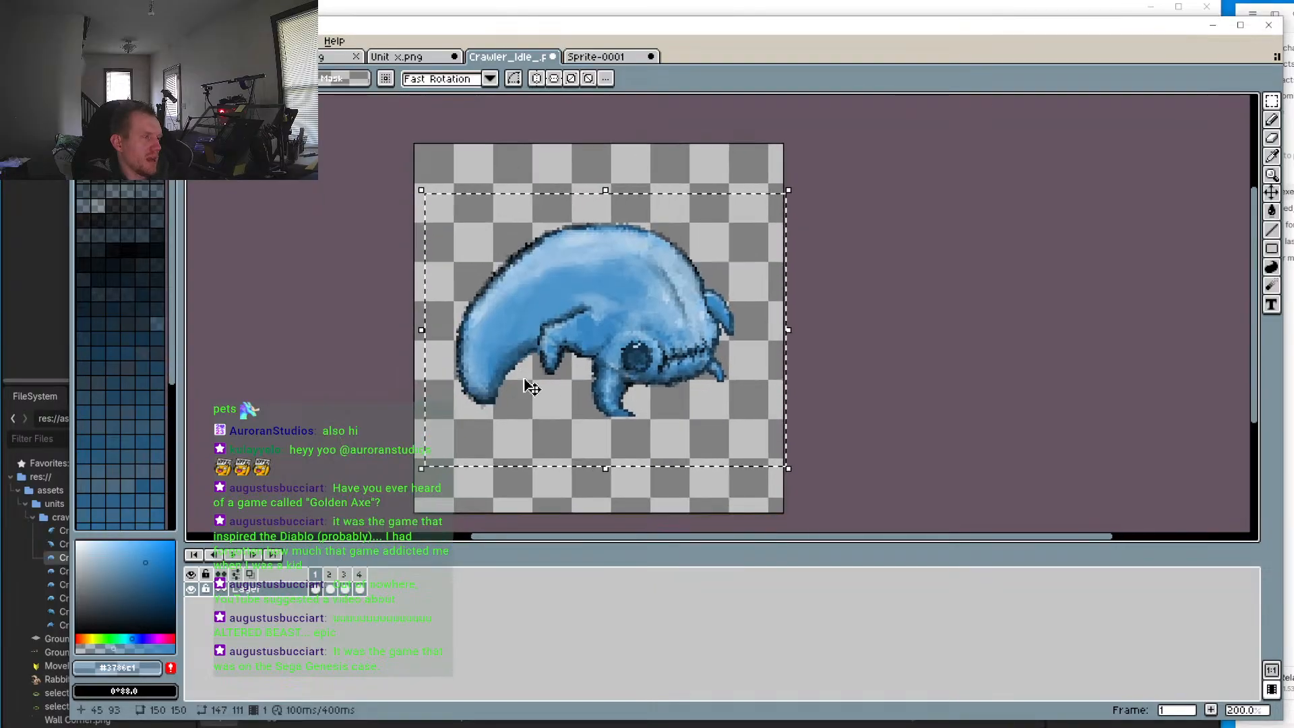
Step: Try clearing the full-size crawler from frame 2 by replacing the old selection with one around it and deleting its contents
{"action": "left_click", "coordinate": [329, 578]}
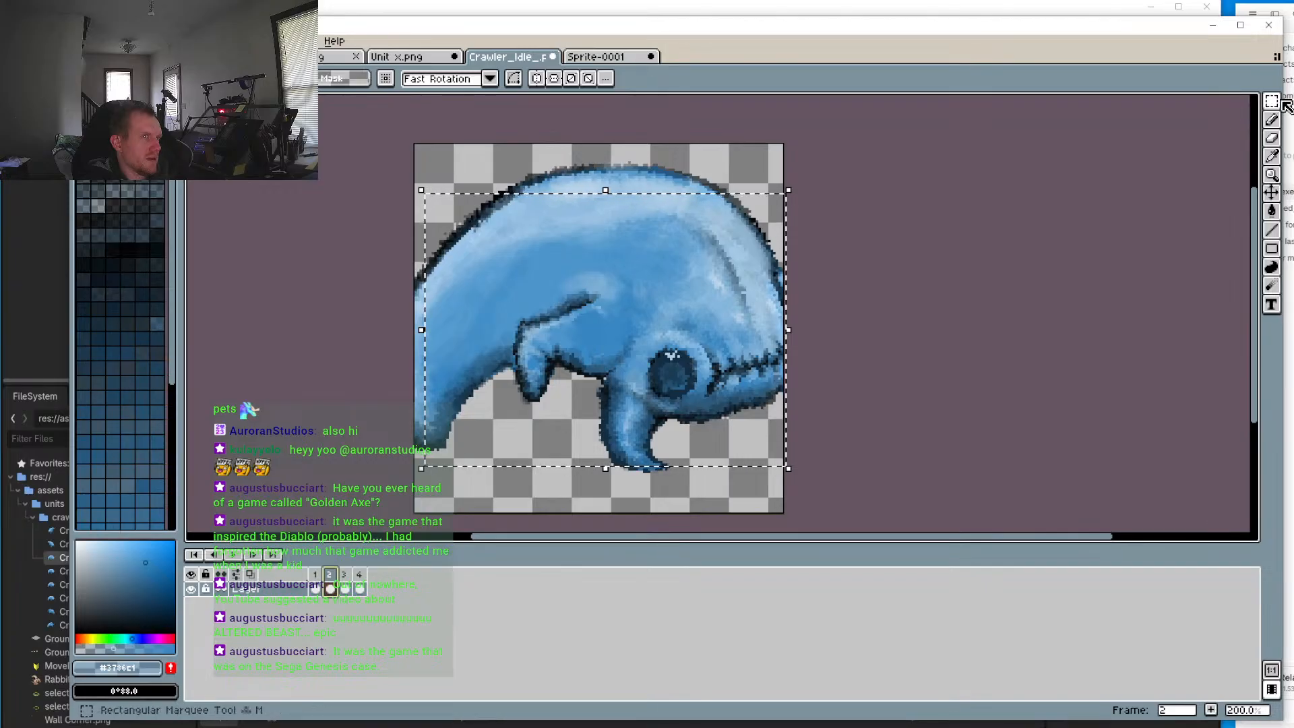
{"action": "left_click", "coordinate": [876, 502]}
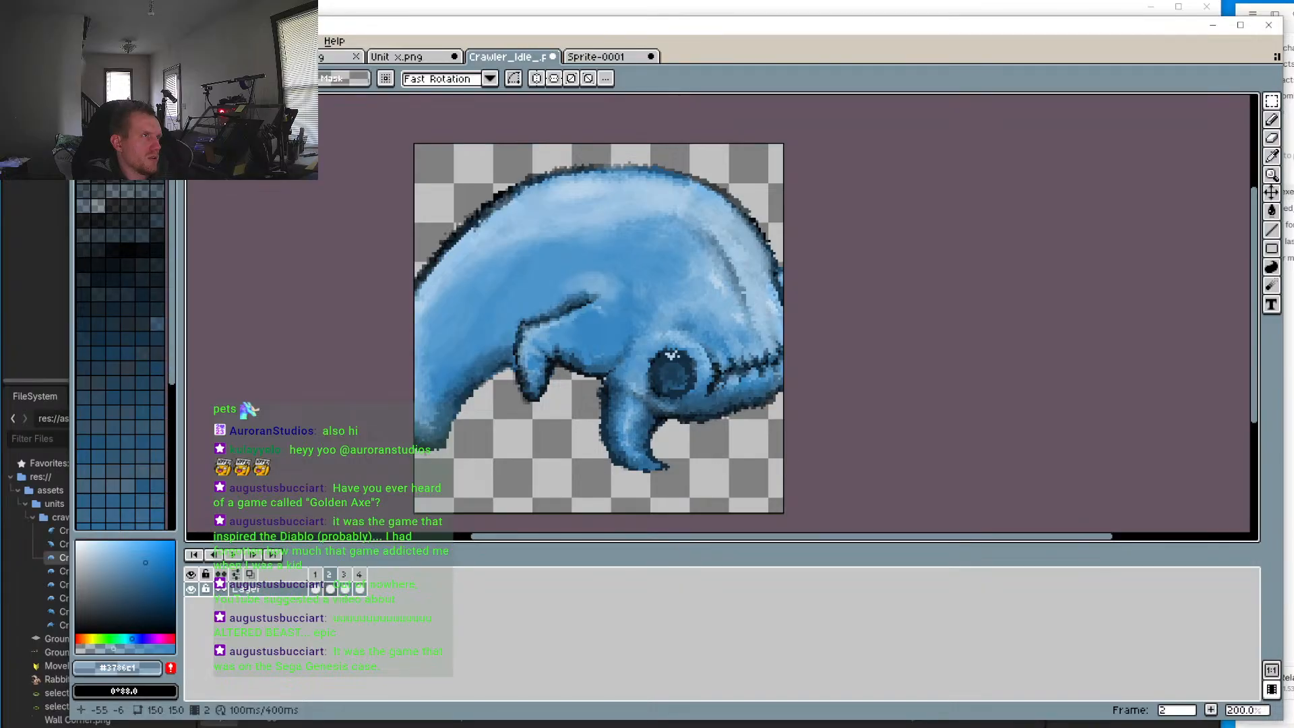
{"action": "left_click_drag", "start_coordinate": [279, 128], "coordinate": [879, 483]}
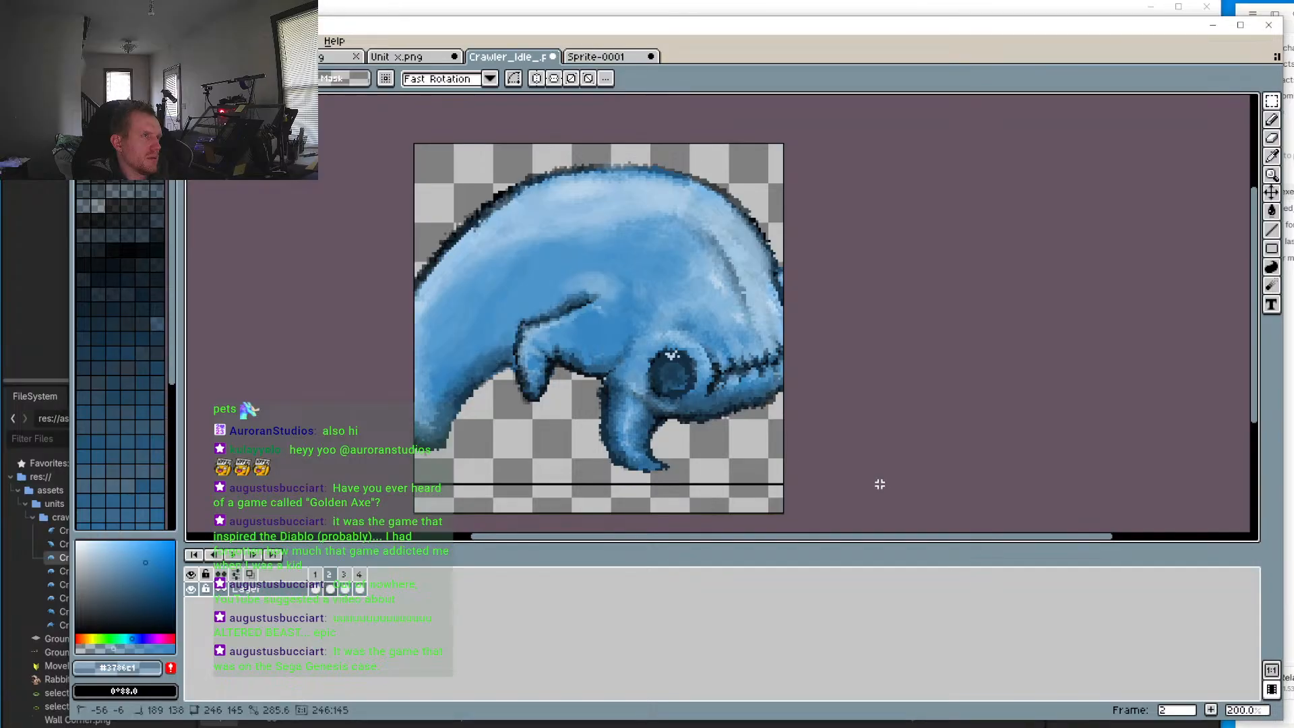
{"action": "key", "text": "Delete"}
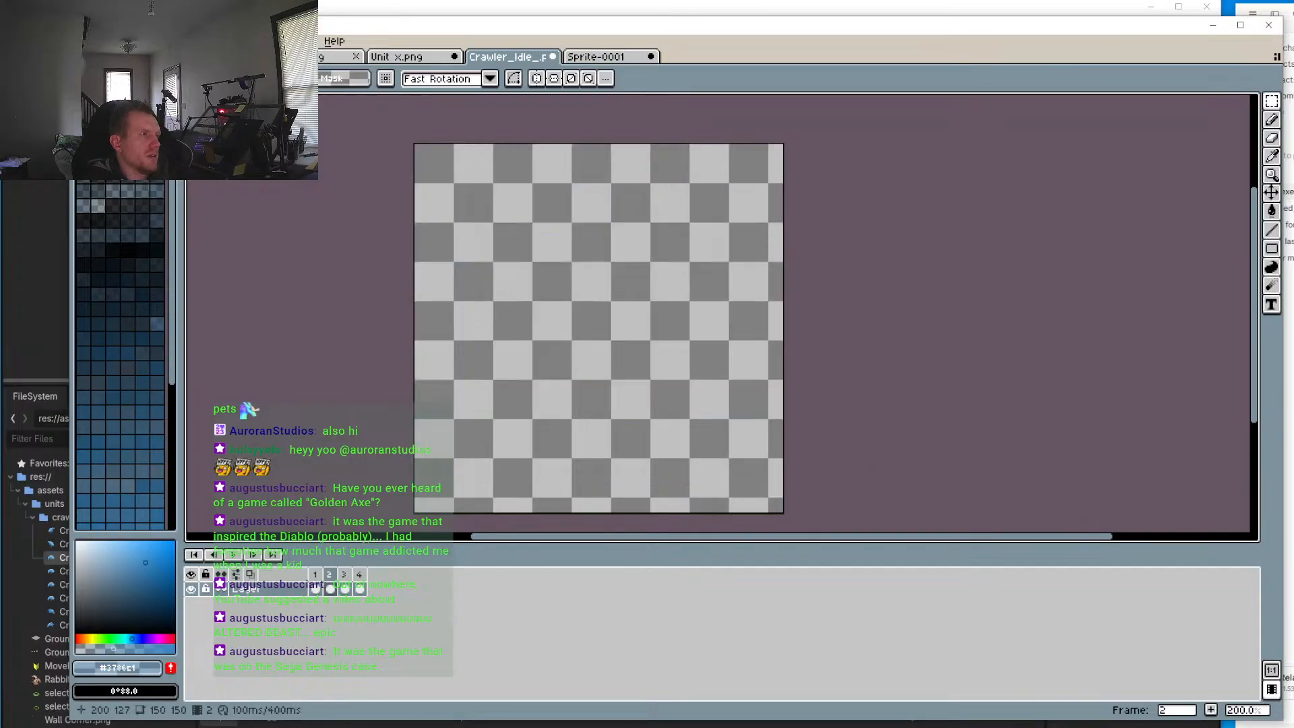
Step: Try clearing the full-size crawlers from frames 3 and 4, and go back to frame 1
{"action": "left_click", "coordinate": [350, 579]}
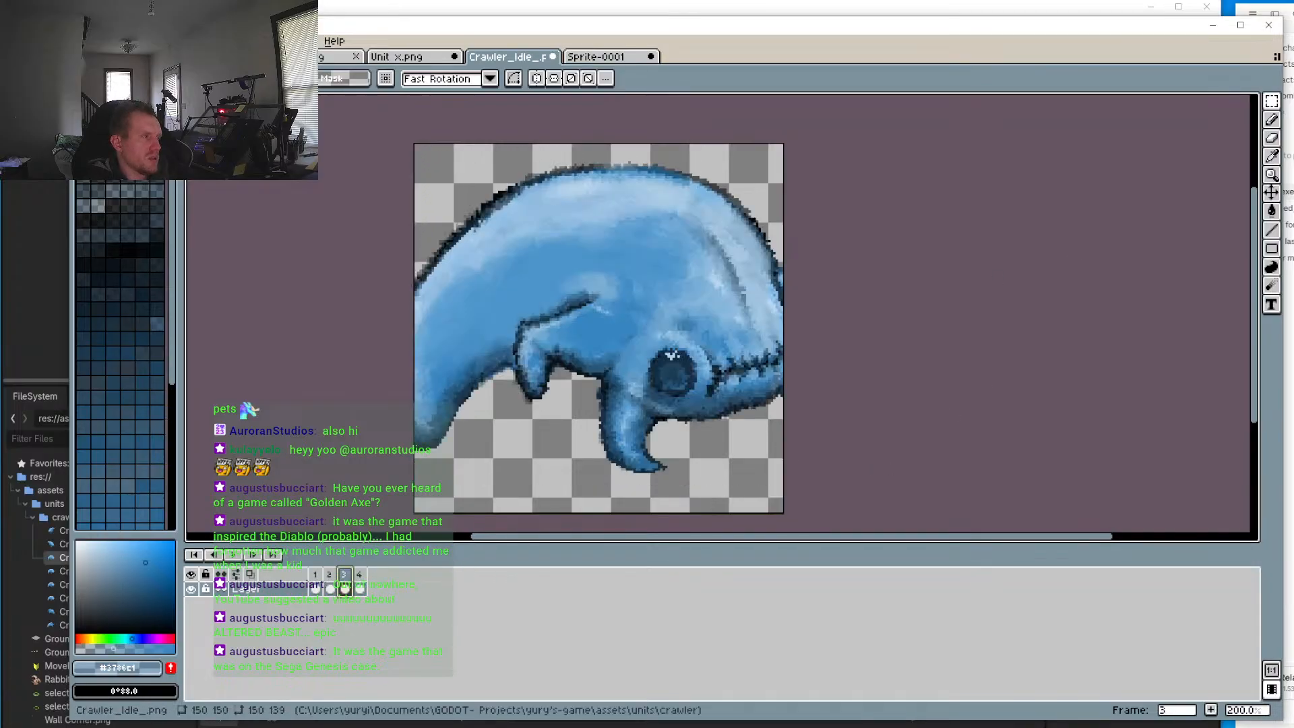
{"action": "left_click_drag", "start_coordinate": [328, 159], "coordinate": [839, 510]}
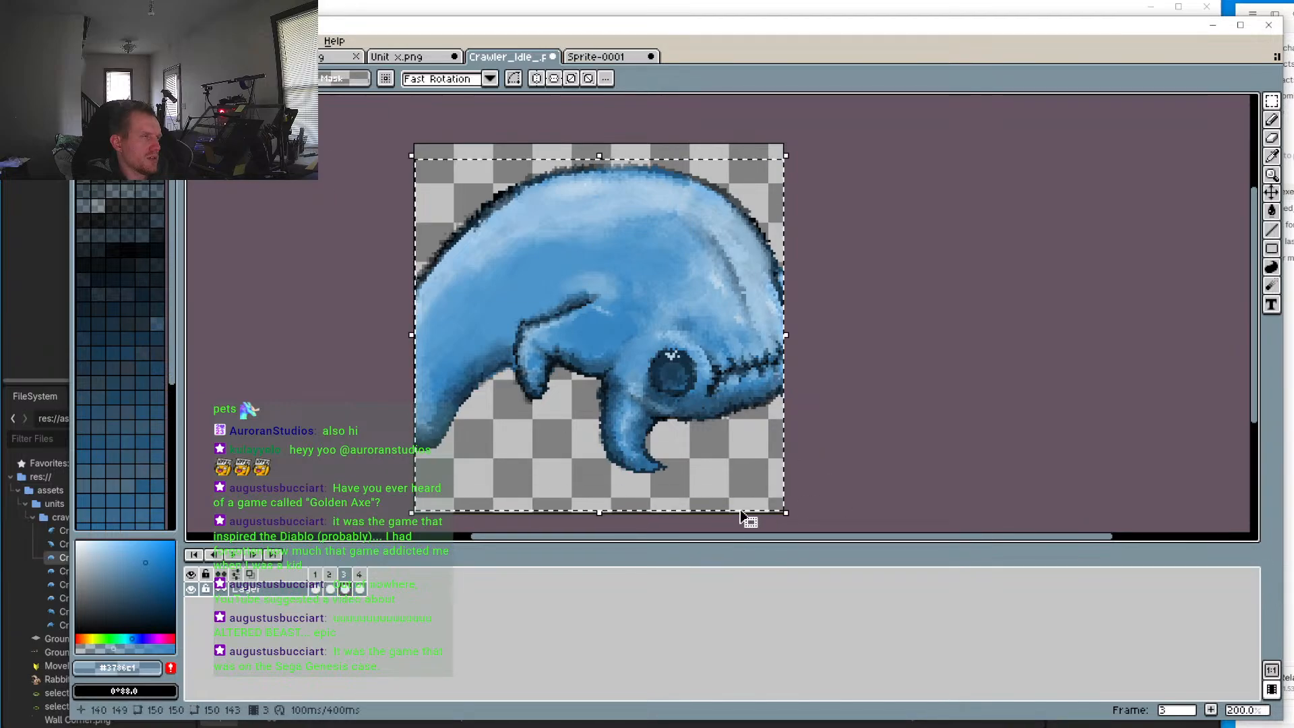
{"action": "key", "text": "Delete"}
{"action": "left_click", "coordinate": [359, 574]}
{"action": "left_click_drag", "start_coordinate": [334, 177], "coordinate": [875, 517]}
{"action": "key", "text": "Delete"}
{"action": "left_click", "coordinate": [314, 589]}
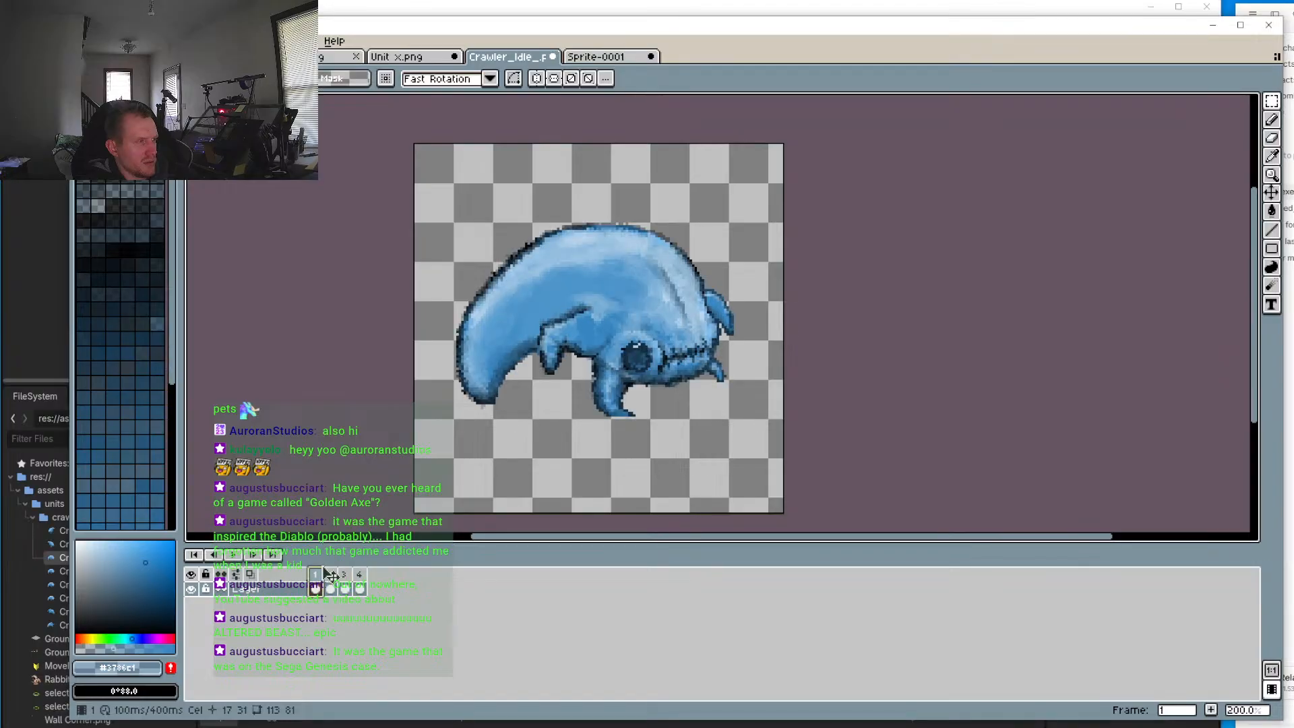
Step: Undo the clearing of frames 4, 3 and 2, as well as the crop of the canvas
{"action": "left_click", "coordinate": [1273, 104]}
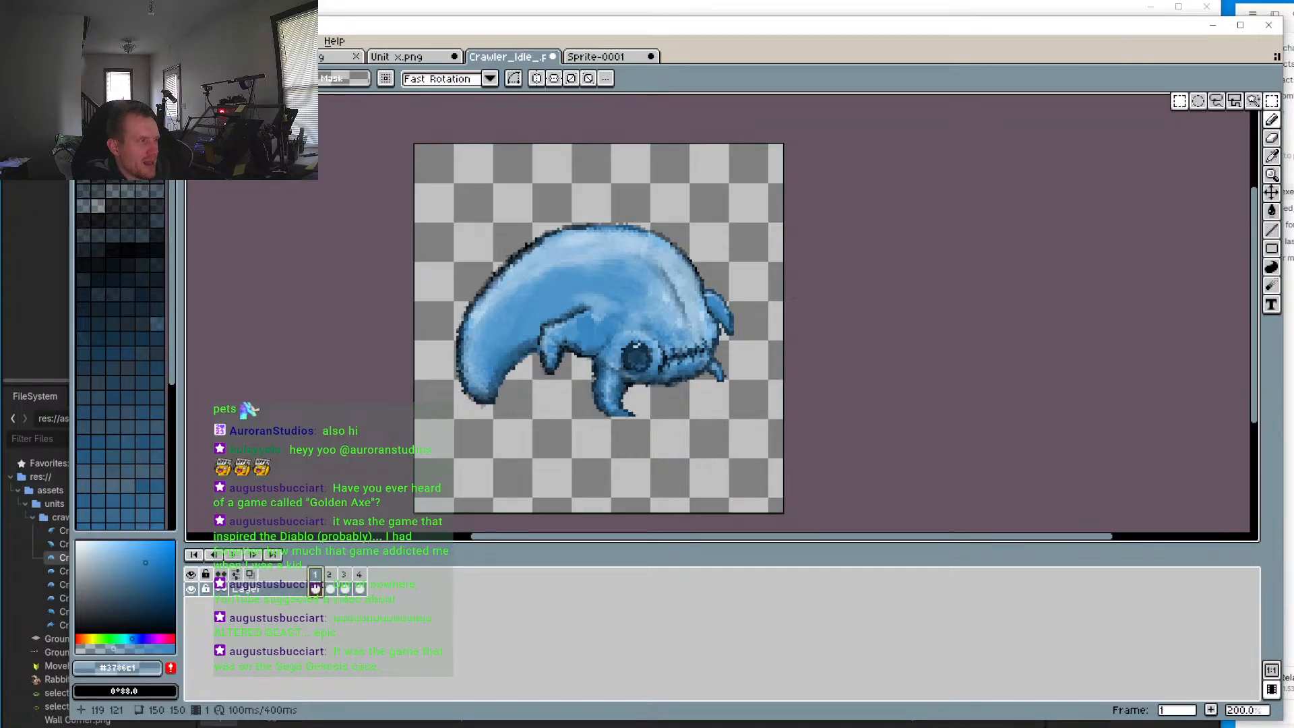
{"action": "left_click", "coordinate": [334, 576]}
{"action": "key", "text": "ctrl+z"}
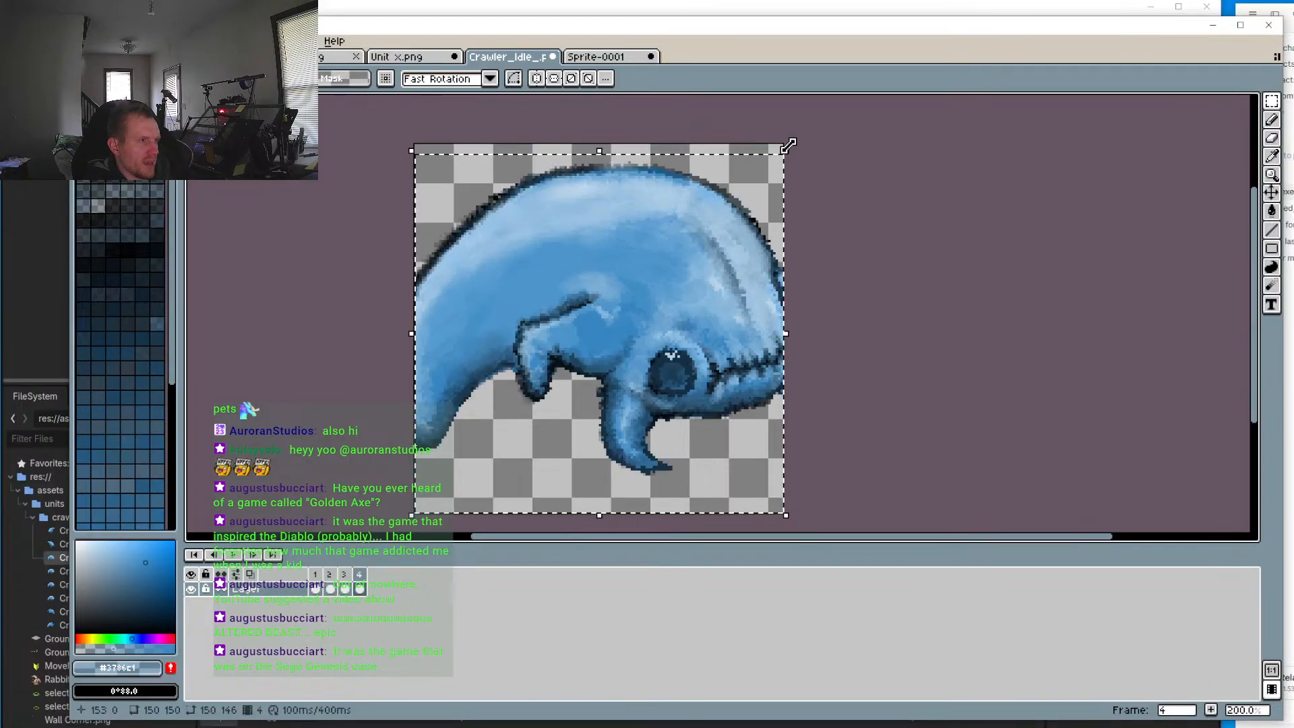
{"action": "key", "text": "ctrl+z"}
{"action": "key", "text": "ctrl+z"}
{"action": "key", "text": "ctrl+y"}
{"action": "key", "text": "ctrl+y"}
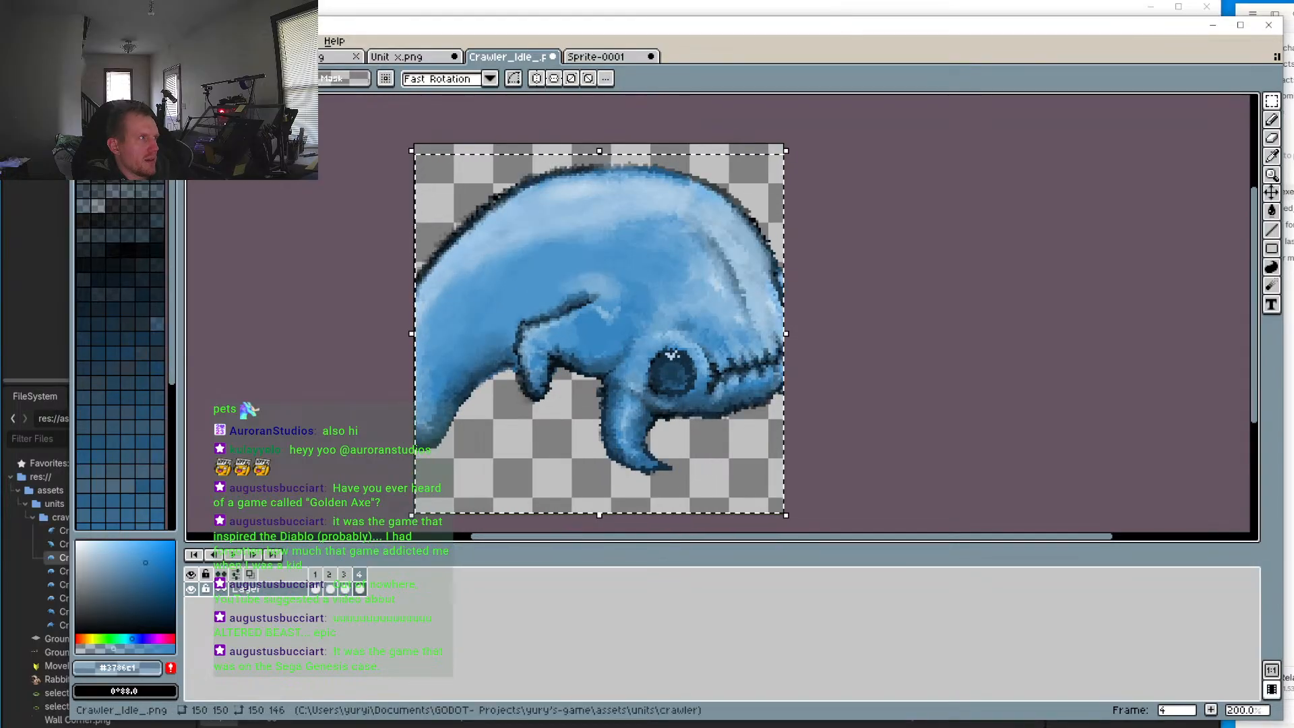
{"action": "key", "text": "ctrl+z"}
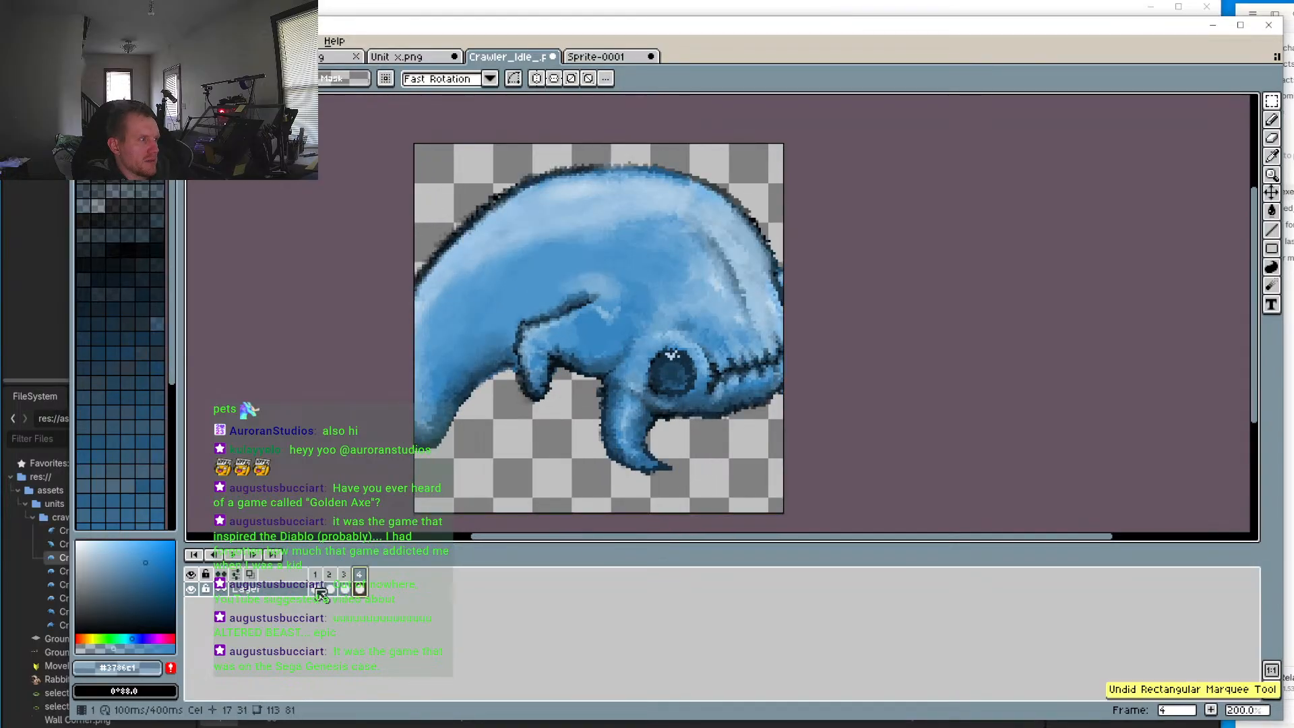
{"action": "key", "text": "ctrl+z"}
{"action": "key", "text": "ctrl+z"}
{"action": "key", "text": "ctrl+z"}
{"action": "key", "text": "ctrl+z"}
{"action": "key", "text": "ctrl+z"}
{"action": "key", "text": "ctrl+z"}
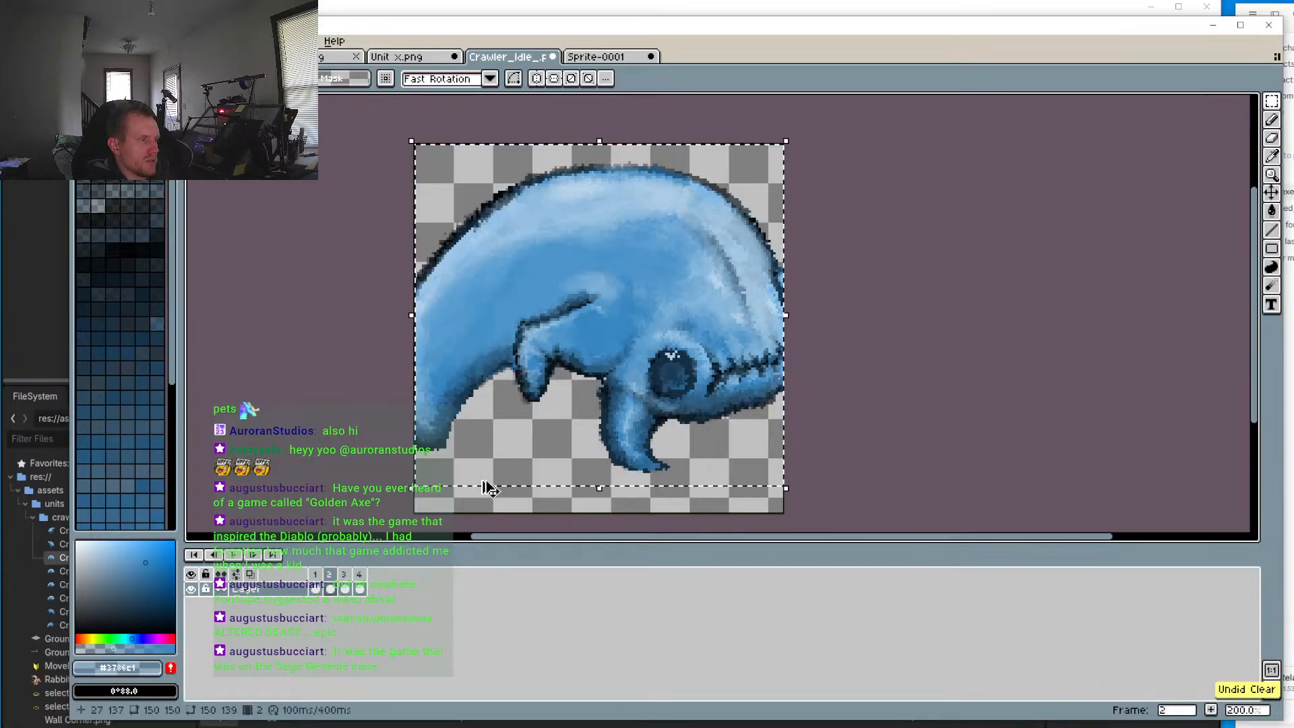
{"action": "key", "text": "ctrl+z"}
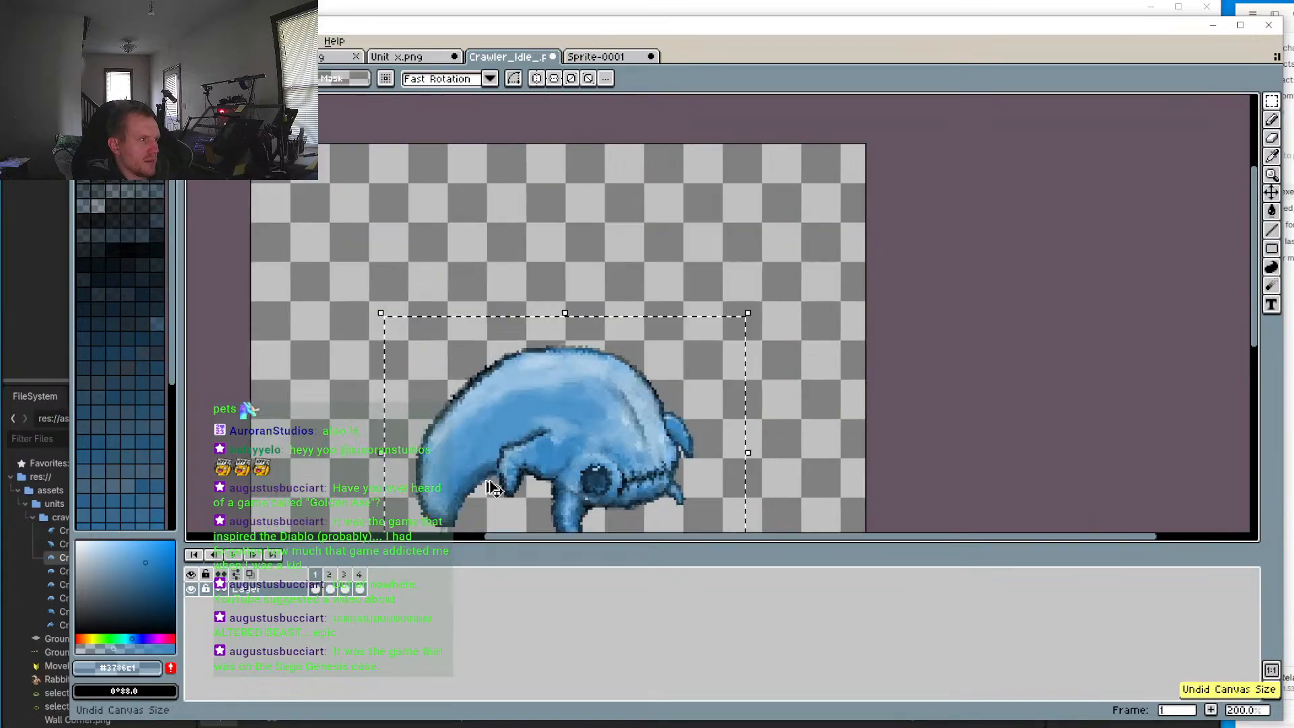
Step: In frame 2, select a rectangle around the whole crawler and scale it proportionally to about 127 × 109 px
{"action": "left_click", "coordinate": [330, 578]}
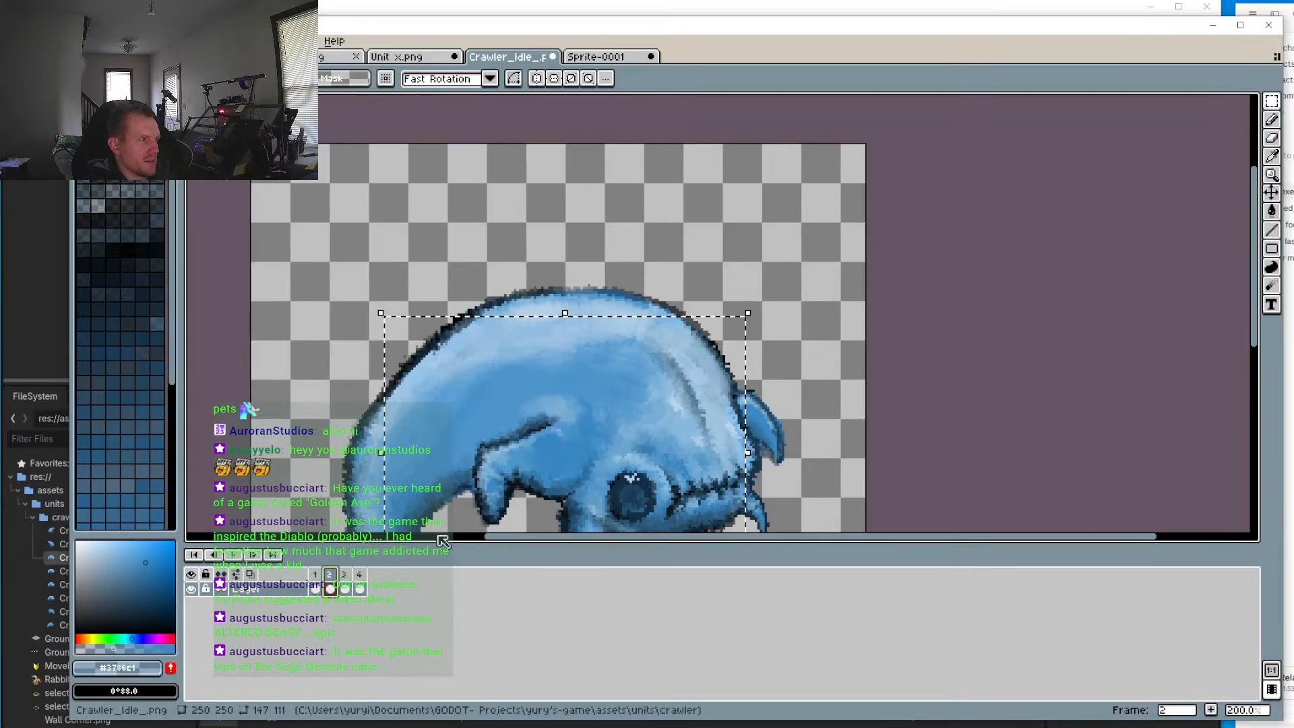
{"action": "scroll", "coordinate": [970, 212], "scroll_direction": "down", "scroll_amount": 1}
{"action": "left_click", "coordinate": [650, 220]}
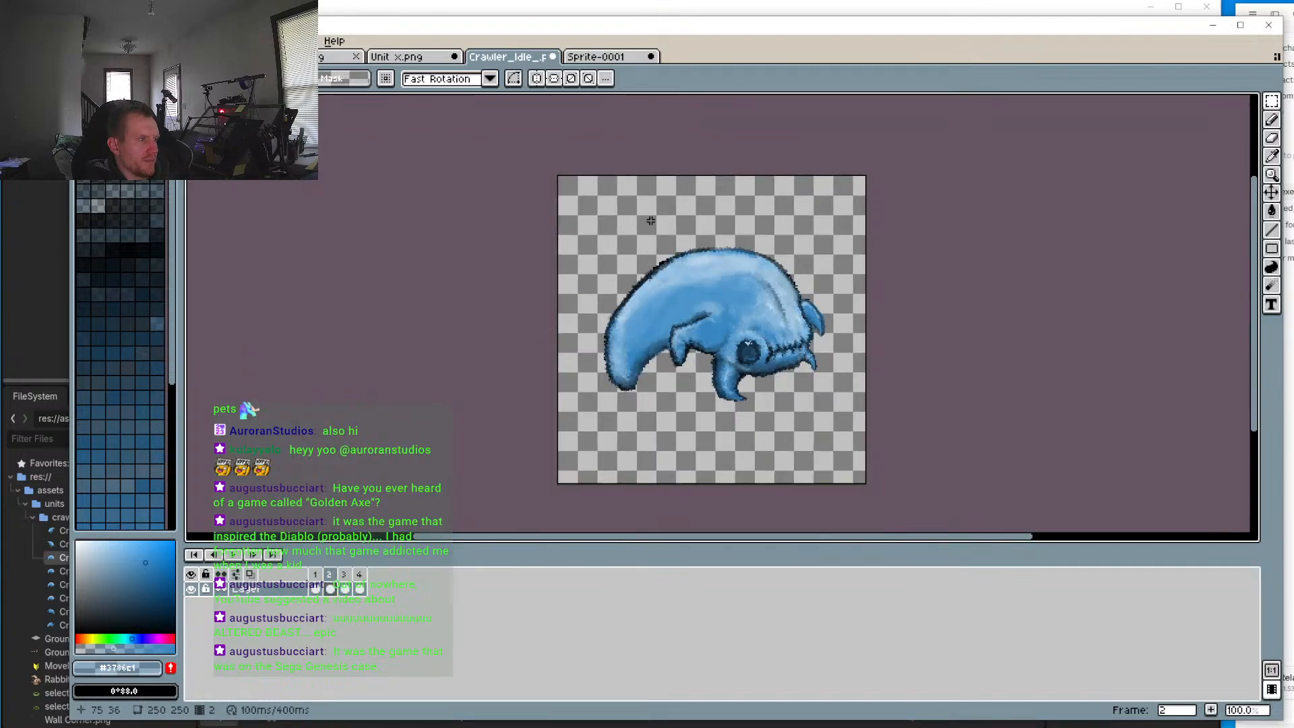
{"action": "left_click_drag", "start_coordinate": [595, 215], "coordinate": [839, 424]}
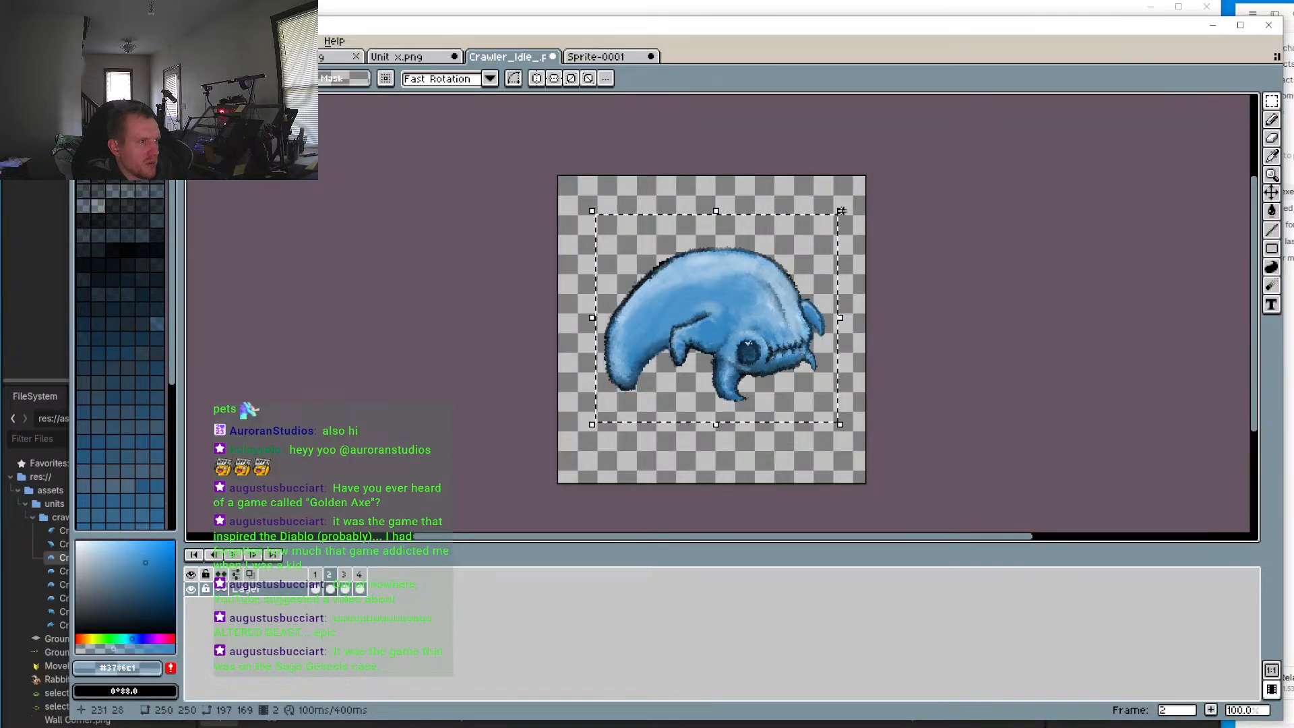
{"action": "left_click_drag", "start_coordinate": [840, 216], "coordinate": [762, 299]}
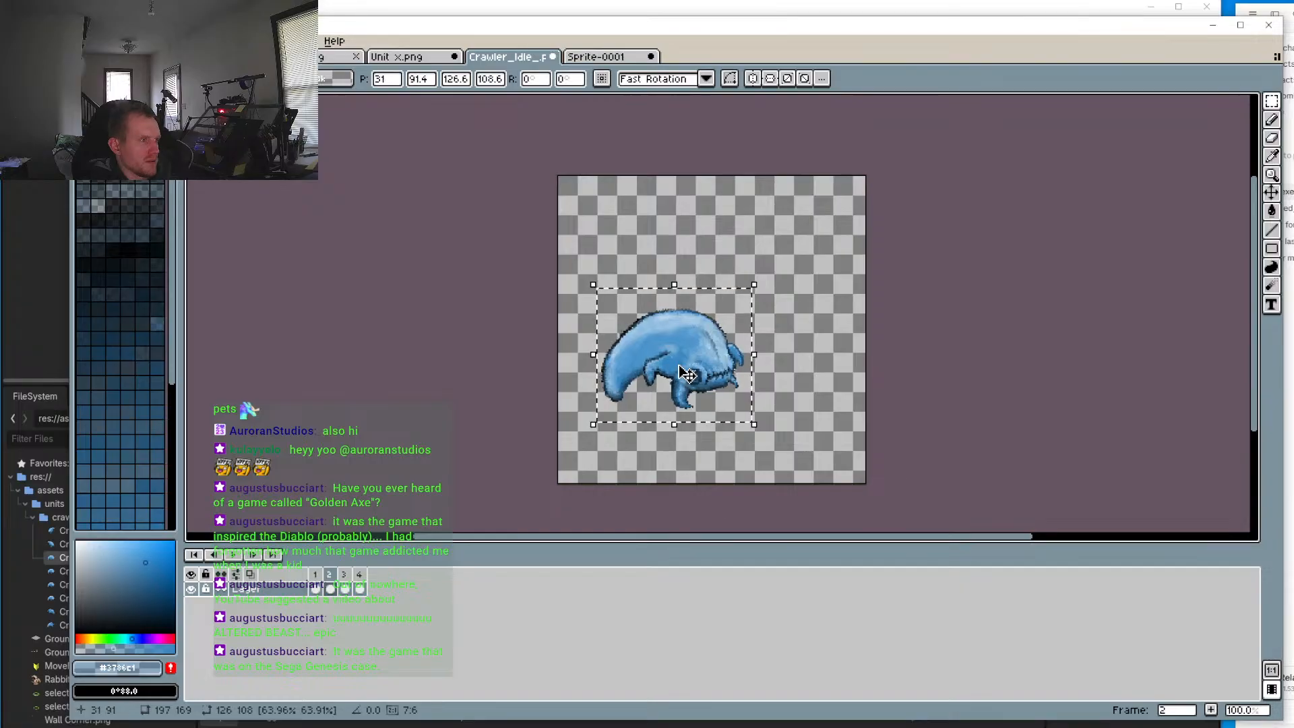
Step: Move the scaled crawler in frame 2 near the canvas centre, matching its position in frame 1
{"action": "key", "text": "Up"}
{"action": "key", "text": "Up"}
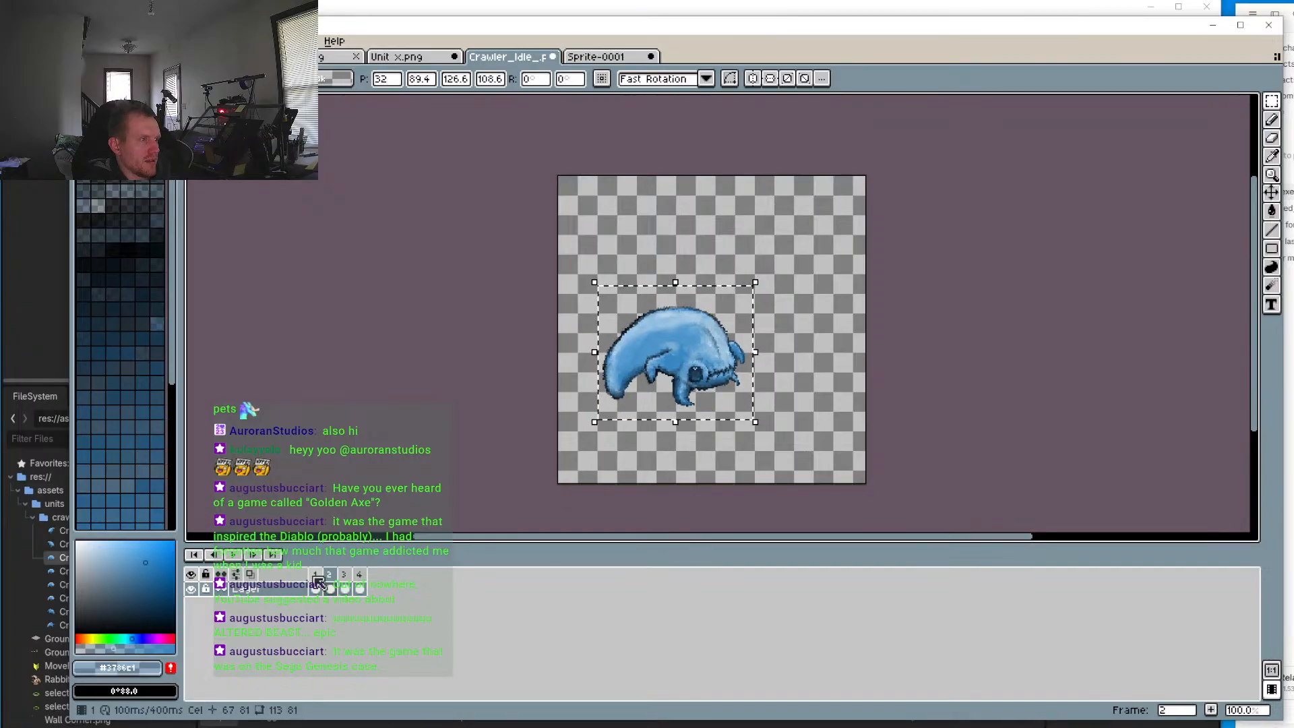
{"action": "left_click", "coordinate": [315, 588]}
{"action": "left_click", "coordinate": [329, 577]}
{"action": "left_click_drag", "start_coordinate": [718, 360], "coordinate": [754, 334]}
Step: Compare frames 1 and 2 repeatedly and nudge the selected crawler in frame 2 up to position 61, 68
{"action": "left_click", "coordinate": [316, 574]}
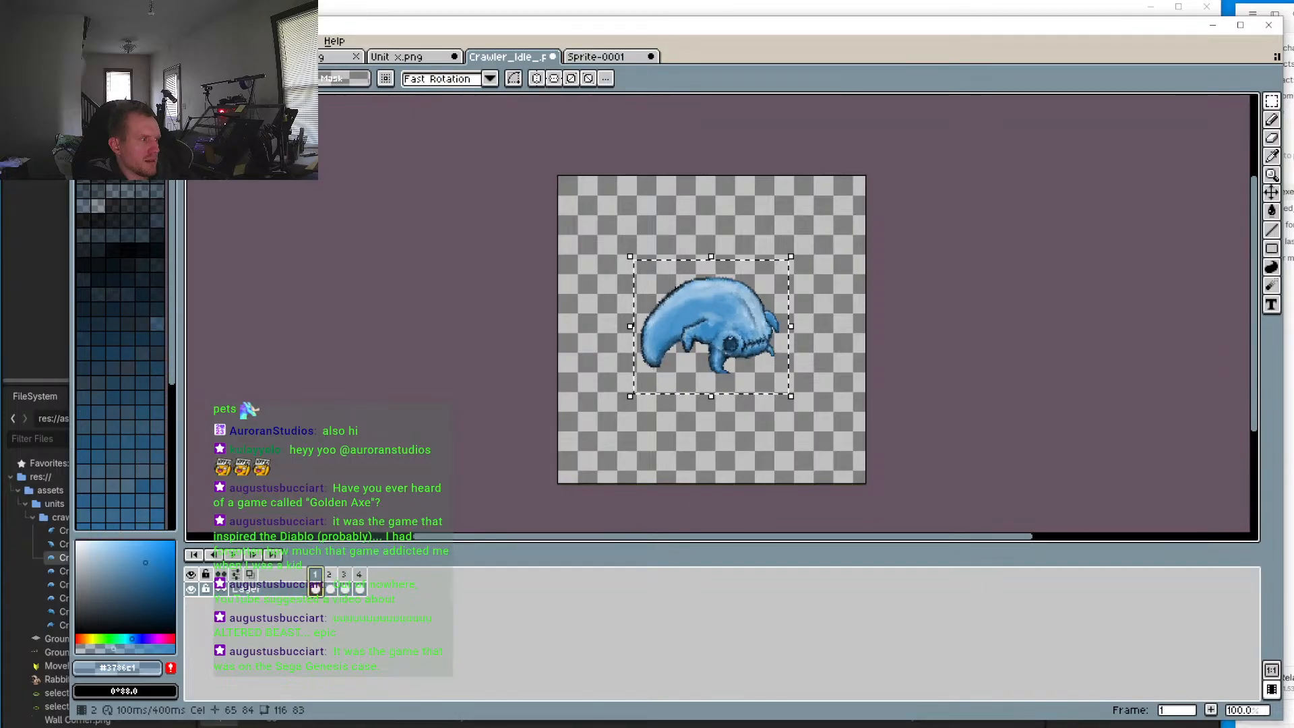
{"action": "left_click", "coordinate": [329, 588]}
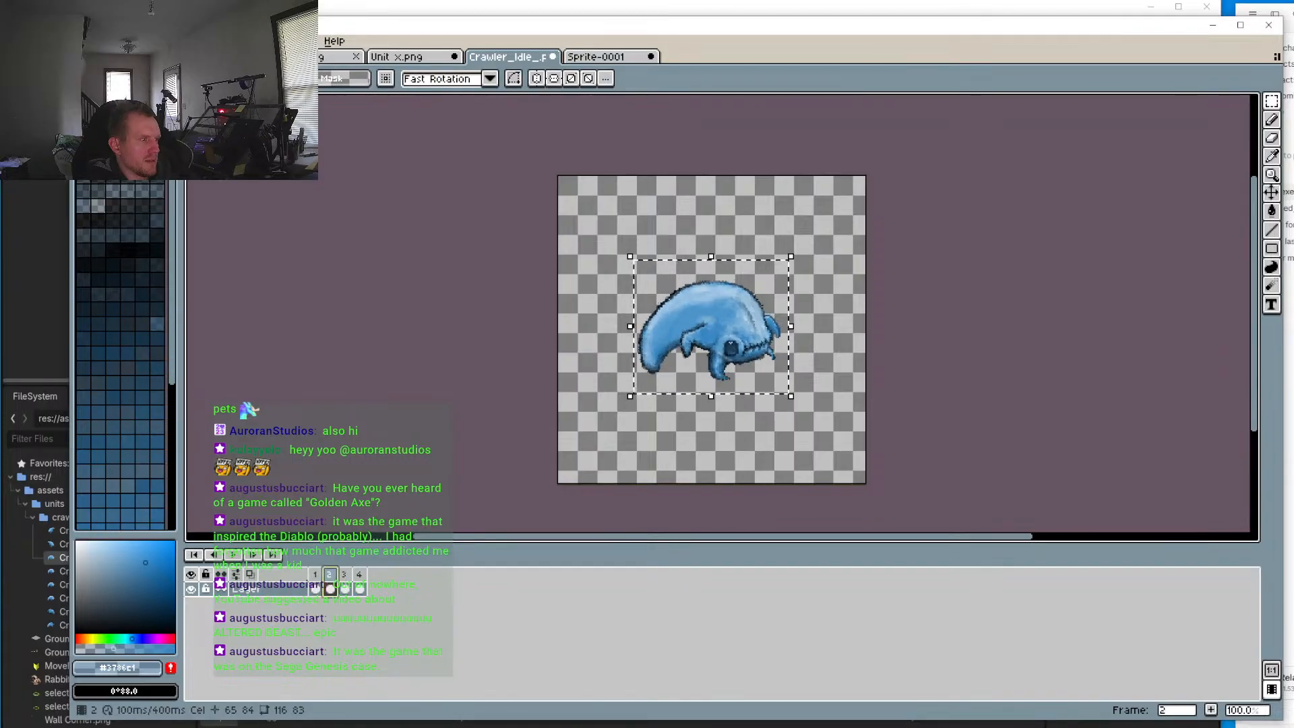
{"action": "left_click", "coordinate": [315, 586]}
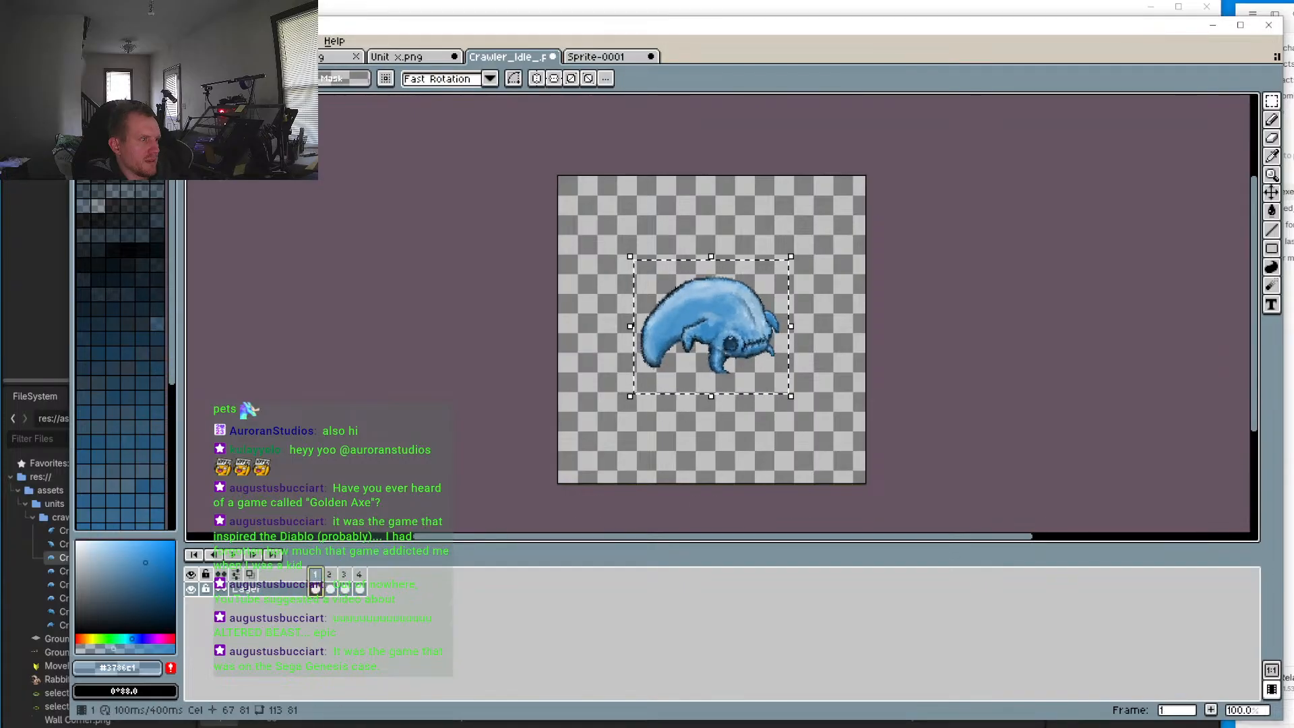
{"action": "left_click", "coordinate": [328, 573]}
{"action": "left_click", "coordinate": [317, 574]}
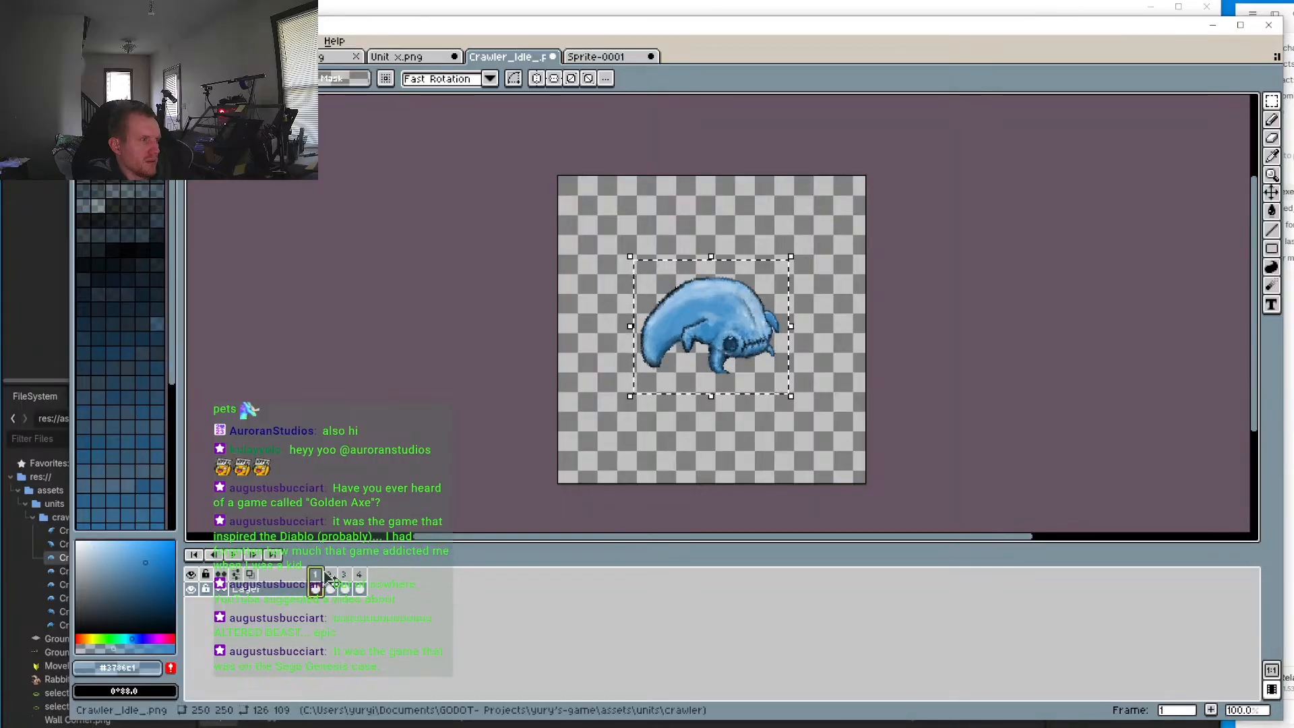
{"action": "left_click", "coordinate": [329, 574]}
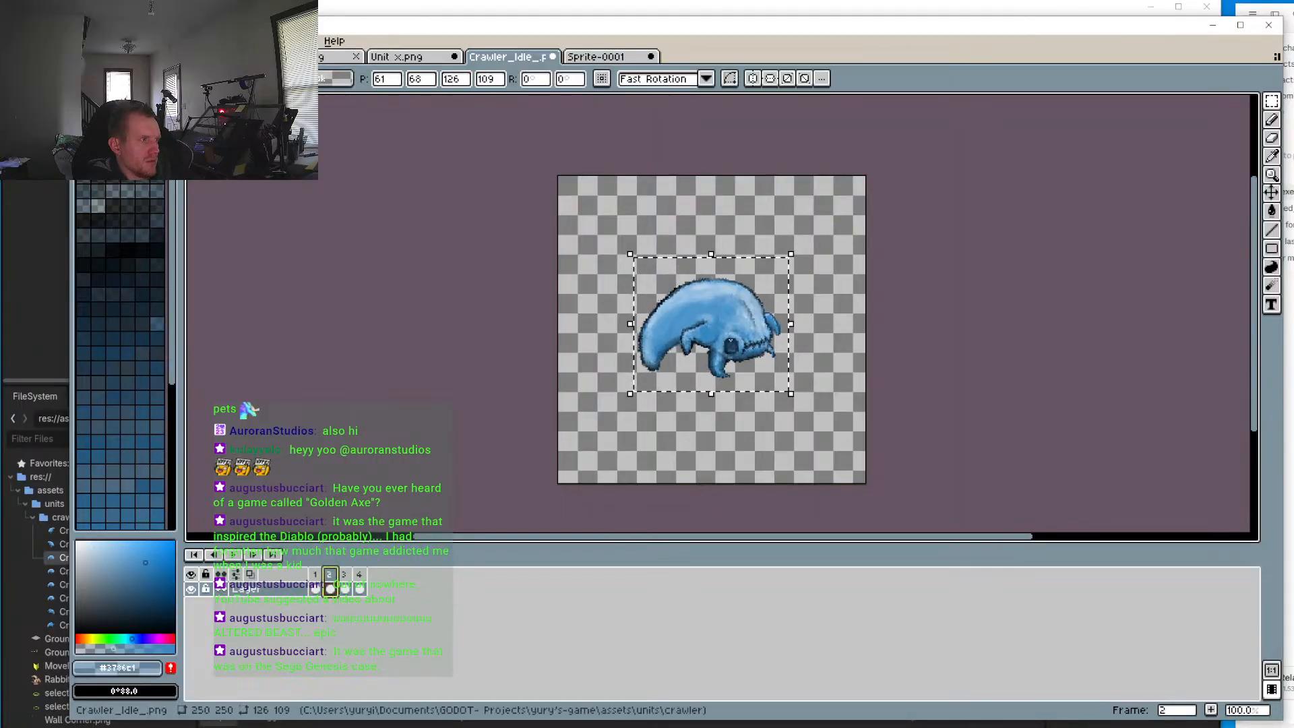
{"action": "left_click", "coordinate": [316, 574]}
{"action": "left_click", "coordinate": [329, 585]}
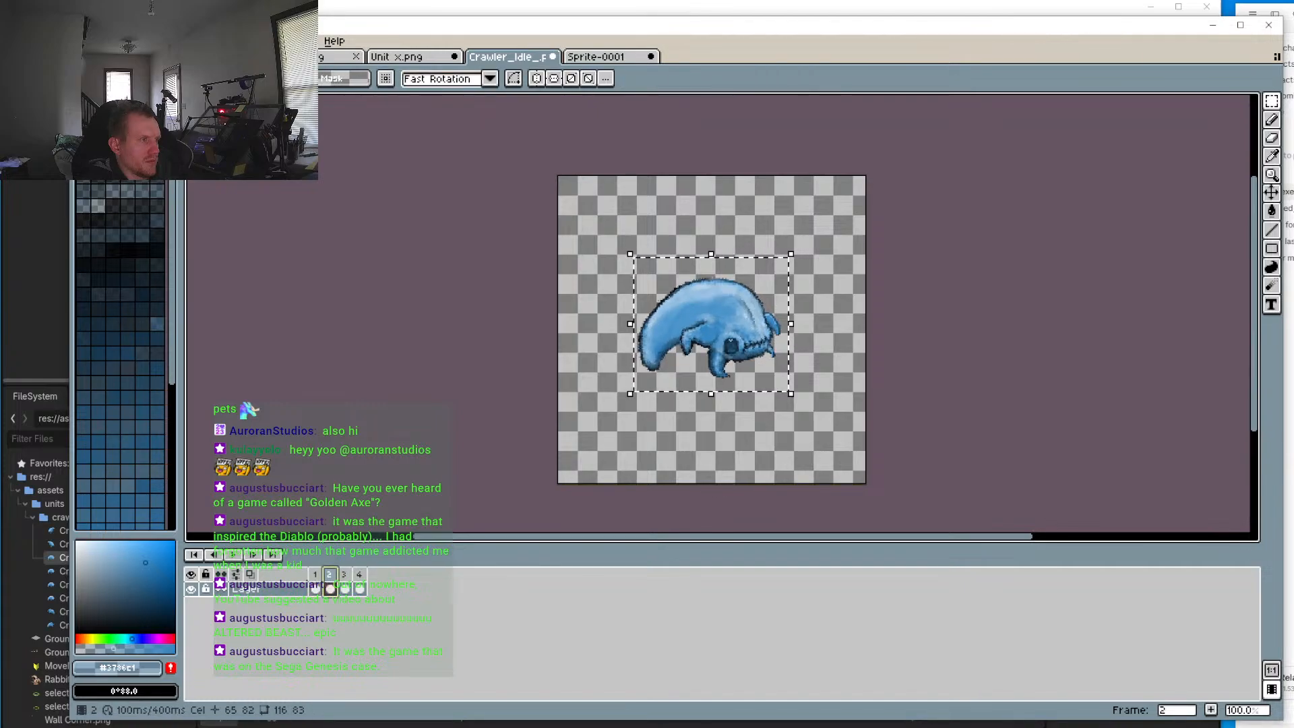
Step: In frame 3, select a rectangle of about 199 × 166 px around the whole crawler
{"action": "left_click", "coordinate": [344, 588]}
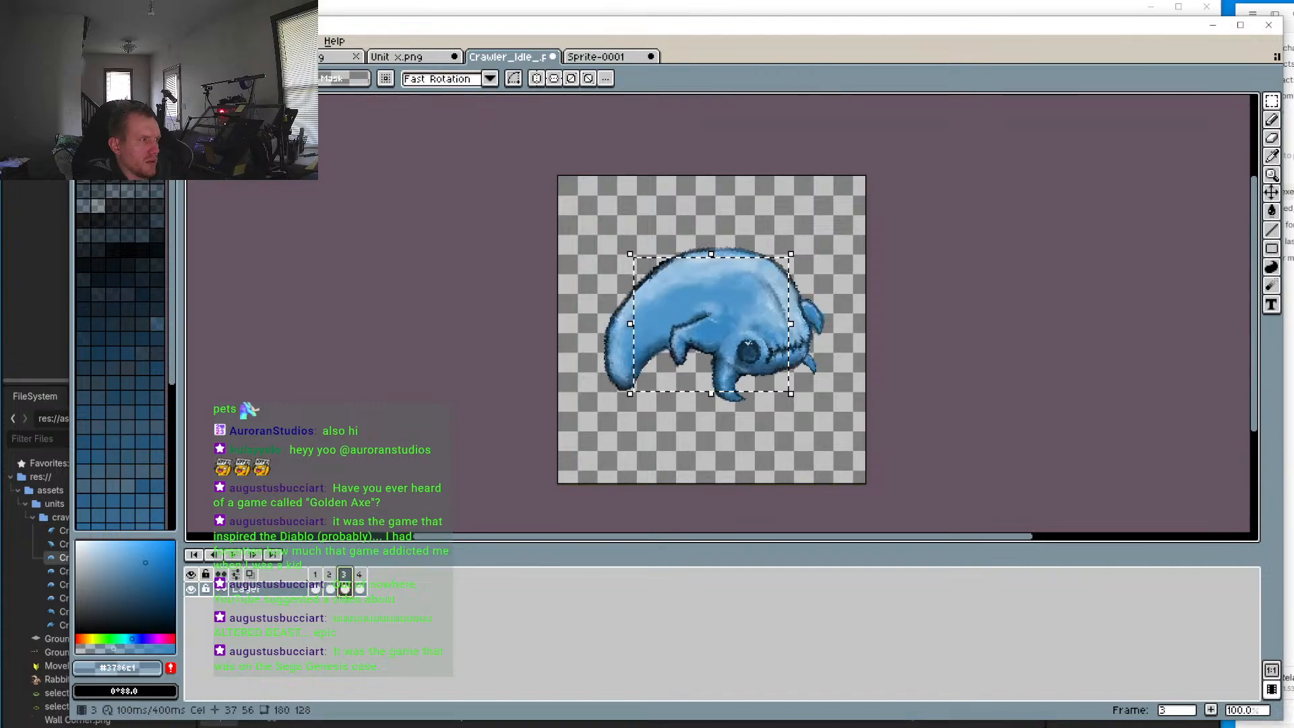
{"action": "left_click_drag", "start_coordinate": [591, 213], "coordinate": [840, 423]}
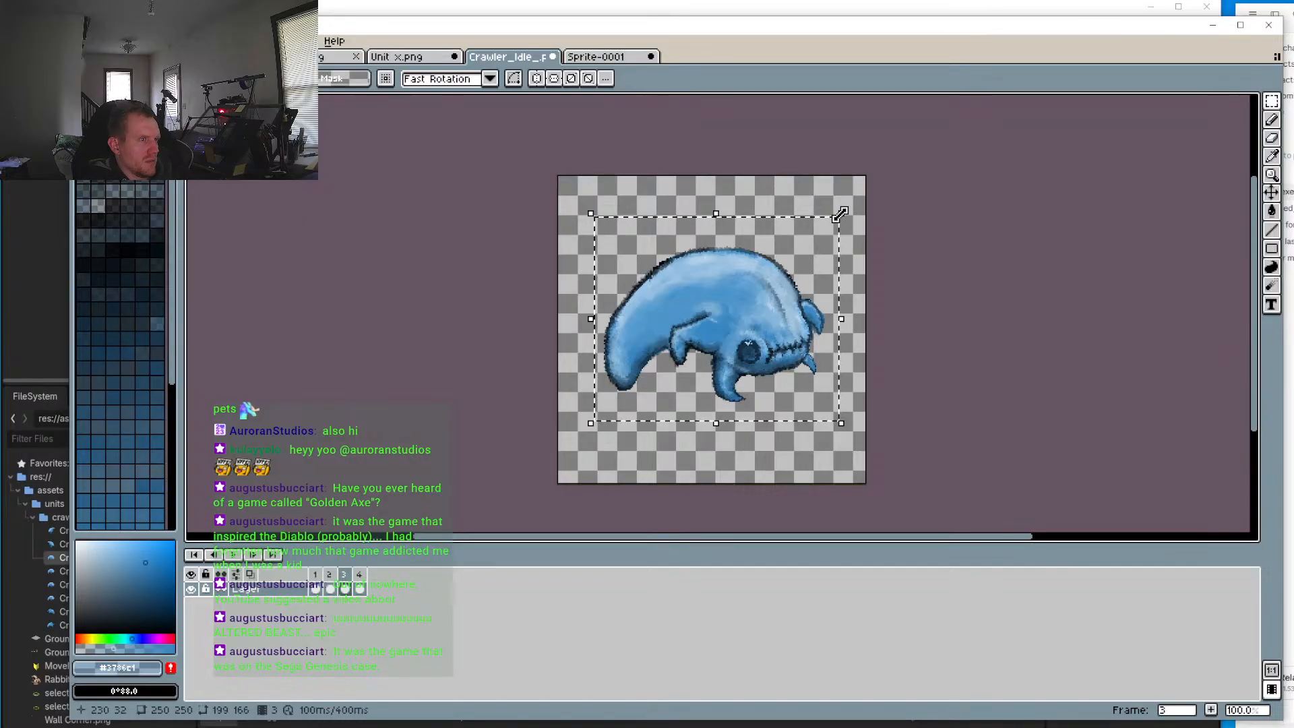
{"action": "left_click_drag", "start_coordinate": [840, 214], "coordinate": [727, 322]}
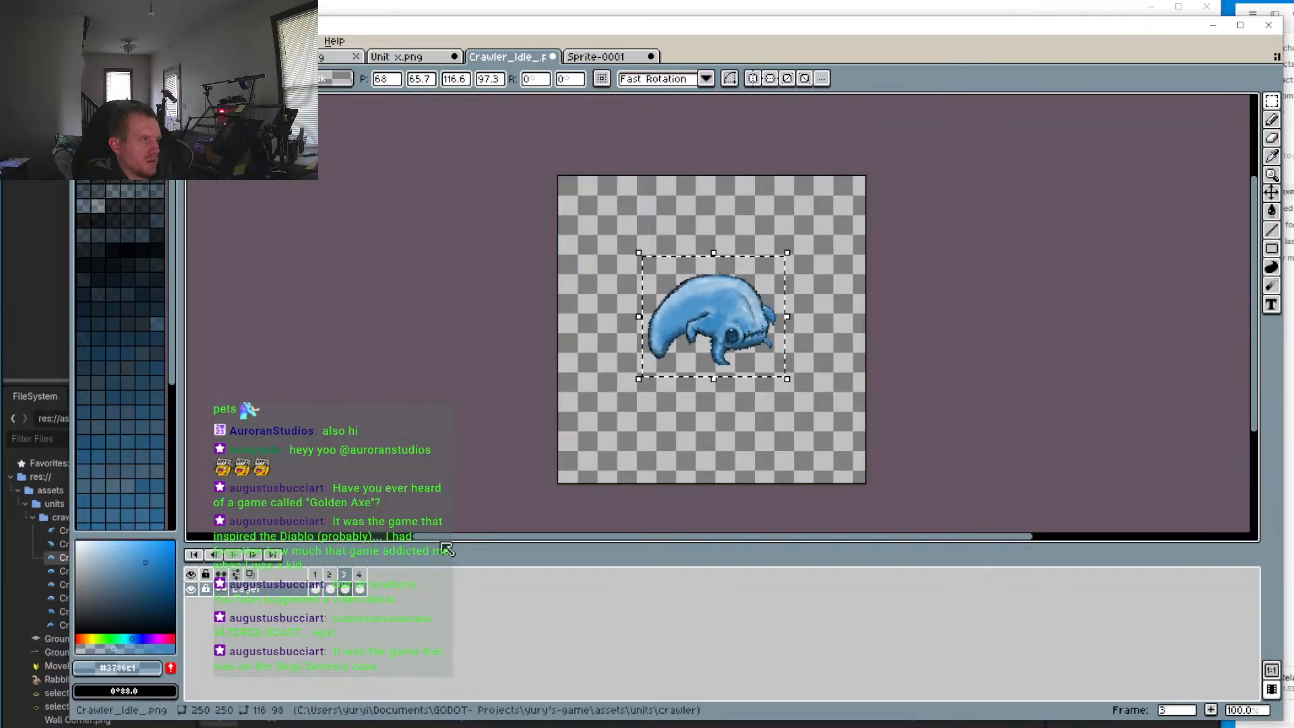
{"action": "left_click", "coordinate": [329, 588]}
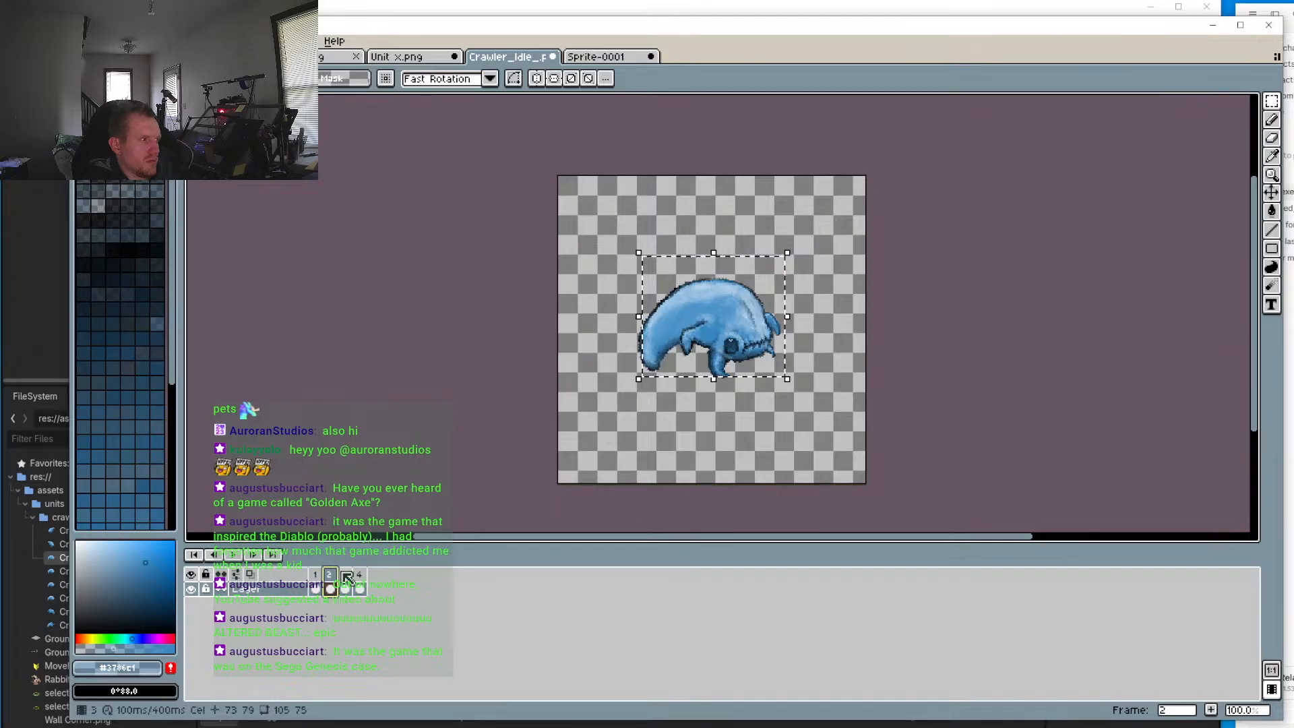
{"action": "left_click", "coordinate": [344, 588]}
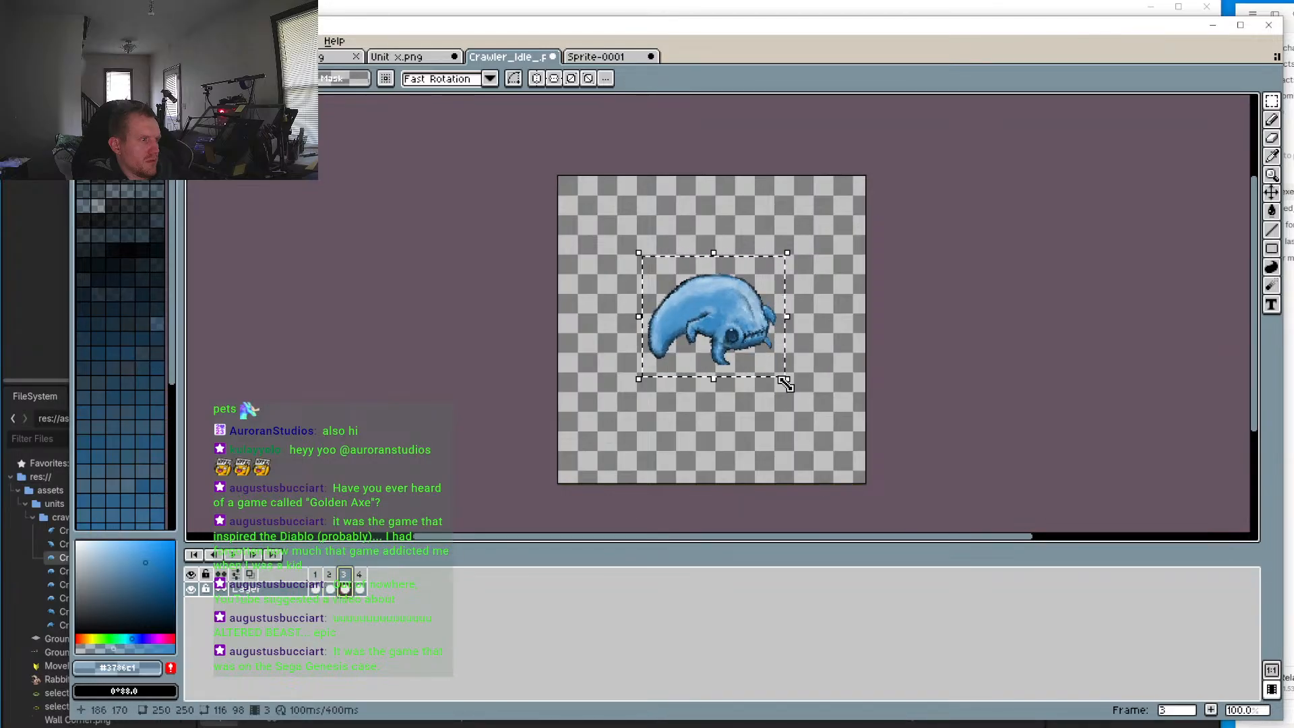
{"action": "left_click_drag", "start_coordinate": [785, 383], "coordinate": [803, 399]}
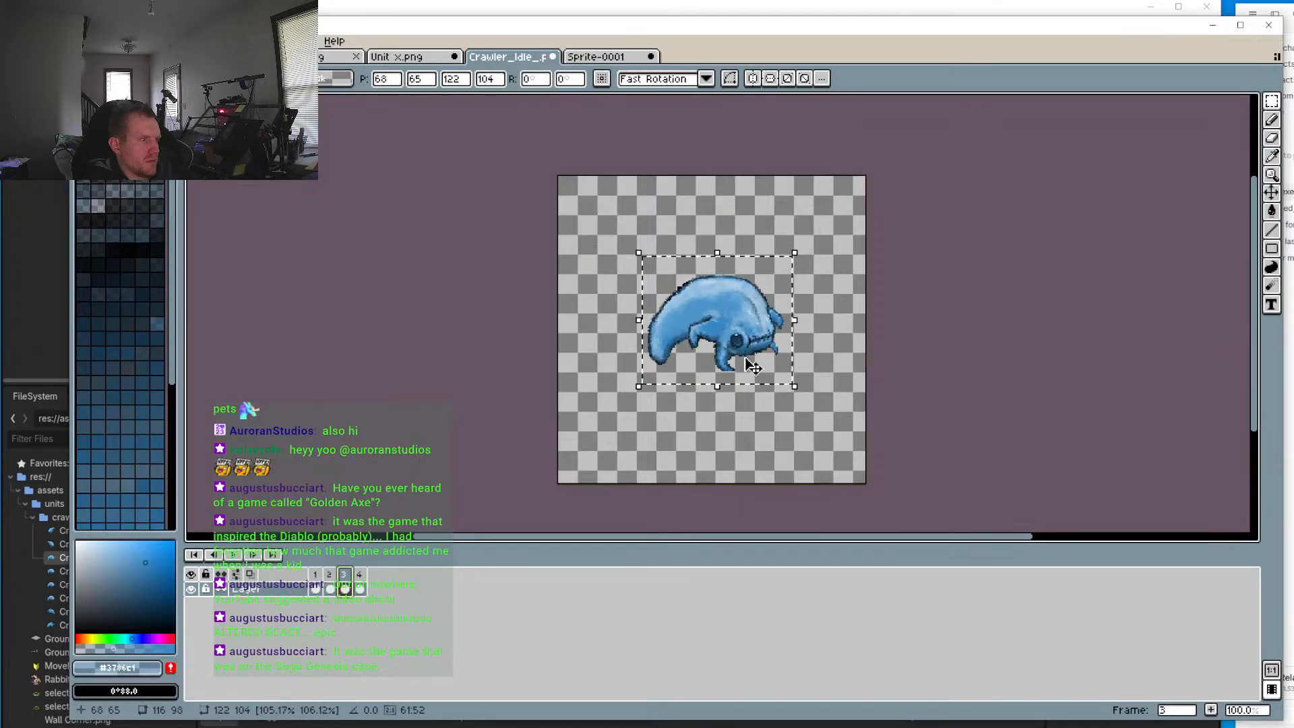
{"action": "left_click", "coordinate": [329, 588]}
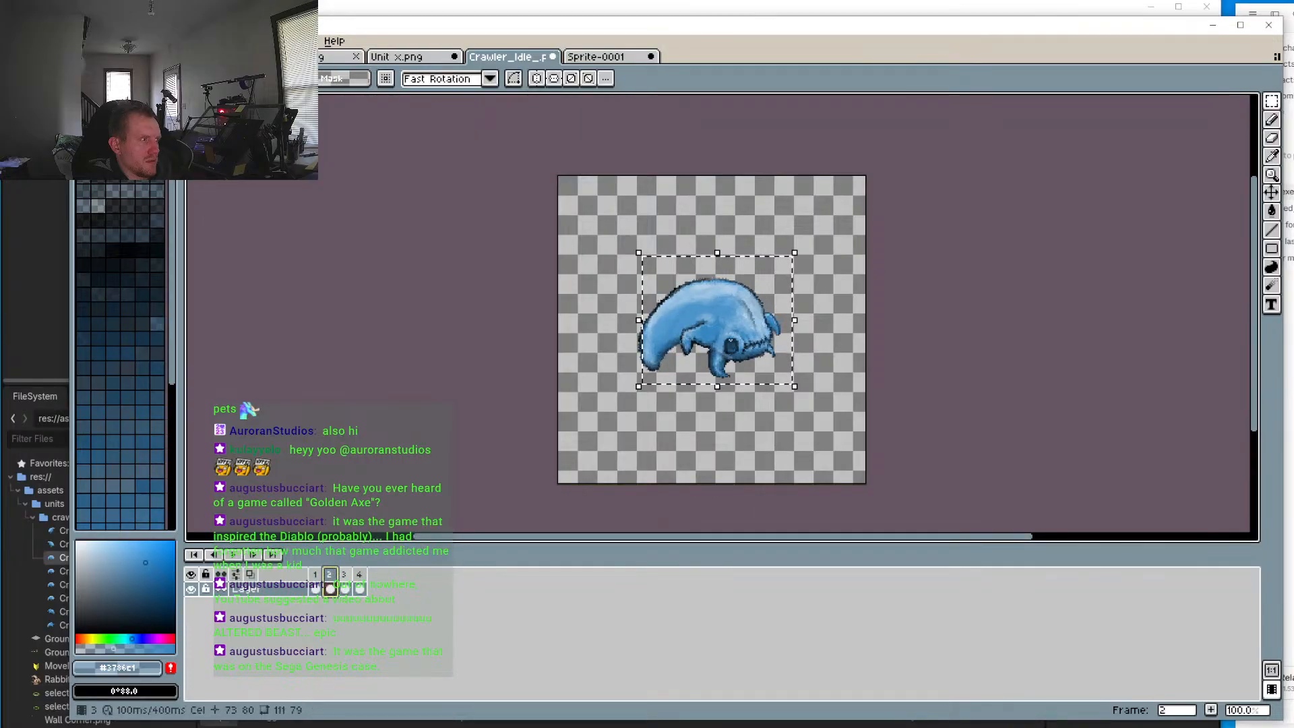
{"action": "left_click", "coordinate": [344, 588]}
{"action": "left_click_drag", "start_coordinate": [735, 326], "coordinate": [732, 326]}
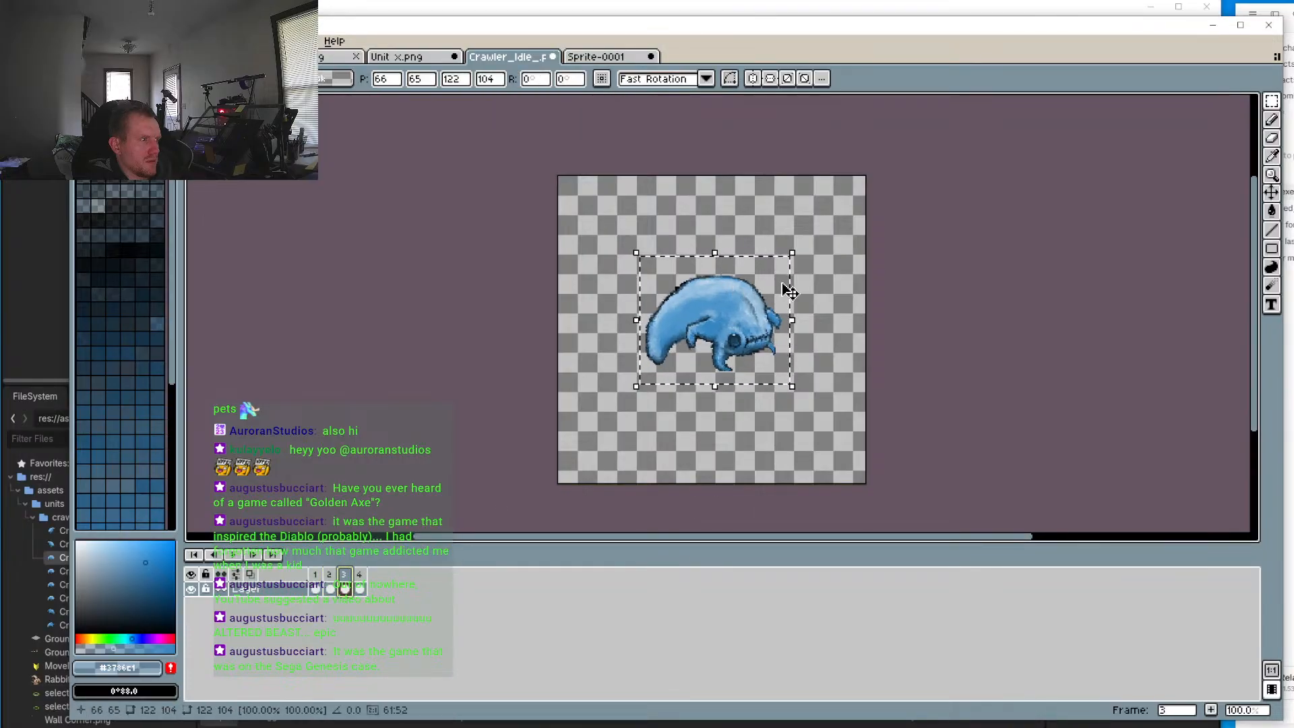
{"action": "key", "text": "ctrl+z"}
{"action": "key", "text": "ctrl+z"}
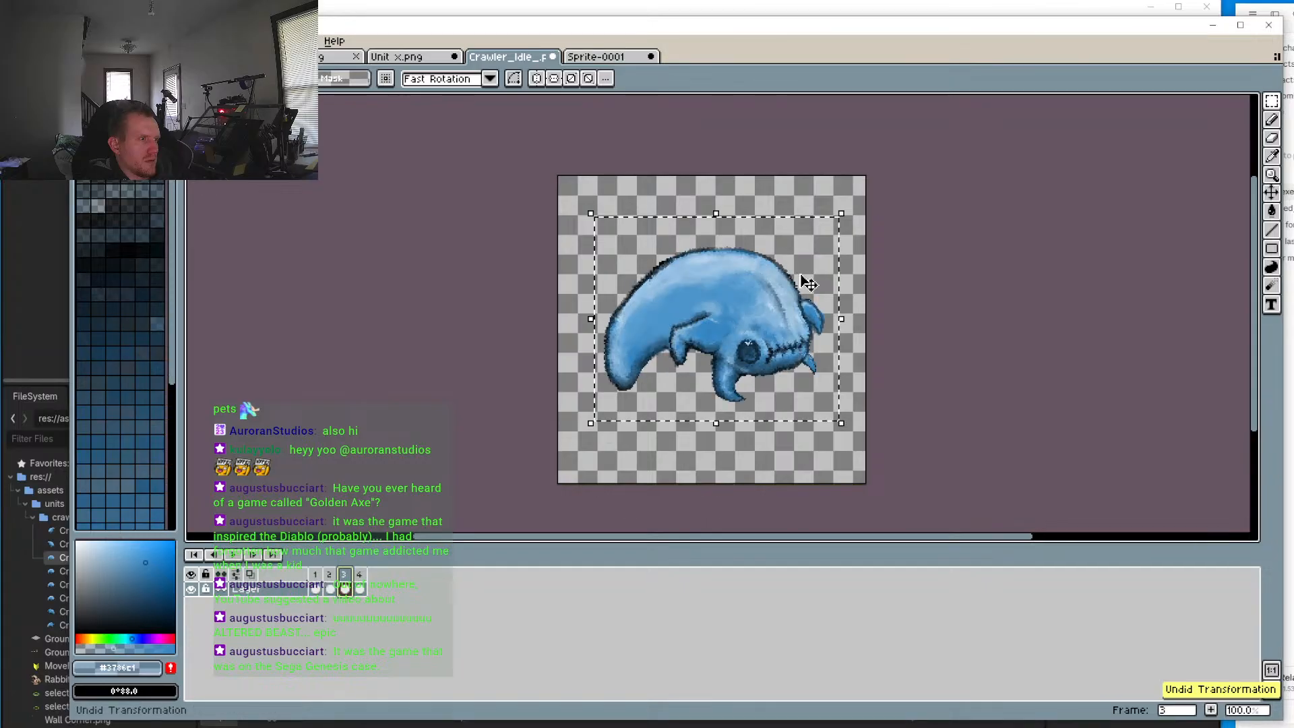
Step: Scale the crawler in frame 3 proportionally to about 130 × 111 px and align it with its position in frame 2
{"action": "left_click_drag", "start_coordinate": [841, 214], "coordinate": [781, 276]}
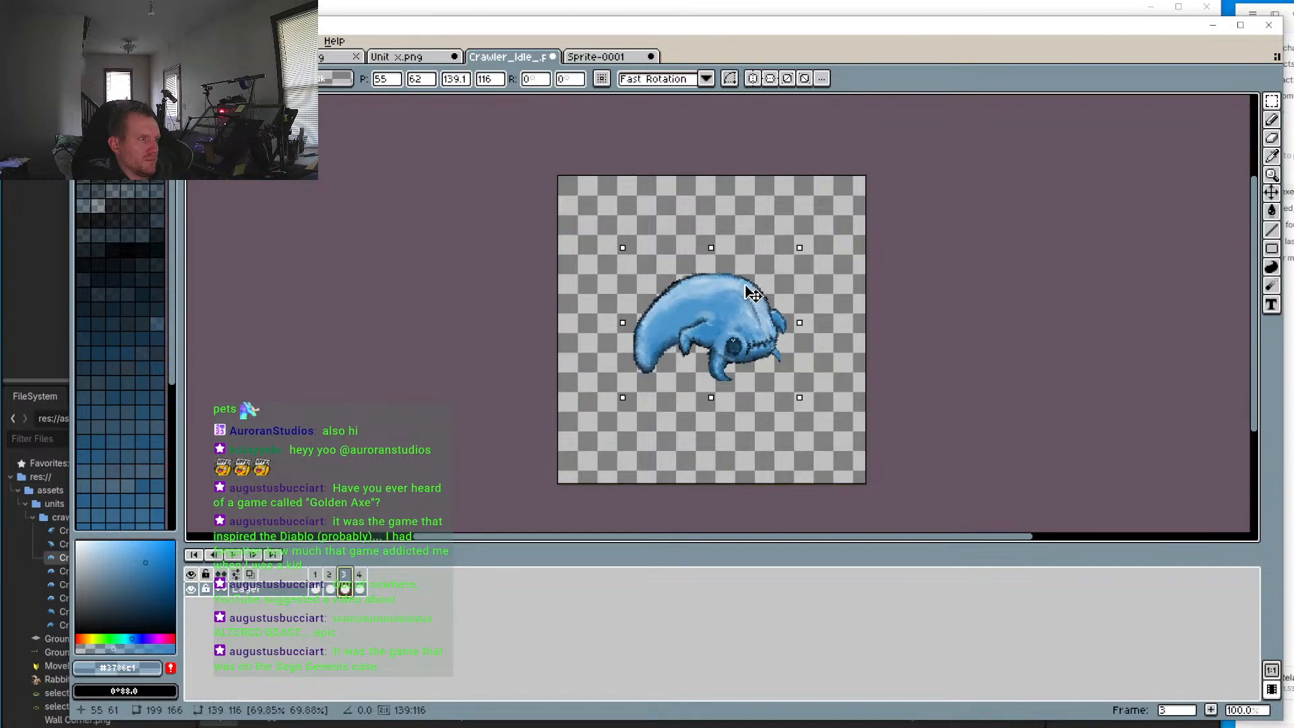
{"action": "left_click", "coordinate": [330, 574]}
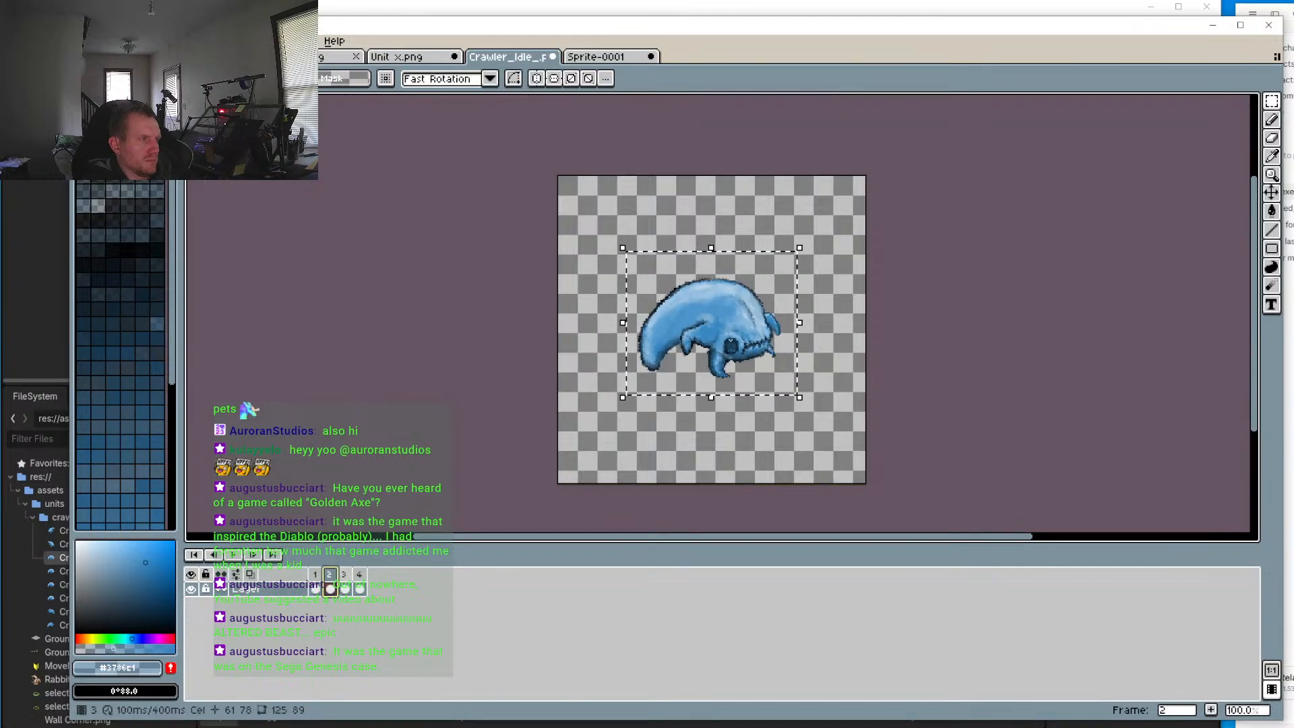
{"action": "left_click", "coordinate": [343, 574]}
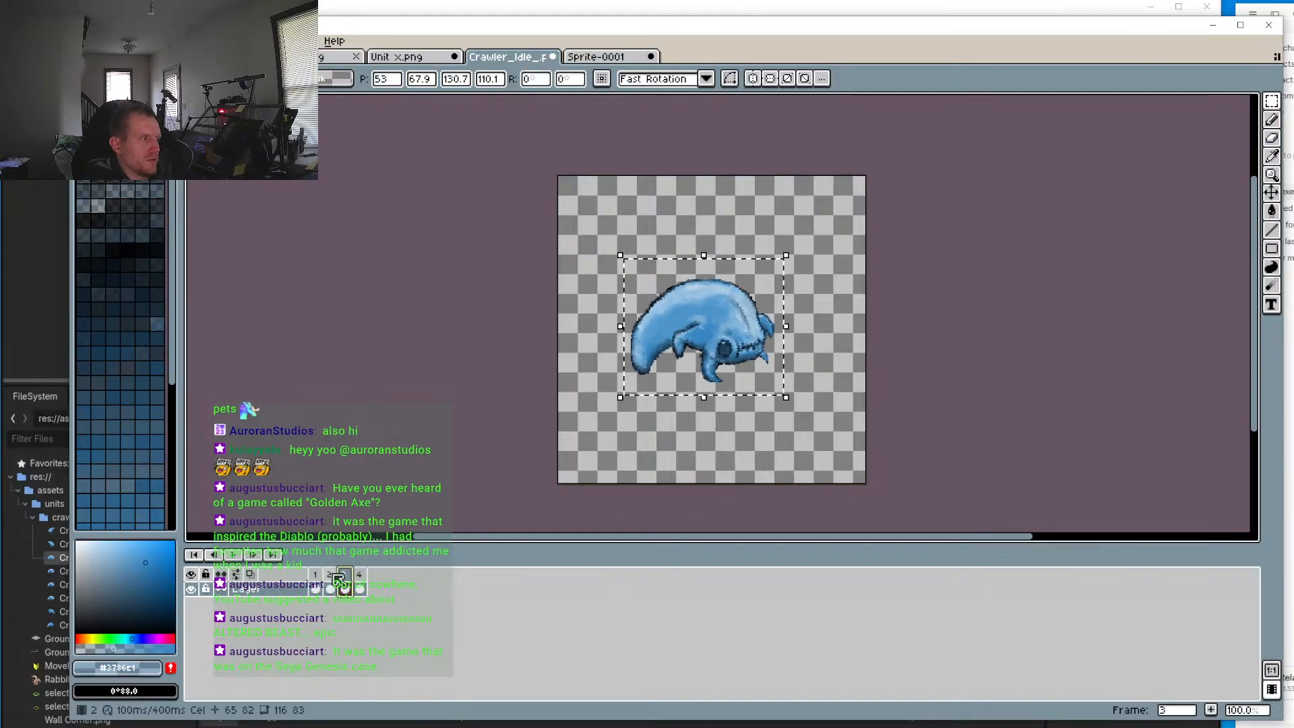
{"action": "left_click", "coordinate": [330, 574]}
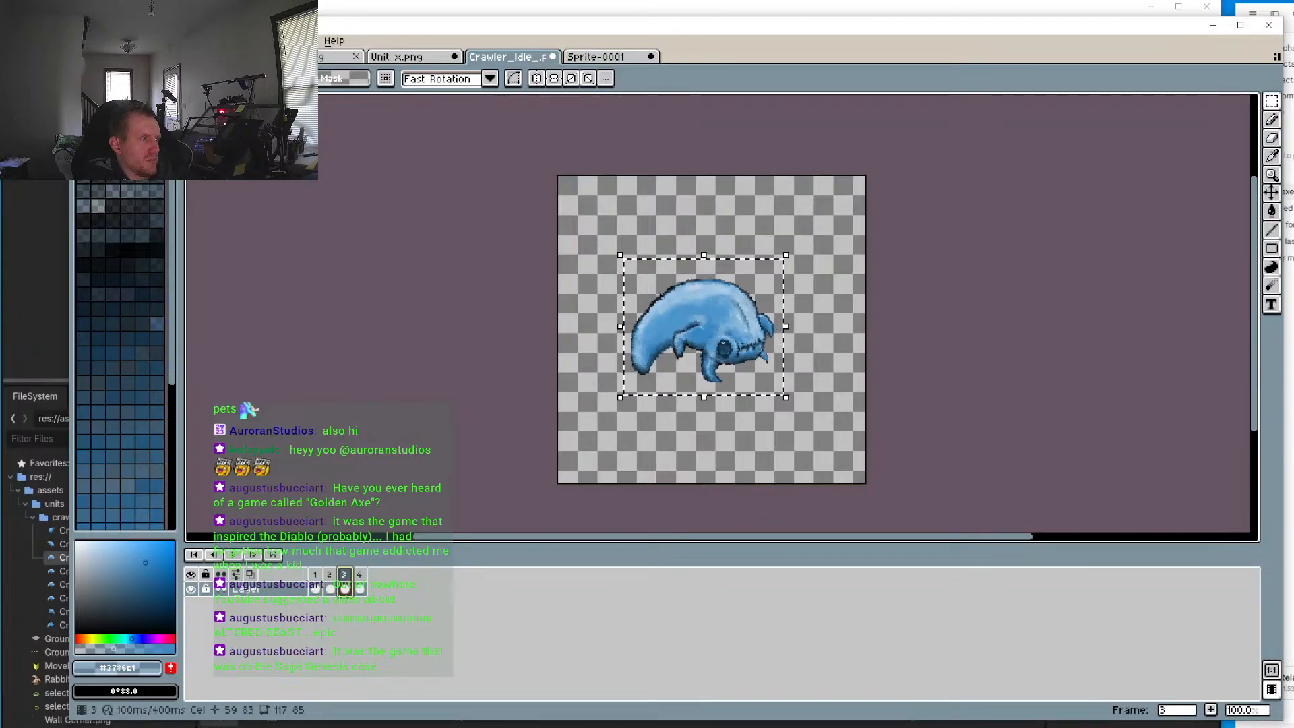
{"action": "left_click", "coordinate": [344, 574]}
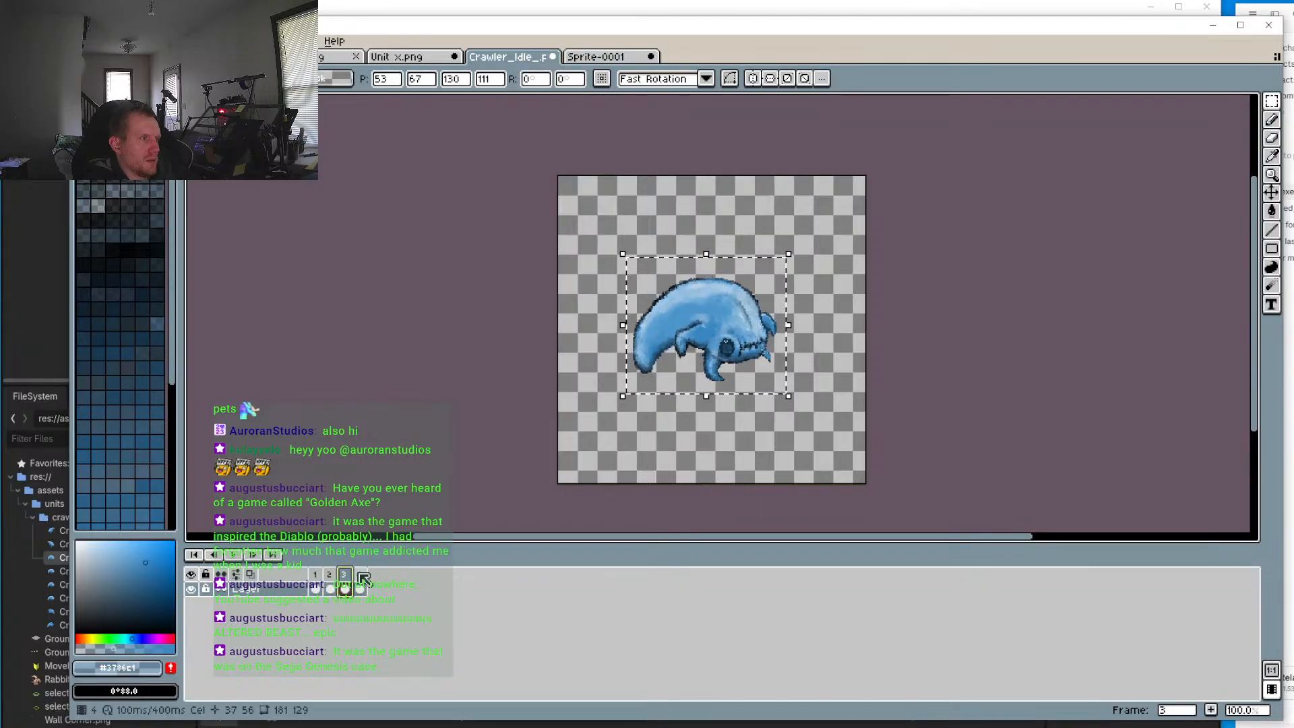
Step: In frame 4, select the whole crawler with a rectangle about 250 × 192 px and scale it proportionally to about 176 × 136 px
{"action": "left_click", "coordinate": [359, 574]}
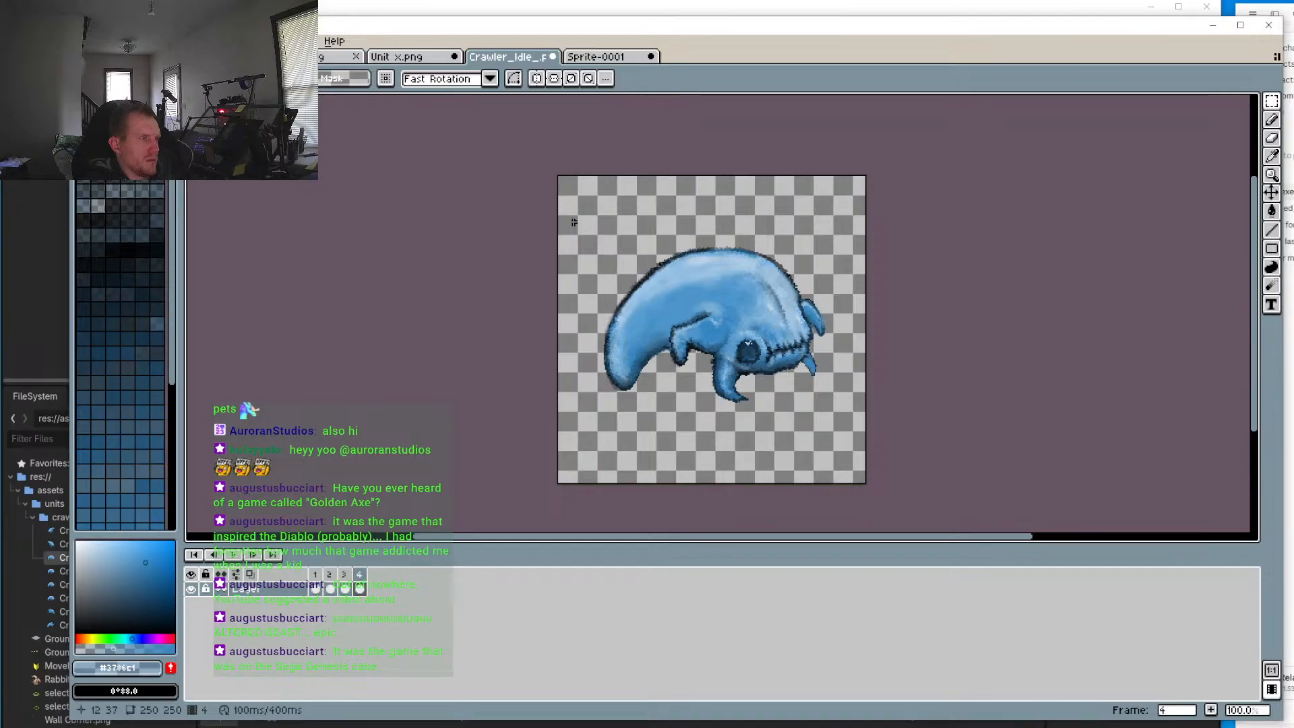
{"action": "left_click_drag", "start_coordinate": [570, 219], "coordinate": [834, 426]}
{"action": "left_click_drag", "start_coordinate": [852, 215], "coordinate": [851, 256]}
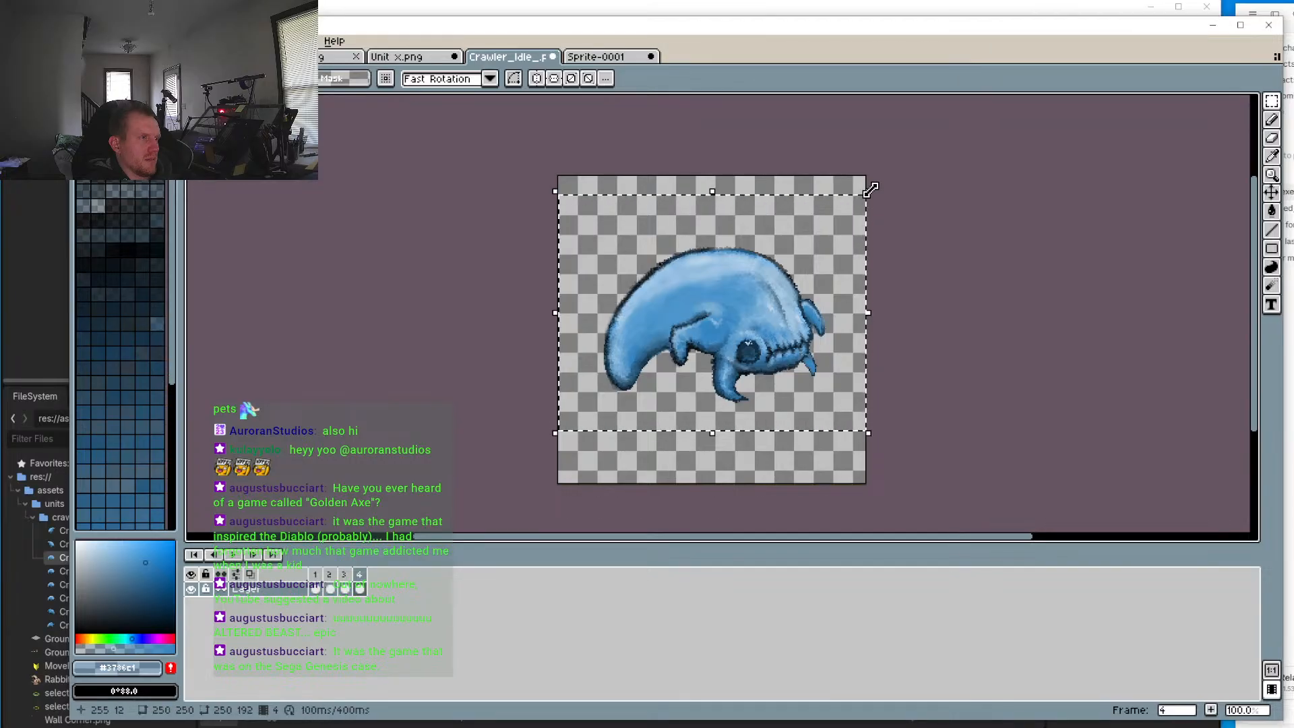
{"action": "left_click_drag", "start_coordinate": [870, 189], "coordinate": [797, 285]}
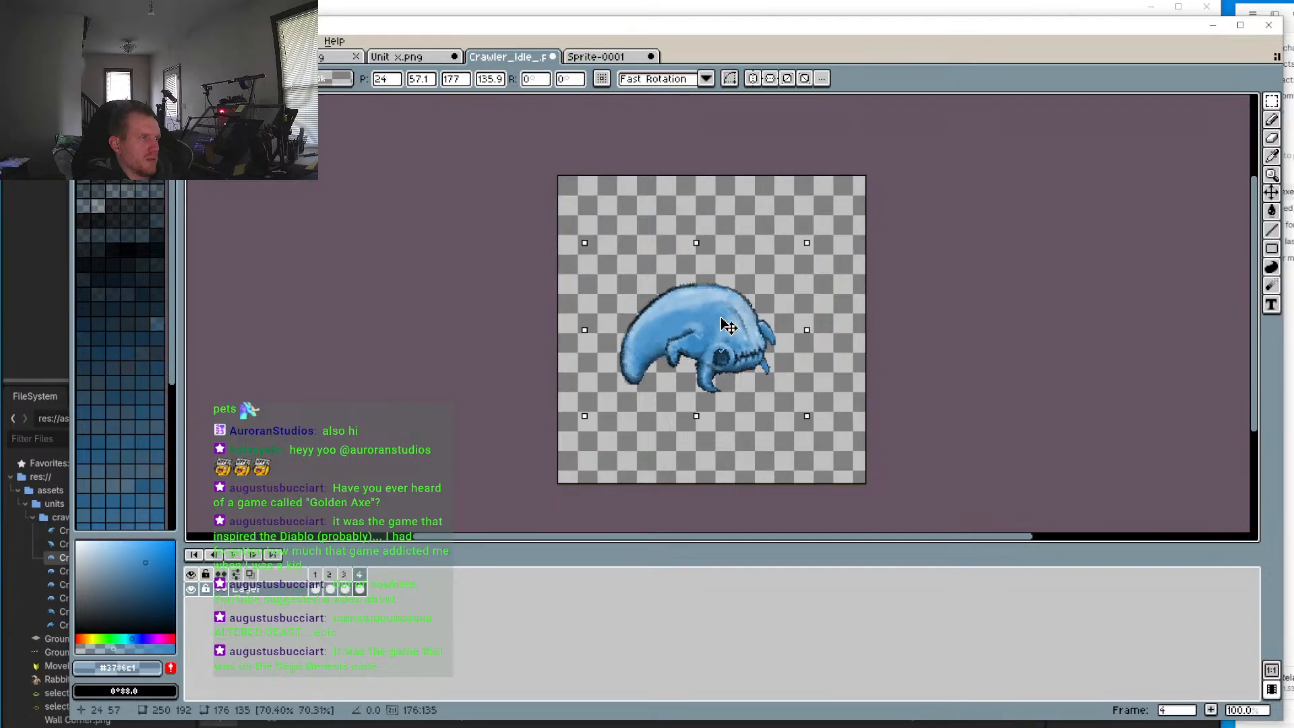
Step: Compare frame 4 with frames 1 and 2 and move its crawler selection to about position 36, 46
{"action": "left_click", "coordinate": [344, 574]}
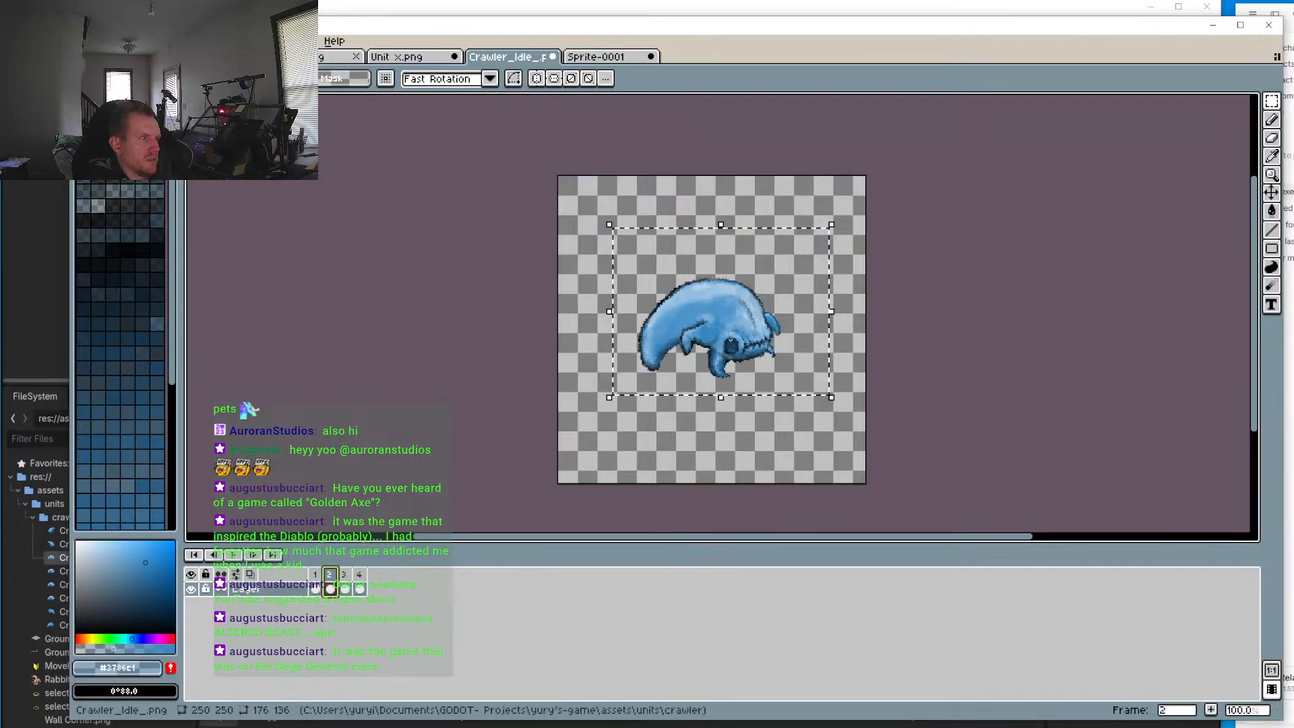
{"action": "left_click", "coordinate": [359, 588]}
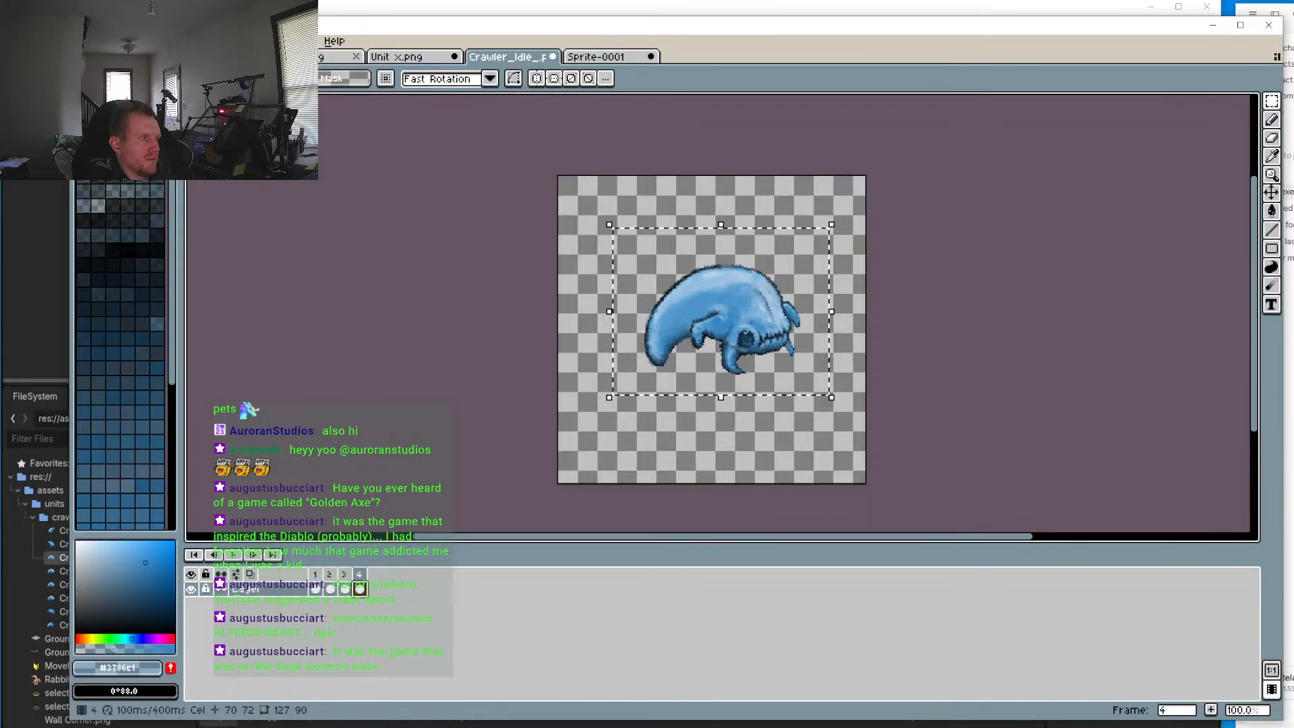
{"action": "left_click", "coordinate": [315, 588]}
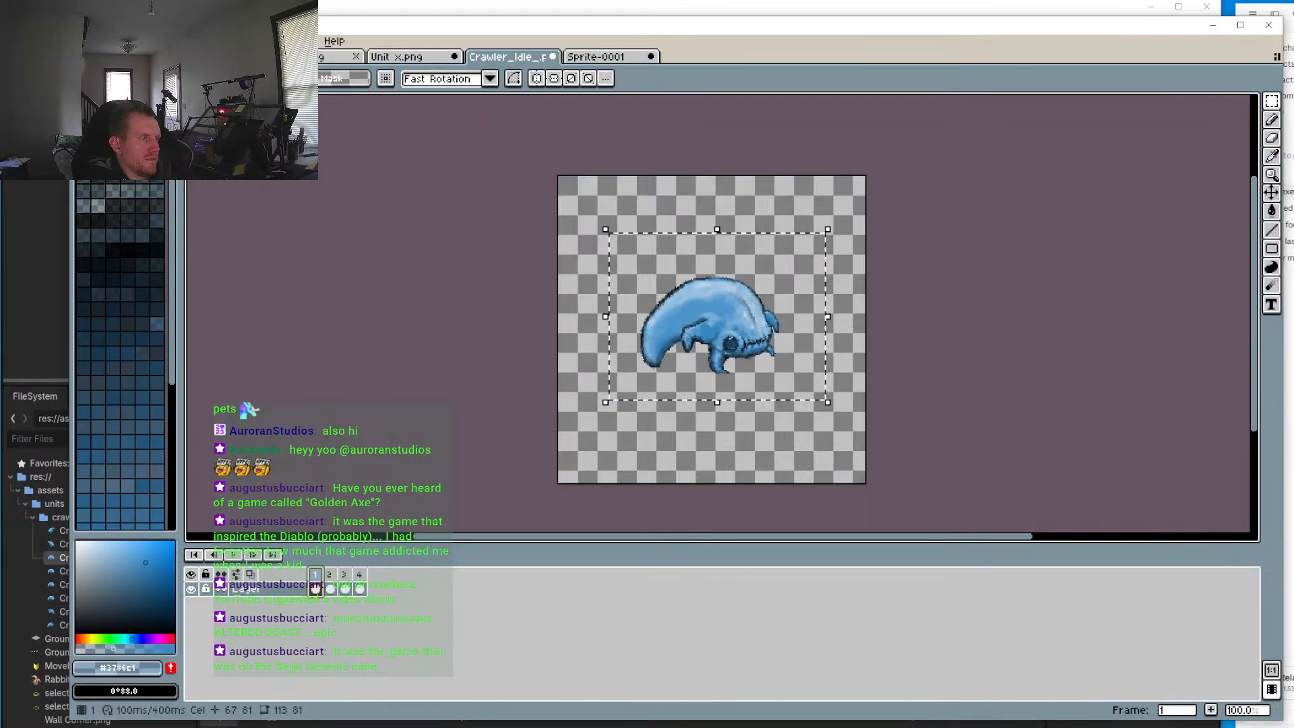
{"action": "left_click", "coordinate": [359, 588]}
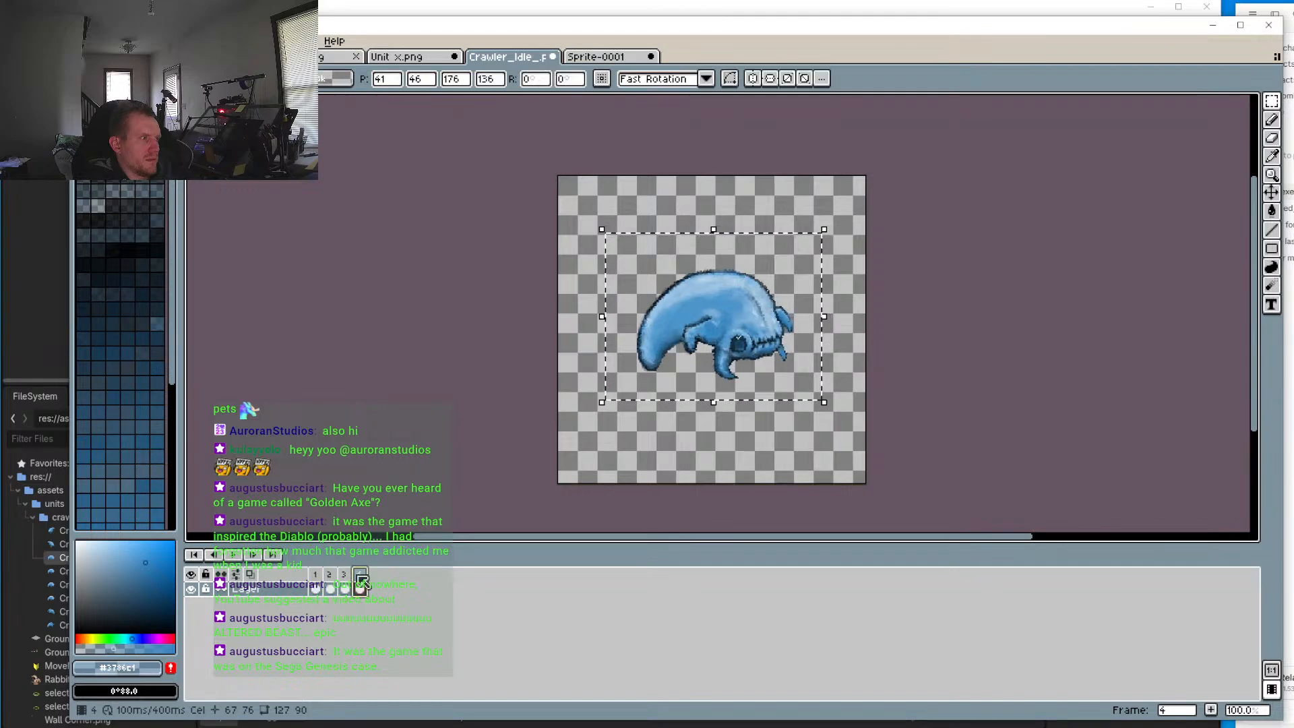
{"action": "left_click", "coordinate": [315, 588]}
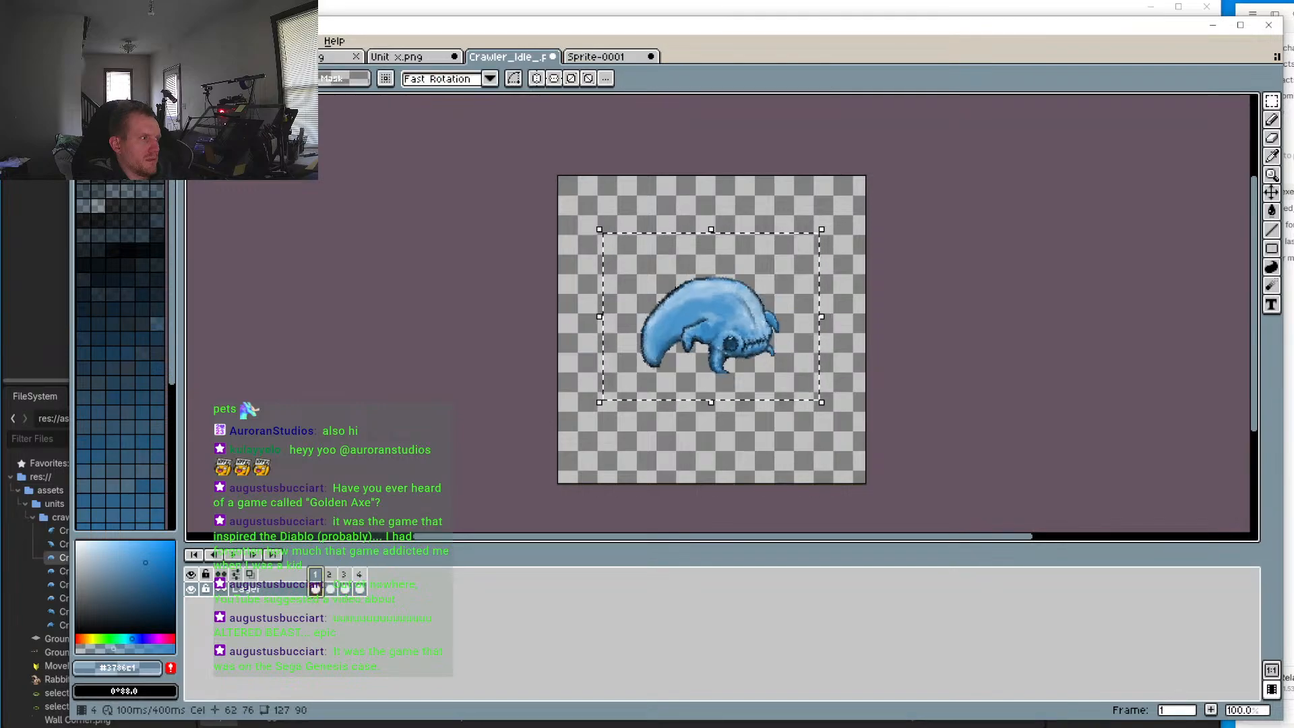
Step: Scale the crawler selection in frame 4 down to about 161 × 126 px and align it with frame 1
{"action": "left_click", "coordinate": [360, 588]}
{"action": "left_click_drag", "start_coordinate": [820, 227], "coordinate": [808, 247]}
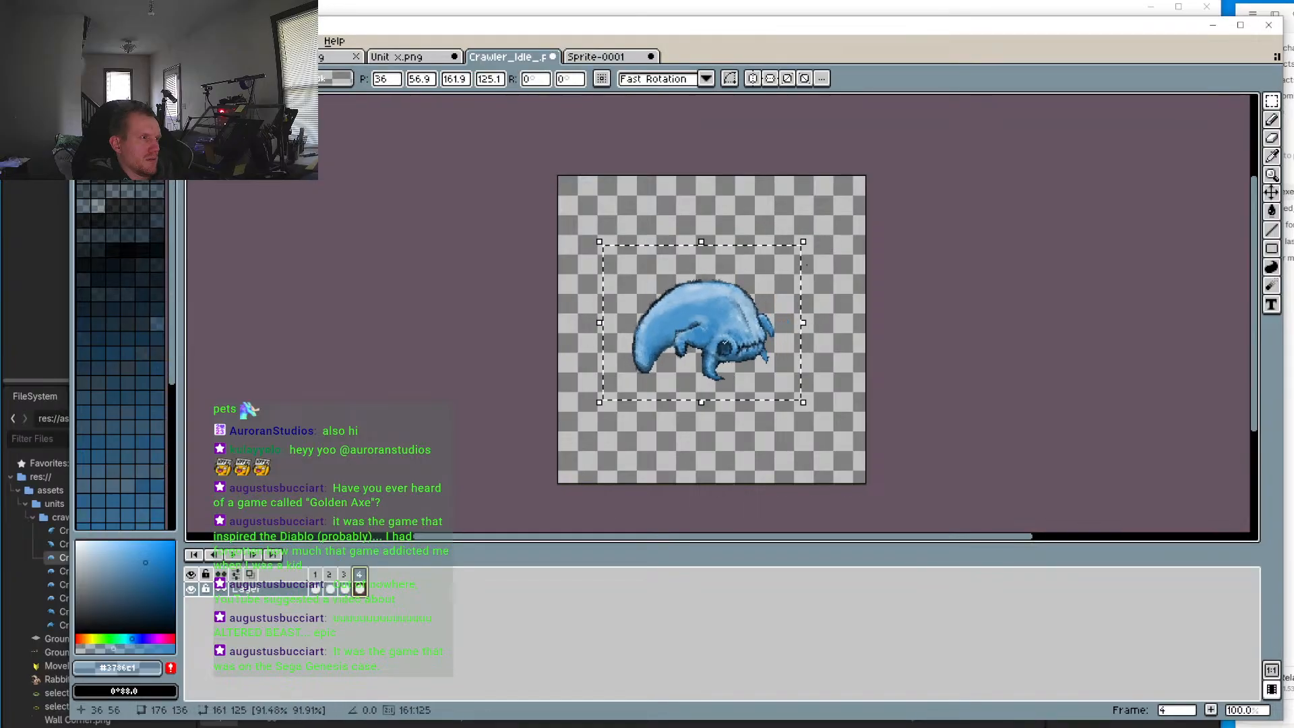
{"action": "left_click", "coordinate": [315, 588]}
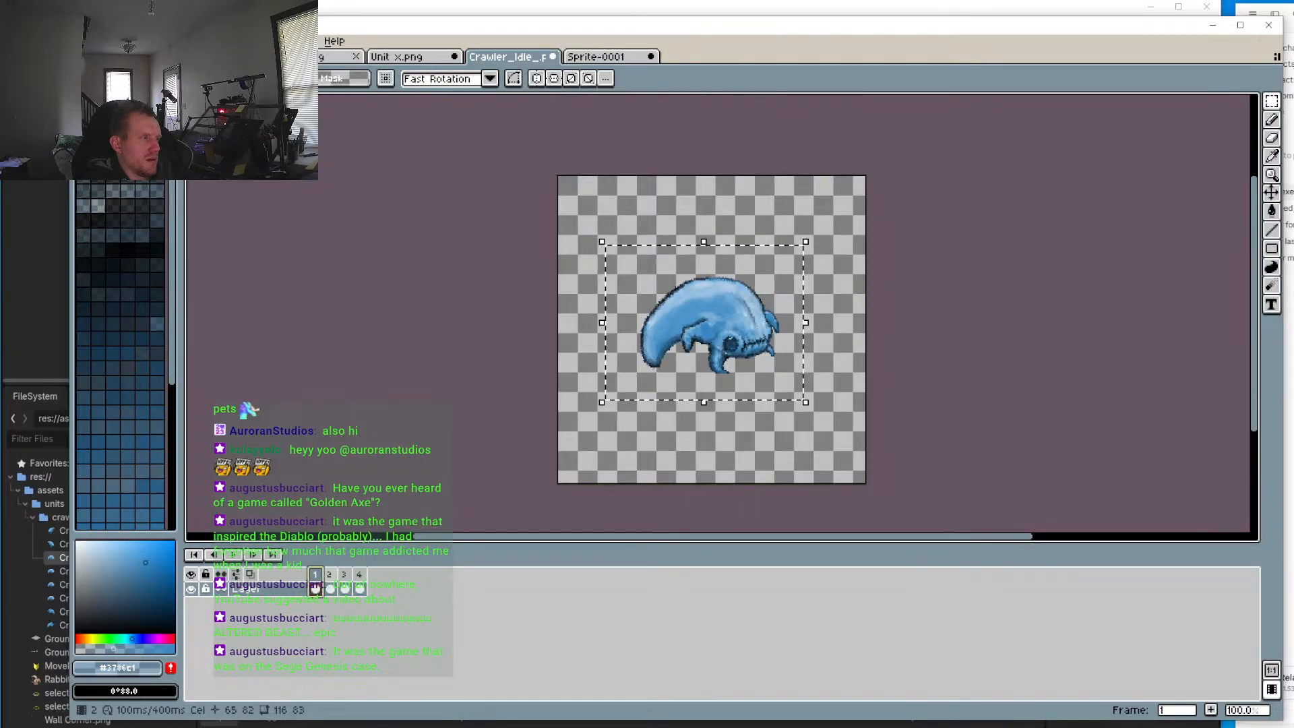
Step: Compare frame 3 with frames 1 and 2, shift its crawler slightly right and scale the selection down to 156 × 122 px
{"action": "left_click", "coordinate": [343, 574]}
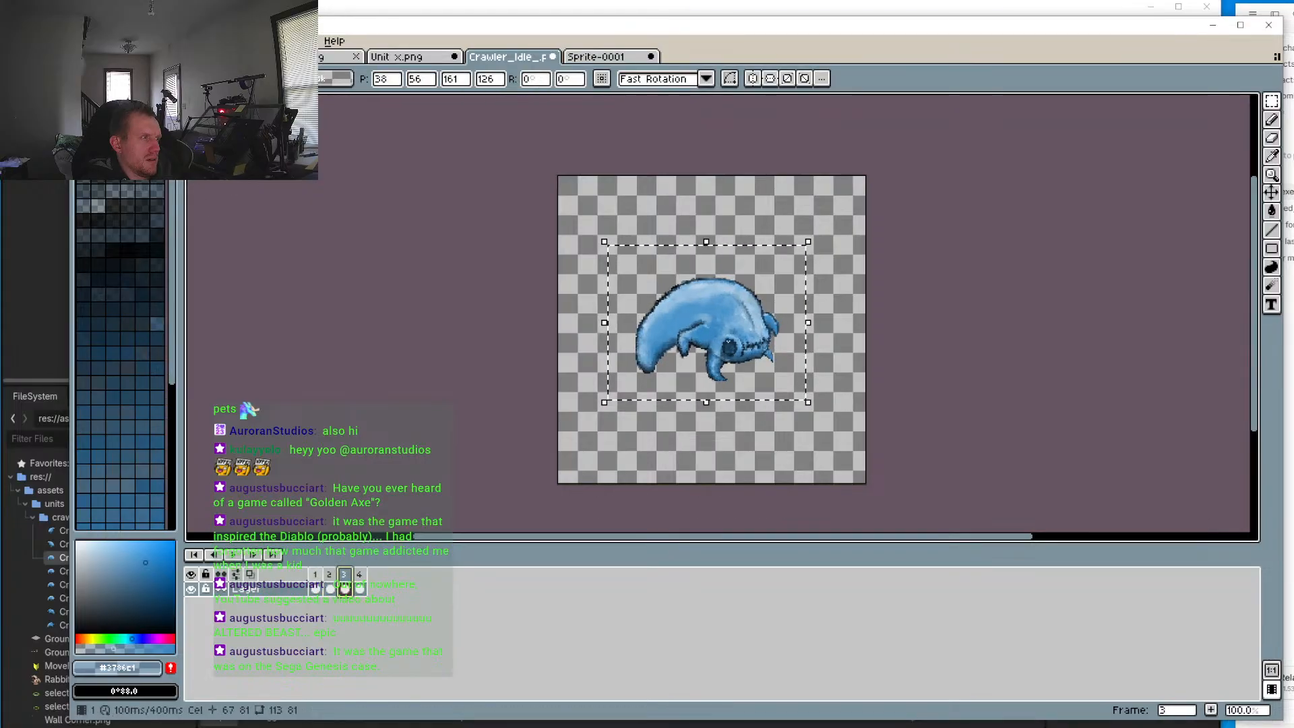
{"action": "left_click", "coordinate": [315, 586]}
{"action": "left_click", "coordinate": [330, 577]}
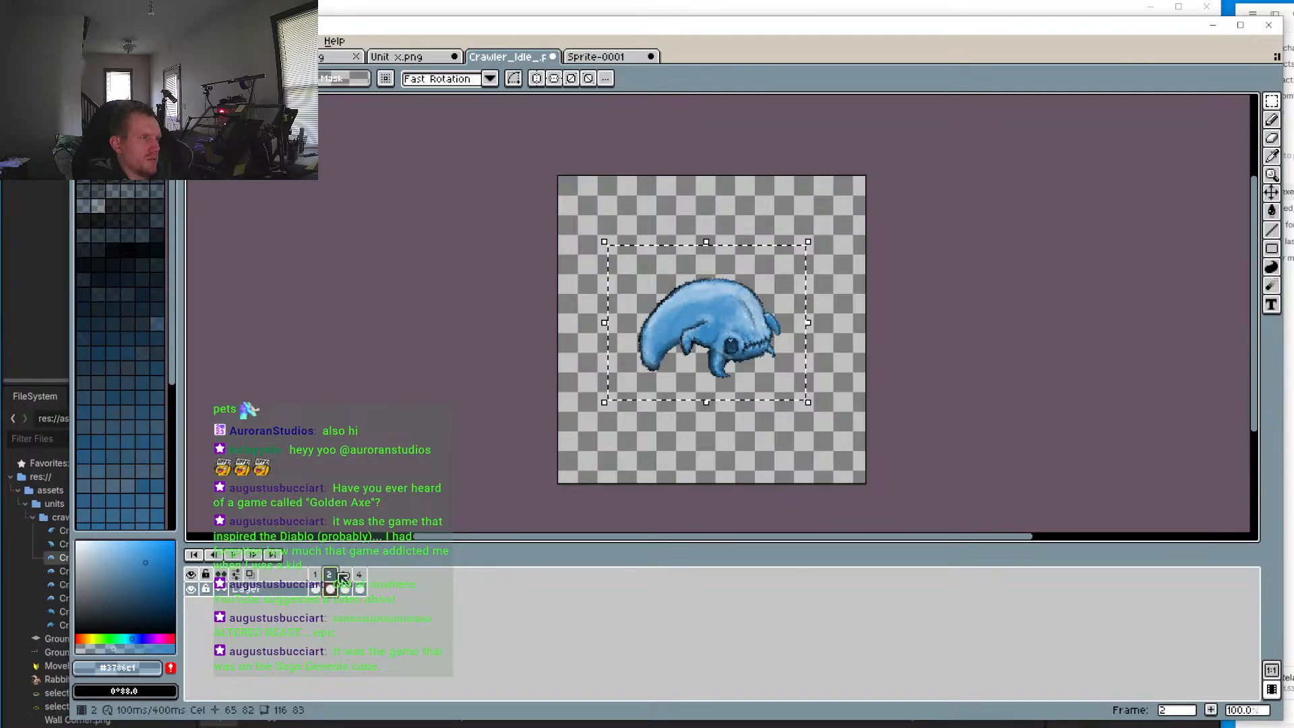
{"action": "left_click", "coordinate": [345, 577]}
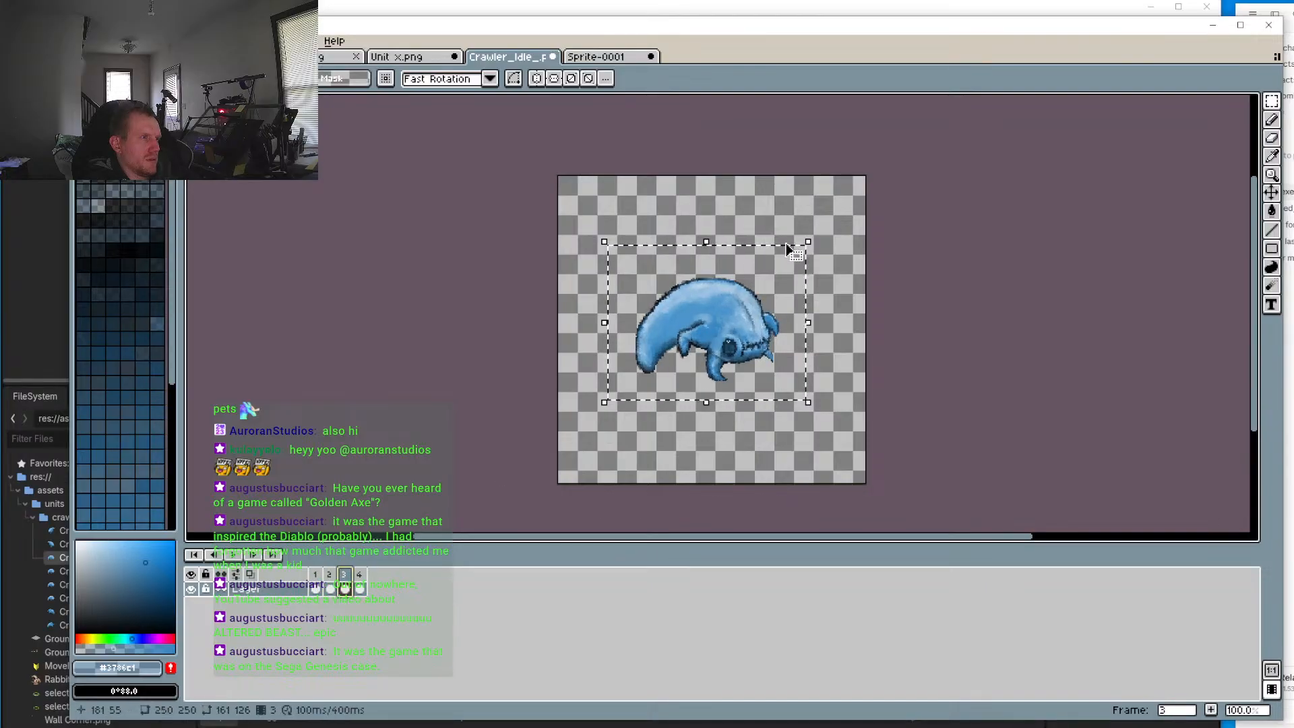
{"action": "left_click_drag", "start_coordinate": [815, 237], "coordinate": [809, 242]}
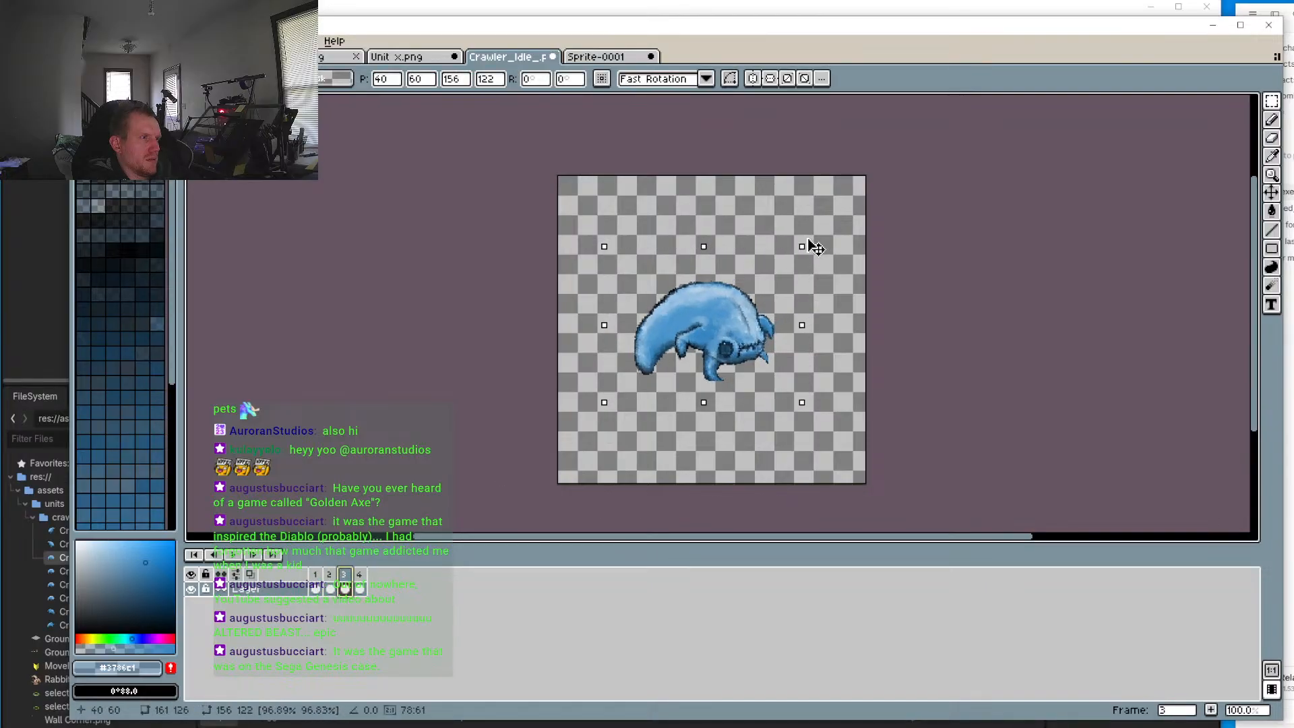
Step: Check frame 3 against the other frames and nudge its crawler slightly up and to the right
{"action": "left_click", "coordinate": [316, 587]}
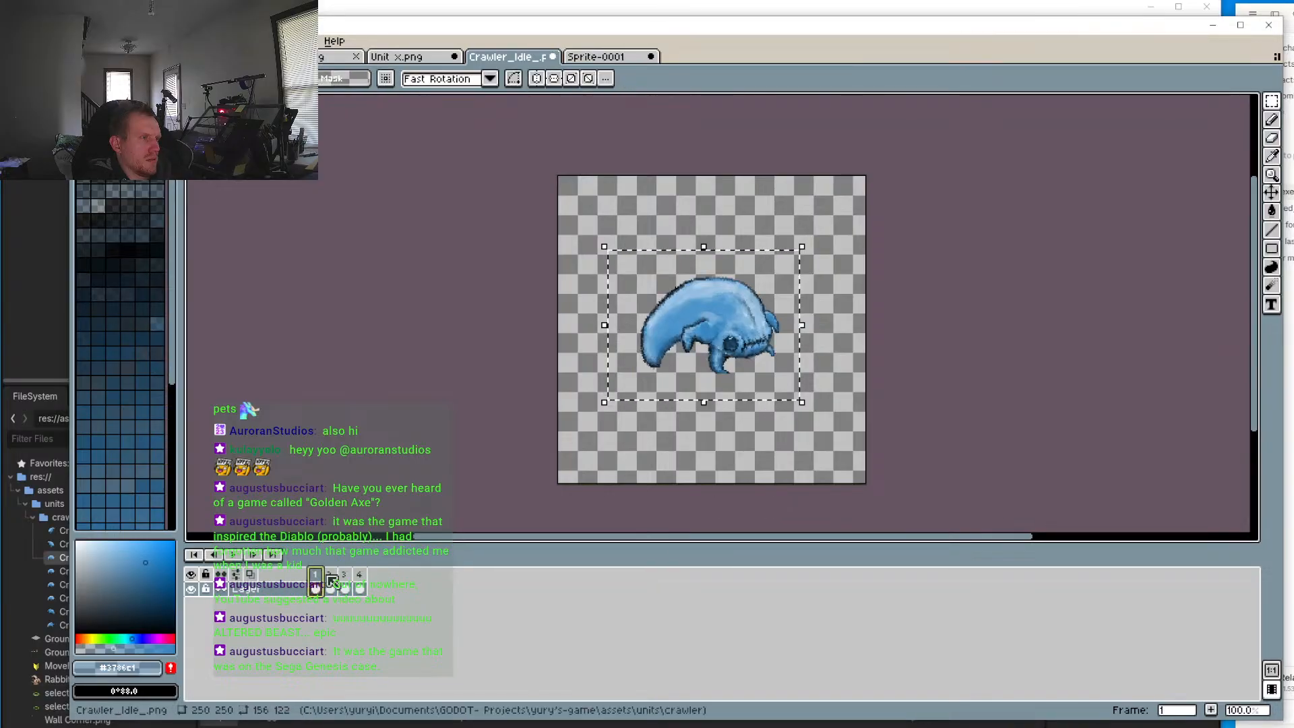
{"action": "left_click", "coordinate": [330, 588]}
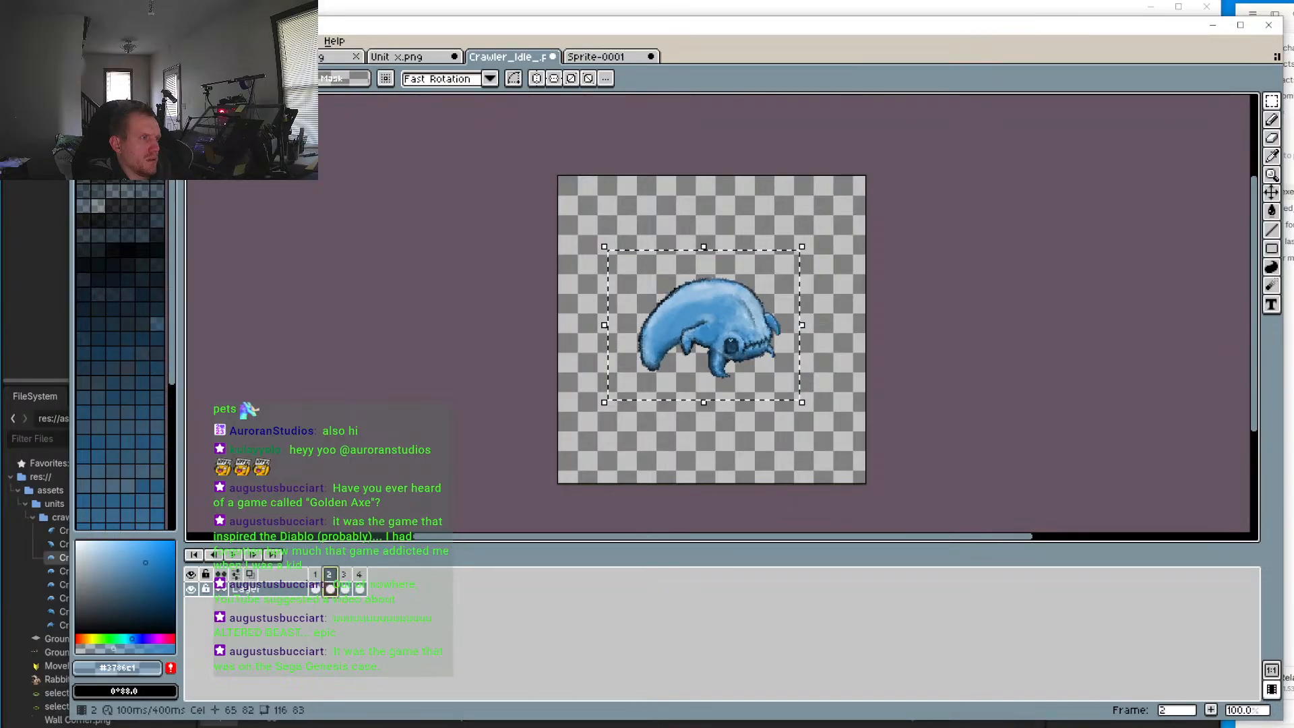
{"action": "left_click", "coordinate": [346, 585]}
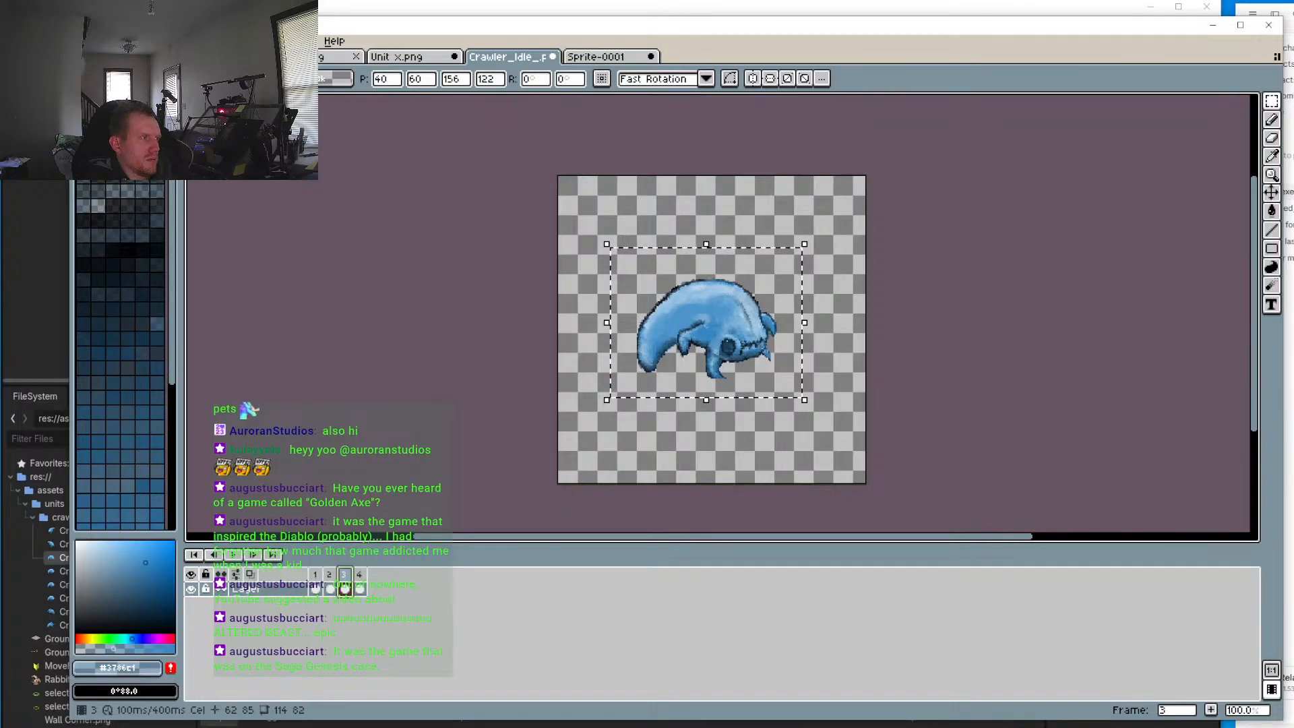
{"action": "left_click", "coordinate": [359, 586]}
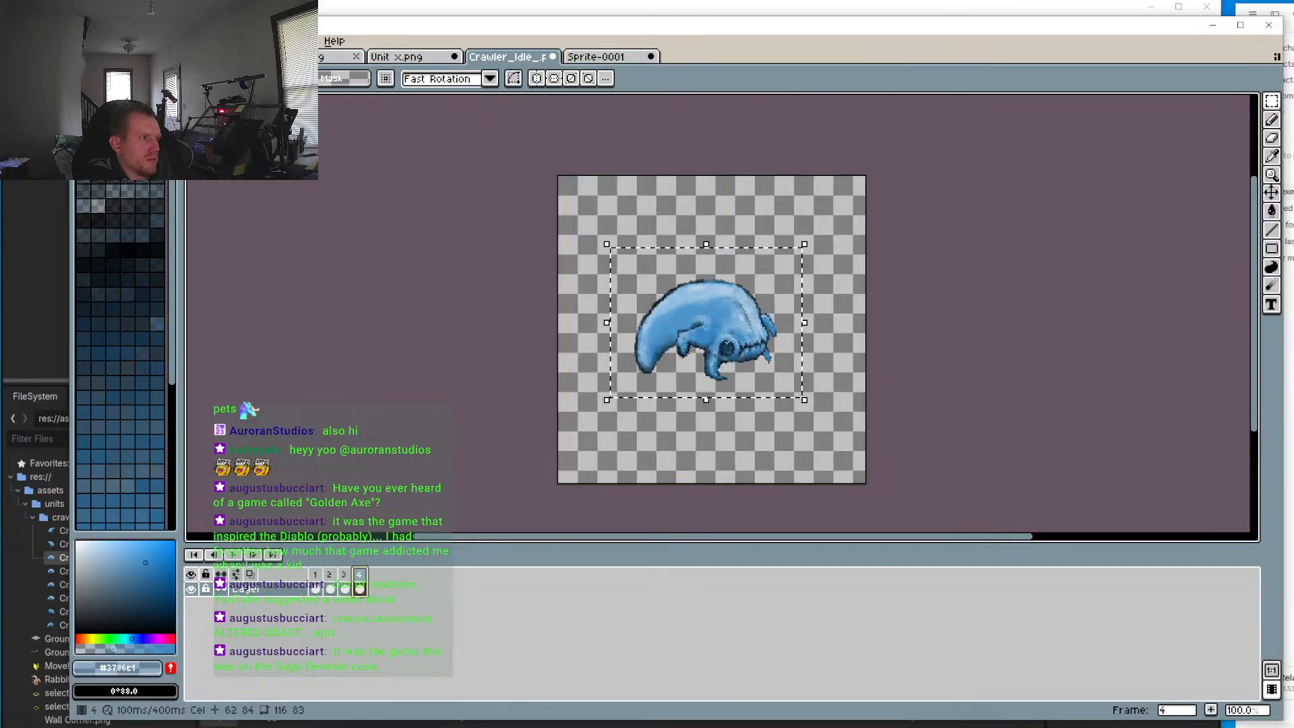
Step: Play the idle animation to check the crawler's size and alignment, and inspect its pixels up close in frame 3
{"action": "left_click", "coordinate": [232, 555]}
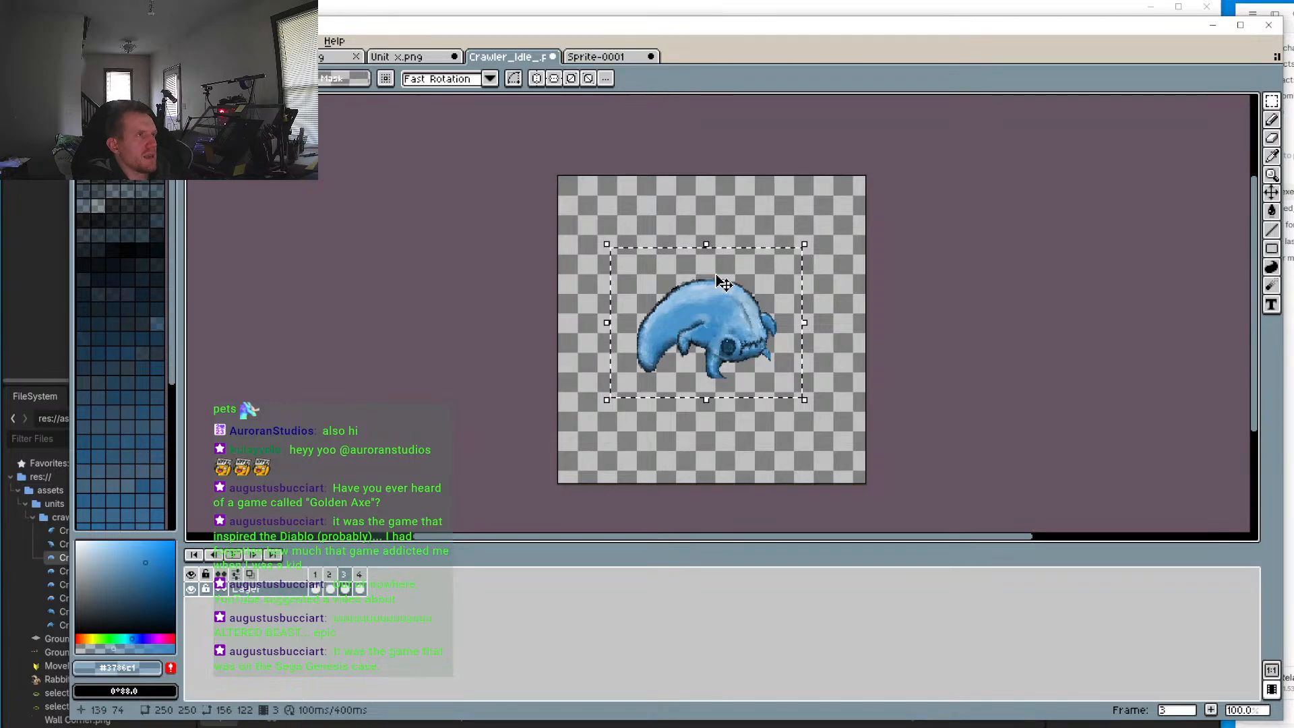
{"action": "scroll", "coordinate": [716, 270], "scroll_direction": "up", "scroll_amount": 2}
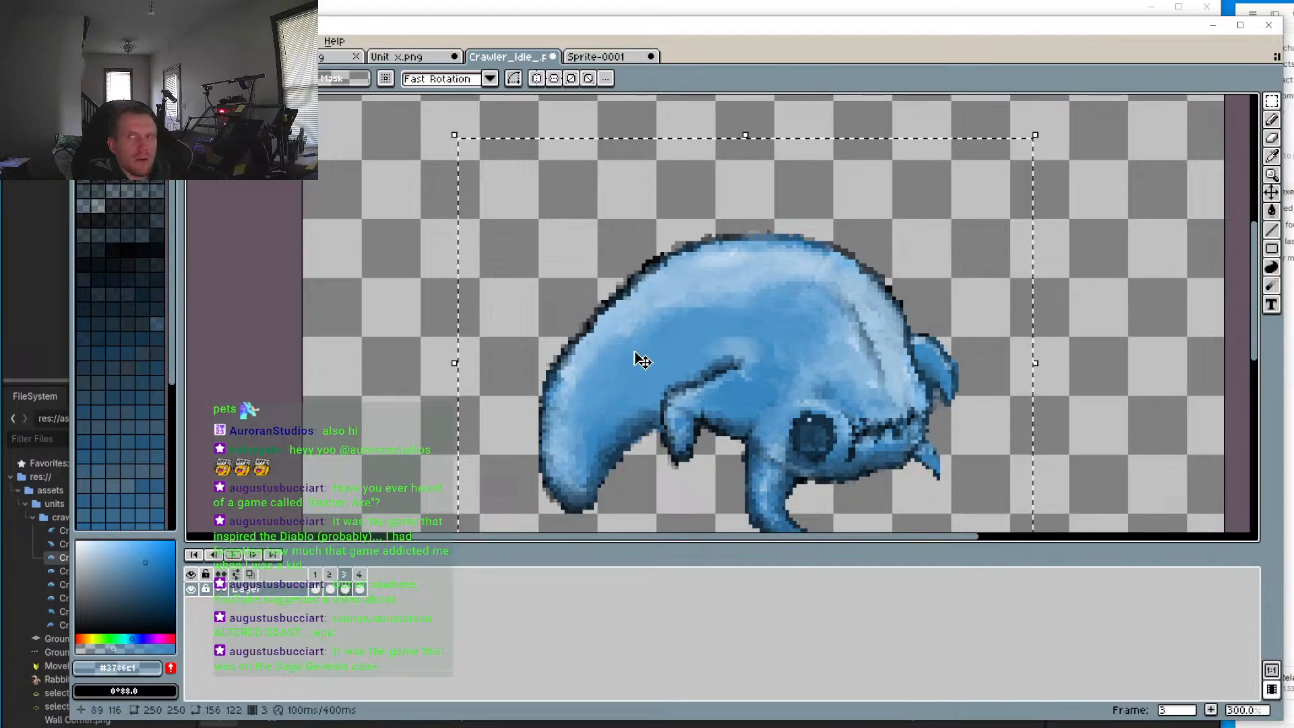
{"action": "scroll", "coordinate": [633, 337], "scroll_direction": "up", "scroll_amount": 1}
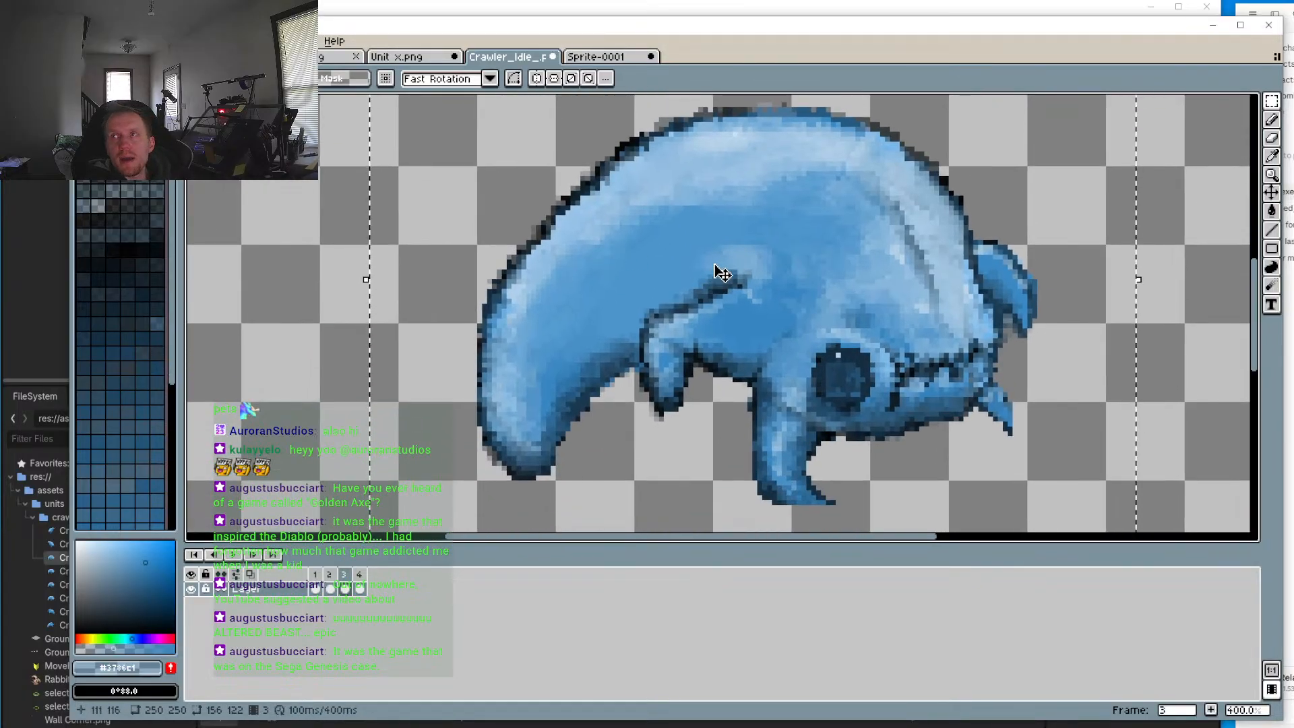
Step: Inspect the crawler's pixels up close in frames 3 and 4
{"action": "scroll", "coordinate": [716, 270], "scroll_direction": "up", "scroll_amount": 1}
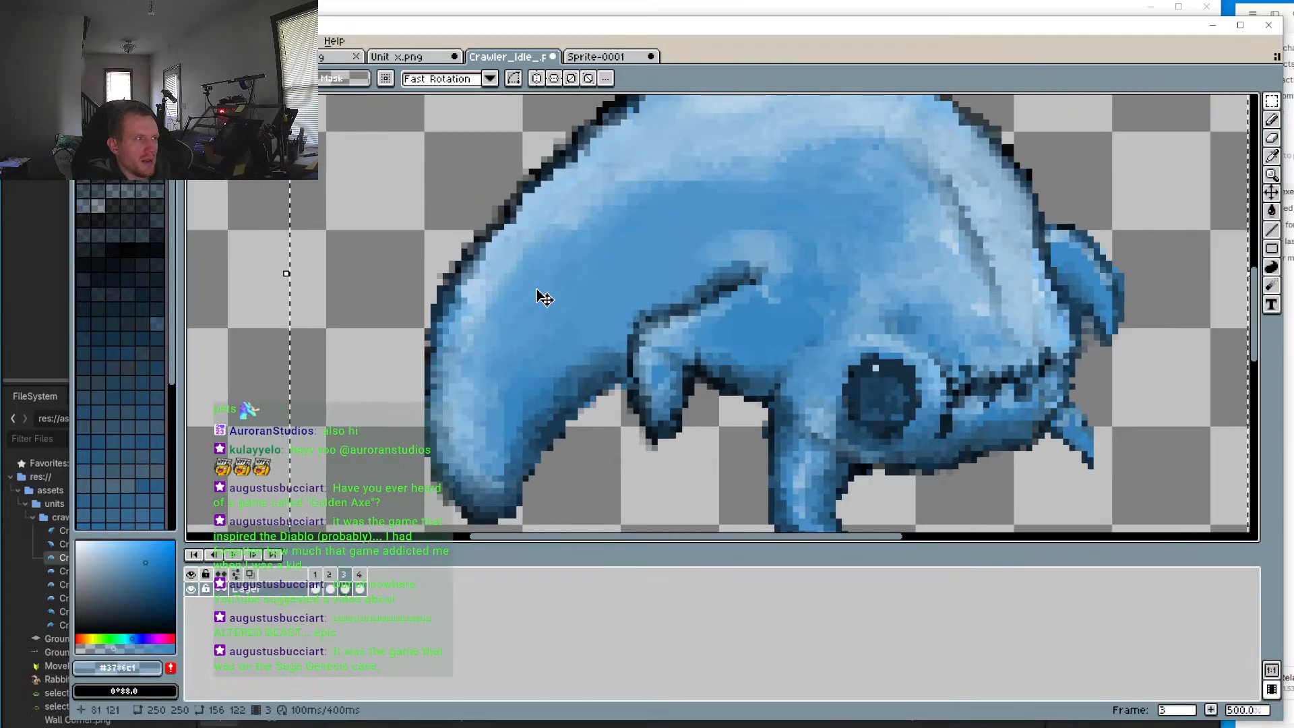
{"action": "scroll", "coordinate": [727, 293], "scroll_direction": "down", "scroll_amount": 1}
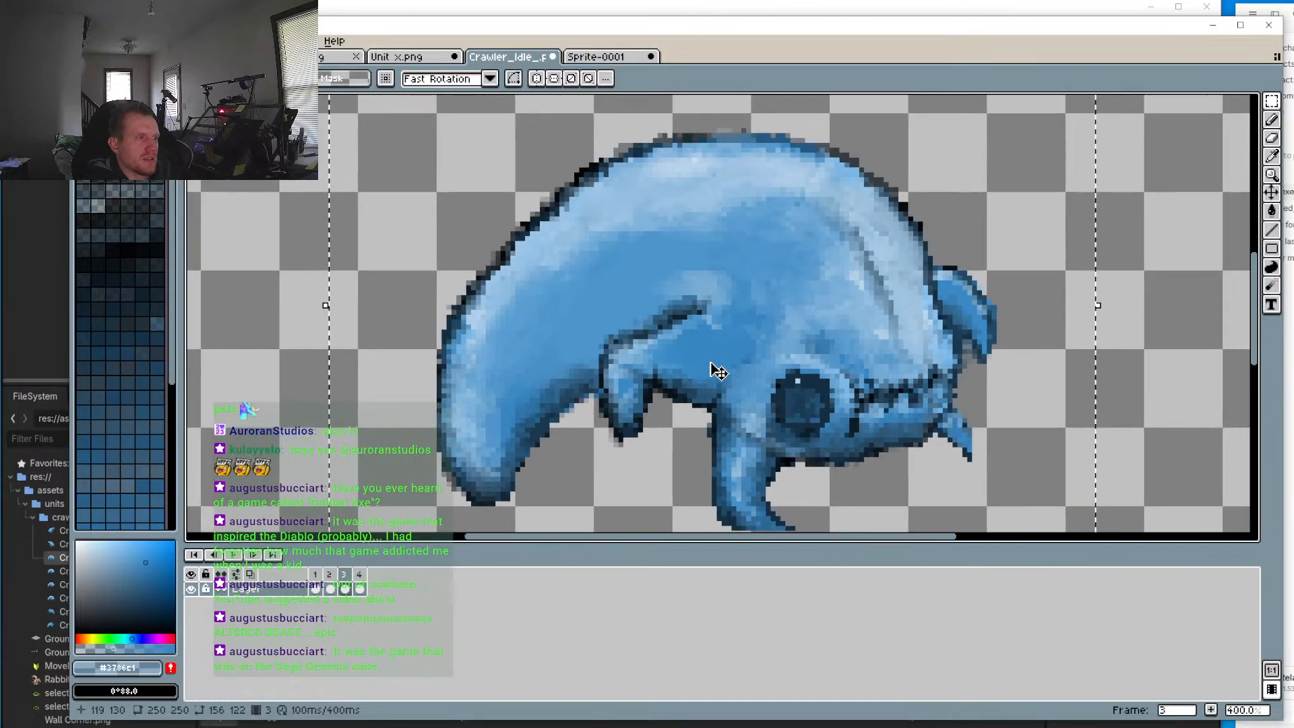
{"action": "left_click_drag", "start_coordinate": [711, 362], "coordinate": [692, 361]}
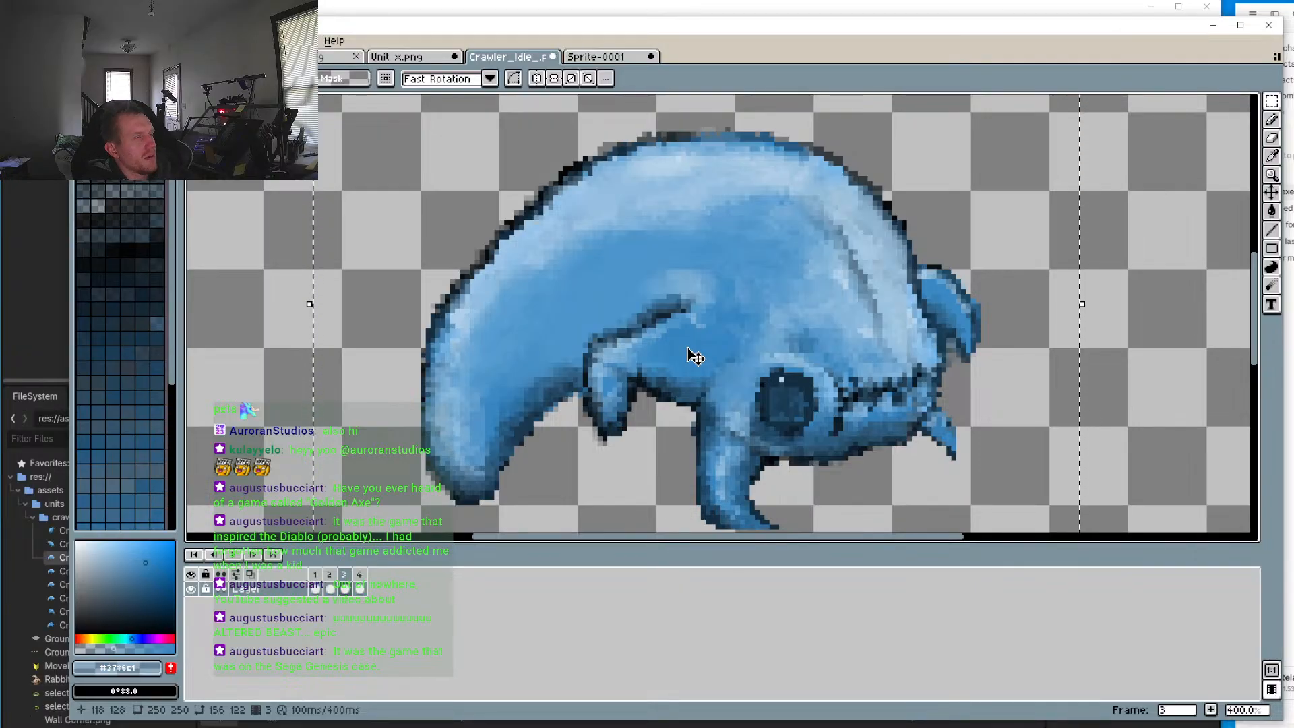
{"action": "left_click_drag", "start_coordinate": [686, 390], "coordinate": [667, 352]}
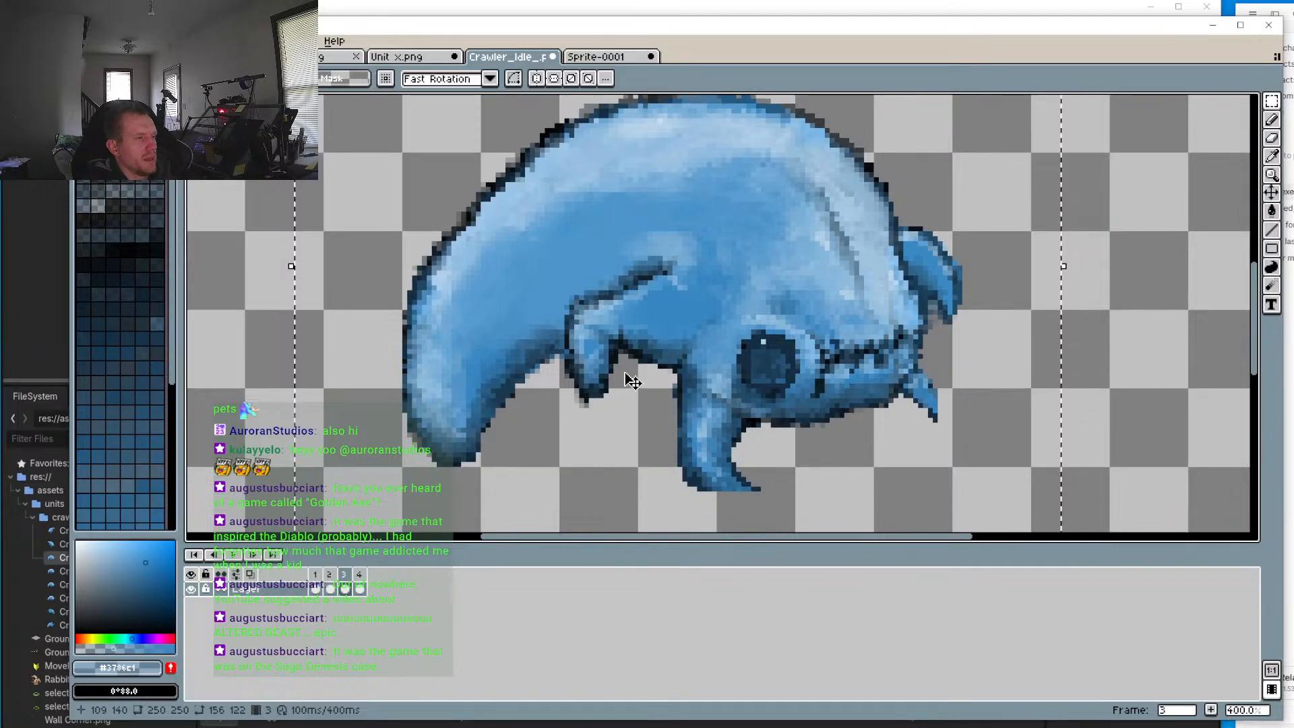
{"action": "left_click", "coordinate": [362, 578]}
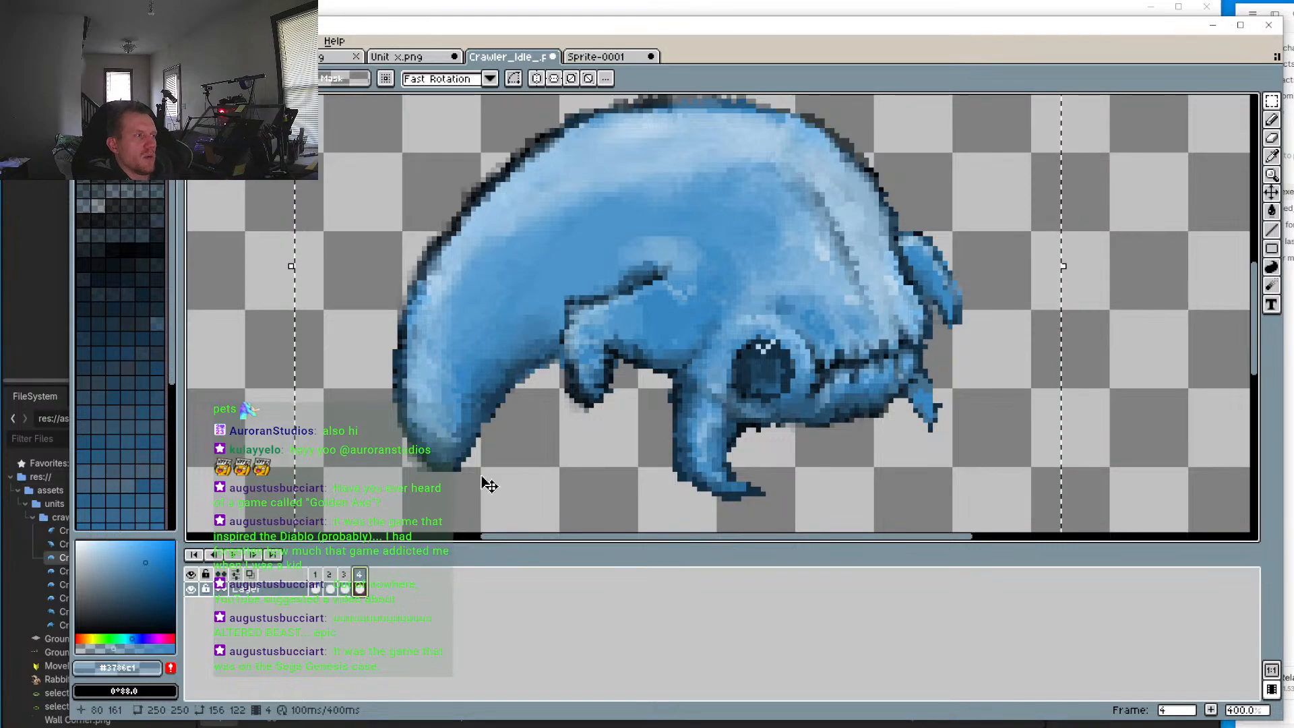
{"action": "scroll", "coordinate": [489, 485], "scroll_direction": "down", "scroll_amount": 2}
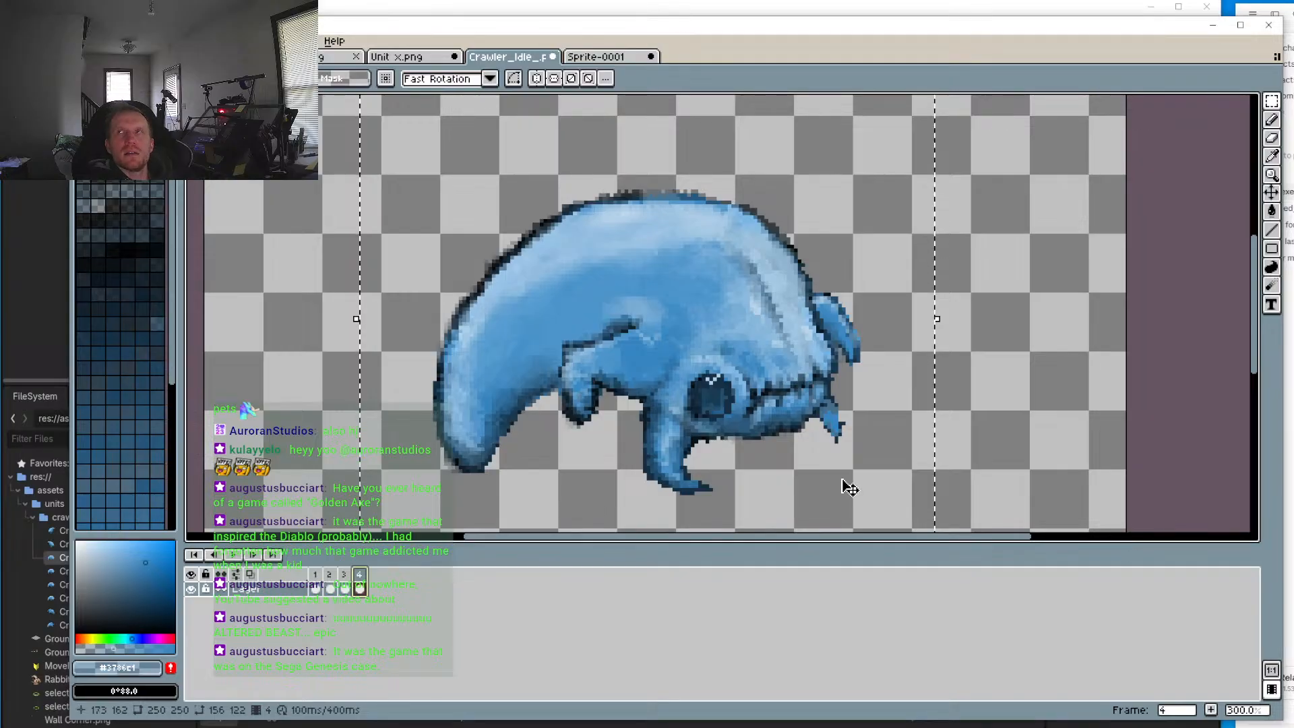
Step: Scale the crawler selection in frame 1 down to about 152 × 116 px
{"action": "left_click", "coordinate": [315, 574]}
{"action": "scroll", "coordinate": [564, 456], "scroll_direction": "down", "scroll_amount": 3}
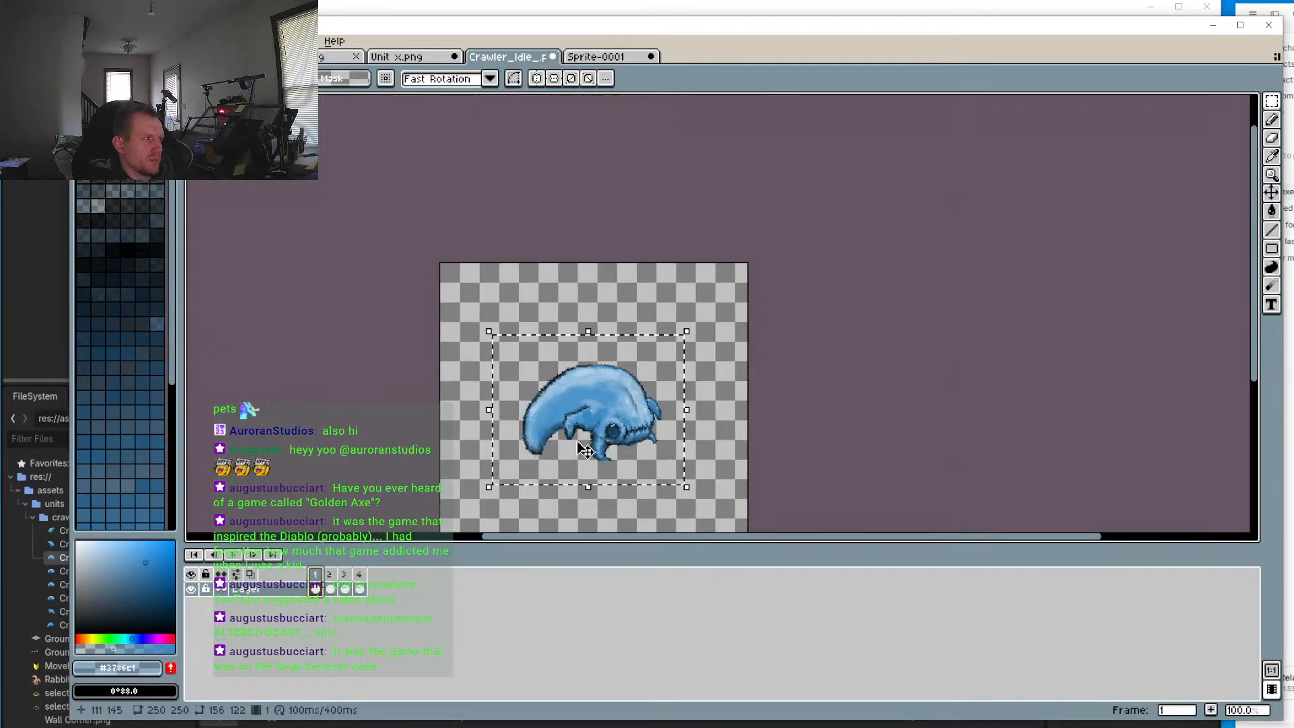
{"action": "scroll", "coordinate": [607, 447], "scroll_direction": "up", "scroll_amount": 3}
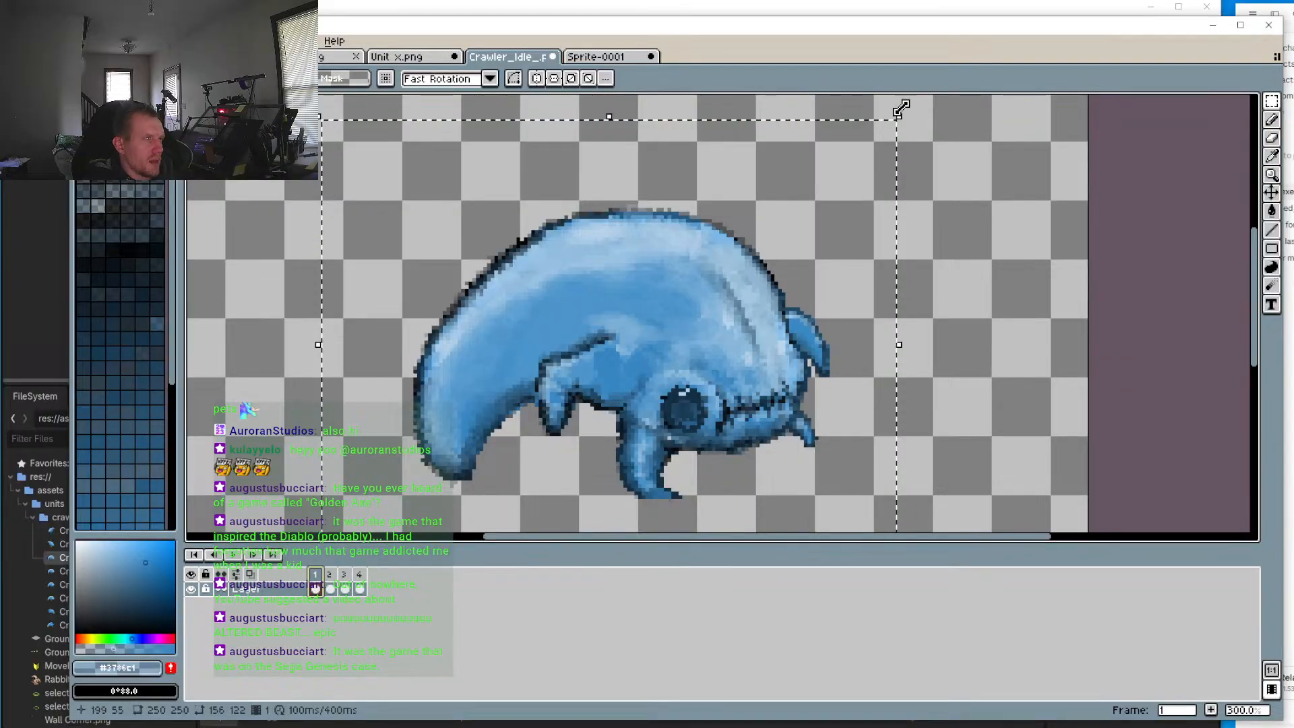
{"action": "left_click_drag", "start_coordinate": [898, 117], "coordinate": [889, 147]}
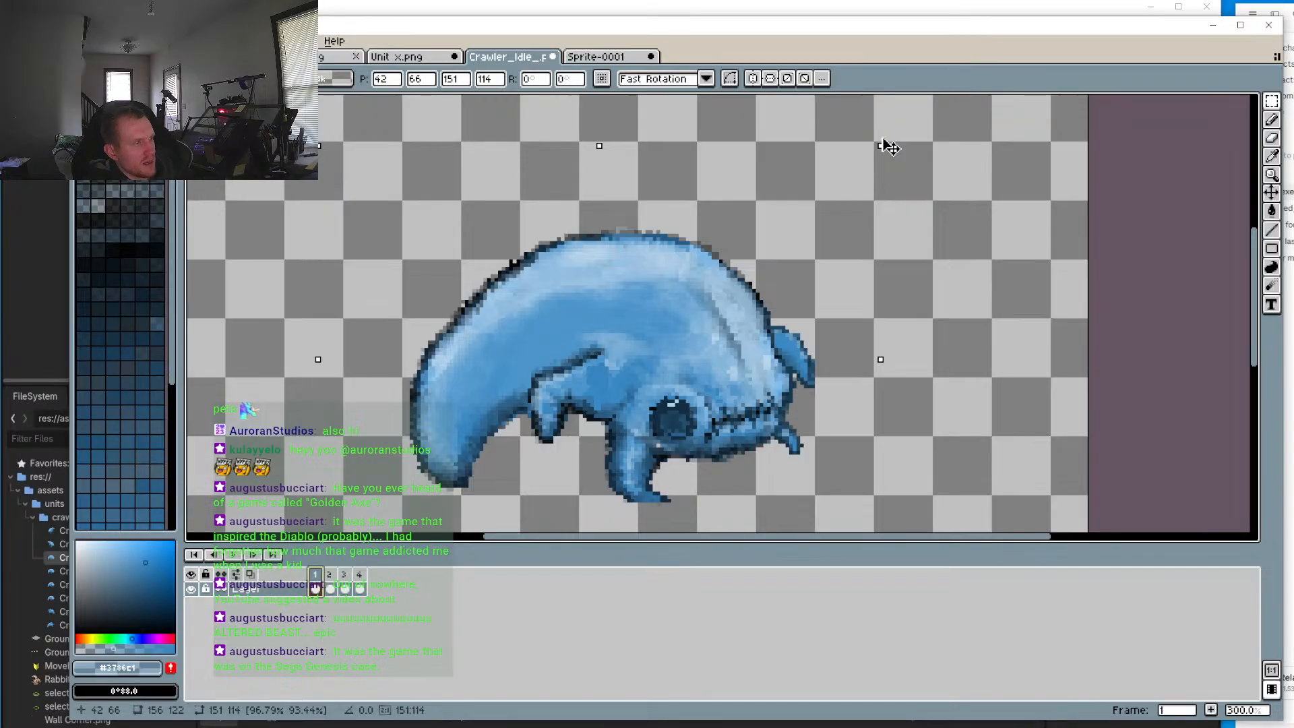
{"action": "left_click_drag", "start_coordinate": [882, 143], "coordinate": [894, 140]}
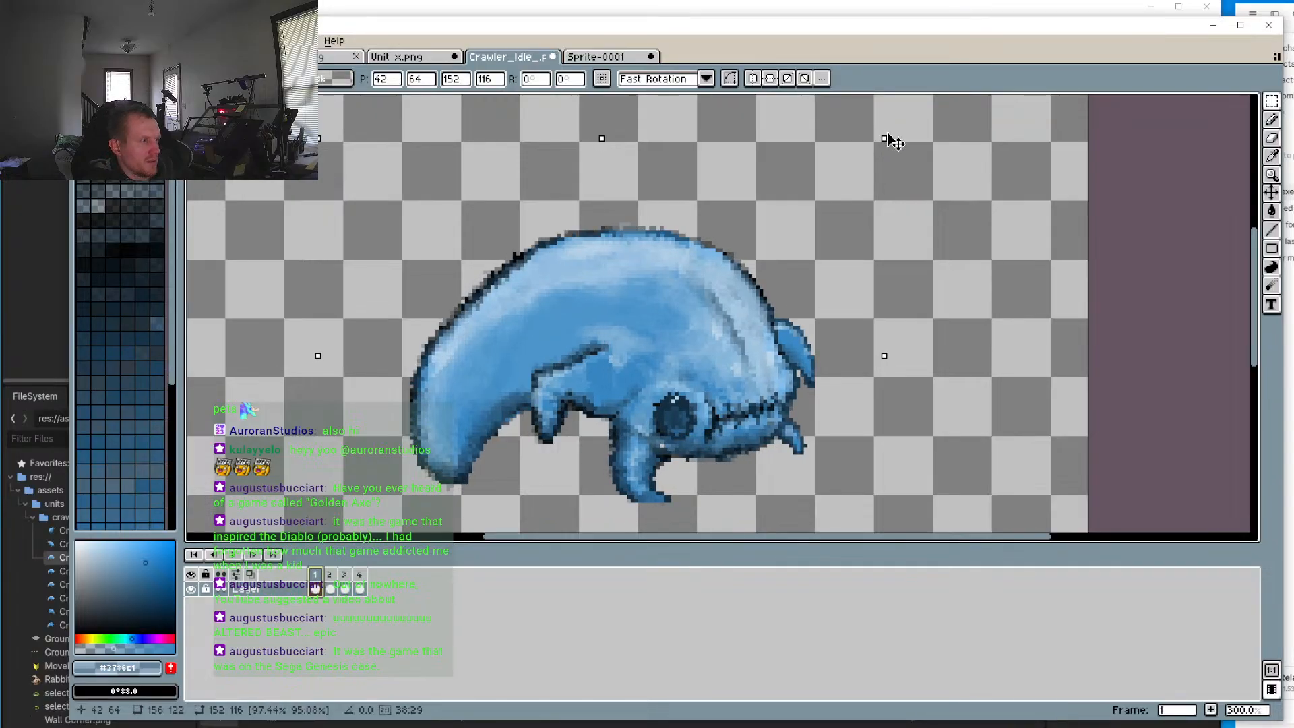
Step: Scale the crawler selection in frame 2 down to 148 × 110 px and nudge it slightly right and up to match frame 1
{"action": "key", "text": "period"}
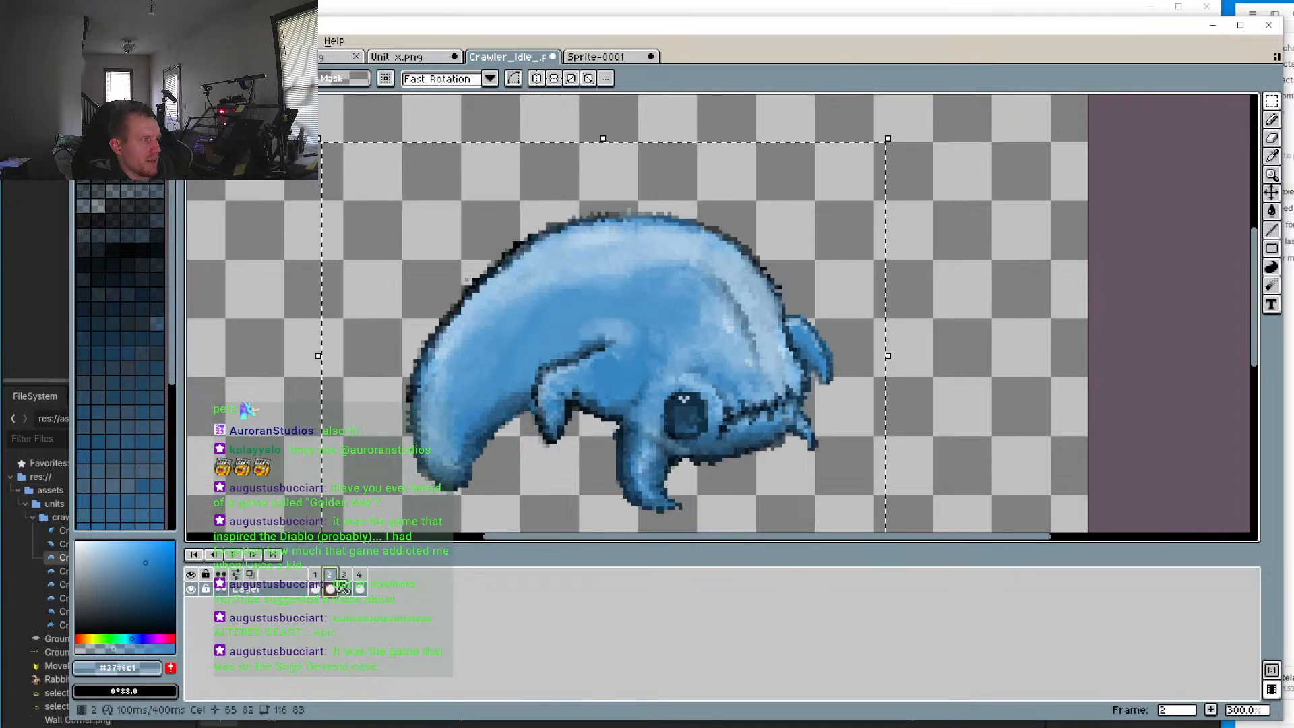
{"action": "left_click_drag", "start_coordinate": [887, 139], "coordinate": [876, 165]}
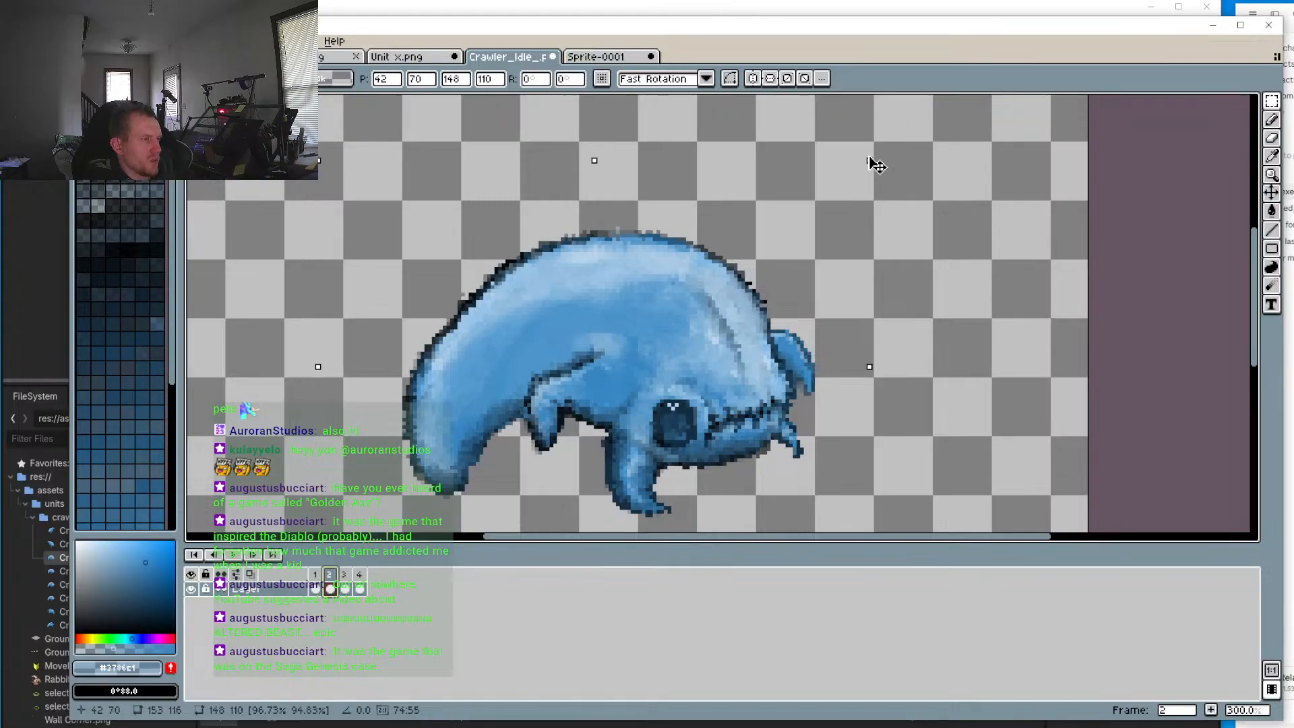
{"action": "left_click", "coordinate": [314, 574]}
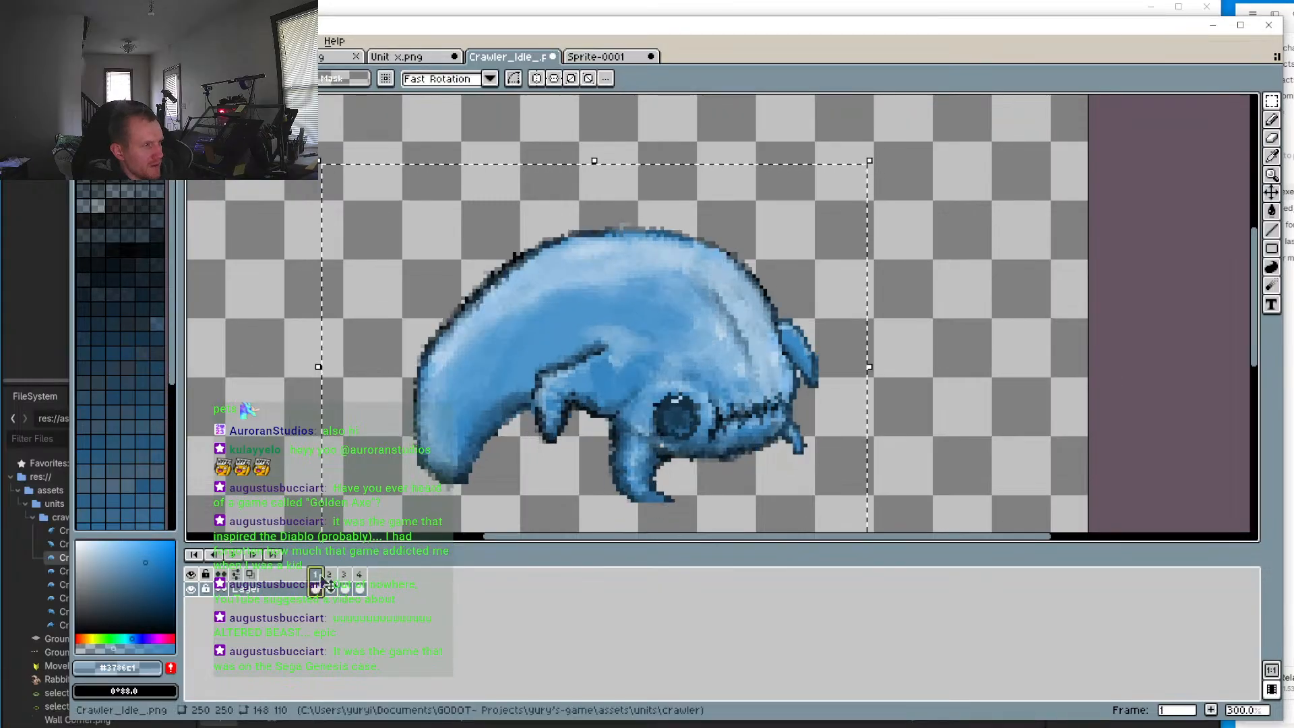
{"action": "left_click", "coordinate": [329, 578]}
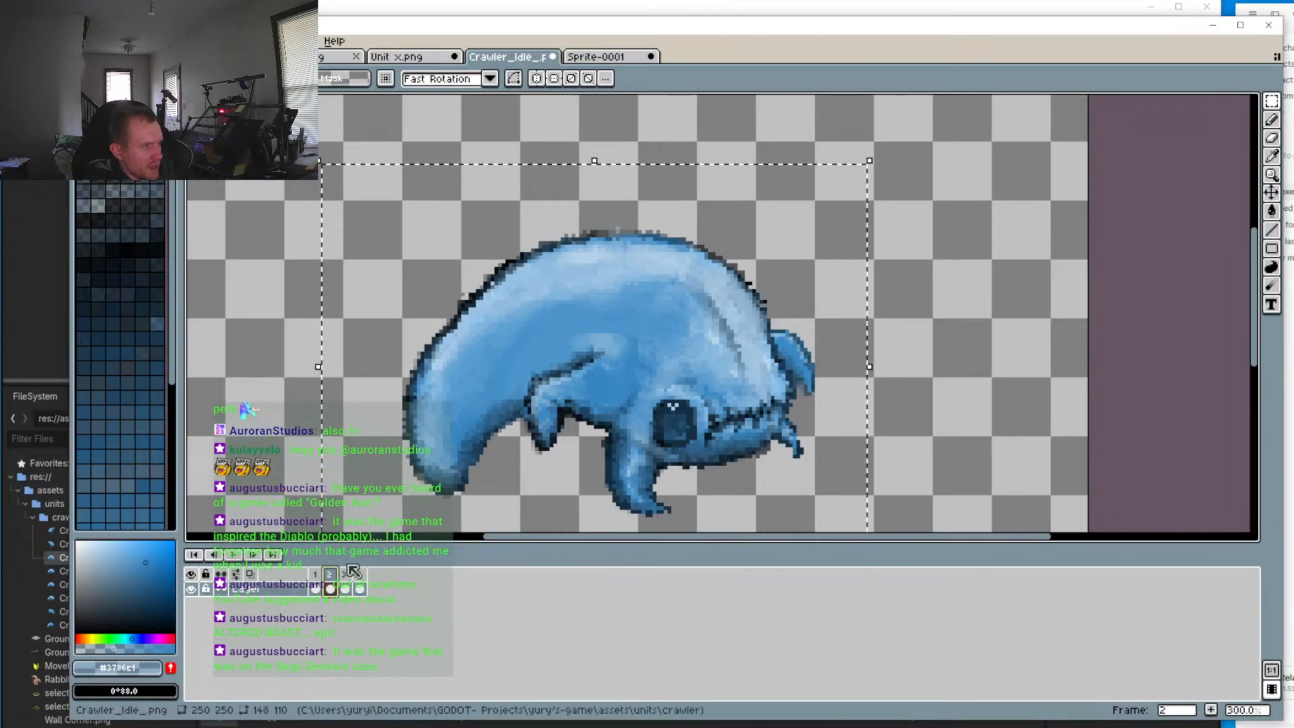
{"action": "key", "text": "Right"}
{"action": "key", "text": "Right"}
{"action": "key", "text": "Right"}
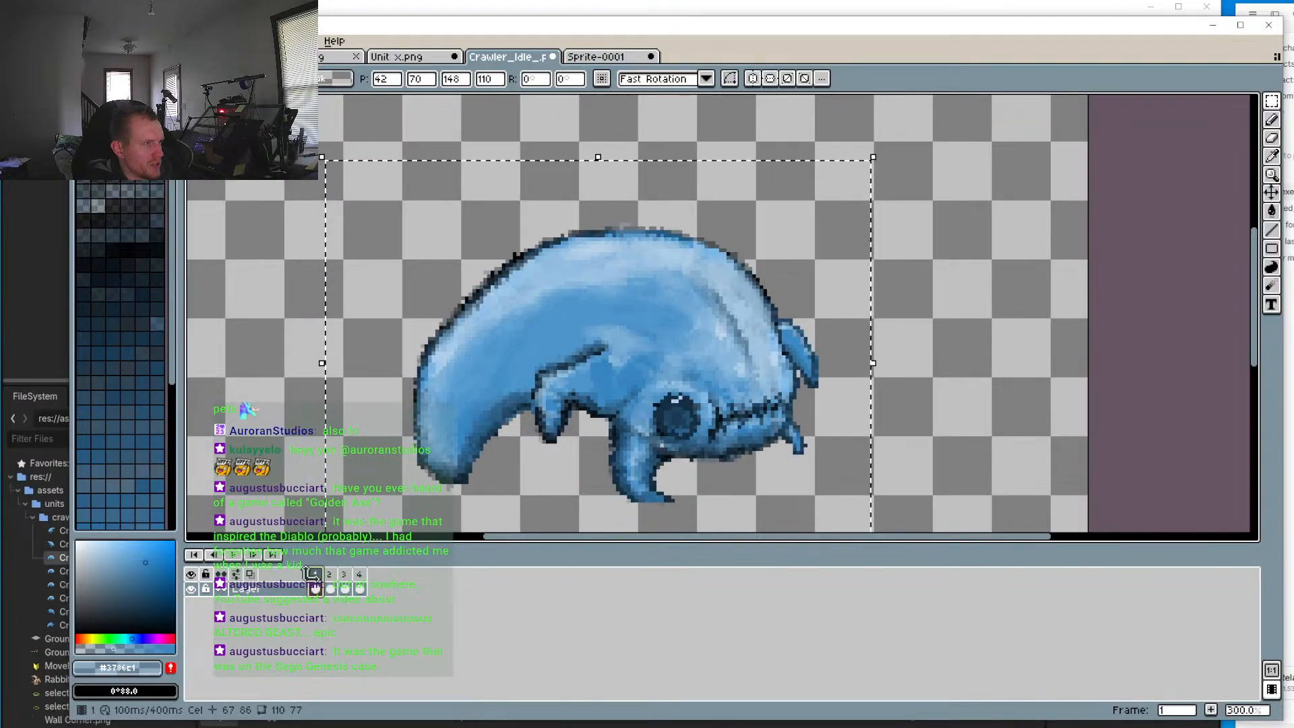
{"action": "left_click", "coordinate": [330, 581]}
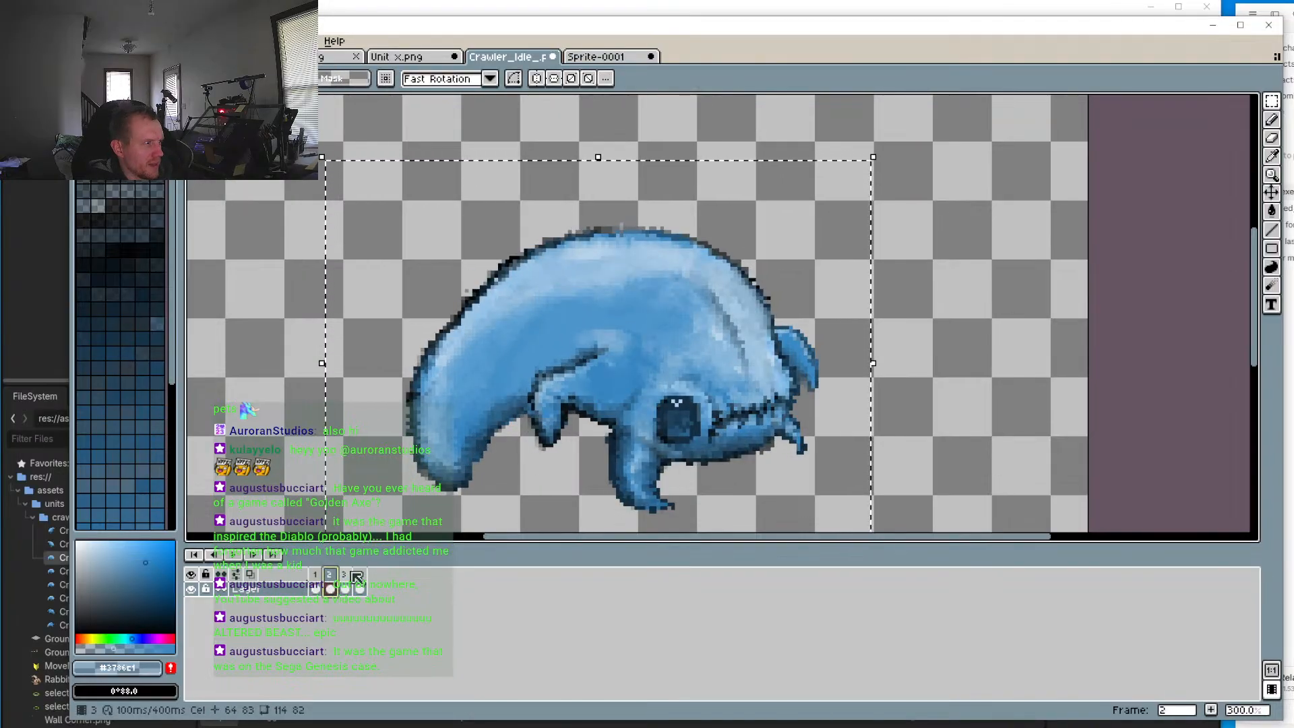
Step: Scale the crawler selection in frame 3 down to 145 × 106 px and shift it about 4 px right and 1 px up
{"action": "left_click", "coordinate": [347, 575]}
{"action": "mouse_move", "coordinate": [870, 156]}
{"action": "left_mouse_down"}
{"action": "mouse_move", "coordinate": [880, 161]}
{"action": "mouse_move", "coordinate": [862, 171]}
{"action": "left_mouse_up"}
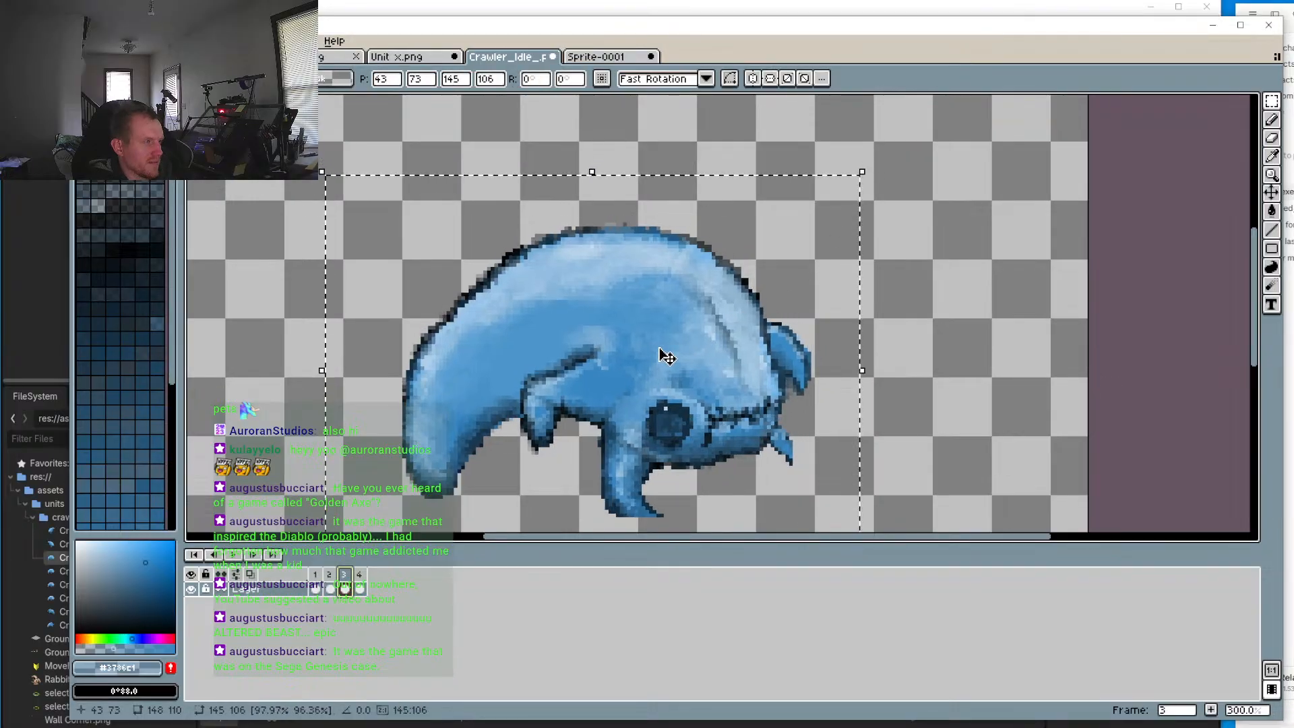
{"action": "left_click_drag", "start_coordinate": [662, 354], "coordinate": [678, 350]}
{"action": "key", "text": "Return"}
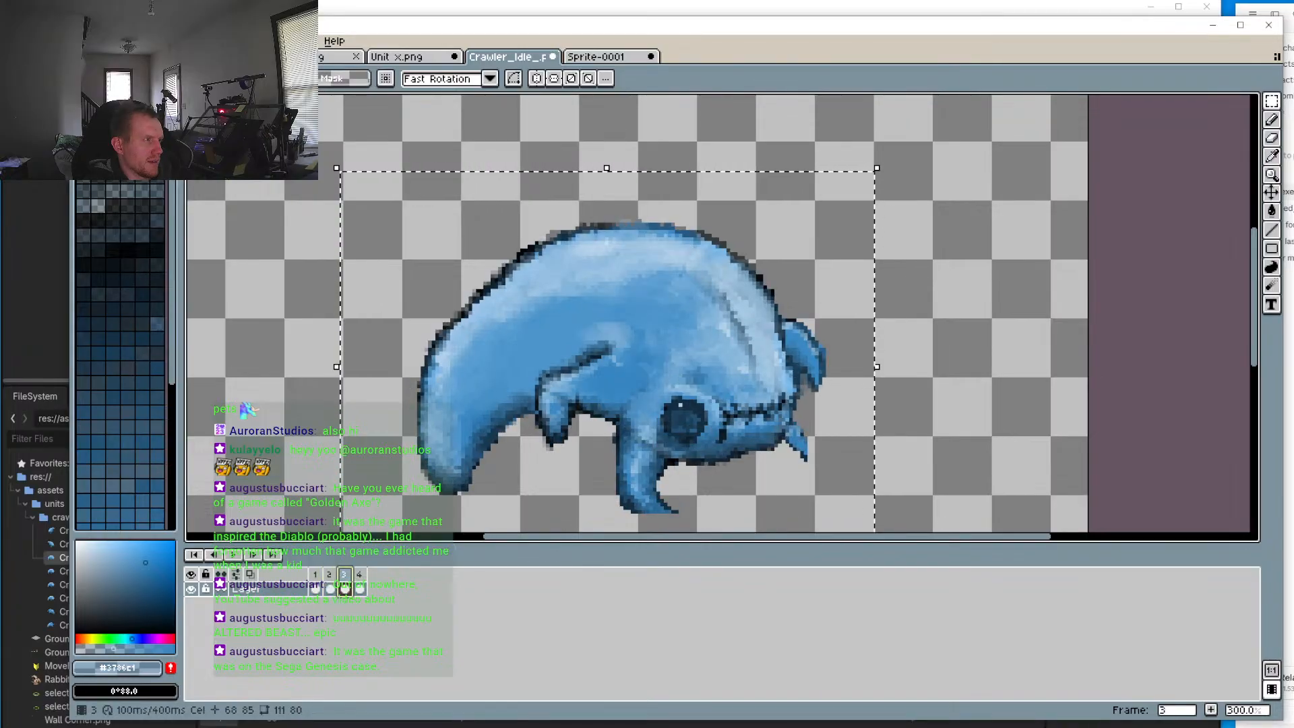
Step: Scale the crawler selection in frame 4 down to about 136 × 100 px and shift it right and up to align with frame 3
{"action": "left_click", "coordinate": [362, 575]}
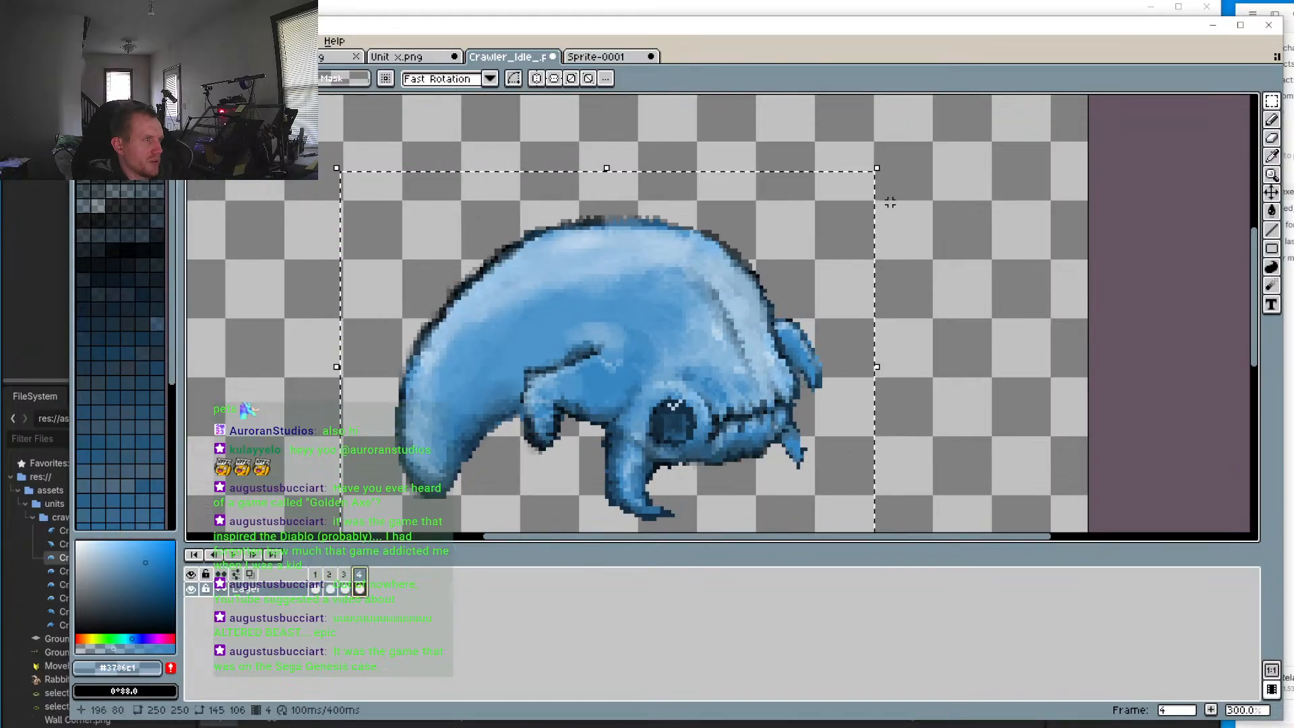
{"action": "left_click_drag", "start_coordinate": [876, 167], "coordinate": [841, 202]}
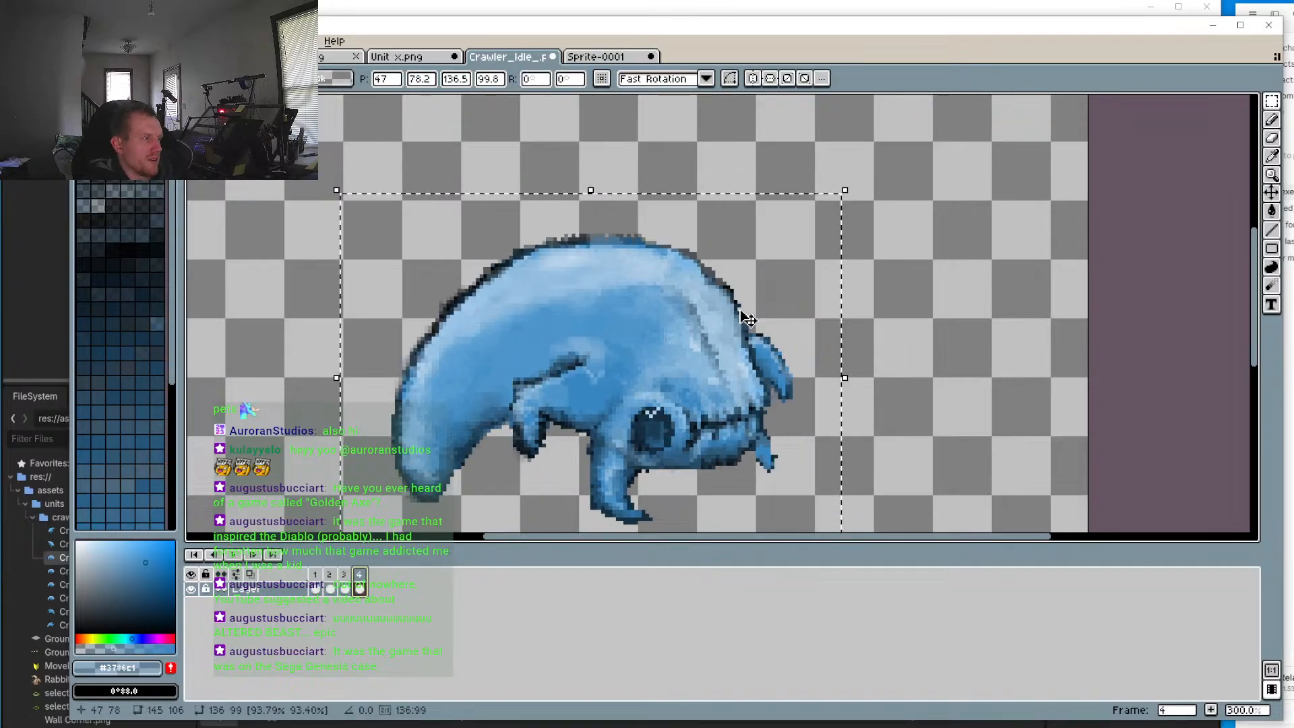
{"action": "left_click_drag", "start_coordinate": [747, 319], "coordinate": [766, 300]}
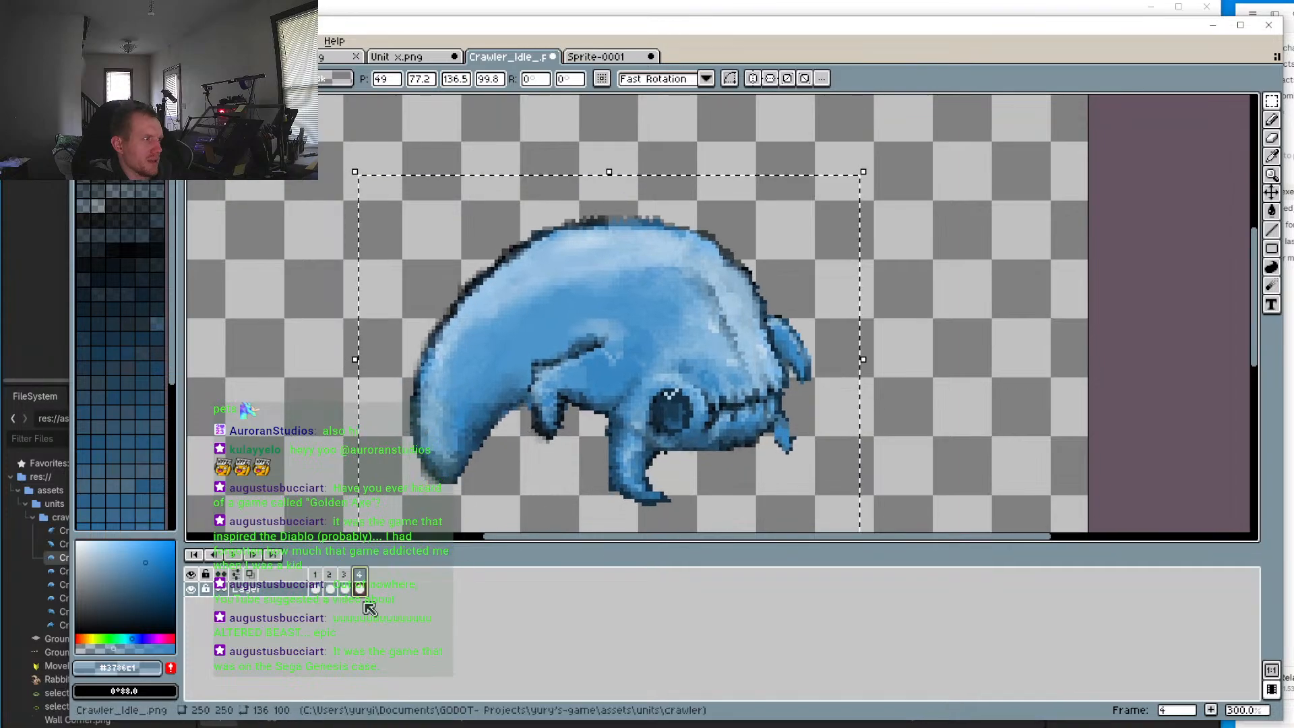
{"action": "left_click", "coordinate": [345, 574]}
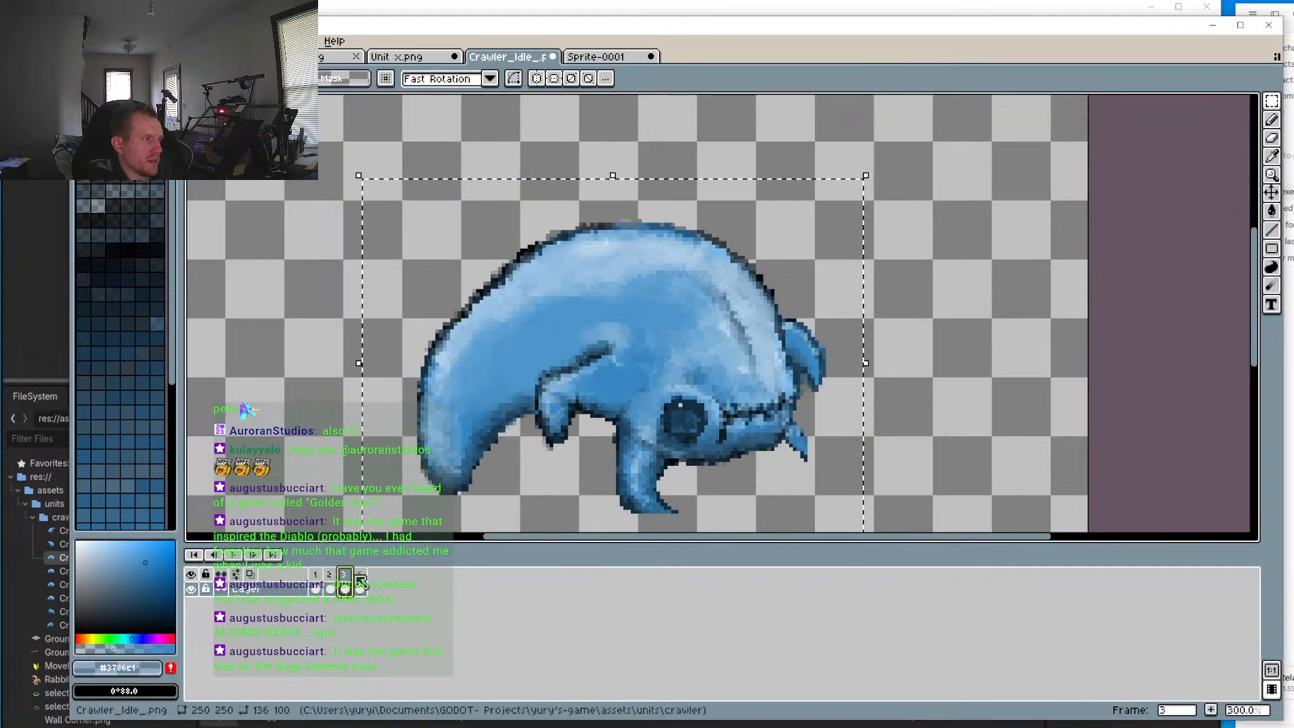
{"action": "left_click", "coordinate": [360, 577]}
Step: Play the idle animation and compare the crawler's size and position in frame 4 with frame 3
{"action": "left_click", "coordinate": [232, 554]}
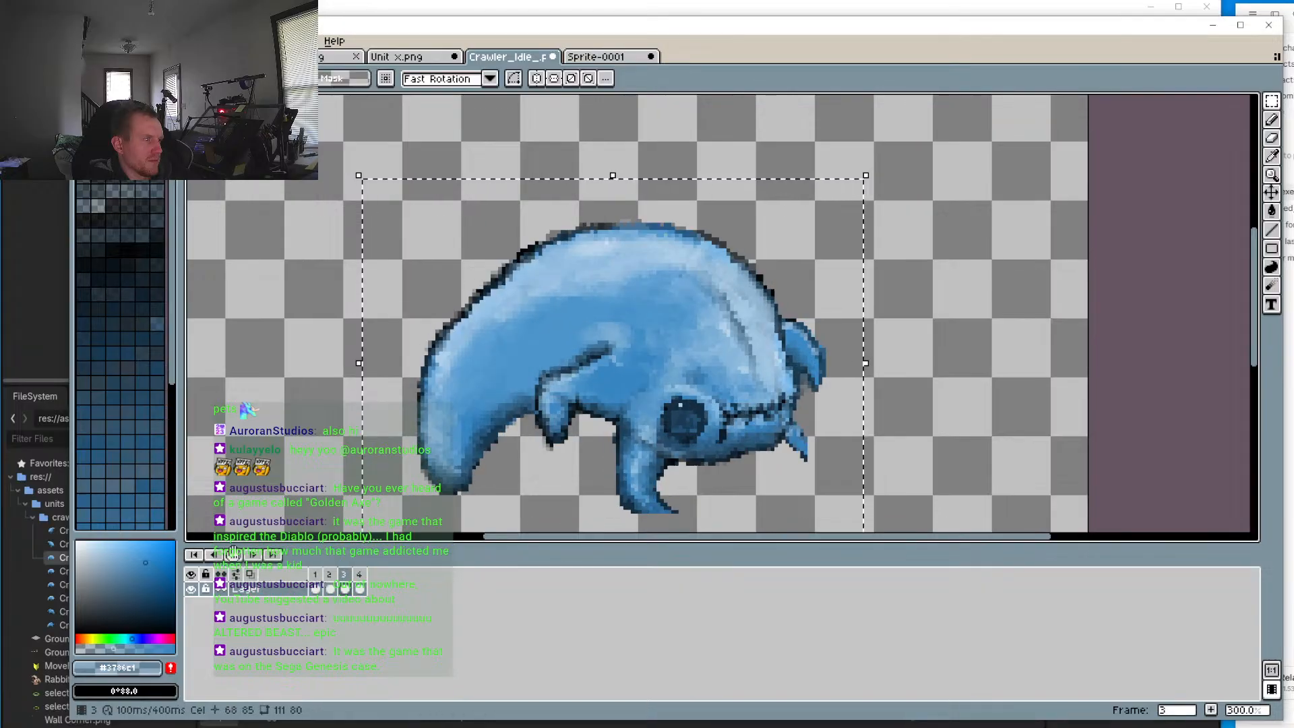
{"action": "scroll", "coordinate": [589, 449], "scroll_direction": "down", "scroll_amount": 3}
{"action": "scroll", "coordinate": [589, 449], "scroll_direction": "up", "scroll_amount": 2}
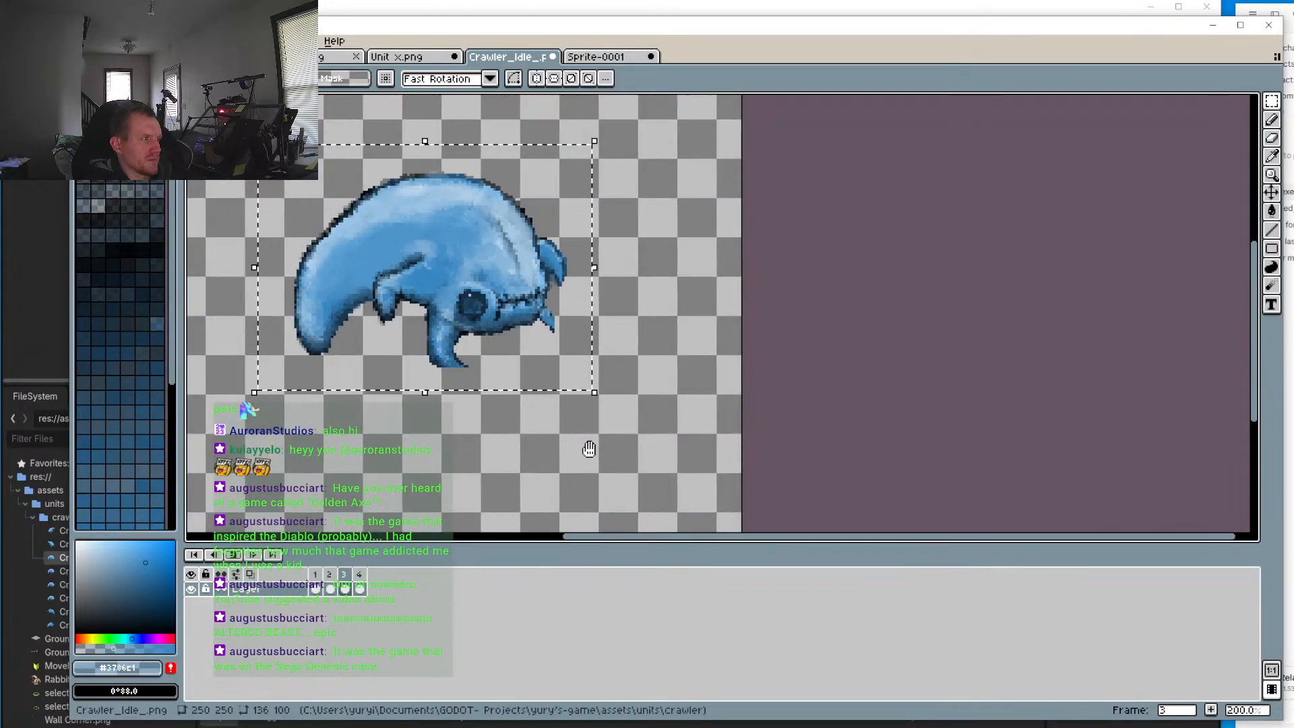
{"action": "left_click_drag", "start_coordinate": [555, 430], "coordinate": [612, 462]}
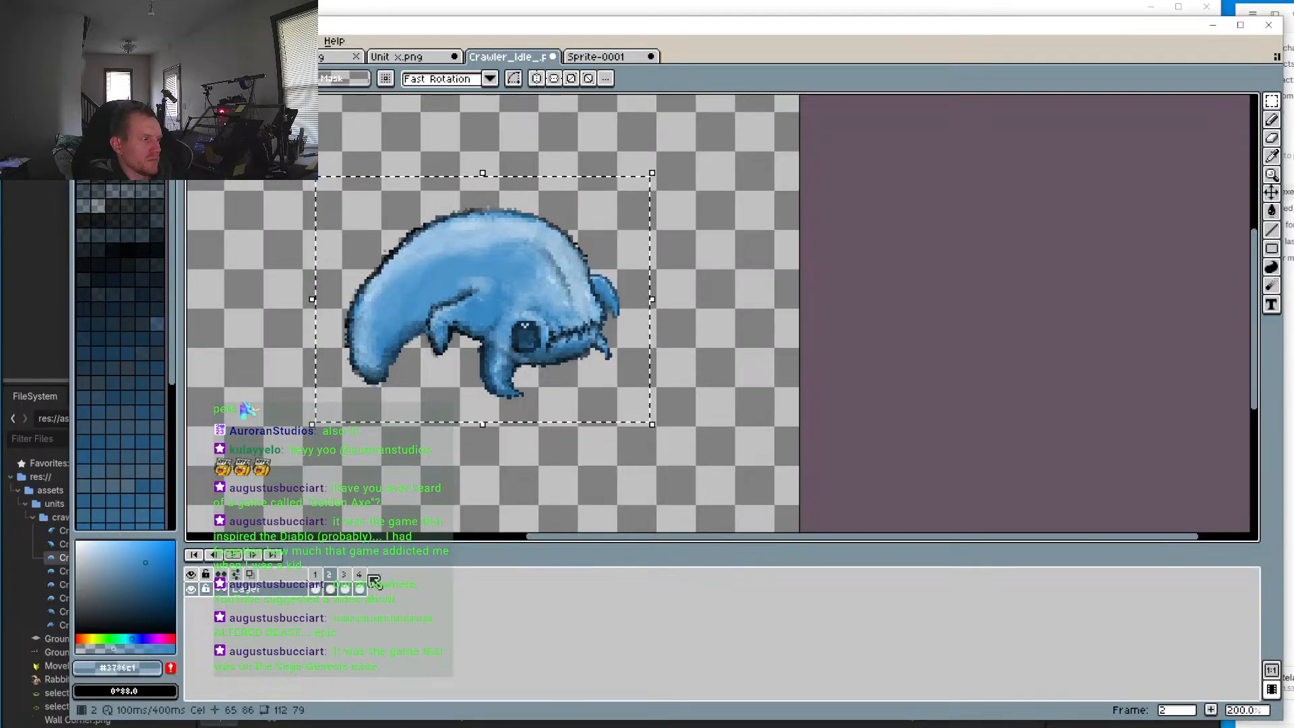
{"action": "left_click", "coordinate": [360, 582]}
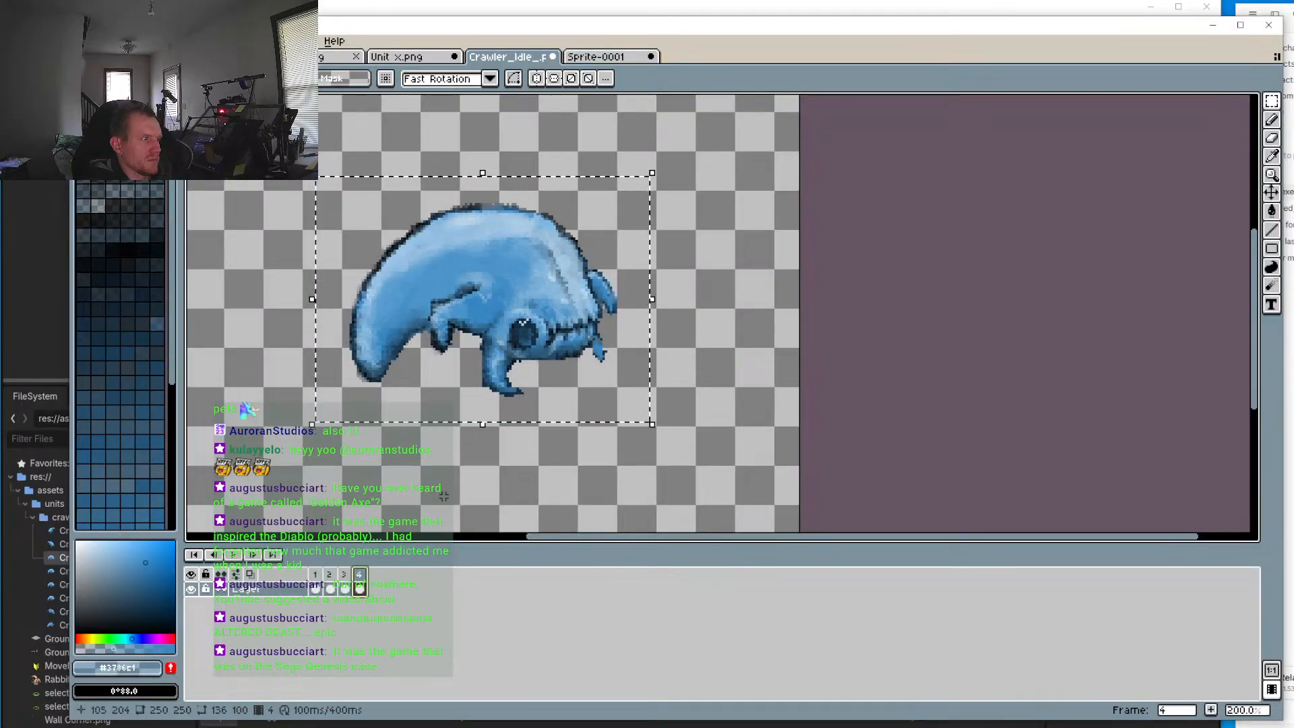
{"action": "left_click", "coordinate": [344, 581]}
{"action": "left_click", "coordinate": [361, 582]}
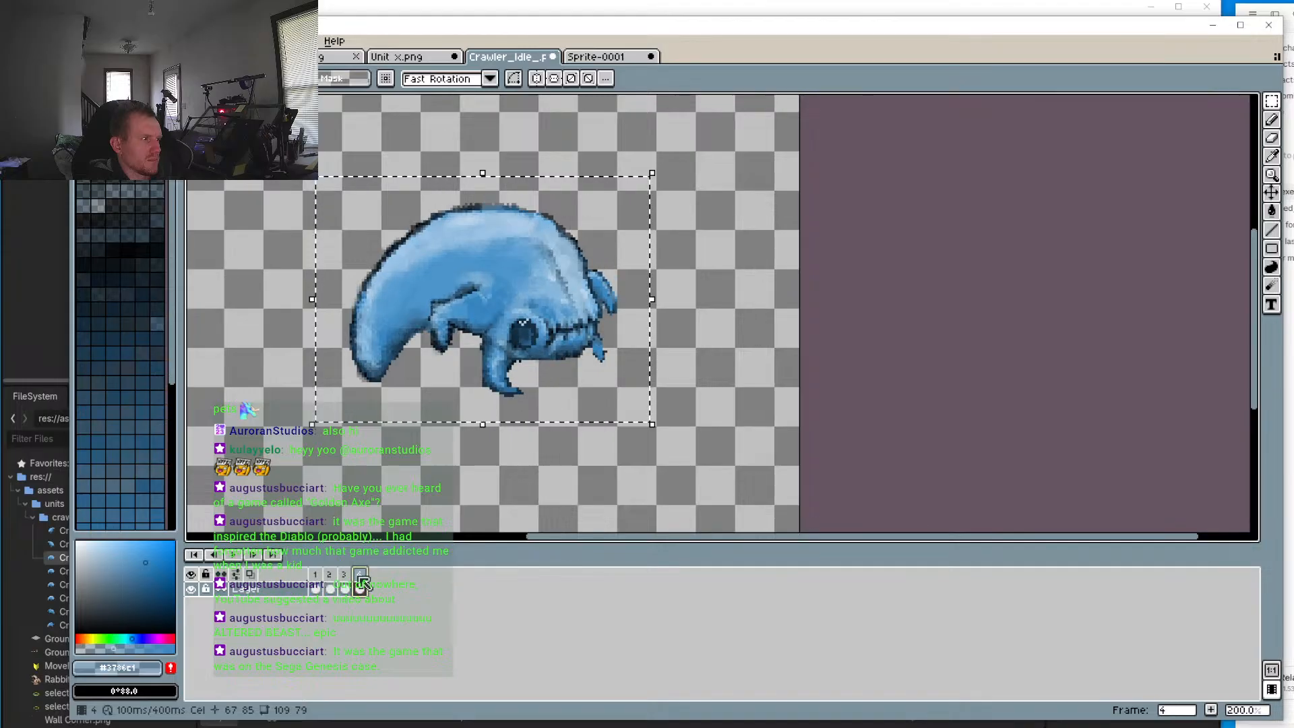
Step: Enlarge the crawler selection in frame 4 slightly to 138 × 101 px and compare it with the other frames
{"action": "left_click", "coordinate": [657, 421]}
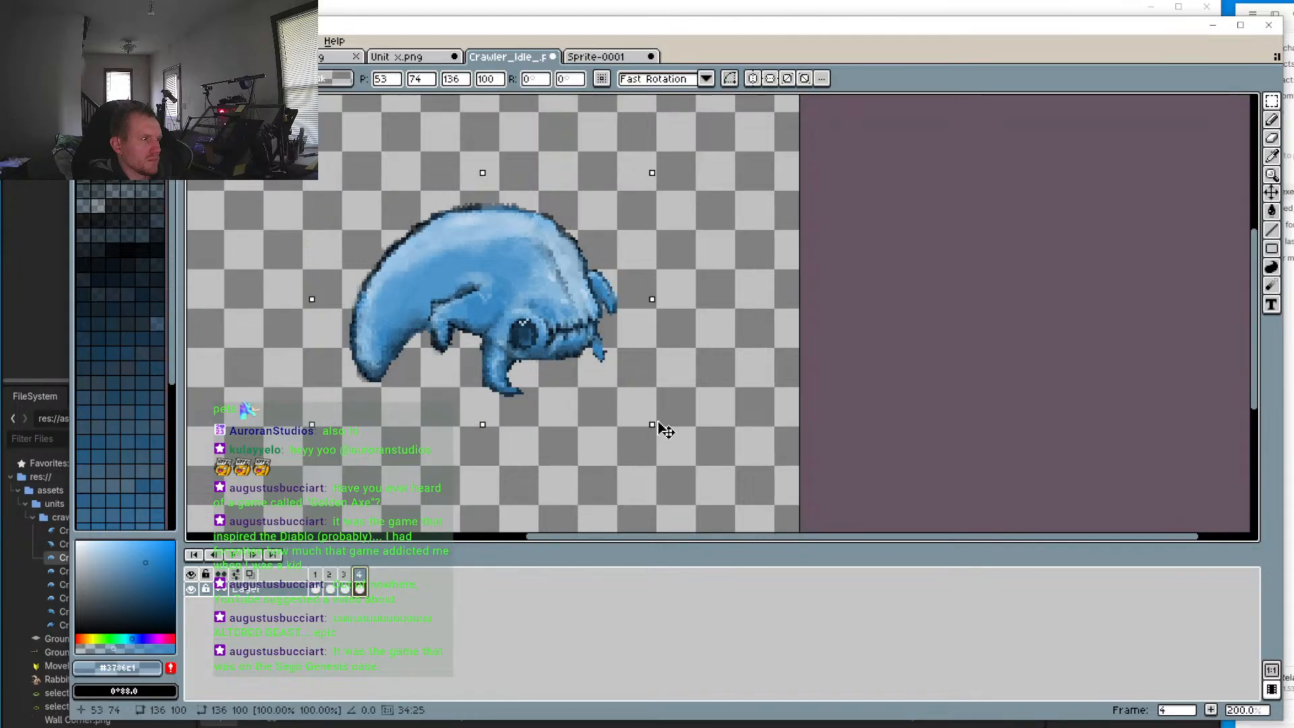
{"action": "left_click_drag", "start_coordinate": [659, 422], "coordinate": [663, 425]}
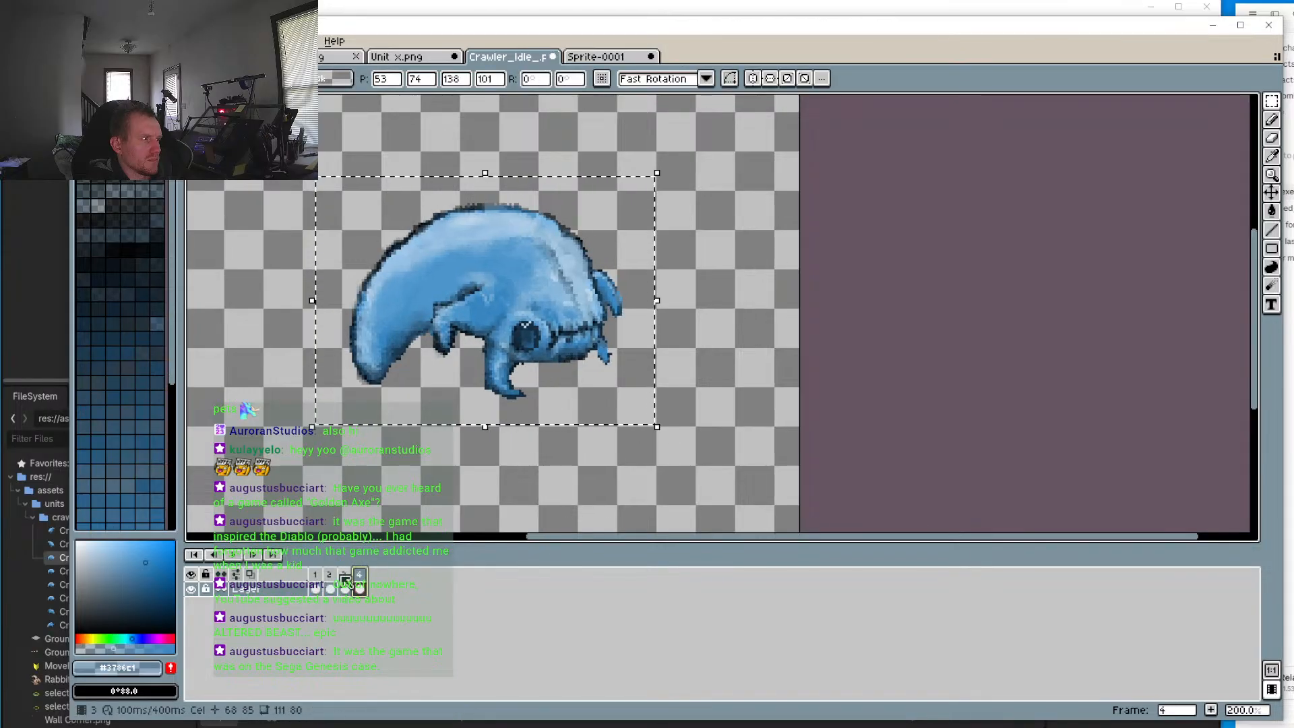
{"action": "left_click", "coordinate": [344, 581]}
{"action": "left_click", "coordinate": [359, 581]}
{"action": "left_click", "coordinate": [329, 582]}
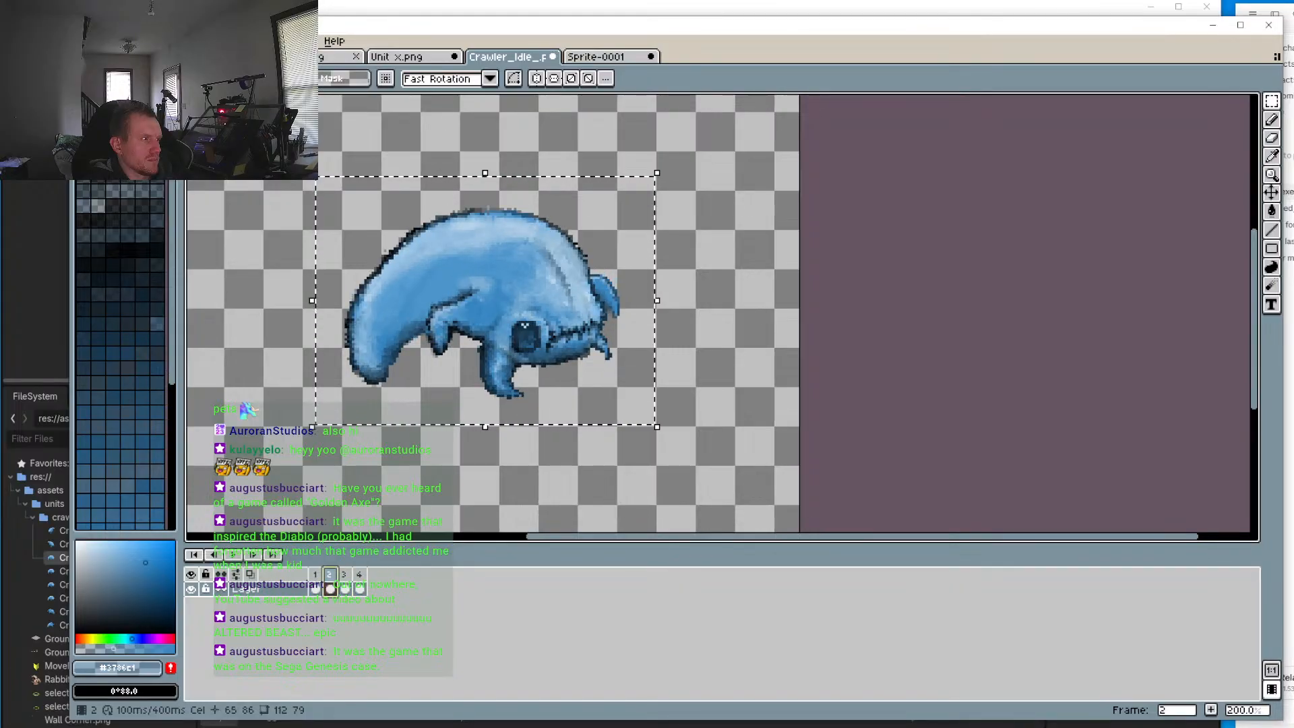
{"action": "left_click", "coordinate": [345, 579]}
{"action": "left_click", "coordinate": [316, 579]}
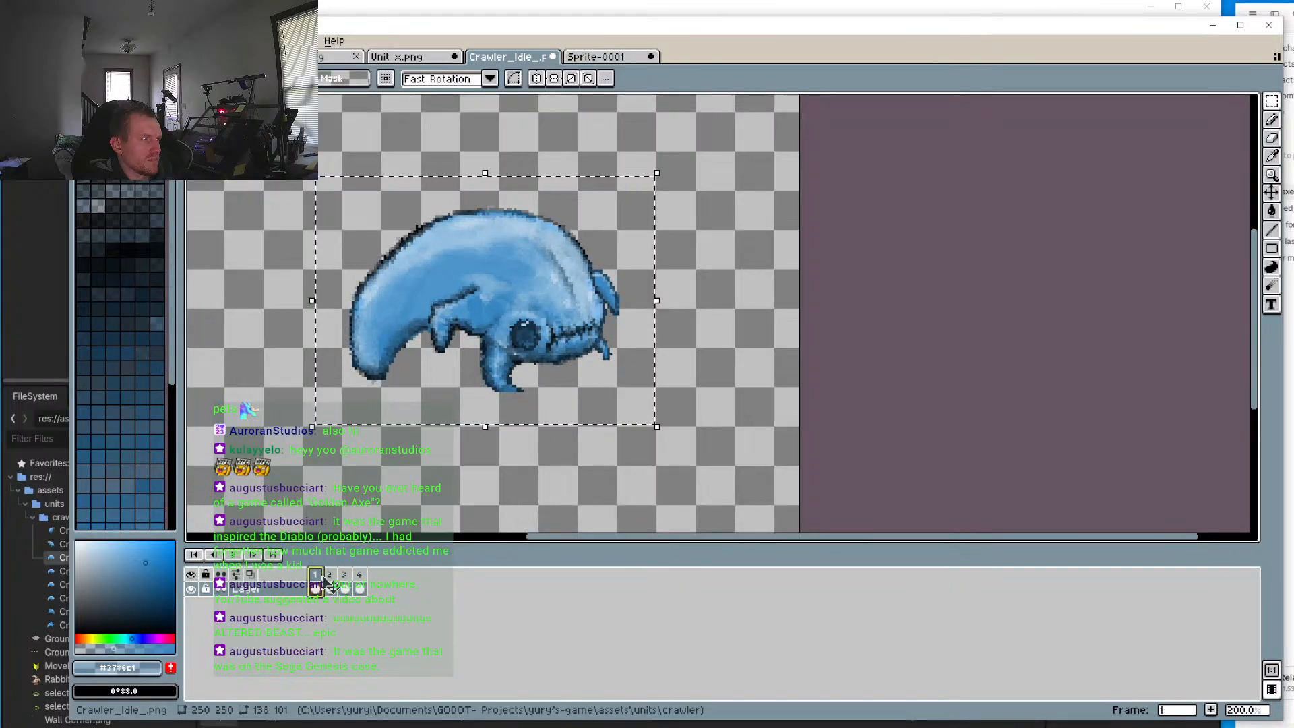
{"action": "left_click", "coordinate": [331, 579]}
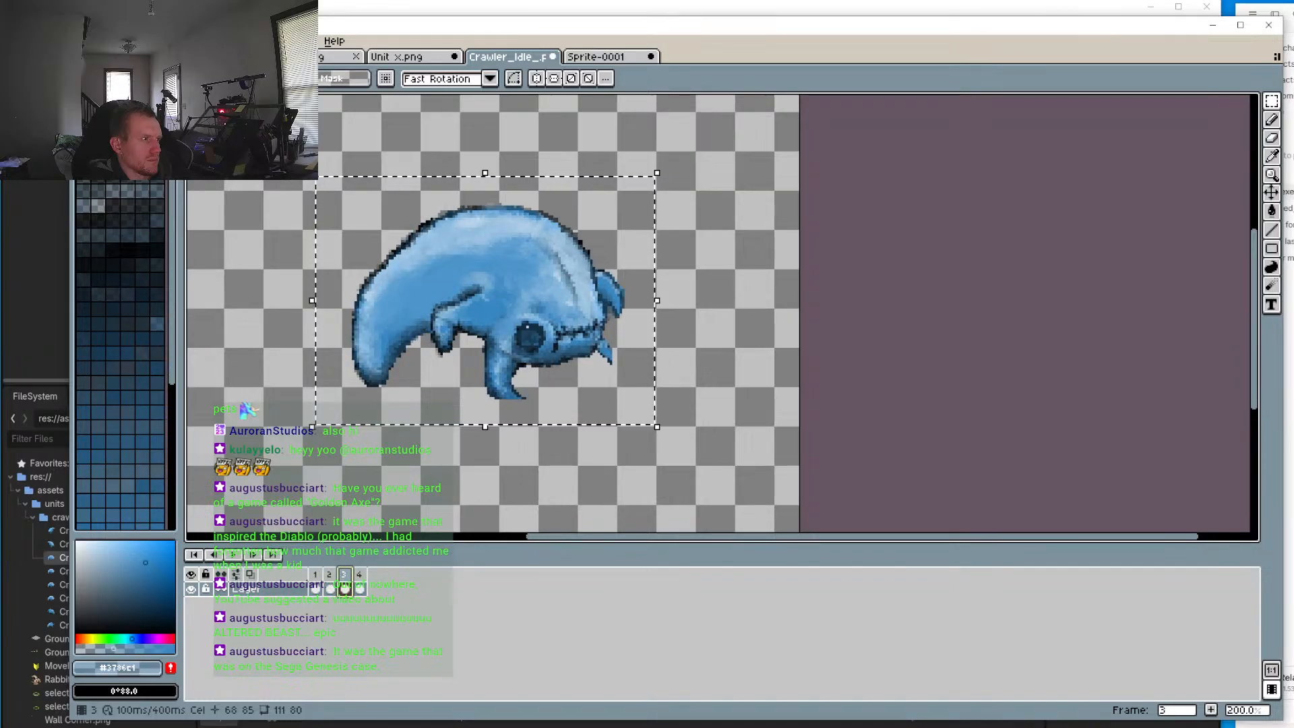
Step: Rotate the crawler selection in frame 4 by about 0.6° and play the idle animation to check it
{"action": "left_click", "coordinate": [359, 581]}
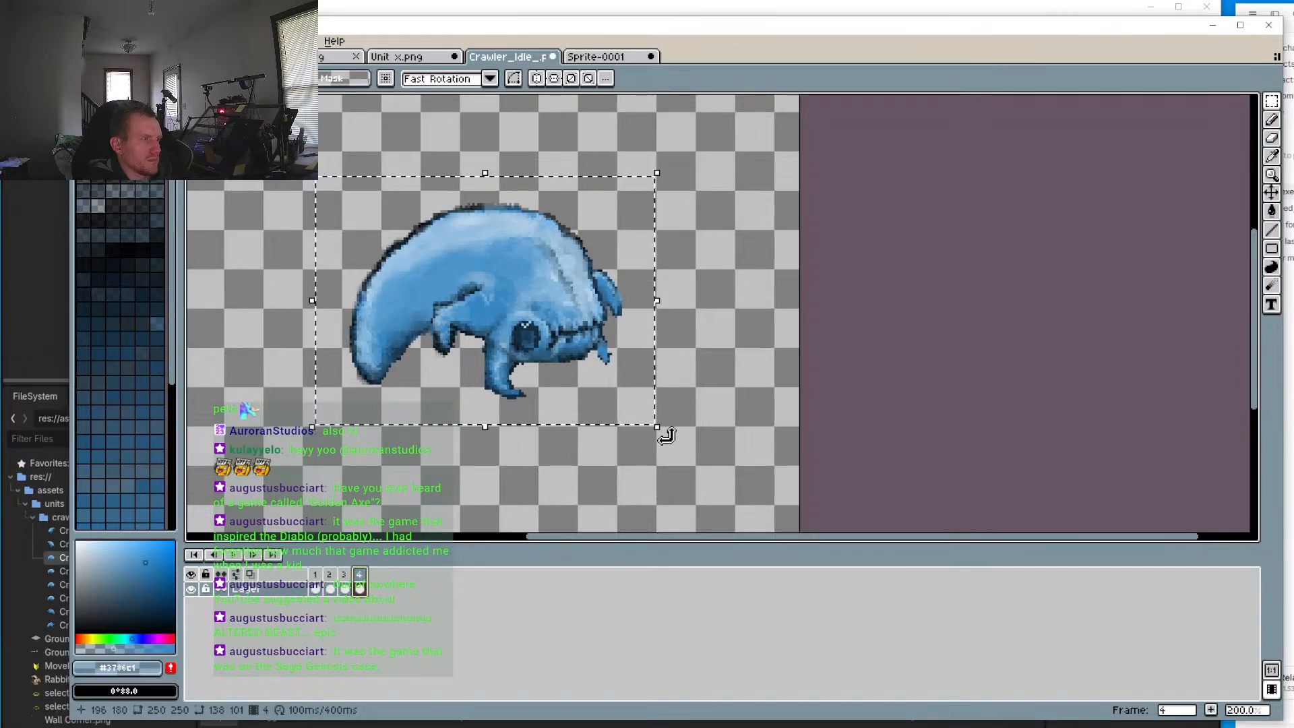
{"action": "left_click_drag", "start_coordinate": [666, 435], "coordinate": [677, 444]}
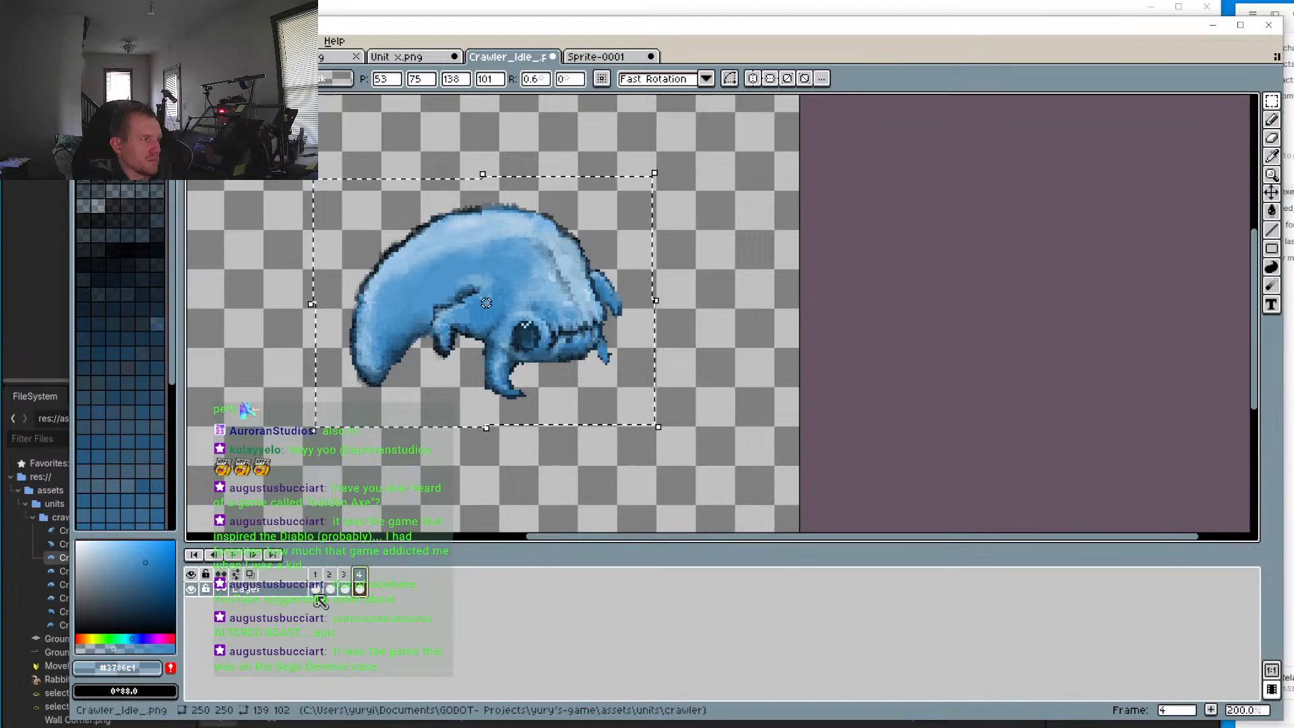
{"action": "left_click", "coordinate": [232, 555]}
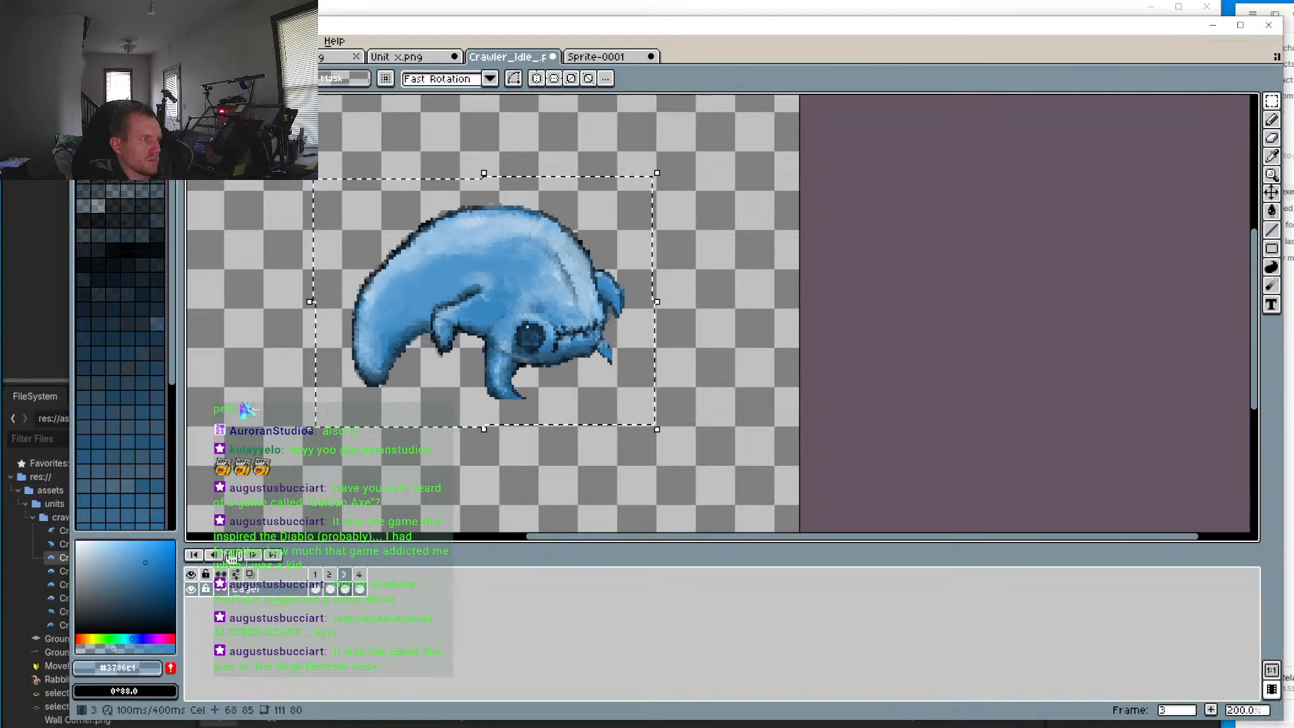
Step: Save the resized idle animation over the existing Crawler_Idle_ PNG frames
{"action": "scroll", "coordinate": [317, 432], "scroll_direction": "down", "scroll_amount": 2}
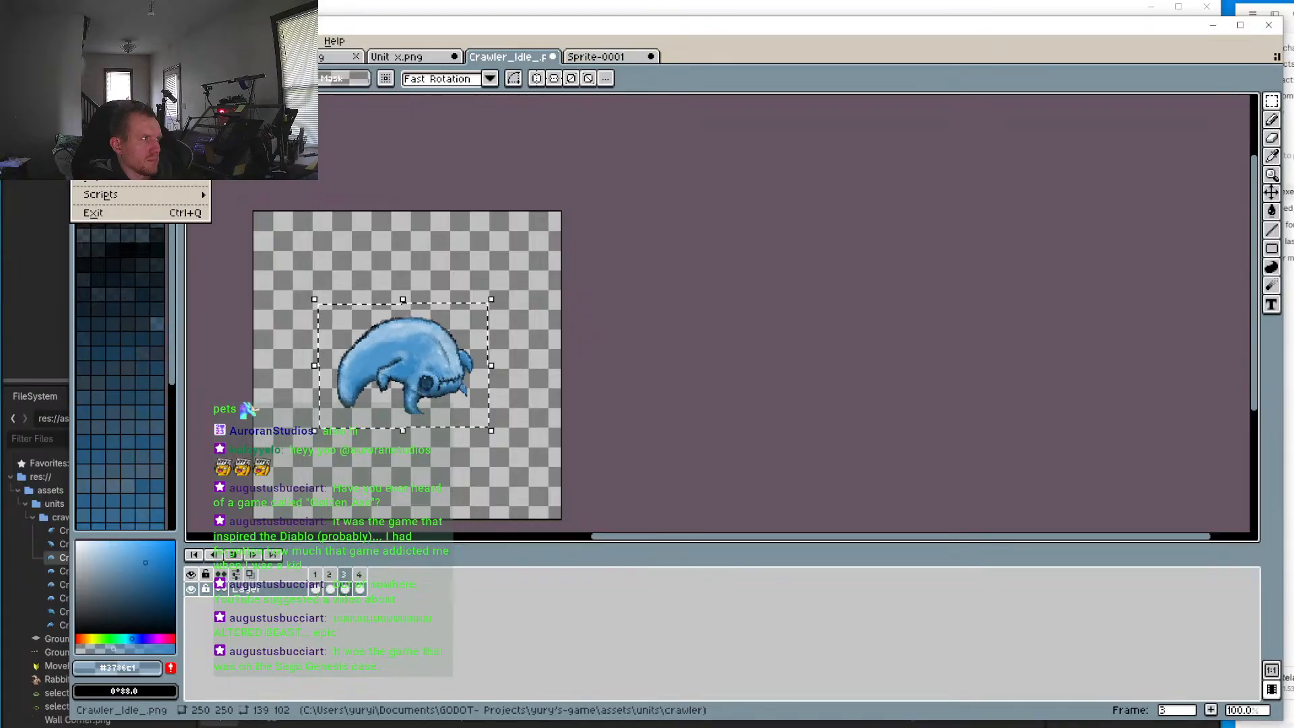
{"action": "key", "text": "ctrl+s"}
{"action": "key", "text": "Return"}
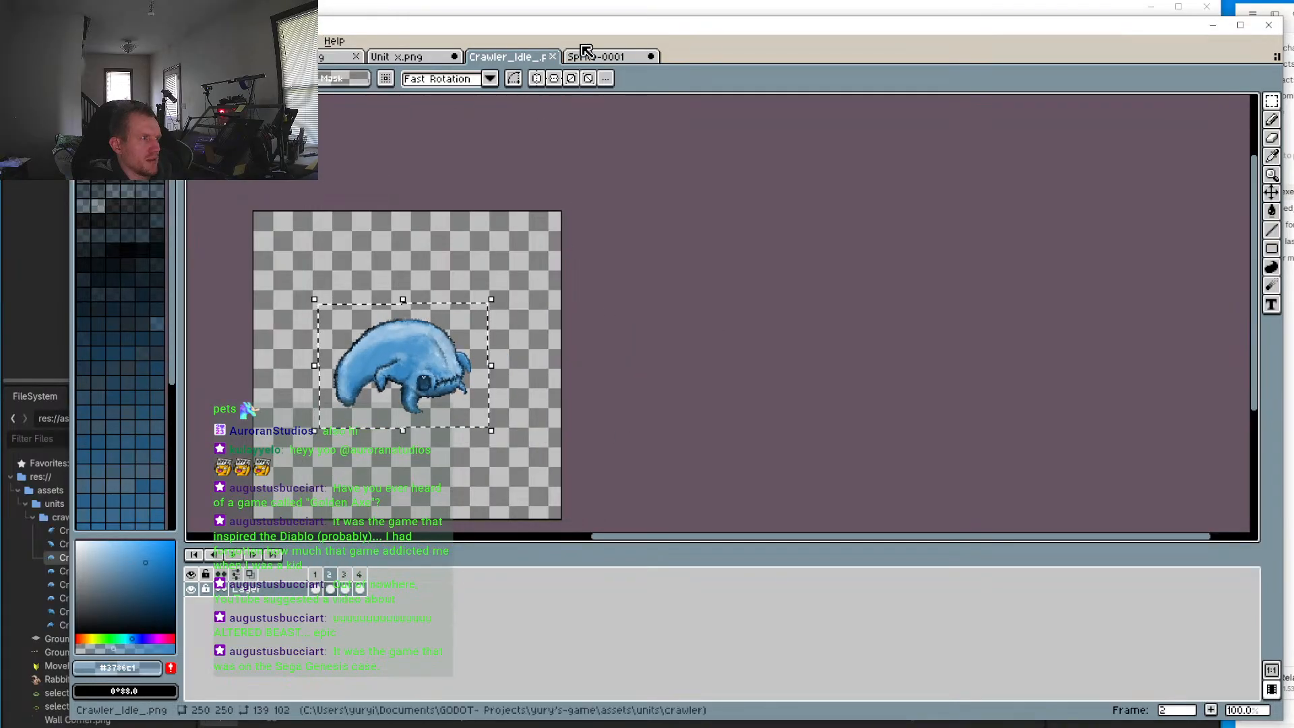
Step: Switch to Godot, run the game and examine the crawler's idle animation up close with the game camera overridden
{"action": "left_click", "coordinate": [597, 15]}
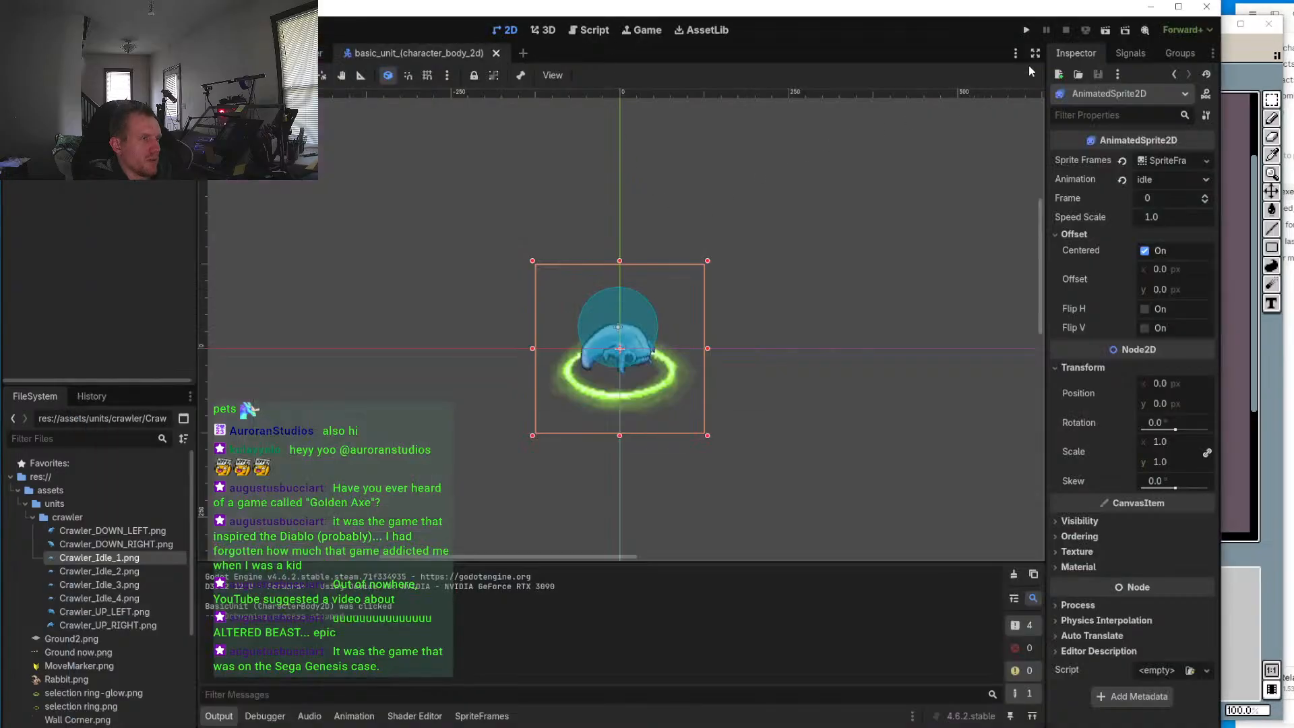
{"action": "left_click", "coordinate": [1027, 30]}
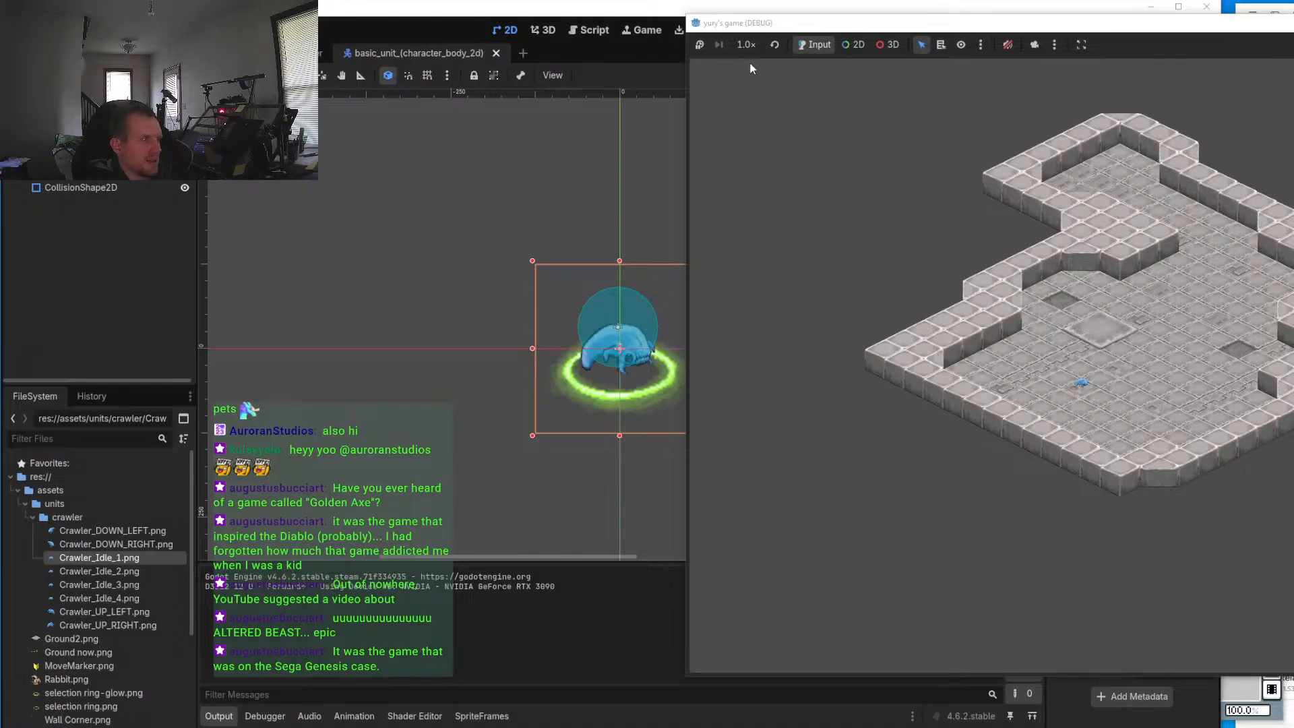
{"action": "left_click_drag", "start_coordinate": [987, 16], "coordinate": [838, 47]}
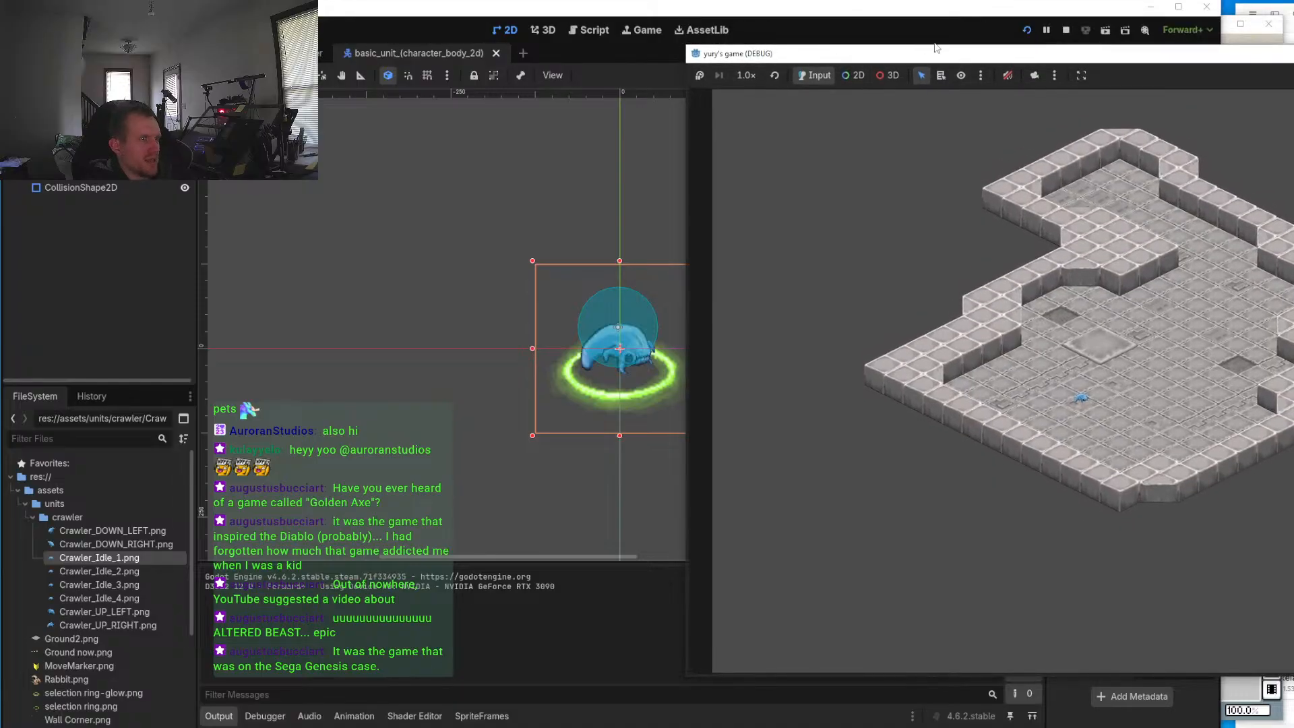
{"action": "left_click_drag", "start_coordinate": [960, 60], "coordinate": [594, 46]}
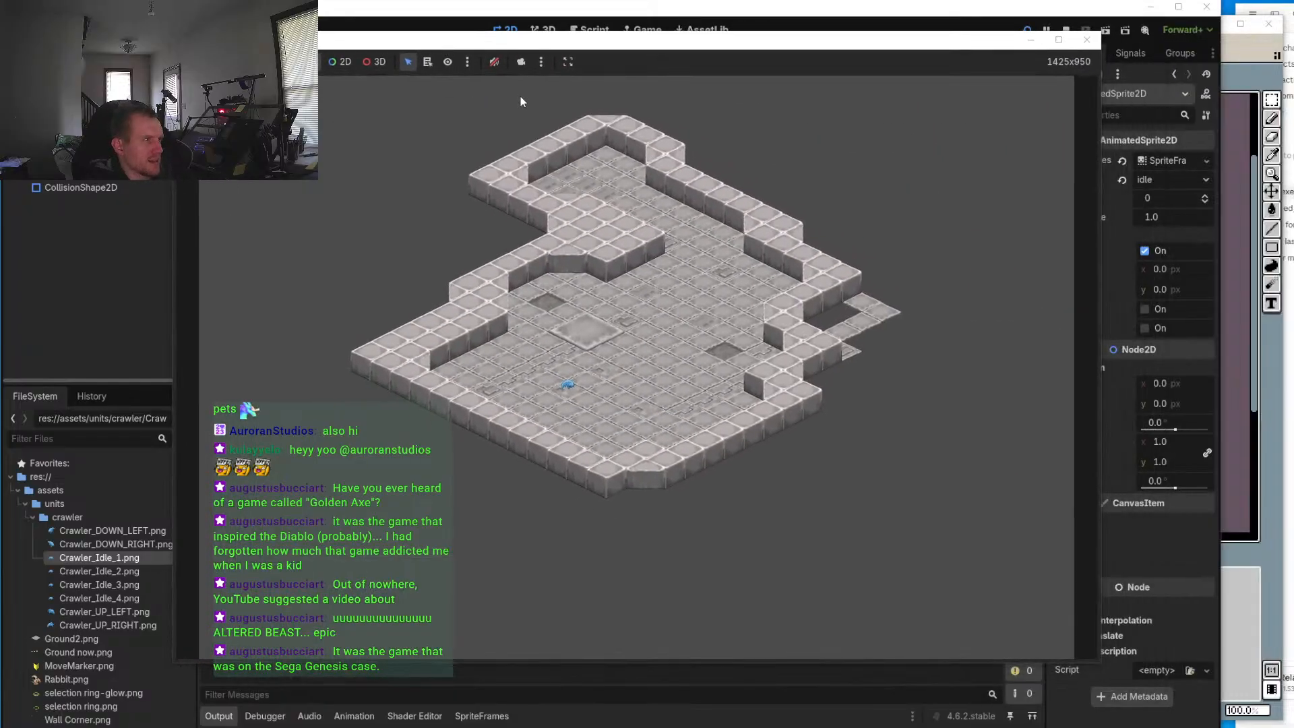
{"action": "left_click", "coordinate": [521, 62]}
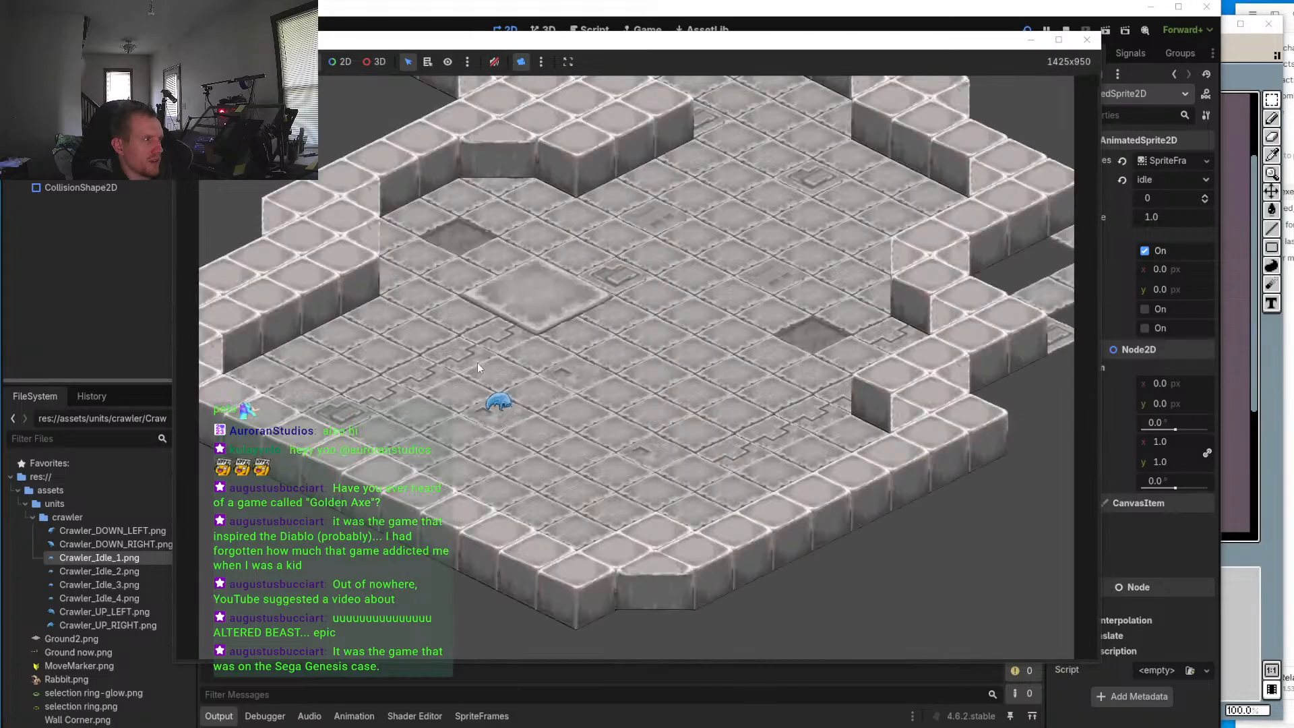
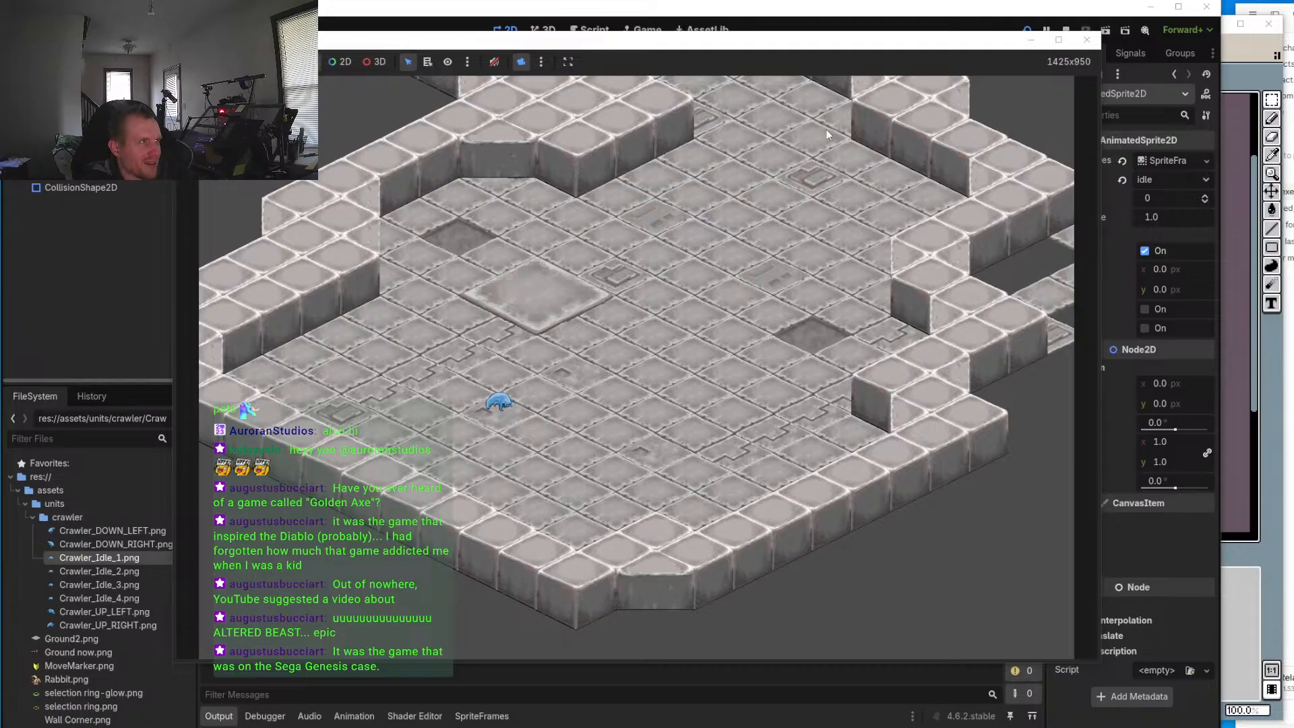
{"action": "left_click", "coordinate": [1087, 42]}
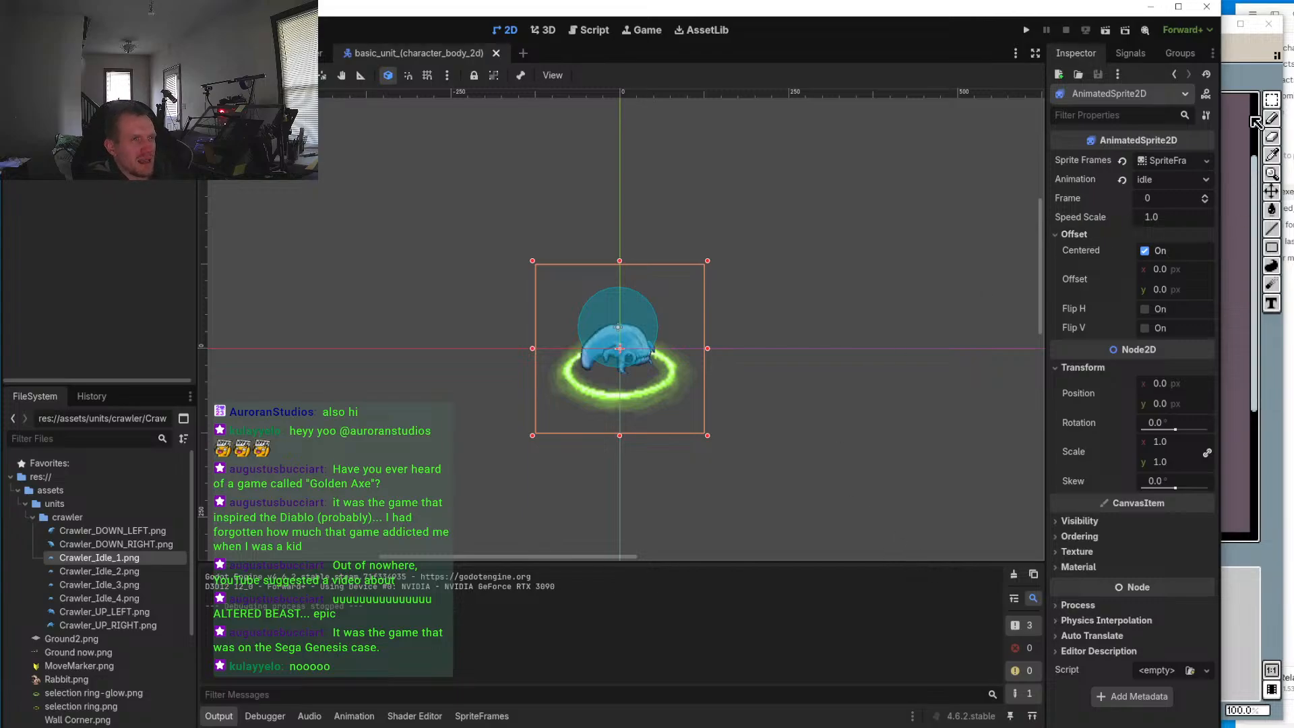
Step: Switch back to Aseprite and compare the crawler's outline and details in frames 2 and 1 up close
{"action": "left_click", "coordinate": [1243, 222]}
{"action": "scroll", "coordinate": [410, 308], "scroll_direction": "up", "scroll_amount": 4}
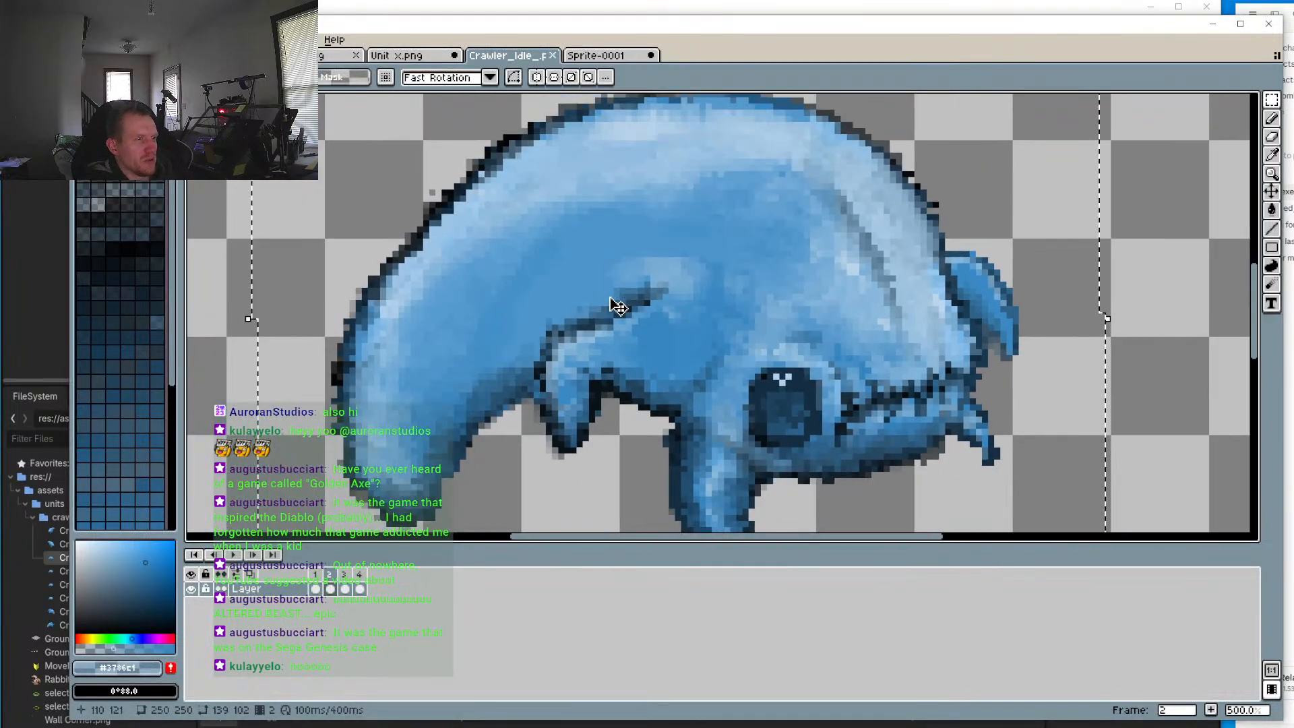
{"action": "left_click_drag", "start_coordinate": [626, 432], "coordinate": [680, 424]}
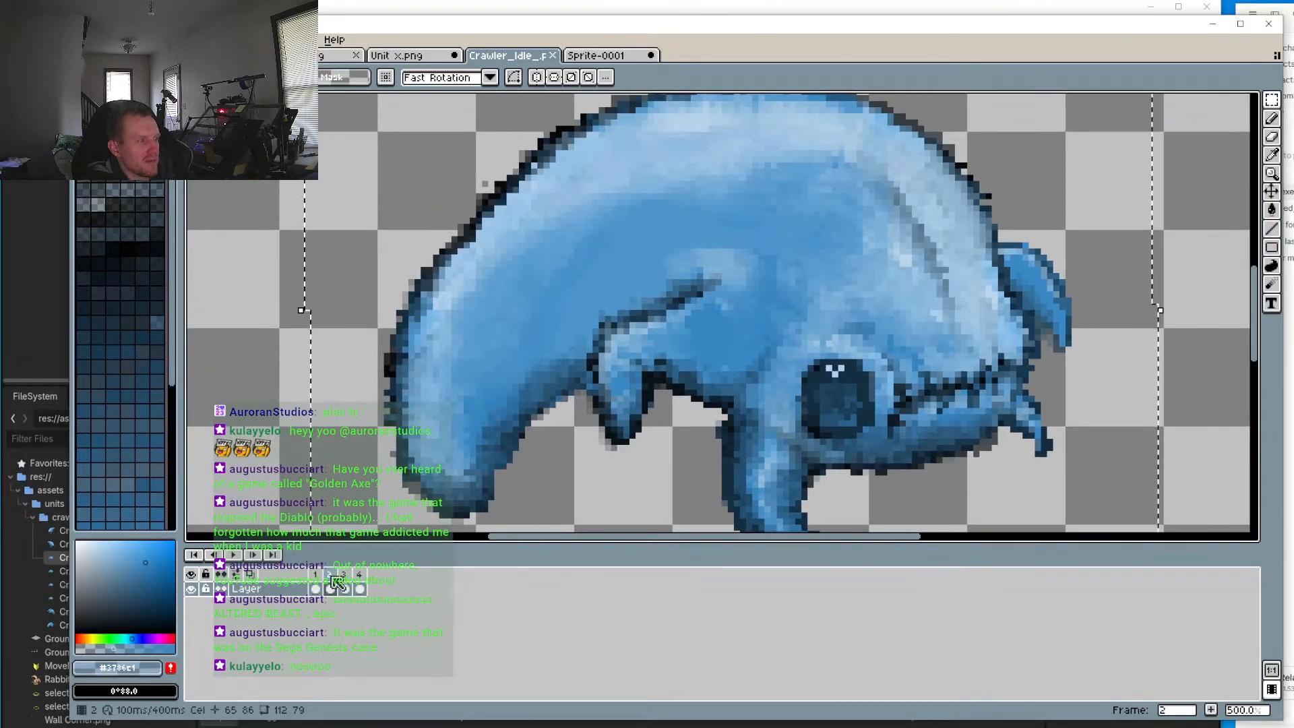
{"action": "left_click", "coordinate": [315, 583]}
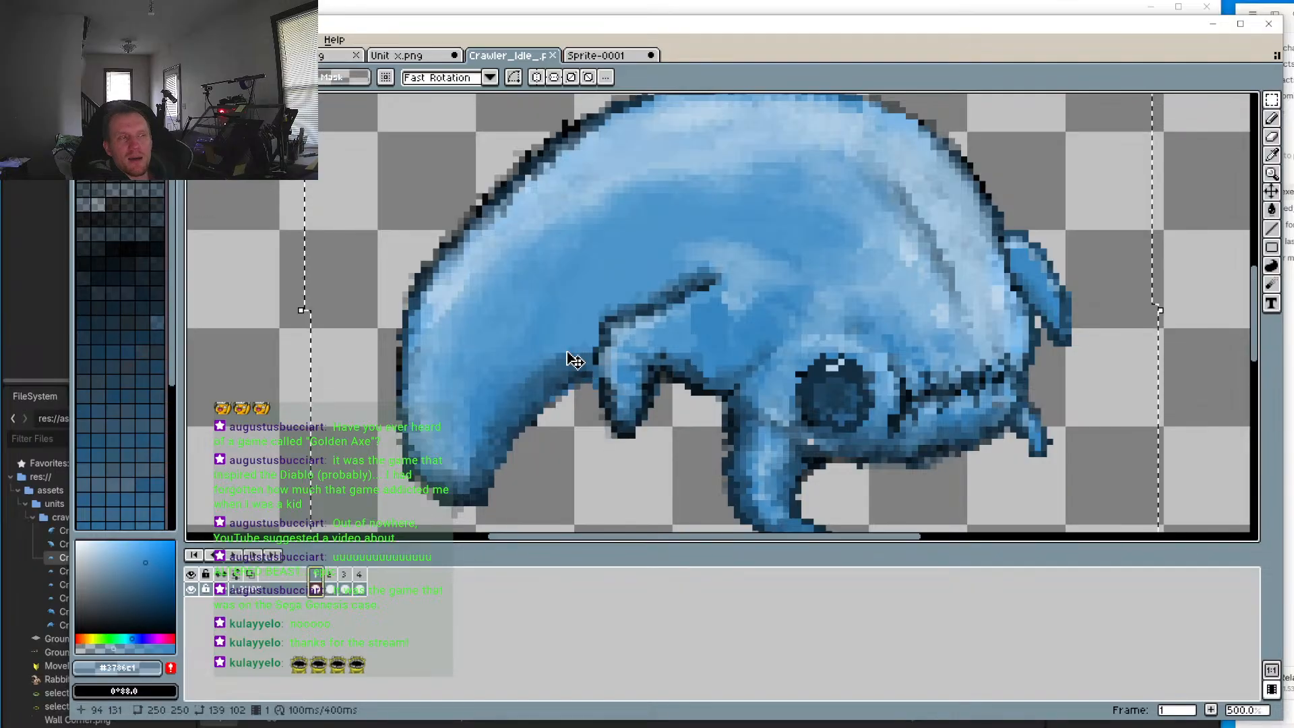
{"action": "scroll", "coordinate": [555, 335], "scroll_direction": "up", "scroll_amount": 1}
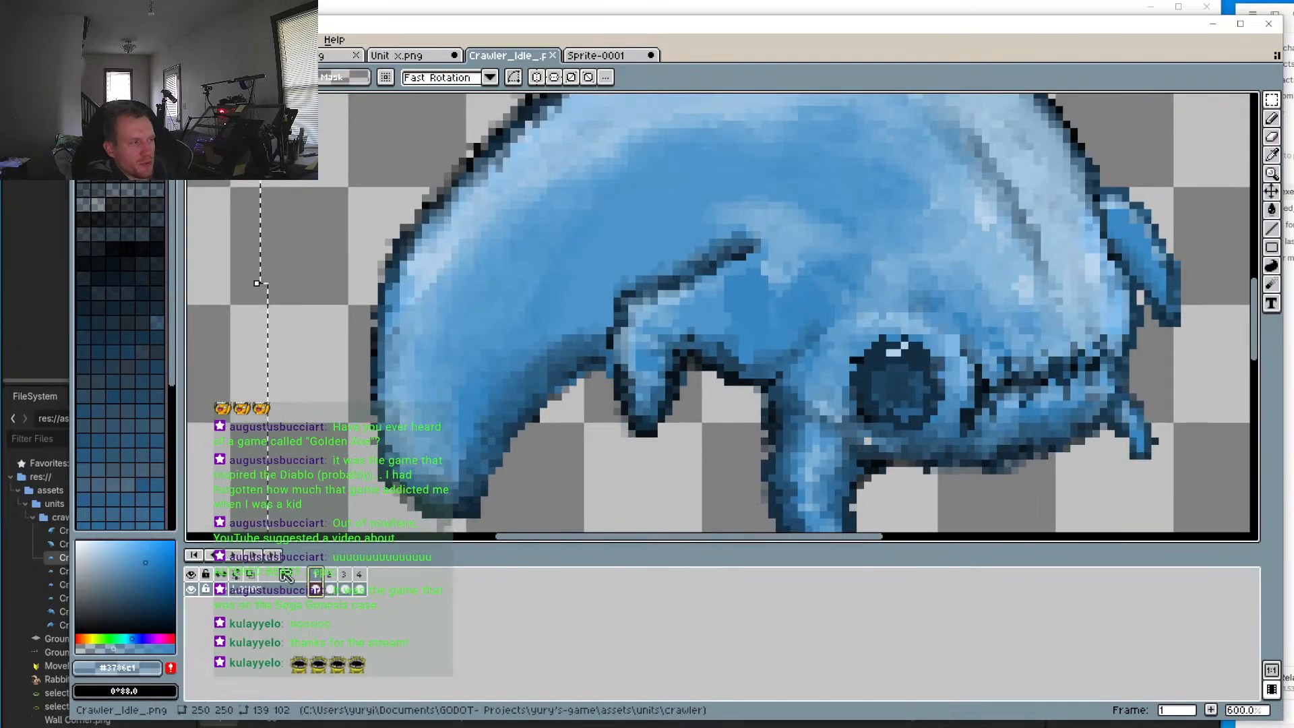
{"action": "scroll", "coordinate": [621, 381], "scroll_direction": "down", "scroll_amount": 3}
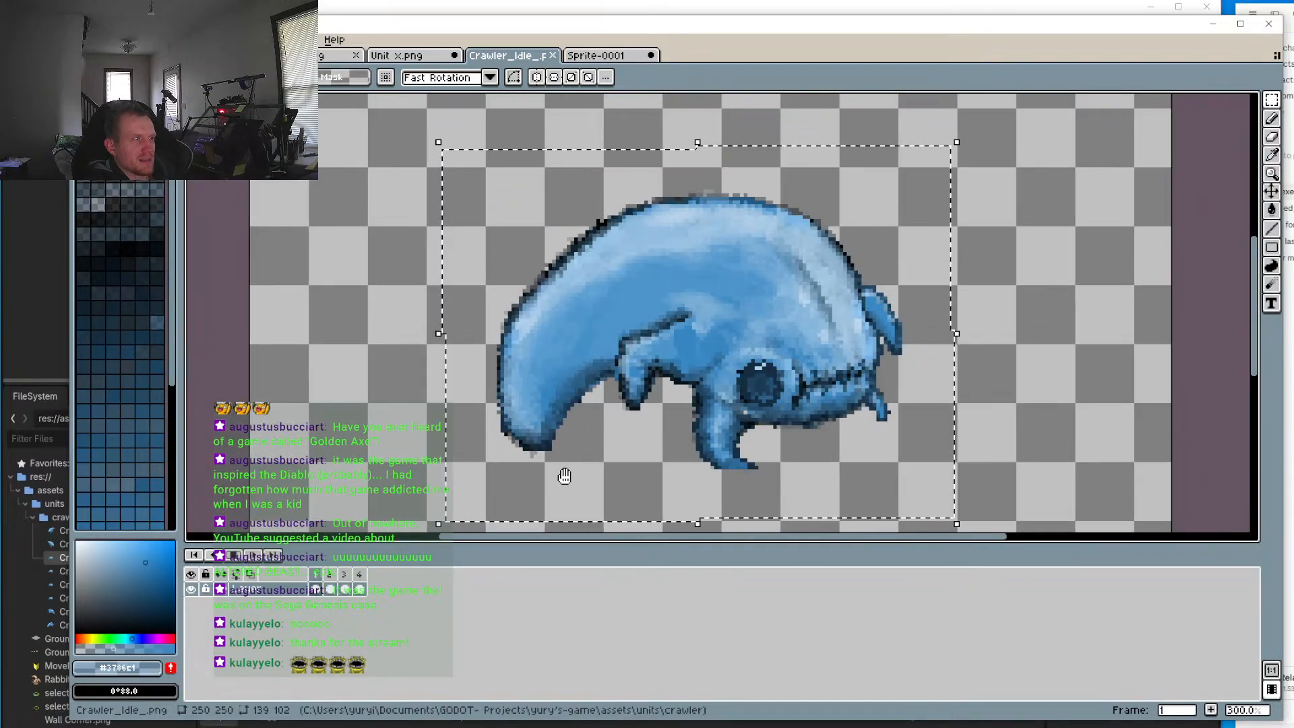